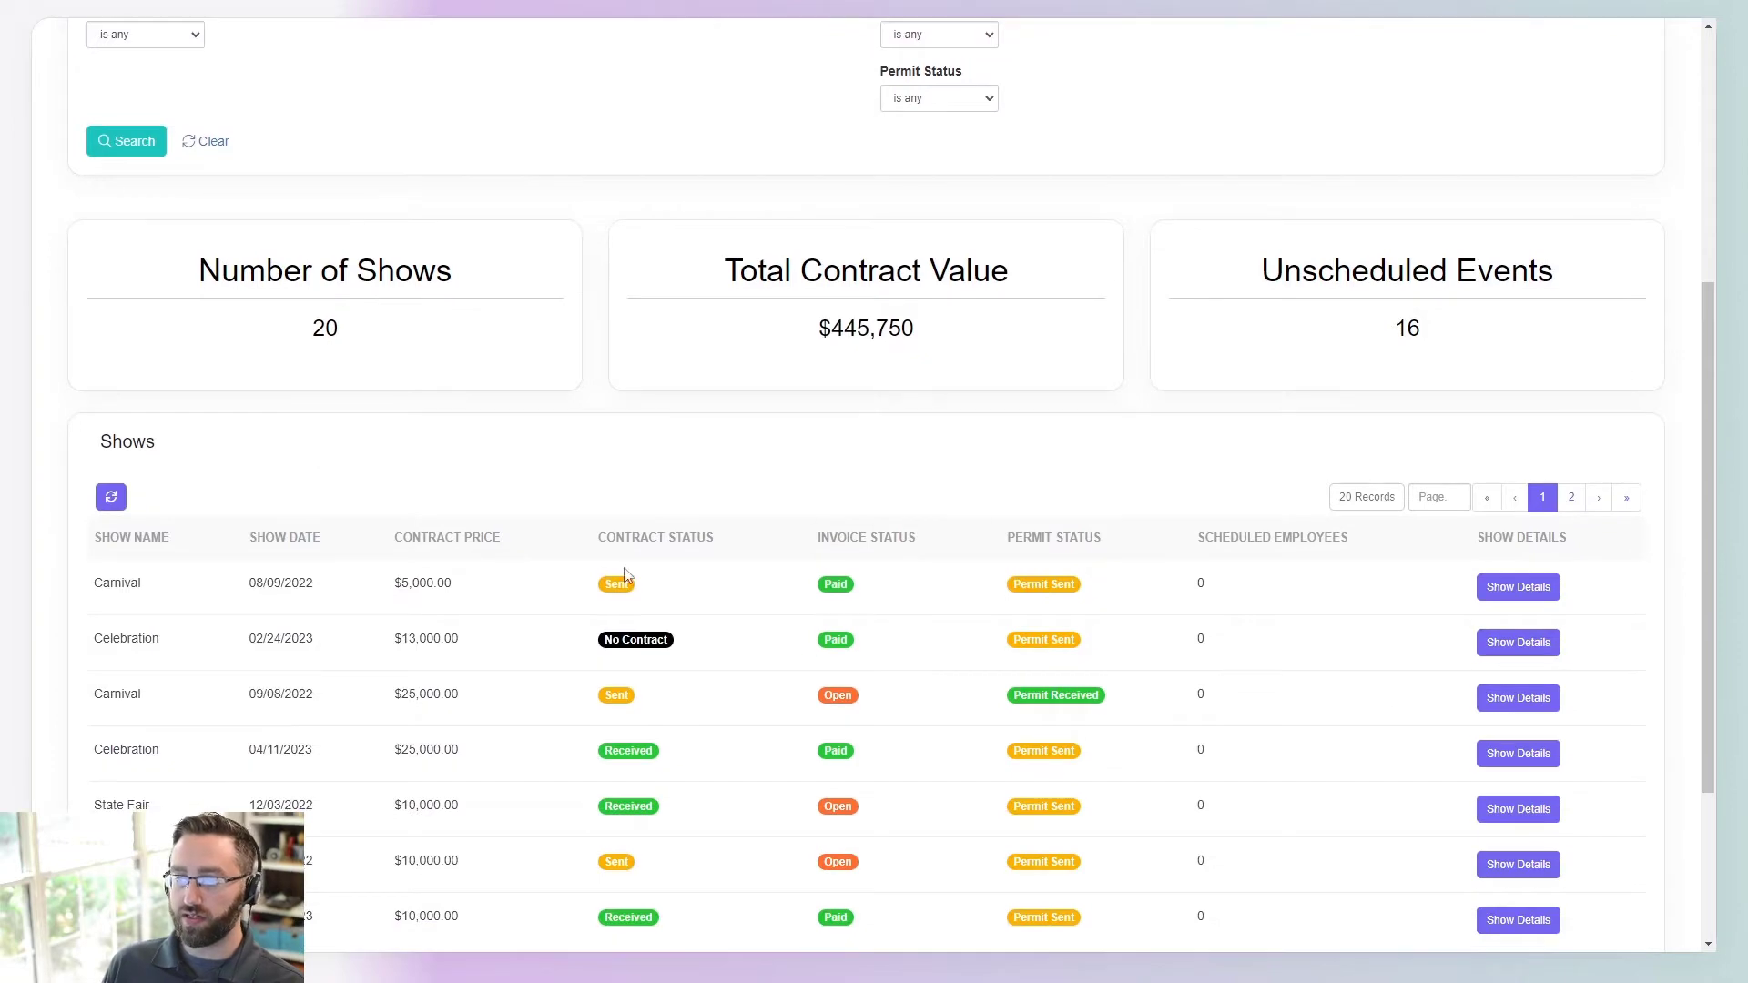
# - Filter Show Date to 'is during the current' year and search, leaving 10 shows worth $233,250
pyautogui.scroll(-3, 565, 638)
pyautogui.scroll(7, 314, 406)
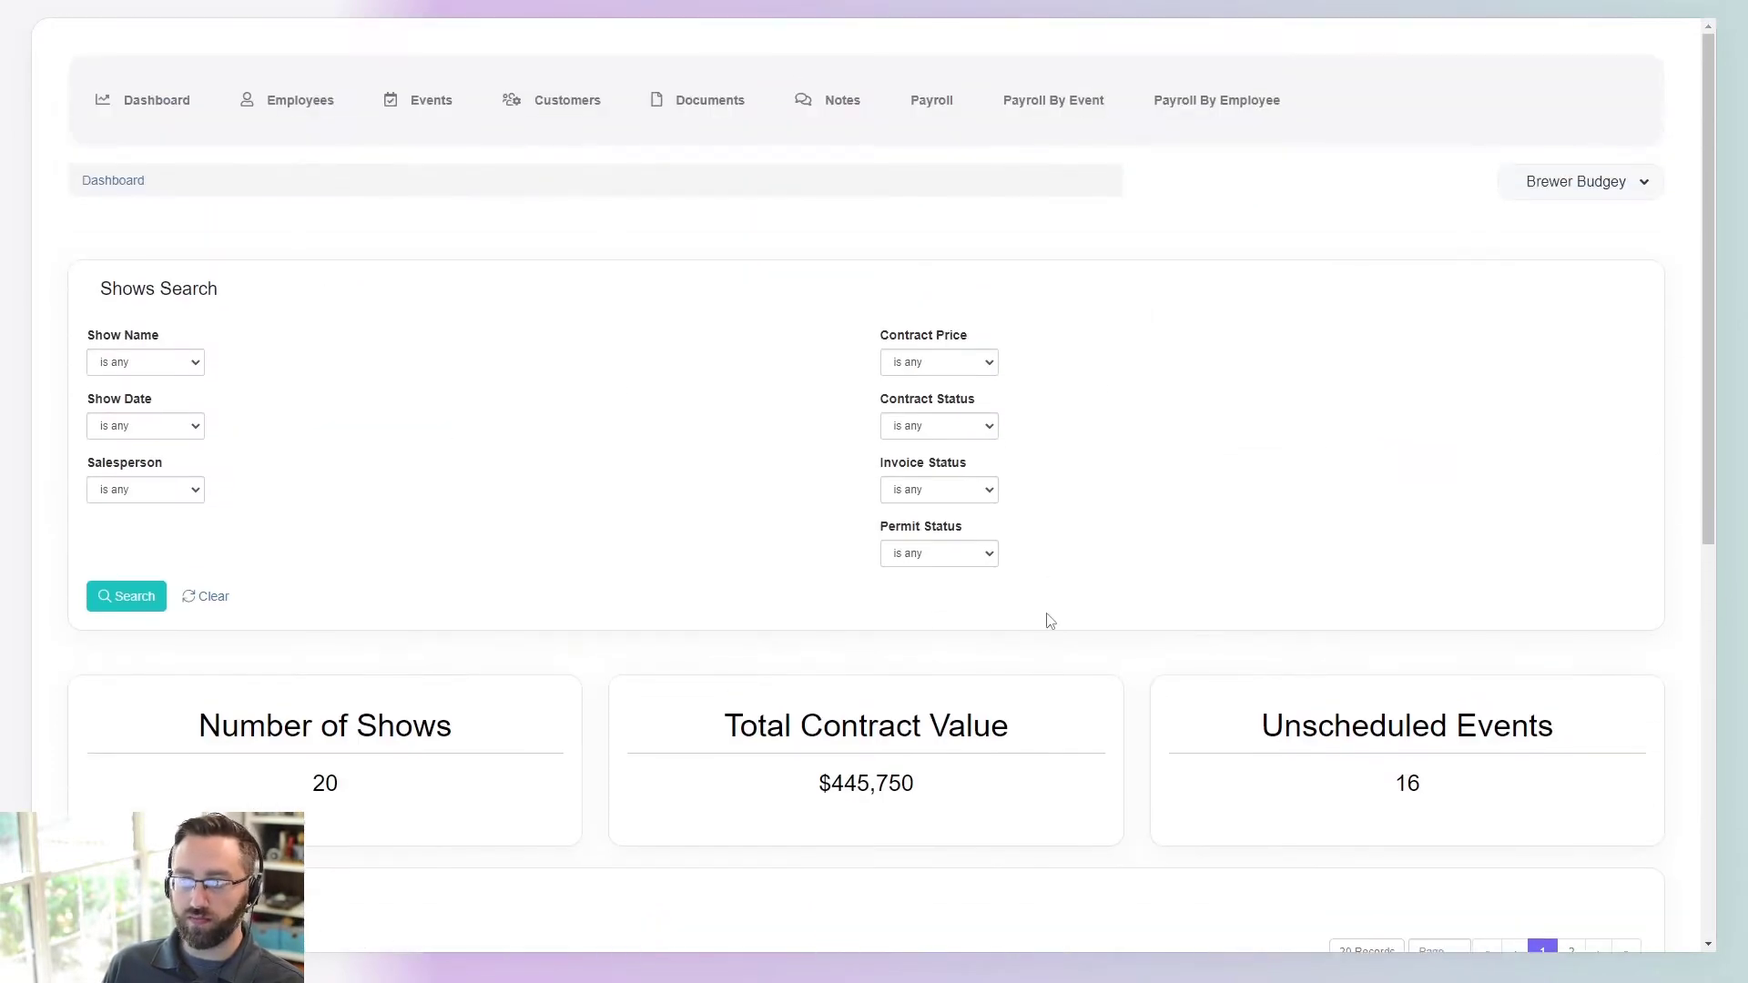
pyautogui.scroll(-4, 683, 577)
pyautogui.scroll(-3, 410, 610)
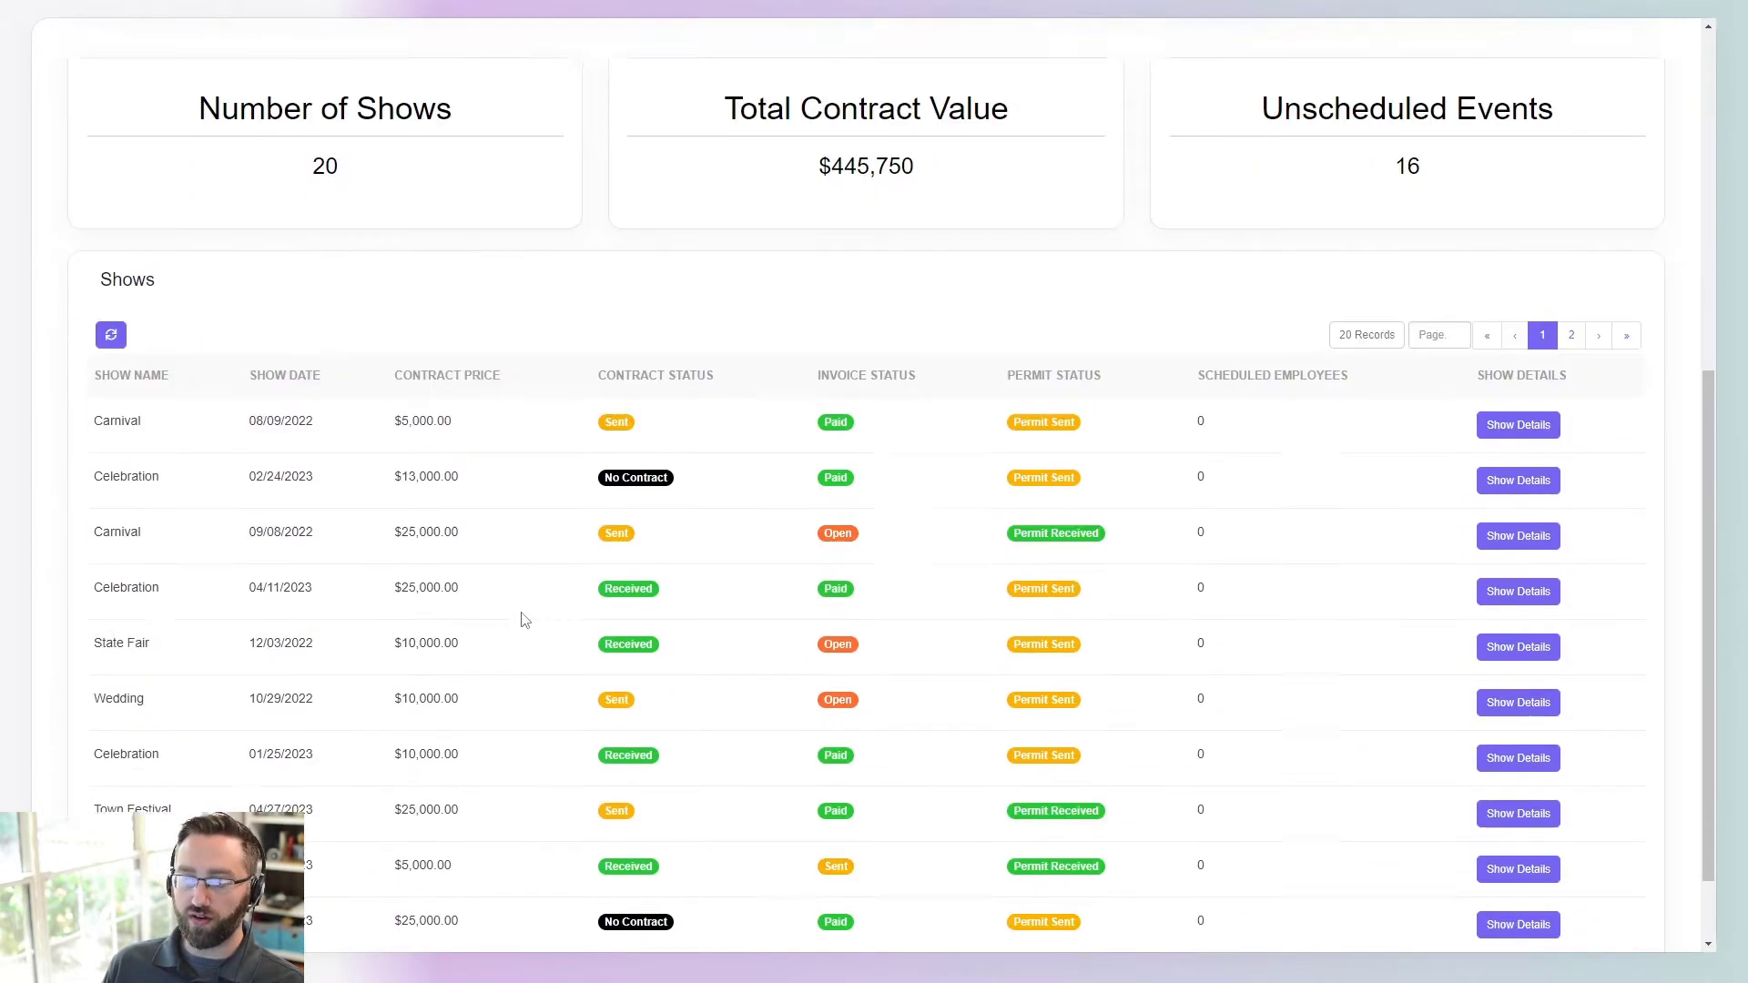
pyautogui.scroll(4, 494, 581)
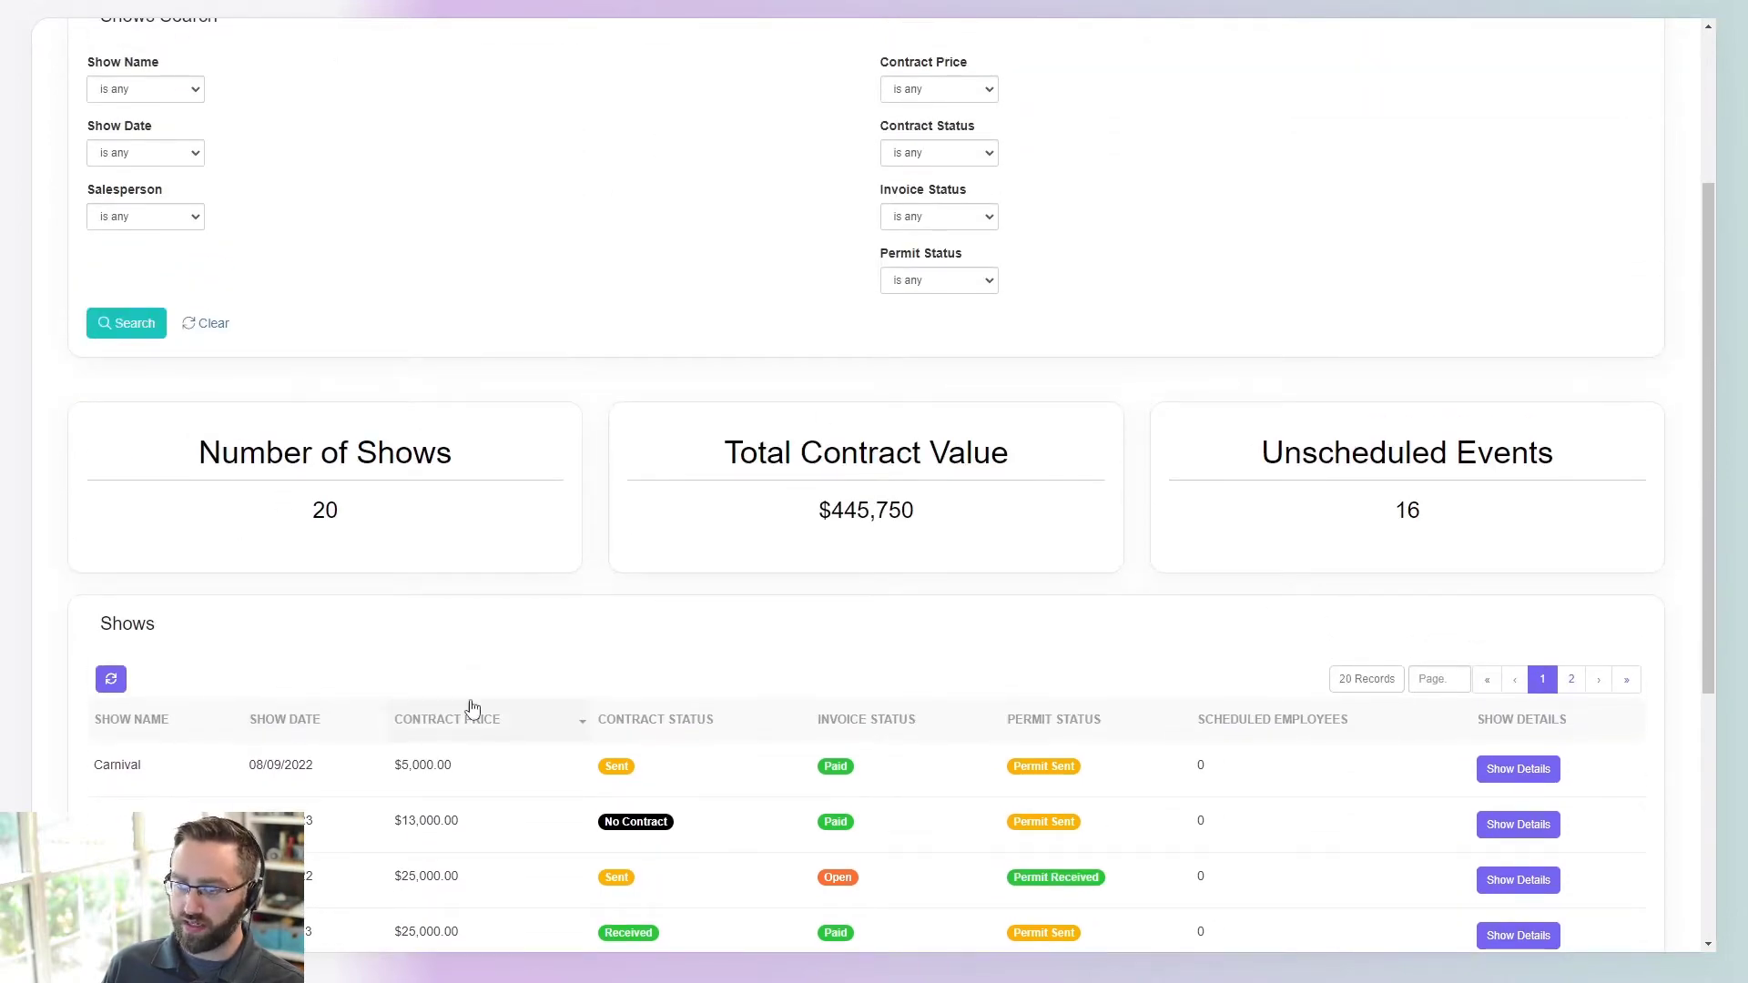
pyautogui.scroll(3, 239, 452)
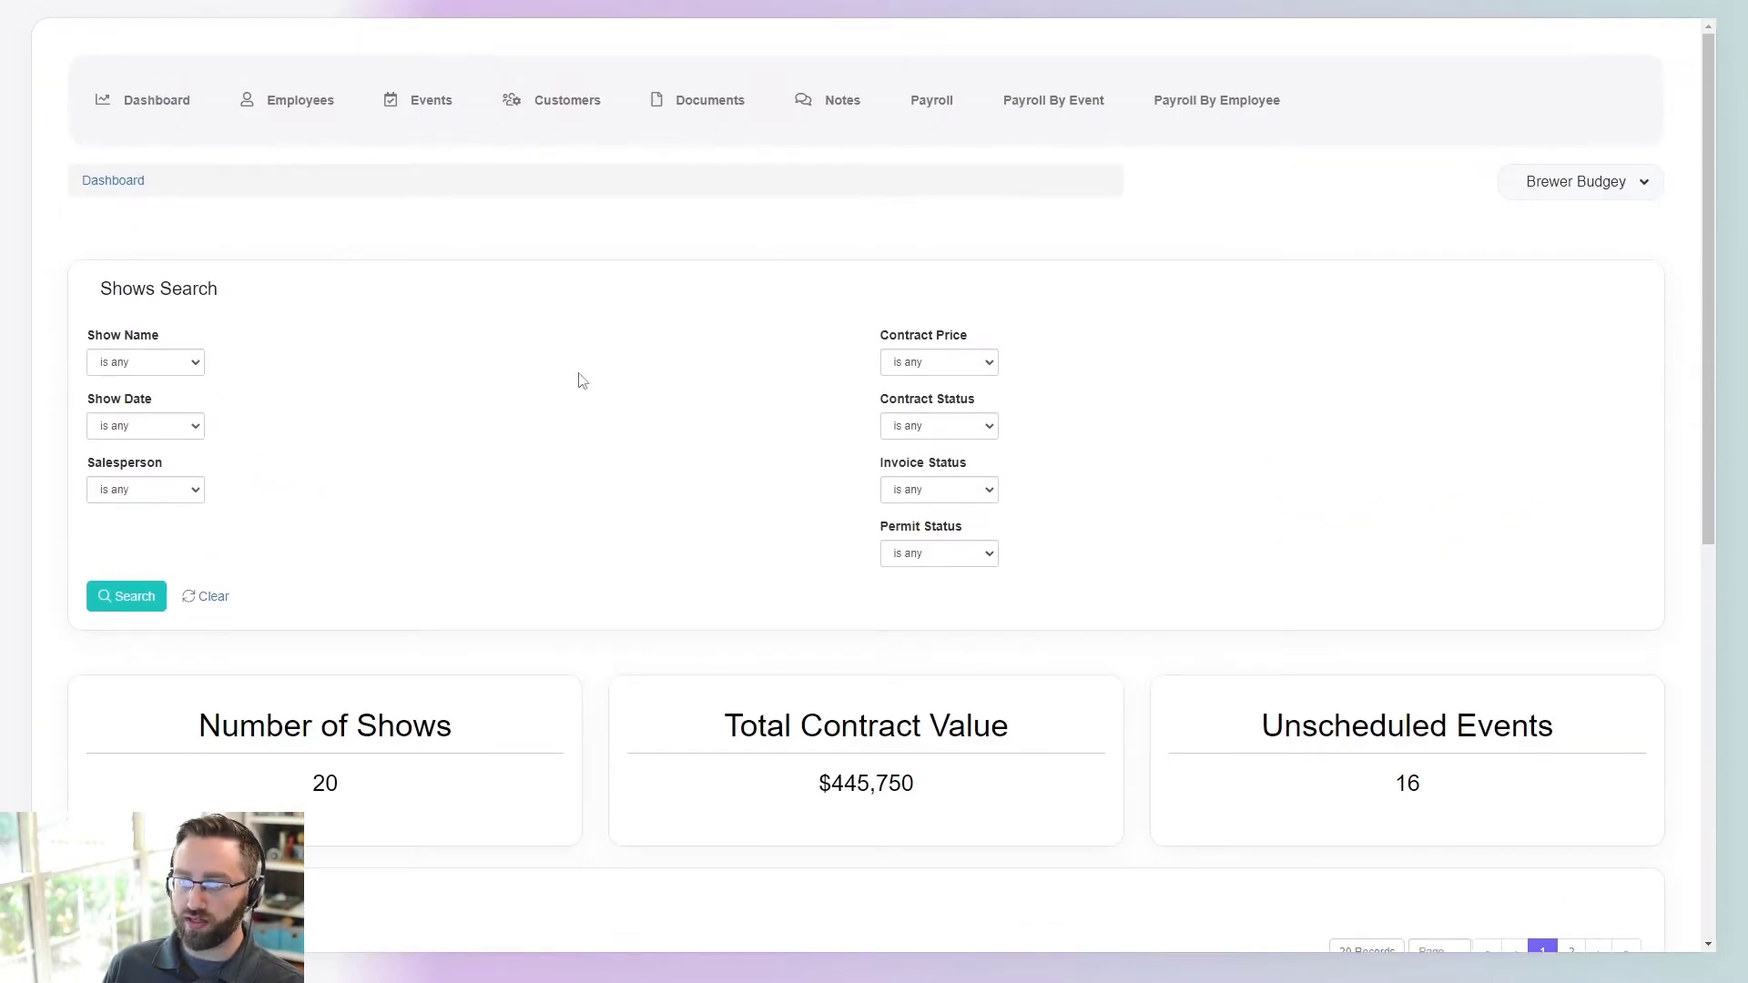
pyautogui.scroll(-3, 679, 565)
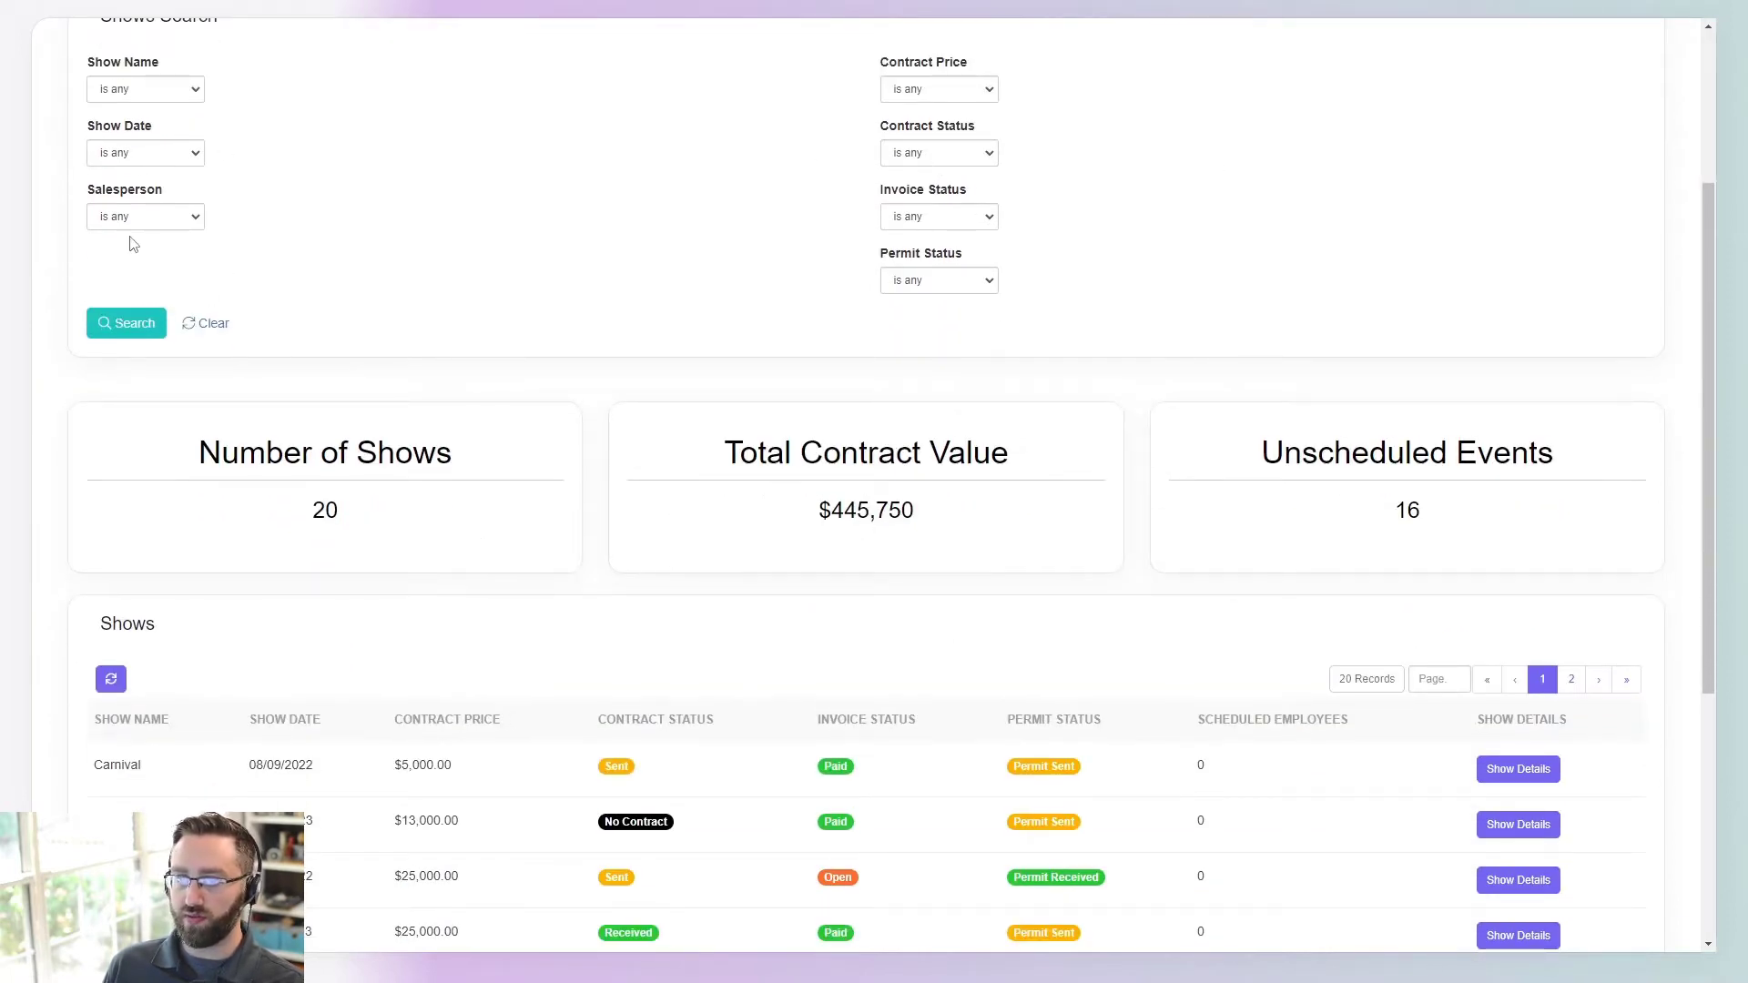
pyautogui.click(145, 159)
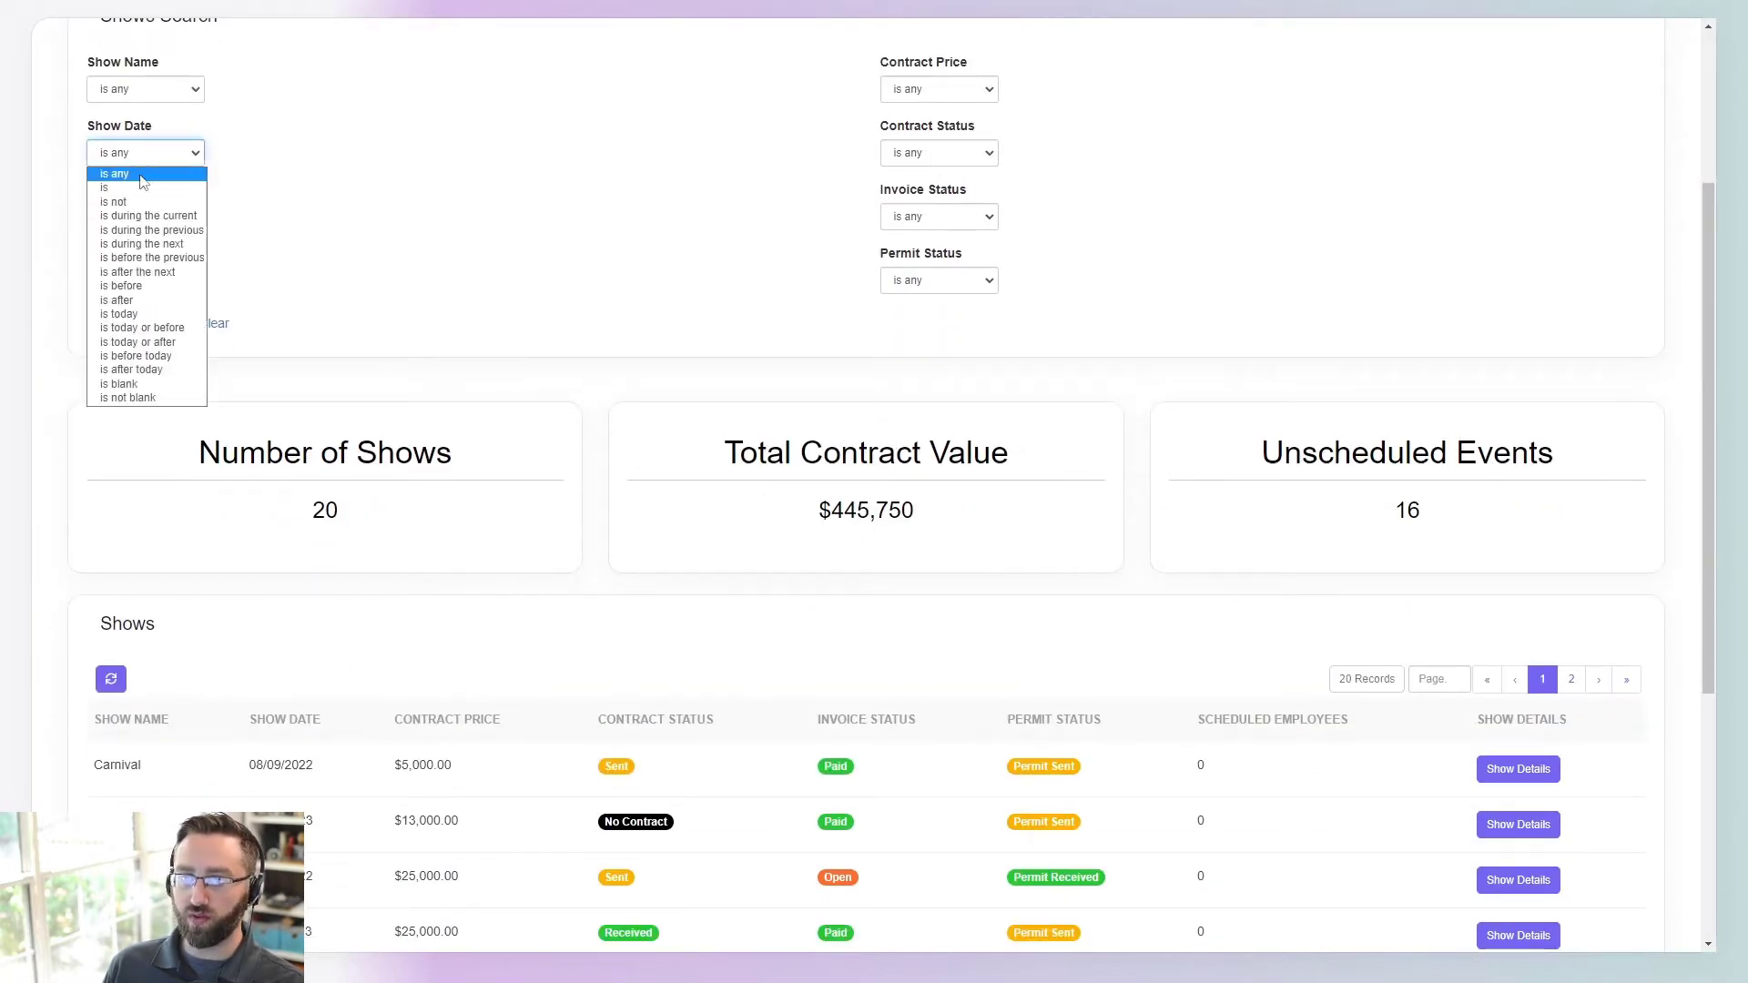
pyautogui.click(173, 219)
pyautogui.click(346, 152)
pyautogui.click(273, 210)
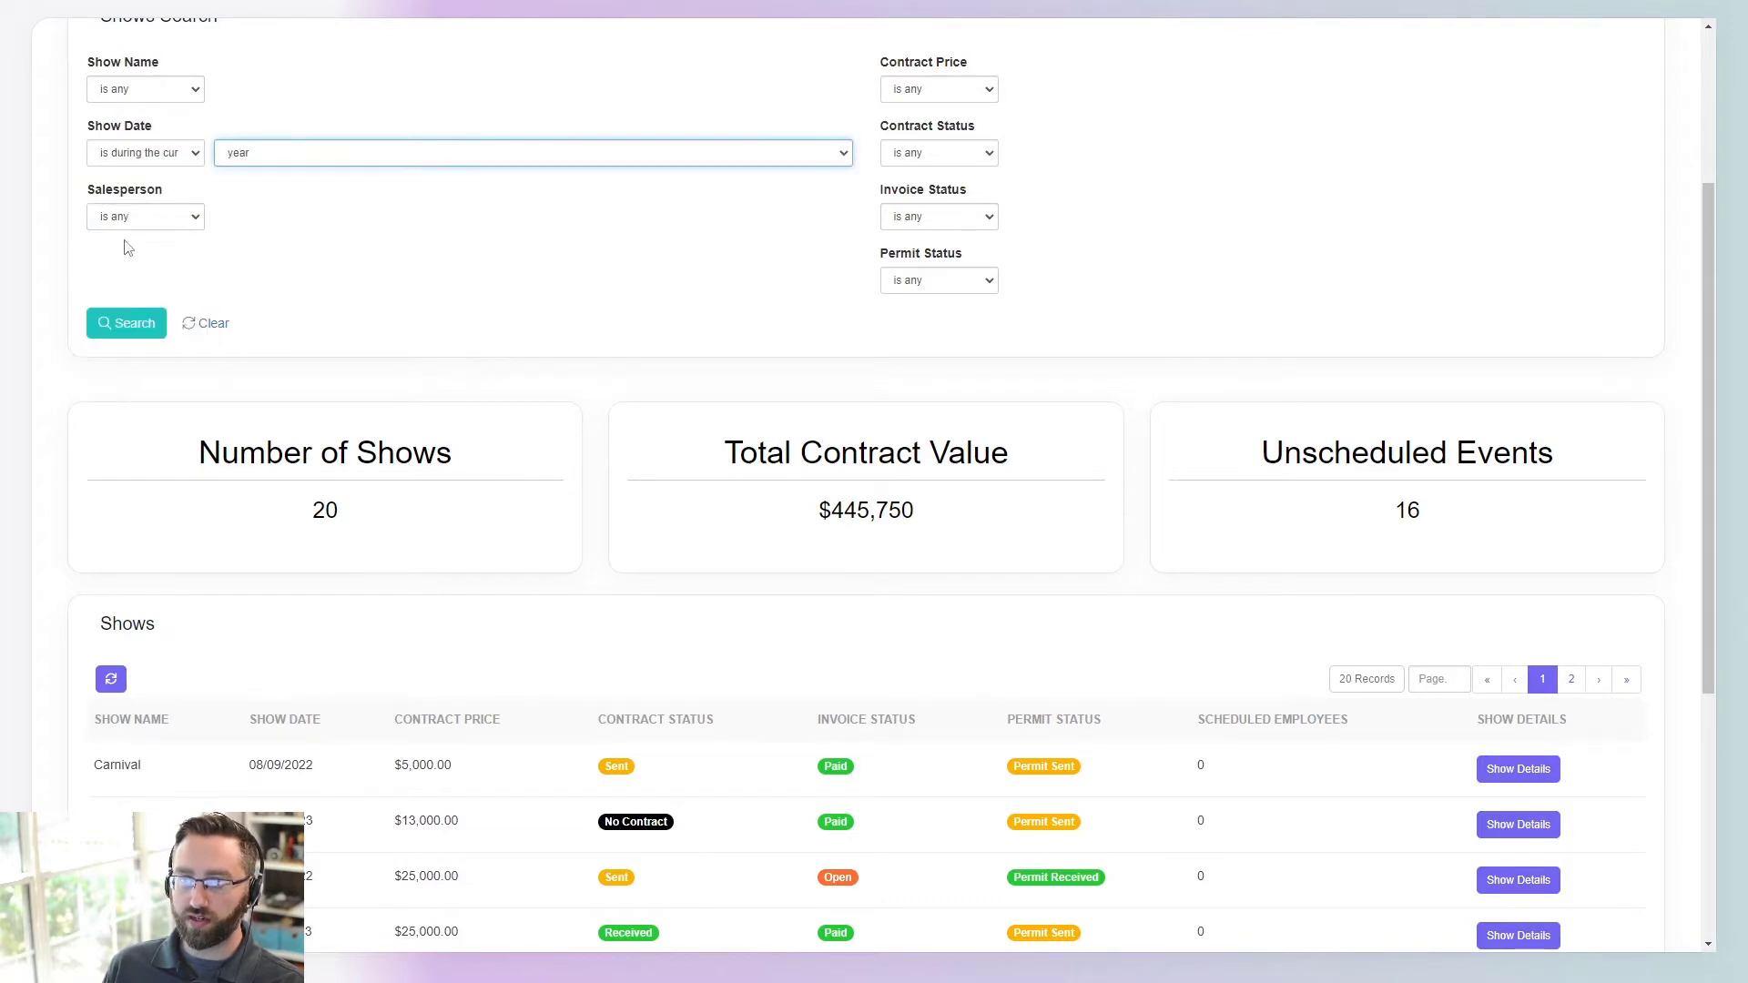
pyautogui.click(126, 324)
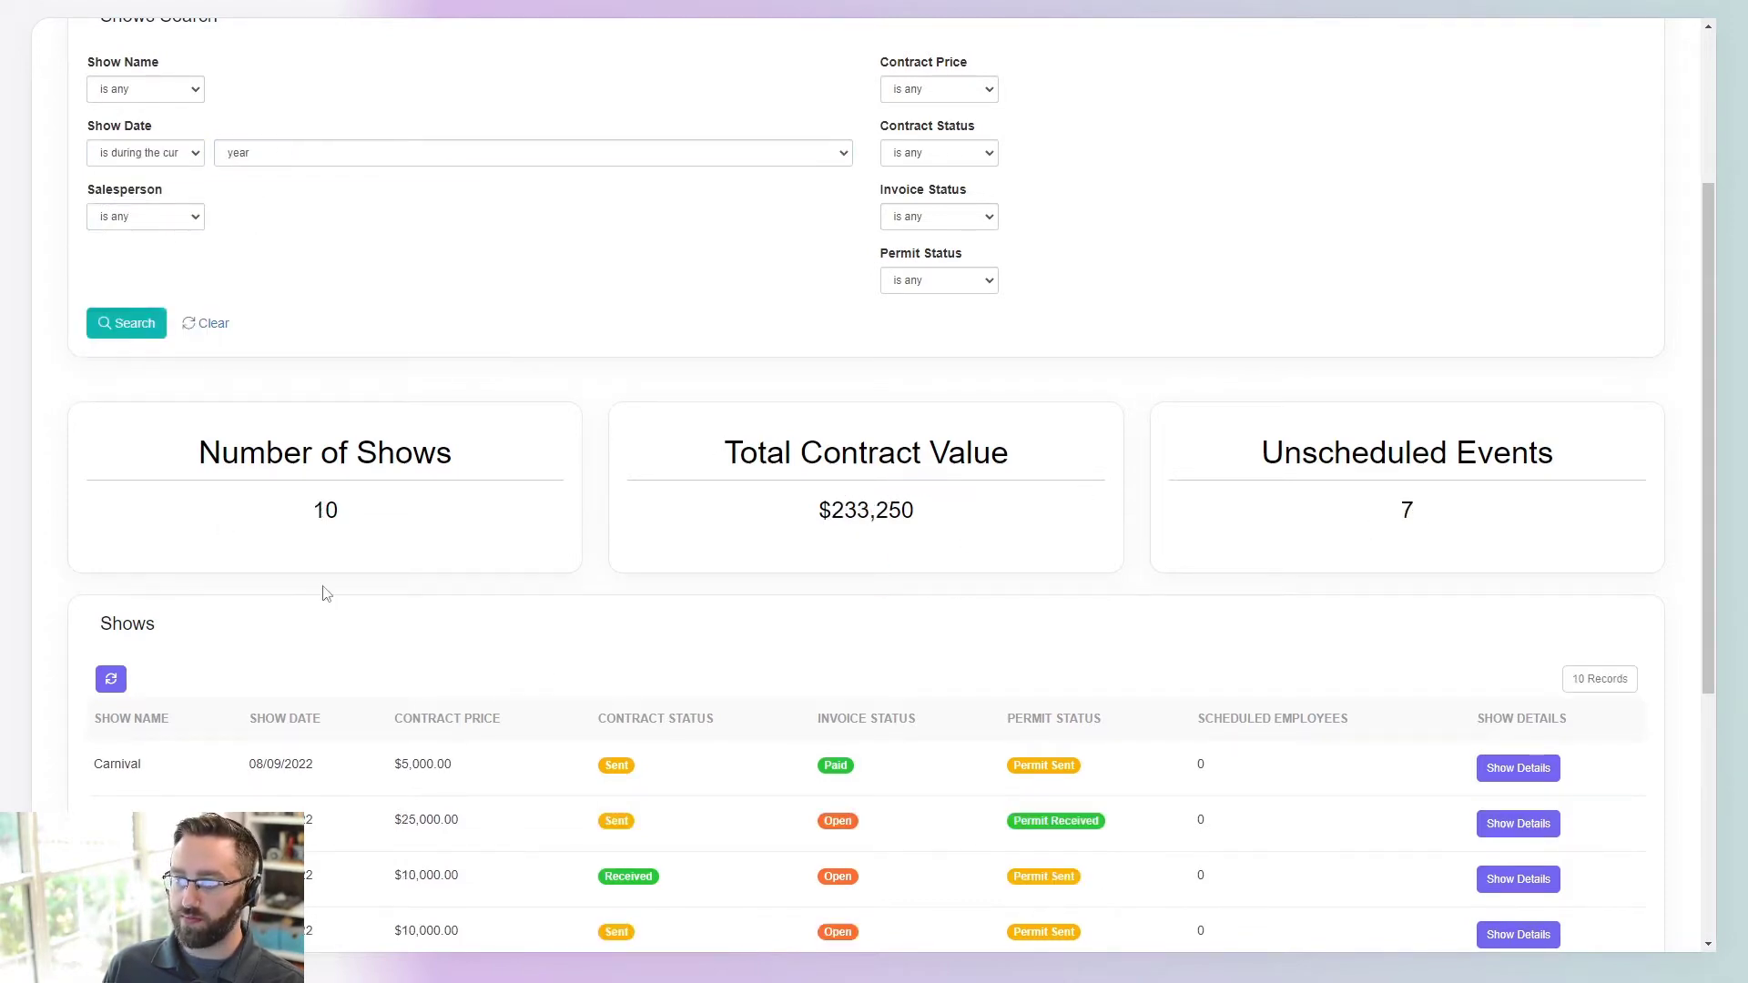
pyautogui.scroll(-4, 600, 505)
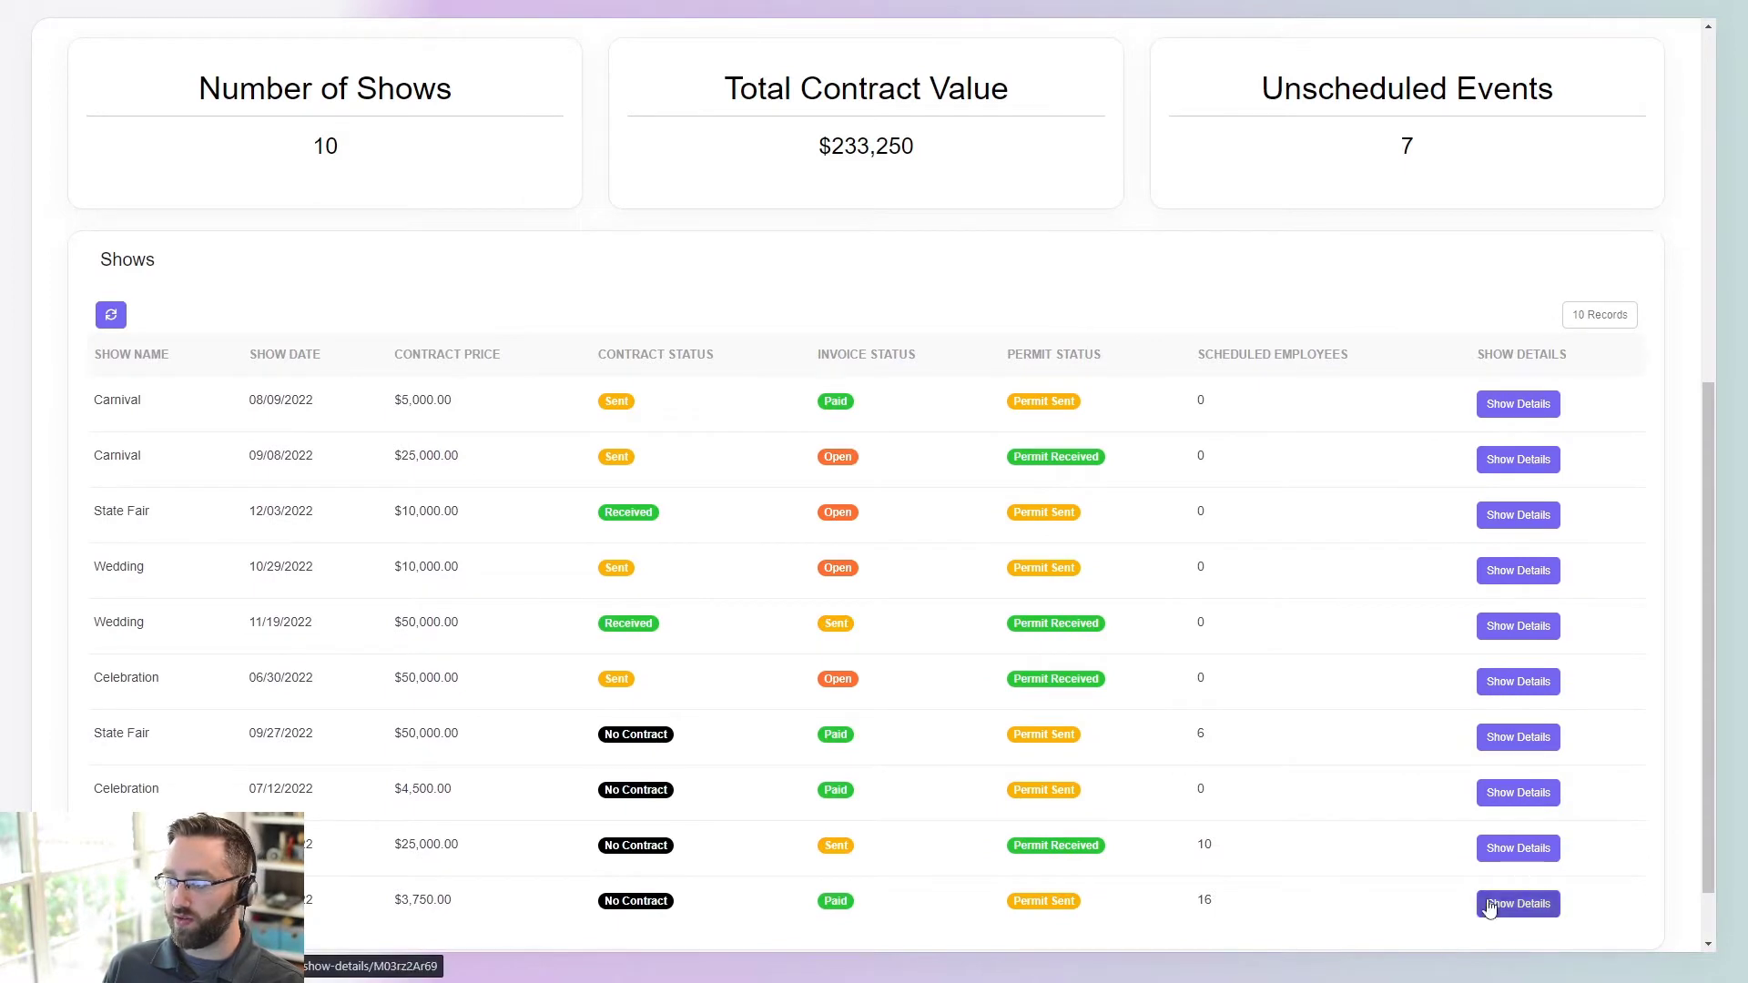
# - Open and reload the Show Details page for the 09/27/2022 State Fair show
pyautogui.click(1548, 739)
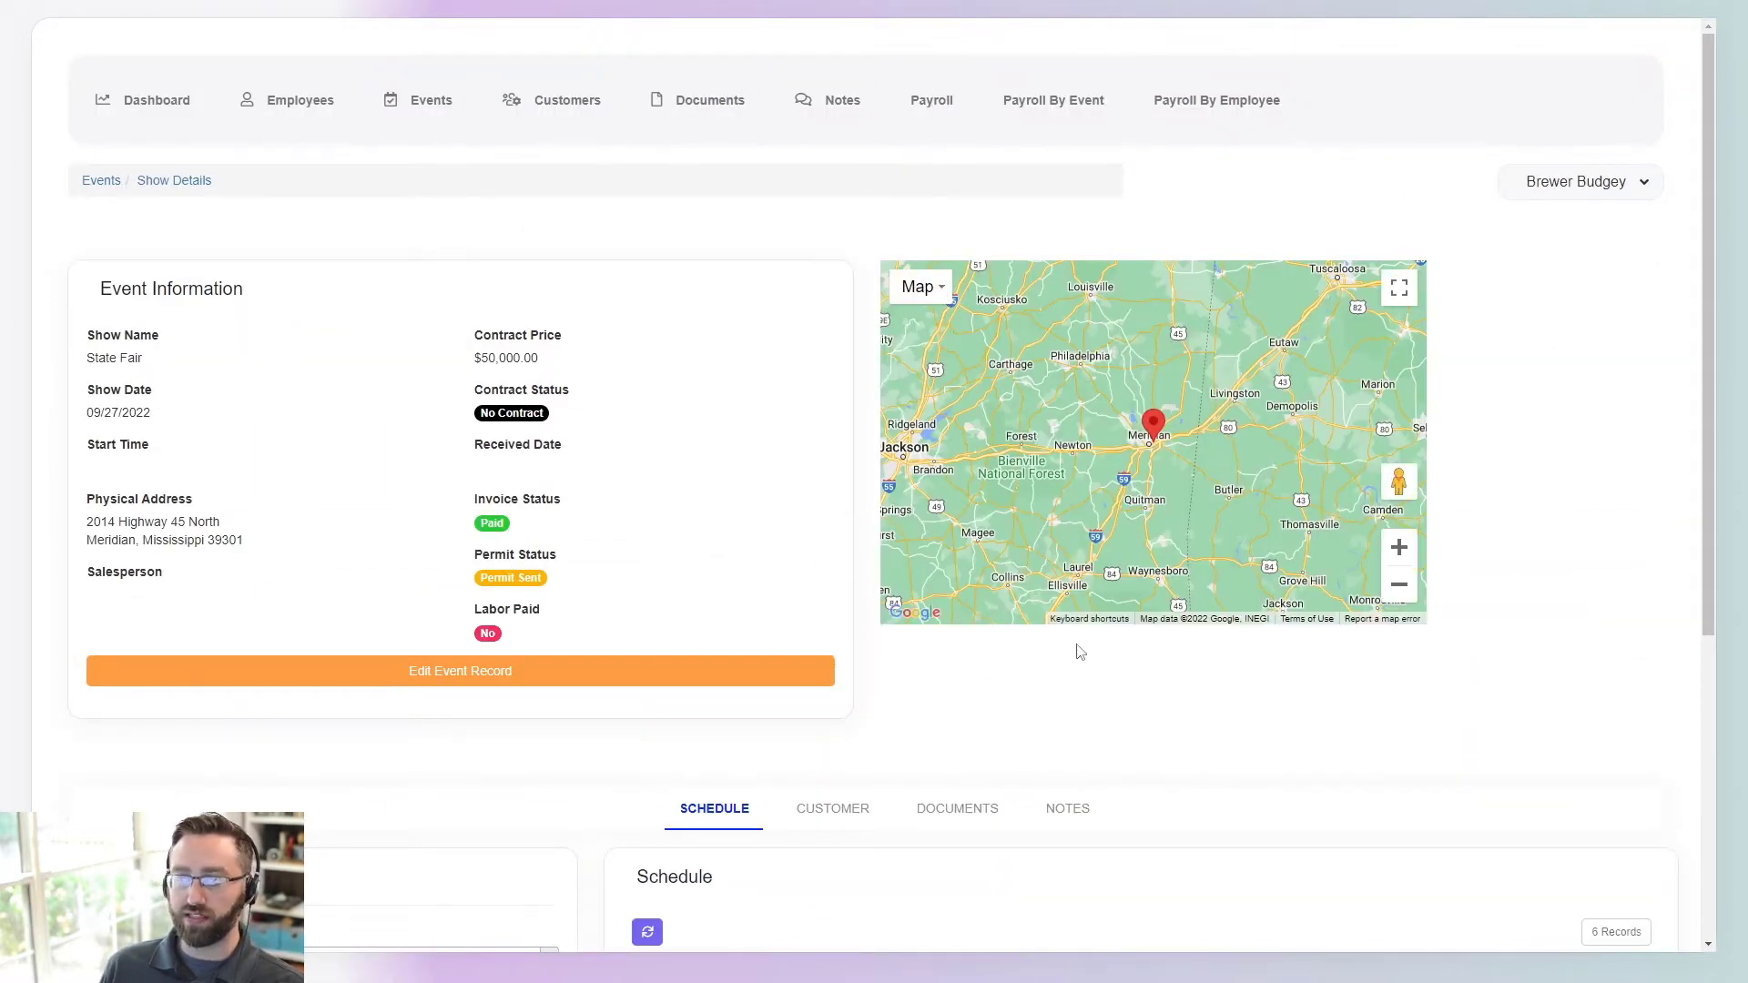
pyautogui.scroll(-1, 901, 624)
pyautogui.scroll(-3, 665, 588)
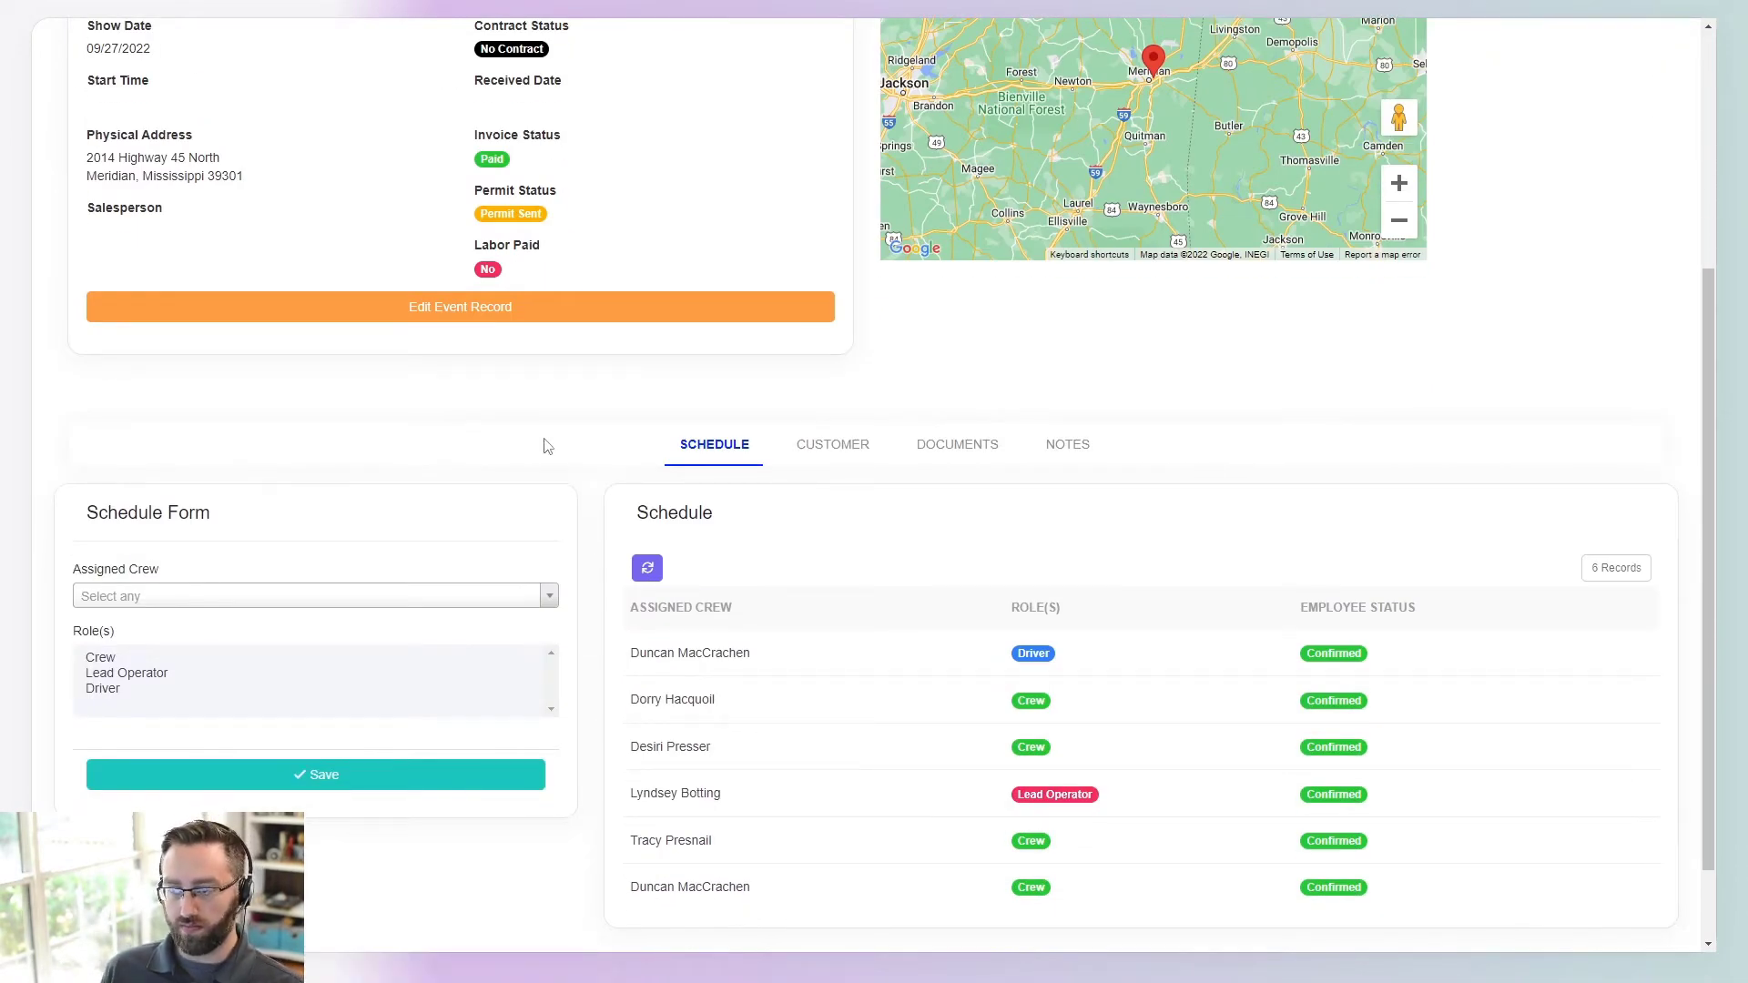
pyautogui.press('F5')
pyautogui.scroll(-4, 637, 398)
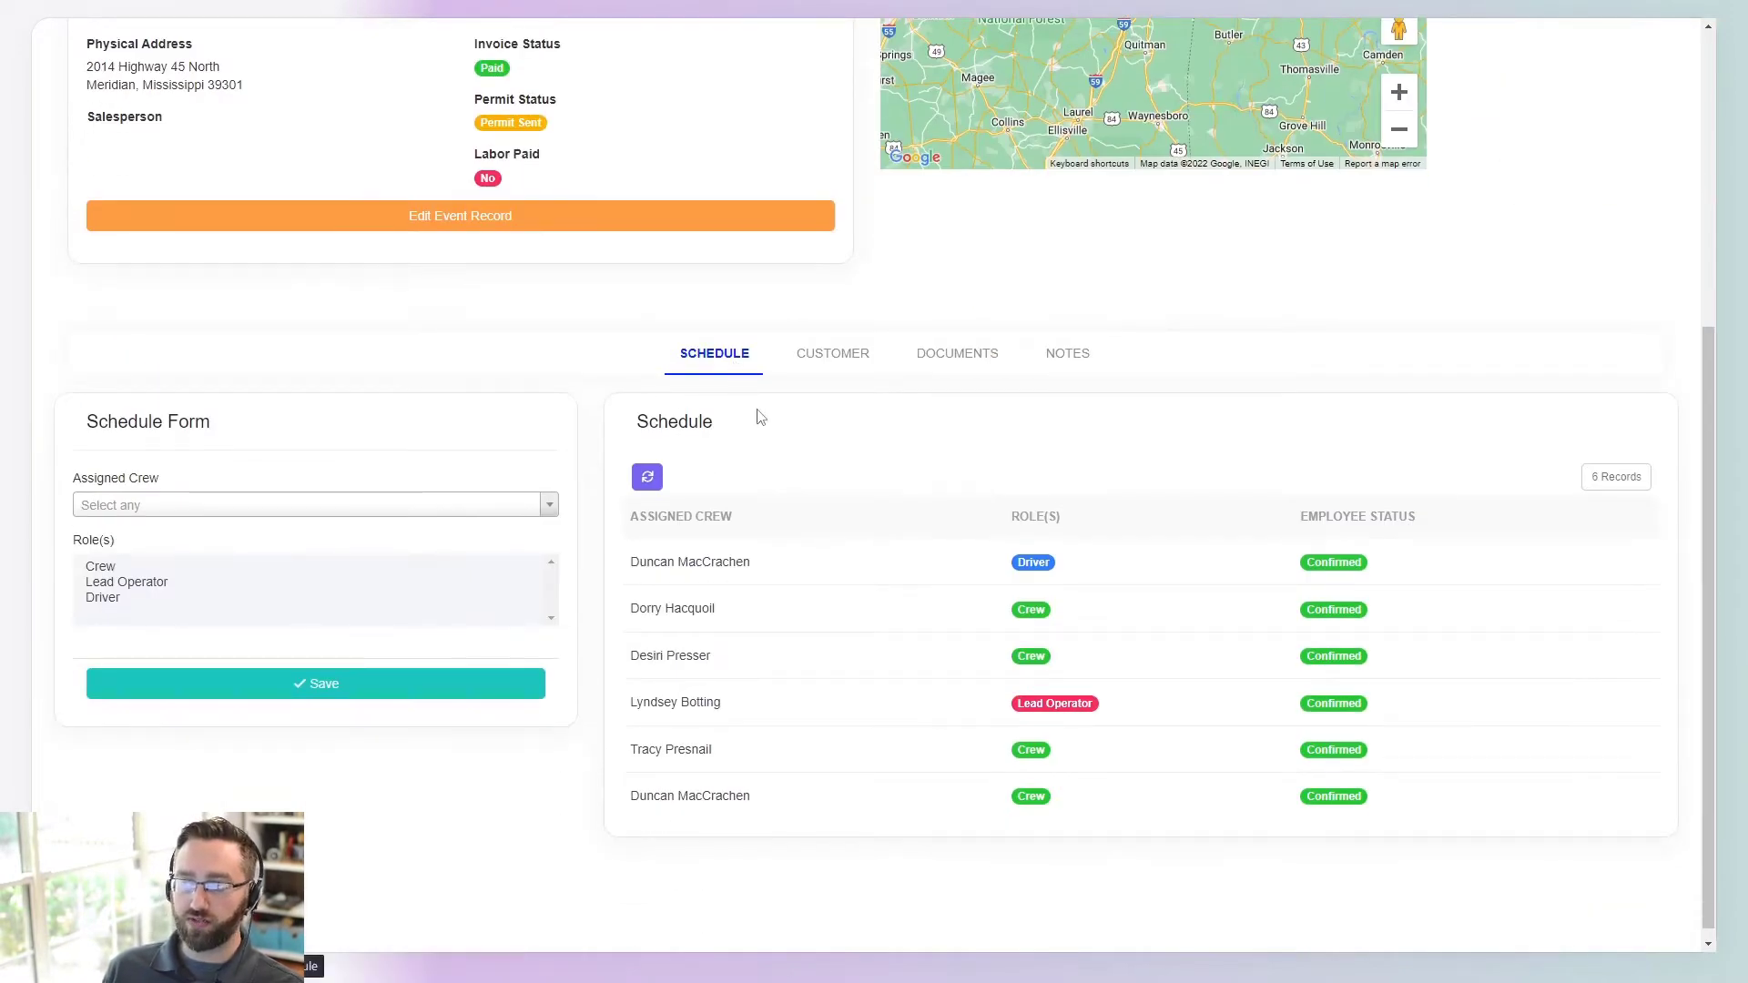
# - Browse the show's Customer, Documents and Notes tabs
pyautogui.click(807, 363)
pyautogui.click(938, 490)
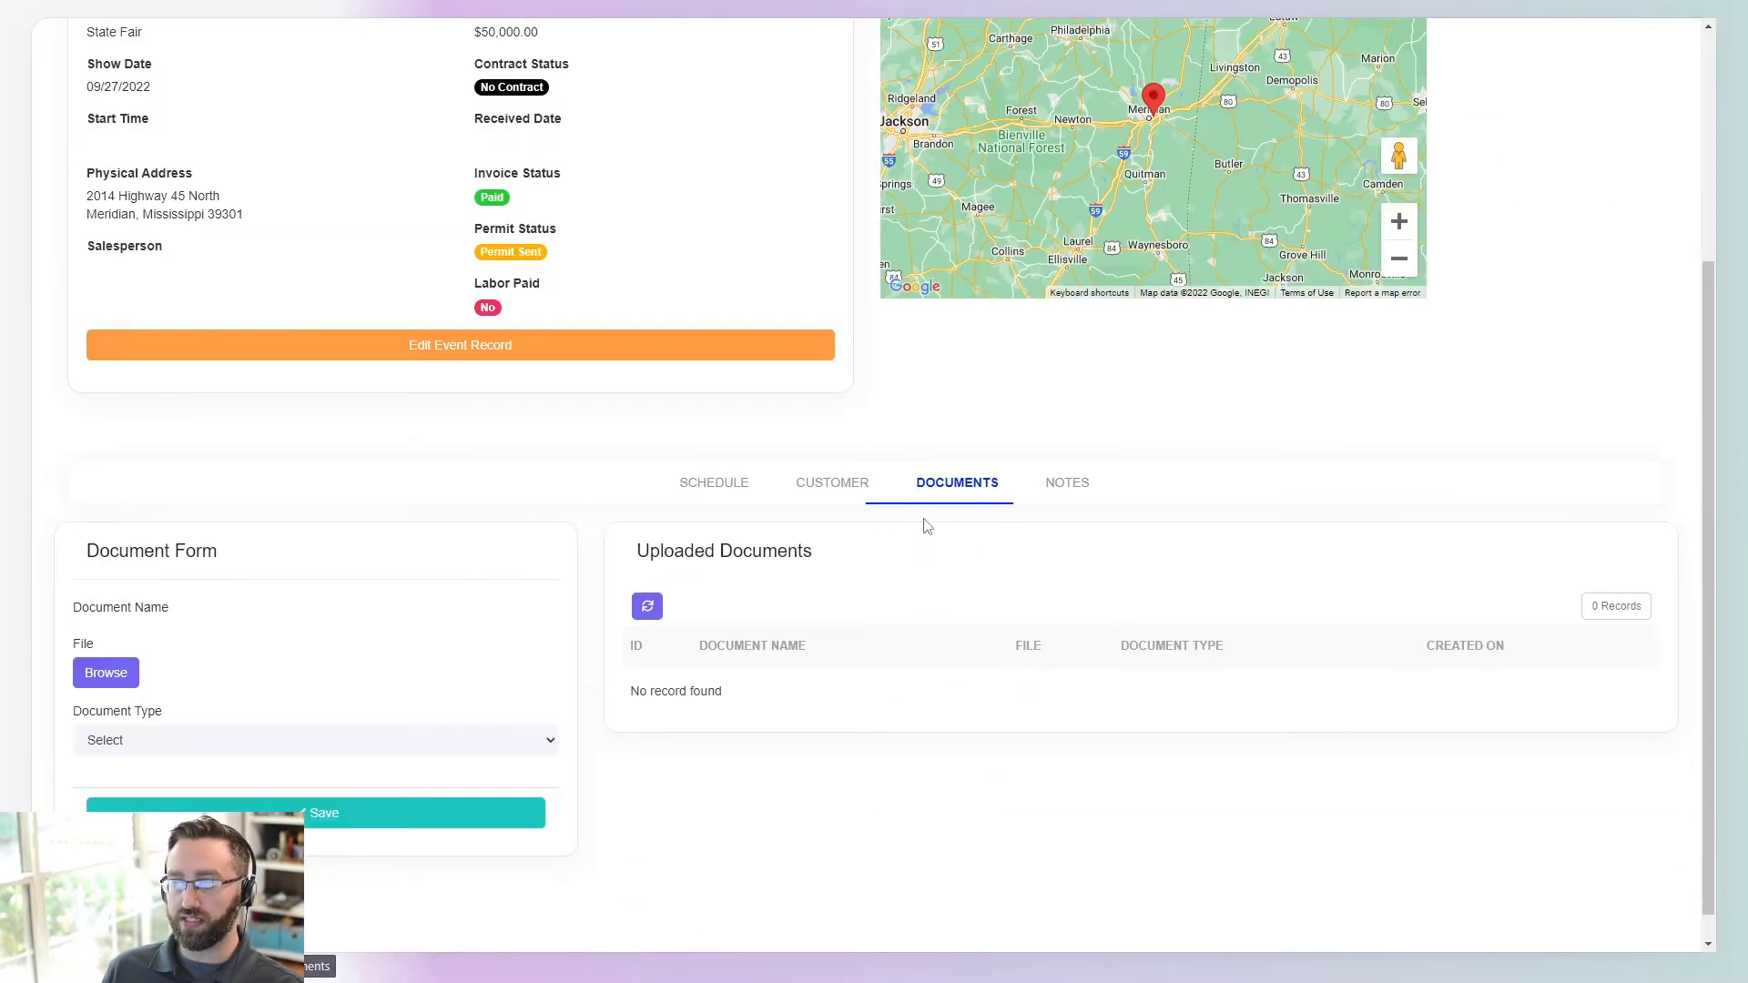
pyautogui.click(1070, 487)
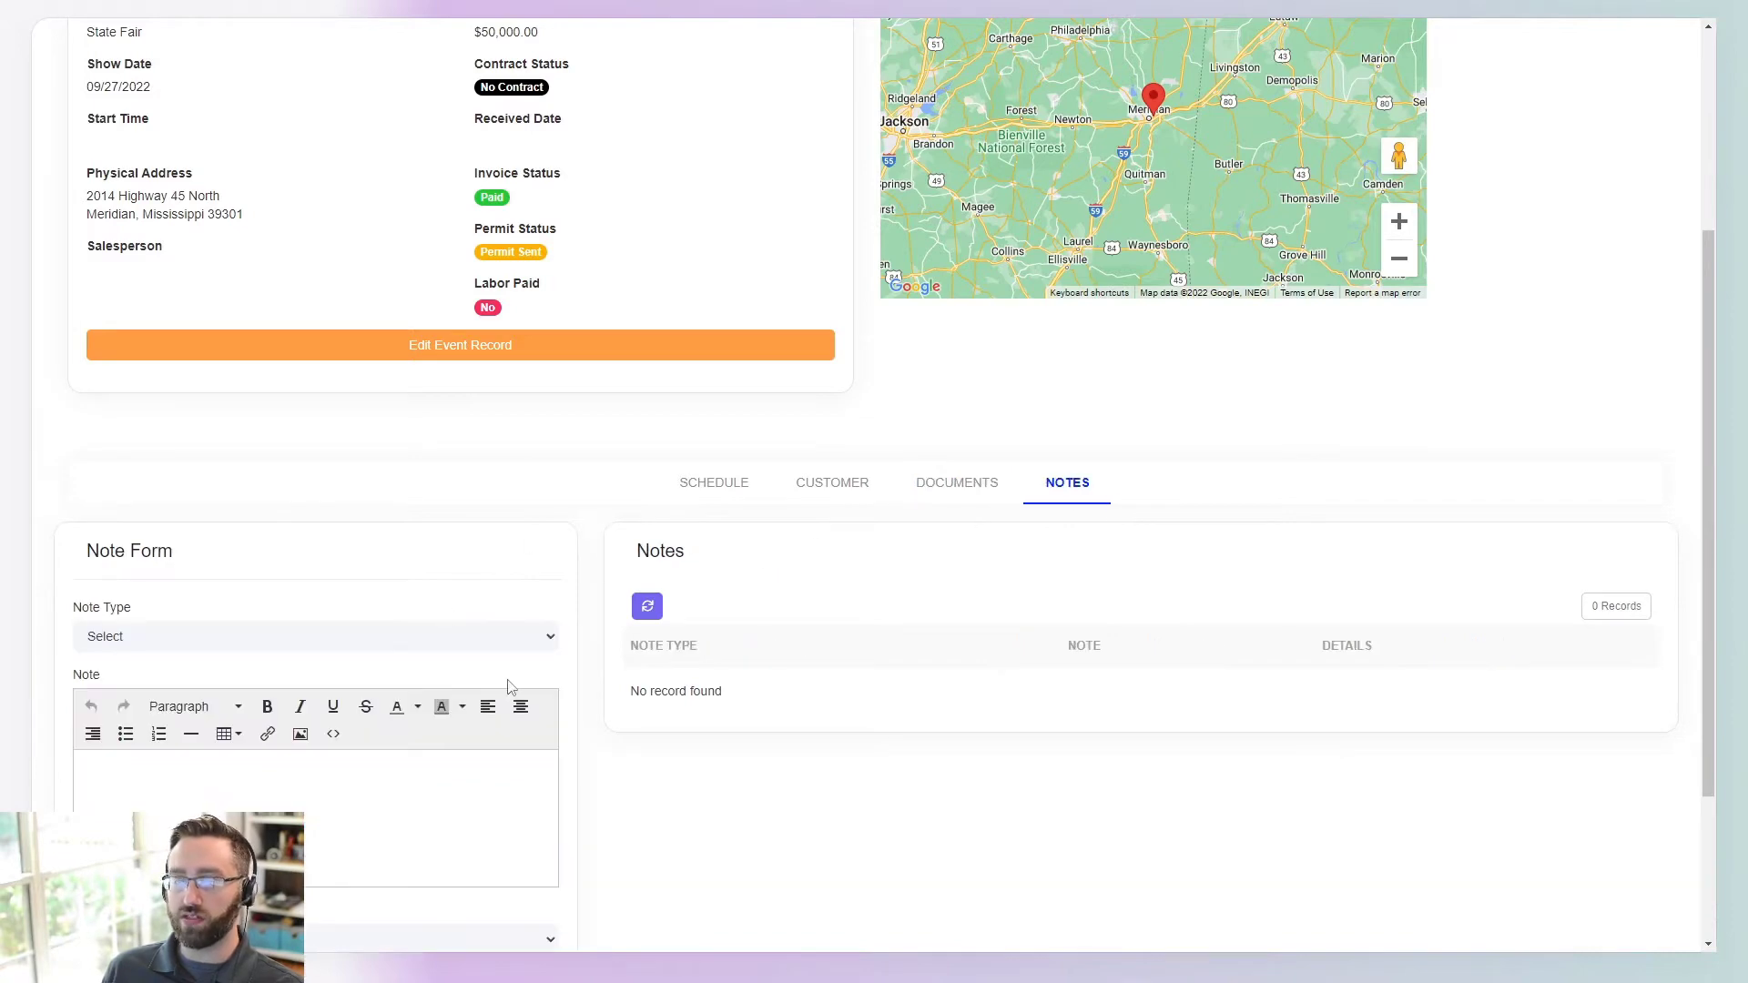
pyautogui.scroll(-3, 546, 679)
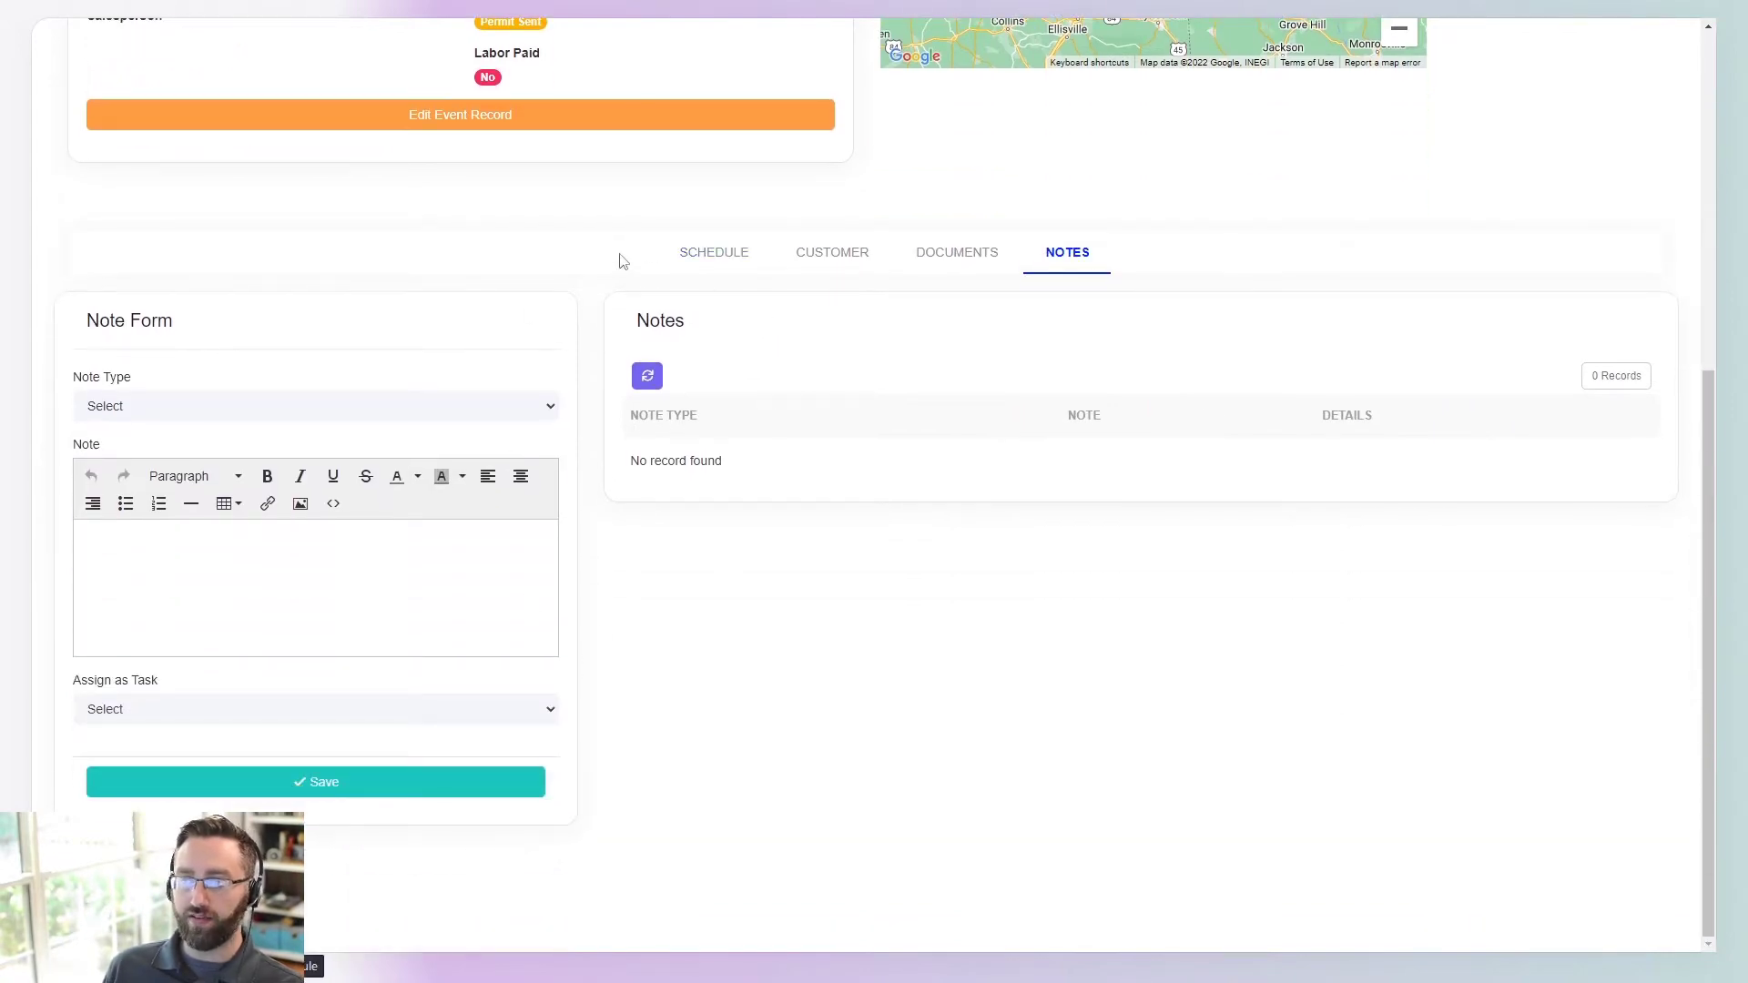
pyautogui.scroll(6, 1138, 766)
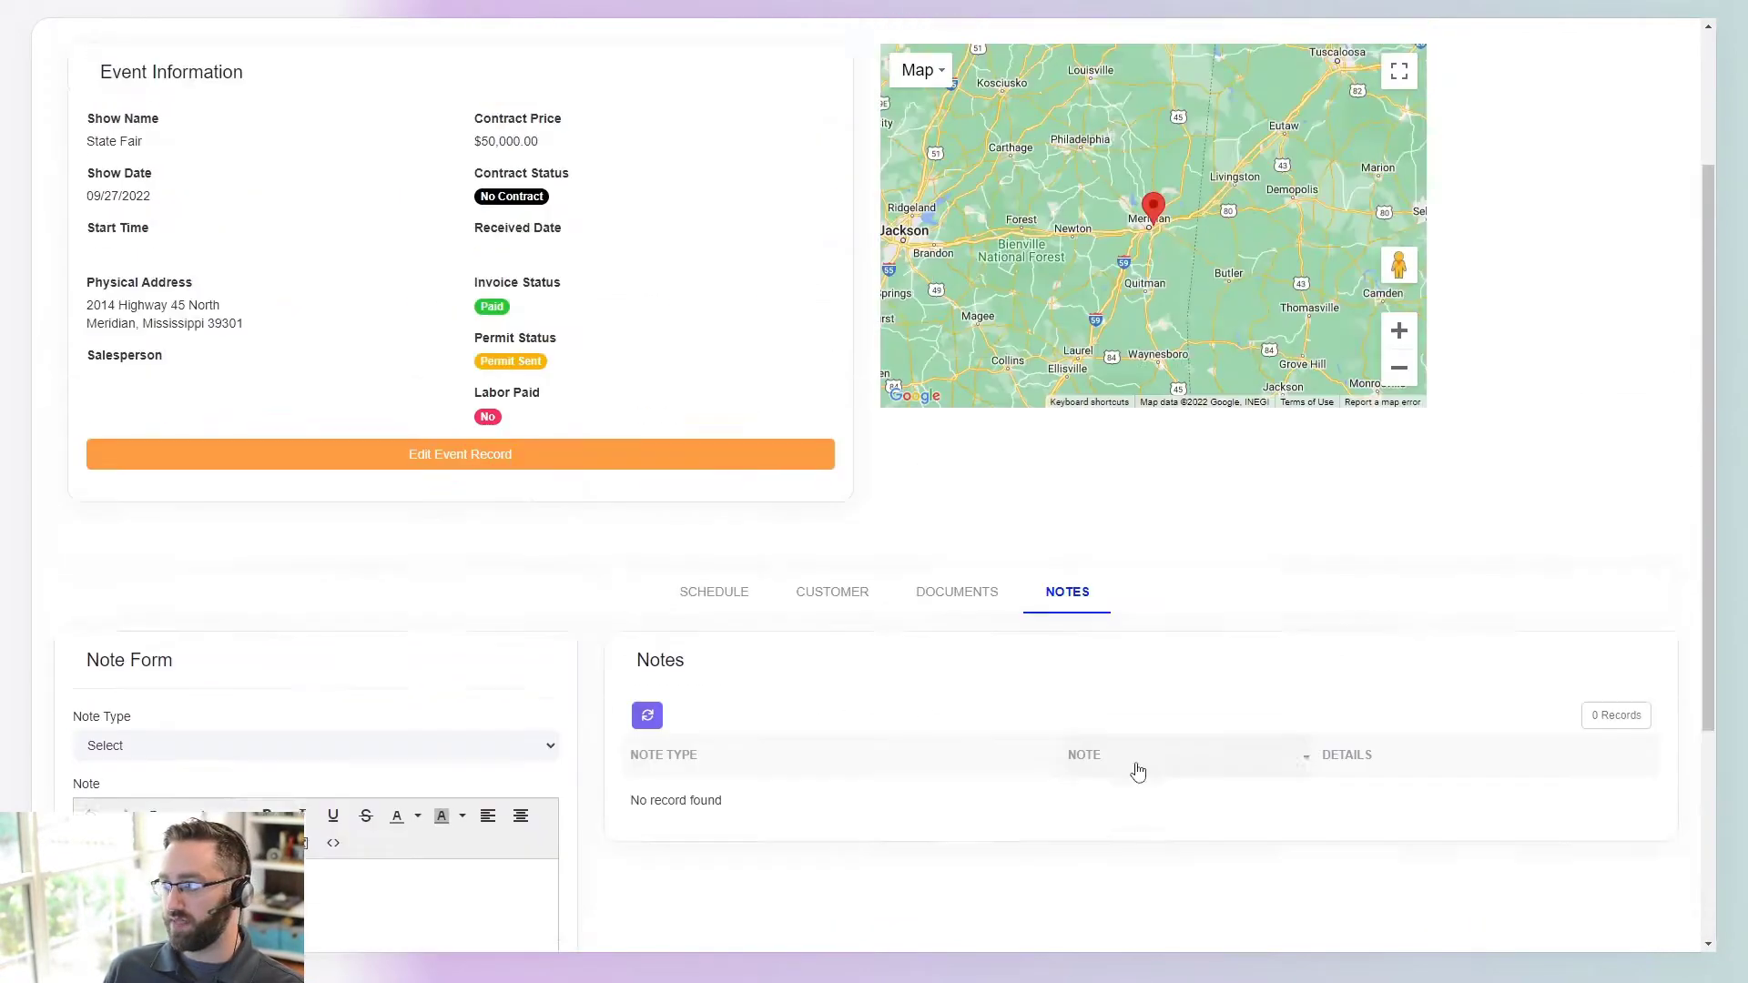
pyautogui.scroll(-3, 865, 683)
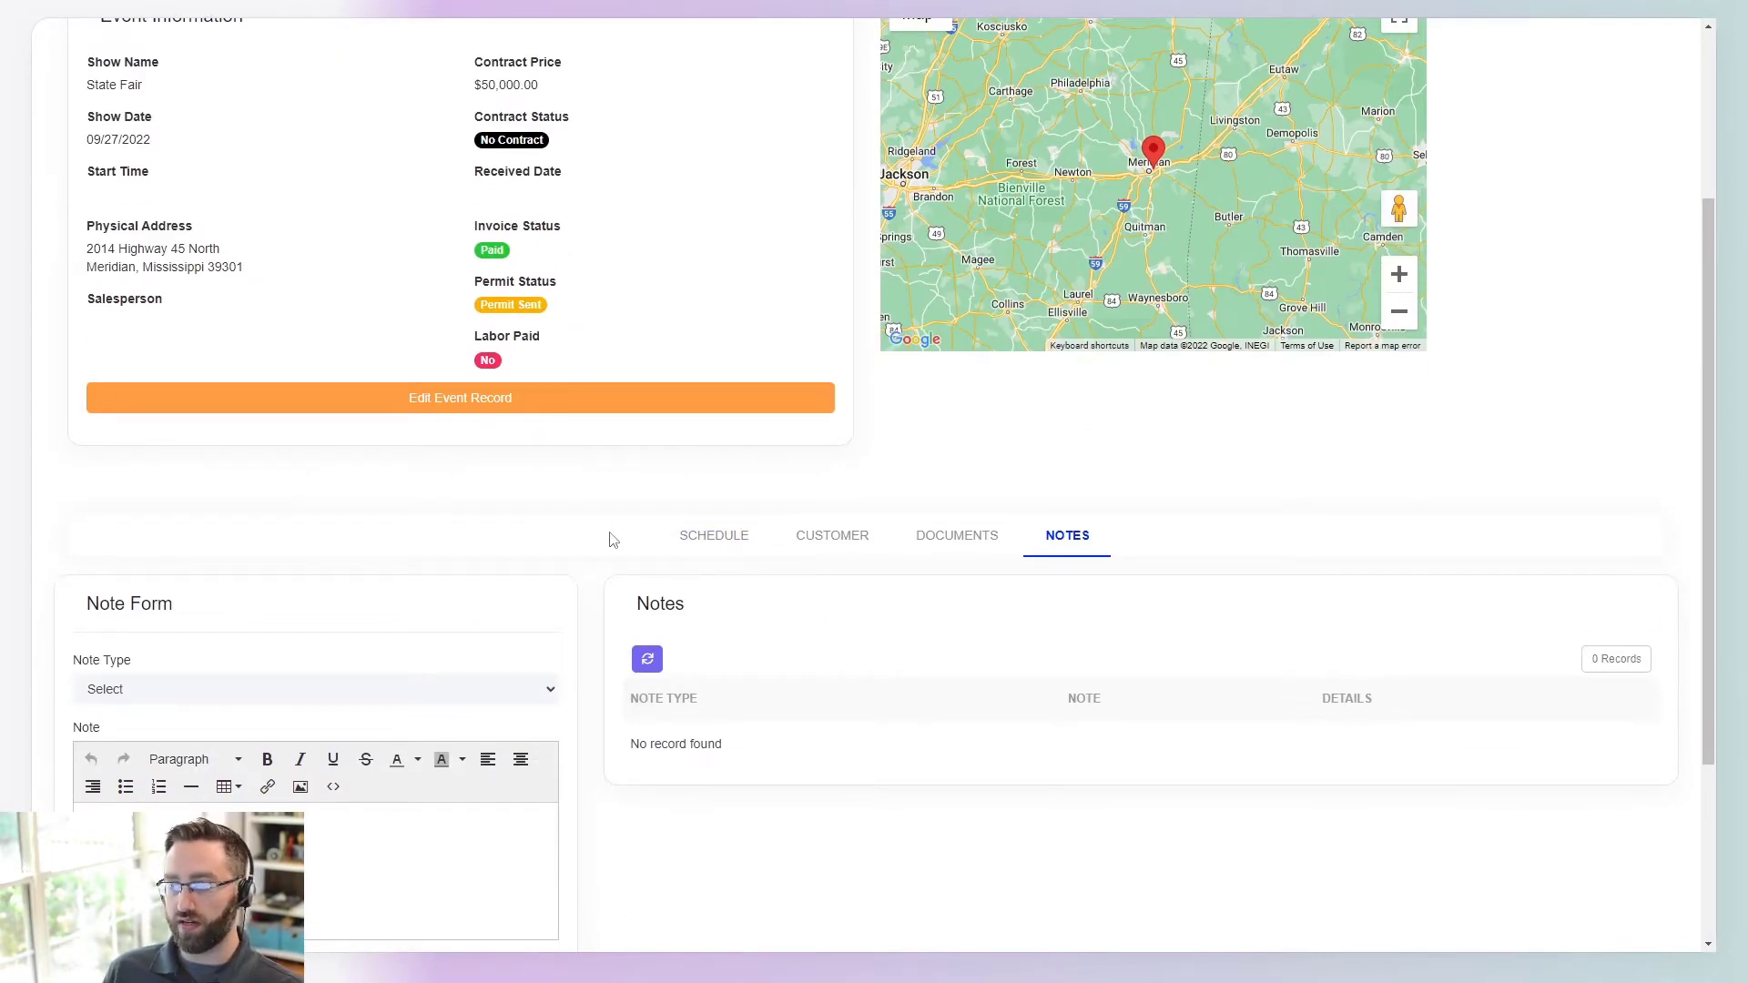
# - Review the six-person confirmed crew on the Schedule tab, then go to the Payroll page
pyautogui.click(690, 544)
pyautogui.scroll(-2, 800, 652)
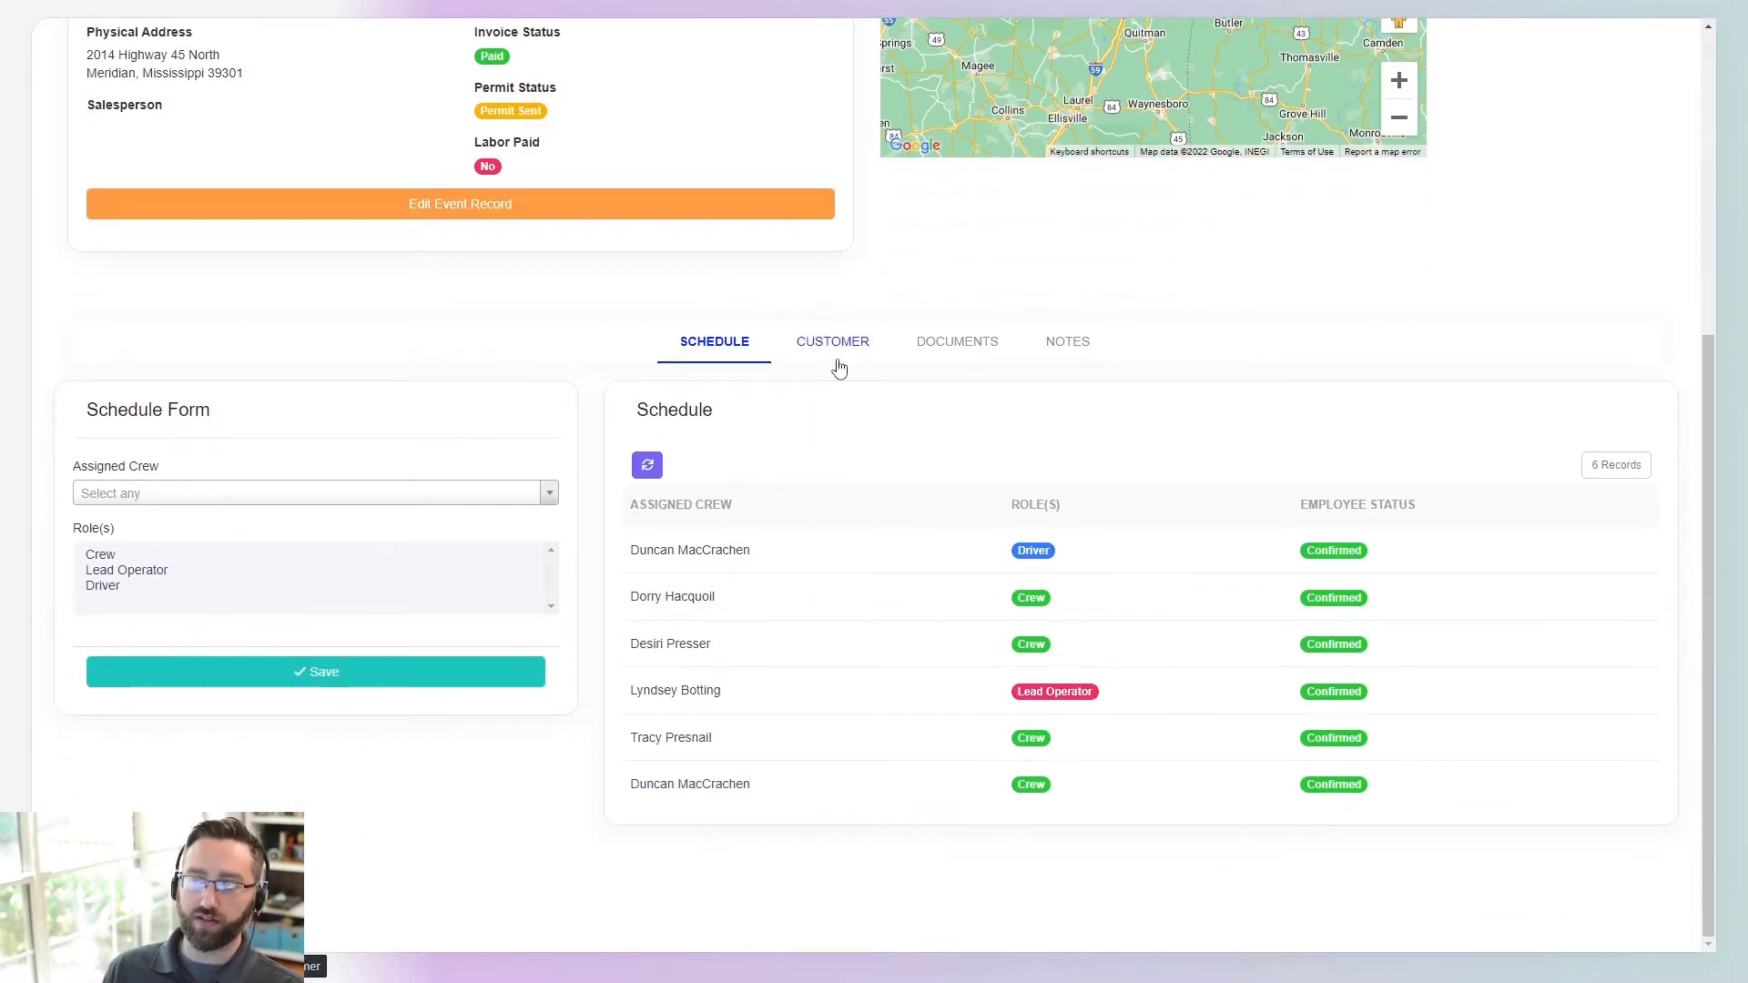
pyautogui.scroll(5, 838, 366)
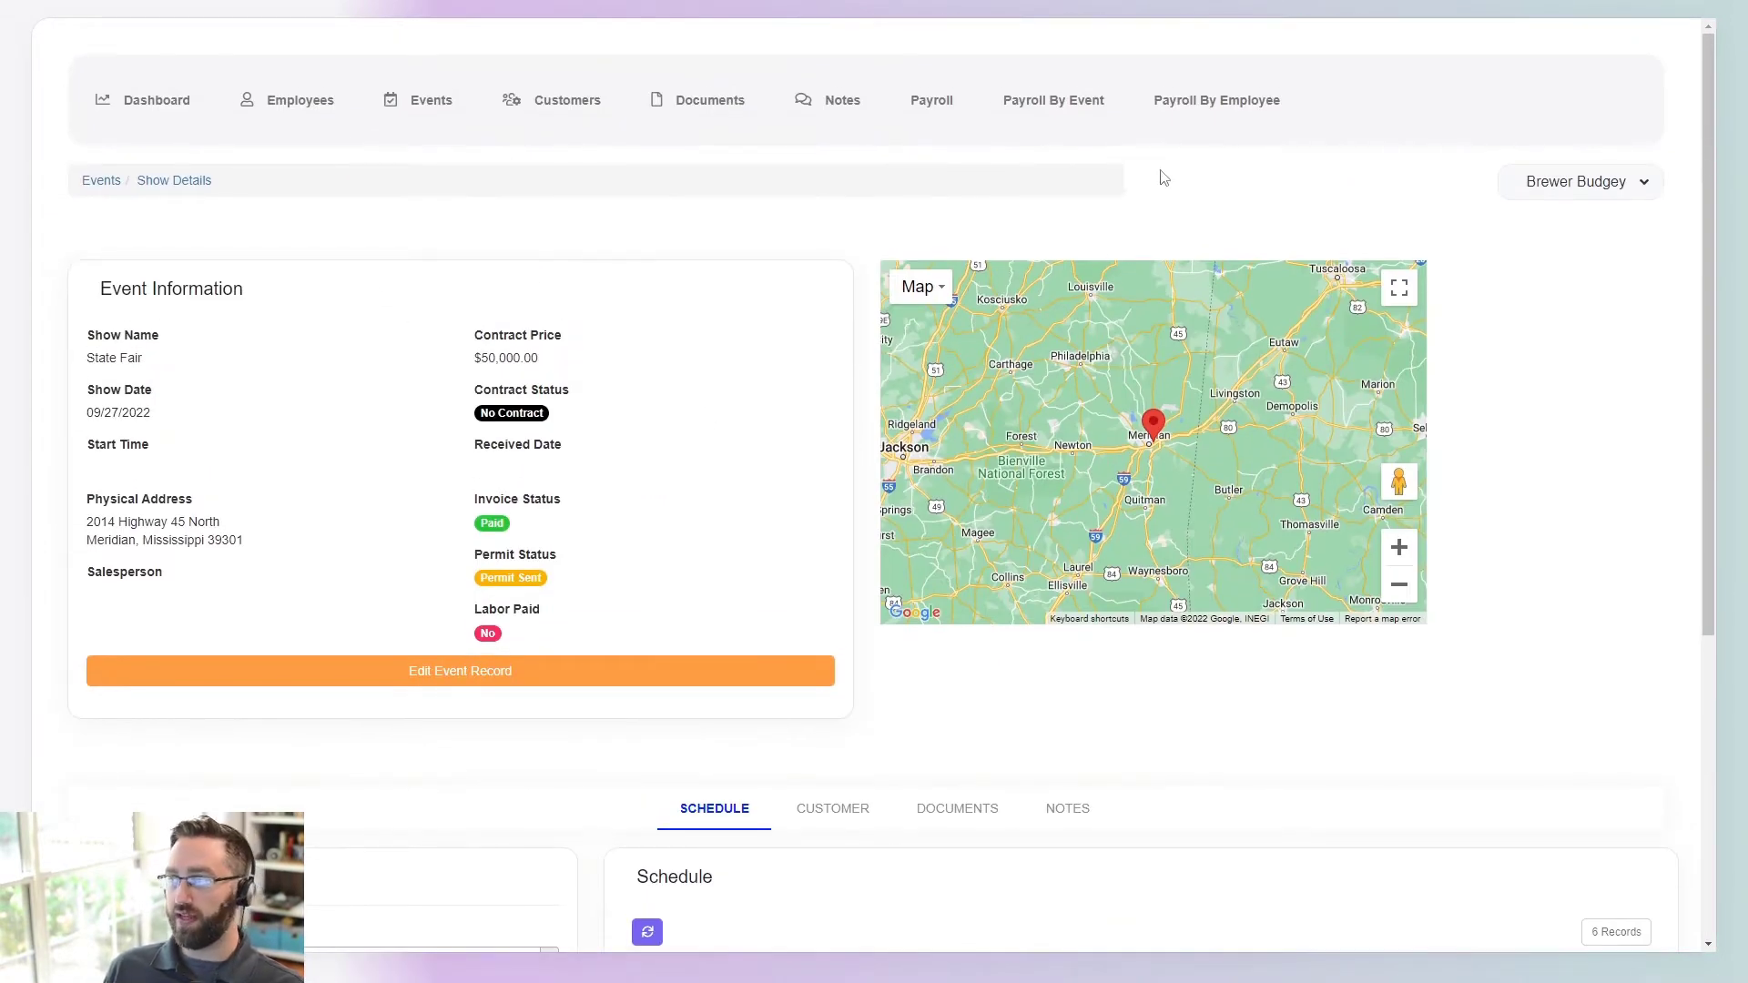
pyautogui.scroll(-4, 756, 581)
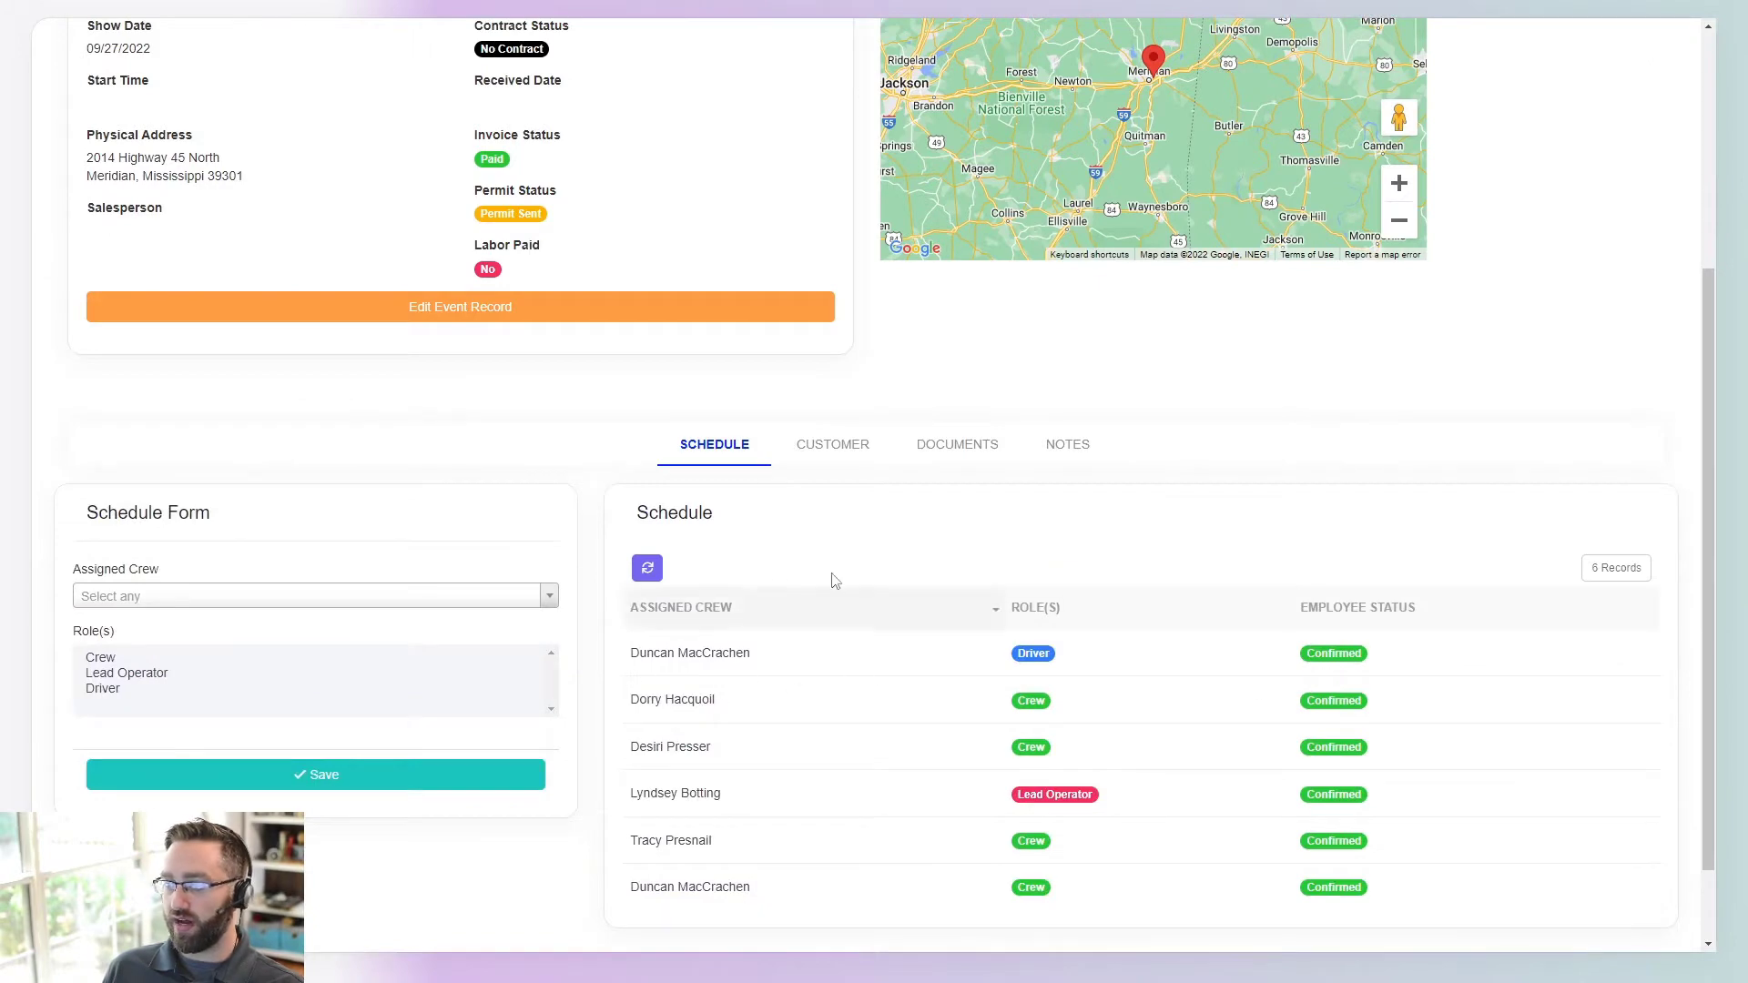
pyautogui.scroll(4, 539, 469)
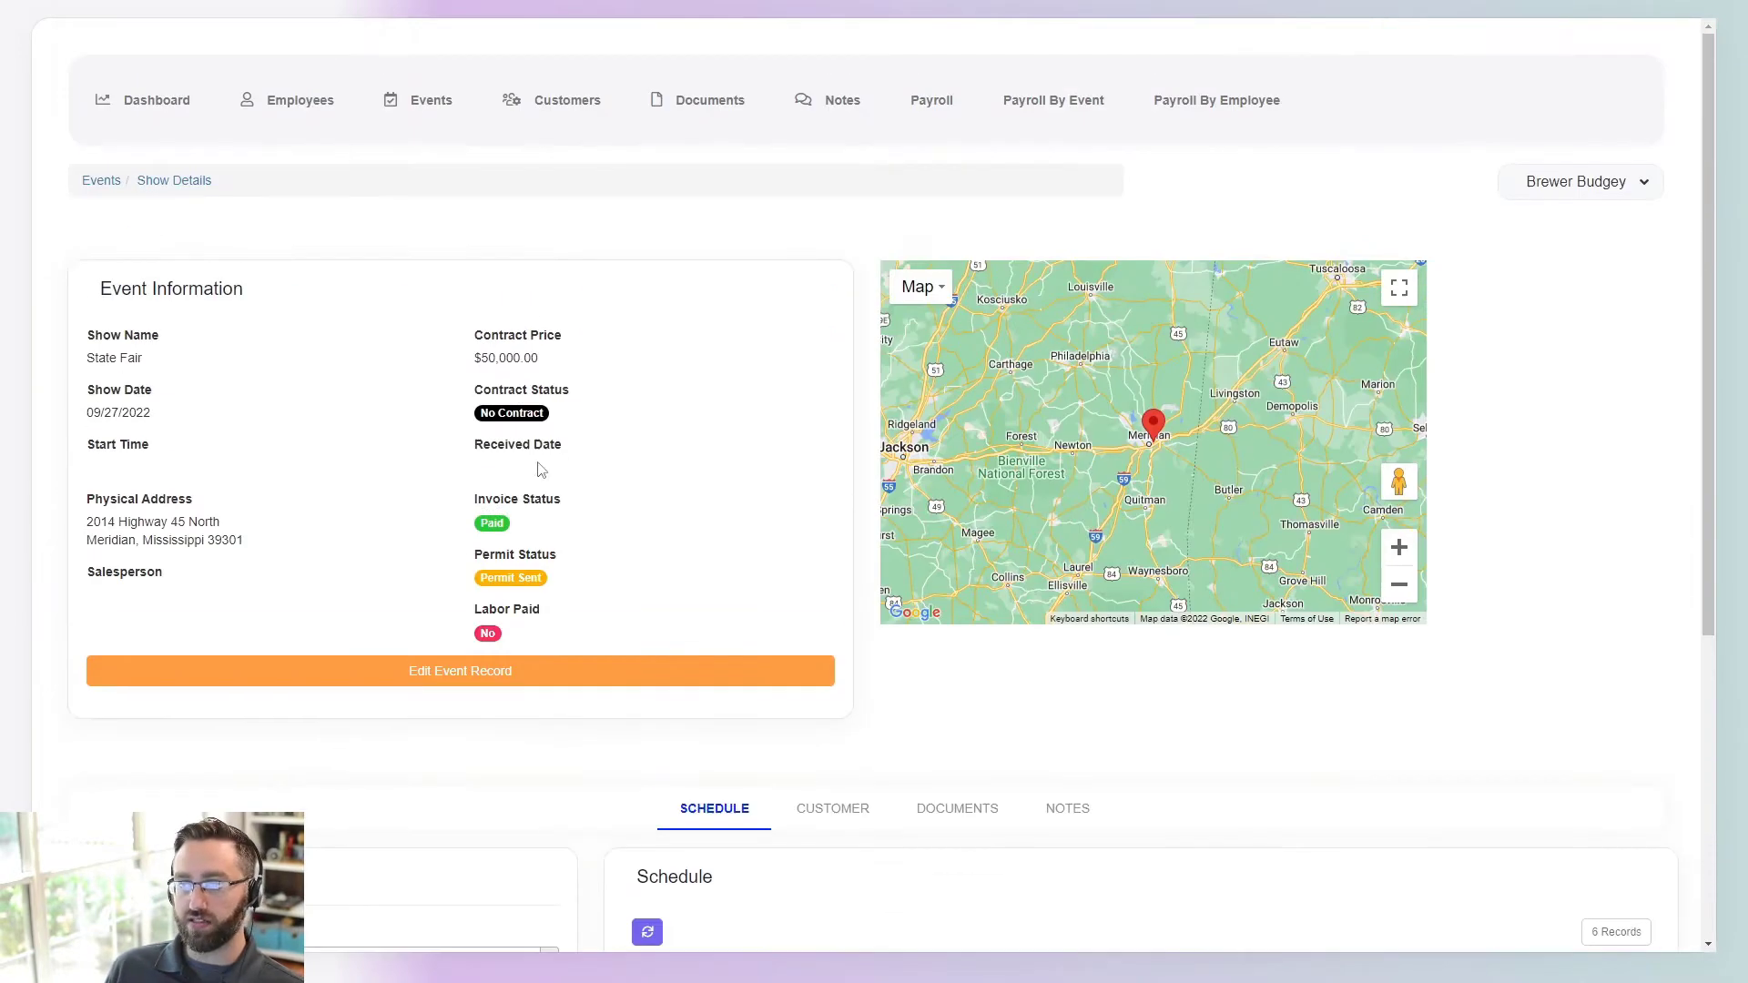
pyautogui.click(943, 114)
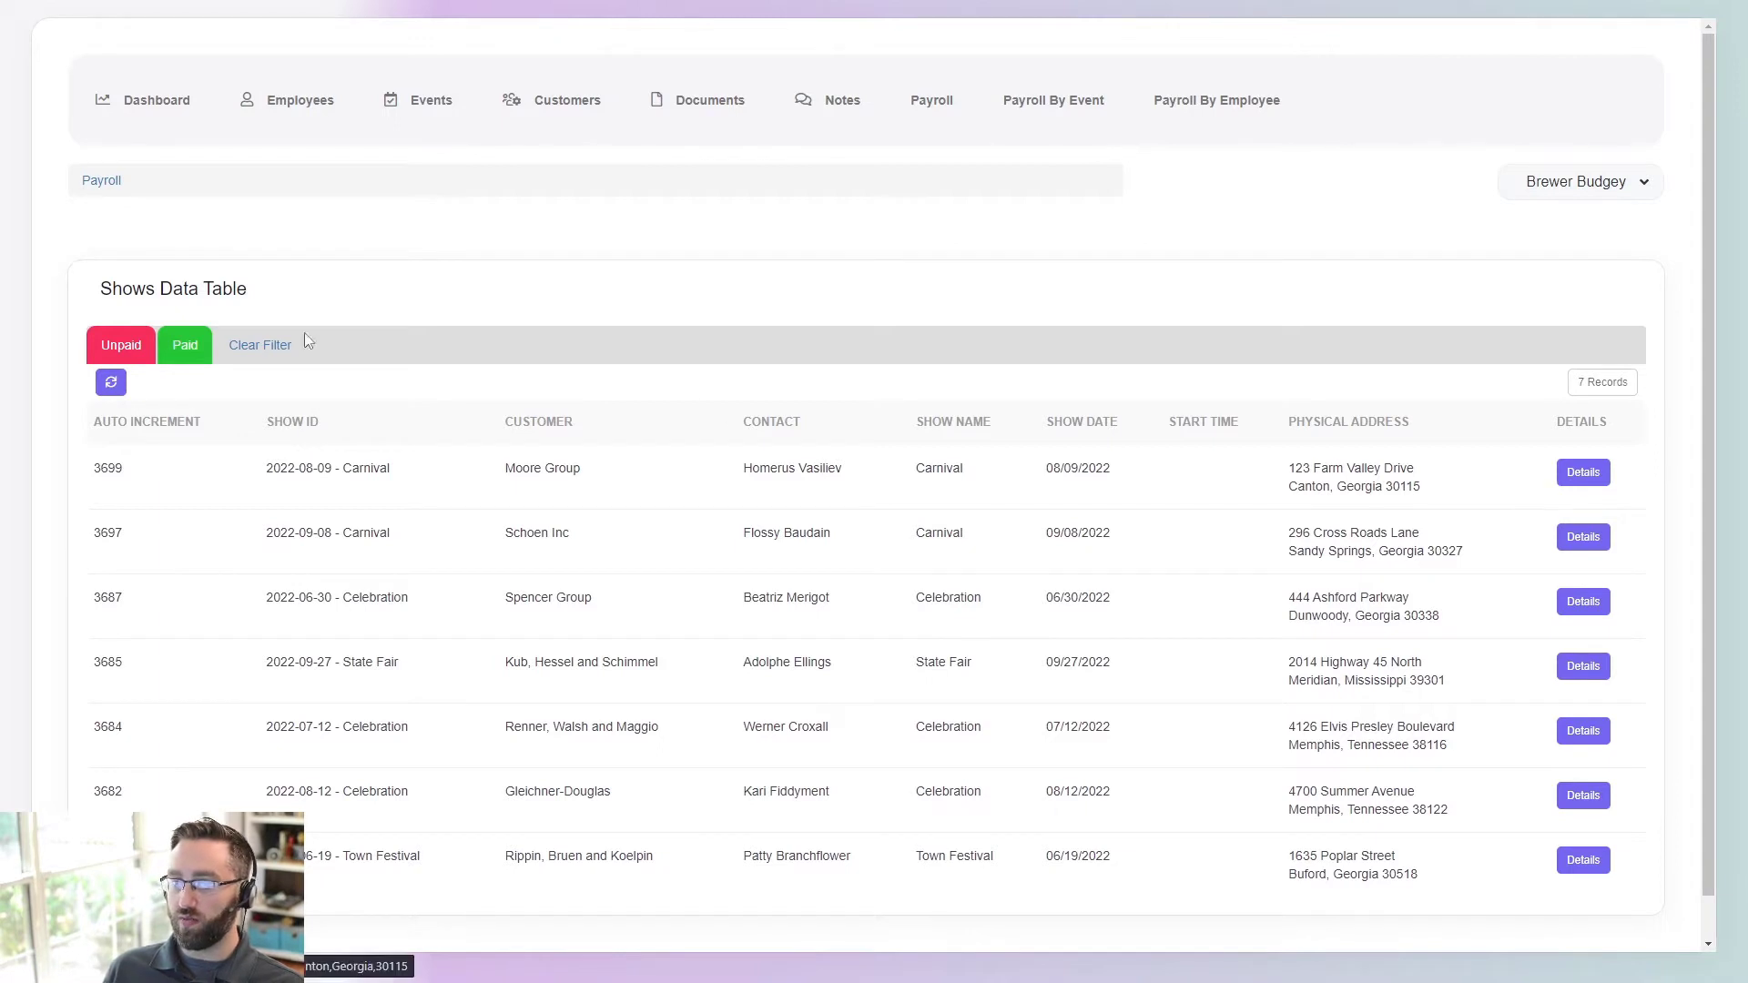
# - Filter payroll to Unpaid, check Carnival's details, then open the 09/27/2022 State Fair payroll details
pyautogui.click(126, 346)
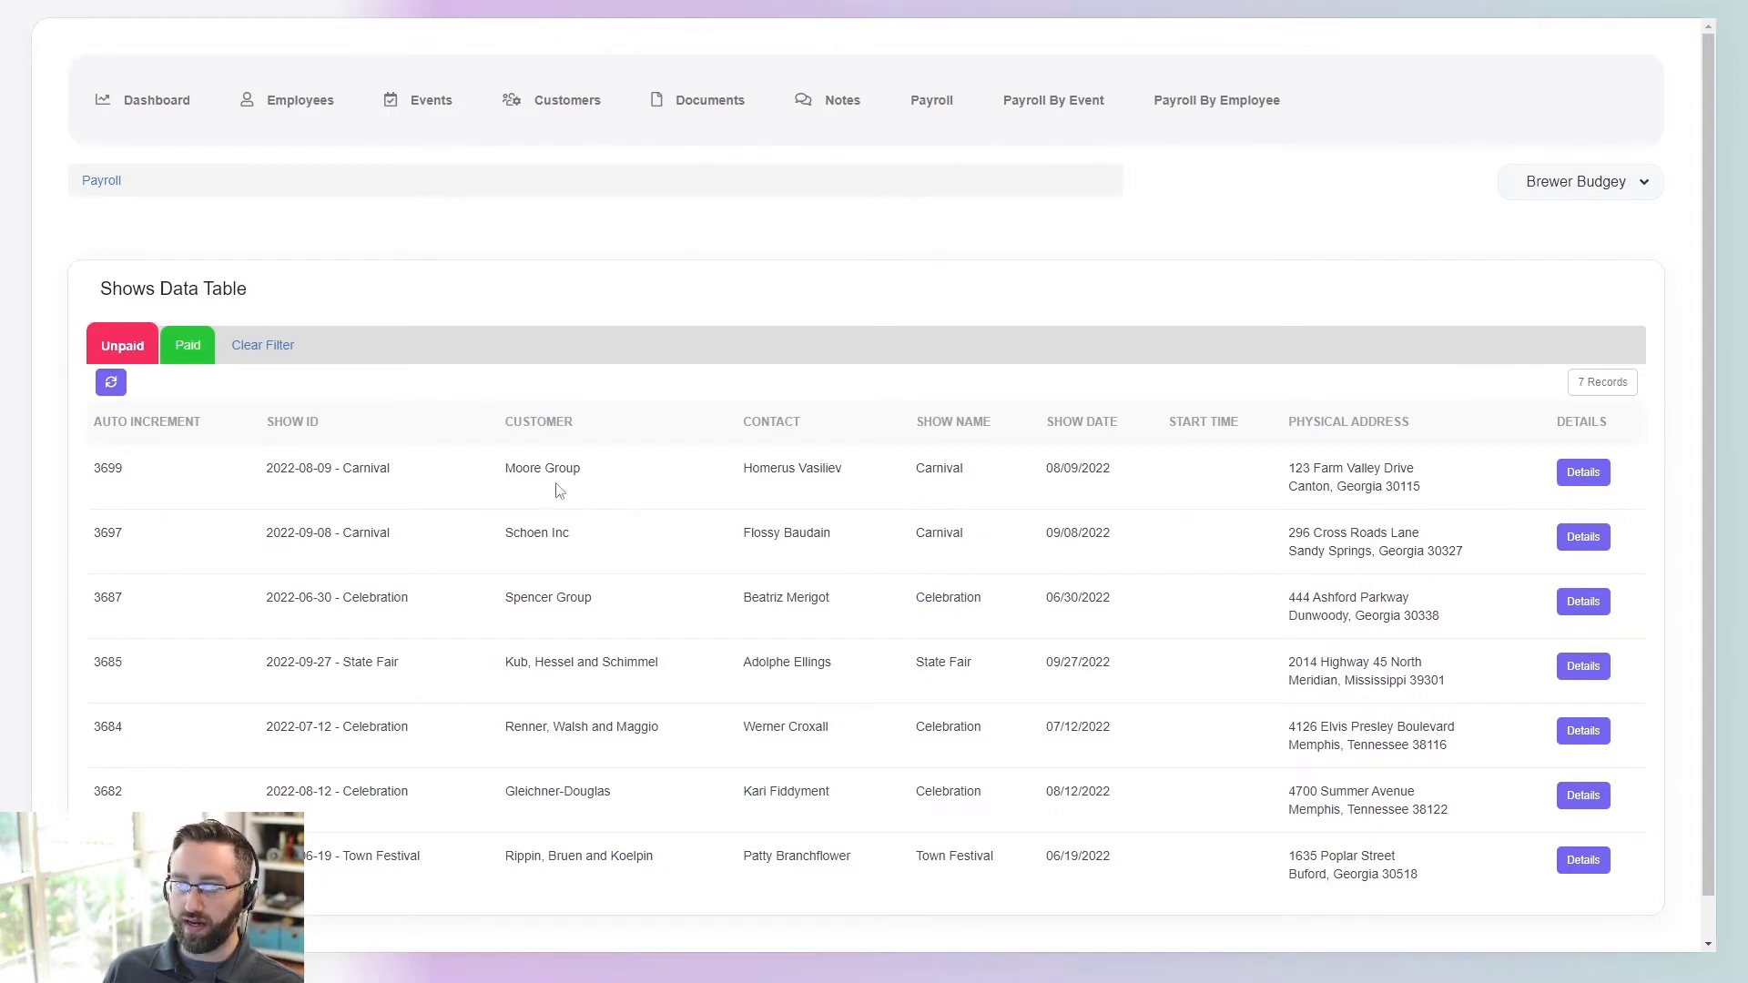
pyautogui.click(1582, 474)
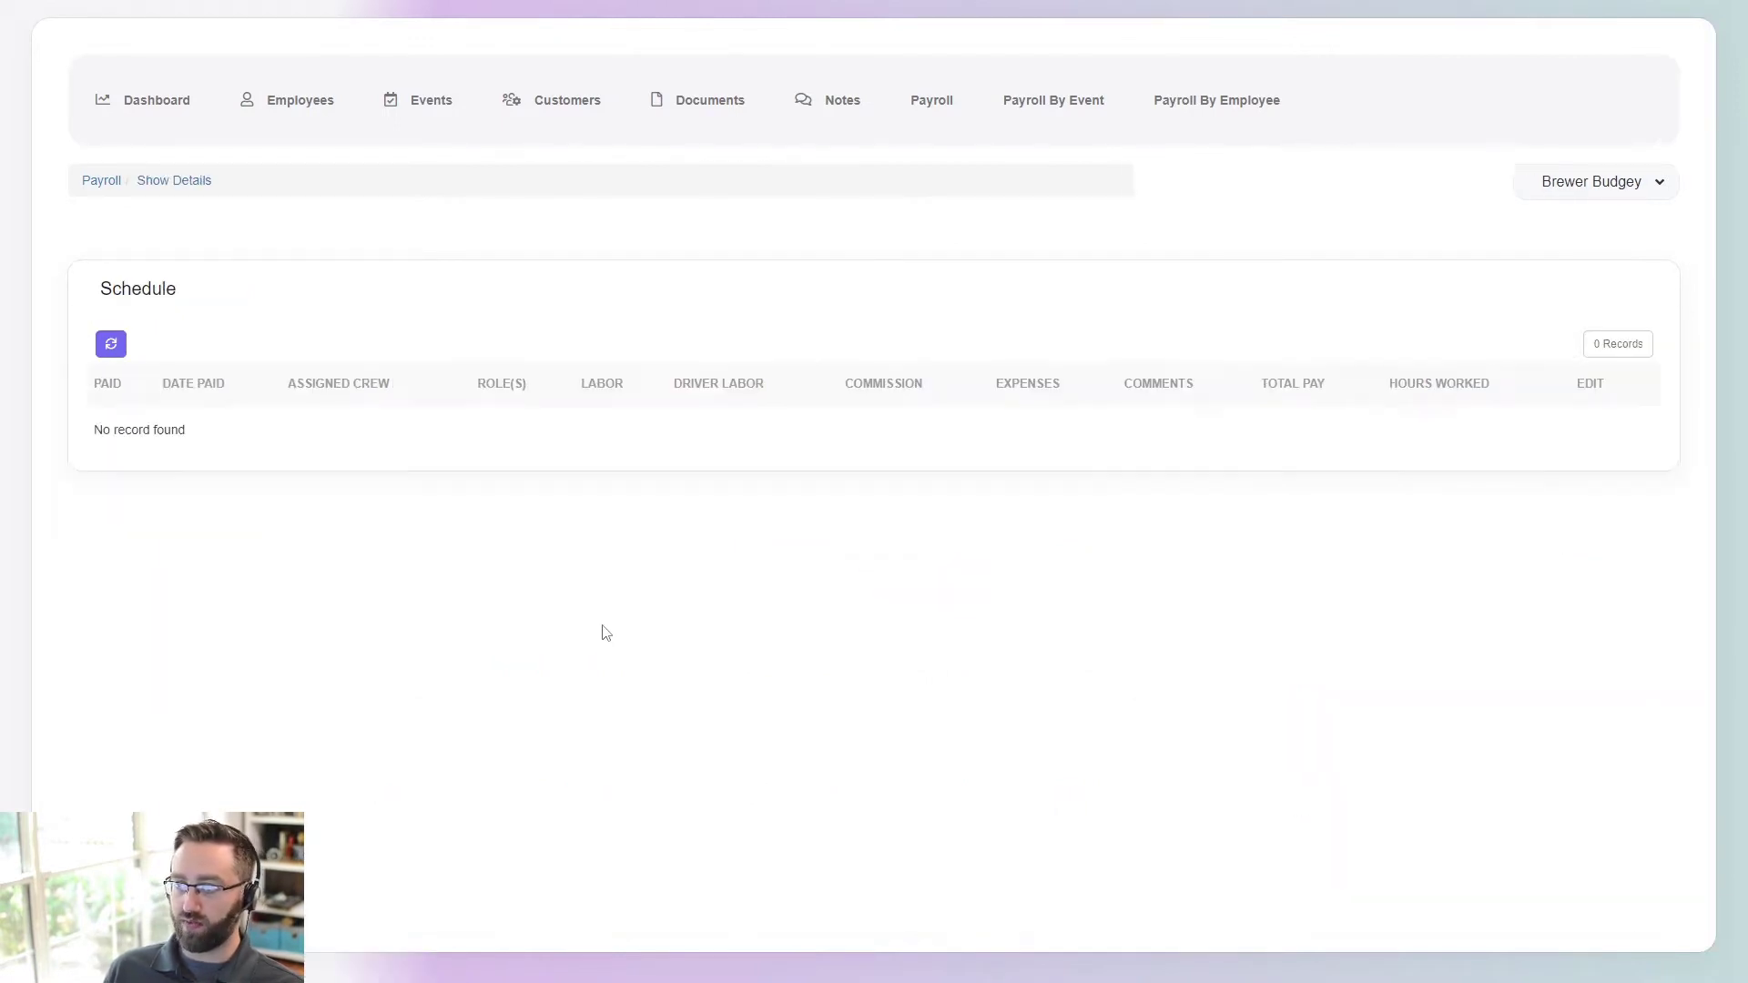
pyautogui.click(110, 181)
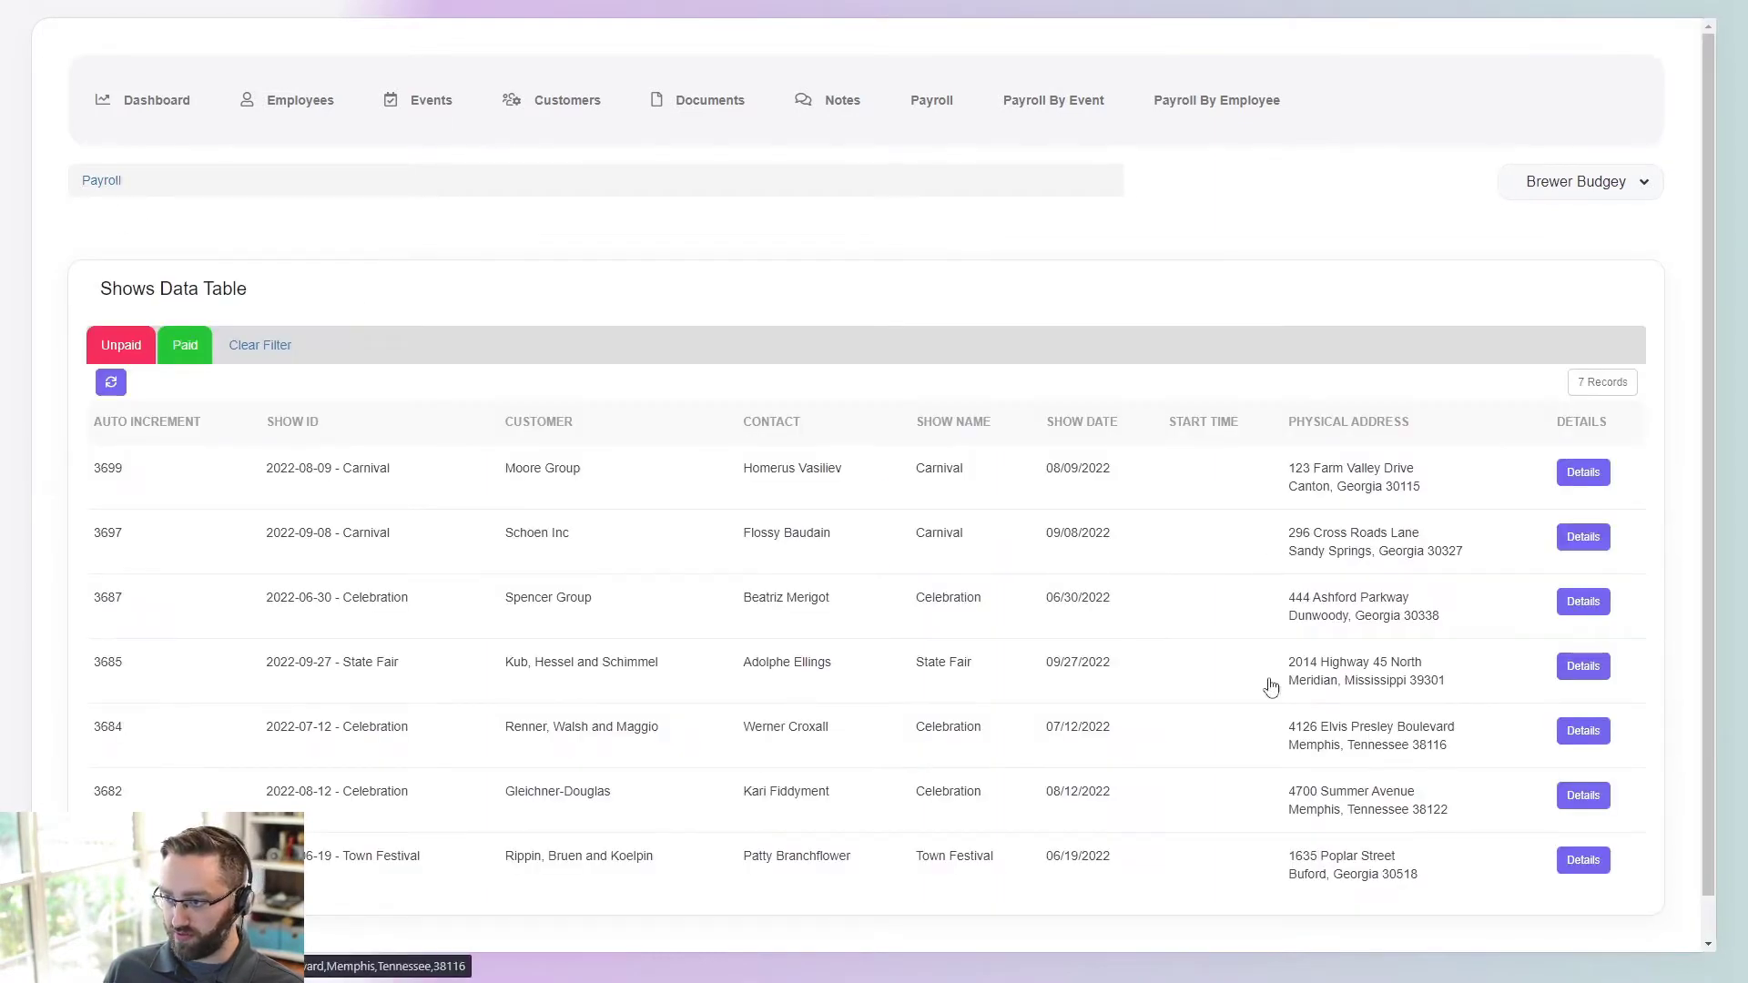
pyautogui.click(1583, 666)
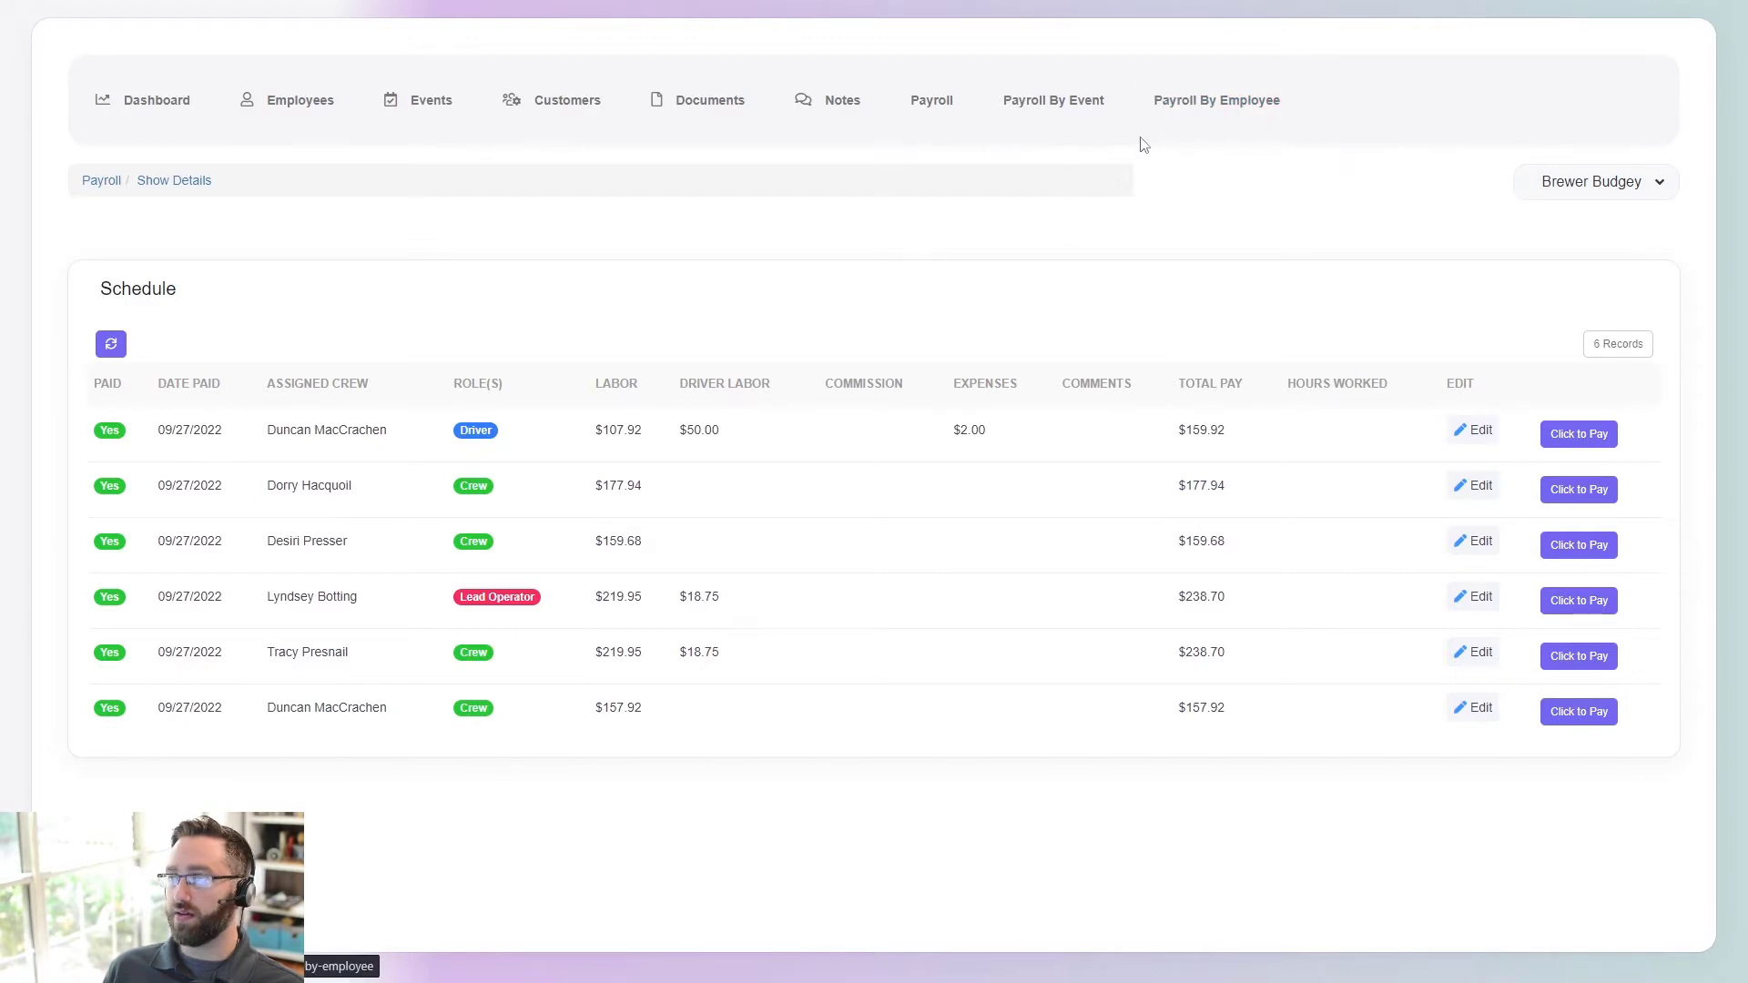
# - View payroll grouped by event and then by employee
pyautogui.click(1077, 116)
pyautogui.scroll(-2, 265, 491)
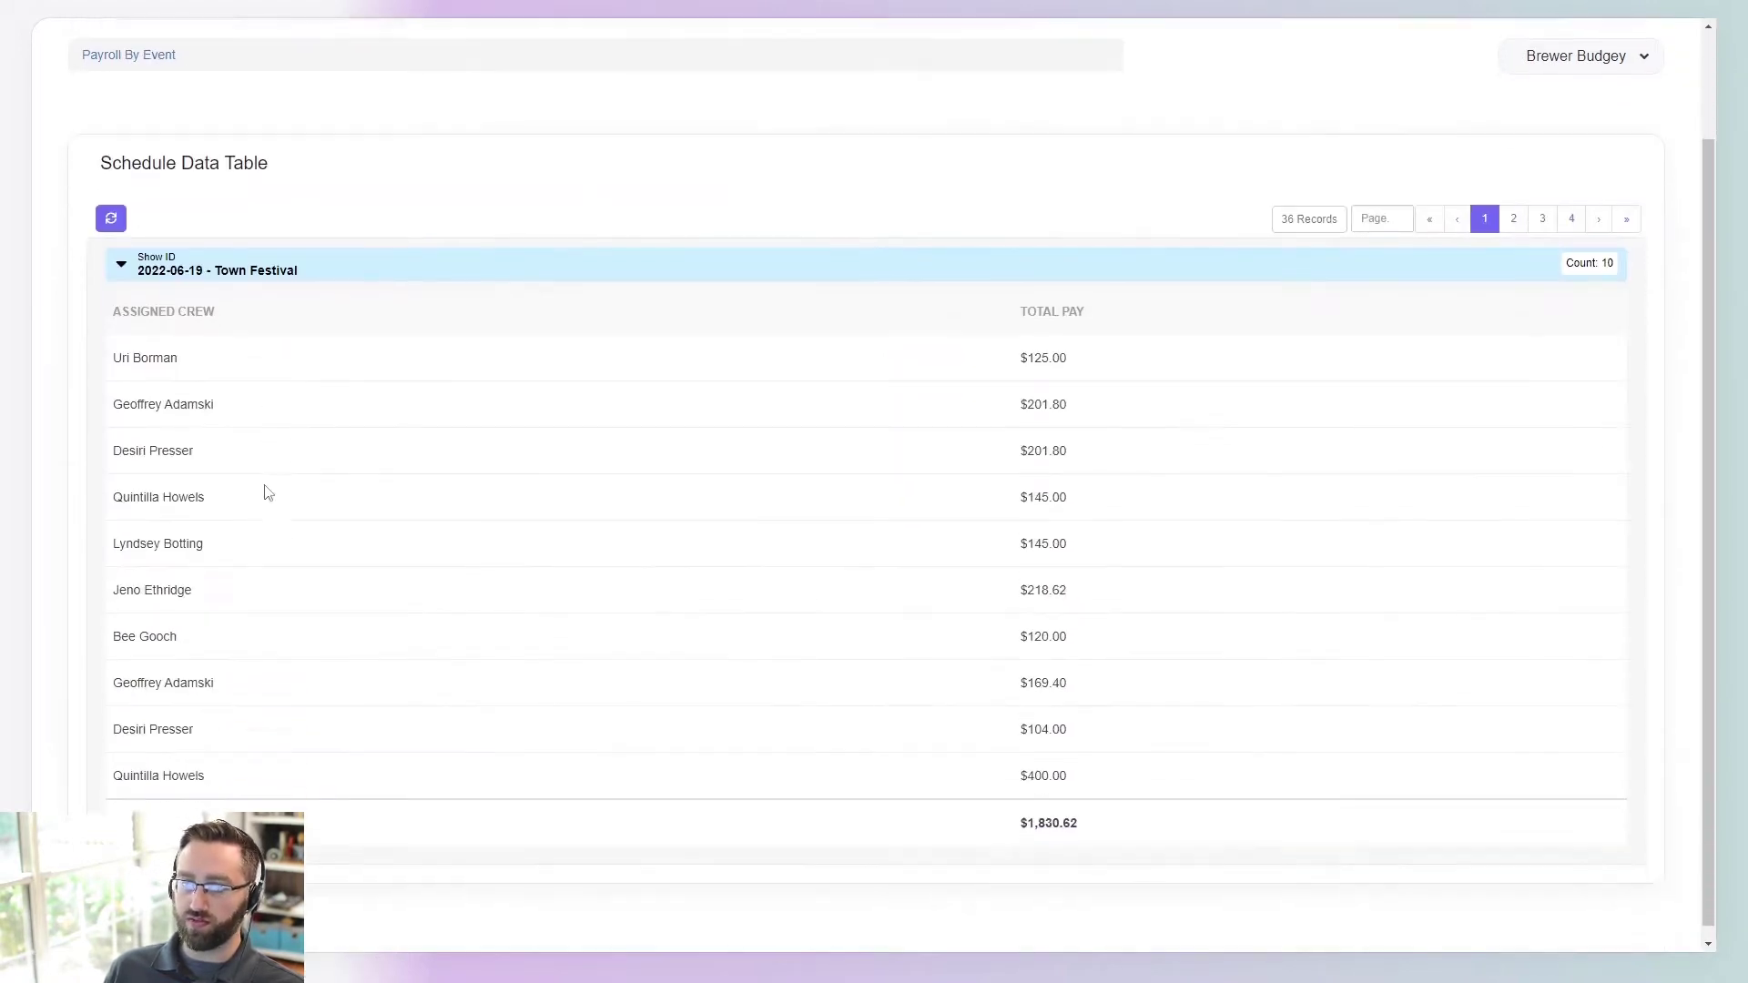
pyautogui.scroll(2, 265, 492)
pyautogui.click(1164, 113)
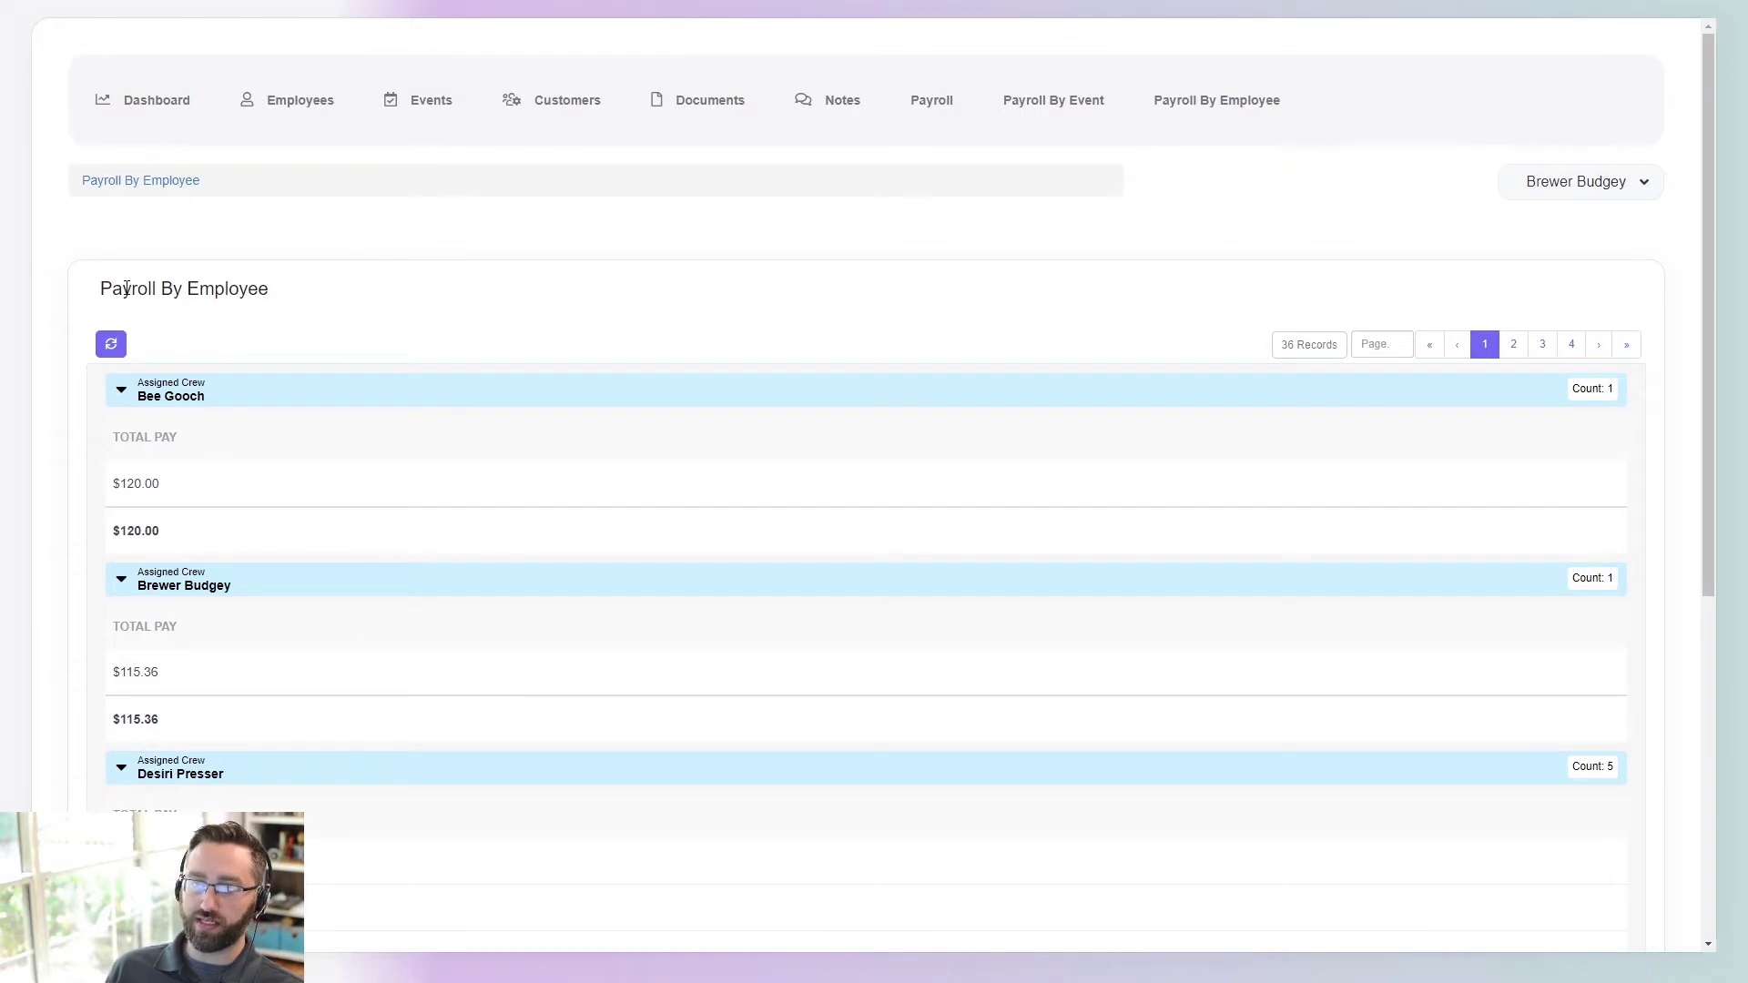
pyautogui.moveTo(205, 292); pyautogui.dragTo(273, 314)
# - Return to Payroll By Event and log out of the portal
pyautogui.click(1018, 105)
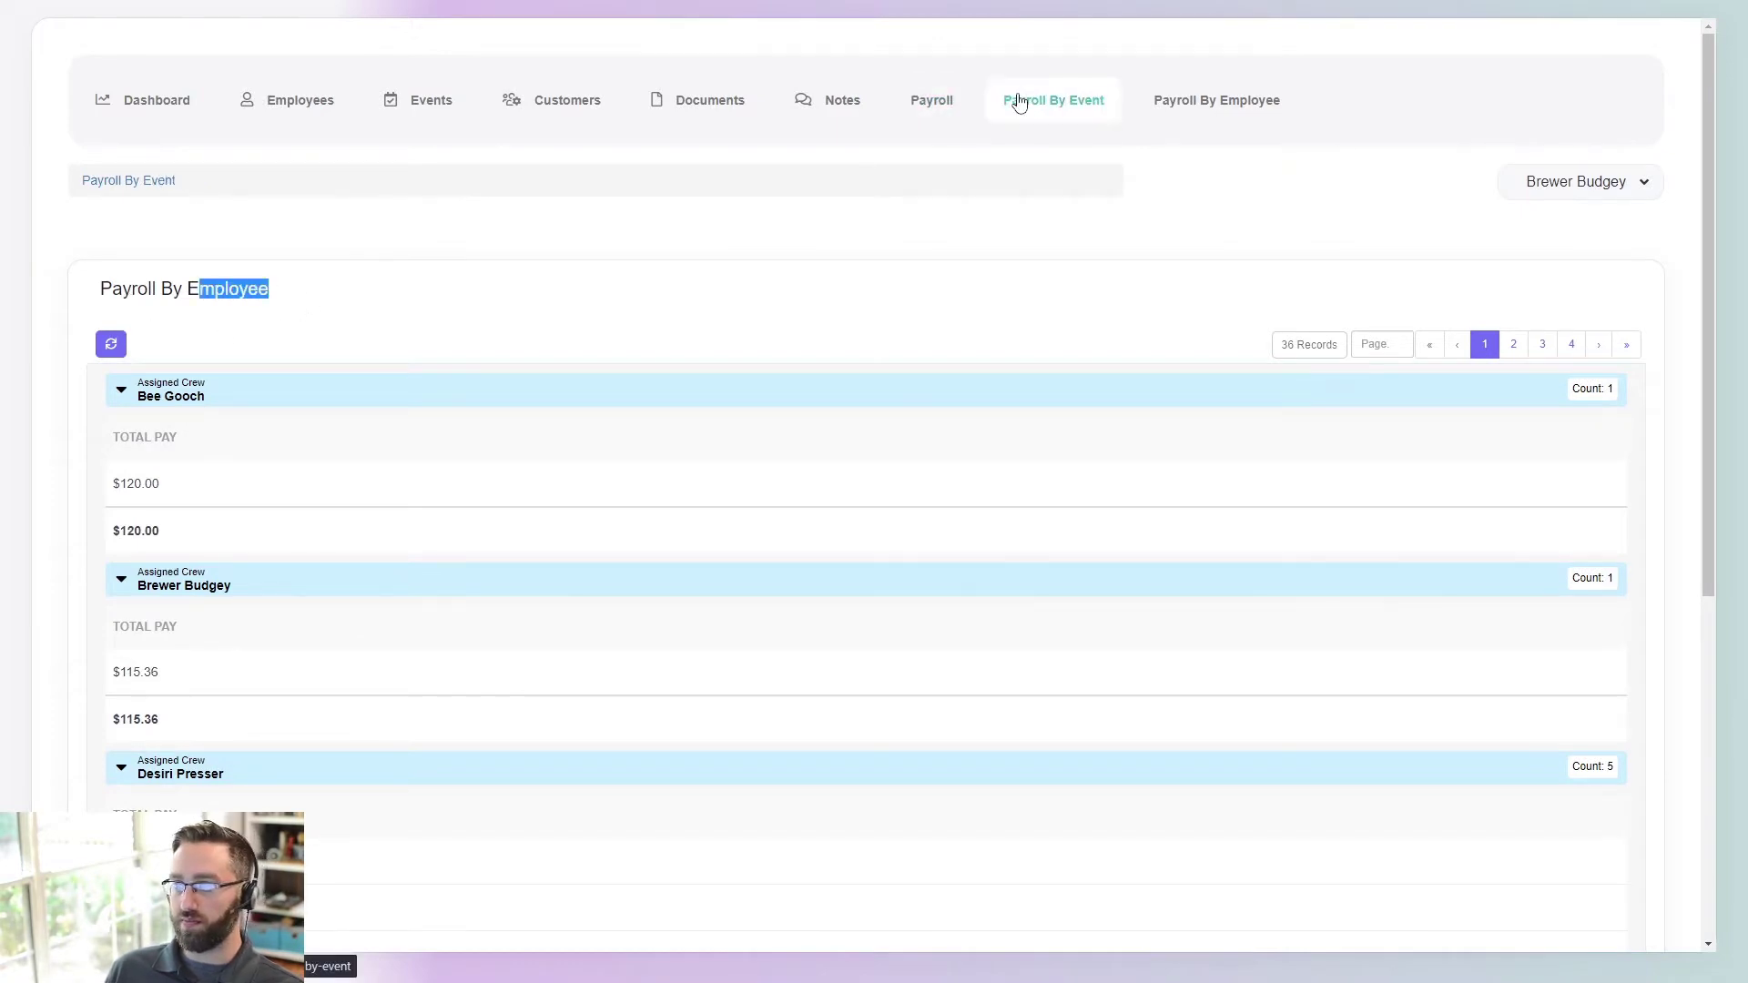
pyautogui.moveTo(1588, 183)
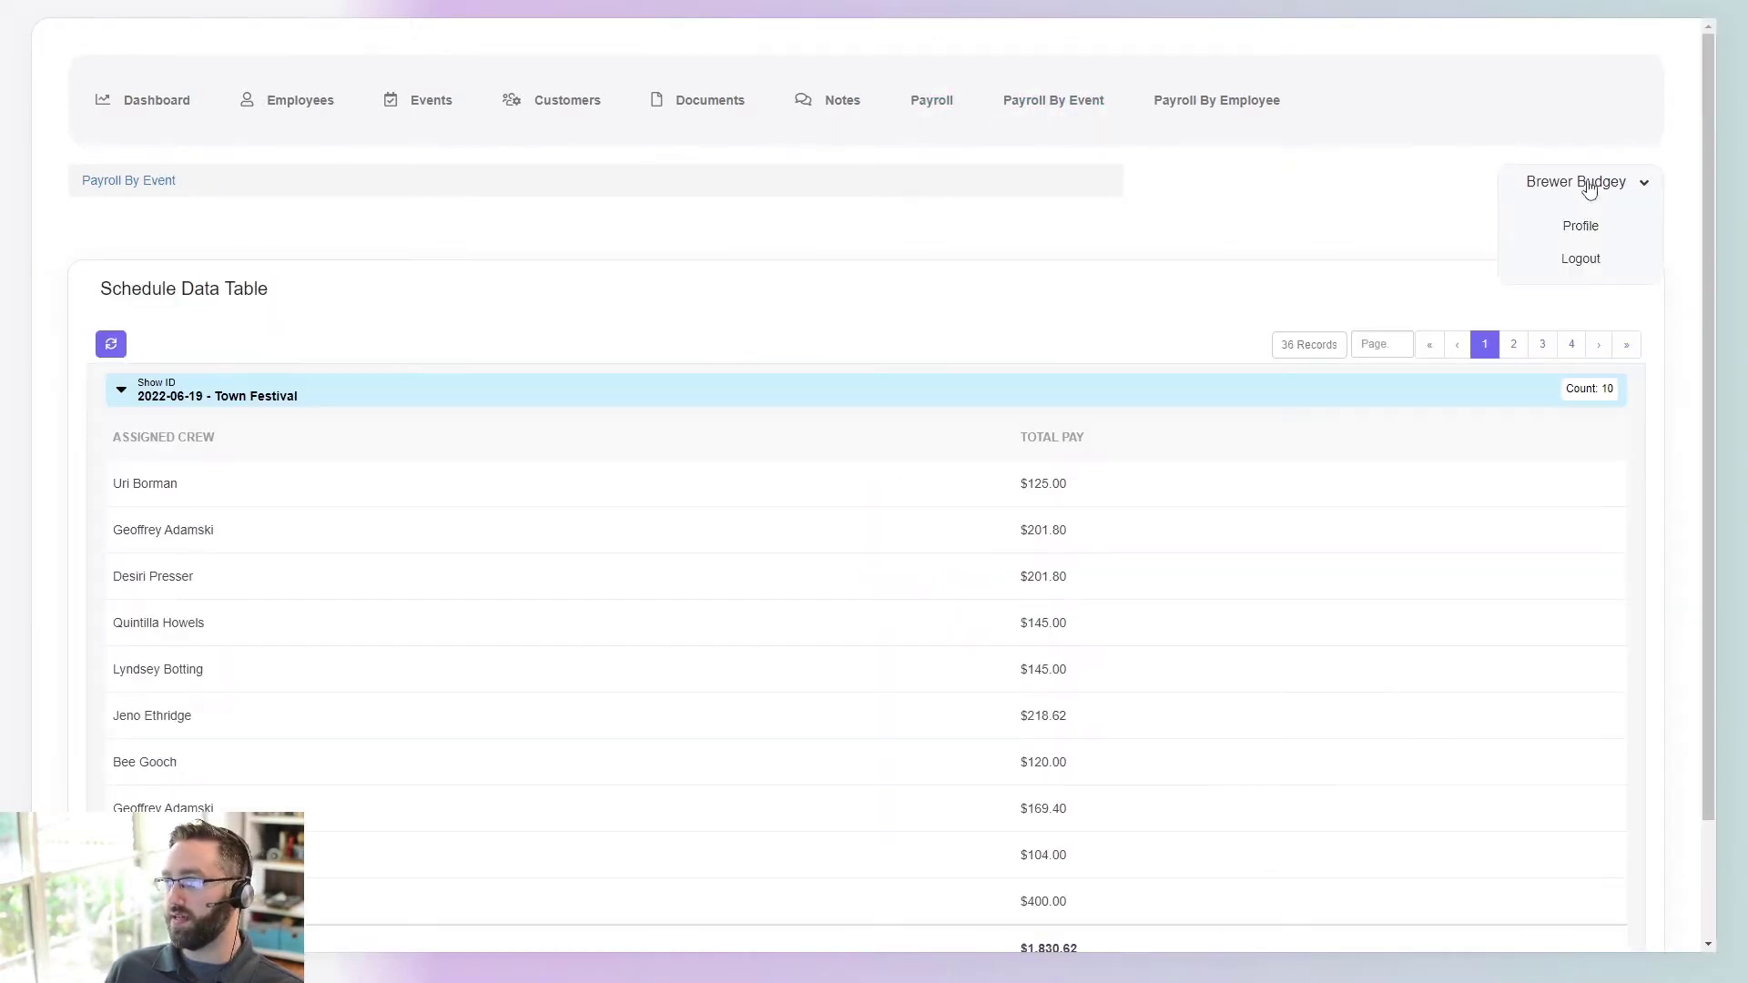
pyautogui.click(1581, 260)
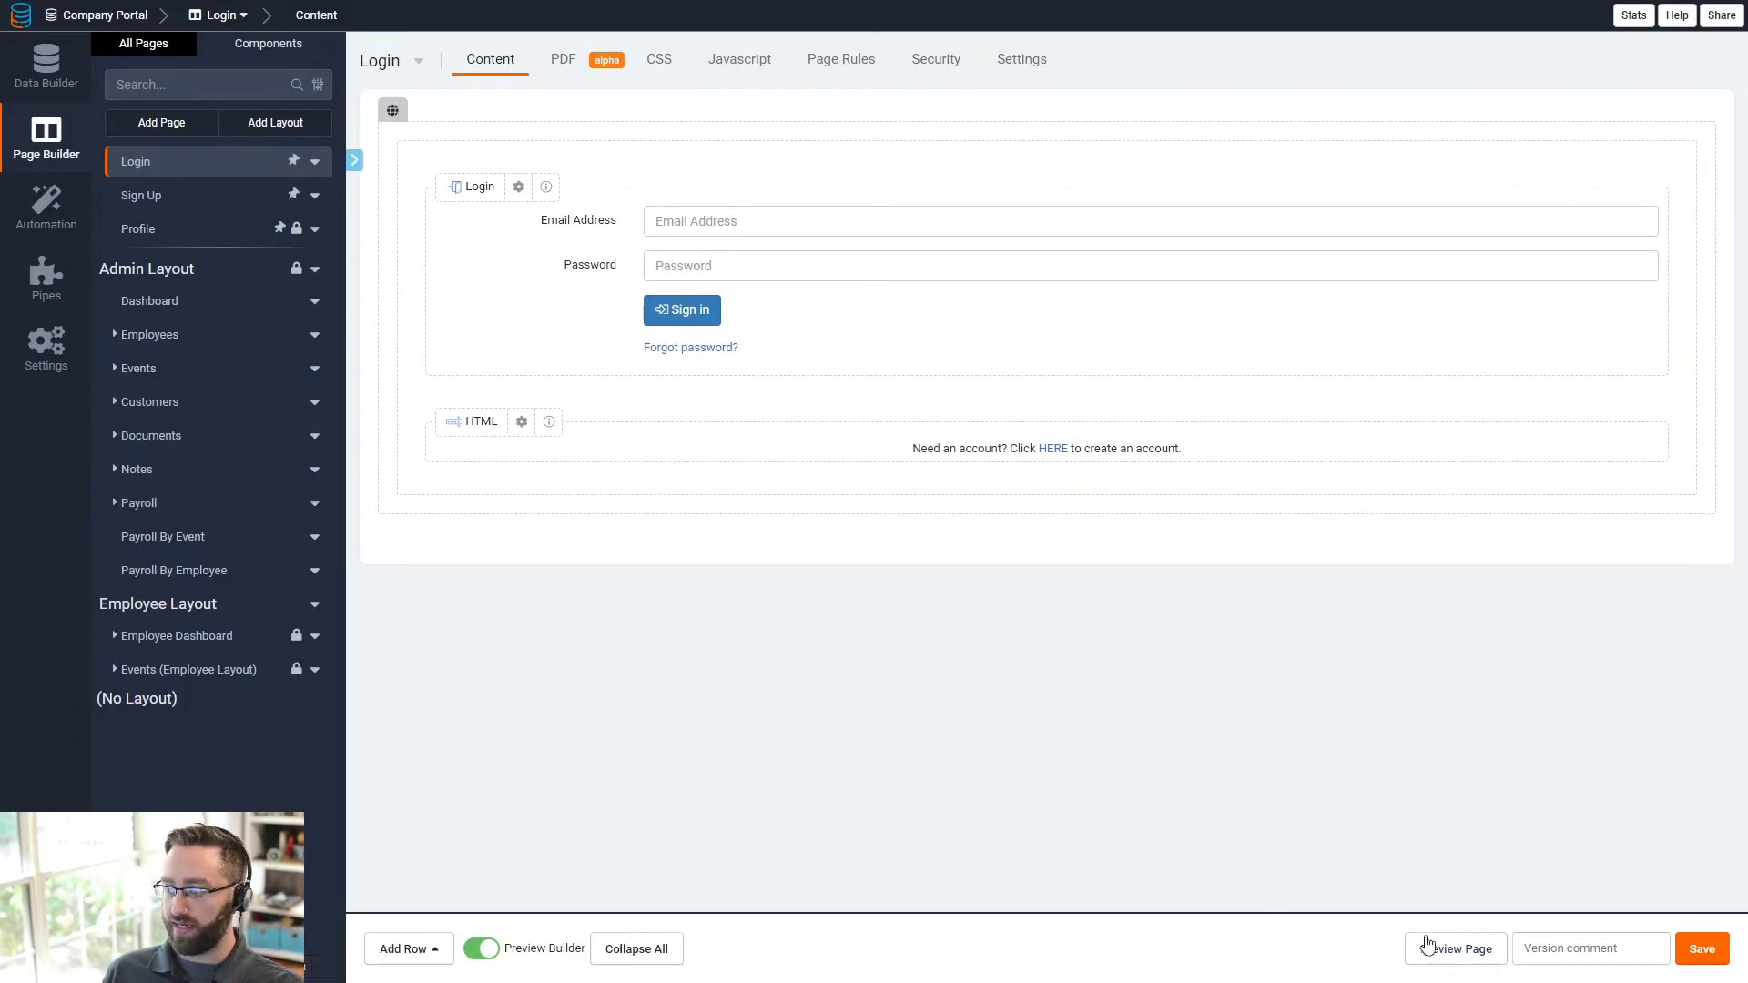
# - Preview the Login page and sign in with the saved employee email and its password
pyautogui.click(1454, 949)
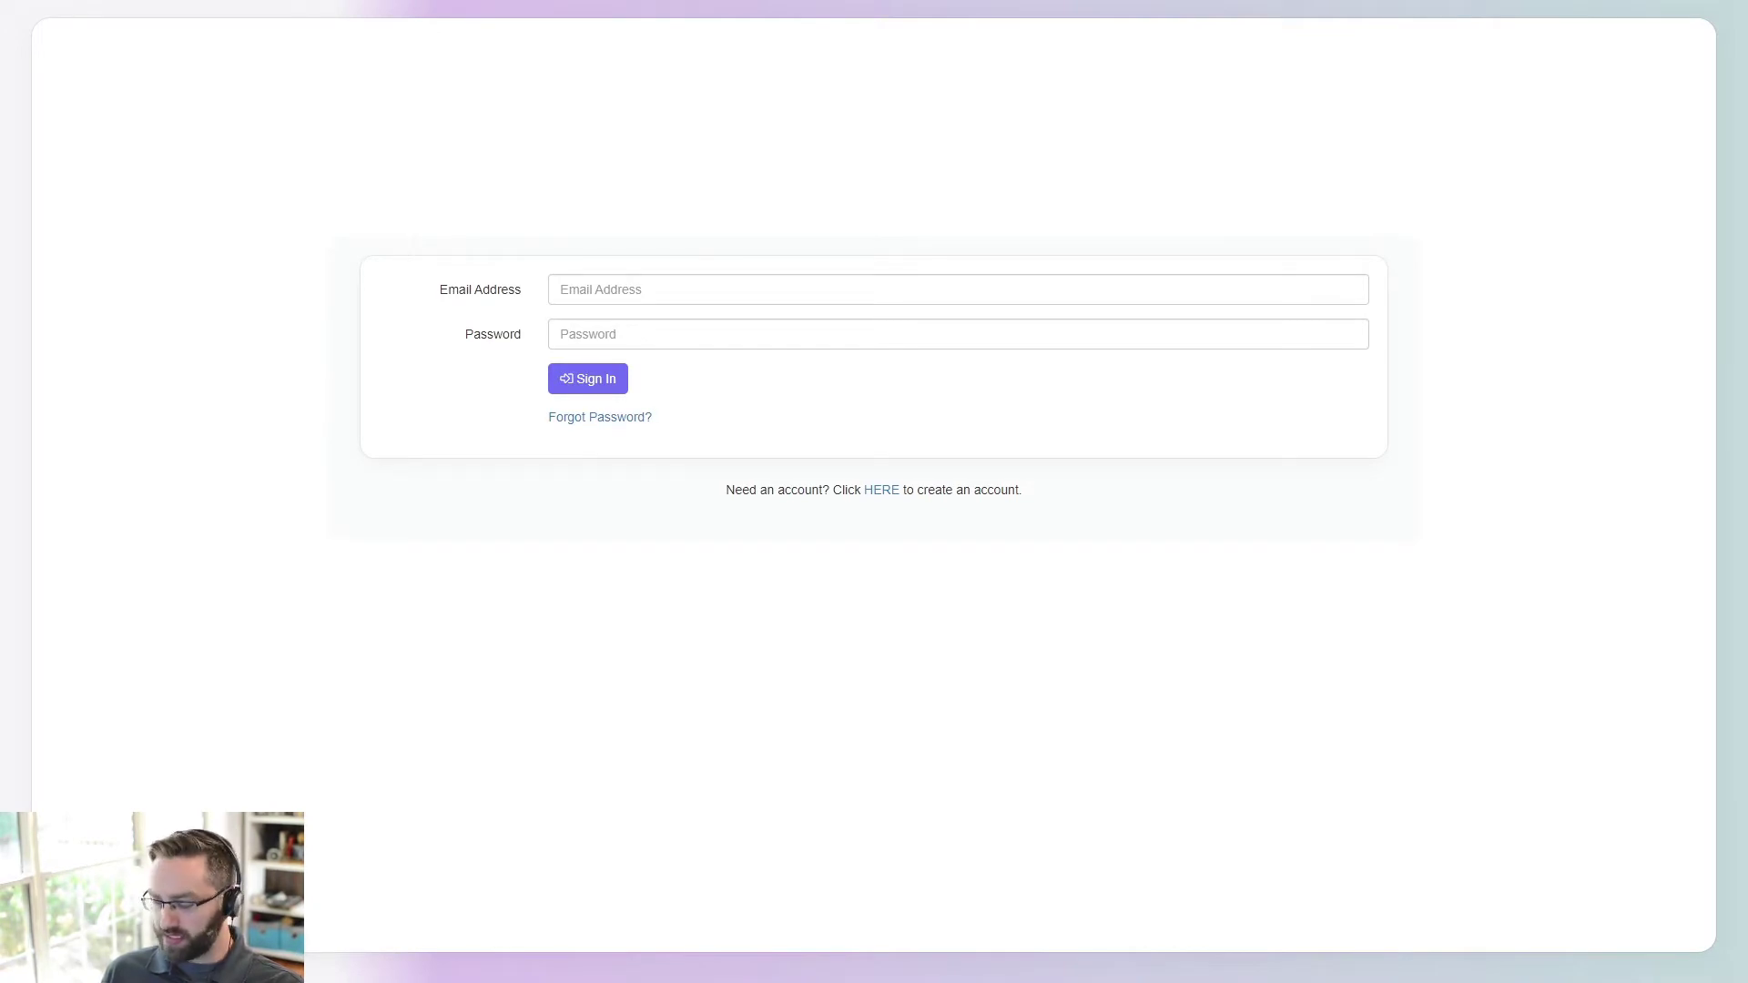
pyautogui.click(583, 290)
pyautogui.click(605, 340)
pyautogui.click(737, 341)
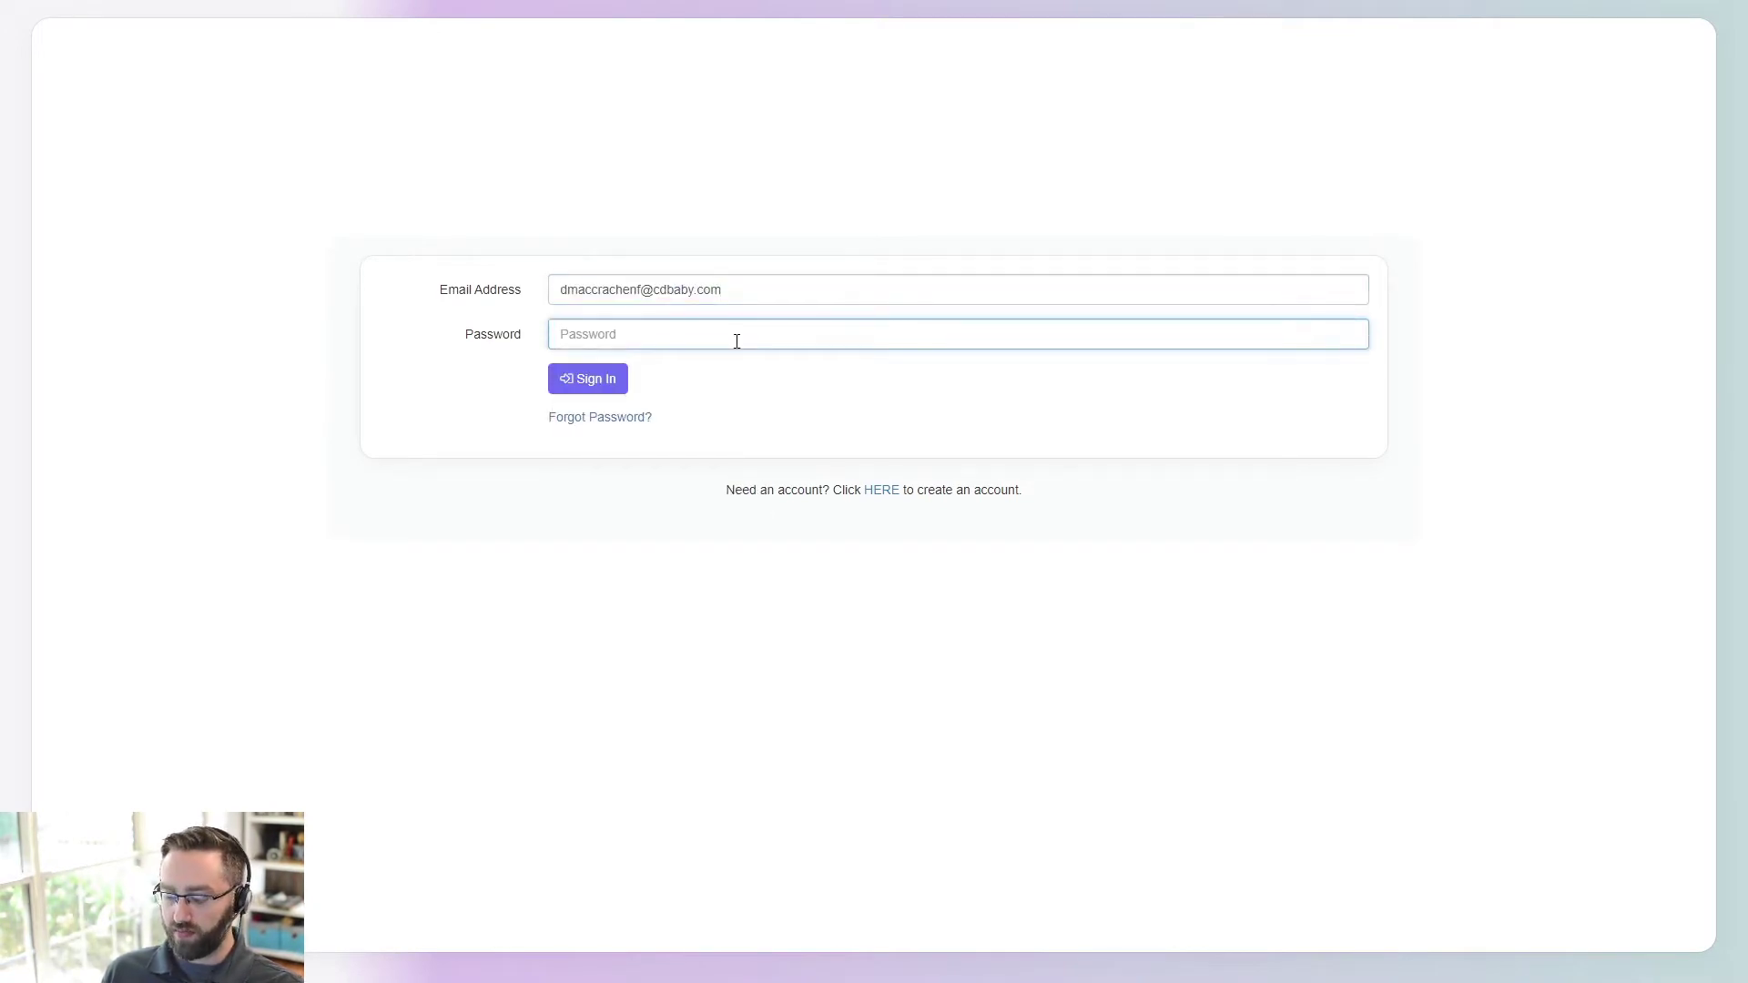
pyautogui.write('••••')
pyautogui.click(572, 378)
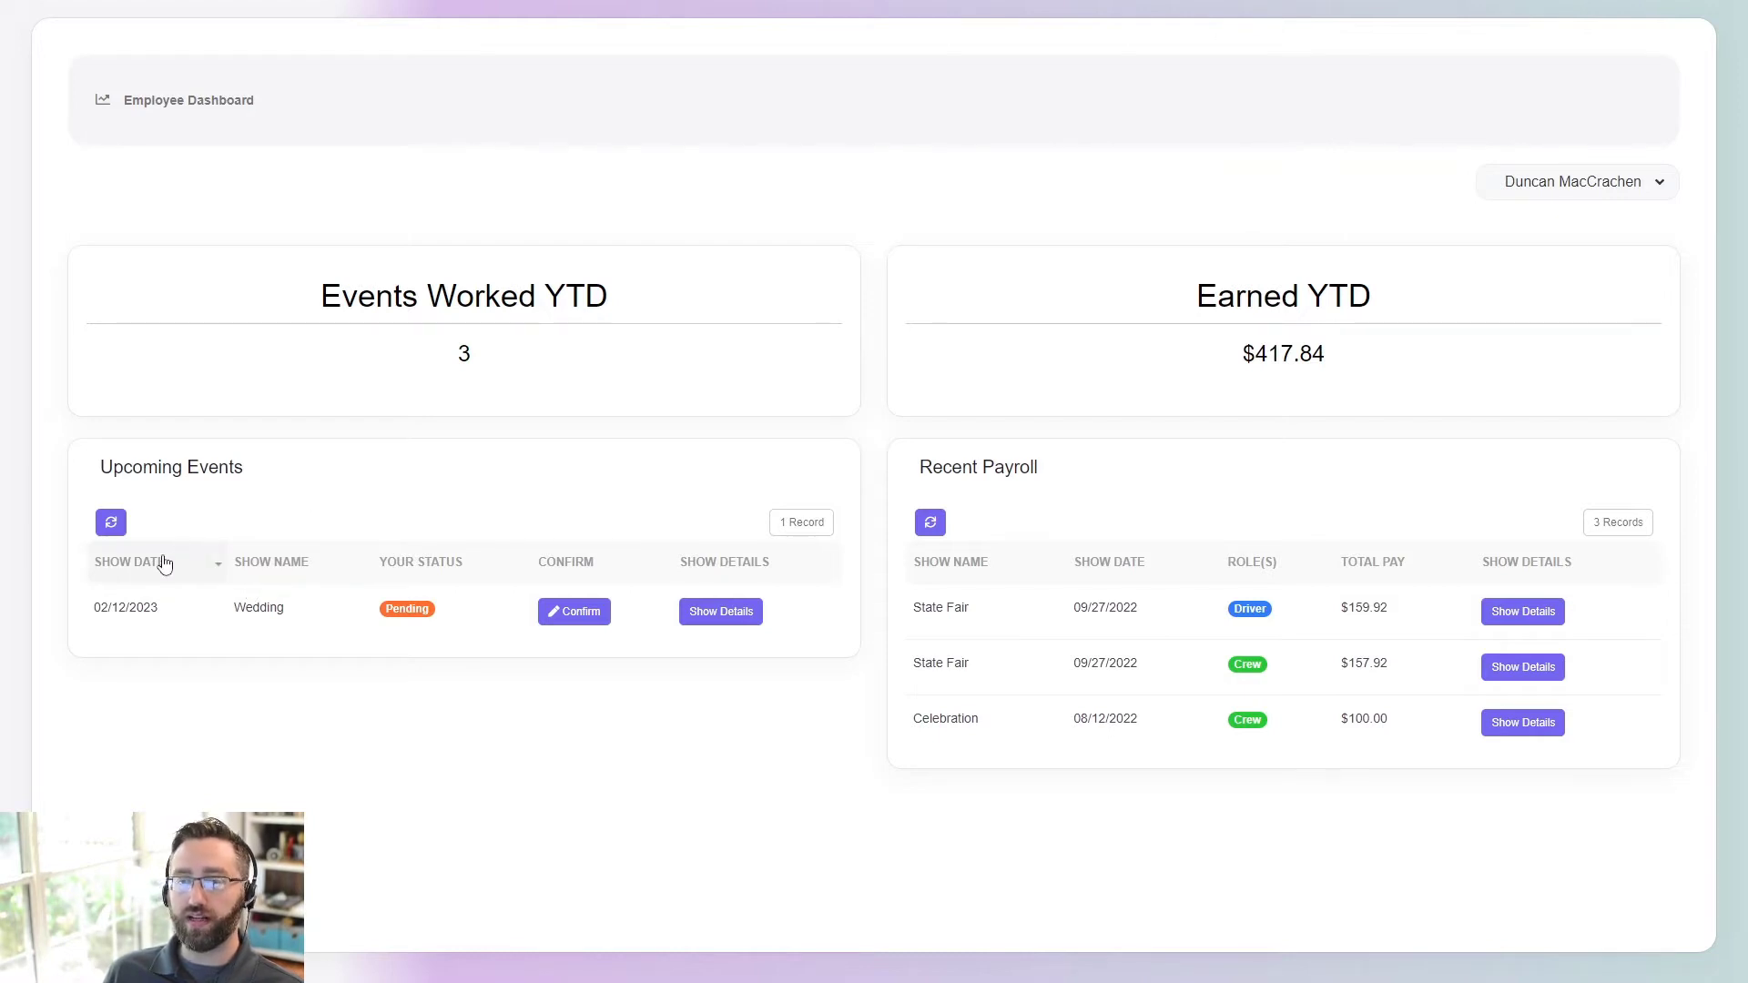
pyautogui.click(570, 618)
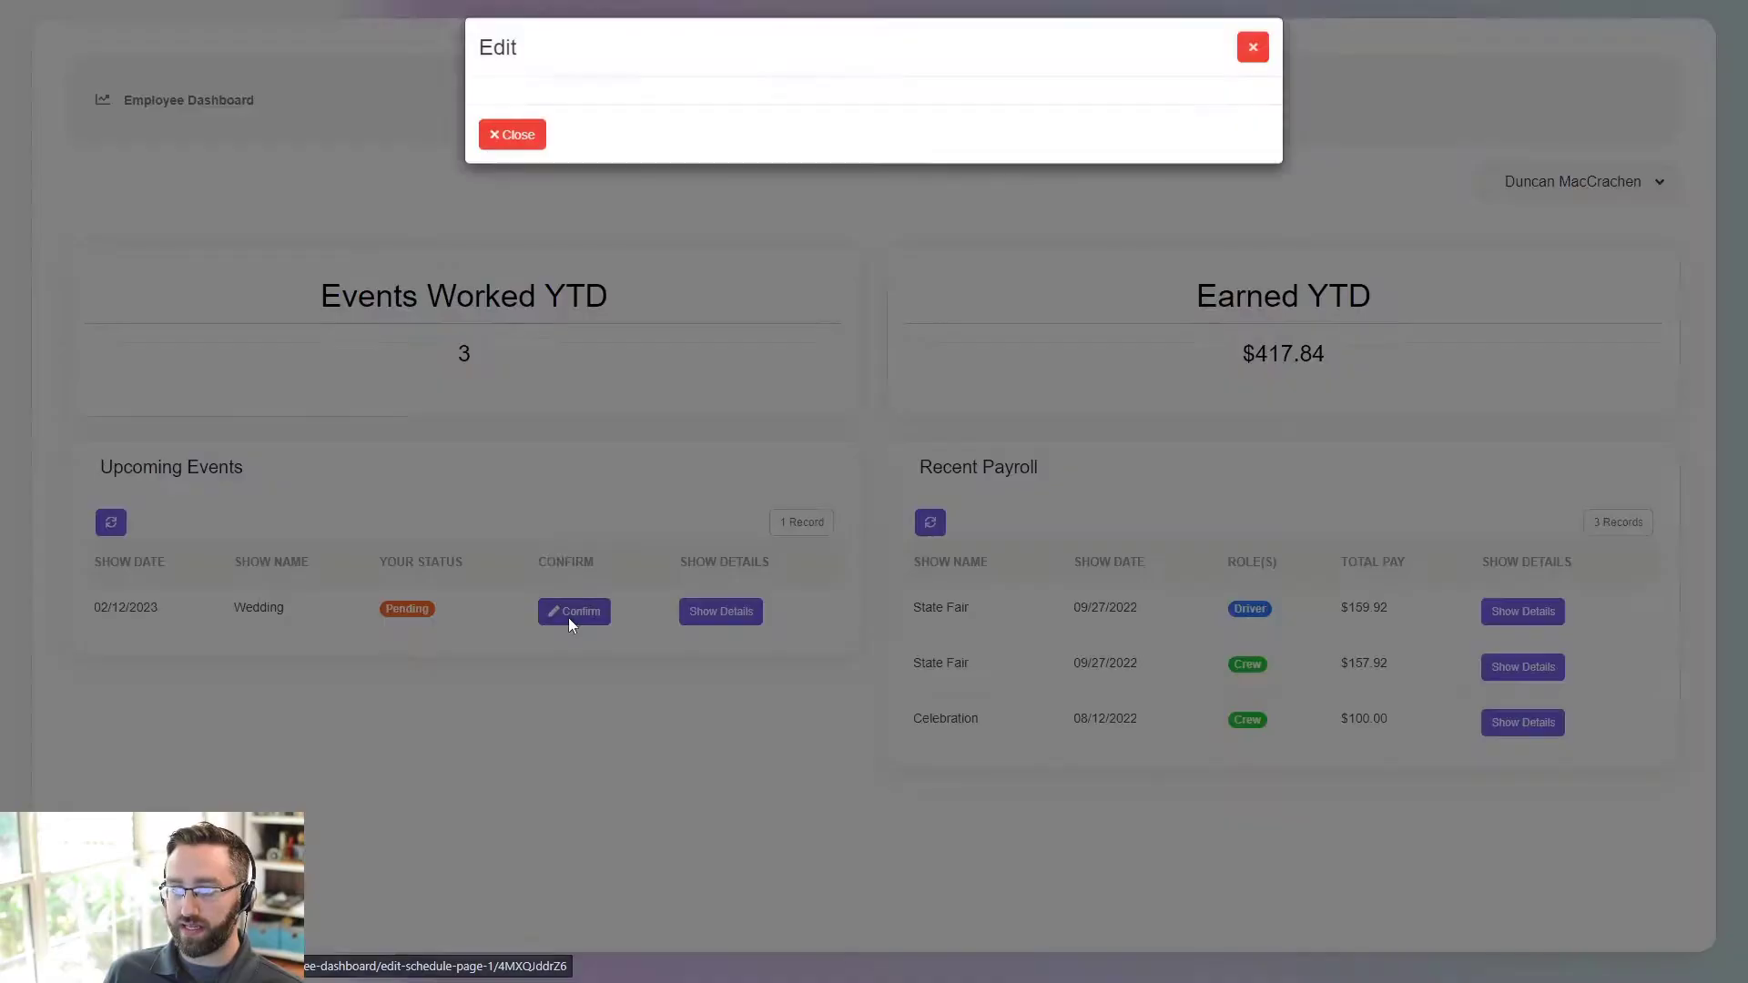
pyautogui.click(584, 164)
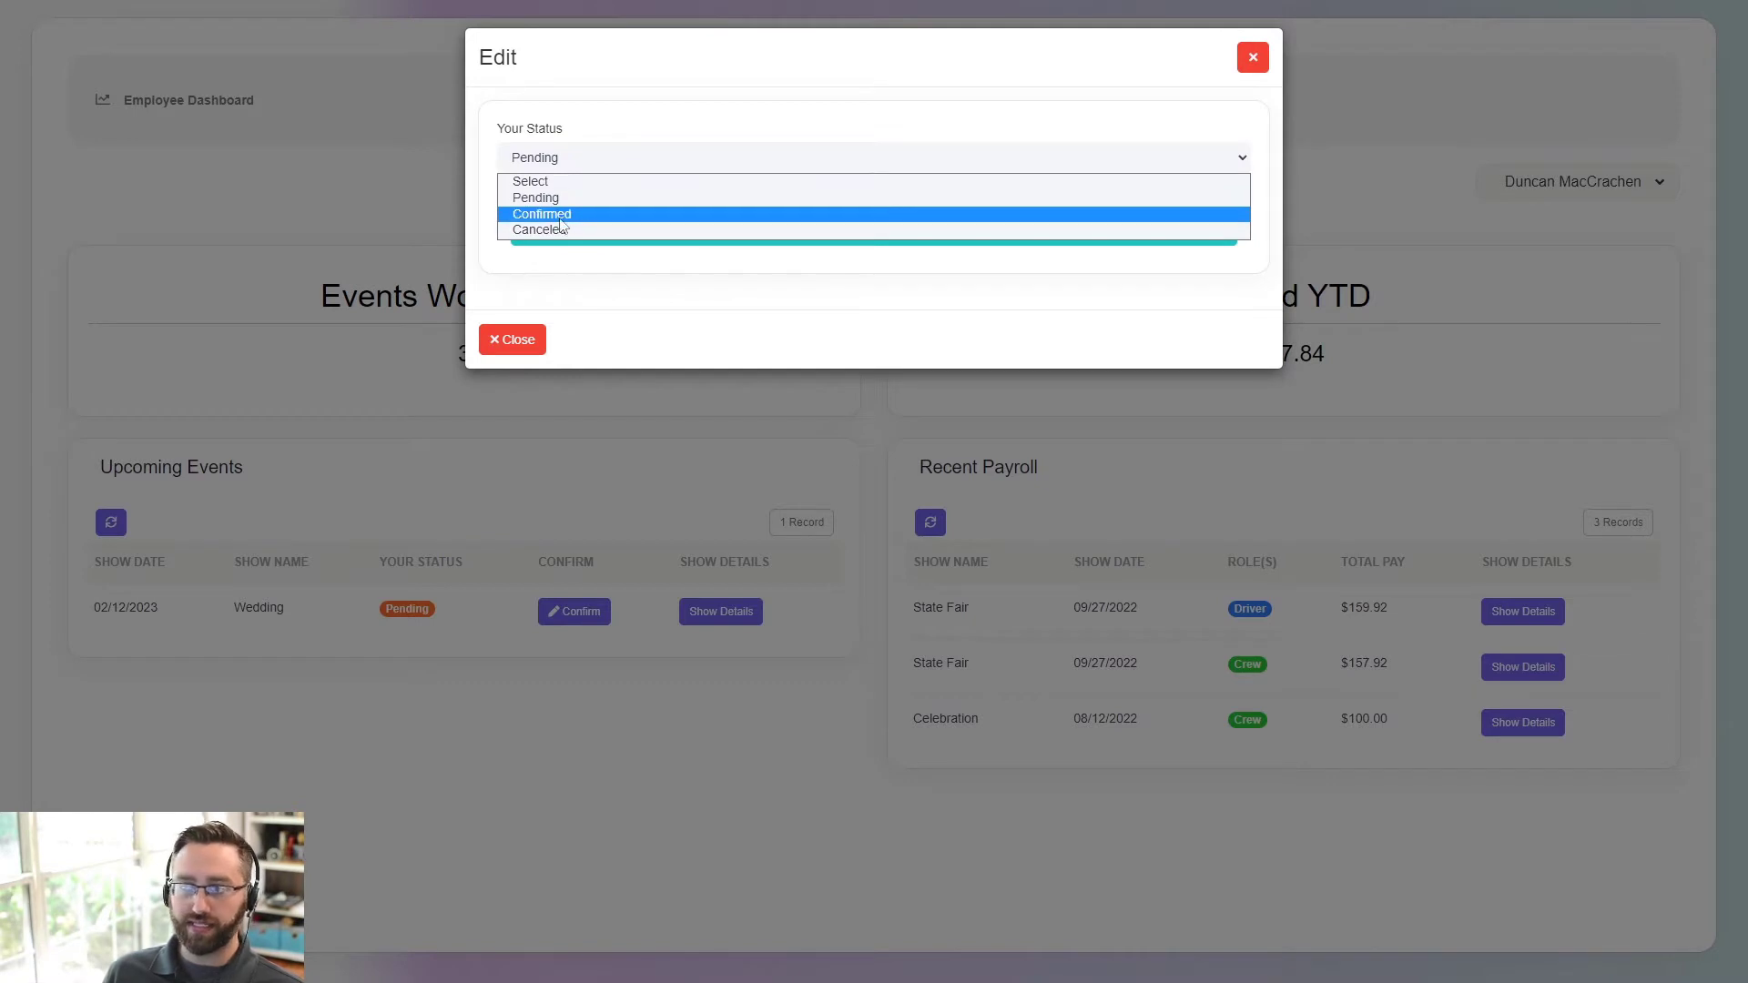
pyautogui.click(1251, 60)
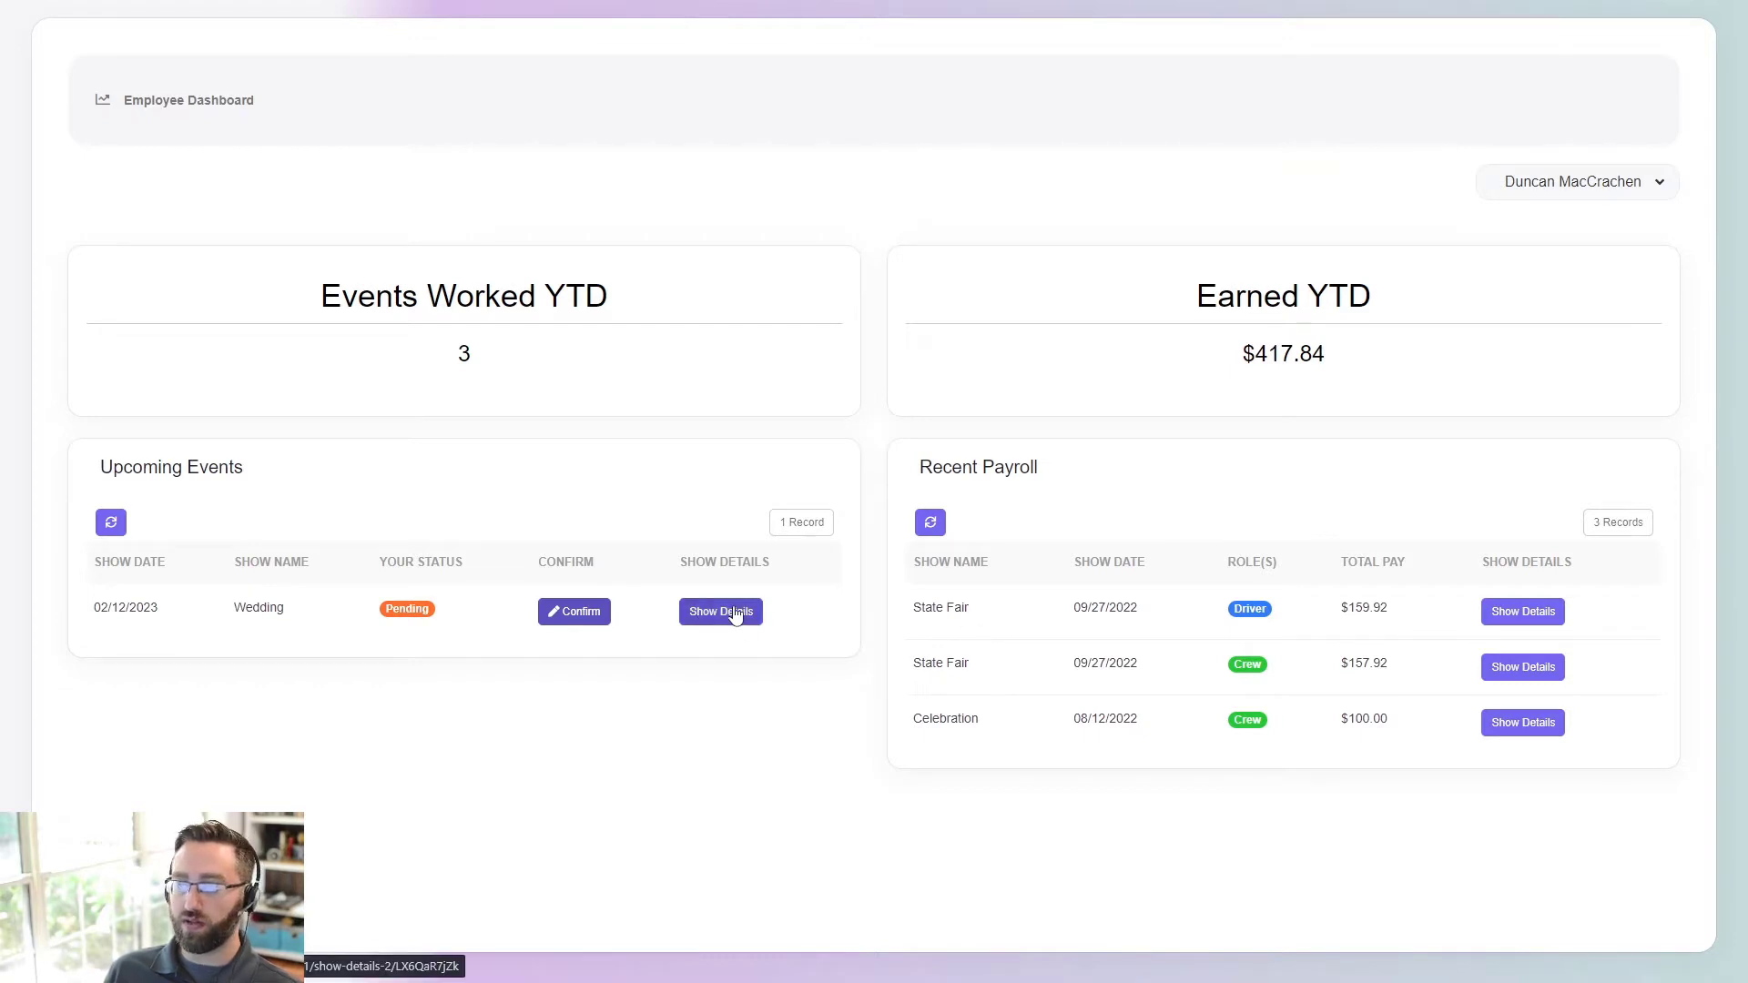
# - Open the State Fair show from Recent Payroll and scroll through its six-person Schedule table
pyautogui.click(1537, 622)
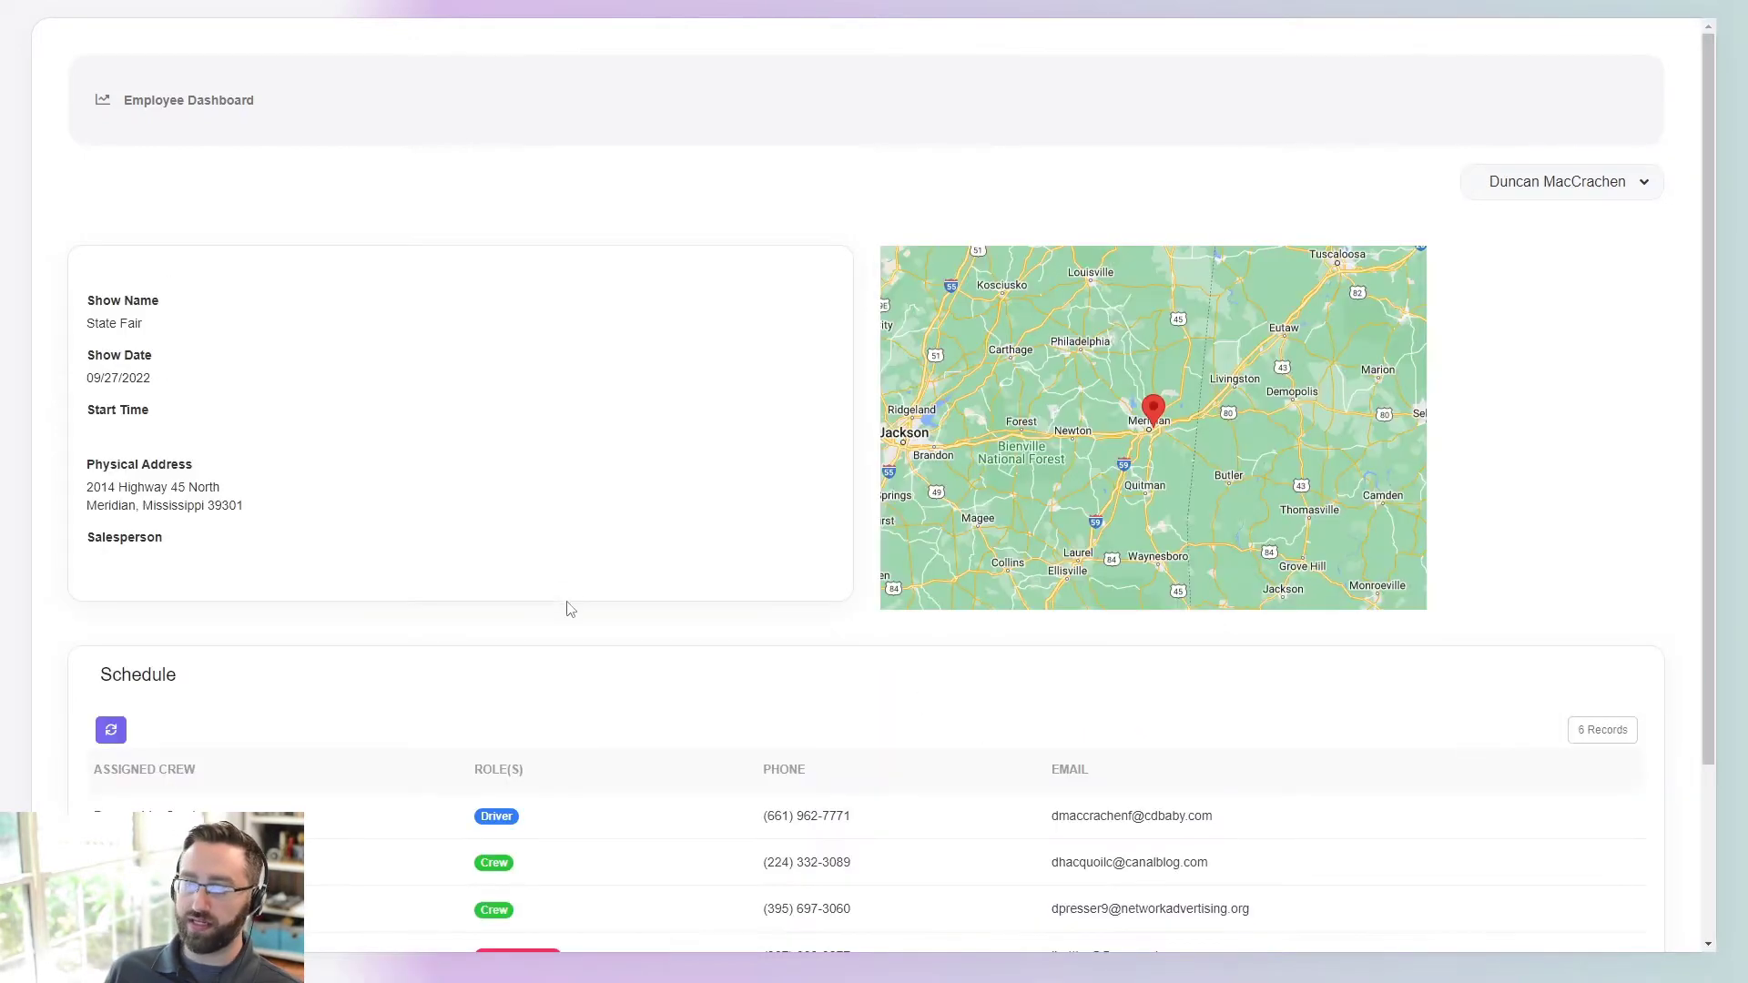
pyautogui.scroll(-3, 636, 605)
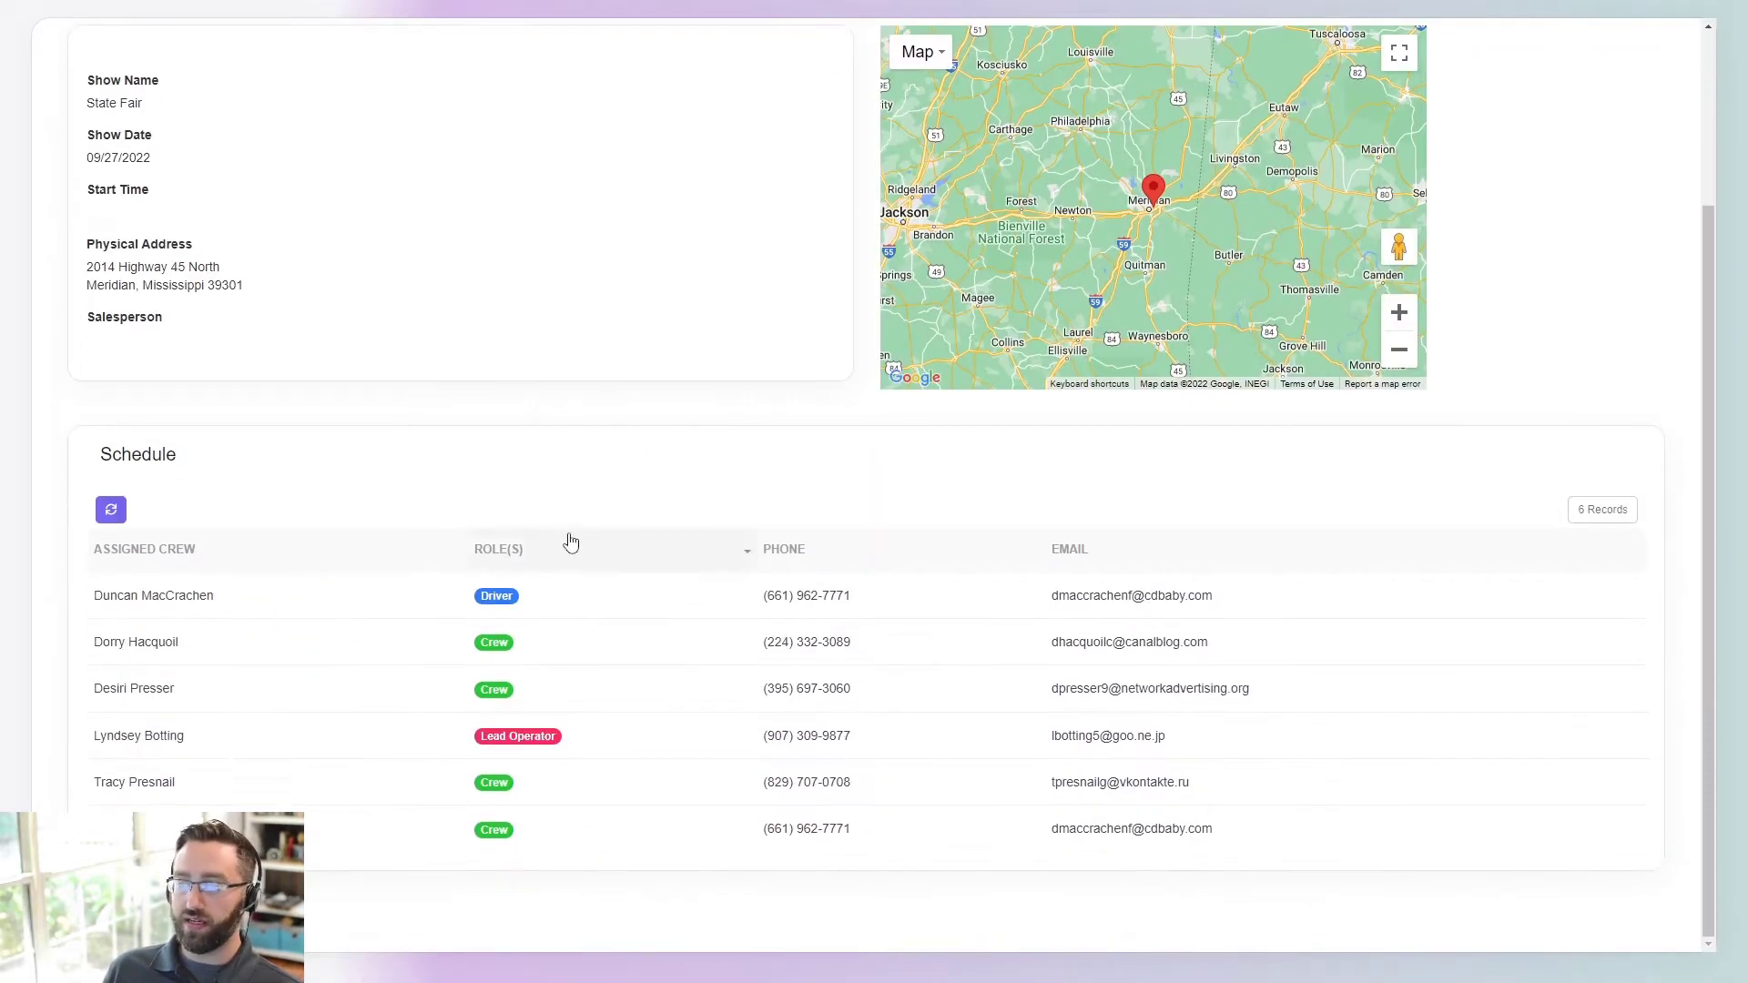
pyautogui.scroll(3, 570, 543)
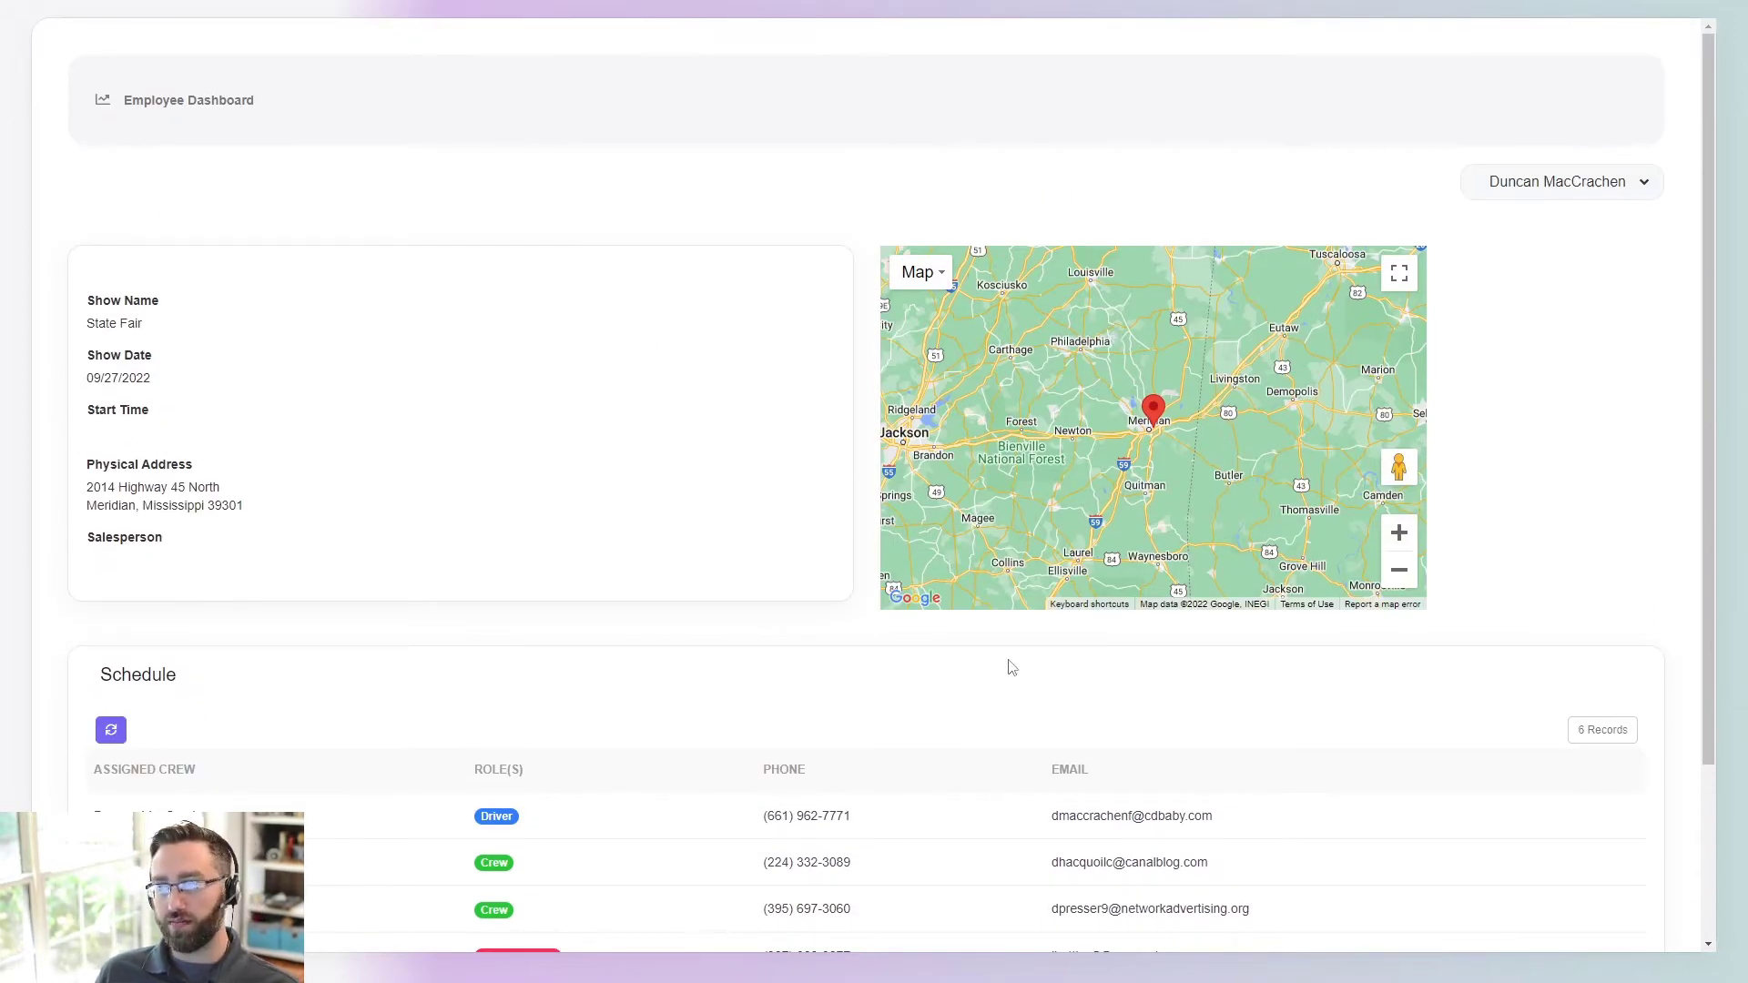
pyautogui.scroll(-3, 574, 665)
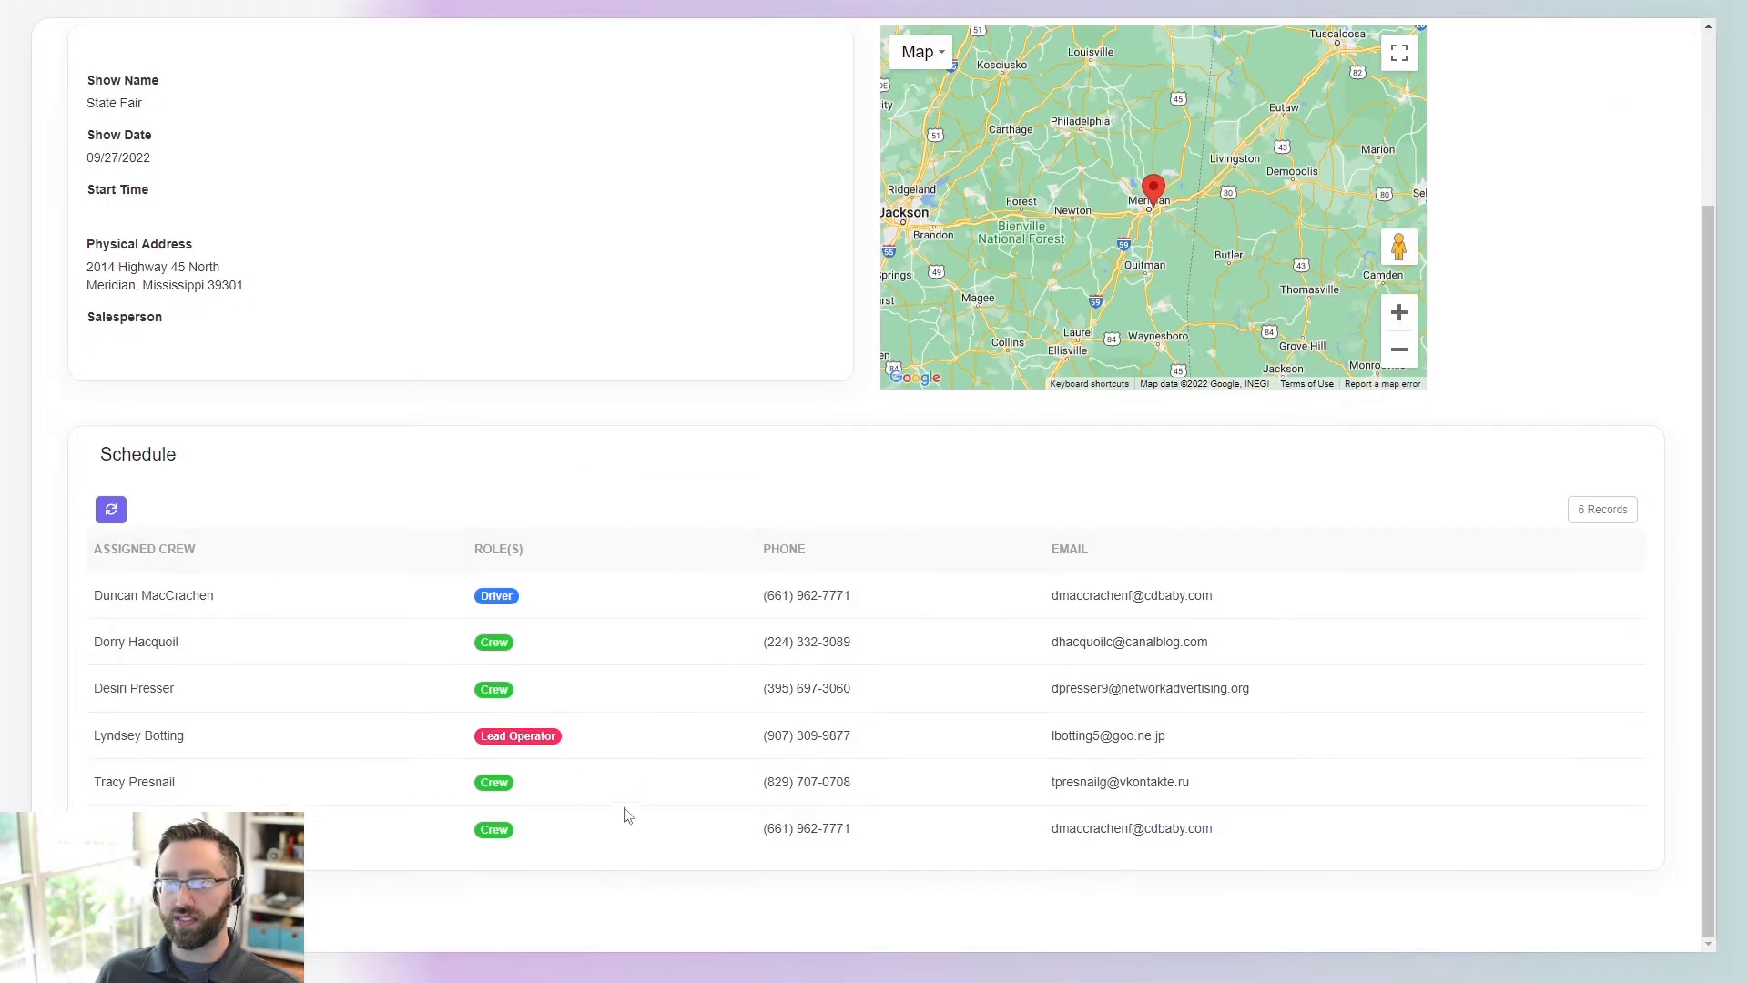
pyautogui.scroll(3, 706, 707)
pyautogui.scroll(-1, 281, 621)
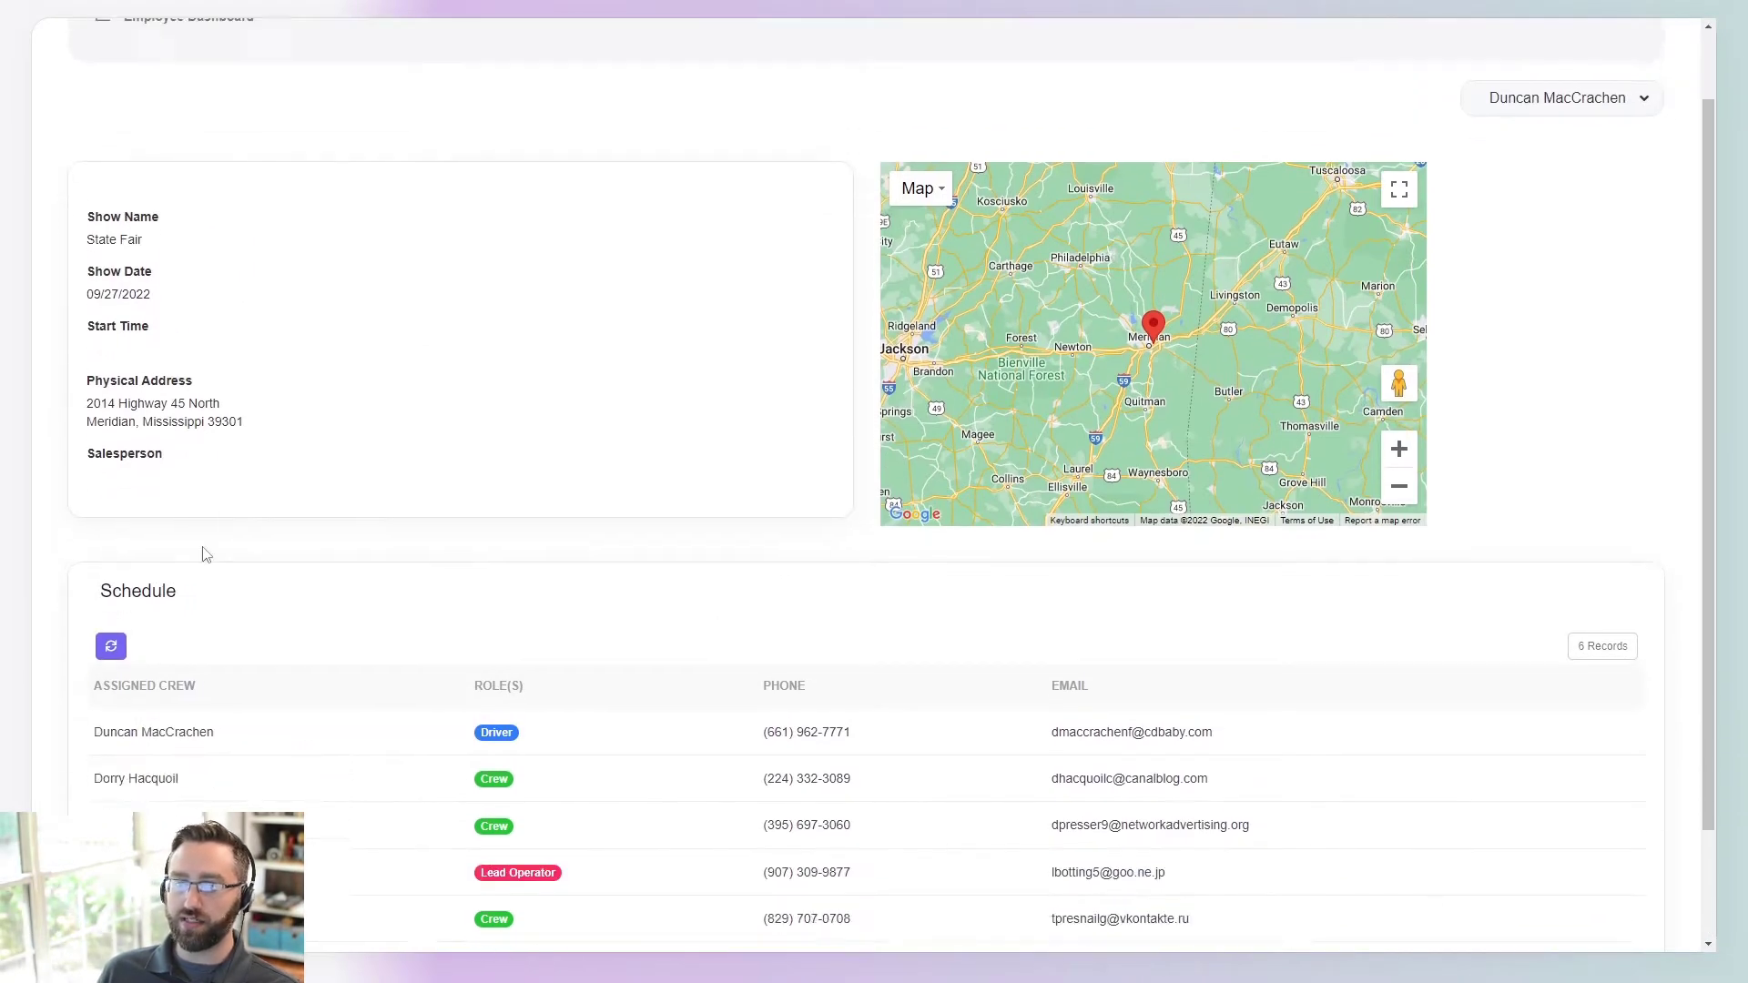
pyautogui.scroll(-2, 189, 405)
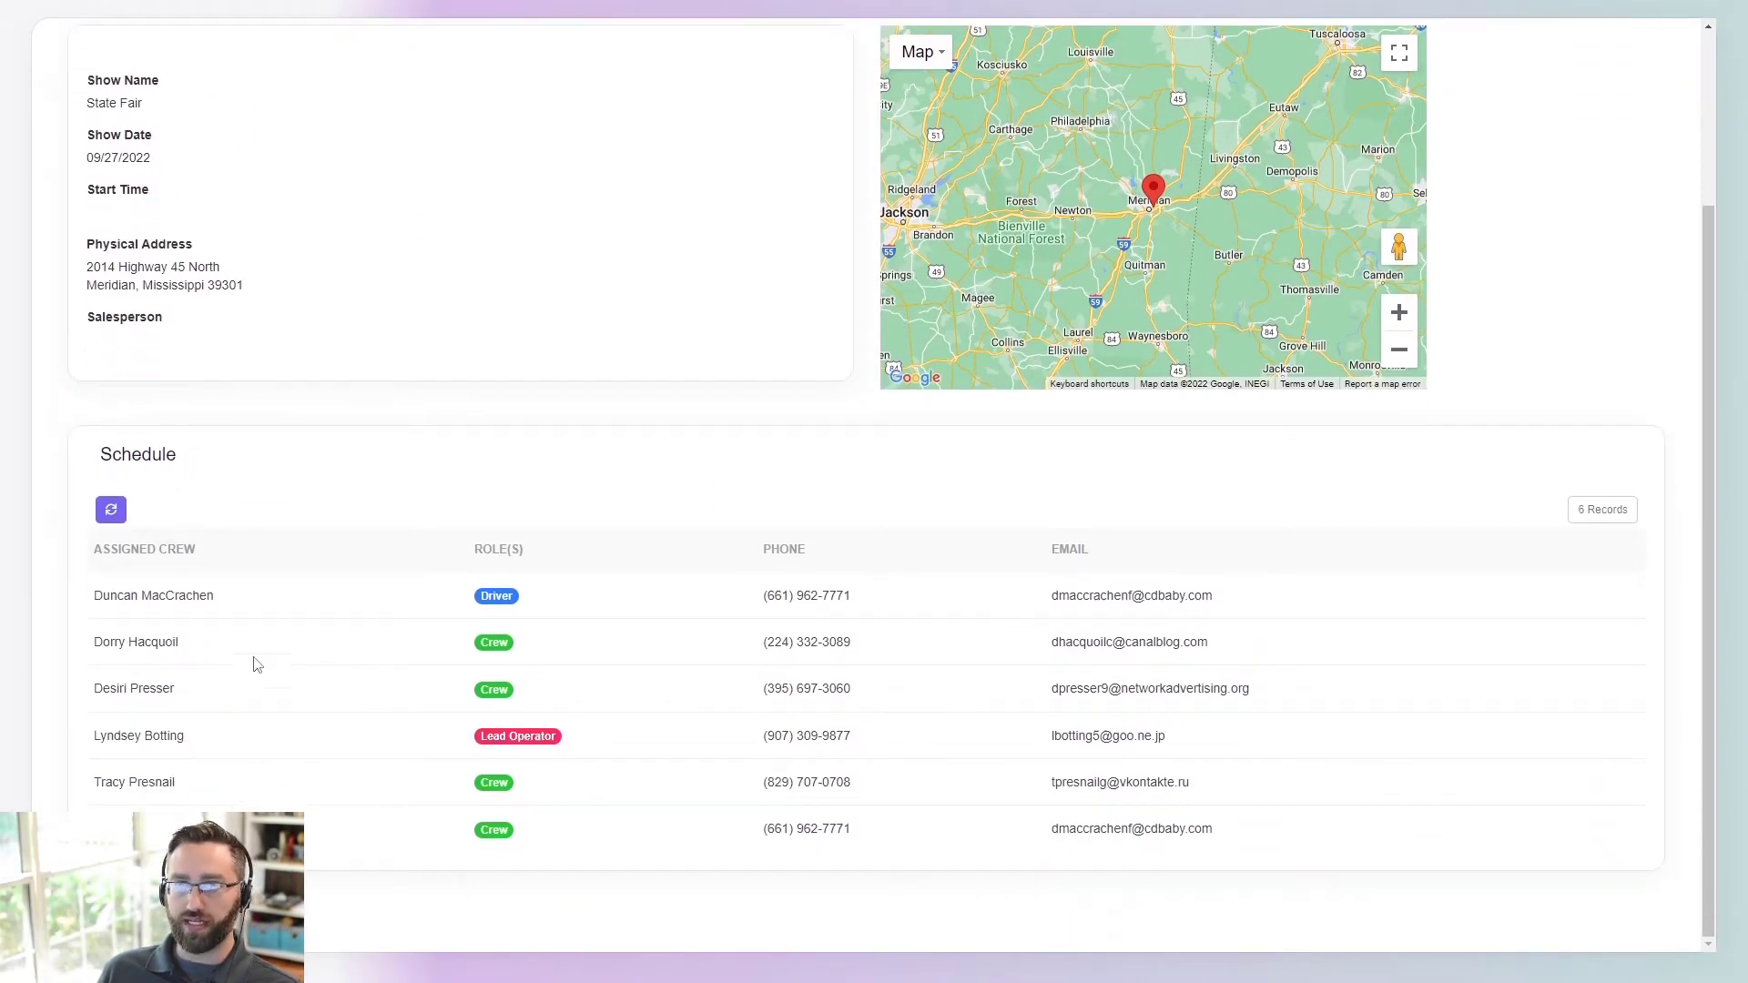
pyautogui.scroll(1, 206, 652)
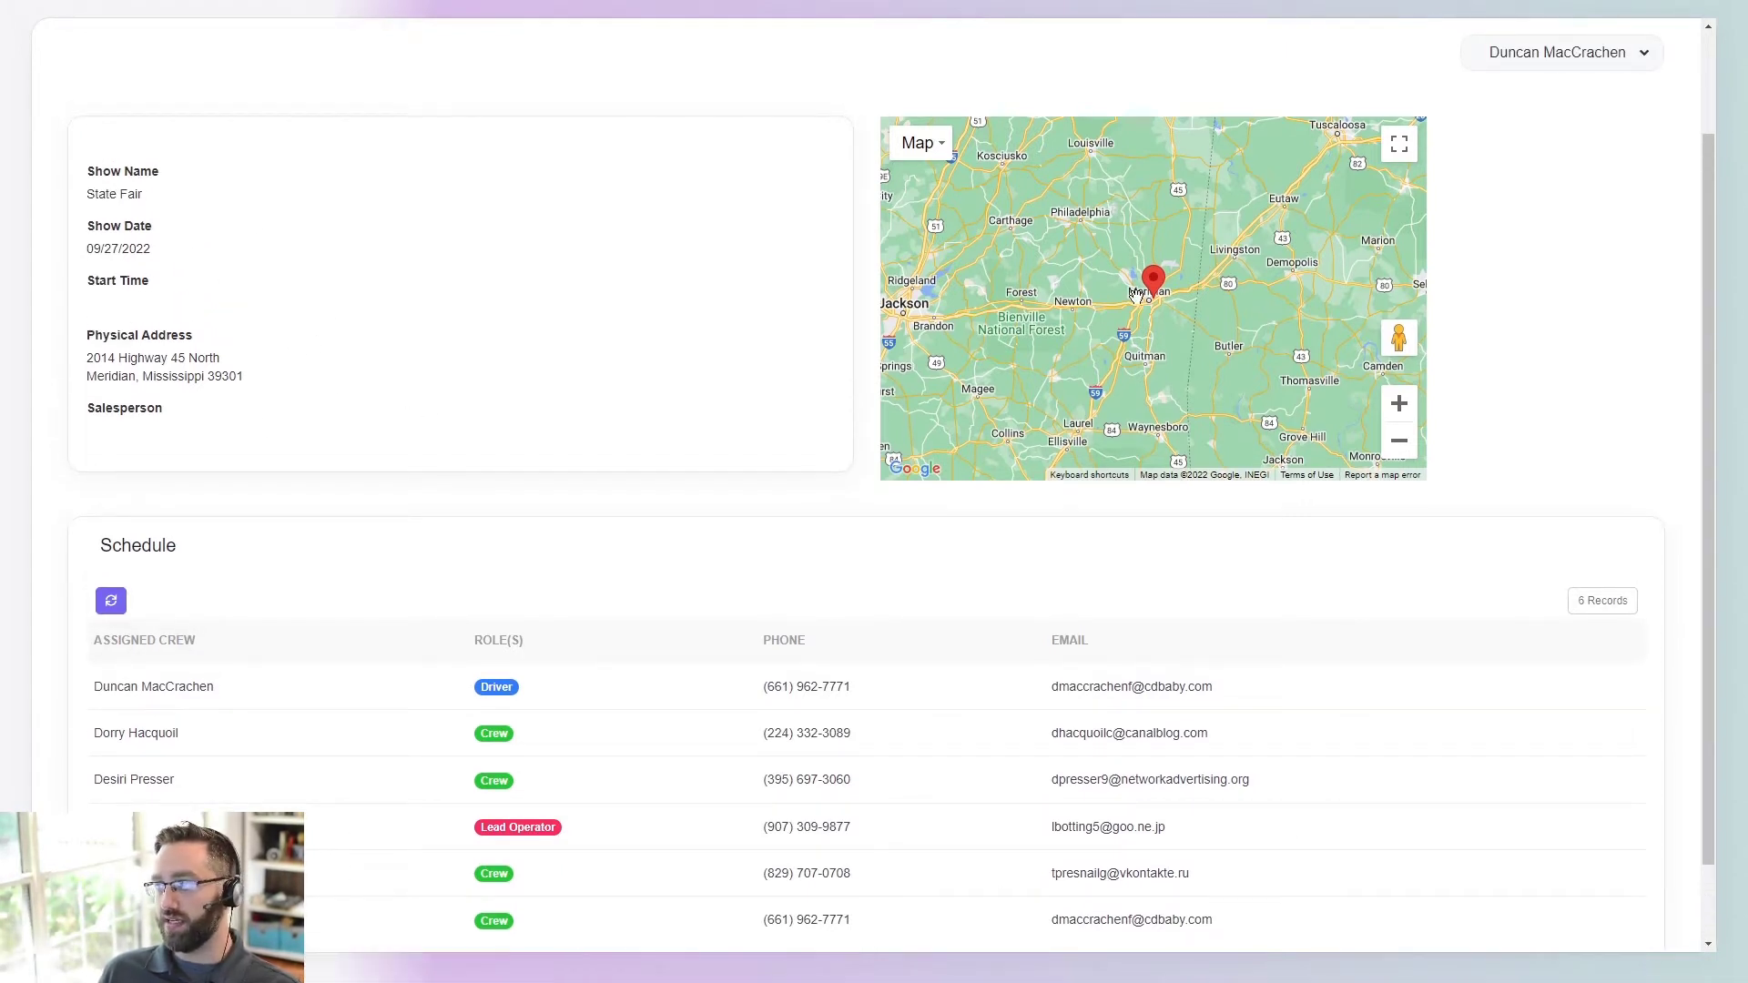
pyautogui.scroll(-1, 729, 537)
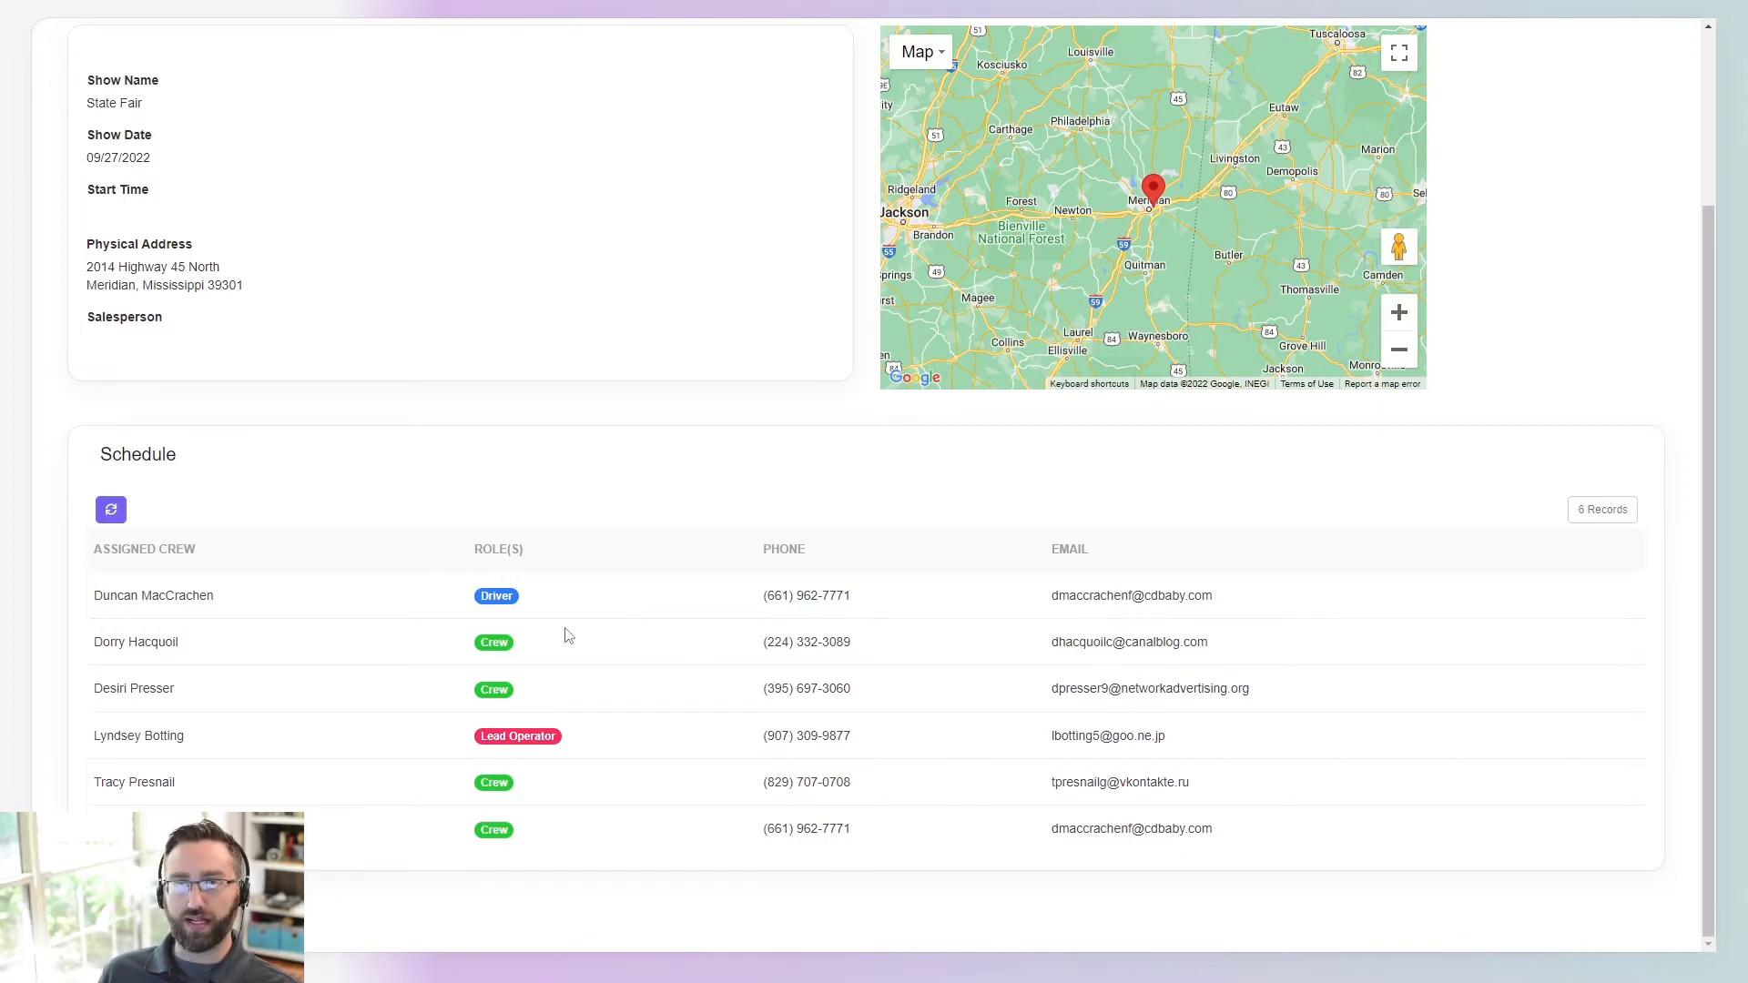
pyautogui.scroll(3, 310, 431)
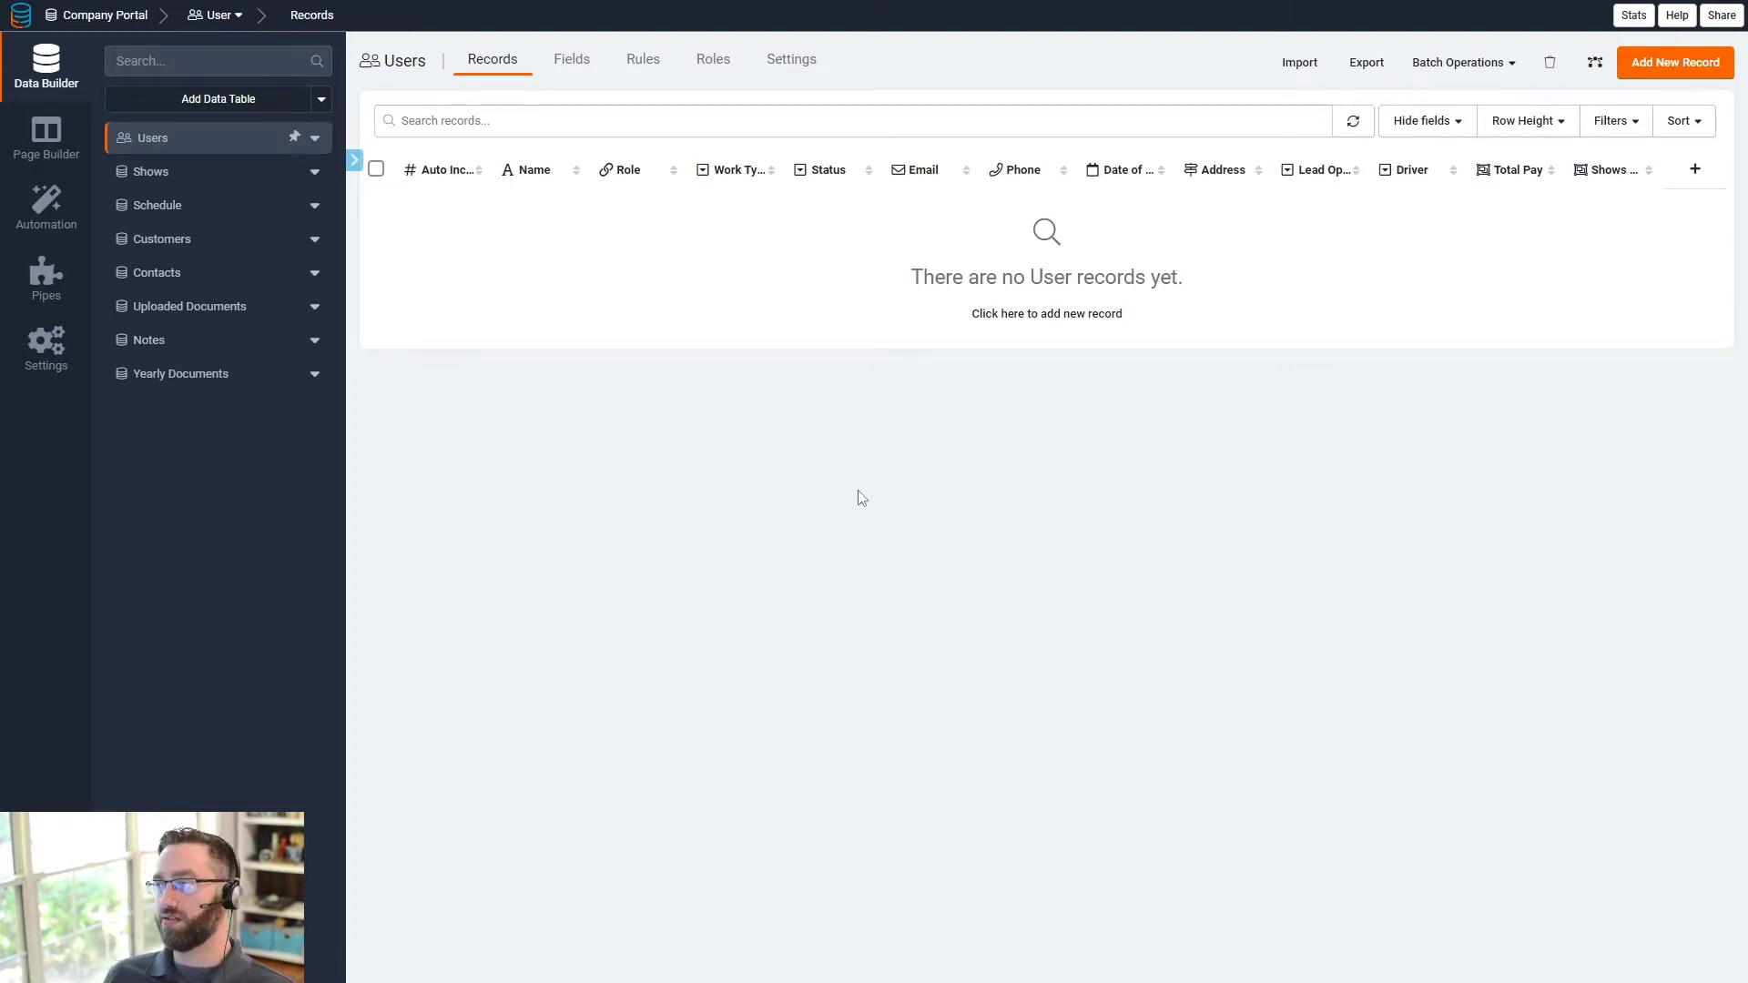
# - Open the Shows table in Data Builder and list its 18 fields
pyautogui.click(195, 173)
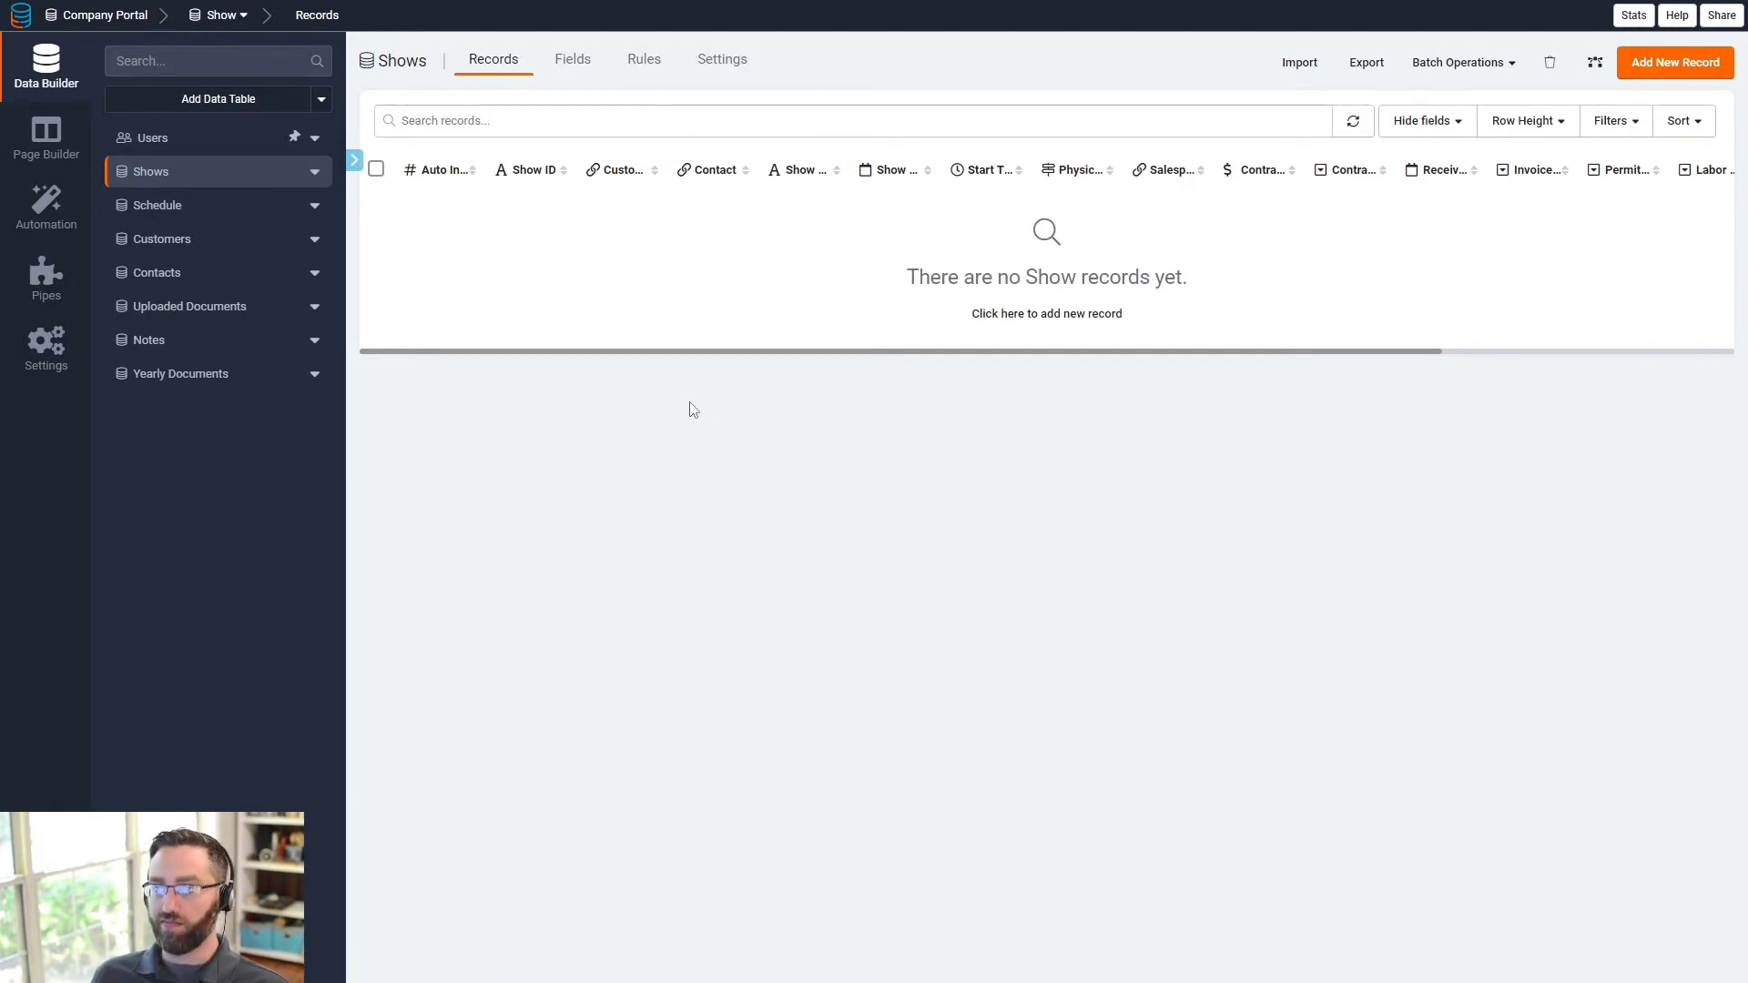
pyautogui.click(579, 66)
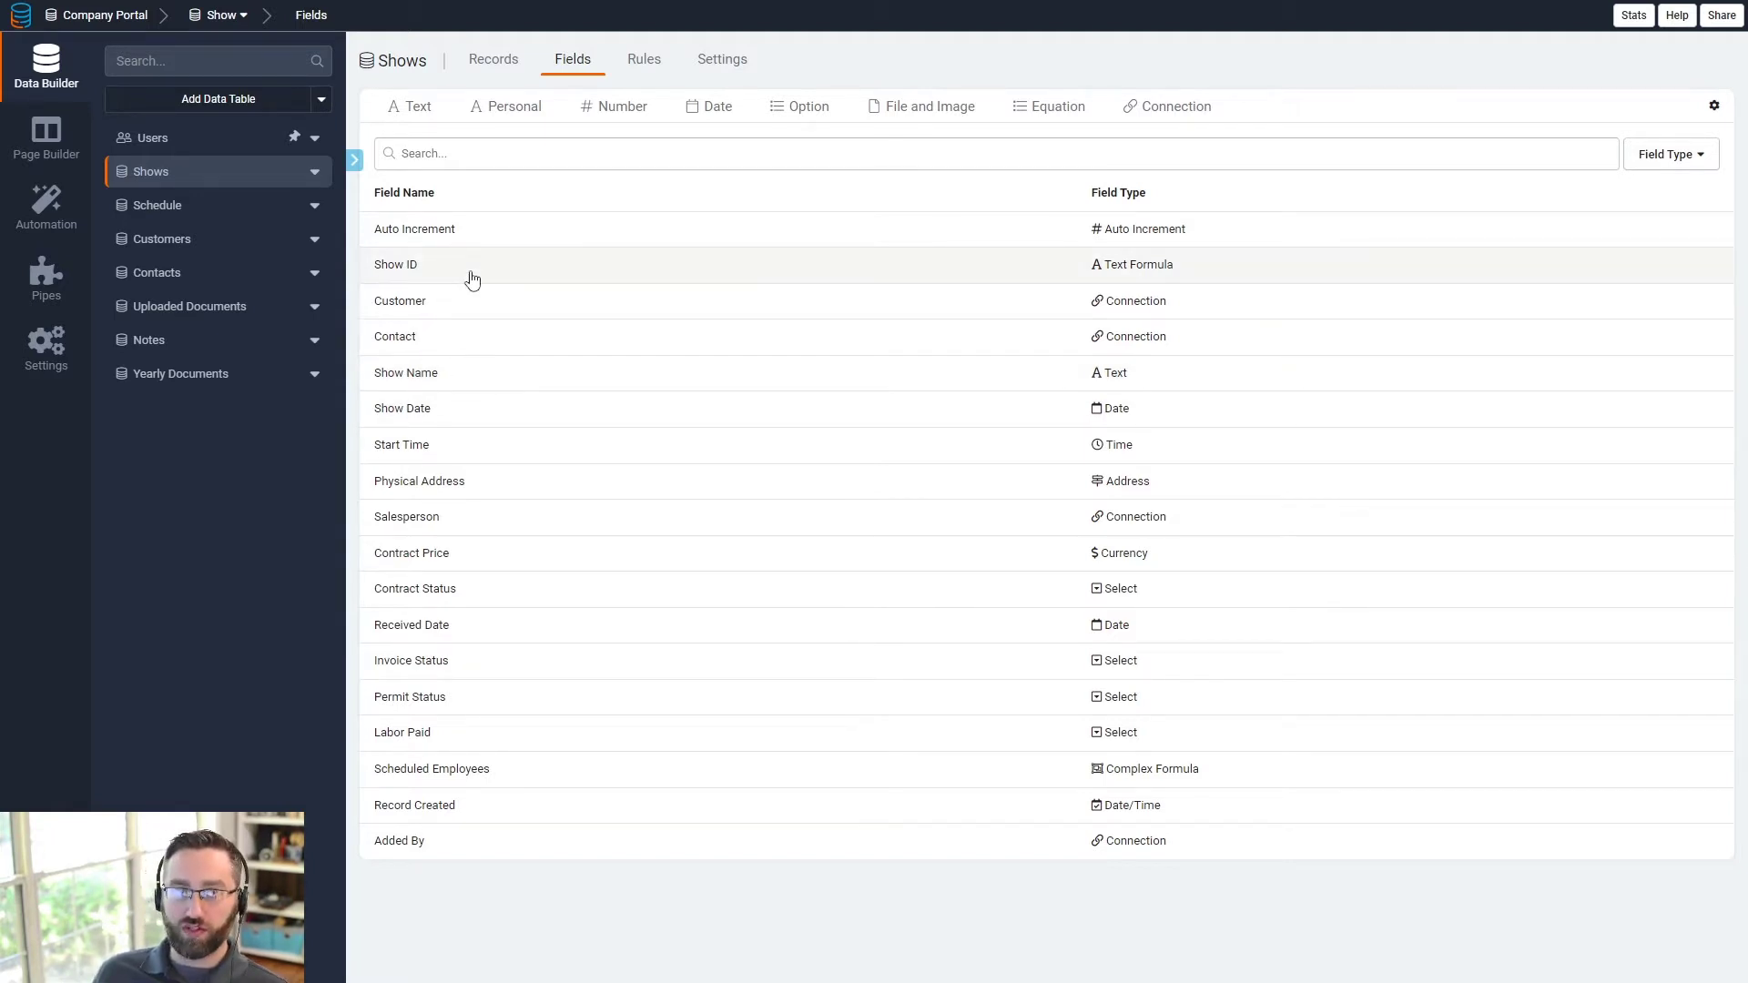
pyautogui.click(1009, 270)
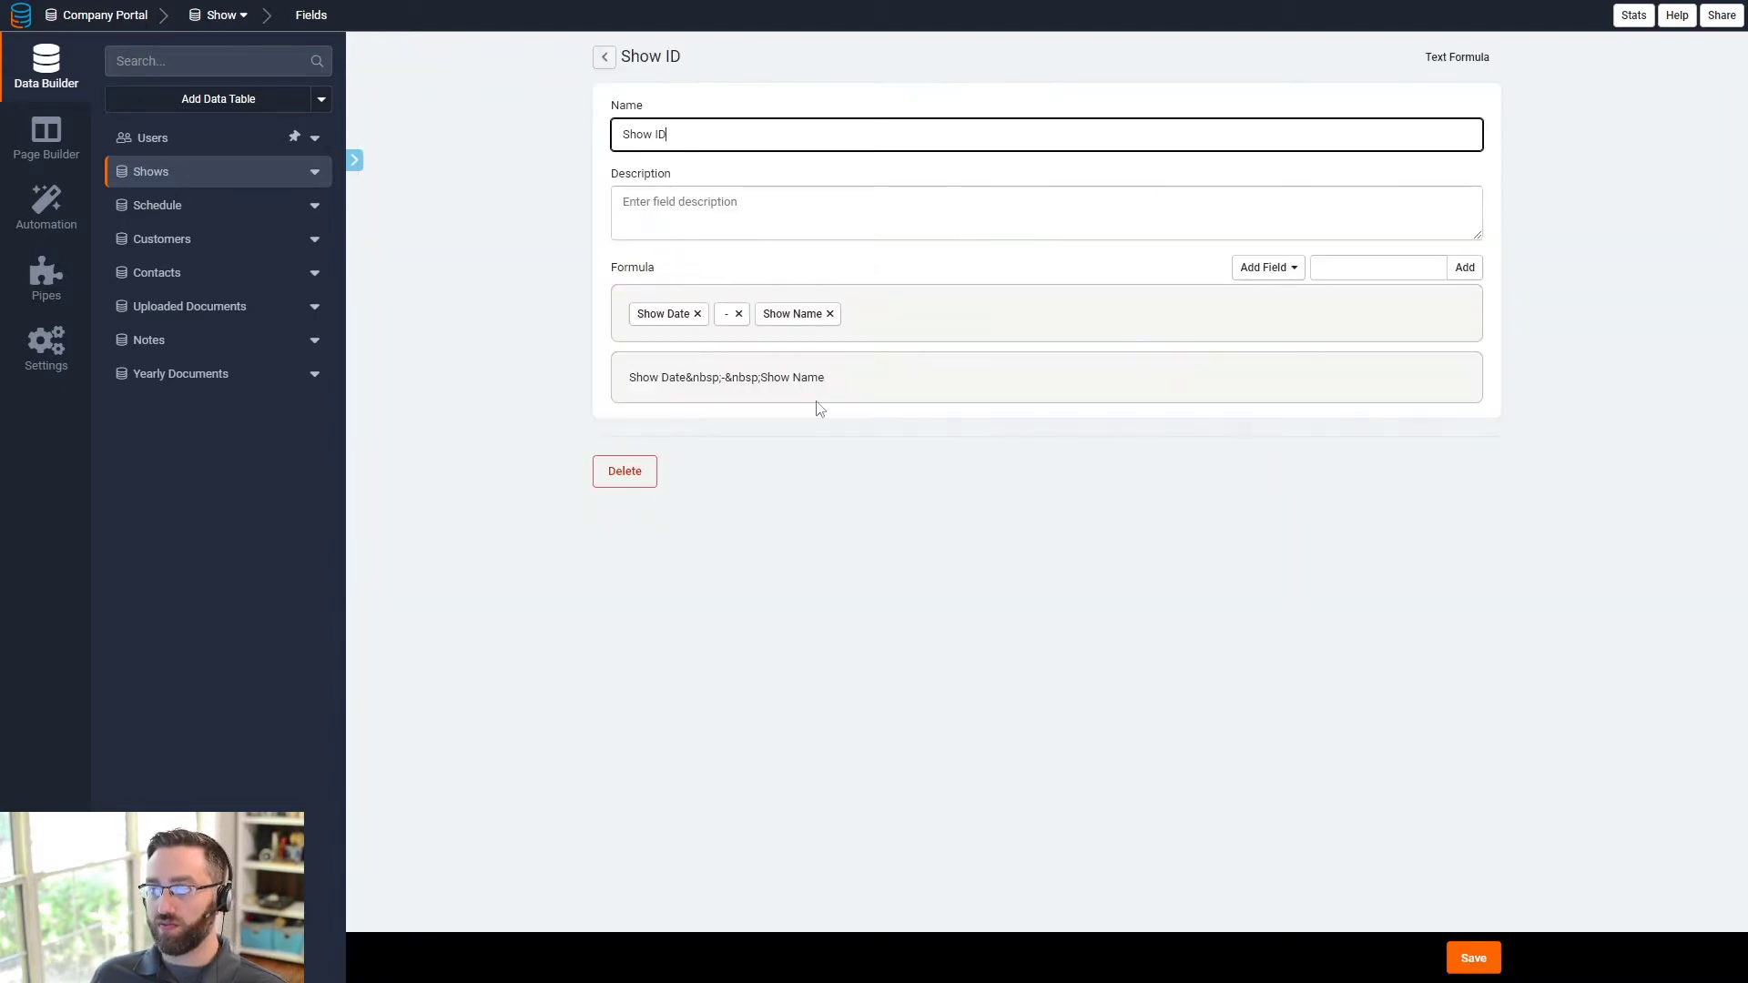
pyautogui.click(601, 56)
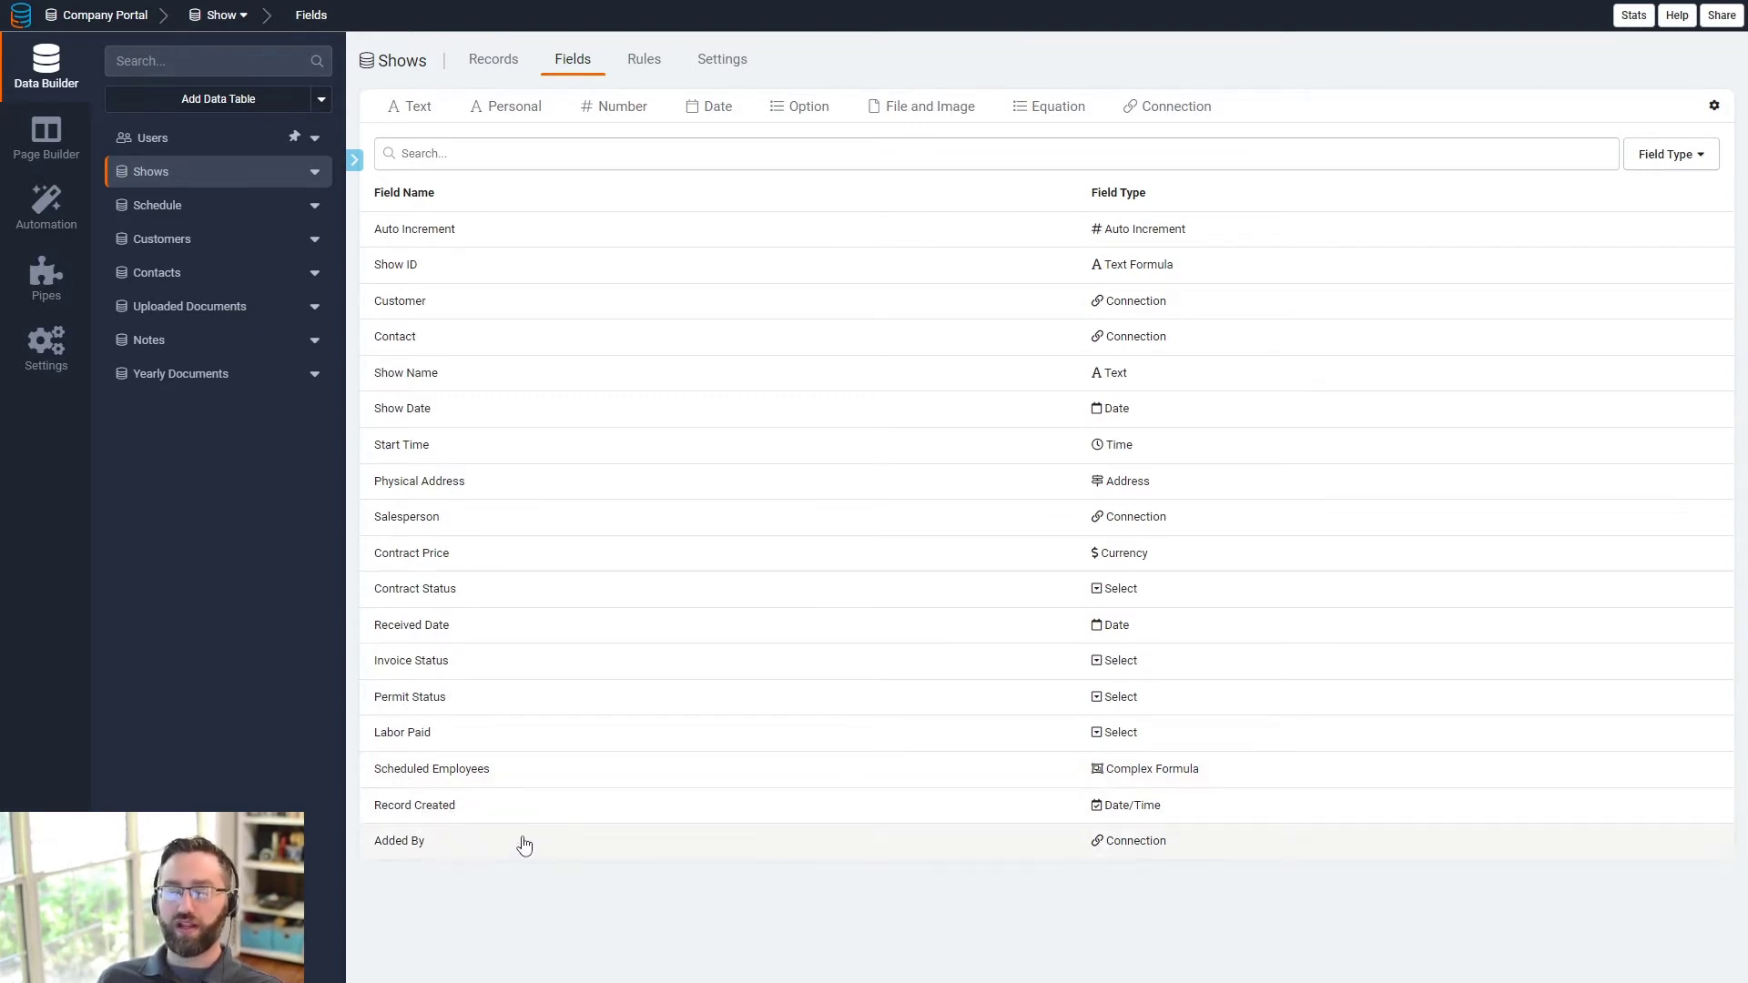
# - Open the empty Schedule table and scroll across columns like Show ID, Role(s) and Labor
pyautogui.click(201, 208)
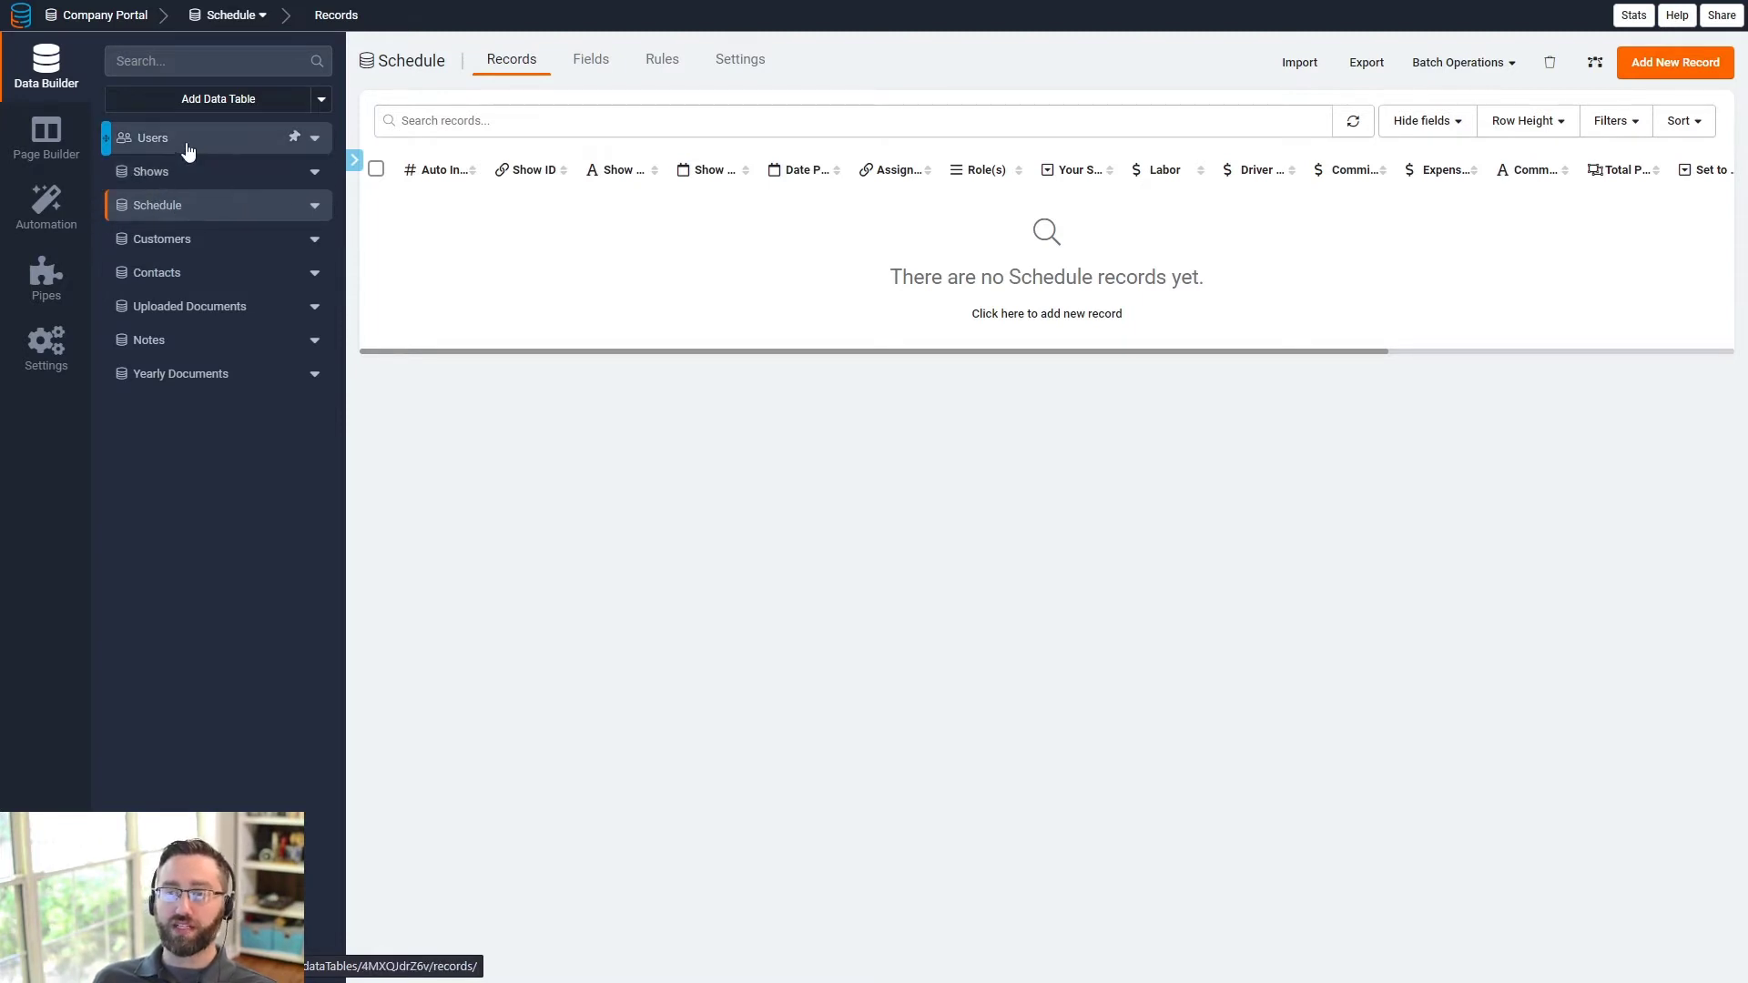
pyautogui.moveTo(594, 353)
pyautogui.mouseDown()
pyautogui.moveTo(671, 362)
pyautogui.moveTo(587, 370)
pyautogui.mouseUp()
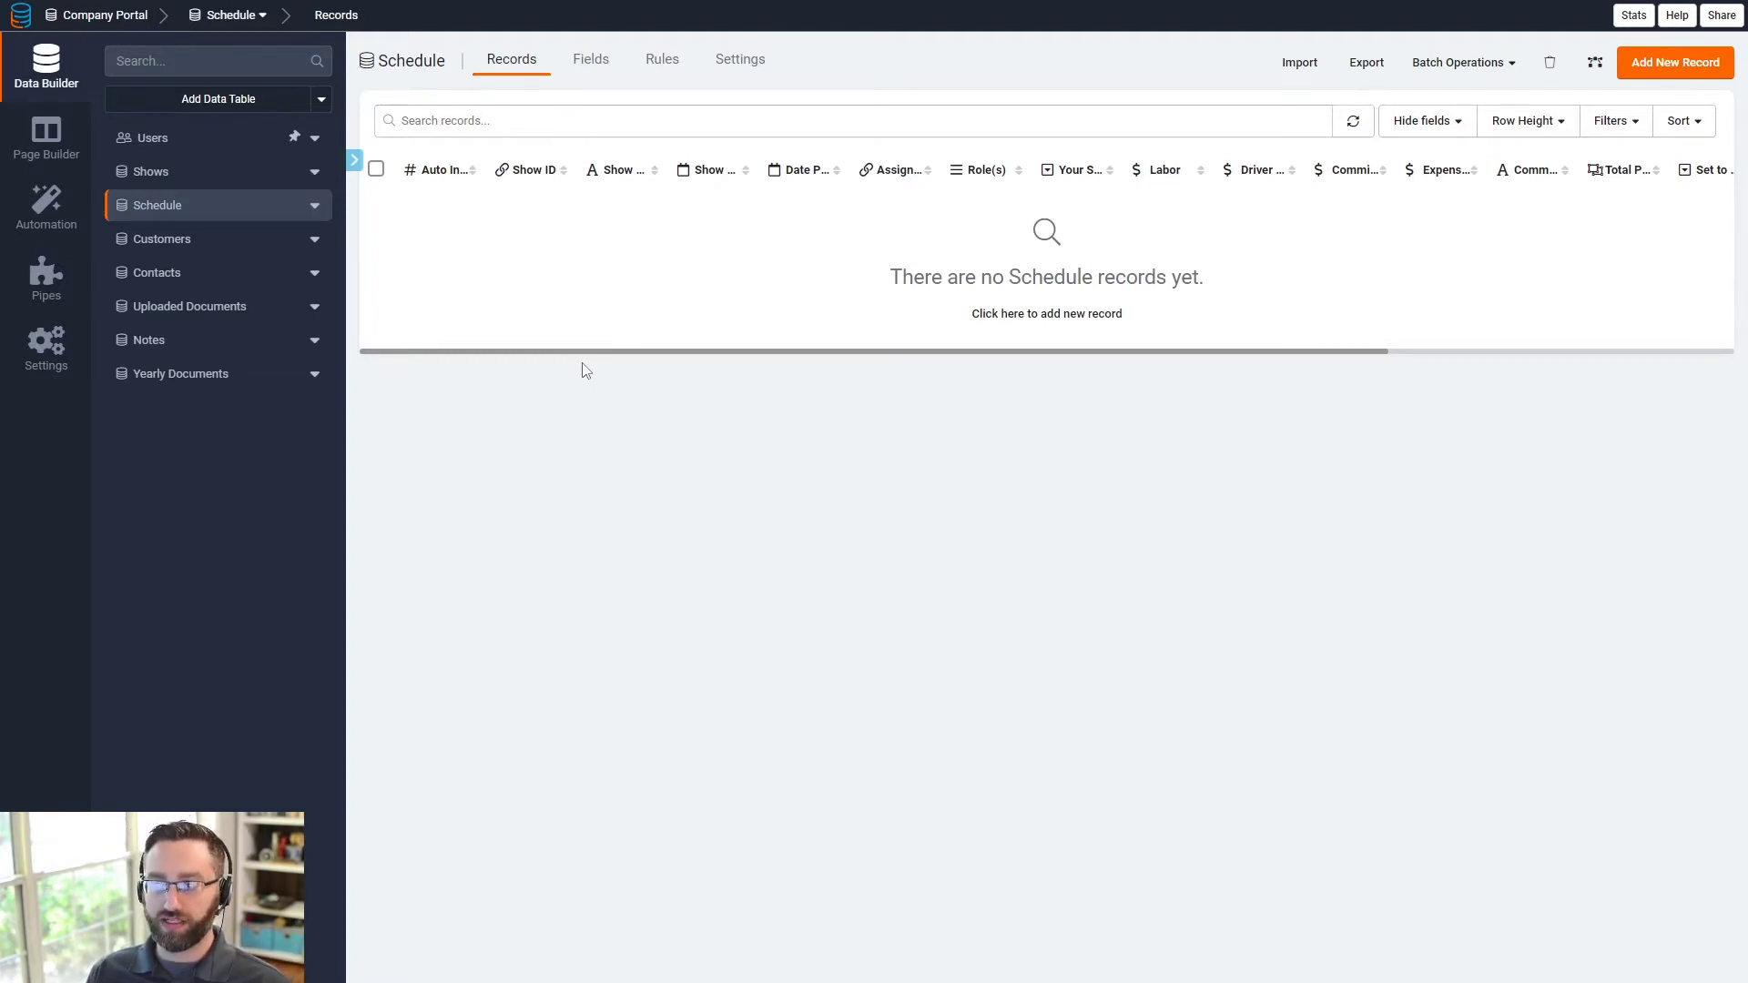
# - List the Schedule fields, move Assigned Crew below Show ID, then open the Customers table
pyautogui.click(592, 60)
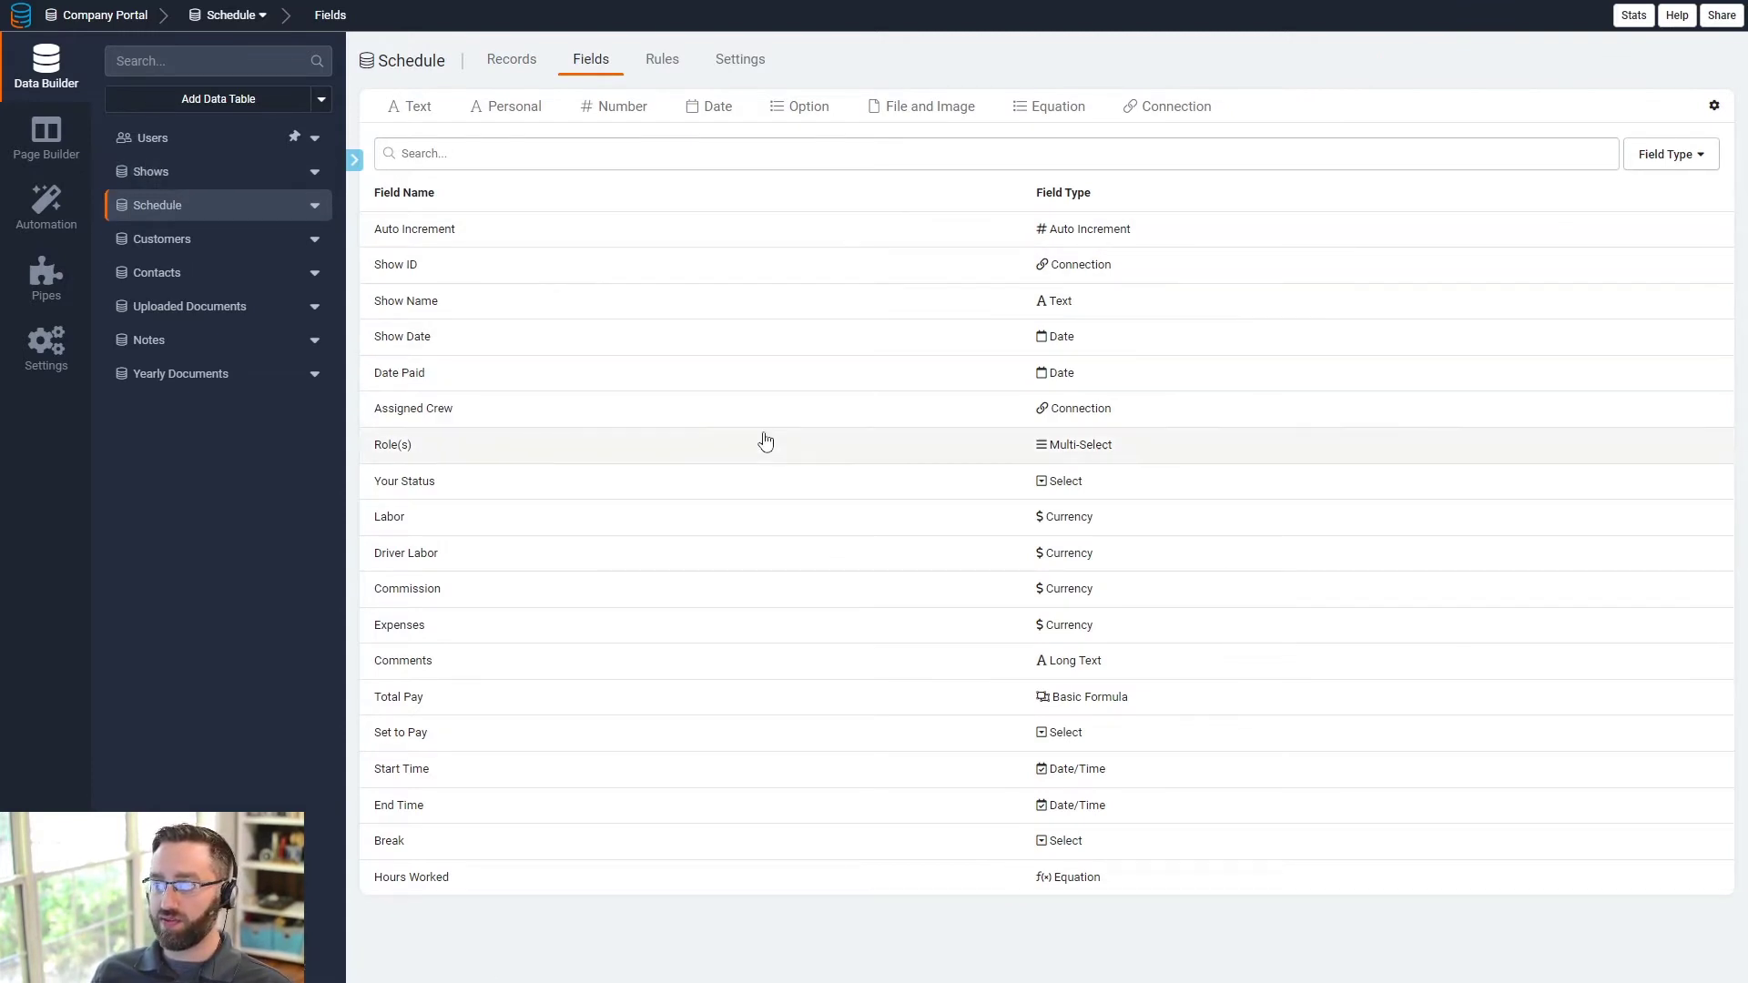
pyautogui.moveTo(470, 416); pyautogui.dragTo(487, 313)
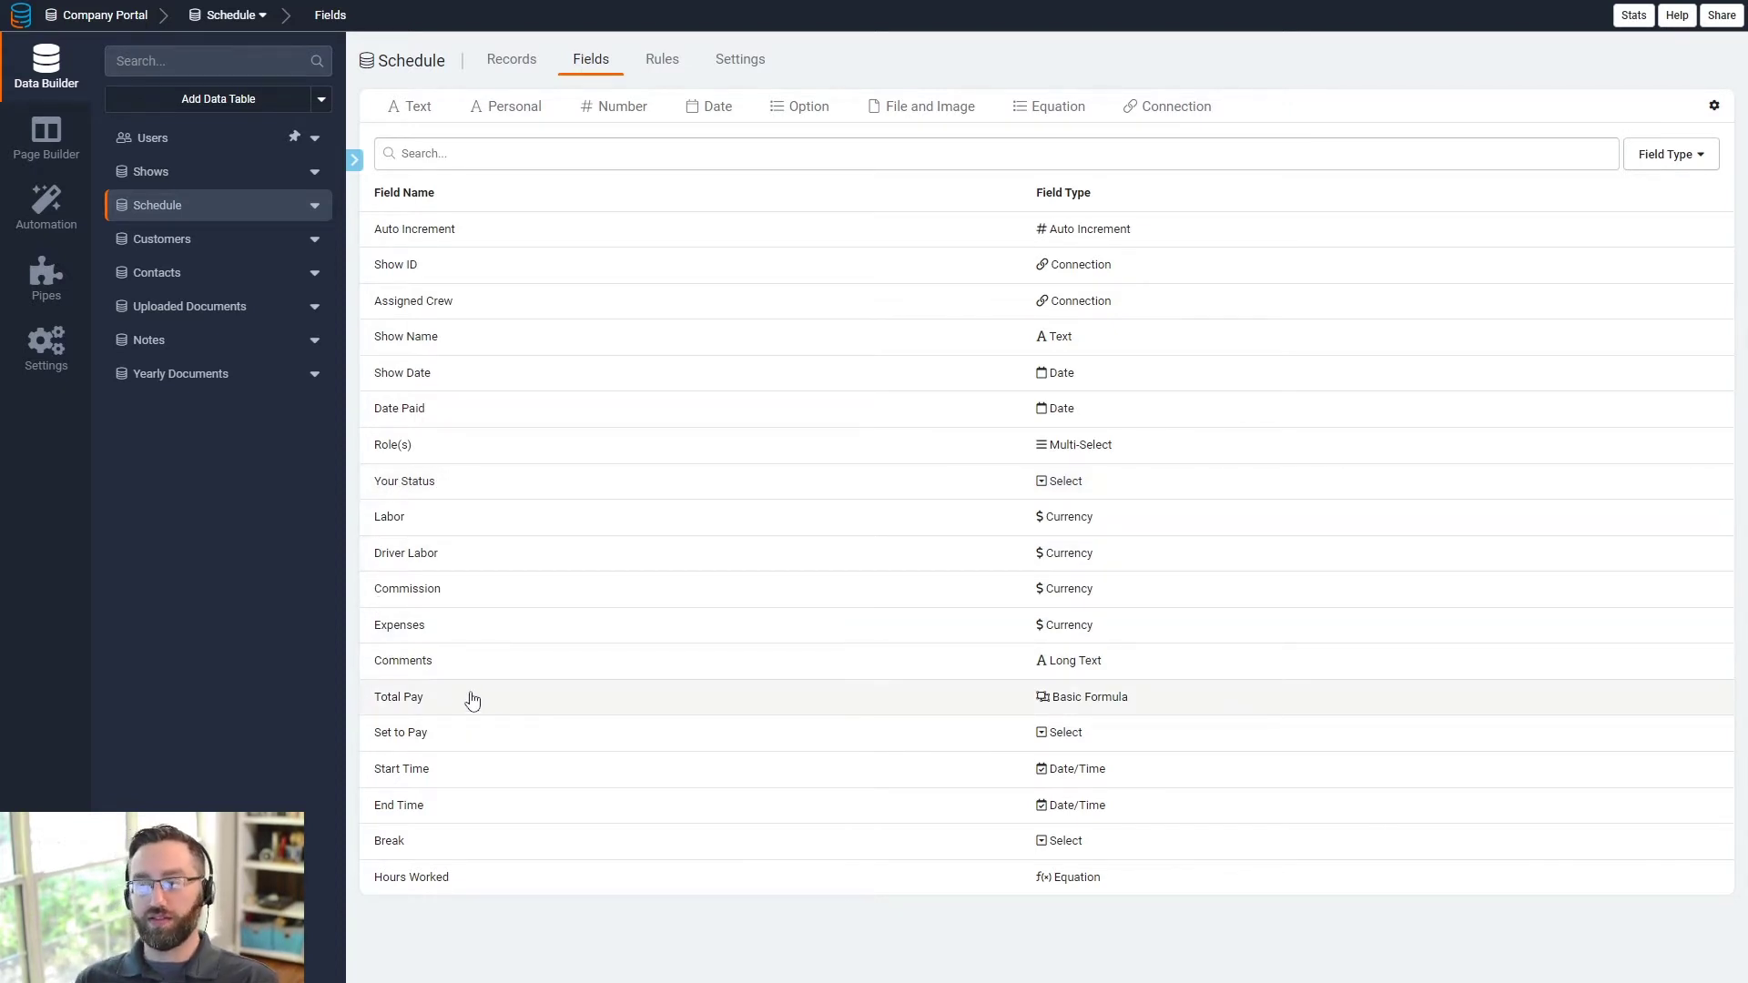
pyautogui.click(195, 252)
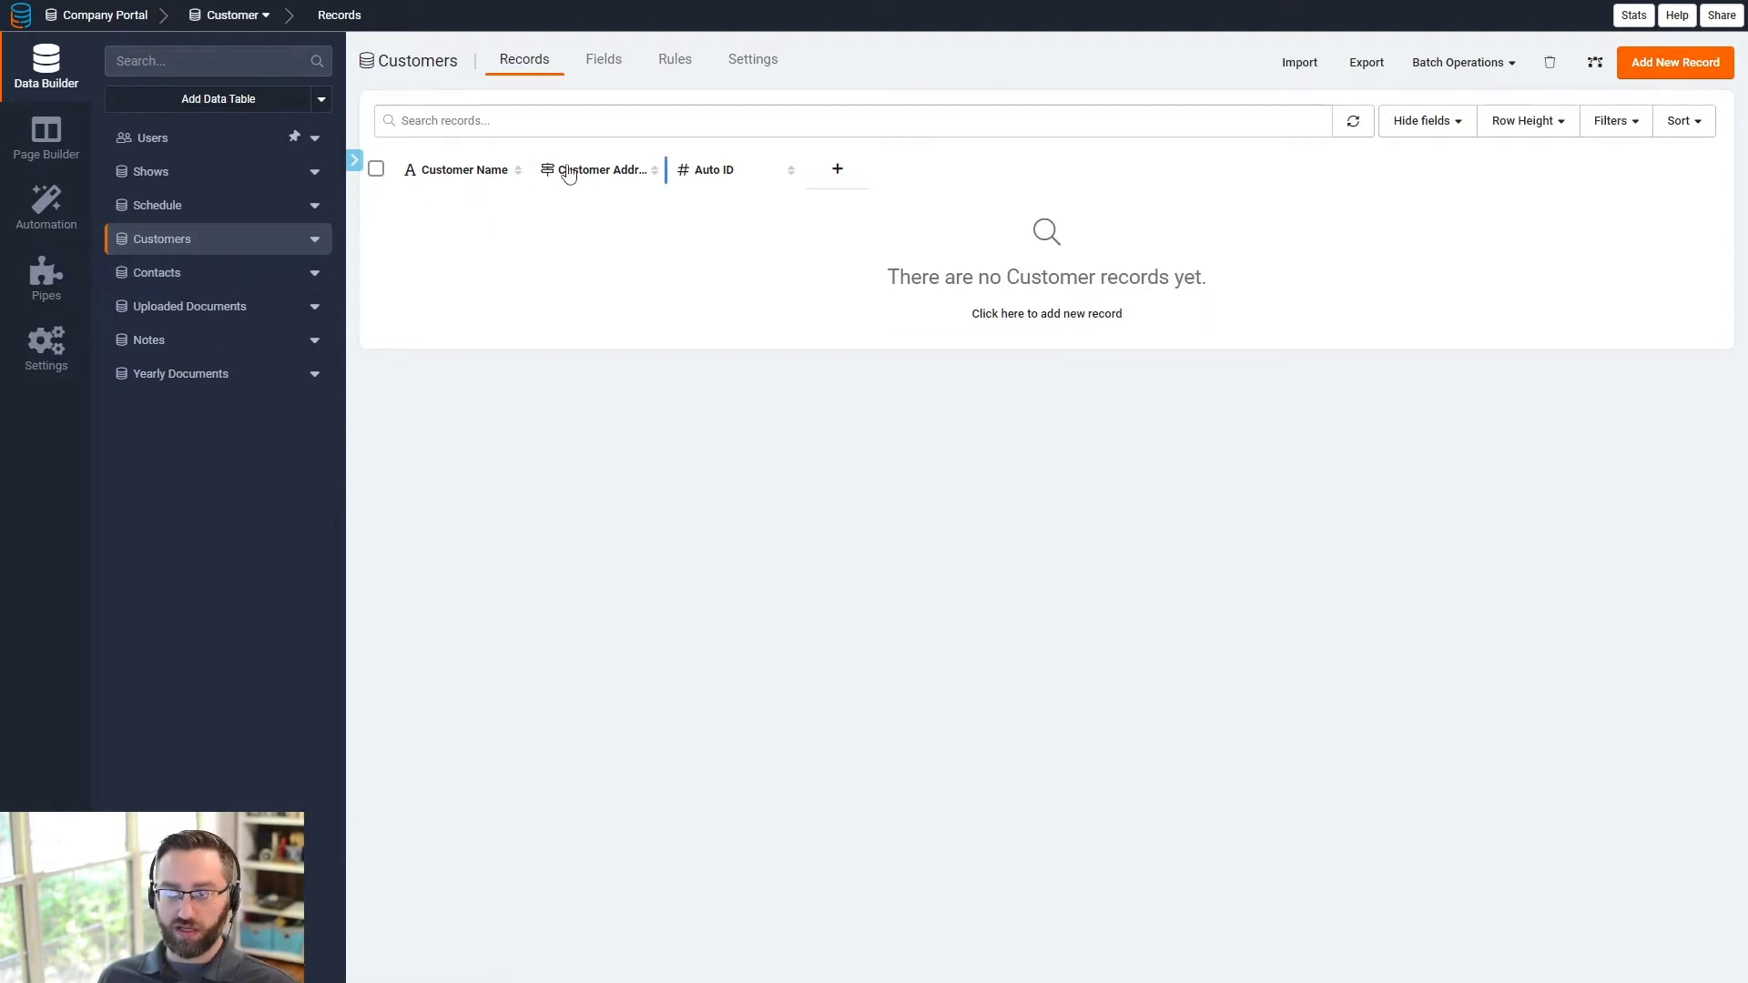
# - View the empty Contacts and Uploaded Documents tables' records
pyautogui.click(157, 273)
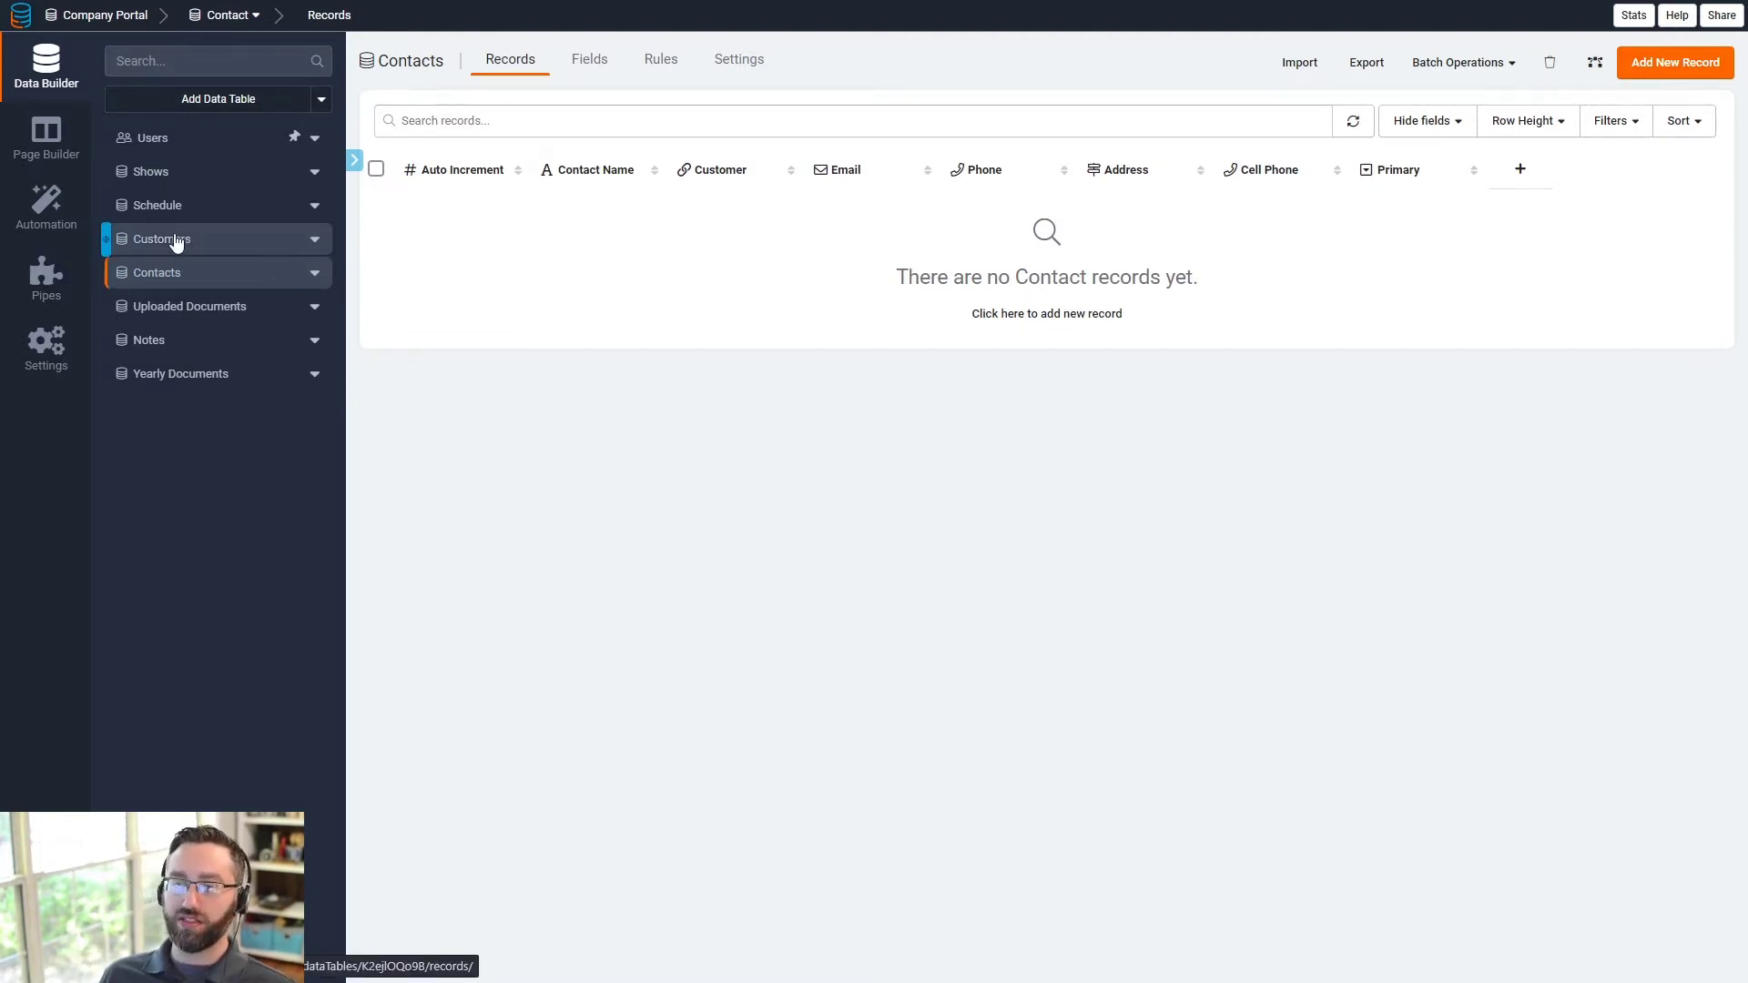
pyautogui.click(209, 317)
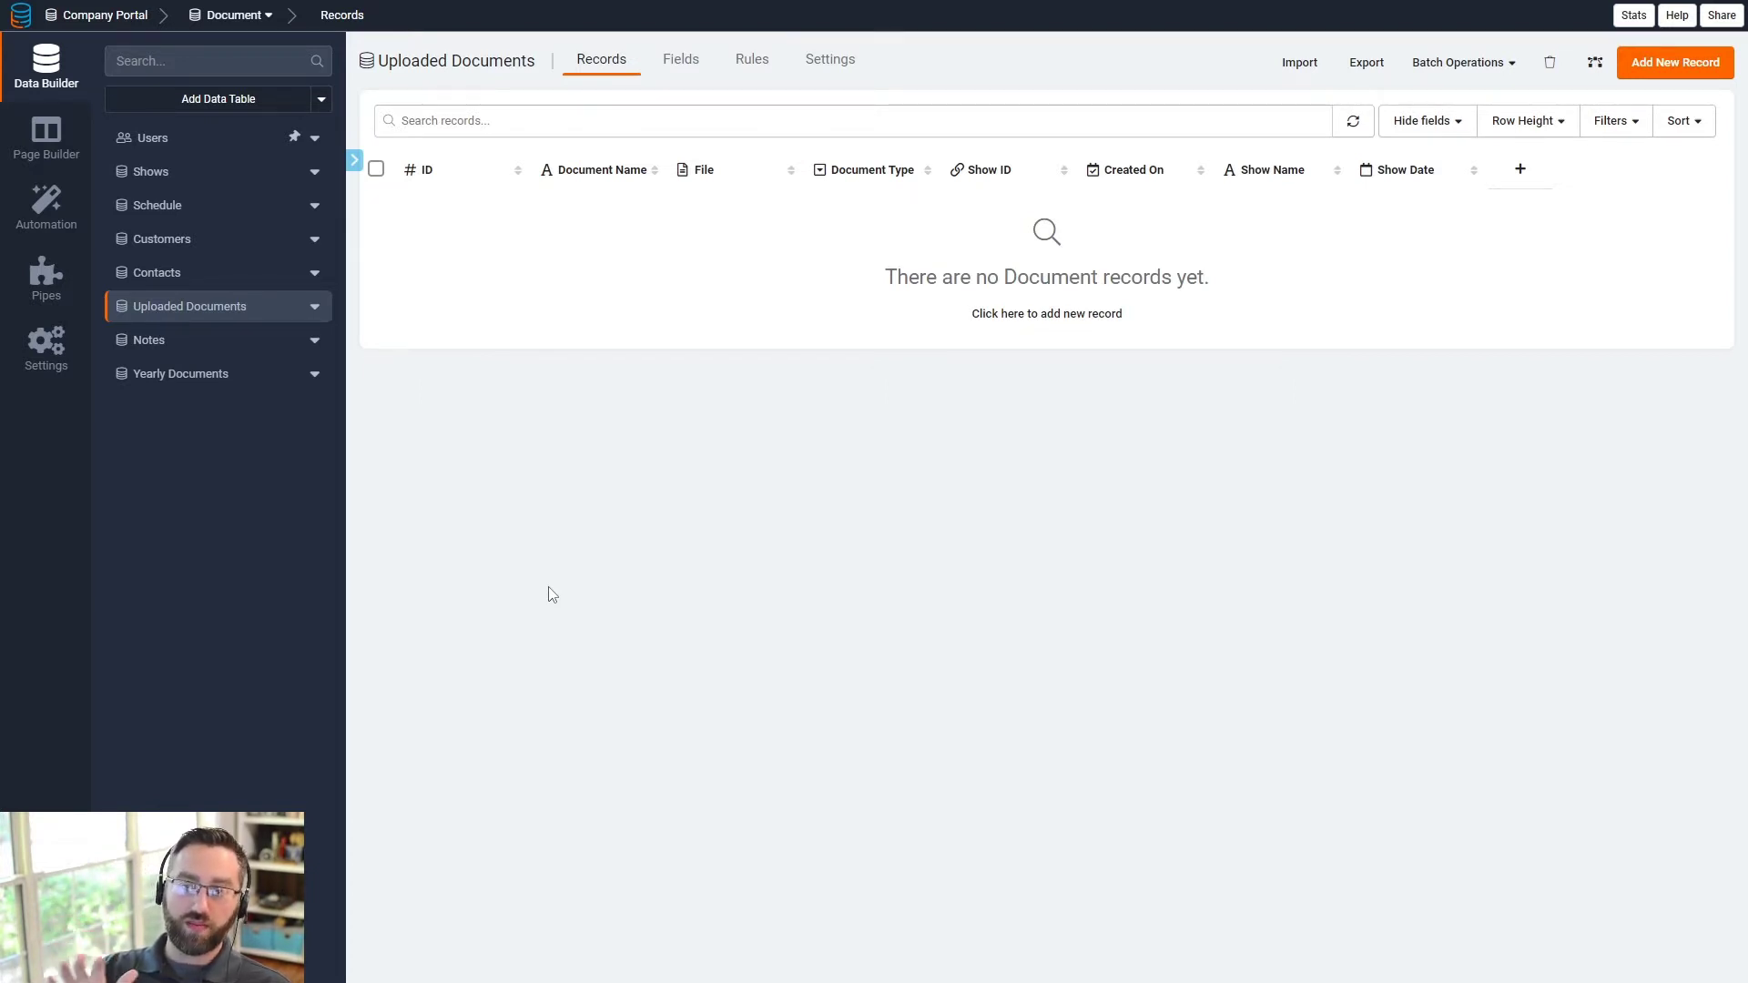
# - Open the Notes table to view its still-empty records
pyautogui.click(148, 351)
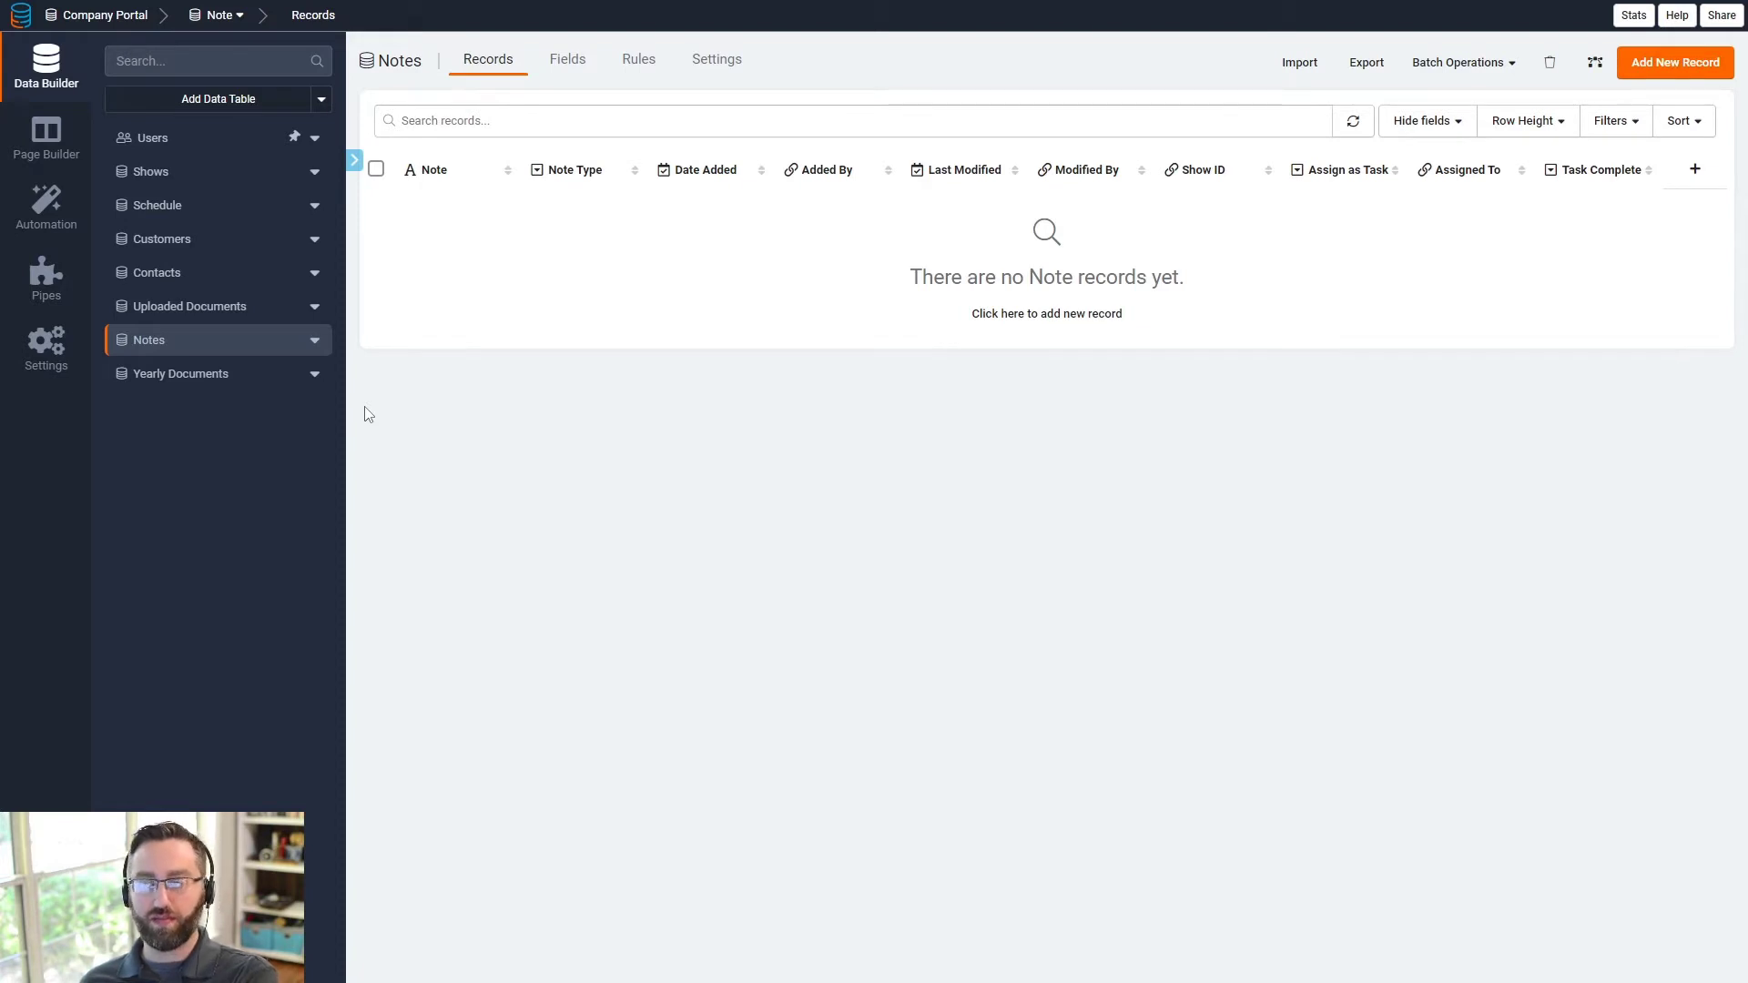
# - Inspect the Notes Note Type and Assign as Task field settings, then open Yearly Documents
pyautogui.doubleClick(581, 173)
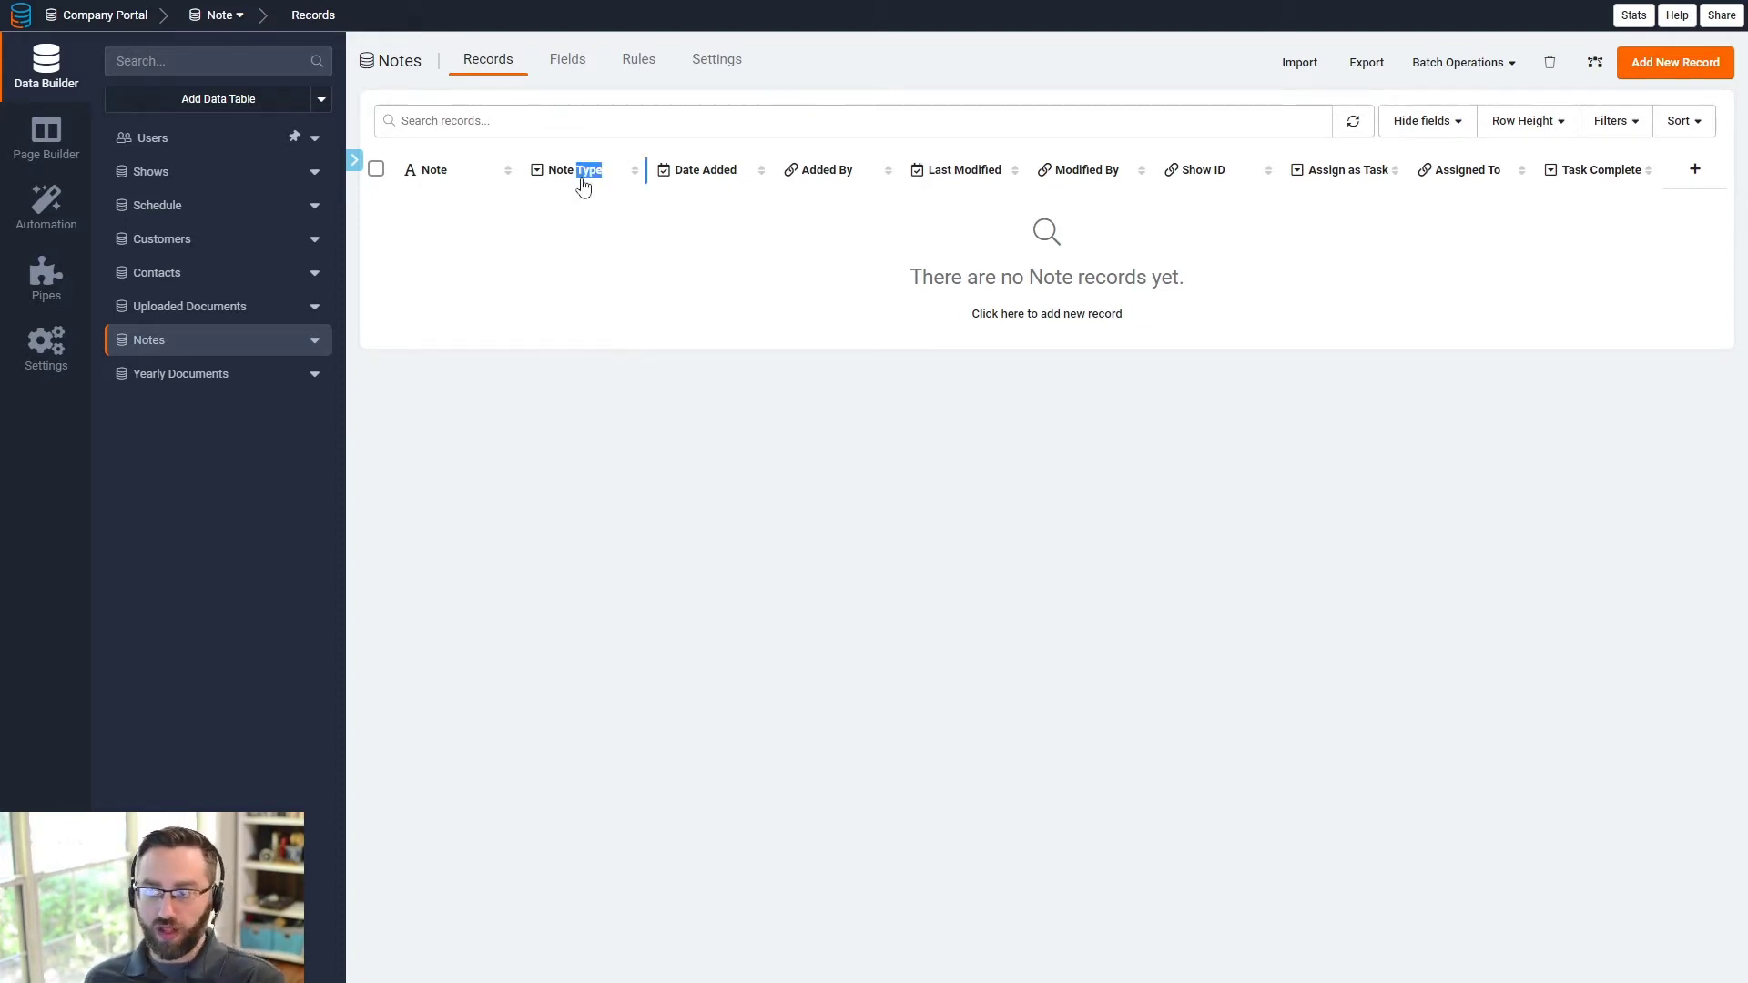
pyautogui.click(604, 57)
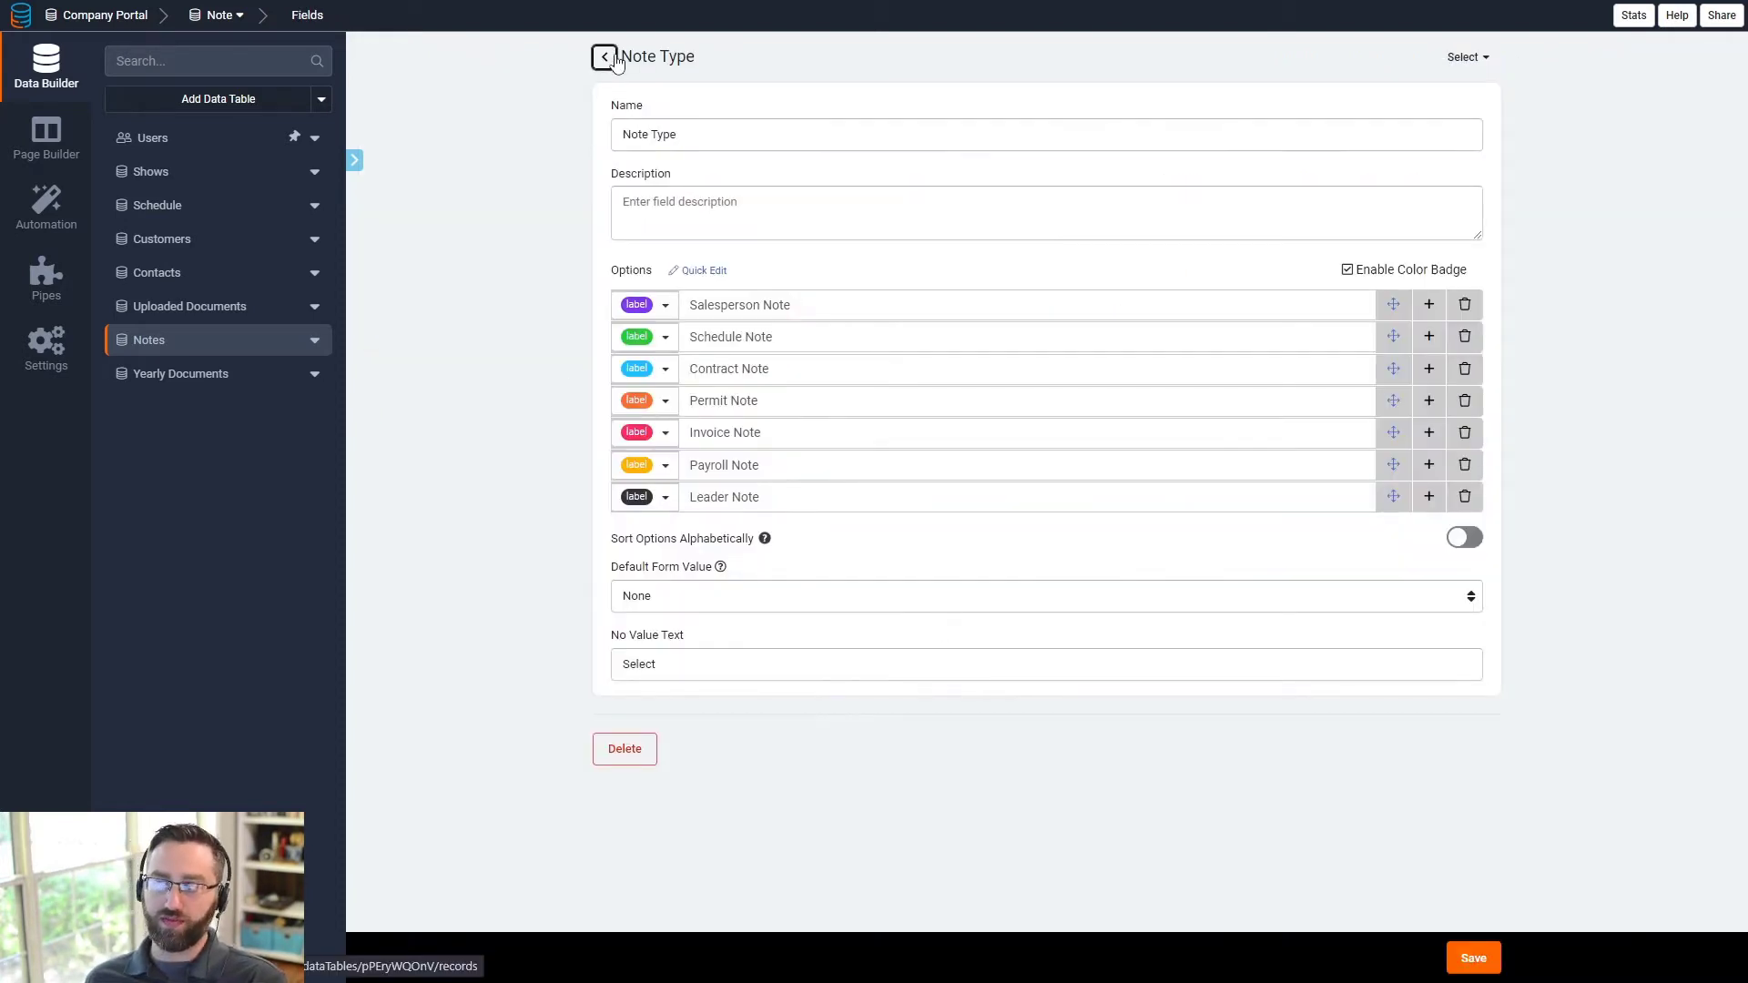
pyautogui.click(1329, 178)
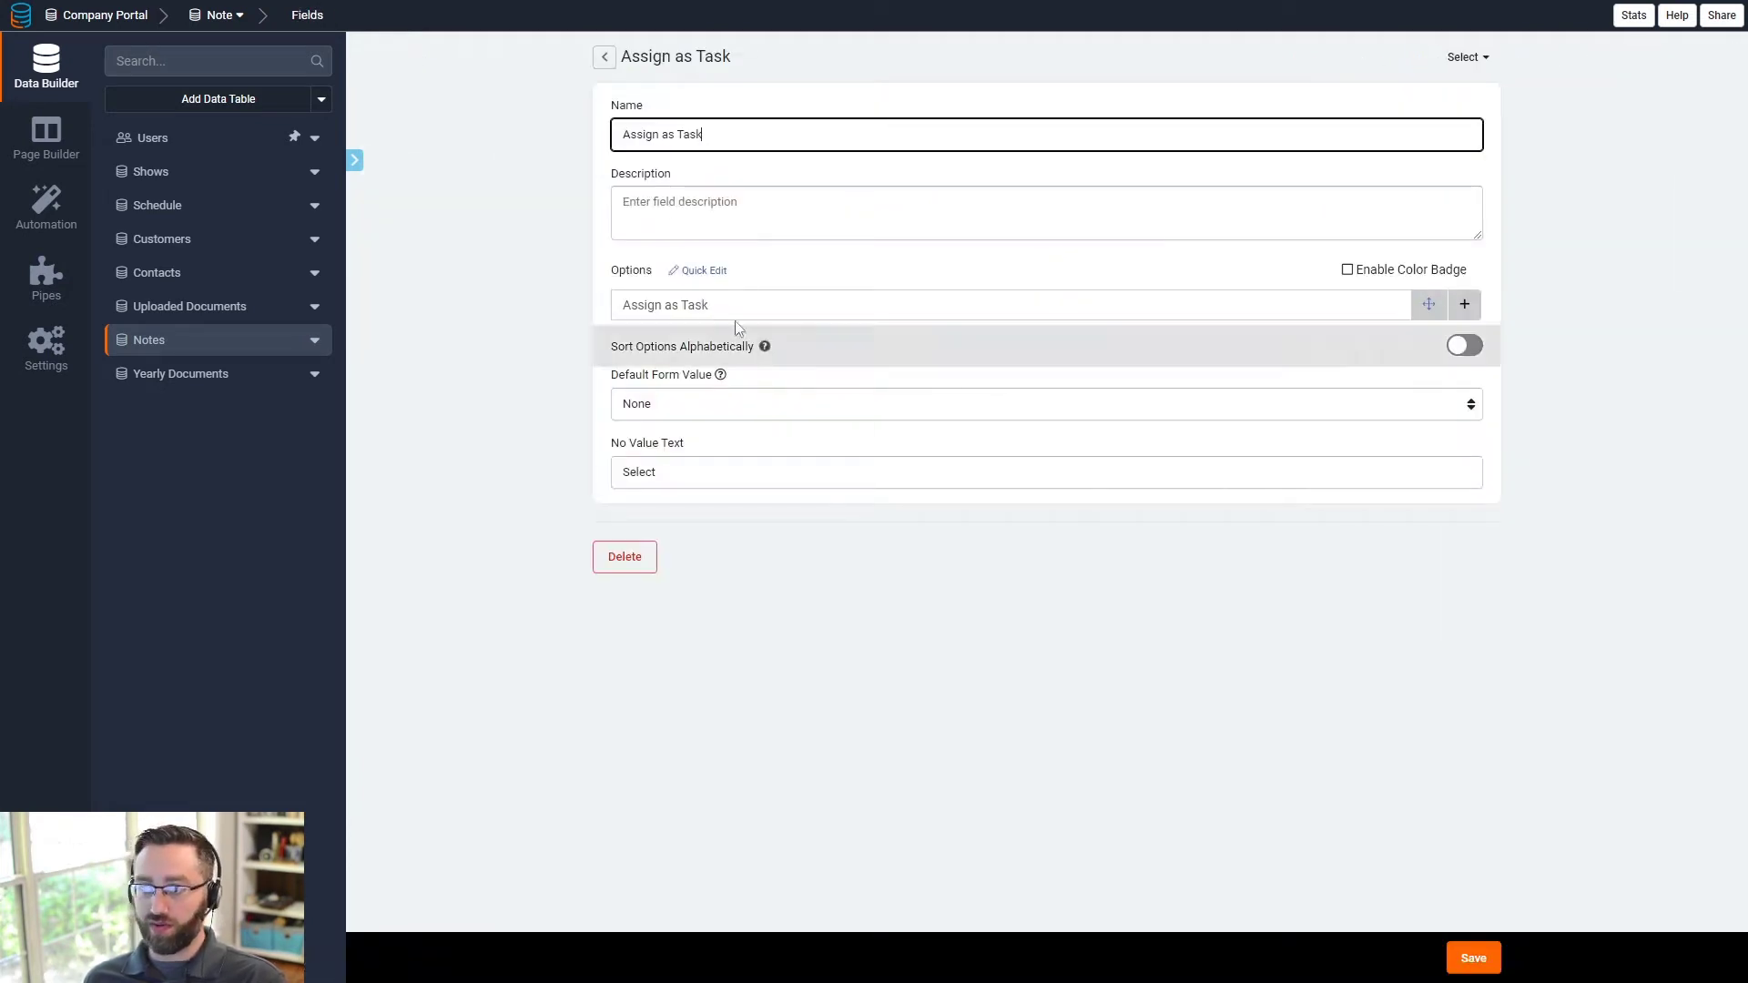
pyautogui.click(604, 57)
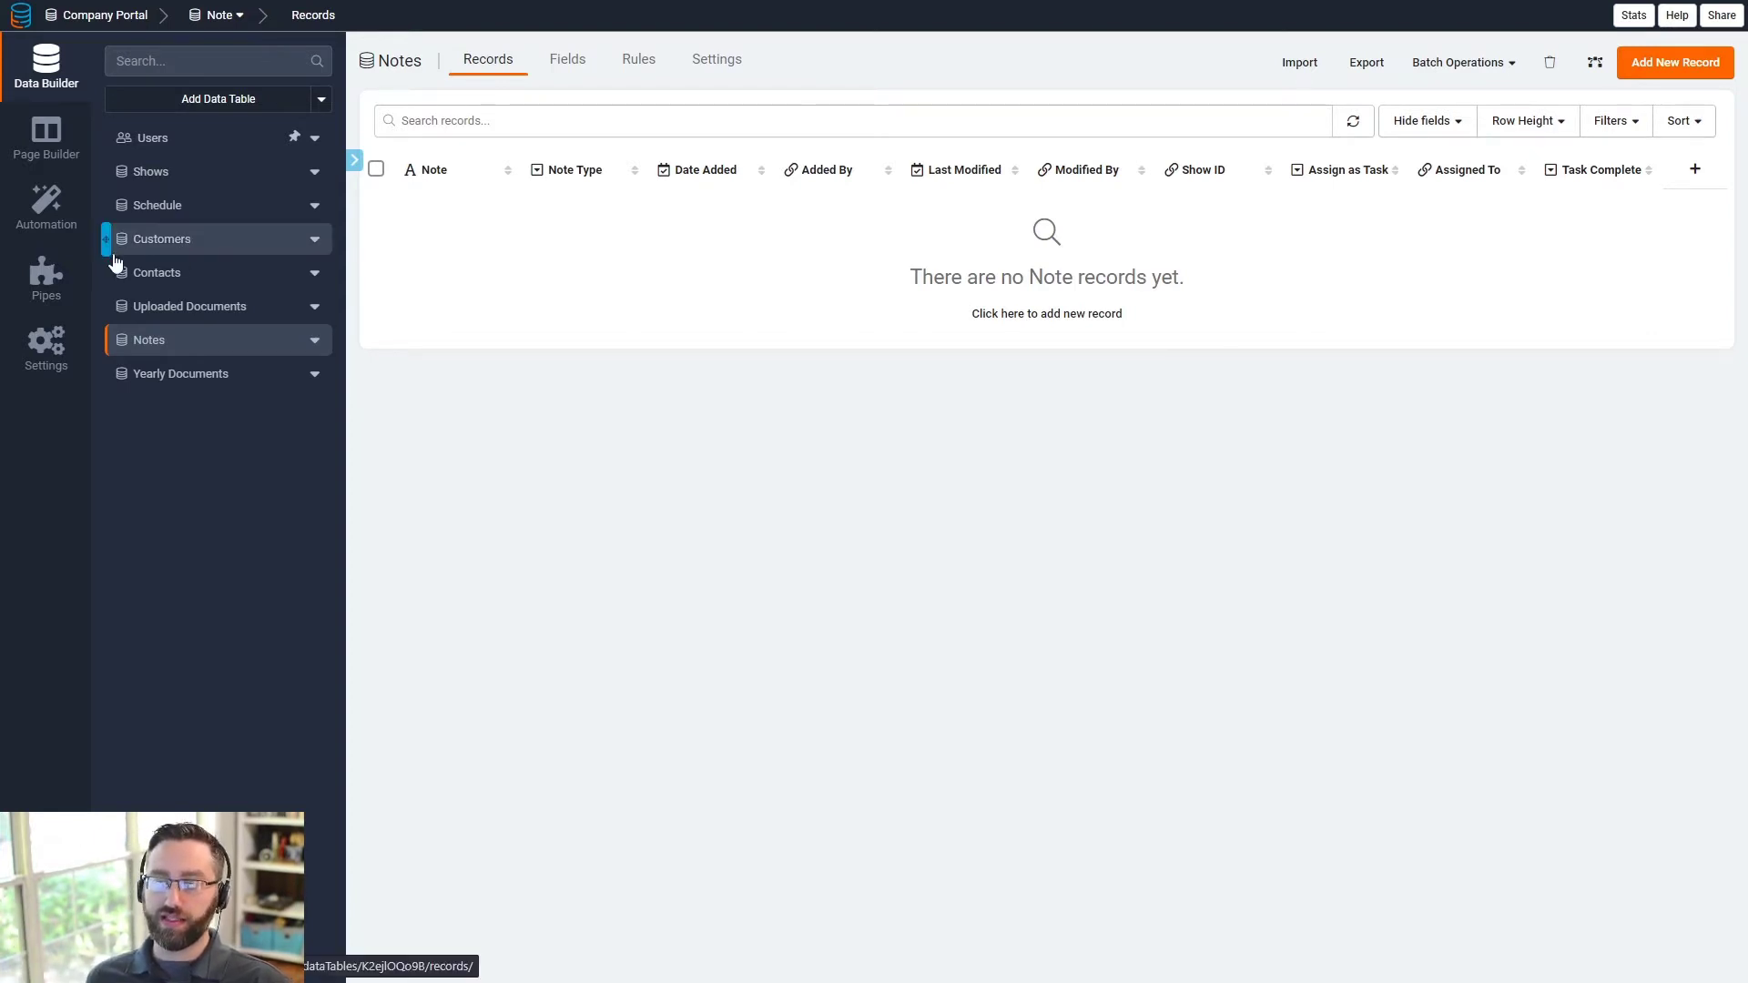
pyautogui.click(176, 382)
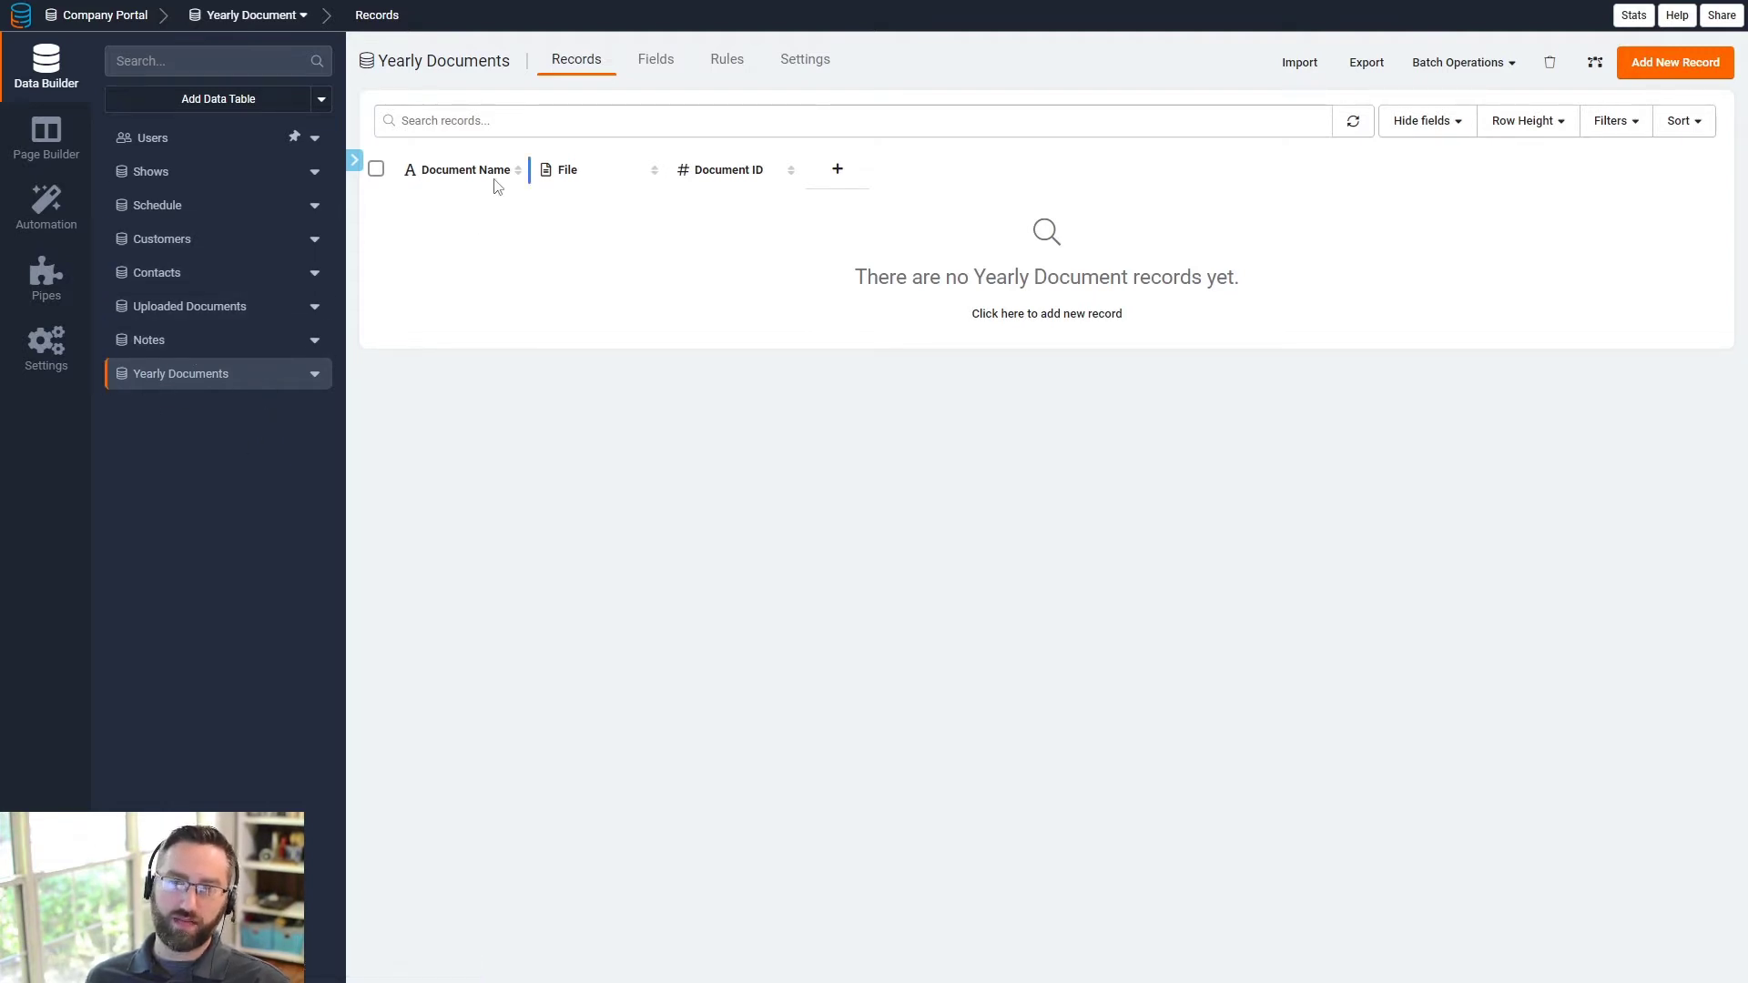
# - Delete the Yearly Documents table from its settings, confirming with 'Delete'
pyautogui.click(200, 275)
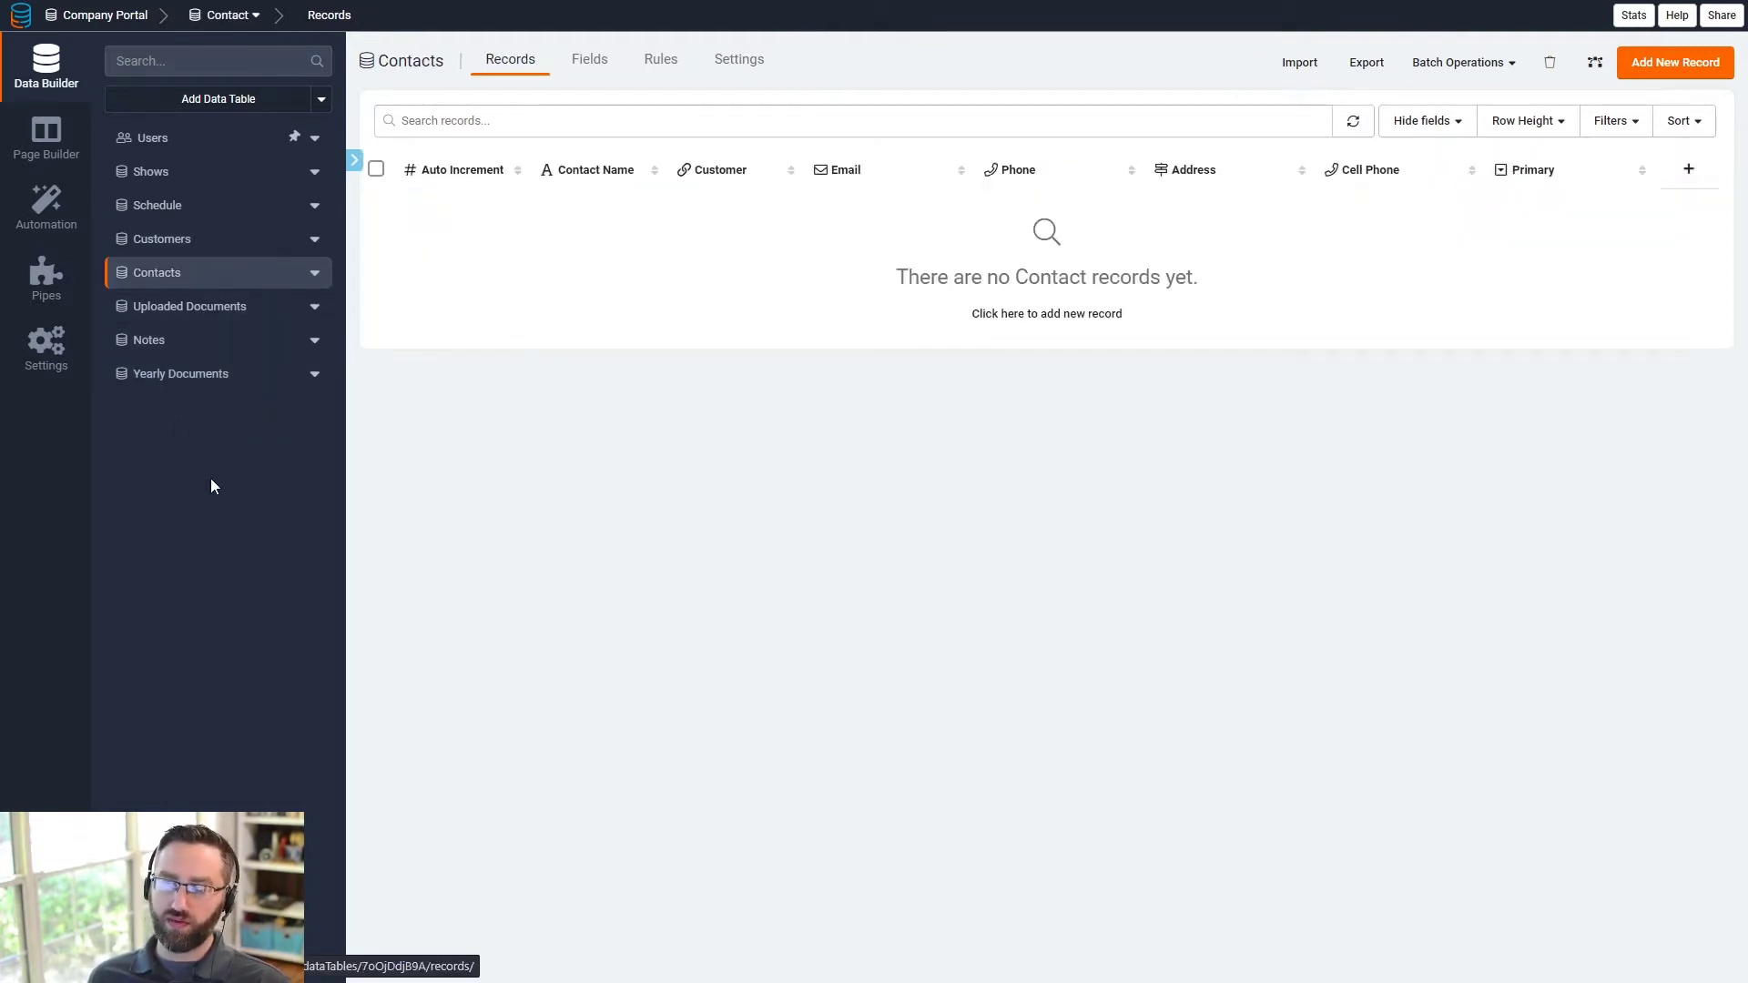
pyautogui.click(313, 376)
pyautogui.click(347, 528)
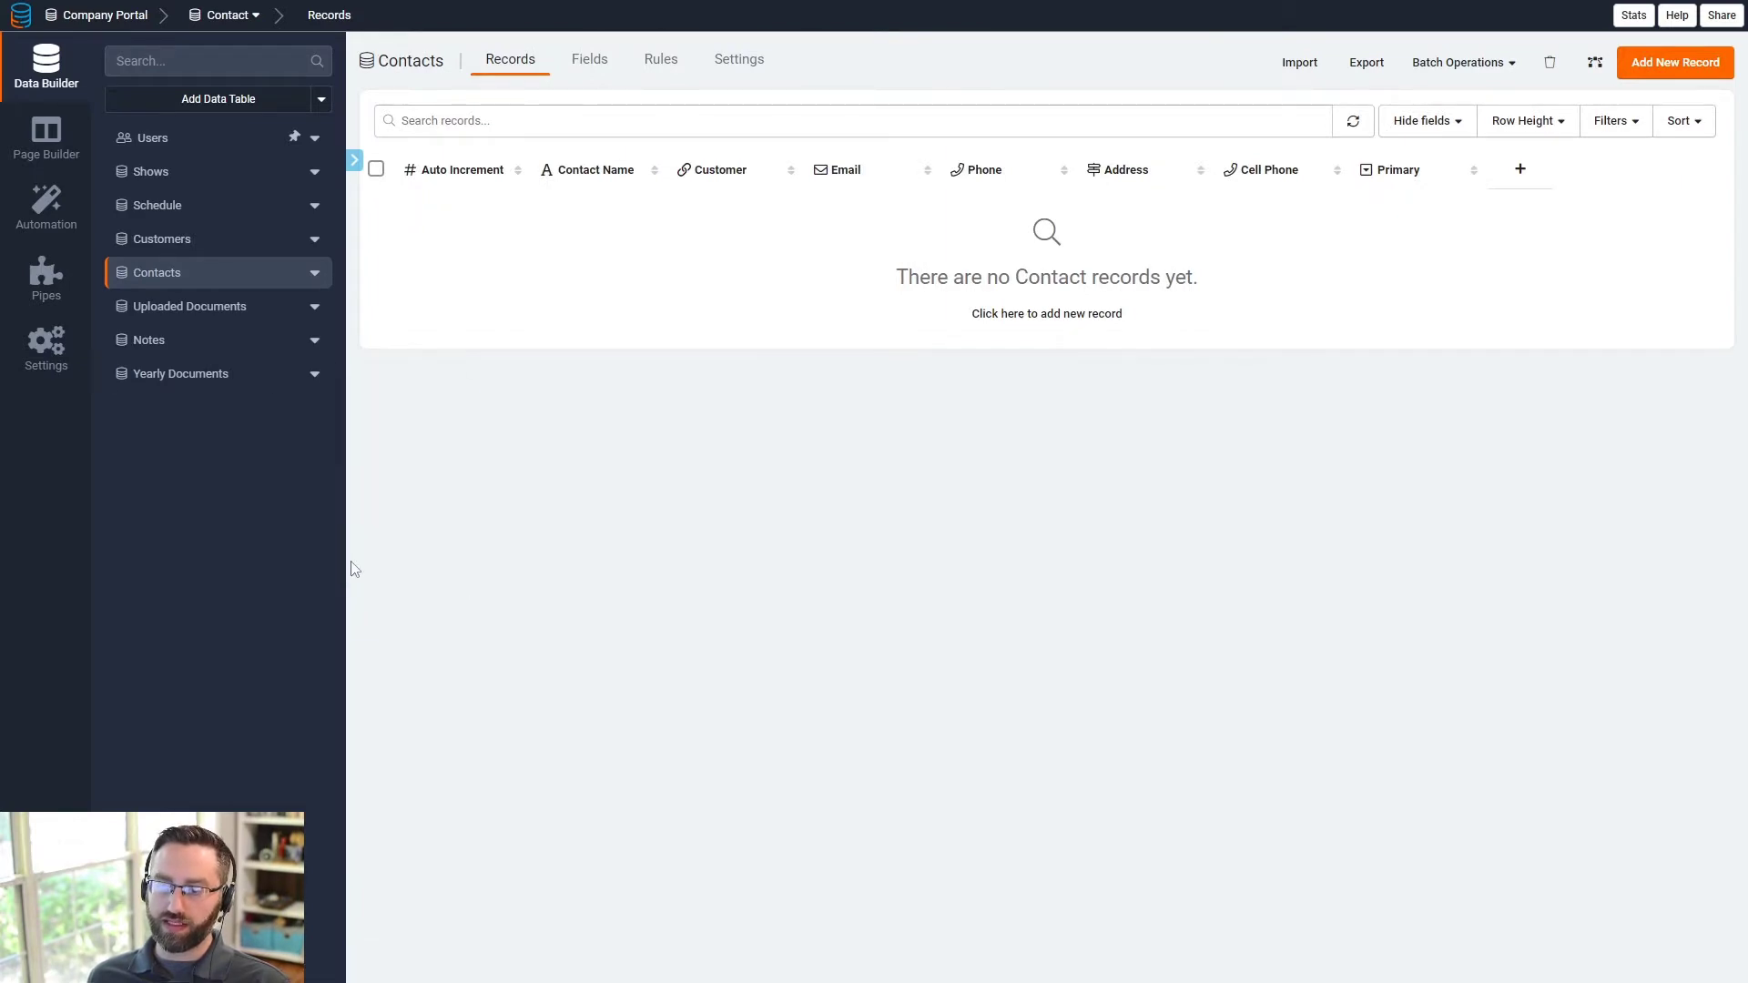
pyautogui.scroll(-1, 726, 600)
pyautogui.click(629, 885)
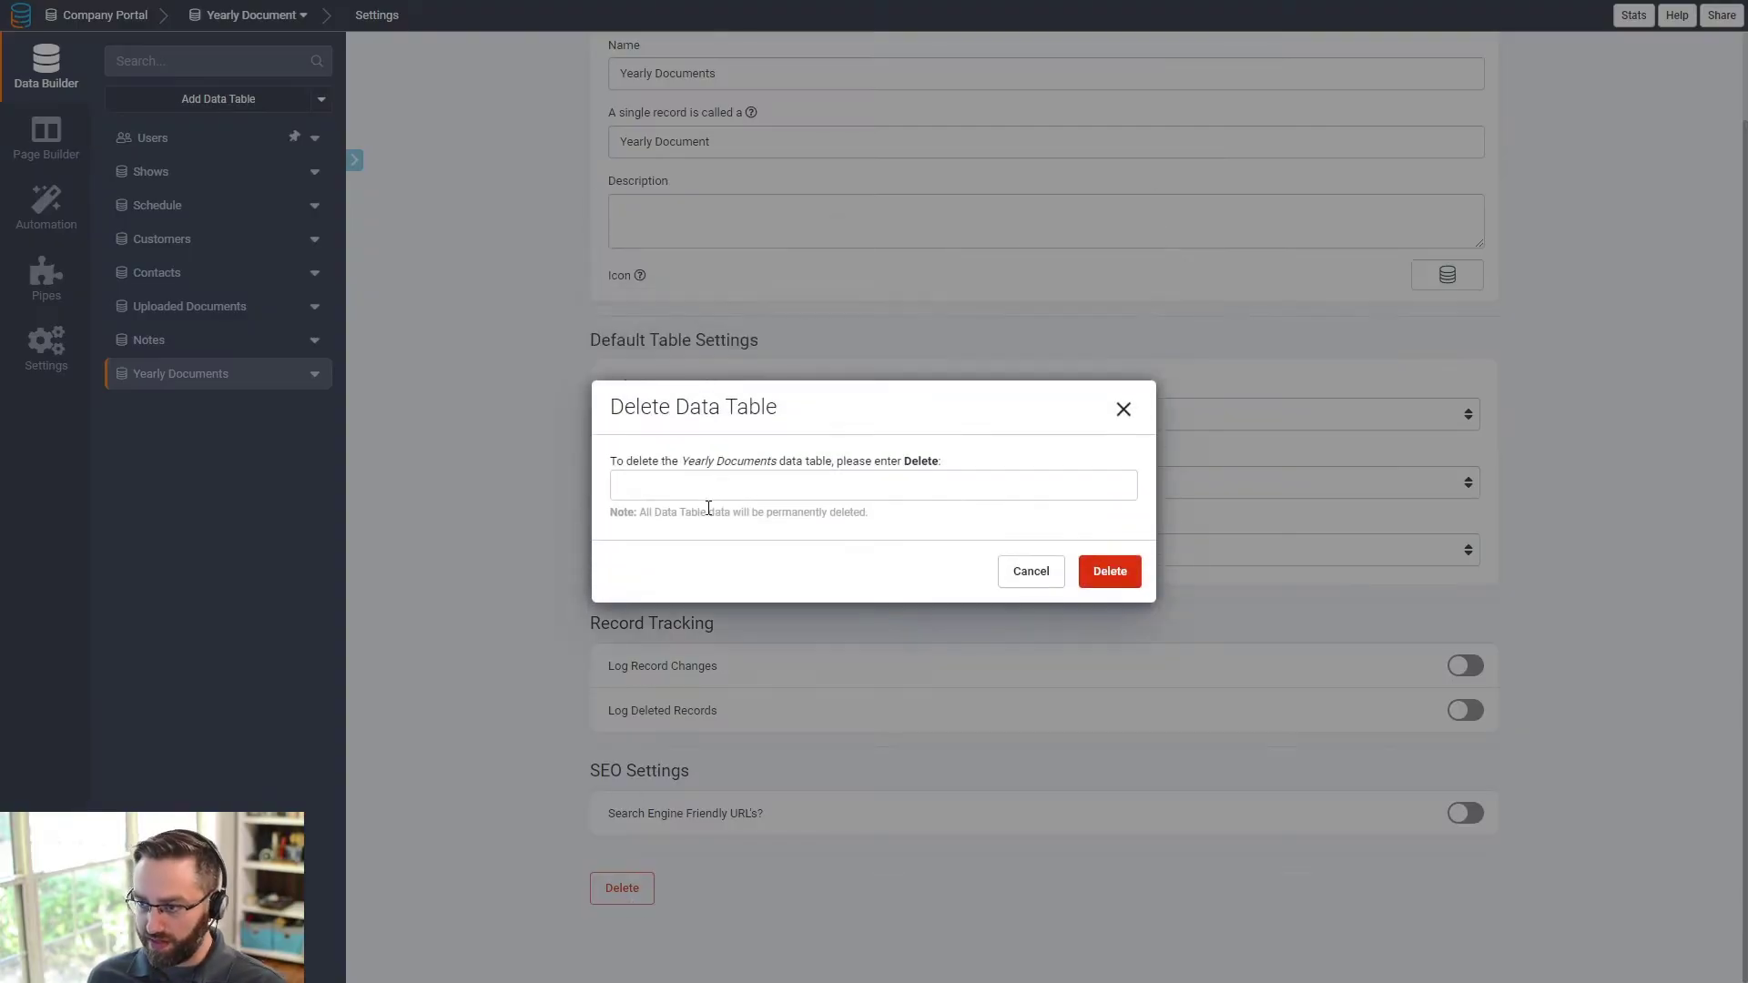
pyautogui.click(711, 483)
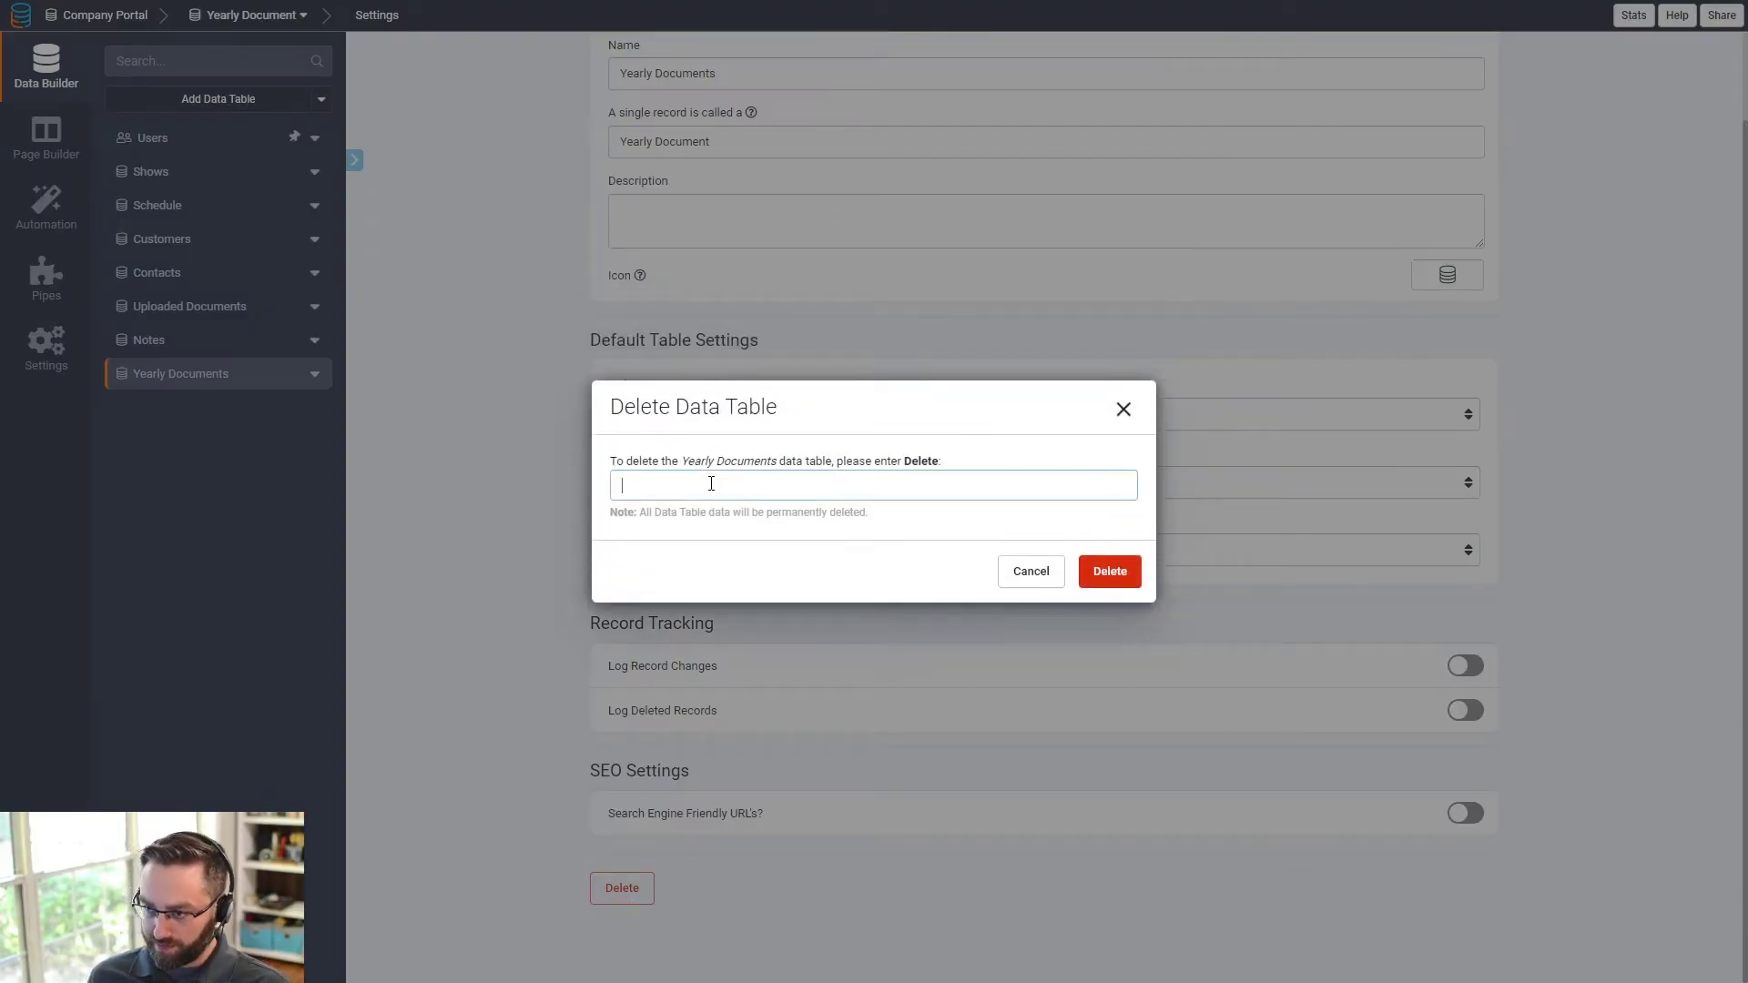
pyautogui.click(1084, 571)
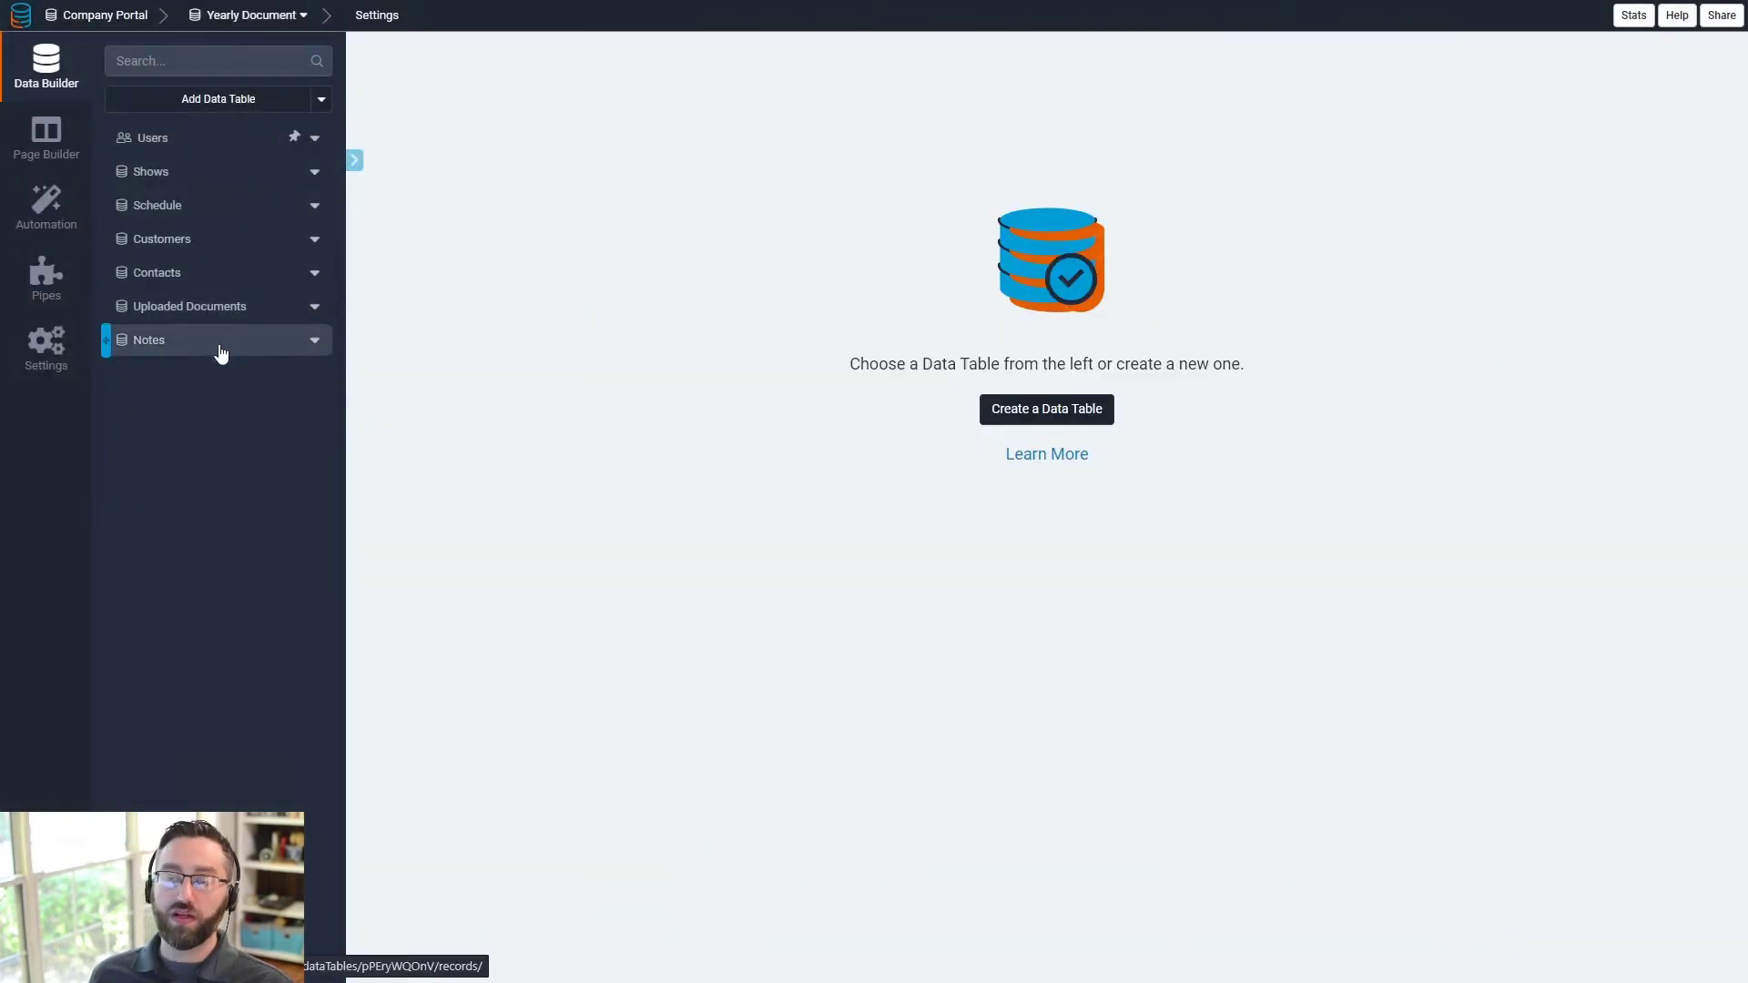
# - Open the Users table and check the Work Type field's settings
pyautogui.click(172, 156)
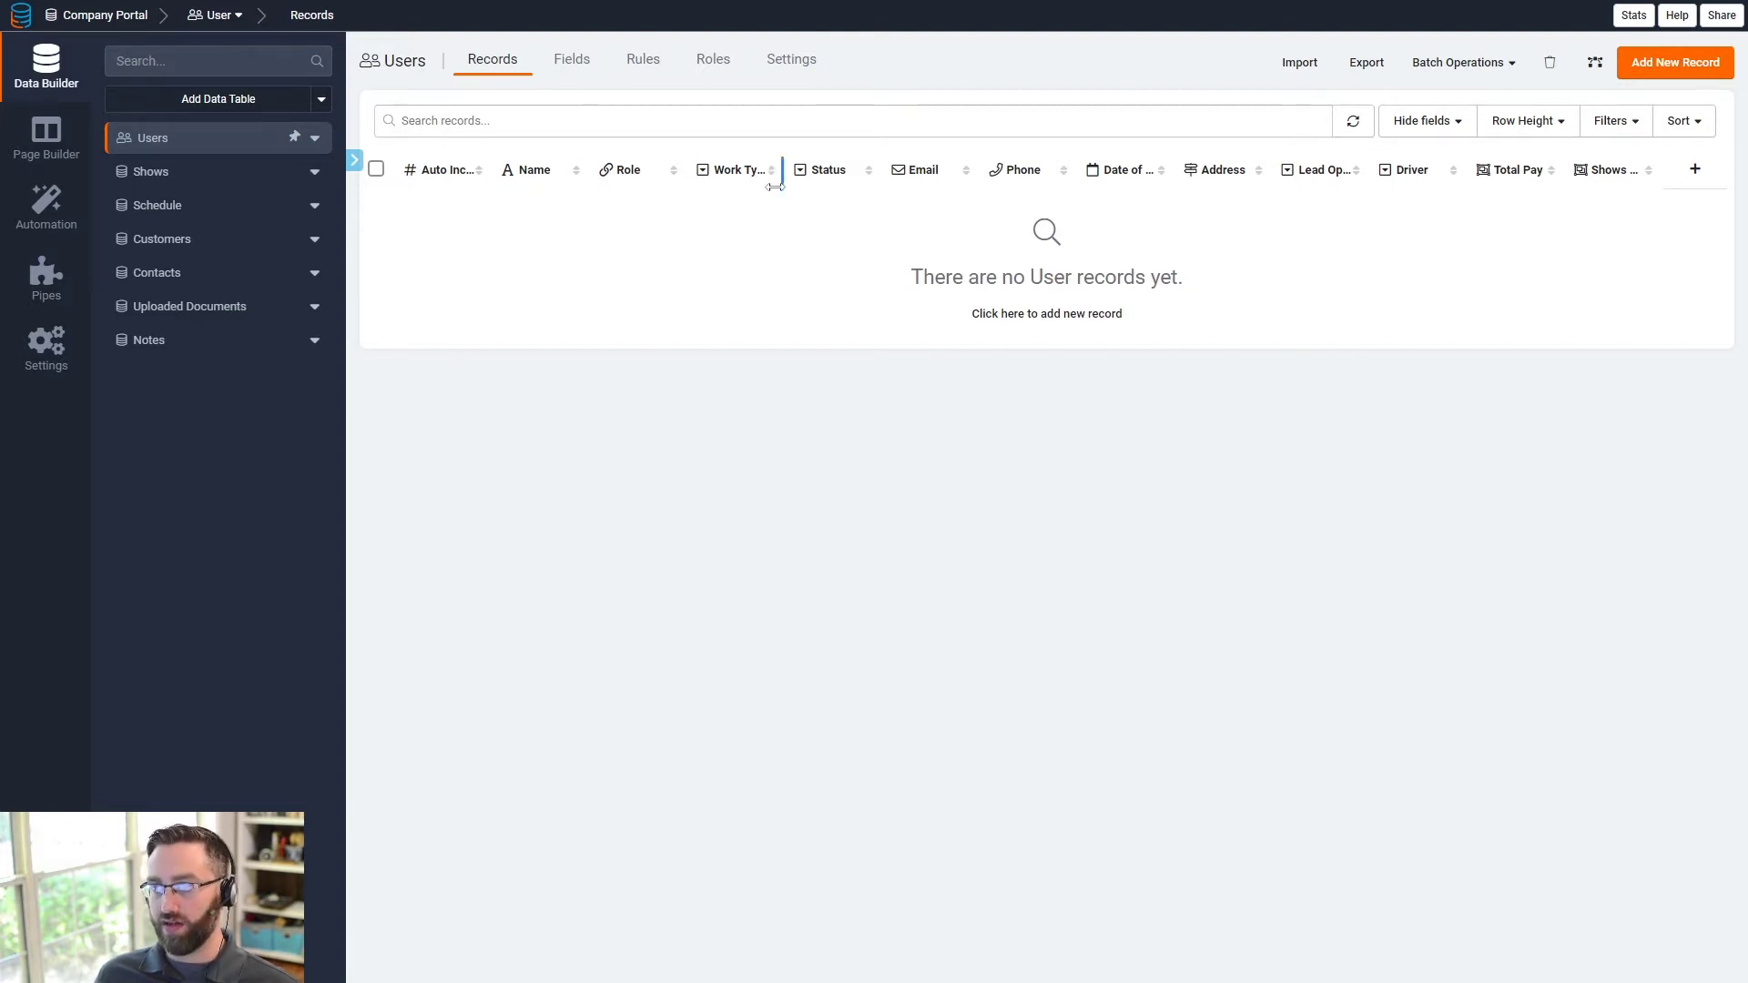
pyautogui.click(726, 173)
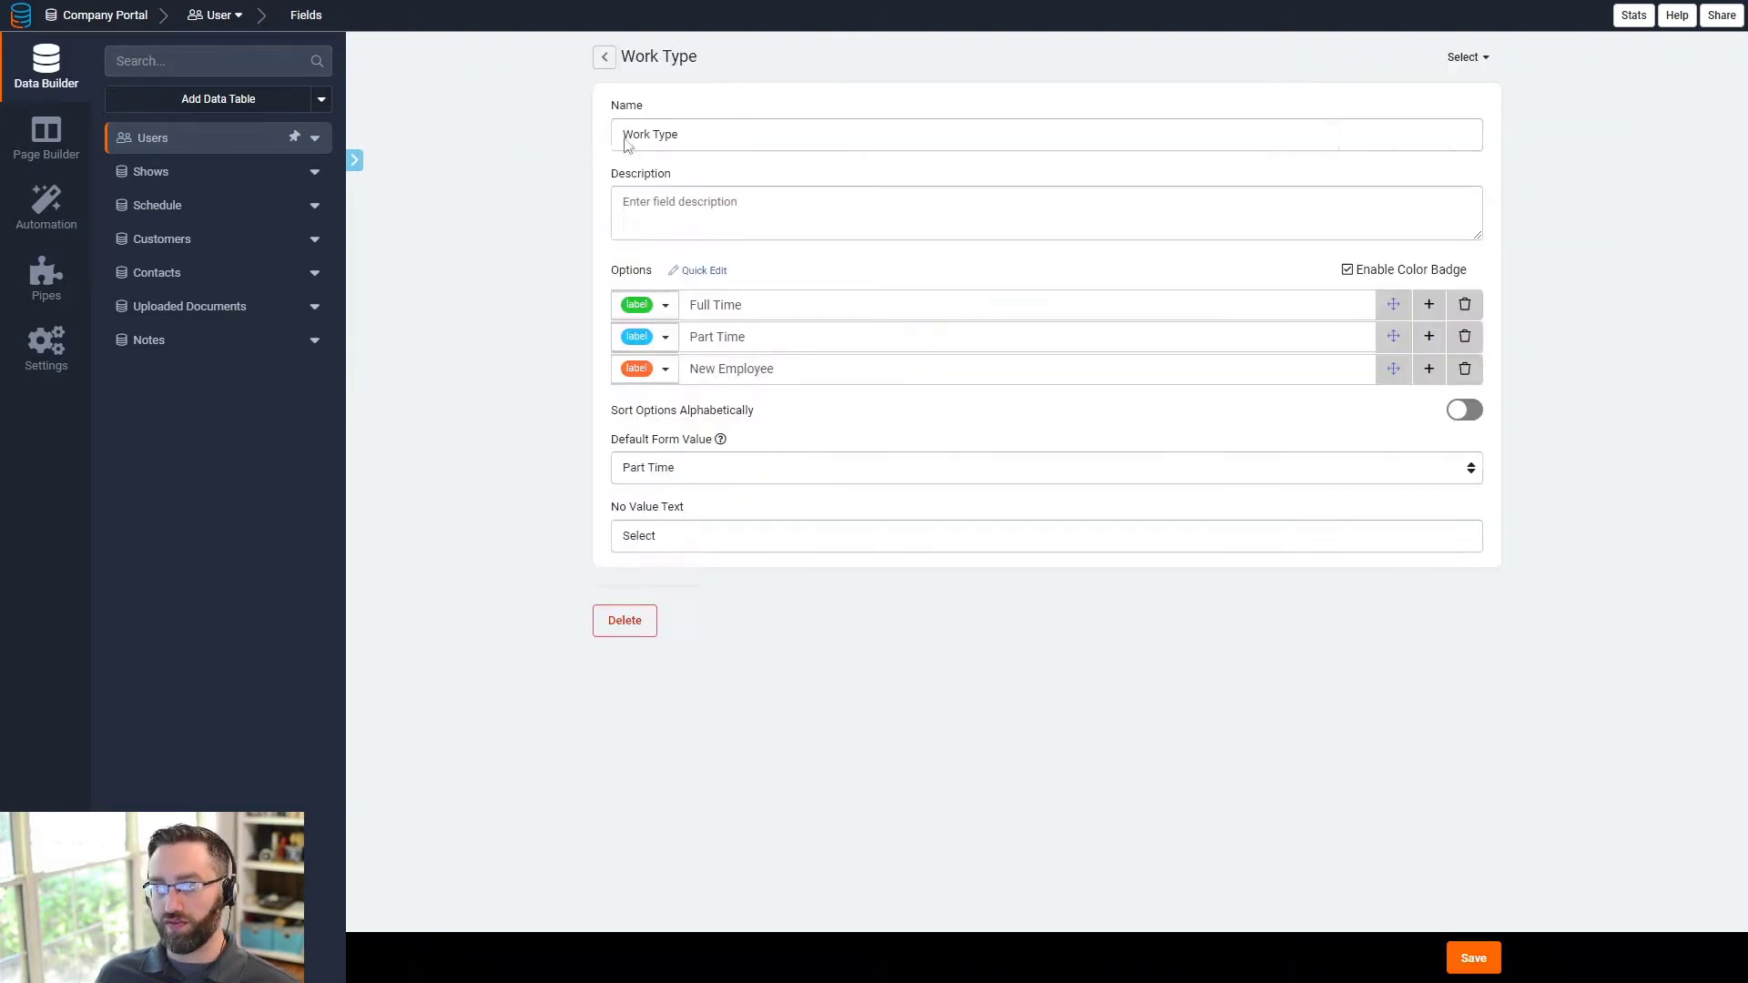
pyautogui.click(606, 60)
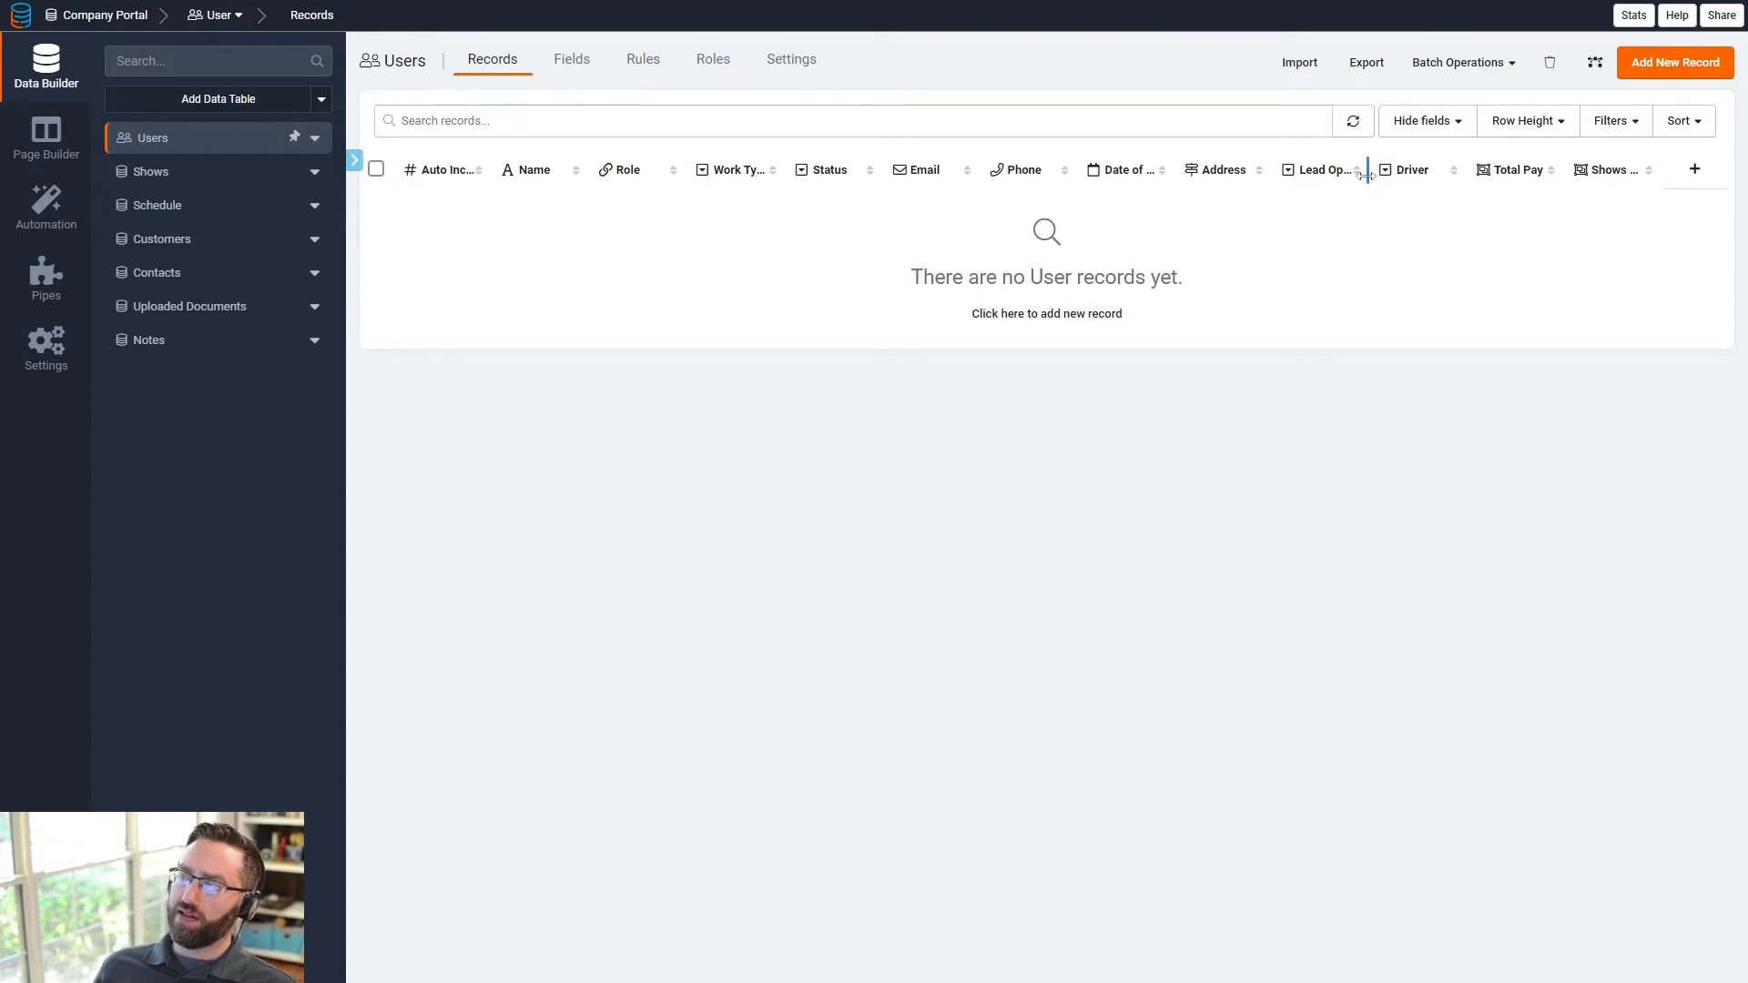
# - Widen the Lead Operator, Driver and Total Pay columns, then open the Schedule table
pyautogui.moveTo(1366, 175); pyautogui.dragTo(1421, 175)
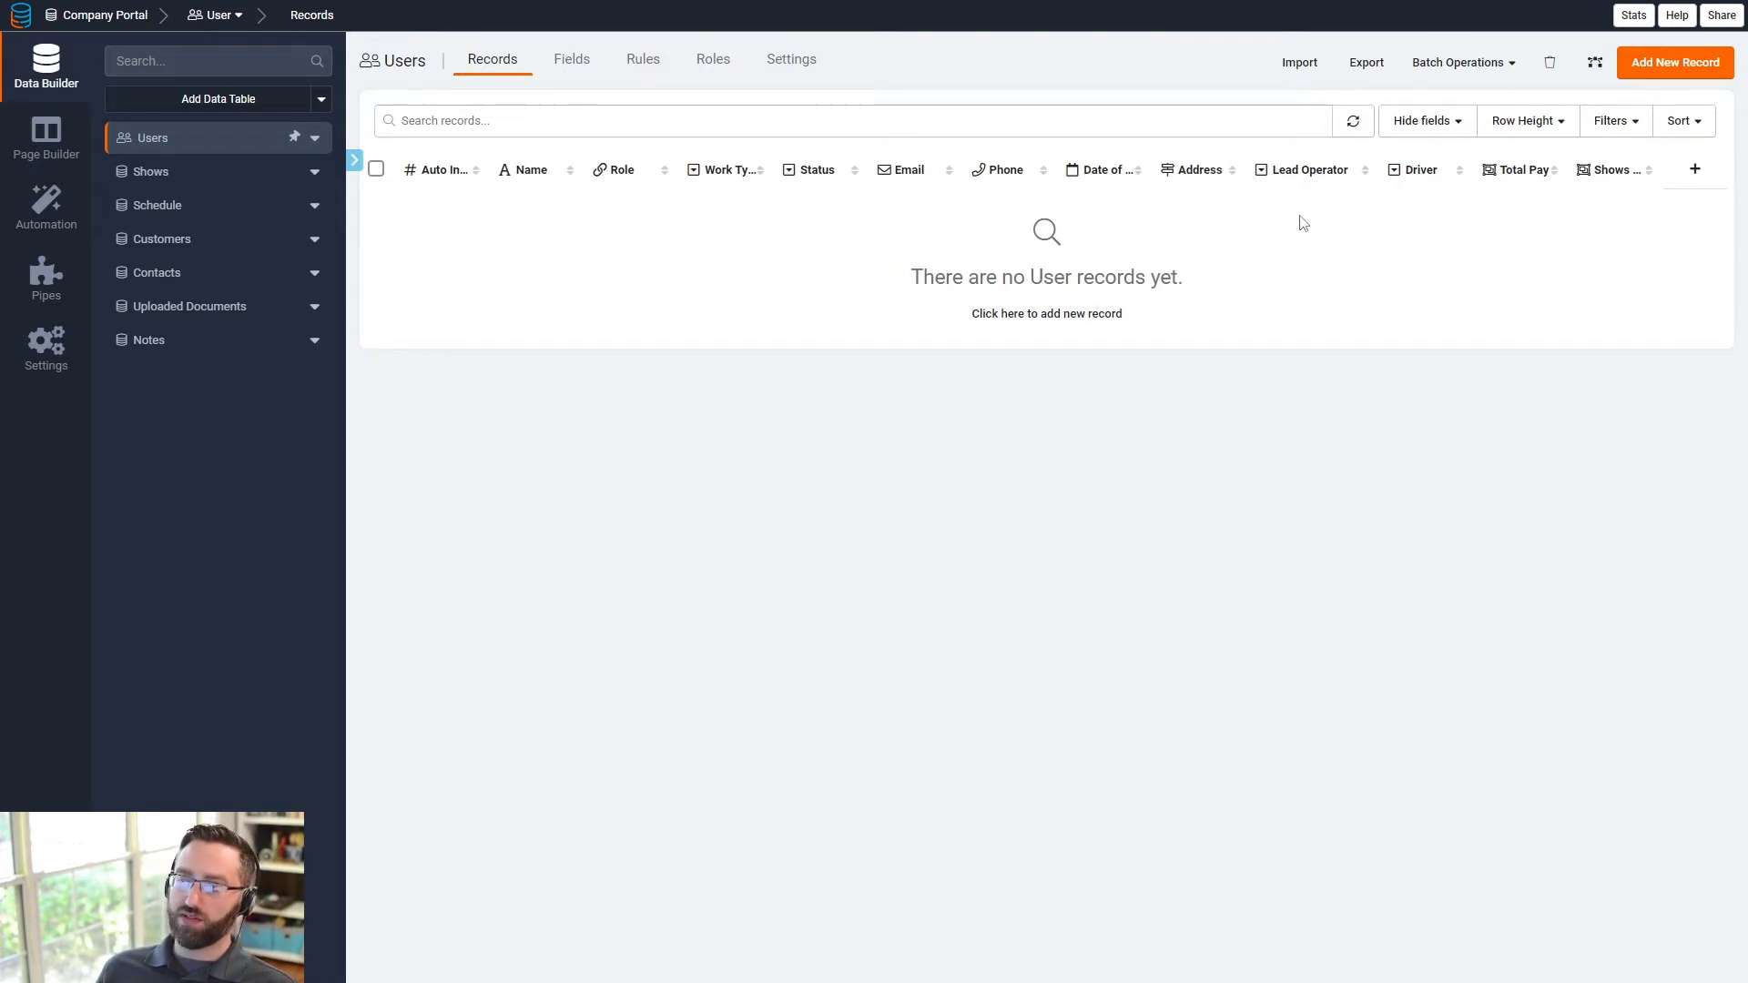
pyautogui.moveTo(1463, 175); pyautogui.dragTo(1465, 181)
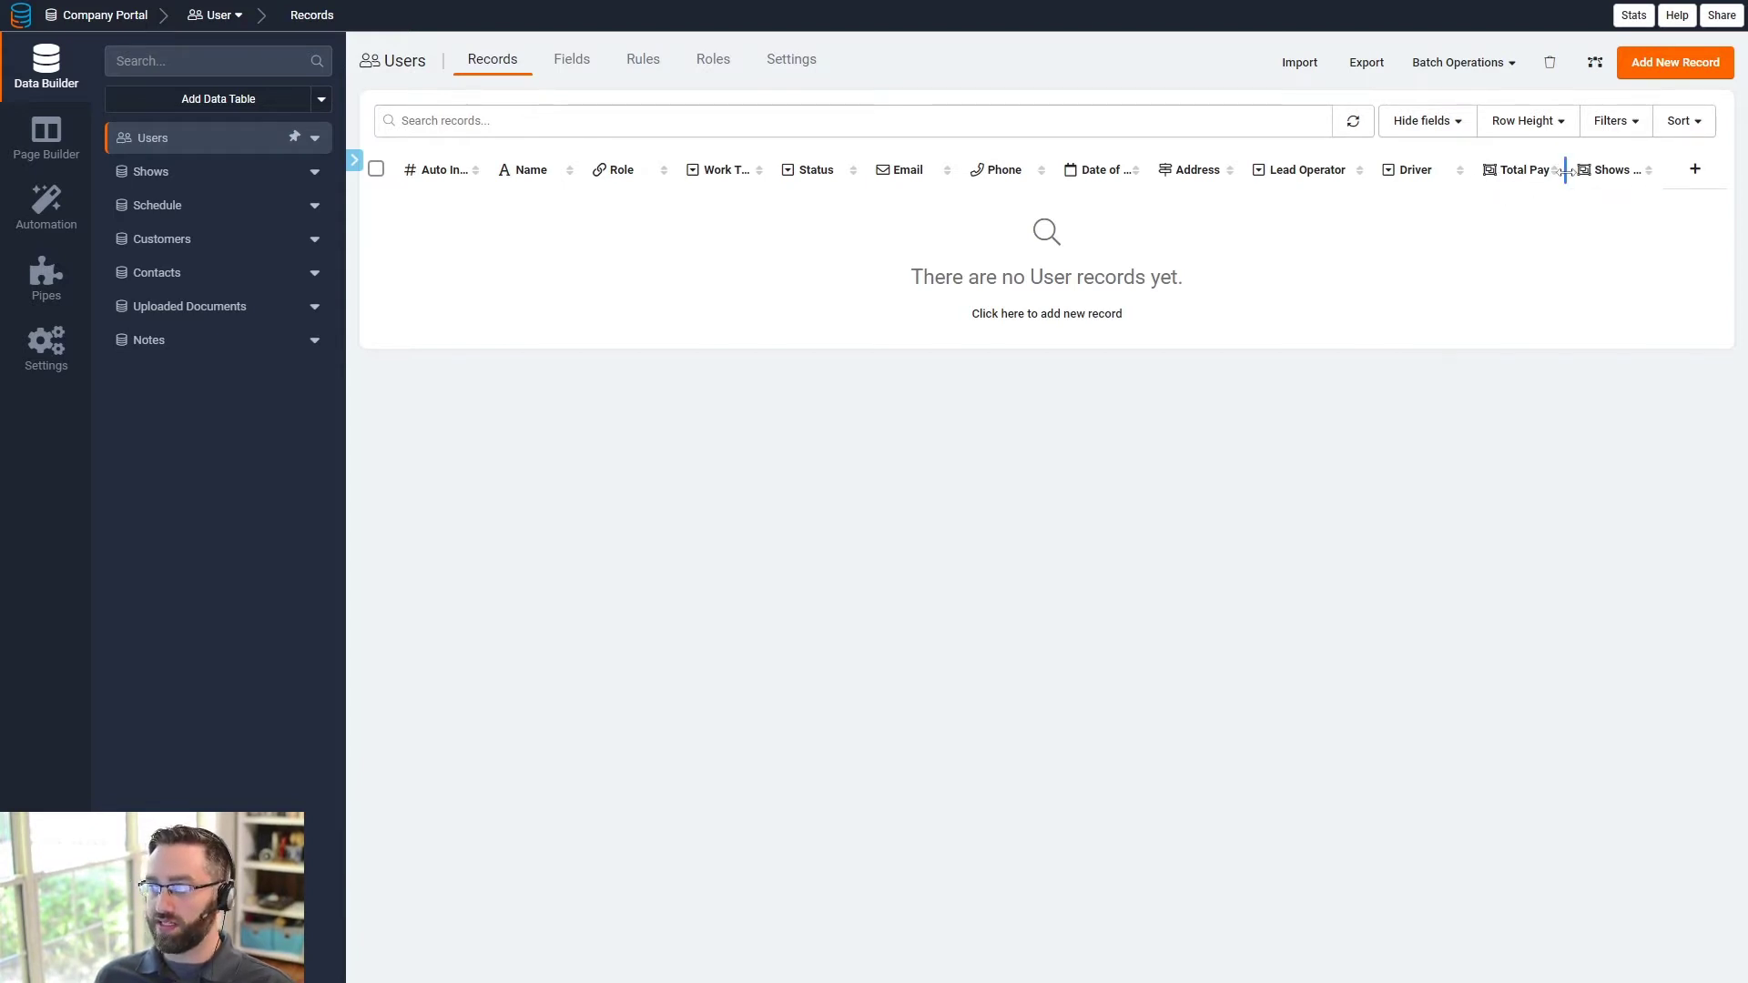
pyautogui.moveTo(1566, 173); pyautogui.dragTo(1683, 169)
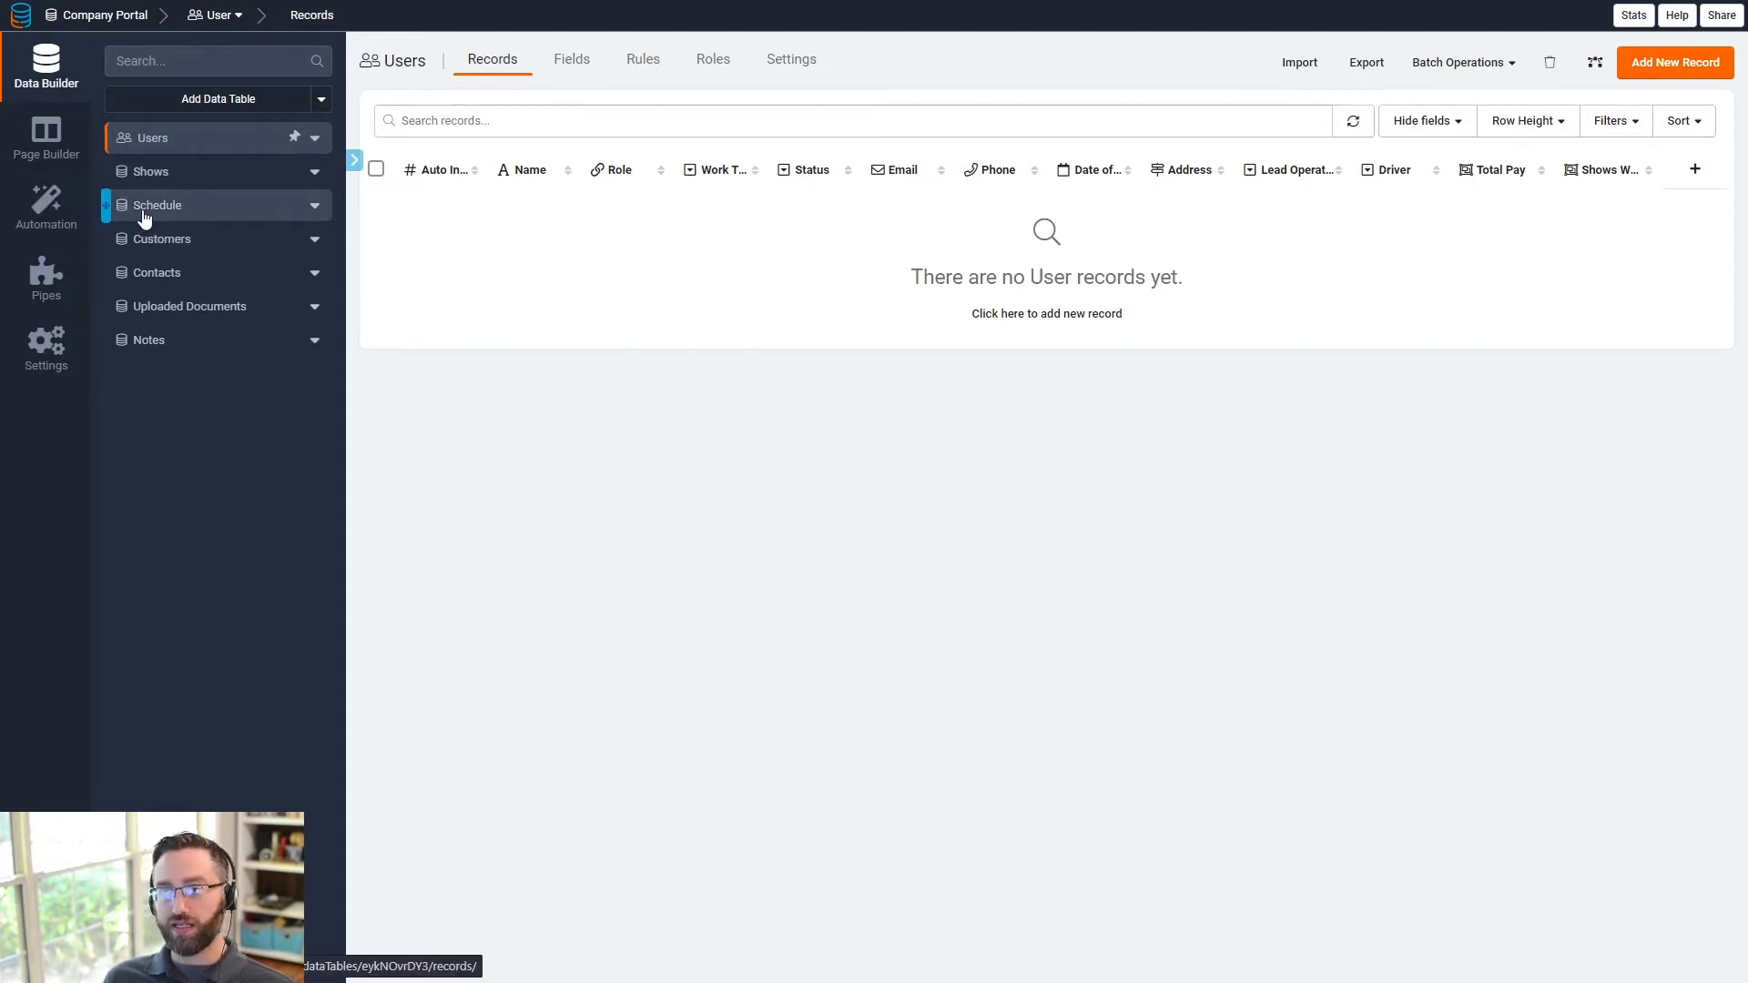
pyautogui.click(155, 206)
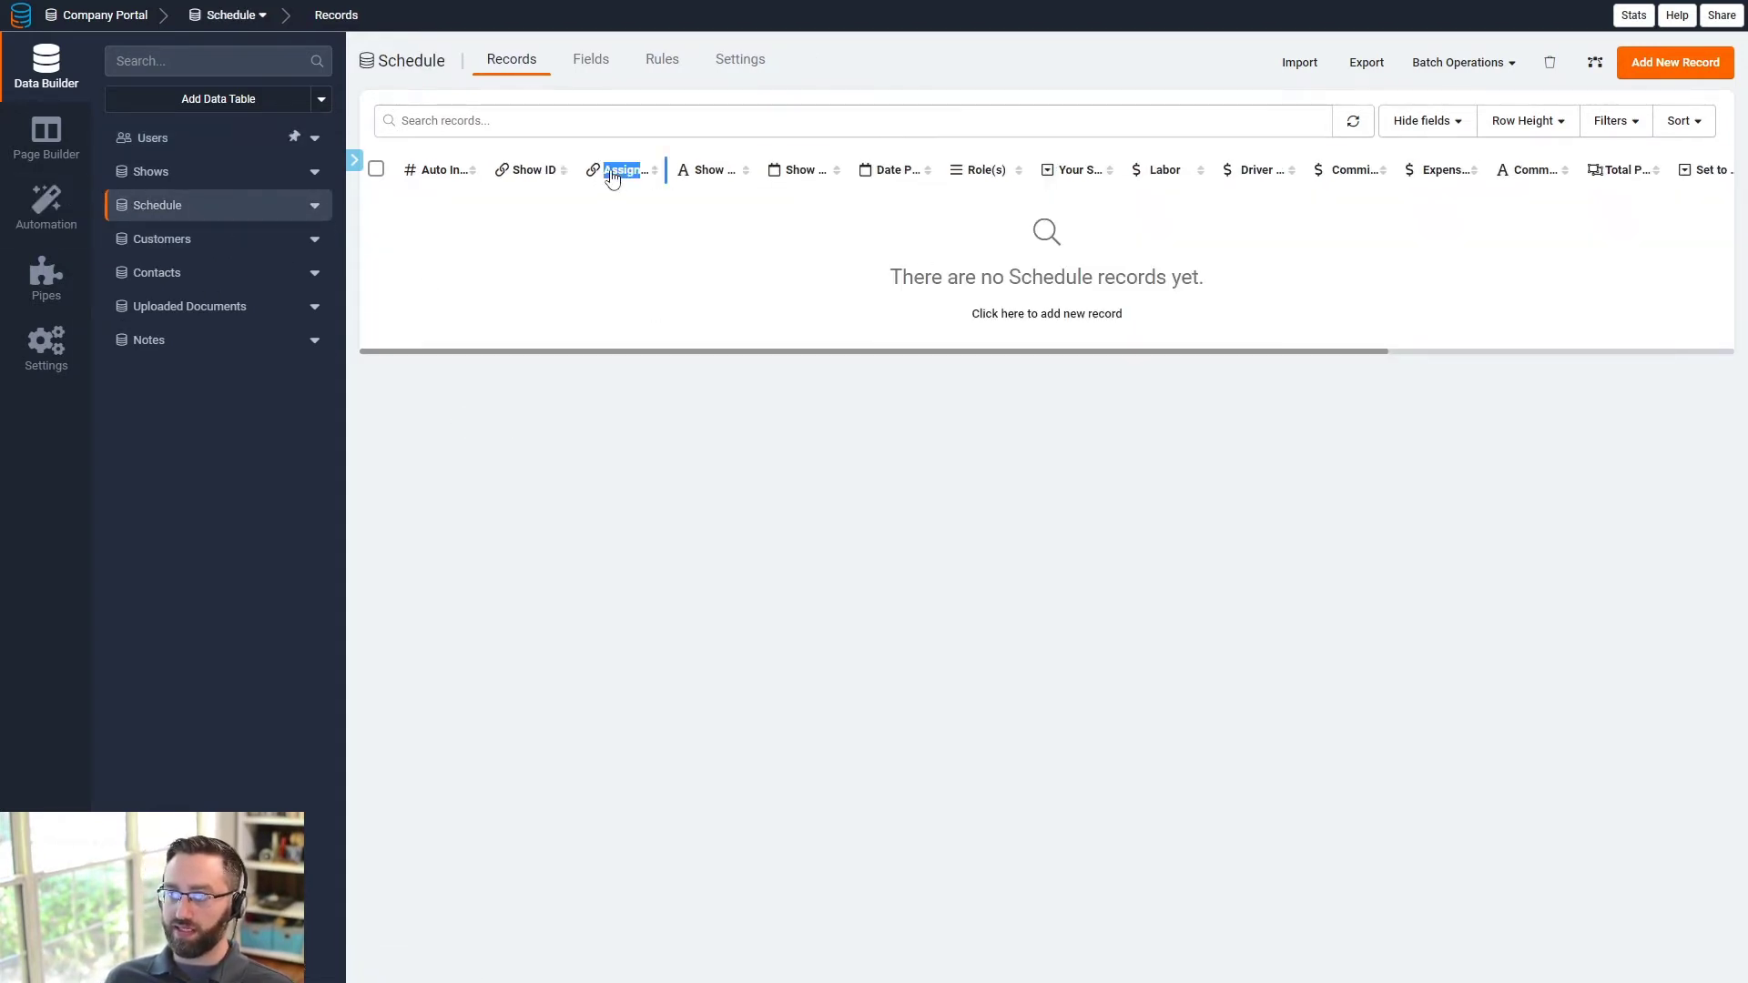
# - Check Schedule's Assigned Crew field, glance at the Profile page, then return to Data Builder's Users table
pyautogui.click(625, 171)
pyautogui.click(604, 59)
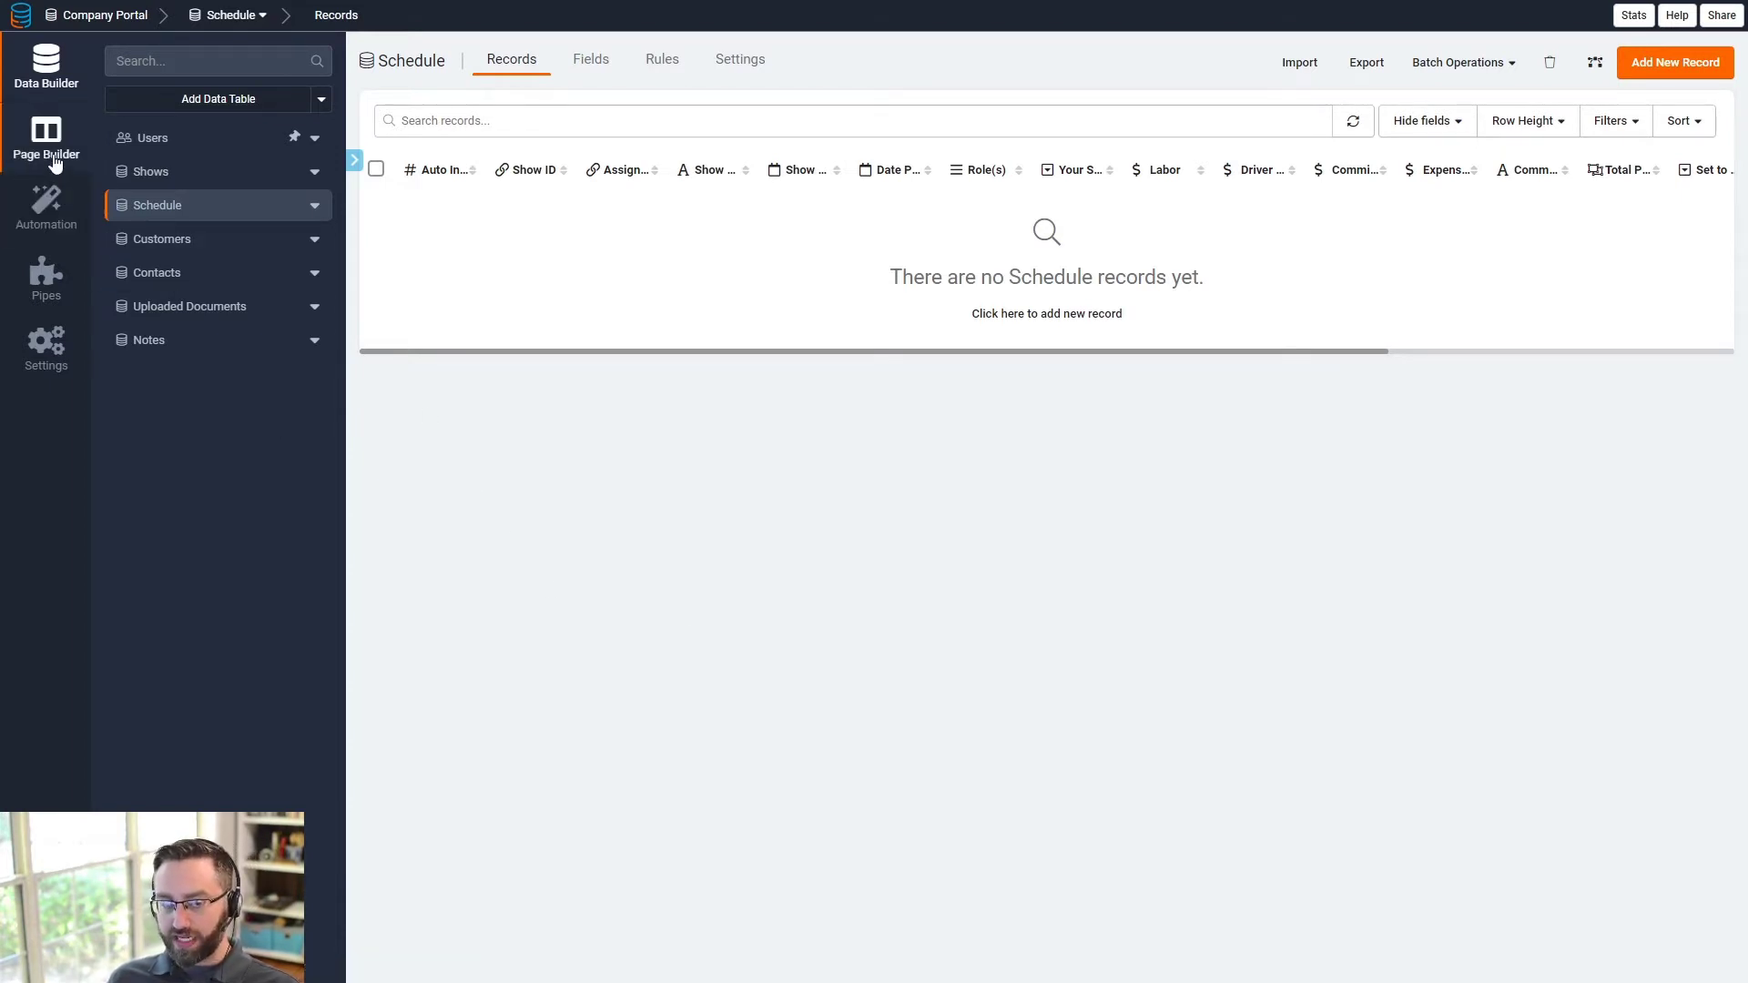
pyautogui.click(54, 162)
pyautogui.click(464, 60)
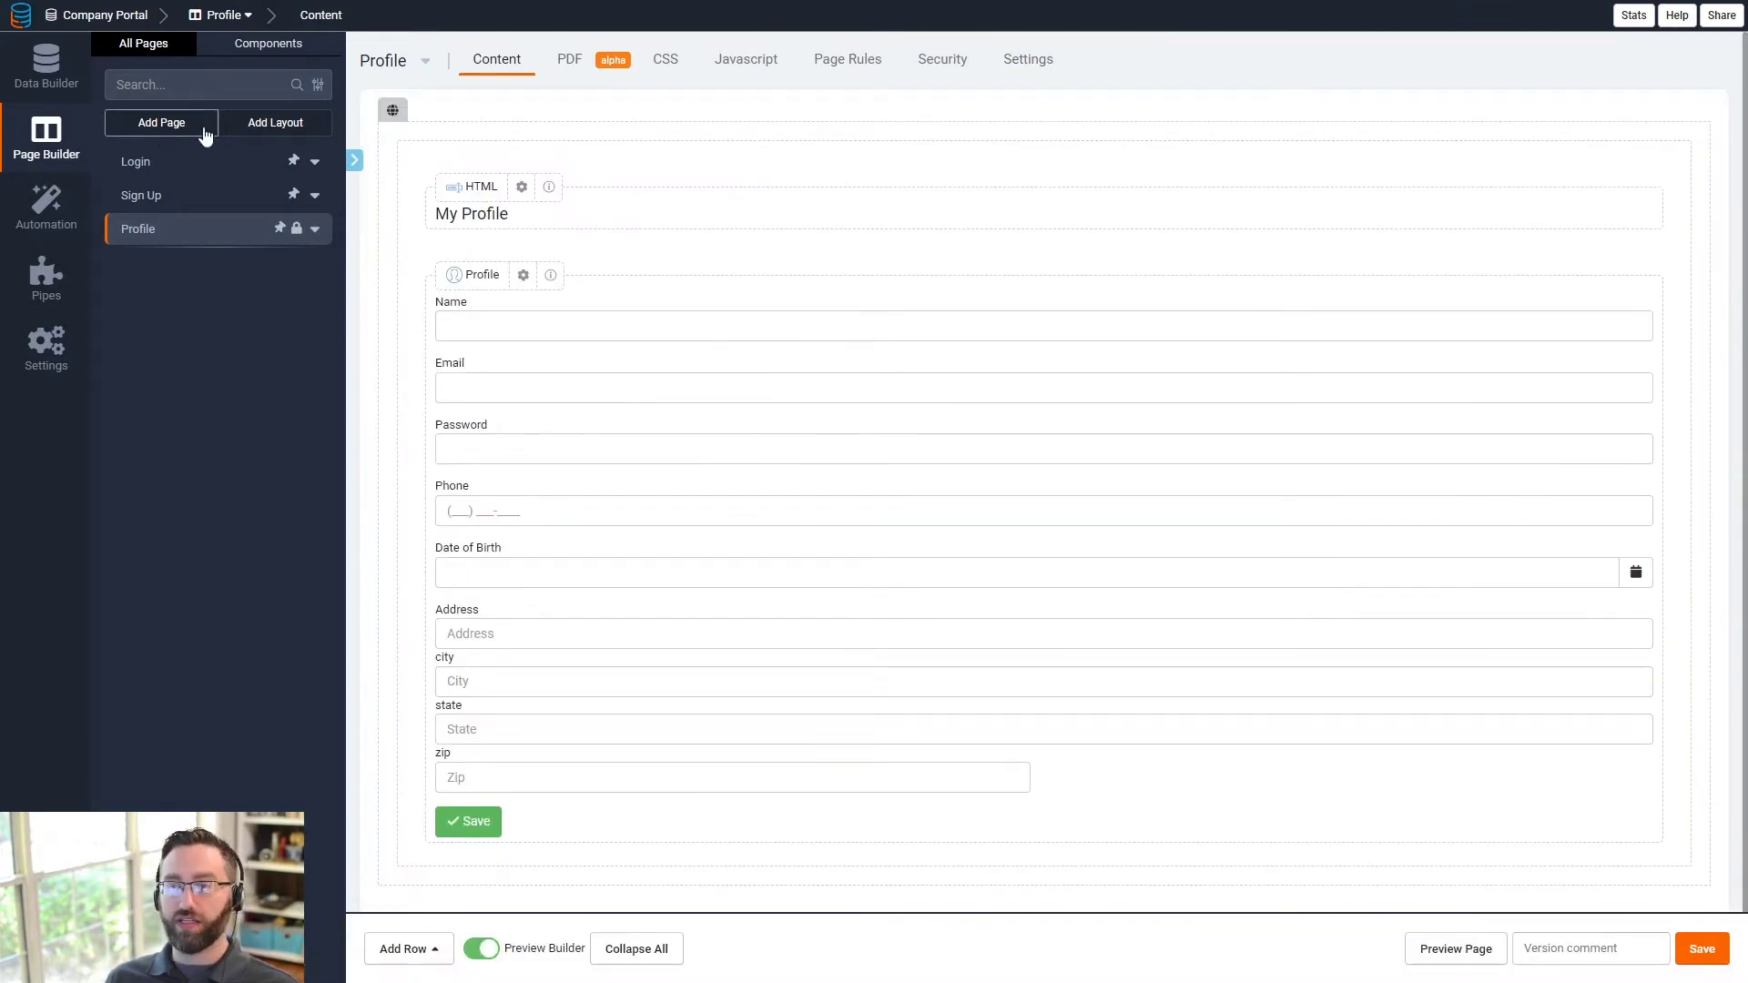
pyautogui.click(64, 80)
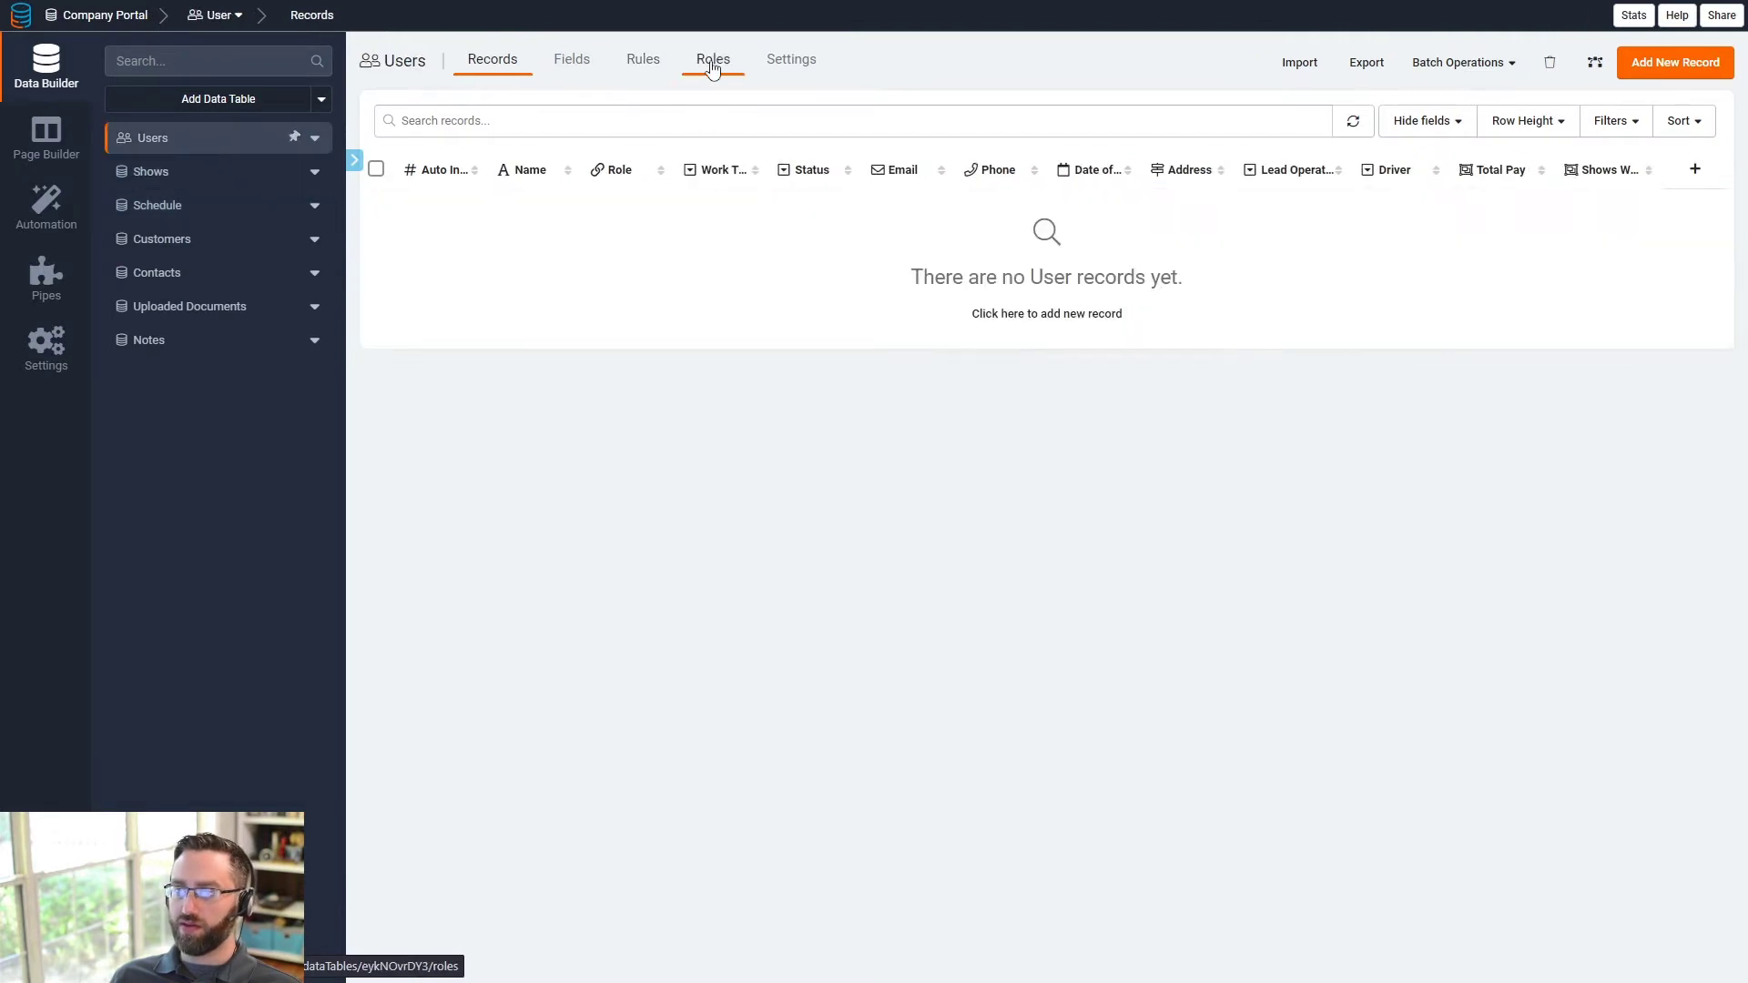
# - Review the Users roles Employee, Admin and Salesperson, then switch to Page Builder
pyautogui.click(713, 60)
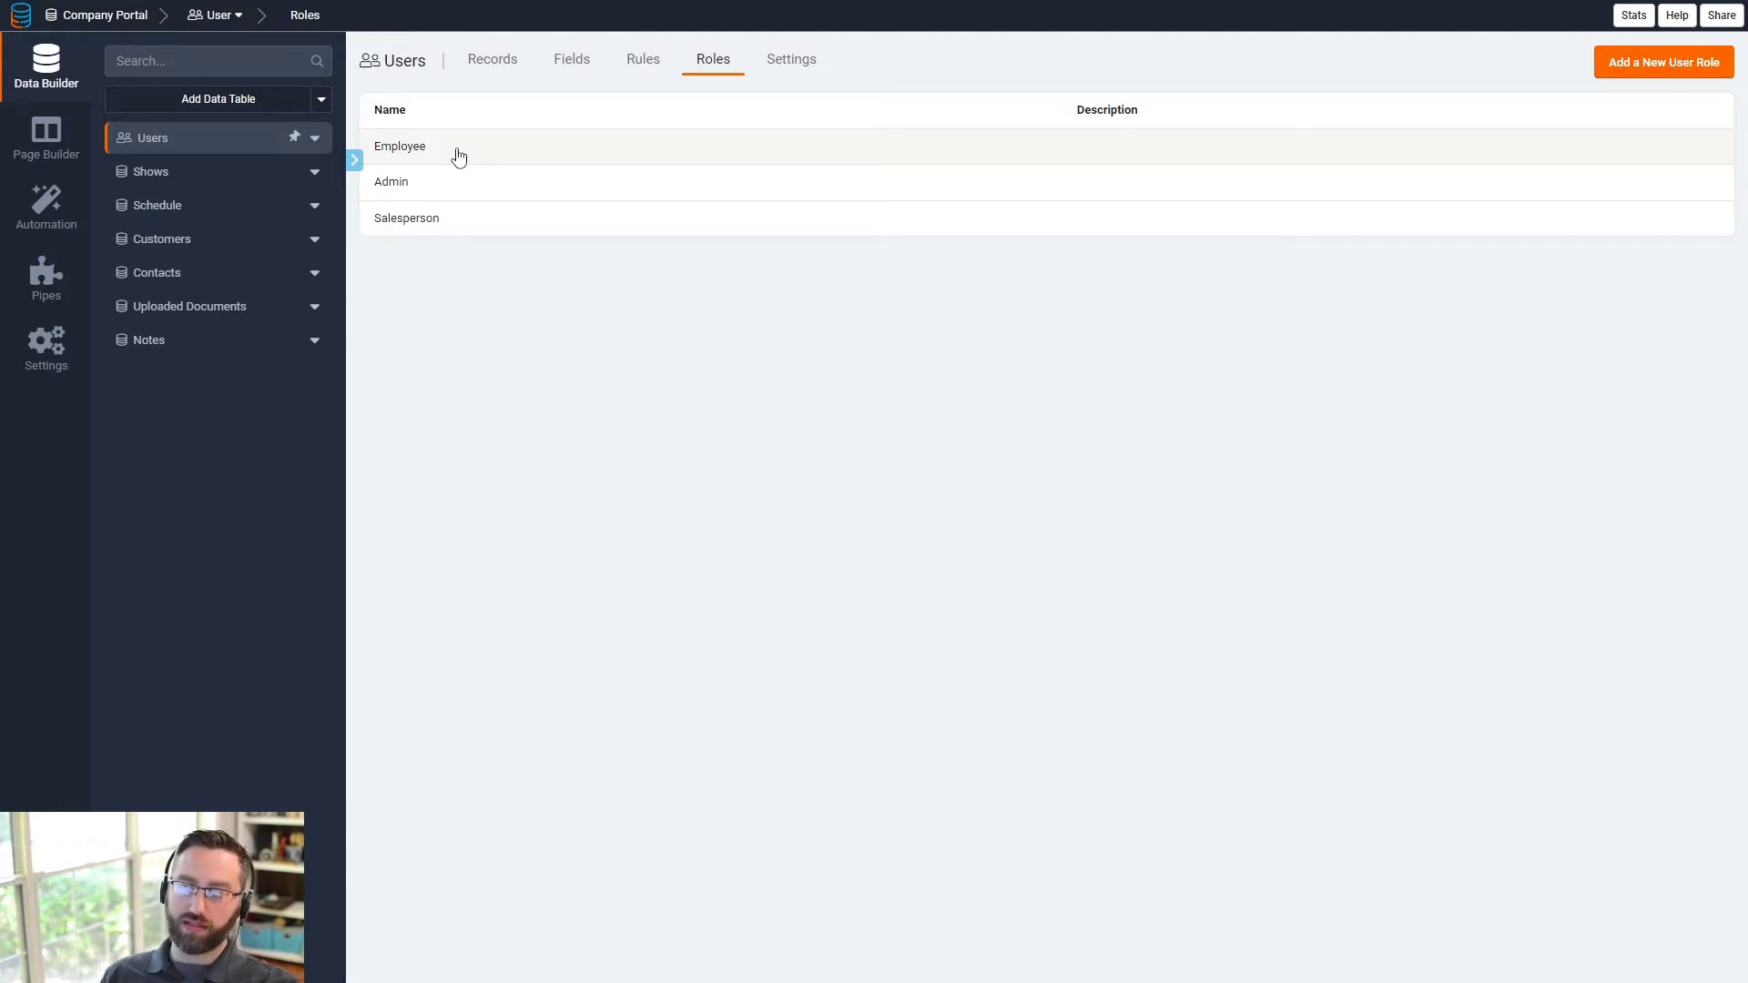
pyautogui.click(78, 146)
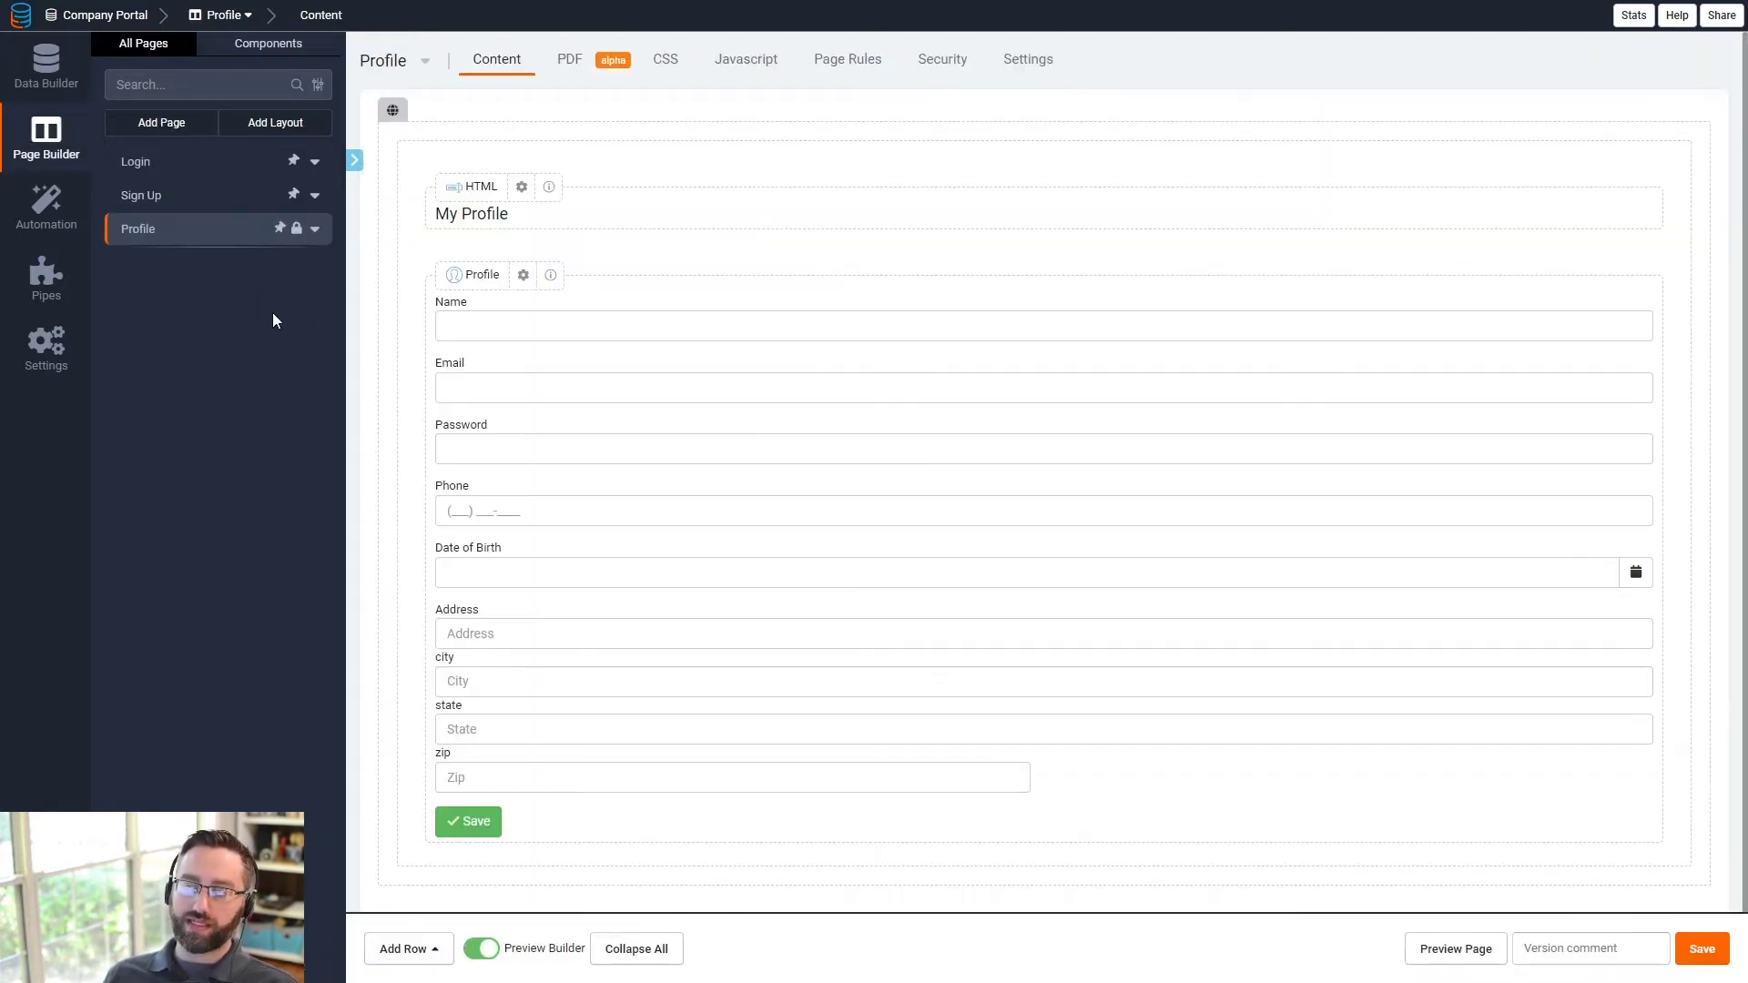
# - Create a layout named 'Admin Layout' using the menu, breadcrumb and user-menu style
pyautogui.click(267, 136)
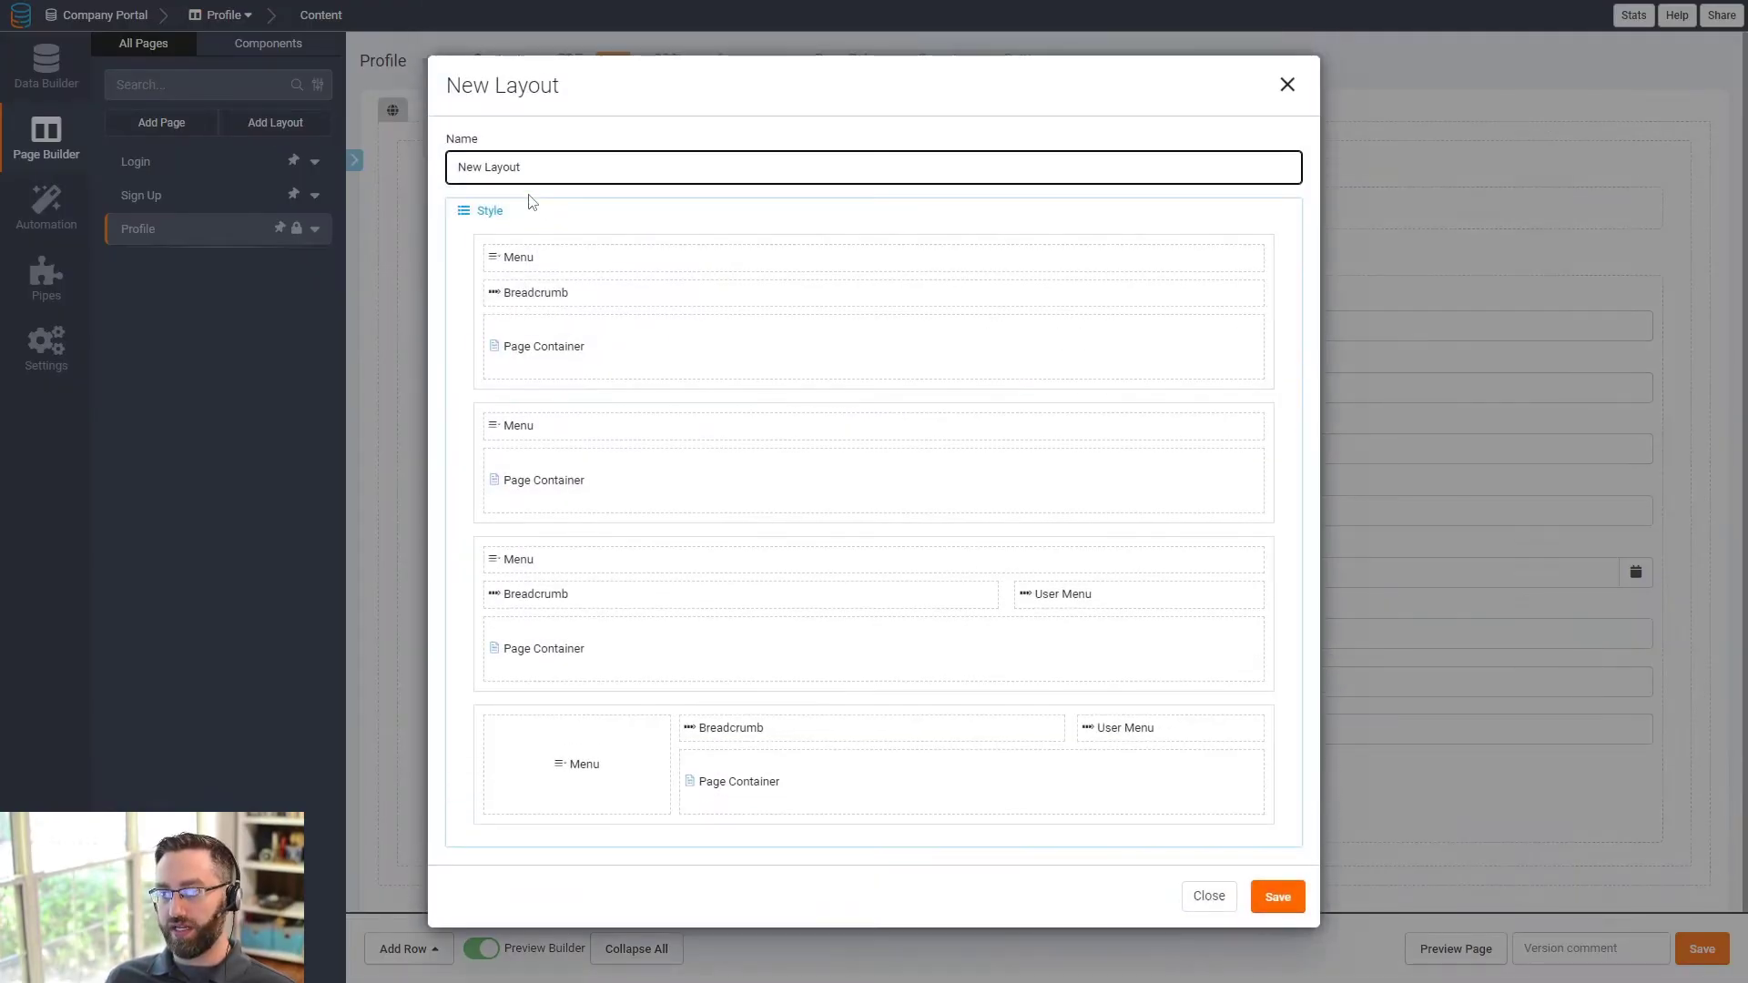
pyautogui.moveTo(523, 168); pyautogui.dragTo(379, 180)
pyautogui.write('Adm')
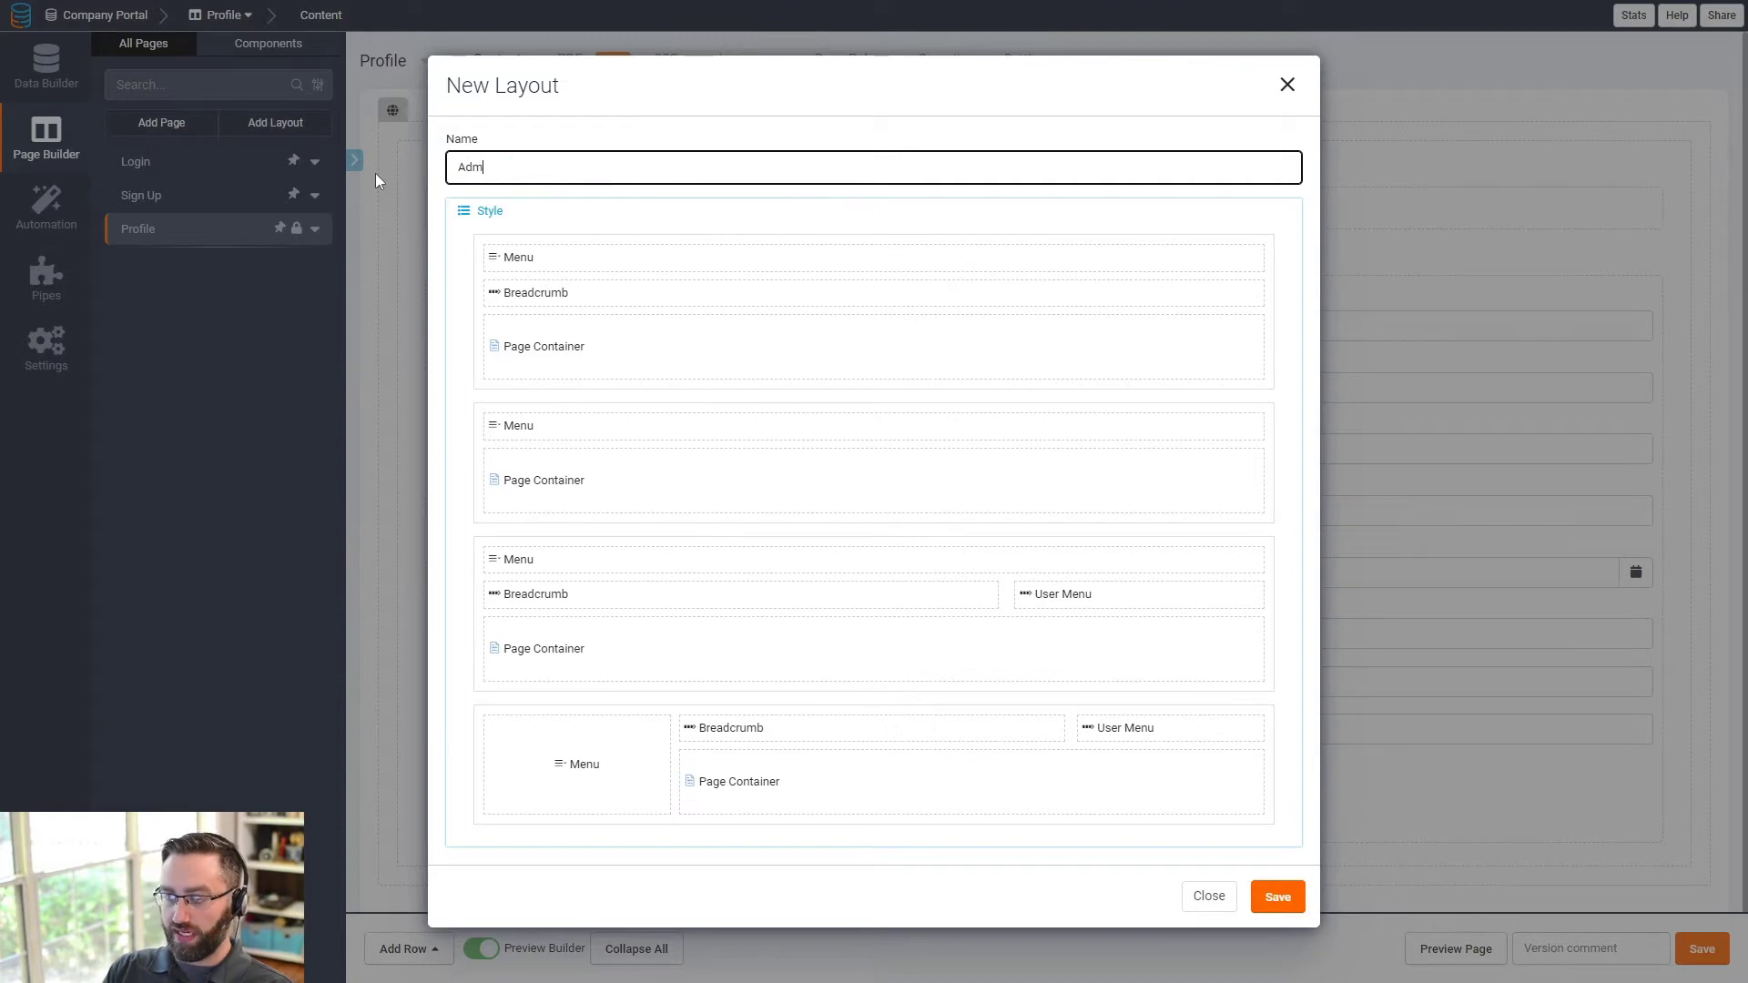
pyautogui.write('in Layout')
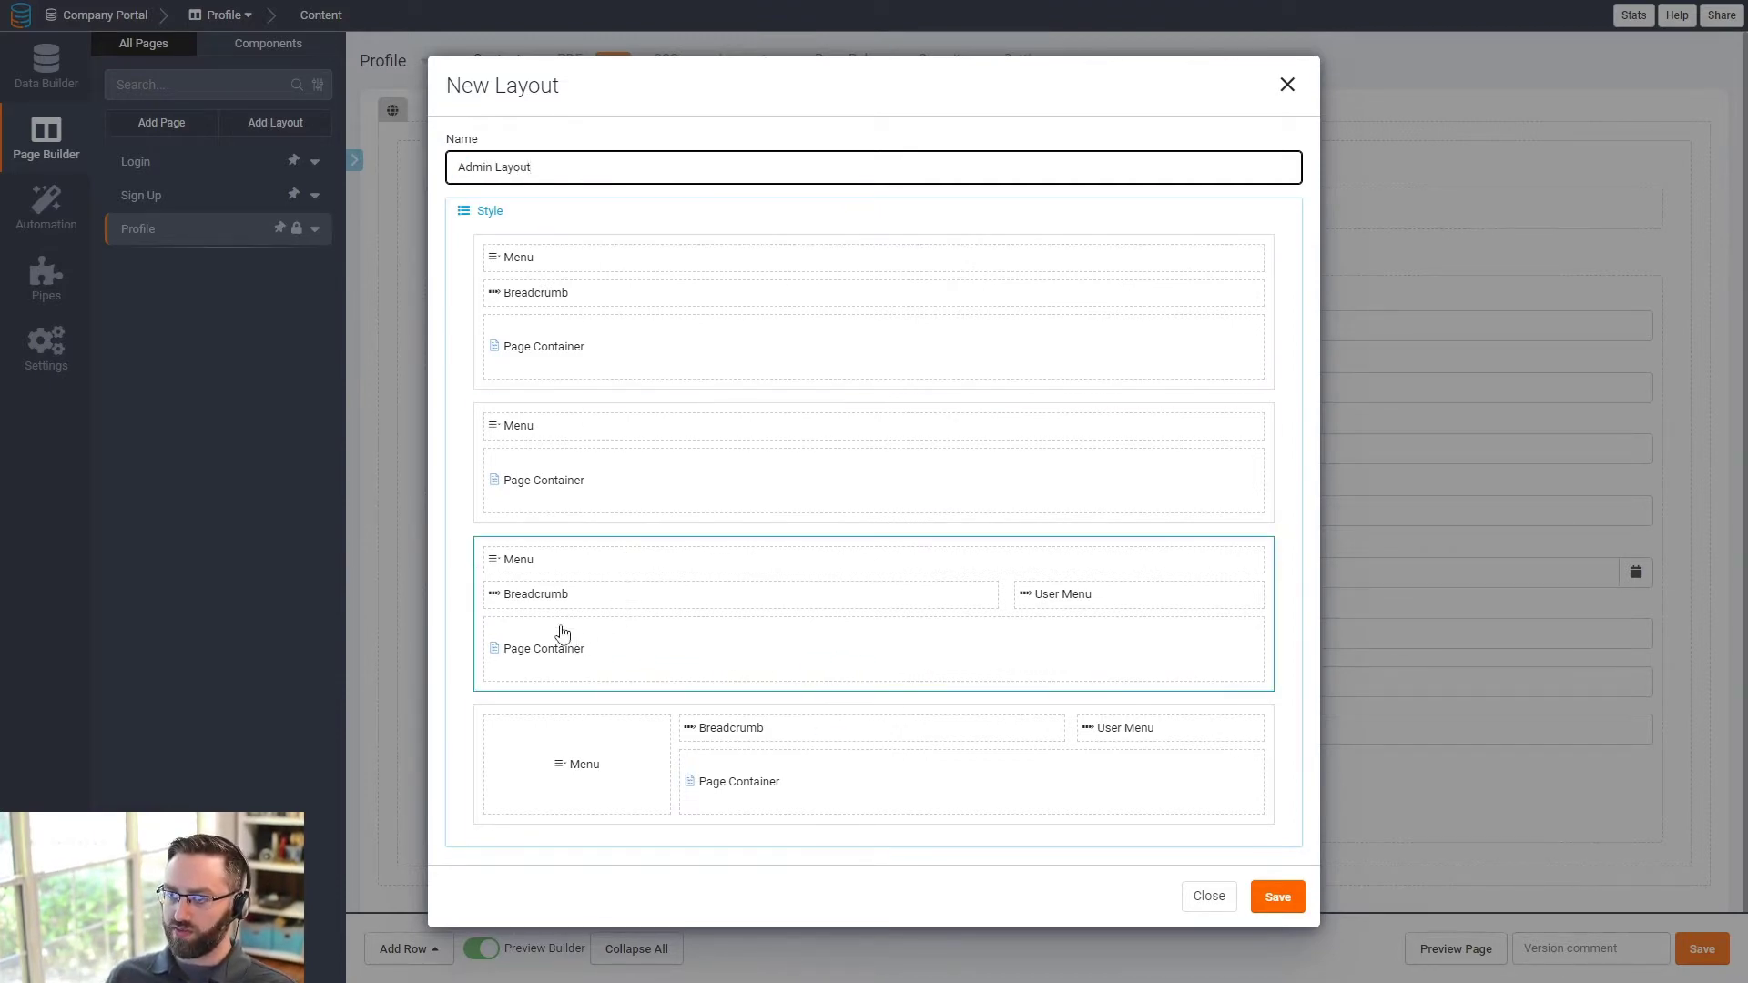
pyautogui.click(651, 668)
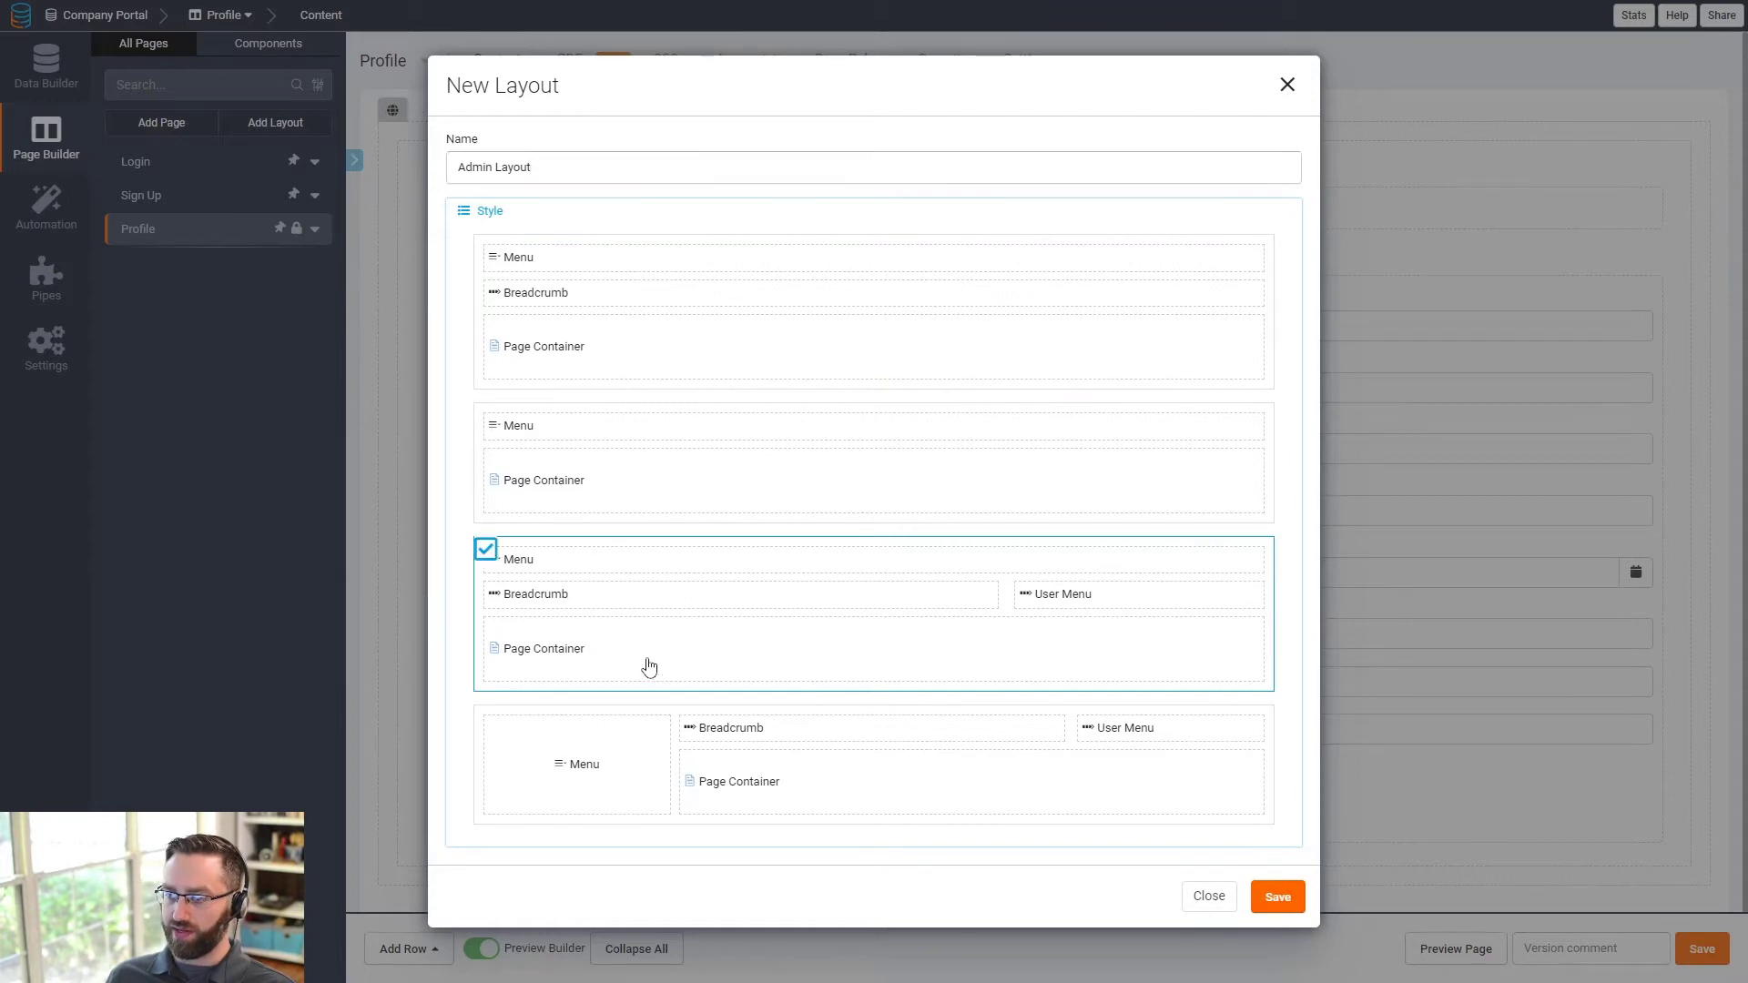
pyautogui.press('Return')
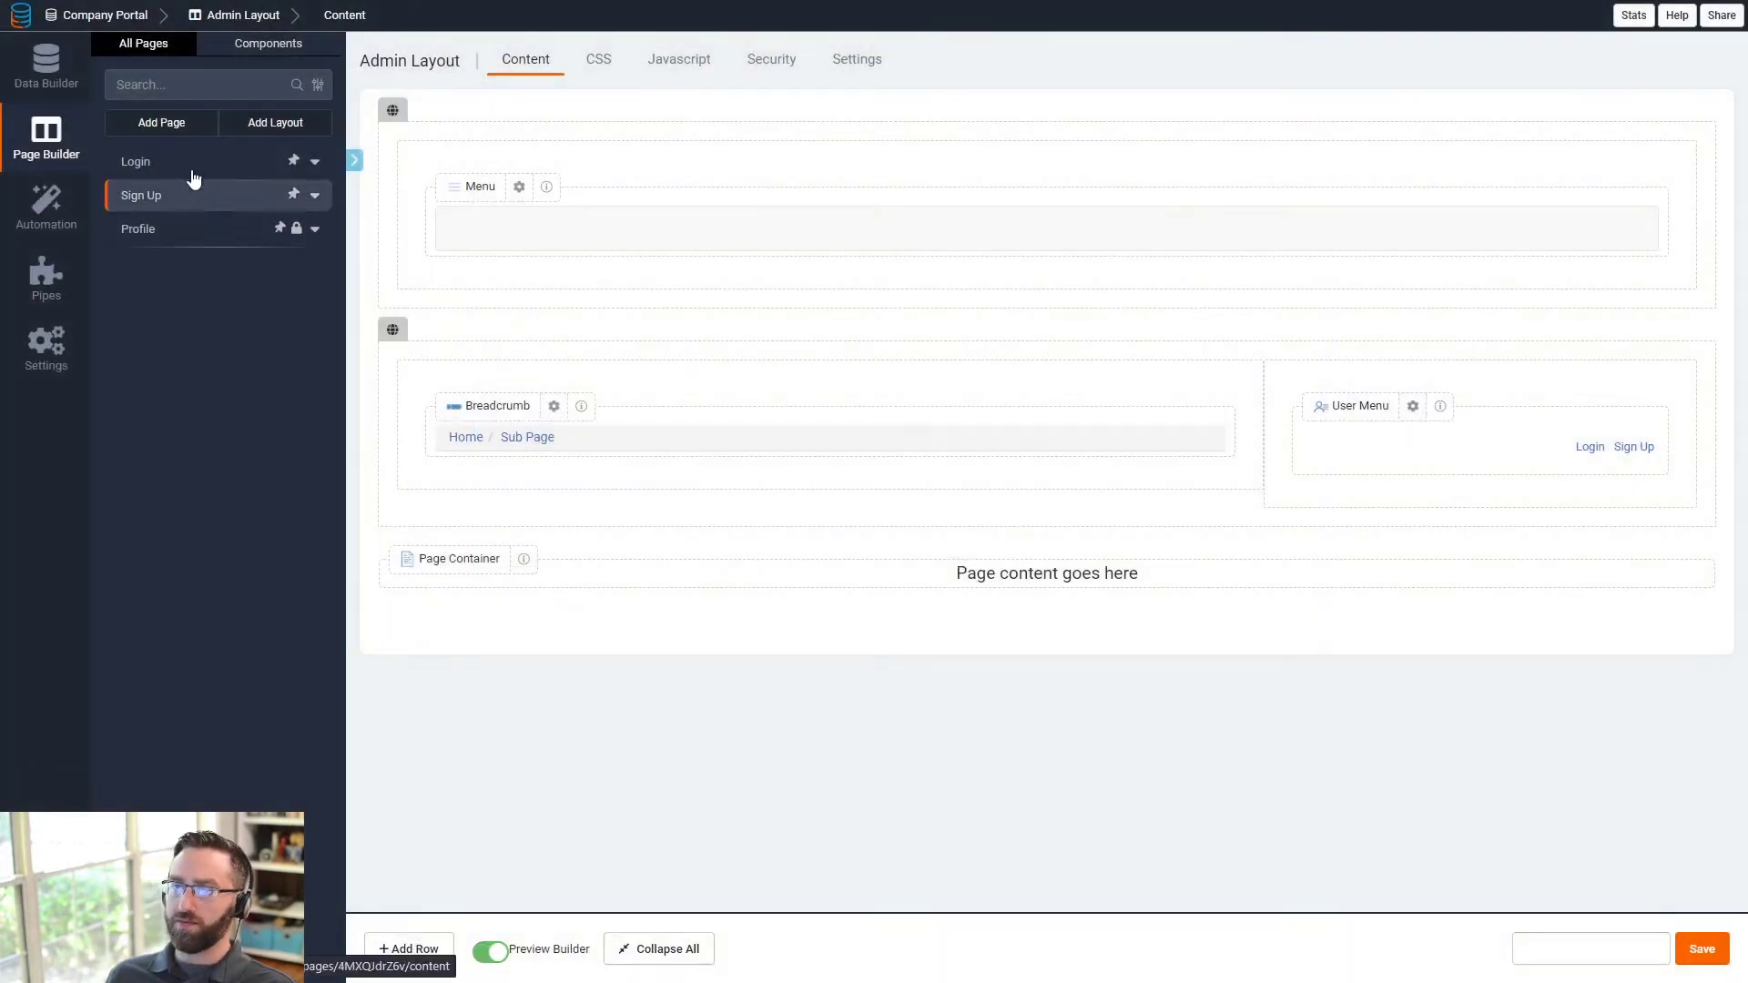
# - Create a second layout named 'Employee Layout' and choose its style
pyautogui.click(262, 130)
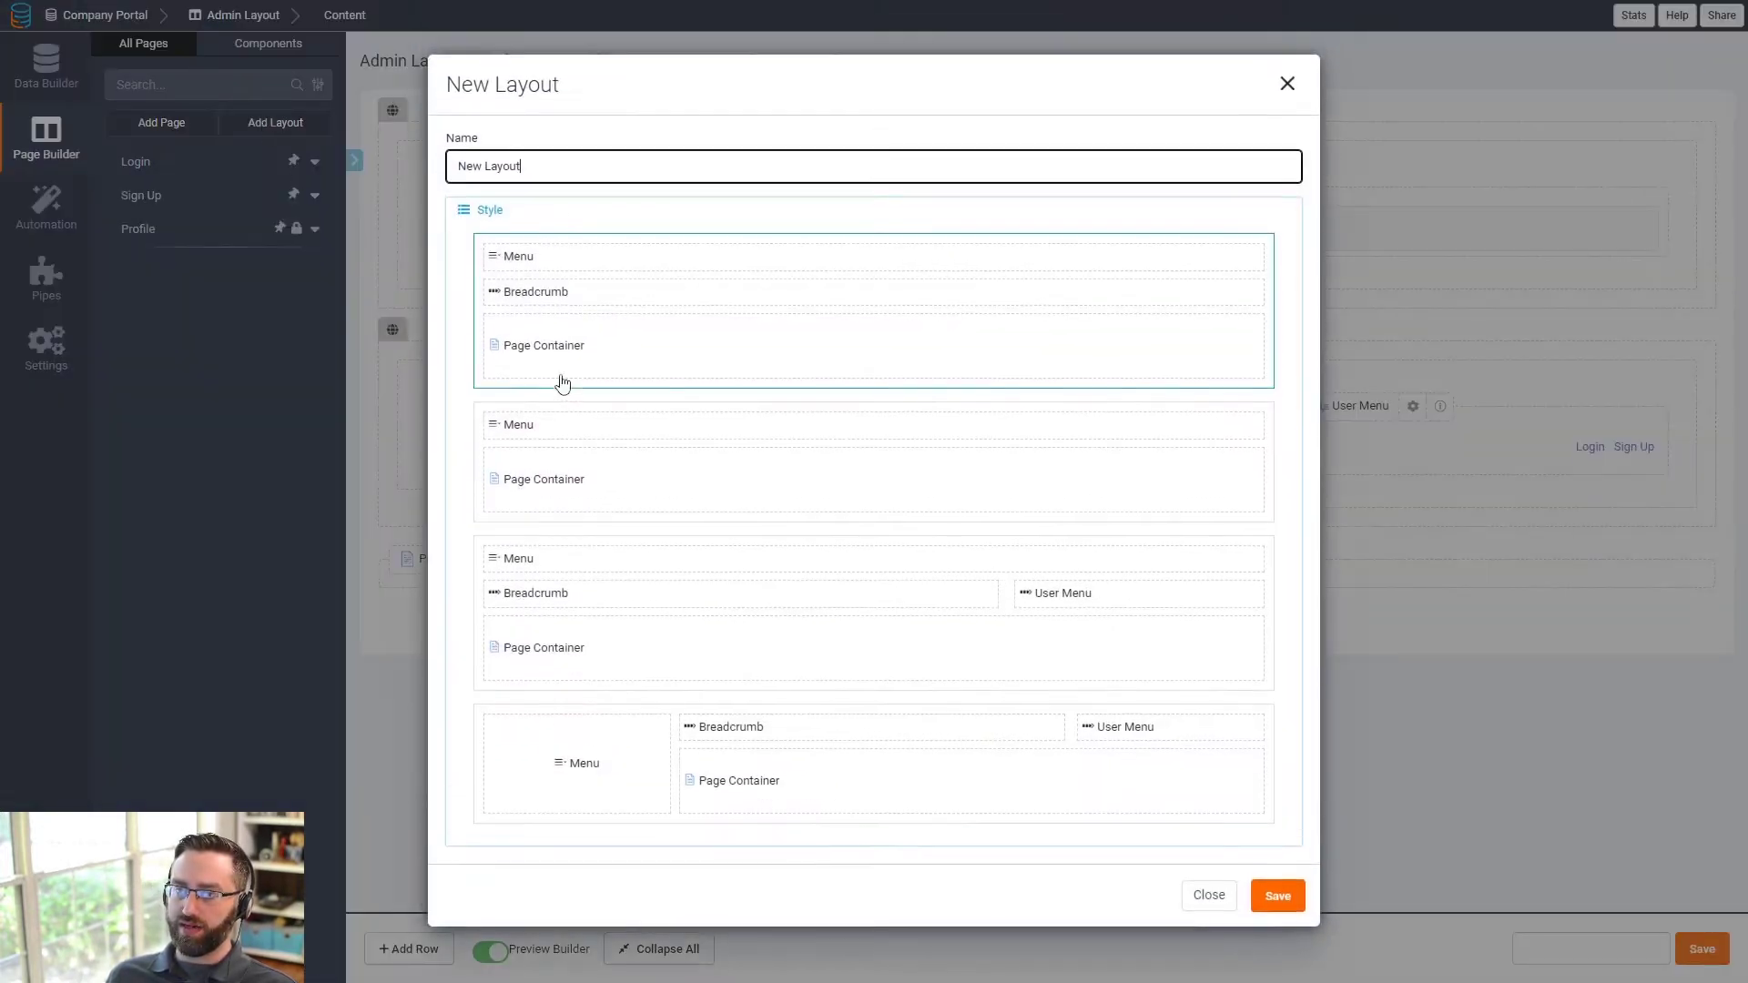
pyautogui.moveTo(550, 160); pyautogui.dragTo(344, 160)
pyautogui.write('Empl')
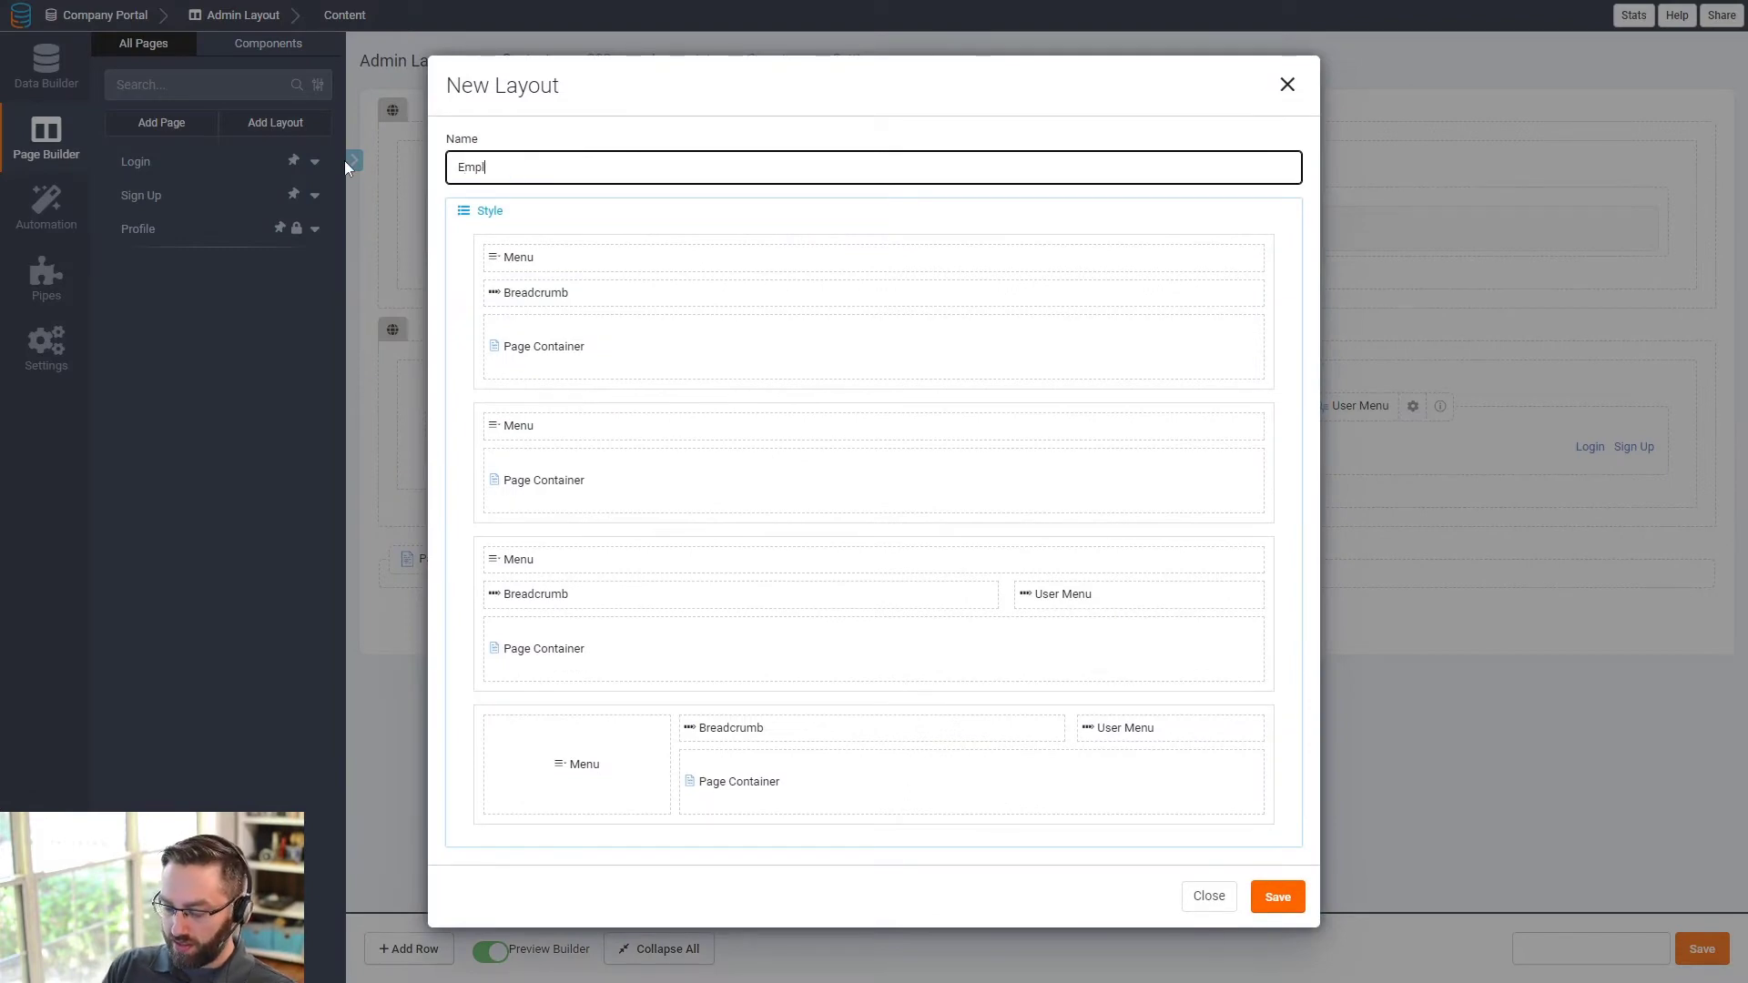
pyautogui.write('oyee Layout')
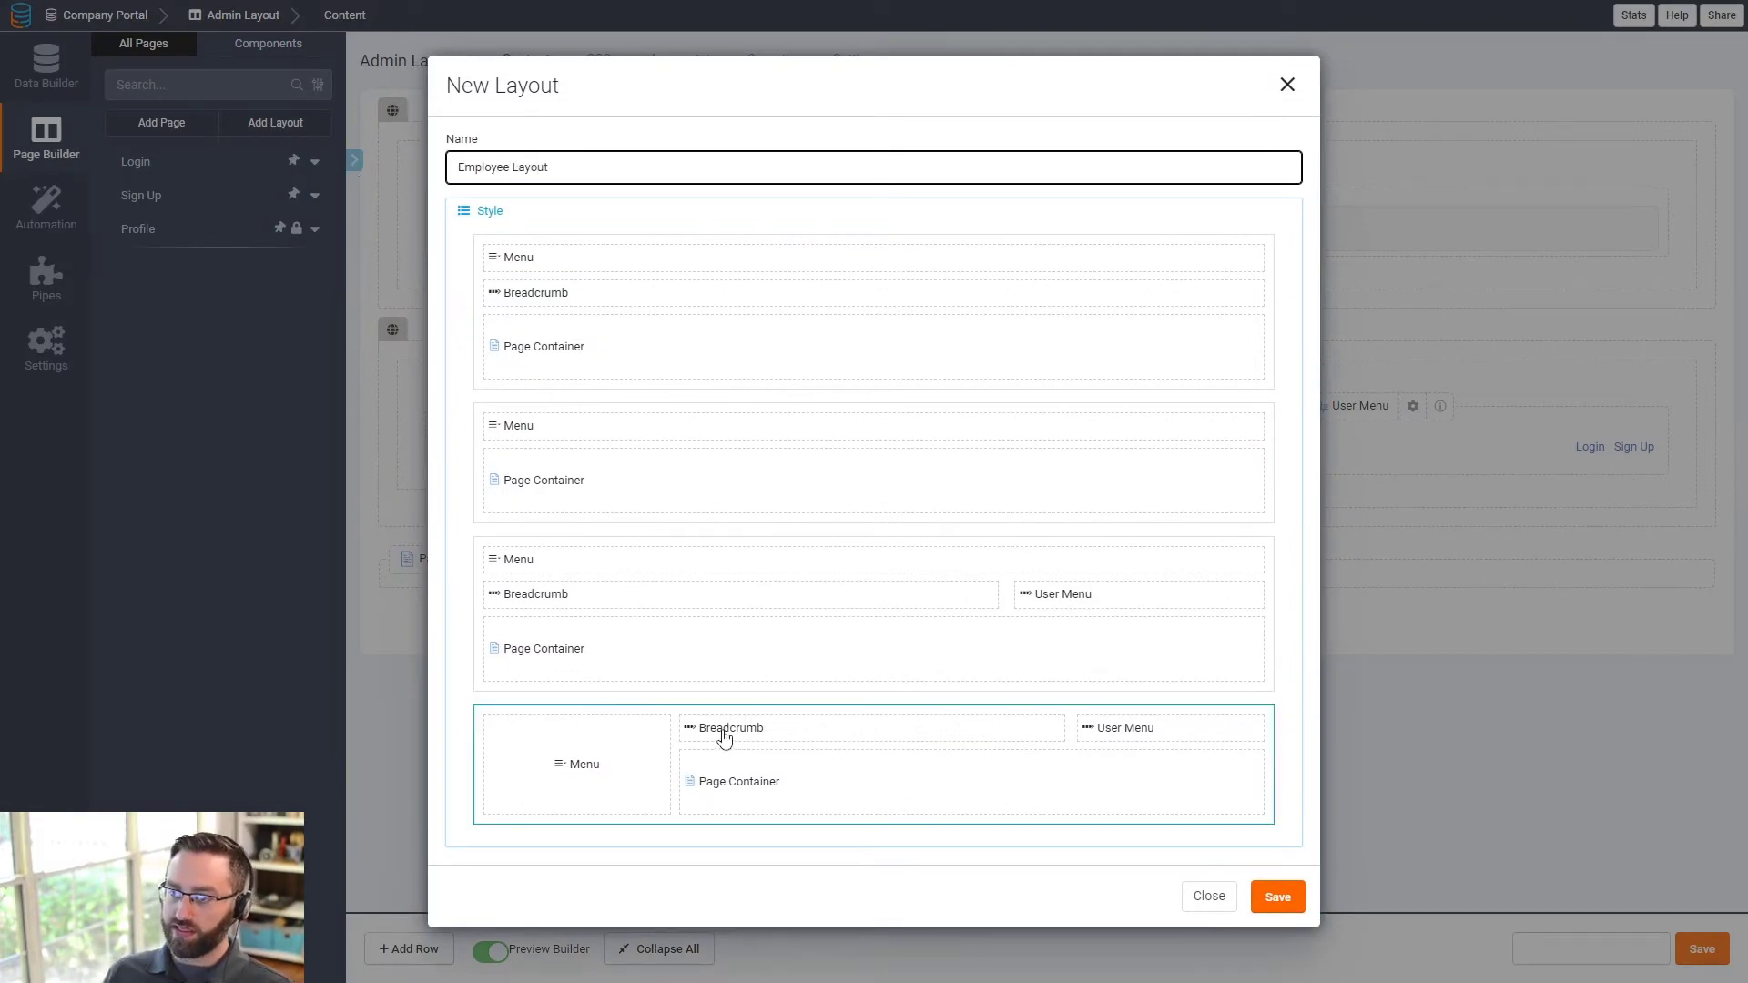
pyautogui.click(865, 674)
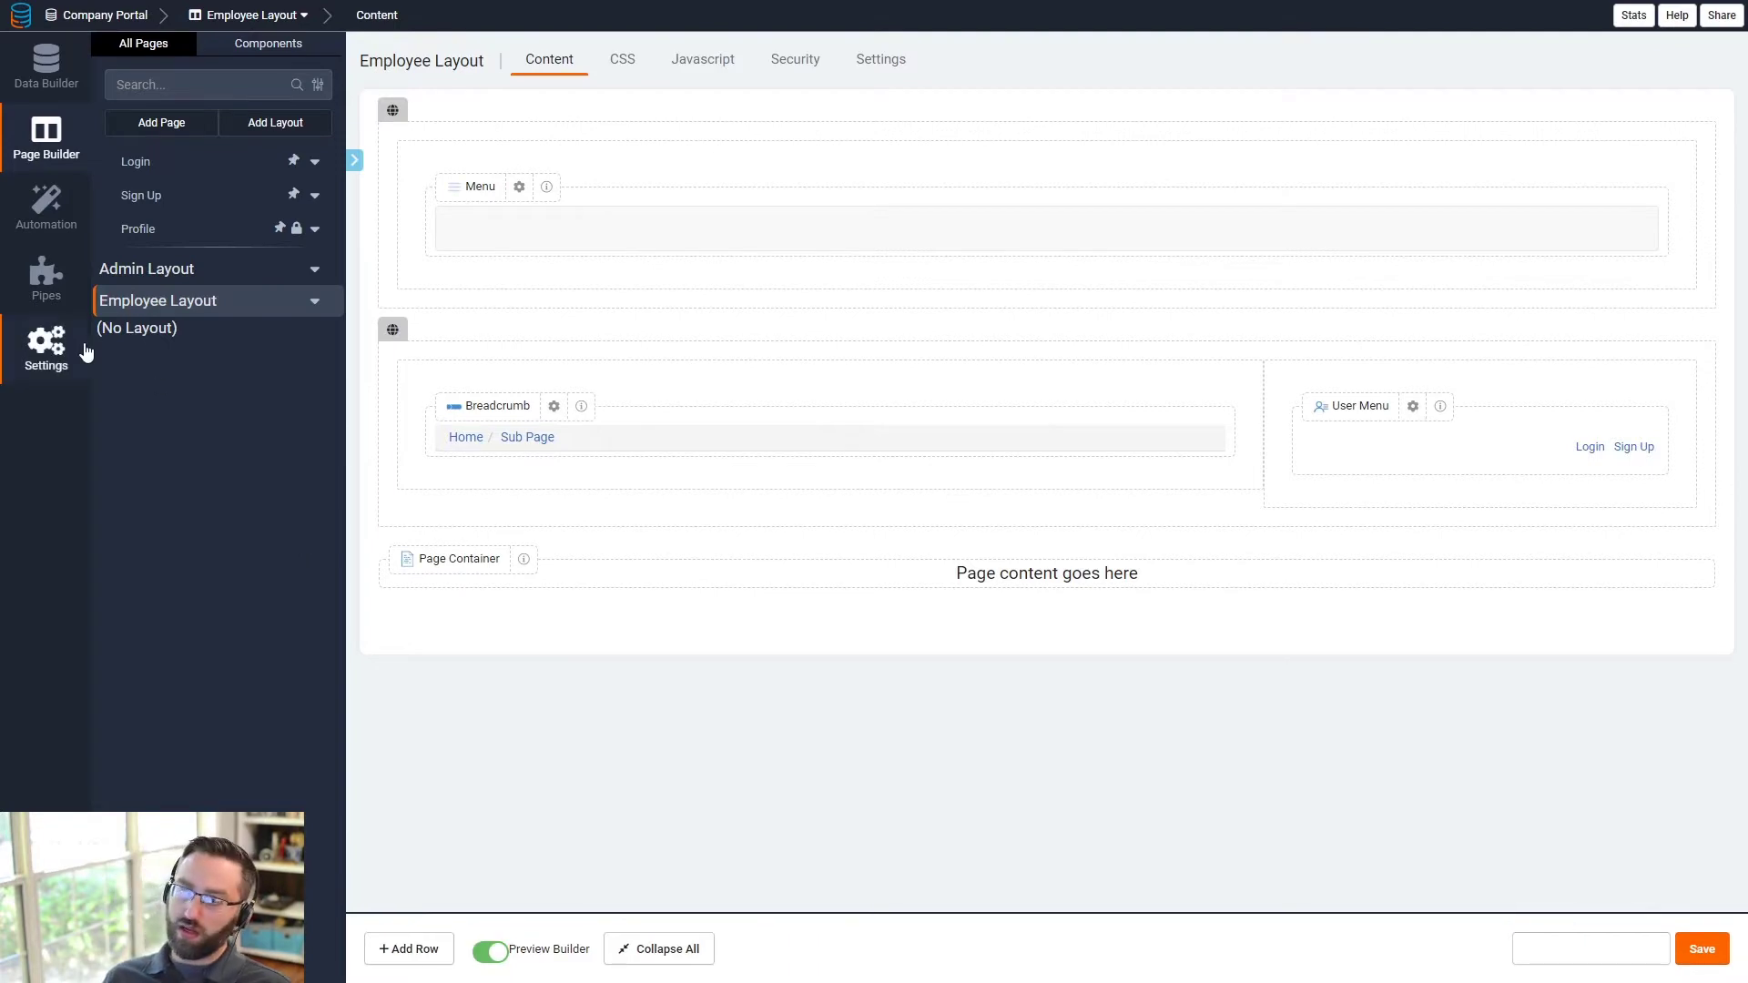
# - Open Admin Layout for editing, then go back to the Data Builder tables list
pyautogui.click(165, 278)
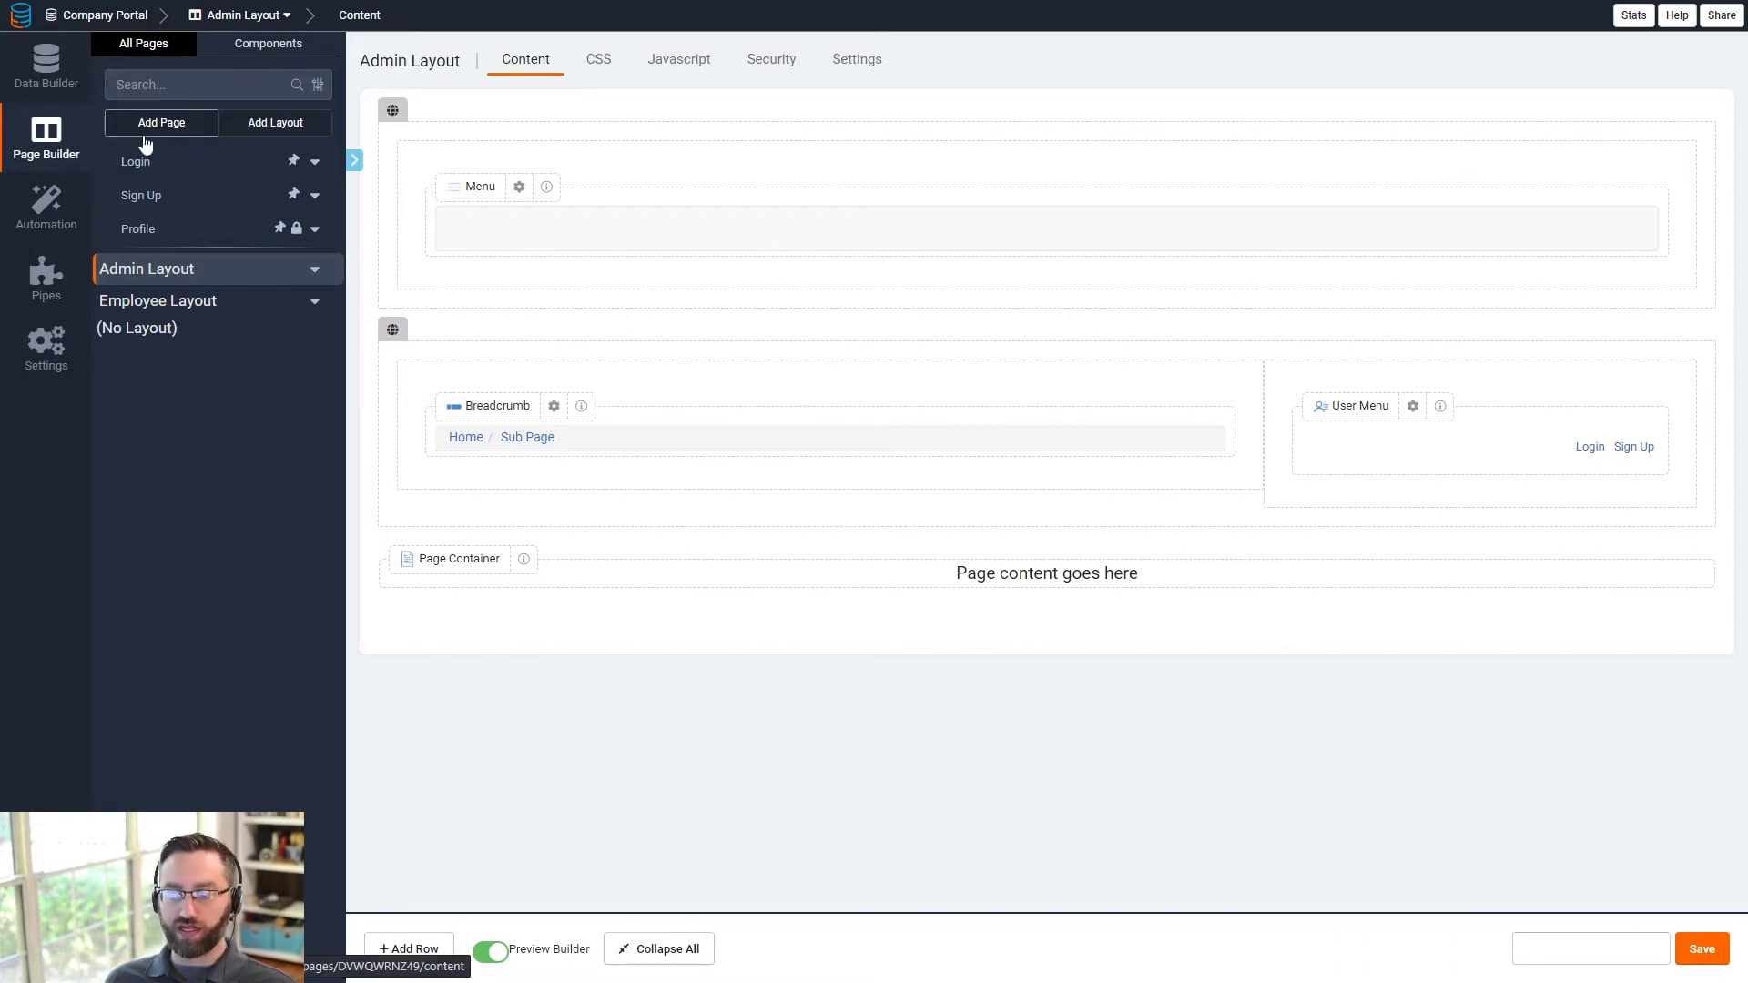
pyautogui.click(46, 62)
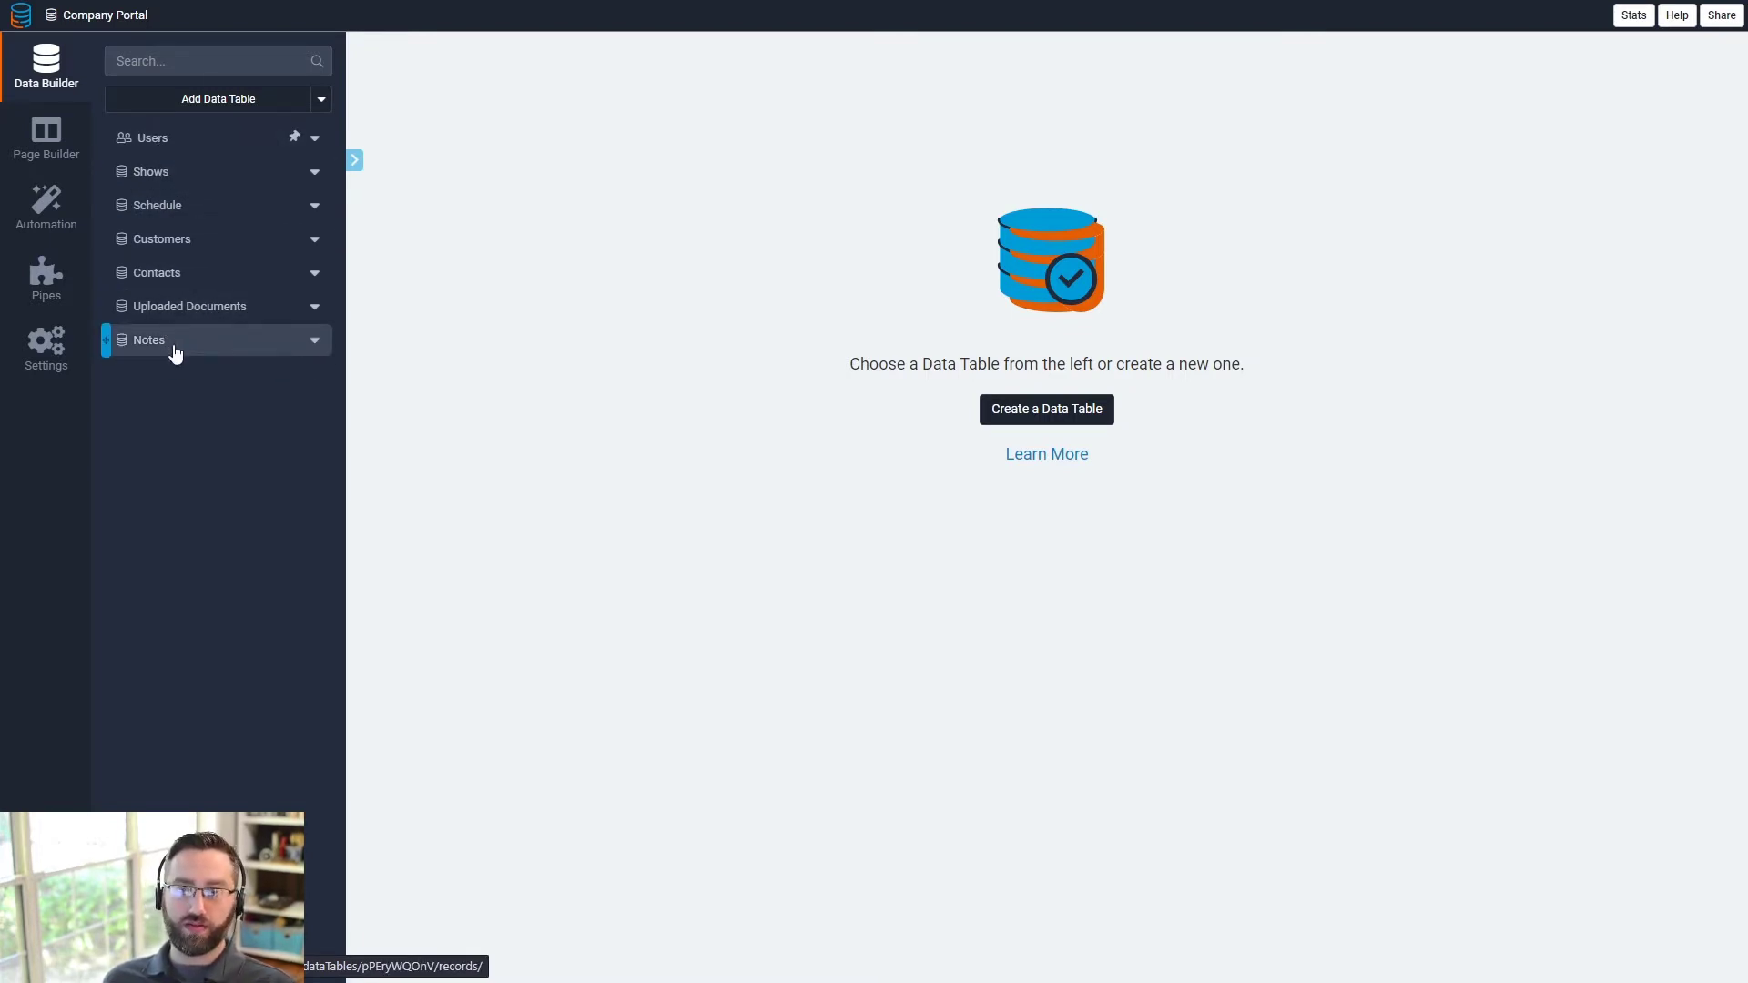
# - Start a new page named 'Employees' in Admin Layout, placed in Admin Layout Menu 1
pyautogui.click(36, 145)
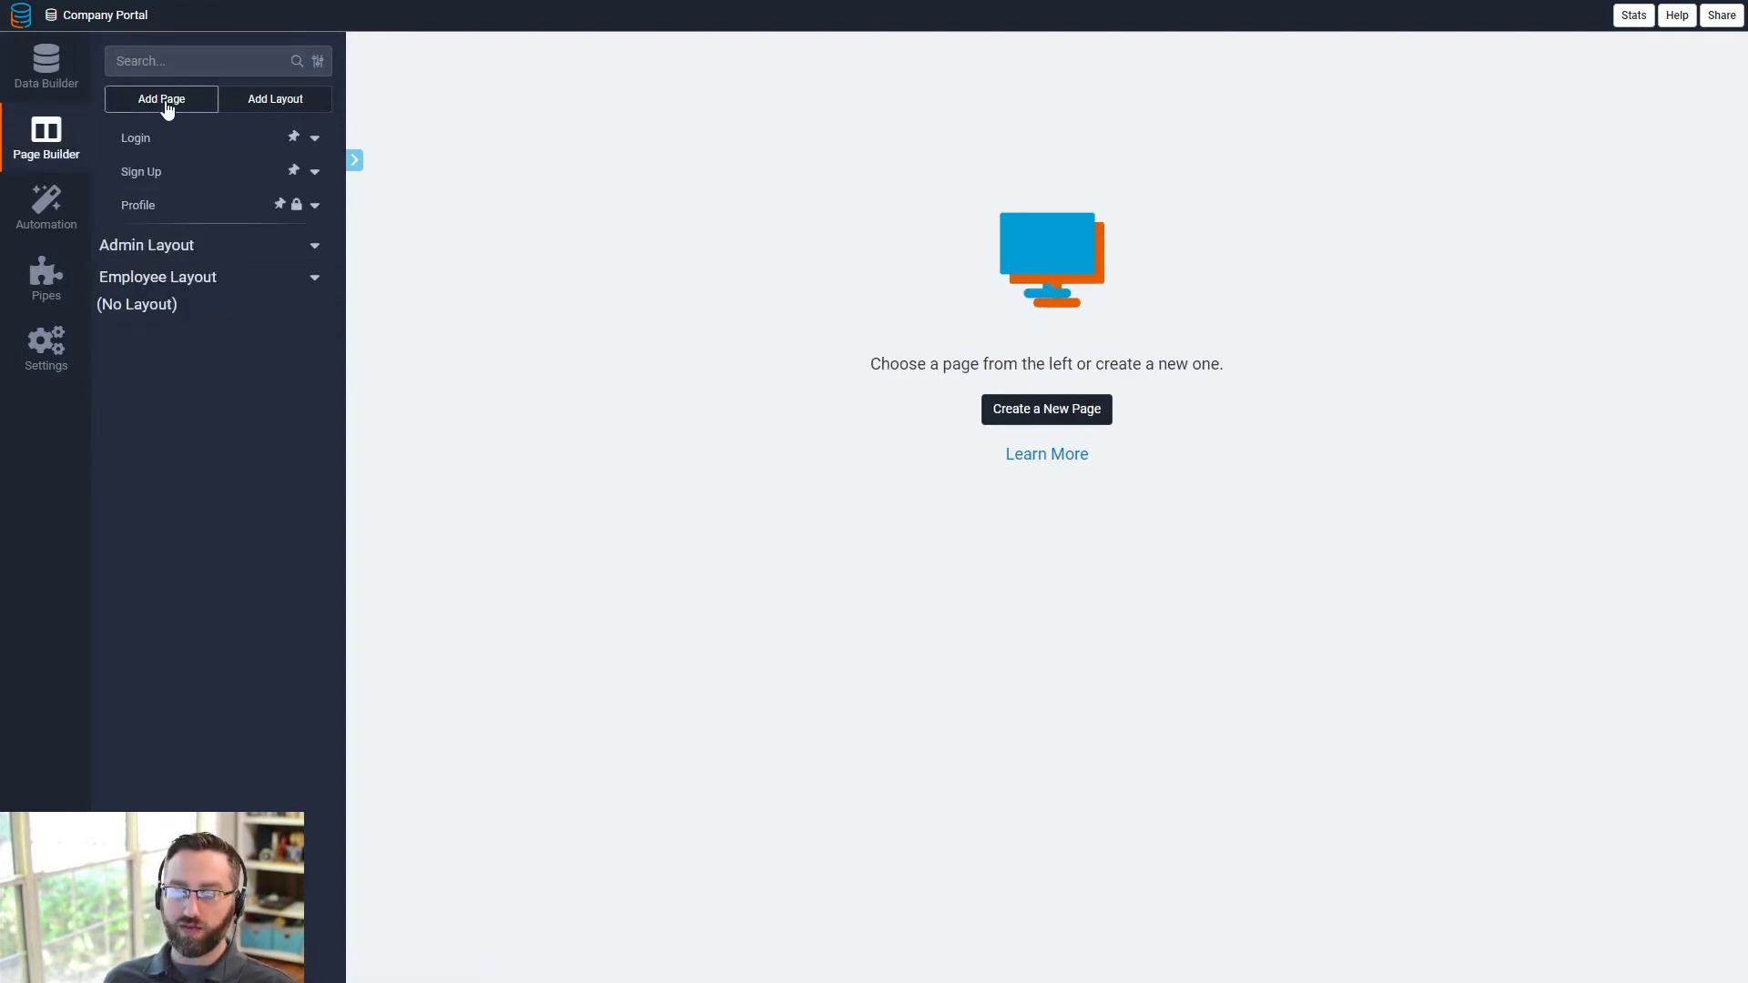
pyautogui.click(166, 108)
pyautogui.moveTo(543, 364); pyautogui.dragTo(374, 369)
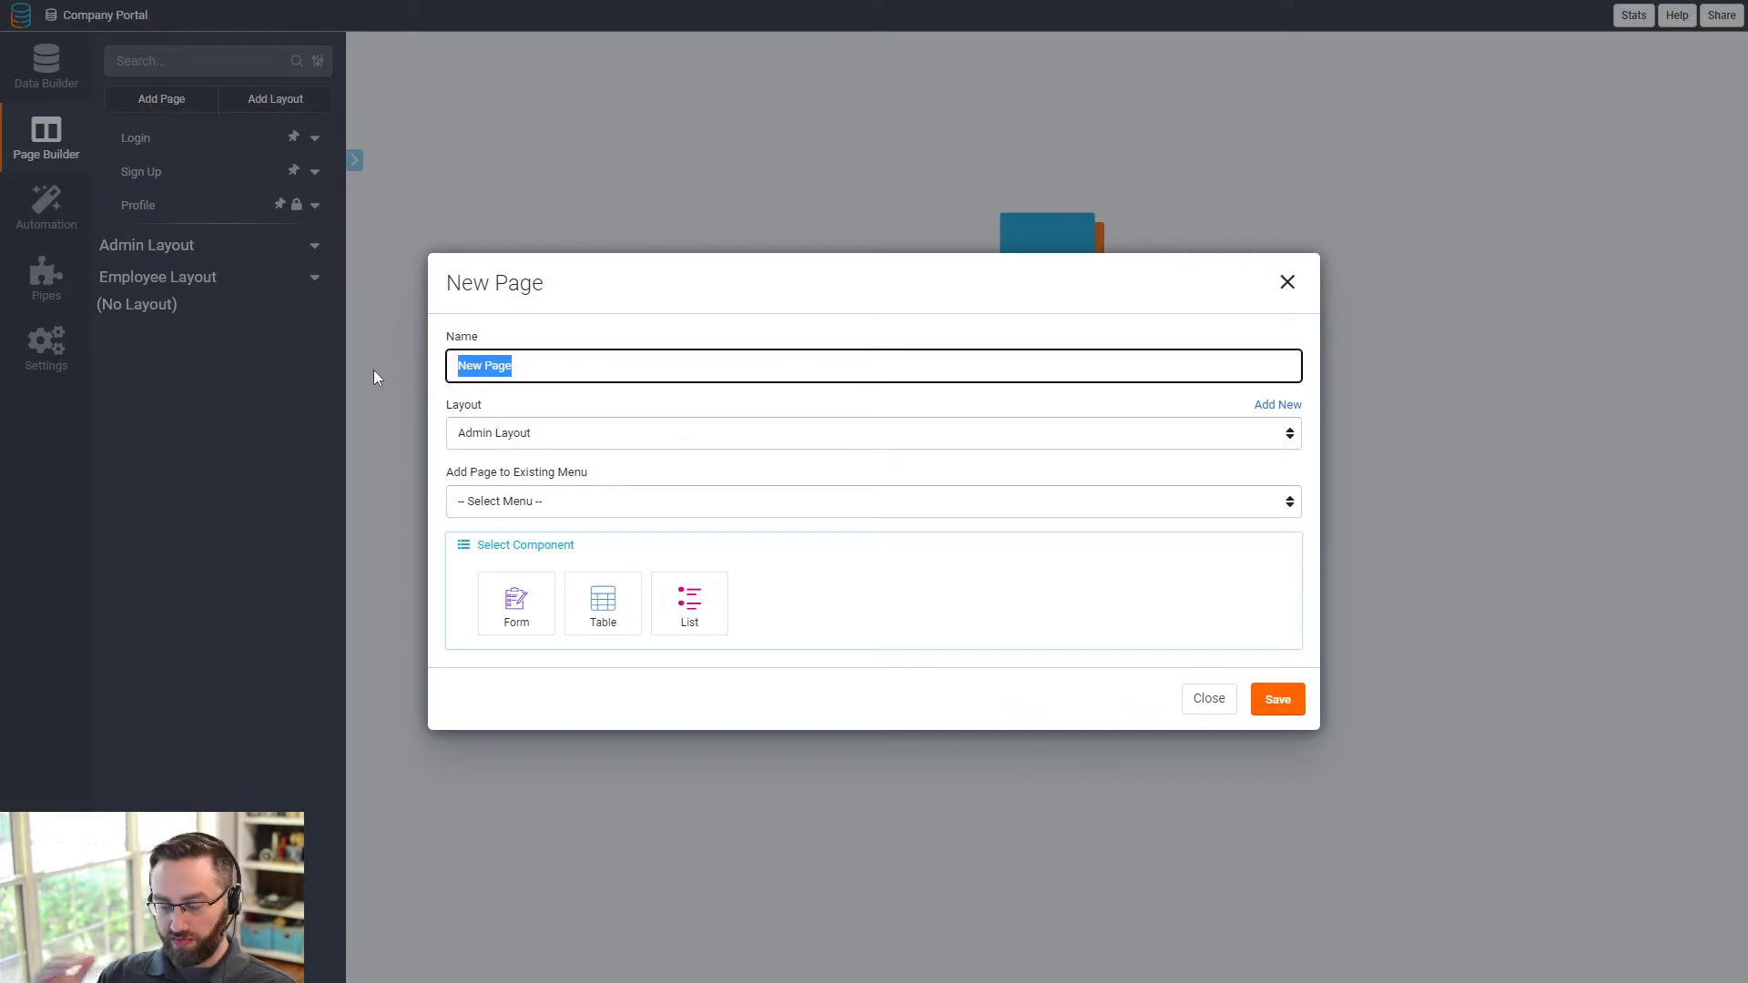
pyautogui.write('Users')
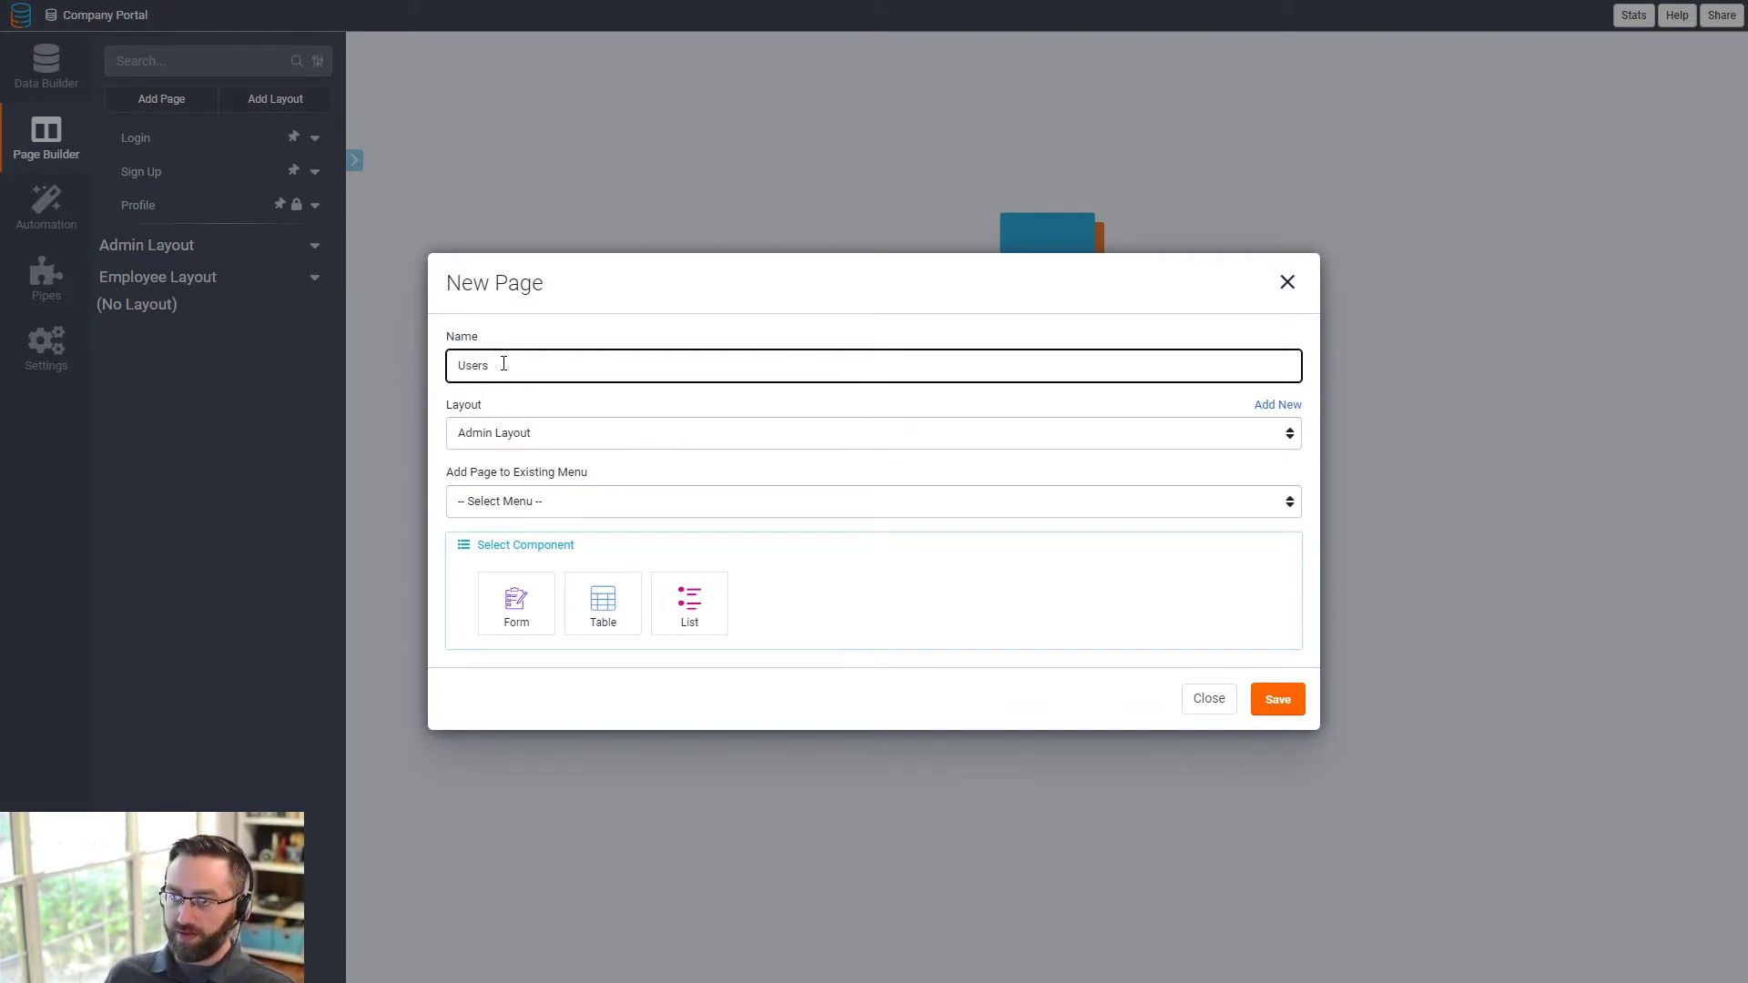
pyautogui.moveTo(503, 364); pyautogui.dragTo(392, 381)
pyautogui.write('Employees')
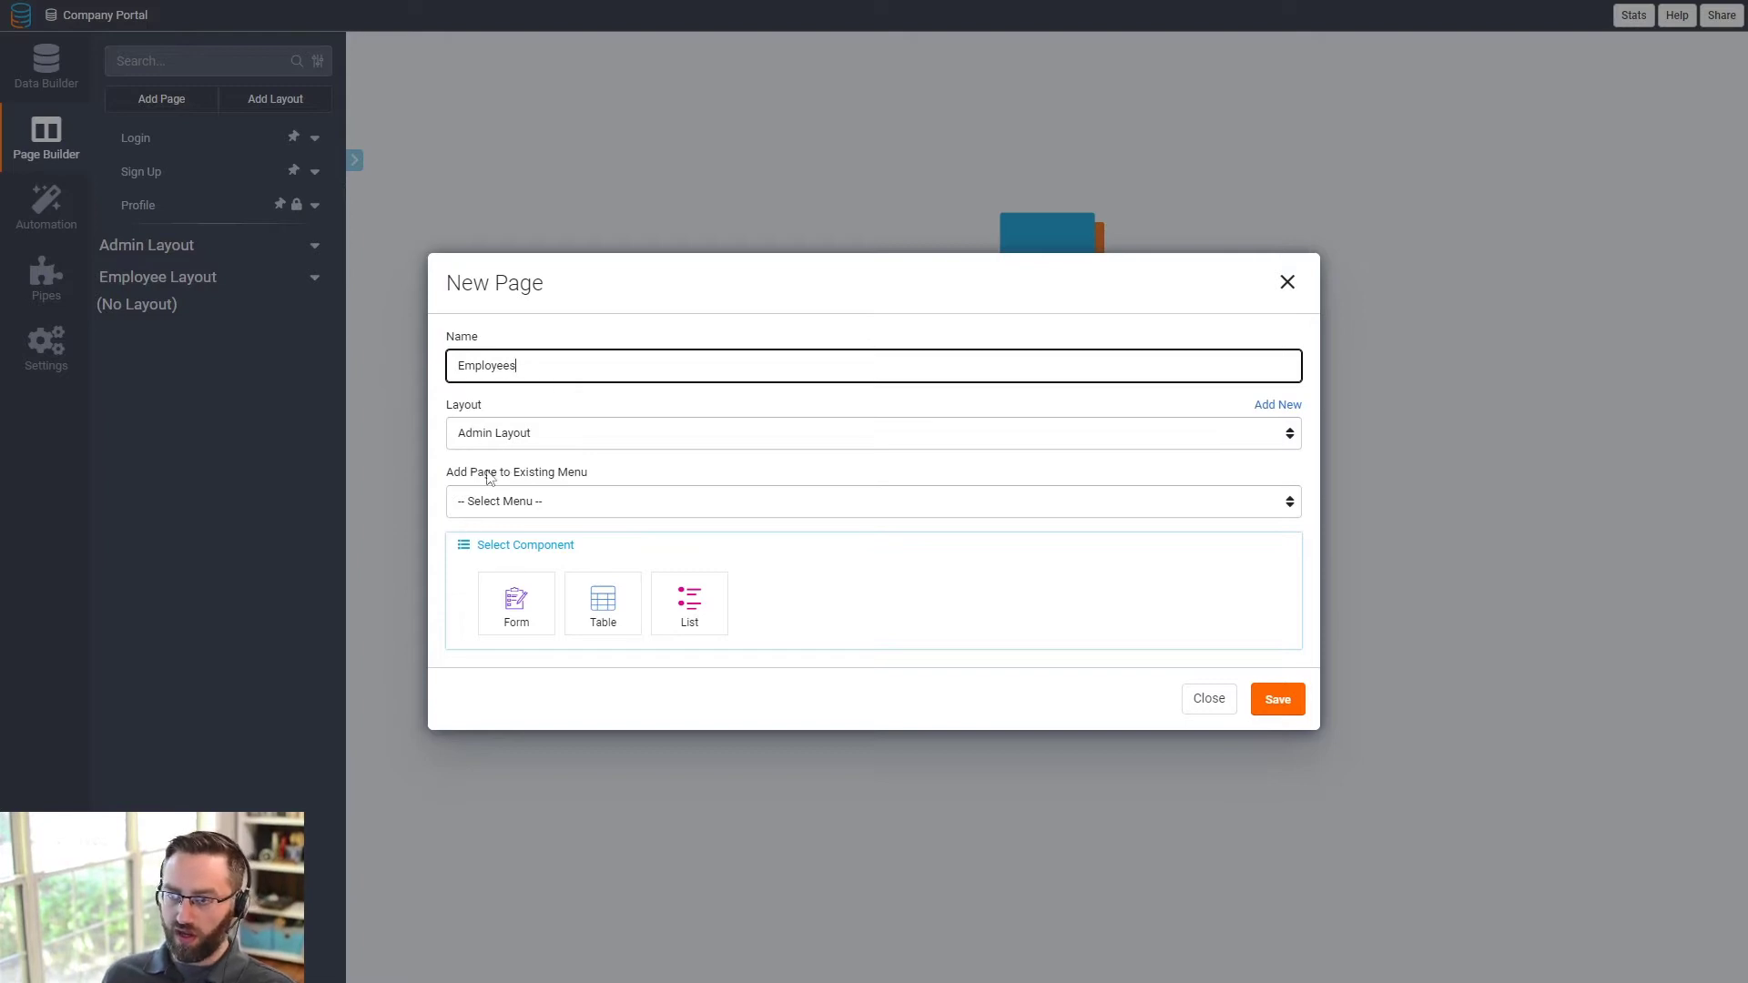
pyautogui.click(496, 438)
pyautogui.click(499, 442)
pyautogui.click(474, 500)
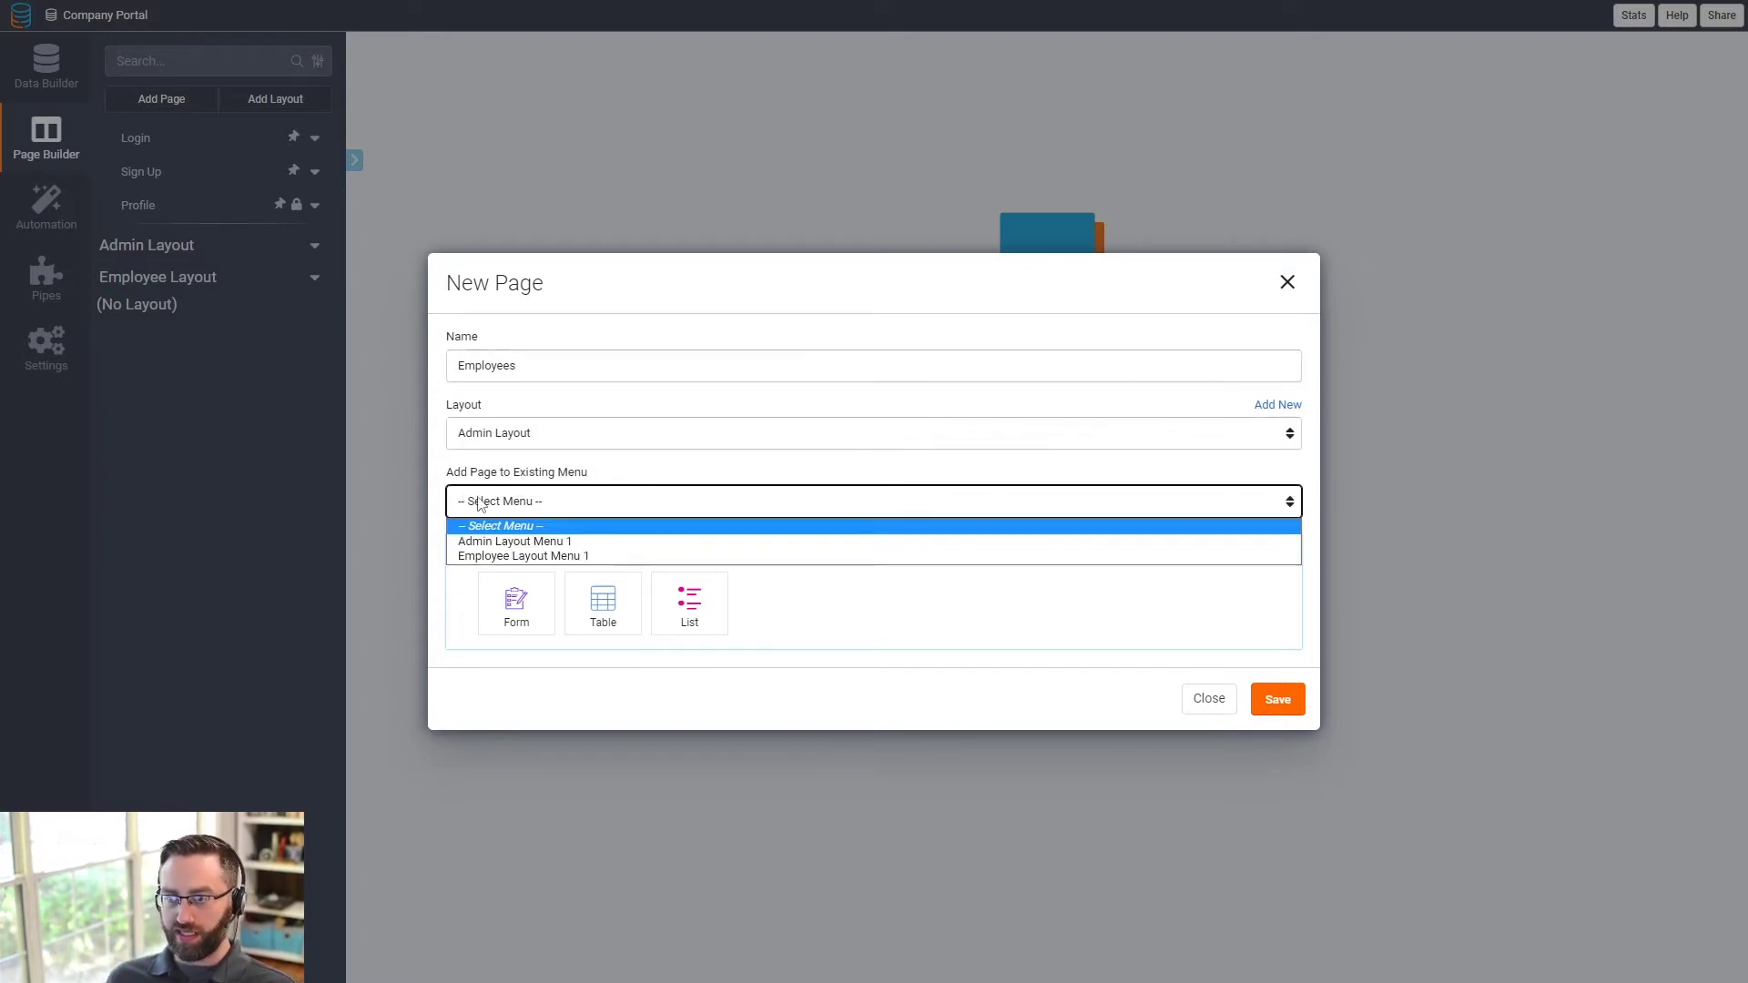
pyautogui.click(506, 543)
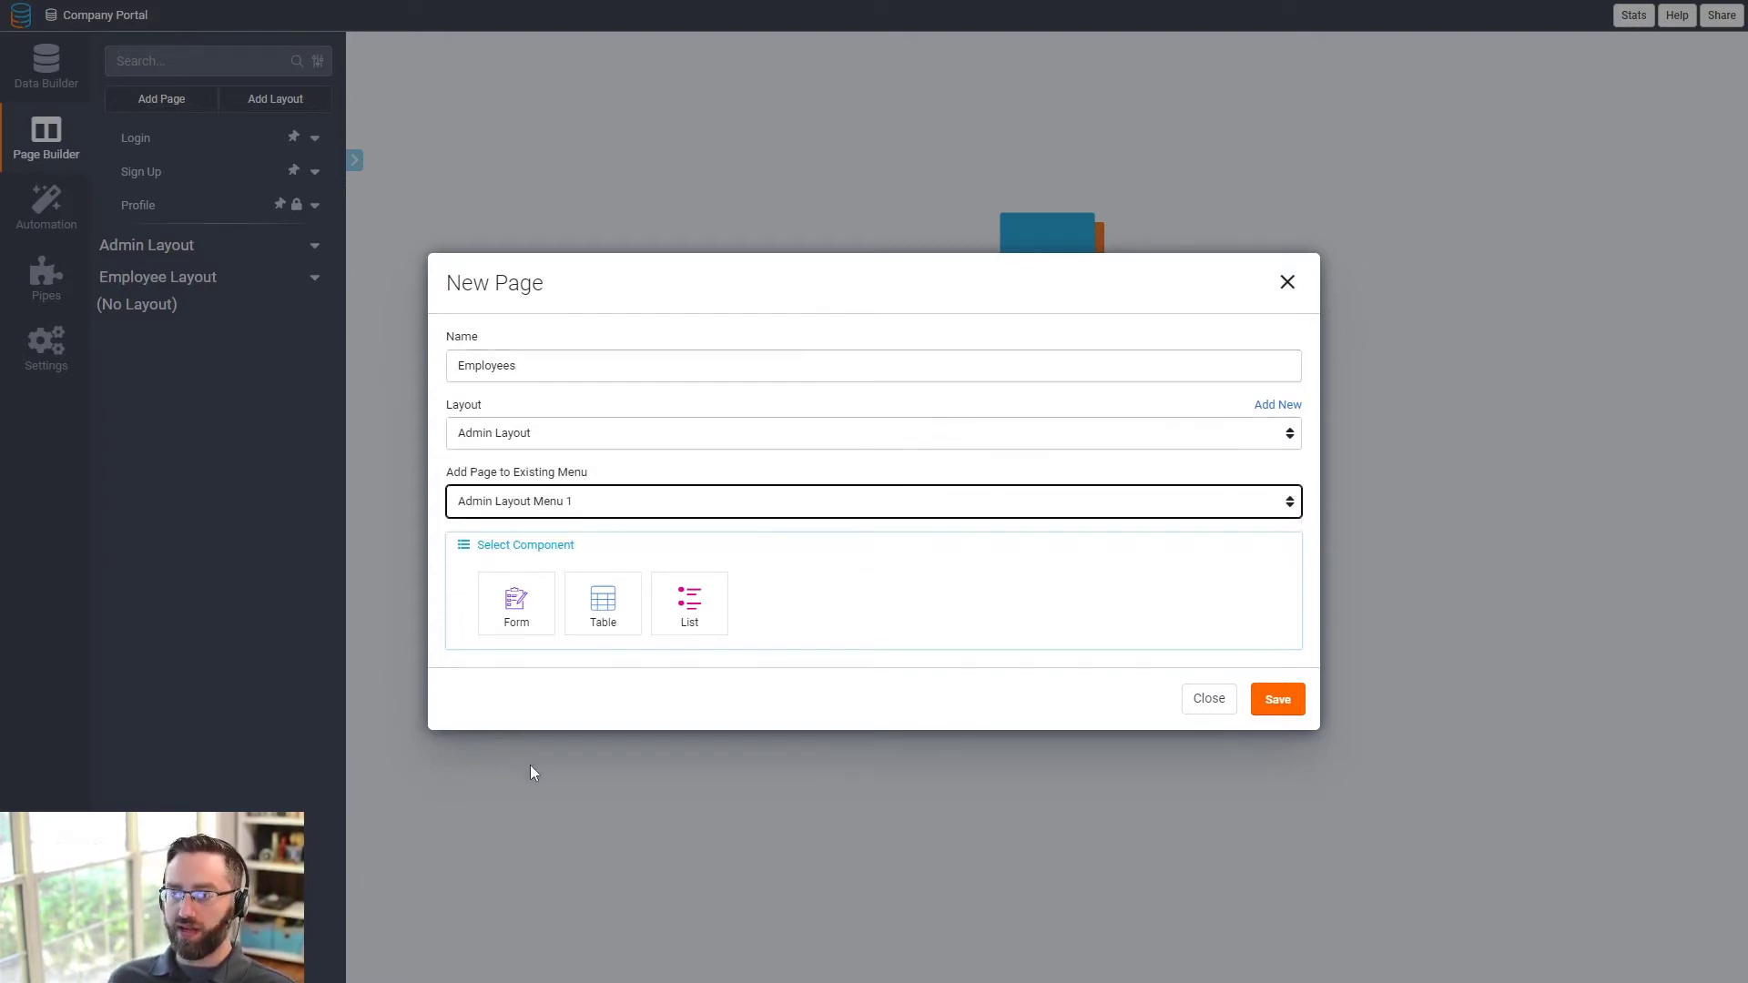
# - Make Employees a Users table page with an add form, save, and preview the Add Users subpage
pyautogui.click(600, 612)
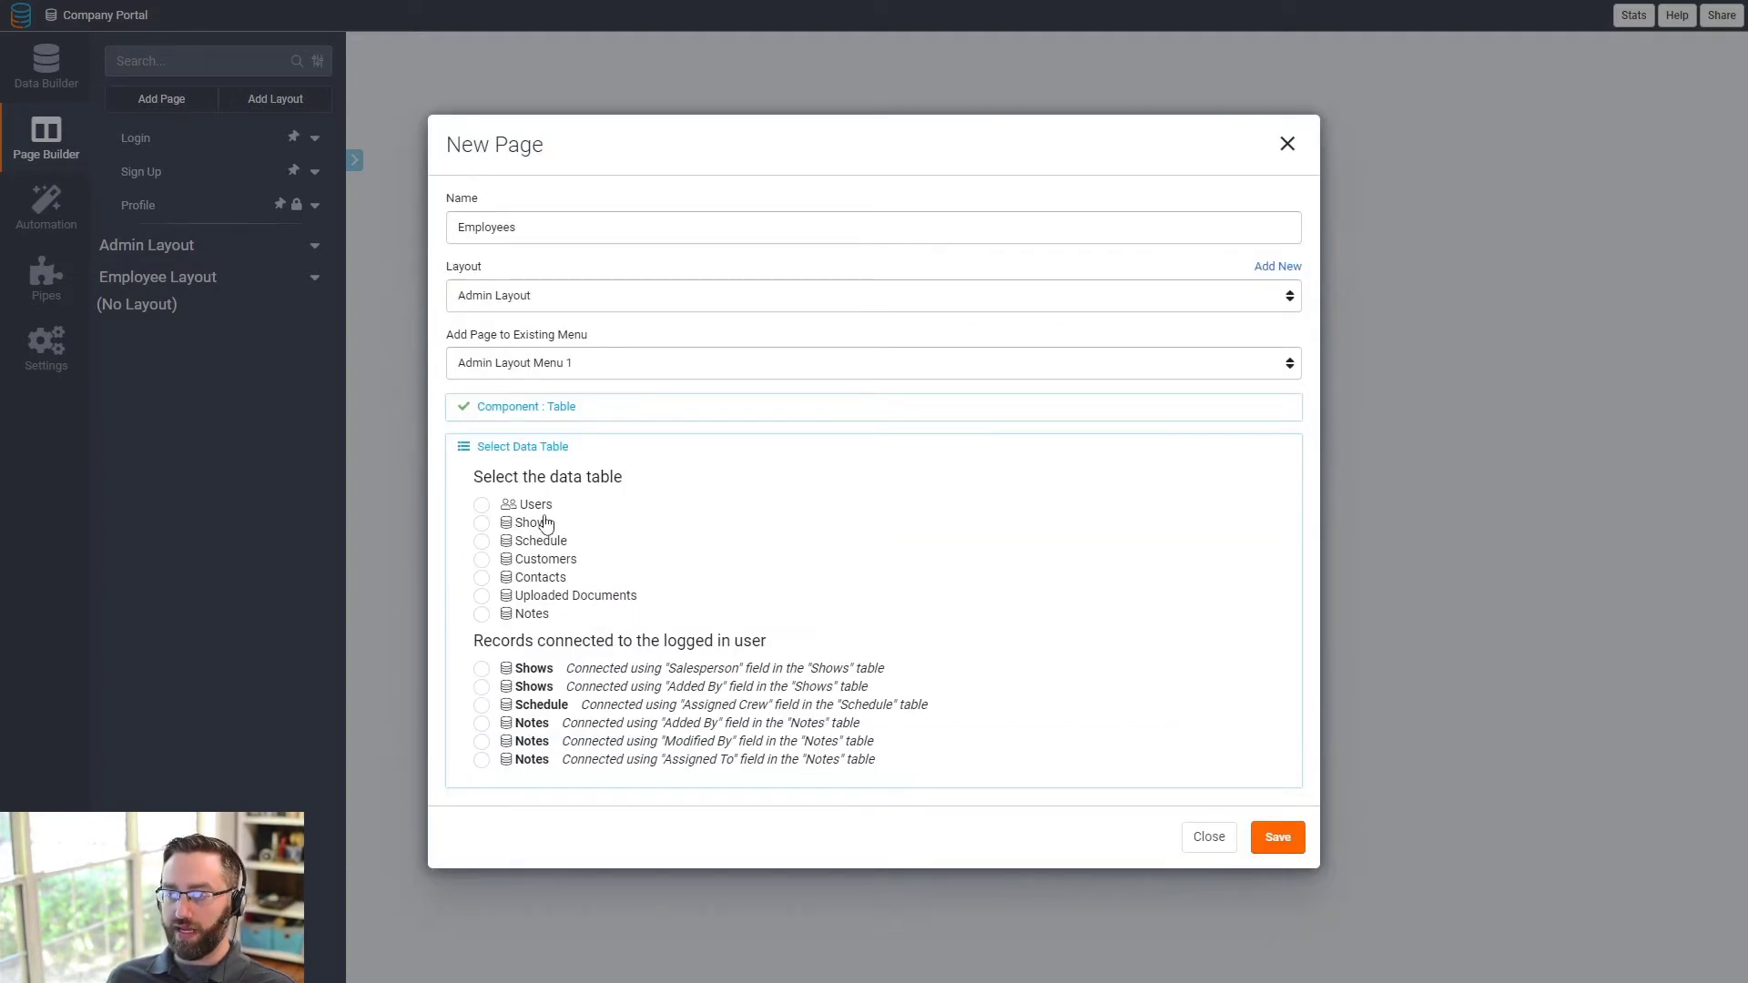
pyautogui.click(483, 506)
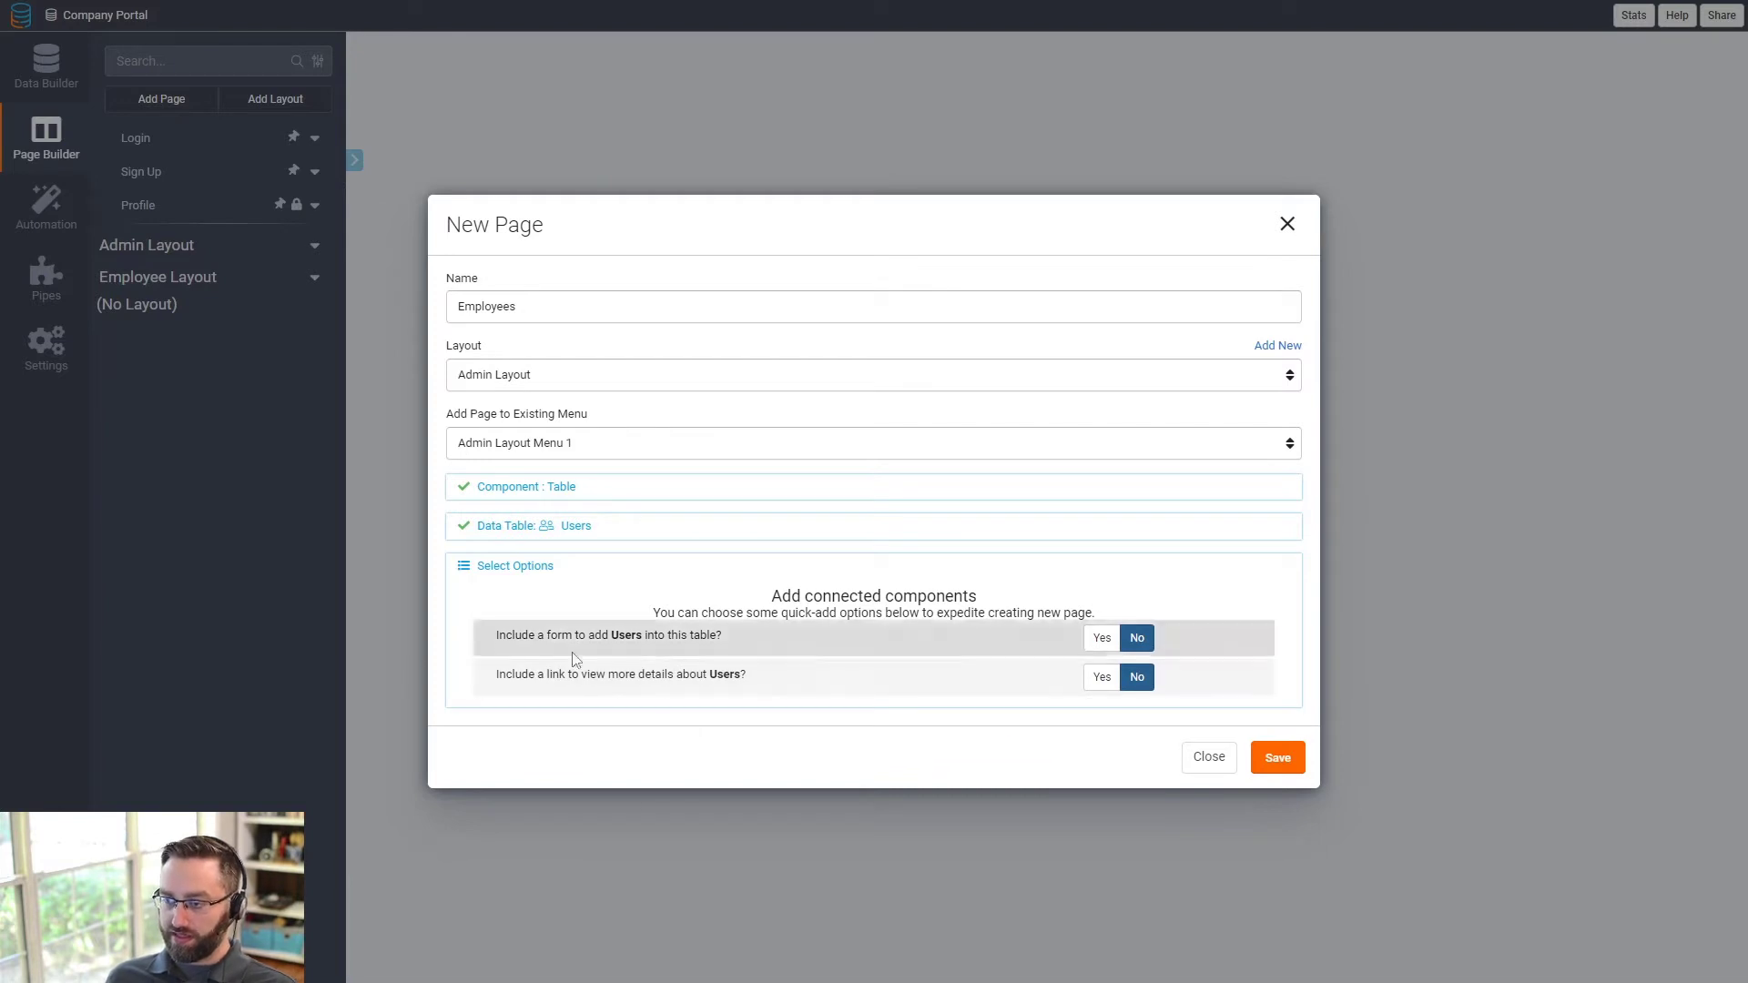
pyautogui.click(1096, 642)
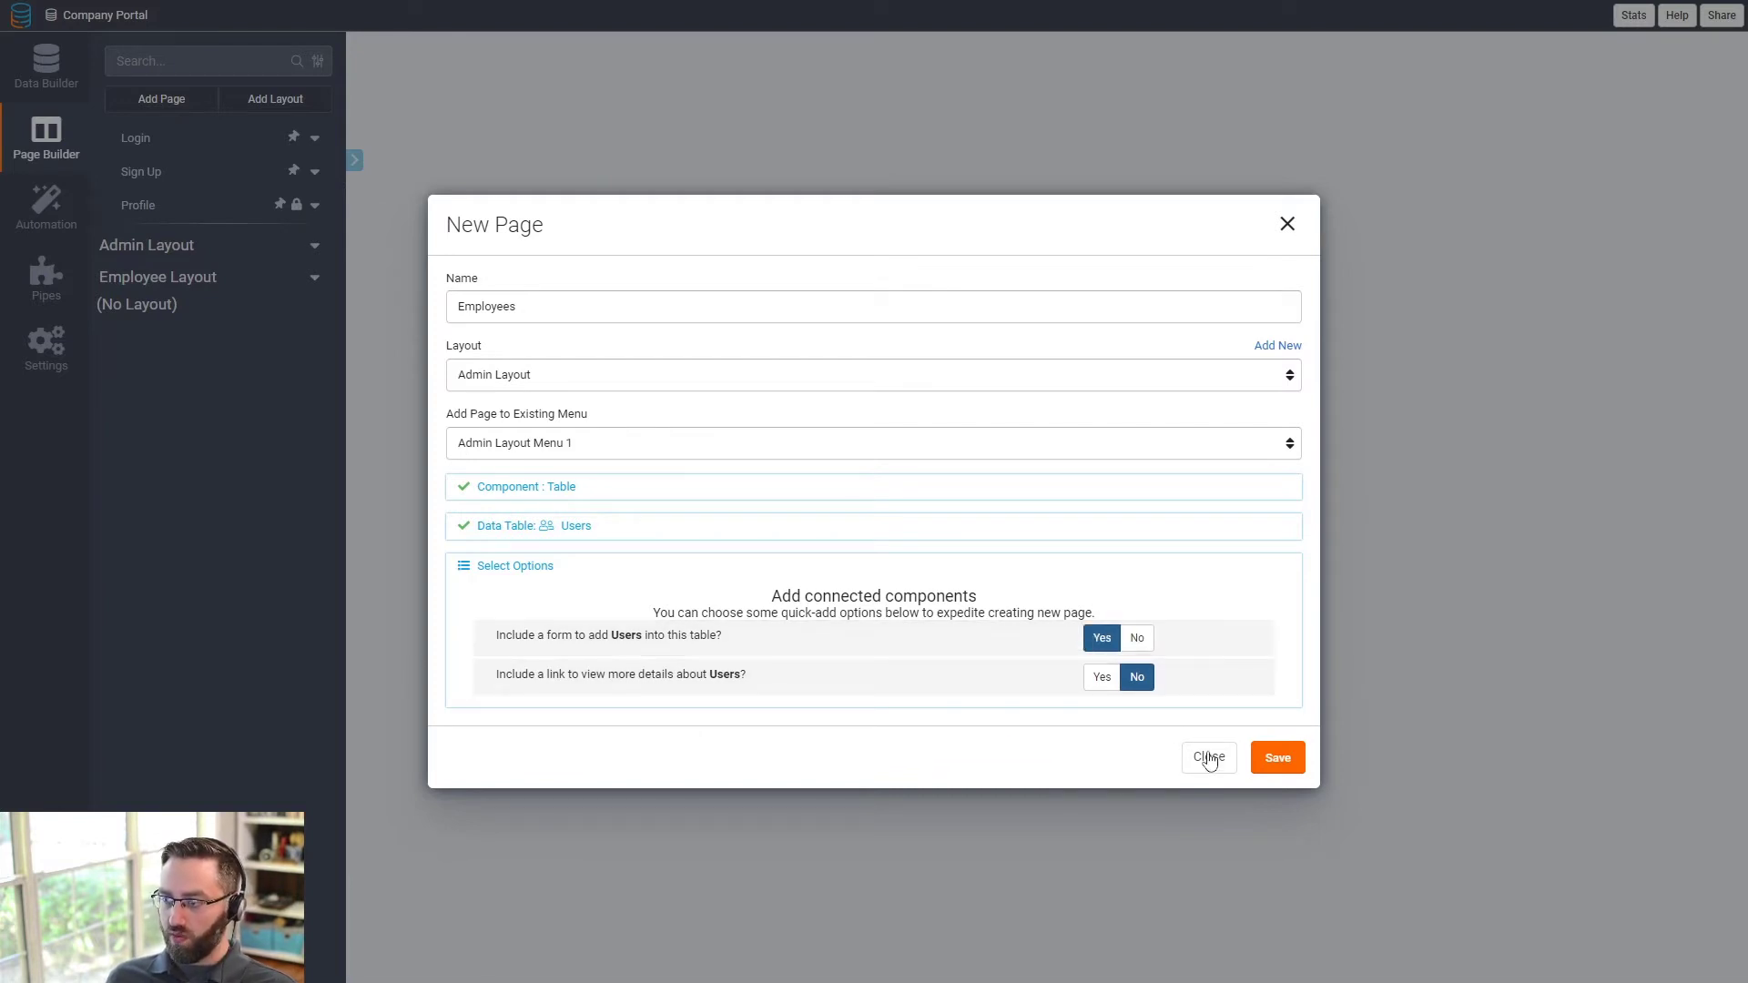
pyautogui.click(1278, 761)
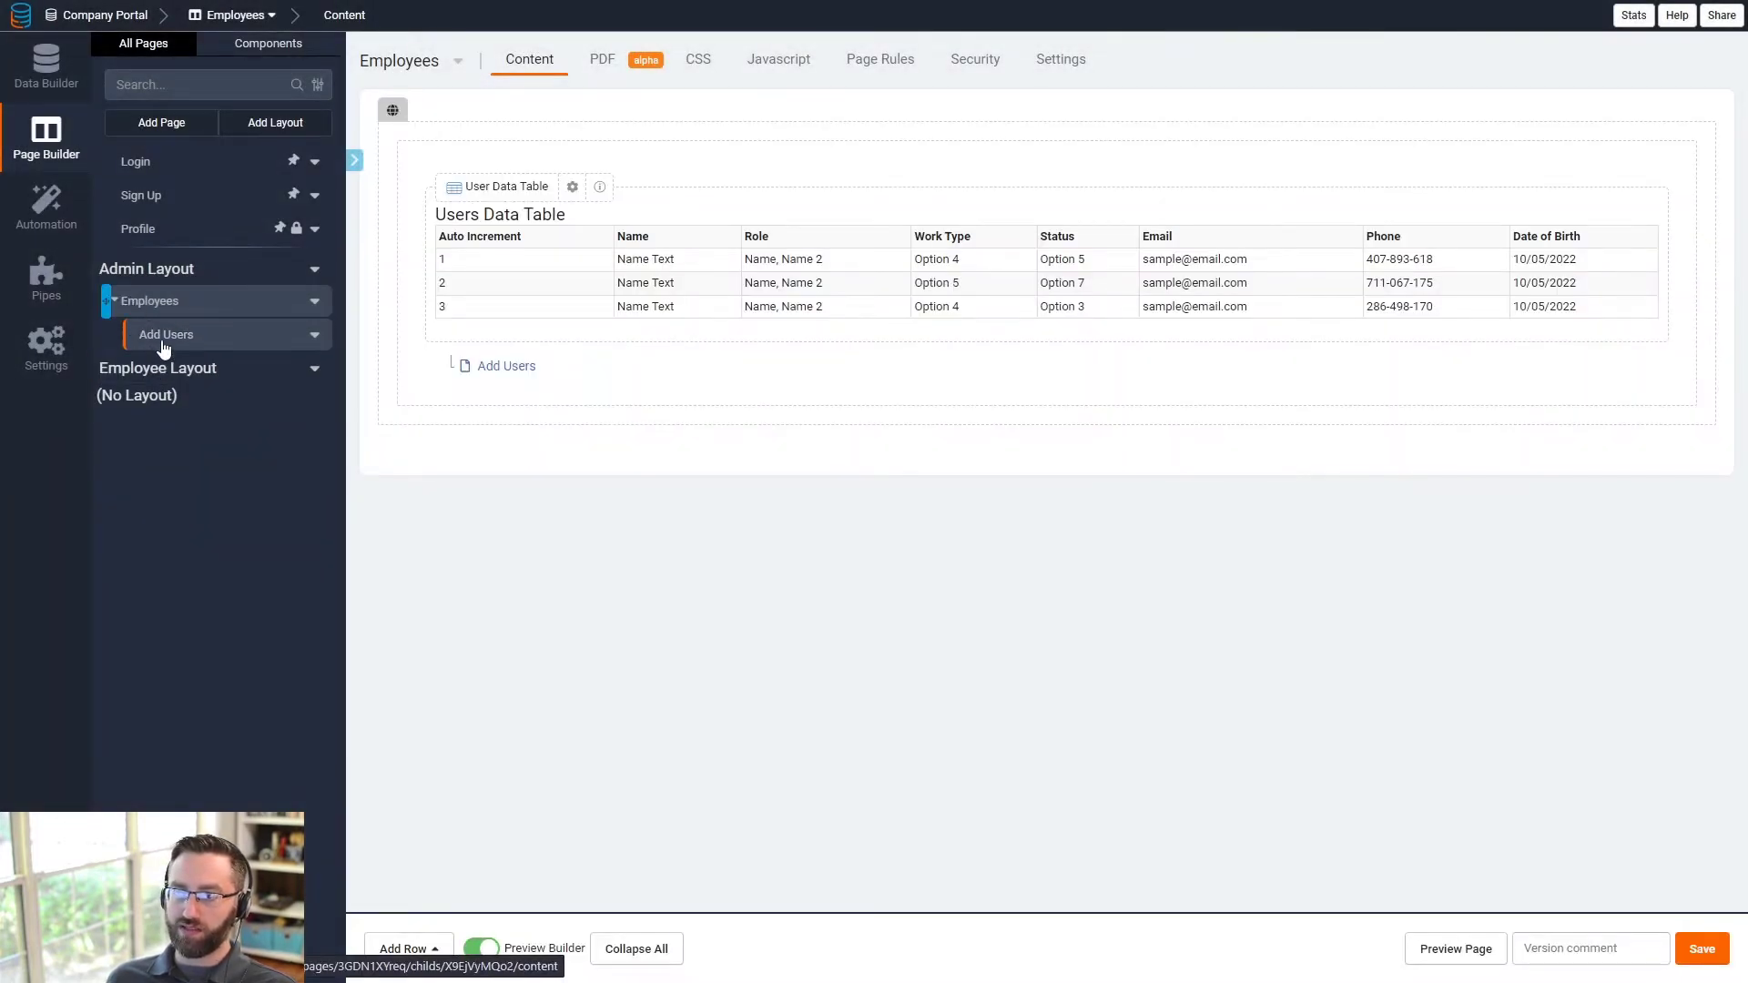
pyautogui.click(162, 337)
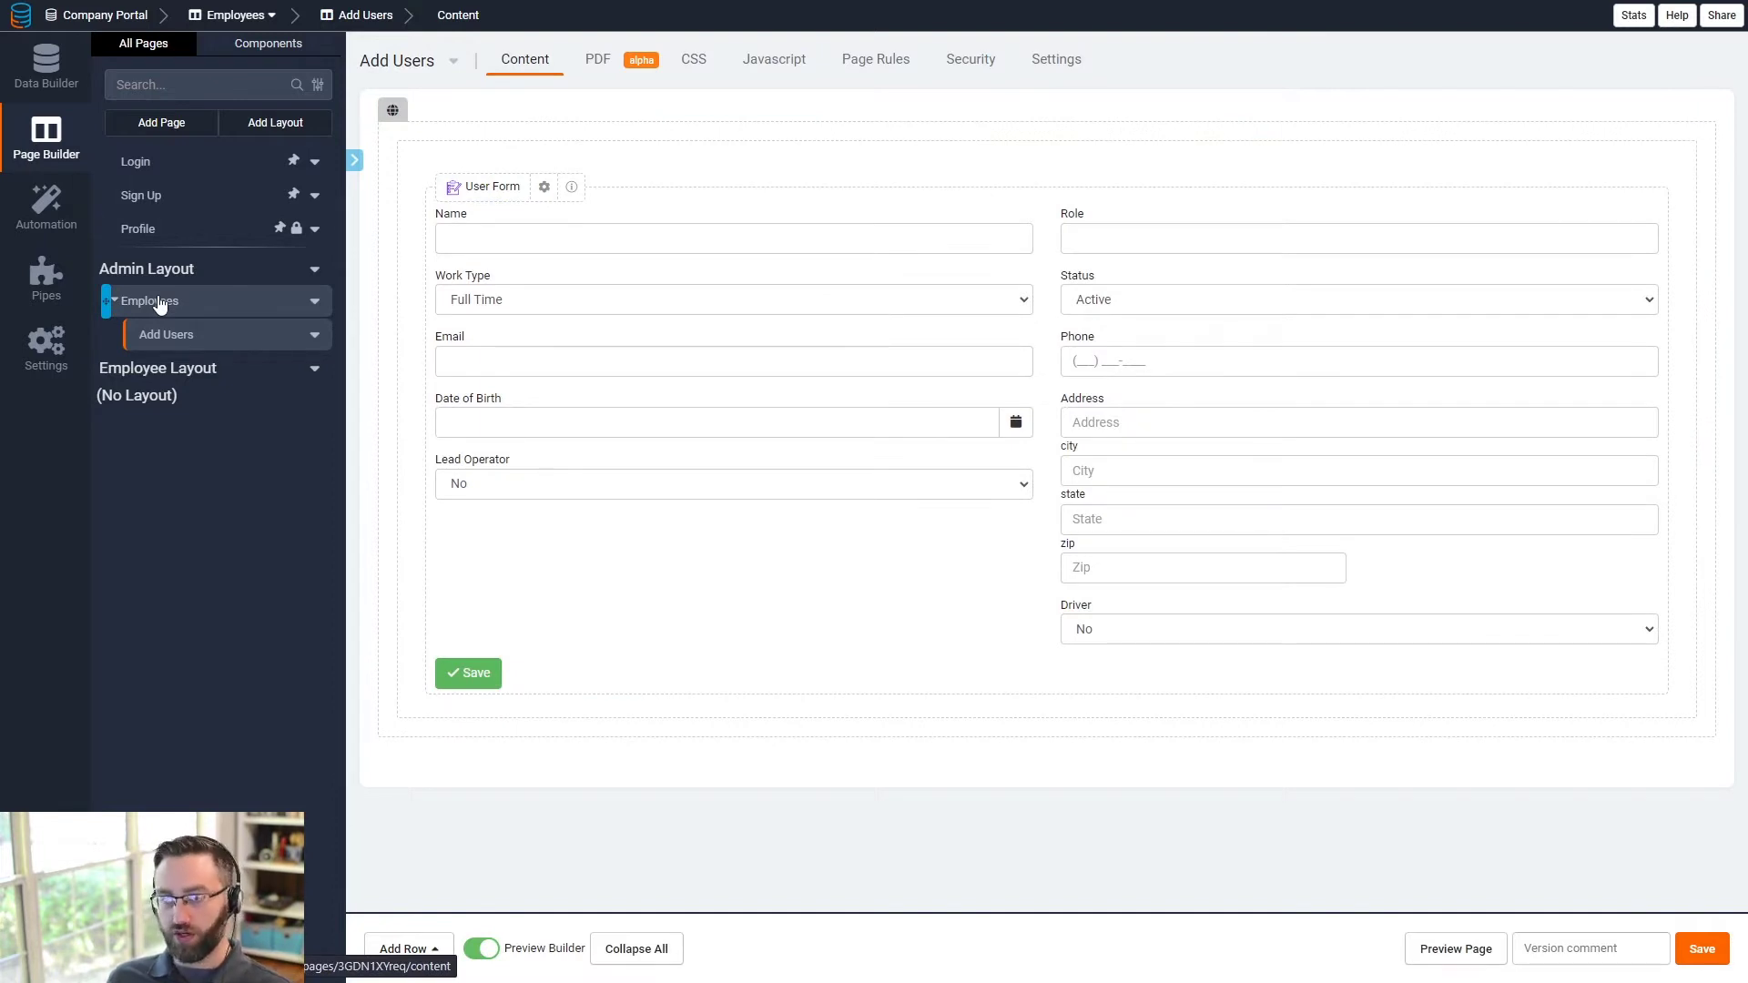
pyautogui.click(161, 304)
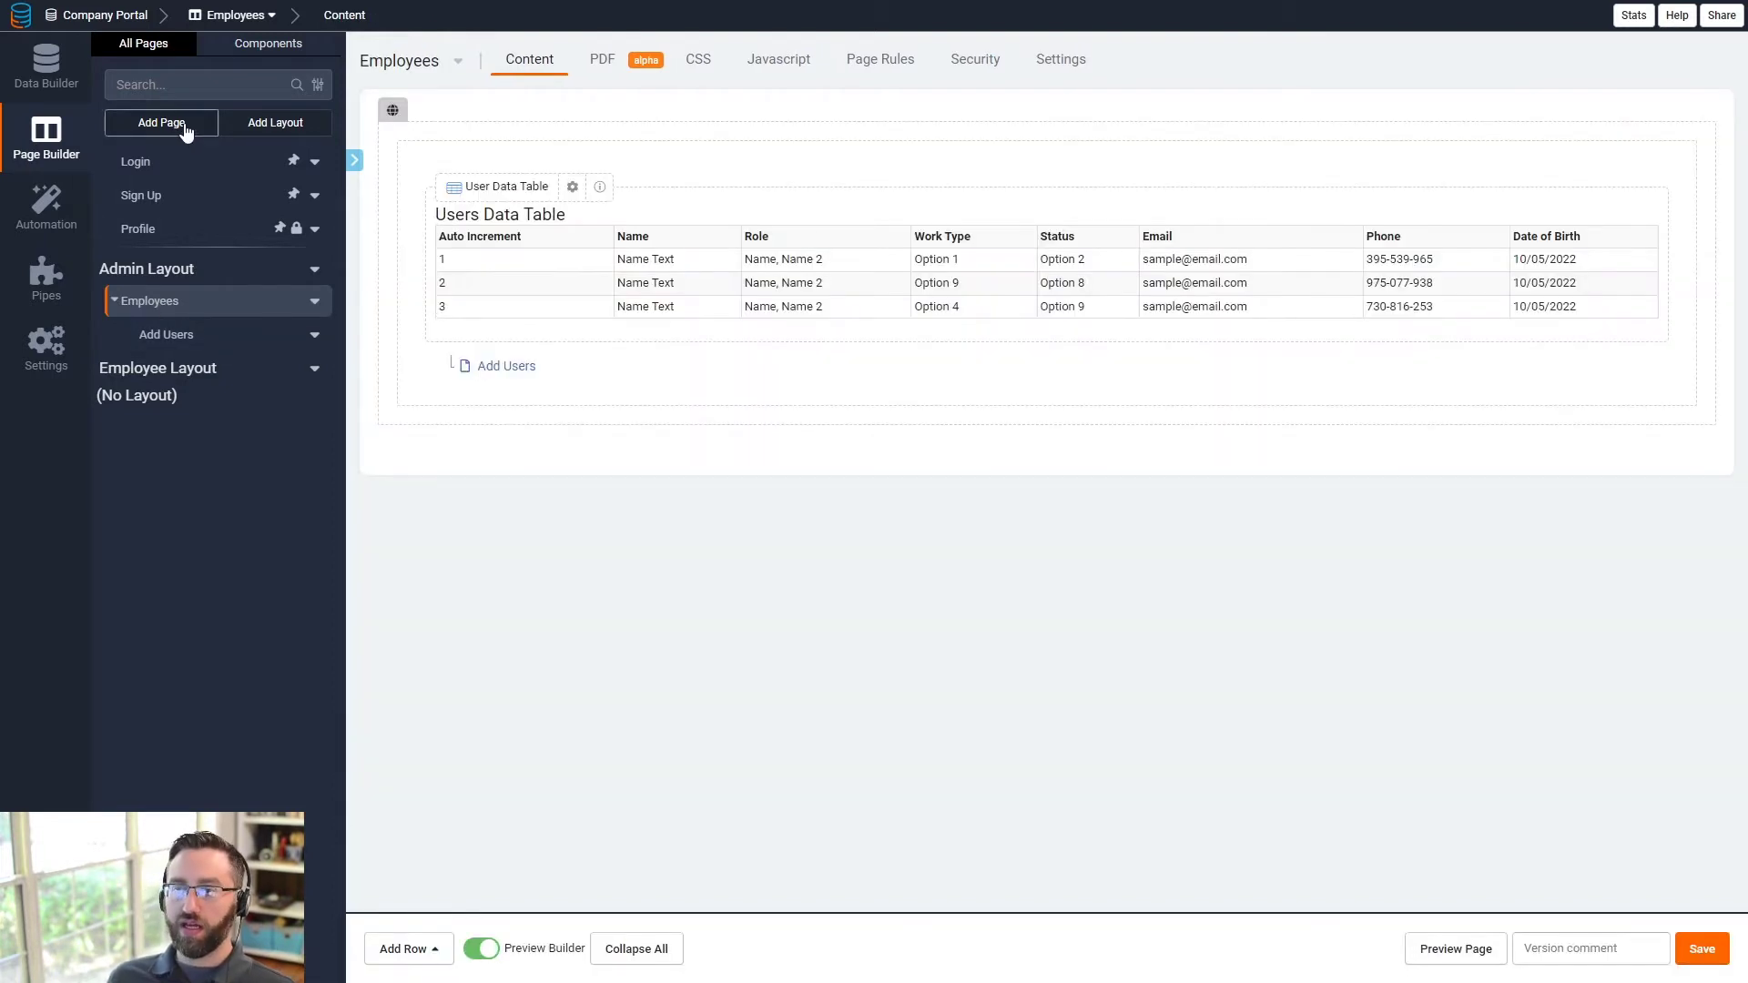
# - Create an 'Events' page in Admin Layout Menu 1 showing a Shows table with an add form
pyautogui.click(173, 124)
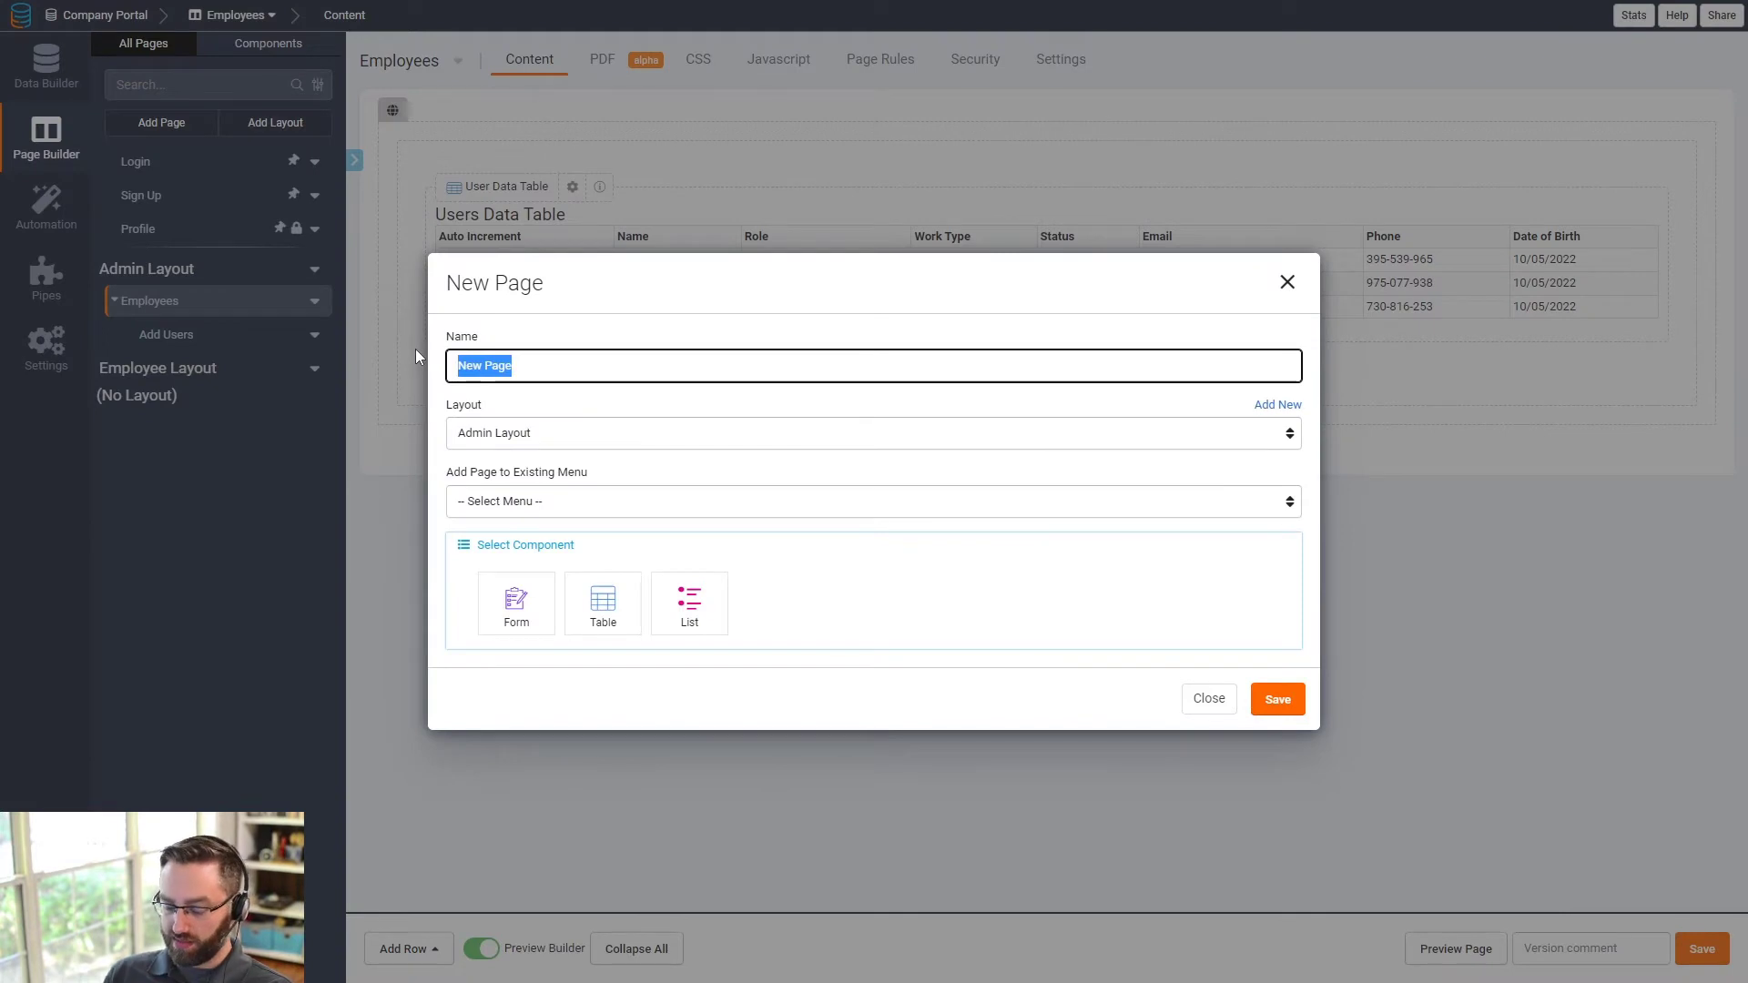
pyautogui.write('Events')
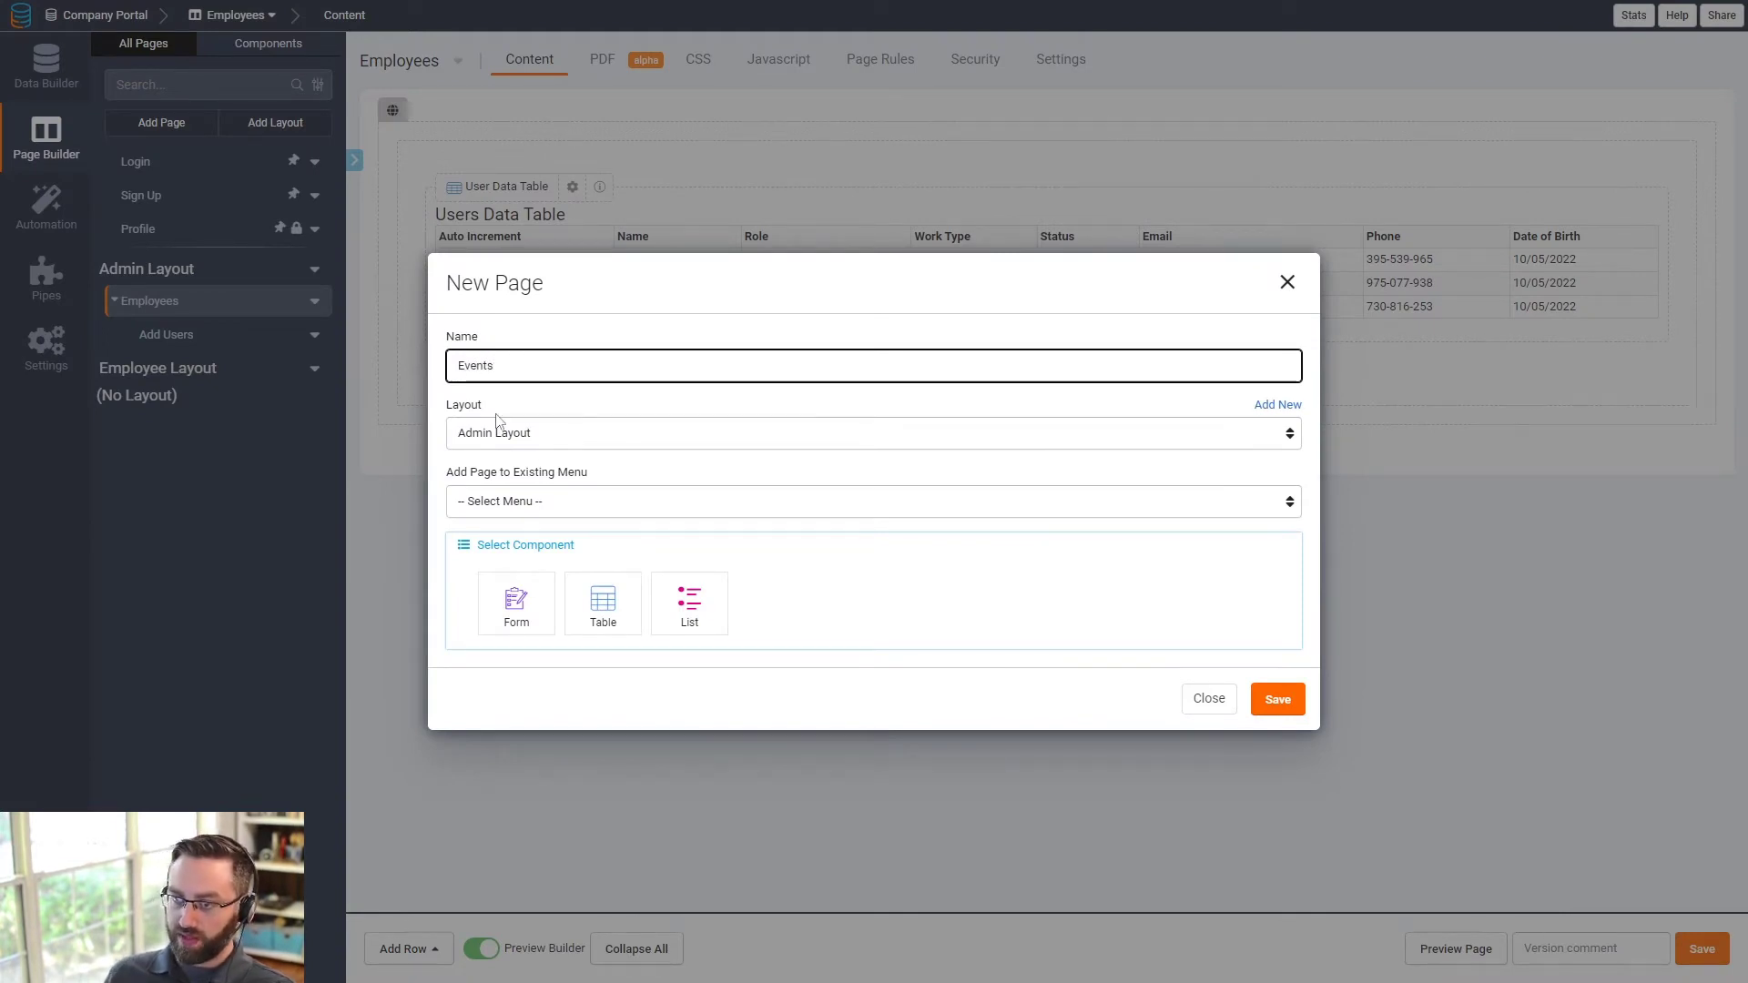
pyautogui.click(550, 502)
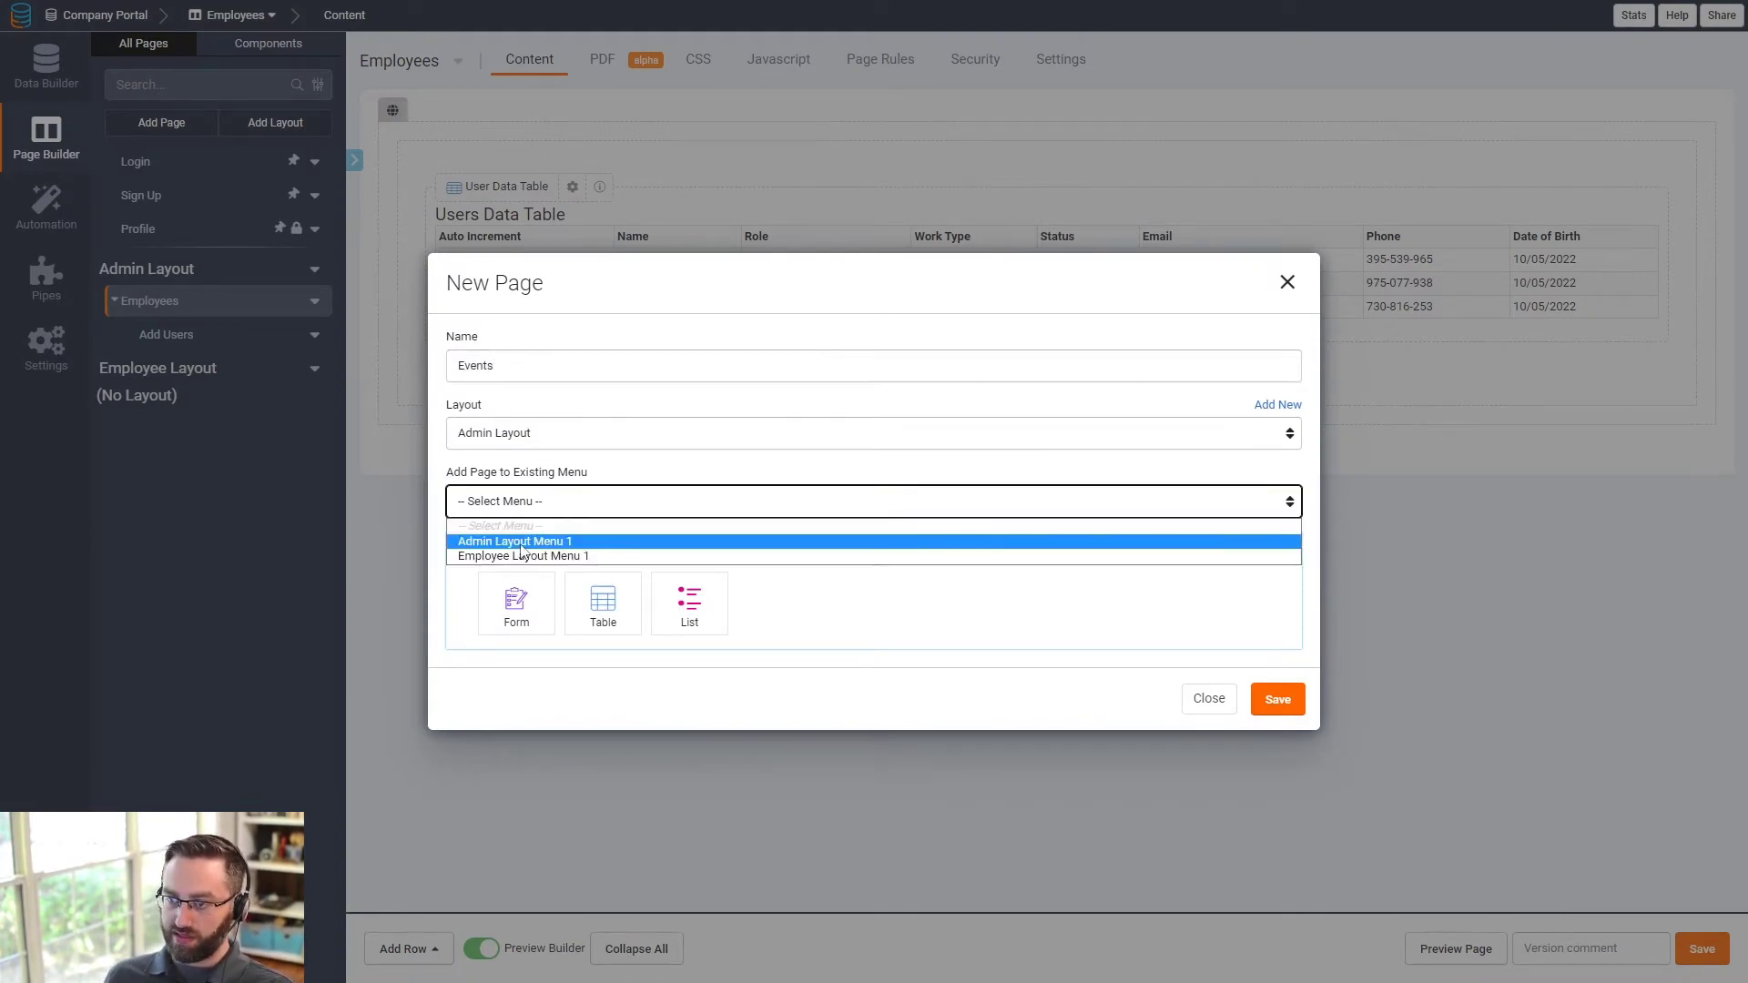
pyautogui.click(527, 542)
pyautogui.click(602, 604)
pyautogui.click(529, 527)
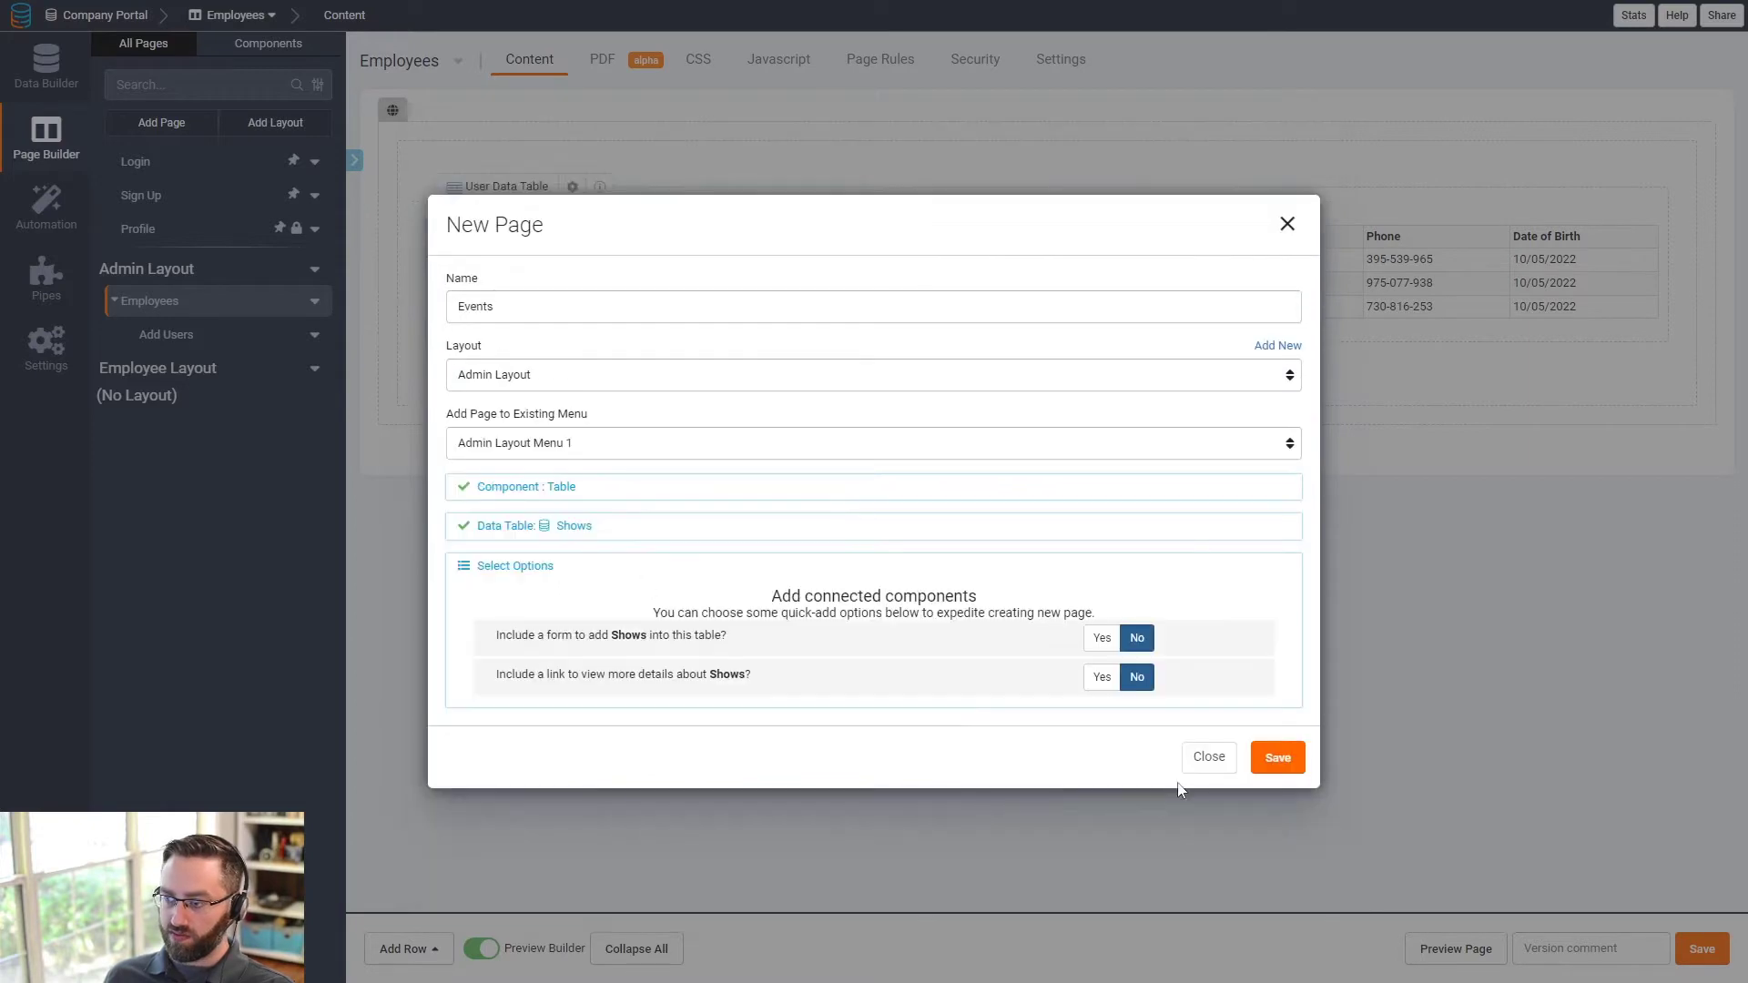
pyautogui.click(1102, 638)
pyautogui.click(1273, 748)
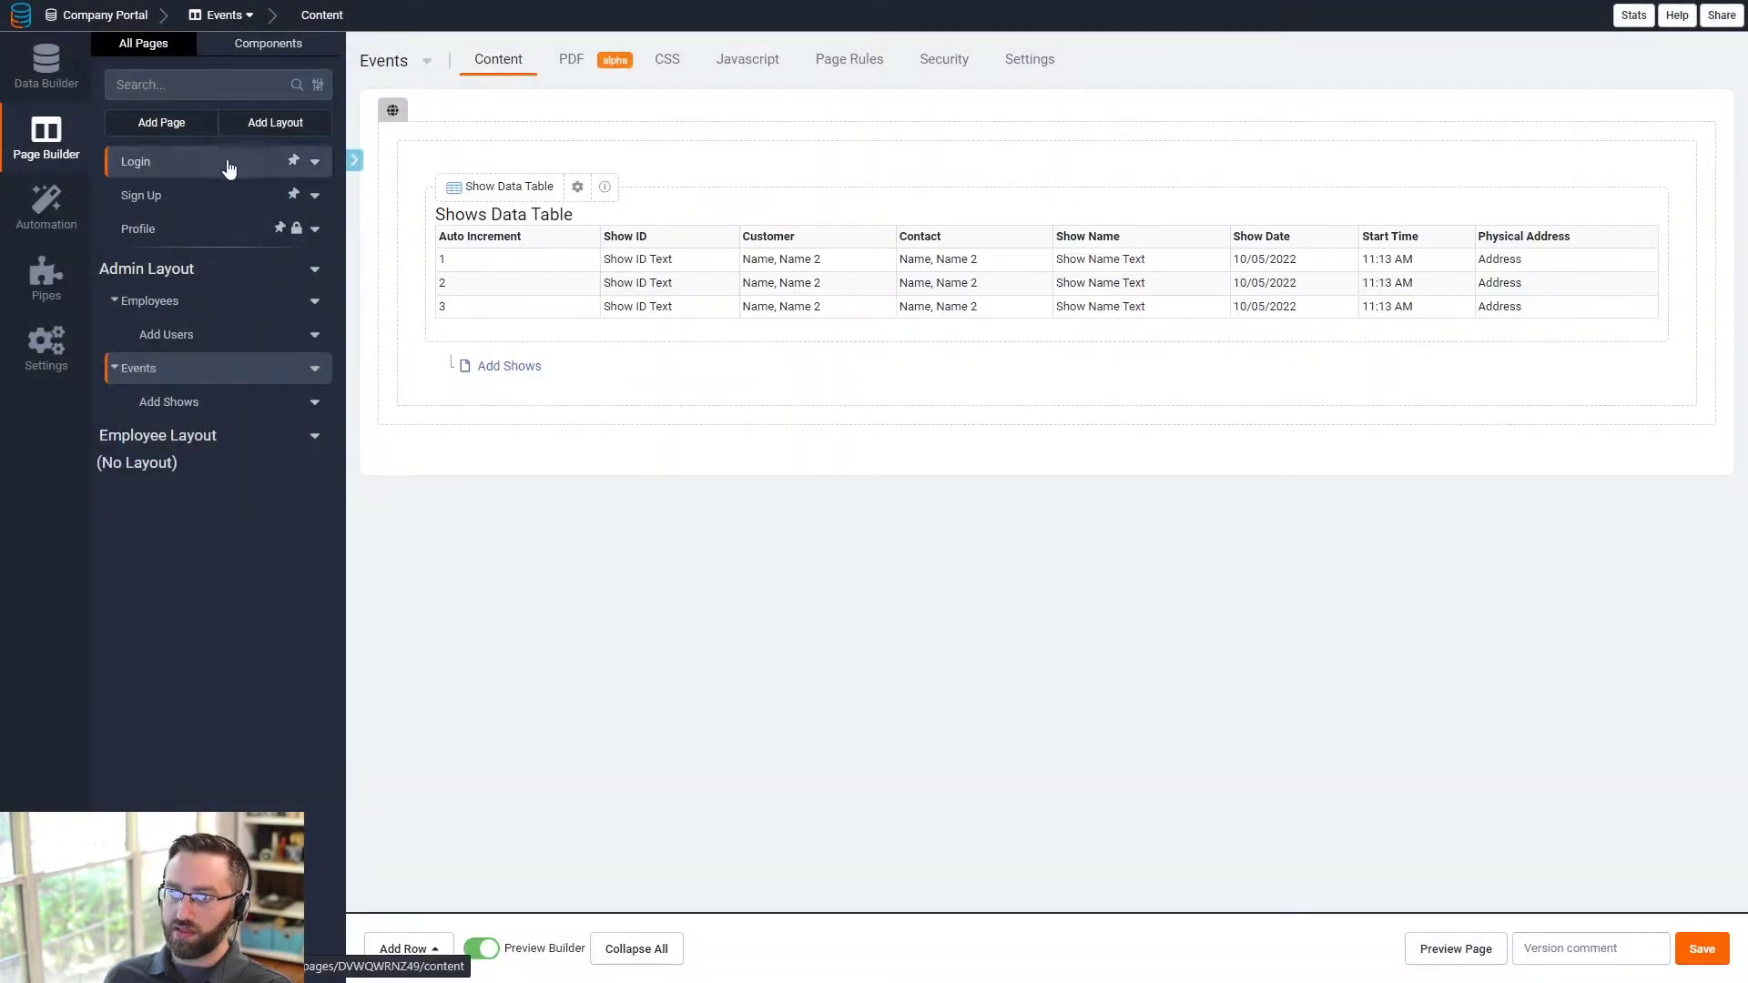
# - Start a 'Customers' page and place it in Admin Layout Menu 1
pyautogui.click(195, 133)
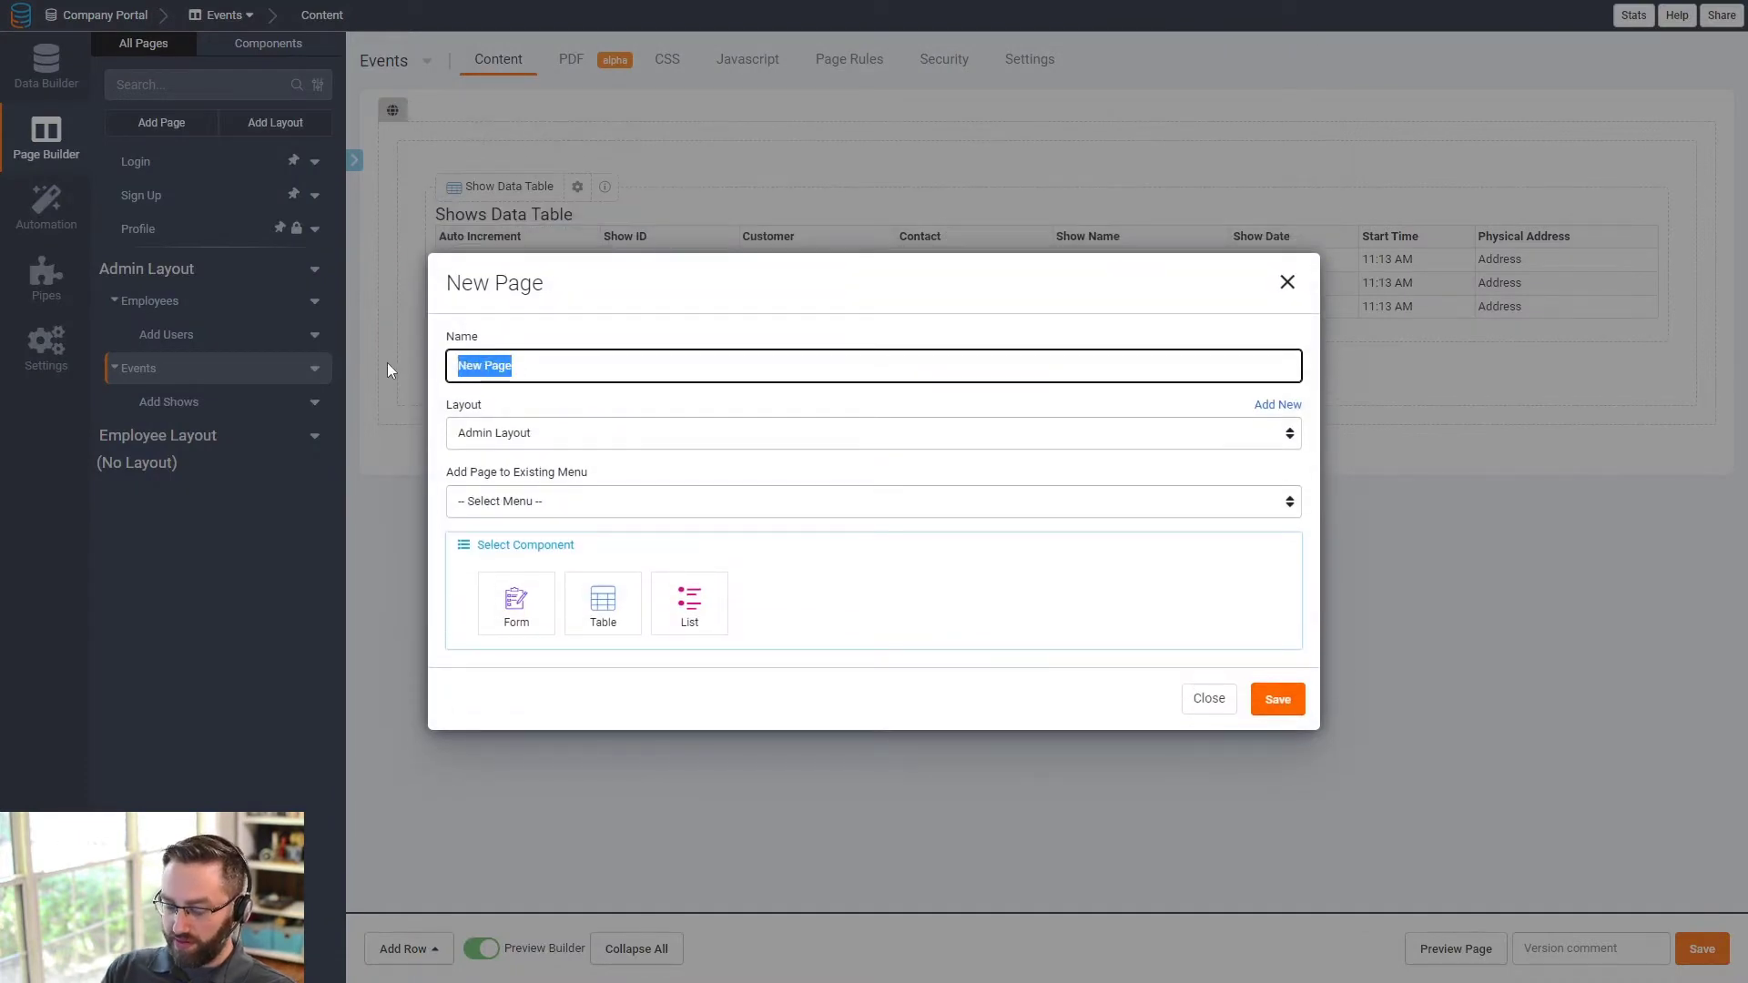
pyautogui.write('Customers')
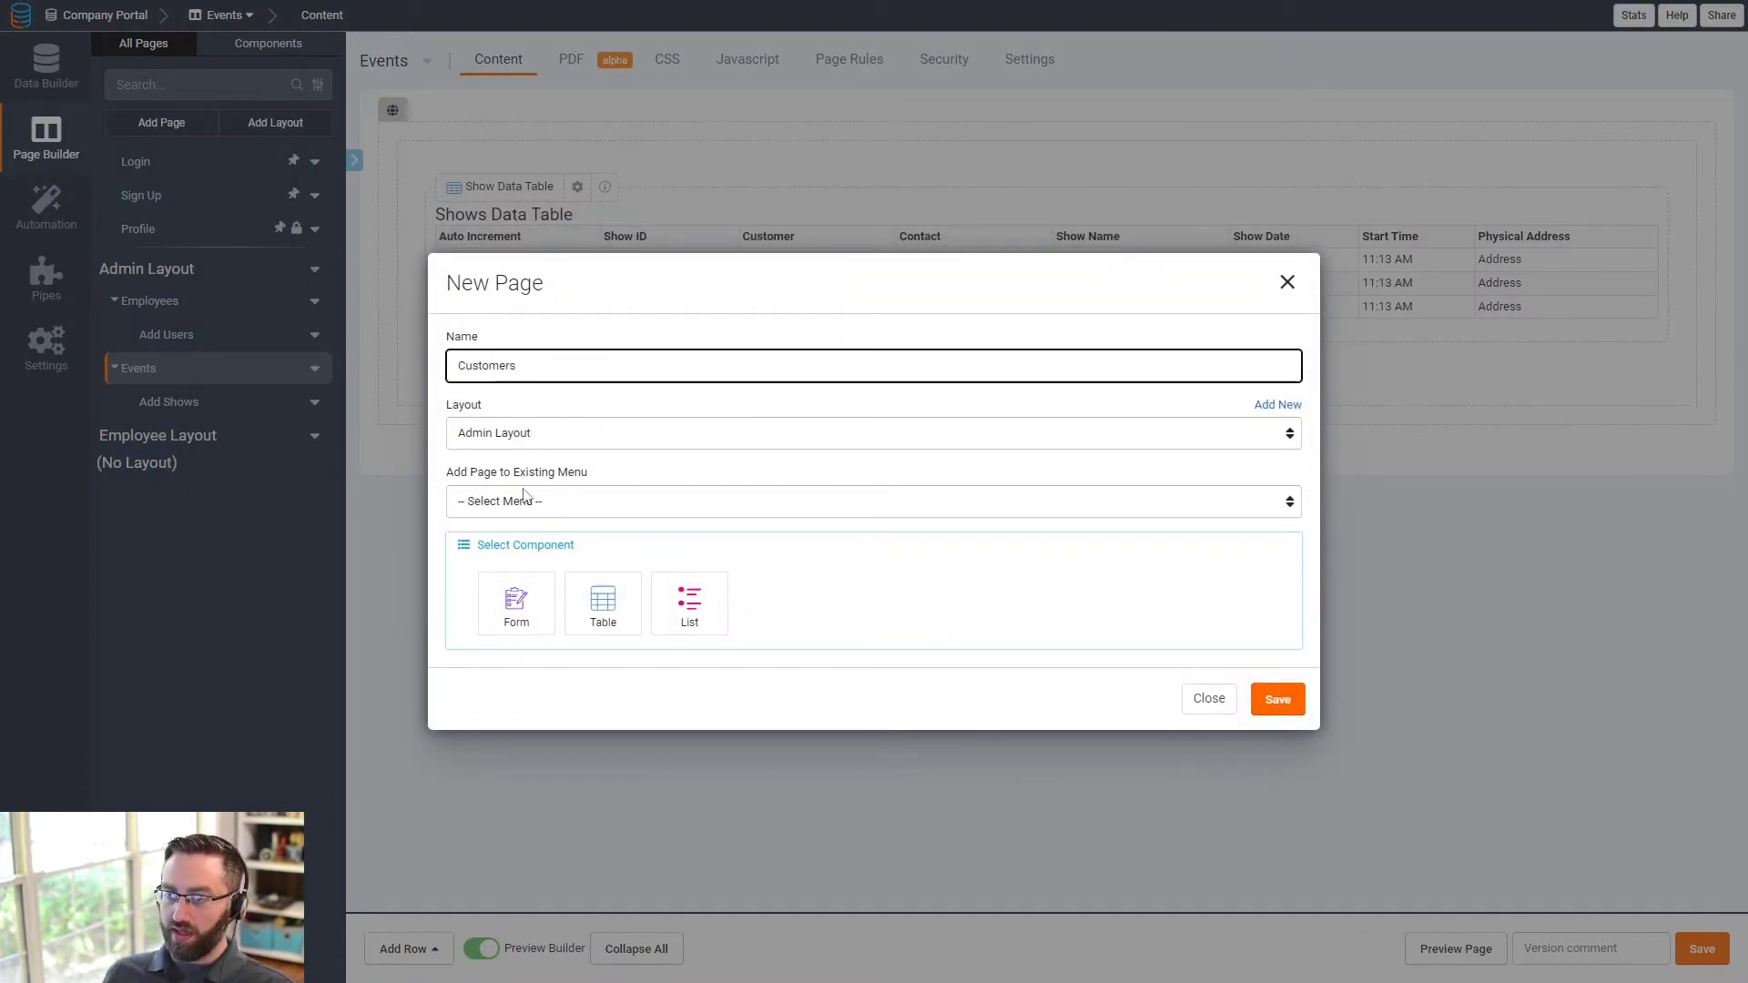
pyautogui.click(533, 501)
pyautogui.click(527, 546)
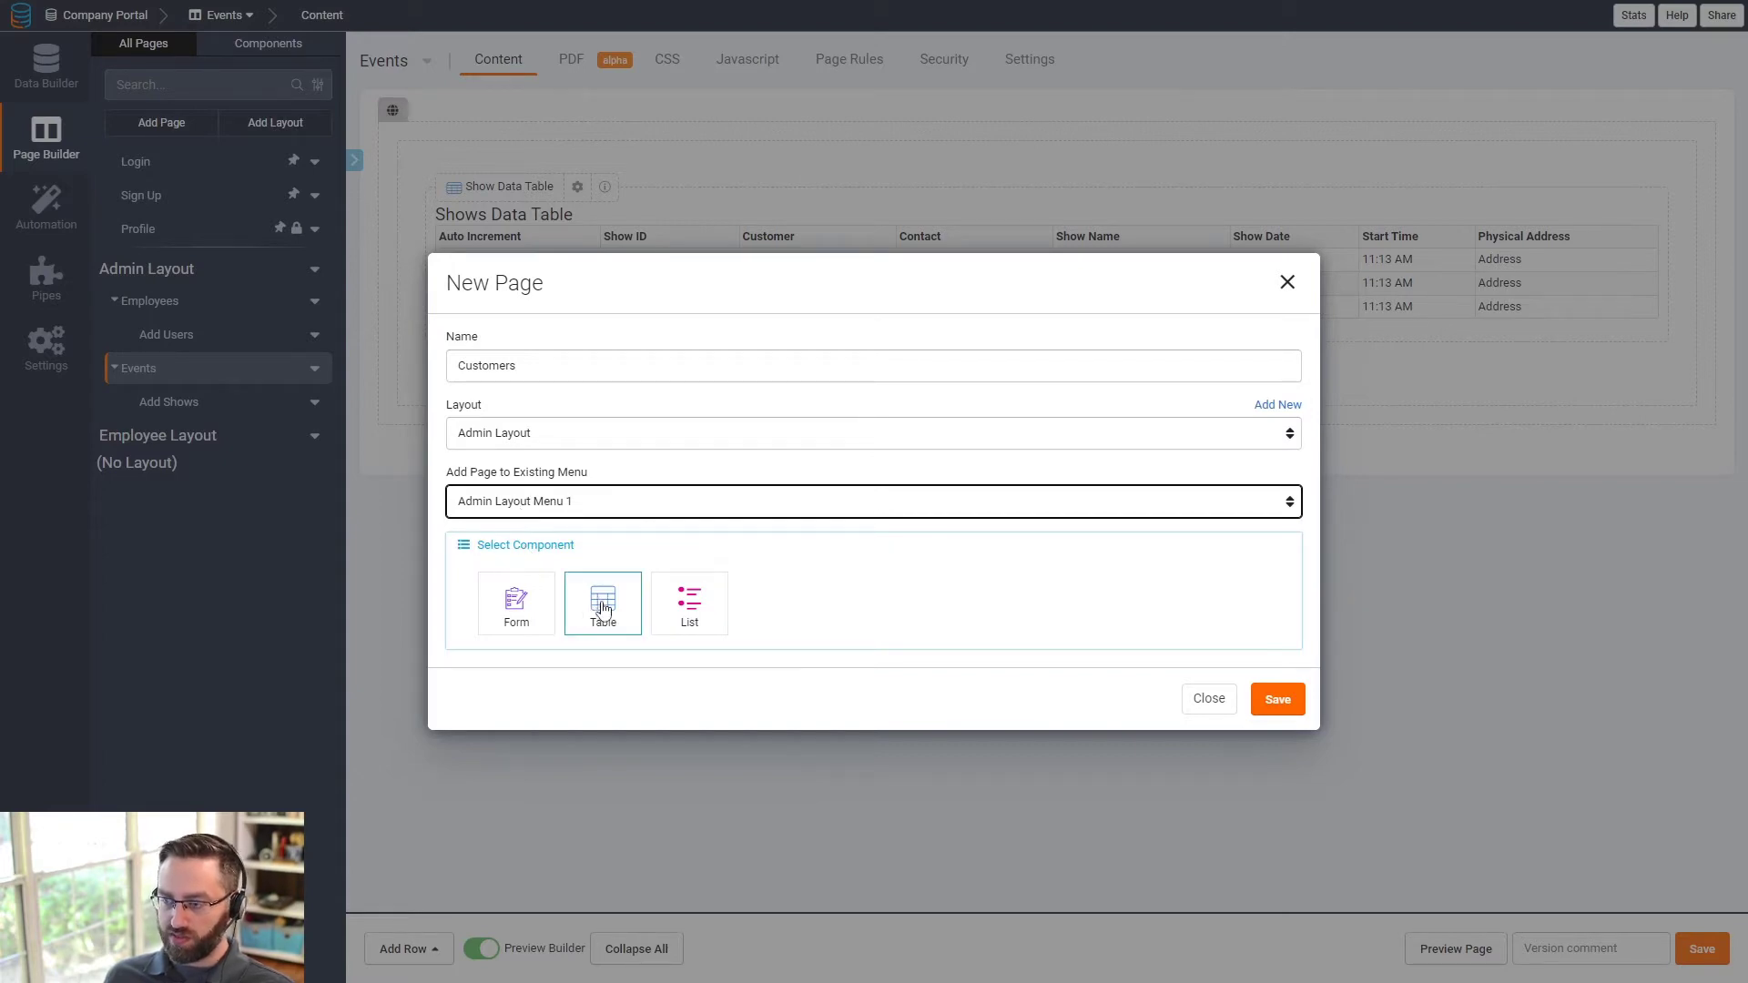
# - Create a Customers table page with add-customer form and details link enabled, then open Customer Details
pyautogui.click(603, 606)
pyautogui.click(518, 560)
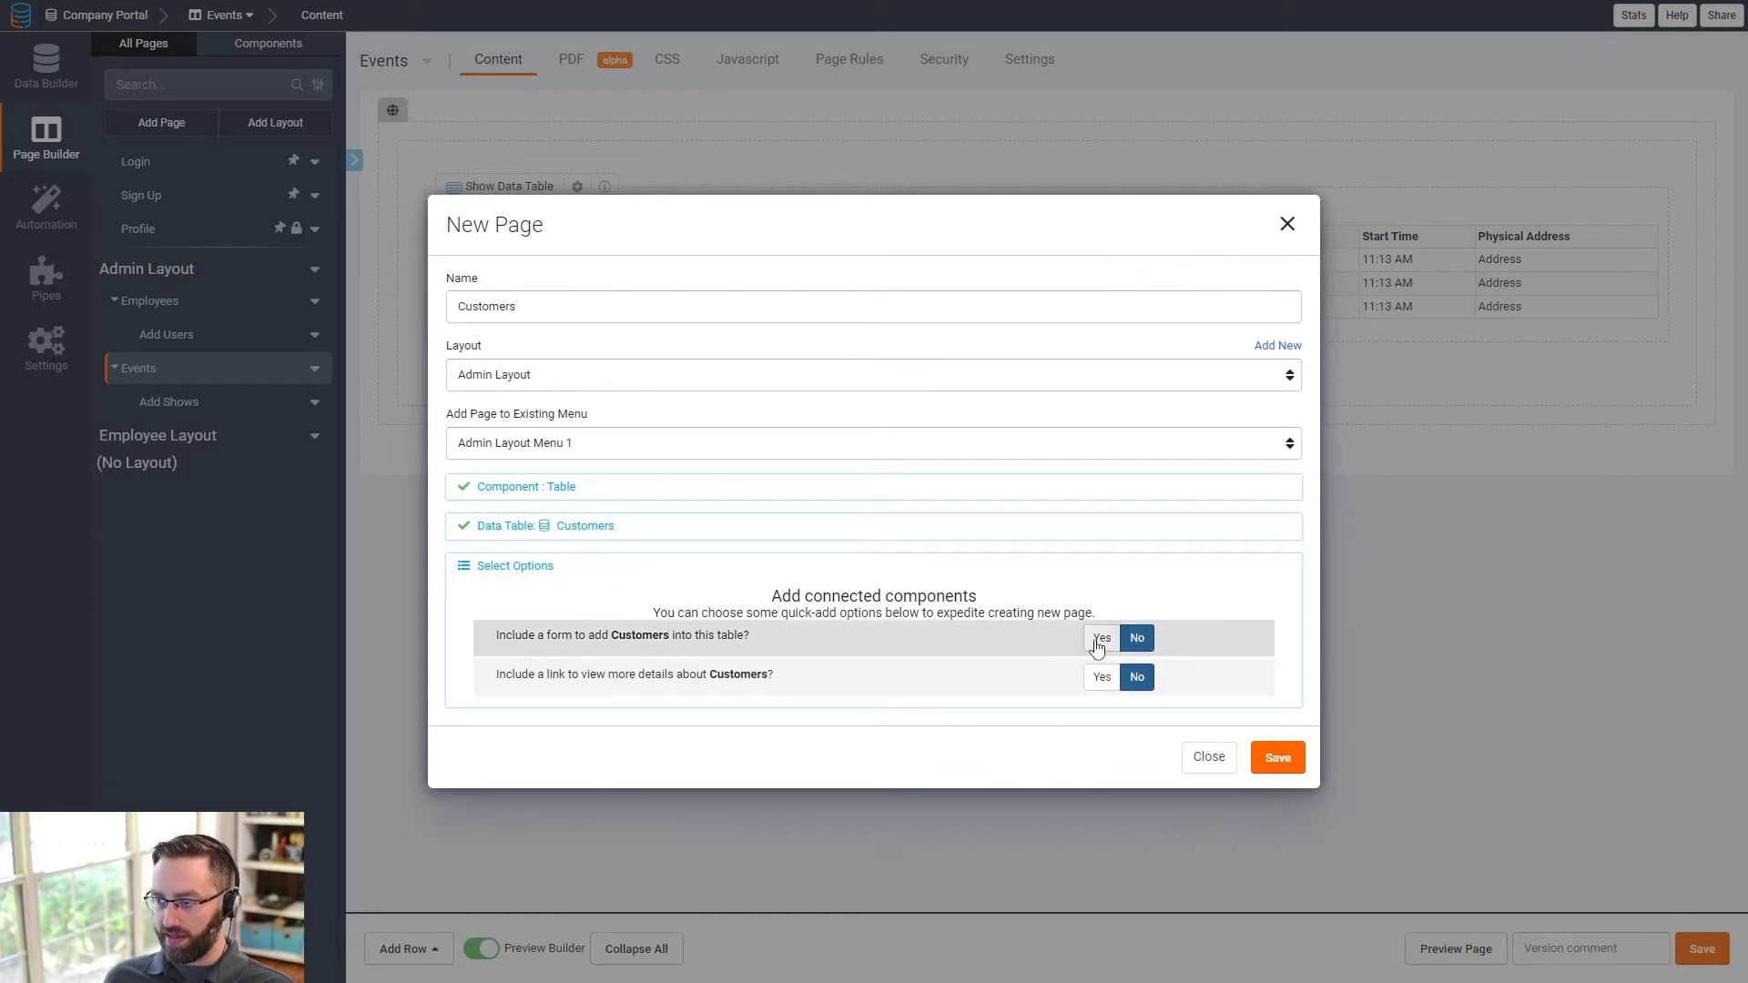
pyautogui.click(1101, 637)
pyautogui.click(1102, 676)
pyautogui.click(1281, 767)
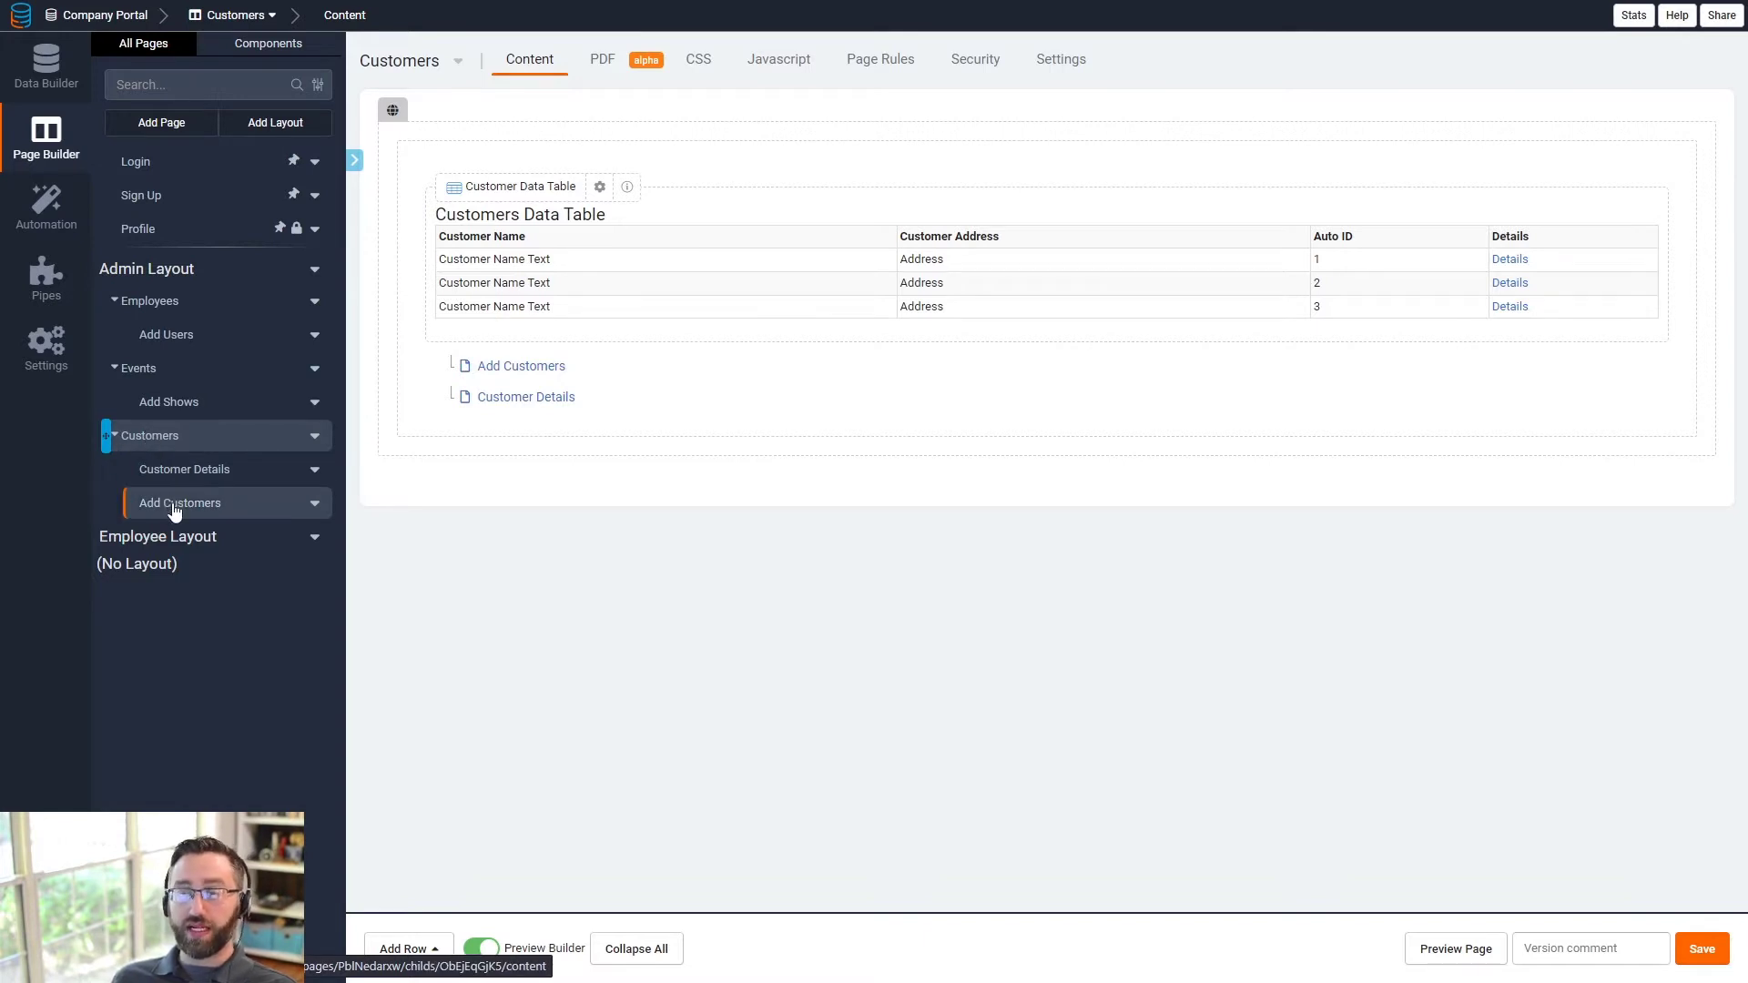
pyautogui.click(193, 479)
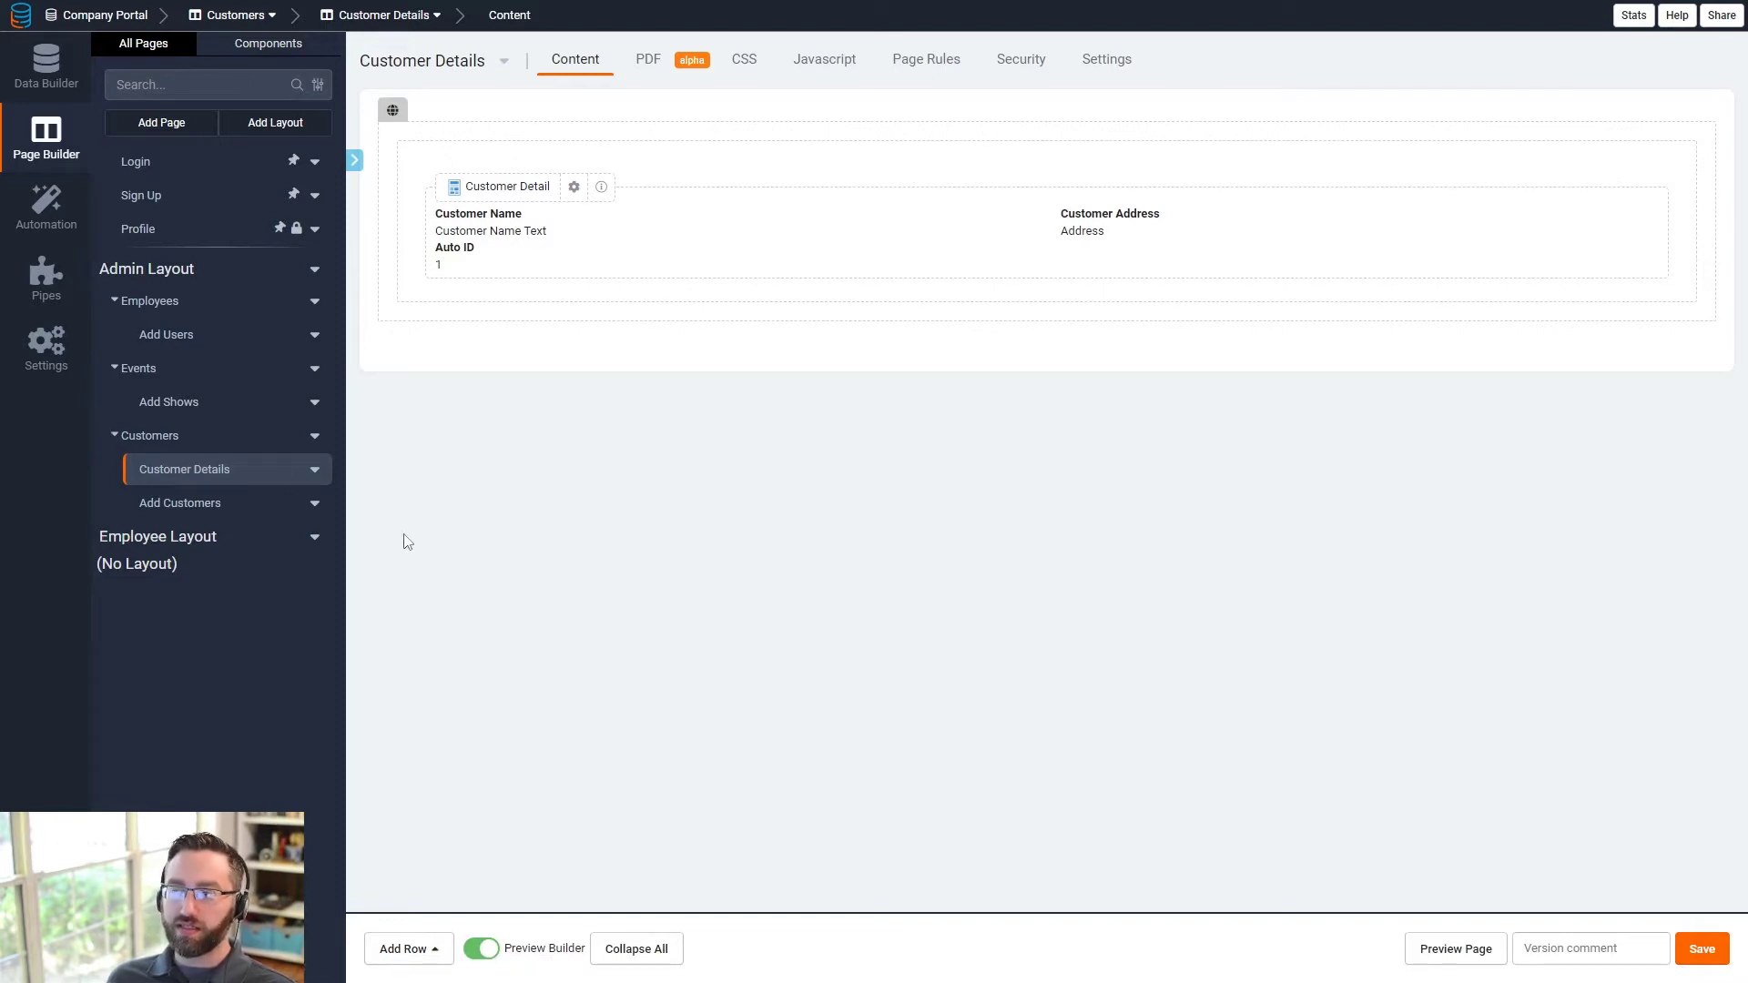
# - Bring up the column layout choices for a new row below the Customer Detail component
pyautogui.click(412, 947)
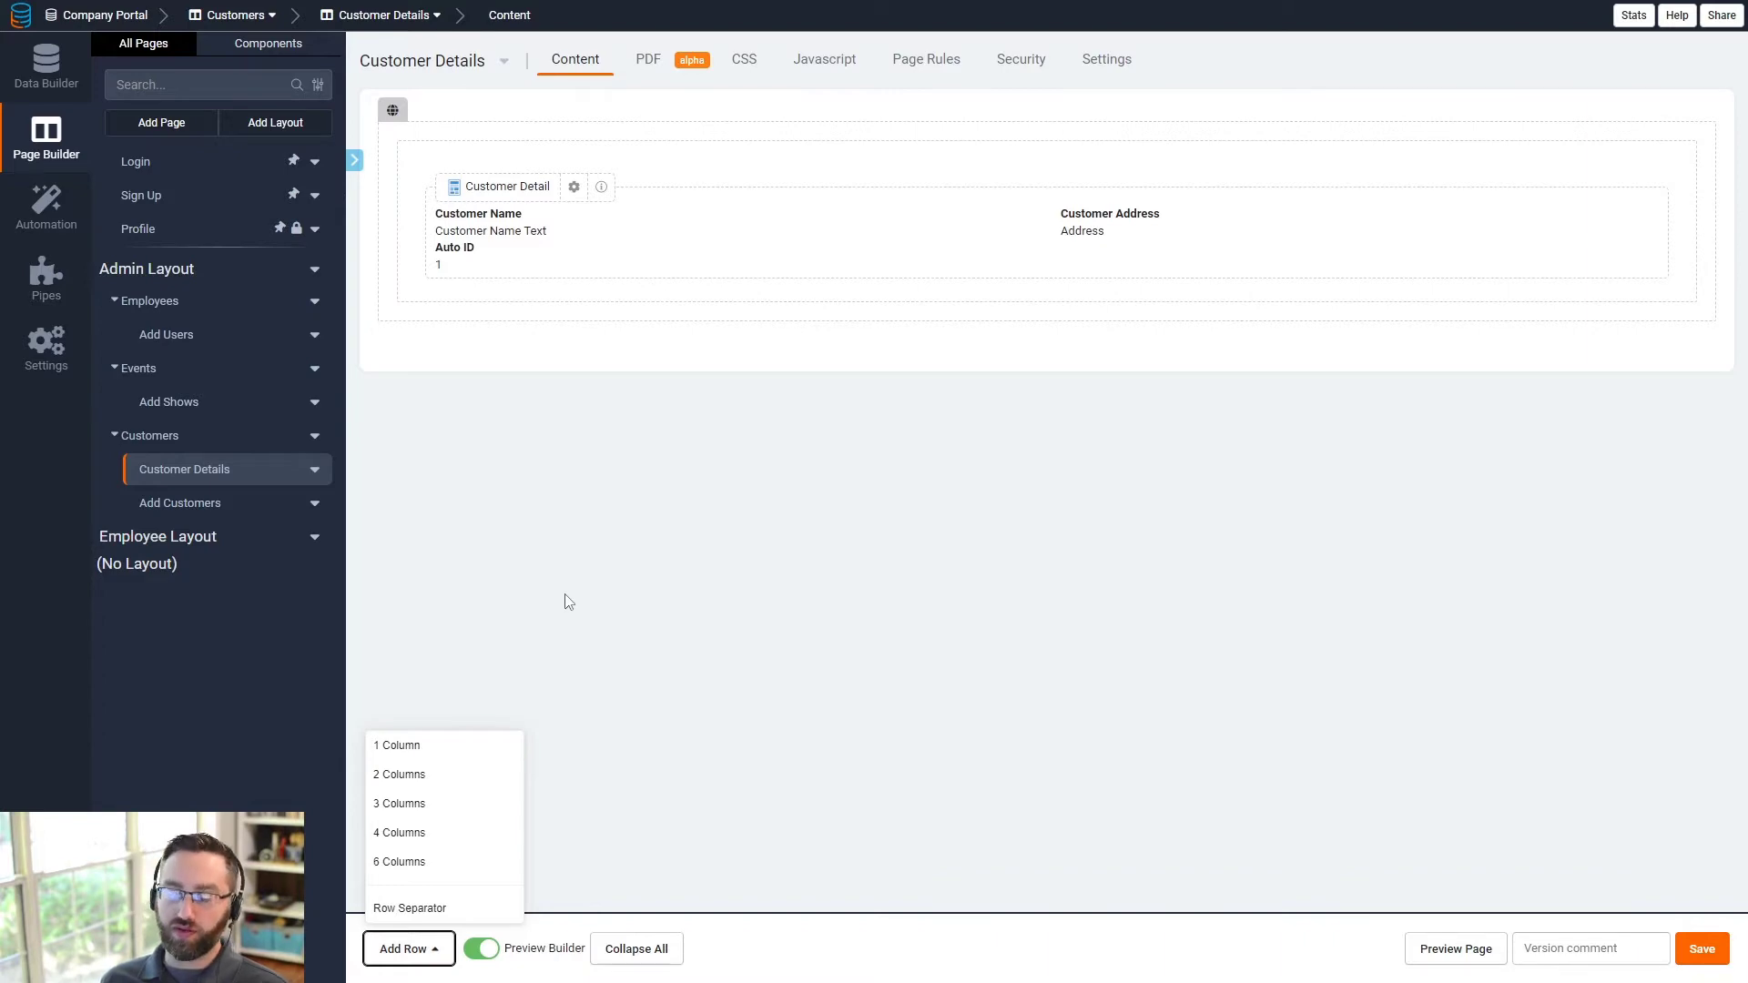
# - Add a one-column row below the customer details and place a table component in it
pyautogui.click(600, 617)
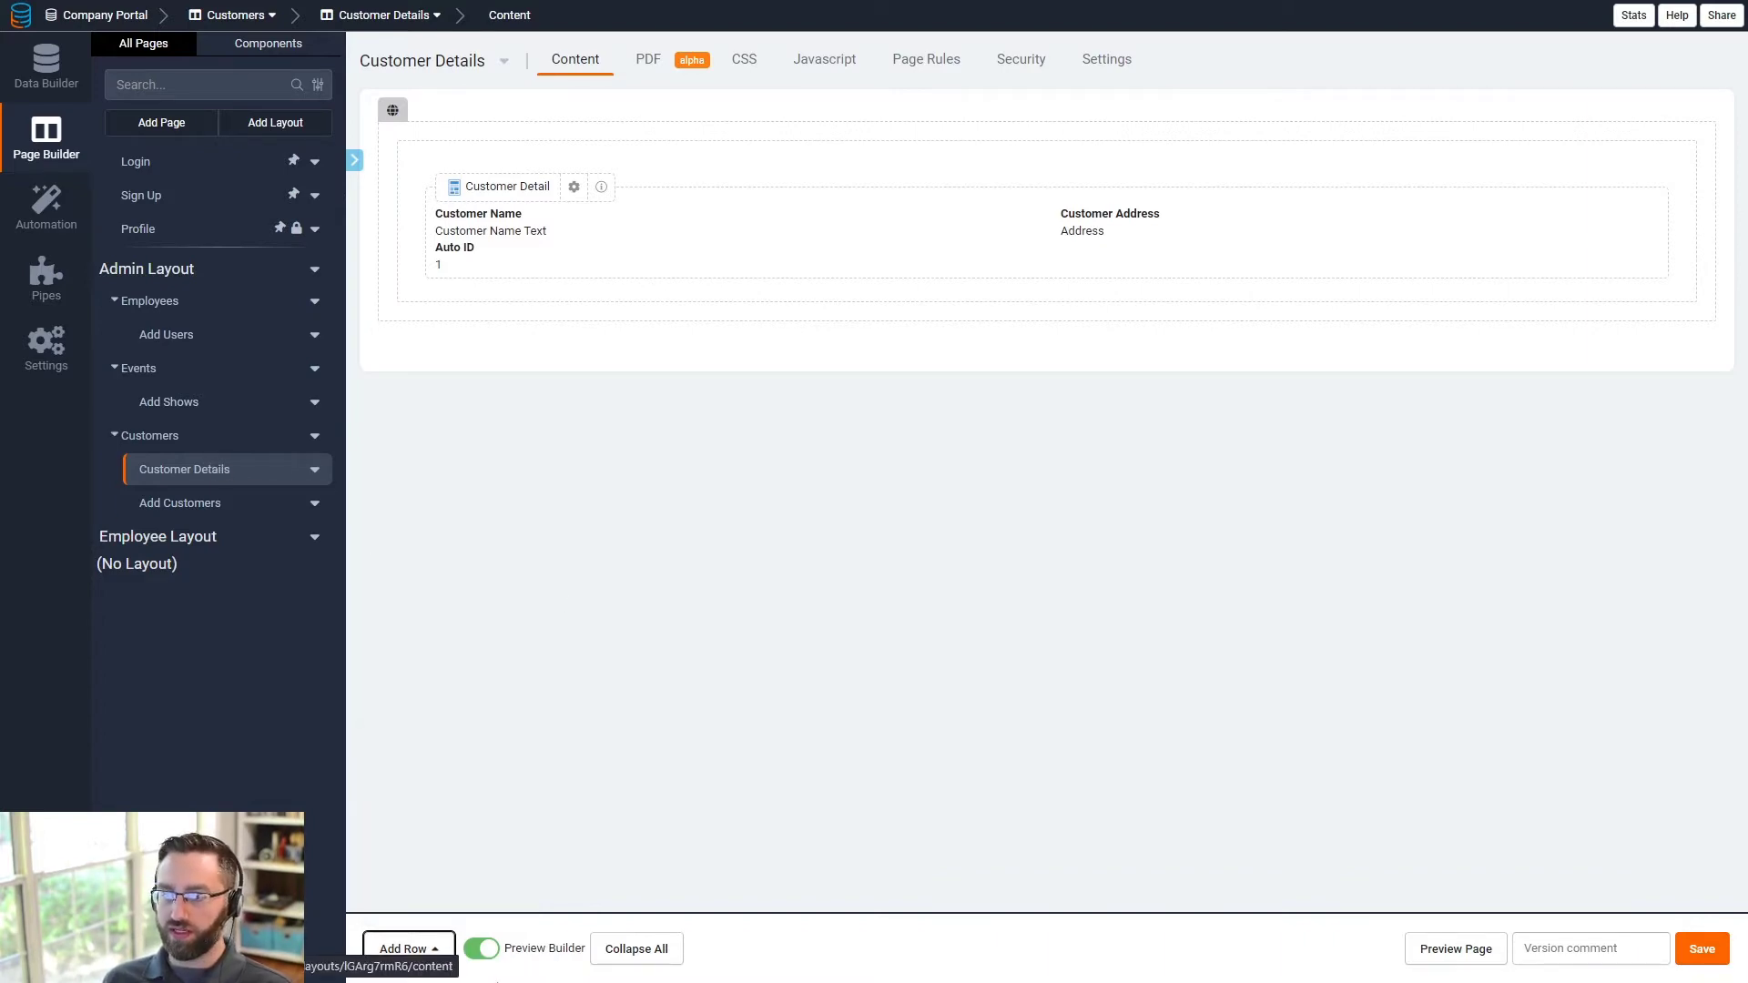
pyautogui.click(408, 949)
pyautogui.click(401, 746)
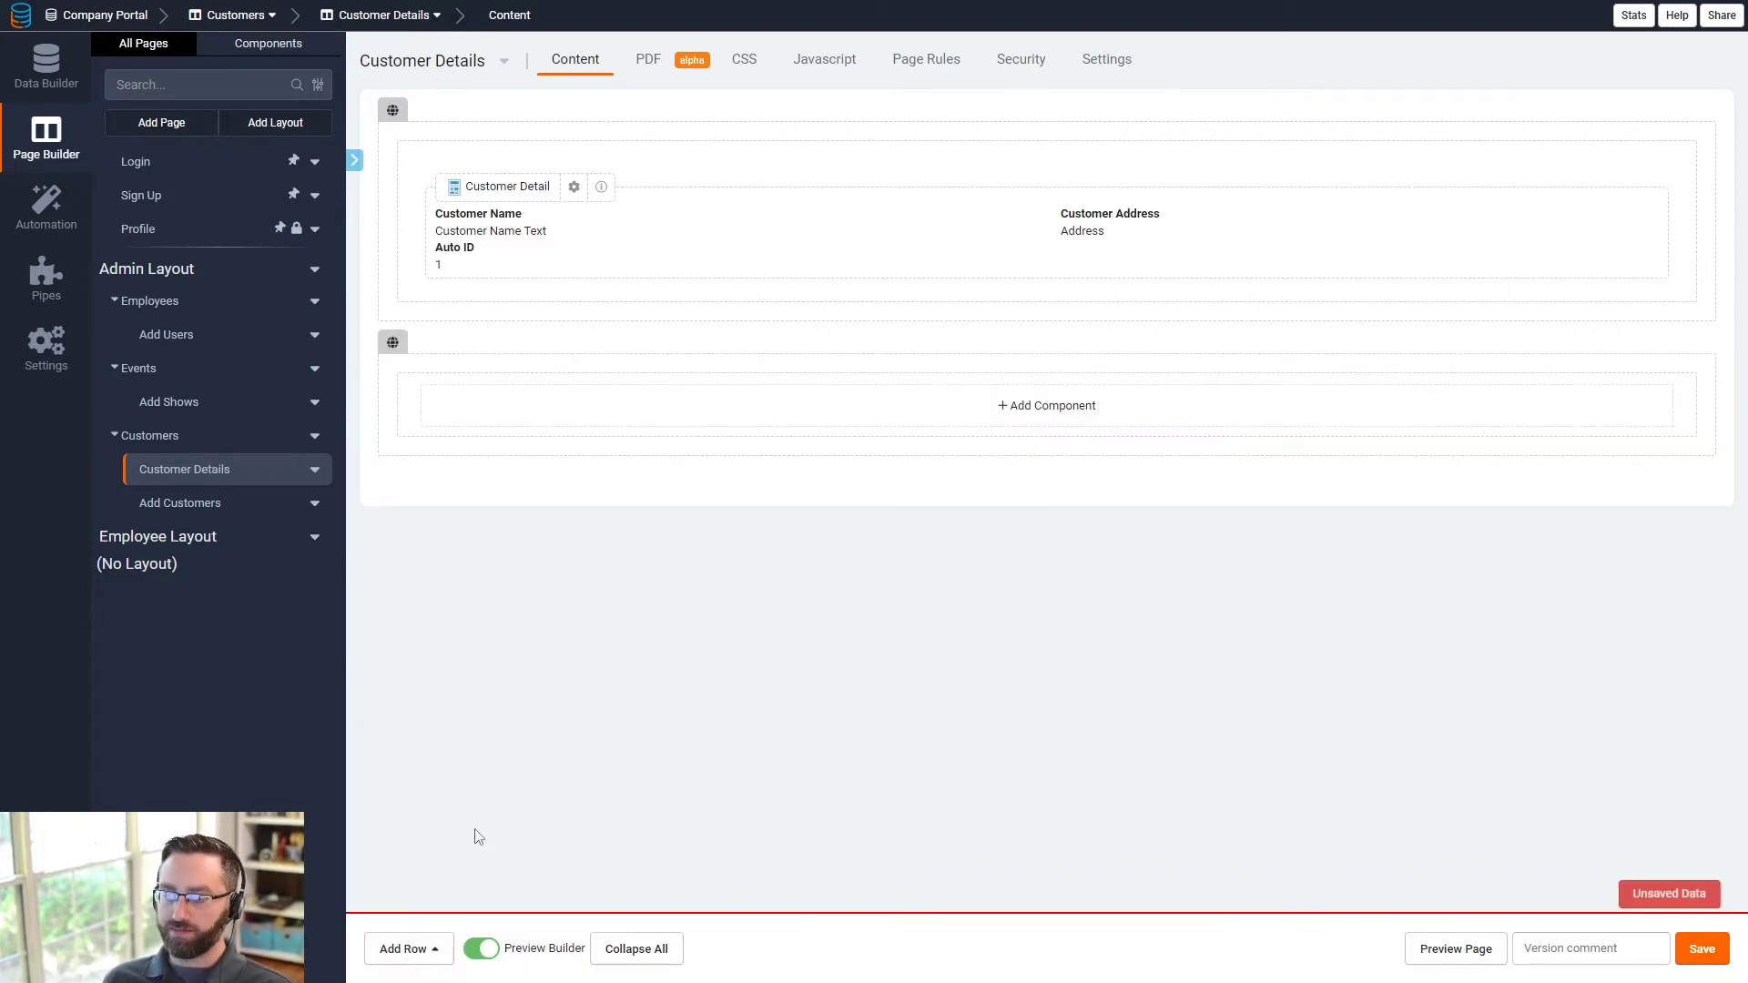
pyautogui.click(520, 424)
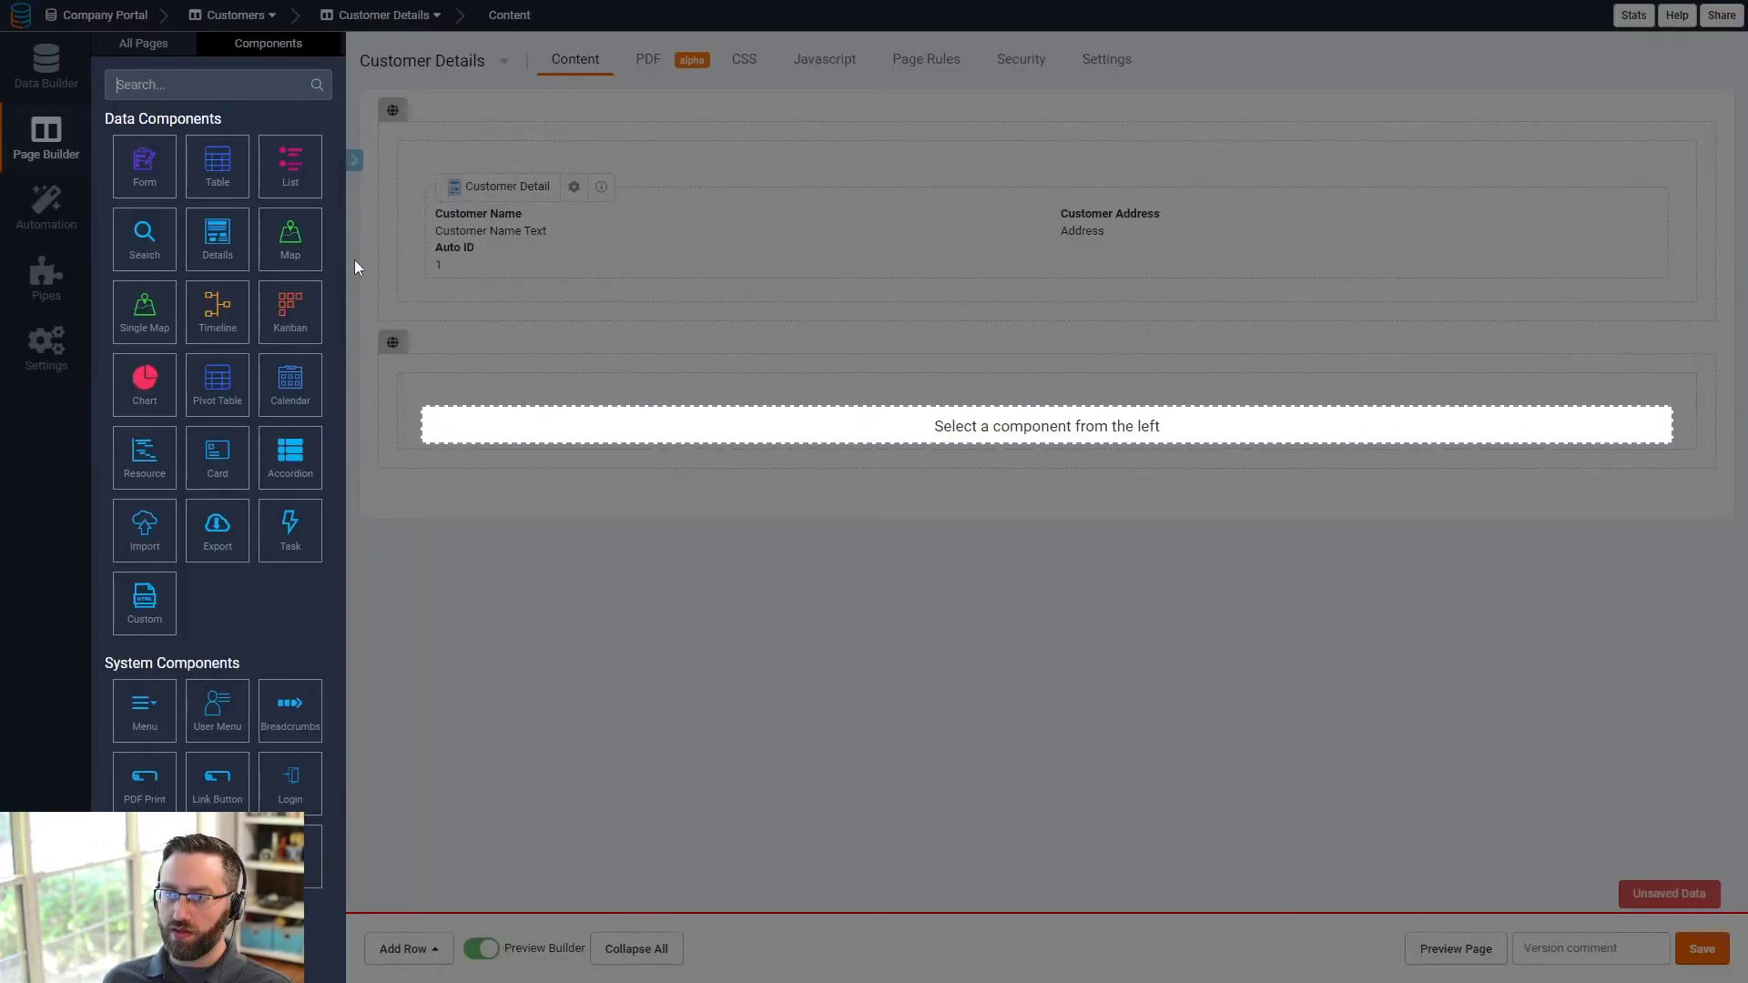
pyautogui.click(231, 179)
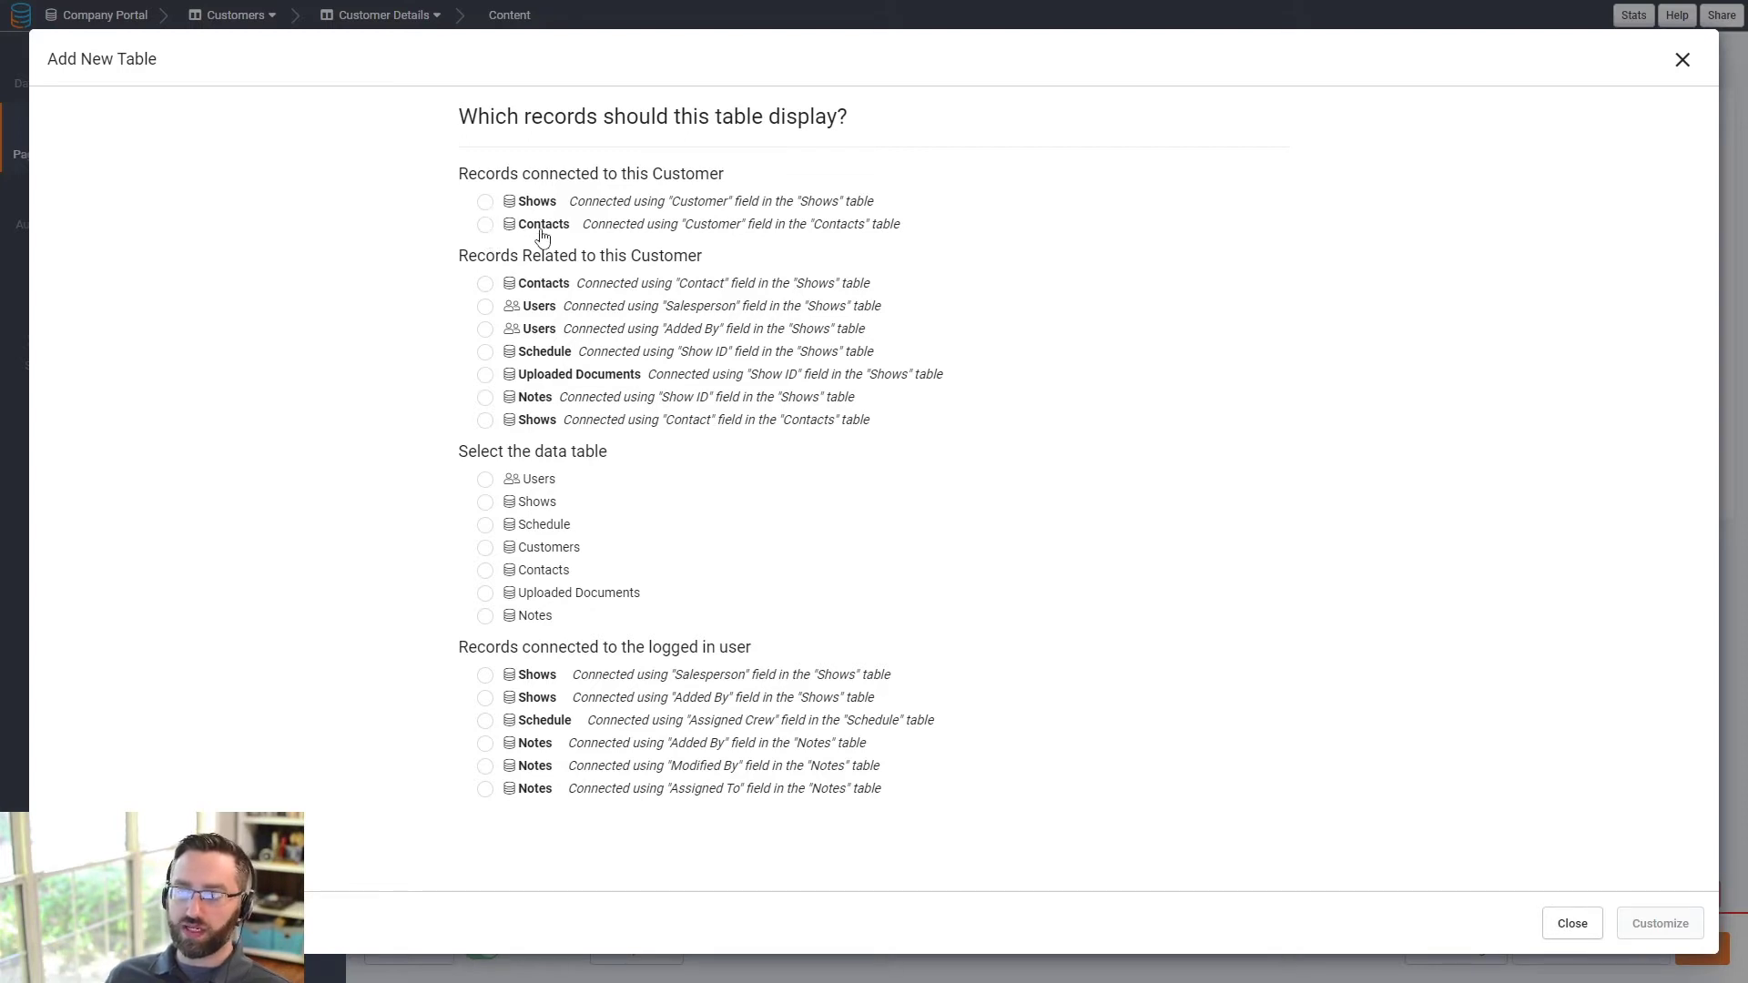
# - Base the table on Contacts connected directly to this Customer and proceed to customizing it
pyautogui.moveTo(541, 175); pyautogui.dragTo(695, 175)
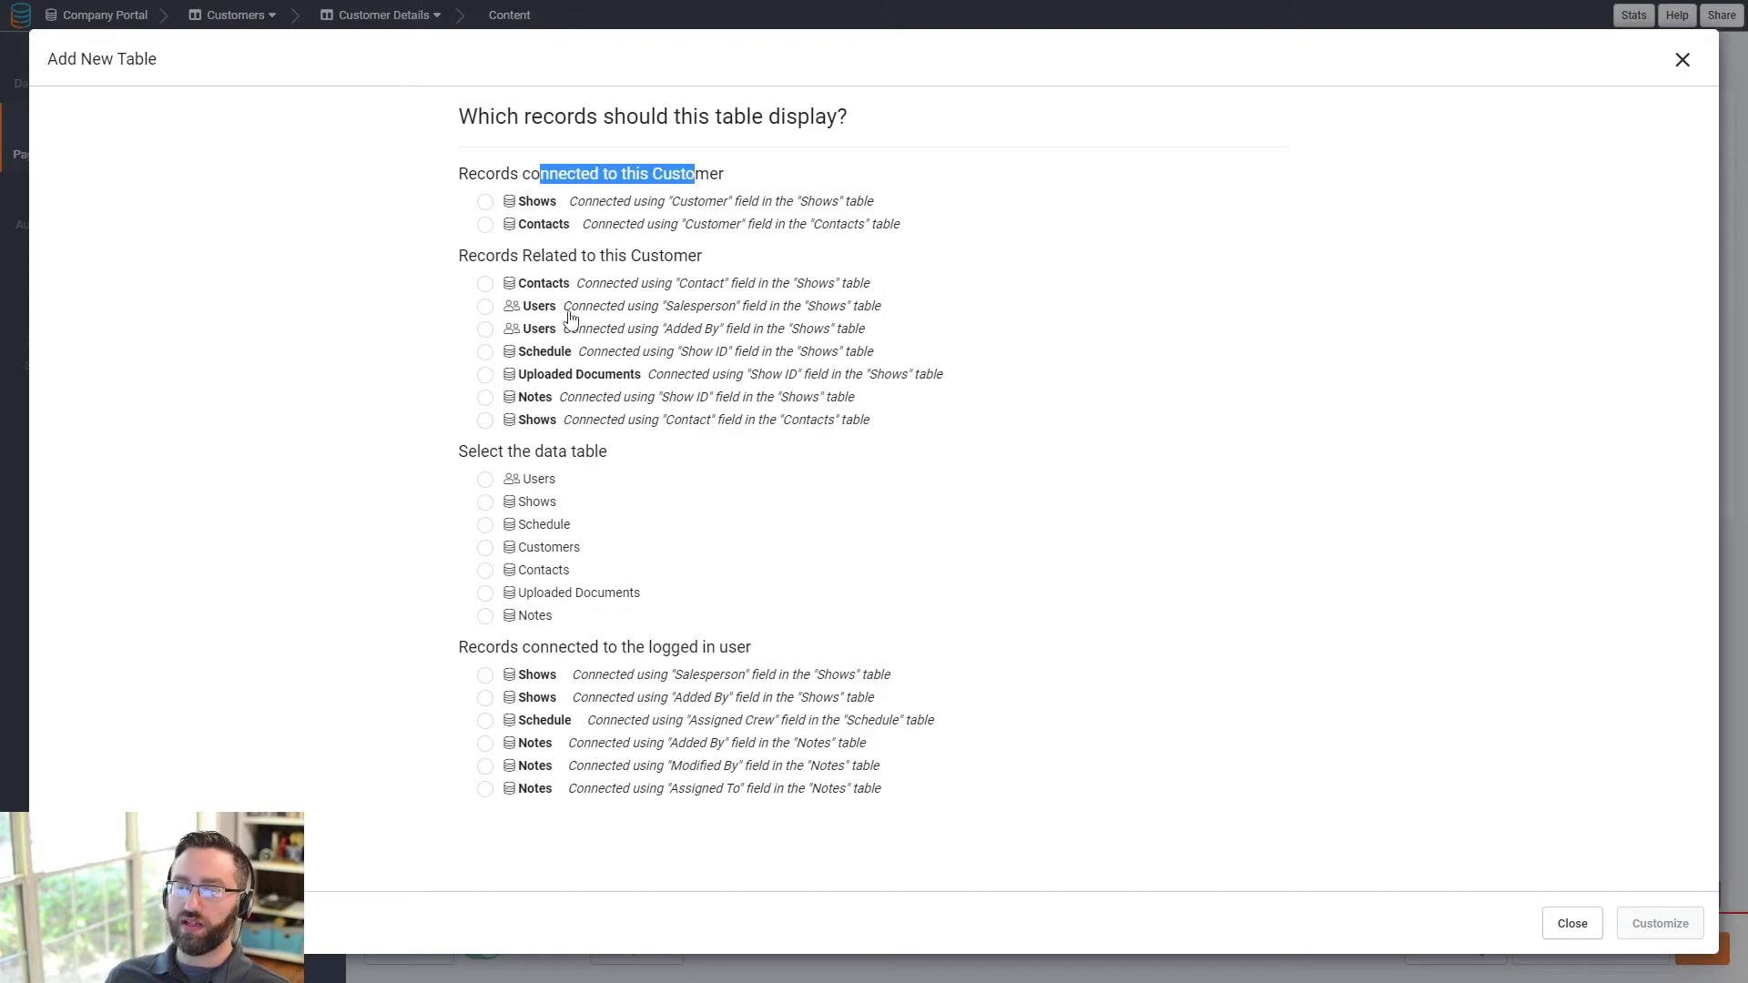
pyautogui.click(487, 288)
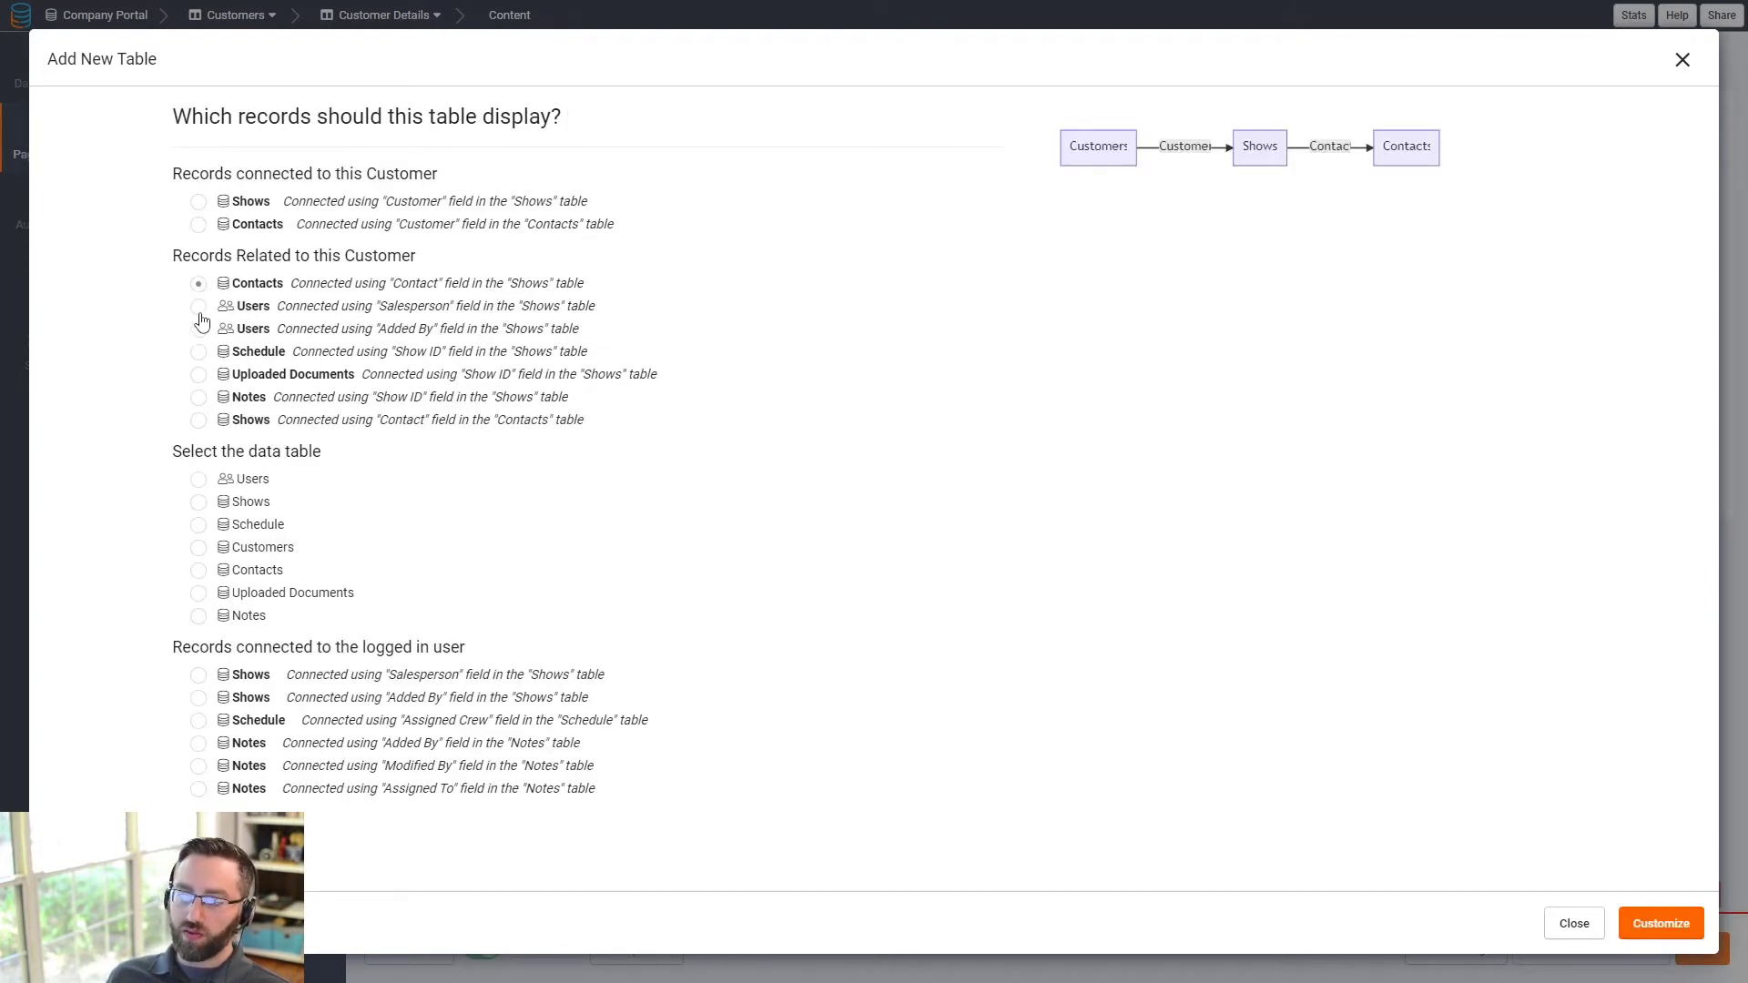
pyautogui.moveTo(236, 258); pyautogui.dragTo(257, 258)
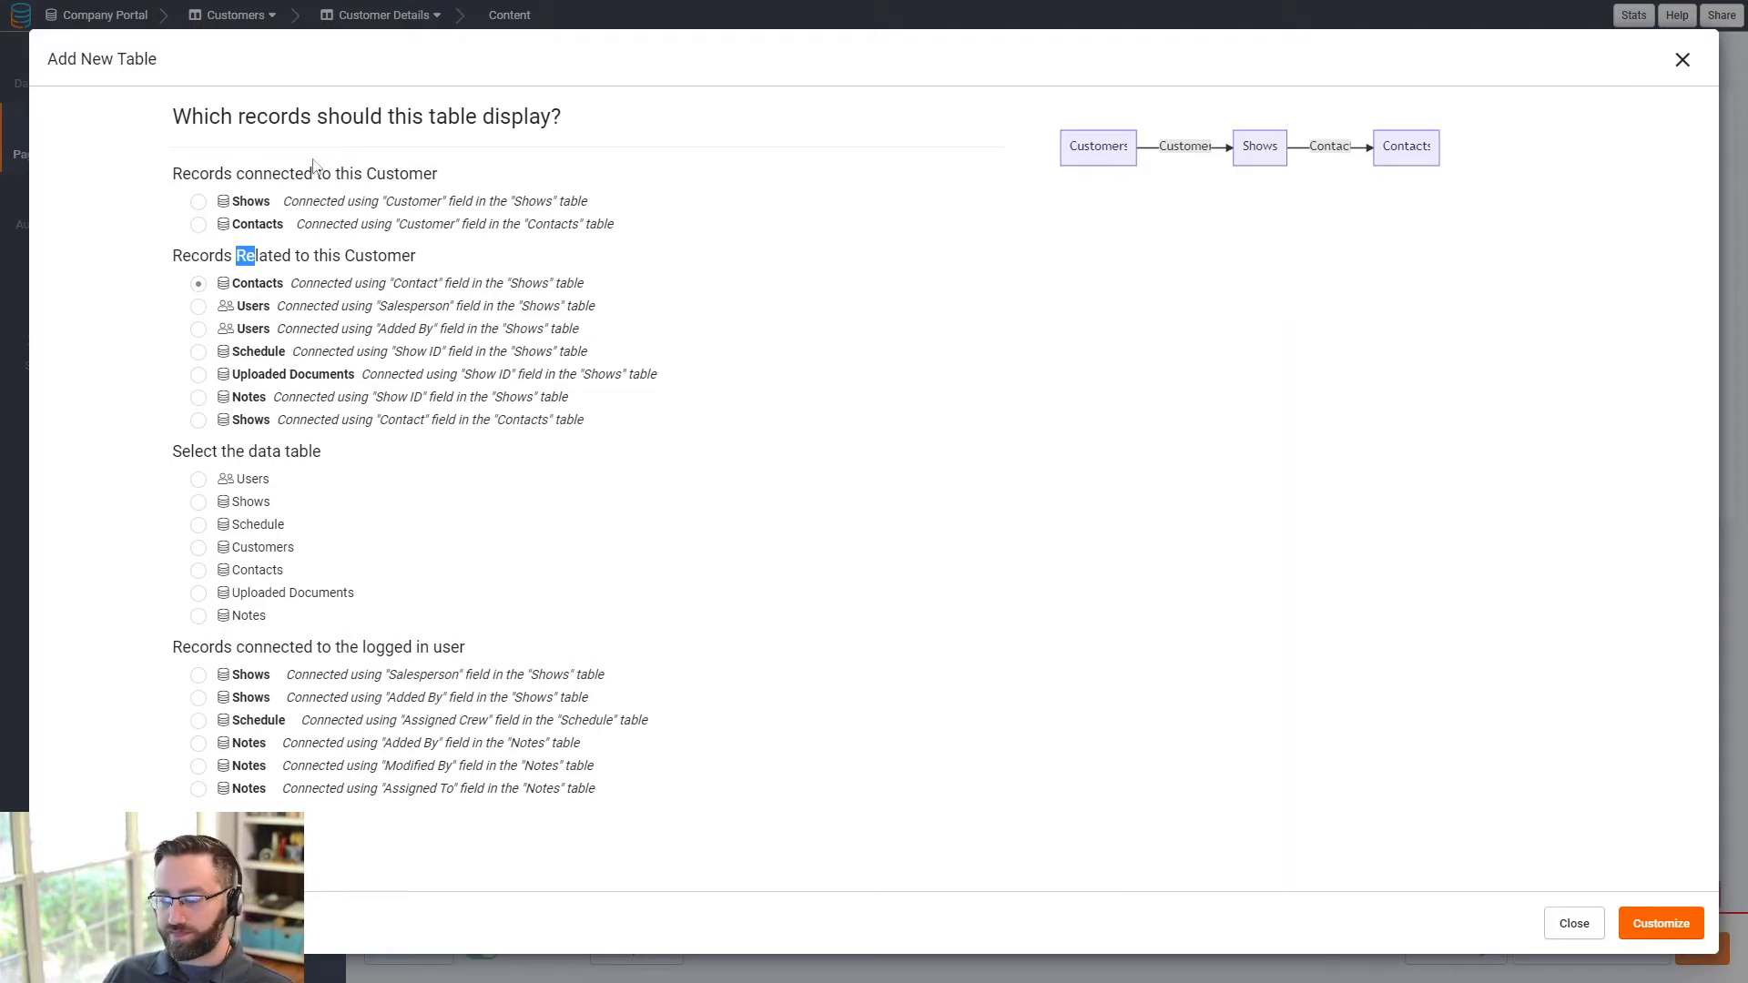
pyautogui.click(200, 398)
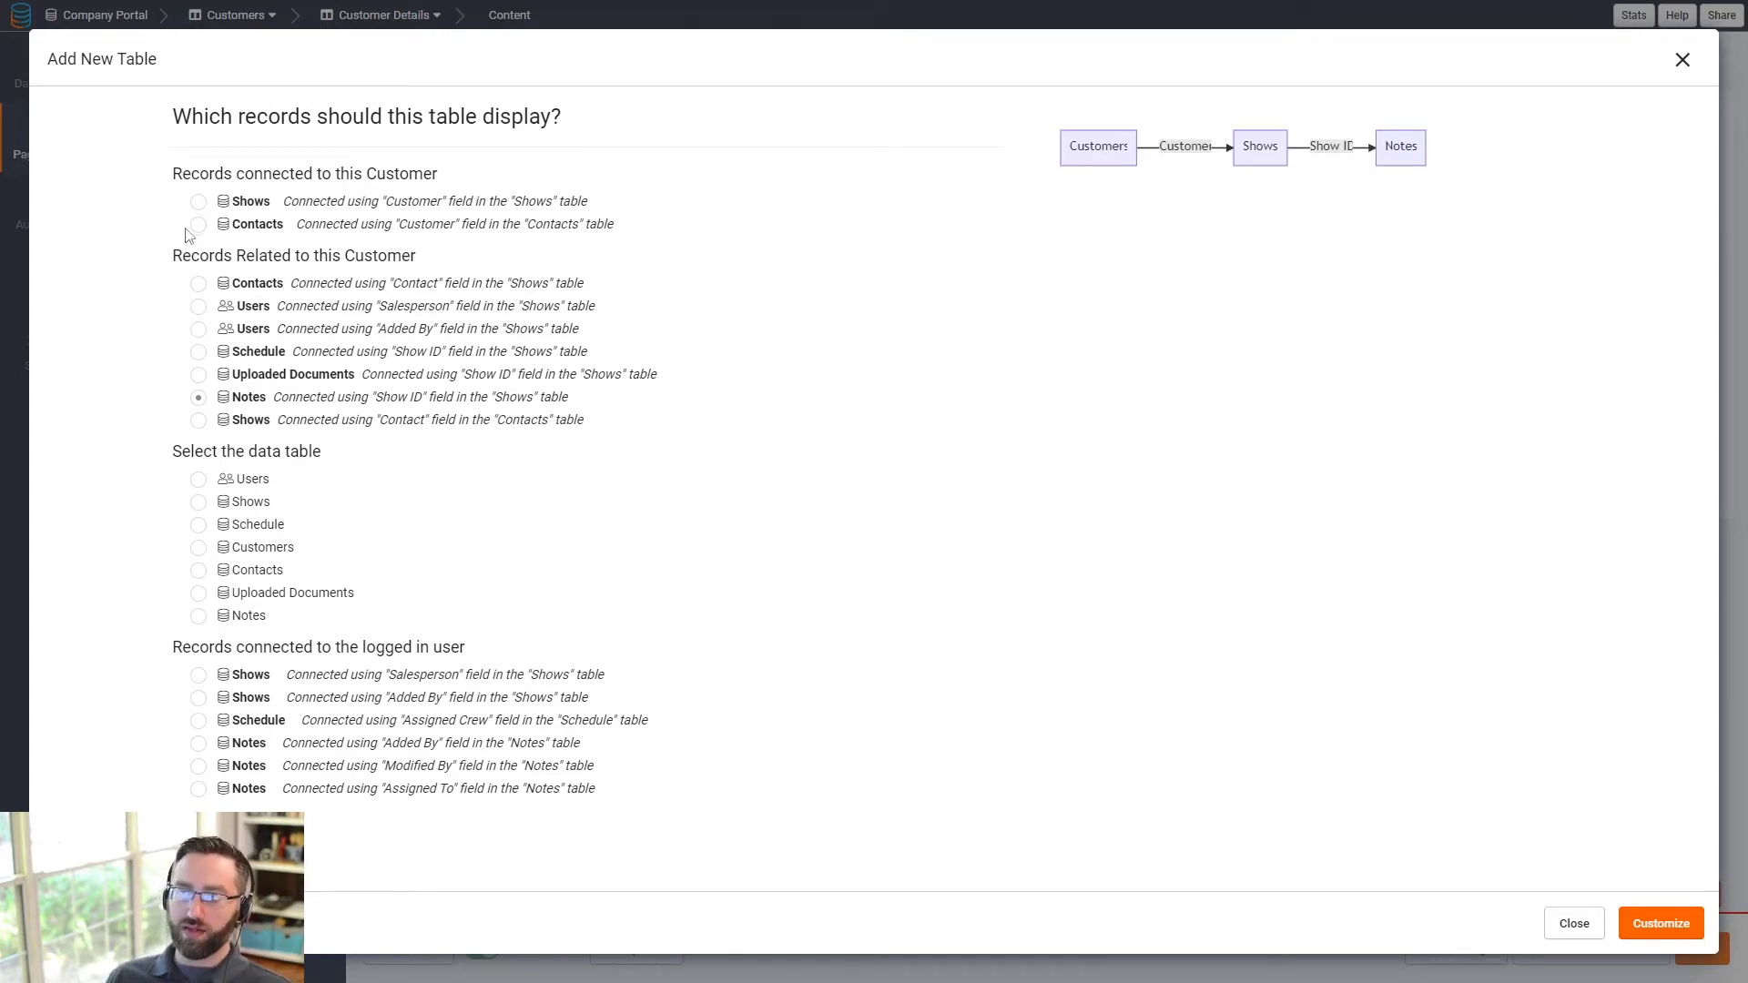
pyautogui.moveTo(182, 176); pyautogui.dragTo(405, 193)
pyautogui.click(280, 182)
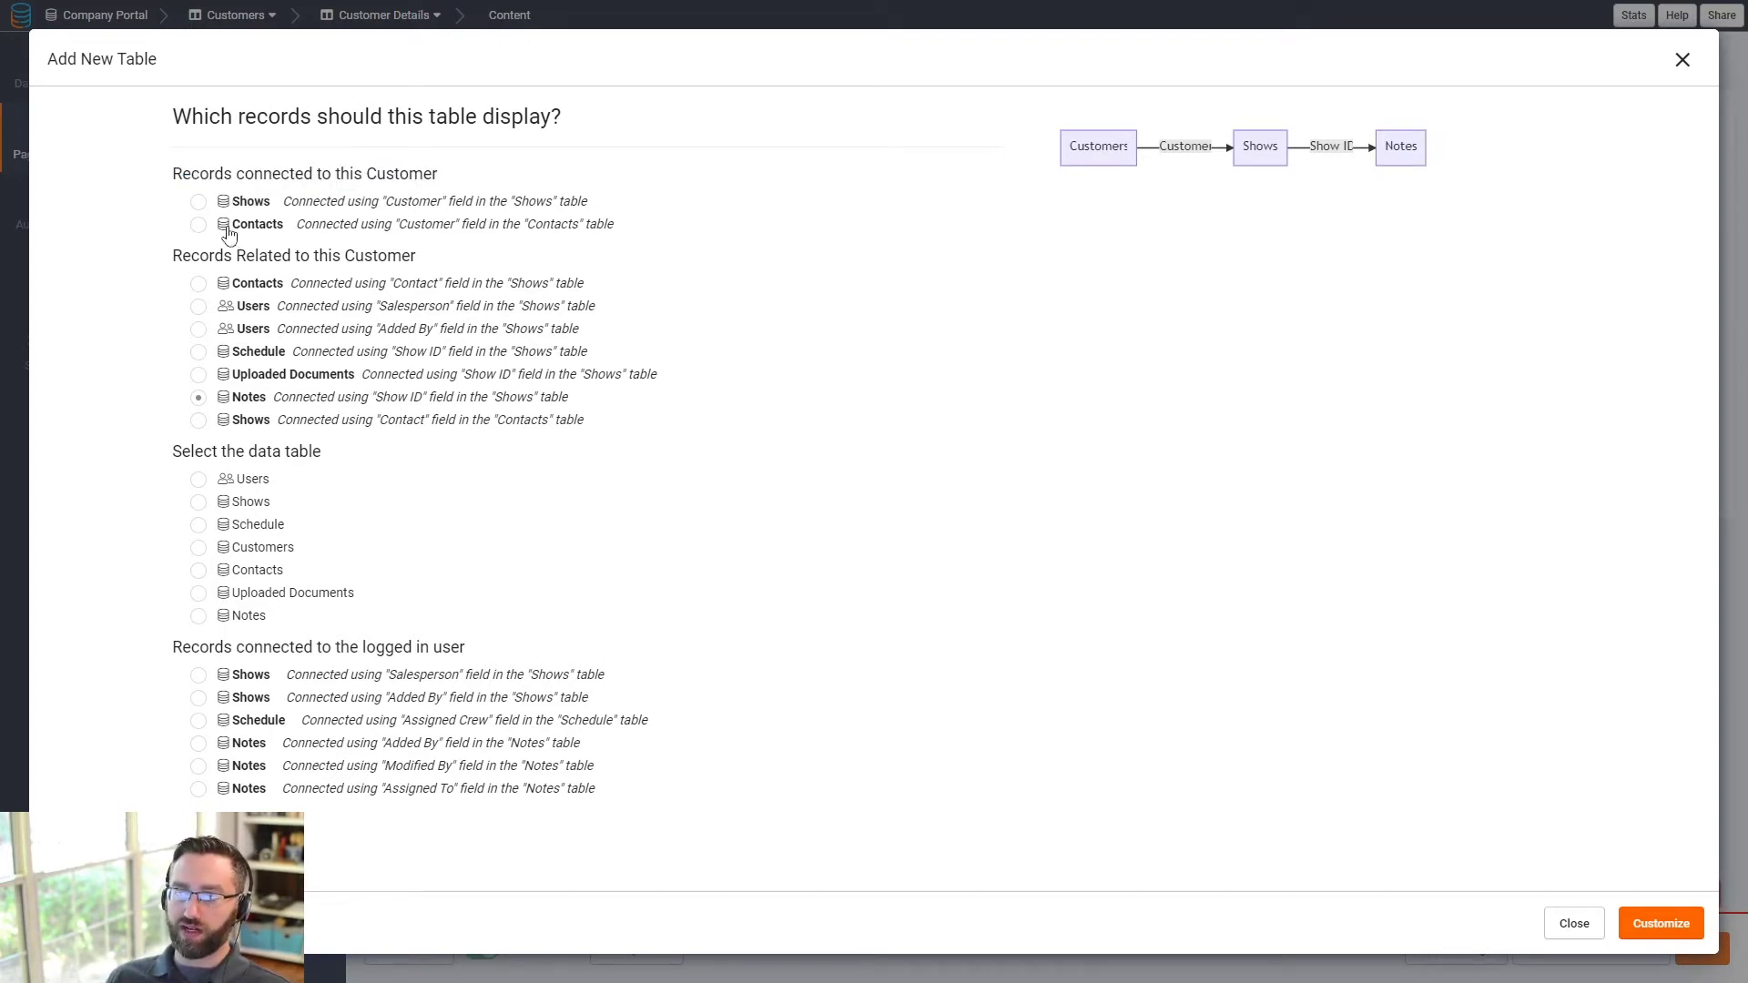
pyautogui.click(199, 225)
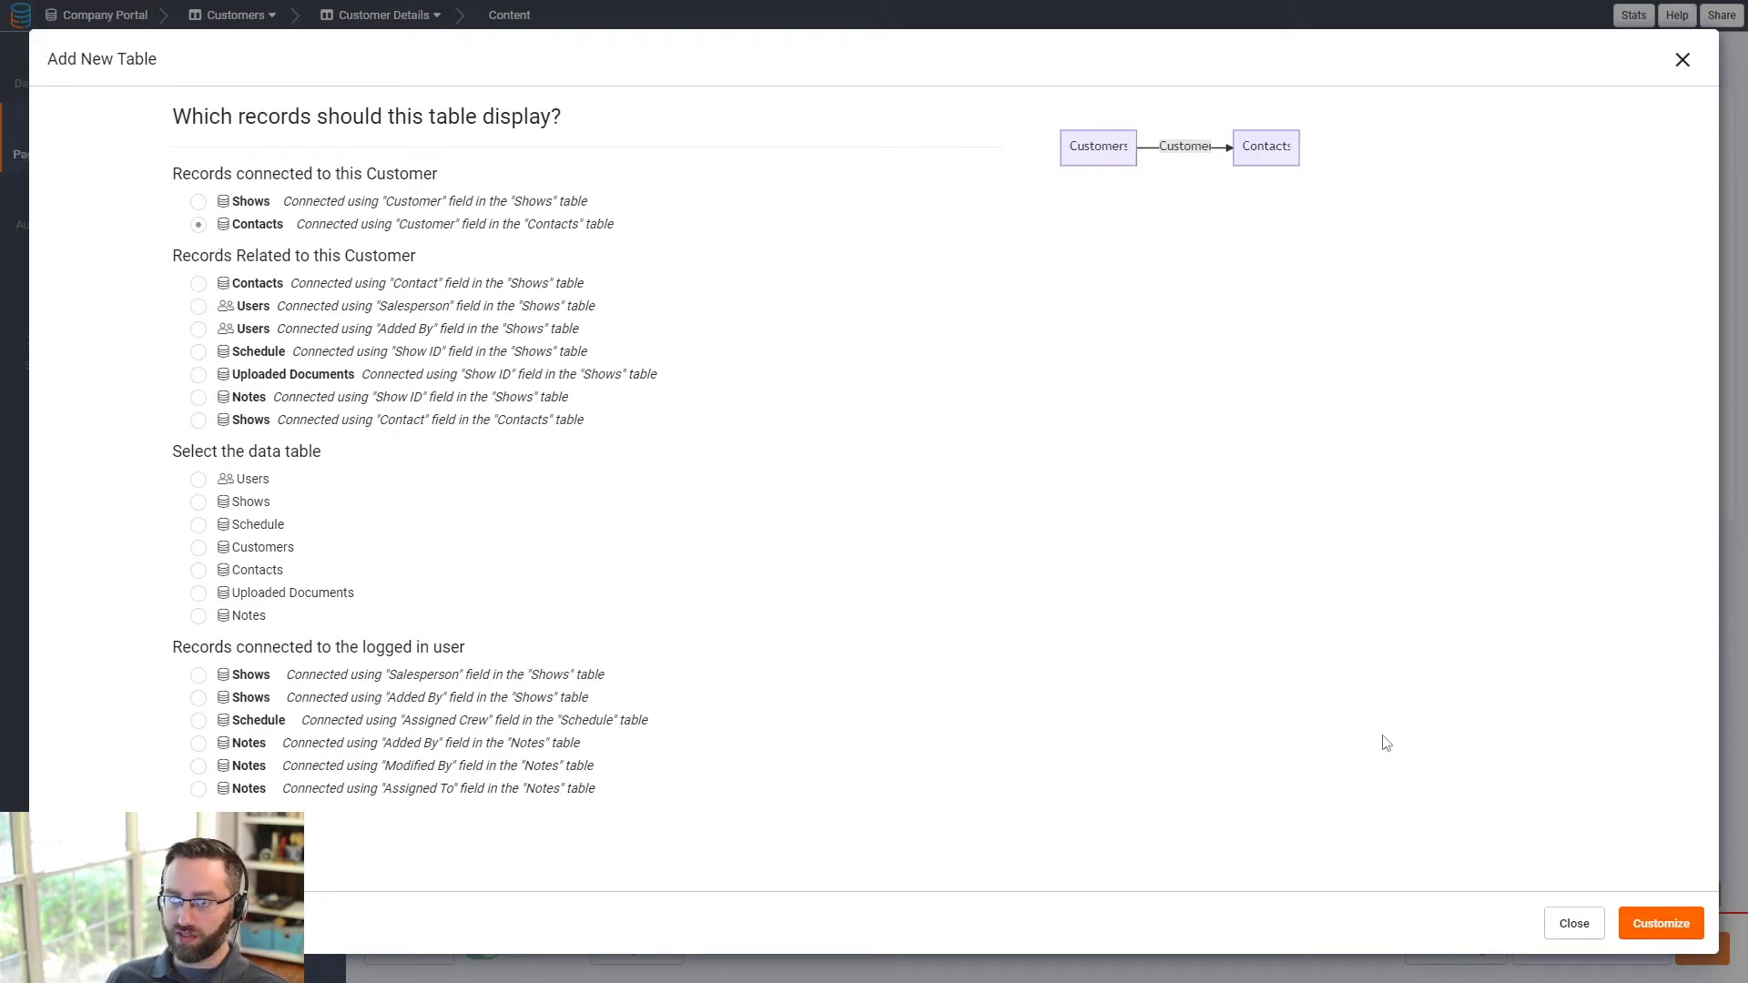
pyautogui.click(1667, 926)
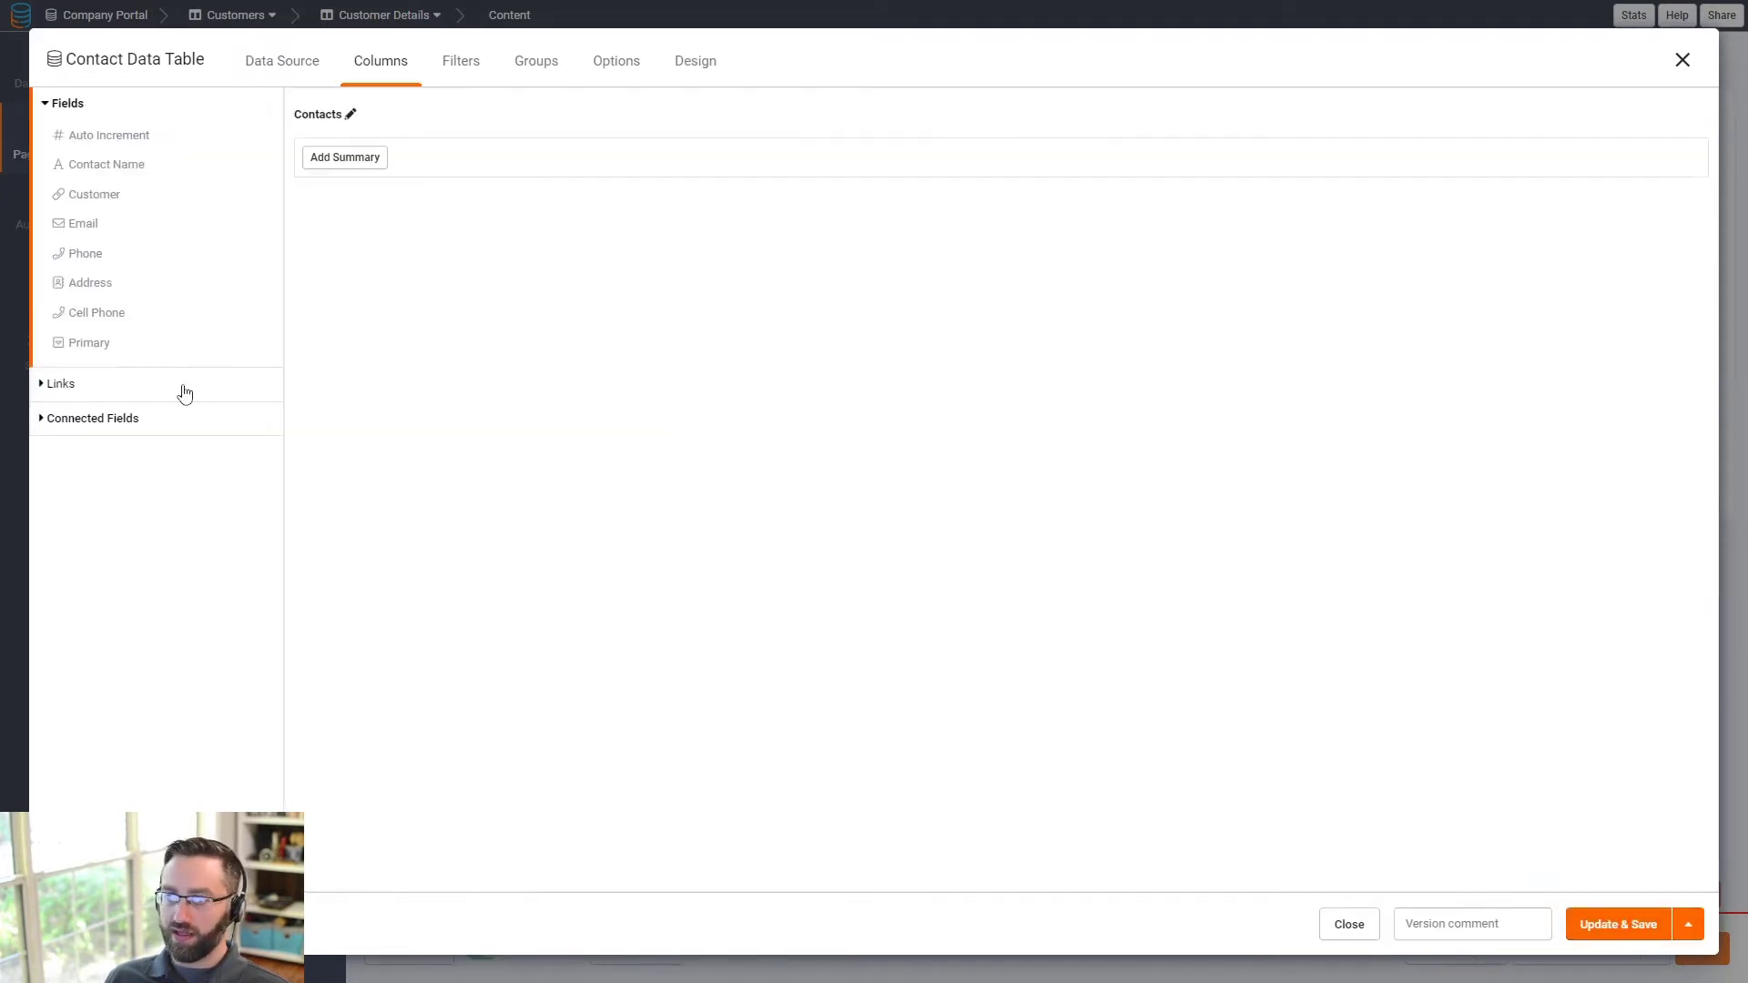
# - Add Auto Increment, Contact Name, Email, Phone, Address, Cell Phone and Primary columns to the Contacts table
pyautogui.click(98, 138)
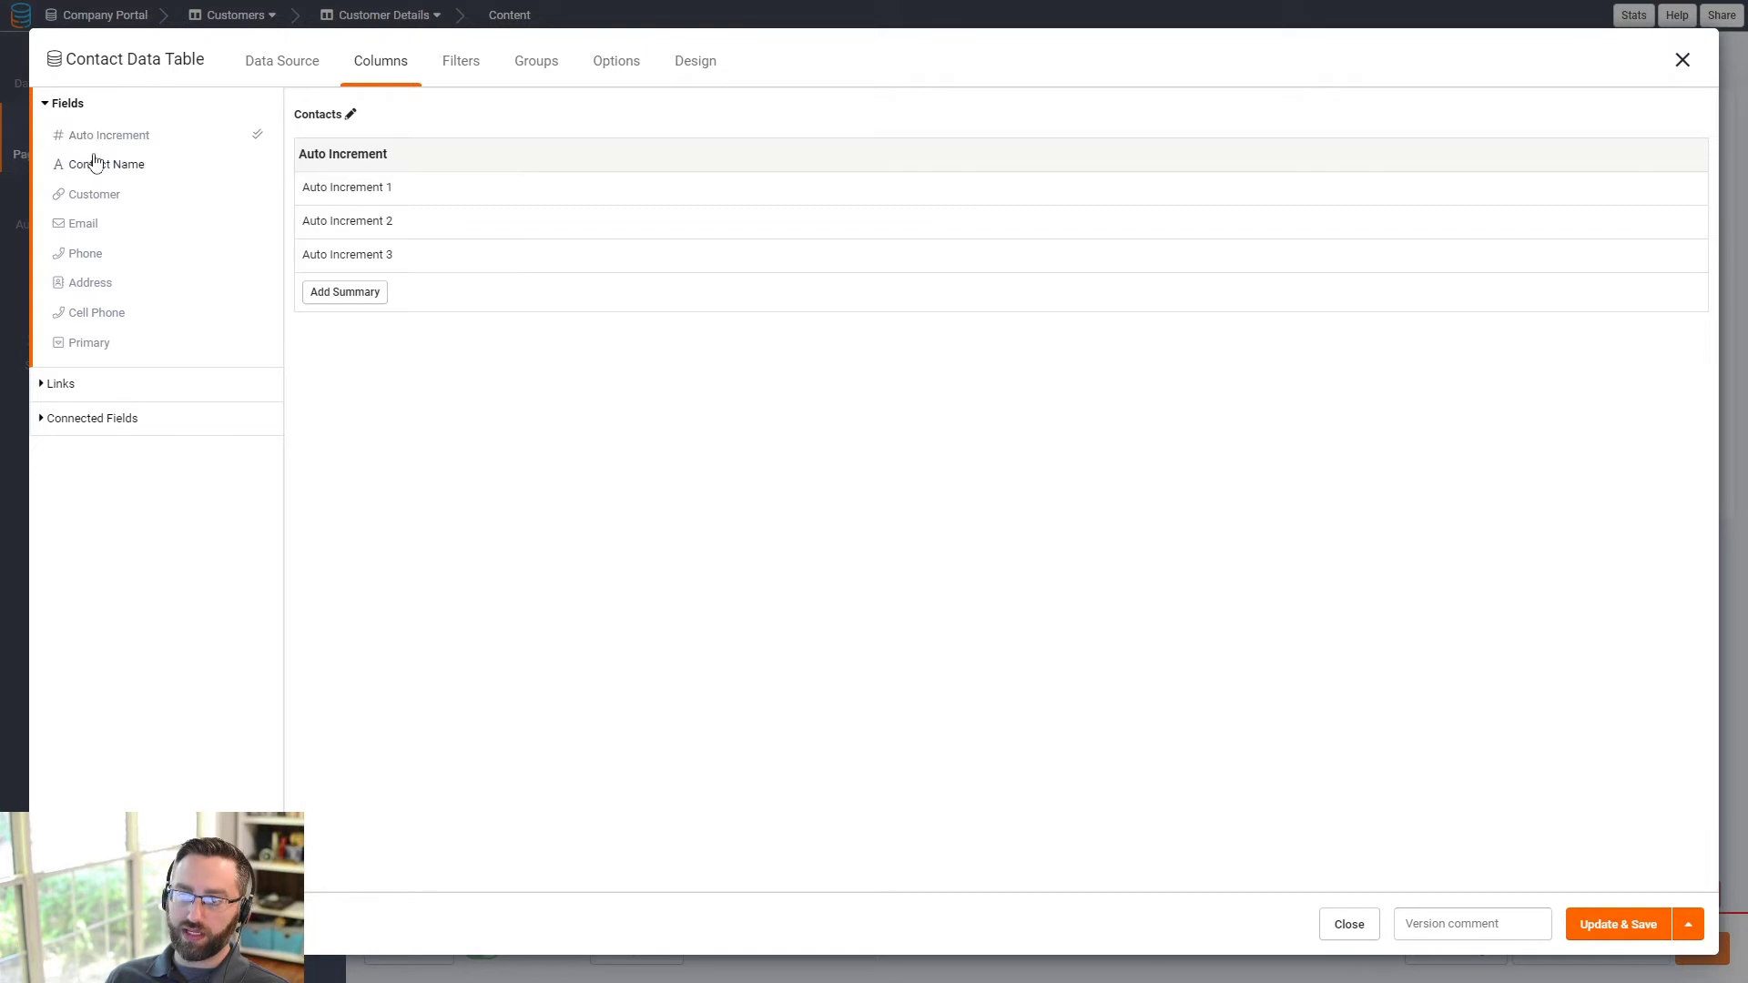
pyautogui.click(94, 164)
pyautogui.click(91, 223)
pyautogui.click(91, 253)
pyautogui.click(99, 287)
pyautogui.click(96, 313)
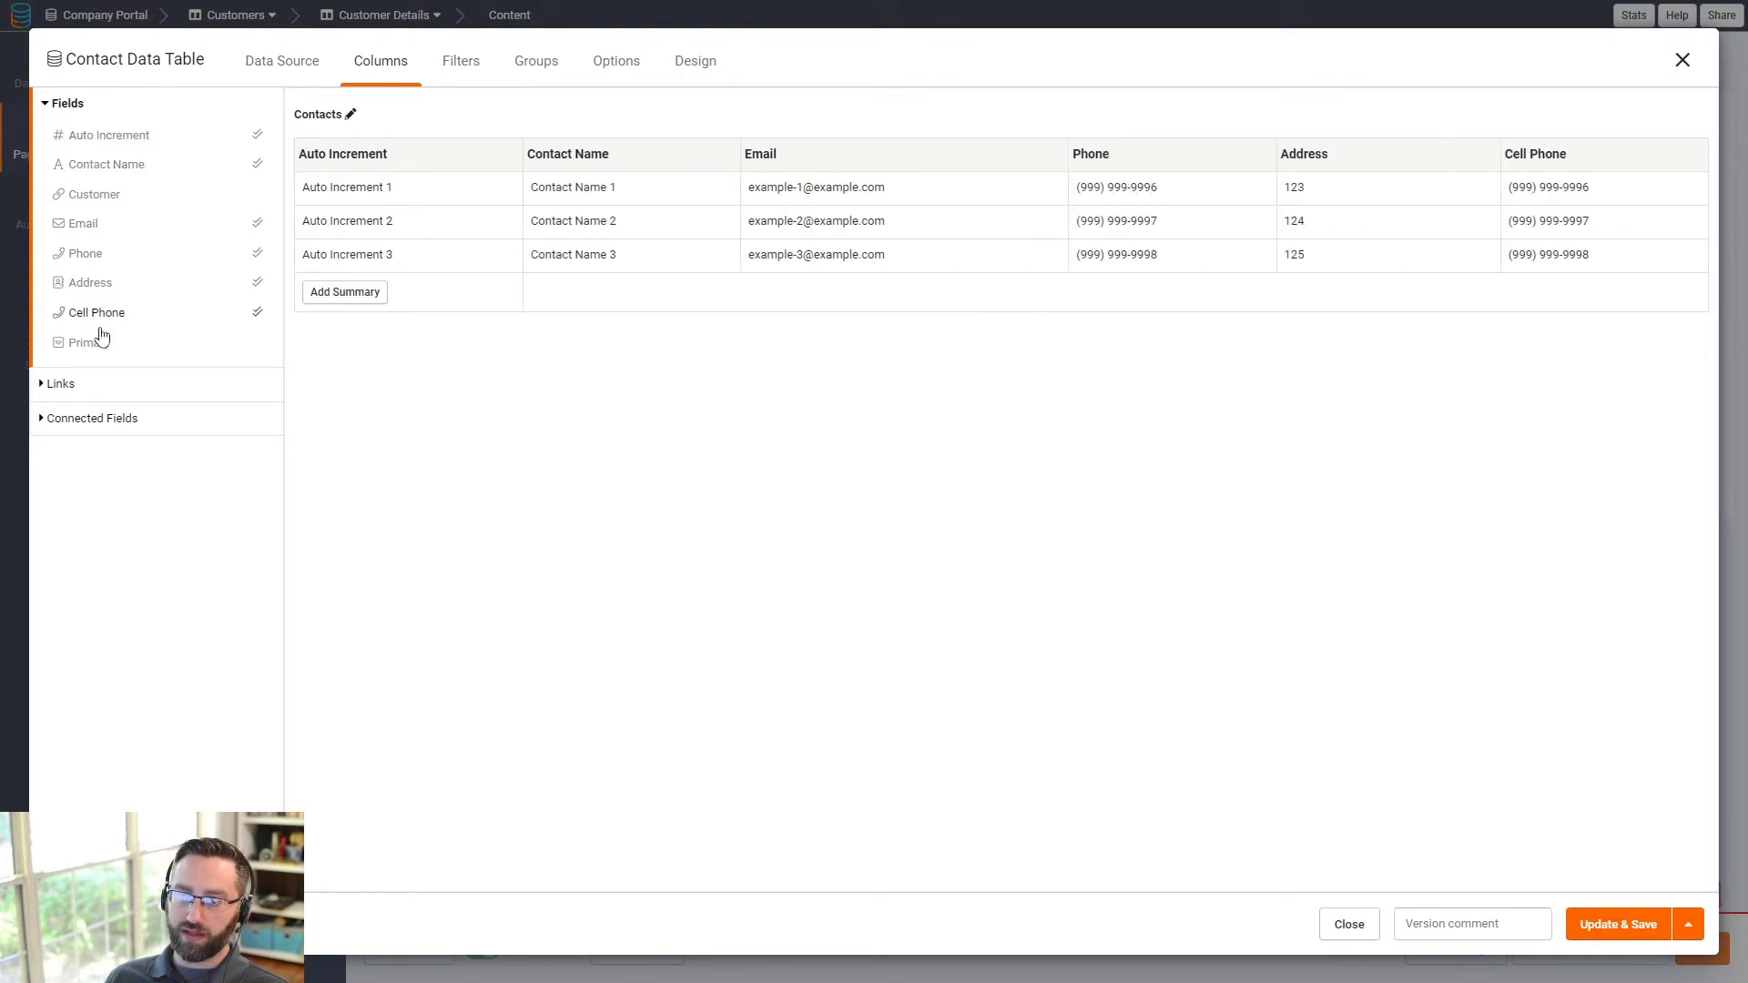
pyautogui.click(95, 343)
# - Enable Allow New Record Popup Page for the Contacts table and save it
pyautogui.click(615, 61)
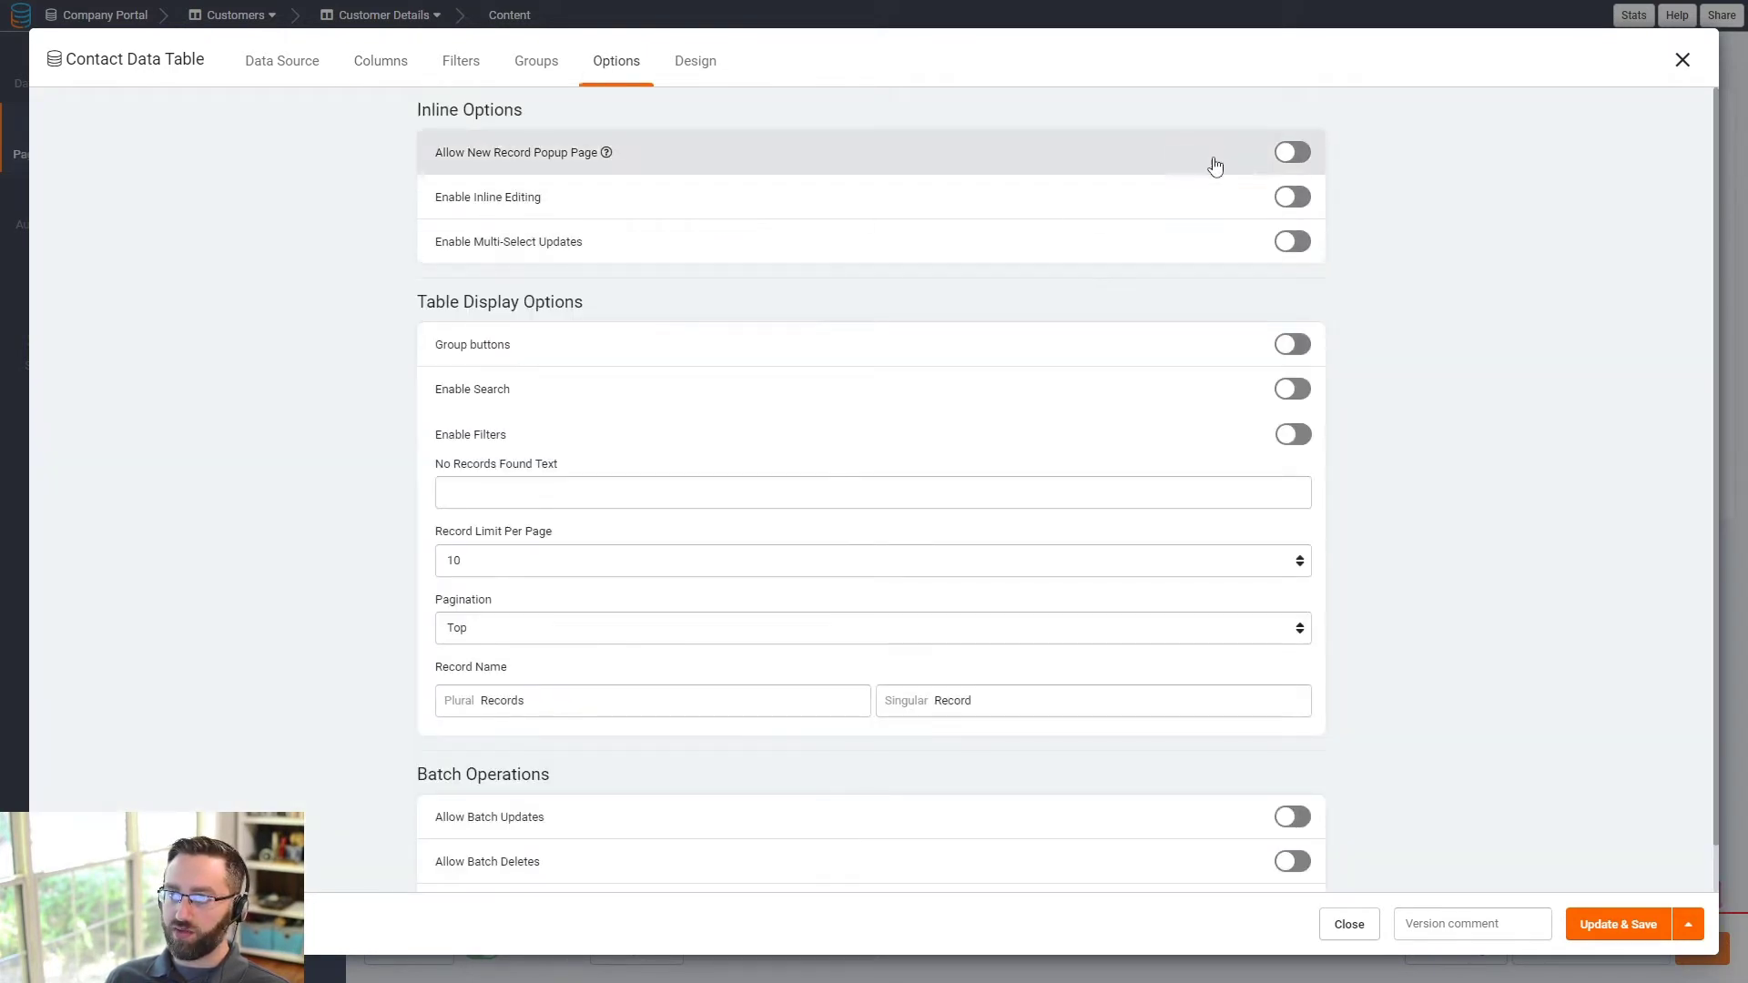
pyautogui.click(1292, 152)
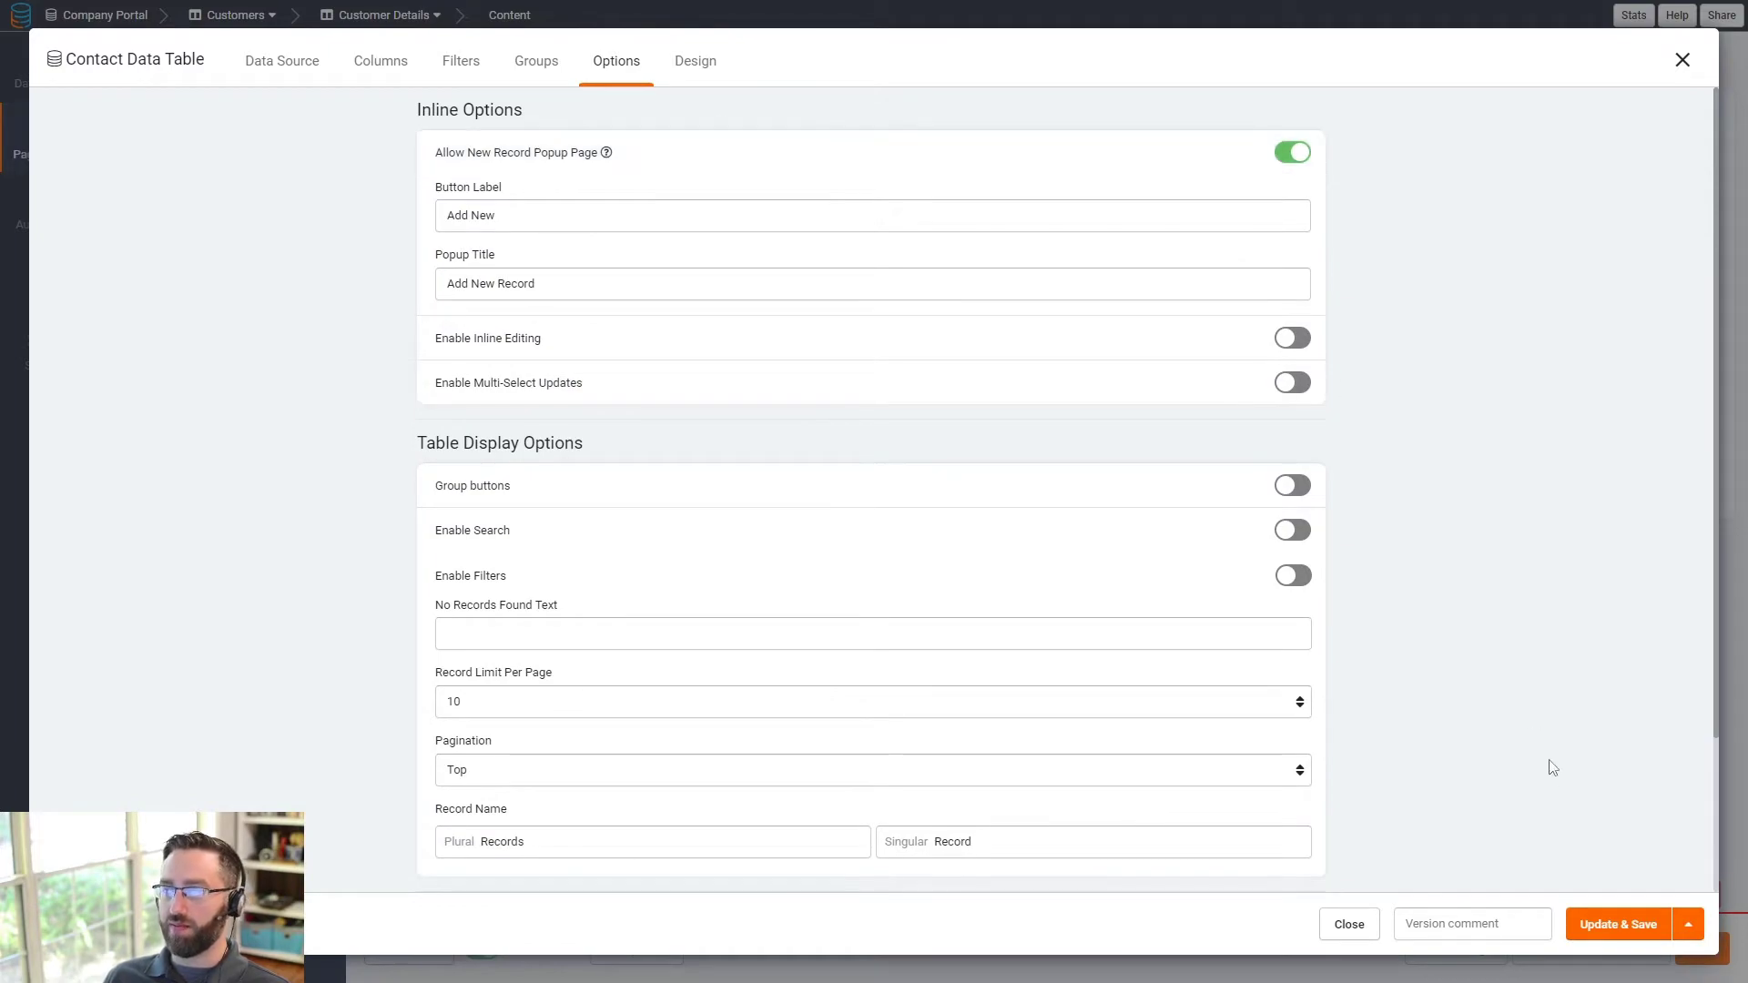
pyautogui.click(1614, 926)
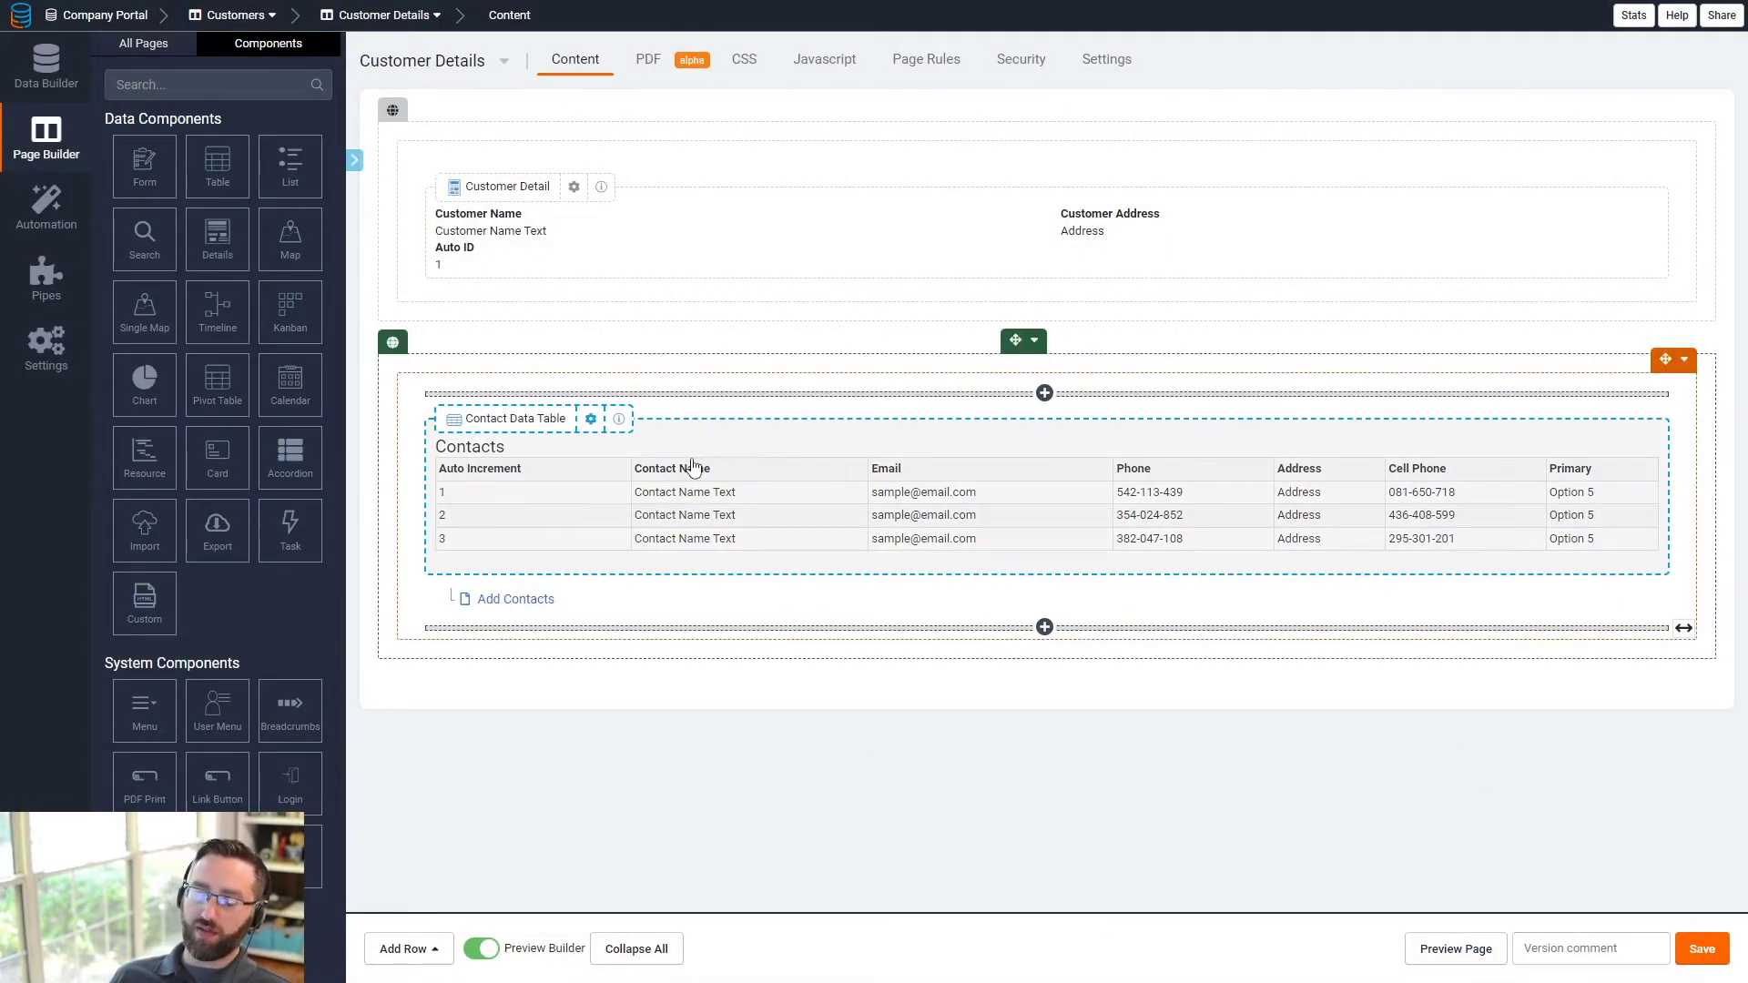
pyautogui.click(144, 43)
# - Create a 'Documents' table page of Uploaded Documents with an add form, in Admin Layout Menu 1
pyautogui.click(151, 435)
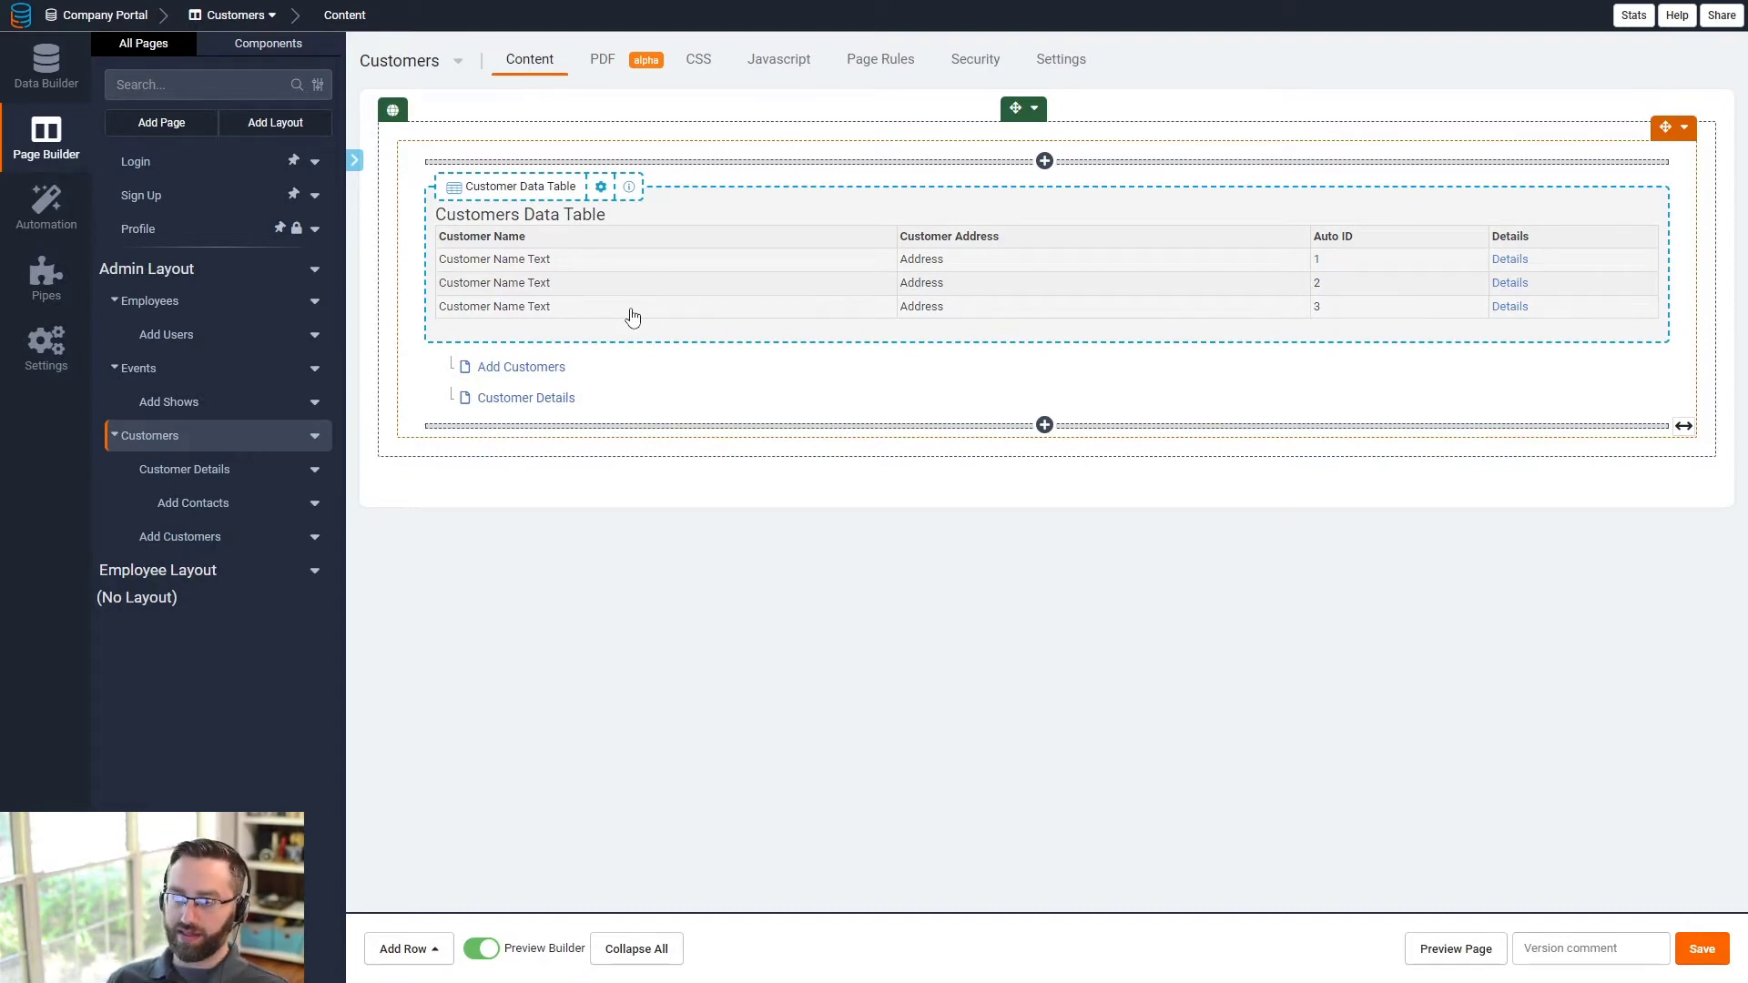
pyautogui.click(161, 122)
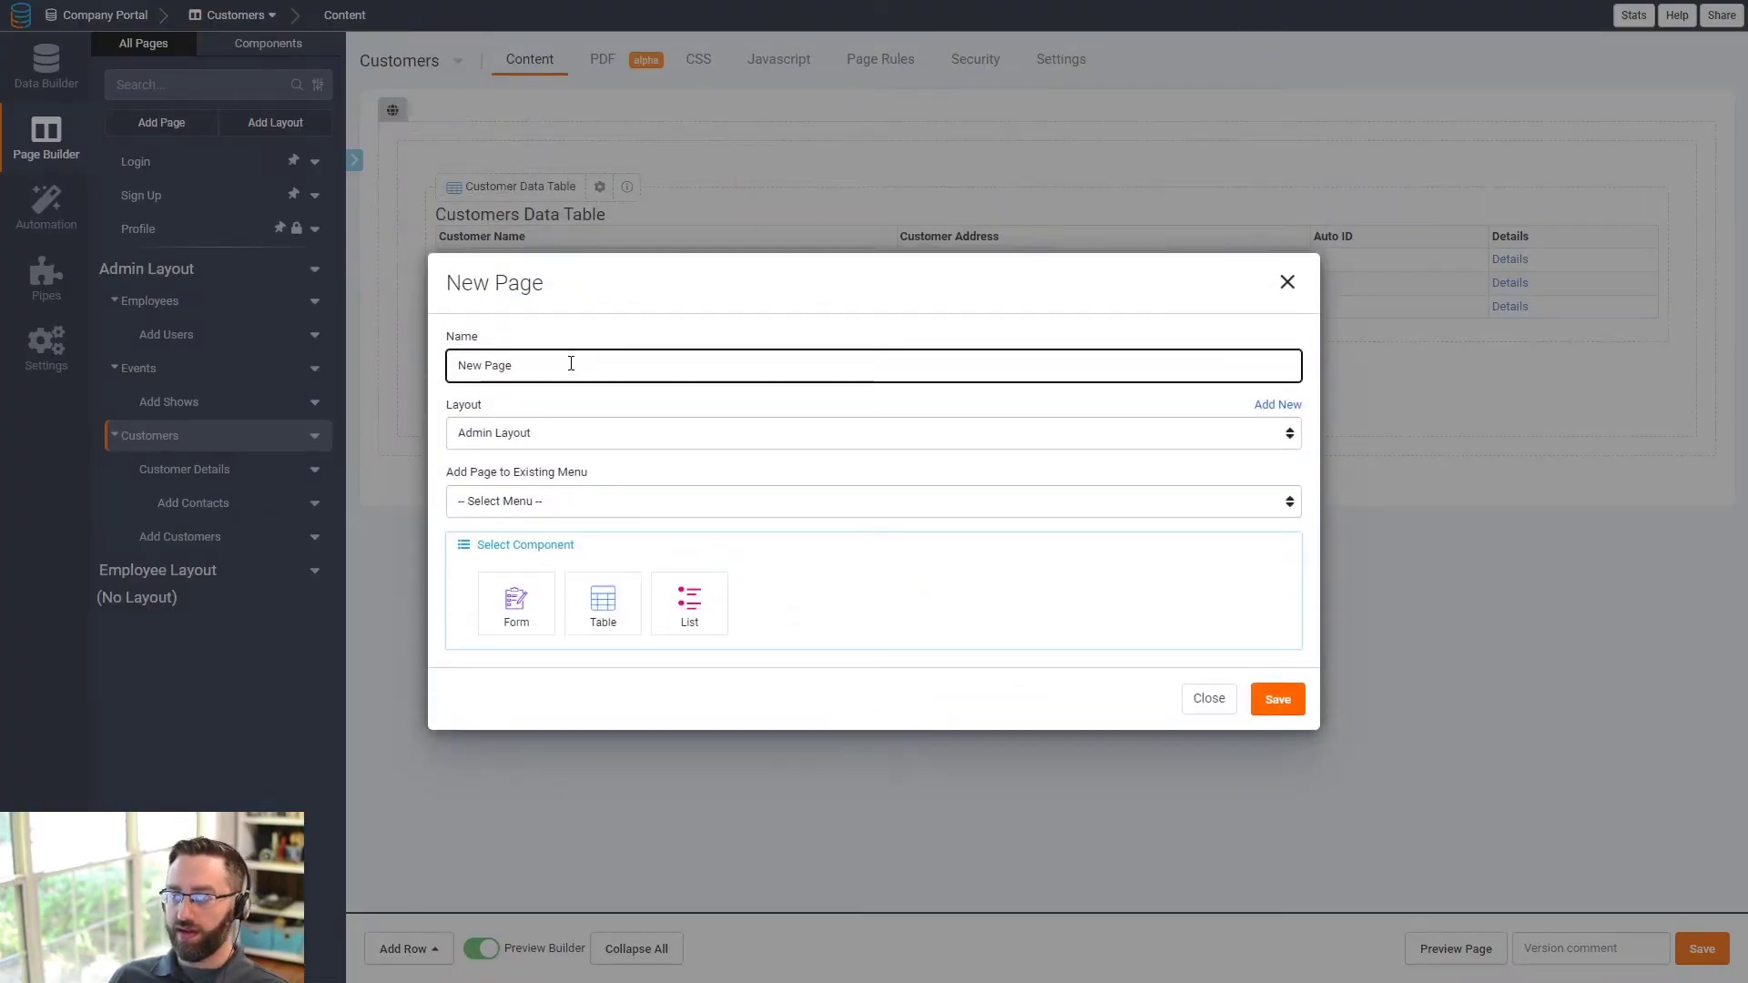
pyautogui.click(596, 588)
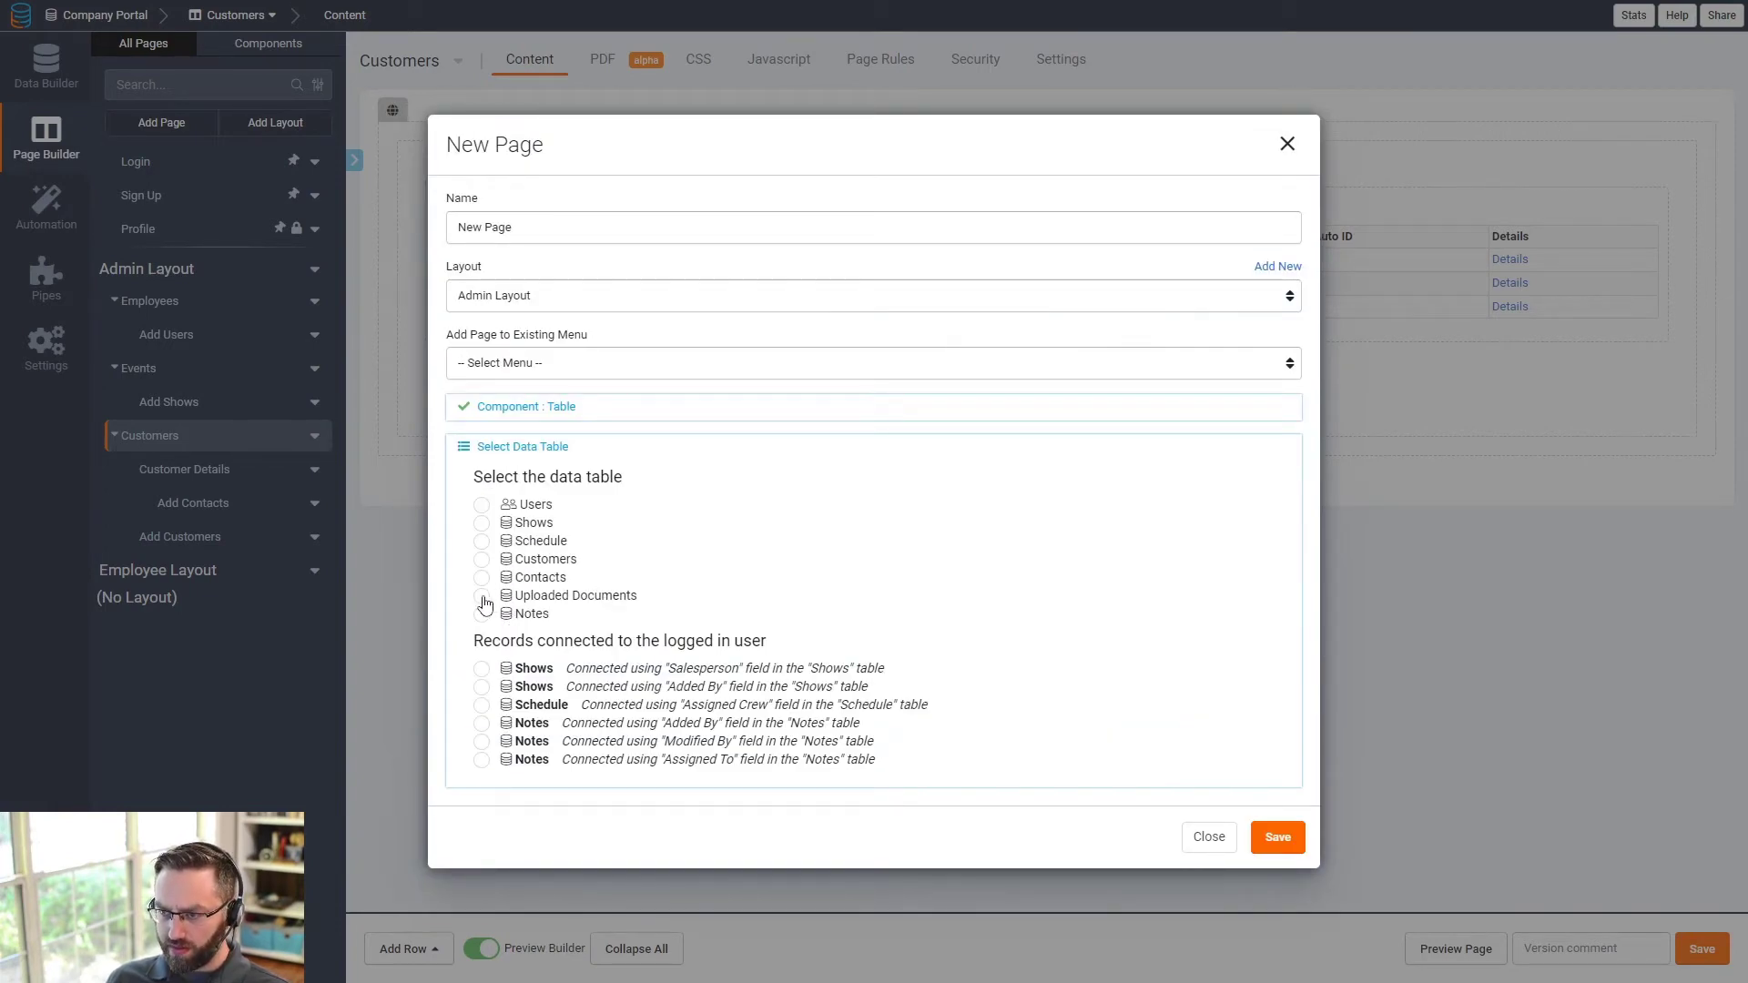
pyautogui.click(482, 596)
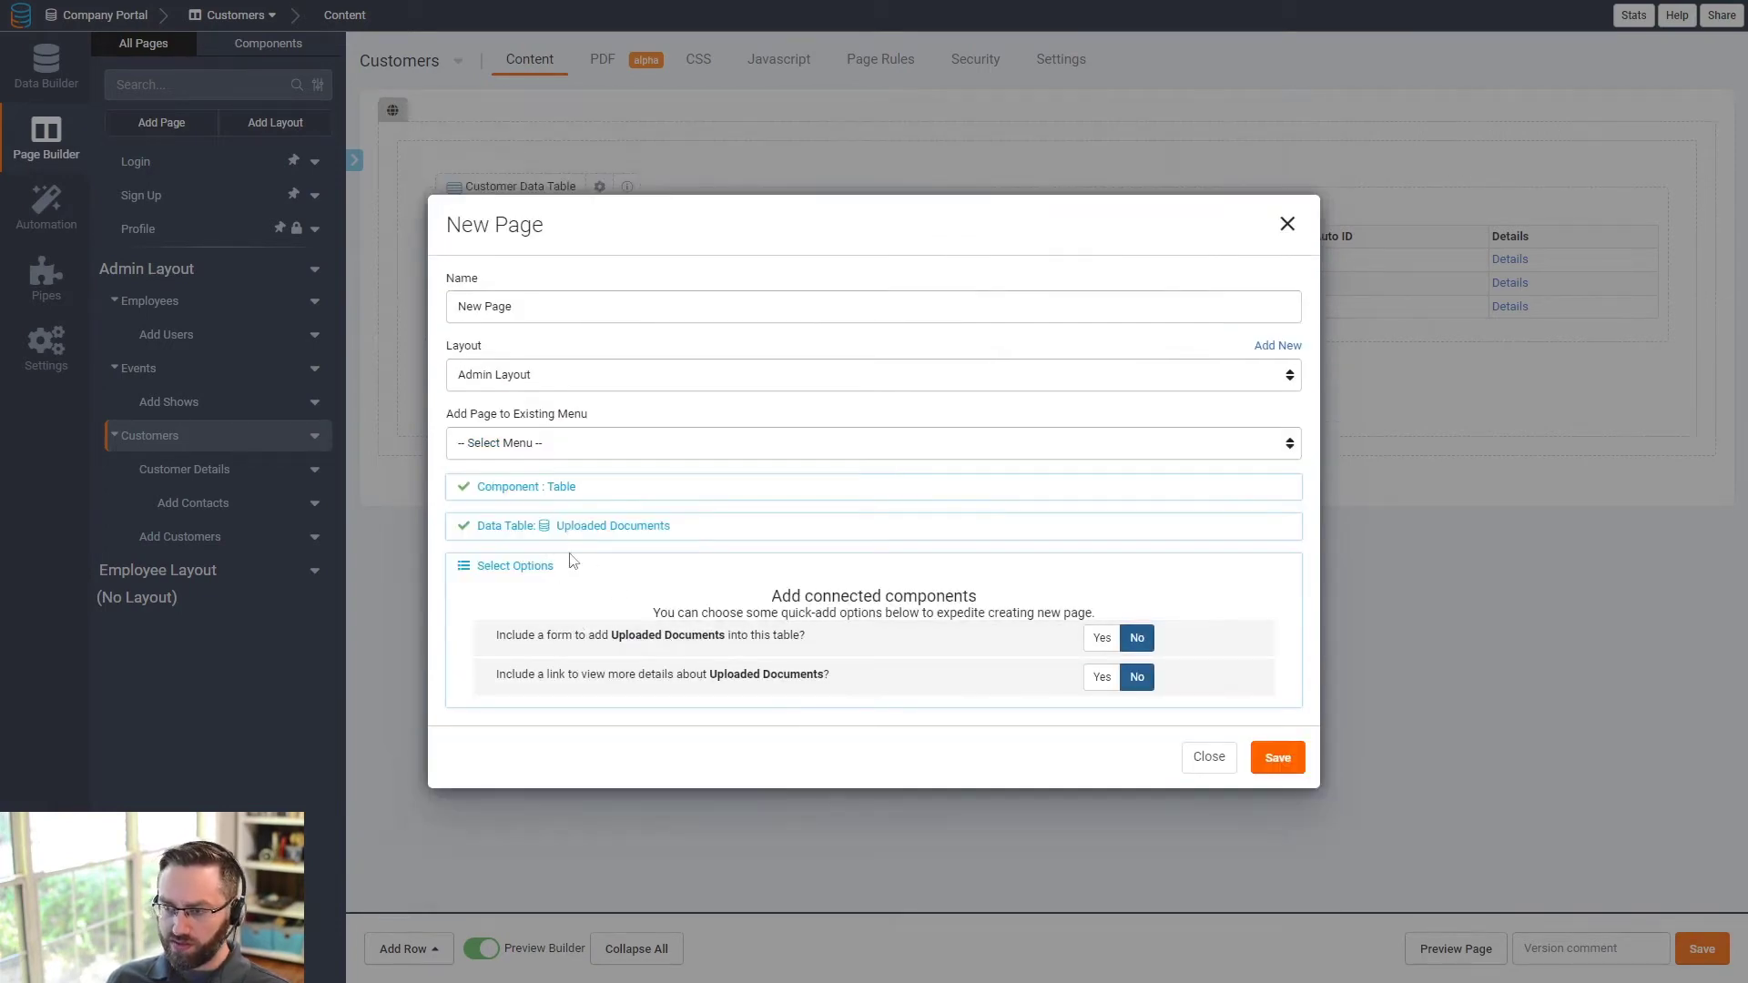
pyautogui.click(1104, 639)
pyautogui.click(573, 446)
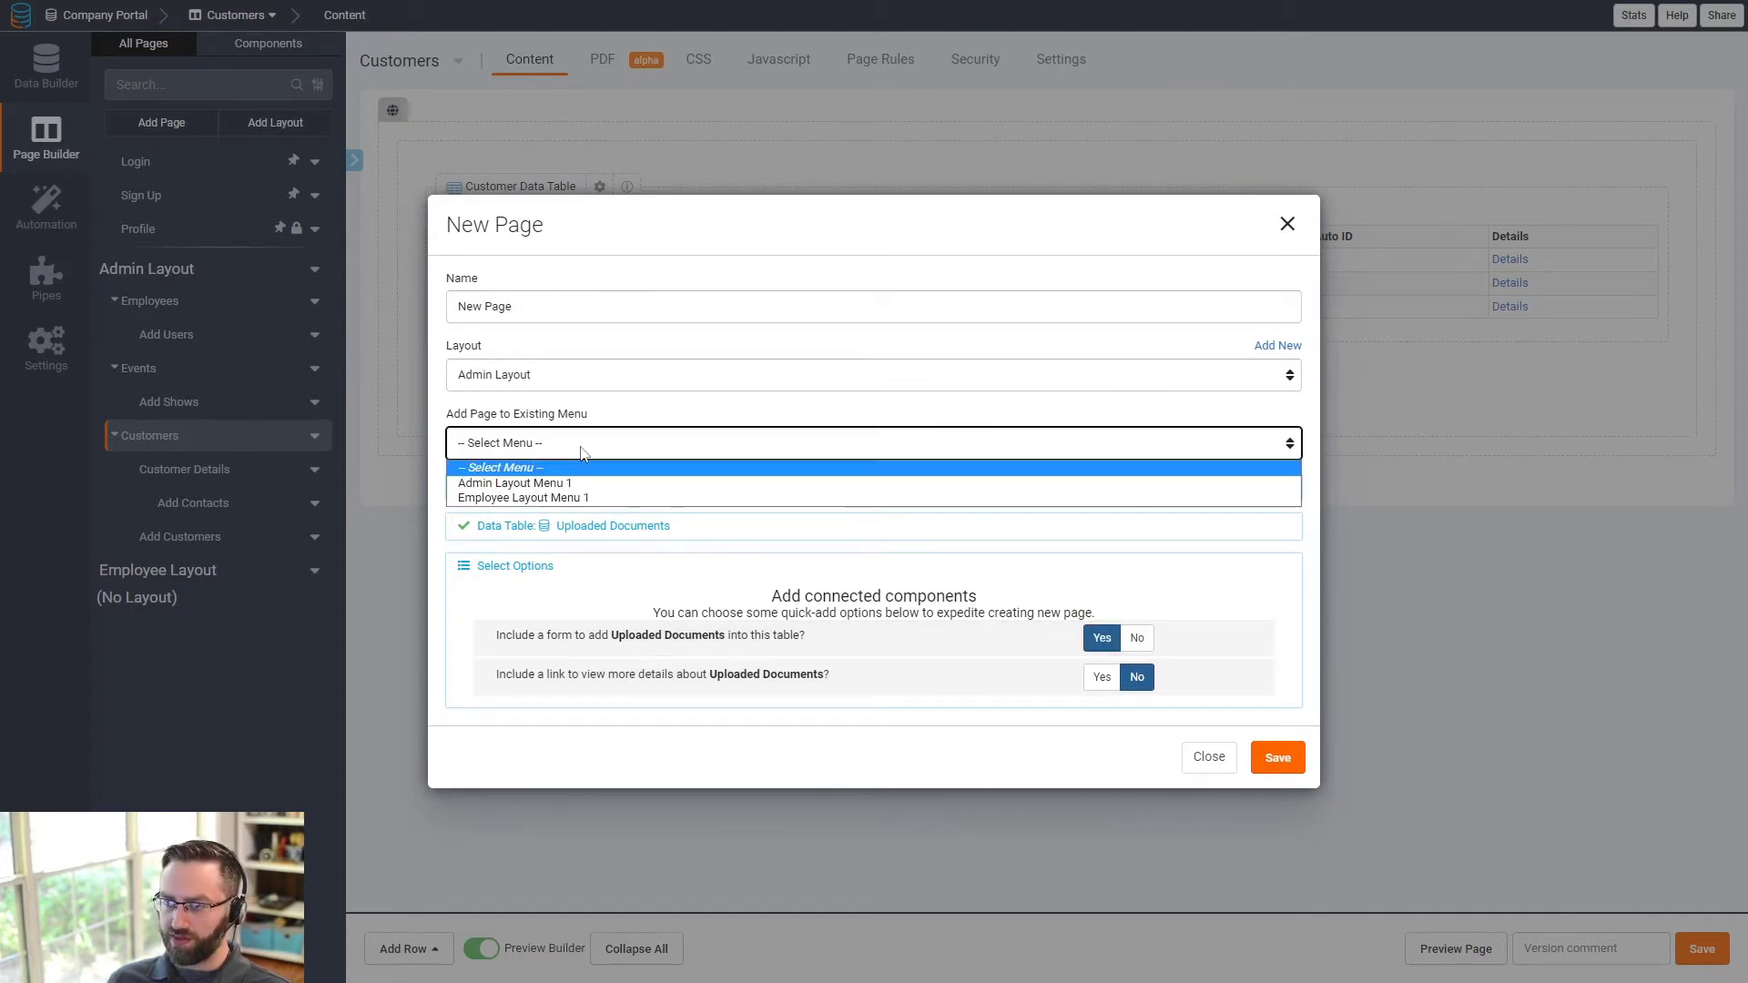
pyautogui.click(539, 480)
pyautogui.moveTo(523, 307); pyautogui.dragTo(452, 304)
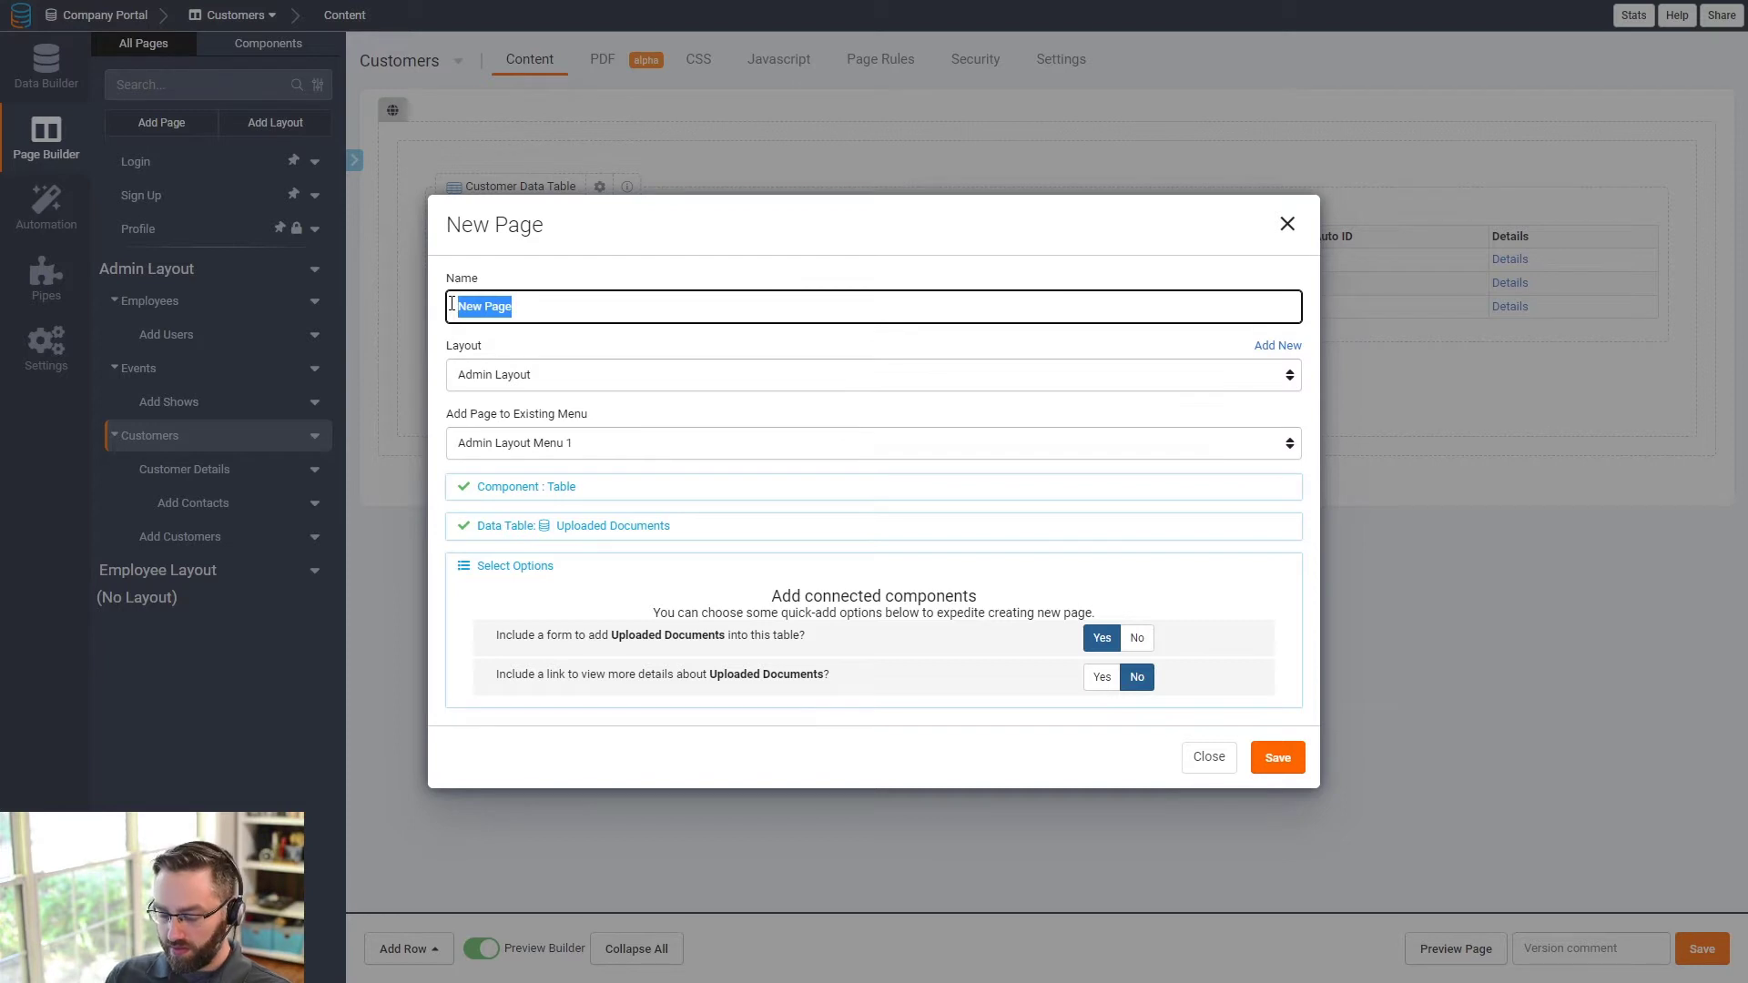
pyautogui.write('Dou')
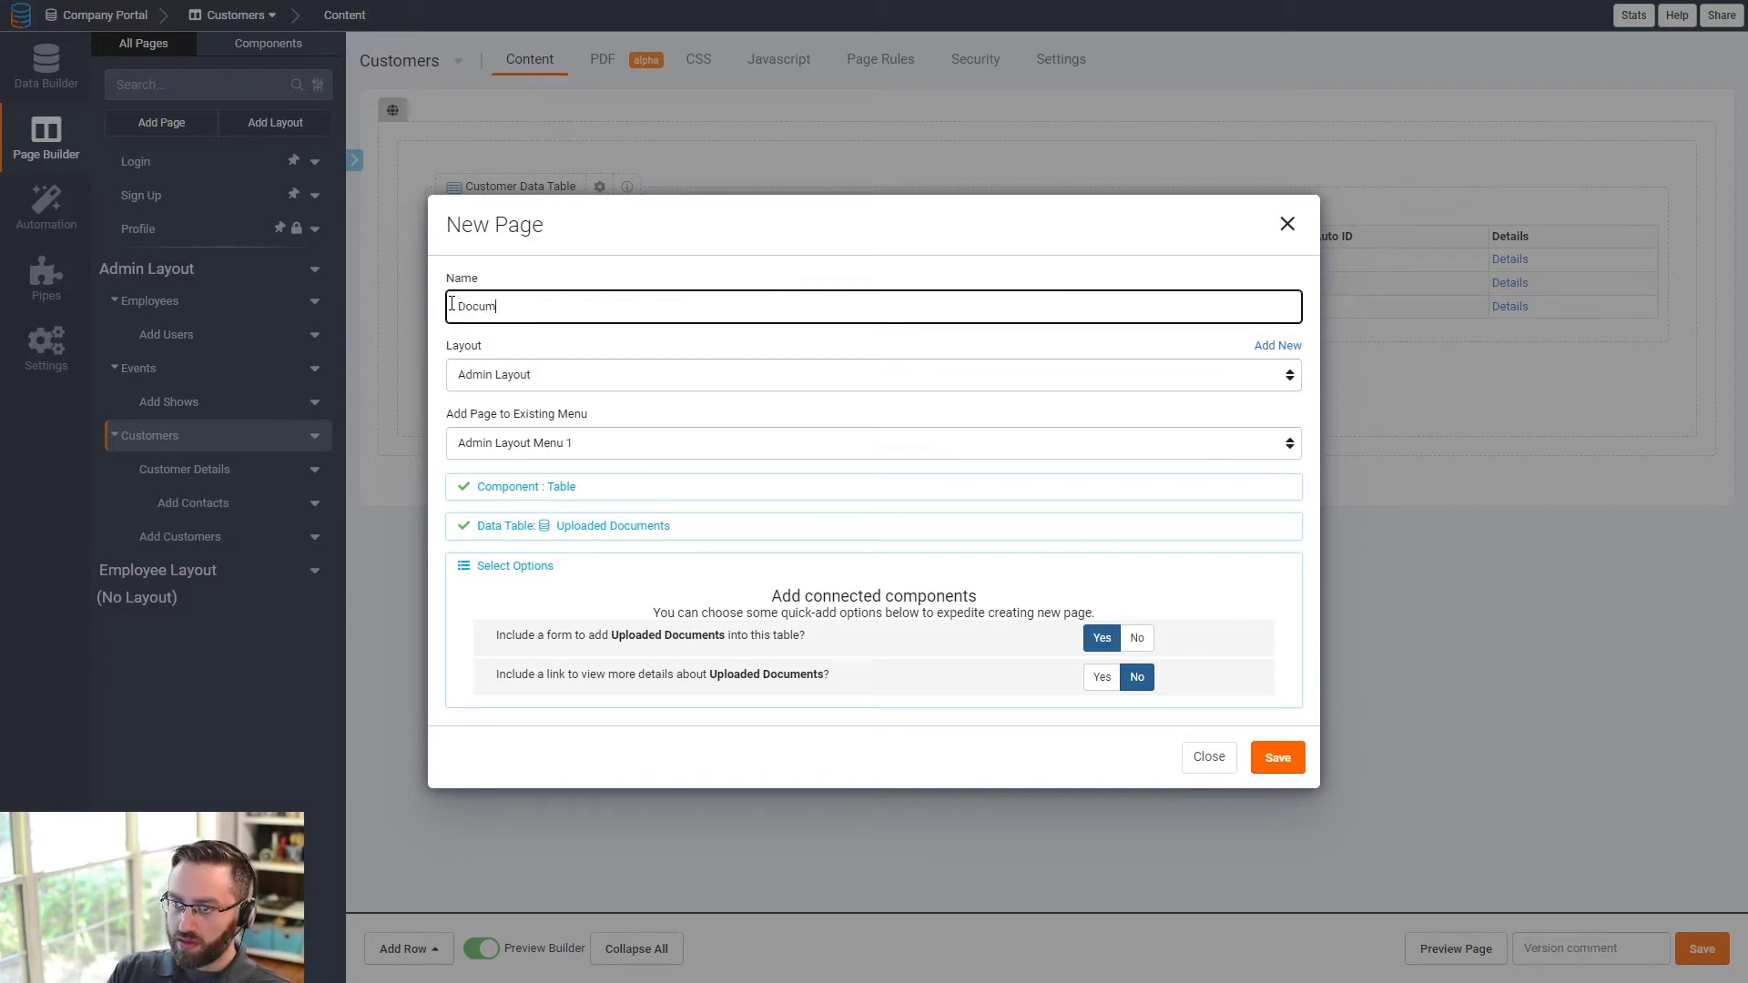
pyautogui.click(1277, 758)
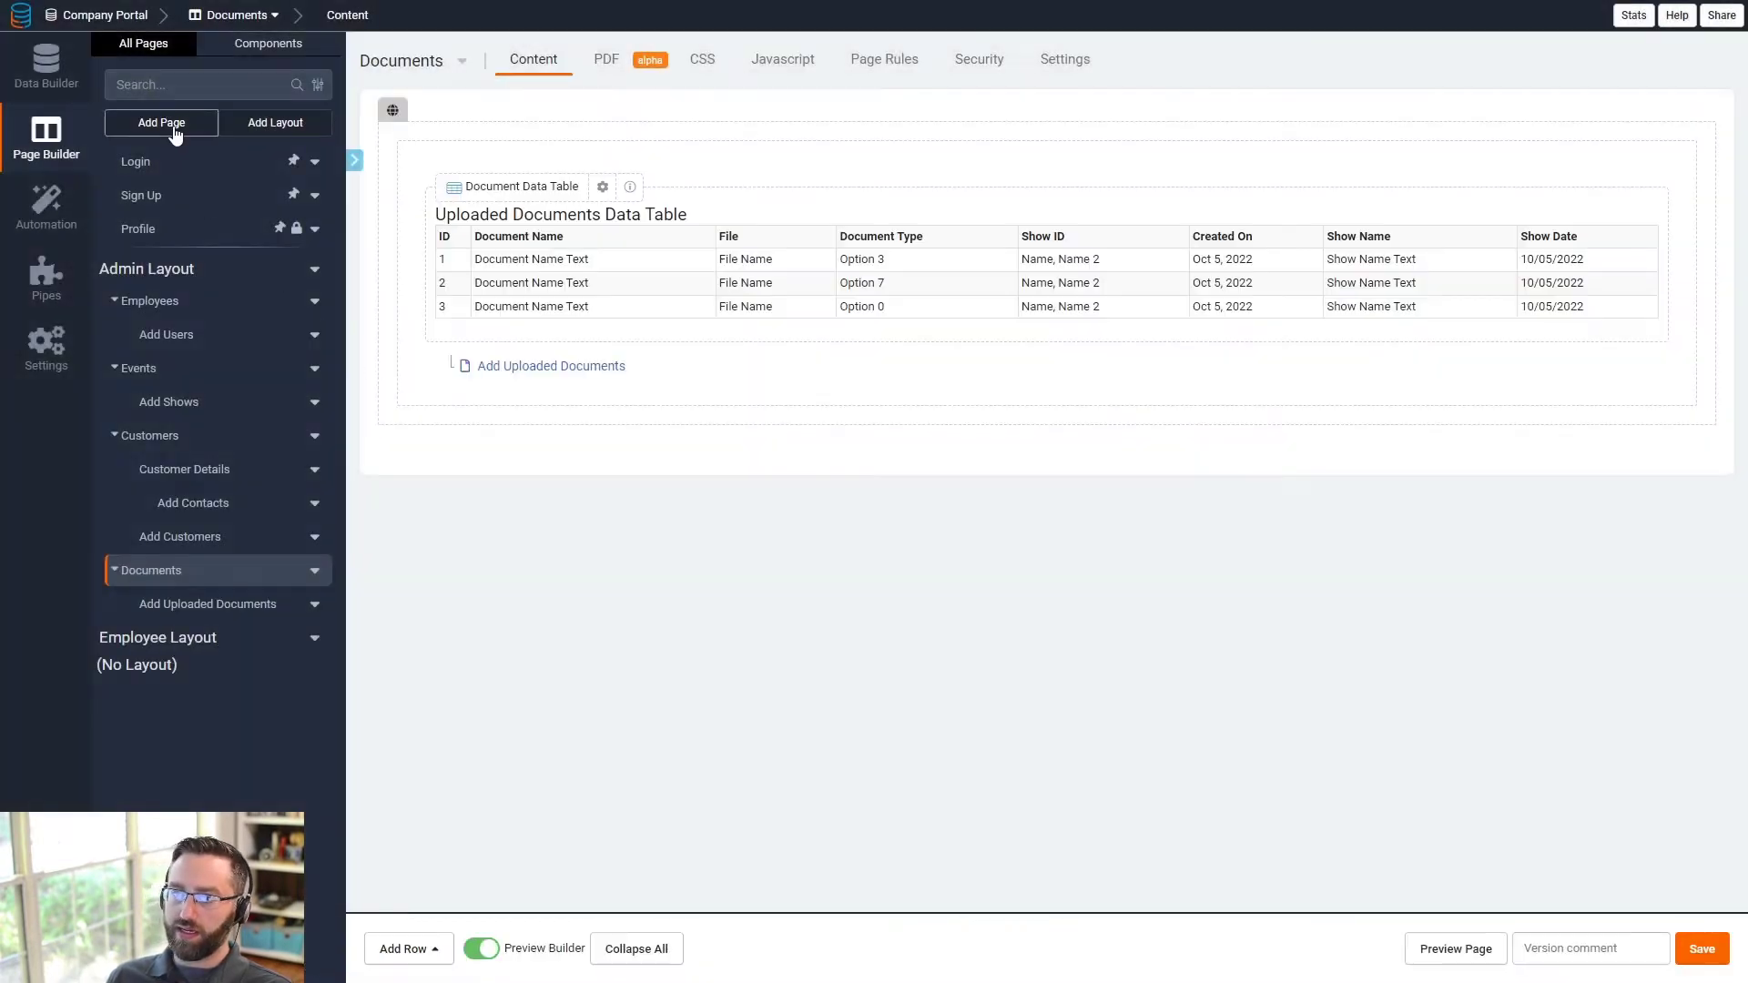
# - Create a 'Notes' table page based on Notes, with an add form, in Admin Layout Menu 1
pyautogui.click(162, 122)
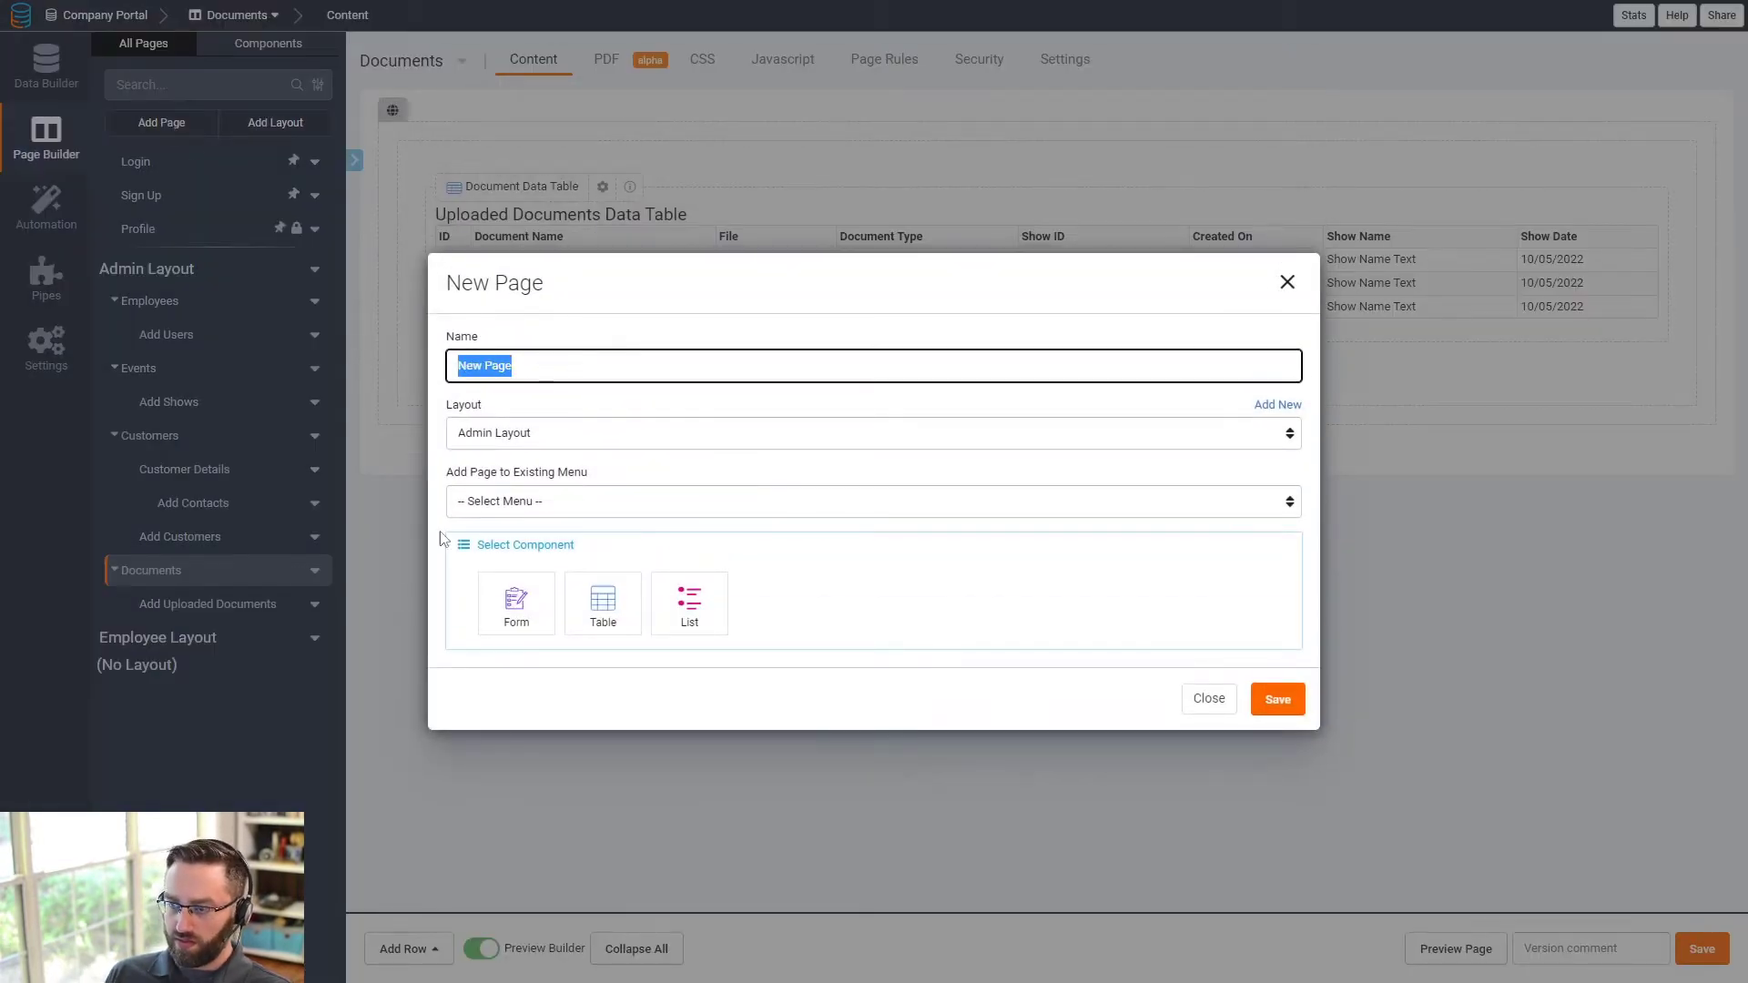
pyautogui.click(603, 605)
pyautogui.click(528, 615)
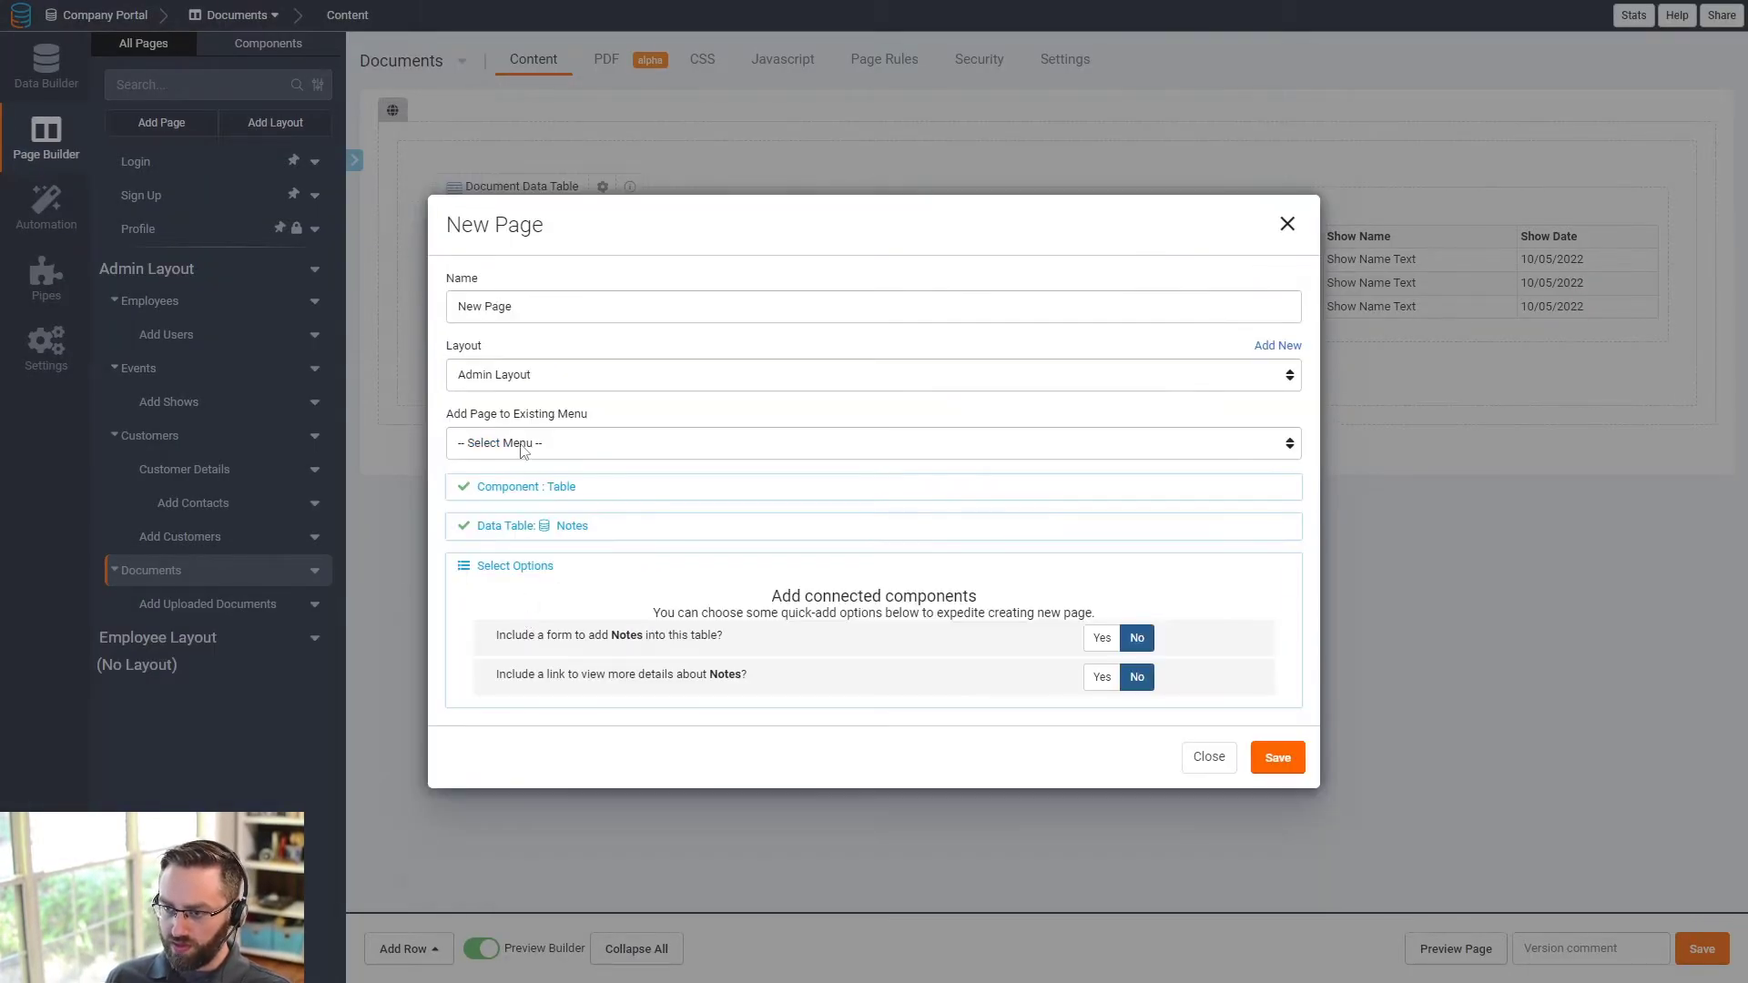
pyautogui.tripleClick(538, 314)
pyautogui.write('Notes')
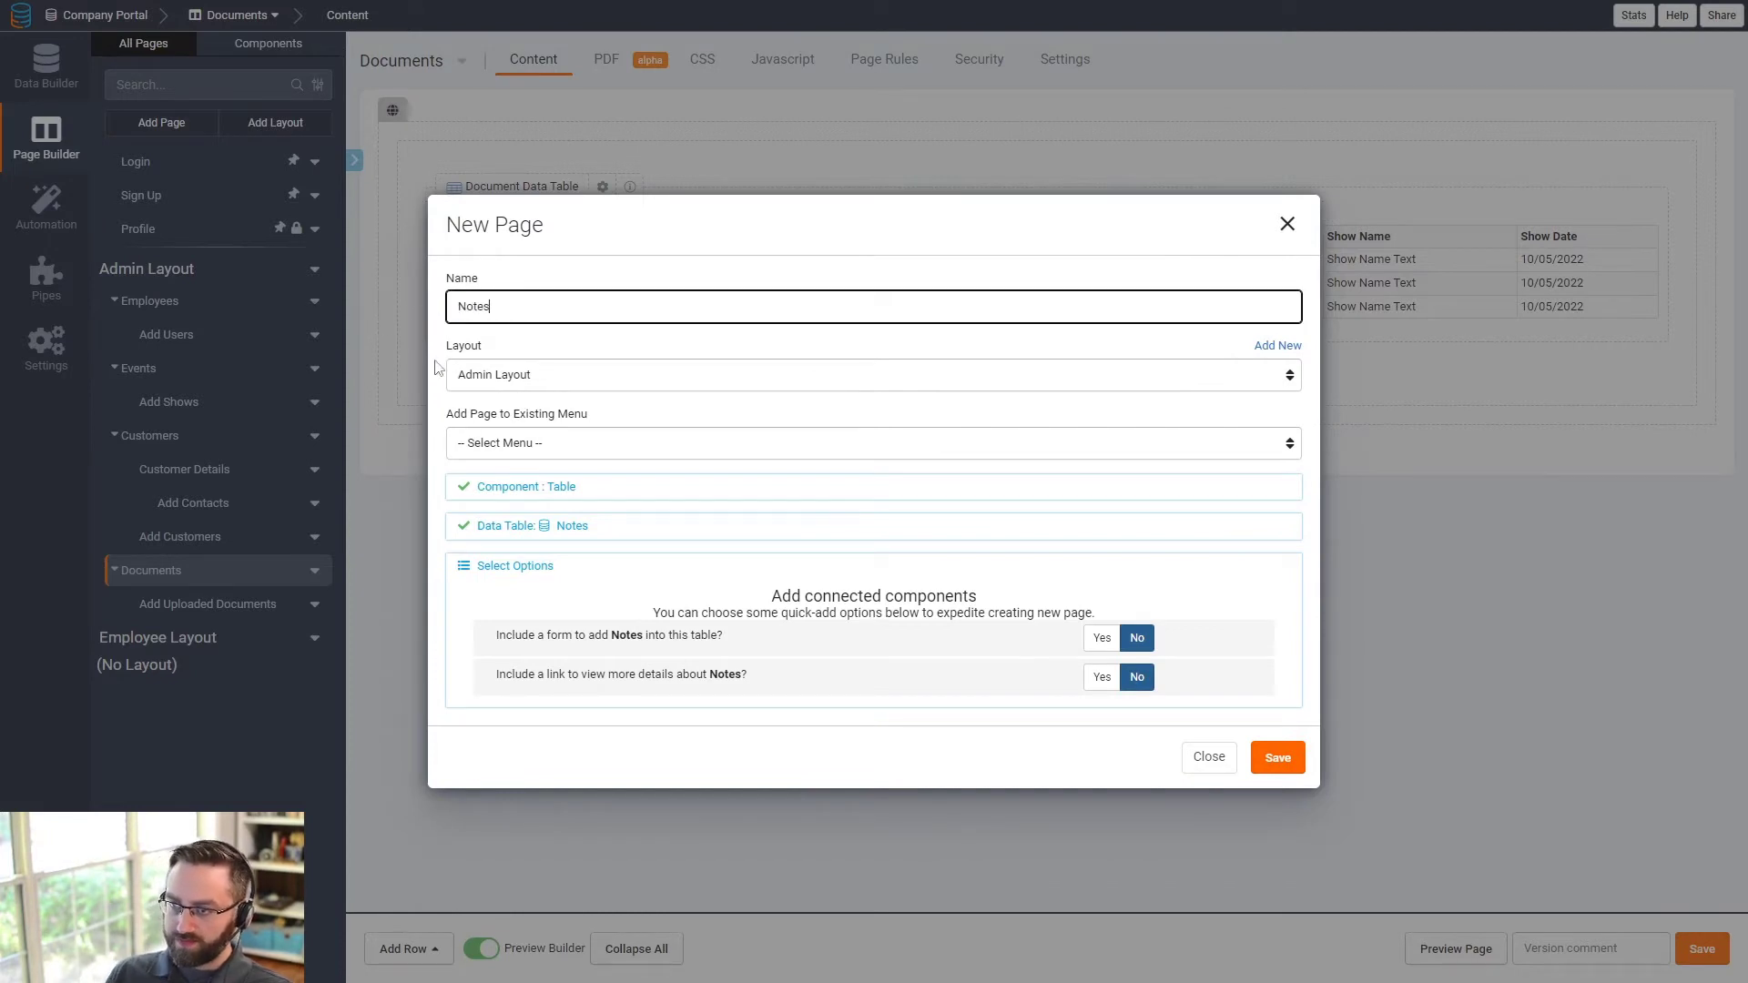
pyautogui.click(514, 444)
pyautogui.click(519, 469)
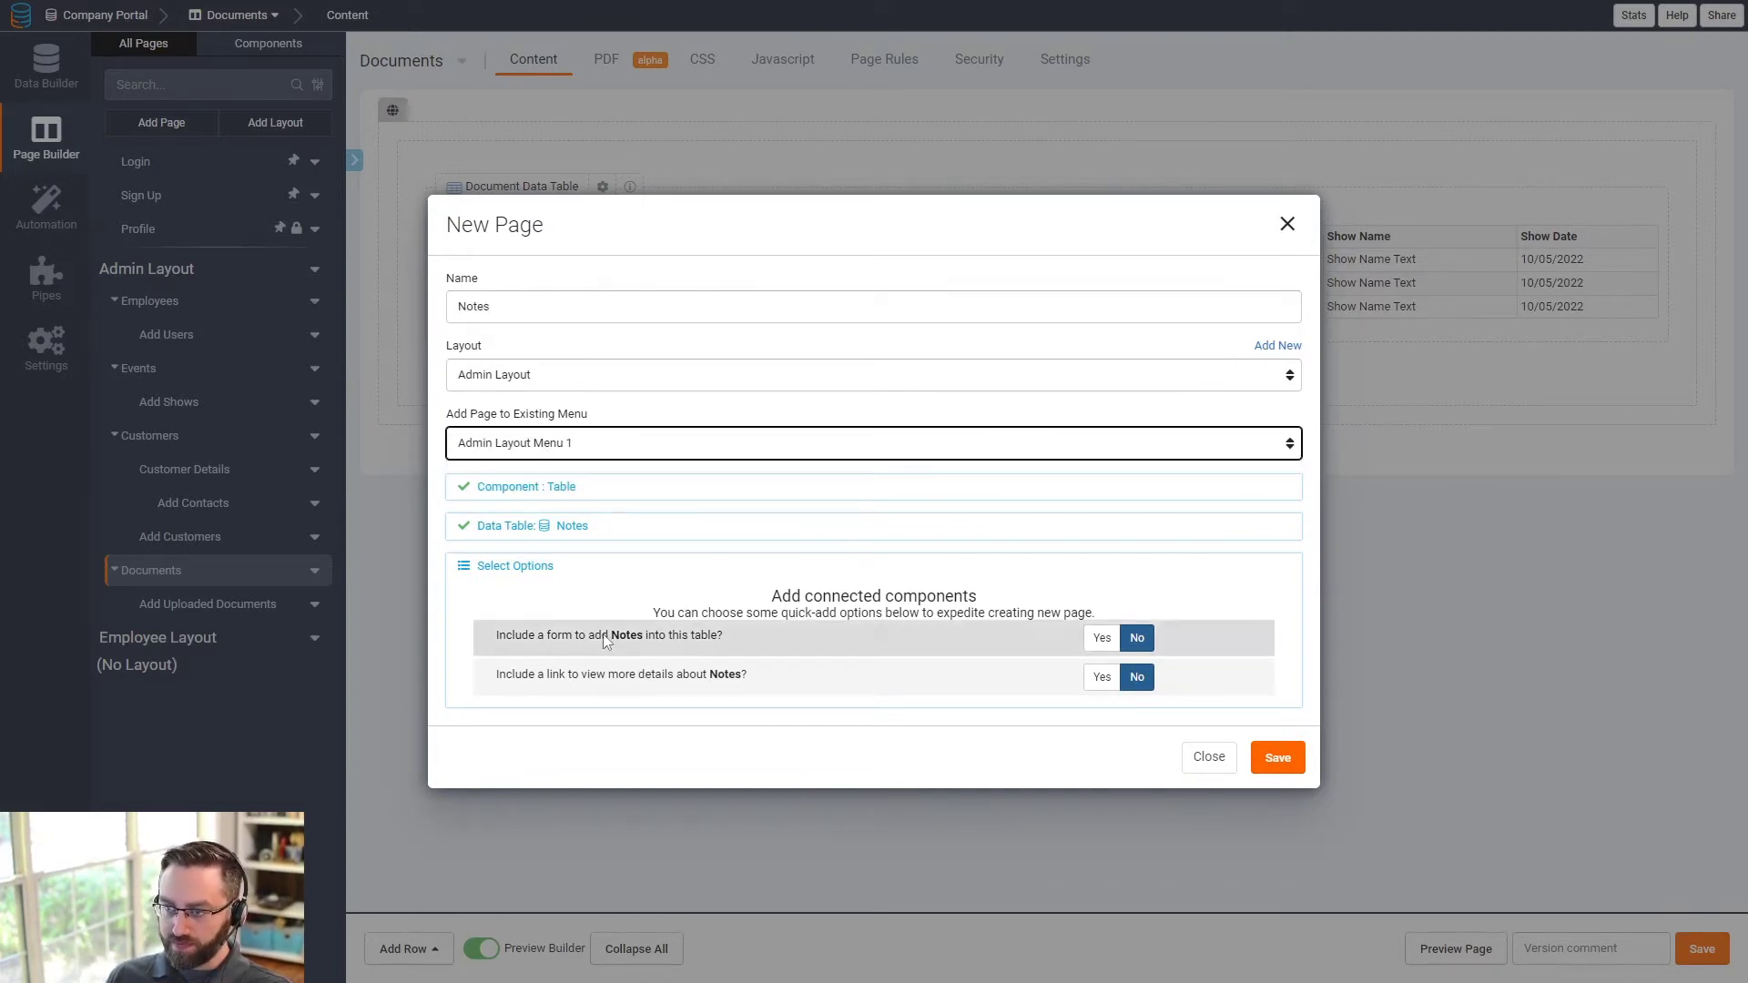
pyautogui.click(1102, 637)
pyautogui.click(1278, 758)
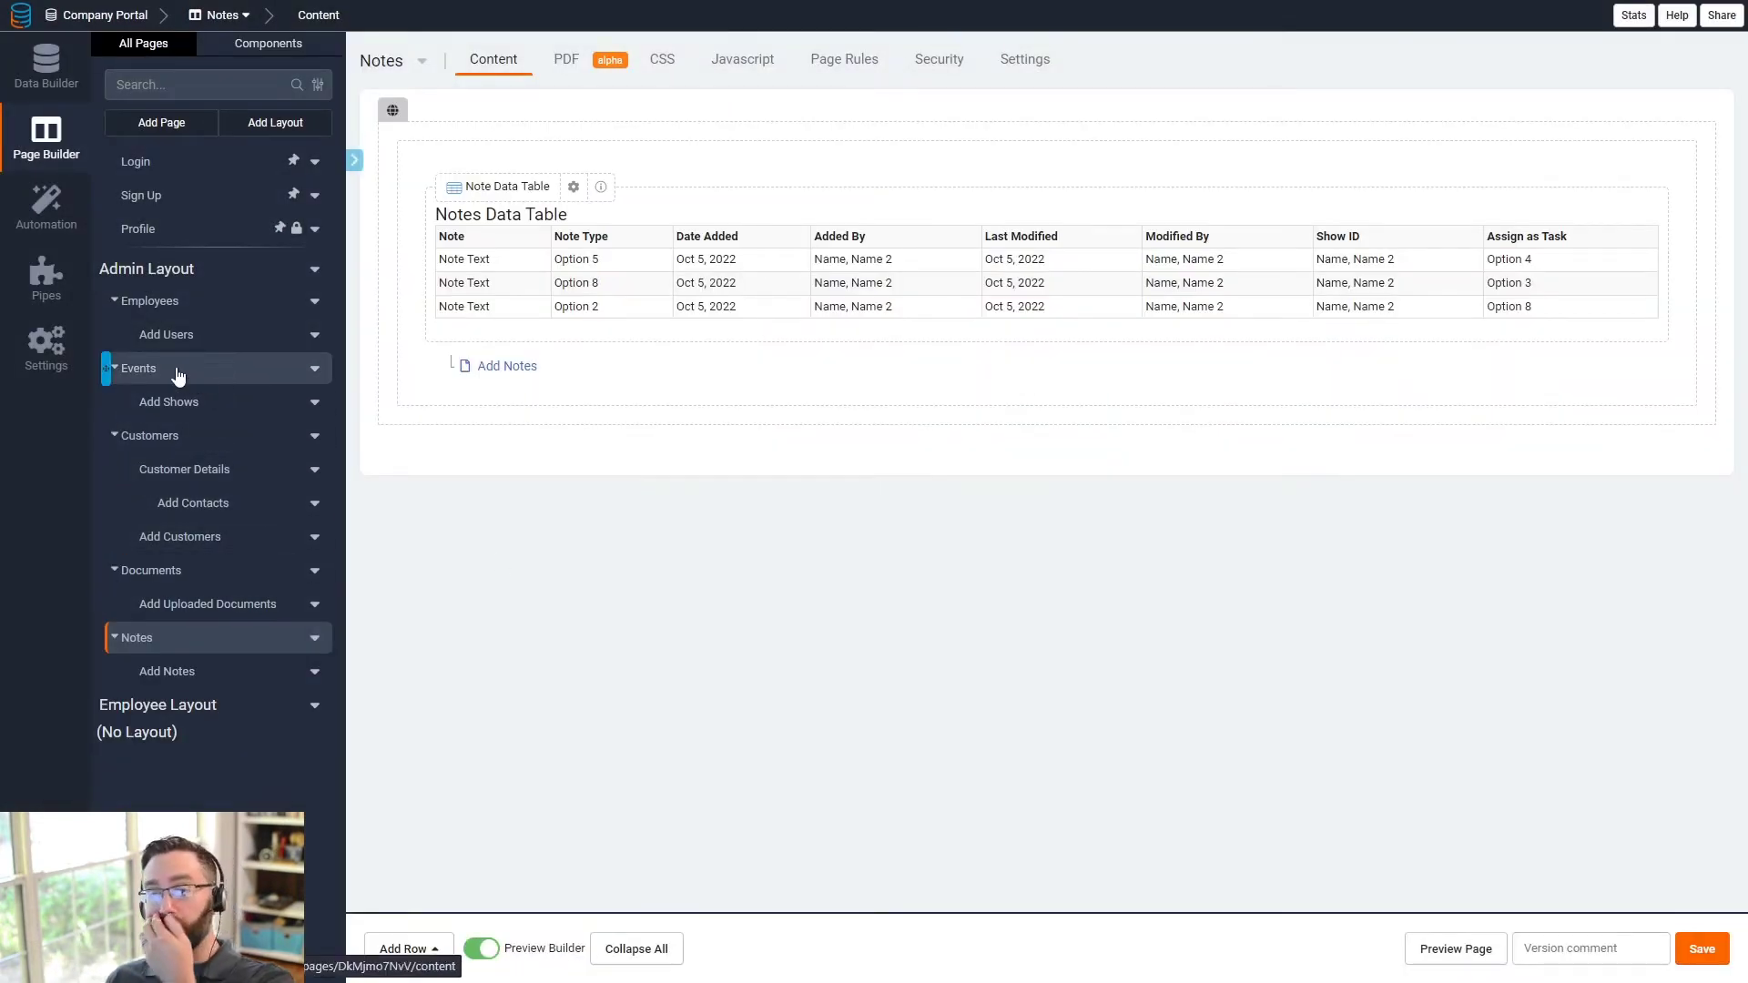
# - Open the Events page with its Shows Data Table in the page builder
pyautogui.click(173, 310)
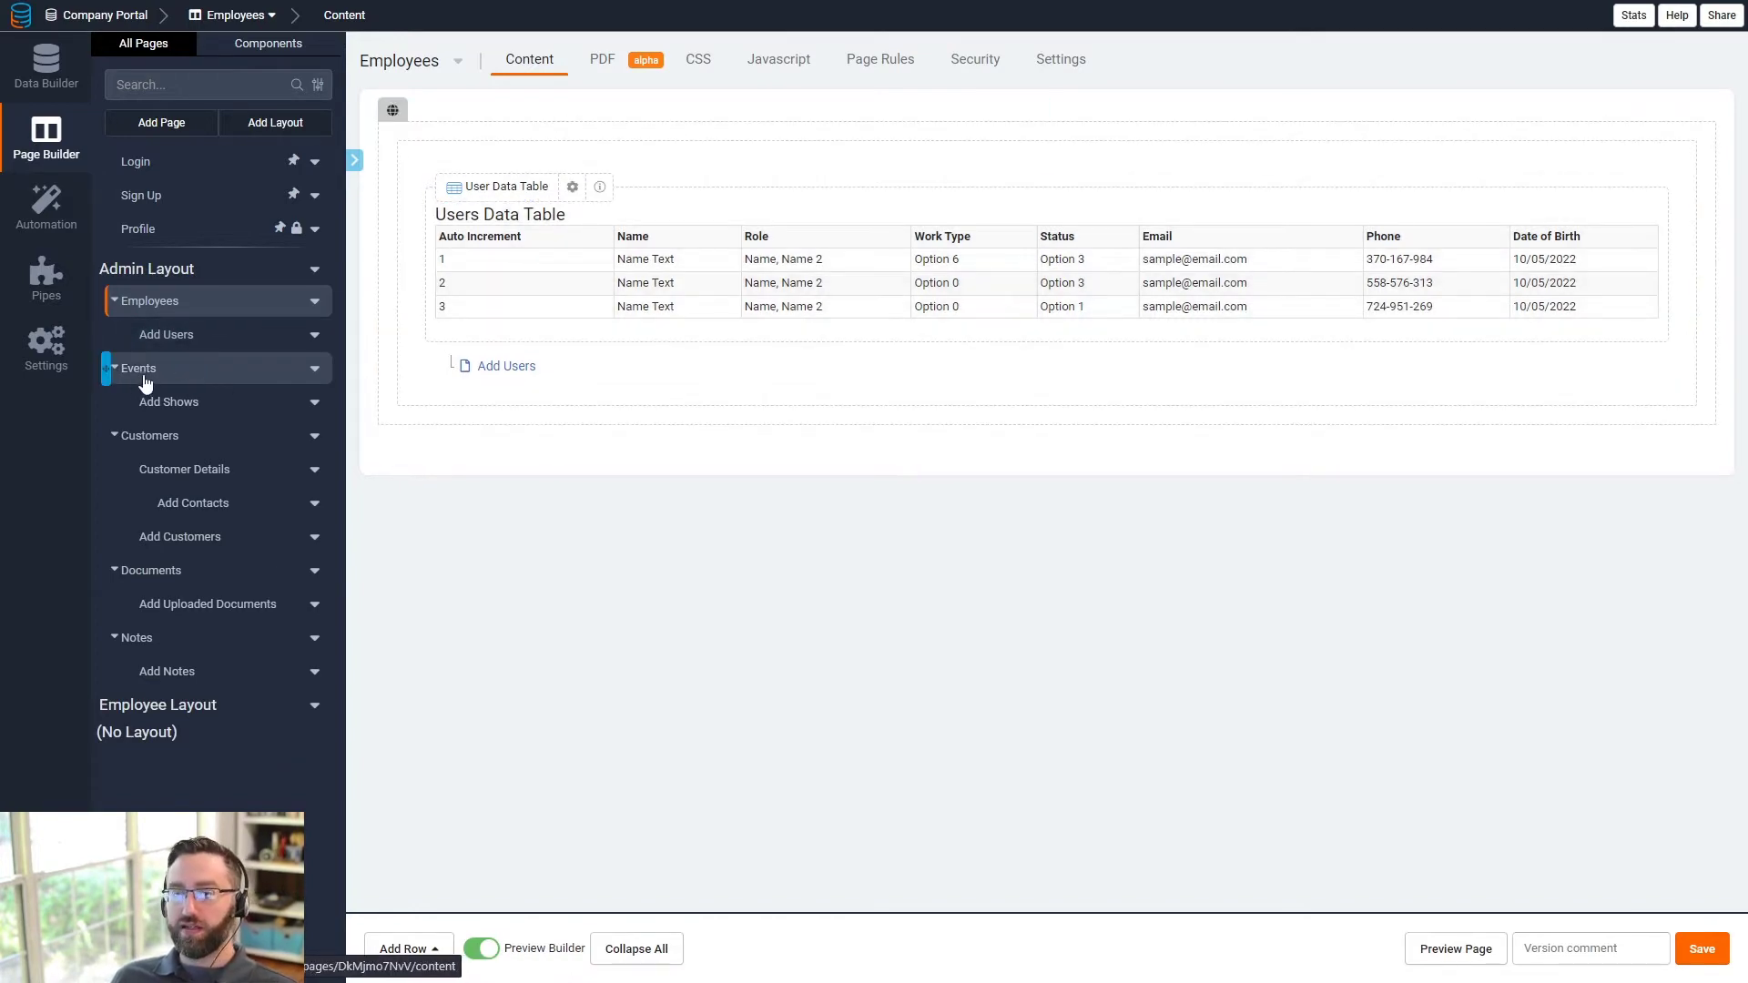
pyautogui.click(141, 369)
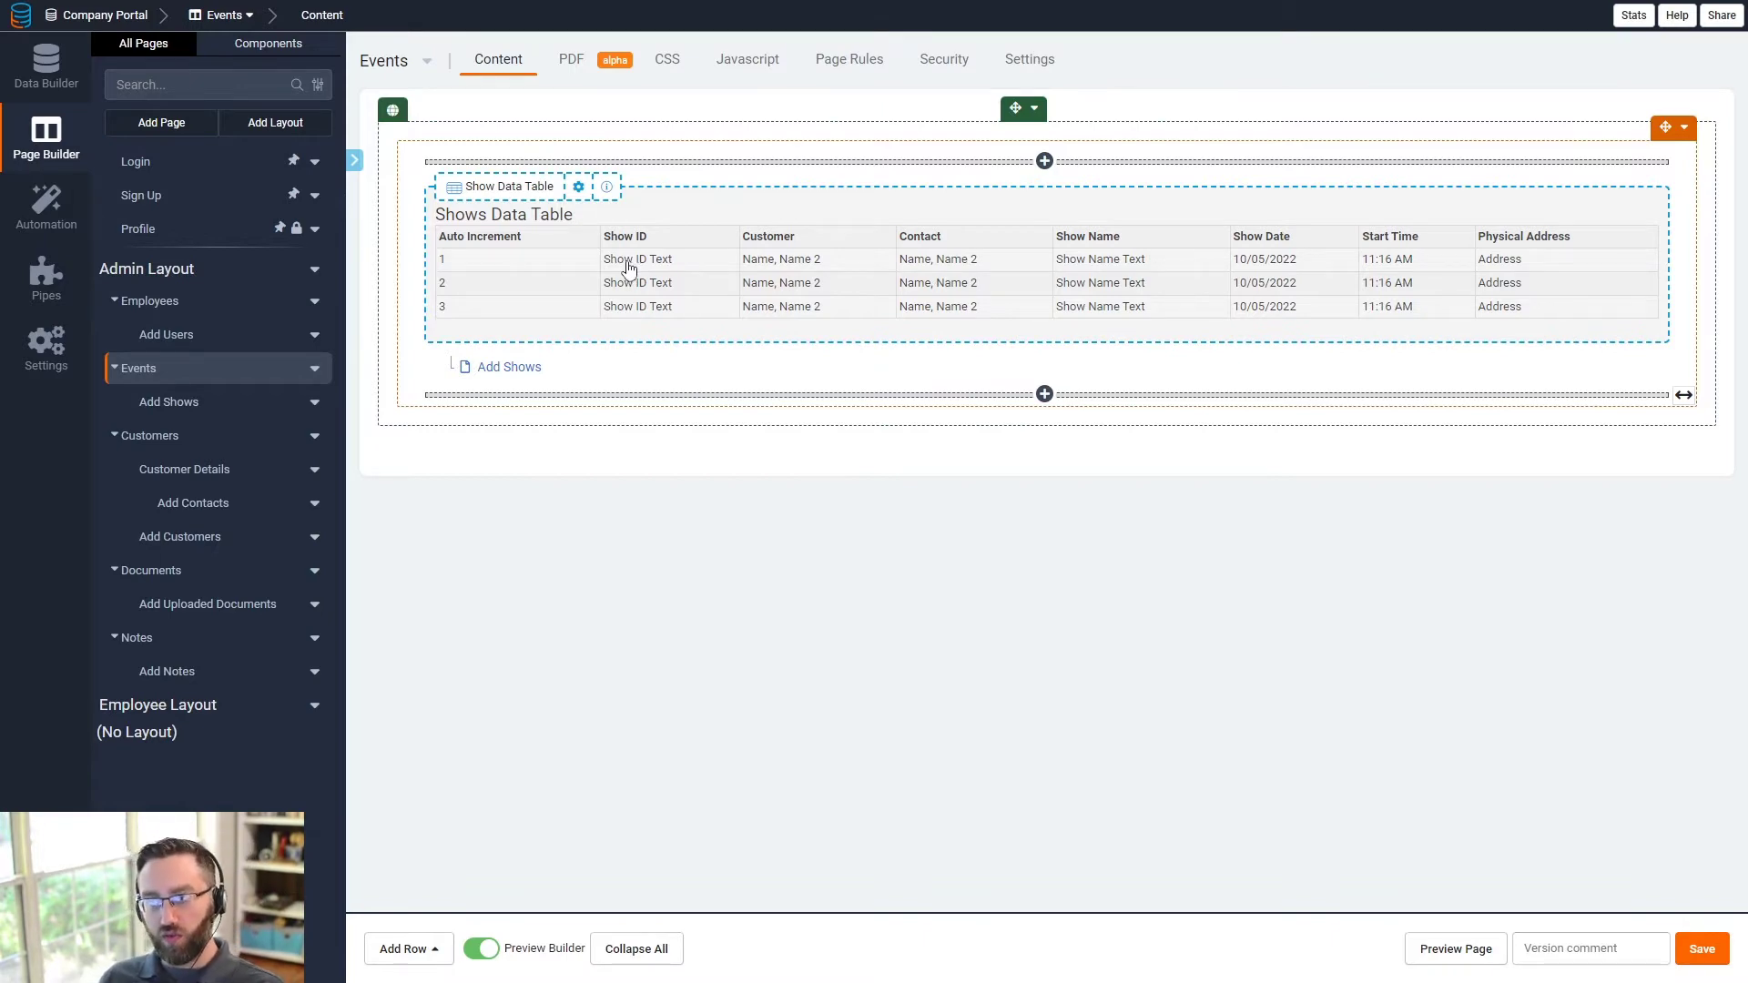
# - Add a Record Details Page link column to the Events page's Shows Data Table and save
pyautogui.click(702, 265)
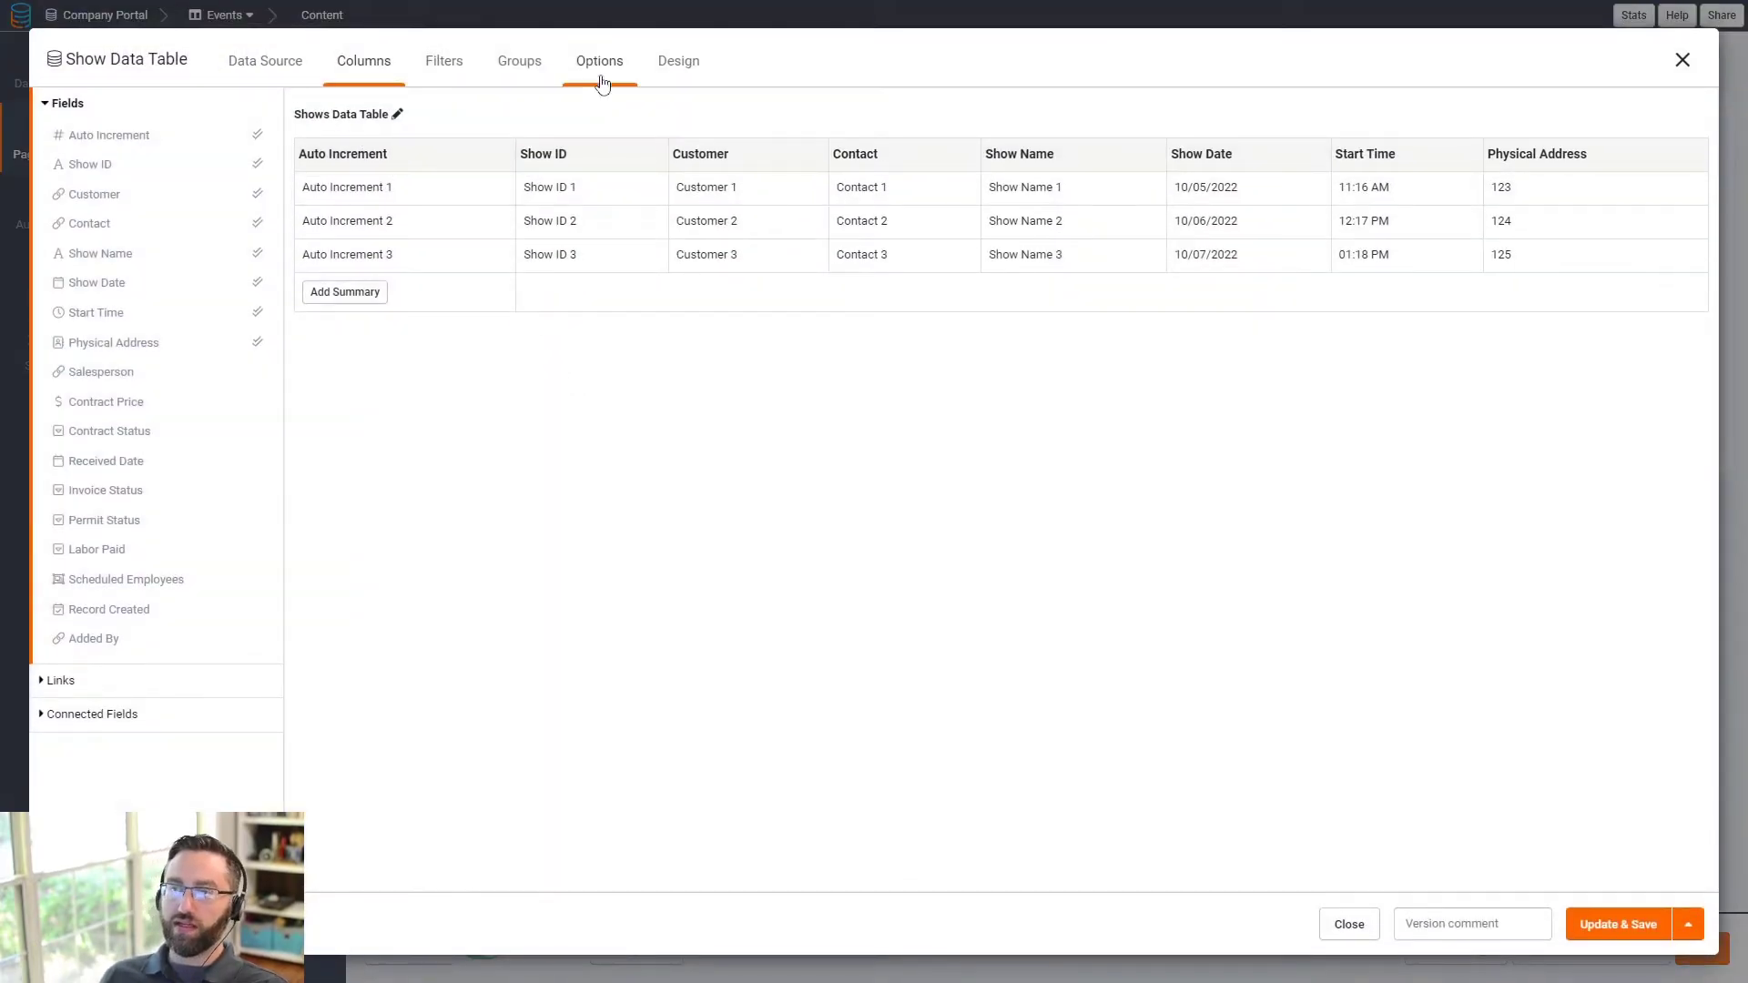
pyautogui.click(76, 691)
pyautogui.click(113, 229)
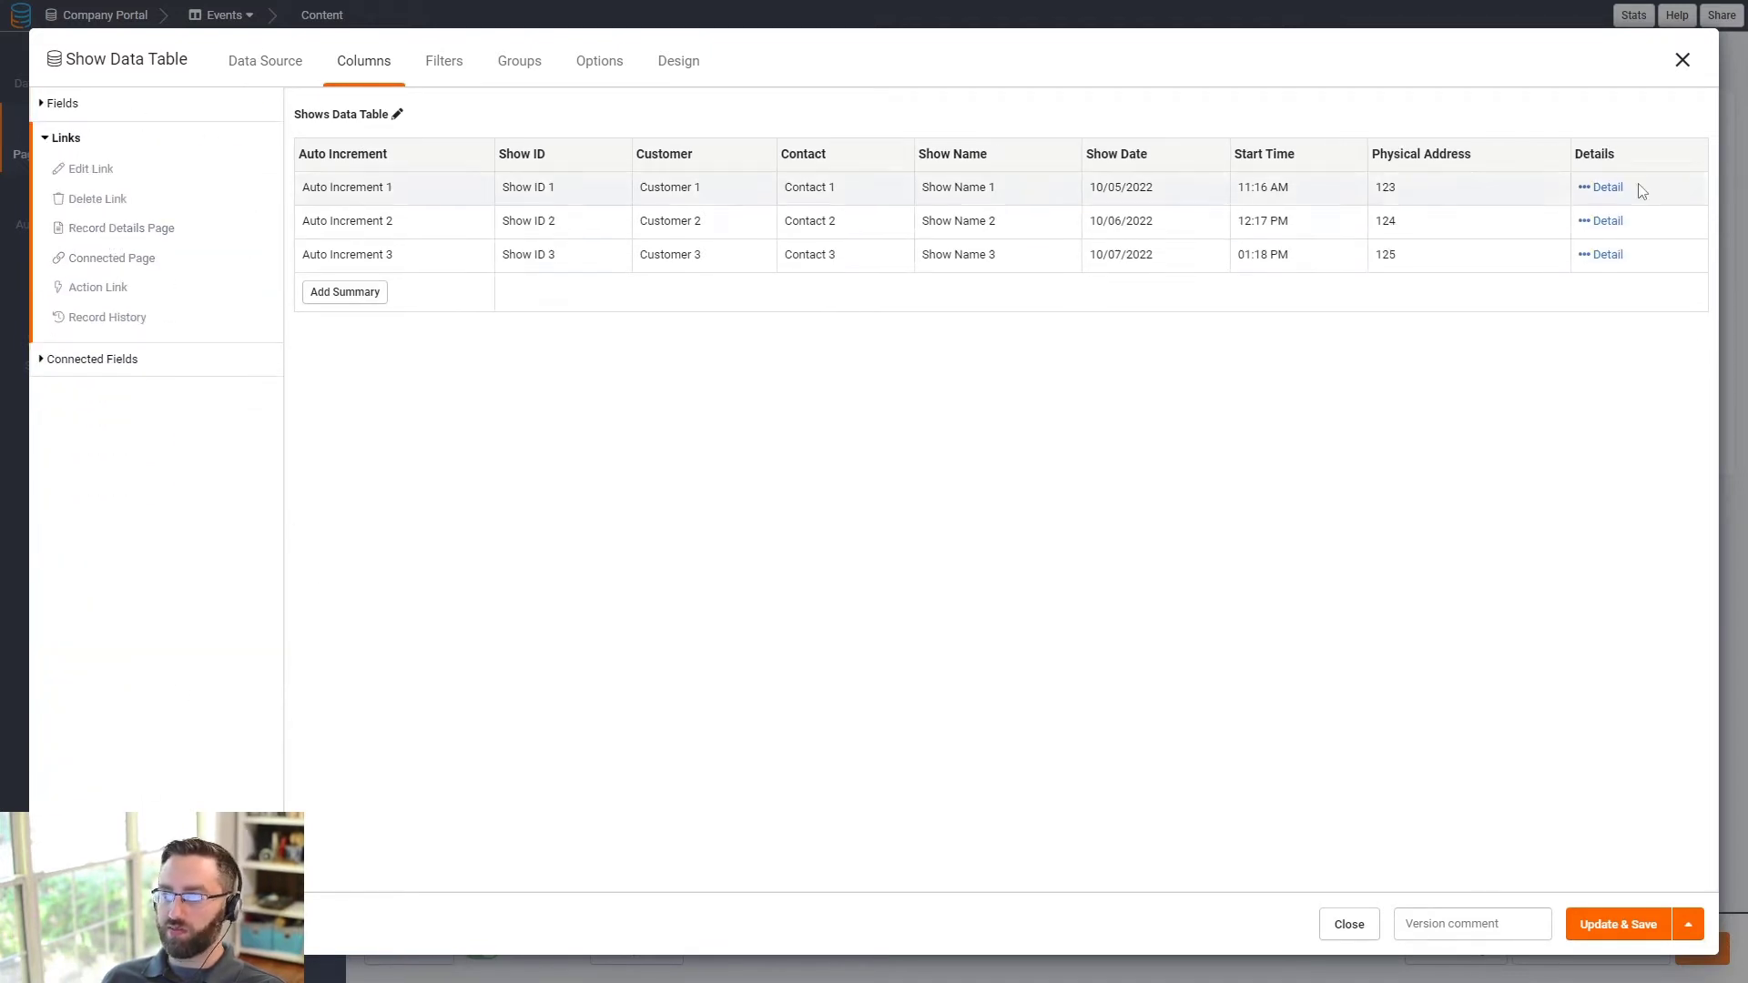
pyautogui.click(1603, 934)
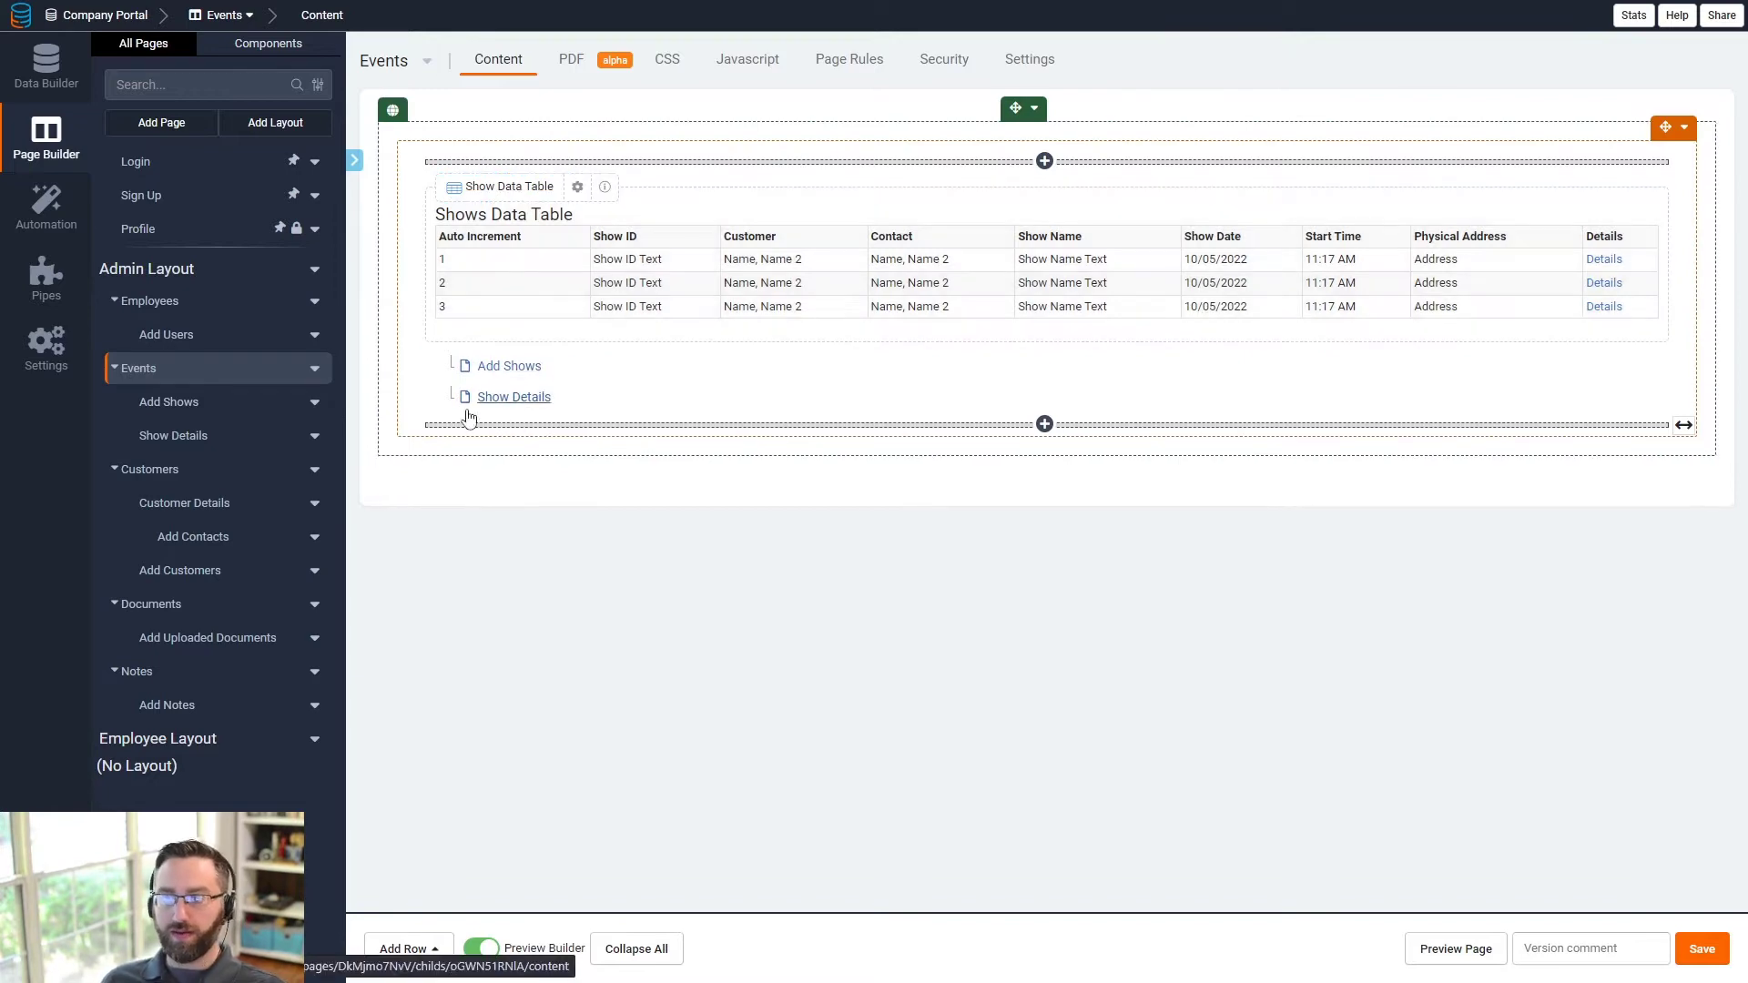
# - Create a blank page named 'Dashboard' and add it to Admin Layout Menu 1
pyautogui.click(177, 126)
pyautogui.moveTo(528, 365); pyautogui.dragTo(441, 368)
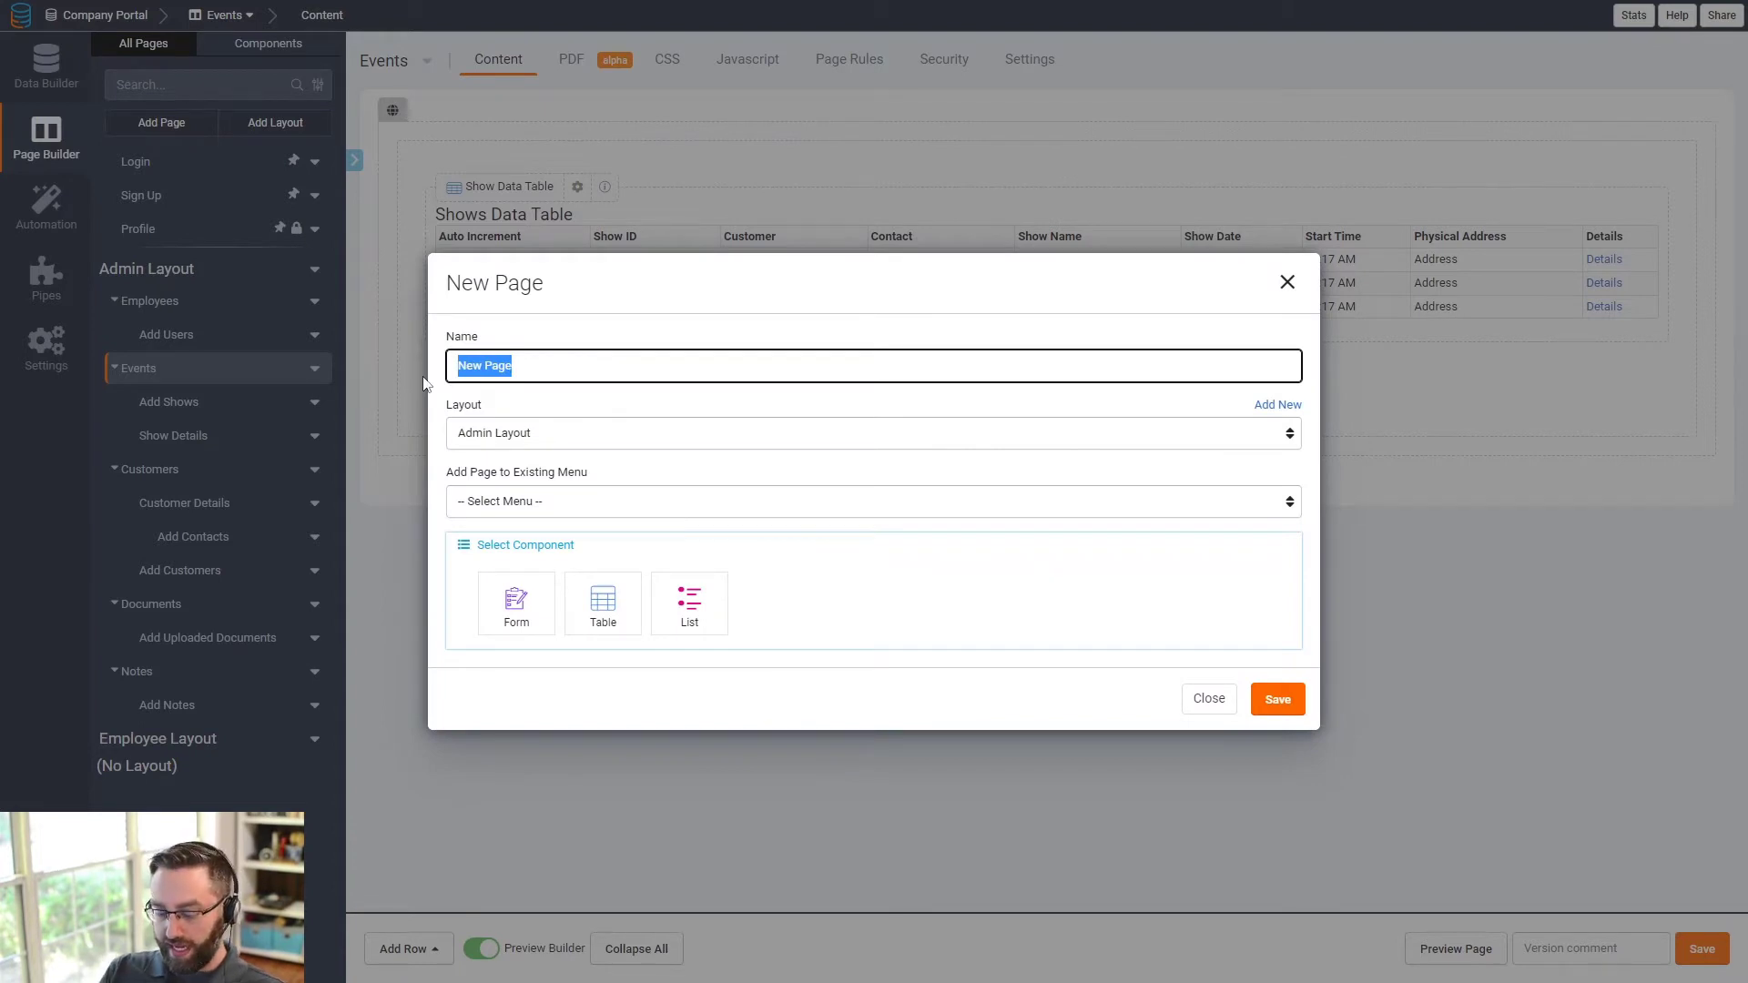
pyautogui.write('Dashboard')
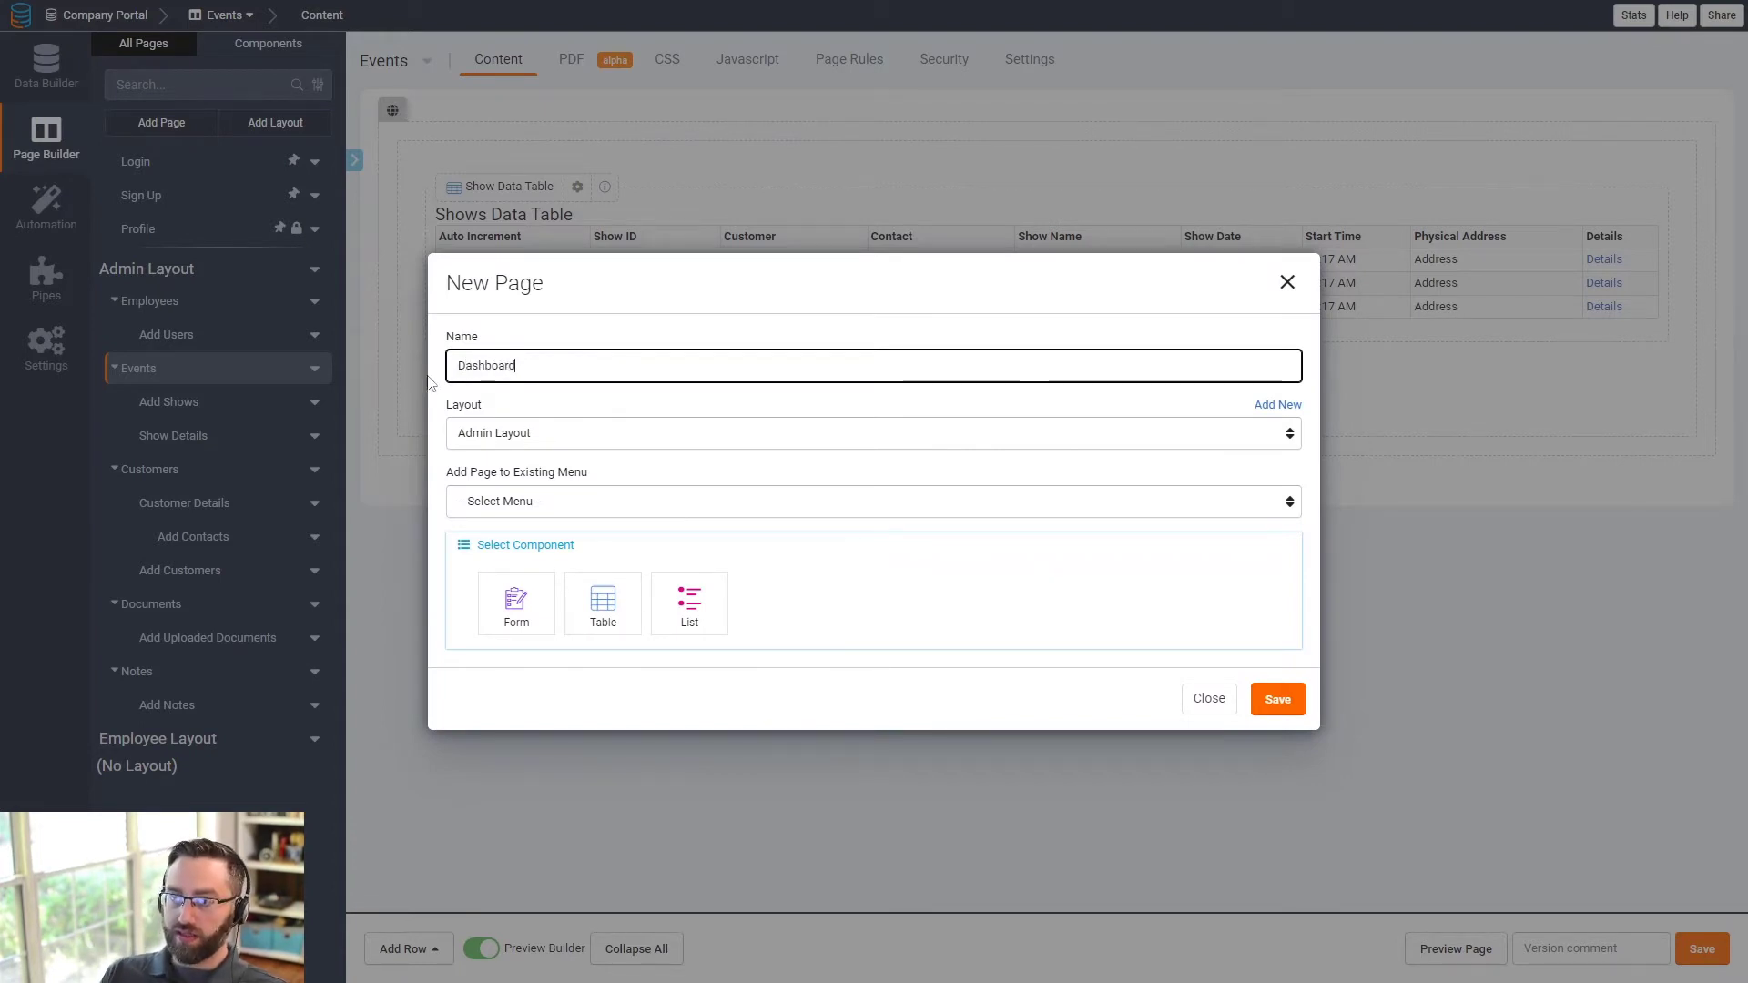
pyautogui.click(596, 626)
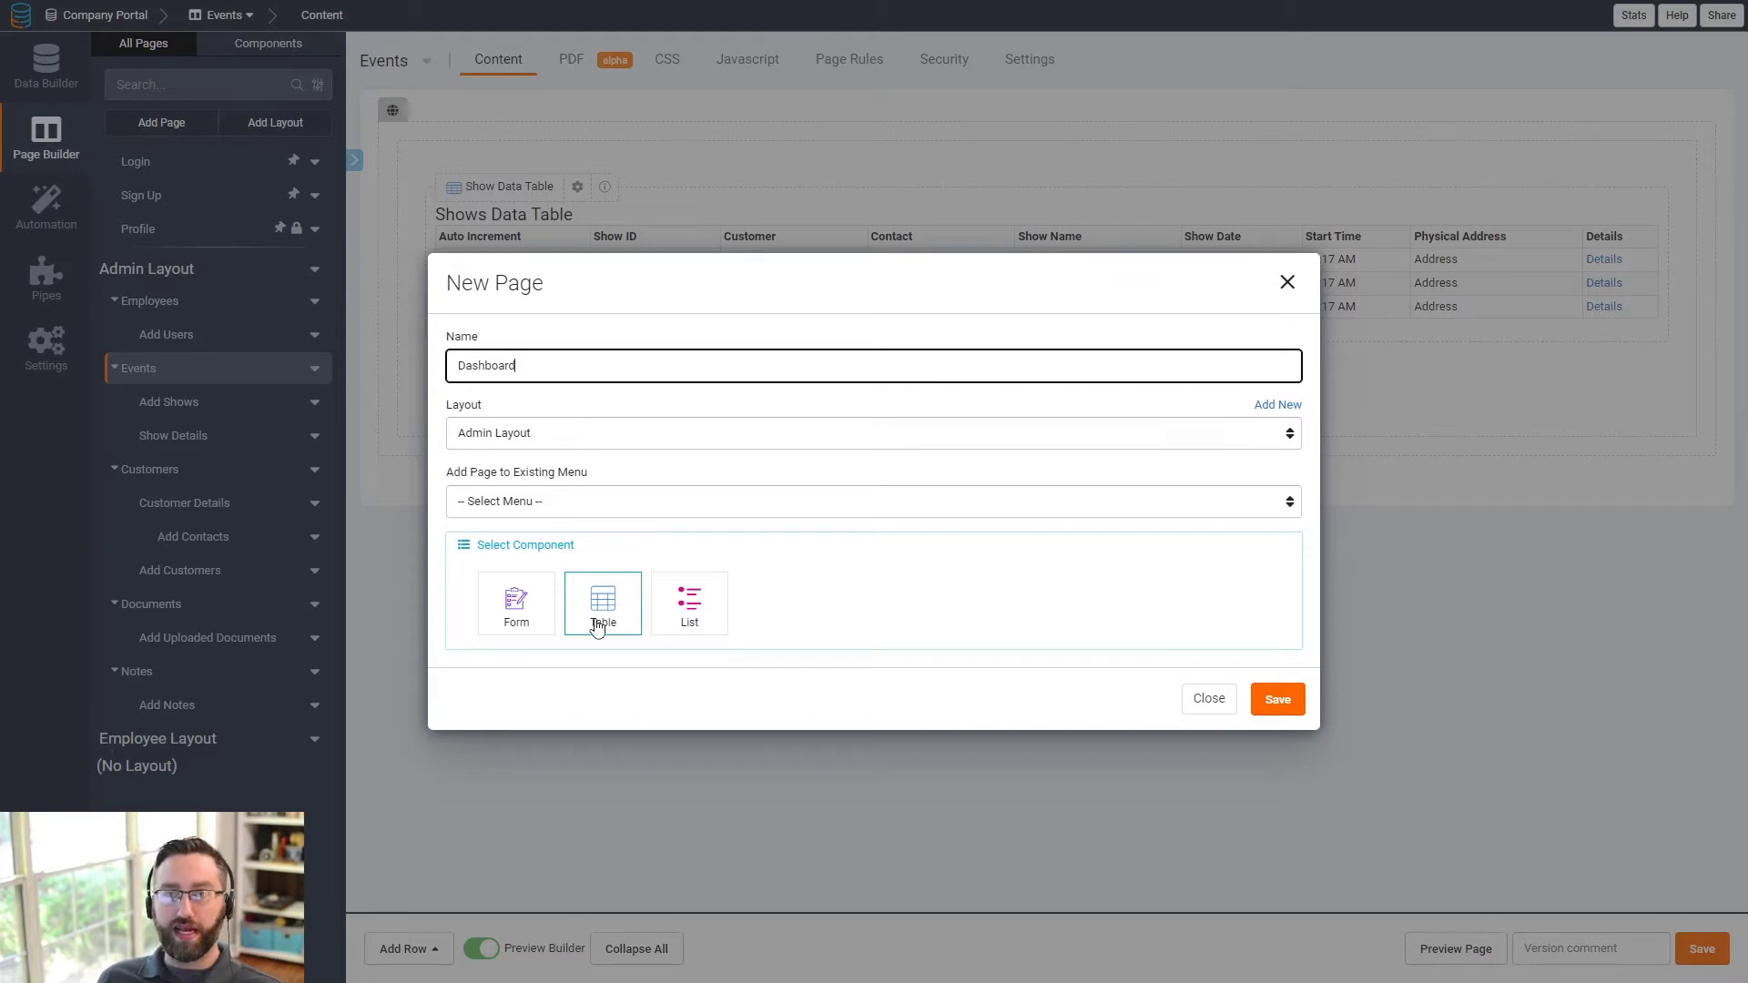
pyautogui.click(562, 517)
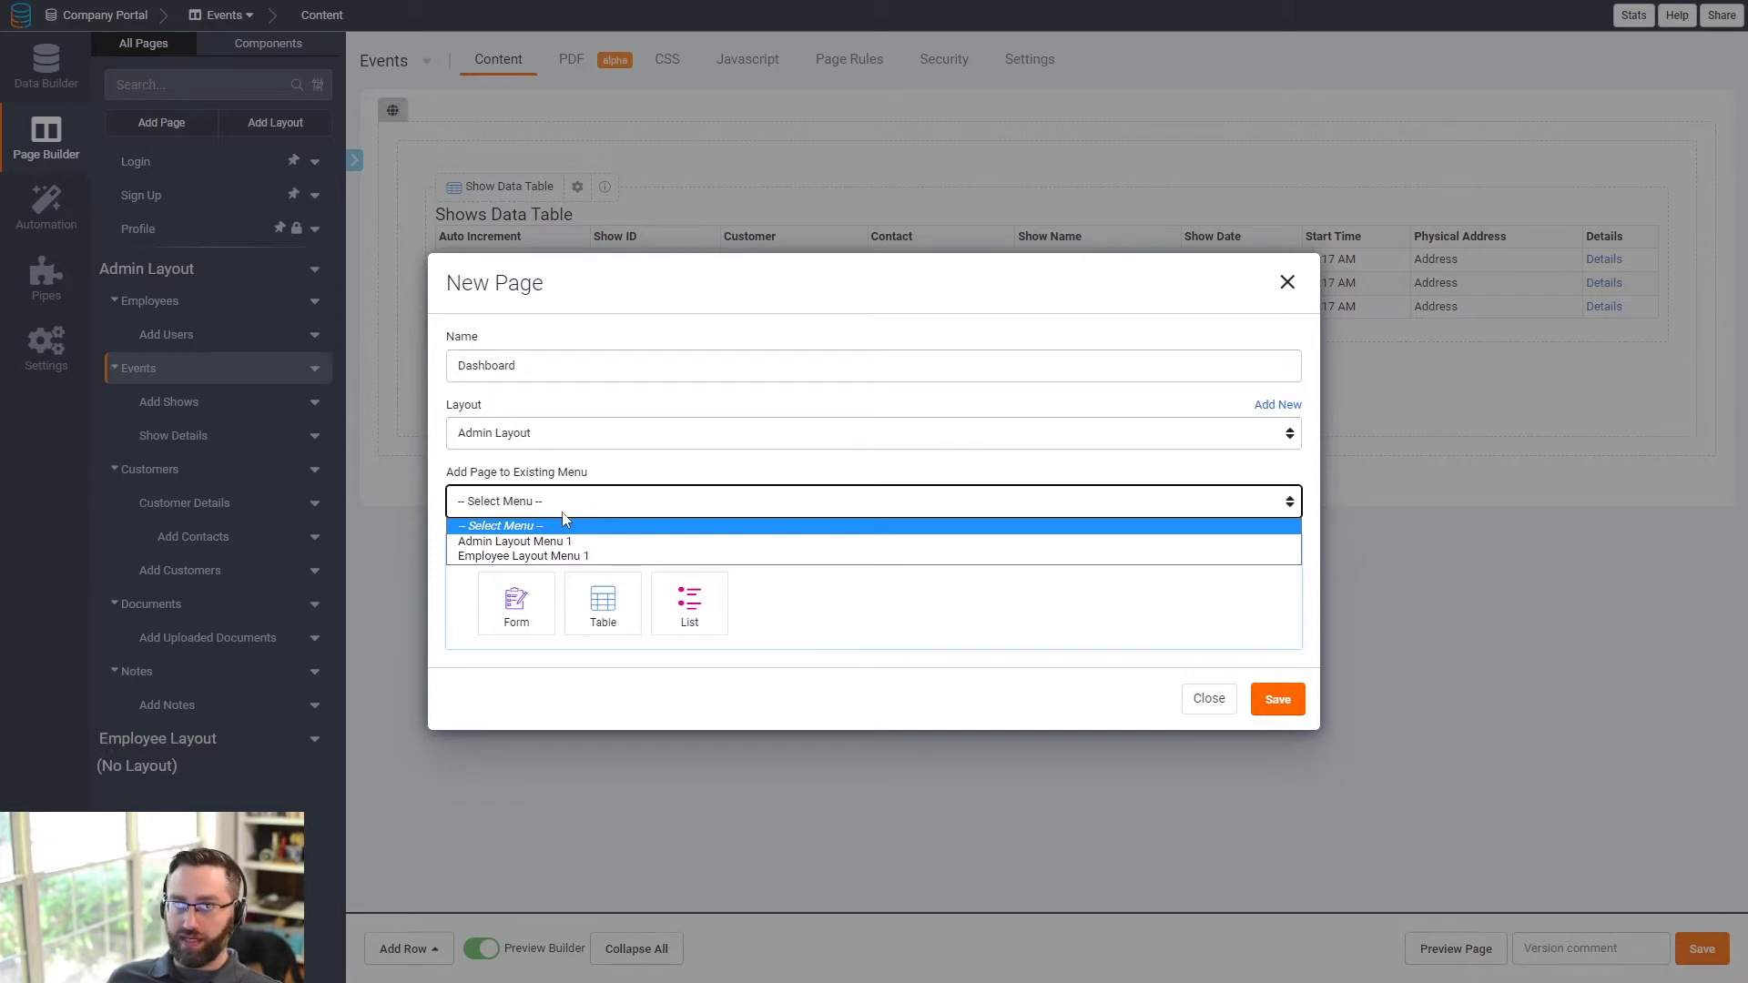
pyautogui.click(541, 541)
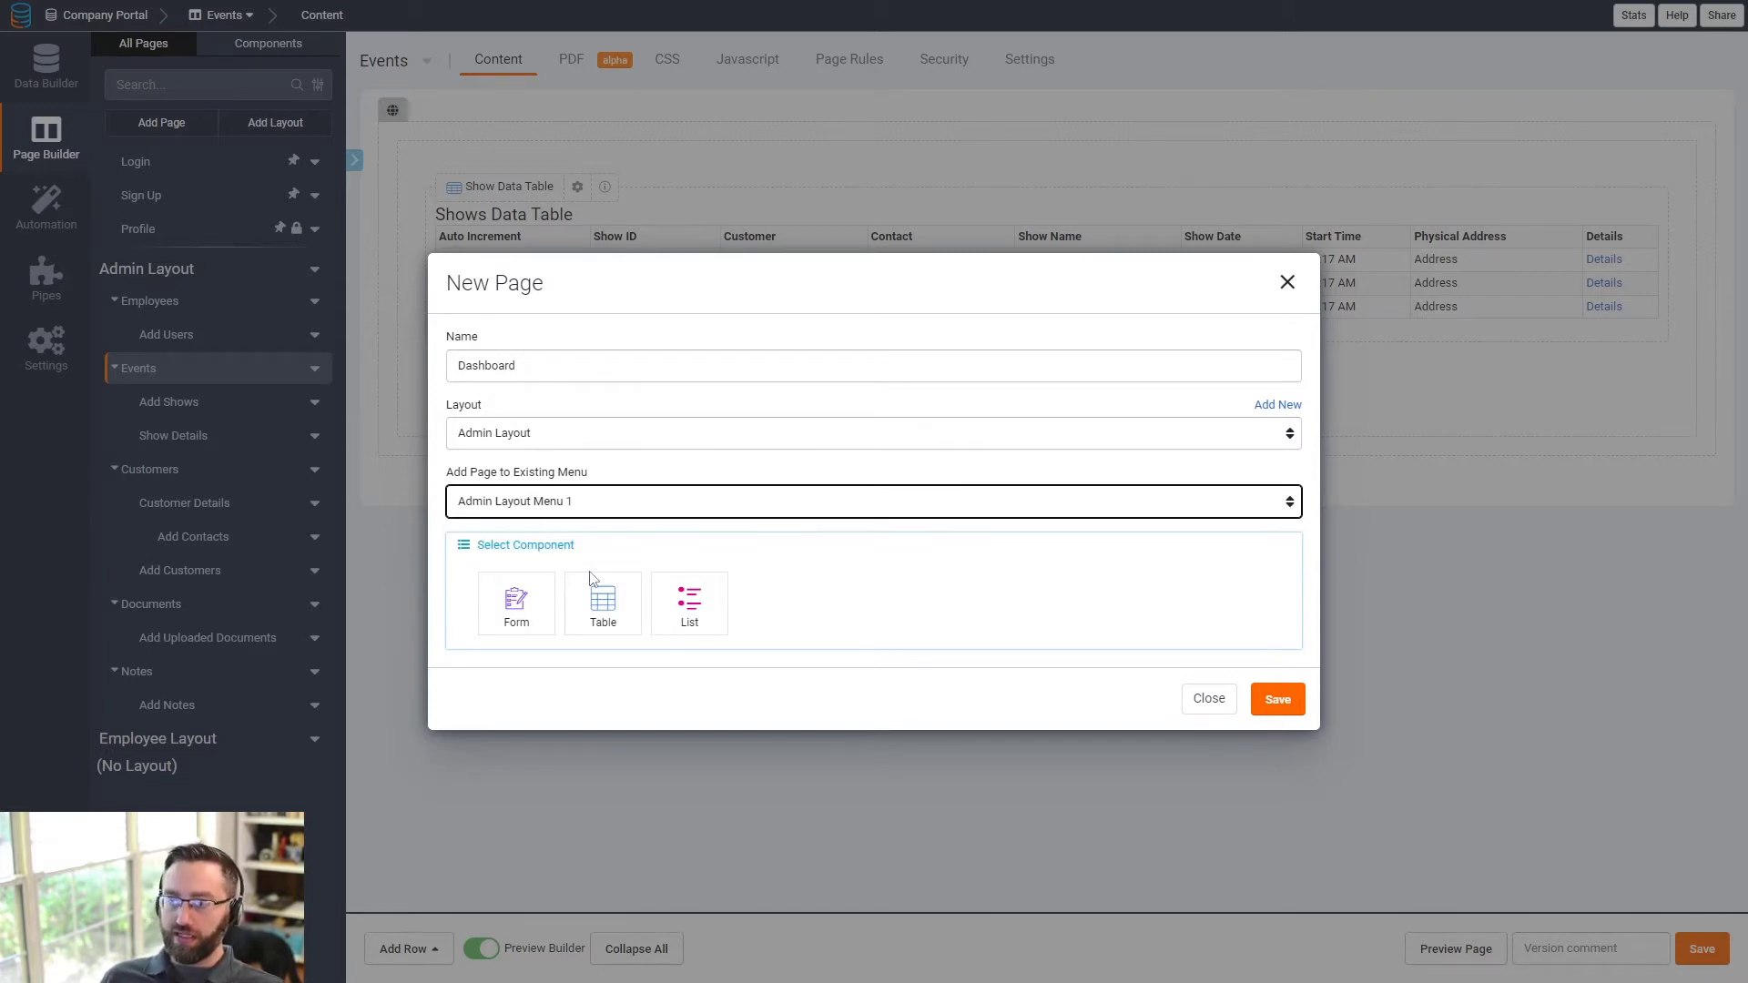
pyautogui.click(1278, 700)
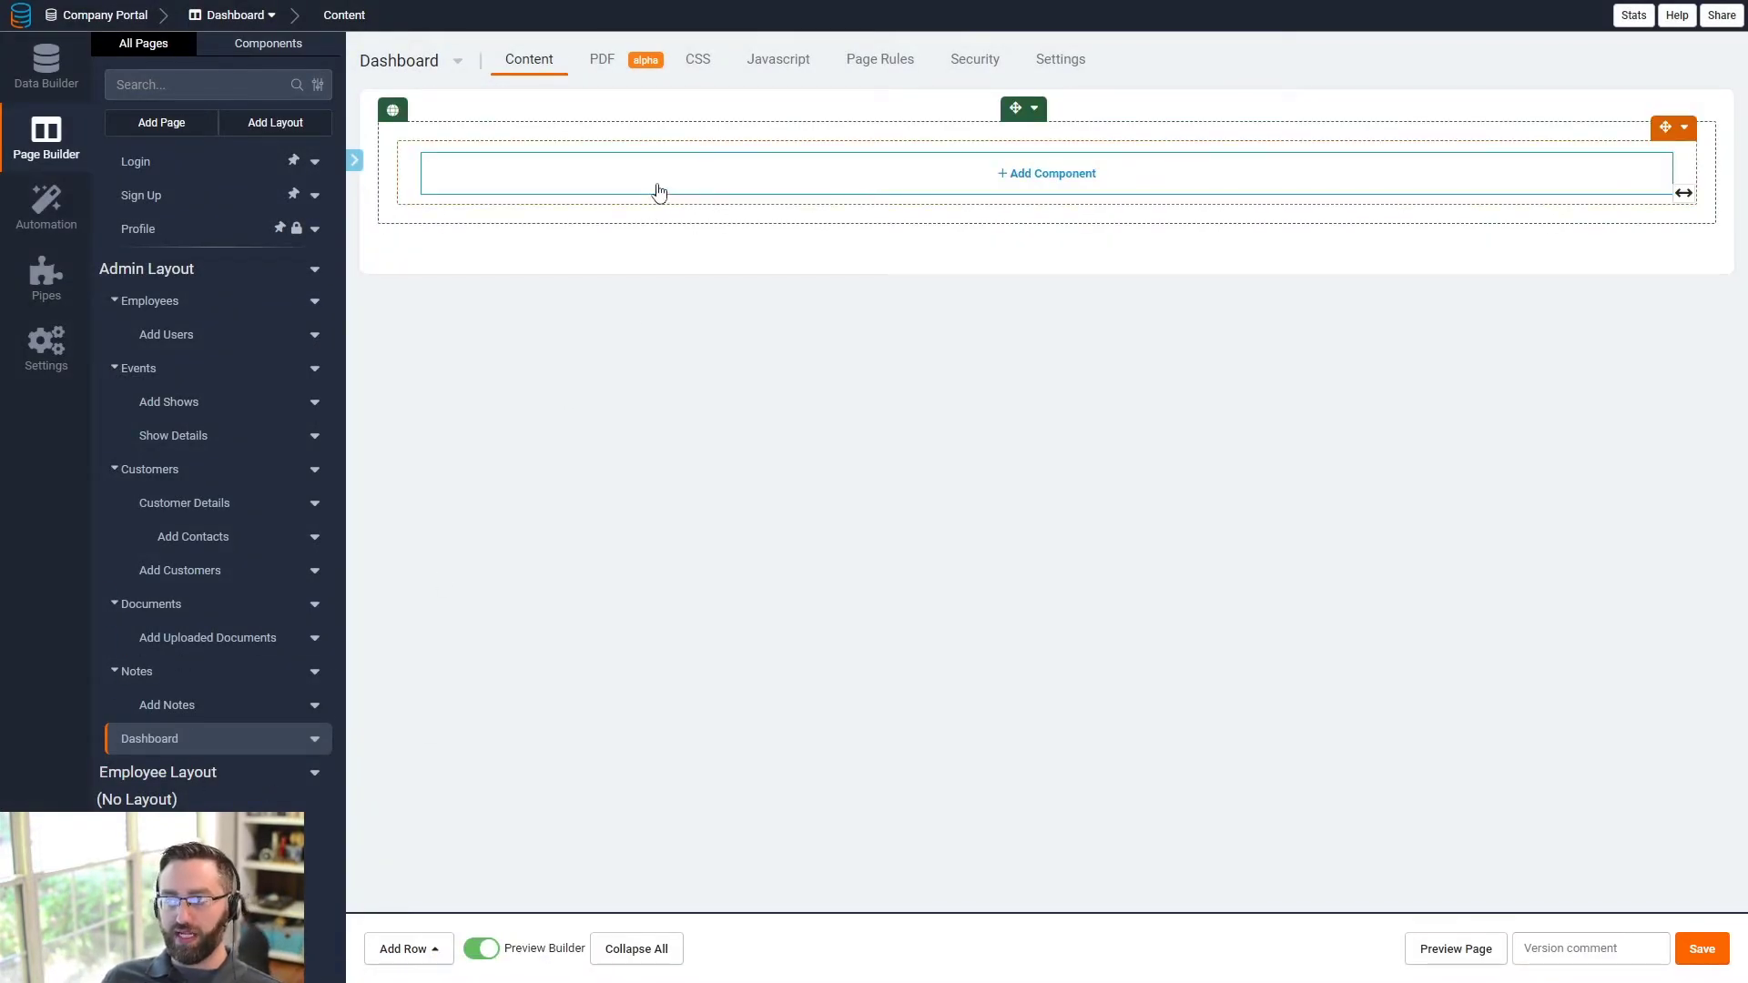
# - Place a table component showing Shows records on the Dashboard page
pyautogui.click(658, 193)
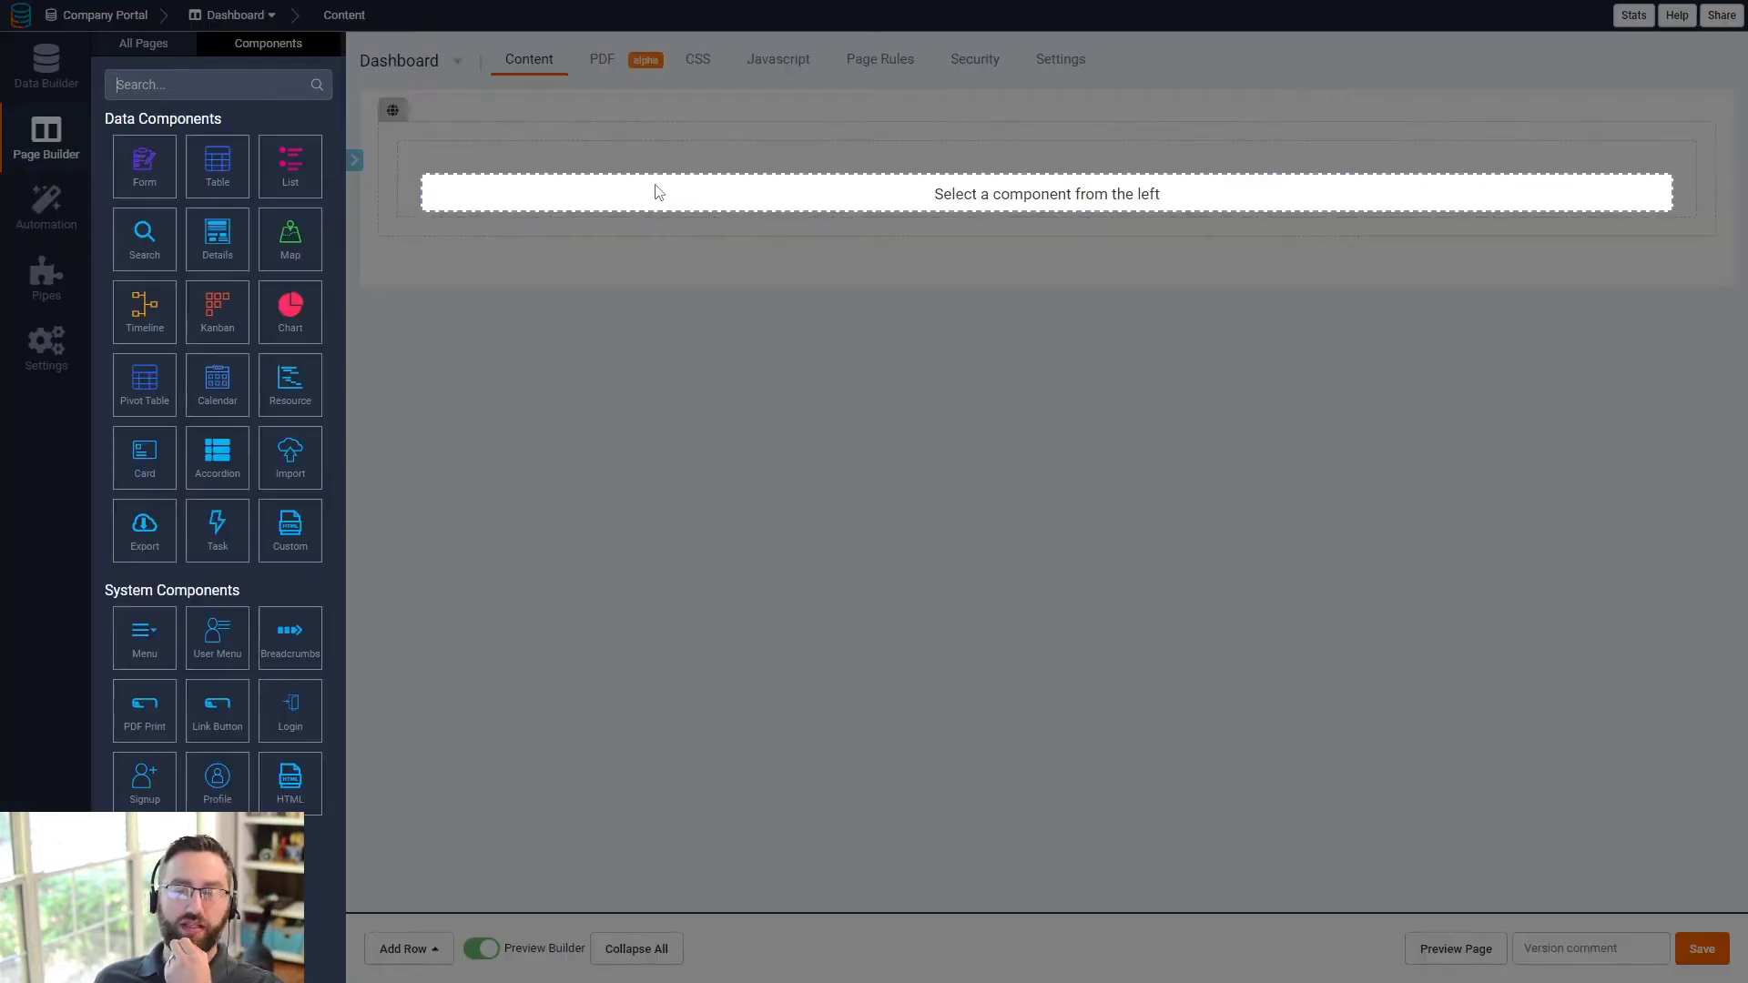
pyautogui.click(217, 166)
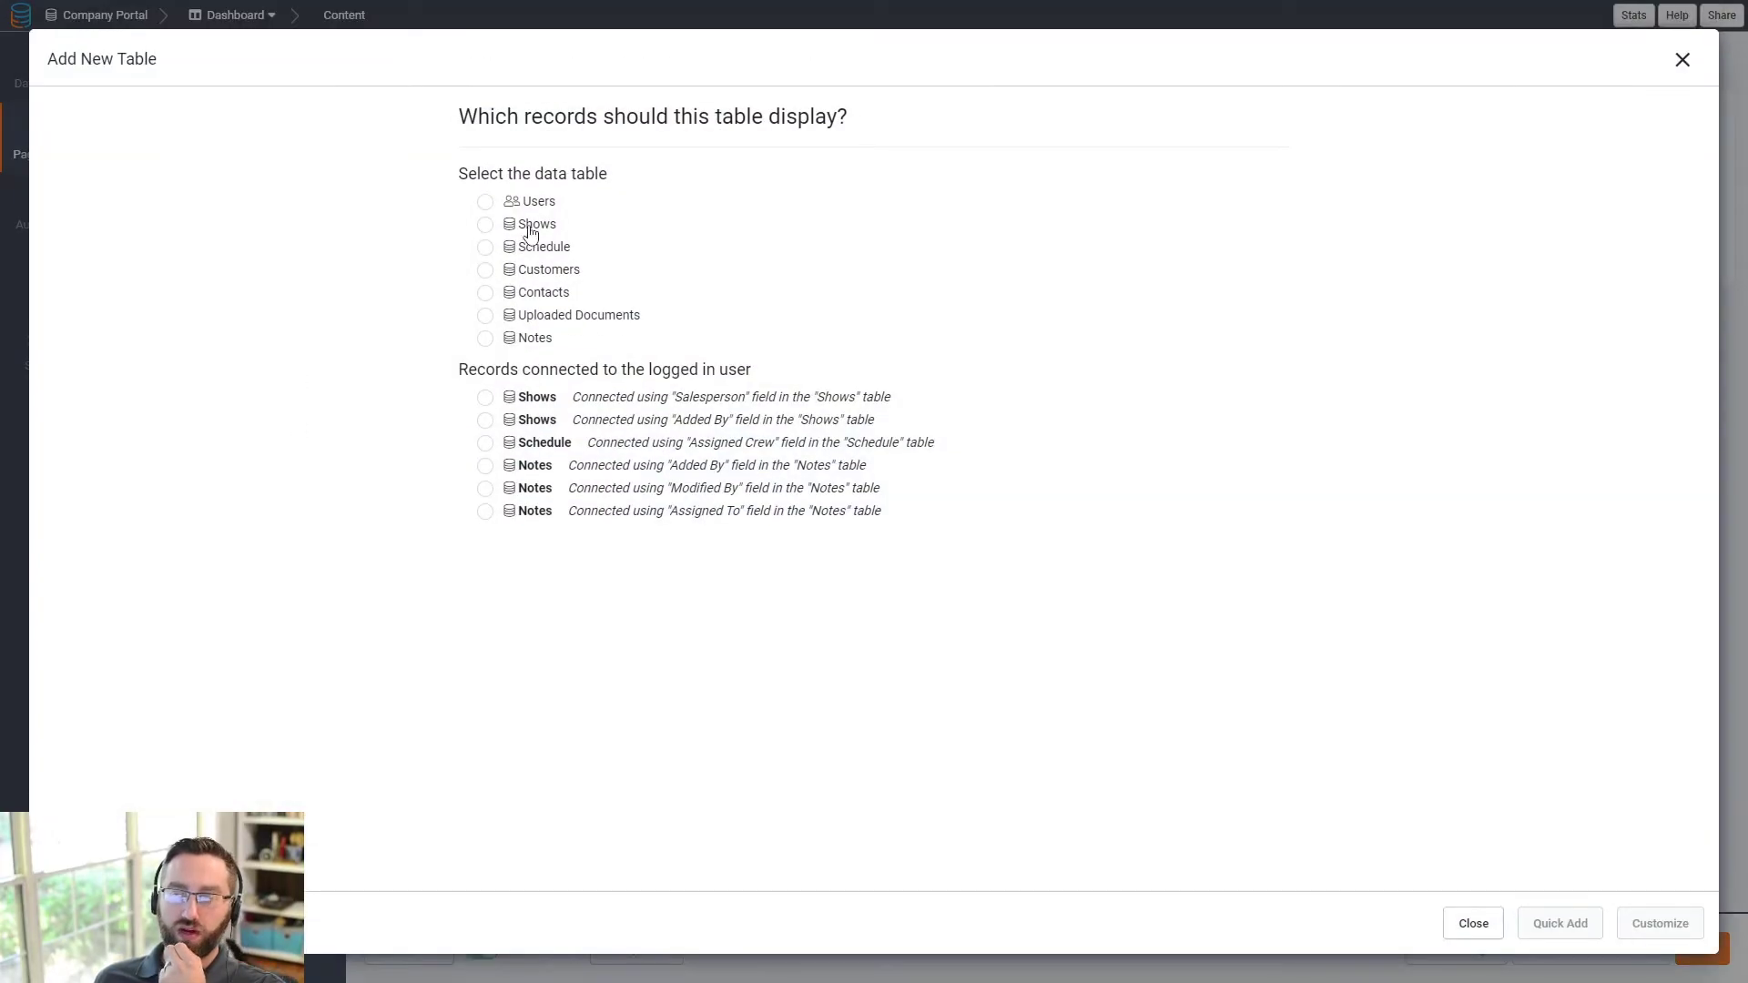
pyautogui.click(490, 226)
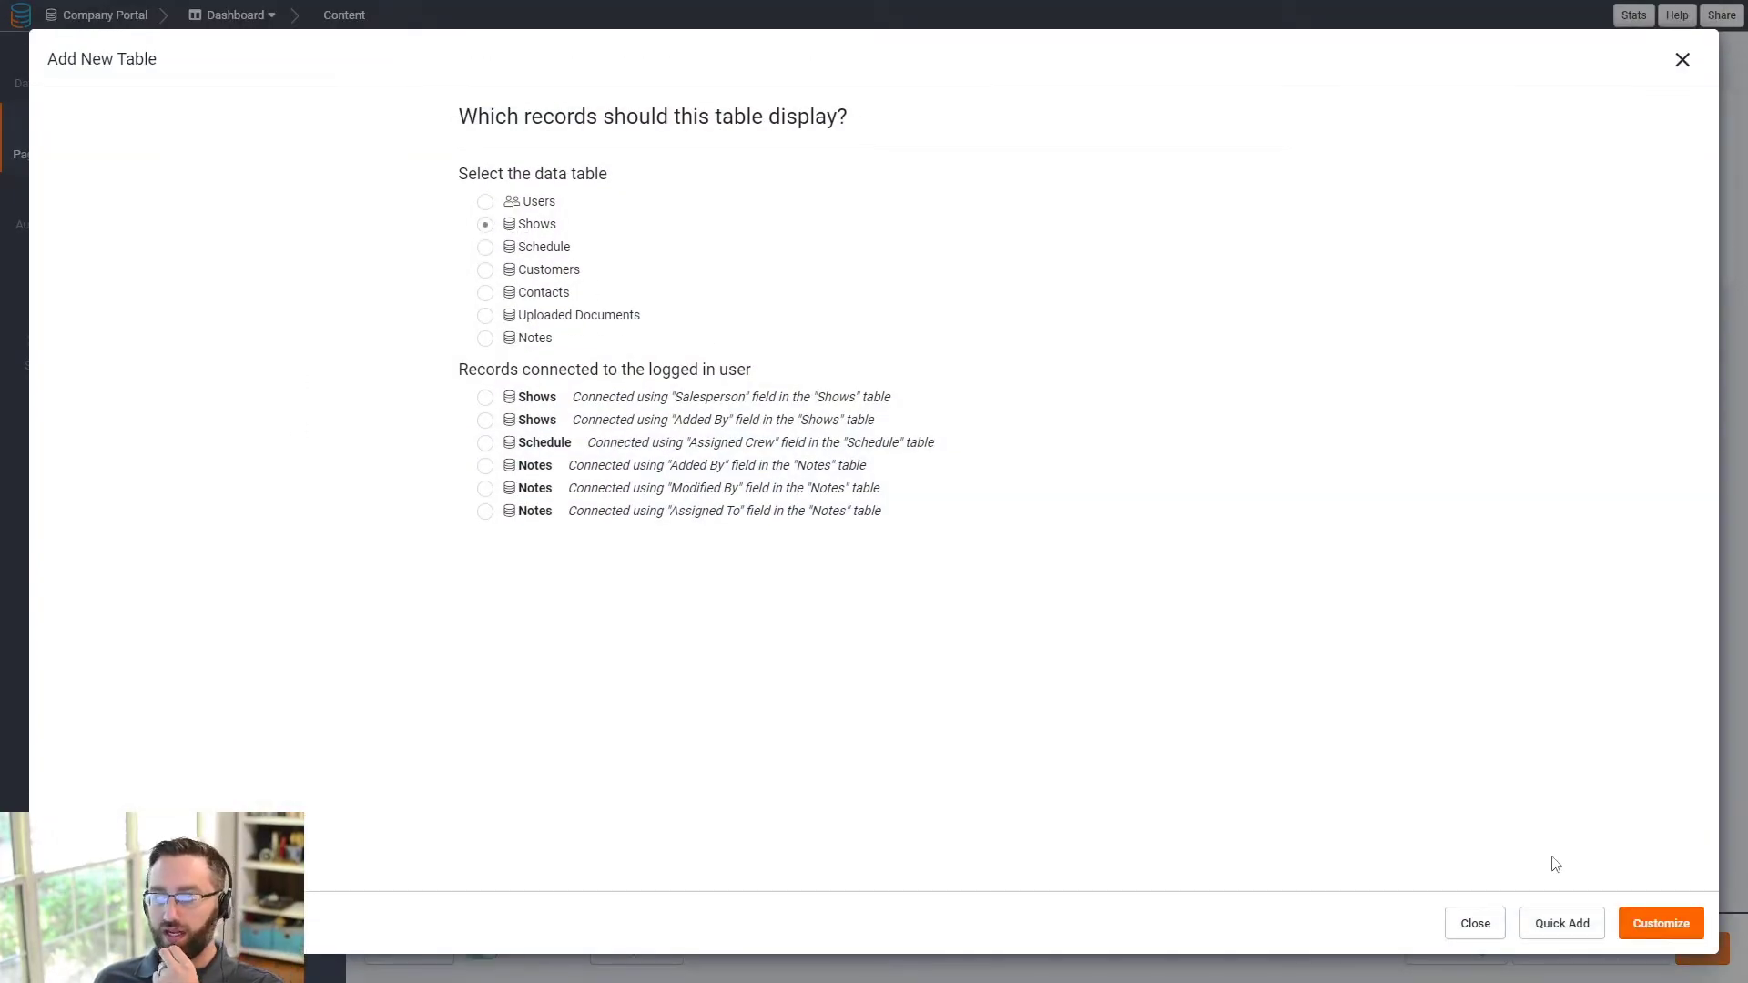
pyautogui.click(1634, 924)
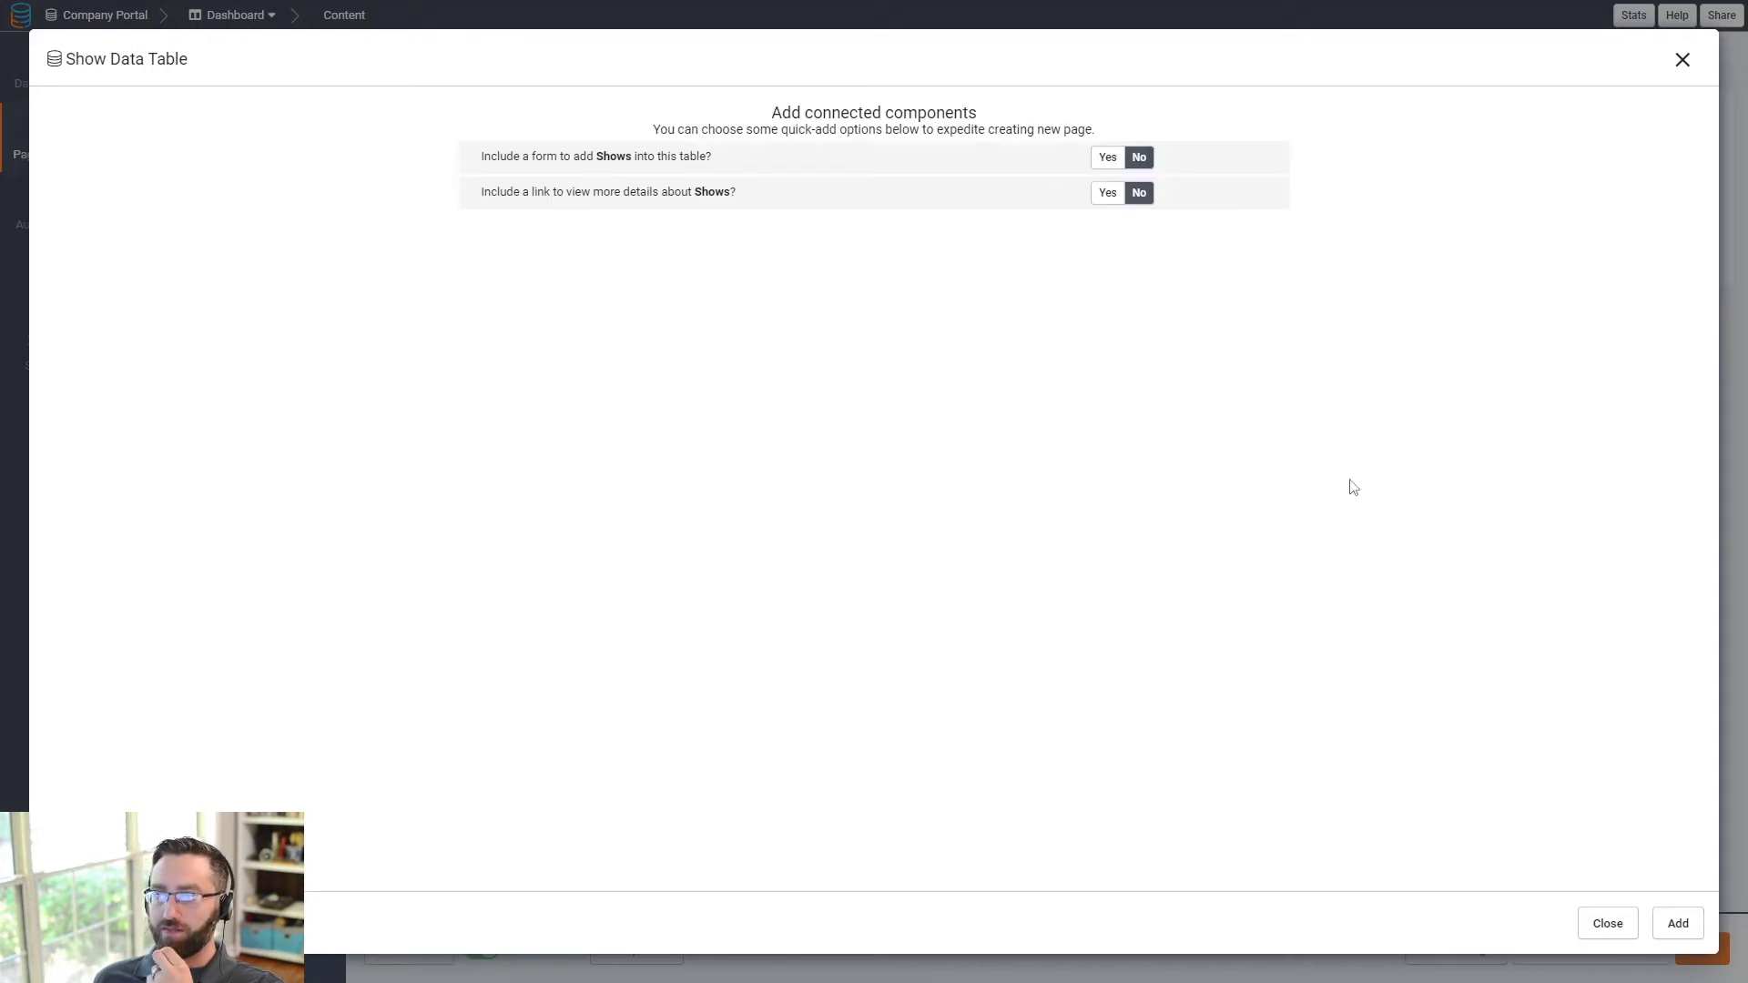
pyautogui.click(1657, 925)
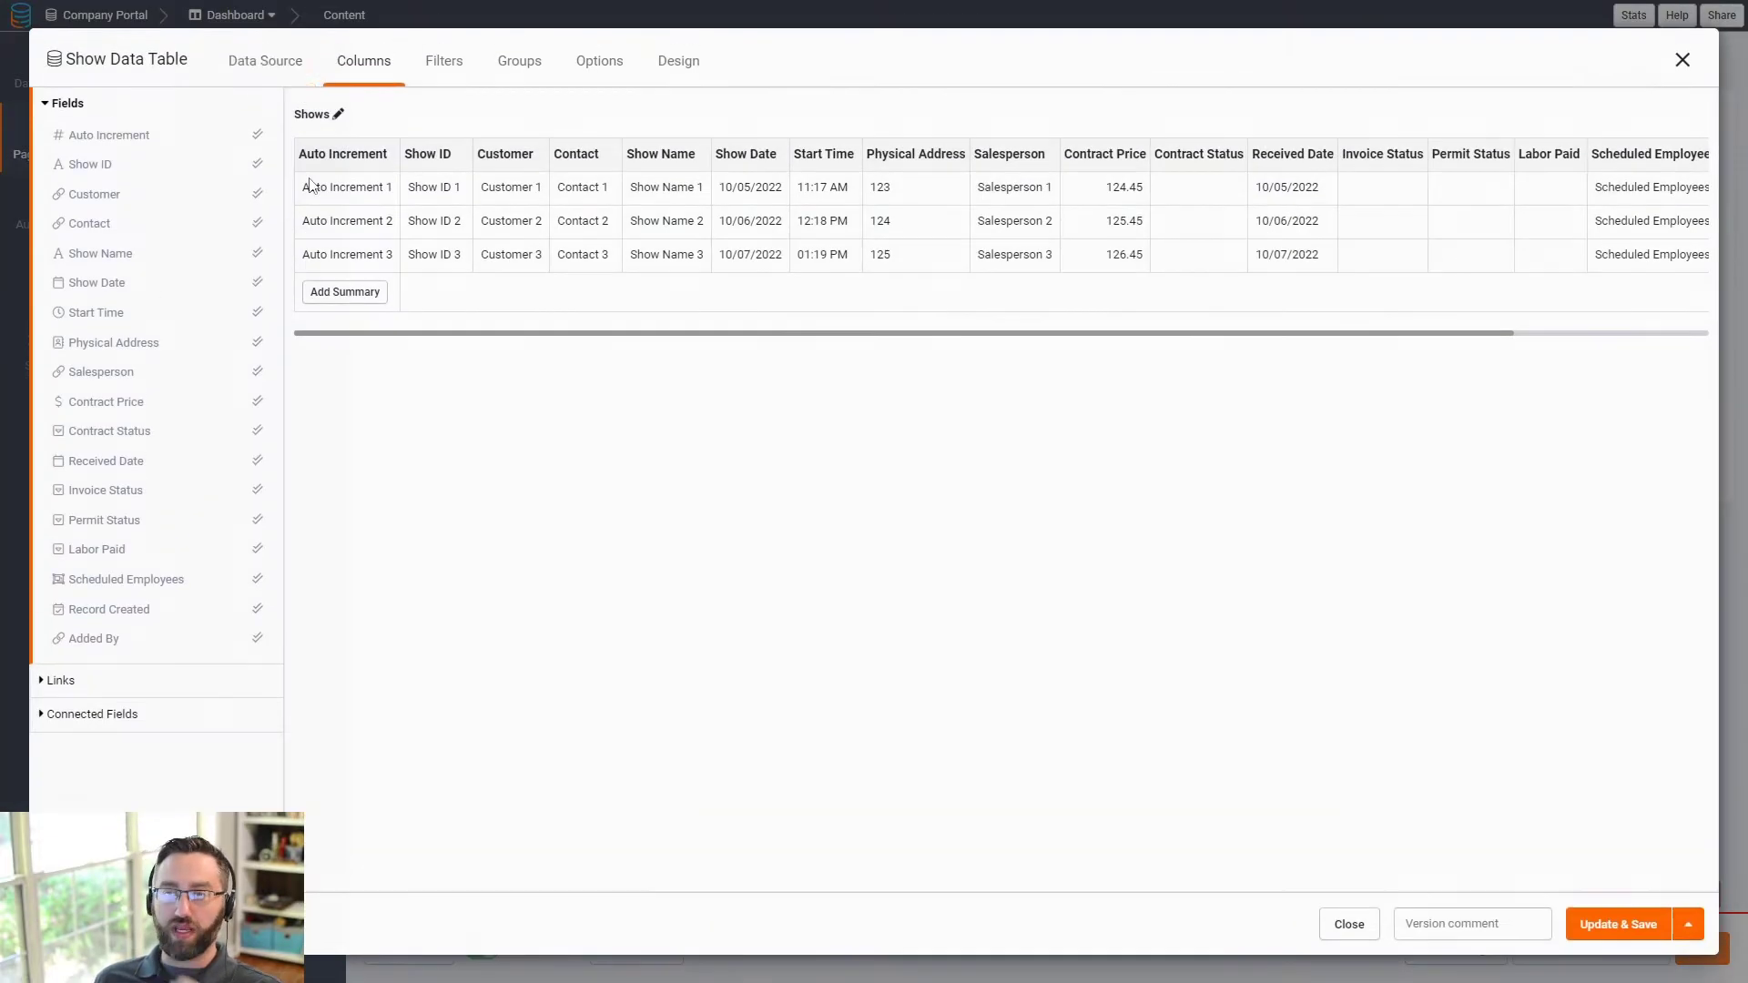
# - Filter the Shows table to records whose Show Date is during the current week
pyautogui.click(265, 62)
pyautogui.click(86, 138)
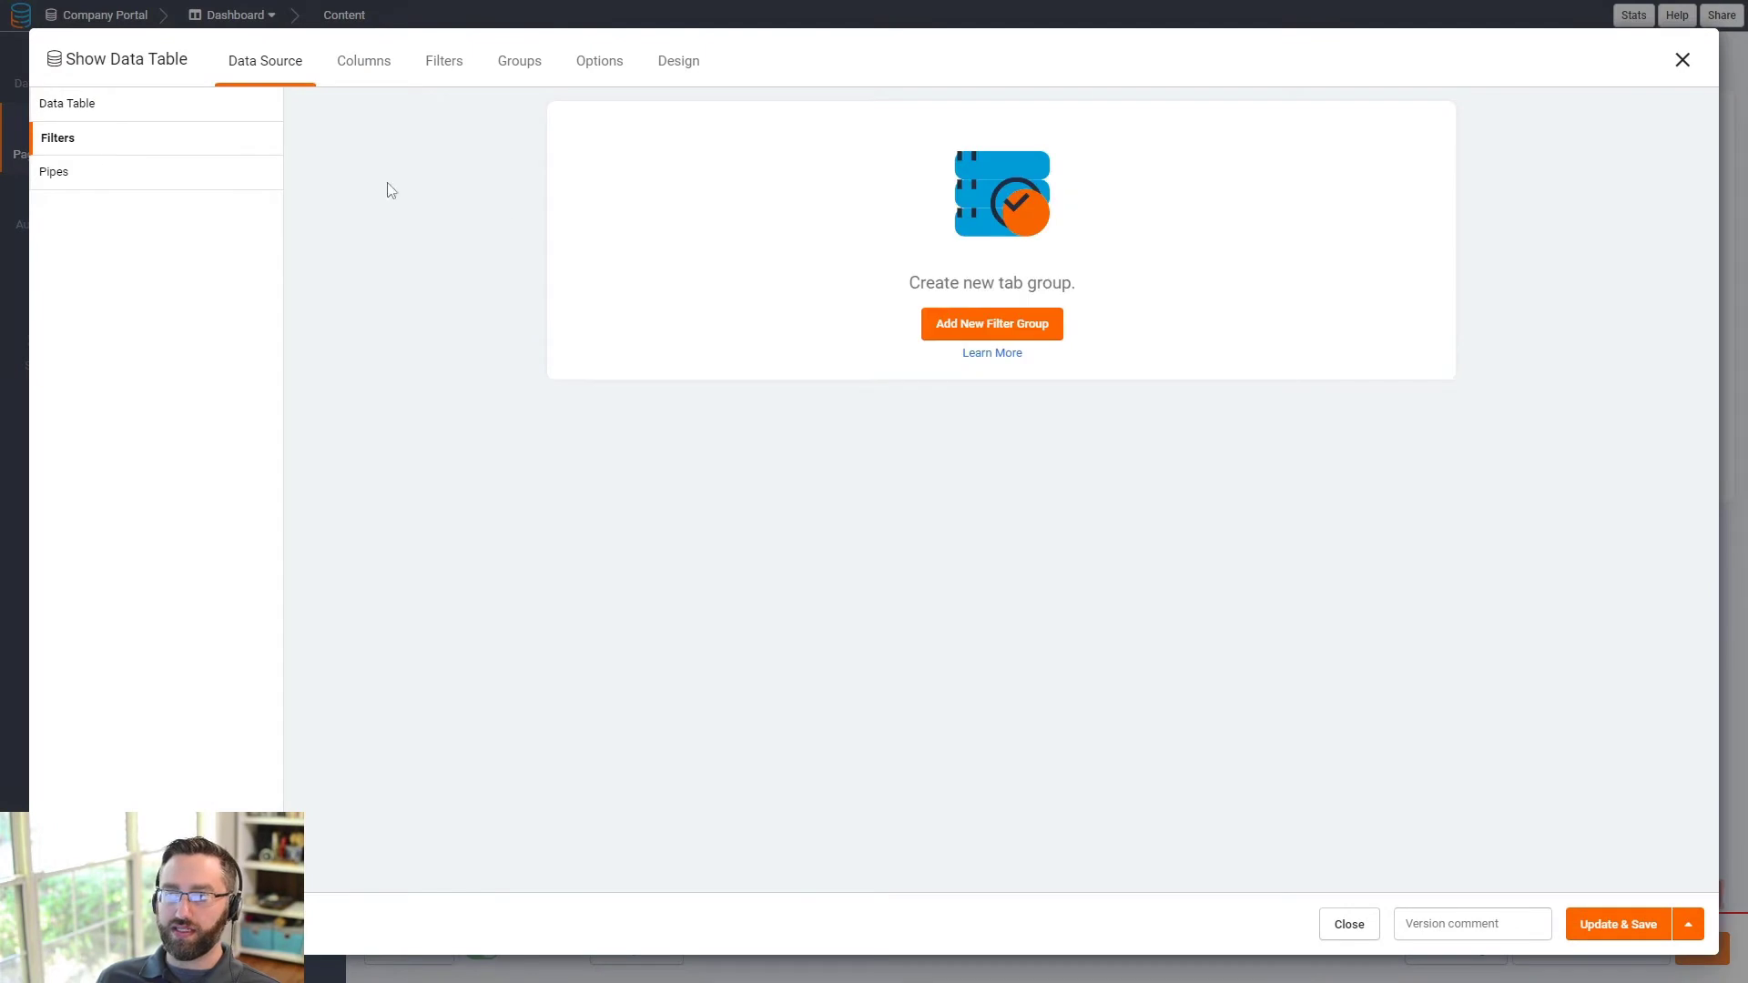
pyautogui.click(970, 337)
pyautogui.click(656, 197)
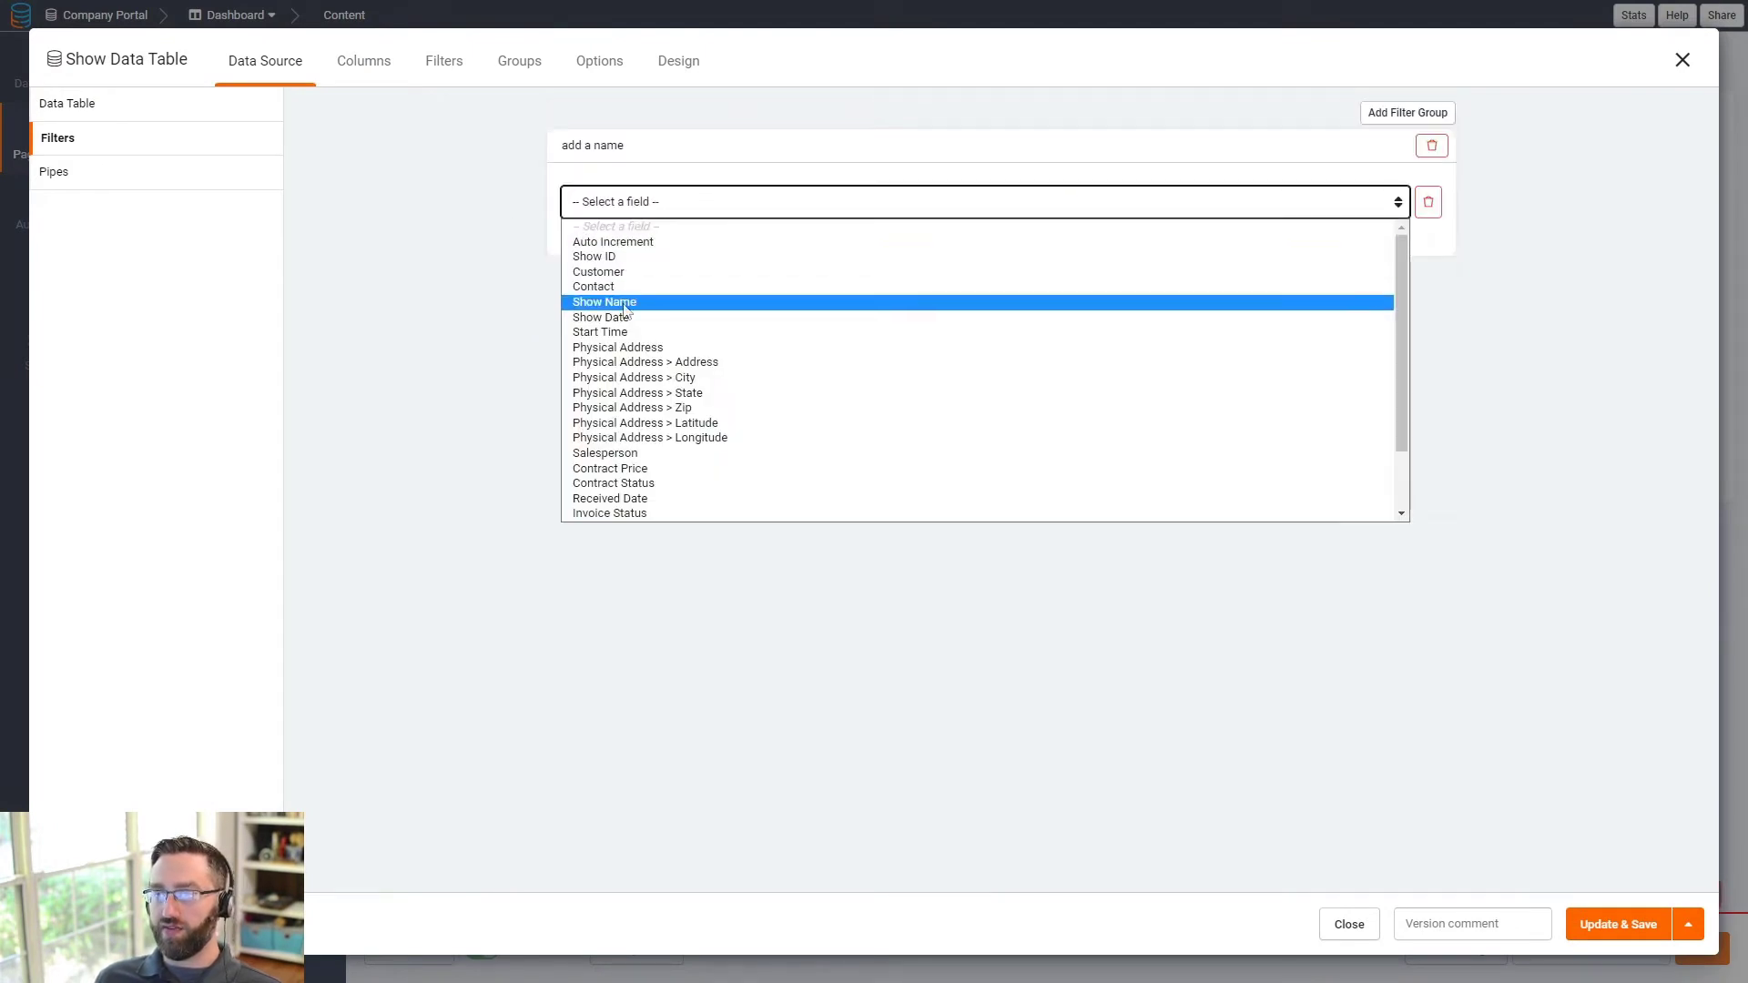
pyautogui.click(692, 317)
pyautogui.click(1102, 202)
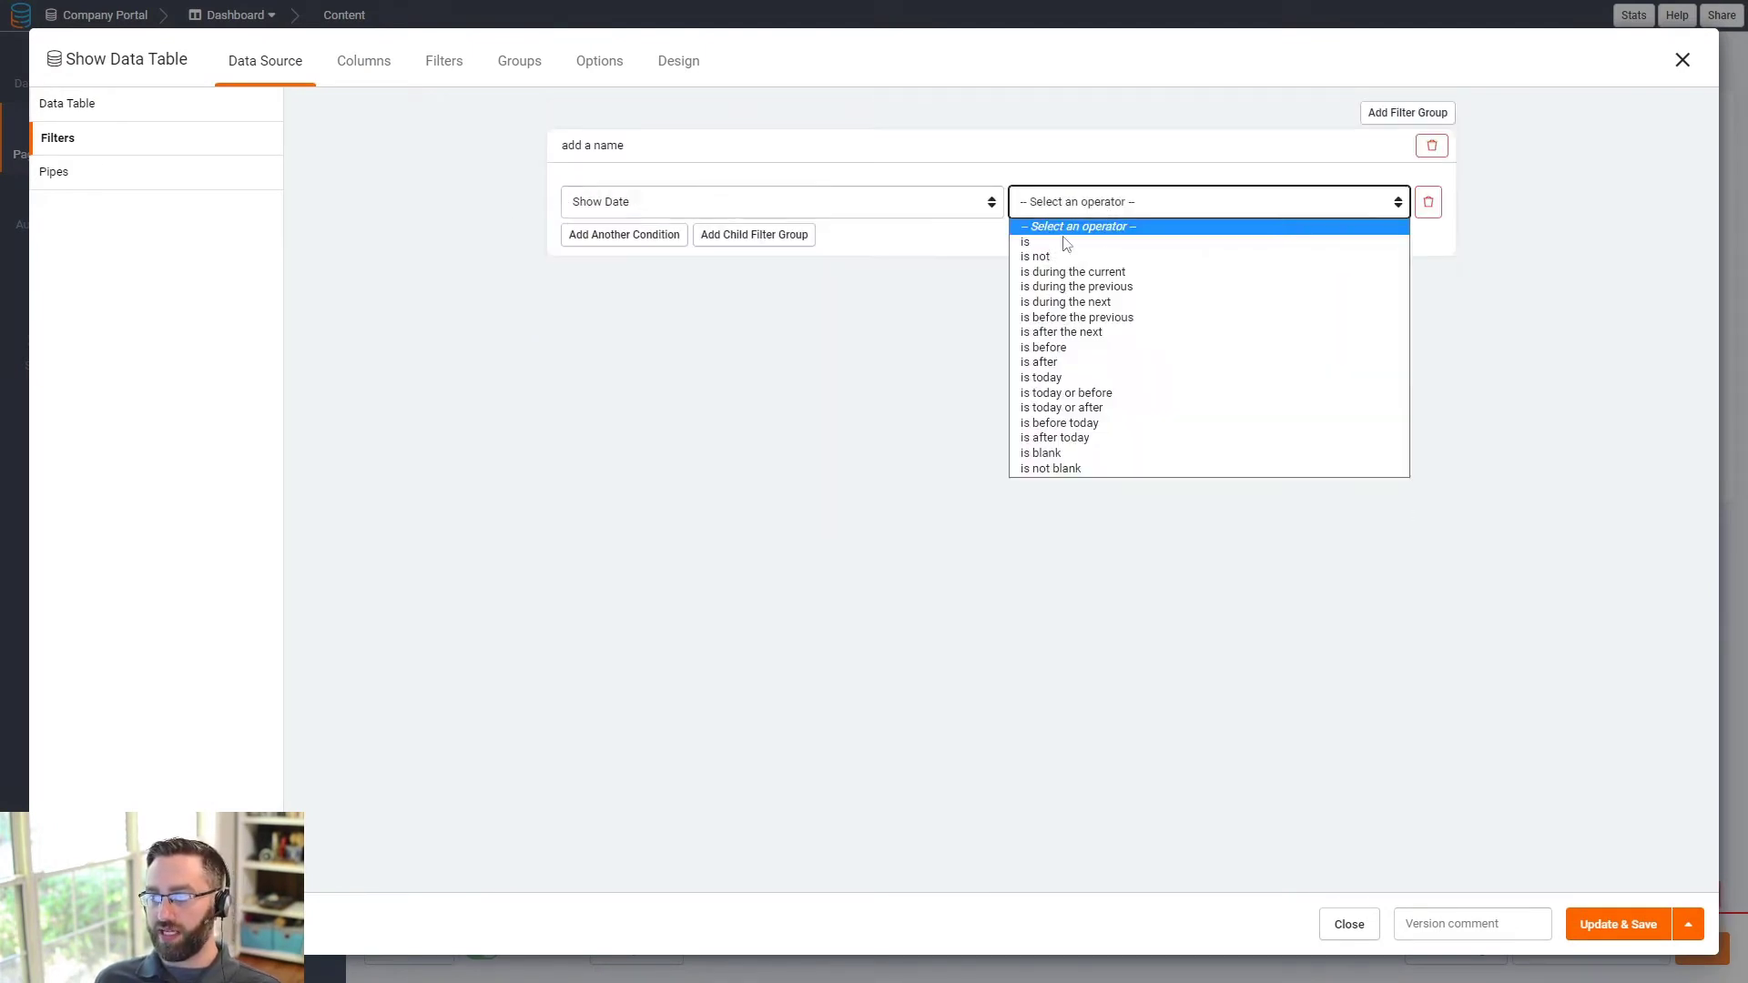
pyautogui.click(1103, 272)
pyautogui.click(1229, 203)
pyautogui.click(1225, 240)
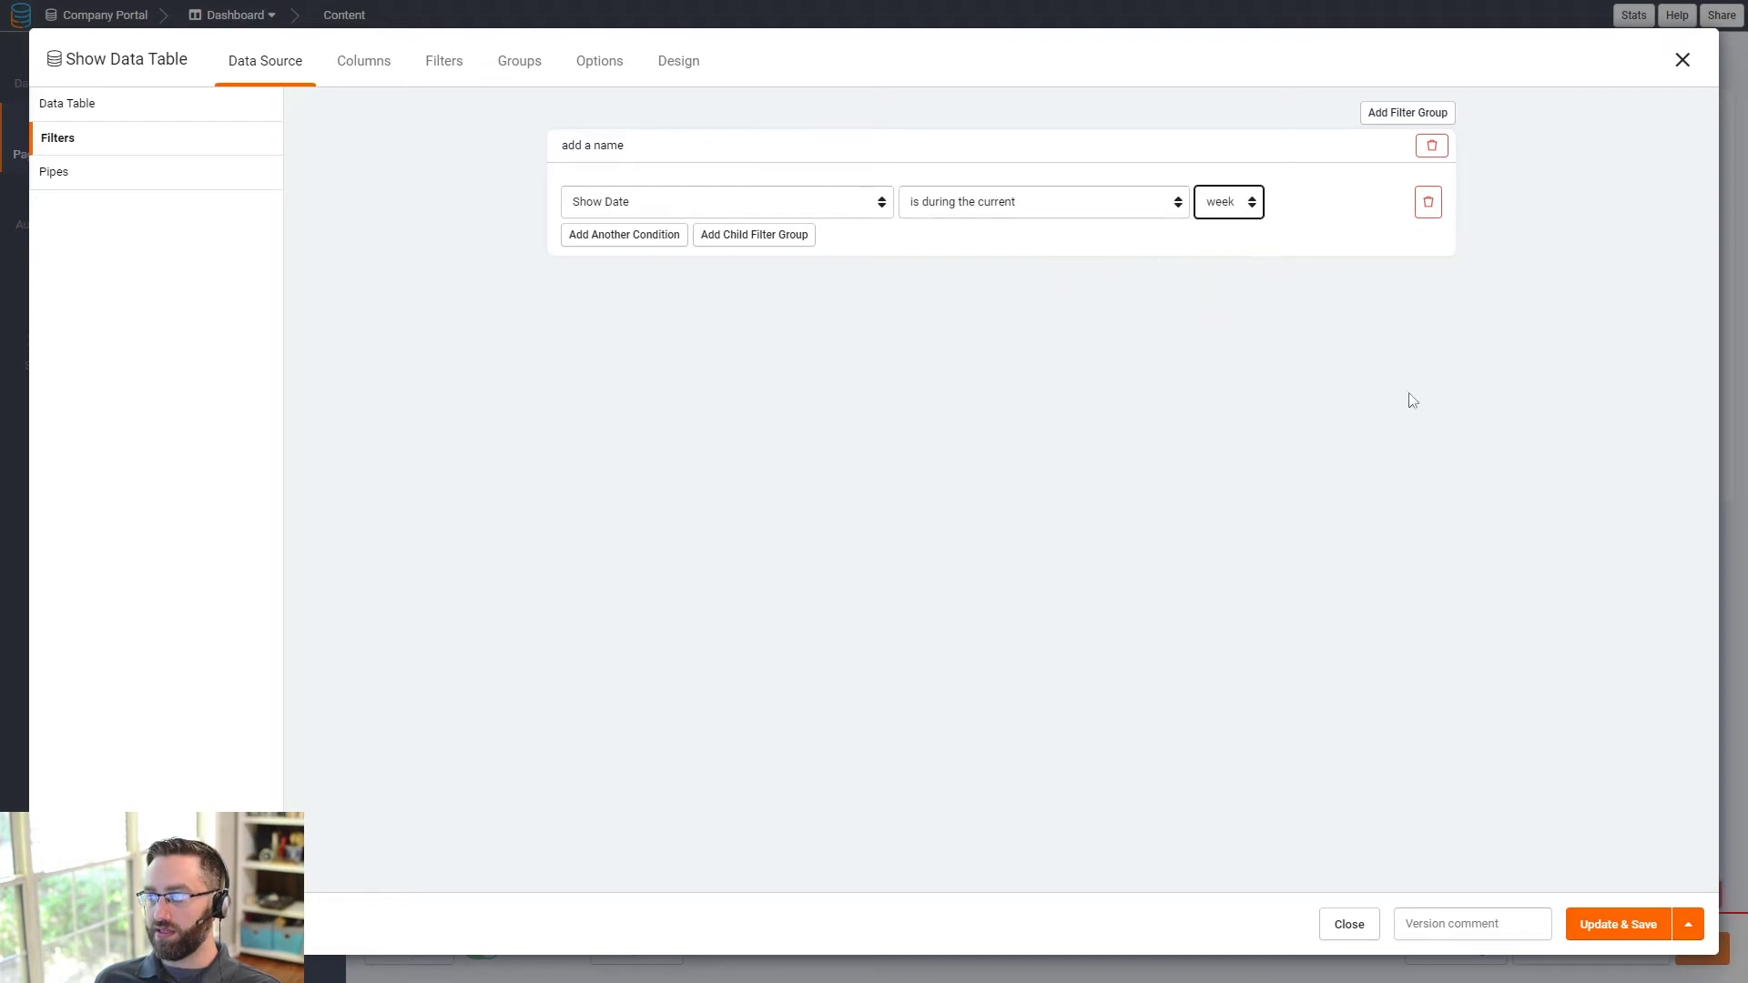
# - Add a connected-page link column to Events > Show Details and save the table
pyautogui.click(355, 61)
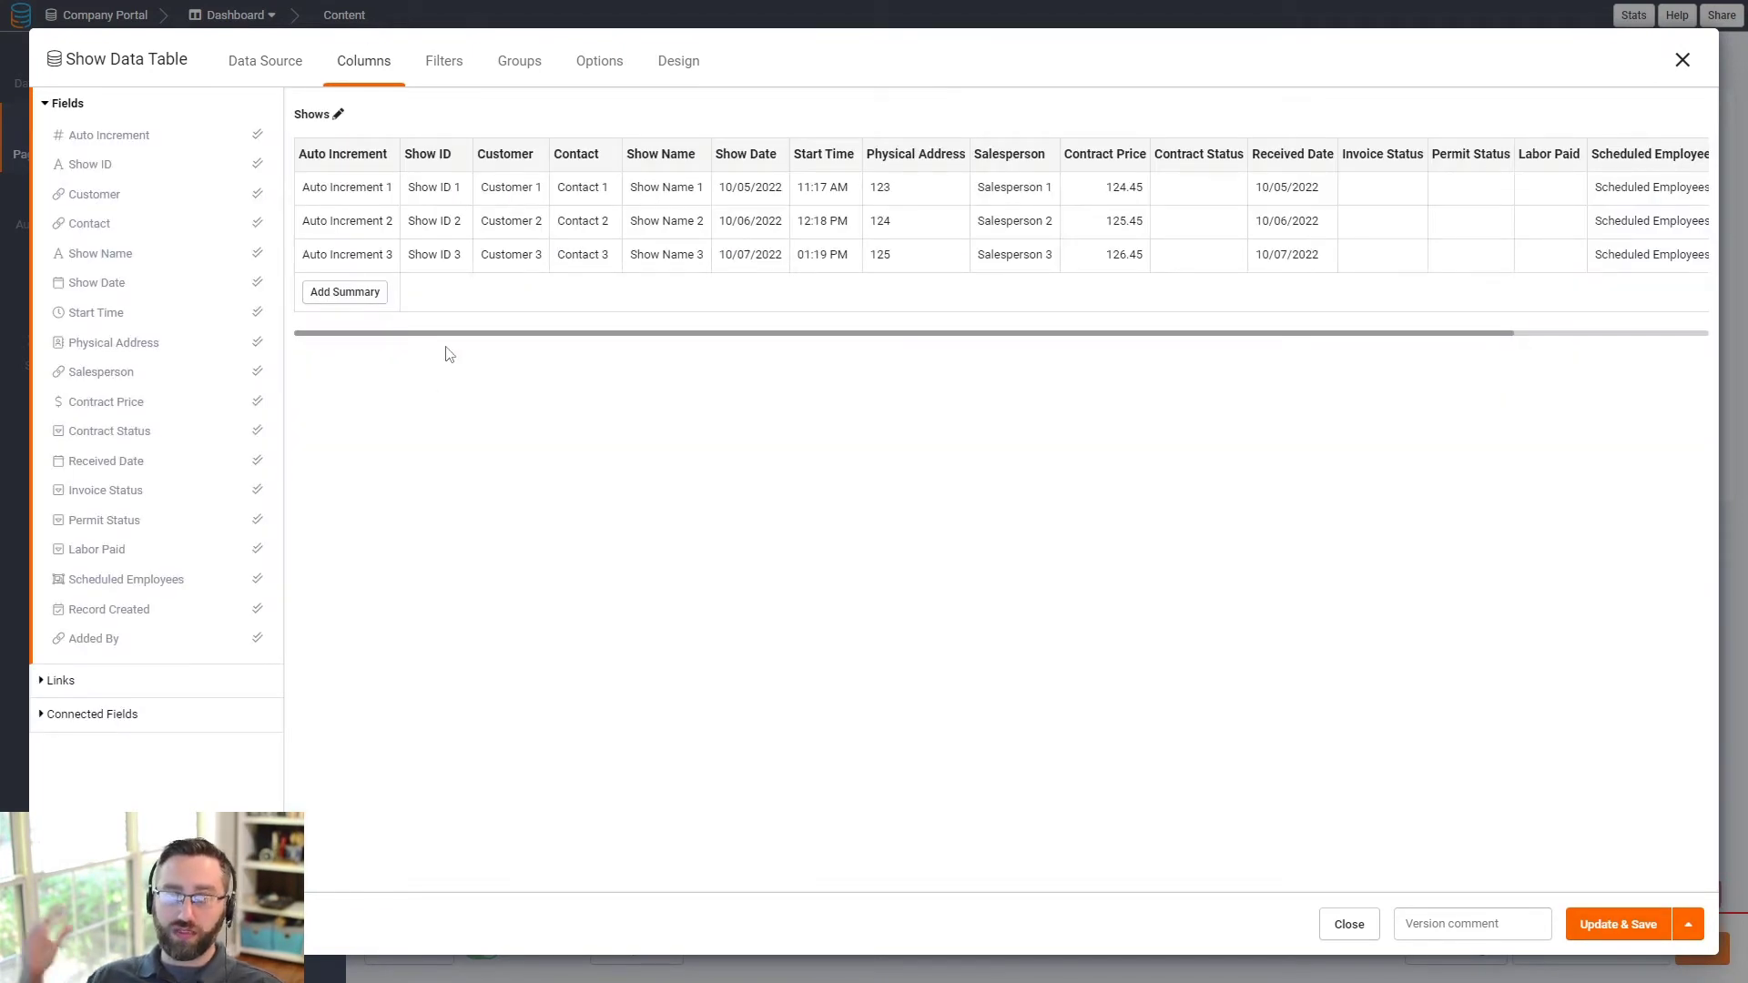
pyautogui.click(75, 694)
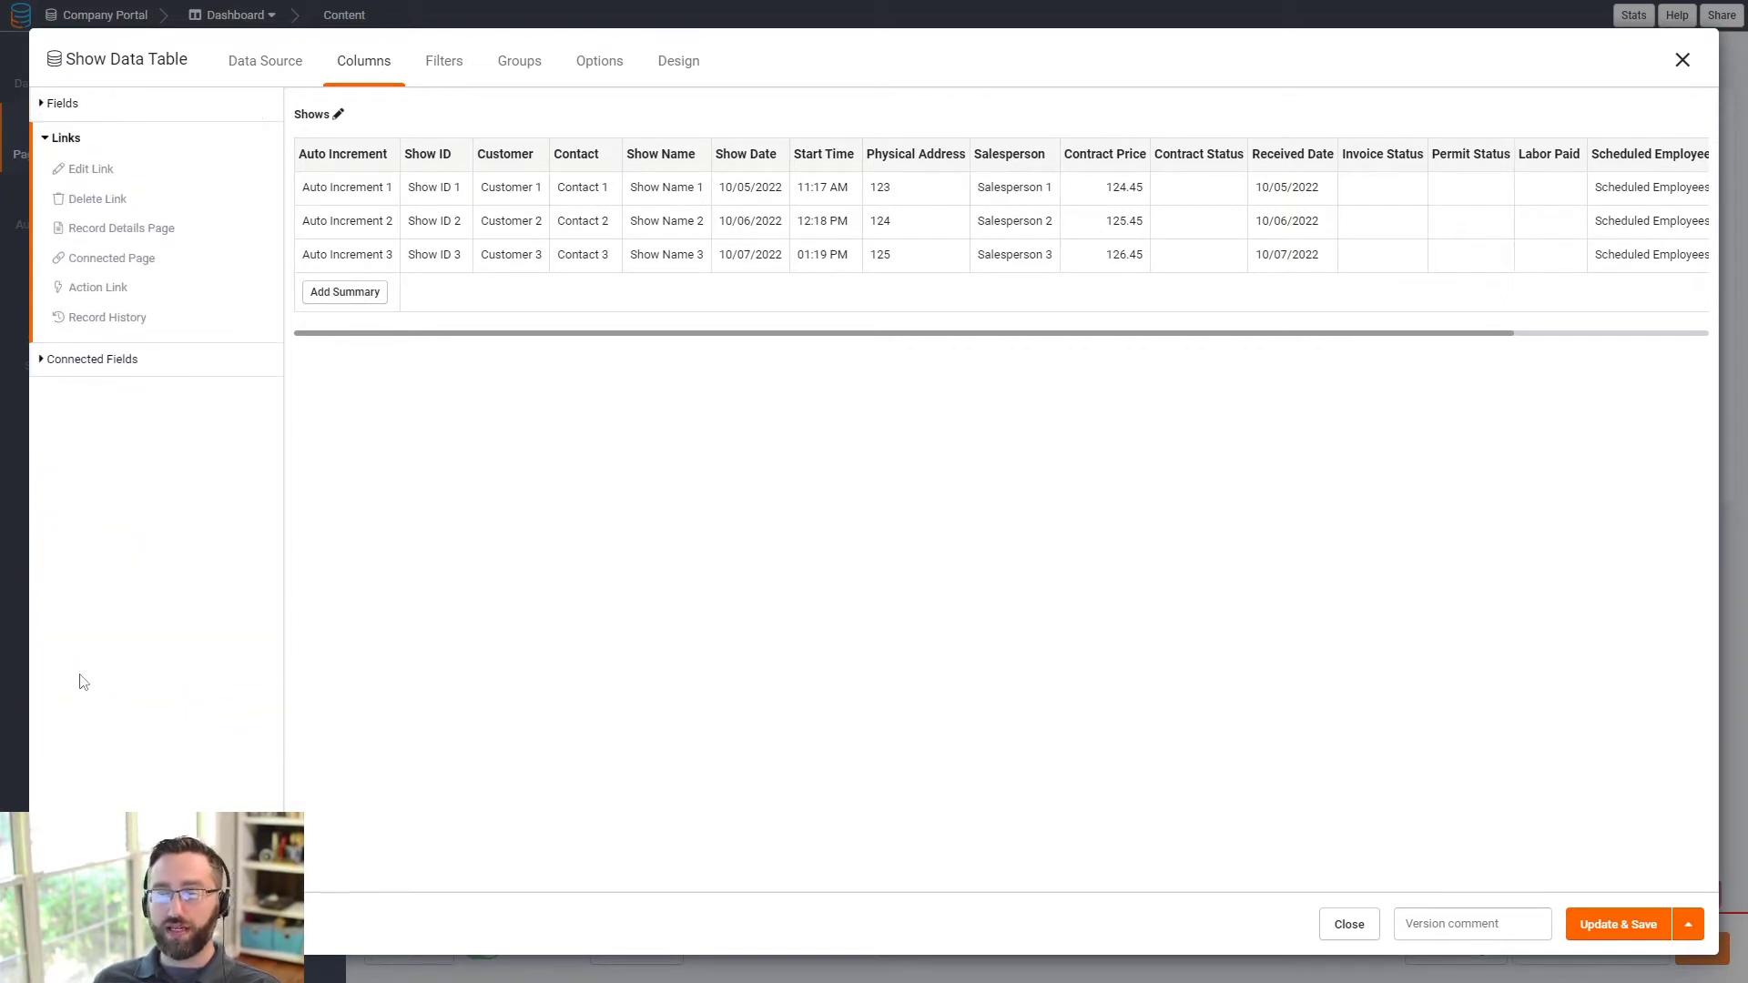
pyautogui.click(116, 262)
pyautogui.click(152, 181)
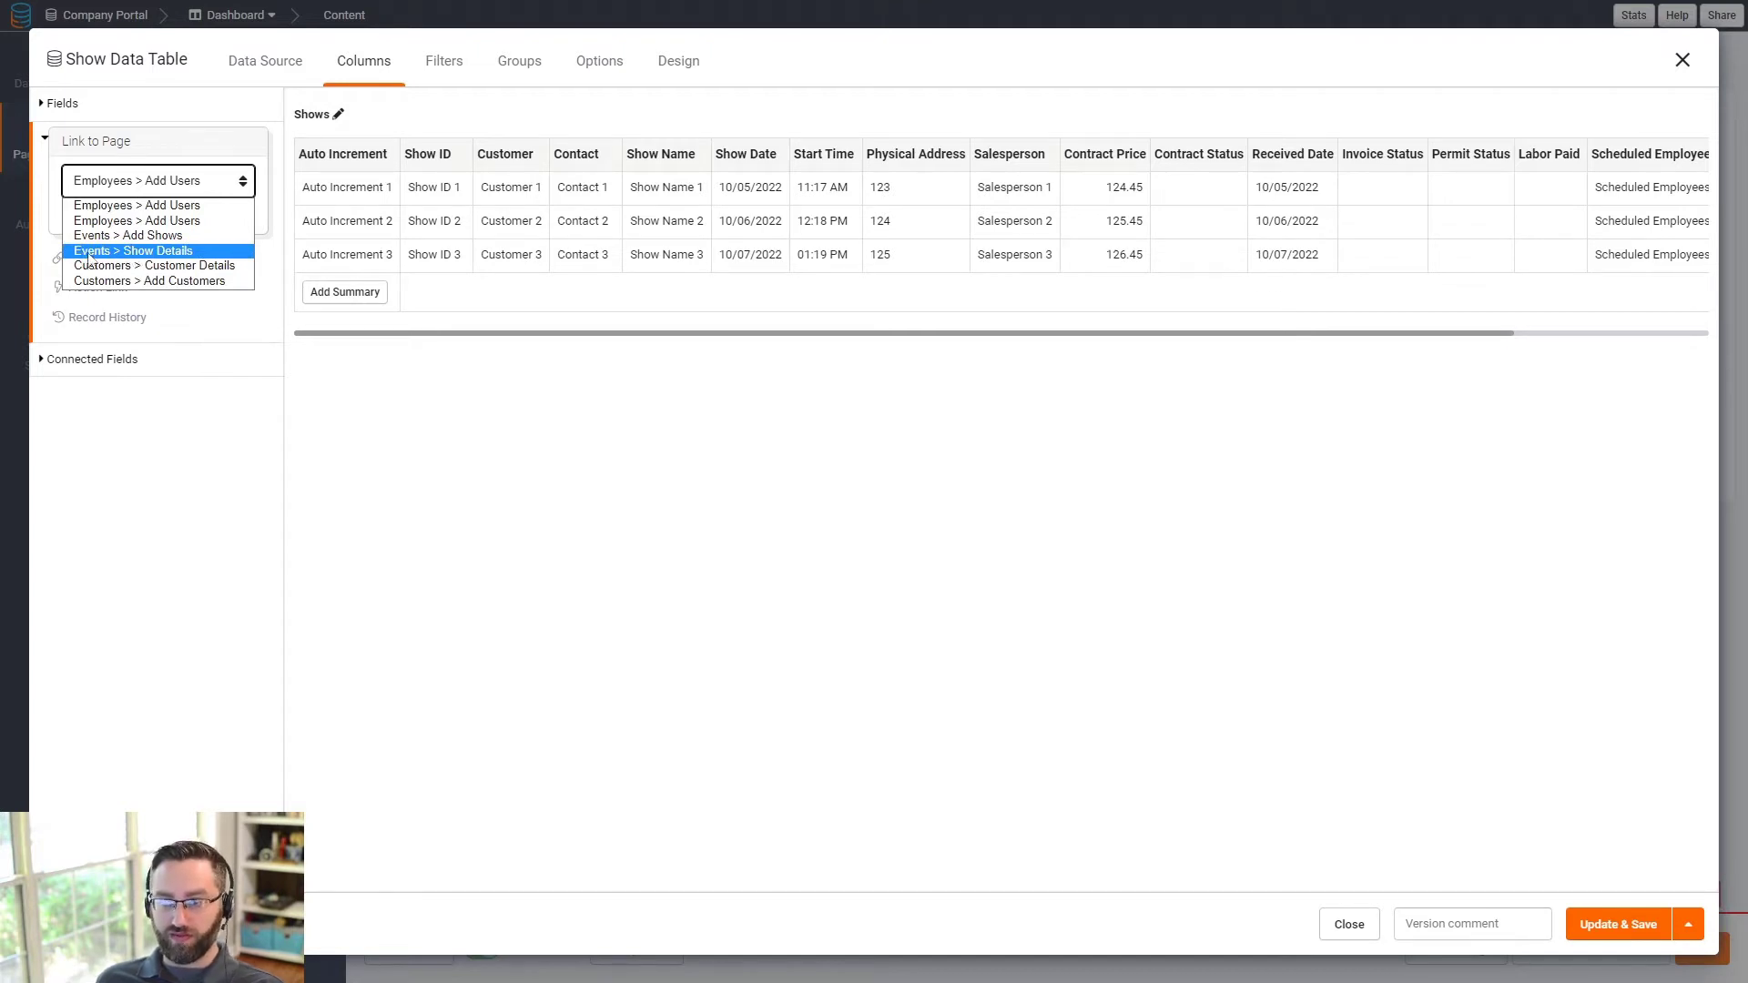
pyautogui.click(133, 250)
pyautogui.click(108, 215)
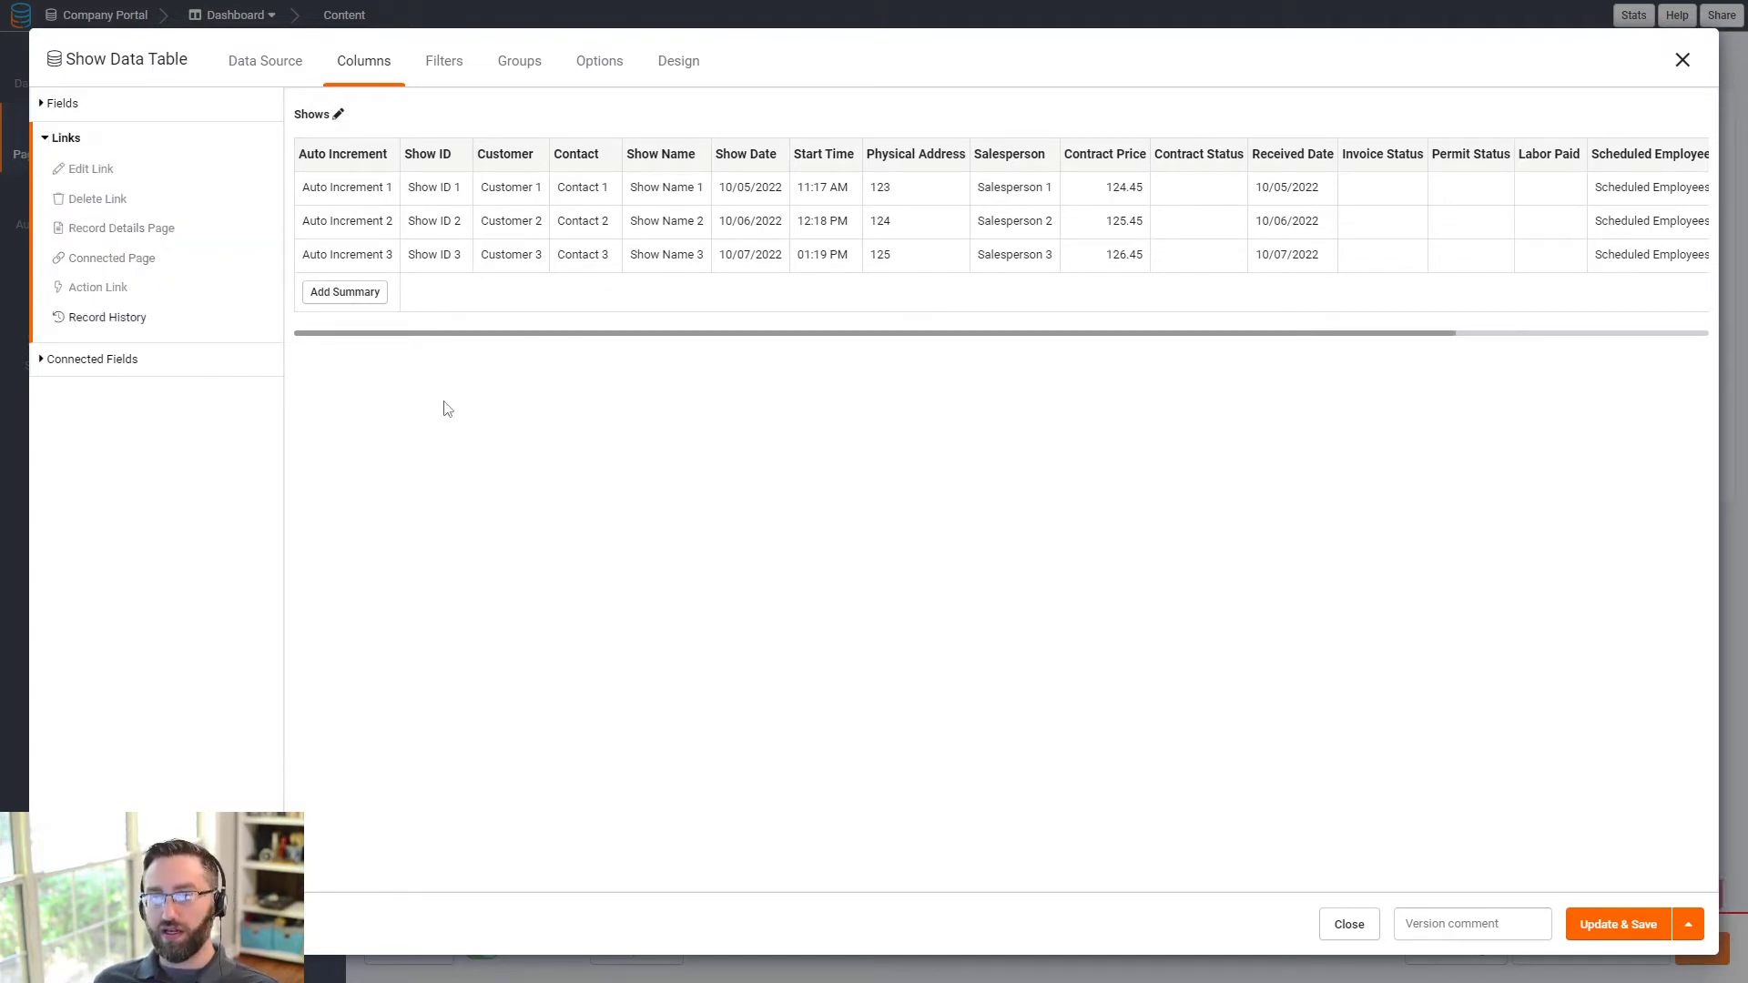
pyautogui.click(1605, 925)
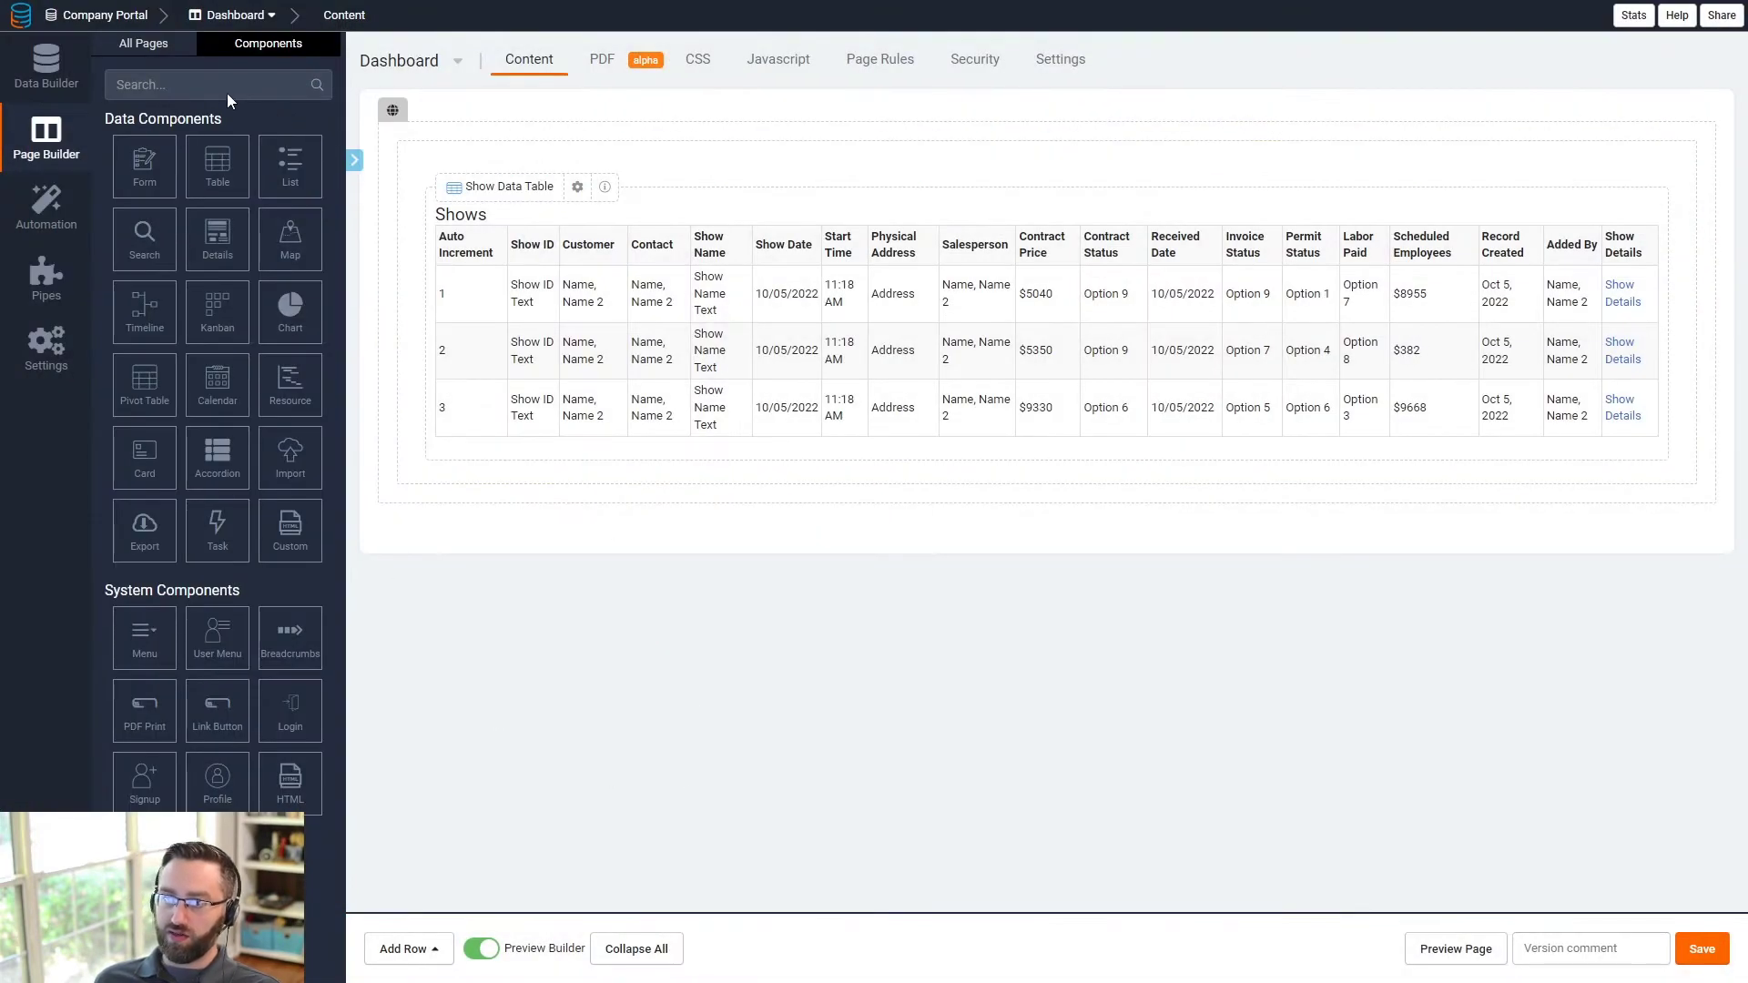
# - Show the All Pages list, view the Events page for comparison, then return to Dashboard
pyautogui.click(164, 52)
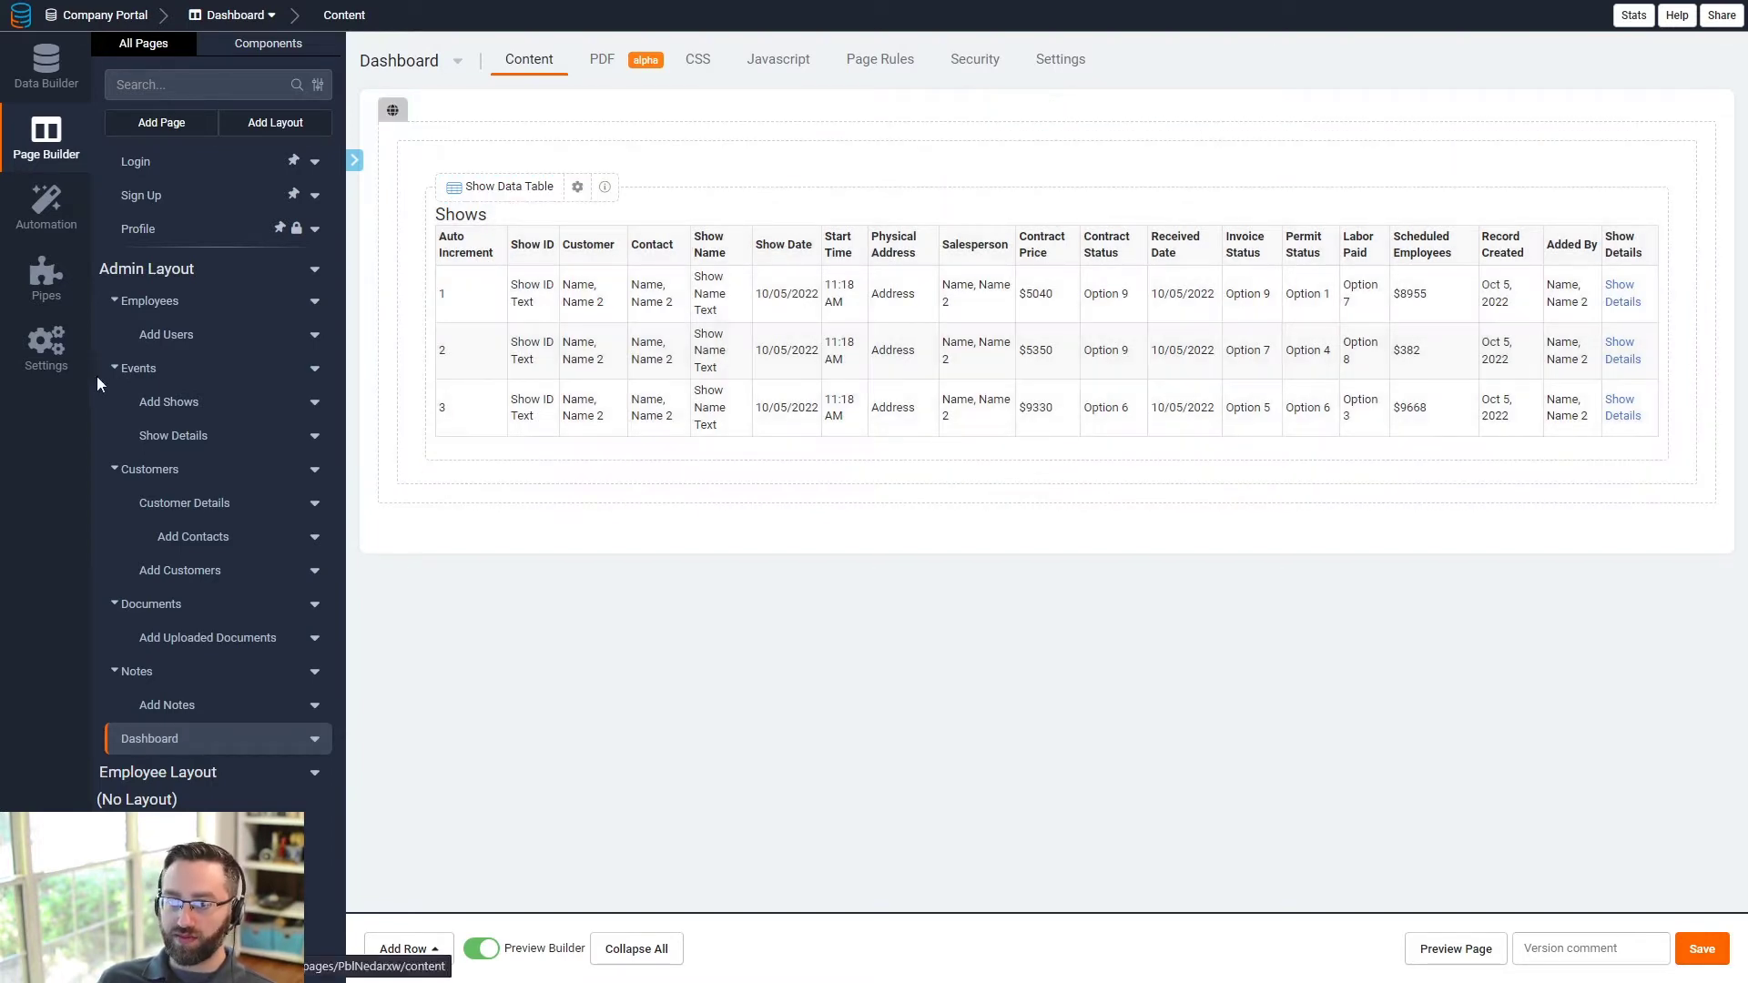
pyautogui.click(167, 373)
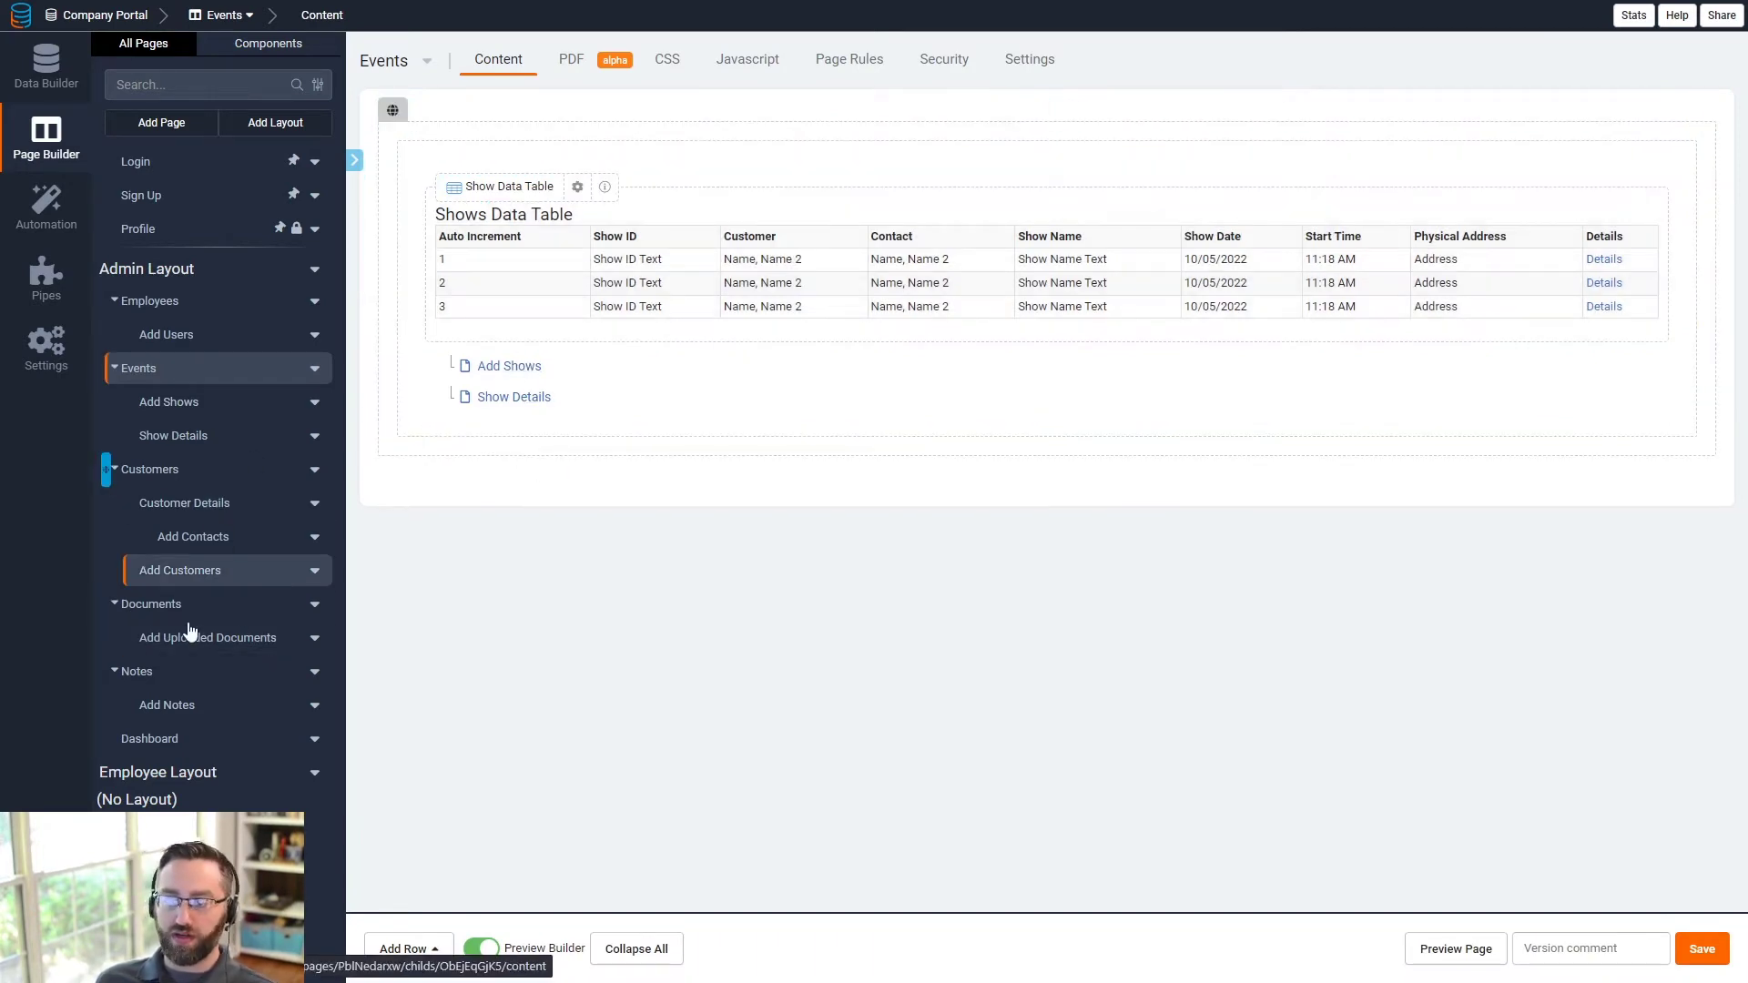
pyautogui.click(214, 739)
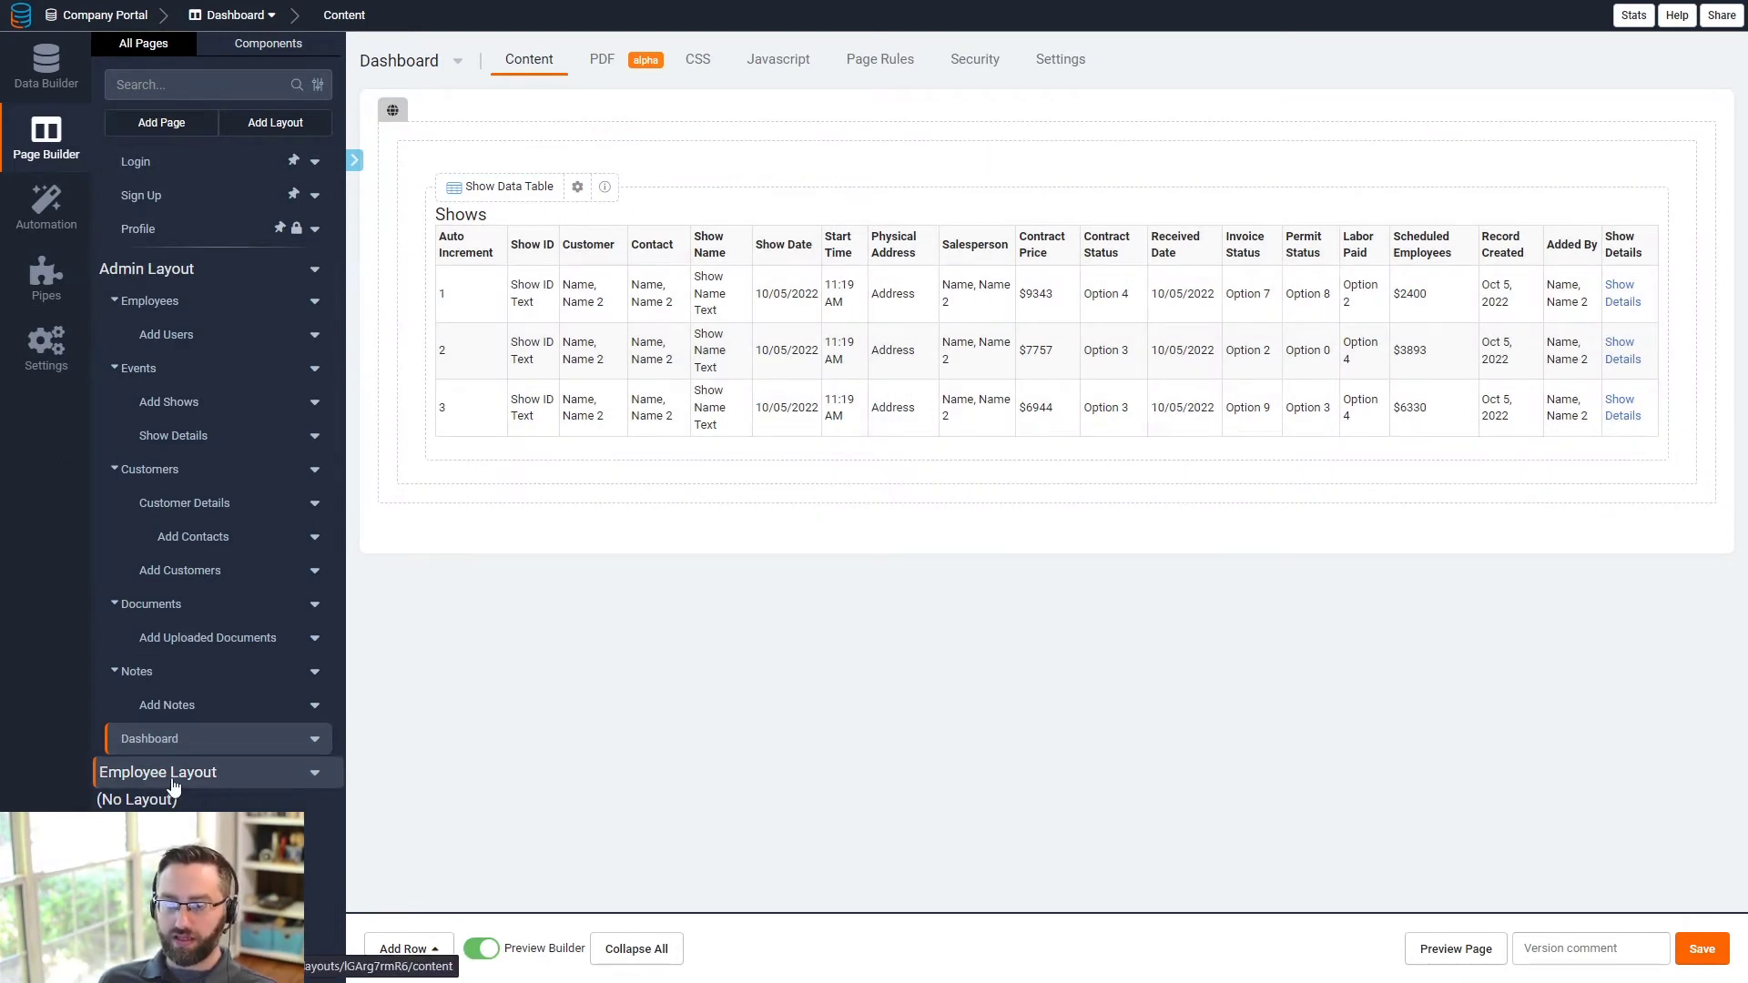
pyautogui.click(159, 122)
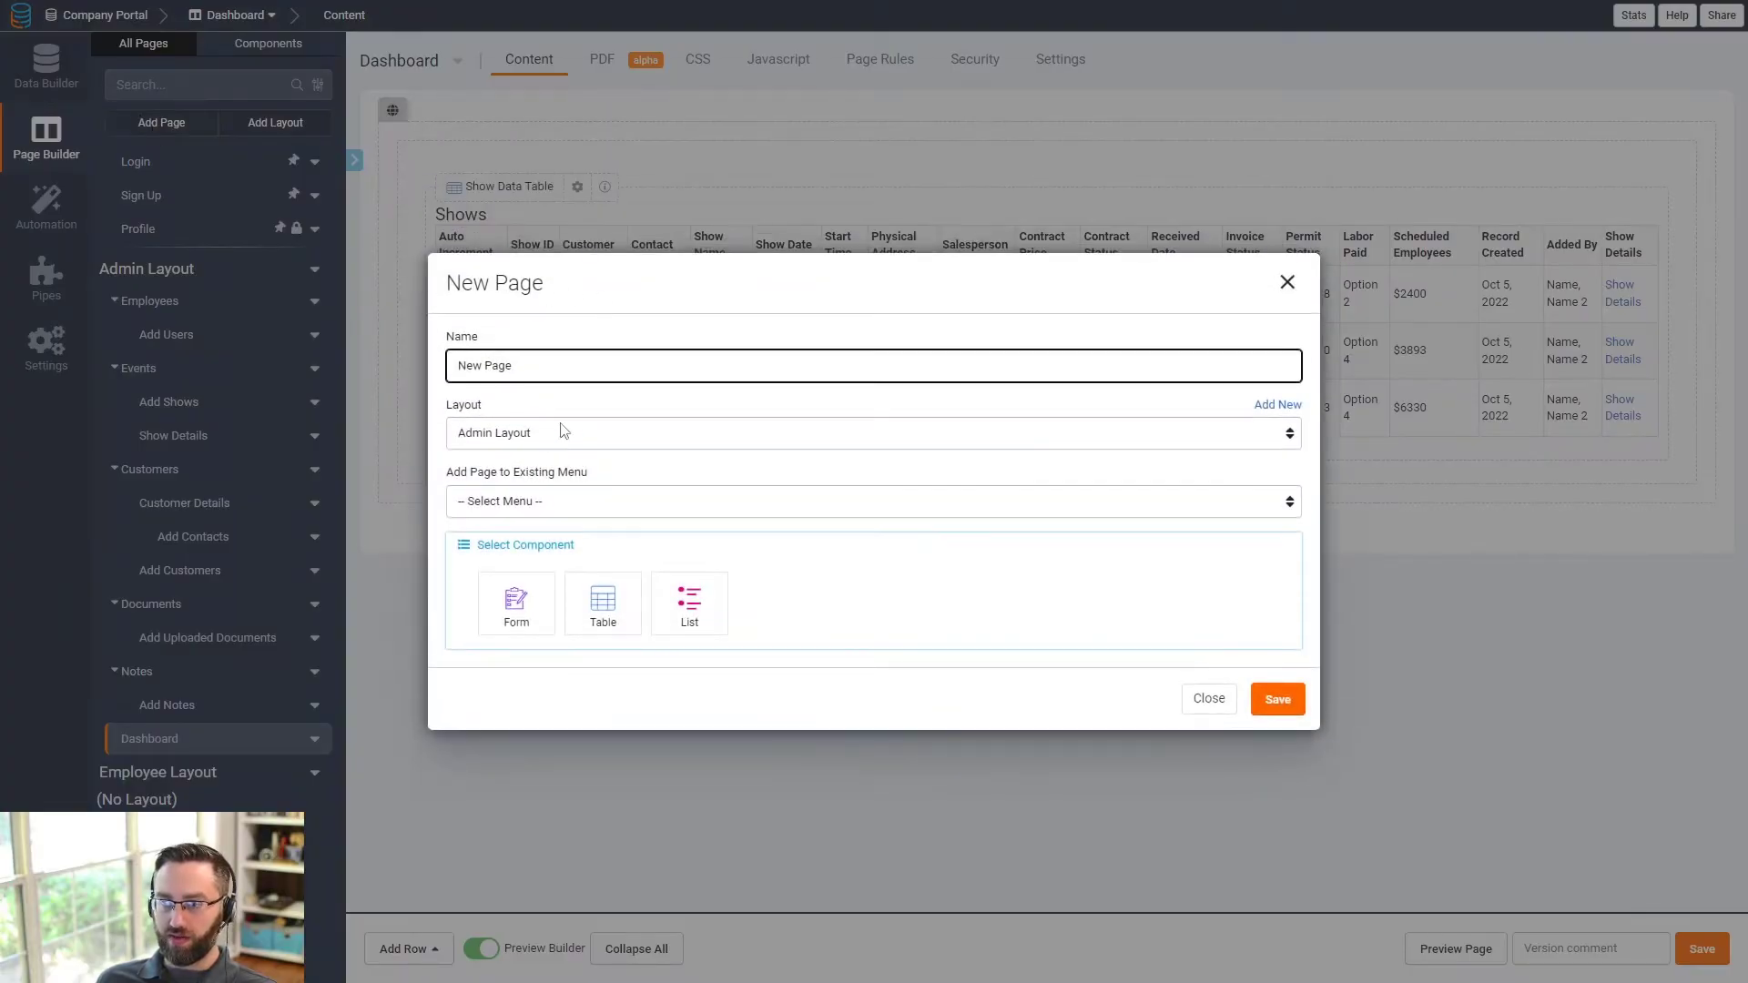
pyautogui.click(1287, 281)
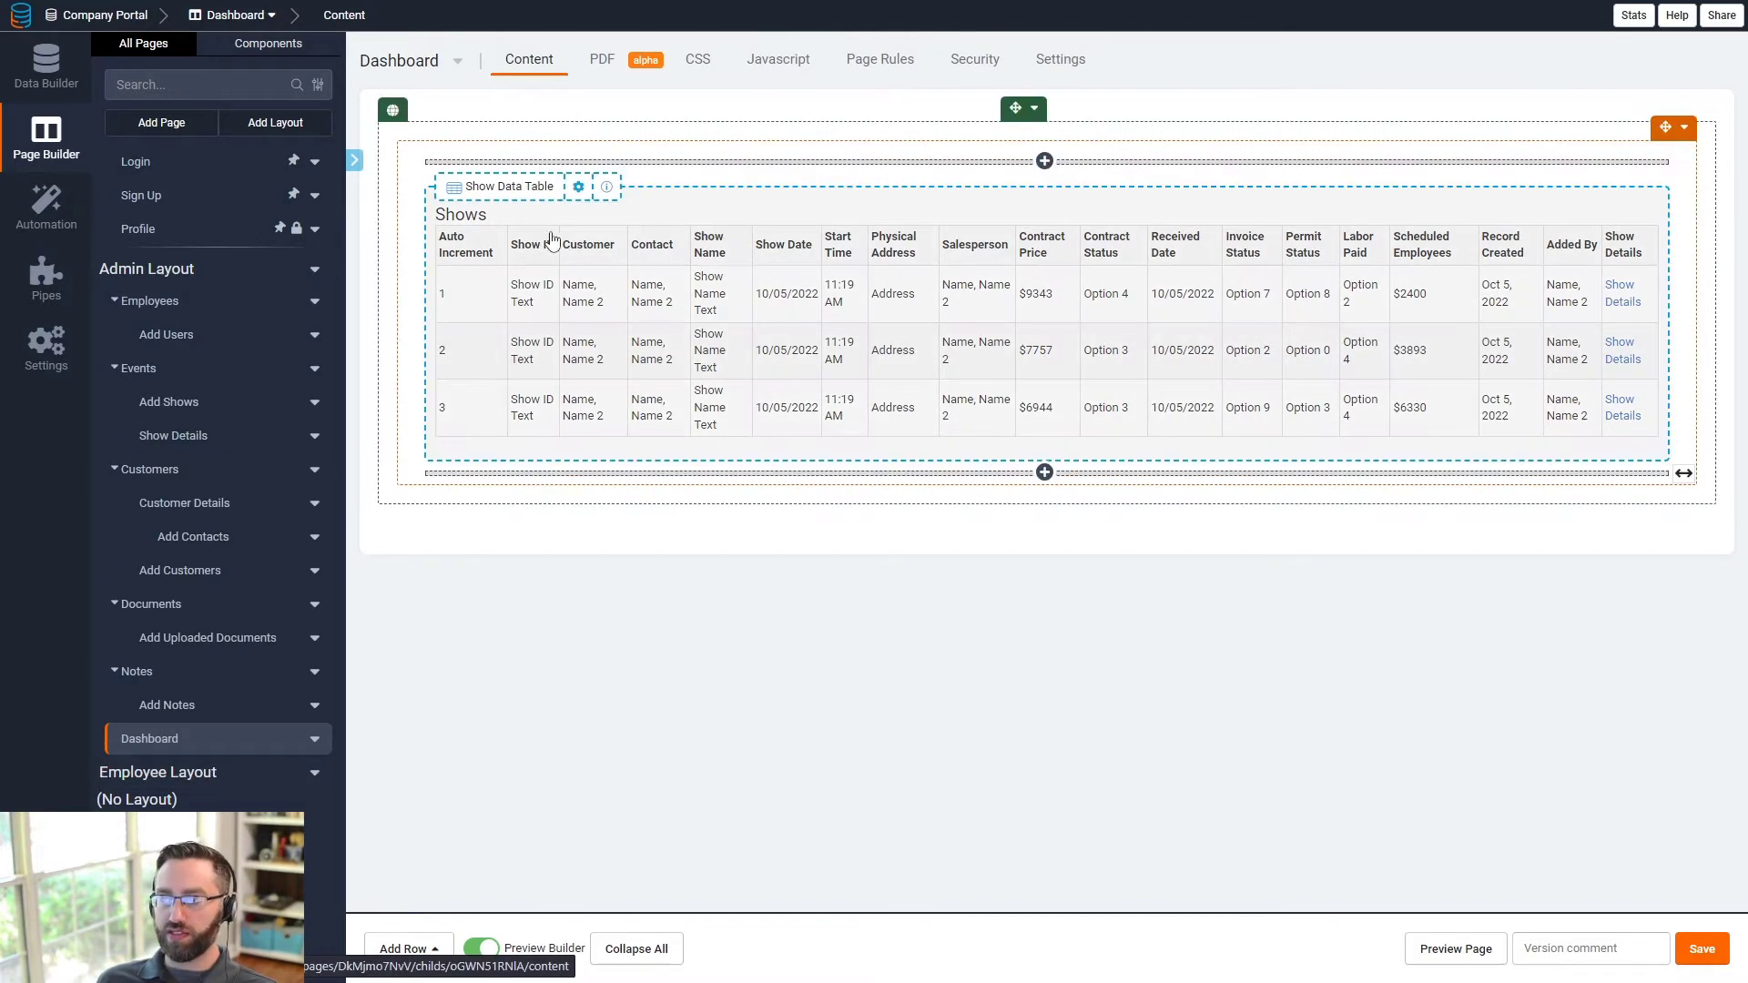
pyautogui.click(75, 93)
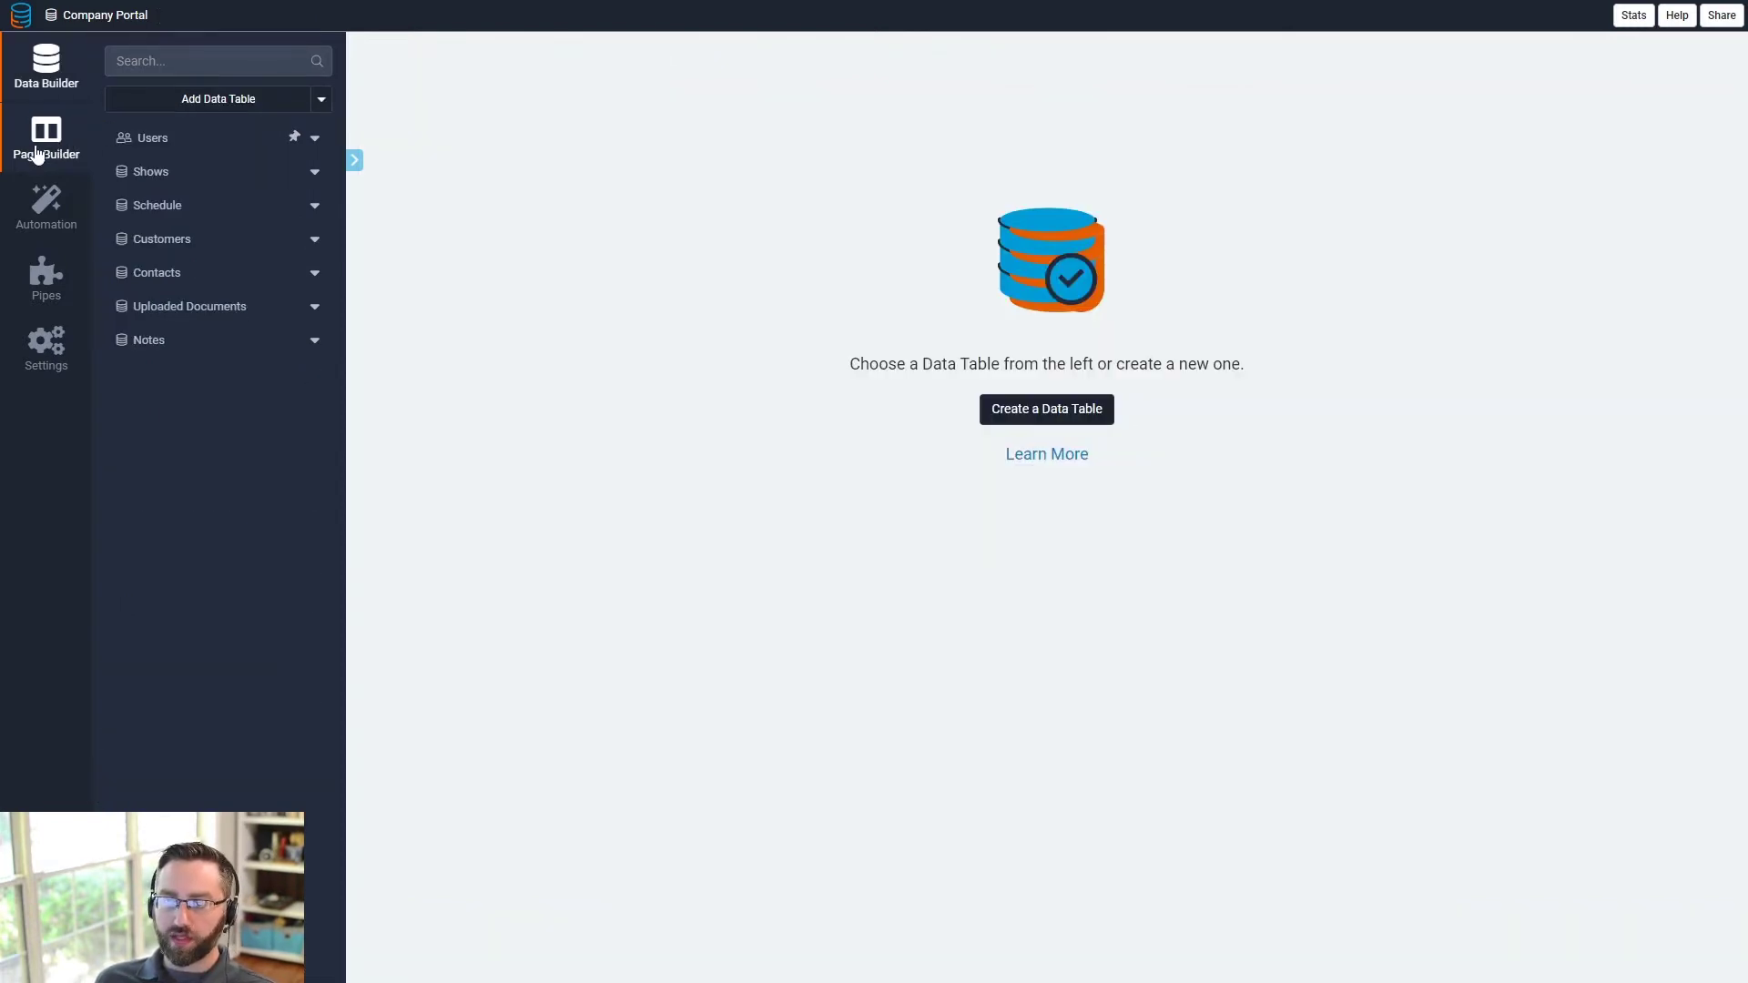
pyautogui.click(51, 143)
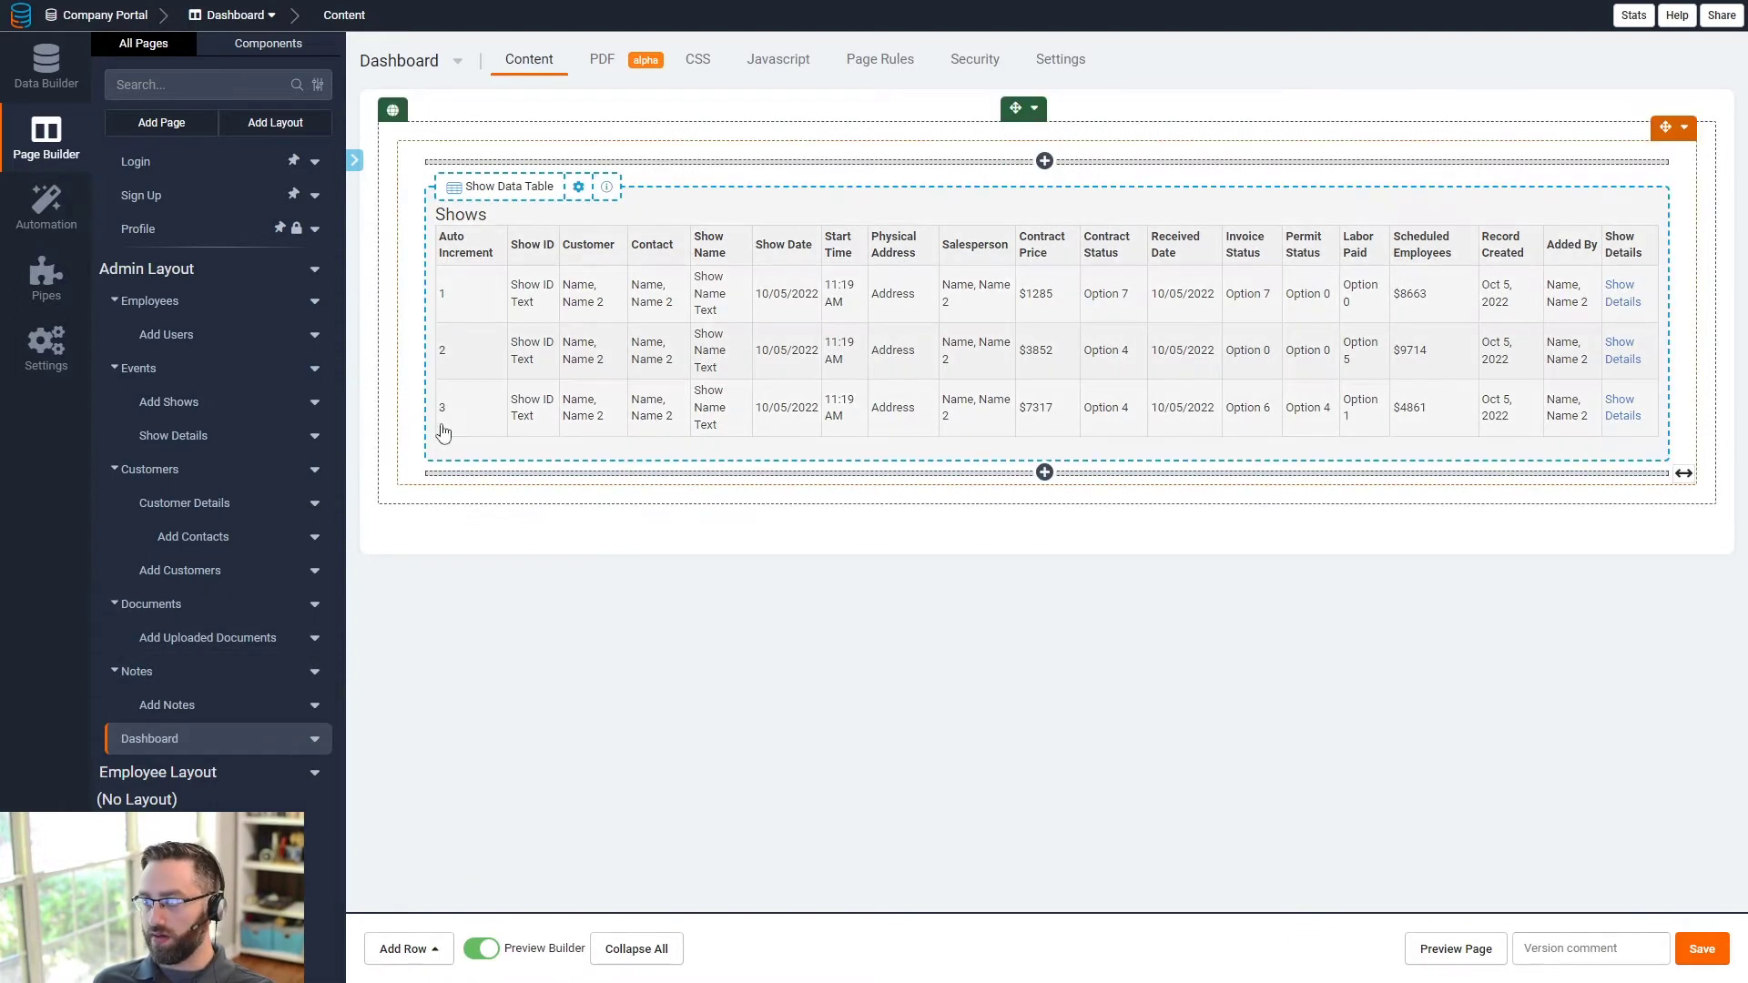
# - Delete the Shows Data Table from the Dashboard and save the page
pyautogui.click(822, 351)
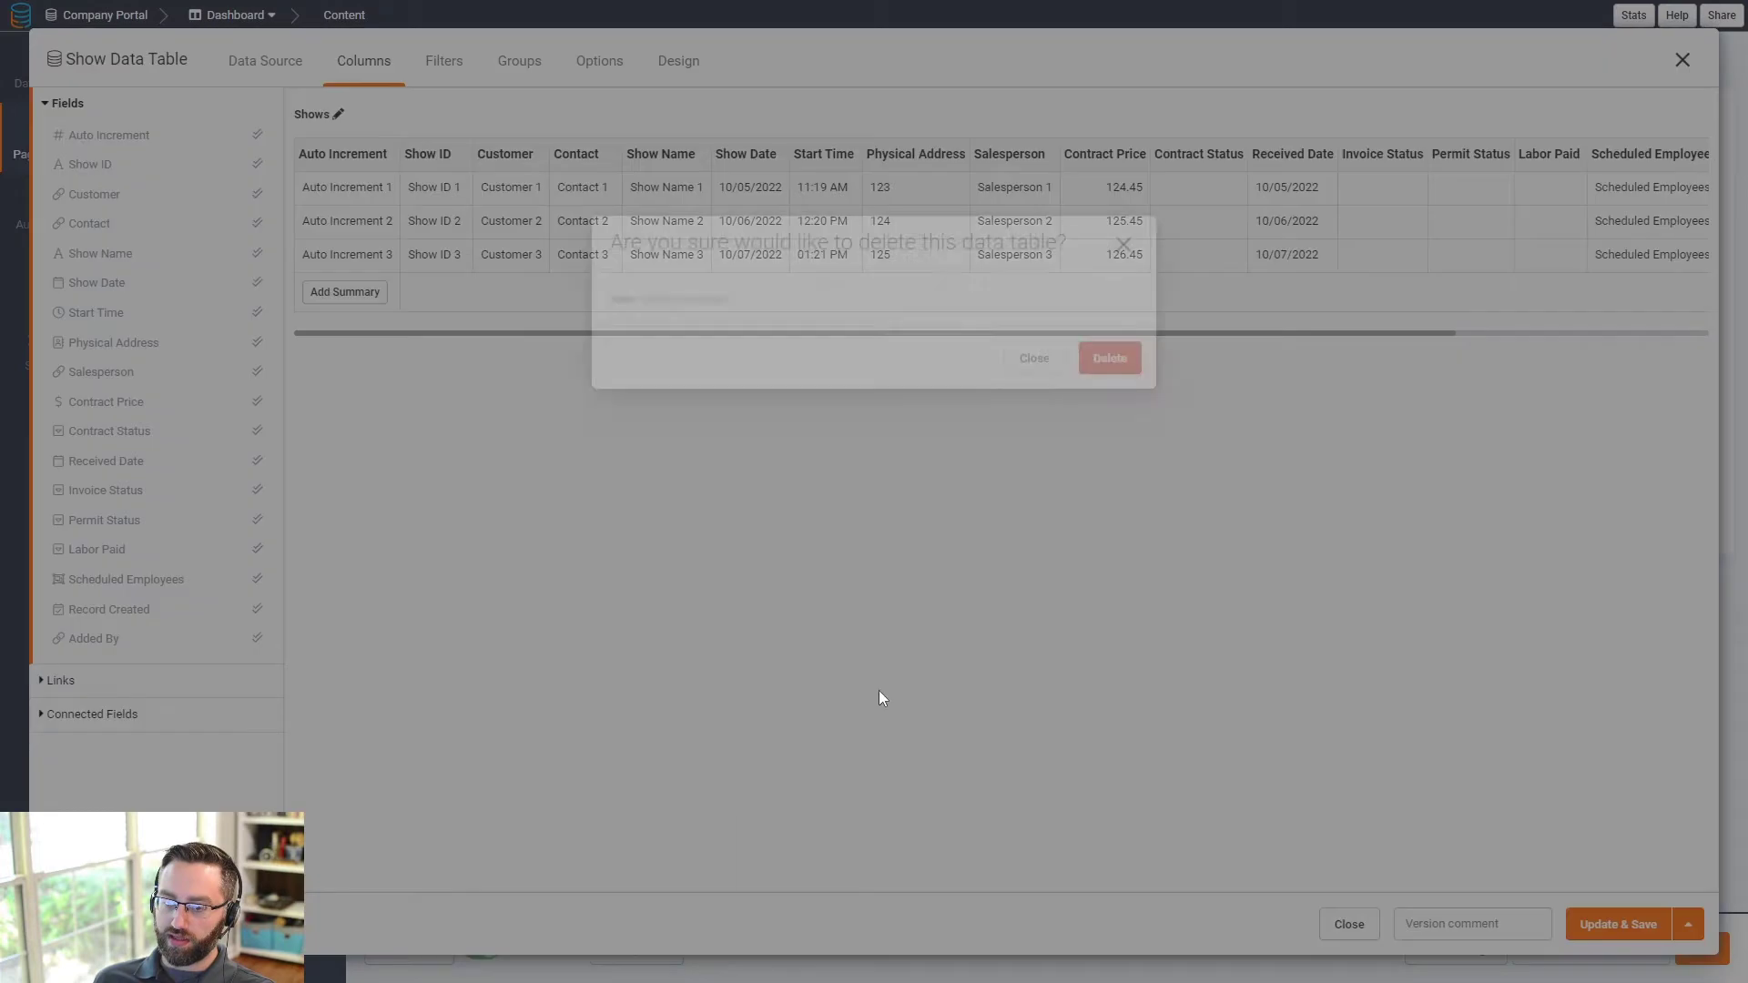
pyautogui.click(1110, 548)
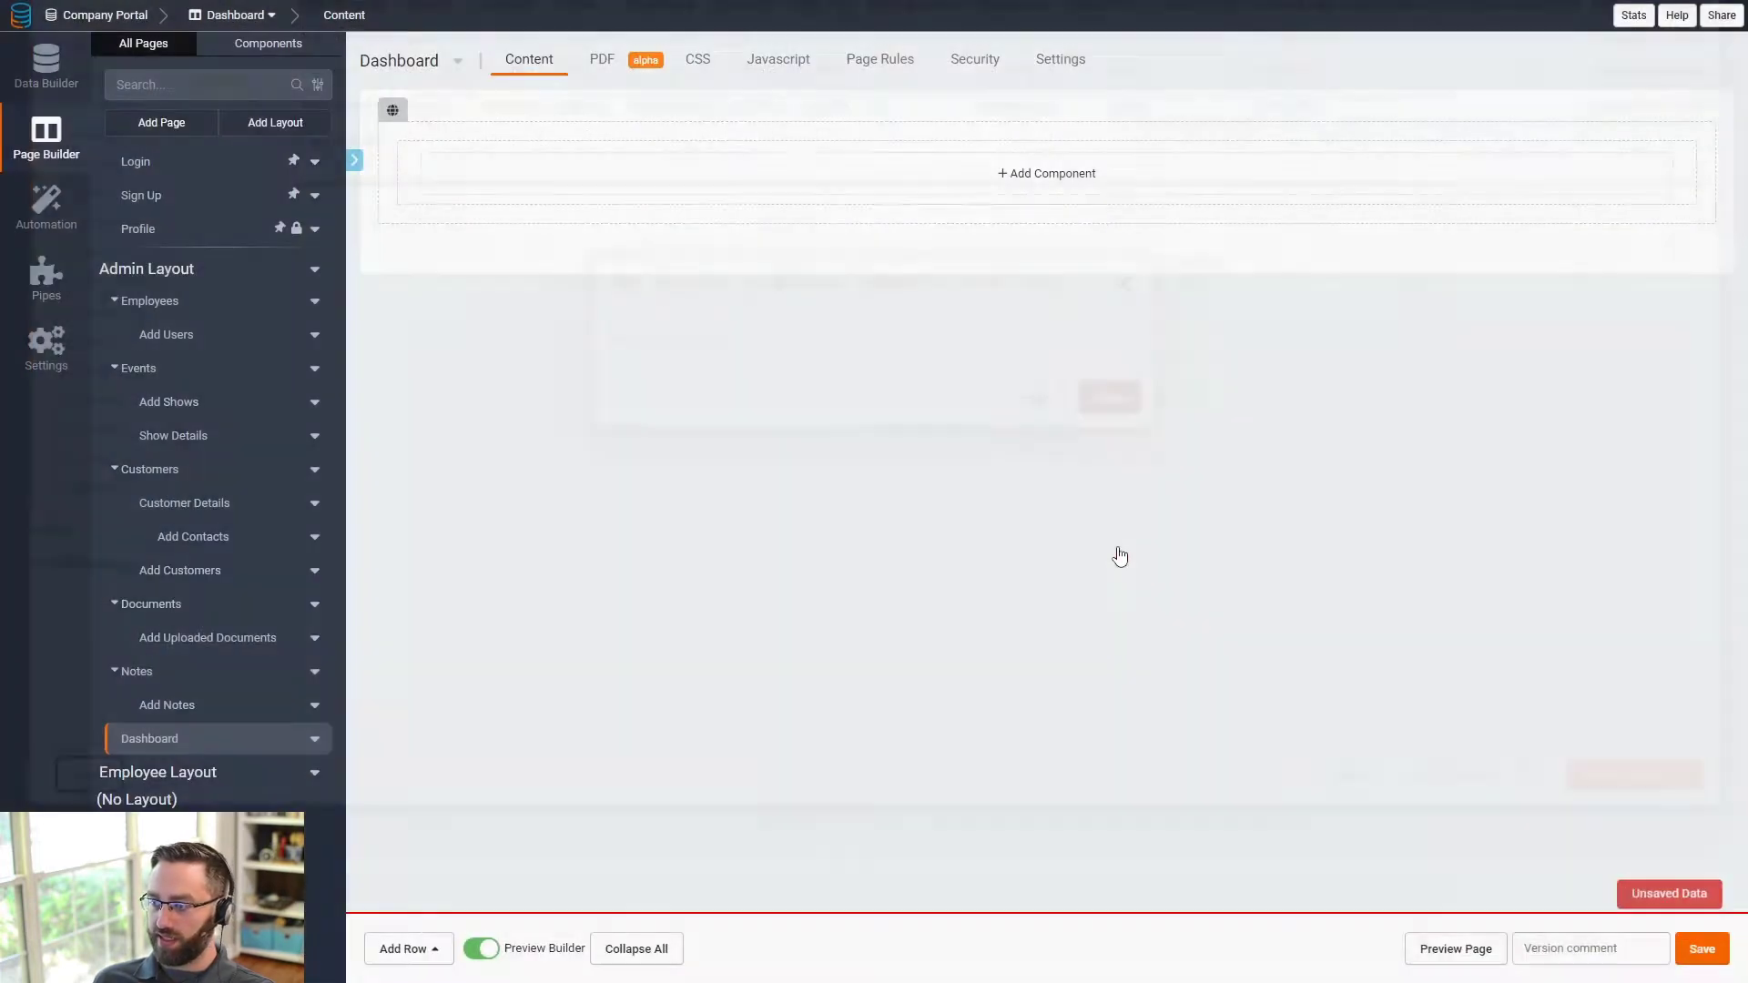
pyautogui.click(1715, 962)
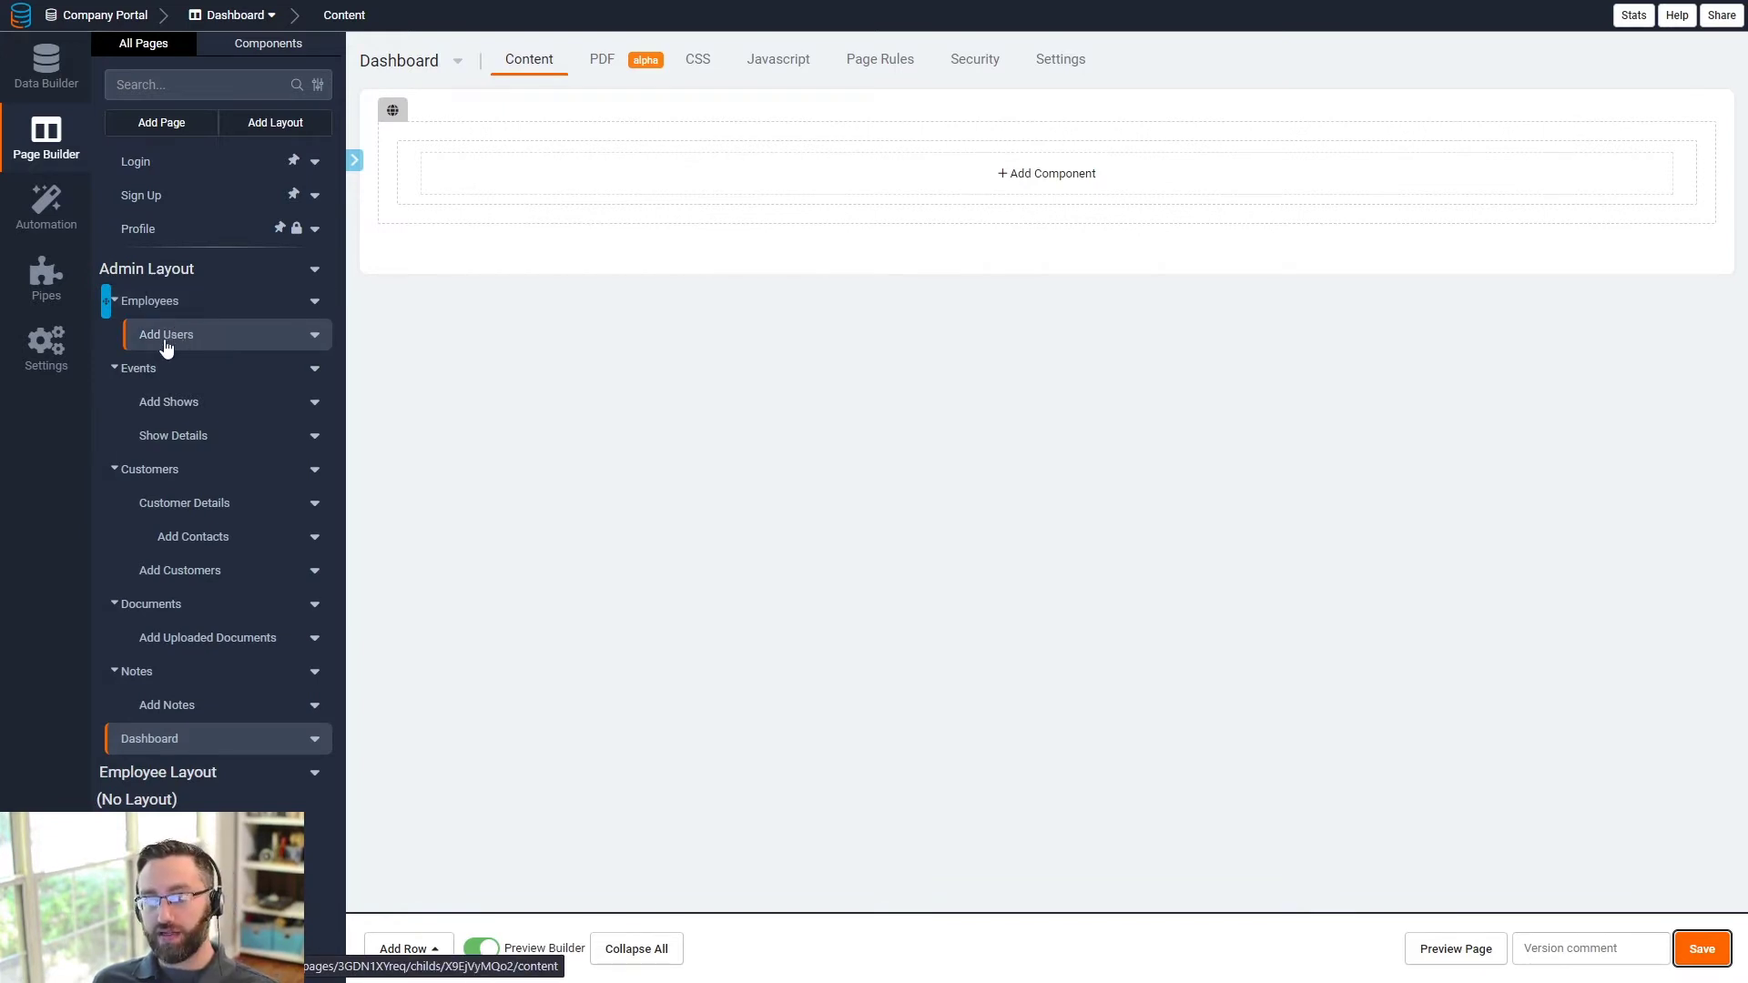
# - On Show Details, delete the old Show Detail component, save, and add a Details component
pyautogui.click(180, 441)
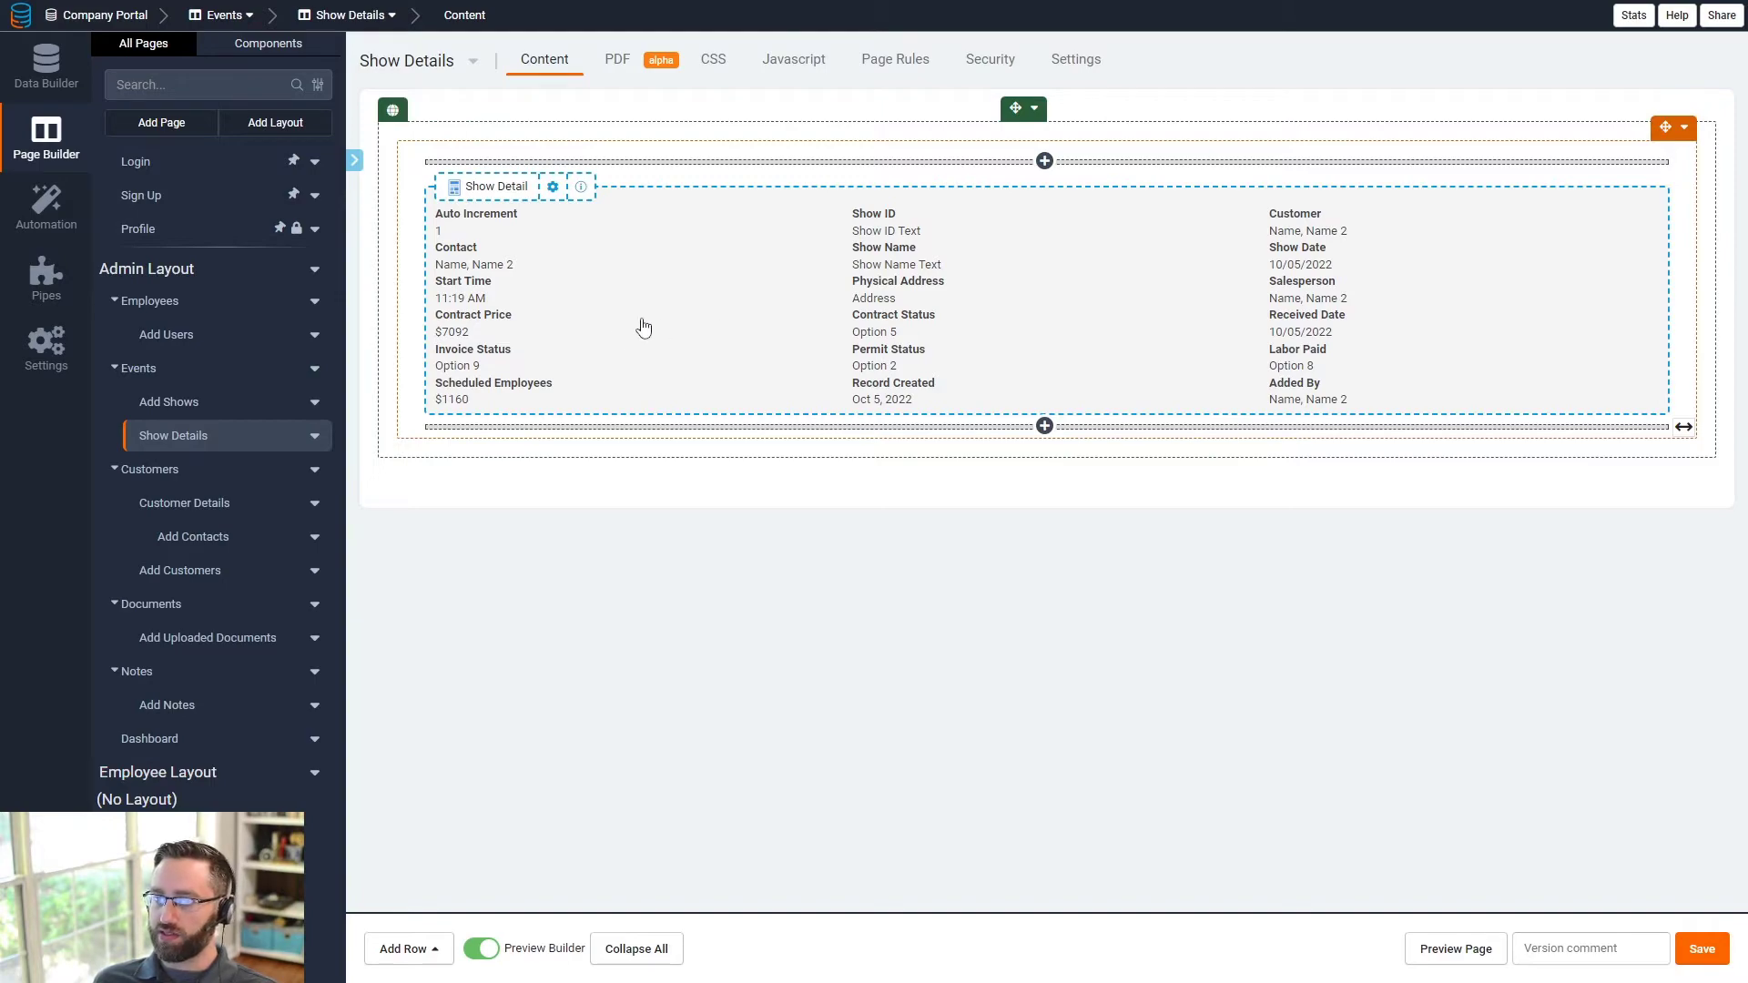
pyautogui.click(783, 337)
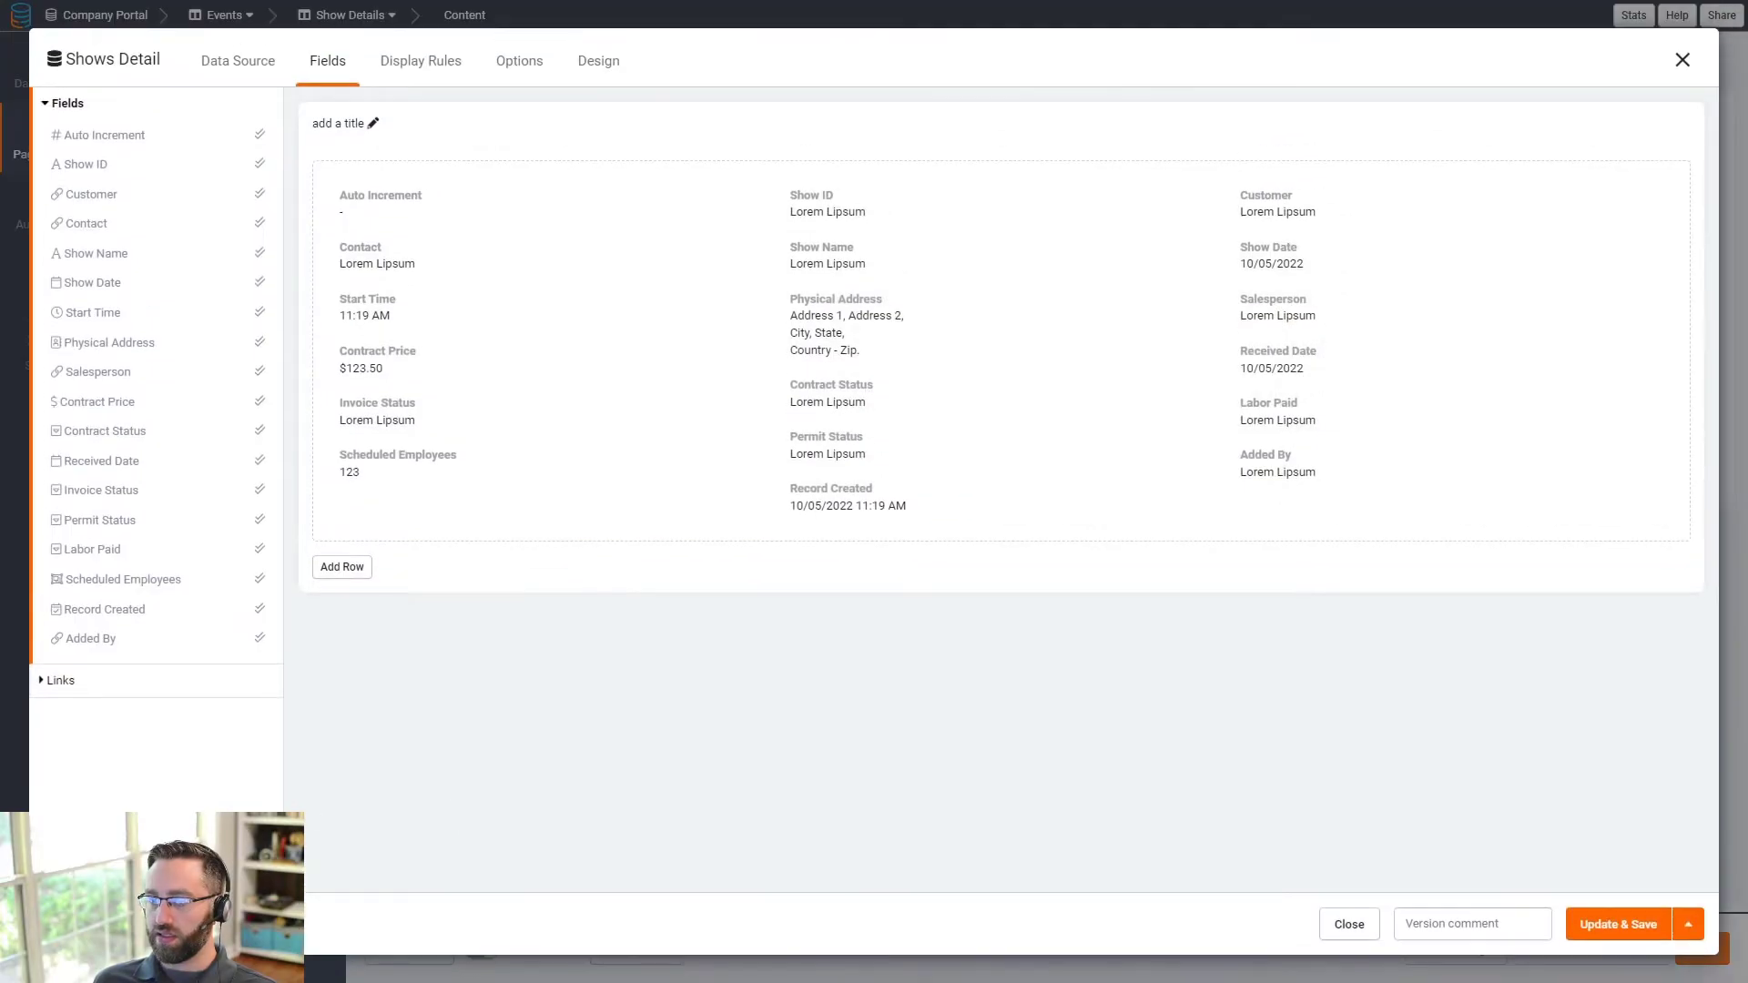
pyautogui.click(94, 924)
pyautogui.click(1129, 565)
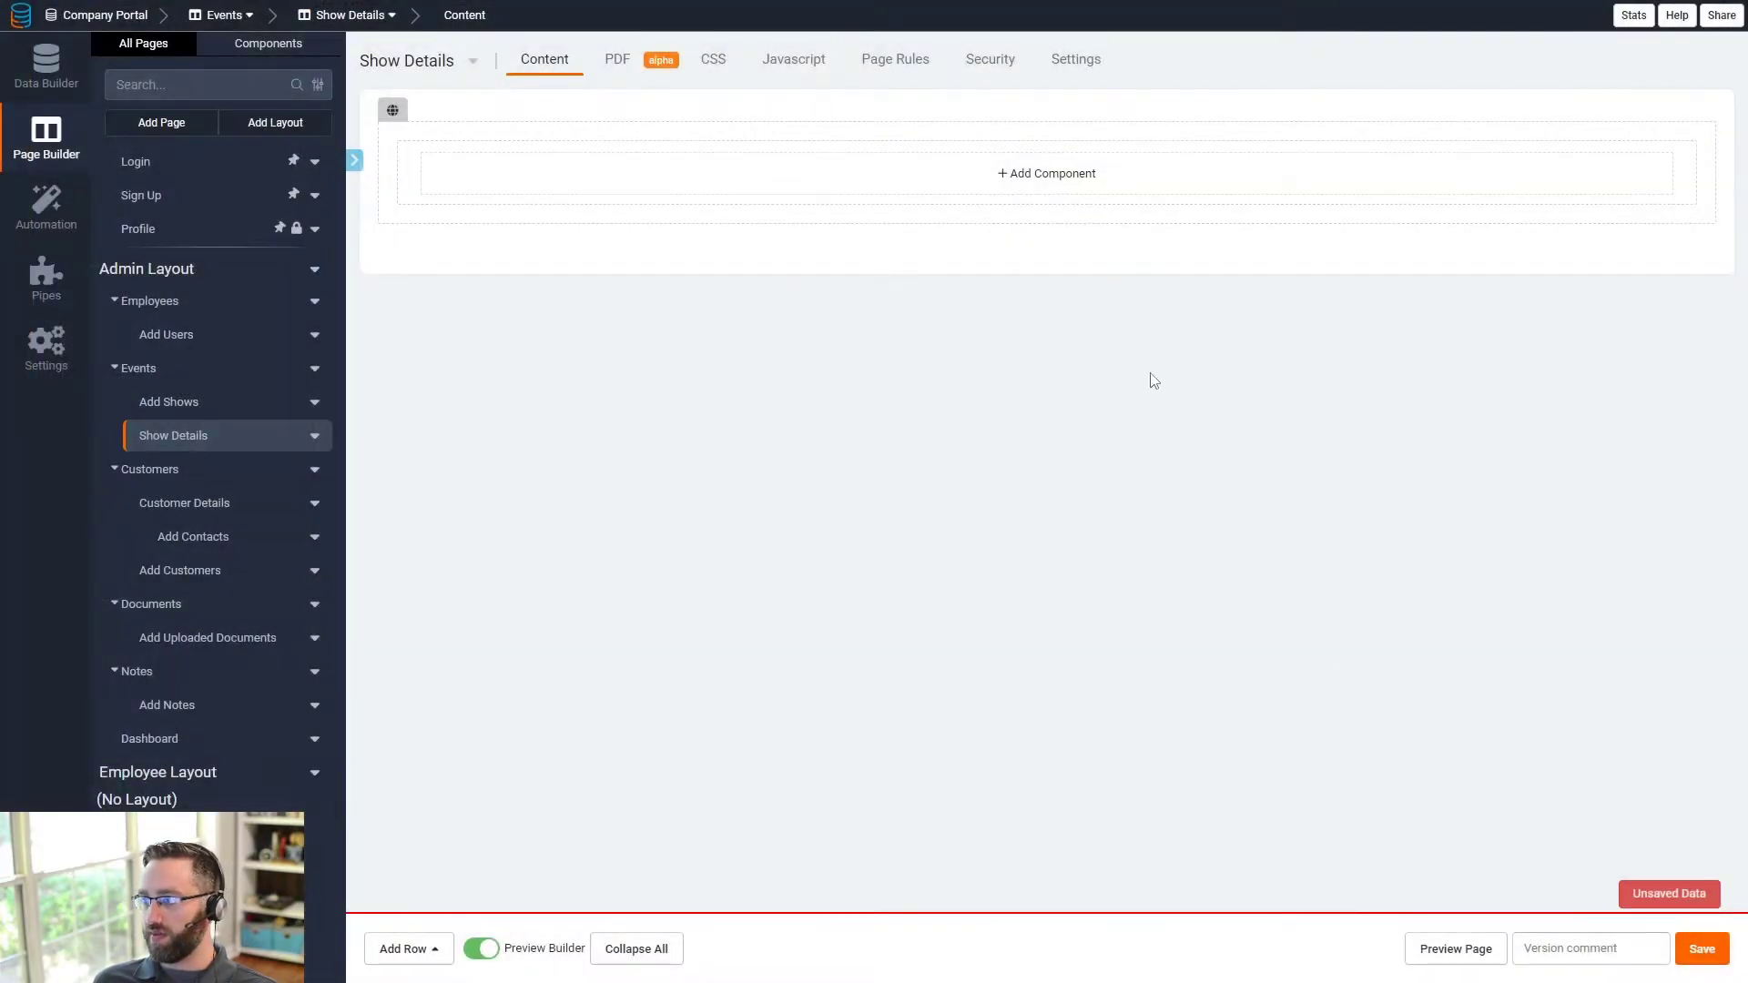
pyautogui.click(1718, 967)
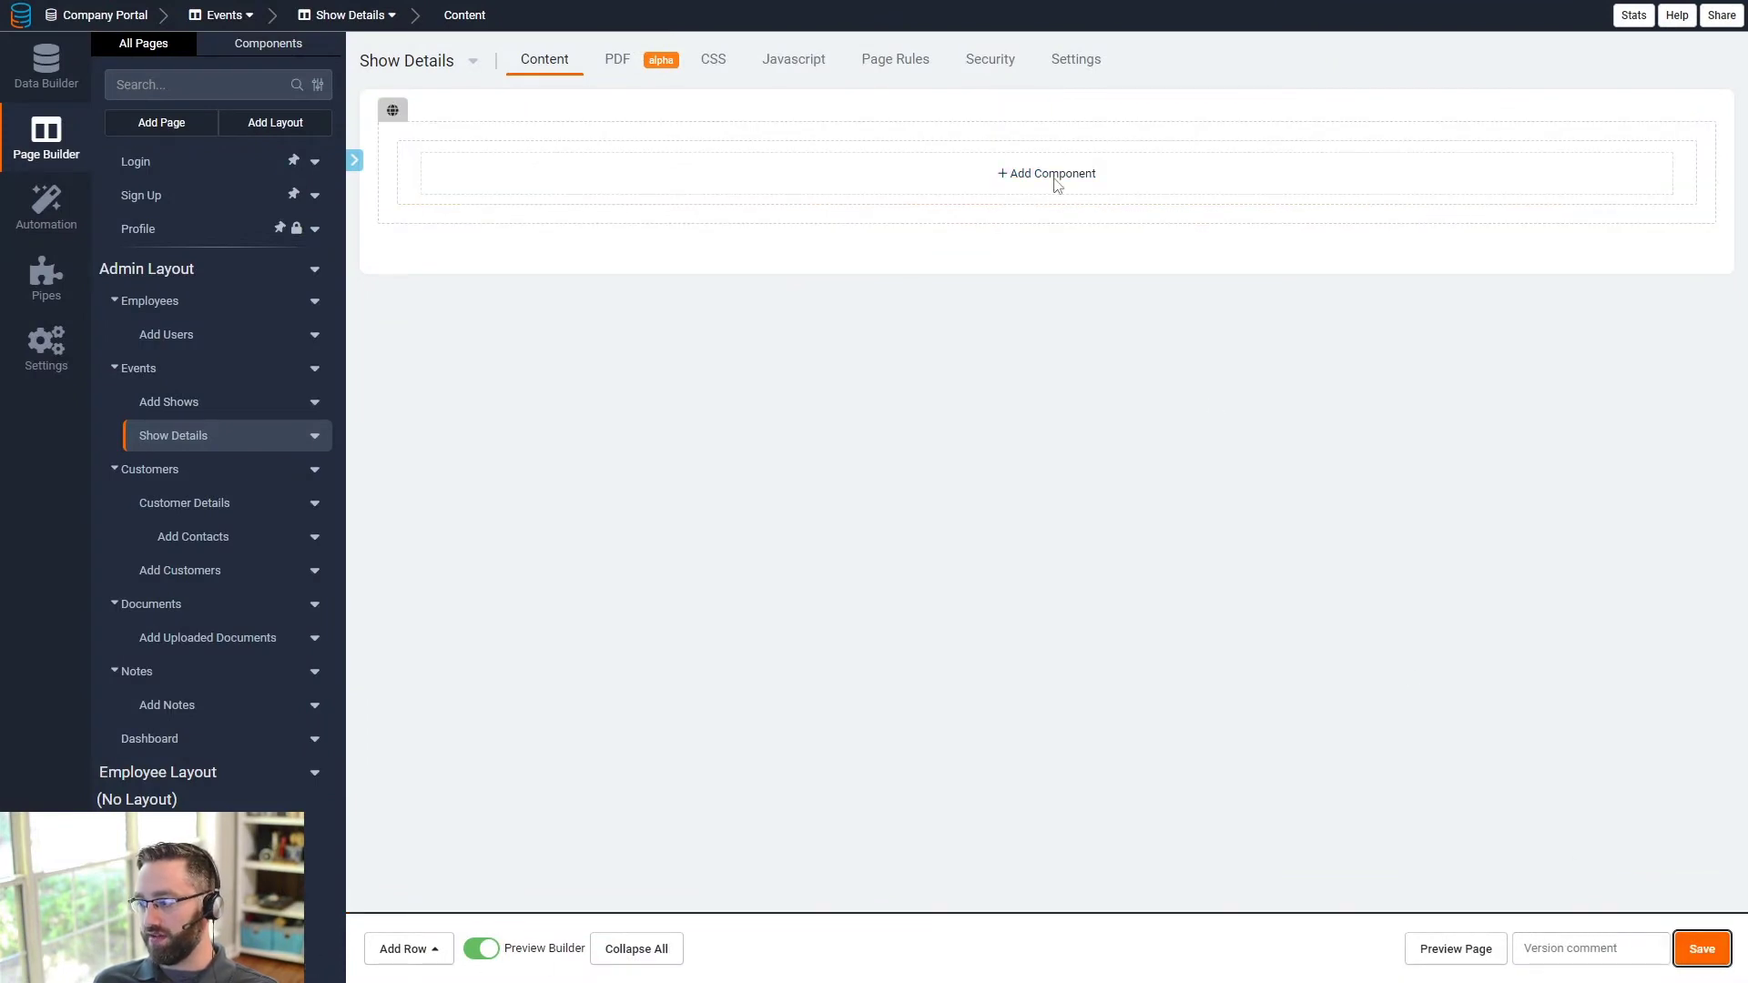
pyautogui.click(597, 188)
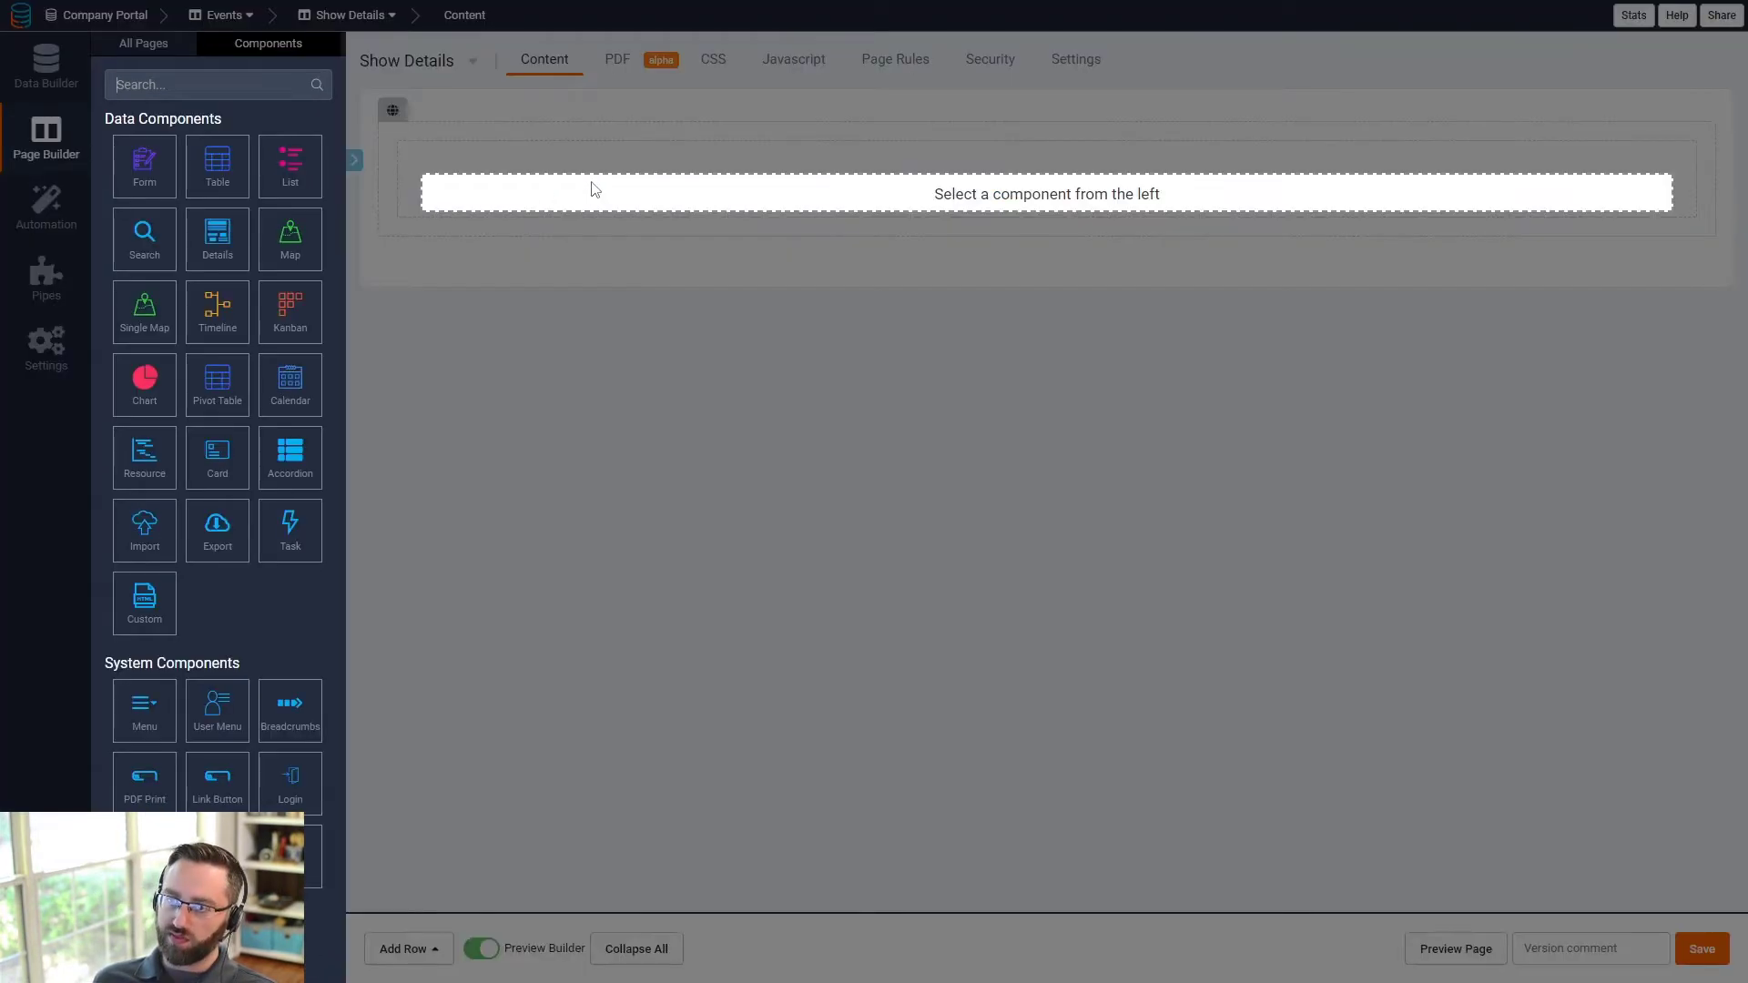
pyautogui.click(219, 235)
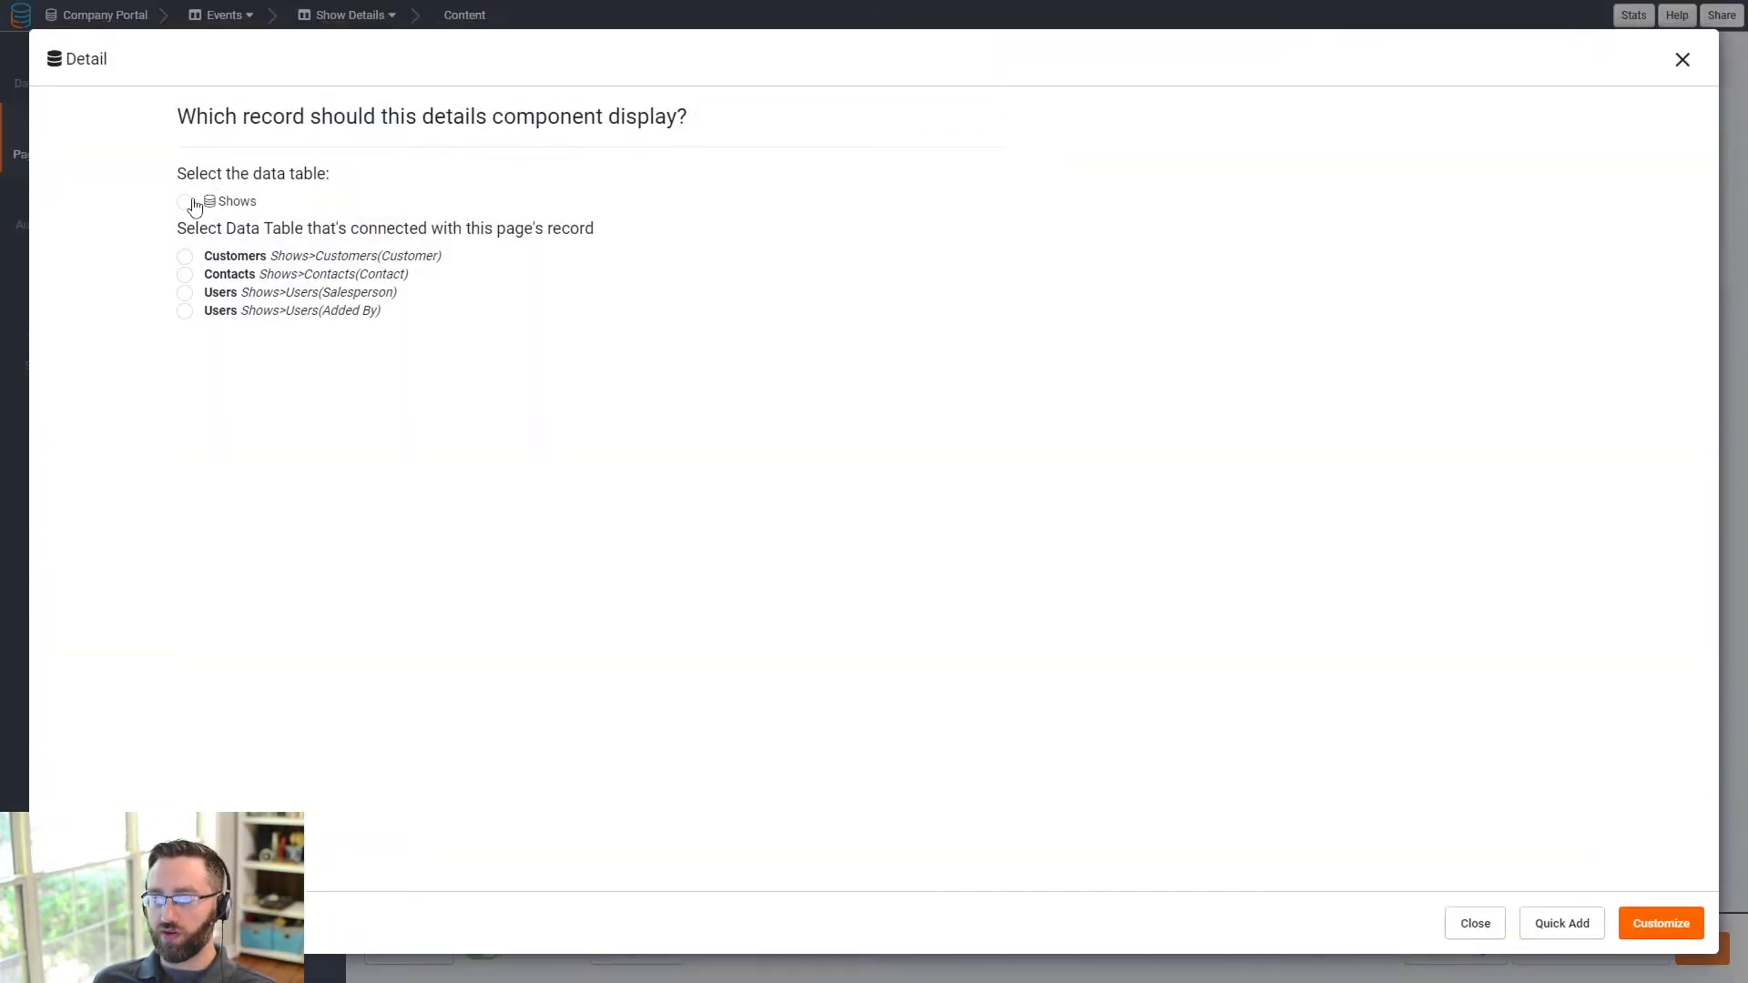
# - Add a row listing Show Name, Show Date, Start Time and Physical Address
pyautogui.click(1636, 926)
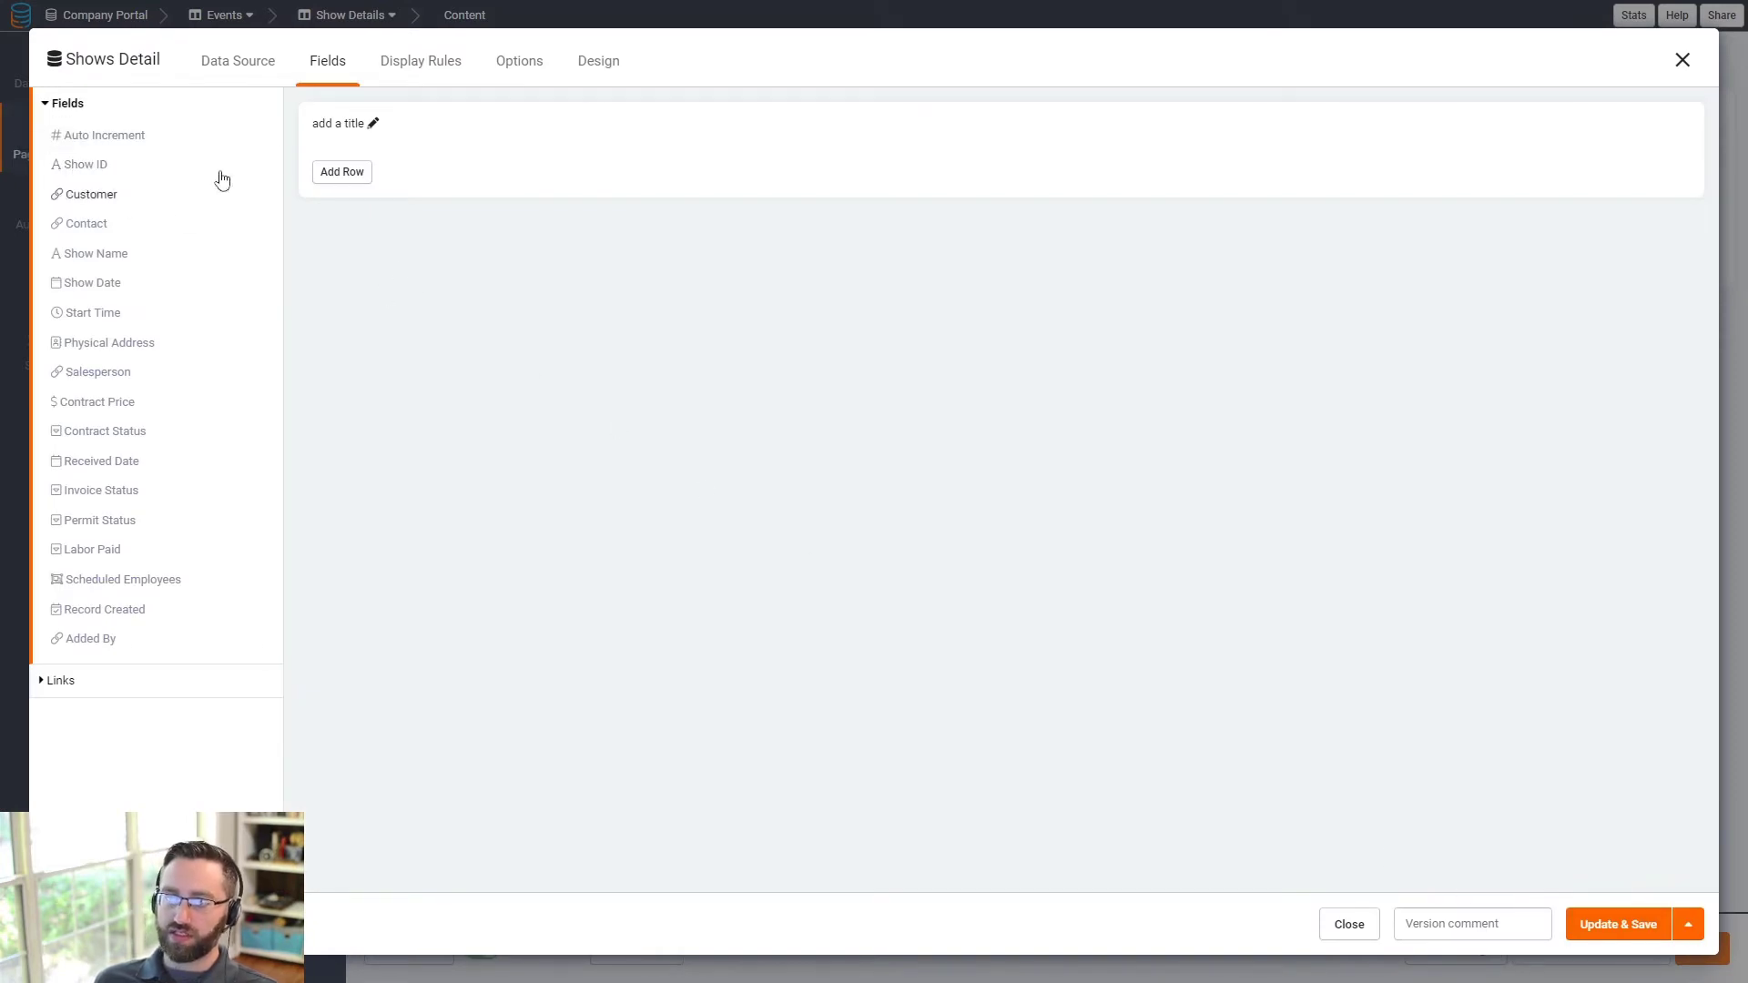
pyautogui.click(335, 175)
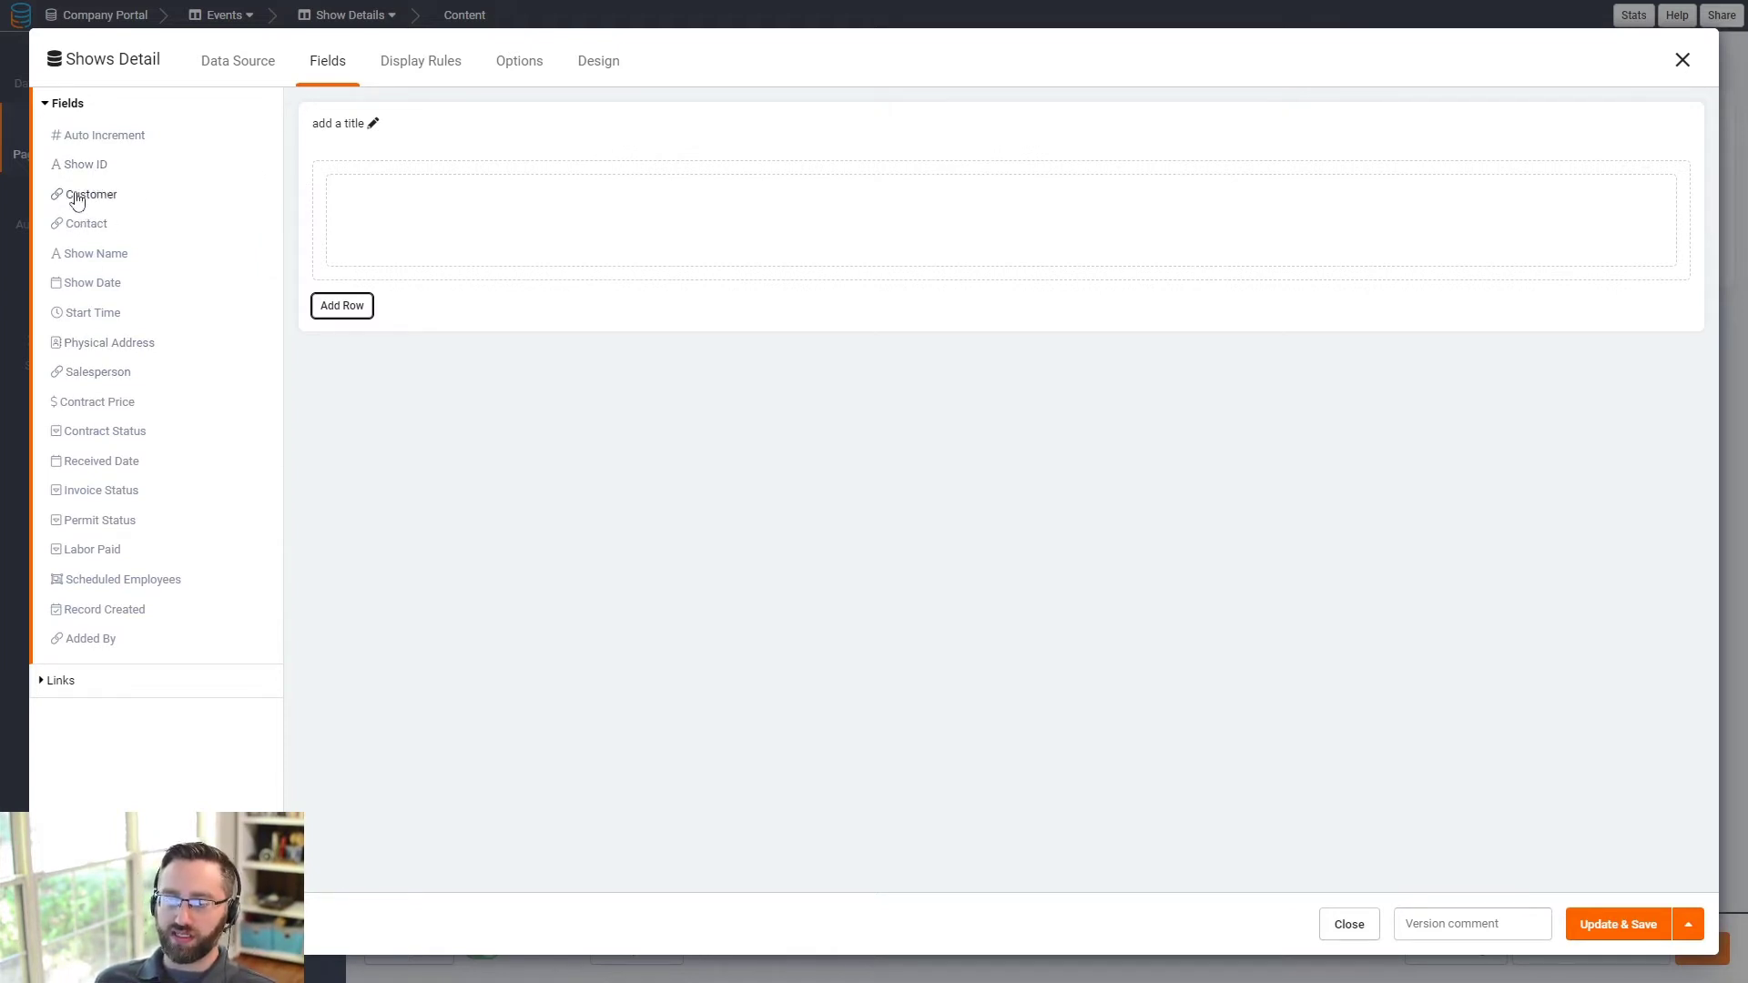
pyautogui.click(96, 253)
pyautogui.click(92, 283)
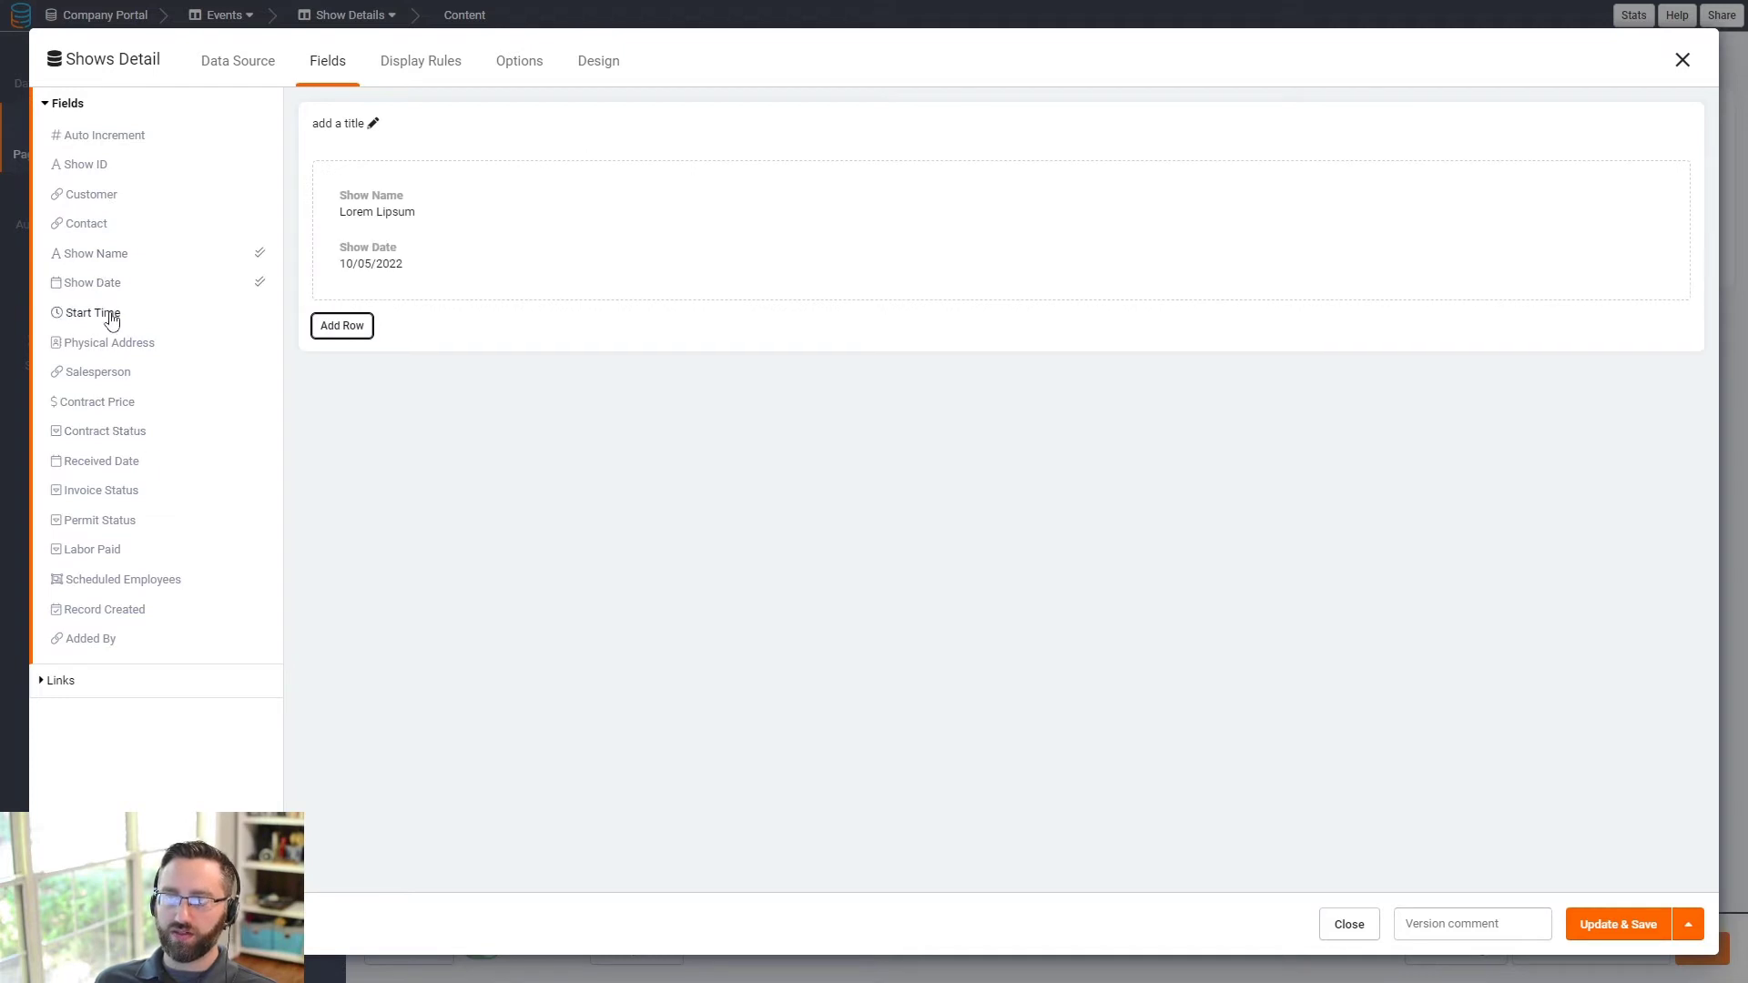
pyautogui.click(109, 312)
pyautogui.moveTo(108, 343); pyautogui.dragTo(114, 351)
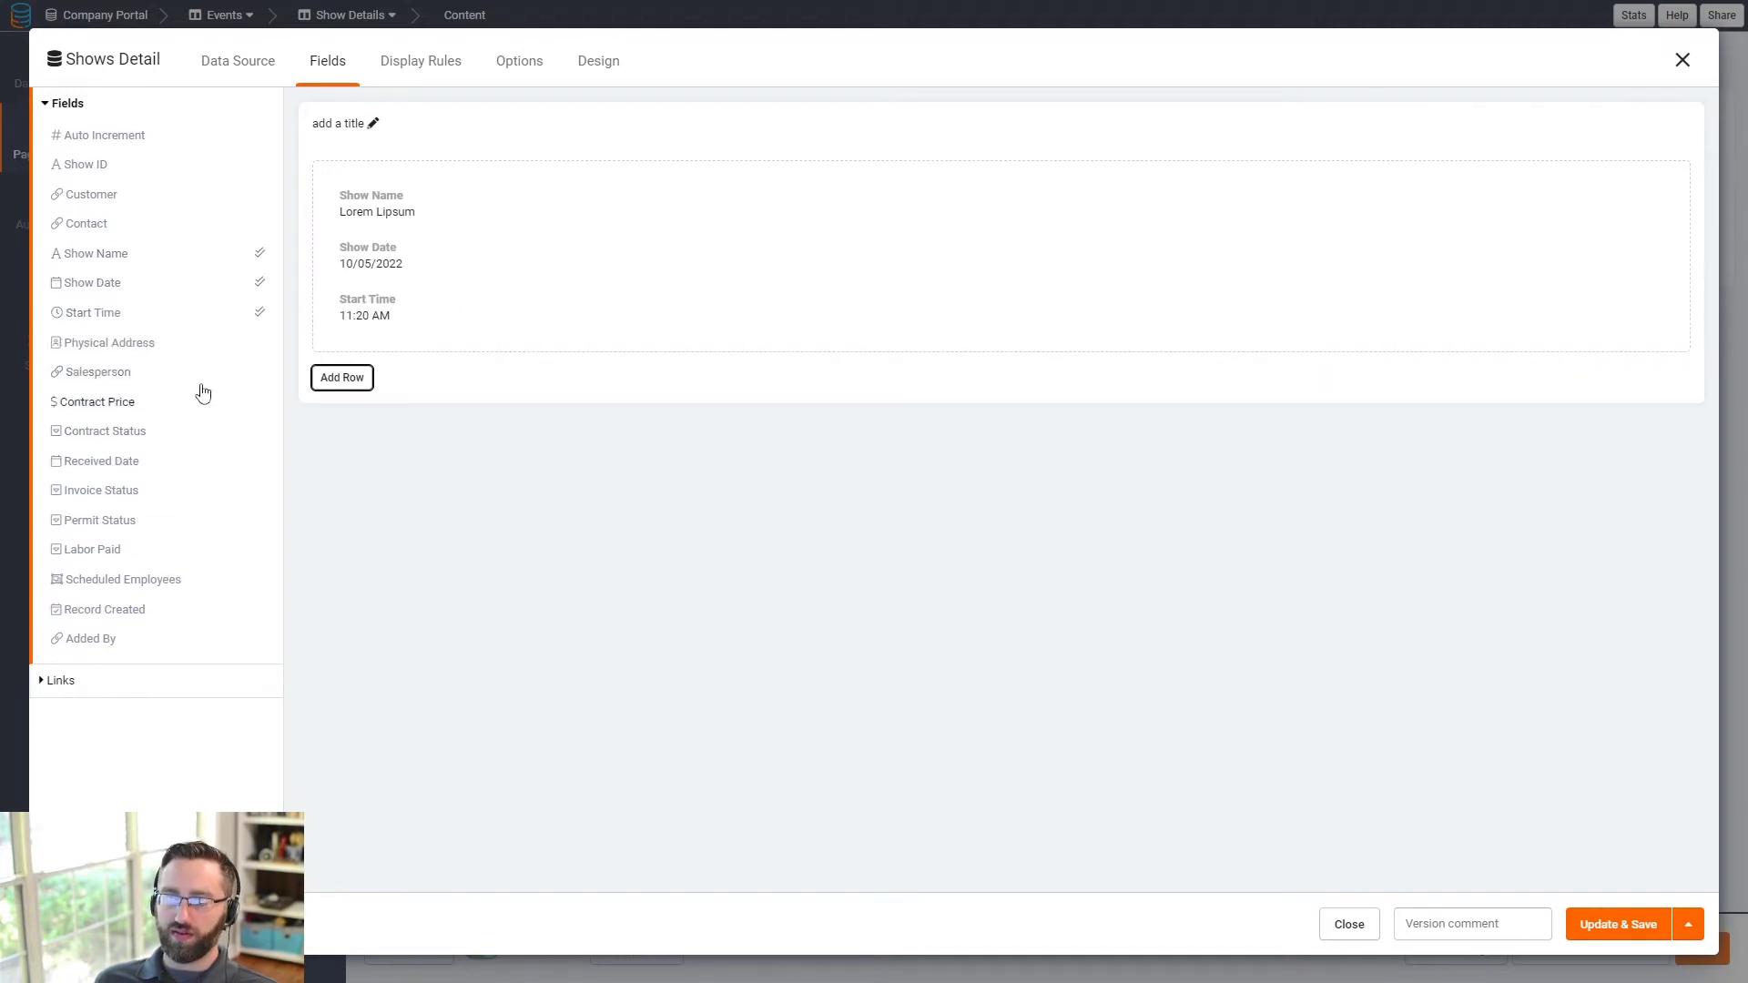
pyautogui.click(96, 351)
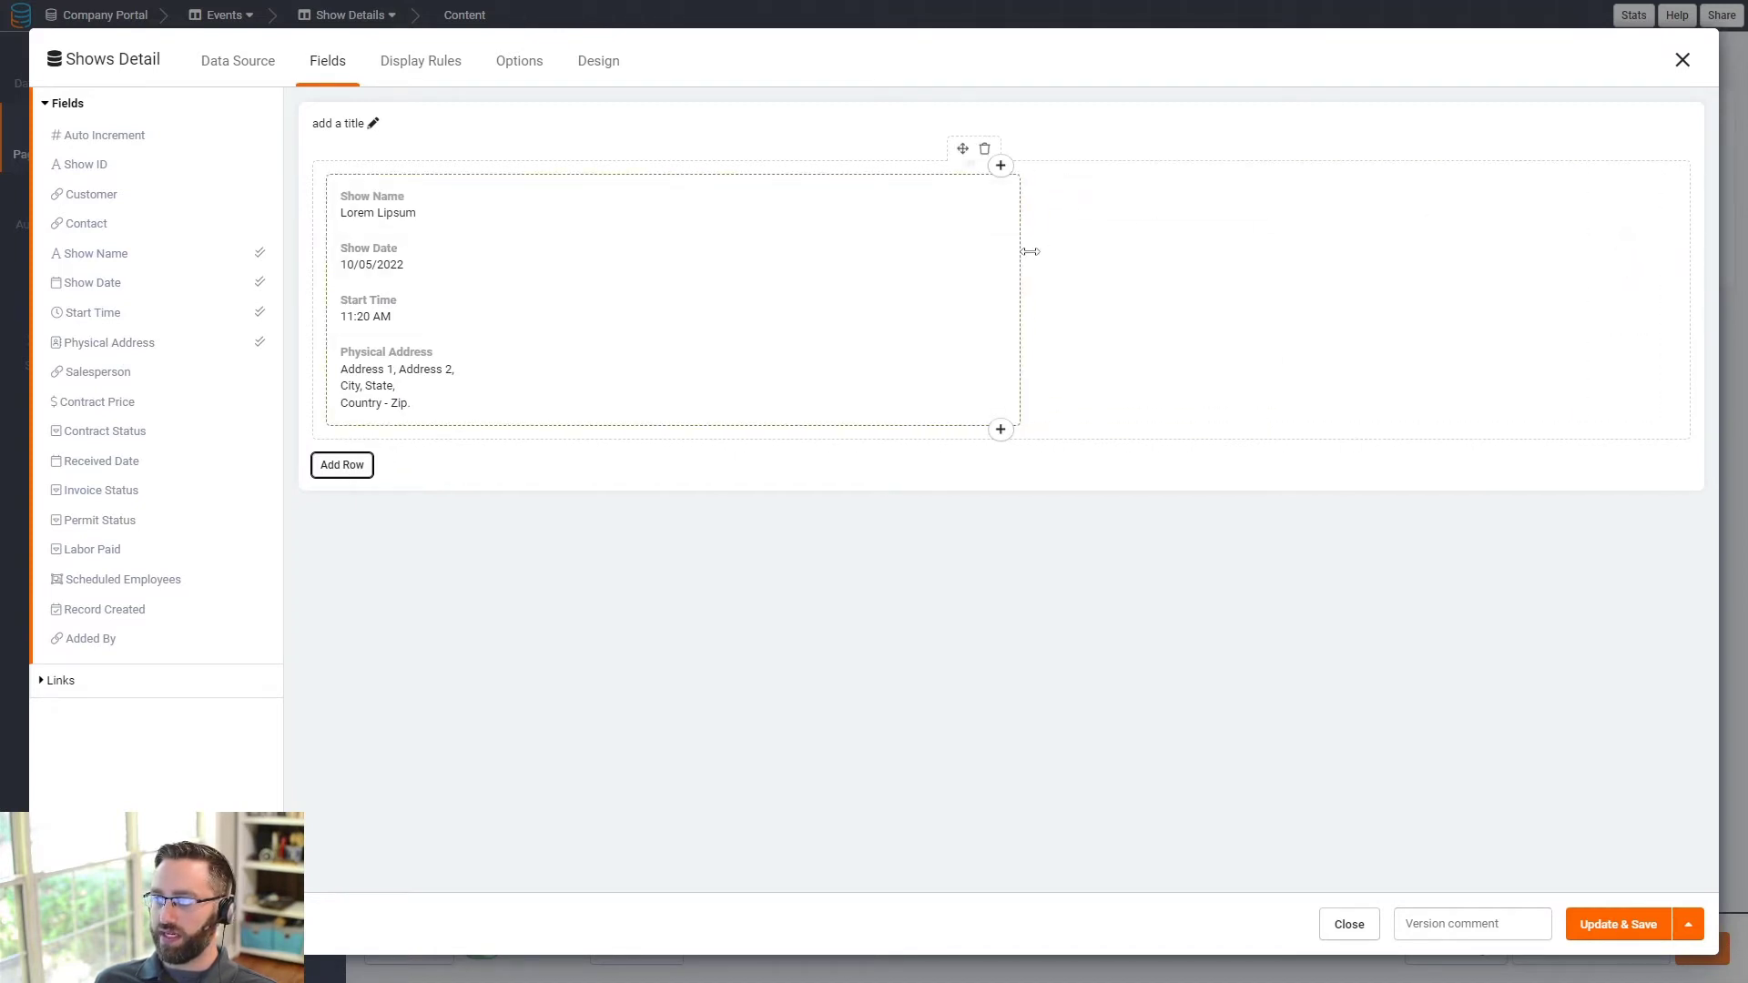
# - Add a widened second column and list Contract Price, Contract Status, Received Date, Invoice Status, Permit Status, Labor Paid
pyautogui.click(1001, 167)
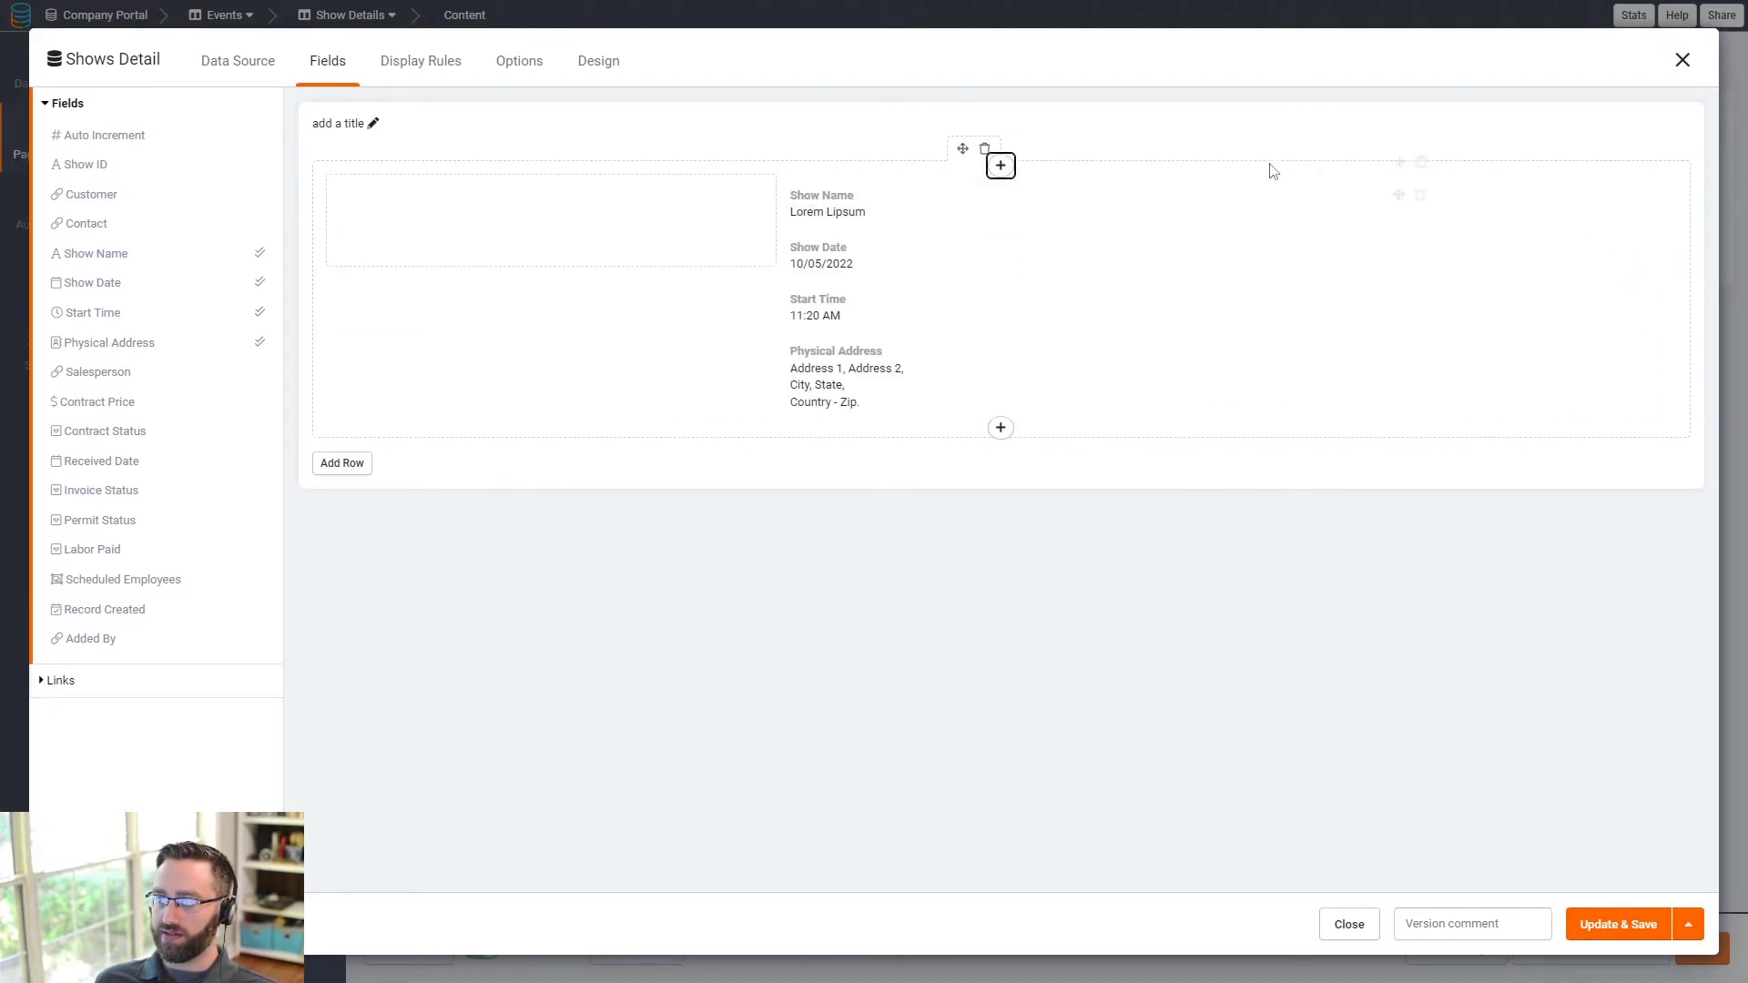
pyautogui.moveTo(1396, 198); pyautogui.dragTo(473, 200)
pyautogui.moveTo(1452, 208); pyautogui.dragTo(1676, 213)
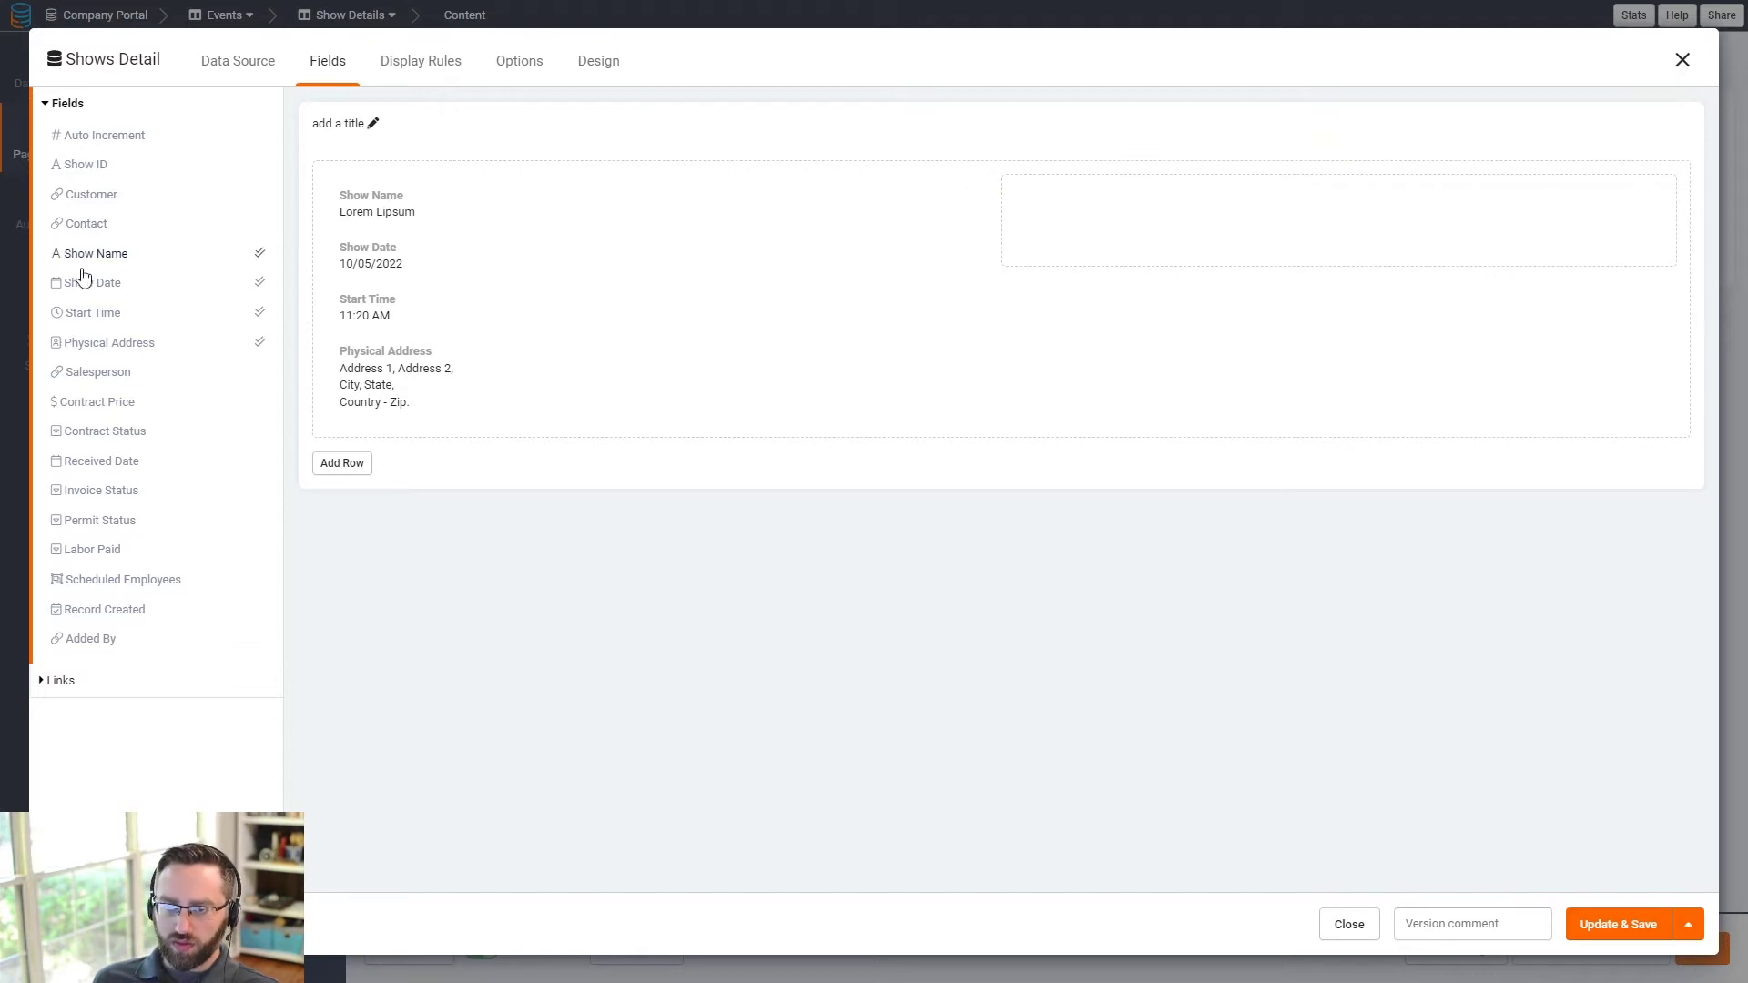
pyautogui.click(96, 405)
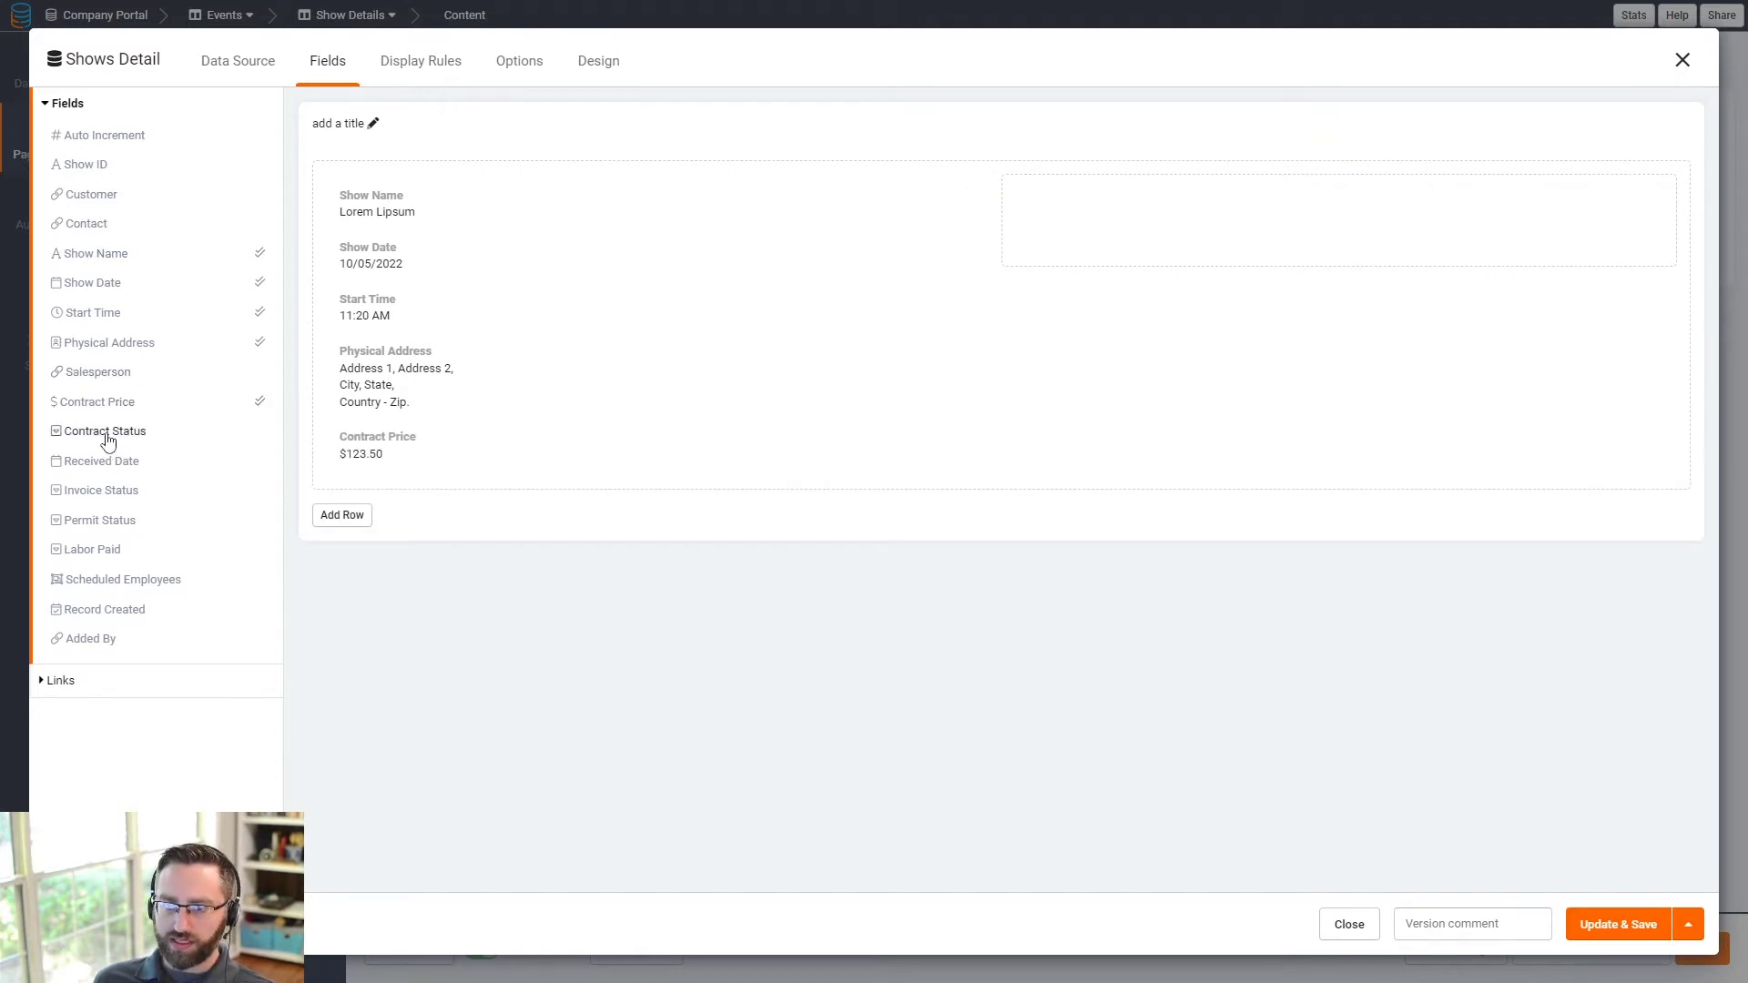
pyautogui.click(108, 441)
pyautogui.click(109, 466)
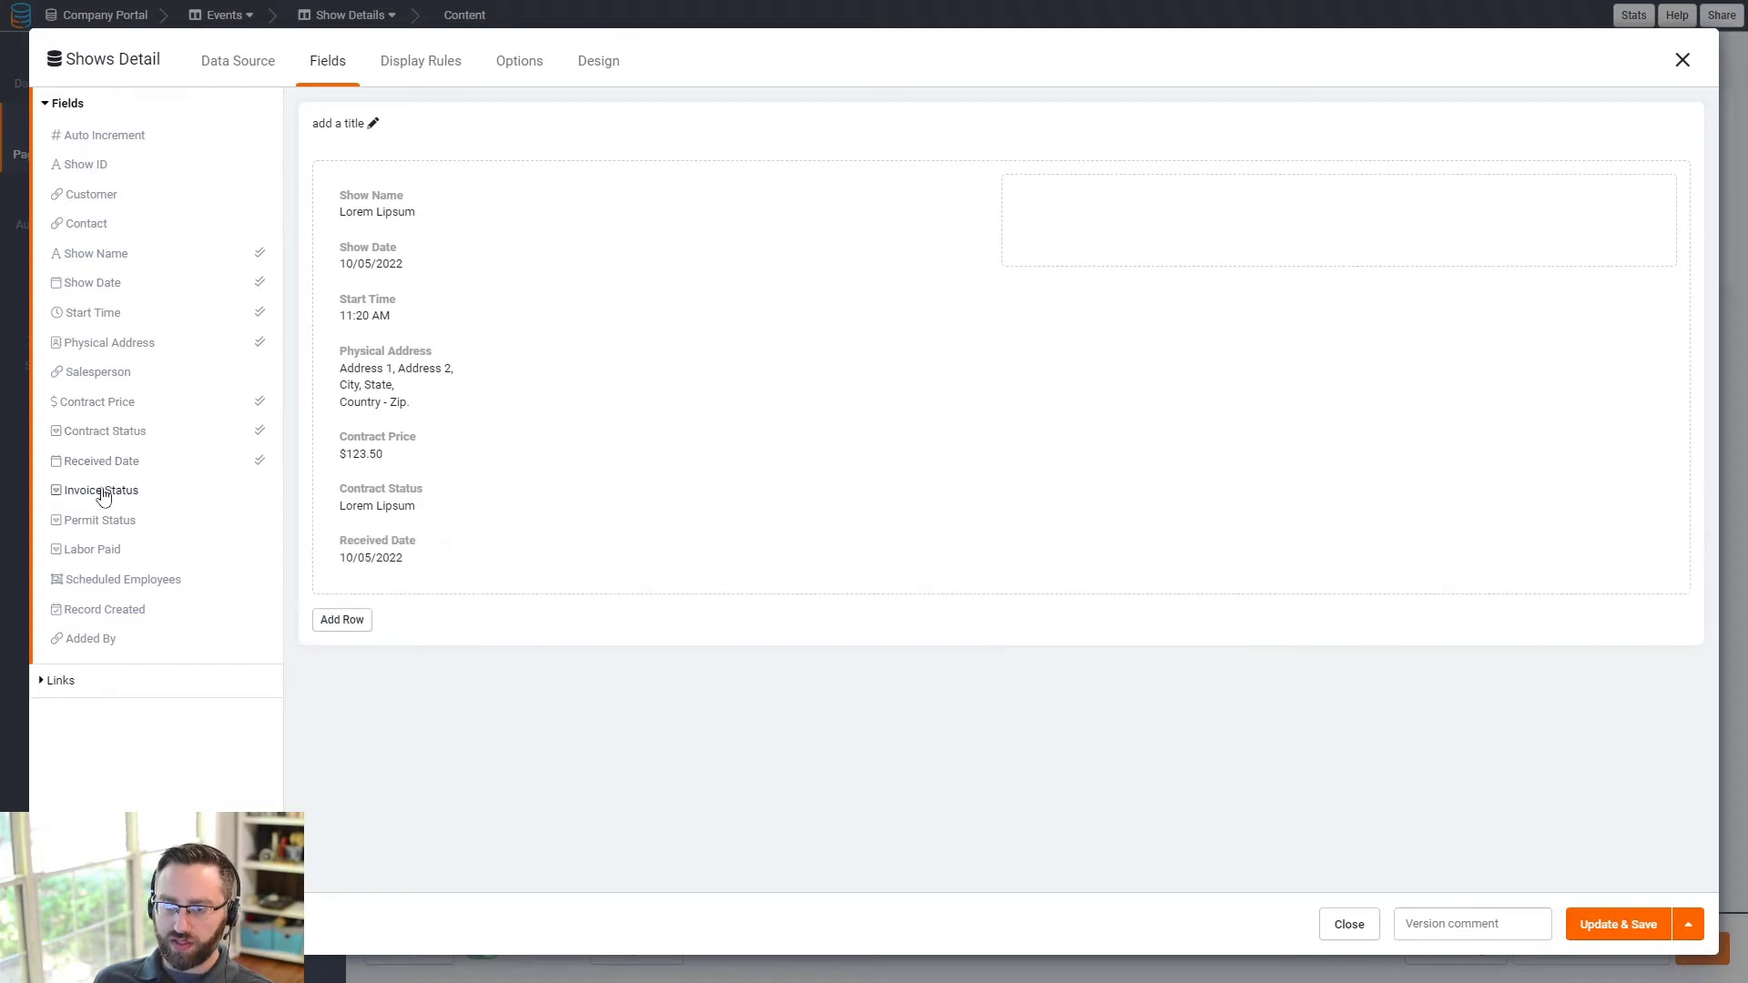
pyautogui.click(104, 493)
pyautogui.click(102, 524)
pyautogui.click(99, 552)
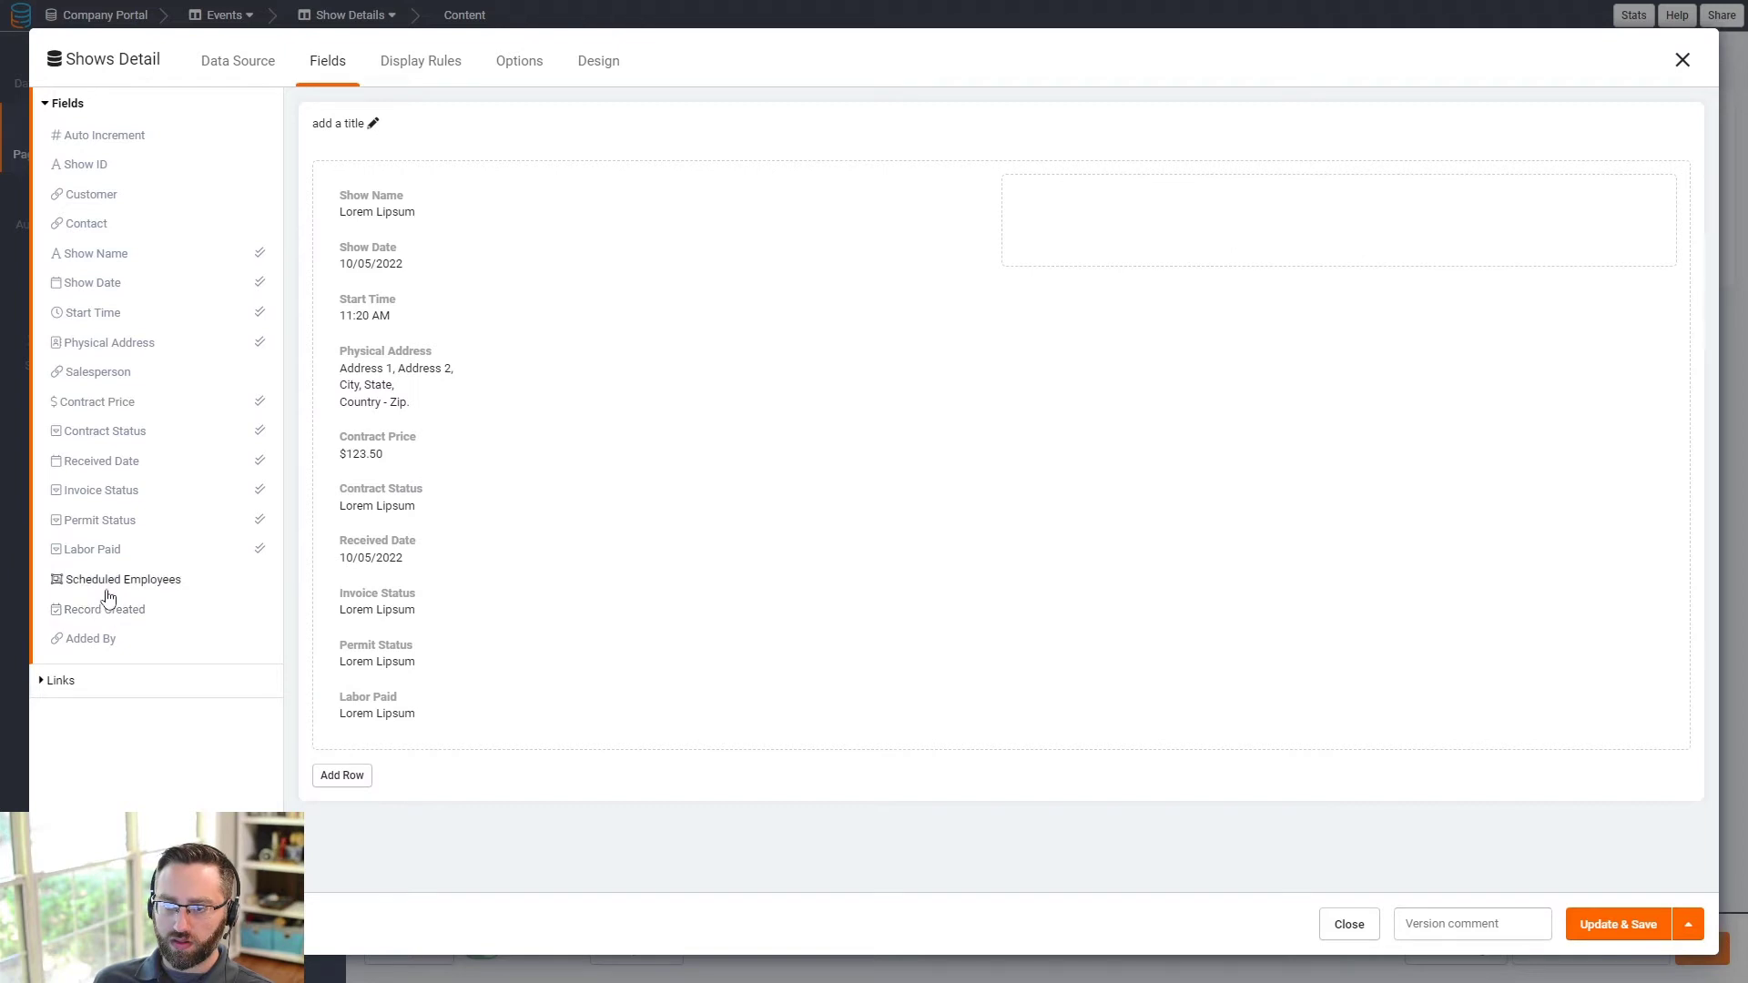
# - Move the contract, date and status fields into the right column and add Salesperson on the left
pyautogui.moveTo(823, 448)
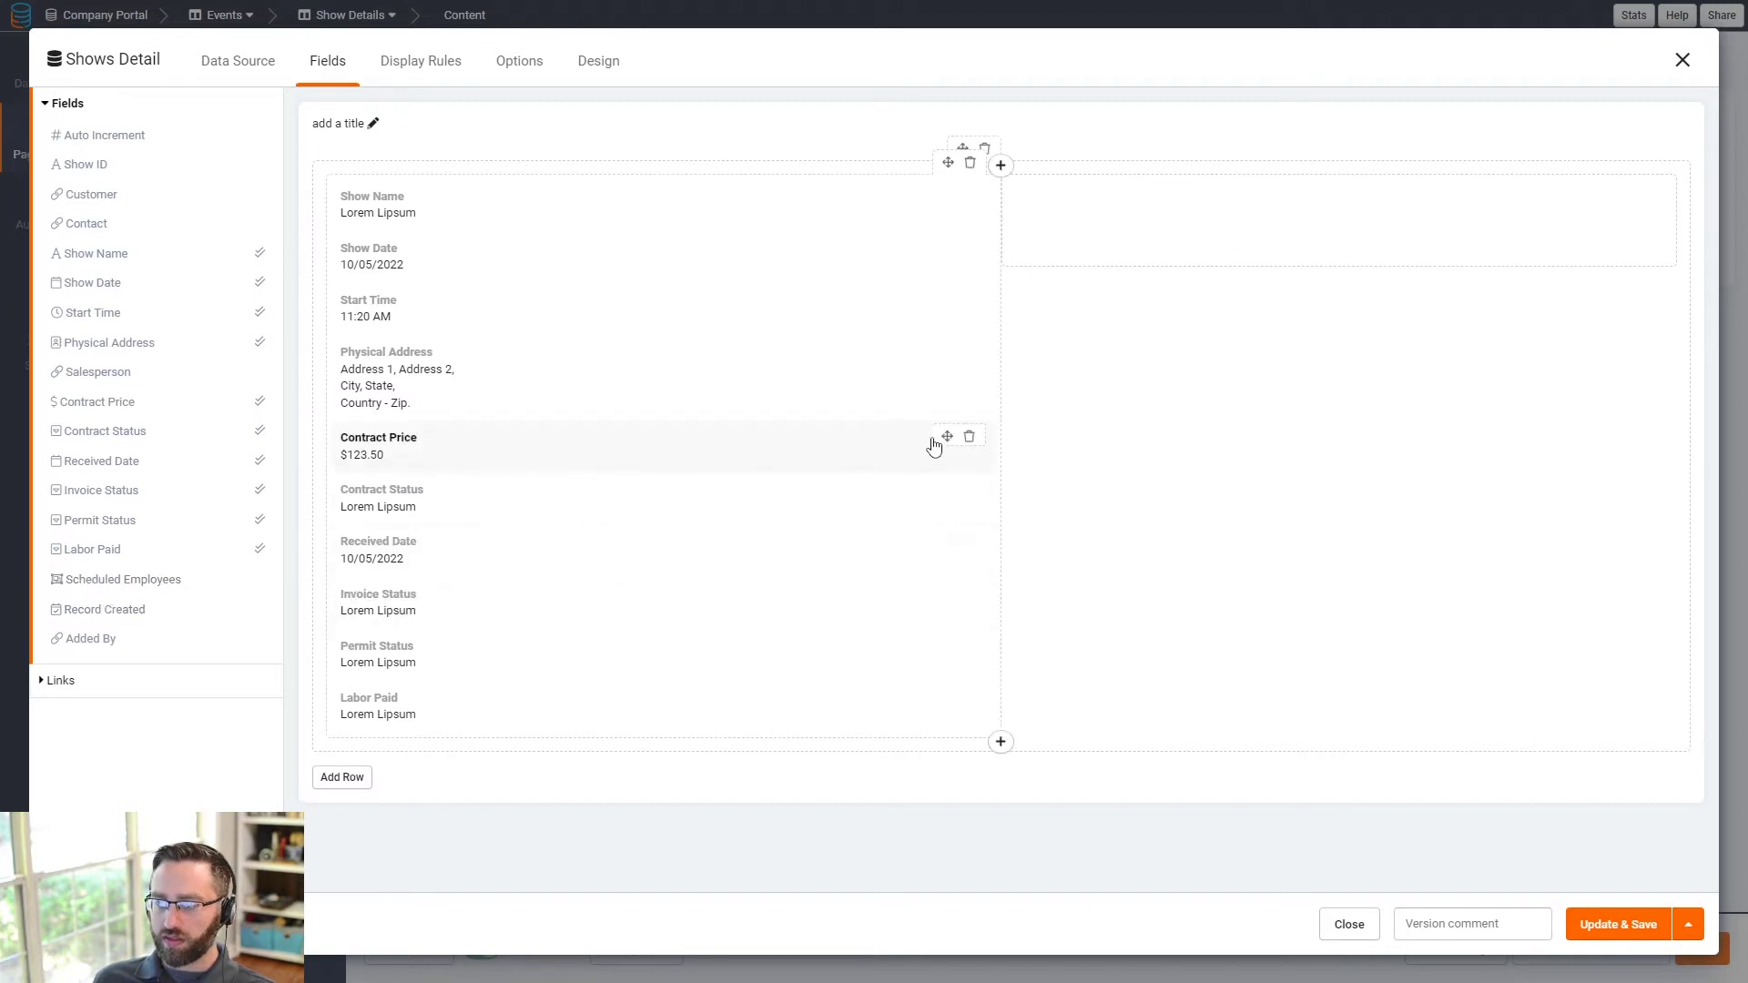
pyautogui.moveTo(948, 439); pyautogui.dragTo(1139, 196)
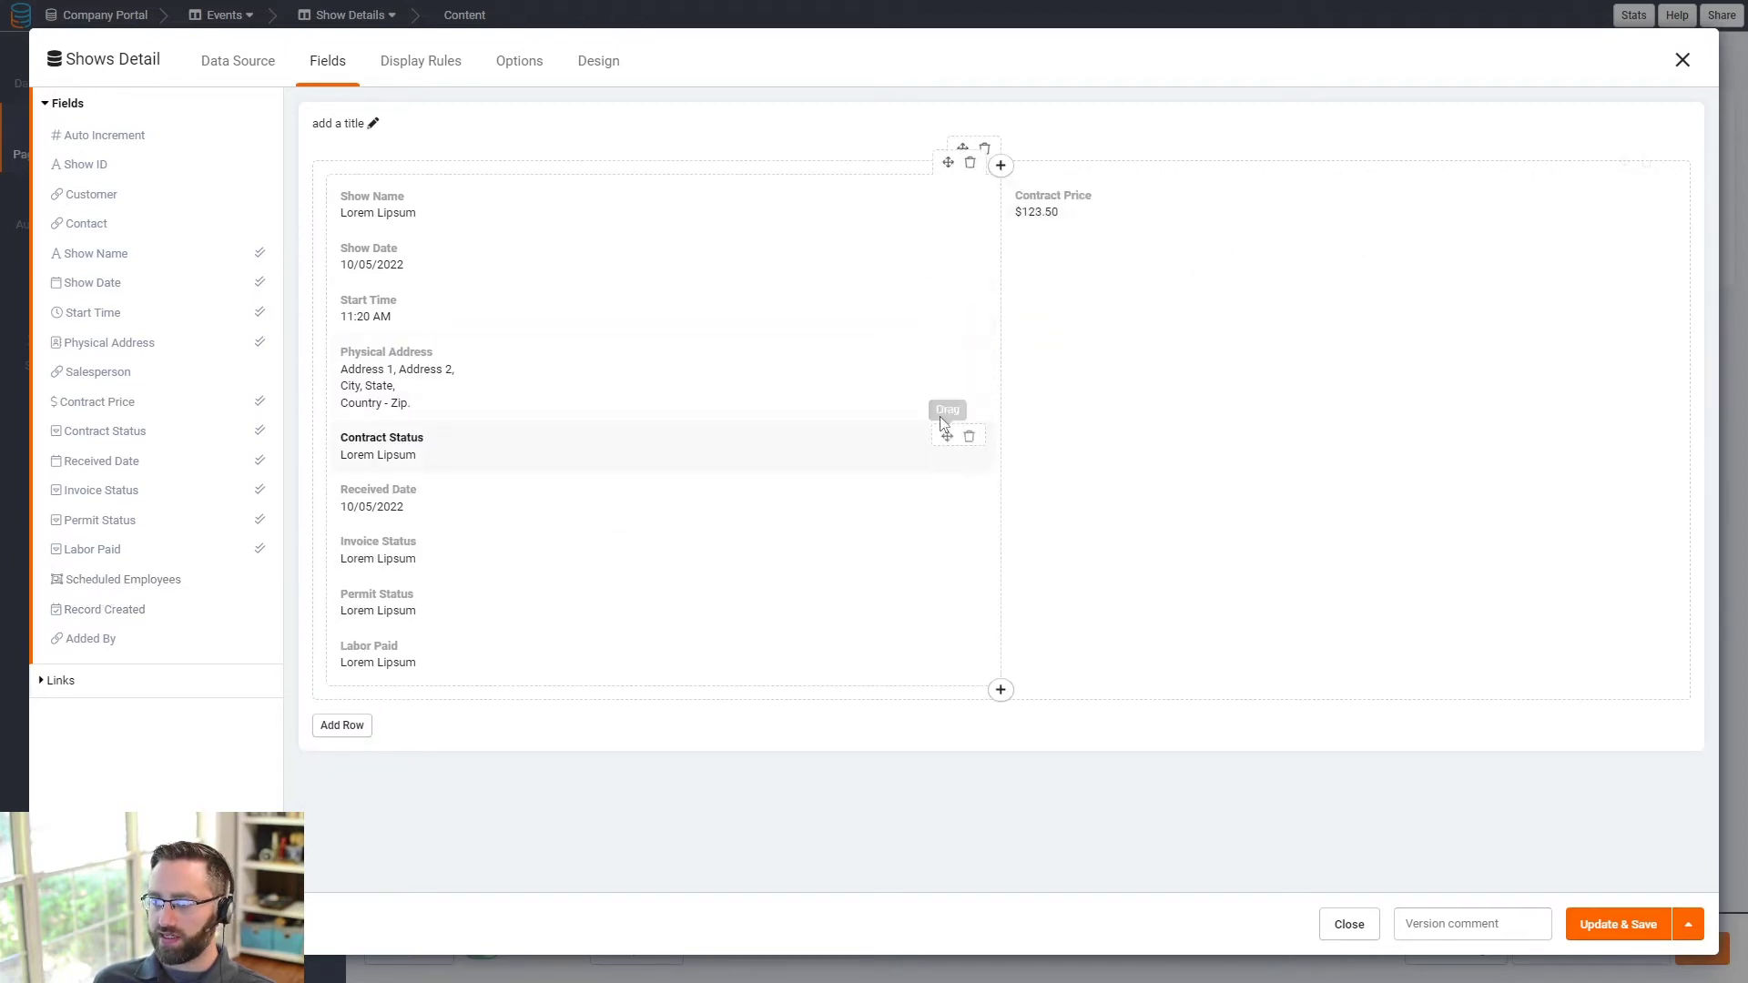
pyautogui.moveTo(948, 441); pyautogui.dragTo(1120, 240)
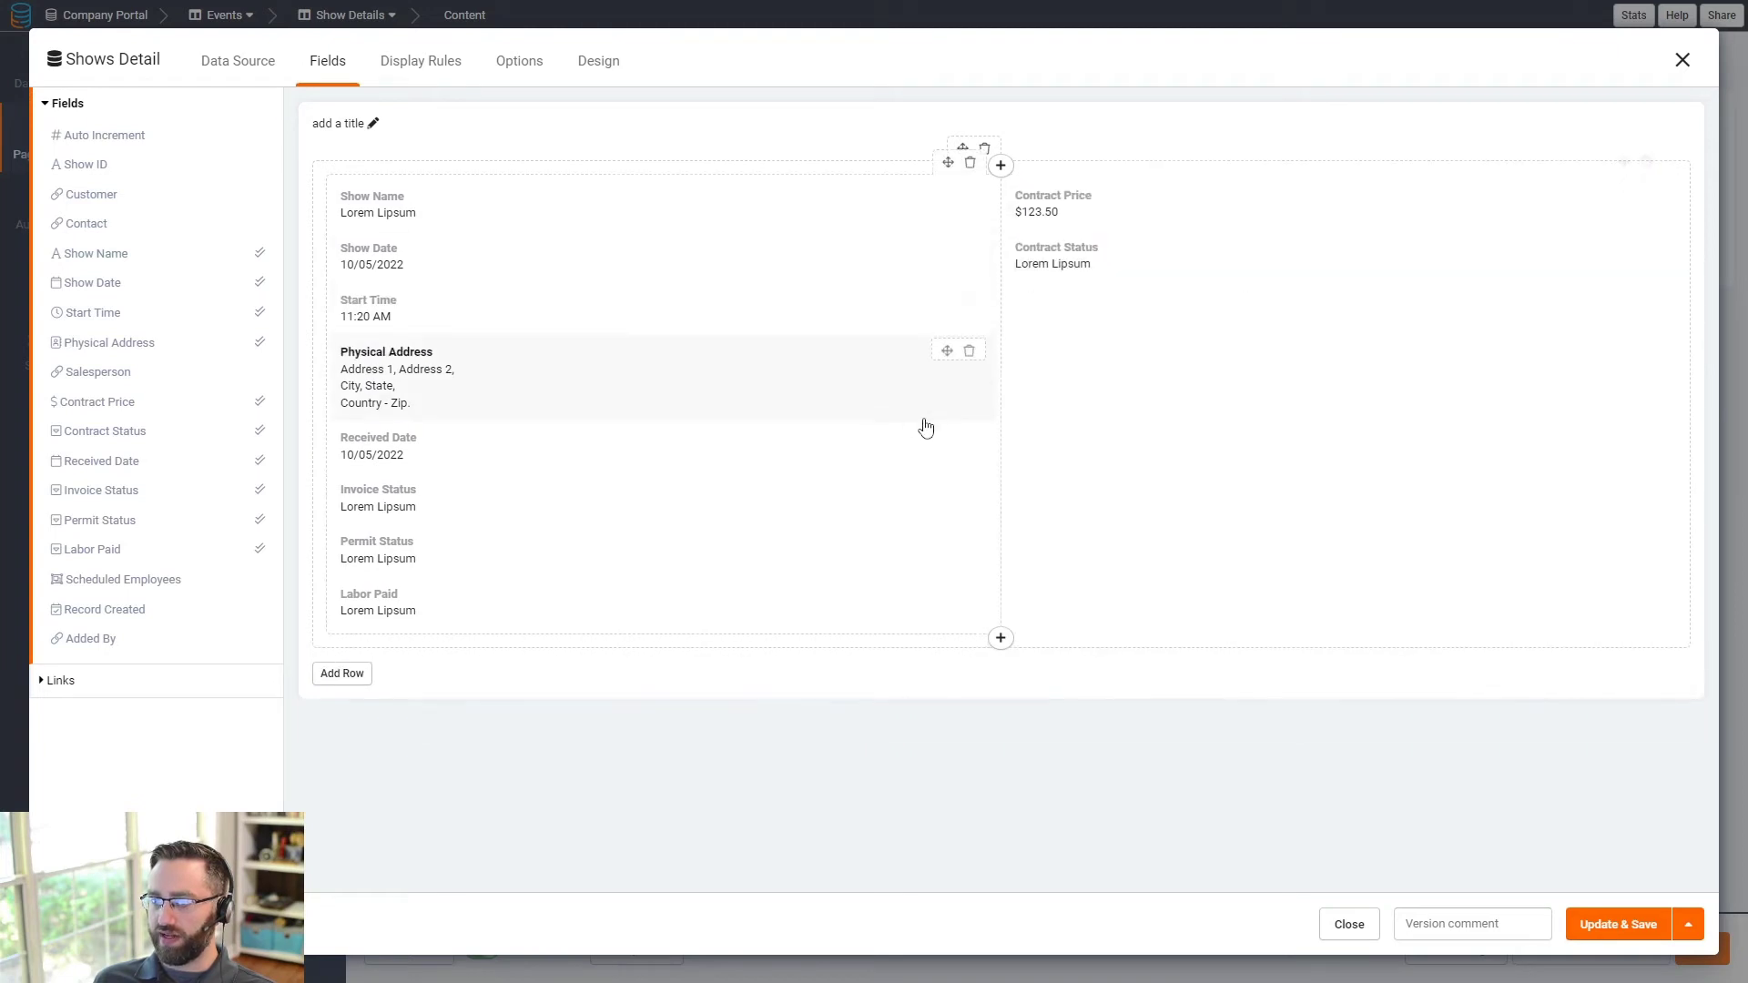
pyautogui.moveTo(948, 439); pyautogui.dragTo(1104, 303)
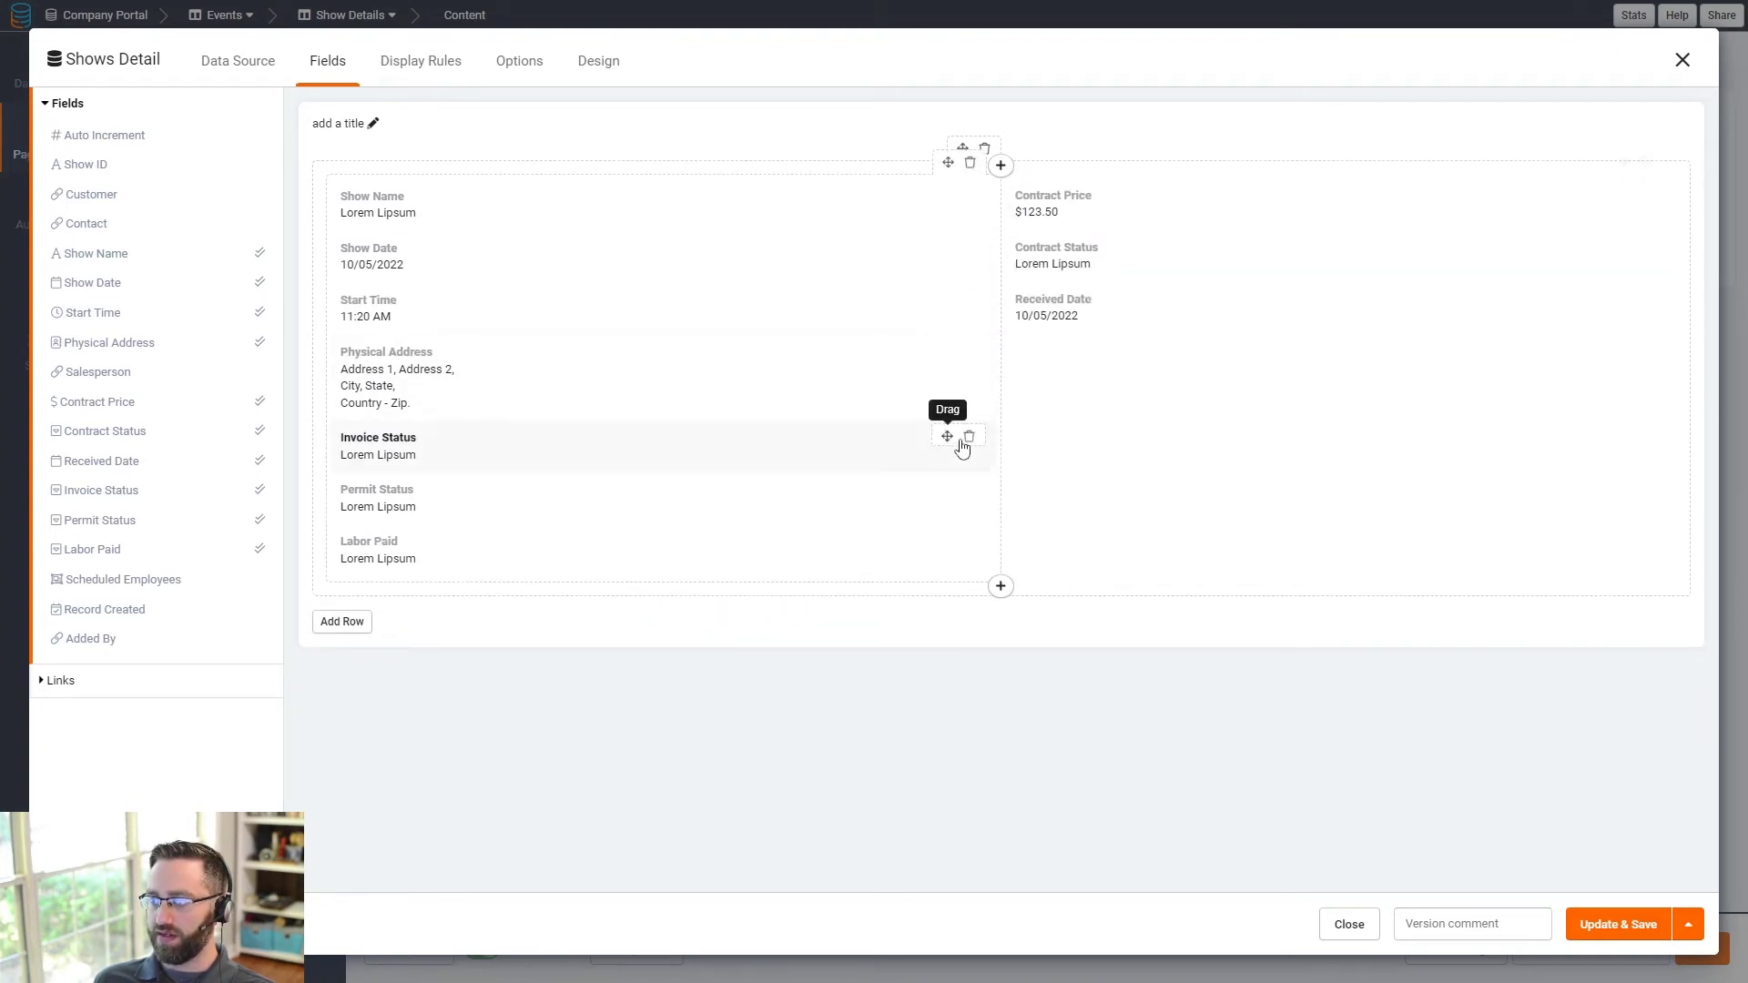
pyautogui.moveTo(948, 441); pyautogui.dragTo(1074, 414)
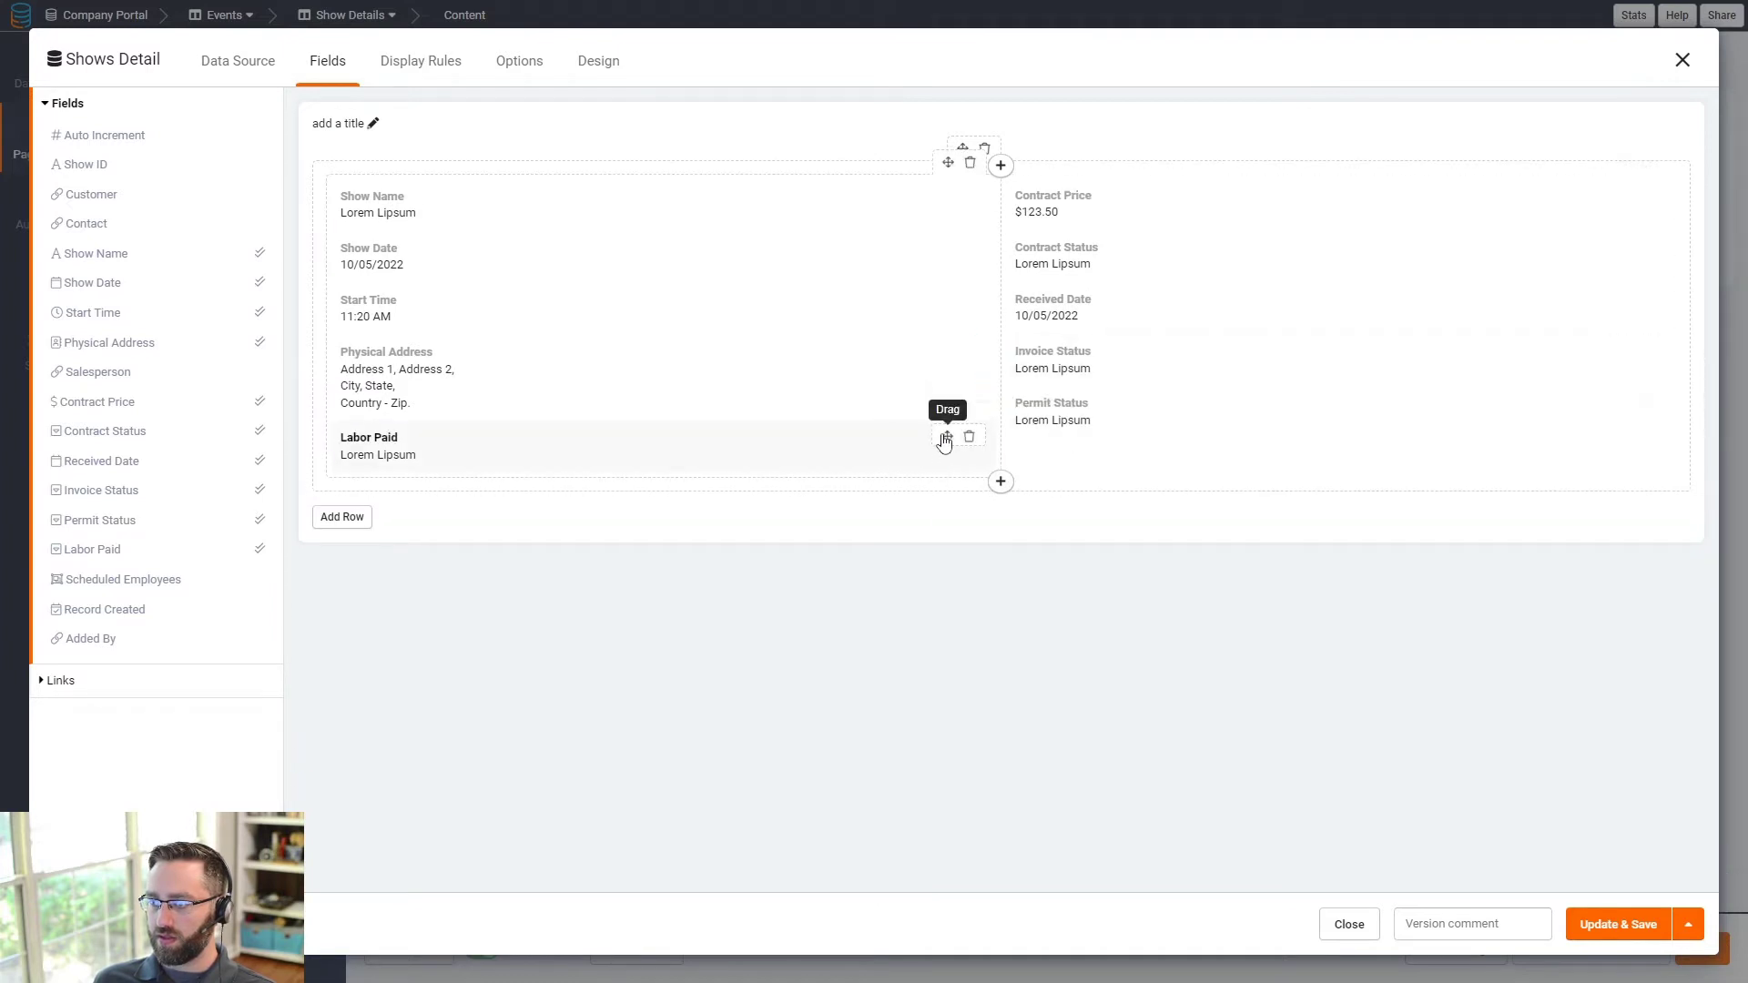
pyautogui.moveTo(940, 437); pyautogui.dragTo(1098, 450)
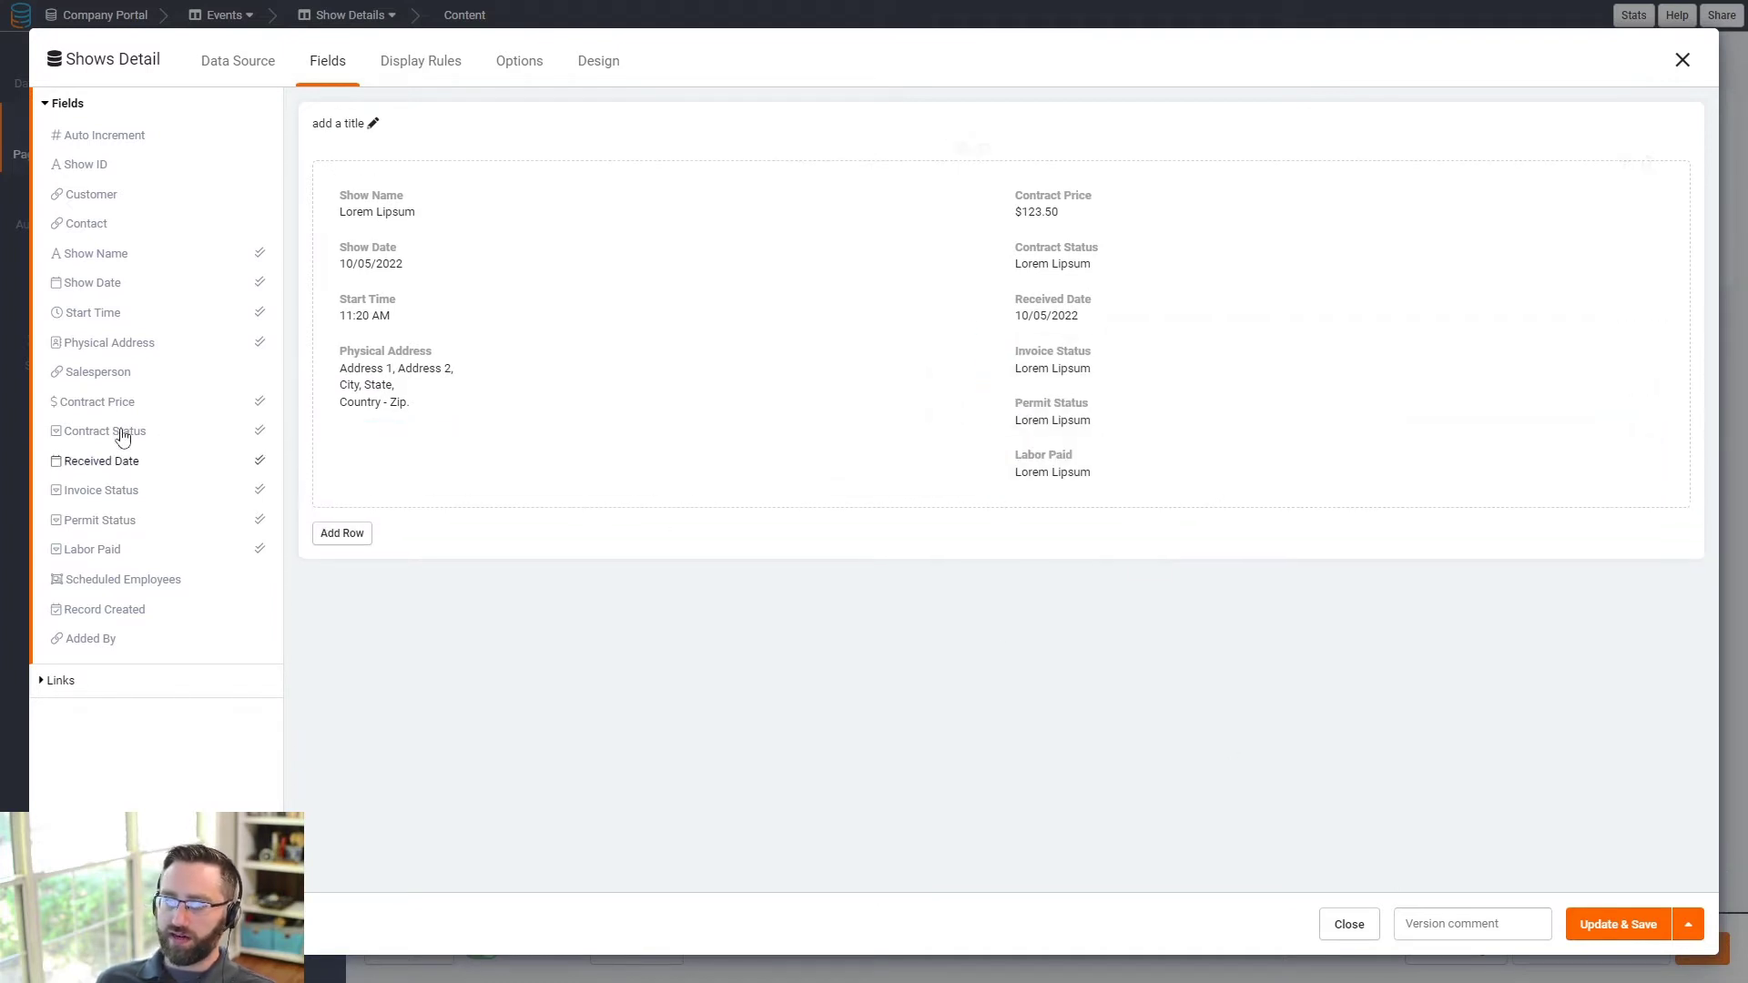
pyautogui.click(107, 371)
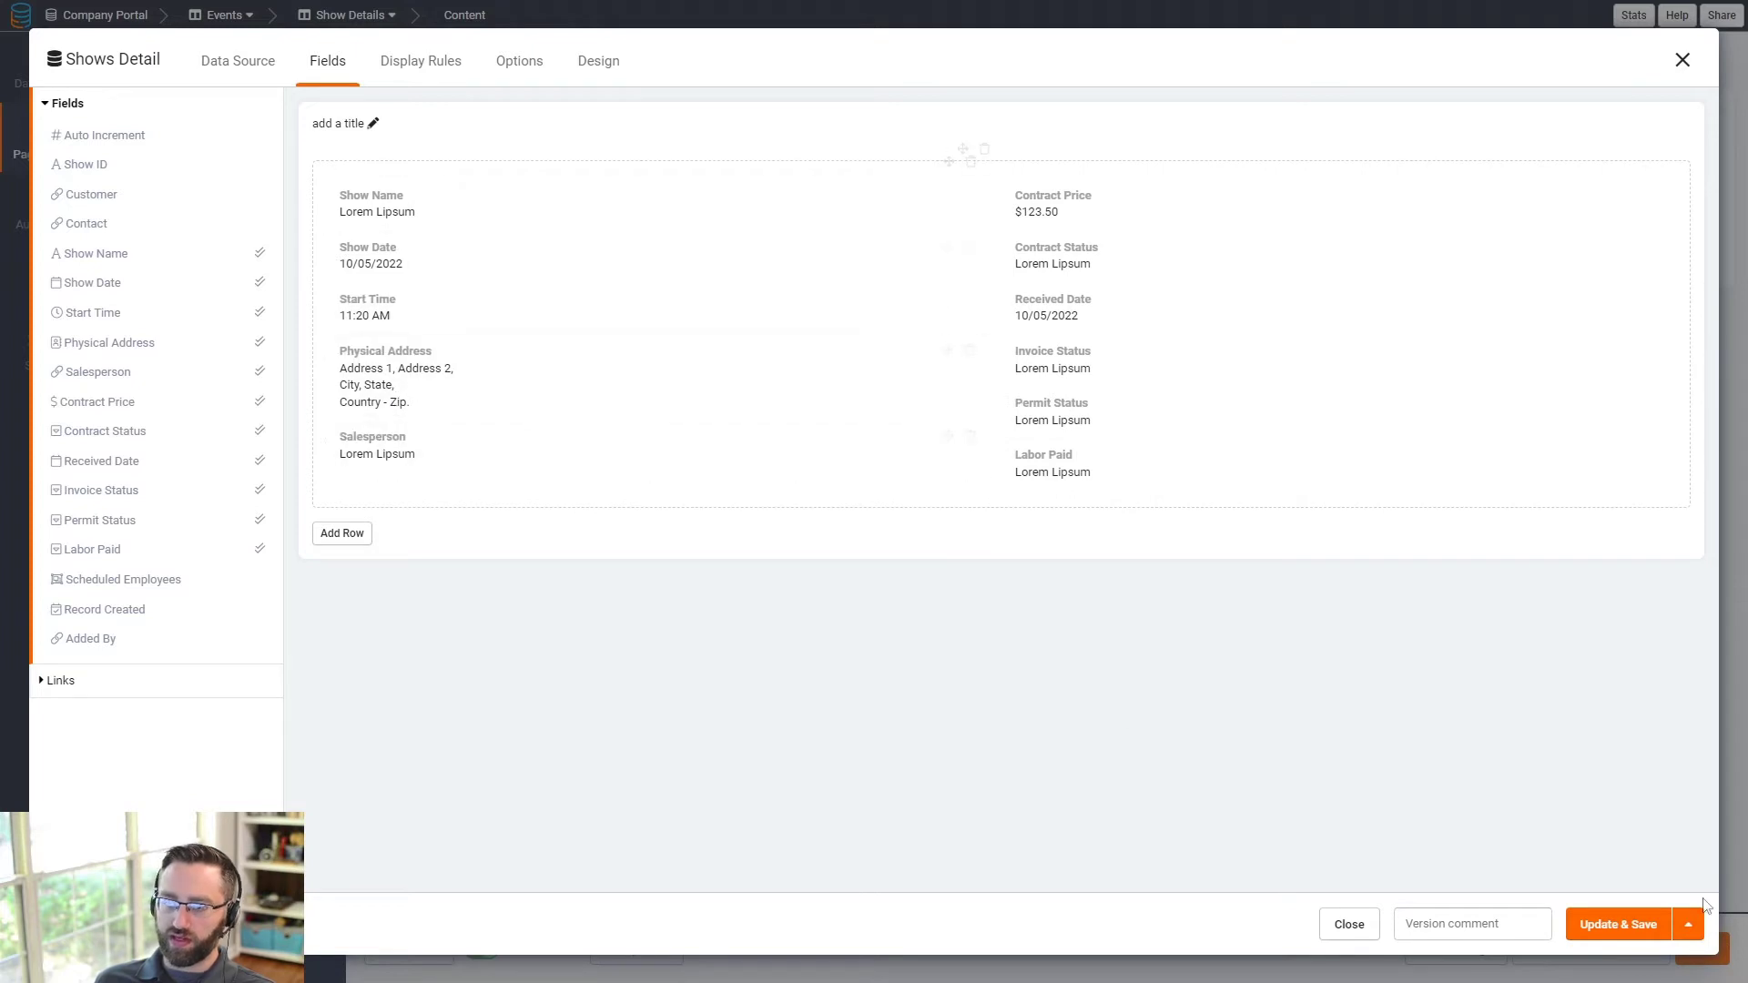
# - Title the detail block 'Event Information' and save it to the page
pyautogui.click(375, 125)
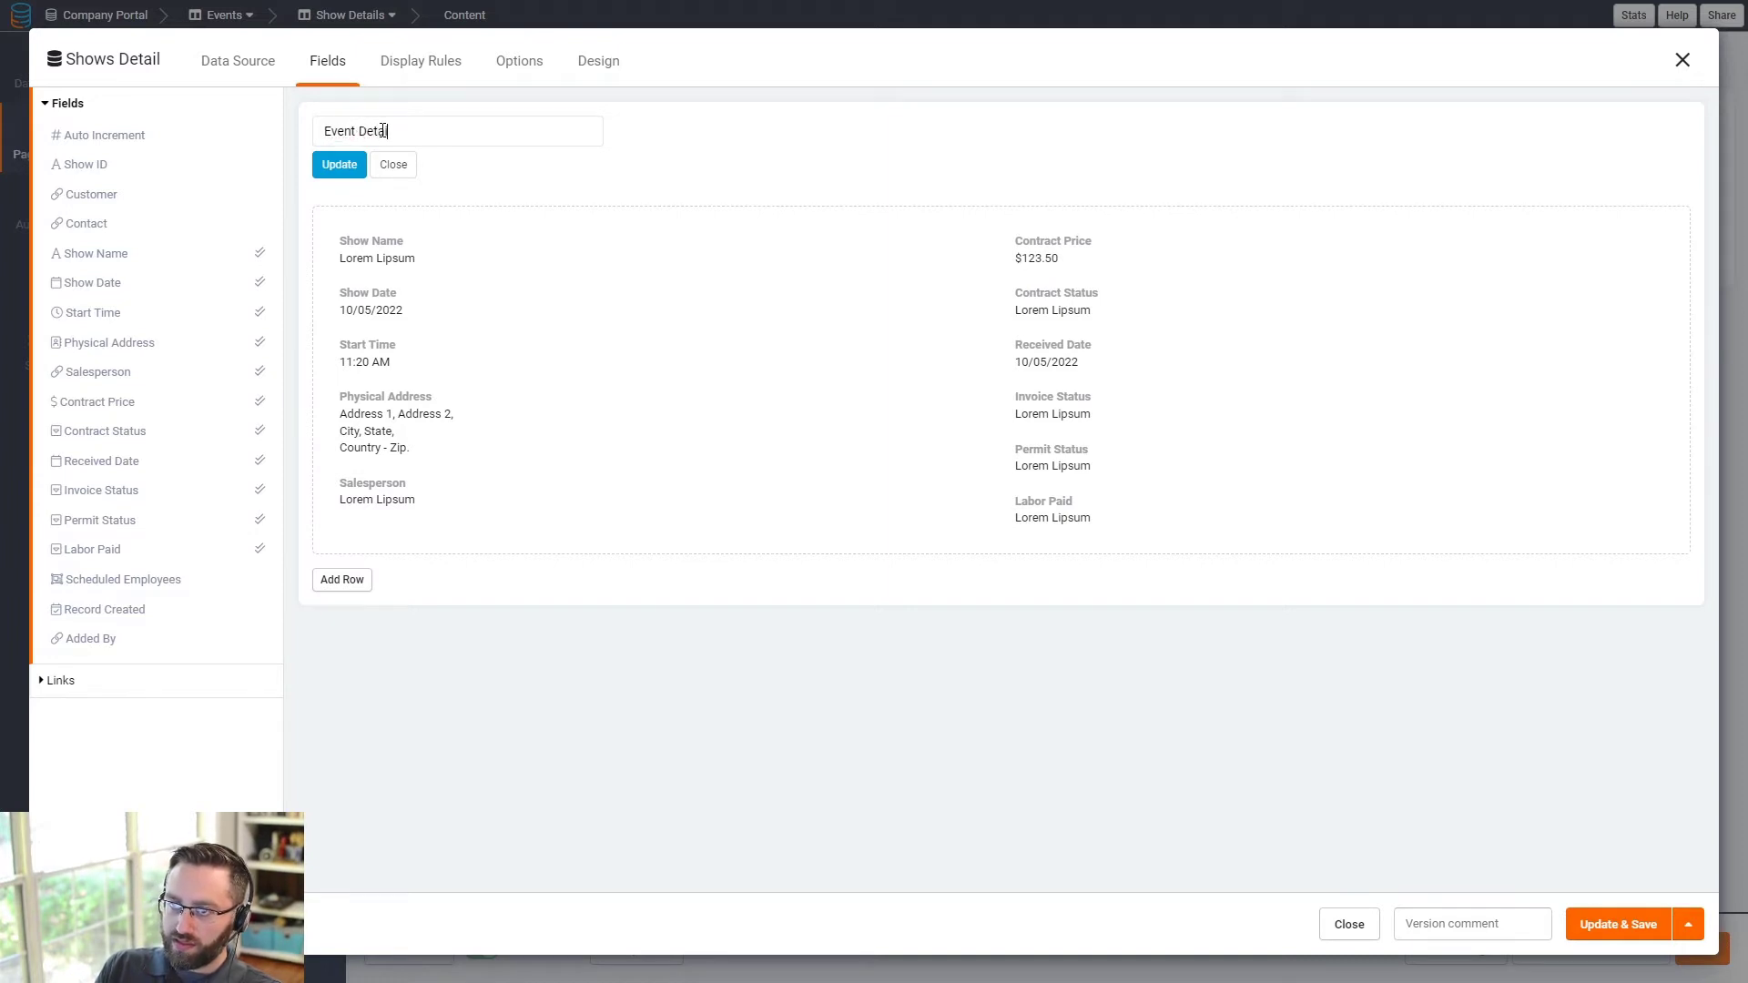
pyautogui.click(352, 173)
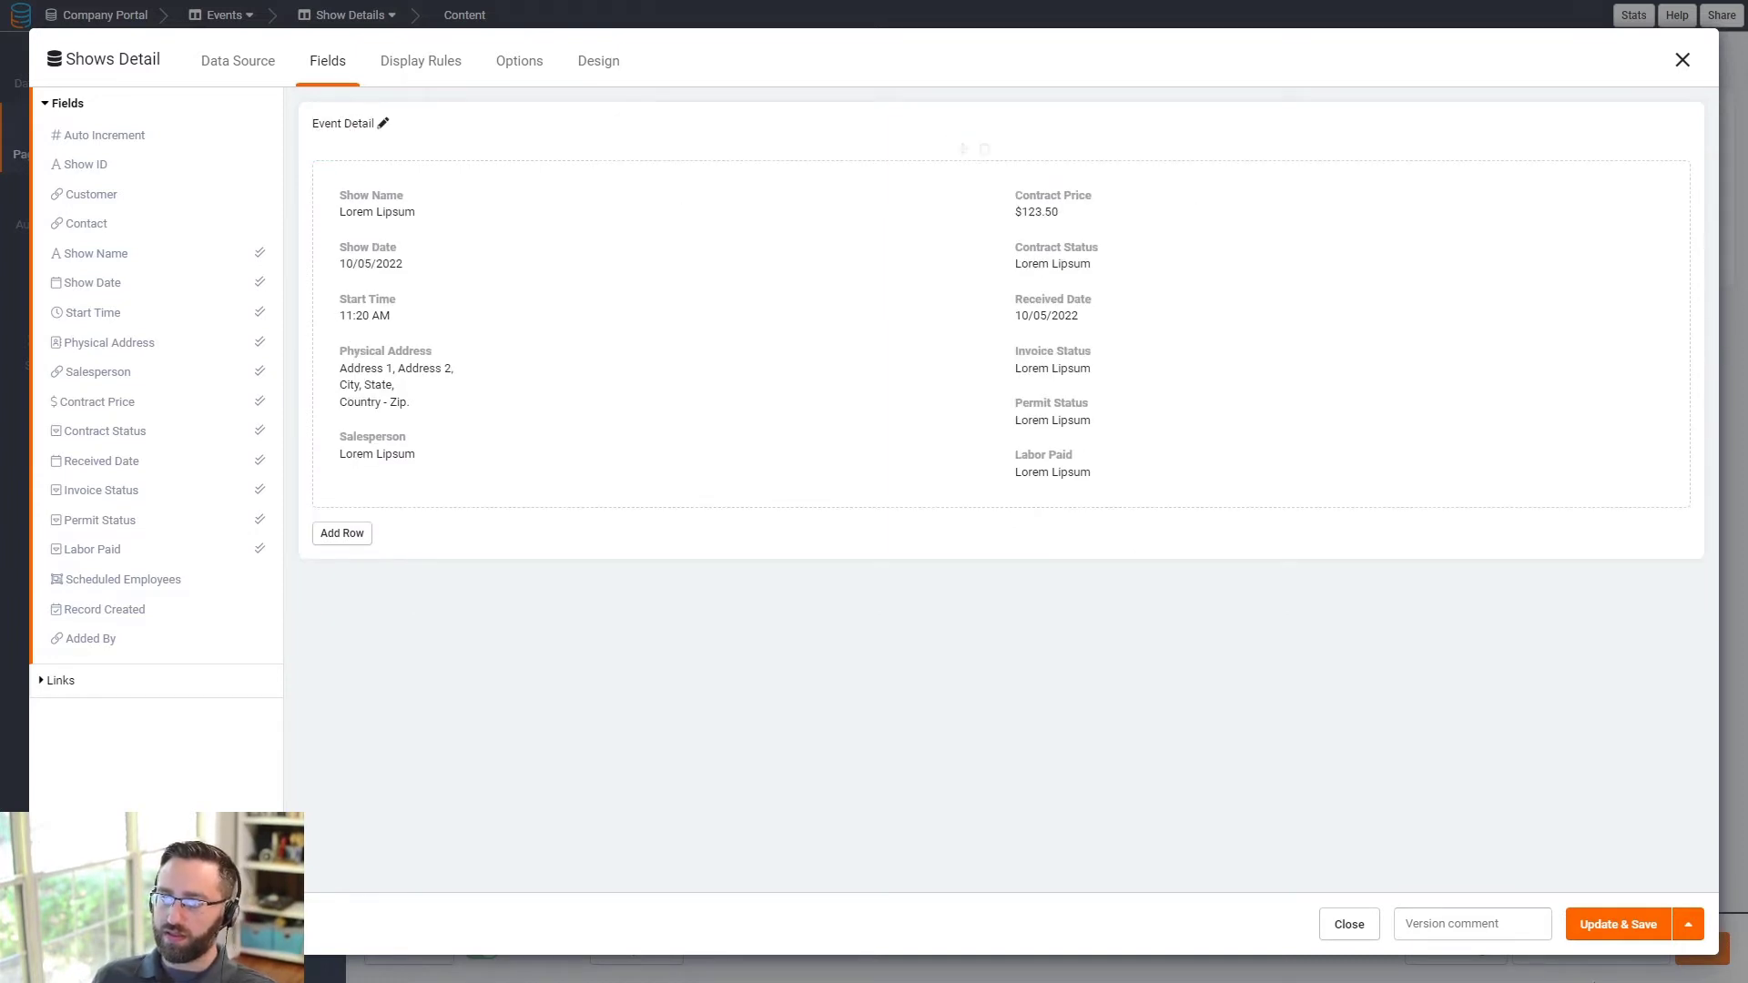
pyautogui.click(383, 125)
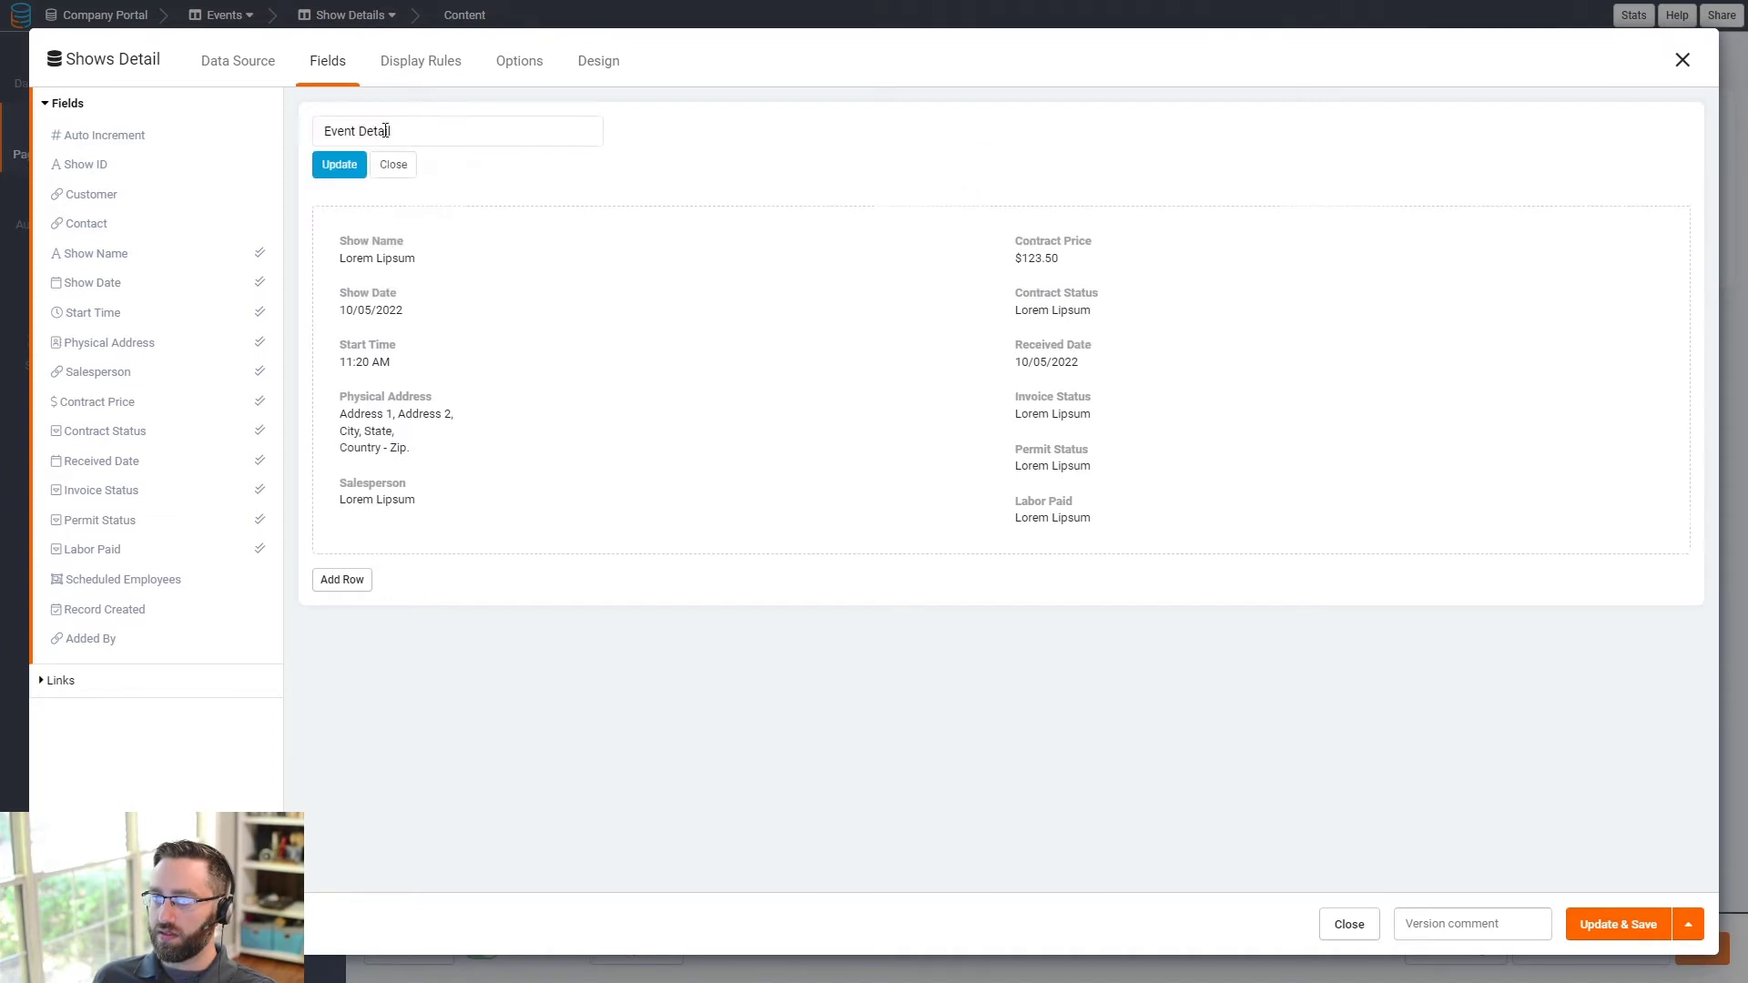
pyautogui.write('Information')
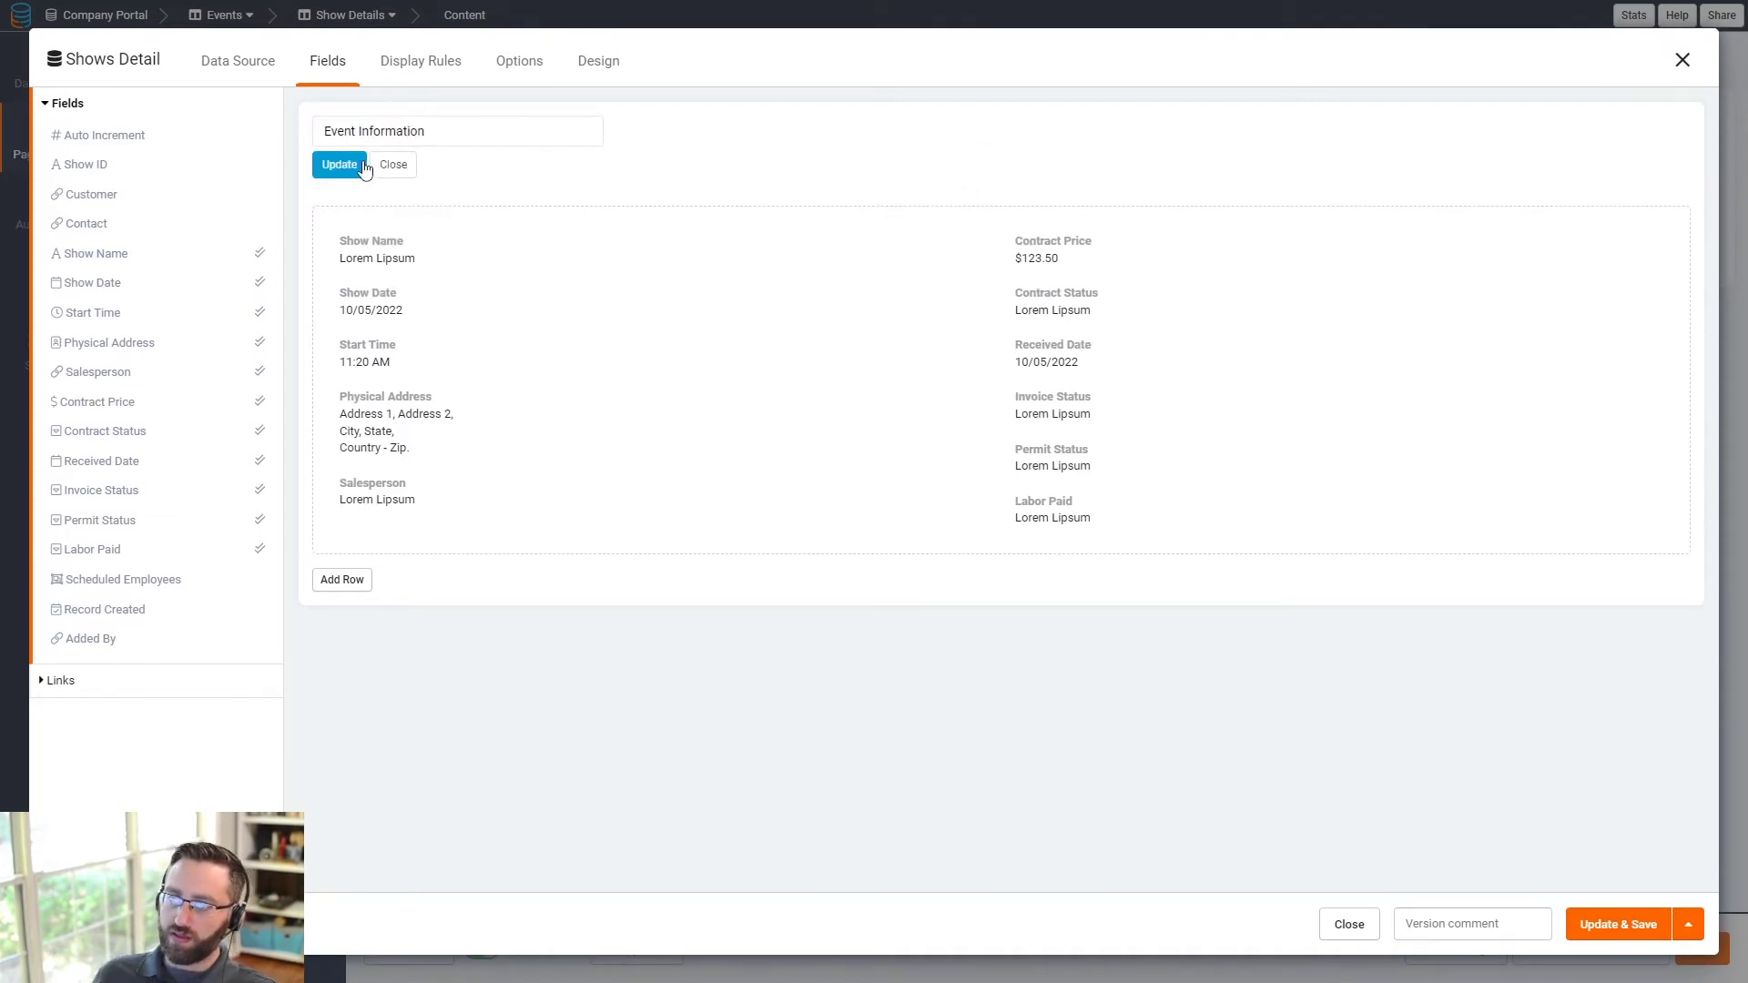
pyautogui.click(346, 165)
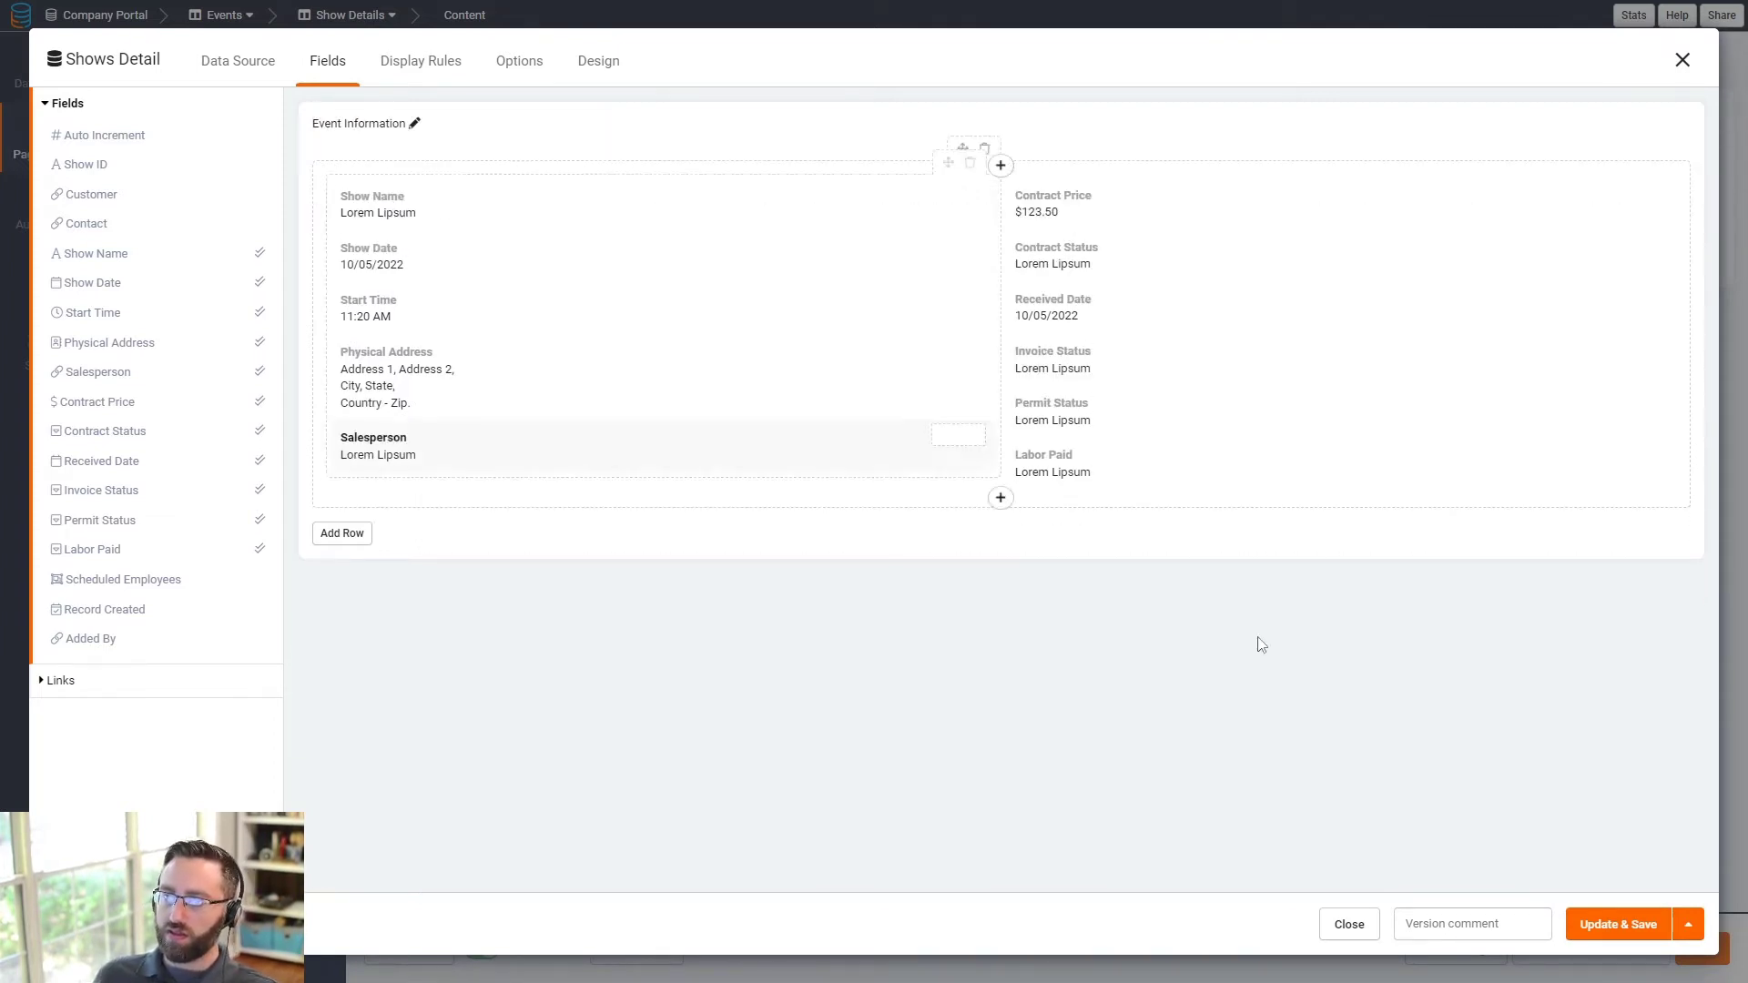
pyautogui.click(1591, 934)
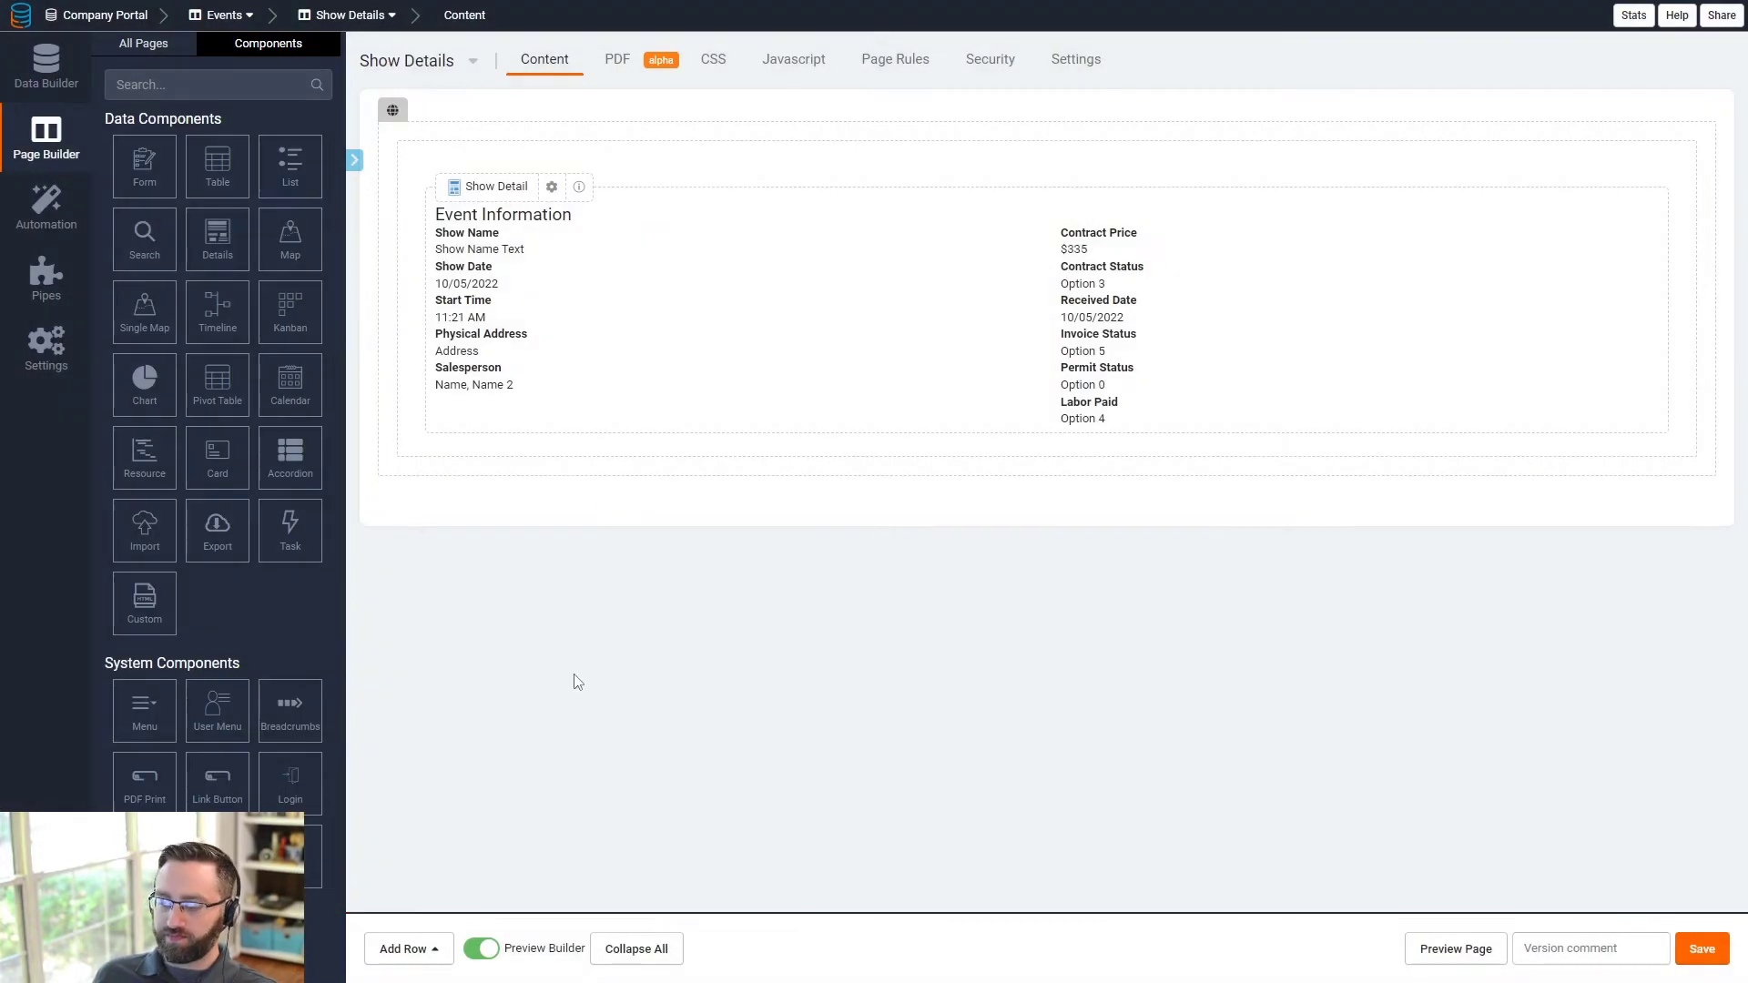
pyautogui.click(143, 43)
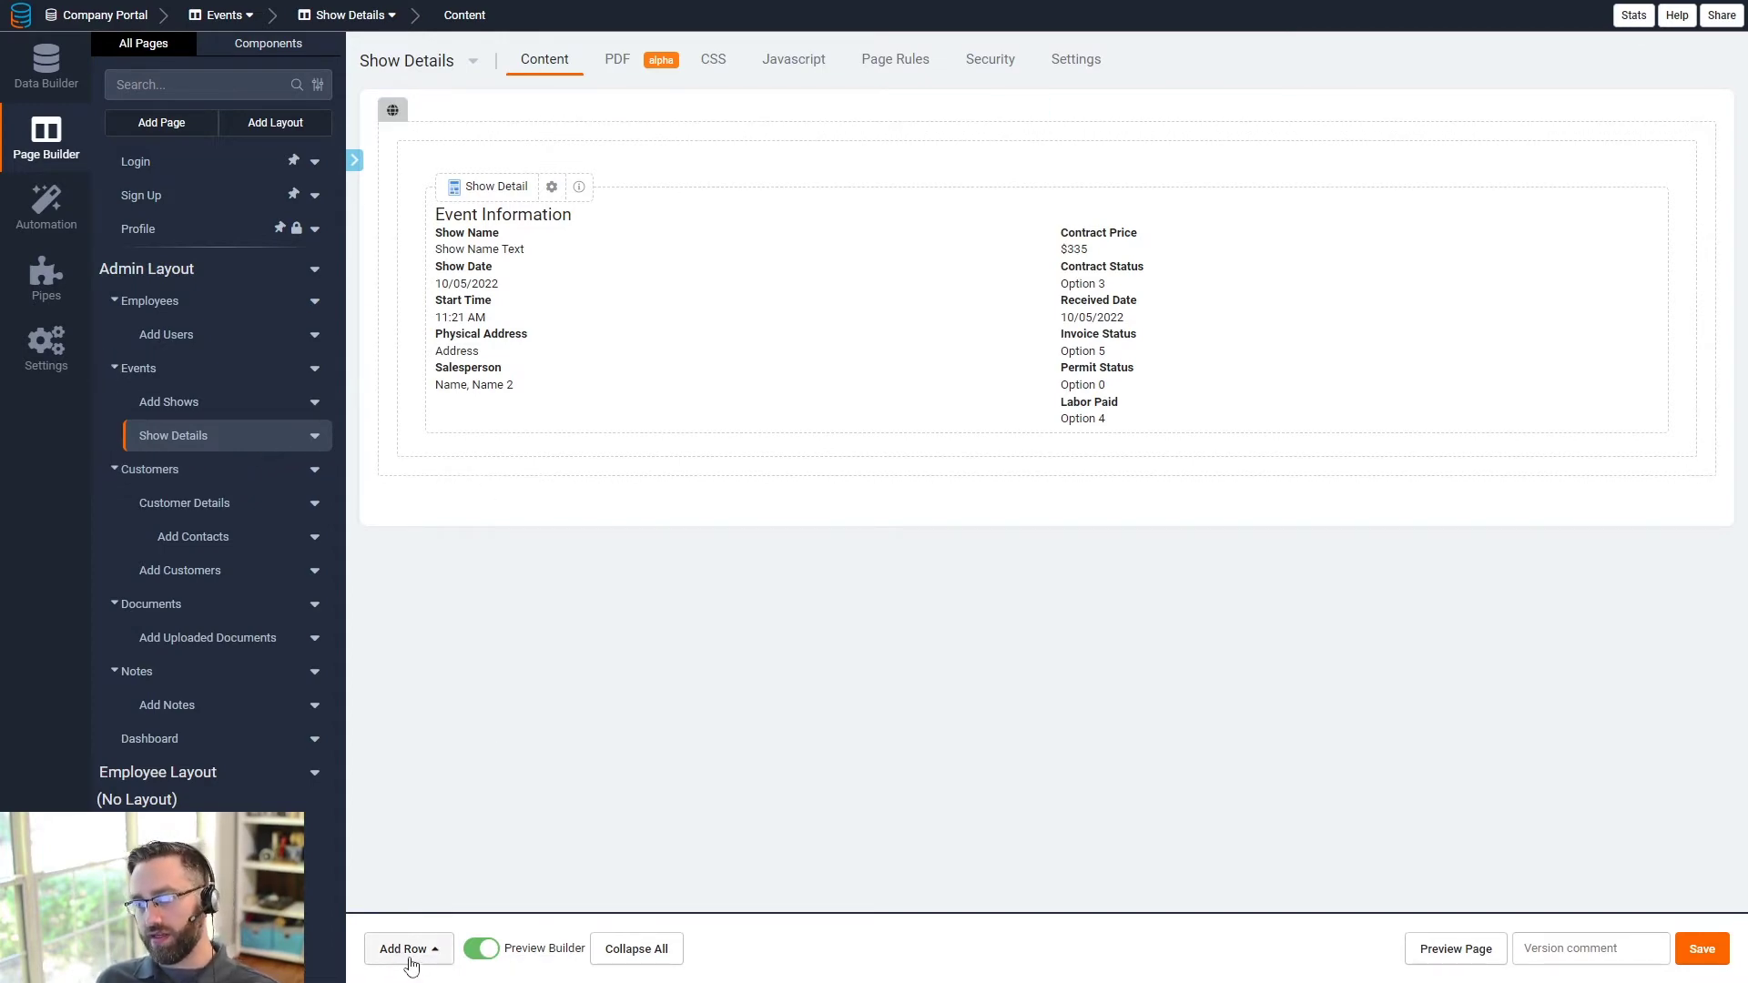
# - Add a one-column row with a Table component showing Schedule records linked by Show ID
pyautogui.click(407, 948)
pyautogui.click(430, 745)
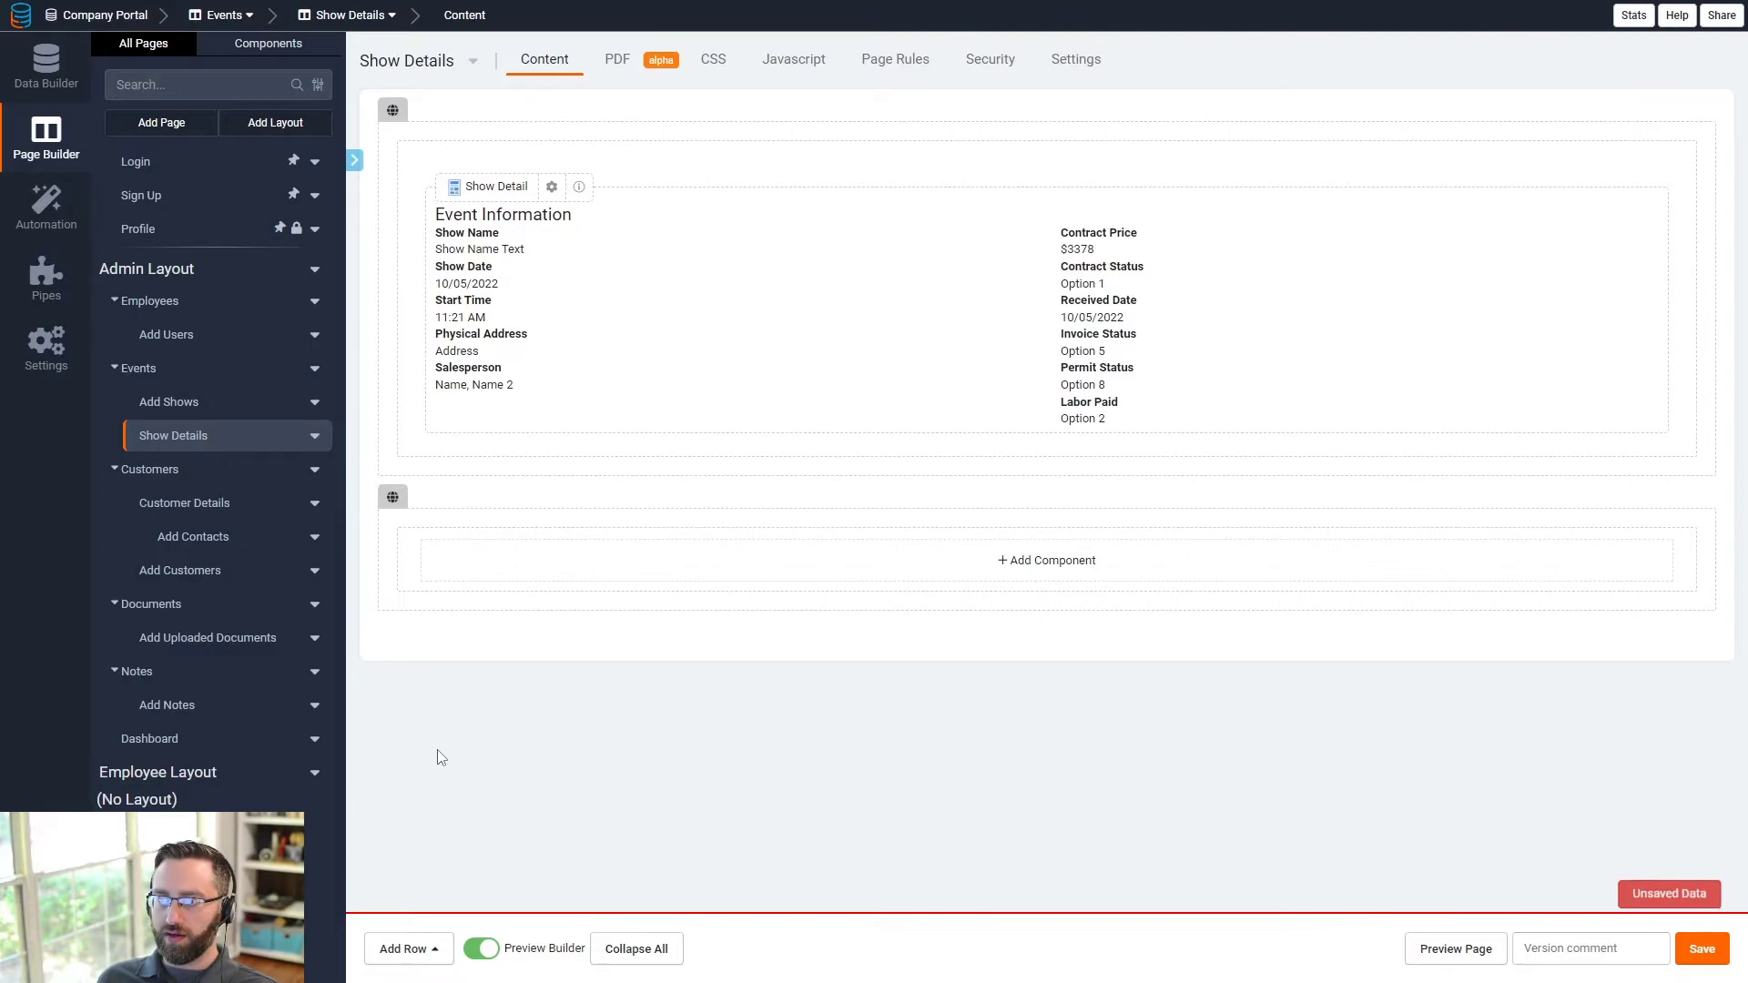
pyautogui.click(574, 581)
pyautogui.click(223, 177)
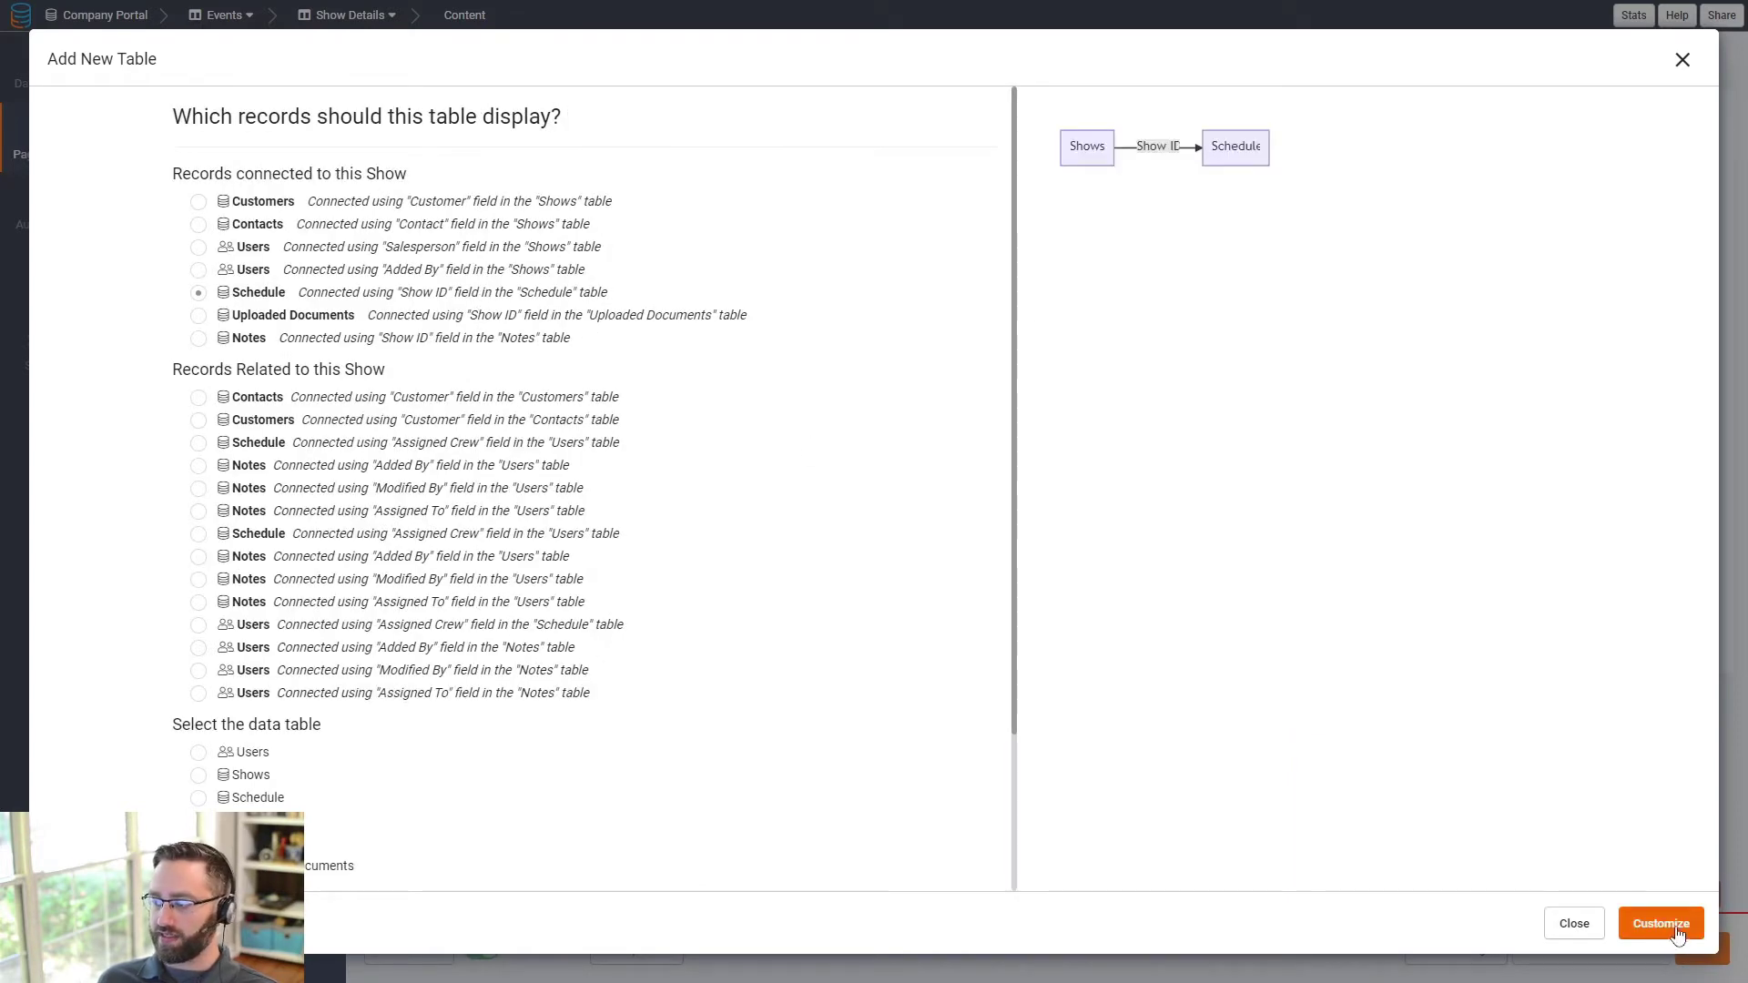
pyautogui.click(1663, 925)
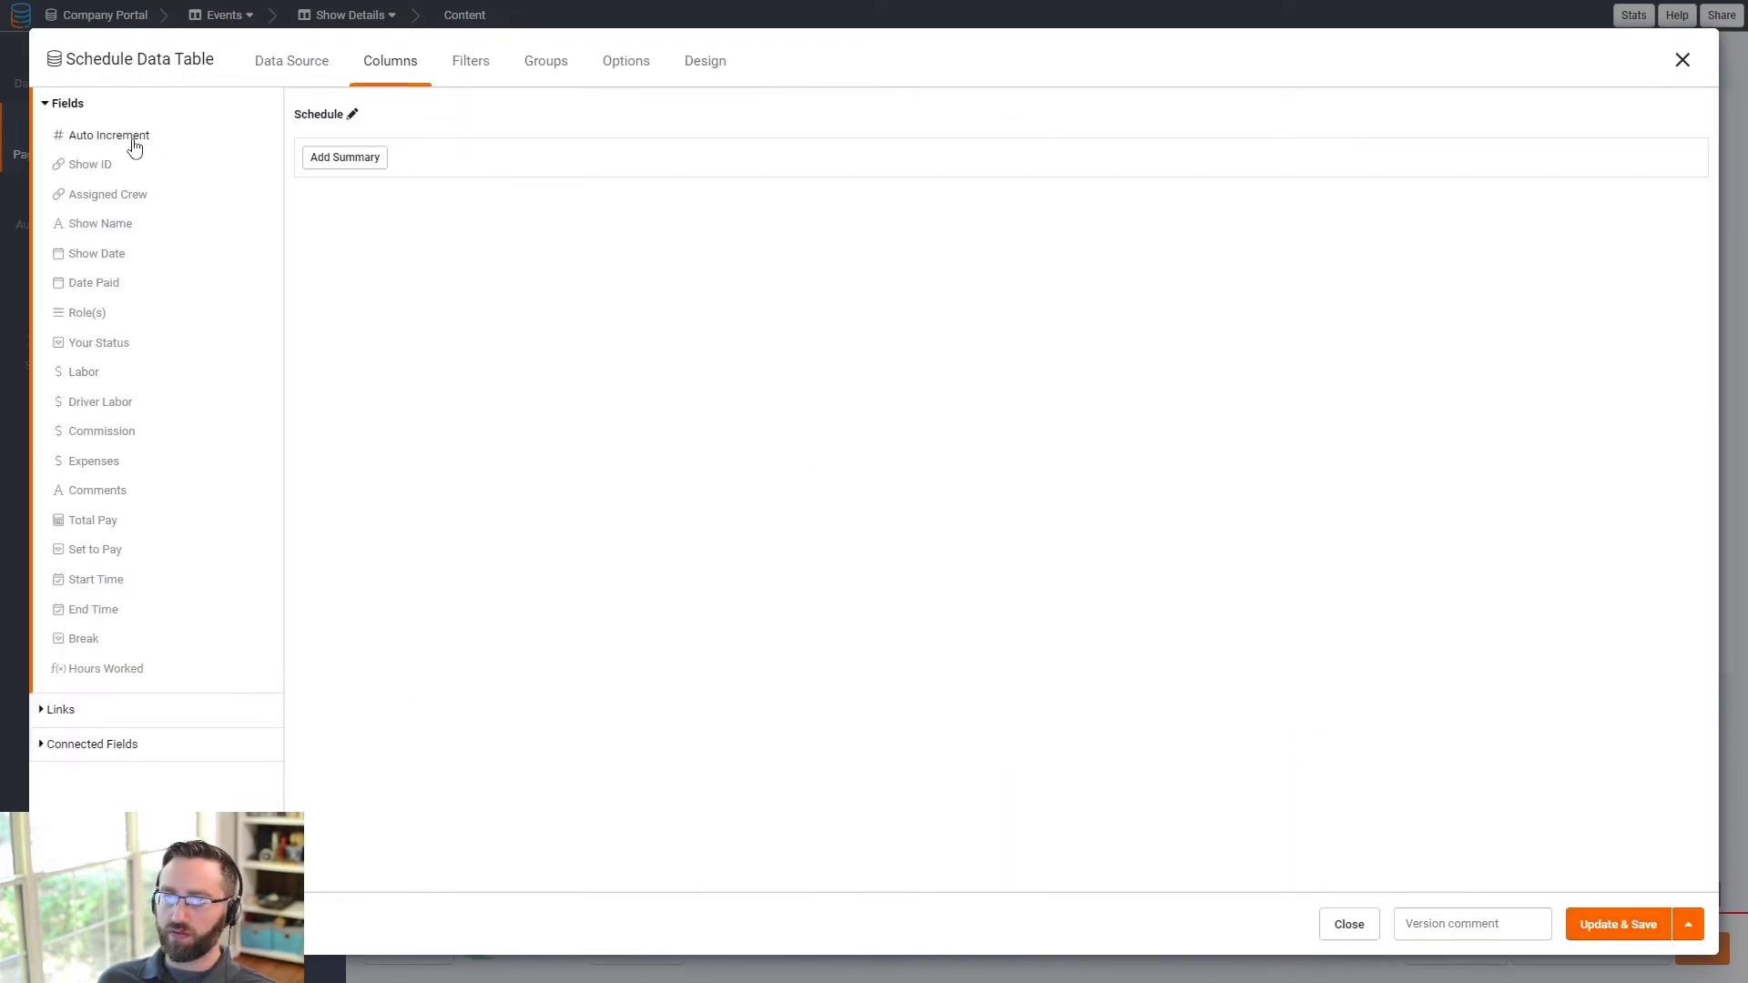
# - Add the Show ID, Assigned Crew, Role(s) and Your Status columns to the table
pyautogui.click(78, 175)
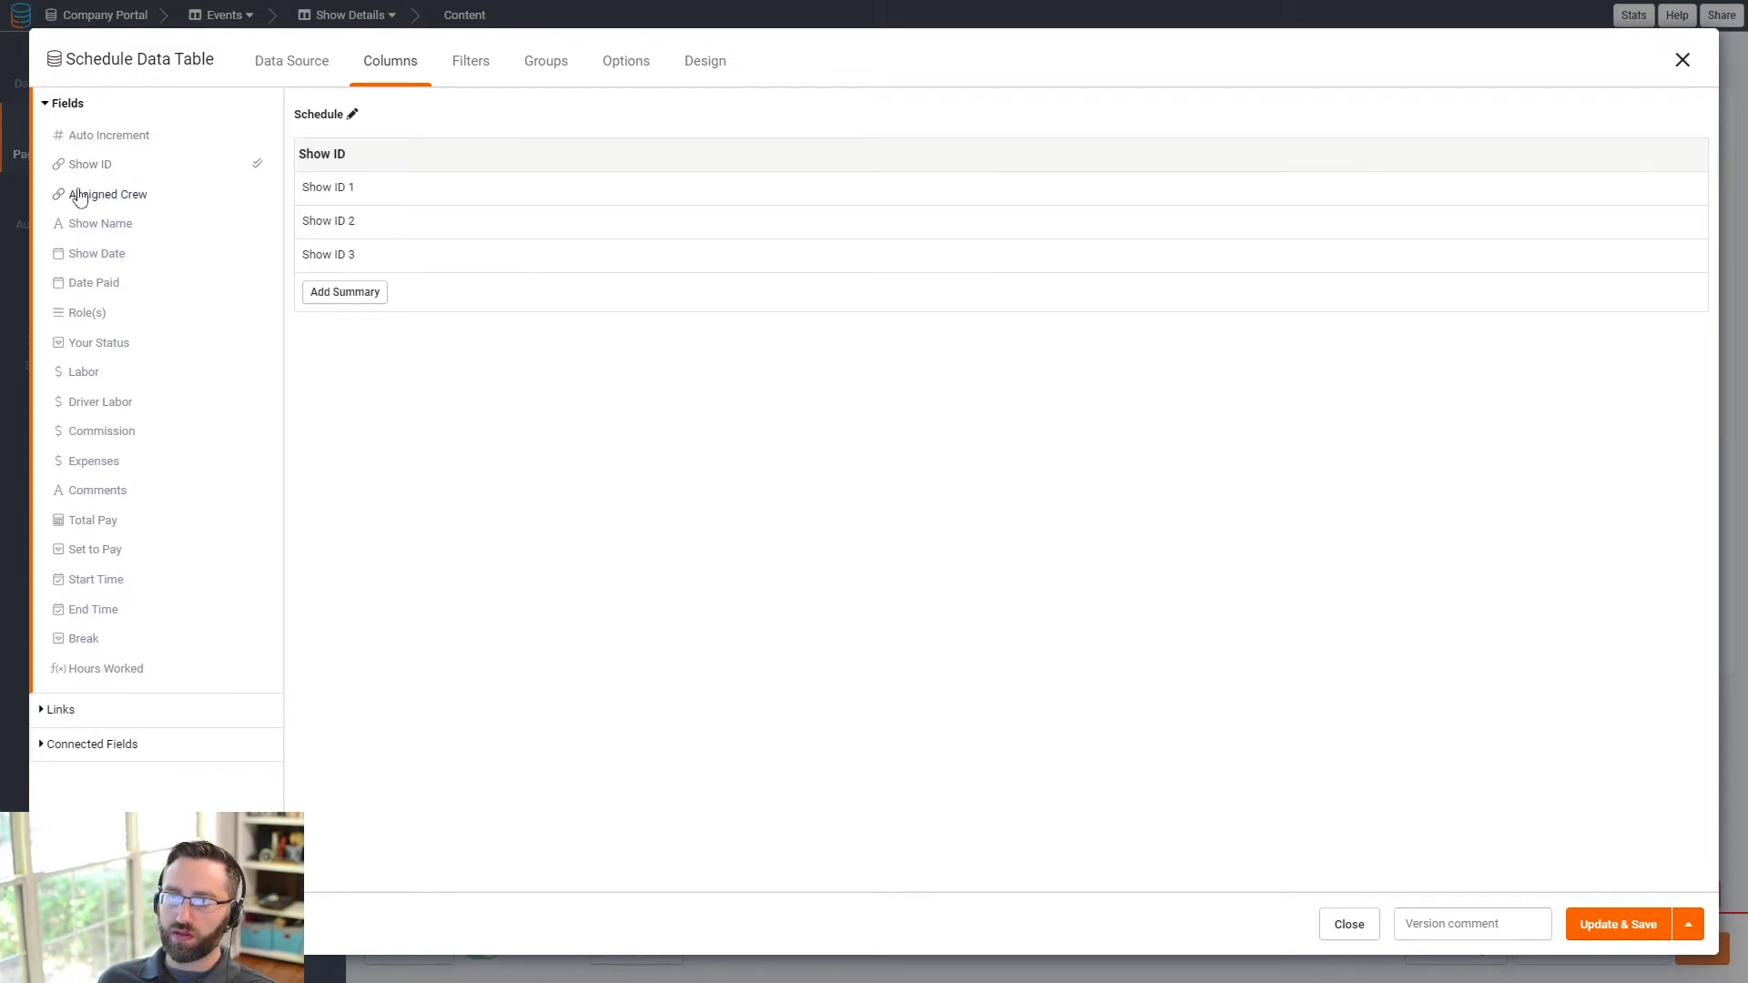
pyautogui.click(86, 194)
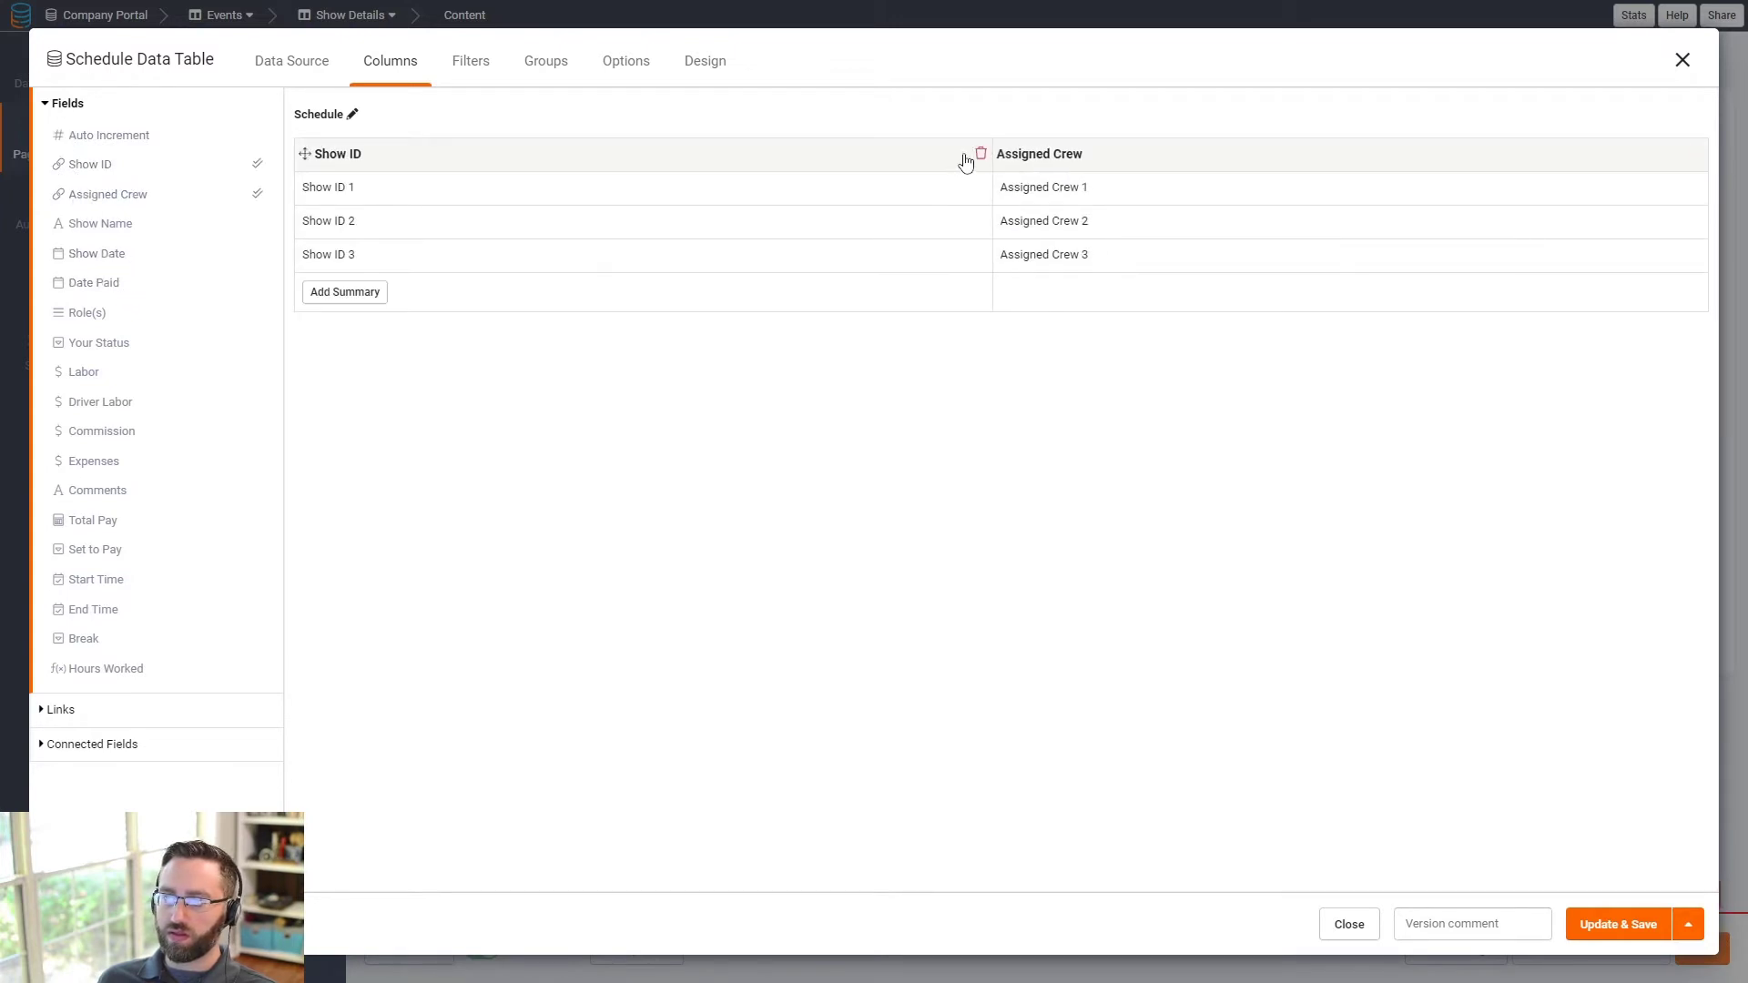
pyautogui.click(104, 316)
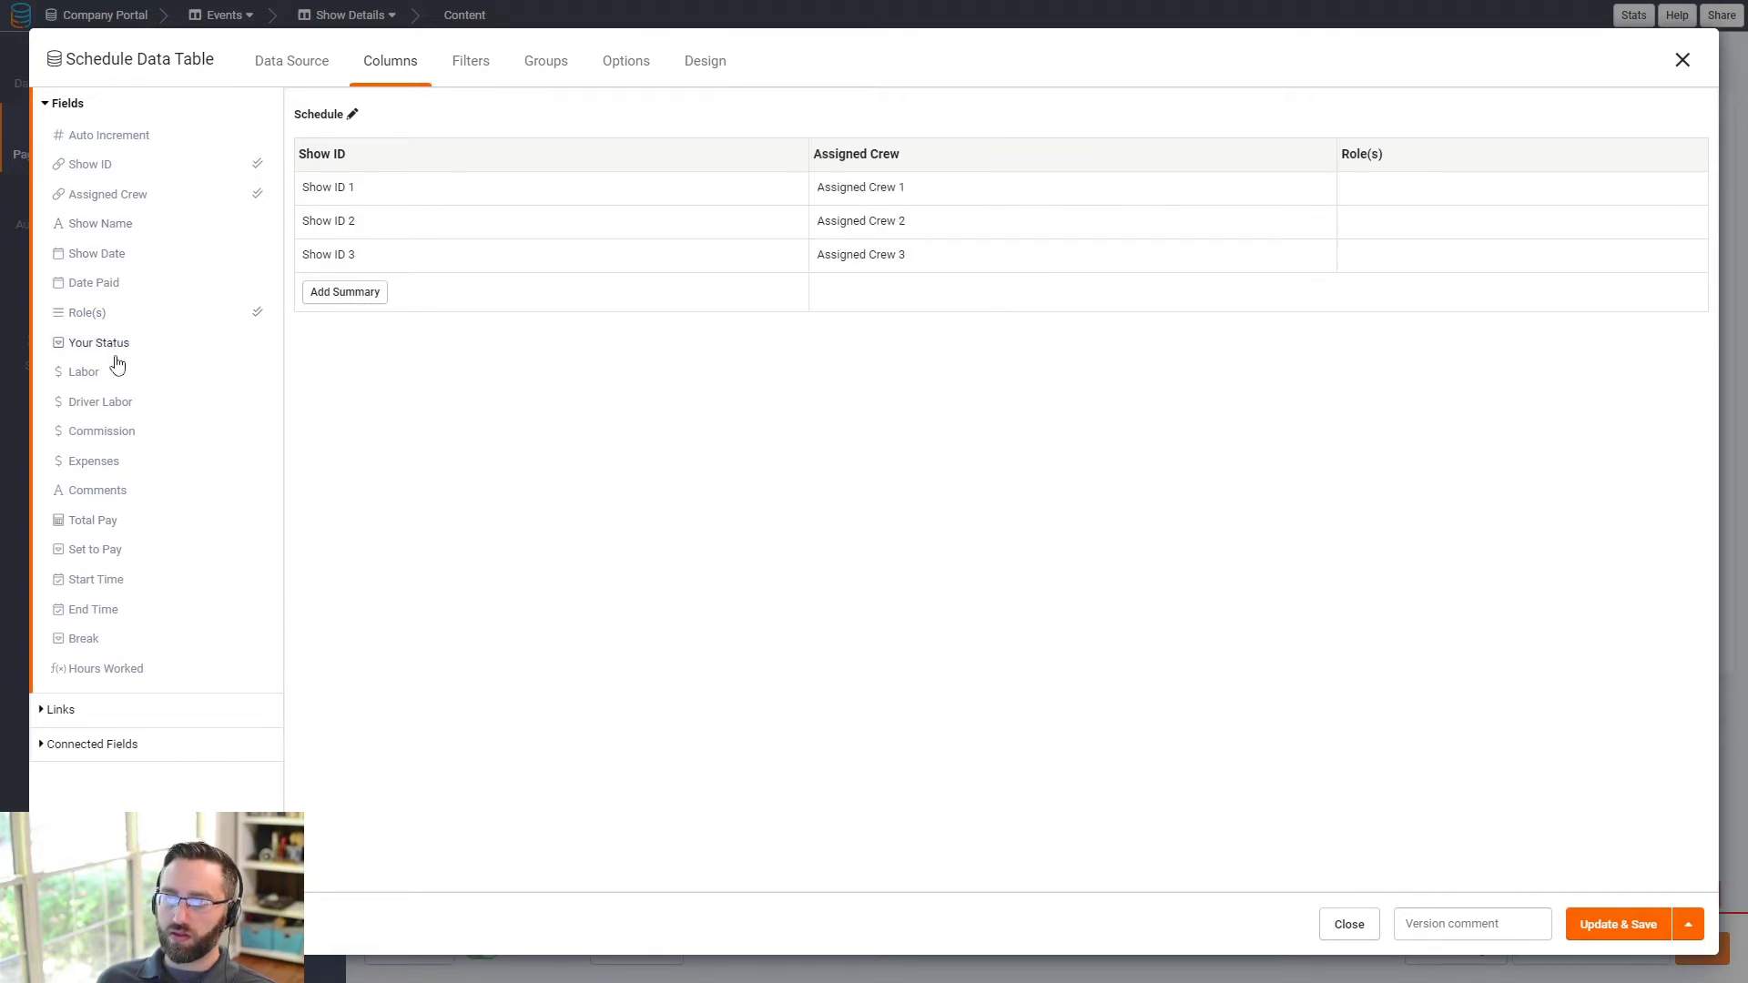
pyautogui.click(111, 344)
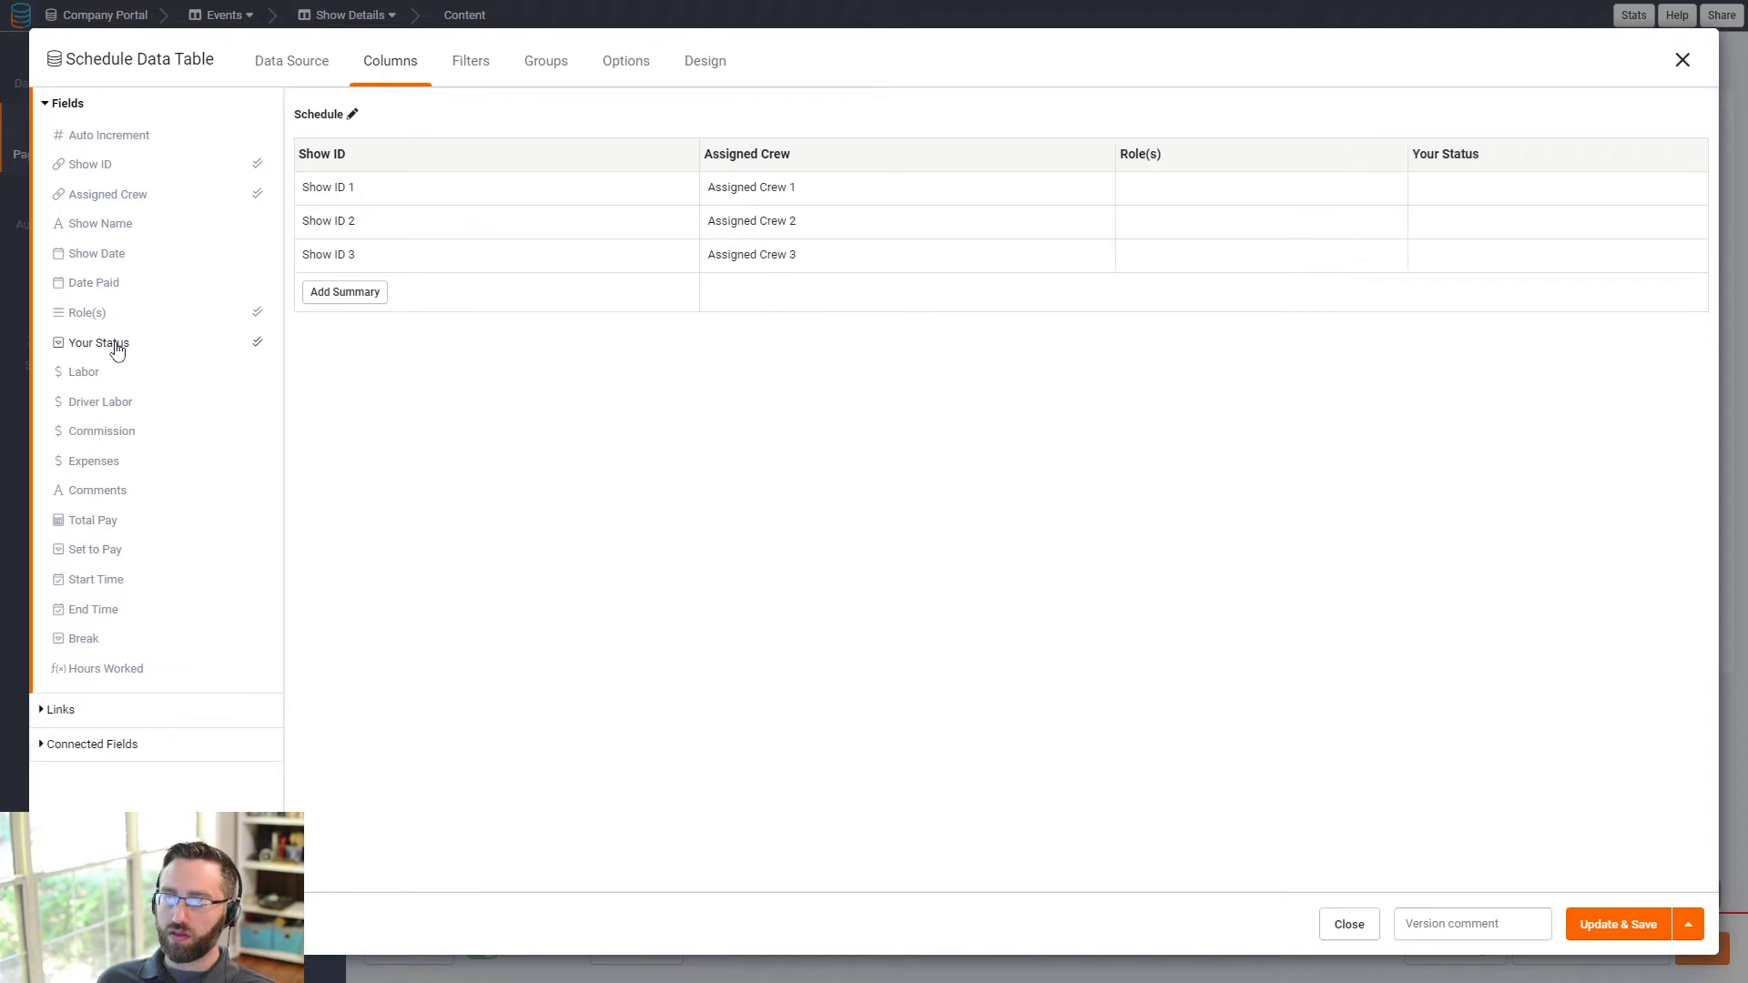
# - Retitle the Your Status column to 'Employee Status'
pyautogui.click(1504, 166)
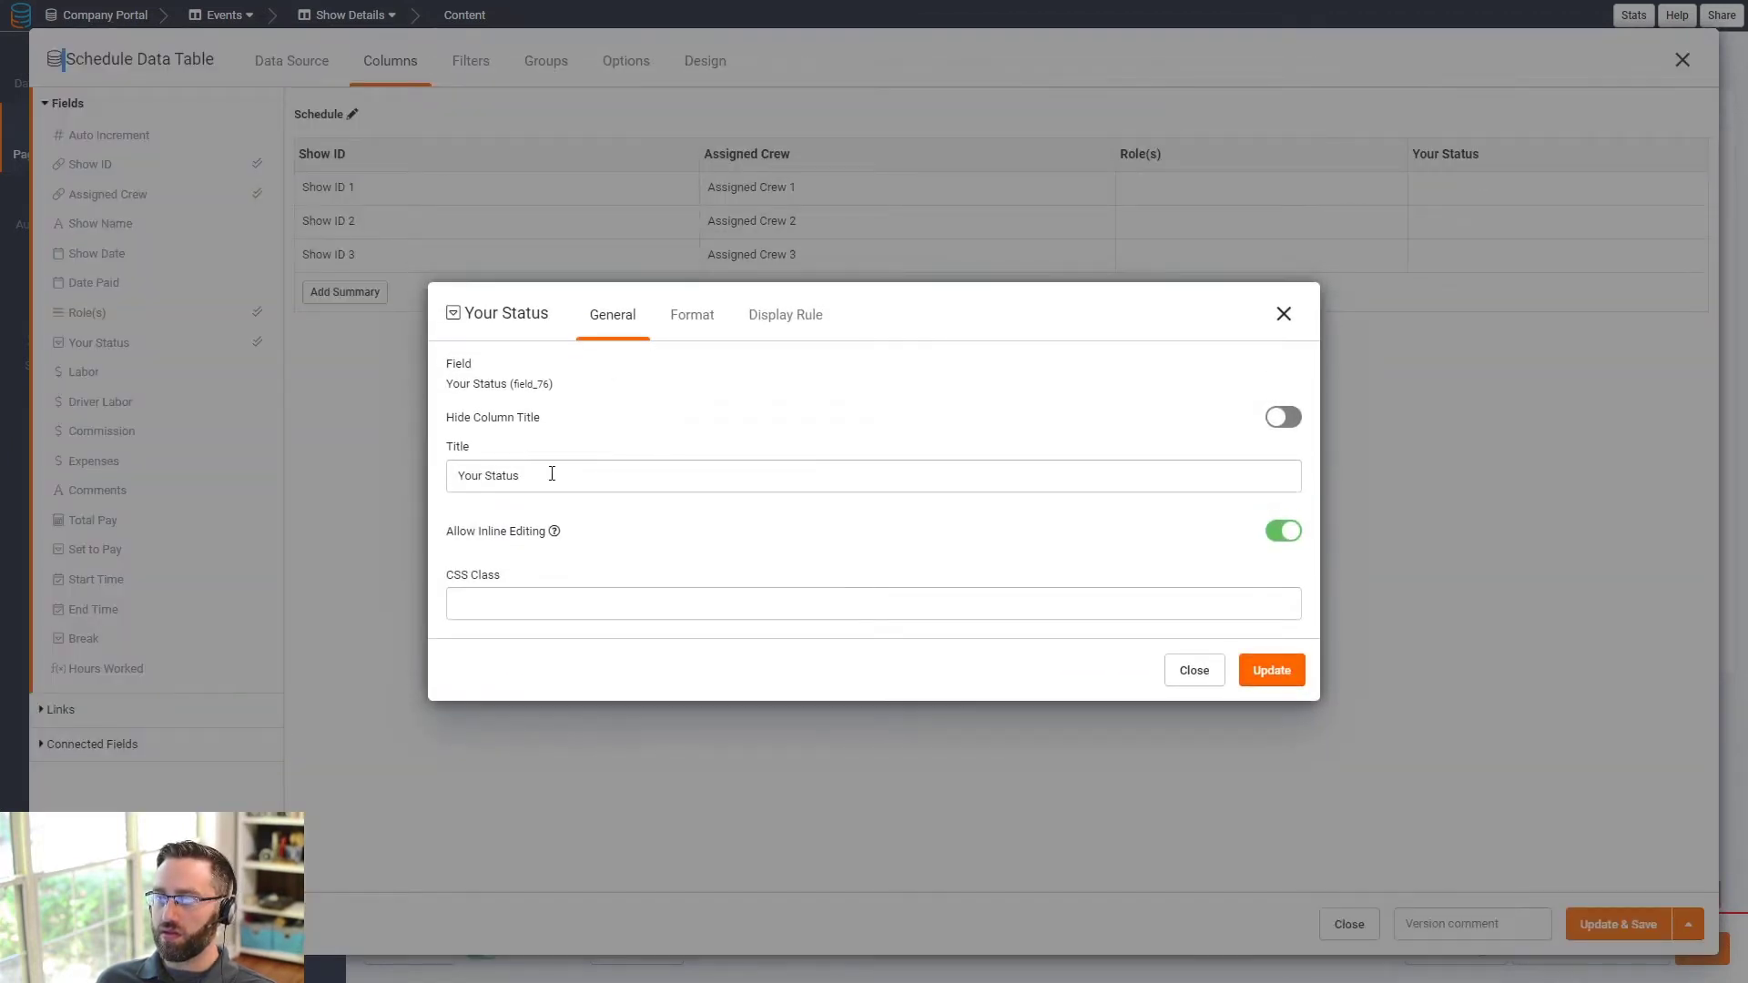
pyautogui.click(1282, 289)
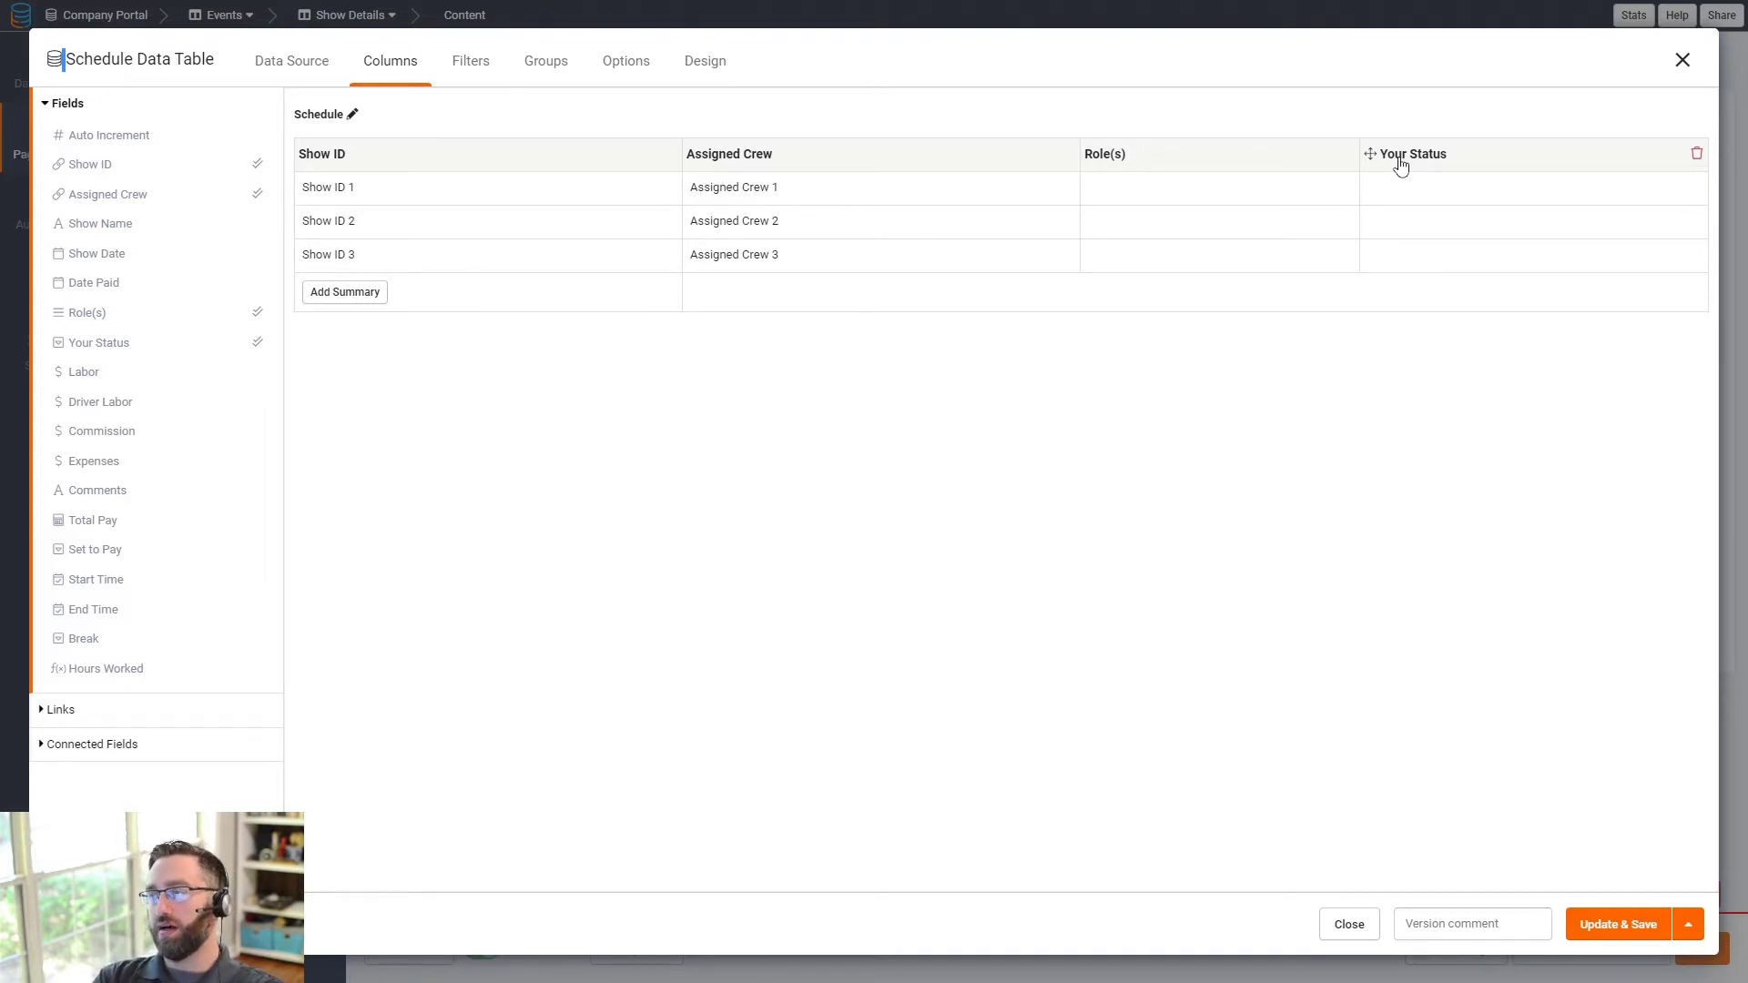
pyautogui.click(1401, 165)
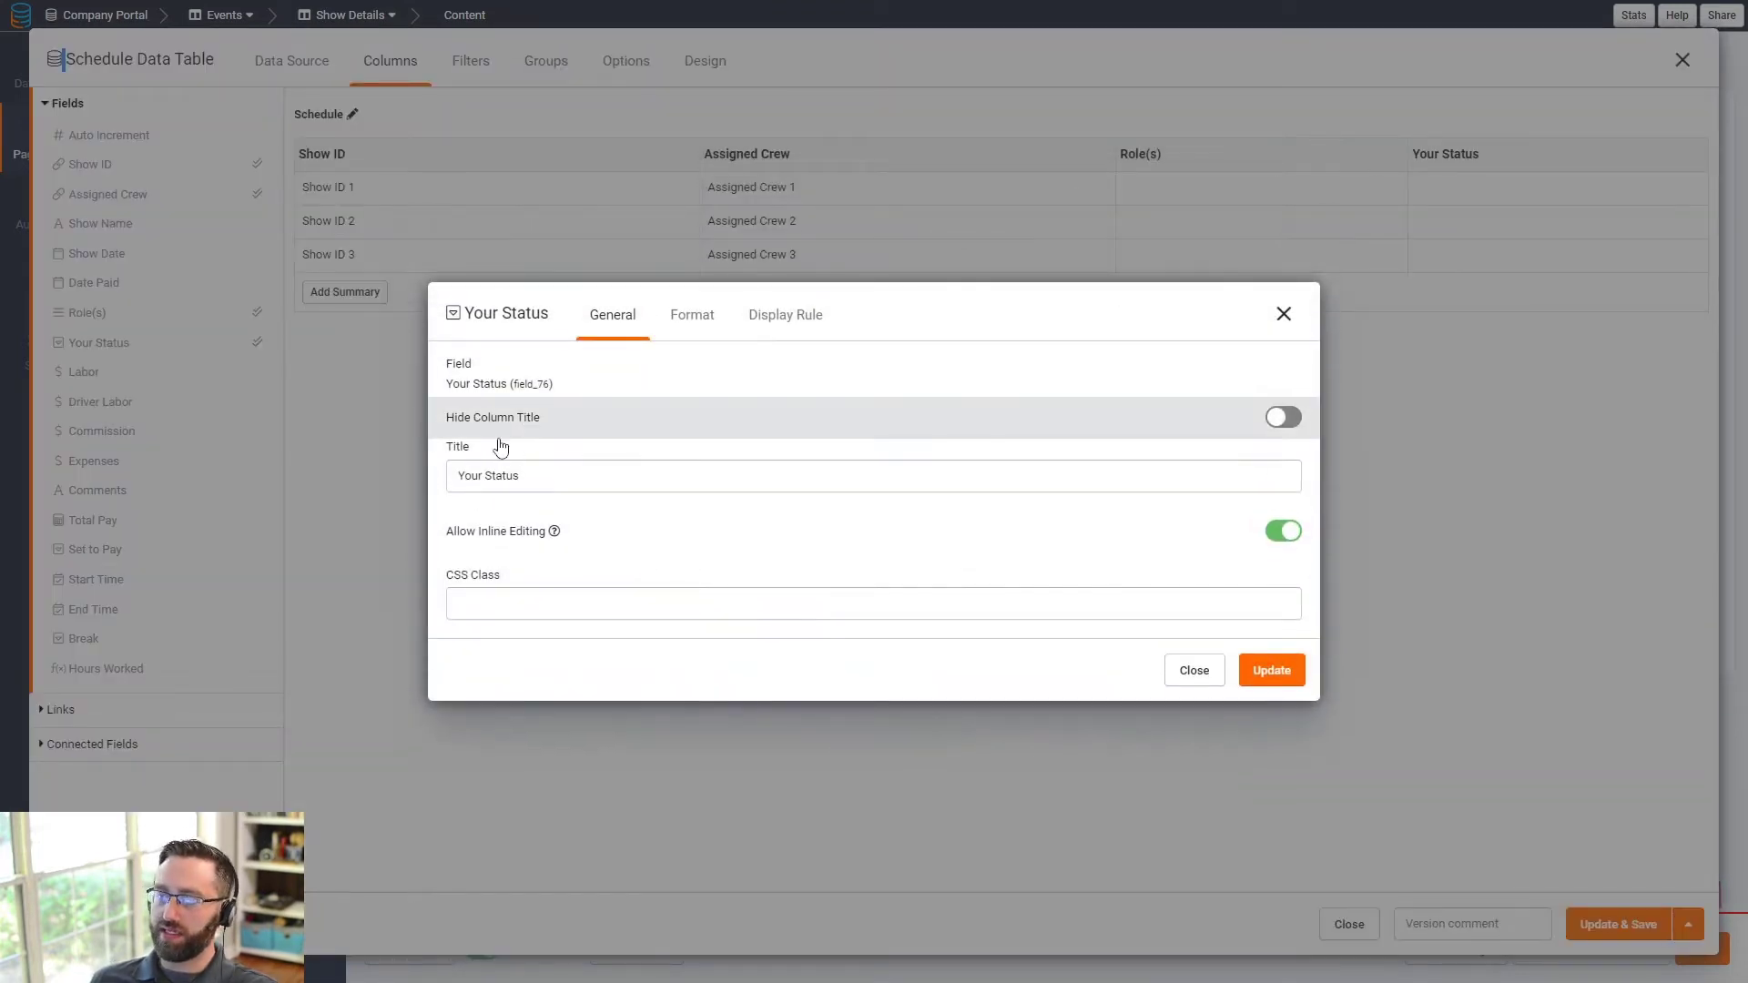
pyautogui.doubleClick(468, 480)
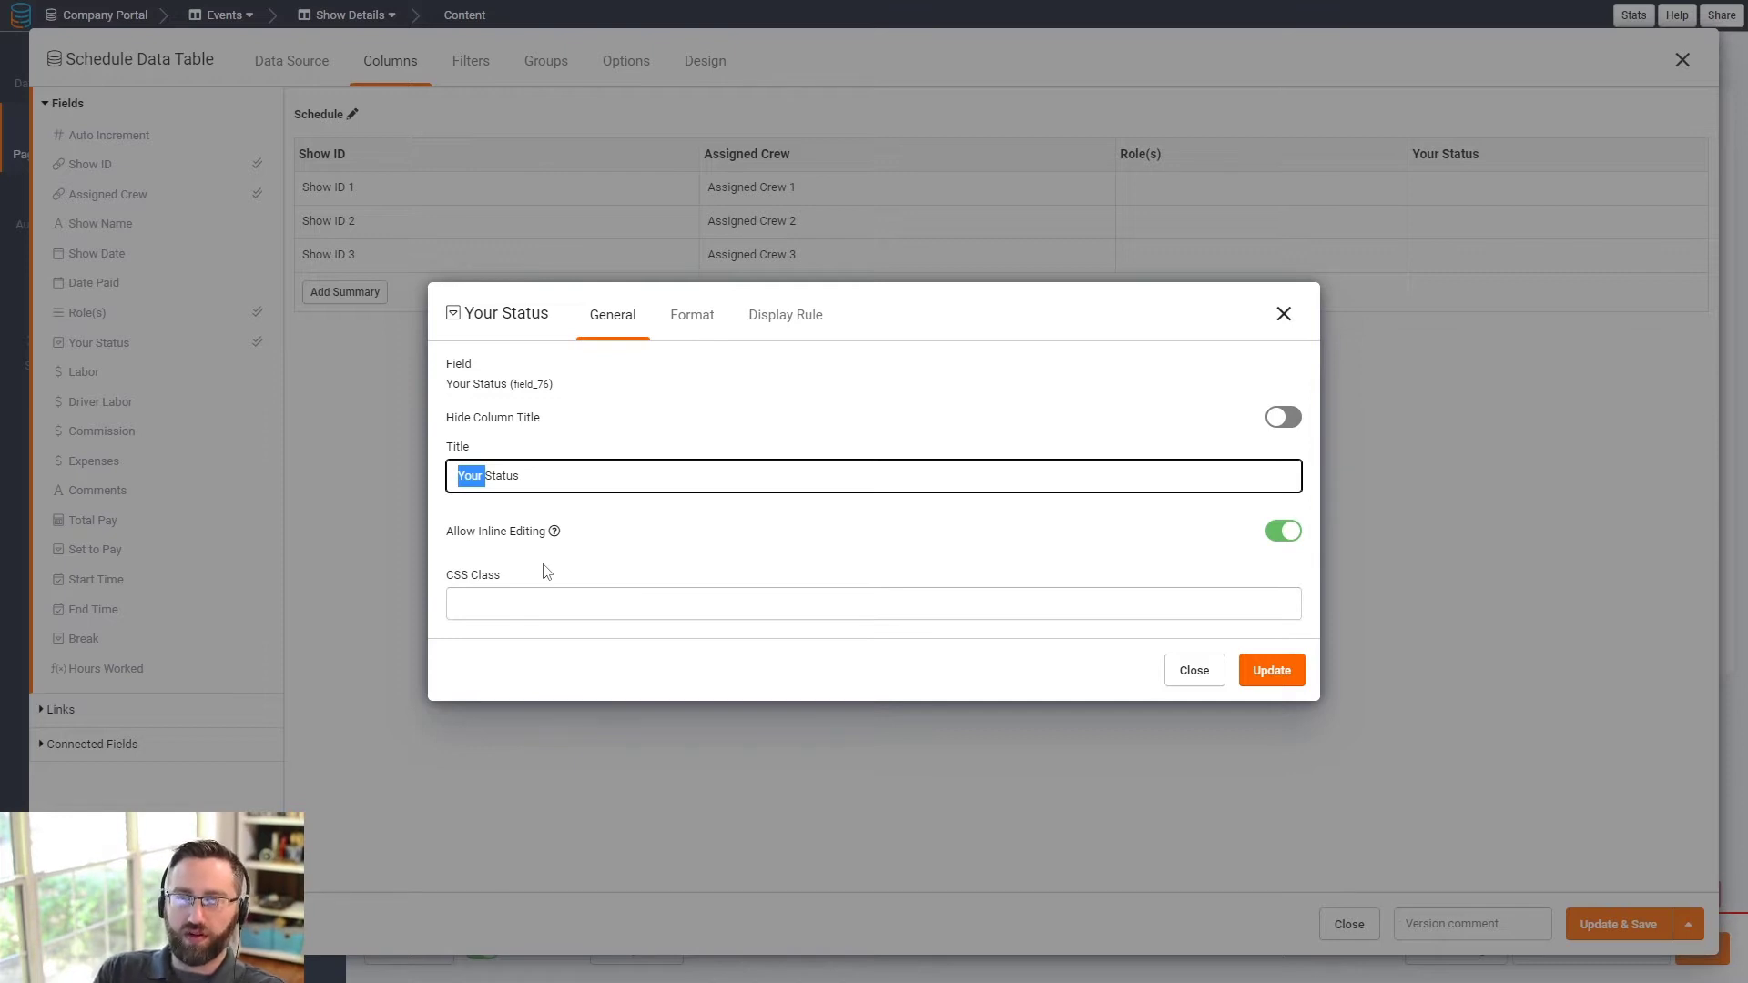
pyautogui.write('E')
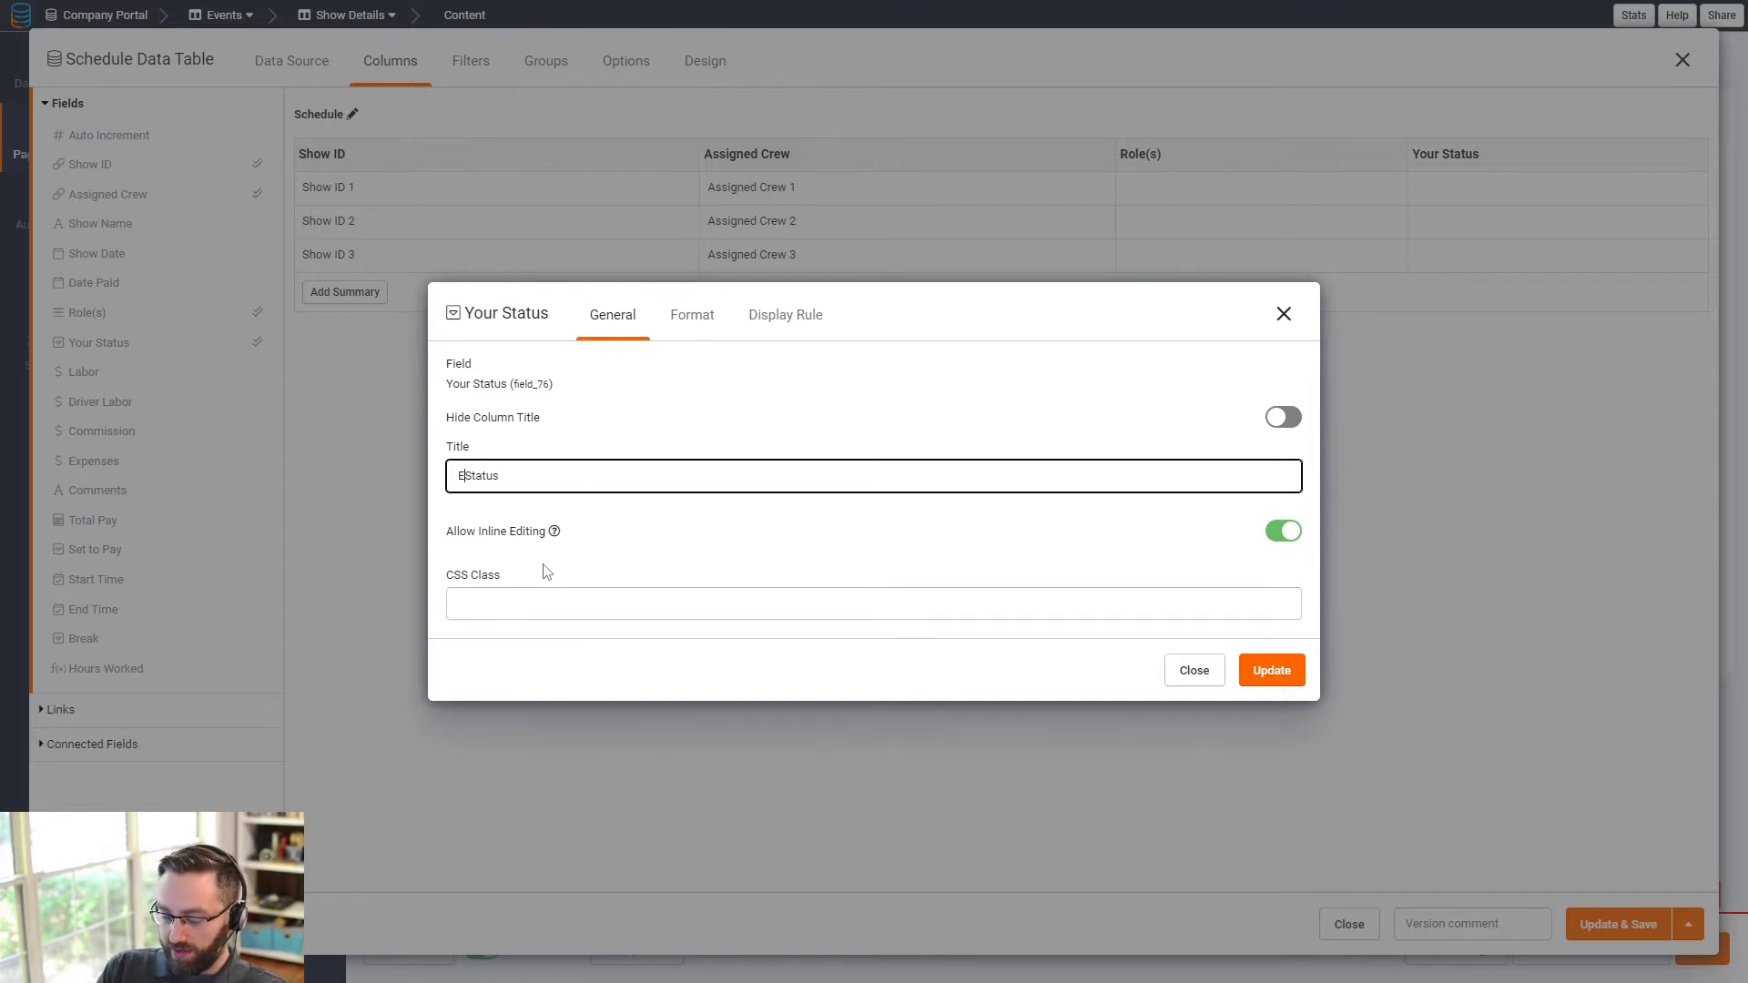
pyautogui.write('Employee')
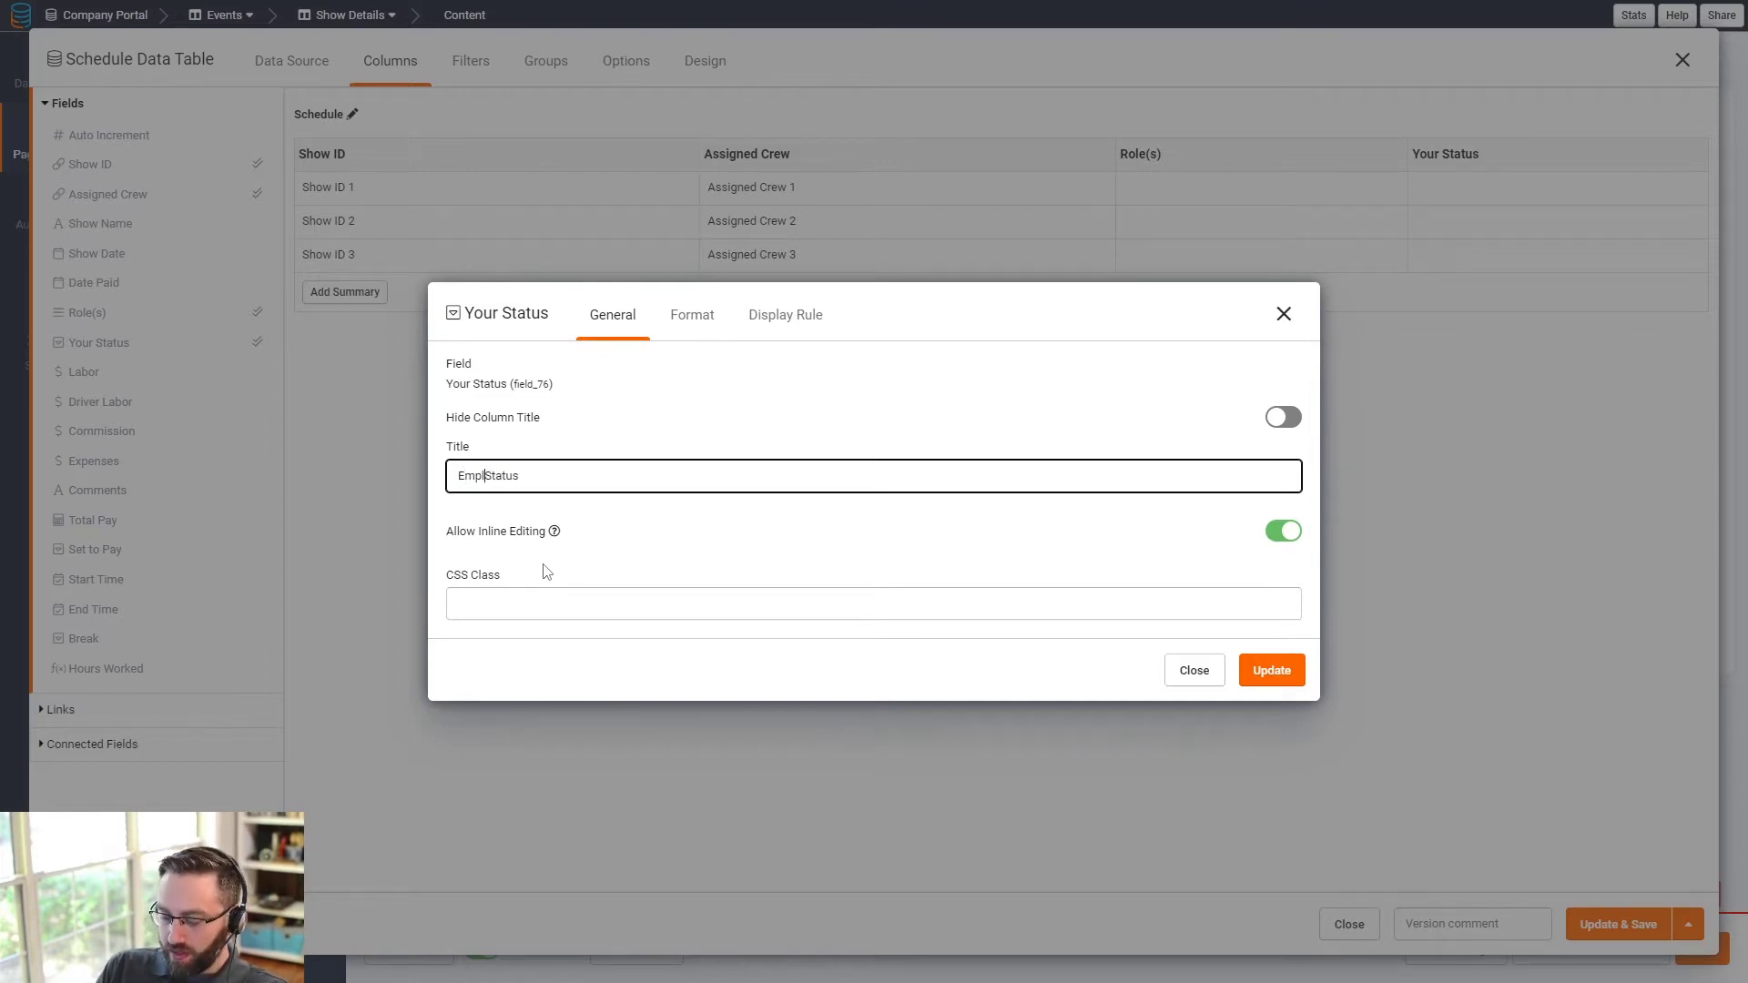
pyautogui.click(1272, 670)
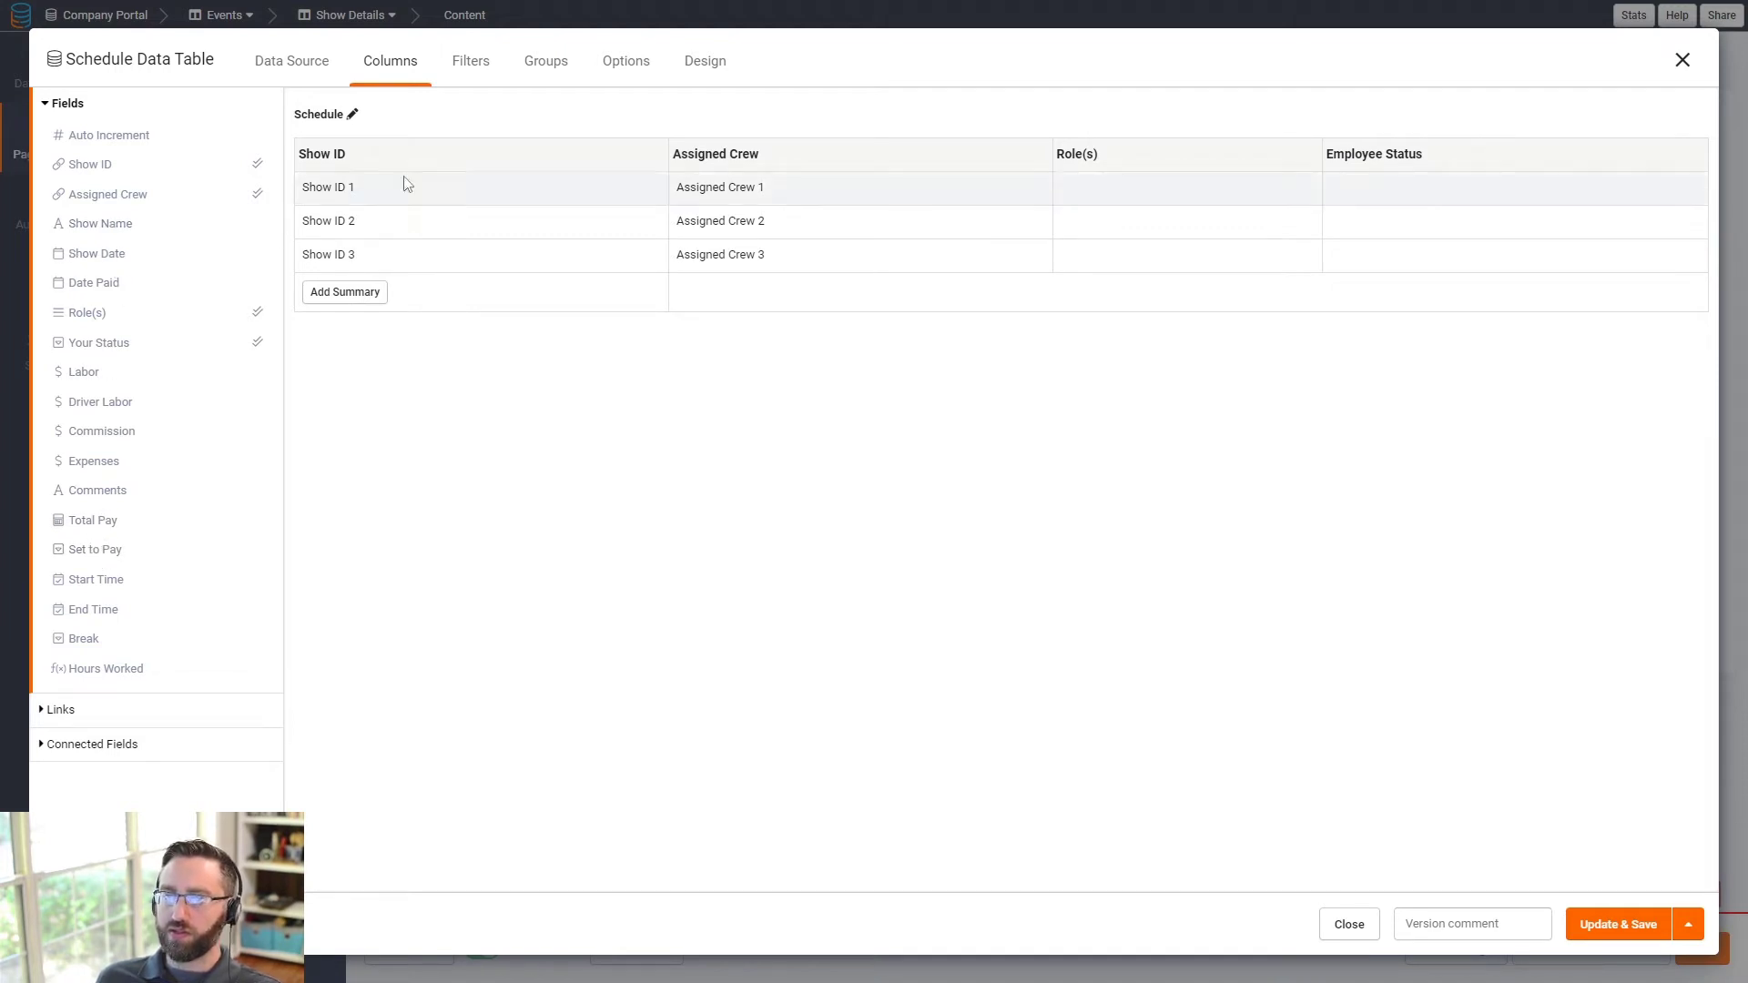
# - Drop the Show ID and Show Date columns, keeping Assigned Crew, Role(s), Employee Status, and save
pyautogui.click(655, 156)
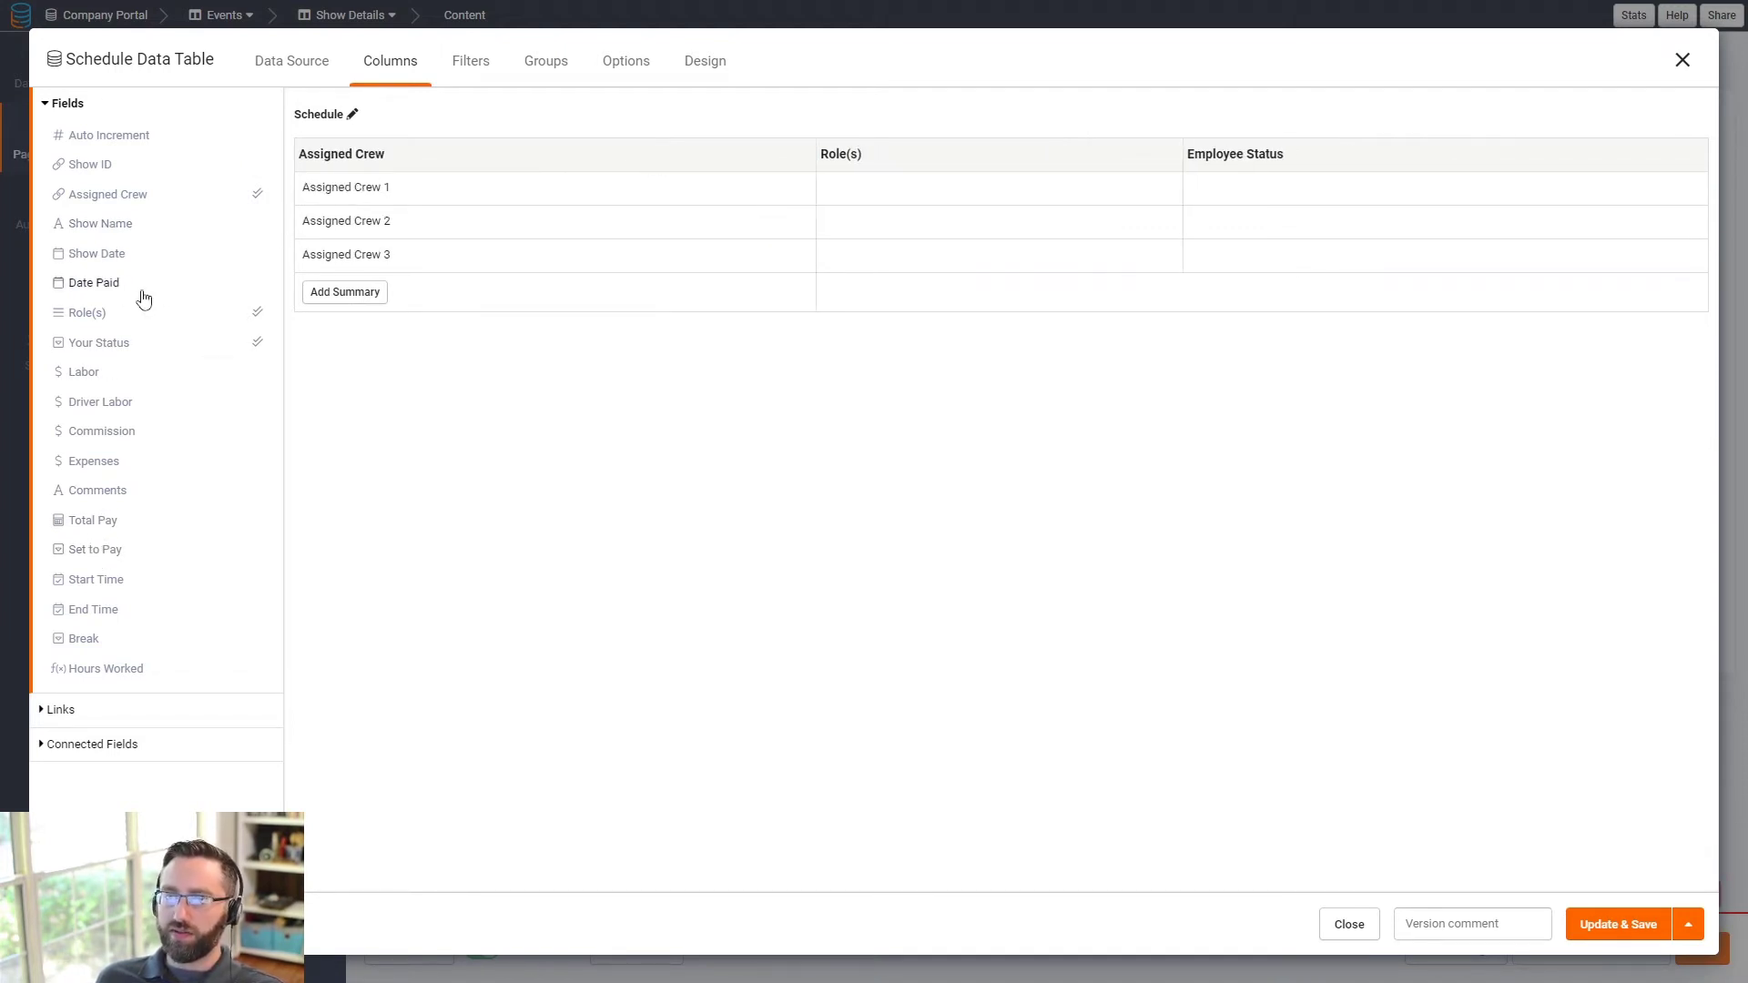
pyautogui.click(98, 253)
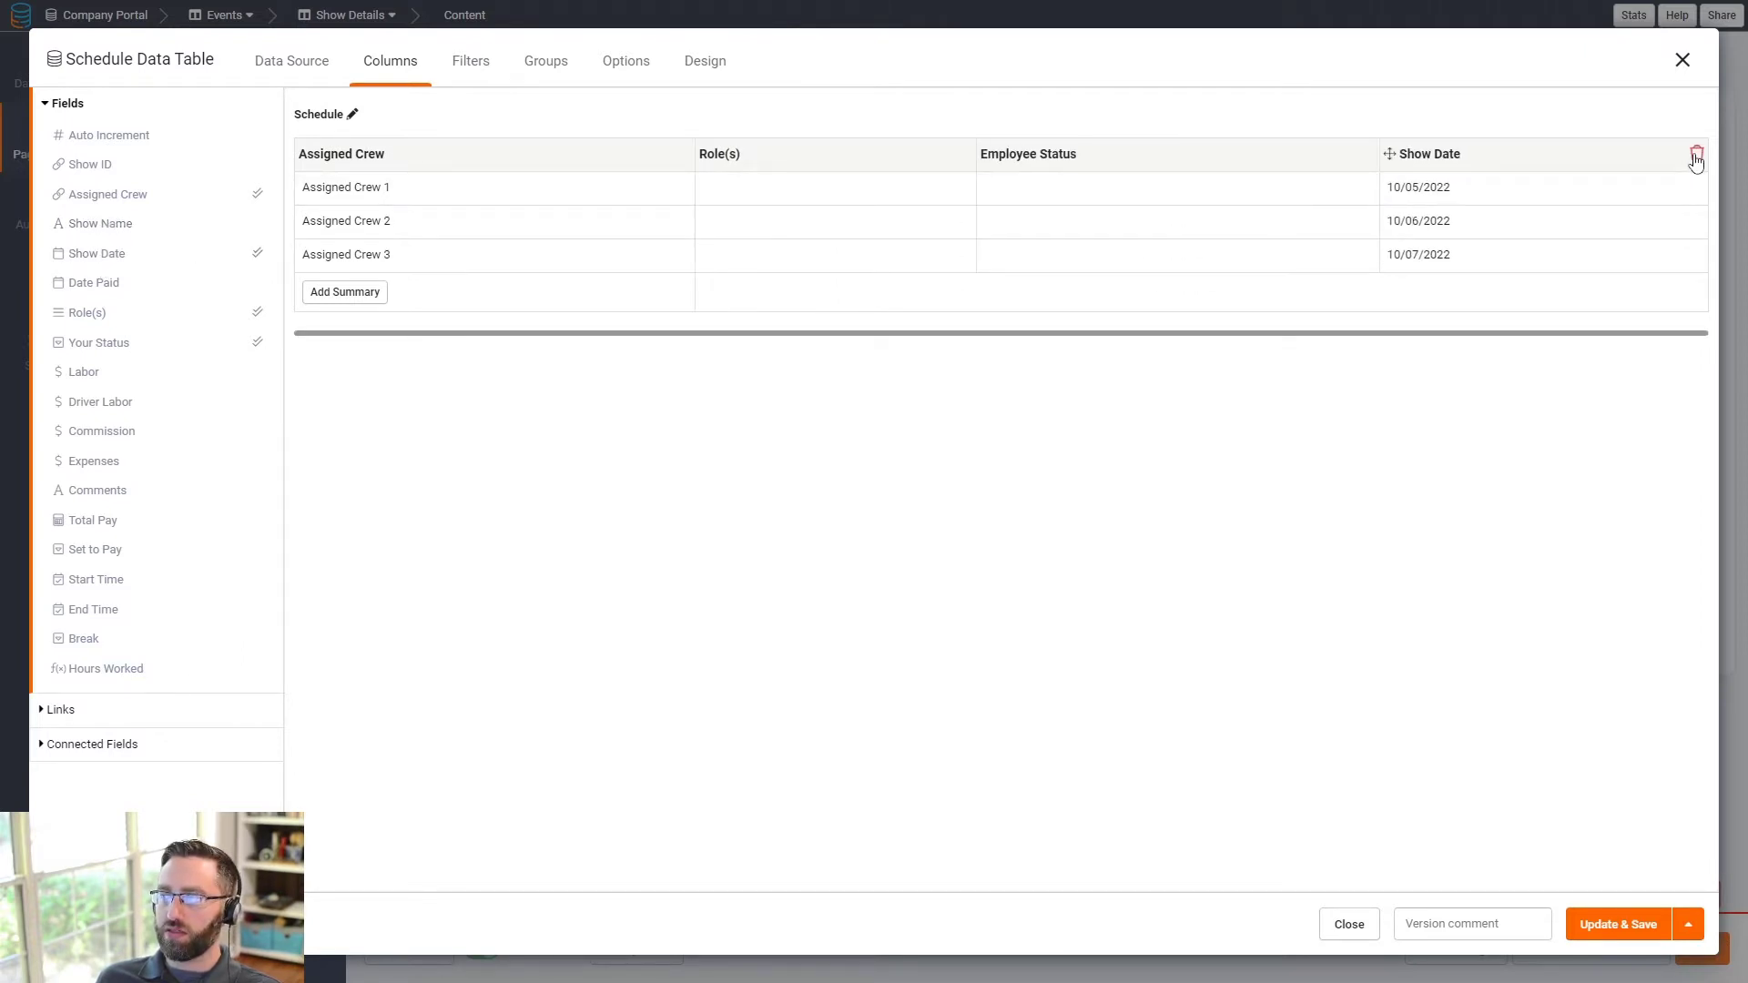
pyautogui.click(1697, 157)
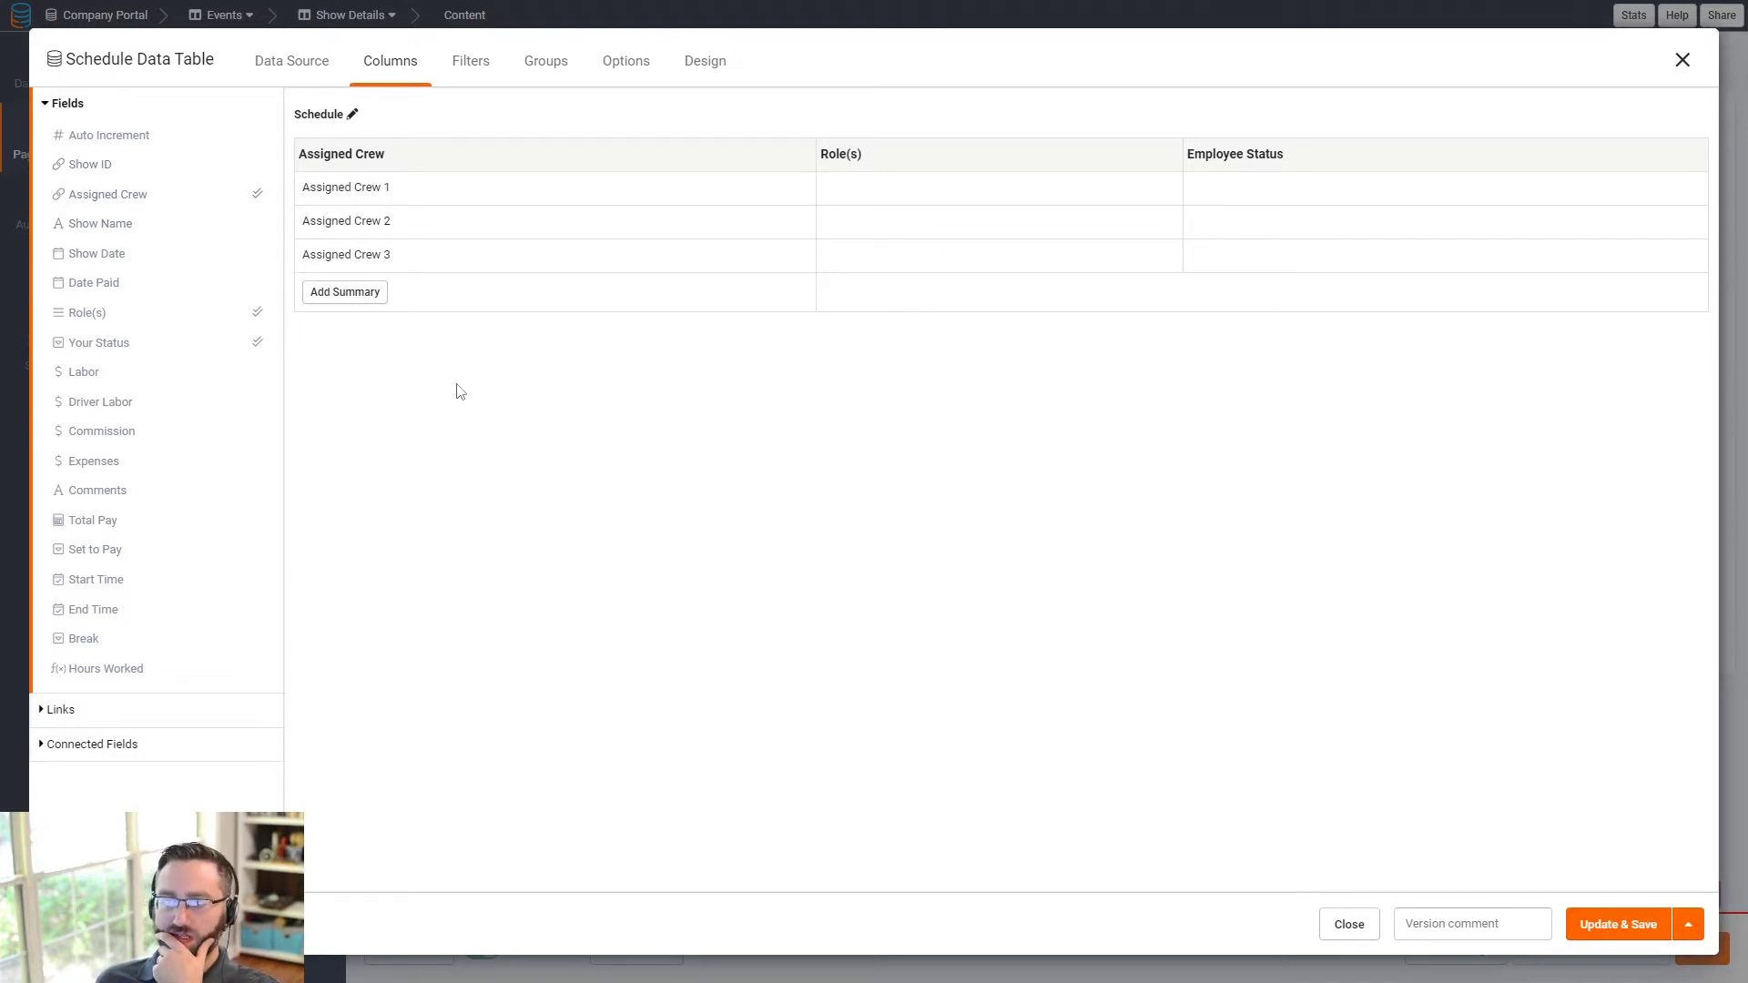
pyautogui.click(1620, 926)
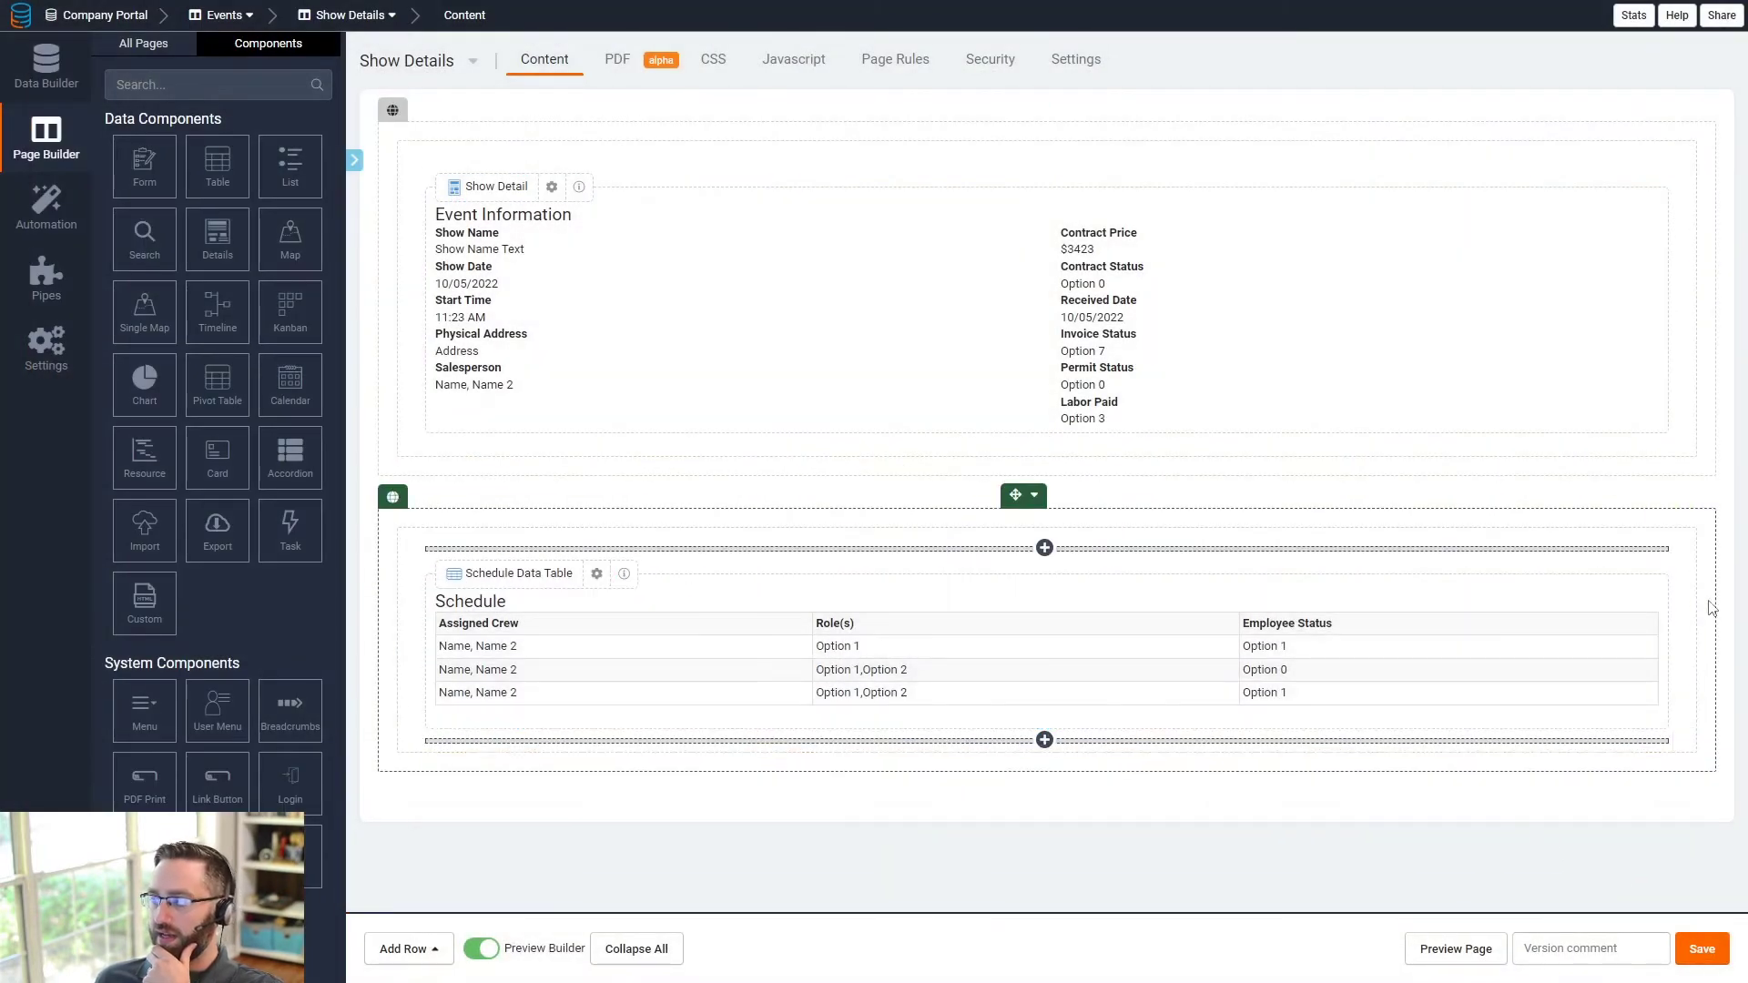
# - Narrow the Schedule table's column to half width and add an empty column beside it
pyautogui.moveTo(1697, 635); pyautogui.dragTo(1269, 627)
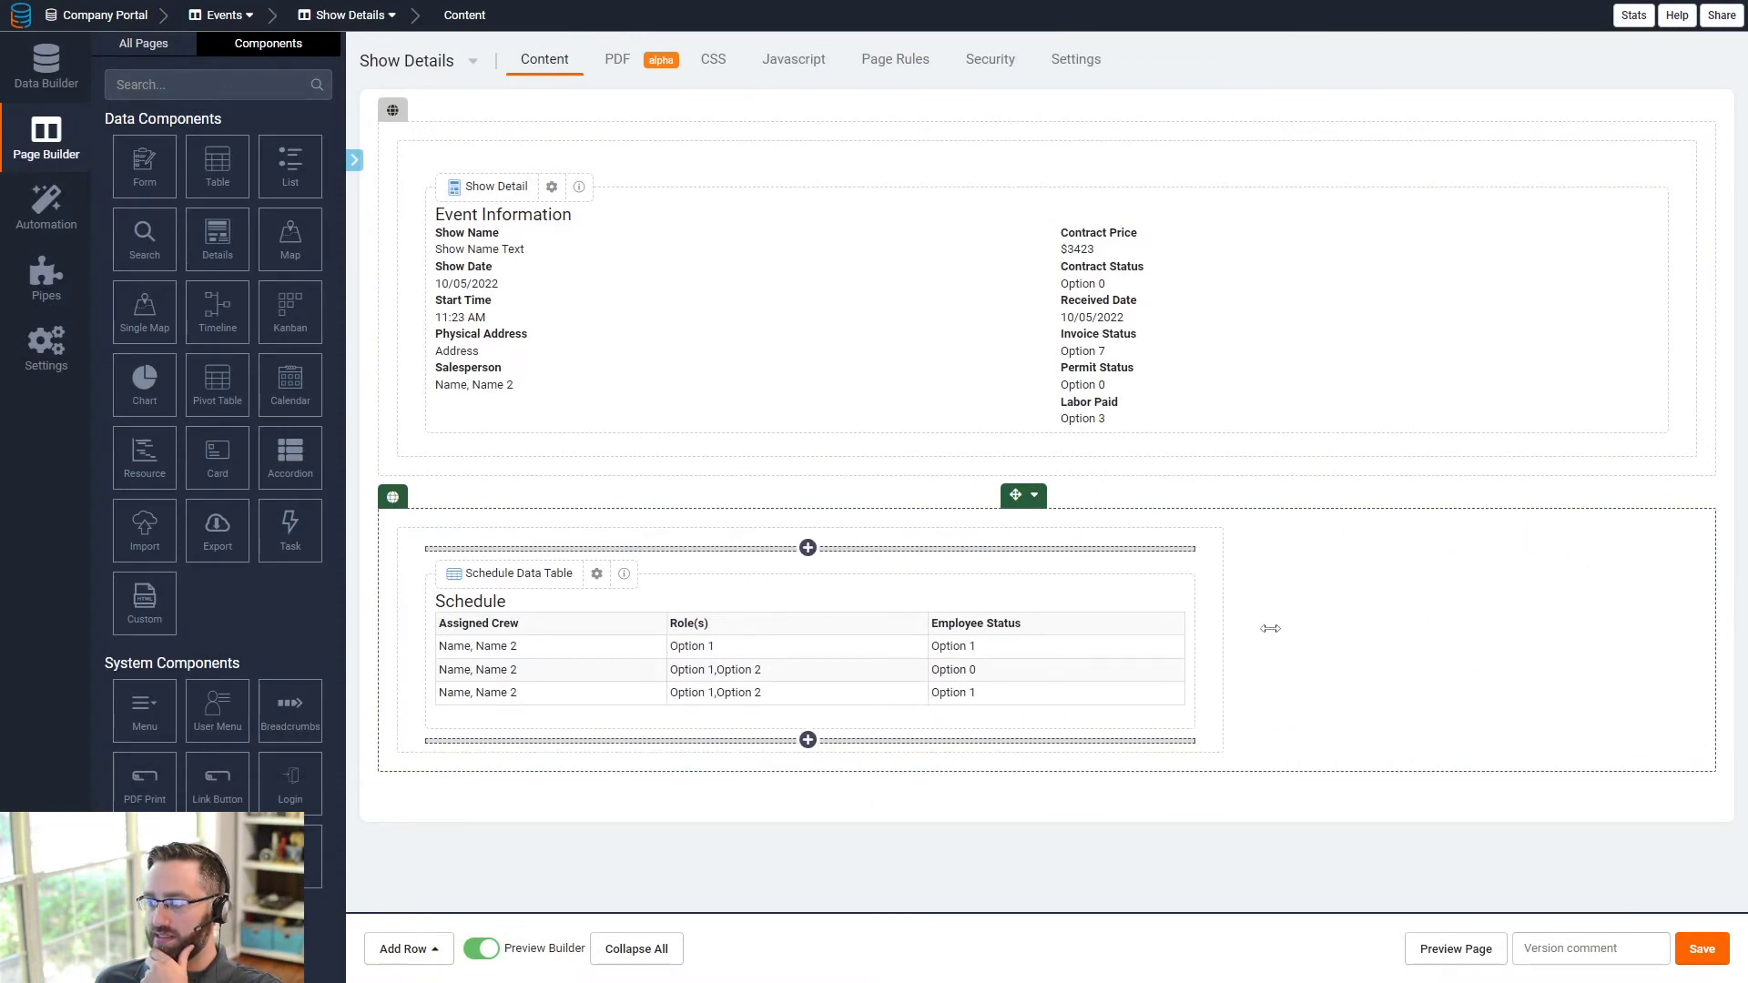
pyautogui.click(1253, 515)
pyautogui.click(1302, 601)
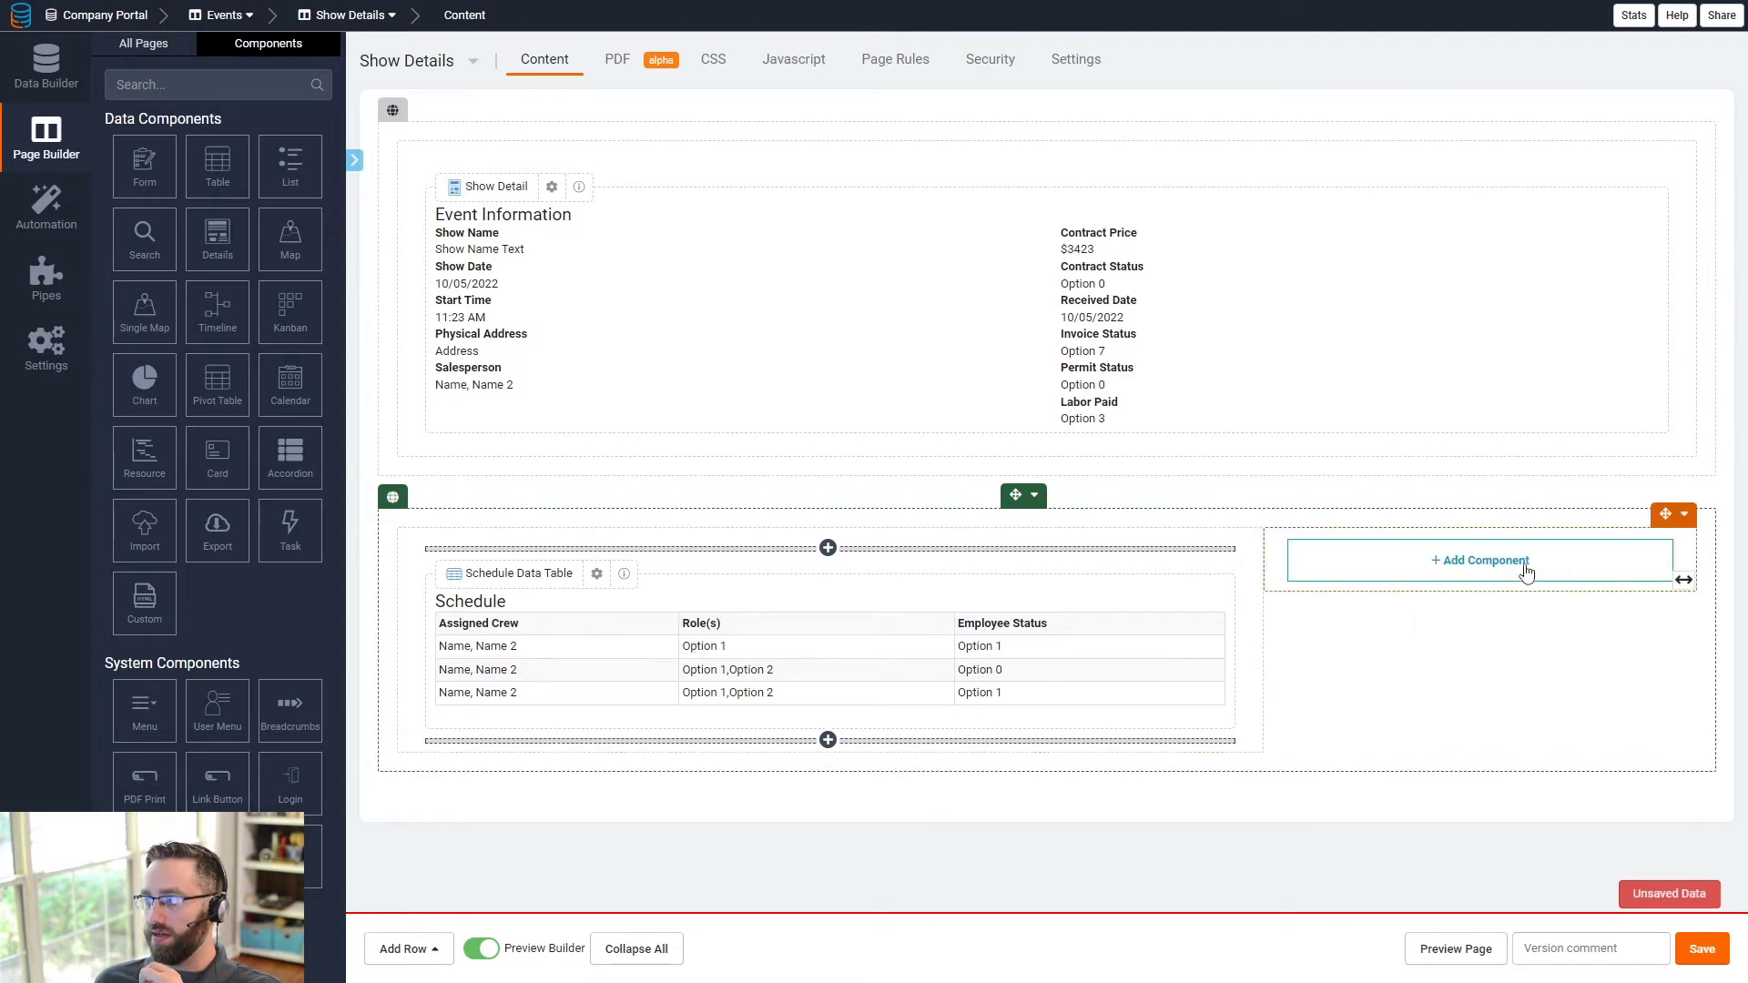
# - Add a form in the new column that adds a Schedule for this Show
pyautogui.click(1463, 571)
pyautogui.click(143, 155)
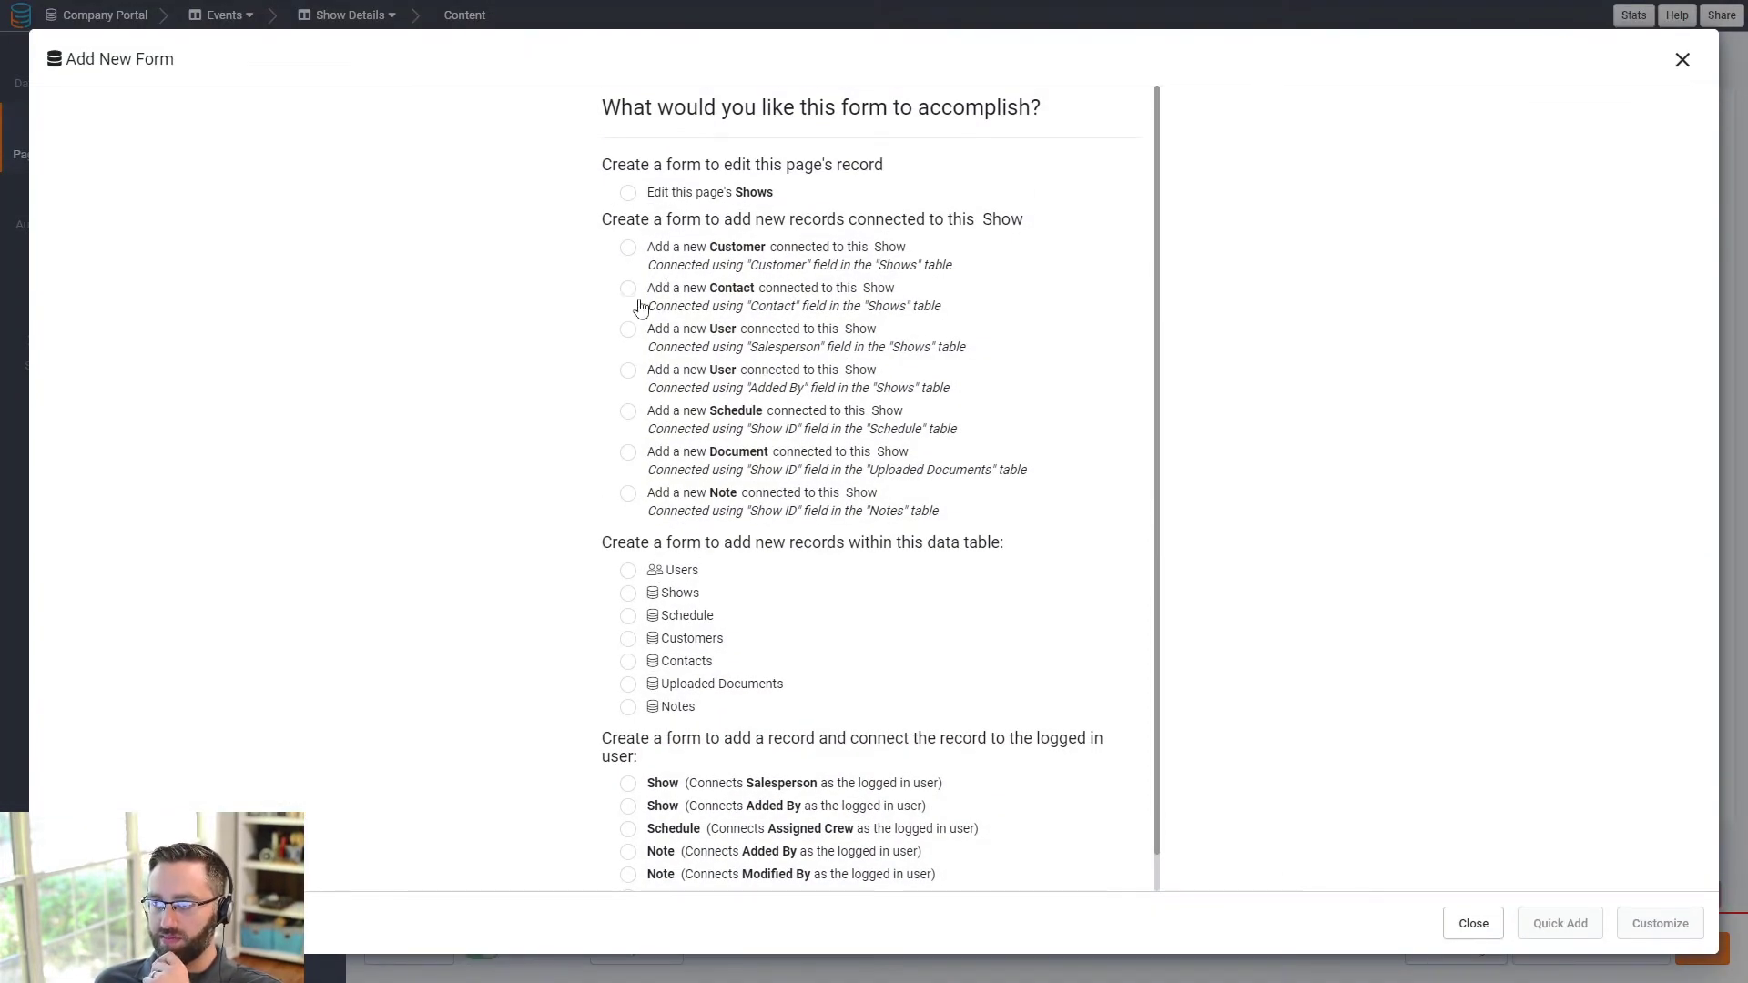
pyautogui.click(636, 414)
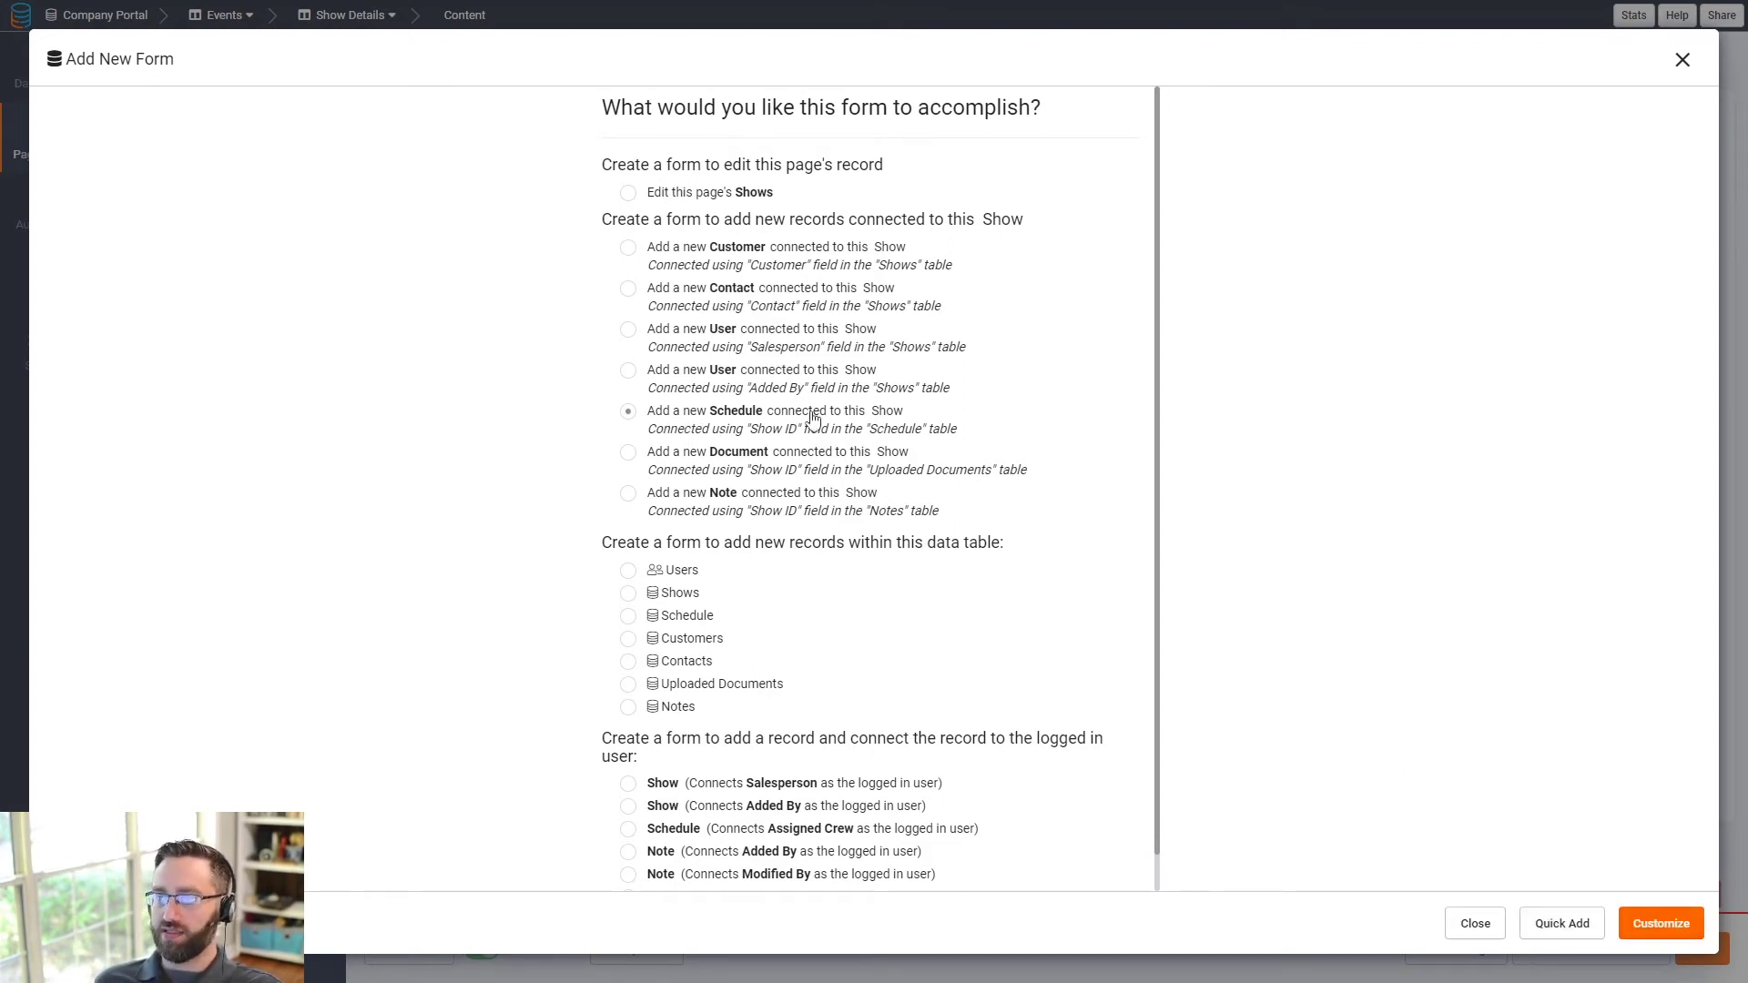
pyautogui.click(1675, 947)
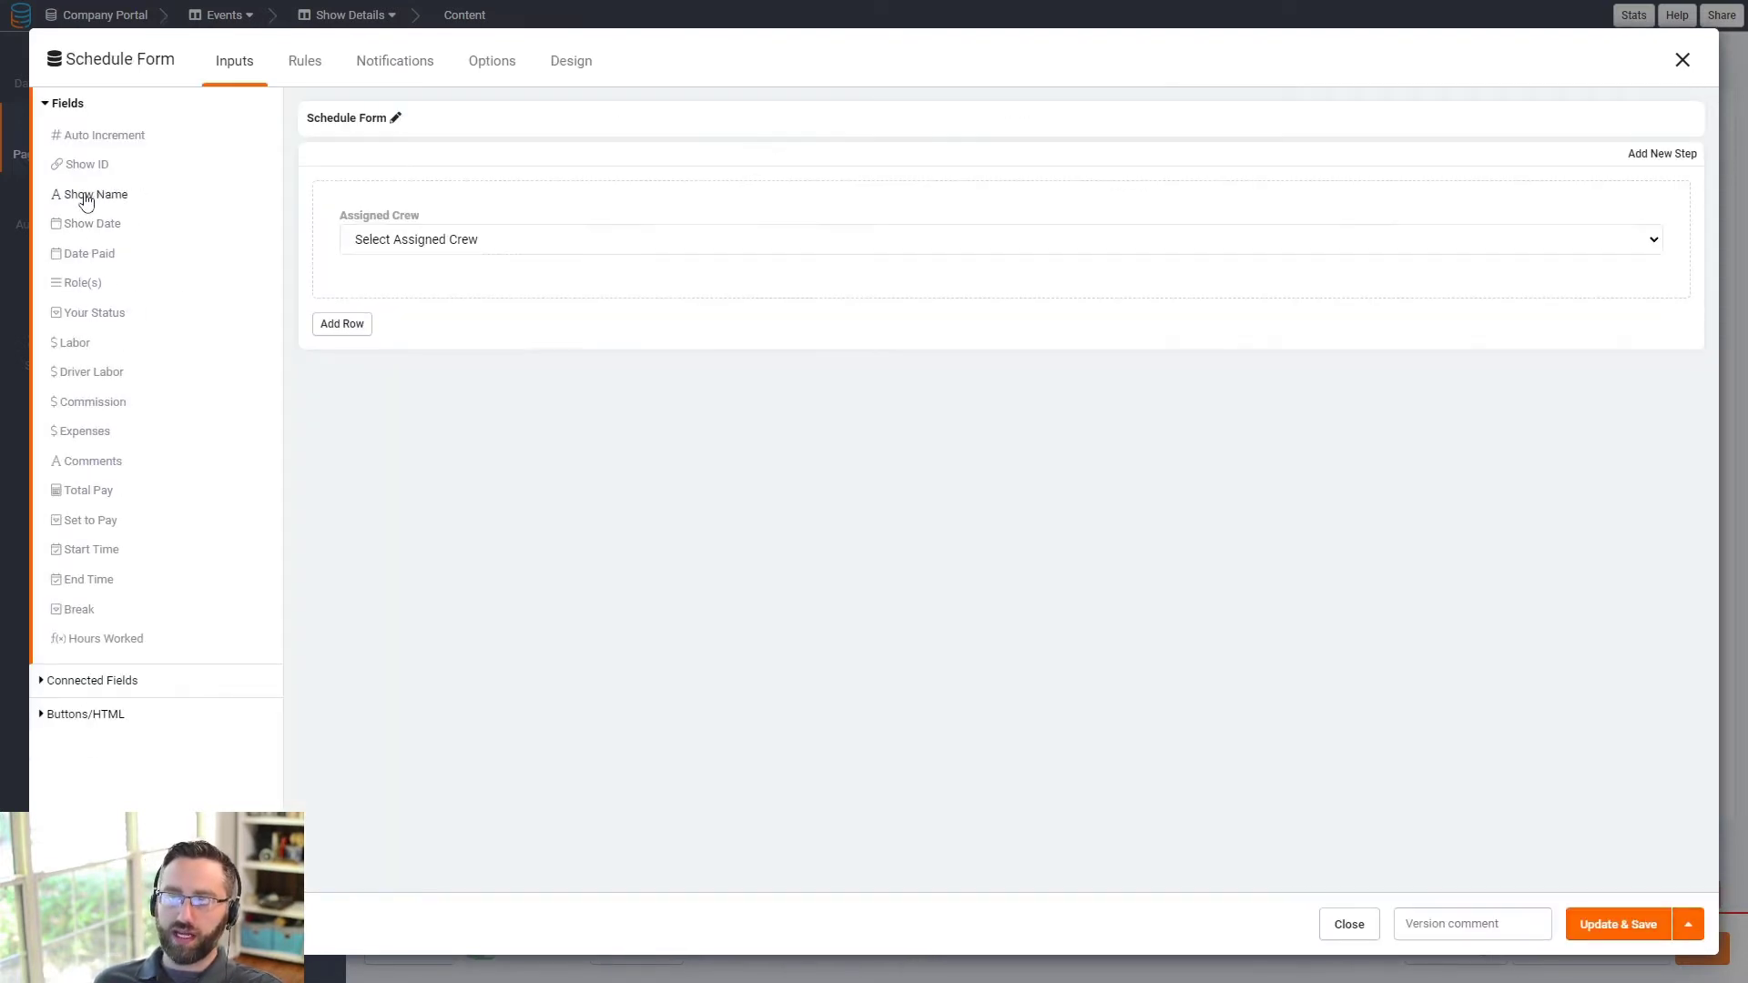
# - Add the Role(s) field below Assigned Crew in the Schedule Form and save the form
pyautogui.click(93, 282)
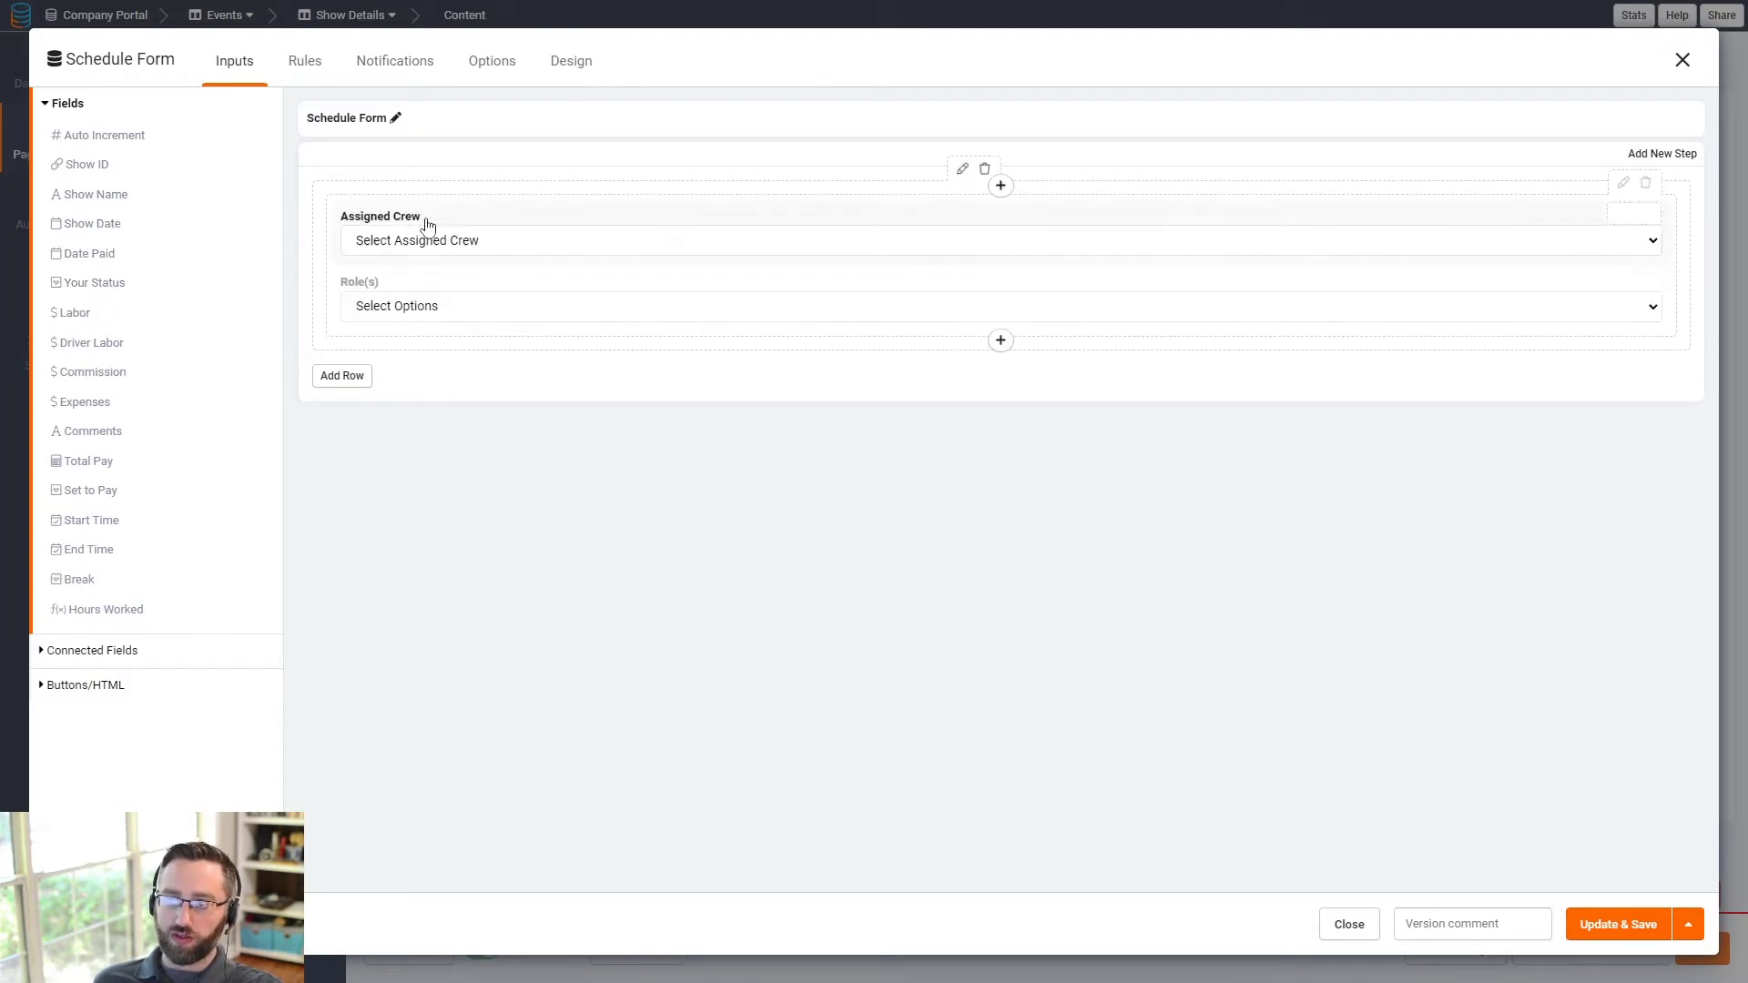
pyautogui.click(306, 65)
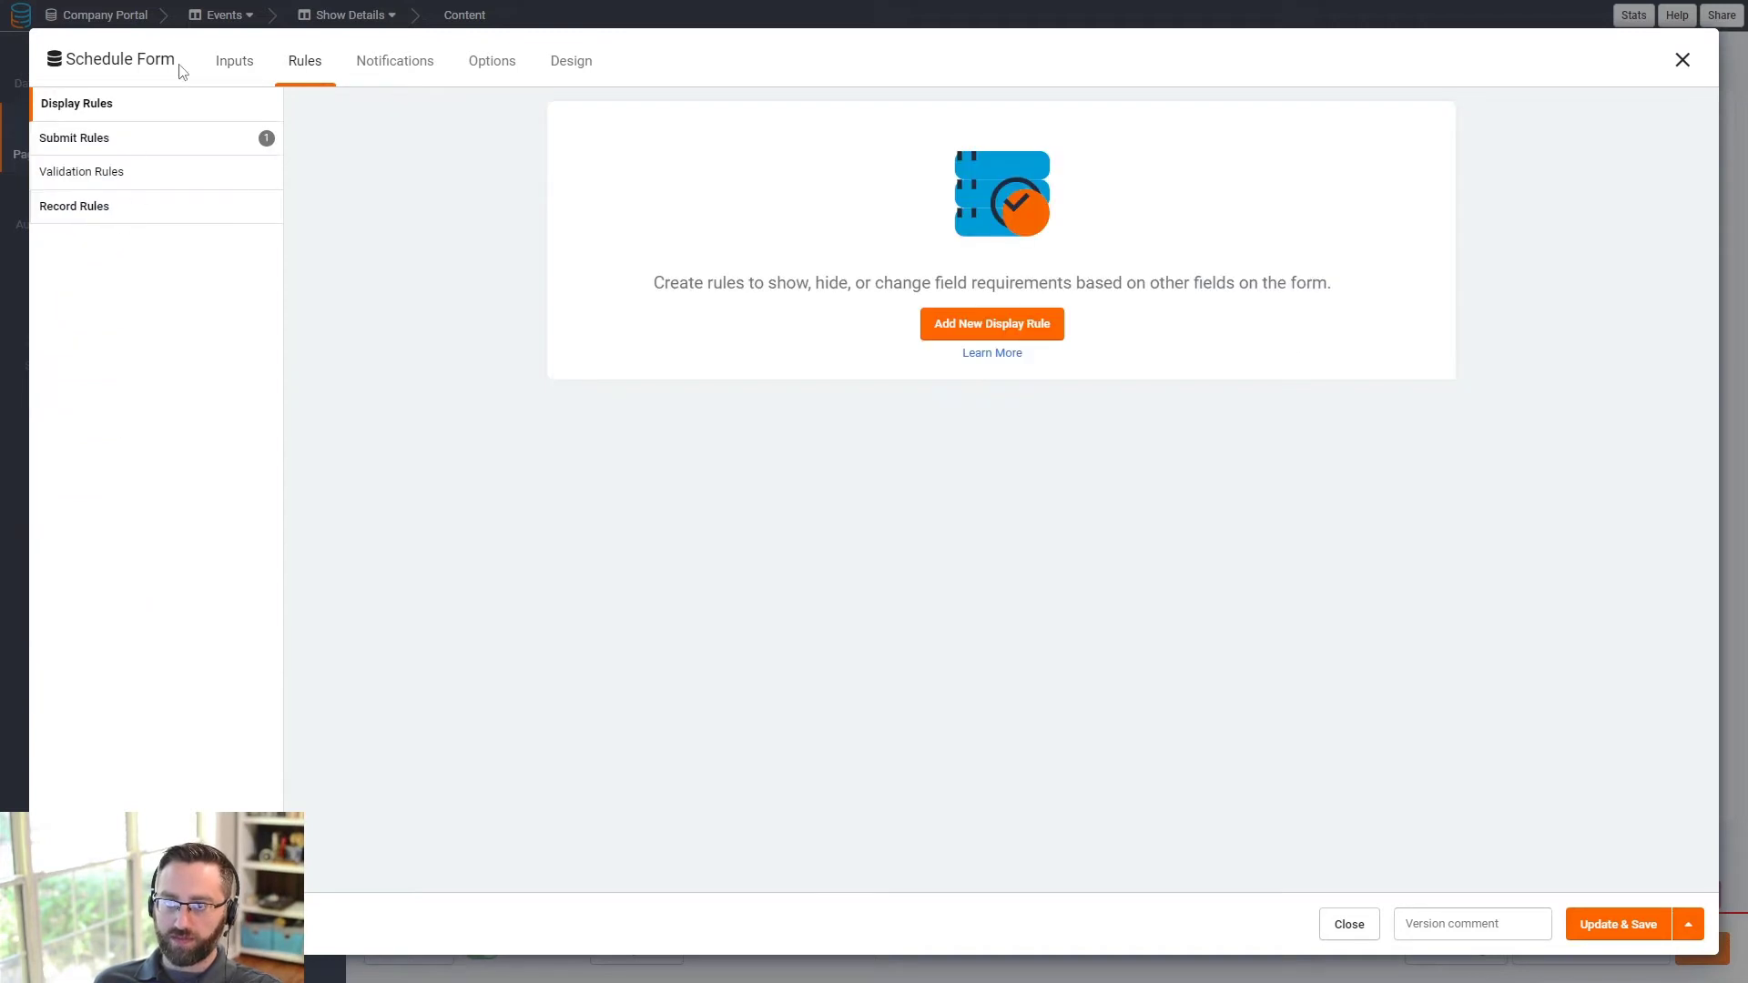
pyautogui.click(234, 61)
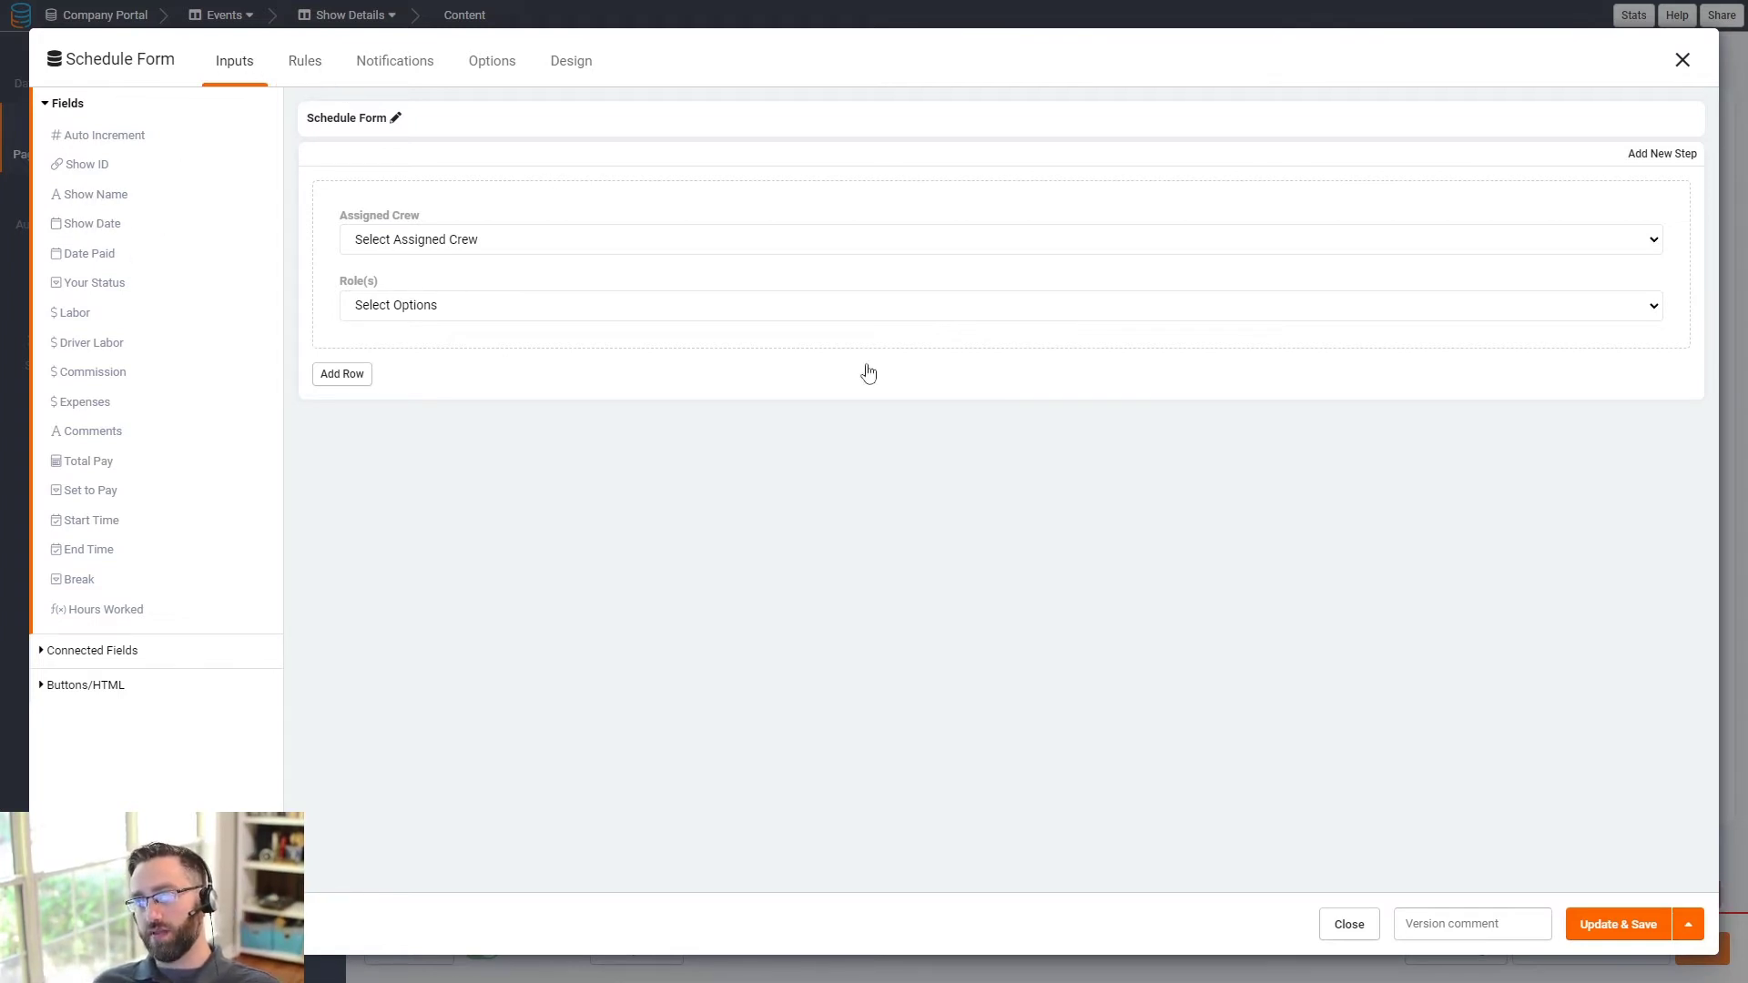
pyautogui.click(1613, 925)
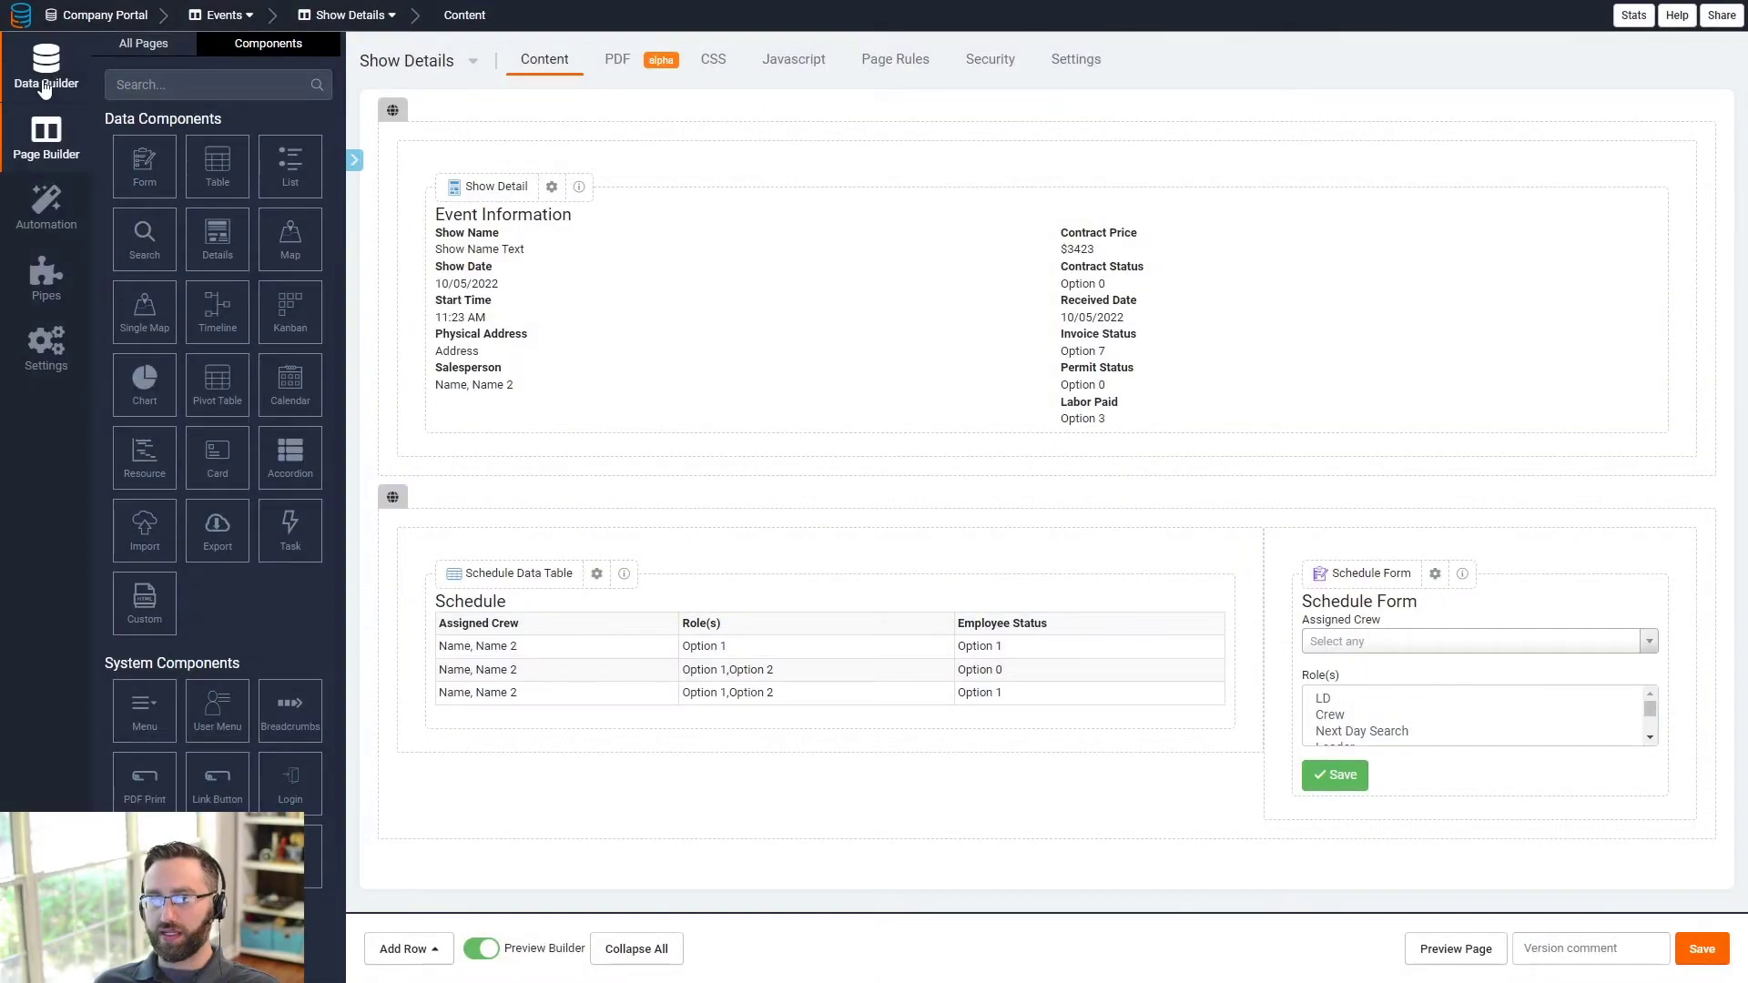
# - Start a new table rule on the Schedule table in Data Builder
pyautogui.click(44, 89)
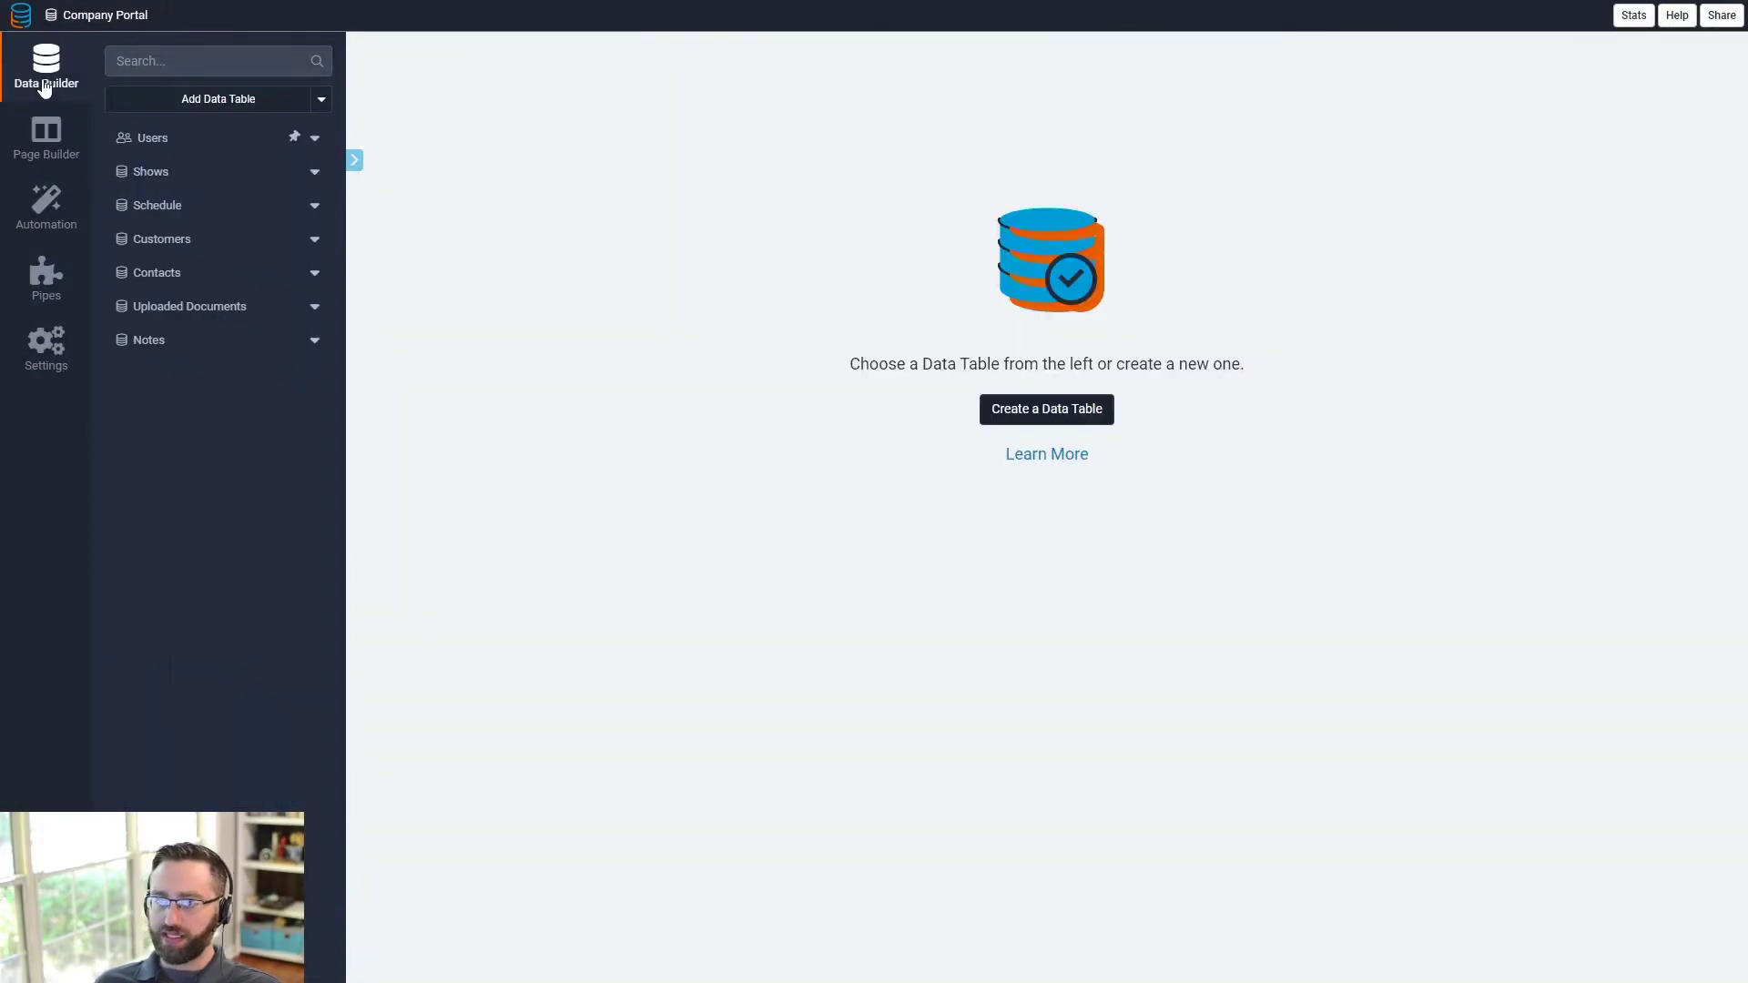
pyautogui.click(147, 173)
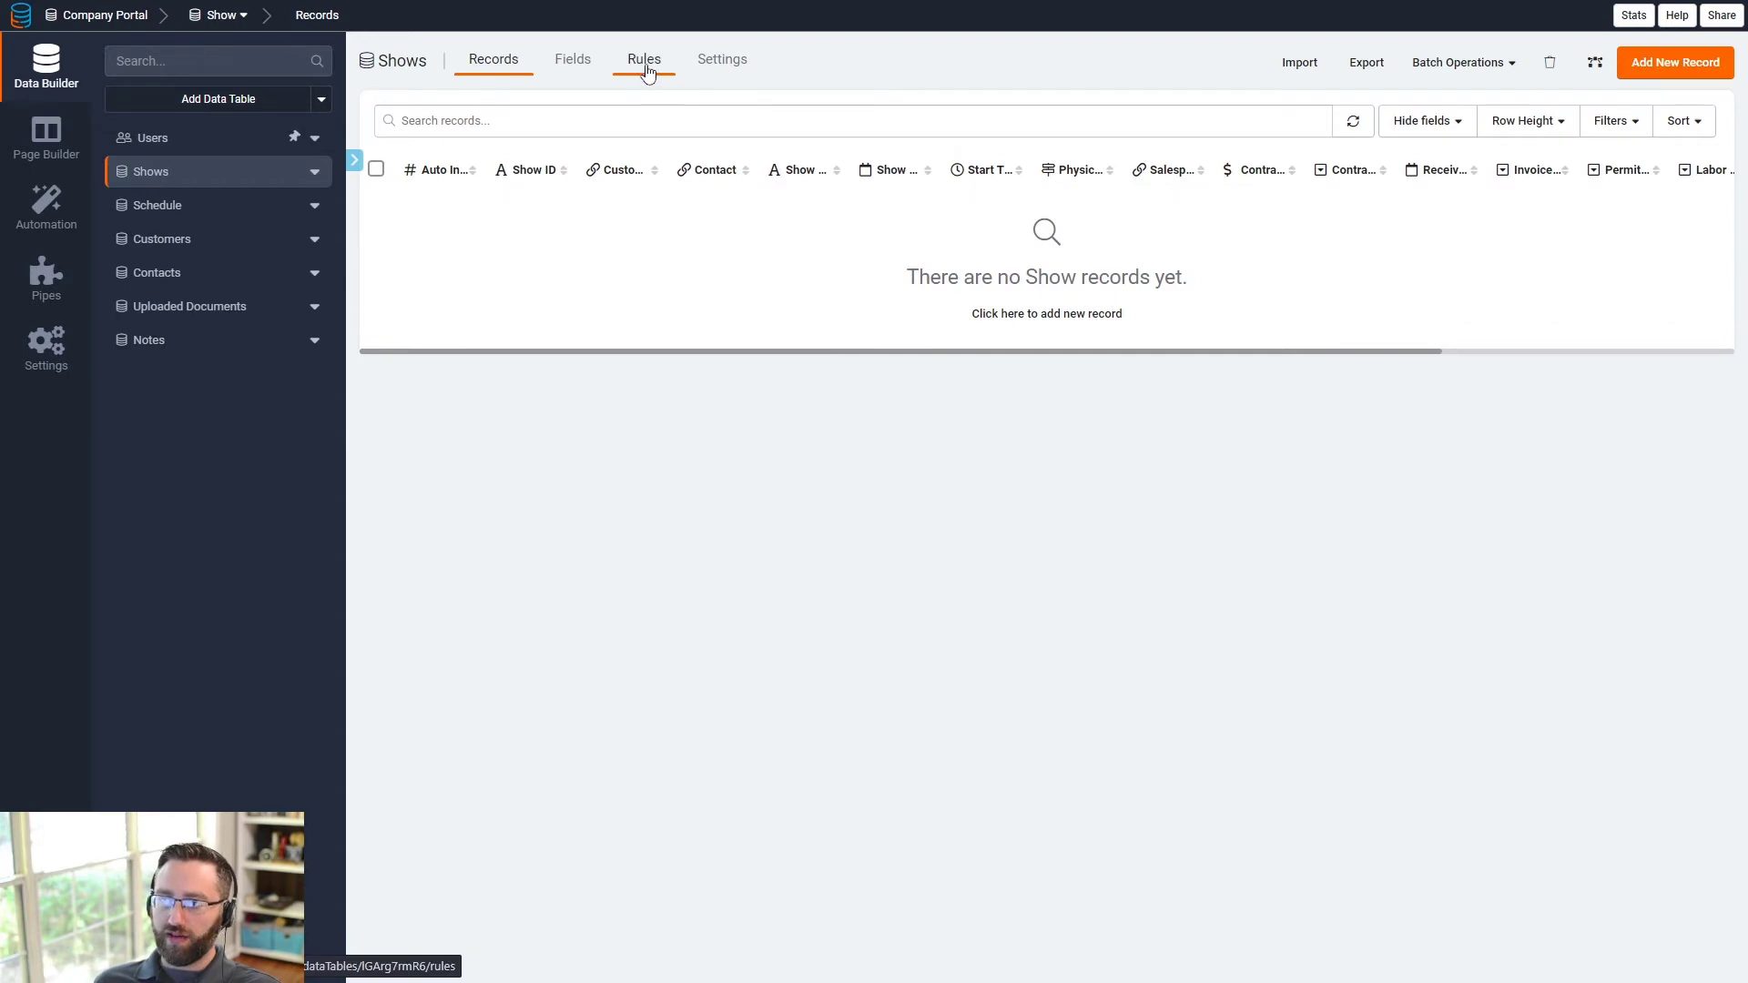
pyautogui.click(648, 69)
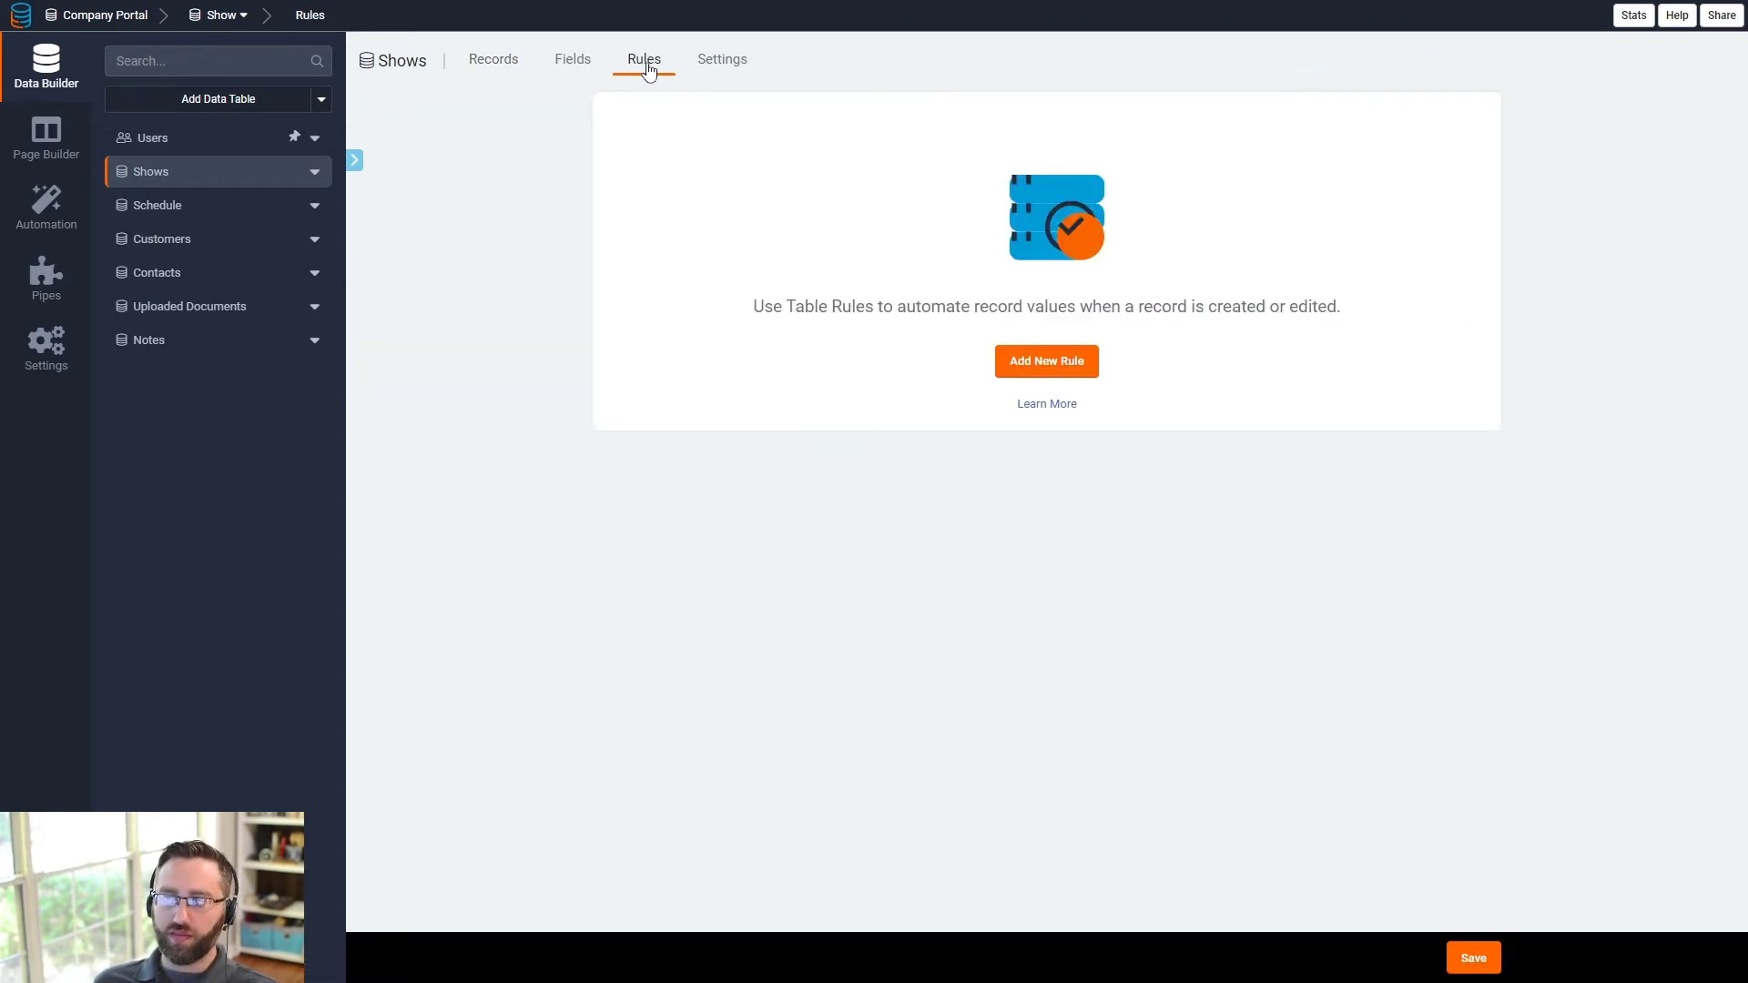
pyautogui.click(297, 199)
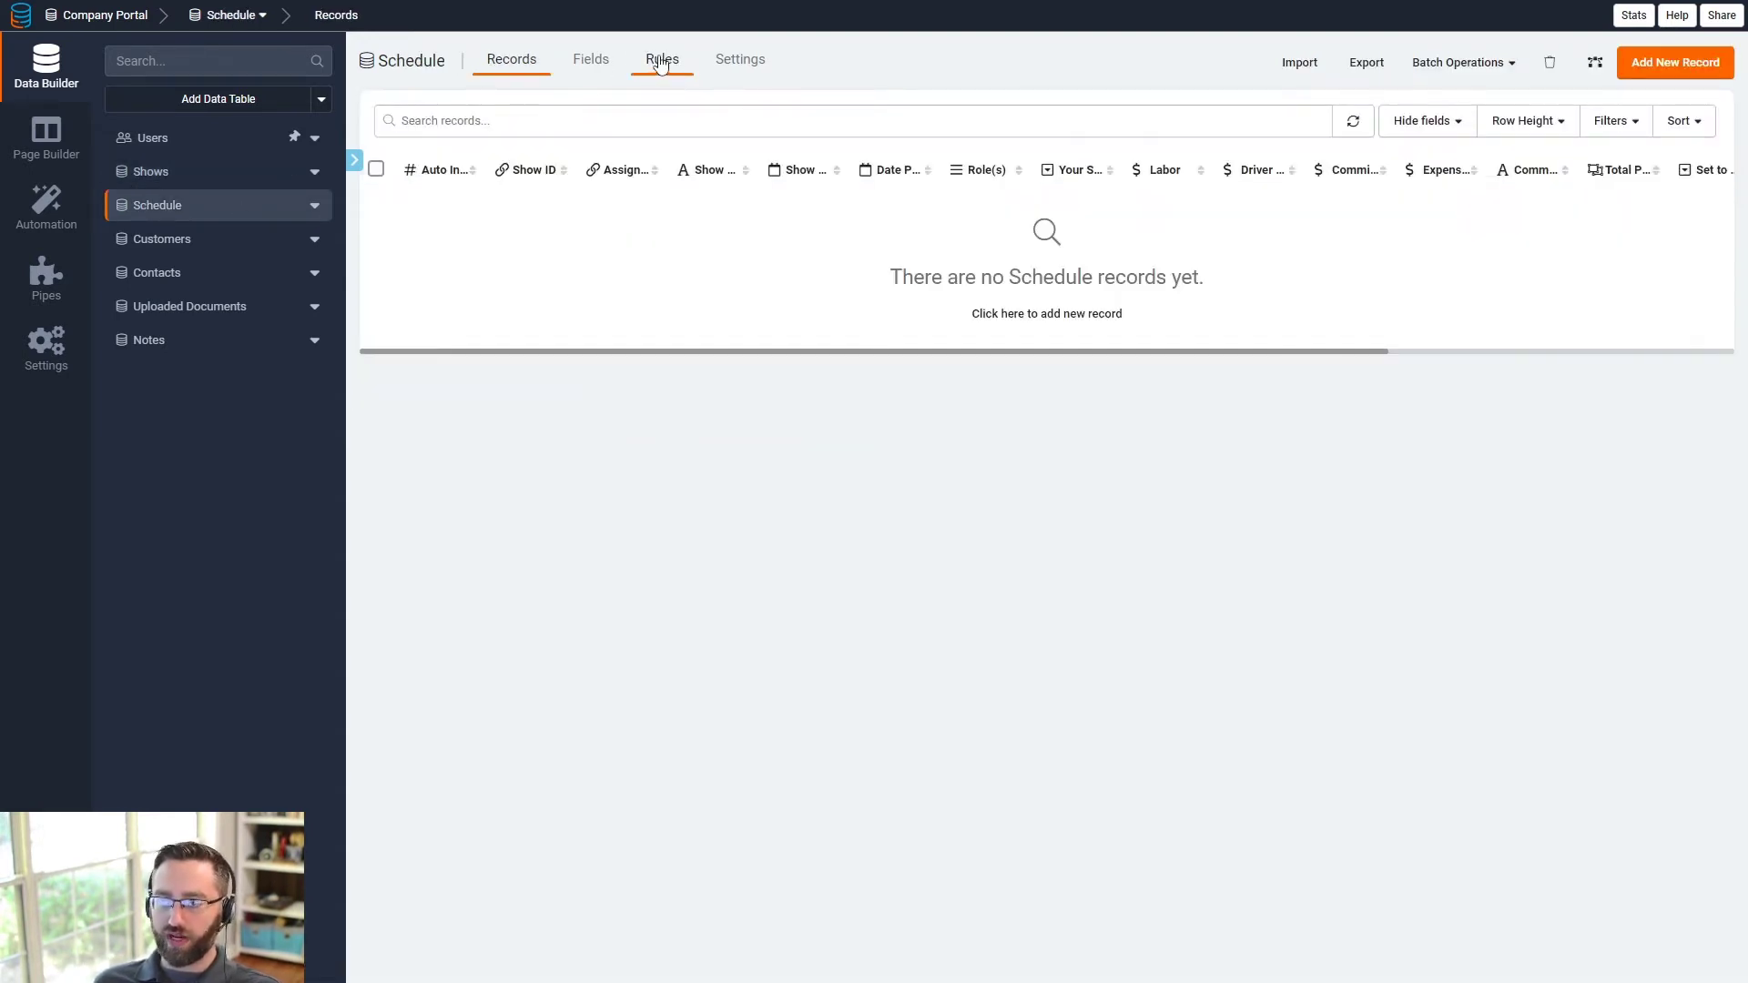
pyautogui.click(662, 73)
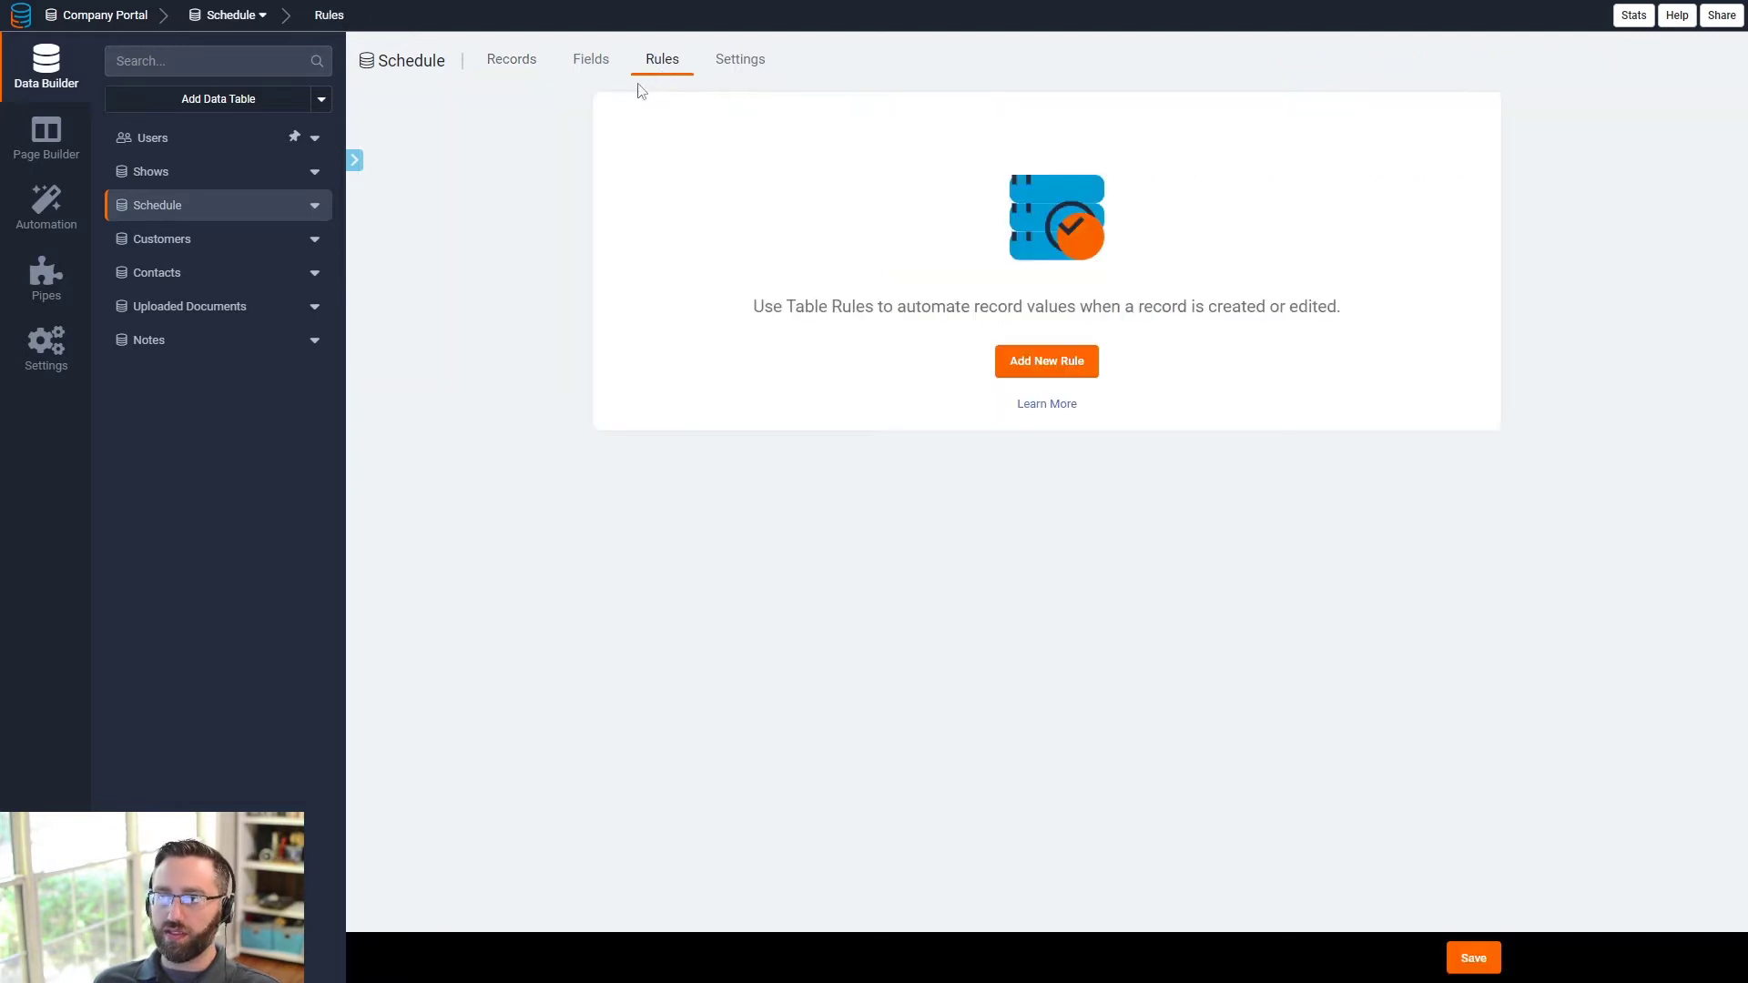
pyautogui.click(1045, 365)
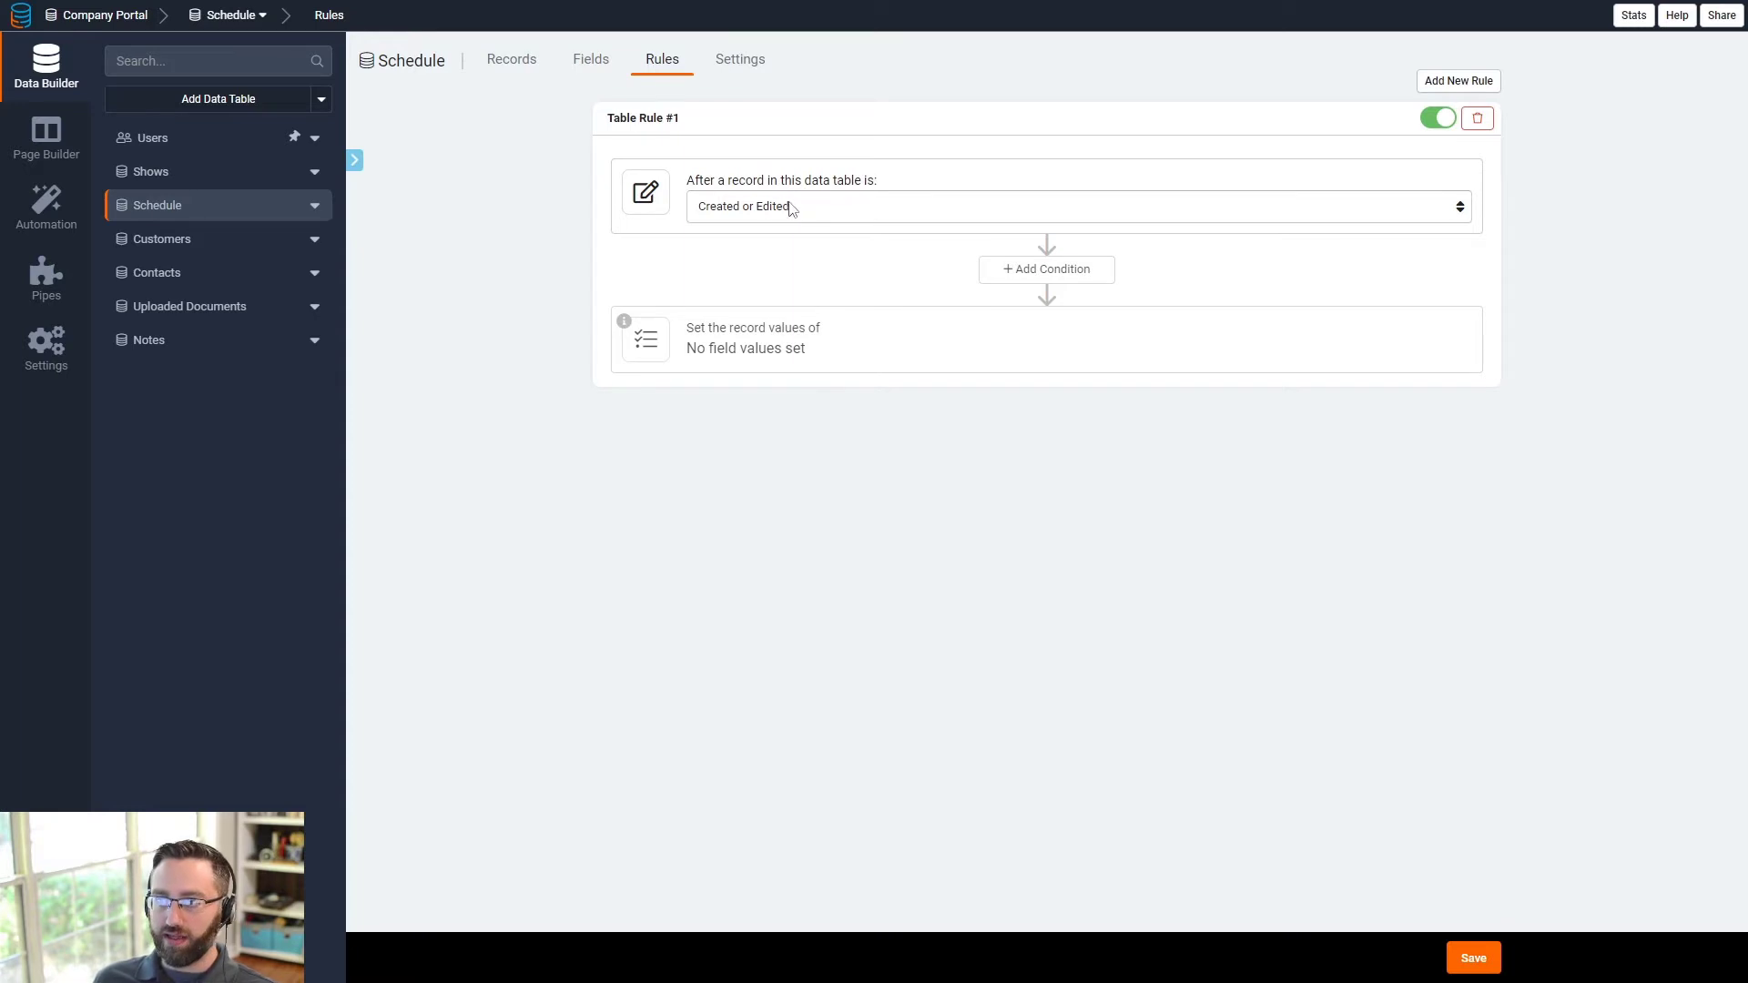
# - Make the rule's record update set two fields: Show Name and Show Date
pyautogui.click(807, 348)
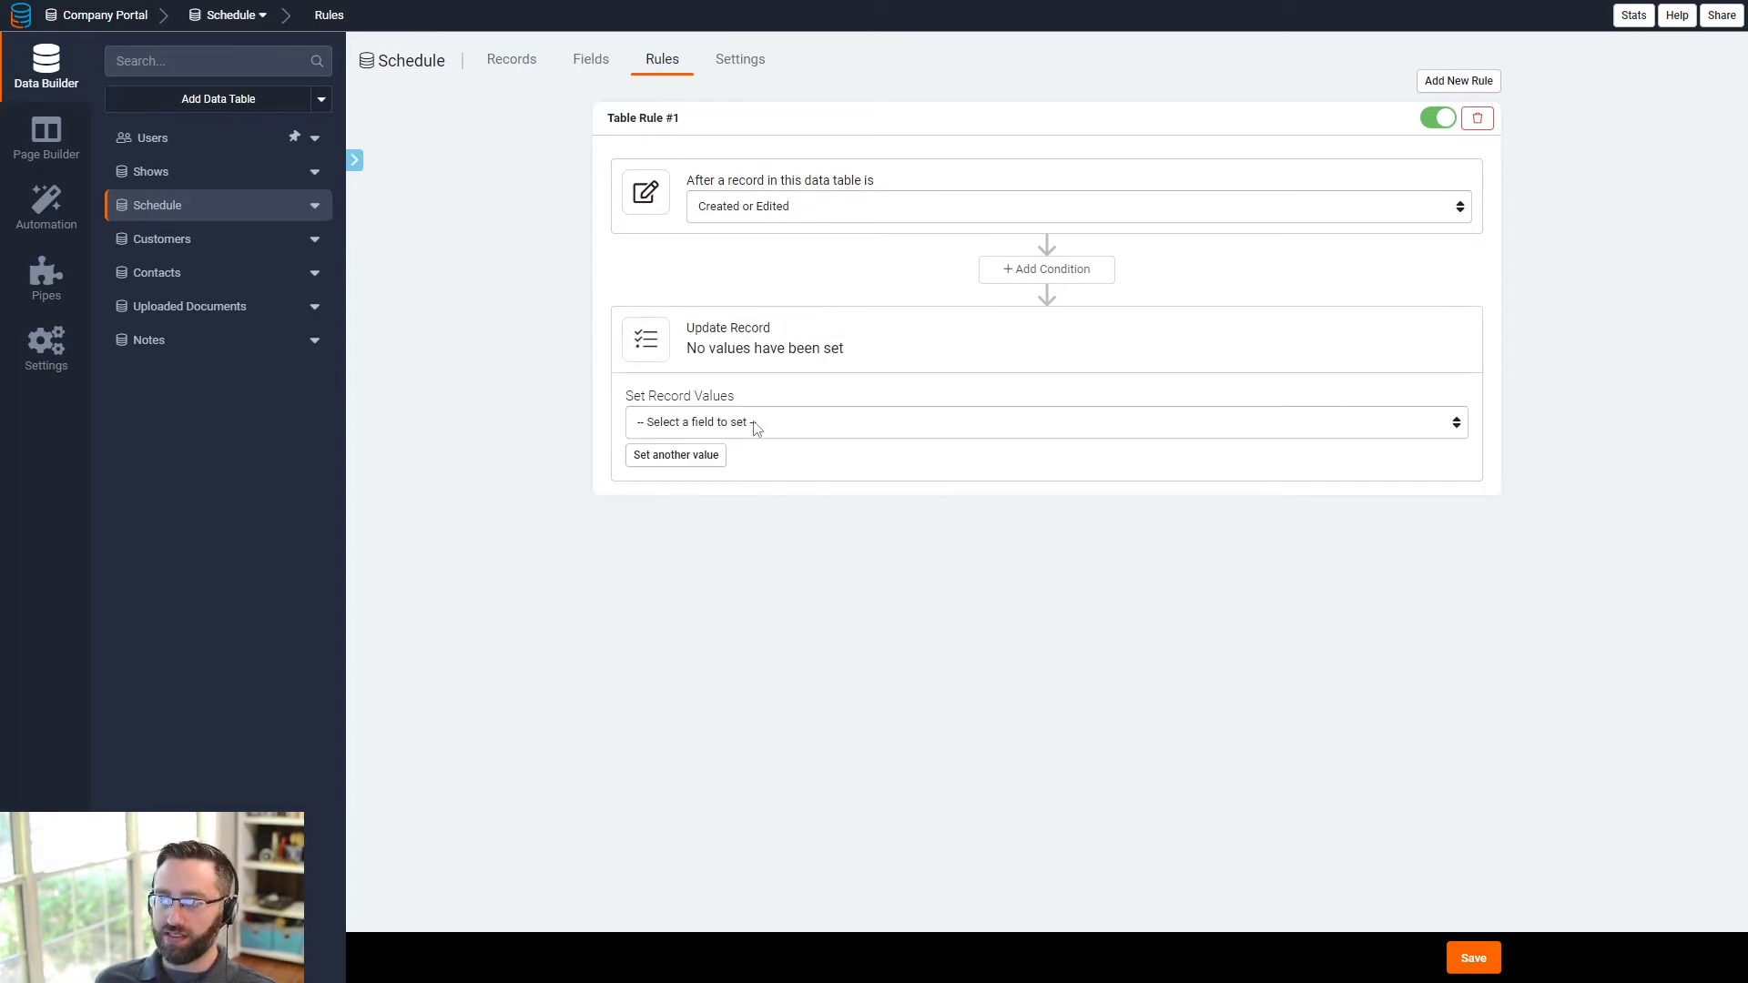
pyautogui.click(754, 423)
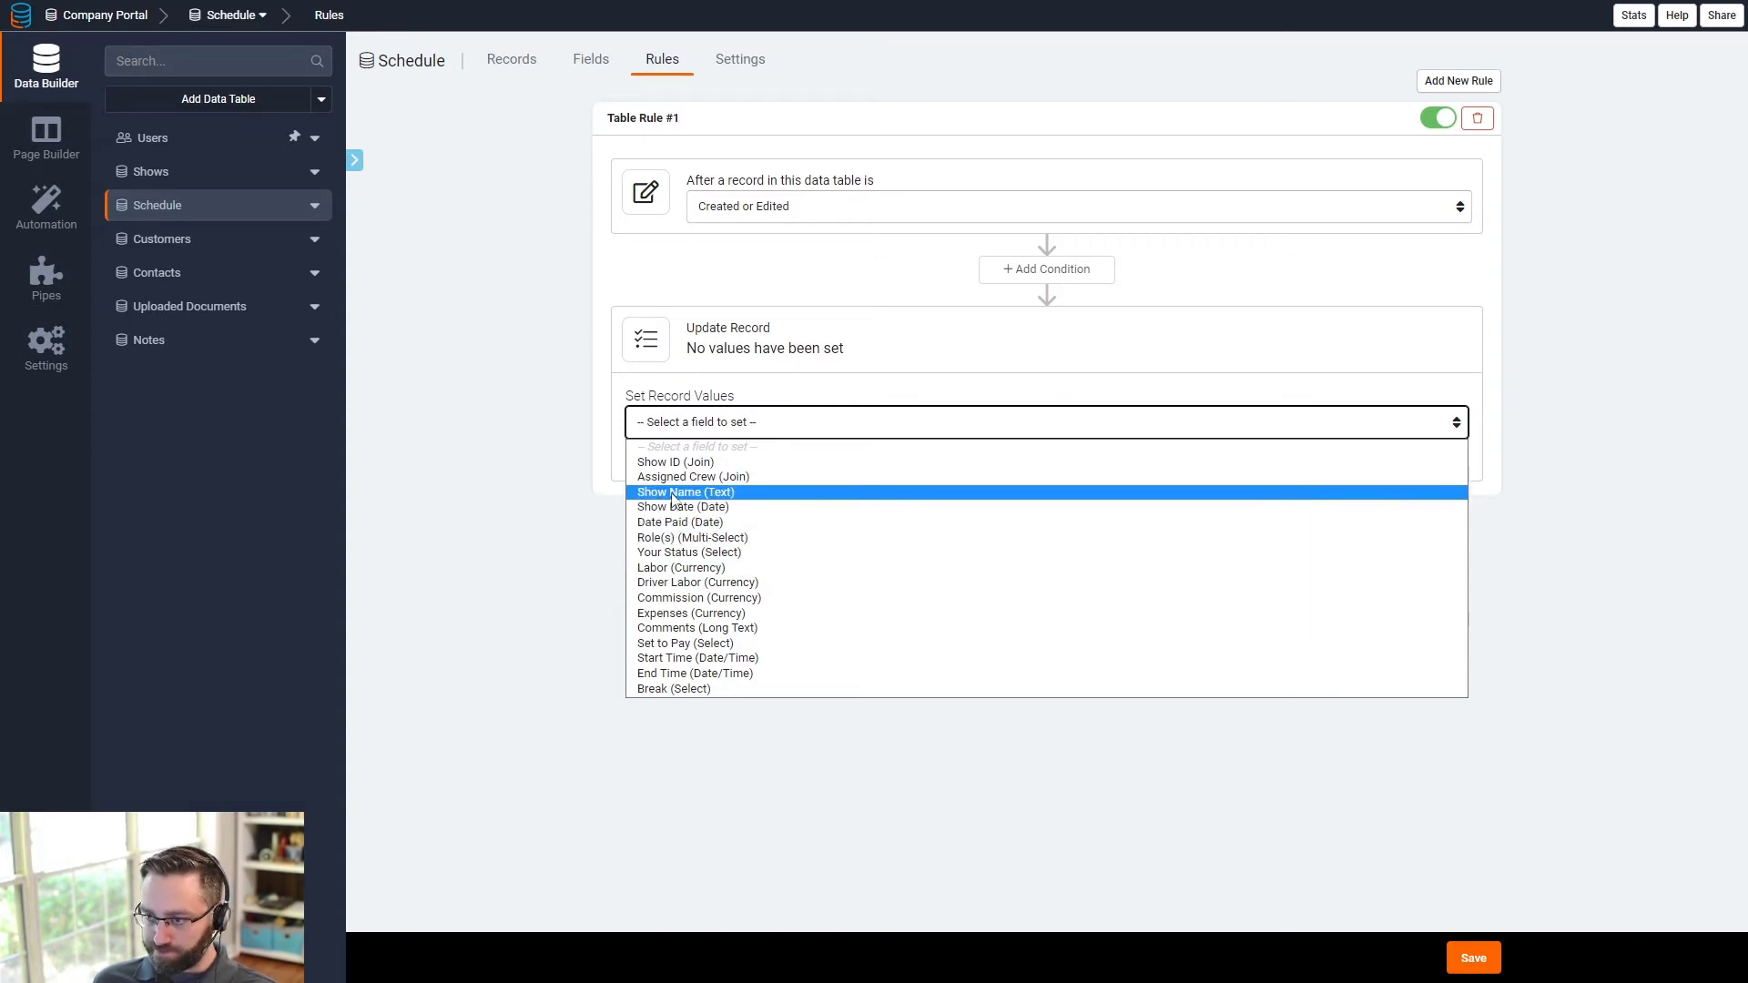
pyautogui.click(687, 493)
pyautogui.click(678, 455)
pyautogui.click(728, 459)
pyautogui.click(706, 537)
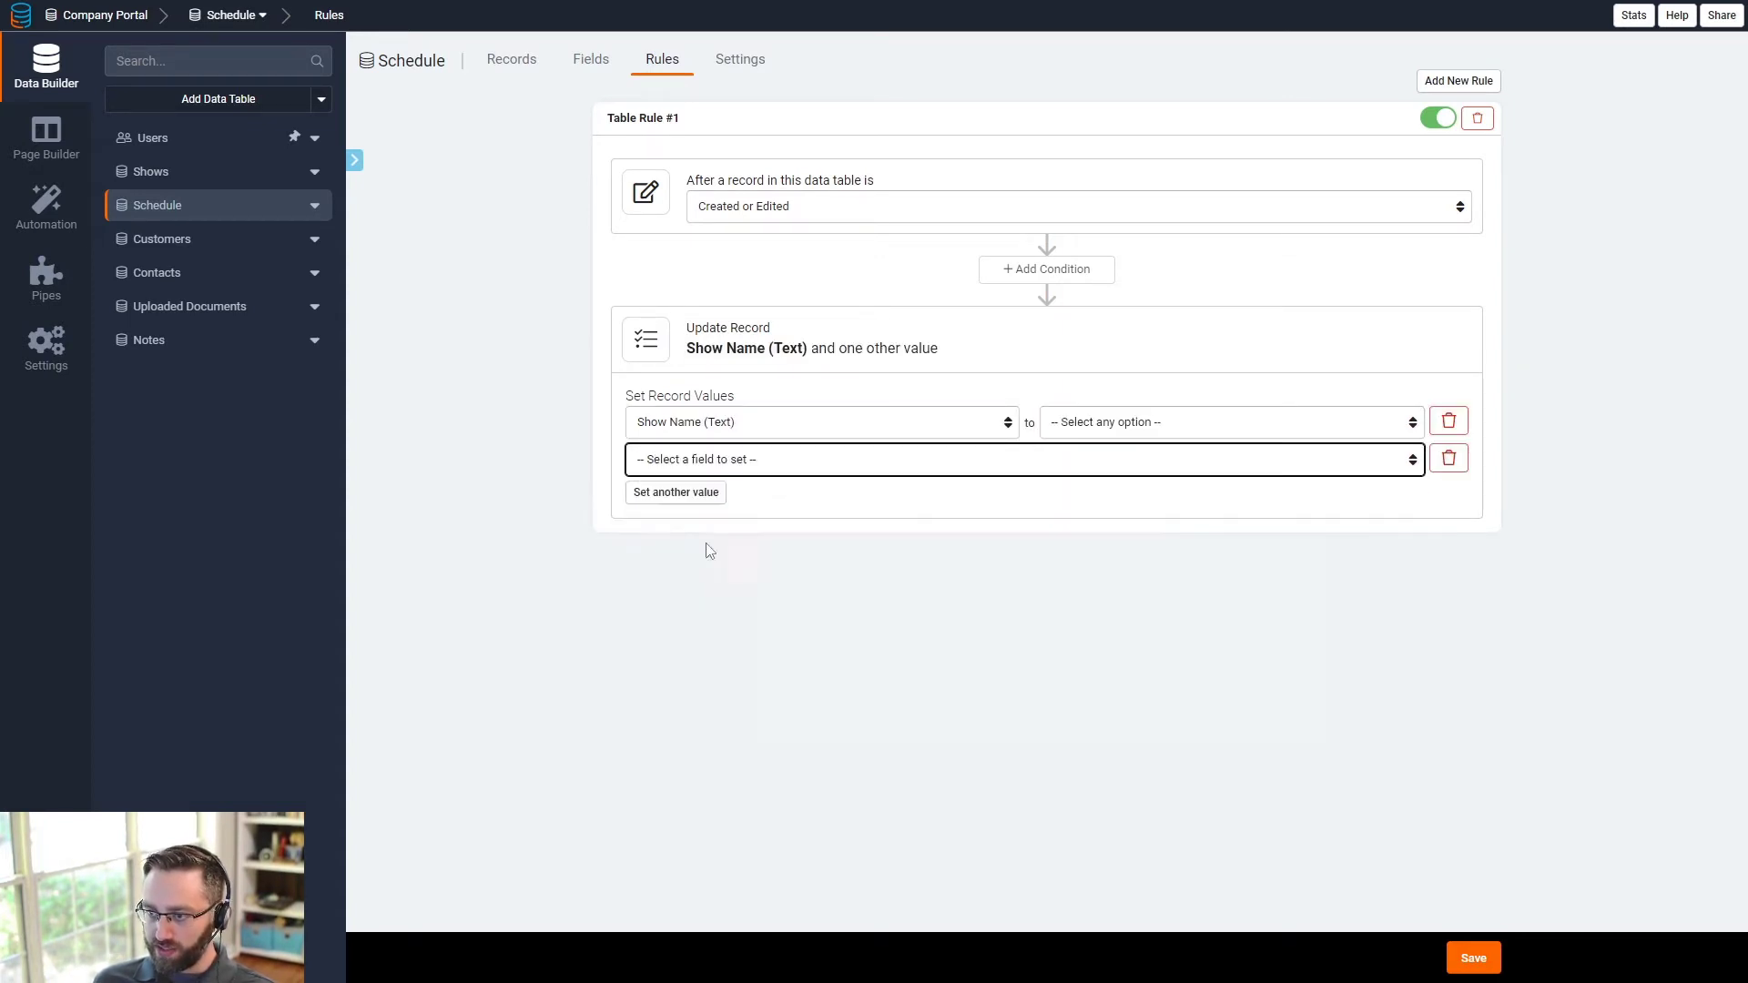
# - Fill Show Name and Show Date from the connected show's fields, then save the rule
pyautogui.click(1102, 426)
pyautogui.click(1120, 496)
pyautogui.click(1243, 425)
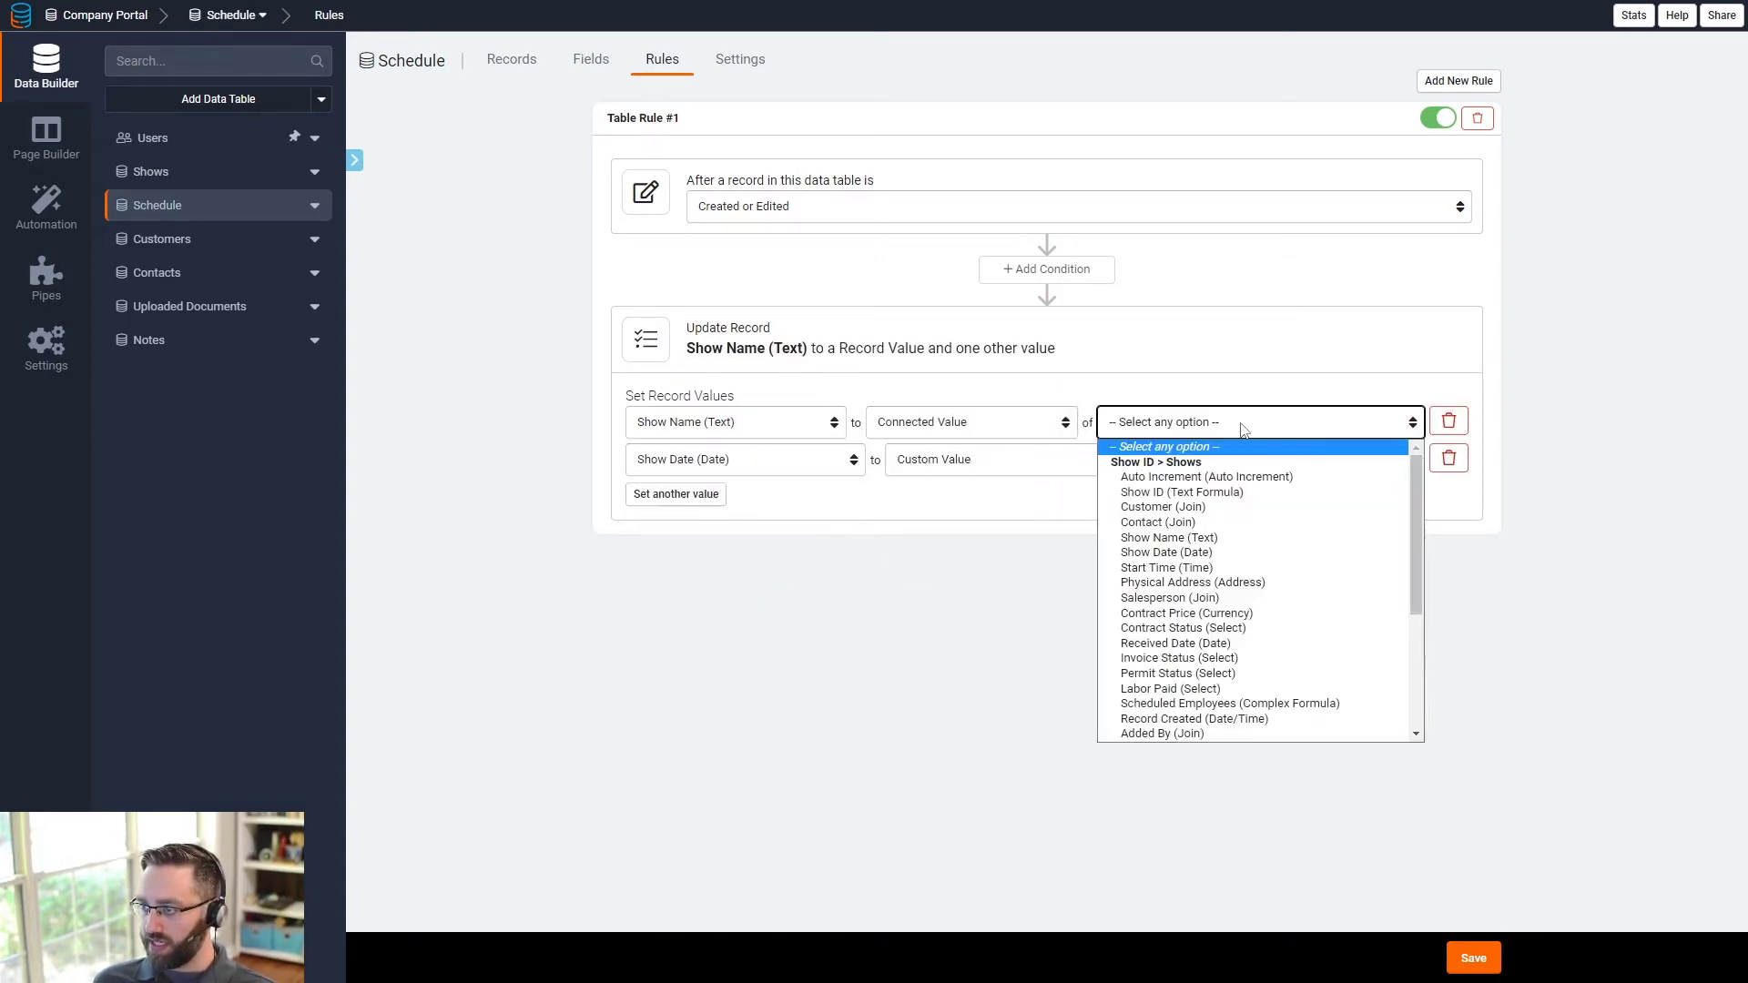
pyautogui.click(1169, 538)
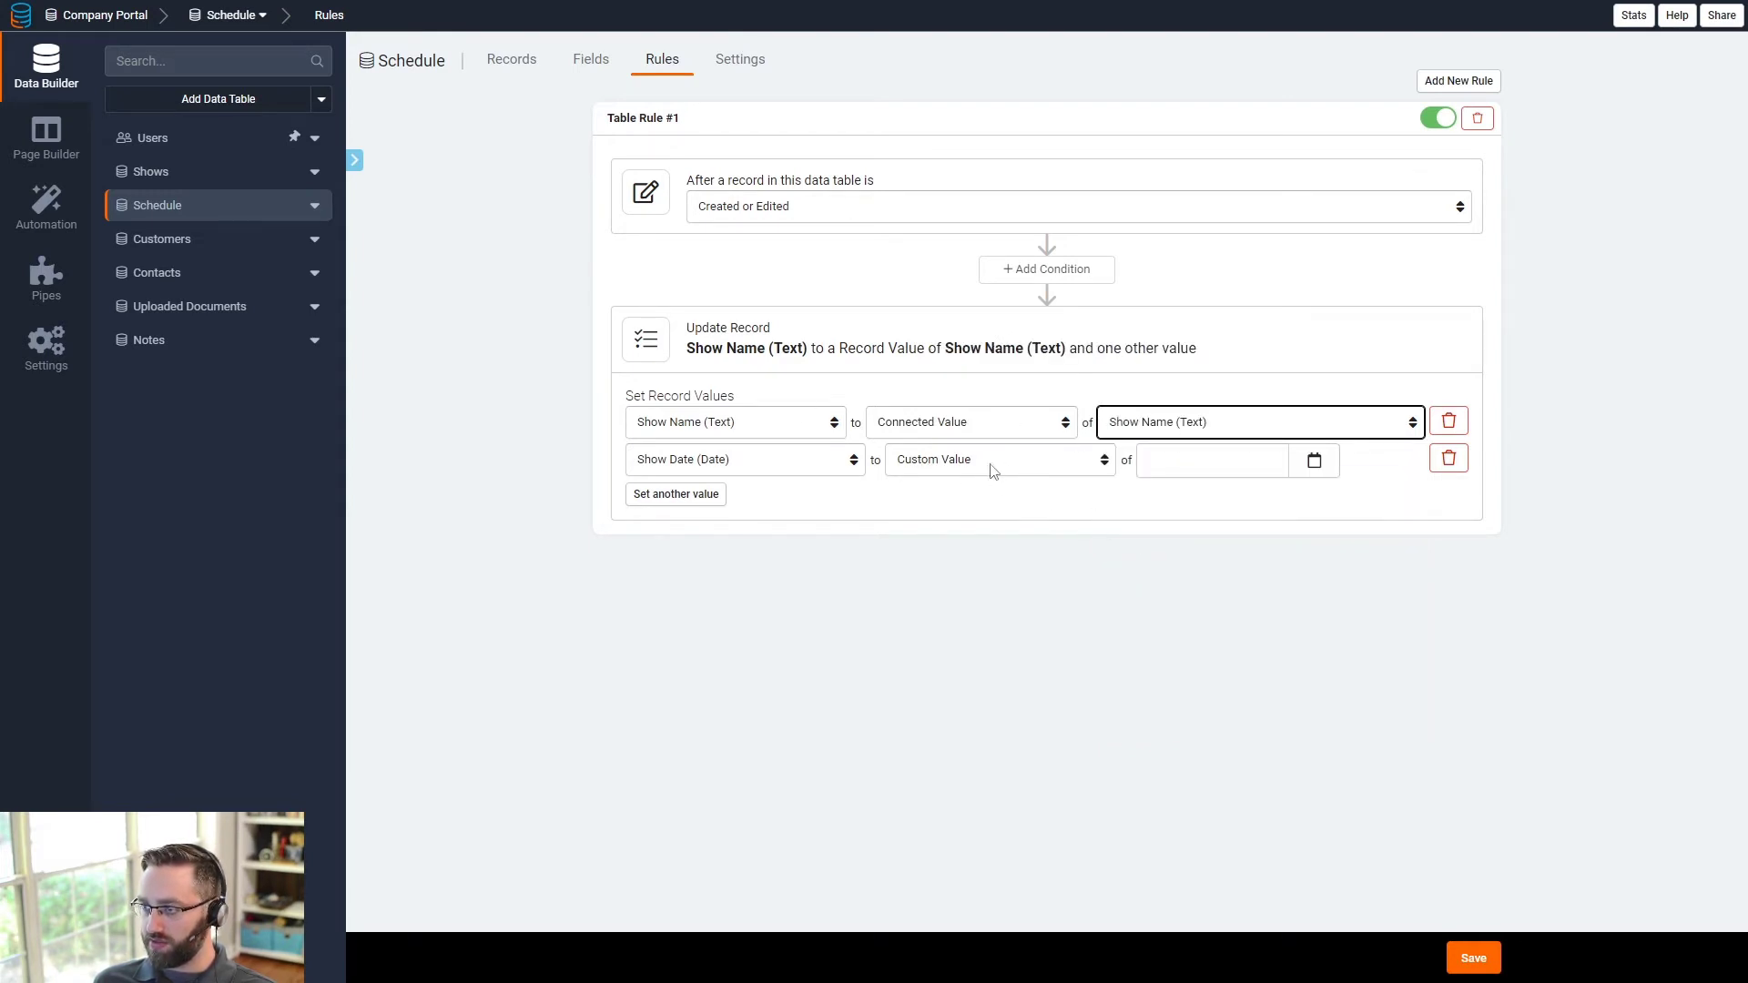
pyautogui.click(992, 460)
pyautogui.click(965, 538)
pyautogui.click(1193, 465)
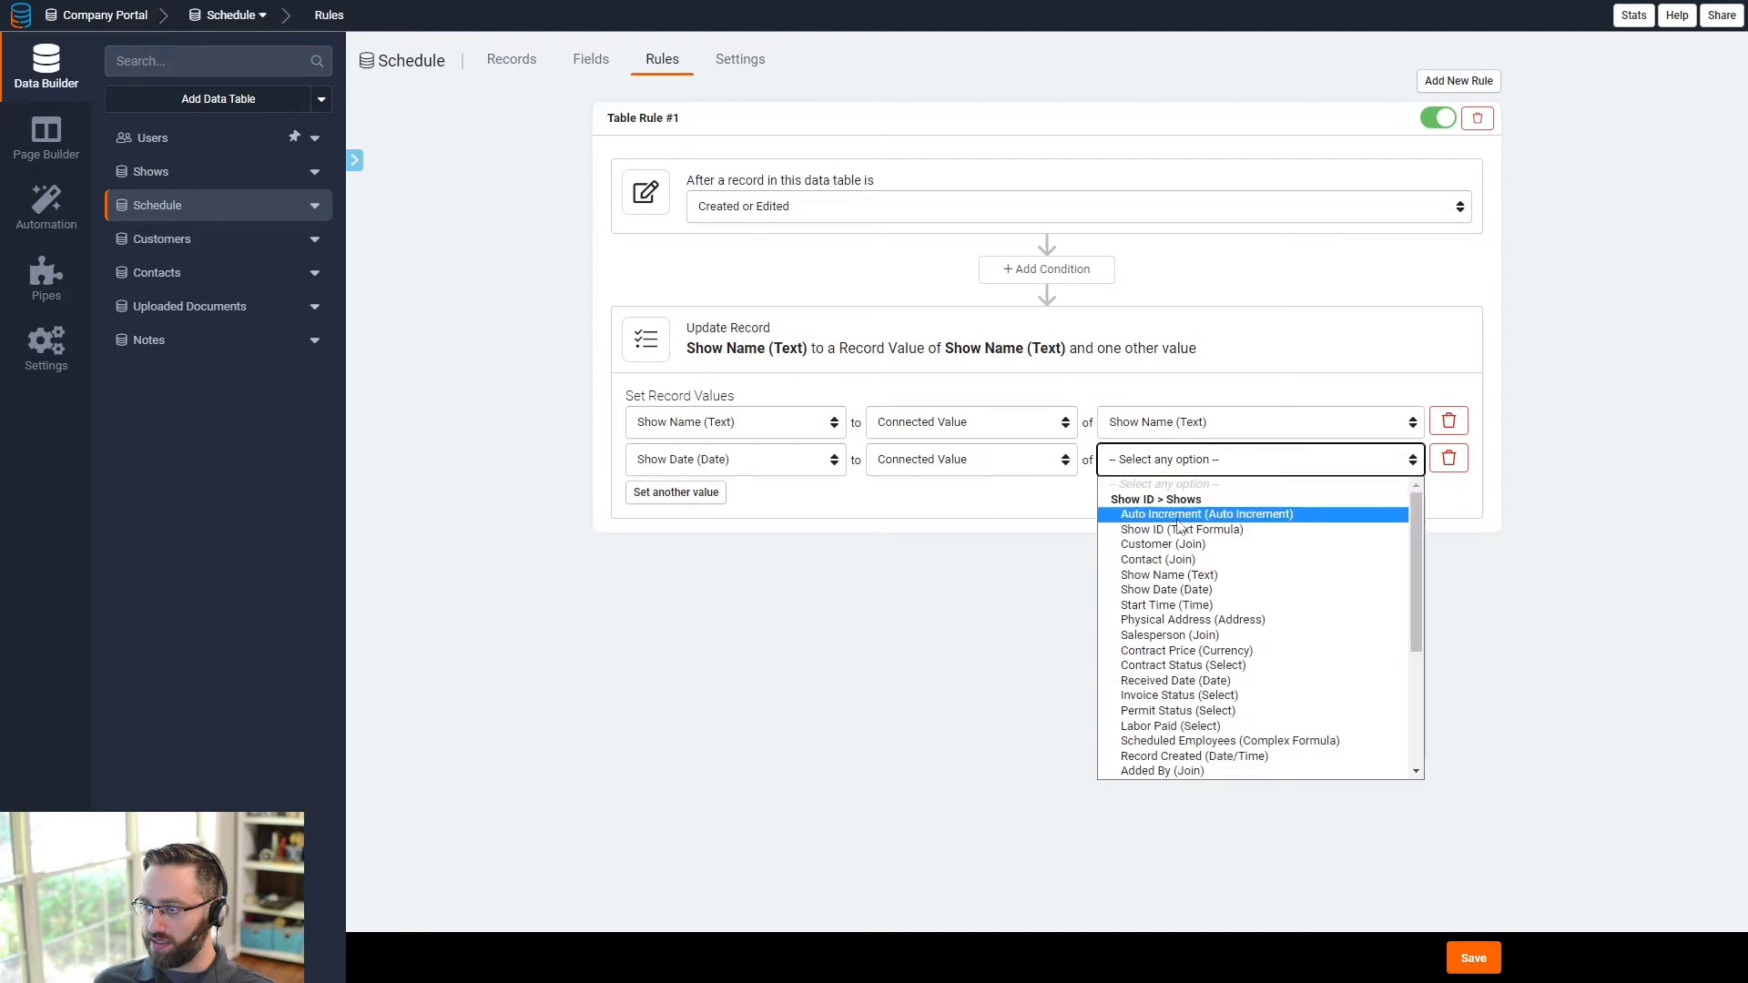
pyautogui.click(1166, 589)
pyautogui.click(1477, 961)
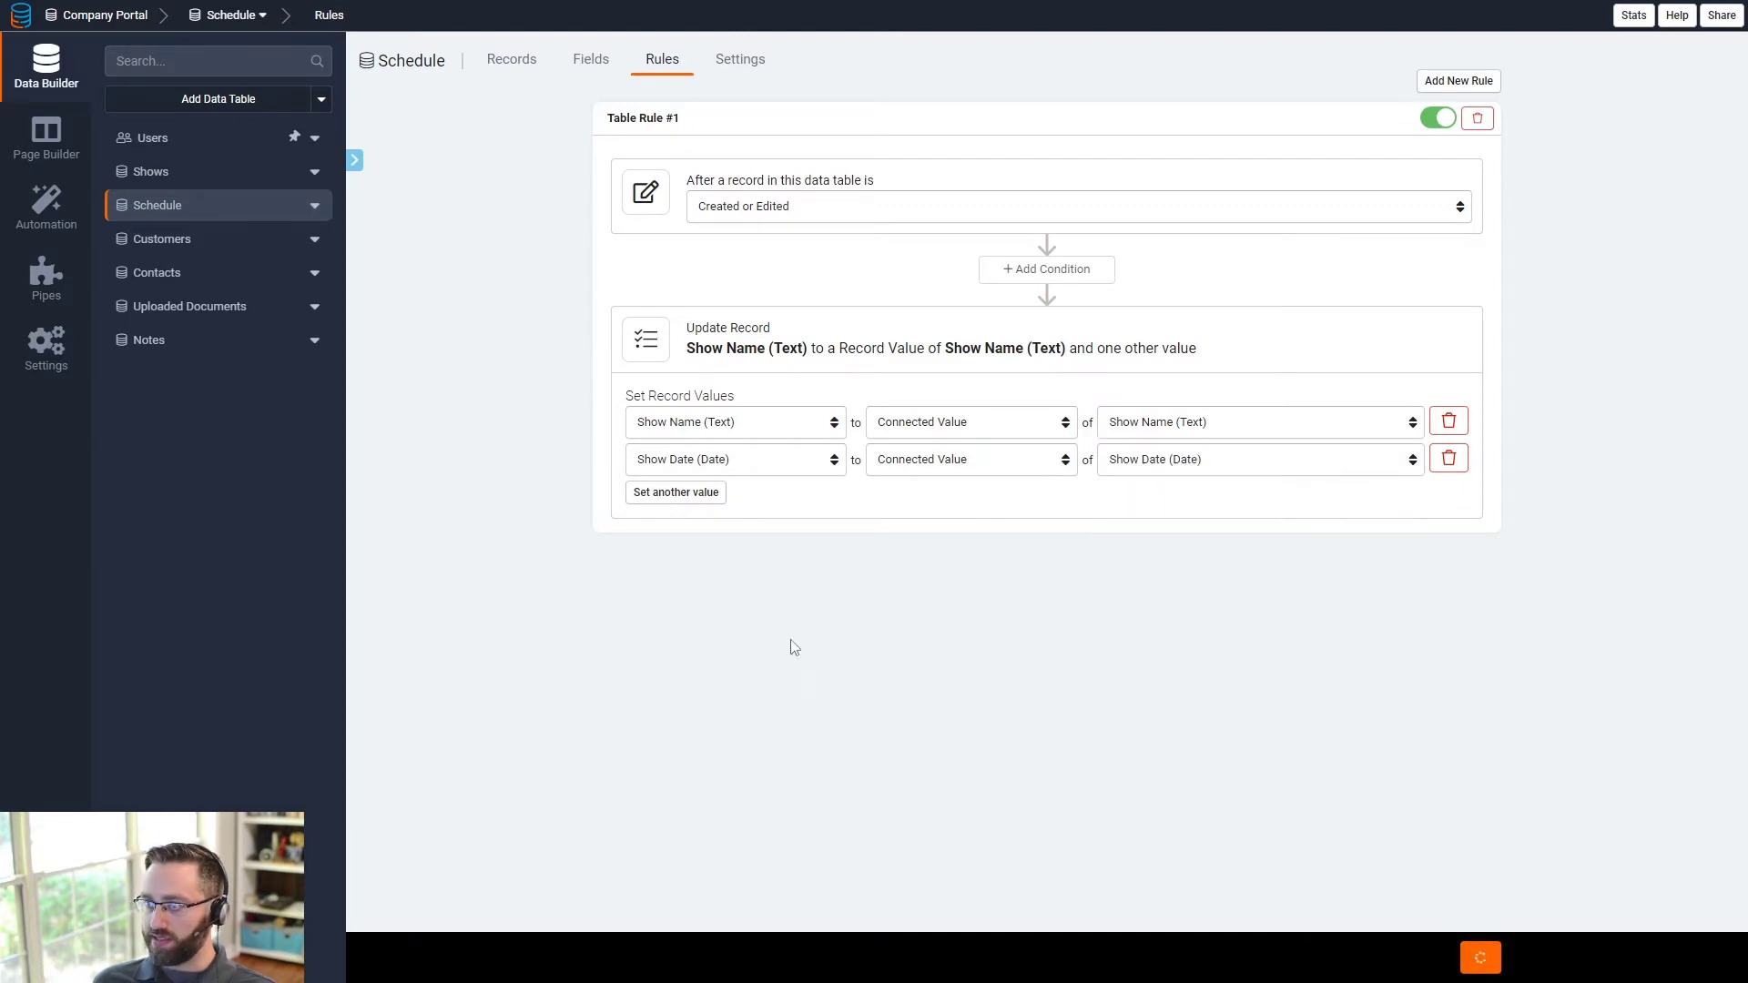
# - Place the Schedule Form left of the Schedule table on Show Details, save, then view Schedule records
pyautogui.click(58, 145)
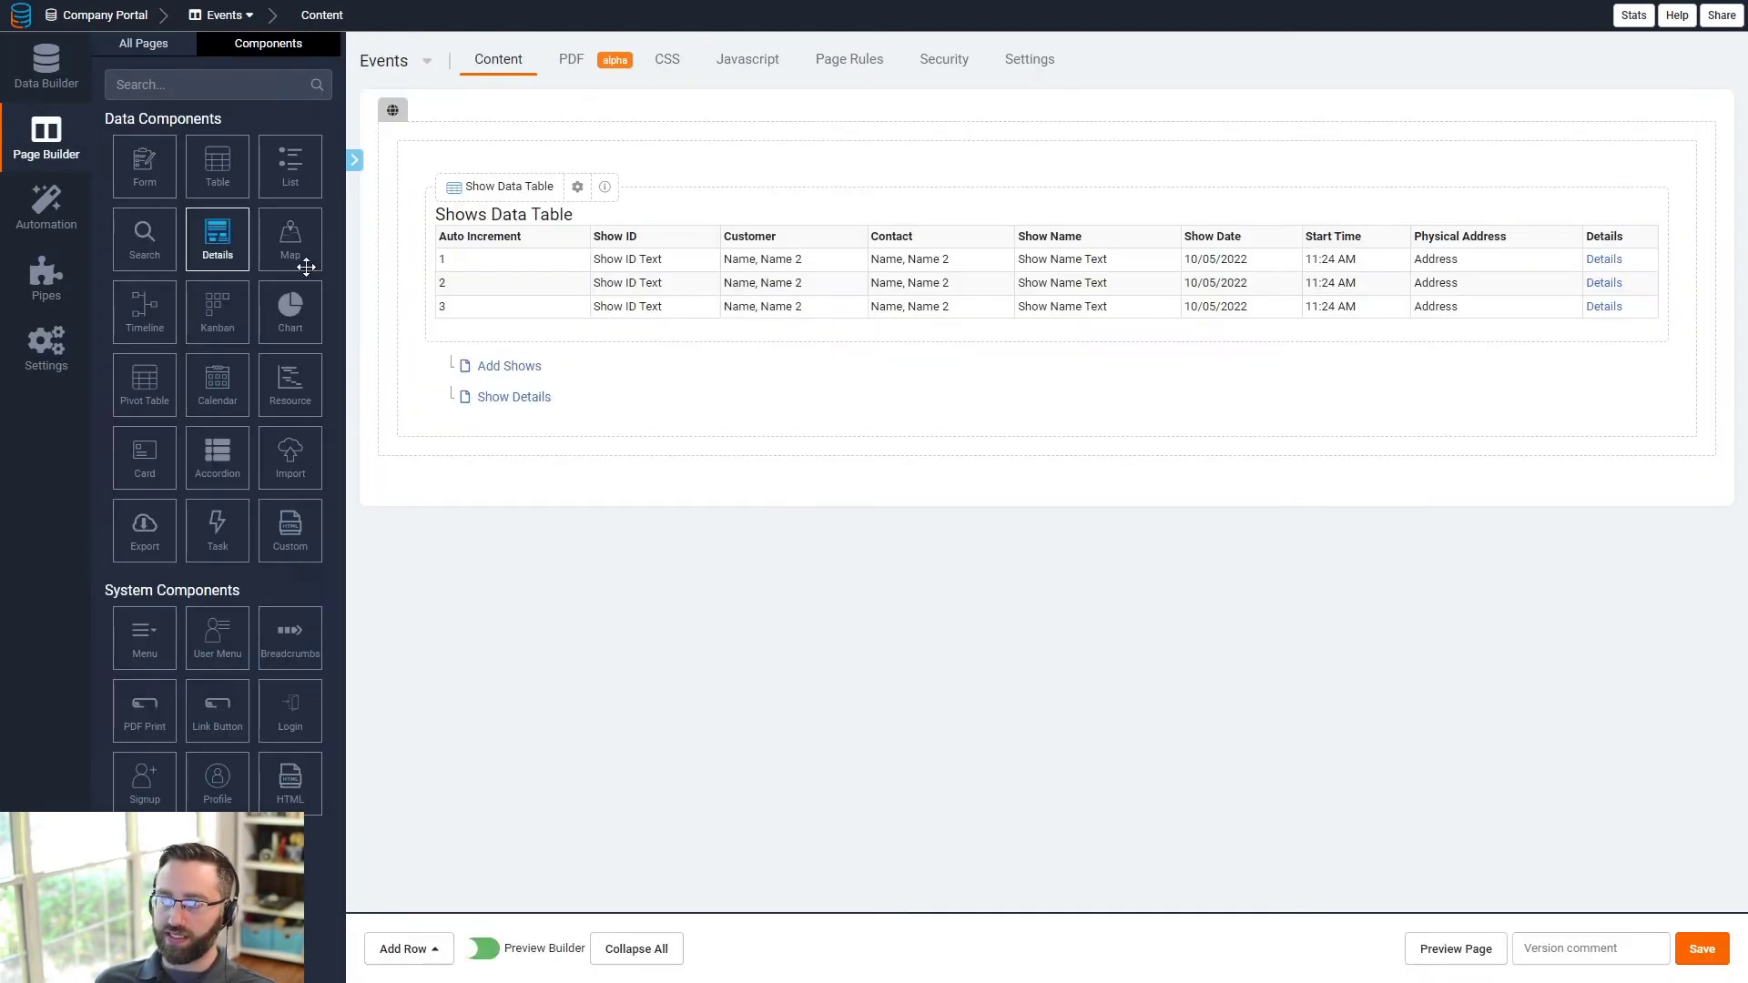
pyautogui.click(492, 395)
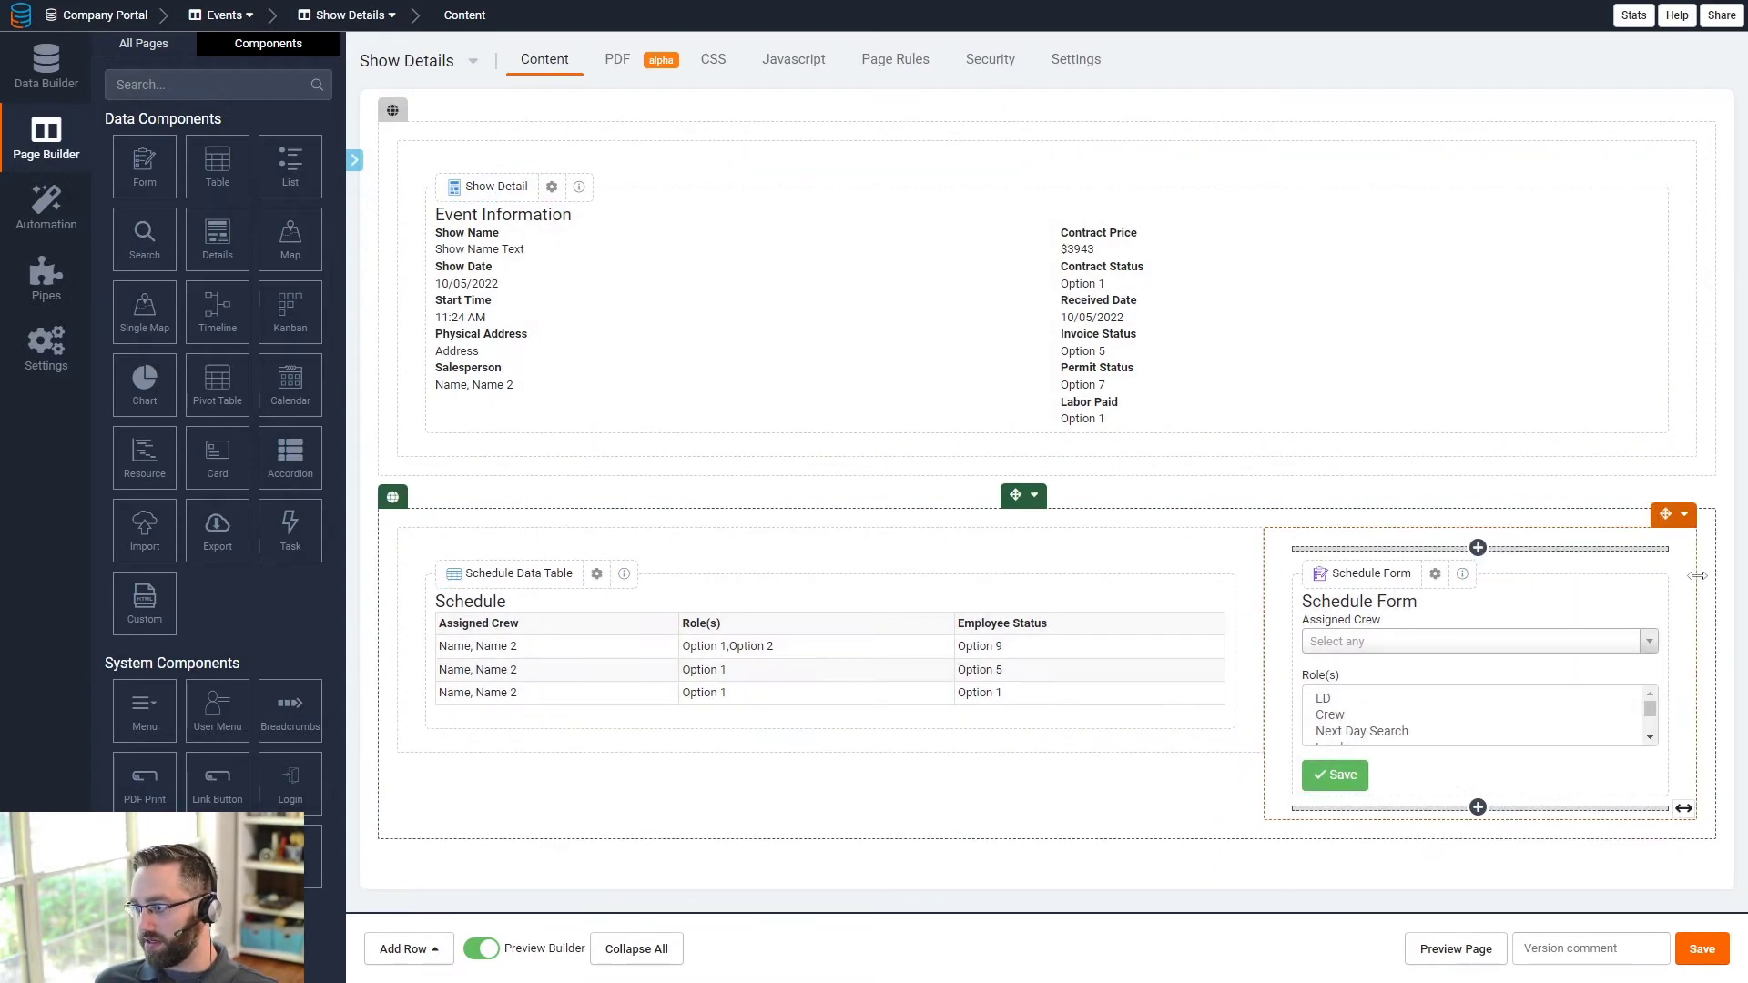
pyautogui.moveTo(1663, 517); pyautogui.dragTo(496, 569)
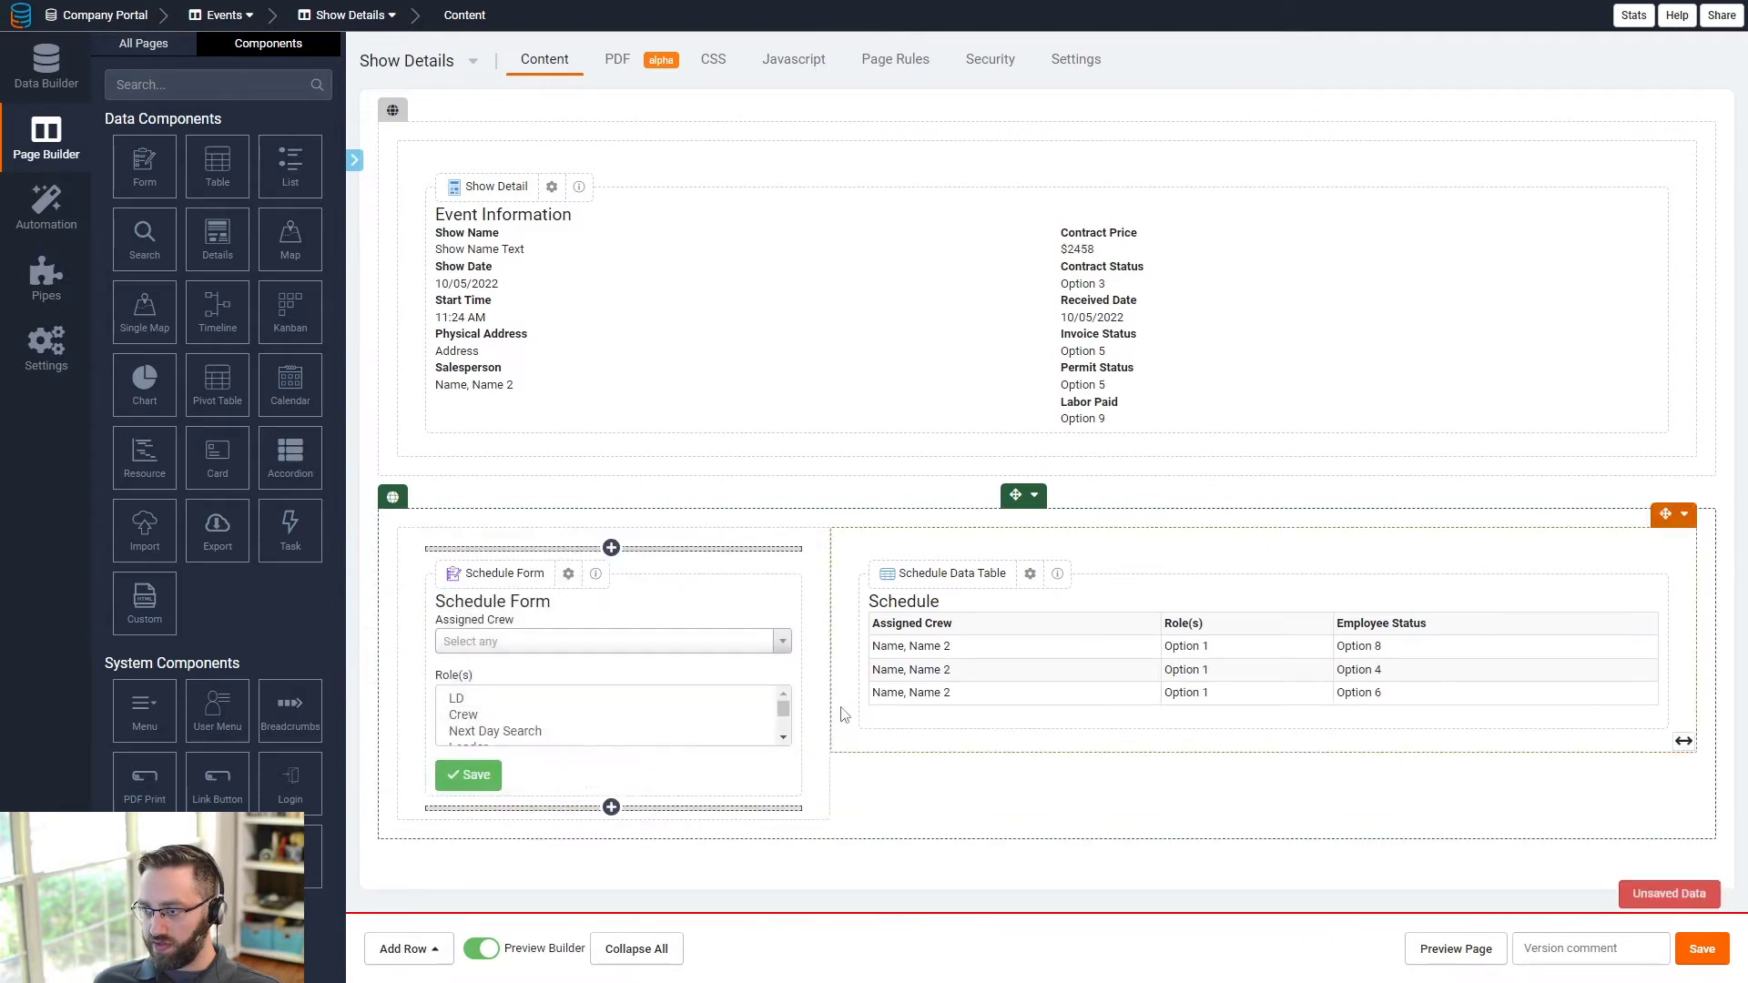
pyautogui.click(1688, 948)
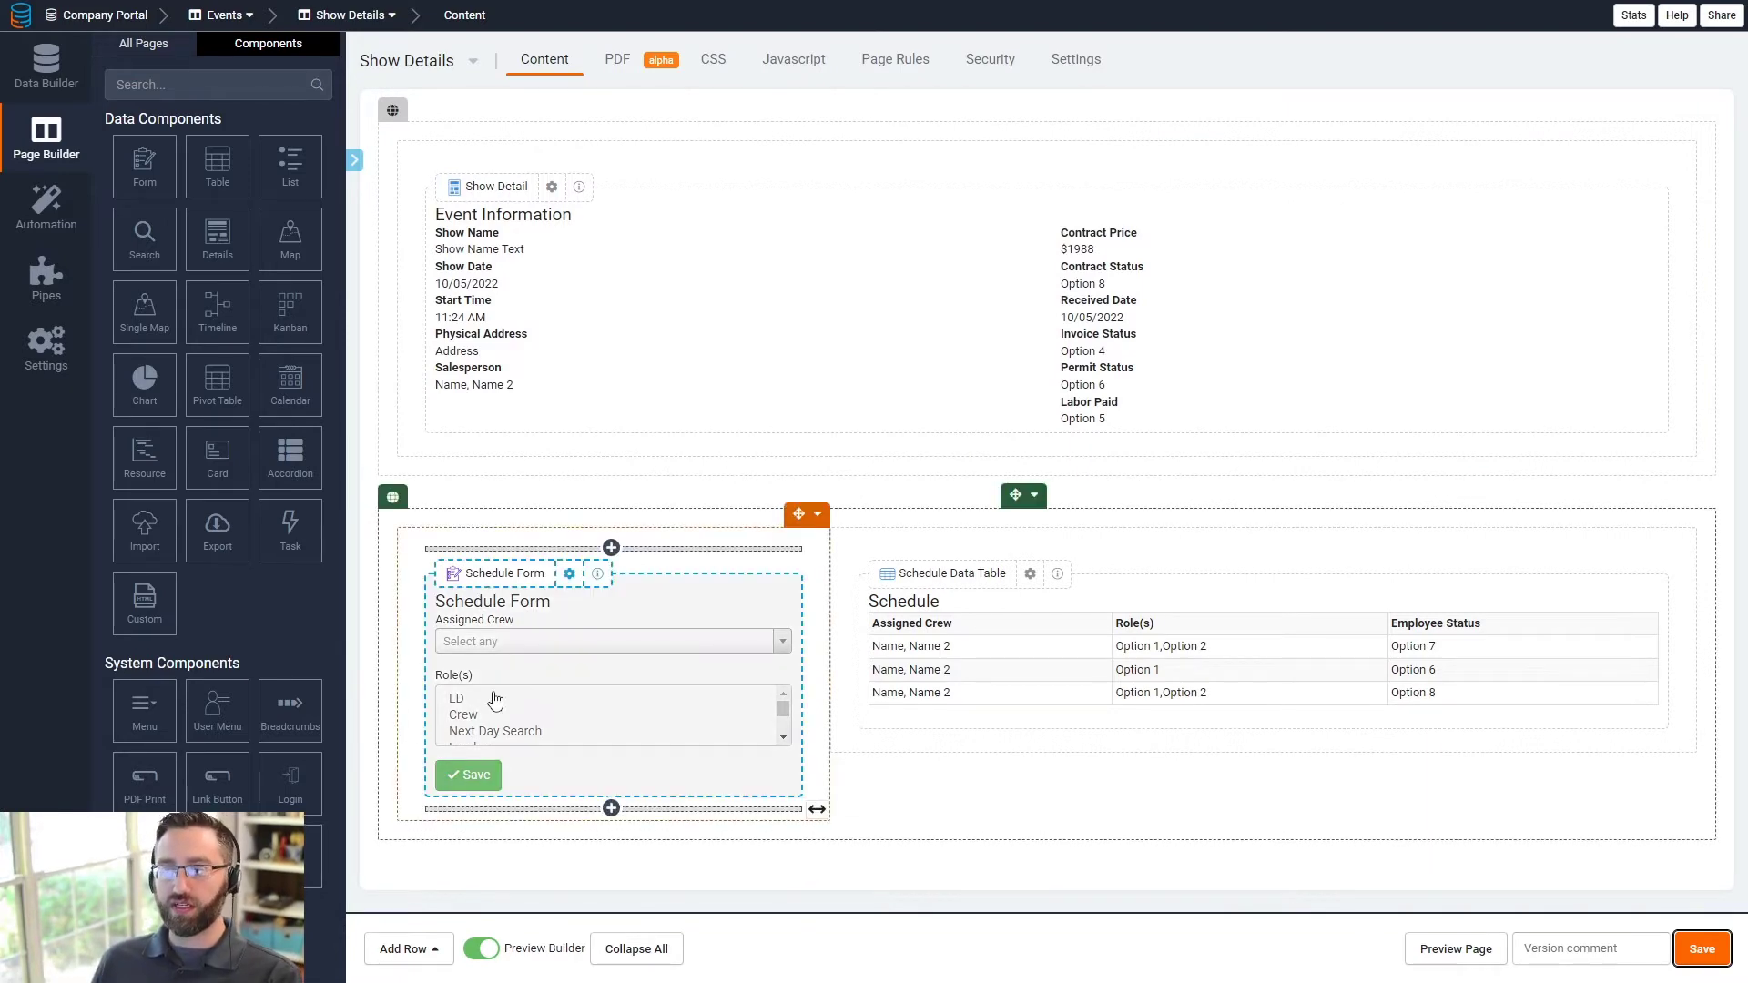
pyautogui.click(50, 72)
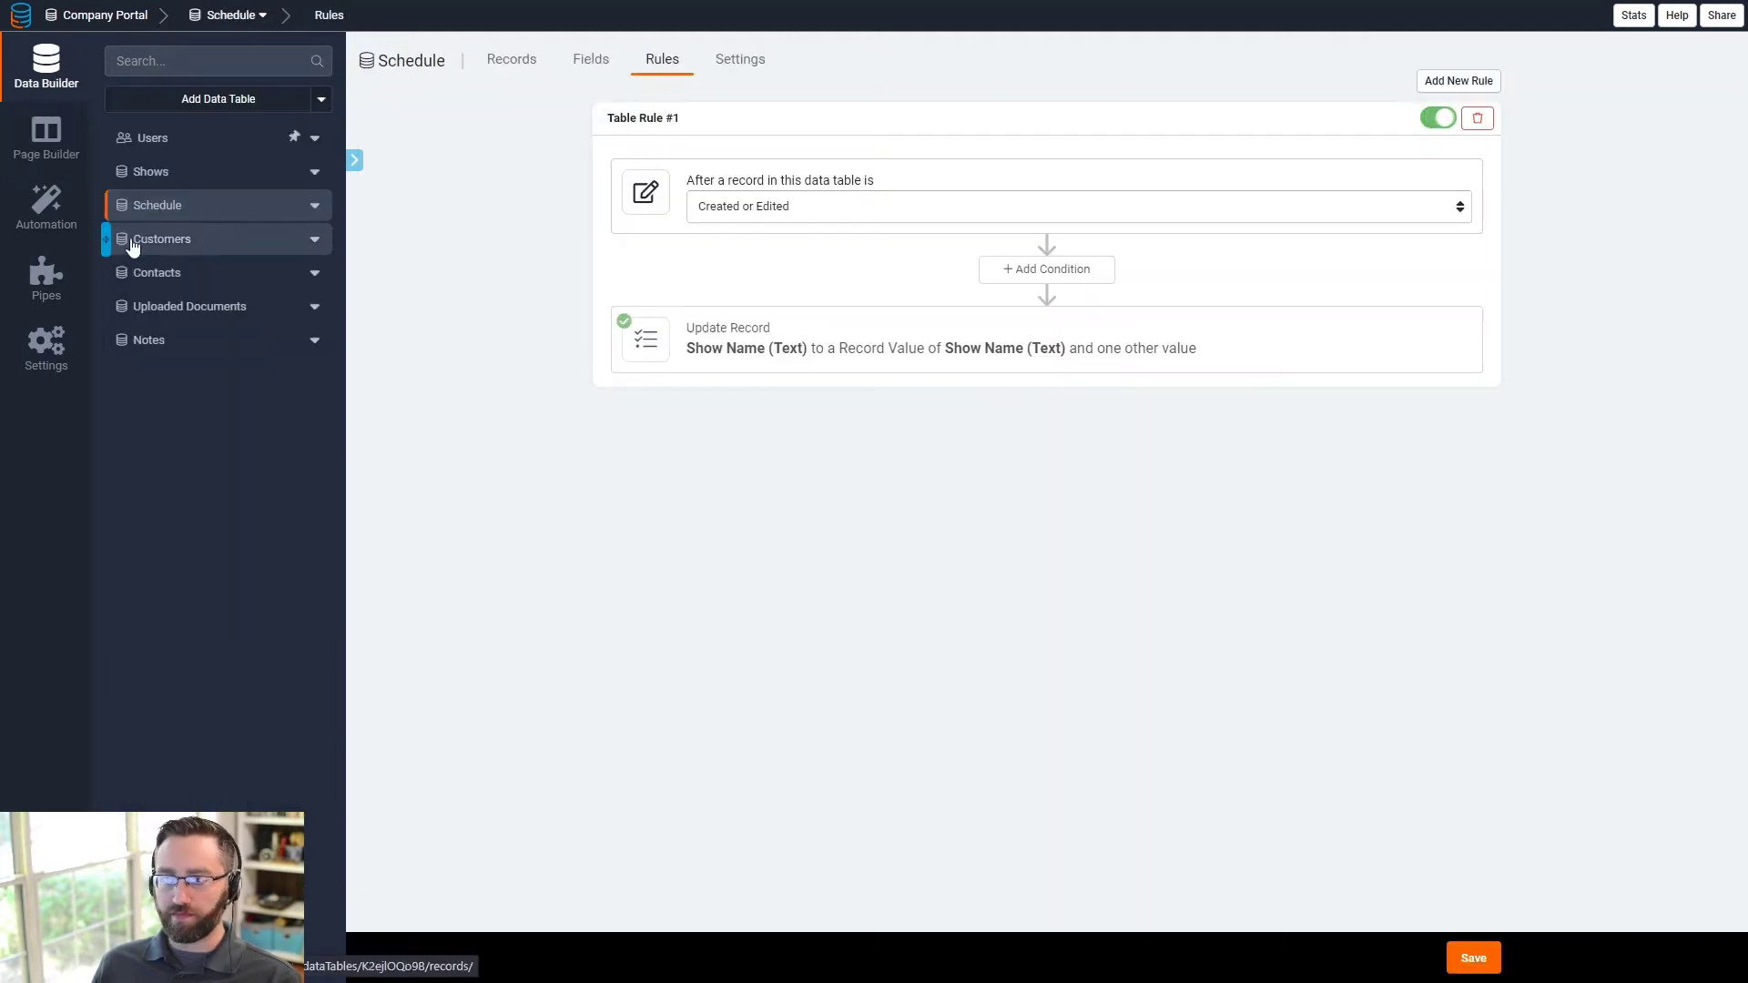
pyautogui.click(525, 73)
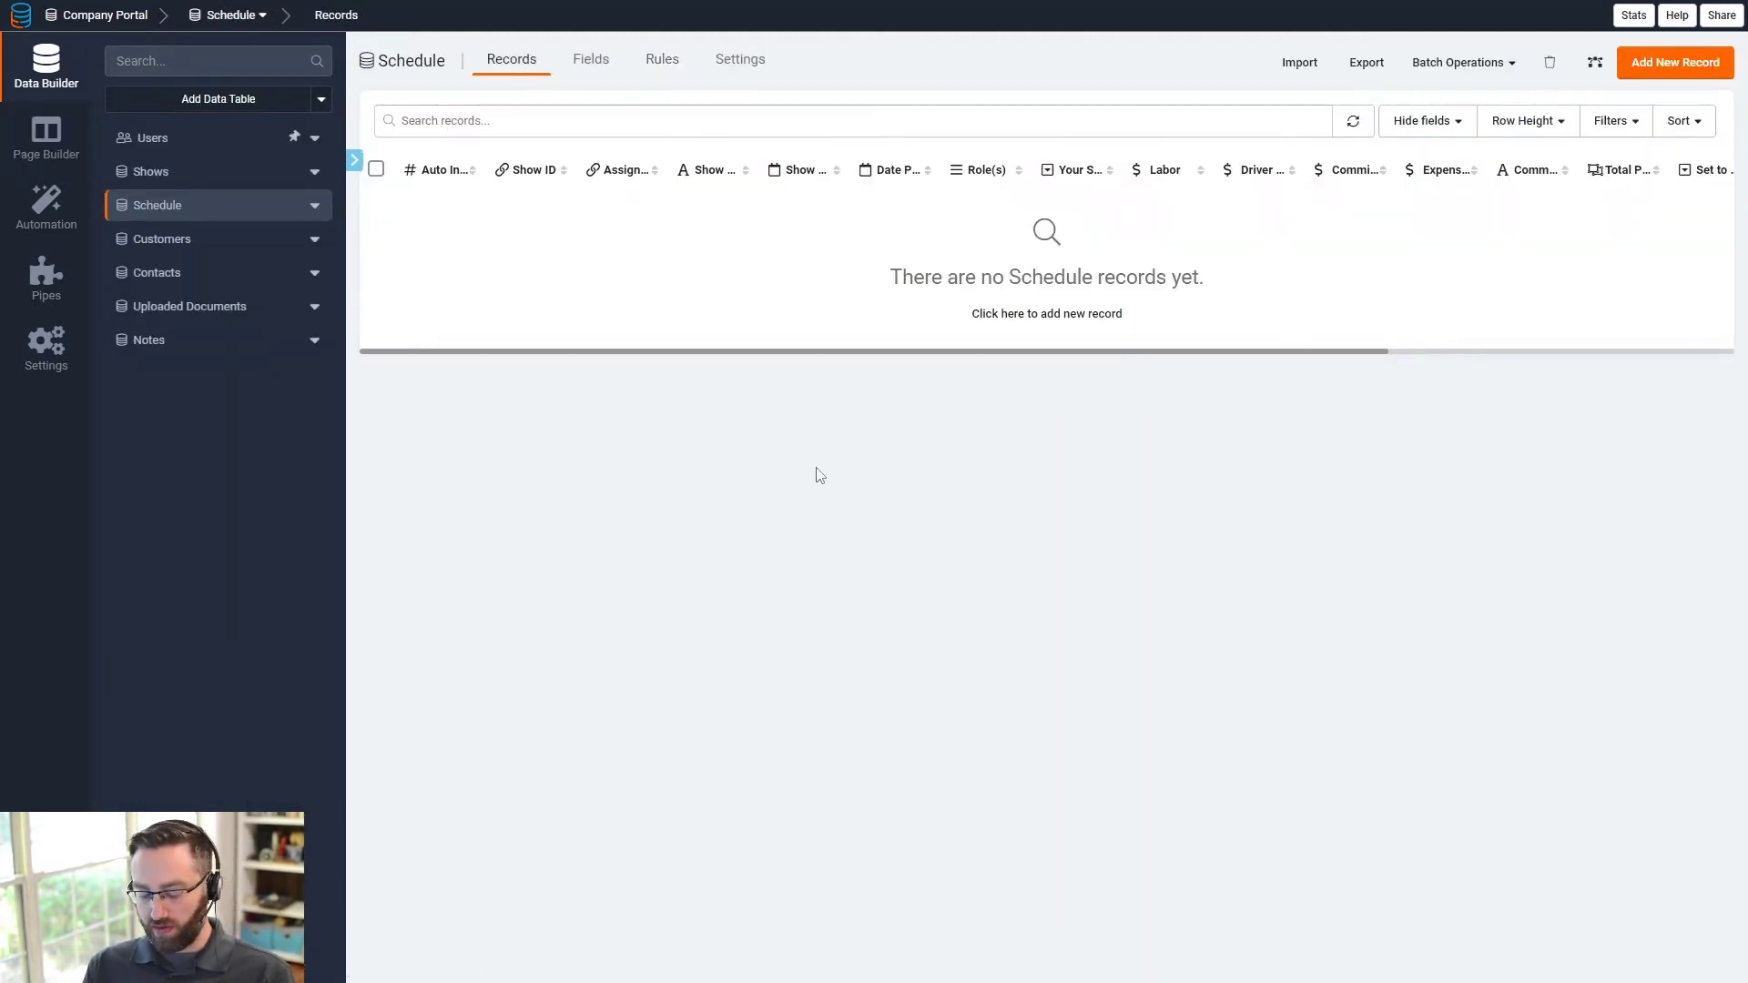
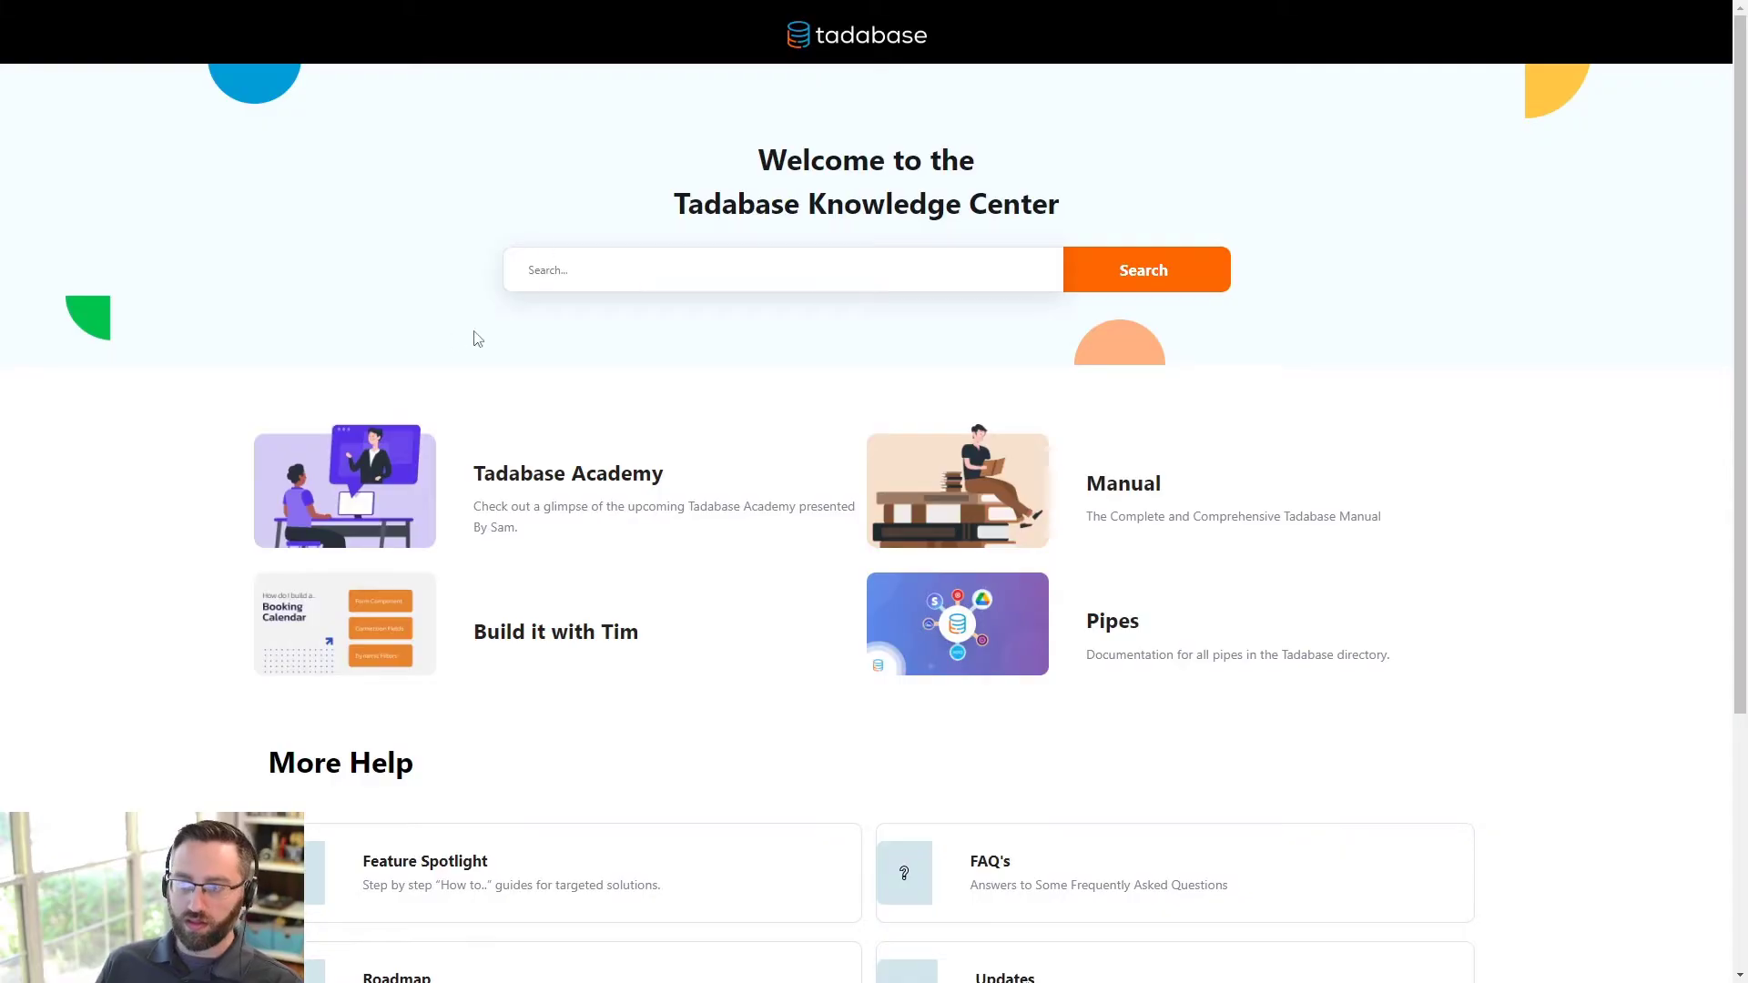
# - Search the Knowledge Center for 'tabs' and open the 'Add "Tabs" to your app' article
pyautogui.click(564, 271)
pyautogui.write('tabs')
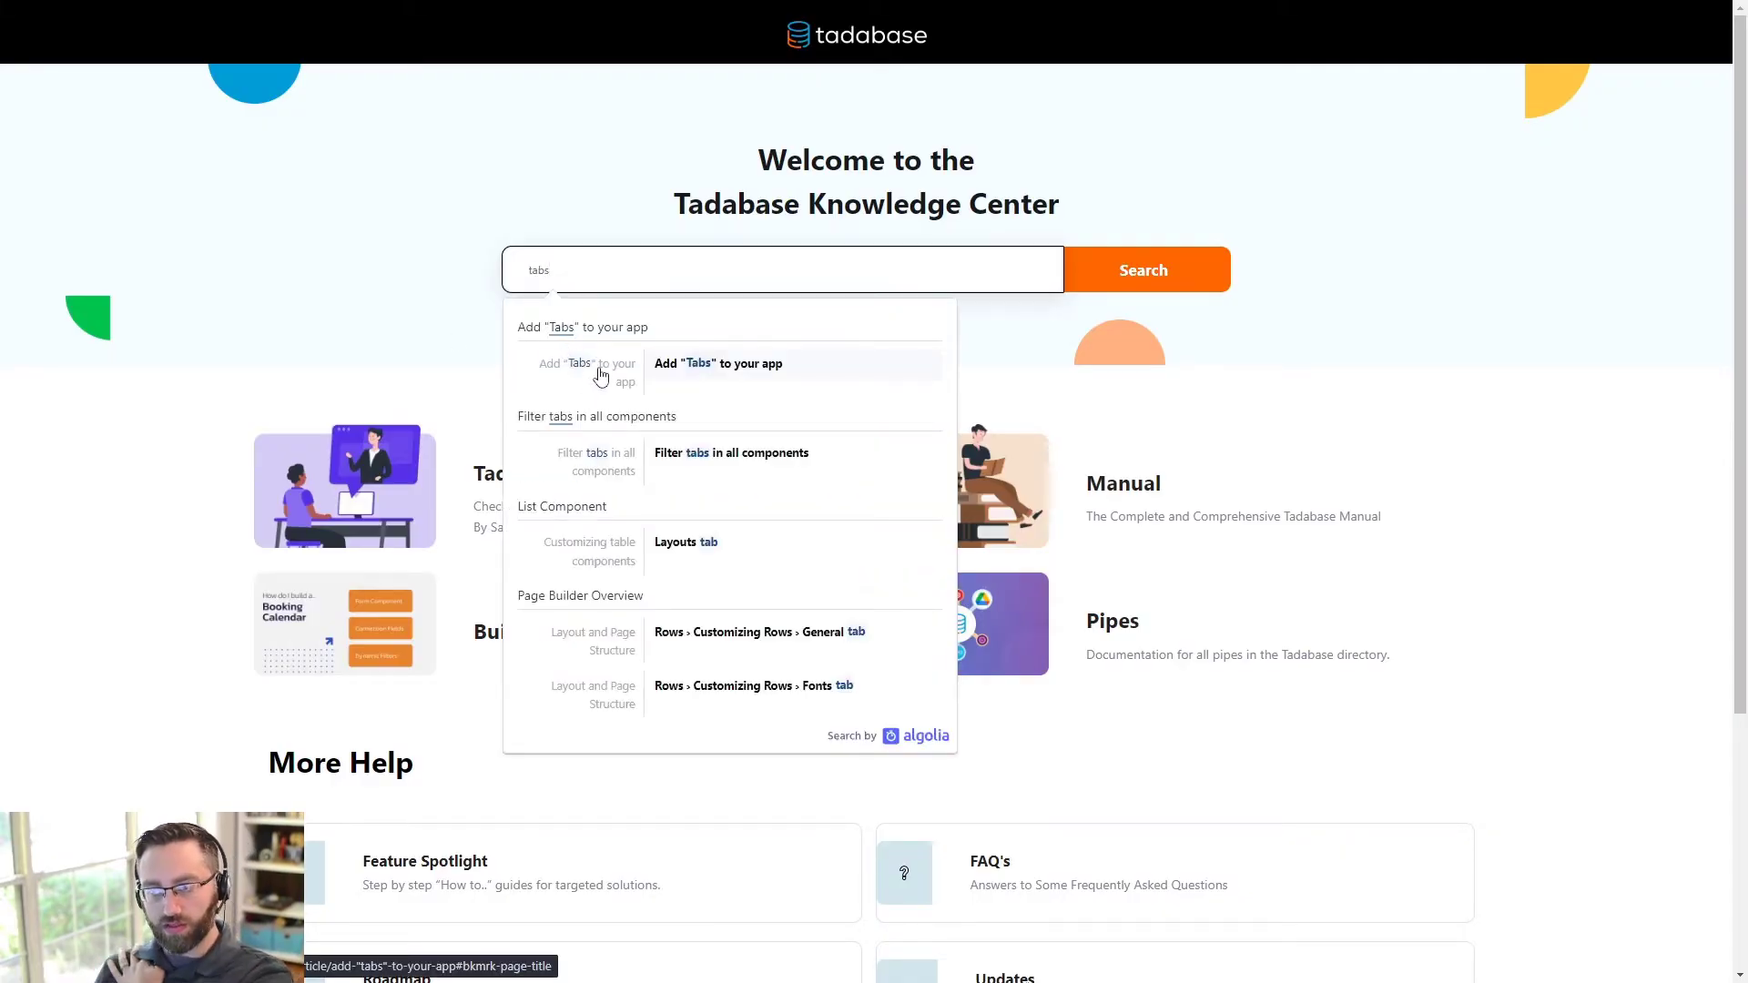
pyautogui.click(672, 373)
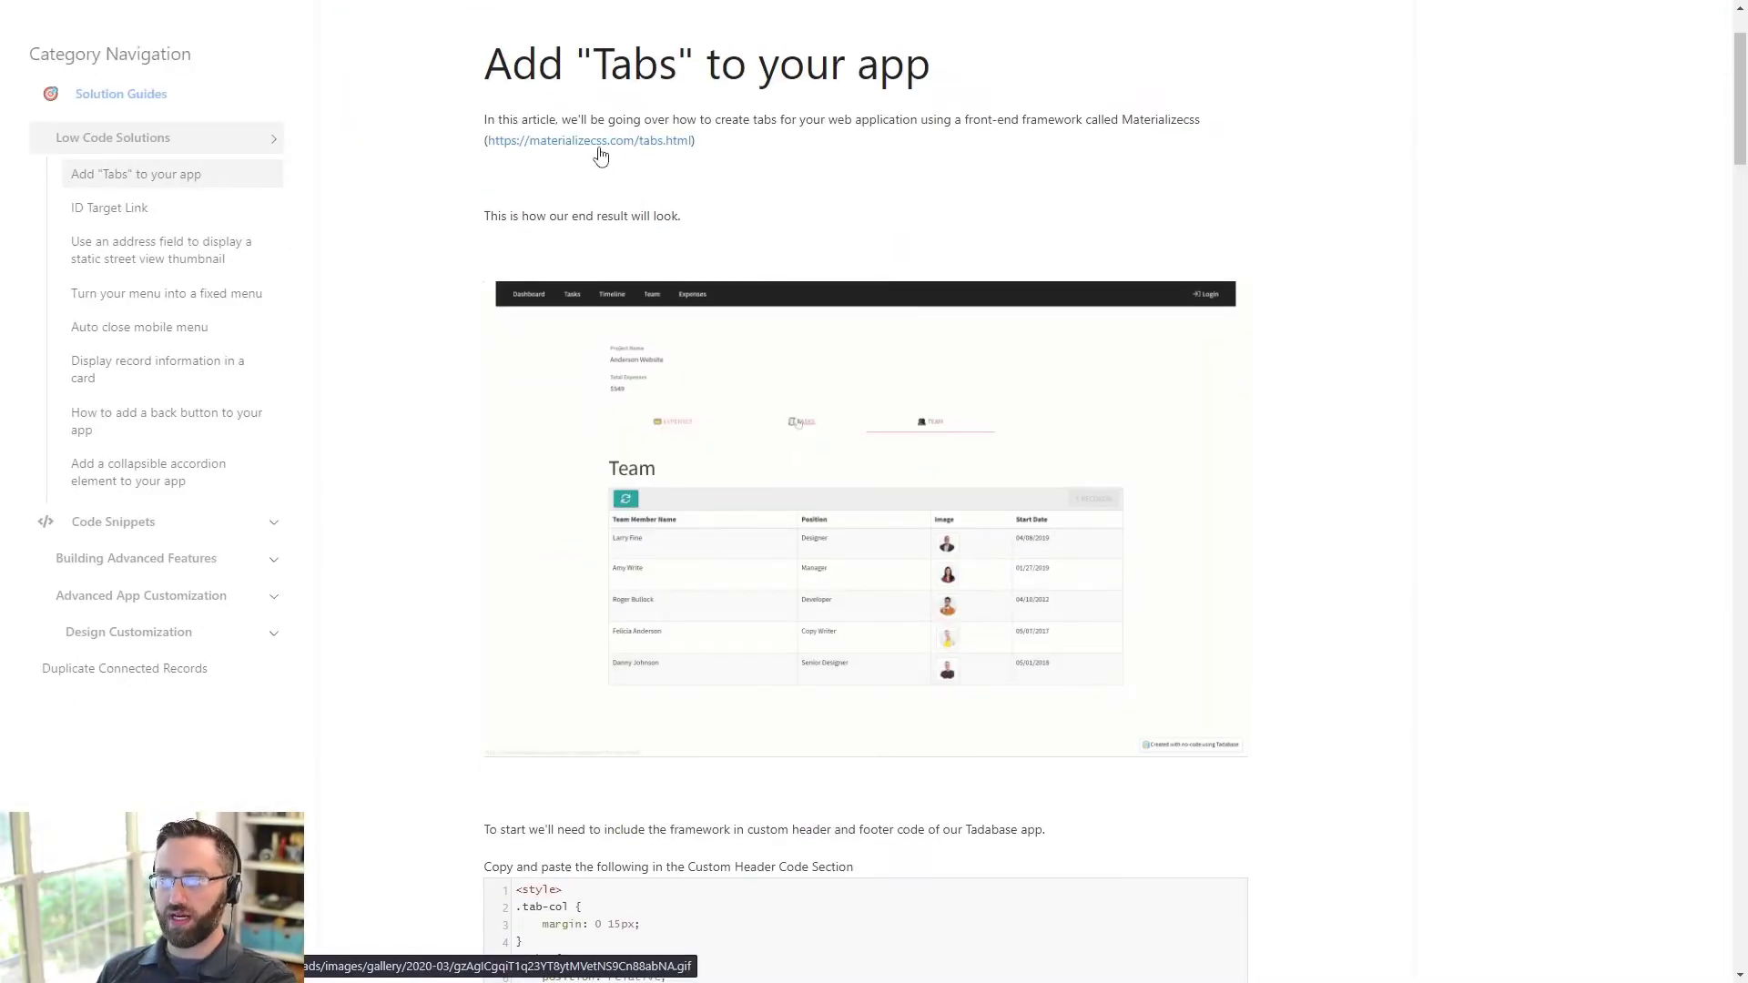
# - Copy the article's header CSS code block and return to the Tadabase app
pyautogui.scroll(-1, 648, 158)
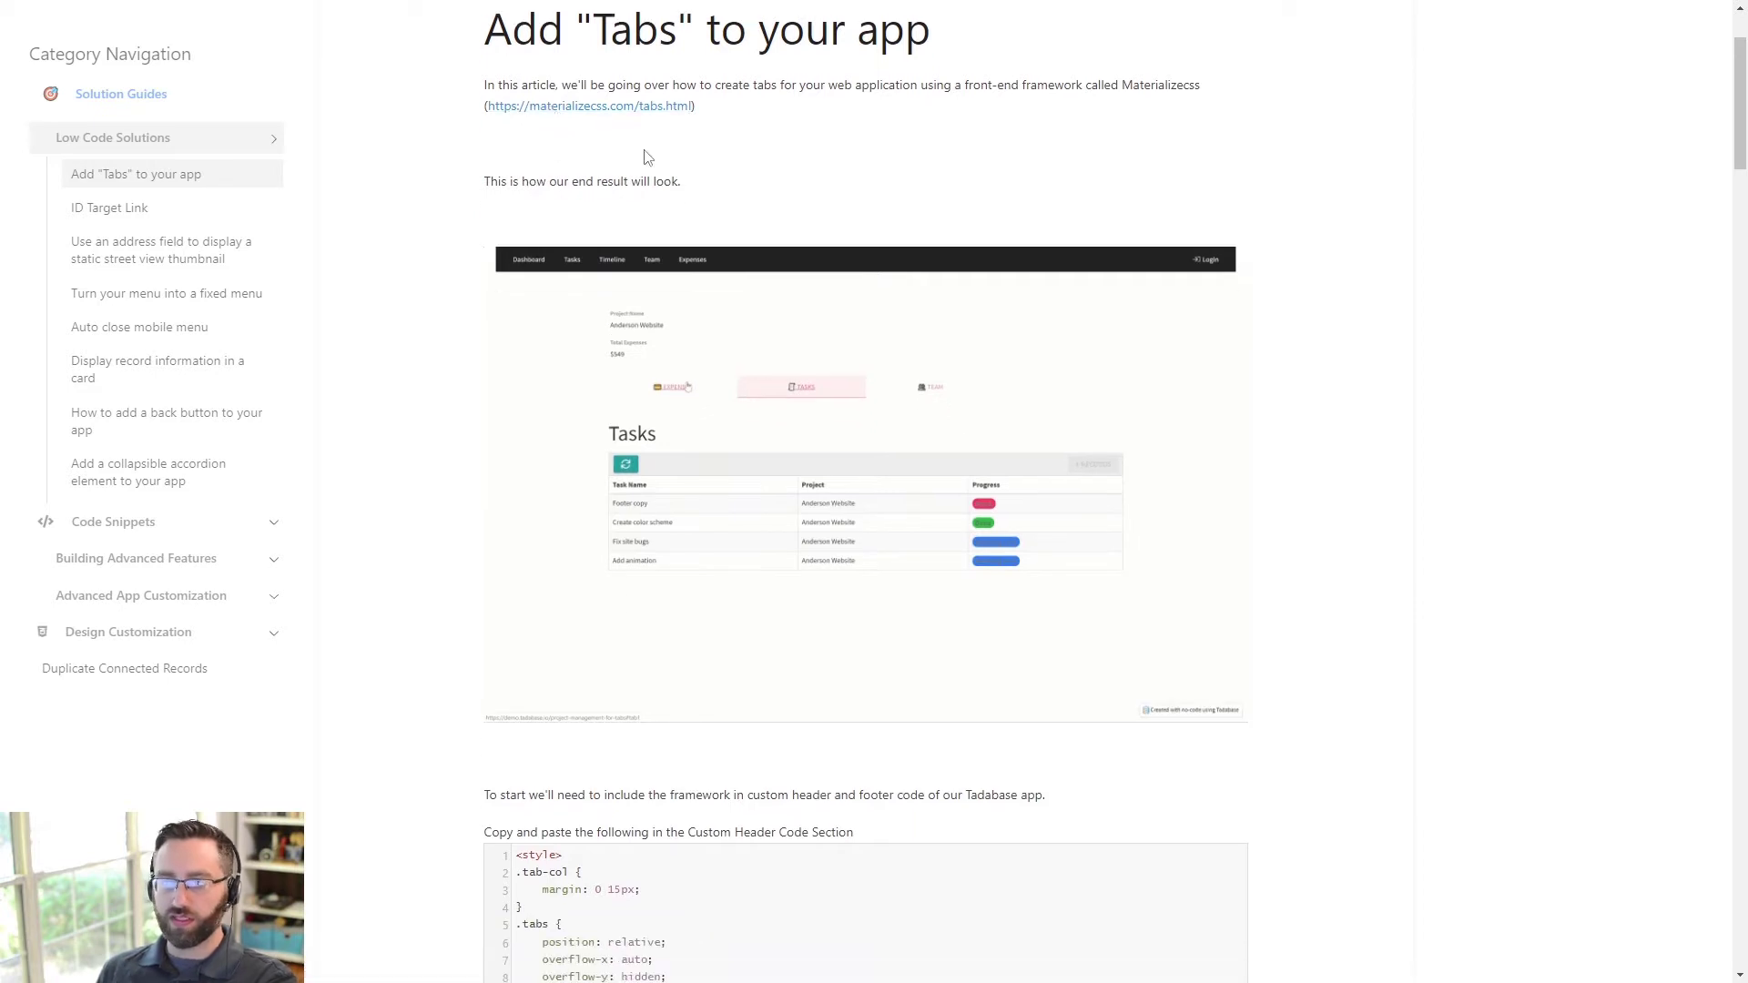
pyautogui.scroll(2, 637, 162)
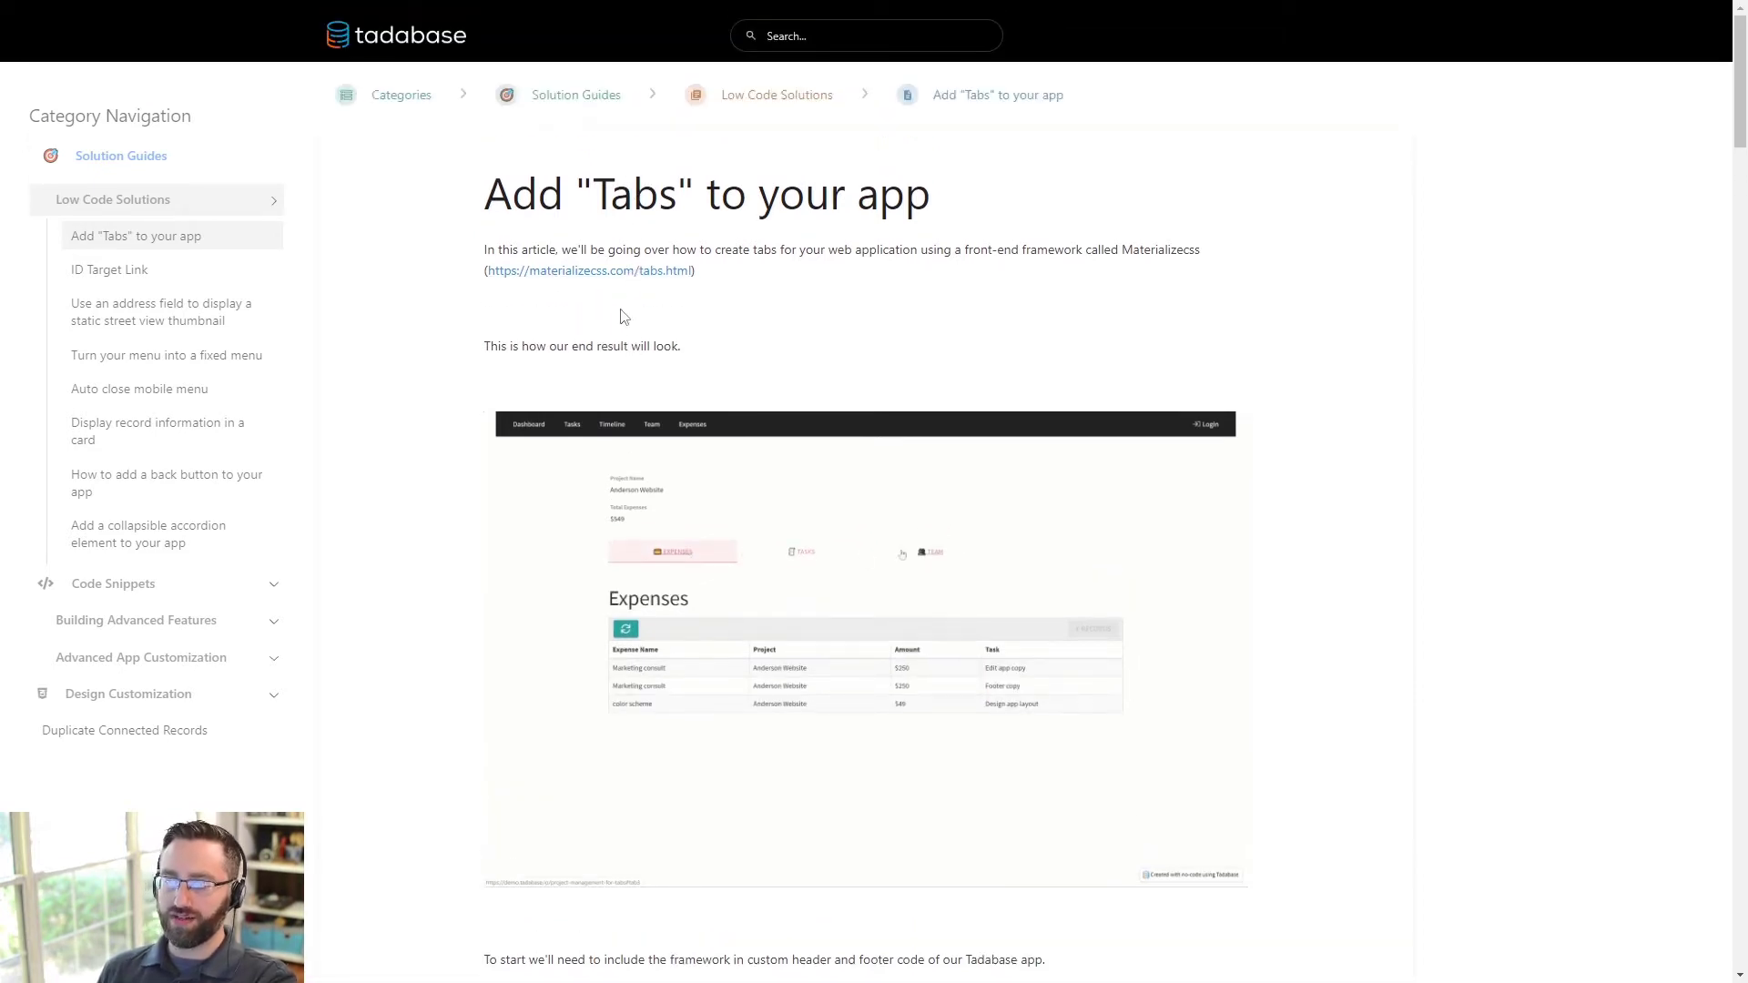
pyautogui.scroll(-2, 678, 364)
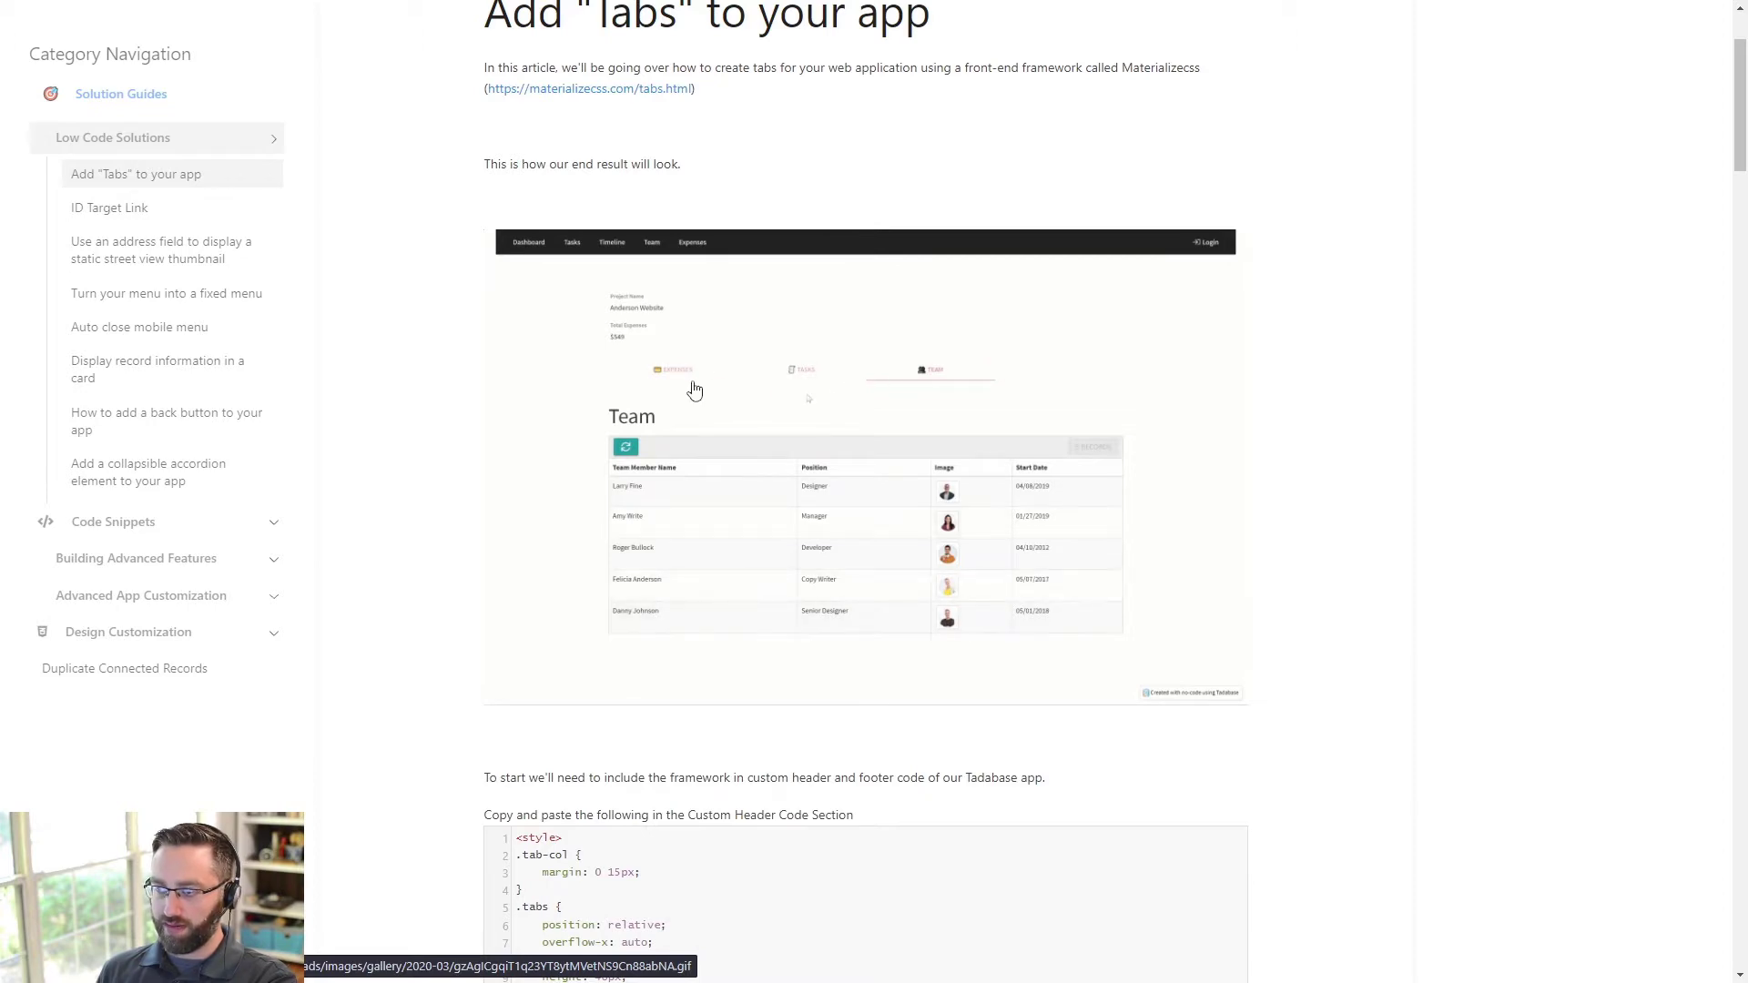
pyautogui.scroll(-6, 769, 449)
pyautogui.scroll(-3, 547, 447)
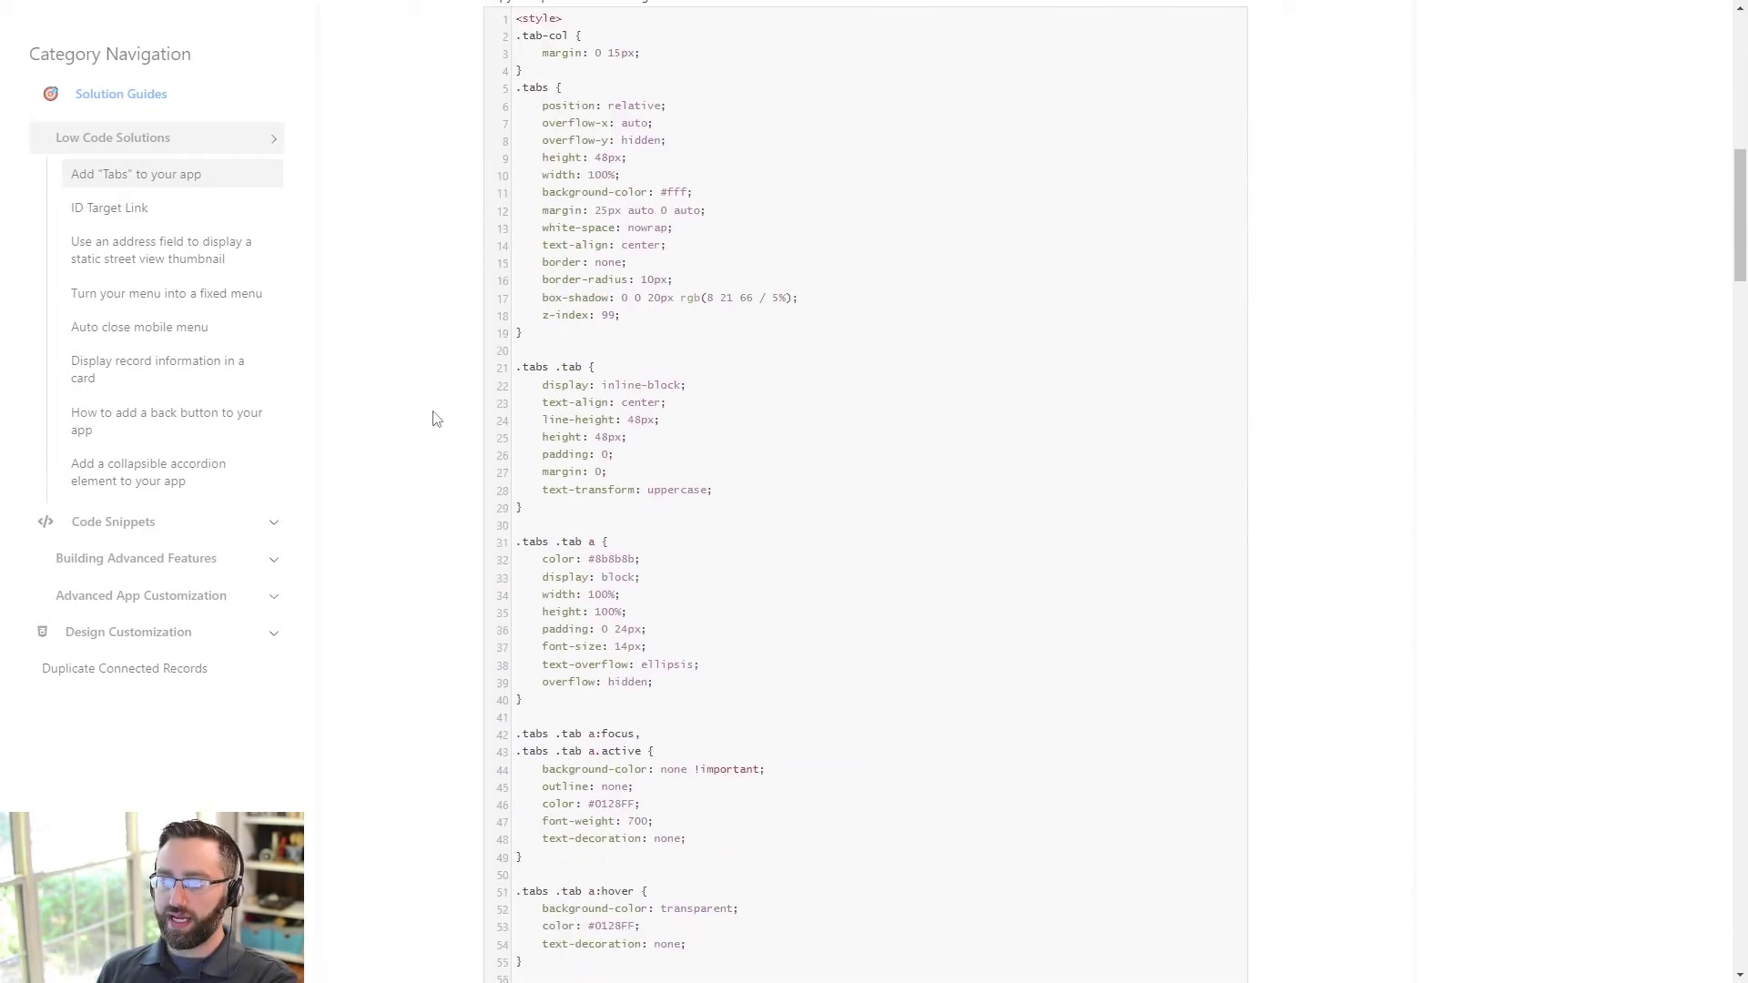
pyautogui.scroll(6, 405, 401)
pyautogui.moveTo(1137, 613)
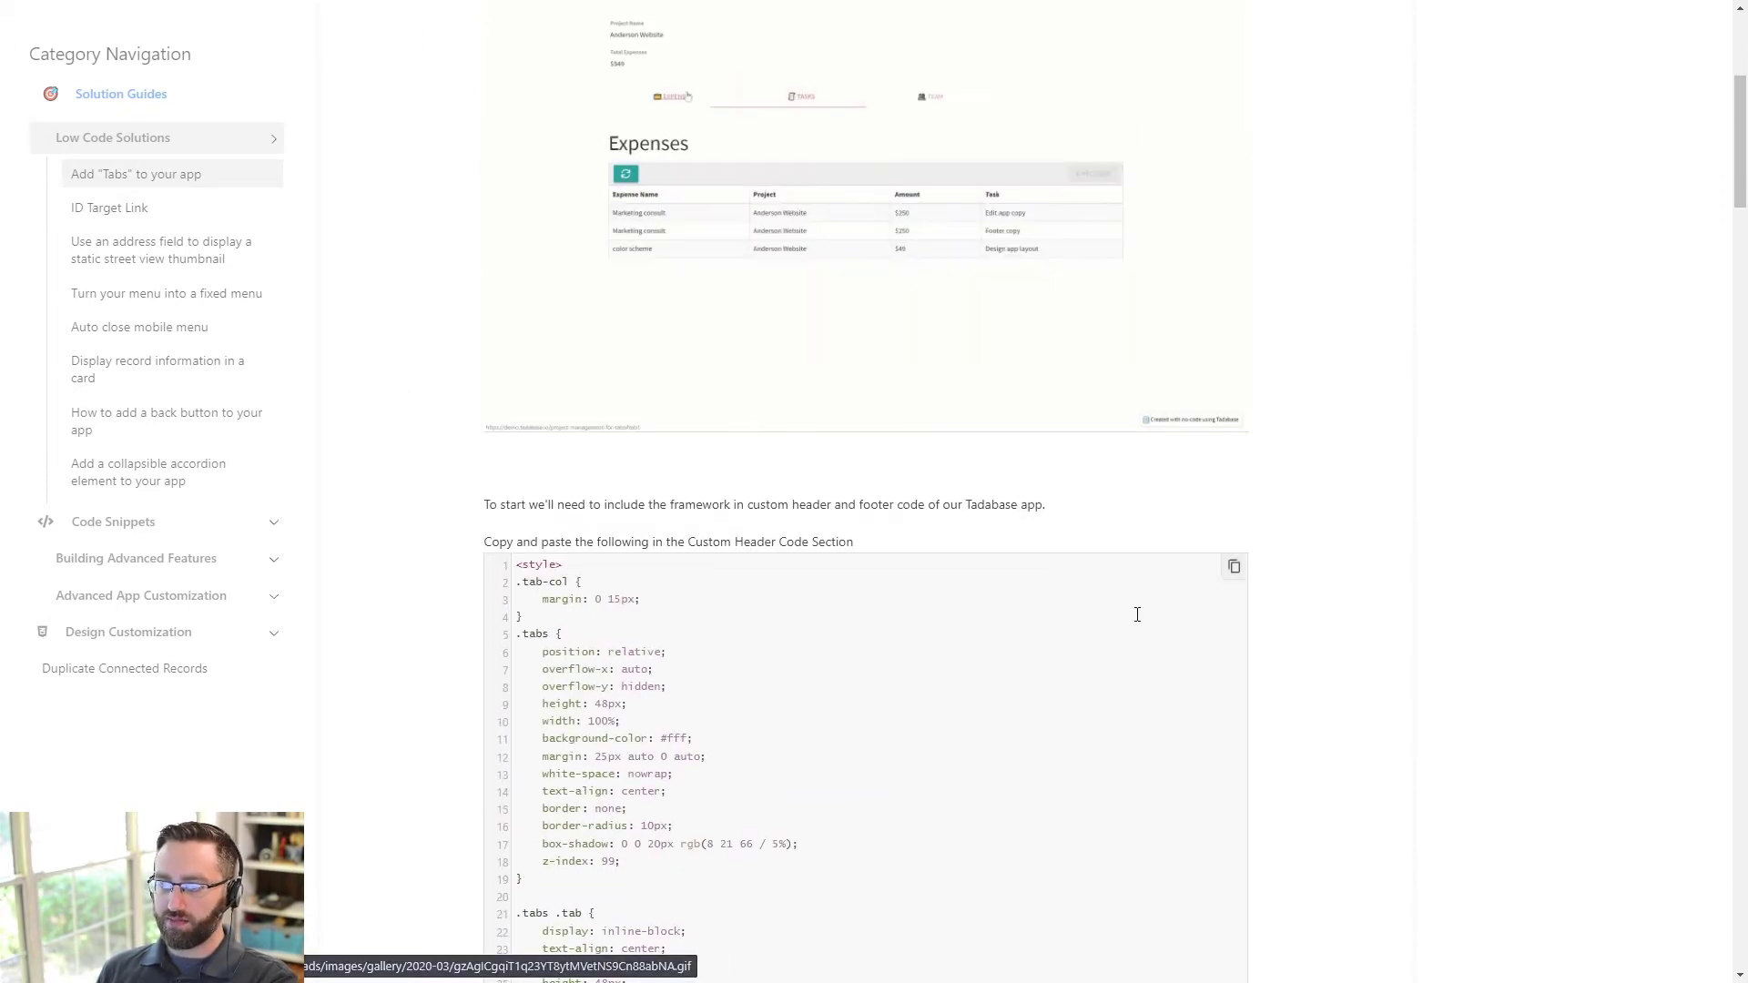
pyautogui.click(1234, 575)
pyautogui.scroll(-17, 975, 604)
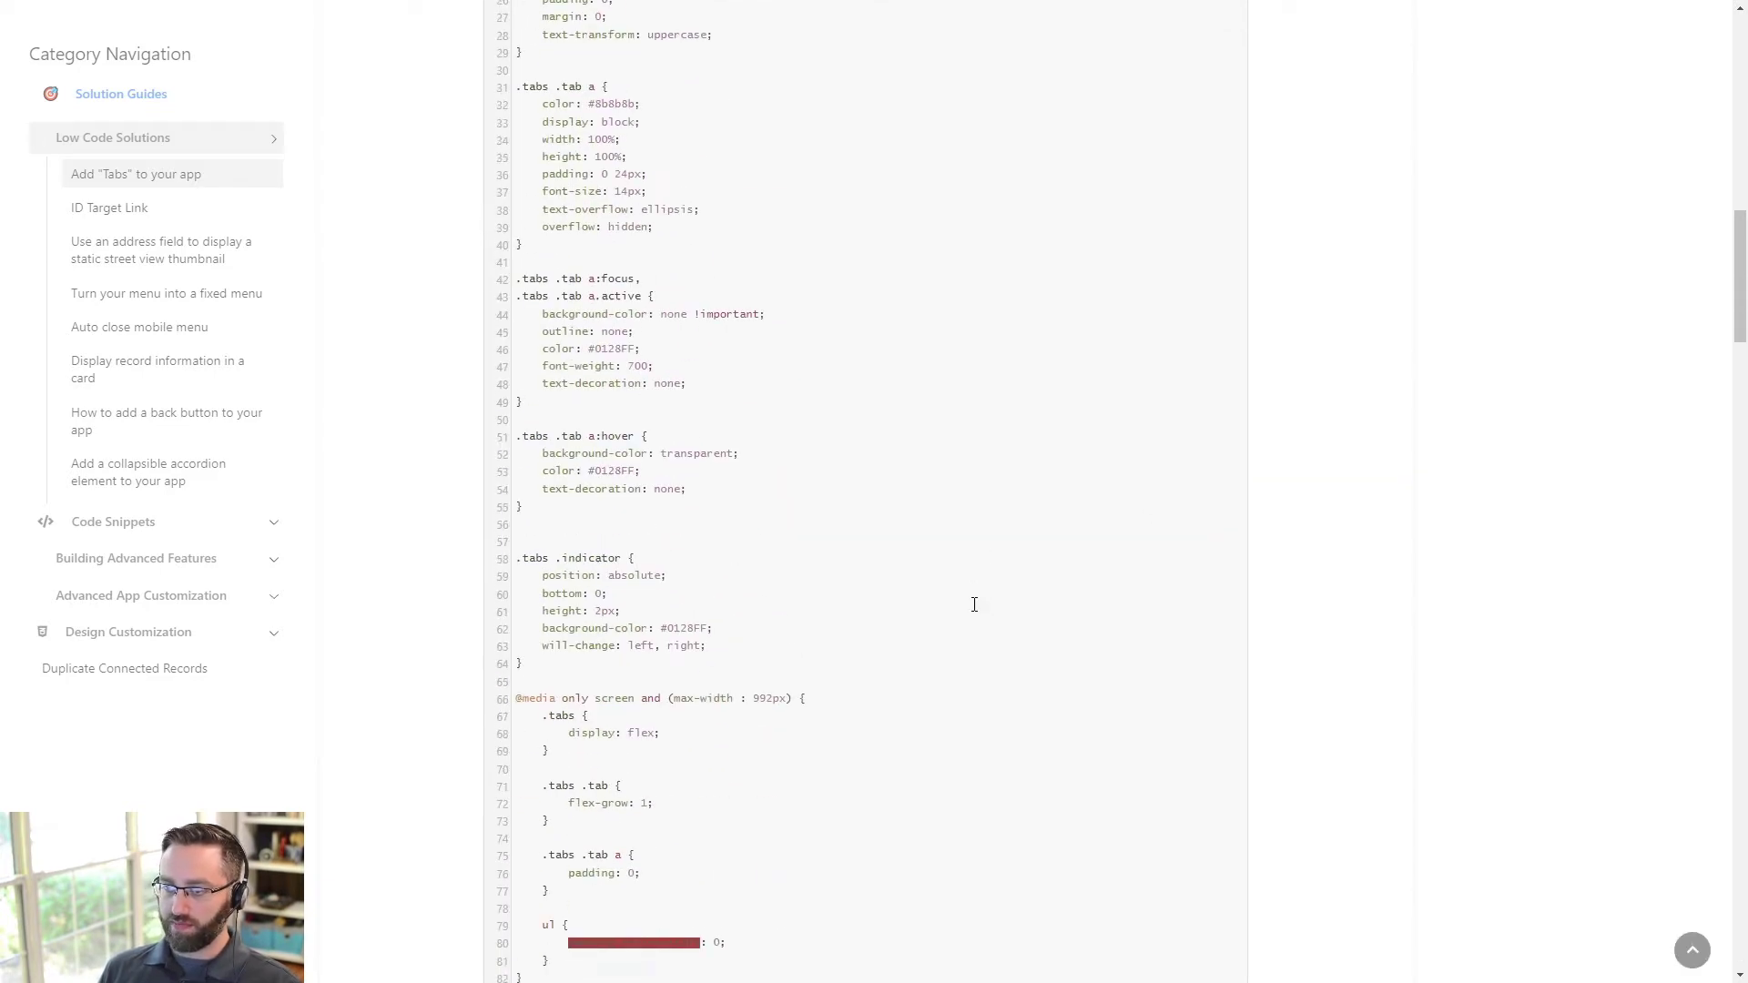
pyautogui.scroll(17, 975, 605)
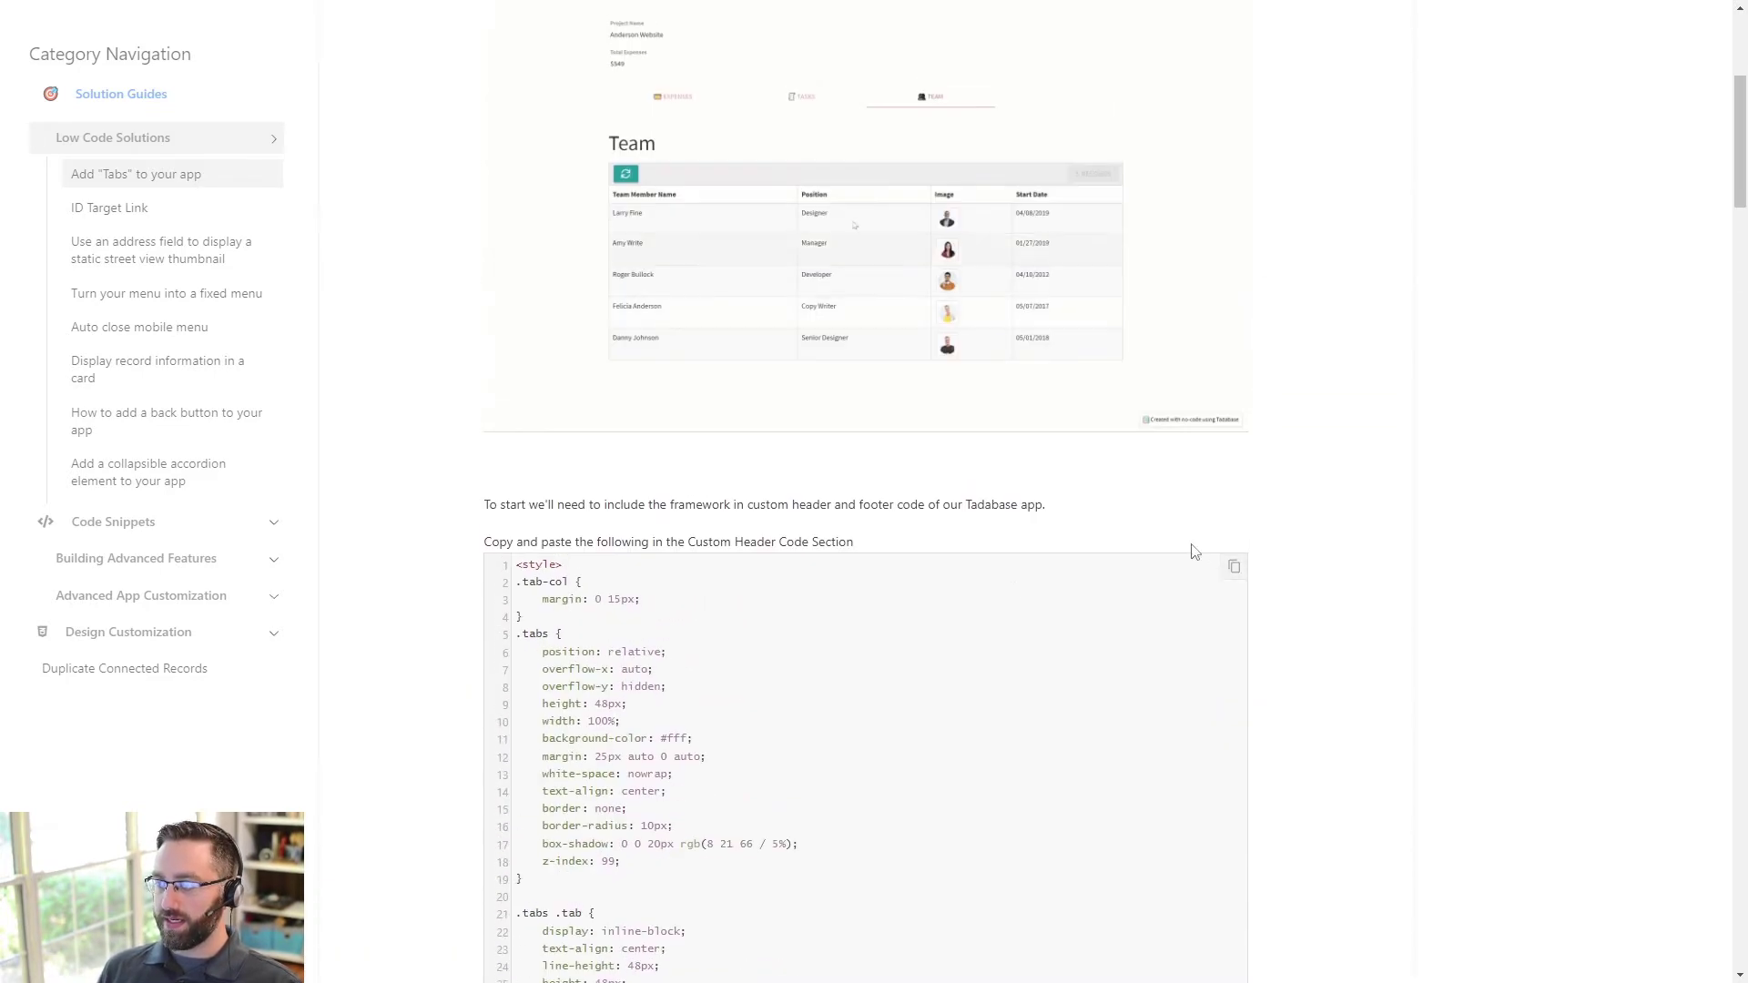
pyautogui.hotkey('alt', 'Tab')
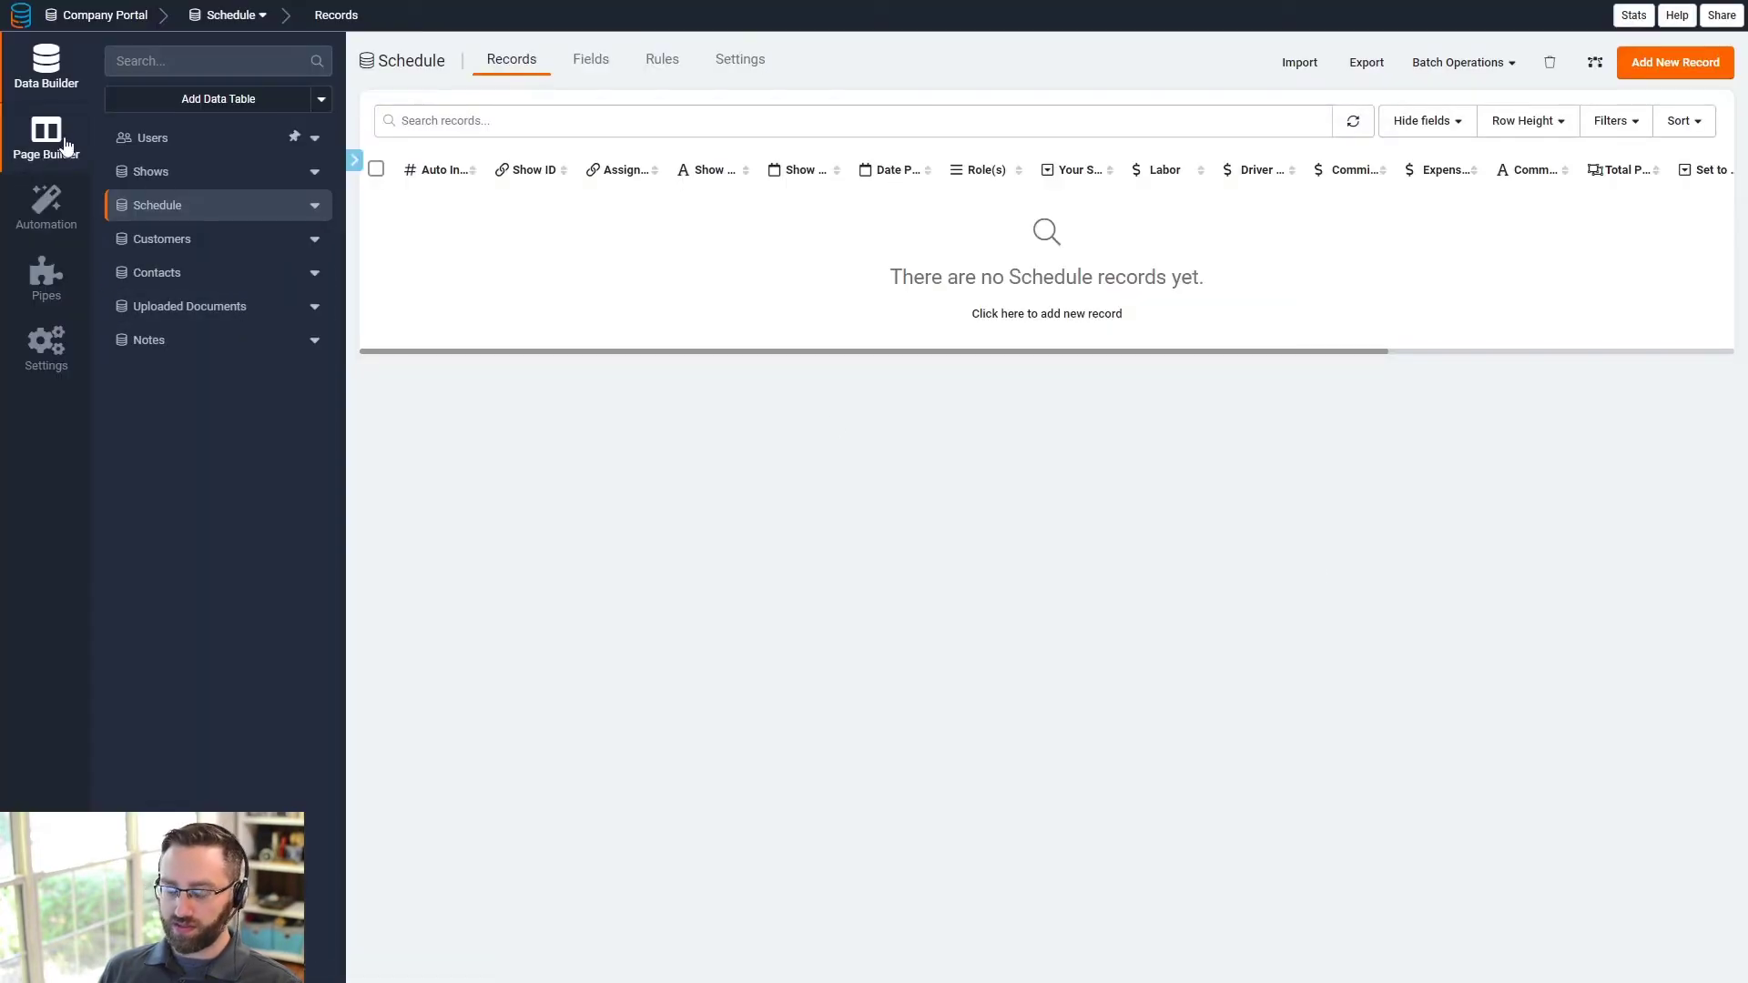
# - Paste the tabs CSS into the app's Custom Header code in Settings and save it
pyautogui.hotkey('alt', 'Tab')
pyautogui.scroll(-5, 613, 546)
pyautogui.scroll(3, 610, 509)
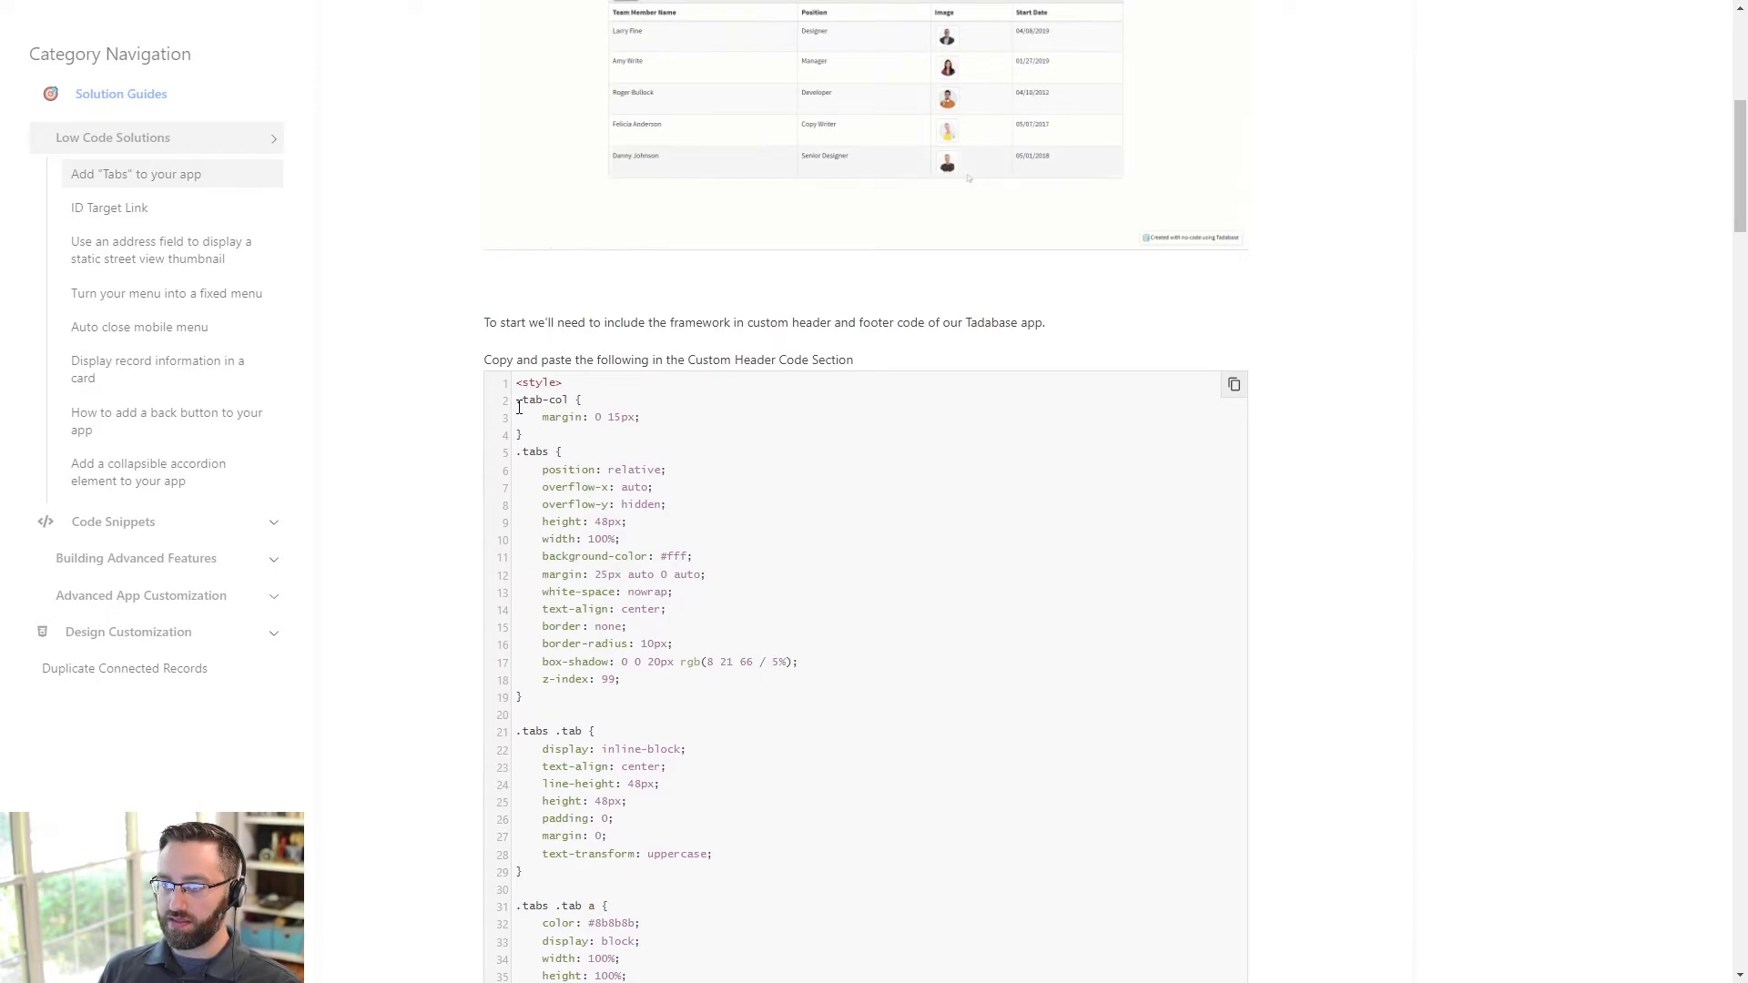
pyautogui.hotkey('alt', 'Tab')
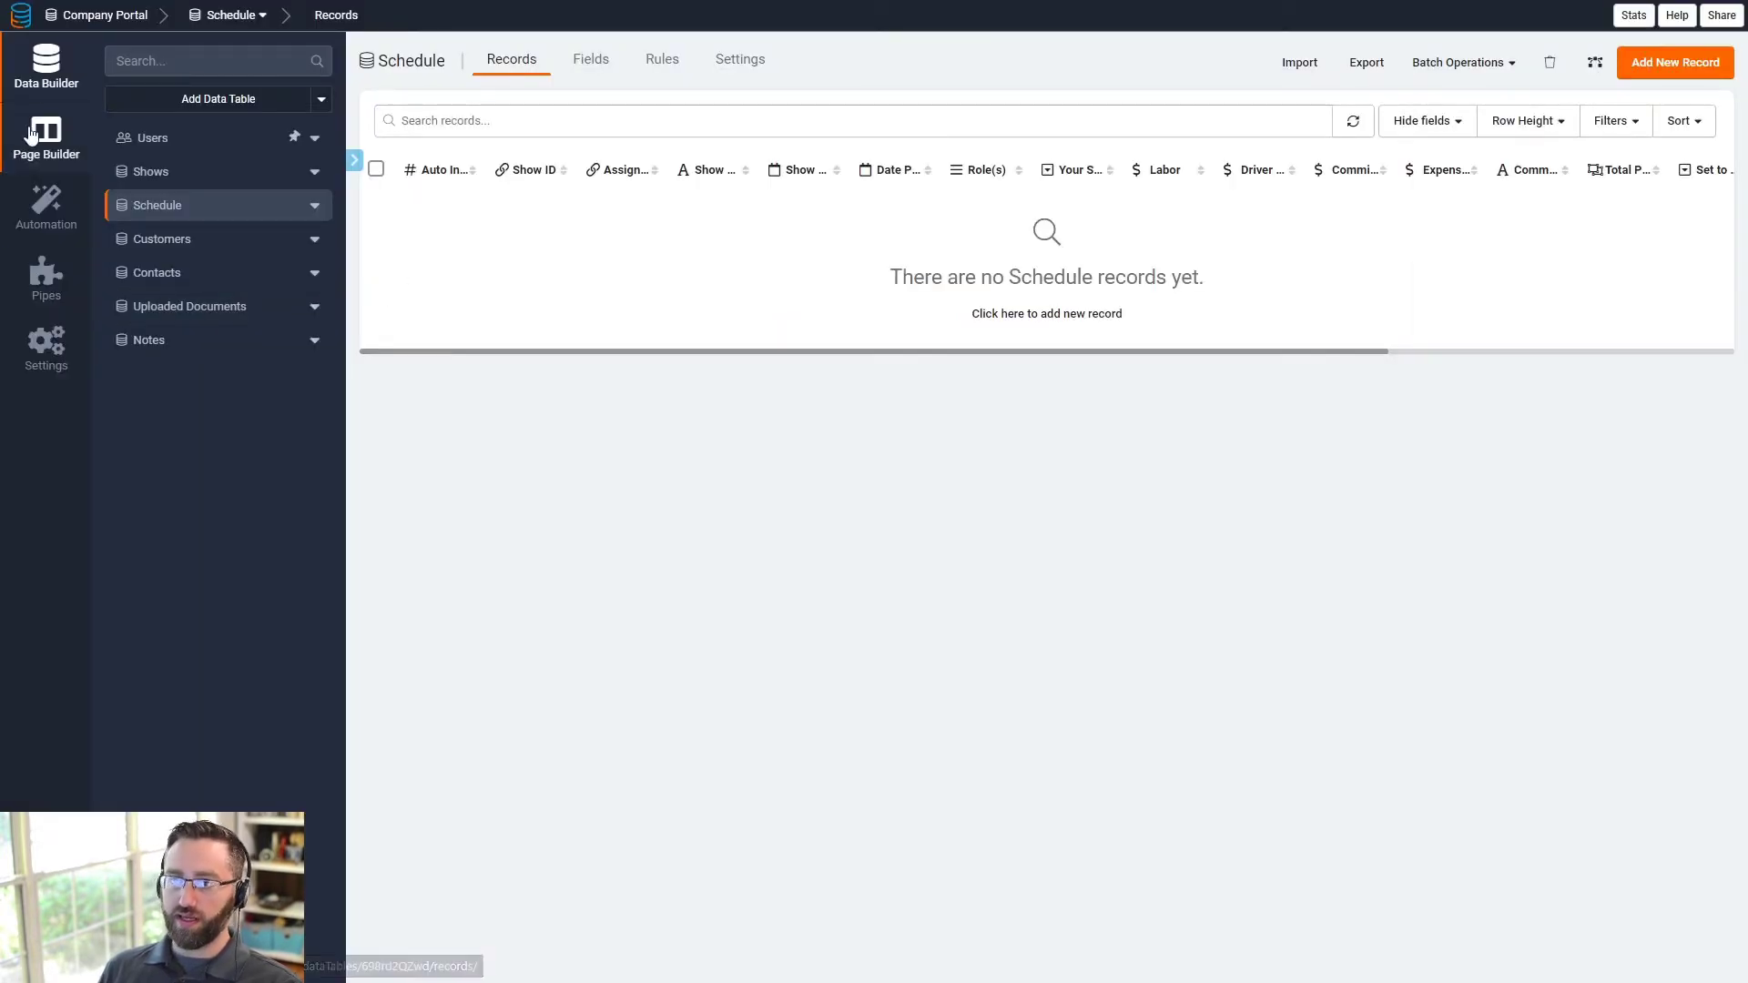
pyautogui.click(50, 344)
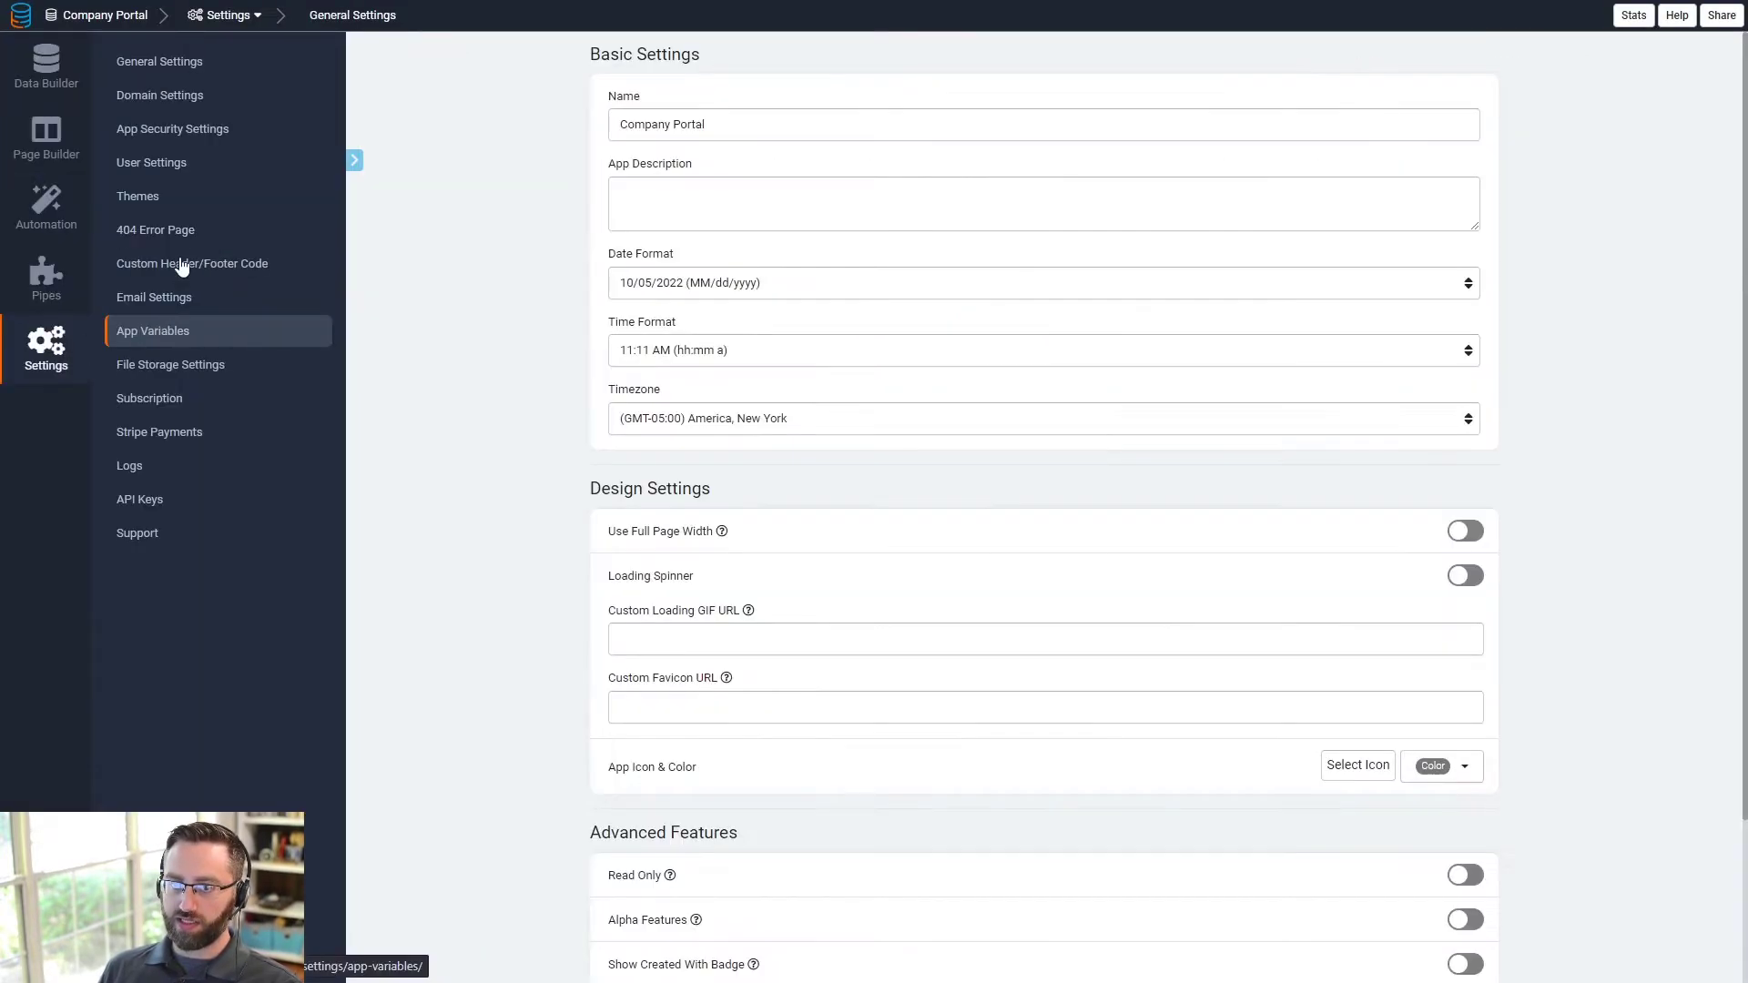
pyautogui.click(183, 264)
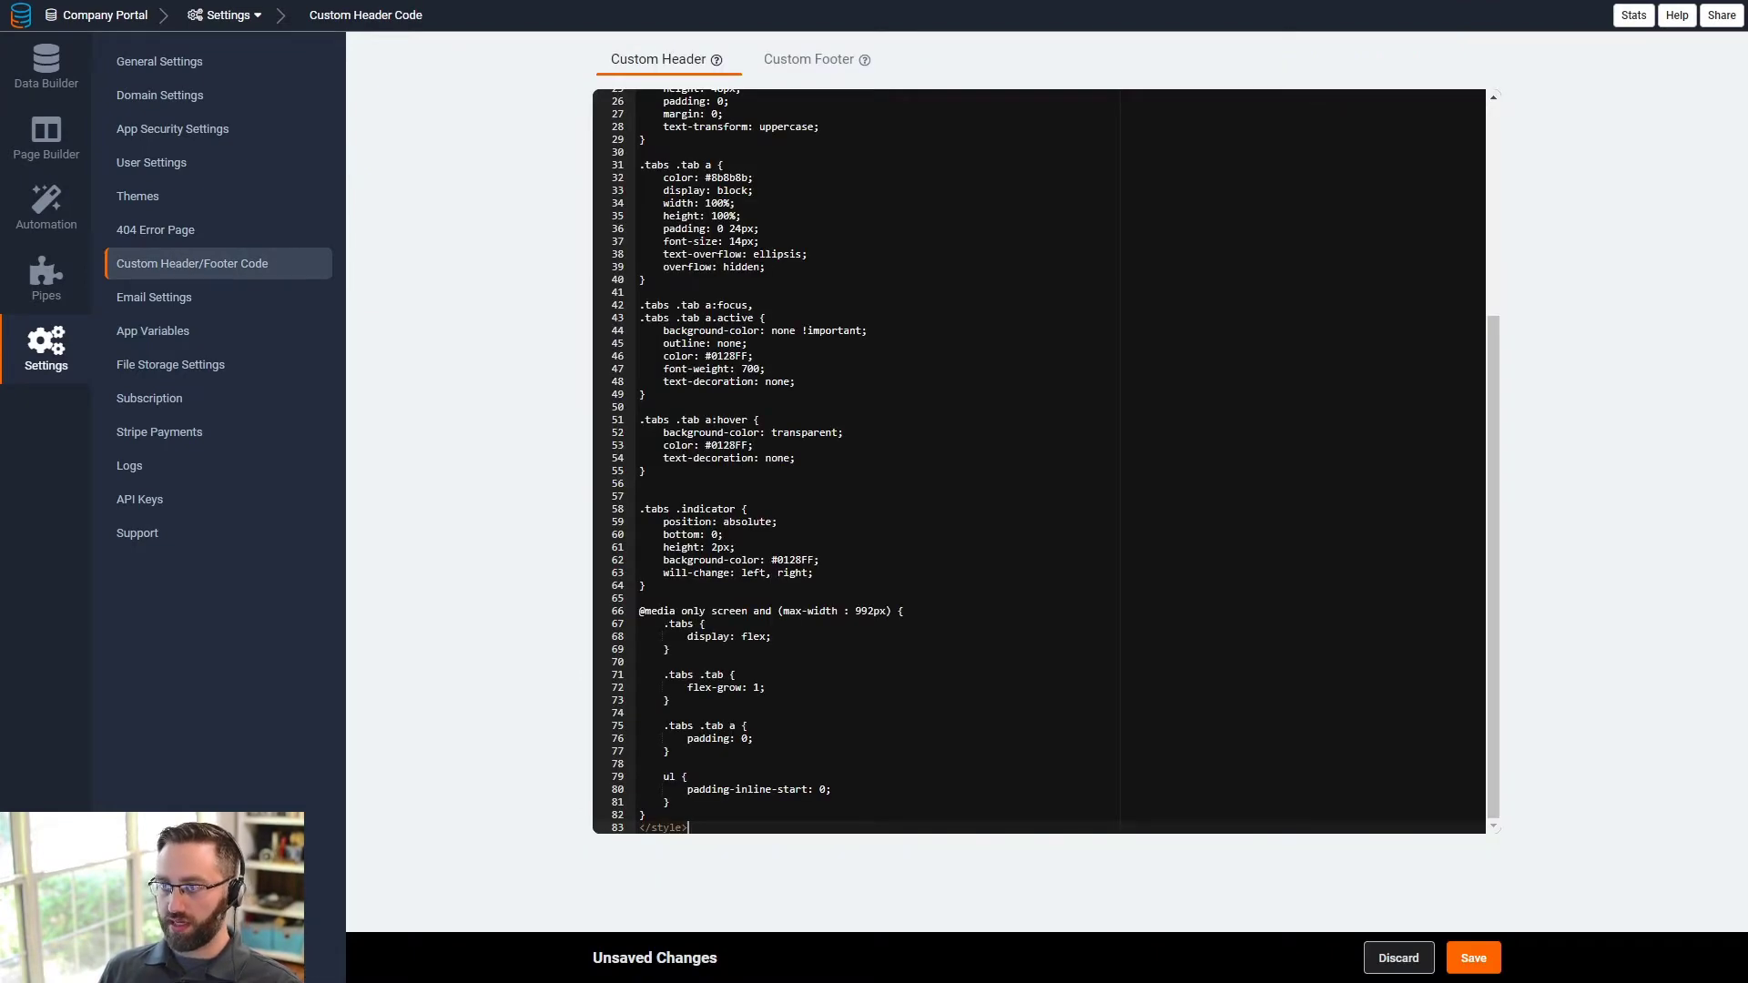
pyautogui.scroll(5, 1038, 461)
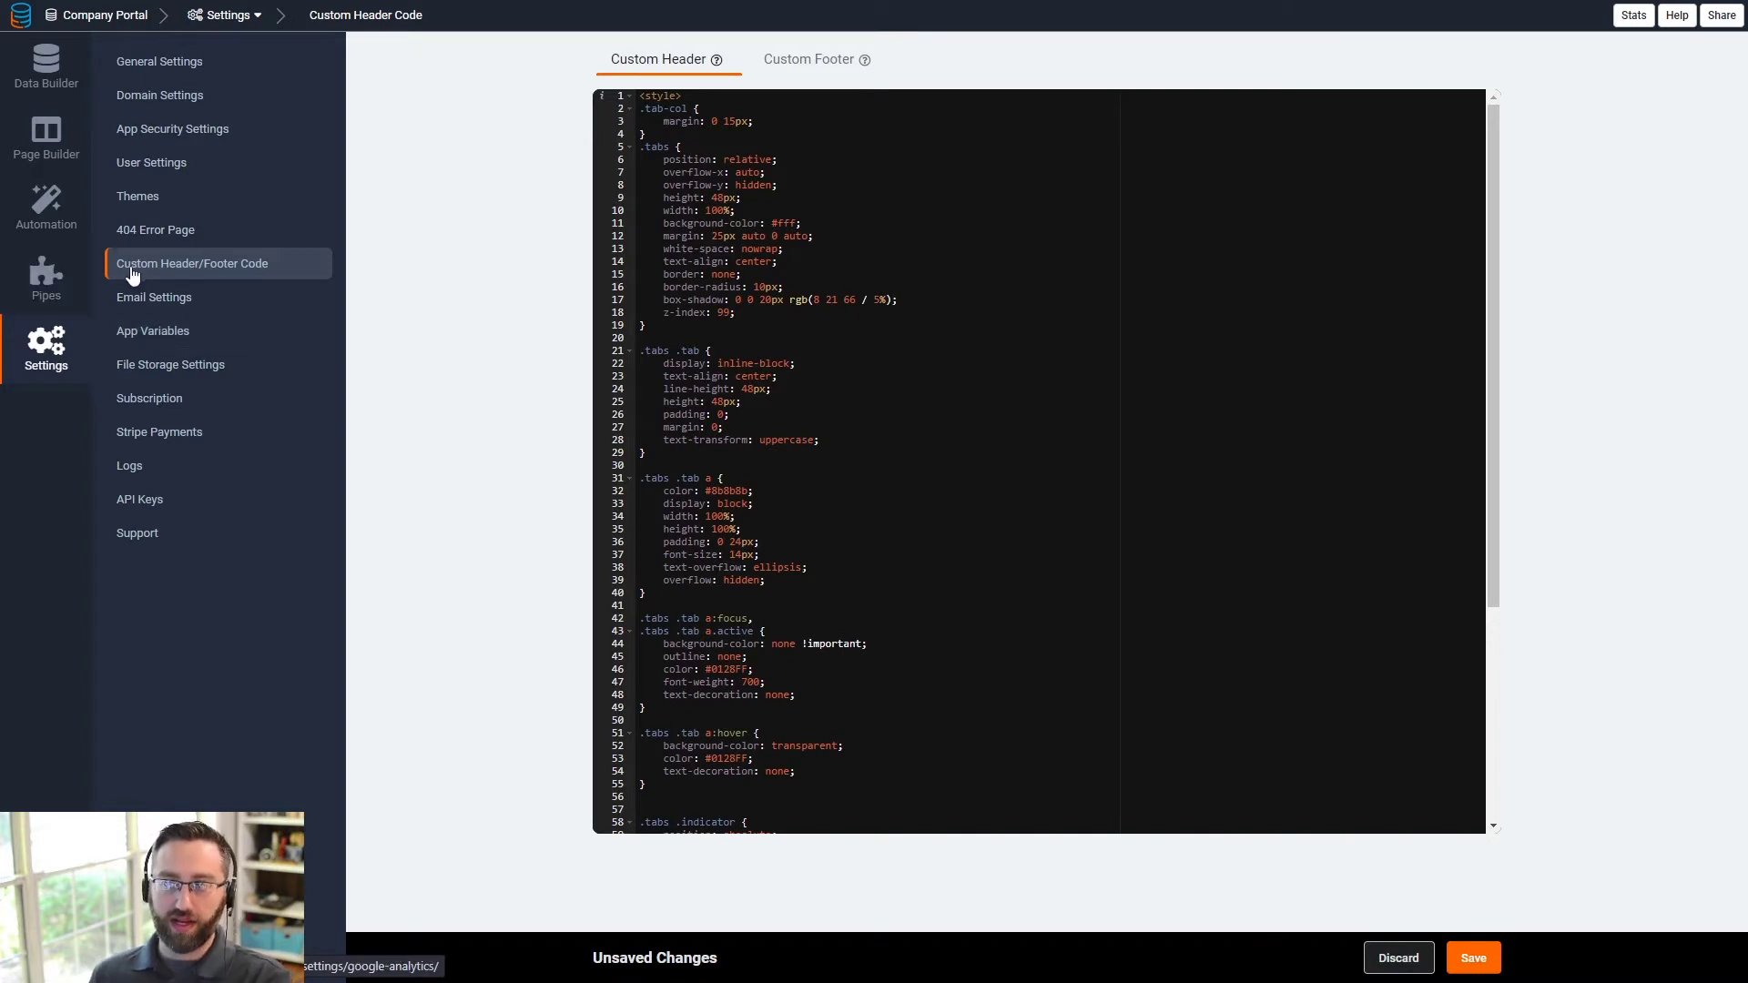
pyautogui.click(998, 451)
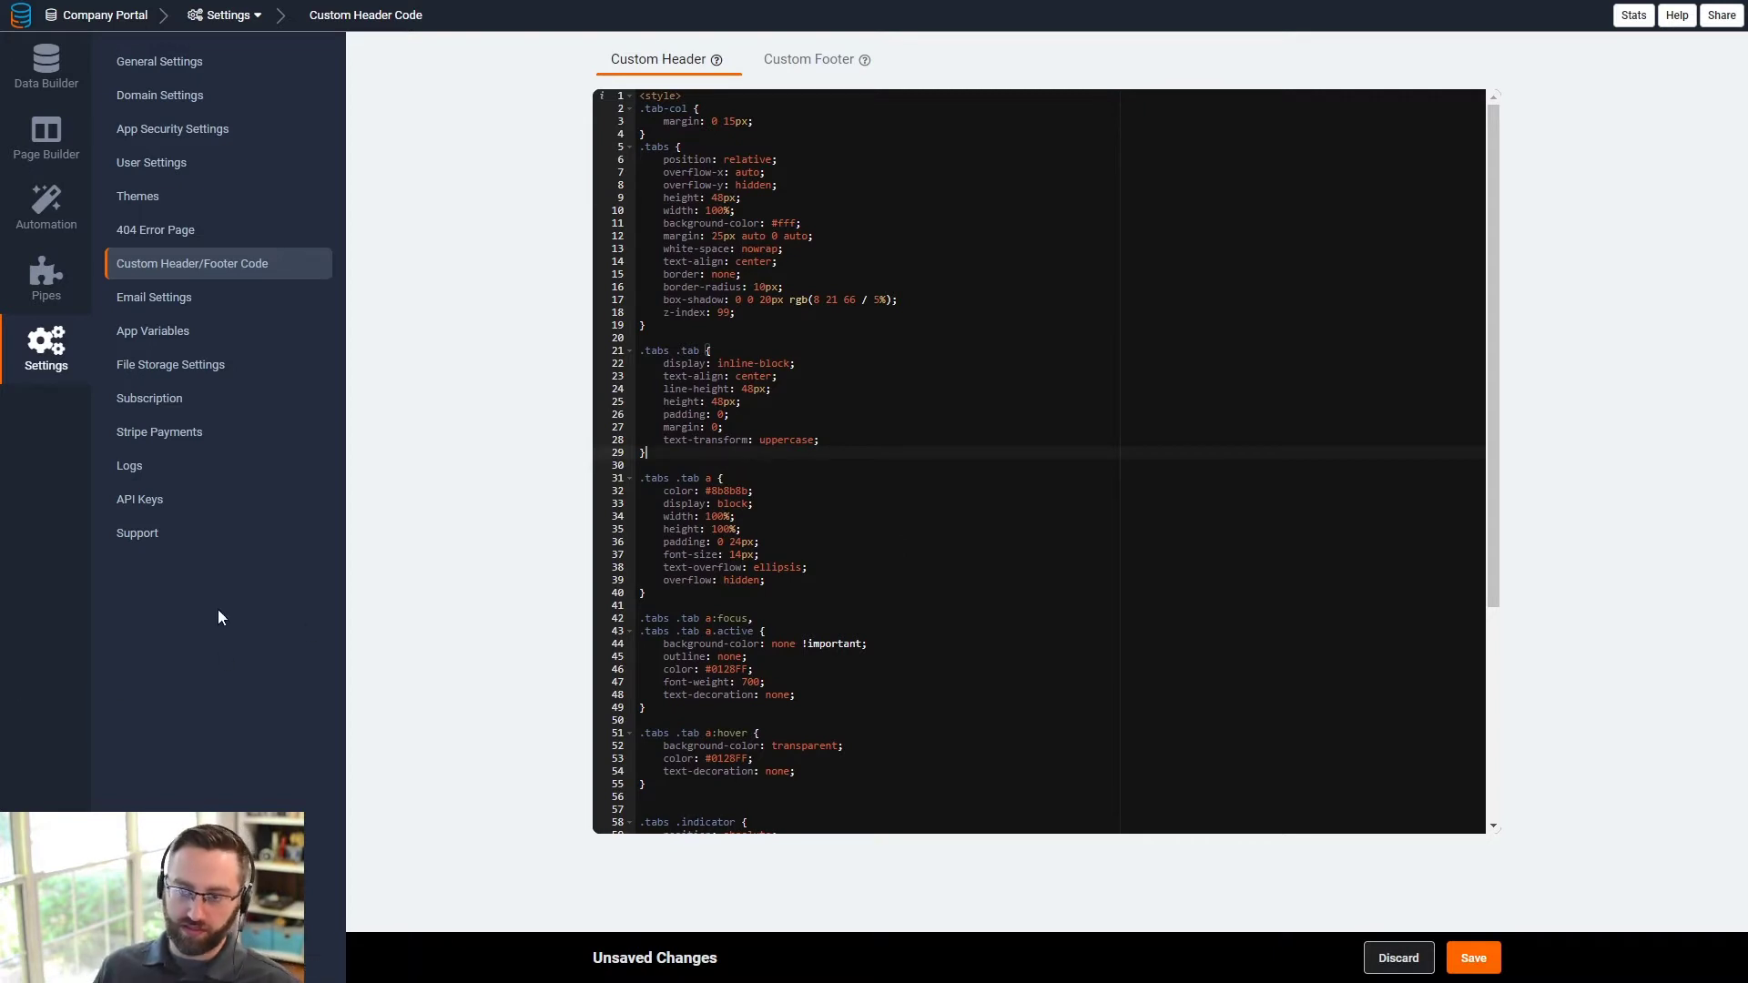
pyautogui.click(1473, 958)
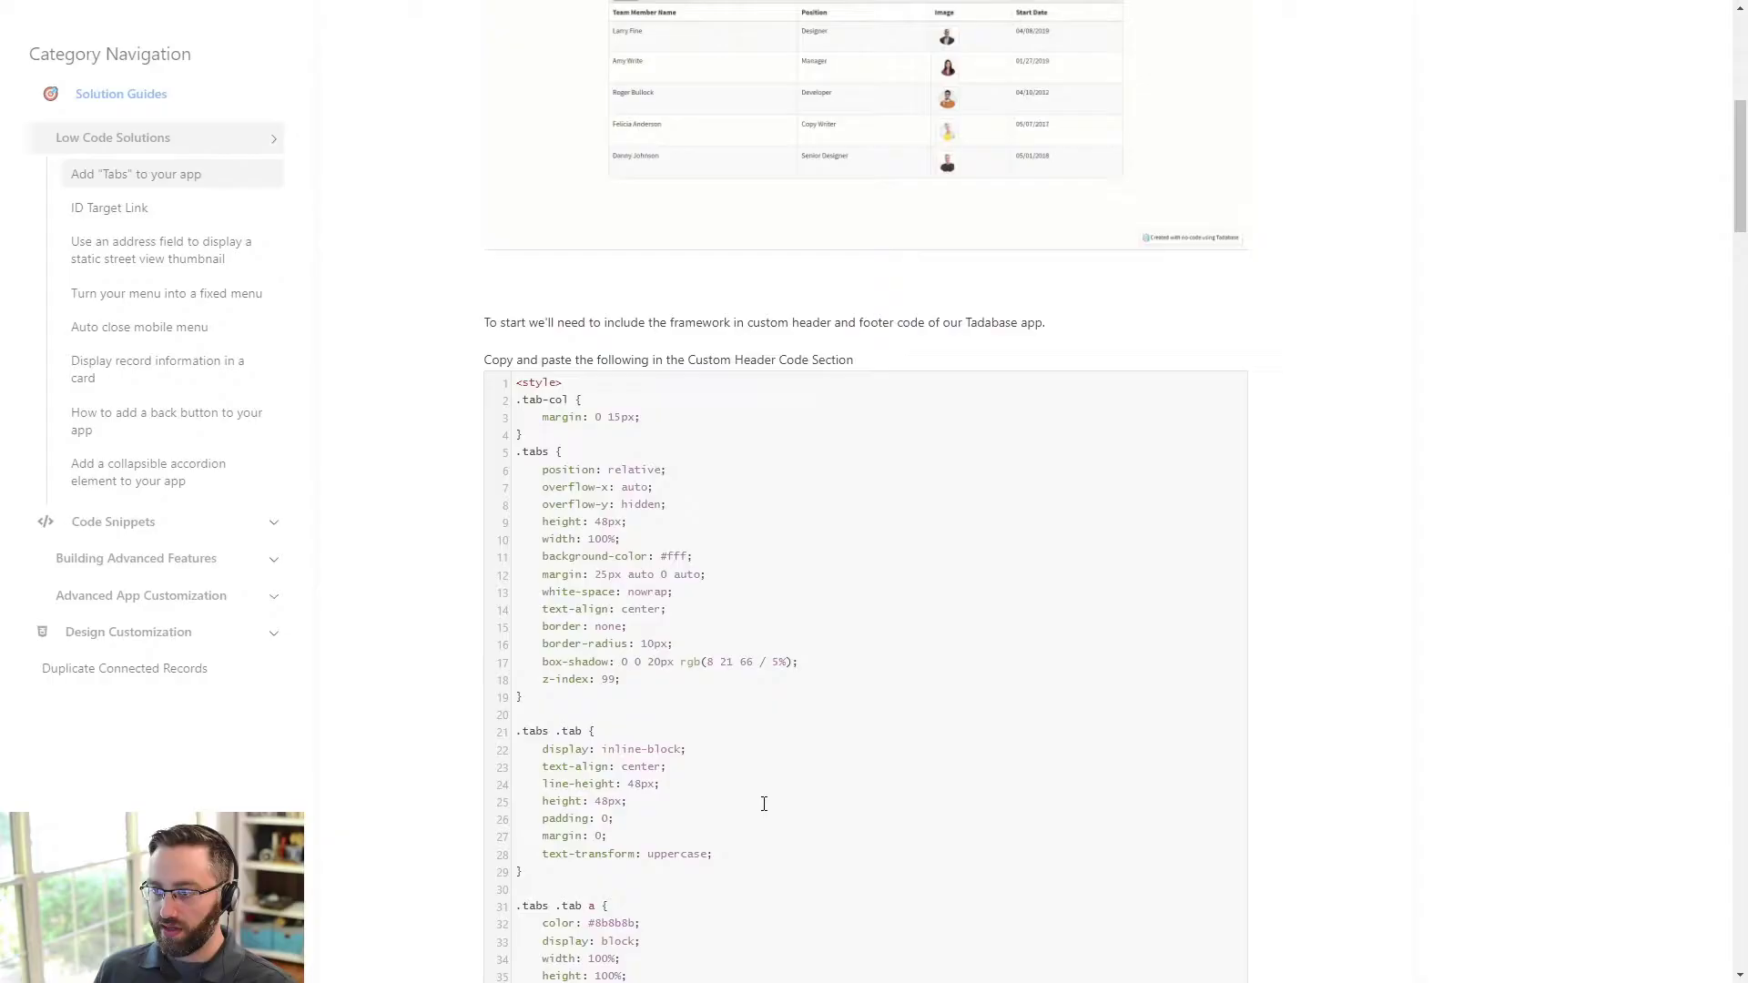
# - Copy the materialize script tag and save it in the Custom Footer code
pyautogui.scroll(-15, 764, 804)
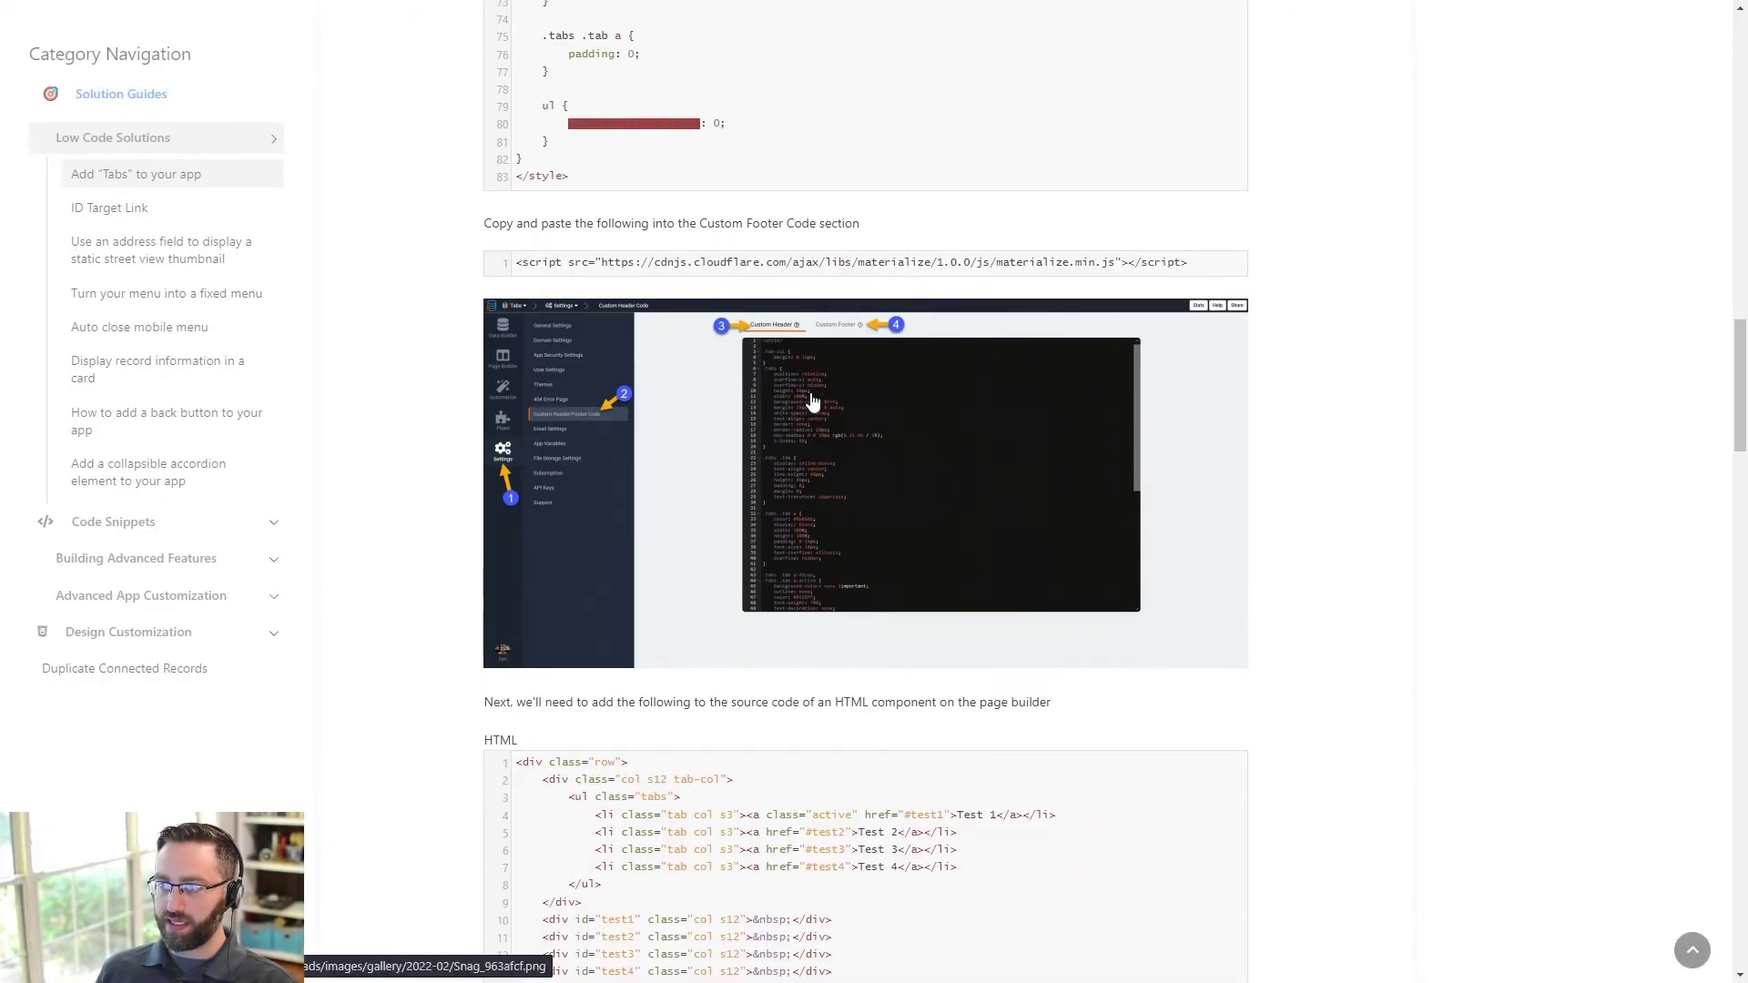
pyautogui.click(1235, 264)
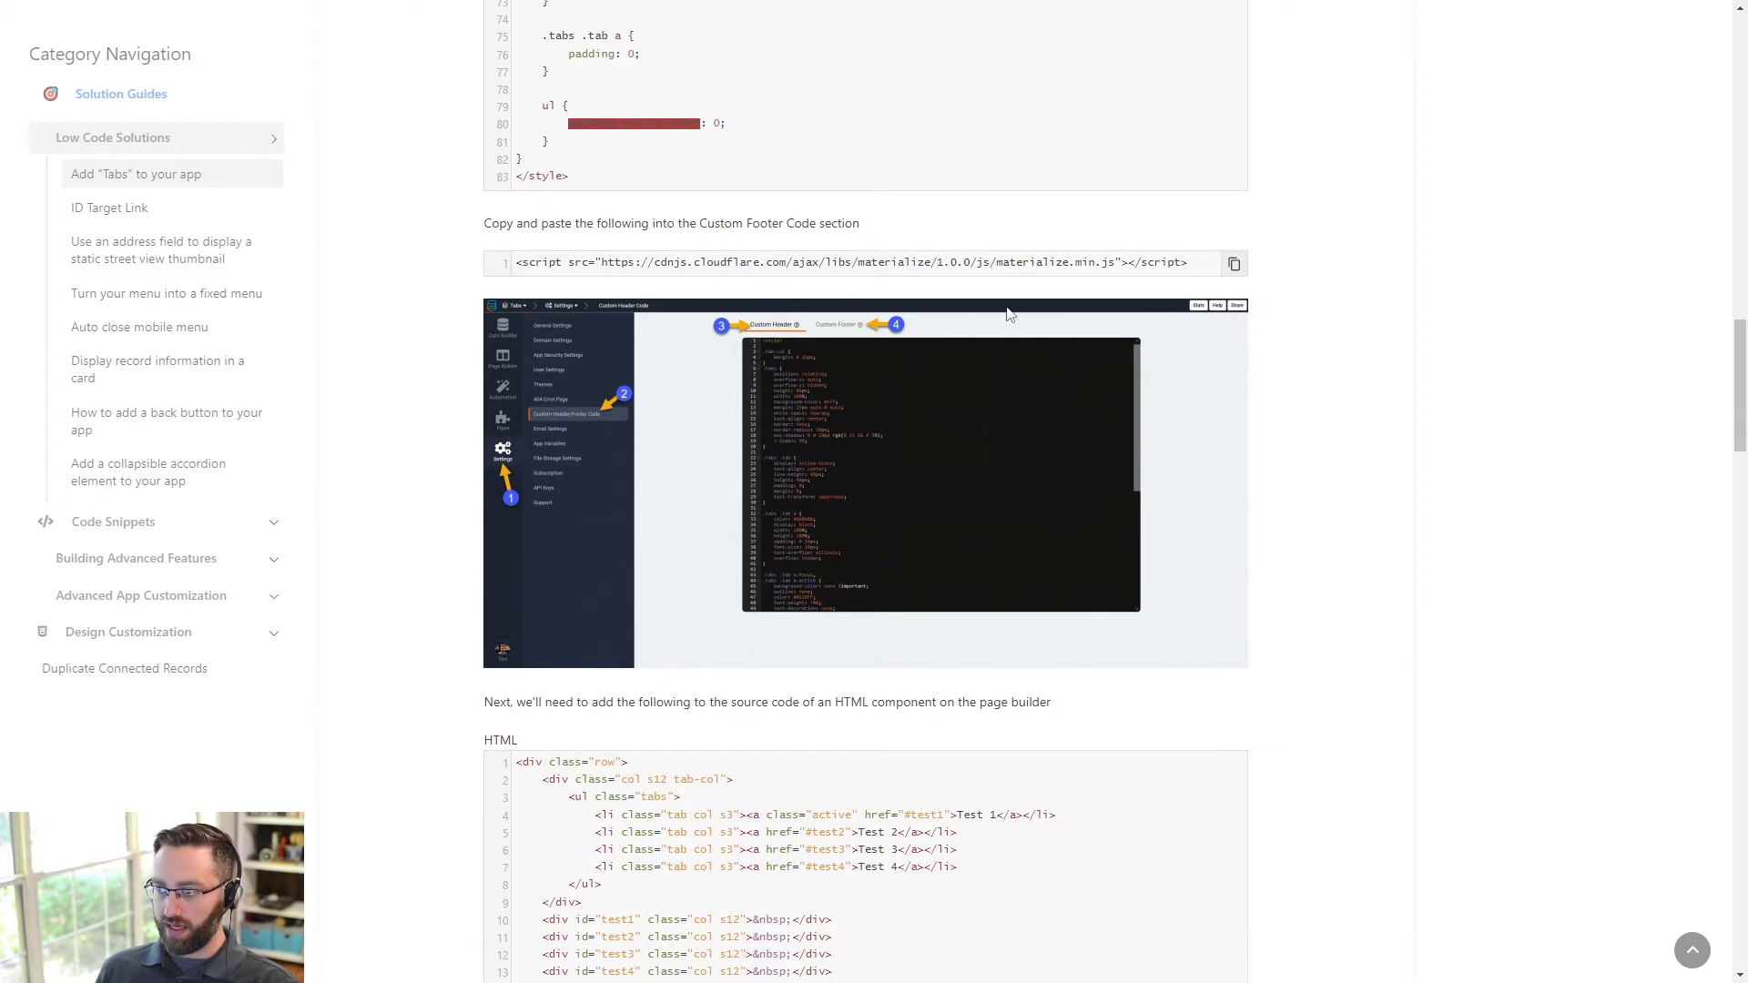
pyautogui.hotkey('alt', 'Tab')
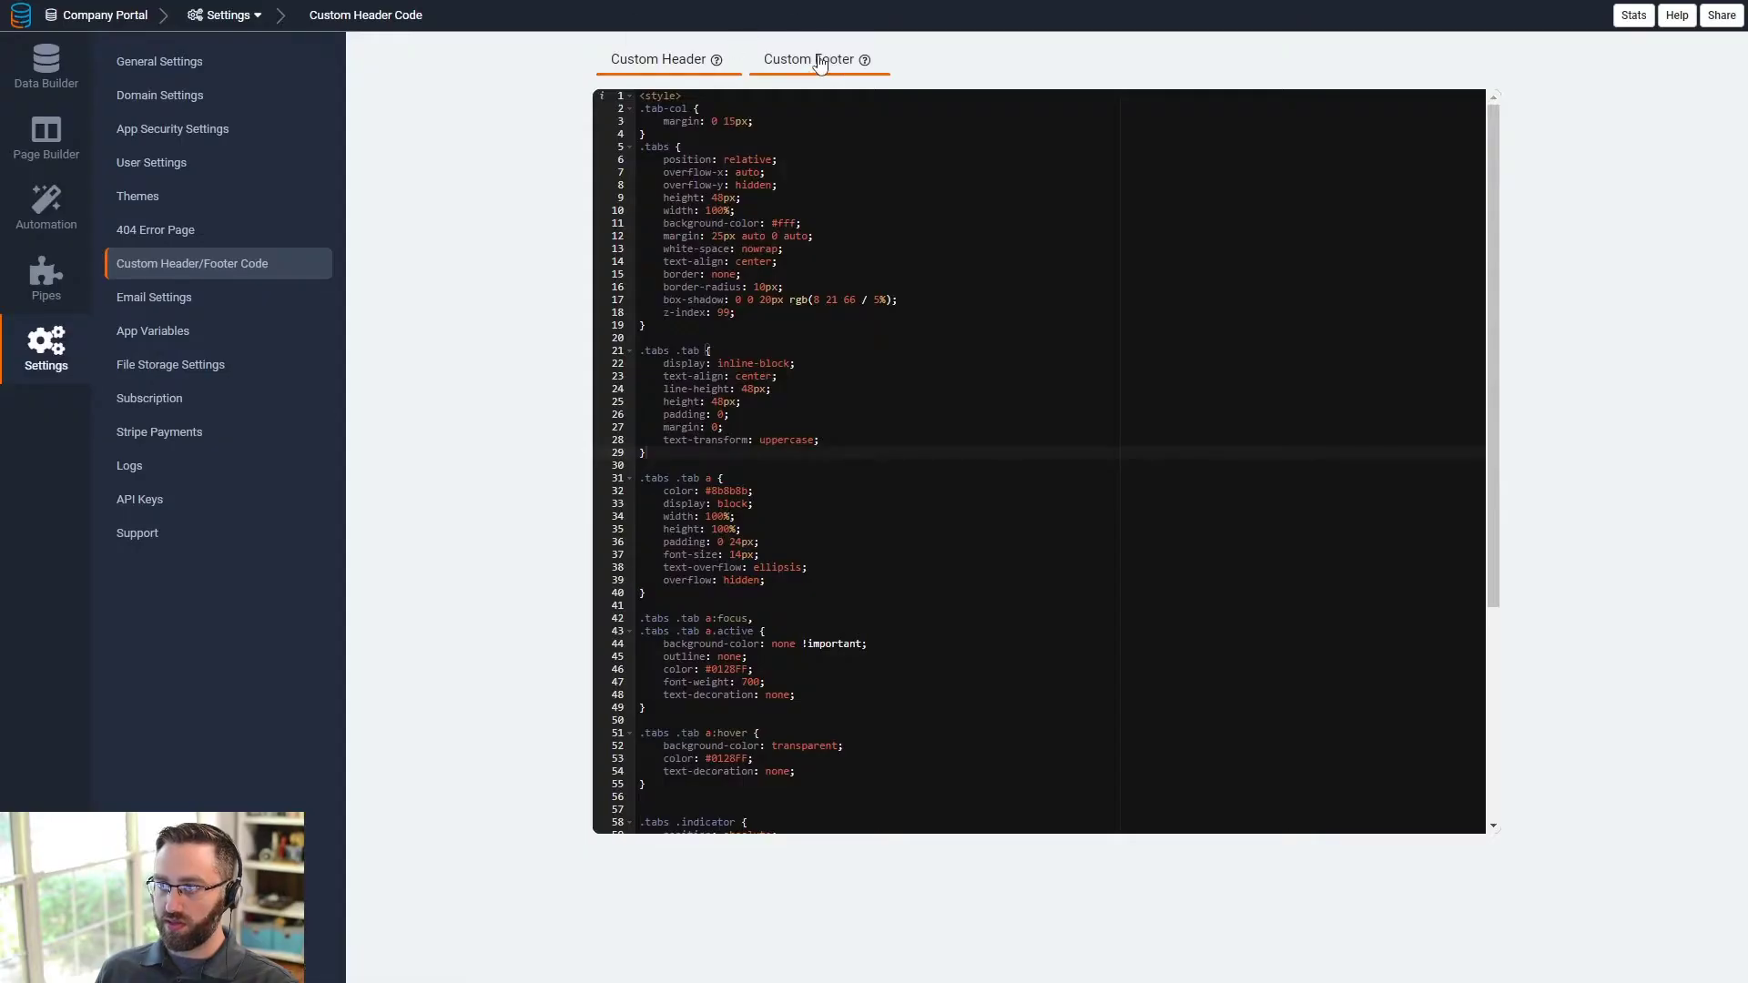
pyautogui.click(820, 64)
pyautogui.hotkey('ctrl', 'v')
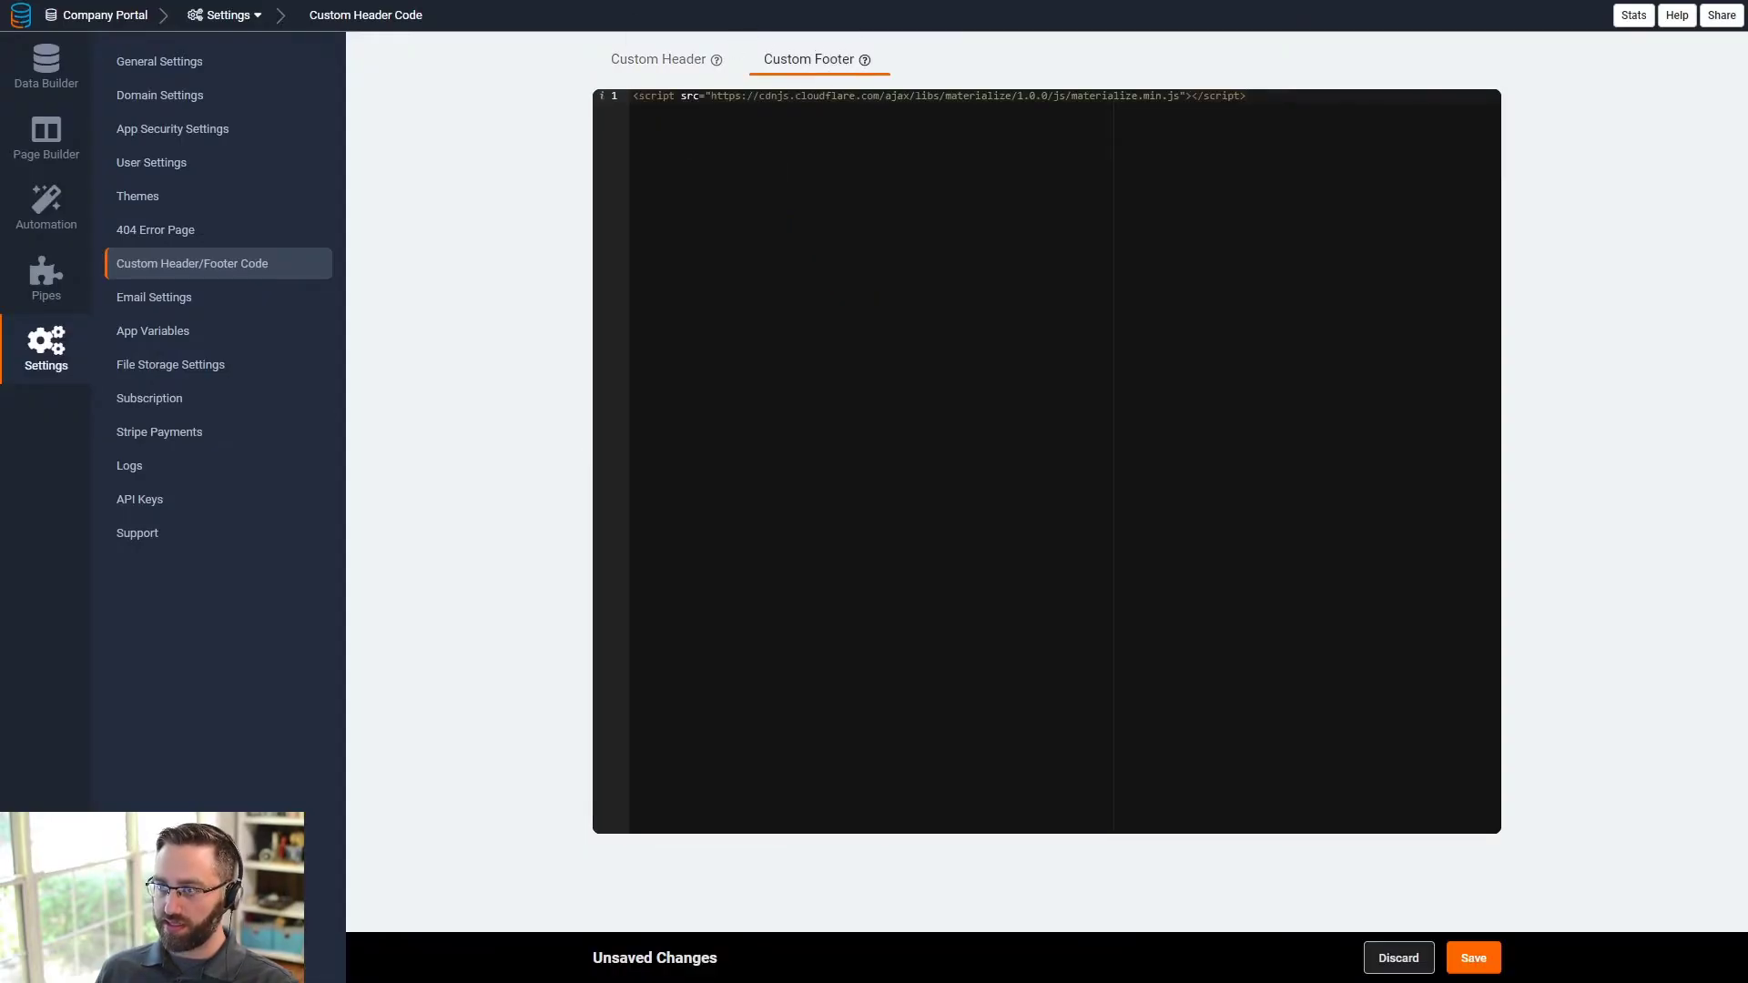
pyautogui.click(1460, 963)
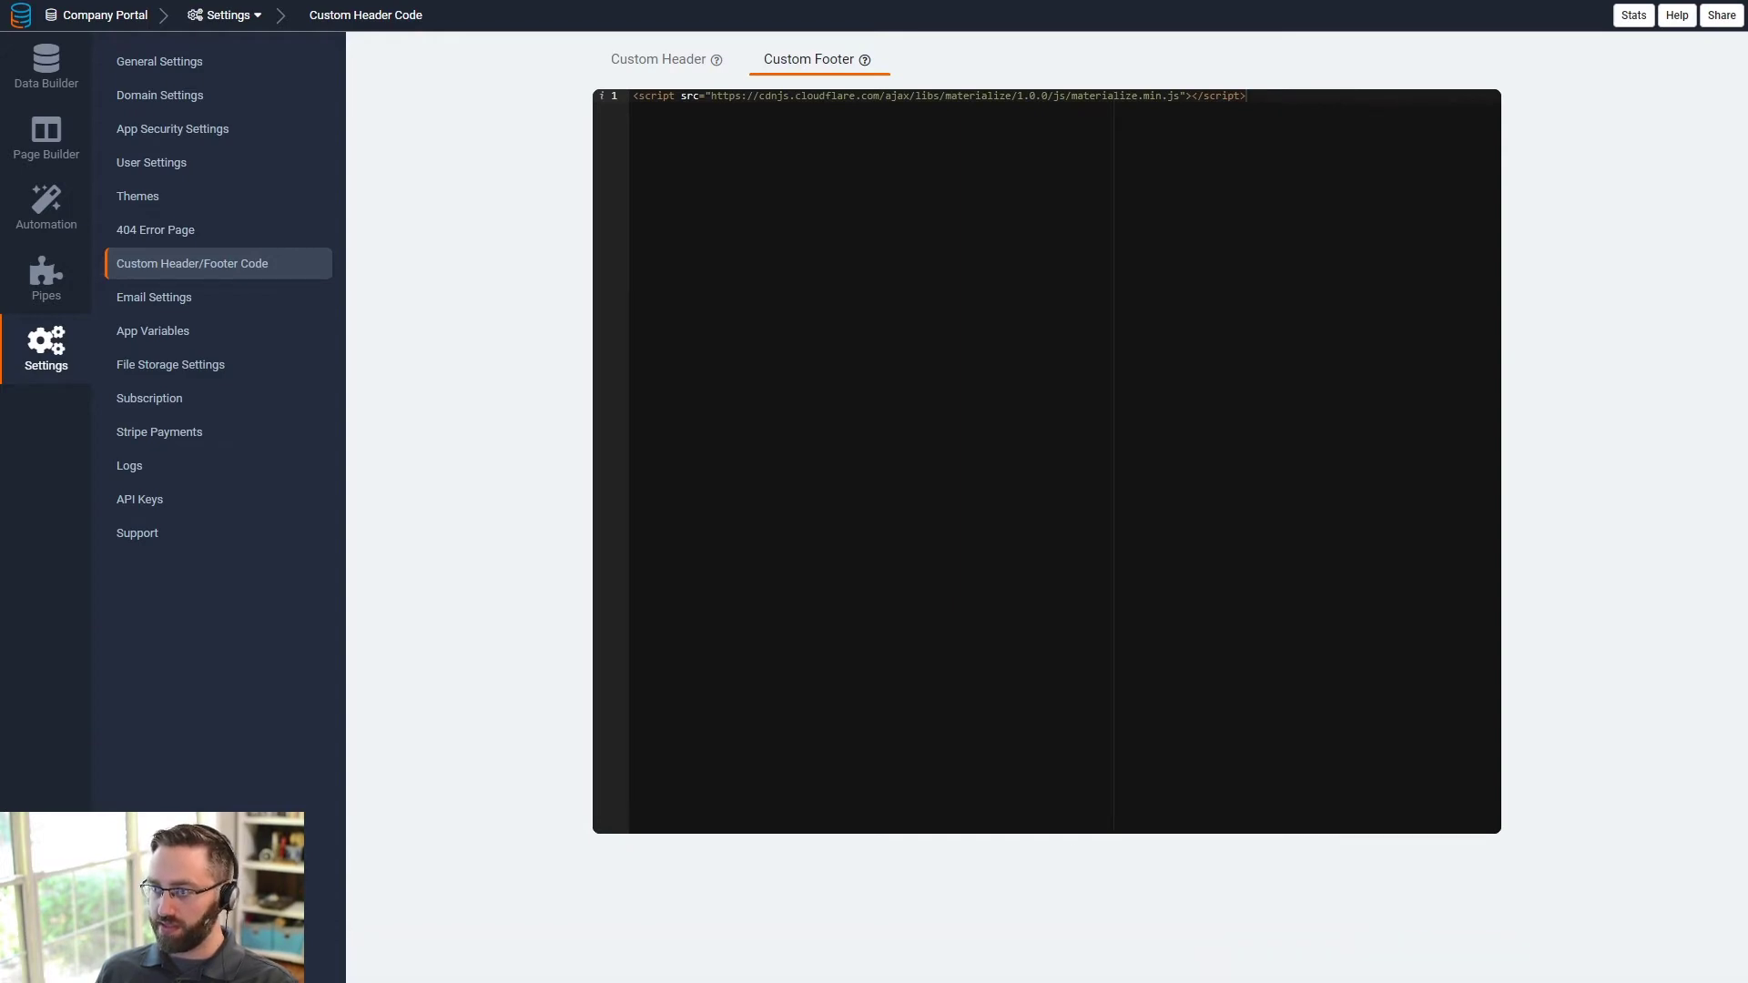
# - Copy the tabs HTML code from the article
pyautogui.hotkey('ctrl', 'Tab')
pyautogui.scroll(-3, 865, 491)
pyautogui.click(1234, 491)
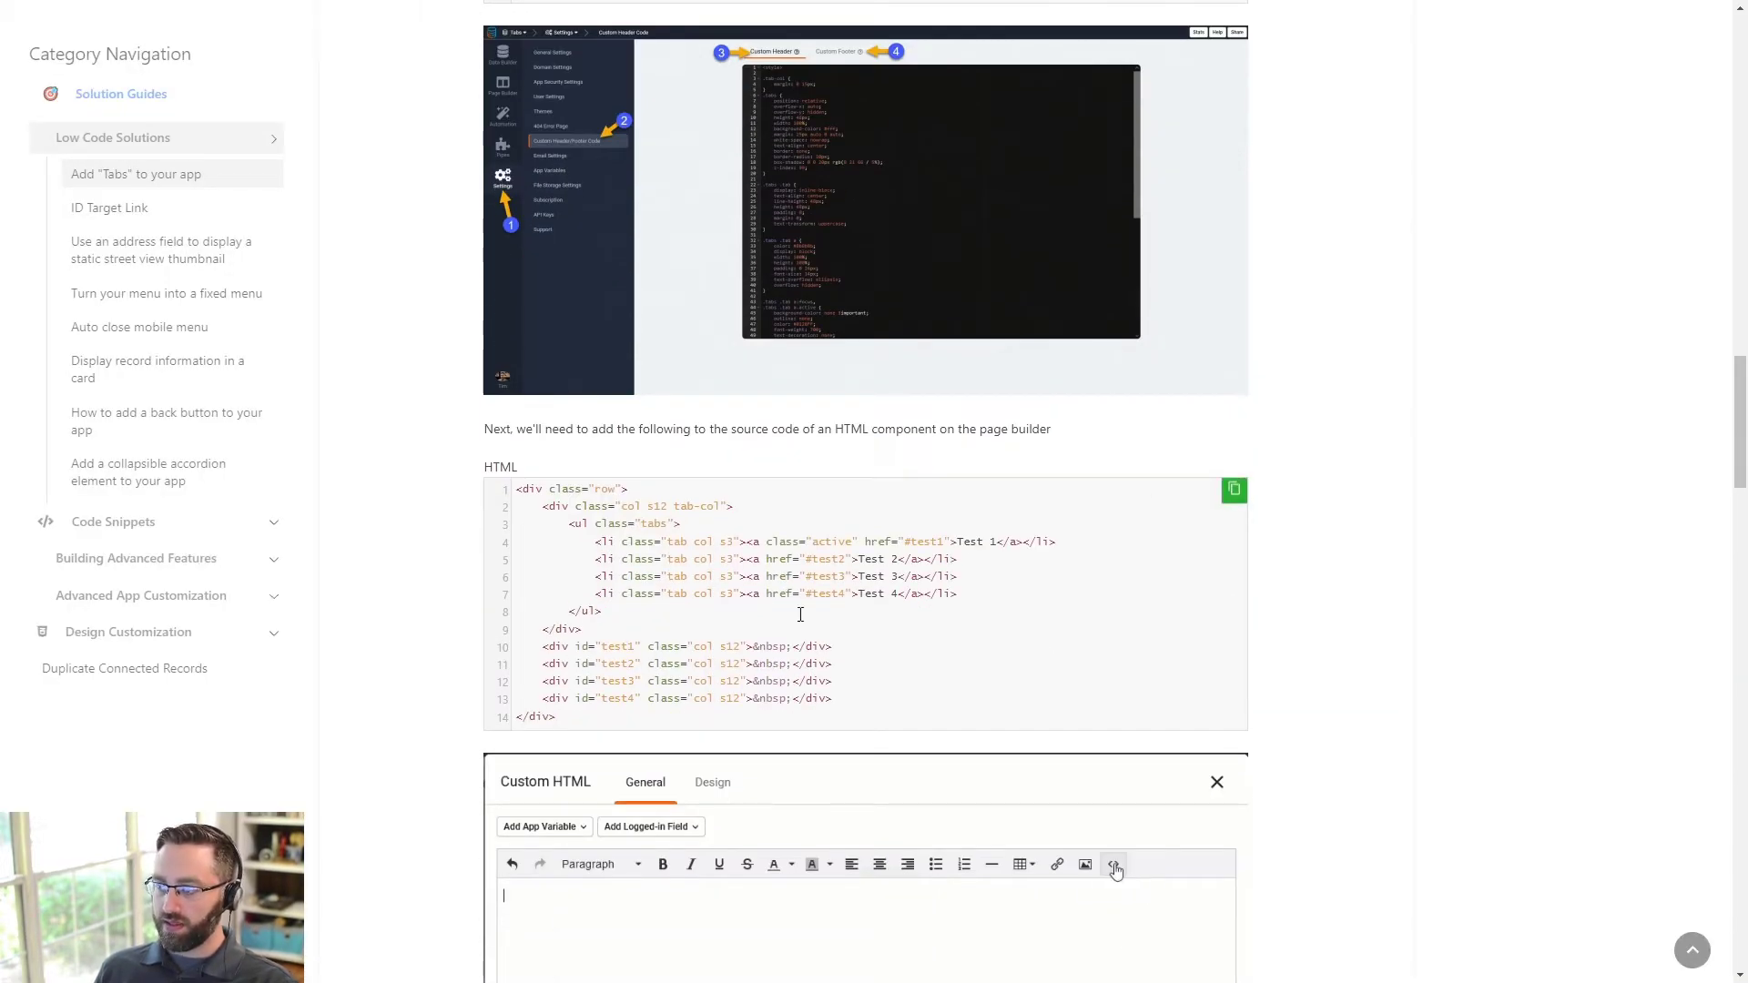
pyautogui.hotkey('ctrl', 'shift', 'Tab')
# - Open the Show Details page and insert a new row above the Schedule row
pyautogui.click(47, 136)
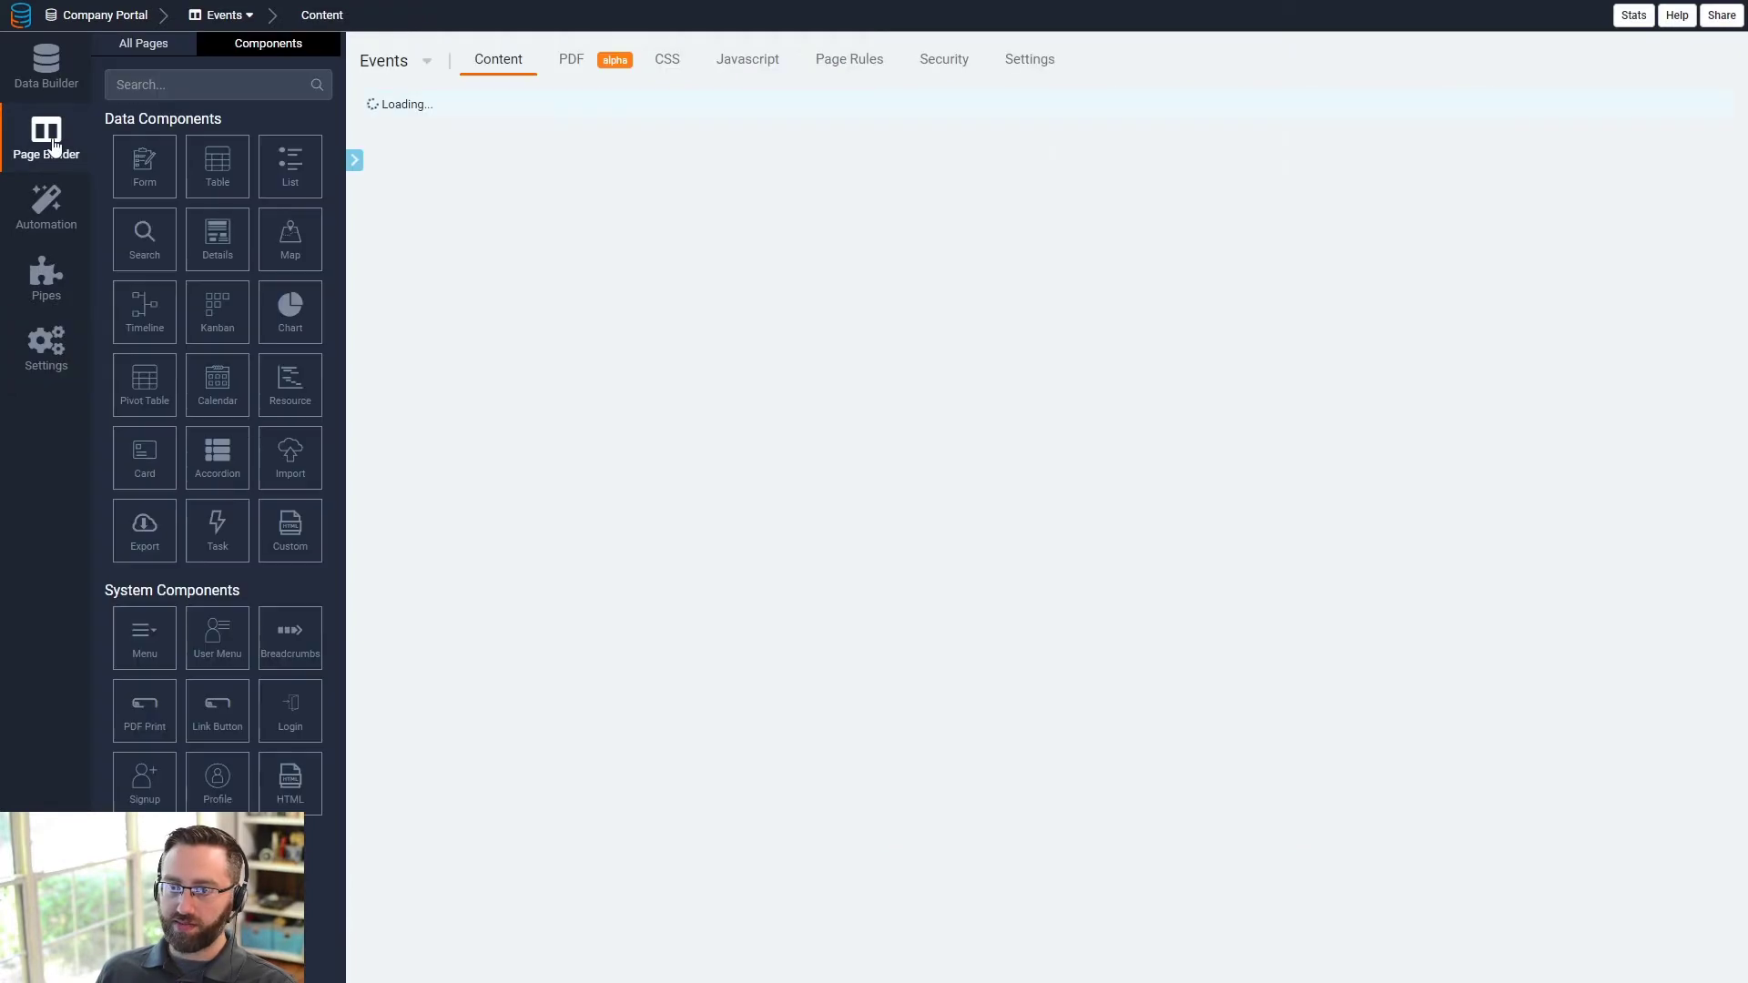
pyautogui.click(516, 399)
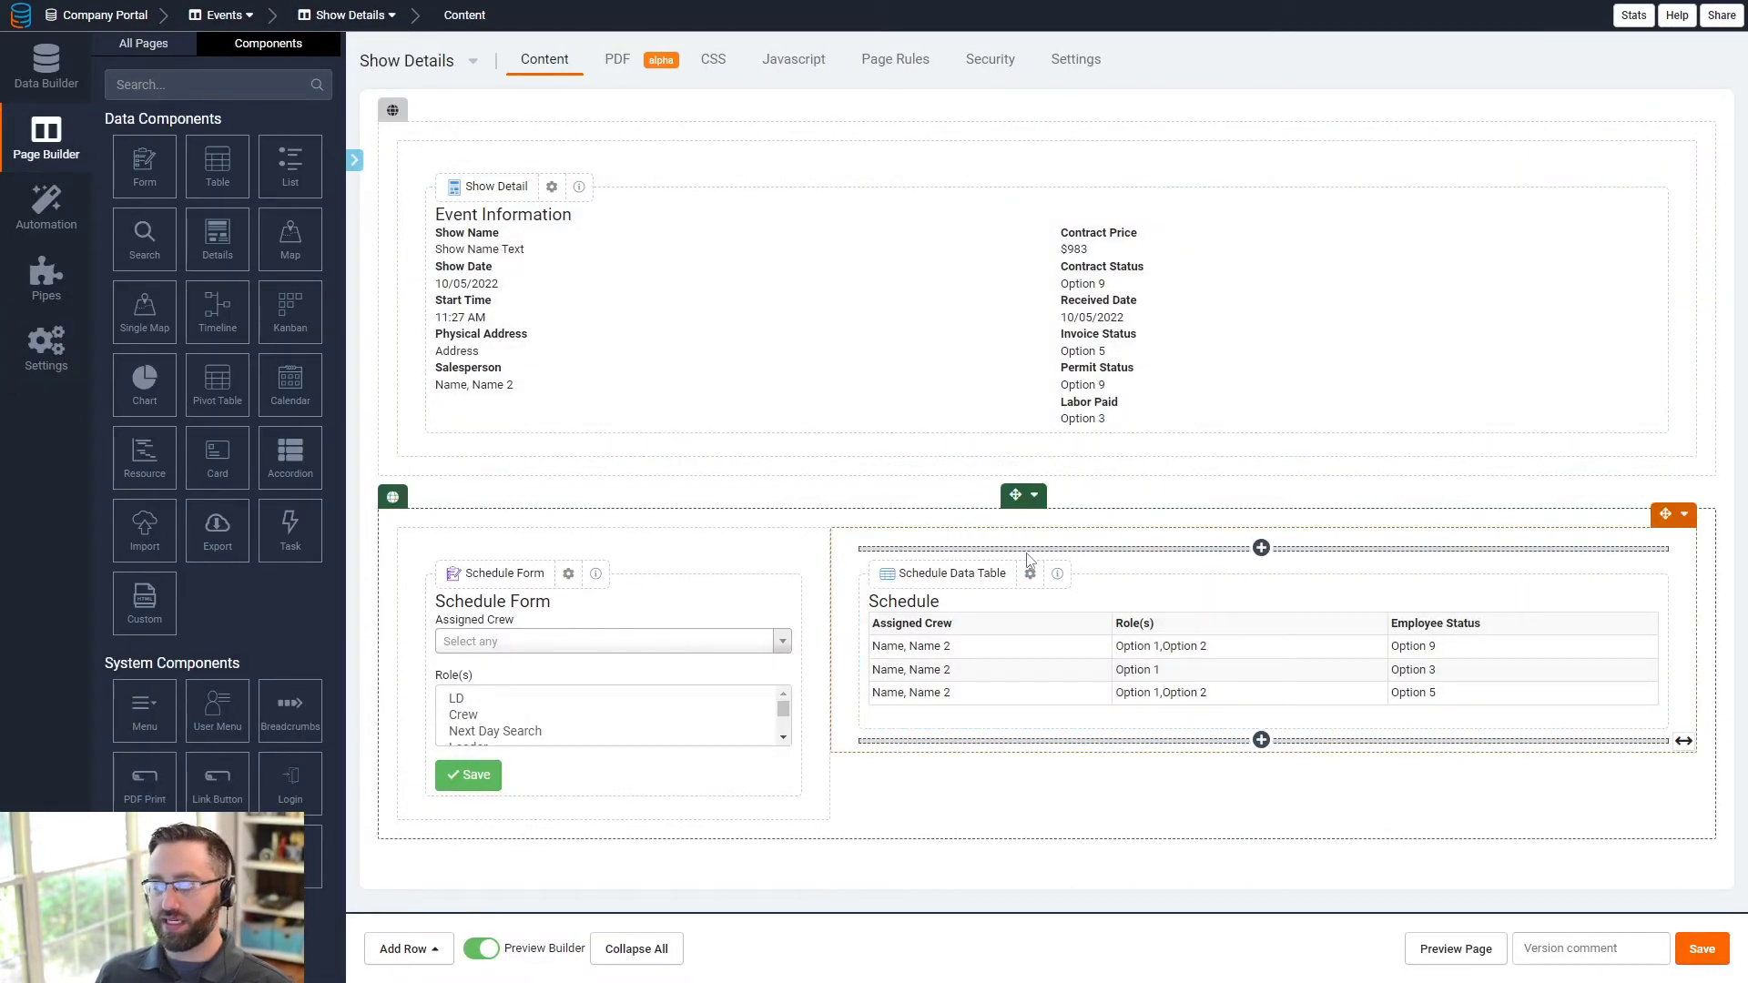
pyautogui.moveTo(1042, 580)
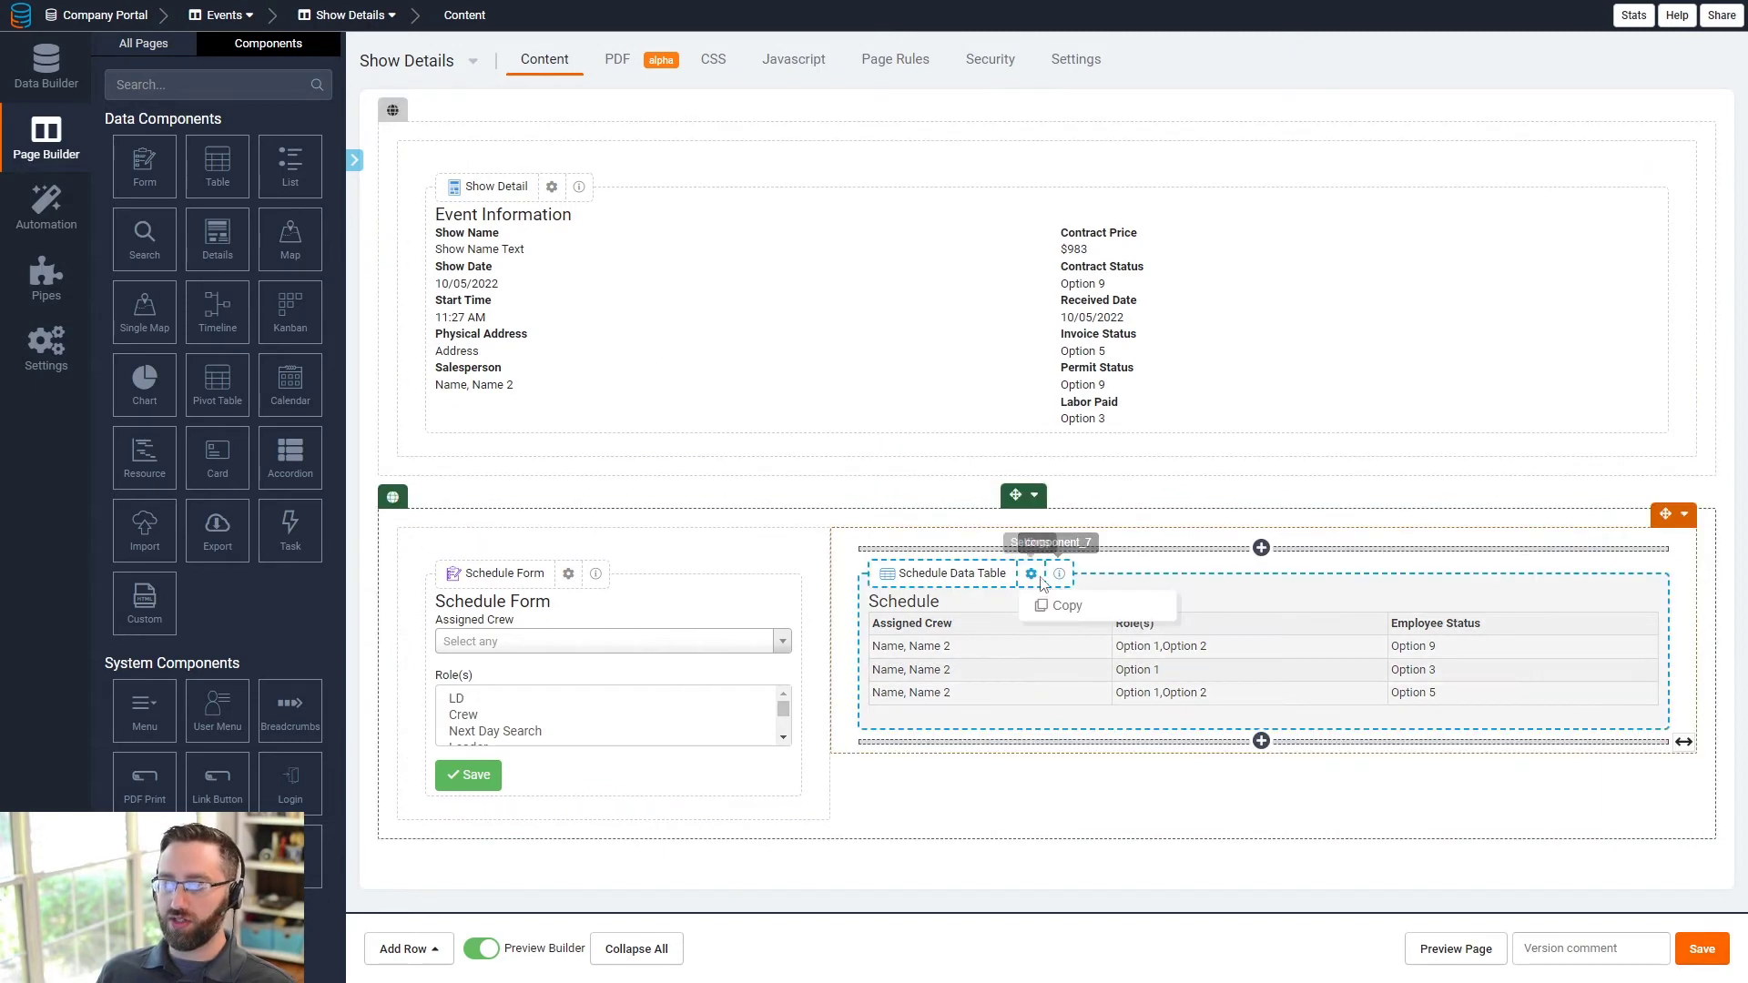
pyautogui.click(1034, 495)
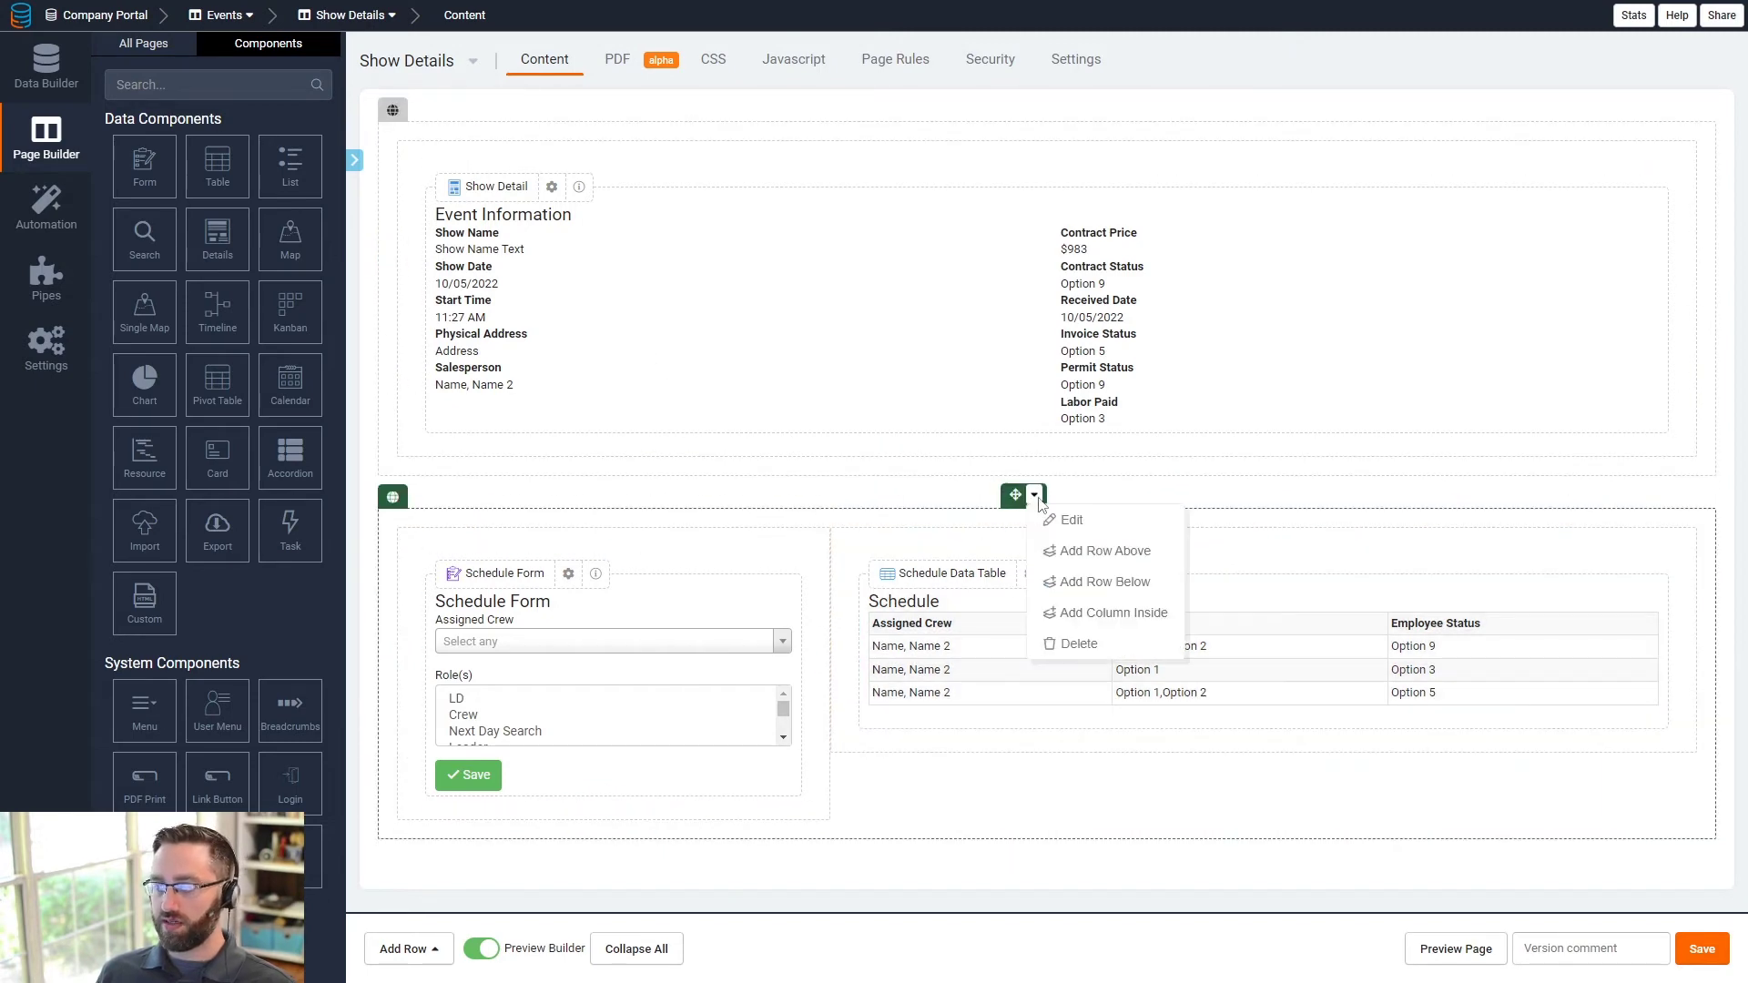
pyautogui.click(1094, 553)
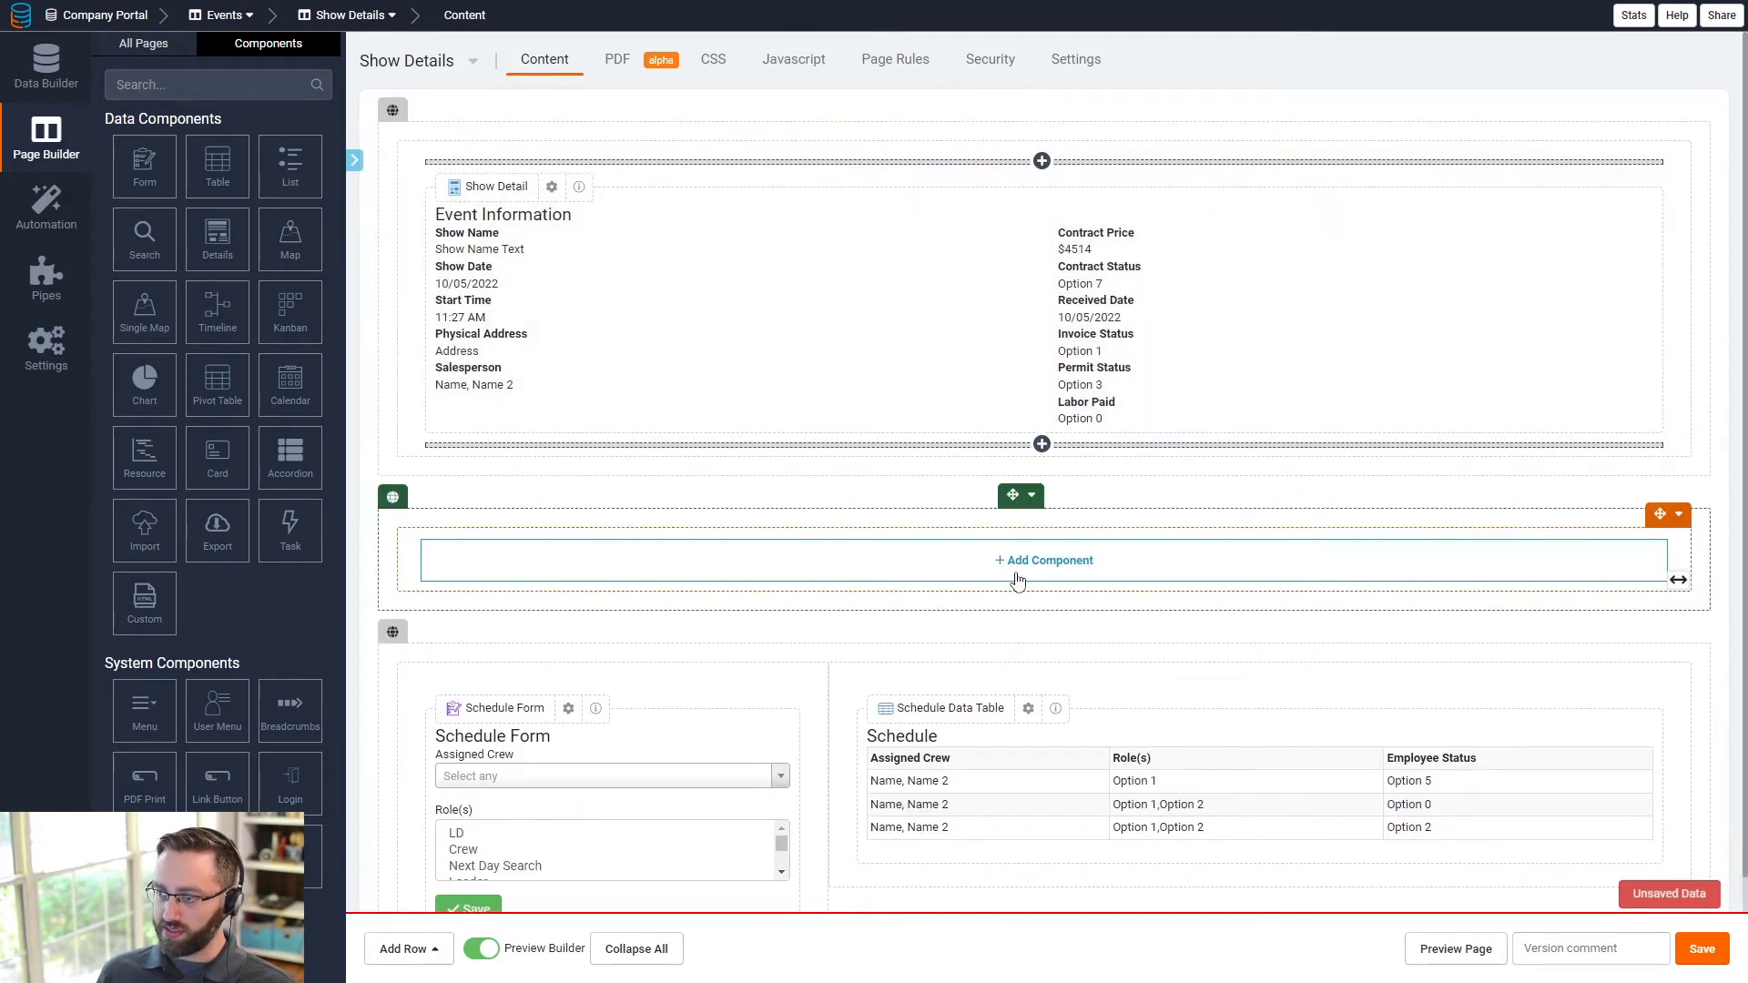
# - Add an HTML component to the new row and open its source code editor
pyautogui.click(1018, 579)
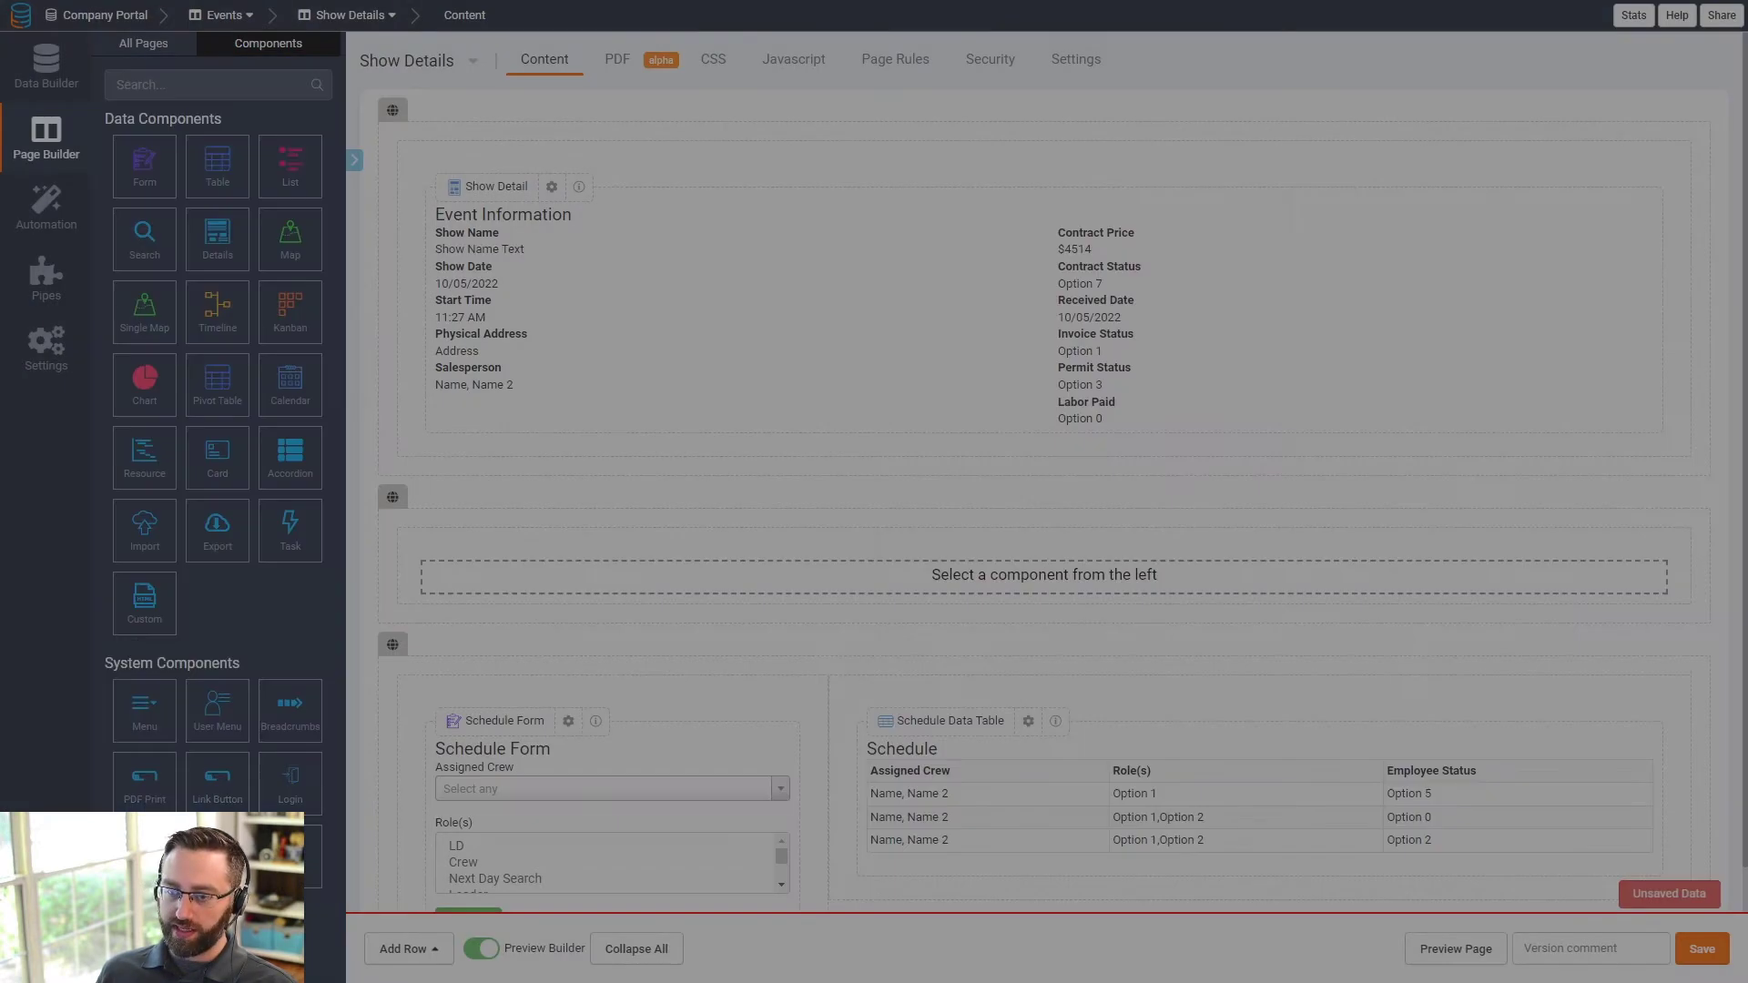
pyautogui.click(144, 599)
pyautogui.click(1163, 156)
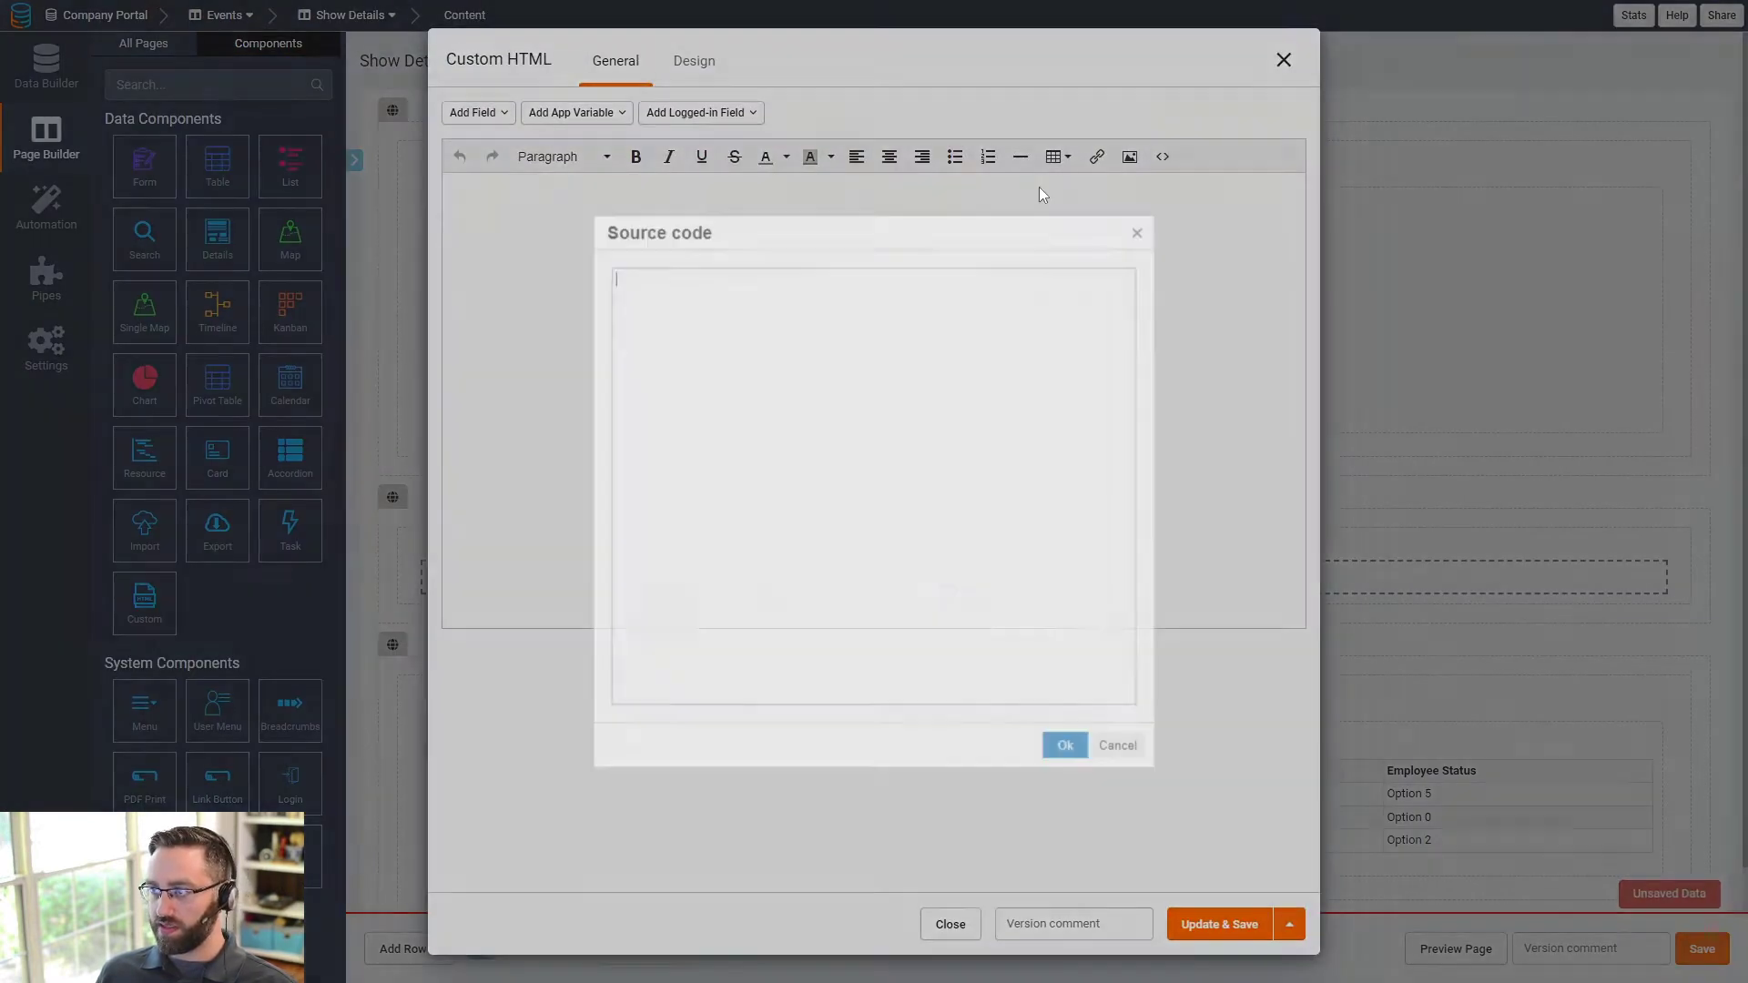
# - Paste the tabs HTML and make the first tab 'Schedule' linking to section id schedule
pyautogui.write('<div class="row">     <div class="col s12 tab-col">         <ul class="tabs">             <li class="tab col s3"><a class="active" href="#test1">Test 1</a></li>             <li class="tab col s3"><a href="#test2">Test 2</a></li>             <li class="tab col s3"><a href="#test3">Test 3</a></li>             <li class="tab col s3"><a href="#test4">Test 4</a></li>         </ul>     </div>     <div id="test1" class="col s12">&nbsp;</div>     <div id="test2" class="col s12">&nbsp;</div>     <div id="test3" class="col s12">&nbsp;</div>     <div id="test4" class="col s12">&nbsp;</div> </div>')
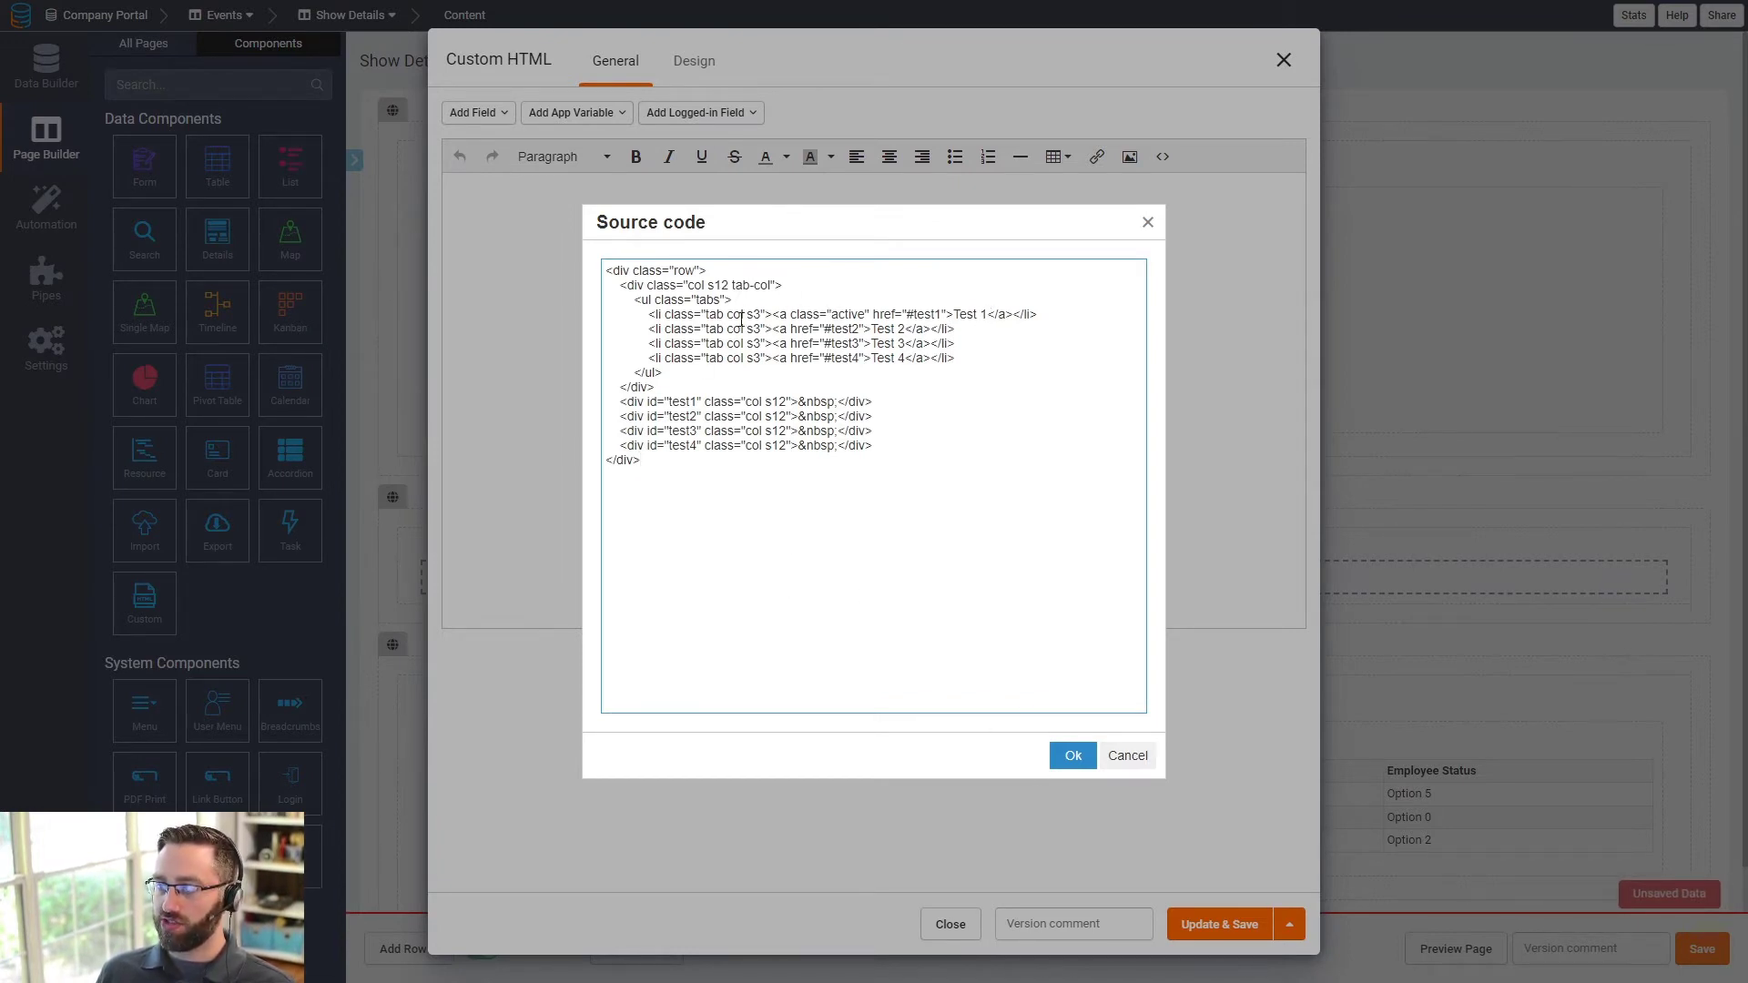
pyautogui.doubleClick(927, 314)
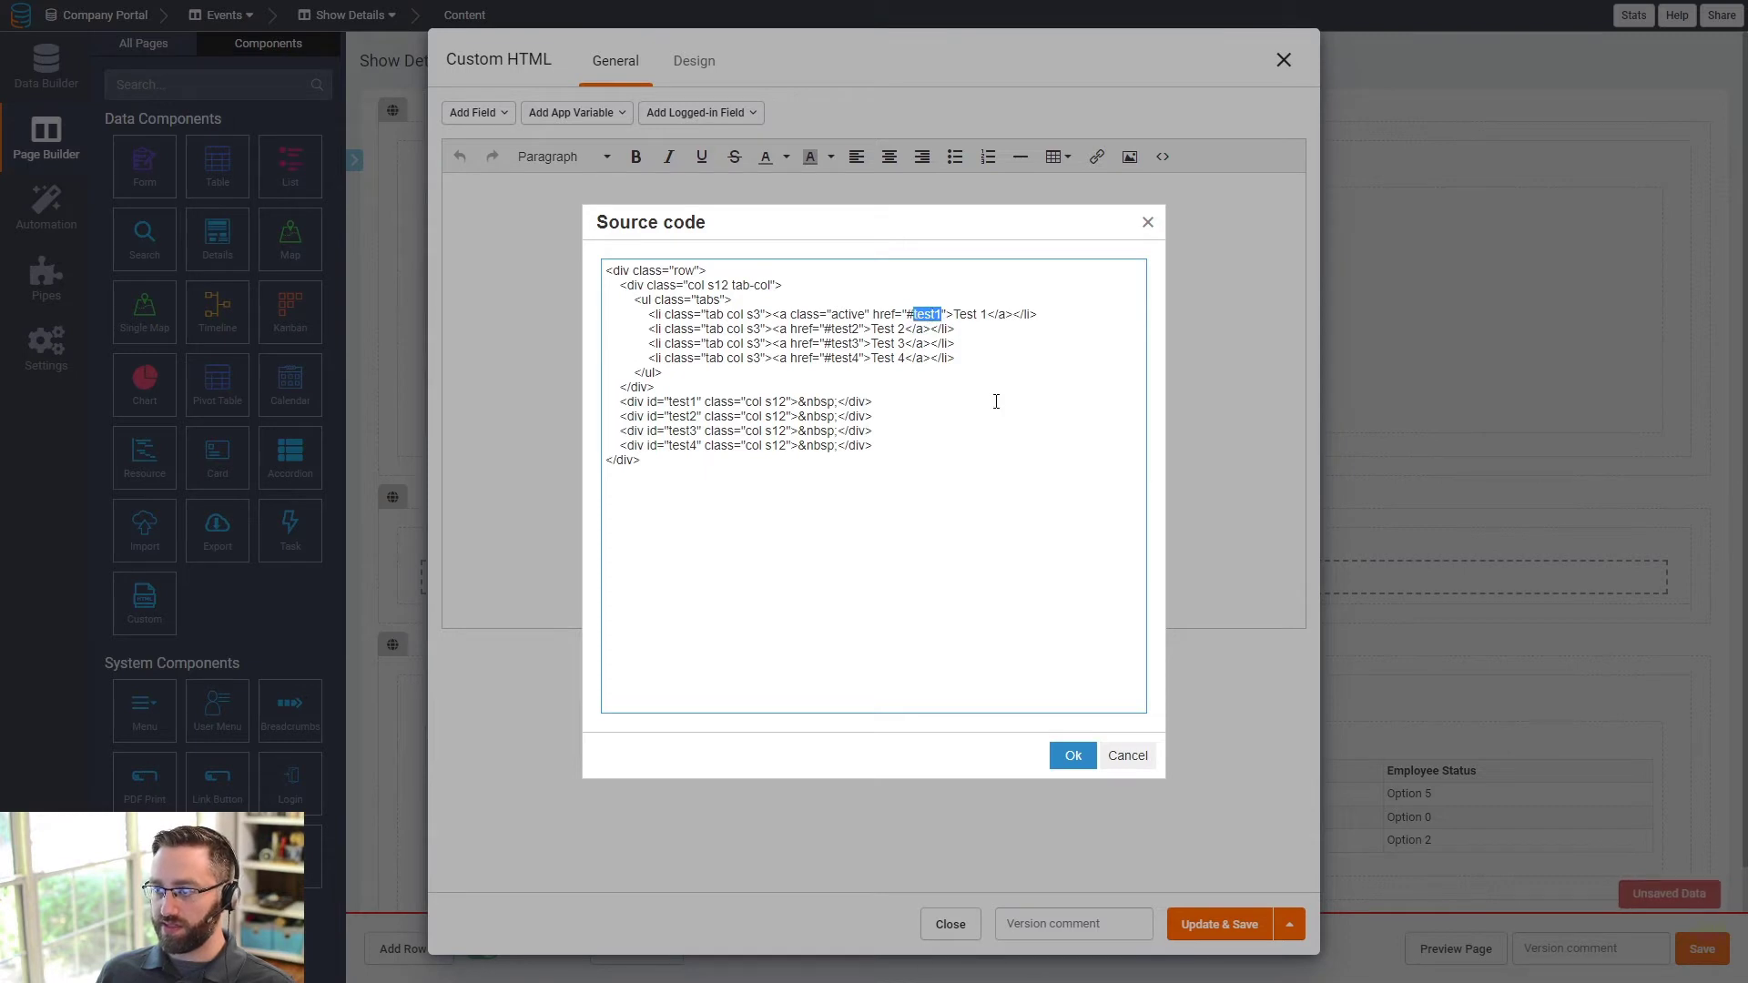
pyautogui.doubleClick(846, 328)
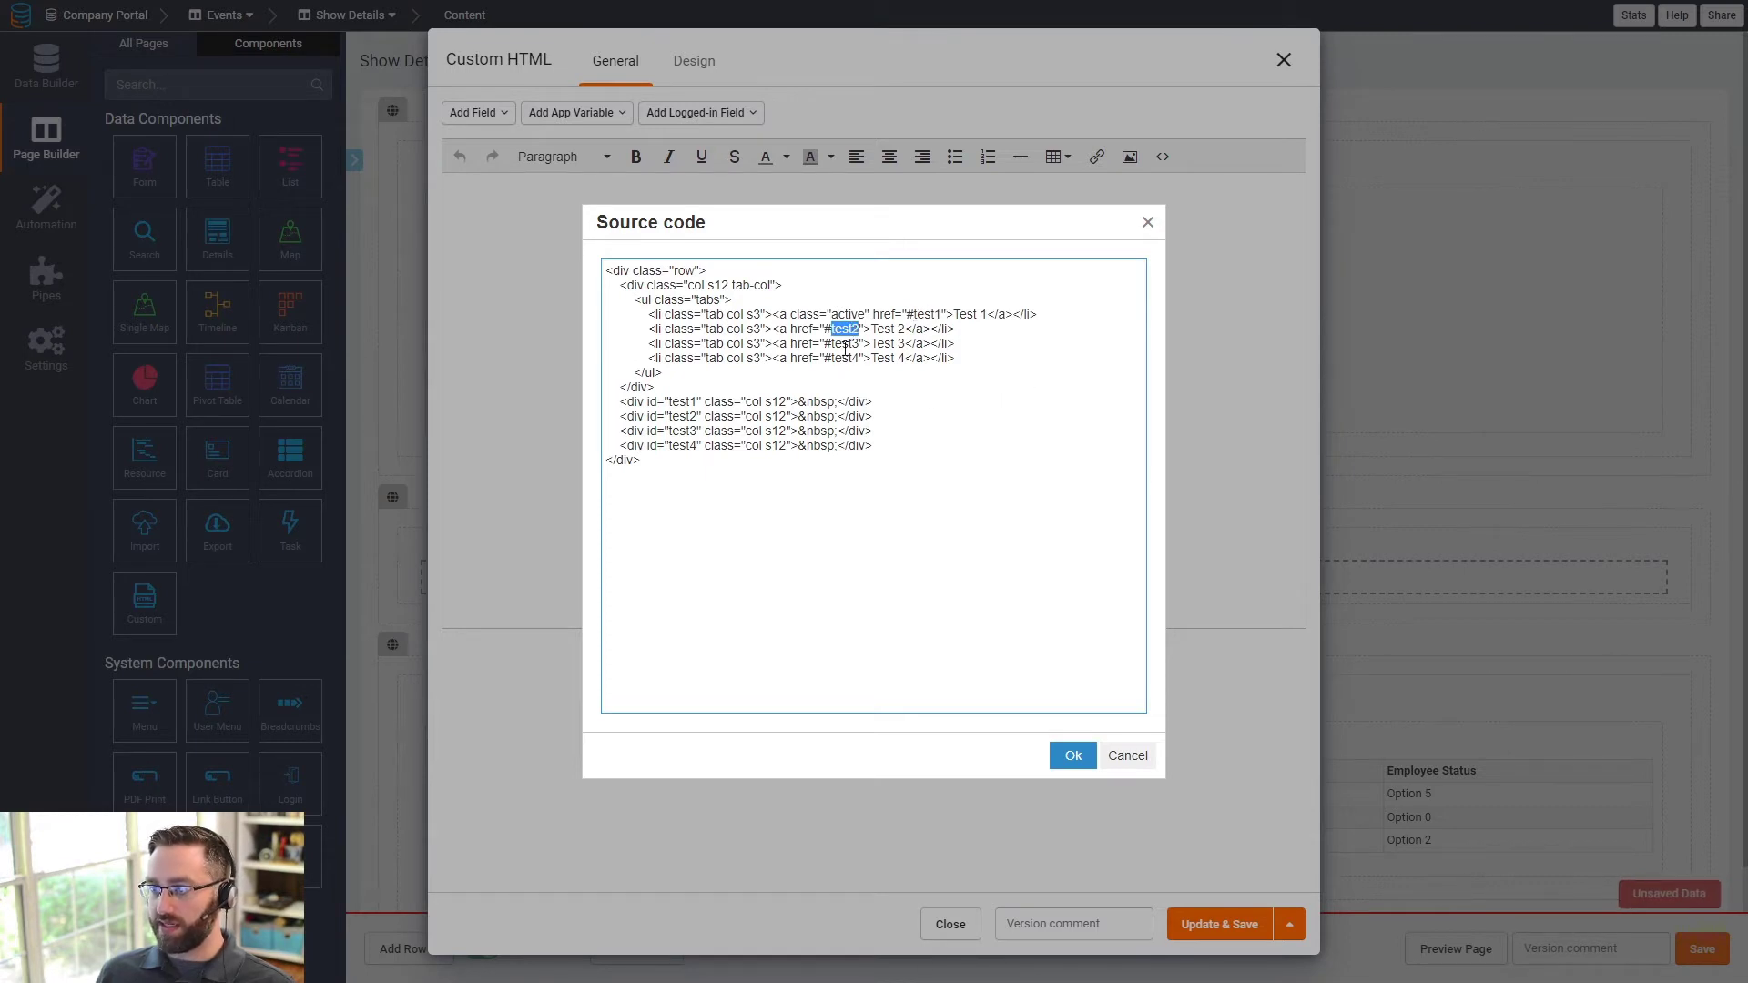
pyautogui.doubleClick(845, 343)
pyautogui.doubleClick(845, 358)
pyautogui.moveTo(952, 314); pyautogui.dragTo(994, 314)
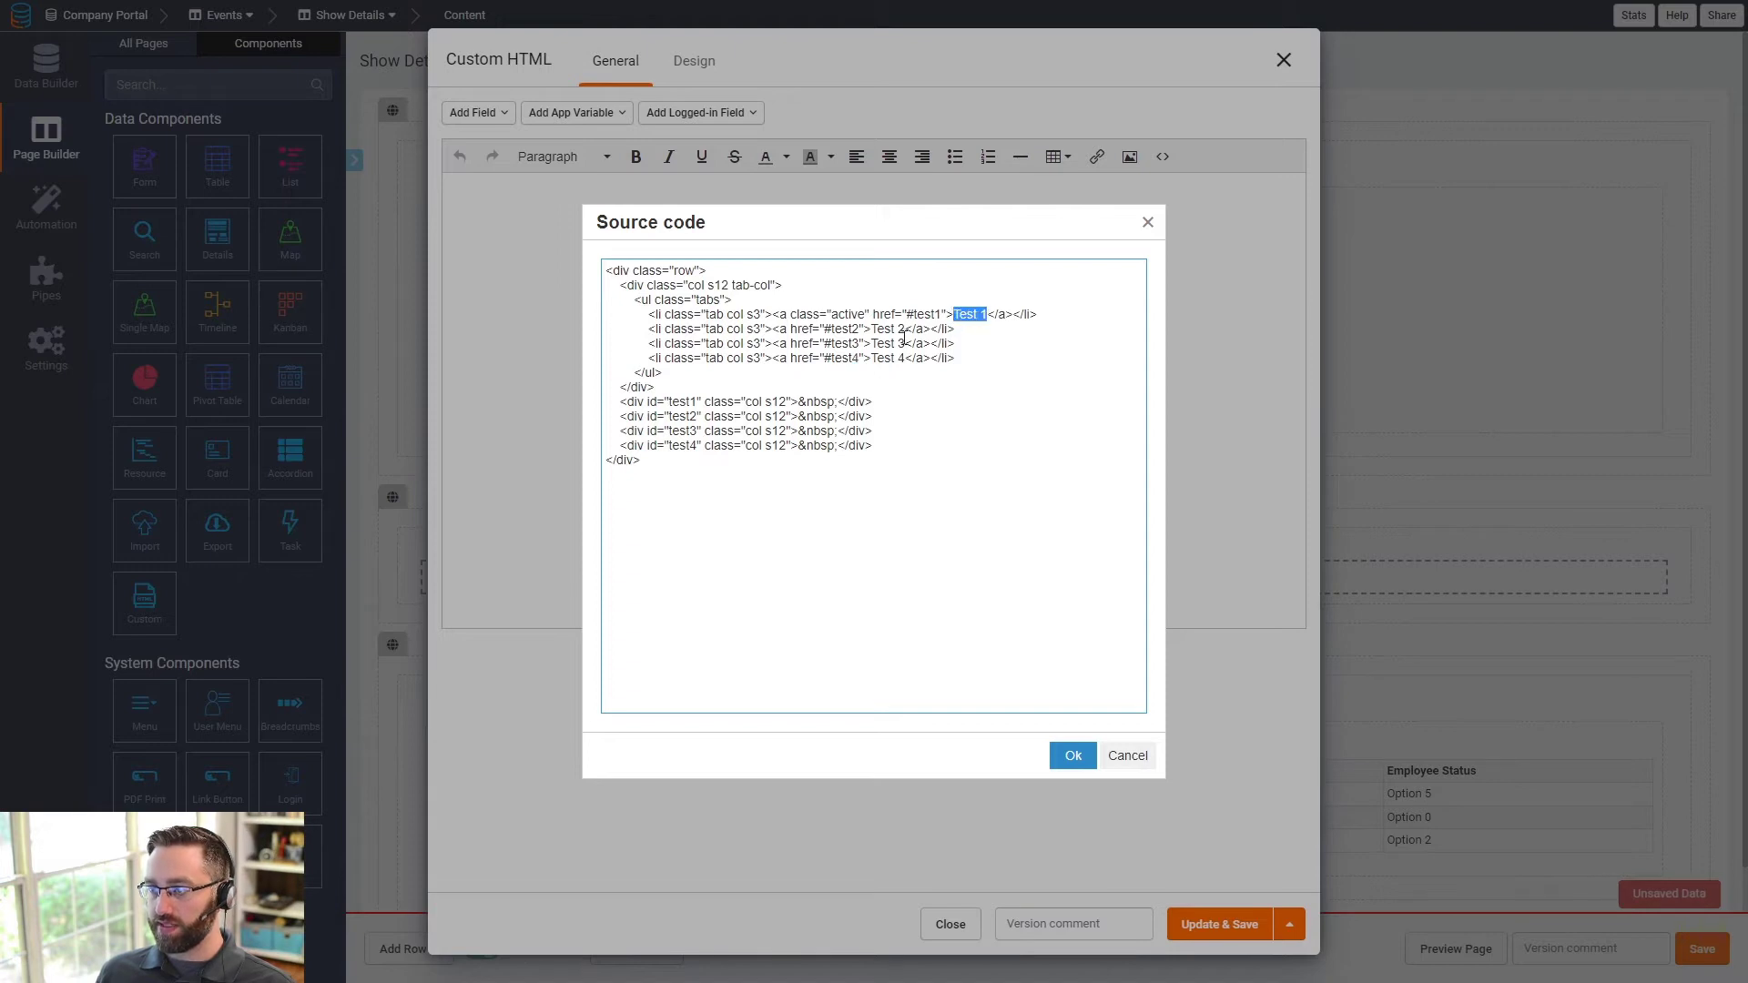
pyautogui.click(889, 331)
pyautogui.moveTo(879, 331); pyautogui.dragTo(896, 331)
pyautogui.moveTo(672, 402); pyautogui.dragTo(680, 402)
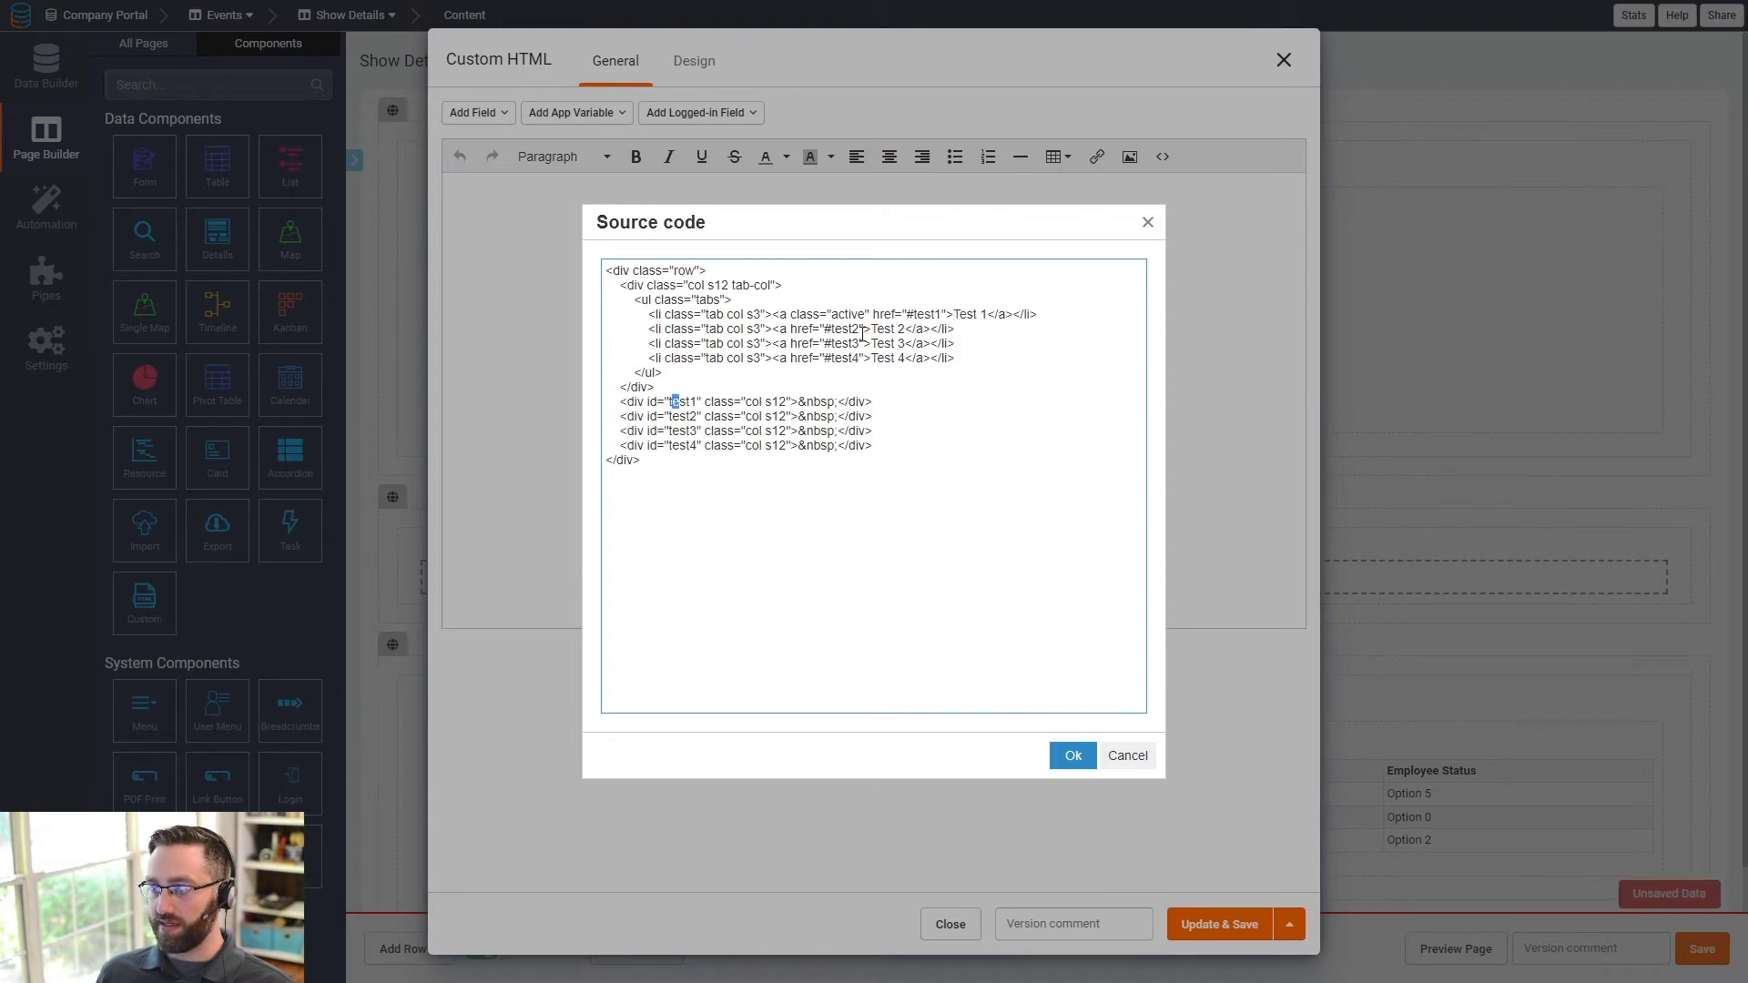
pyautogui.moveTo(914, 314); pyautogui.dragTo(943, 316)
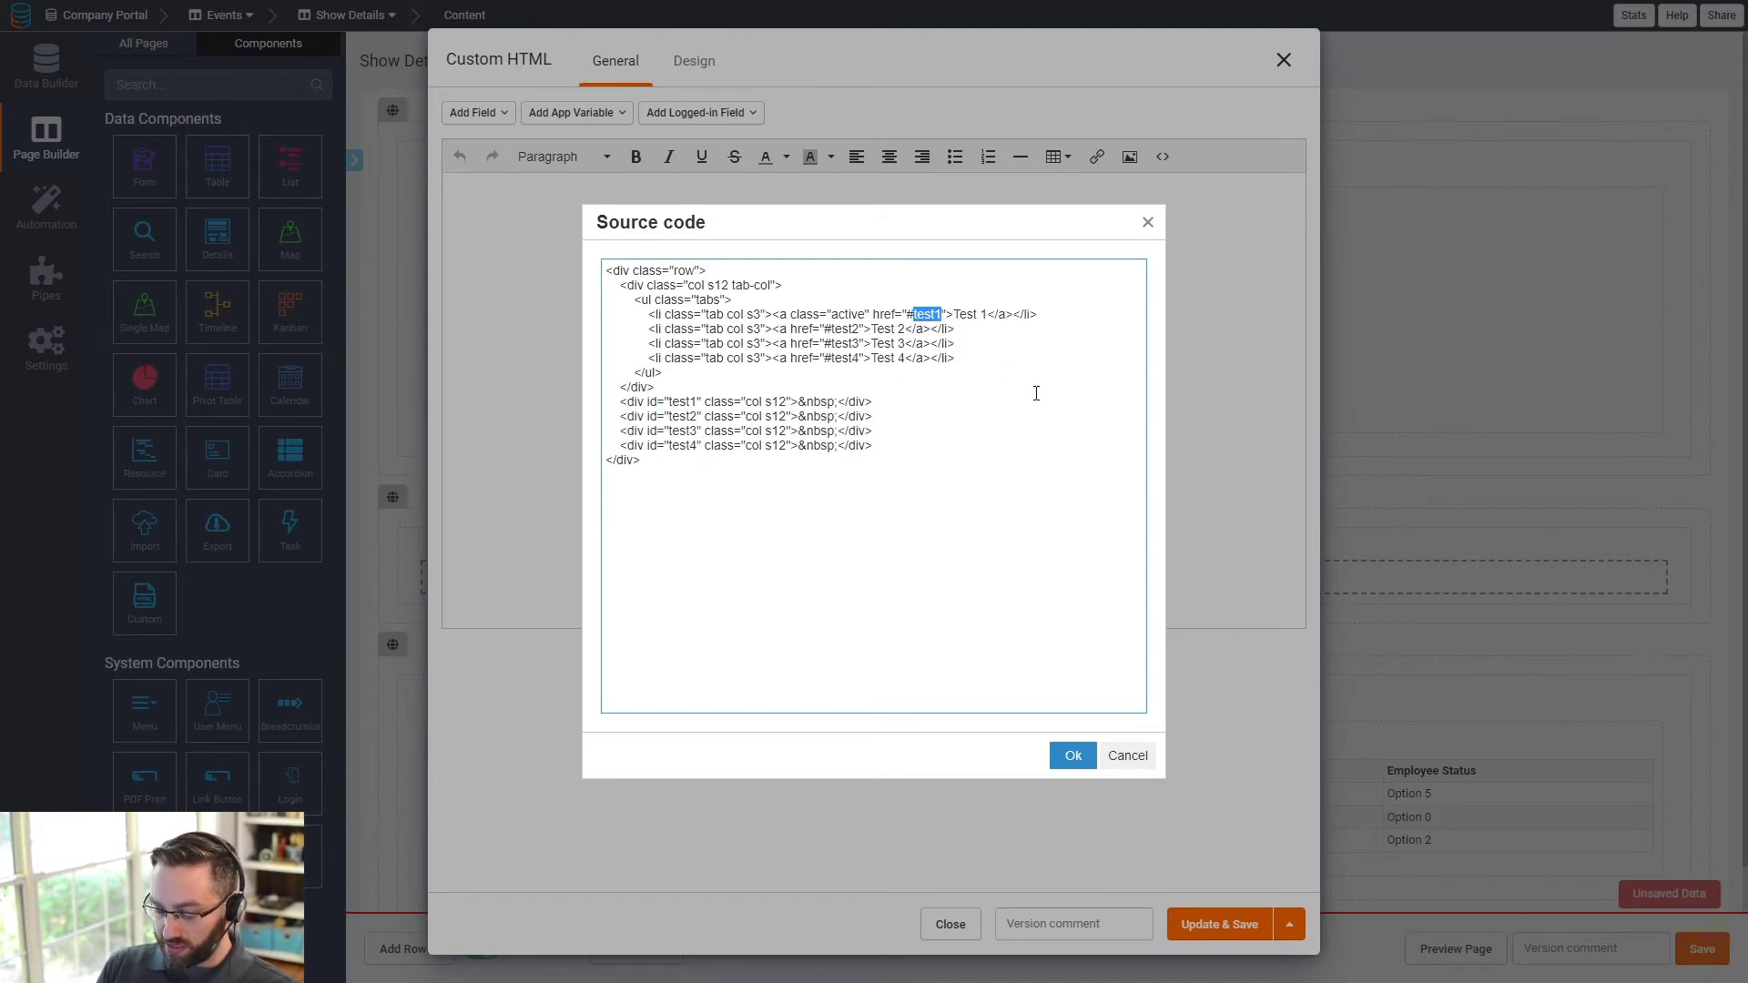
pyautogui.write('Sch')
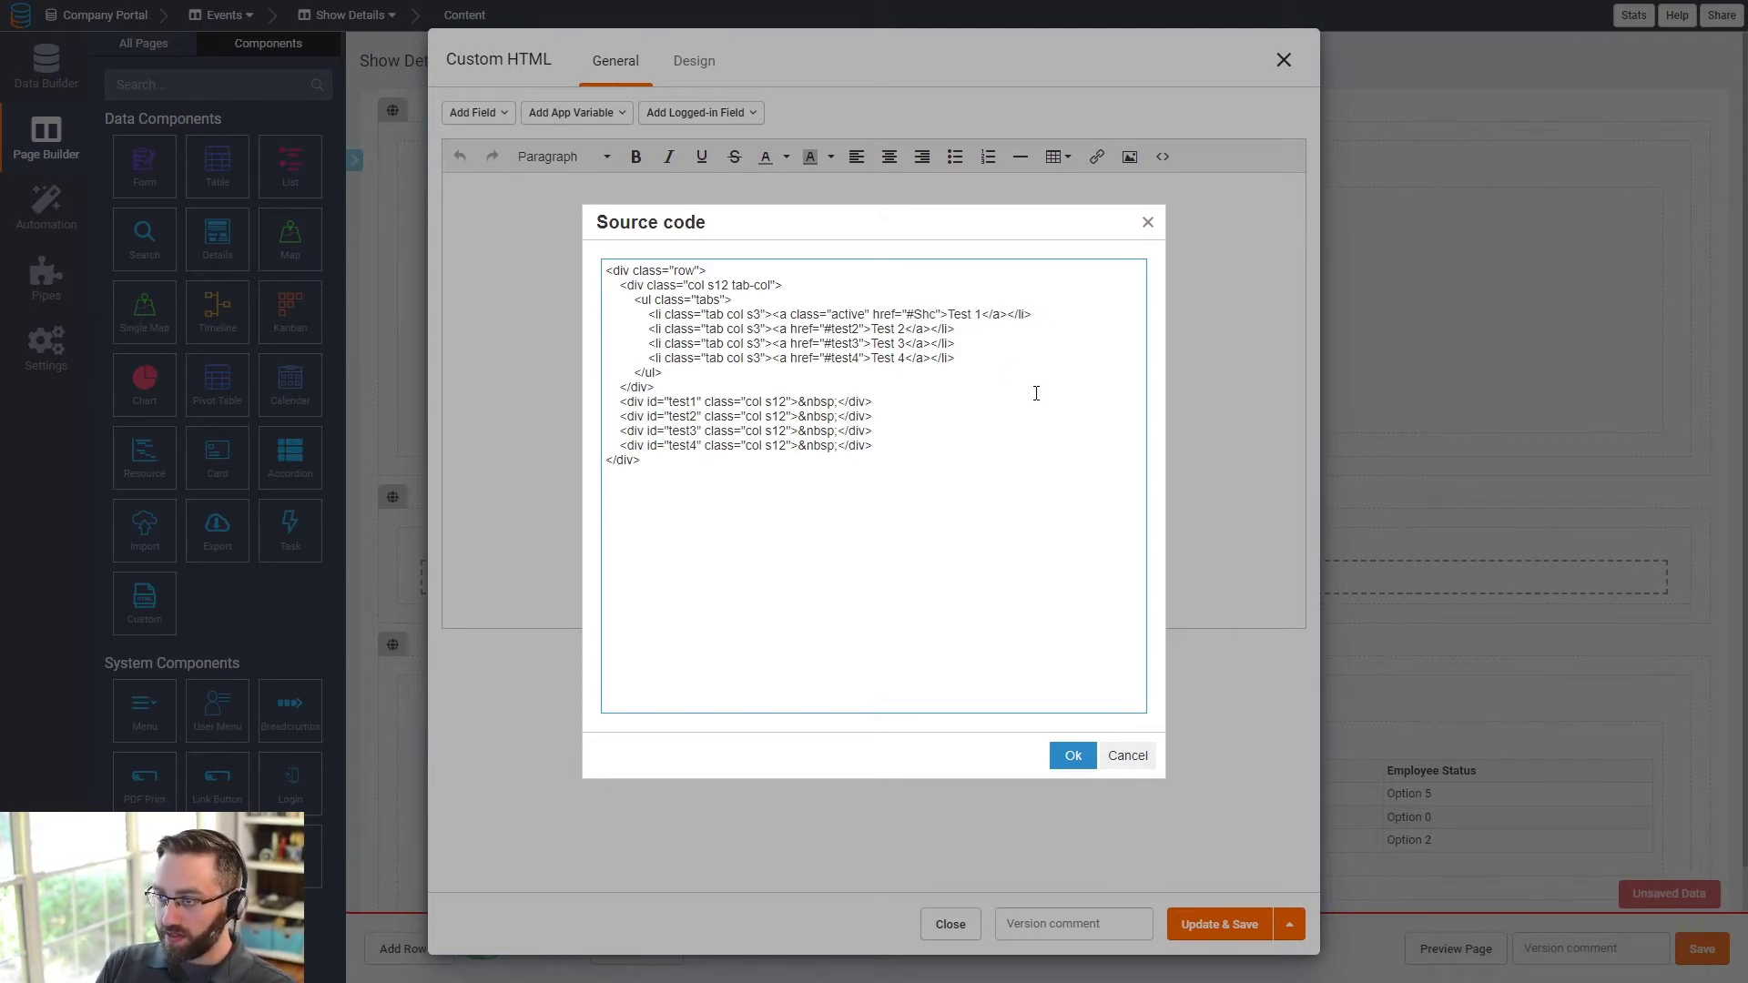
pyautogui.write('edule')
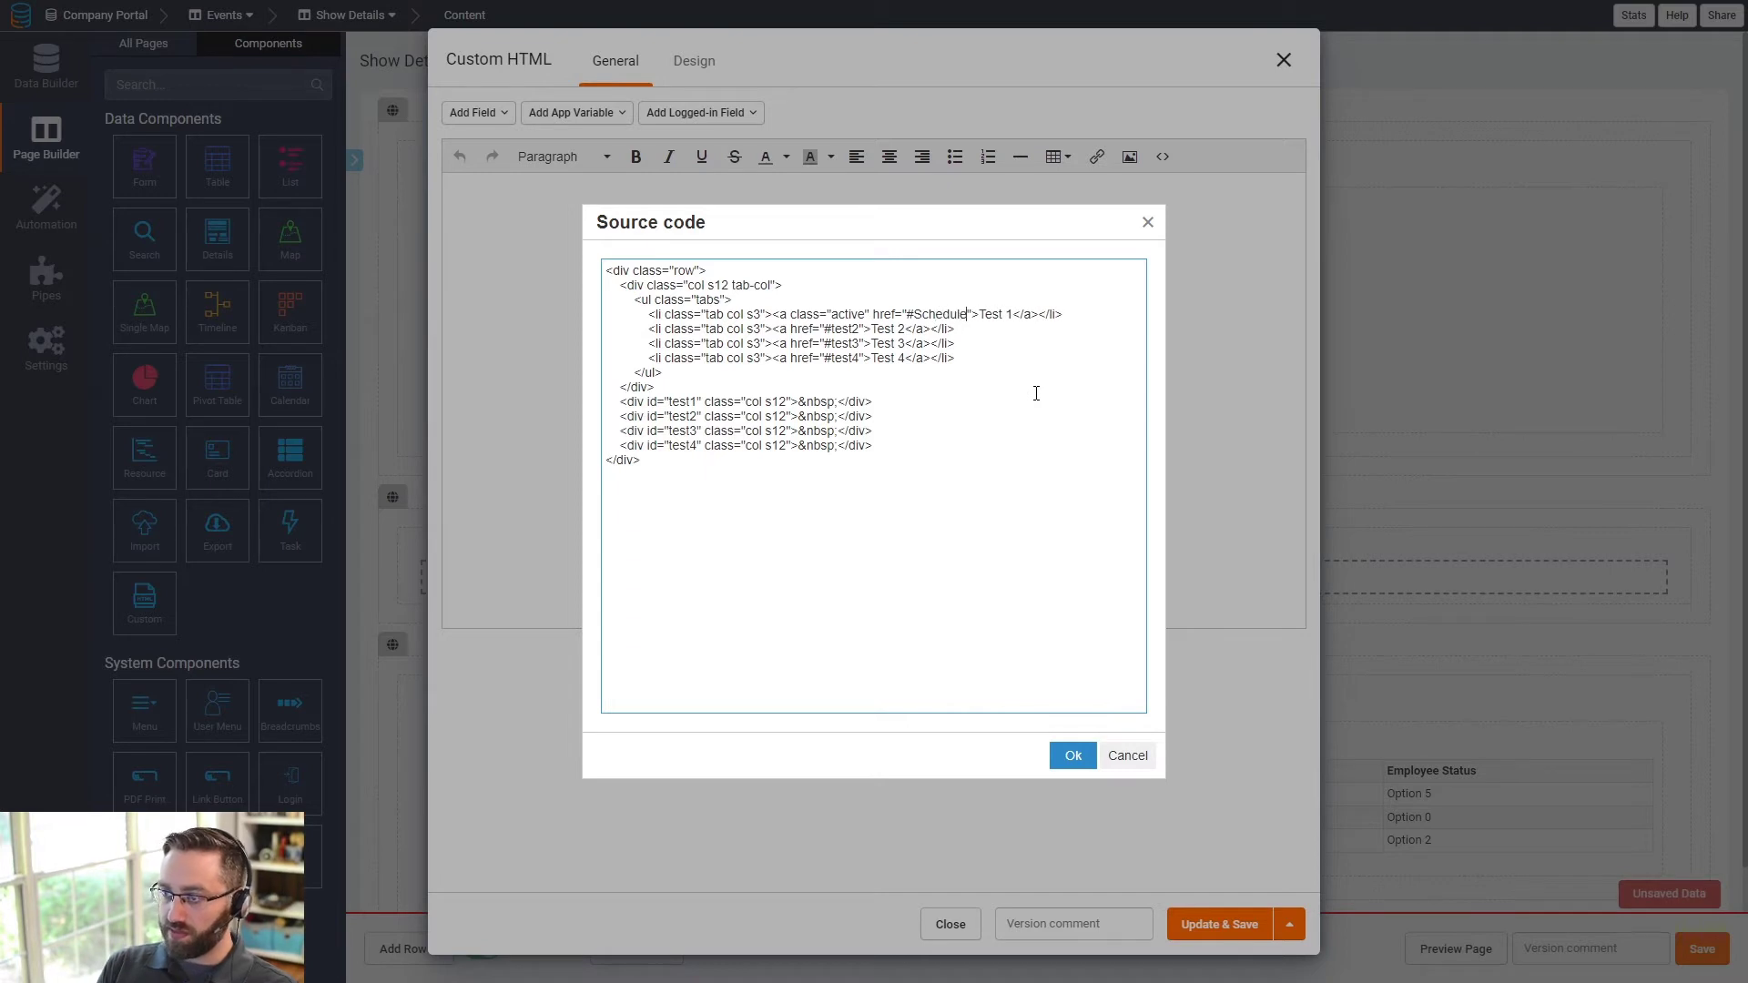
pyautogui.moveTo(1015, 317); pyautogui.dragTo(981, 318)
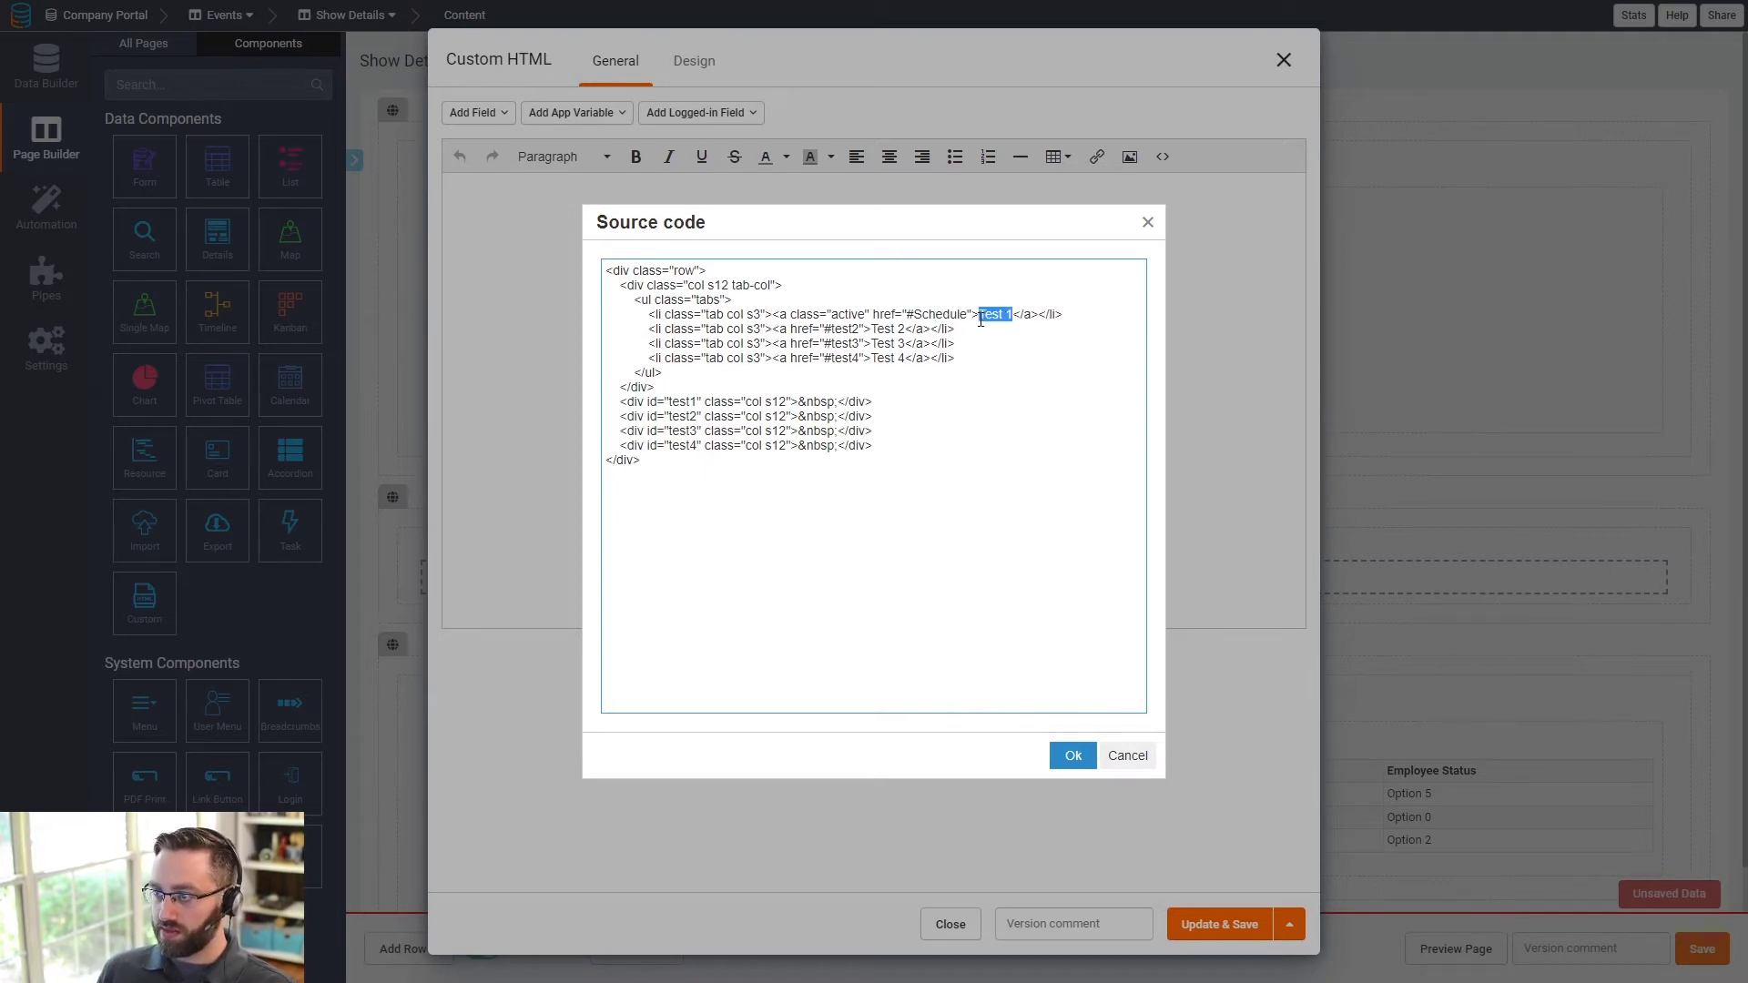
pyautogui.write('Schedule')
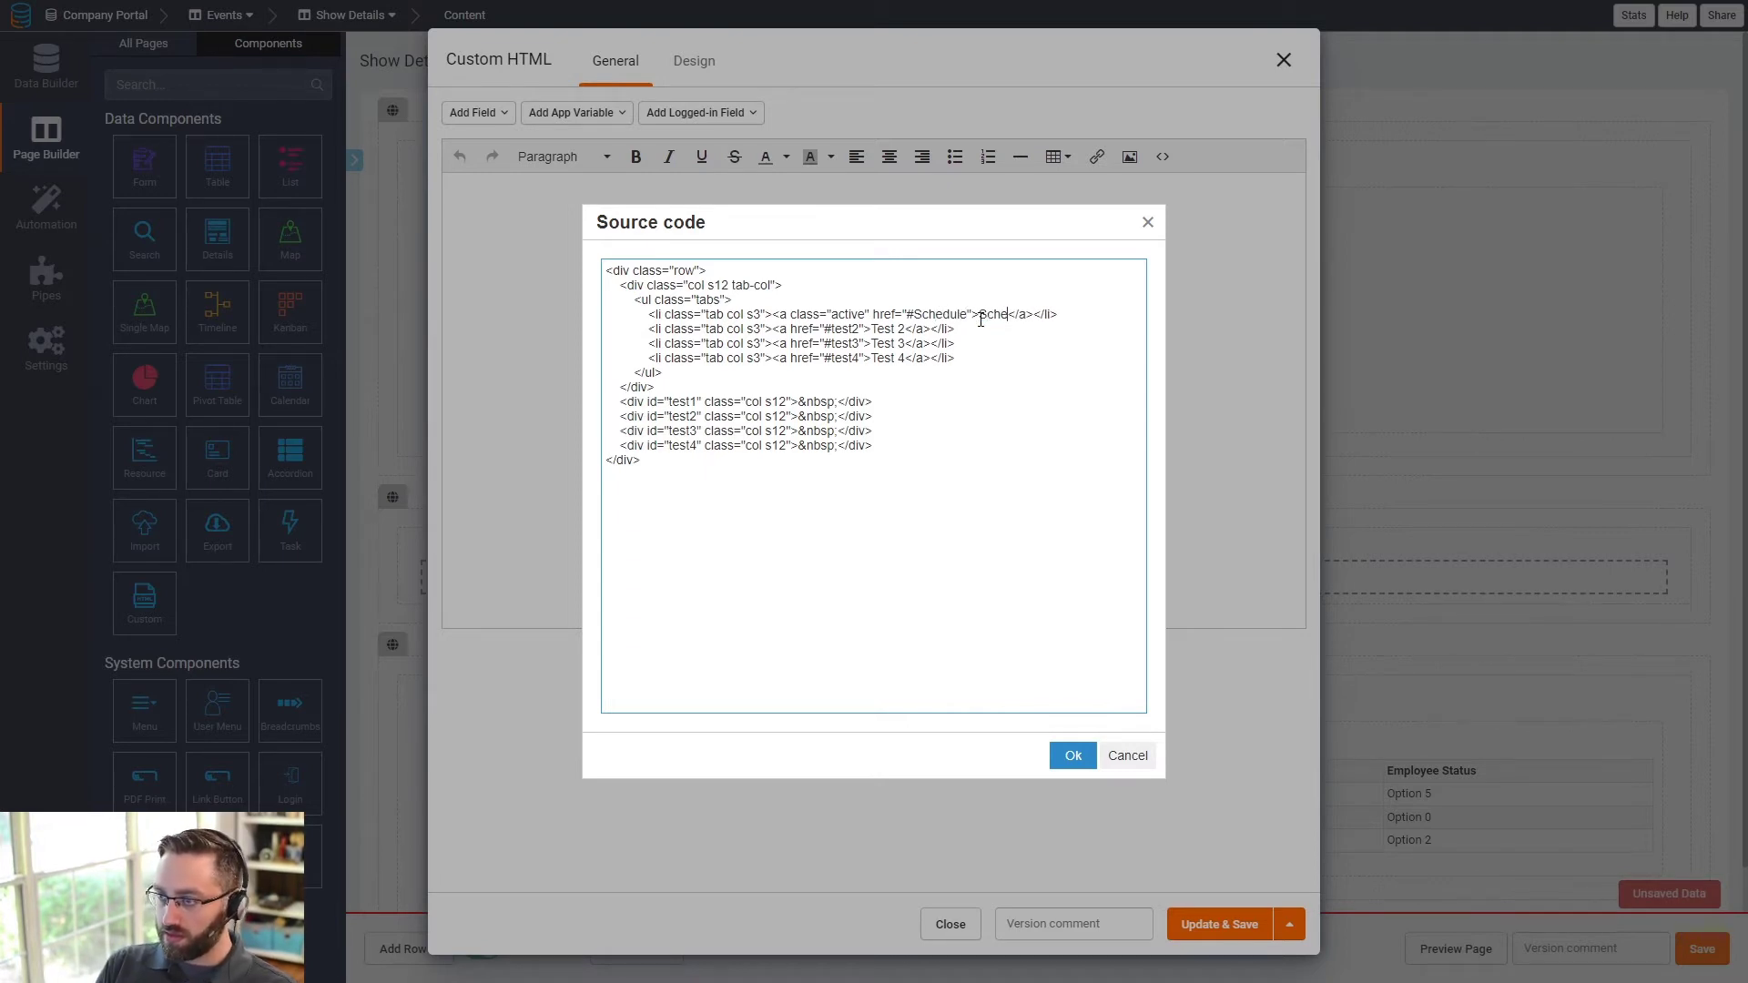
pyautogui.press('BackSpace')
pyautogui.write('s')
pyautogui.doubleClick(927, 315)
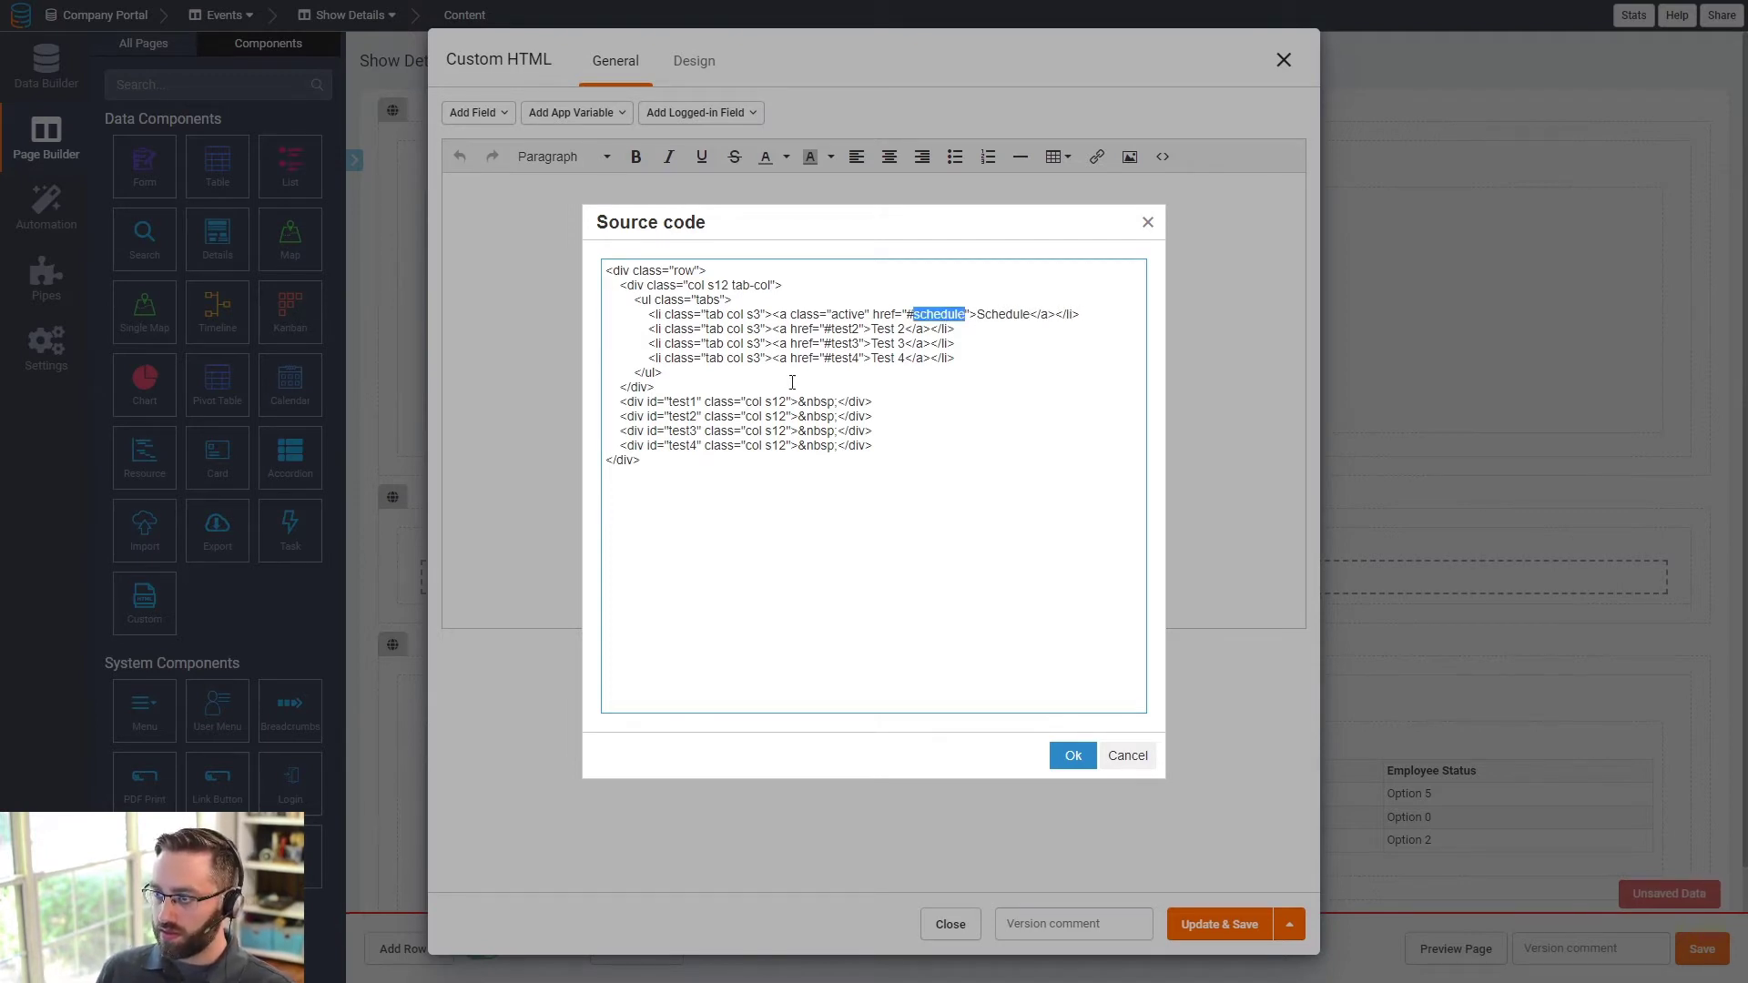
pyautogui.hotkey('ctrl', 'c')
pyautogui.doubleClick(678, 402)
pyautogui.hotkey('ctrl', 'v')
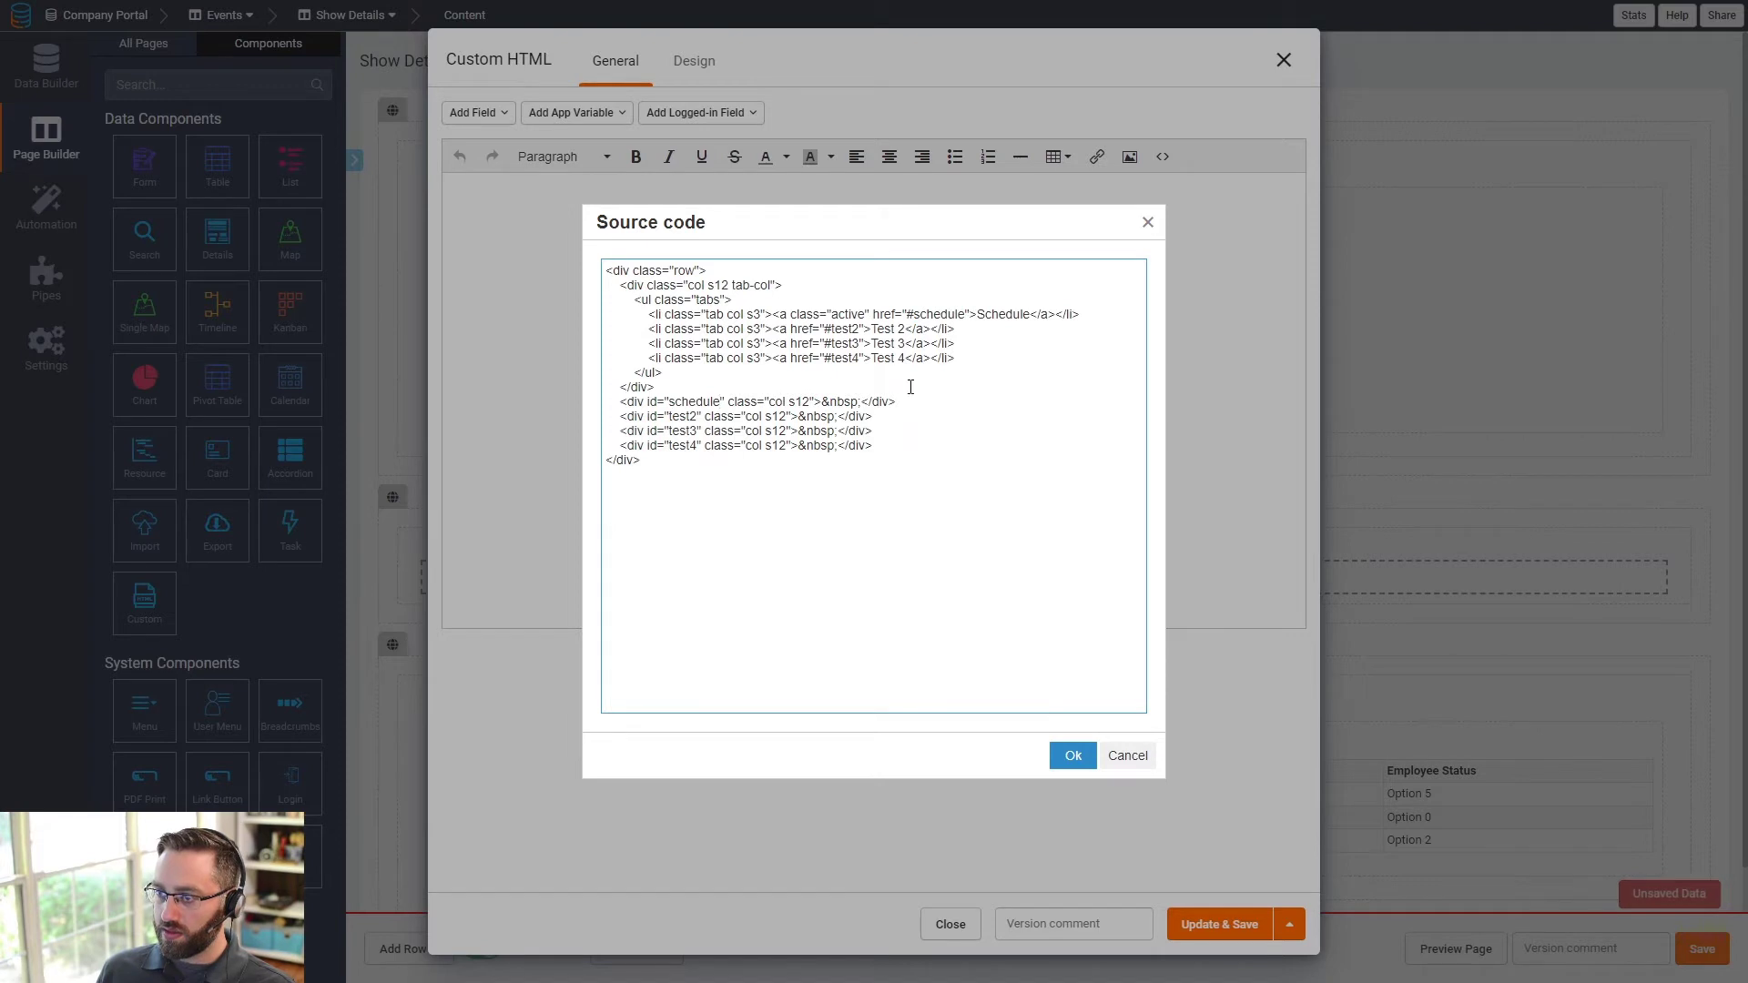
# - Rename the second tab to Customer, with link target and section id customer
pyautogui.doubleClick(848, 330)
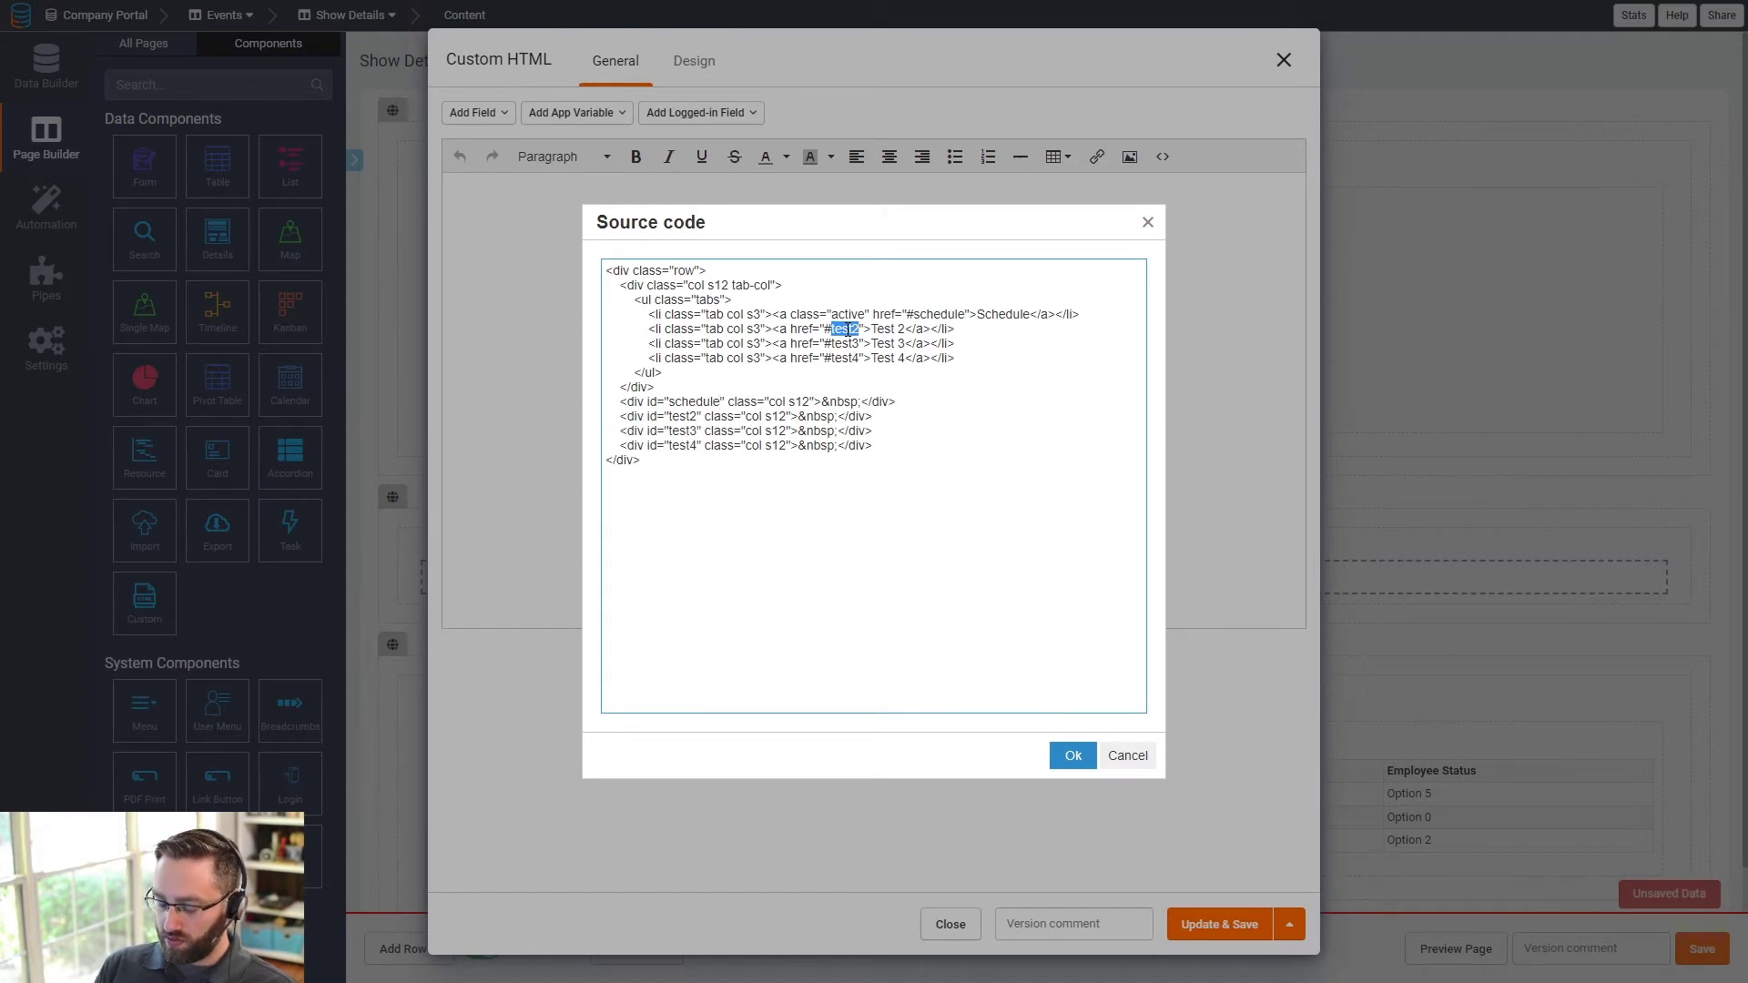
pyautogui.write('Customer')
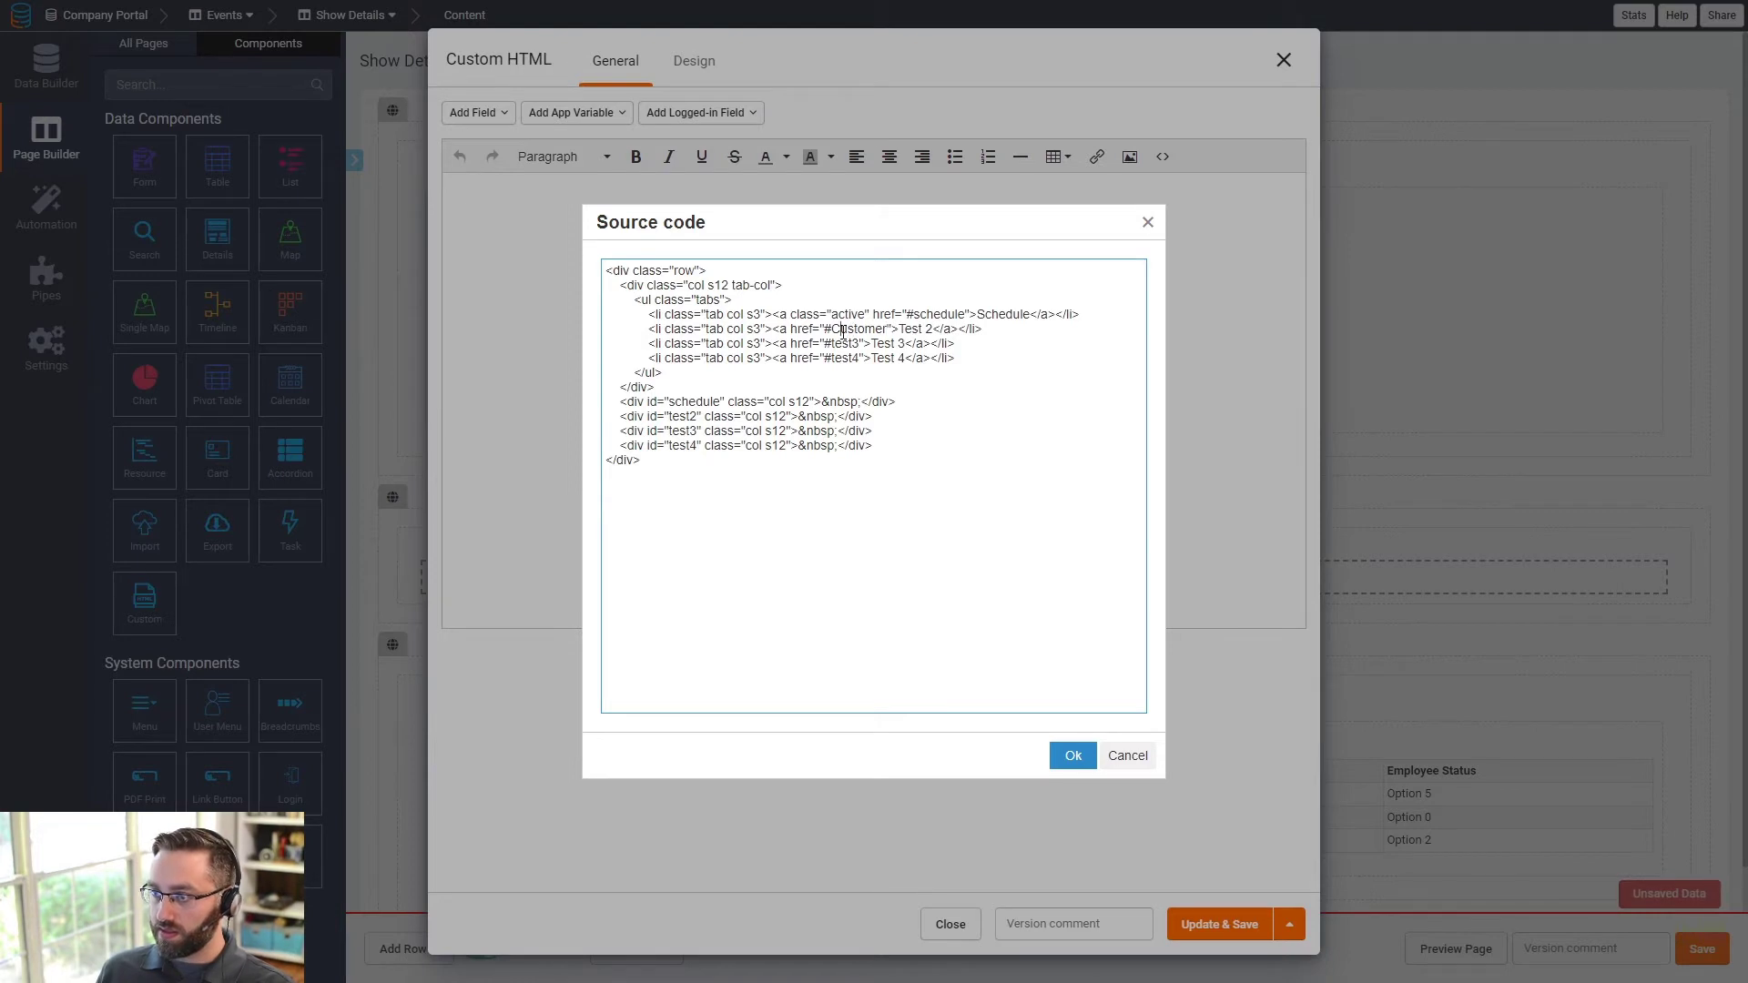
pyautogui.doubleClick(848, 330)
pyautogui.write('customer')
pyautogui.doubleClick(856, 330)
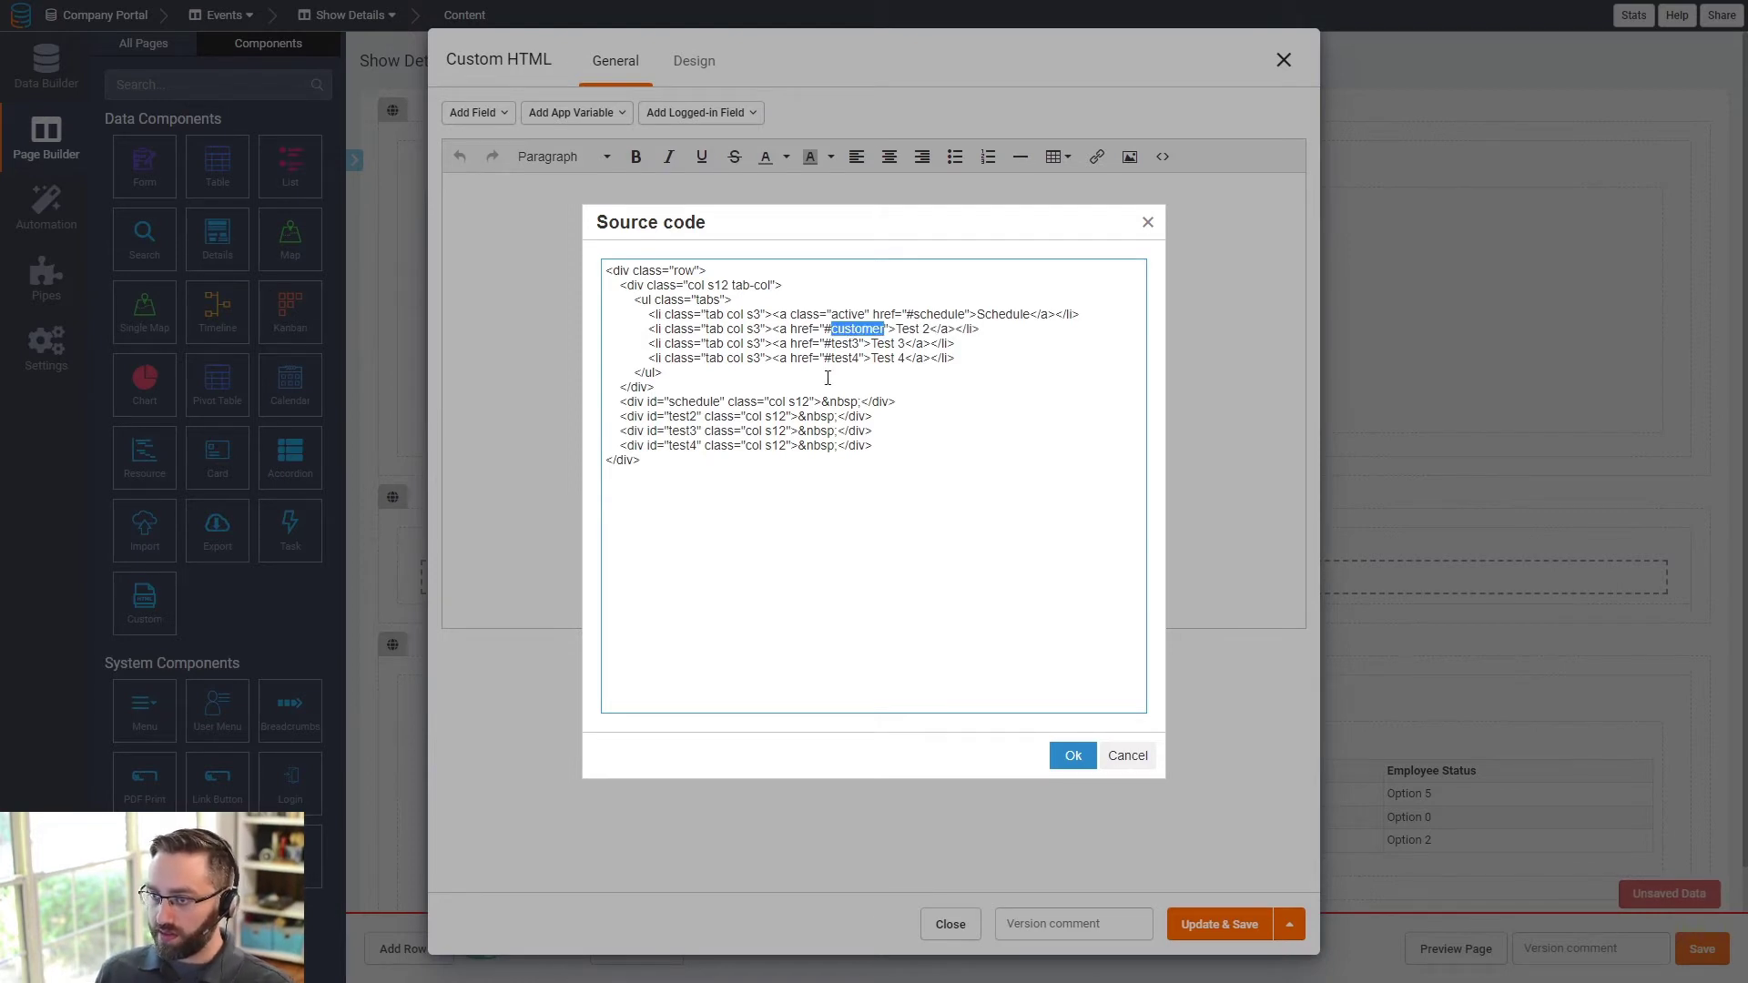
pyautogui.doubleClick(683, 417)
pyautogui.hotkey('ctrl', 'v')
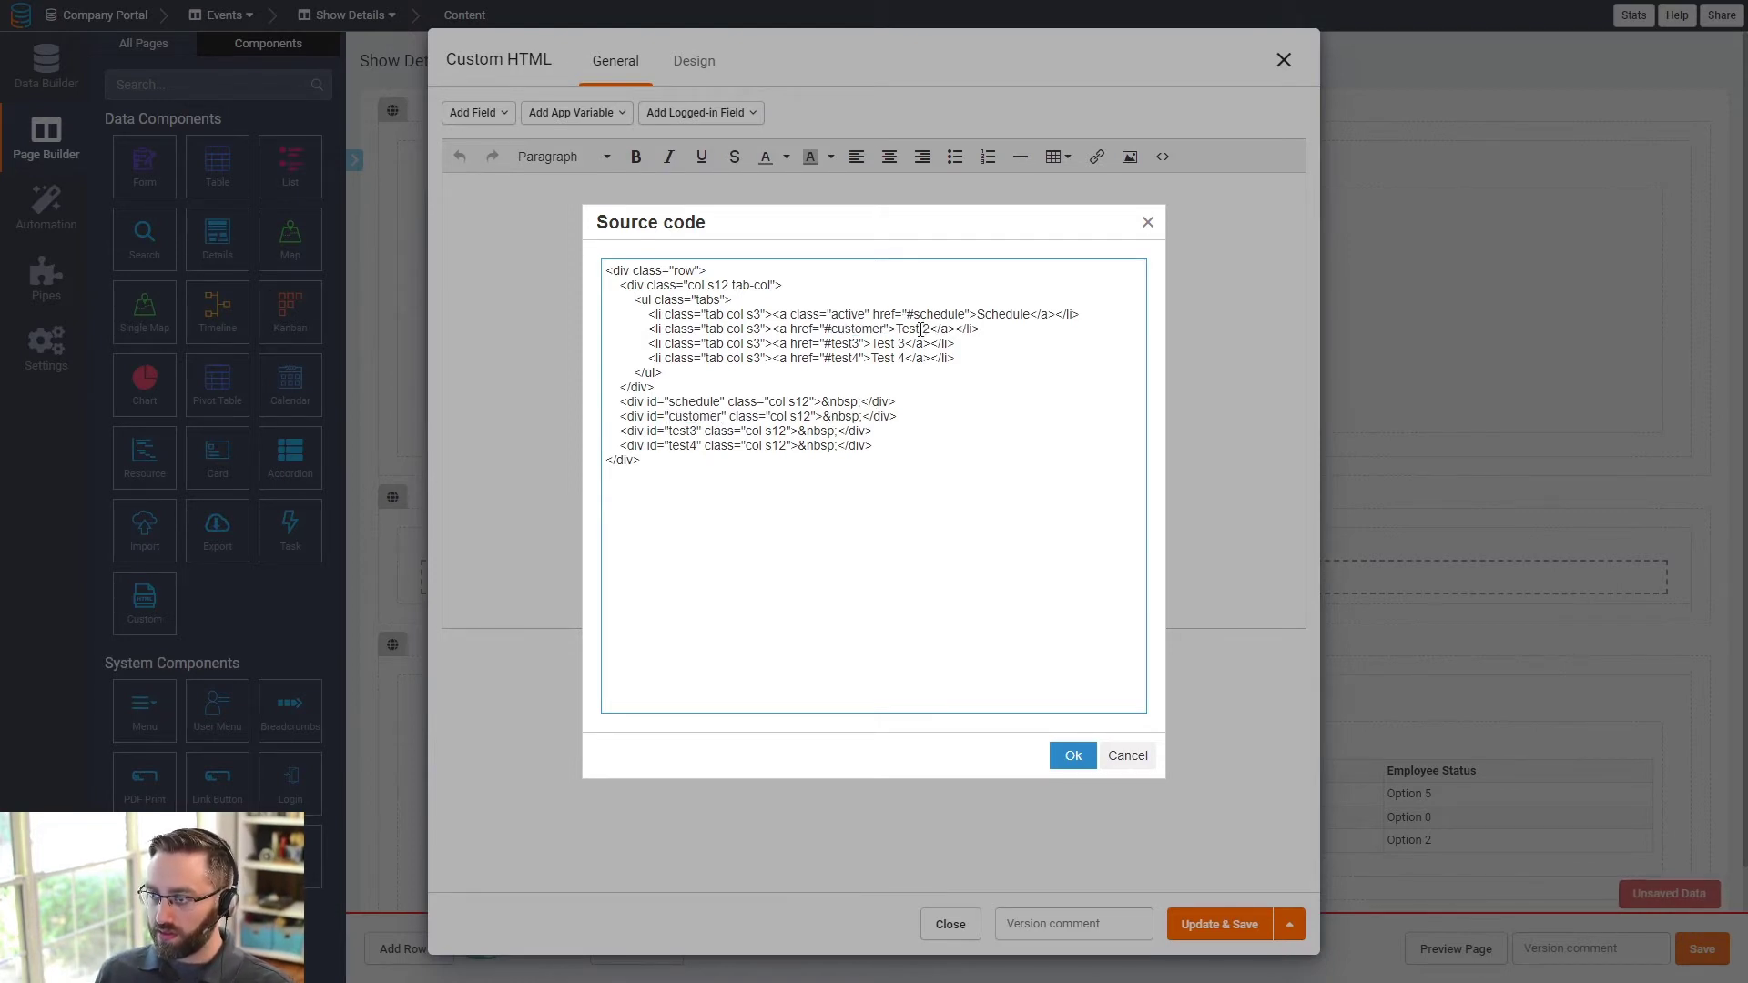
pyautogui.moveTo(931, 328); pyautogui.dragTo(889, 329)
pyautogui.hotkey('ctrl', 'v')
pyautogui.press('Delete')
pyautogui.write('C')
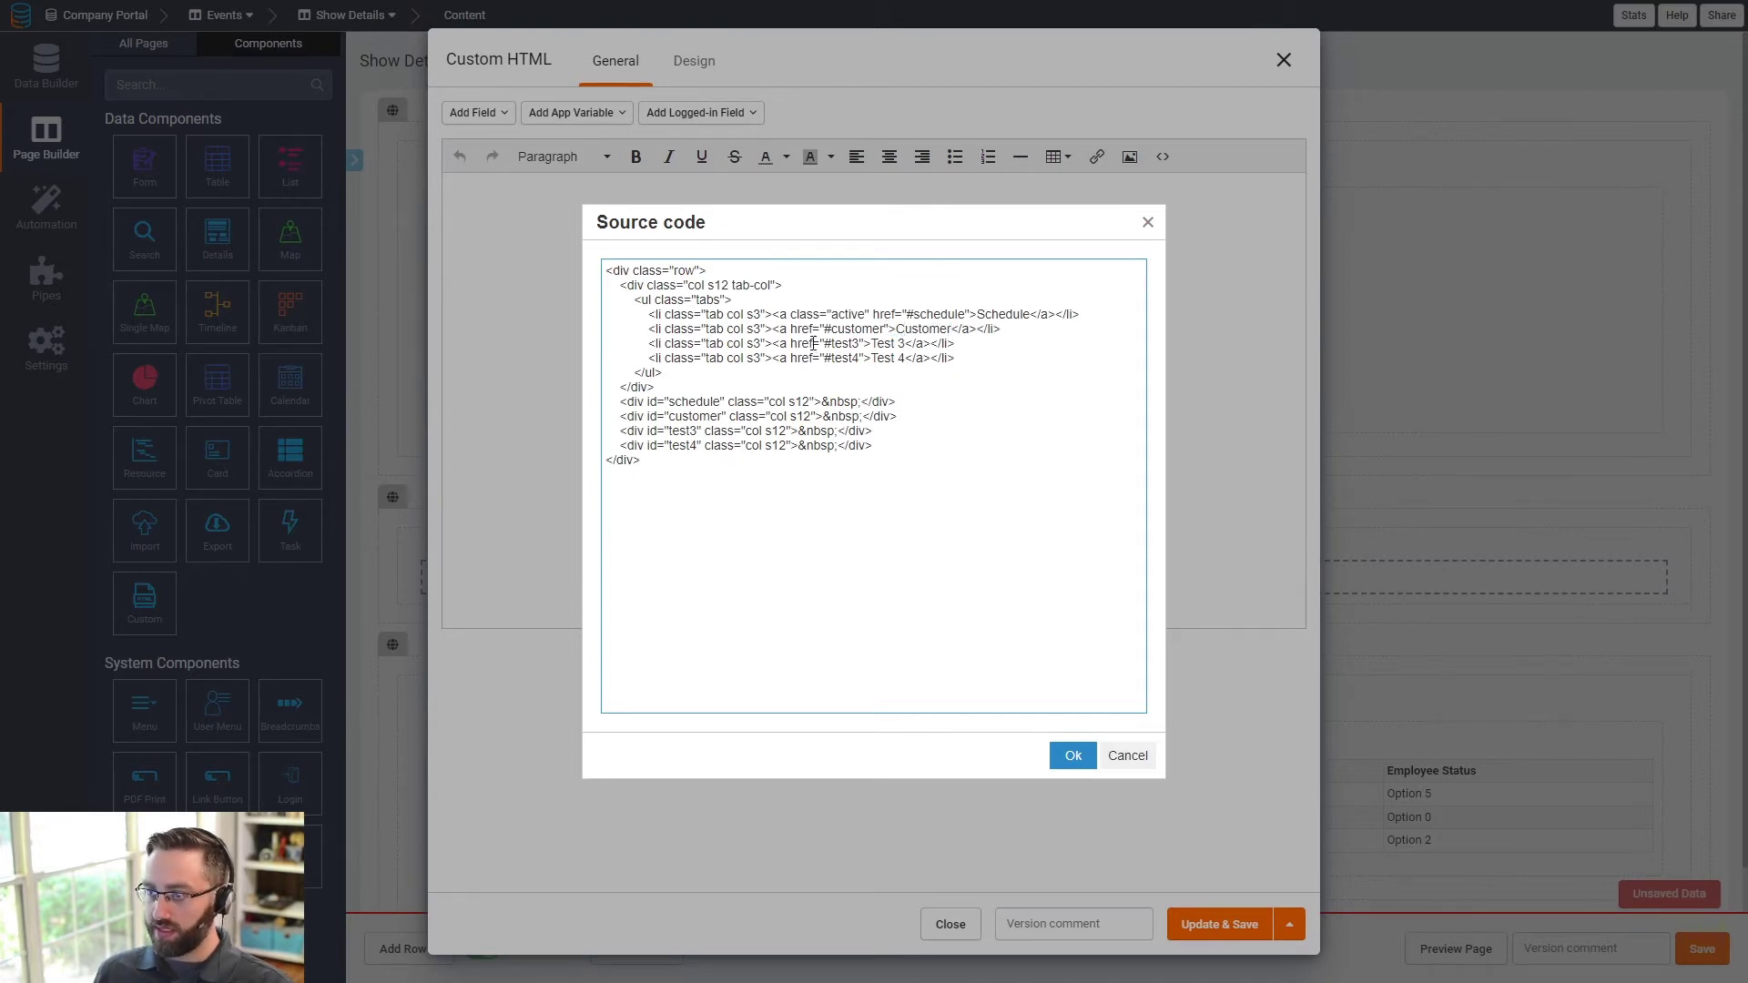
pyautogui.doubleClick(866, 329)
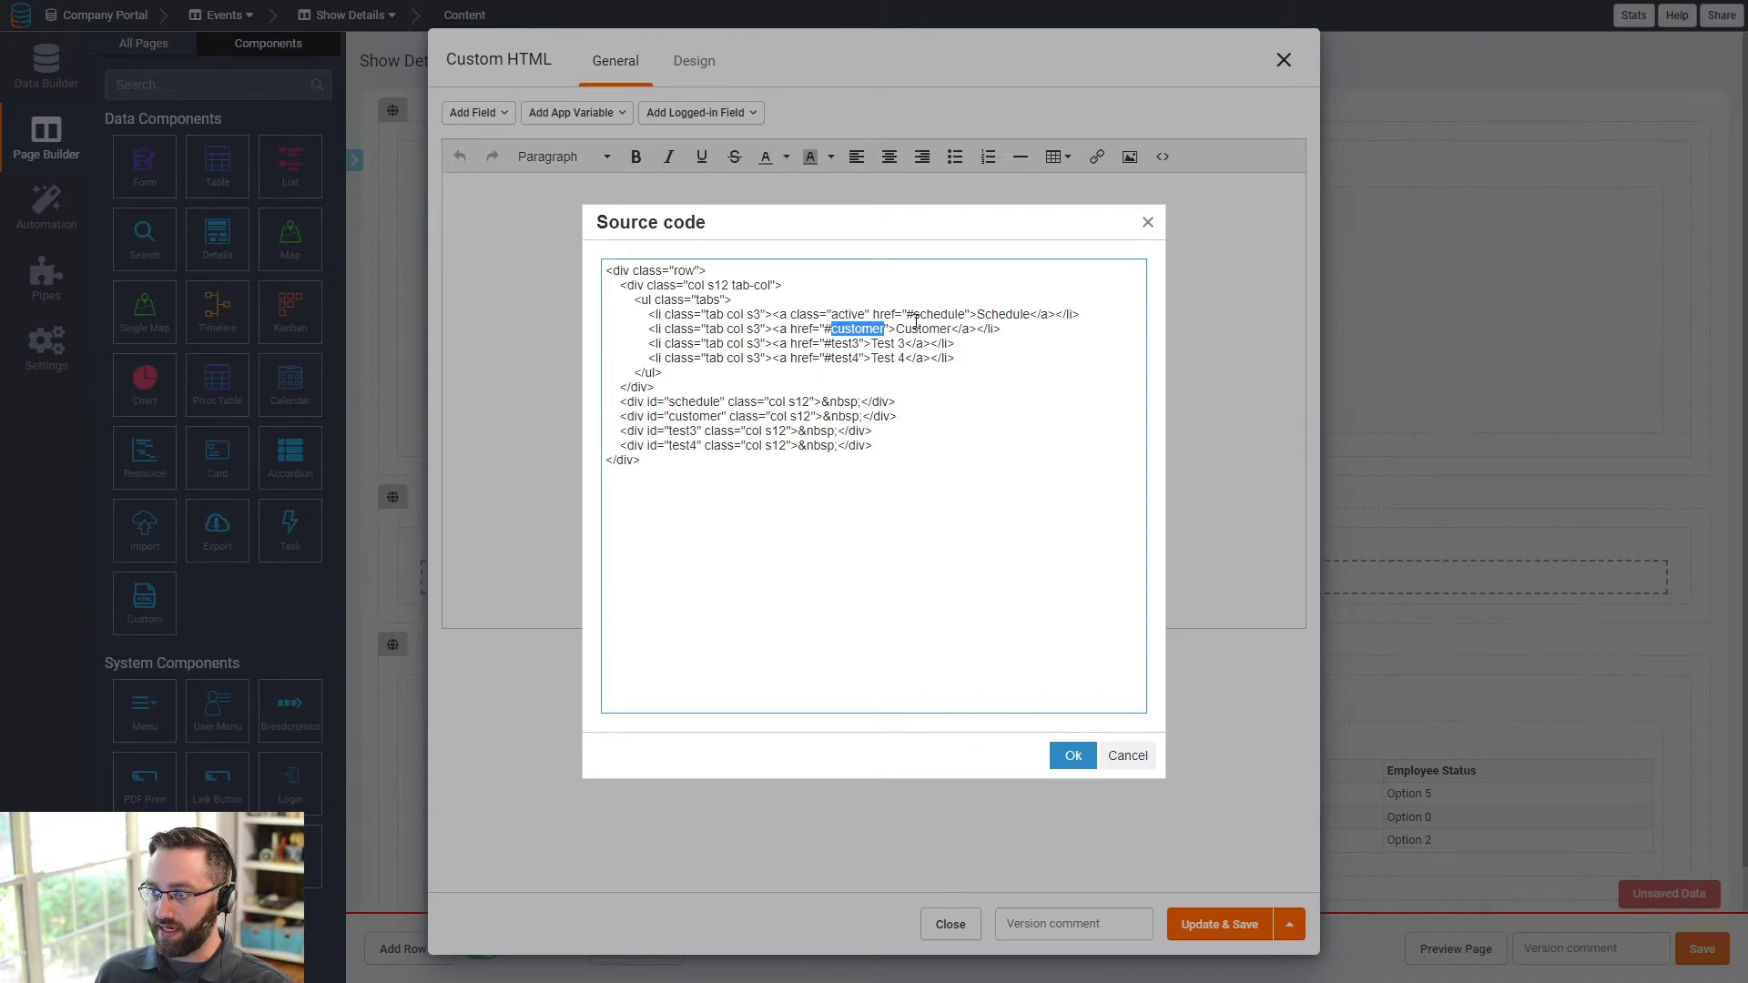
# - Rename the third tab to Documents, with link target and section id documents
pyautogui.moveTo(903, 315); pyautogui.dragTo(966, 315)
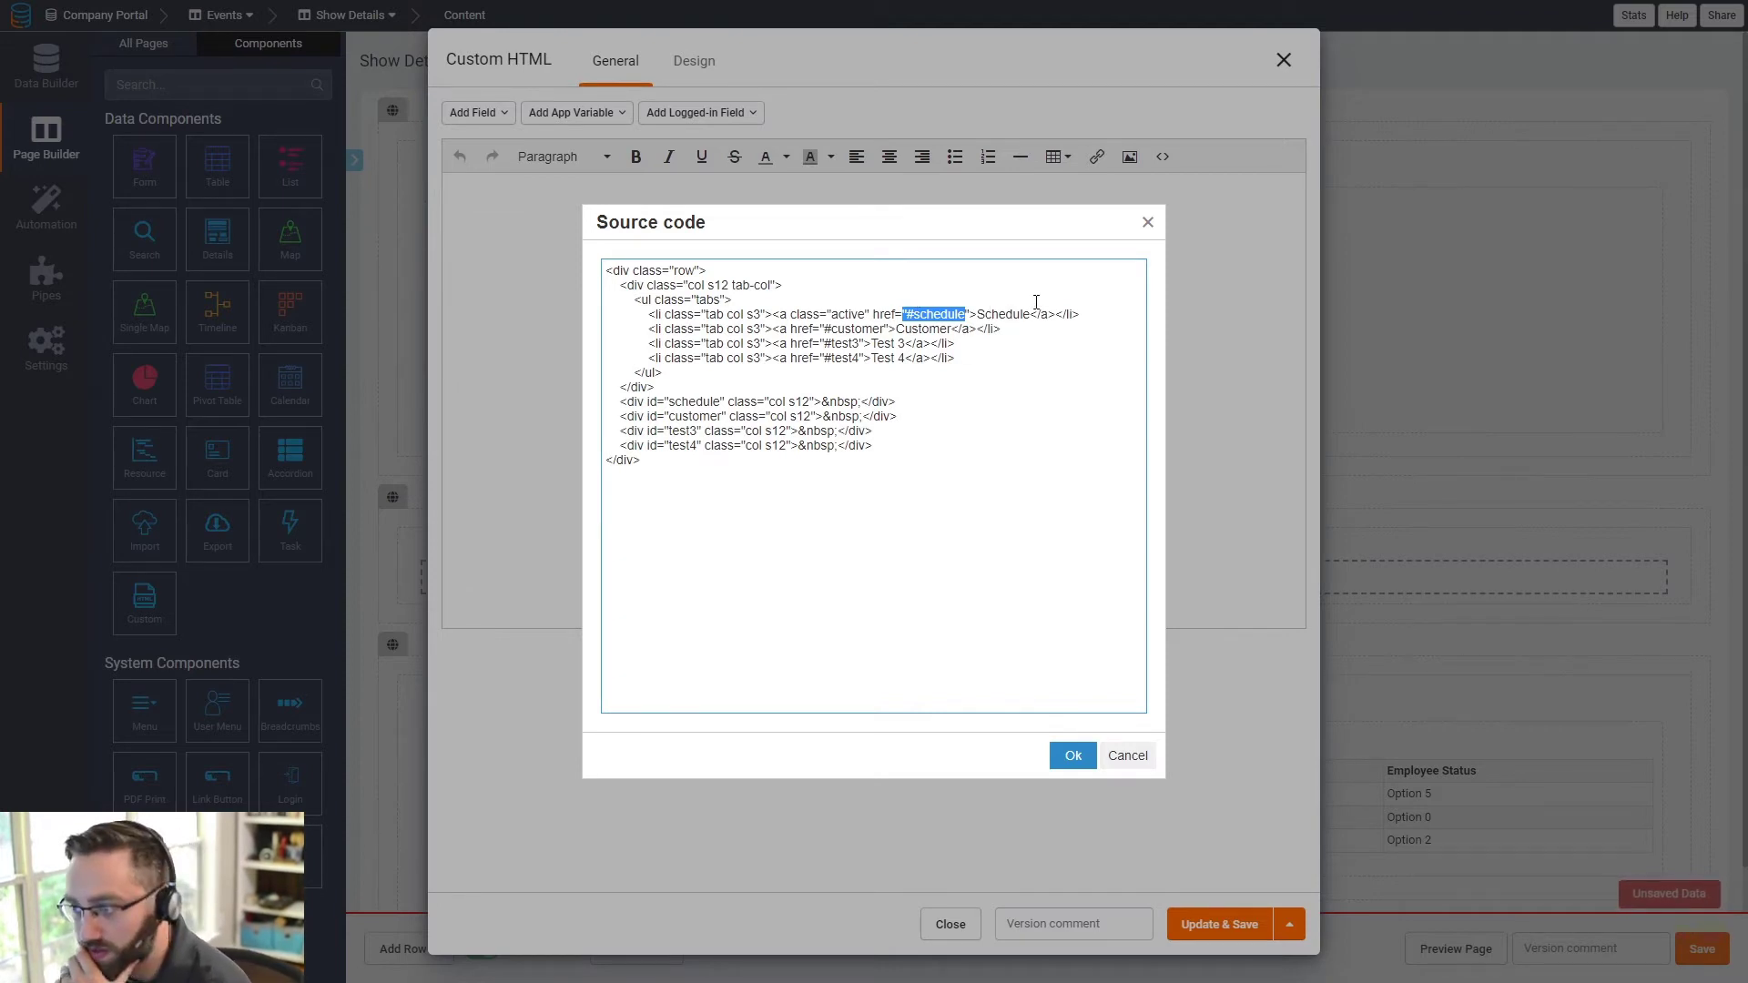
pyautogui.moveTo(977, 314); pyautogui.dragTo(1030, 315)
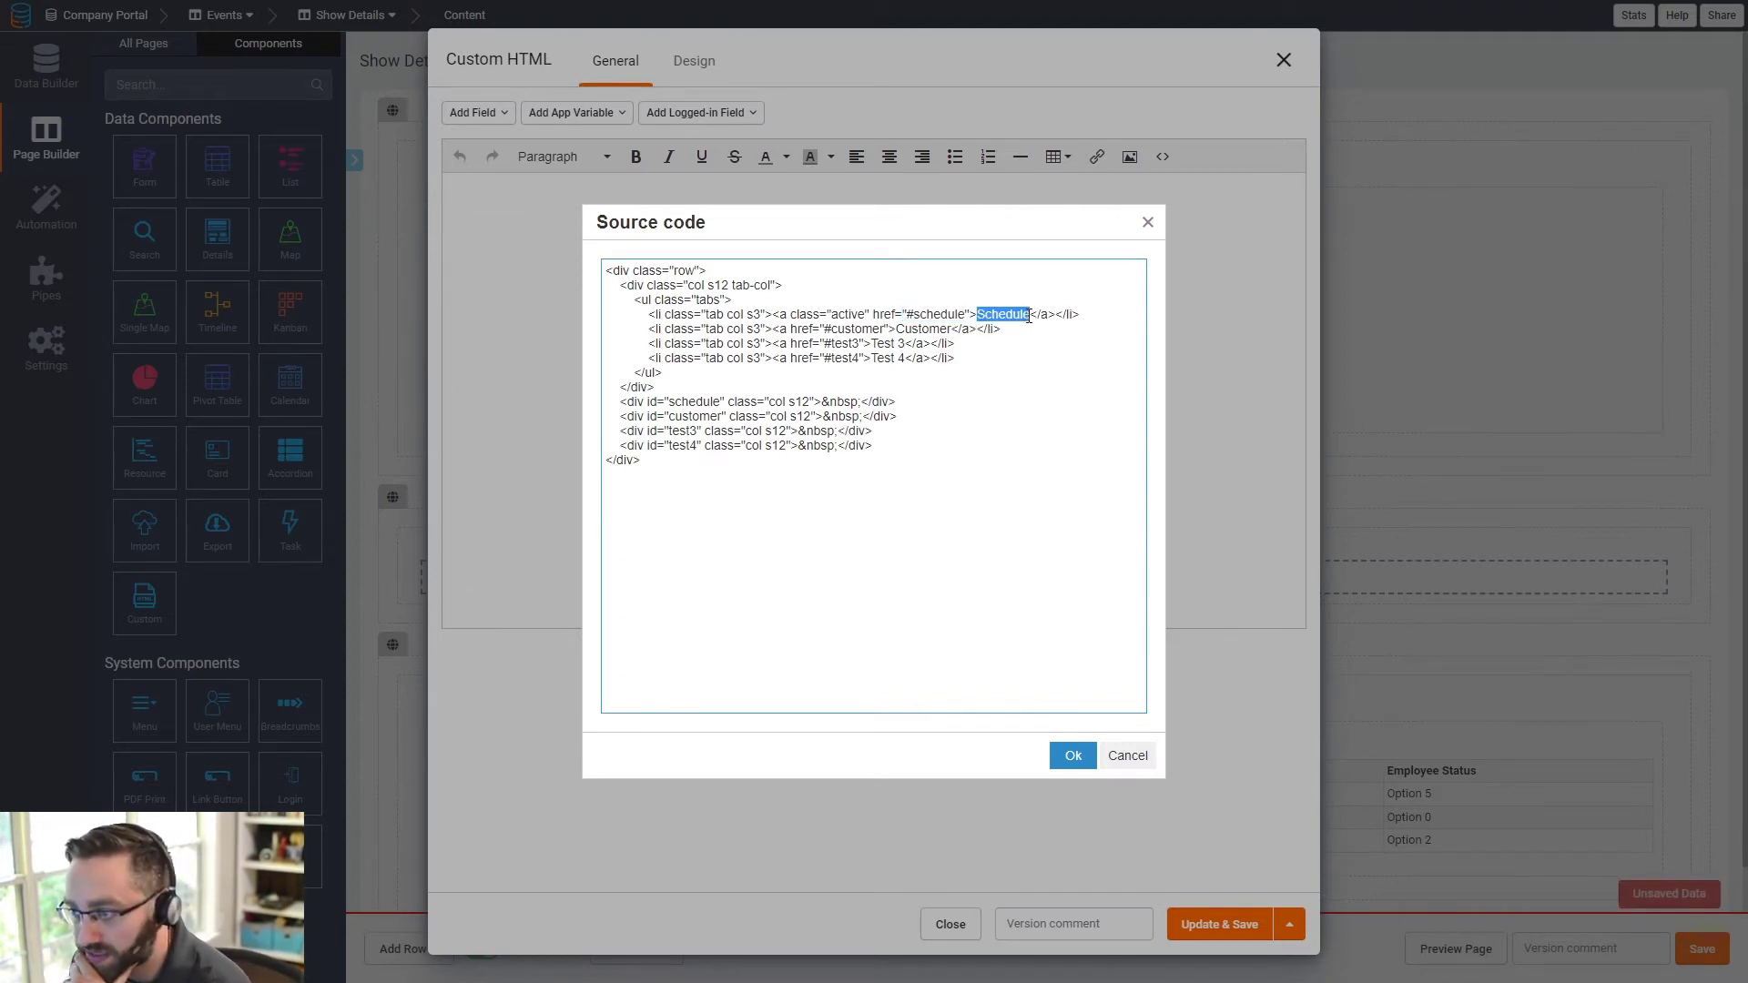
pyautogui.click(693, 416)
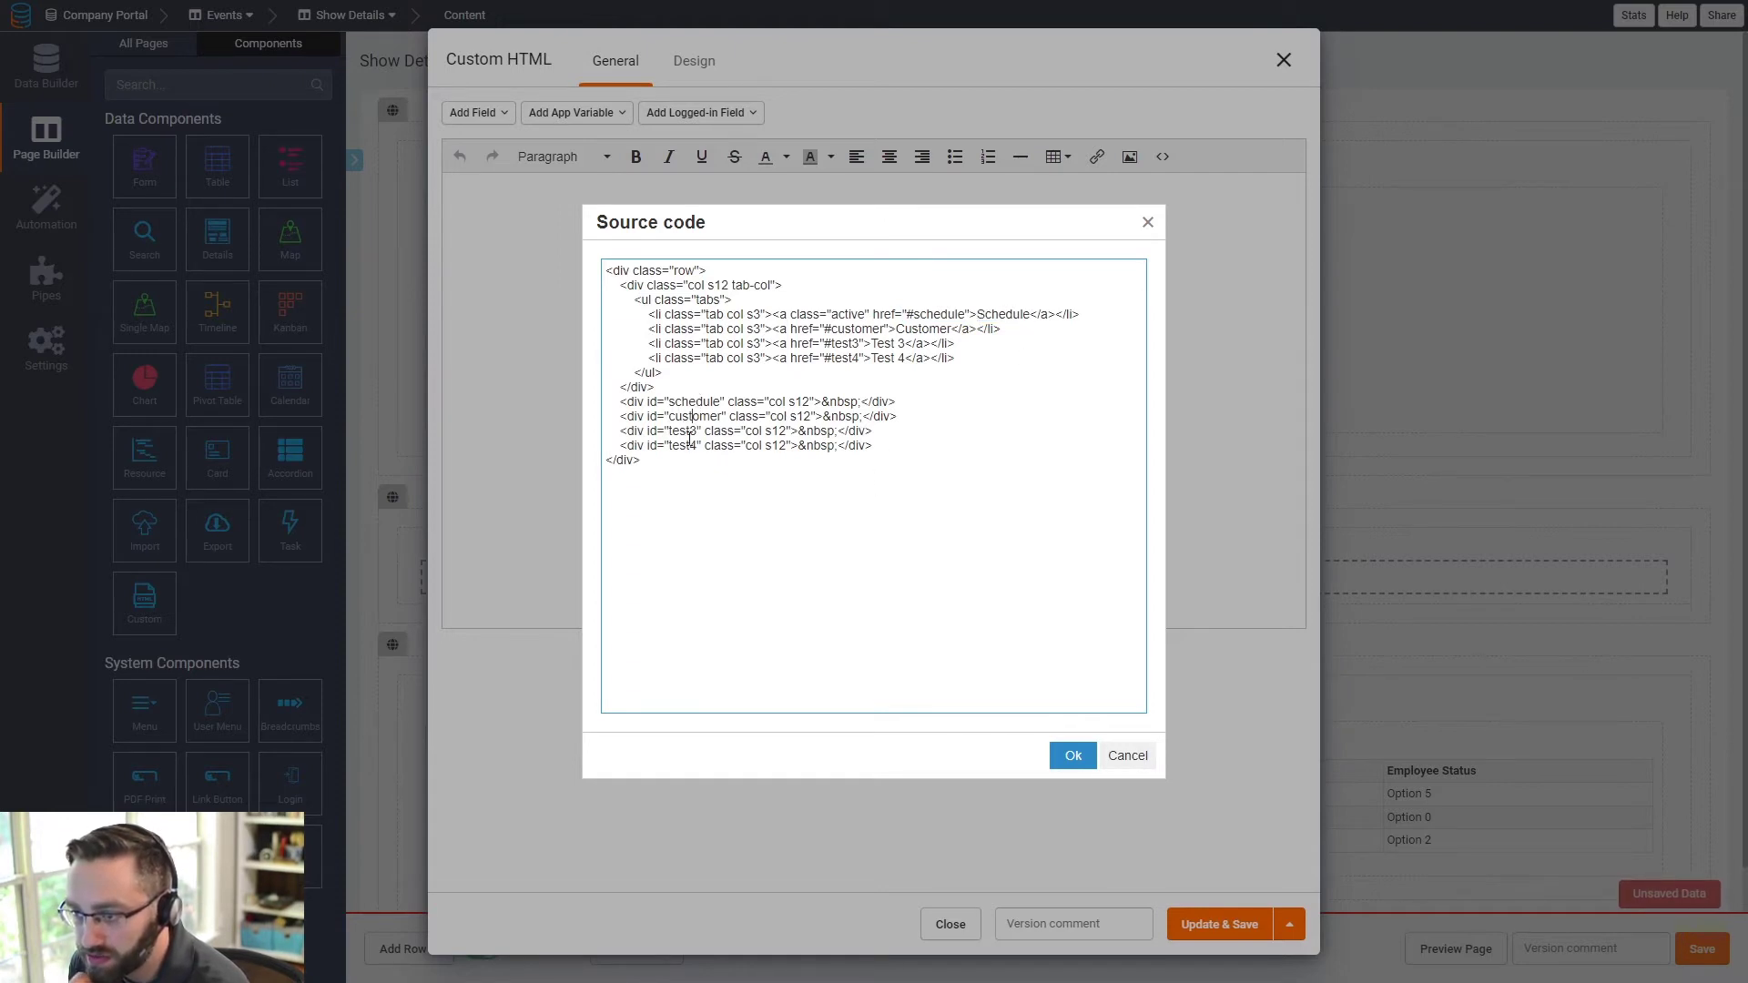
pyautogui.doubleClick(845, 344)
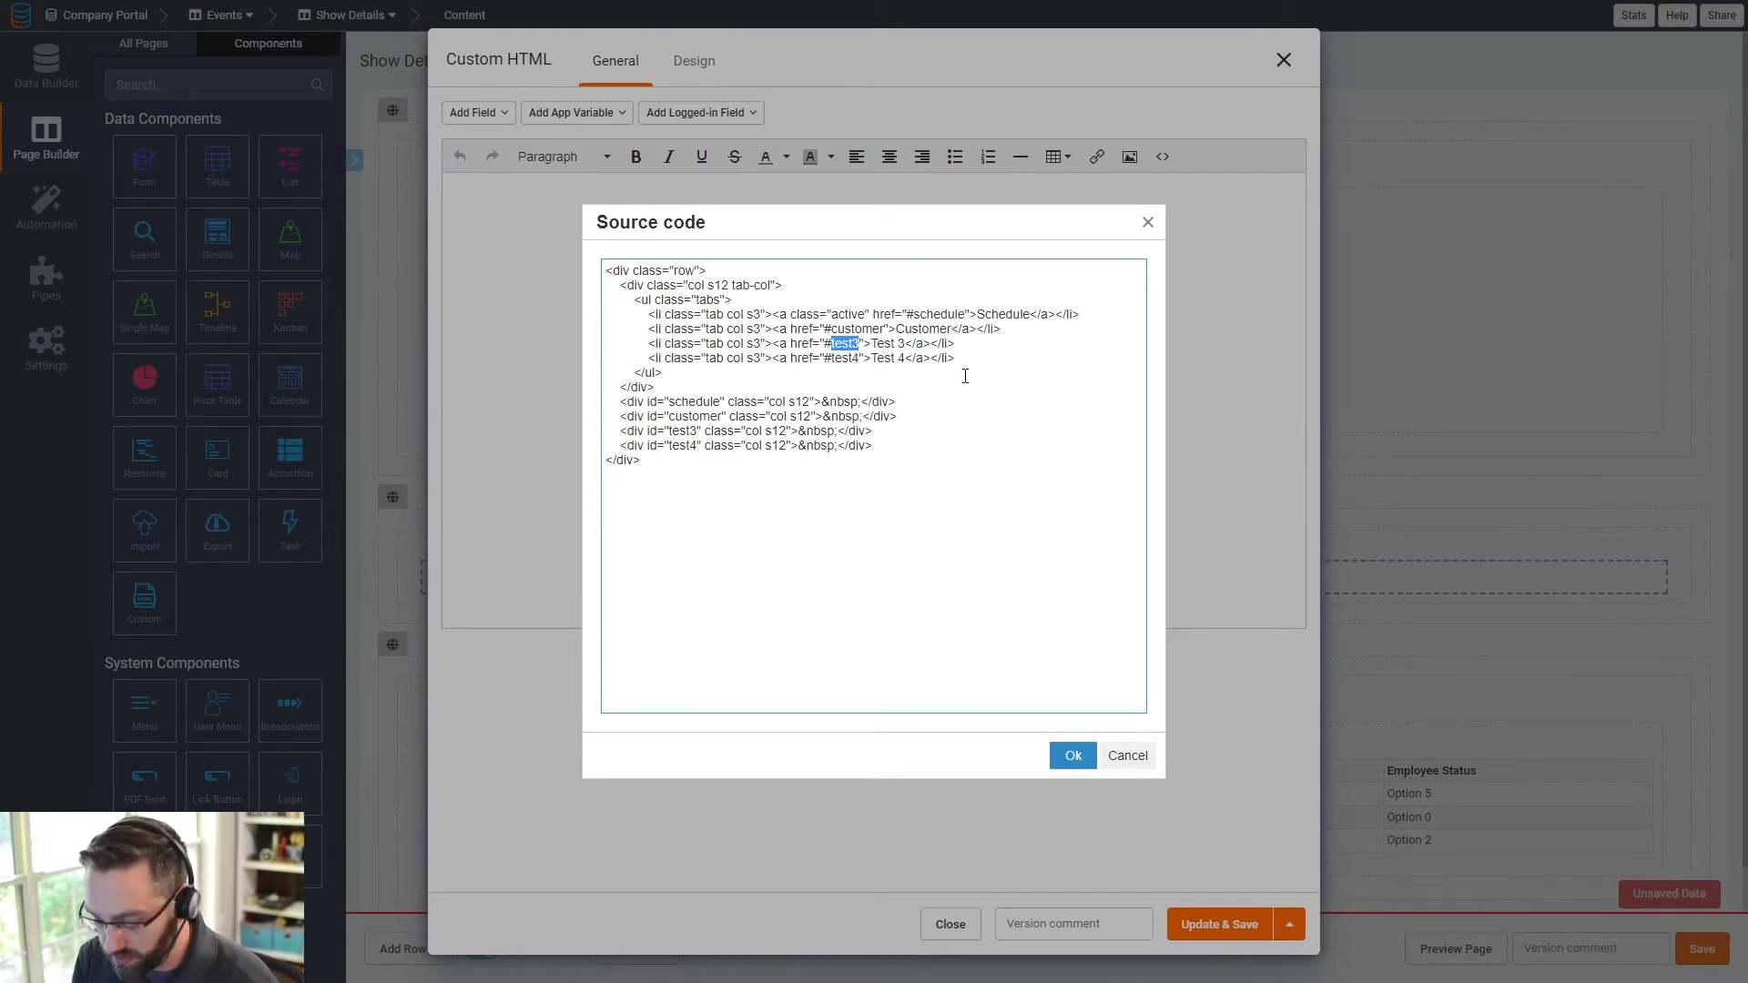
pyautogui.write('Docum')
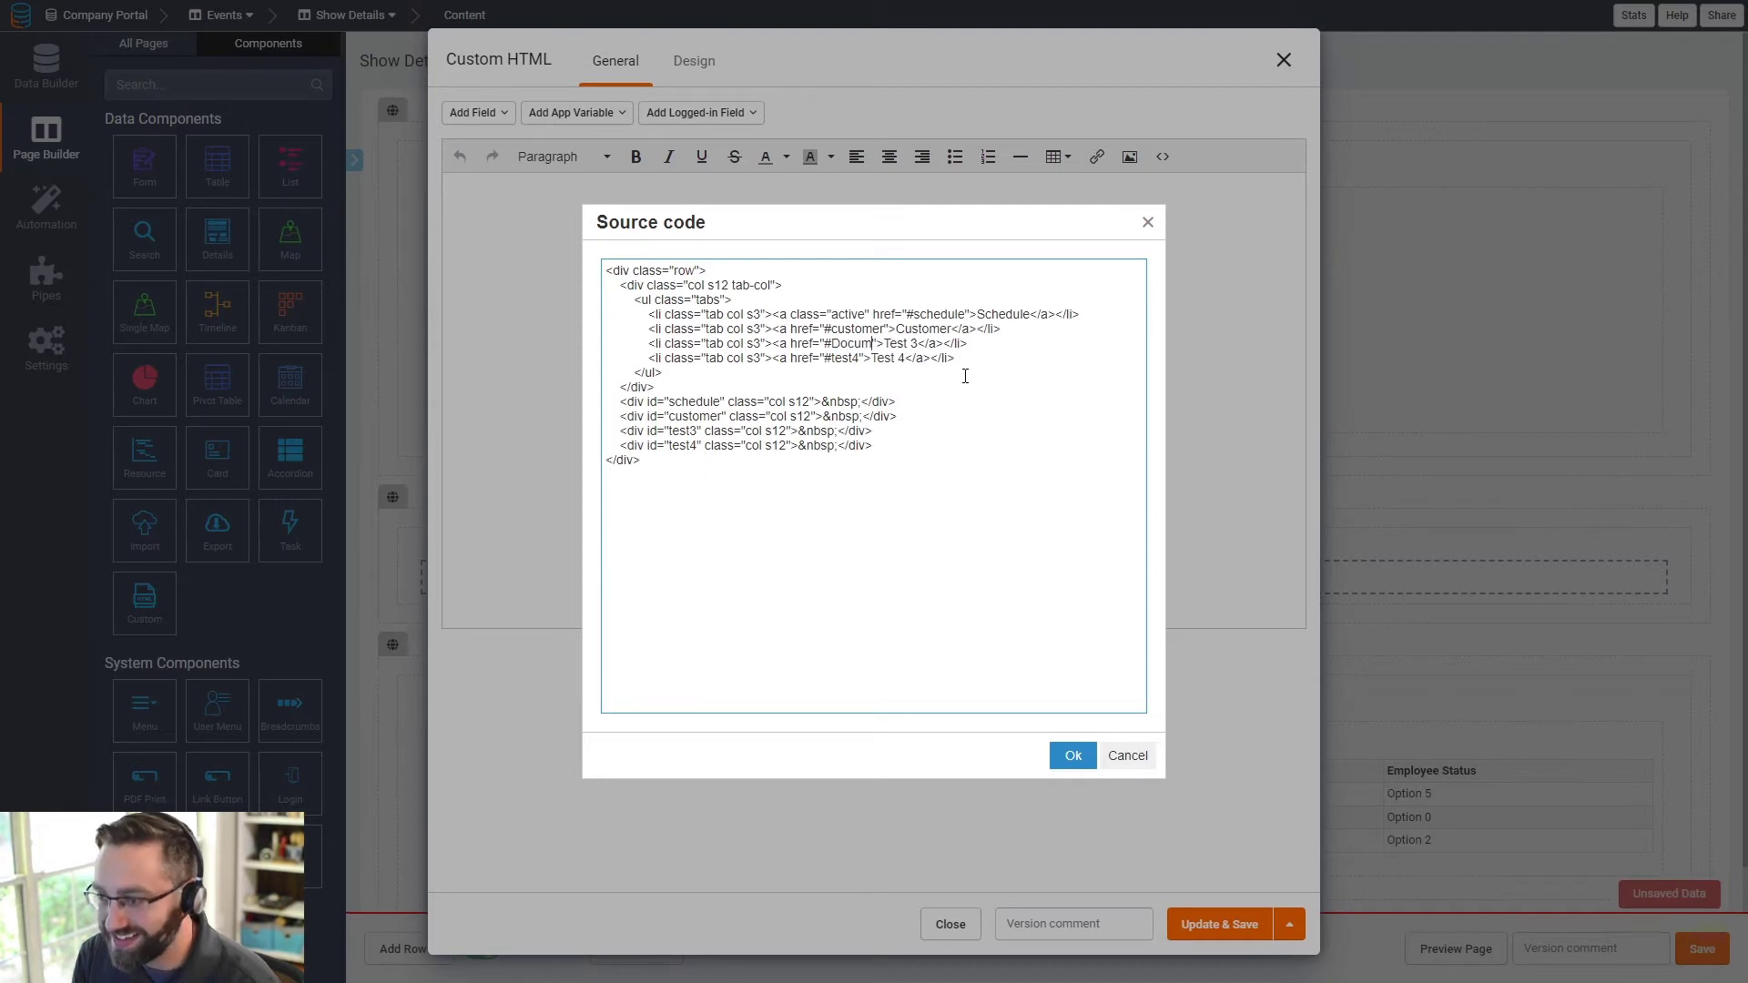
pyautogui.press('BackSpace')
pyautogui.press('BackSpace')
pyautogui.press('BackSpace')
pyautogui.press('BackSpace')
pyautogui.write('do')
pyautogui.write('ocuments')
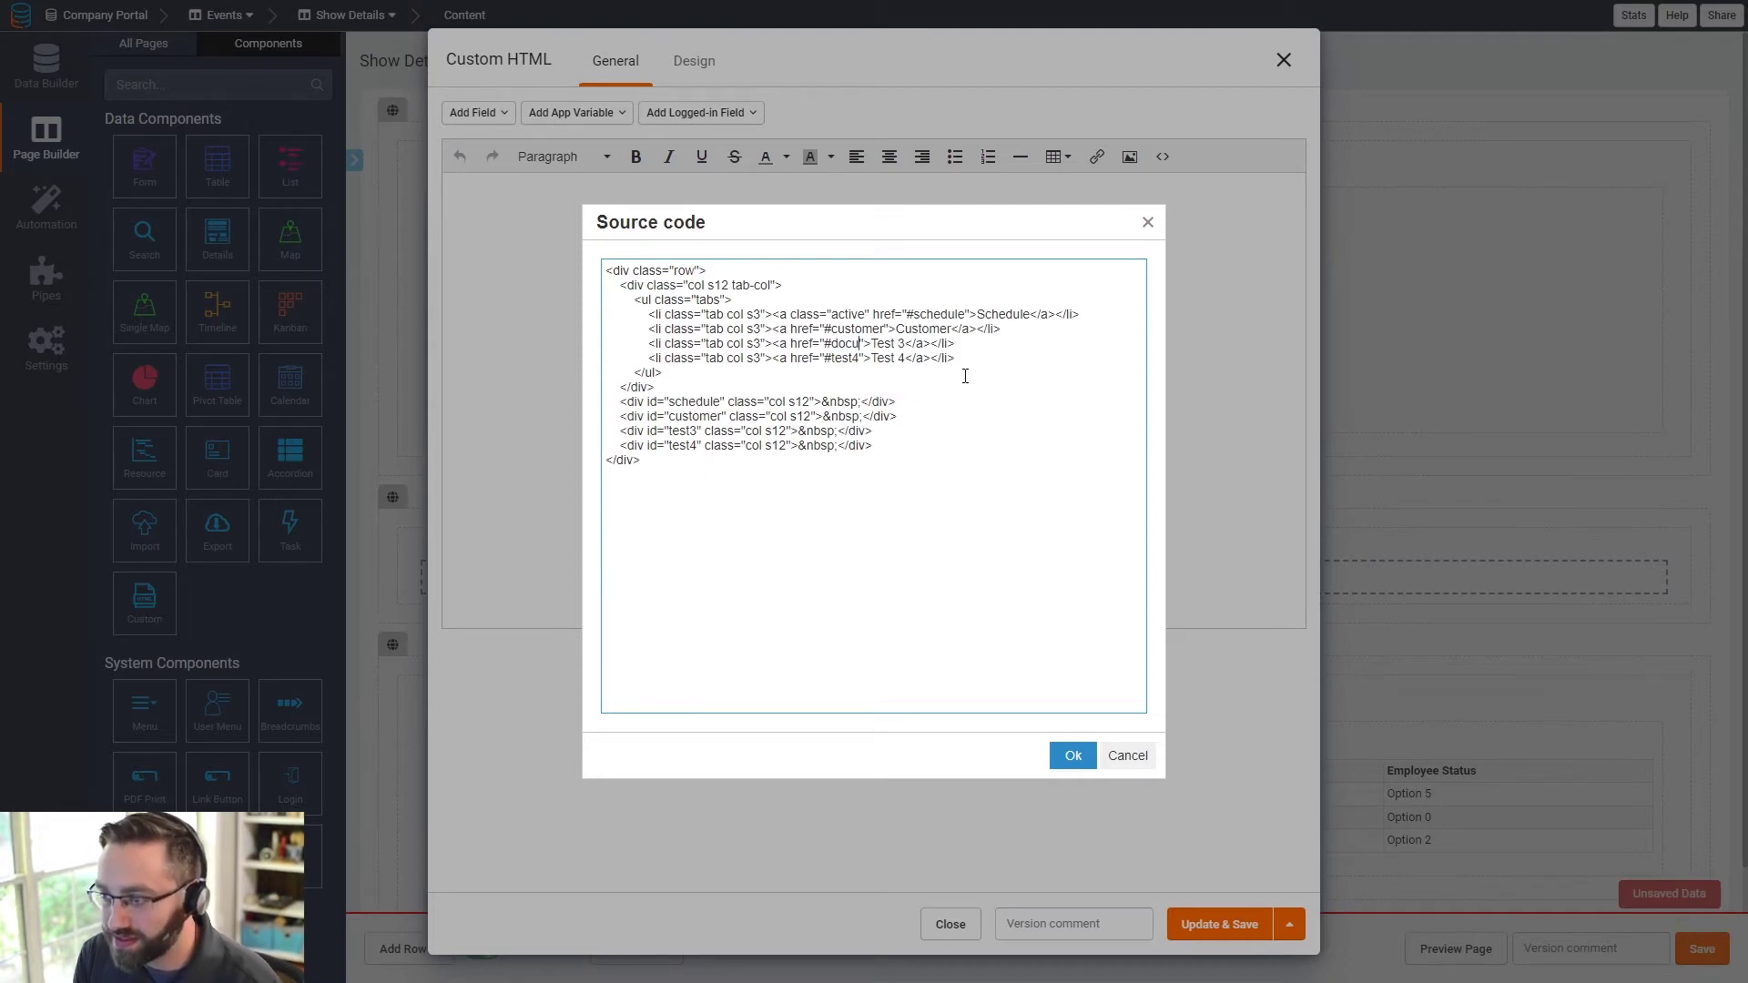
pyautogui.moveTo(942, 346); pyautogui.dragTo(908, 346)
pyautogui.write('Documents')
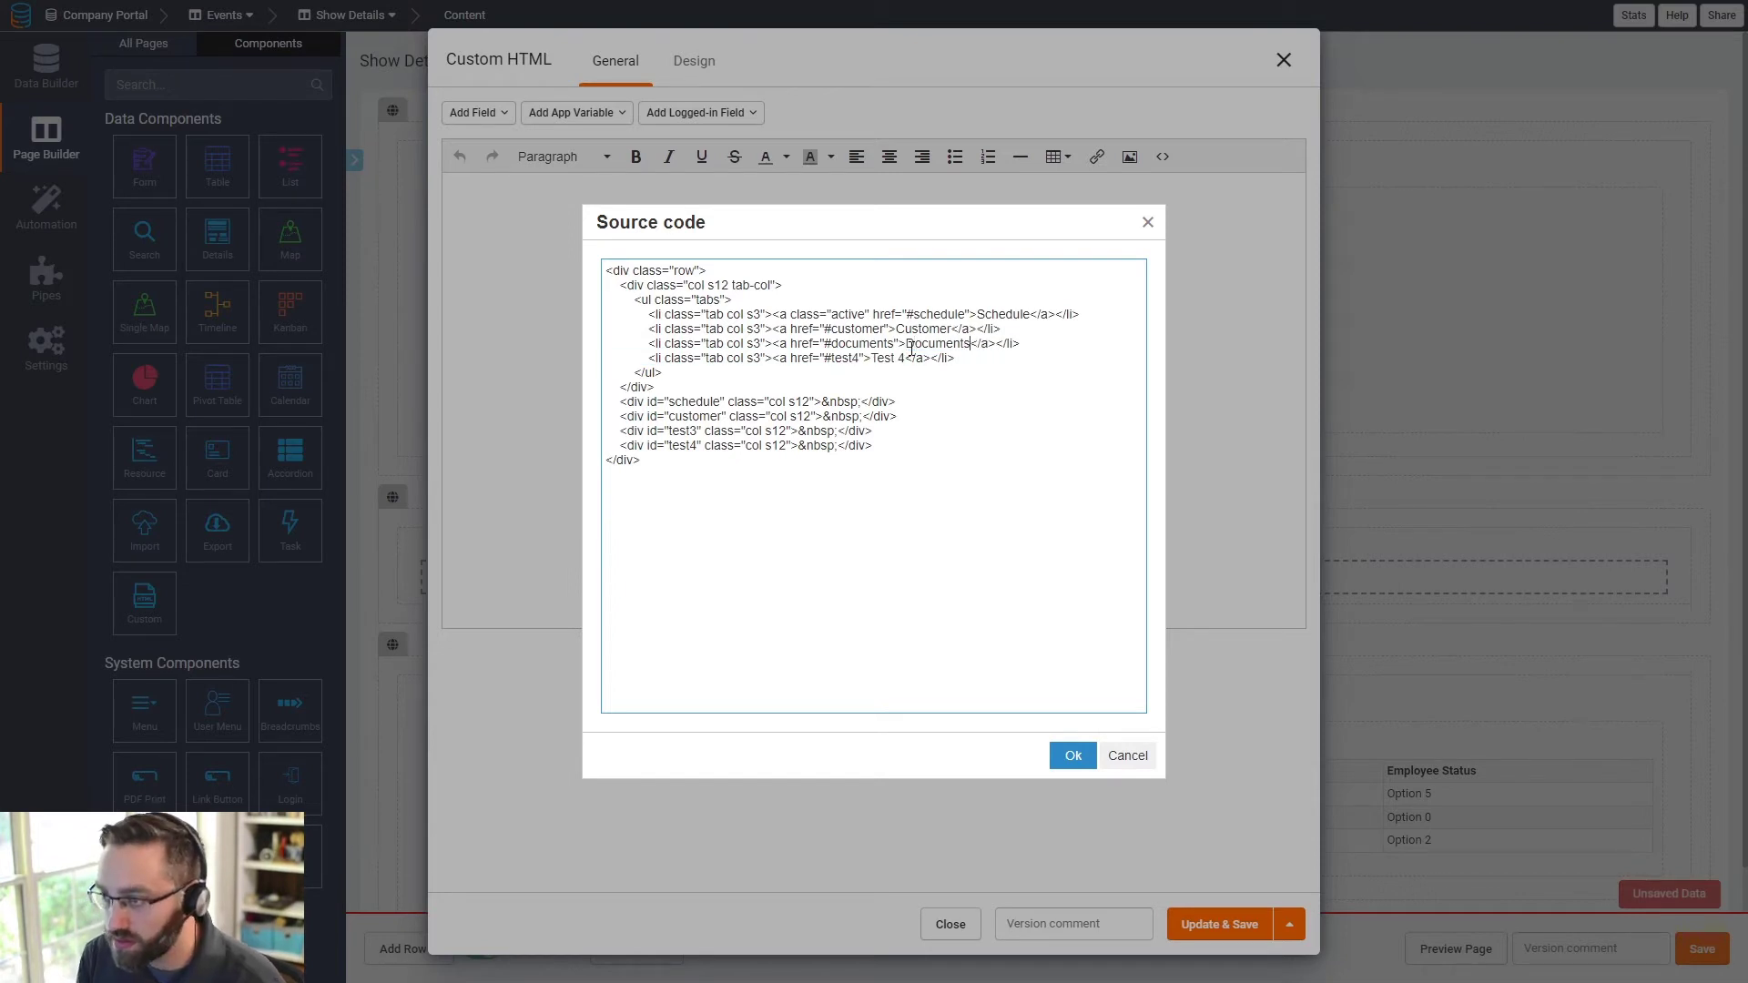
pyautogui.doubleClick(862, 346)
pyautogui.hotkey('ctrl', 'c')
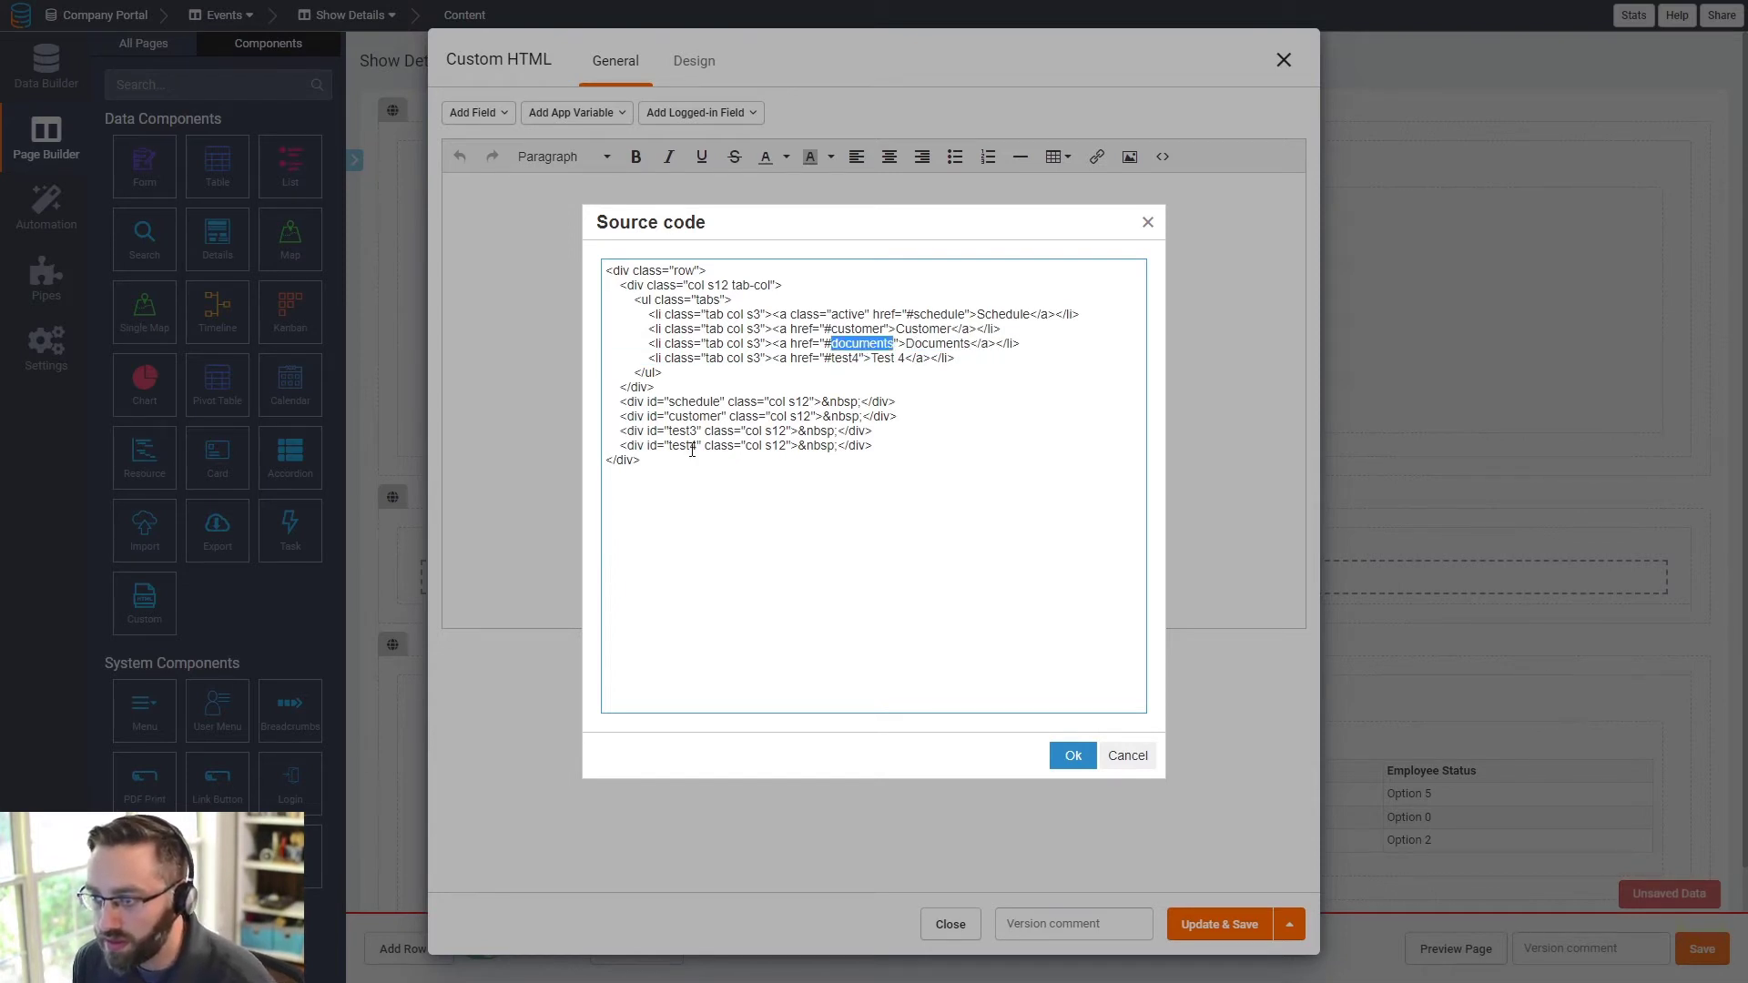
pyautogui.doubleClick(682, 430)
pyautogui.hotkey('ctrl', 'v')
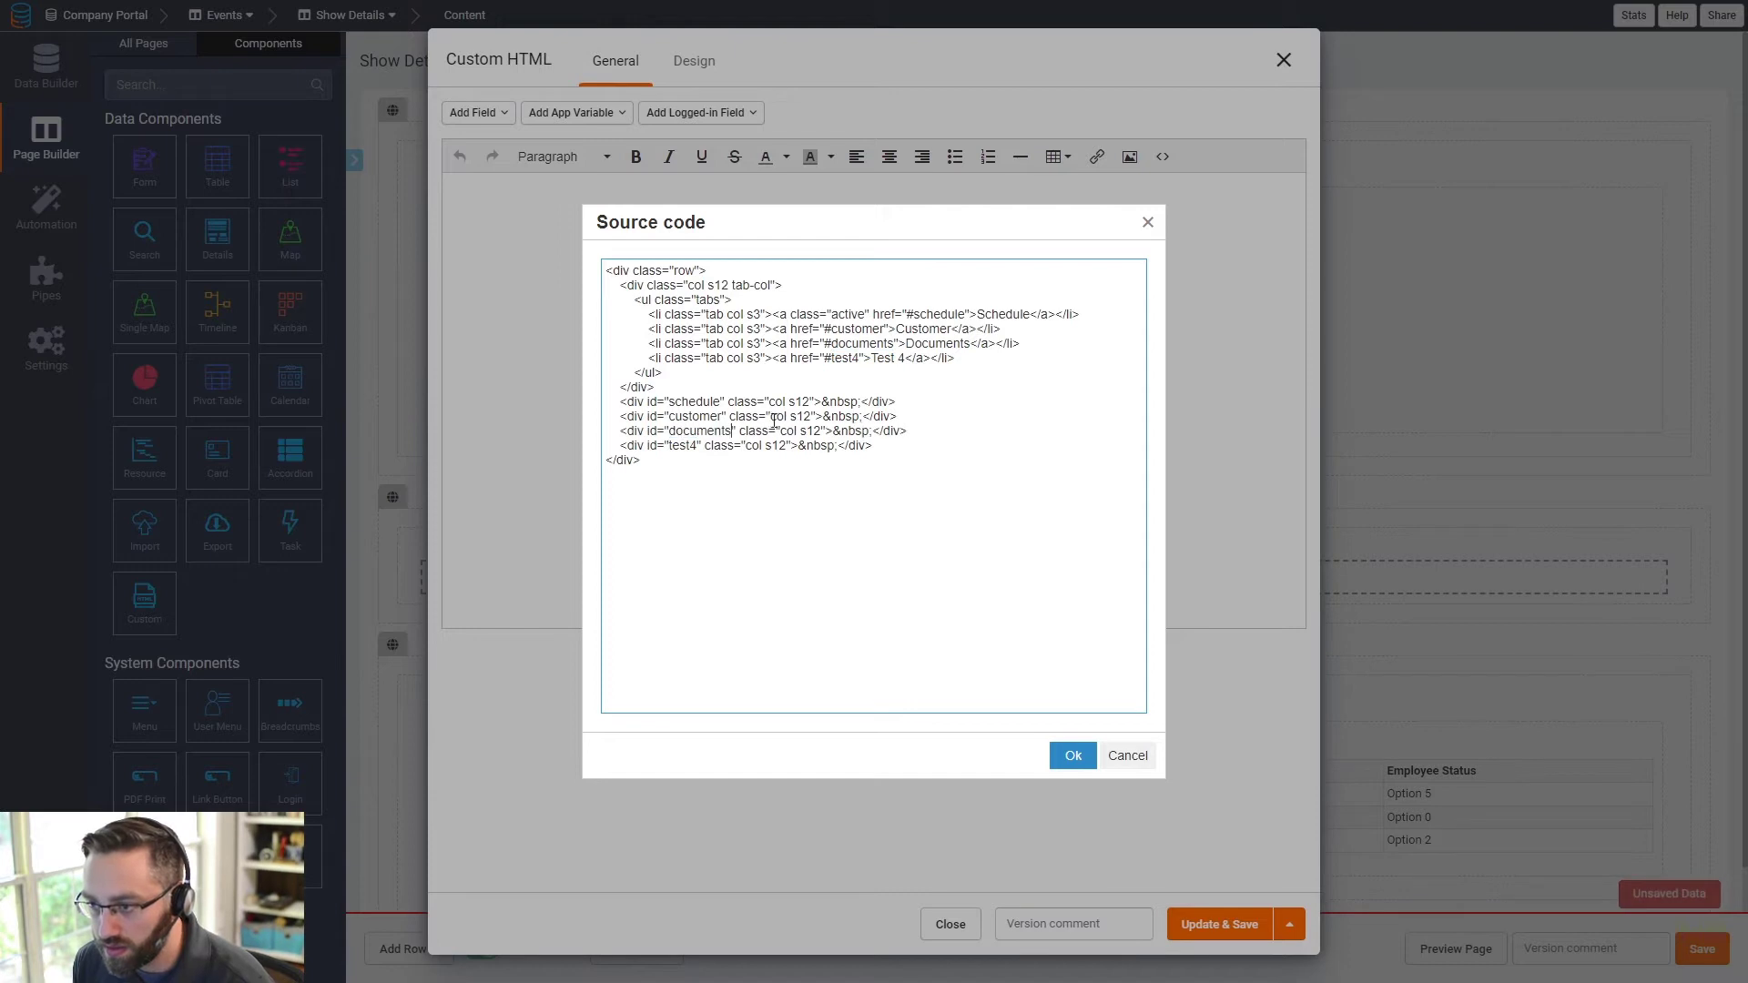
# - Rename the fourth tab to Notes with notes link target and section id, then apply
pyautogui.doubleClick(841, 359)
pyautogui.write('Note')
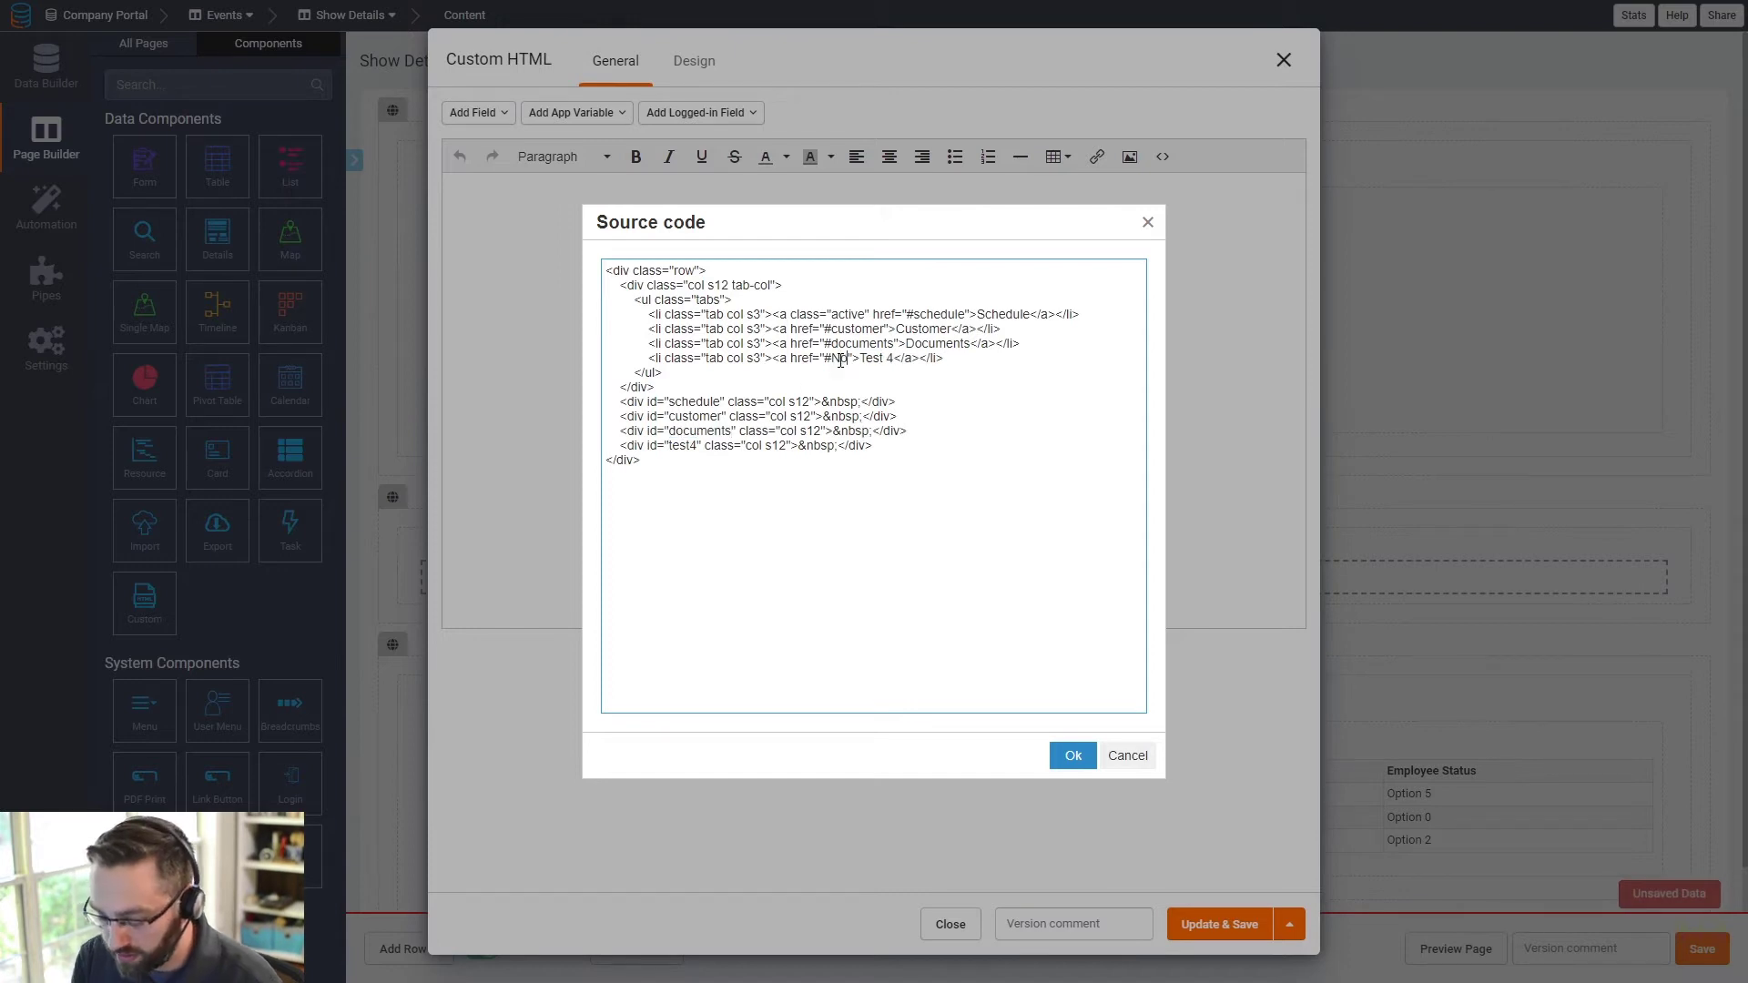
pyautogui.press('BackSpace')
pyautogui.press('BackSpace')
pyautogui.write('tes')
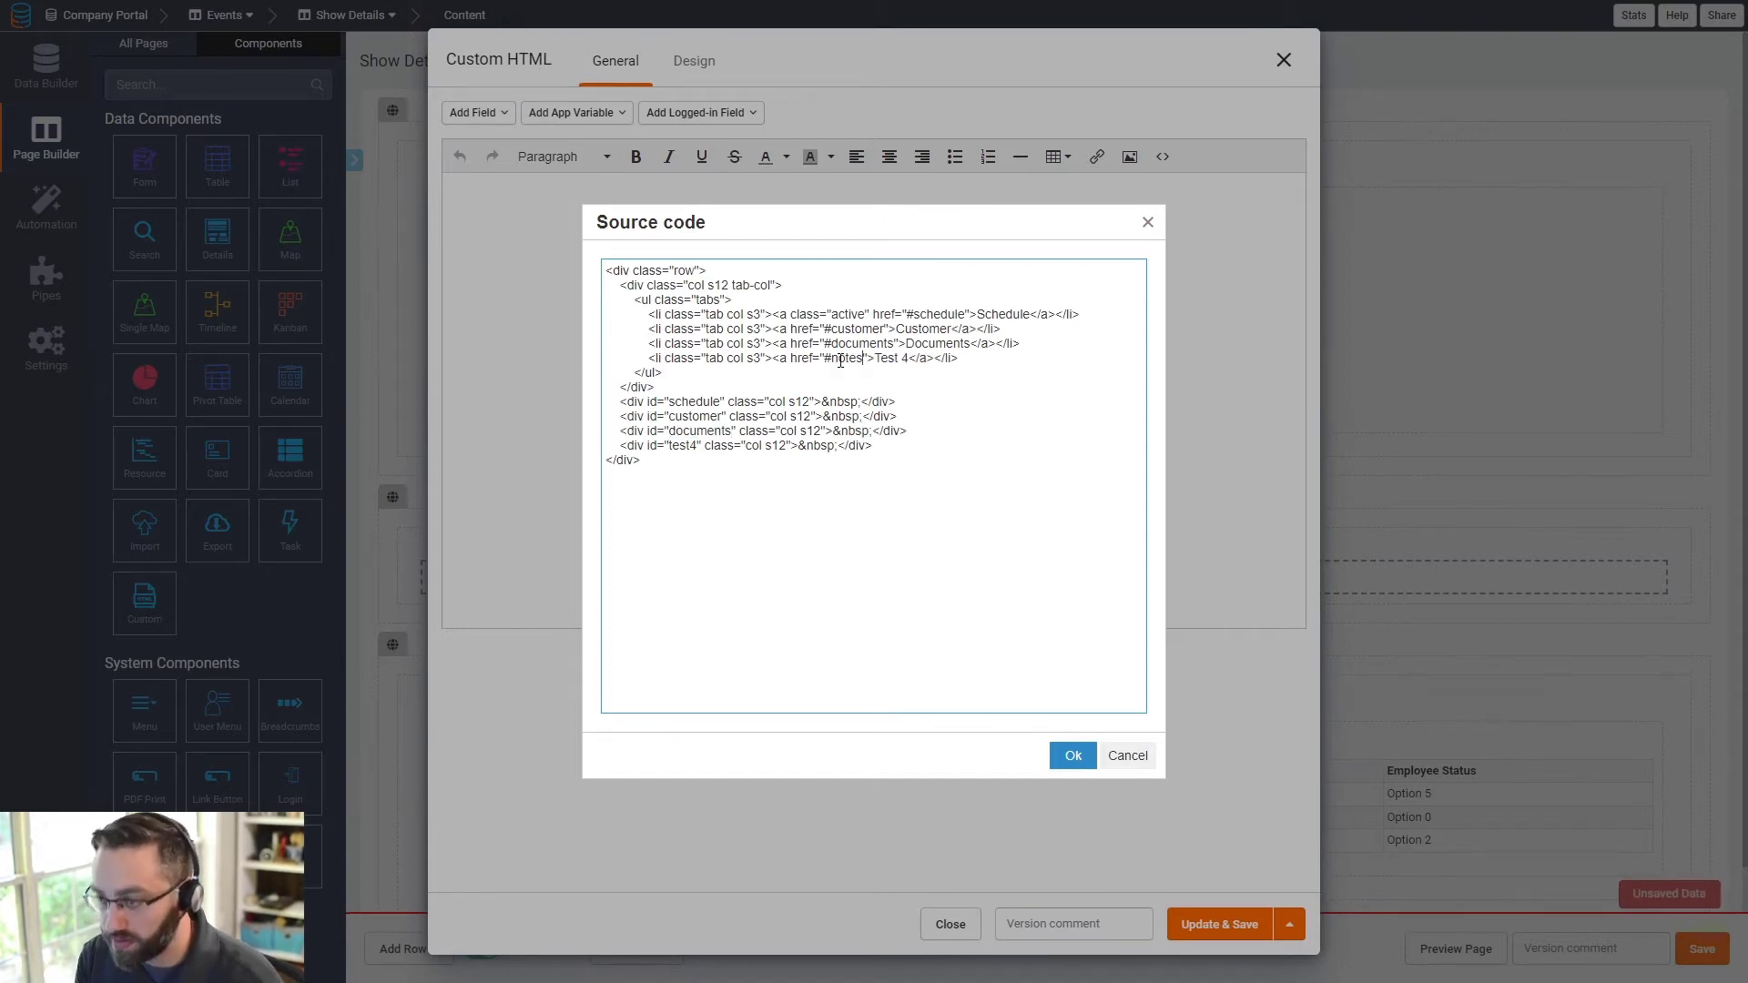
pyautogui.doubleClick(840, 359)
pyautogui.hotkey('ctrl', 'c')
pyautogui.doubleClick(684, 445)
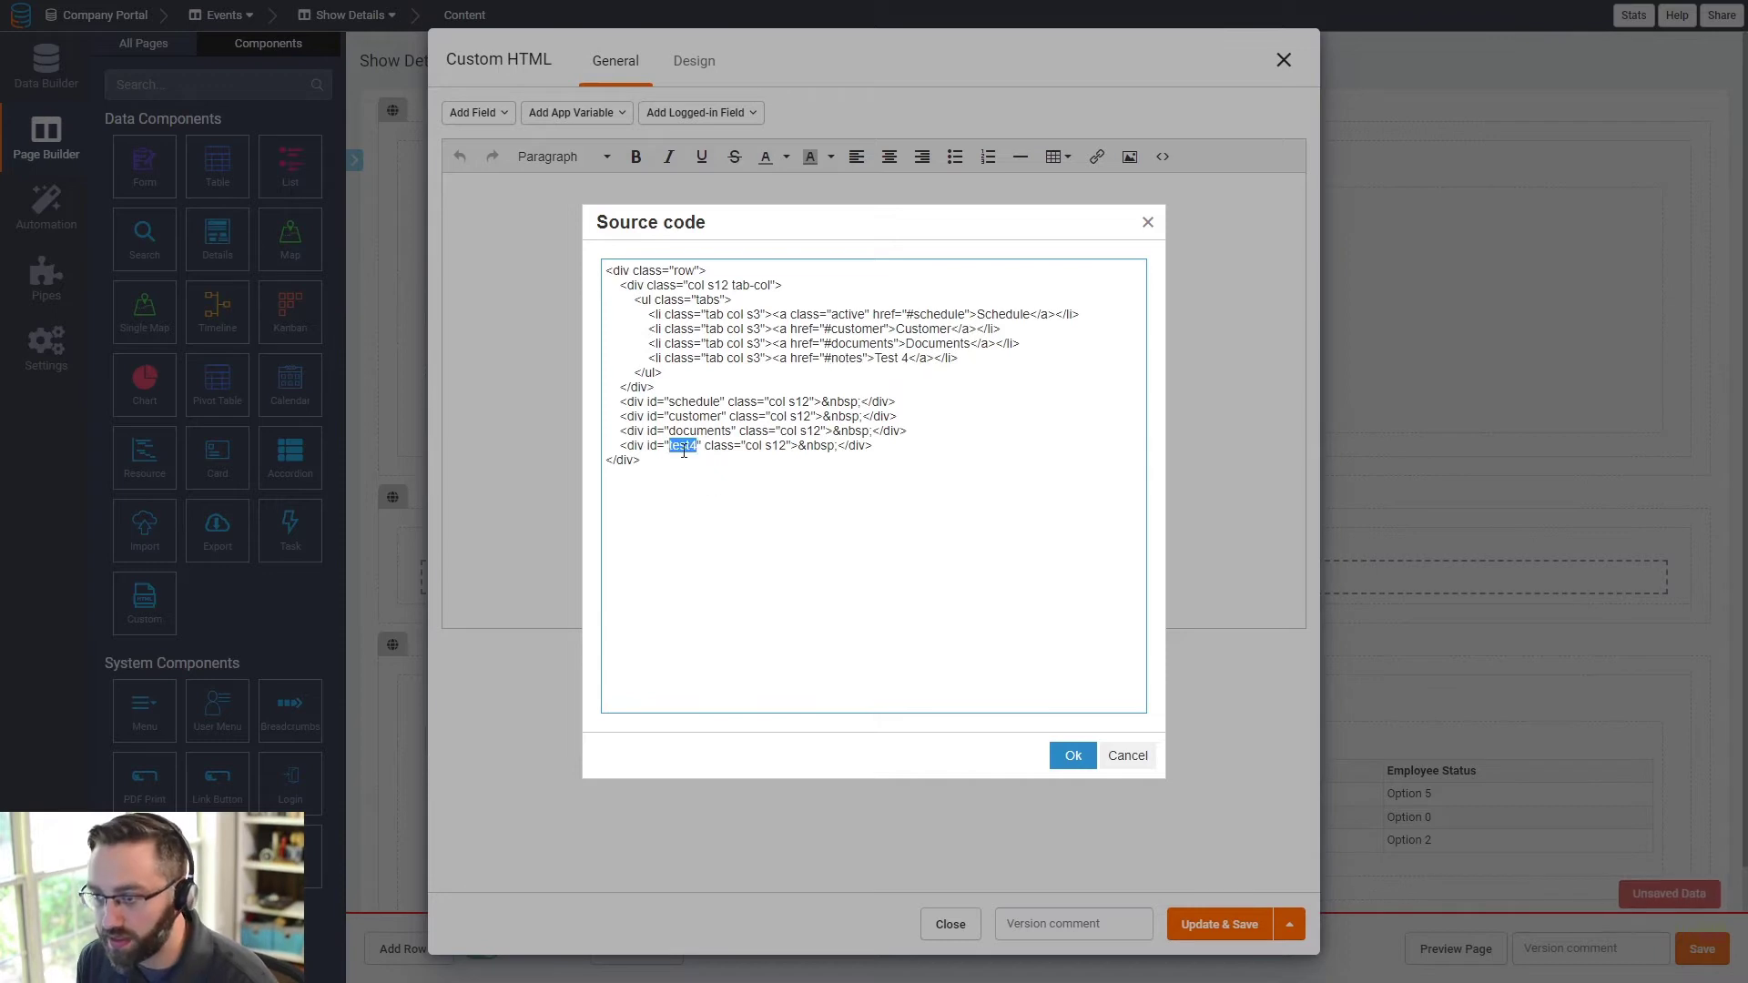
pyautogui.hotkey('ctrl', 'v')
pyautogui.moveTo(912, 361); pyautogui.dragTo(876, 365)
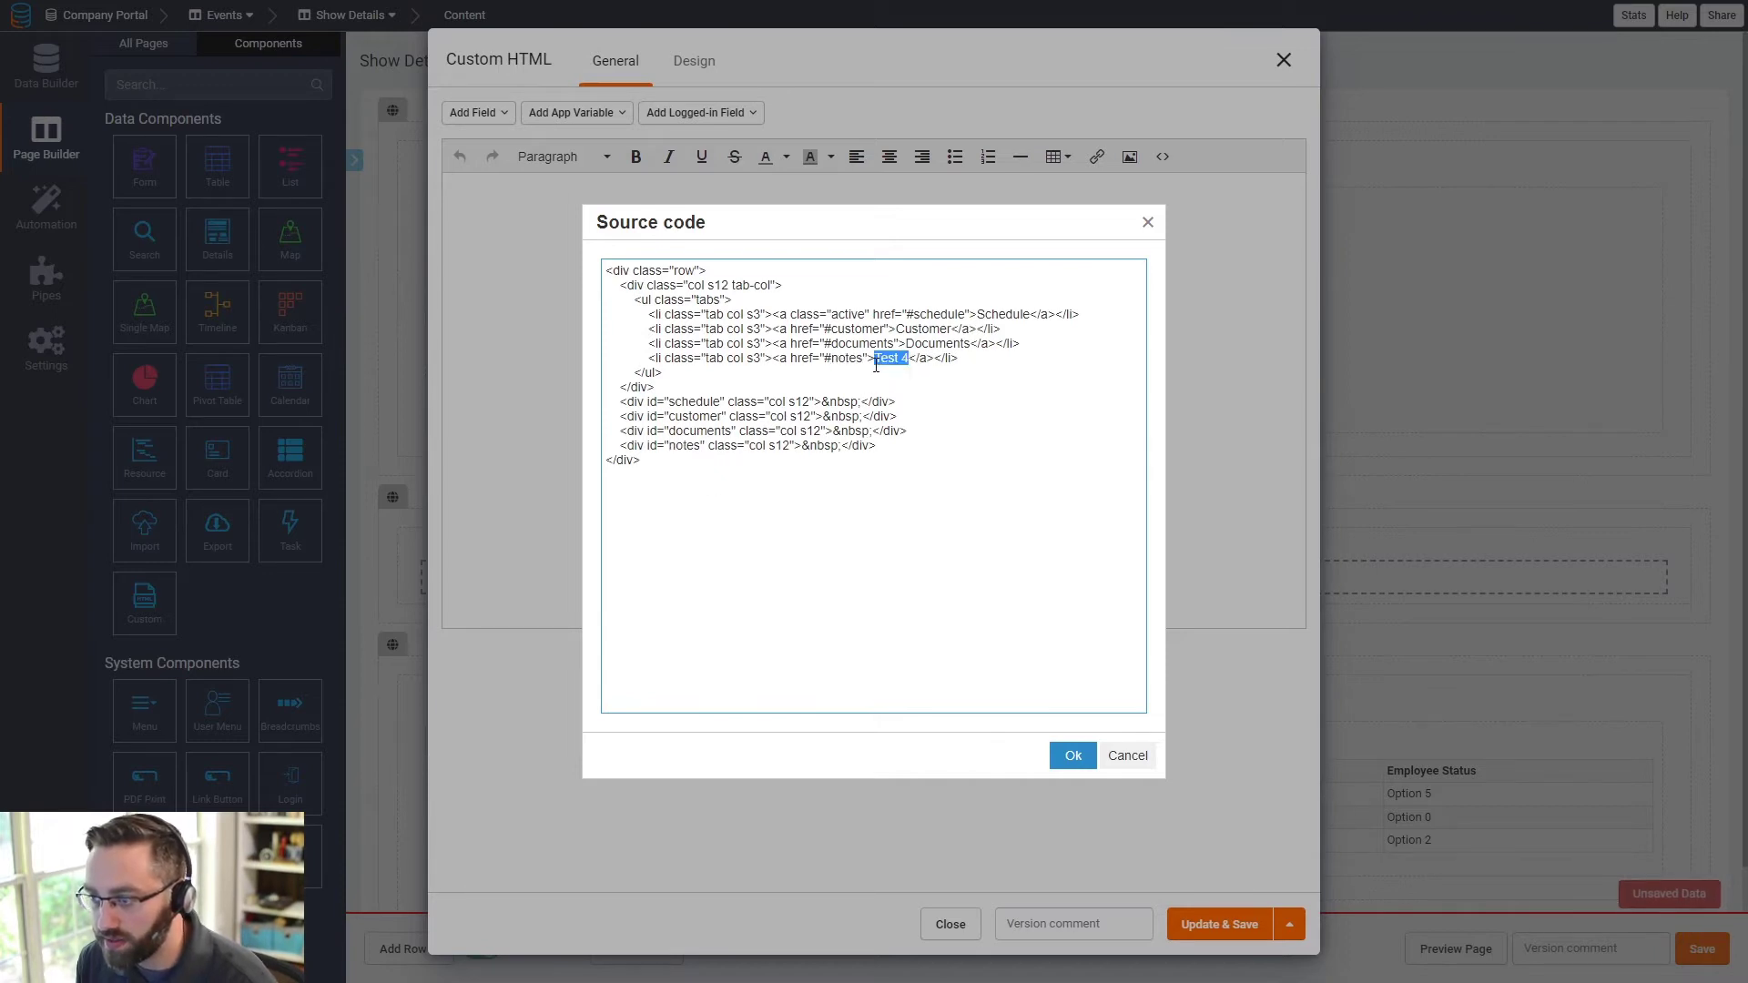
pyautogui.write('Notes')
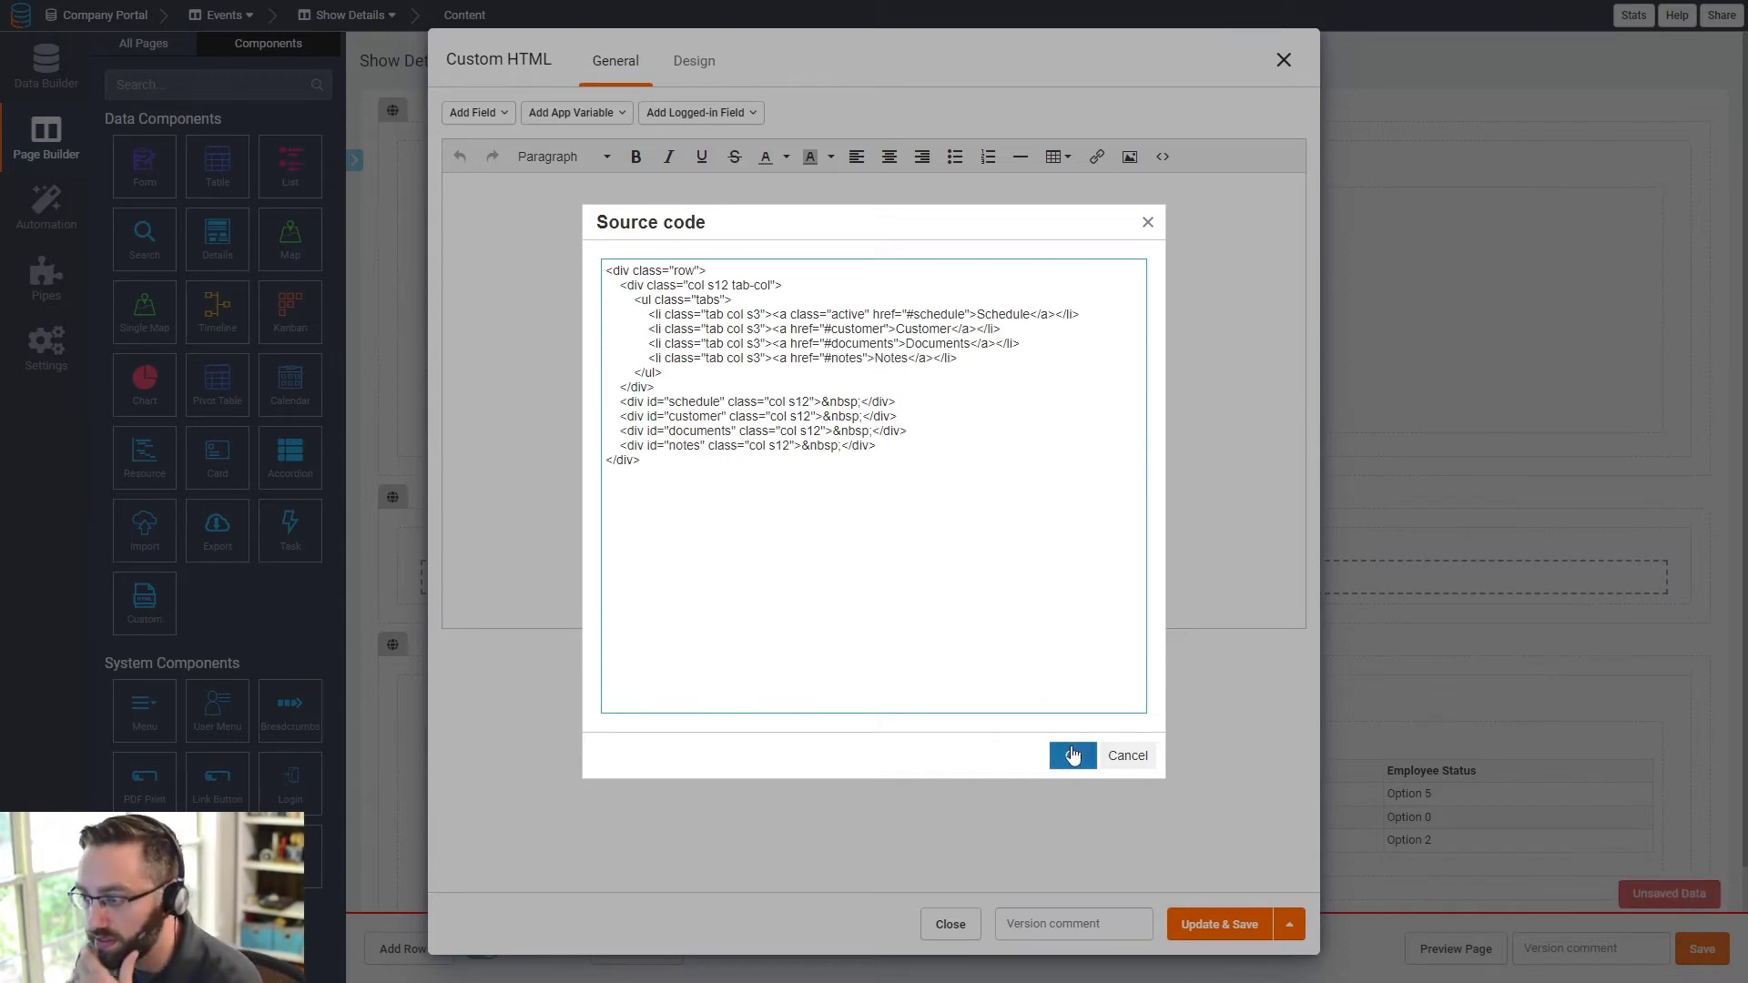
pyautogui.click(1074, 755)
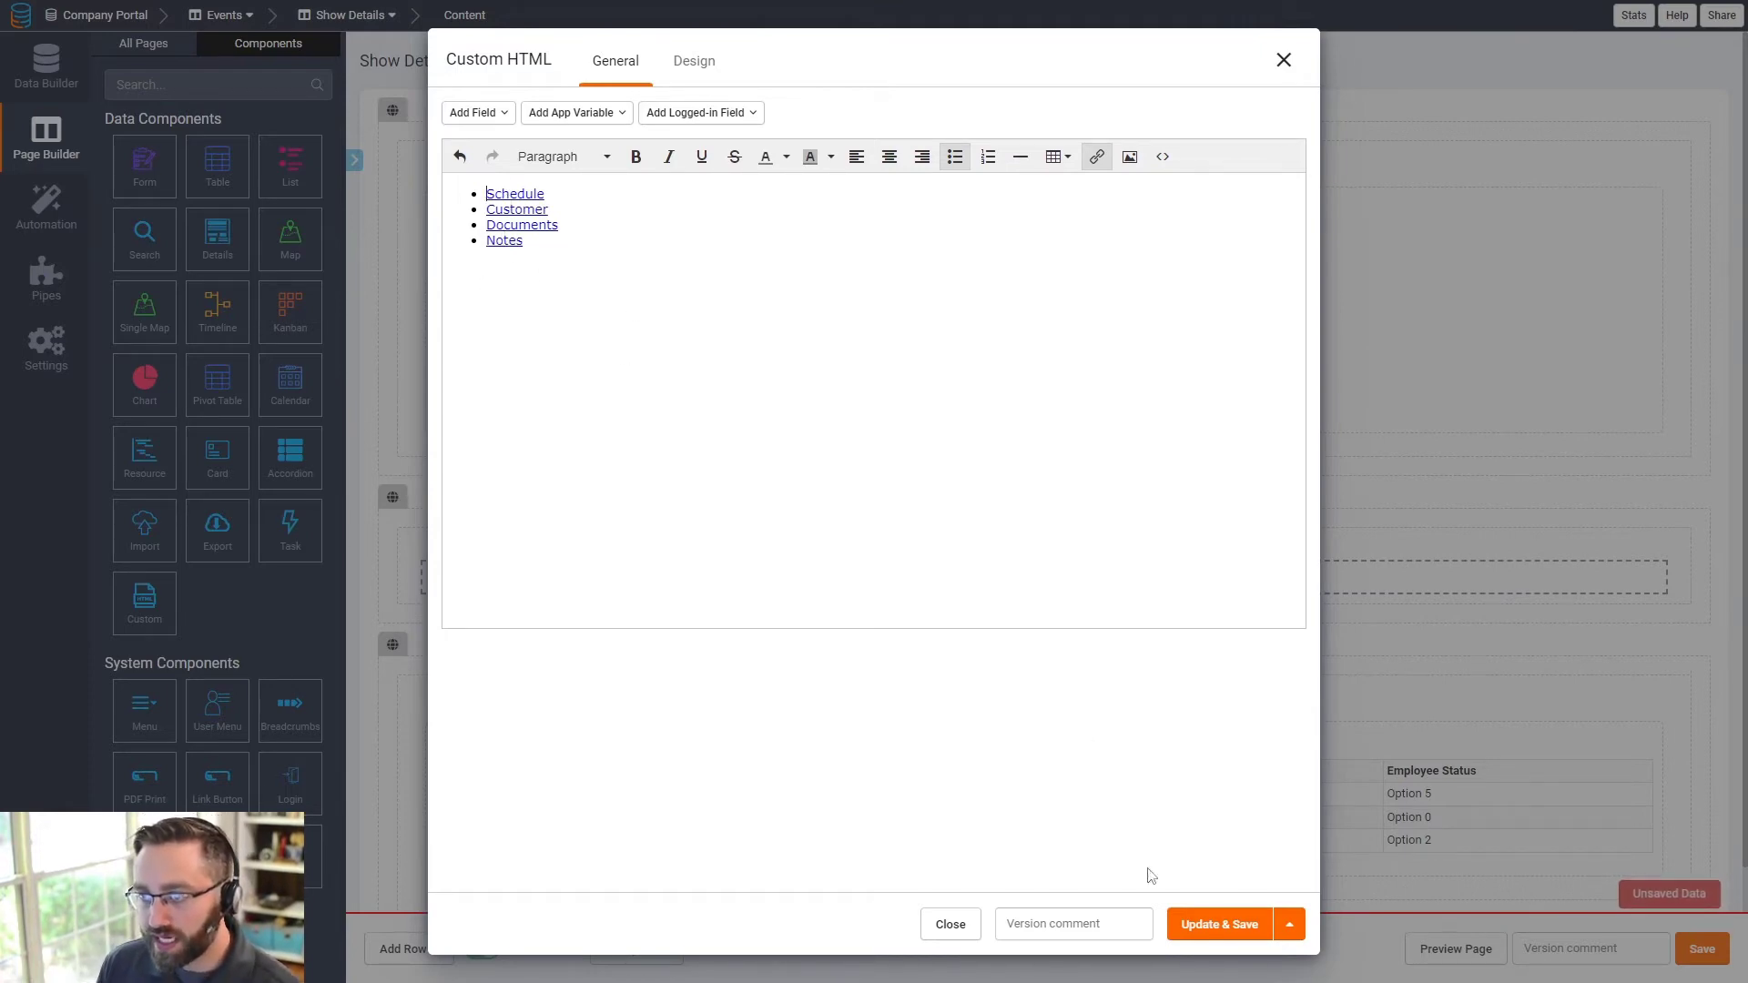
# - Update and save the Custom HTML block and check the four tab links on Show Details
pyautogui.click(1202, 925)
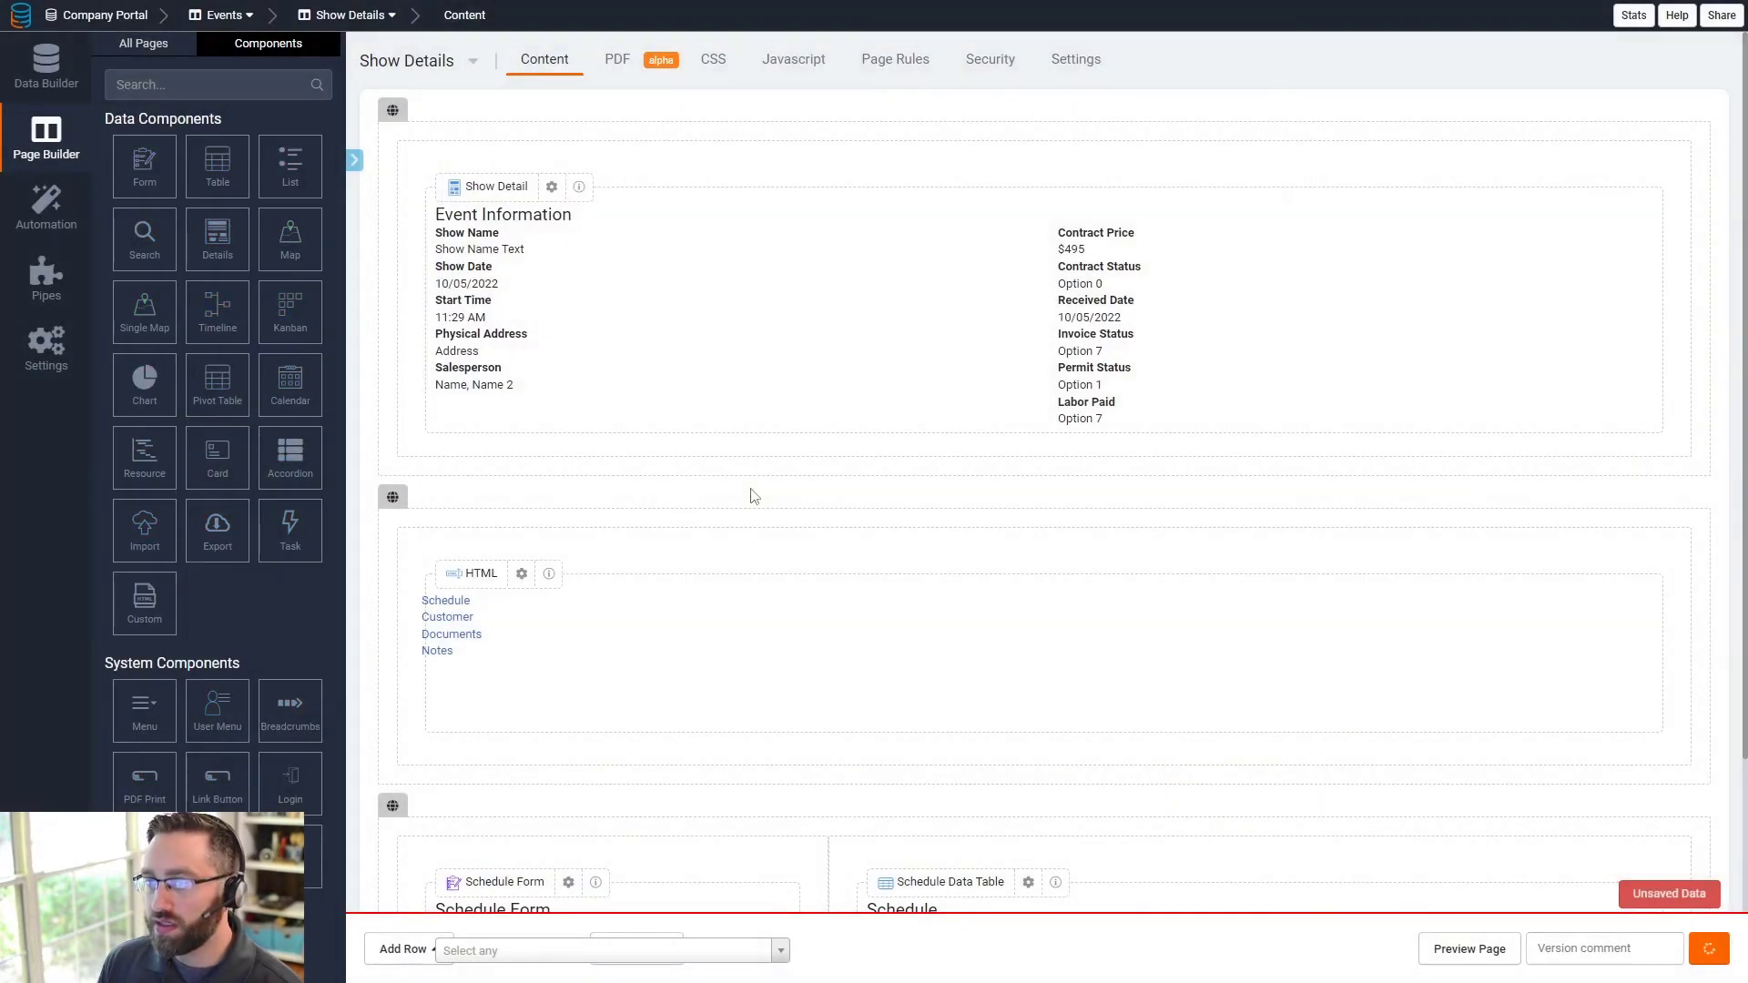
pyautogui.scroll(-3, 546, 625)
pyautogui.scroll(3, 552, 625)
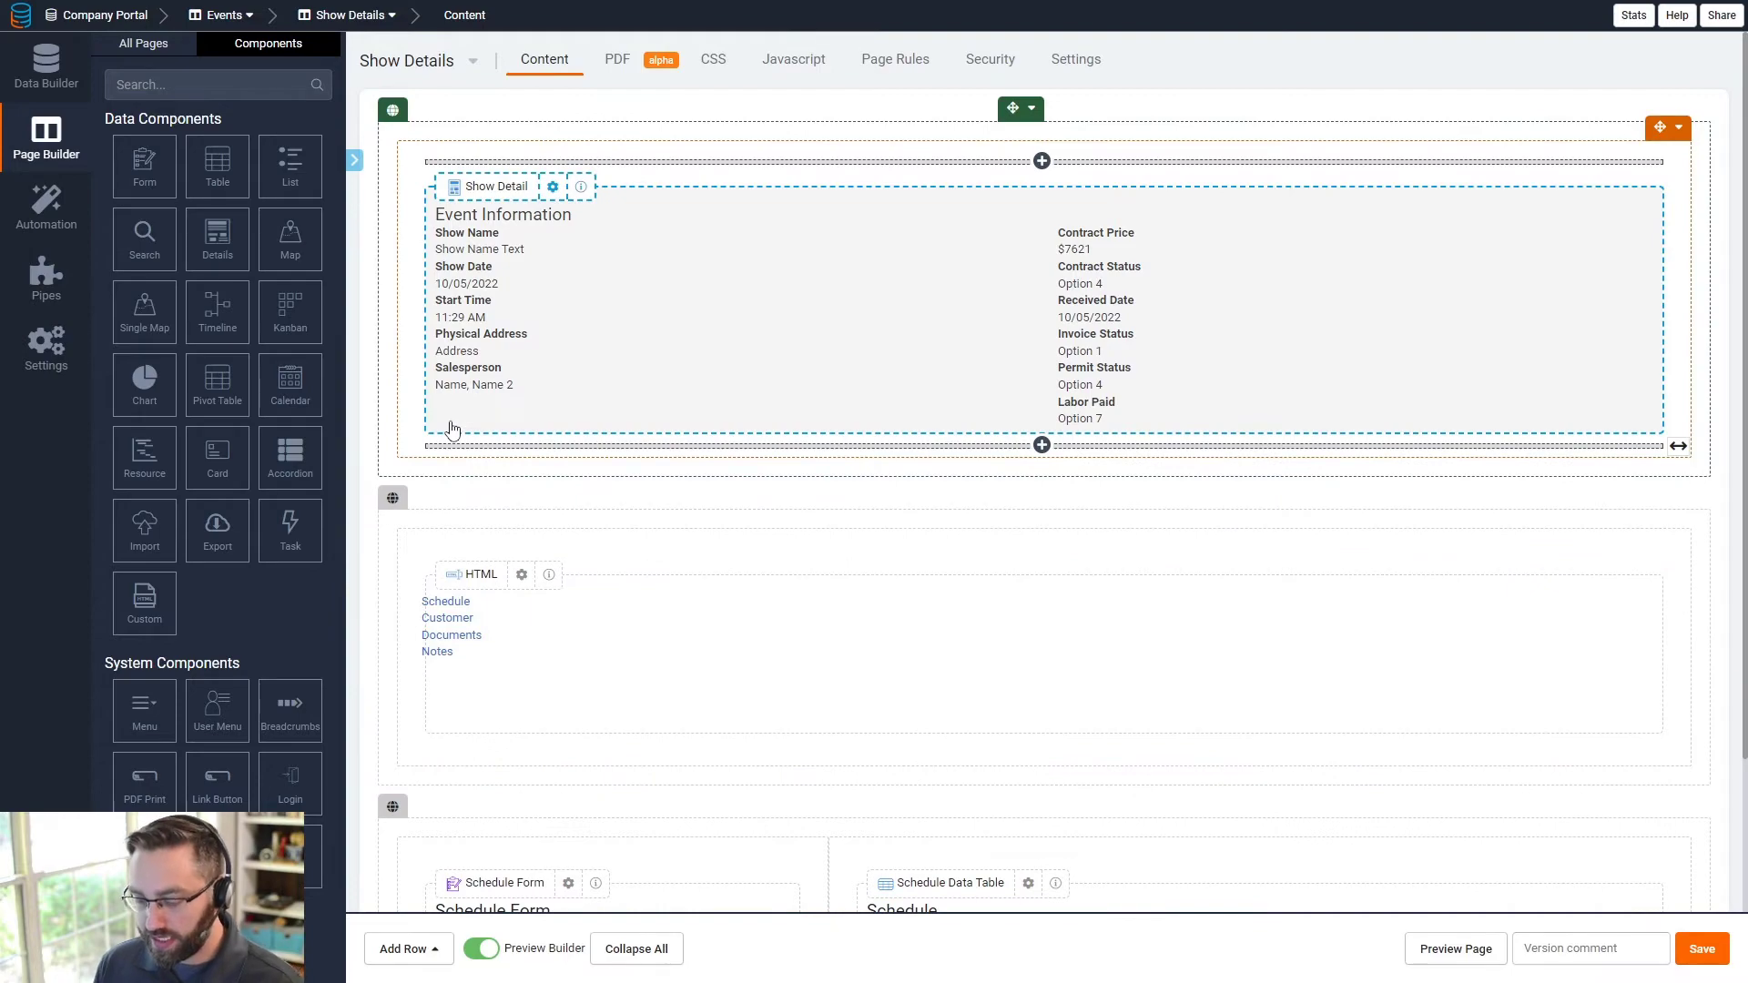
pyautogui.scroll(-3, 468, 687)
pyautogui.scroll(3, 507, 656)
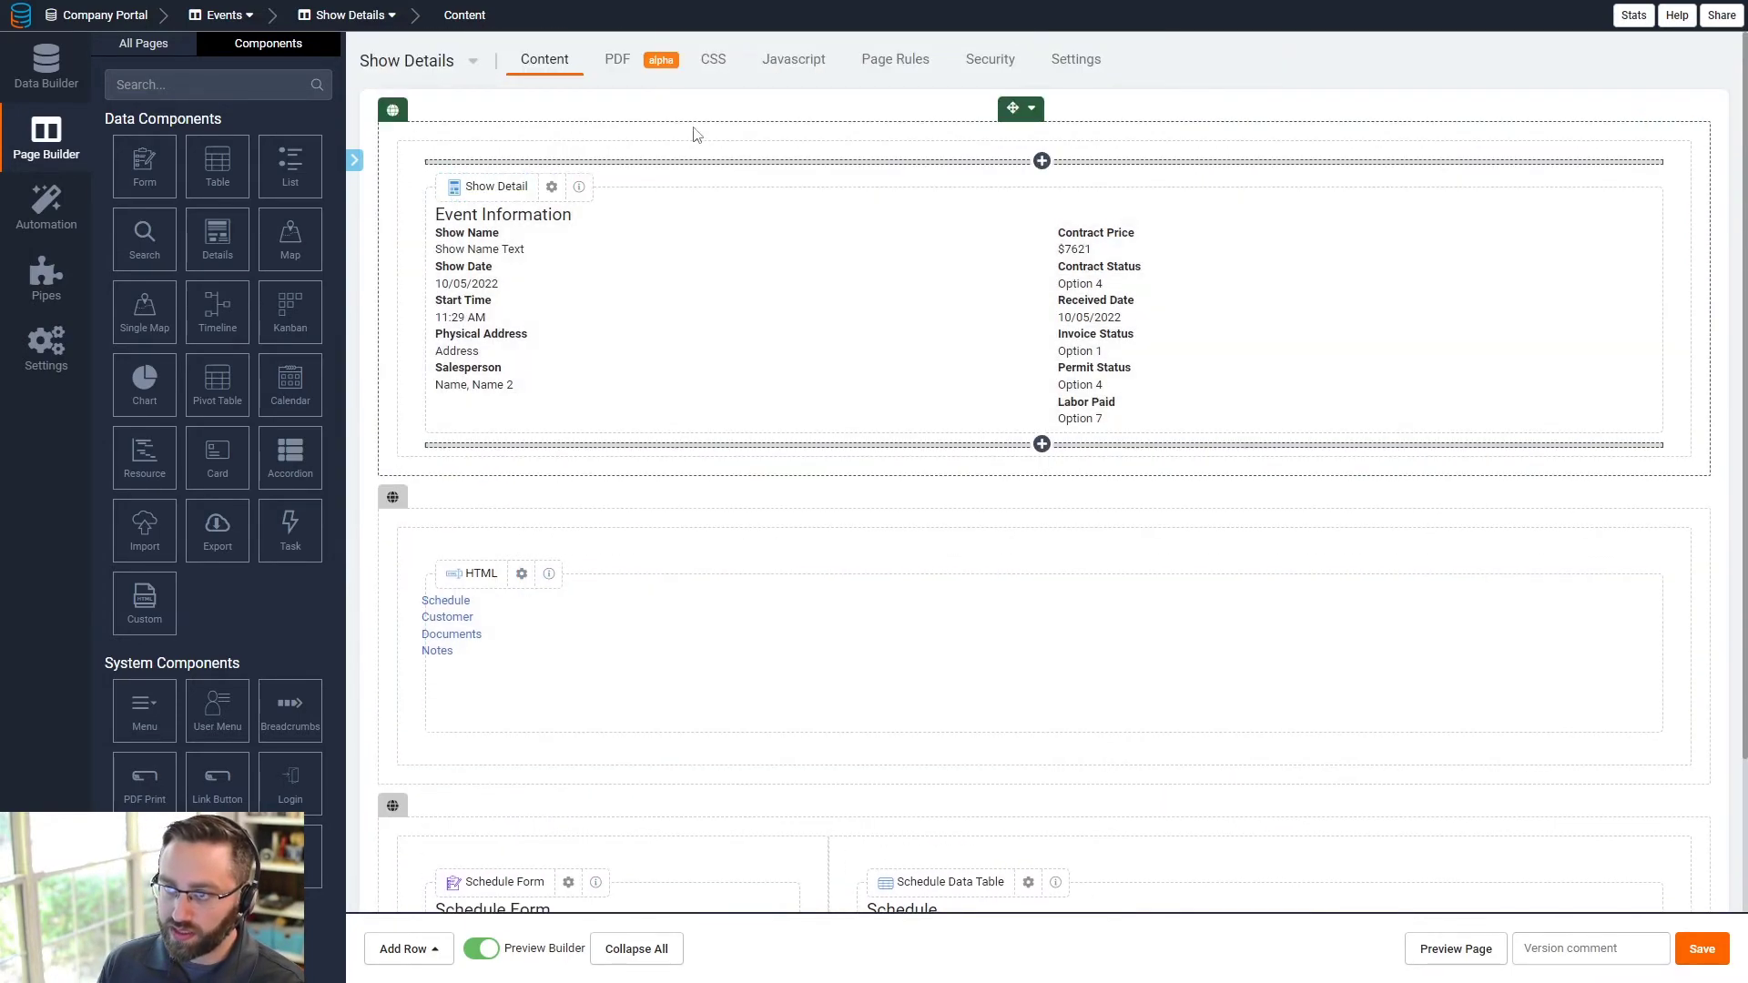
pyautogui.hotkey('alt', 'Tab')
pyautogui.scroll(-15, 753, 542)
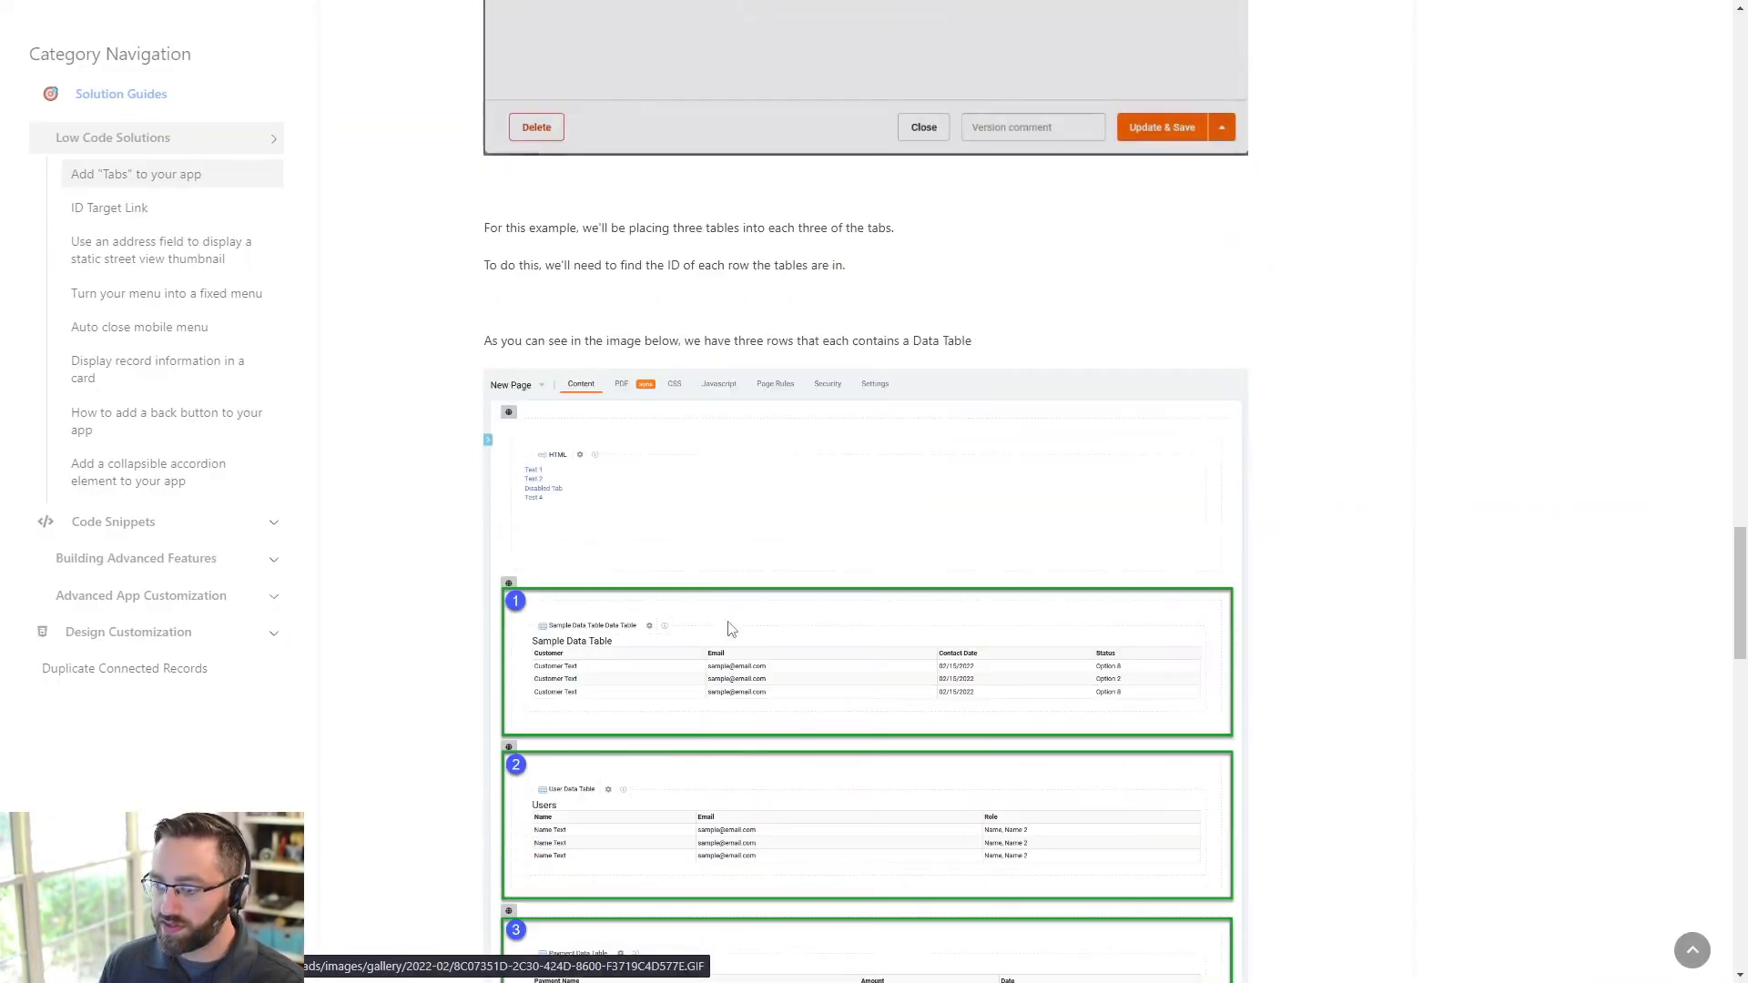
# - Copy the tabs JavaScript snippet from the guide and return to the page builder
pyautogui.scroll(-20, 732, 628)
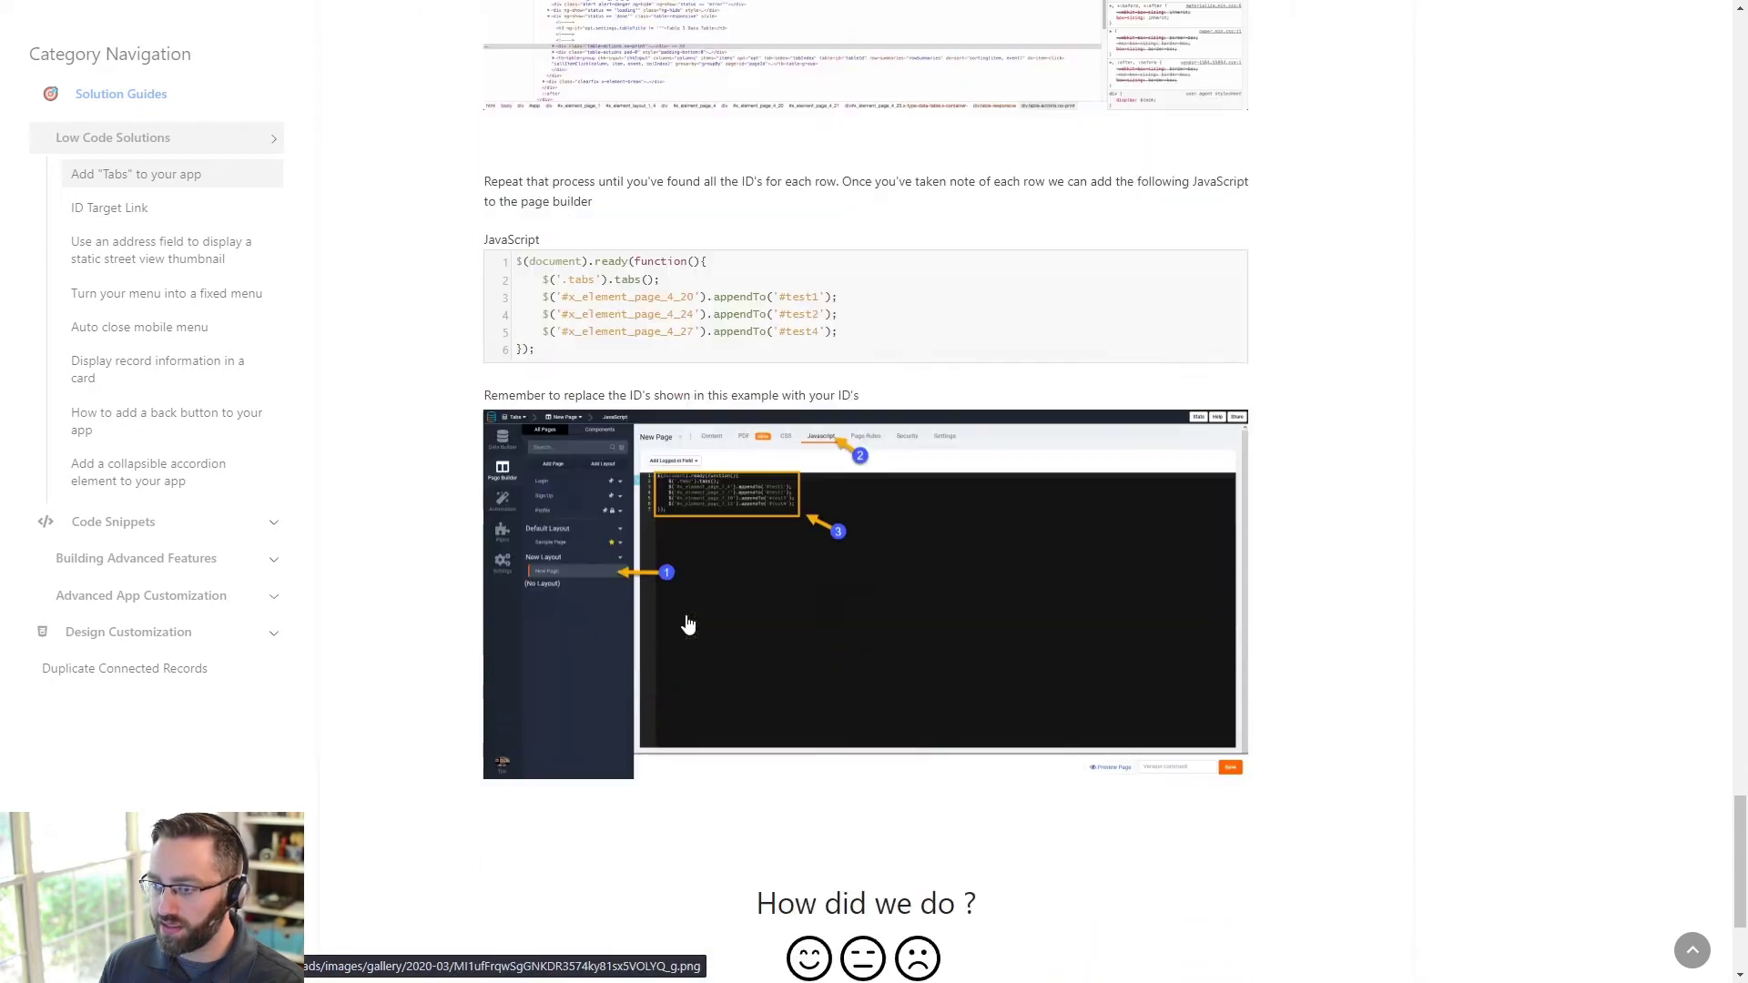
pyautogui.scroll(1, 690, 625)
pyautogui.click(1234, 362)
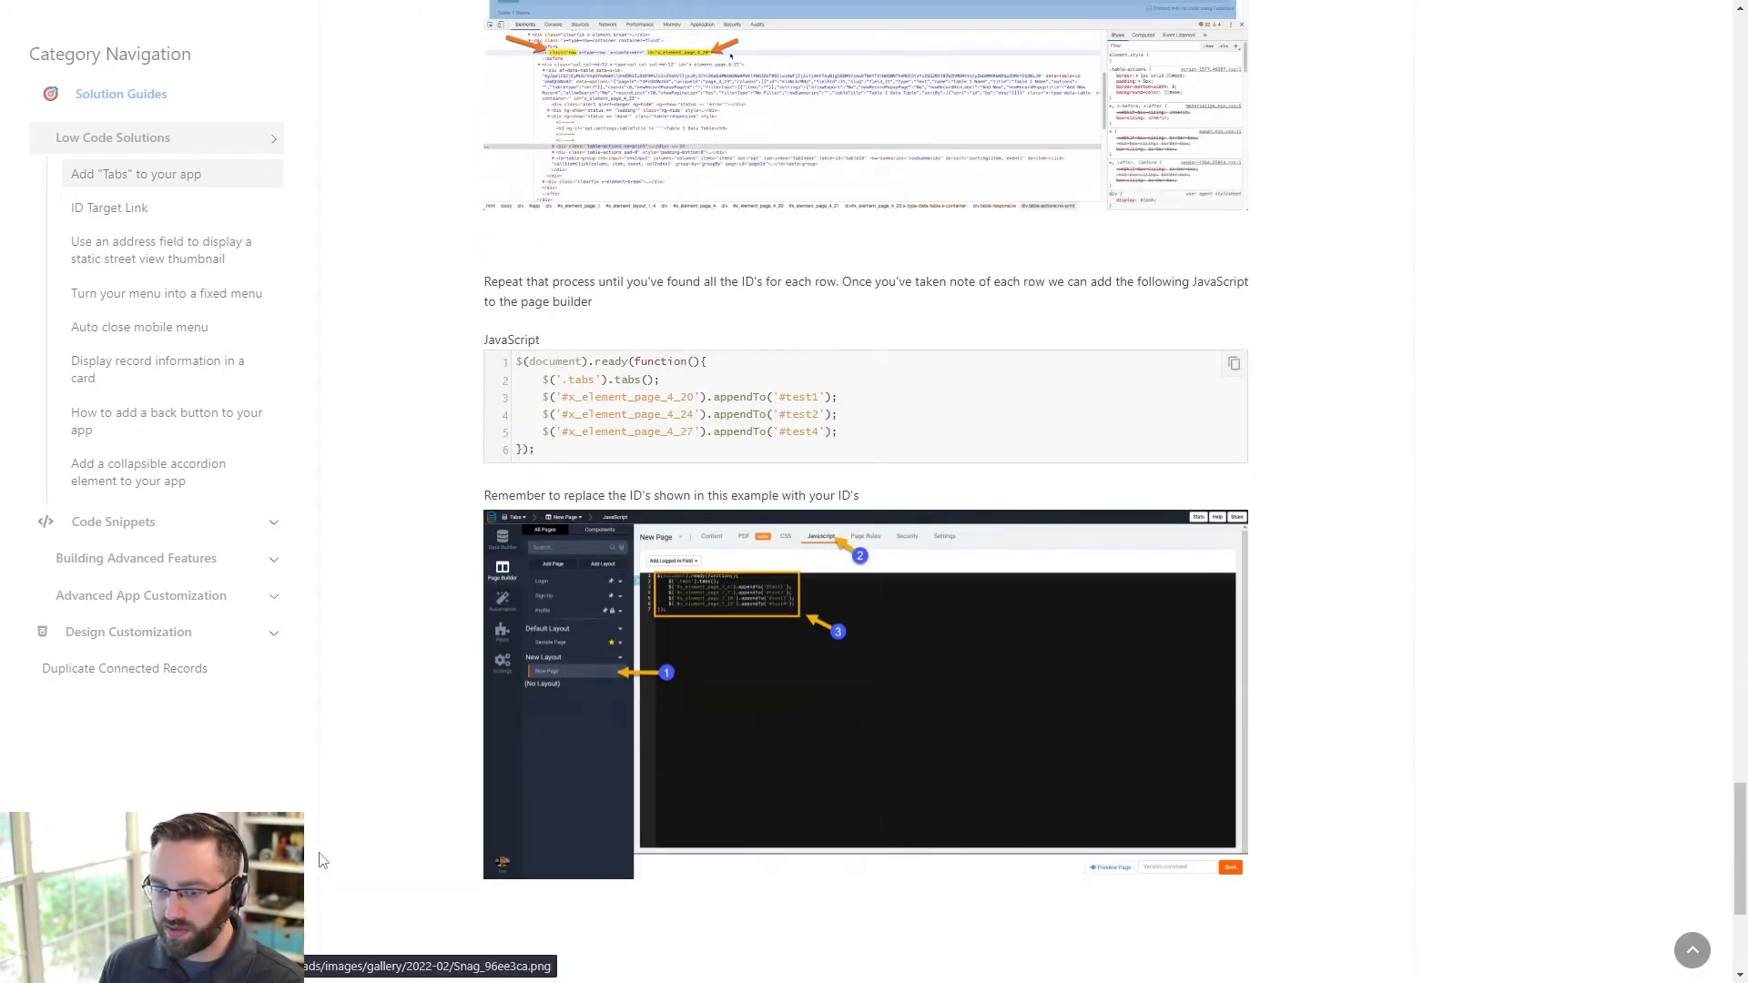
pyautogui.click(1234, 362)
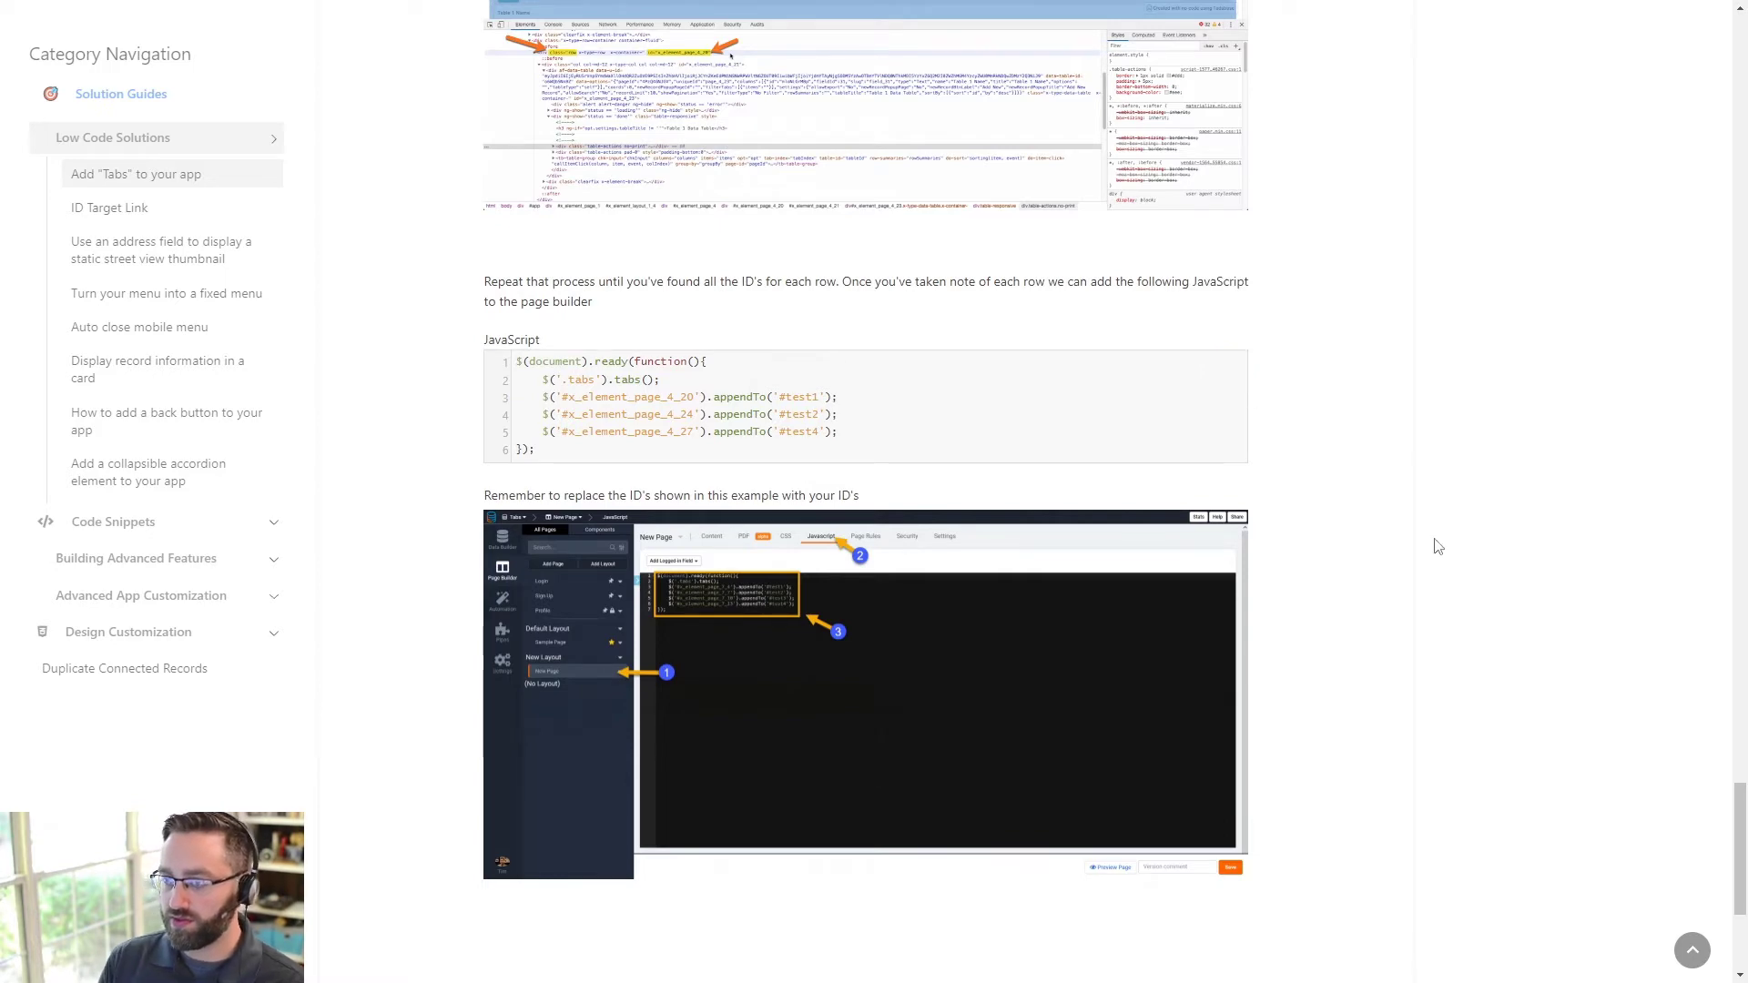
pyautogui.hotkey('alt', 'Tab')
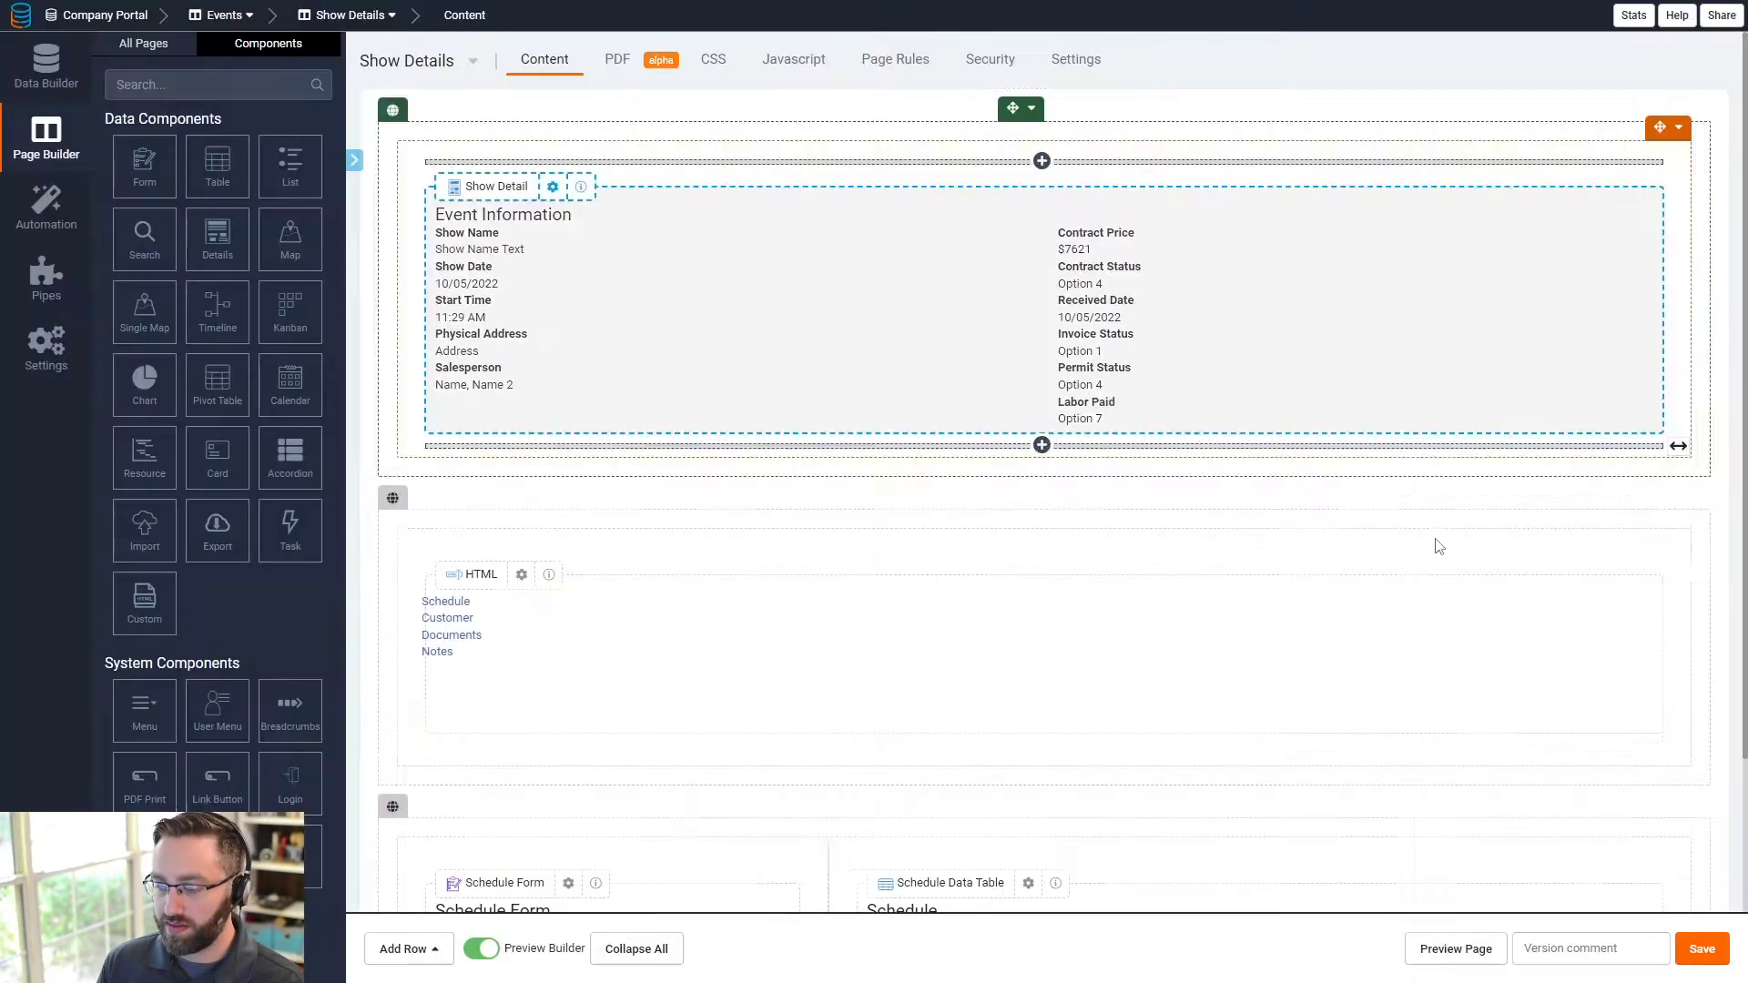
# - Paste the tabs script into the page JavaScript, targeting schedule, customer, documents and a new notes line
pyautogui.click(794, 61)
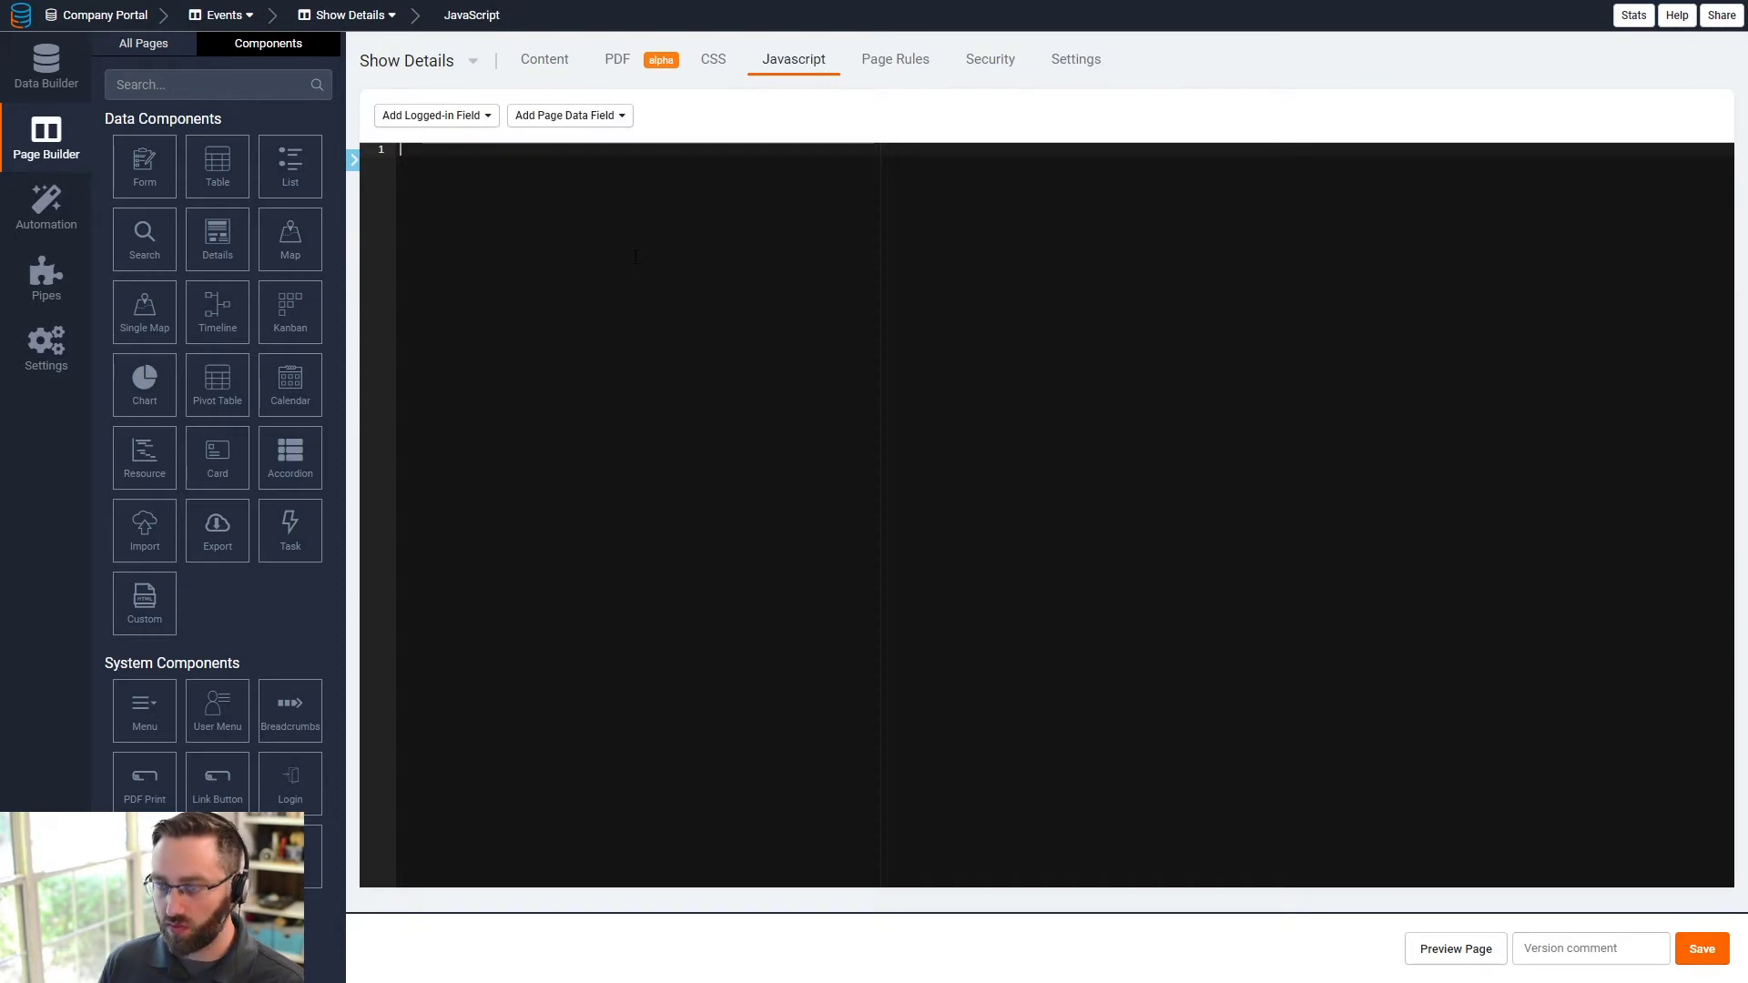
pyautogui.hotkey('ctrl', 'v')
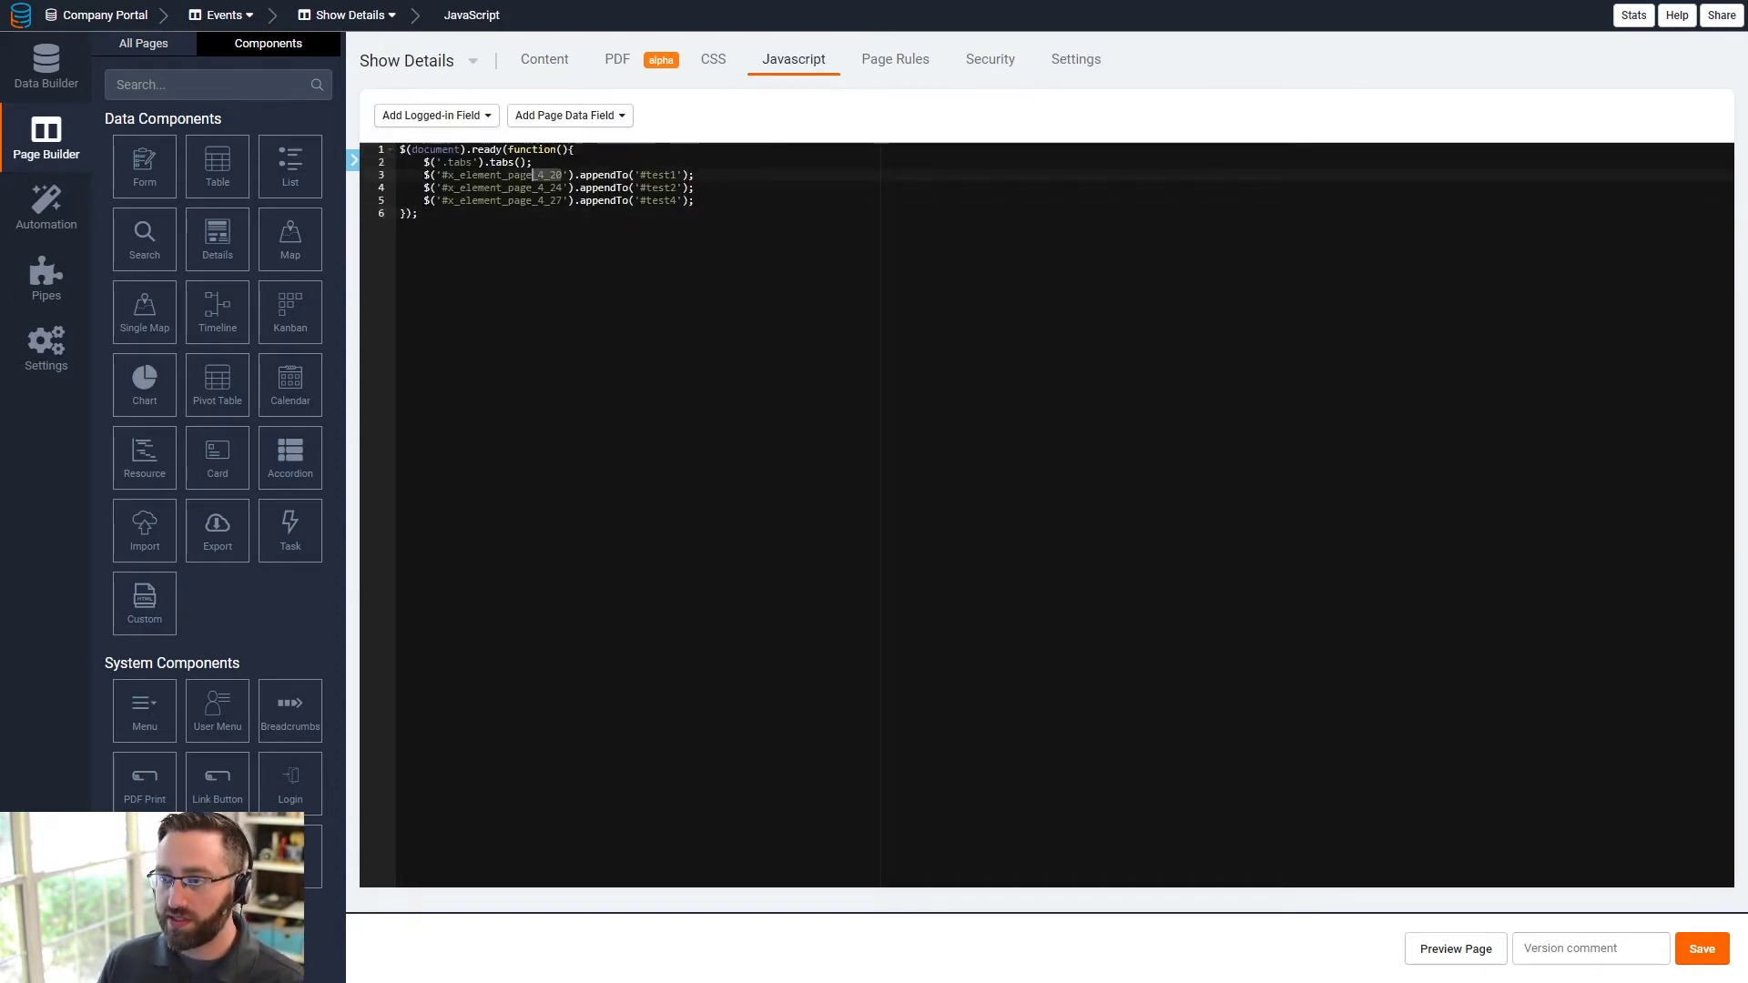
pyautogui.moveTo(563, 175); pyautogui.dragTo(448, 175)
pyautogui.click(419, 213)
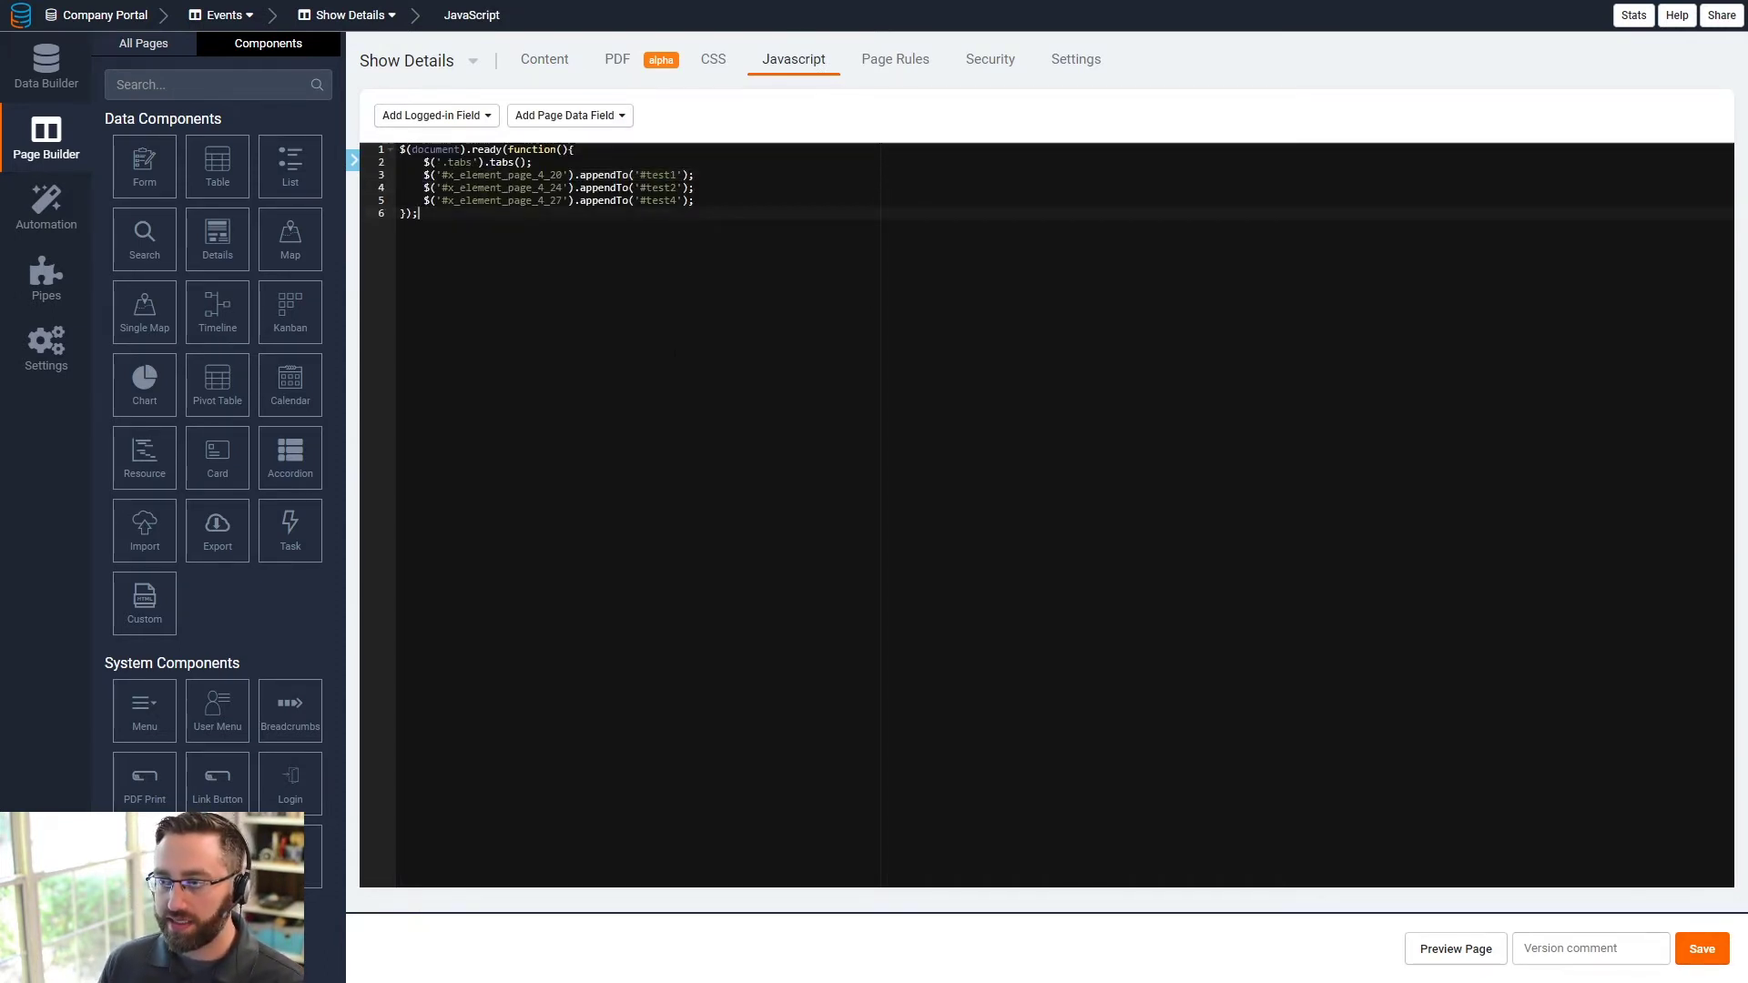
pyautogui.doubleClick(665, 175)
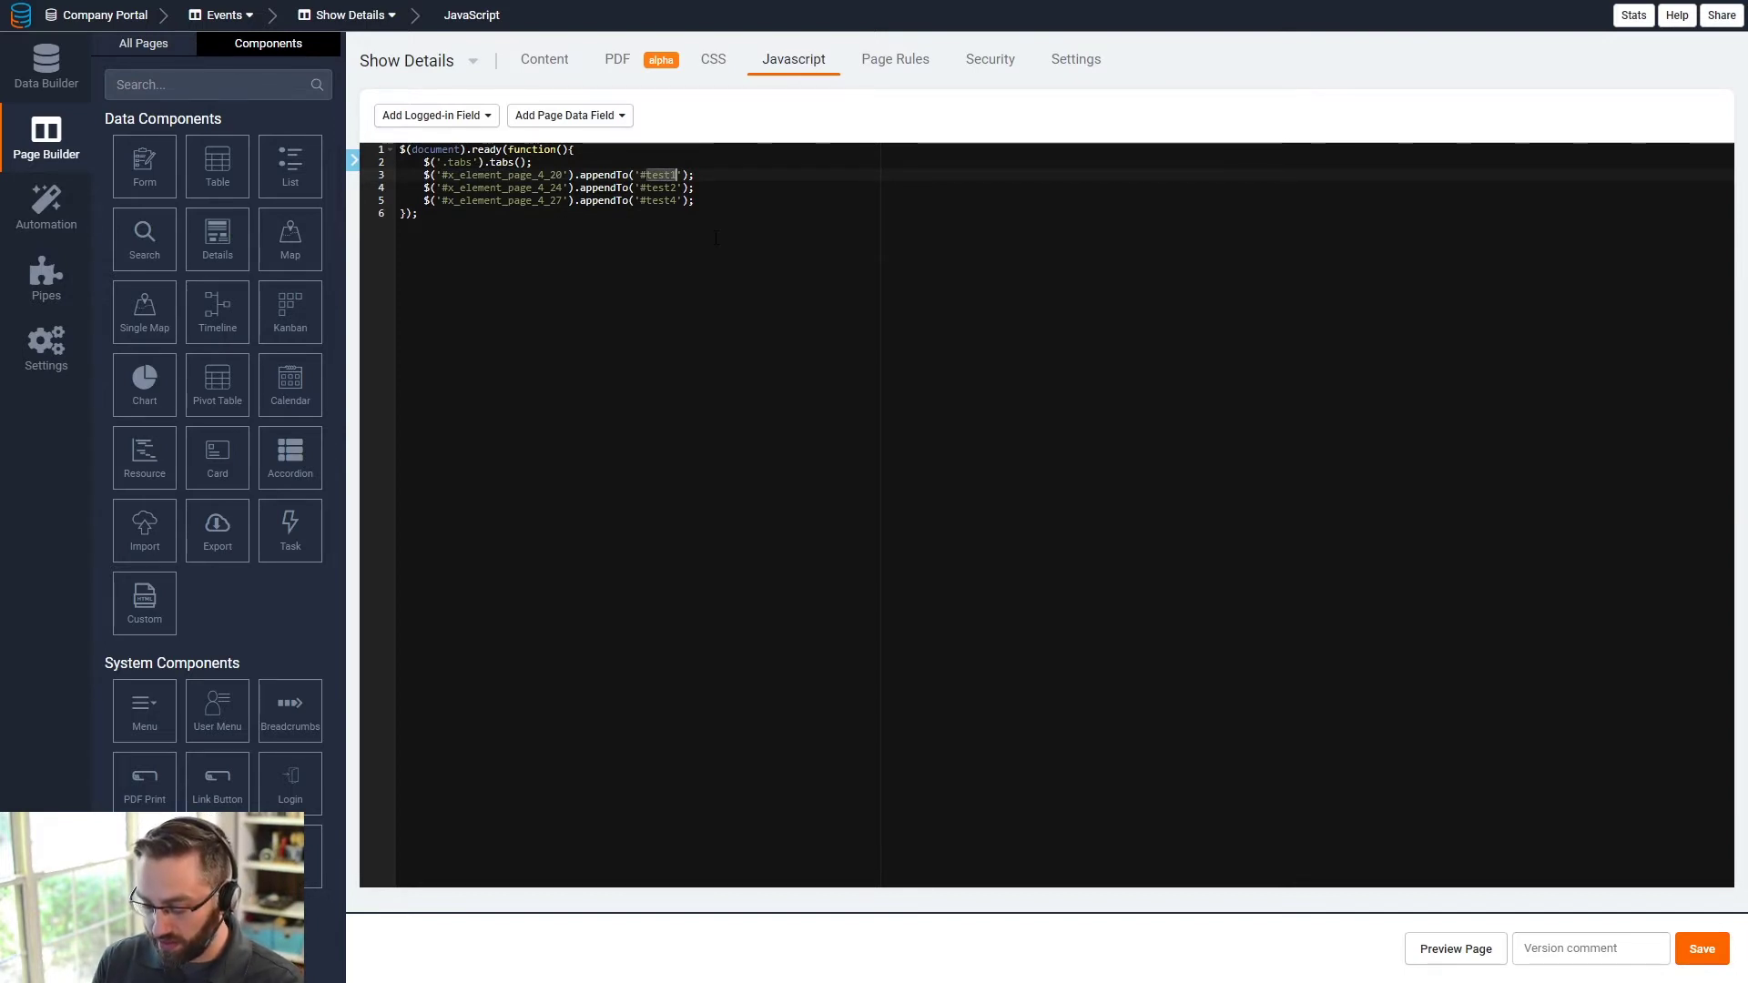
pyautogui.write('schedu')
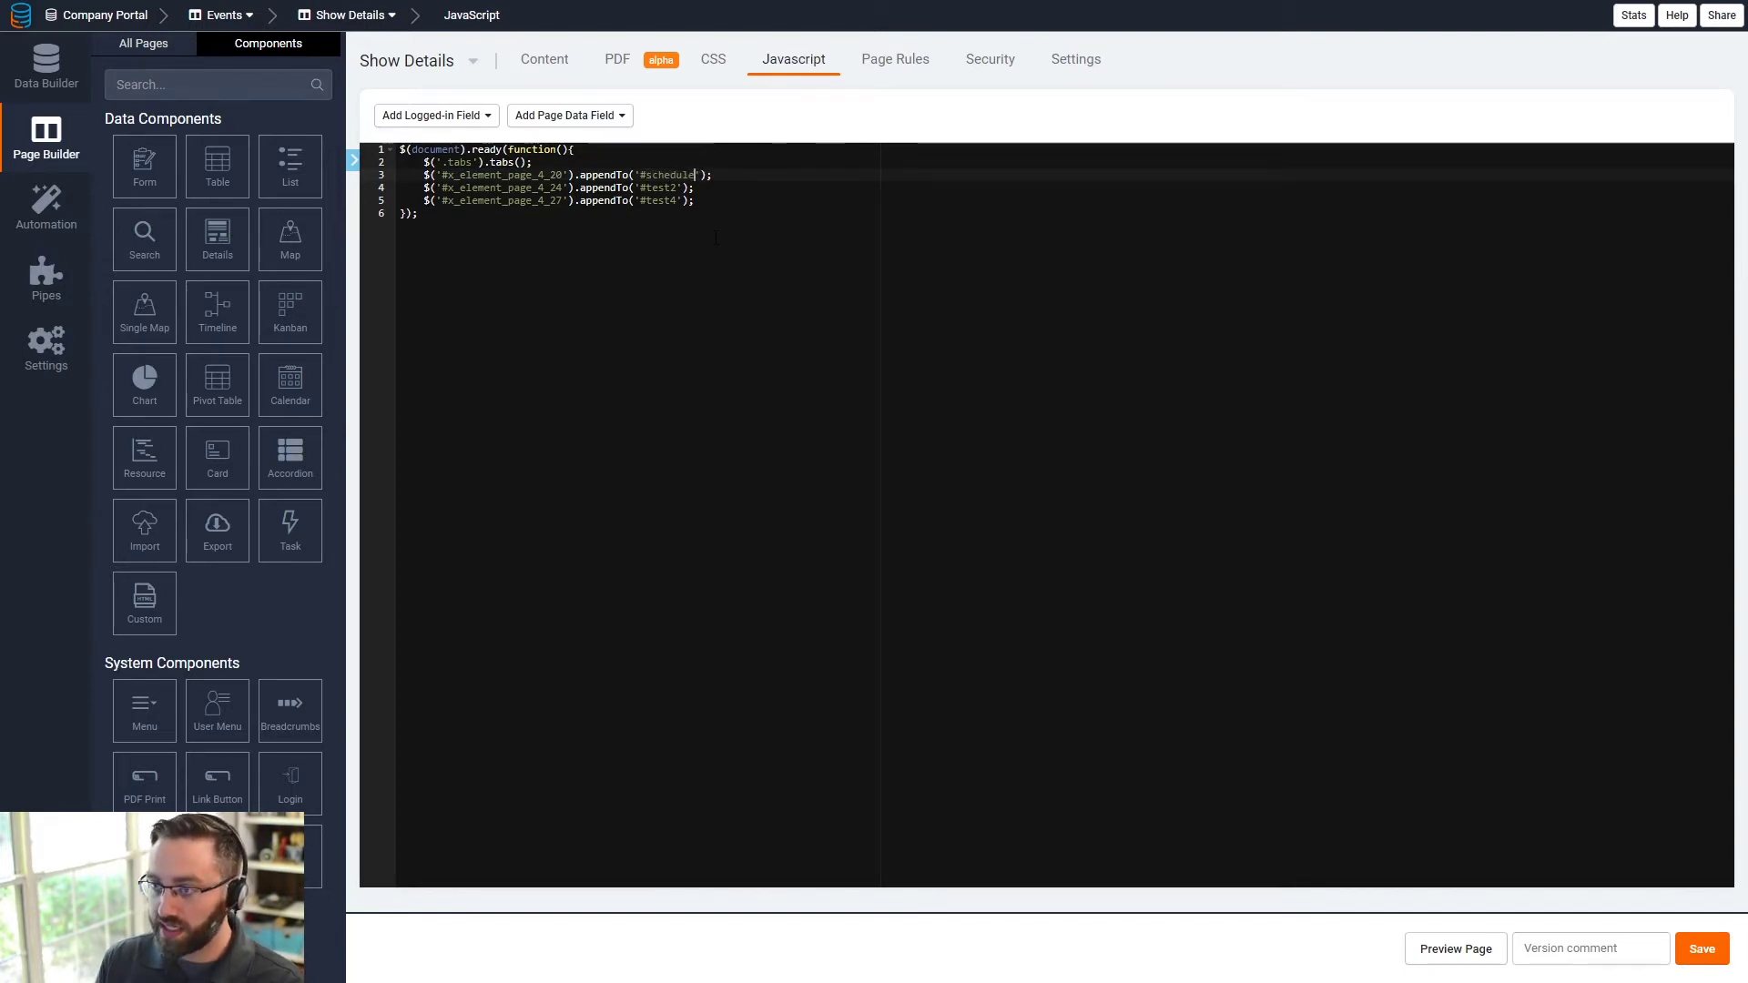
pyautogui.write('le')
pyautogui.doubleClick(647, 187)
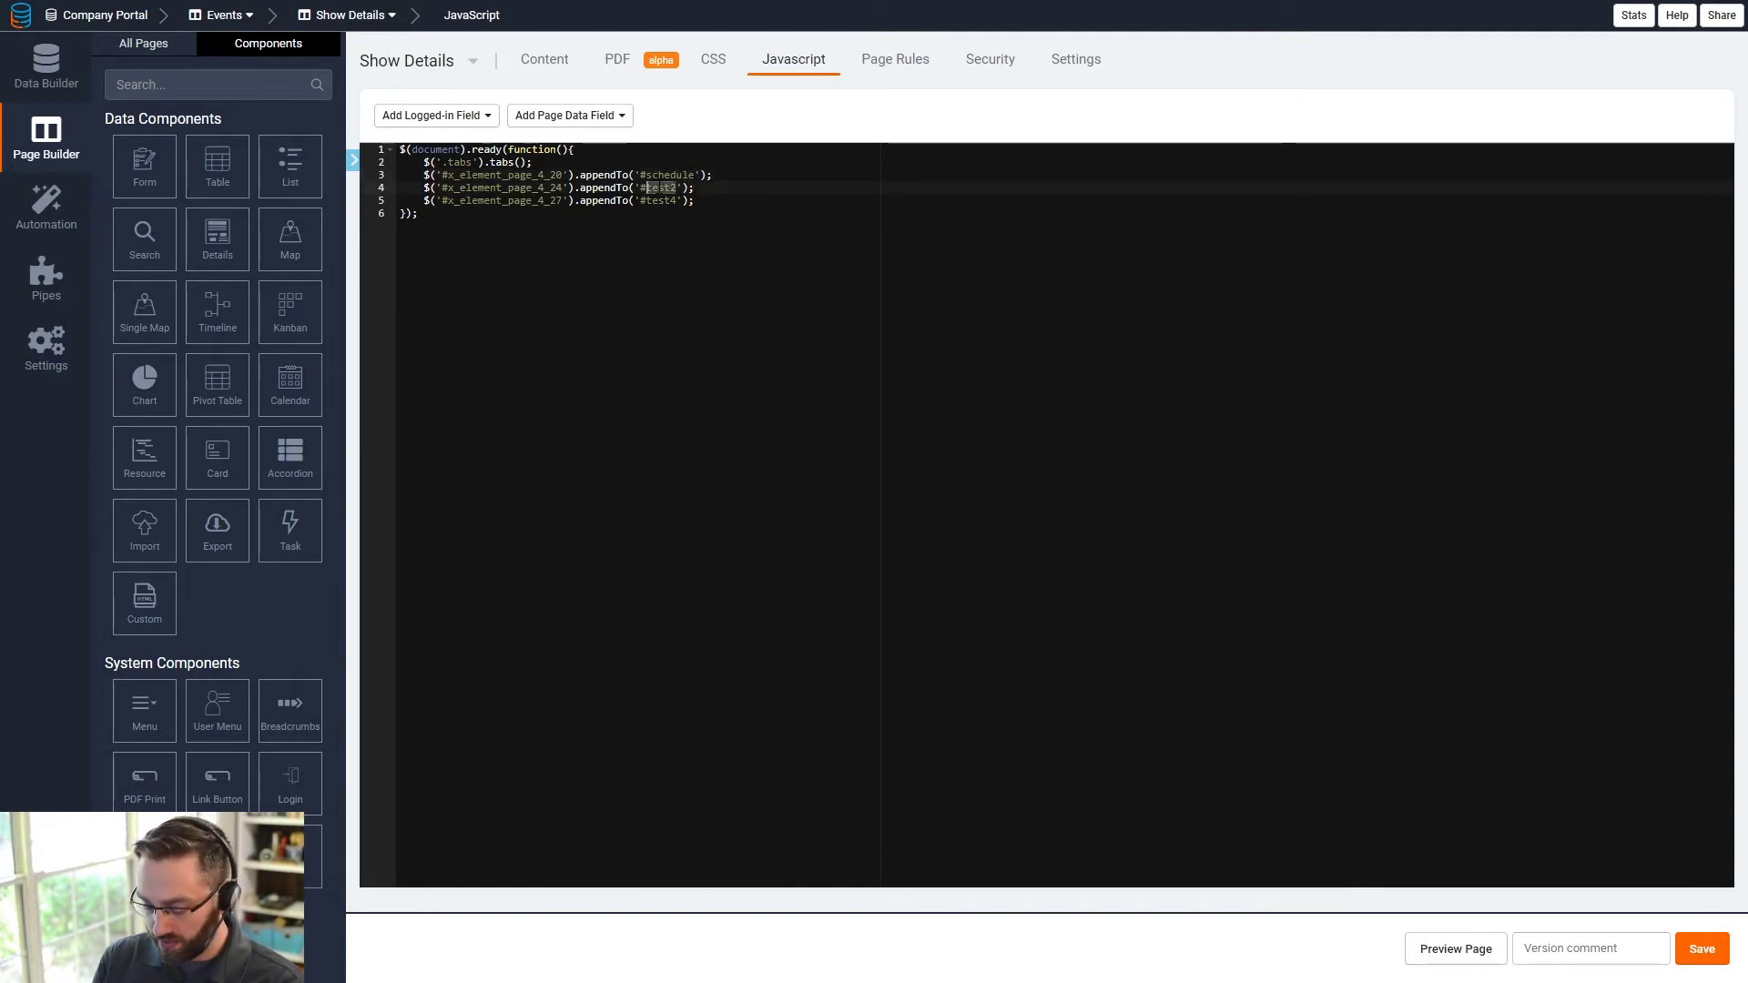
pyautogui.write('customer')
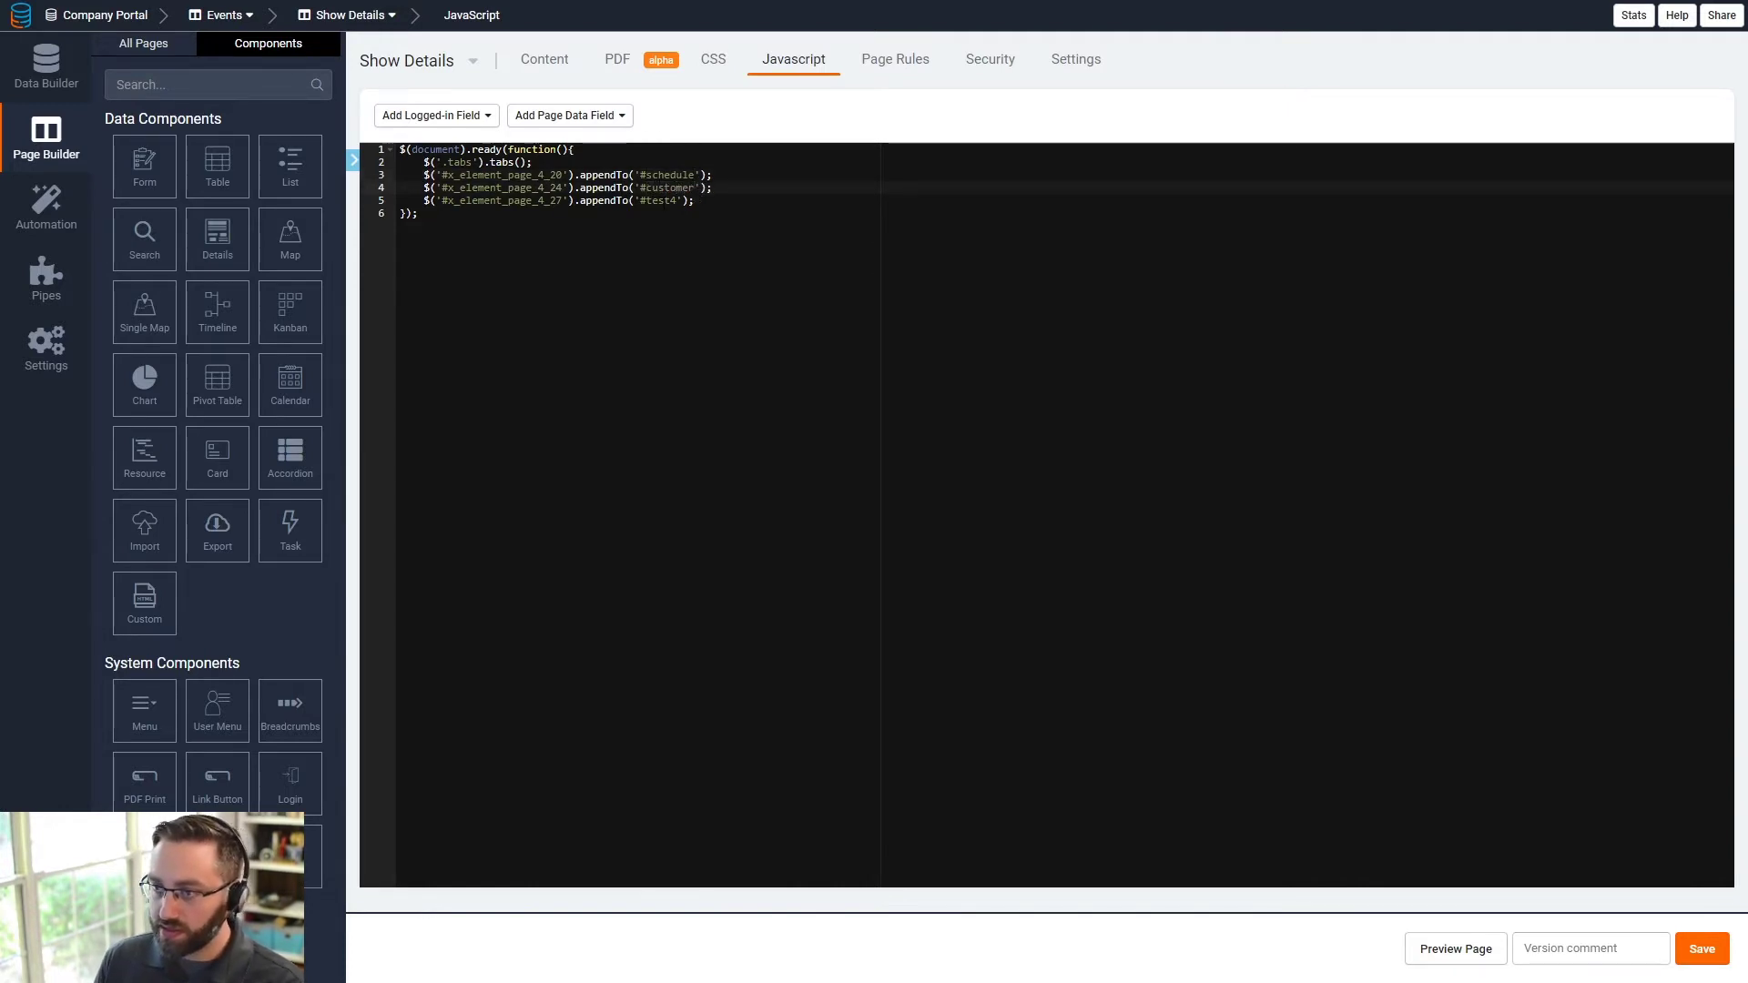
pyautogui.doubleClick(661, 200)
pyautogui.write('documen')
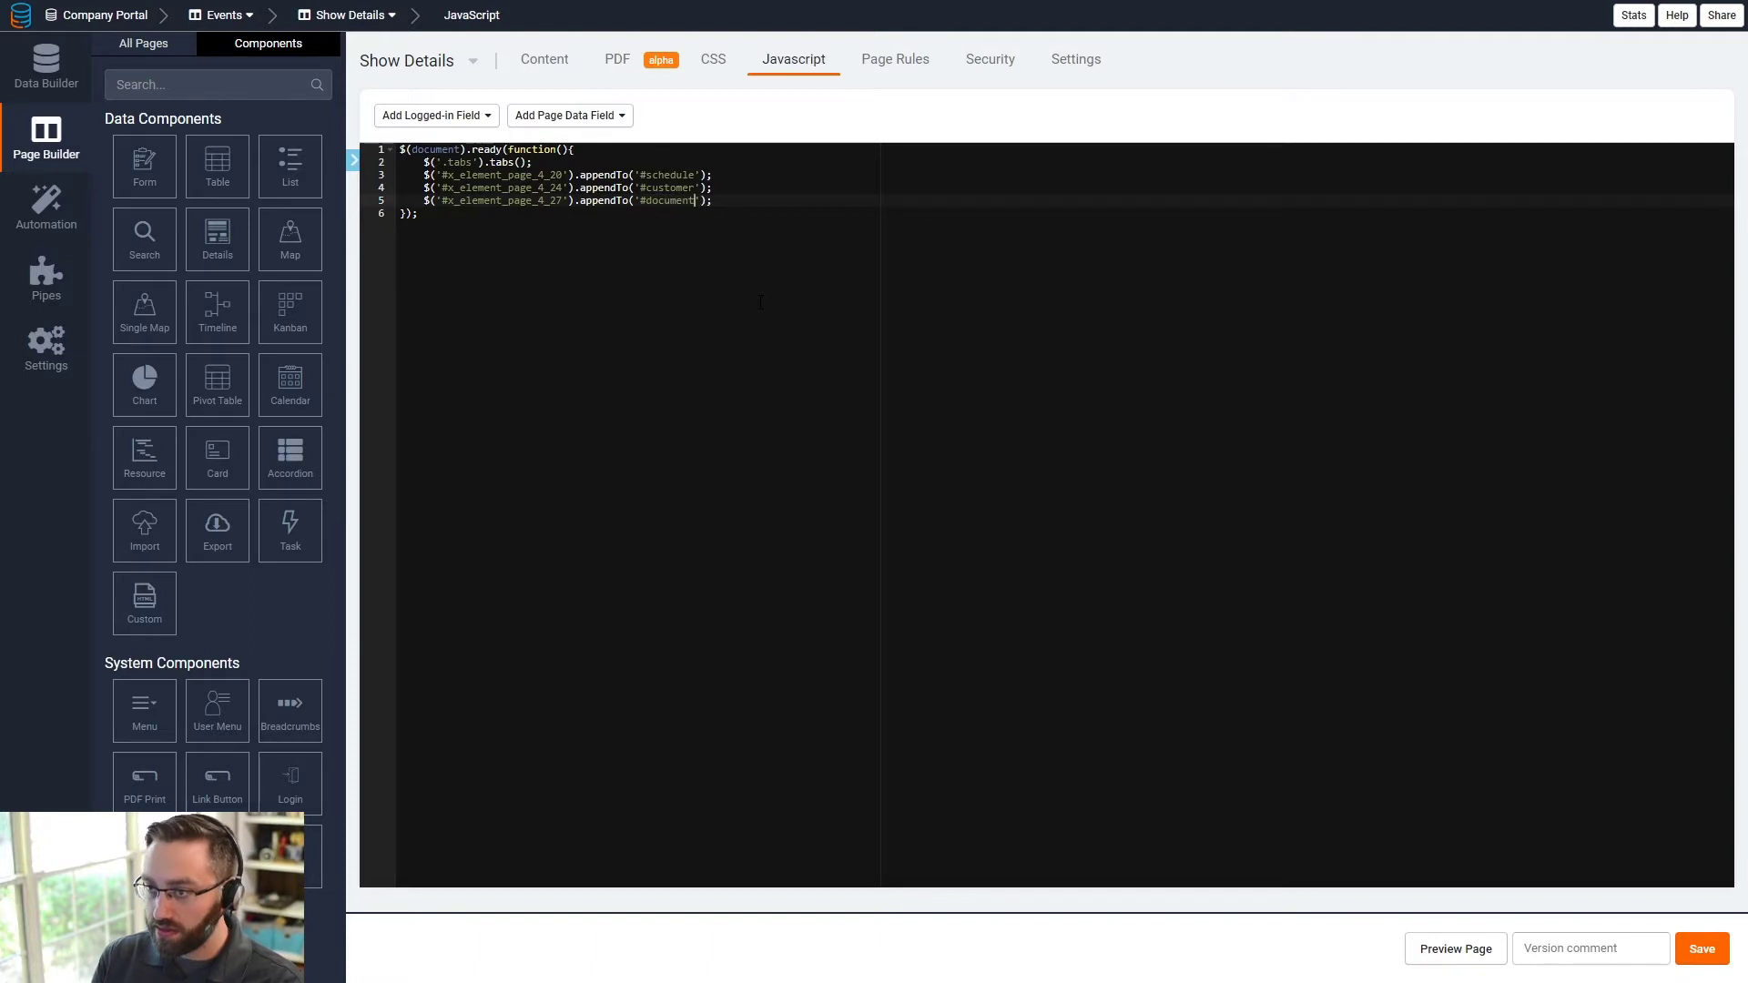
pyautogui.moveTo(727, 201); pyautogui.dragTo(424, 202)
pyautogui.hotkey('ctrl', 'c')
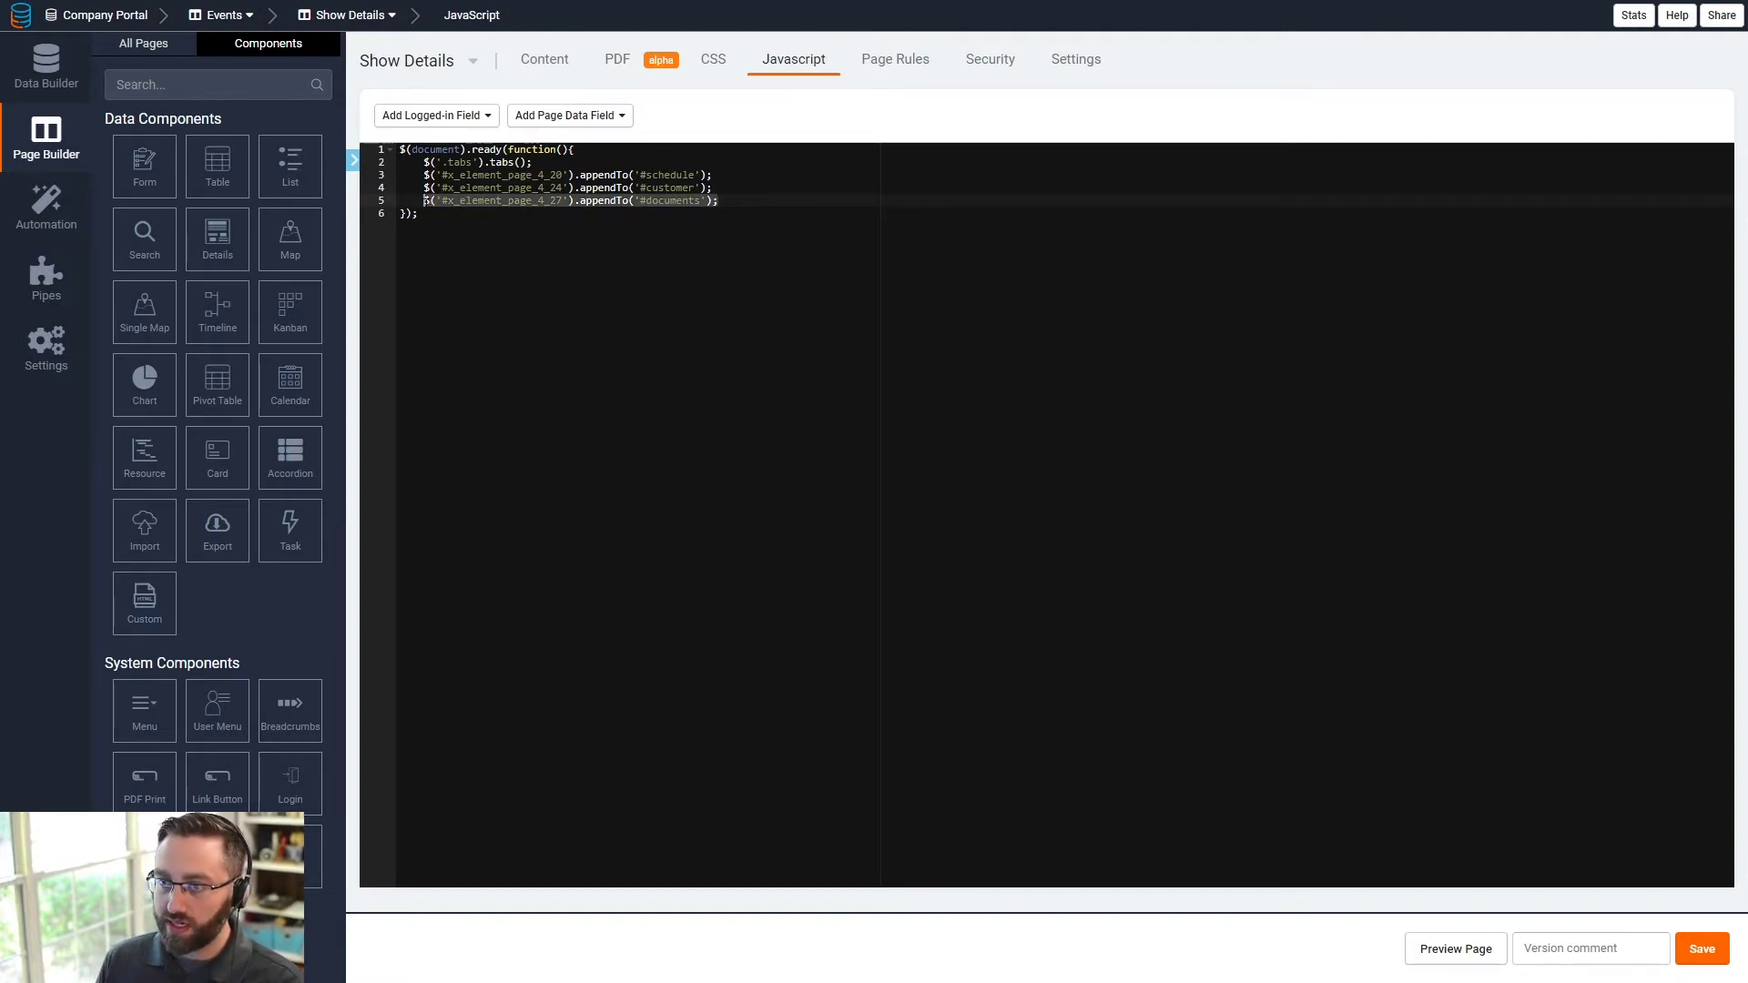
pyautogui.click(754, 201)
pyautogui.hotkey('ctrl', 'v')
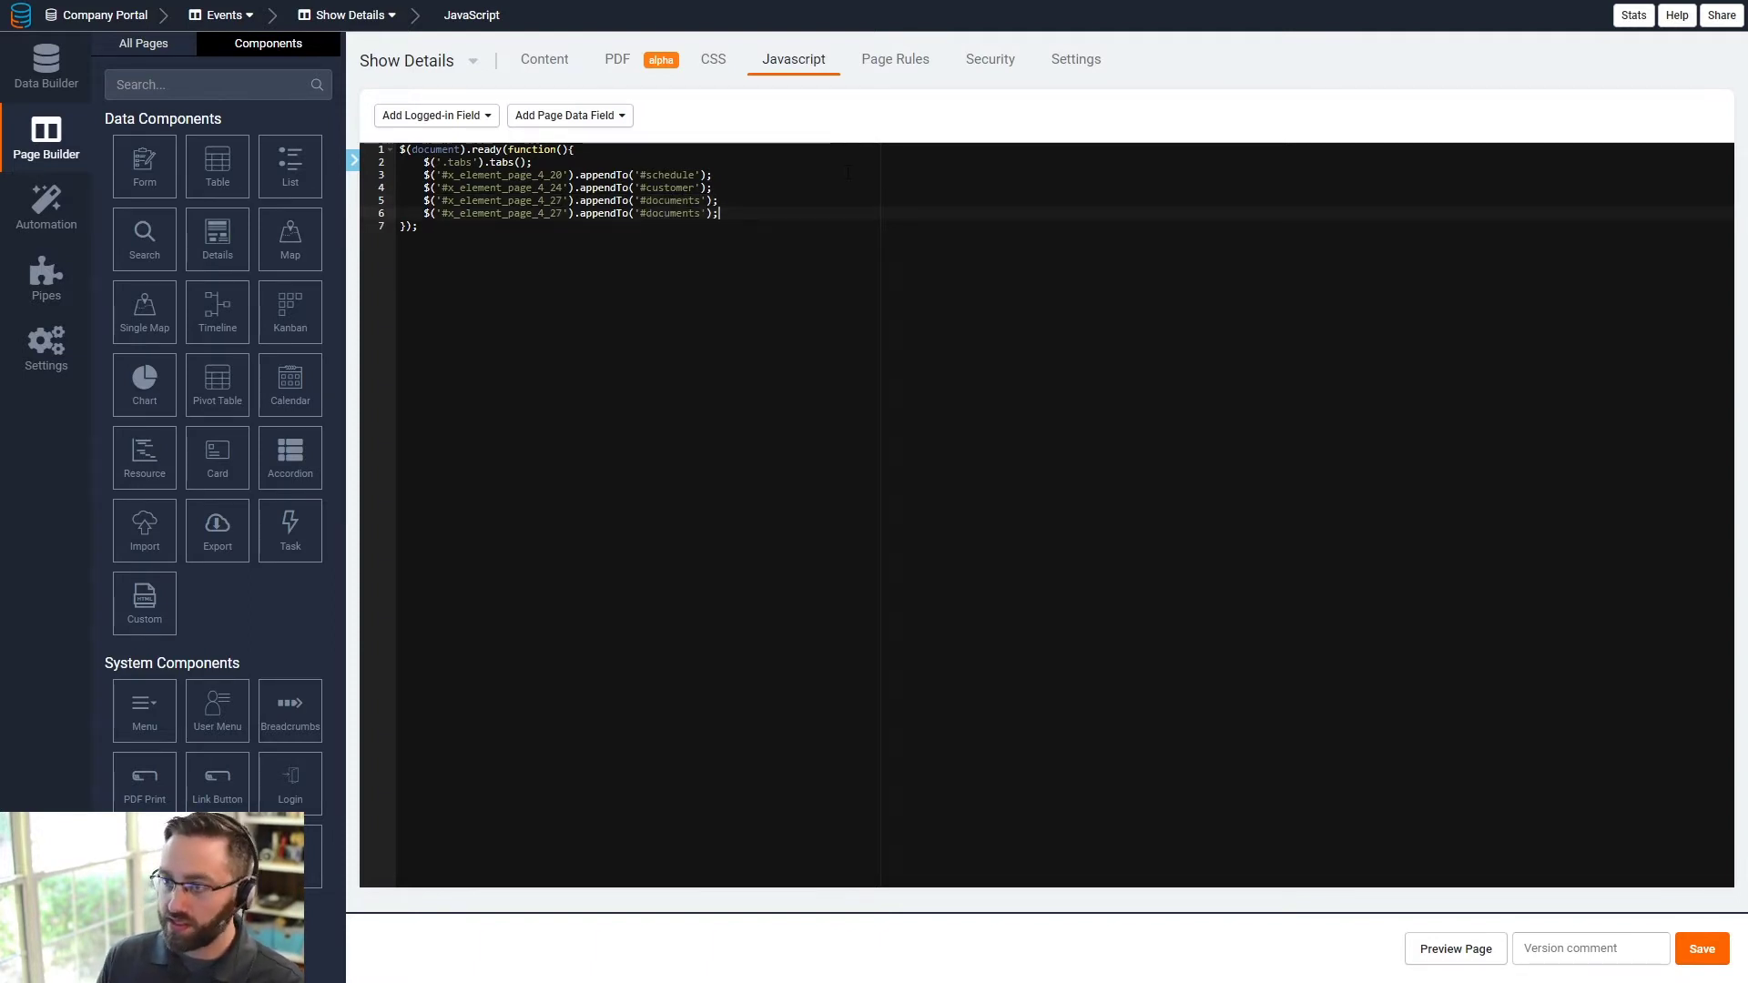
pyautogui.doubleClick(667, 215)
pyautogui.write('not')
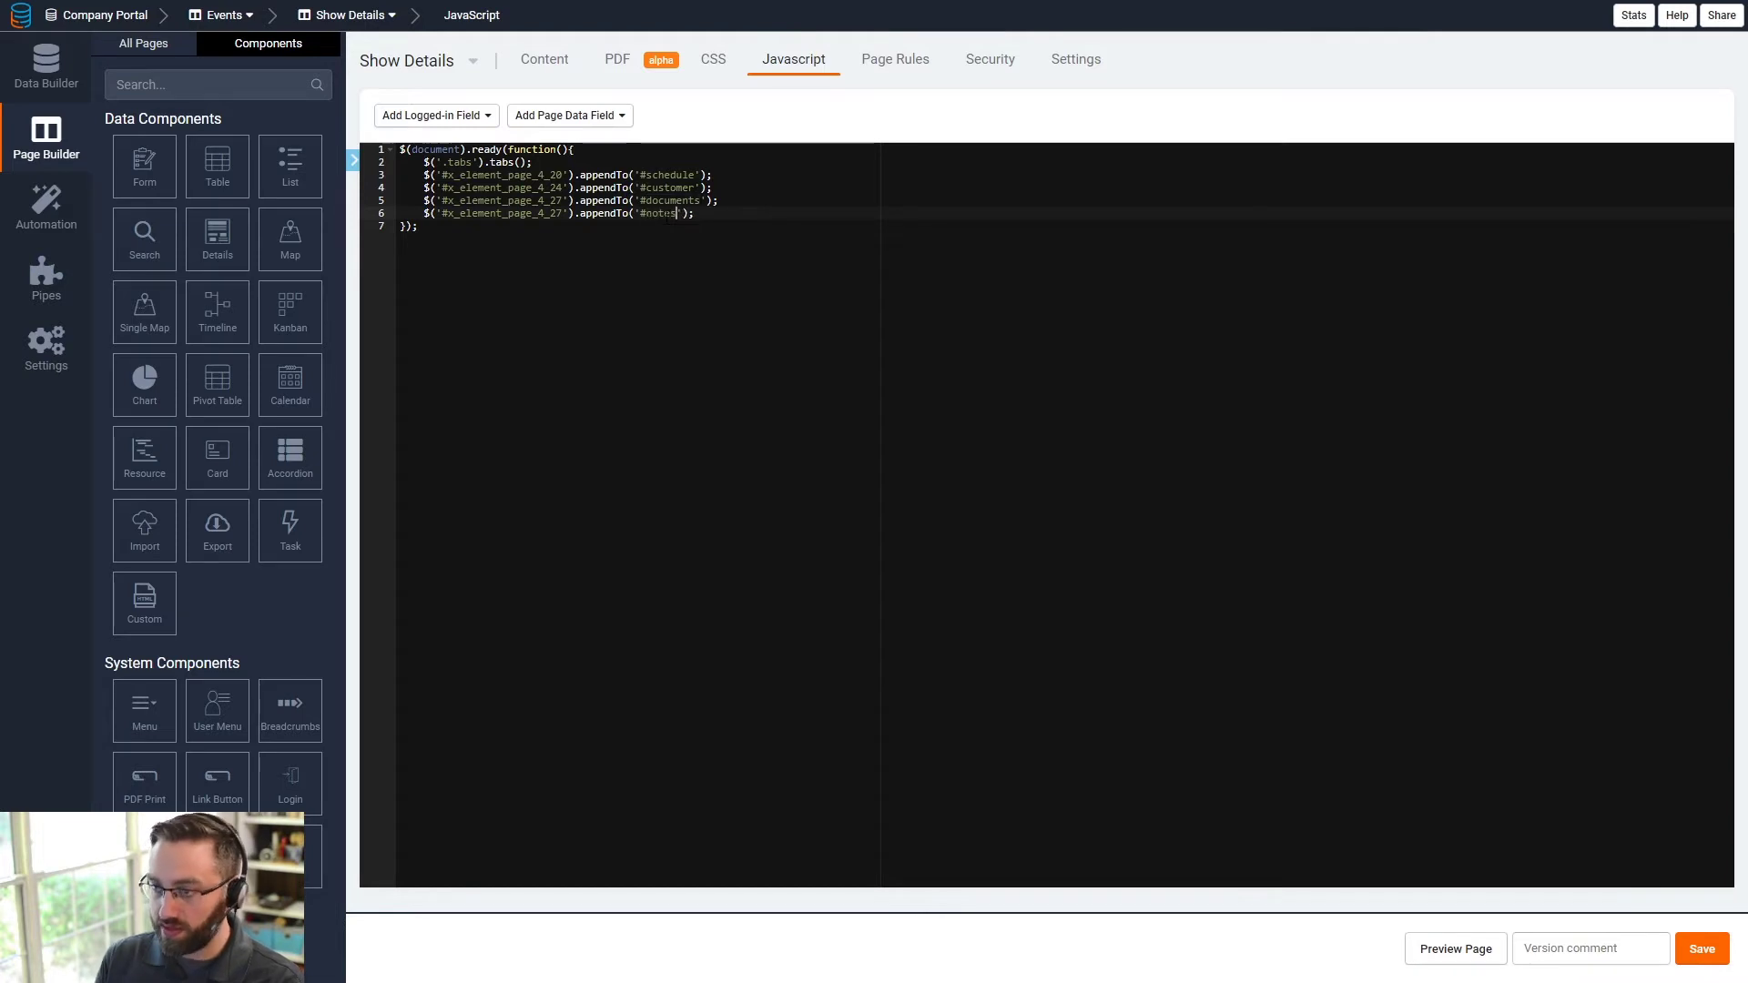
# - Set the appendTo selectors to .schedule, .customer, .documents and .notes, then save the script
pyautogui.moveTo(564, 174); pyautogui.dragTo(454, 174)
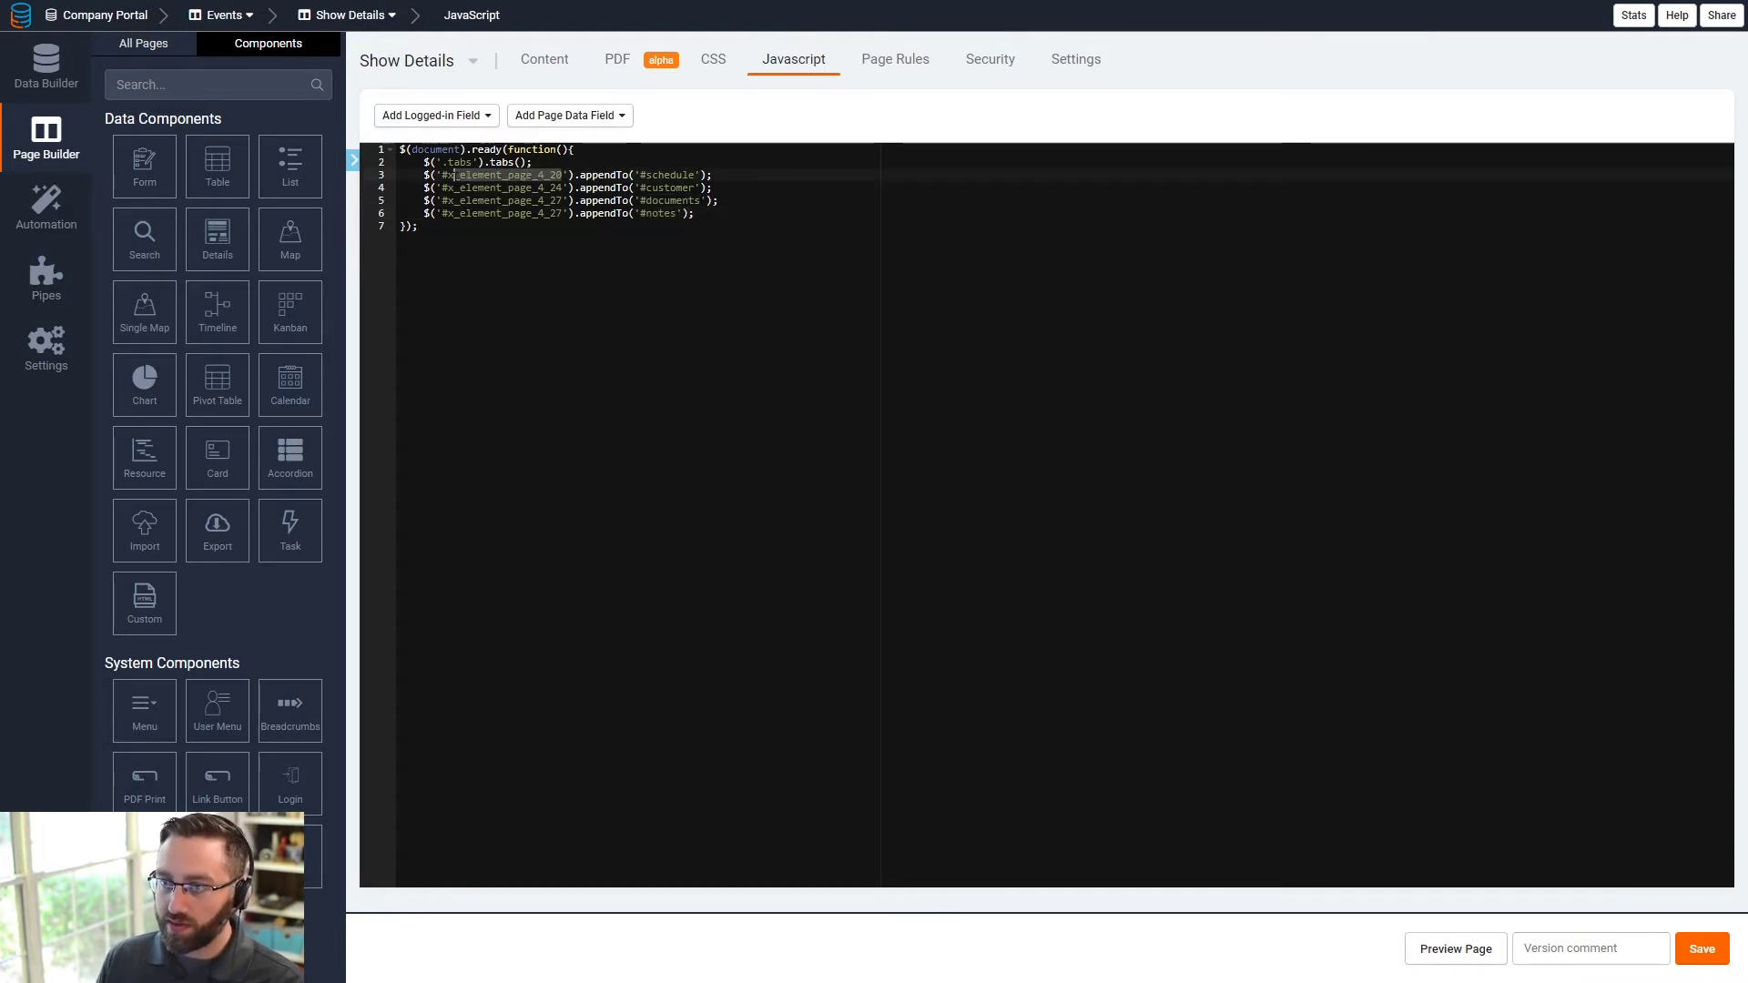
pyautogui.write('.')
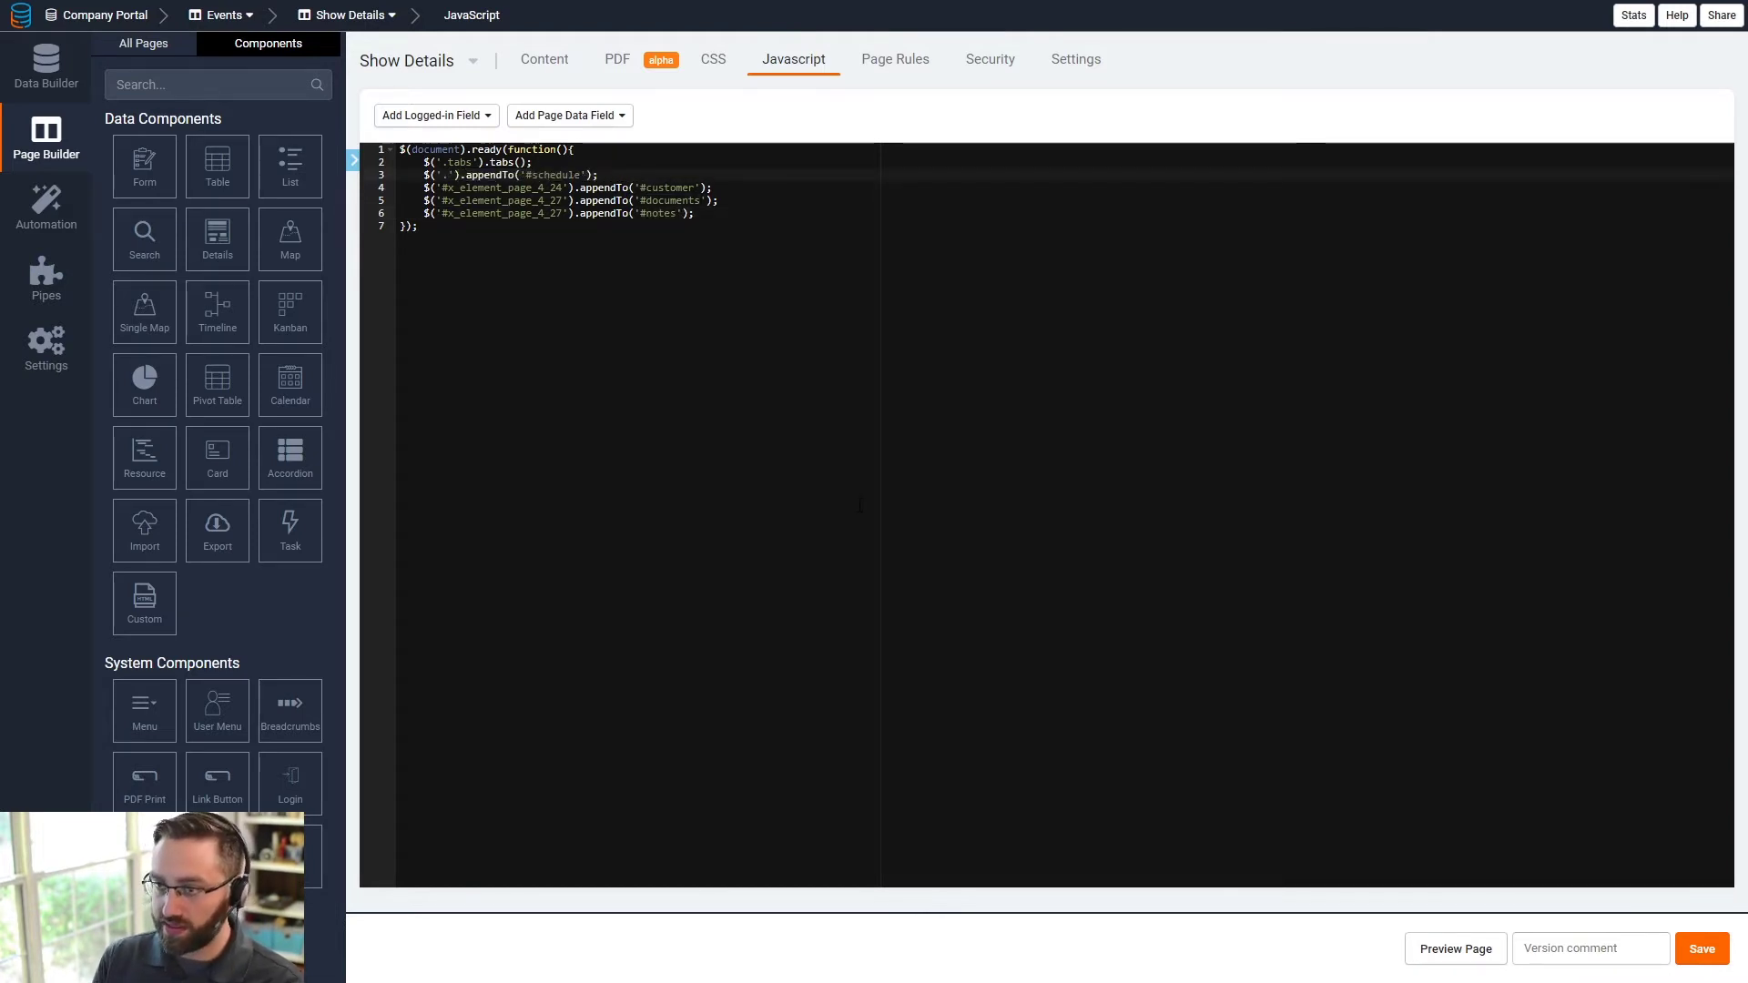
pyautogui.write('customer')
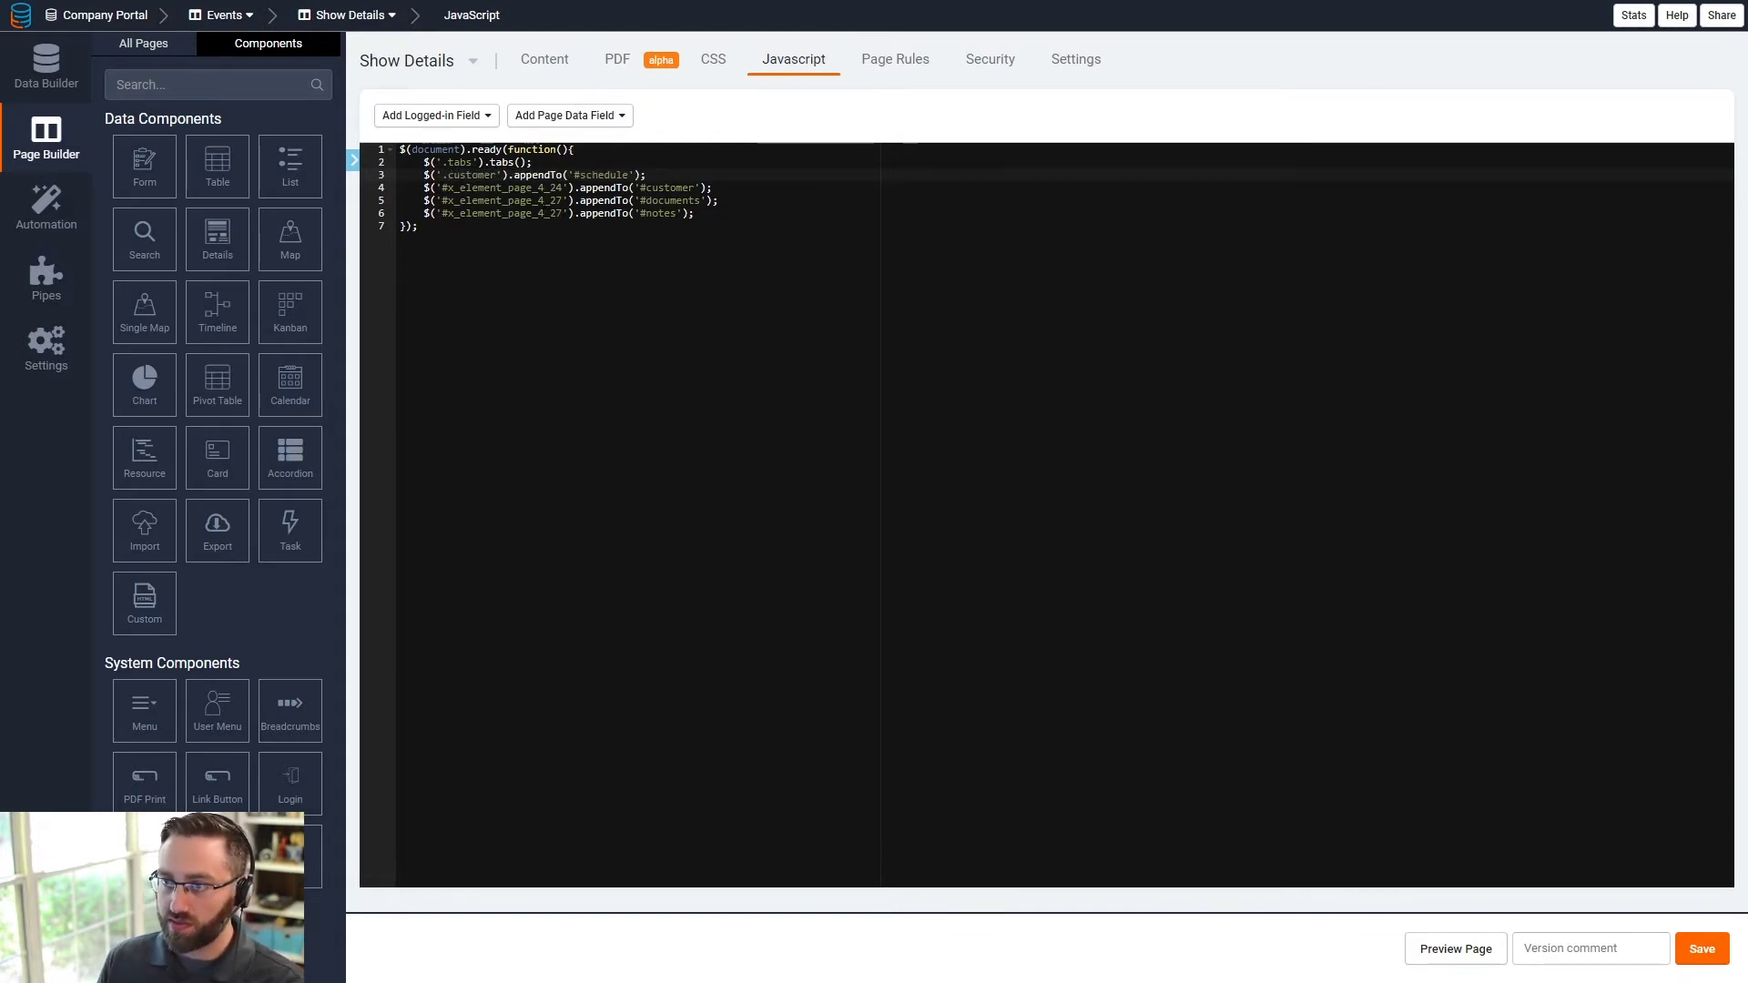
pyautogui.press('BackSpace')
pyautogui.press('BackSpace')
pyautogui.press('BackSpace')
pyautogui.press('BackSpace')
pyautogui.press('BackSpace')
pyautogui.press('BackSpace')
pyautogui.press('BackSpace')
pyautogui.press('BackSpace')
pyautogui.write('schedul')
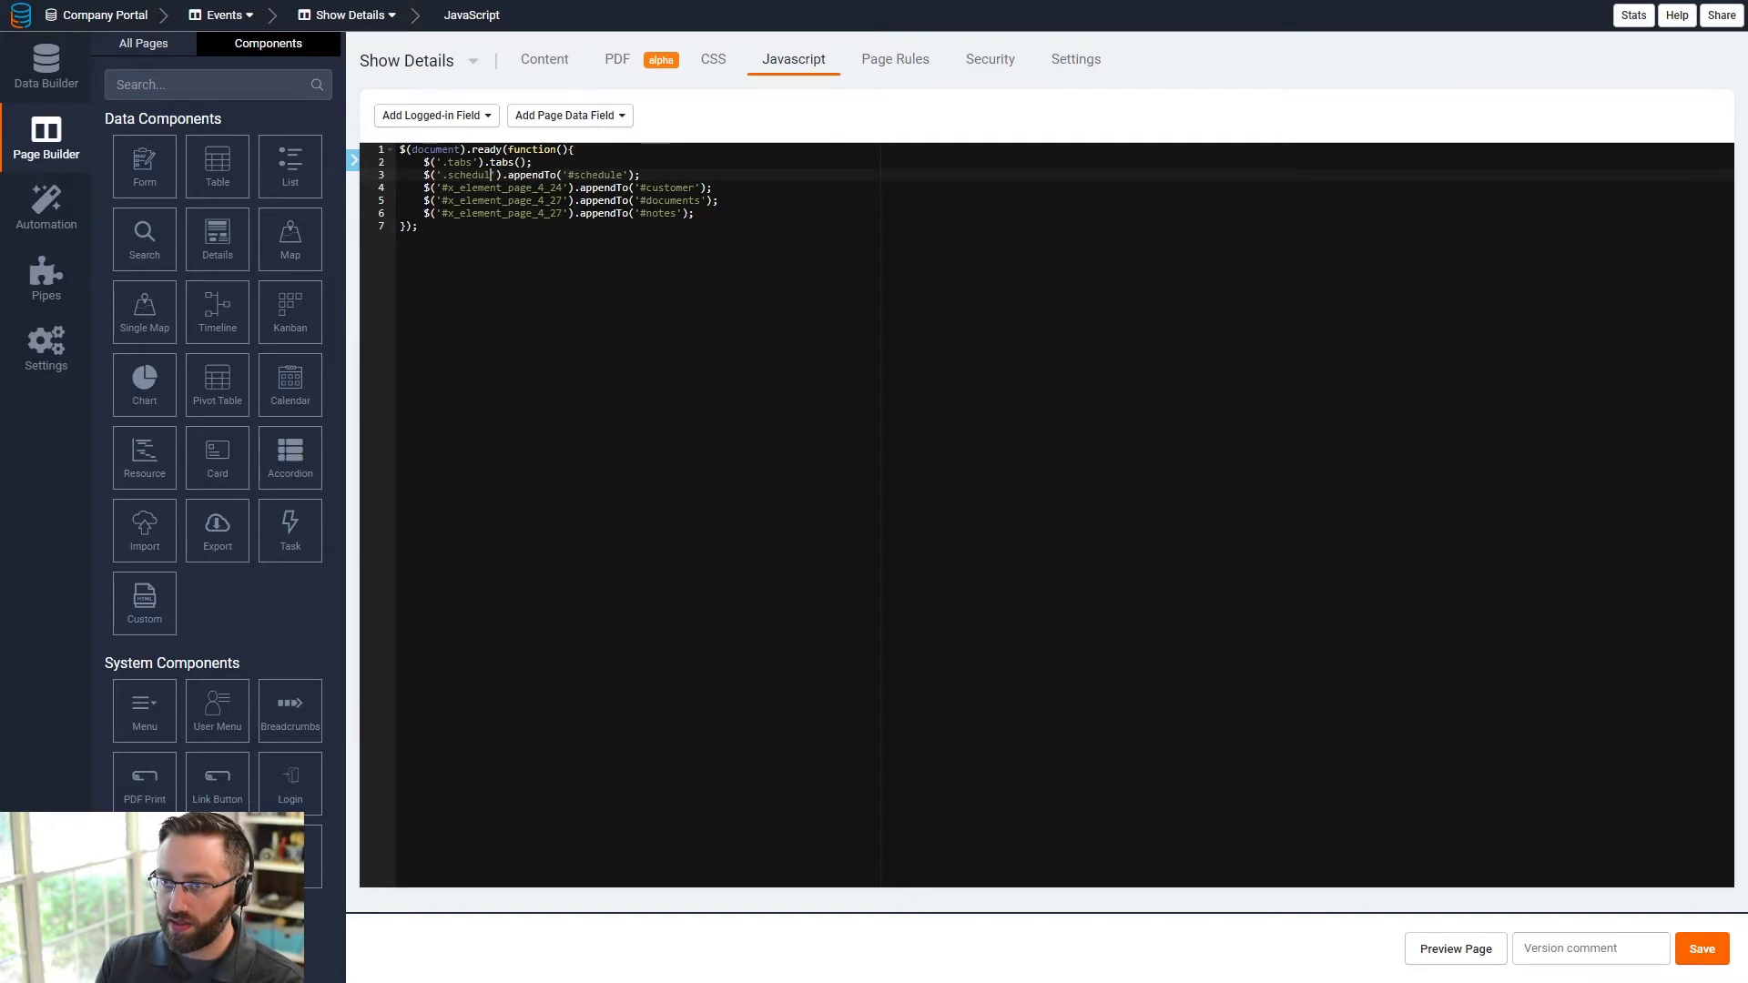
pyautogui.write('e')
pyautogui.moveTo(563, 188); pyautogui.dragTo(443, 188)
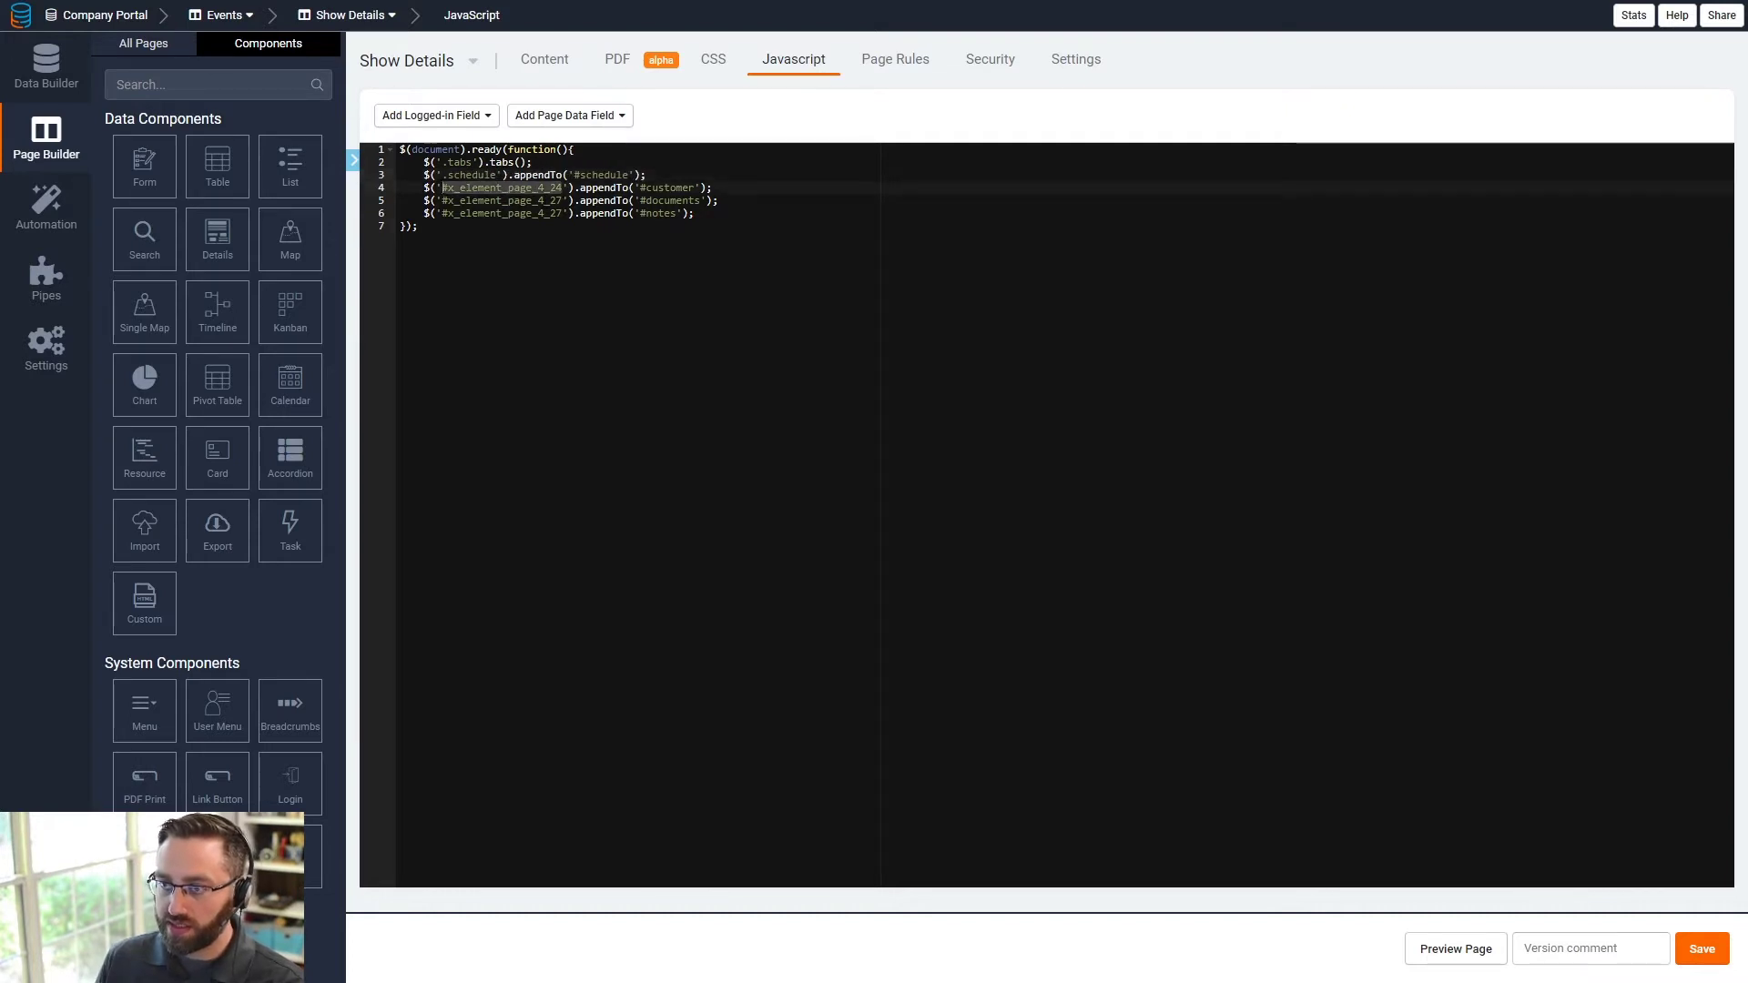
pyautogui.write('.')
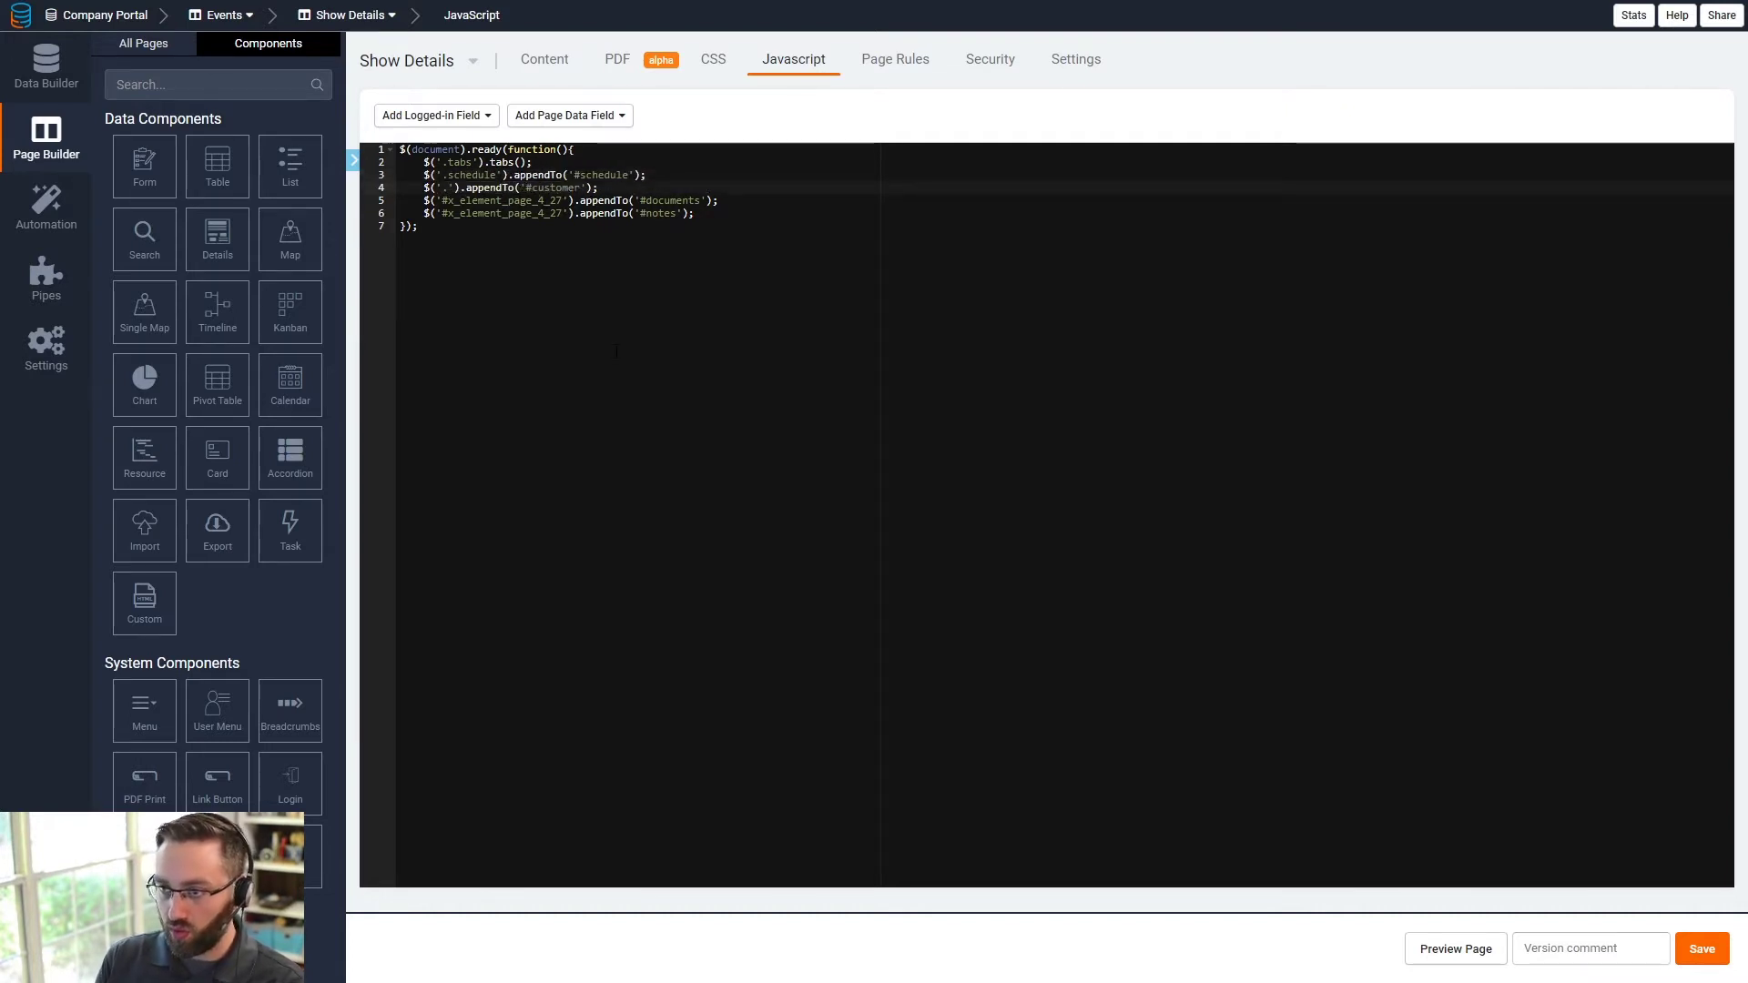
pyautogui.write('customer')
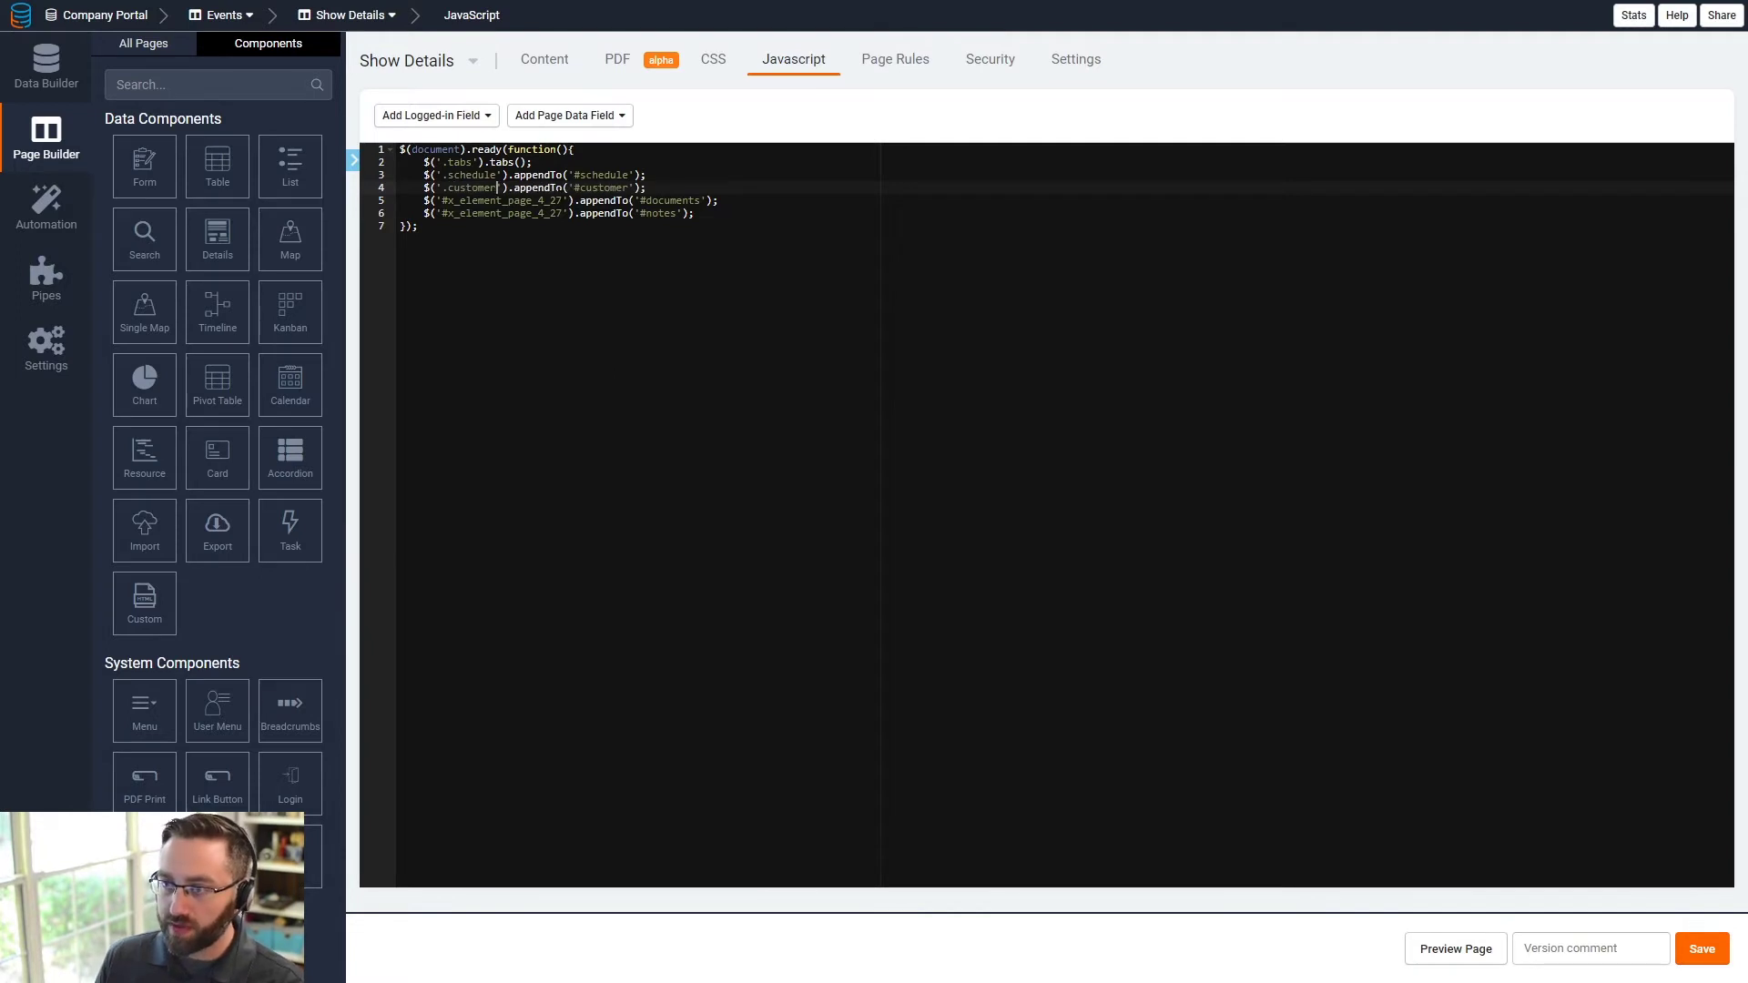
pyautogui.moveTo(566, 201); pyautogui.dragTo(455, 200)
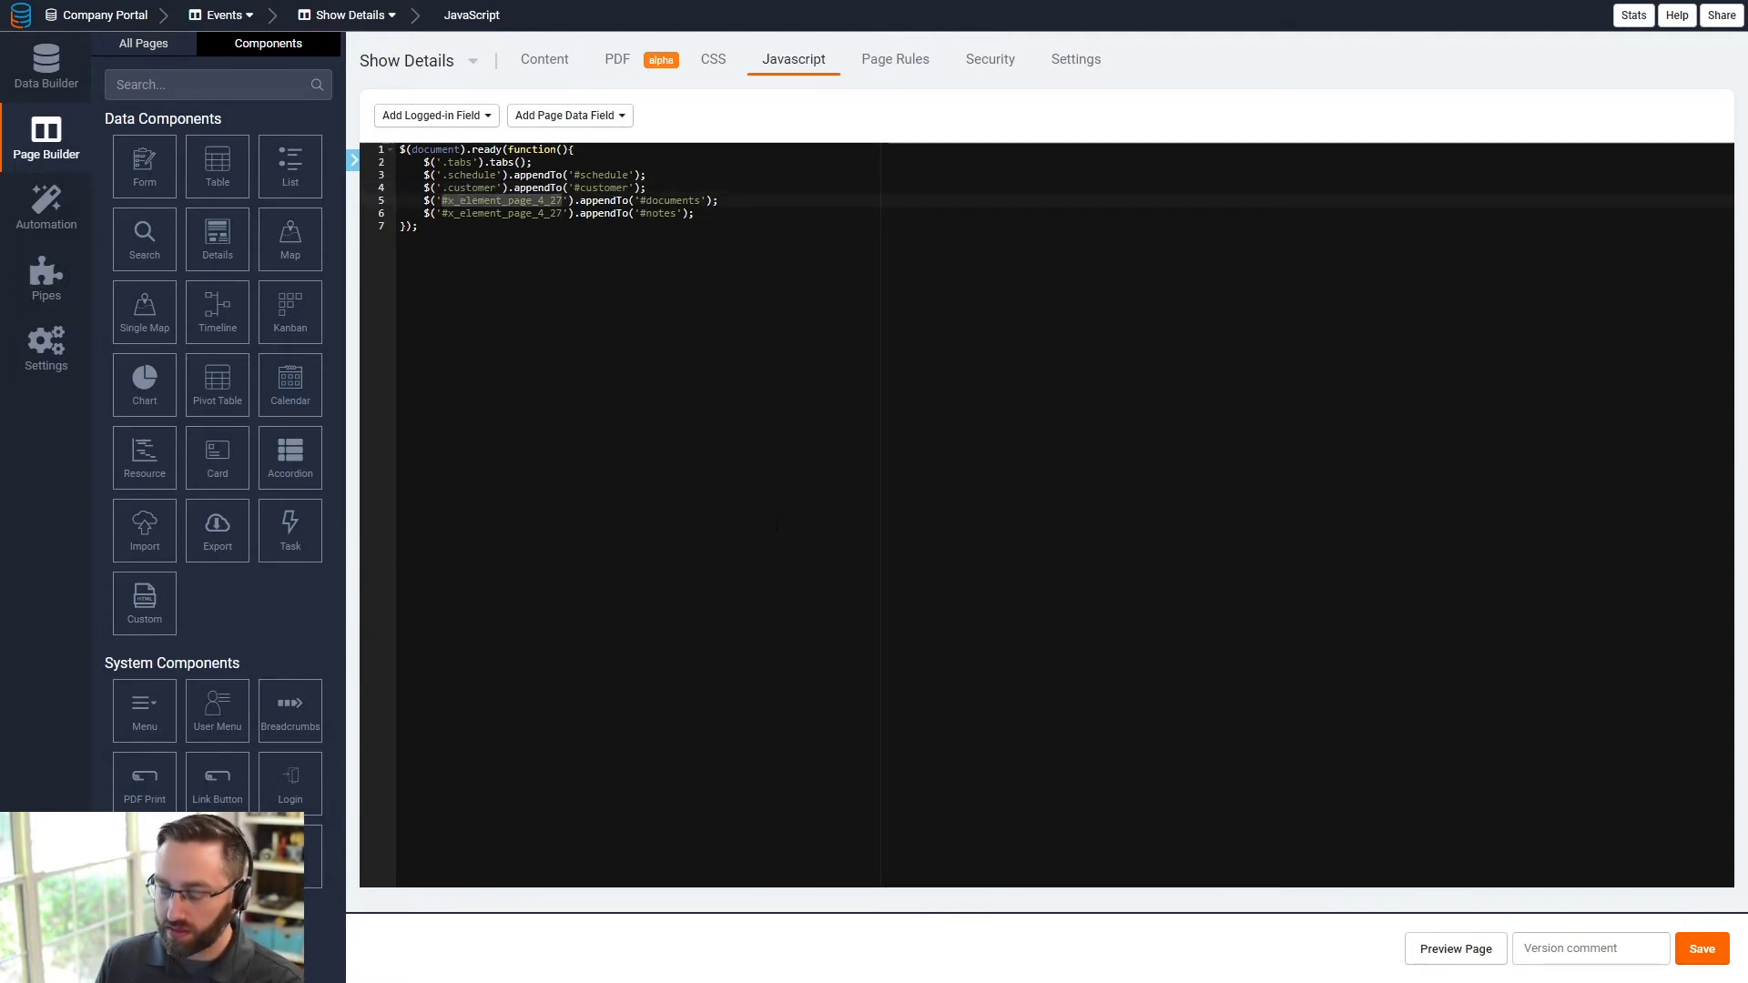
pyautogui.write('.documents')
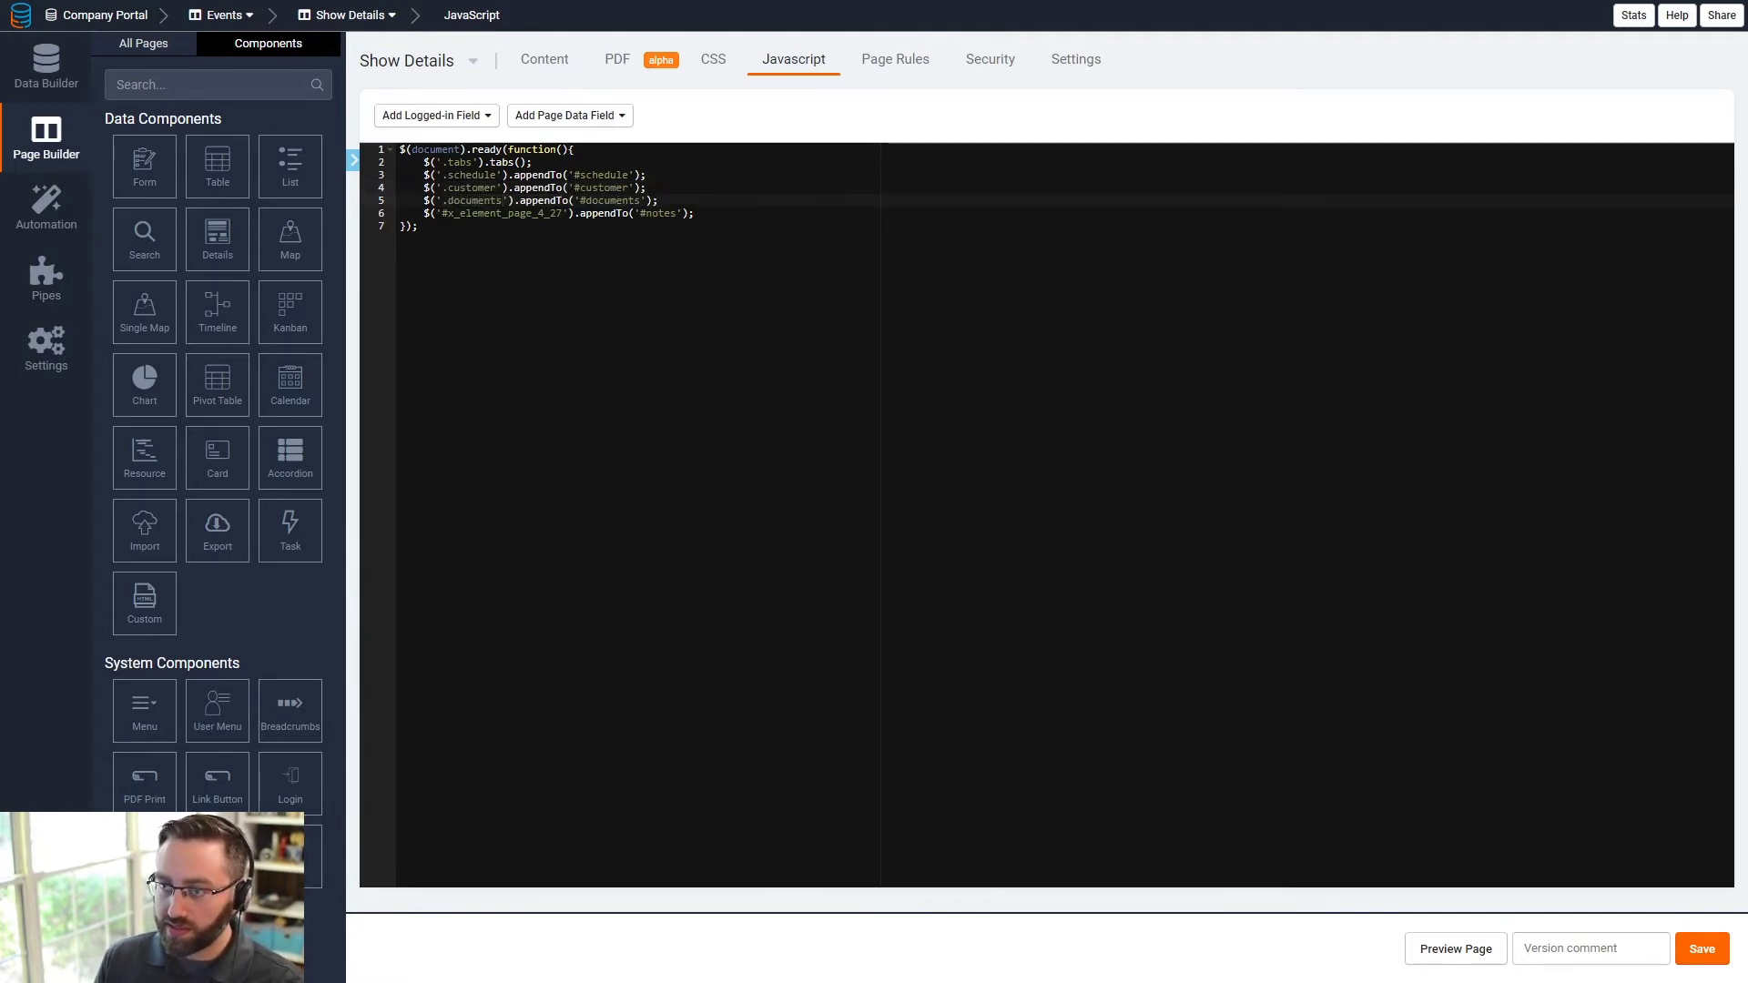
pyautogui.moveTo(566, 213); pyautogui.dragTo(442, 213)
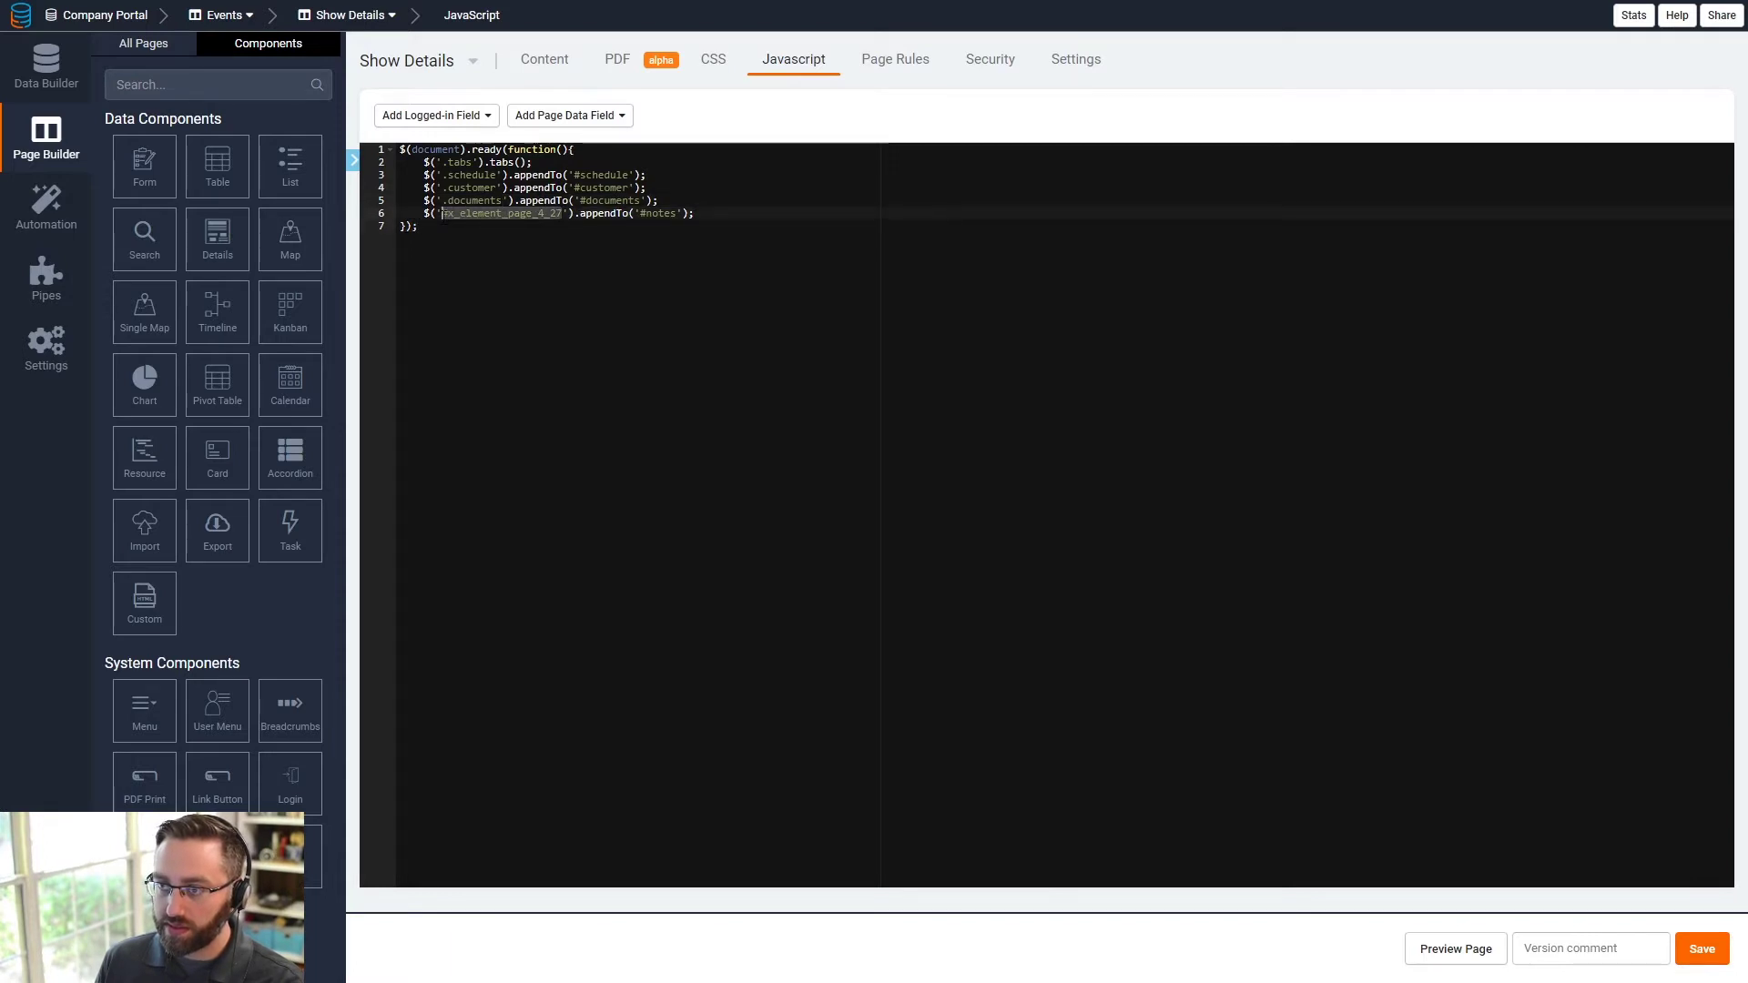
pyautogui.write('.notes')
pyautogui.click(576, 303)
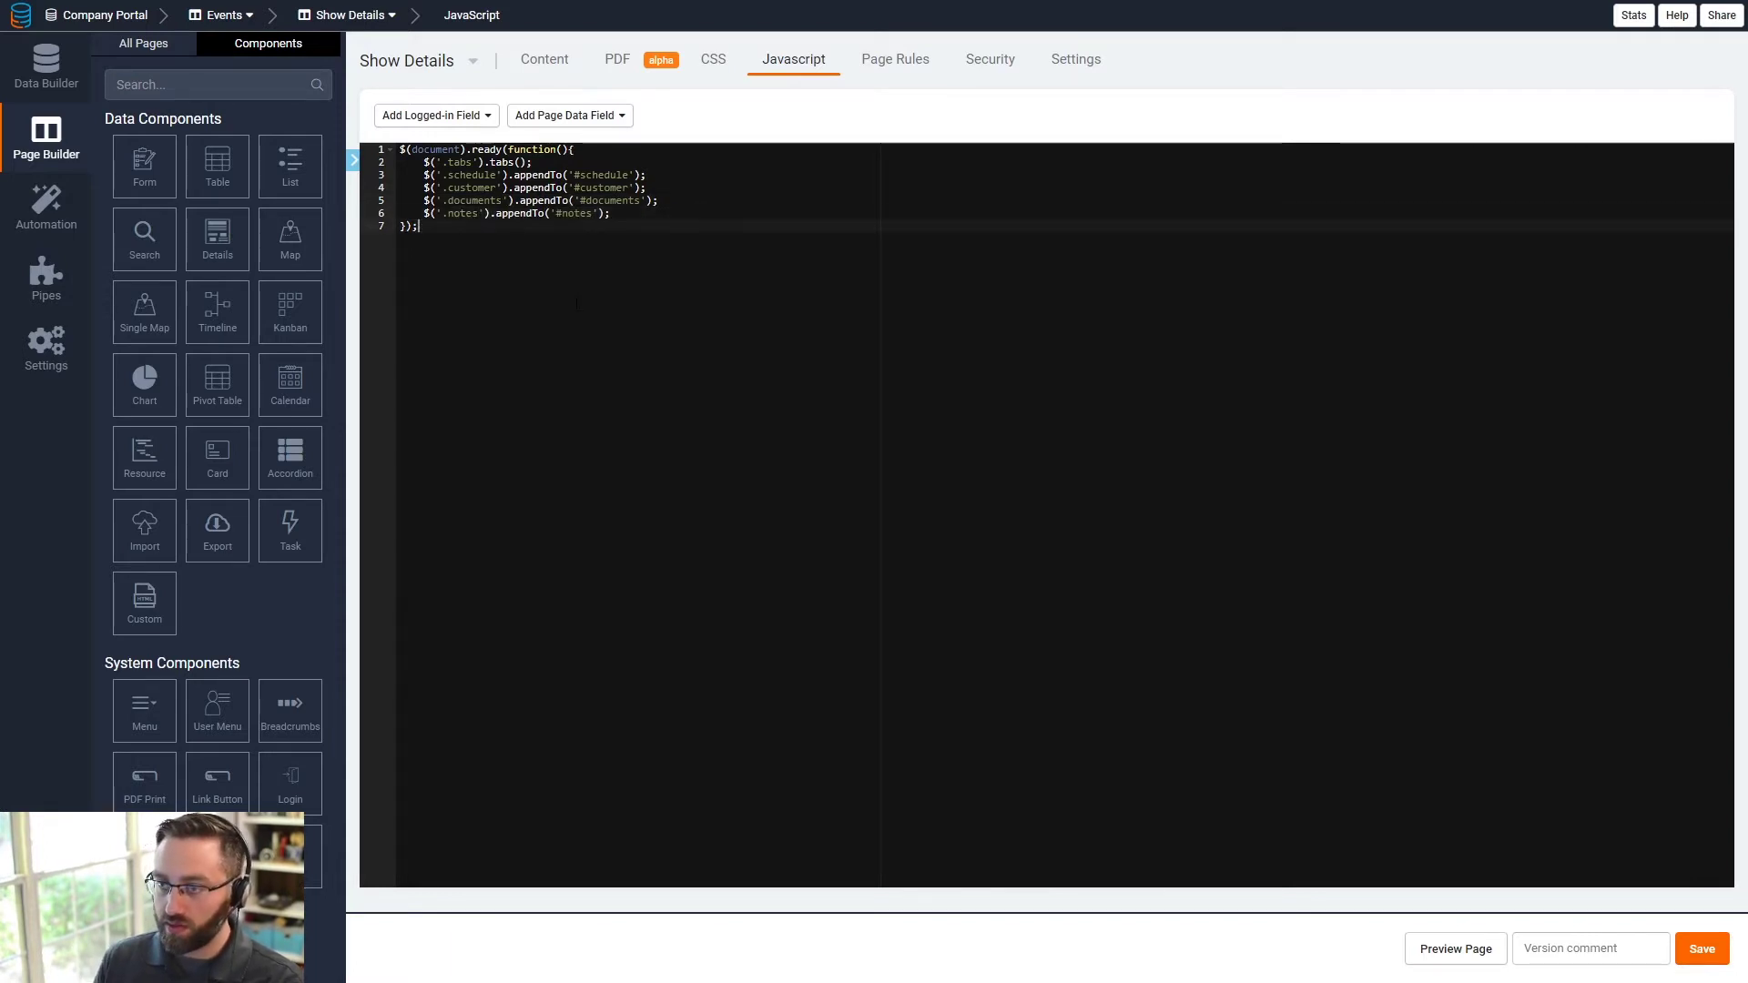
pyautogui.click(1696, 949)
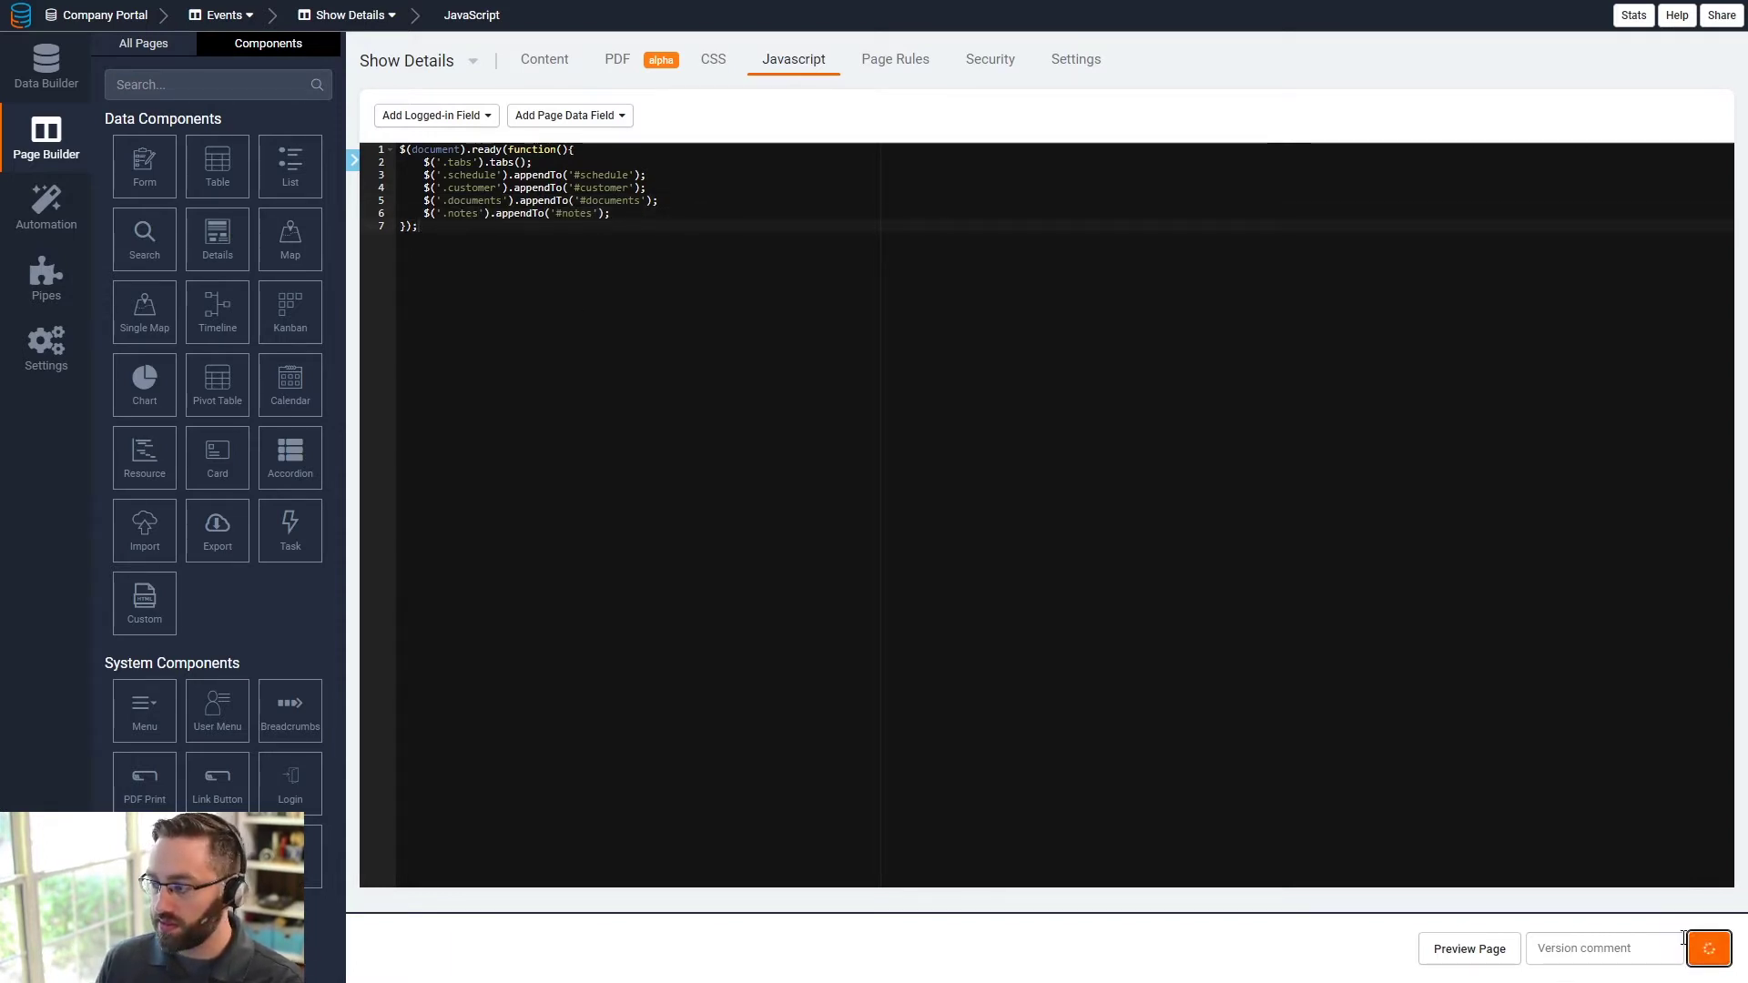
# - Give the row holding the Schedule form and table the additional CSS class 'schedule'
pyautogui.click(545, 60)
pyautogui.scroll(-4, 605, 584)
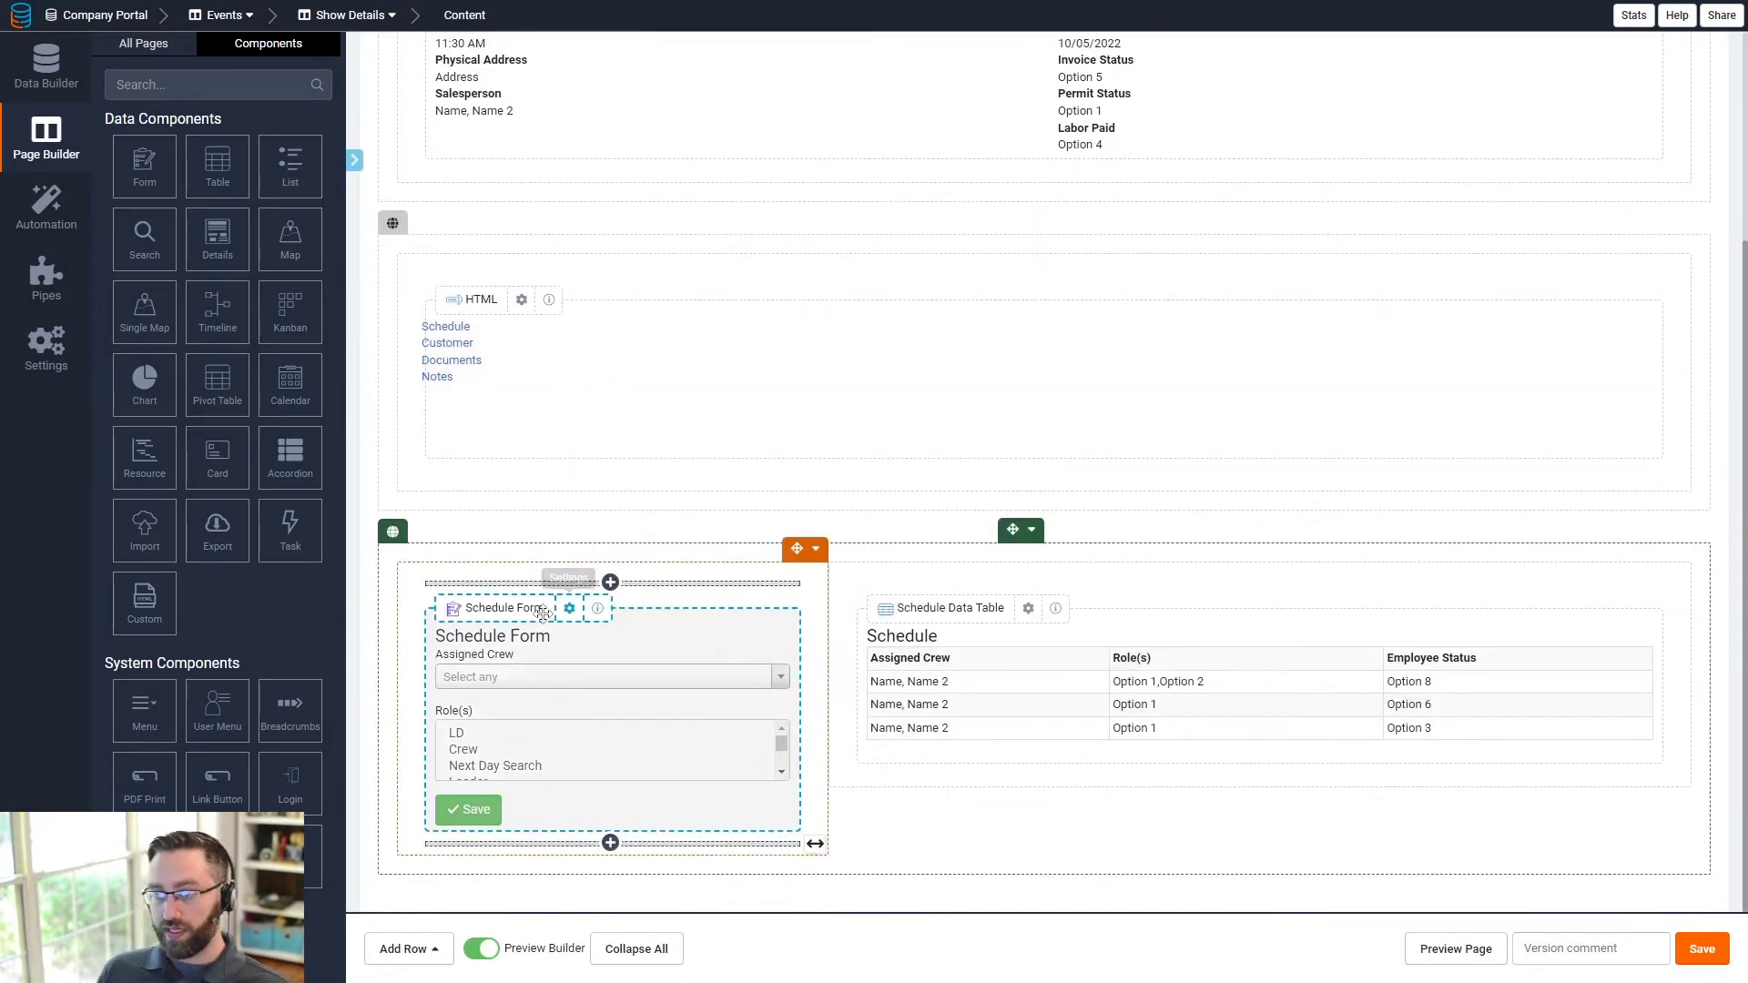
pyautogui.click(1033, 512)
pyautogui.click(1074, 539)
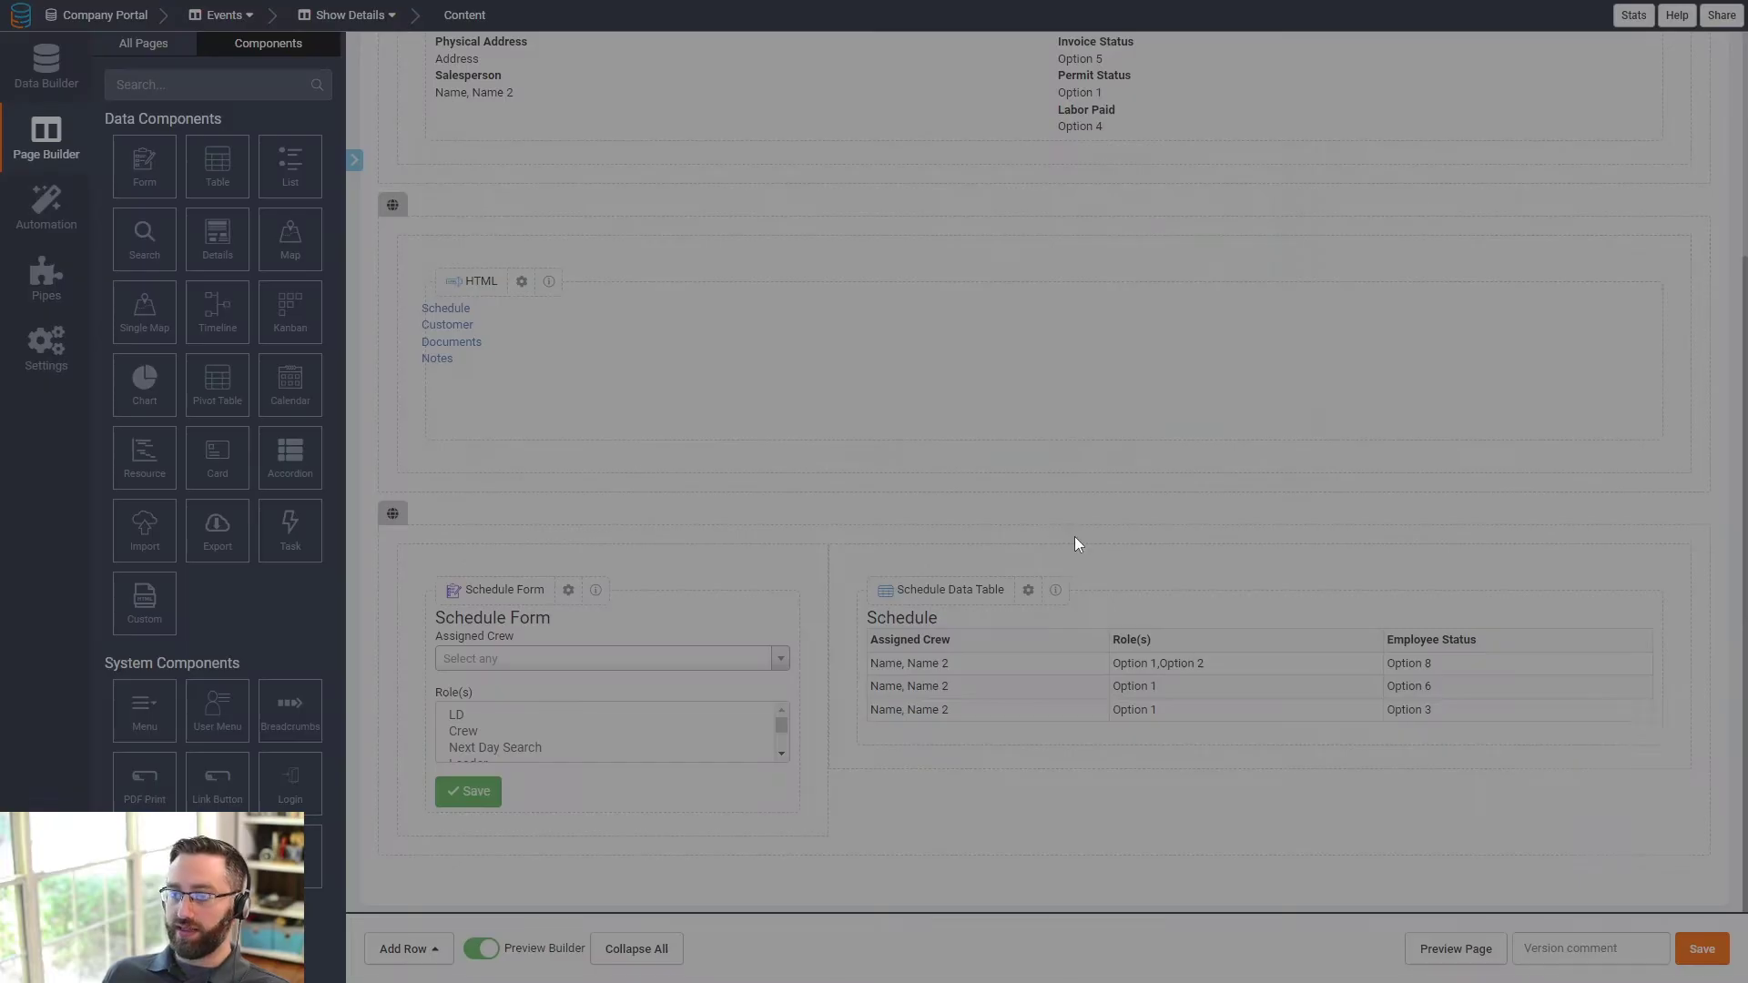
pyautogui.click(616, 363)
pyautogui.click(473, 543)
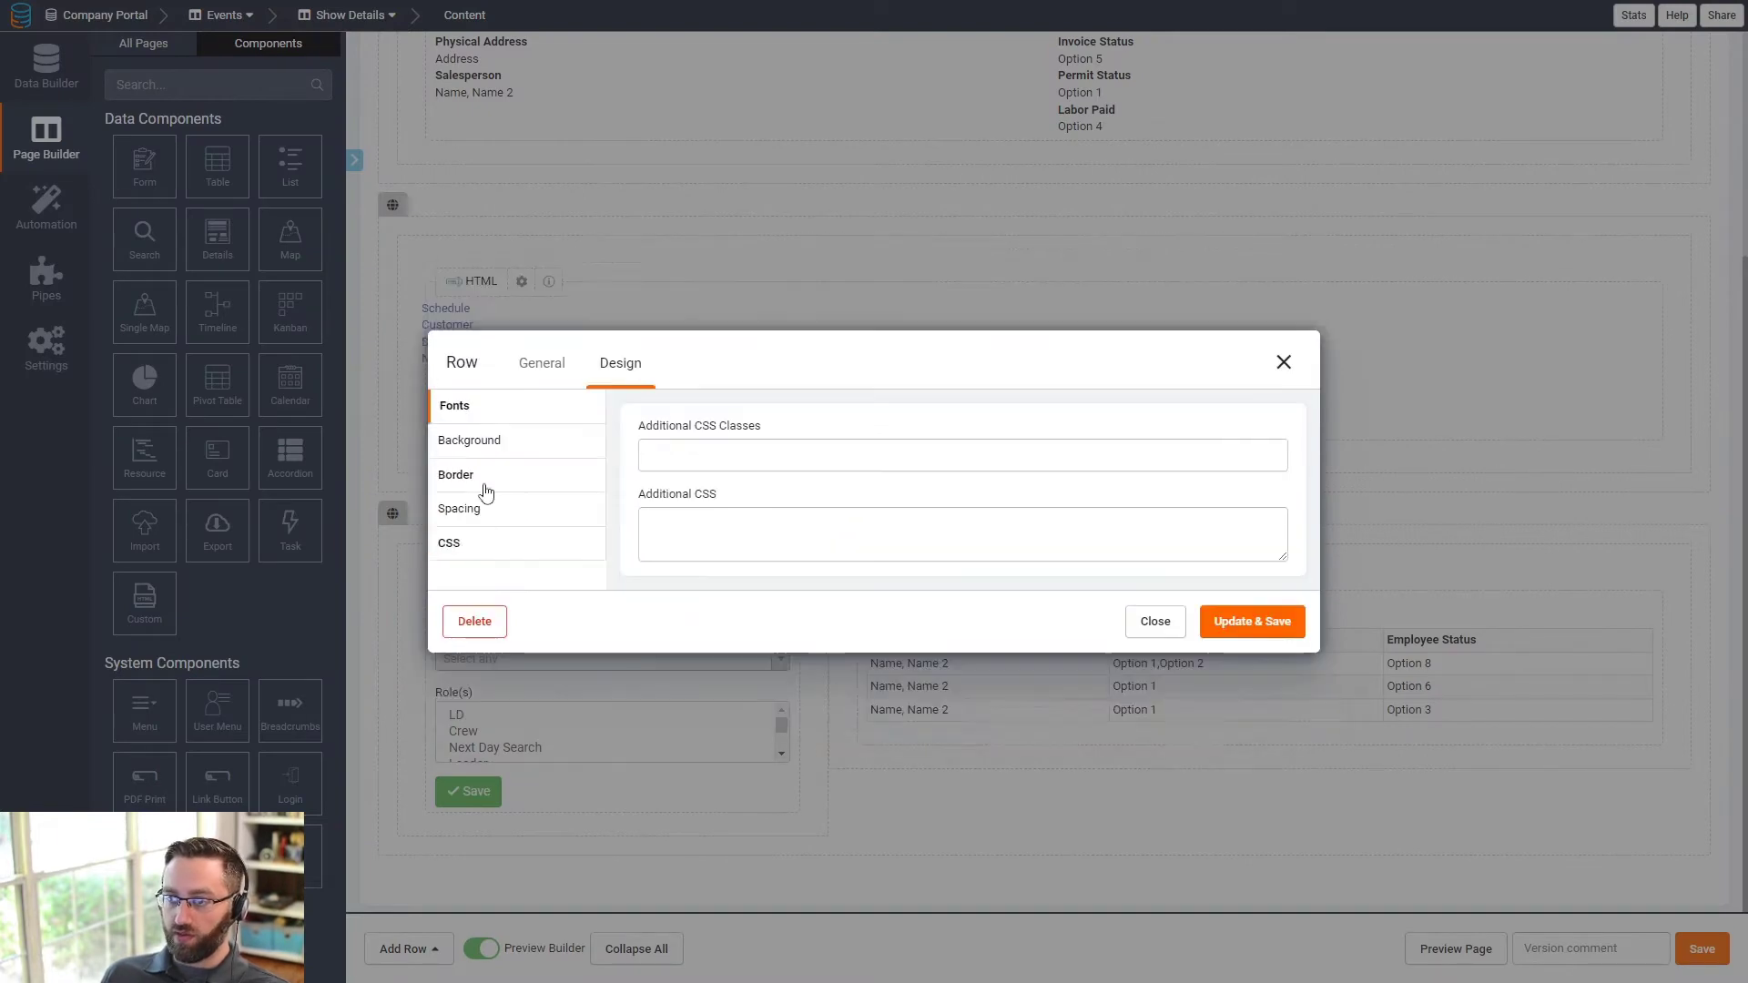
pyautogui.click(682, 445)
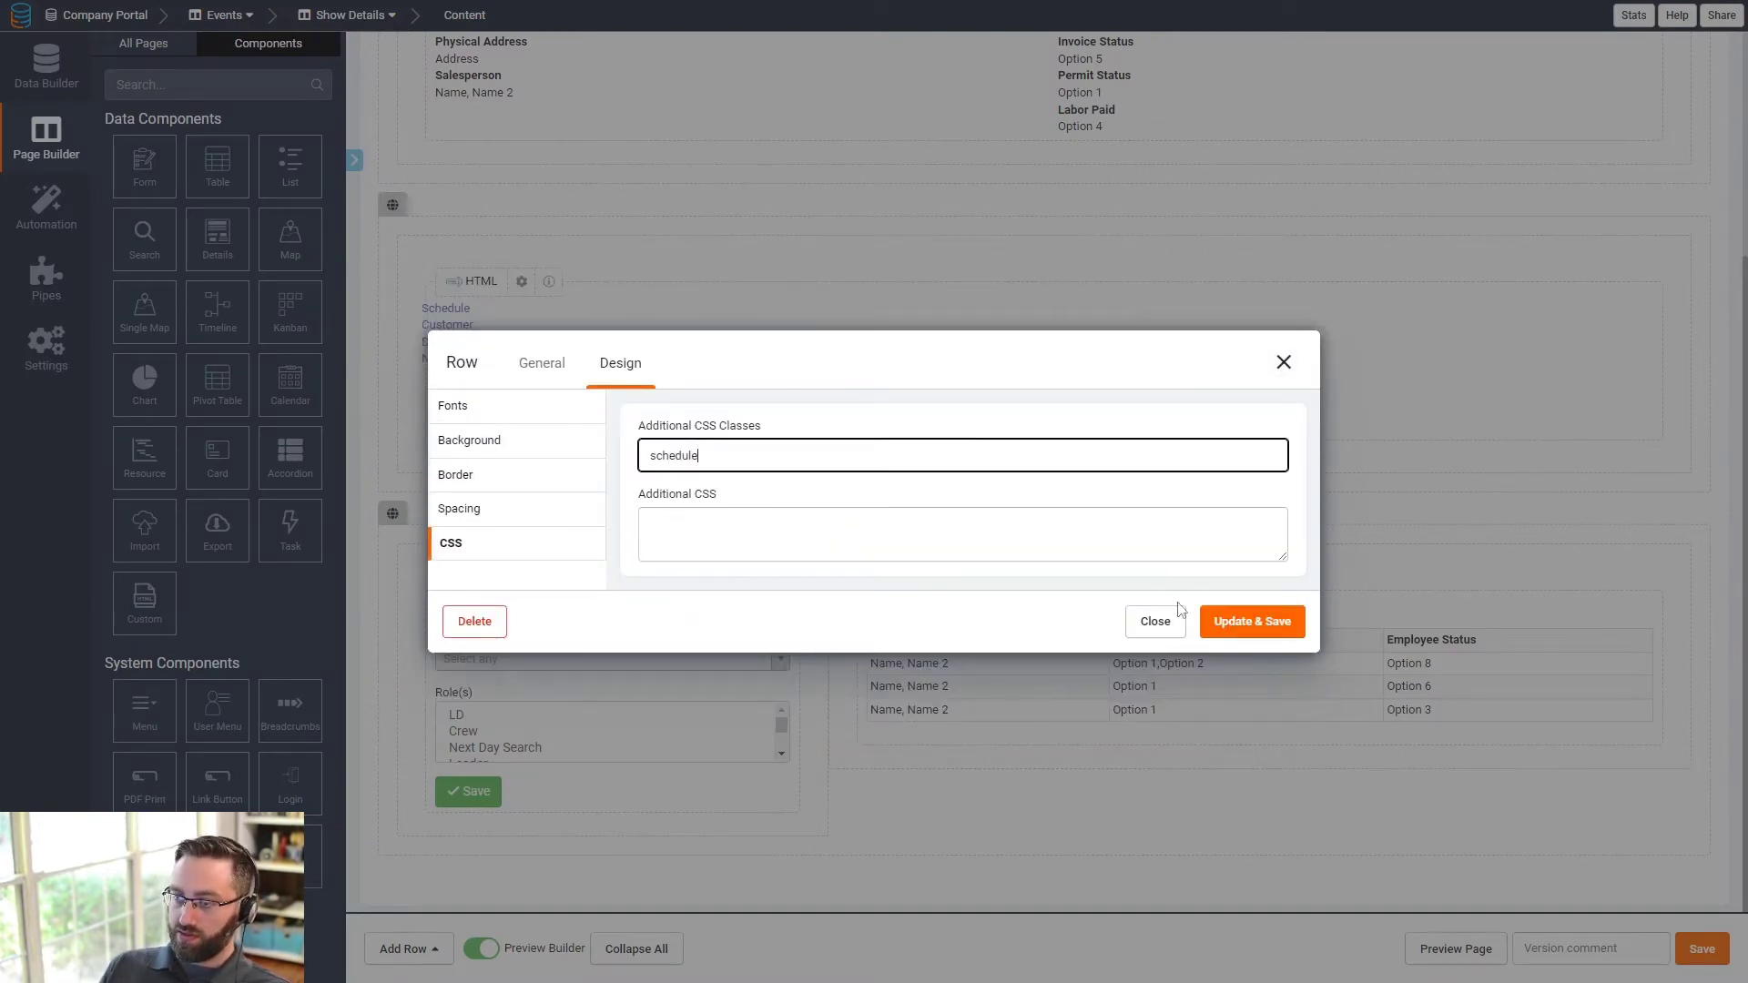
pyautogui.click(1242, 620)
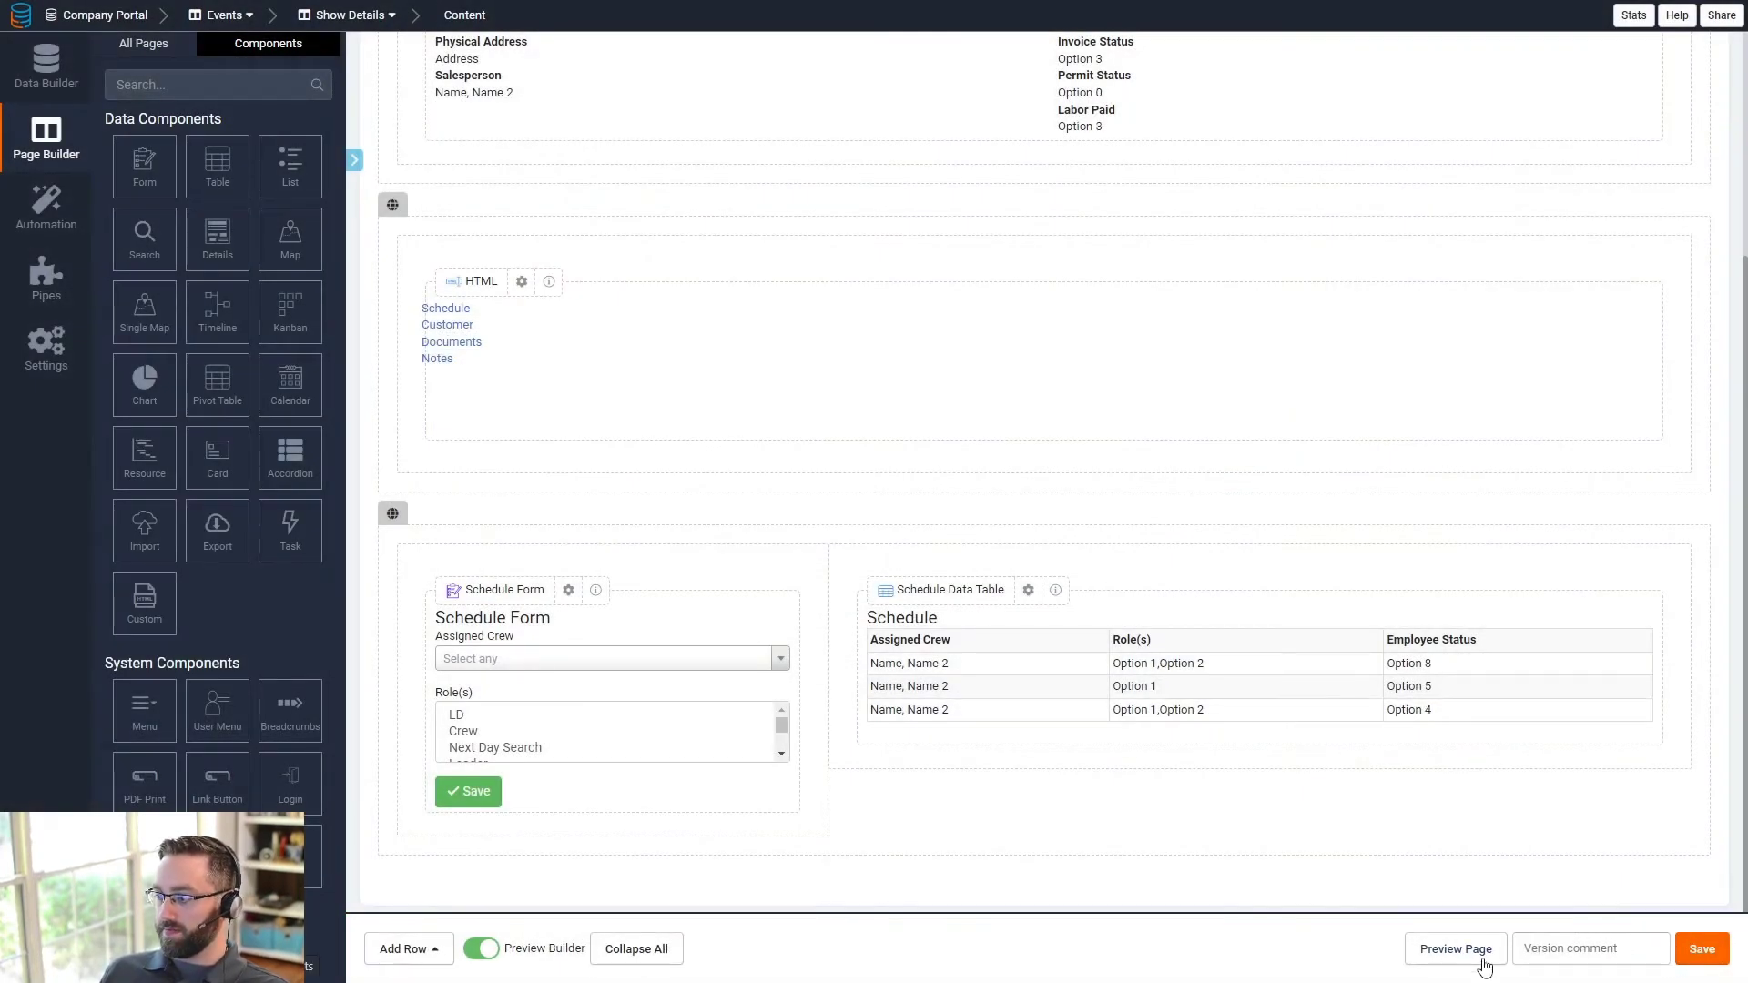
# - Preview the live page and add a new show named Test
pyautogui.click(1467, 951)
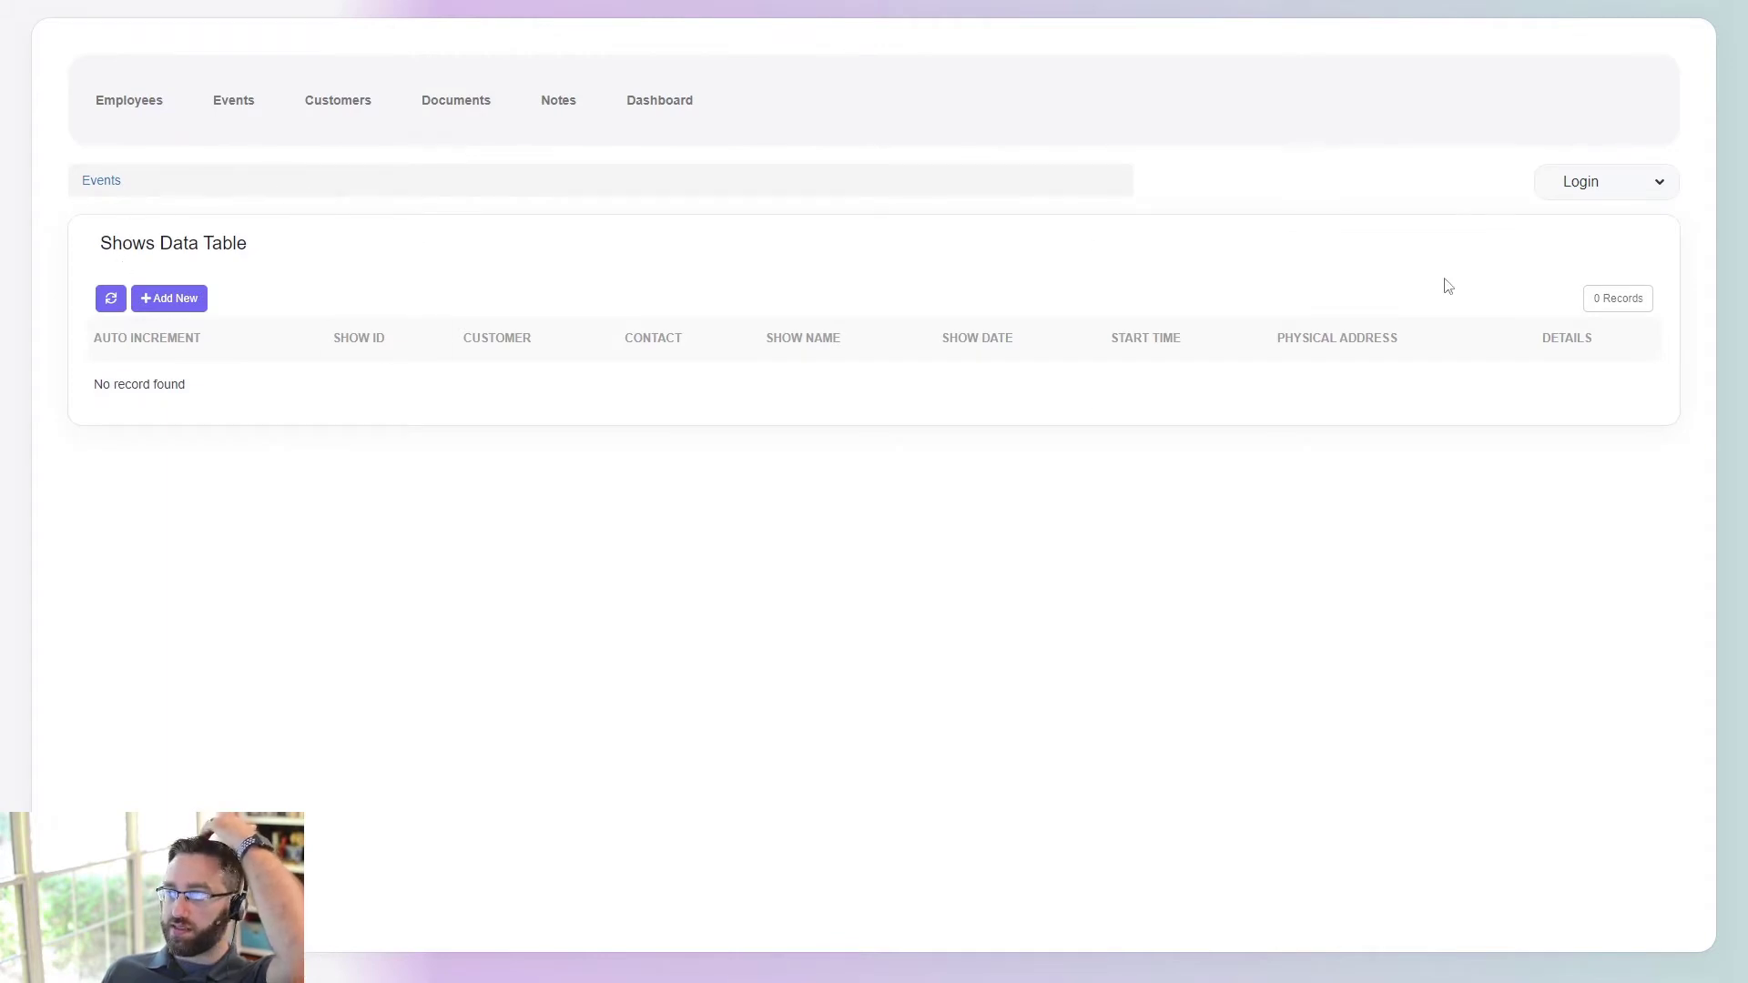
pyautogui.click(156, 291)
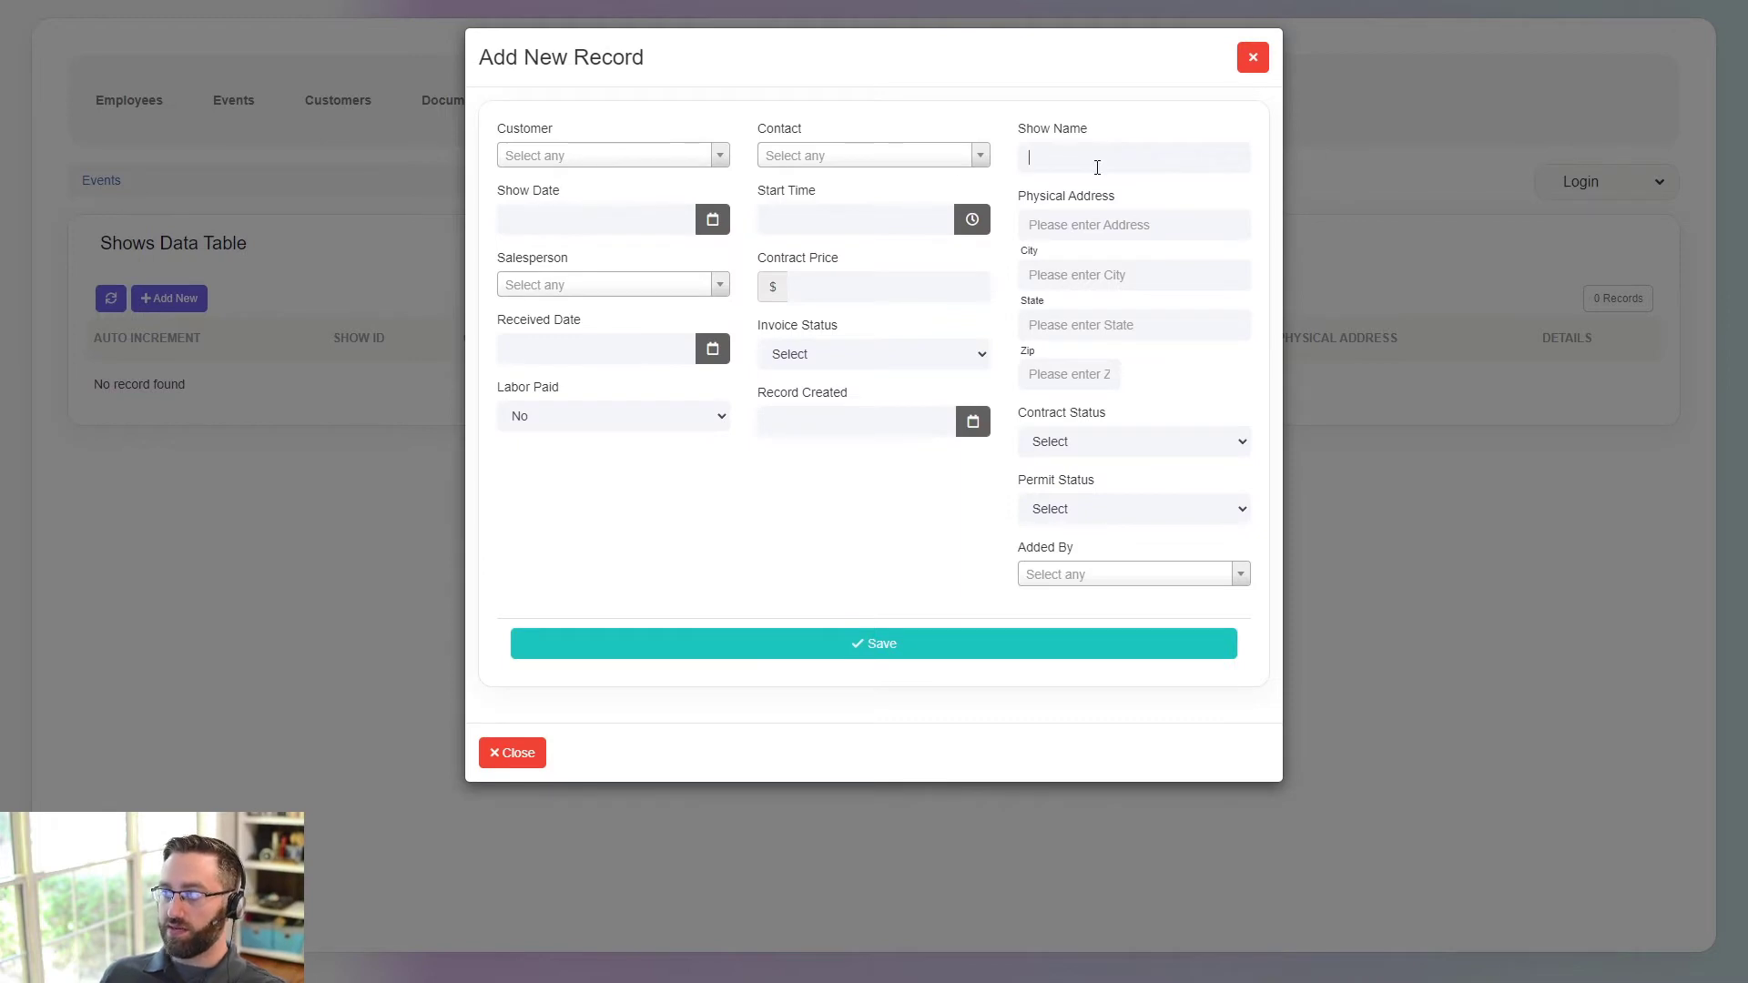
pyautogui.click(750, 645)
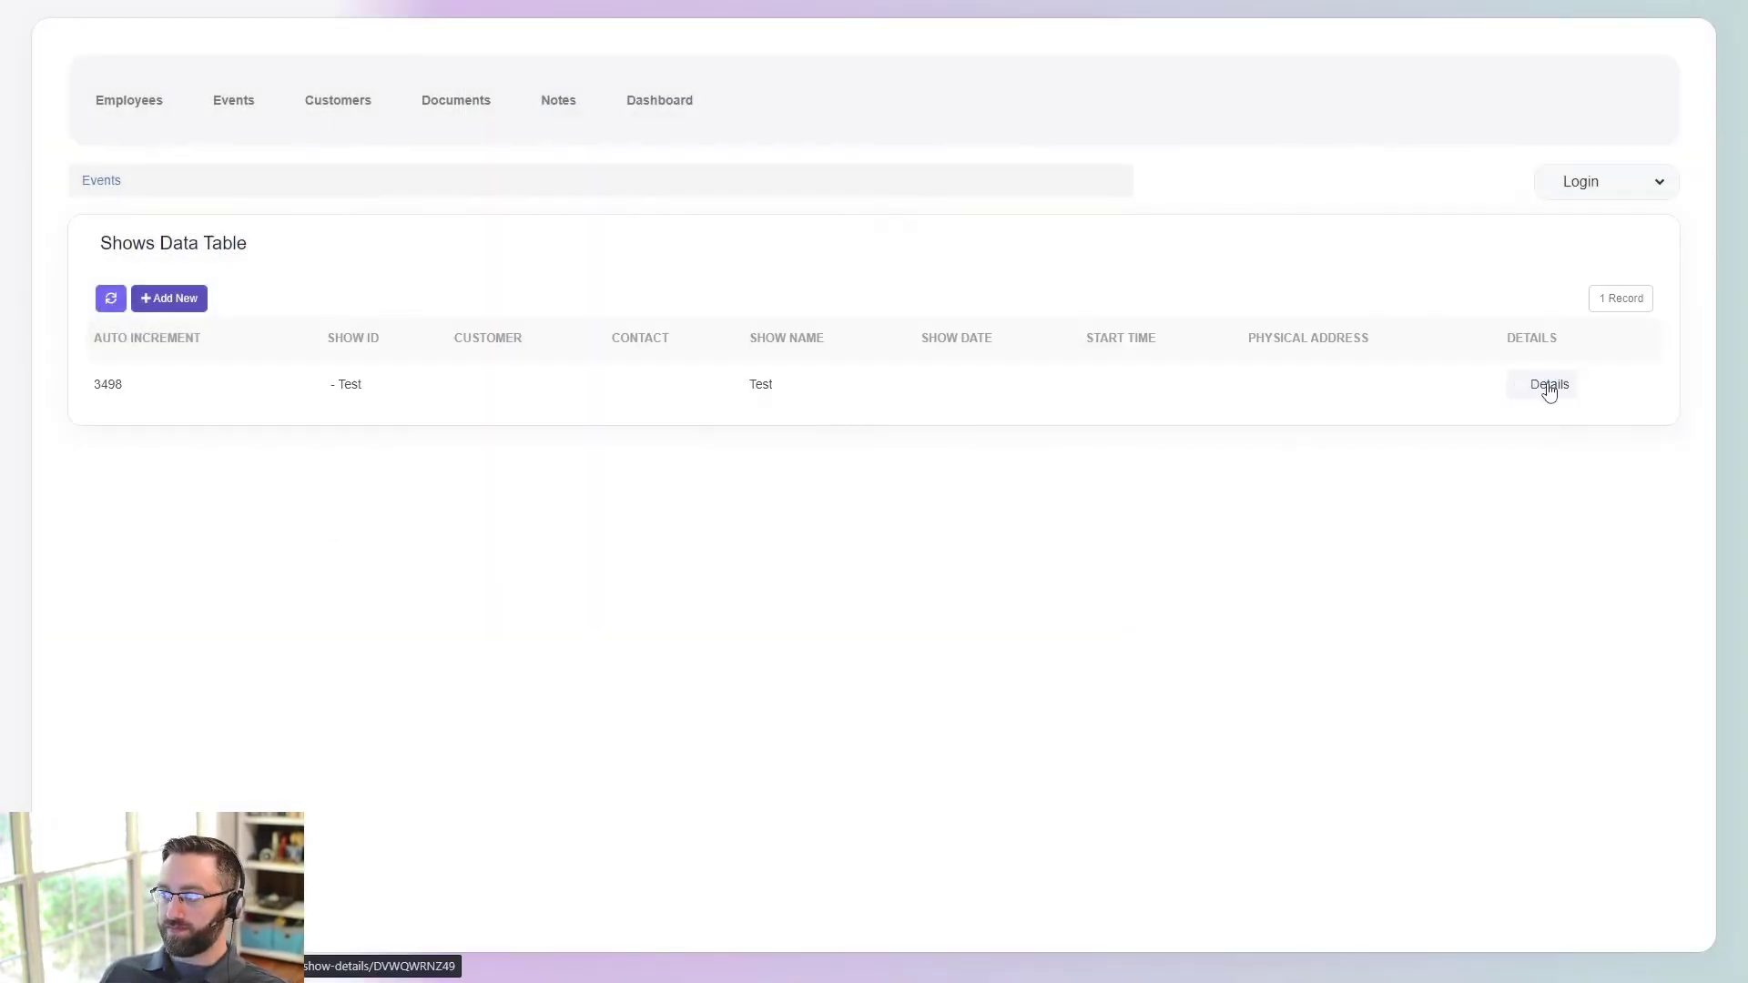
# - Open the Test show's details page and switch between the Customer, Documents and Schedule tabs
pyautogui.click(1548, 385)
pyautogui.scroll(-3, 382, 528)
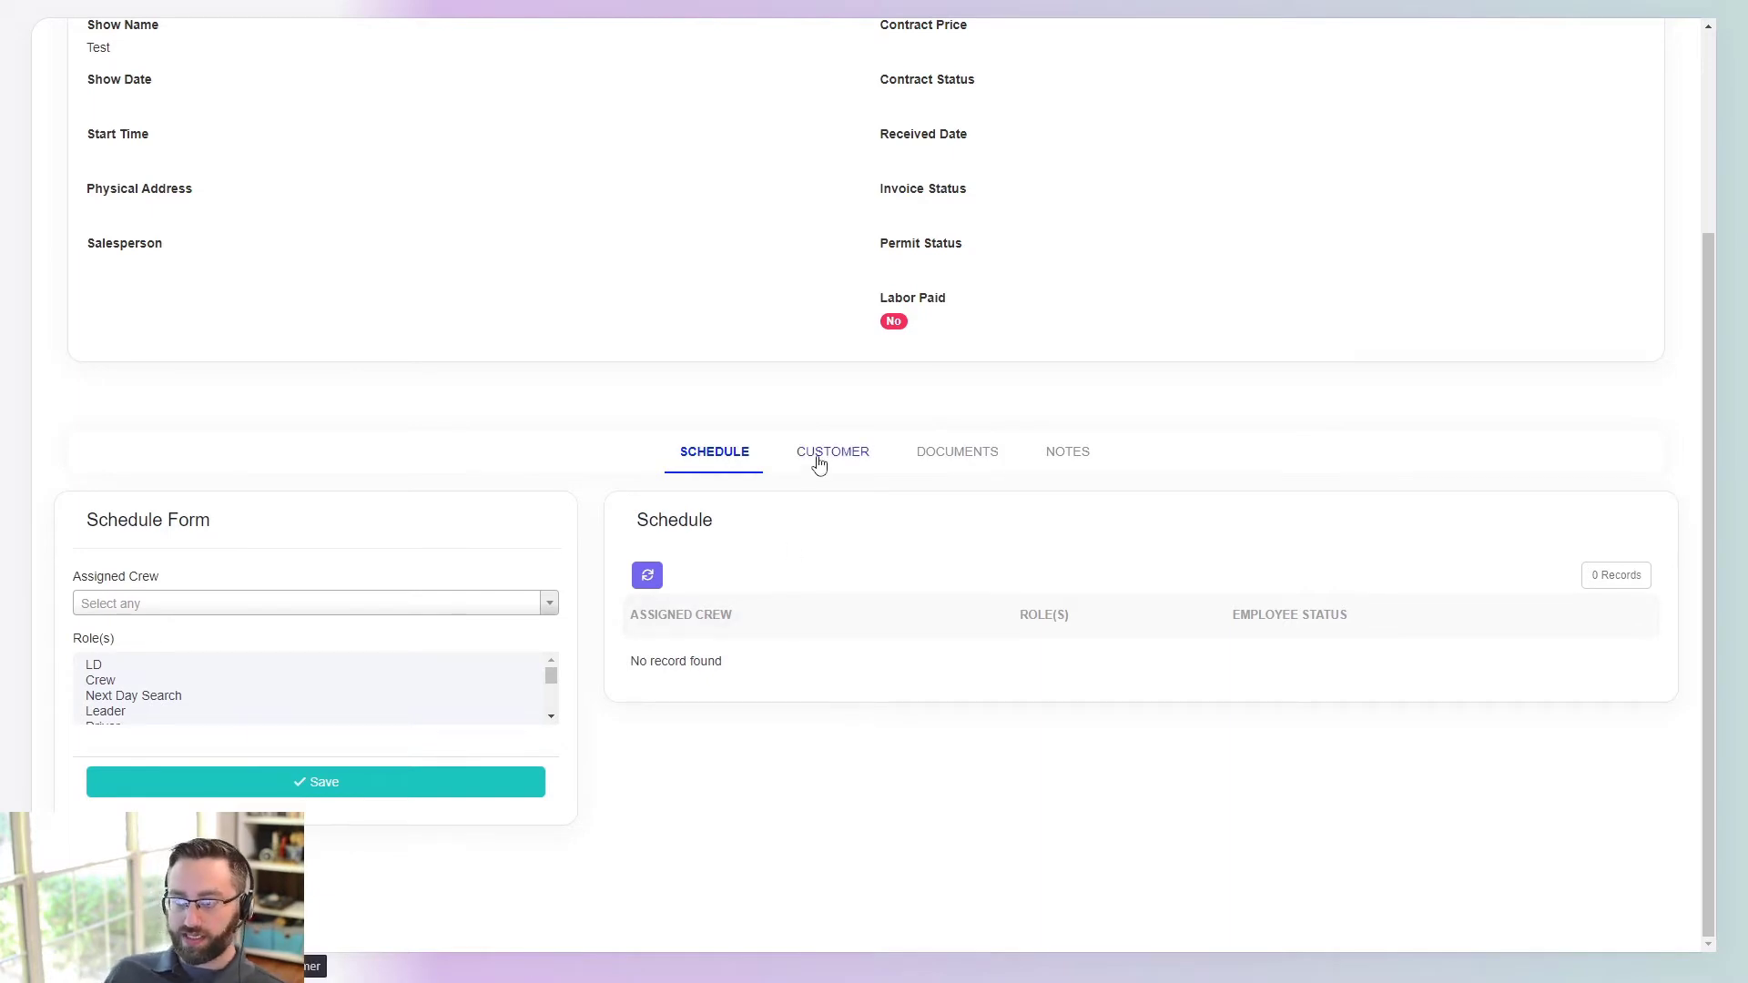
pyautogui.scroll(3, 819, 671)
pyautogui.scroll(-3, 824, 546)
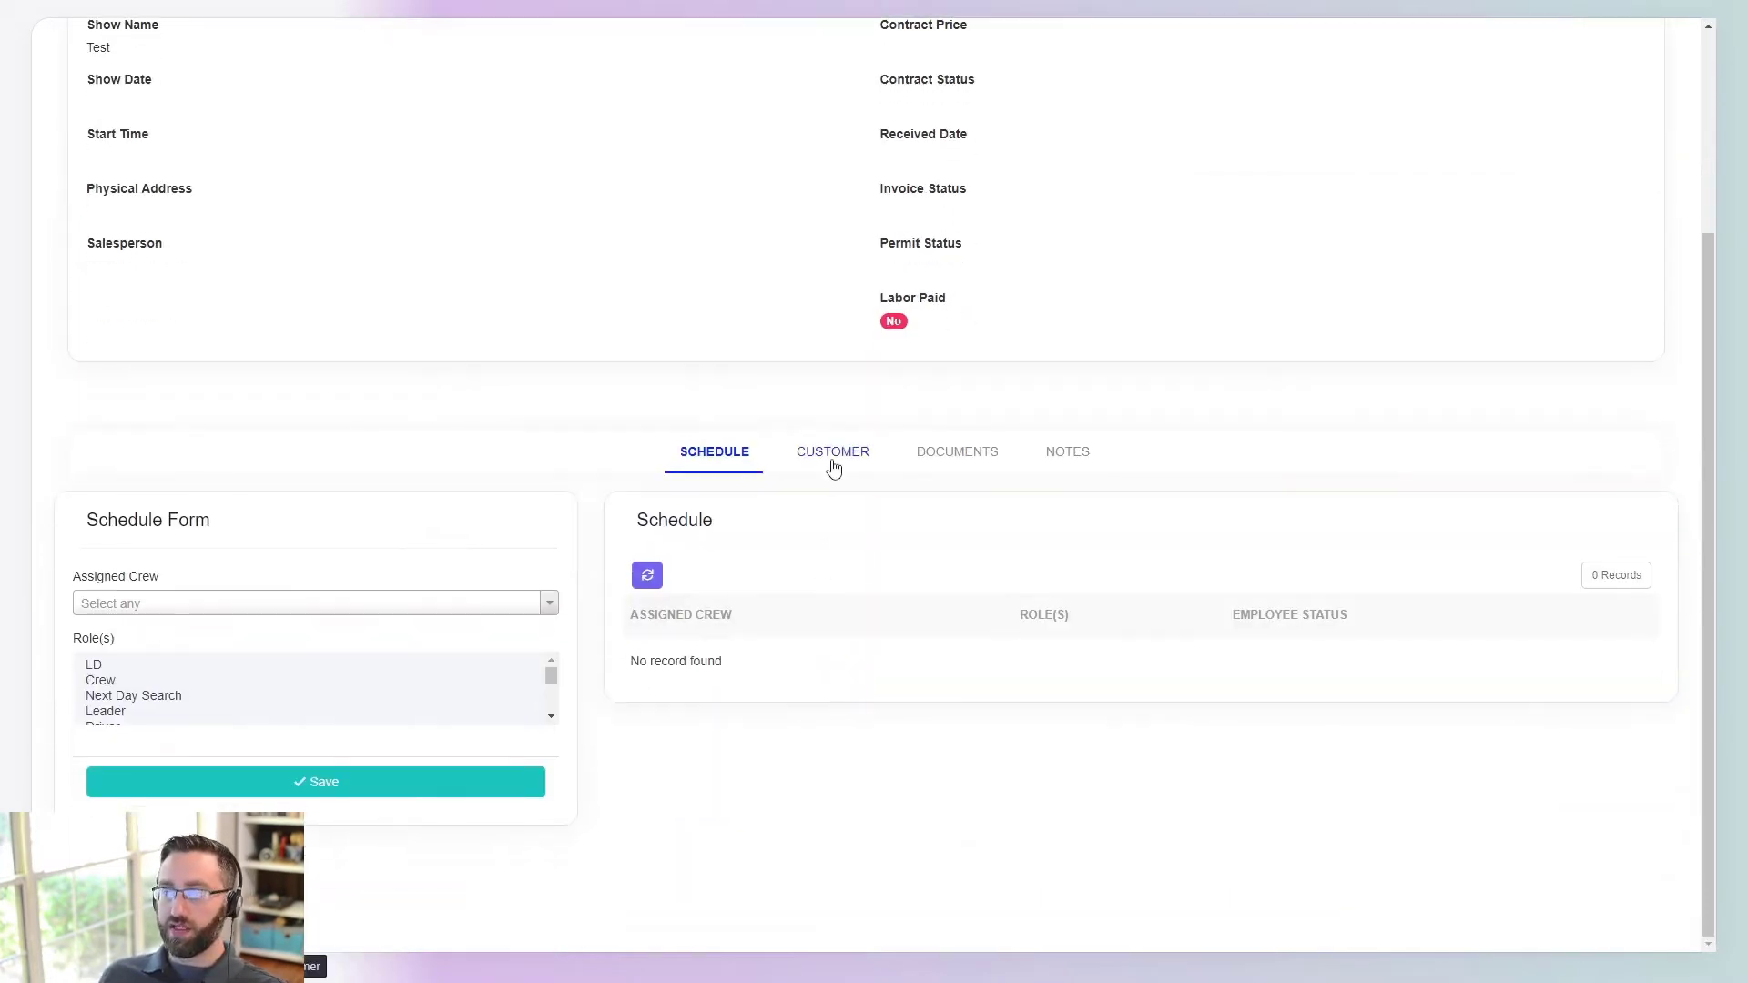
pyautogui.click(832, 460)
pyautogui.click(942, 716)
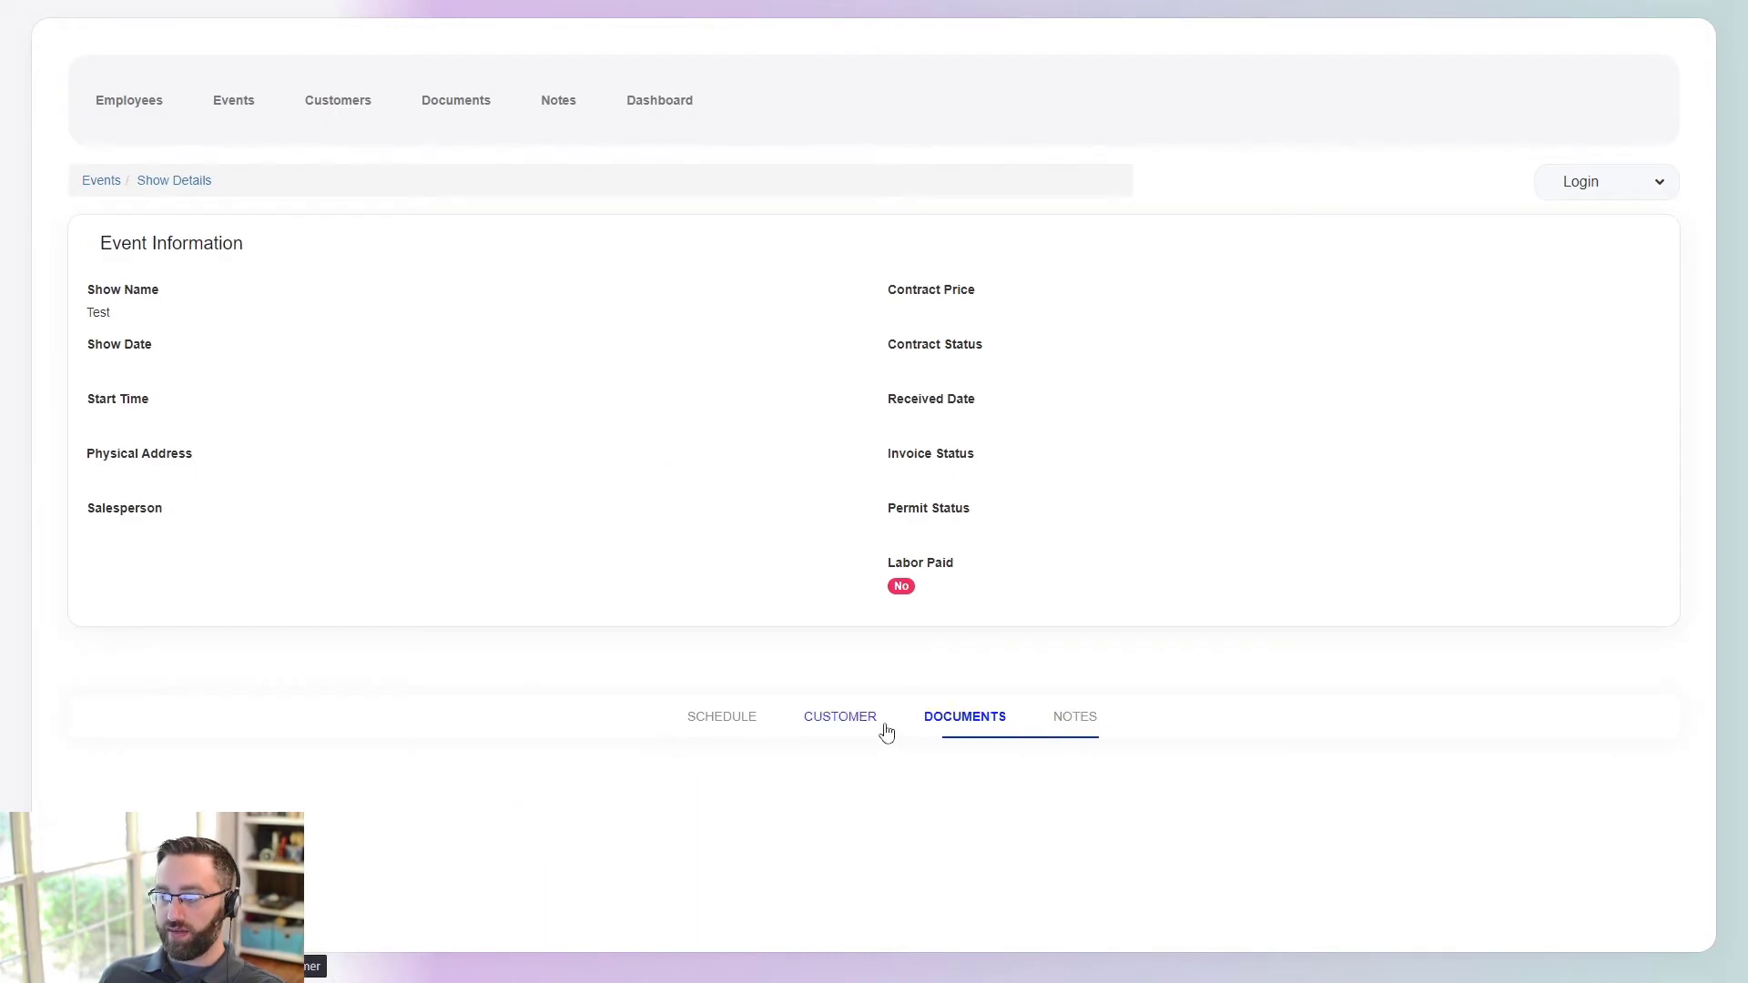
pyautogui.click(842, 724)
pyautogui.click(729, 724)
# - Cycle through the Customer, Documents, Notes and Schedule tabs, scrolling the Schedule content
pyautogui.scroll(-3, 768, 464)
pyautogui.click(801, 455)
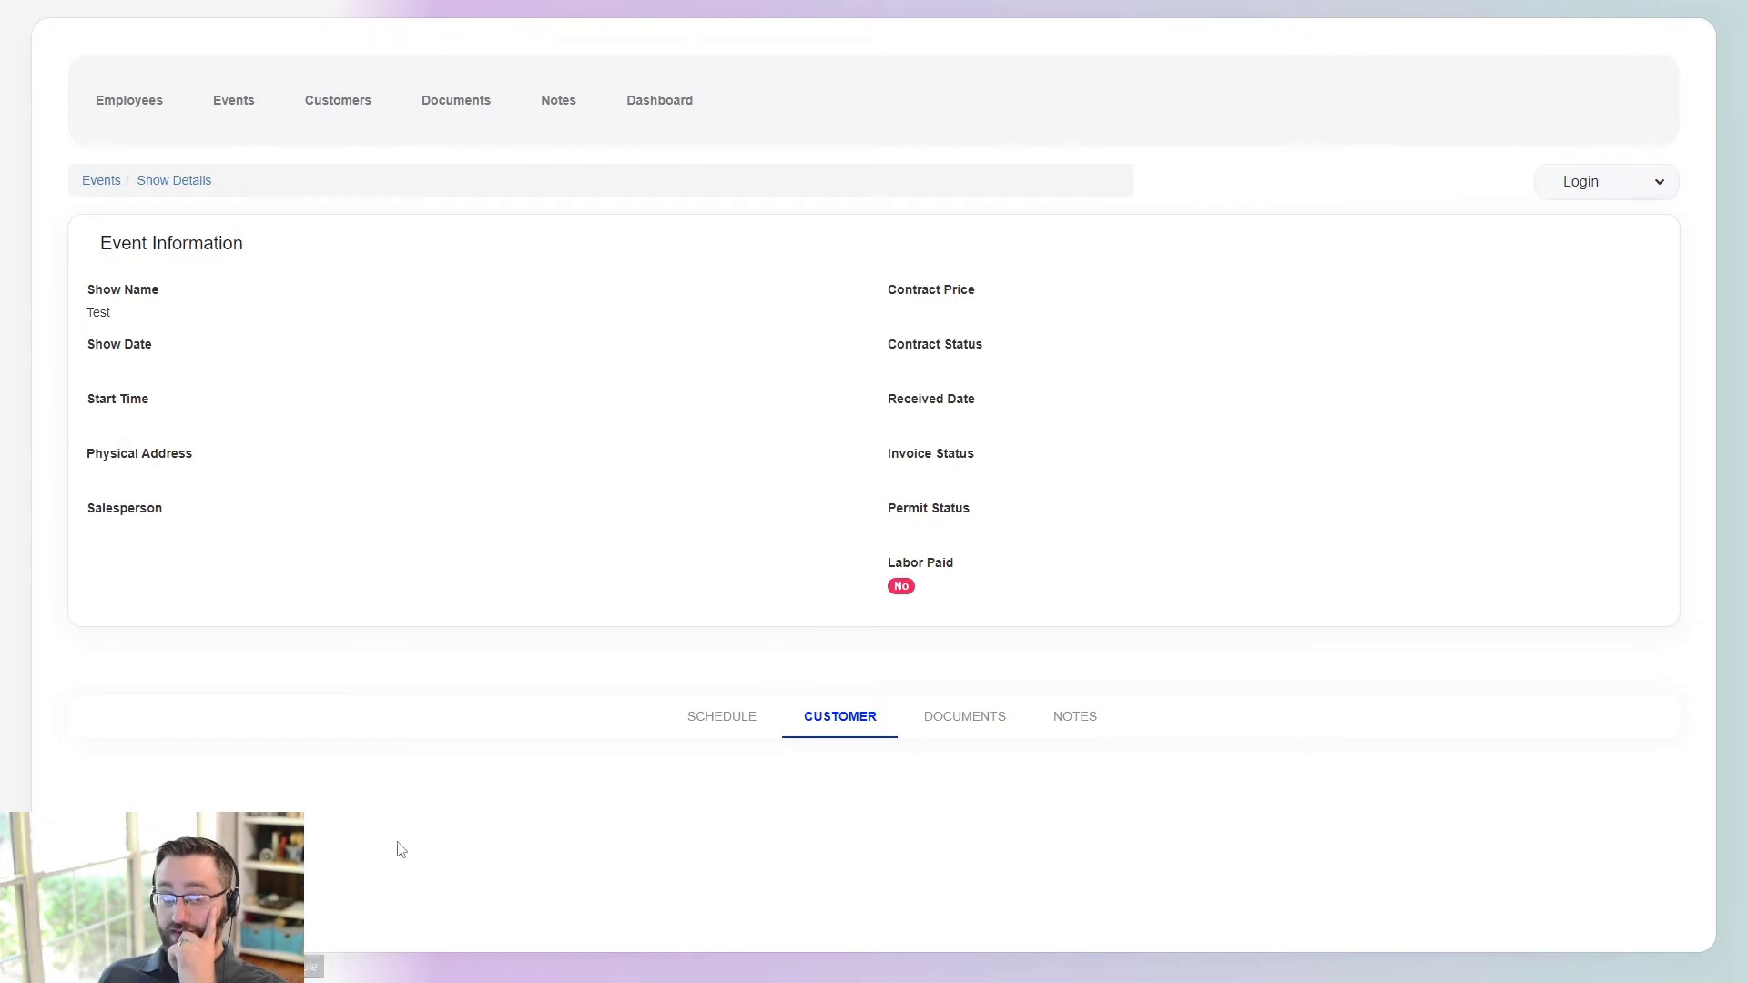
pyautogui.click(918, 722)
pyautogui.click(1082, 724)
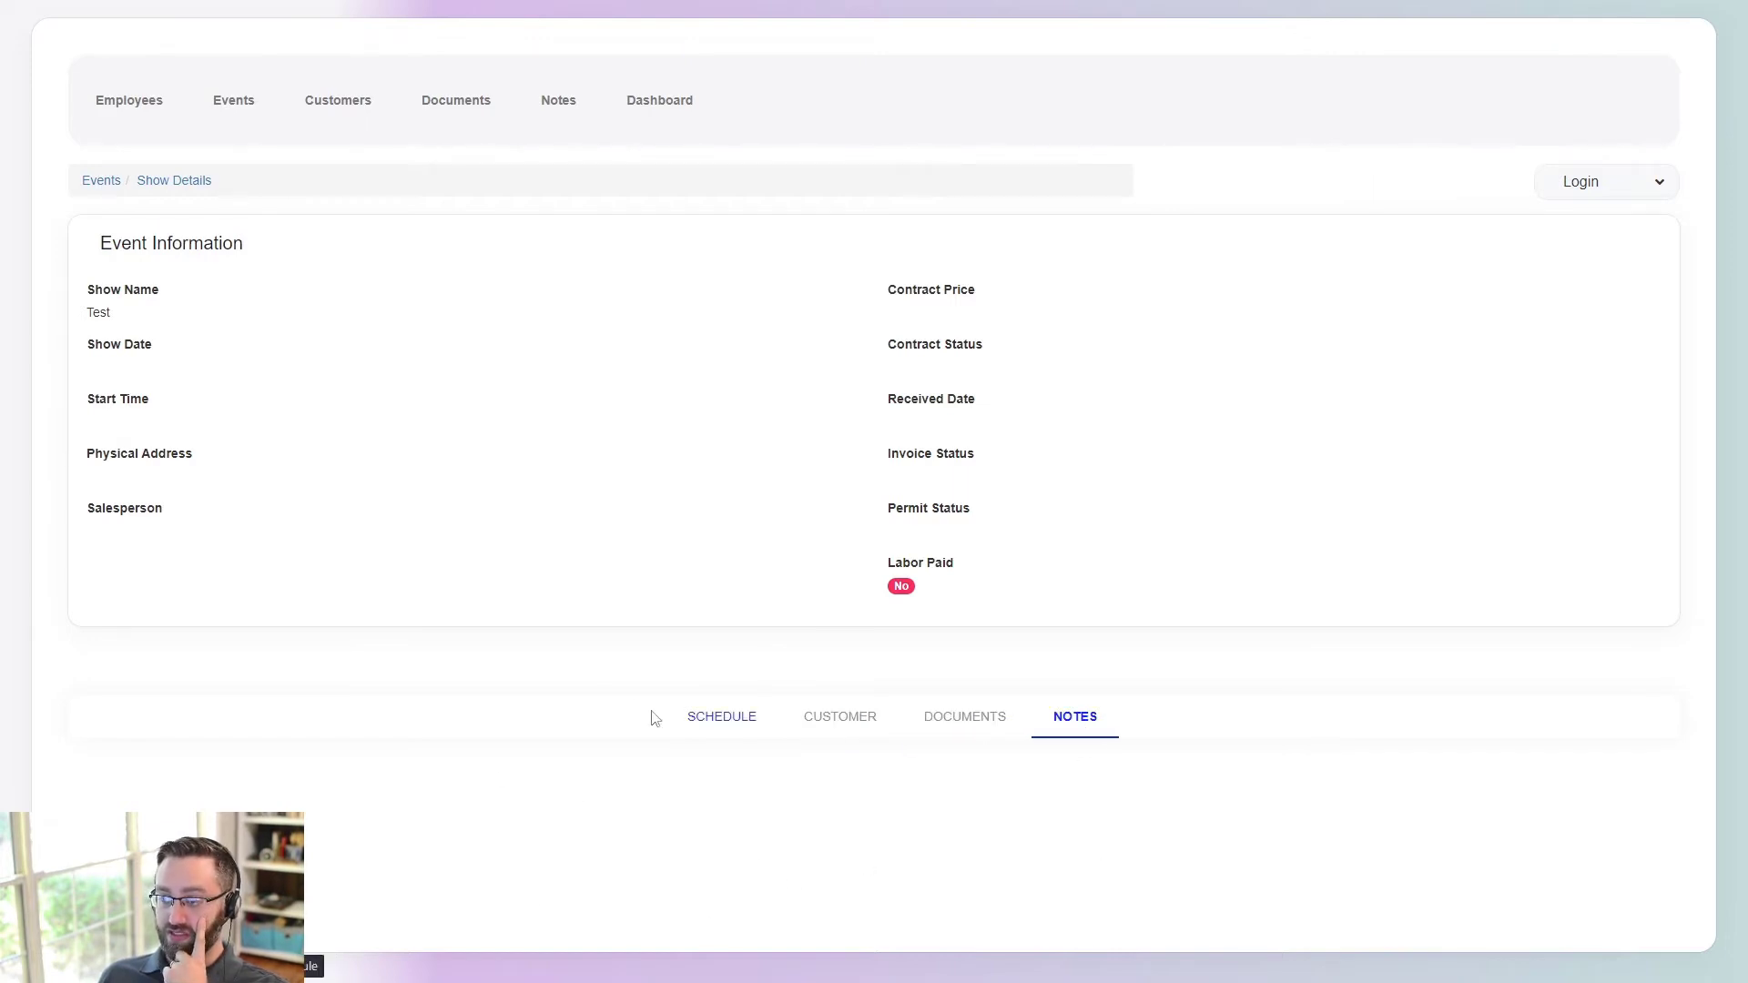
pyautogui.click(720, 722)
pyautogui.scroll(-3, 637, 711)
pyautogui.scroll(-3, 402, 666)
pyautogui.scroll(3, 569, 713)
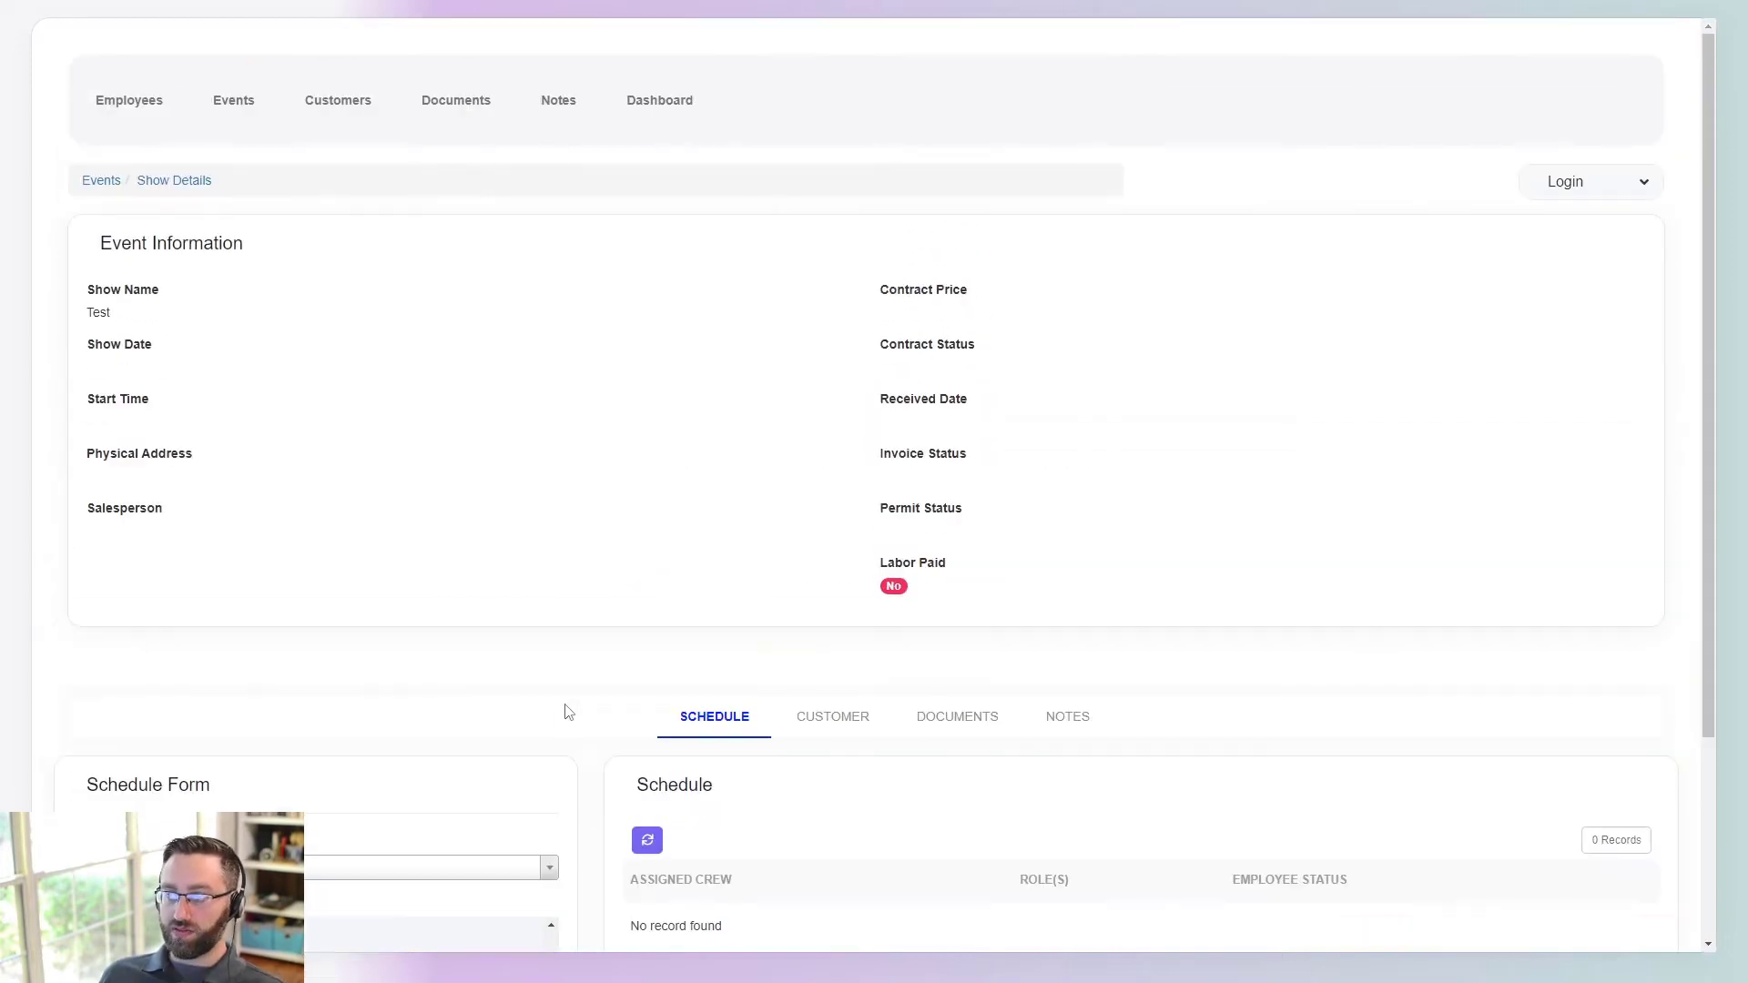
pyautogui.scroll(-3, 320, 597)
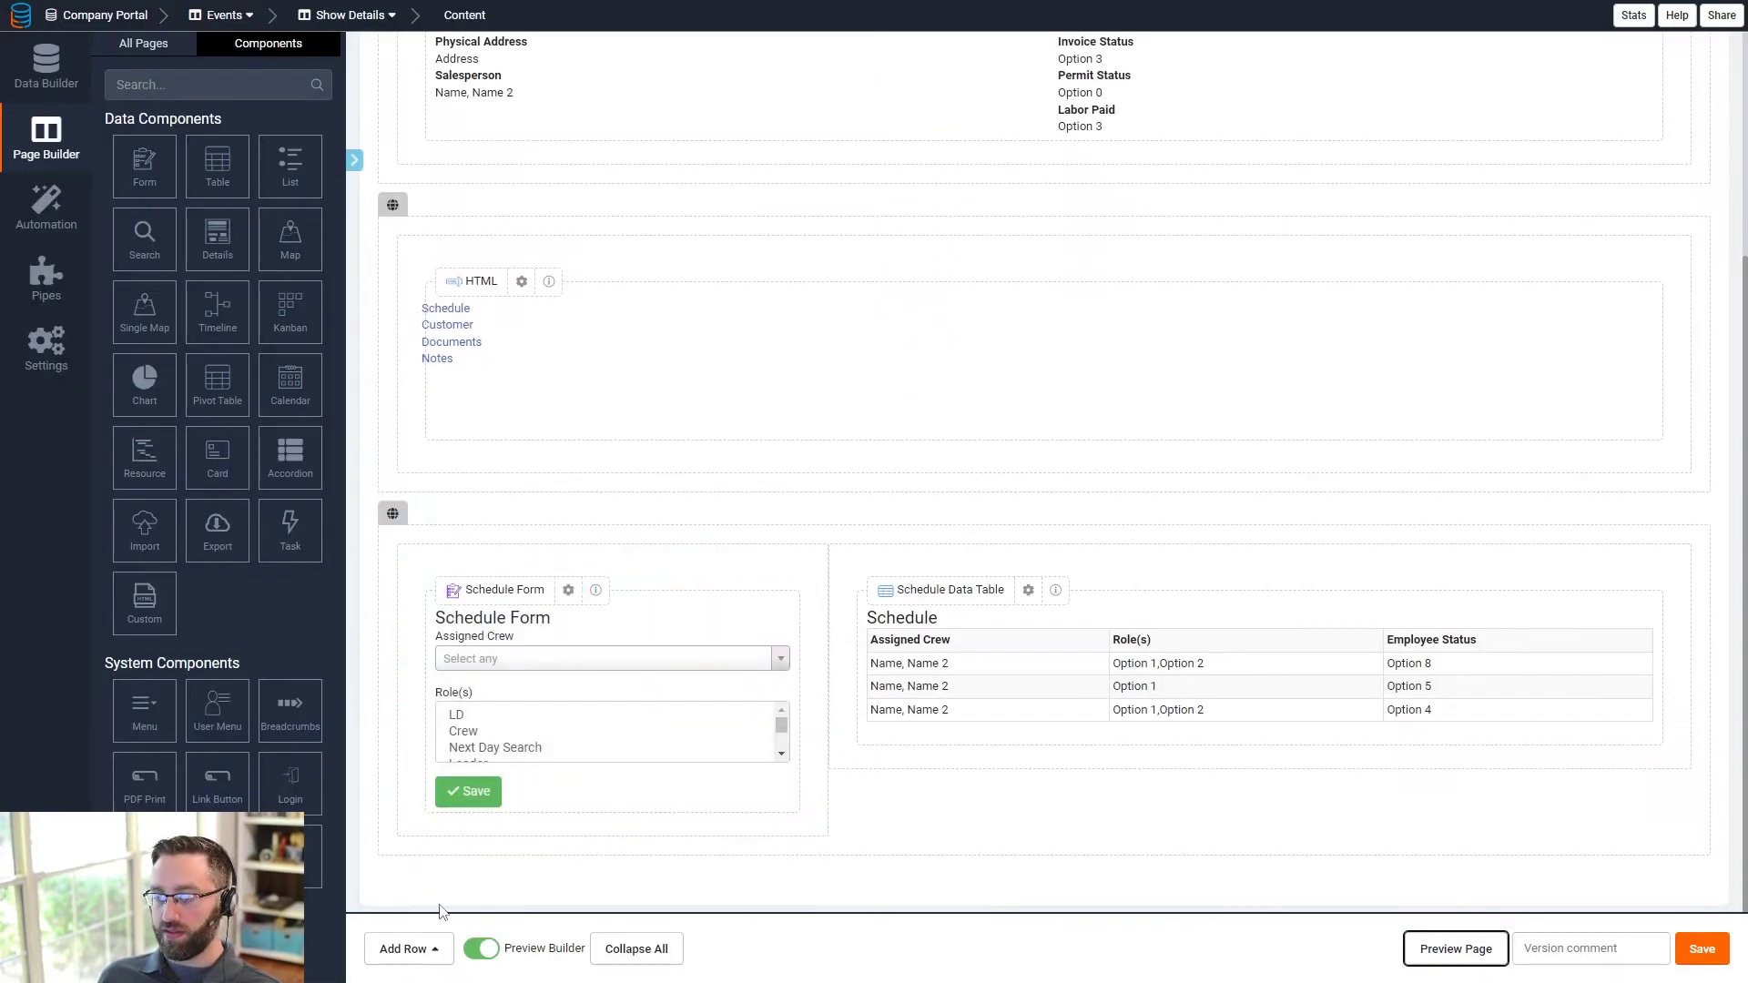
# - Add a one-column row at the bottom of the page, cancelling an accidental table component
pyautogui.click(409, 949)
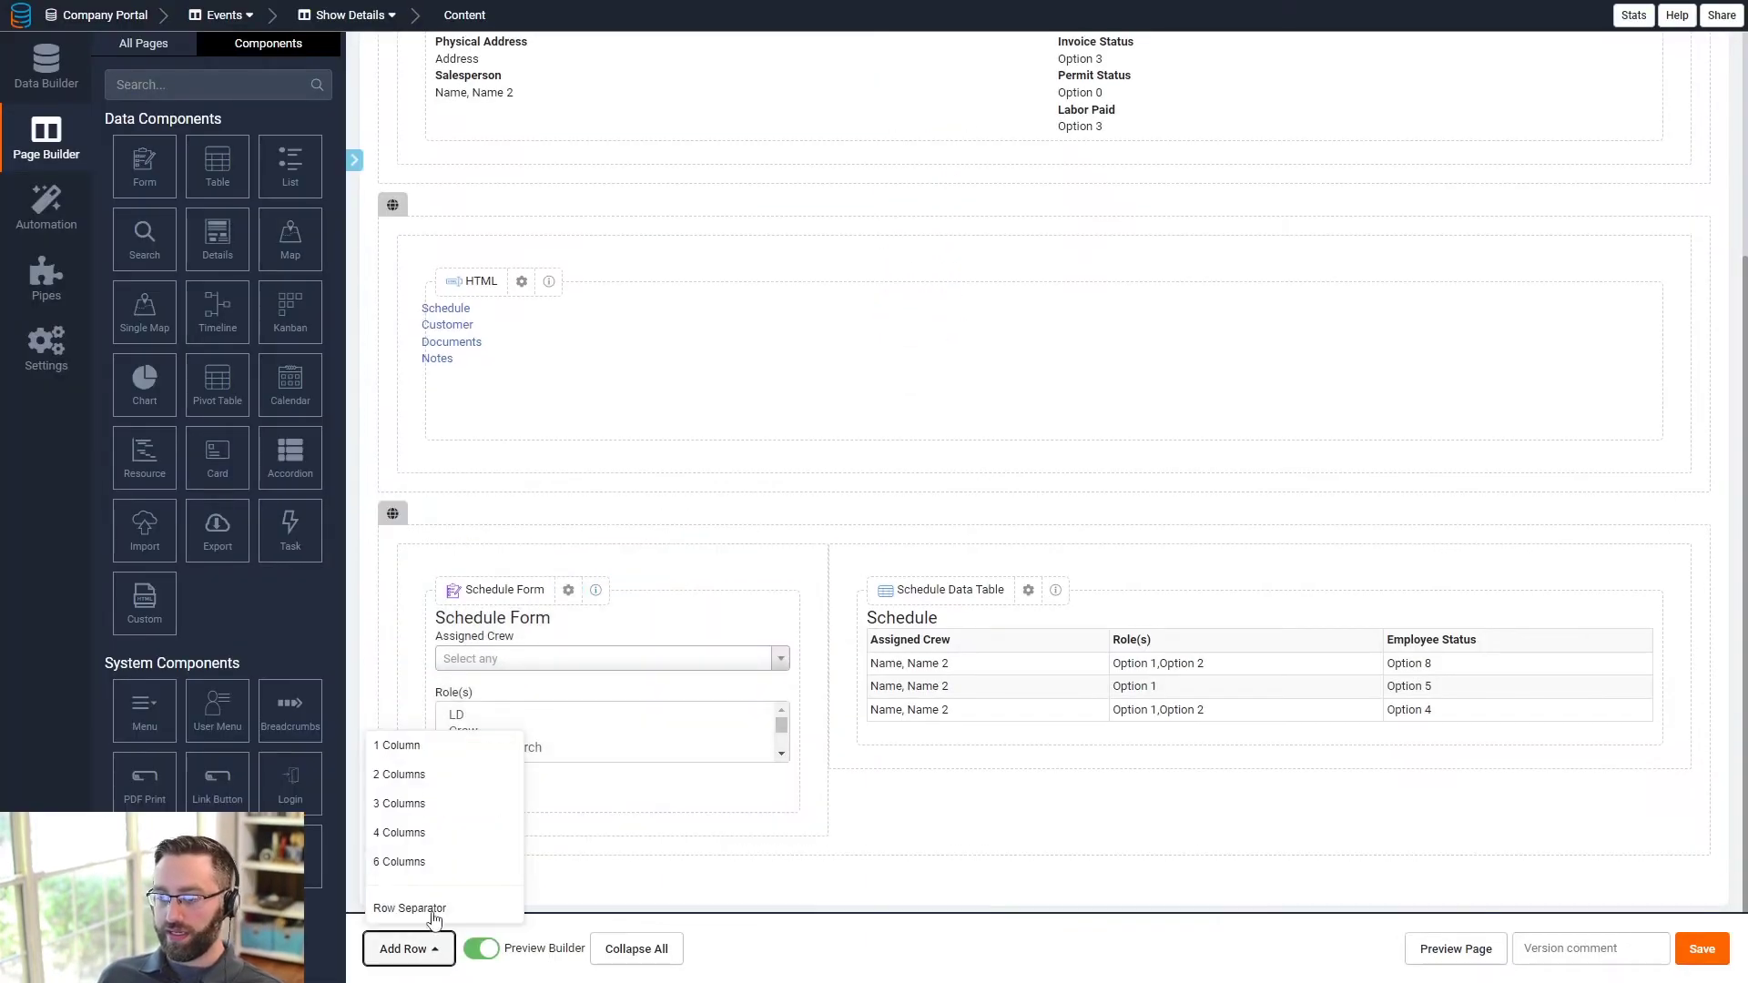
pyautogui.click(429, 749)
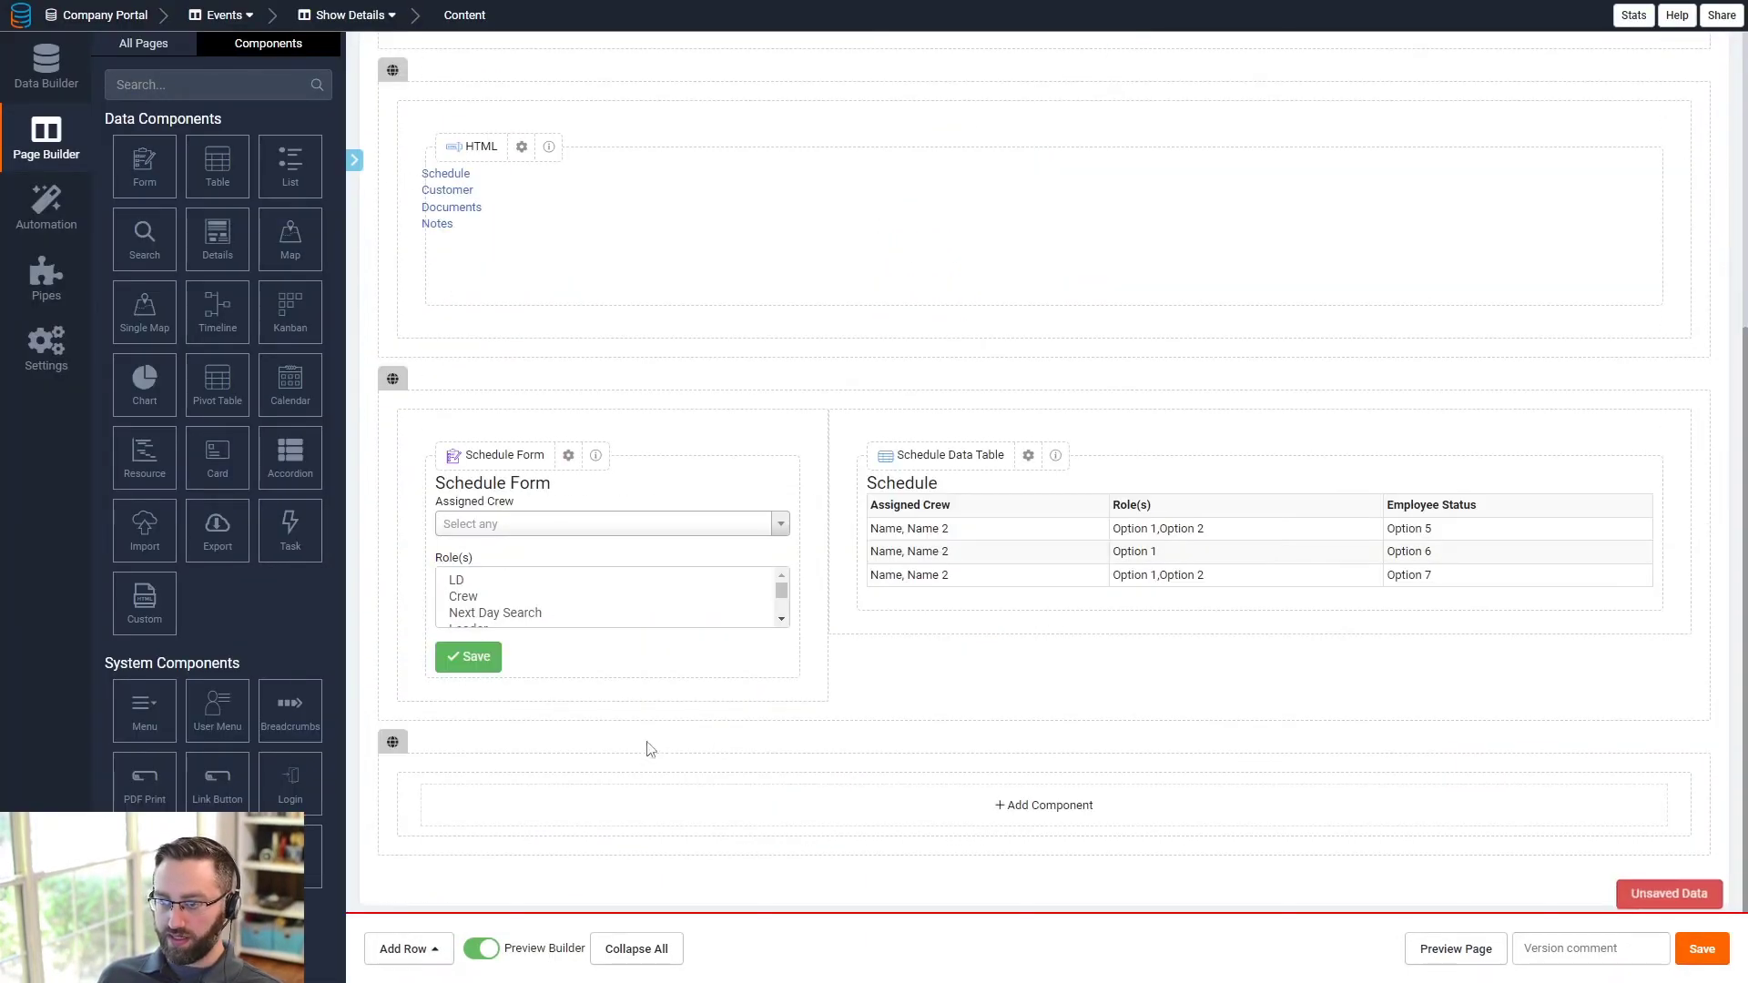
pyautogui.click(1013, 806)
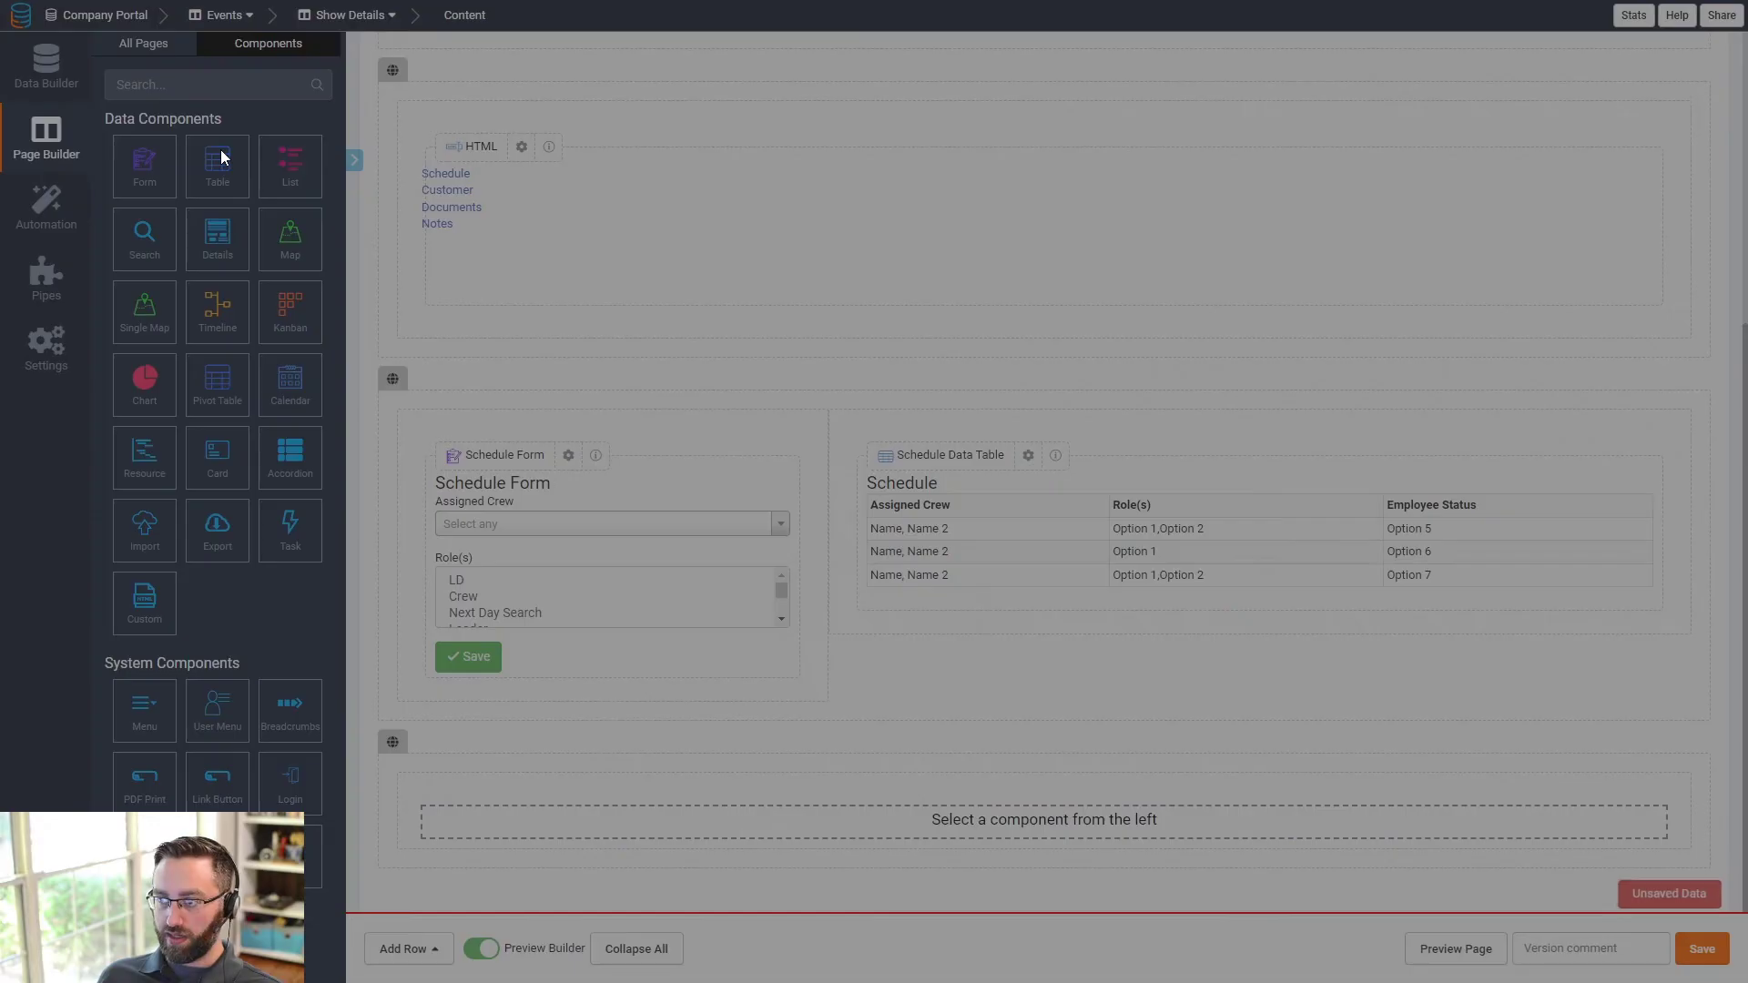
pyautogui.click(219, 160)
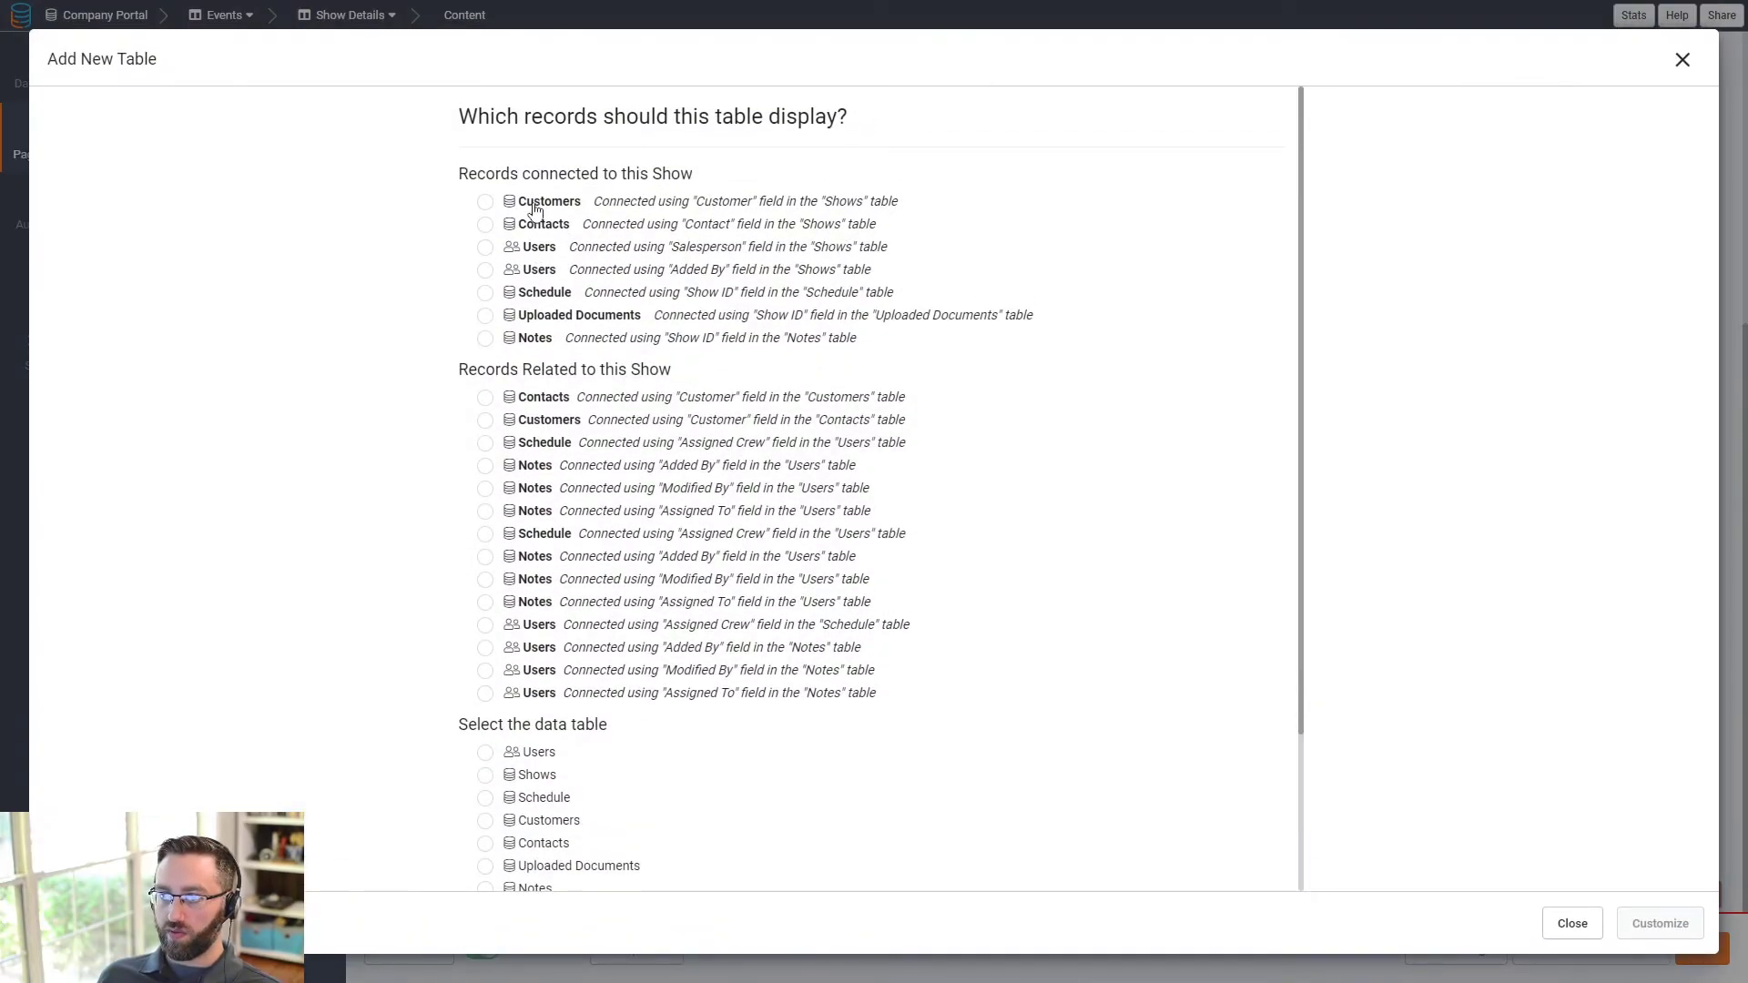
pyautogui.click(1683, 60)
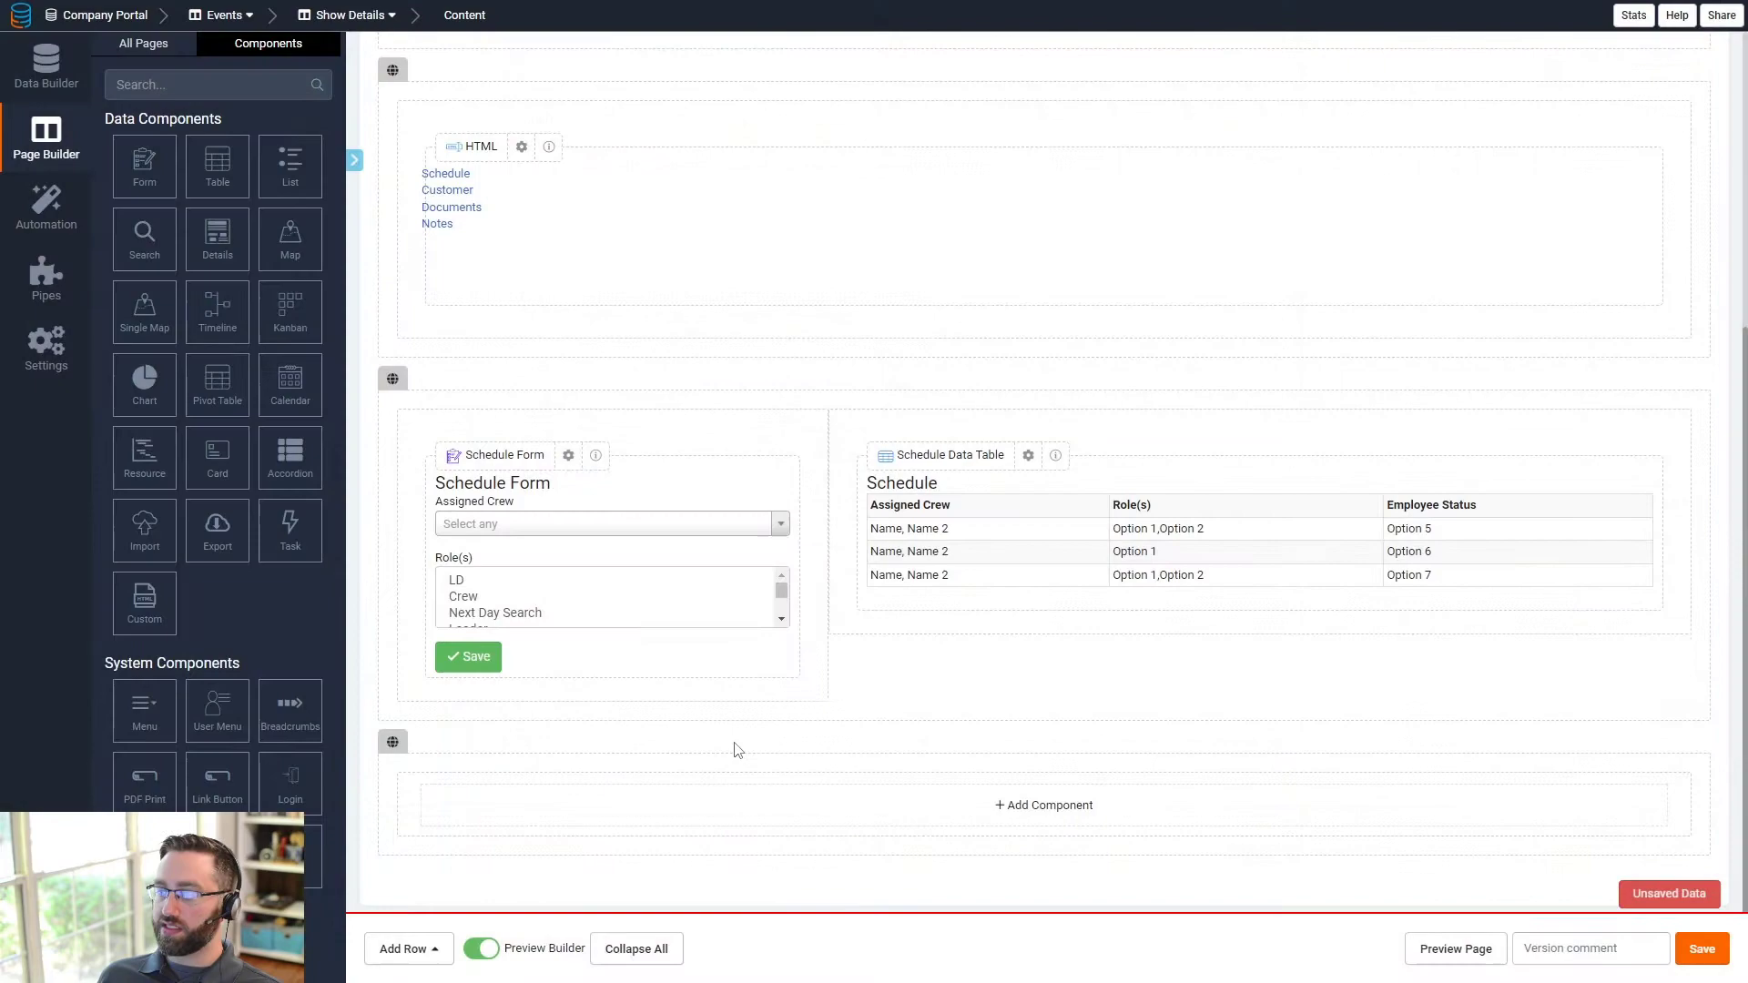
# - Add a Customers Details component showing Customer Name and Customer Address
pyautogui.click(725, 811)
pyautogui.click(231, 261)
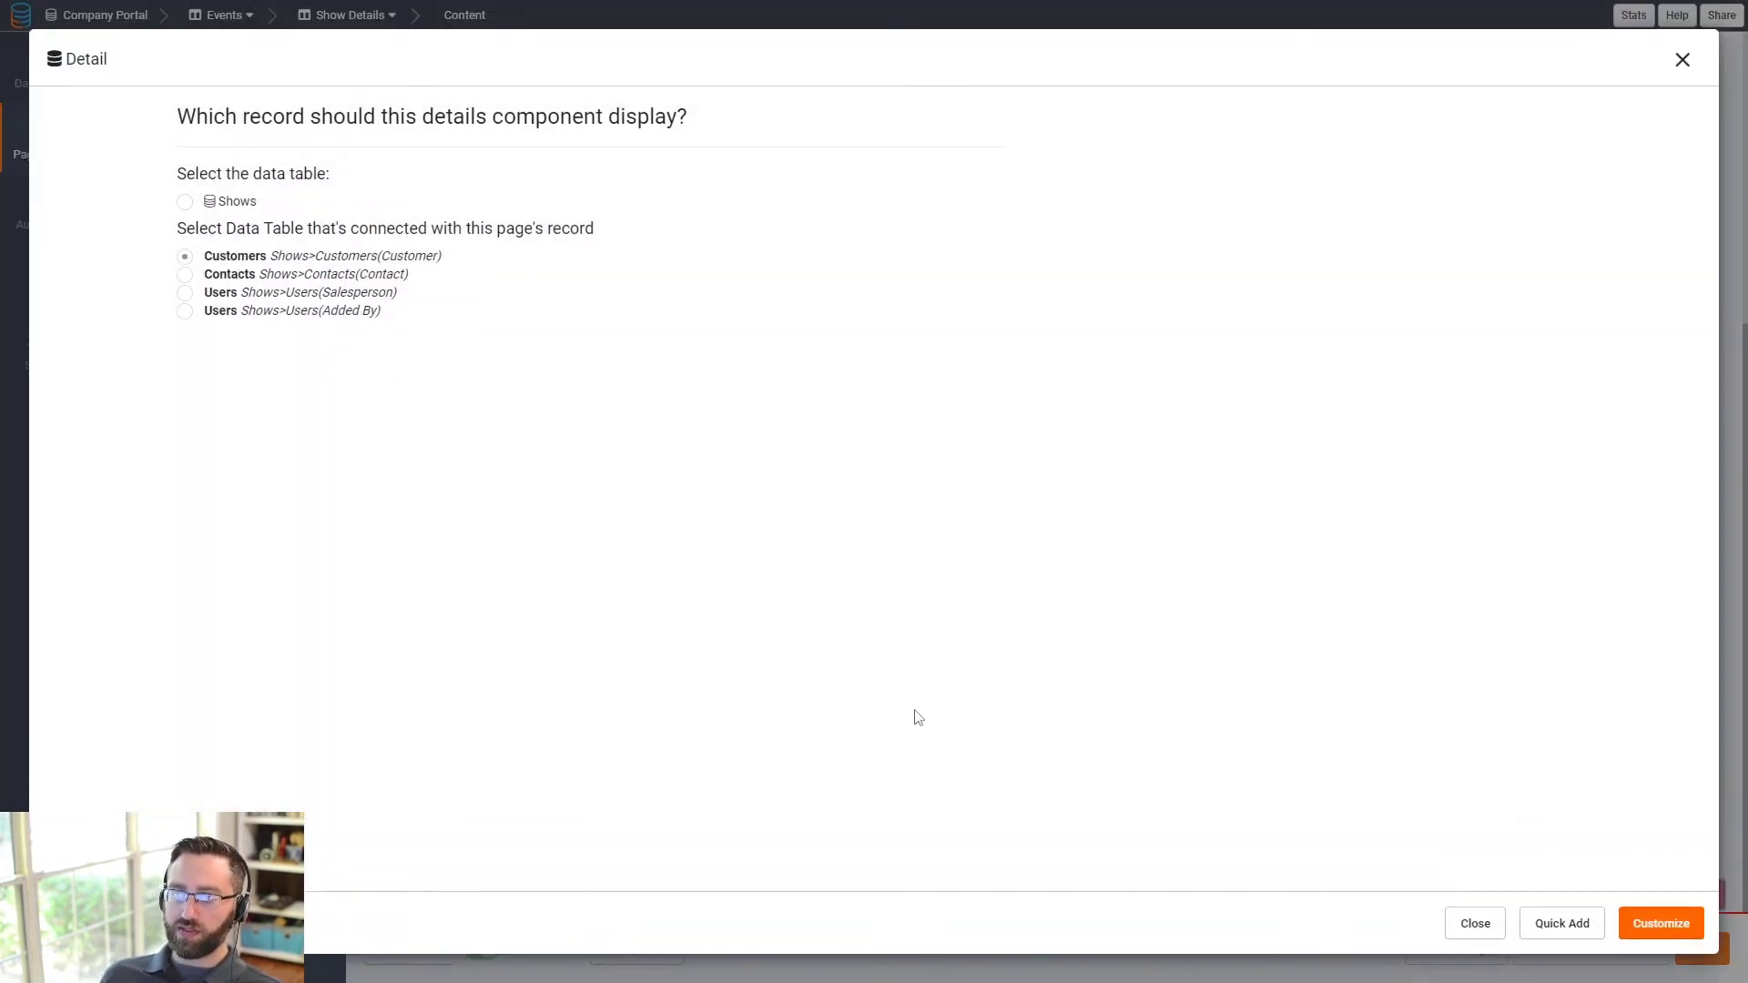
pyautogui.click(1661, 927)
pyautogui.click(124, 138)
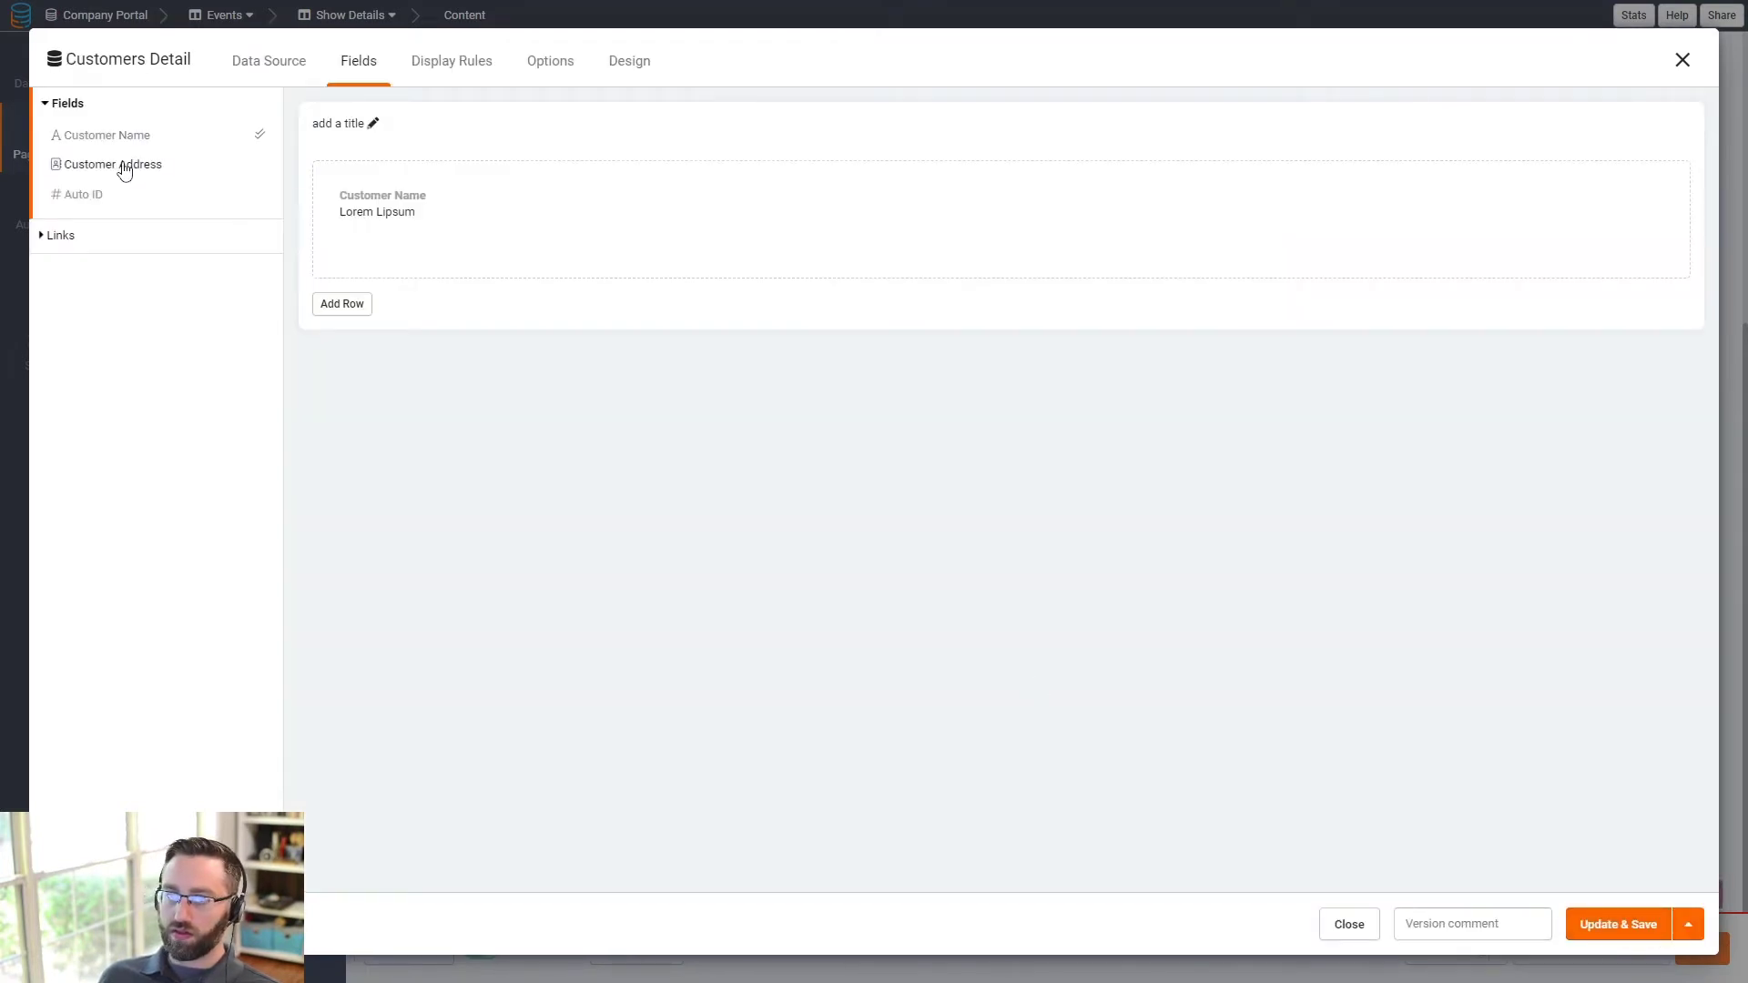
pyautogui.click(125, 170)
pyautogui.click(1607, 926)
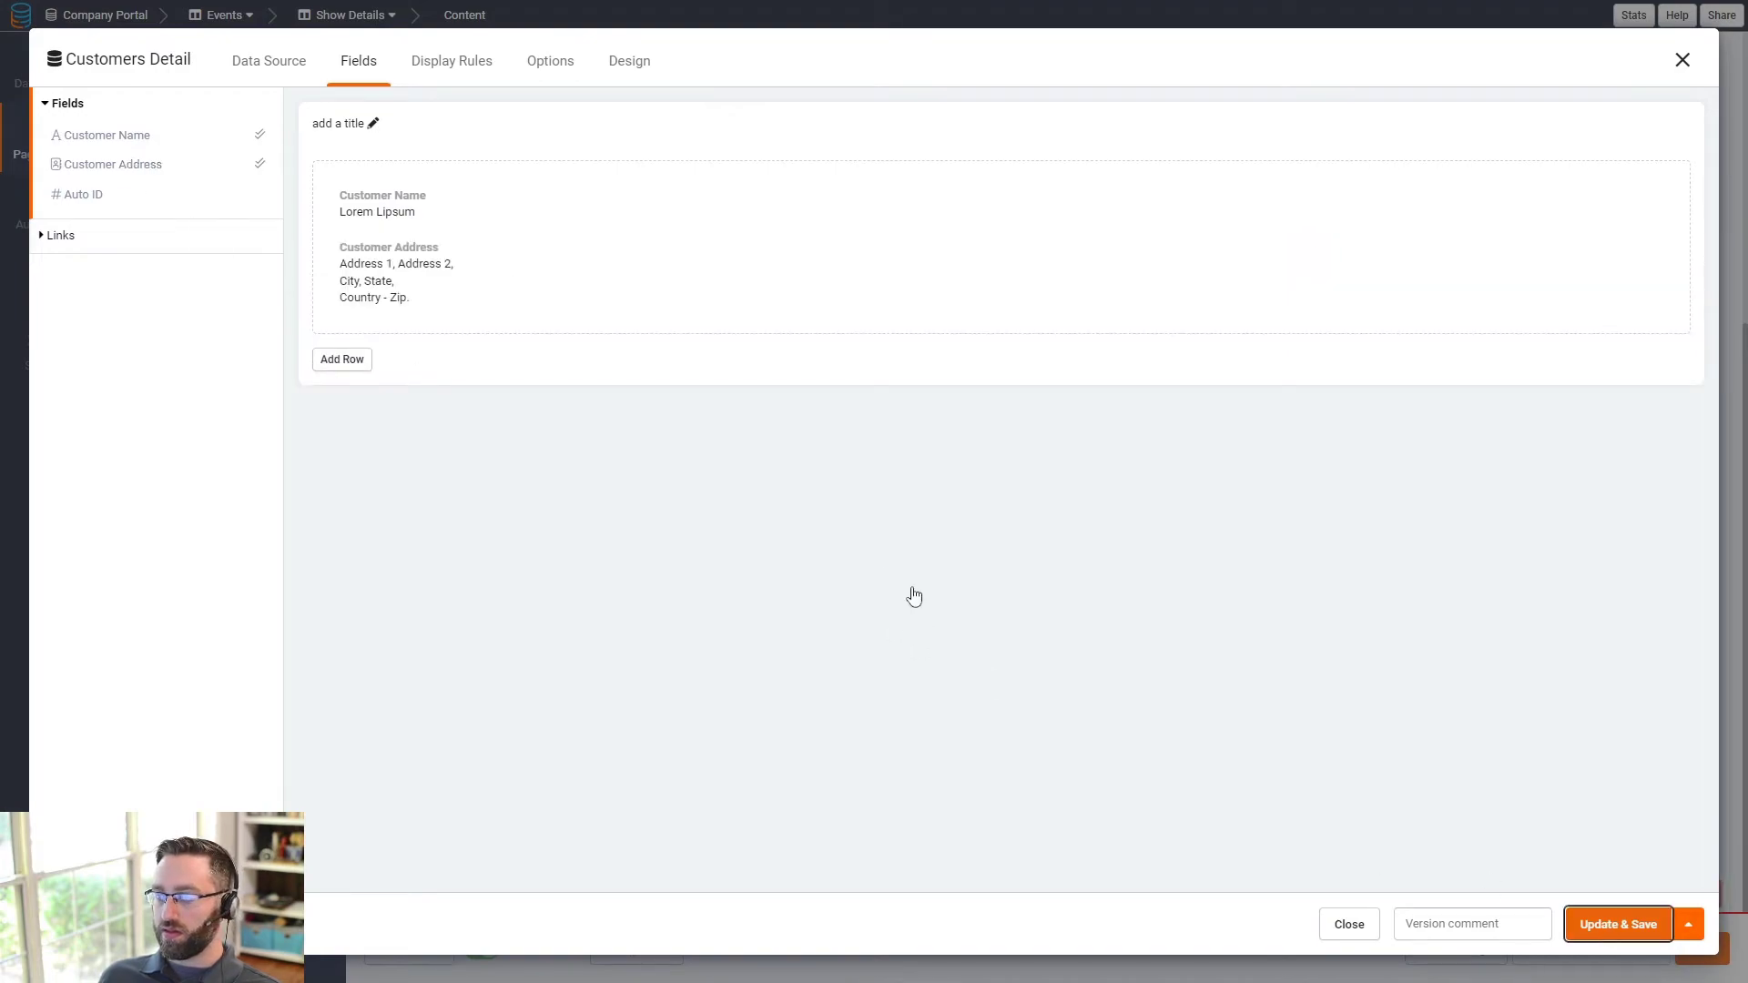
pyautogui.scroll(-2, 1378, 756)
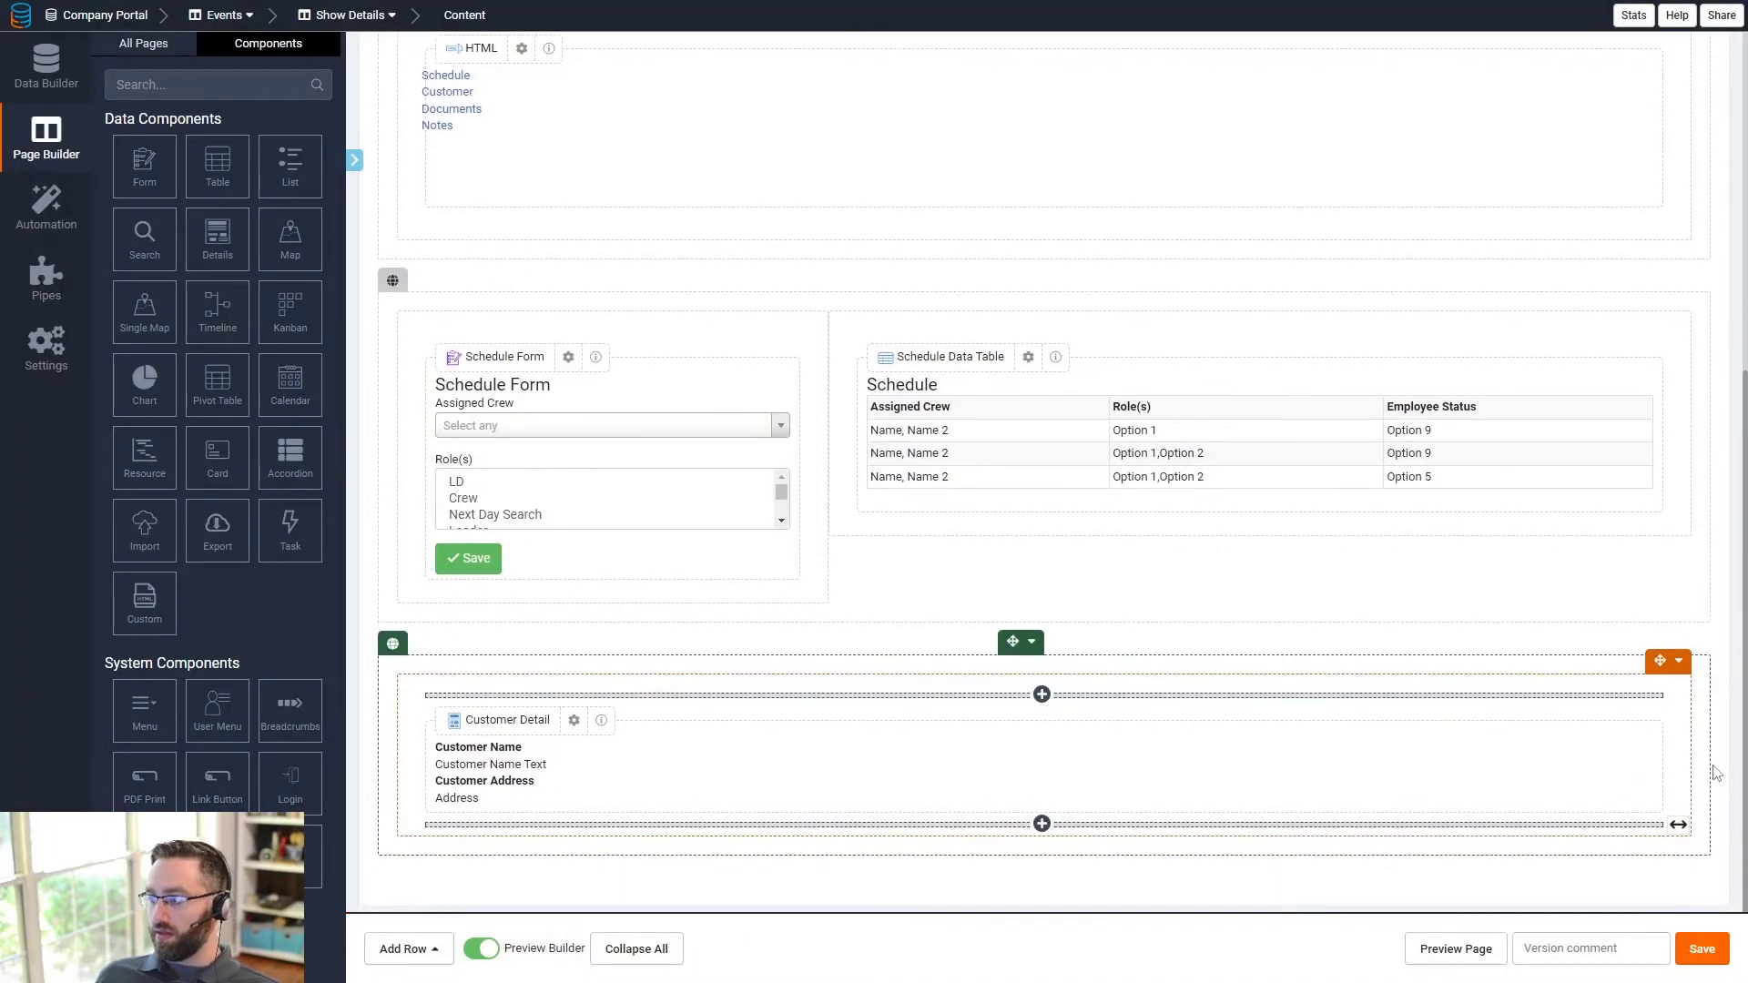
# - Narrow the Customer Detail column to half the row and add an empty column to its right
pyautogui.moveTo(1692, 755); pyautogui.dragTo(1065, 729)
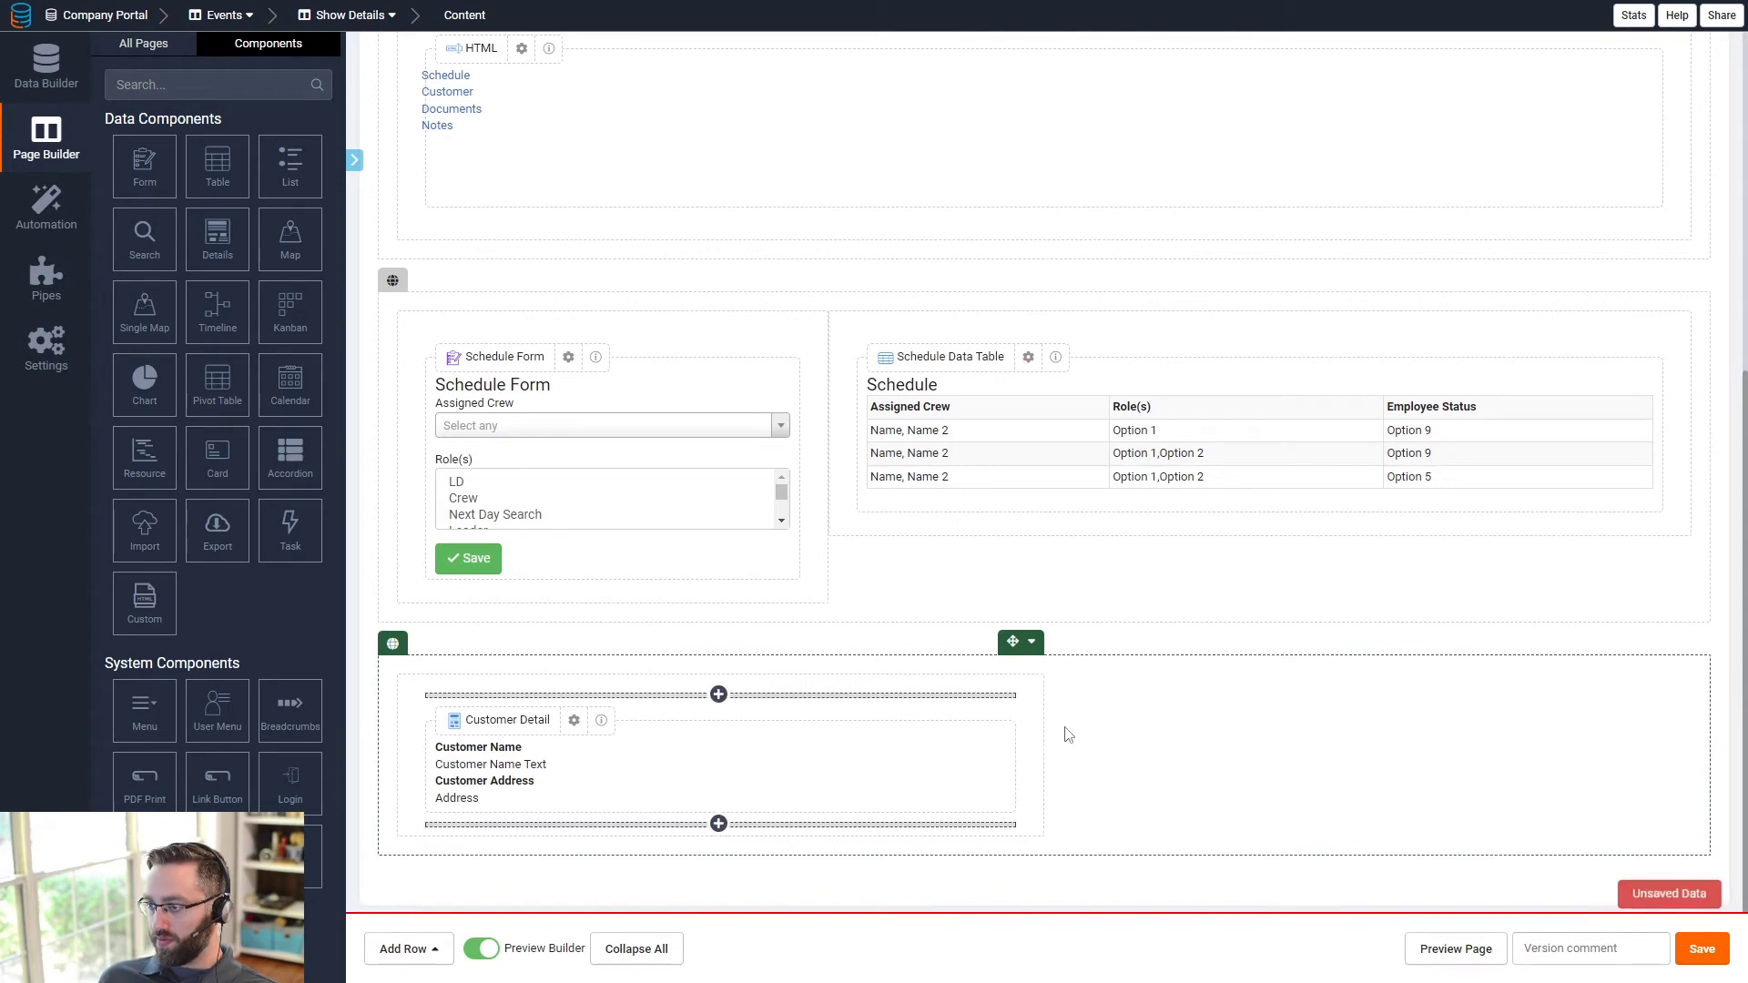
pyautogui.click(1032, 660)
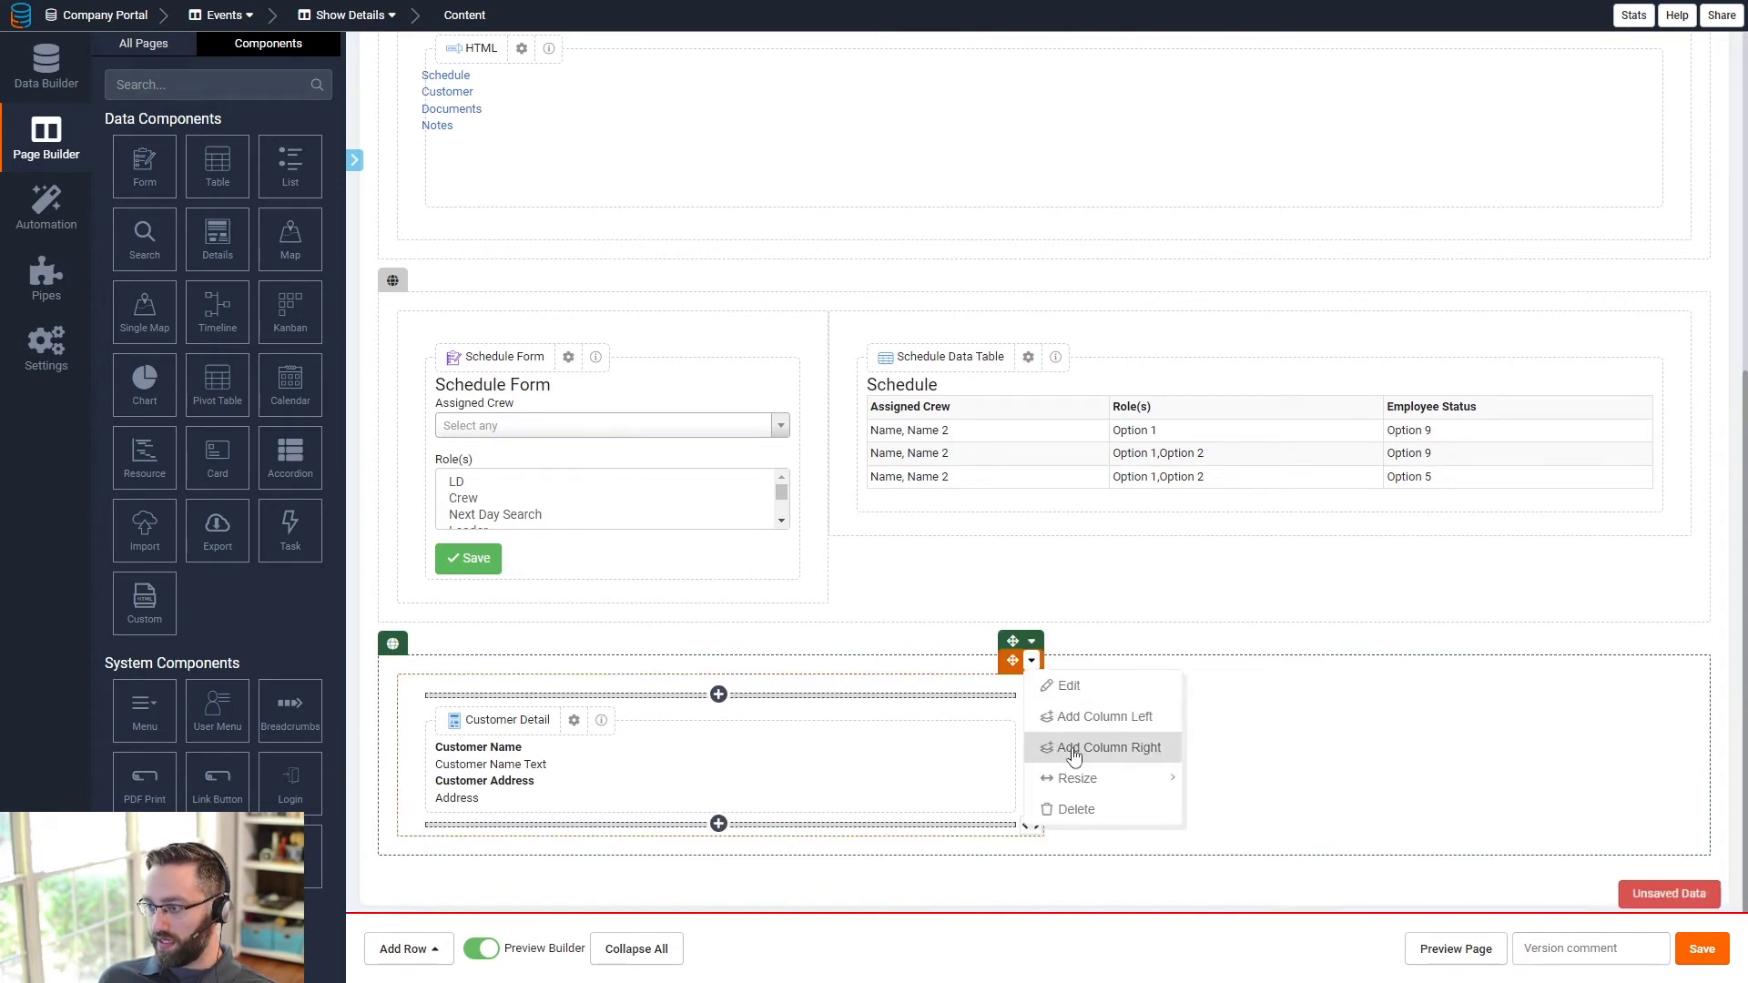
pyautogui.click(1067, 749)
pyautogui.moveTo(1464, 724); pyautogui.dragTo(1514, 715)
# - Add a Contact Details component there showing Contact Name, Email, Phone and Cell Phone
pyautogui.click(1436, 719)
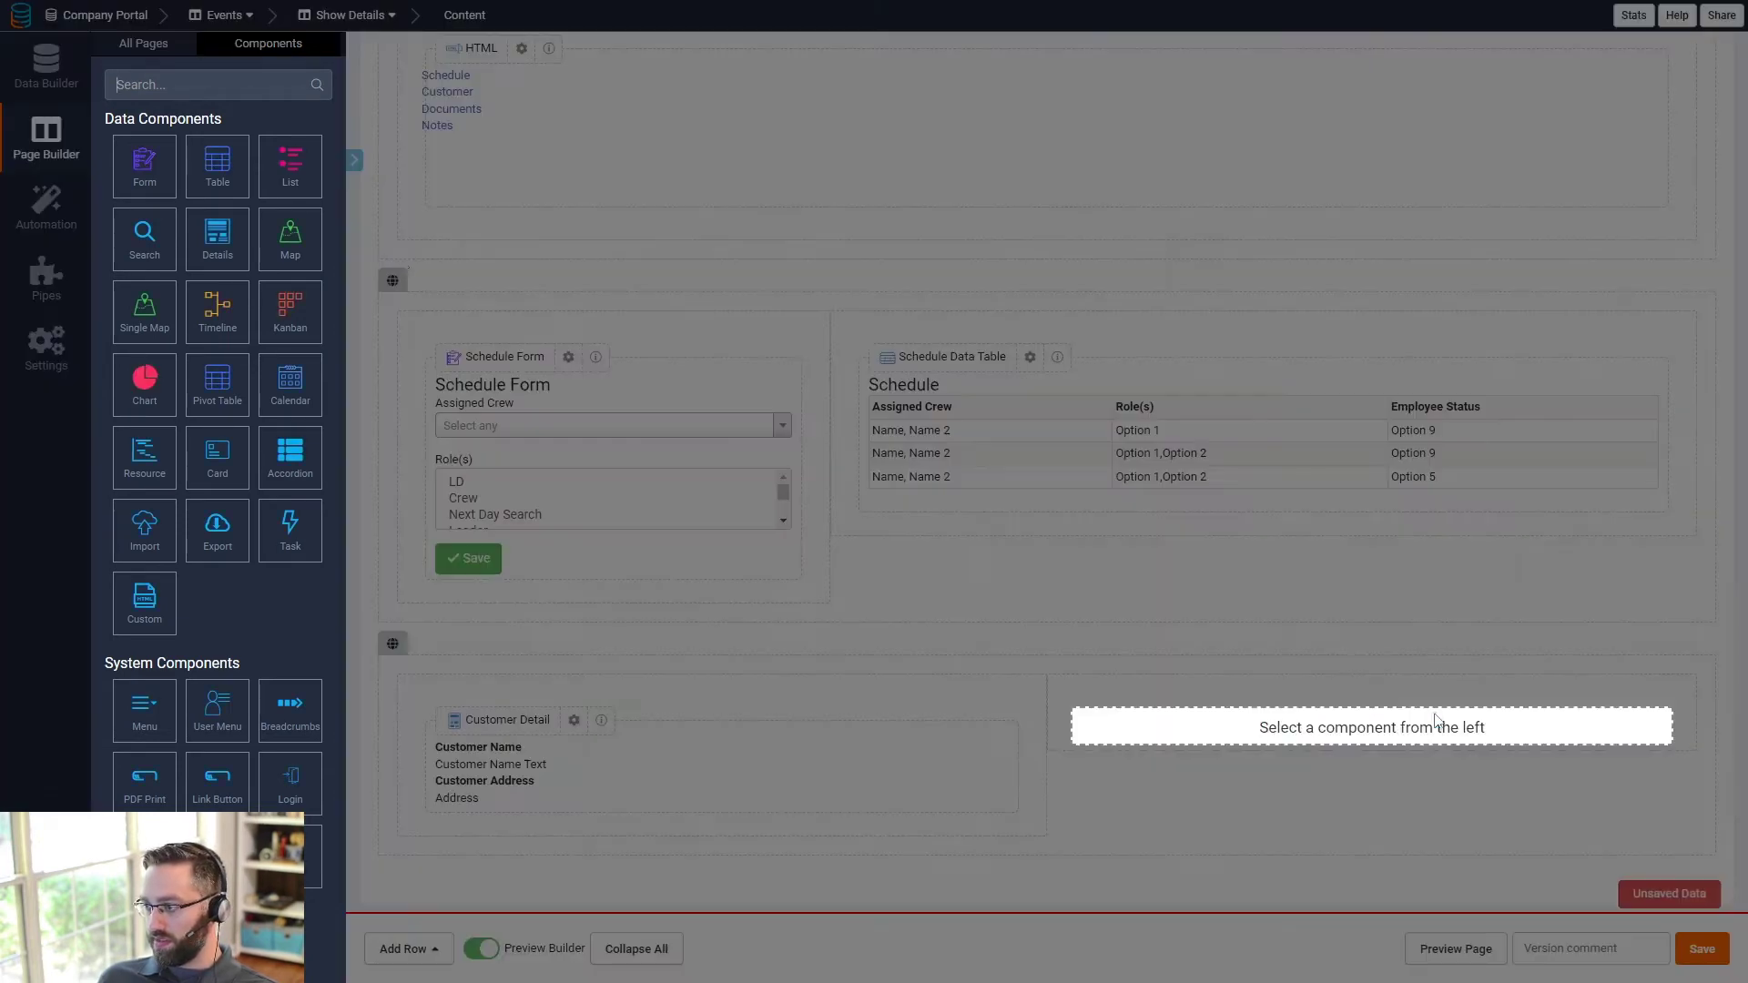
pyautogui.click(218, 238)
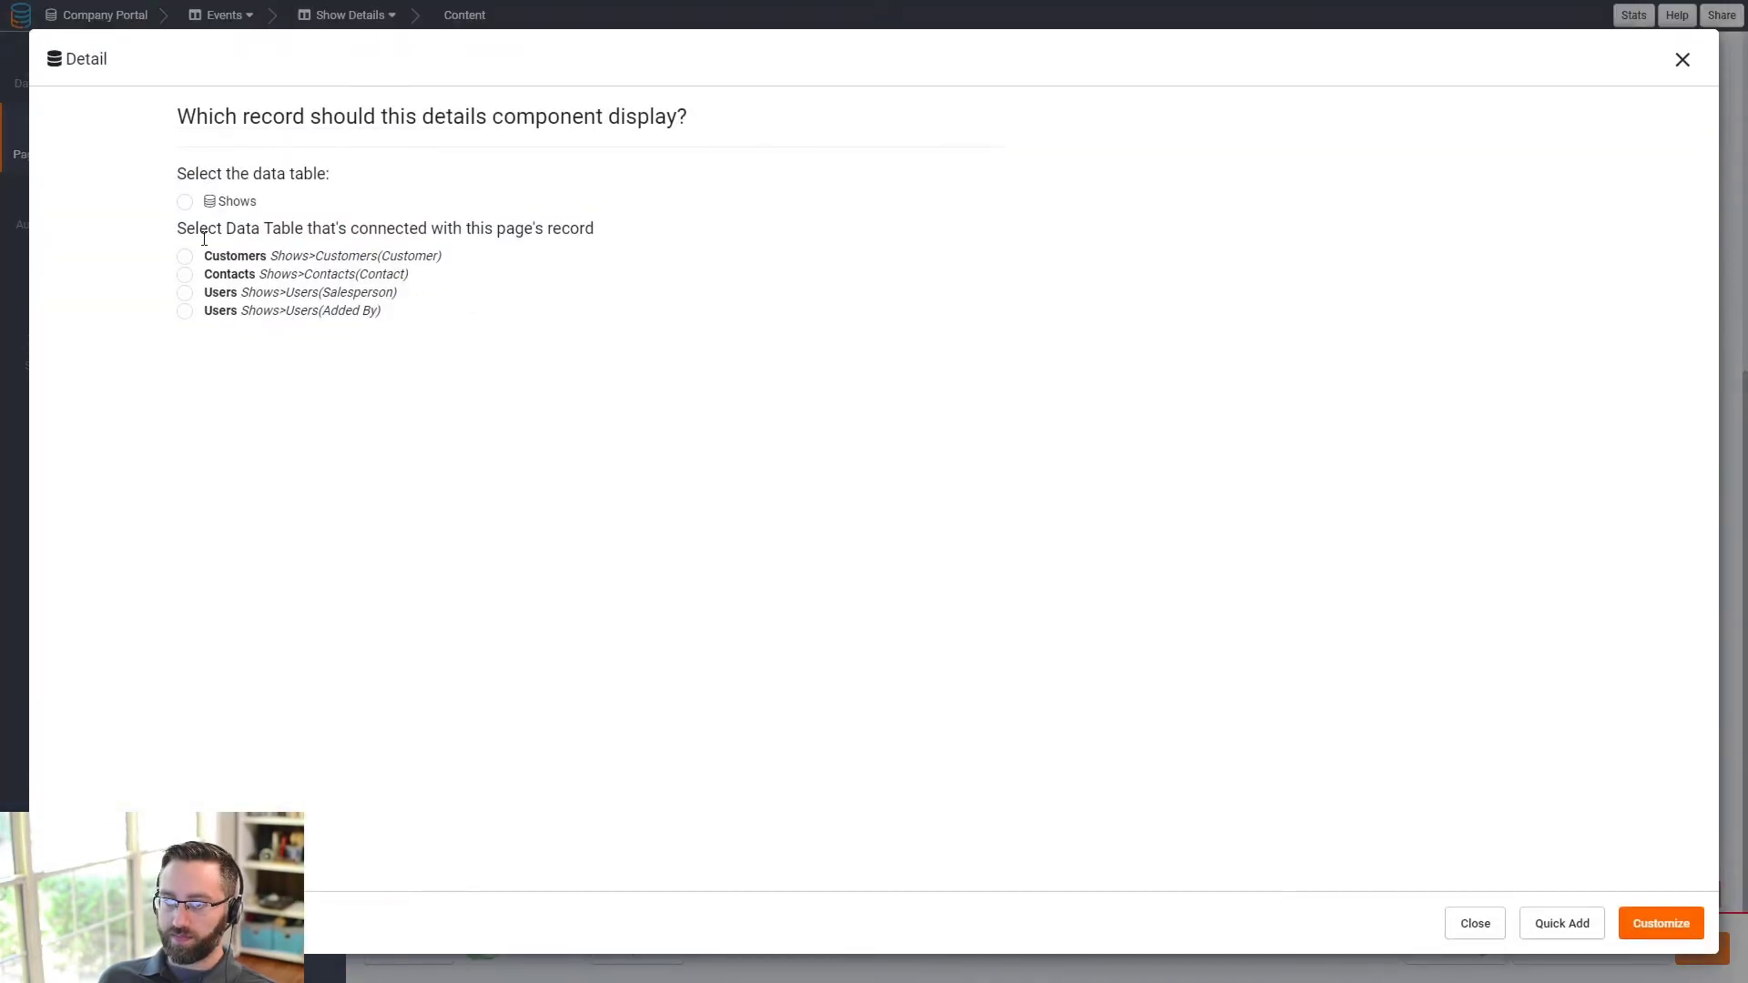
pyautogui.click(213, 277)
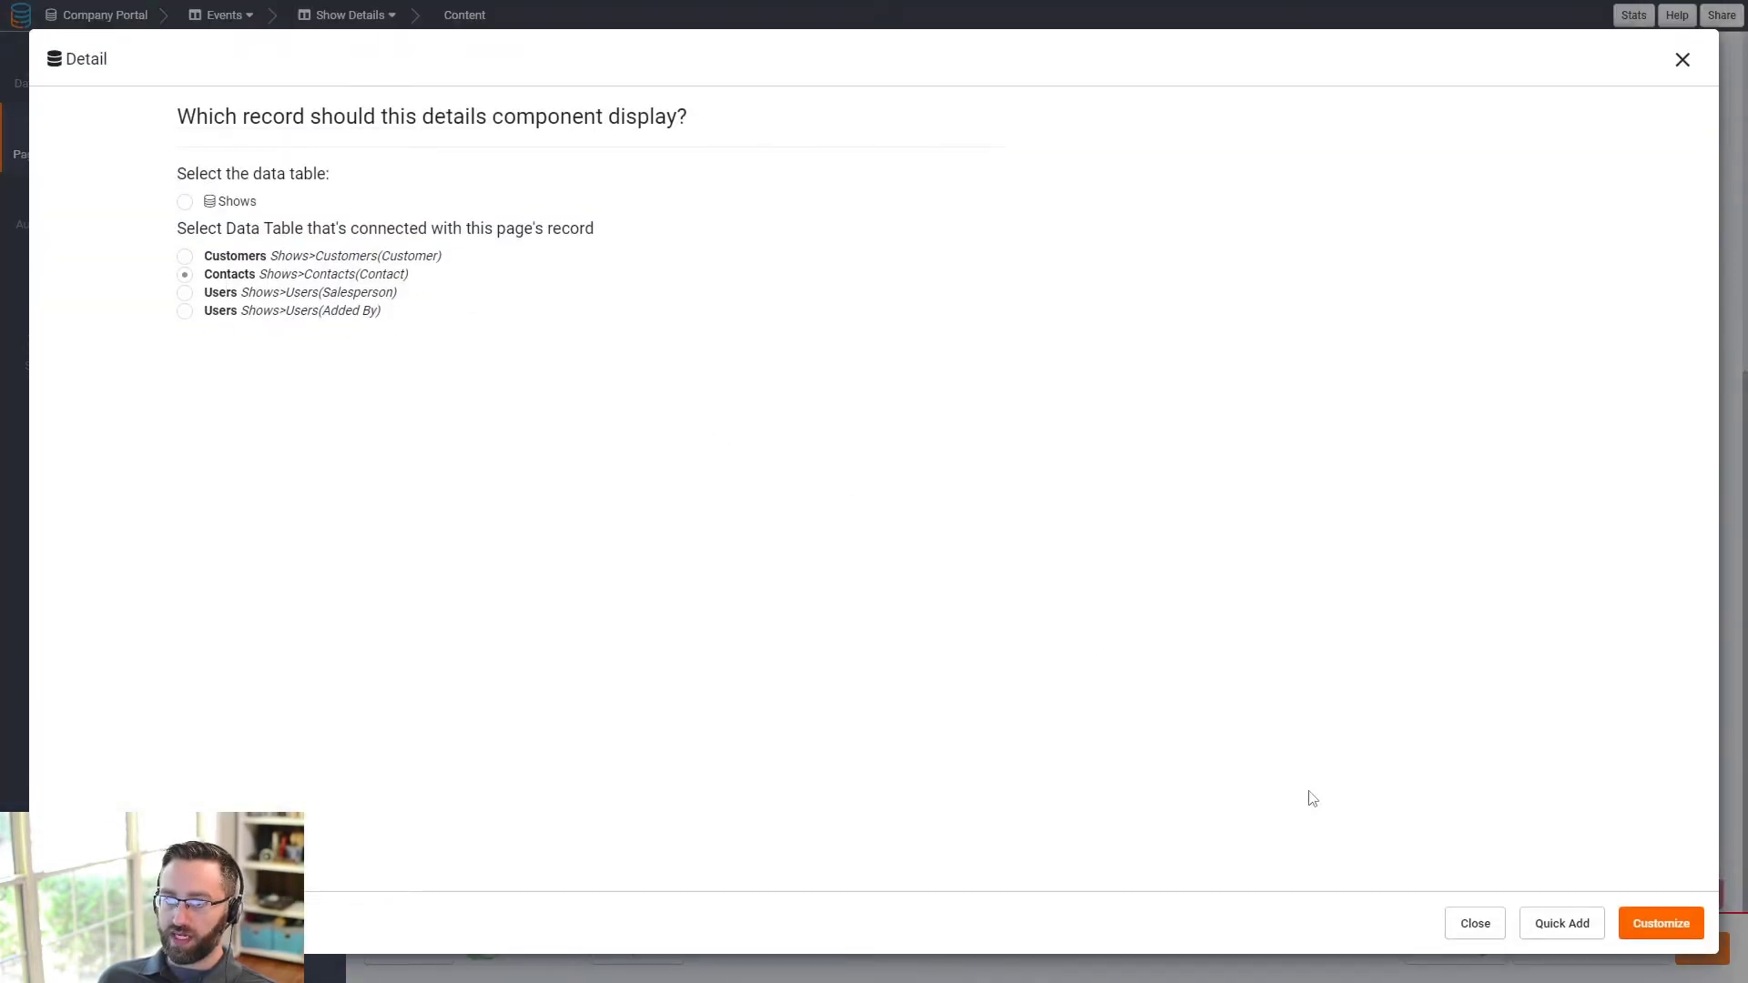
pyautogui.click(1629, 927)
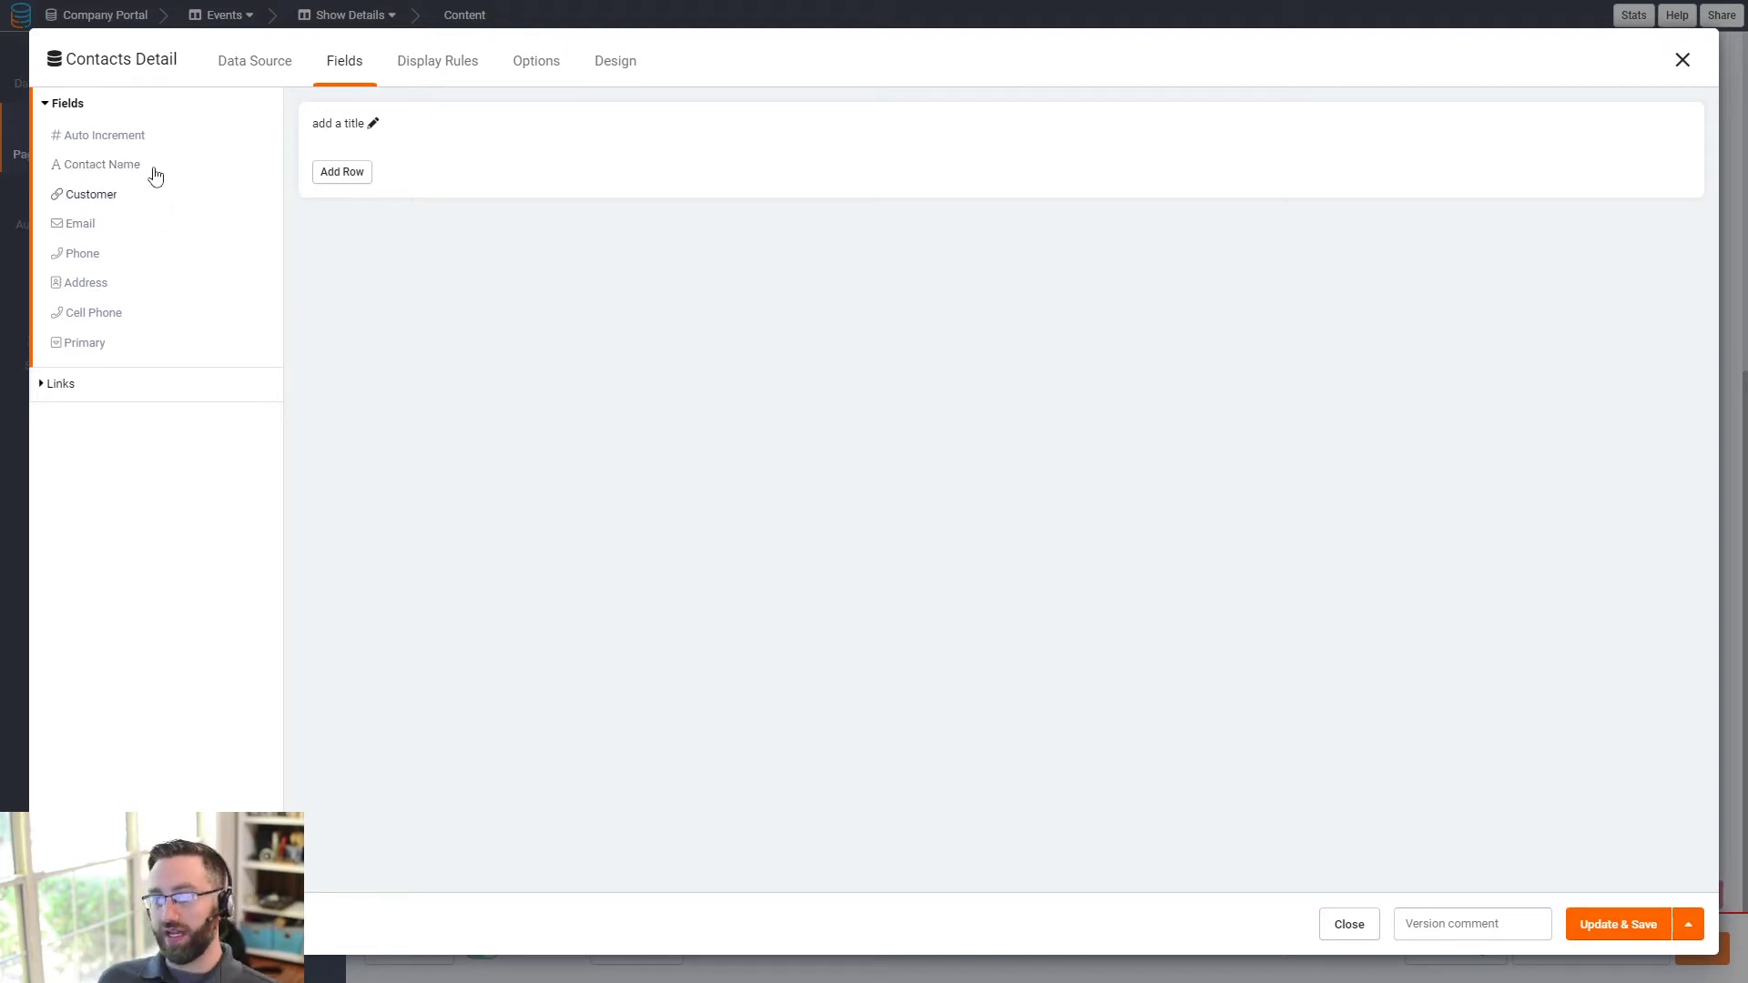
pyautogui.click(105, 166)
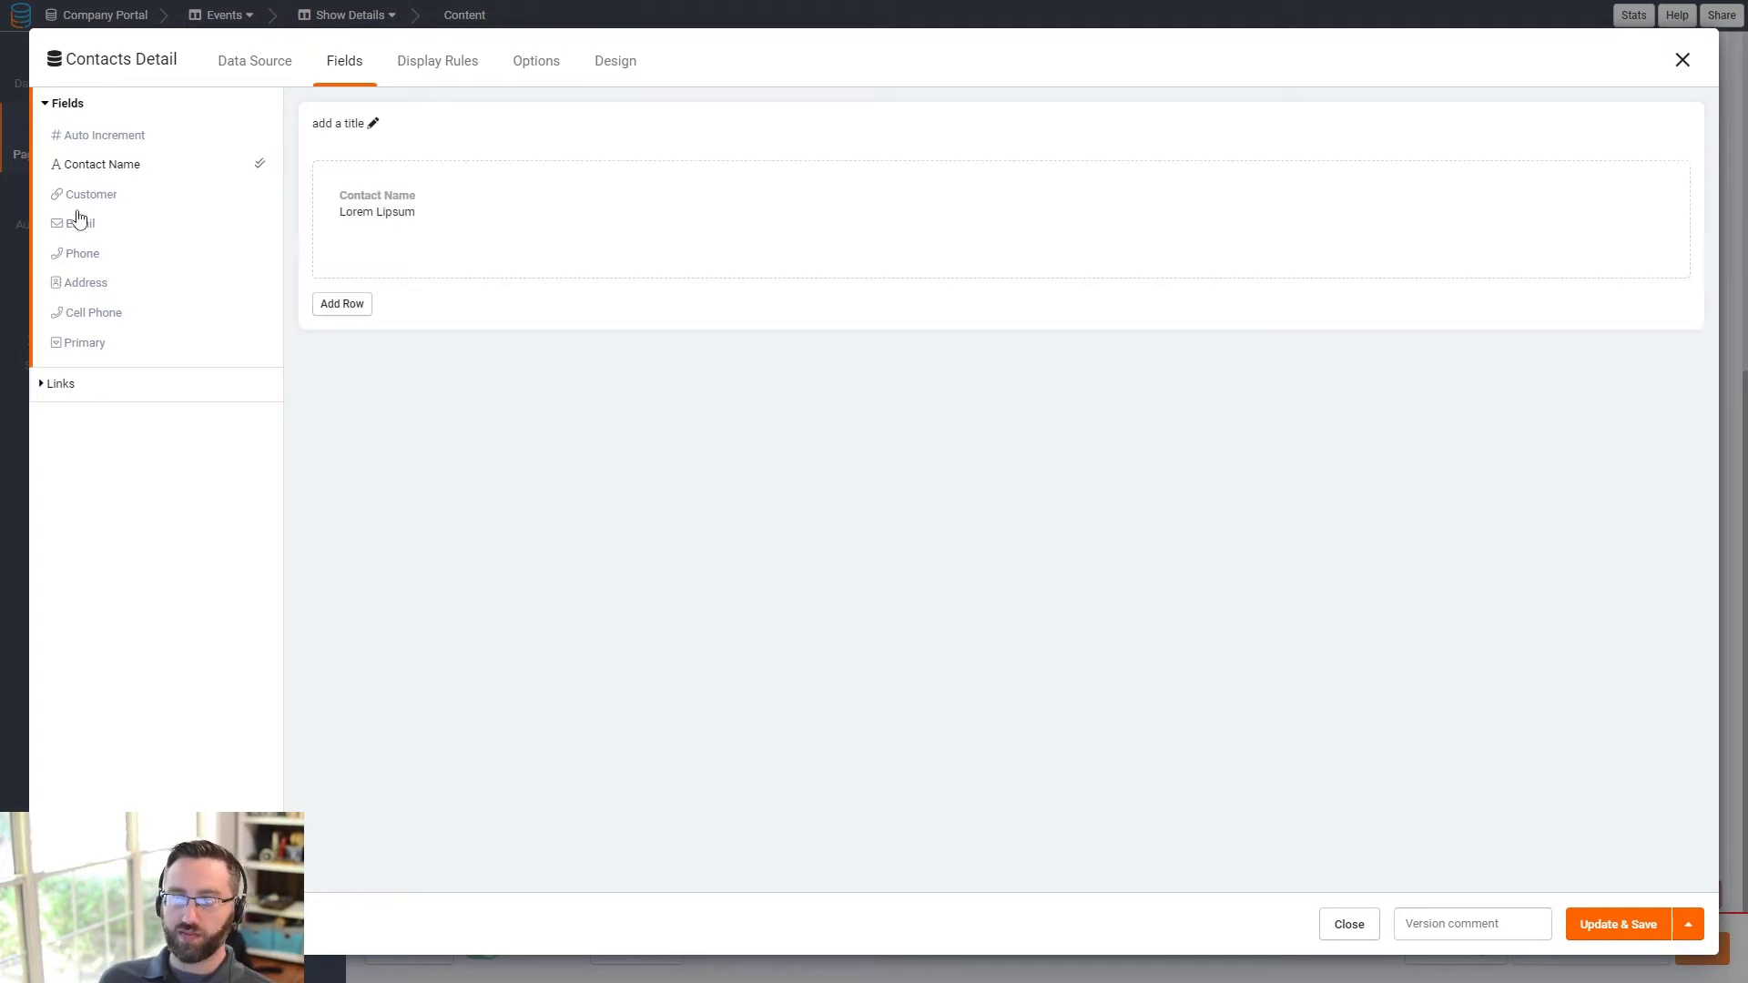
pyautogui.click(80, 224)
pyautogui.click(84, 254)
pyautogui.click(101, 324)
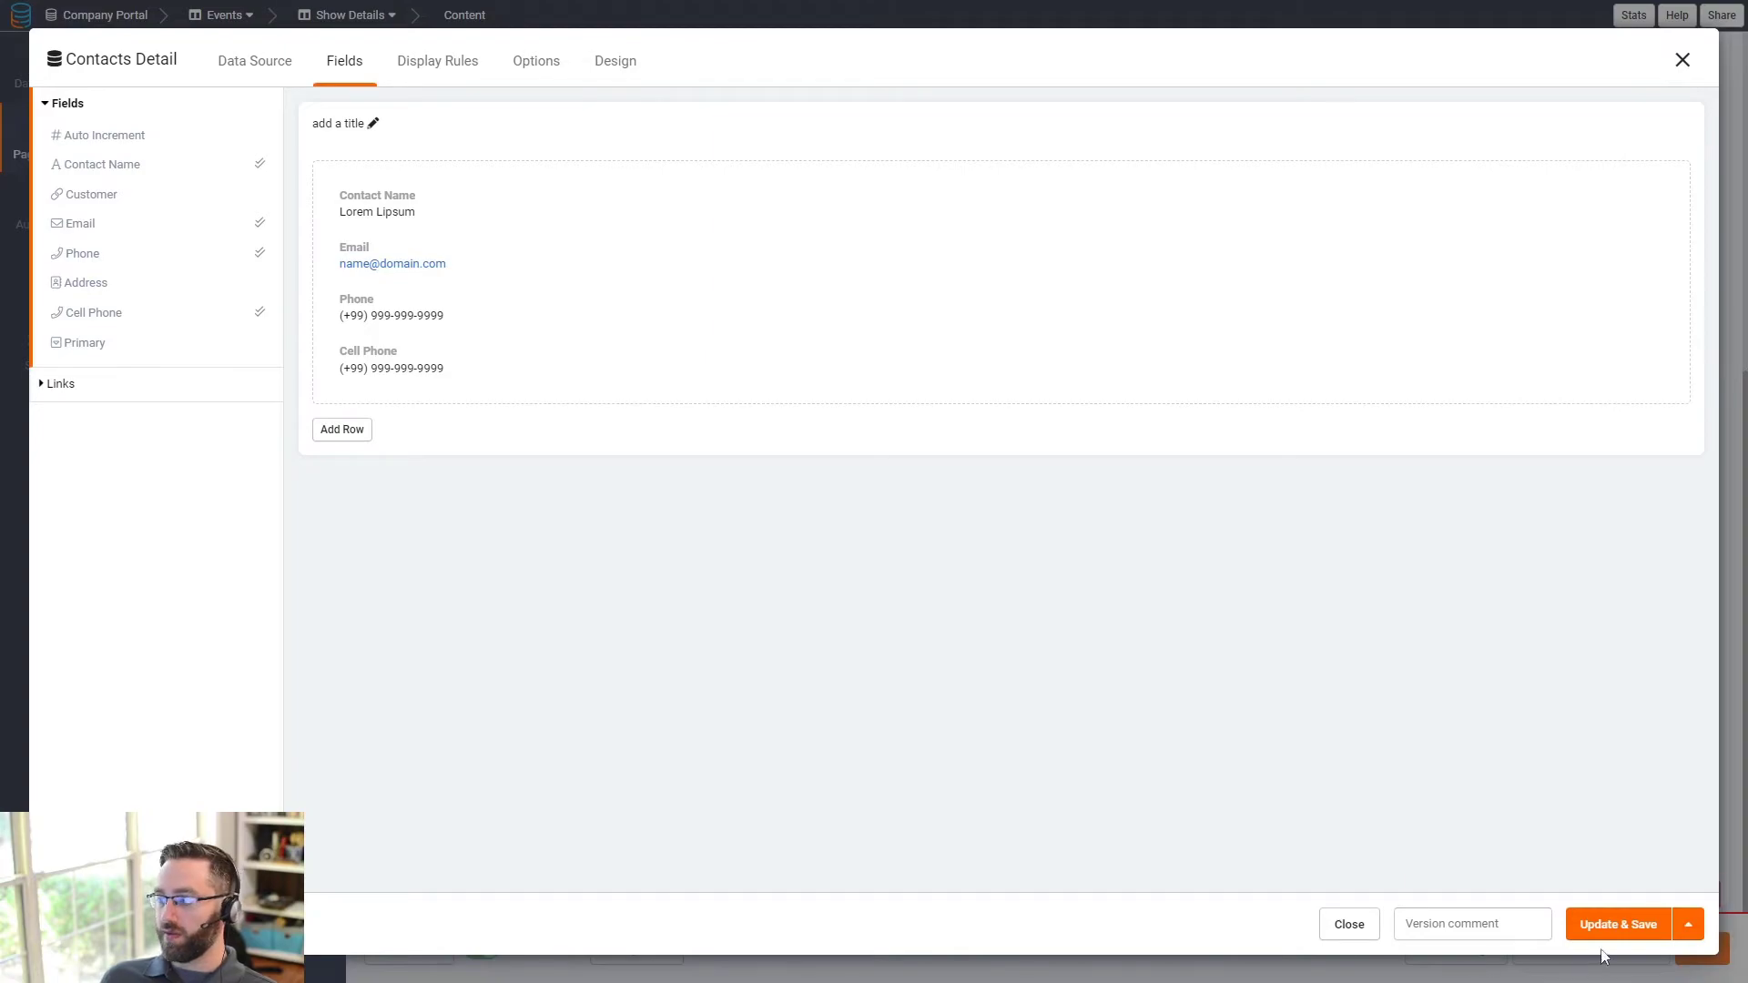
pyautogui.click(1619, 925)
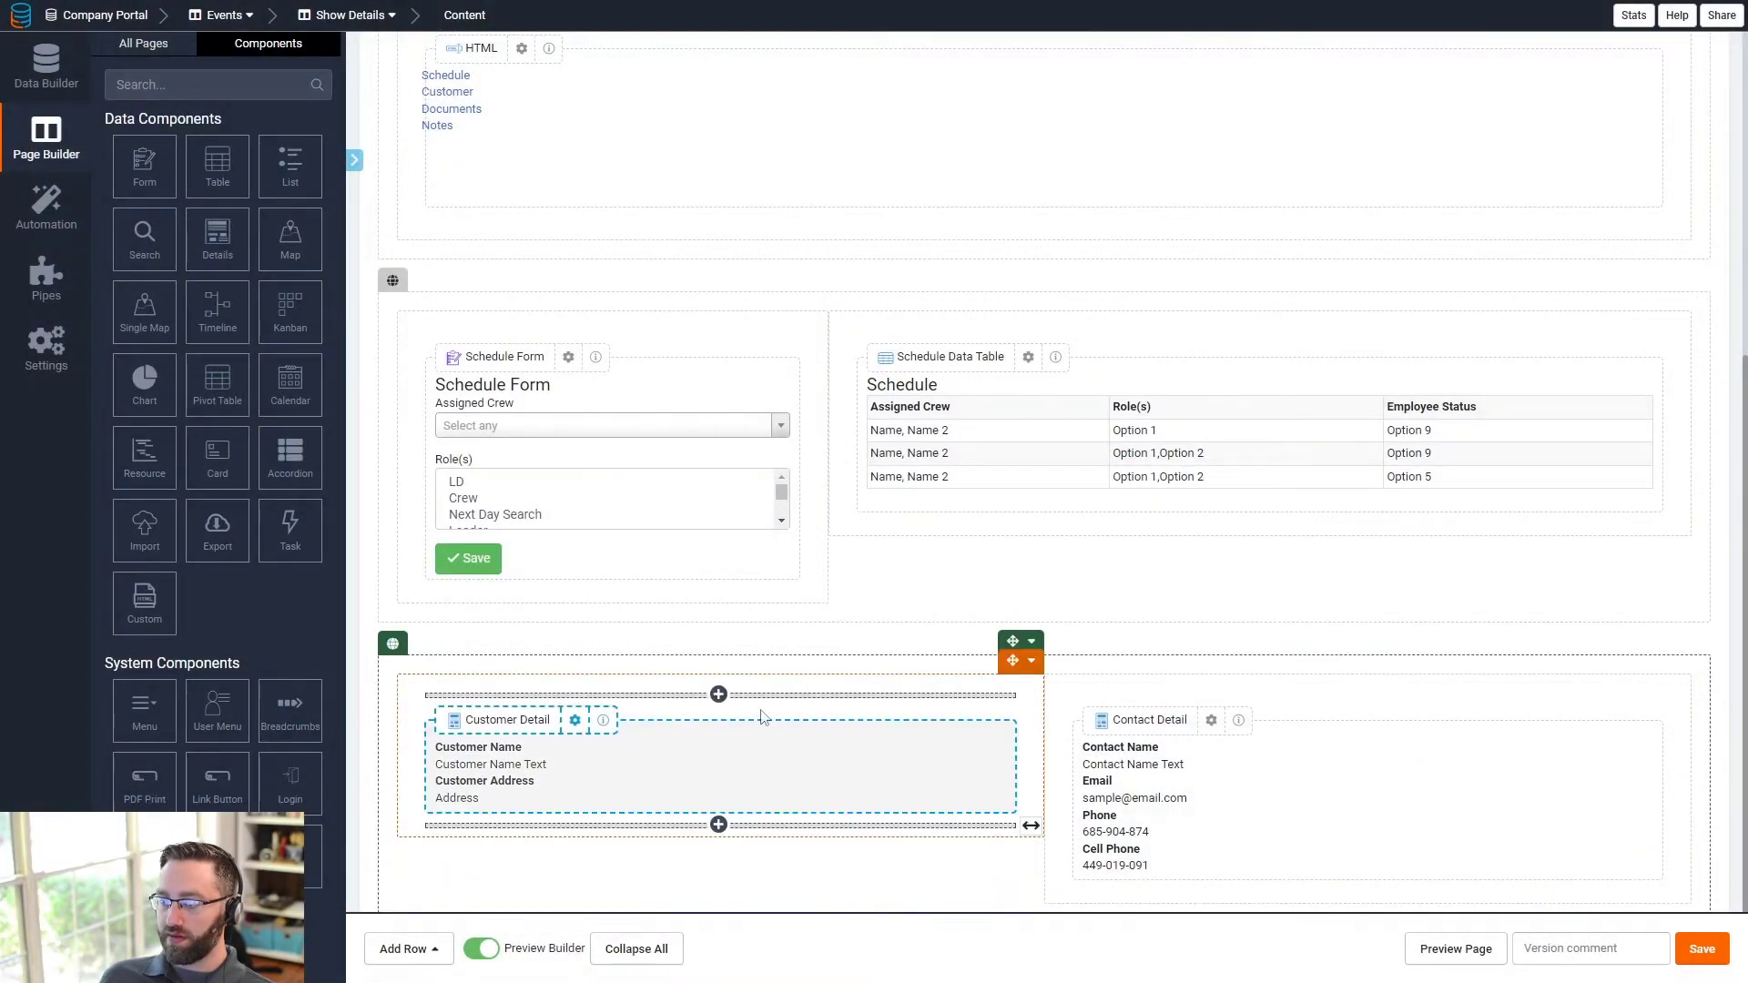
# - Title the two detail components Customer and Contact
pyautogui.click(575, 720)
pyautogui.click(375, 125)
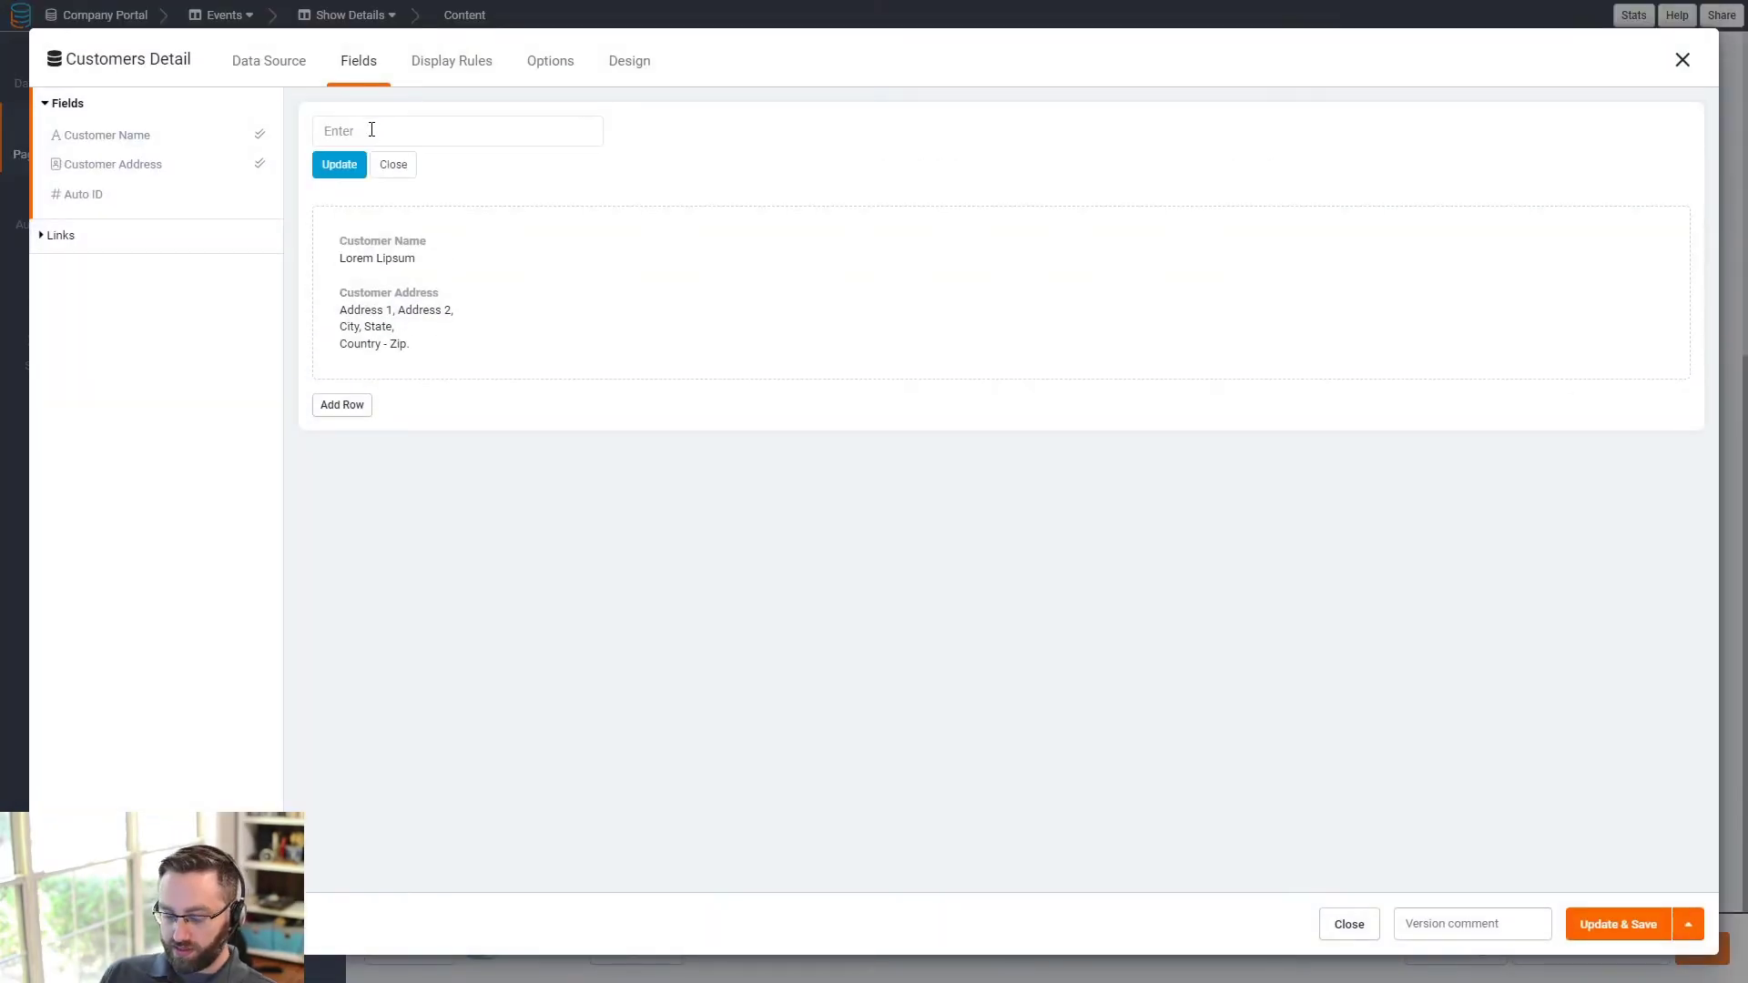
pyautogui.click(339, 165)
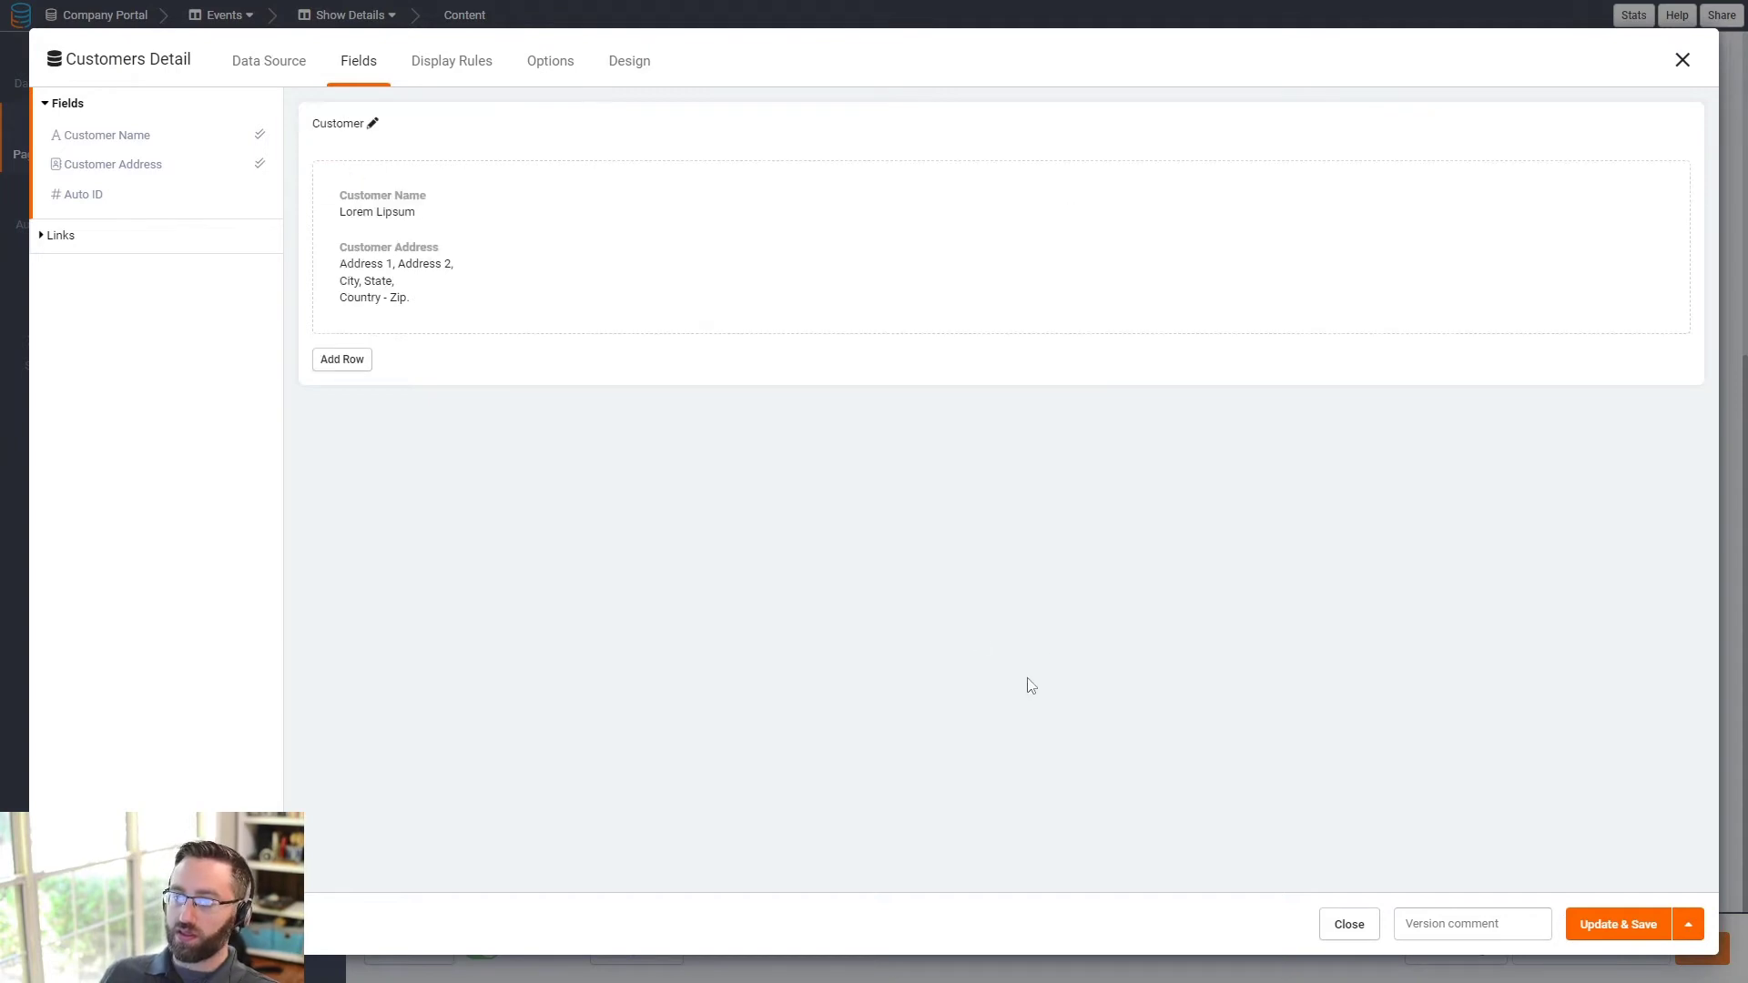
pyautogui.click(1619, 924)
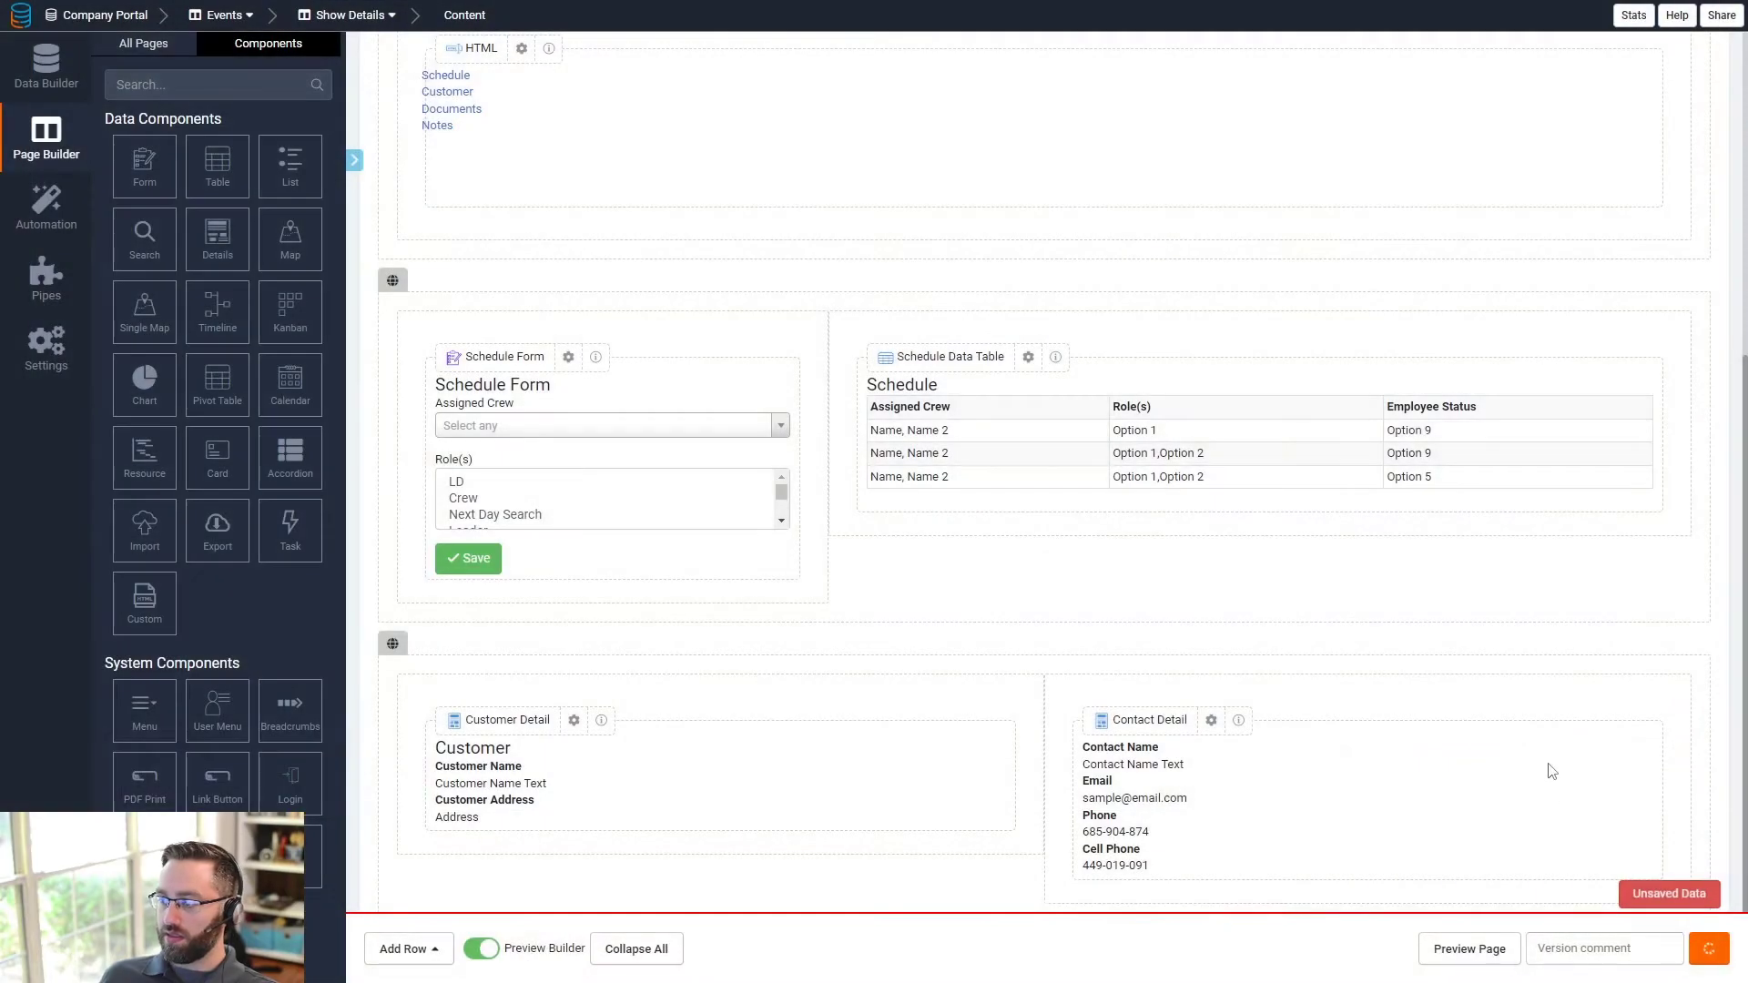
pyautogui.click(1528, 763)
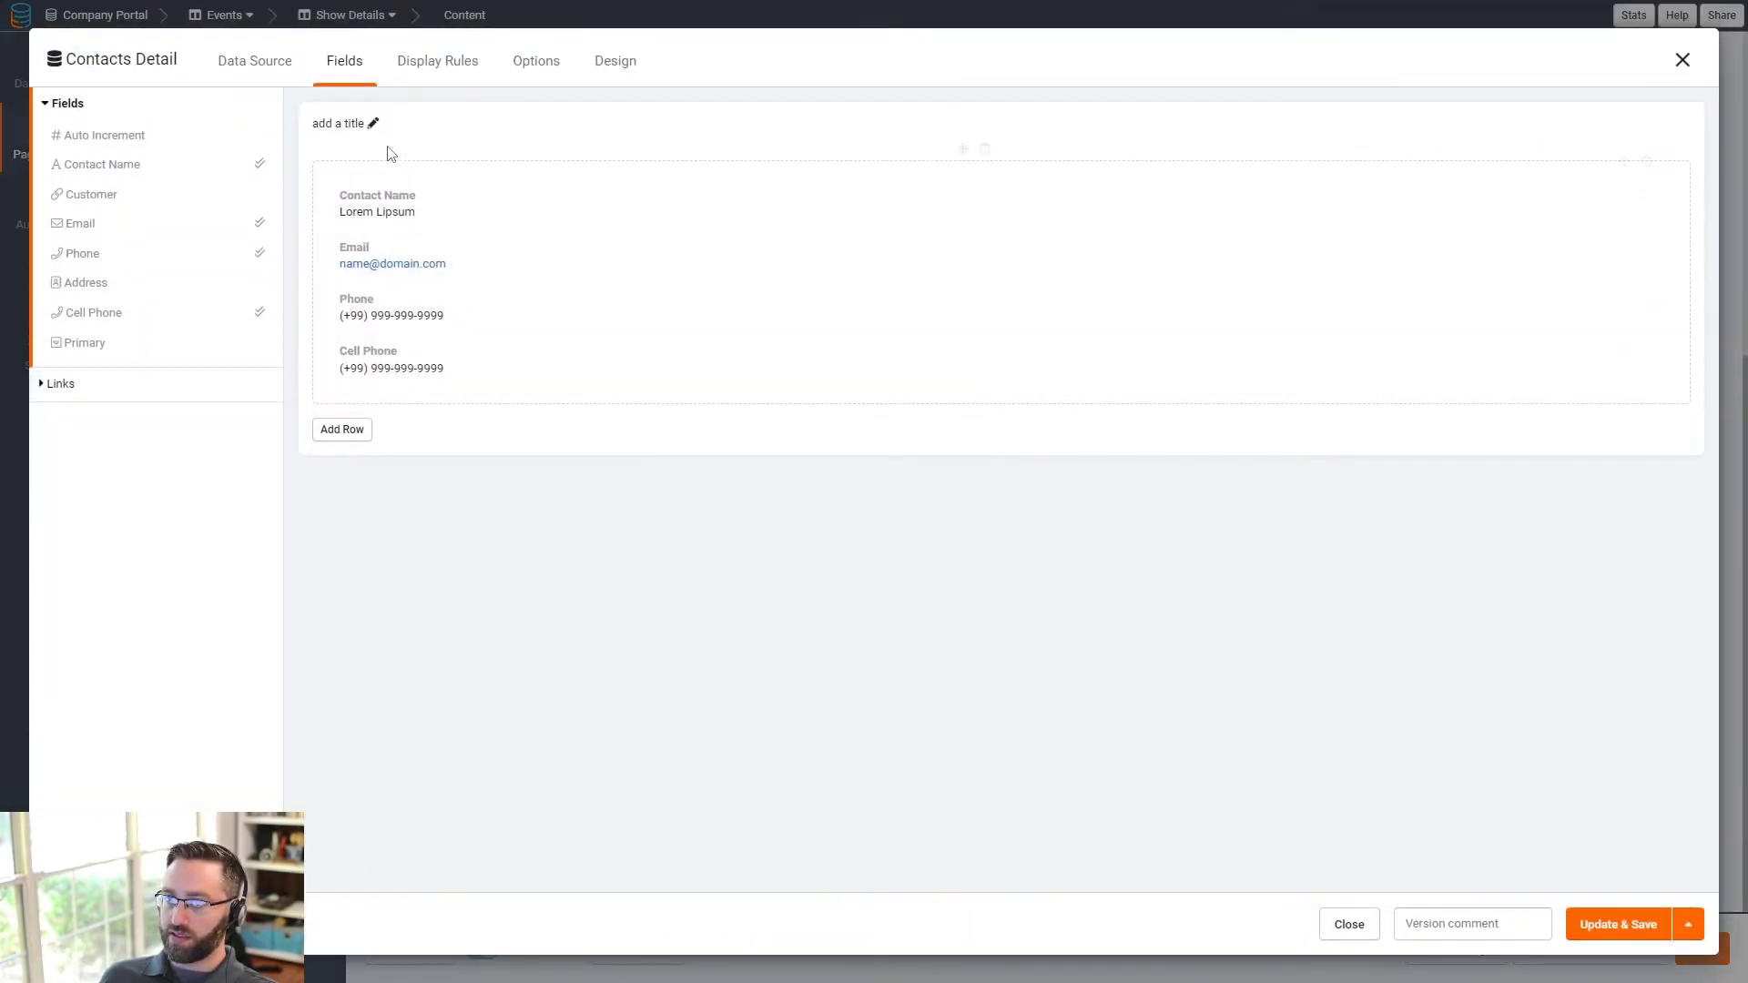
pyautogui.click(375, 124)
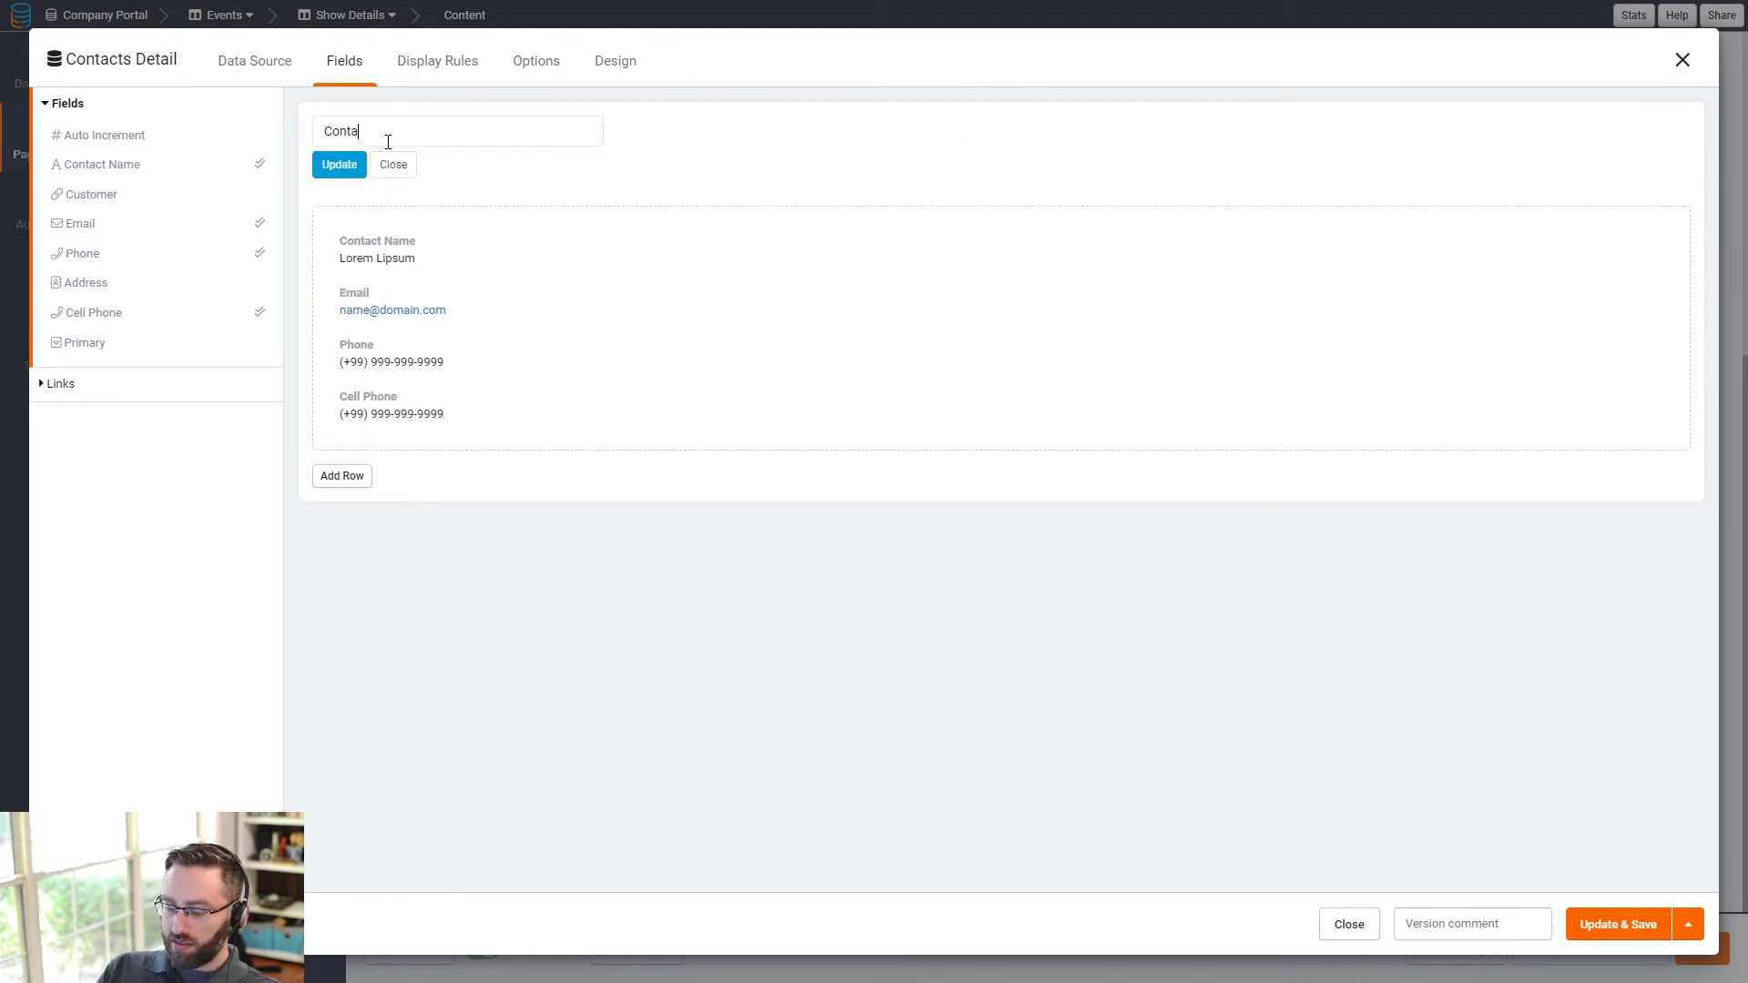
pyautogui.click(339, 165)
pyautogui.click(1589, 924)
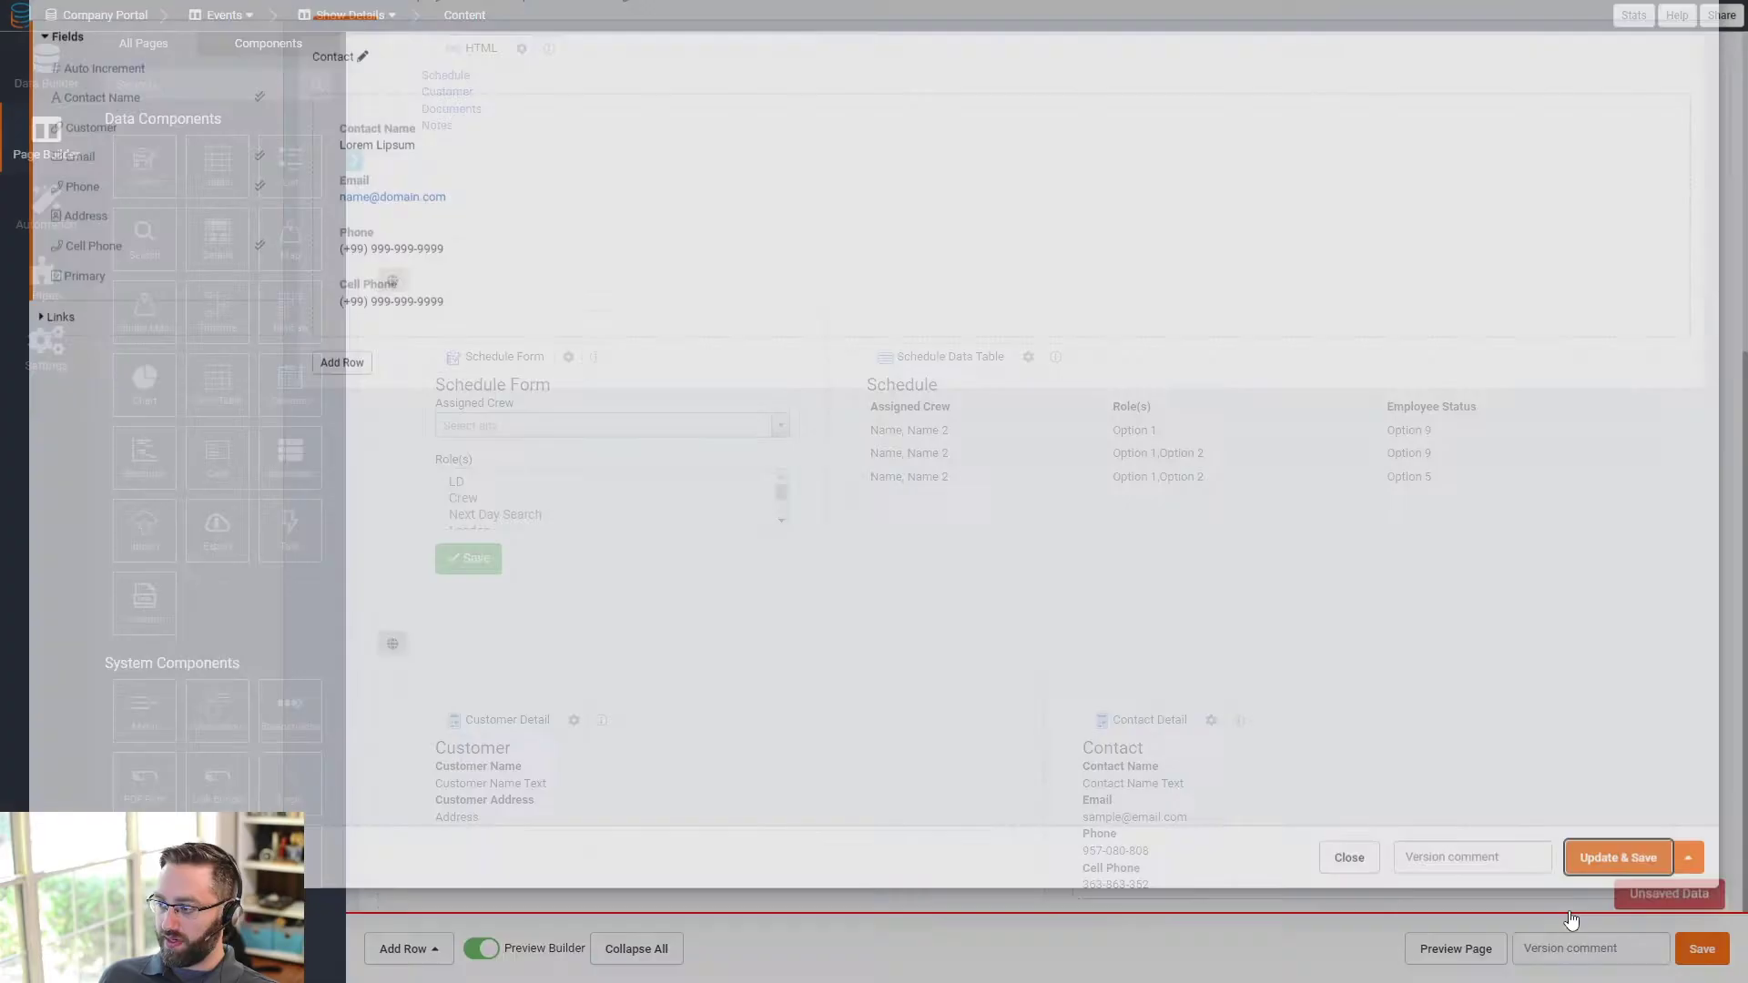
# - Give the Customer and Contact row the CSS class 'customer'
pyautogui.click(1029, 637)
pyautogui.click(1055, 665)
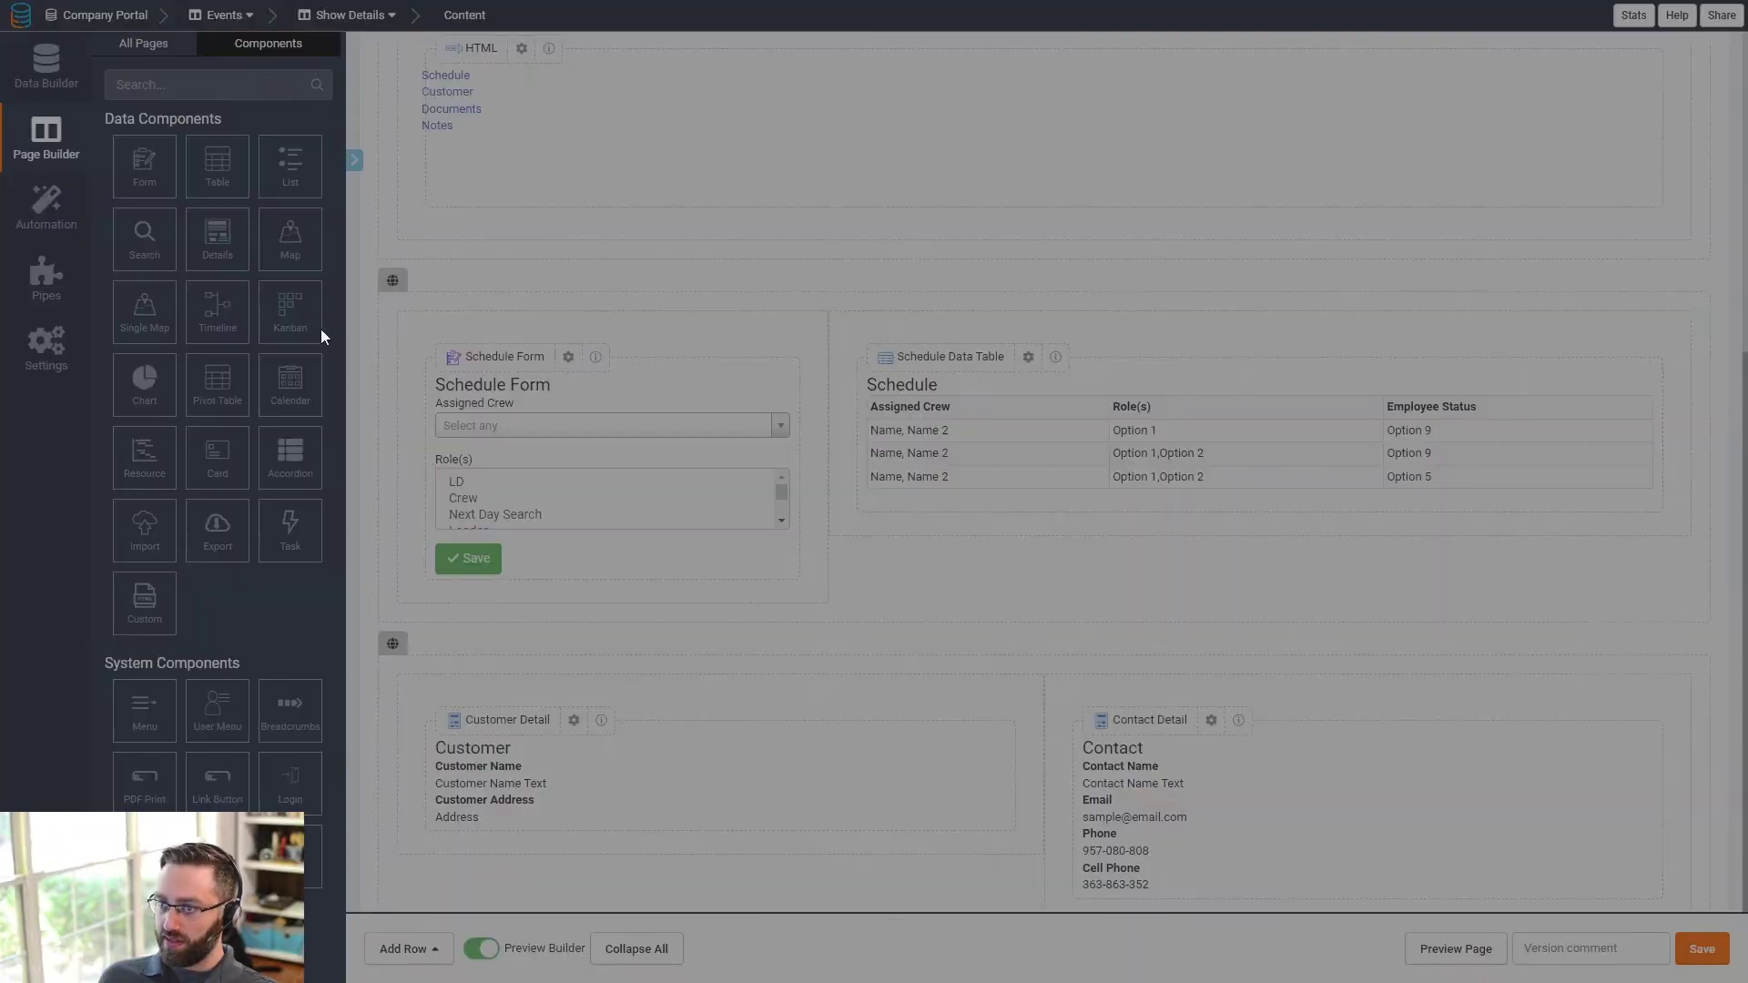
pyautogui.click(620, 364)
pyautogui.click(484, 498)
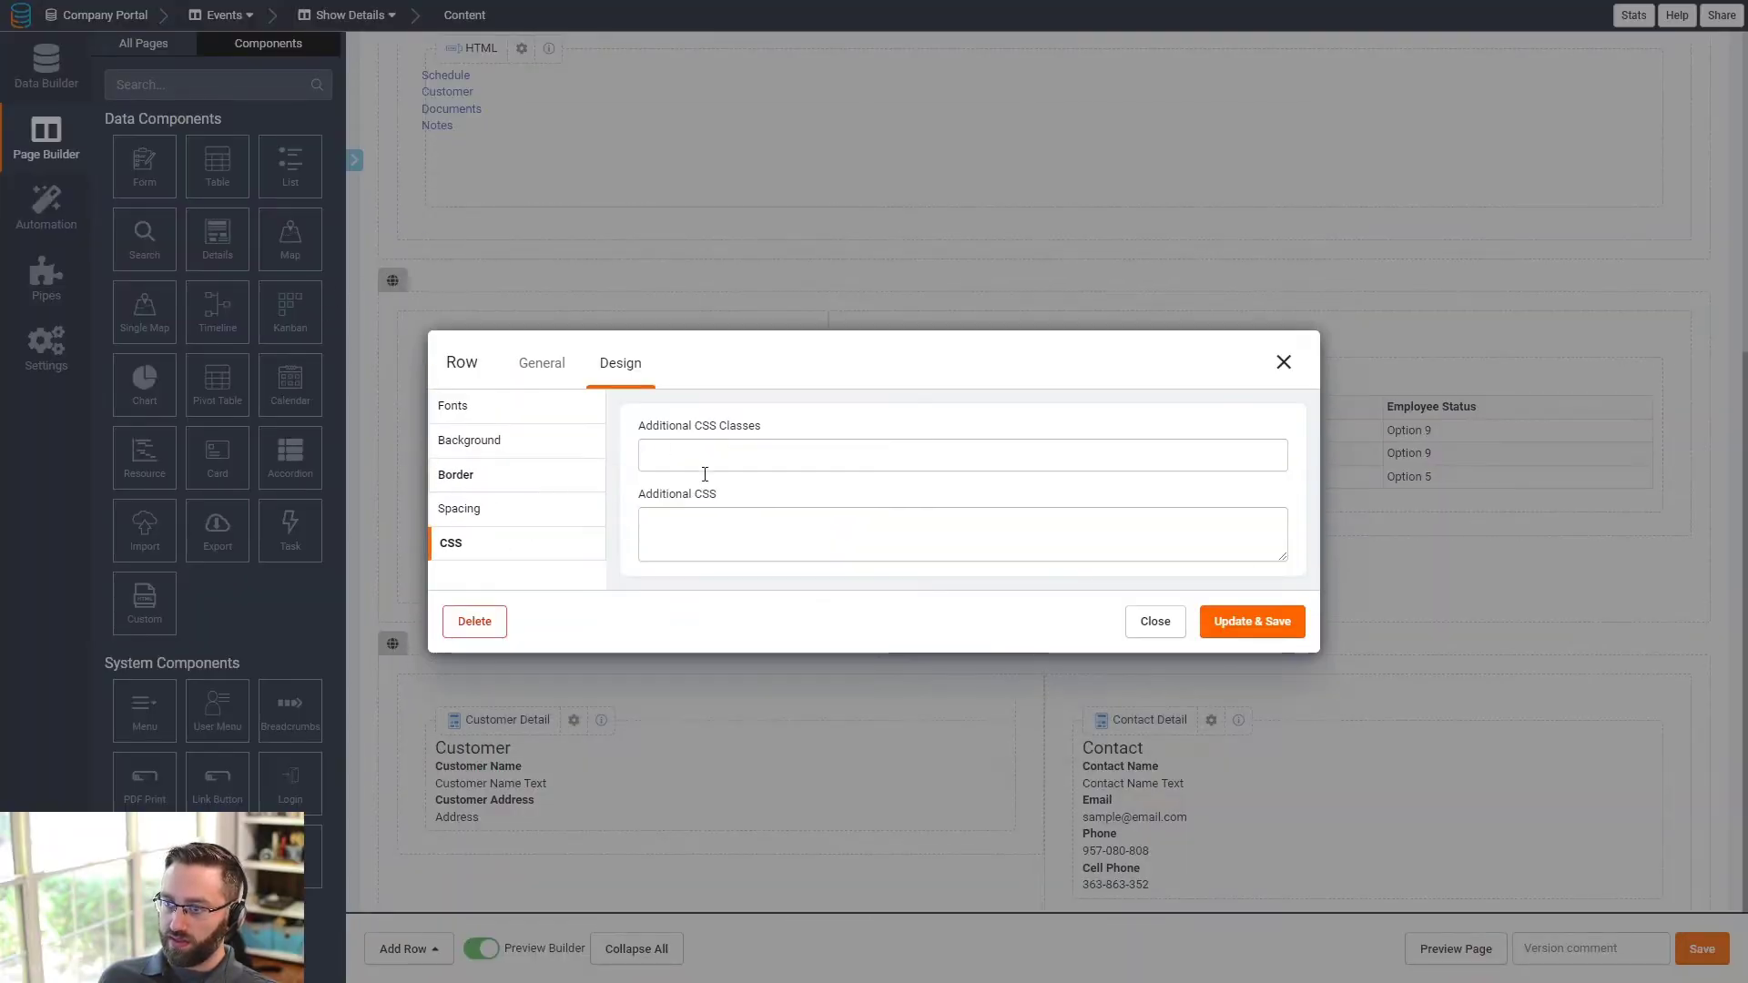
pyautogui.click(723, 459)
pyautogui.write('customer')
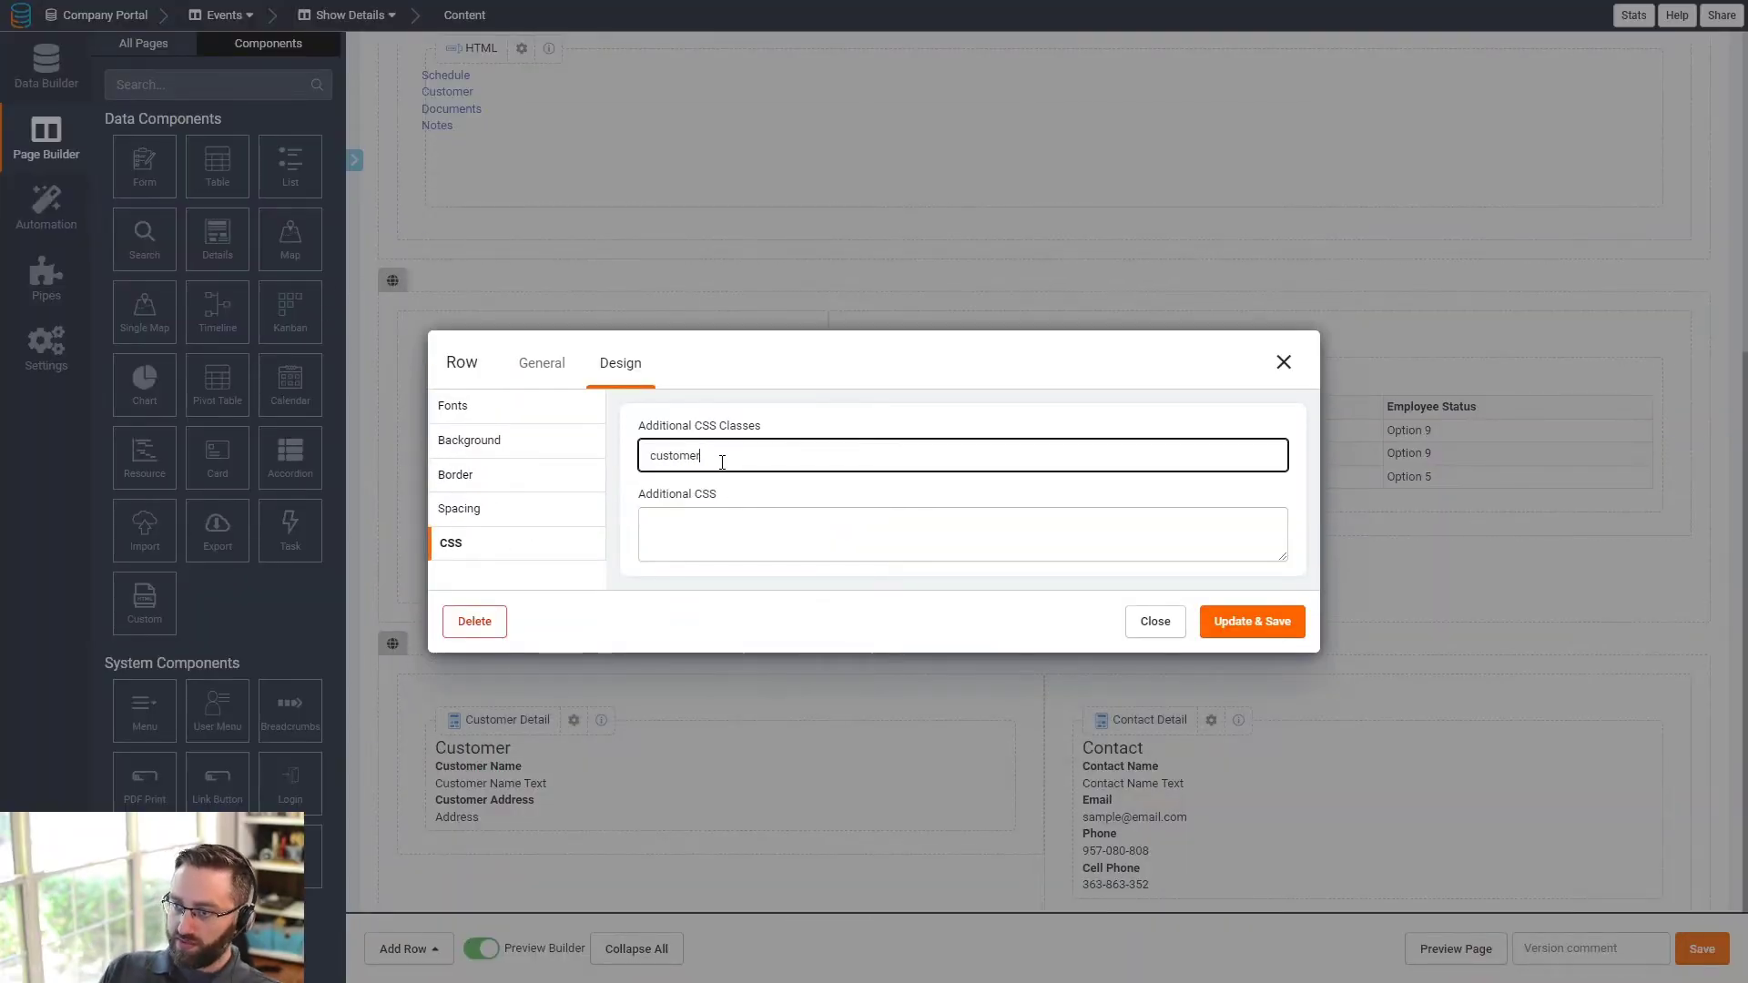
pyautogui.click(1252, 622)
# - Add a new one-column row with the CSS class 'documents'
pyautogui.click(407, 949)
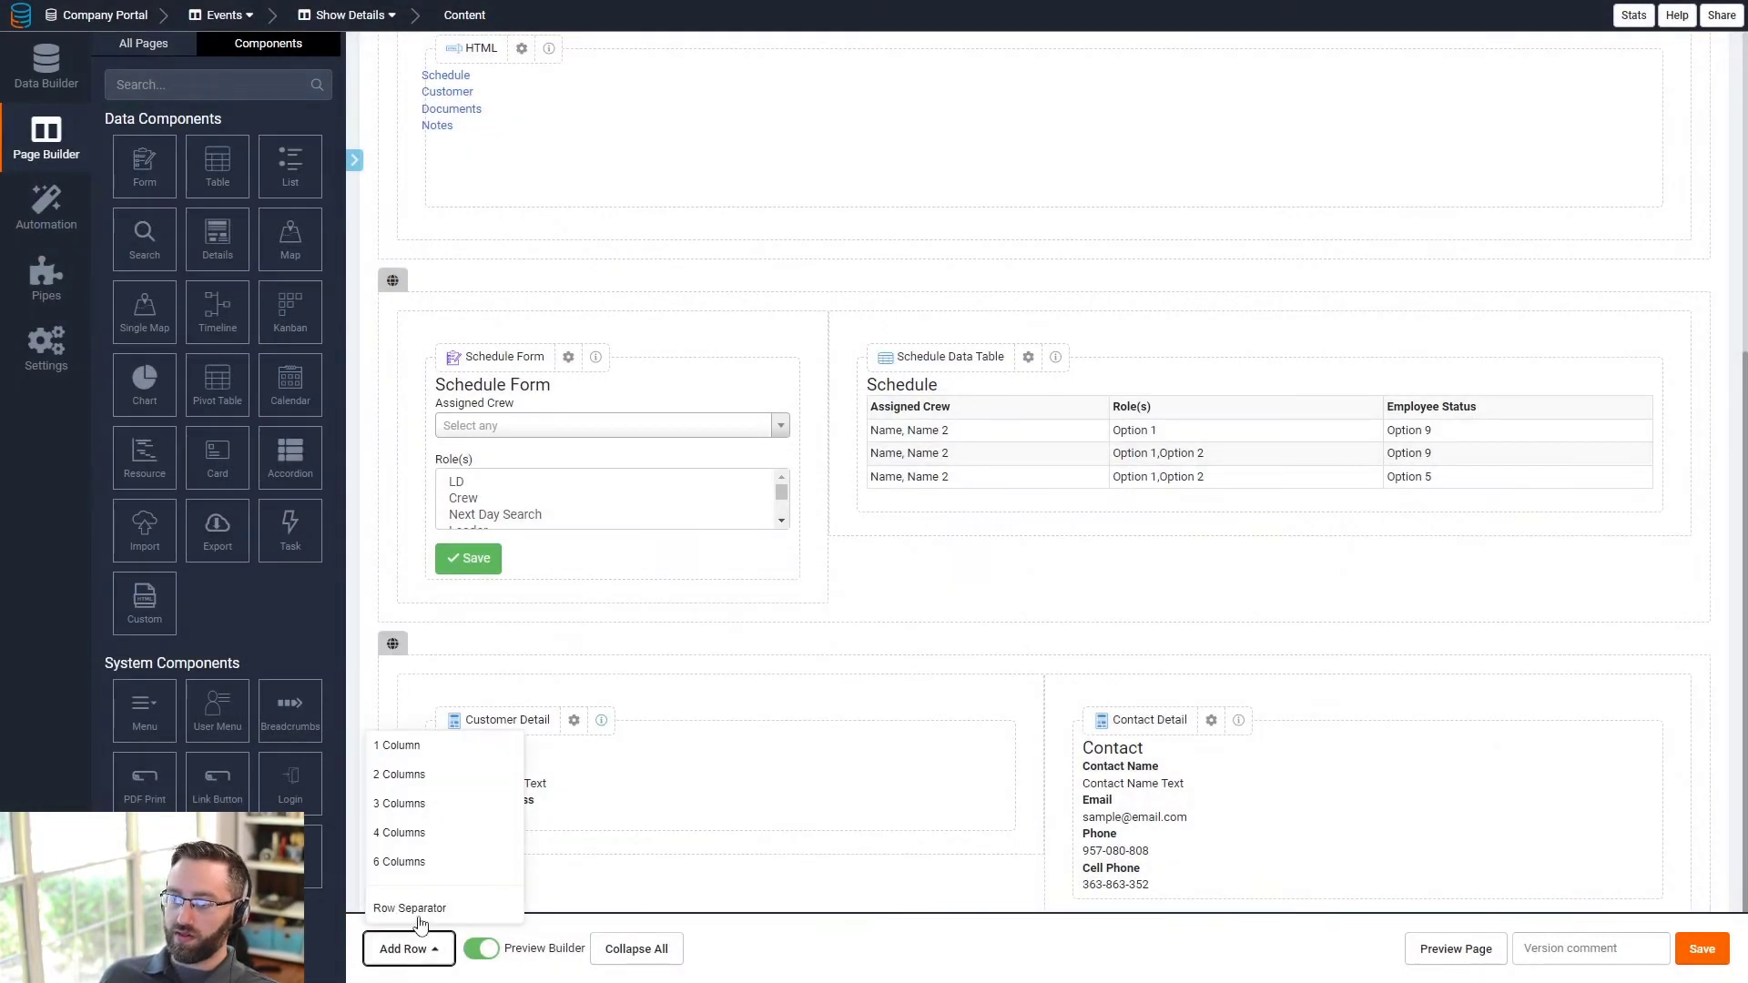
pyautogui.click(432, 759)
pyautogui.click(1035, 742)
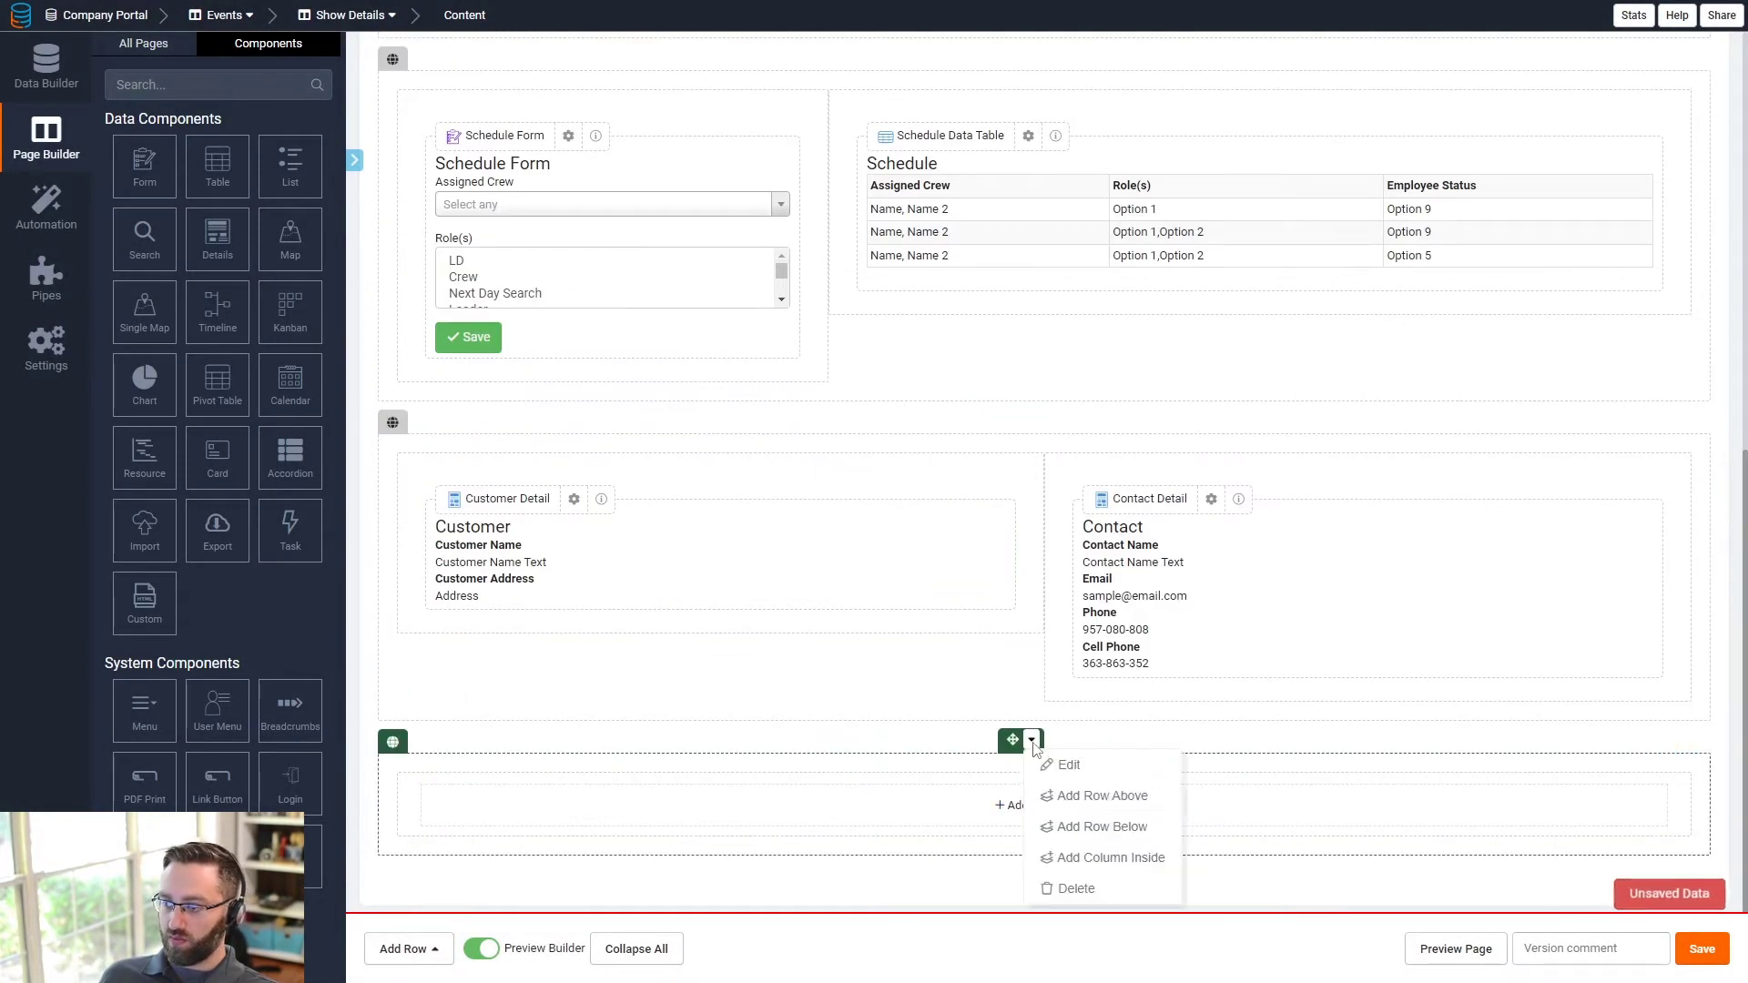
pyautogui.click(1064, 765)
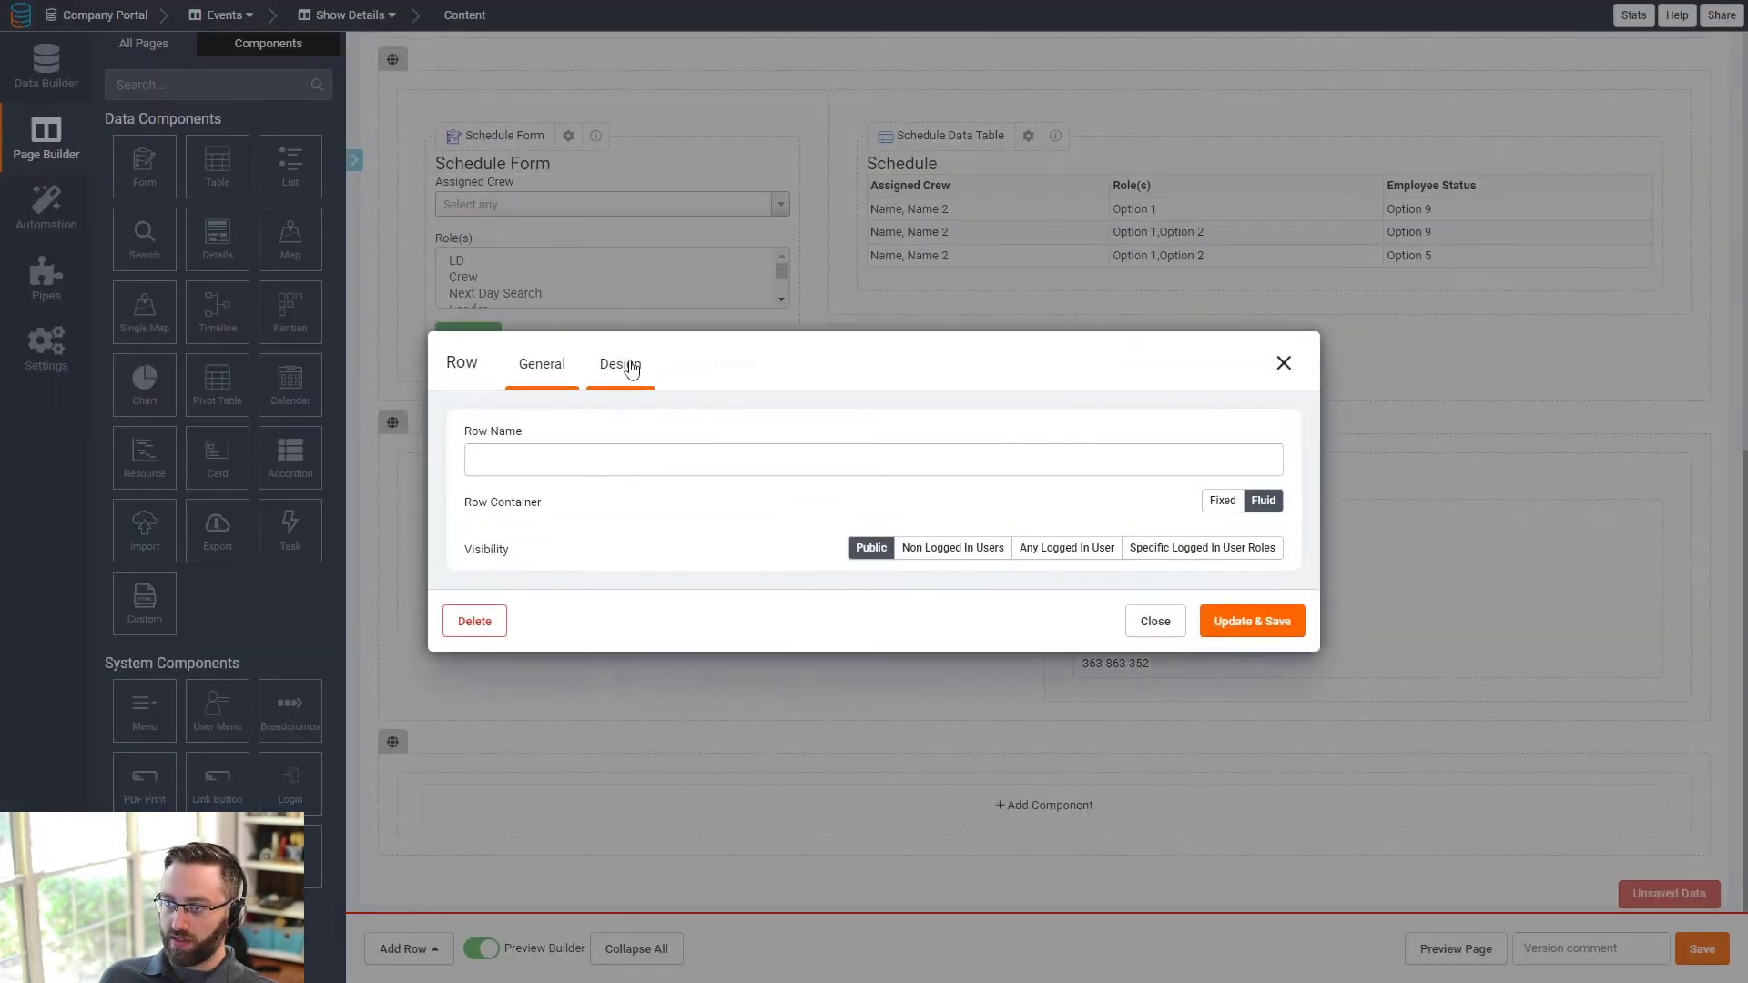
pyautogui.click(626, 362)
pyautogui.click(450, 483)
pyautogui.click(713, 456)
pyautogui.write('documents')
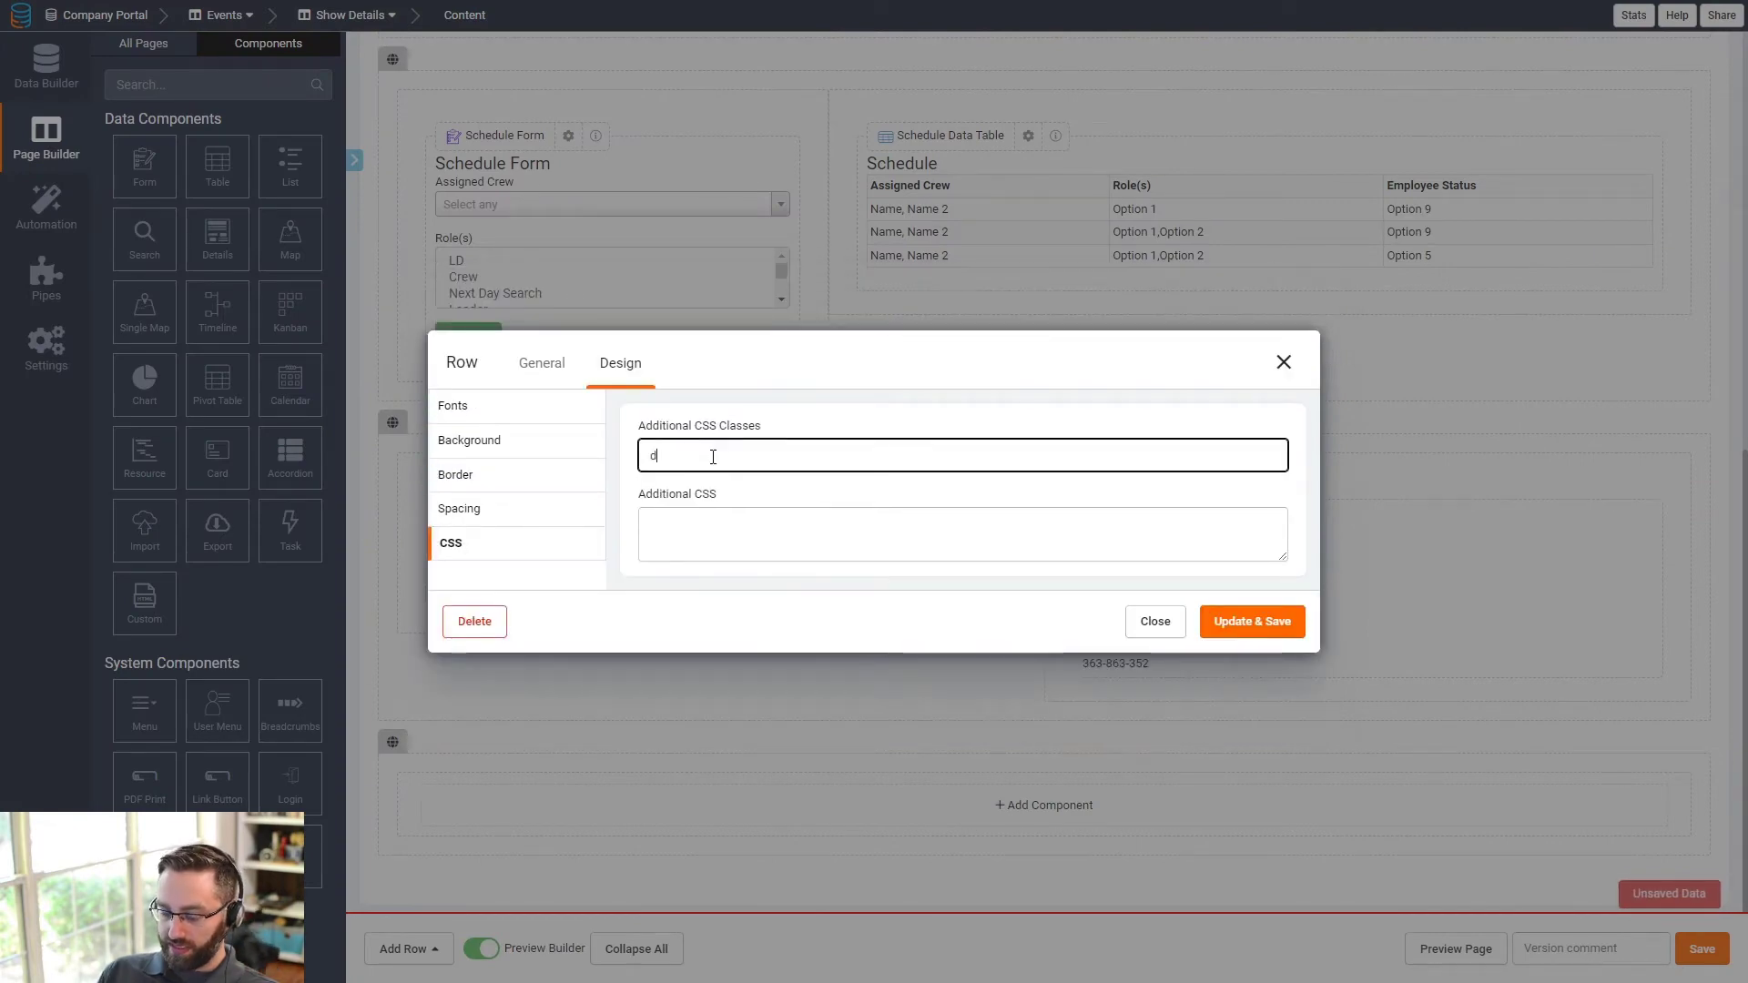
pyautogui.click(1250, 623)
# - Add another one-column row below it with the CSS class 'notes'
pyautogui.click(391, 949)
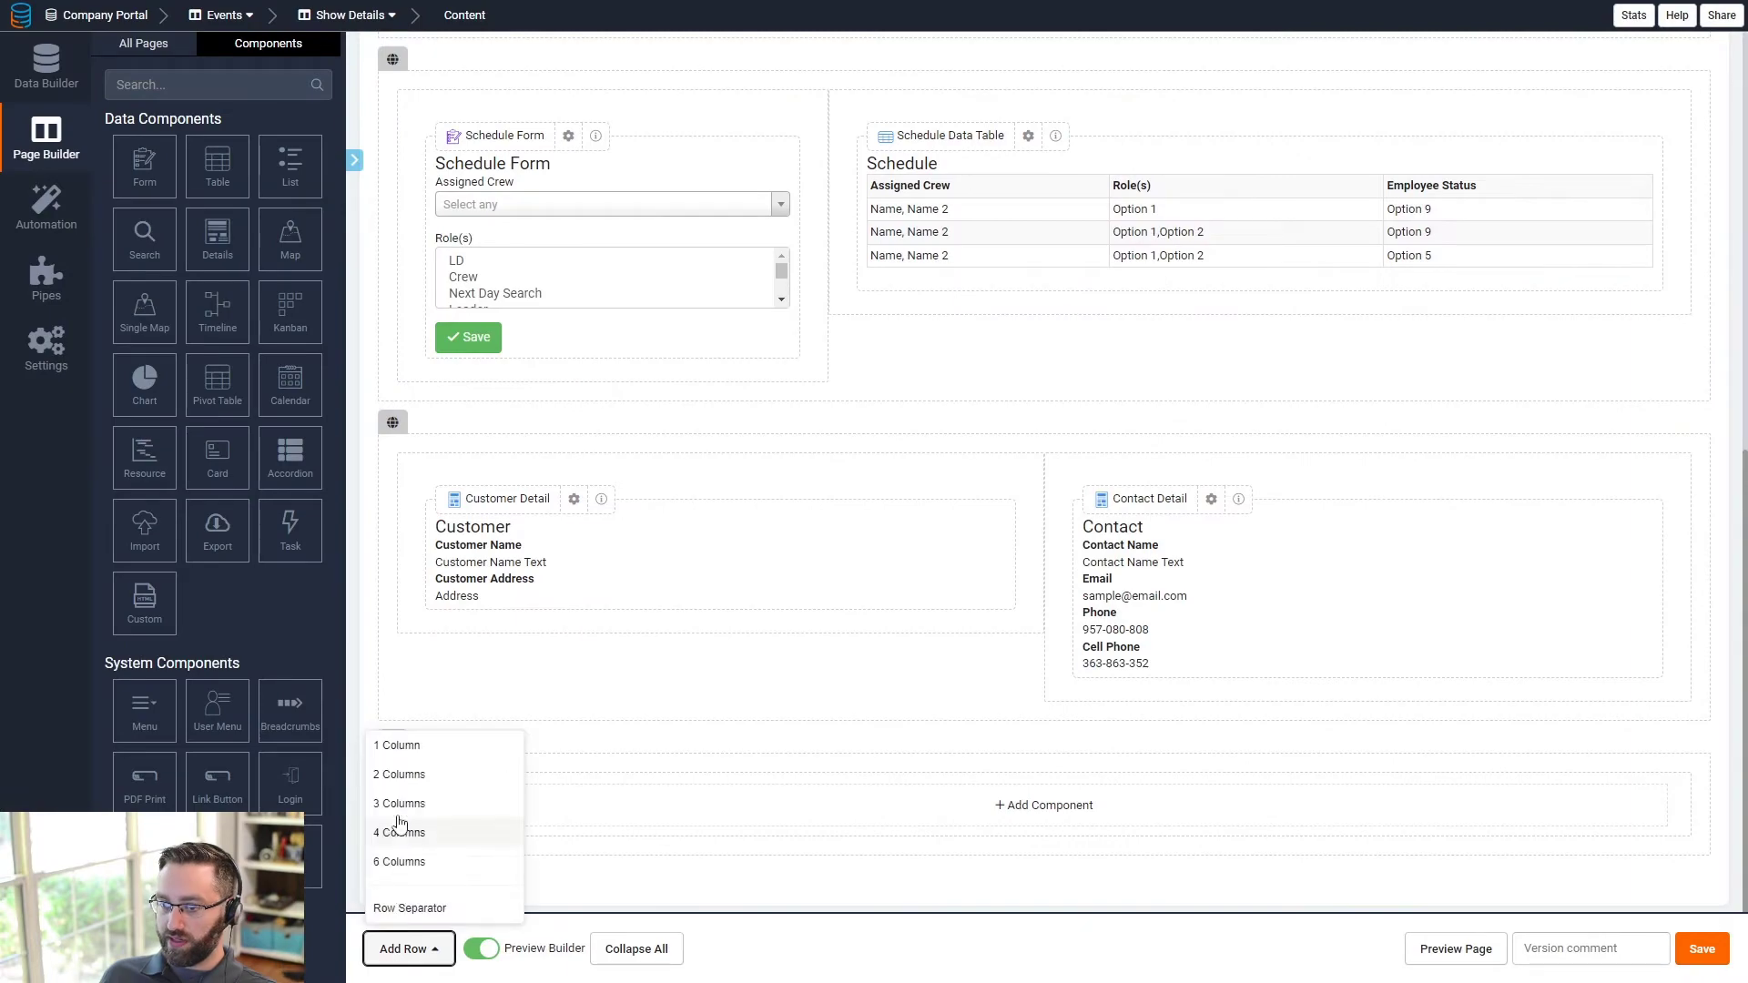
pyautogui.click(394, 743)
pyautogui.click(1031, 740)
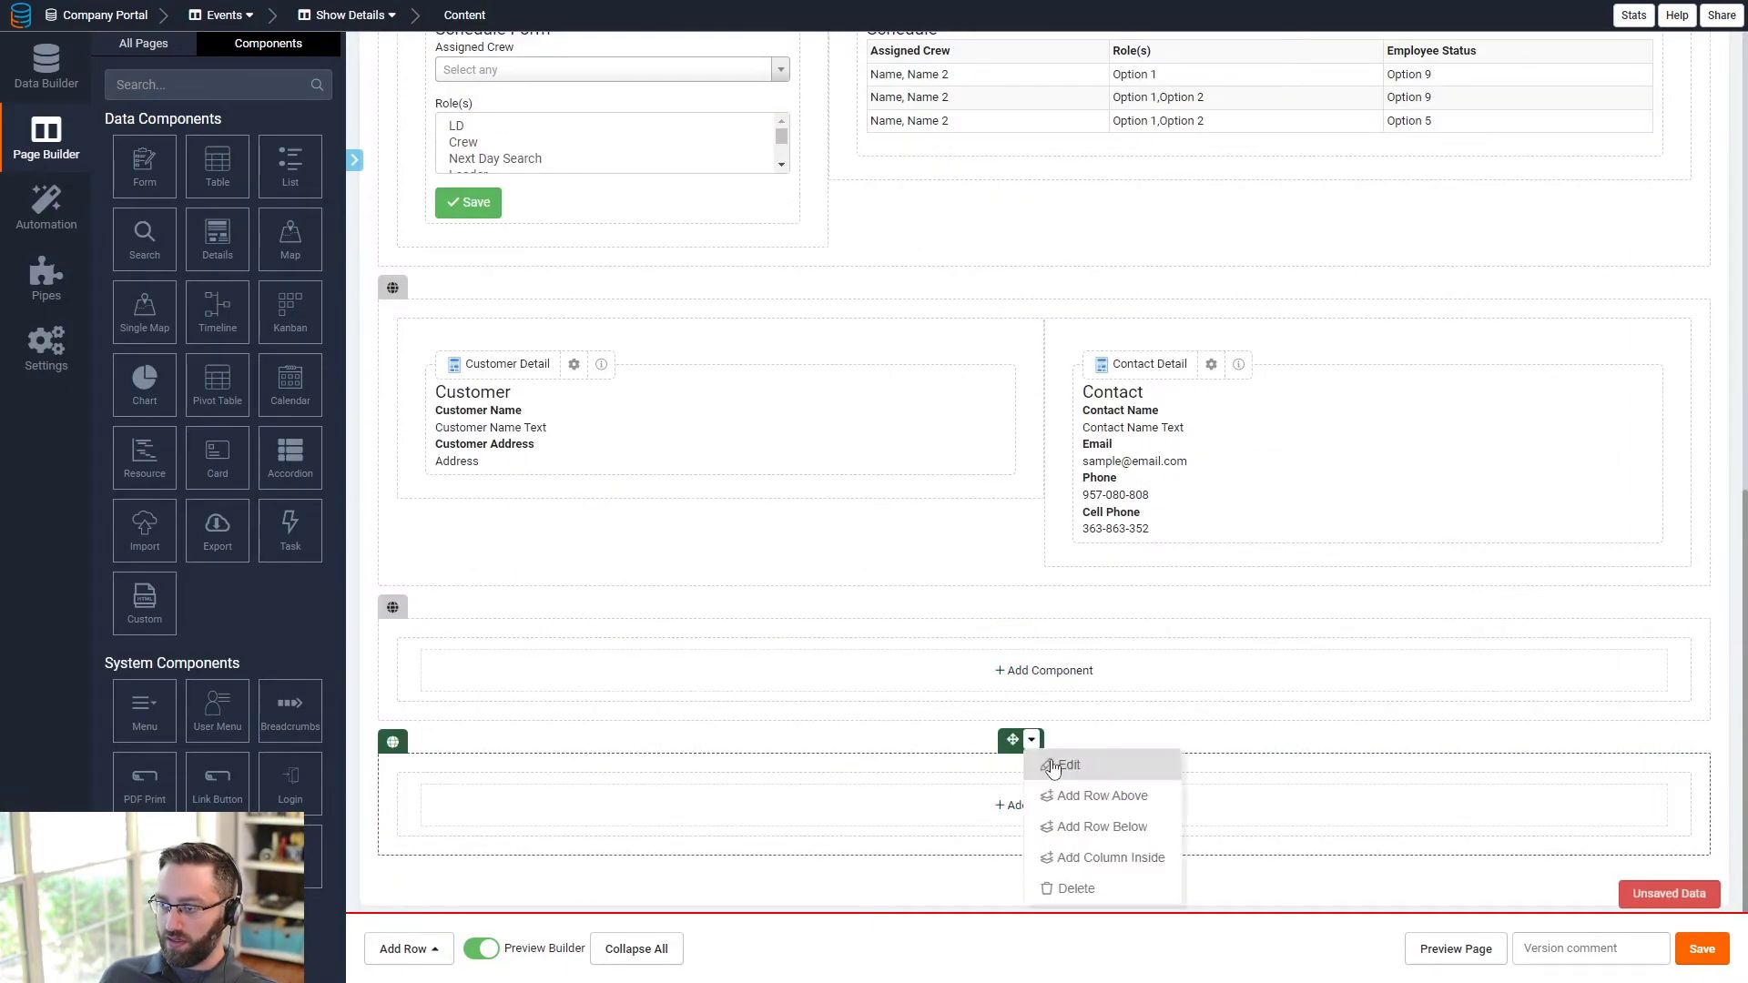
pyautogui.click(1052, 770)
pyautogui.click(609, 372)
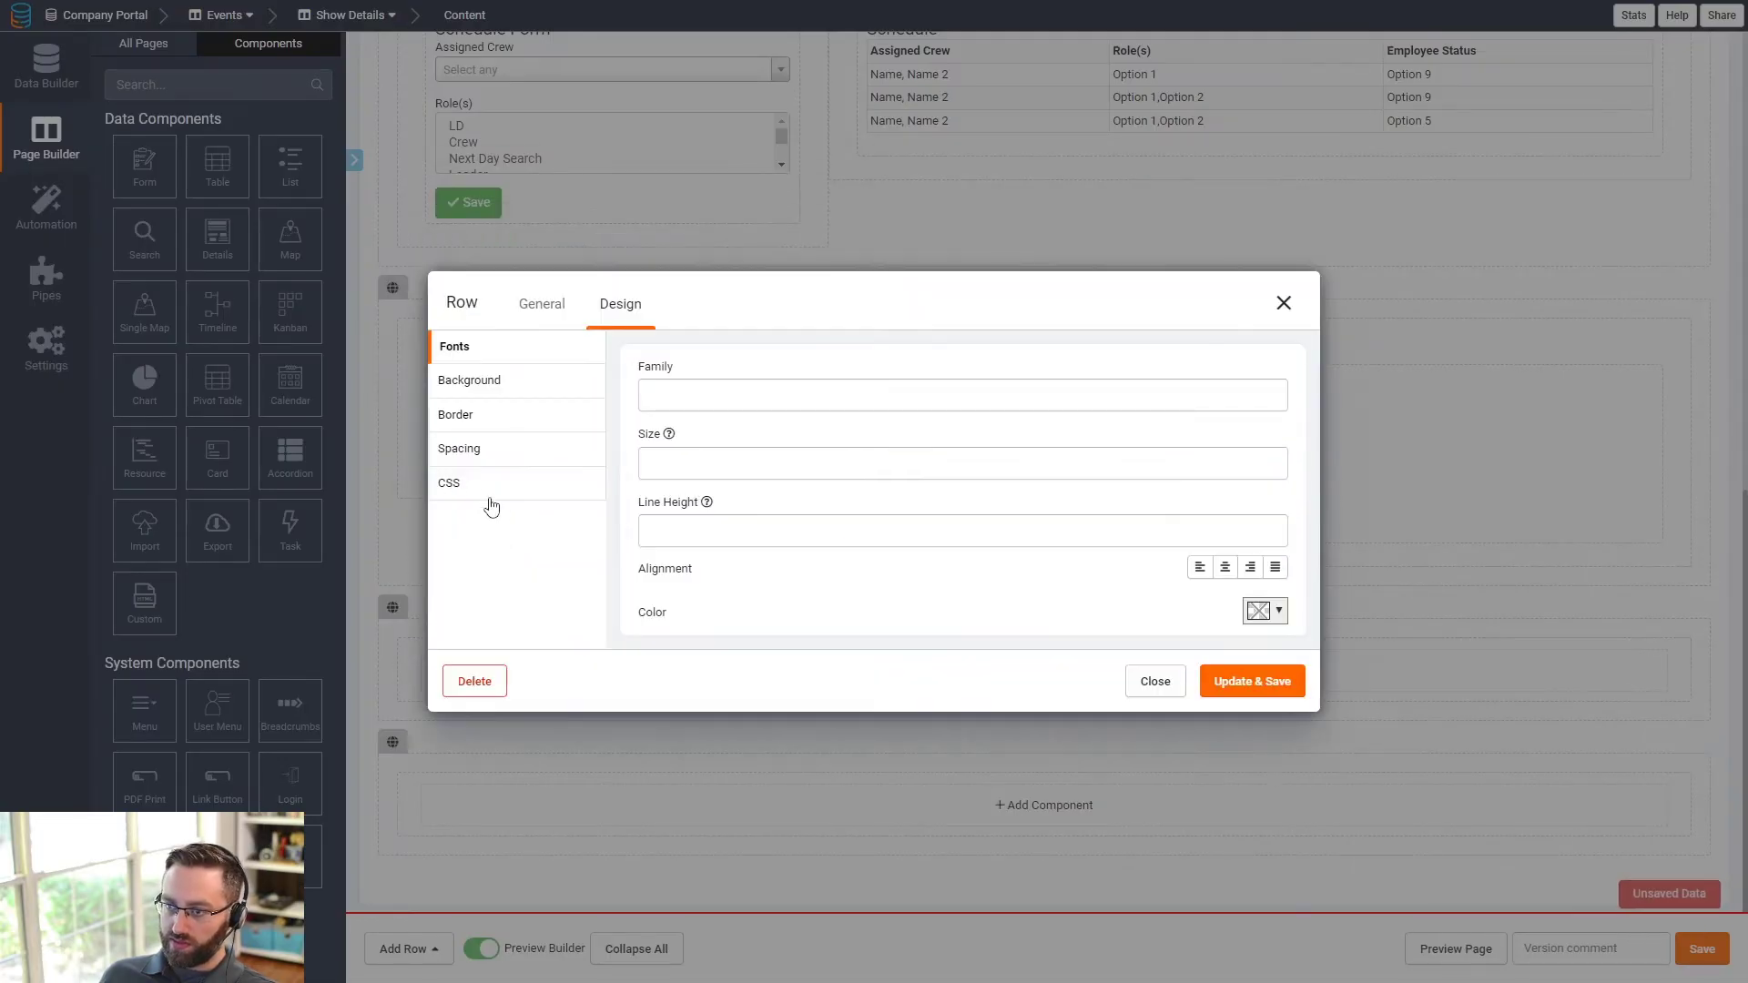
pyautogui.click(488, 496)
pyautogui.click(748, 460)
pyautogui.write('notes')
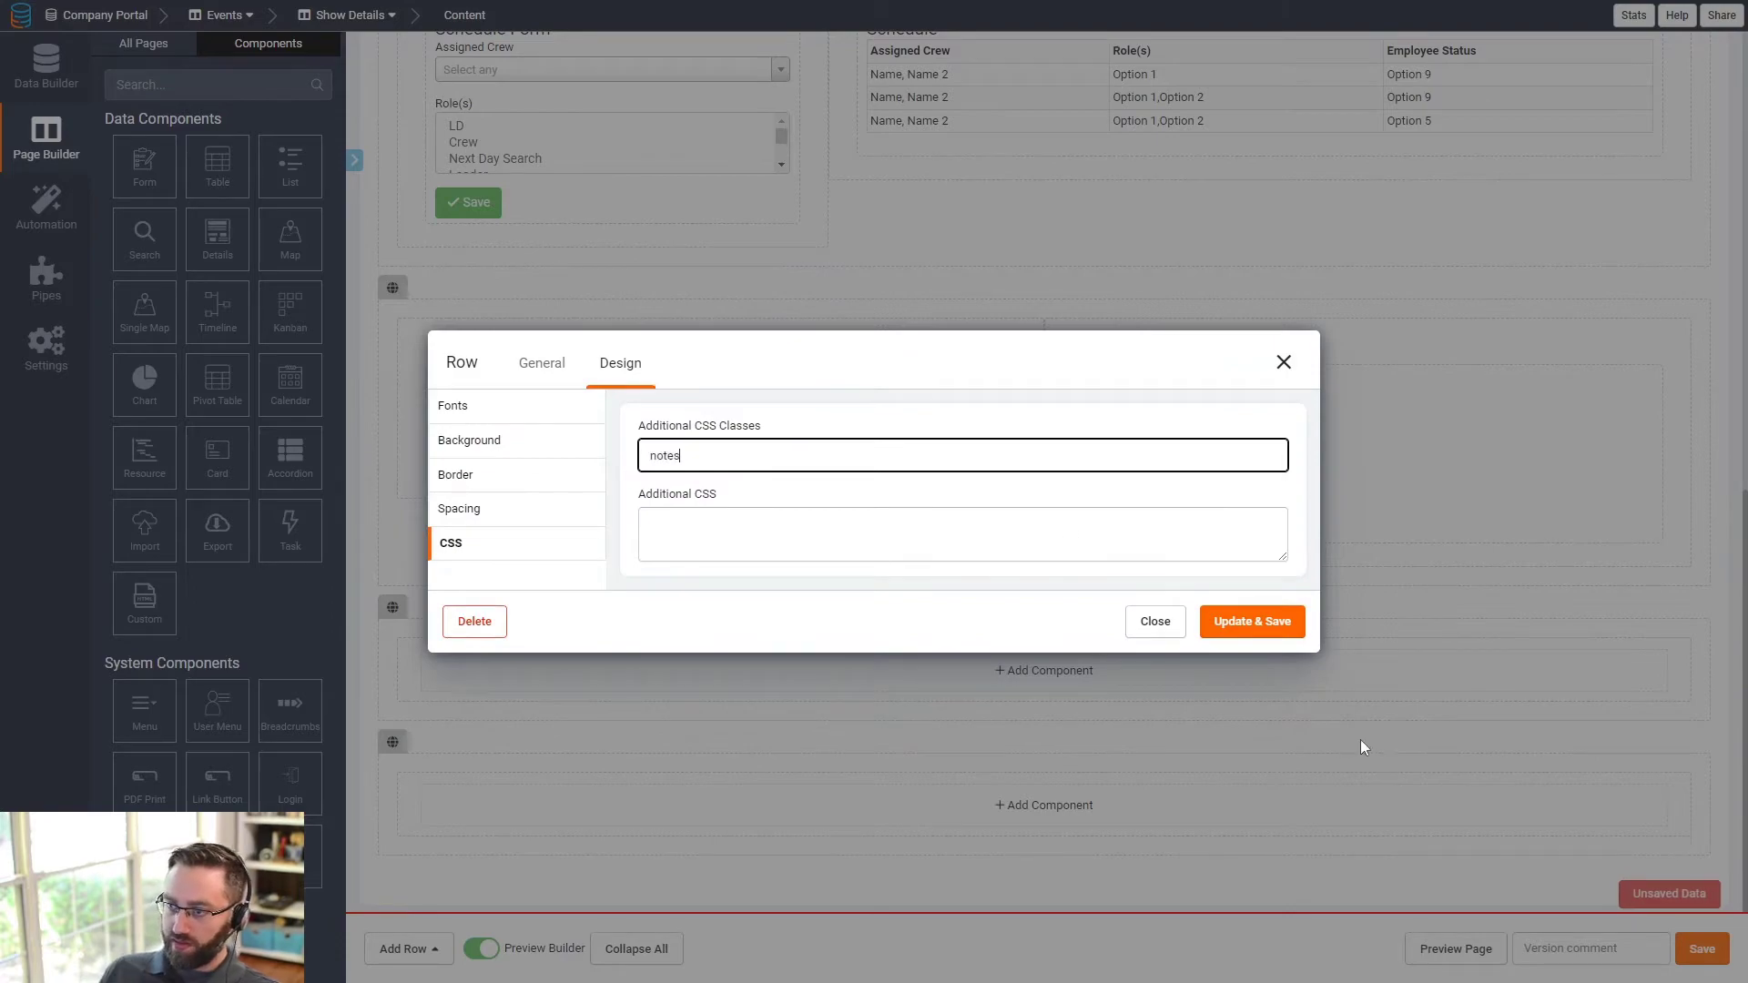
pyautogui.click(1252, 622)
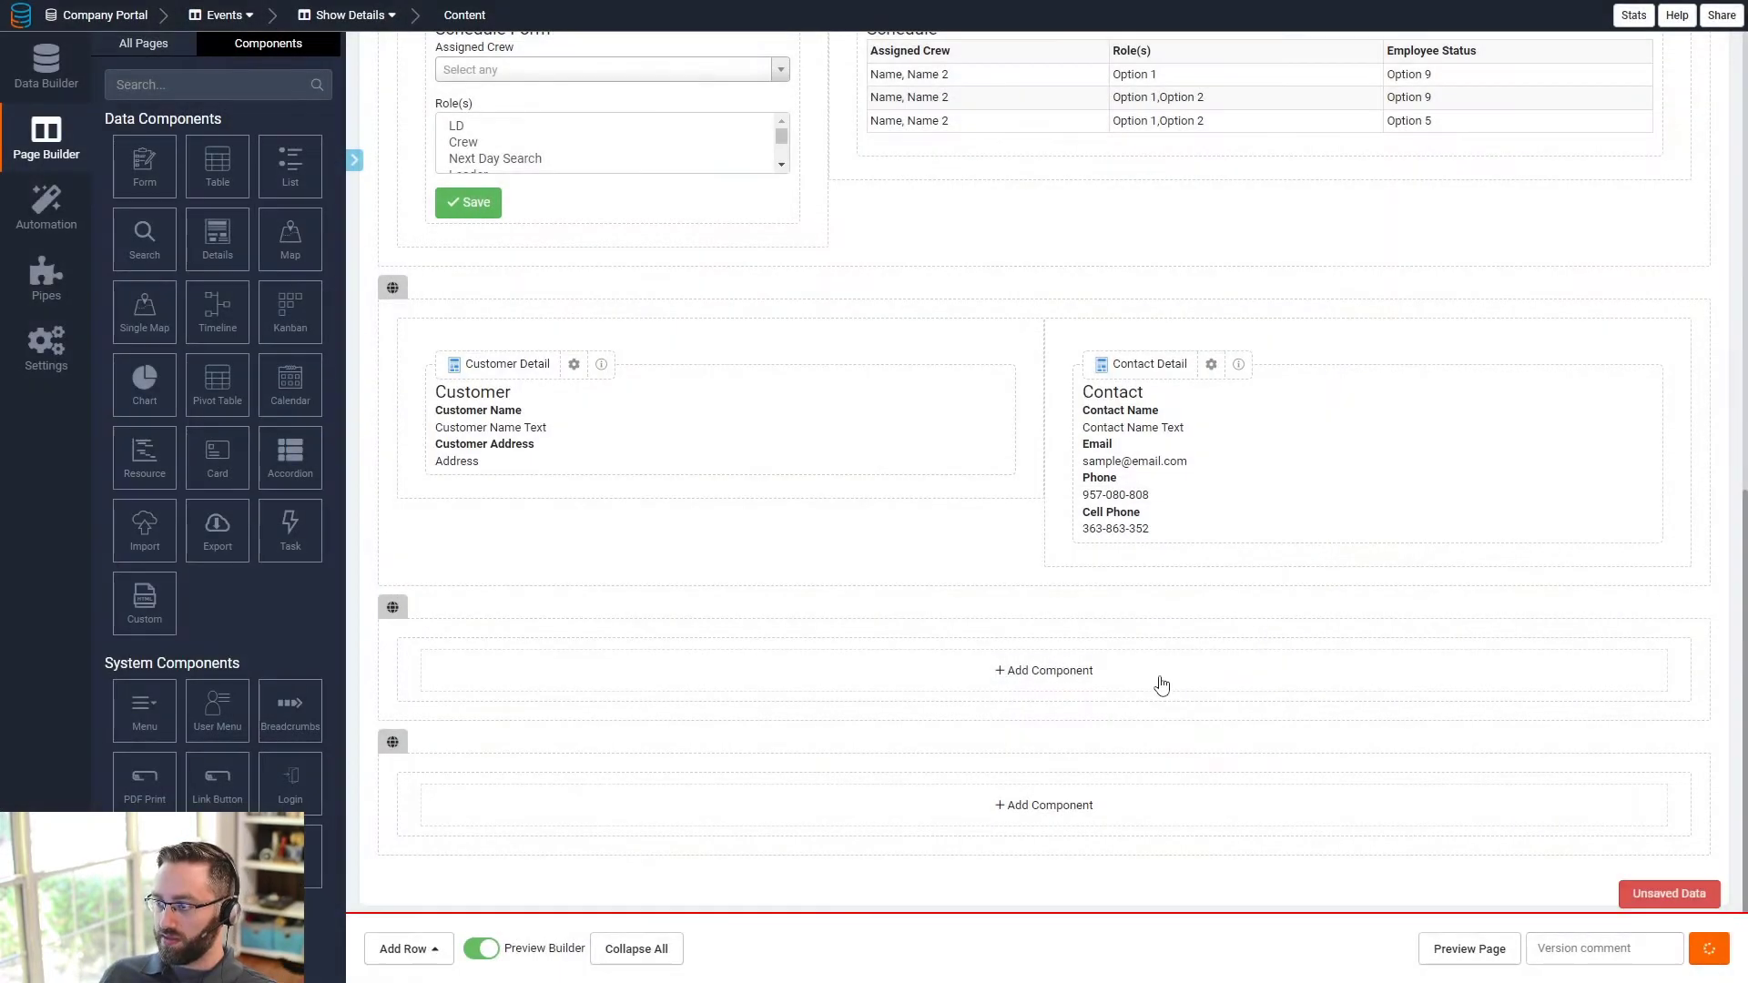
pyautogui.click(1056, 673)
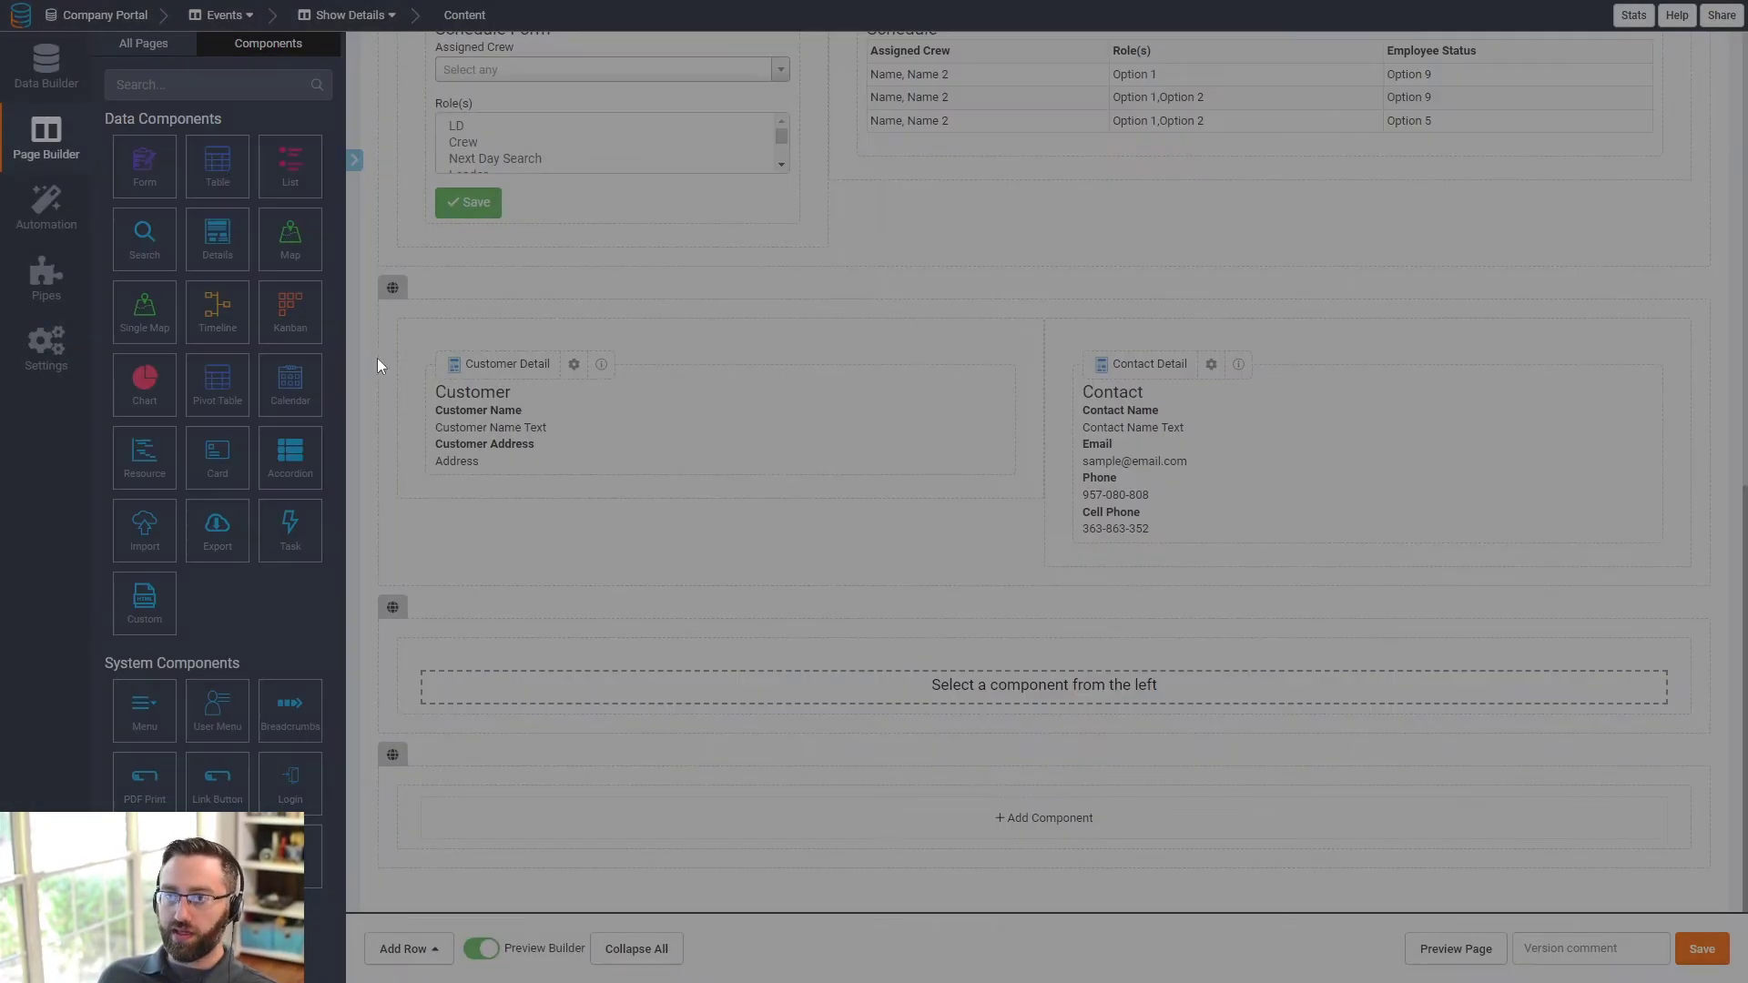
# - Add an Uploaded Documents table with ID, Document Name, File, Document Type and Created On columns
pyautogui.click(216, 164)
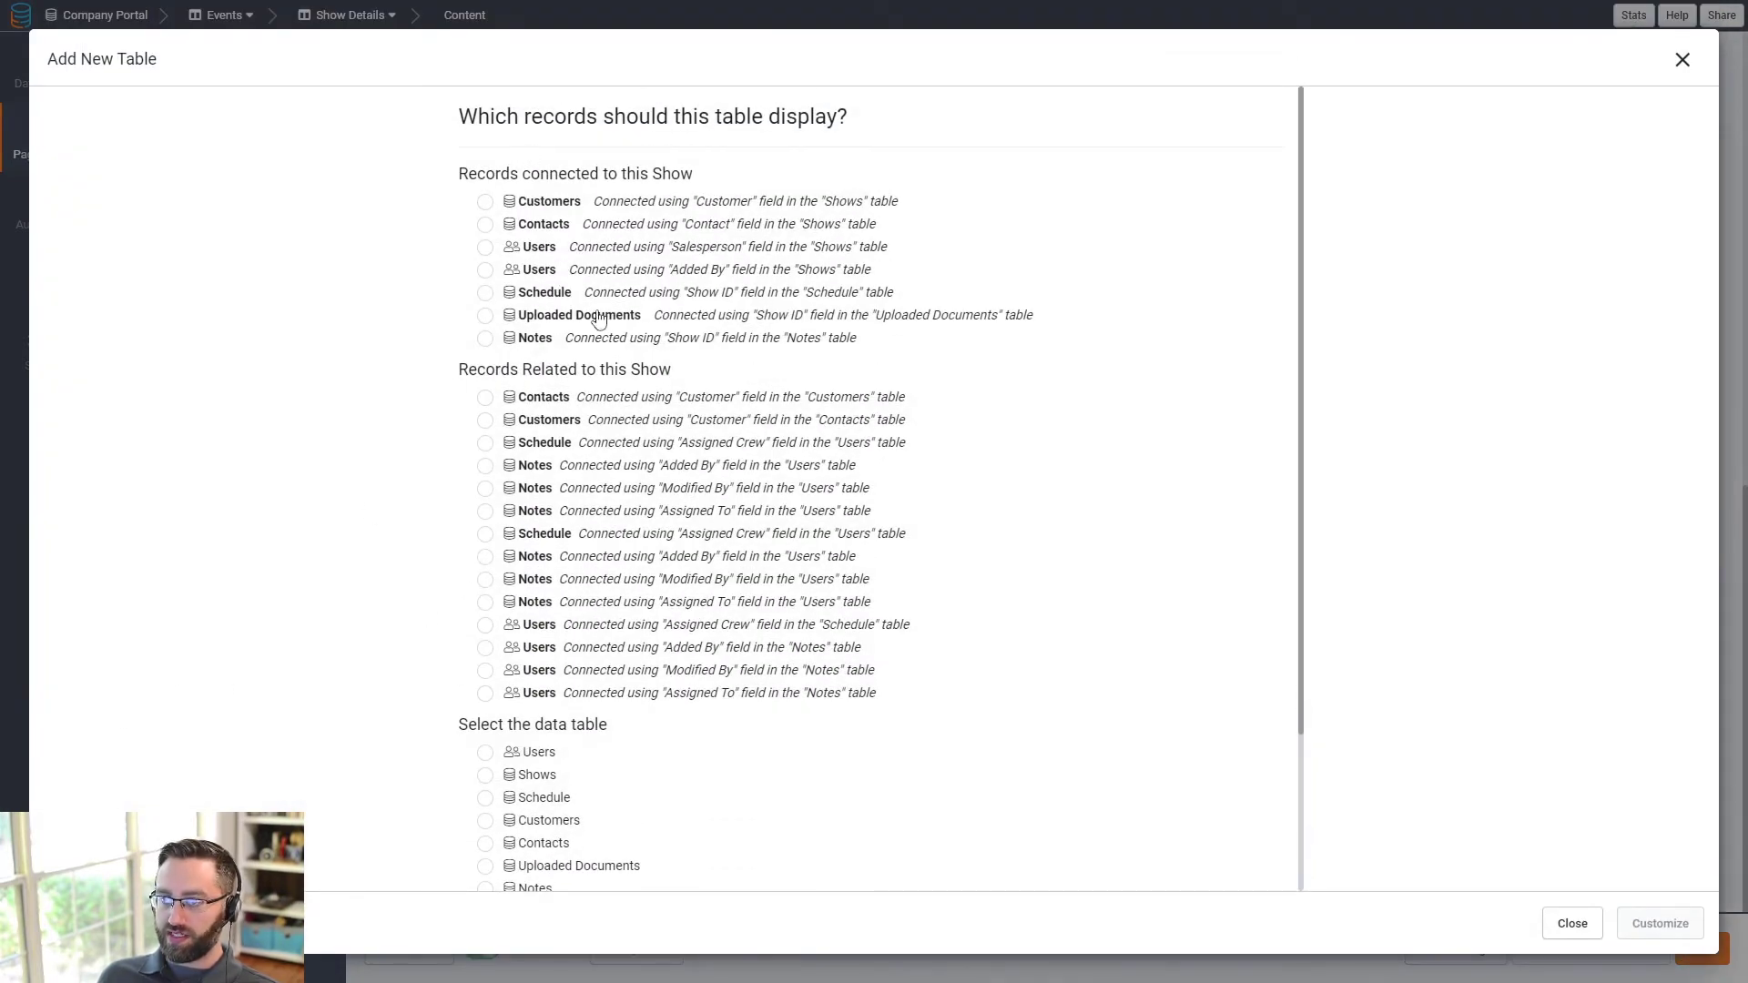
pyautogui.click(485, 315)
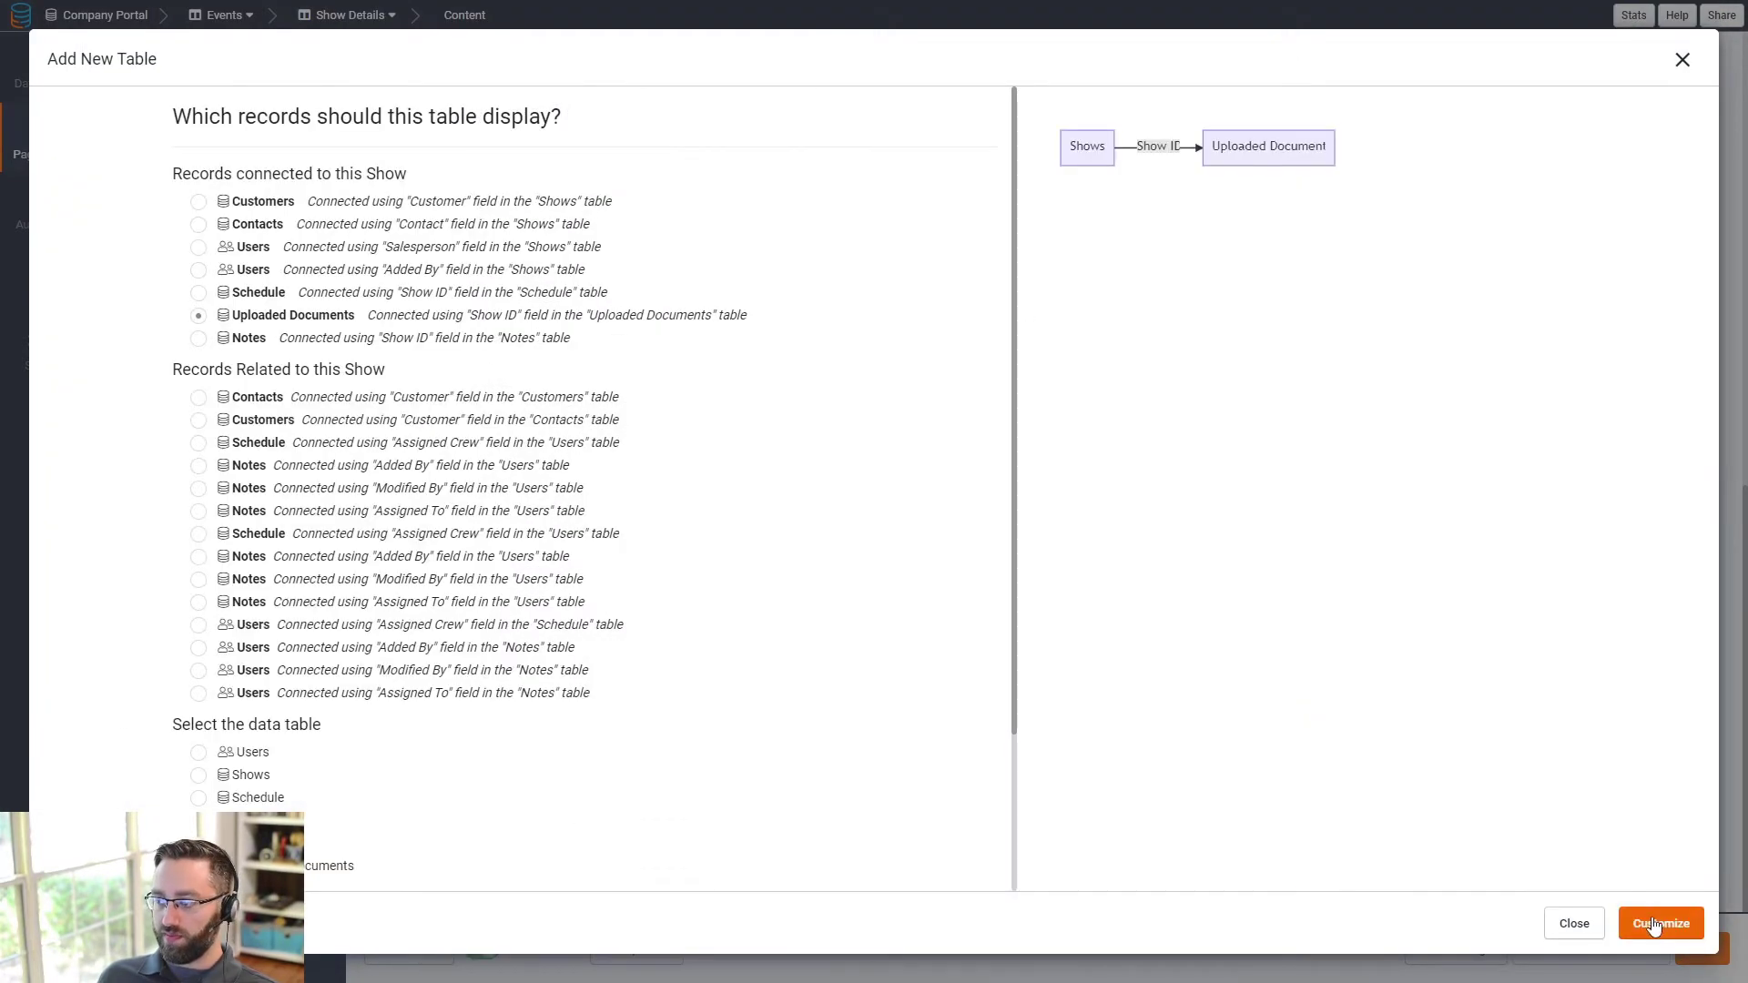
pyautogui.click(1660, 923)
pyautogui.click(96, 142)
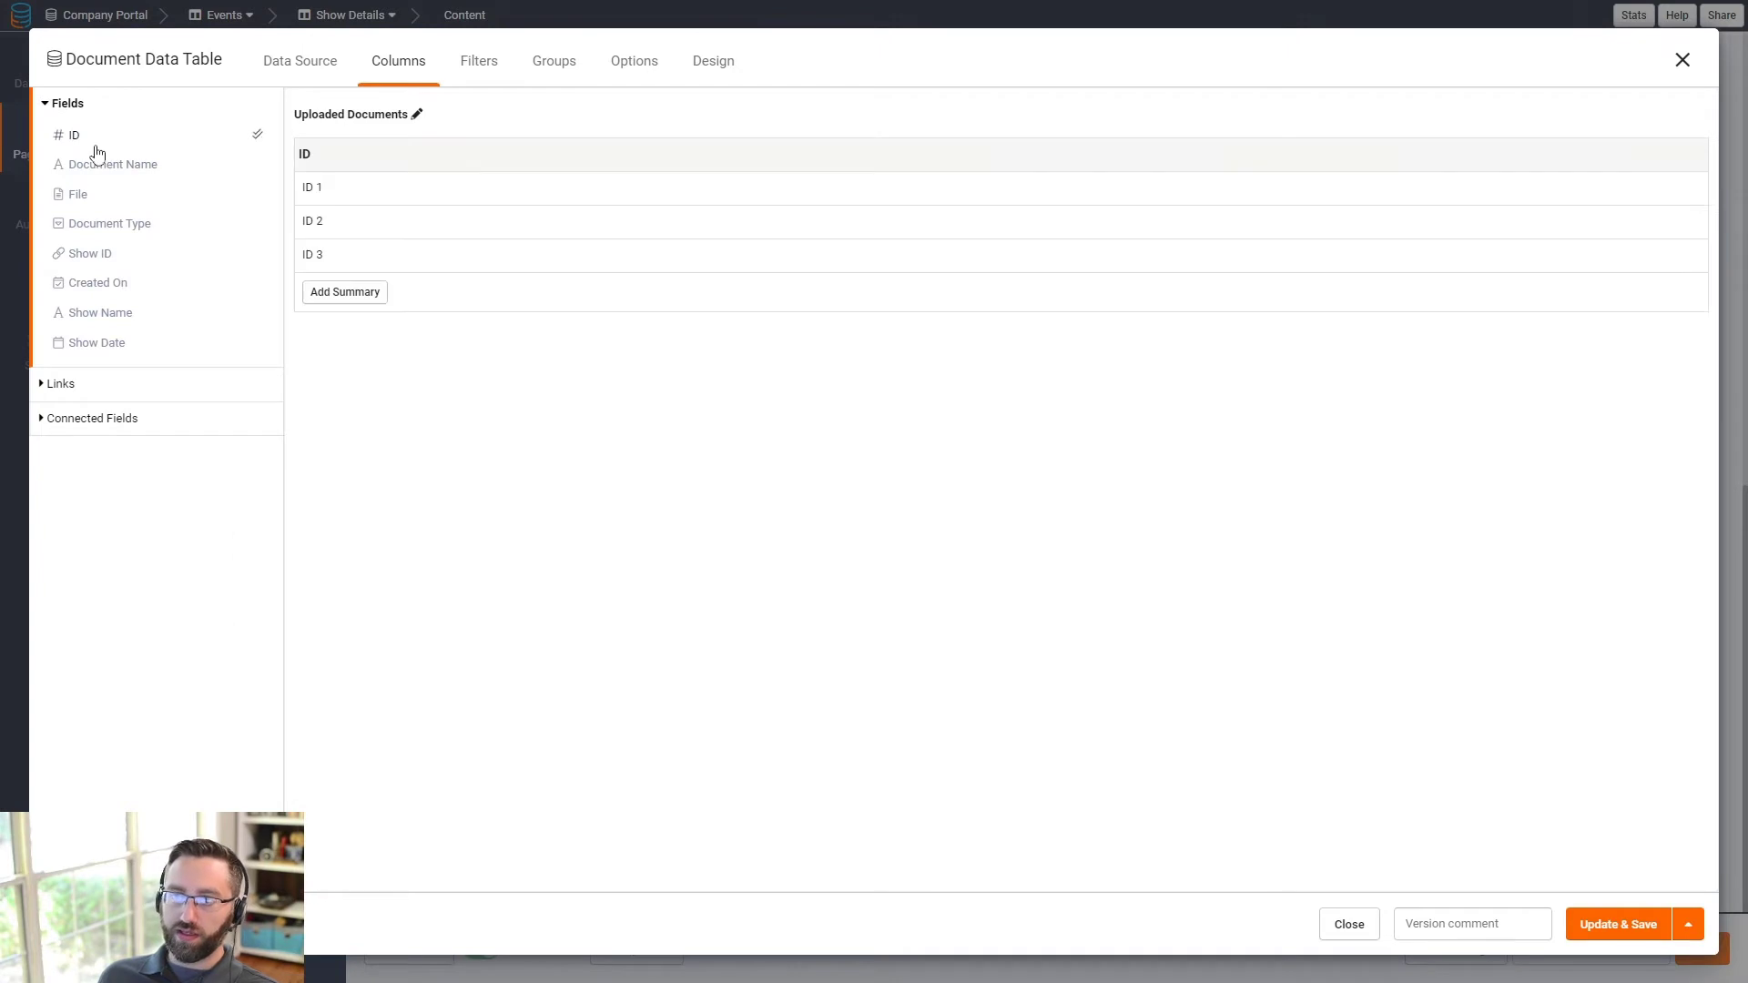
pyautogui.click(109, 164)
pyautogui.click(80, 193)
pyautogui.click(102, 227)
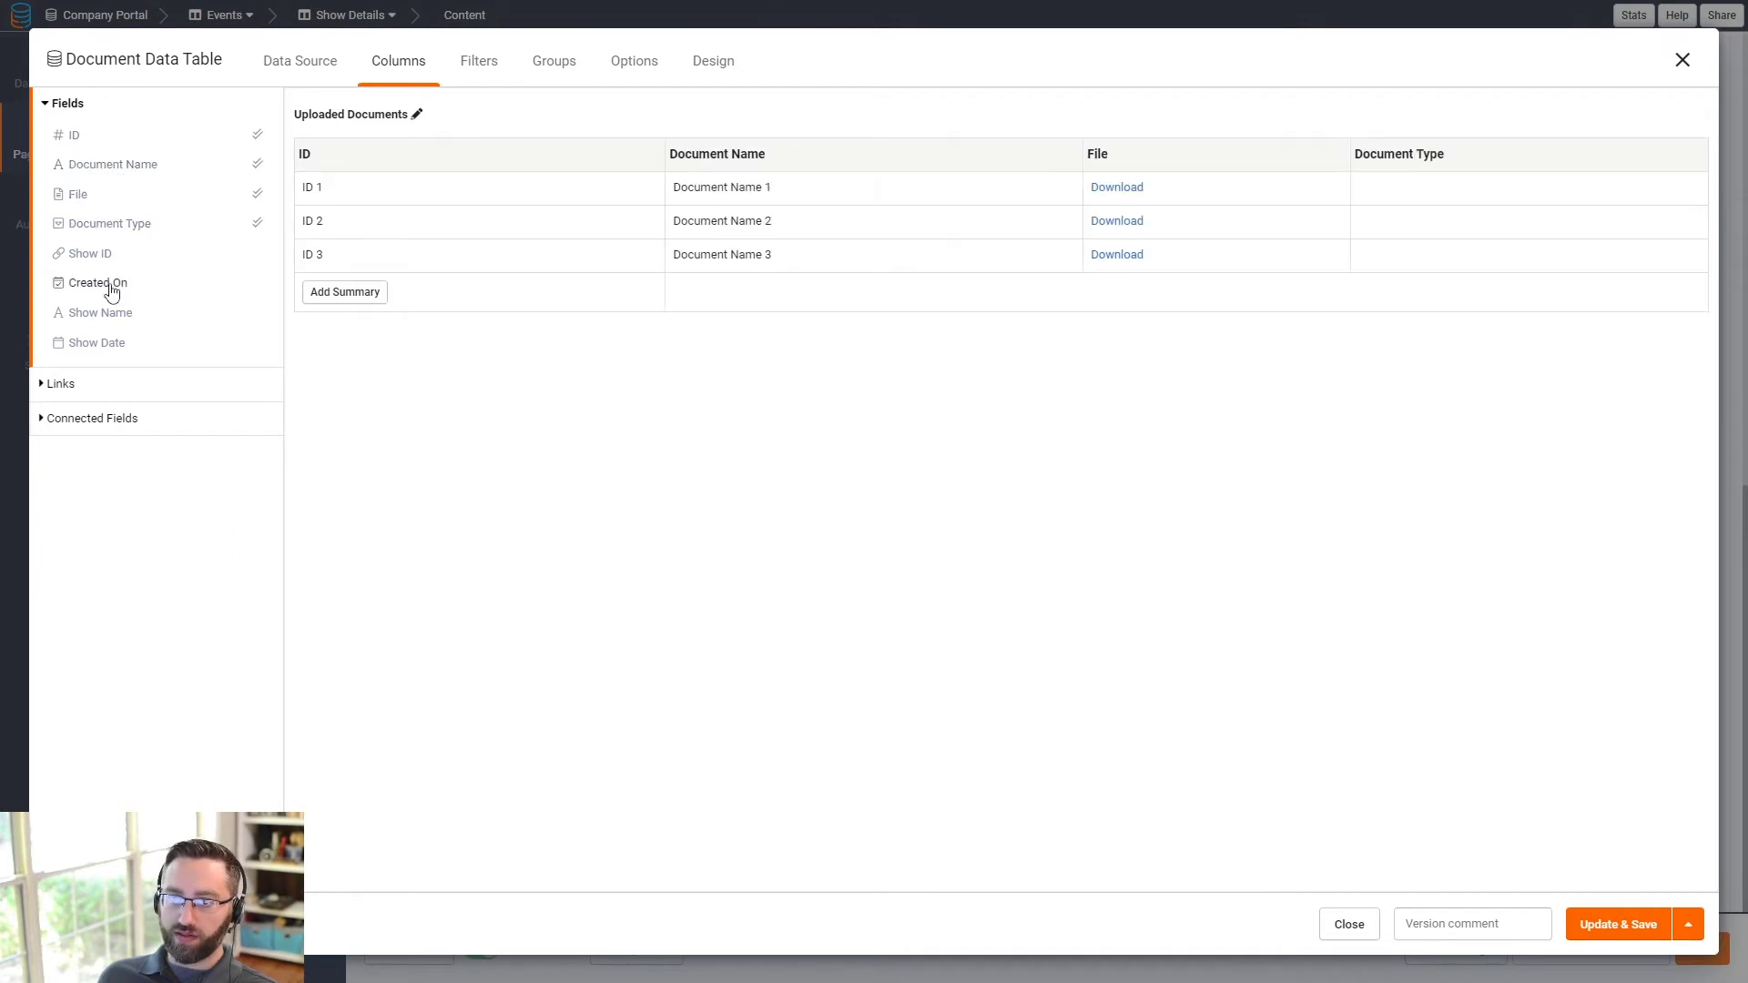
pyautogui.click(109, 289)
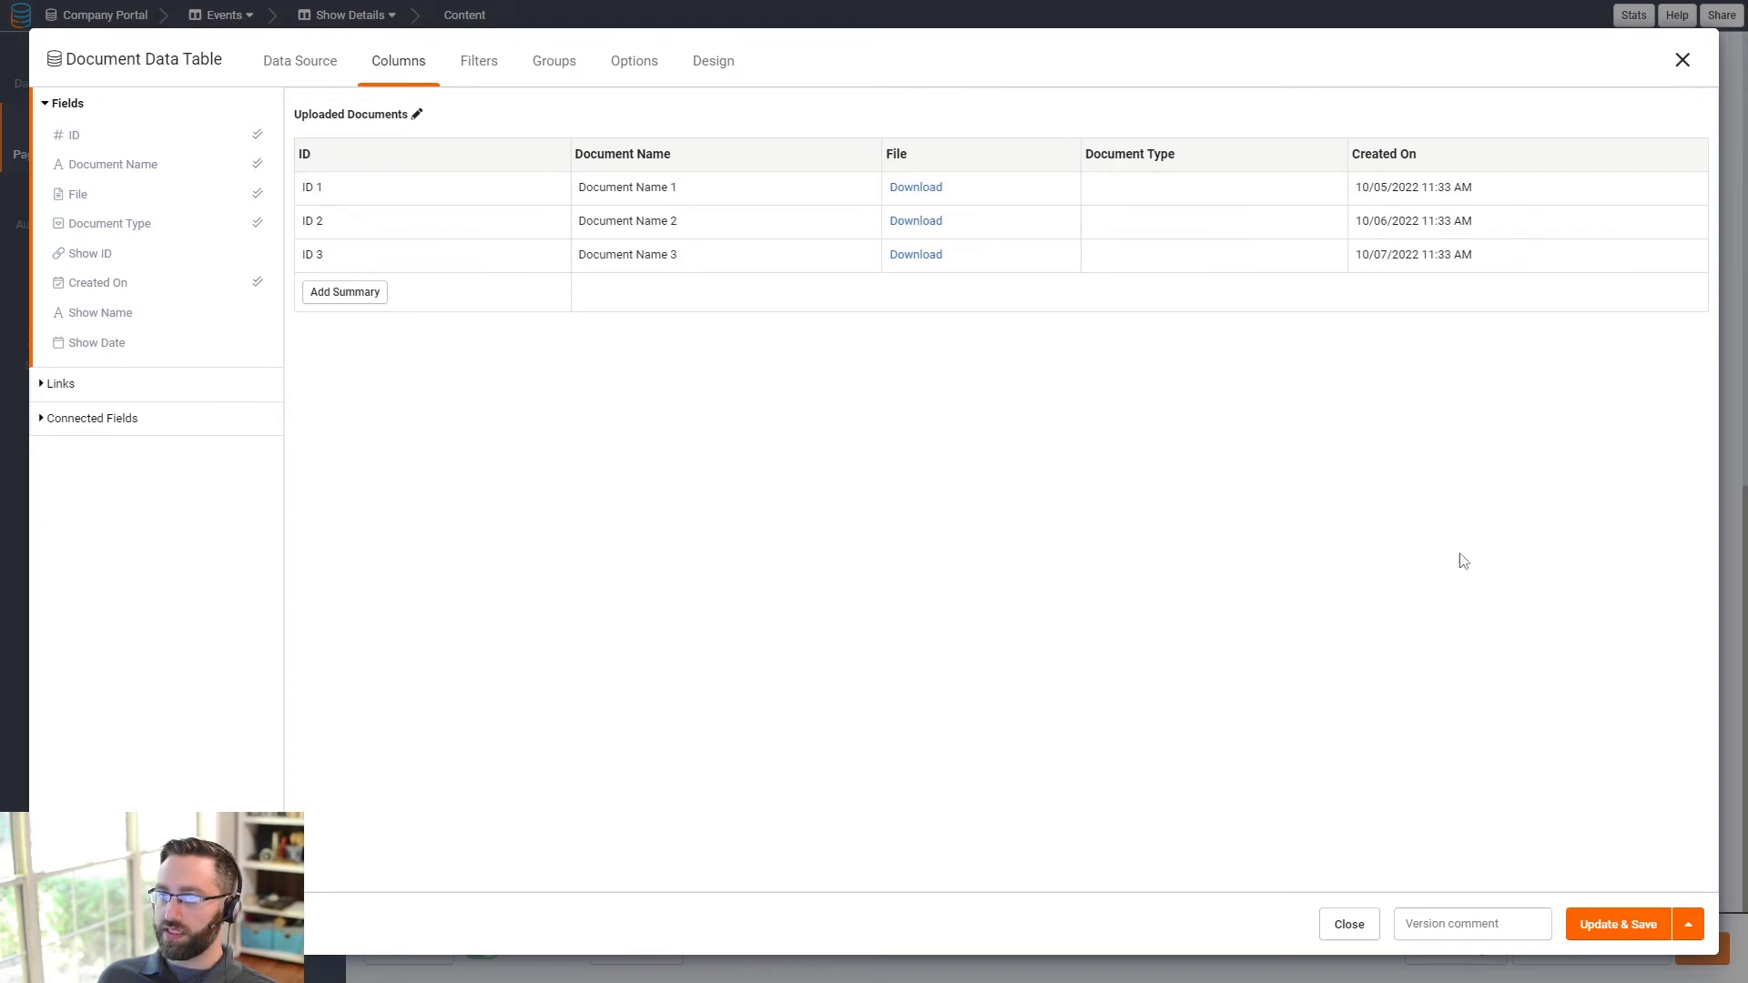
pyautogui.click(1604, 924)
pyautogui.scroll(-2, 1319, 741)
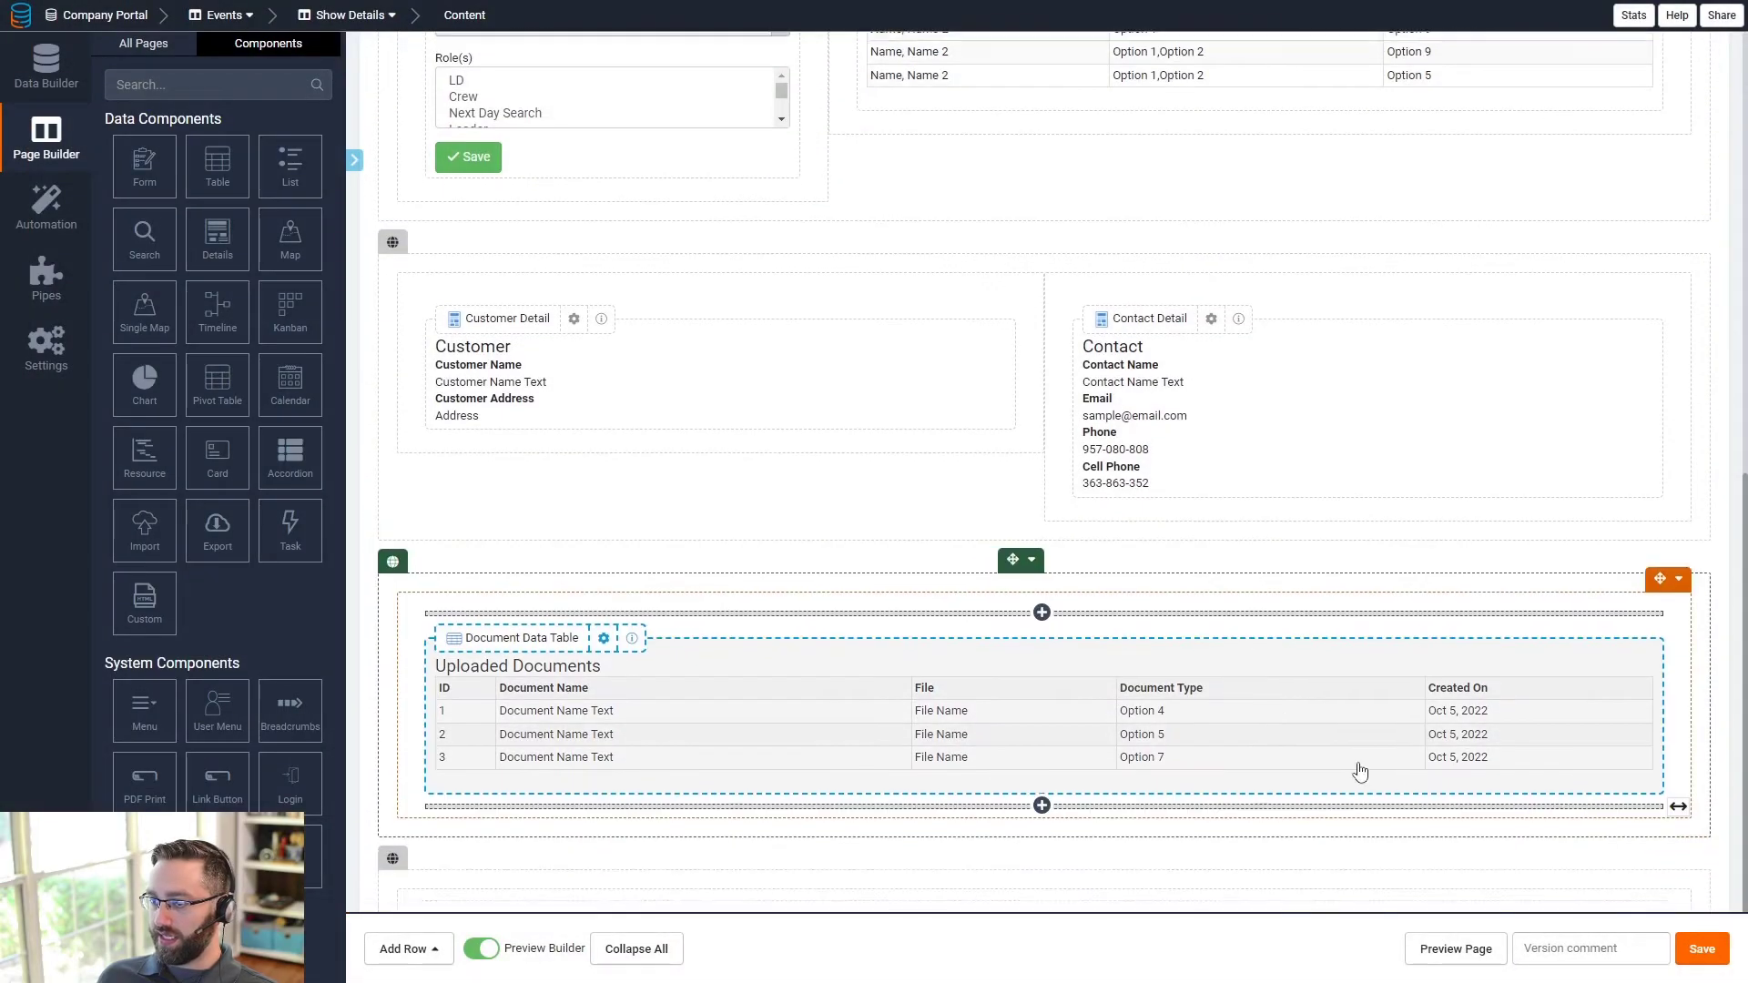
# - Insert a column left of the table with a form adding documents connected to this show
pyautogui.click(1678, 462)
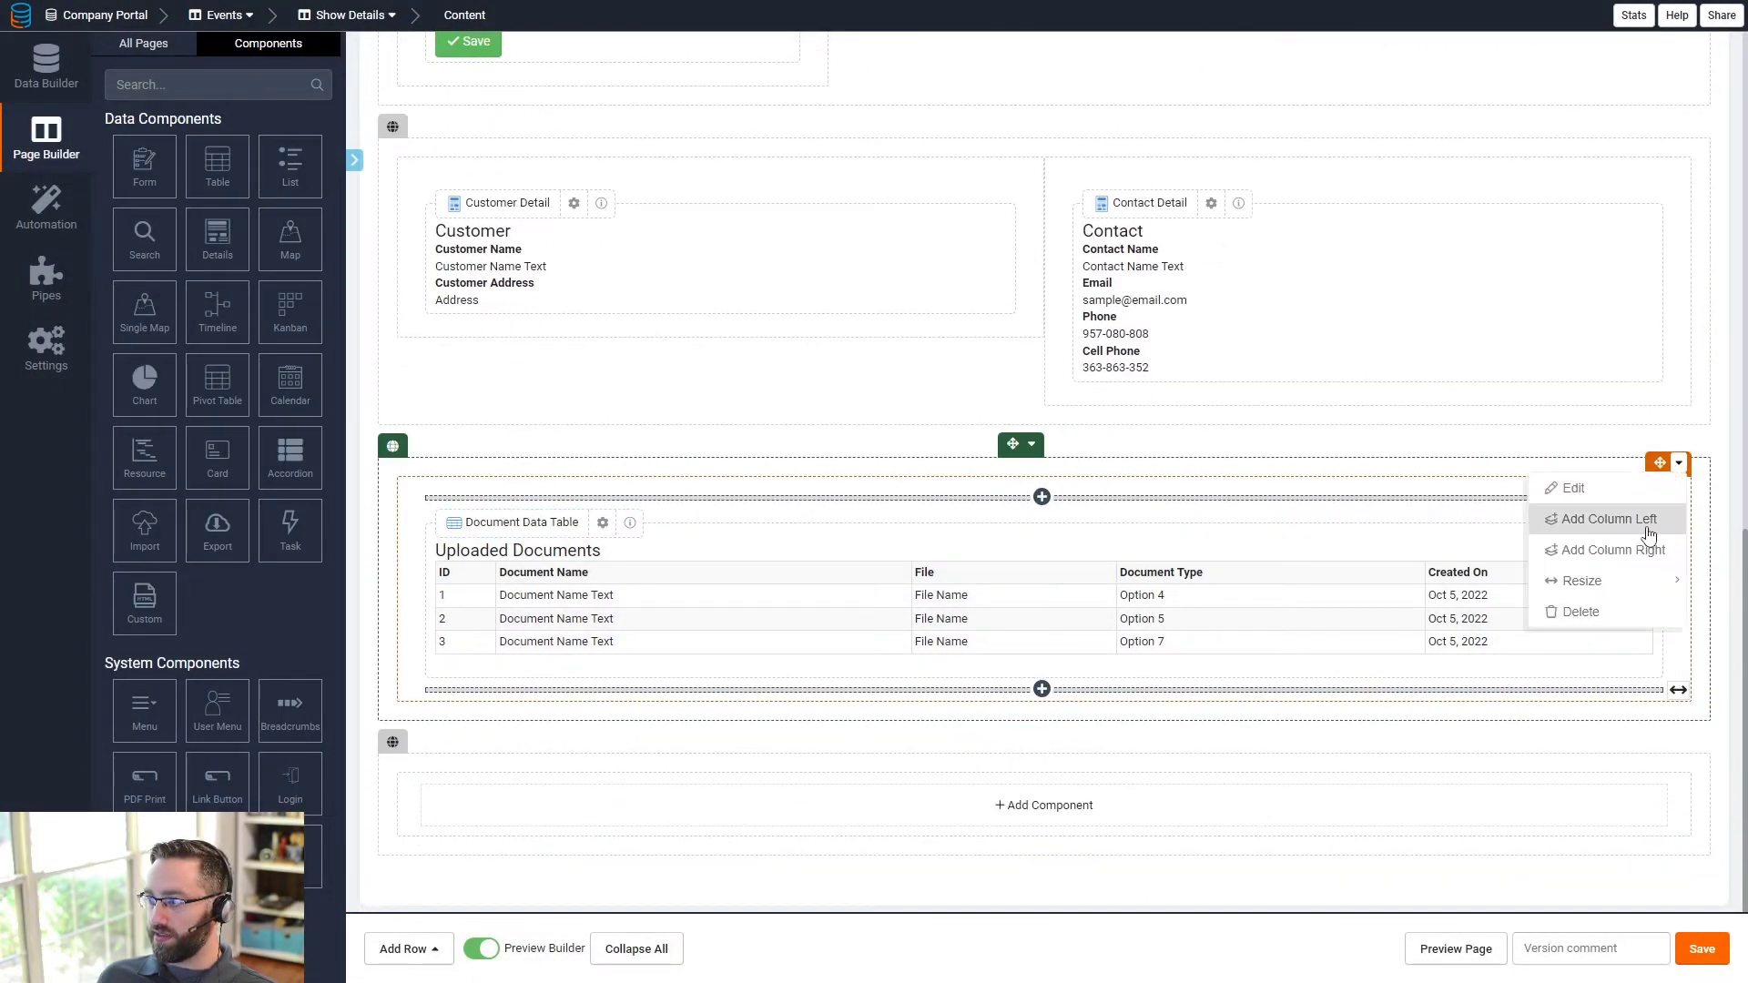
pyautogui.click(1650, 535)
pyautogui.click(547, 524)
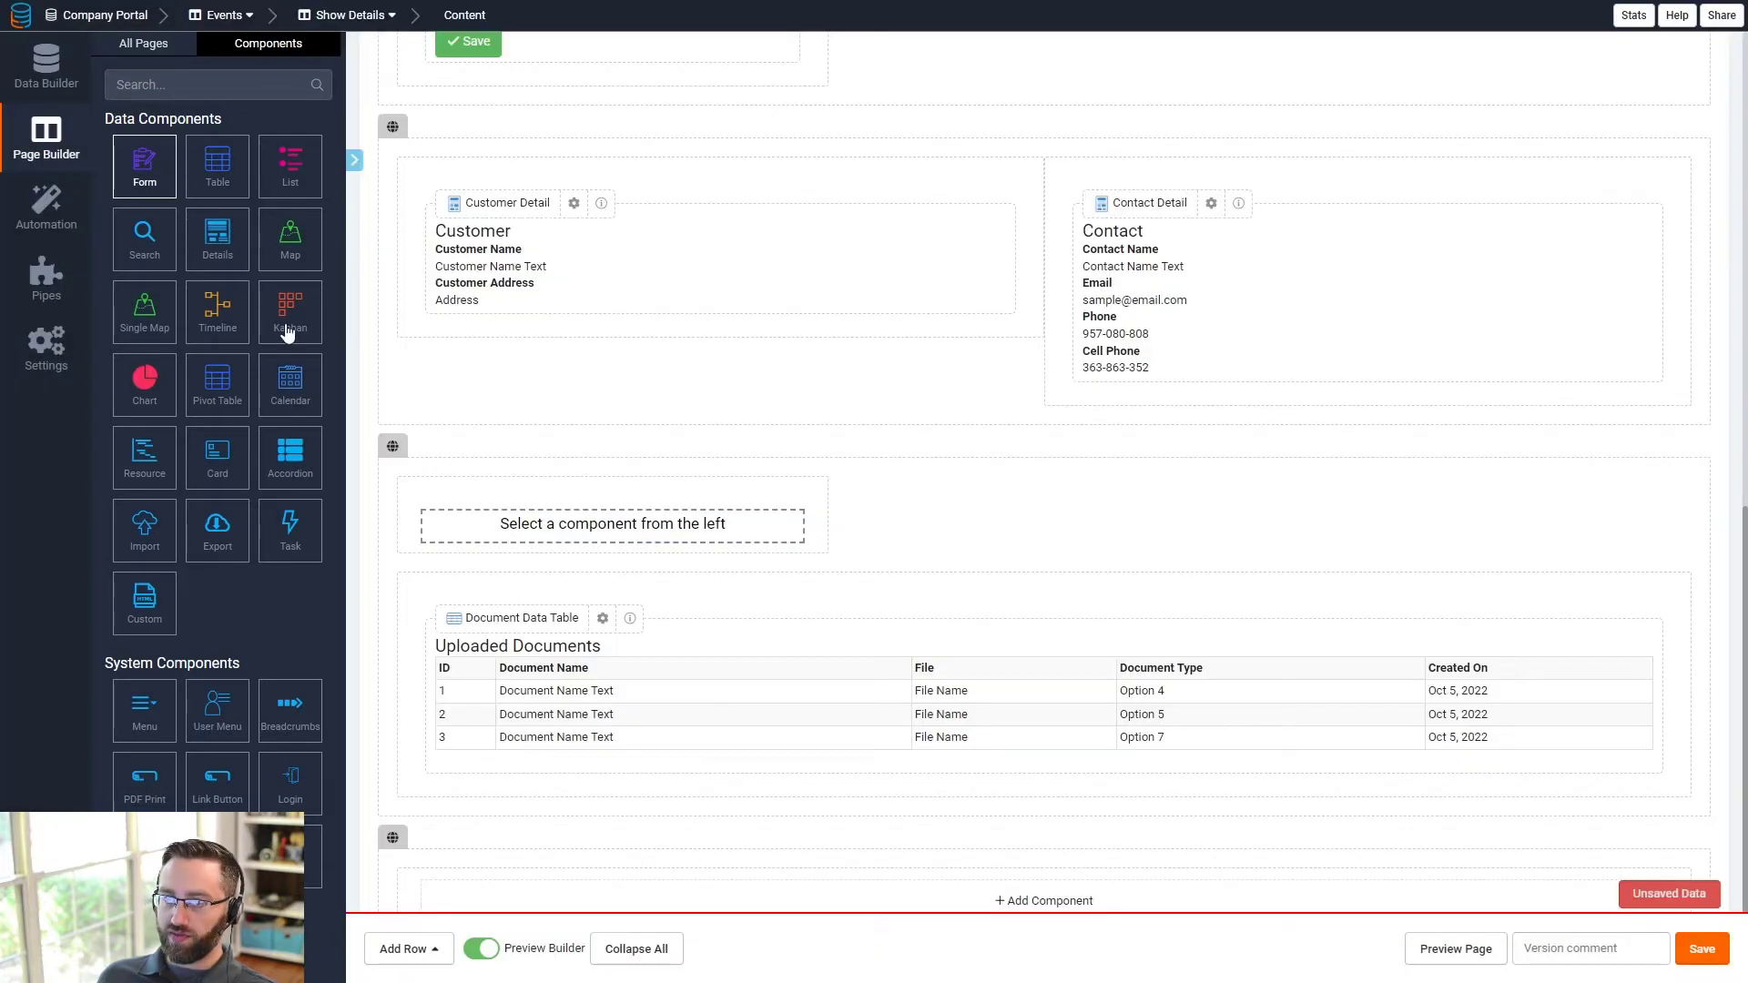
pyautogui.click(127, 157)
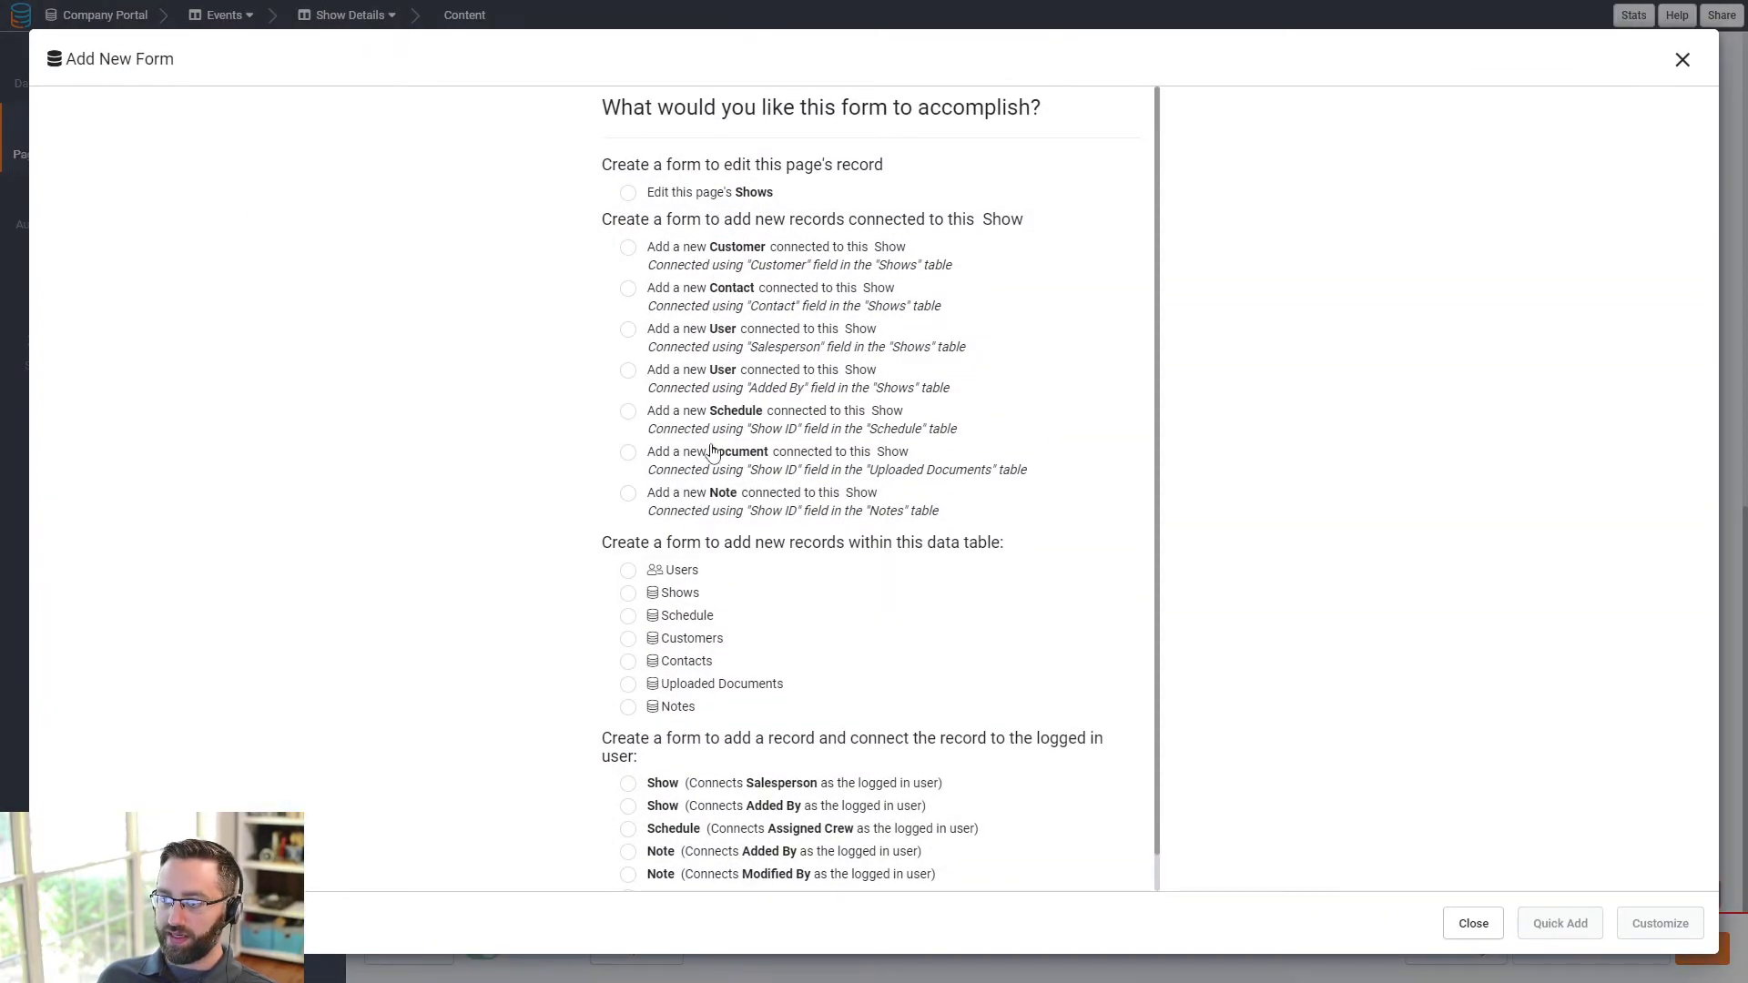
pyautogui.click(707, 461)
# - Put Document Name, File and Document Type on the document form and save it
pyautogui.click(1640, 933)
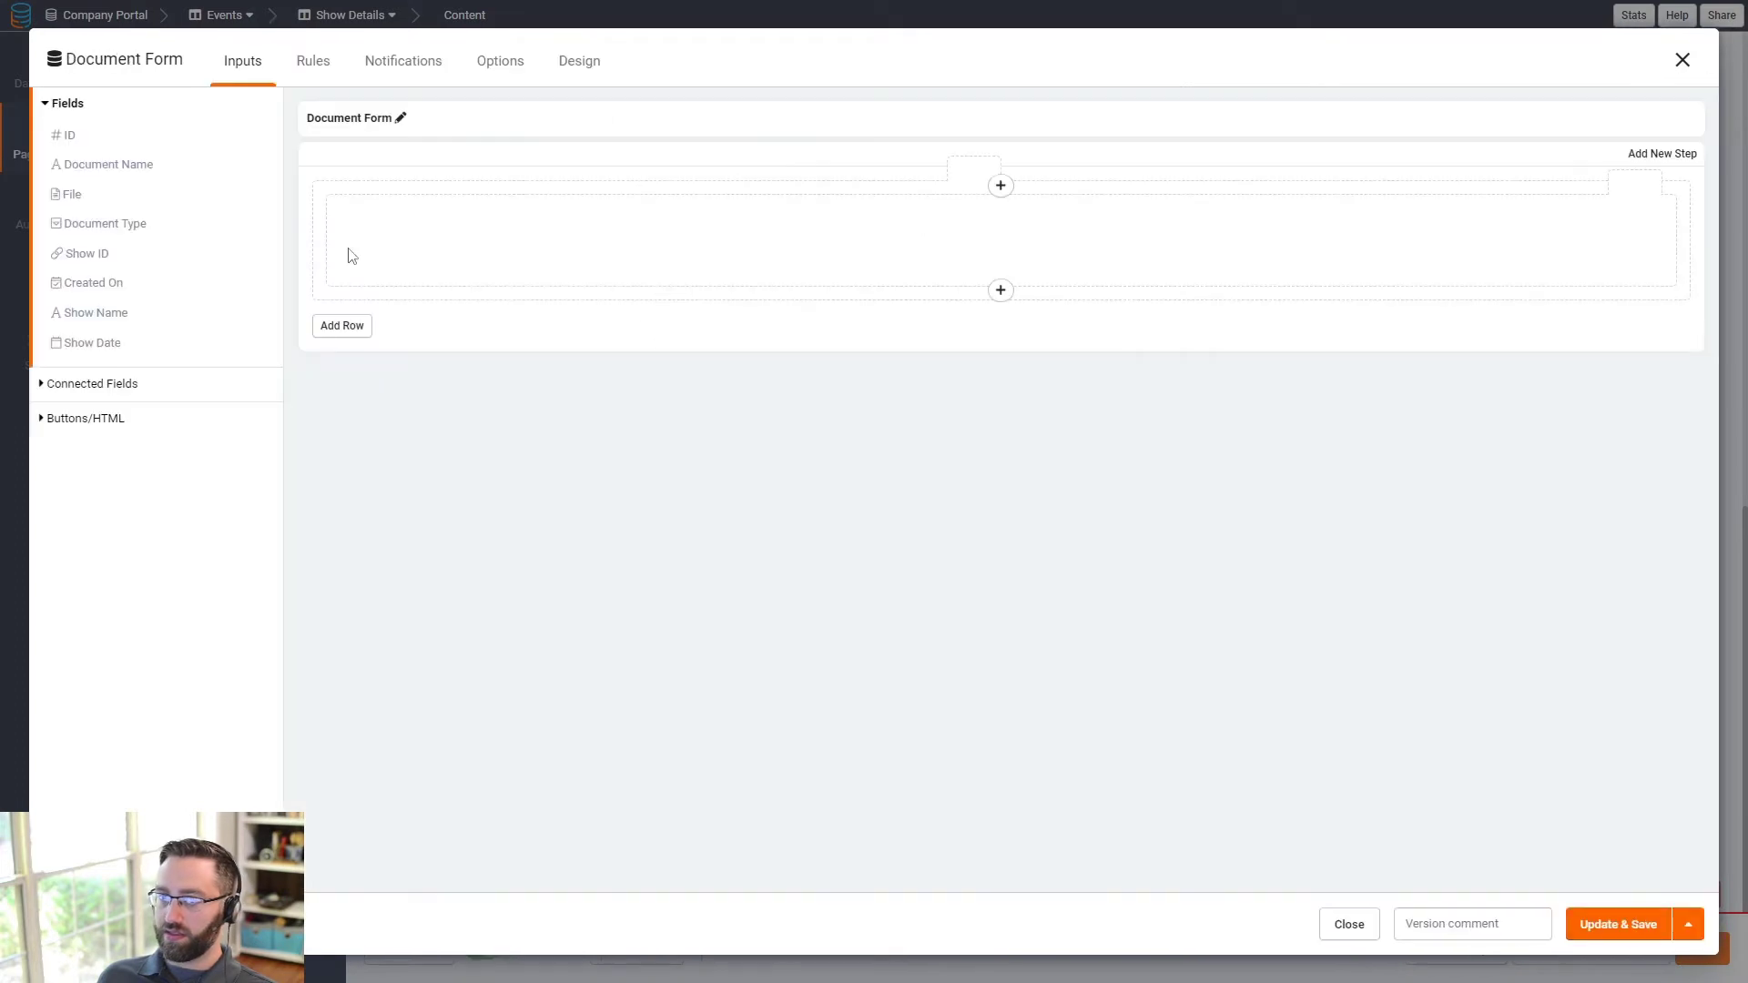
pyautogui.click(92, 172)
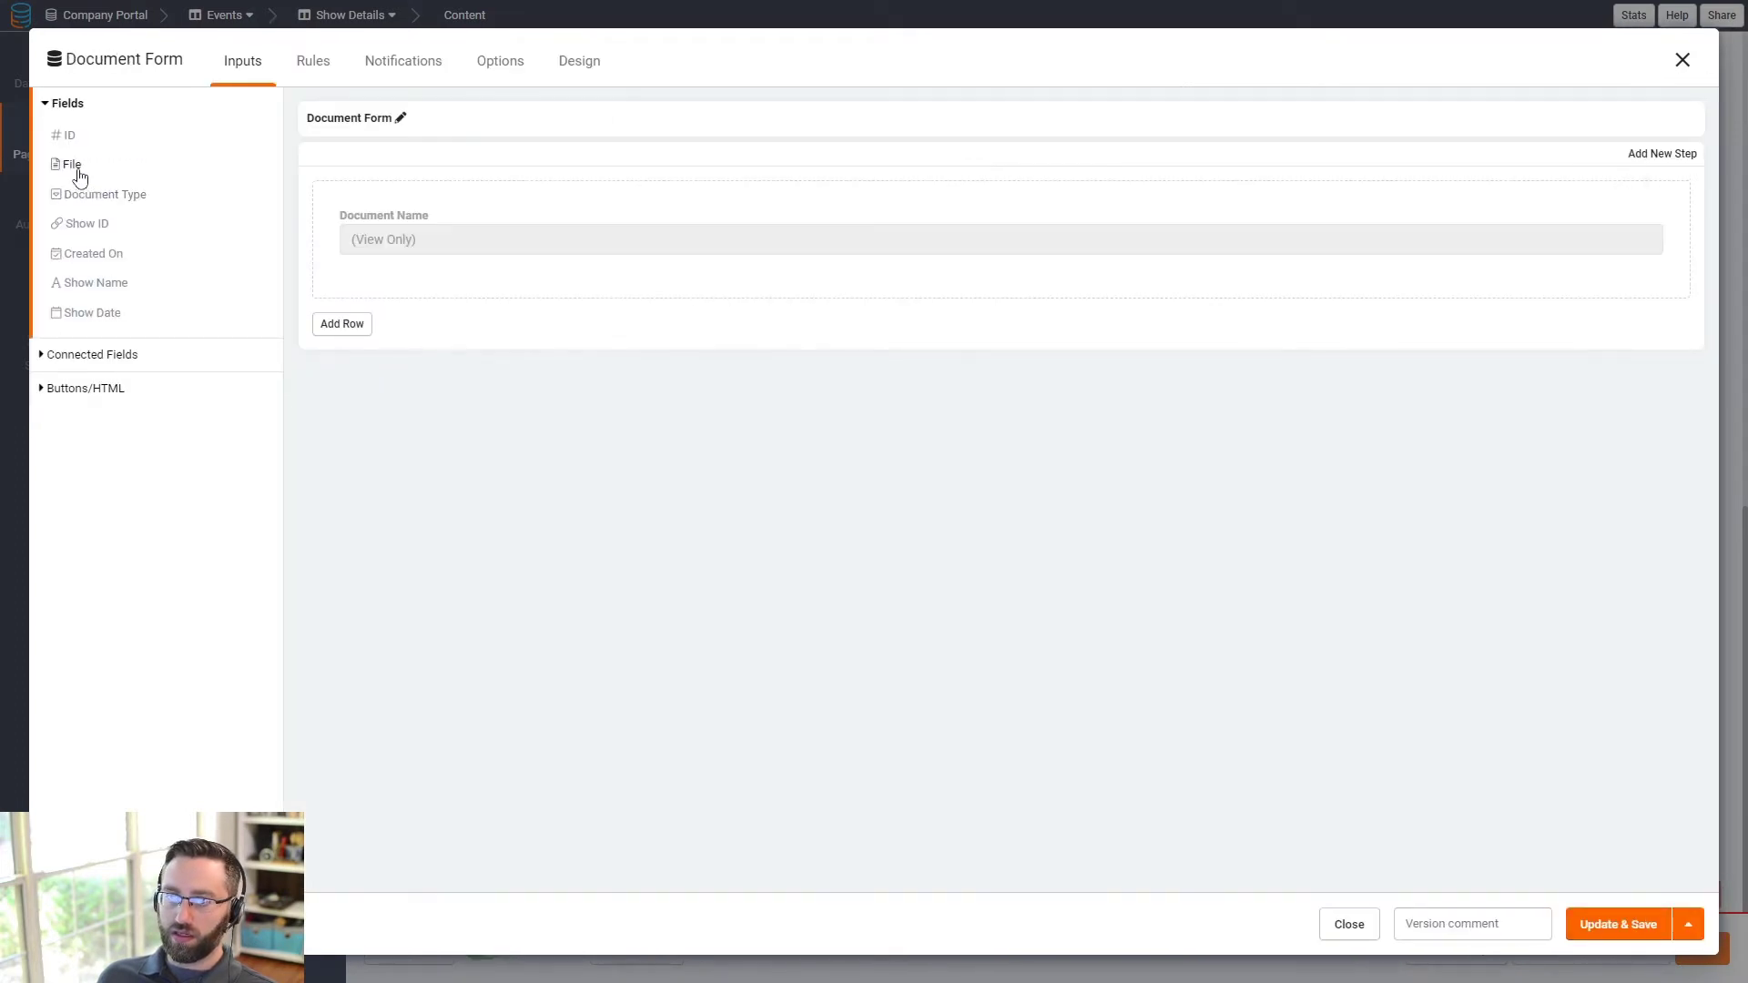
pyautogui.click(79, 173)
pyautogui.click(94, 165)
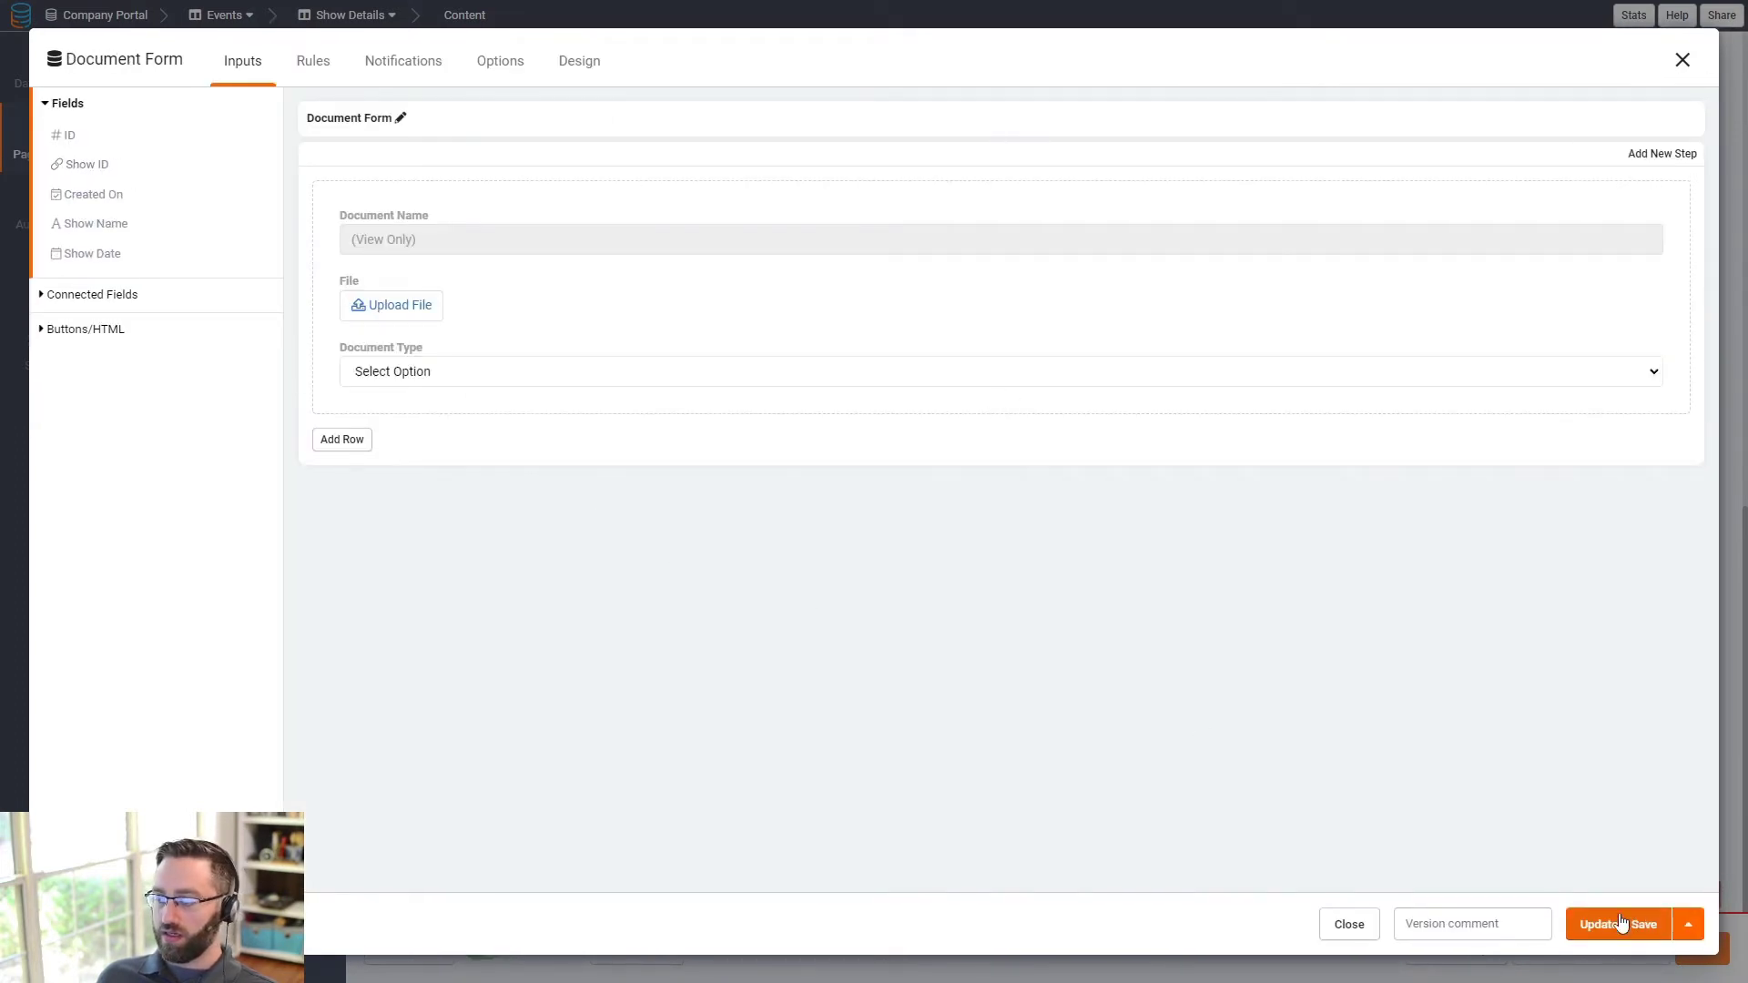
pyautogui.click(314, 65)
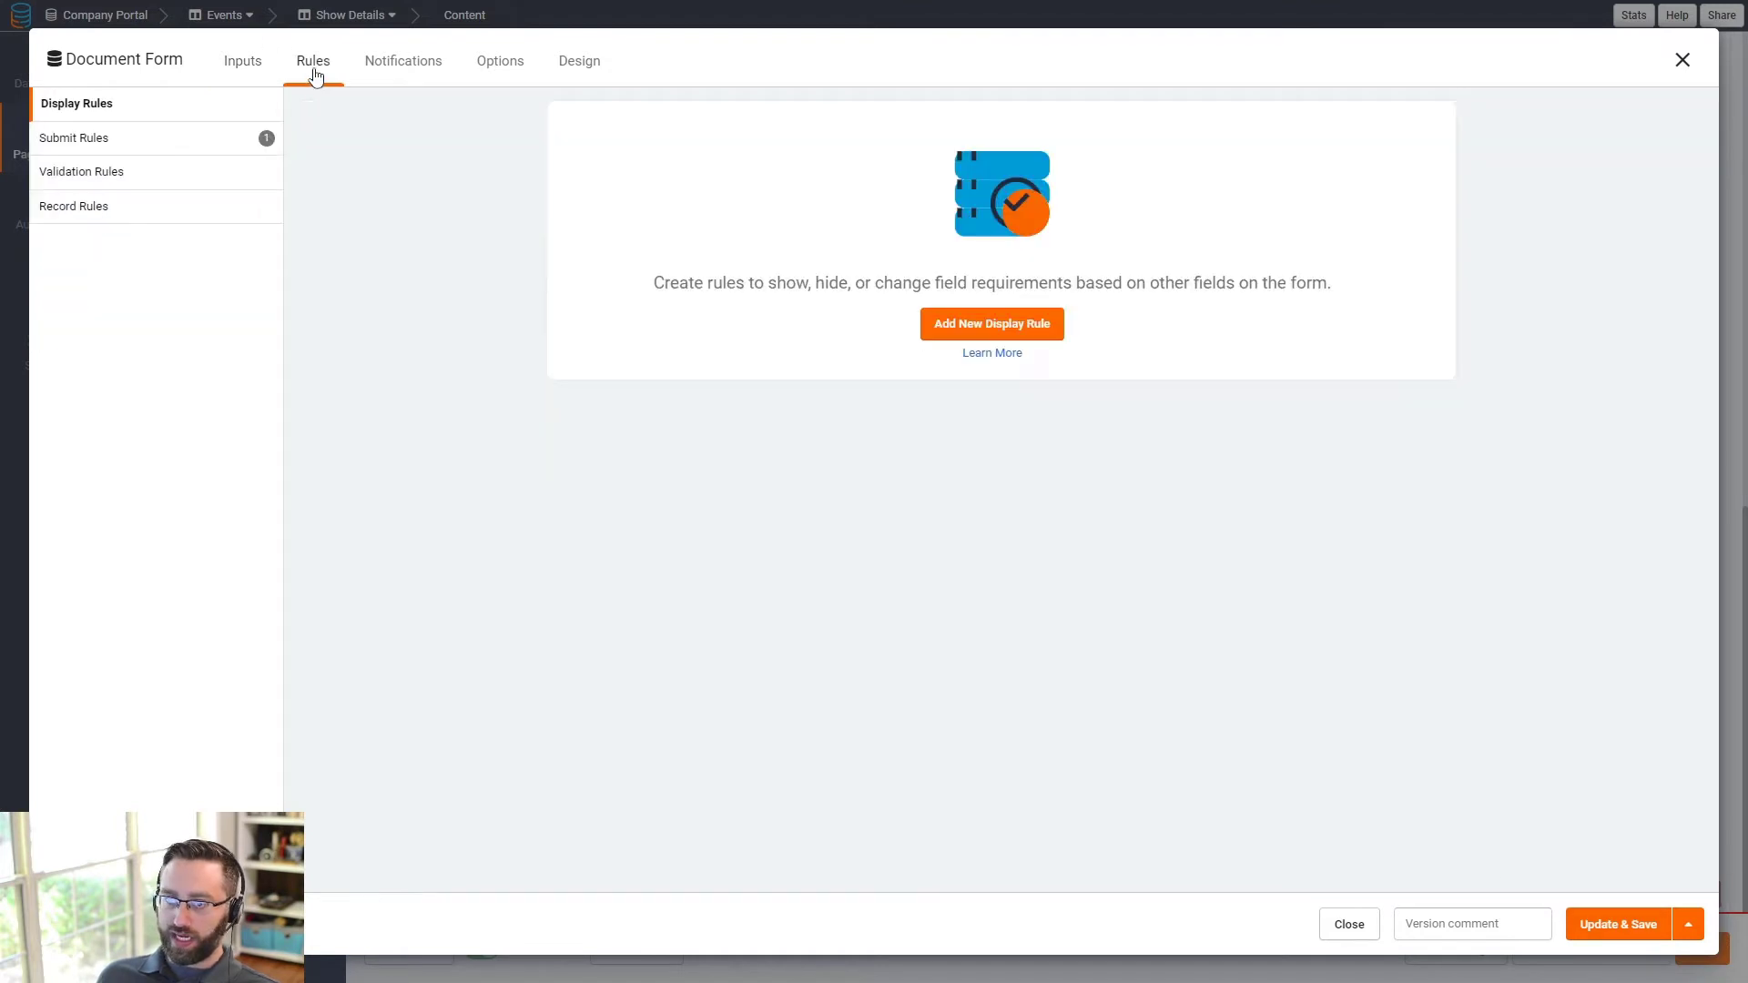
pyautogui.click(242, 61)
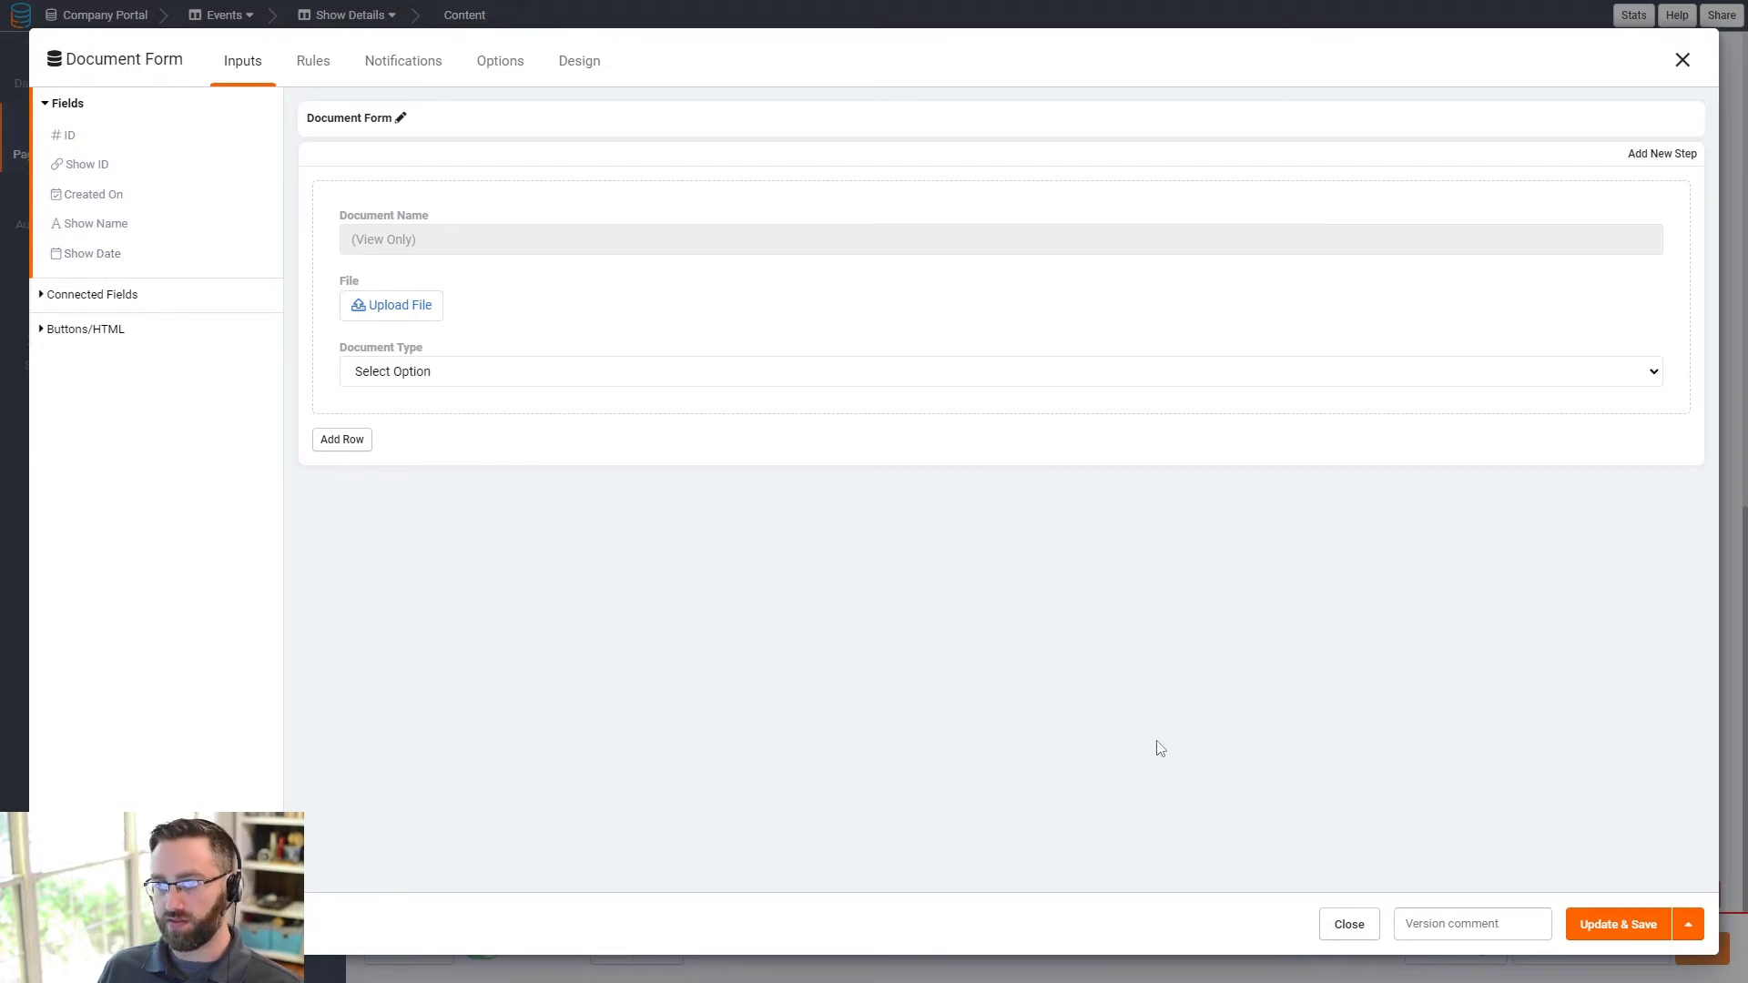
pyautogui.click(1613, 925)
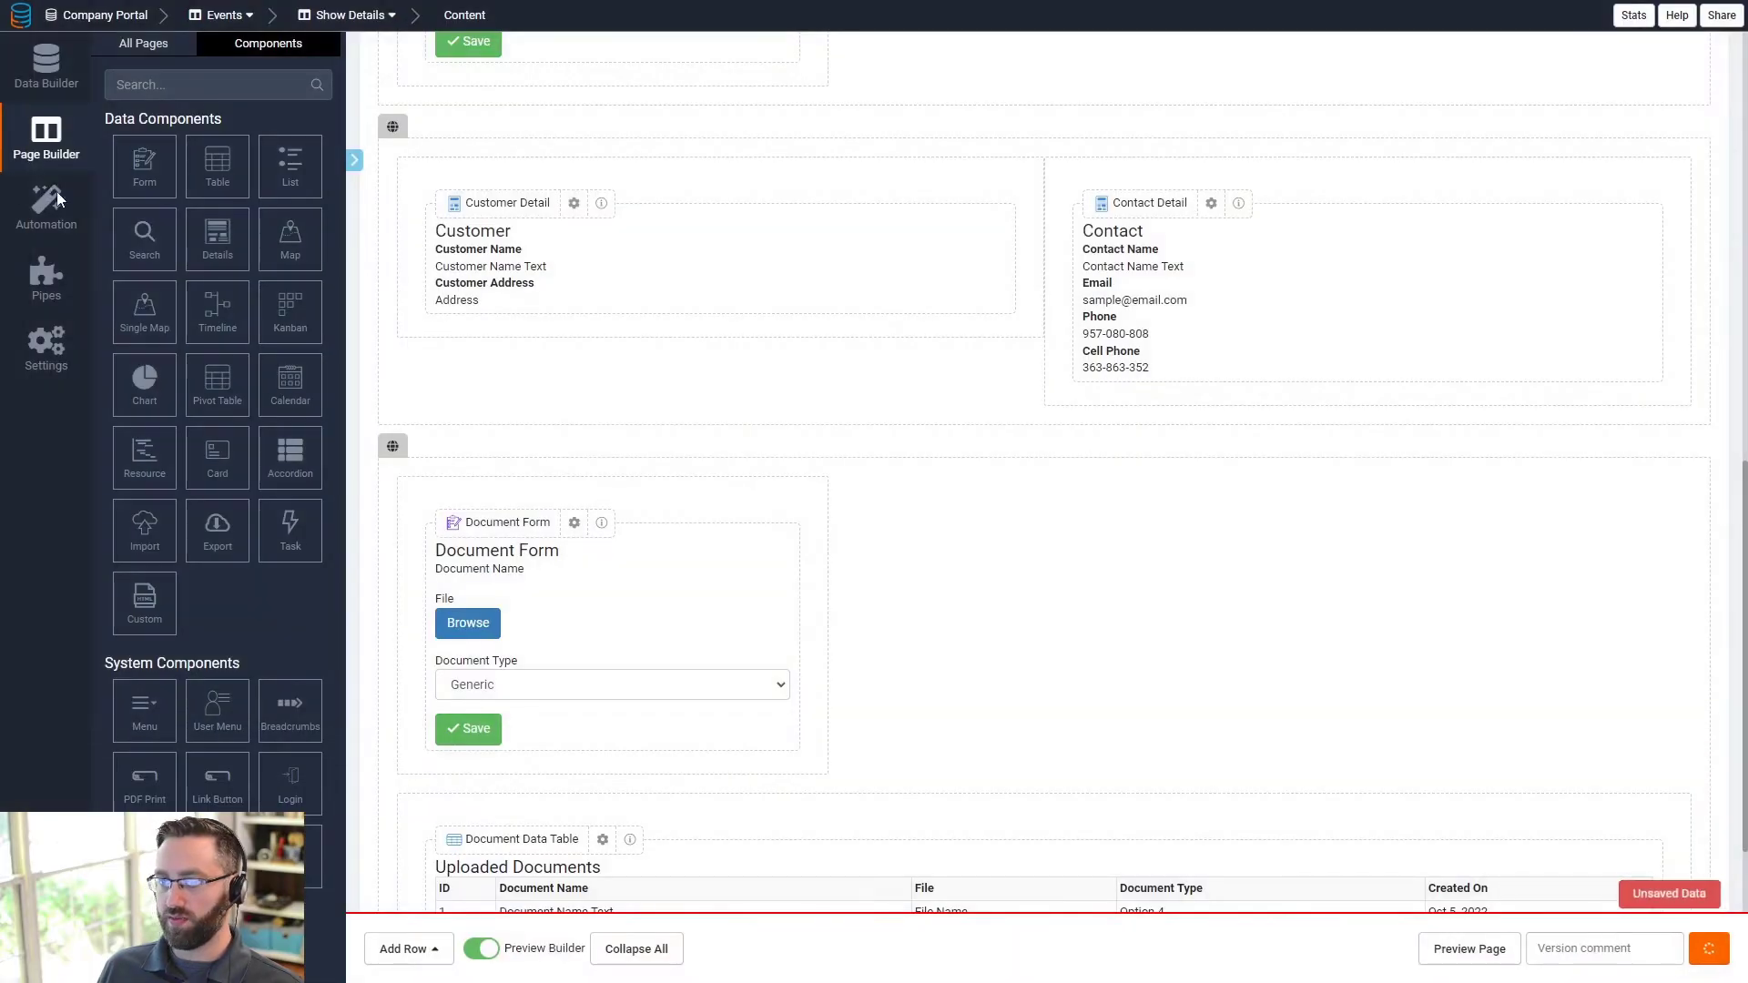
# - Create a new Uploaded Documents table rule that runs only when a record is created
pyautogui.click(28, 83)
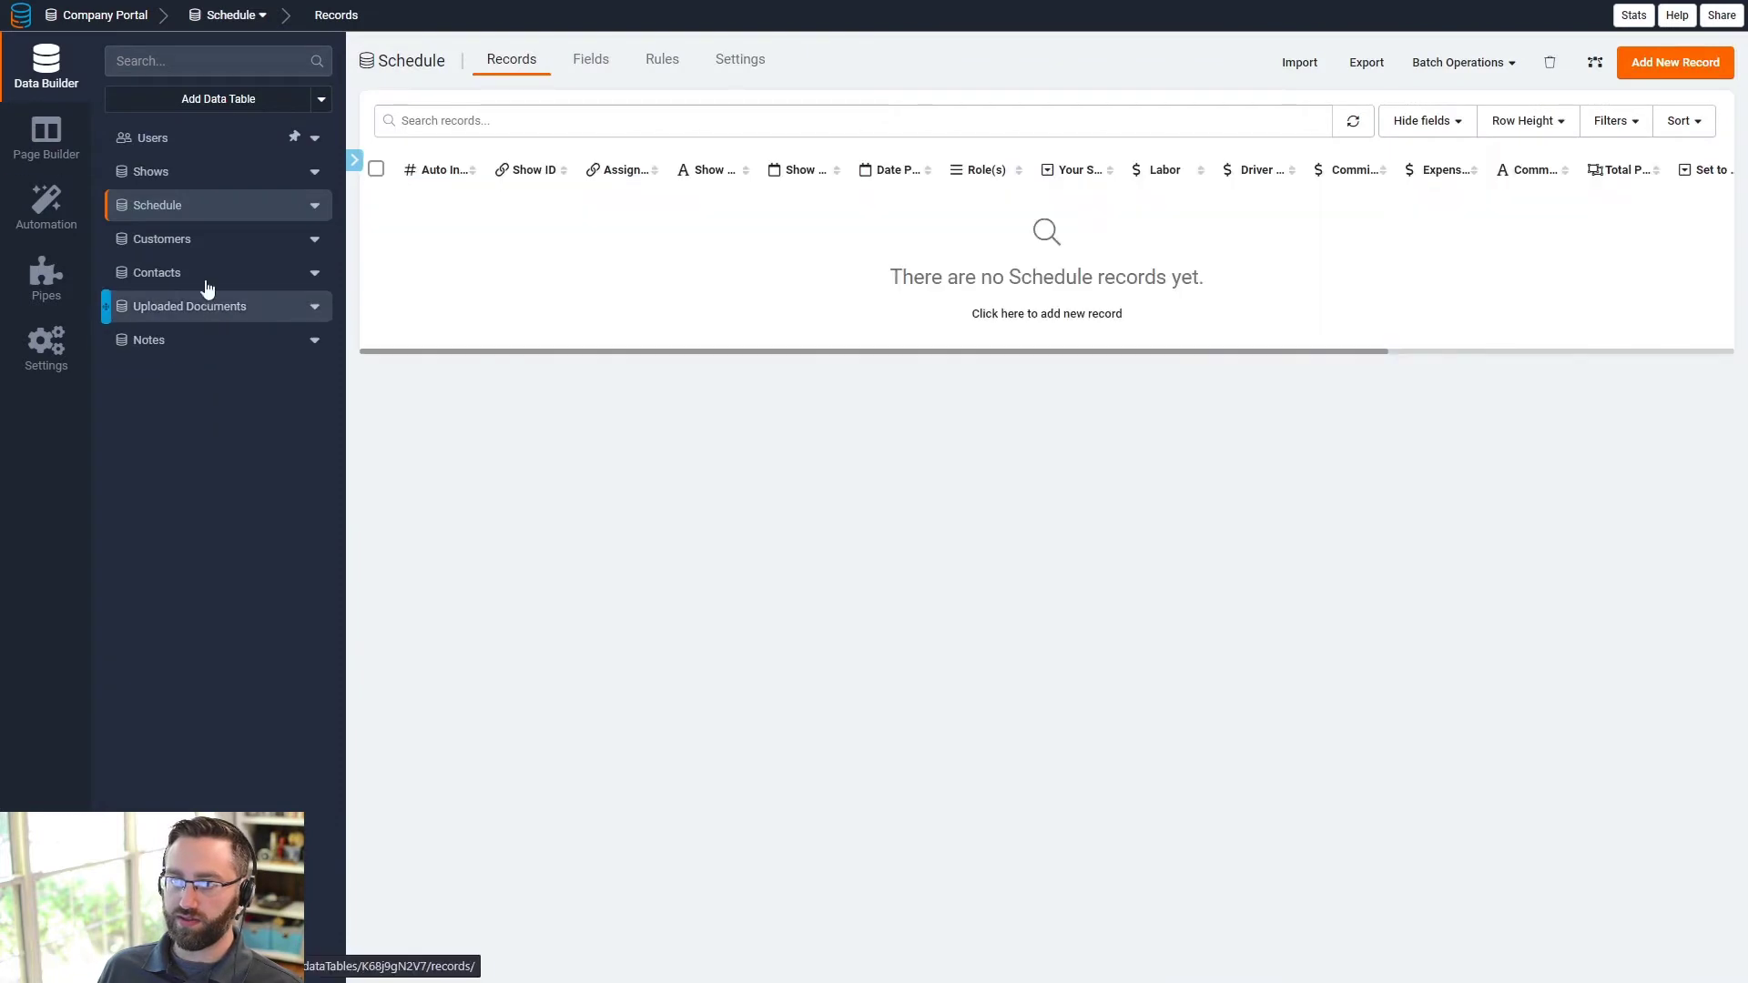
pyautogui.click(171, 310)
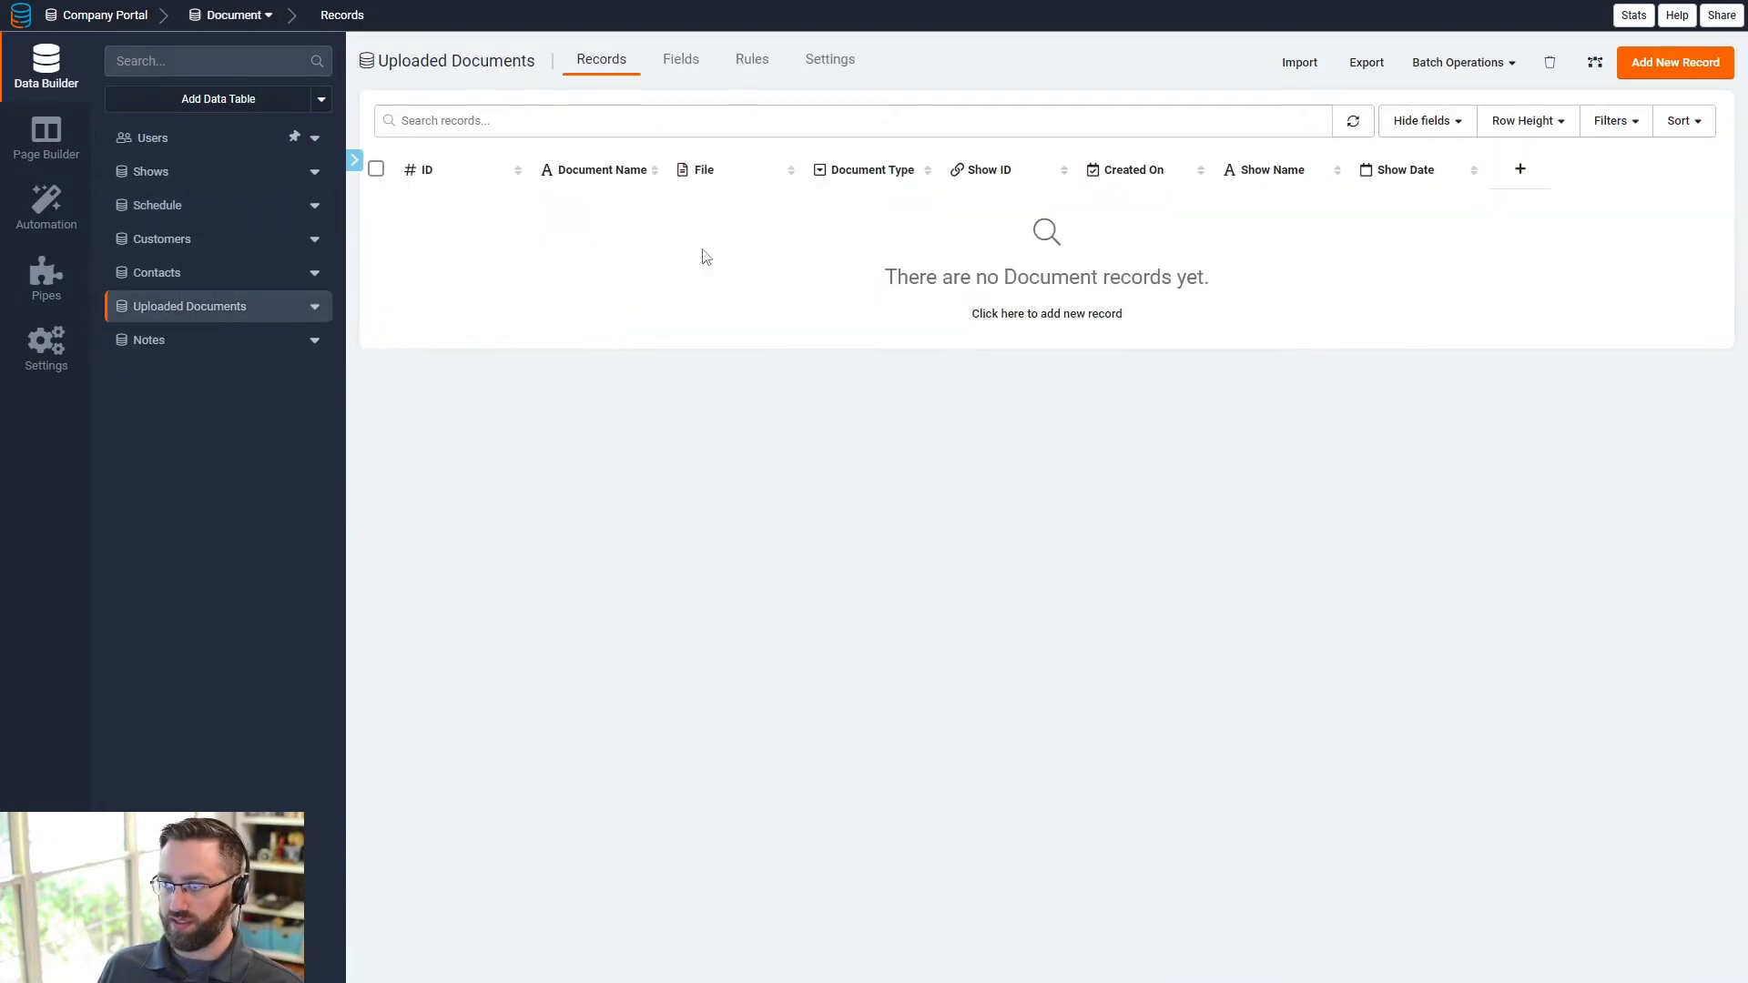
pyautogui.click(675, 66)
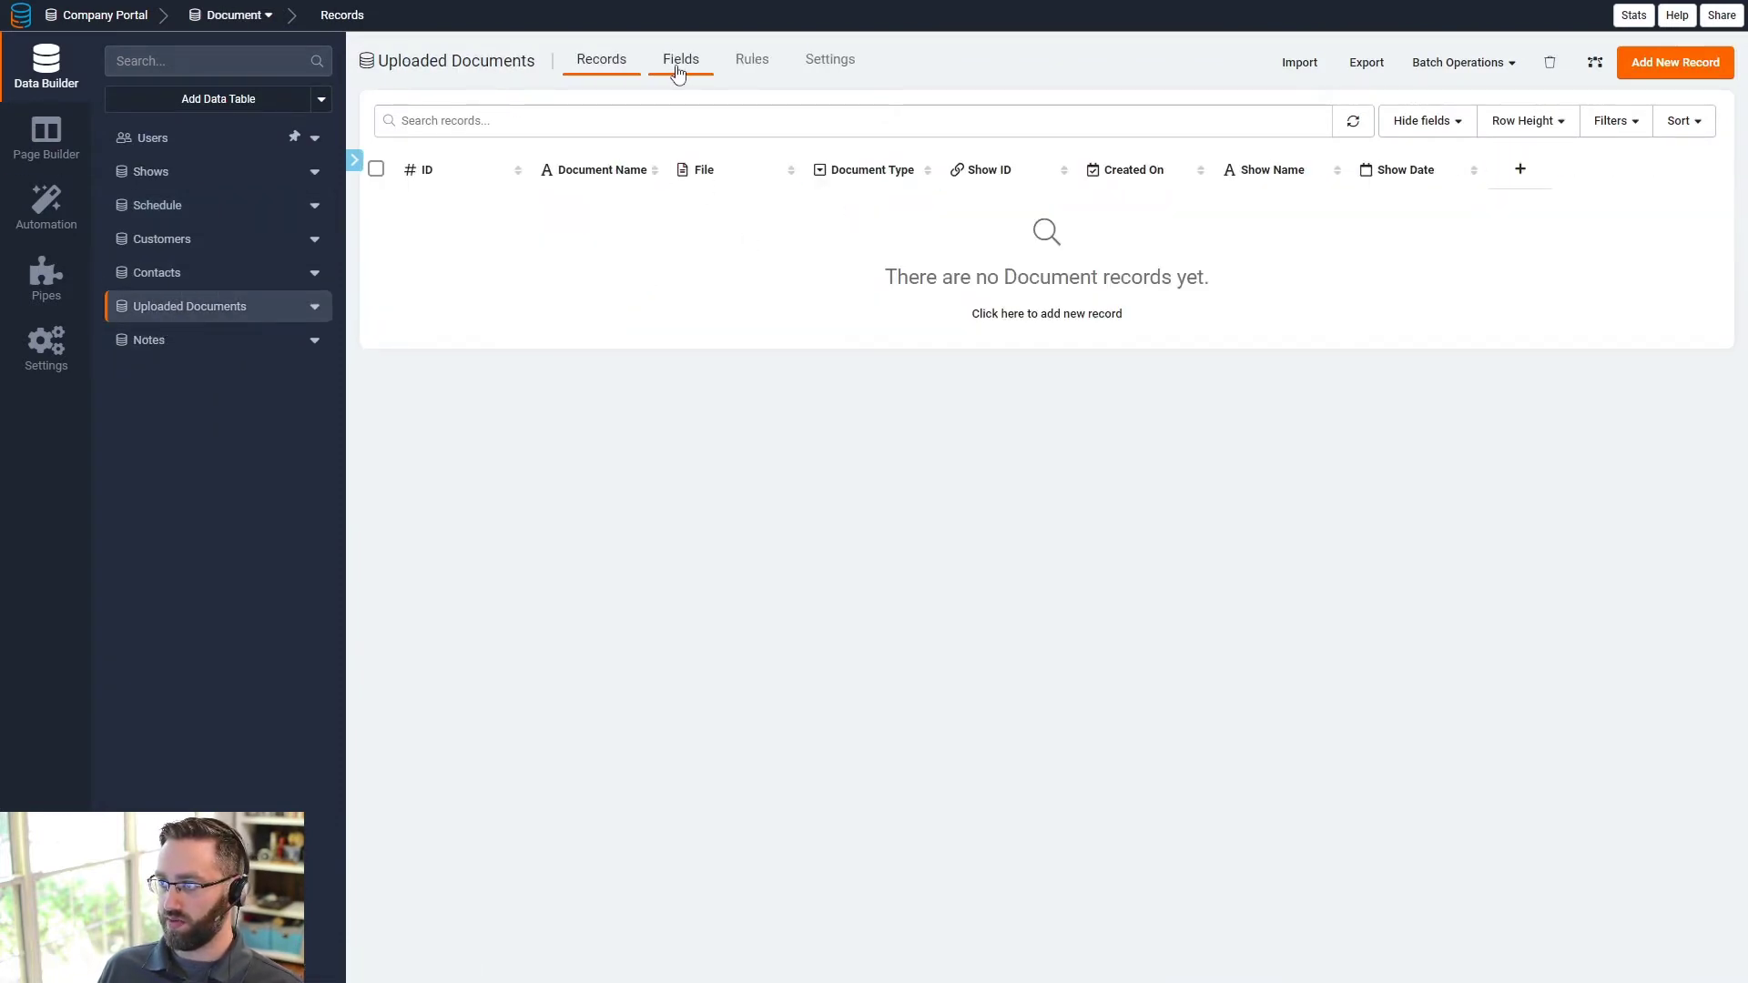
pyautogui.click(748, 60)
pyautogui.click(1042, 360)
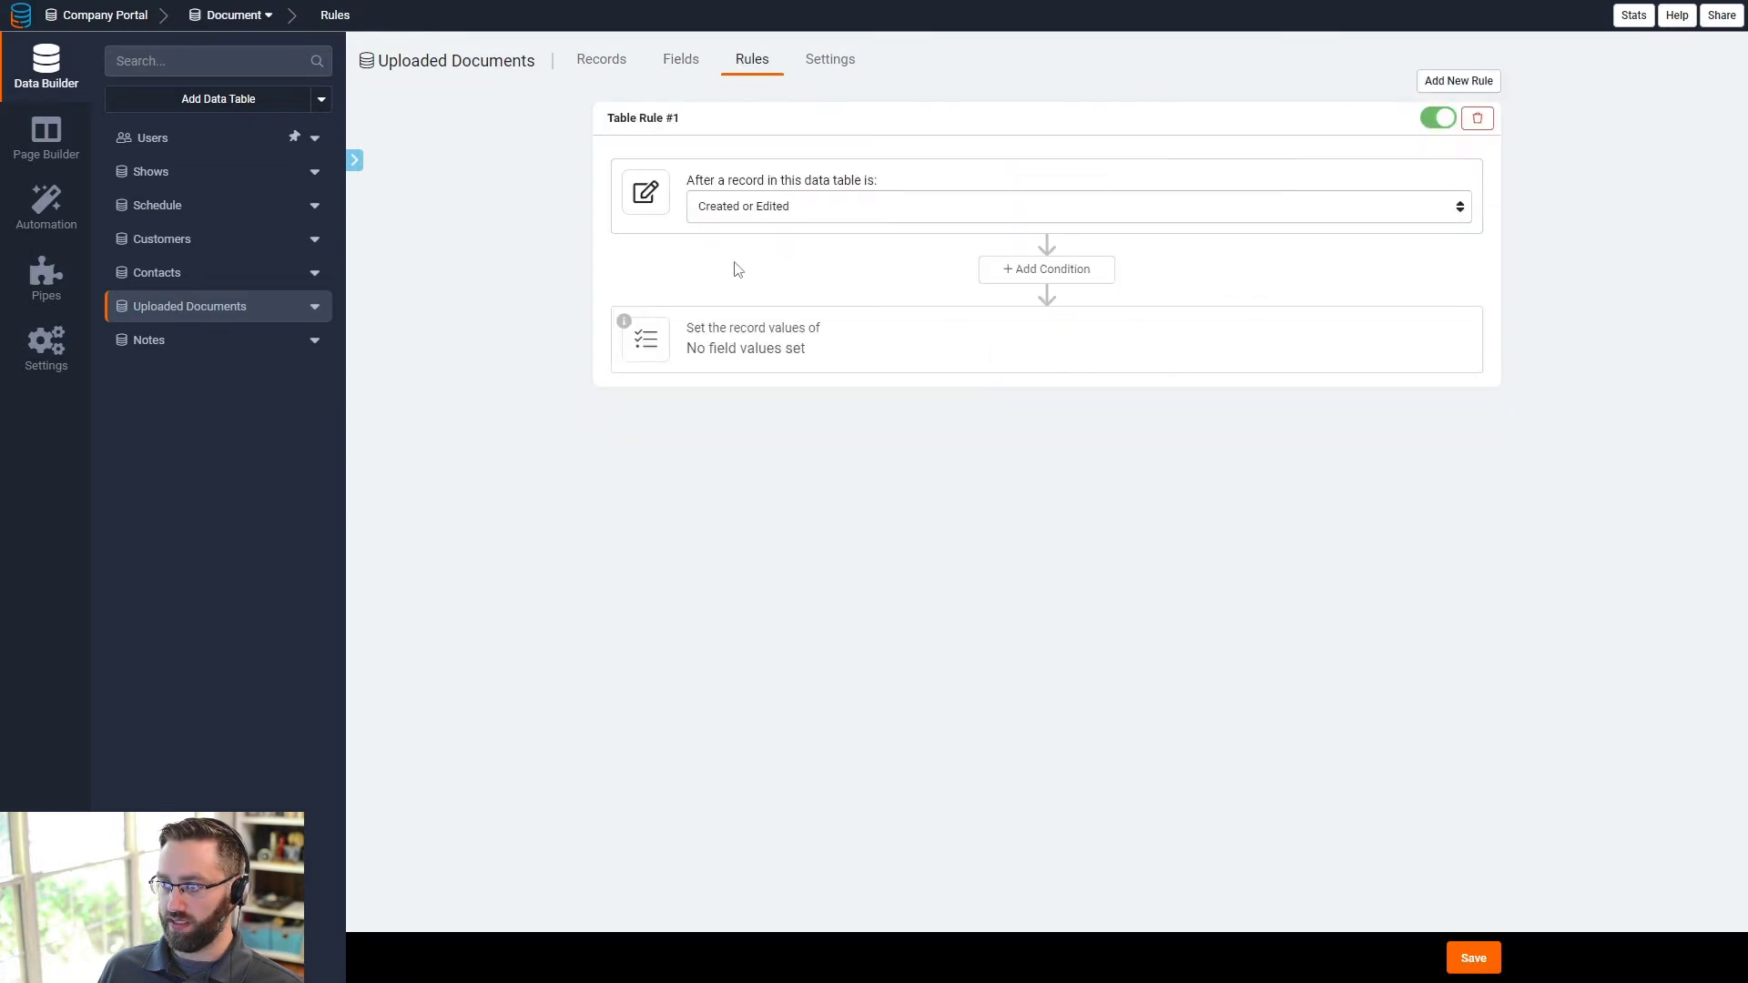
pyautogui.click(788, 366)
pyautogui.click(765, 208)
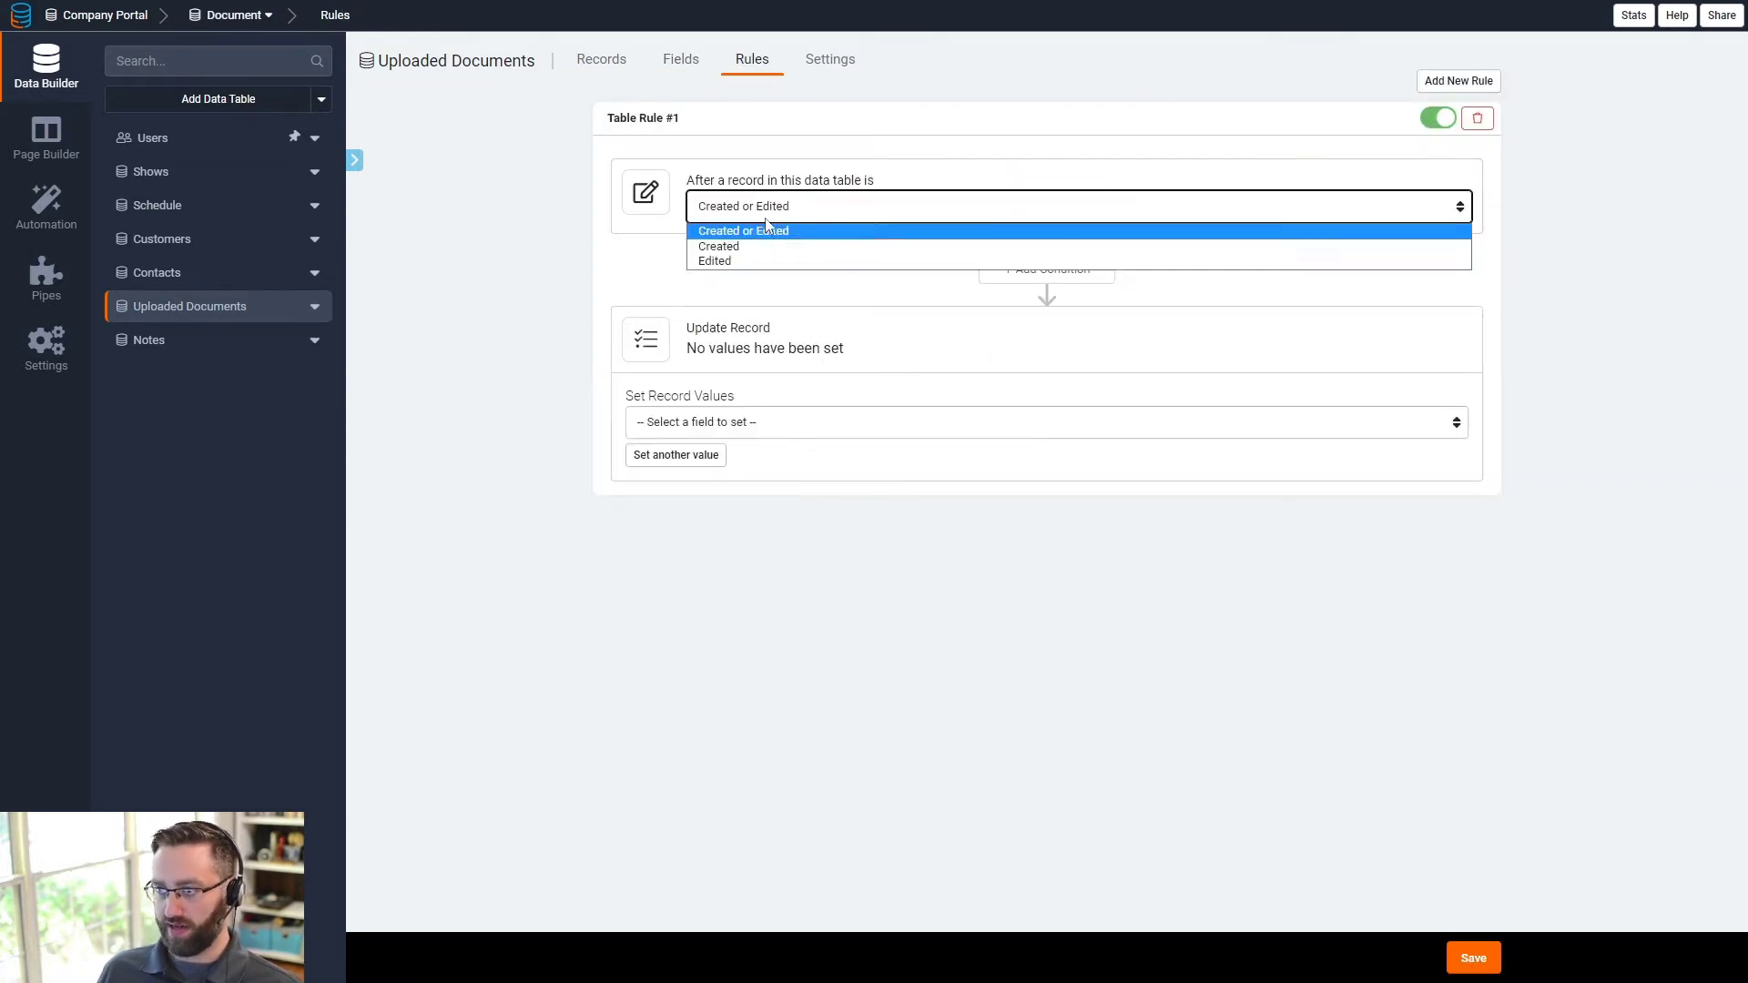
pyautogui.click(745, 248)
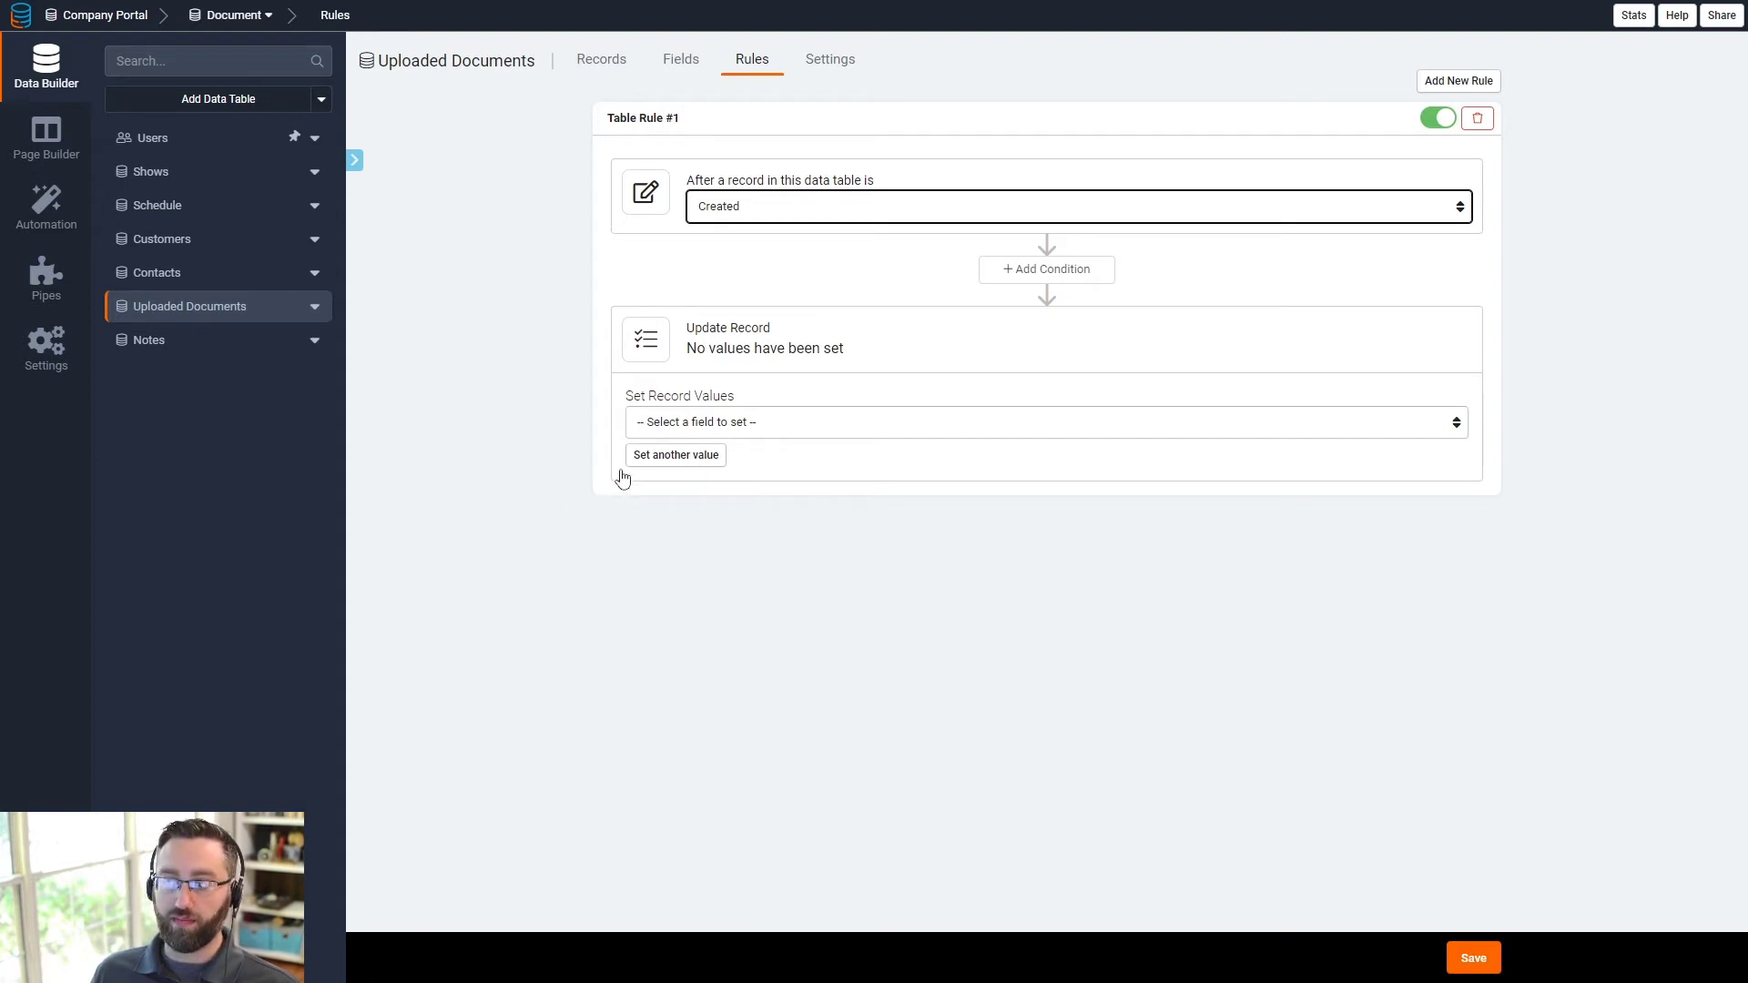
# - Have the rule set Created On to the current date and time, adding Show Name and Show Date rows
pyautogui.click(675, 424)
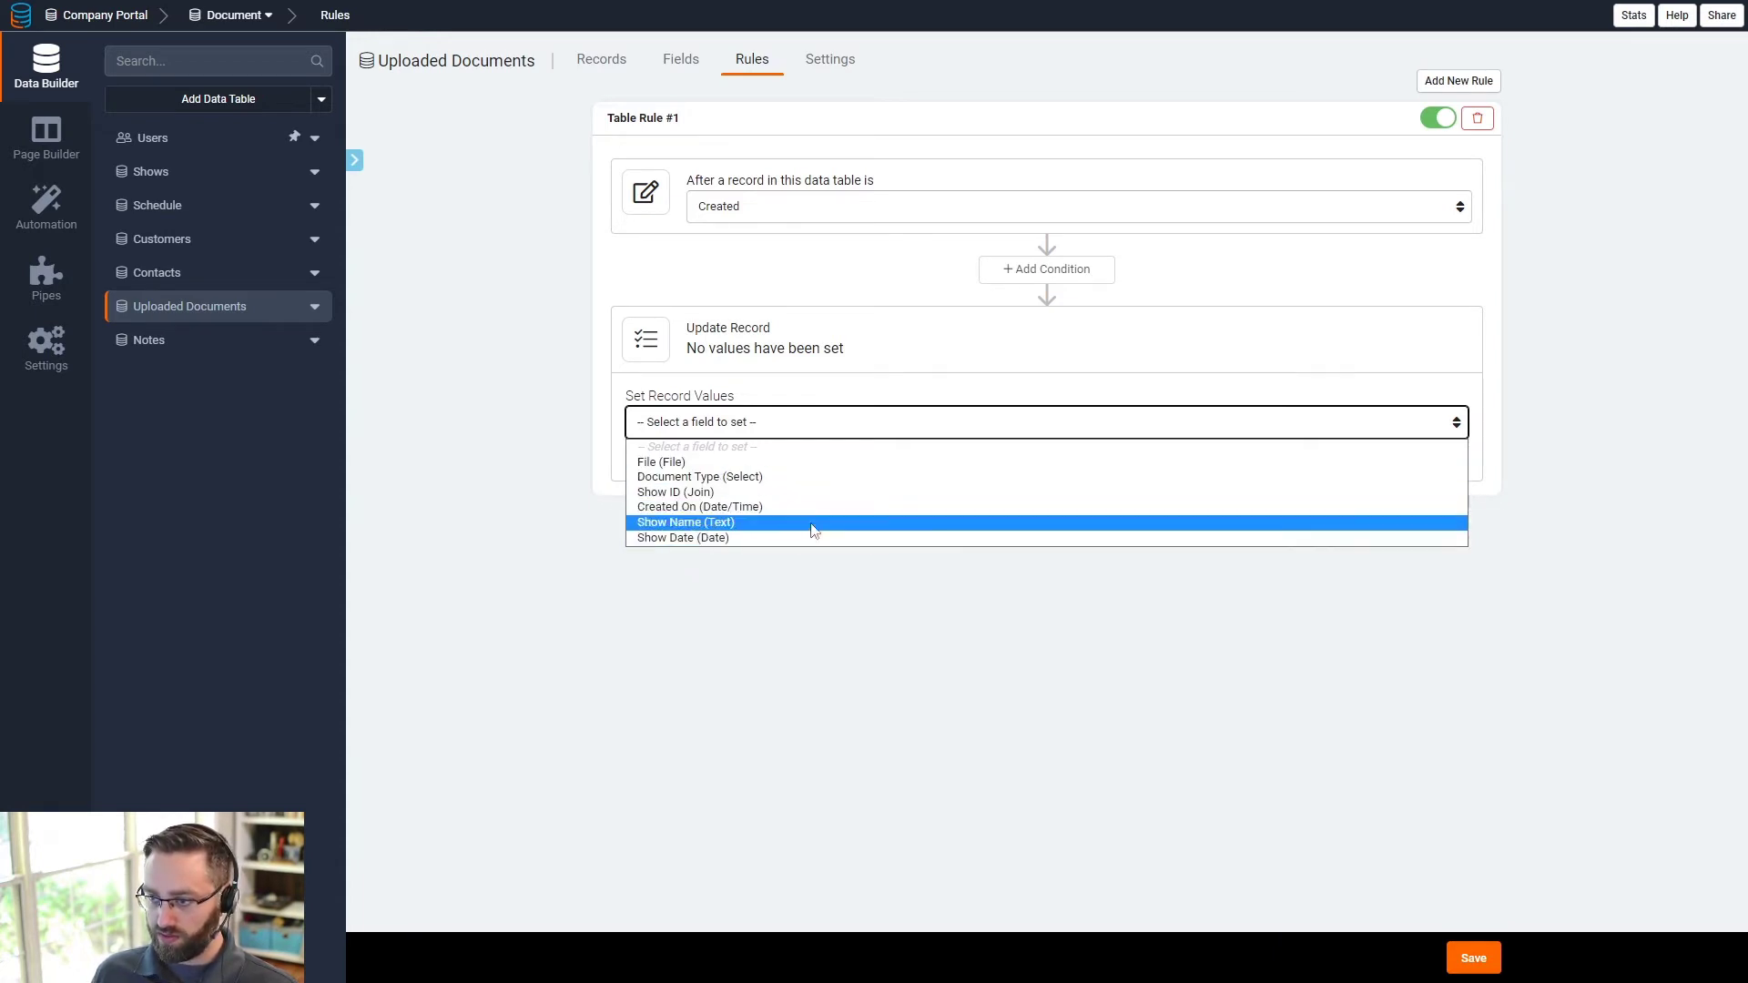
pyautogui.click(737, 507)
pyautogui.click(1098, 424)
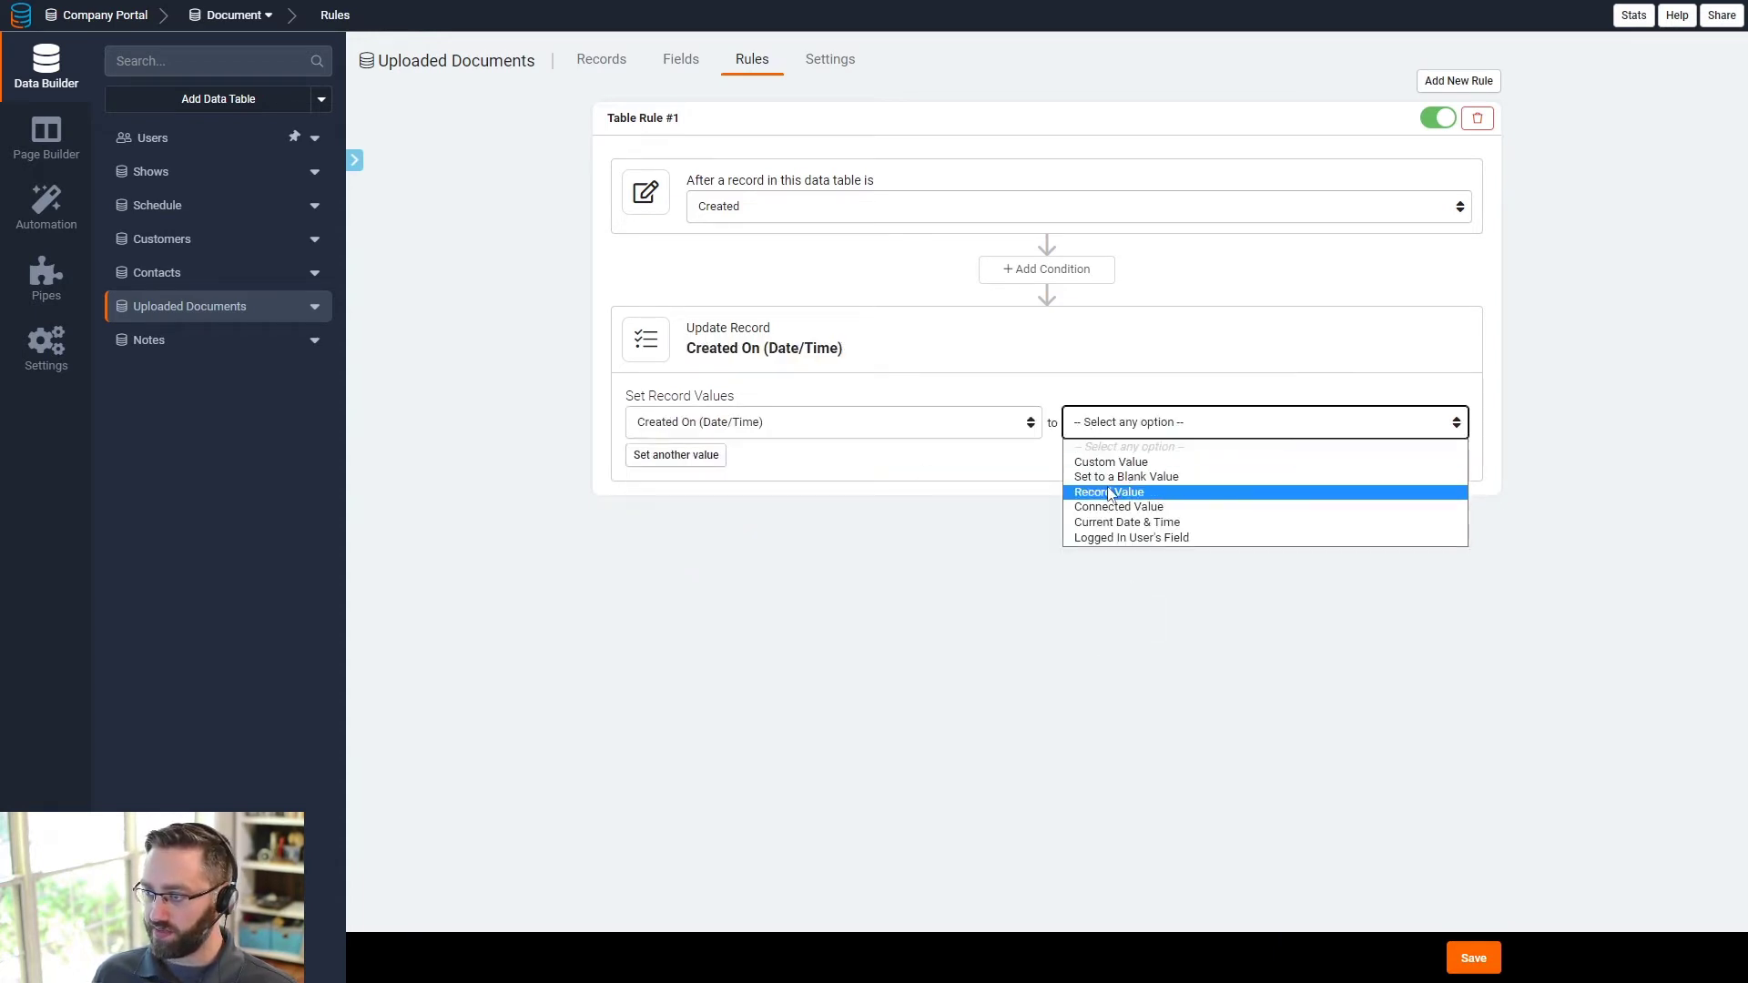
pyautogui.click(1102, 521)
pyautogui.click(708, 466)
pyautogui.click(722, 460)
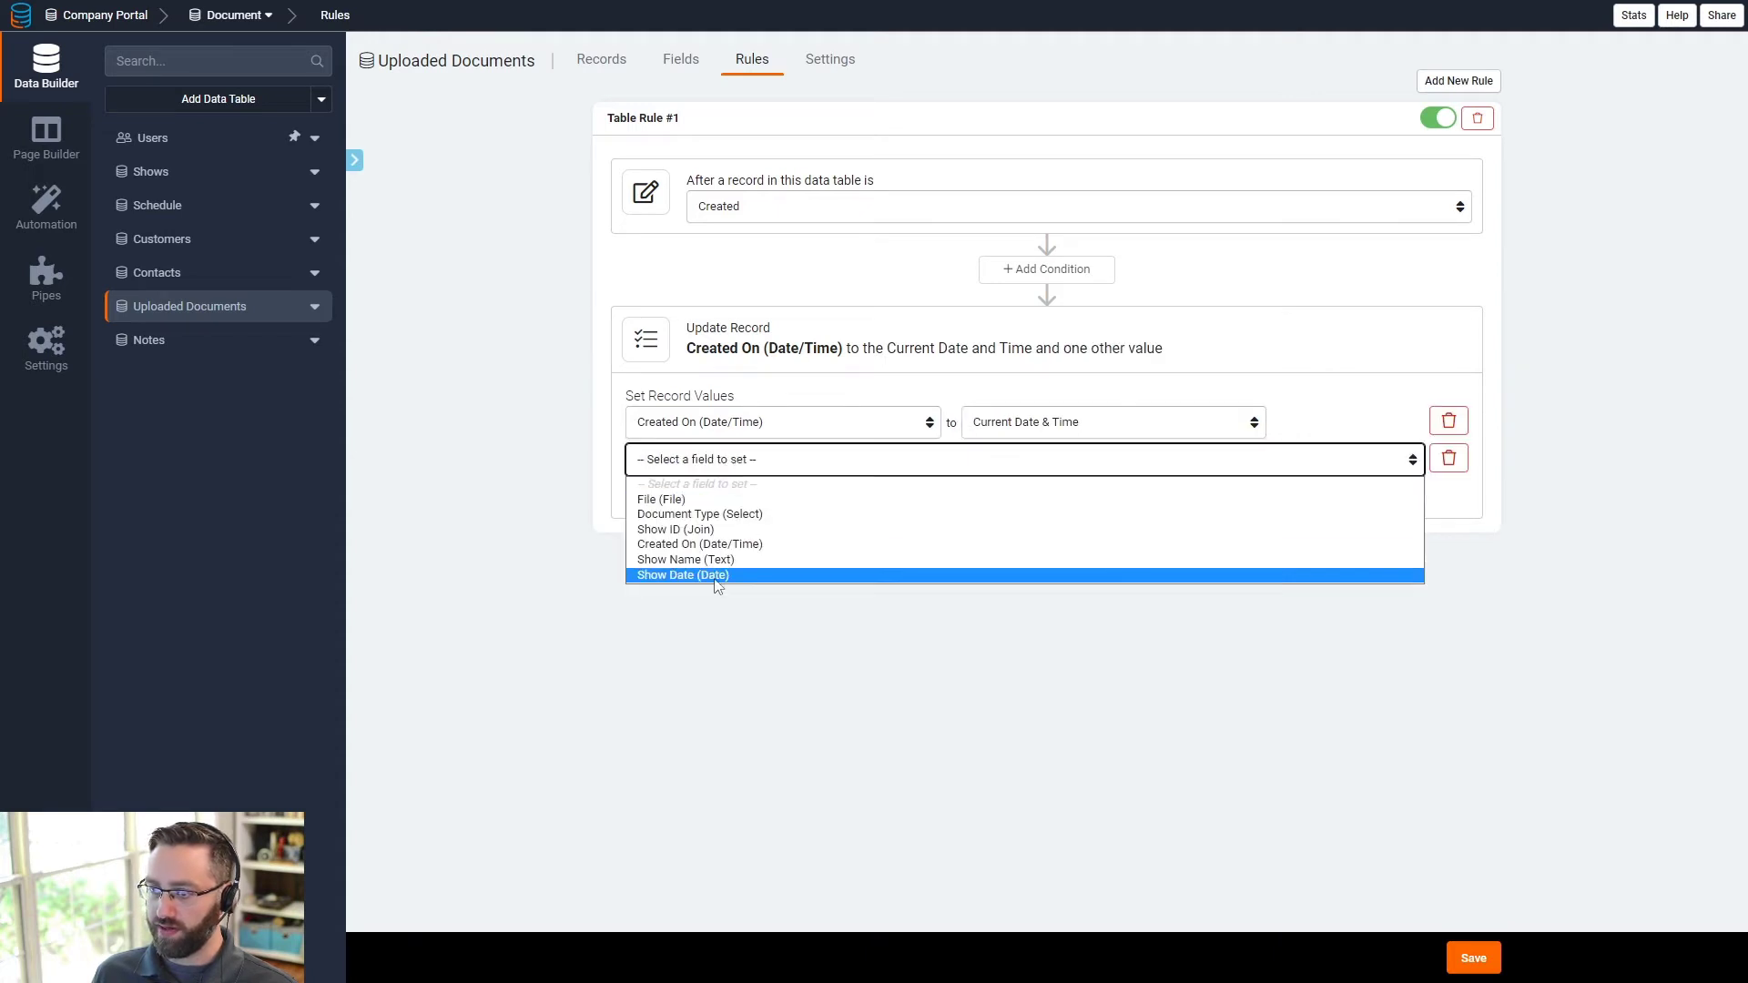
pyautogui.click(697, 557)
pyautogui.click(714, 499)
pyautogui.click(718, 497)
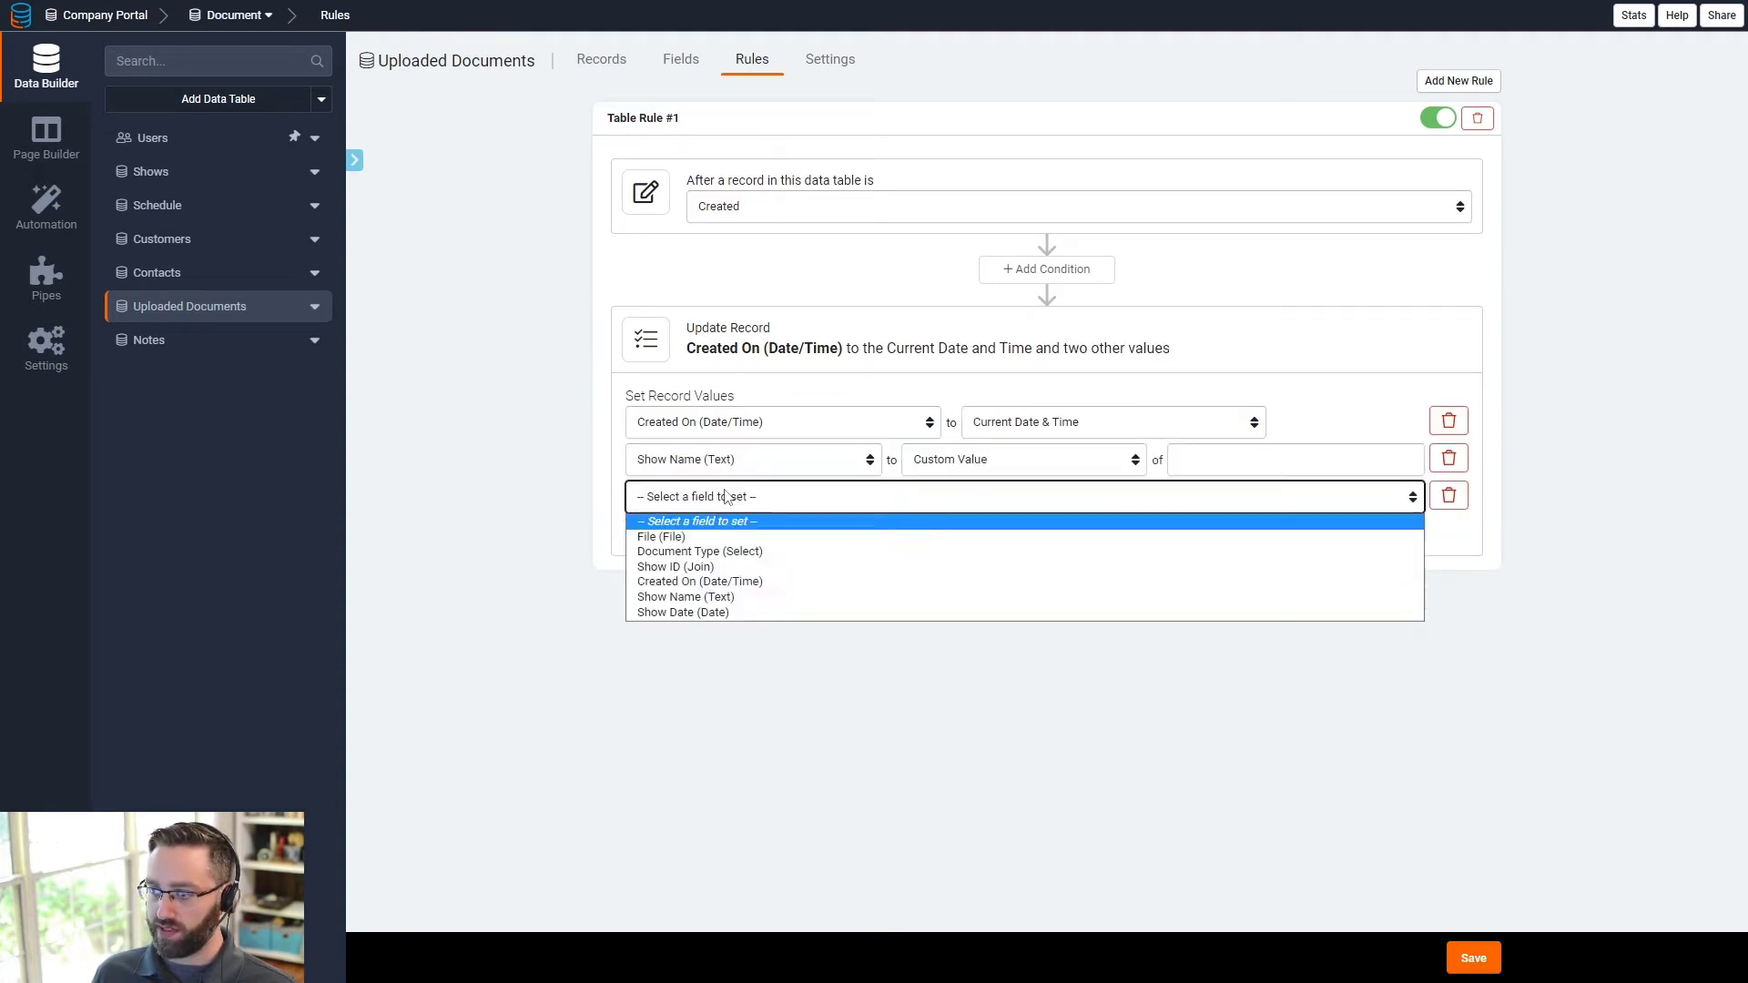
pyautogui.click(902, 612)
# - Copy Show Name and Show Date from the connected show, then save the rule
pyautogui.click(1045, 468)
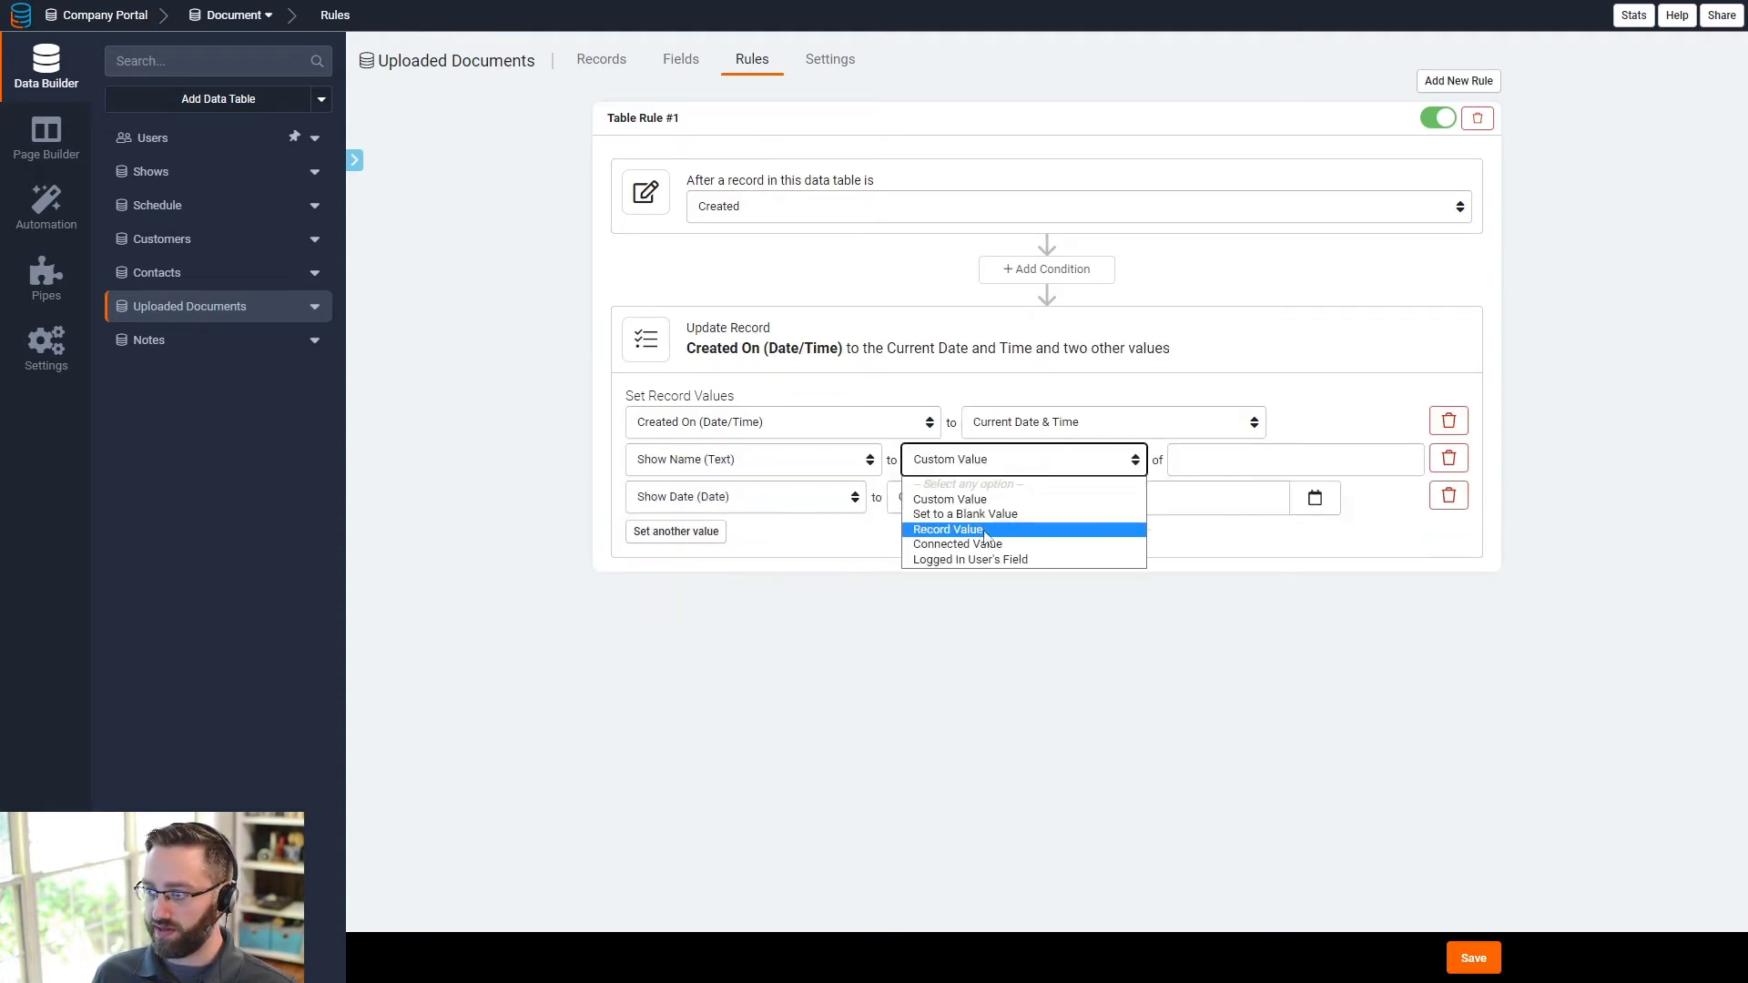
pyautogui.click(957, 544)
pyautogui.click(1211, 463)
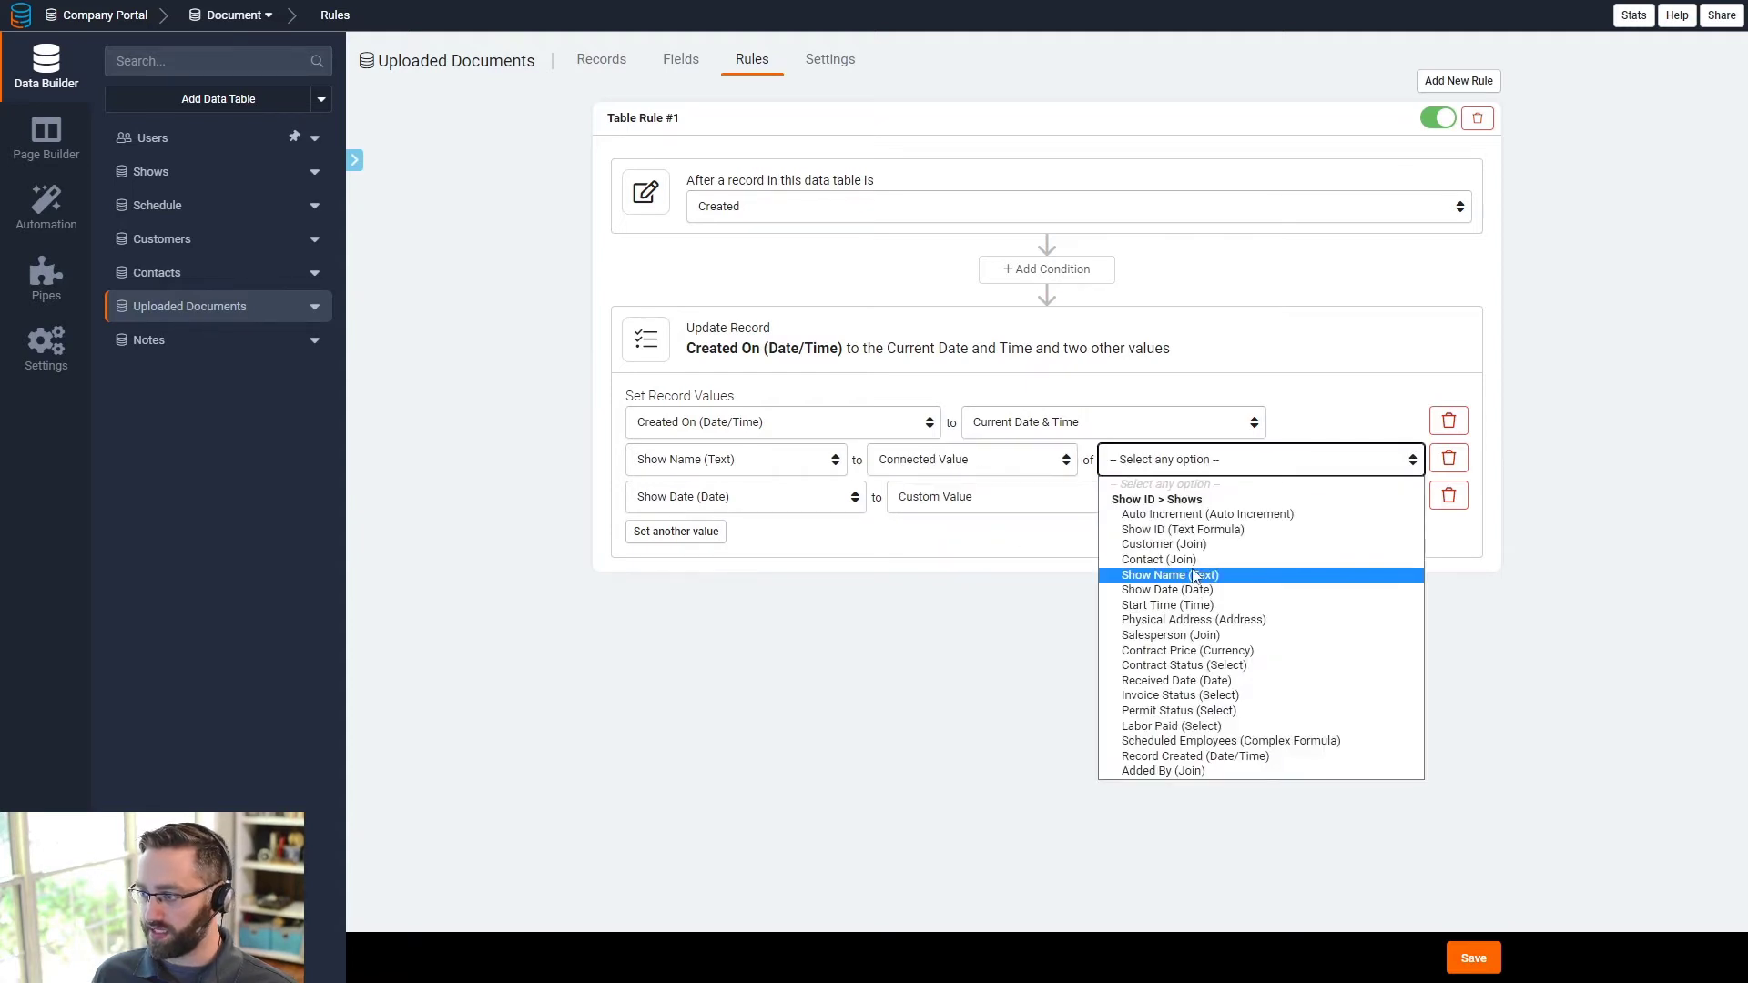
pyautogui.click(1165, 576)
pyautogui.click(995, 498)
pyautogui.click(942, 583)
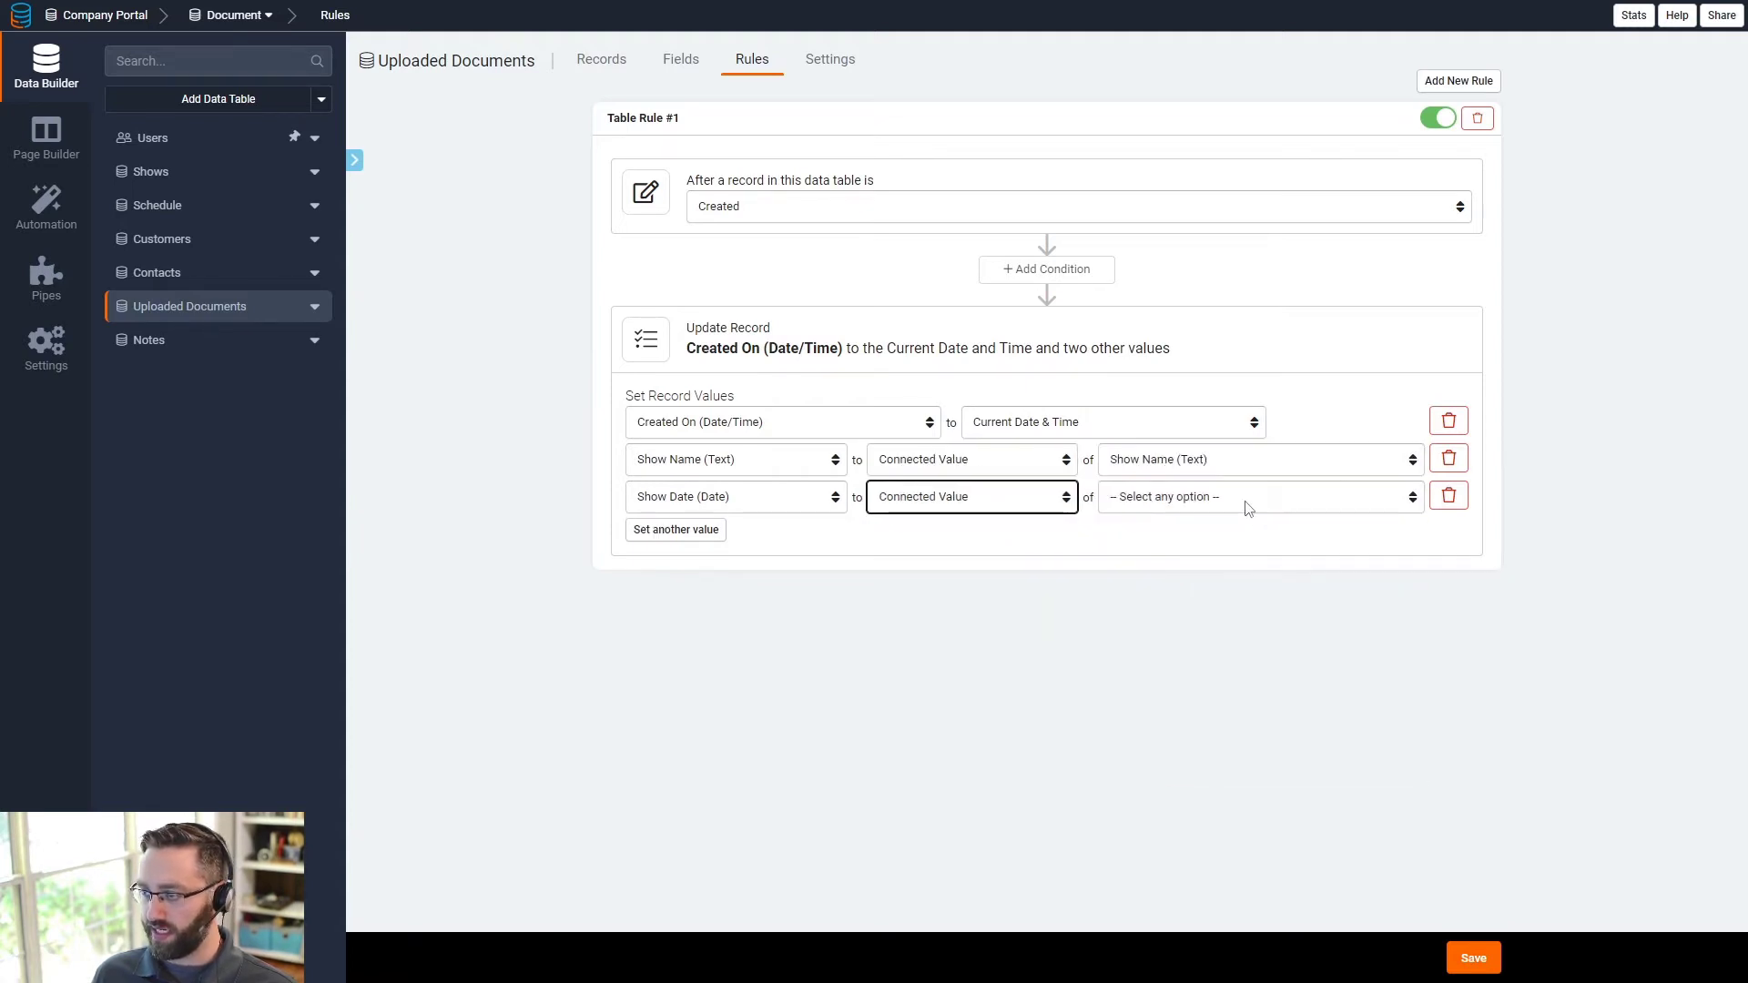
pyautogui.click(1248, 499)
pyautogui.click(1202, 628)
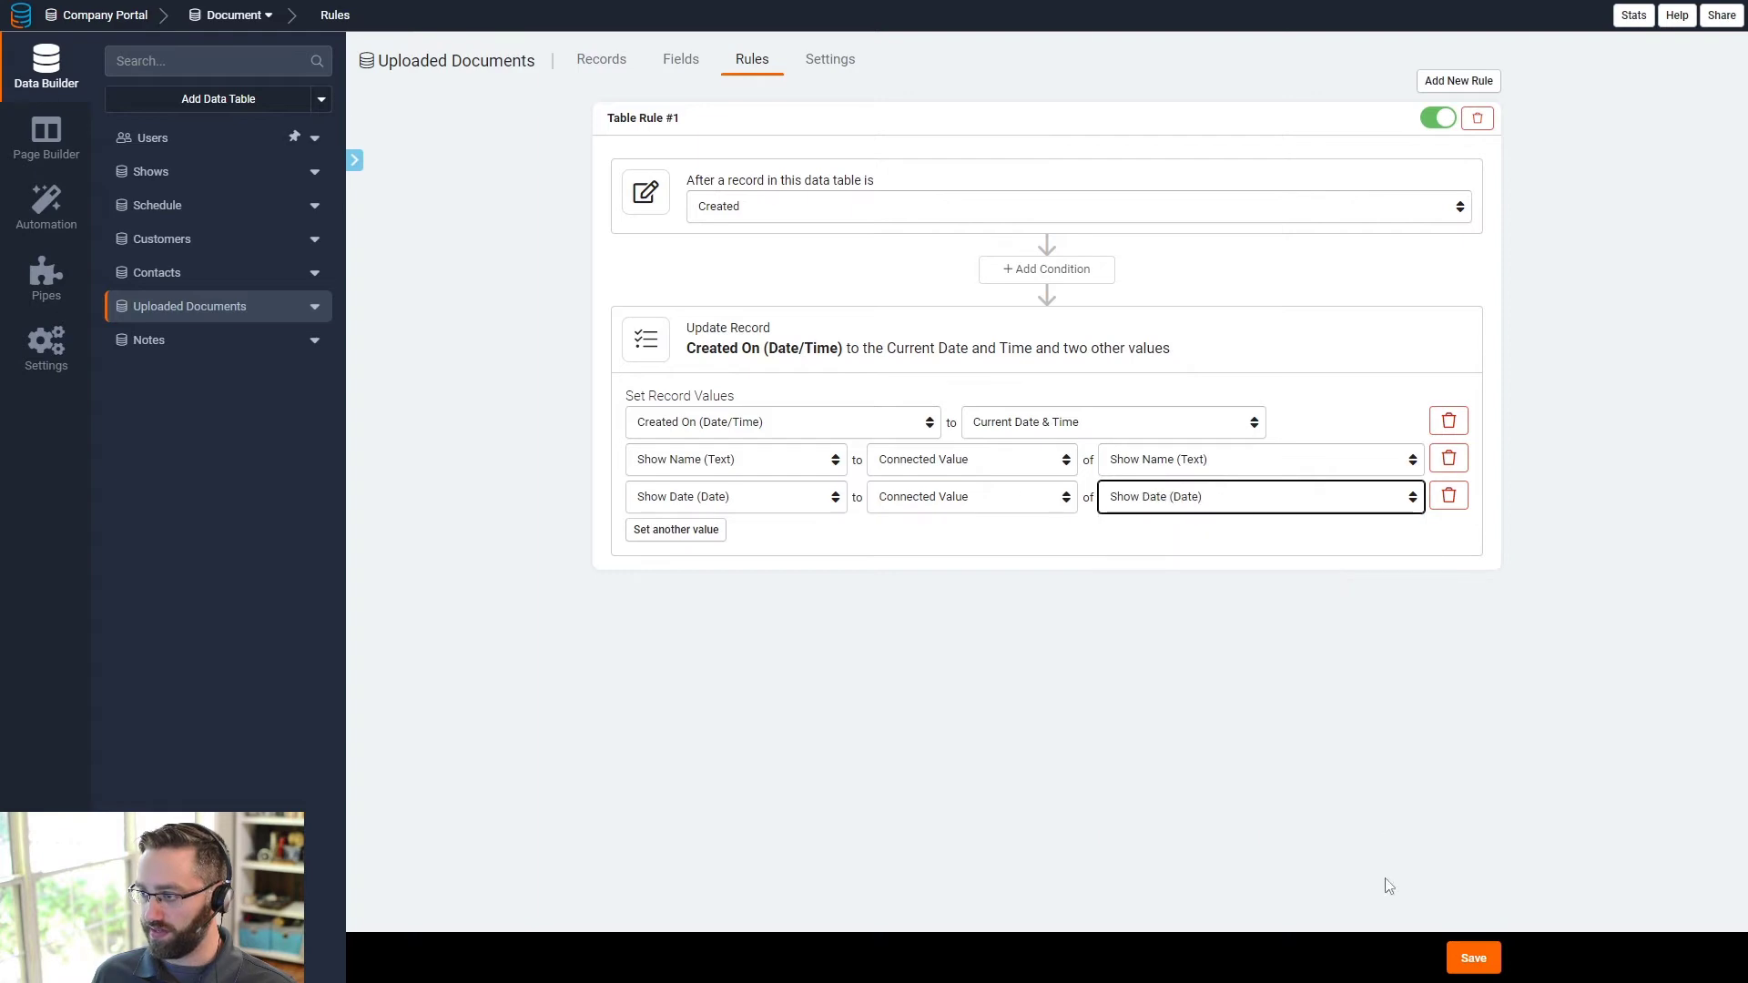
pyautogui.click(1468, 959)
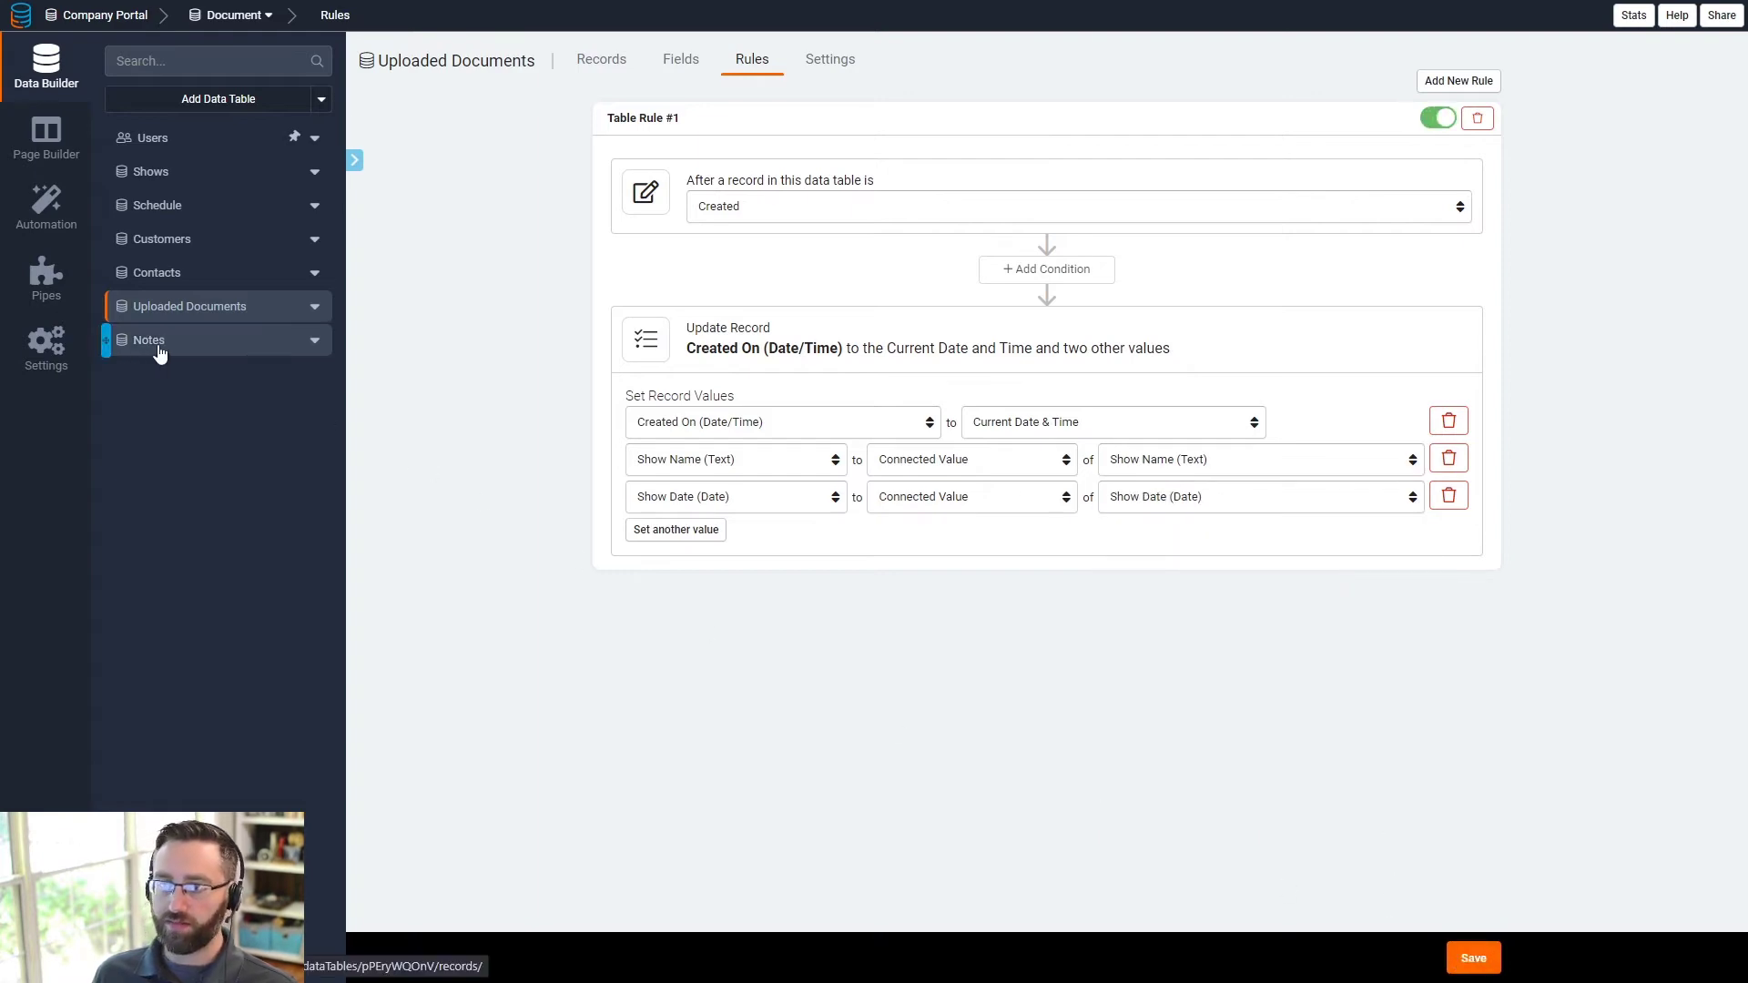
pyautogui.click(43, 151)
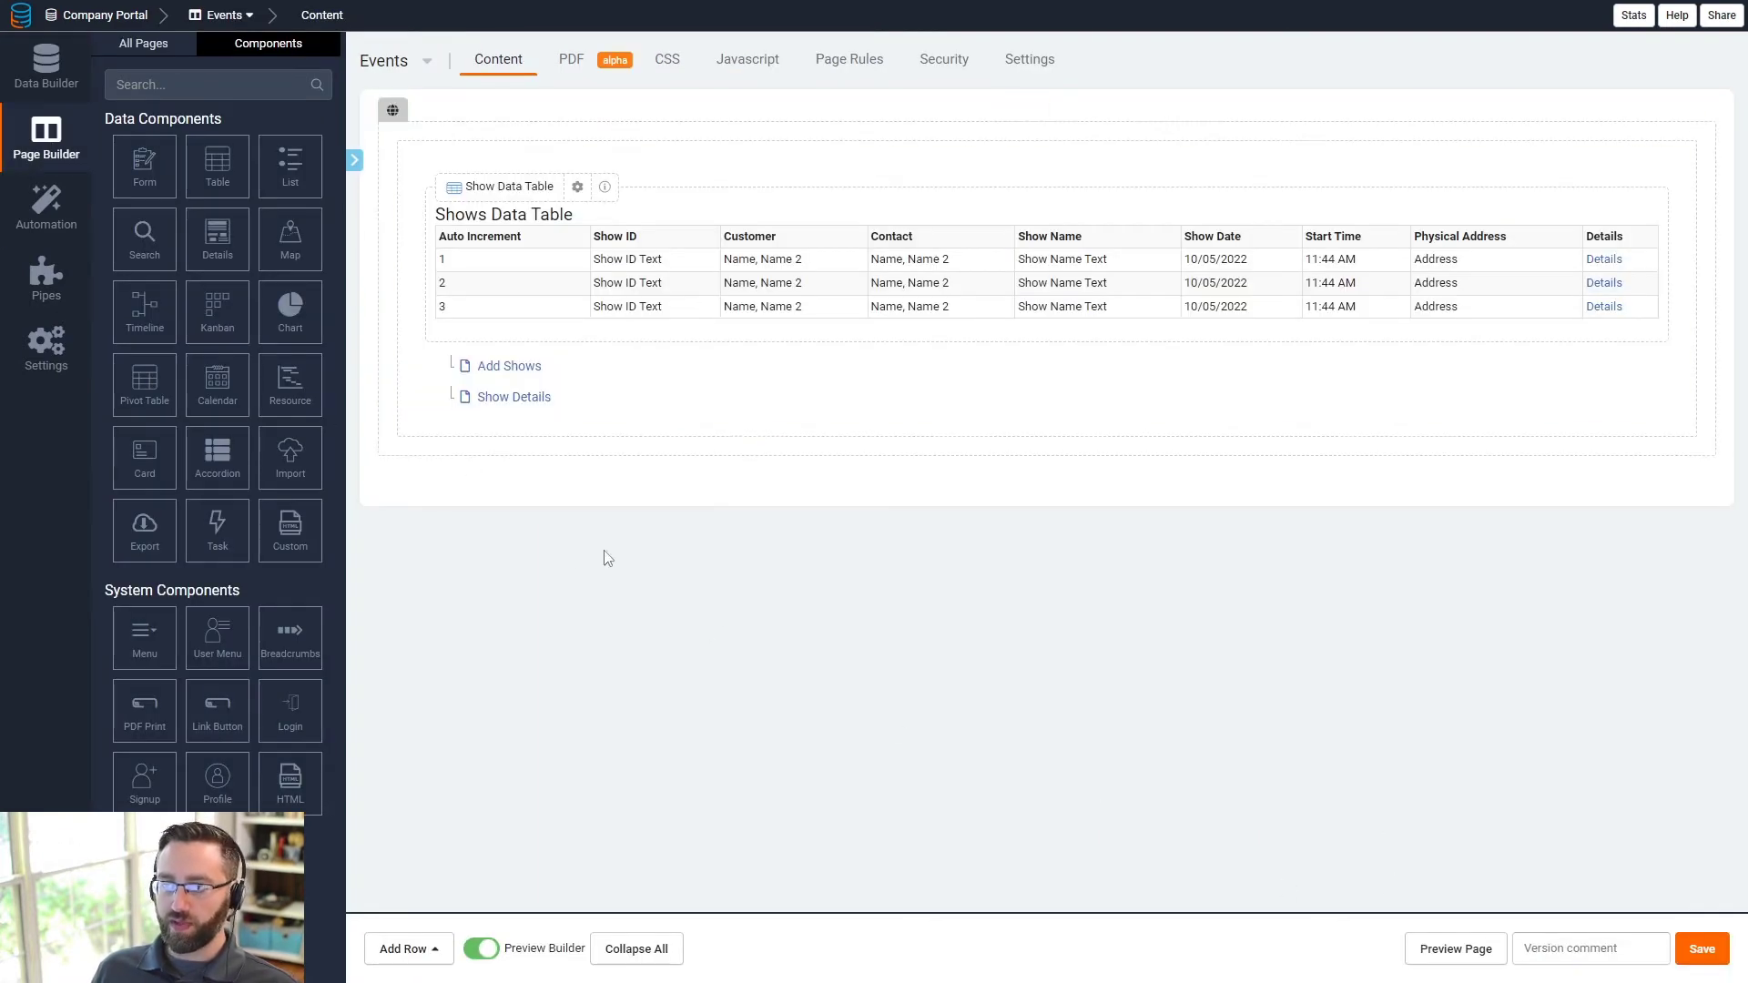
# - On Show Details, place the Uploaded Documents table beside the Document Form at 8/12 width
pyautogui.click(503, 398)
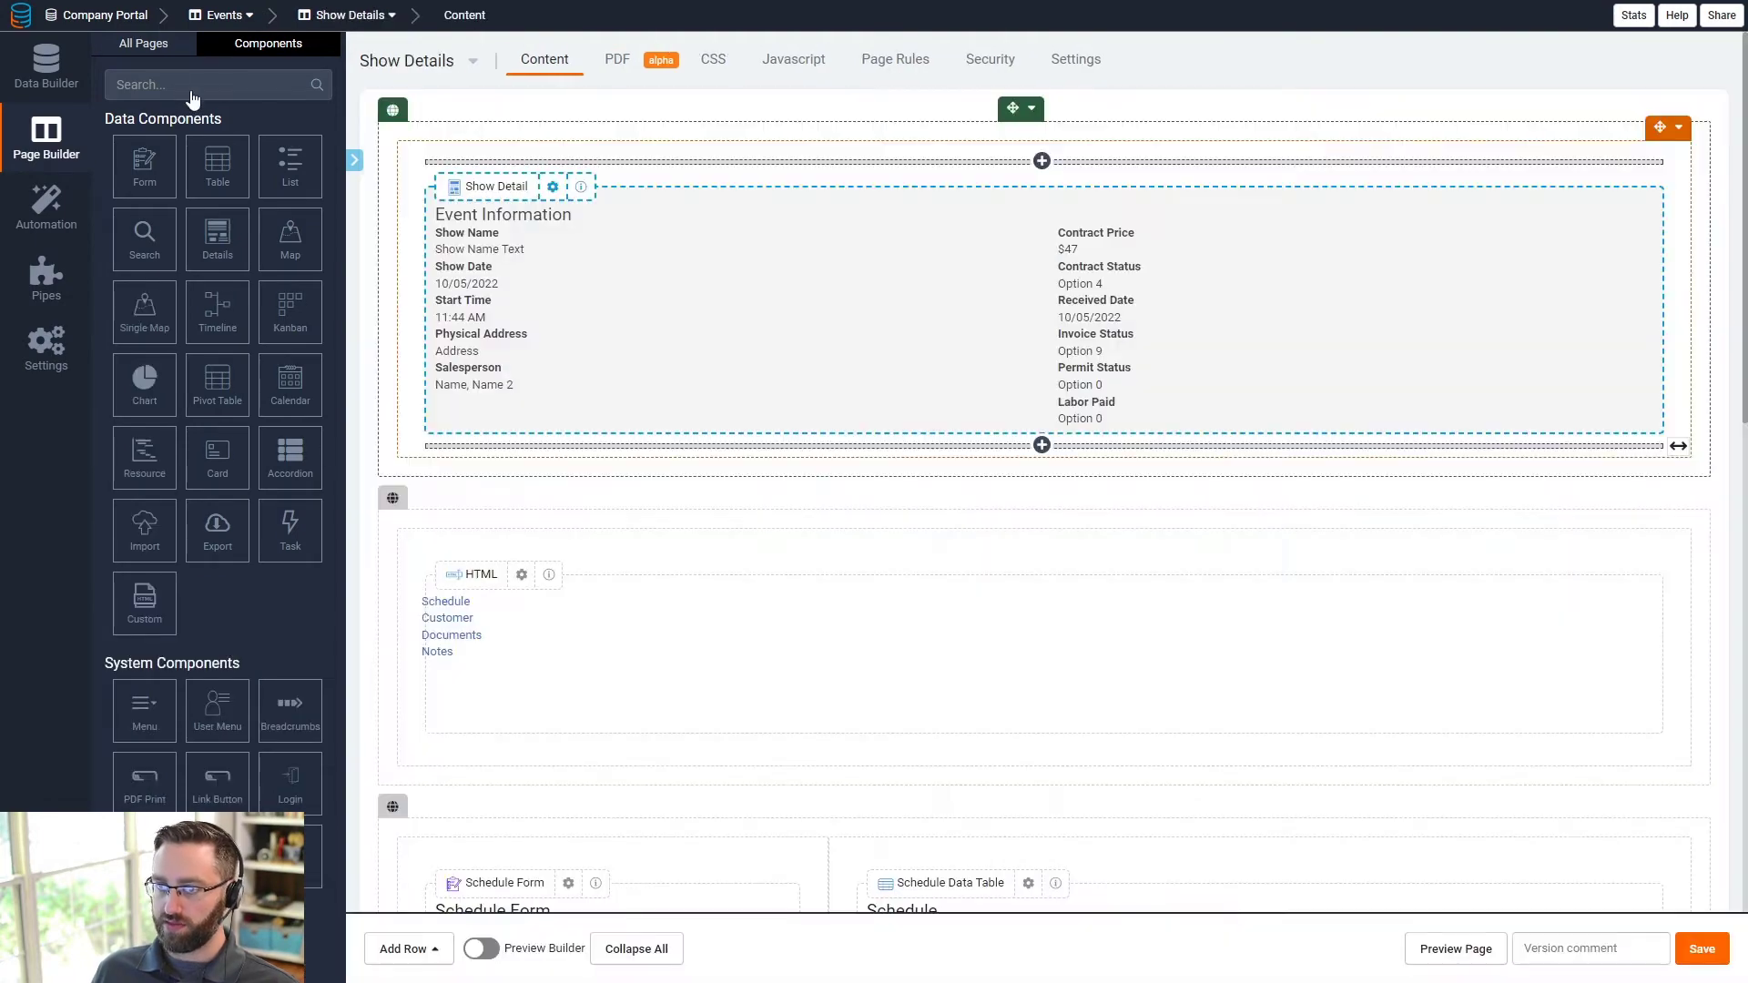
pyautogui.click(164, 47)
pyautogui.scroll(-13, 831, 695)
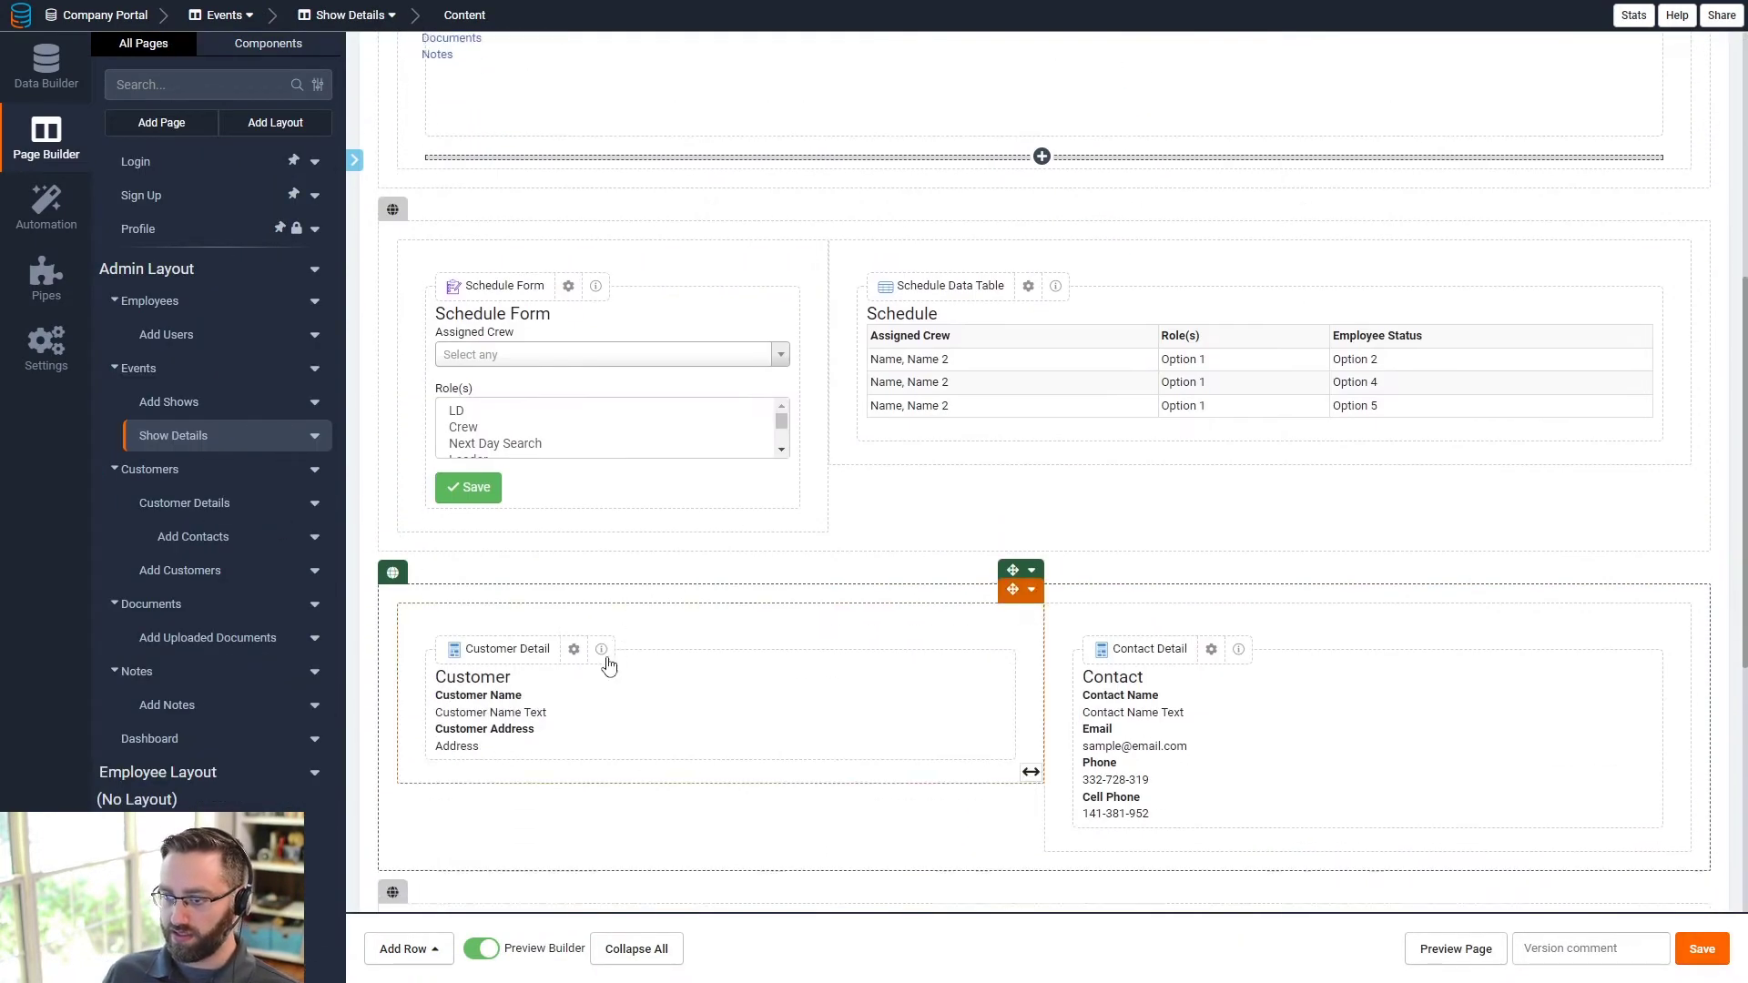
pyautogui.scroll(-2, 590, 781)
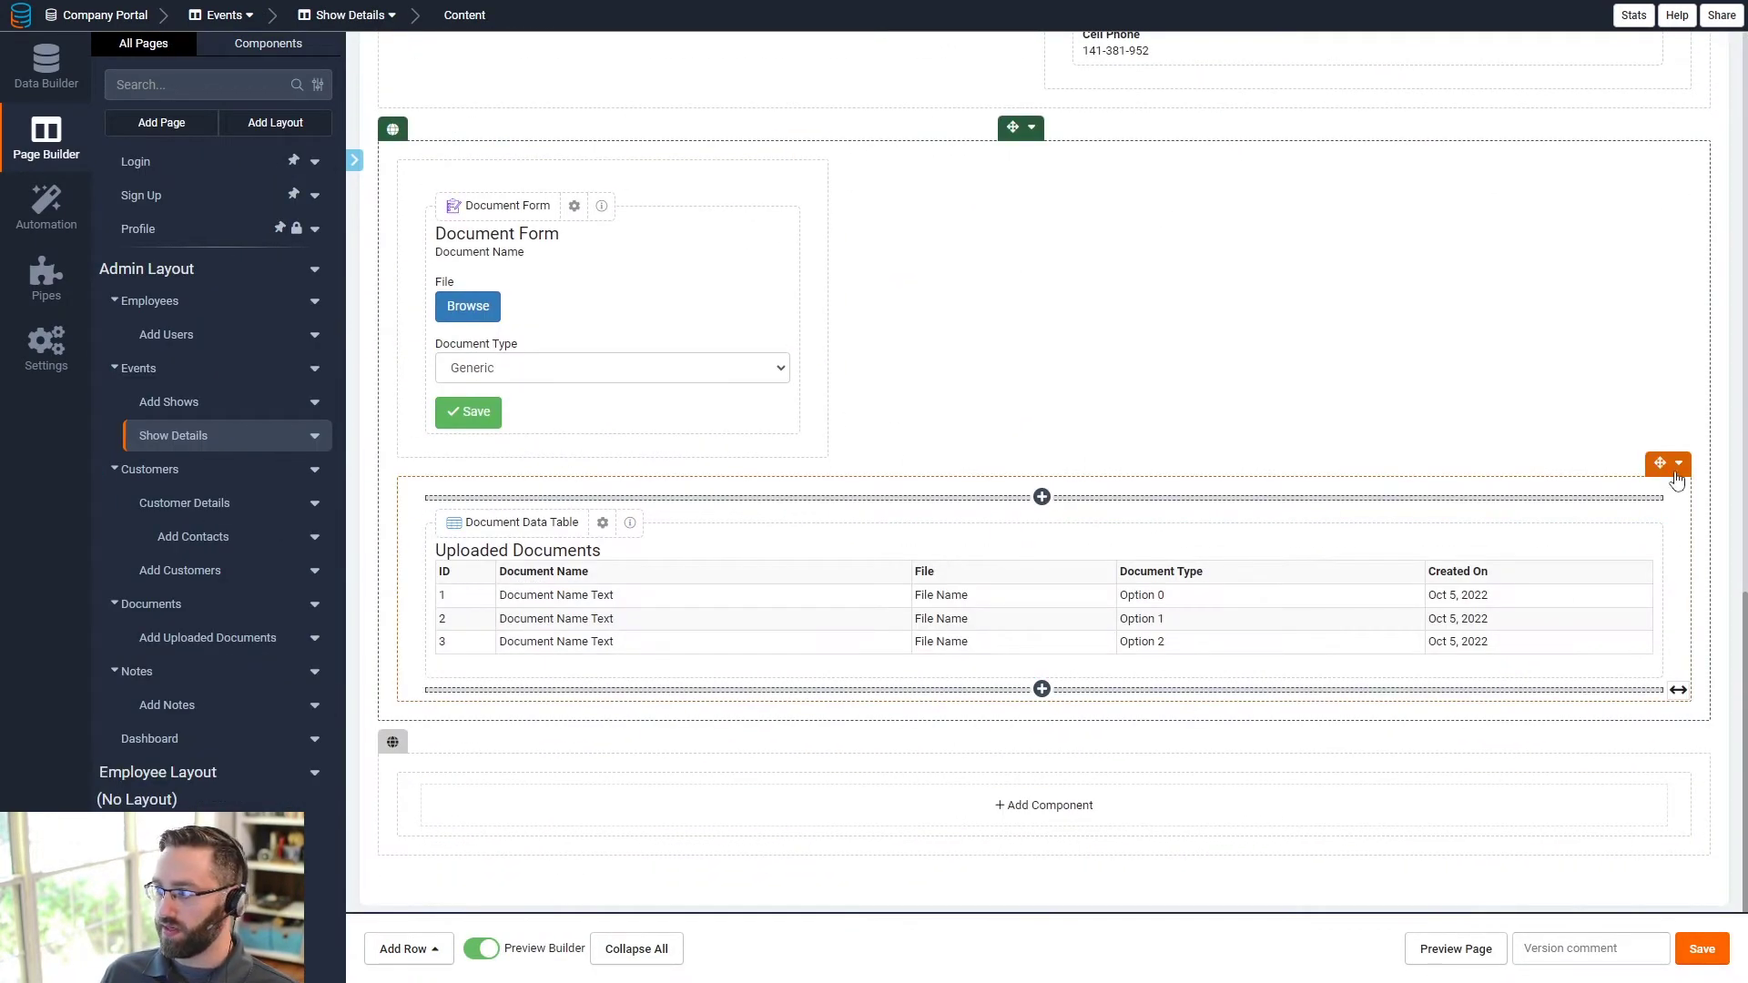
pyautogui.click(1679, 463)
pyautogui.moveTo(1620, 578)
pyautogui.click(1503, 619)
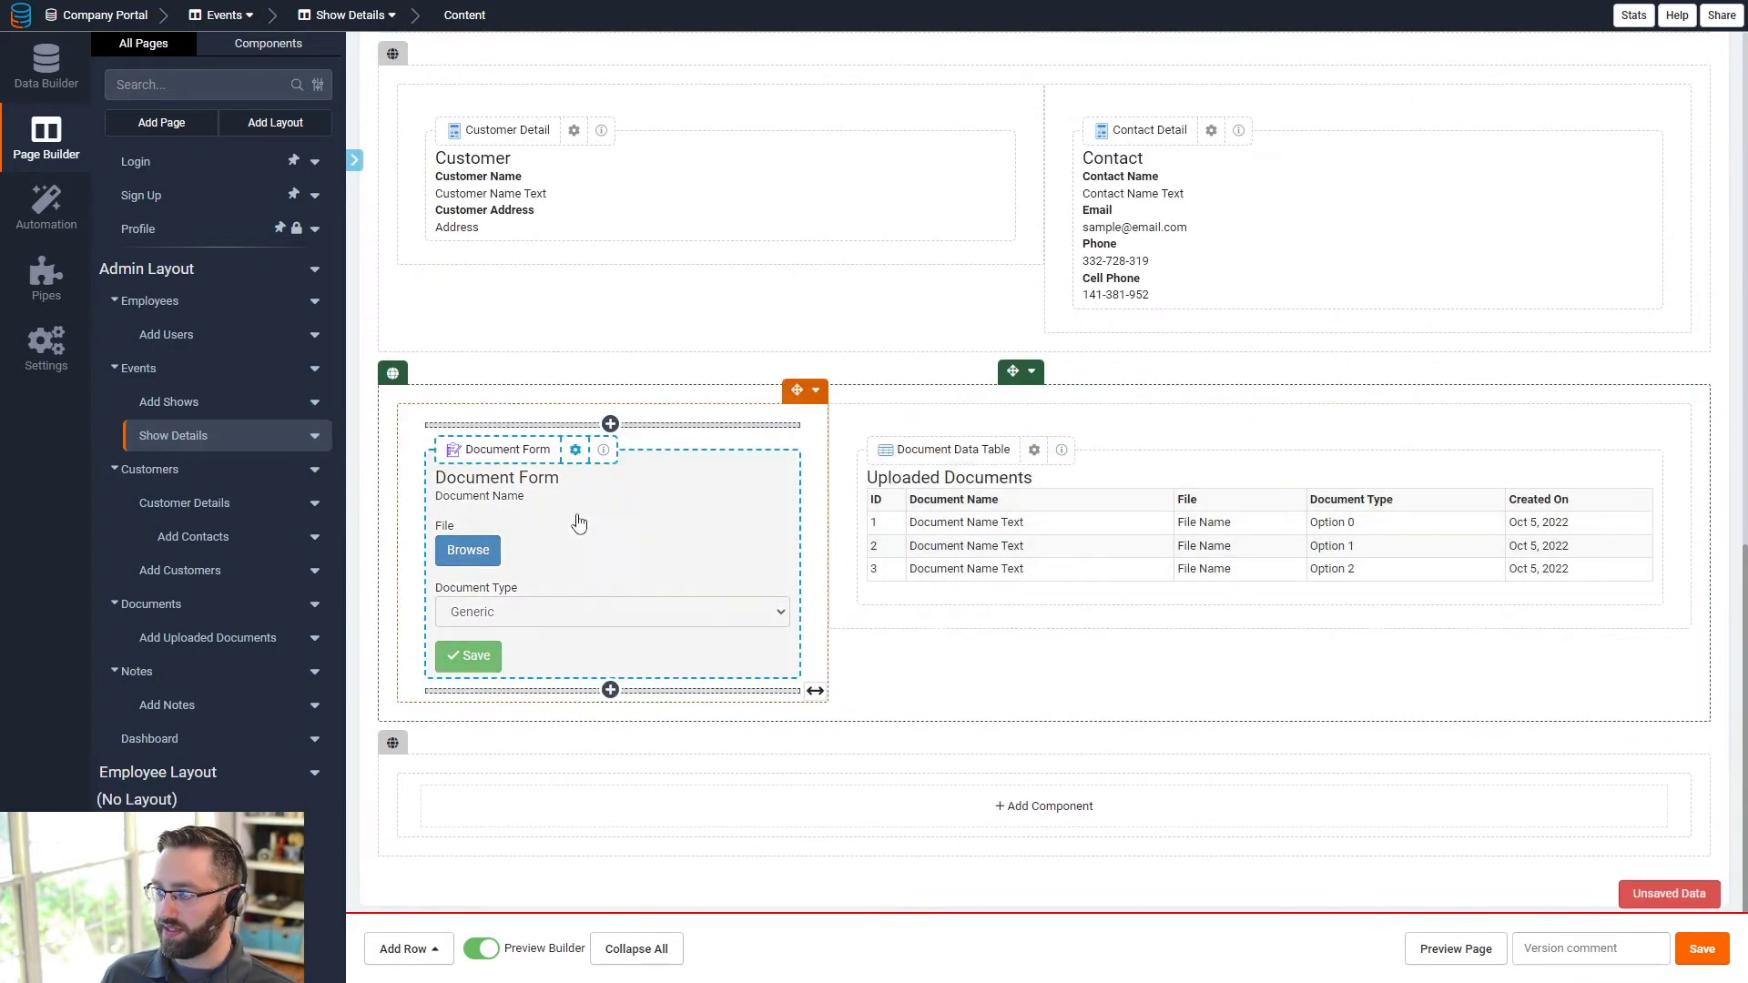
# - Save the page layout and add a new form component to the bottom row
pyautogui.click(1701, 950)
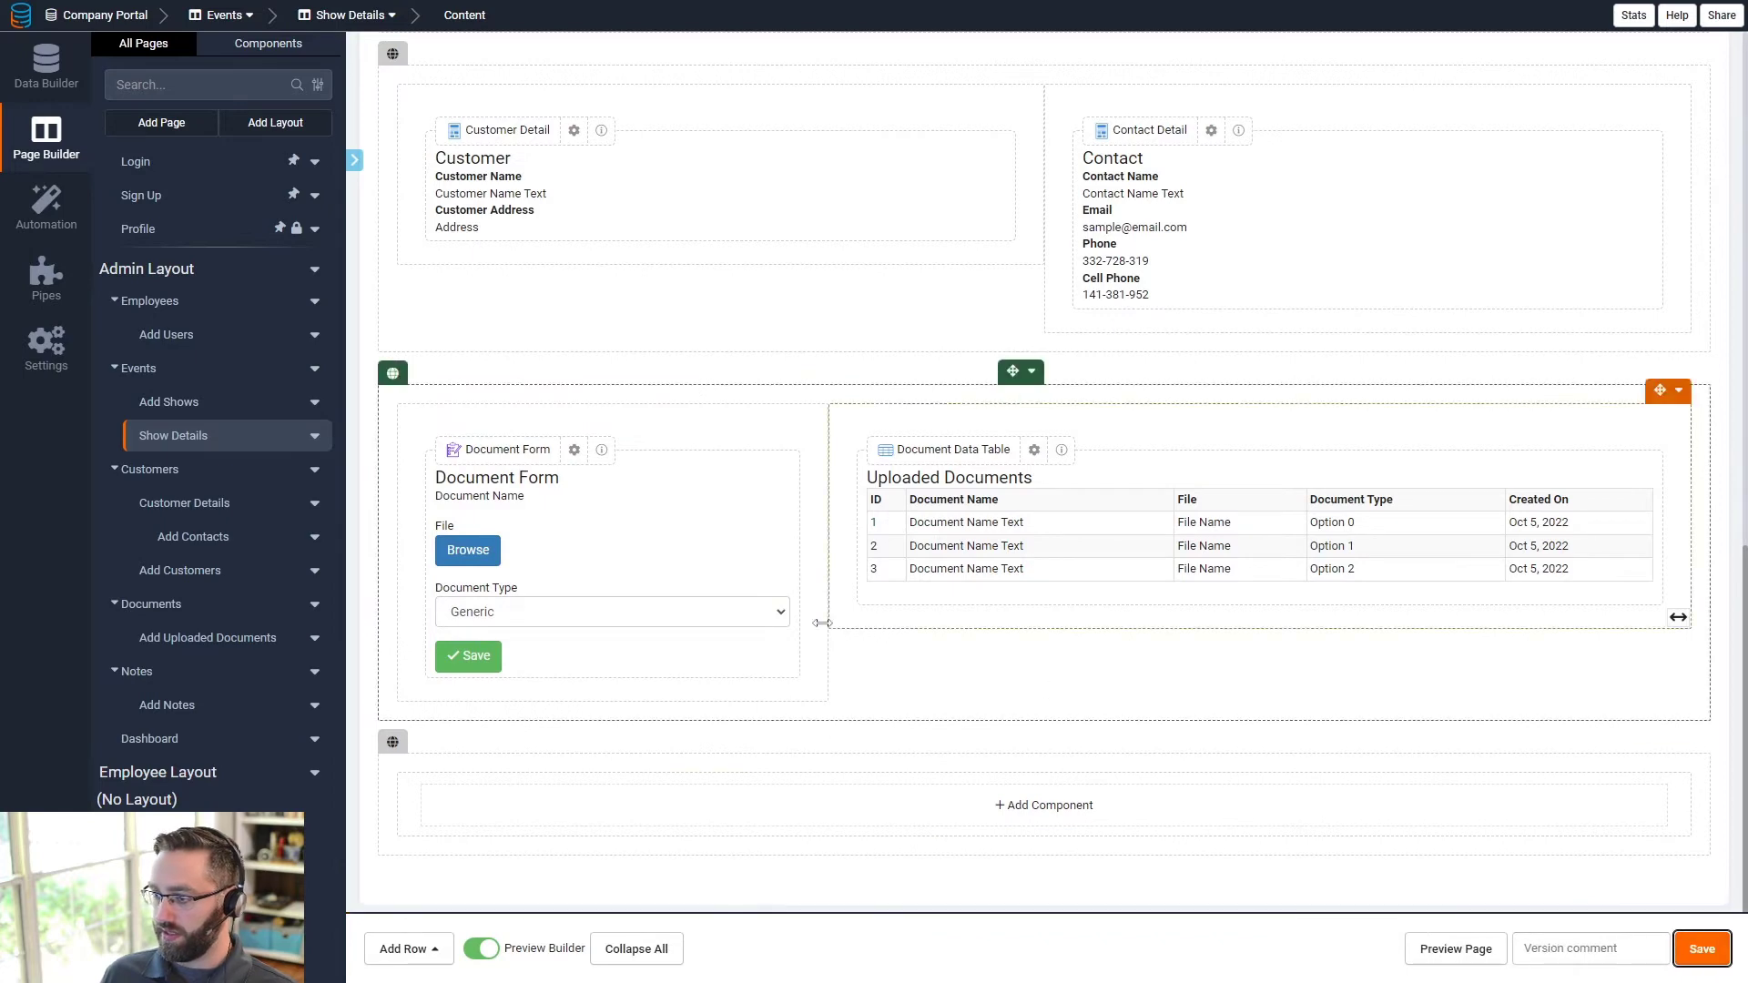
pyautogui.click(897, 819)
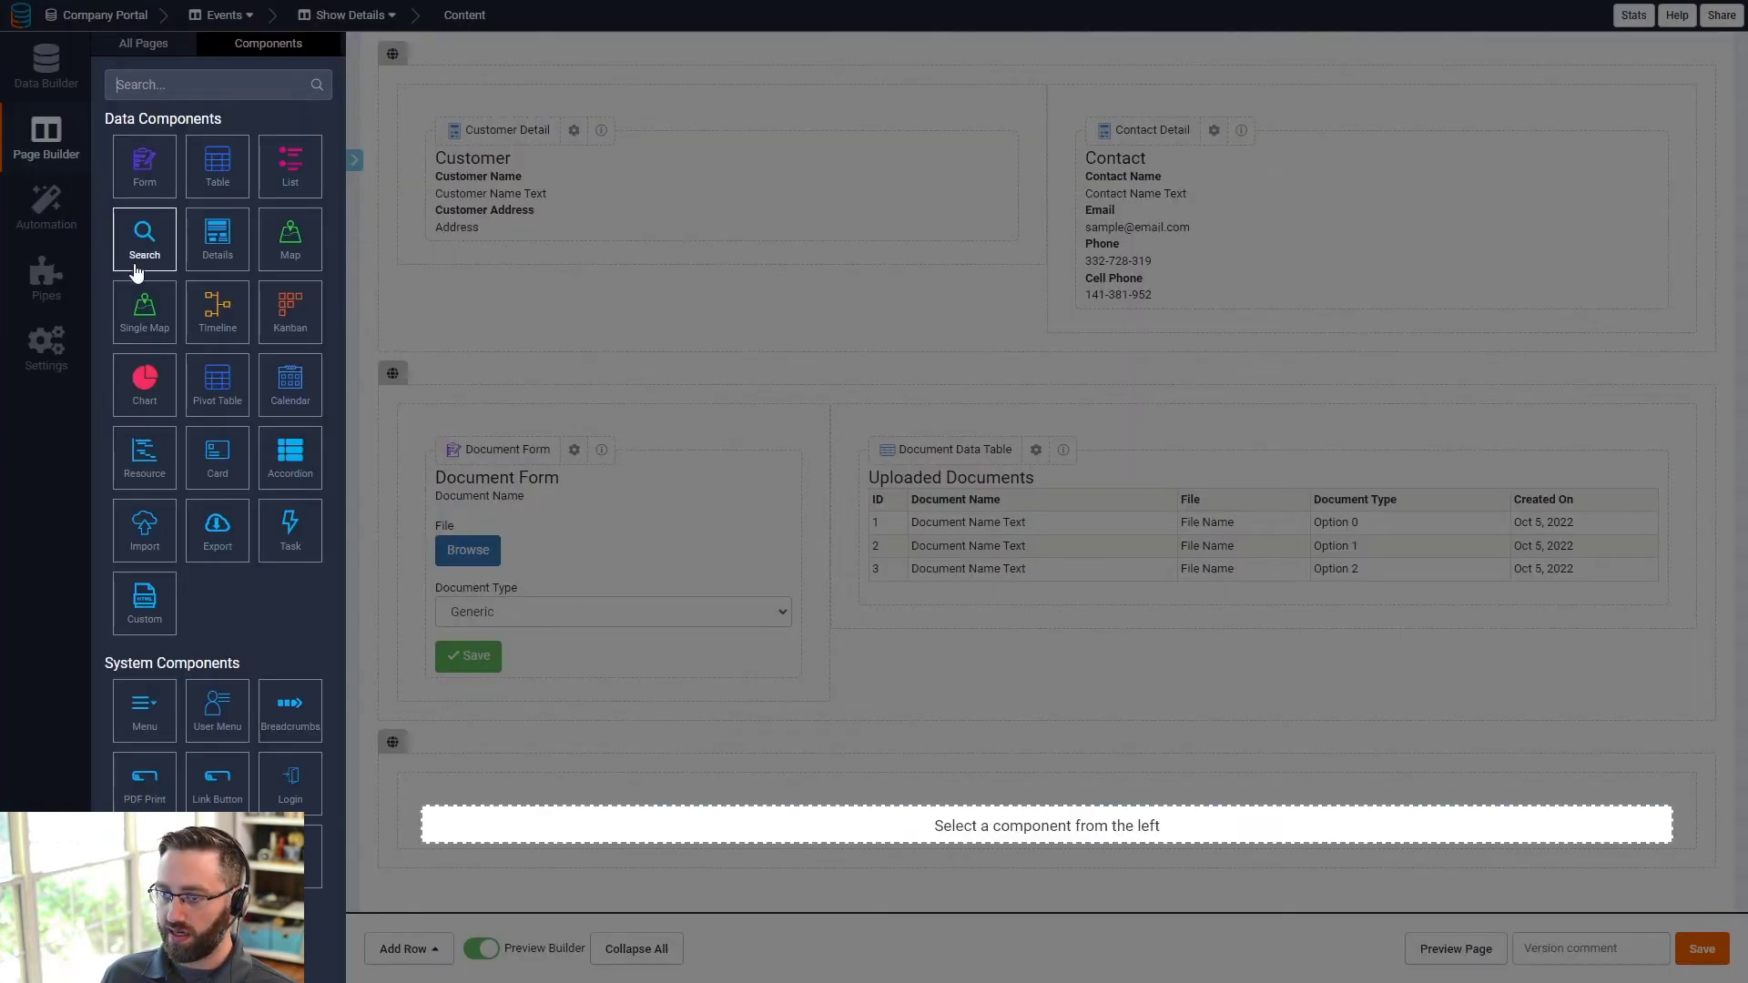
pyautogui.click(141, 175)
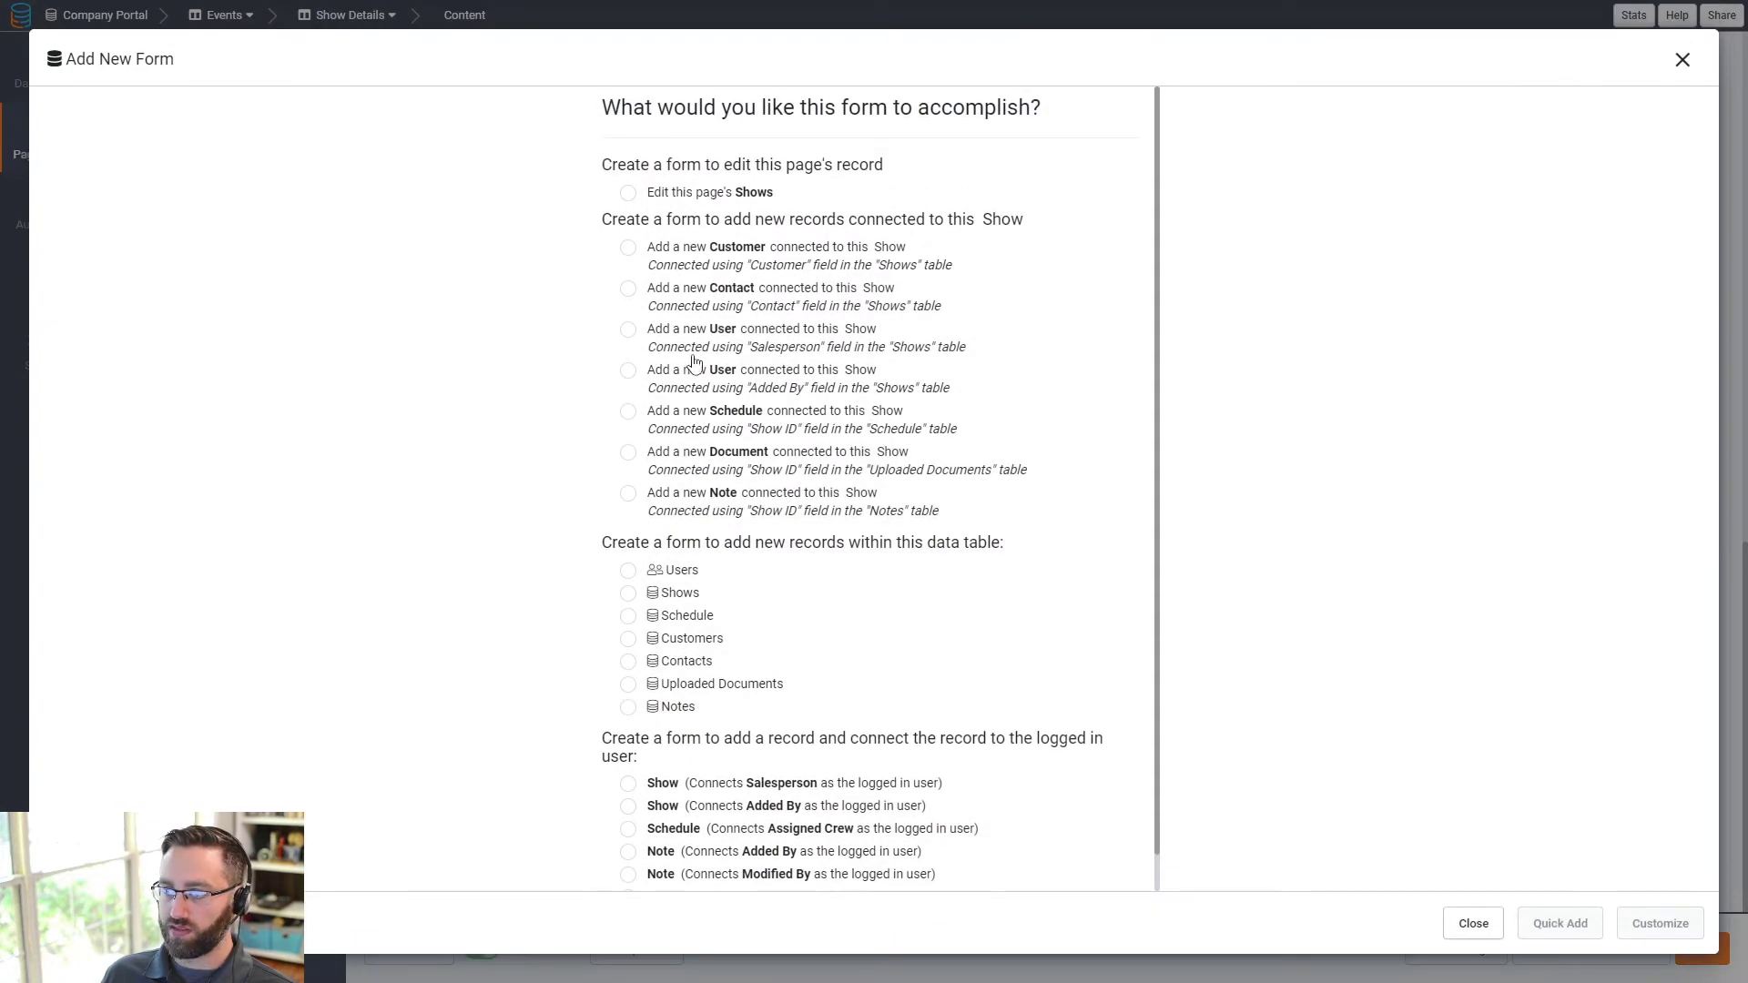
# - Create a note form for this show with Note Type, Note, Assign as Task and Assigned To fields
pyautogui.click(733, 501)
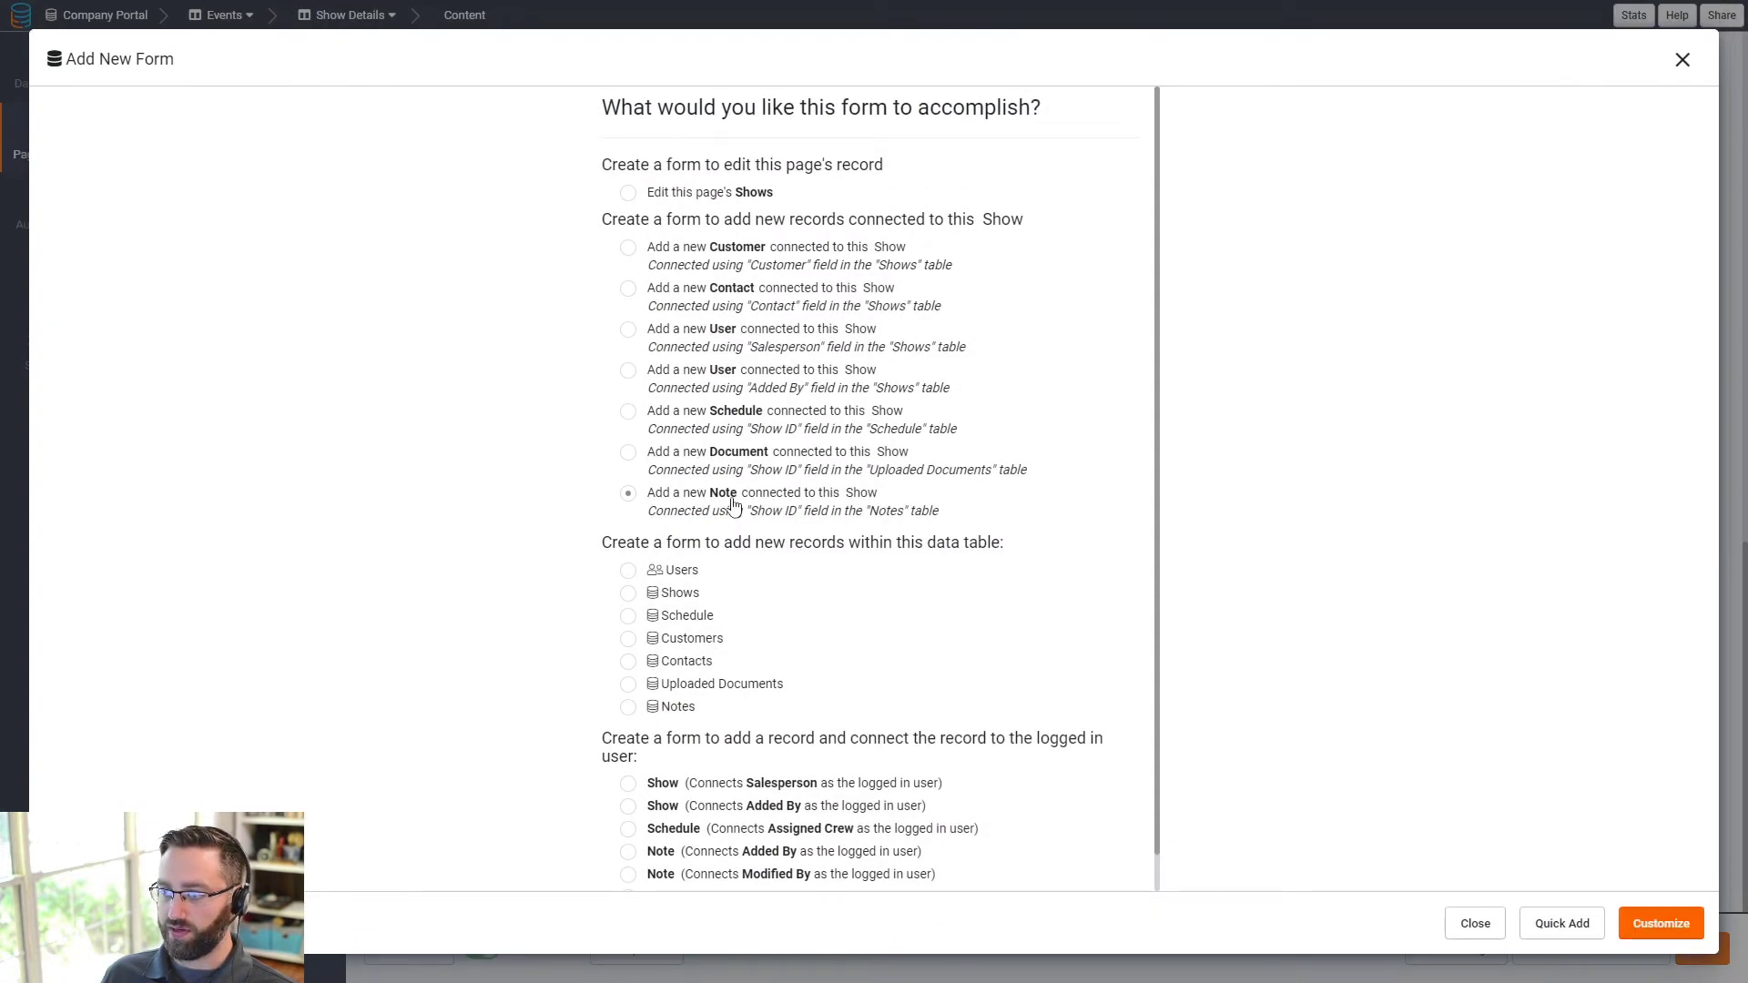
pyautogui.click(1640, 926)
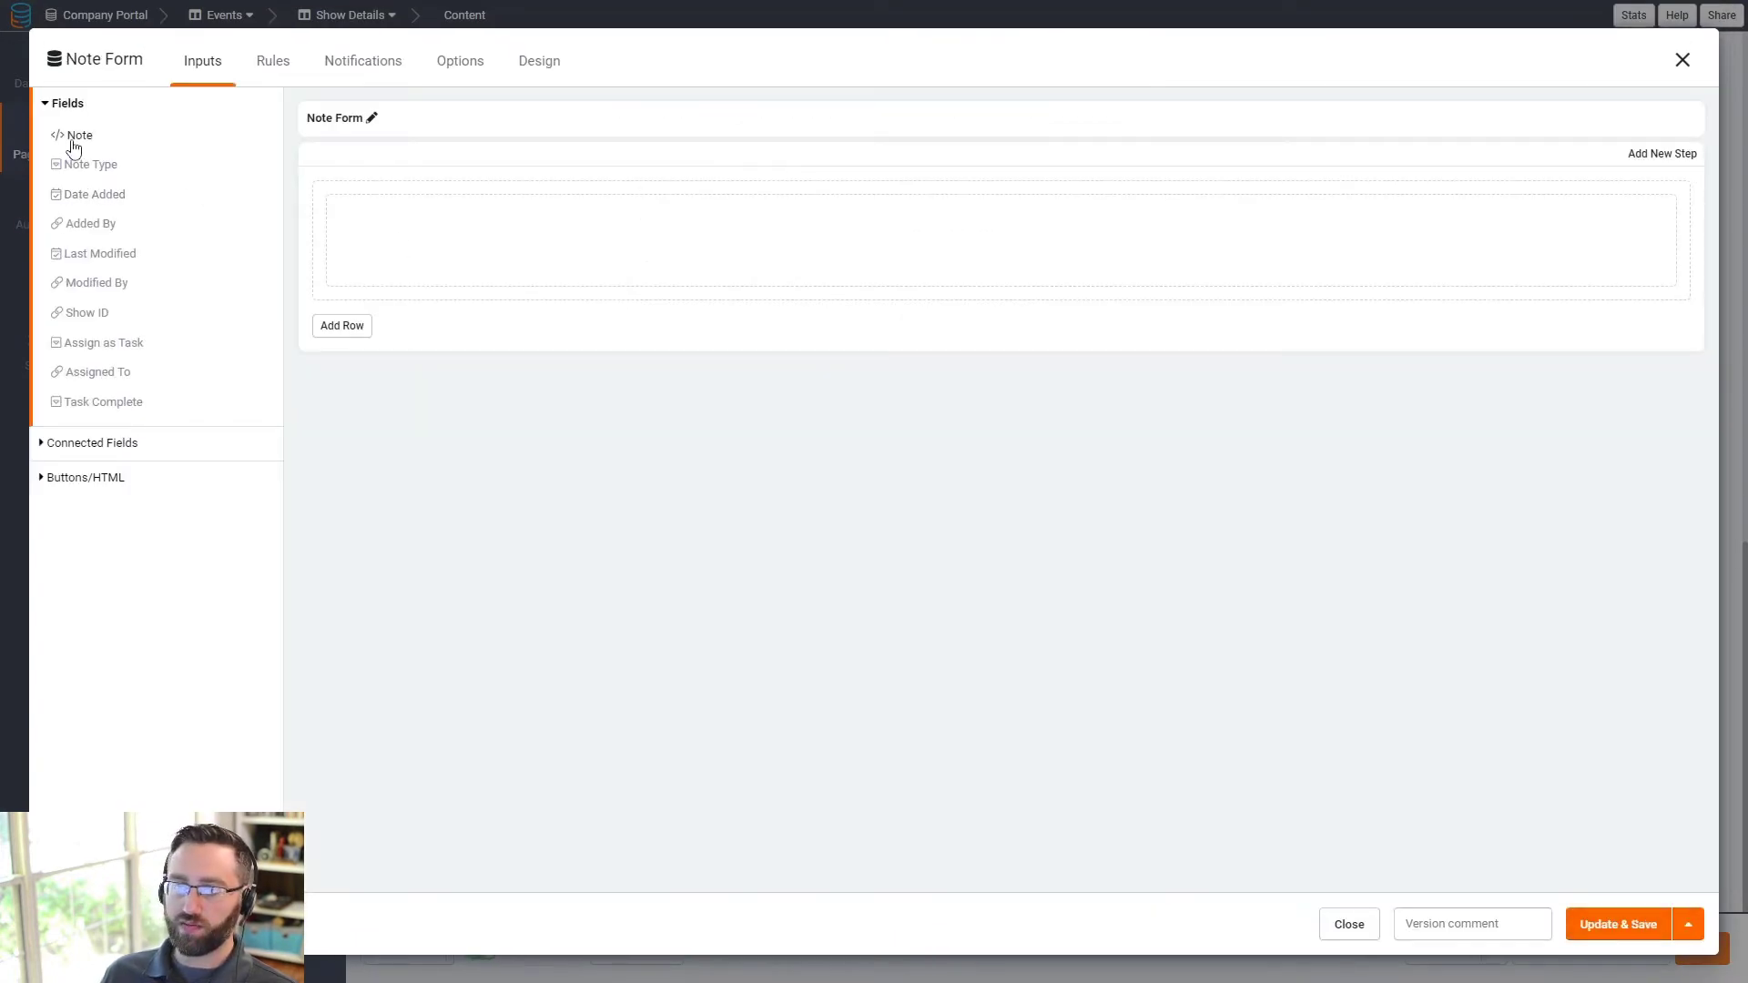
pyautogui.click(78, 168)
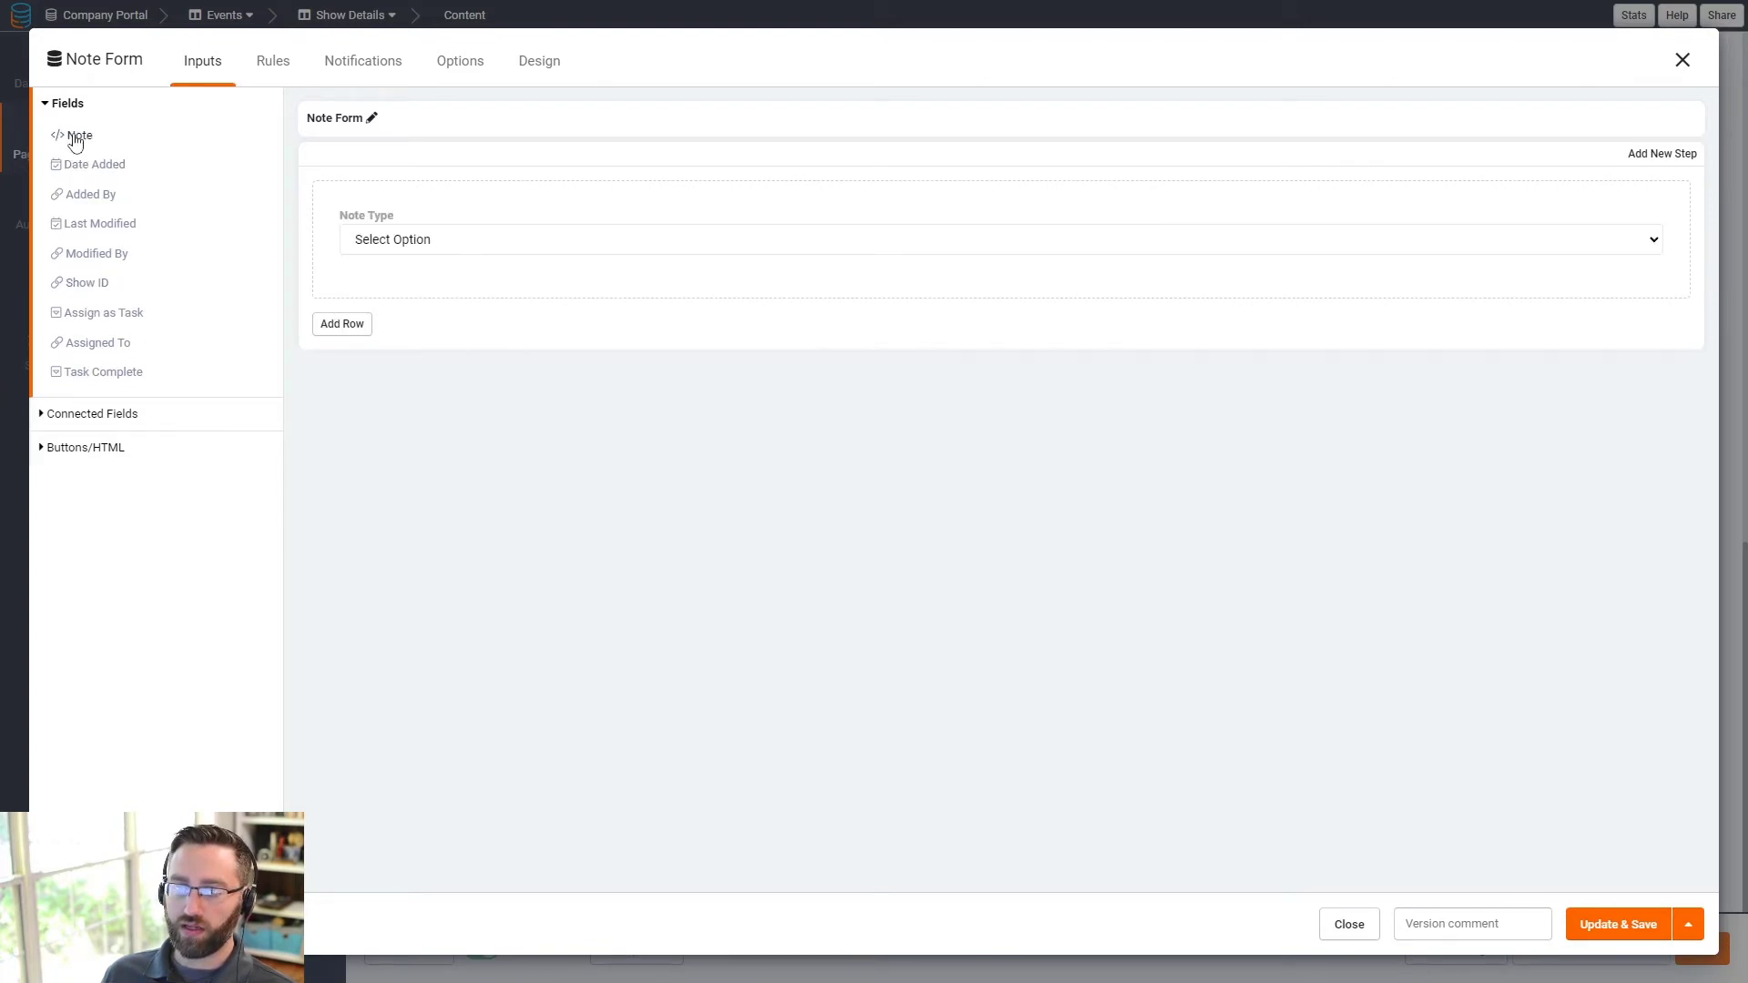
pyautogui.click(75, 138)
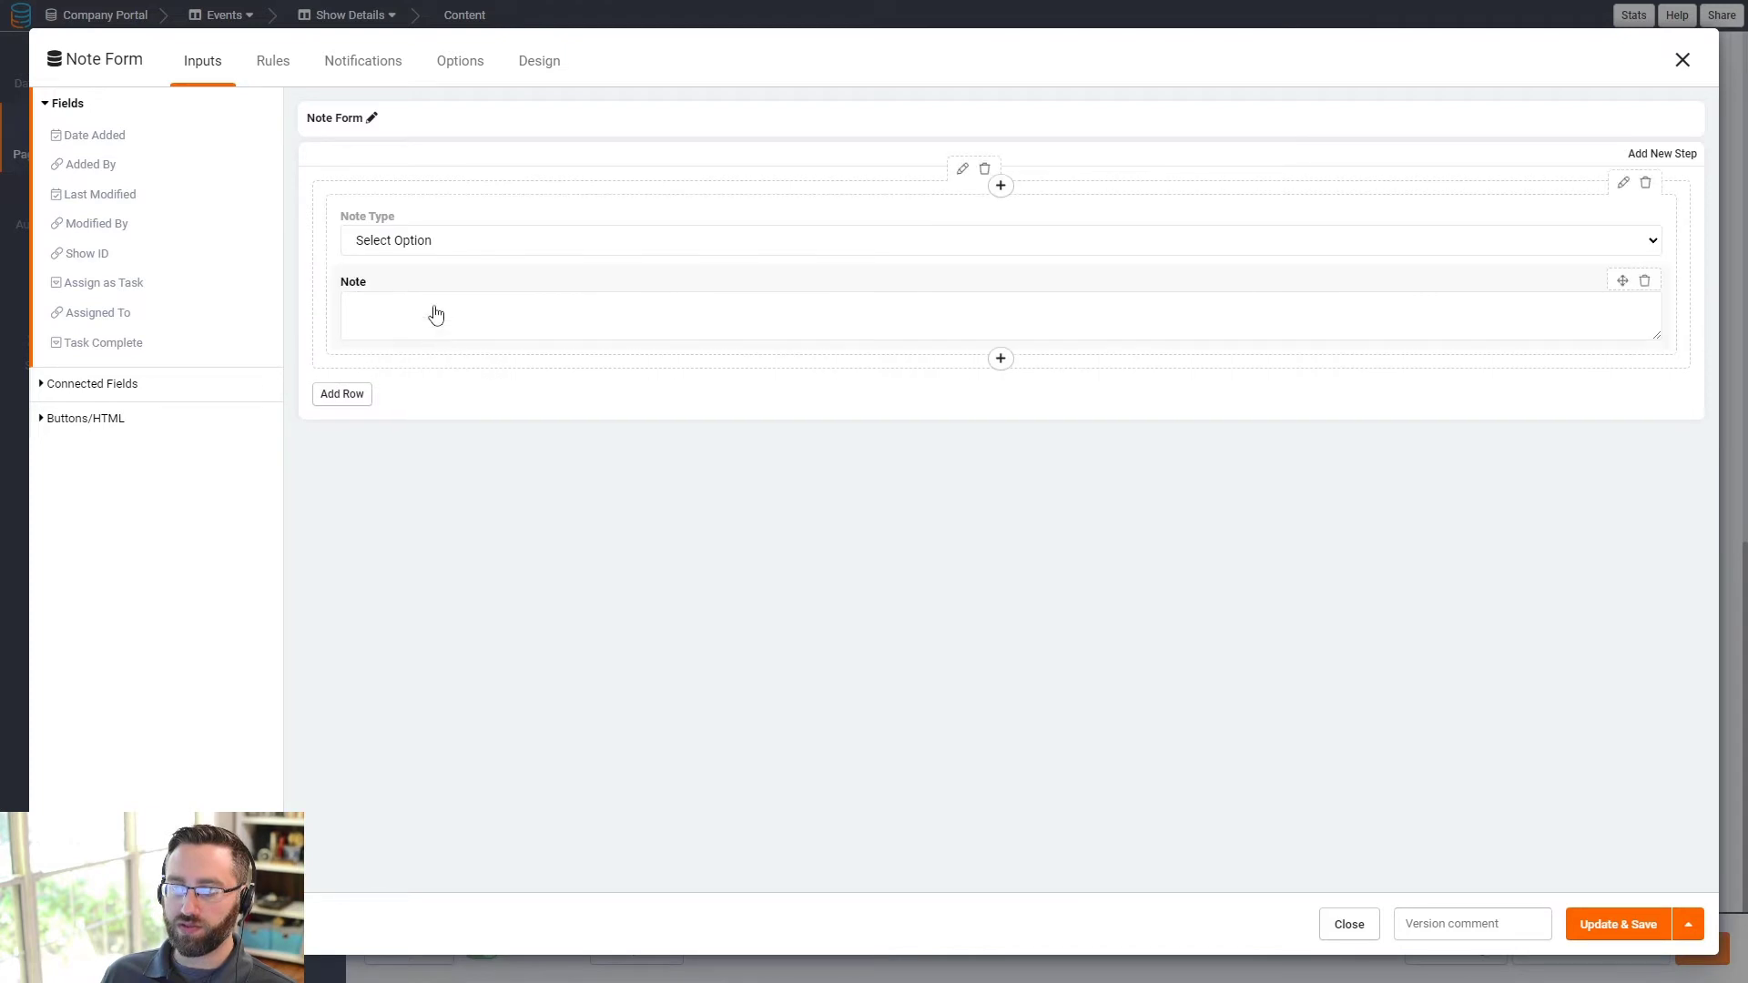
pyautogui.click(89, 284)
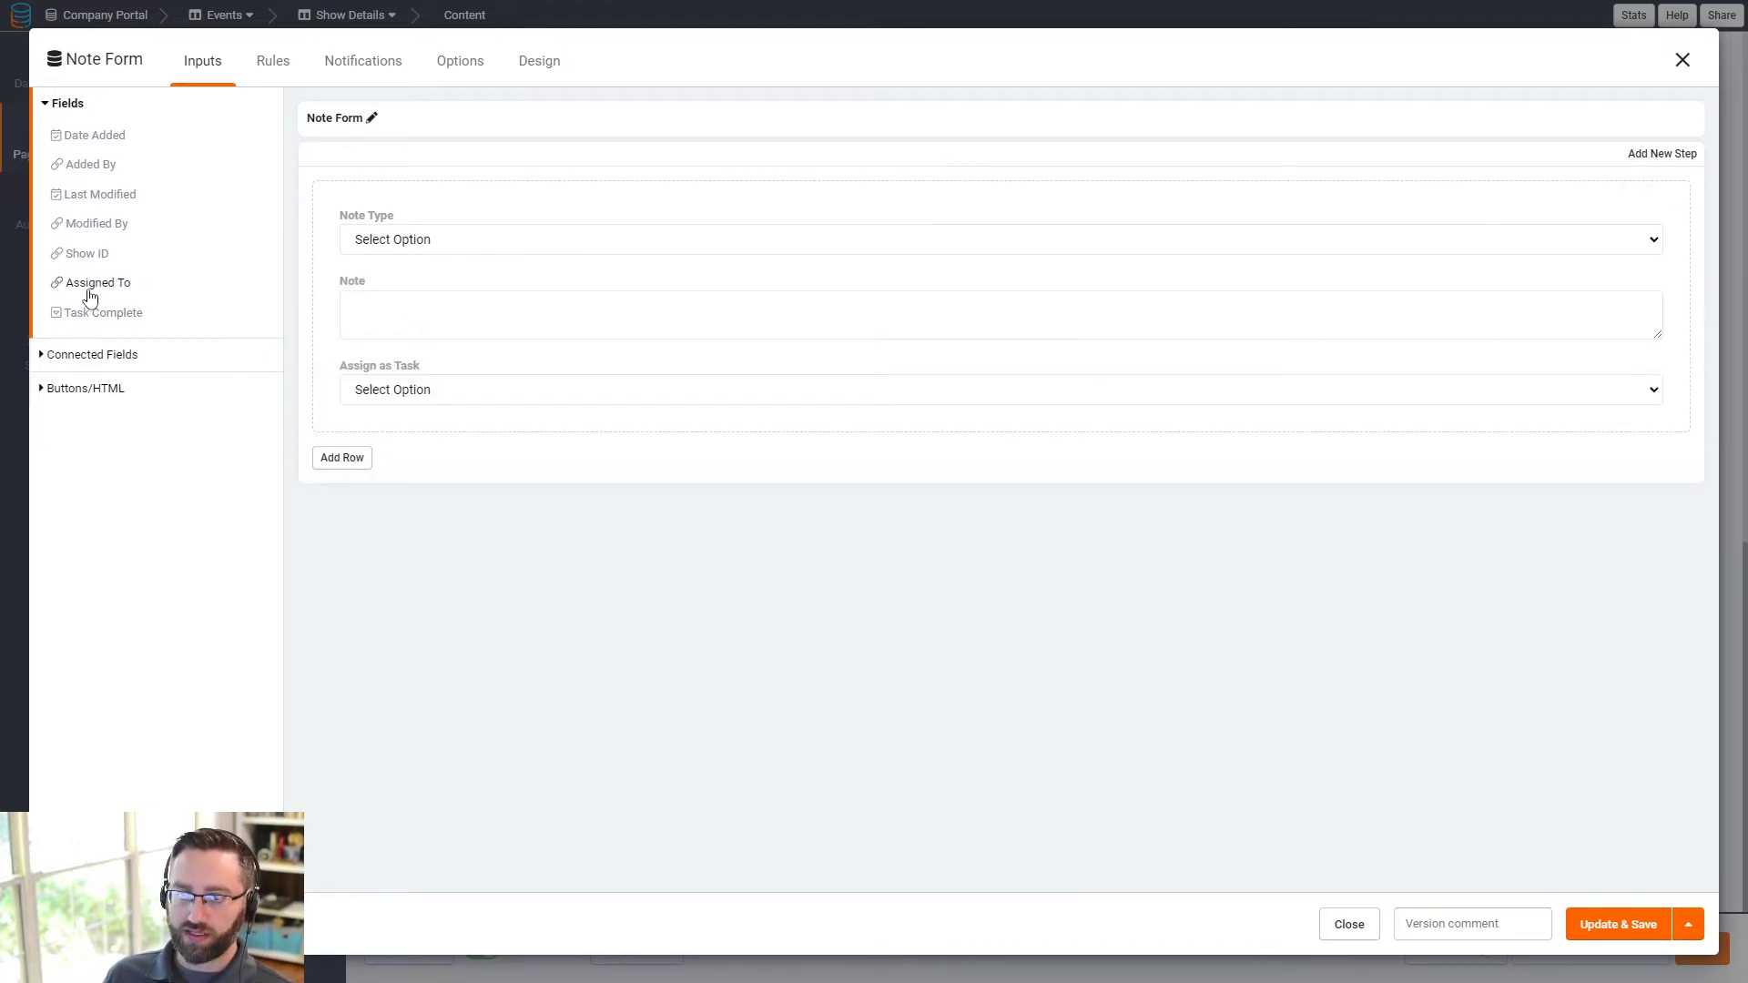
pyautogui.click(88, 286)
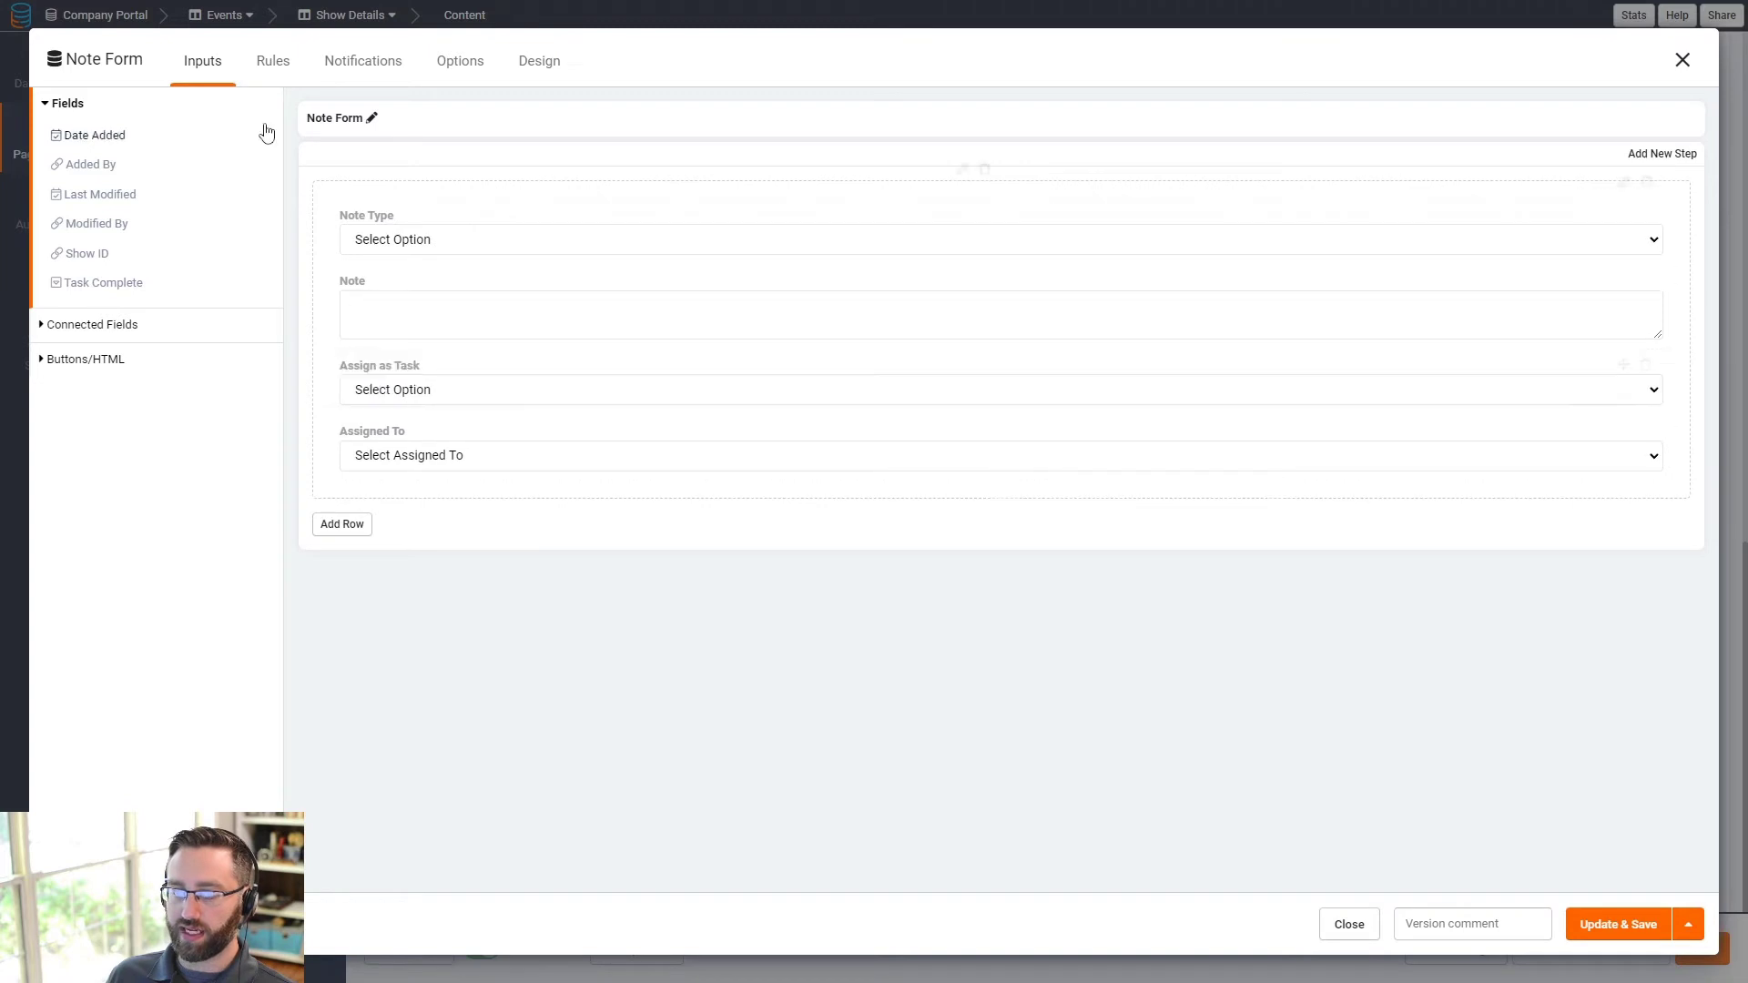
pyautogui.click(274, 60)
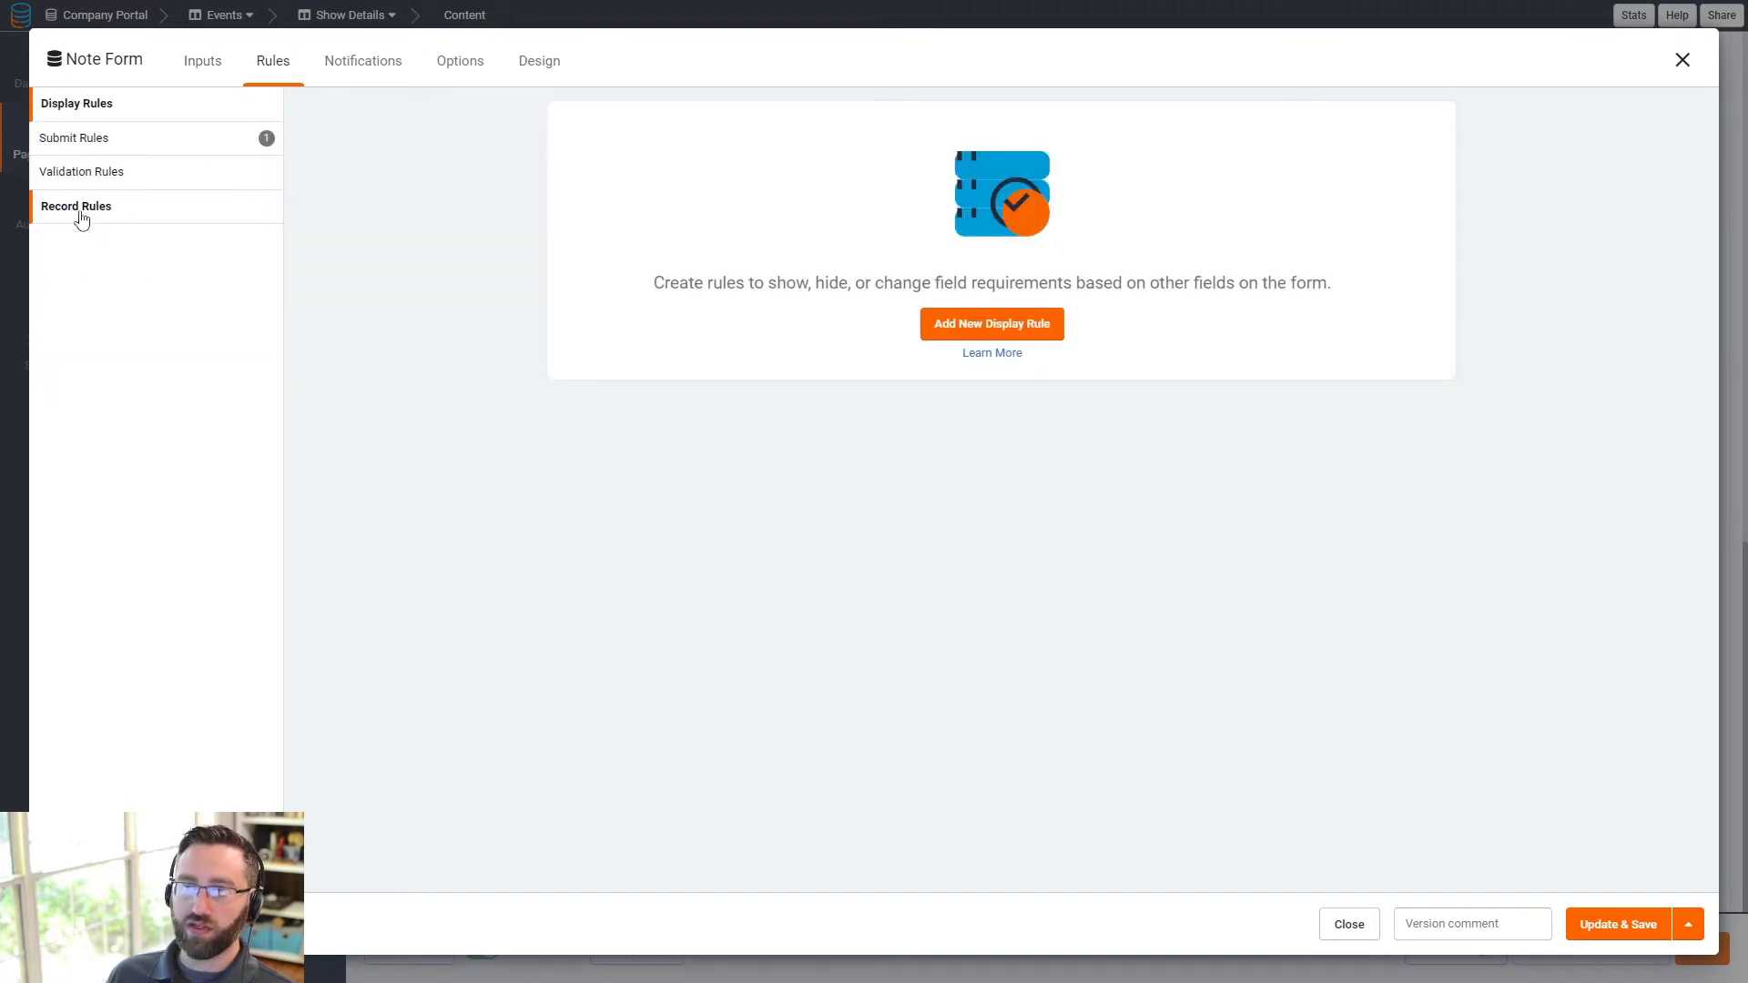
# - Start a new display rule with the condition 'Assign as Task is blank'
pyautogui.click(950, 324)
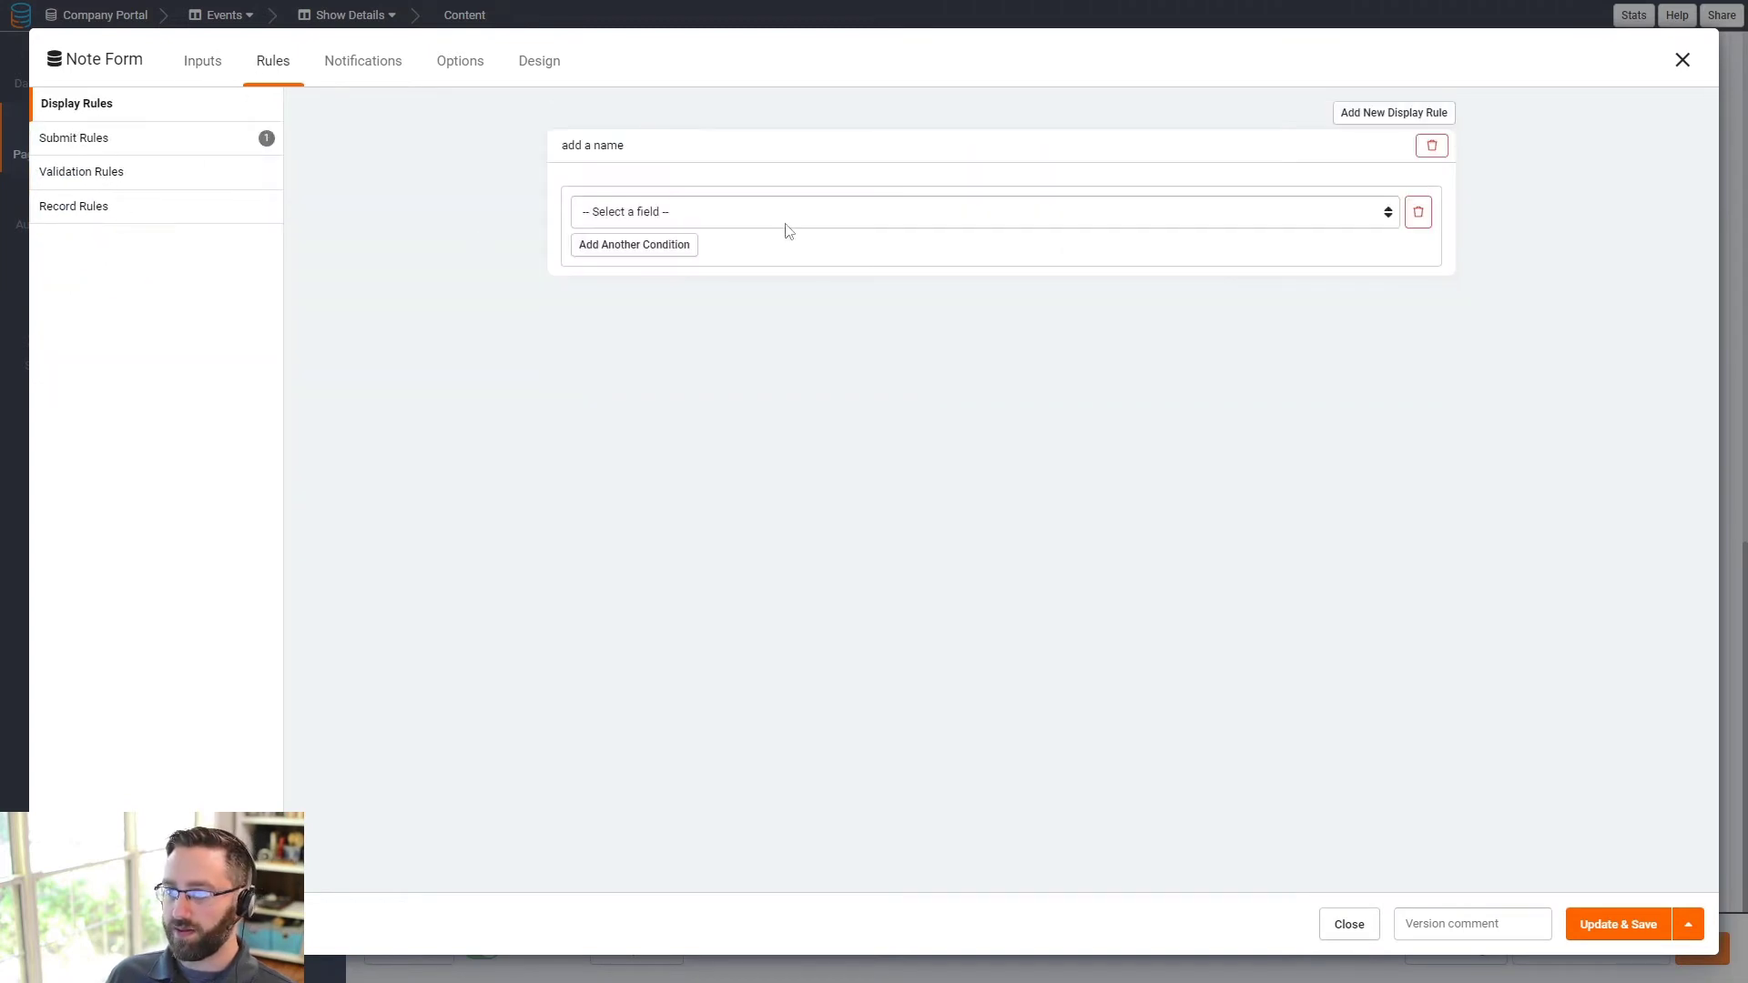
pyautogui.click(781, 218)
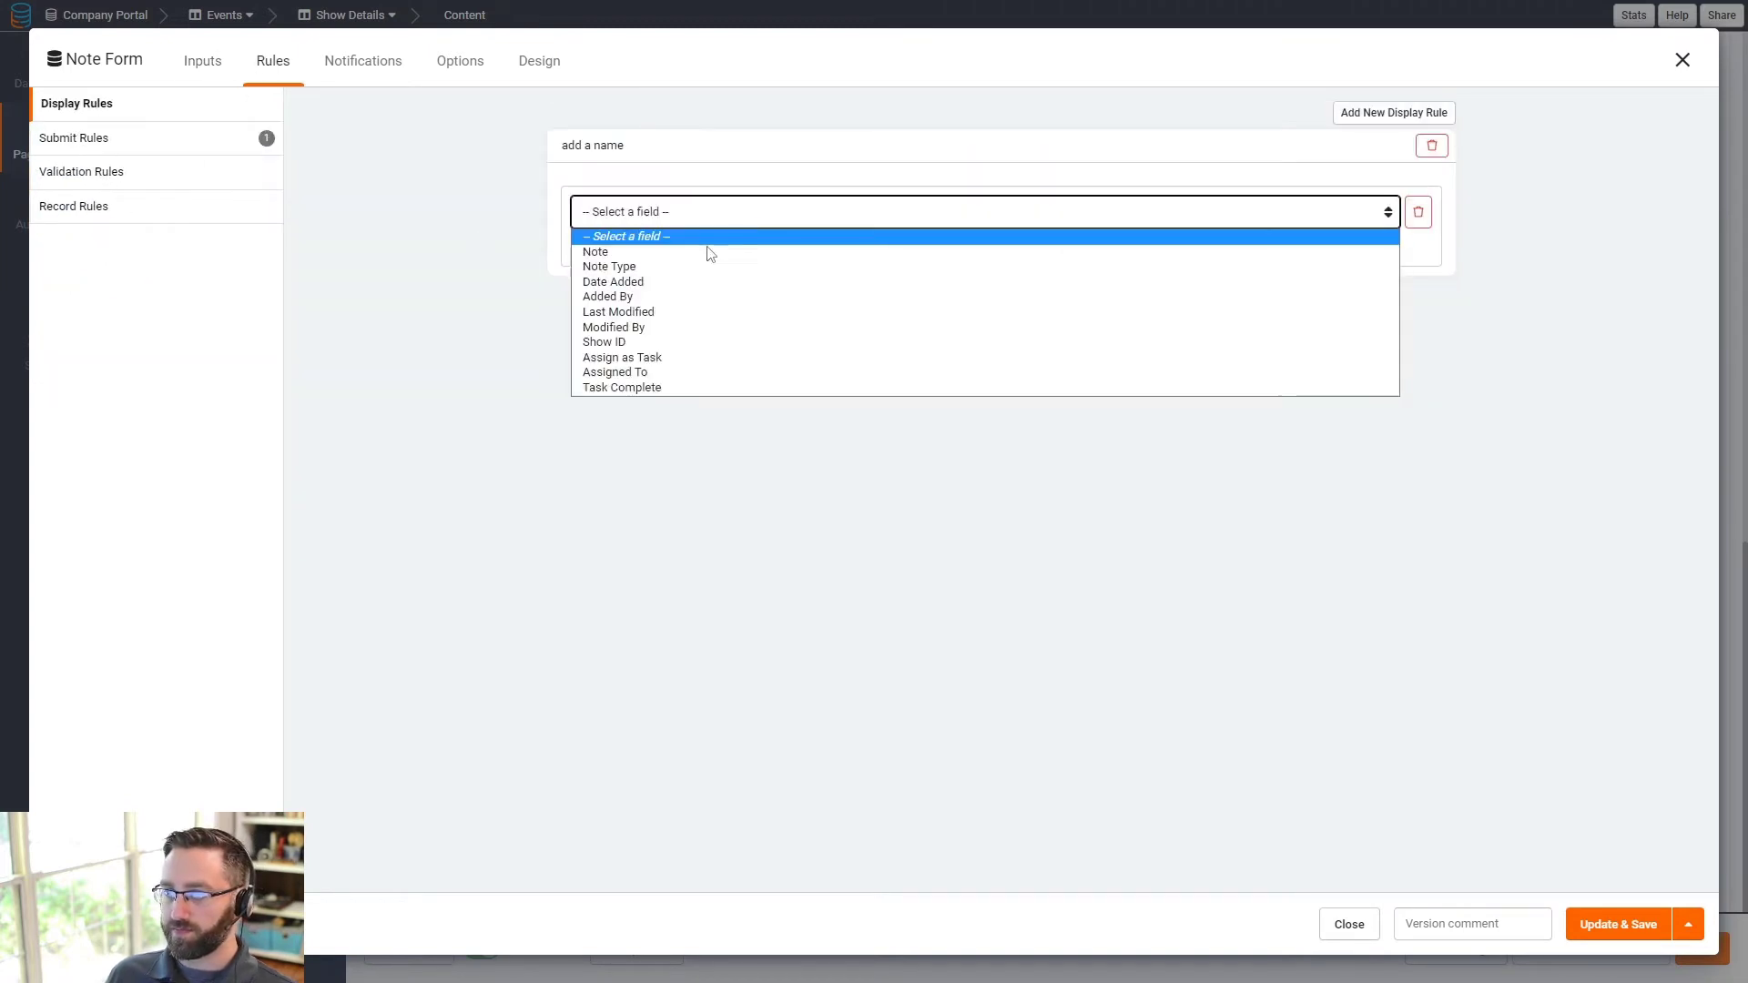
pyautogui.click(642, 358)
pyautogui.click(1024, 218)
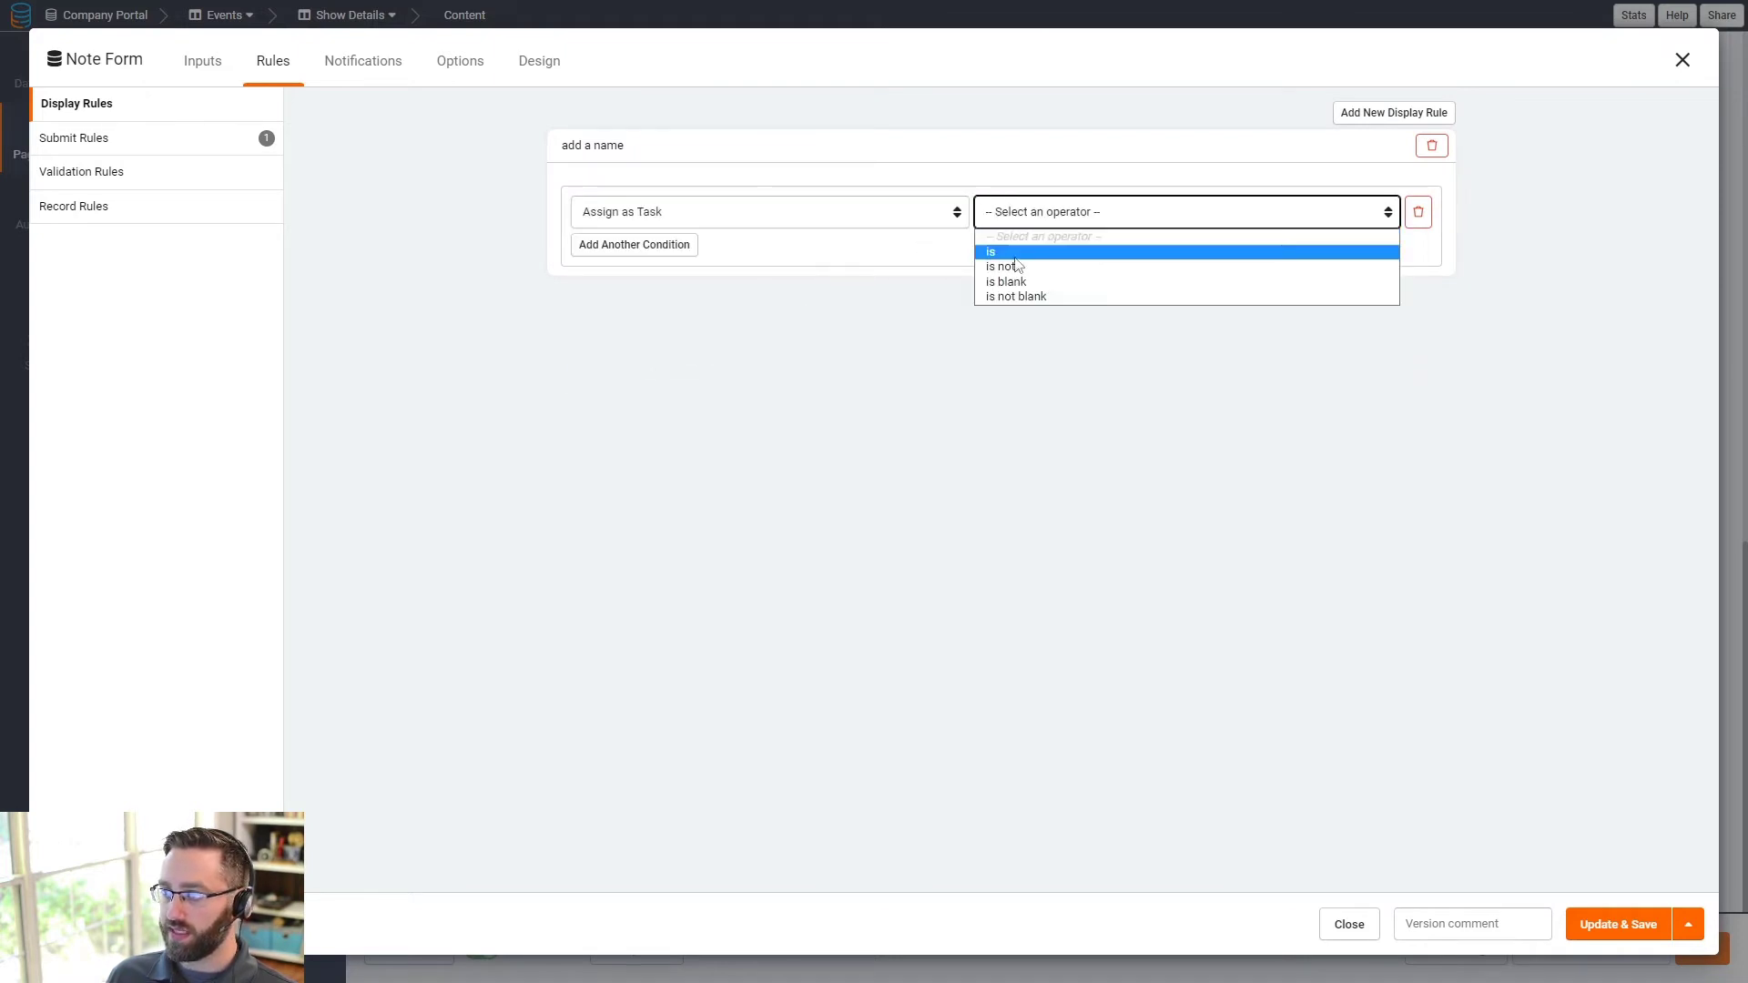
pyautogui.click(1256, 253)
pyautogui.click(1262, 211)
pyautogui.click(929, 211)
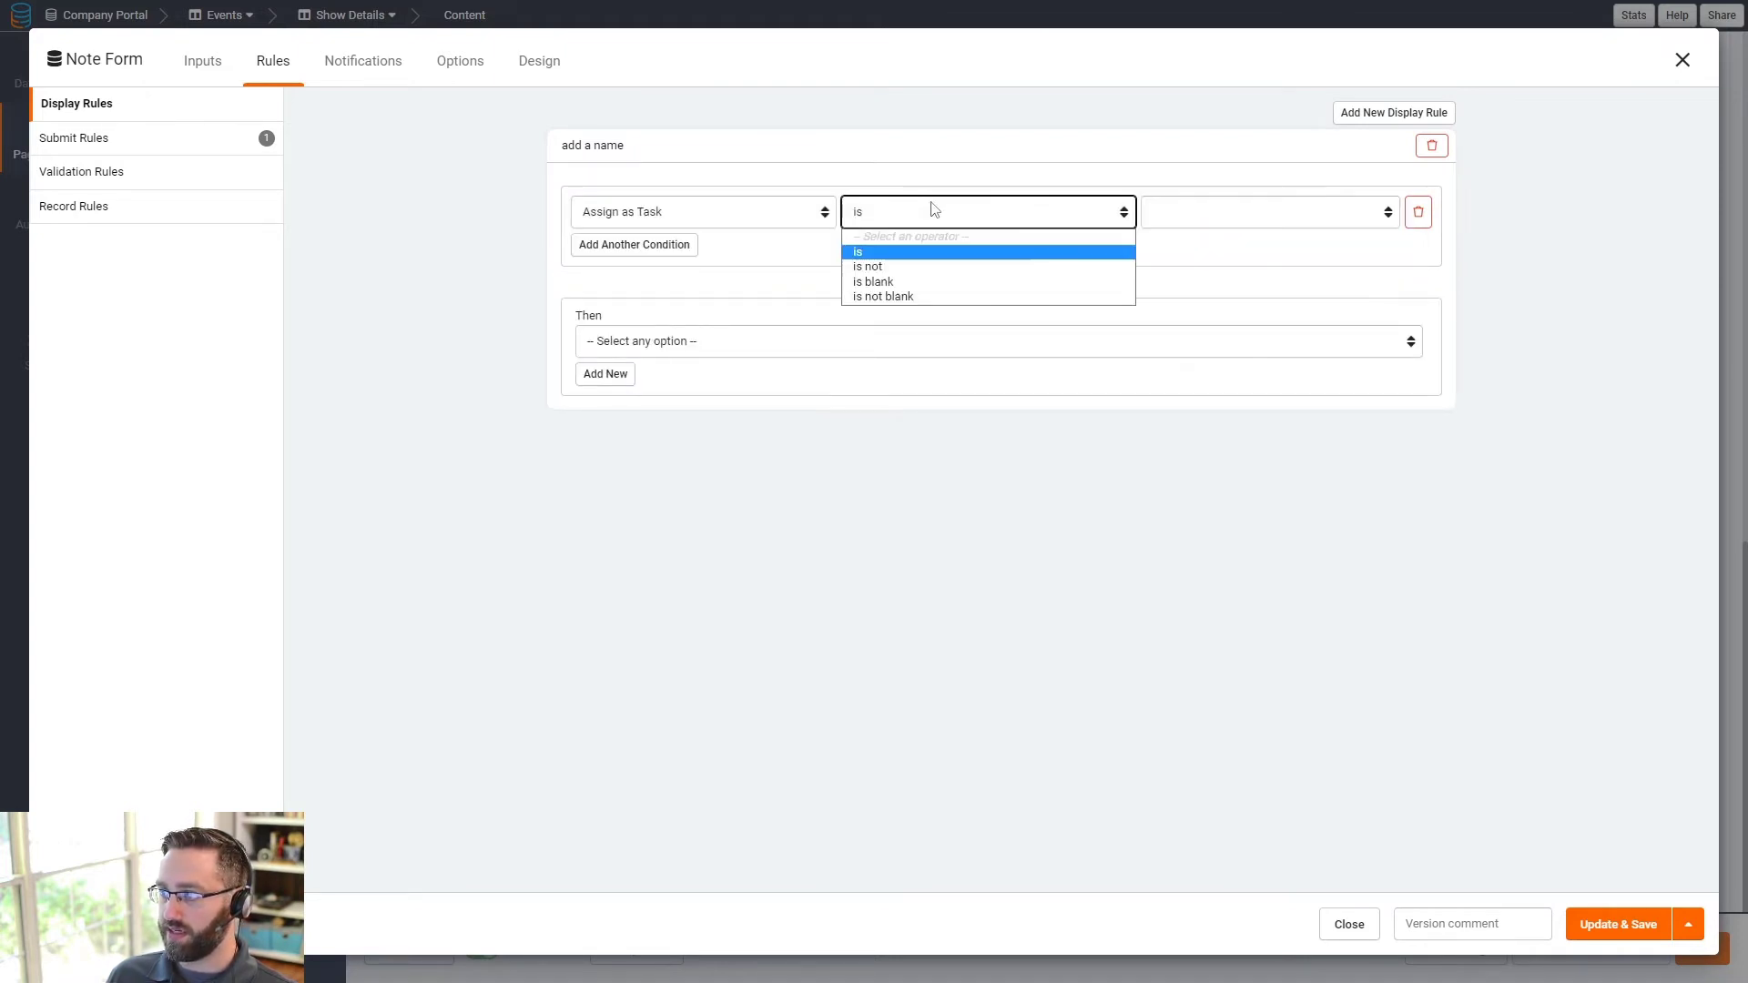
pyautogui.click(912, 294)
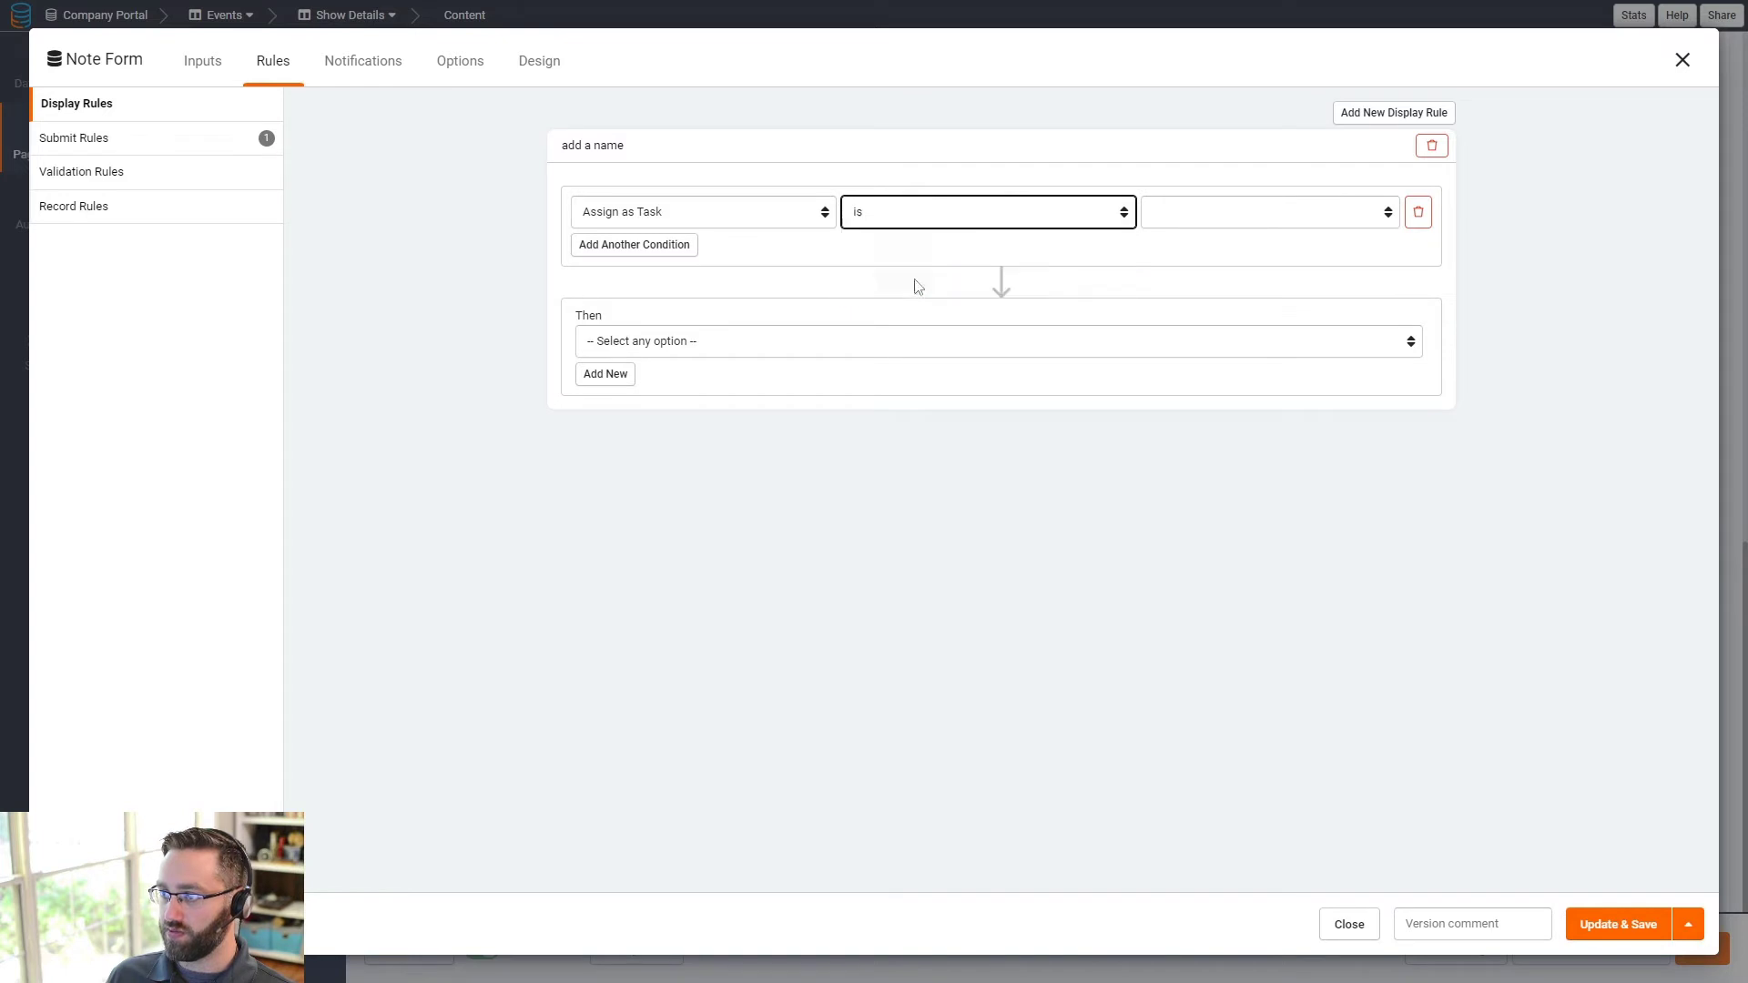
# - Make the rule hide Assigned To, otherwise show it, and save the form
pyautogui.click(644, 345)
pyautogui.click(612, 381)
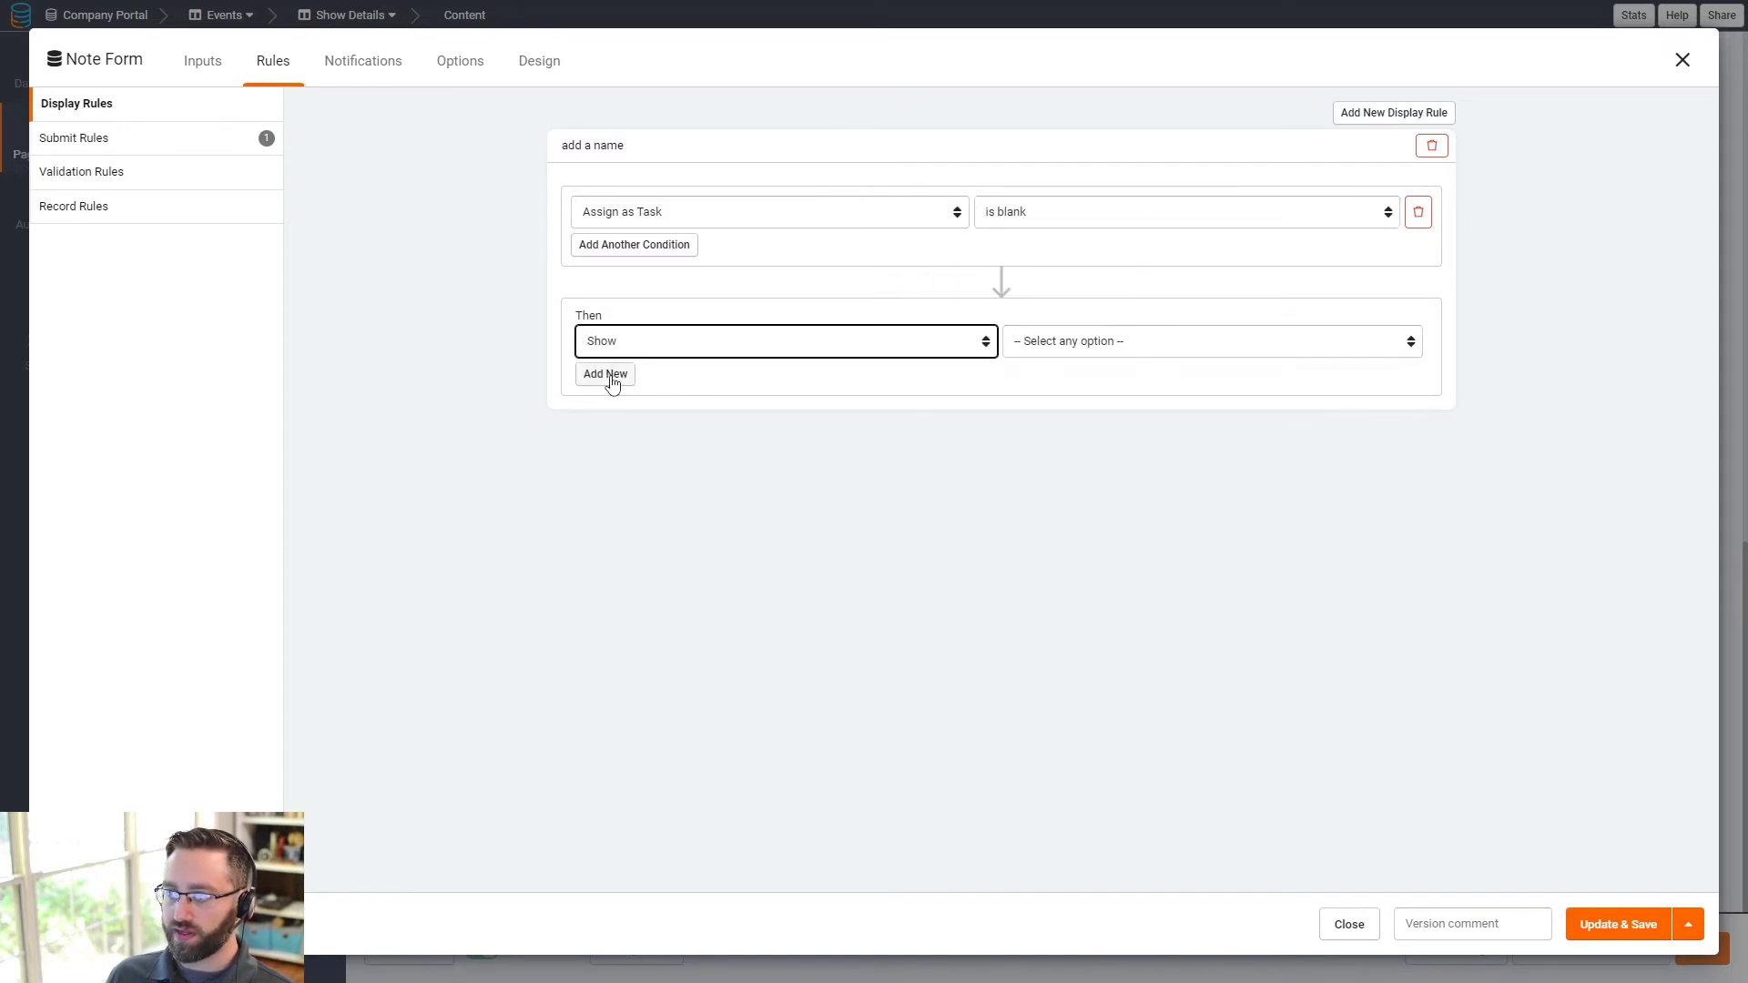
pyautogui.click(634, 350)
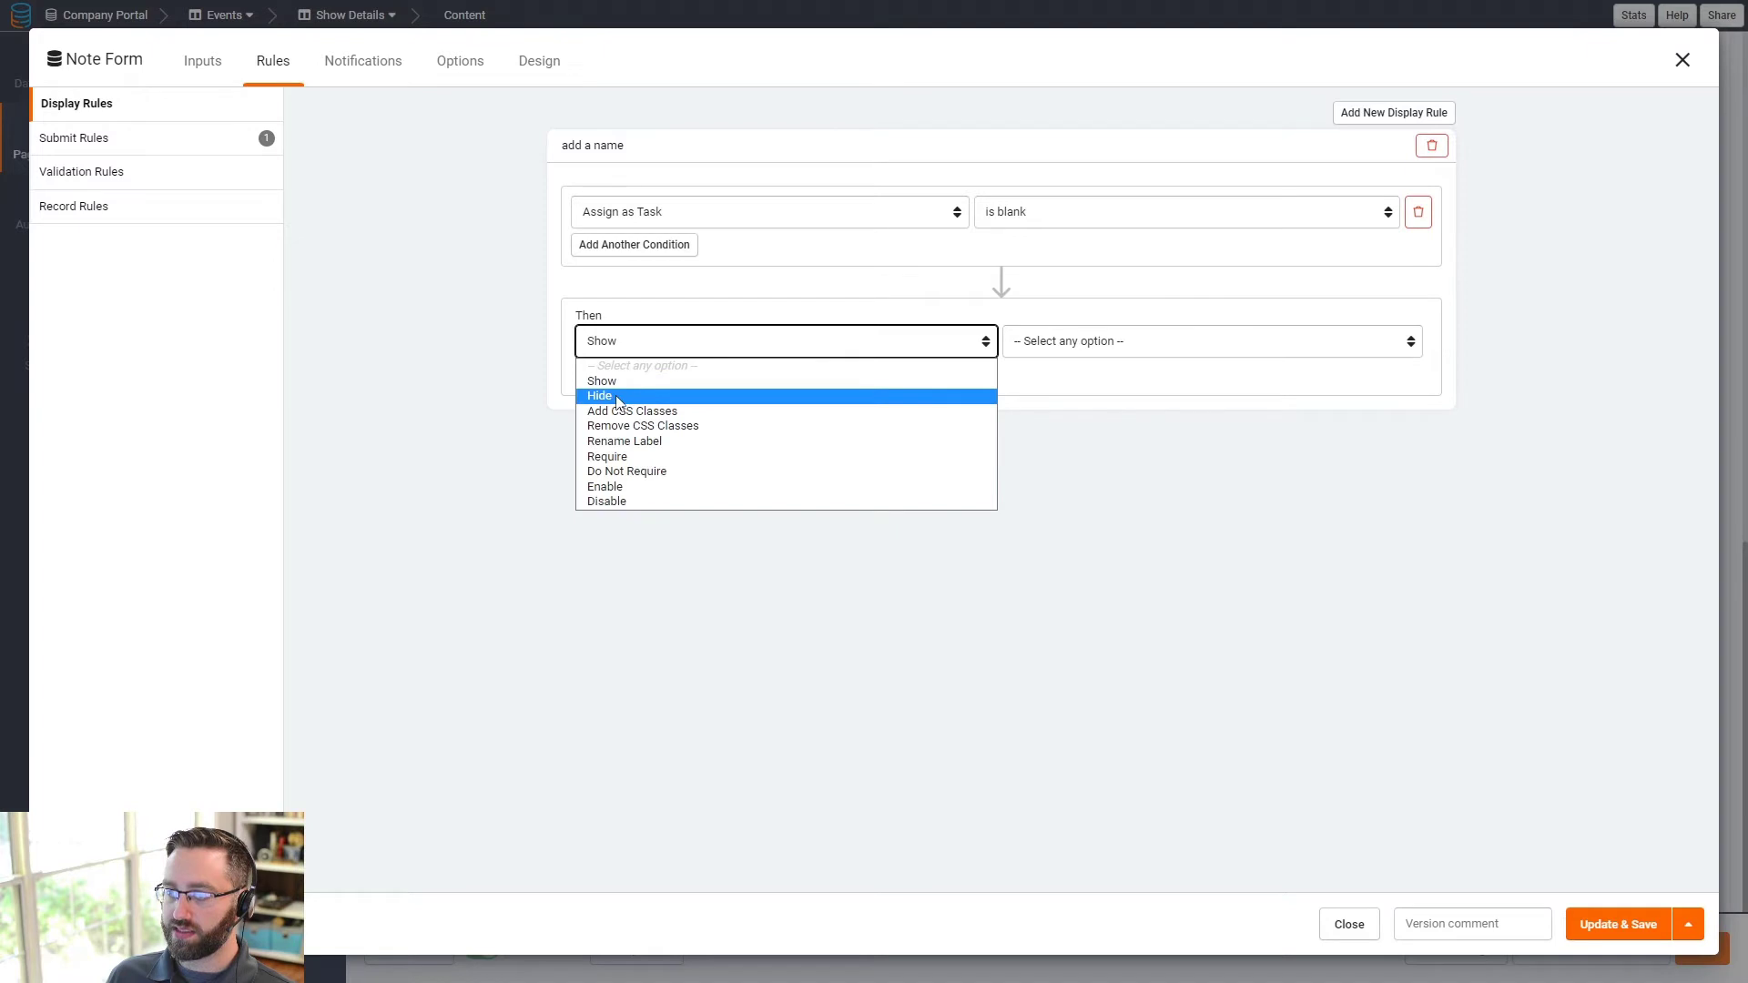
pyautogui.click(617, 397)
pyautogui.click(1071, 352)
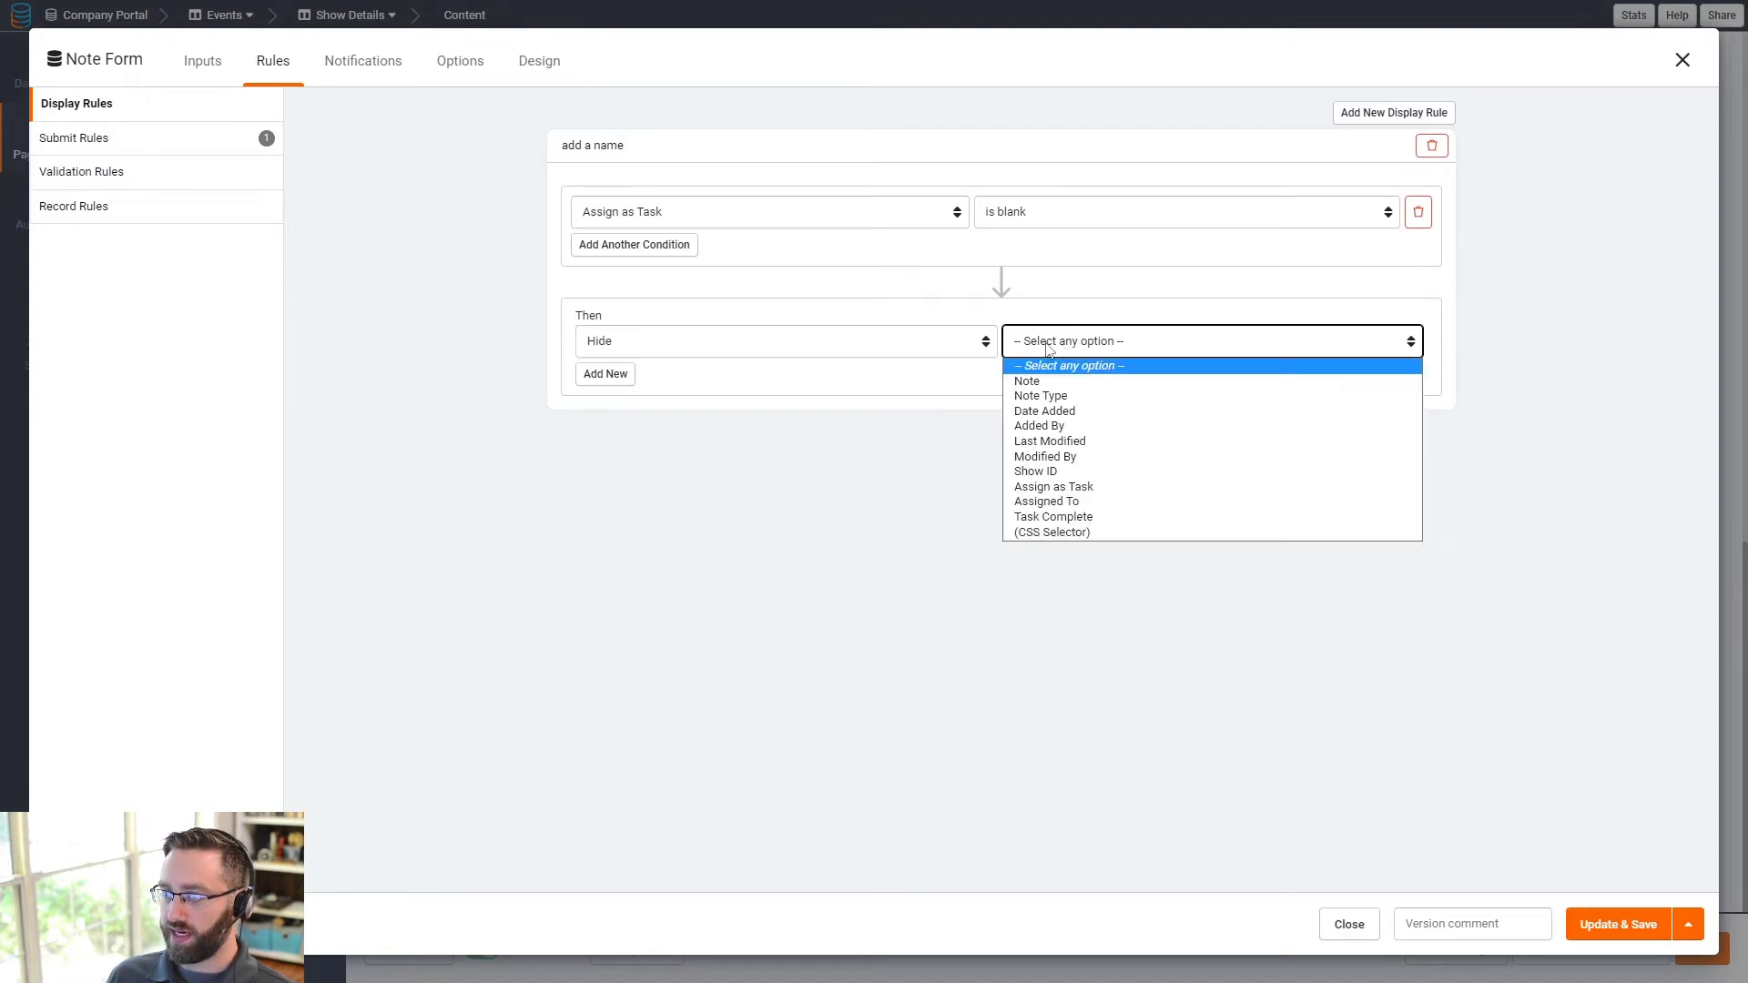
pyautogui.click(1075, 503)
pyautogui.click(1248, 350)
pyautogui.click(1216, 377)
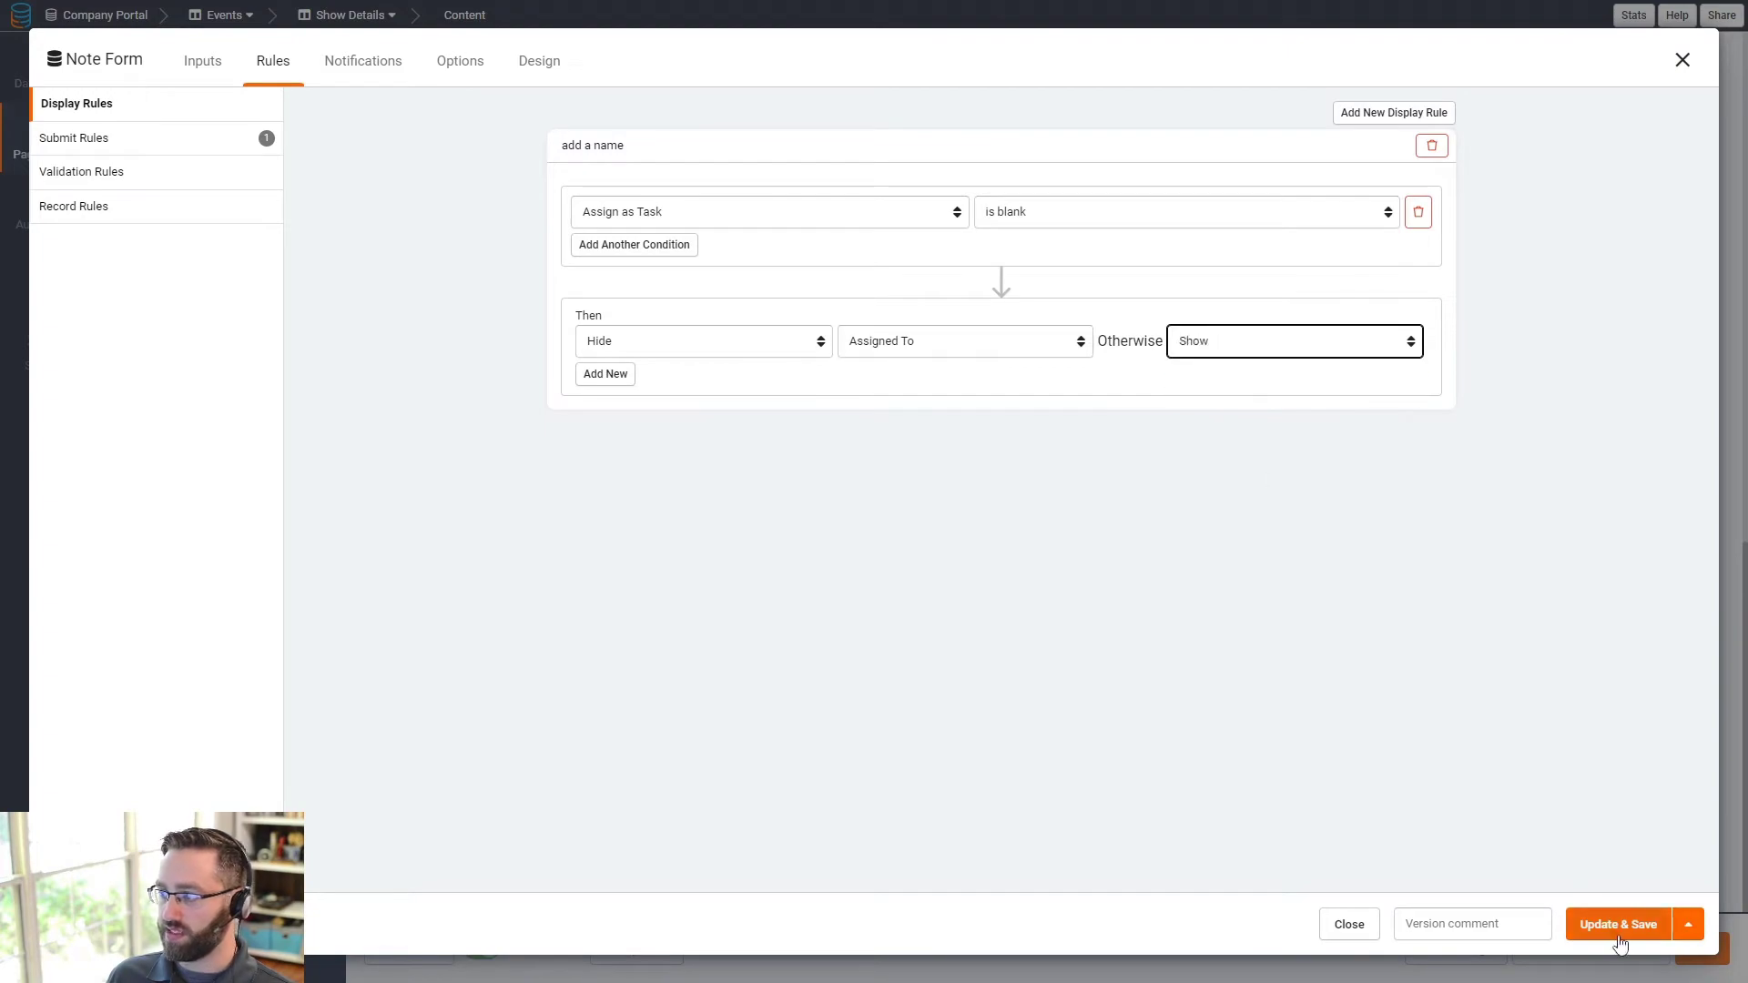
pyautogui.click(1620, 925)
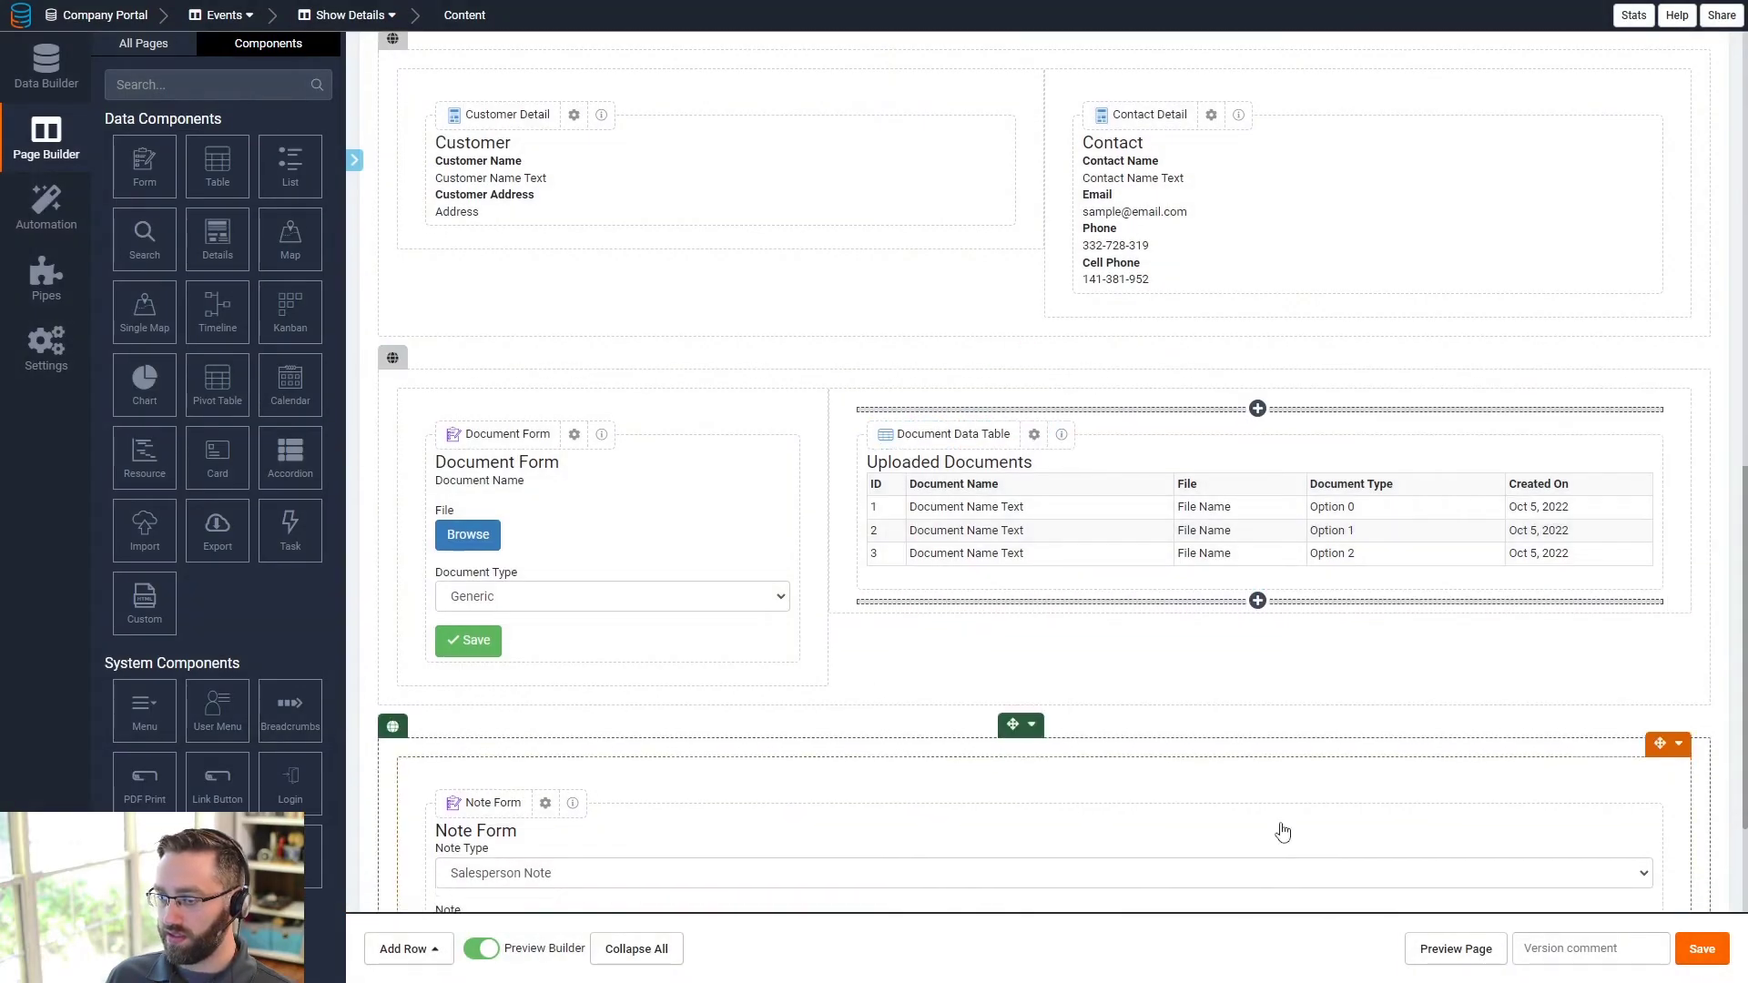
# - Narrow the Note Form column and add a new 8/12 column to its right
pyautogui.scroll(-5, 1607, 550)
pyautogui.click(1659, 343)
pyautogui.moveTo(1606, 460)
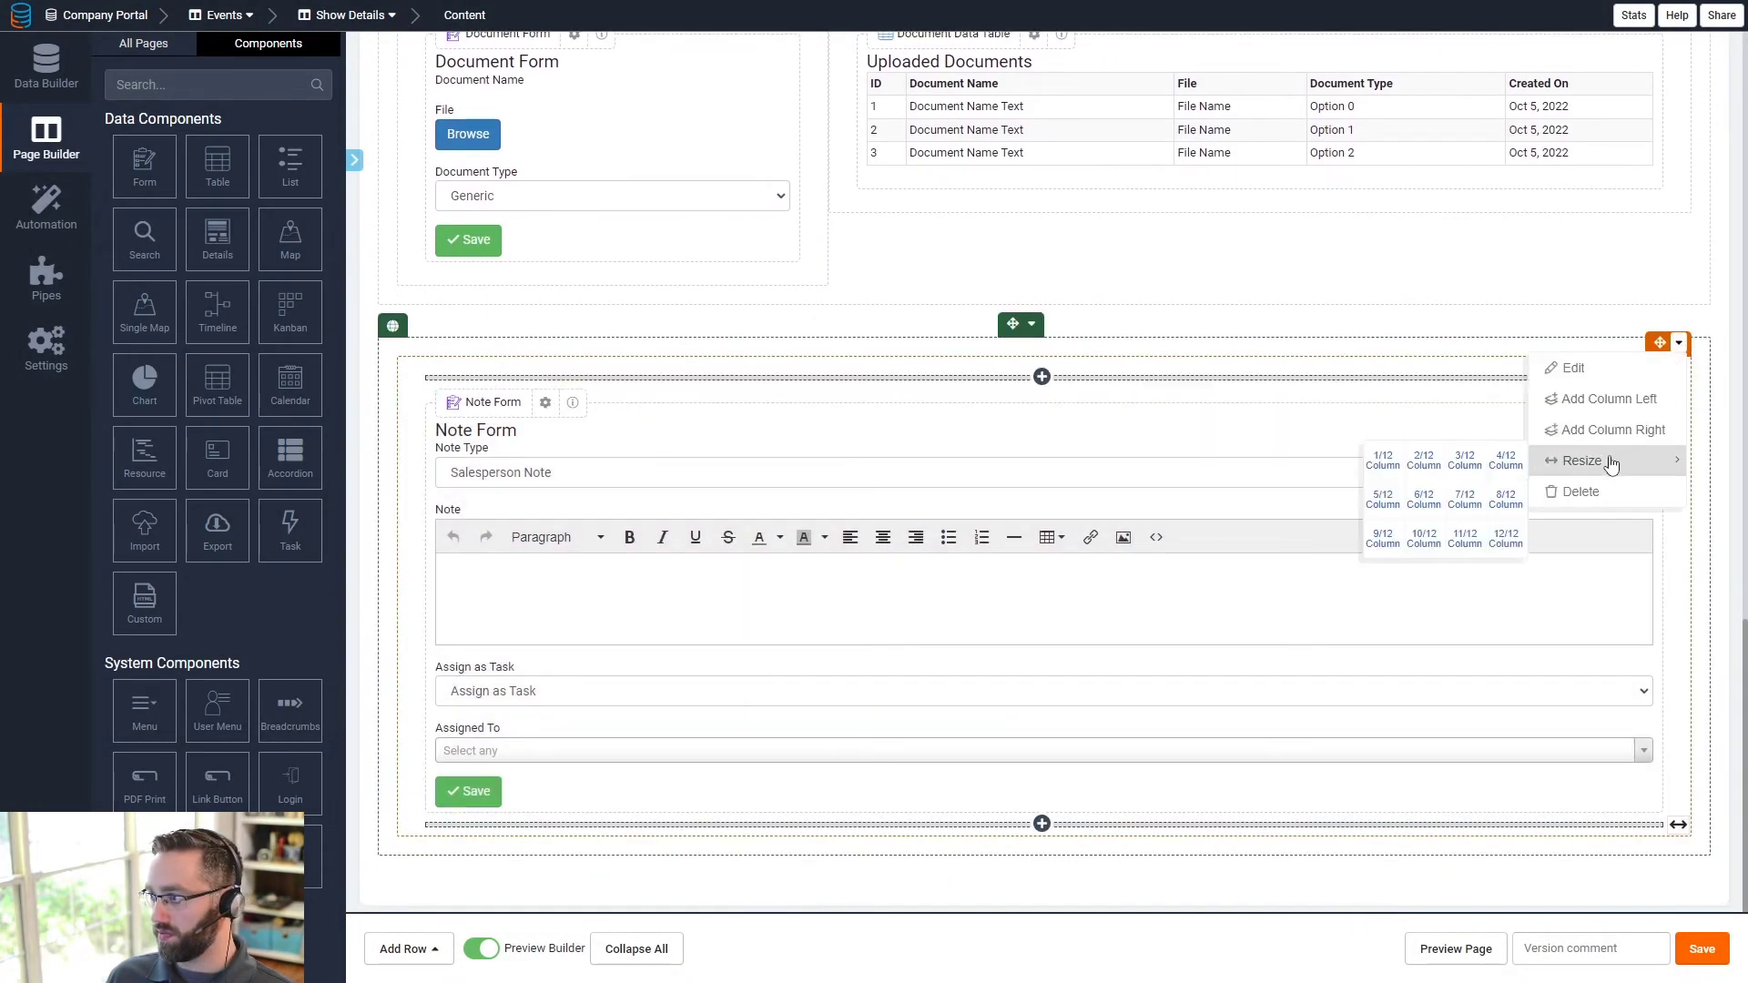
pyautogui.click(1501, 464)
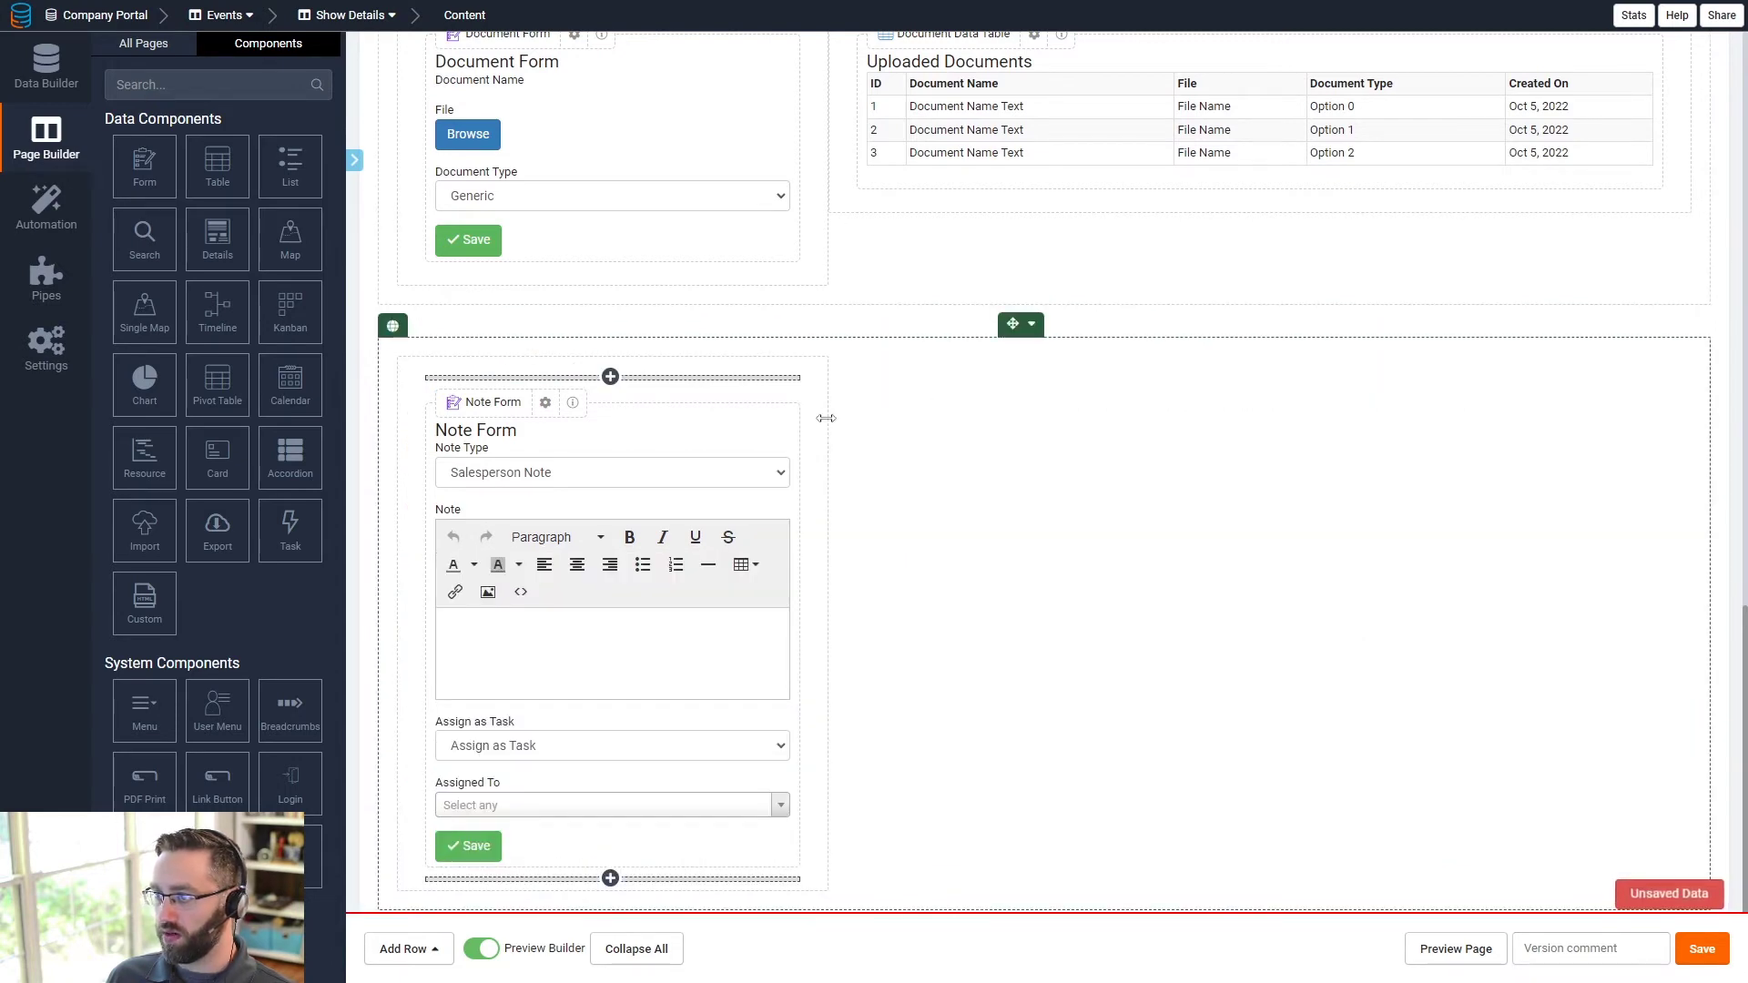
pyautogui.click(816, 343)
pyautogui.click(856, 435)
pyautogui.click(1248, 343)
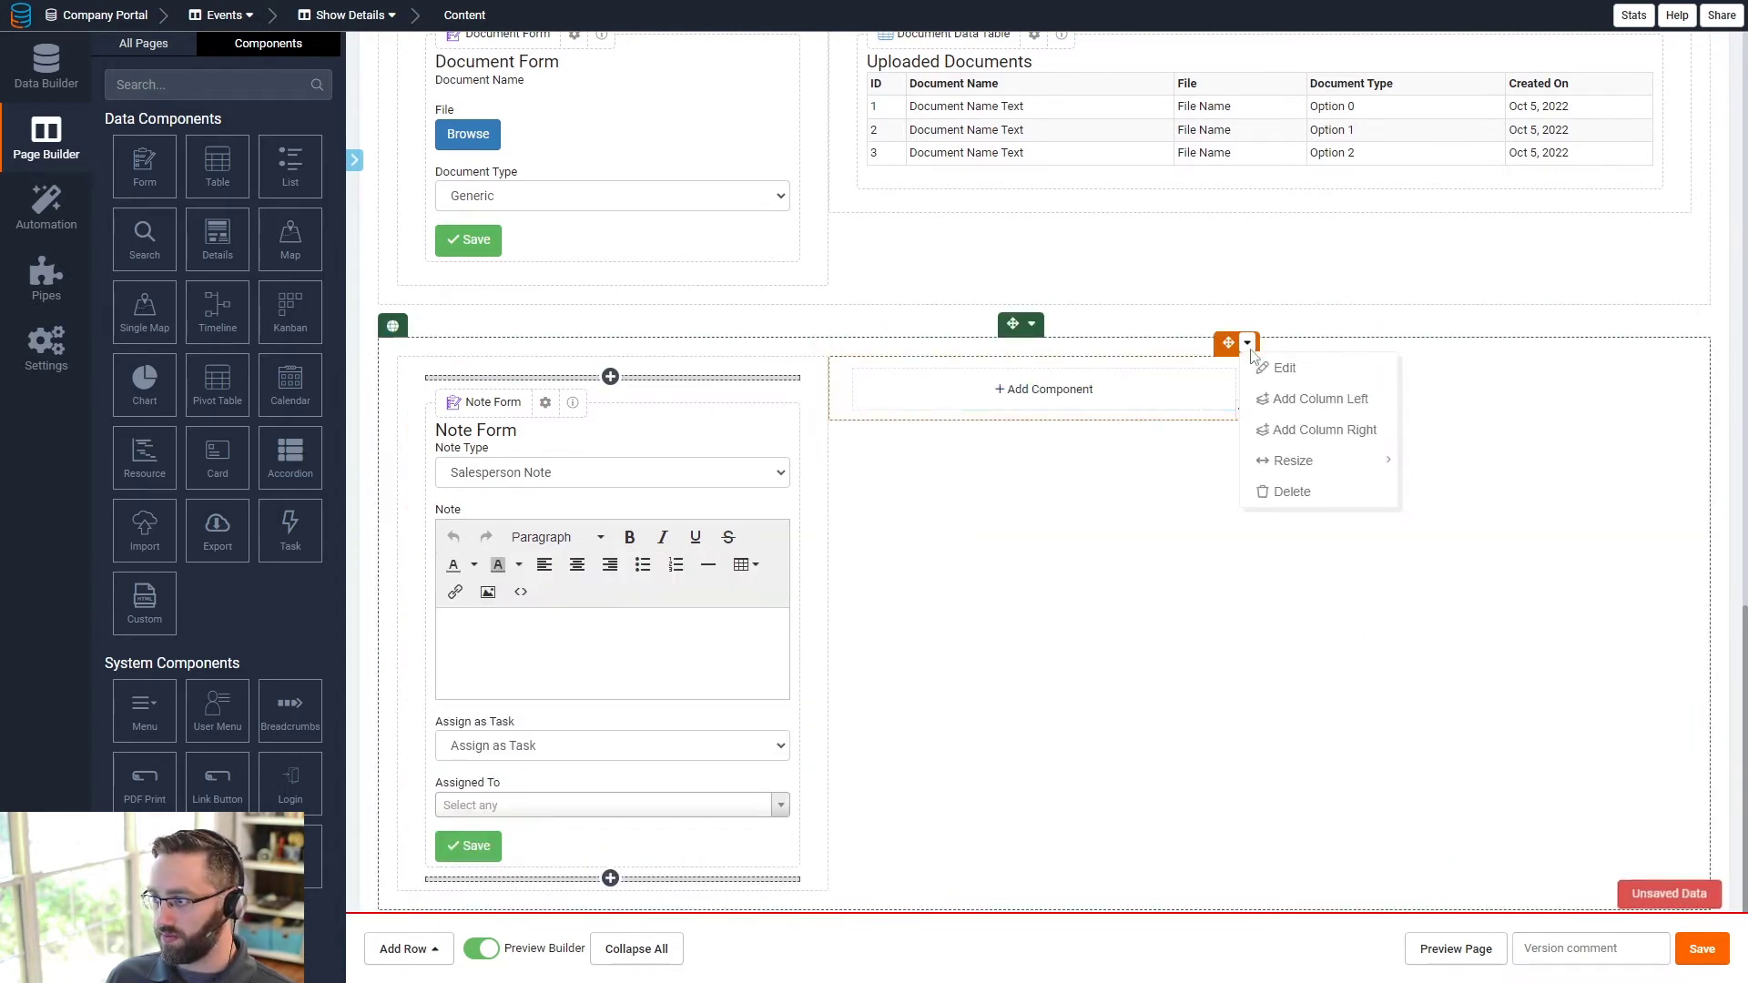
pyautogui.moveTo(1280, 463)
pyautogui.click(1548, 510)
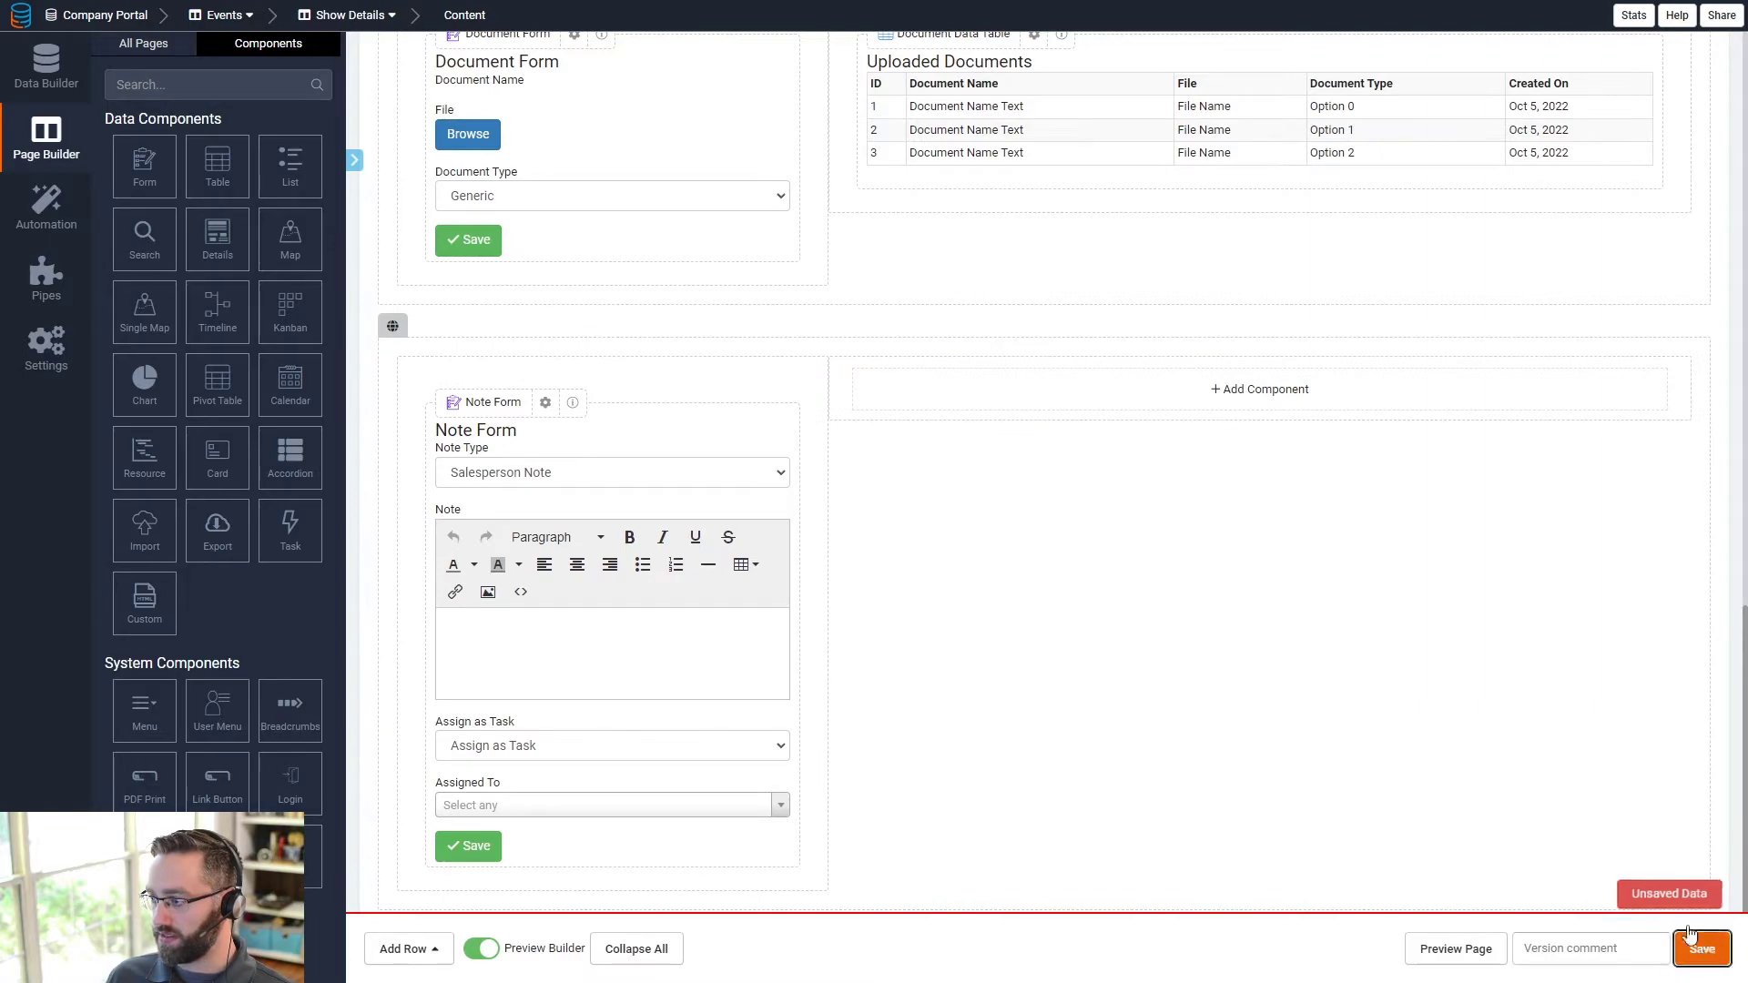
# - Add a table of connected Notes with Note Type and Note columns
pyautogui.click(997, 401)
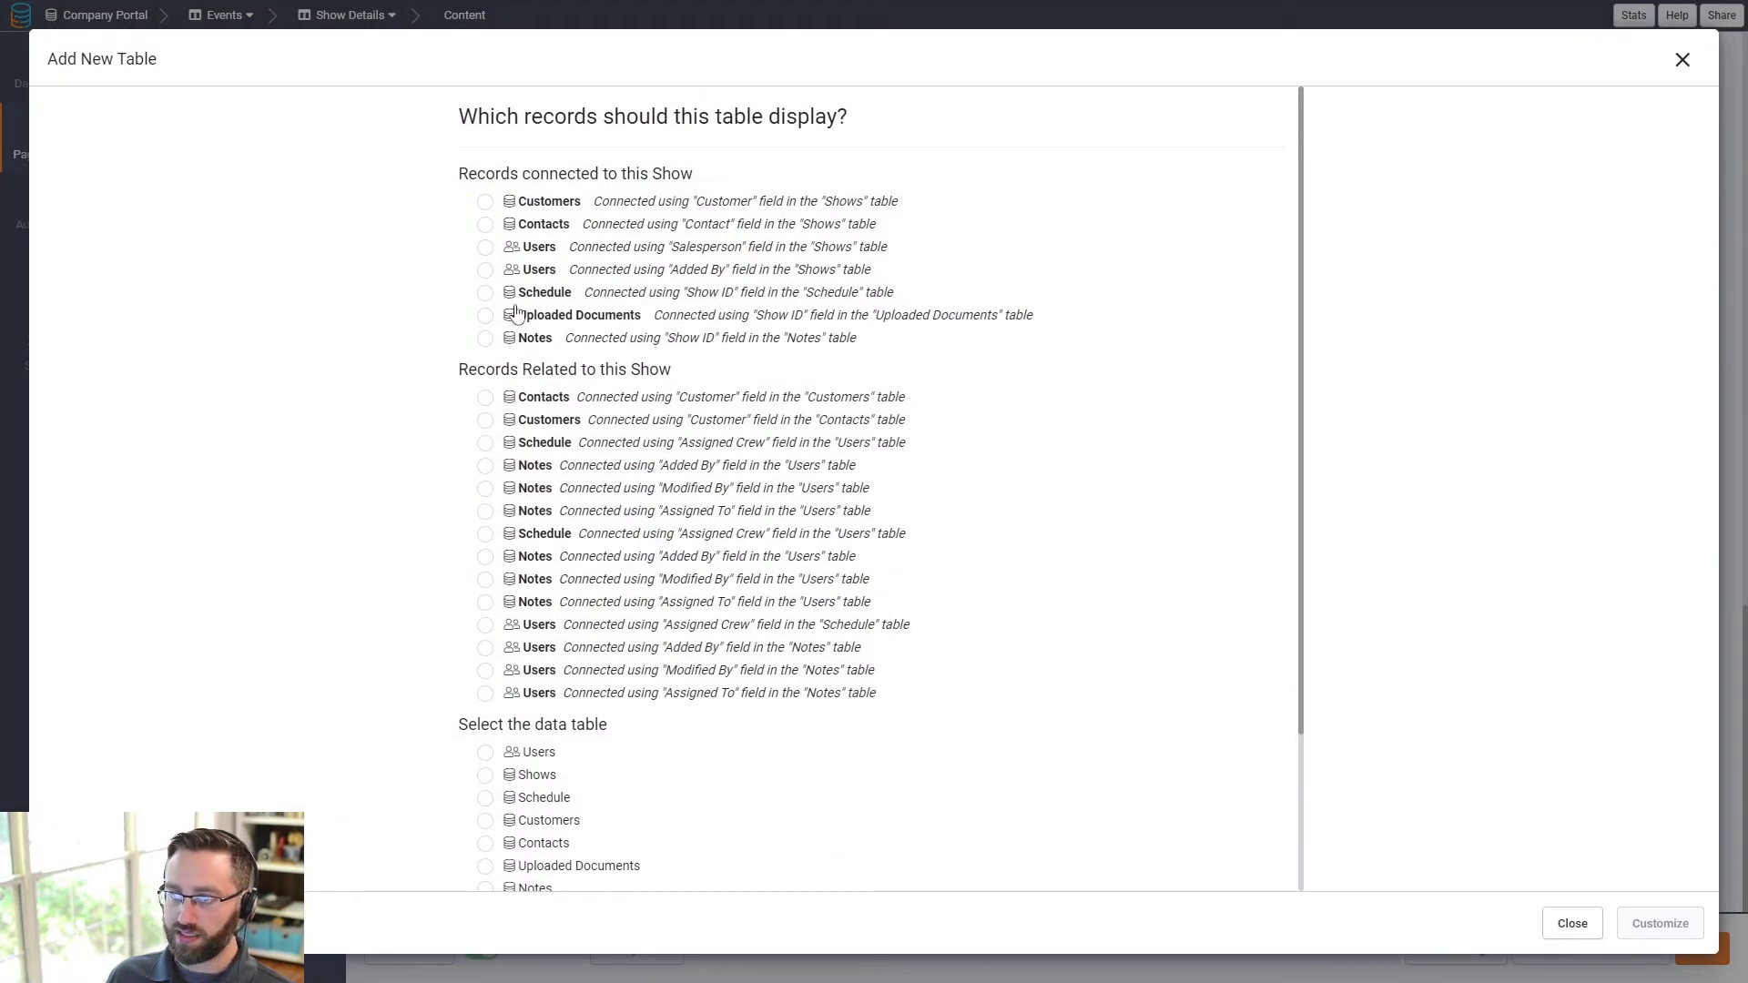
pyautogui.click(526, 342)
pyautogui.click(1675, 925)
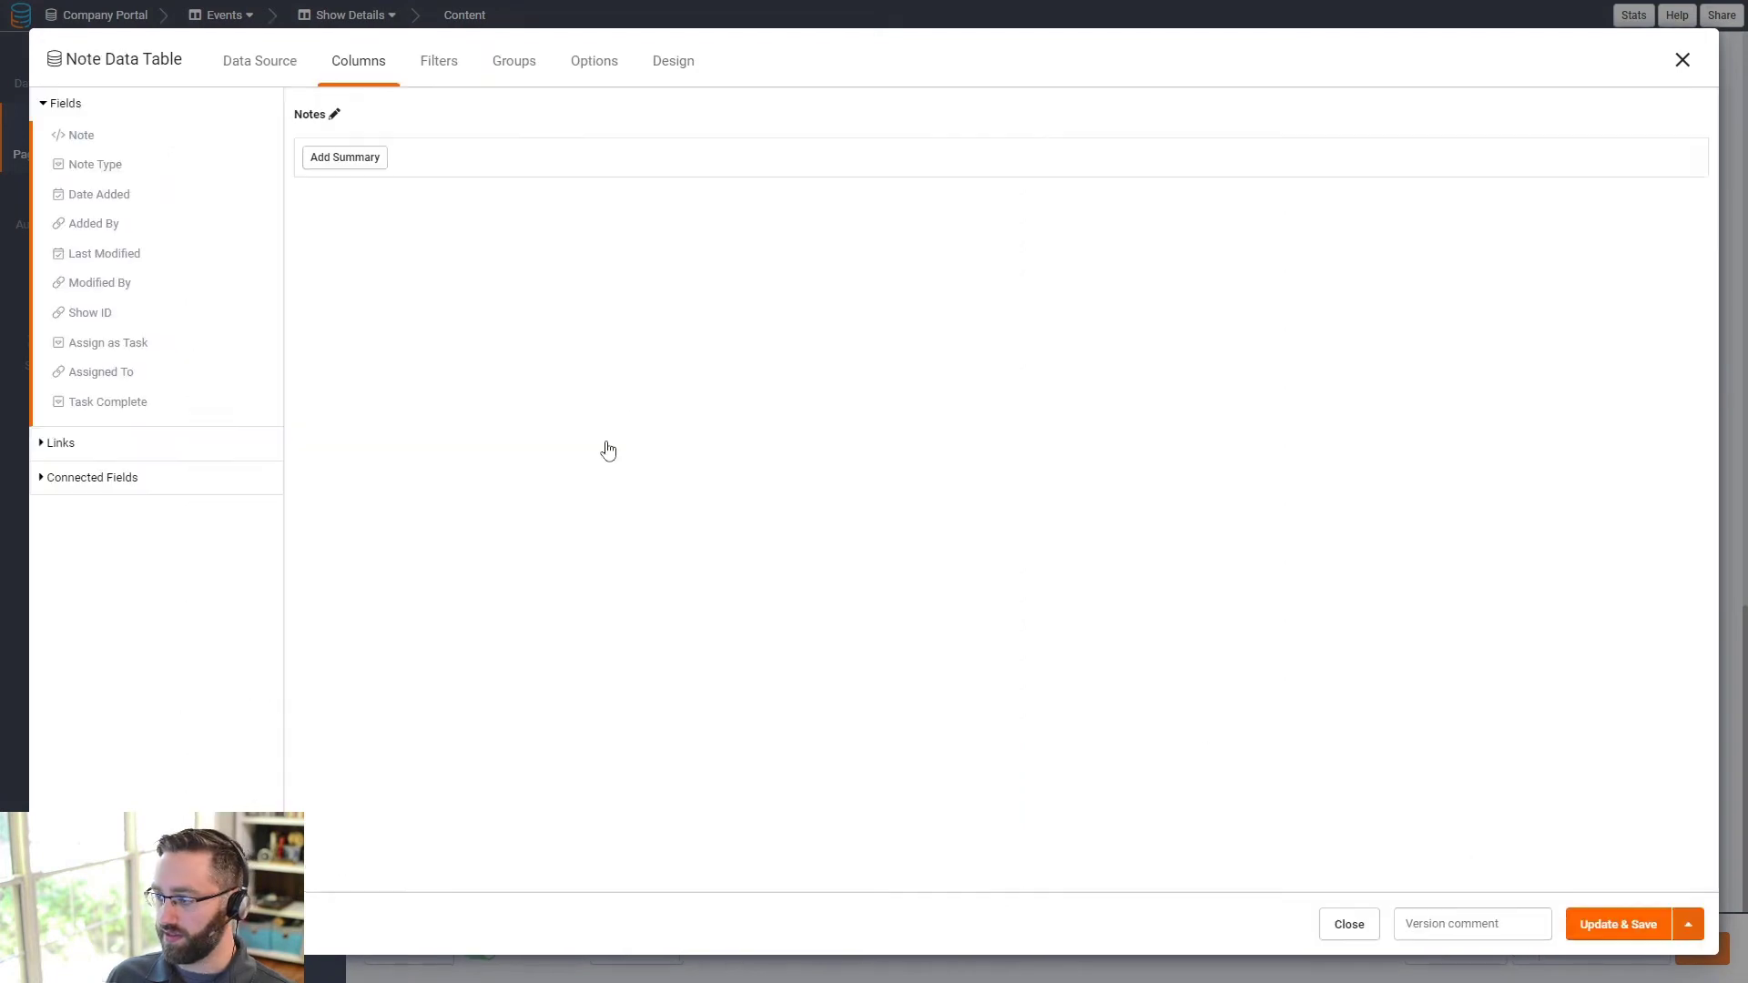
pyautogui.click(84, 169)
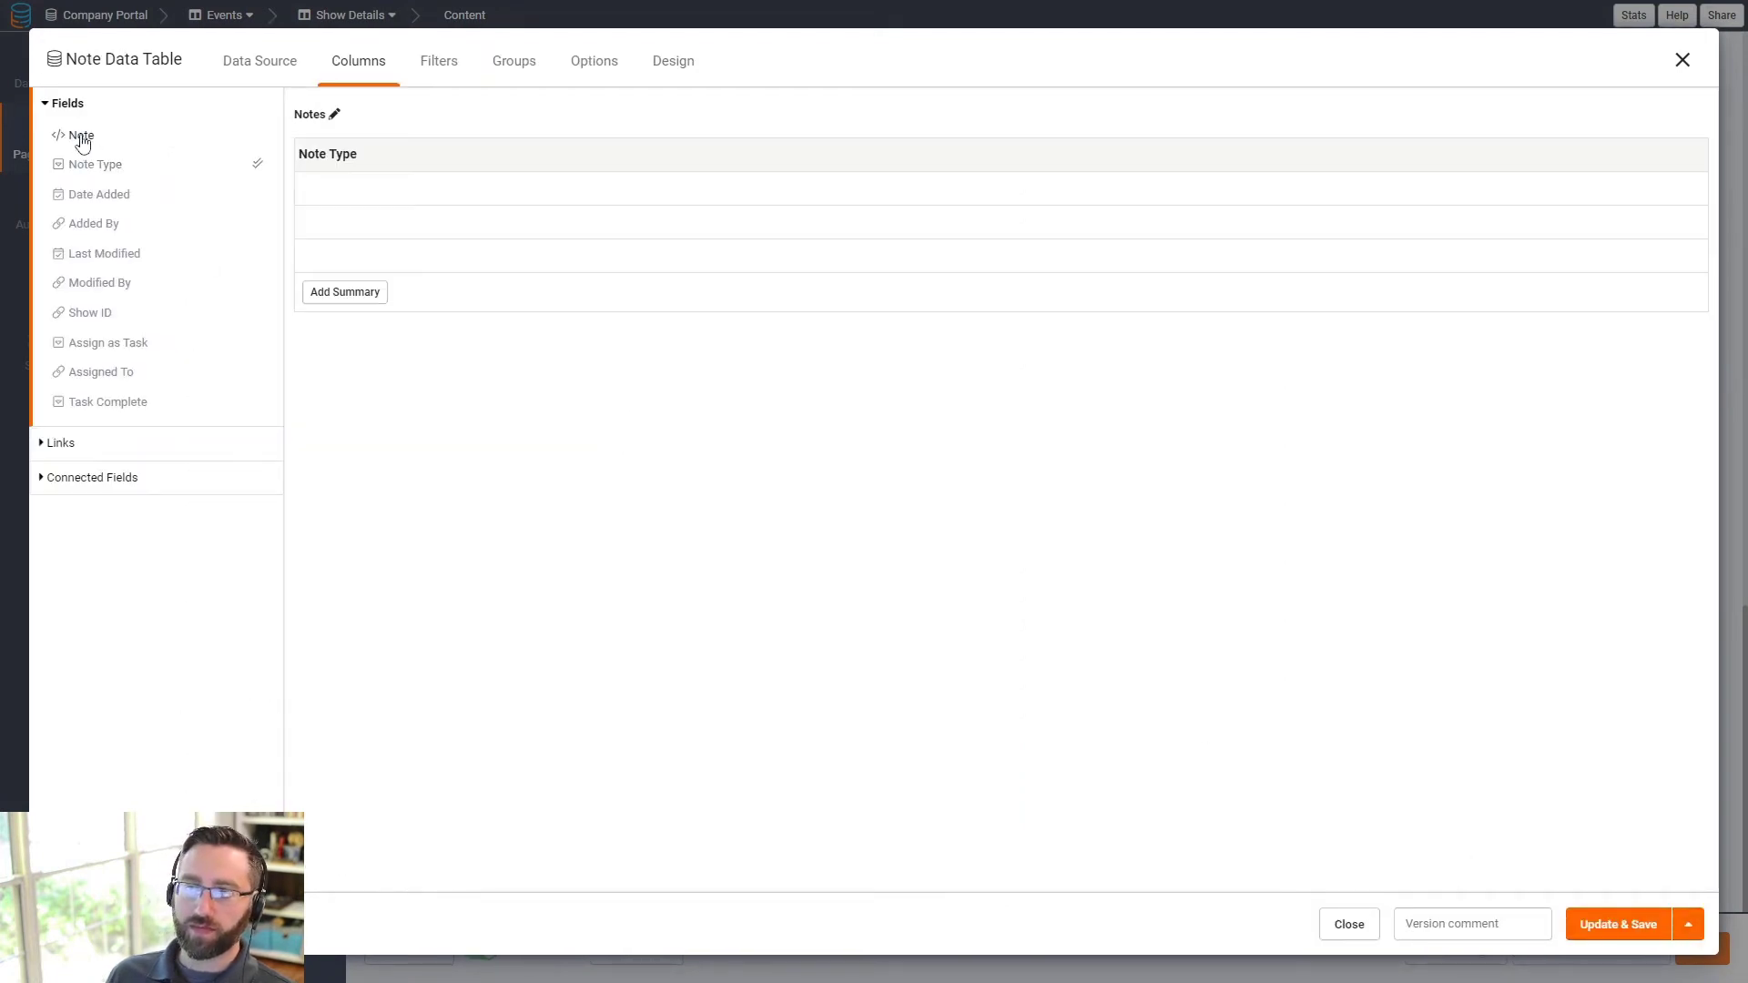
pyautogui.click(82, 139)
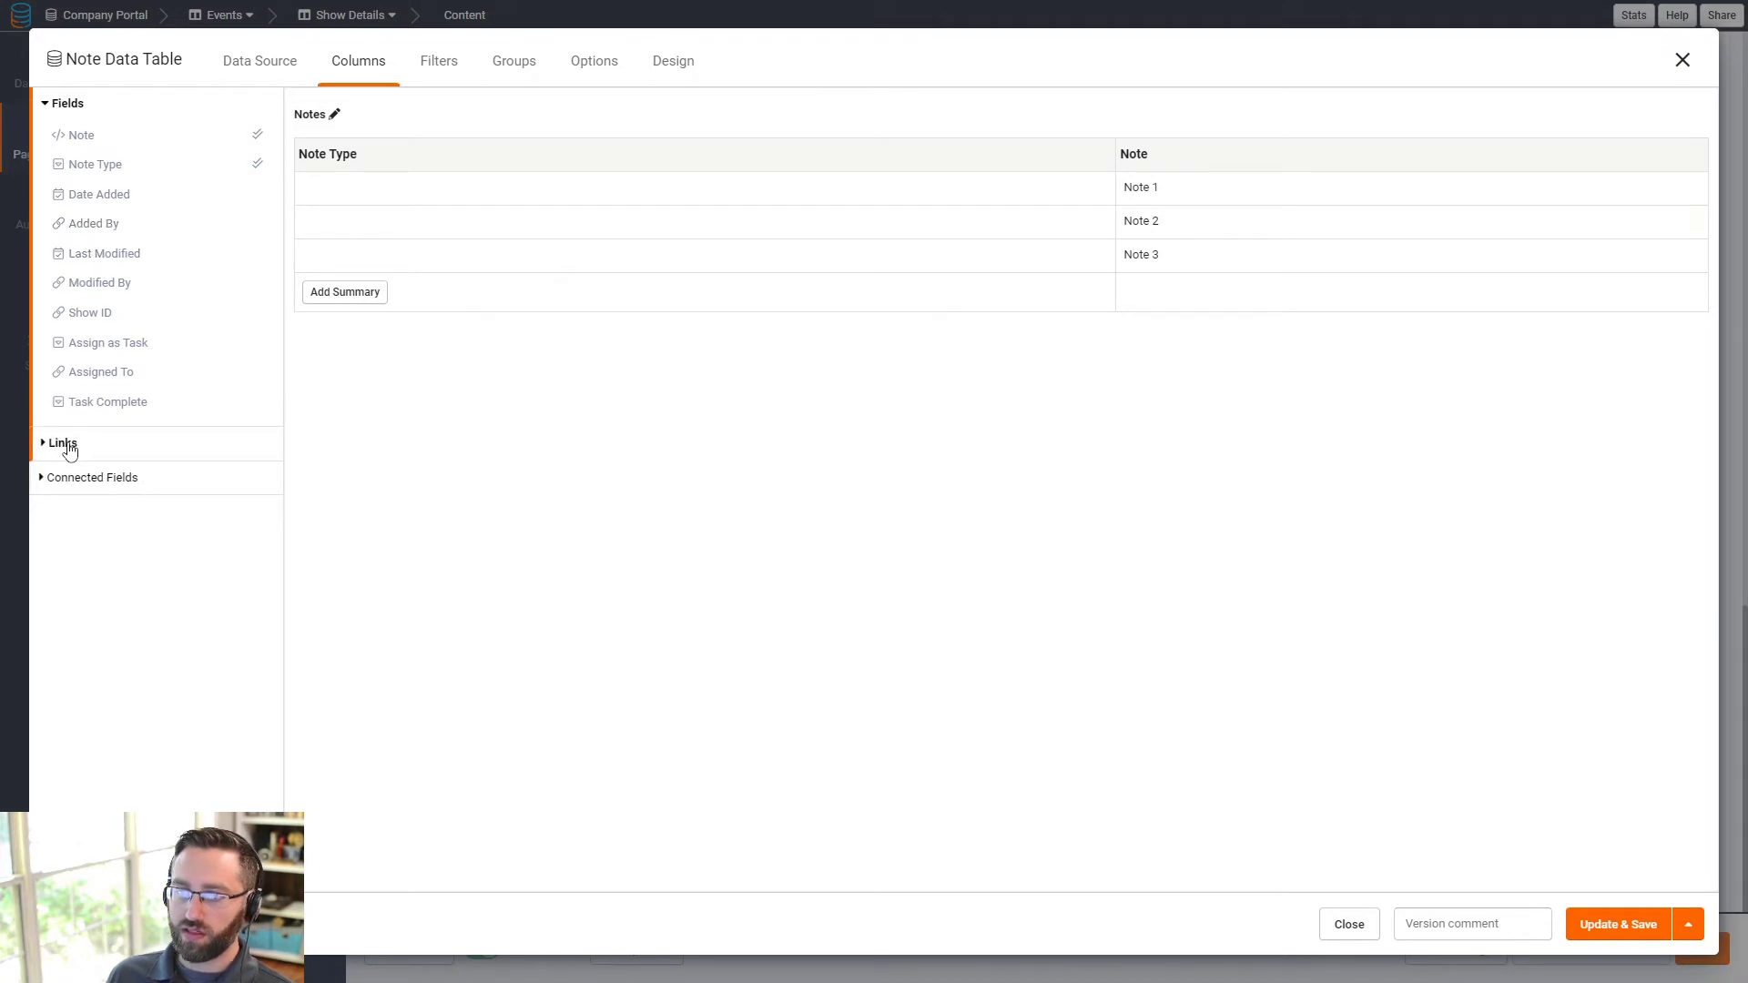
# - Add a Details link column to the Notes table that opens in a popup
pyautogui.click(64, 444)
pyautogui.click(87, 229)
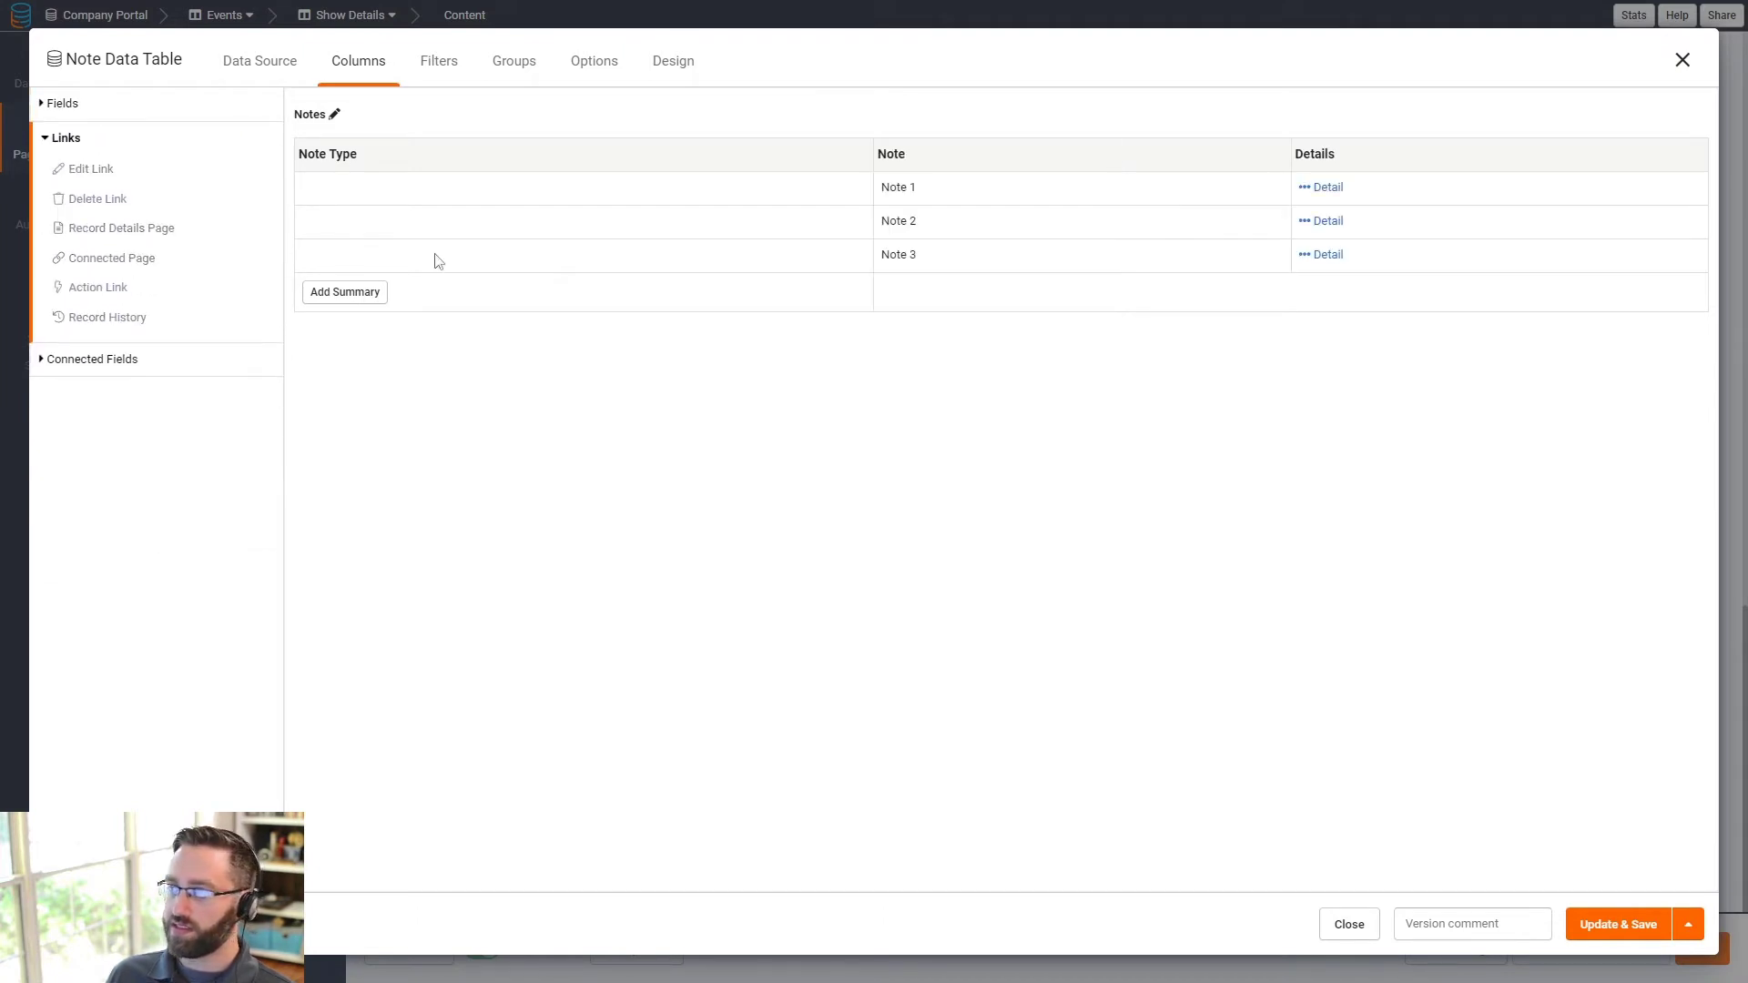
pyautogui.click(1380, 160)
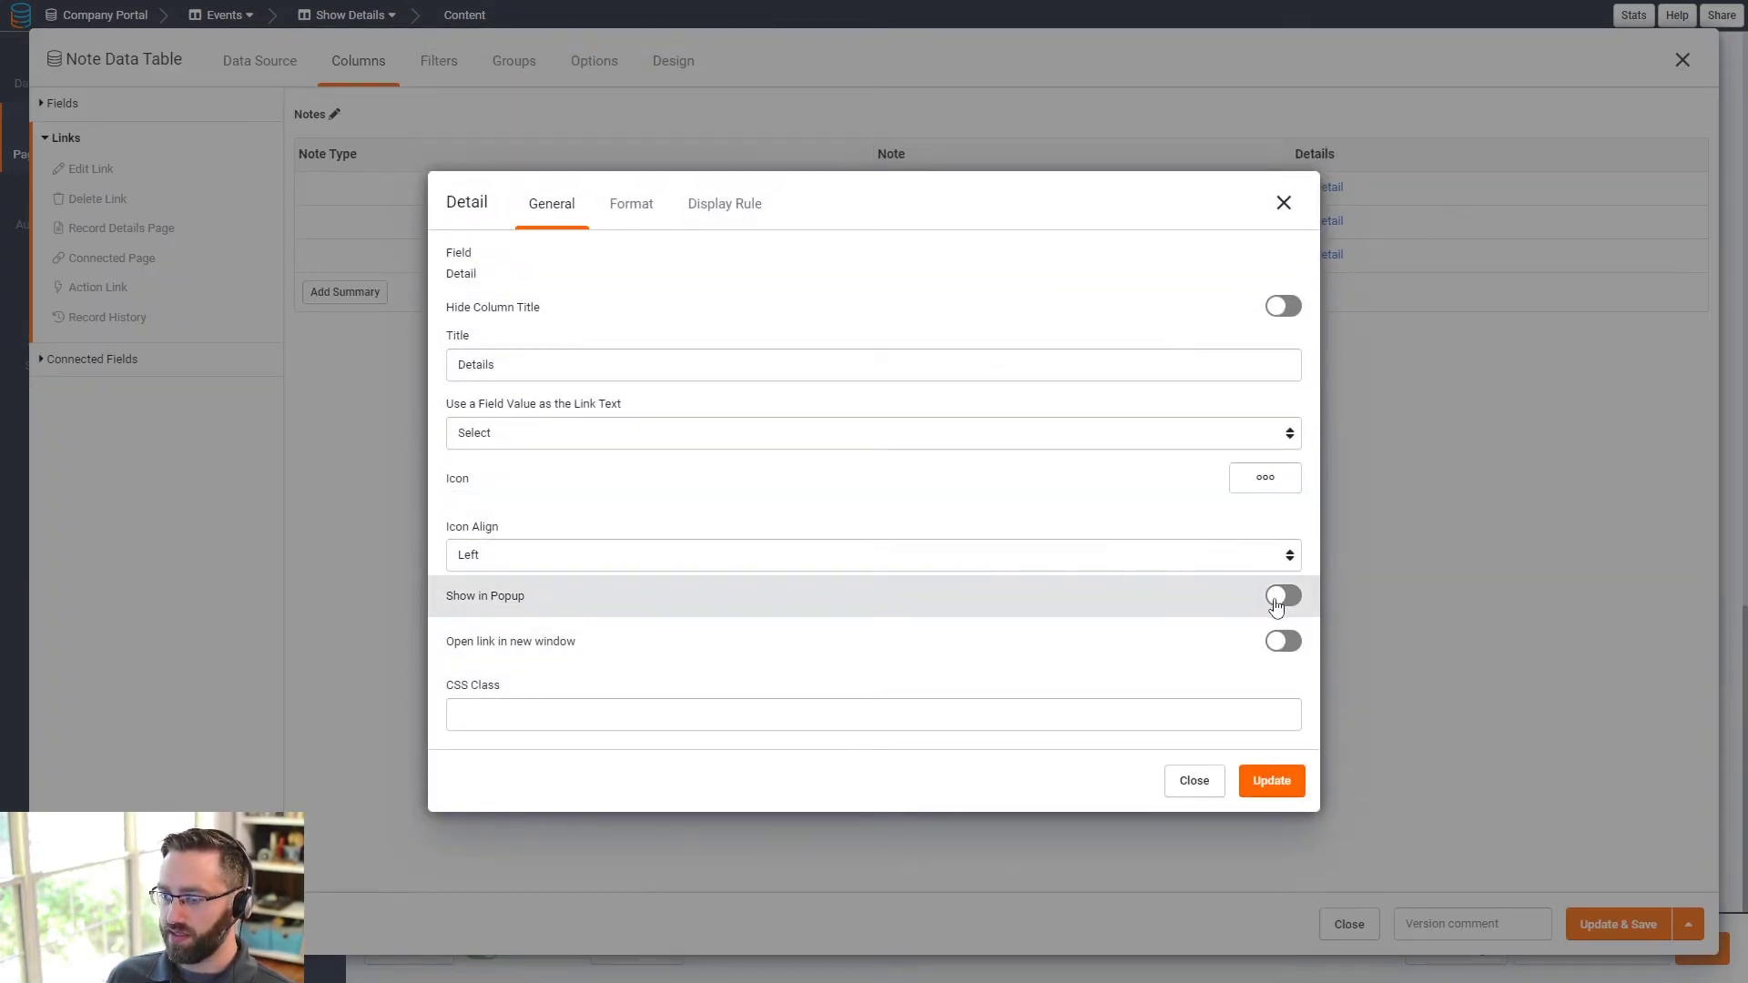
pyautogui.click(1284, 597)
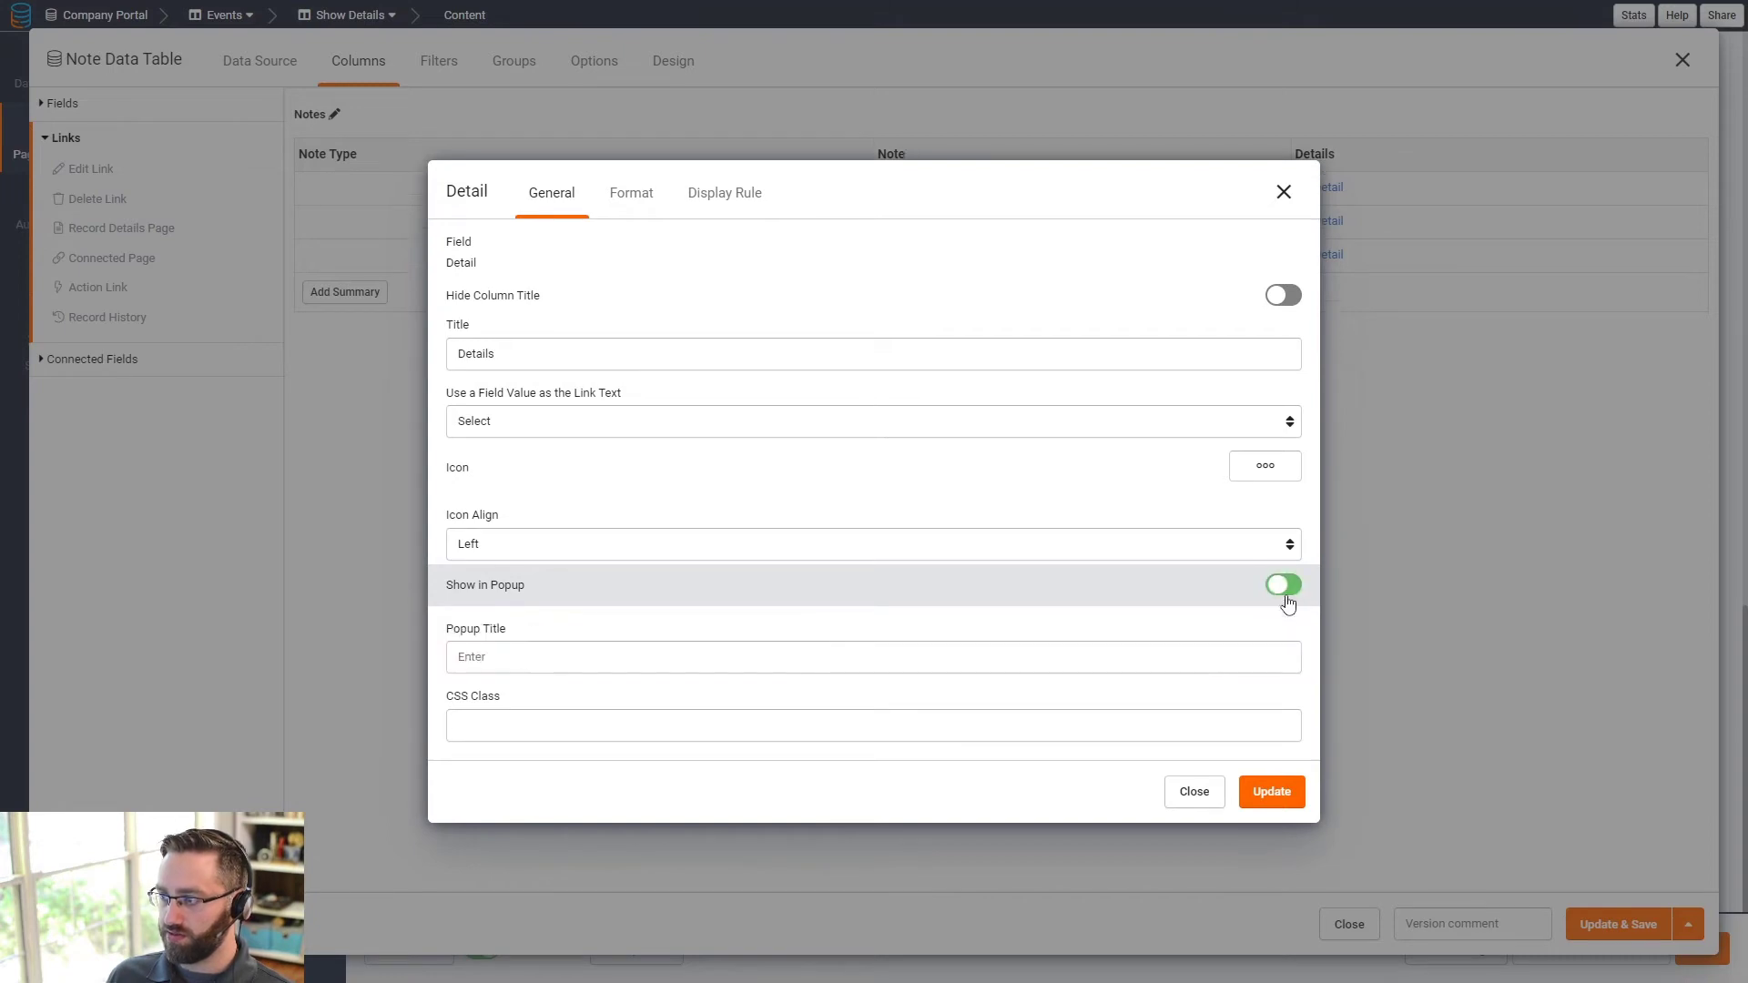
pyautogui.click(1275, 792)
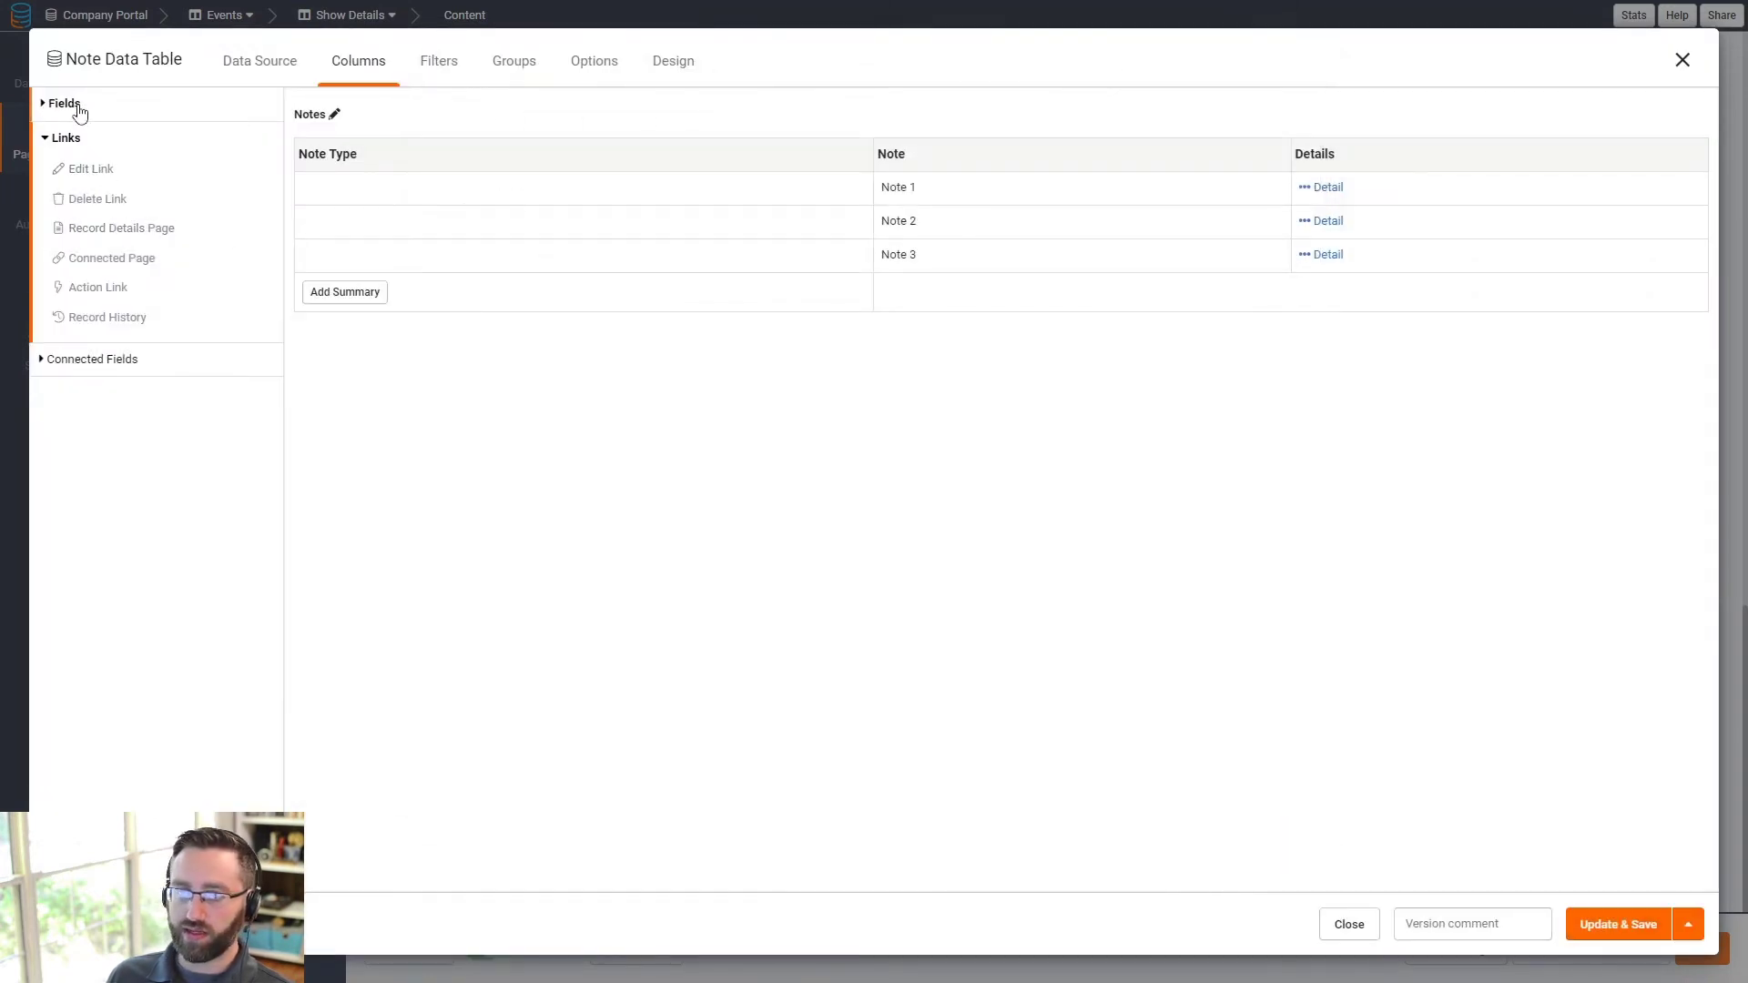
pyautogui.click(68, 104)
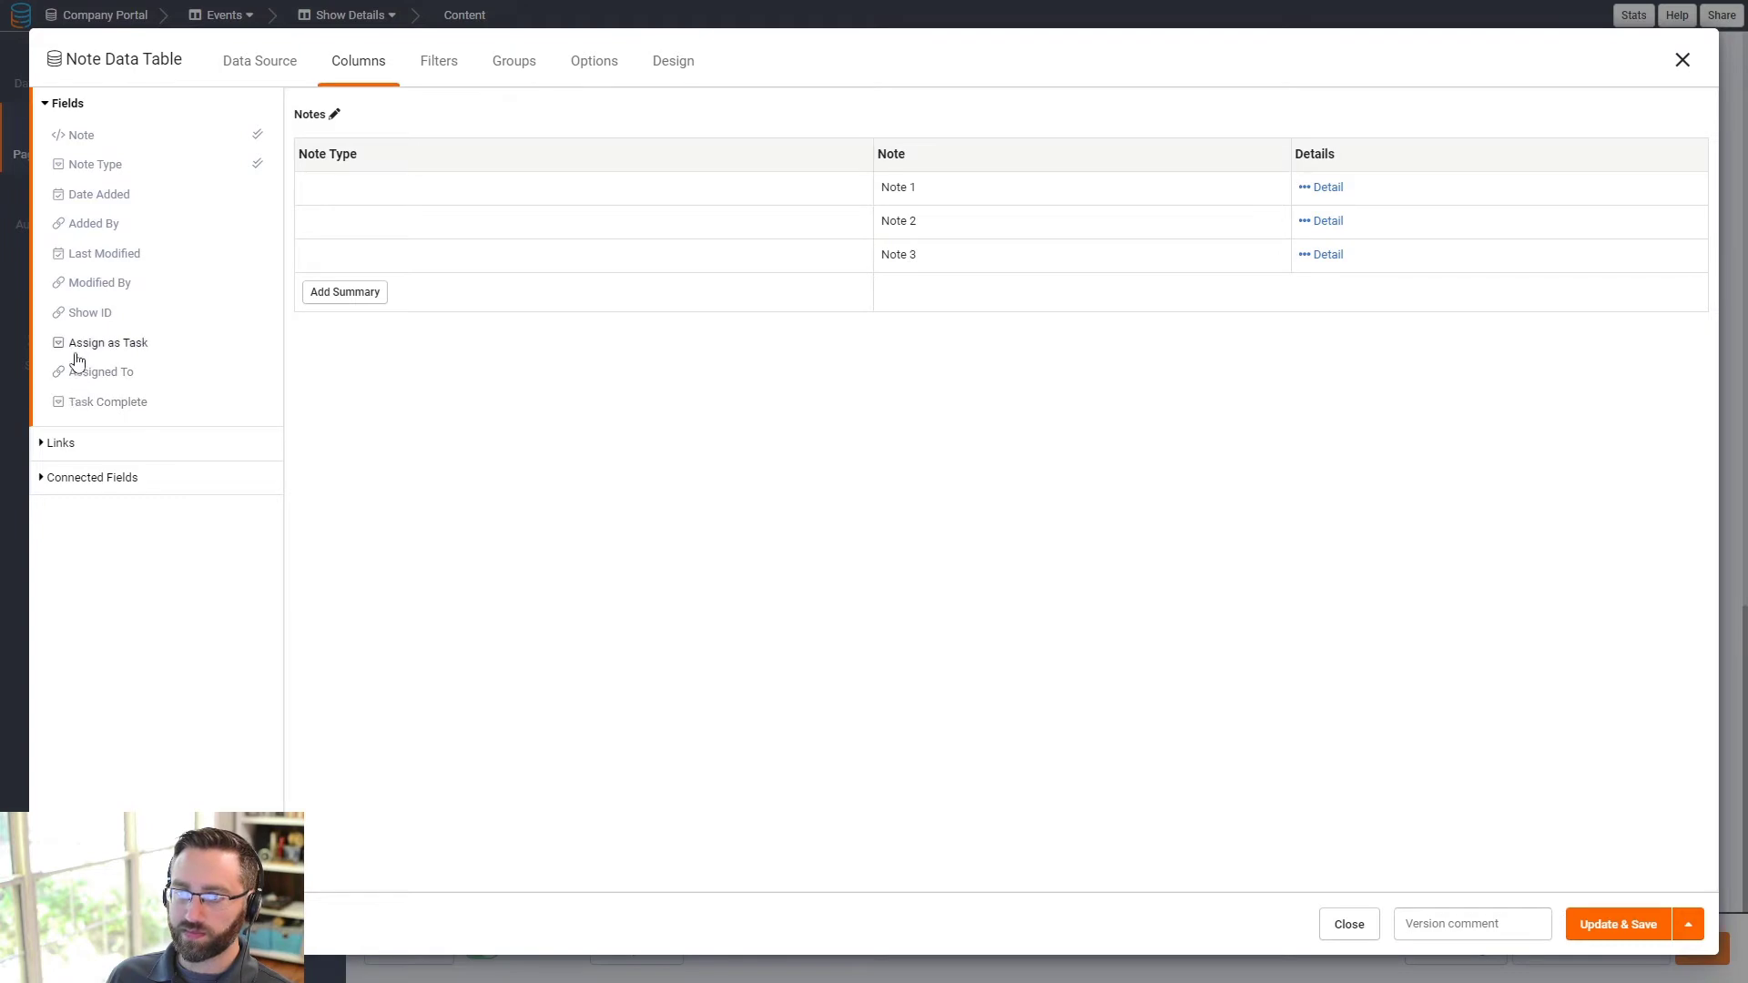
# - Save the Notes table and remove the existing field row from the Note Details component
pyautogui.click(1618, 924)
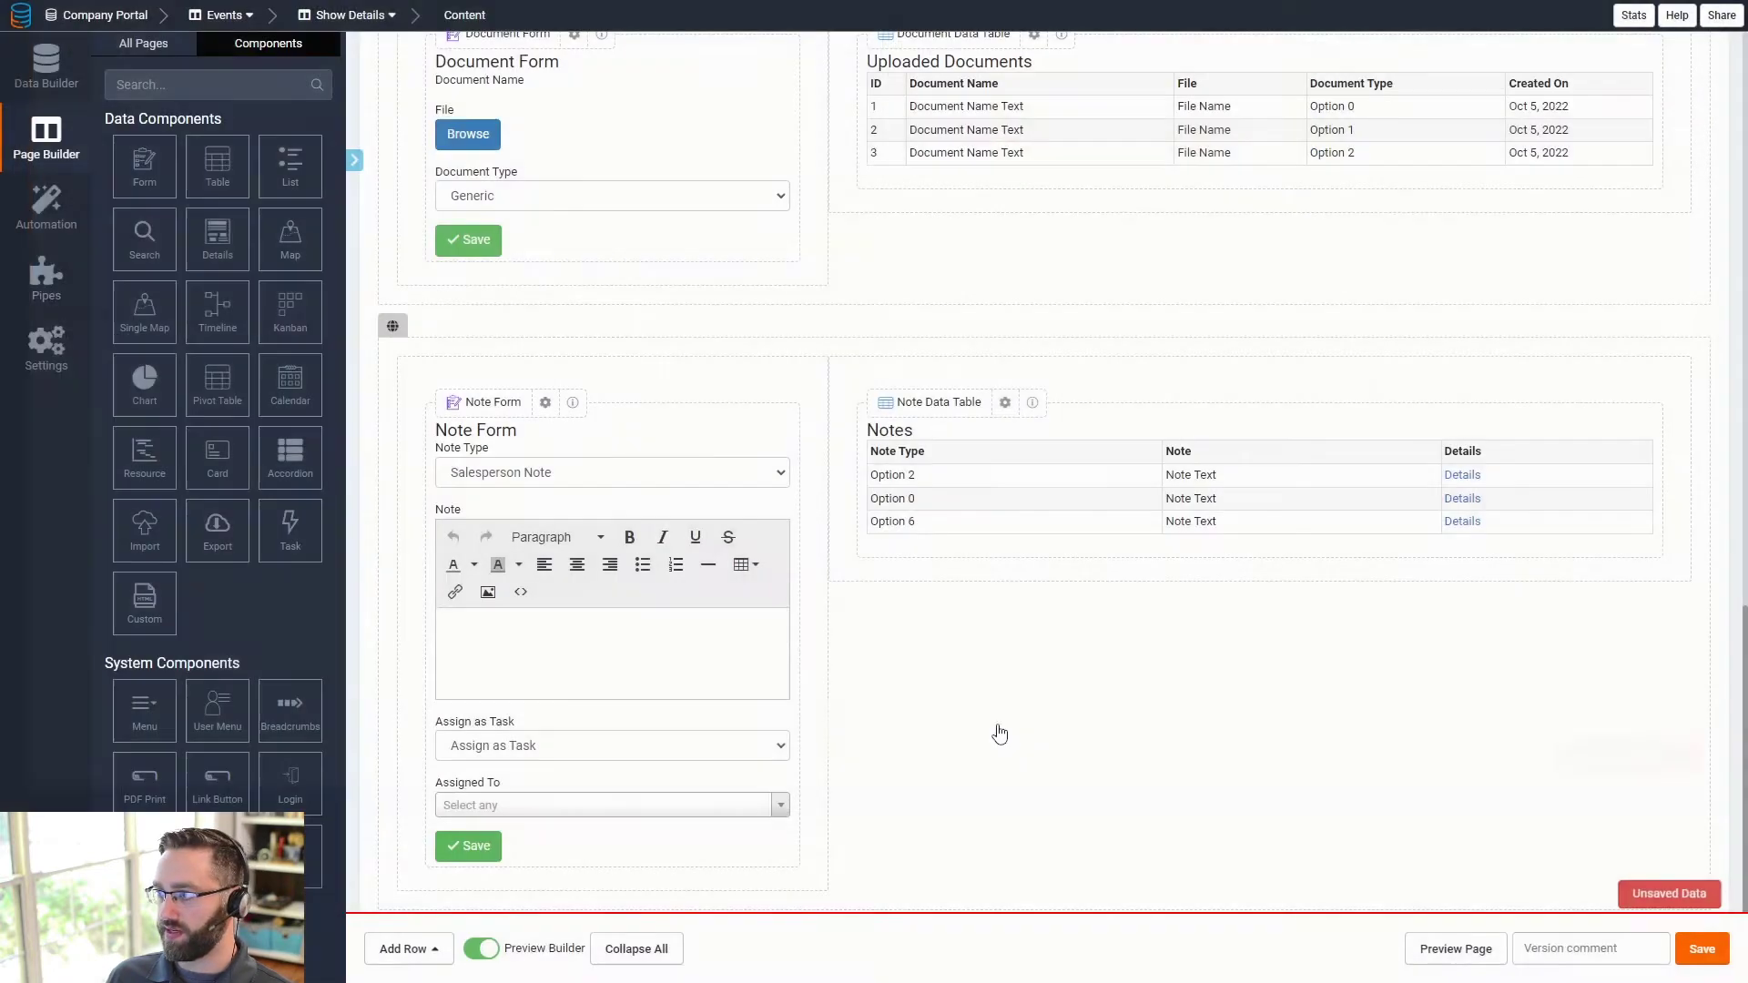
pyautogui.scroll(-1, 982, 528)
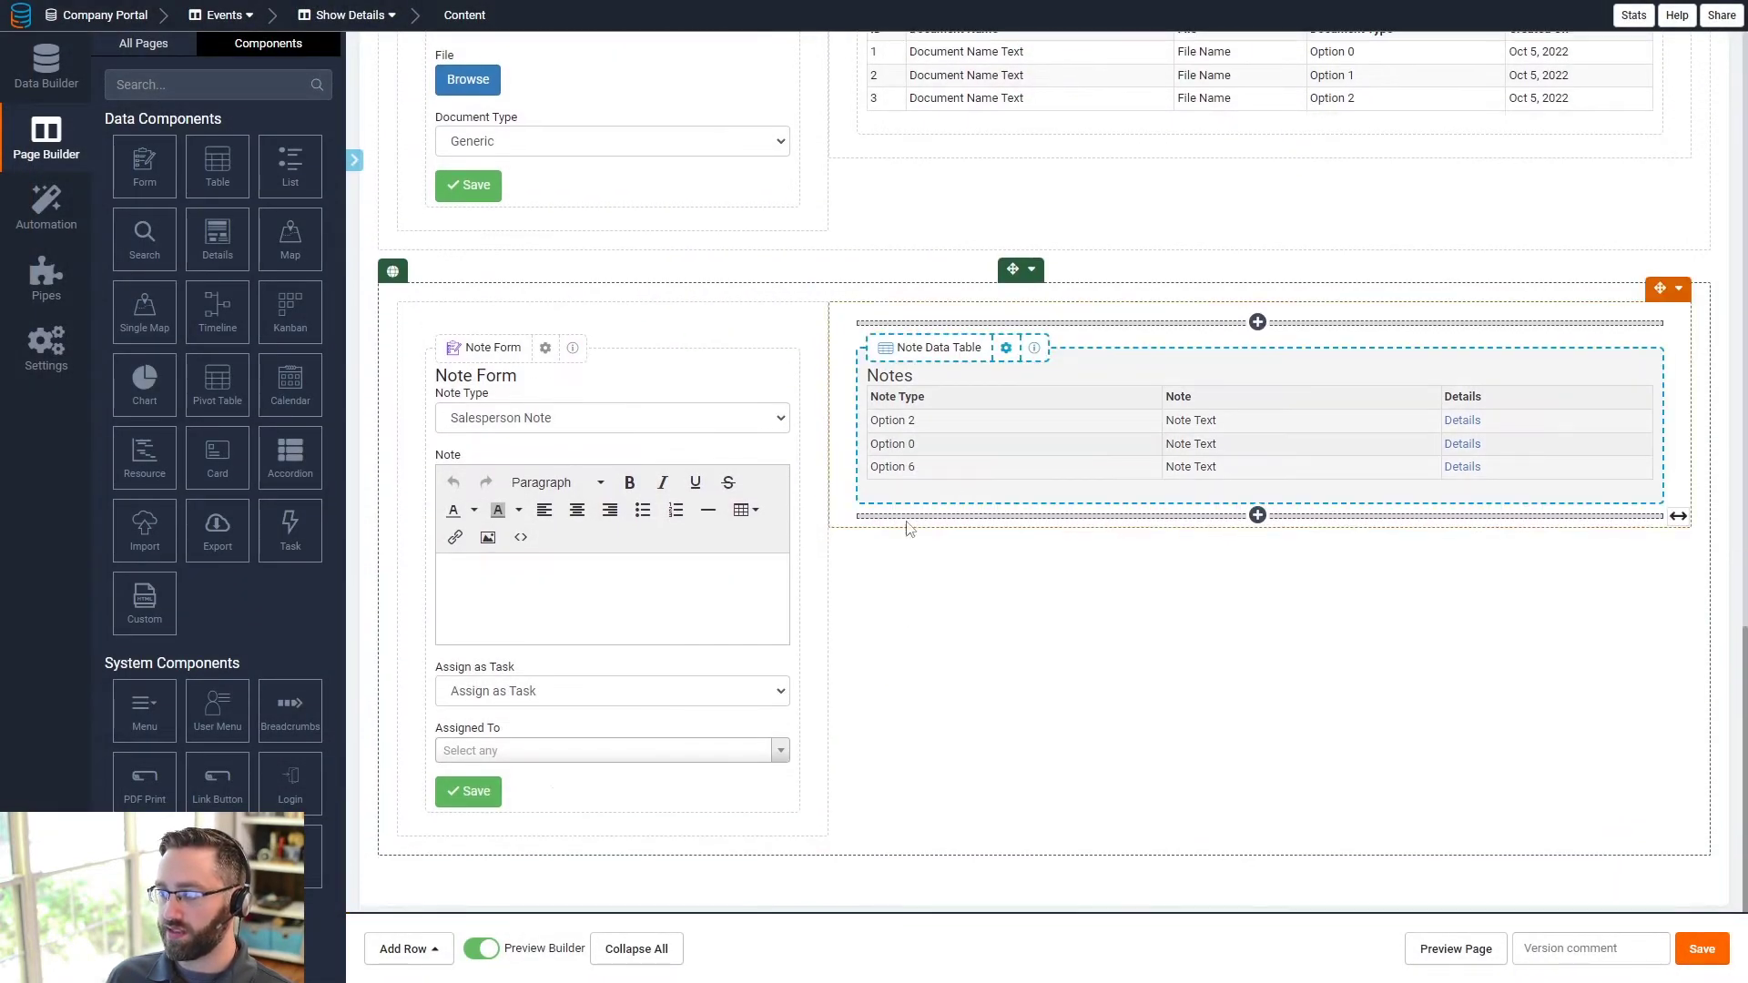
pyautogui.click(144, 43)
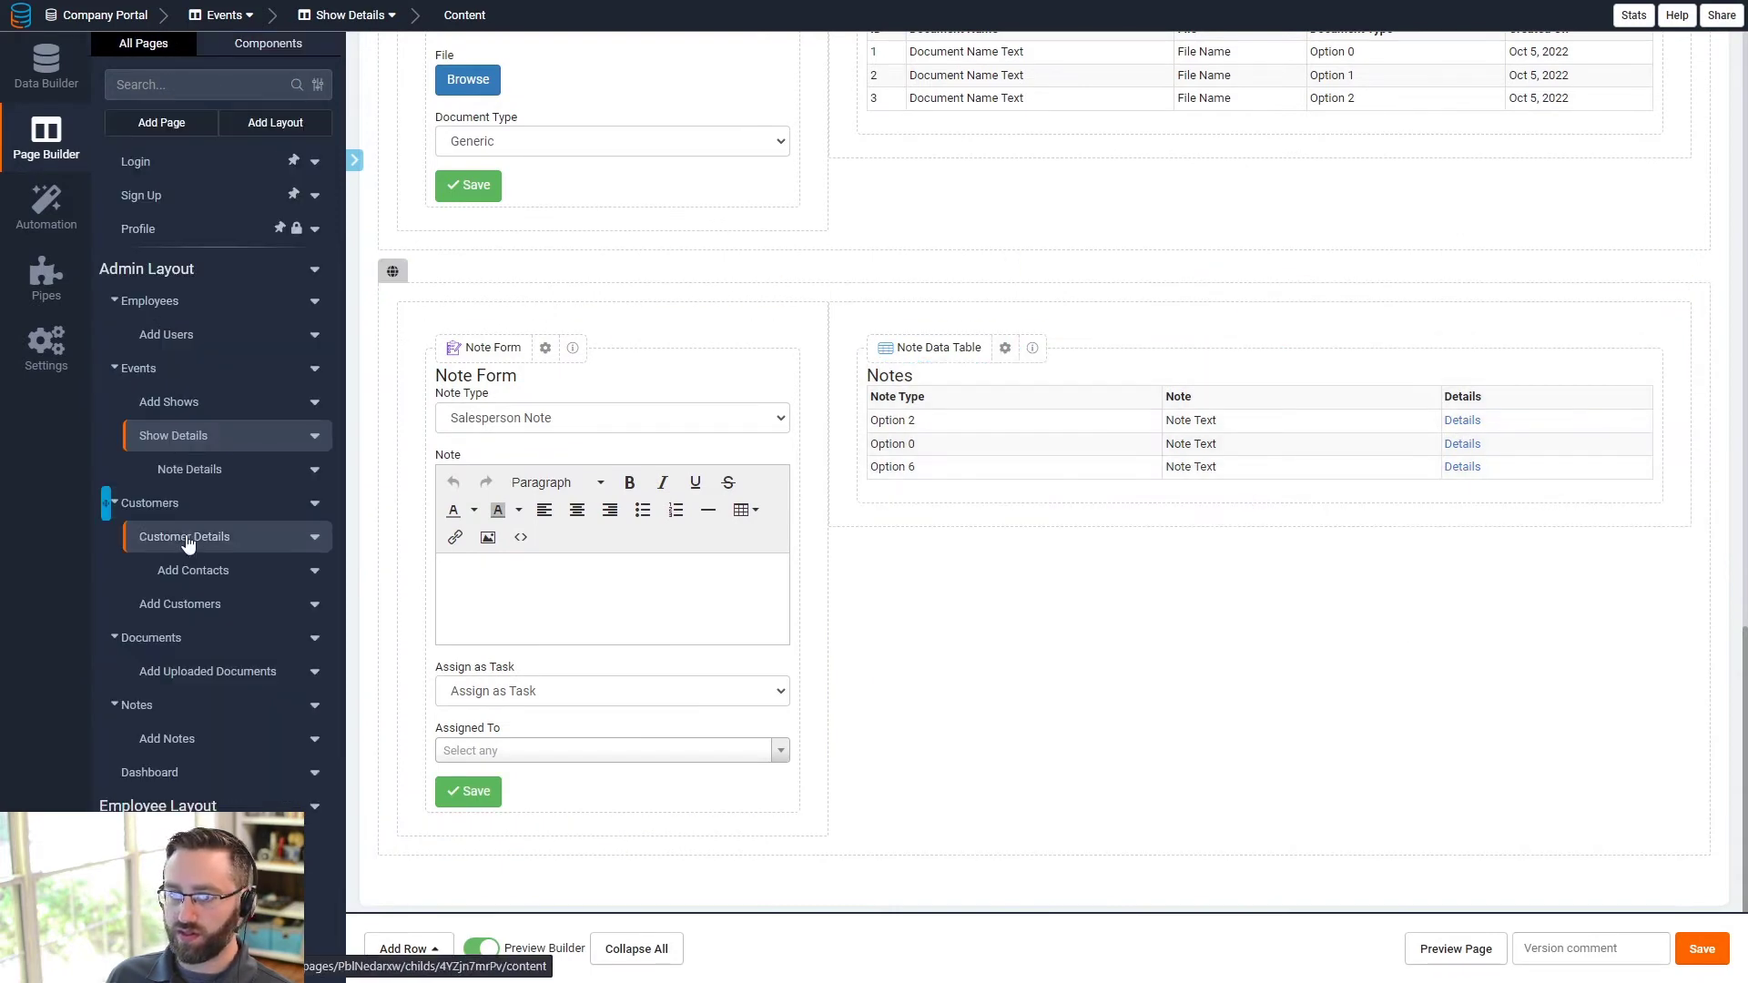
pyautogui.click(196, 467)
pyautogui.click(636, 305)
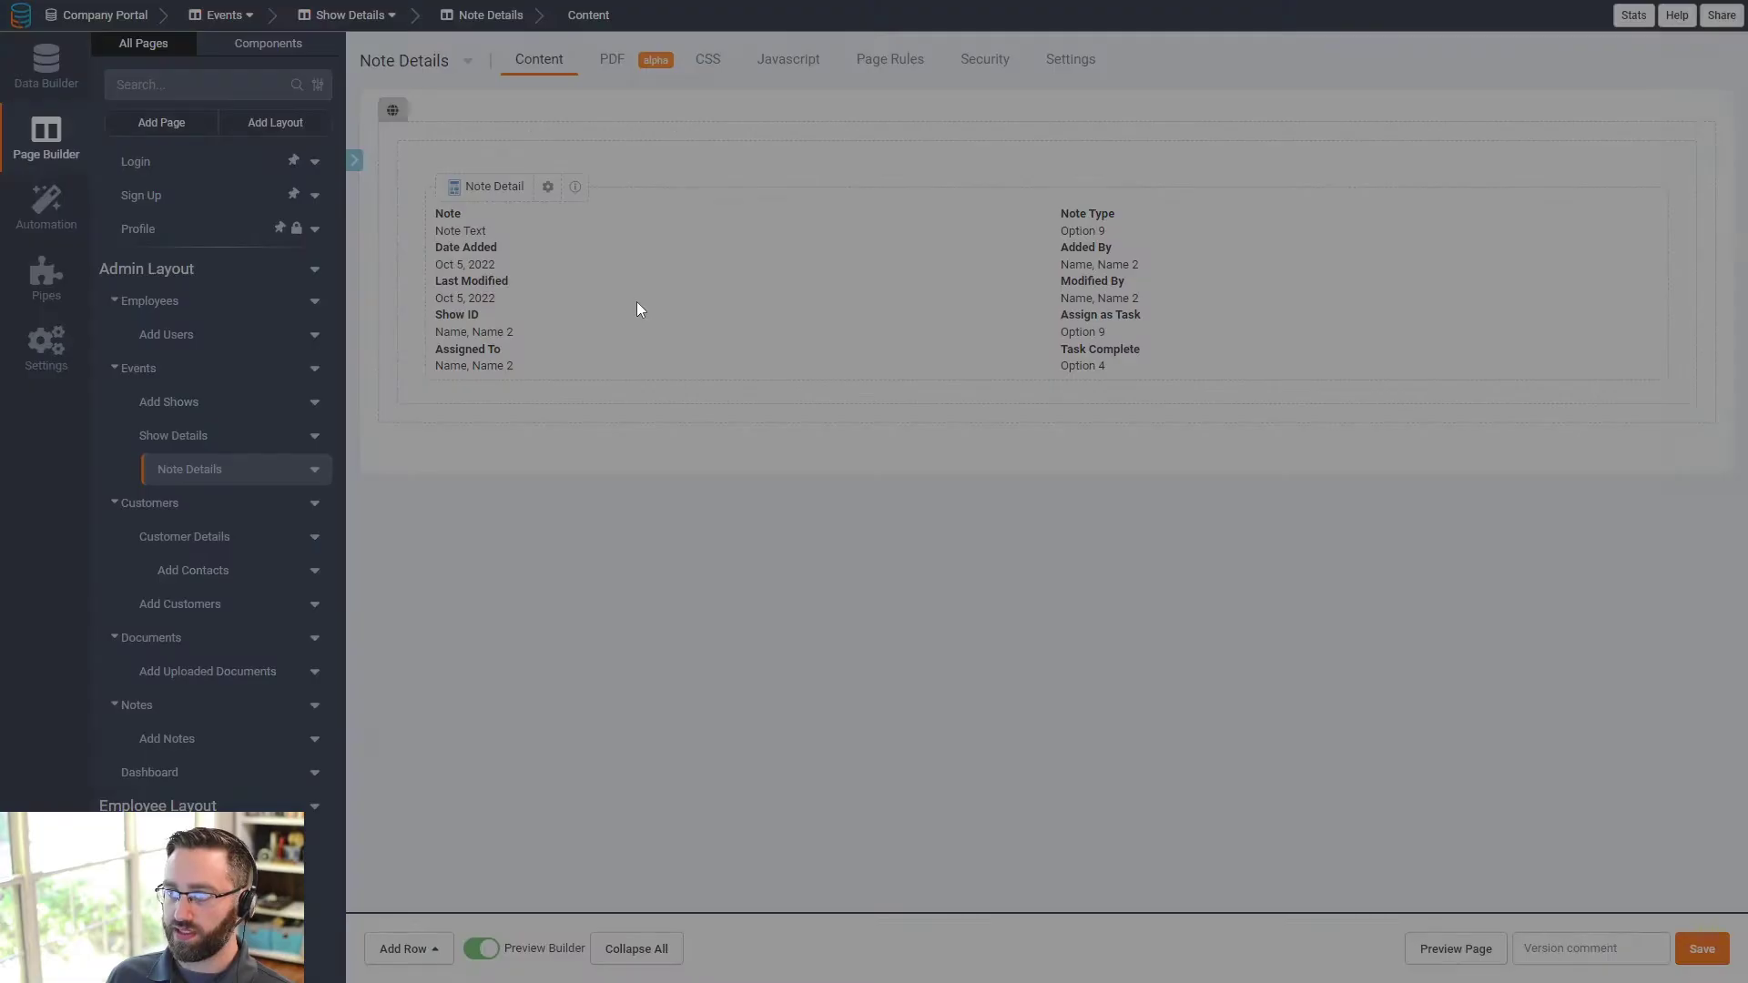
pyautogui.click(985, 153)
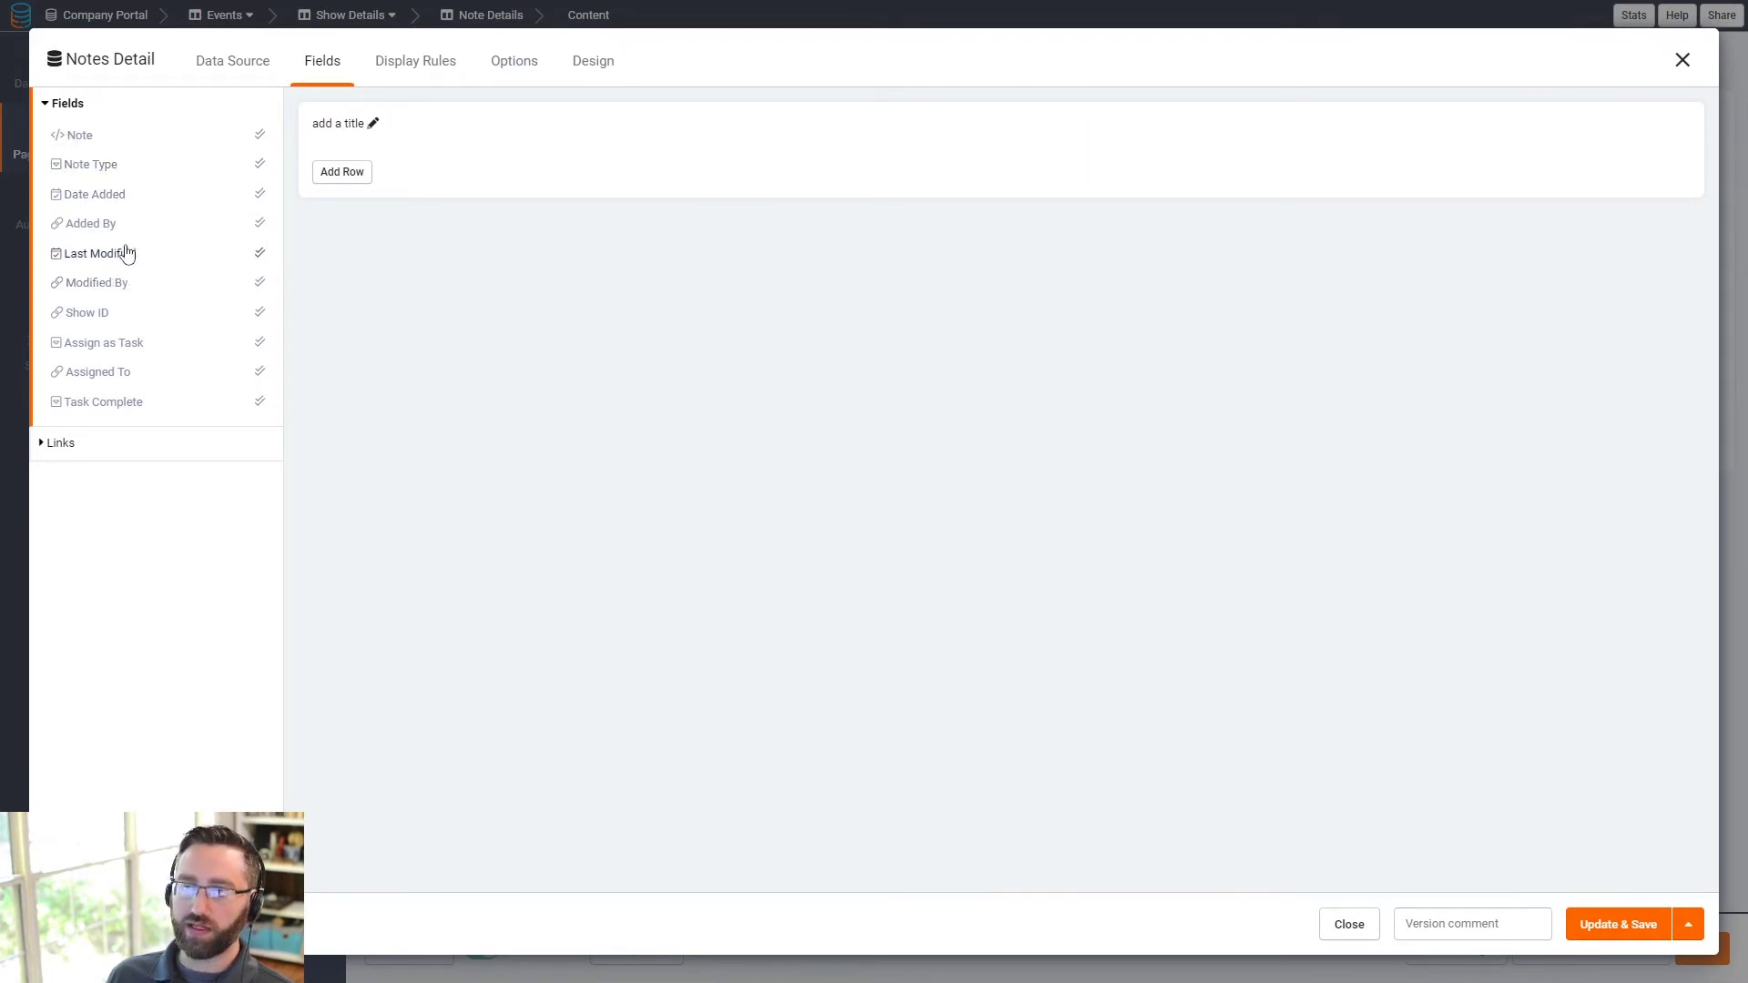
# - Lay out Date Added, Note Type, Note, Added By, Modified By, Last Modified, Assigned To and Task Complete
pyautogui.click(87, 199)
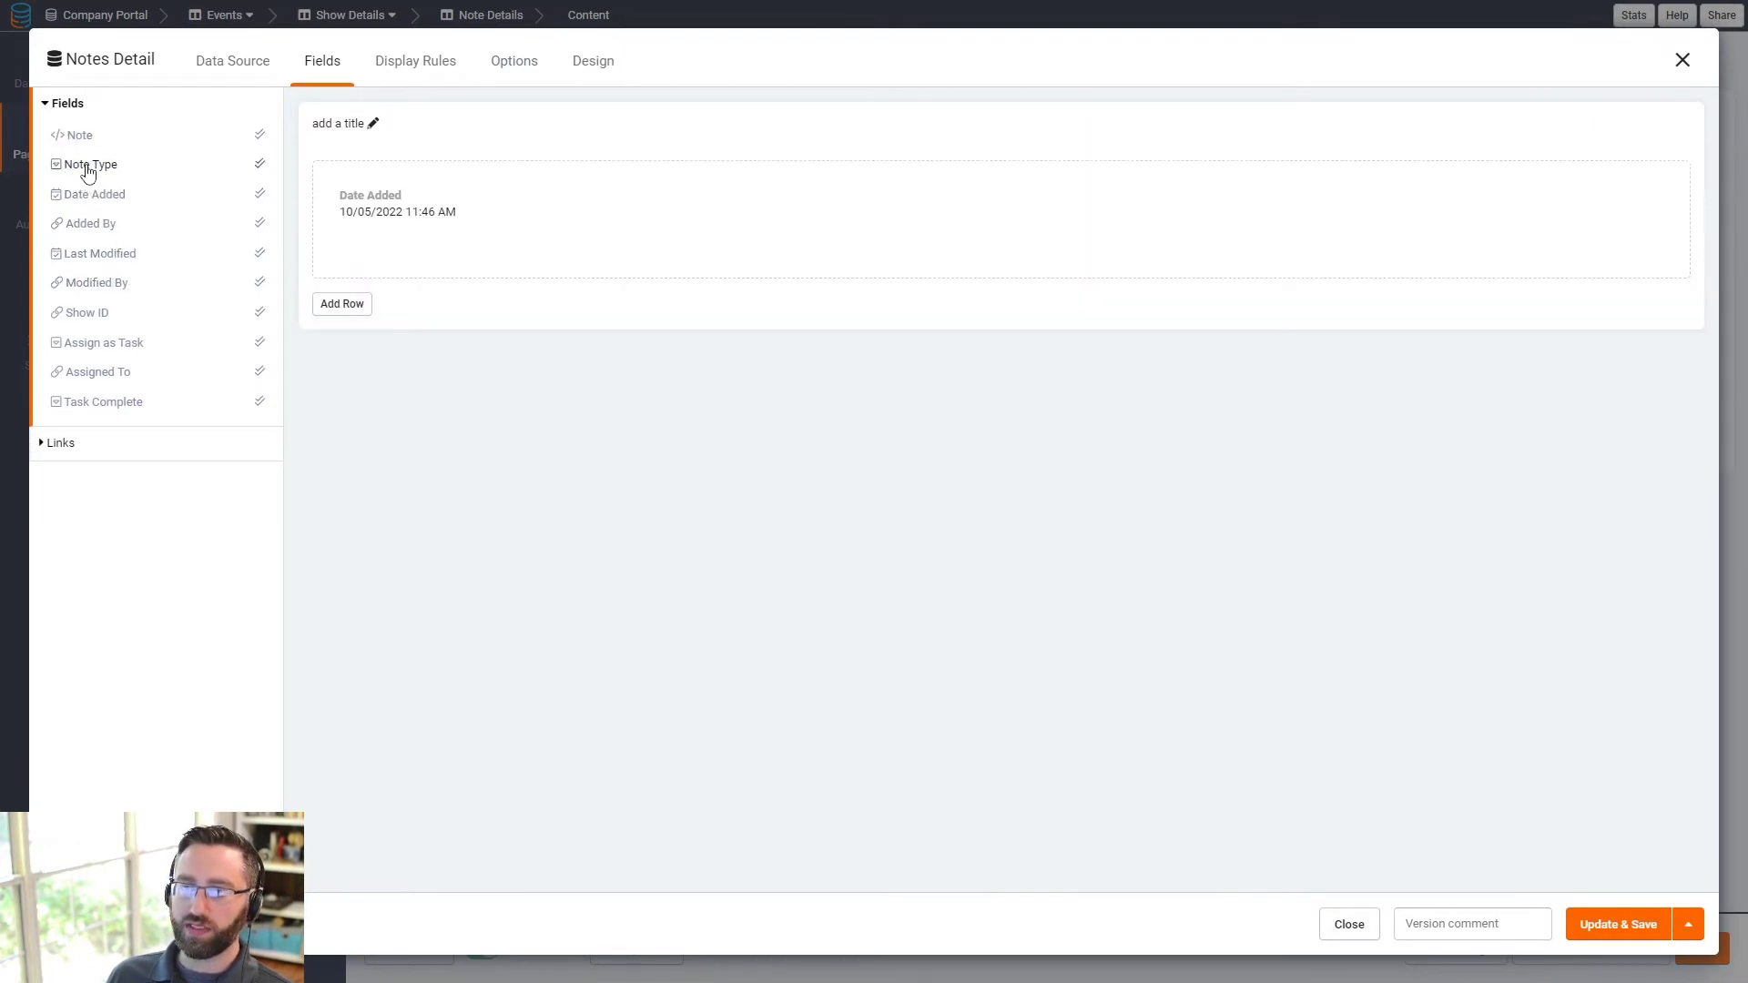
pyautogui.click(89, 165)
pyautogui.click(80, 134)
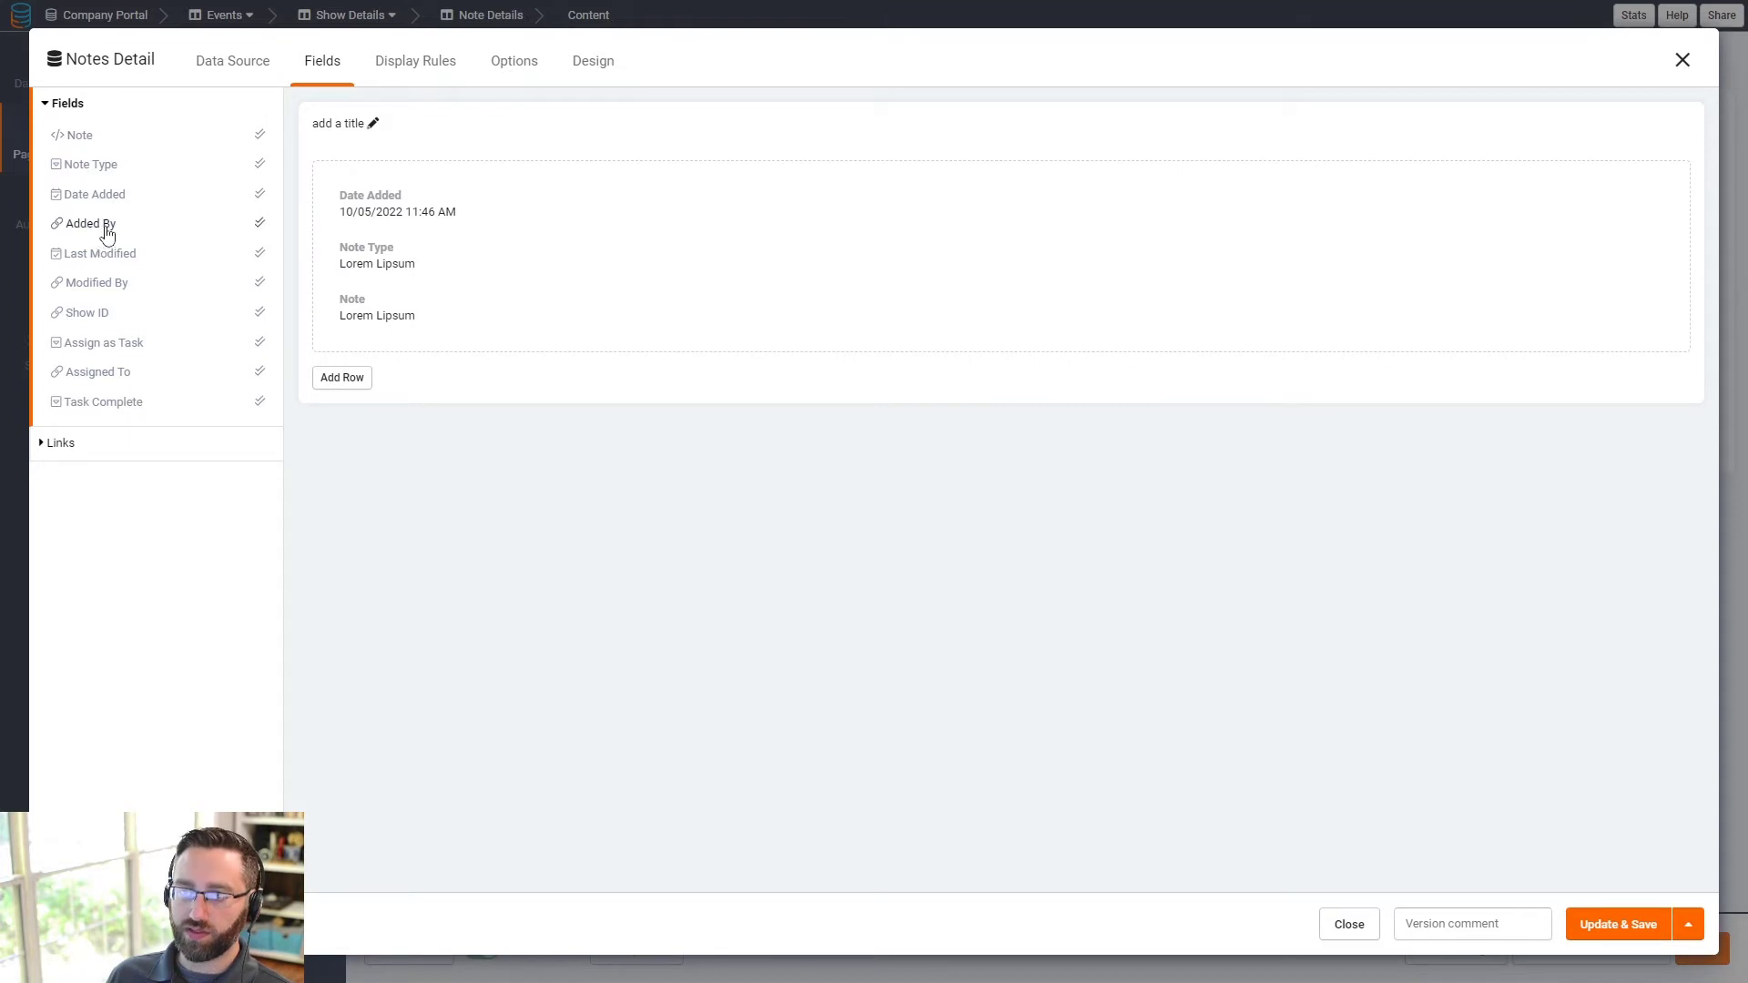
pyautogui.click(107, 233)
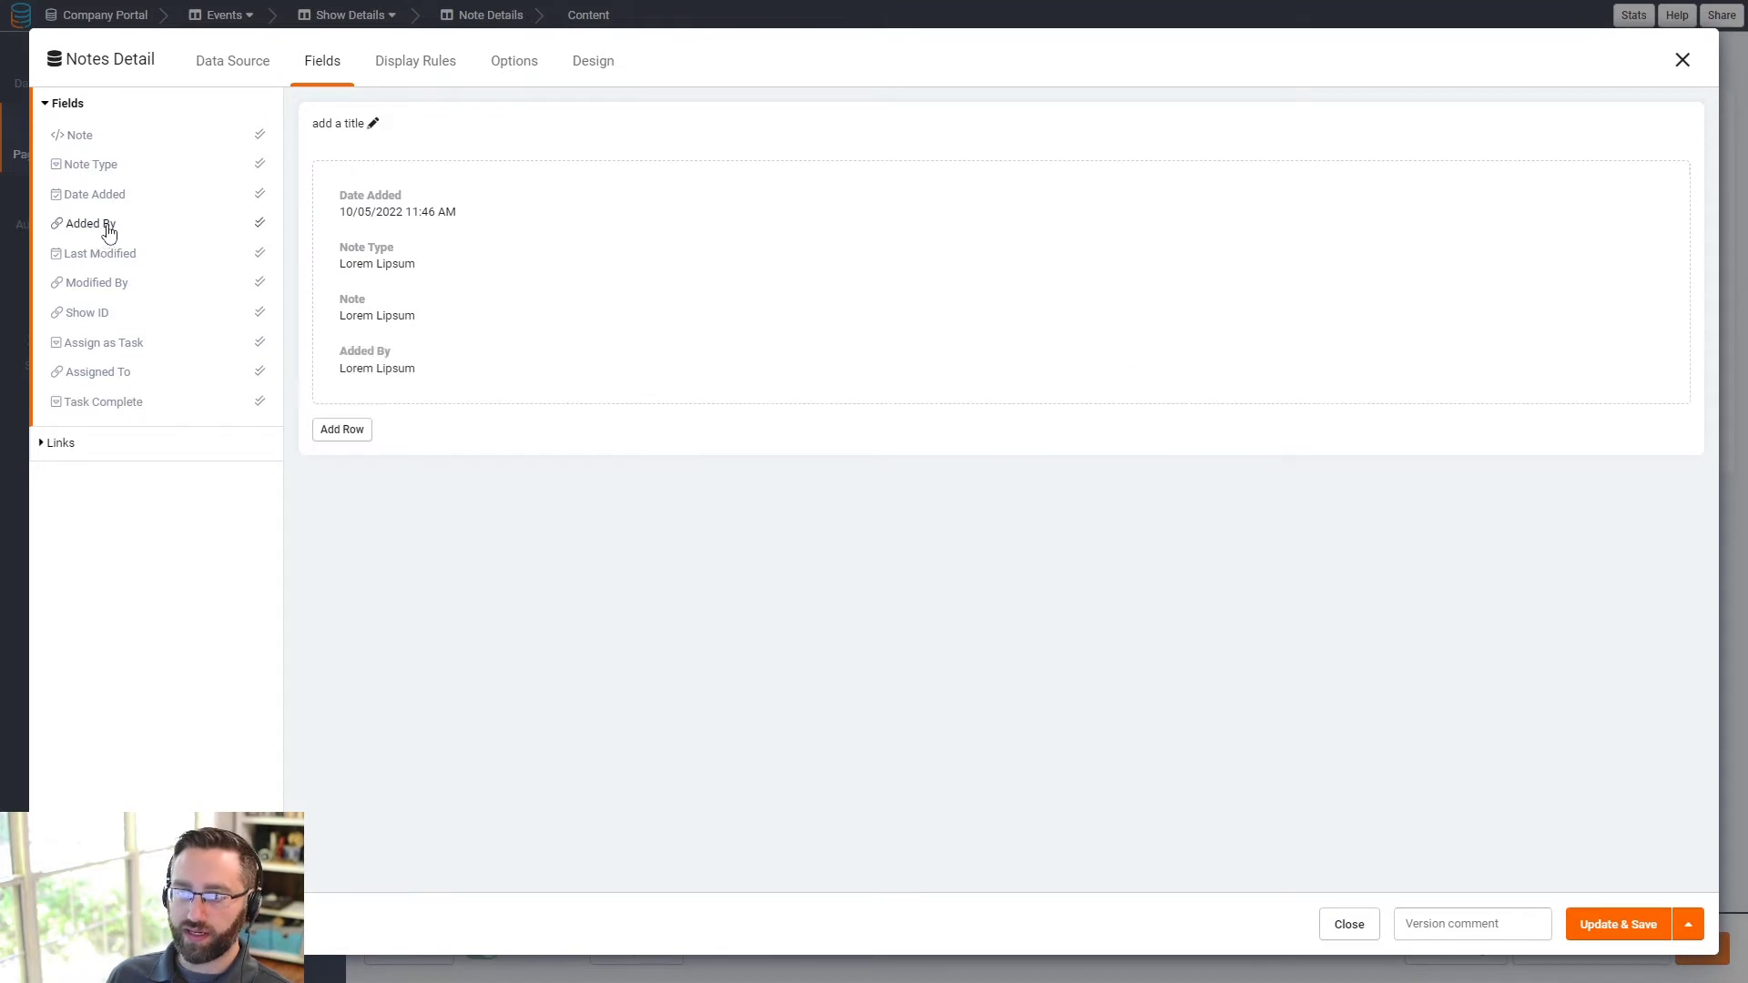
pyautogui.click(76, 288)
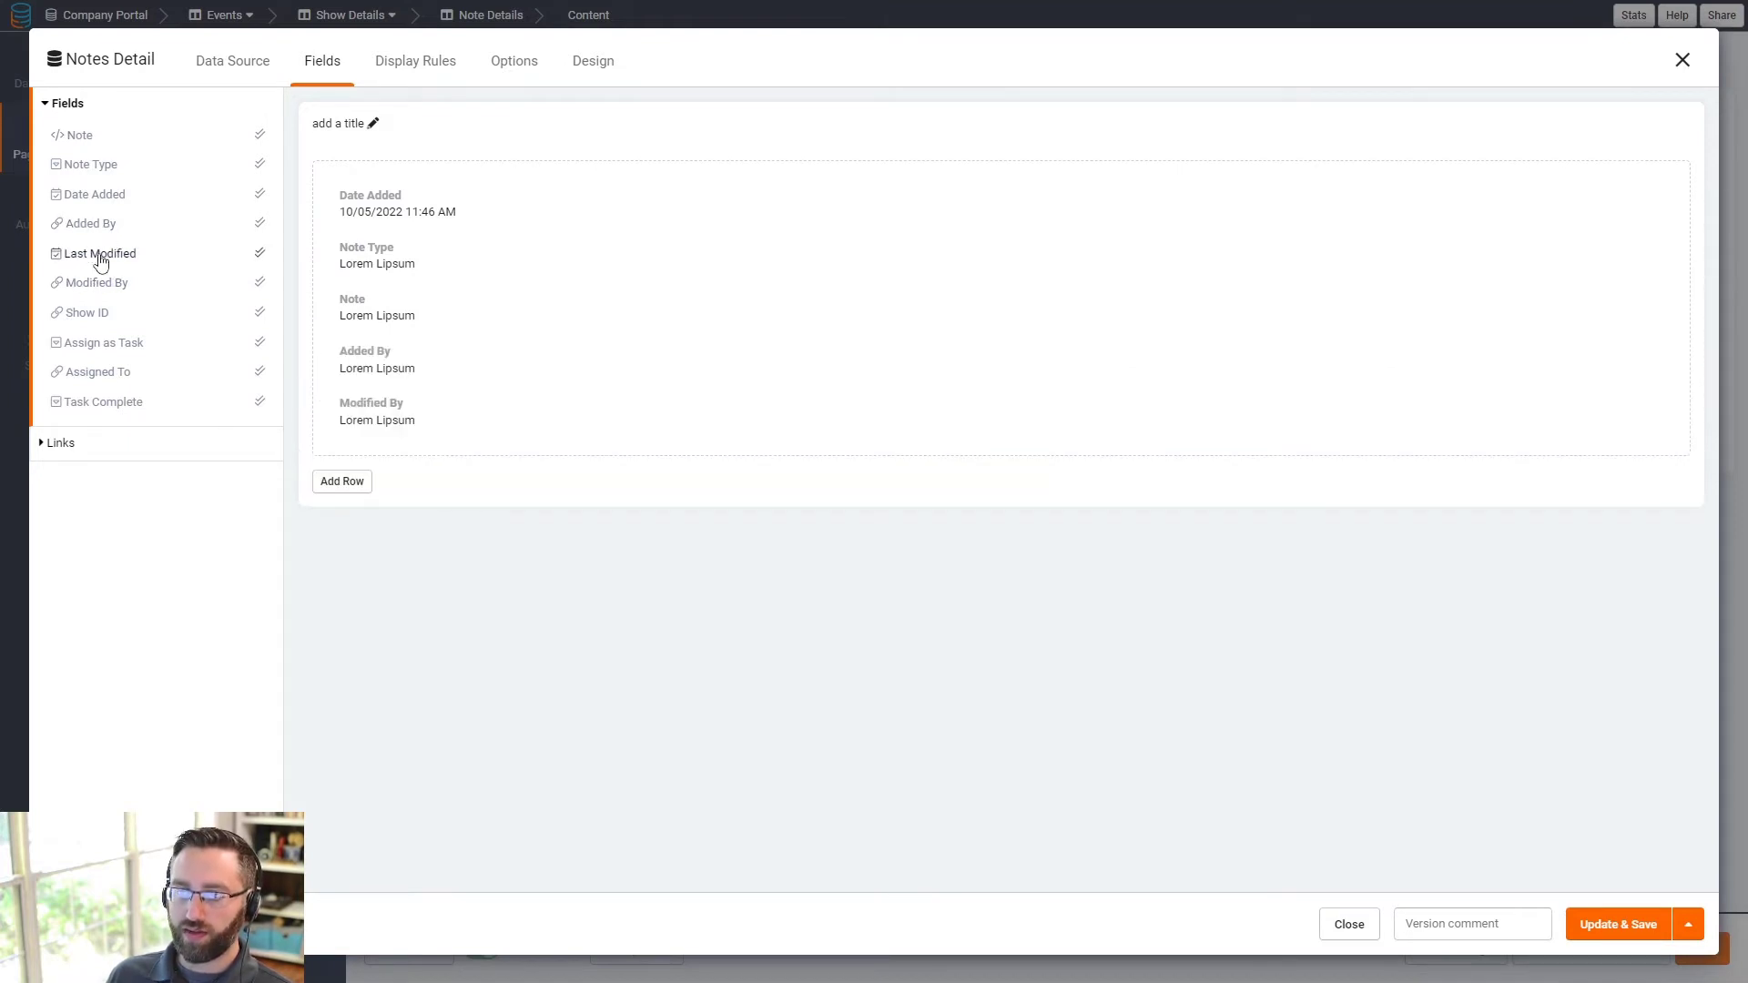
pyautogui.click(100, 257)
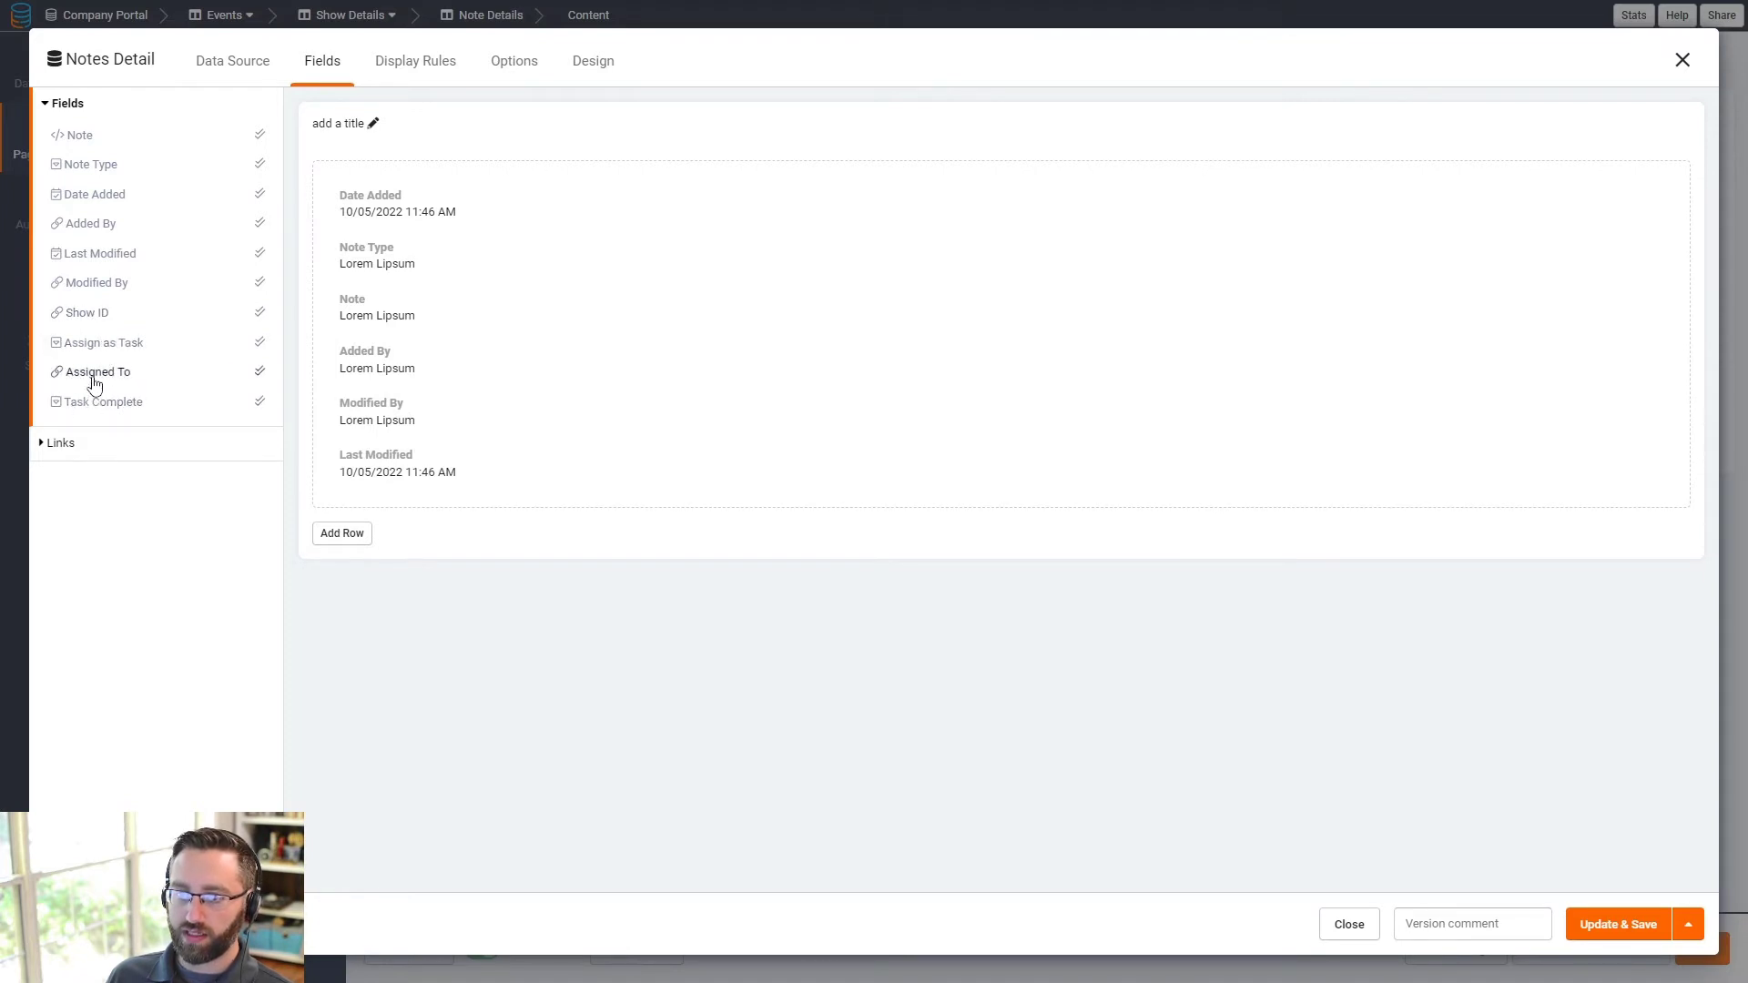
pyautogui.click(91, 375)
pyautogui.click(109, 402)
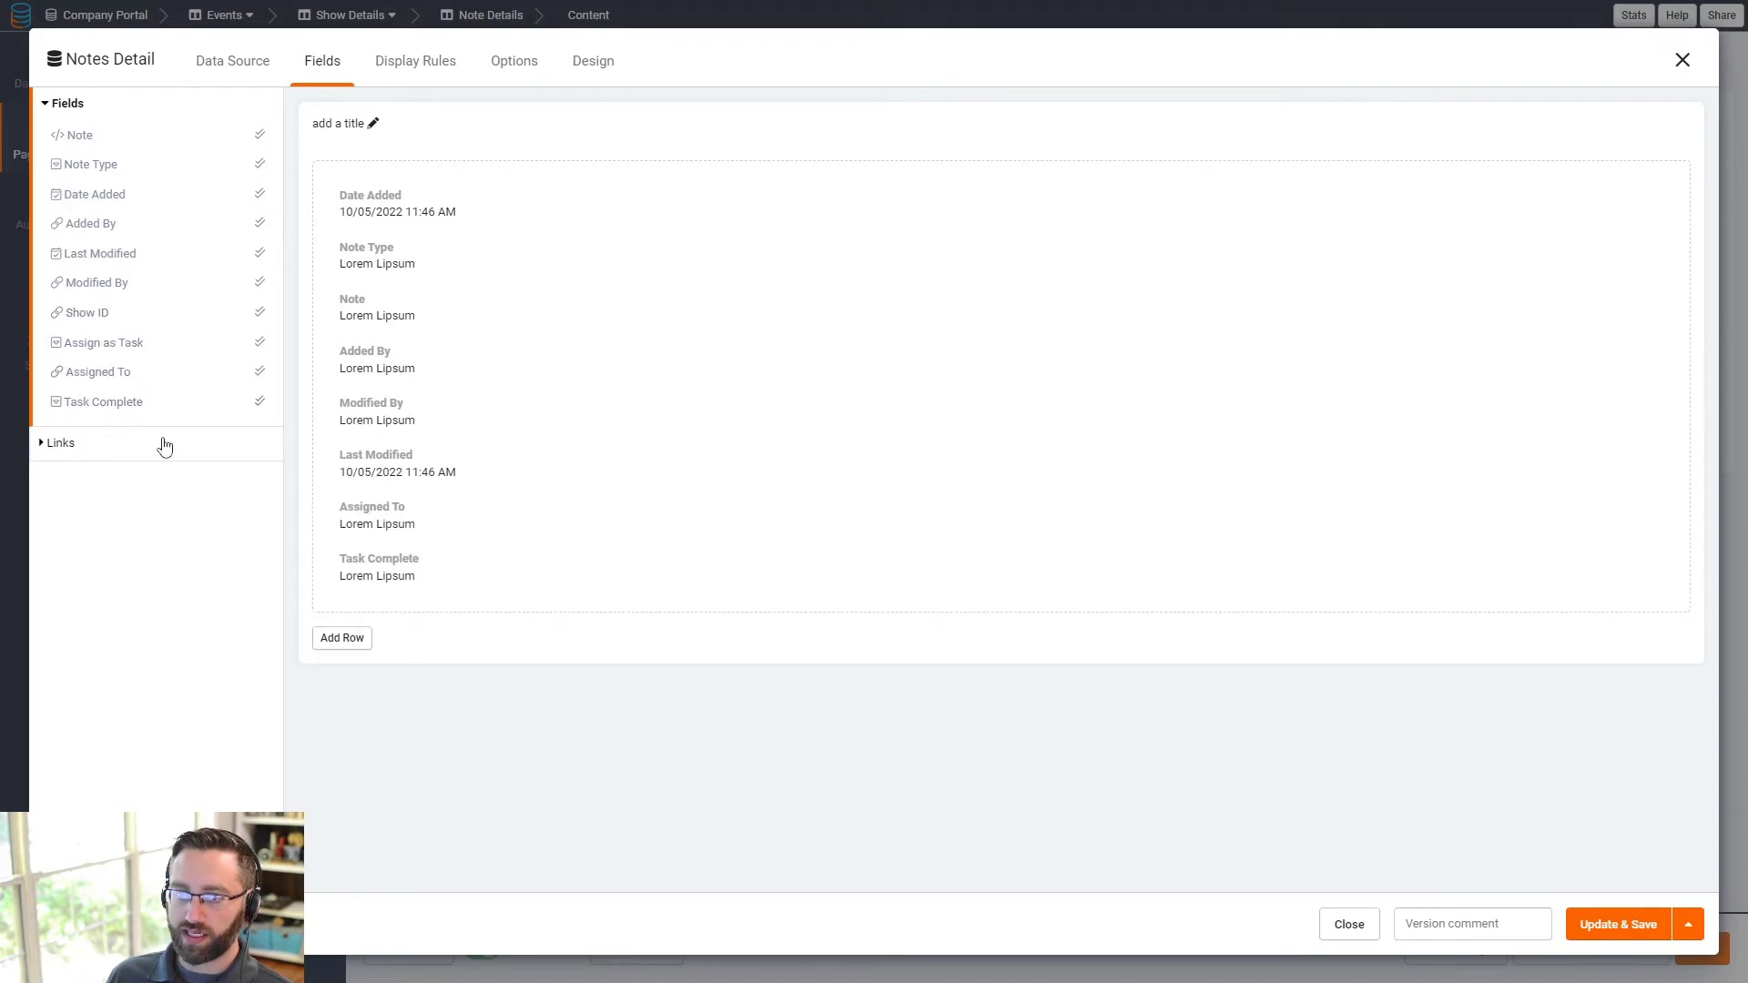
# - Save the detail layout and open the Notes table's rules in Data Builder
pyautogui.click(1593, 927)
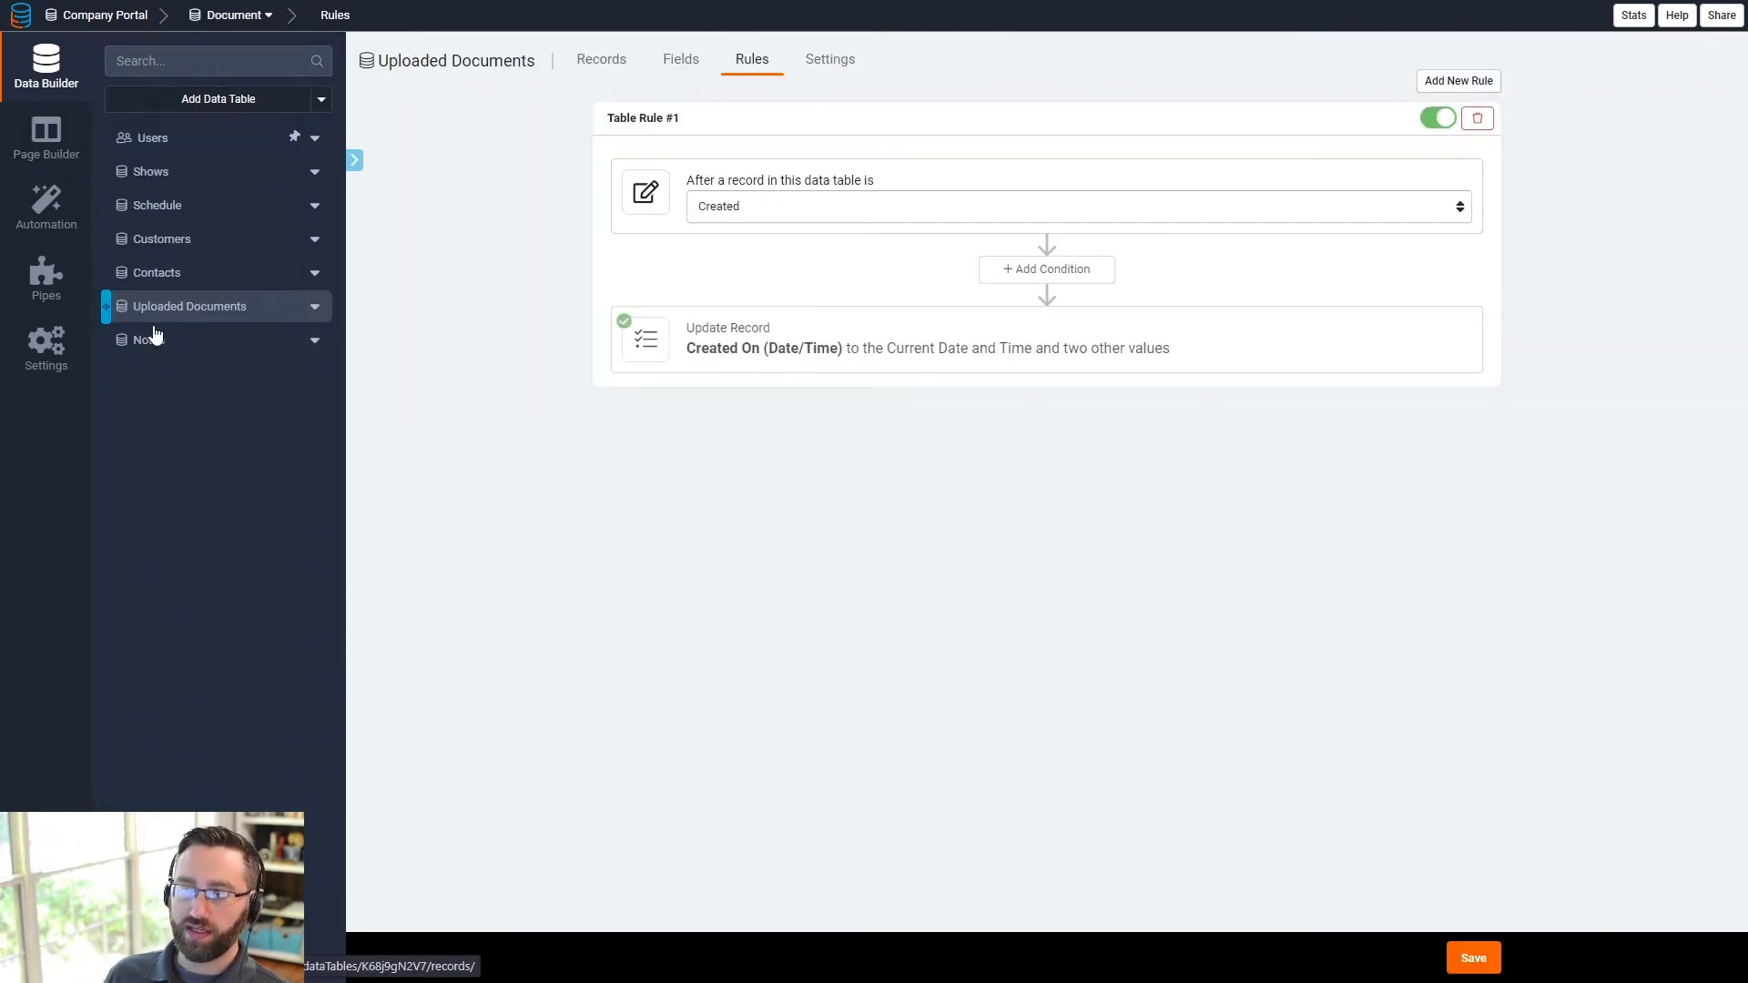
pyautogui.click(153, 339)
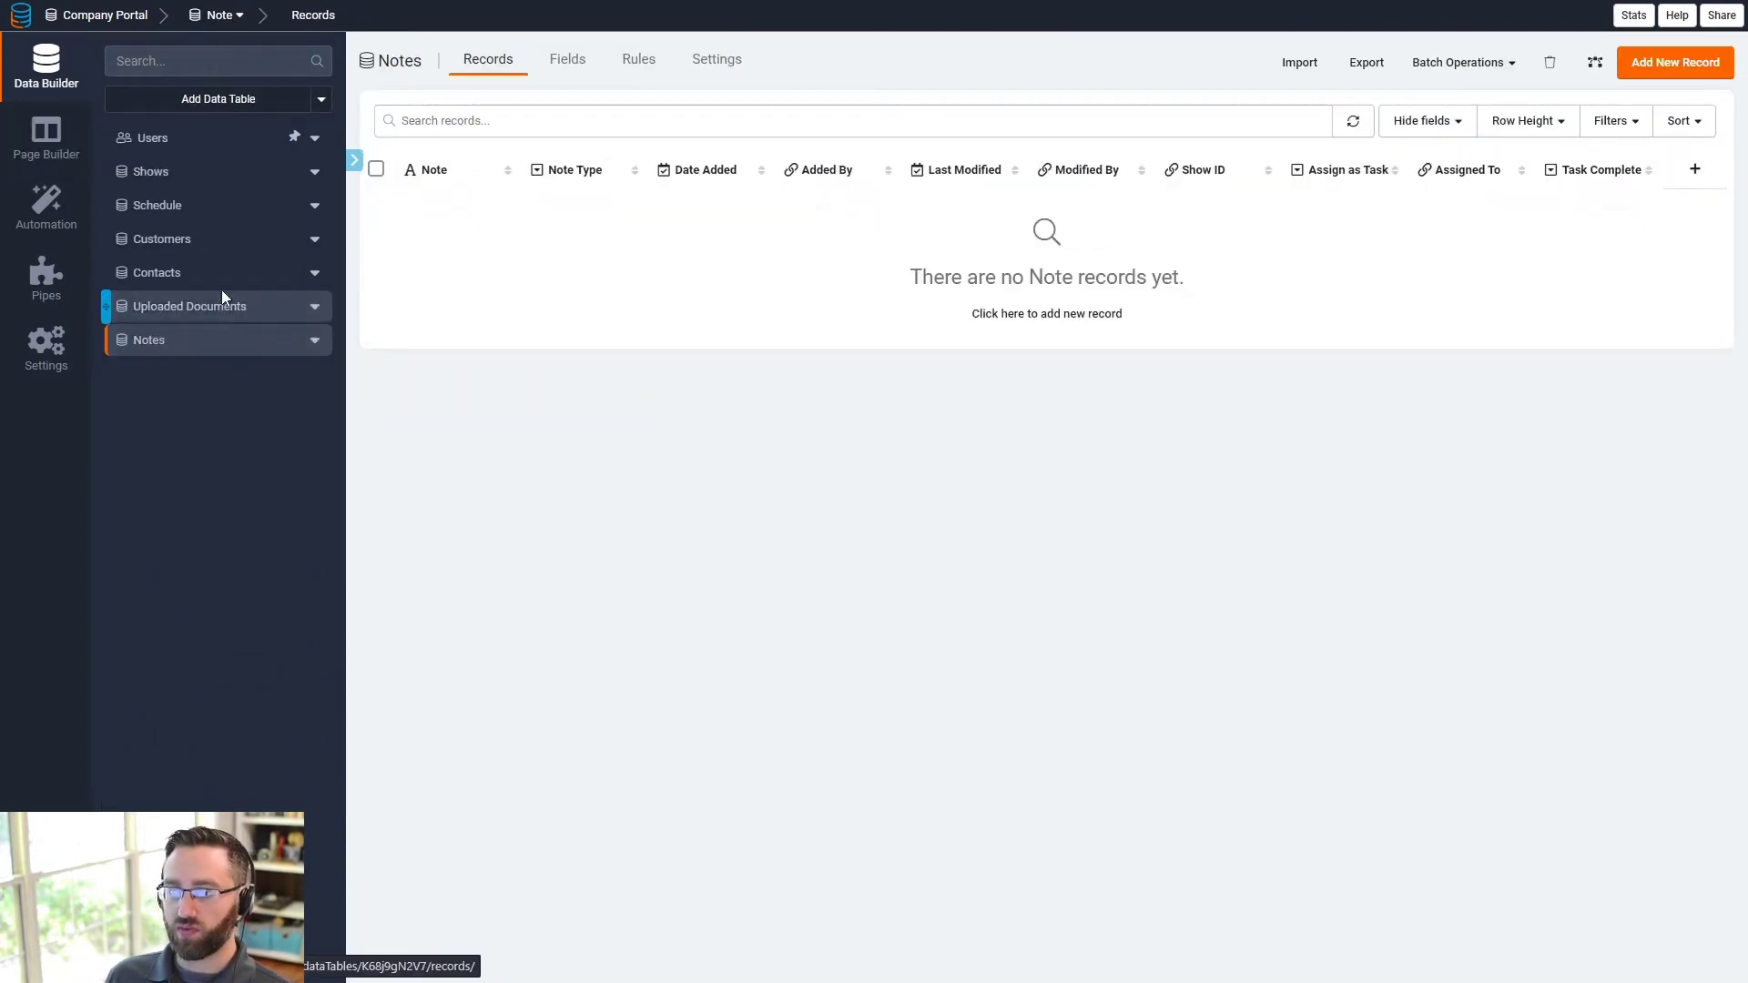
pyautogui.click(205, 306)
pyautogui.click(729, 62)
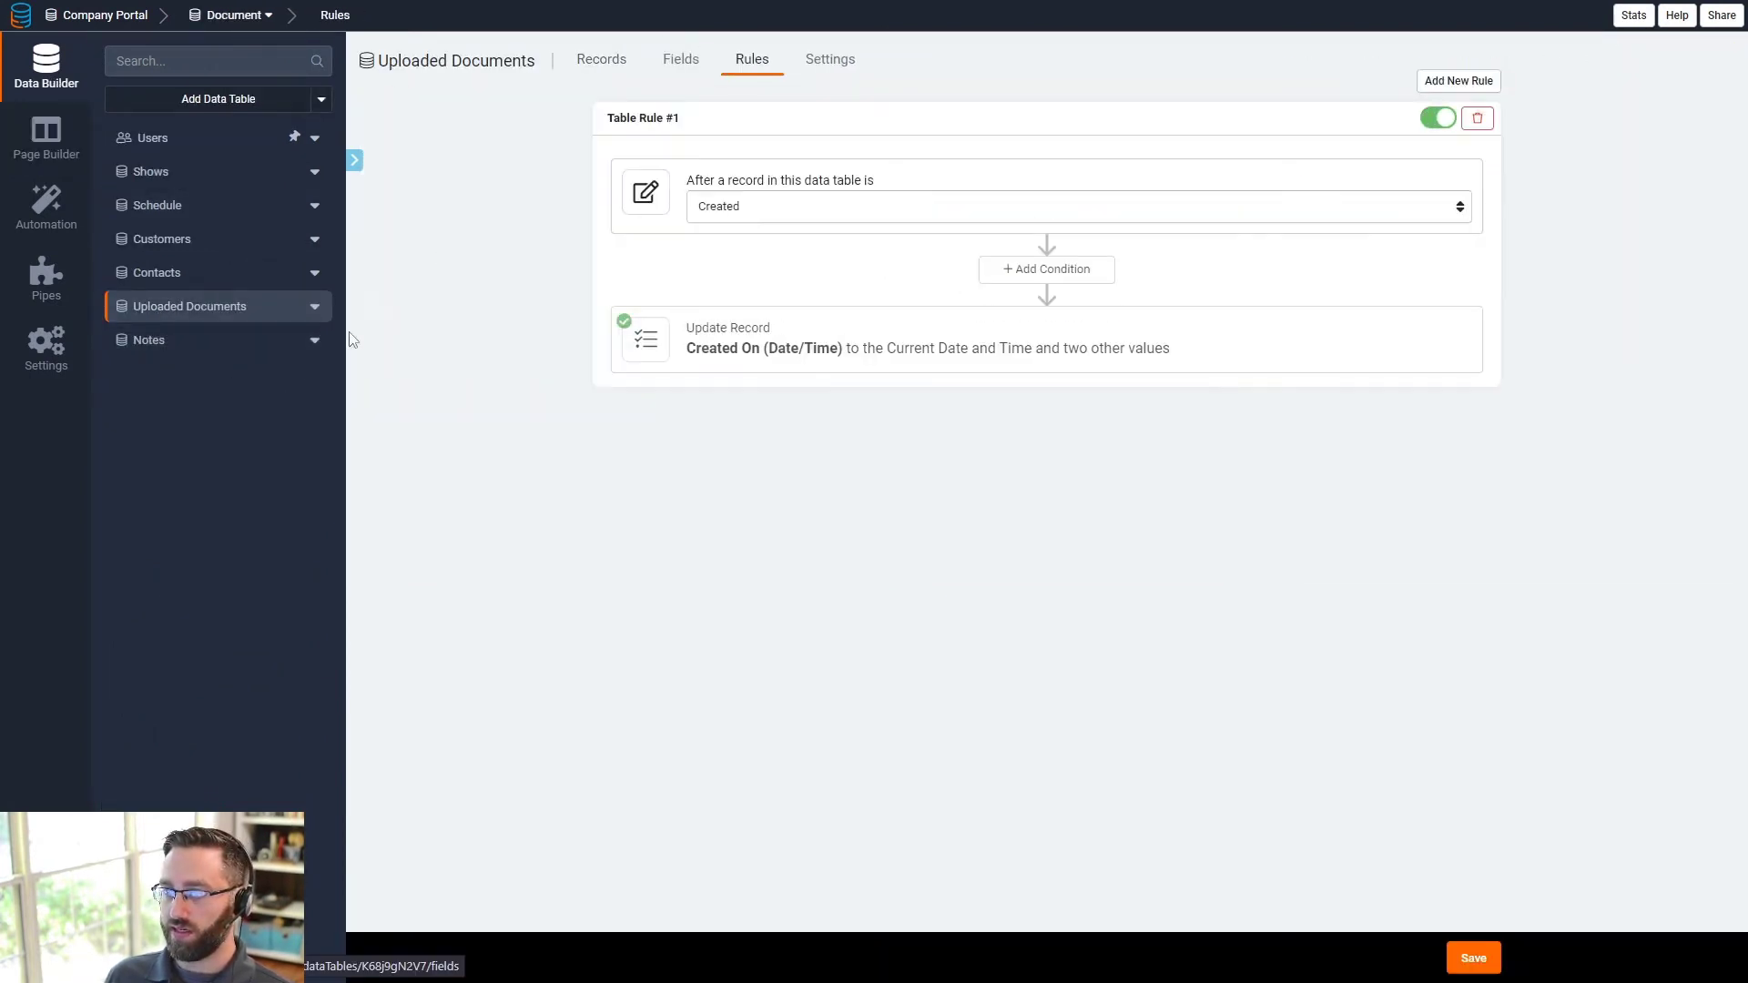
pyautogui.click(160, 344)
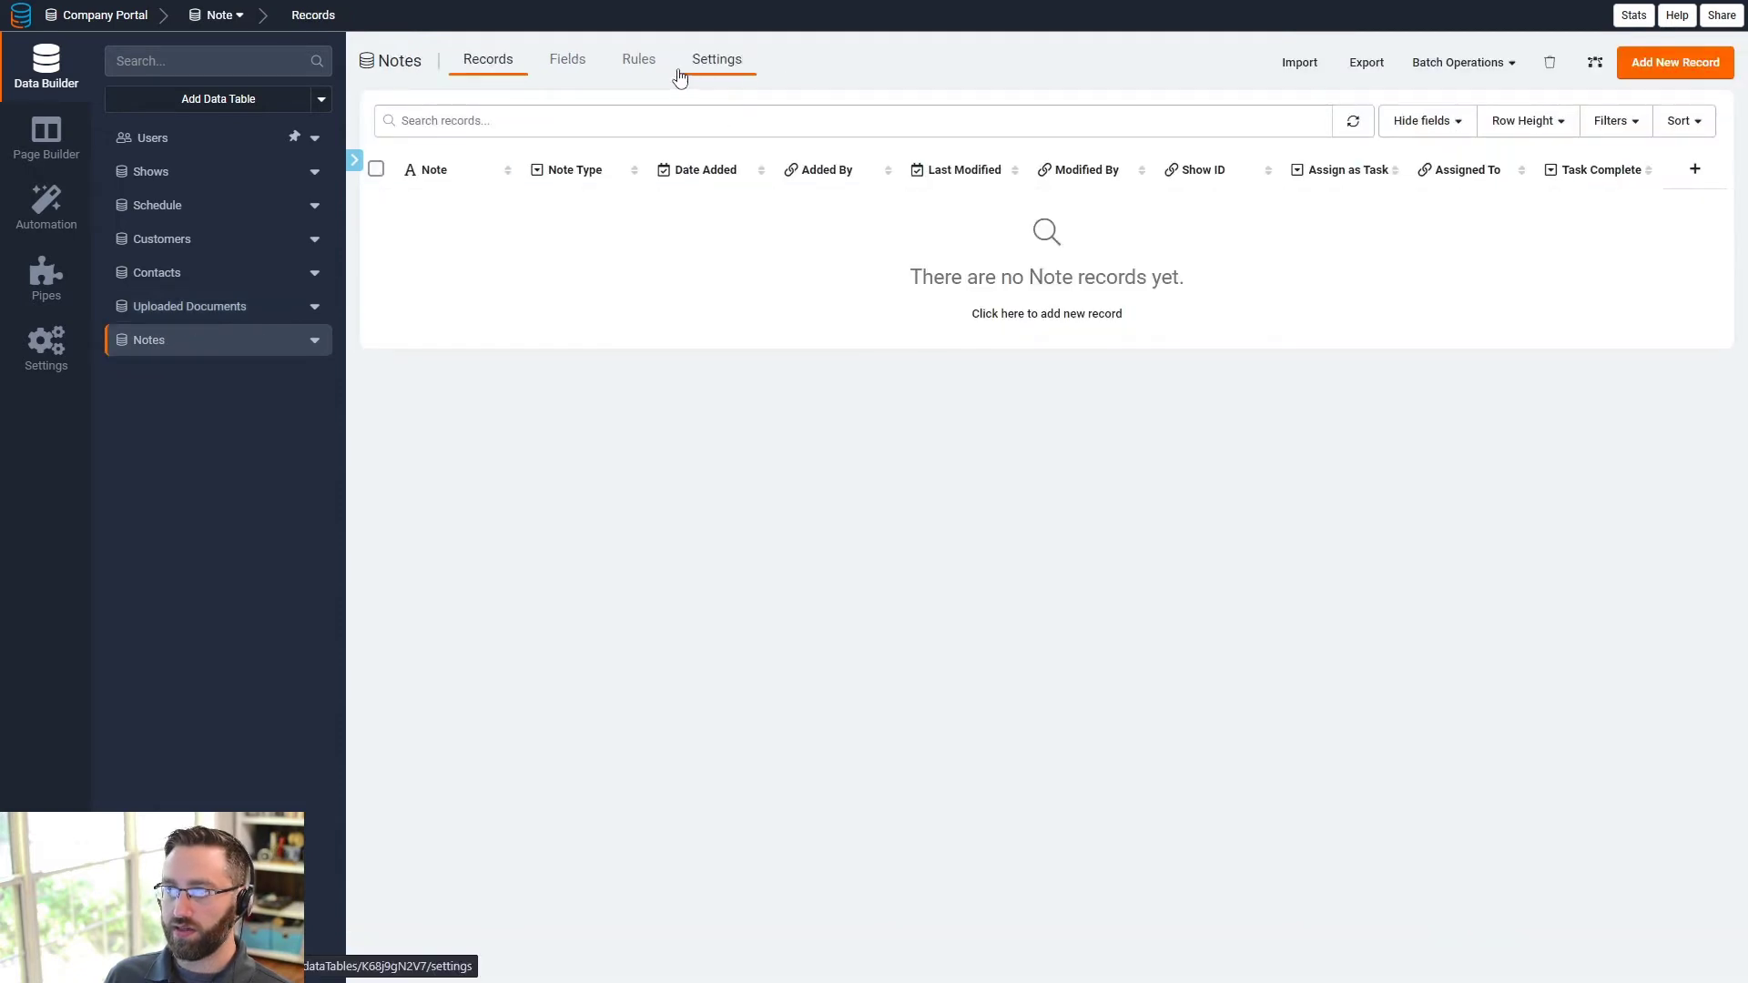
pyautogui.click(640, 61)
# - Make the Notes creation rule also set Added By to the logged-in user
pyautogui.click(809, 353)
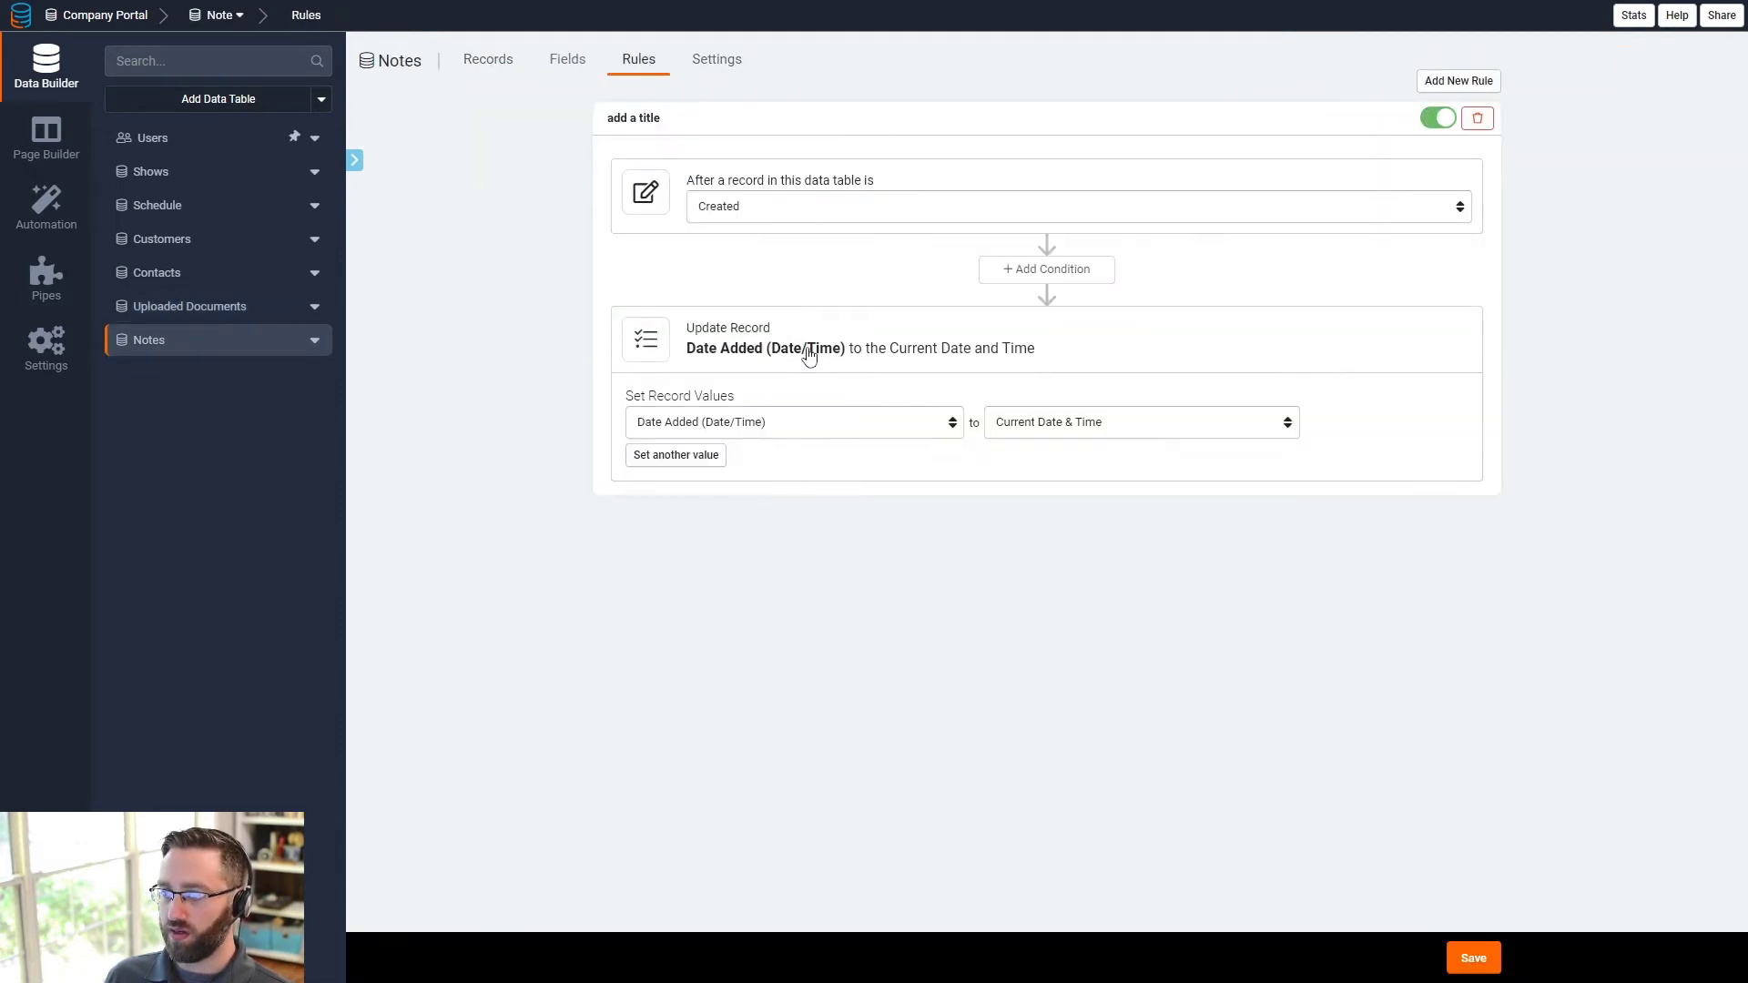
pyautogui.click(692, 462)
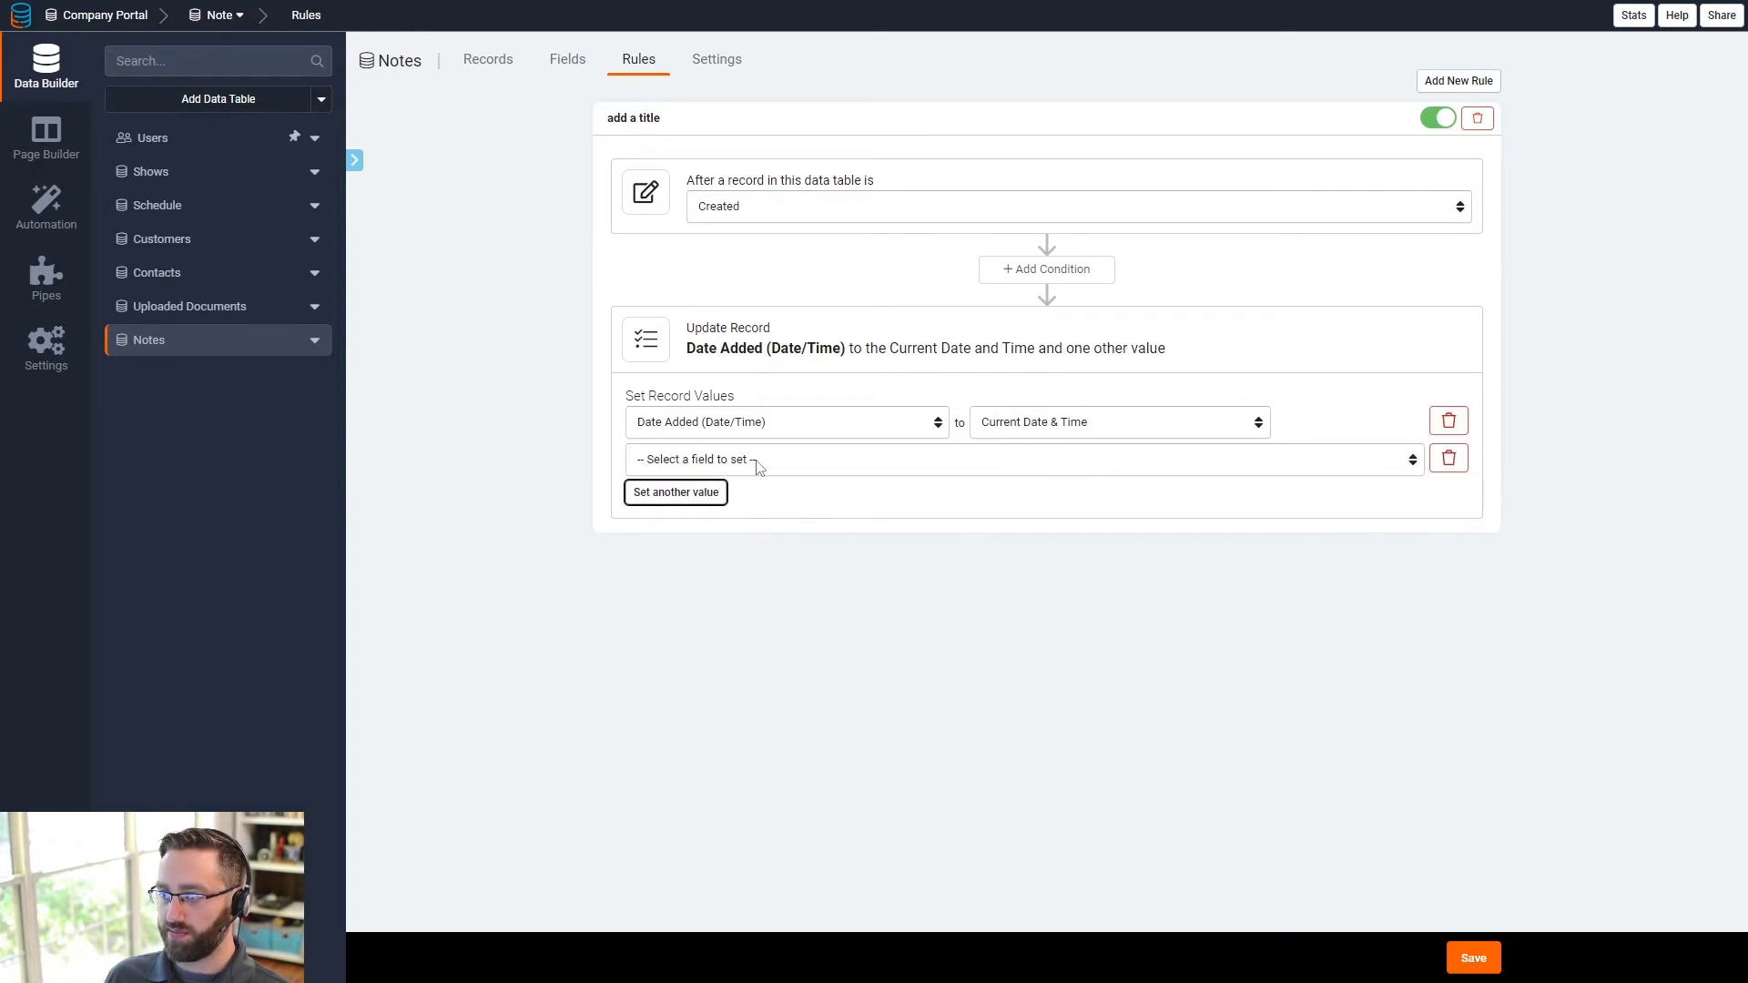
pyautogui.click(694, 461)
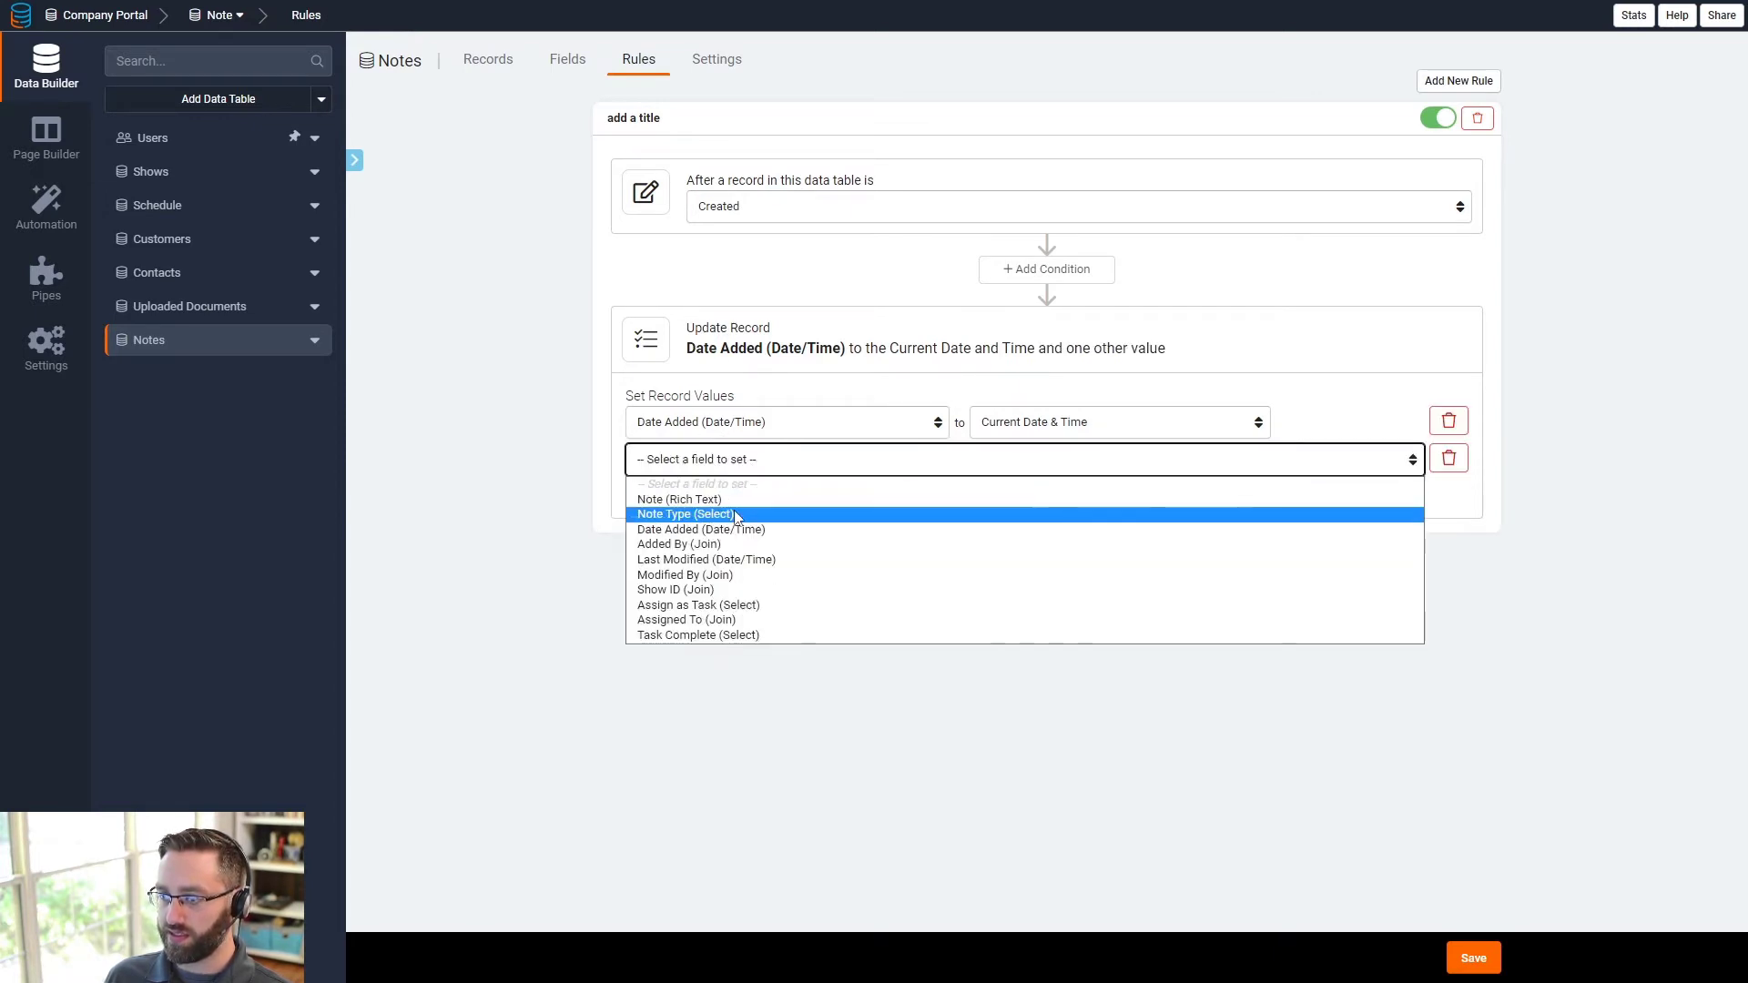
pyautogui.click(687, 544)
pyautogui.click(1064, 466)
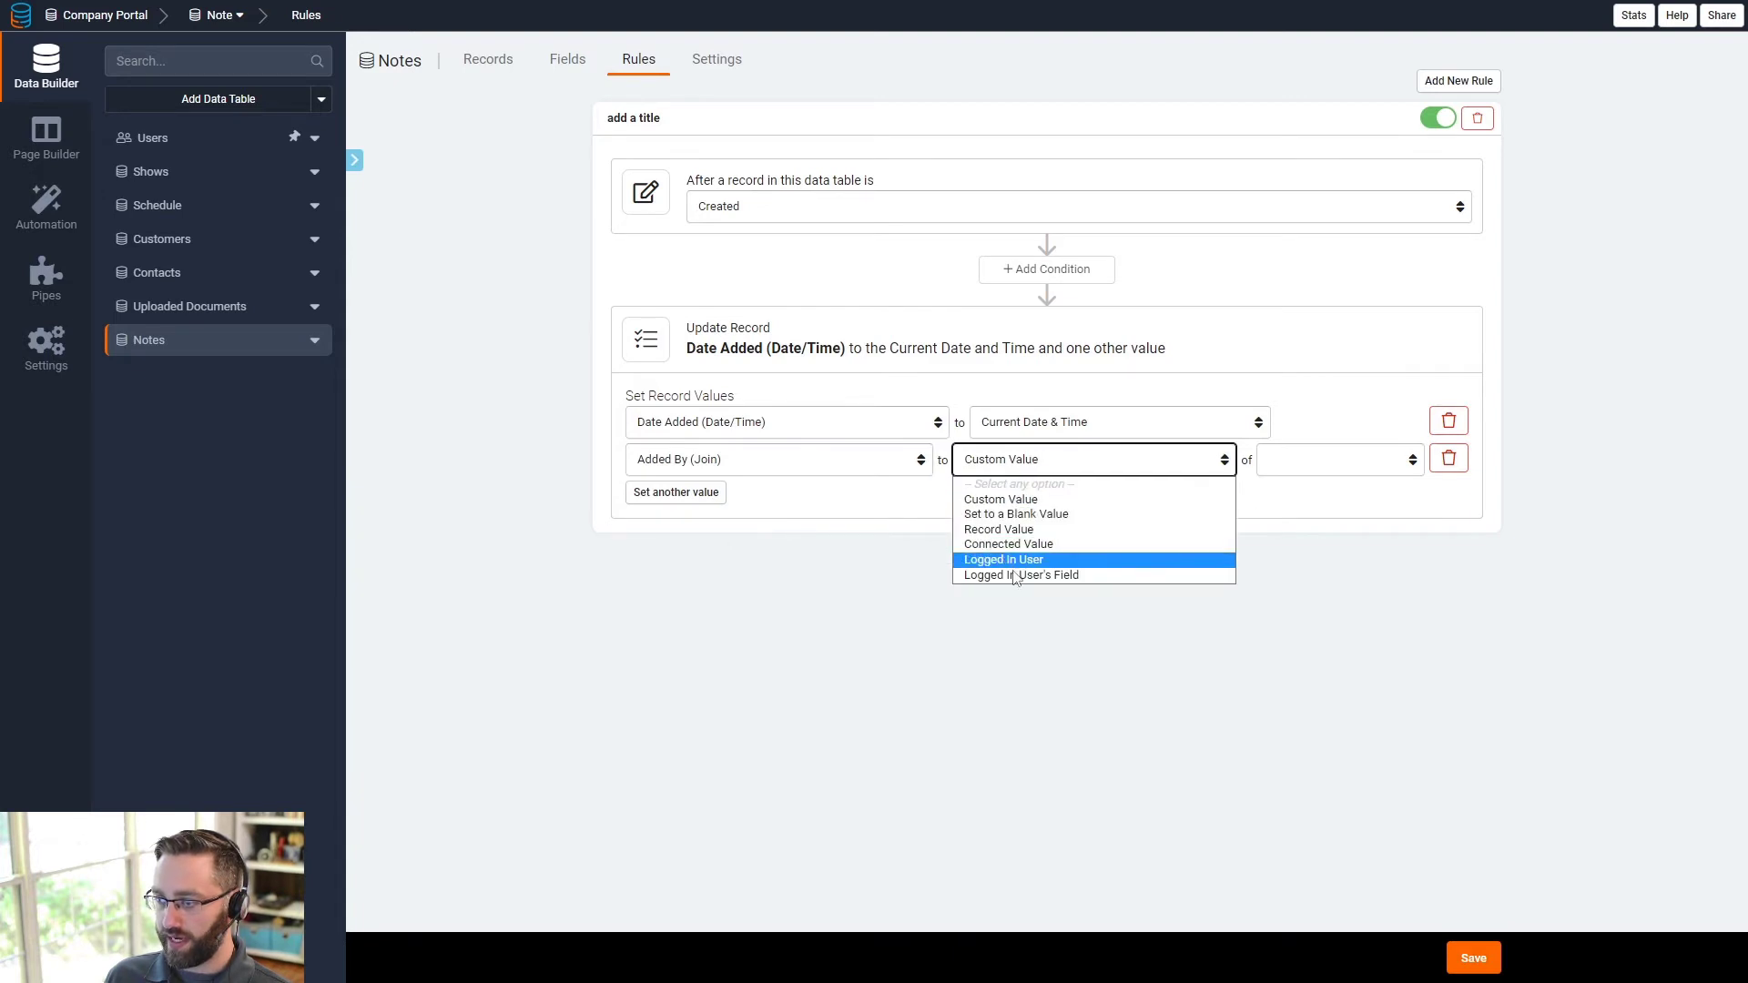
pyautogui.click(1111, 559)
pyautogui.click(678, 513)
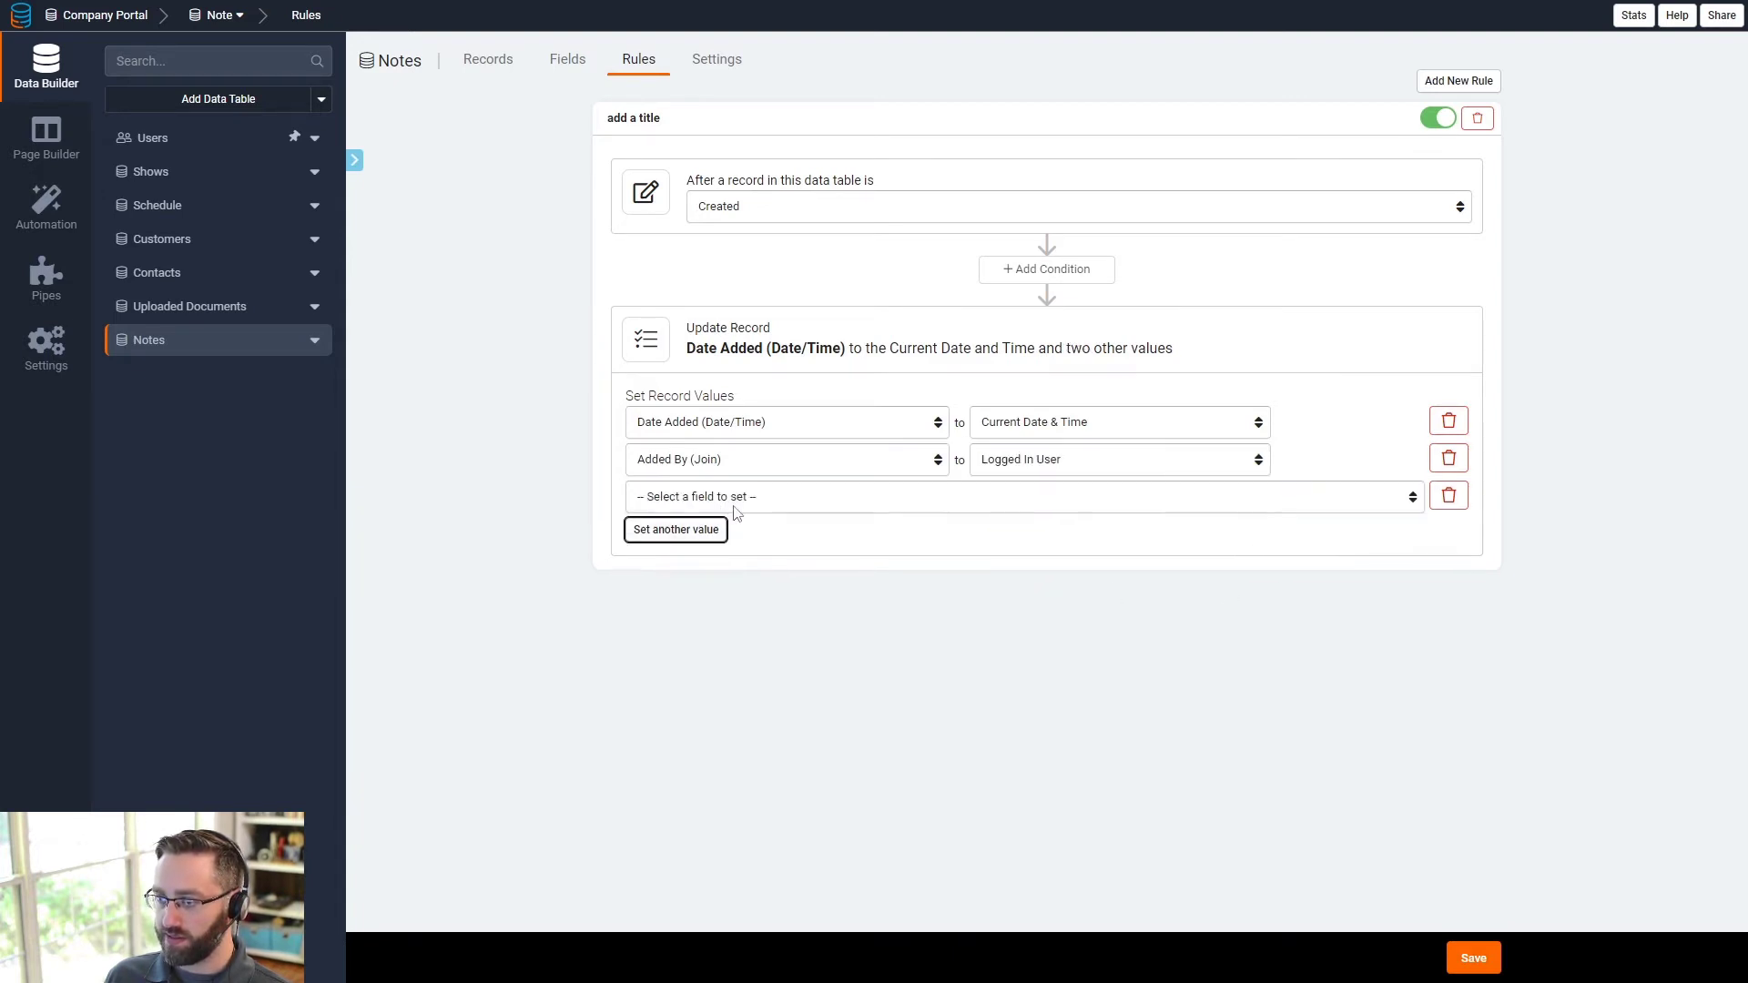
pyautogui.click(681, 501)
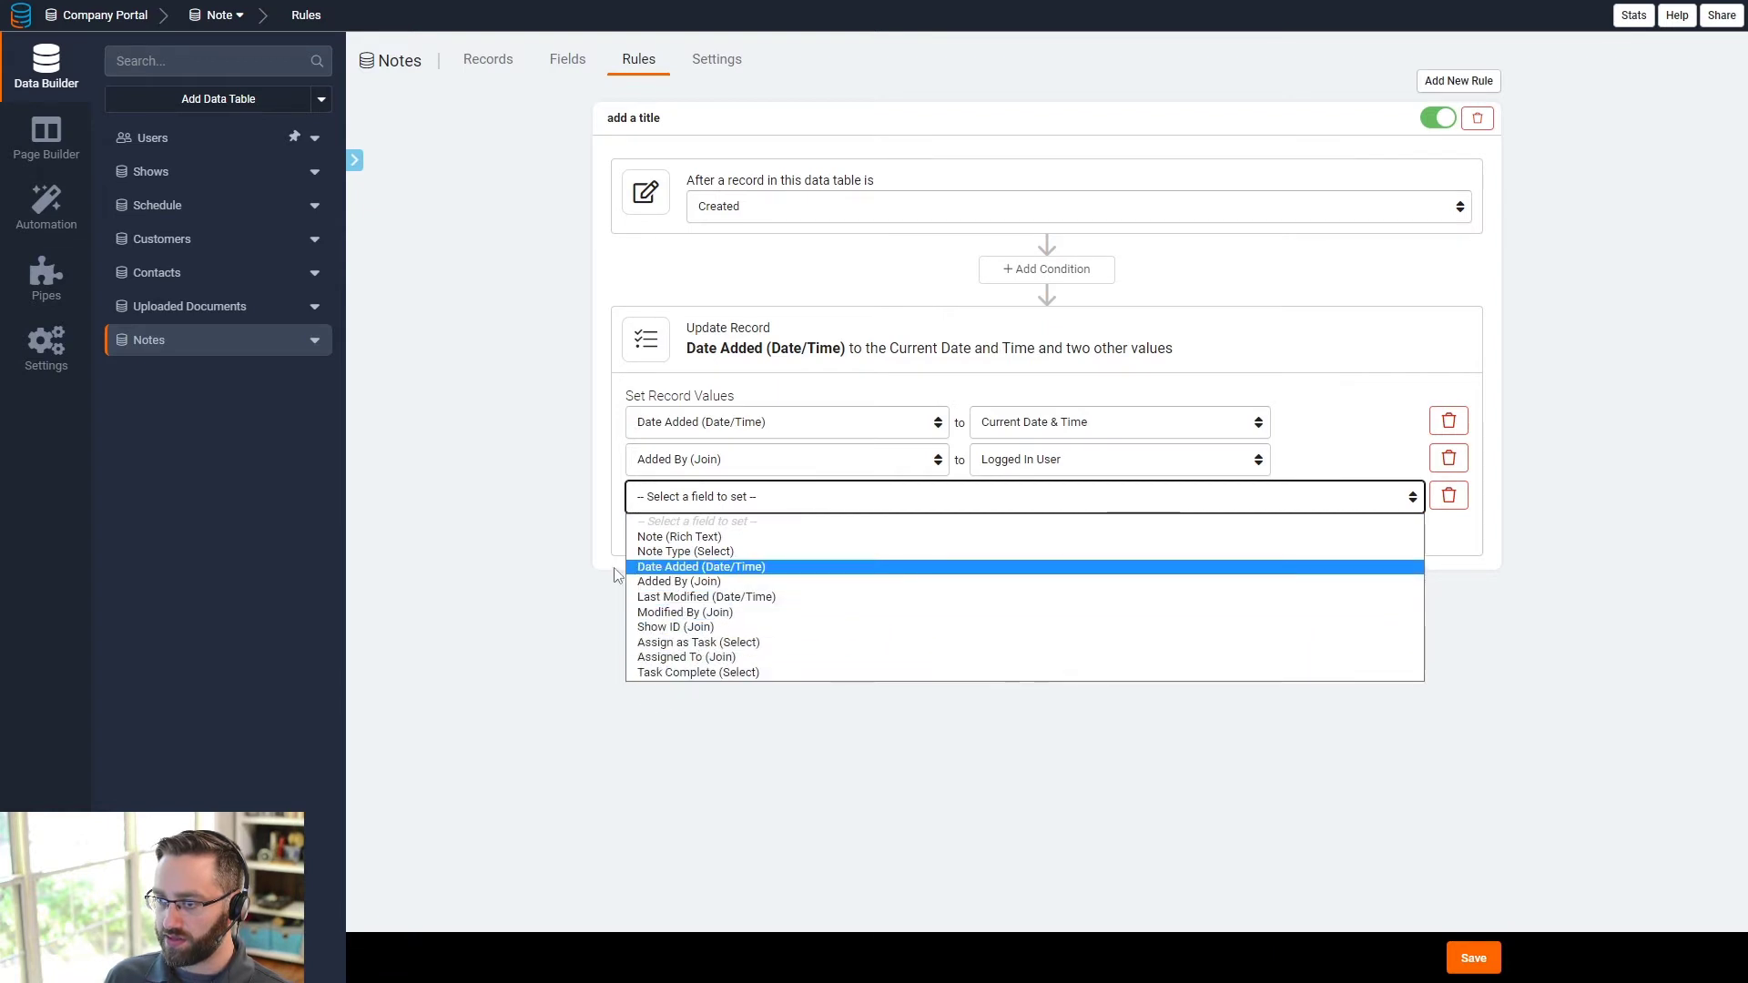
pyautogui.click(601, 630)
pyautogui.click(1448, 497)
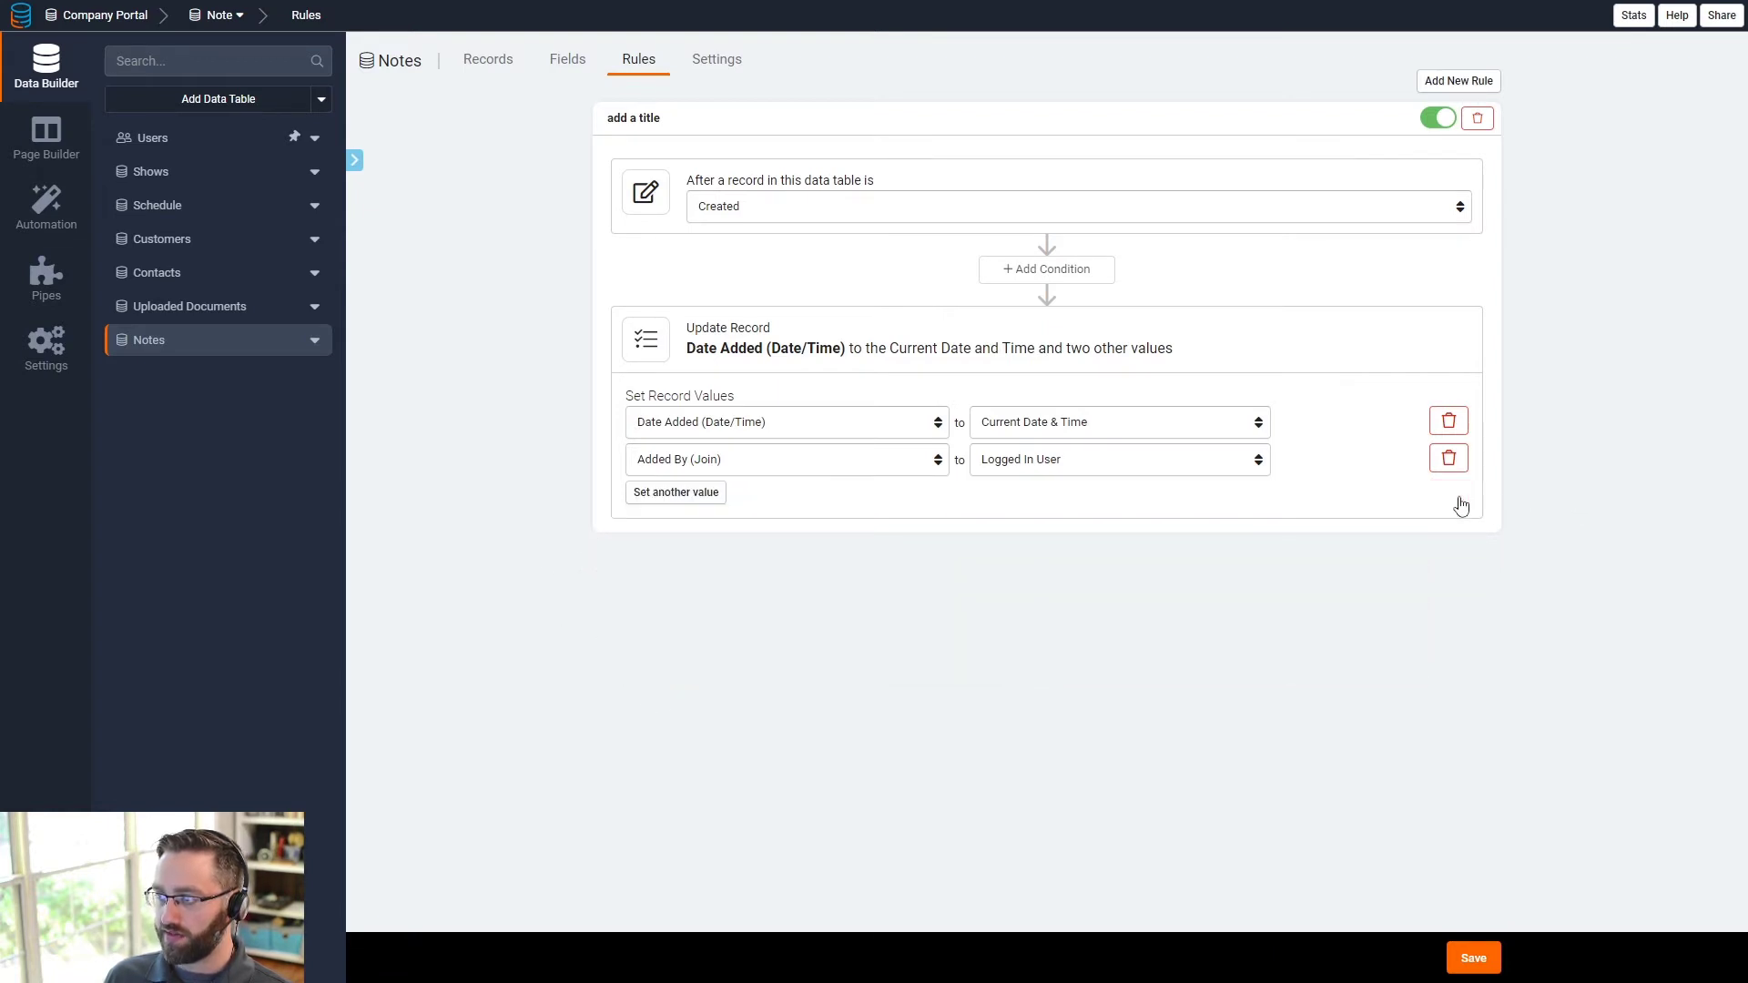
pyautogui.click(1459, 81)
# - Make Rule #2 run on edit, setting Modified By to logged-in user and Last Modified to current date-time
pyautogui.click(801, 646)
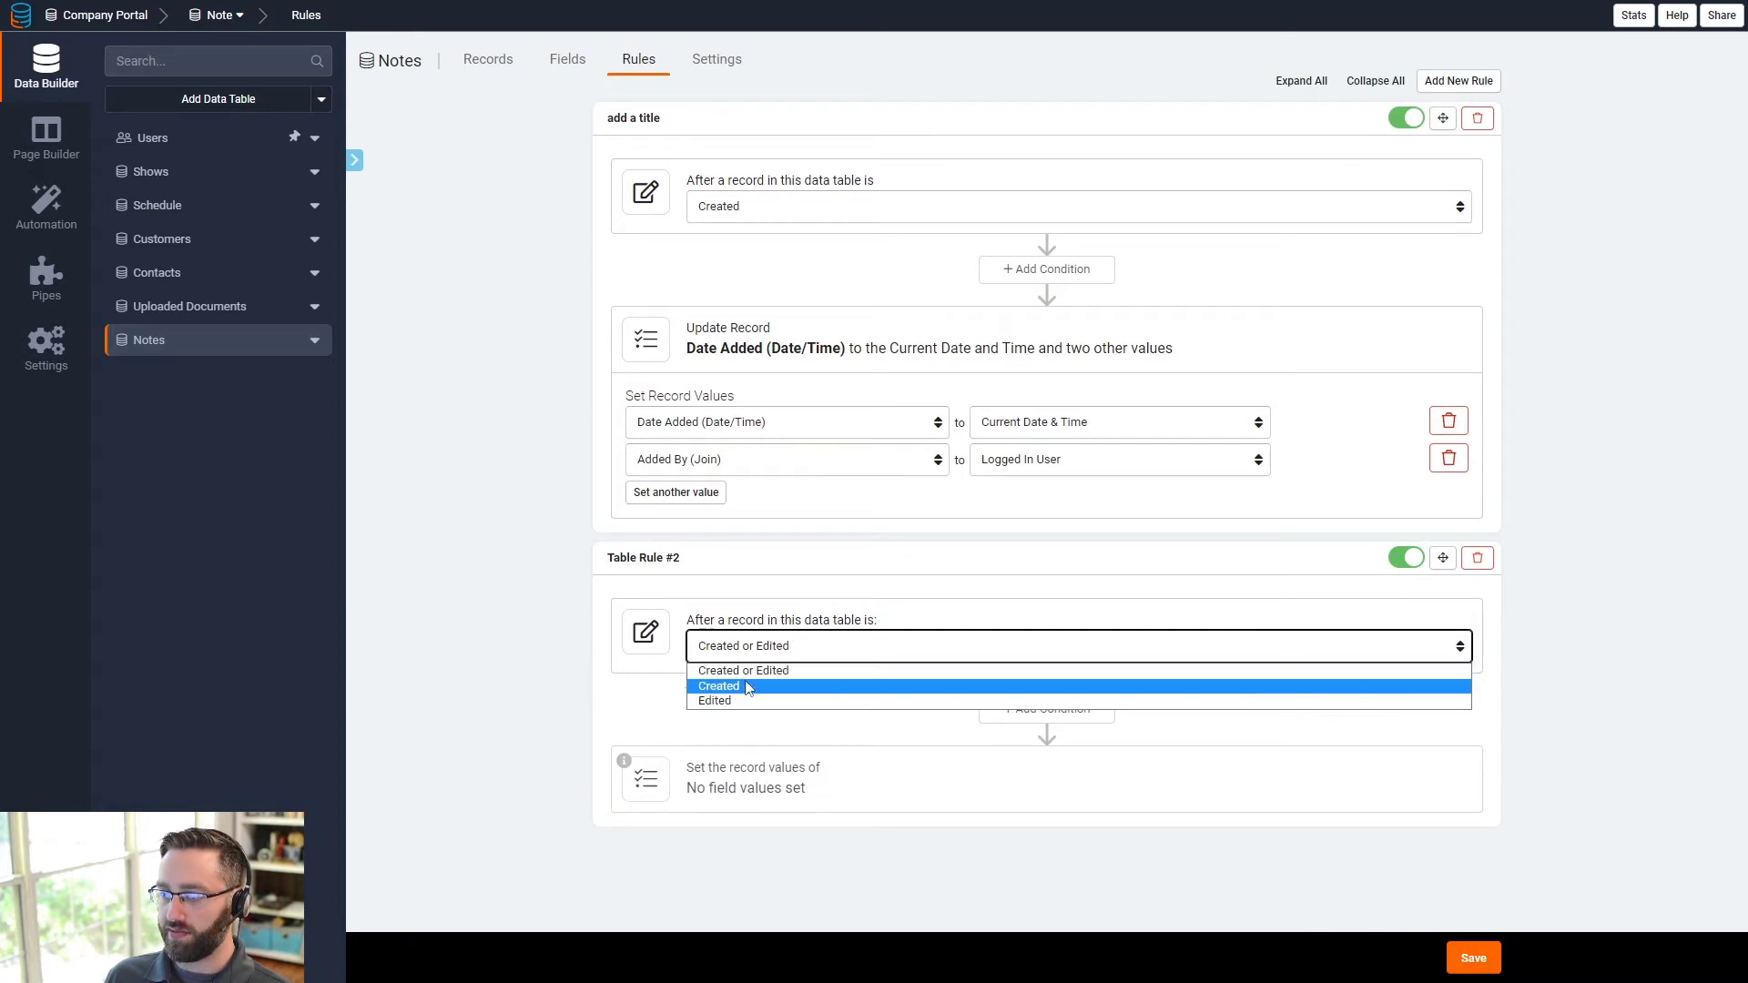
pyautogui.click(763, 703)
pyautogui.click(778, 786)
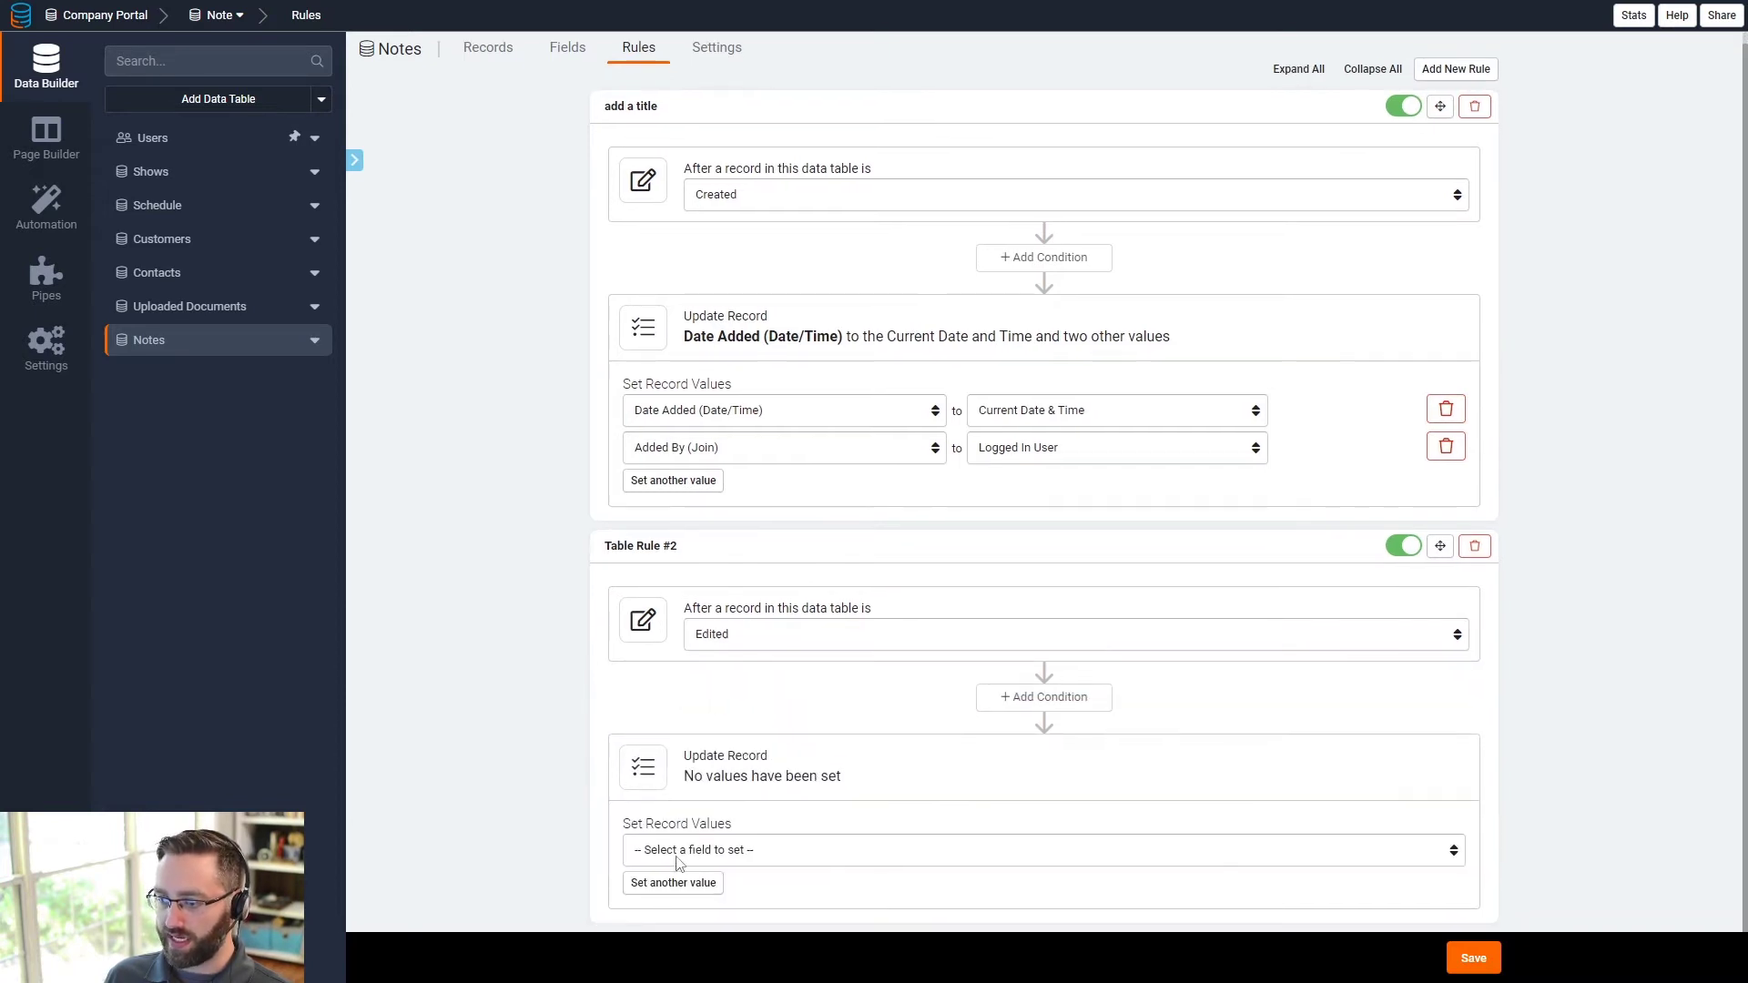
pyautogui.click(698, 838)
pyautogui.click(701, 765)
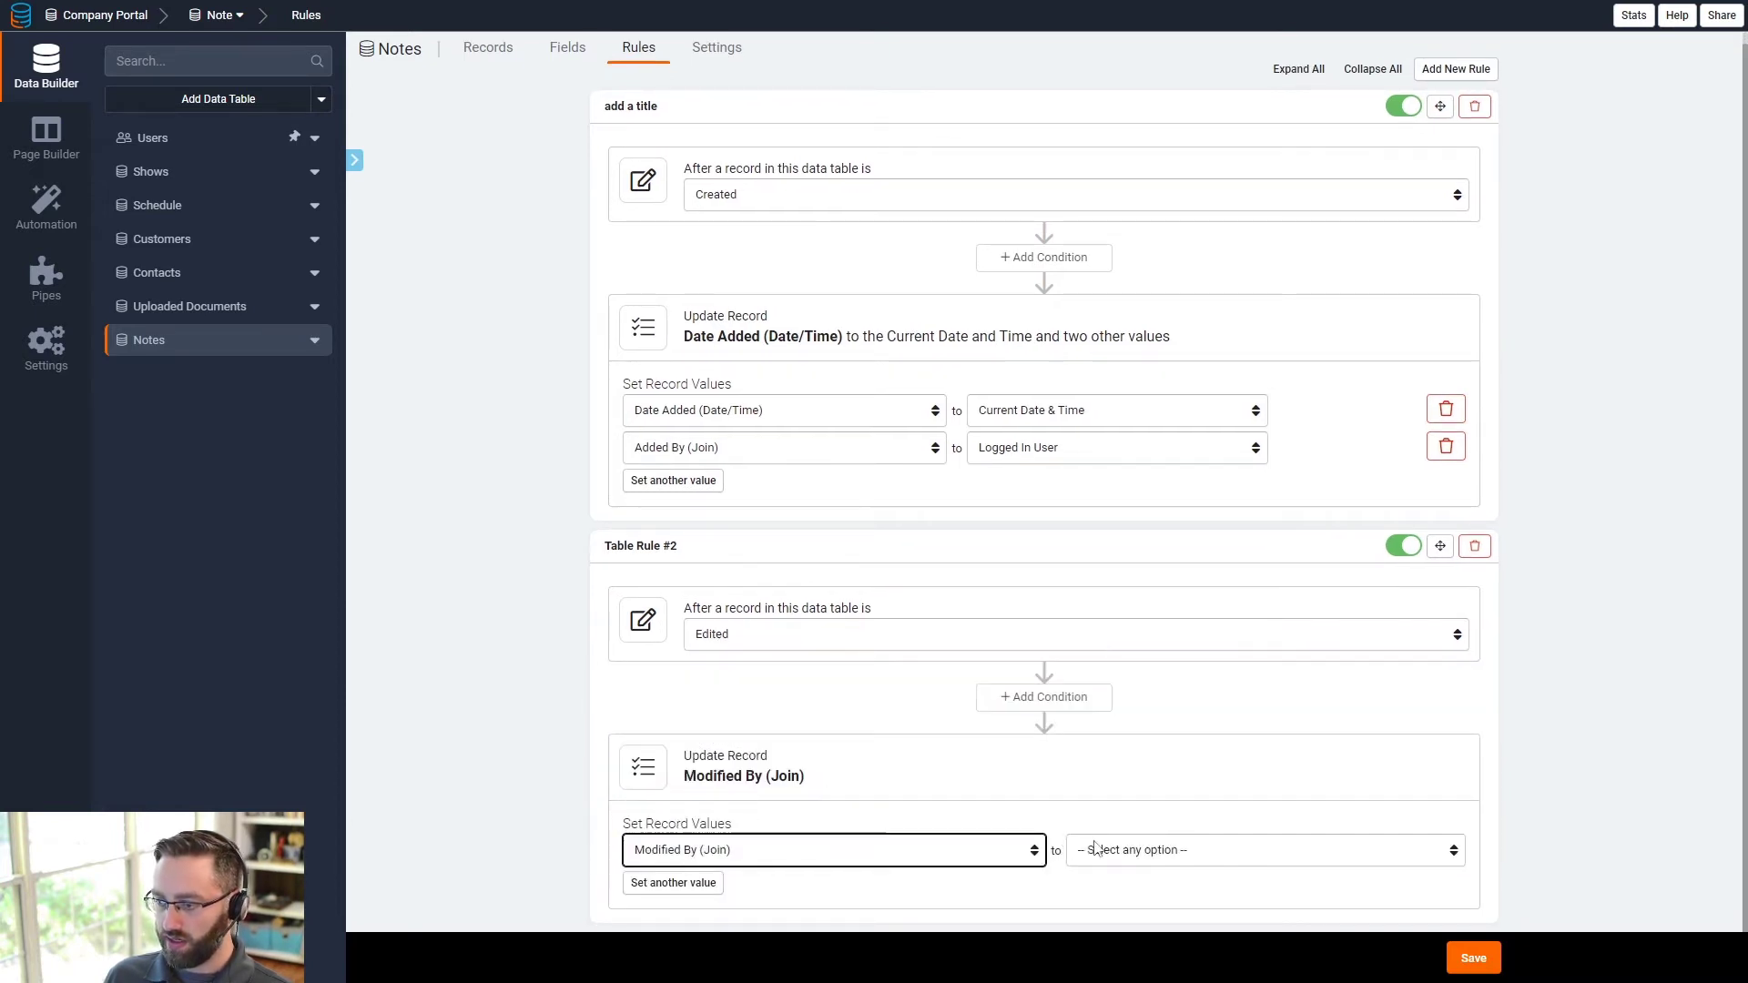
pyautogui.click(1100, 848)
pyautogui.click(1118, 808)
pyautogui.click(681, 883)
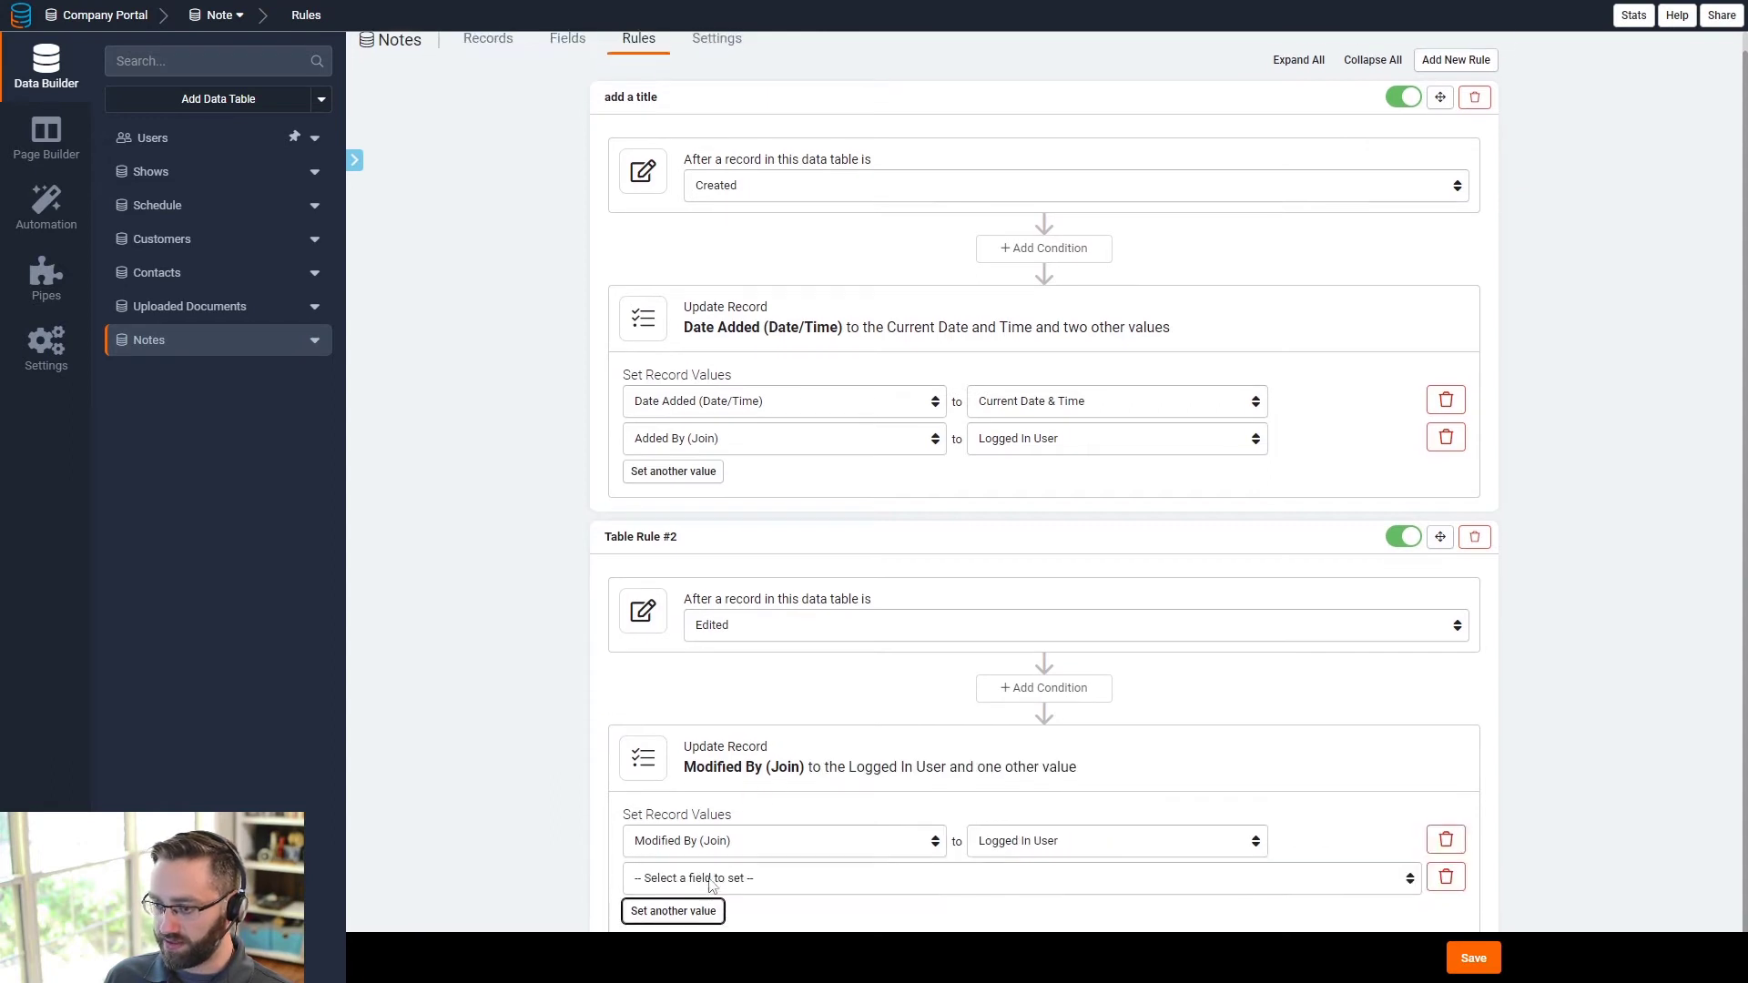
pyautogui.click(692, 850)
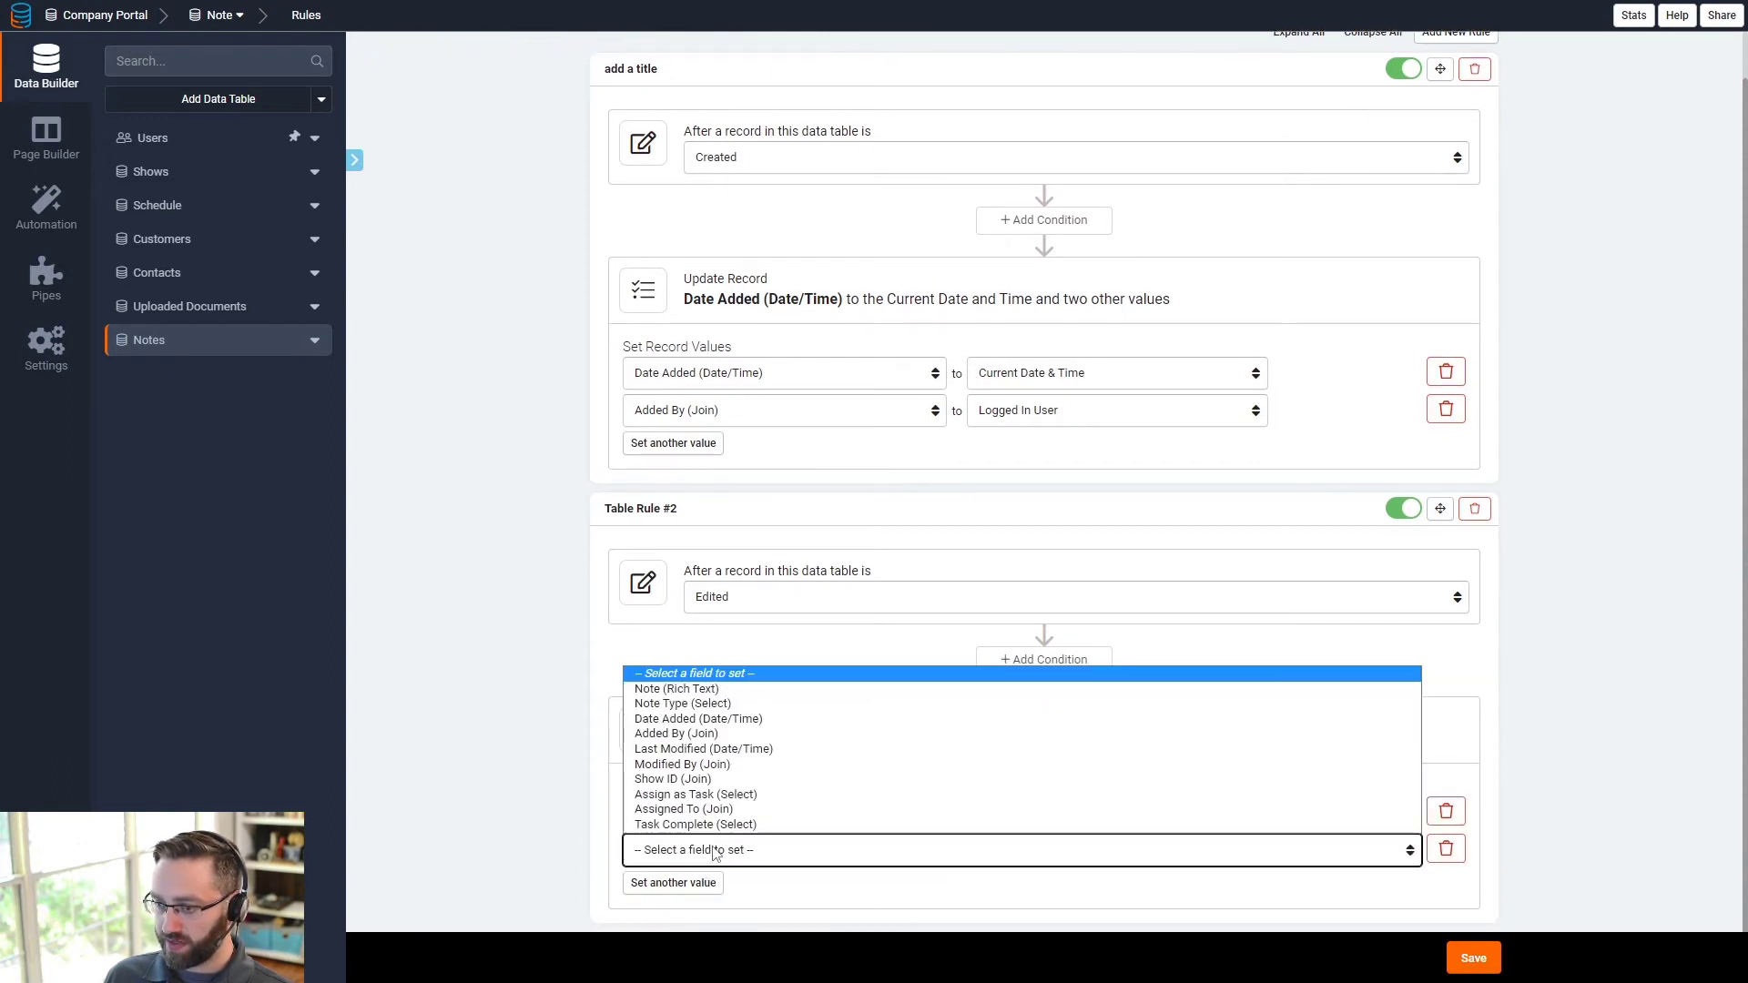
pyautogui.click(697, 748)
pyautogui.click(1039, 856)
pyautogui.click(1011, 807)
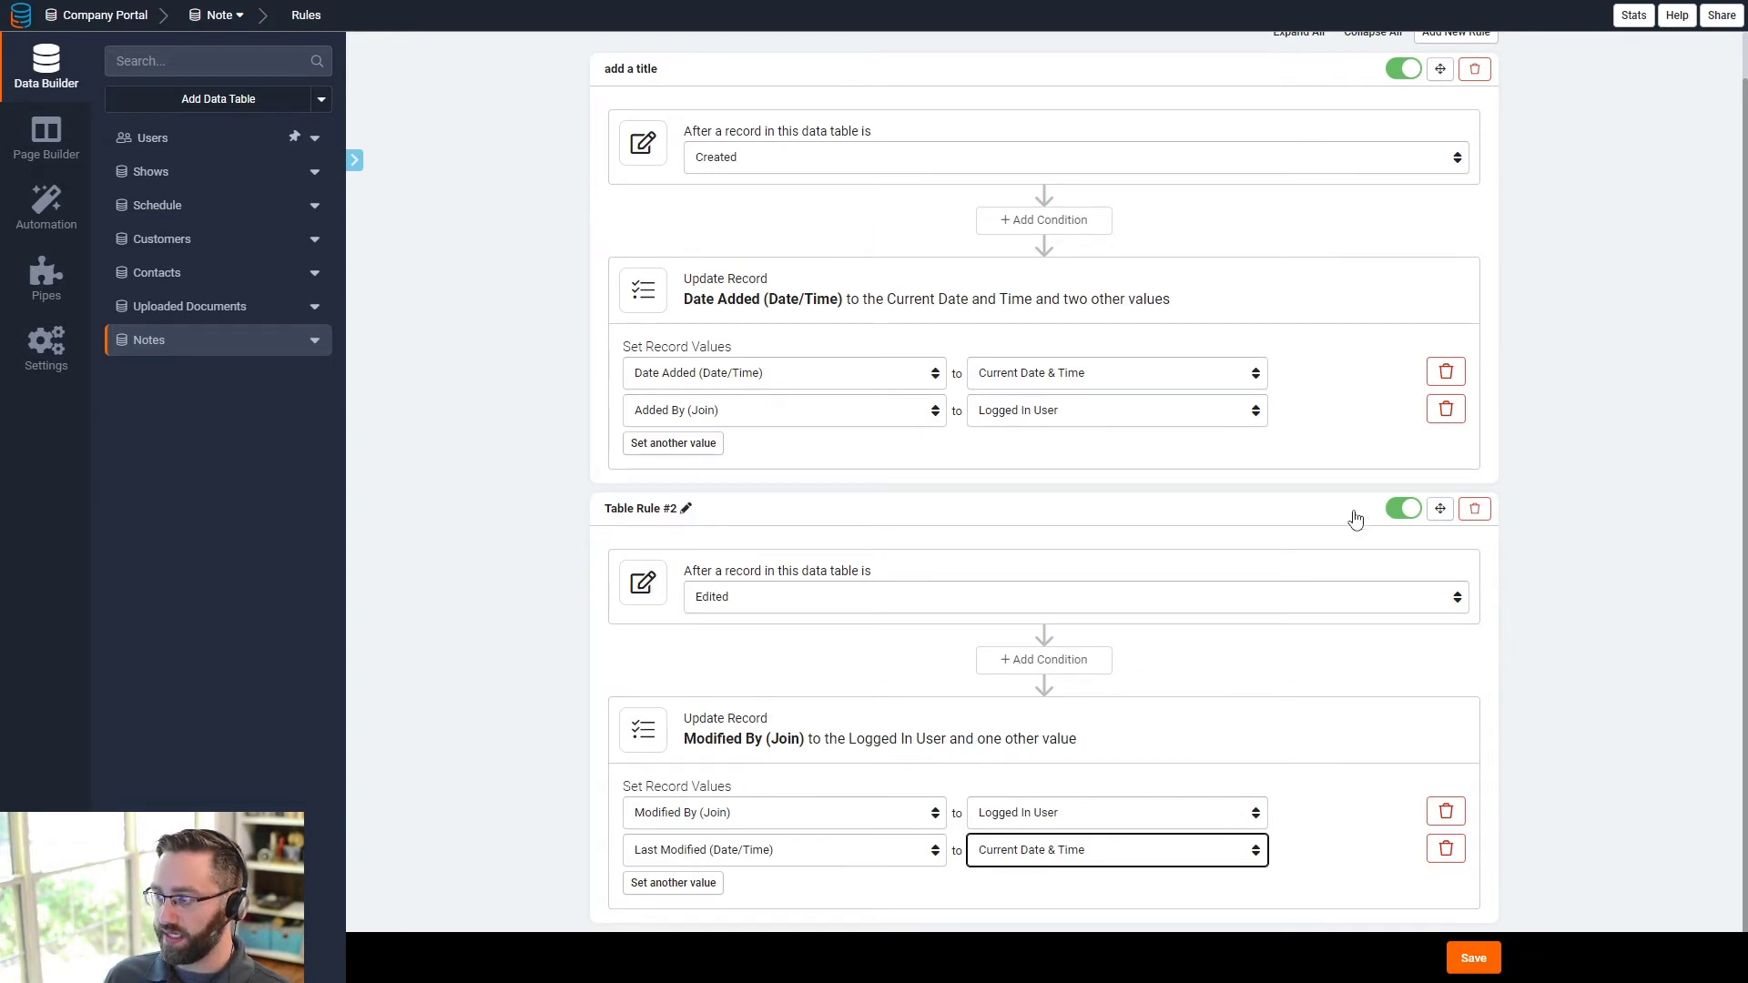
# - Review the first rule's trigger and fields, leaving it on creation with Added By unchanged
pyautogui.scroll(2, 1053, 451)
pyautogui.click(780, 214)
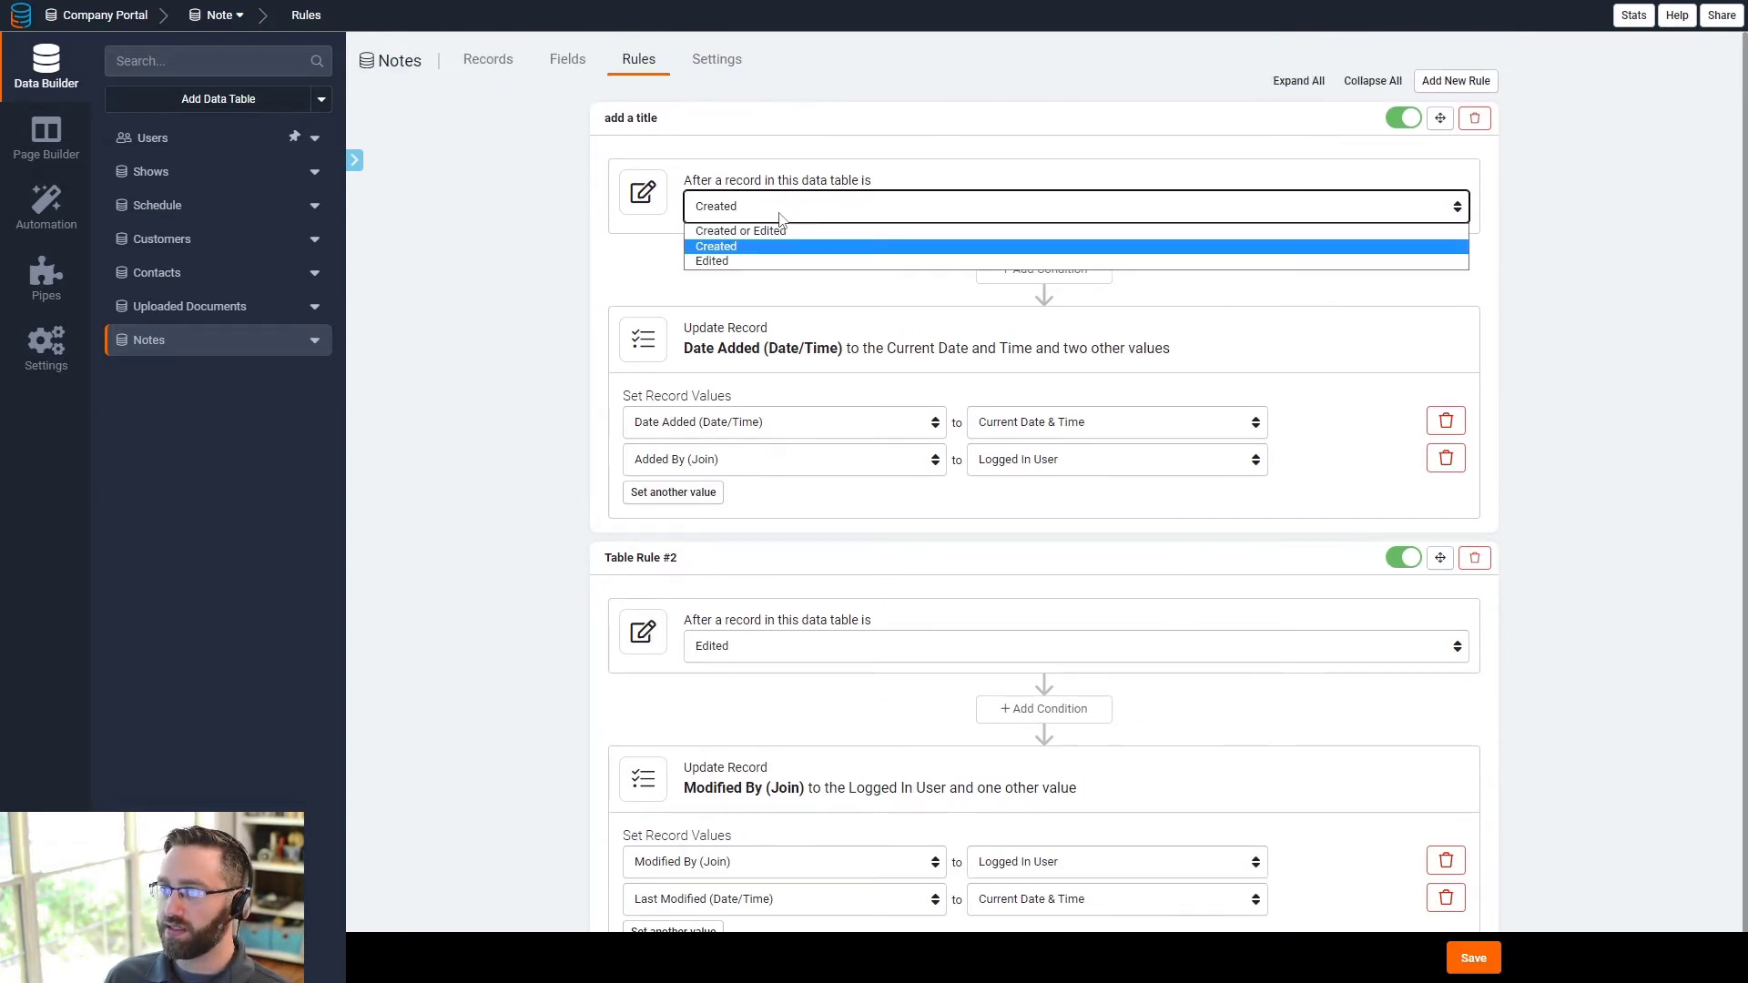
pyautogui.click(779, 214)
pyautogui.click(742, 450)
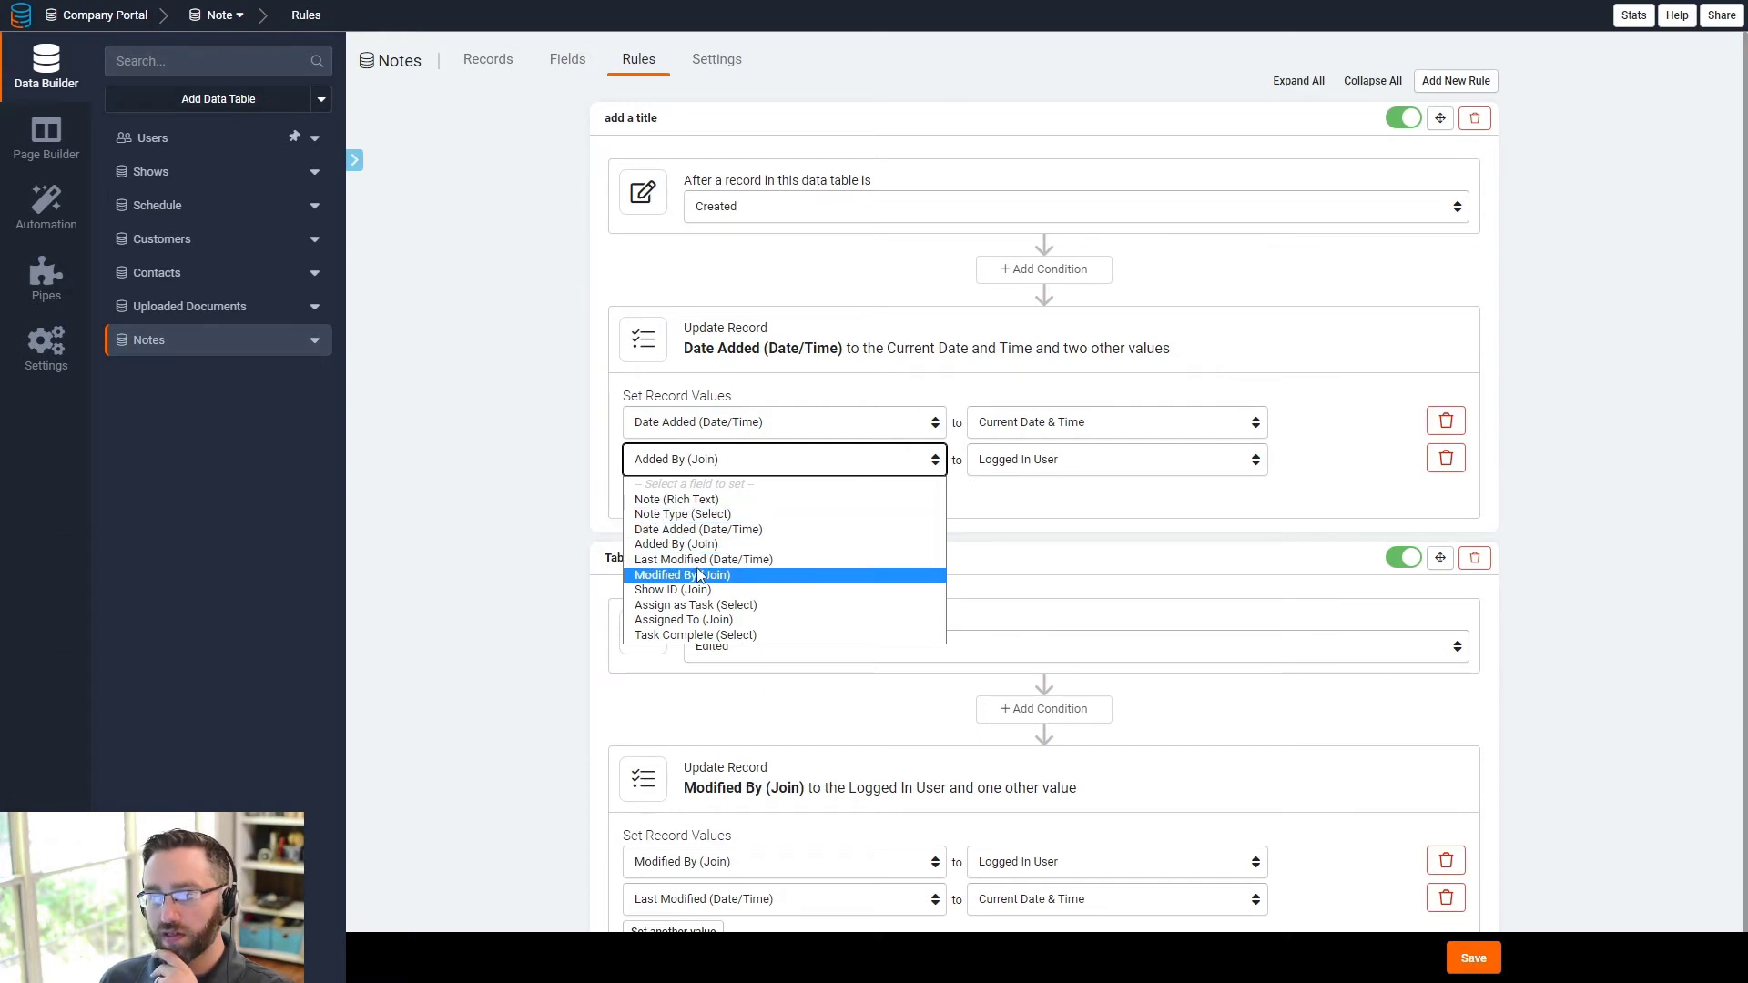
pyautogui.click(1531, 581)
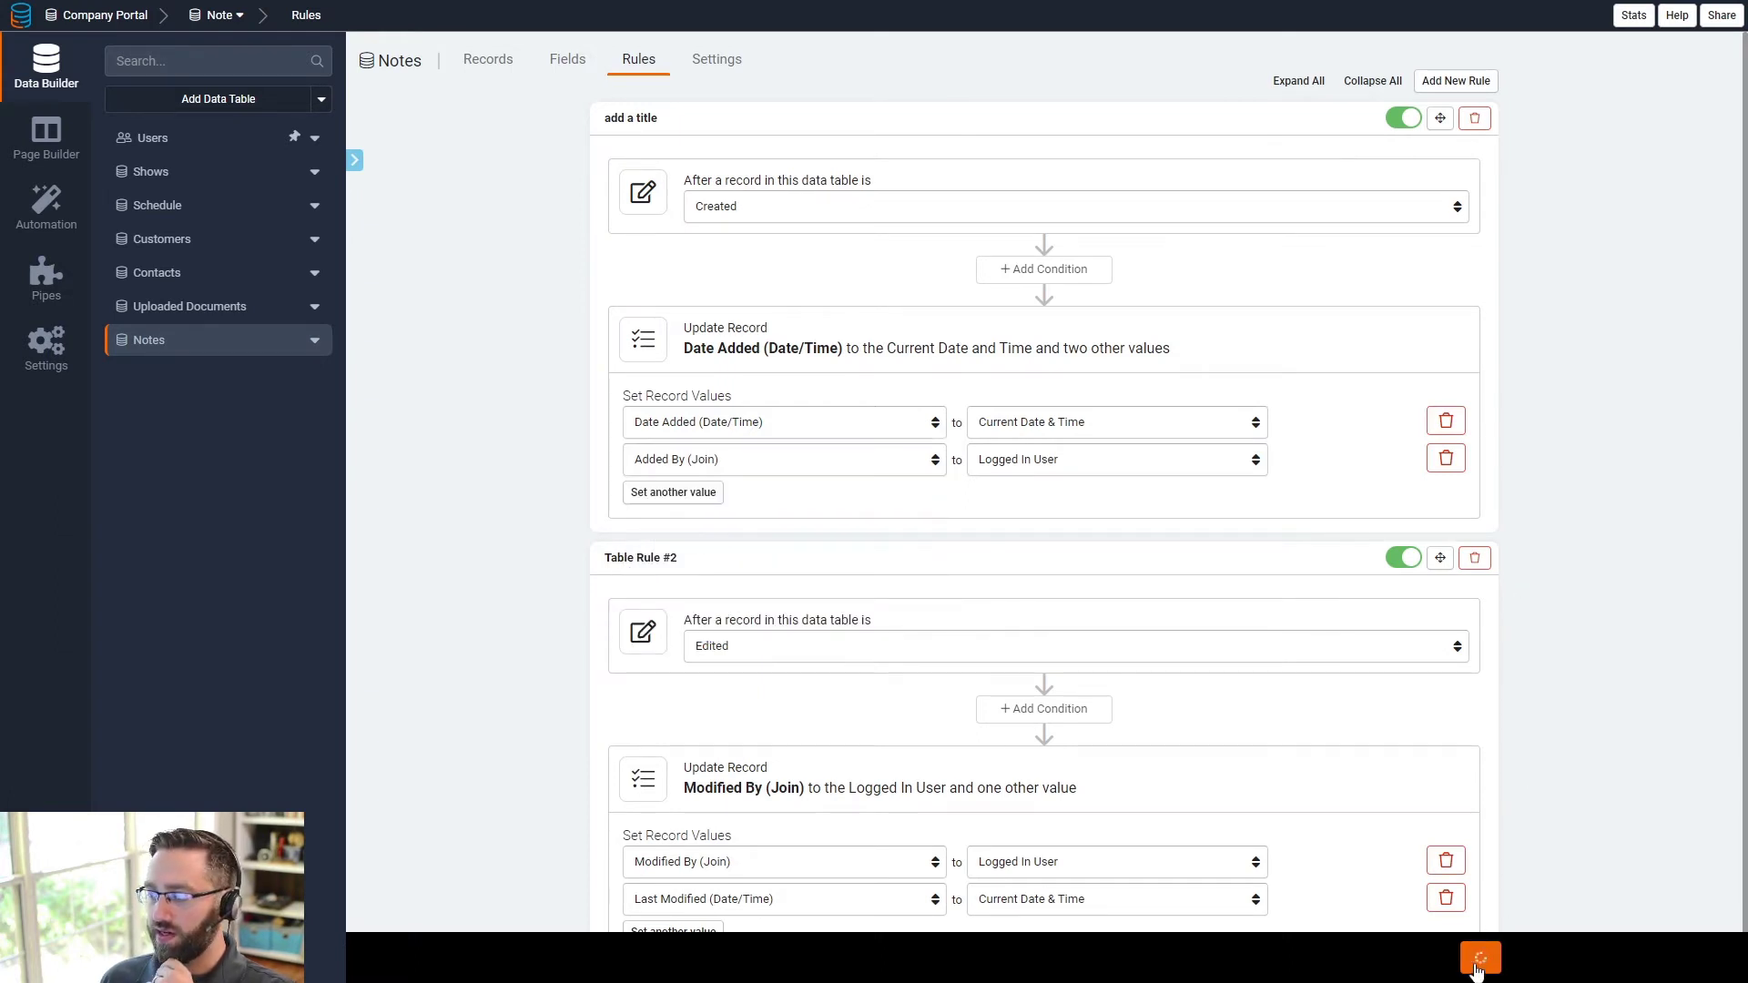
pyautogui.click(60, 155)
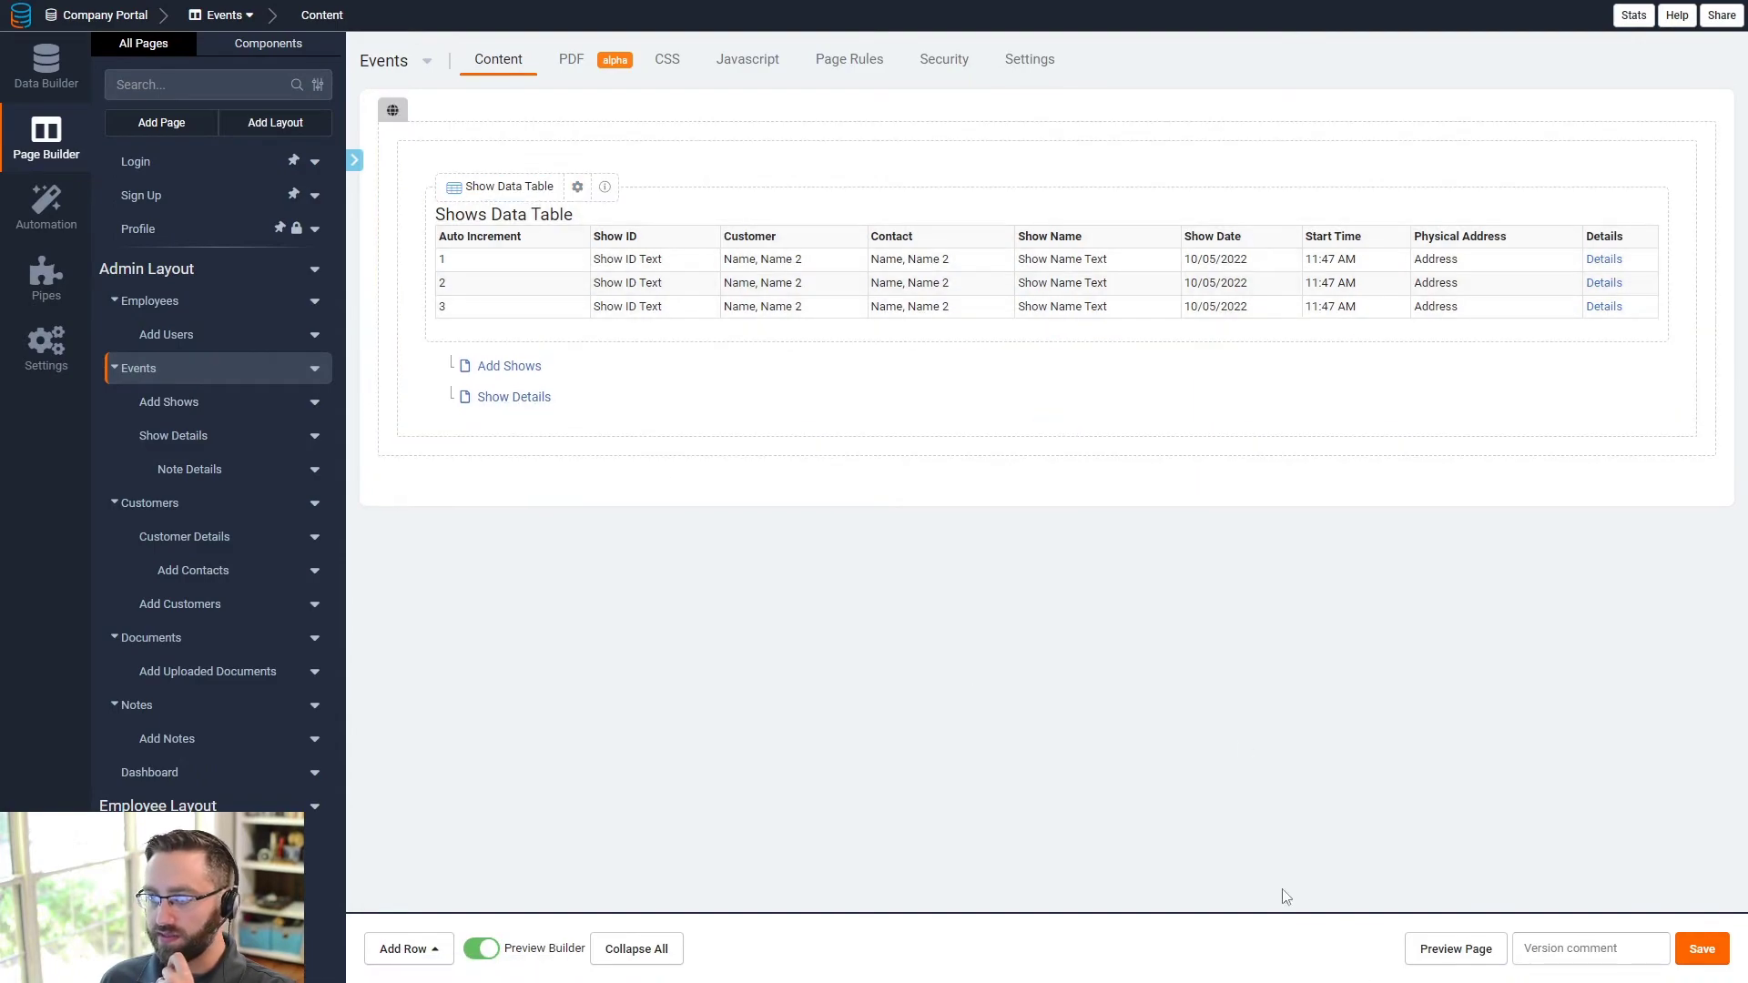
# - Preview the Test show's details live, checking its Customer, Documents and Notes sections
pyautogui.click(1456, 950)
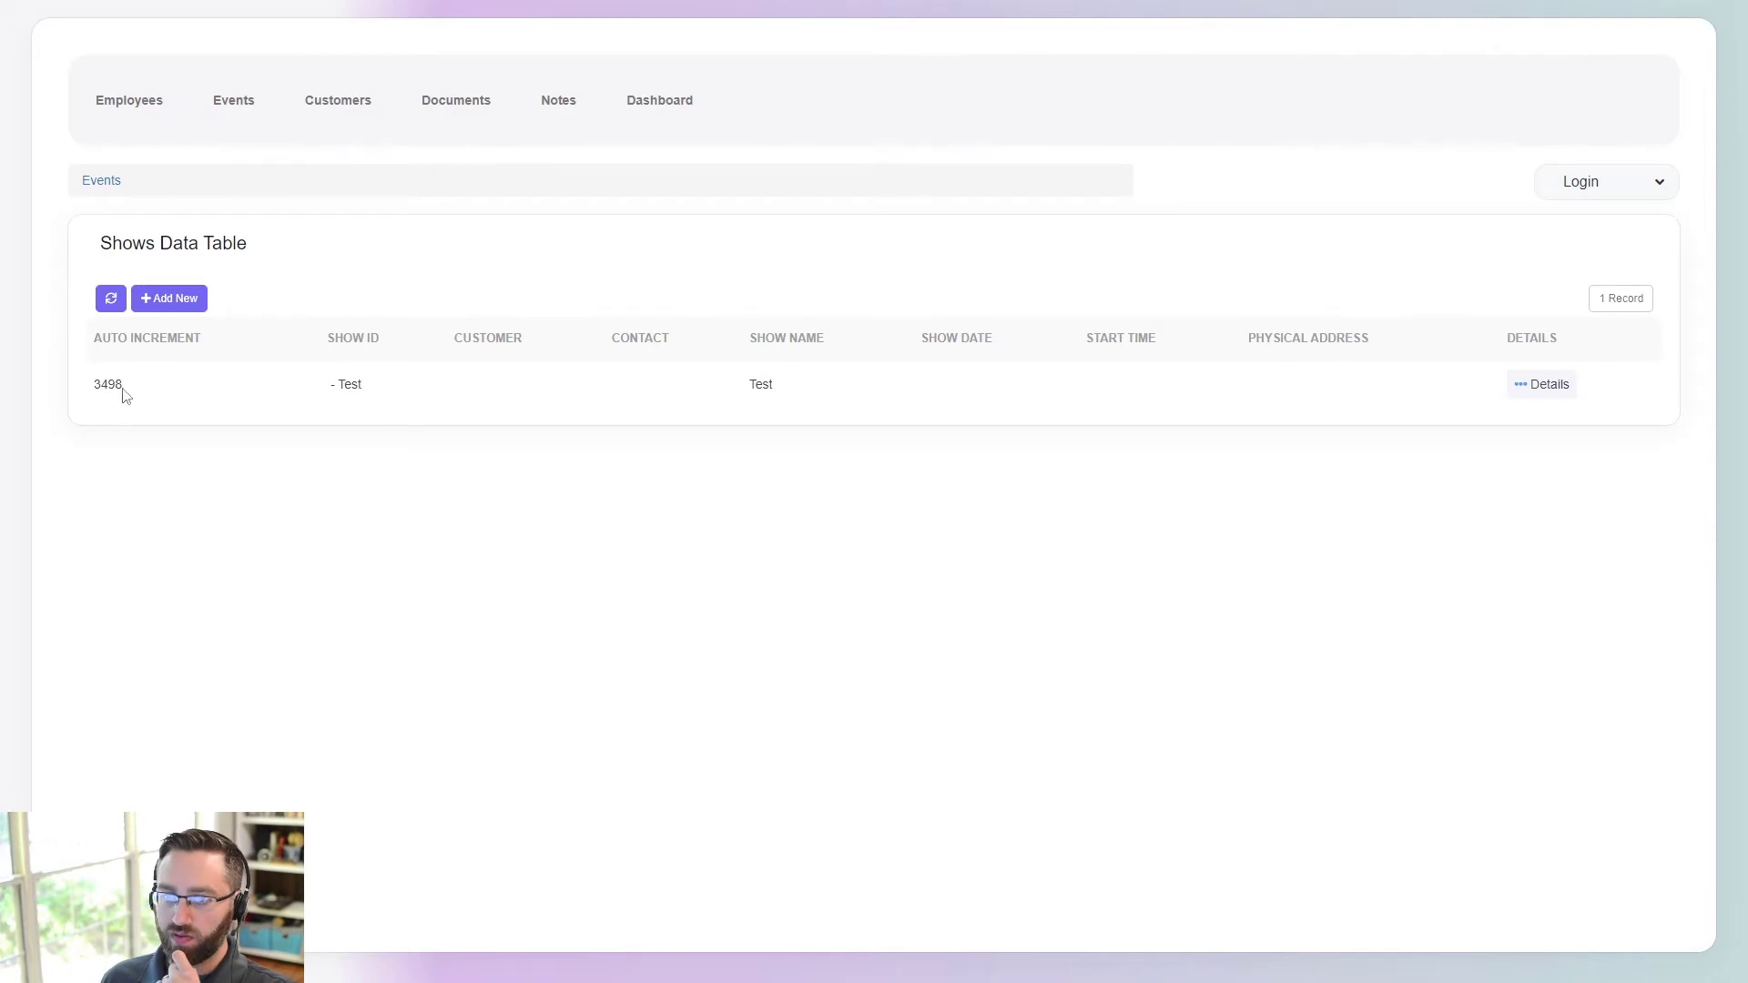
pyautogui.click(1544, 385)
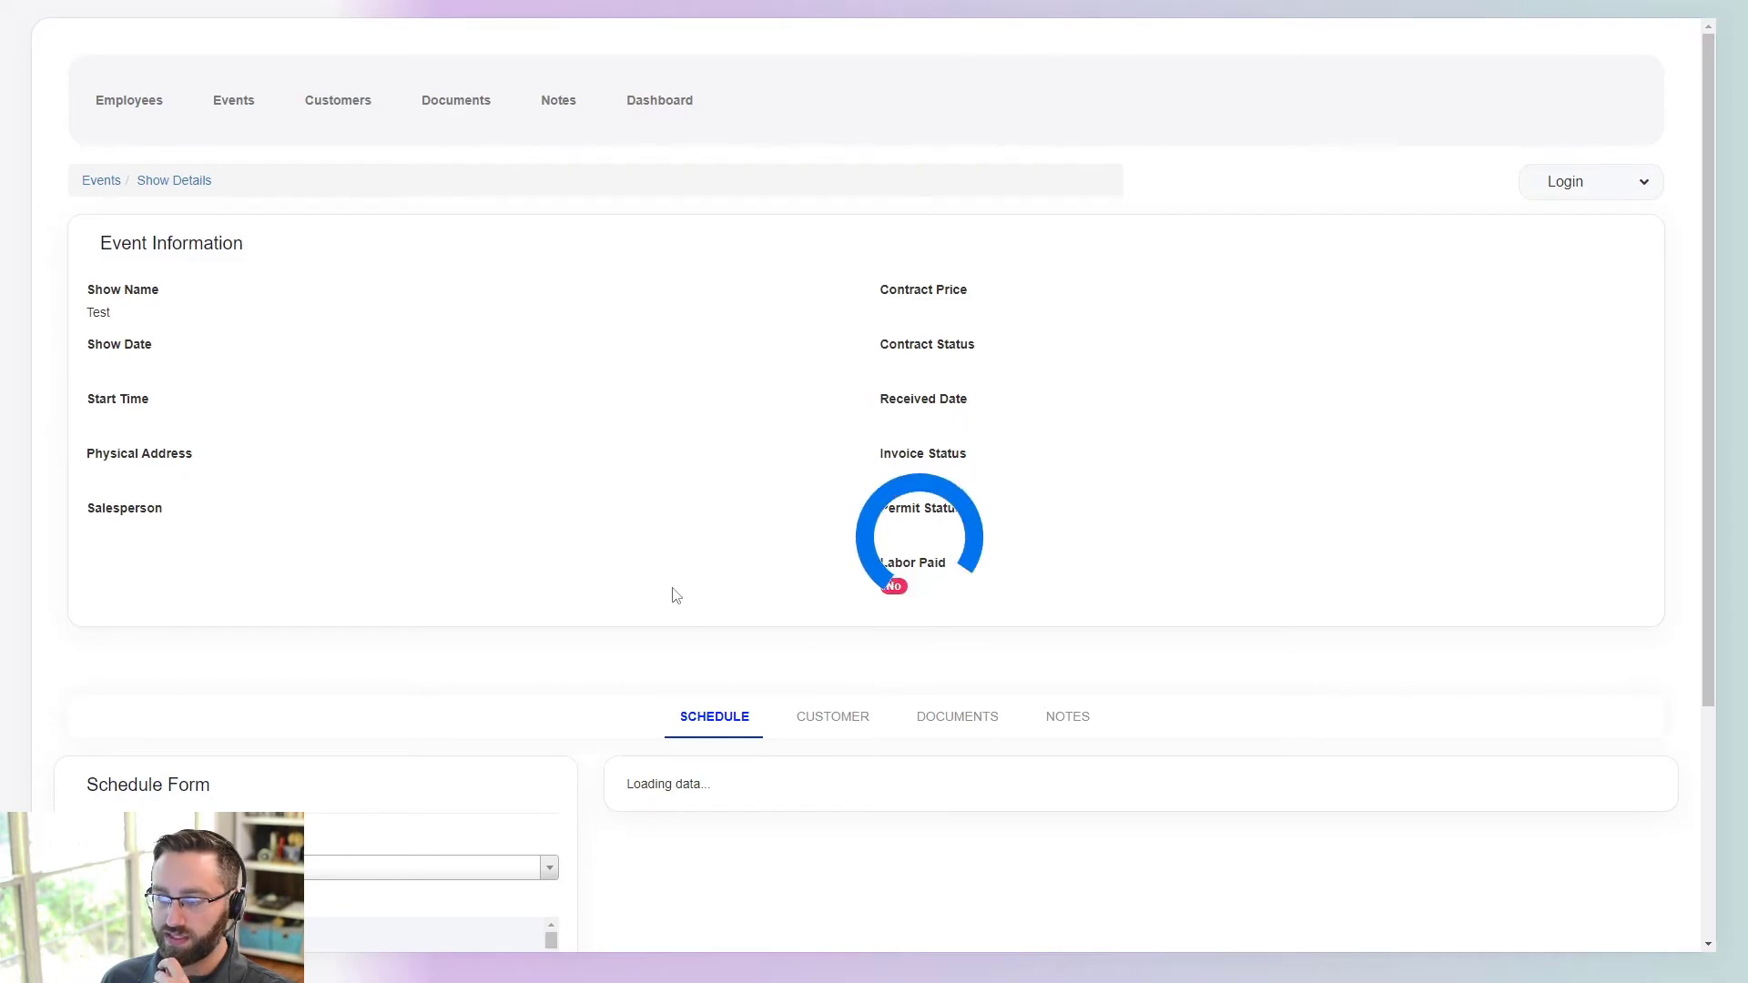
pyautogui.scroll(-3, 799, 715)
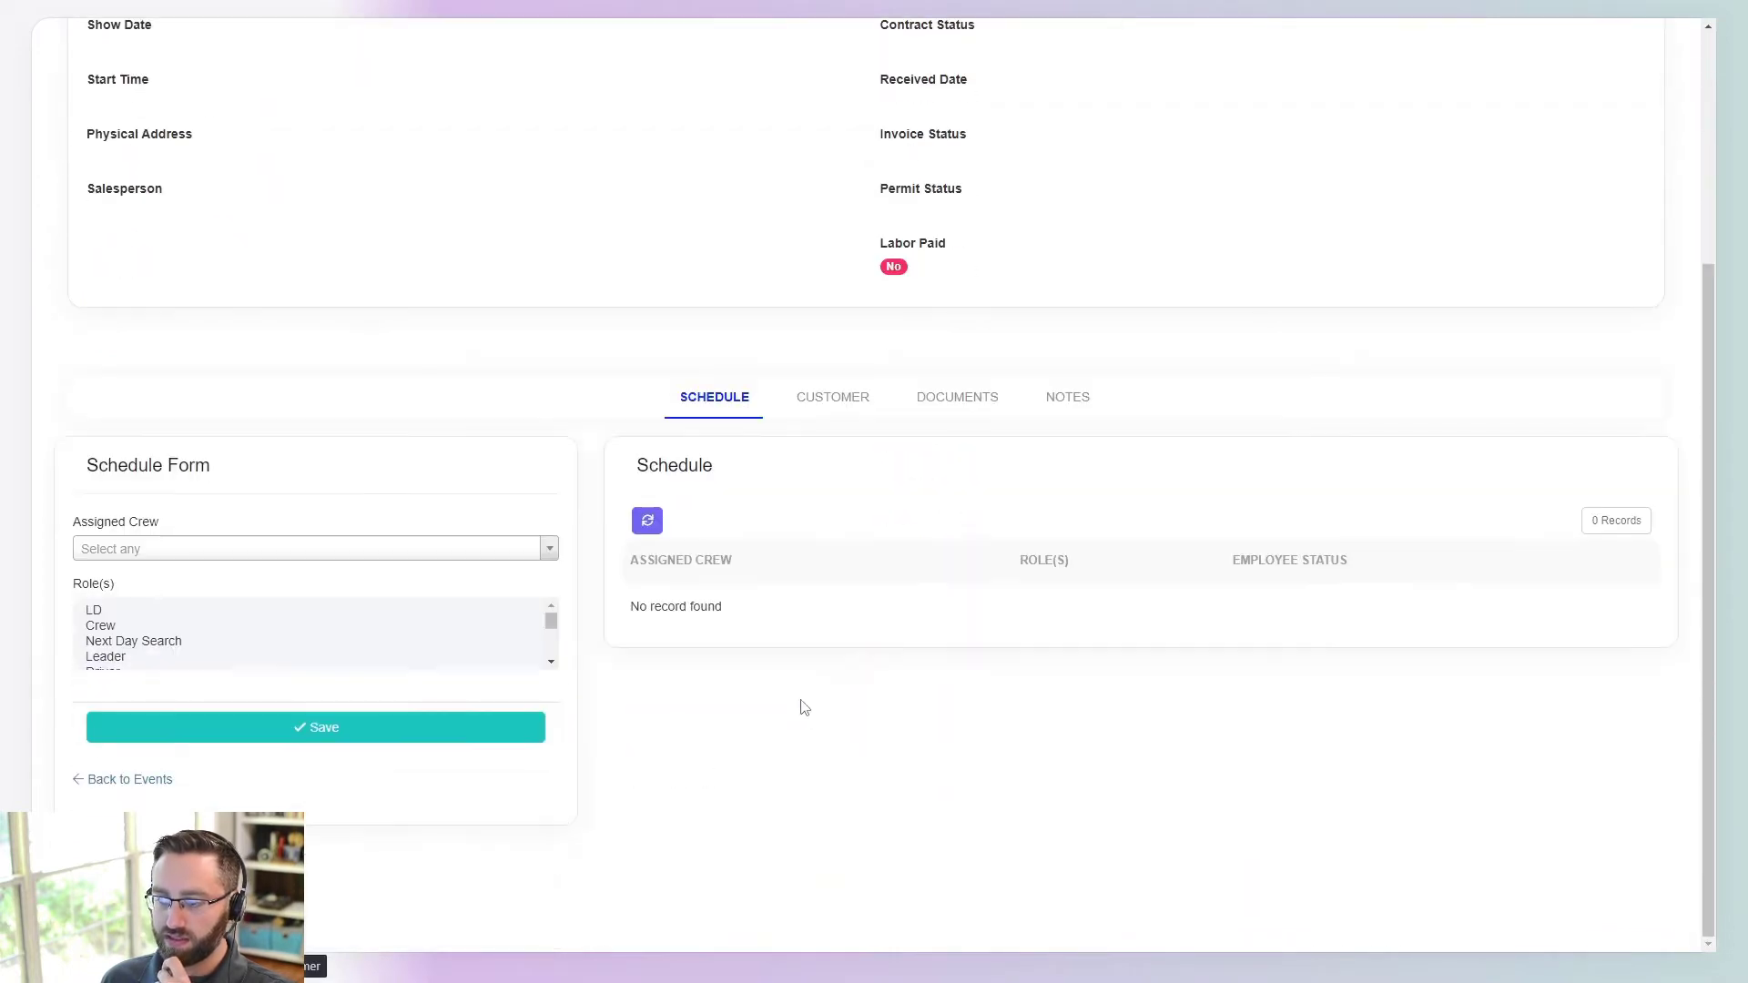
pyautogui.click(838, 399)
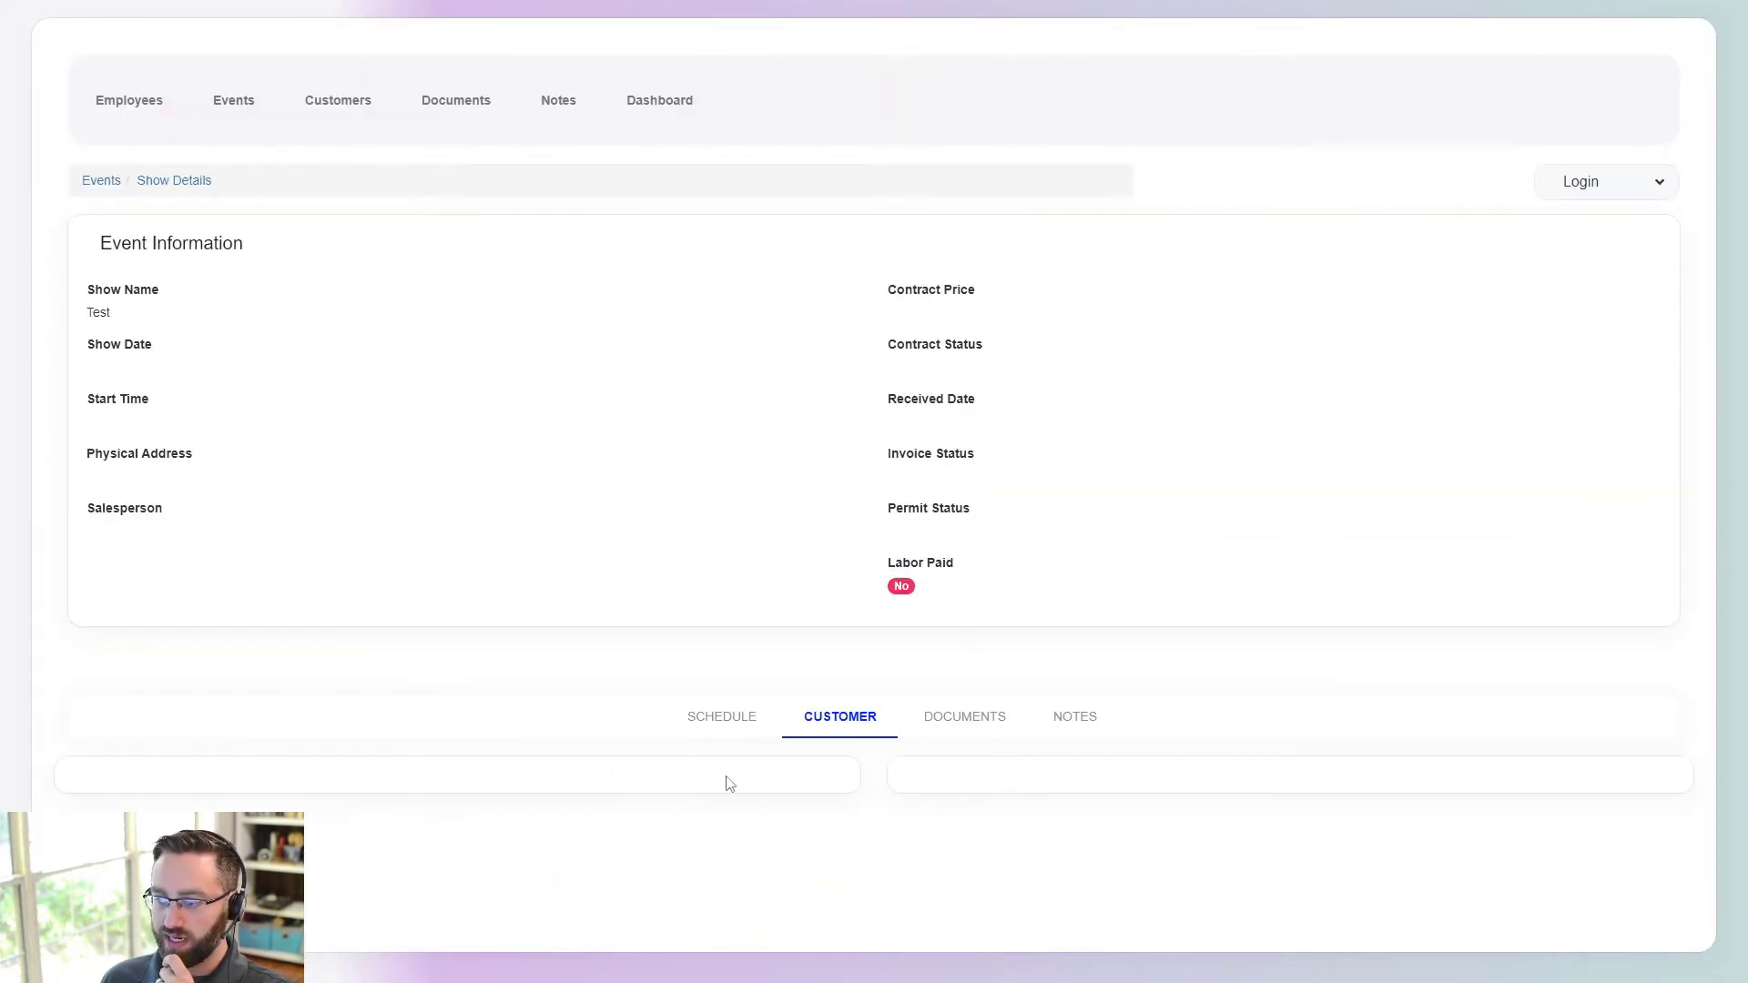
pyautogui.click(959, 719)
pyautogui.scroll(-3, 577, 616)
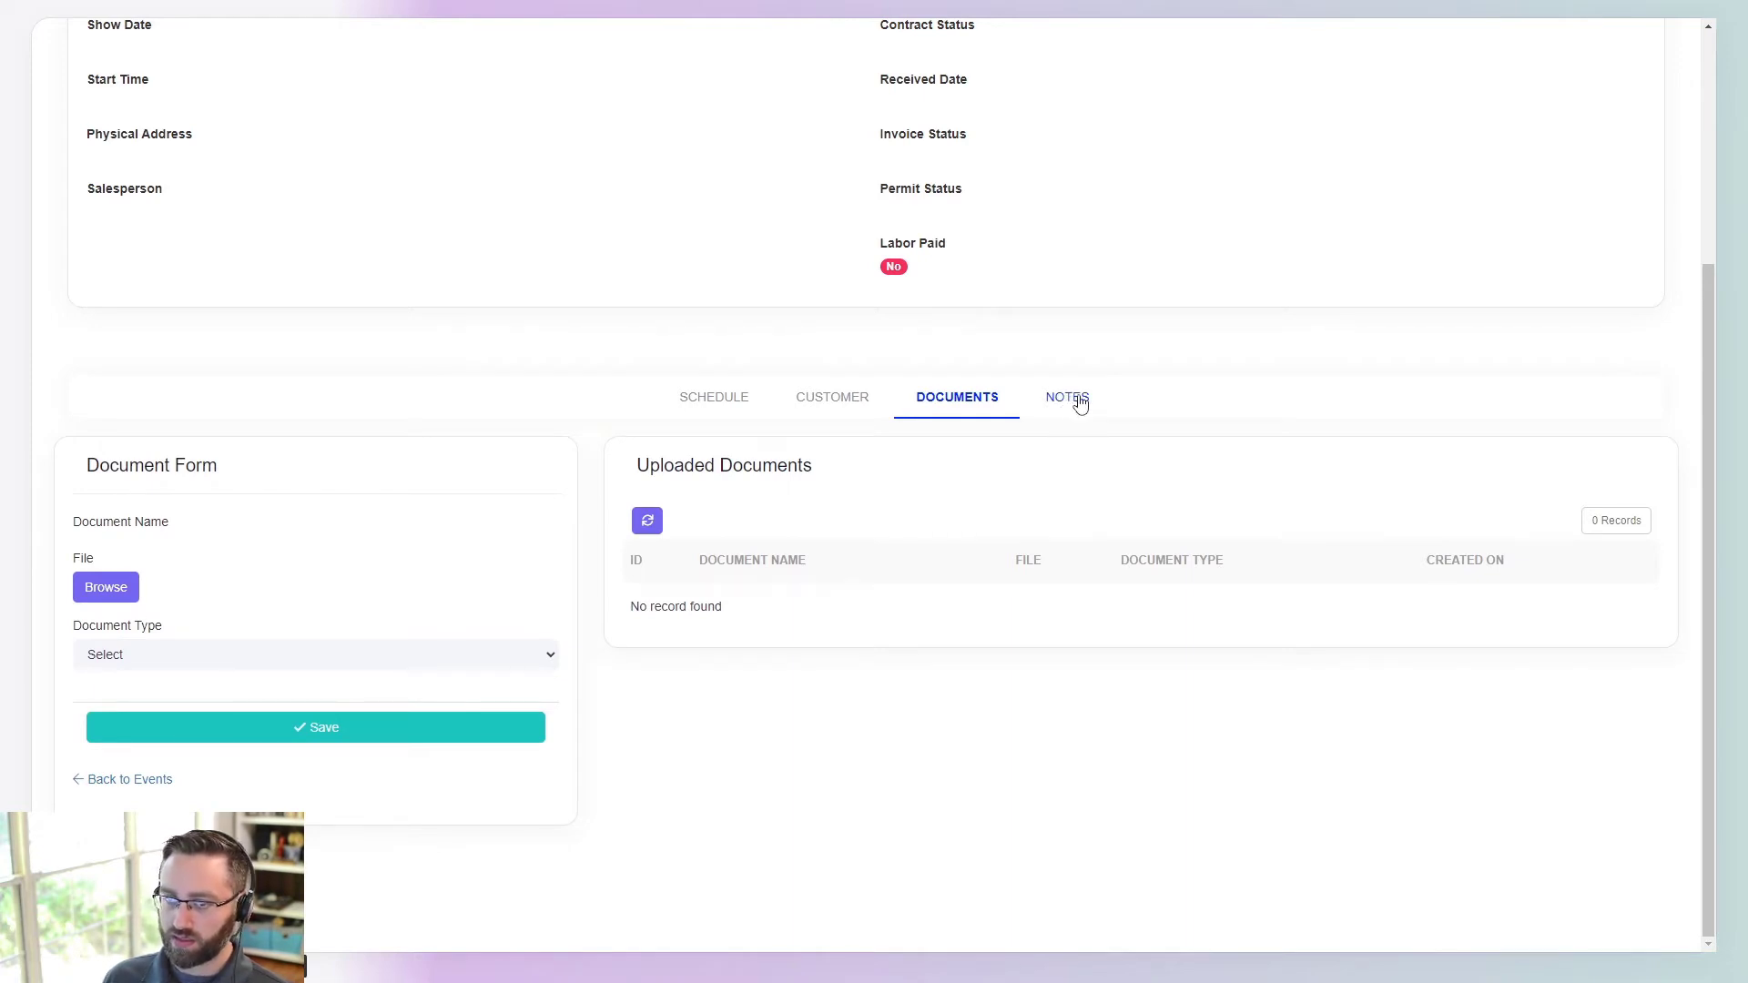
pyautogui.click(1079, 401)
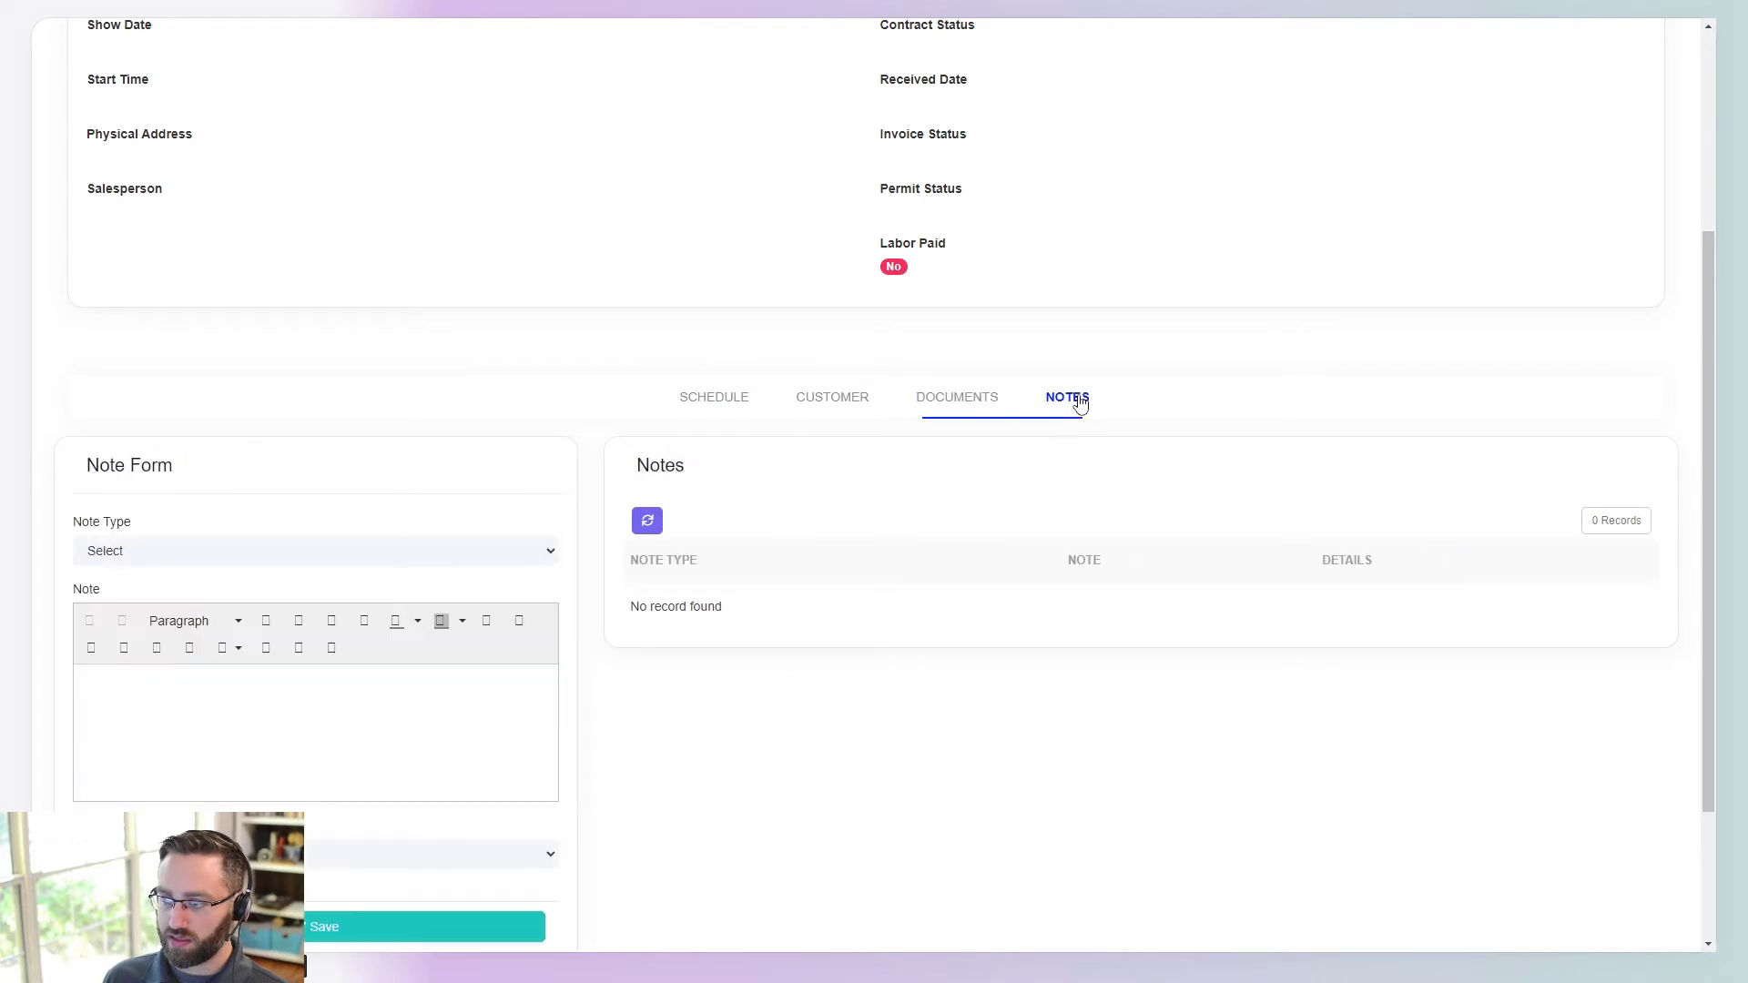
pyautogui.scroll(-2, 1015, 636)
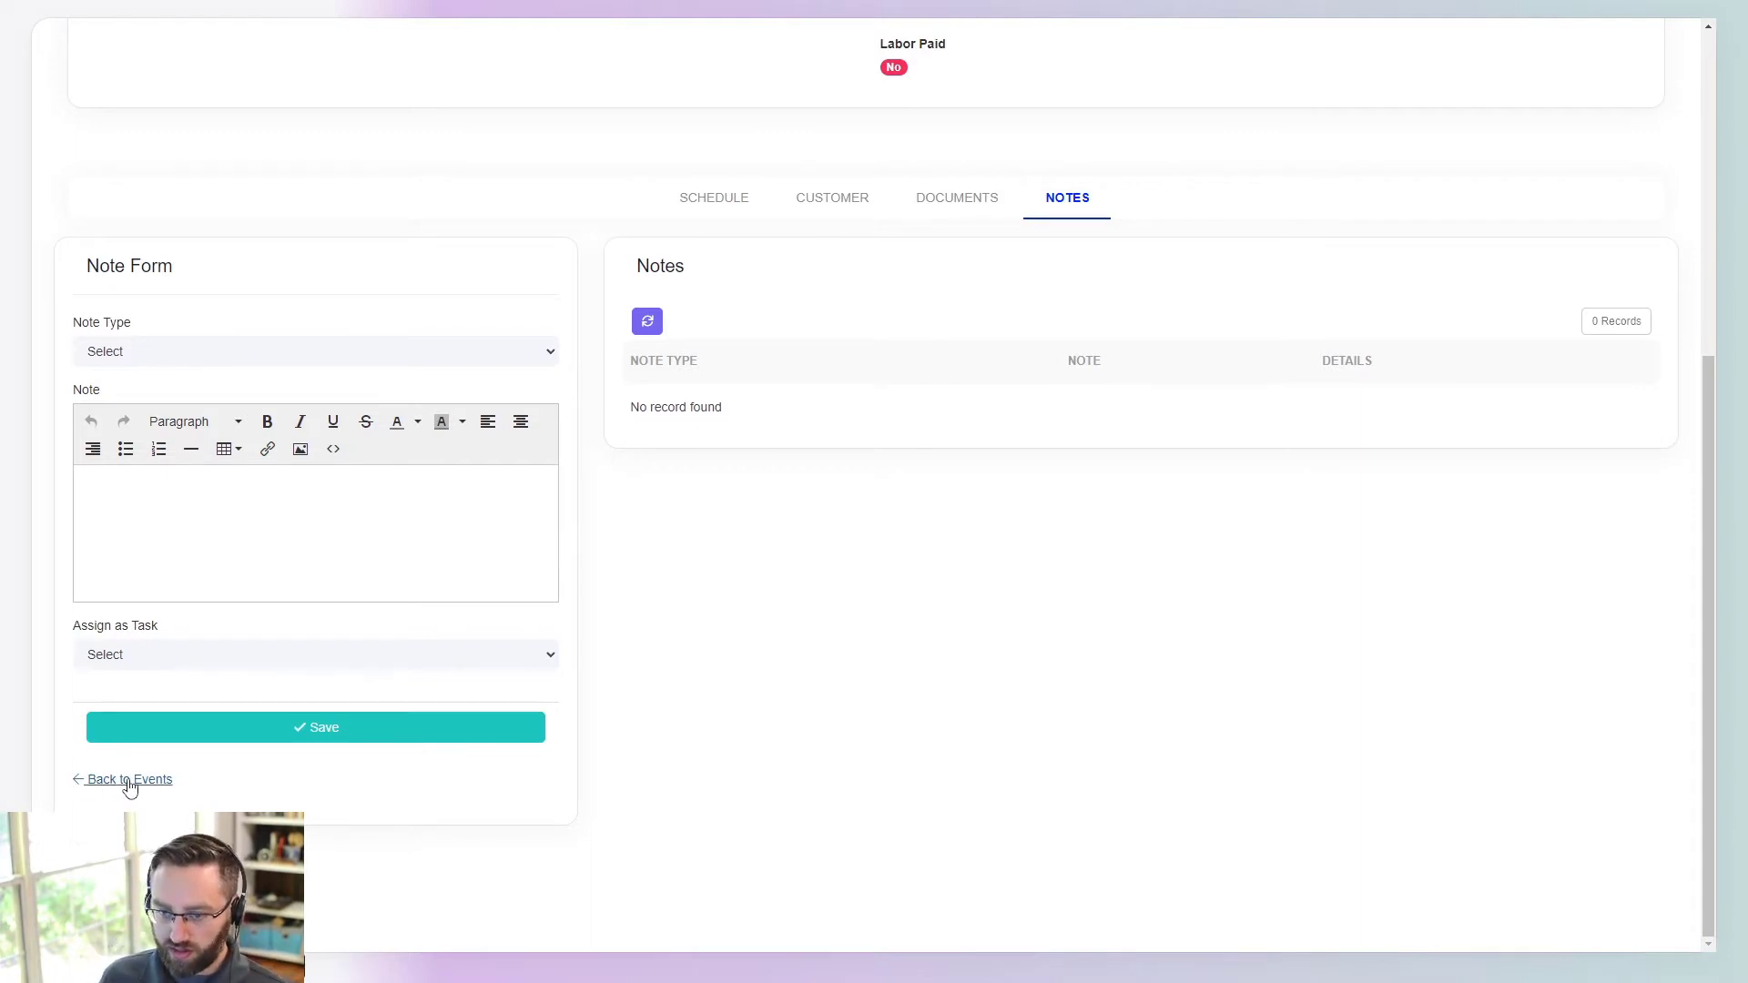
# - Cycle through Schedule, Customer, Documents and Notes again, then return to the Events list
pyautogui.click(748, 204)
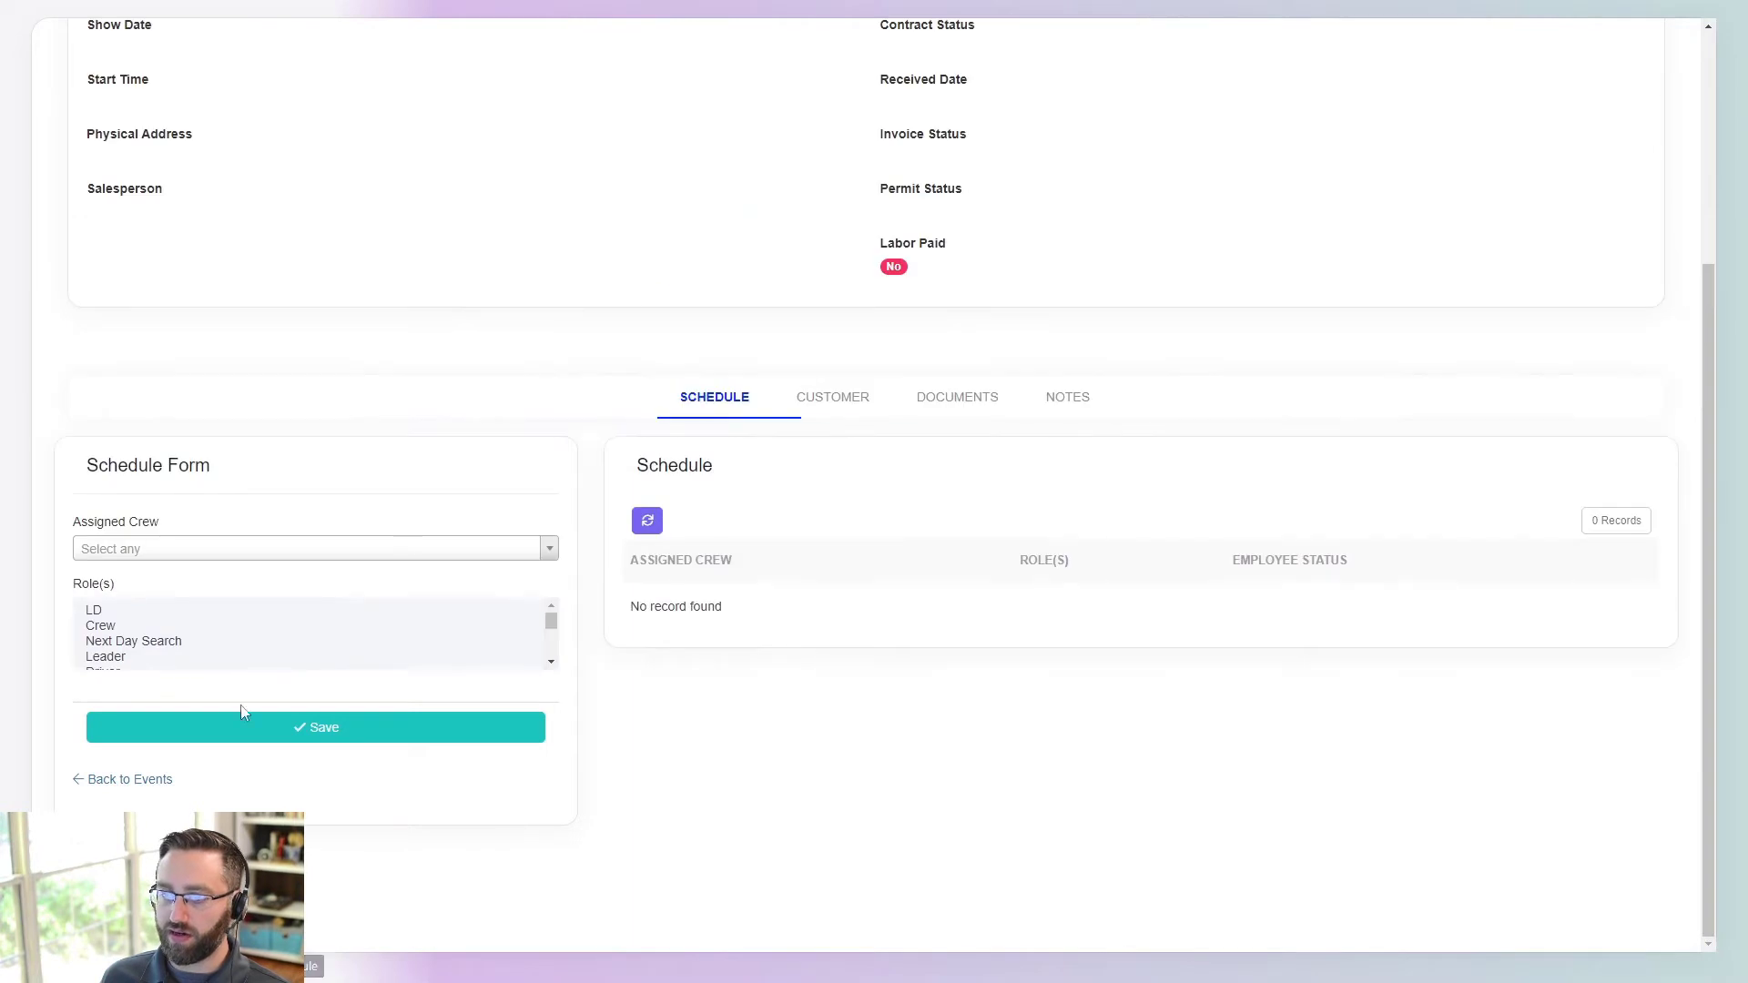
pyautogui.click(831, 398)
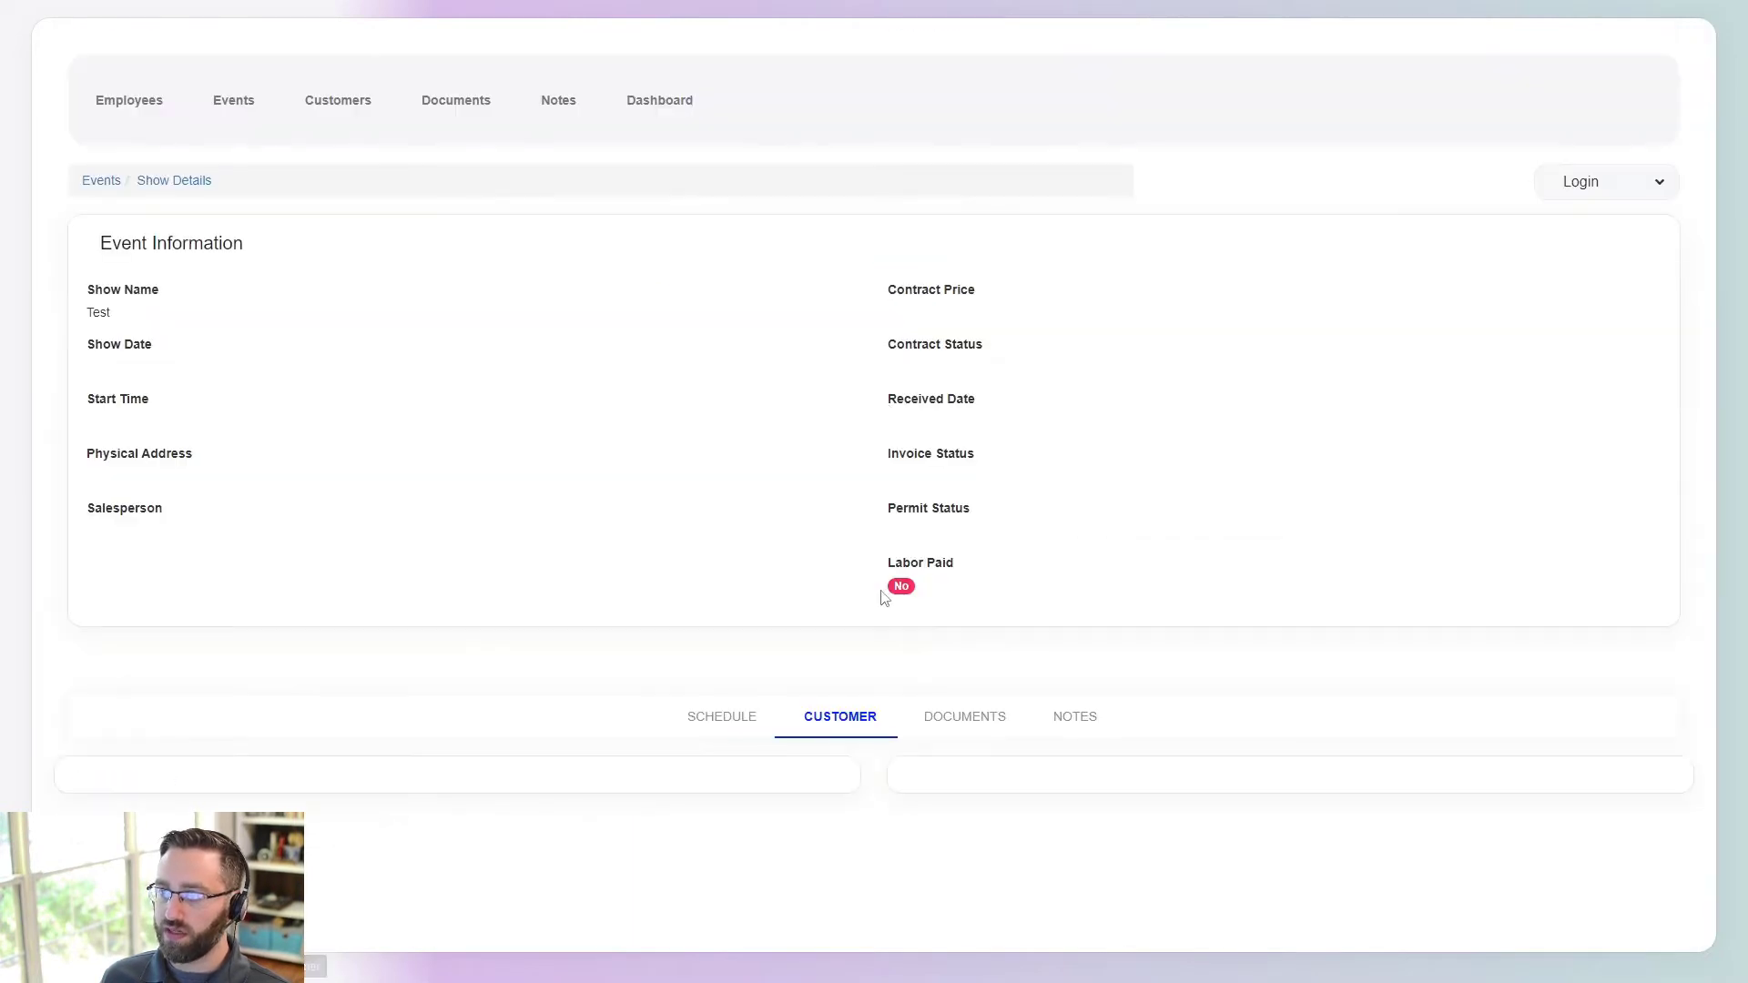
pyautogui.click(956, 722)
pyautogui.click(1059, 718)
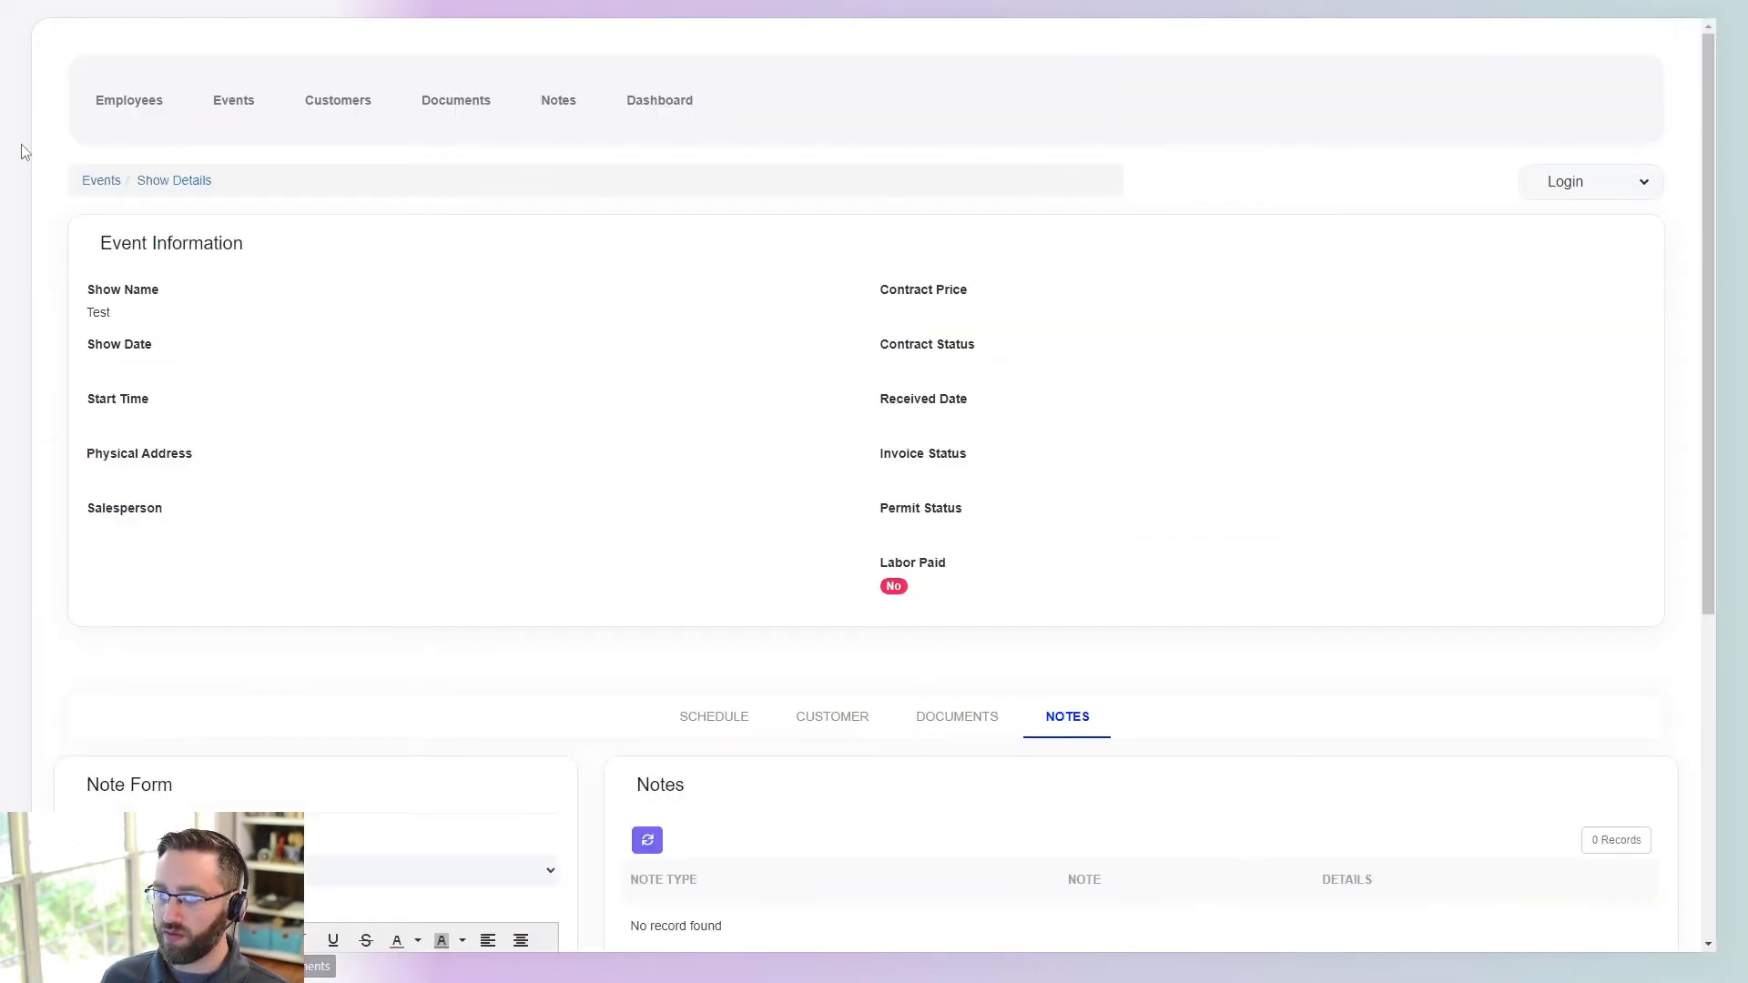
pyautogui.click(101, 182)
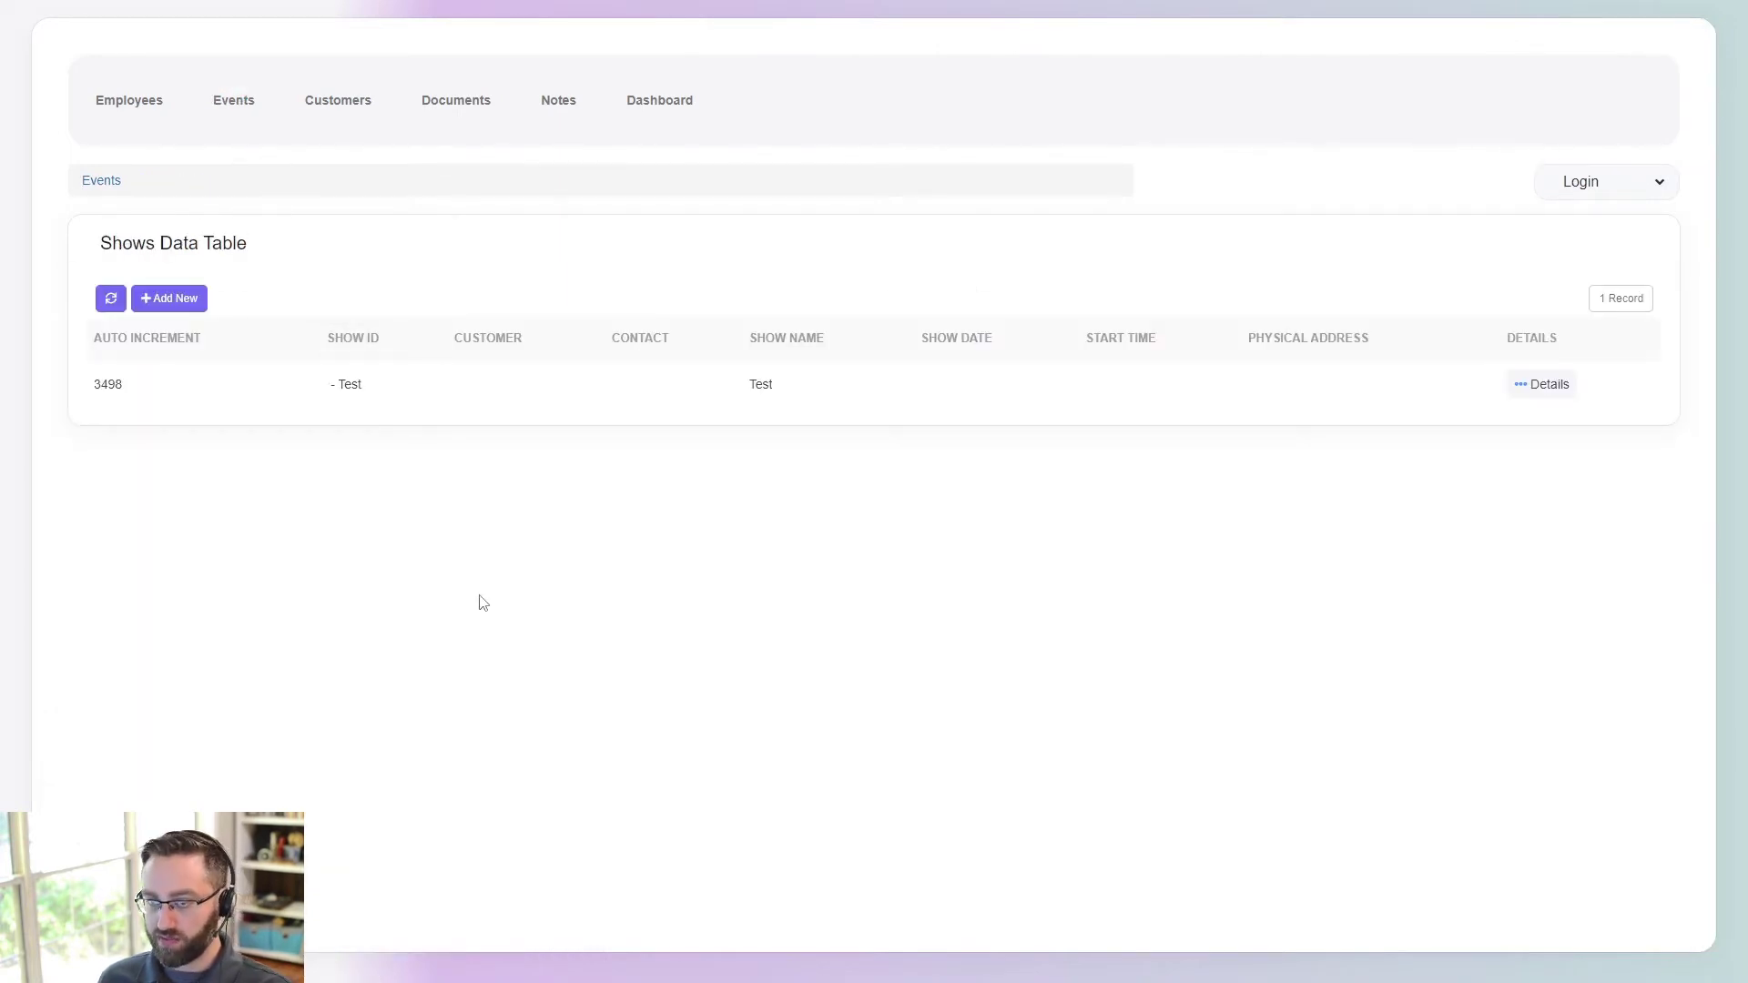
pyautogui.hotkey('ctrl', 'Tab')
# - Hide the Schedule Form's "Back to" link on Show Details and save
pyautogui.click(511, 407)
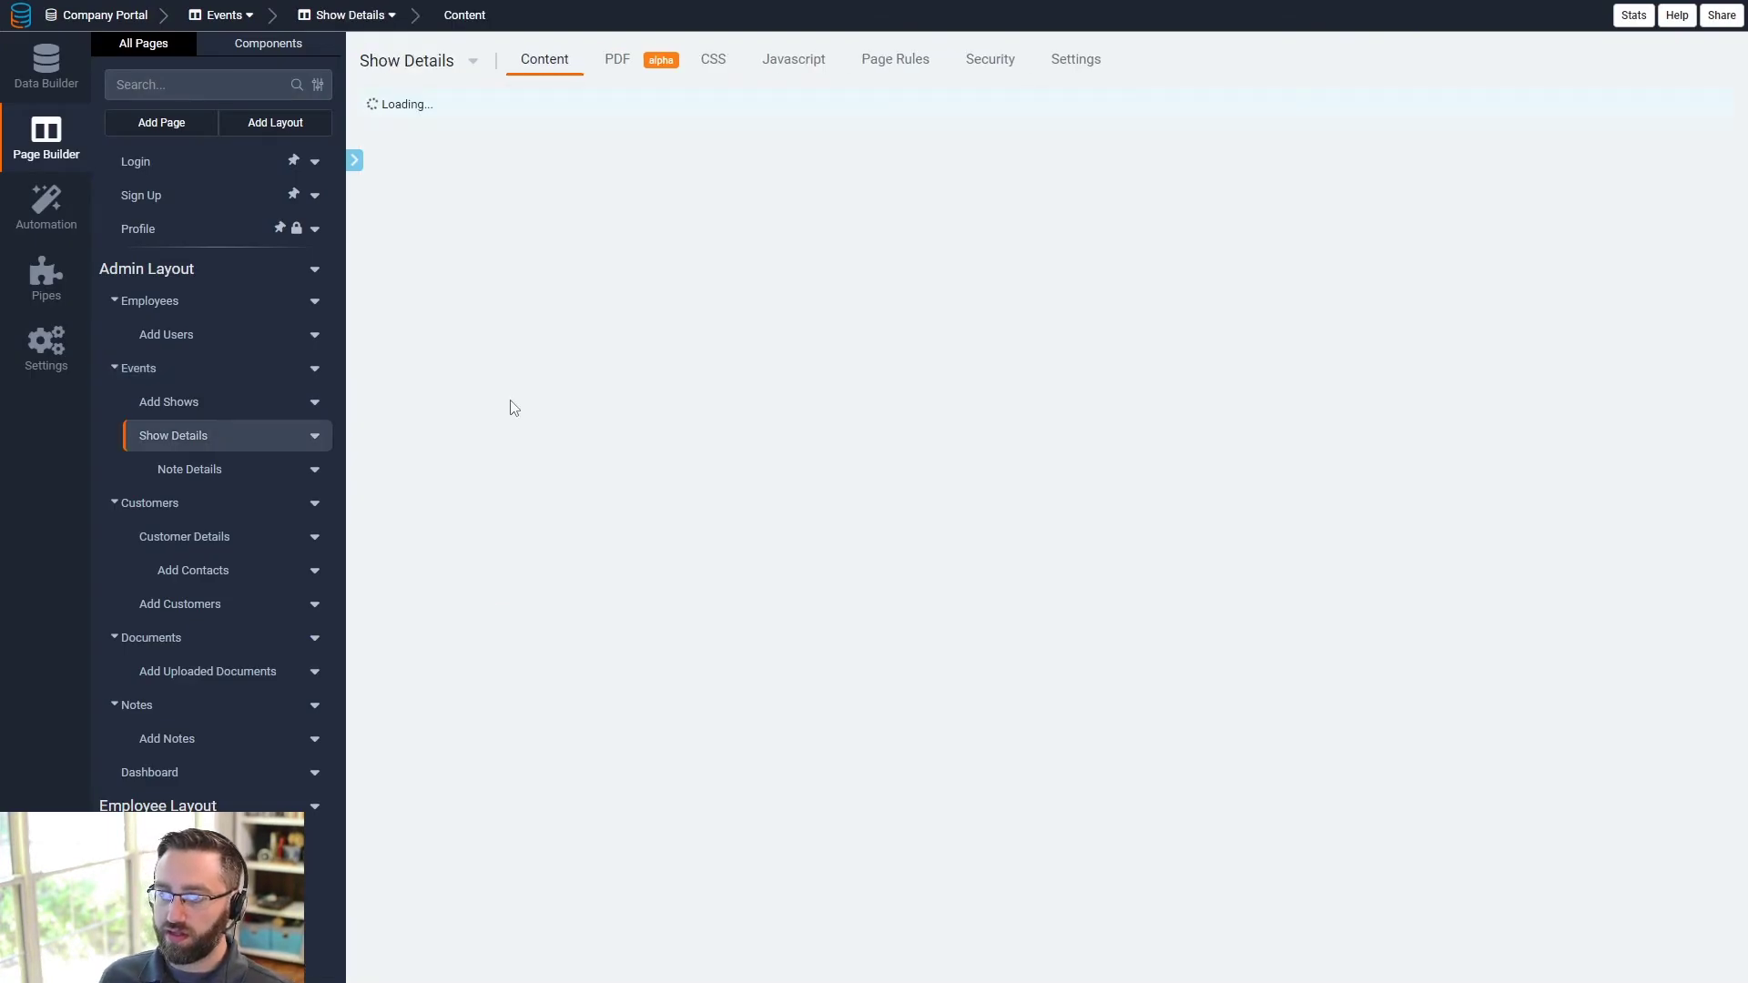
pyautogui.scroll(-8, 635, 535)
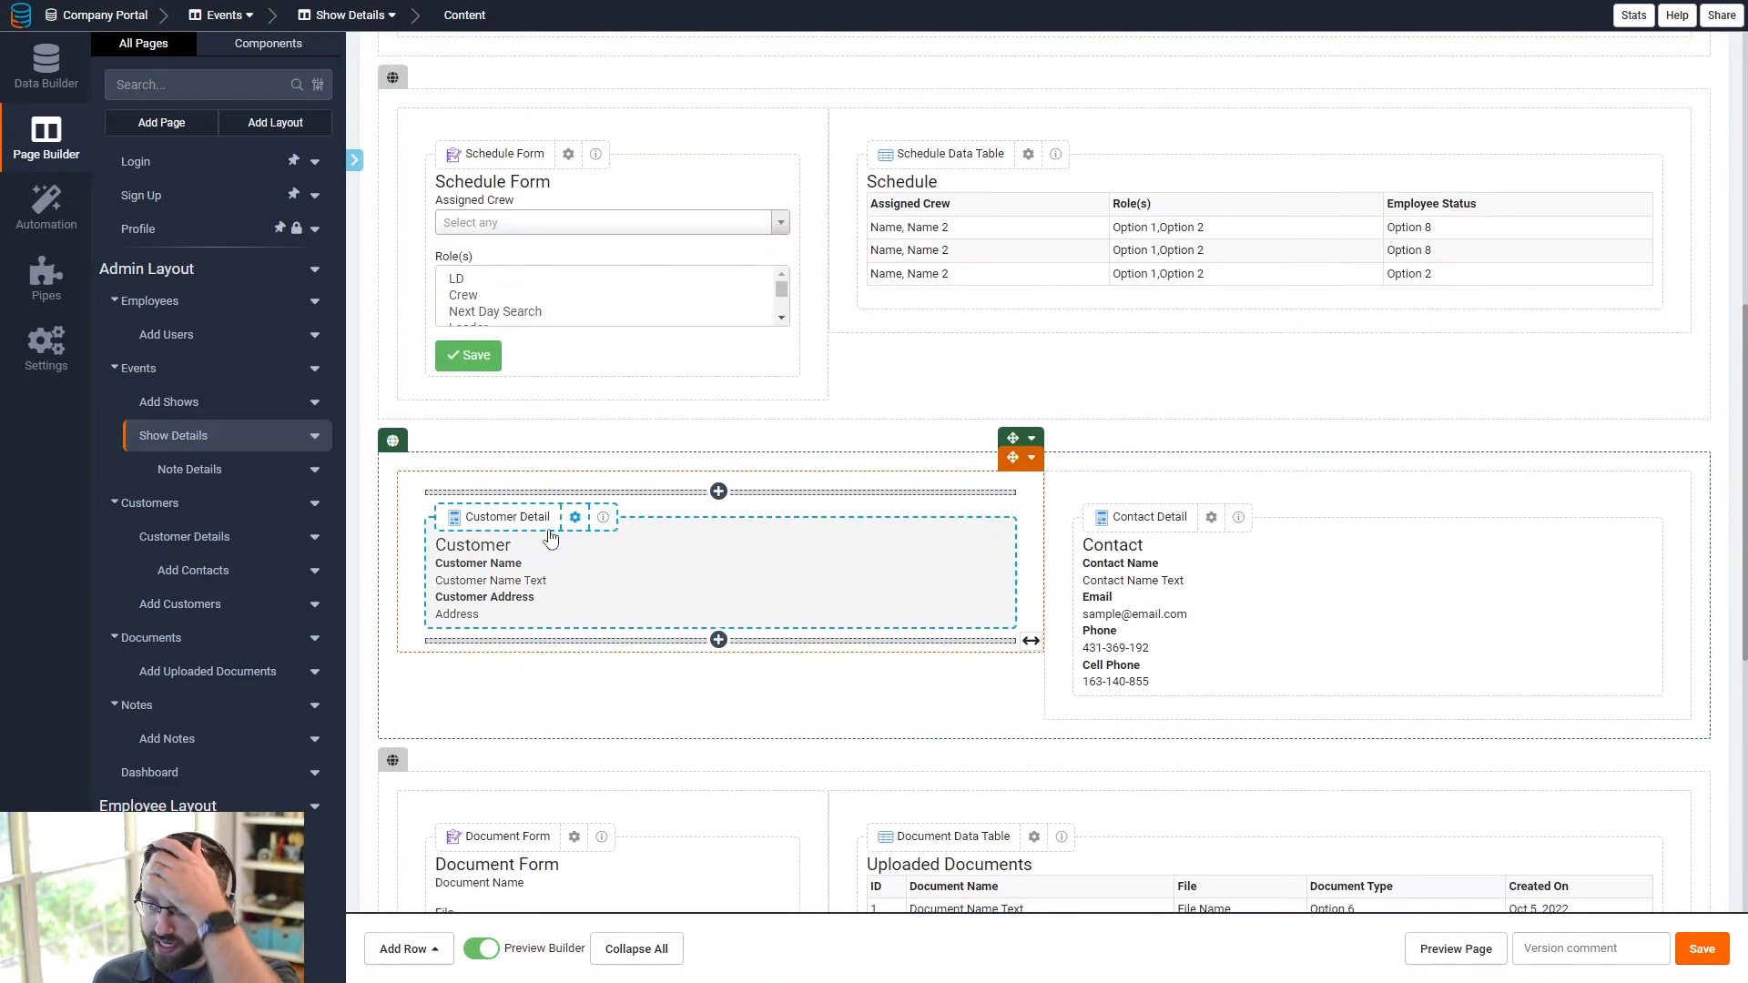
pyautogui.click(550, 326)
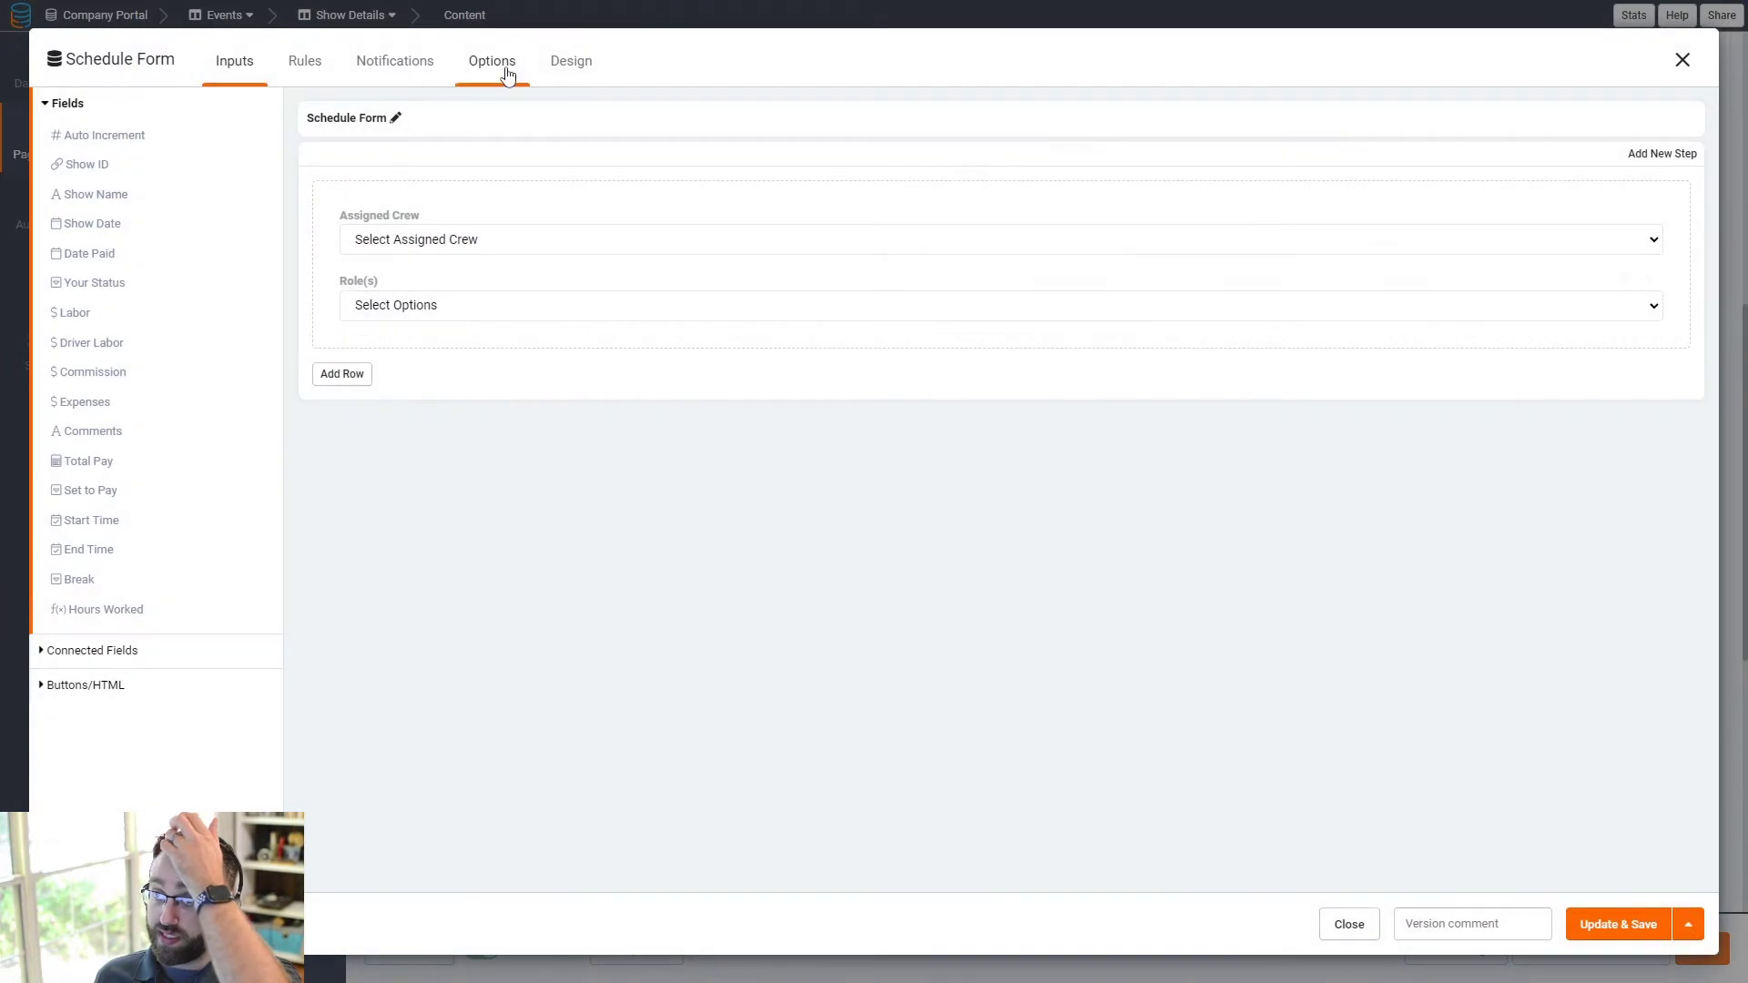
pyautogui.click(507, 71)
pyautogui.click(1293, 698)
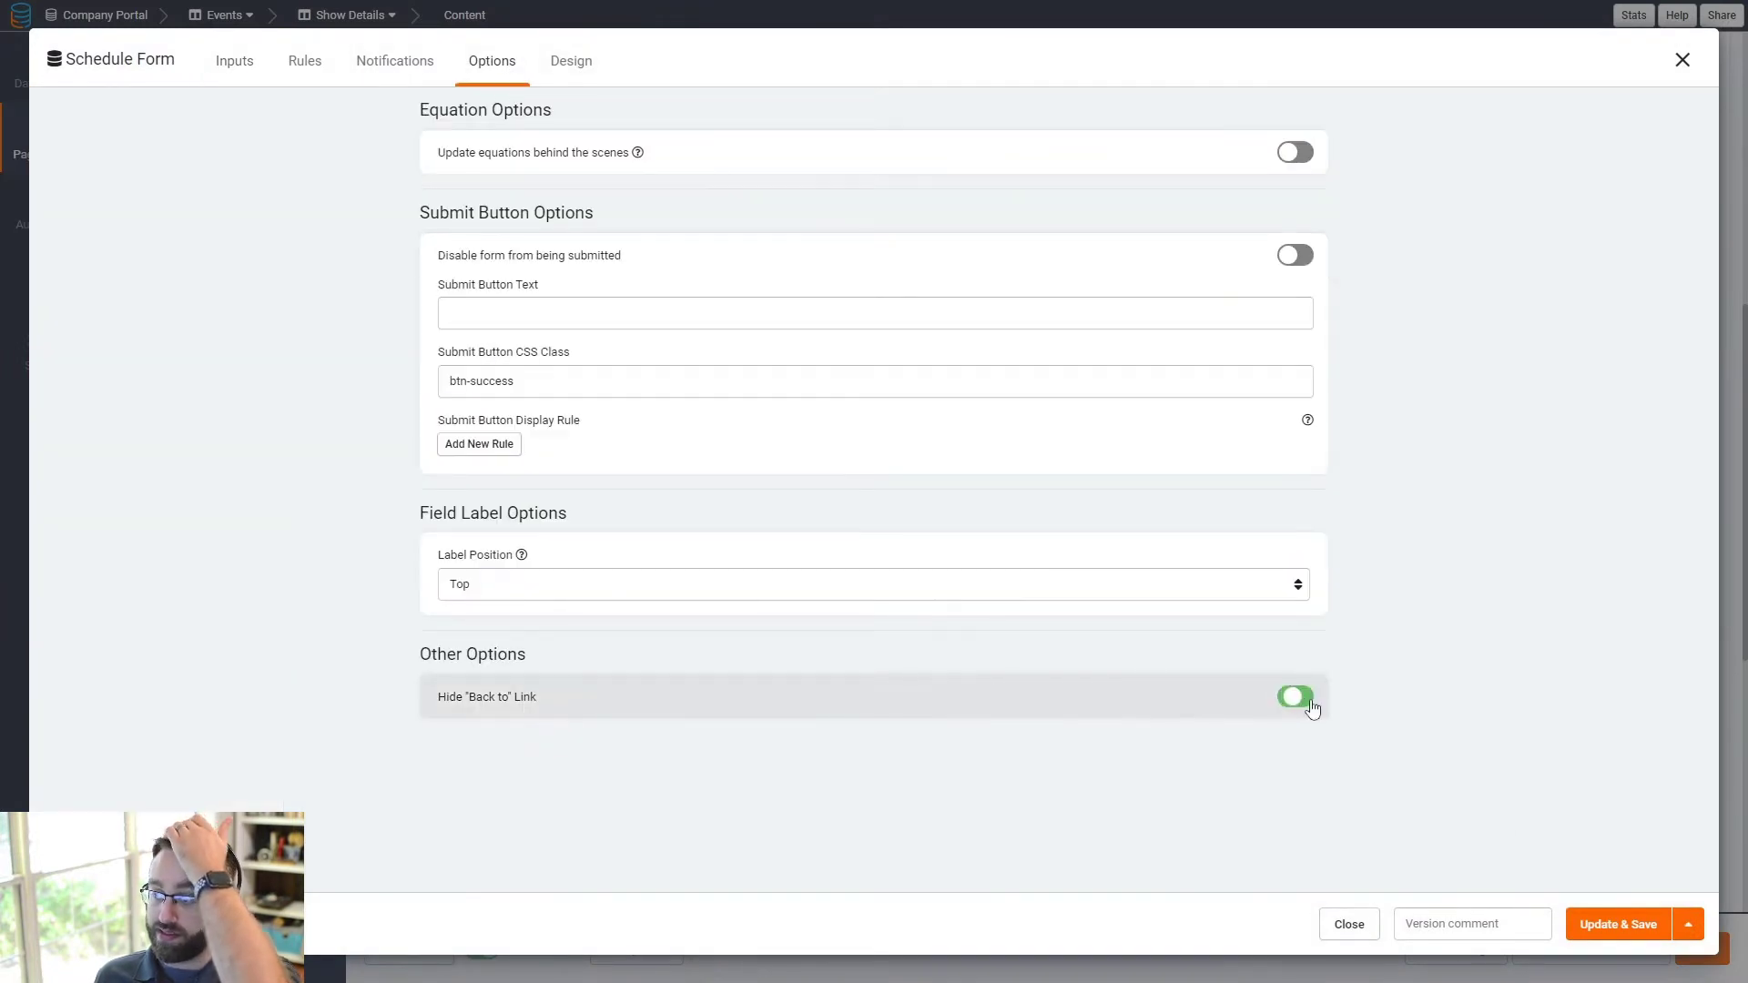
pyautogui.click(1603, 926)
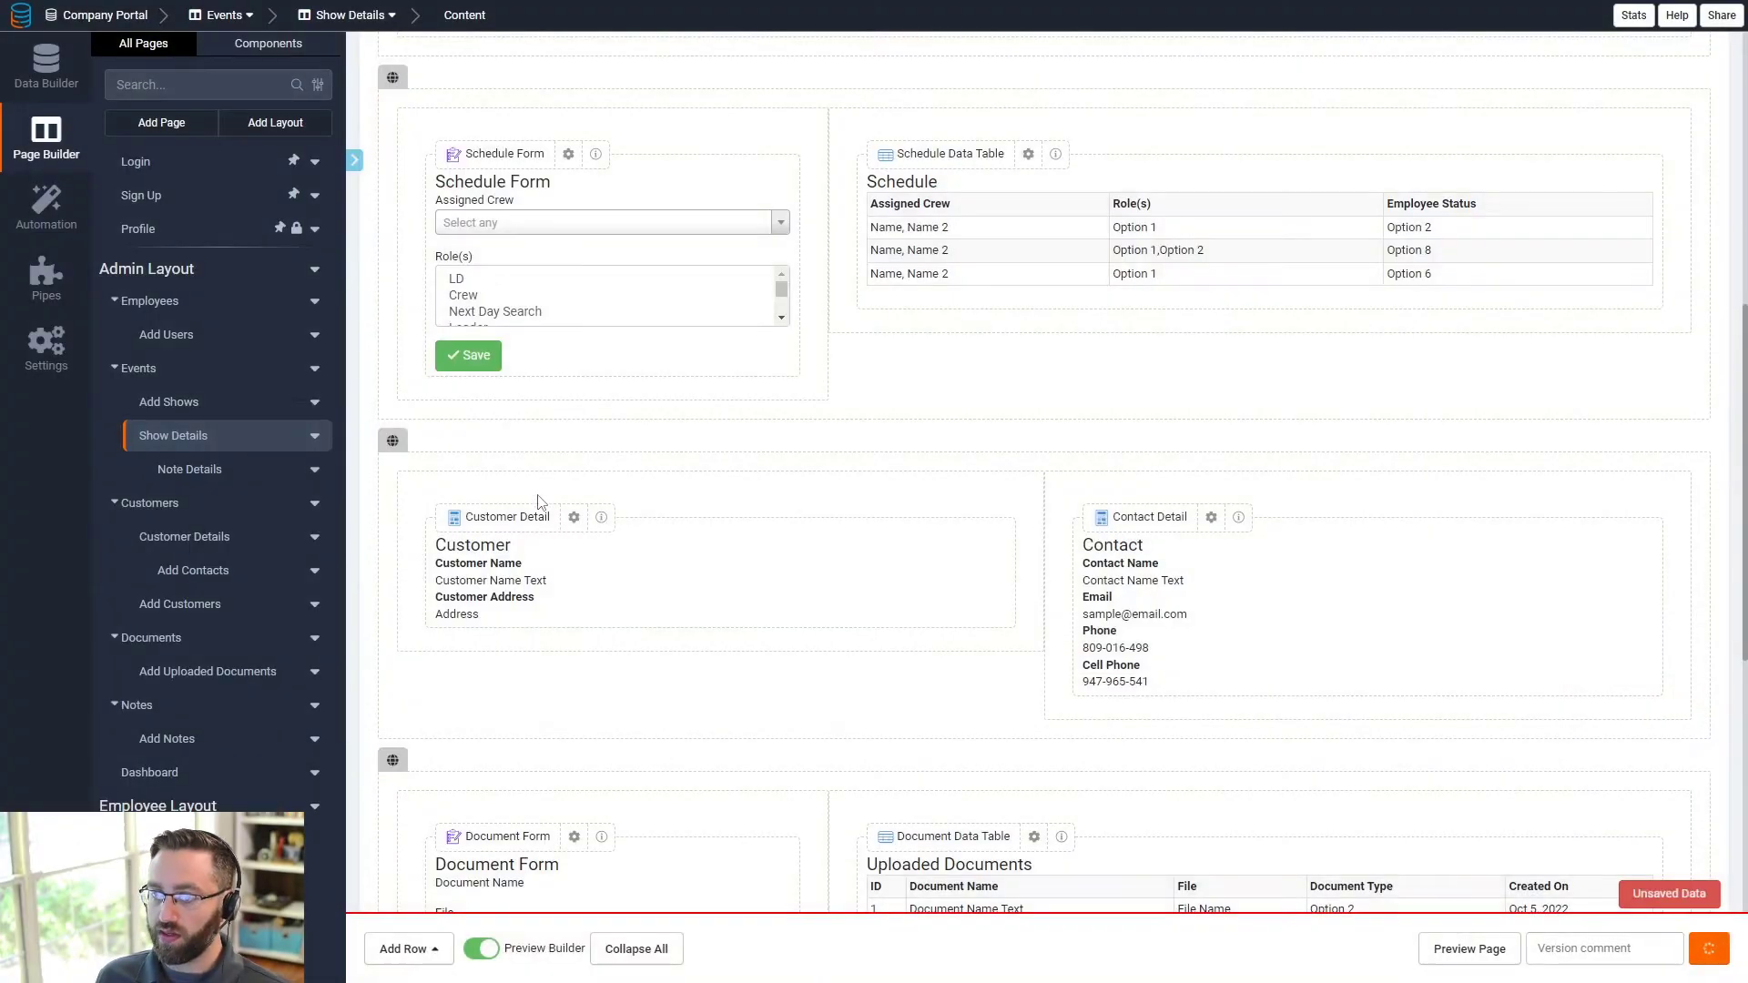
# - Hide the Document Form's "Back to" link and save
pyautogui.scroll(-4, 510, 560)
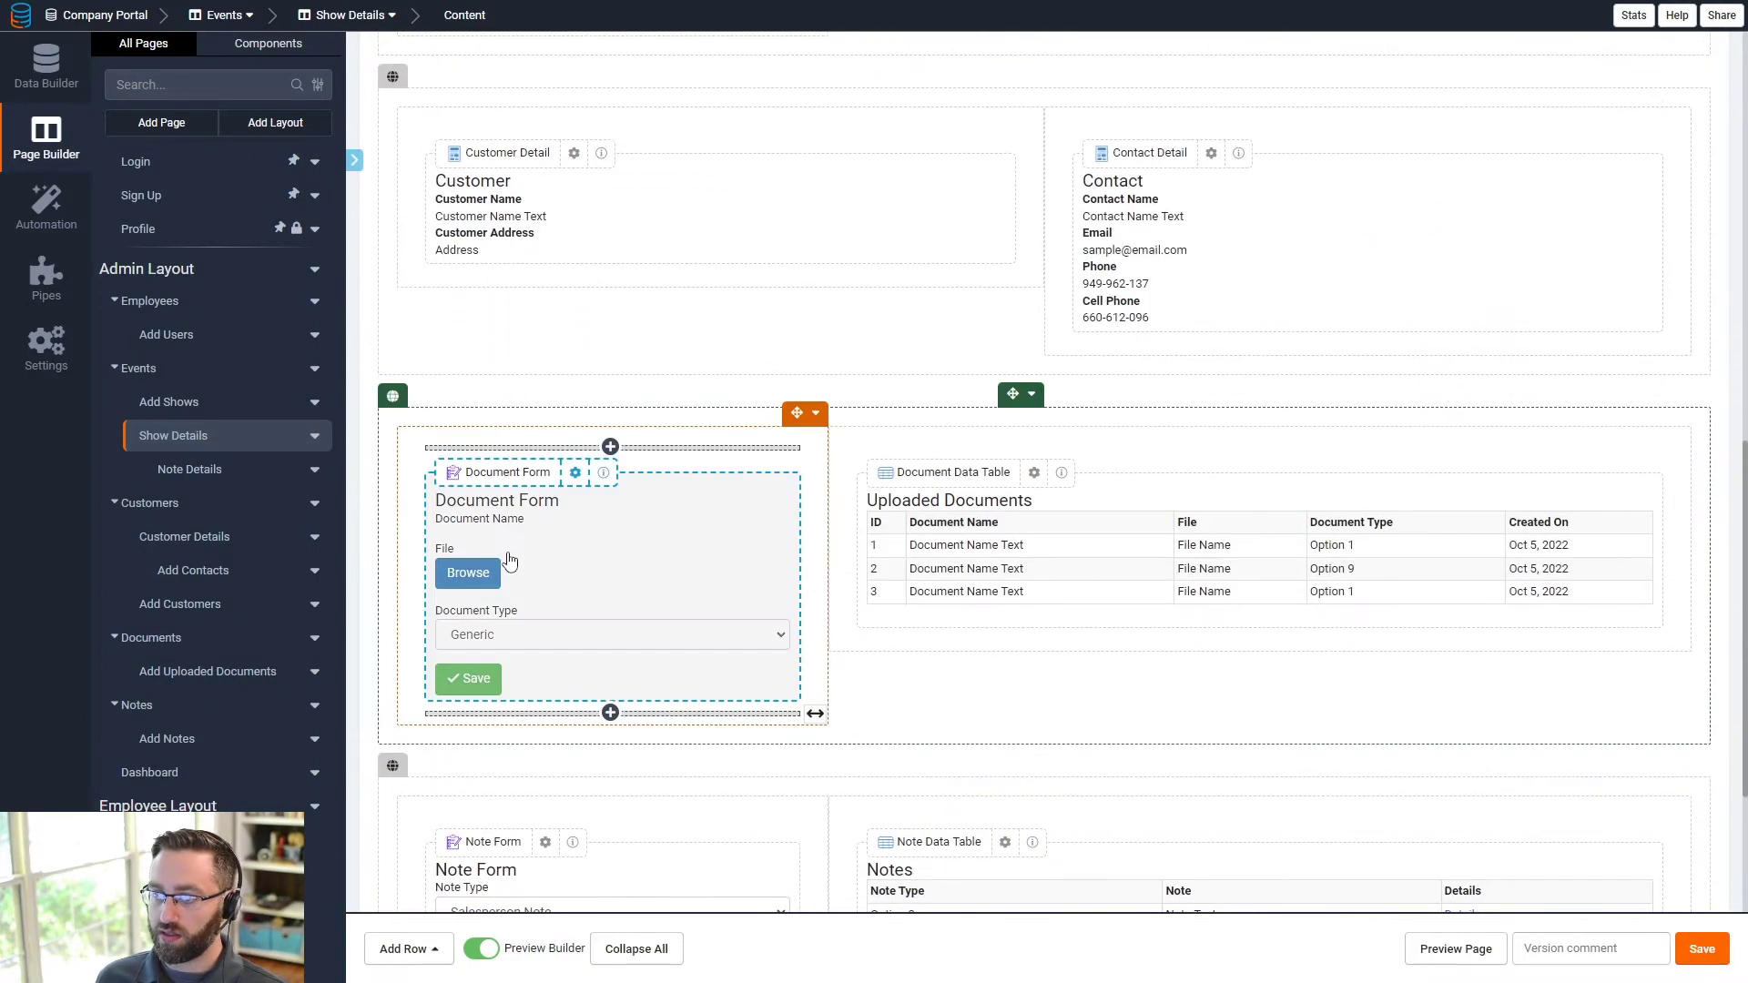
pyautogui.click(510, 560)
pyautogui.click(513, 62)
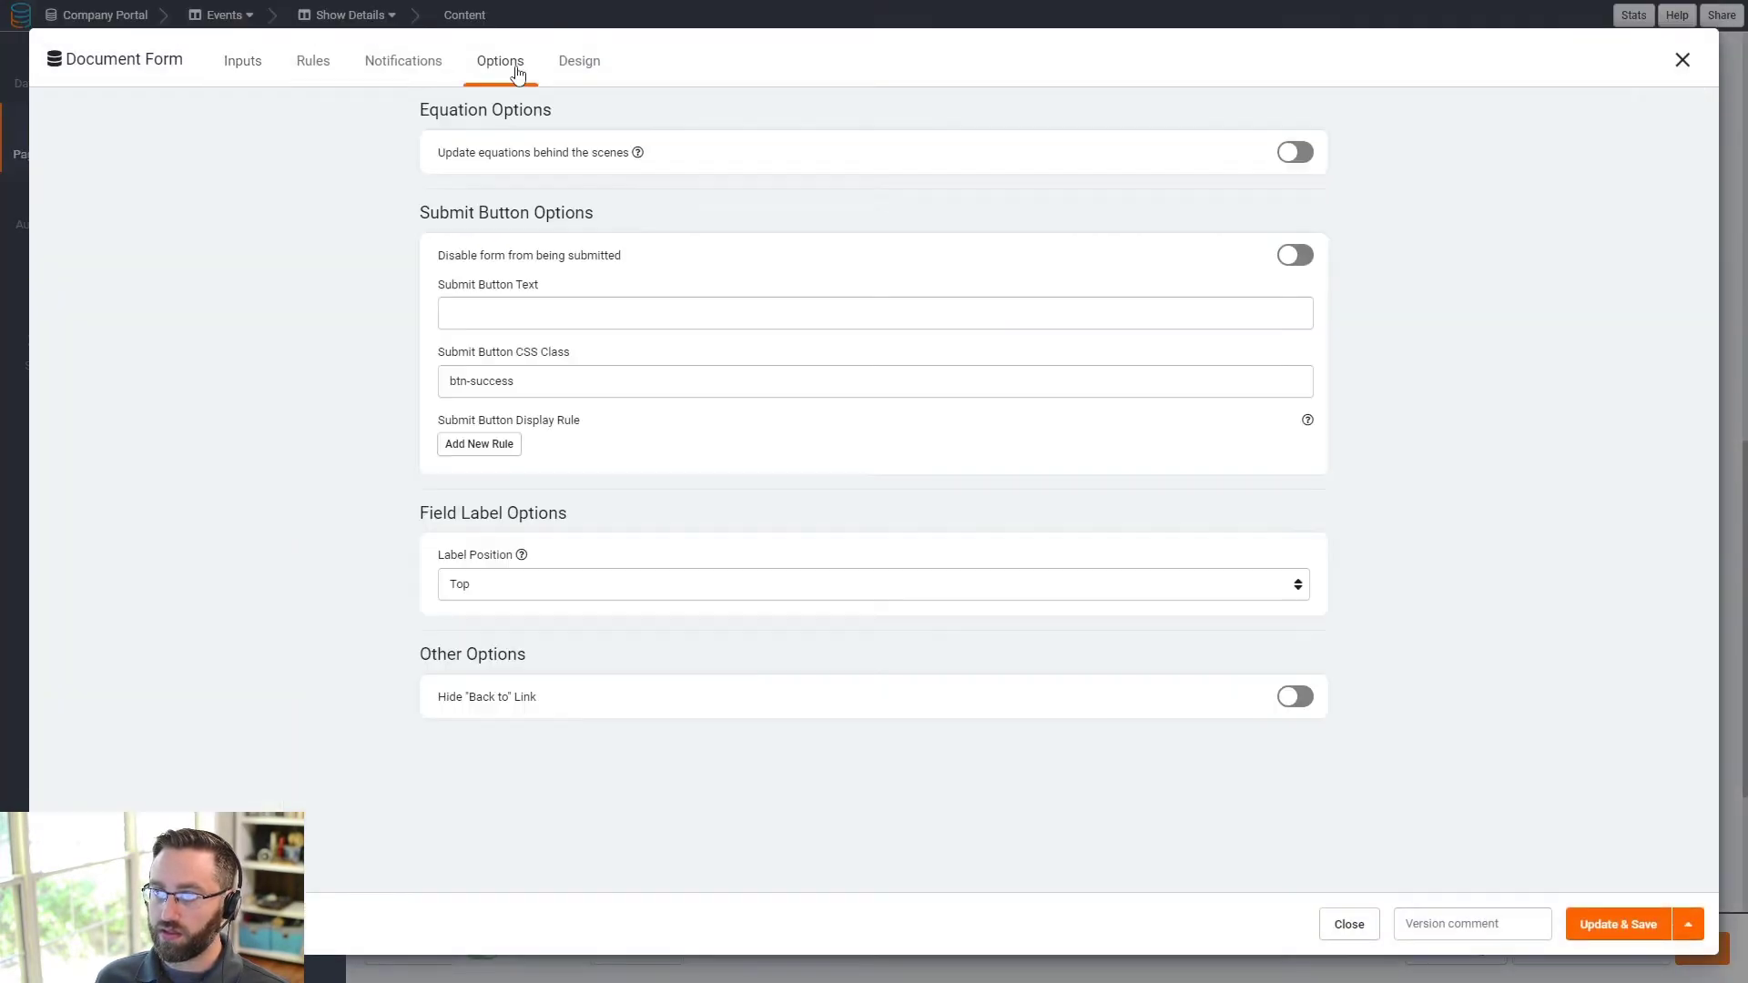
pyautogui.click(1295, 697)
pyautogui.click(1619, 924)
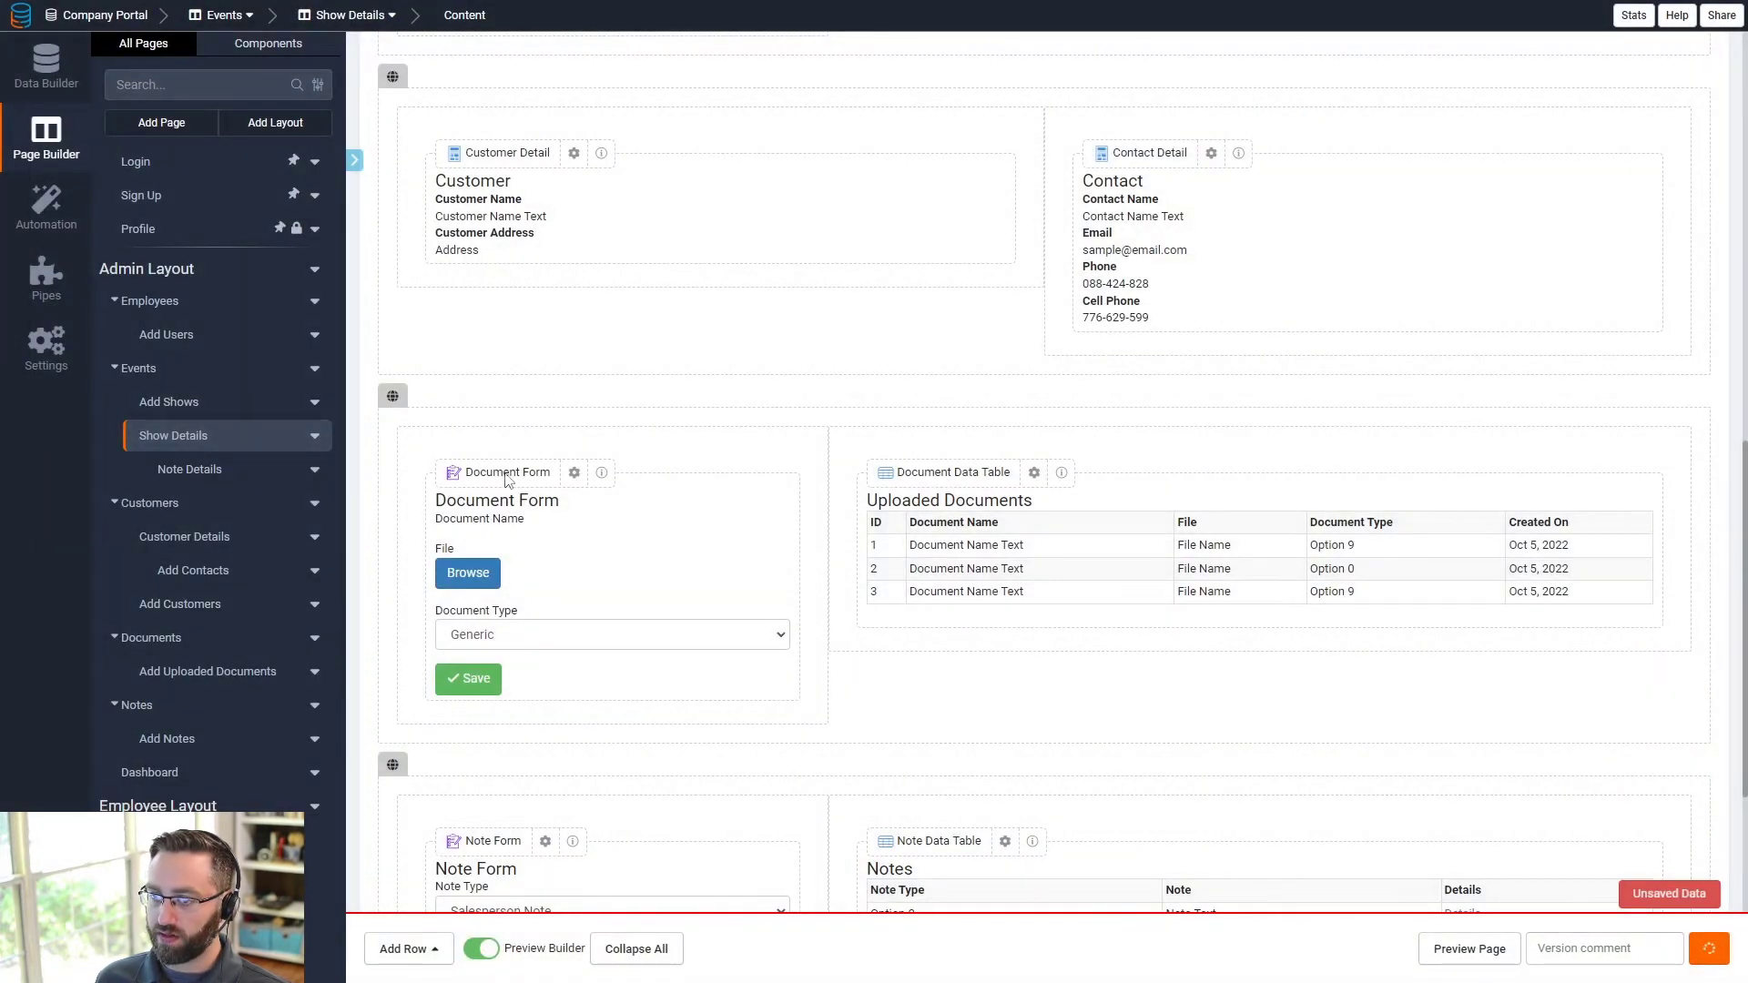
# - Hide the Note Form's "Back to" link and save
pyautogui.scroll(-5, 540, 649)
pyautogui.click(492, 387)
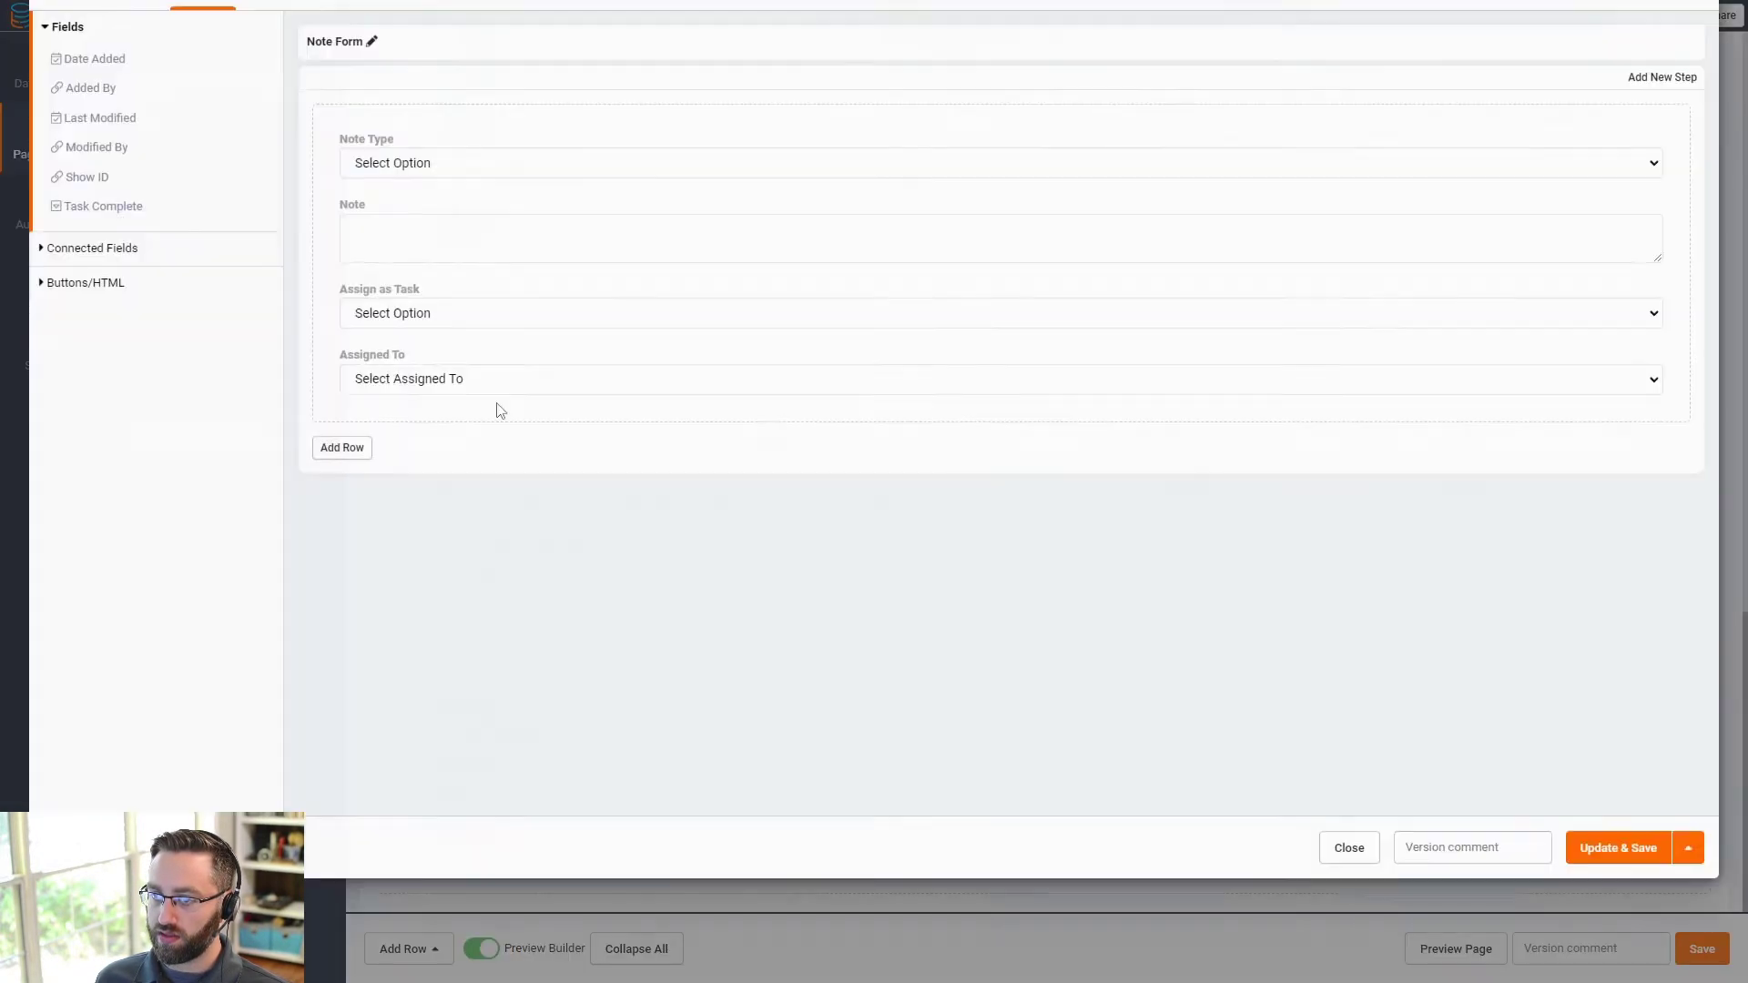
pyautogui.click(460, 60)
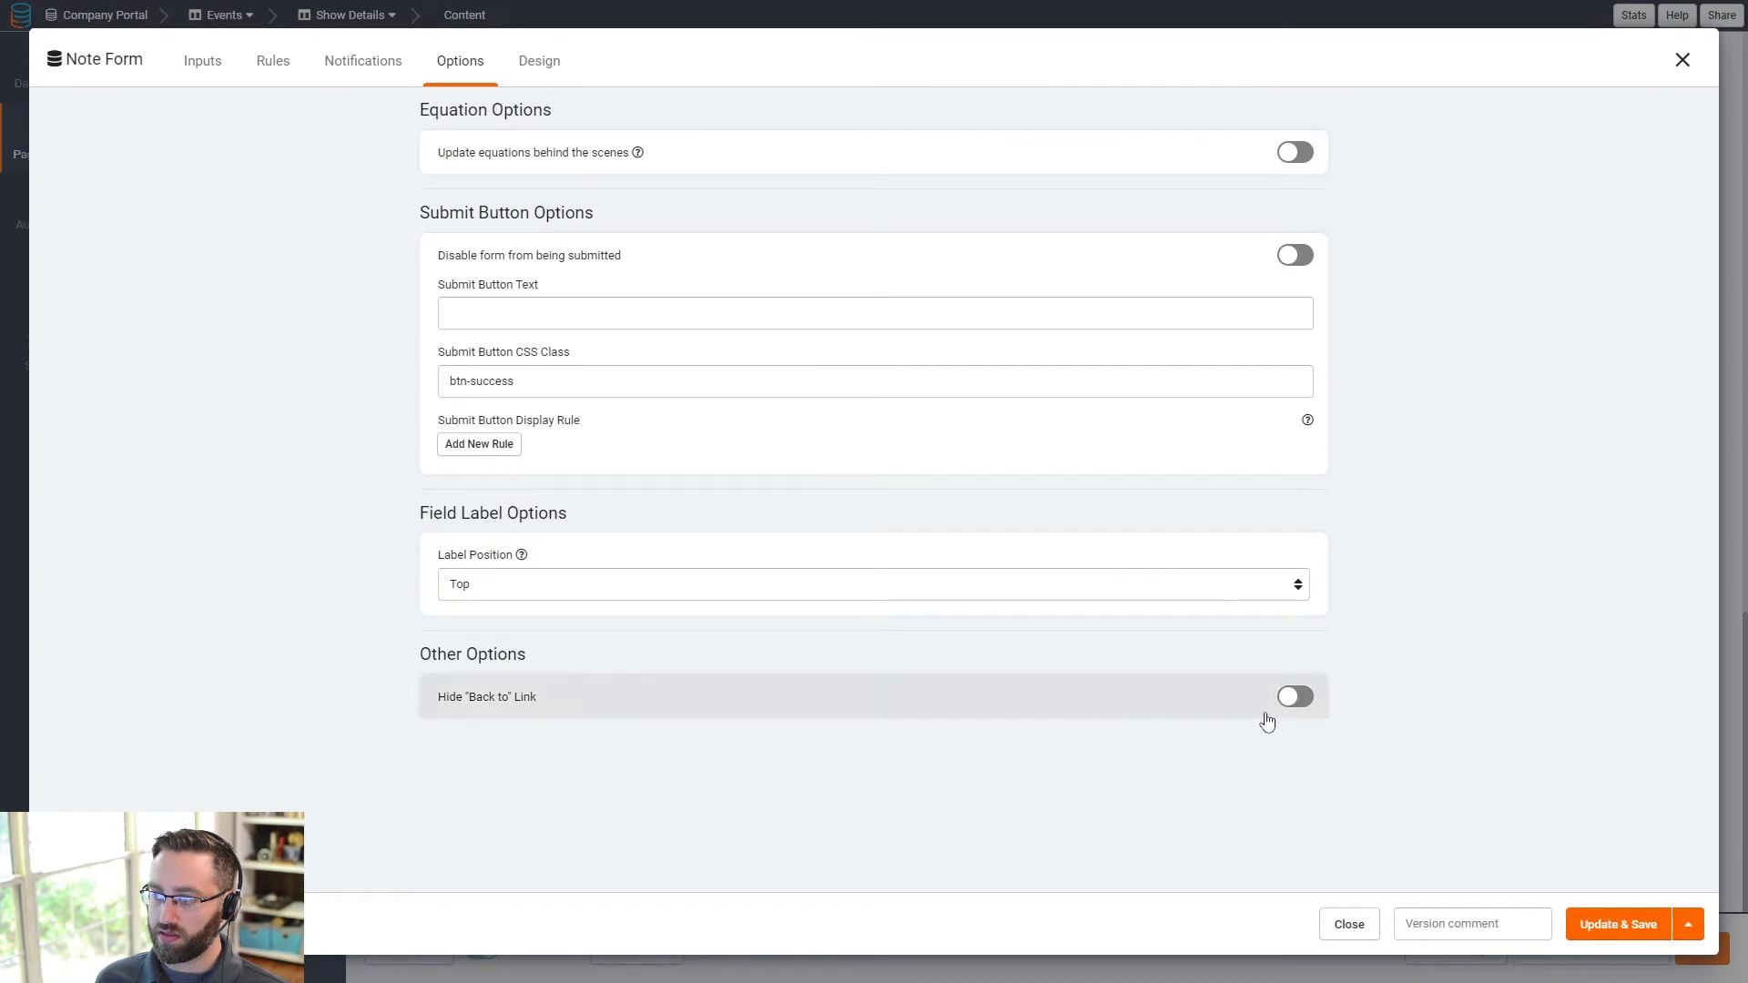
pyautogui.click(1295, 697)
pyautogui.click(1618, 924)
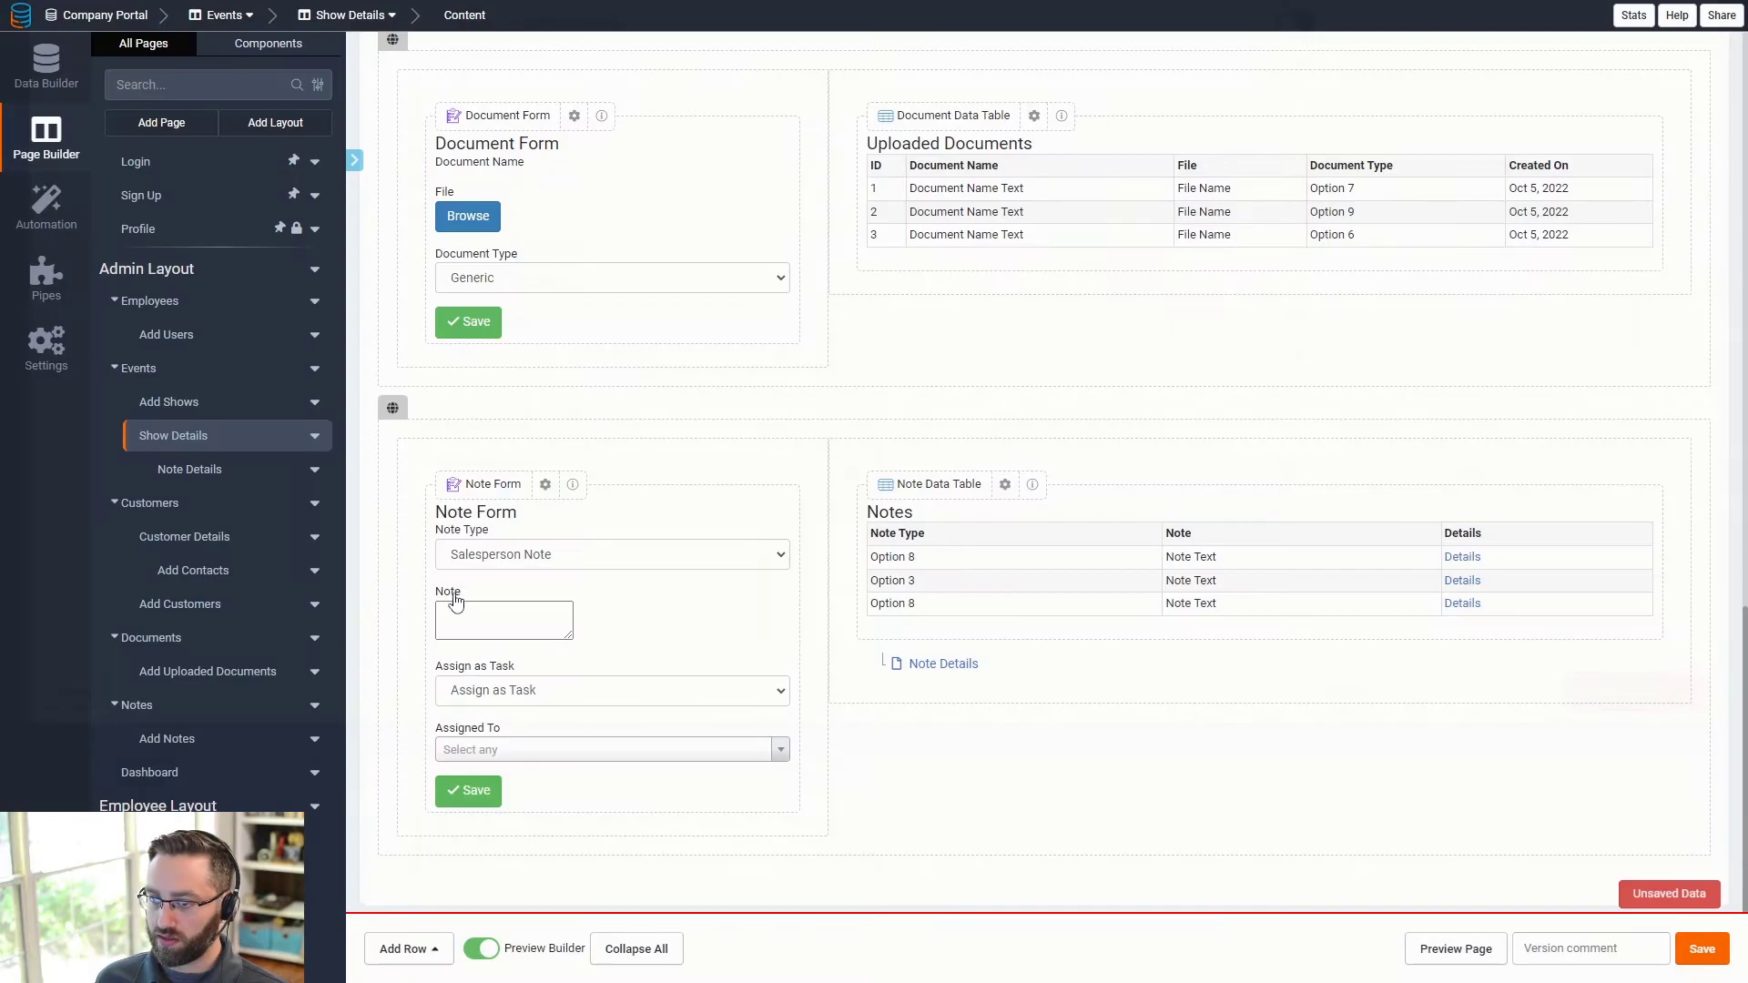
pyautogui.scroll(15, 583, 726)
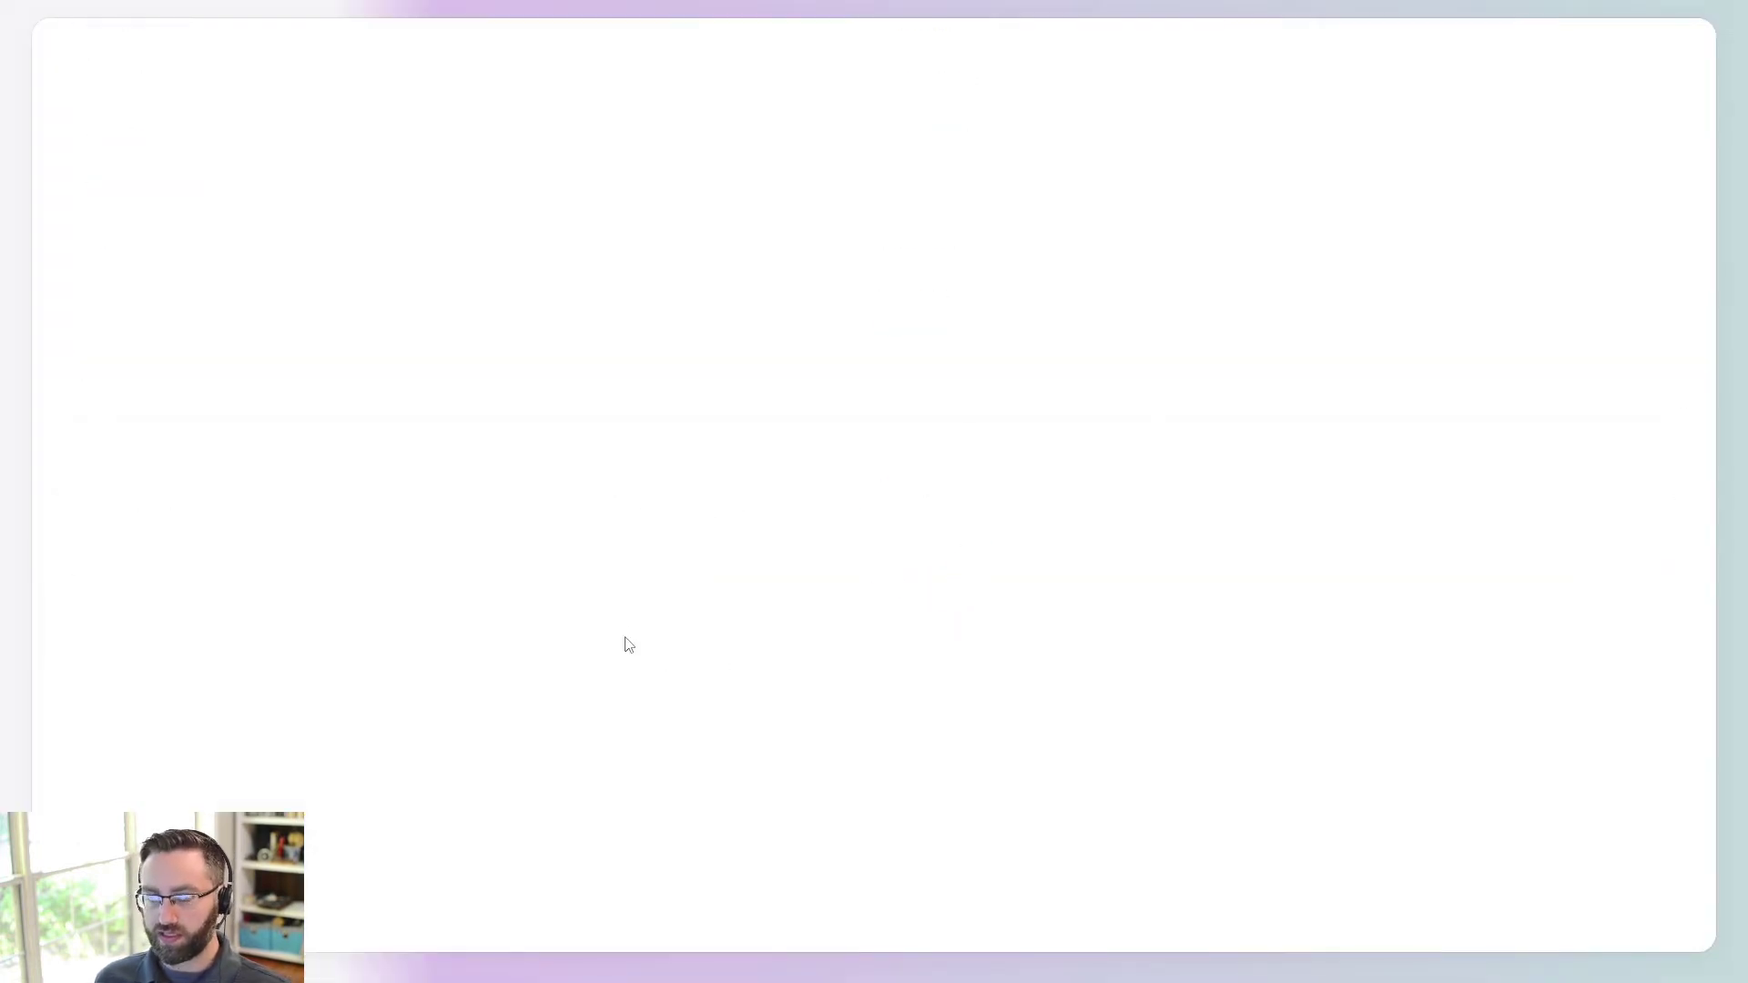
pyautogui.scroll(-3, 819, 464)
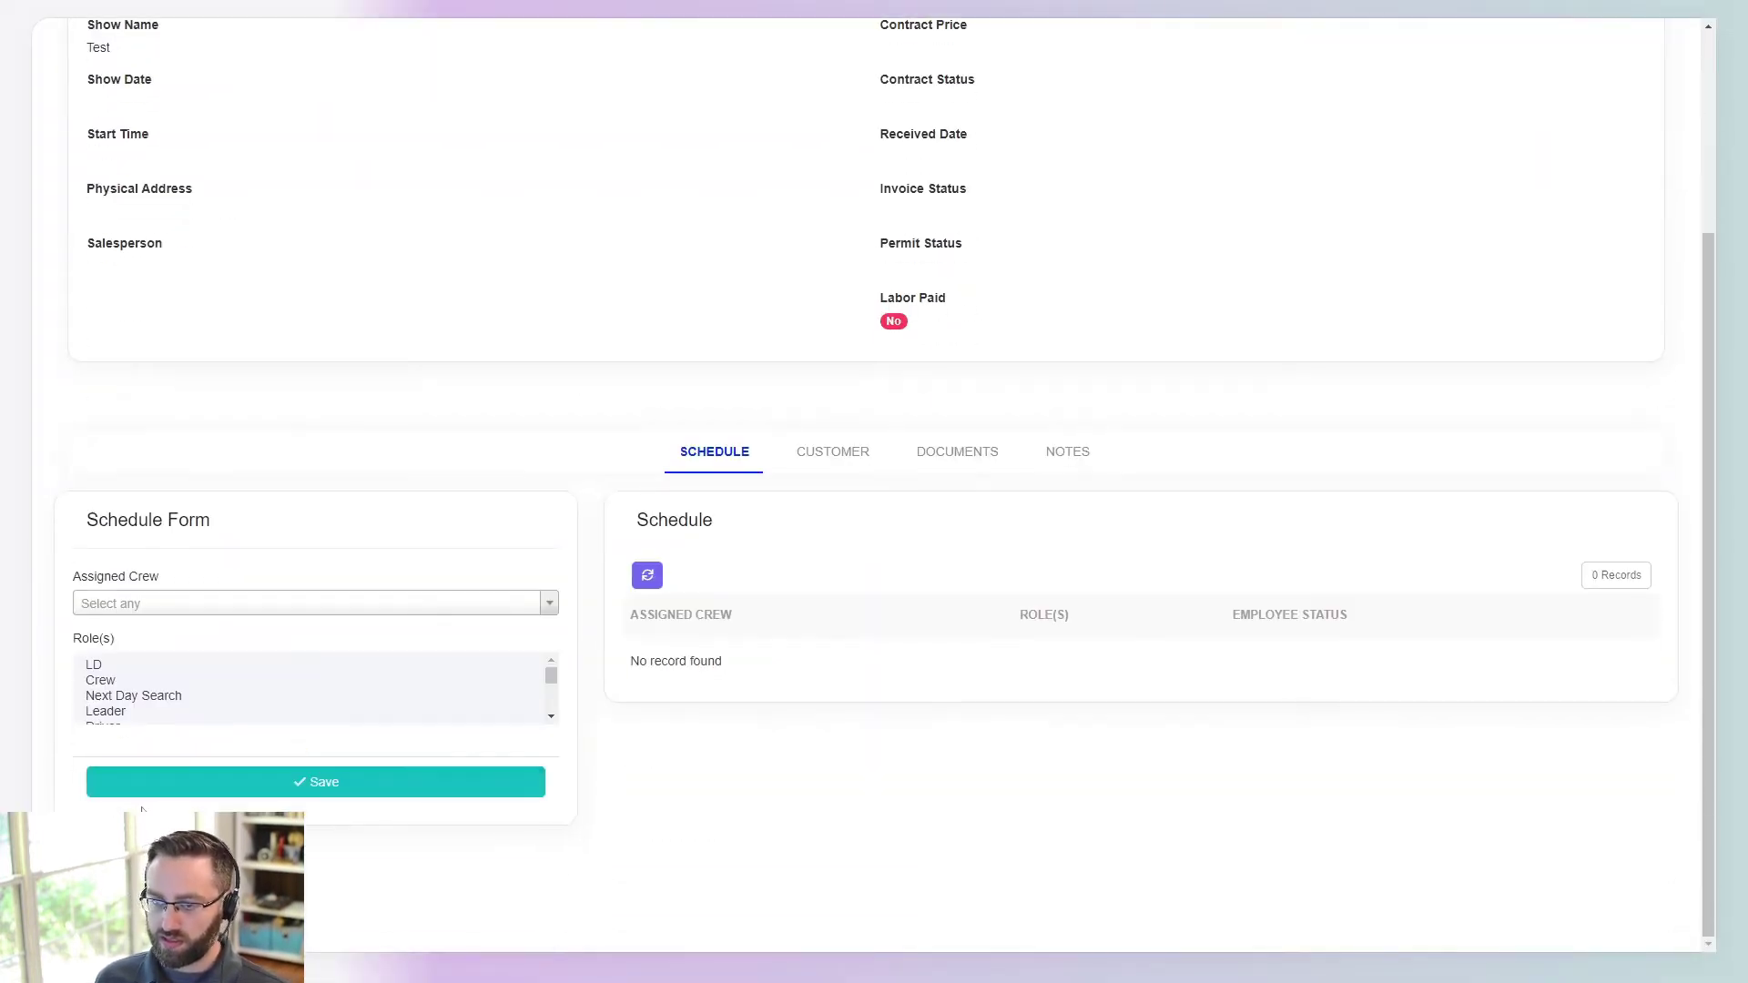
pyautogui.click(859, 452)
pyautogui.click(958, 718)
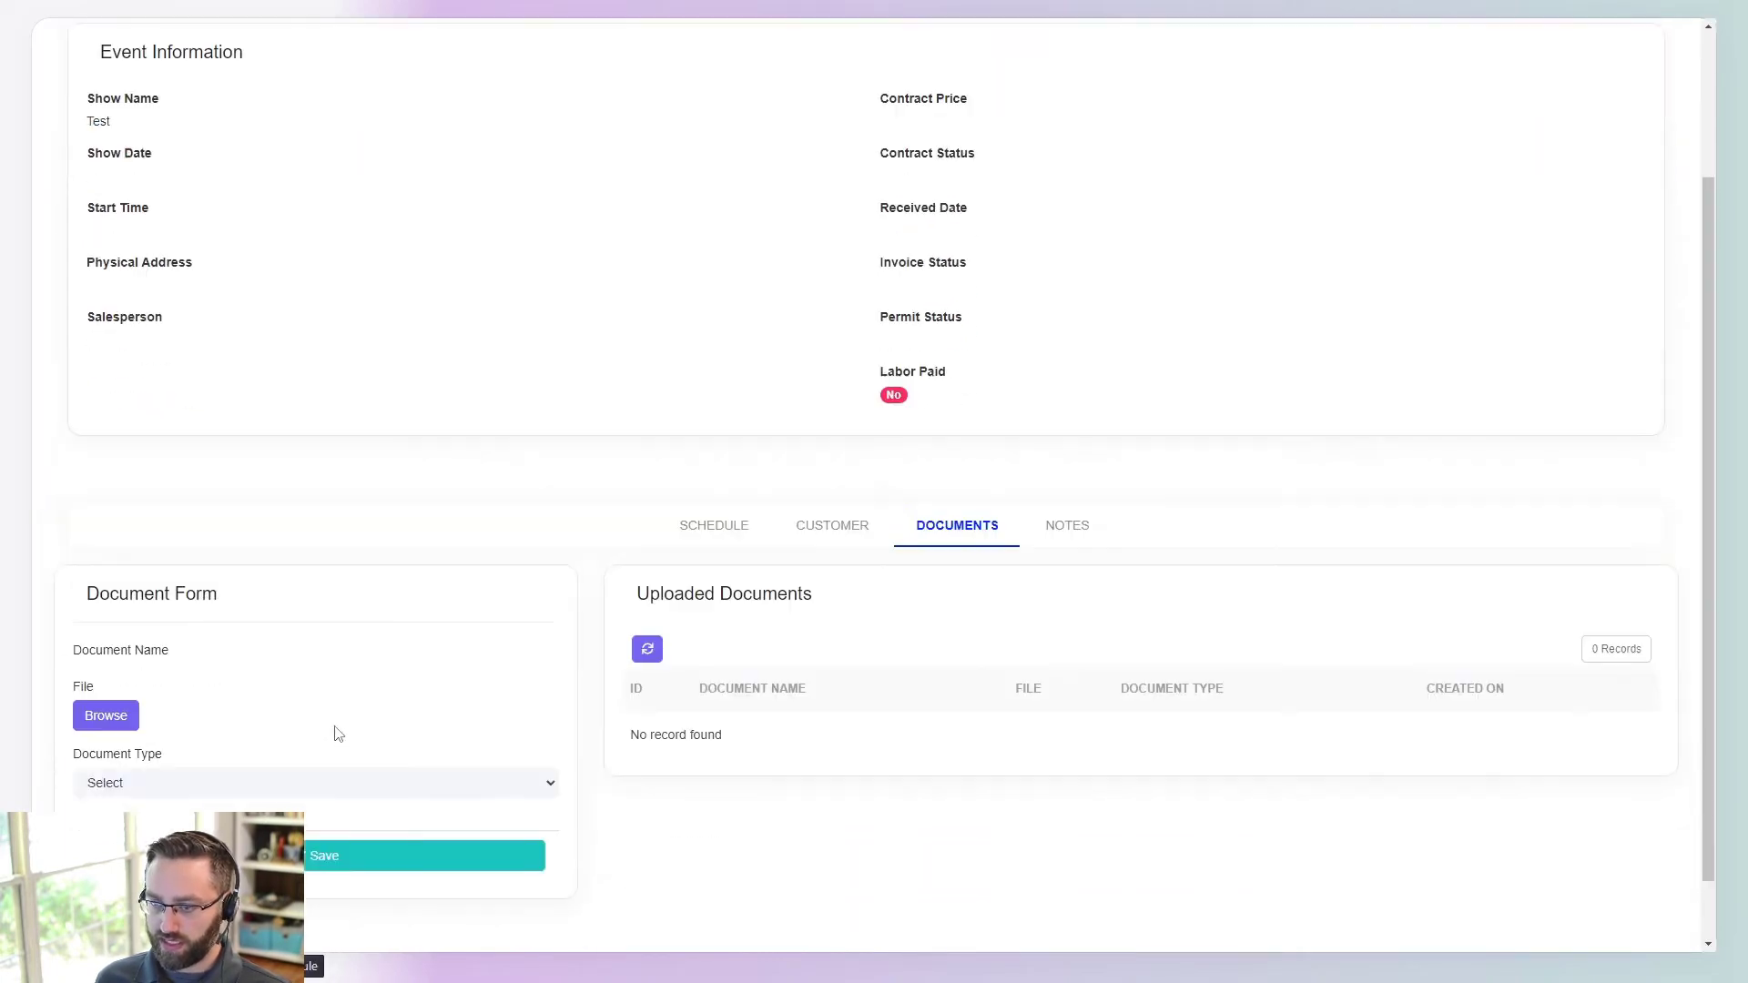
pyautogui.click(1064, 454)
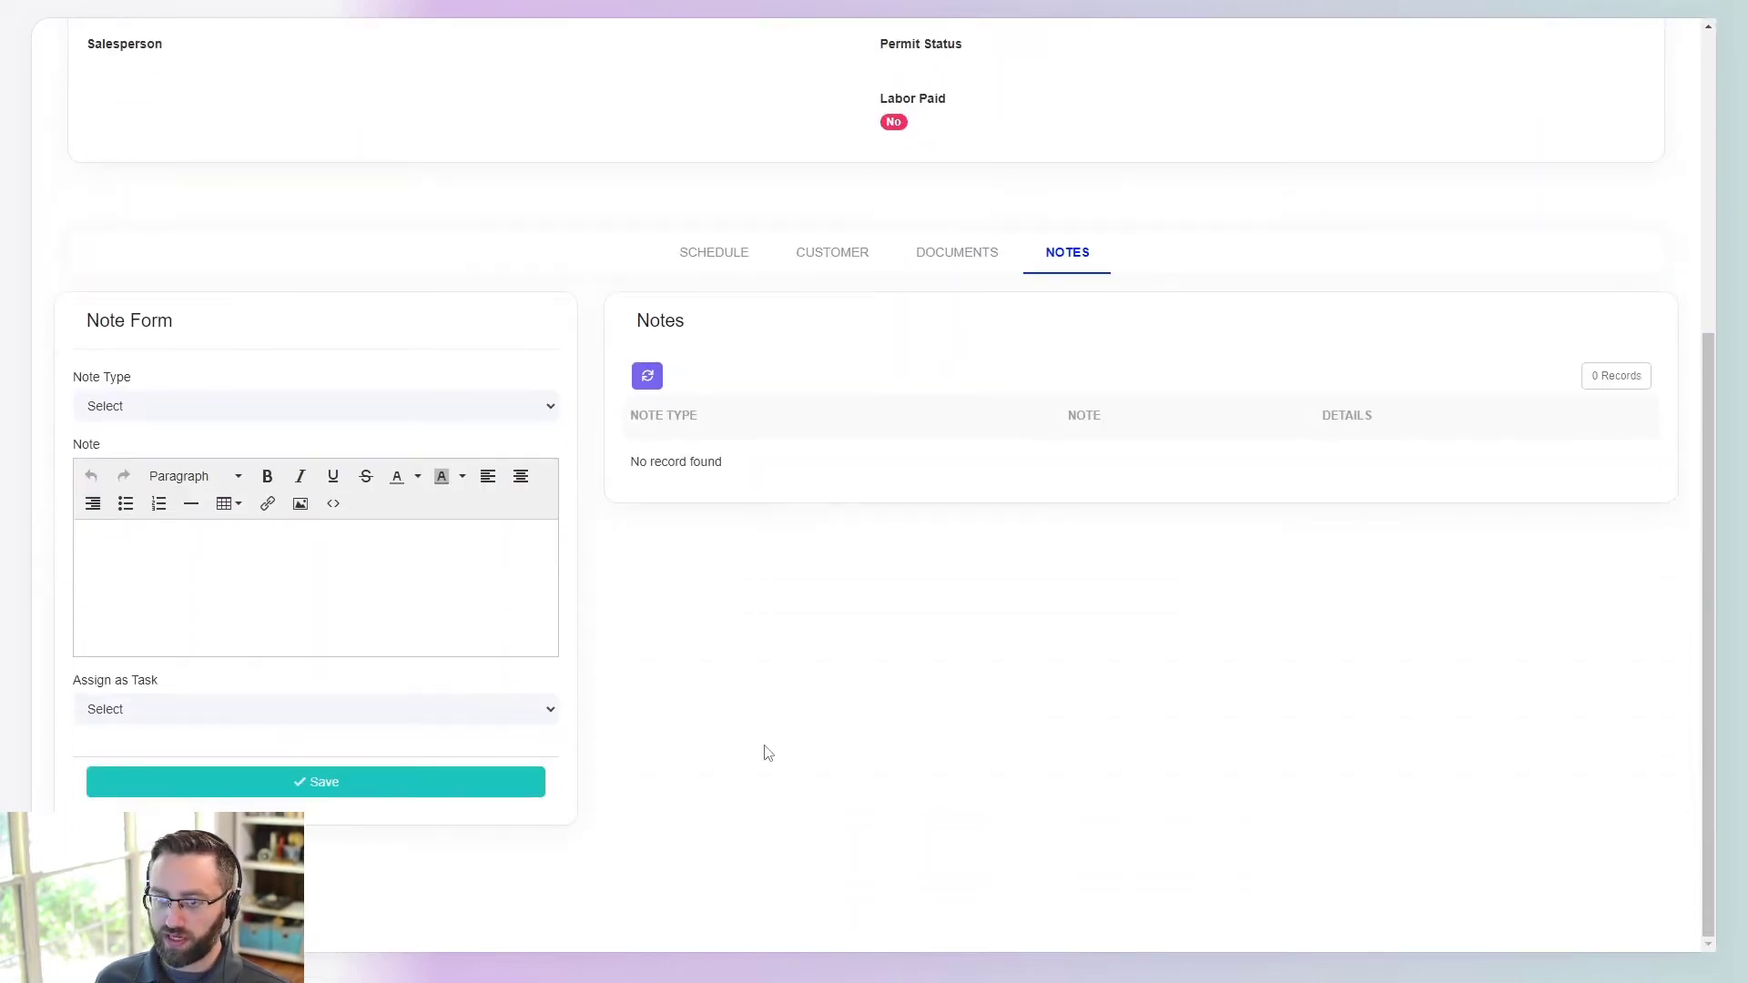
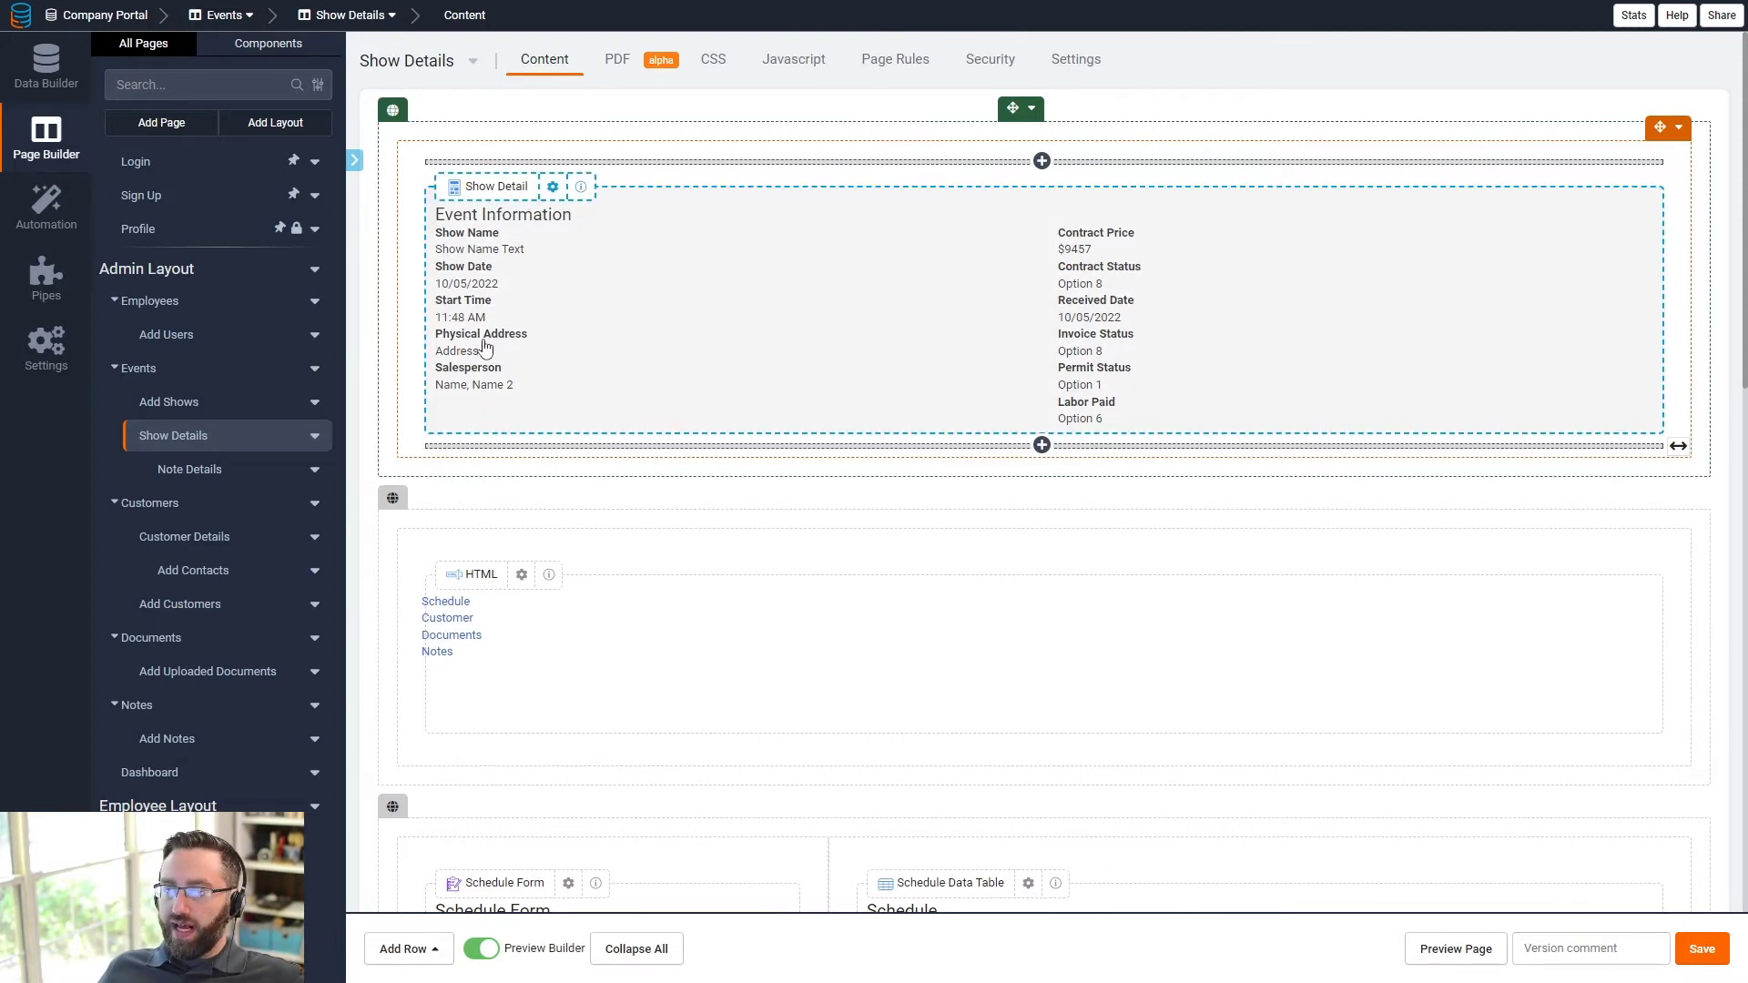
# - Add an Edit link to the Show Detail component in a new row below Event Information
pyautogui.scroll(-5, 642, 431)
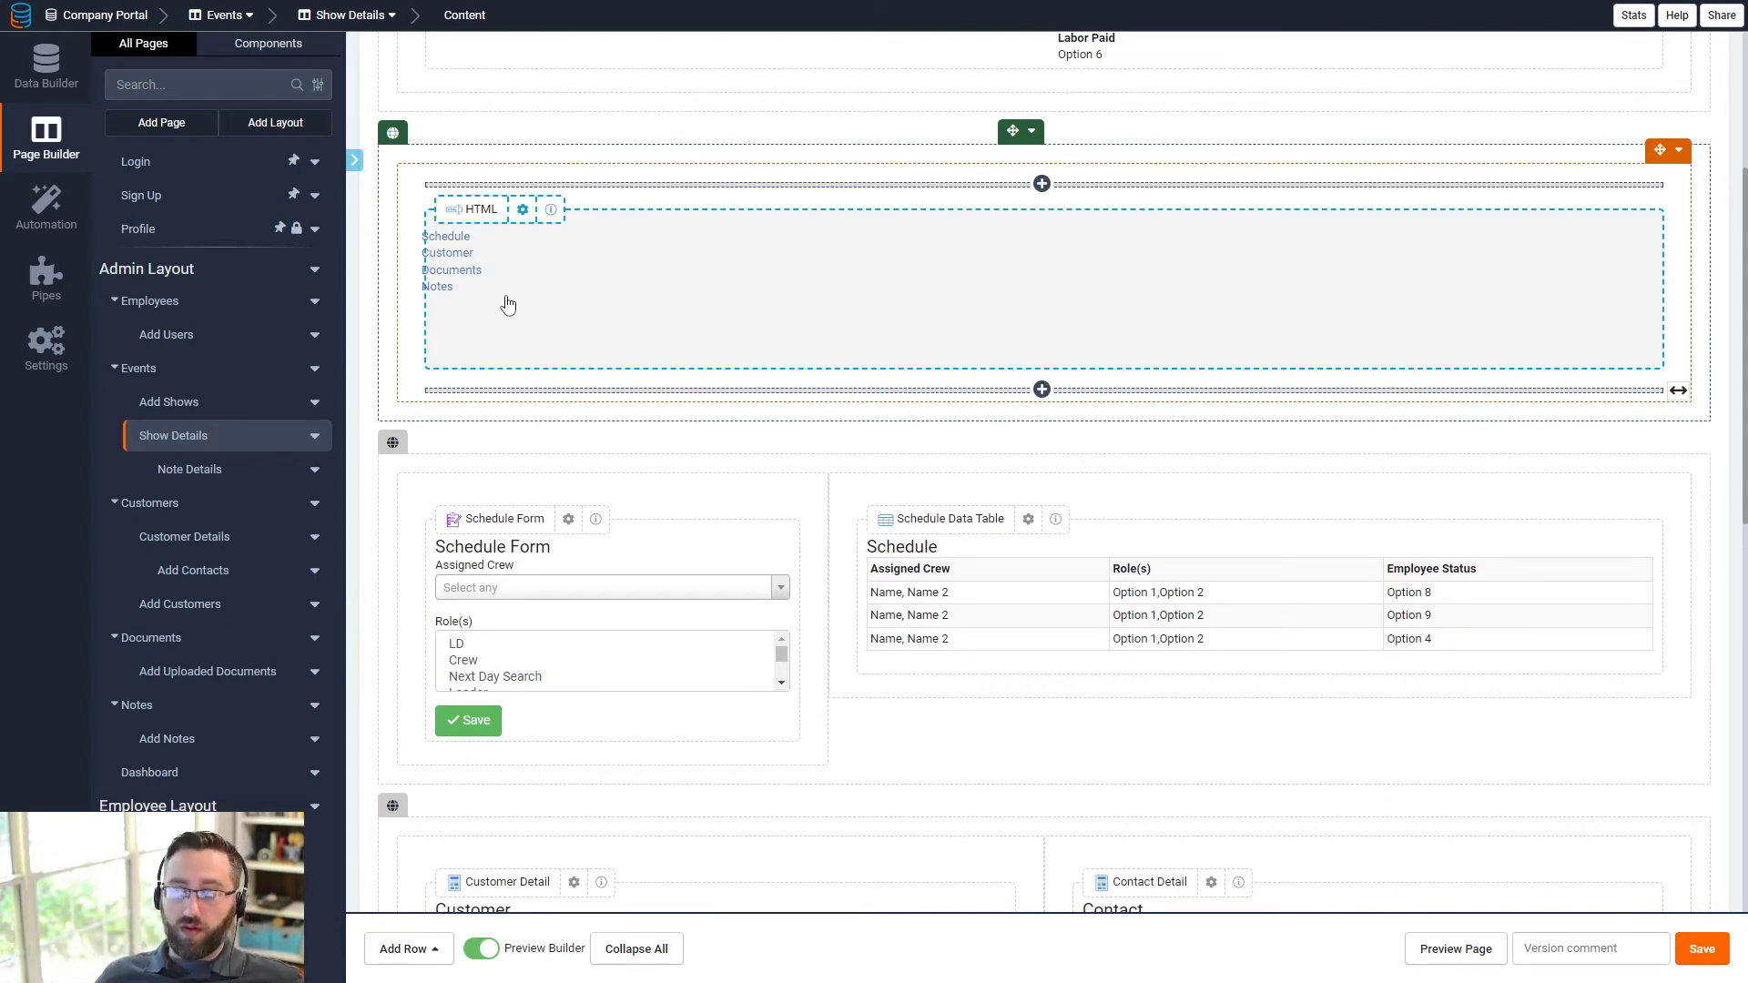
pyautogui.scroll(5, 508, 304)
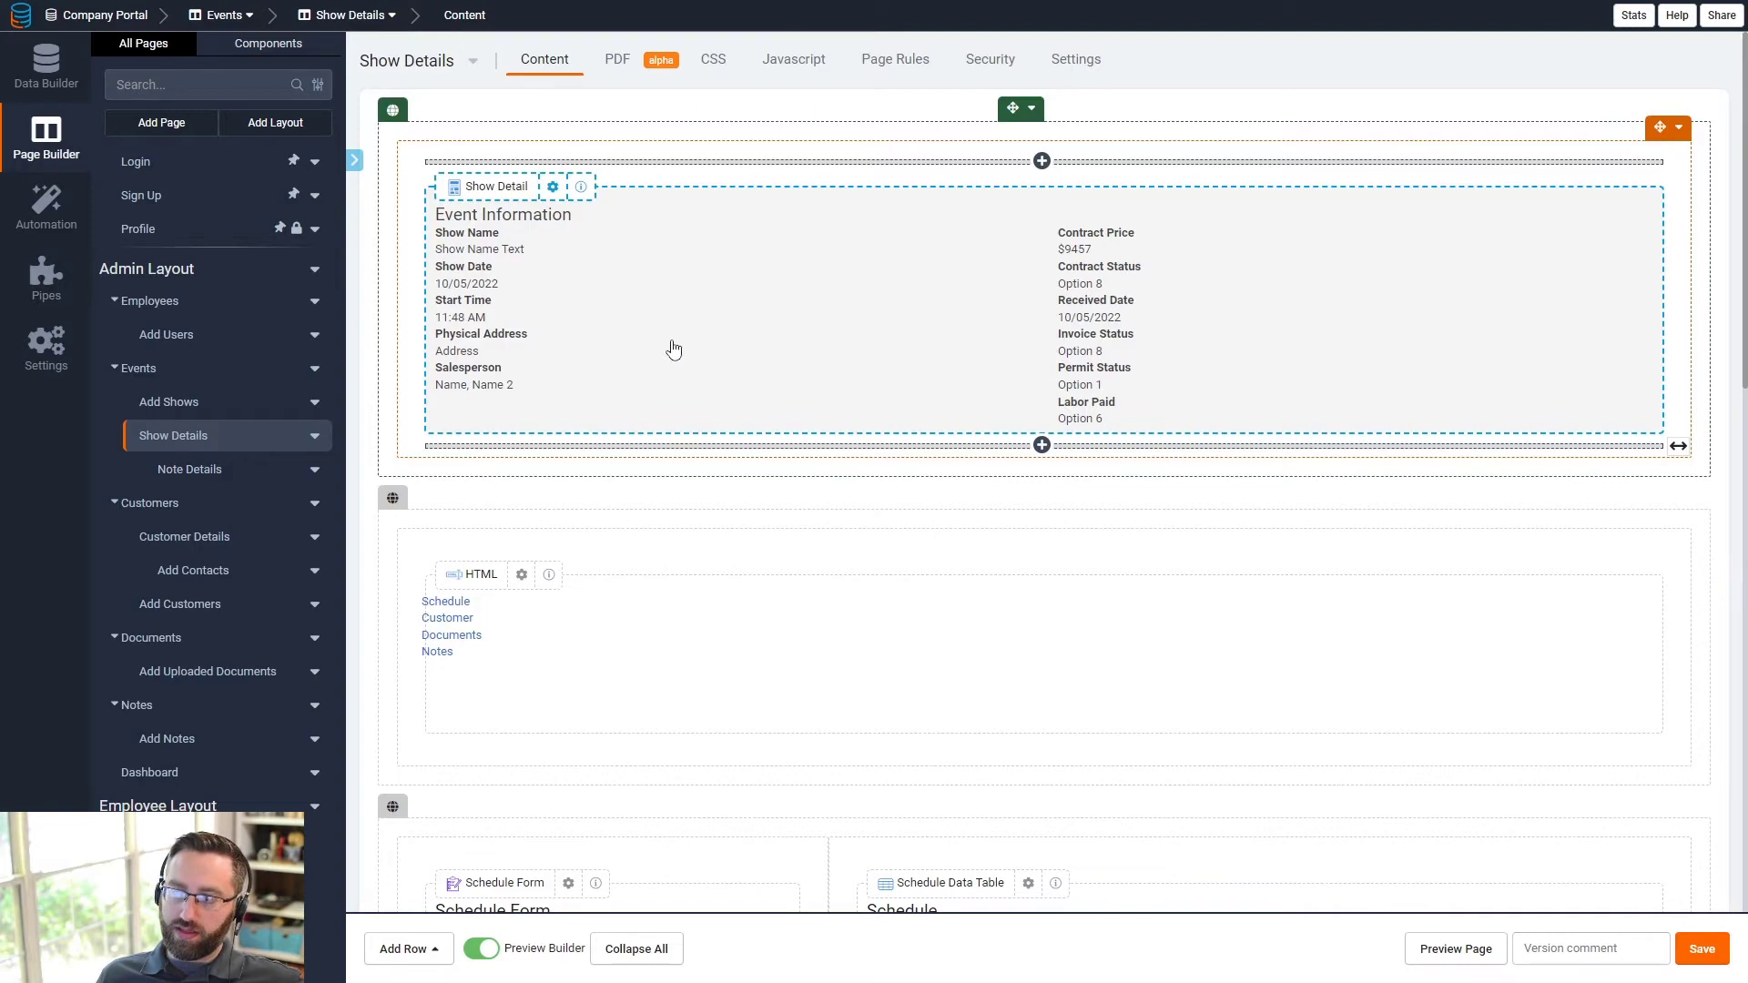
pyautogui.scroll(-5, 674, 350)
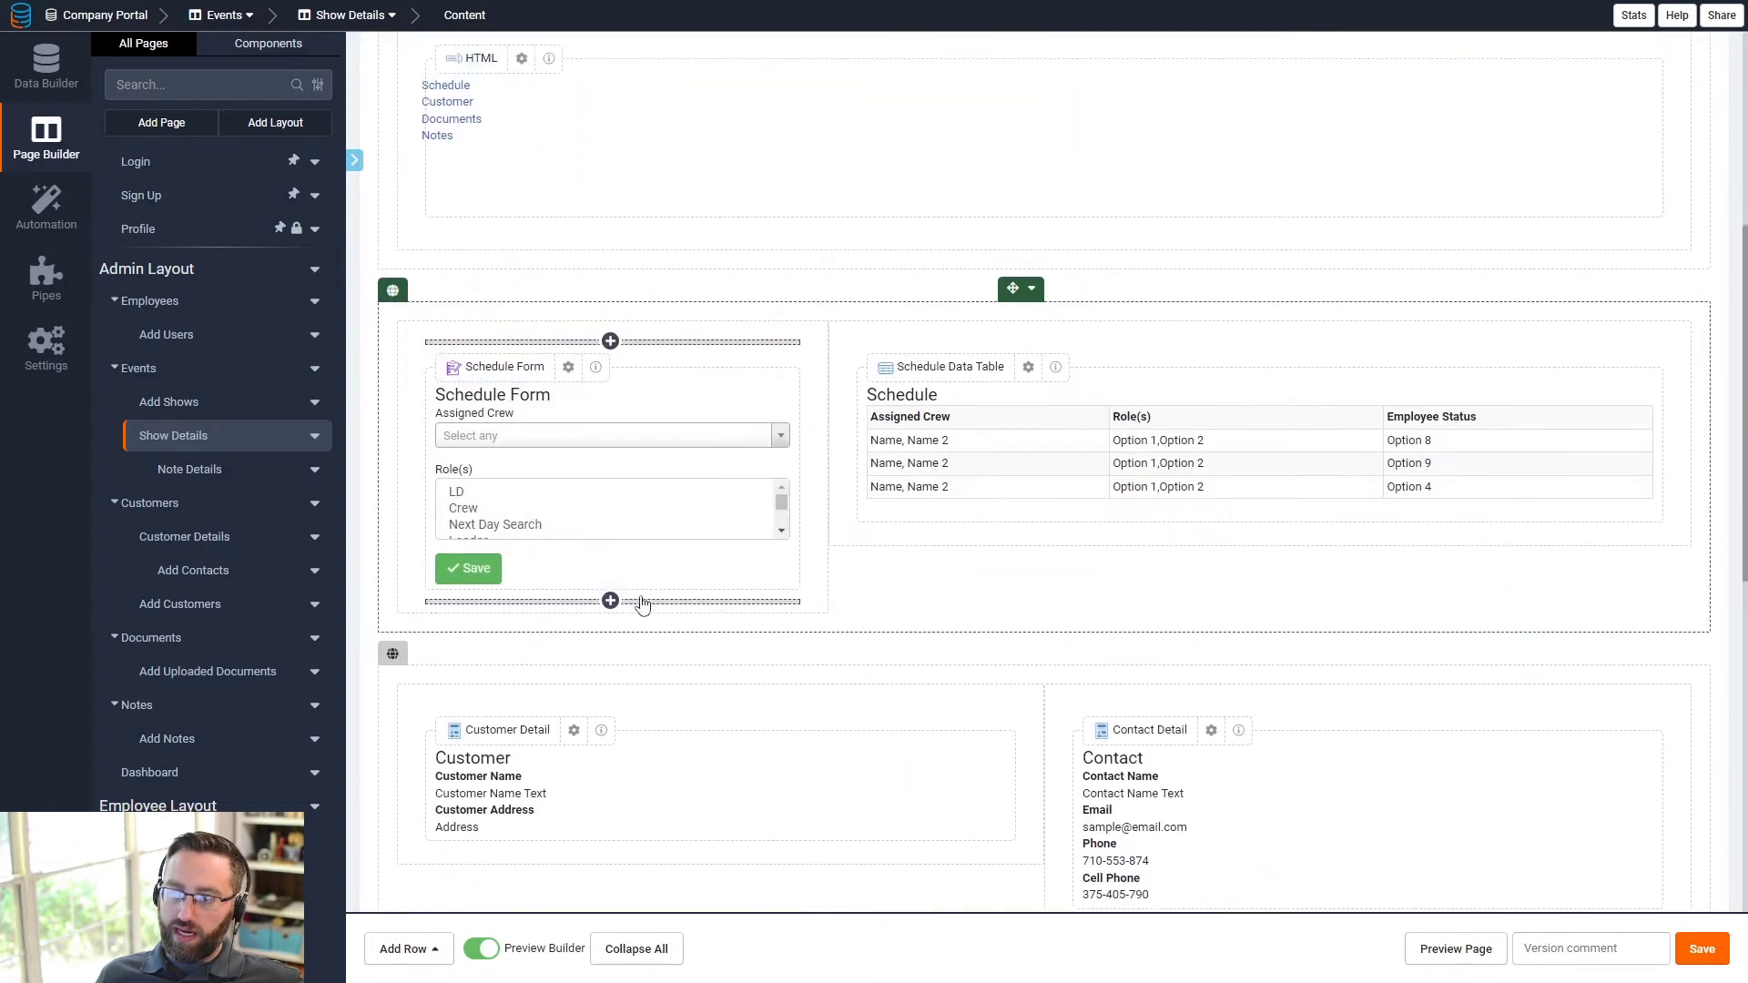
pyautogui.scroll(5, 640, 601)
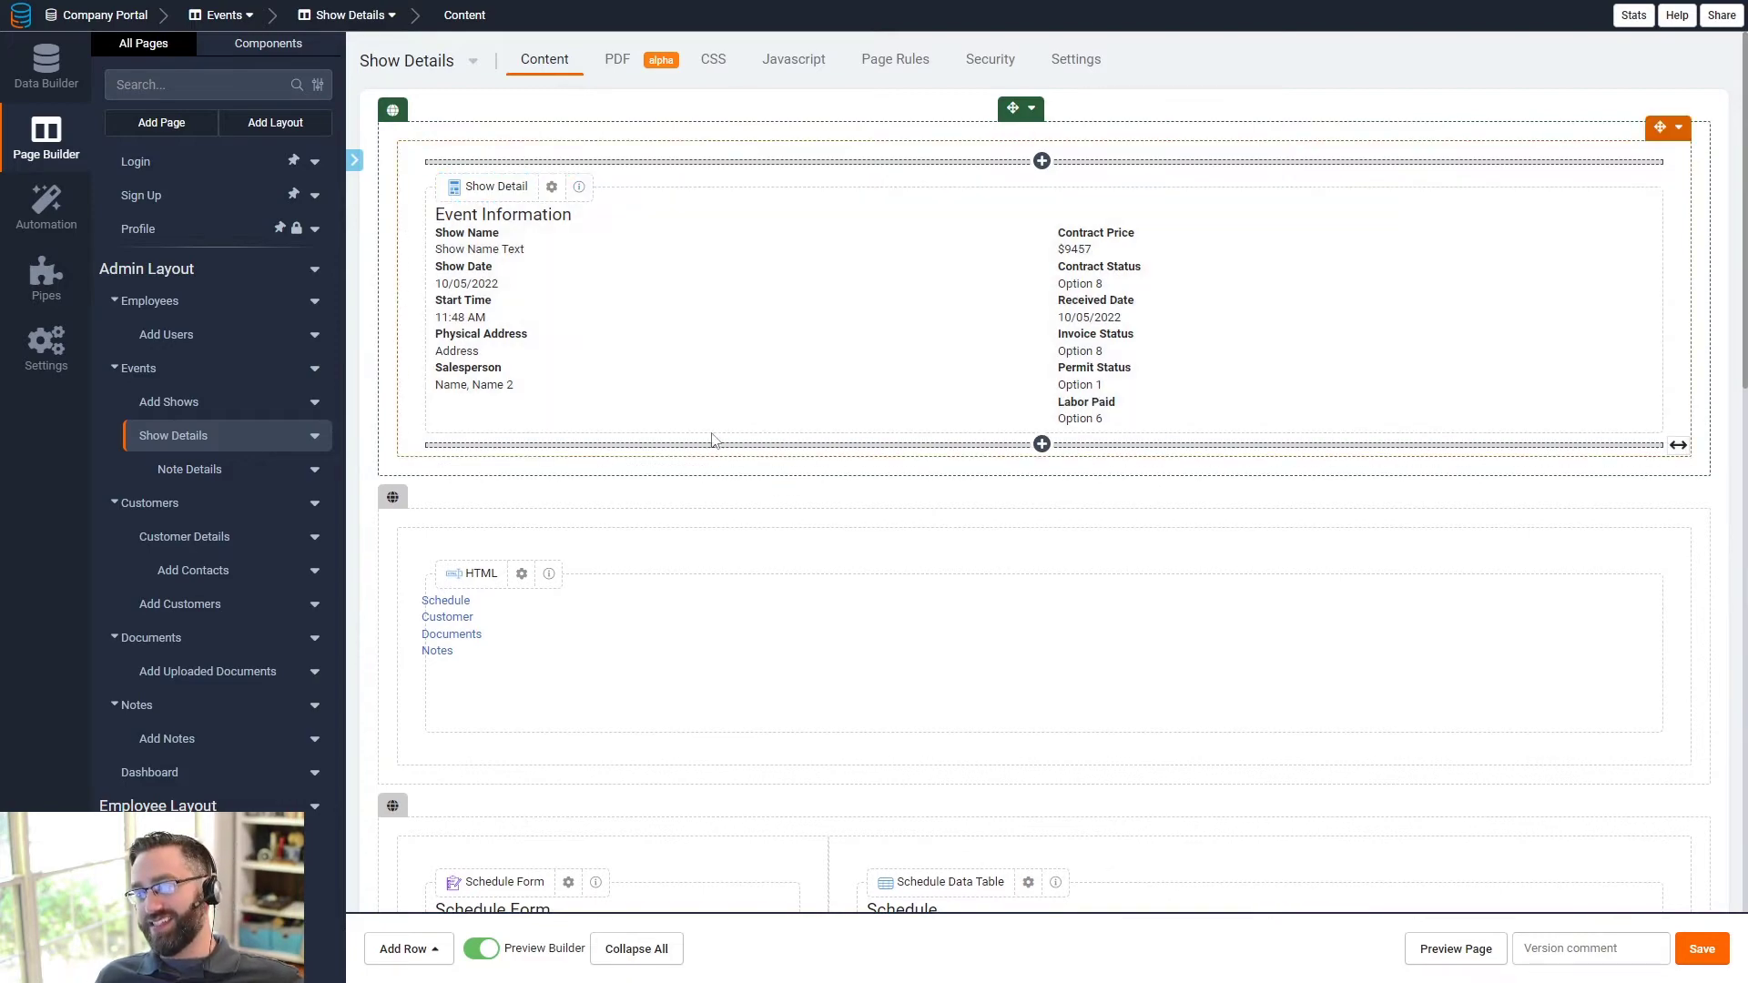
pyautogui.scroll(-3, 711, 441)
pyautogui.scroll(3, 711, 398)
pyautogui.doubleClick(914, 308)
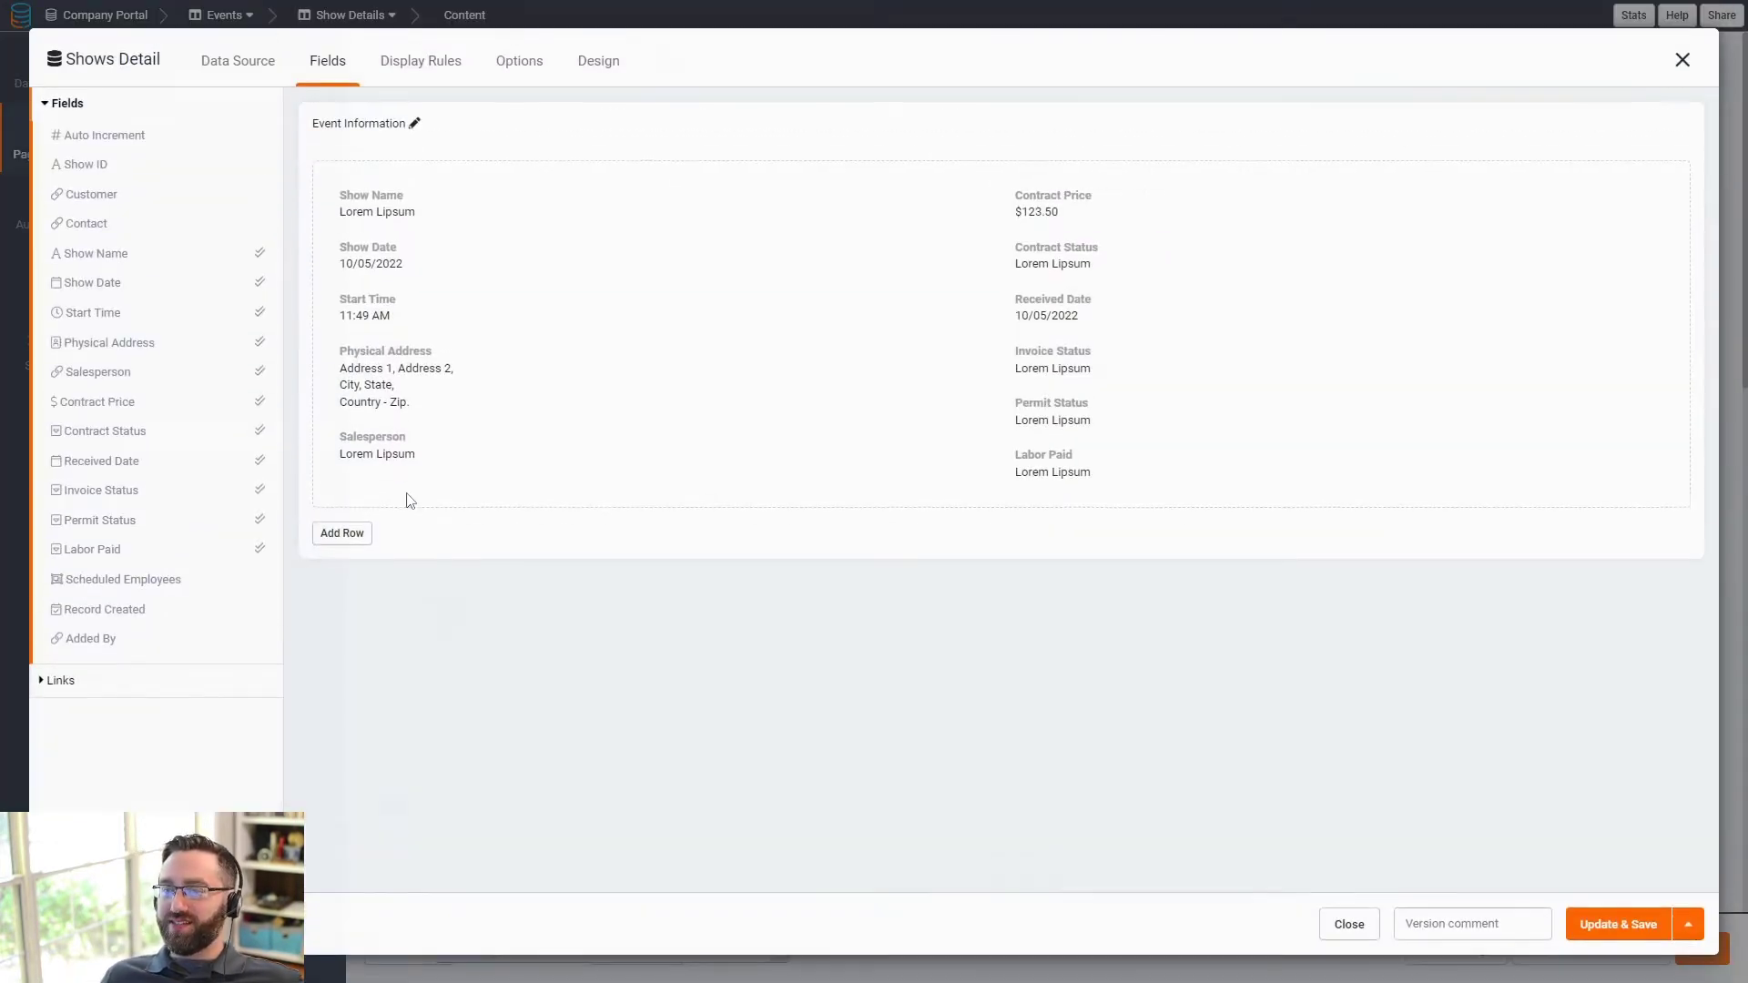
pyautogui.click(73, 682)
pyautogui.click(82, 176)
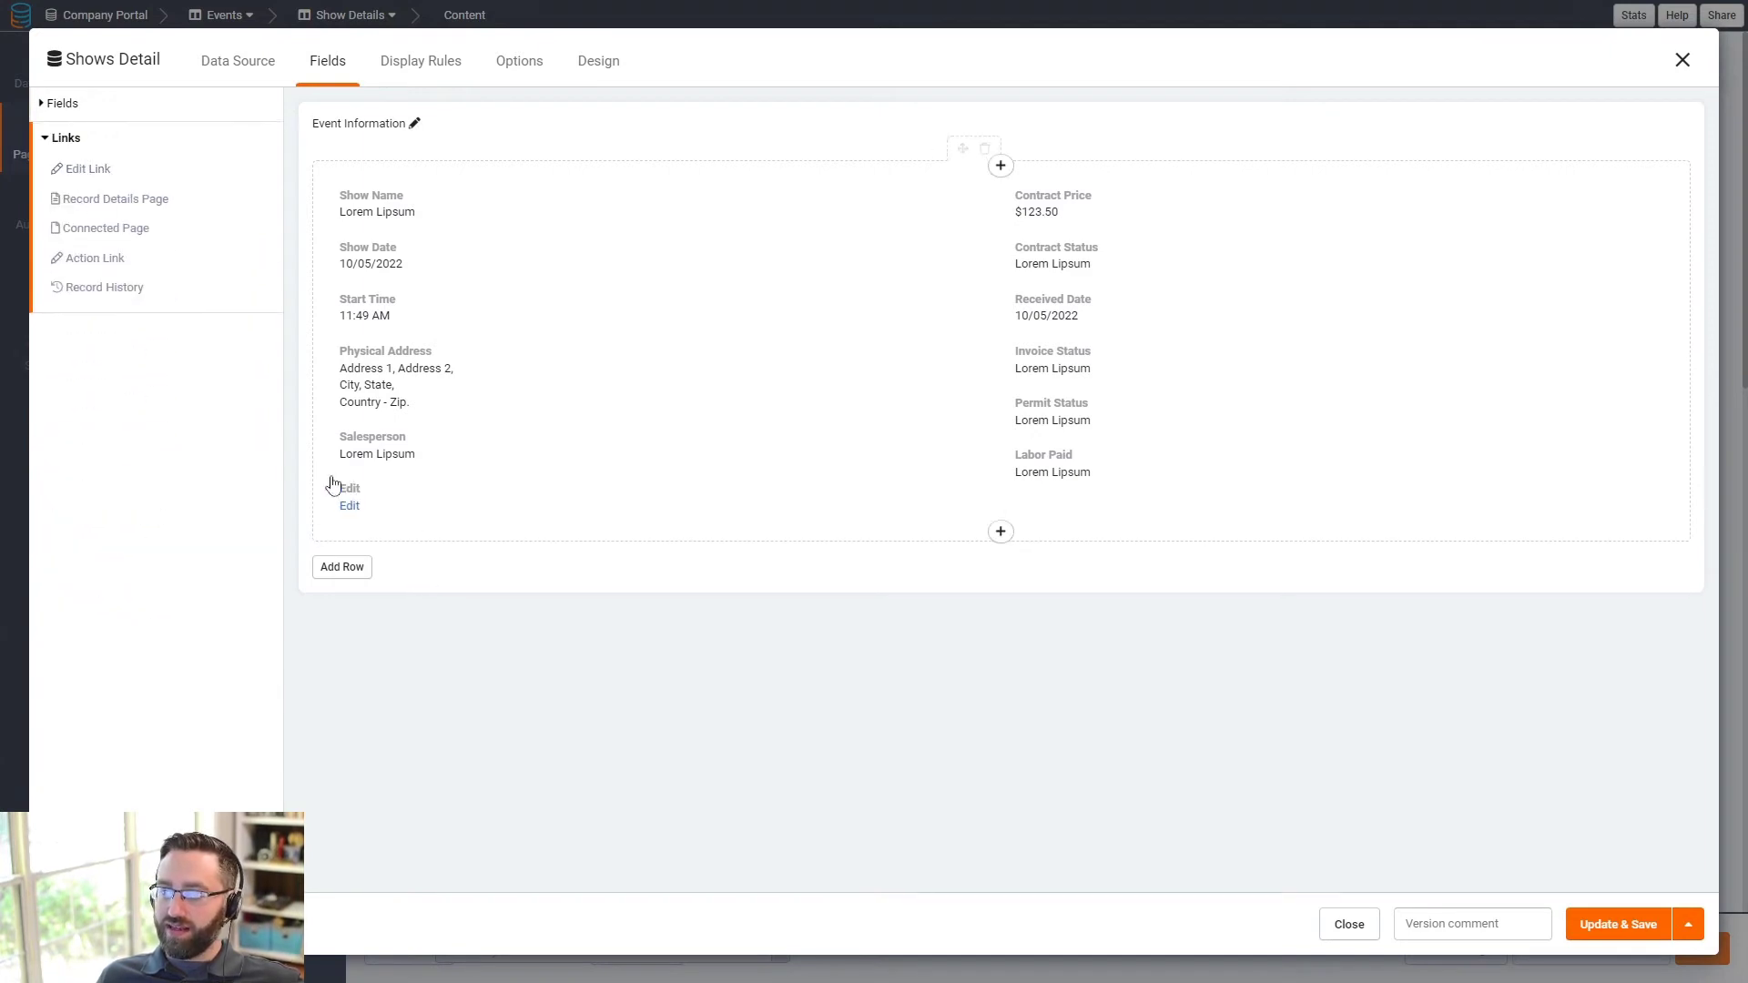
pyautogui.click(362, 568)
pyautogui.moveTo(494, 505); pyautogui.dragTo(574, 643)
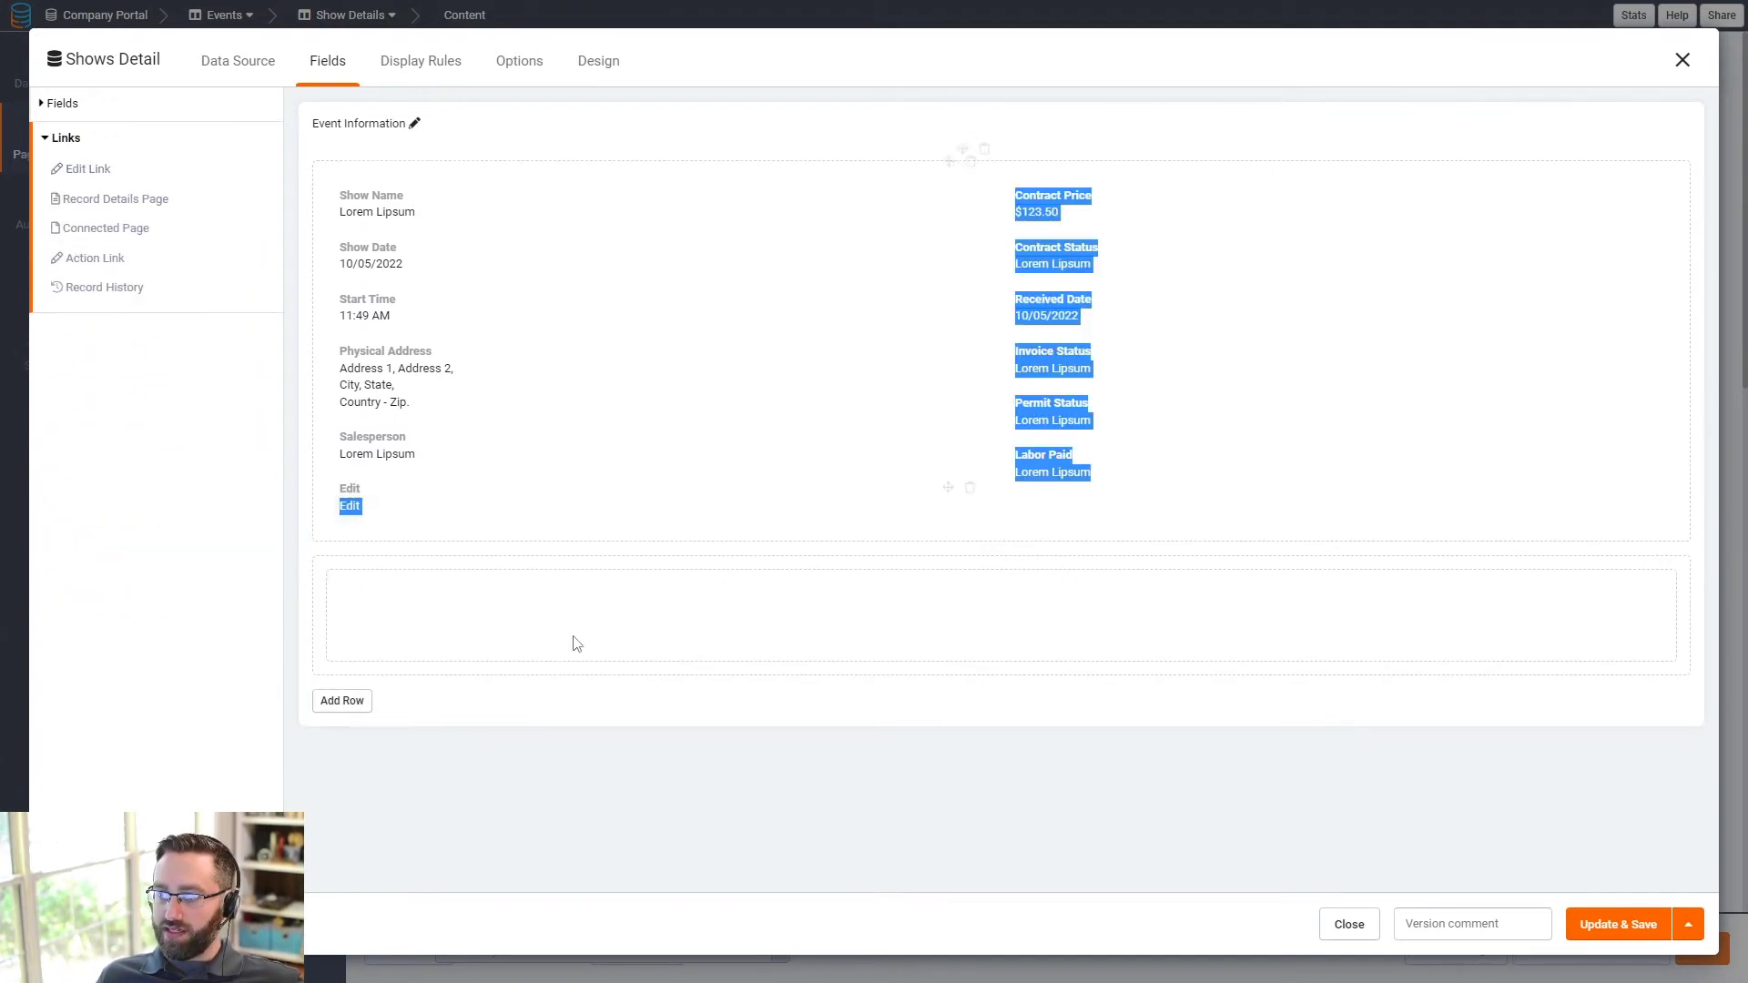
pyautogui.moveTo(947, 492); pyautogui.dragTo(910, 560)
# - Format the Edit link as a button with full-width Block fill
pyautogui.click(463, 577)
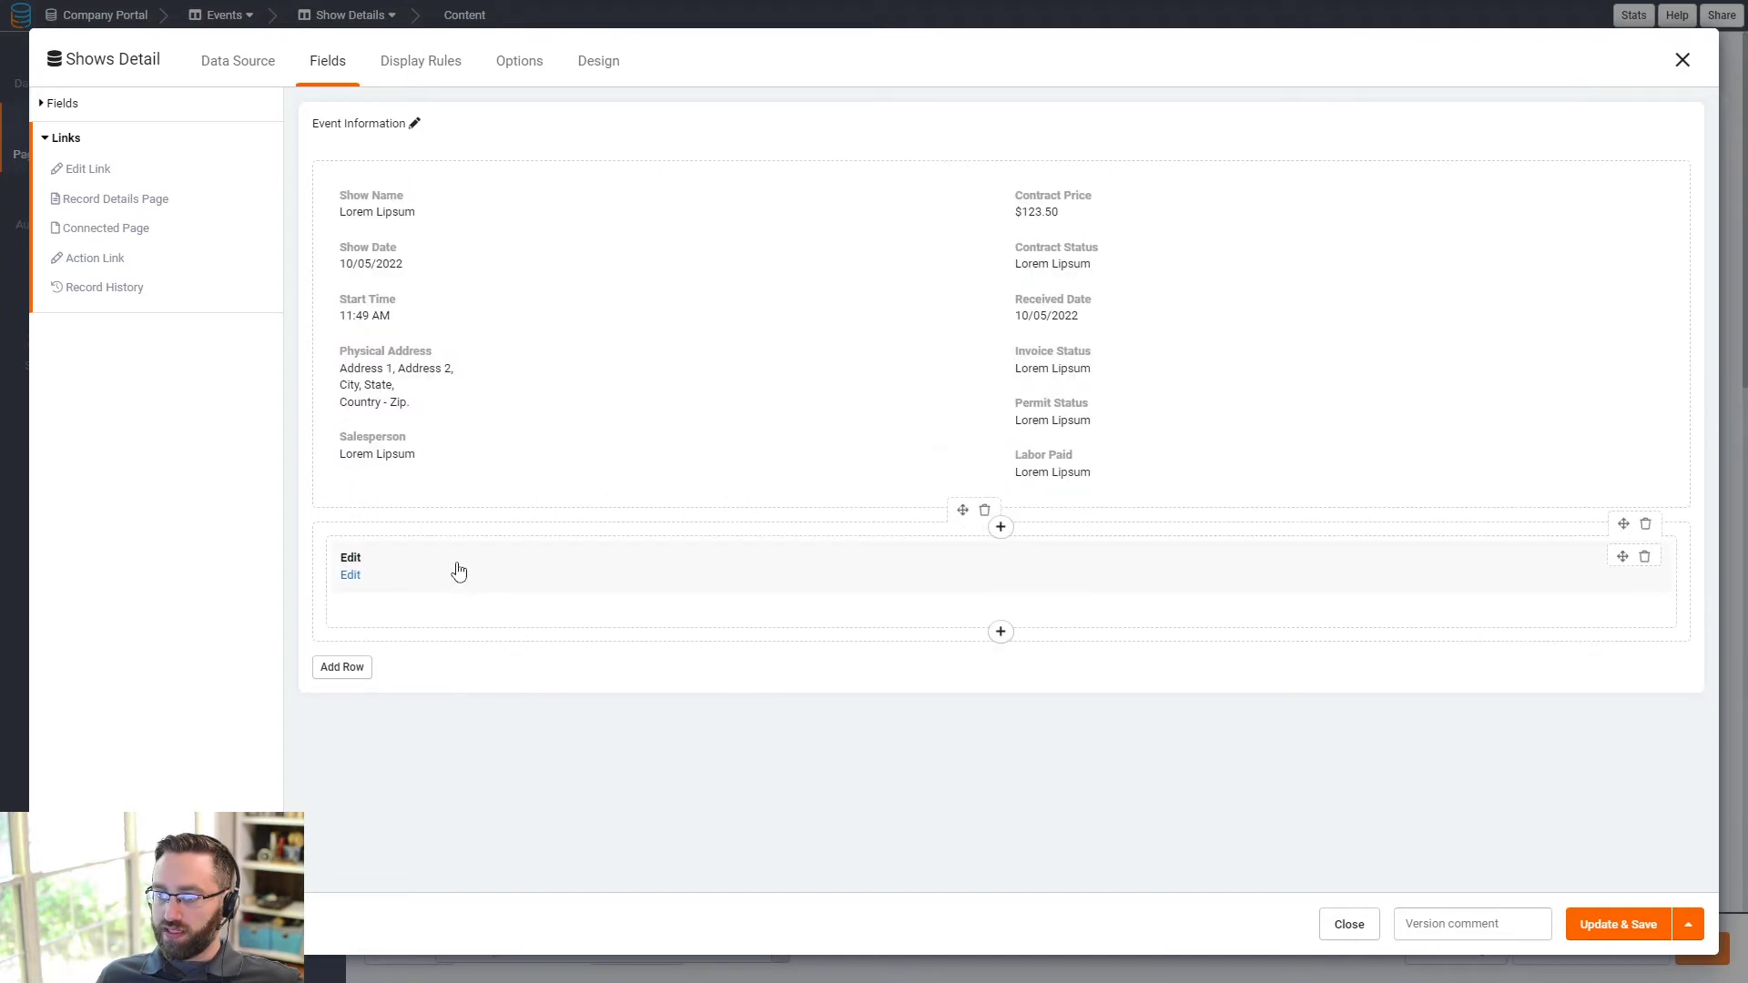
pyautogui.click(457, 574)
pyautogui.click(606, 70)
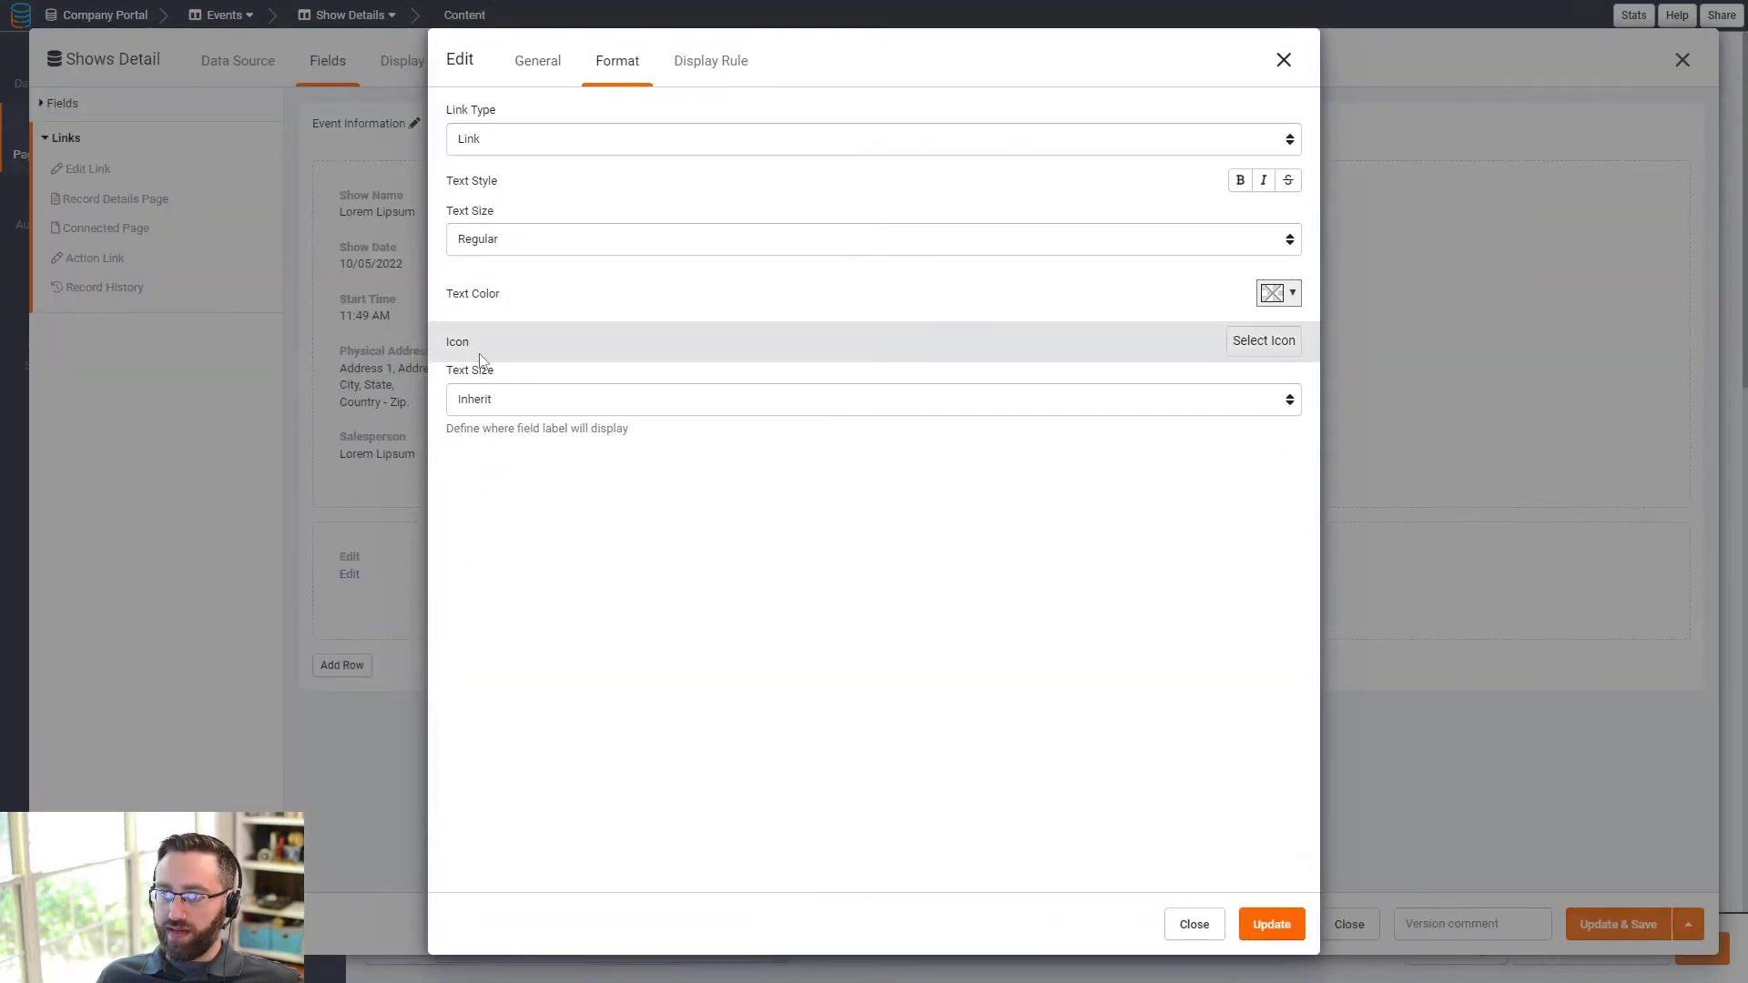
pyautogui.click(487, 145)
pyautogui.click(490, 176)
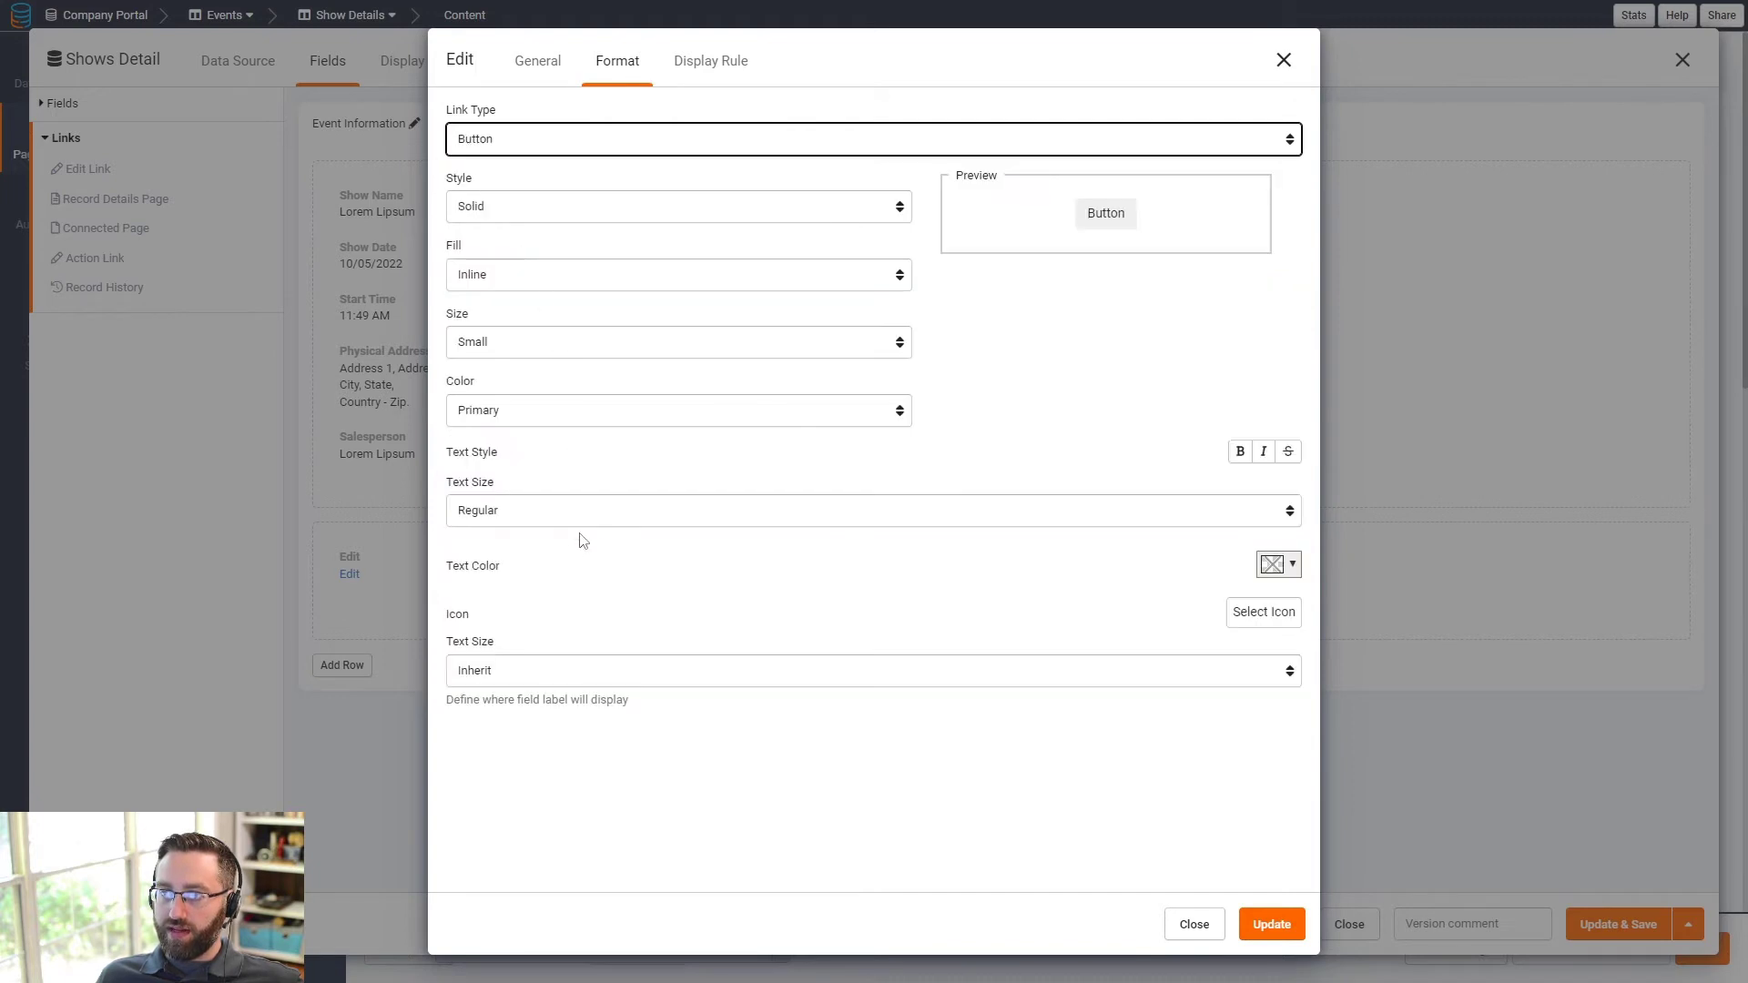
pyautogui.click(492, 274)
pyautogui.click(489, 313)
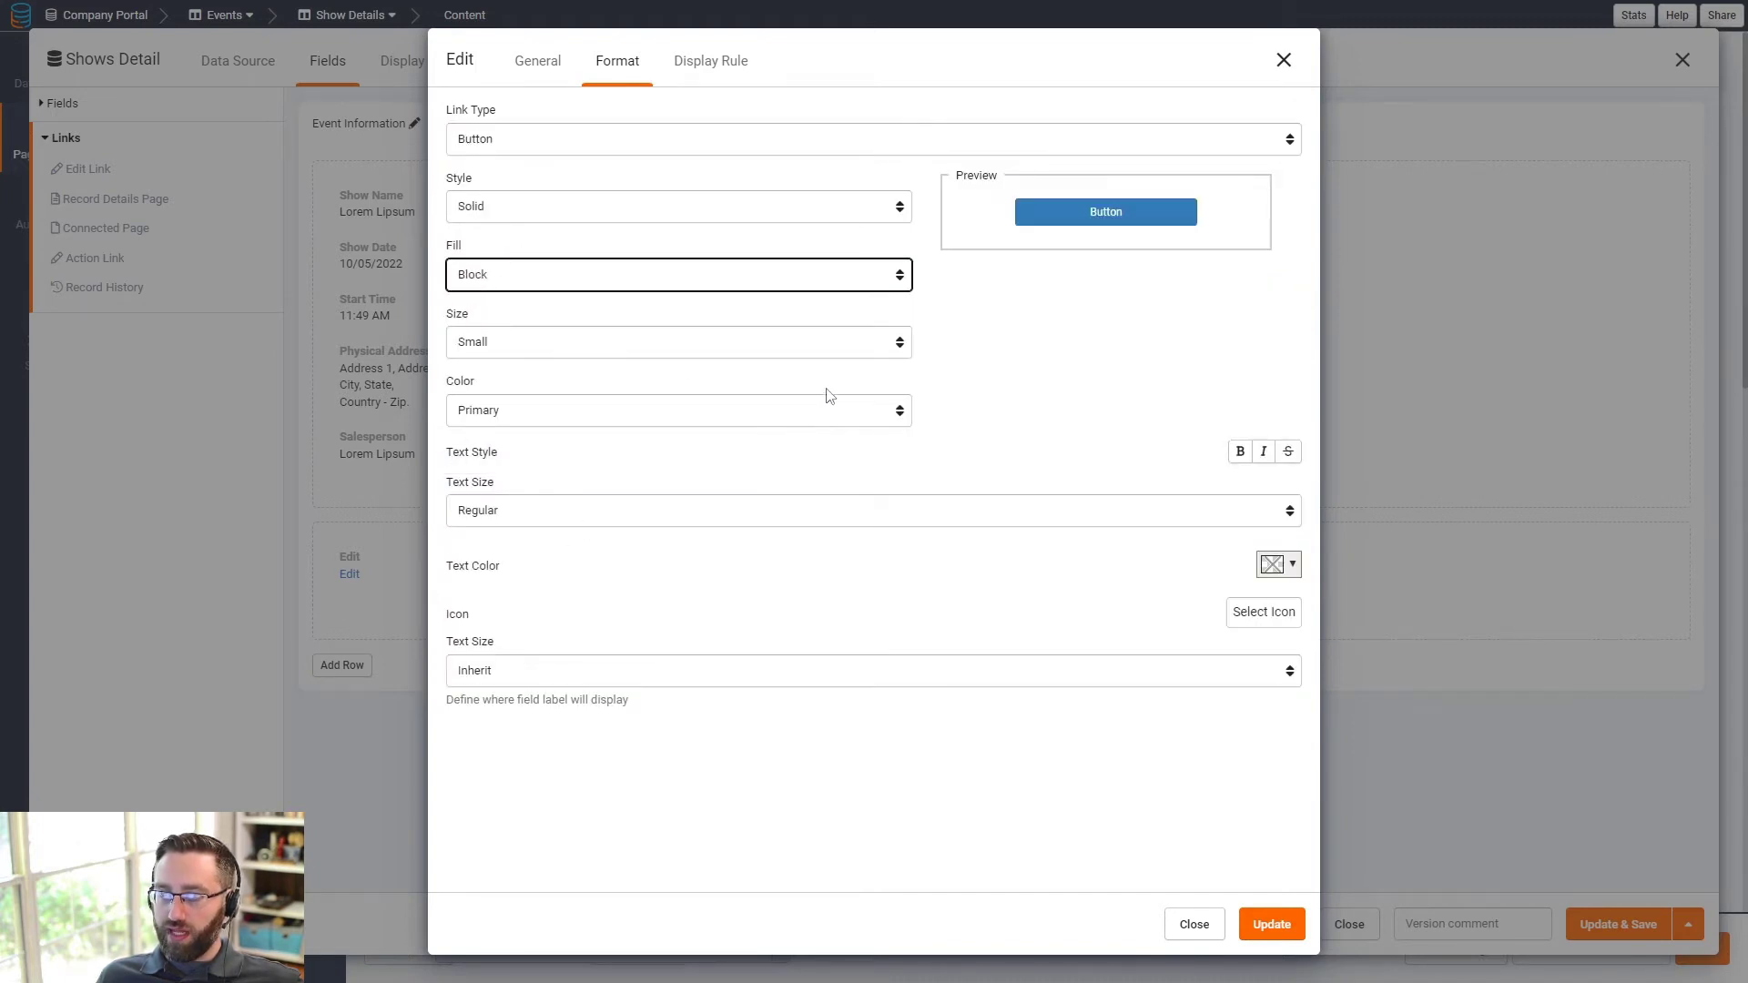
pyautogui.click(528, 276)
pyautogui.click(494, 299)
pyautogui.click(582, 280)
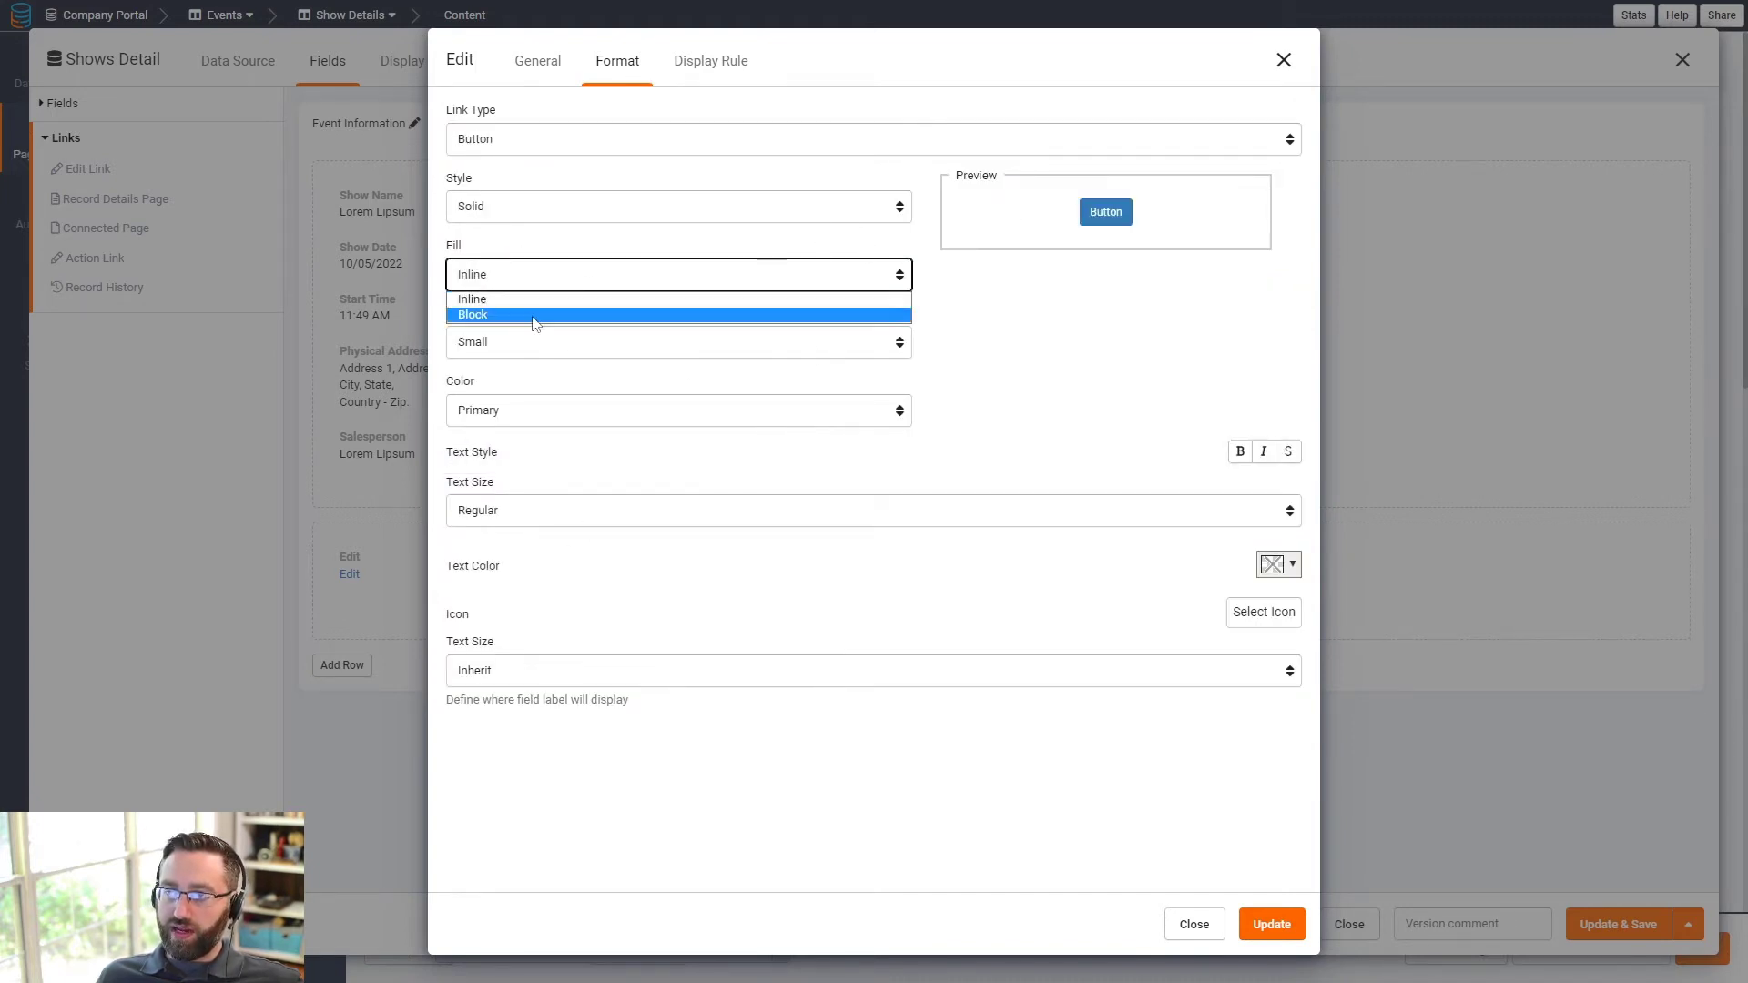
pyautogui.click(534, 313)
pyautogui.click(535, 285)
pyautogui.click(524, 298)
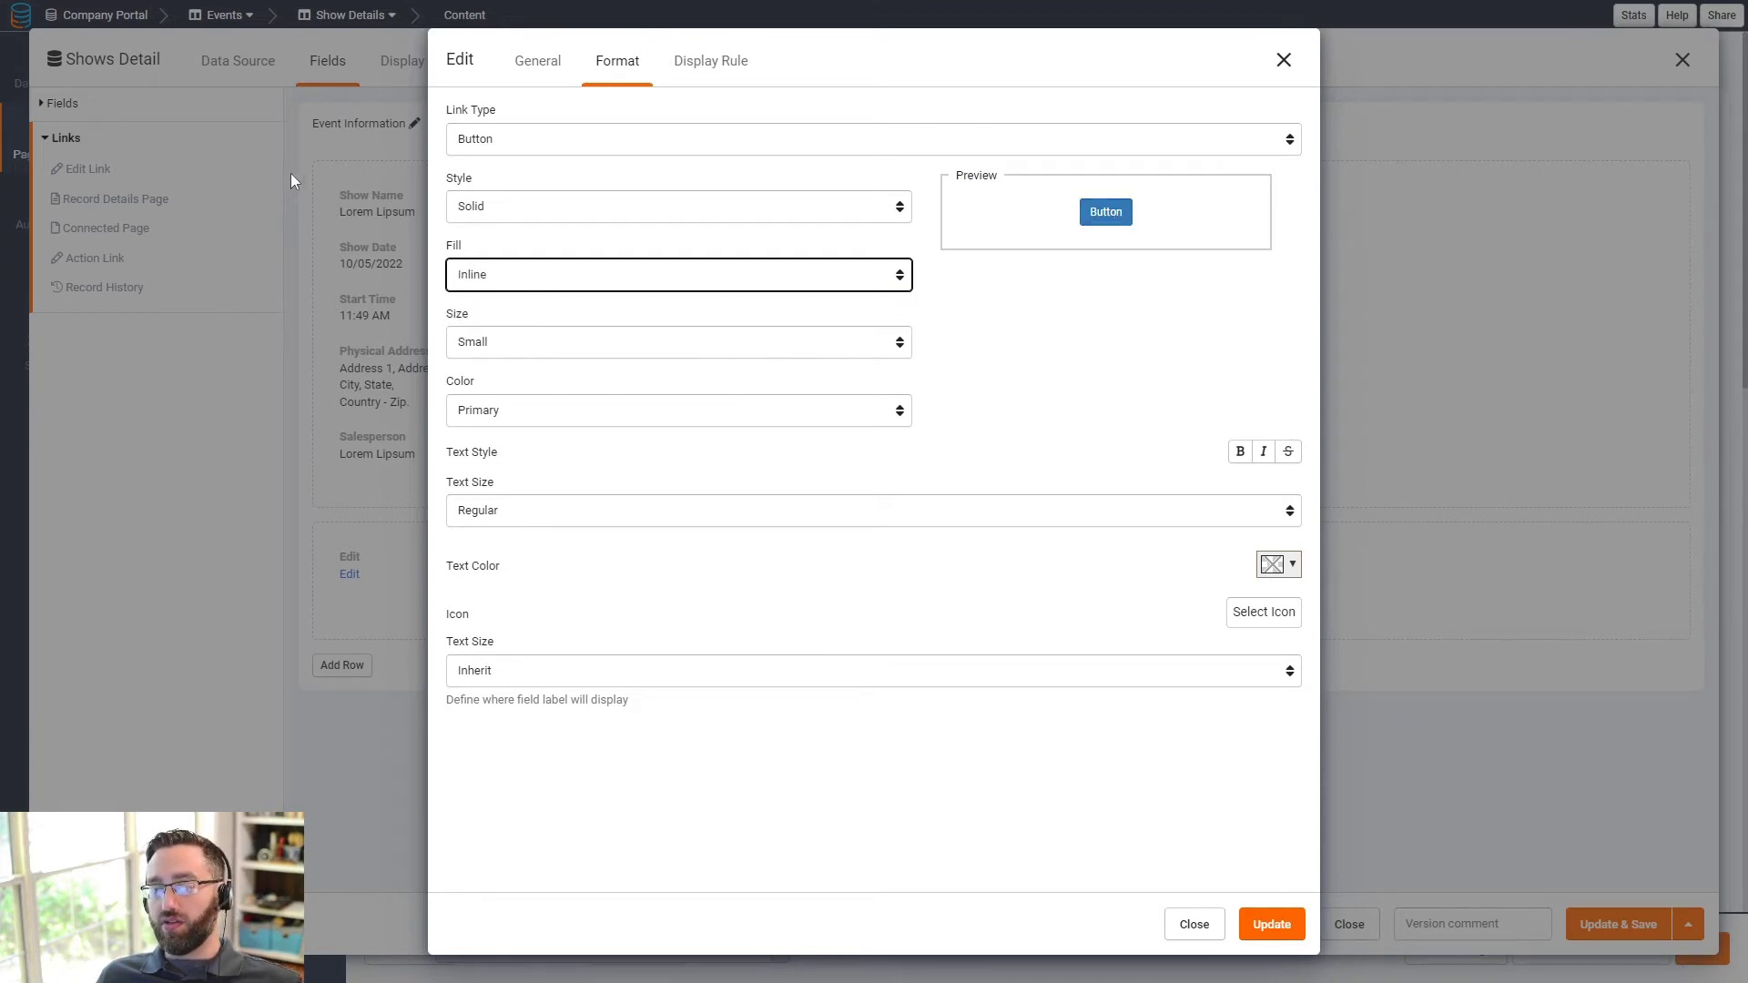
pyautogui.click(493, 279)
pyautogui.click(482, 314)
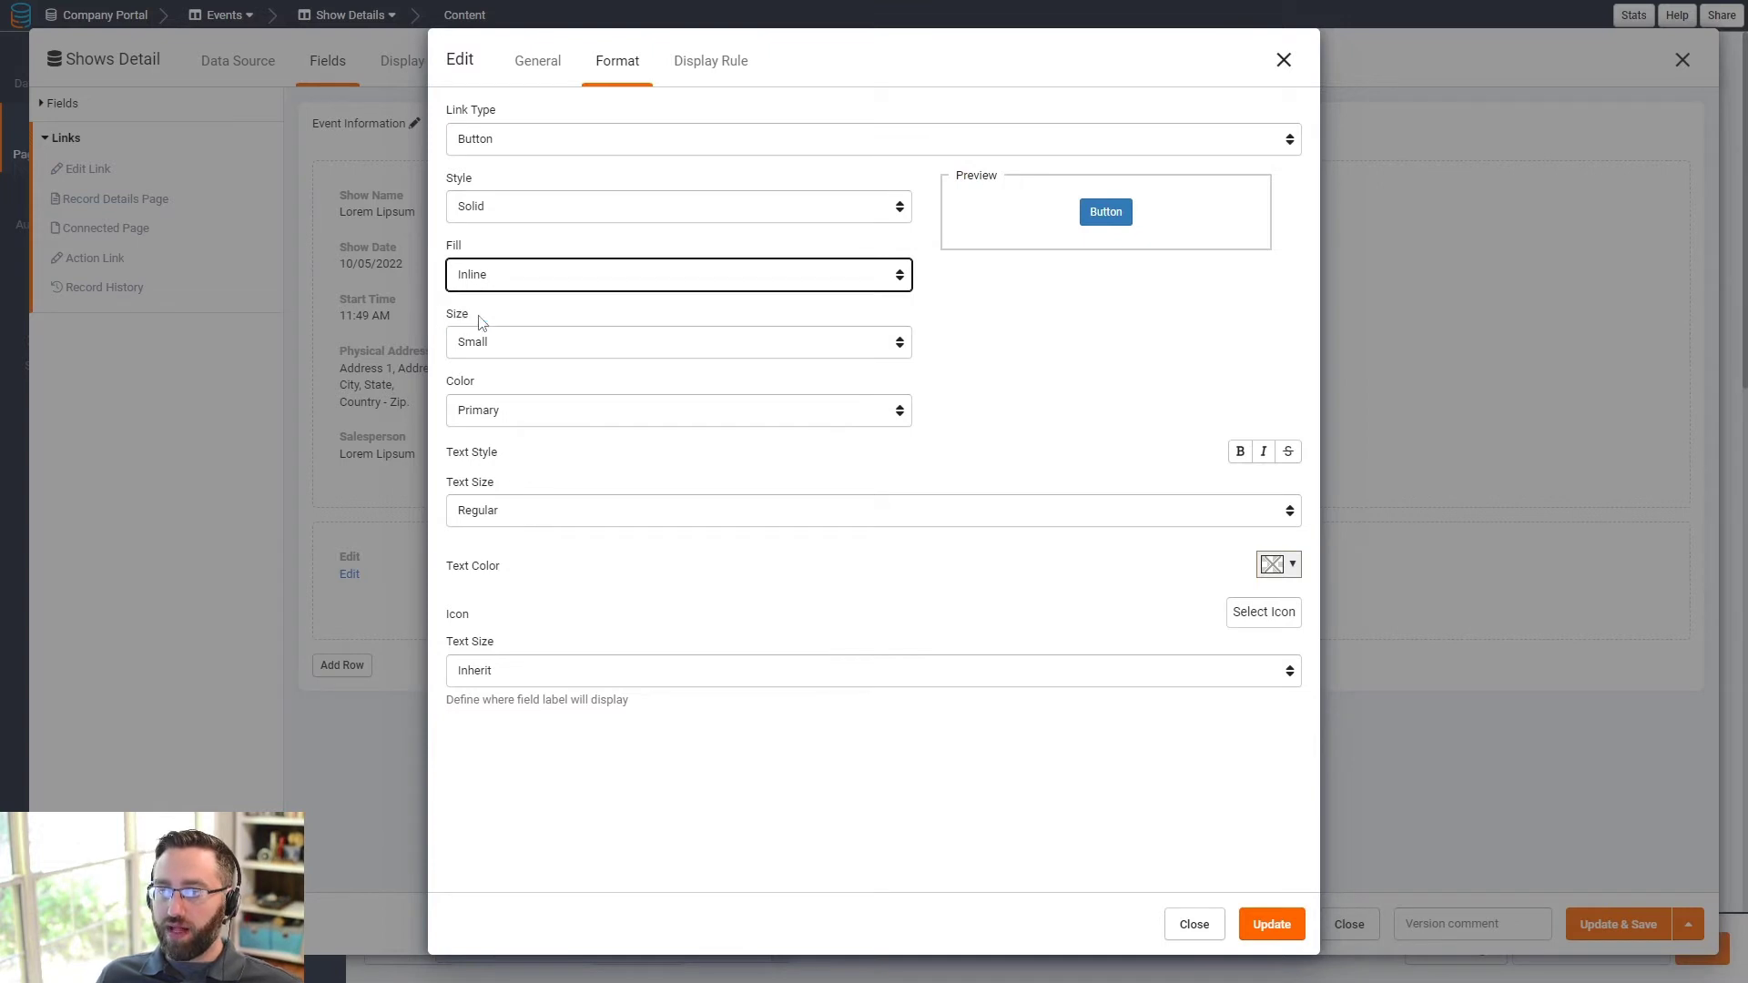
# - Make the Edit button Medium with the orange Warning colour and apply the settings
pyautogui.click(494, 337)
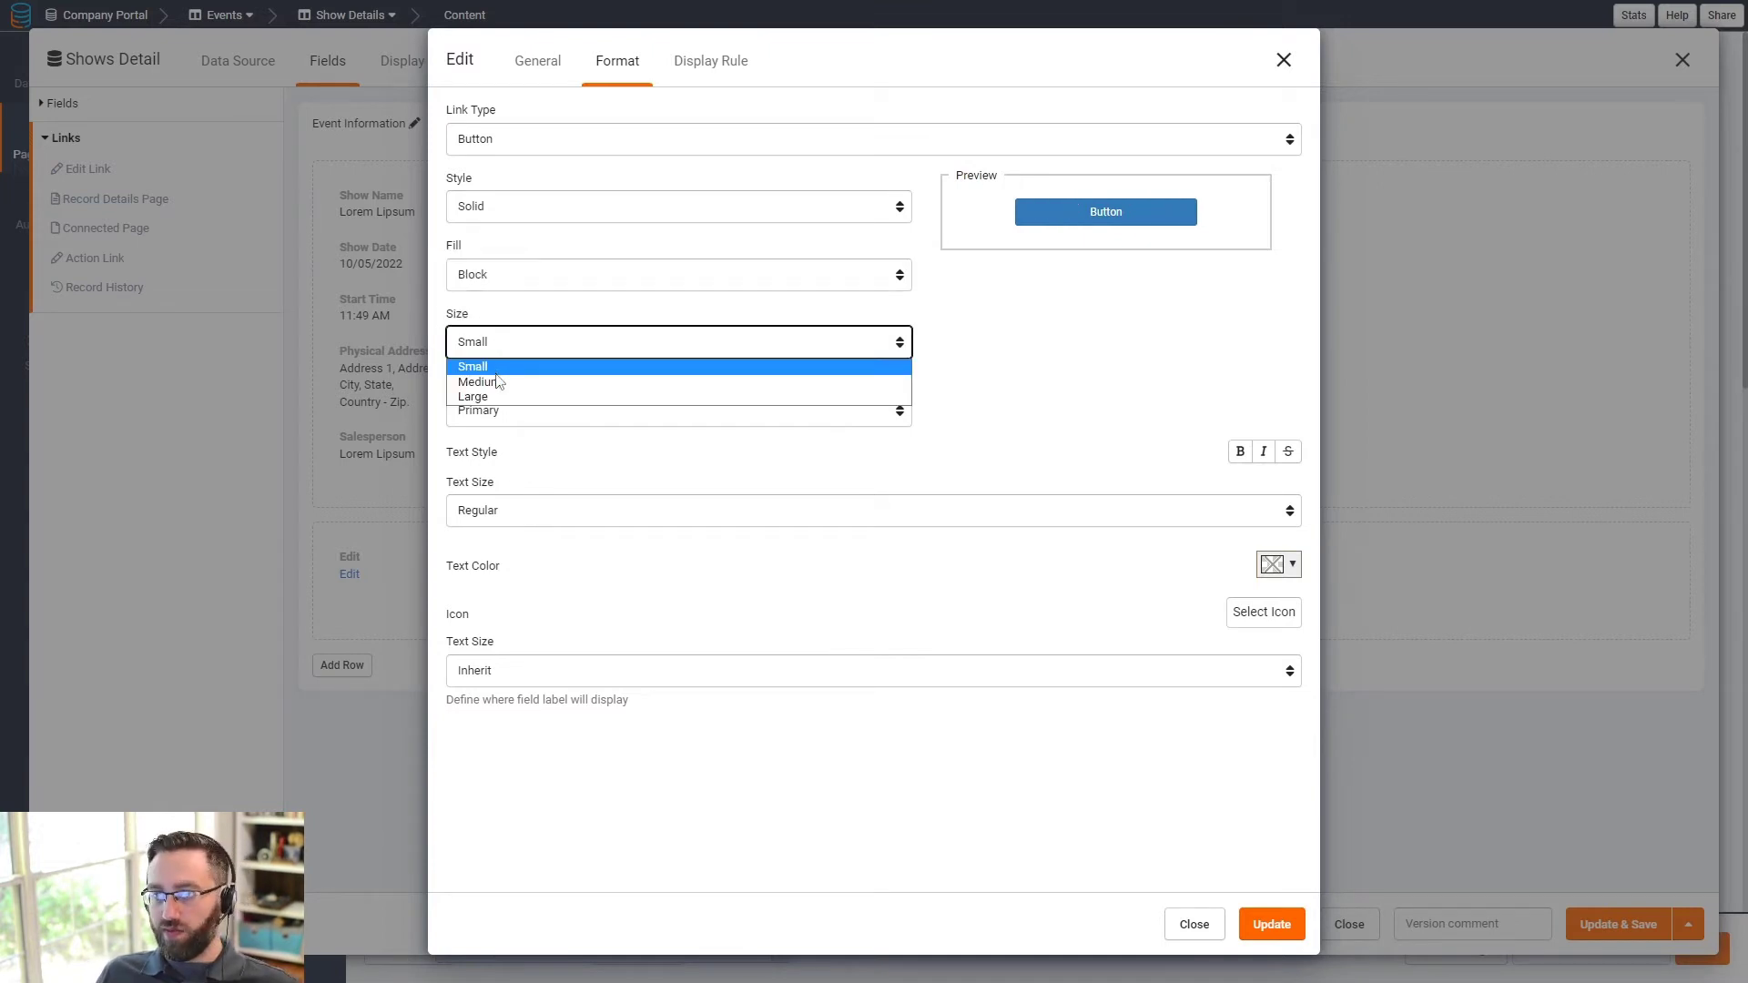
pyautogui.click(497, 380)
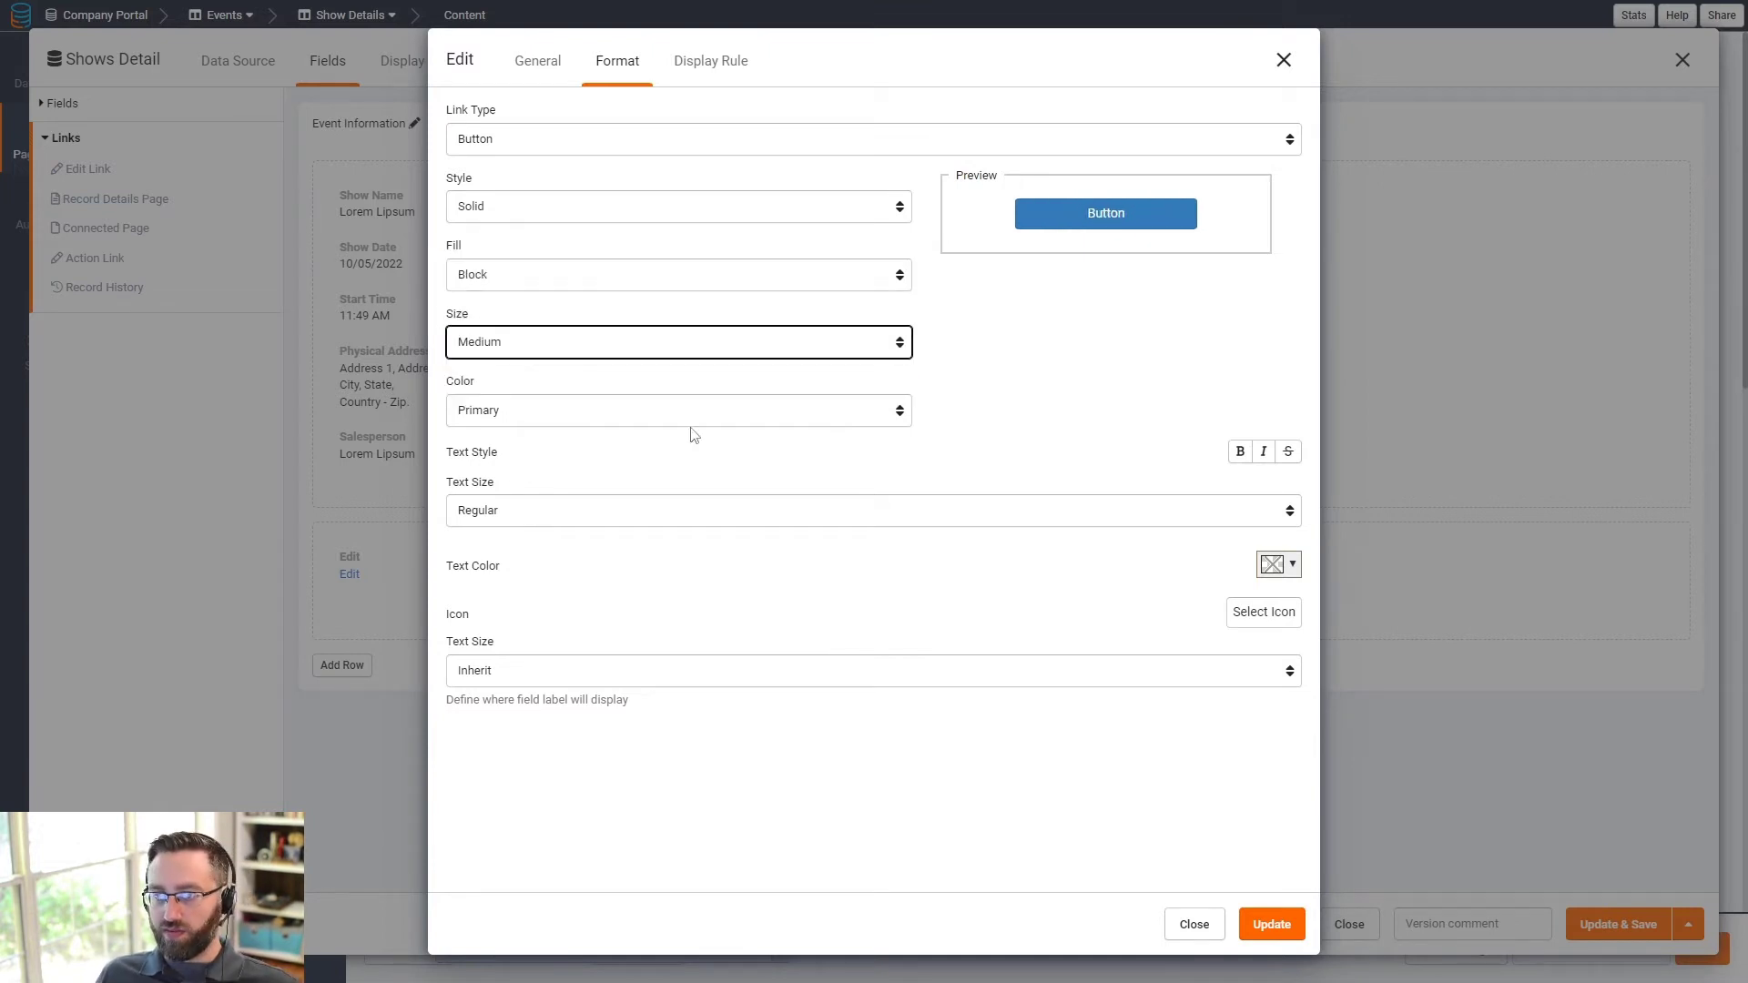
pyautogui.click(498, 421)
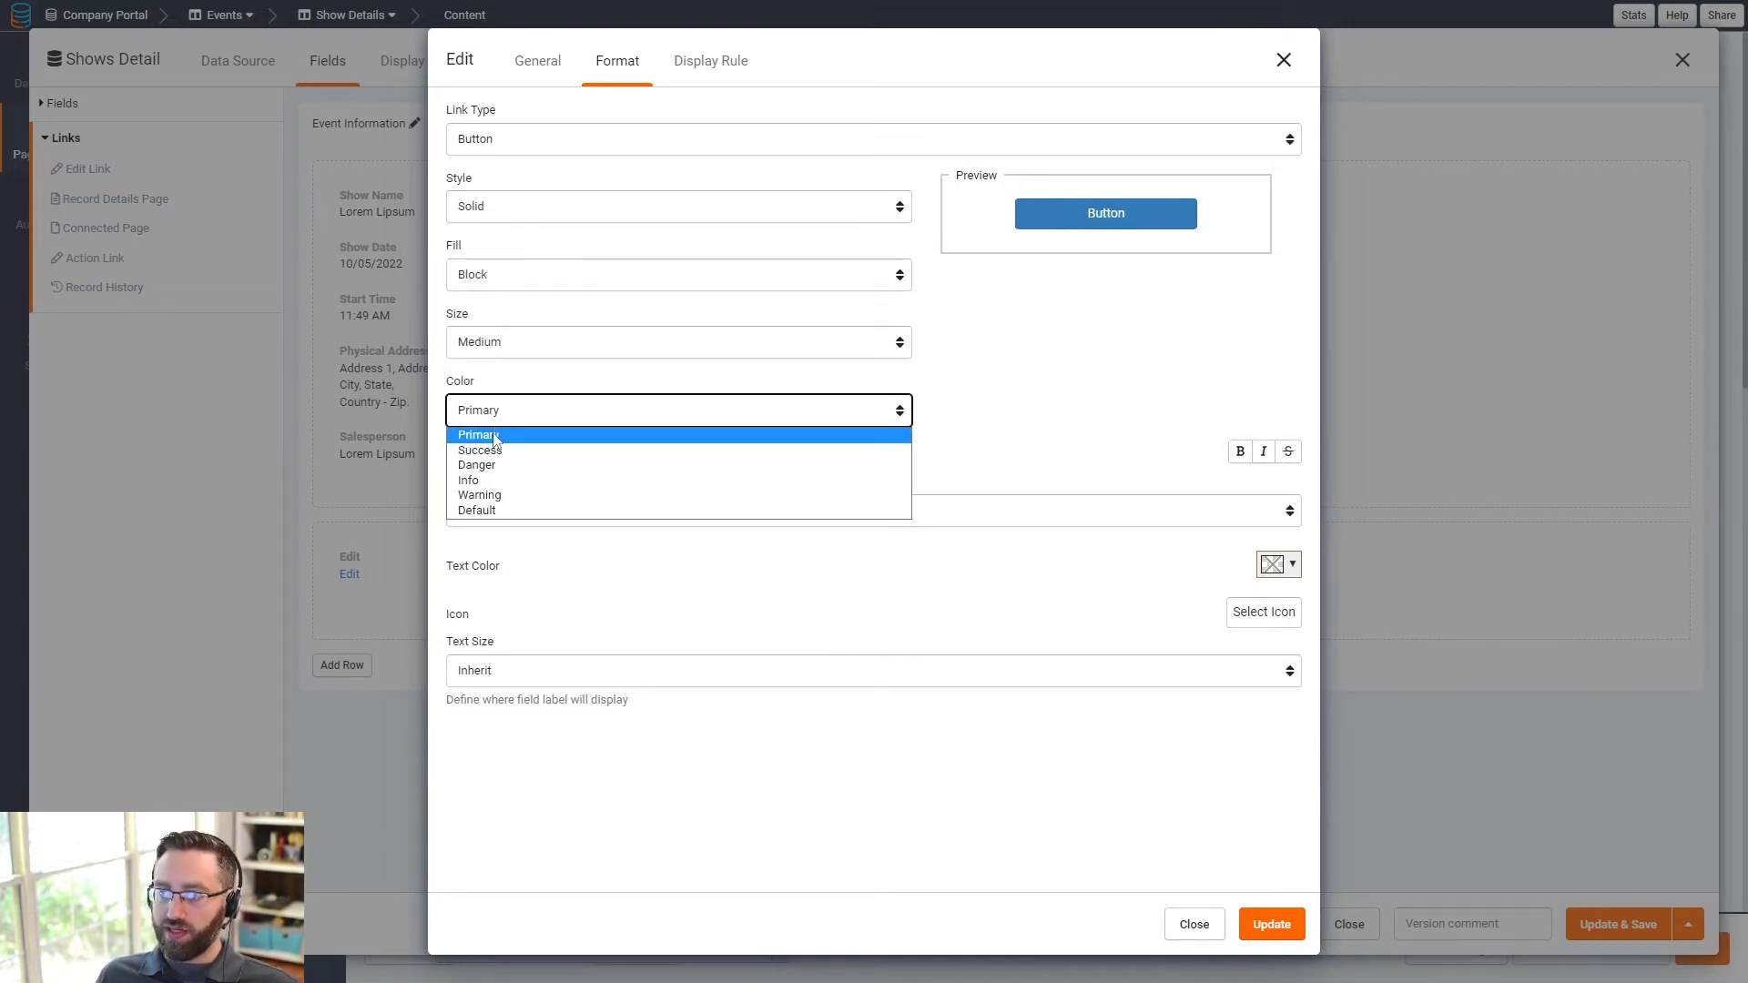
pyautogui.click(510, 496)
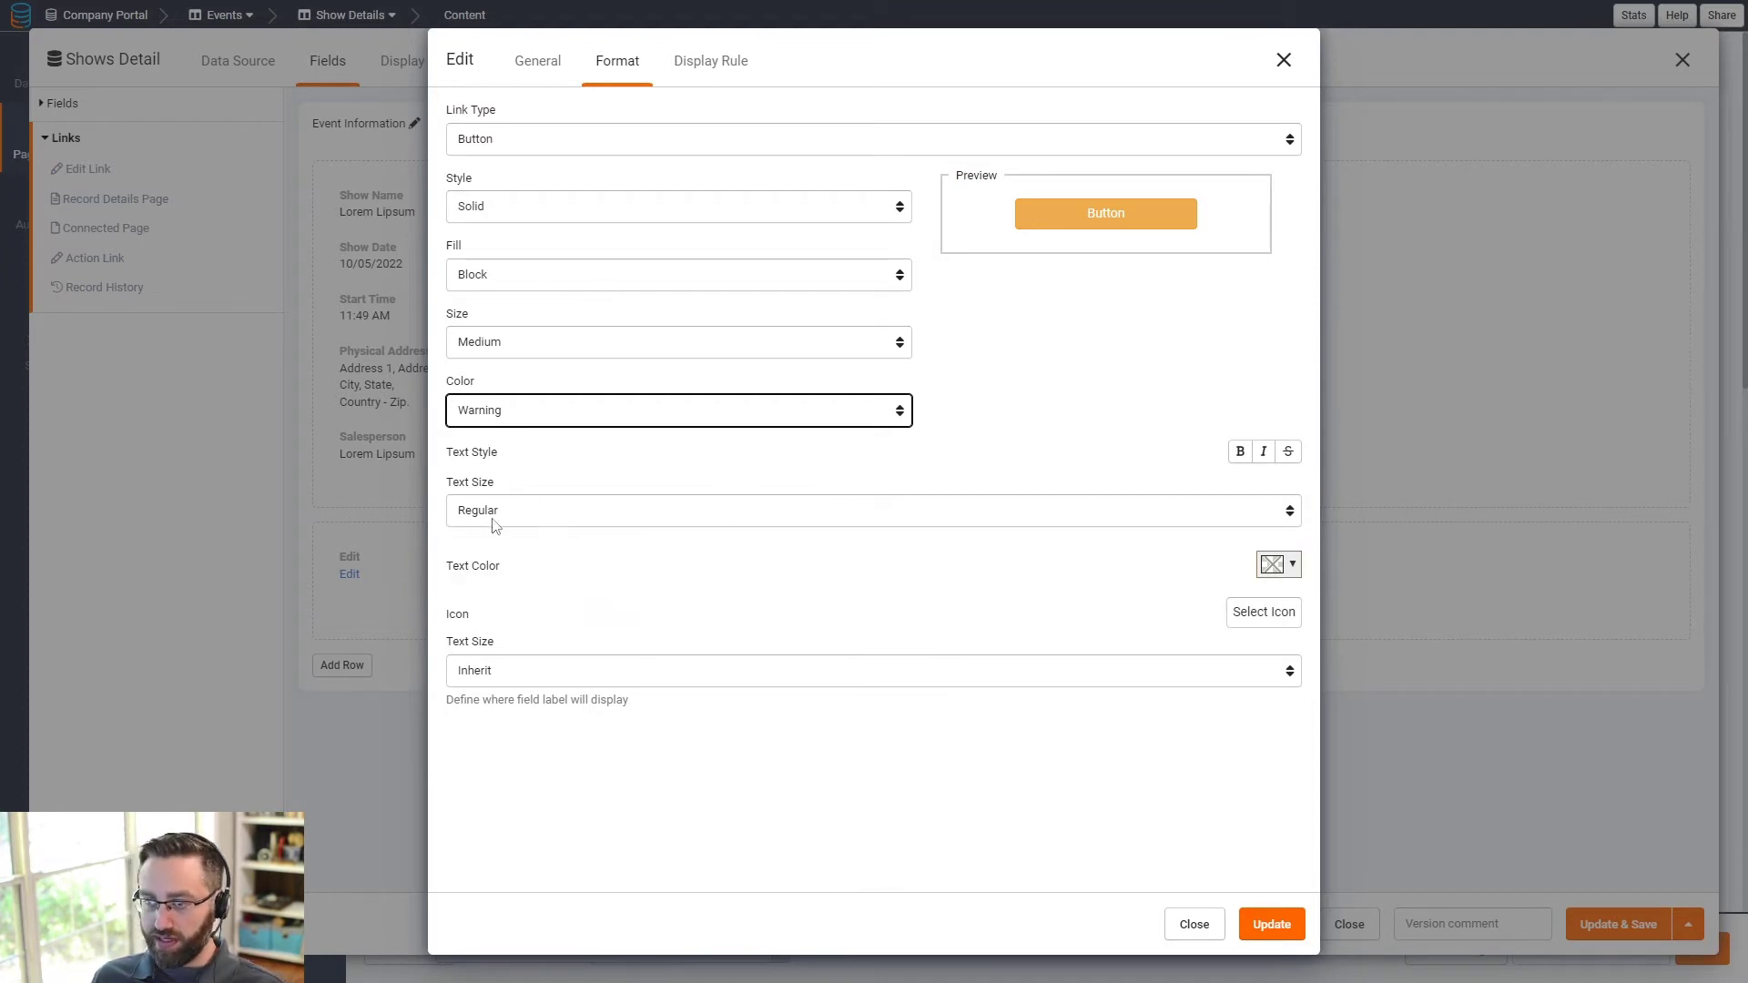
pyautogui.click(554, 75)
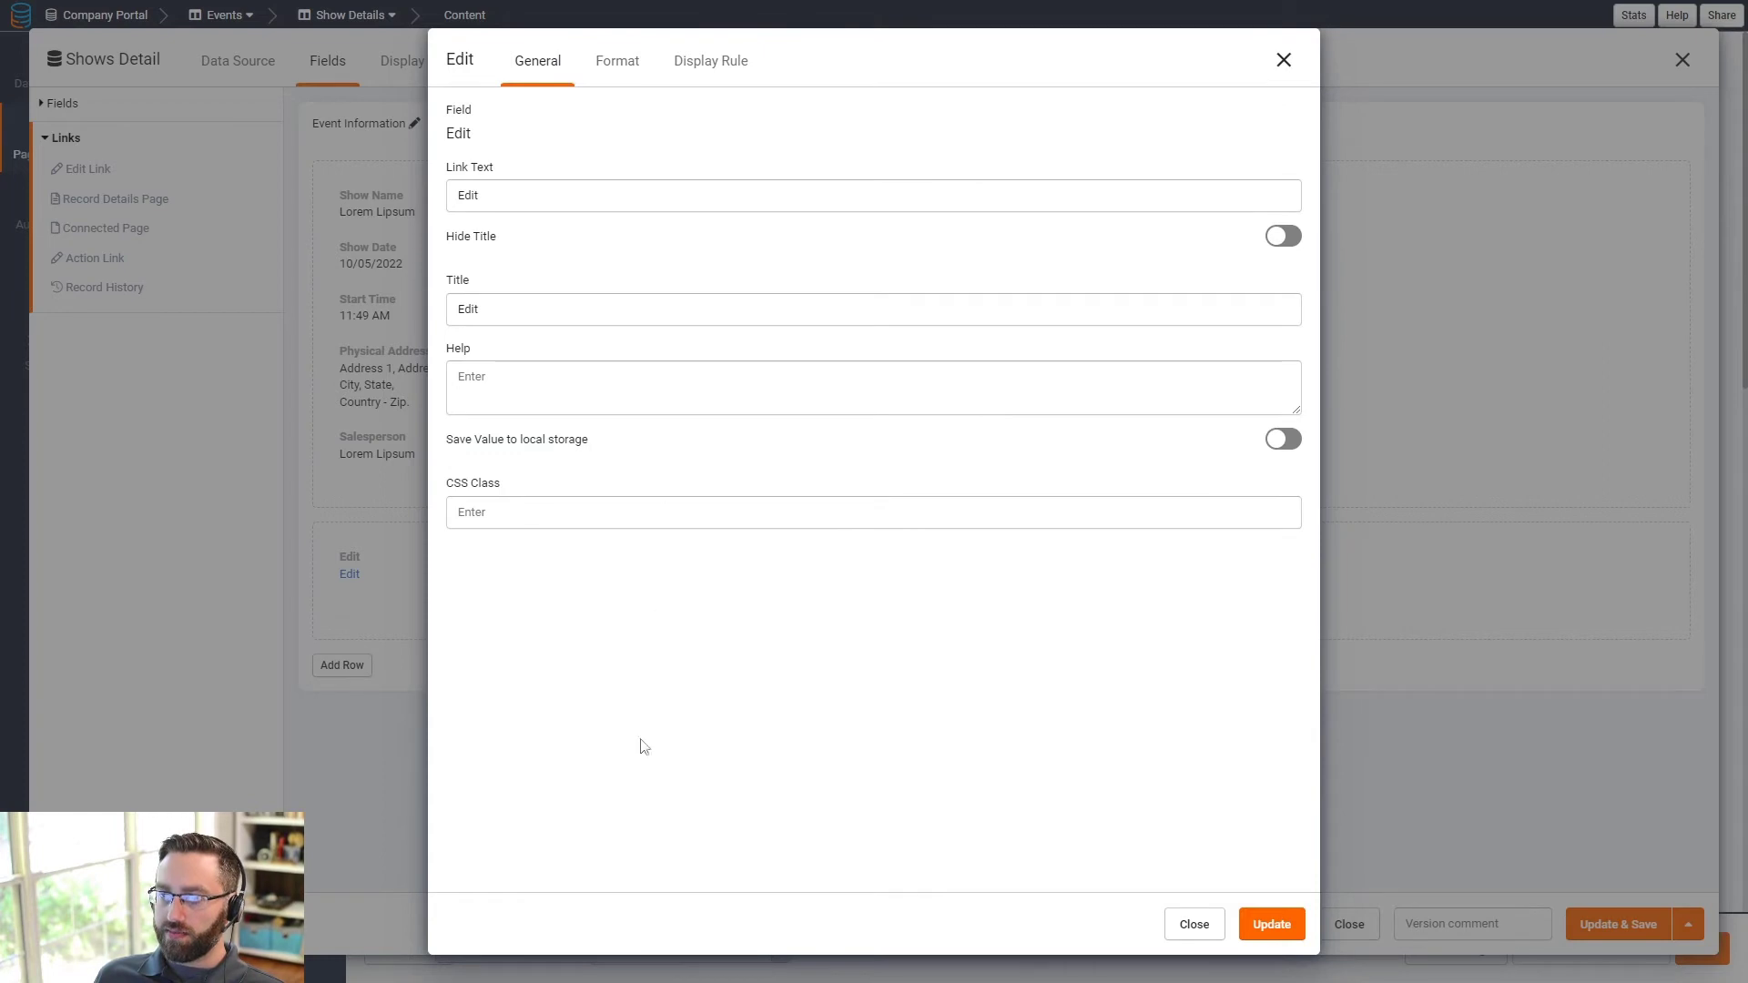
pyautogui.click(620, 72)
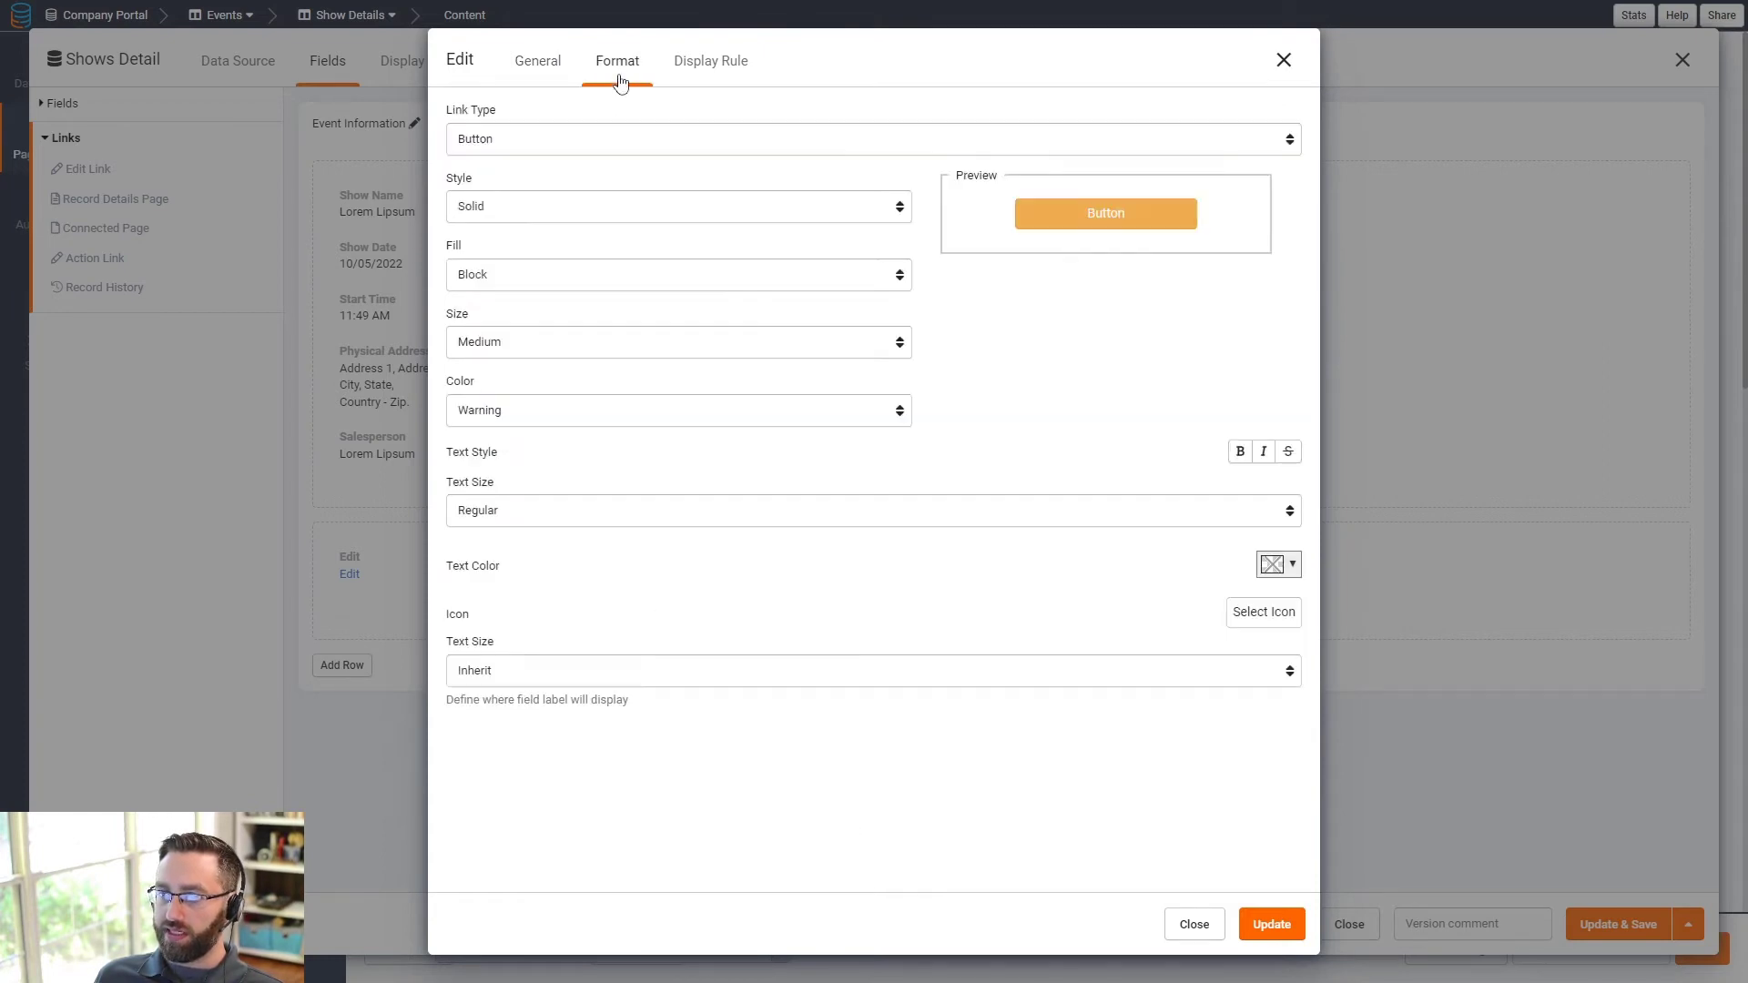
pyautogui.click(538, 62)
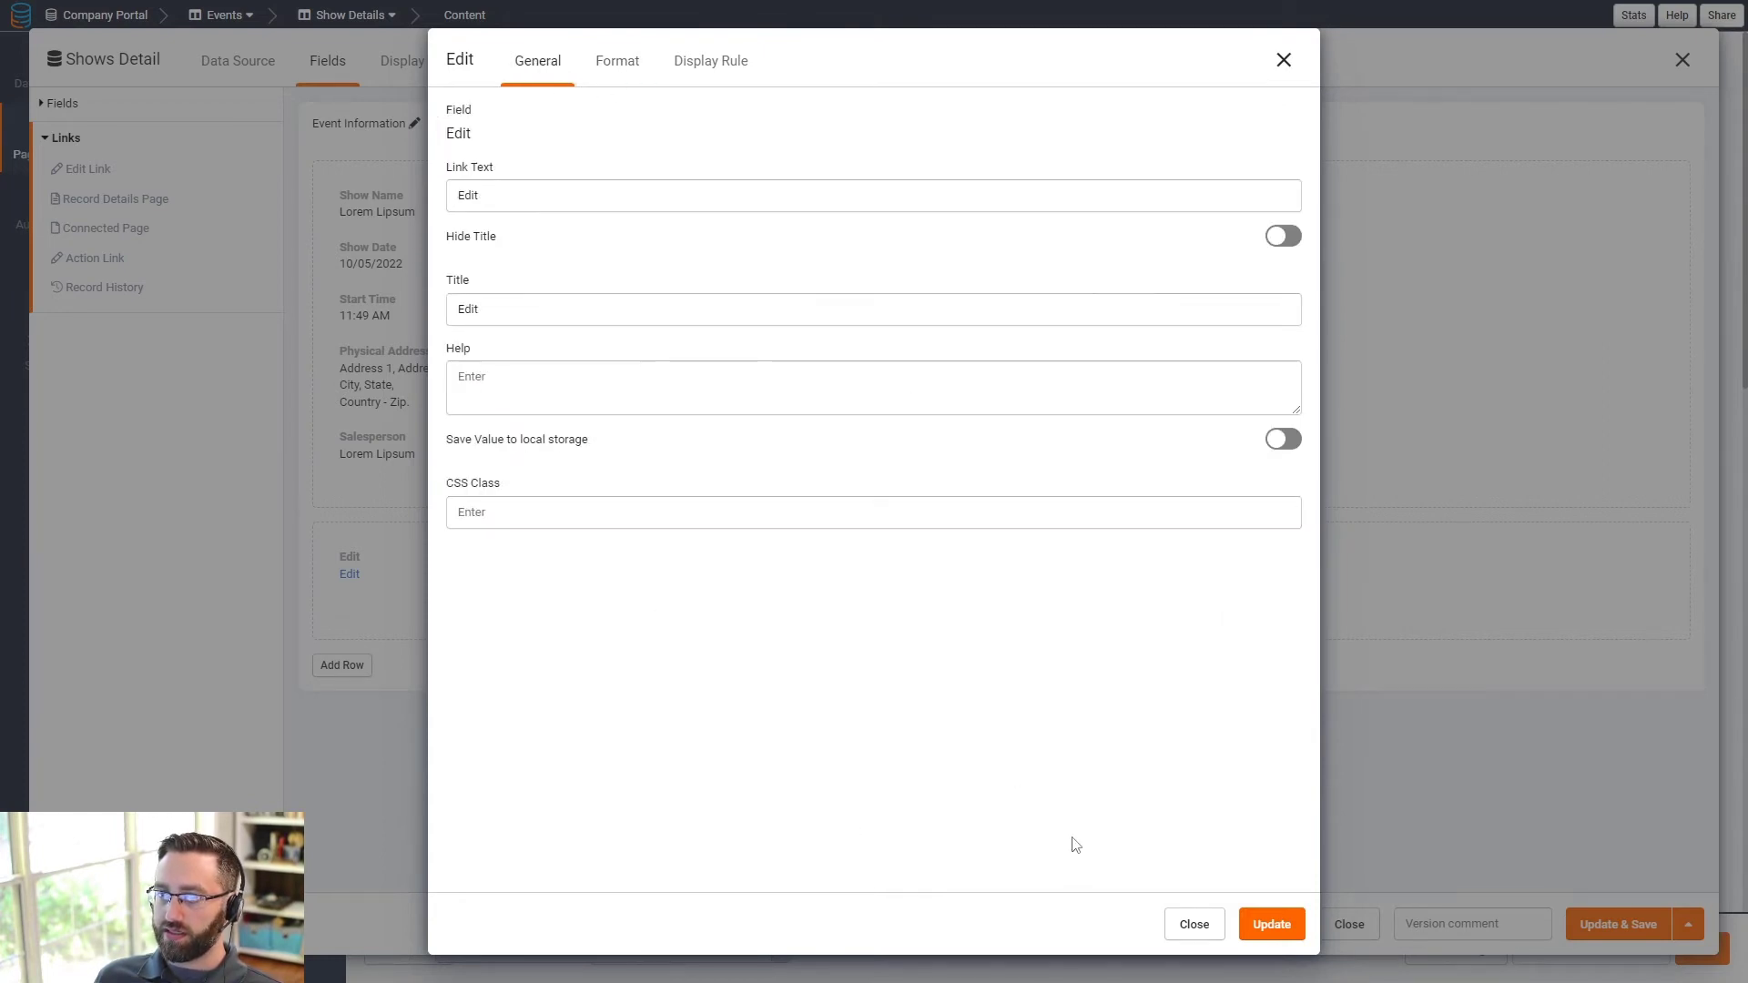
pyautogui.click(1284, 936)
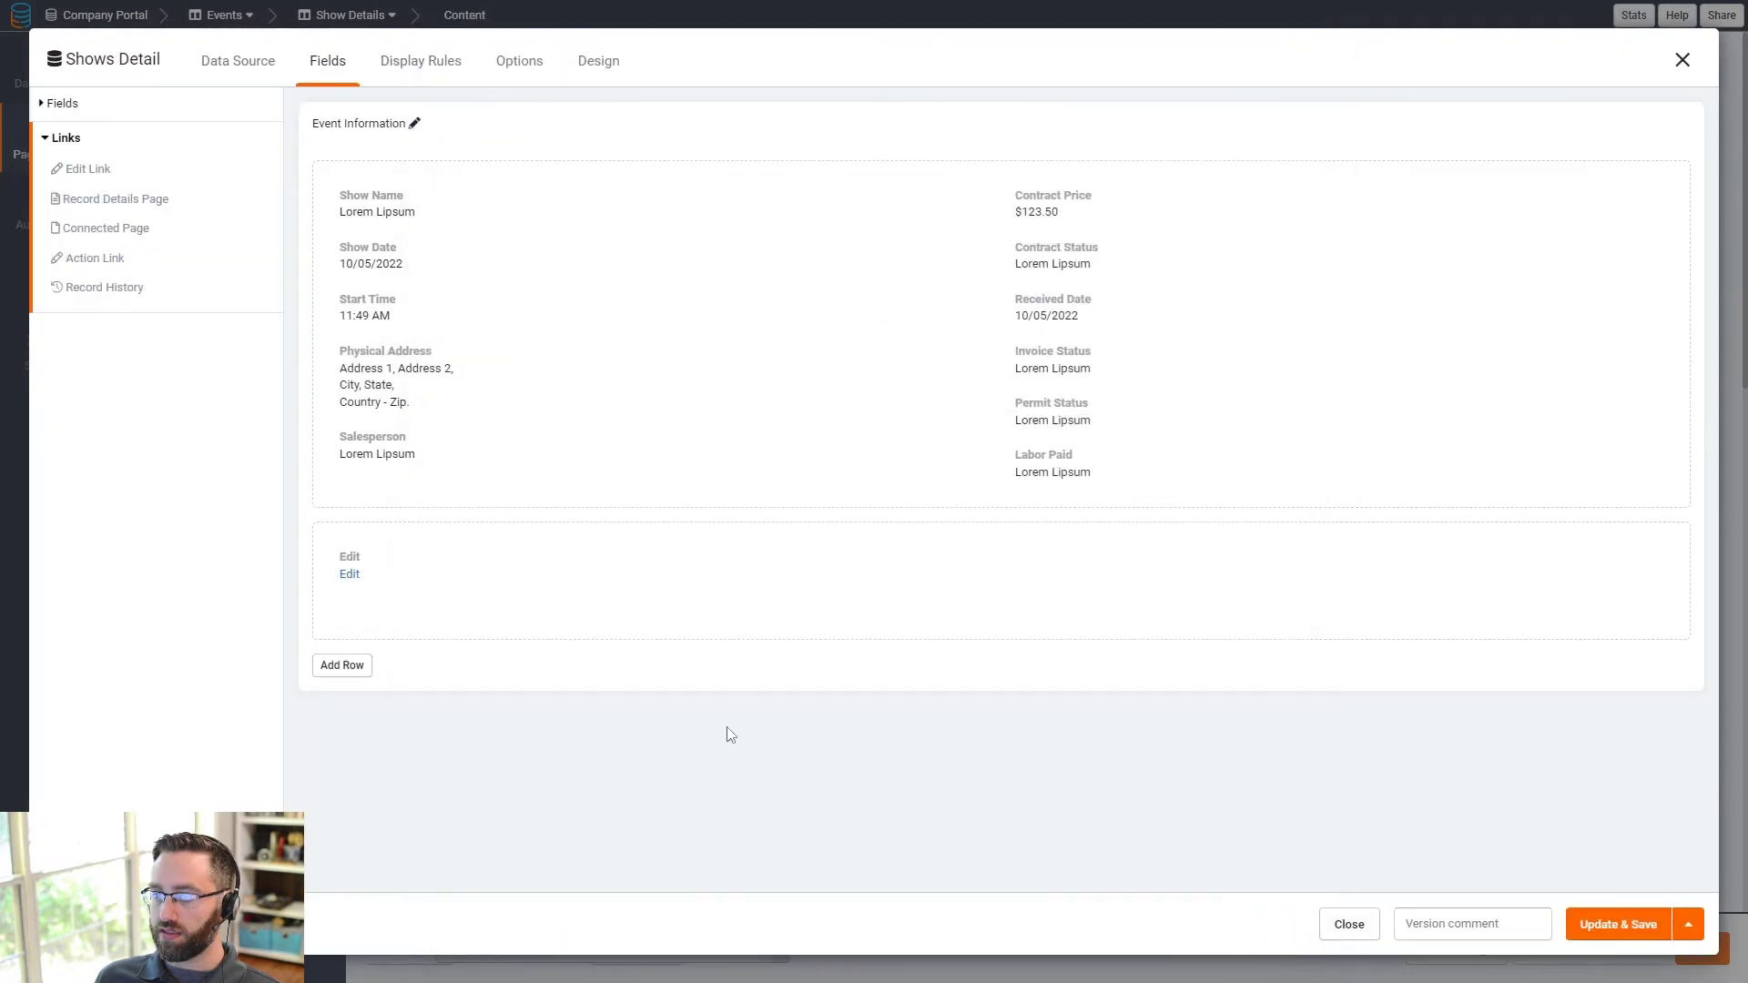
# - Change the Edit link text to 'Edit Event Record' and save the Shows Detail component
pyautogui.click(577, 581)
pyautogui.click(523, 198)
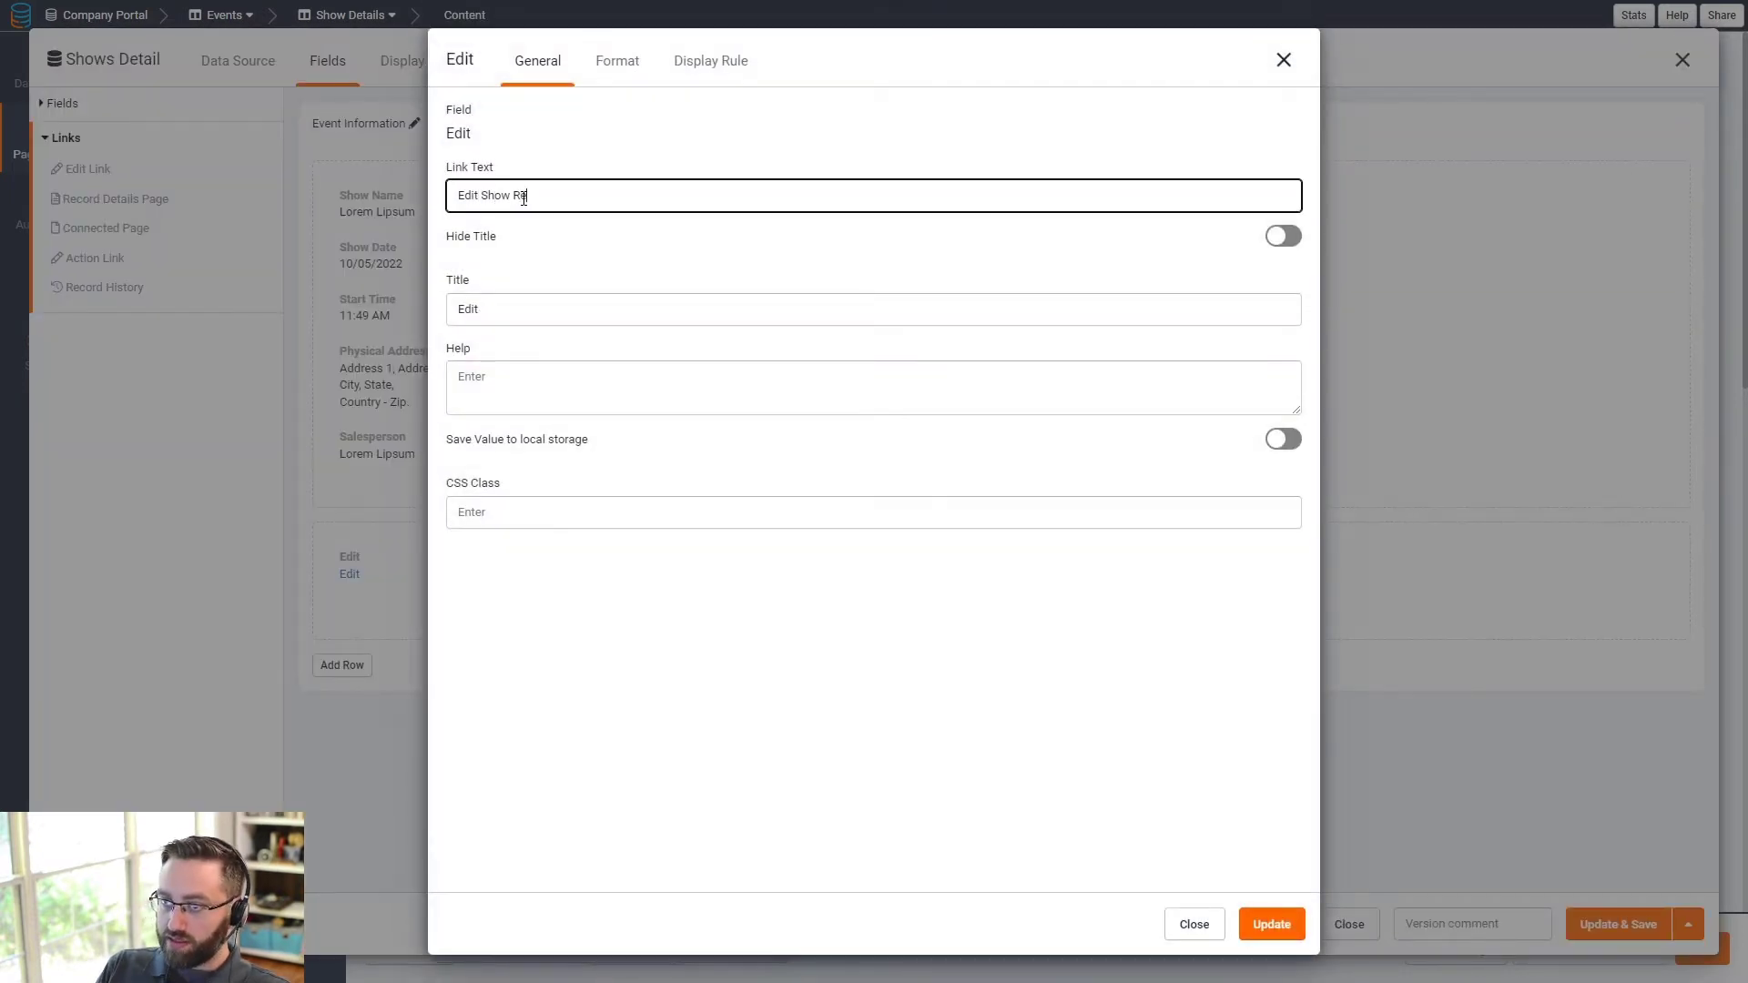
pyautogui.write('Show')
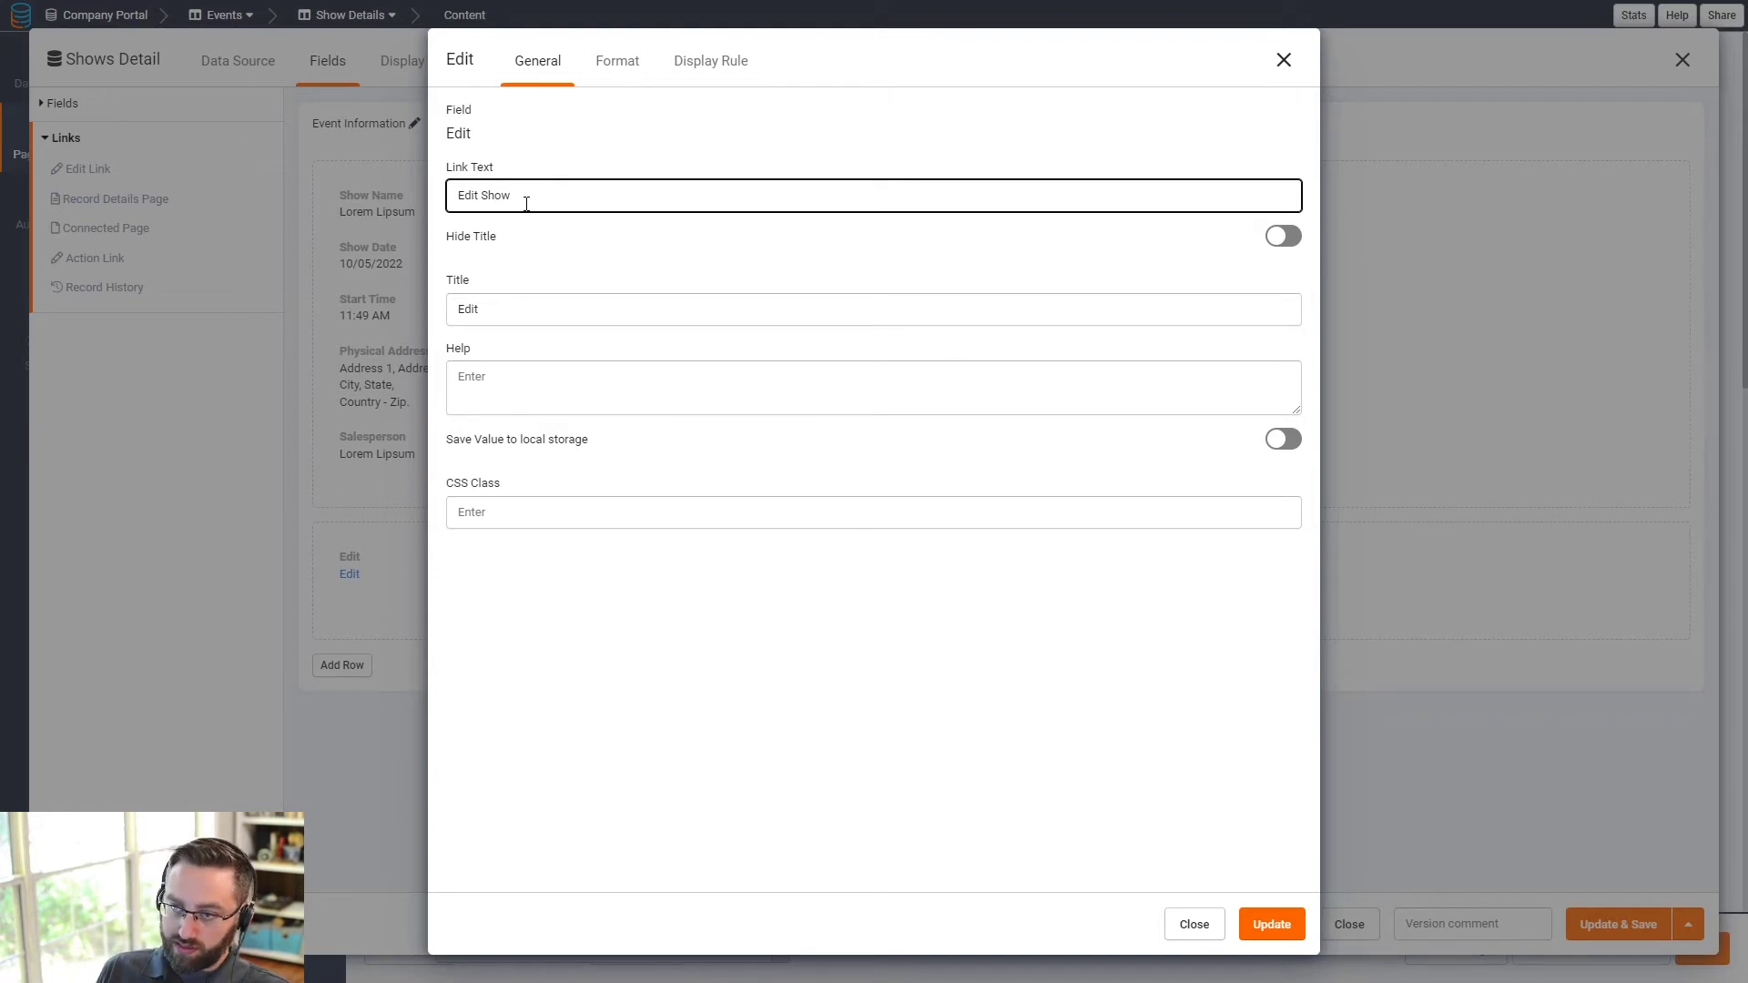
pyautogui.doubleClick(497, 196)
pyautogui.write('Event Record')
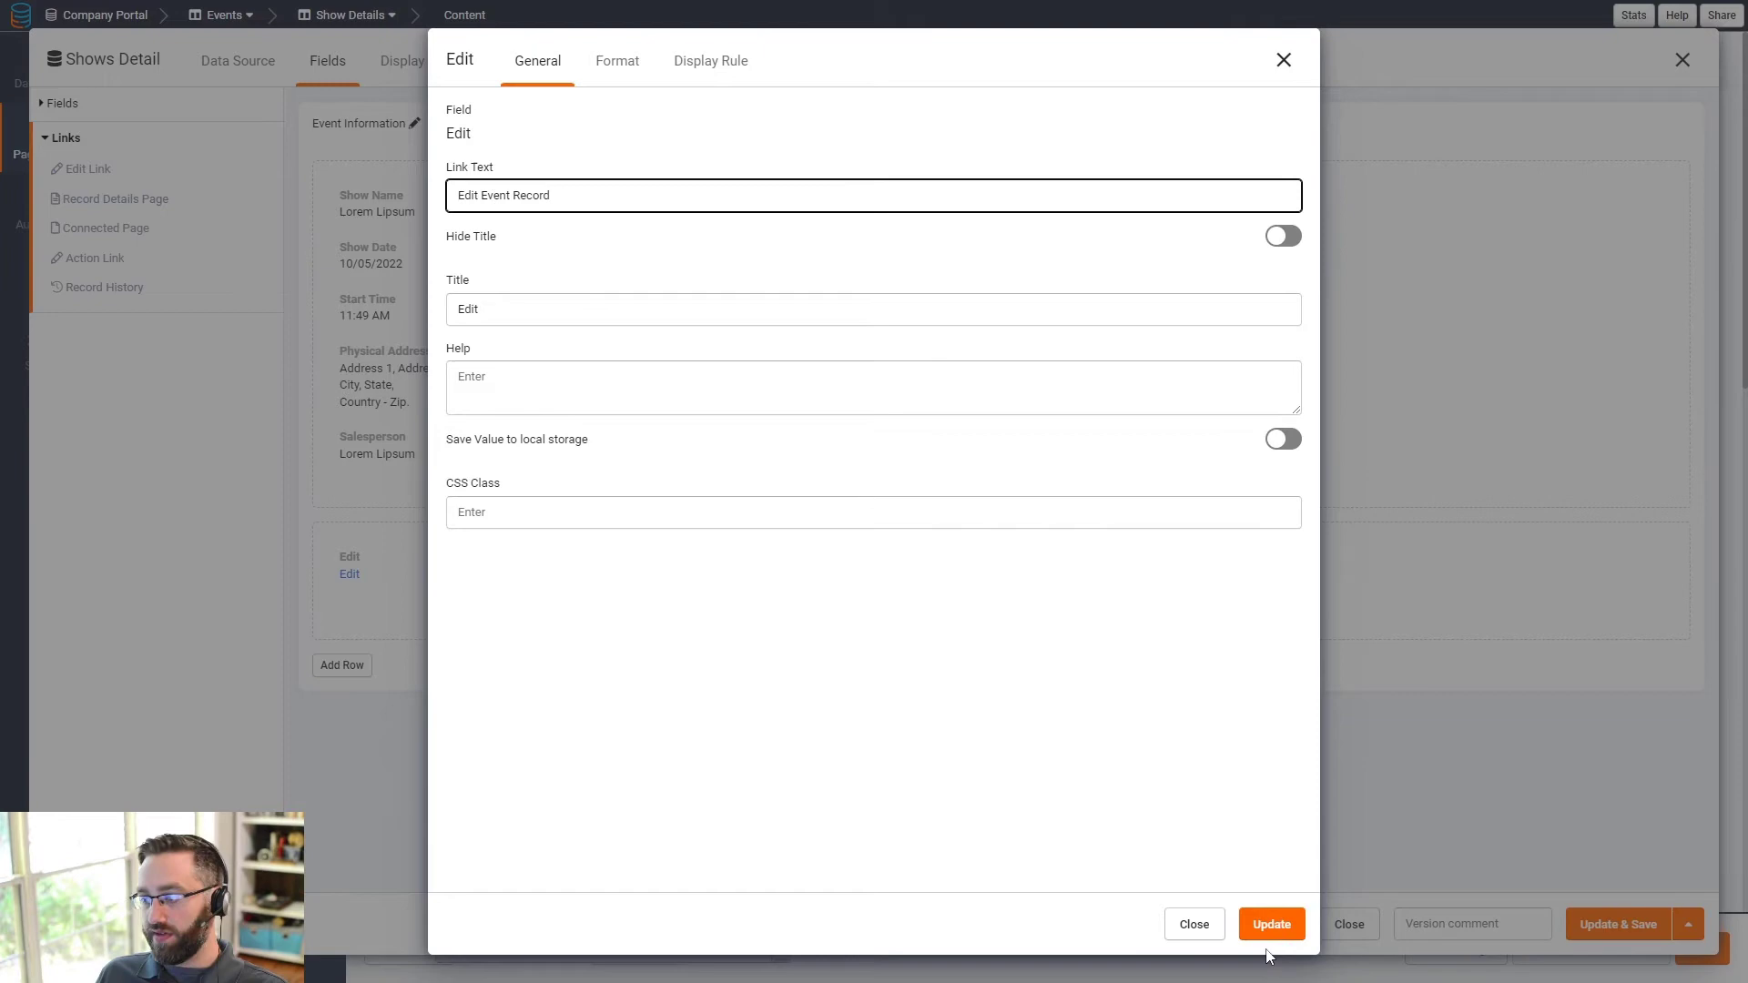
pyautogui.click(1270, 933)
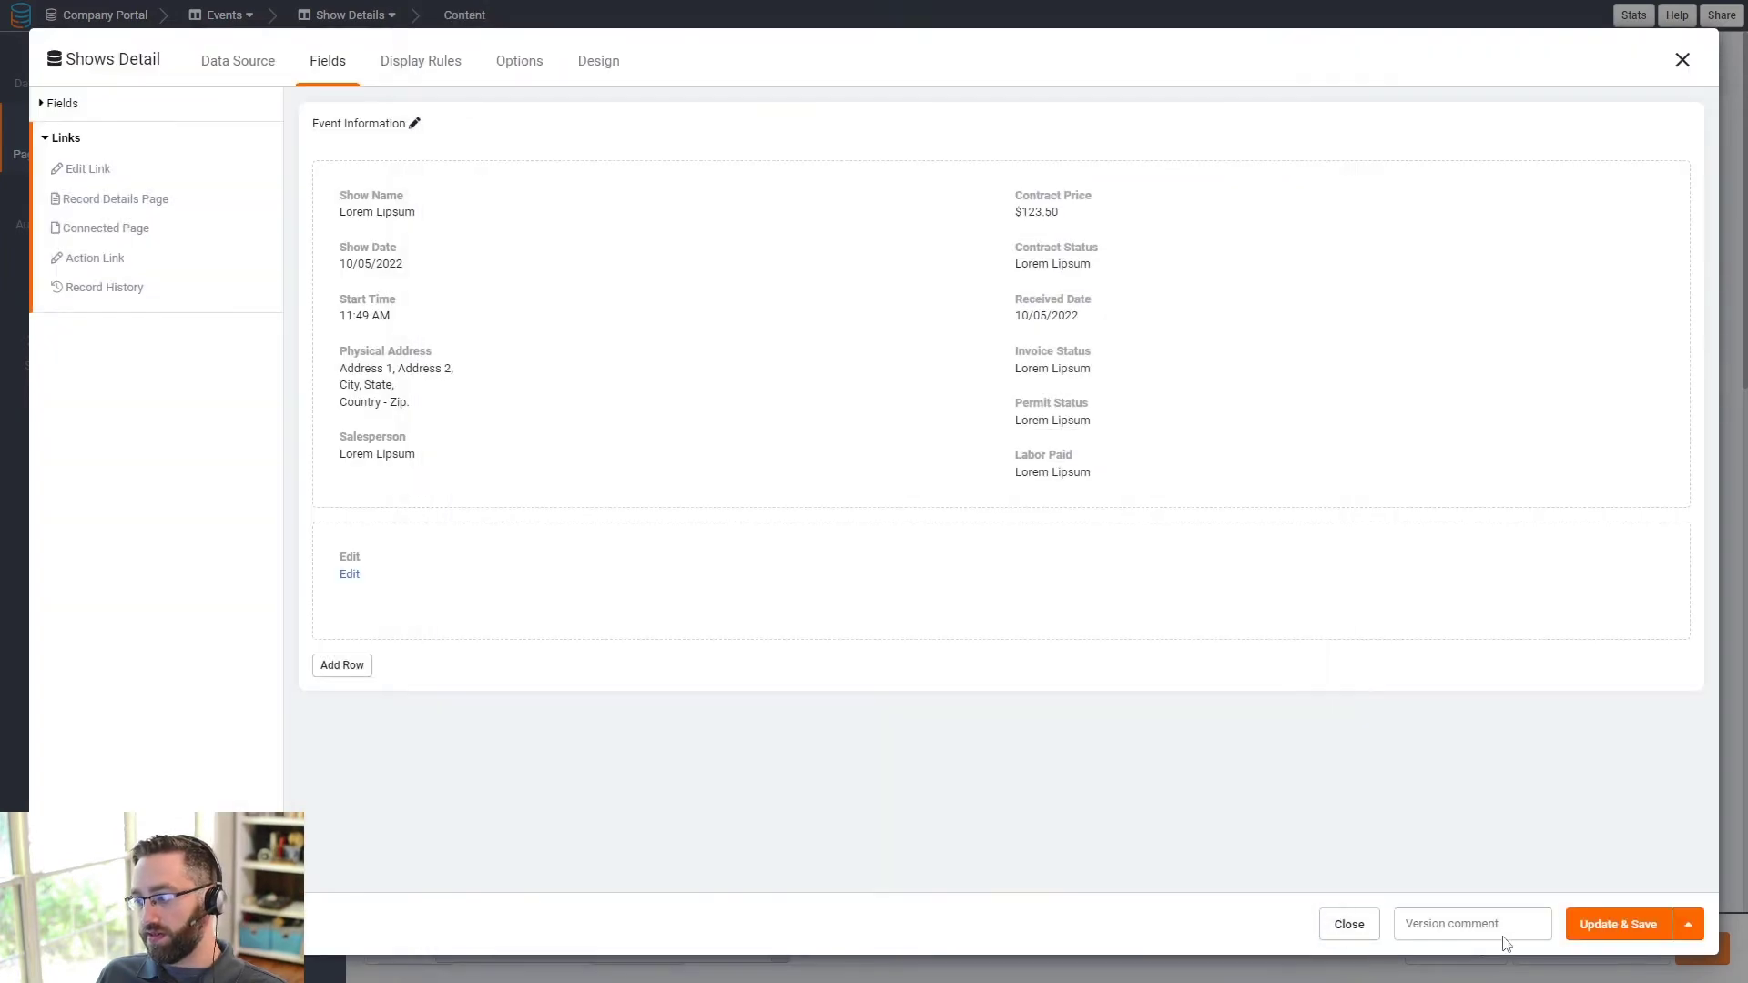
pyautogui.click(1592, 926)
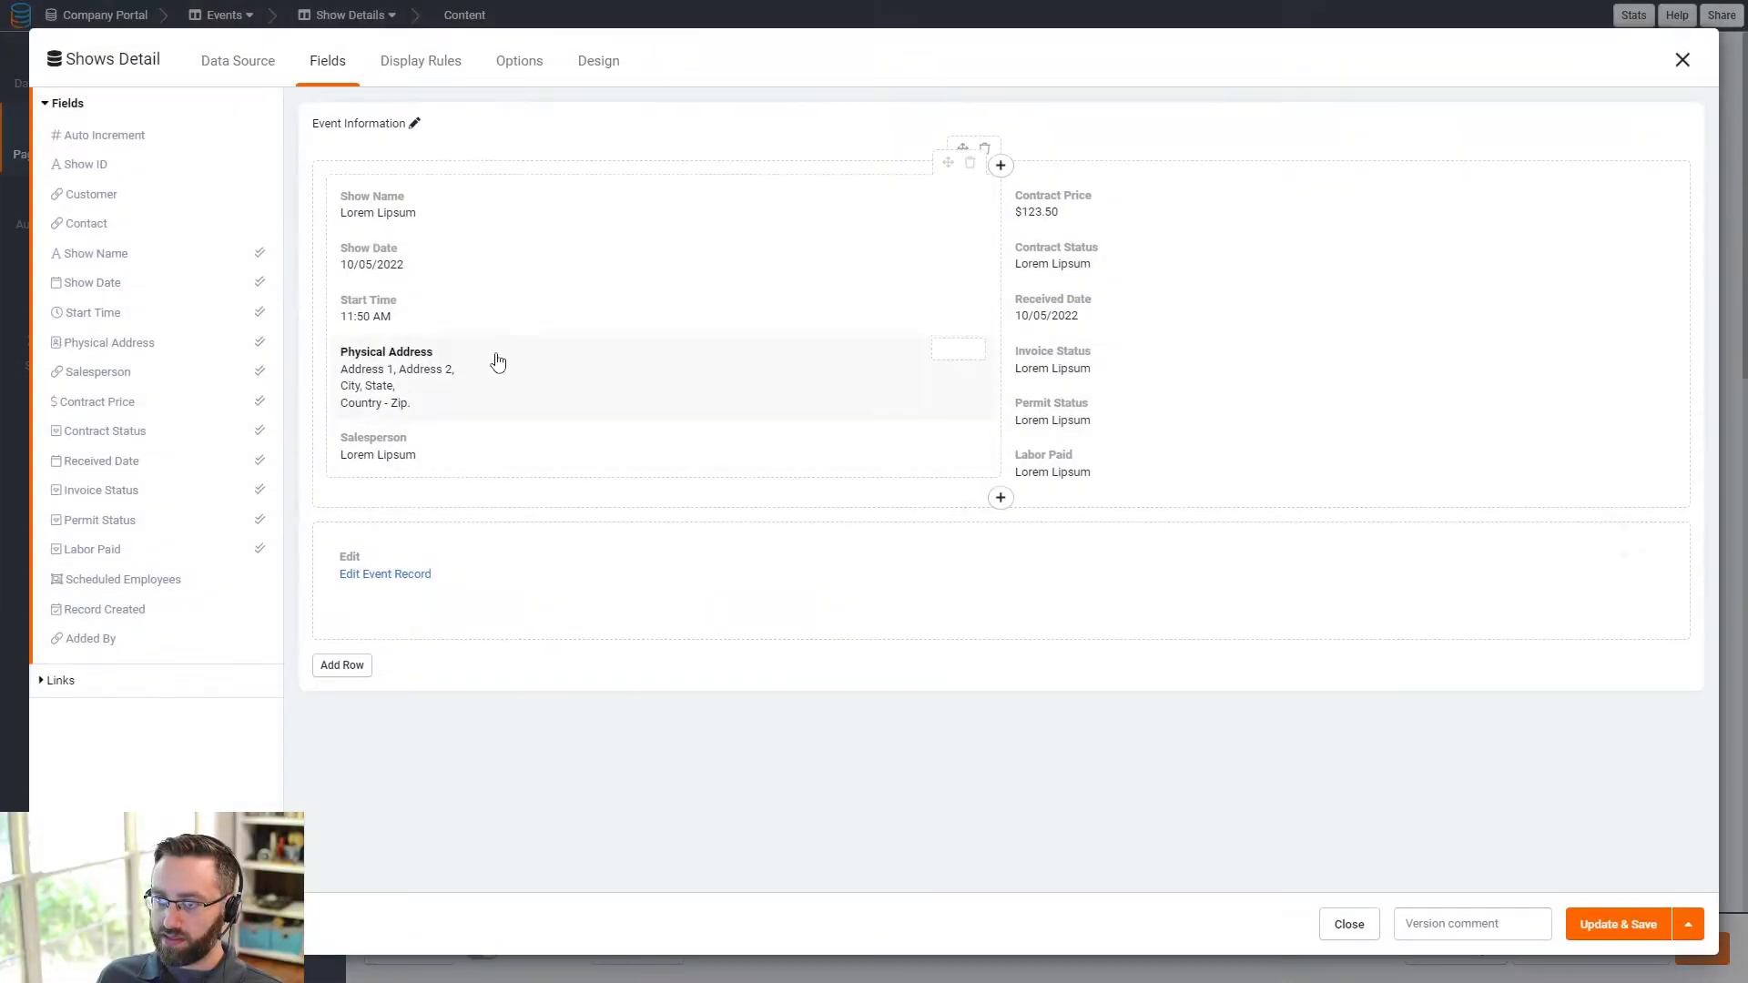
# - Hide the Edit link's title and save the Shows Detail component again
pyautogui.click(390, 574)
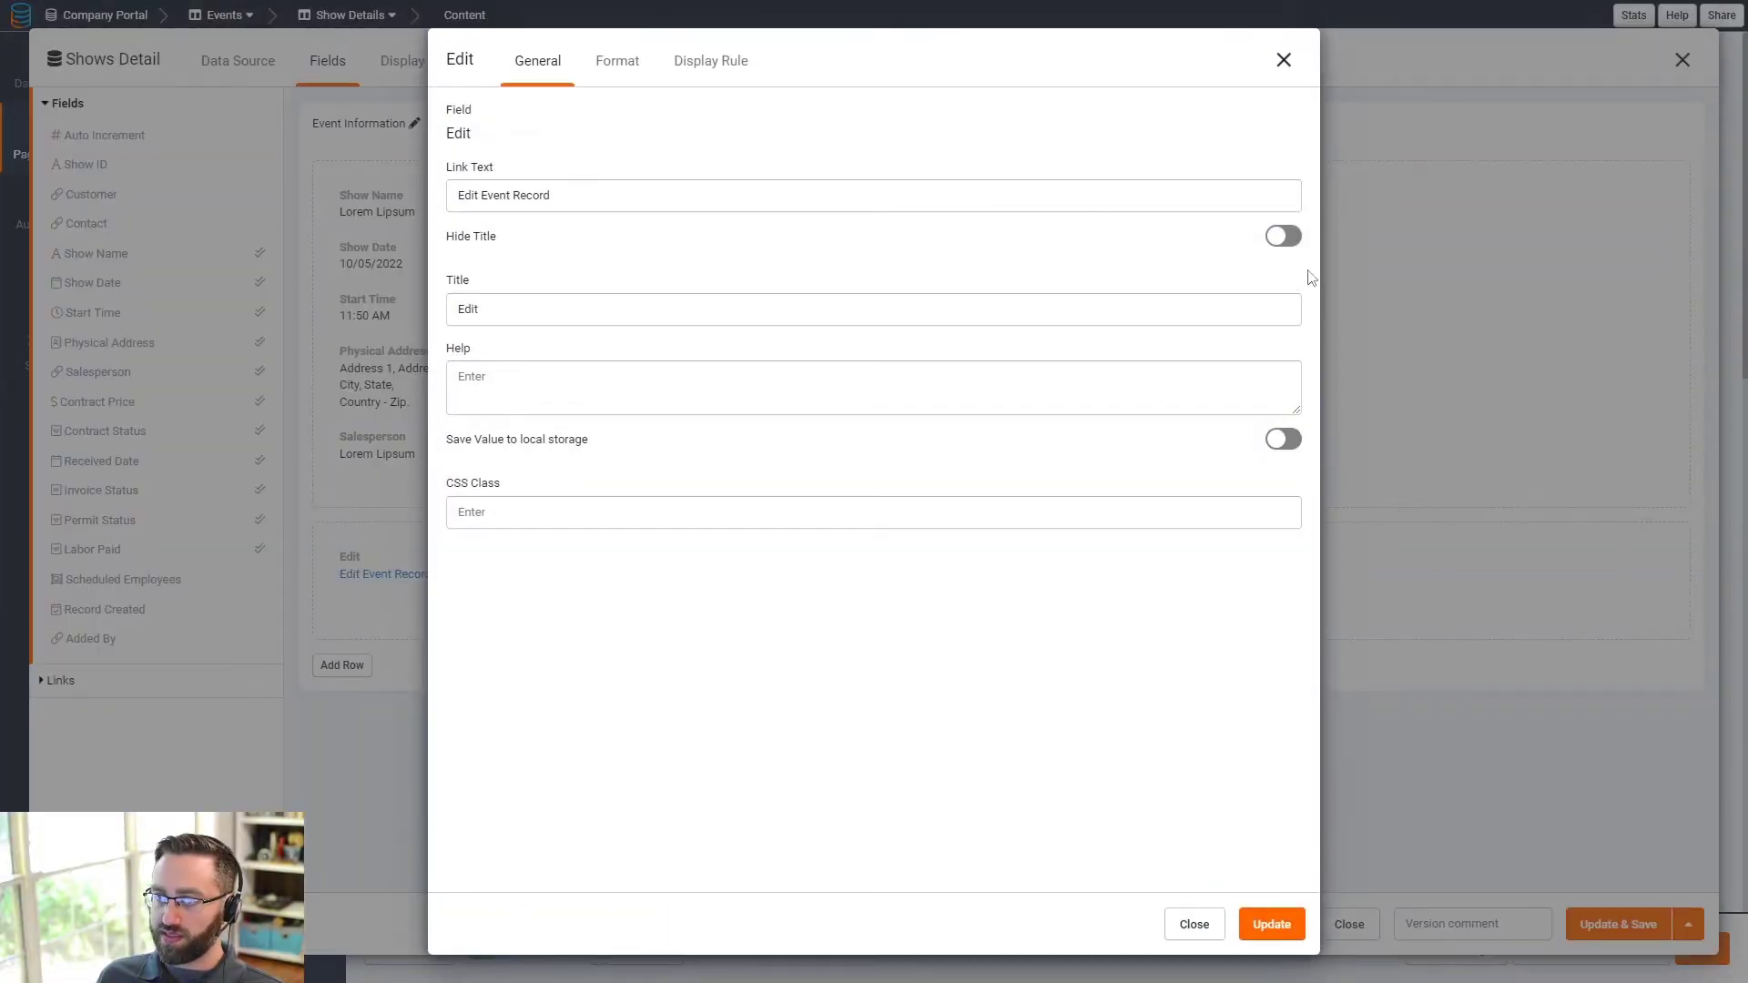
pyautogui.click(1283, 236)
pyautogui.click(1268, 924)
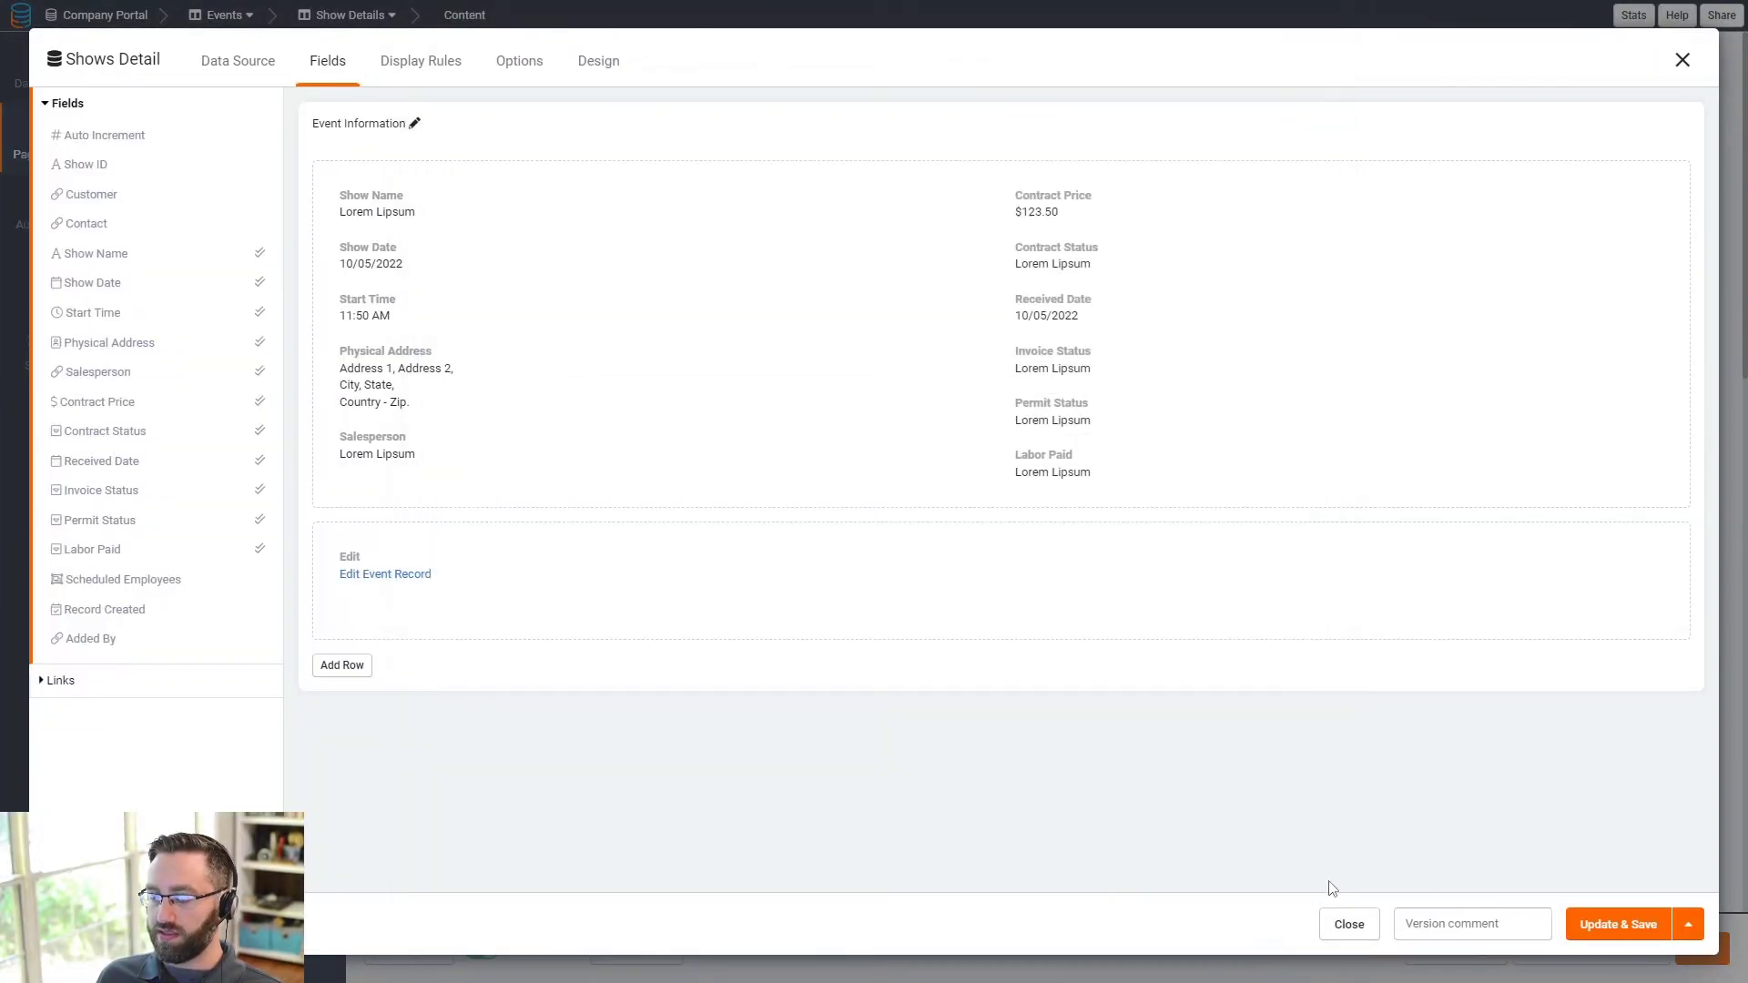
pyautogui.click(1600, 921)
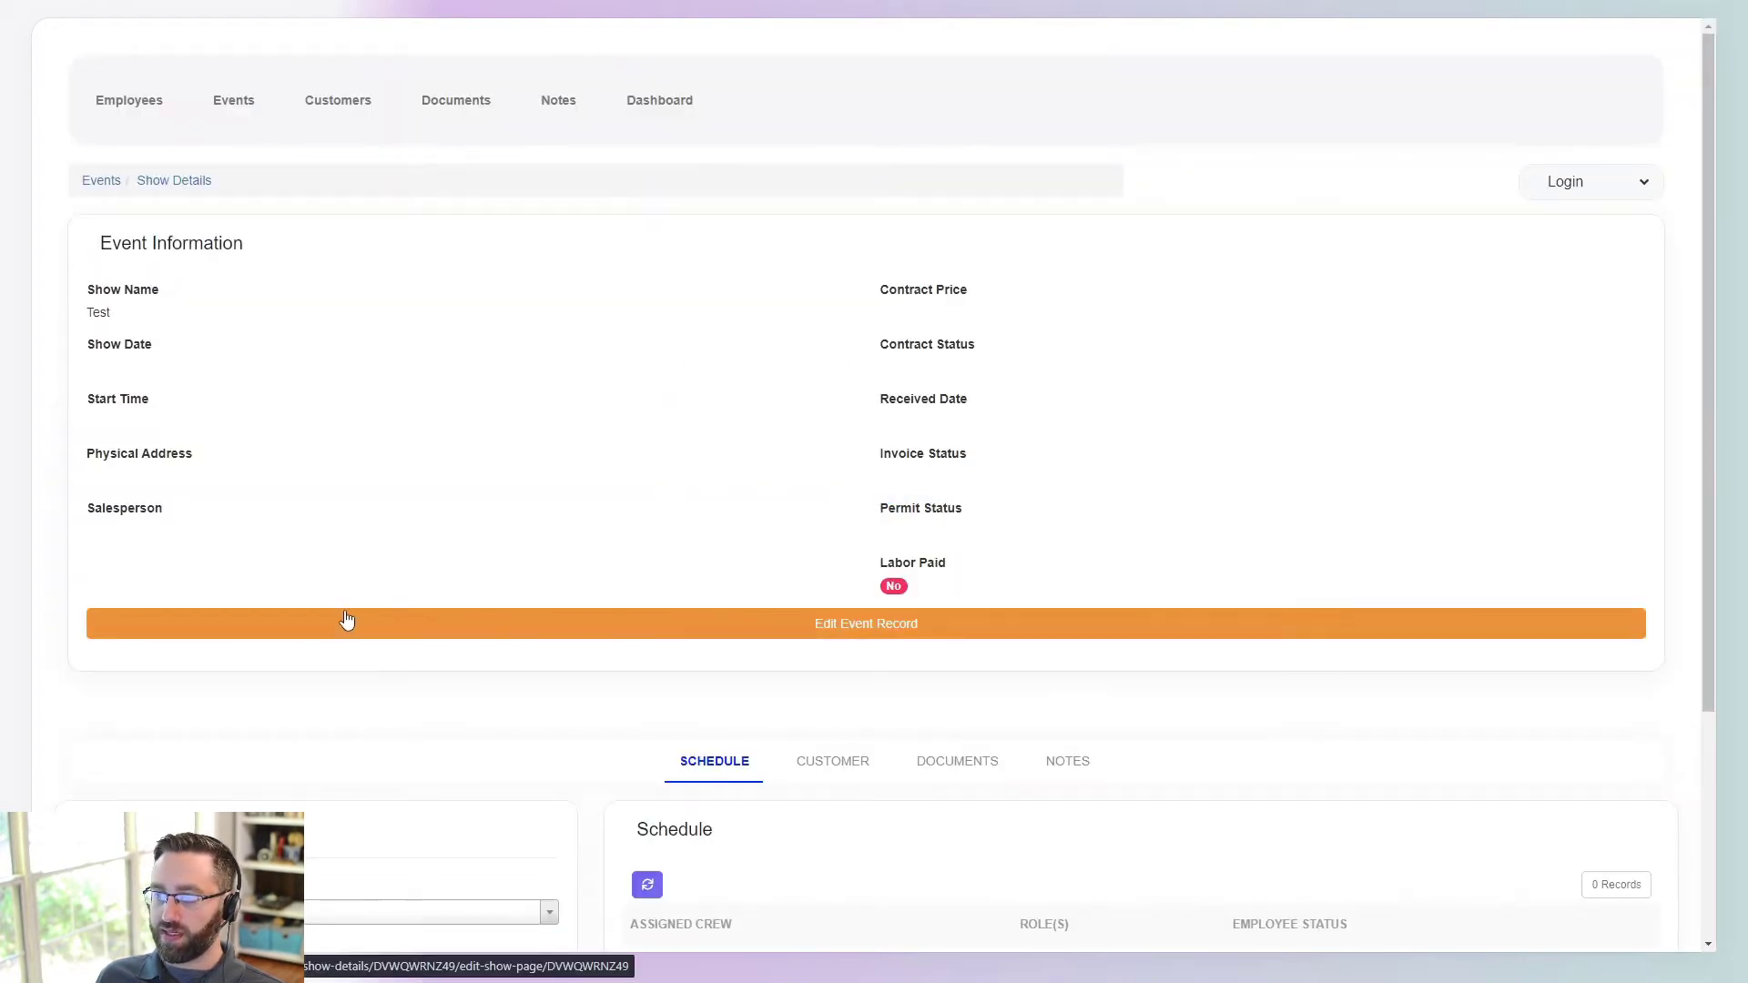
# - Follow Edit Event Record in the live app, then open the Edit Show Page's Show Form in the builder
pyautogui.scroll(-2, 823, 710)
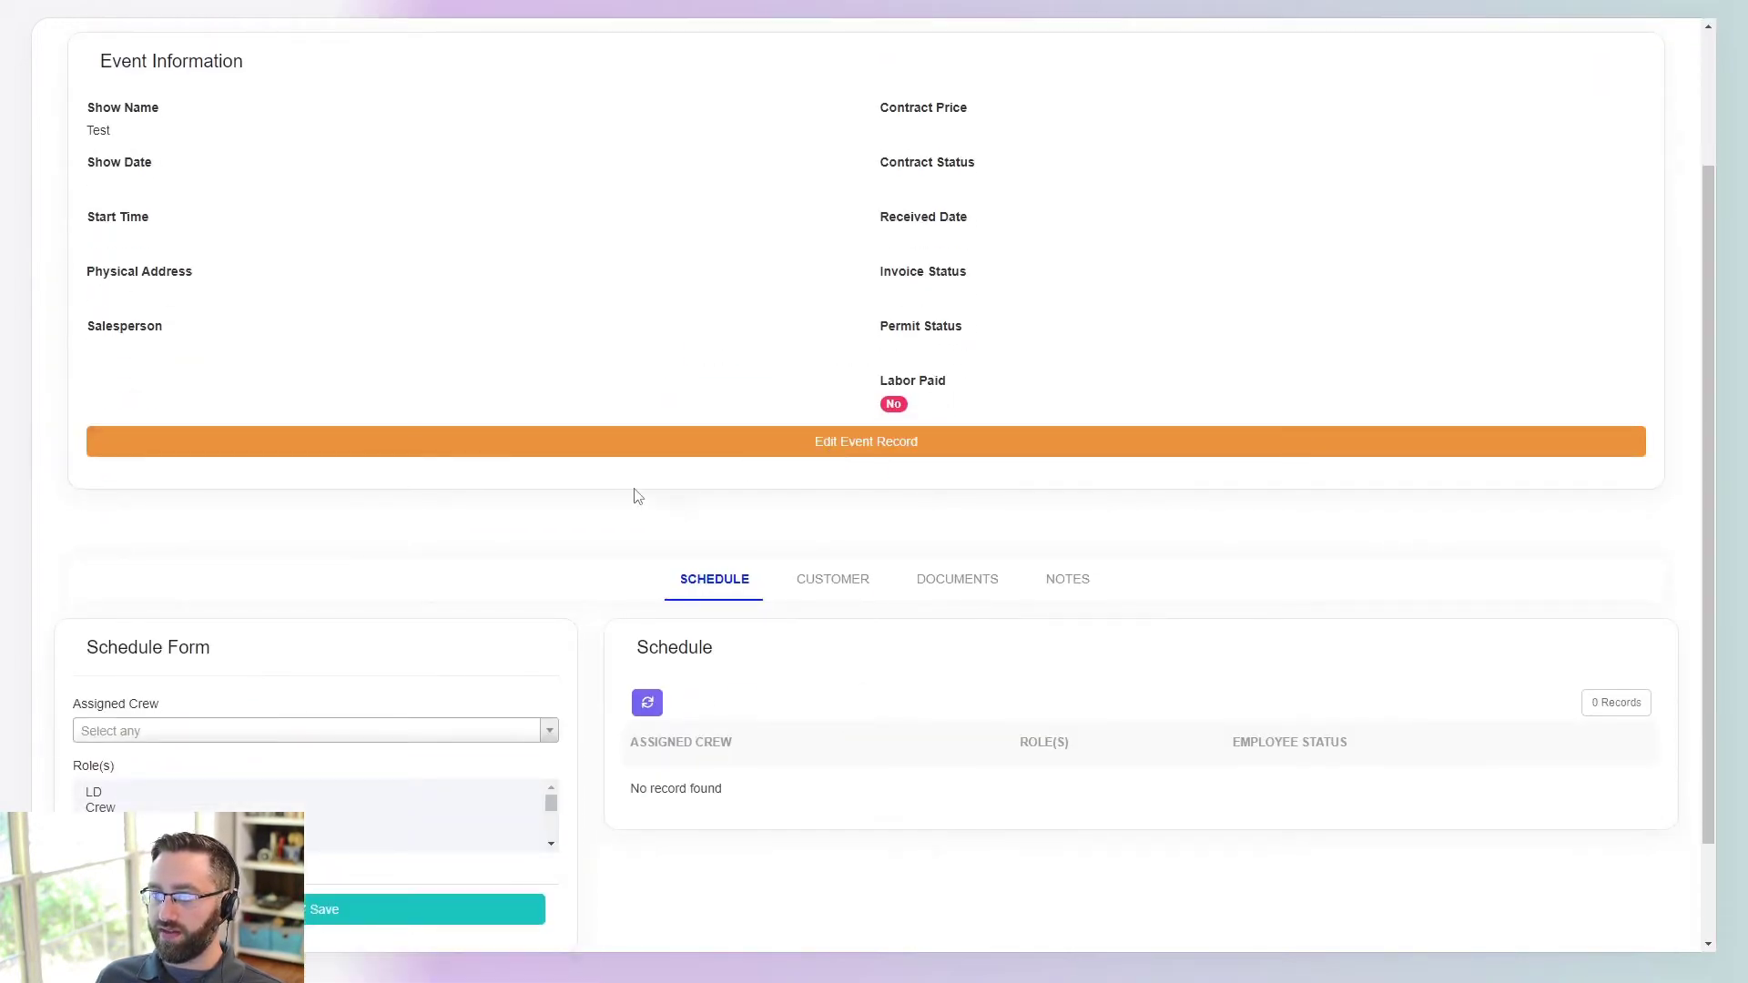
pyautogui.click(510, 444)
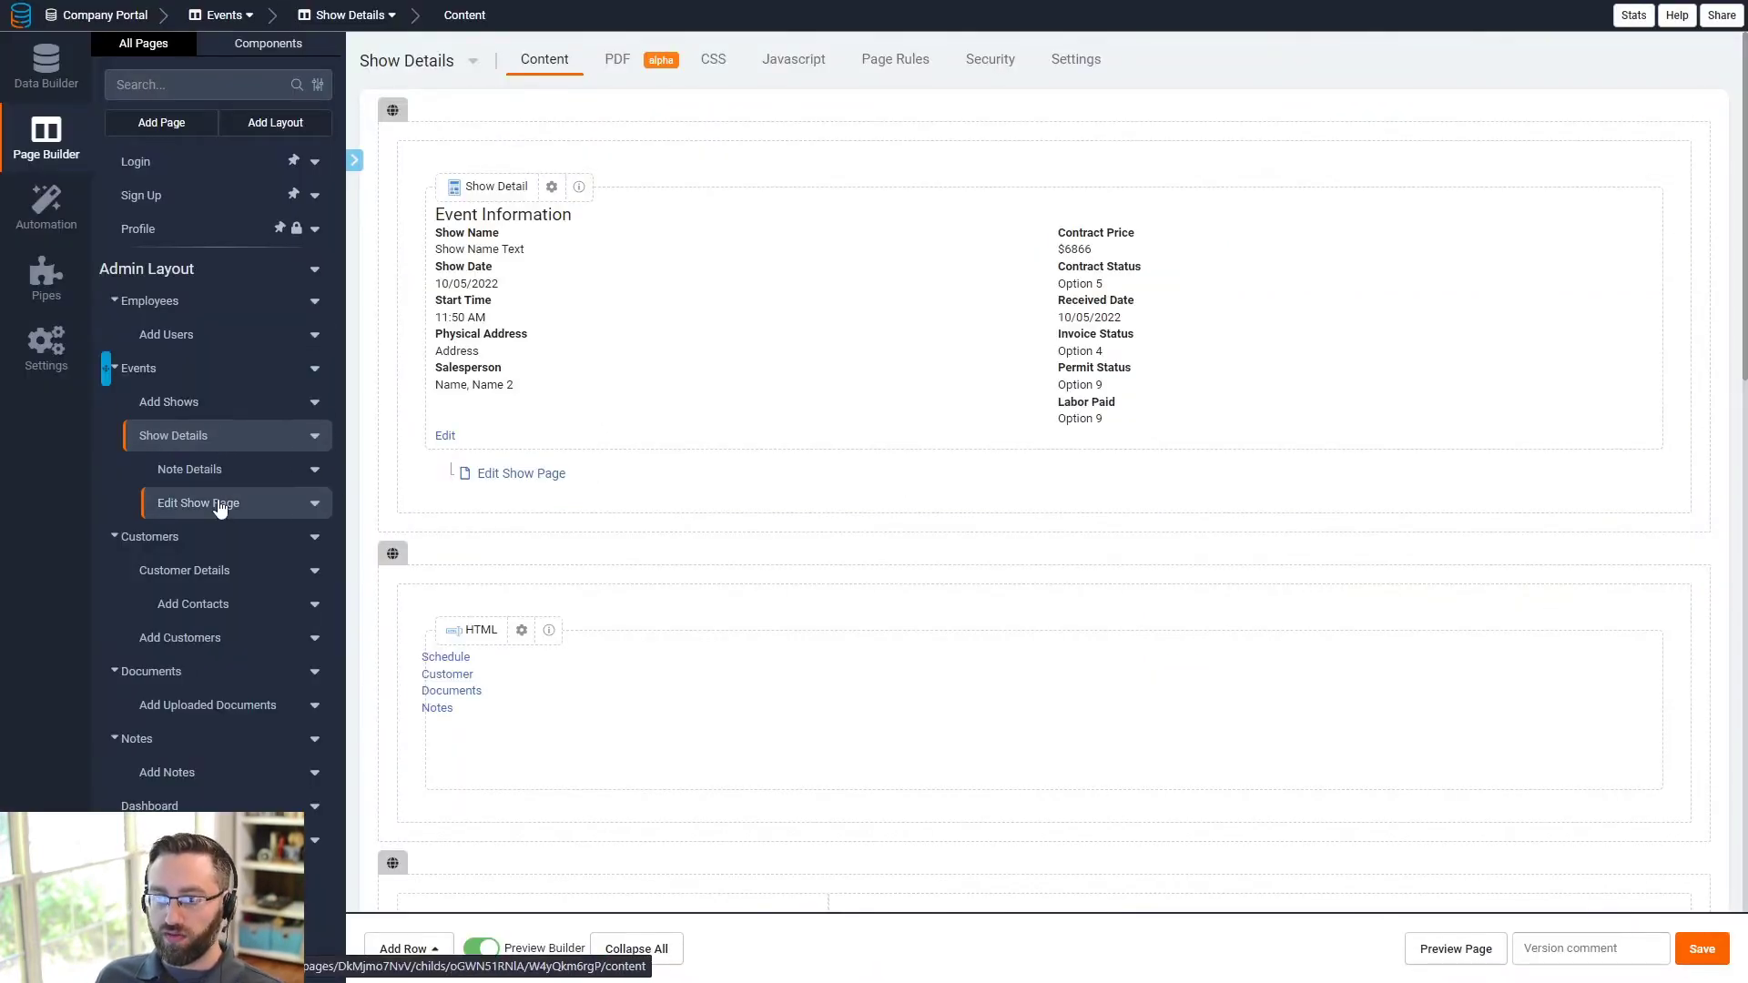
pyautogui.click(218, 503)
pyautogui.click(696, 355)
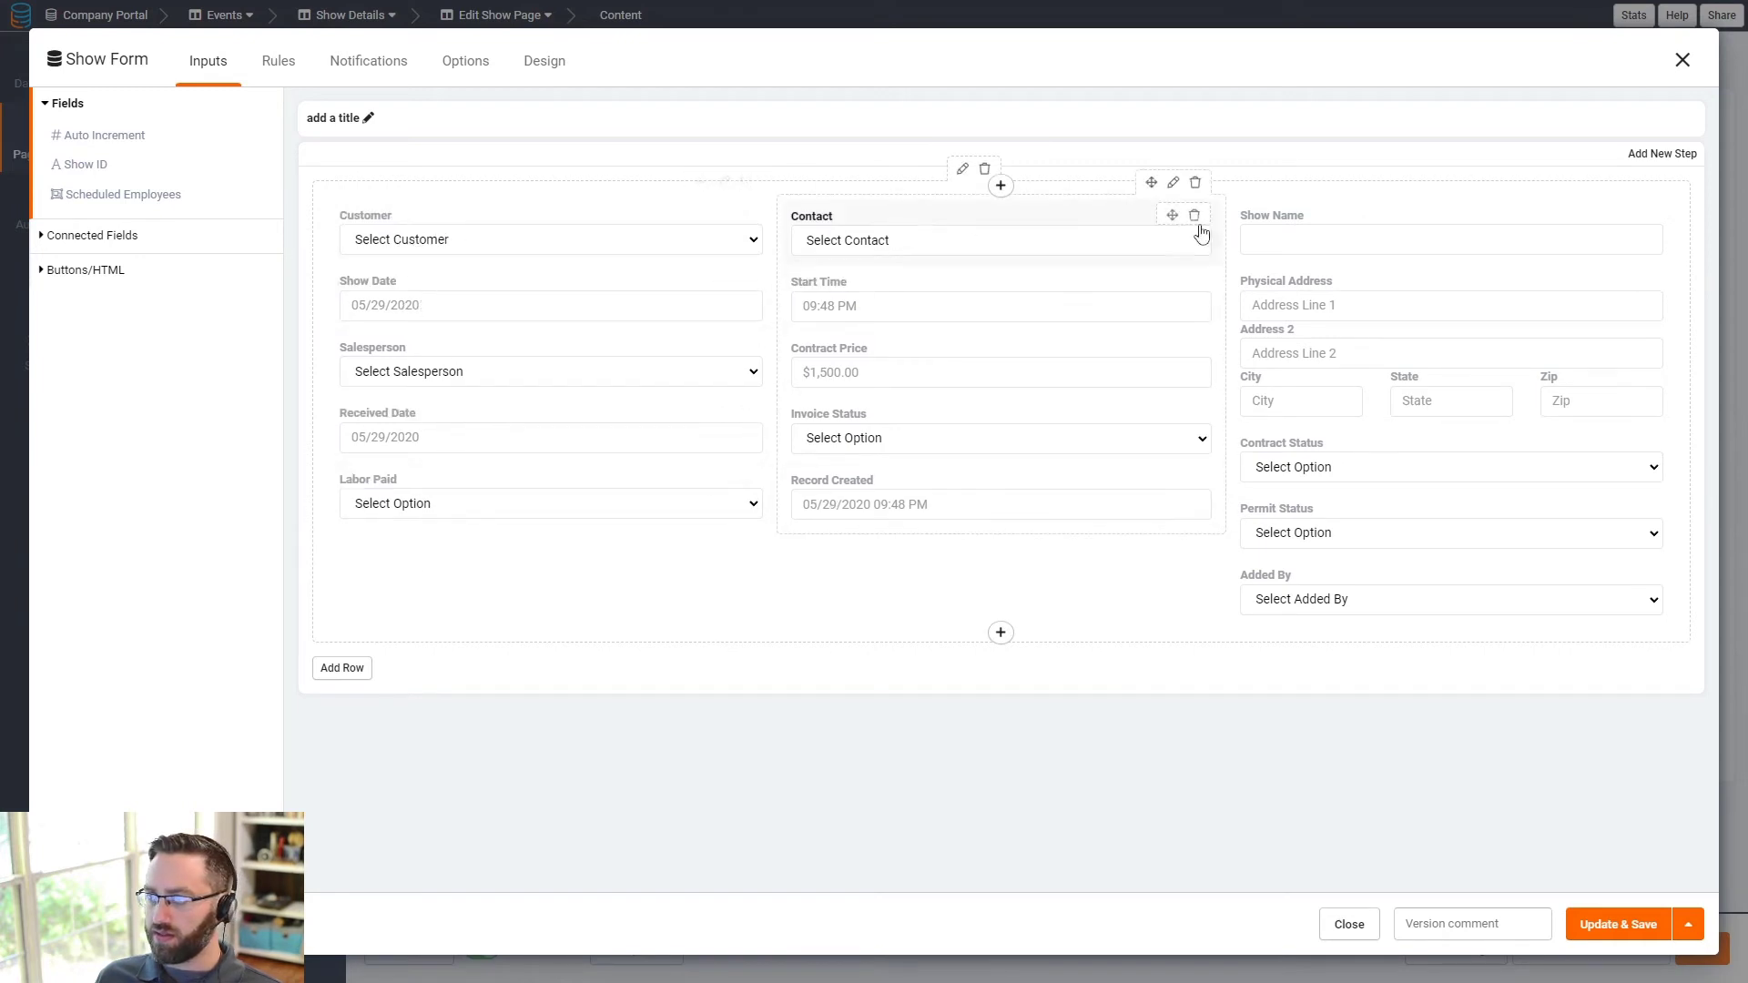
# - Put Show Name, Show Date, Contact and Start Time into the Show Form's left column
pyautogui.moveTo(1387, 238); pyautogui.dragTo(497, 219)
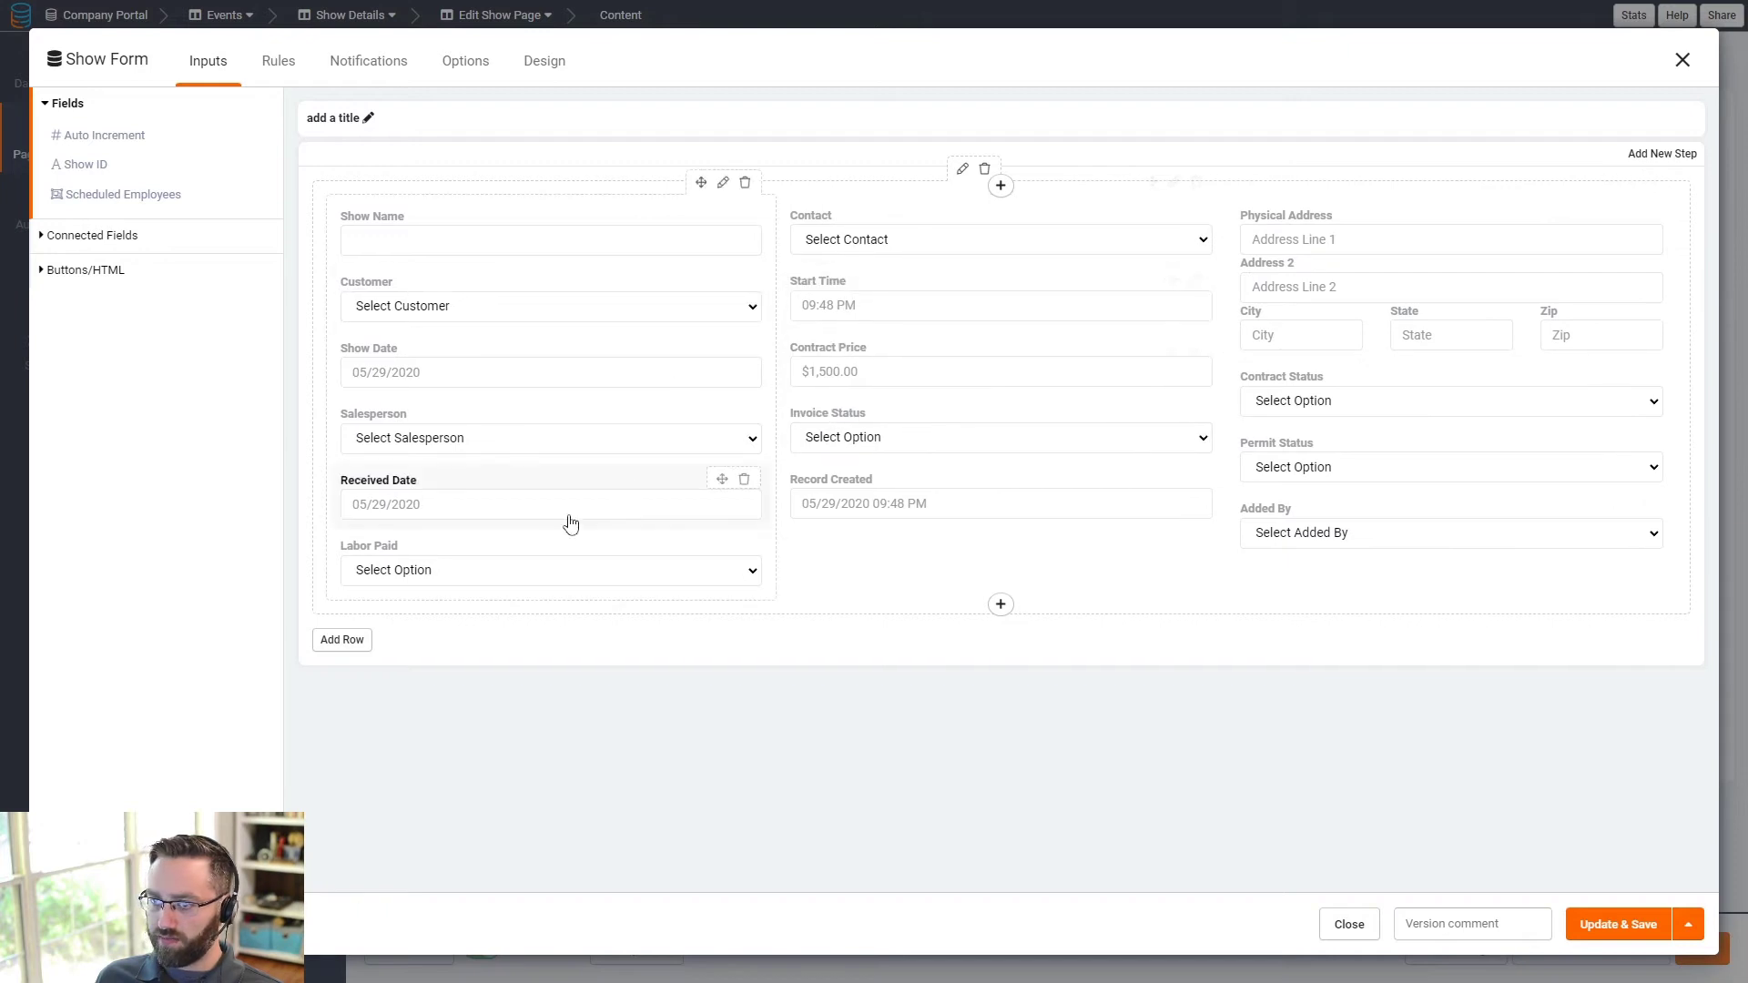
pyautogui.moveTo(457, 389); pyautogui.dragTo(458, 294)
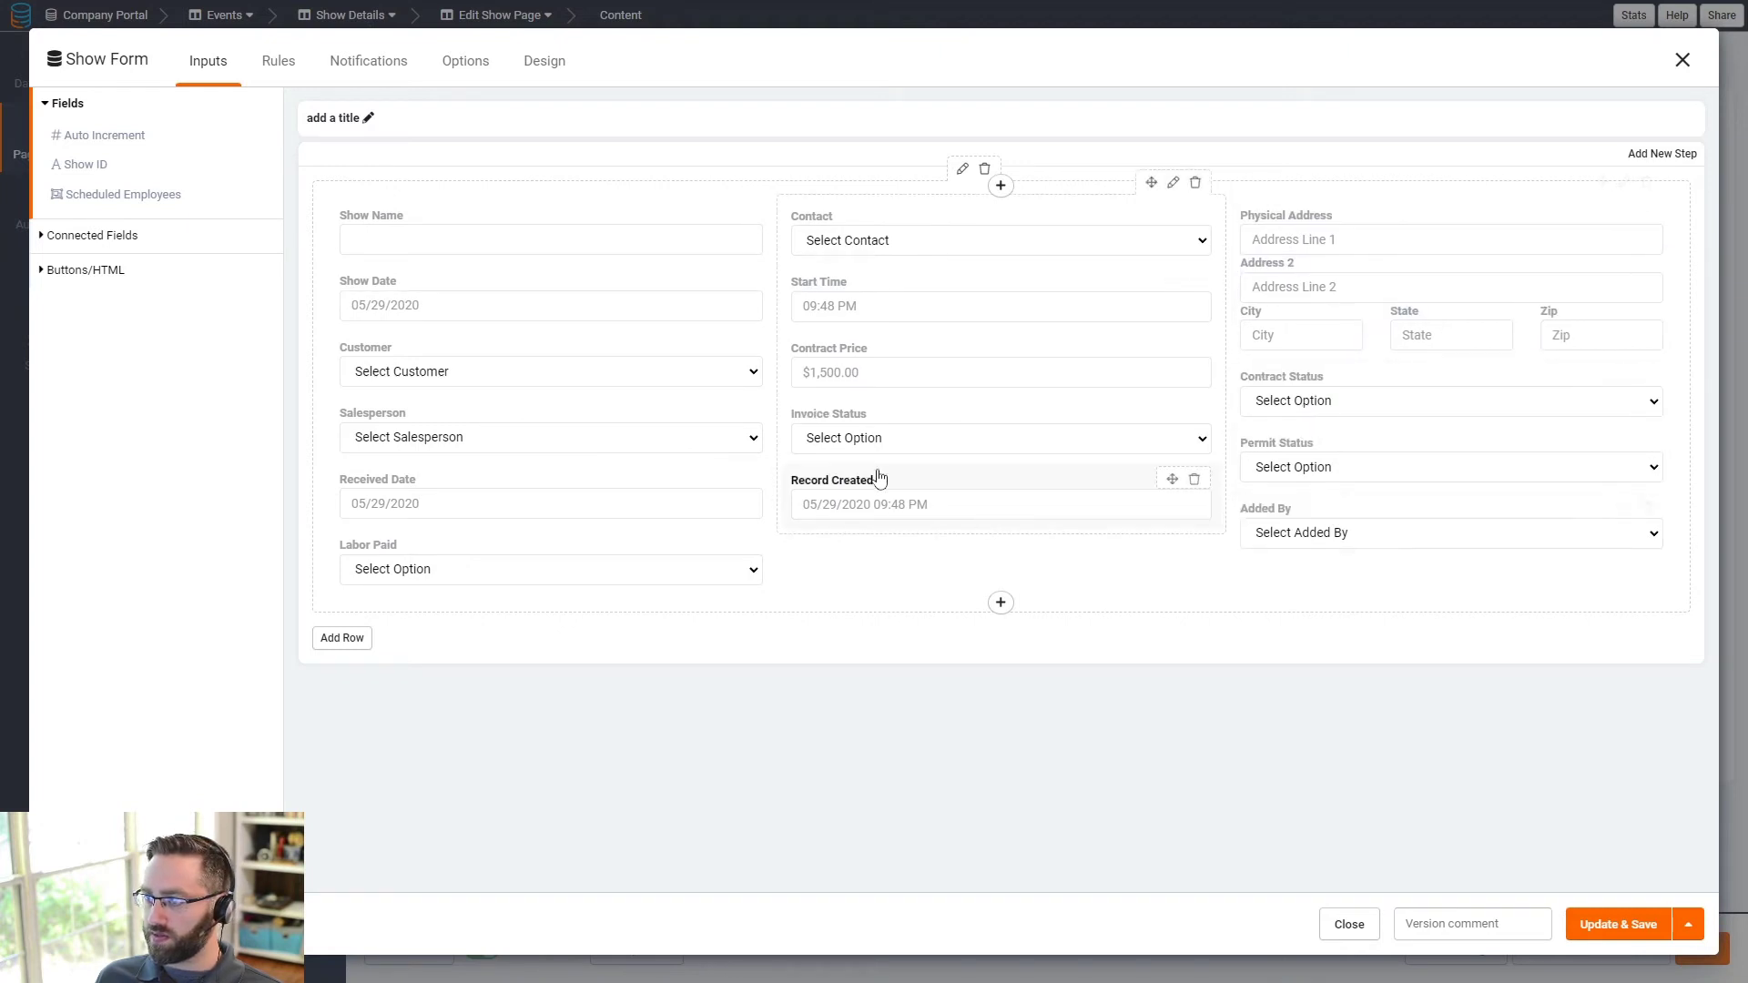
pyautogui.moveTo(859, 367); pyautogui.dragTo(897, 215)
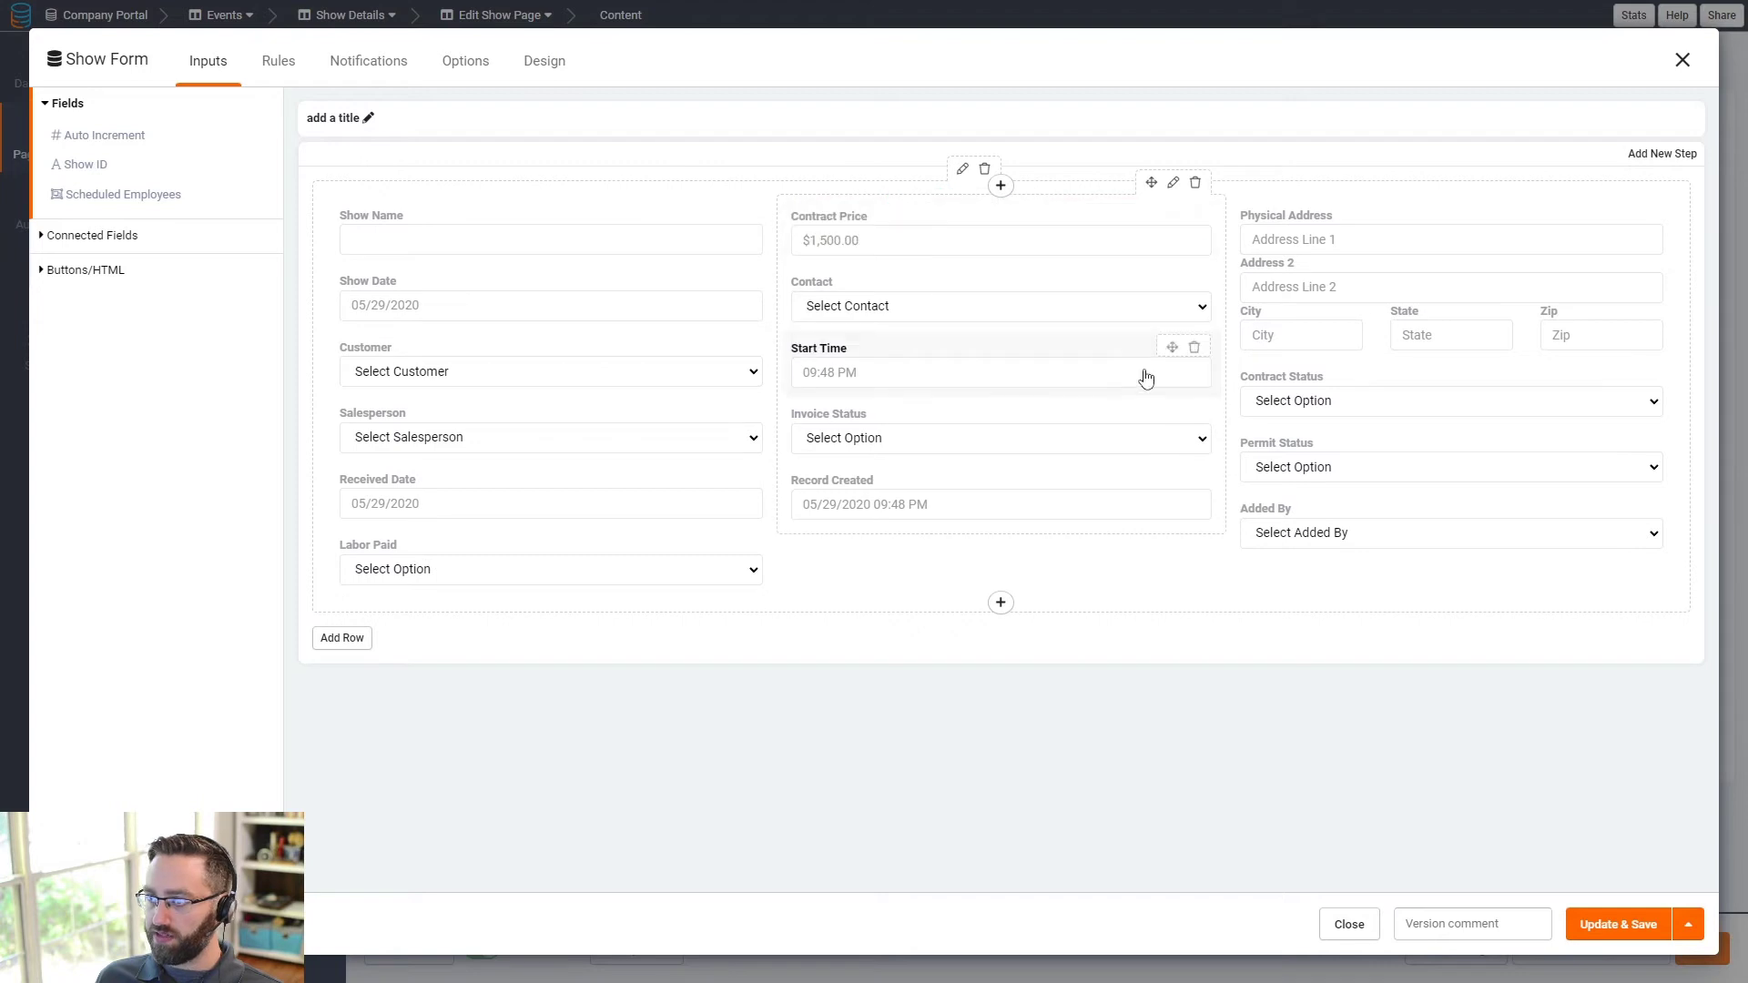
pyautogui.moveTo(1312, 402); pyautogui.dragTo(910, 278)
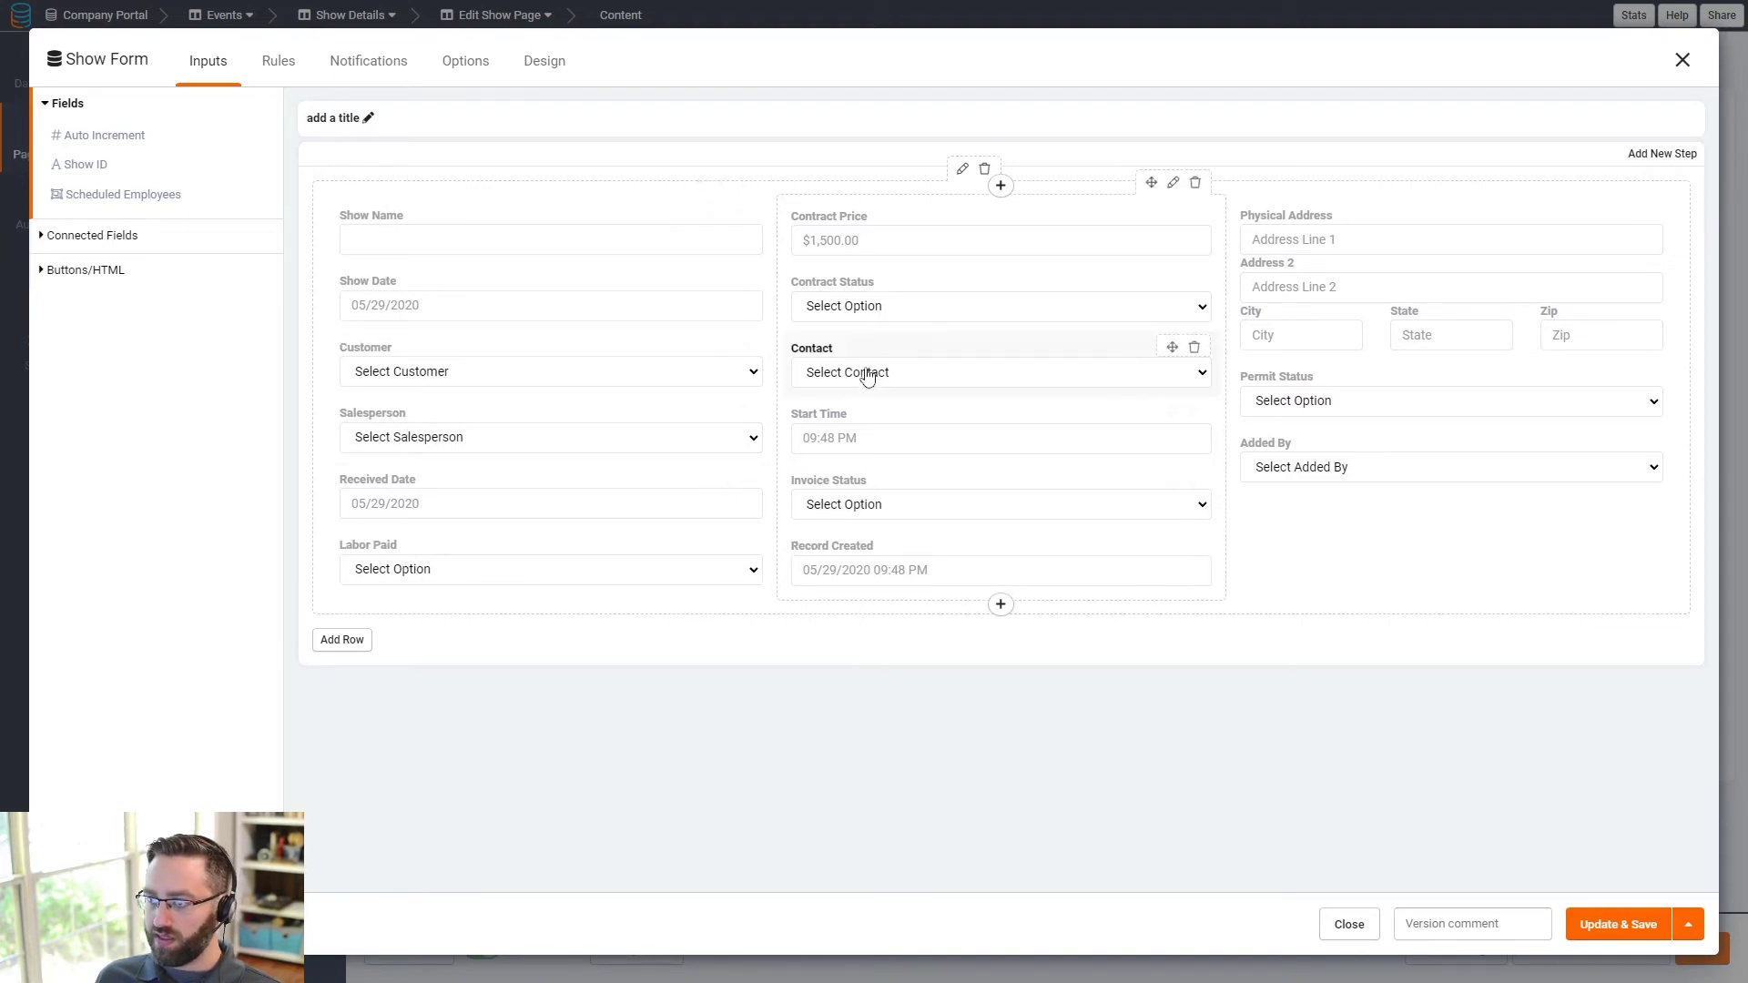
pyautogui.moveTo(871, 370); pyautogui.dragTo(456, 418)
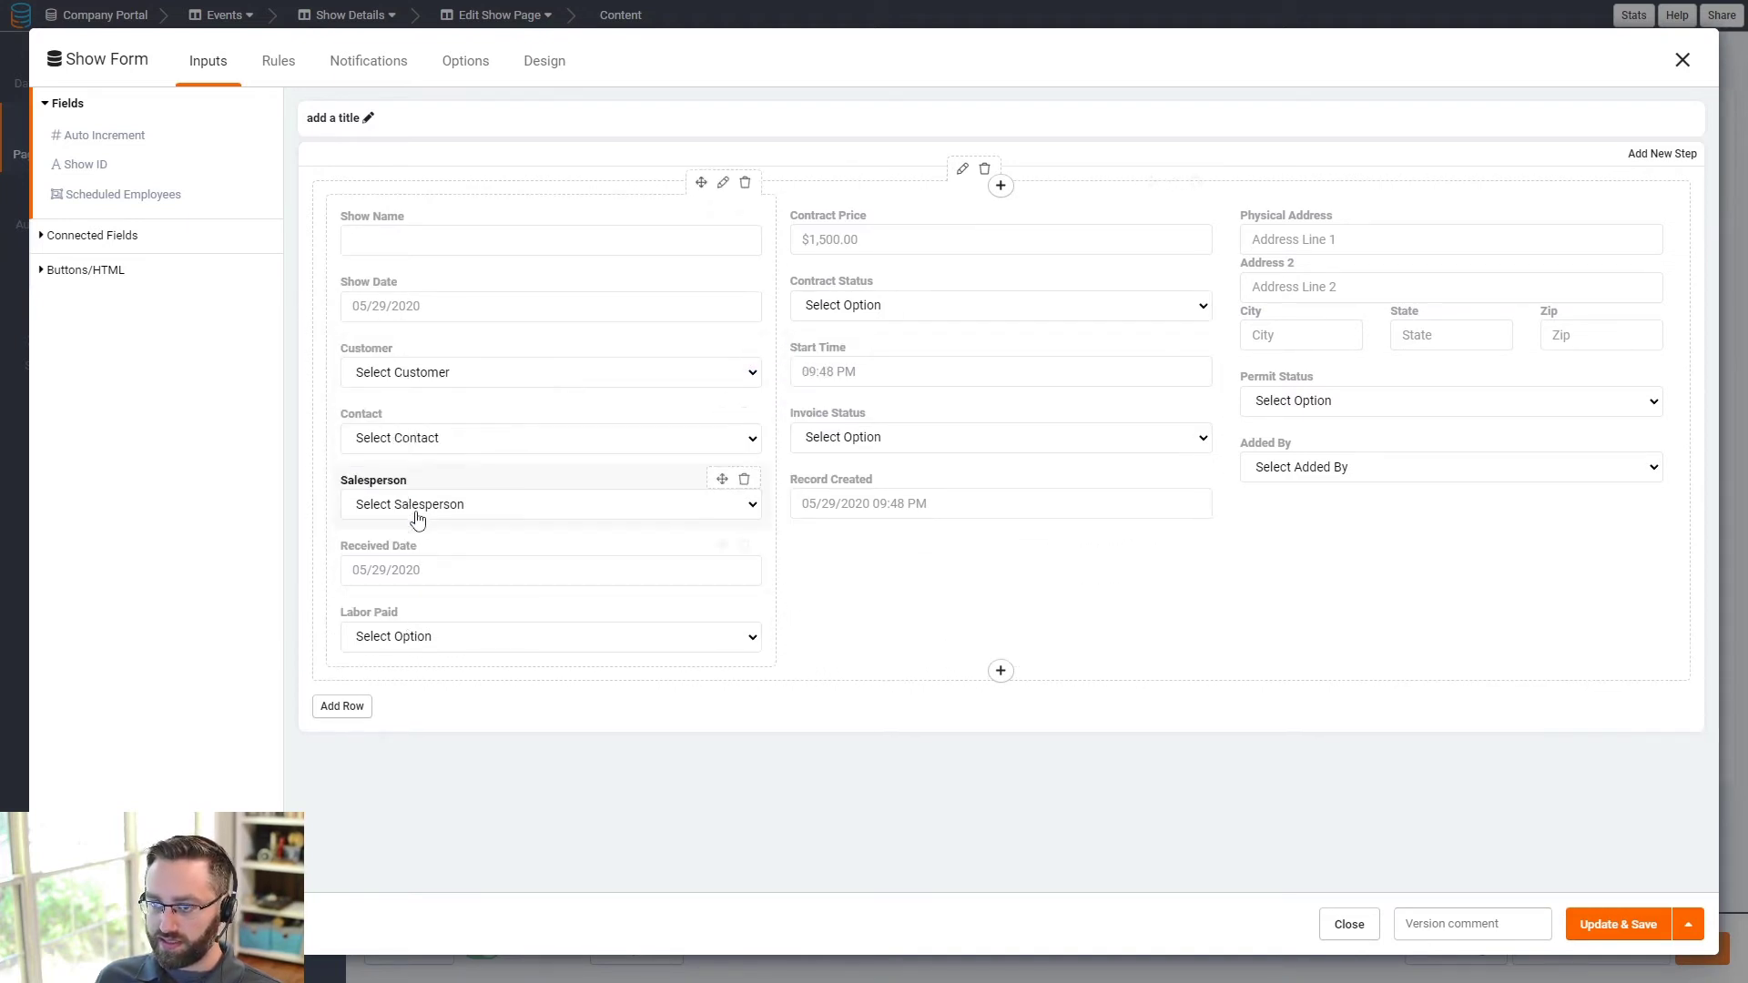
pyautogui.moveTo(545, 570); pyautogui.dragTo(975, 350)
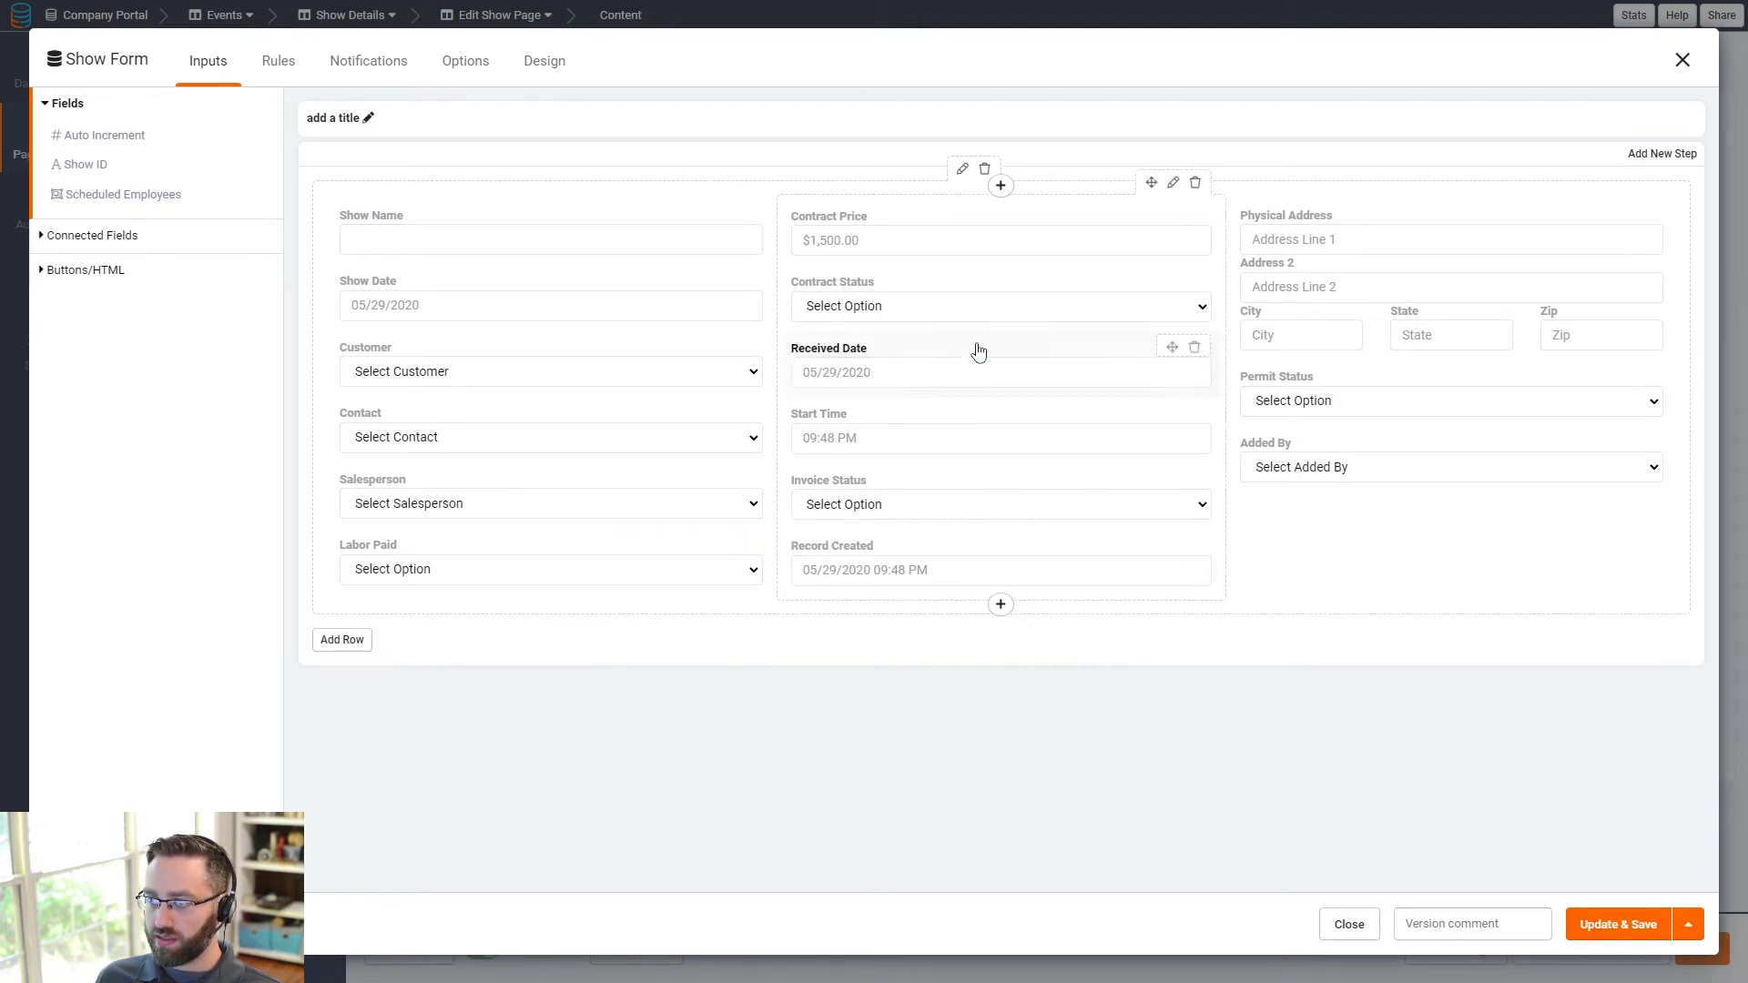
pyautogui.moveTo(901, 434); pyautogui.dragTo(466, 542)
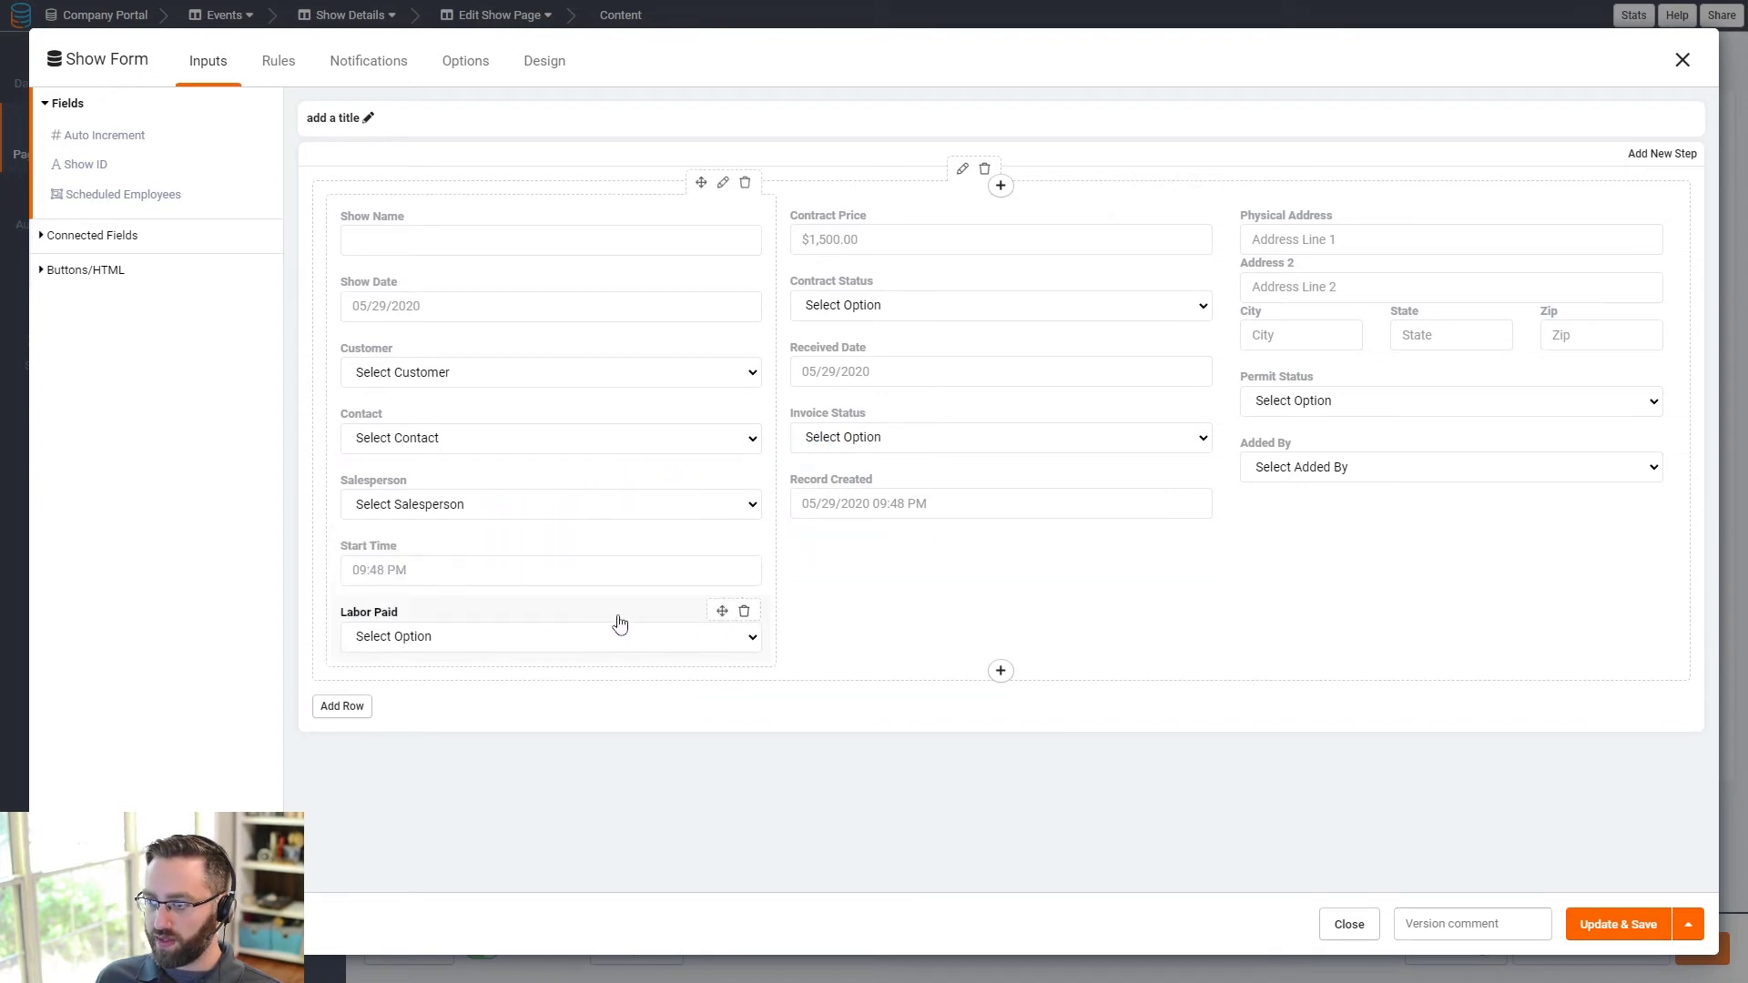
pyautogui.moveTo(617, 621); pyautogui.dragTo(1335, 496)
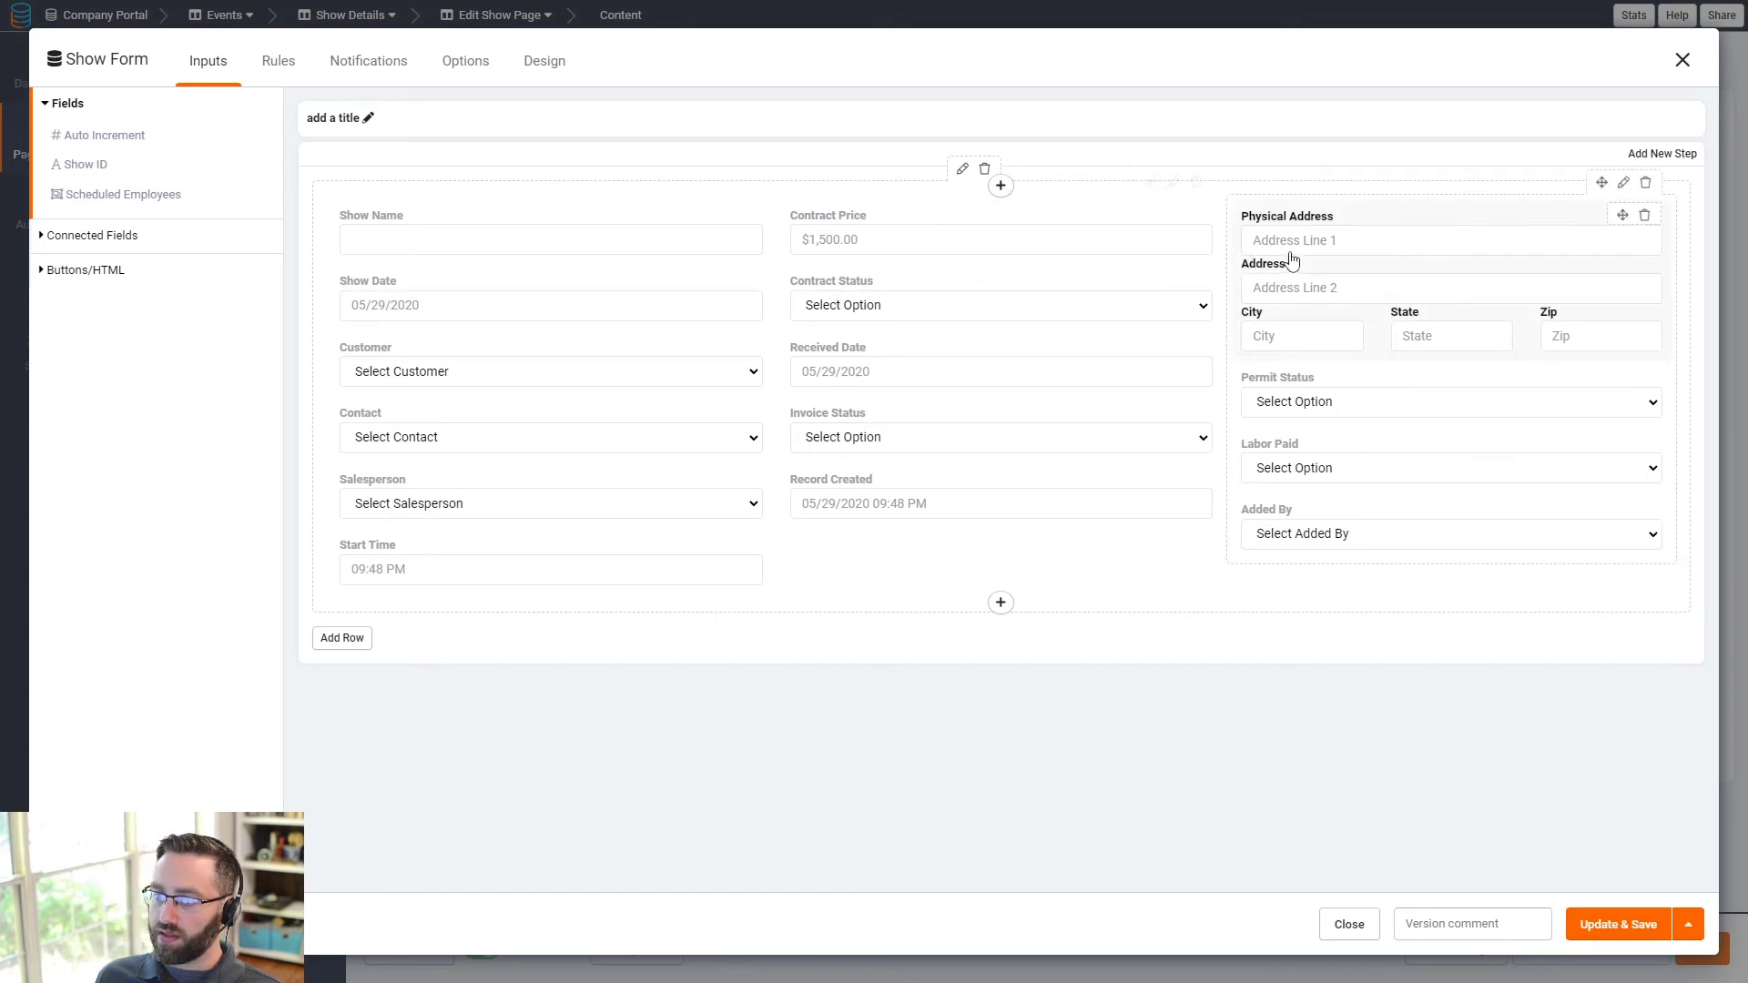
# - Place Physical Address in the middle column; Contract Price, Contract Status, Received Date, Invoice Status on the right
pyautogui.moveTo(1359, 223); pyautogui.dragTo(951, 219)
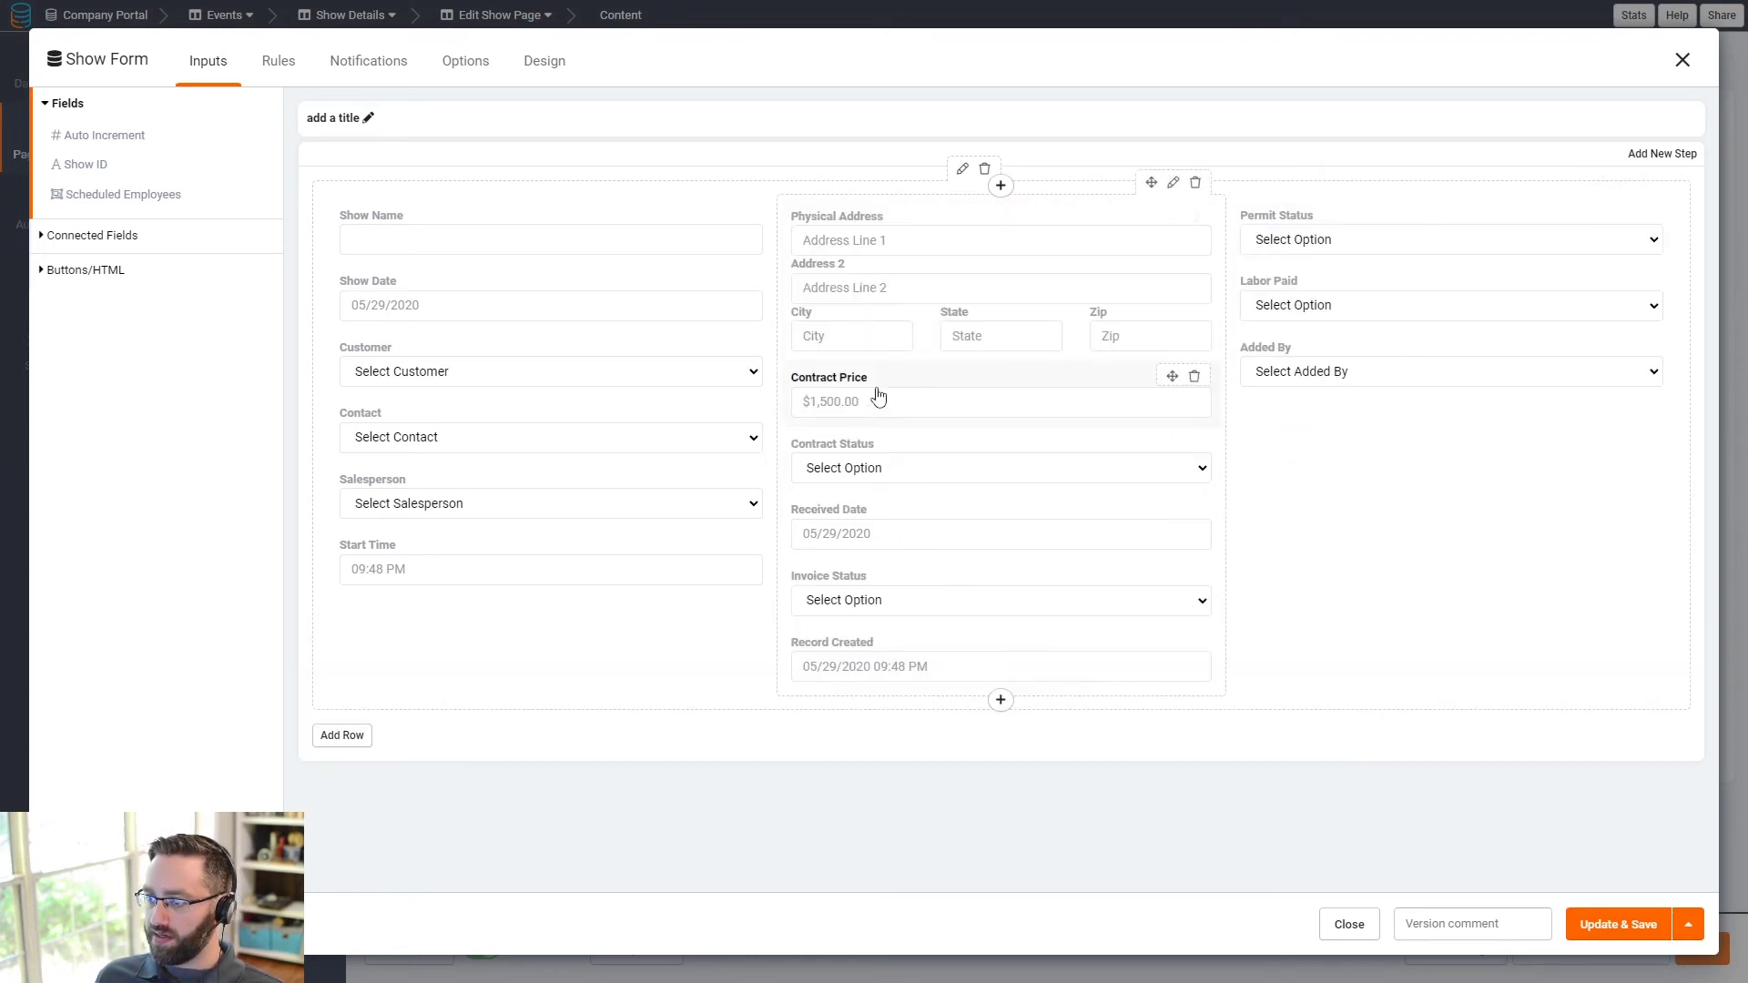
pyautogui.moveTo(843, 396); pyautogui.dragTo(1338, 223)
pyautogui.moveTo(915, 390); pyautogui.dragTo(1265, 299)
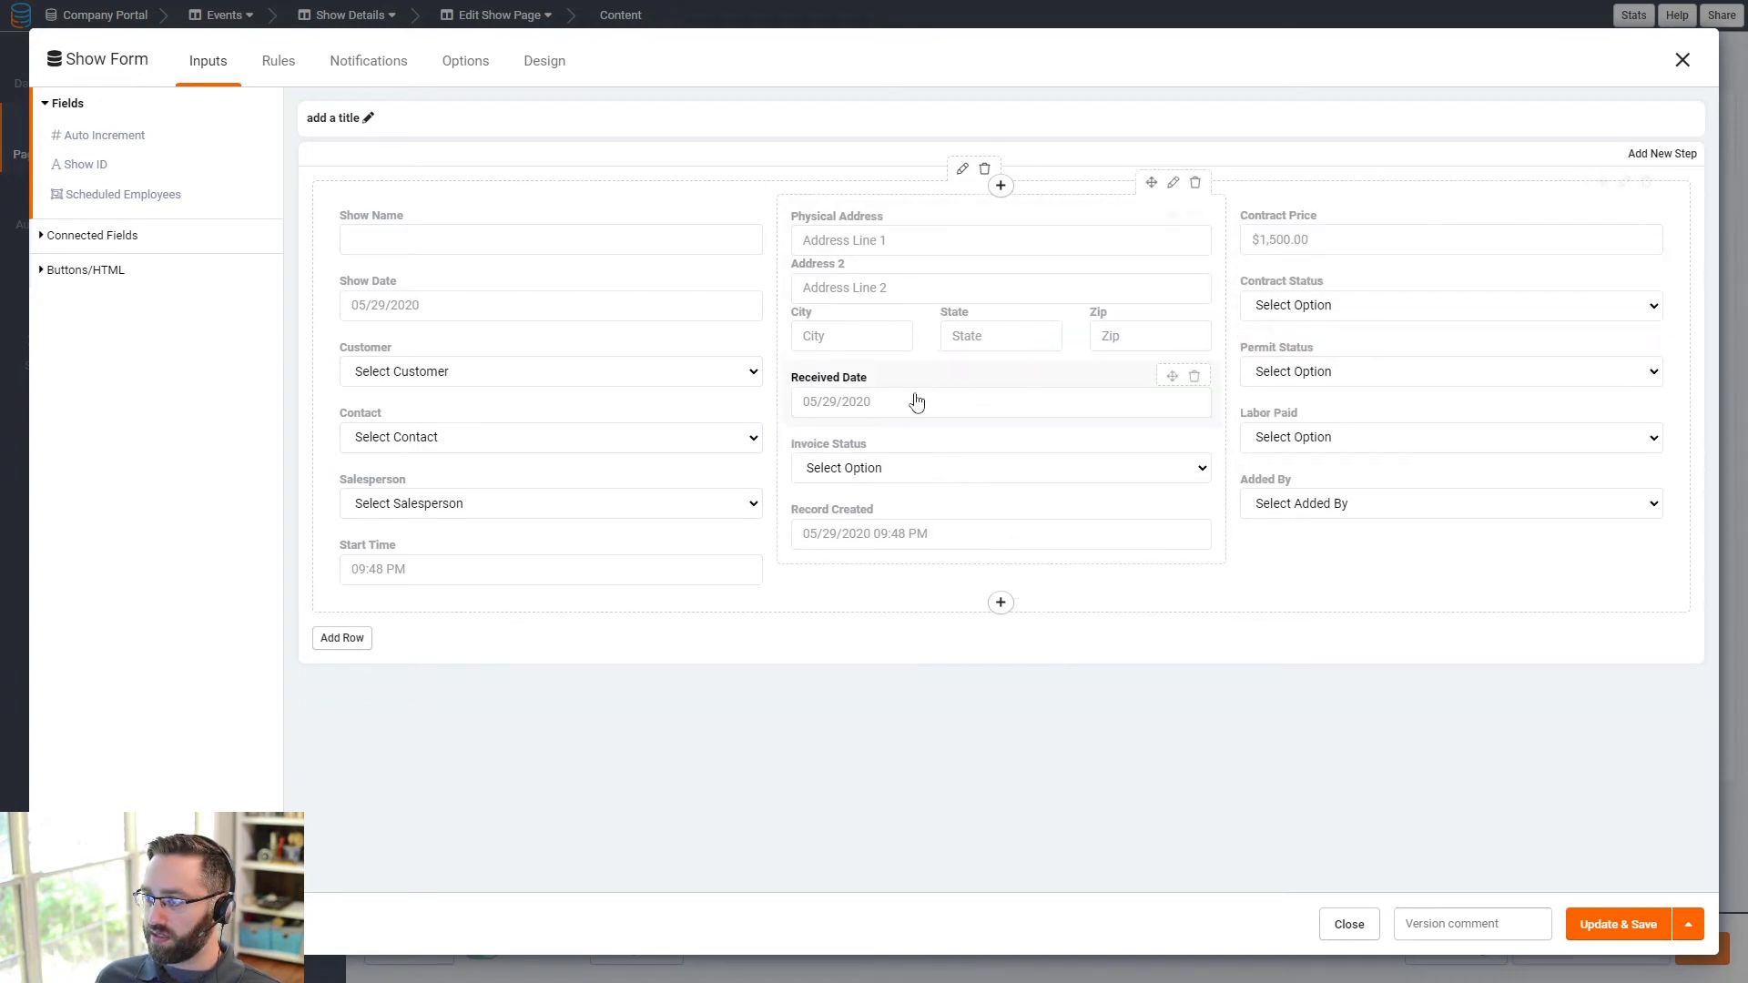
pyautogui.moveTo(819, 406); pyautogui.dragTo(1292, 355)
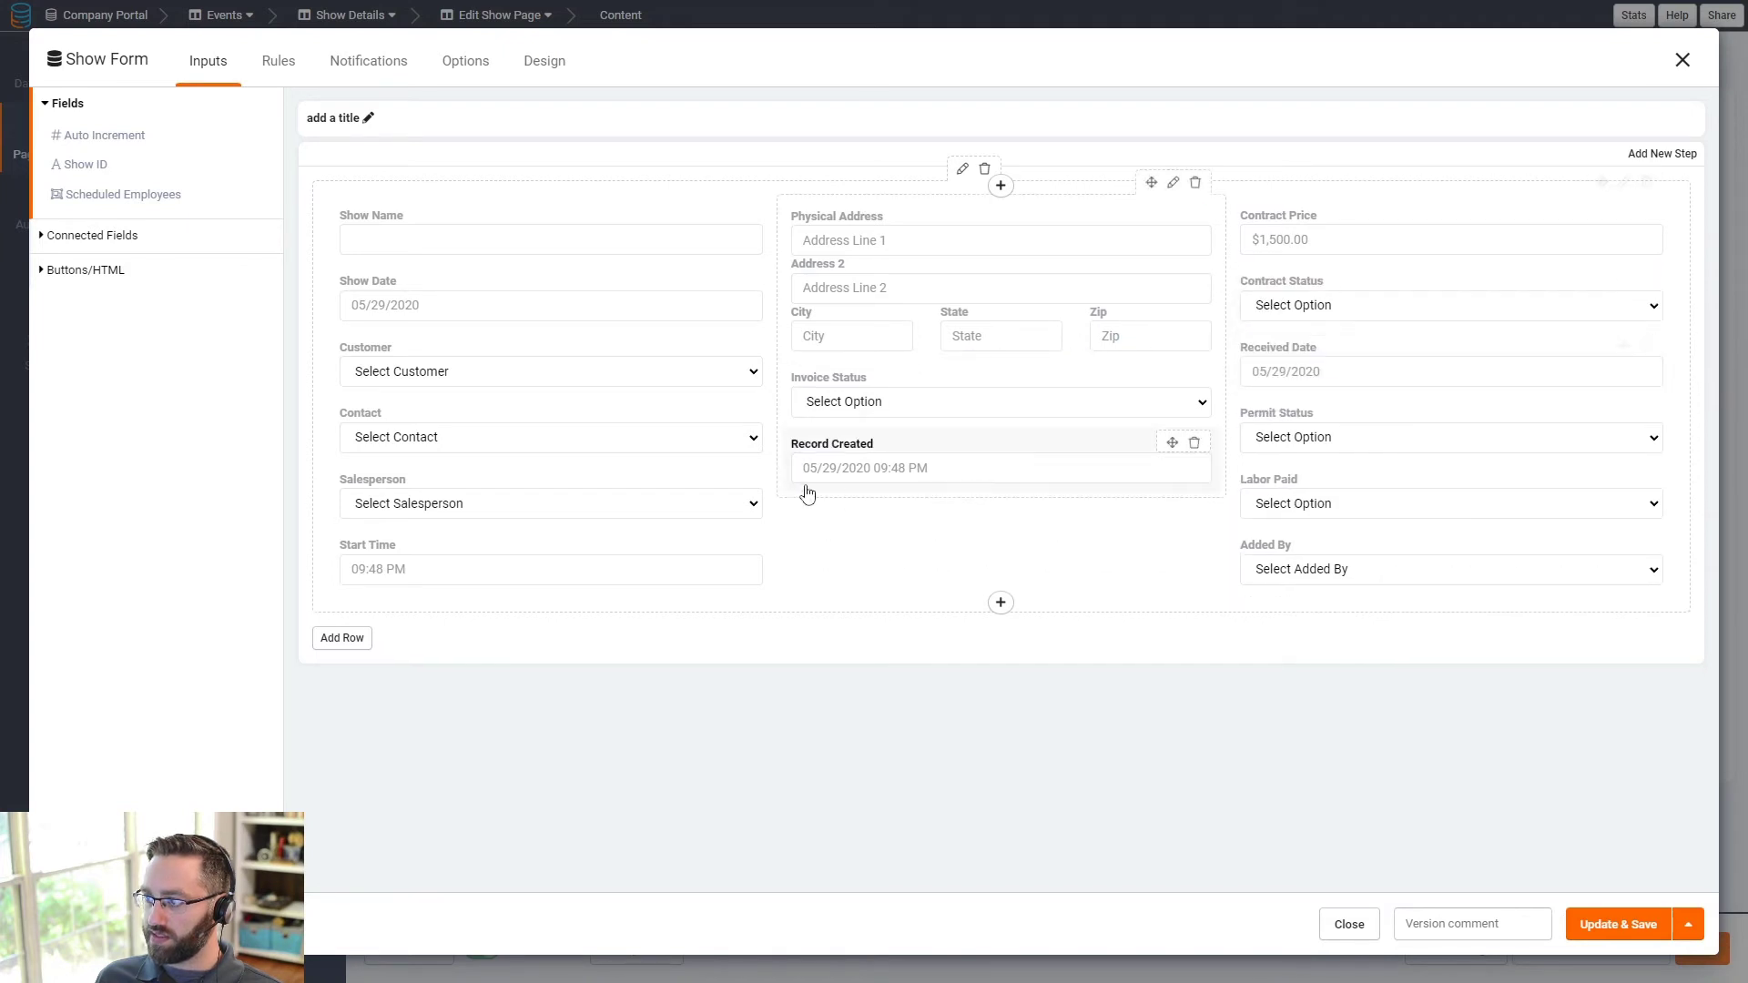
pyautogui.moveTo(853, 405); pyautogui.dragTo(1335, 419)
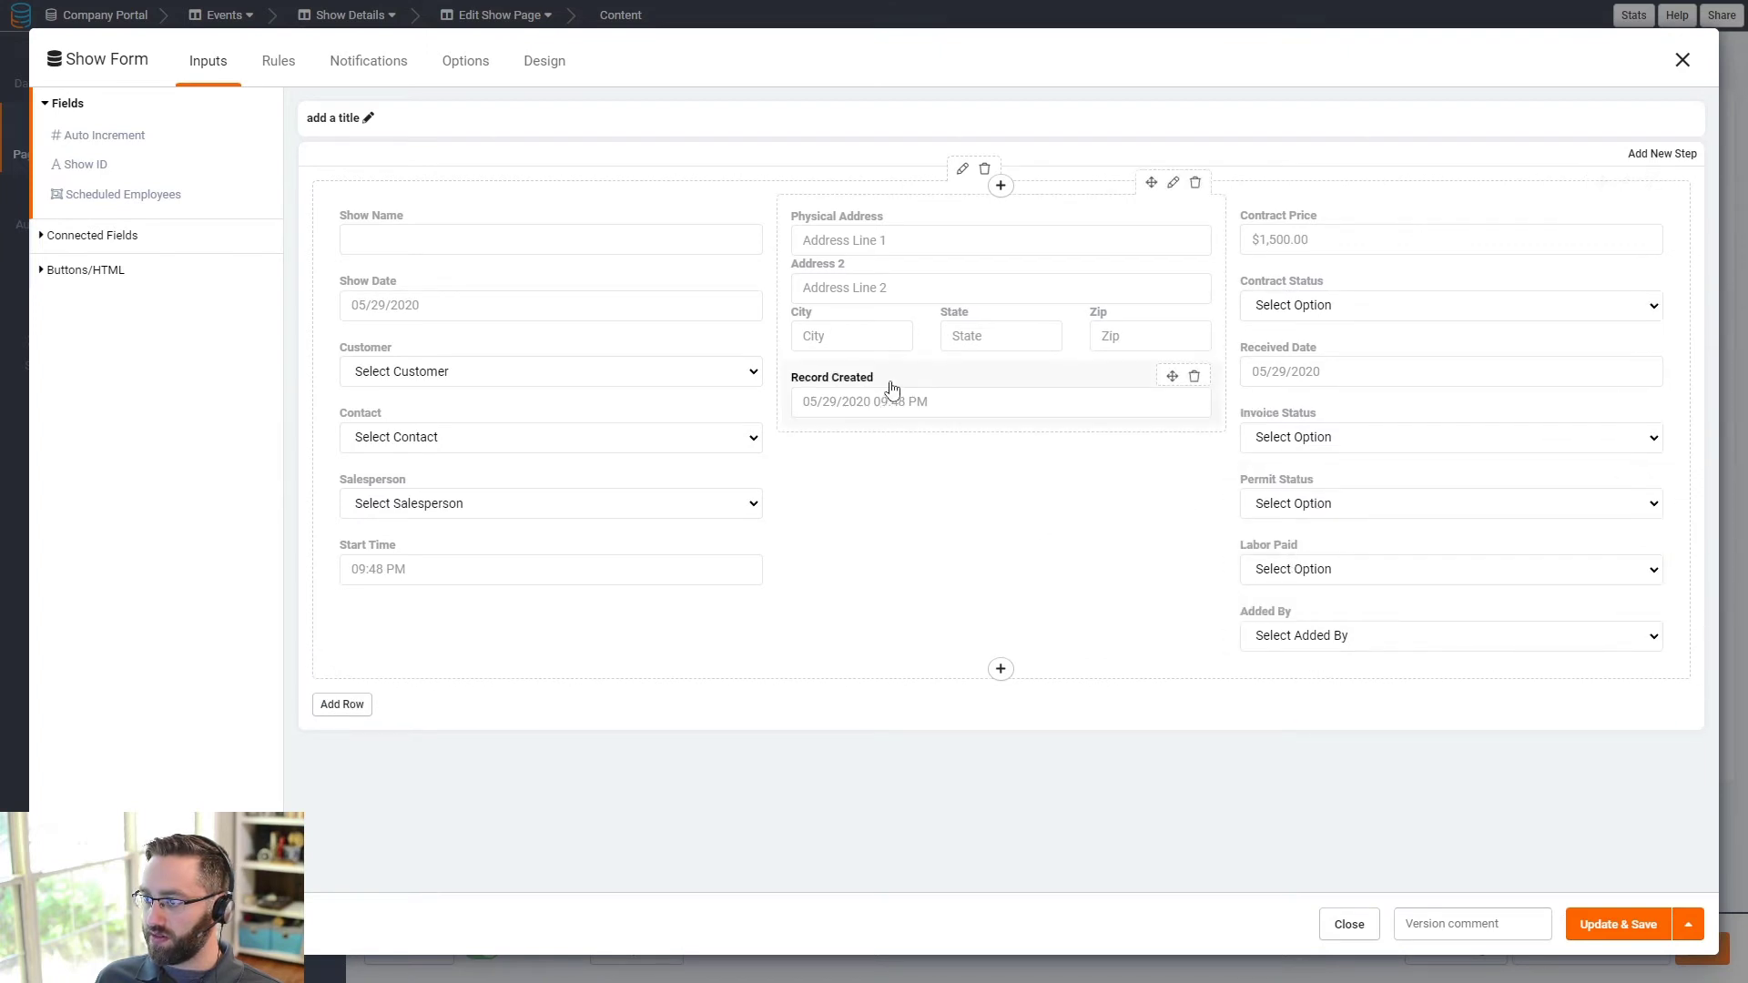
pyautogui.moveTo(891, 389)
pyautogui.mouseDown()
pyautogui.moveTo(1182, 587)
pyautogui.moveTo(894, 410)
pyautogui.moveTo(910, 398)
pyautogui.mouseUp()
# - Remove Record Created, Added By and the extra empty row from the form
pyautogui.click(336, 706)
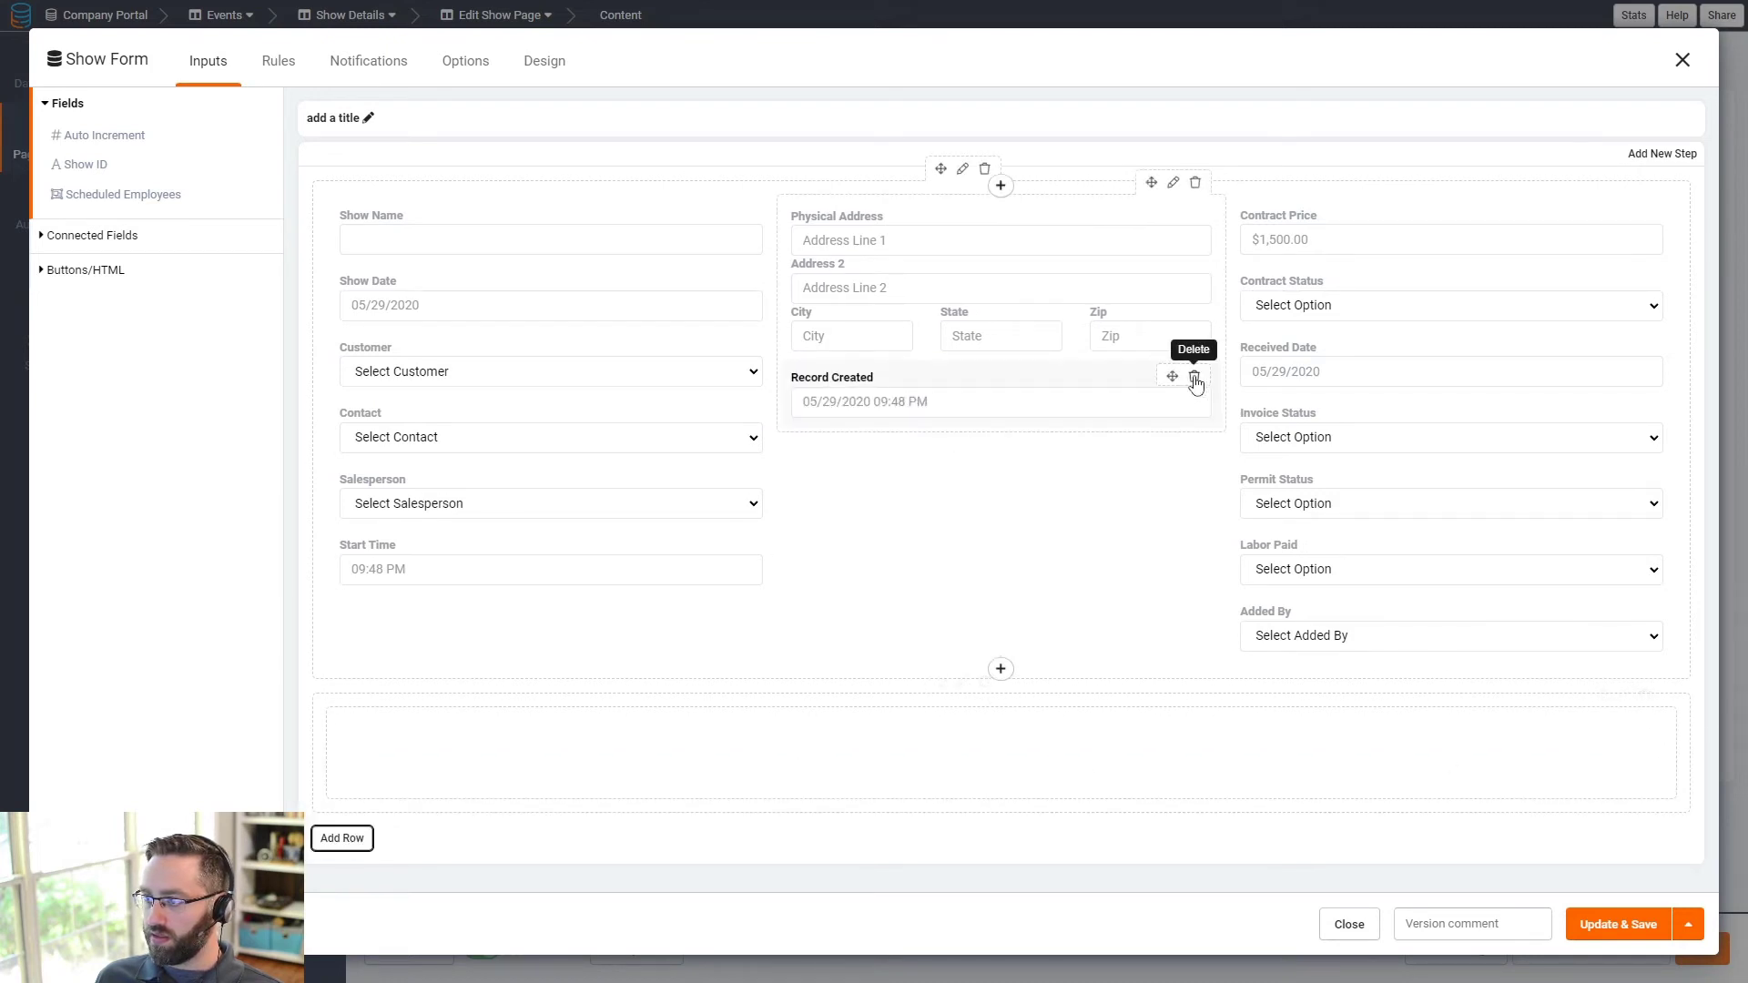
pyautogui.click(1198, 376)
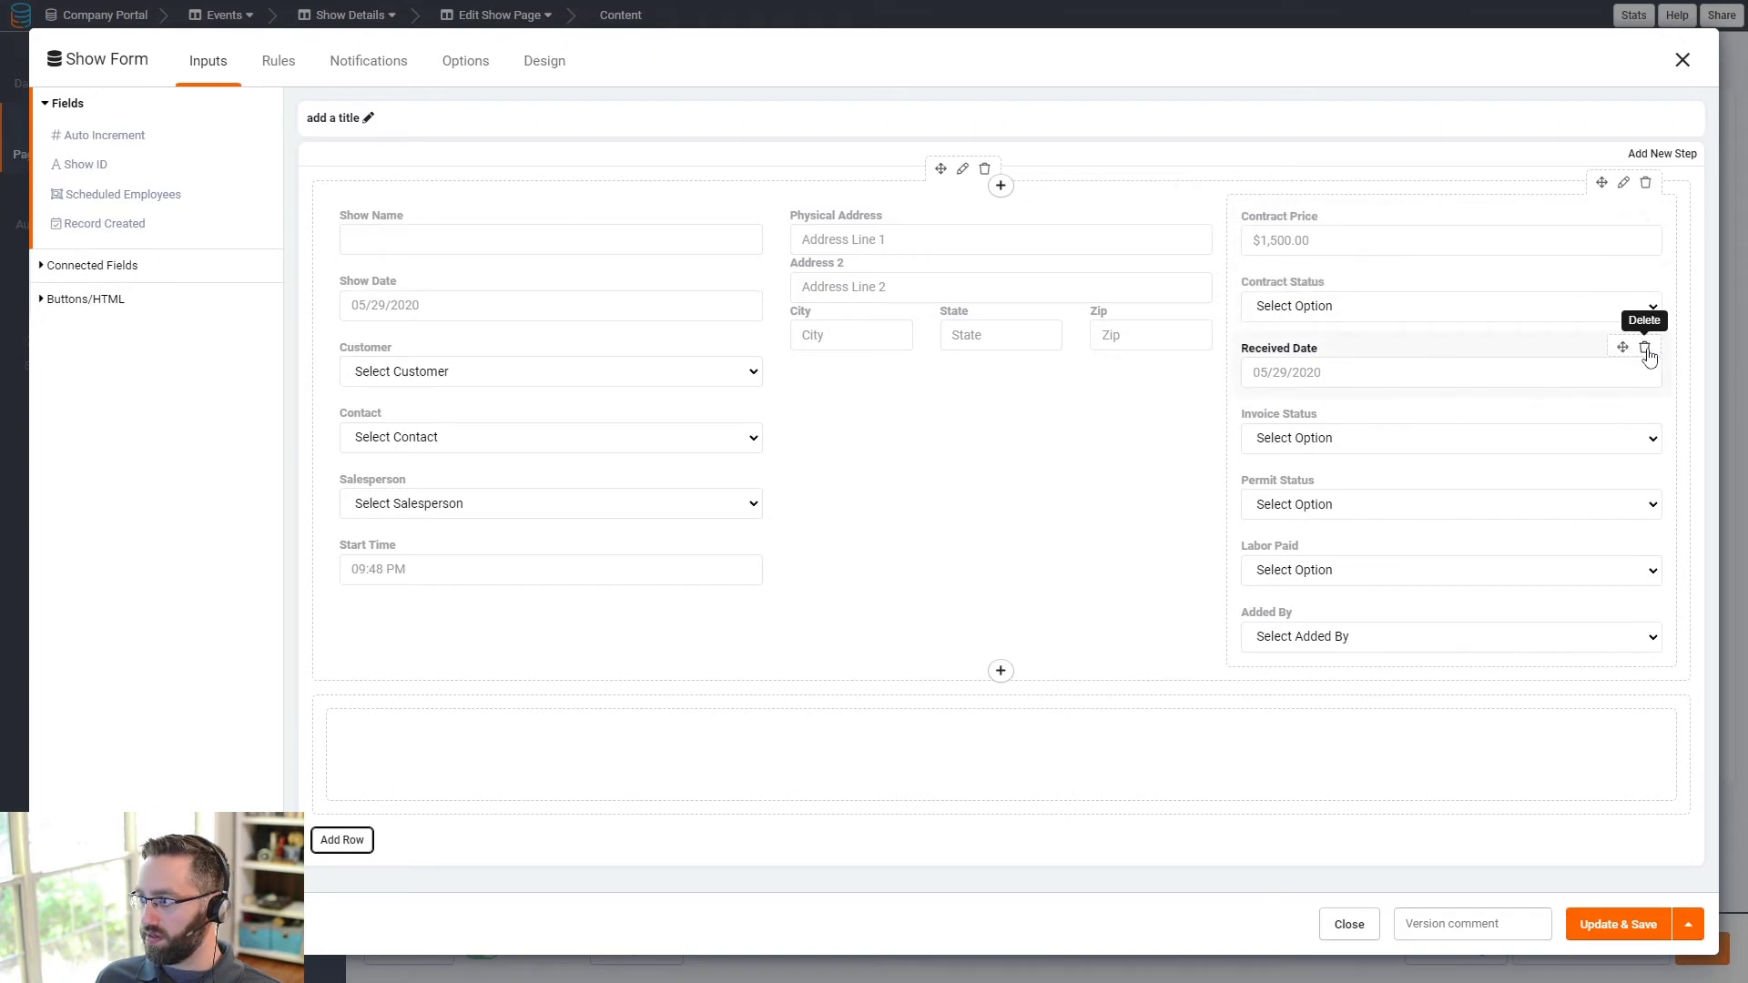
pyautogui.click(1645, 612)
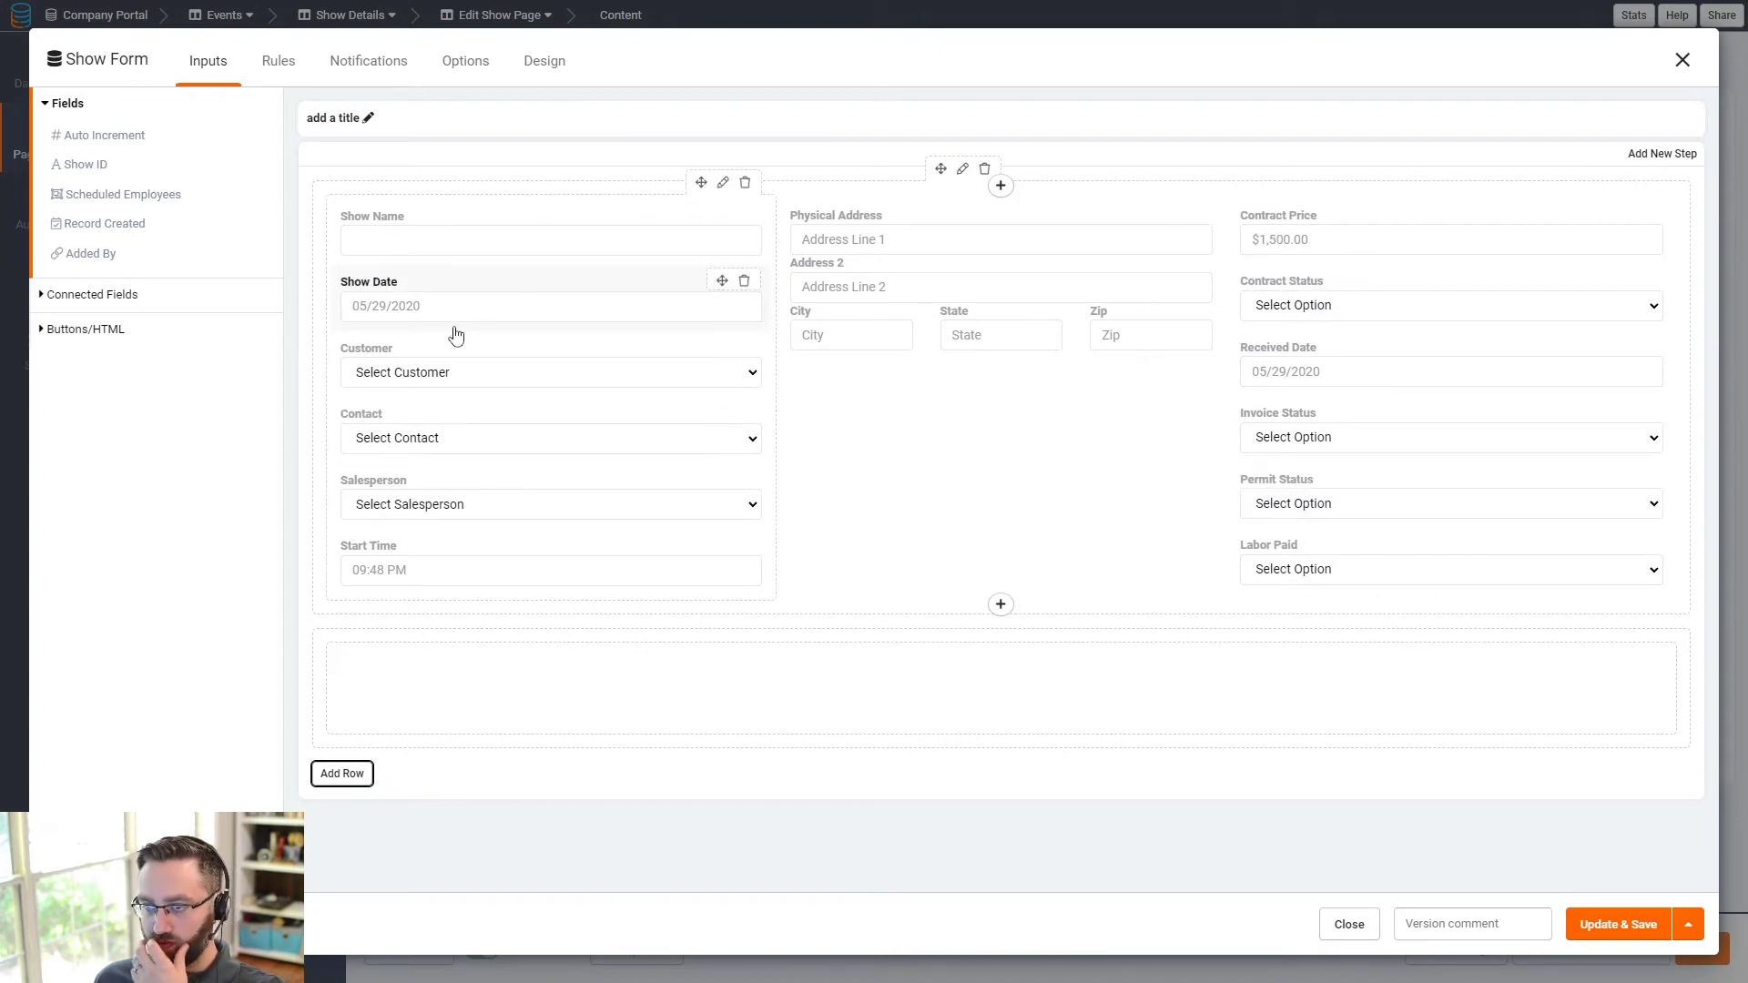
pyautogui.click(984, 618)
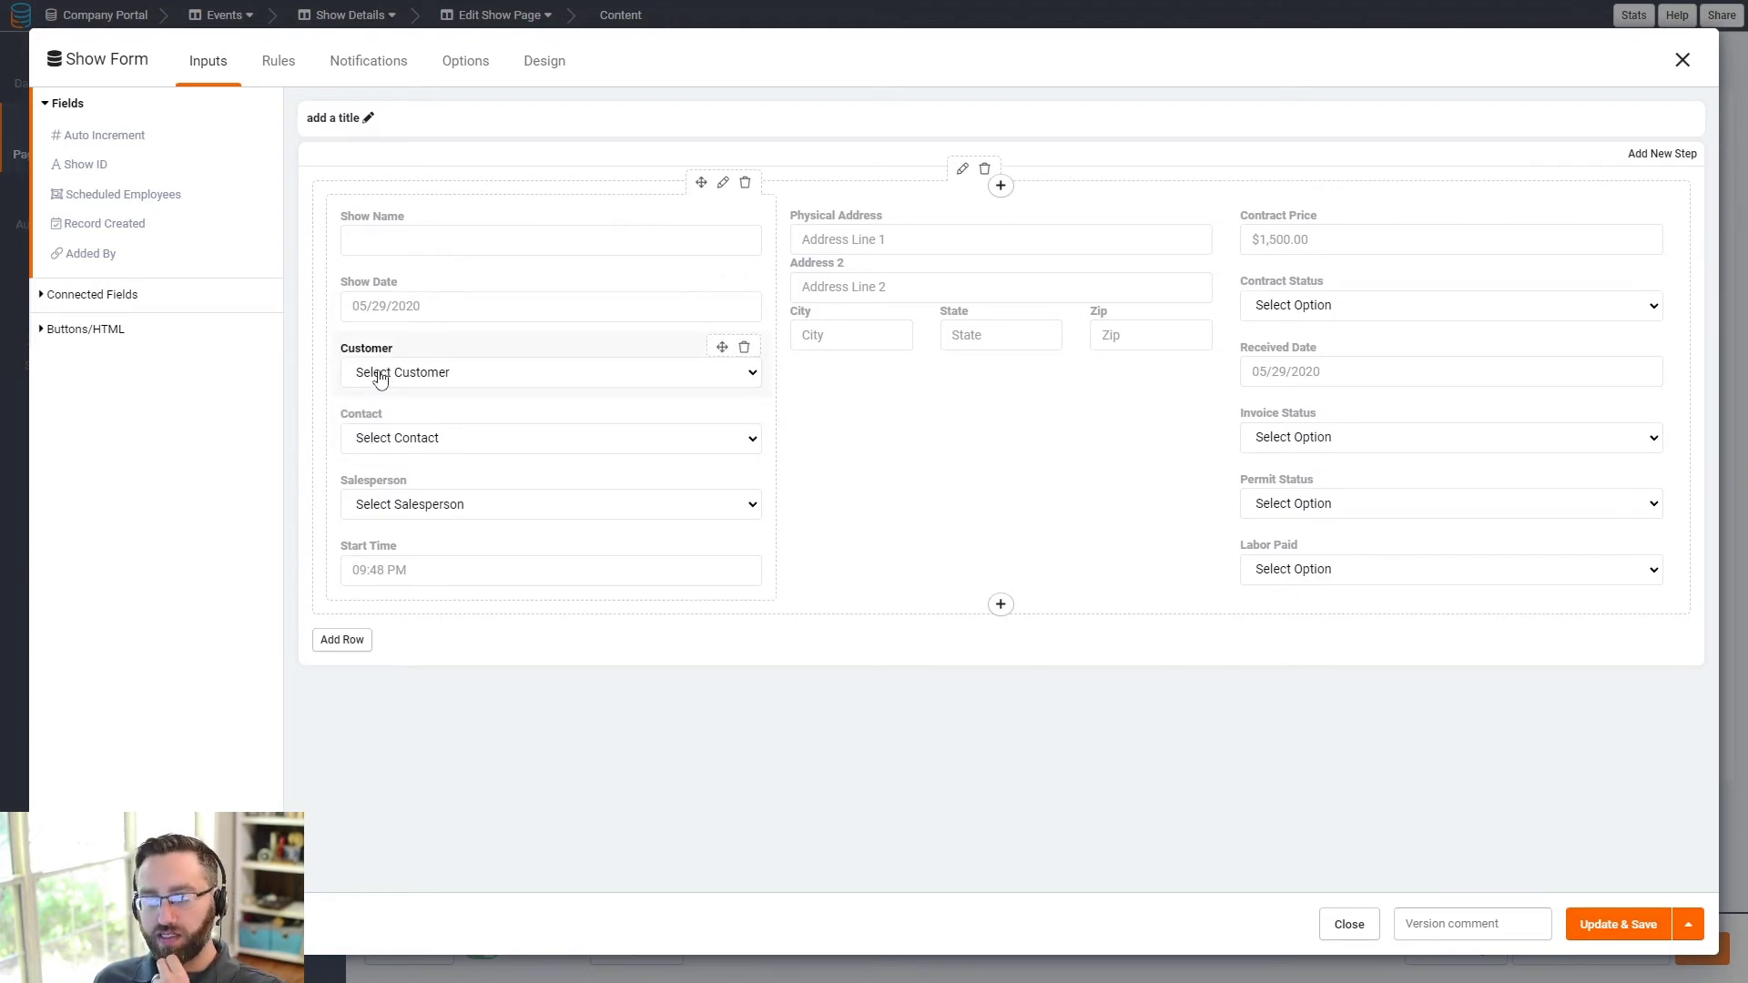
# - Restrict the Contact field to contacts connected to the form's Customer and save the Show Form
pyautogui.click(397, 442)
pyautogui.click(496, 592)
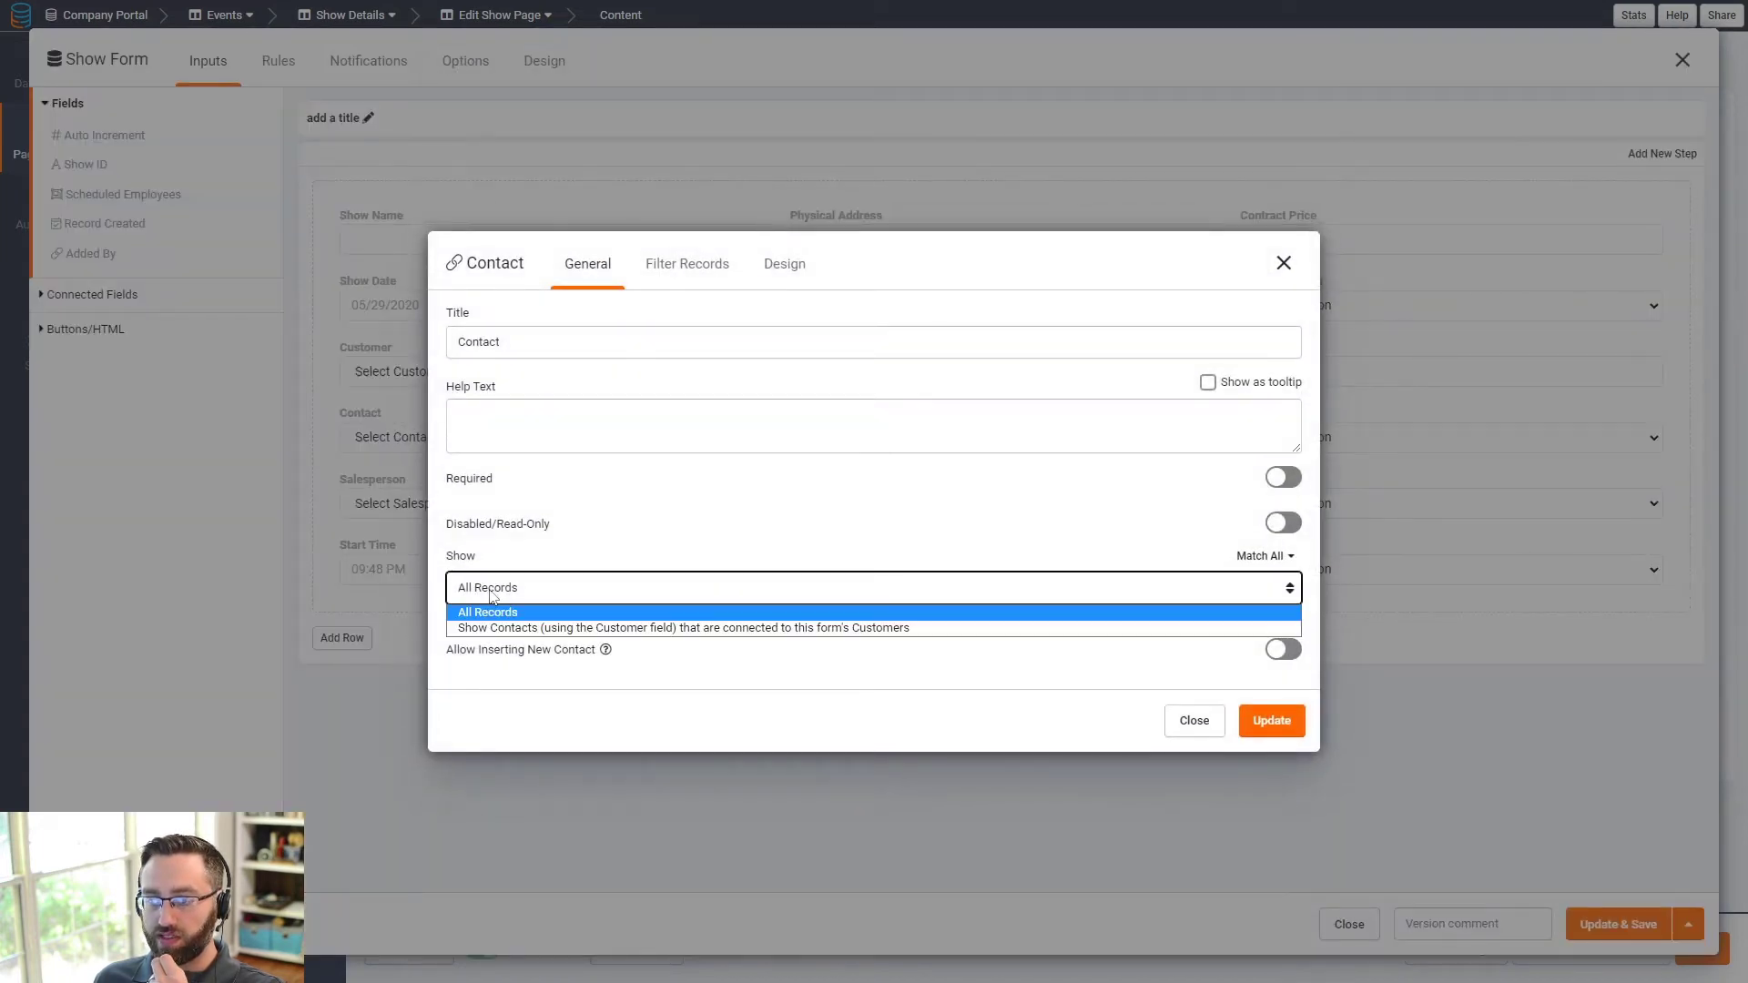
pyautogui.click(625, 629)
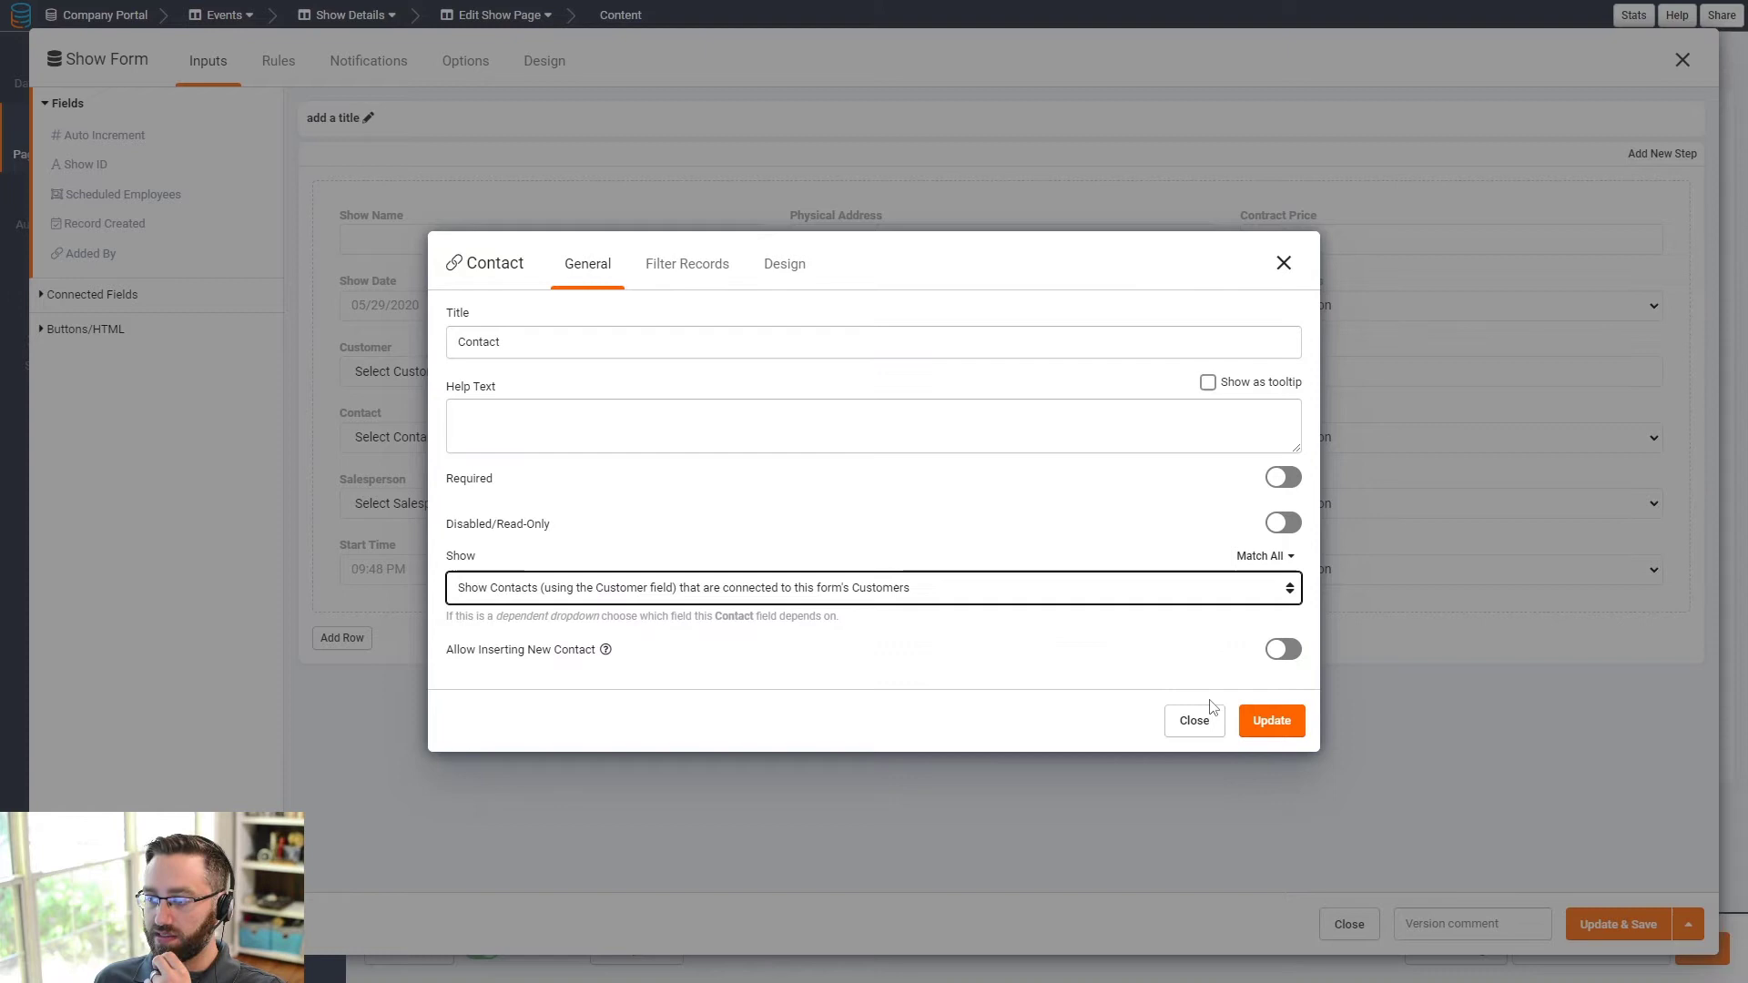
pyautogui.click(1270, 722)
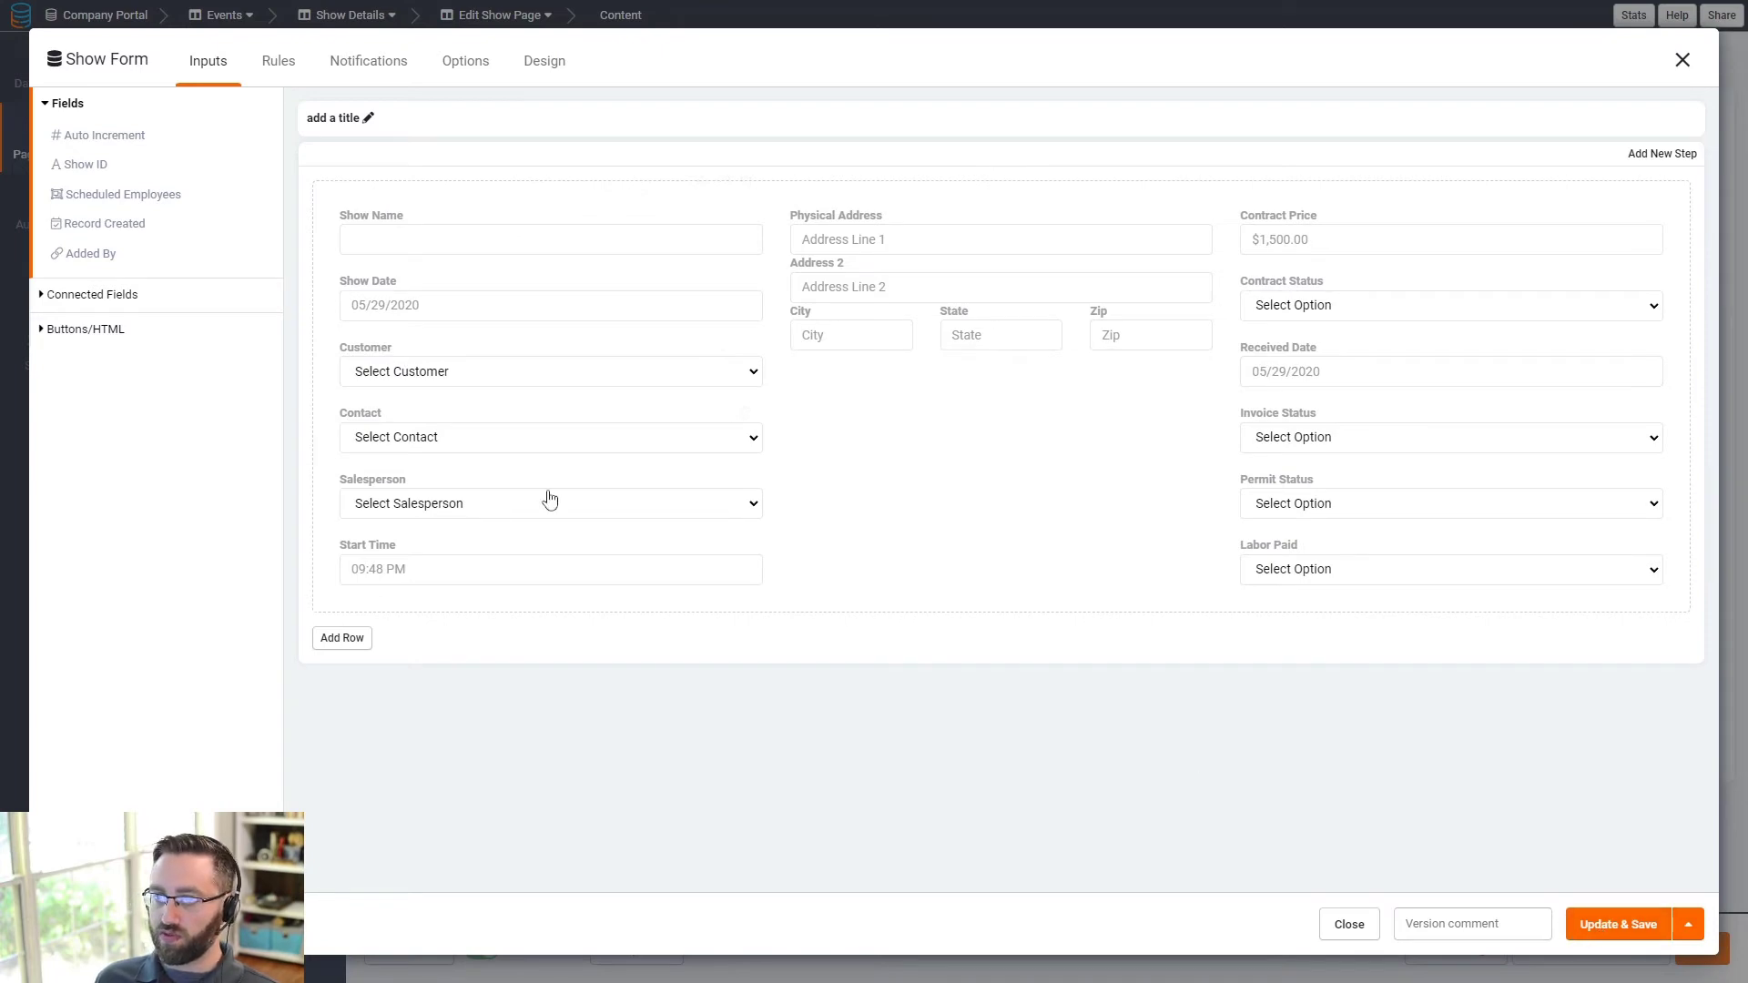
pyautogui.click(1605, 925)
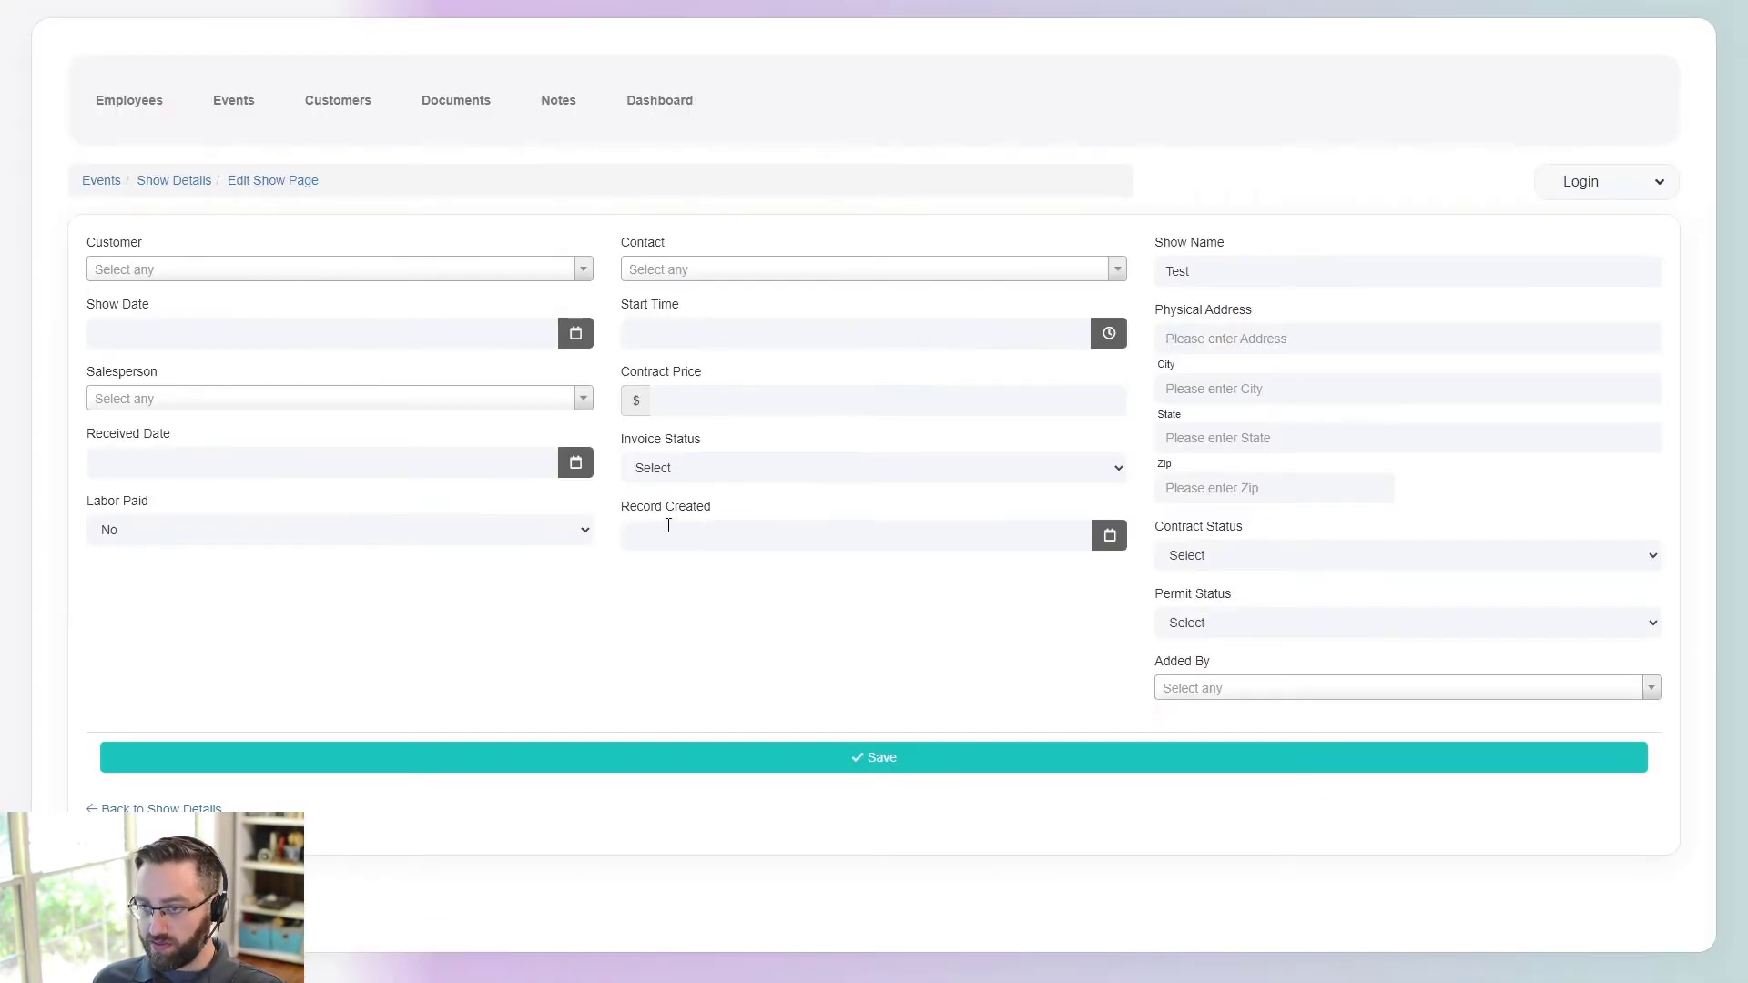
# - Reload the live edit page, then return via the show details to the Events list
pyautogui.press('F5')
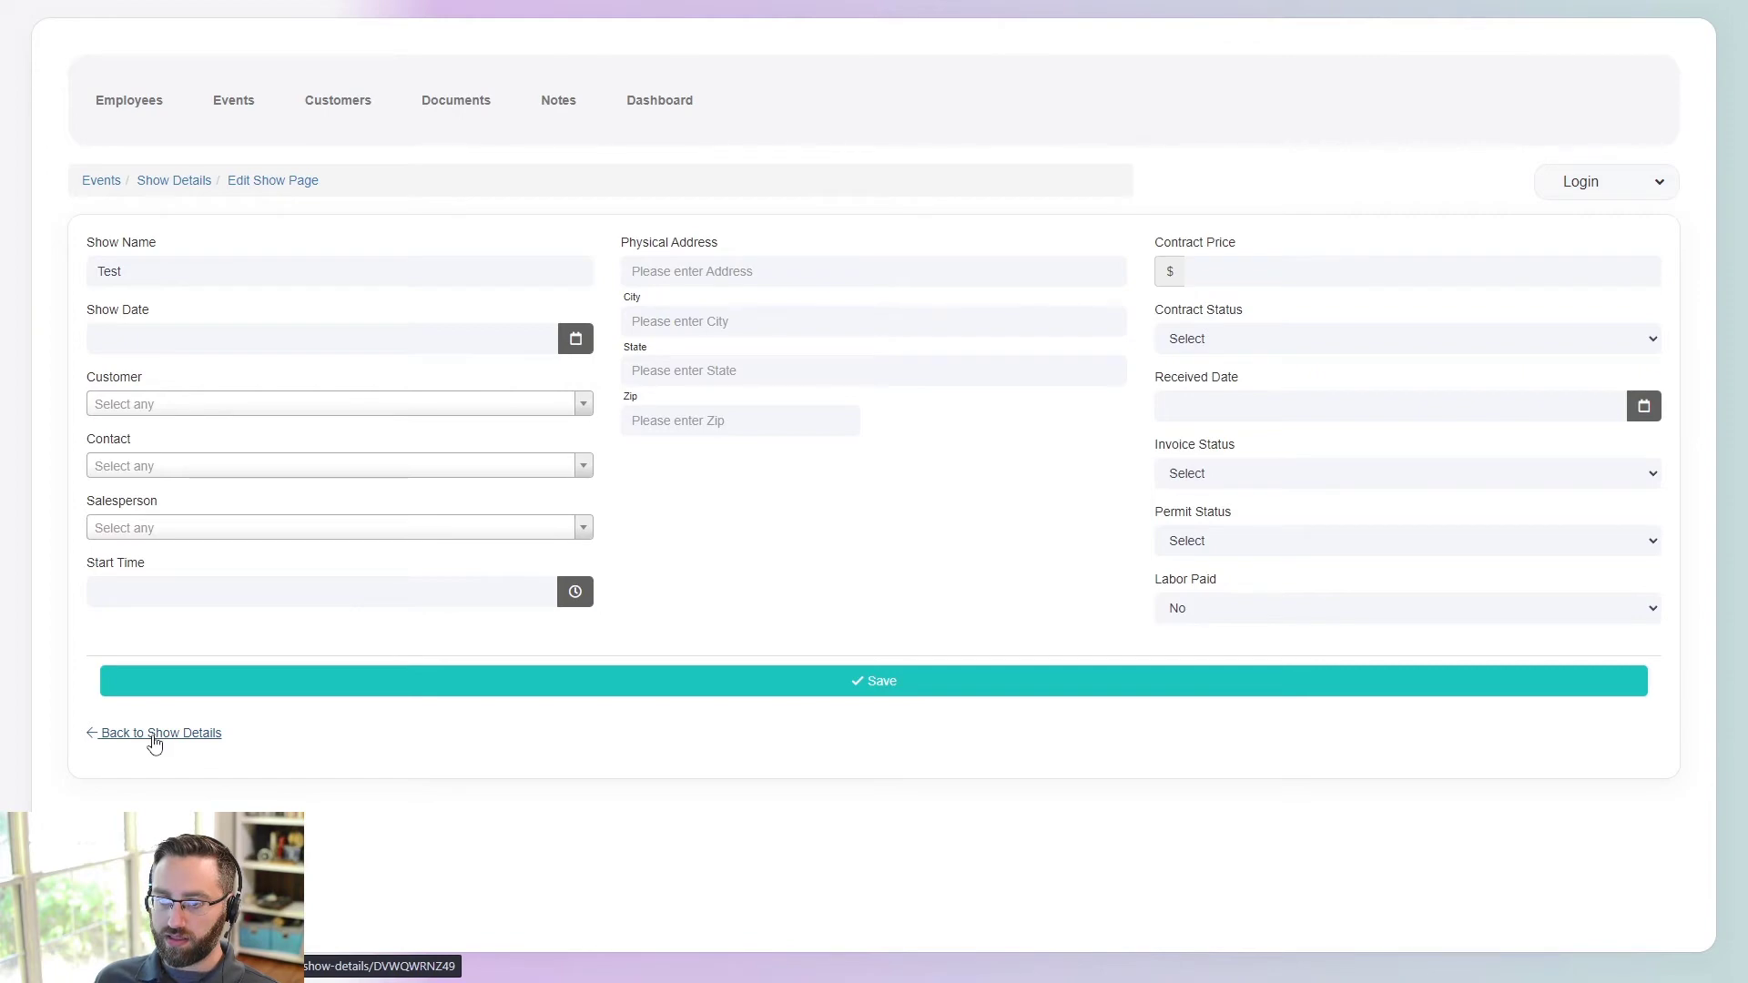
pyautogui.click(154, 744)
pyautogui.scroll(-3, 449, 645)
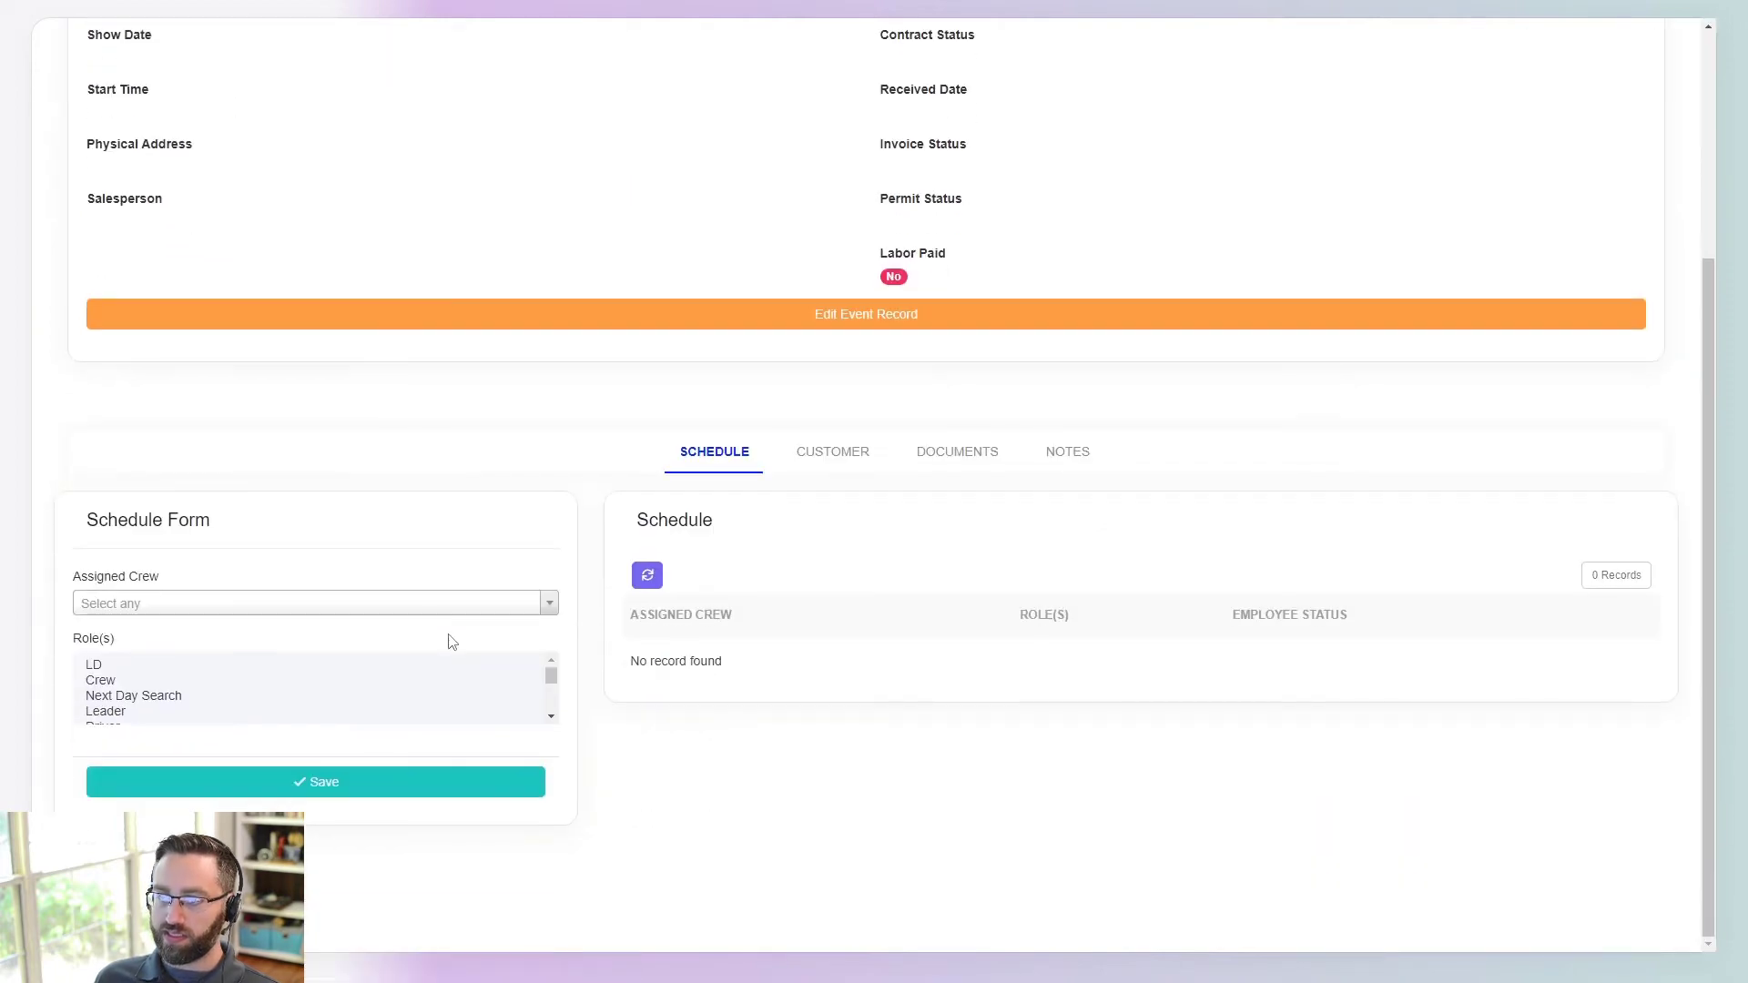
pyautogui.scroll(3, 879, 593)
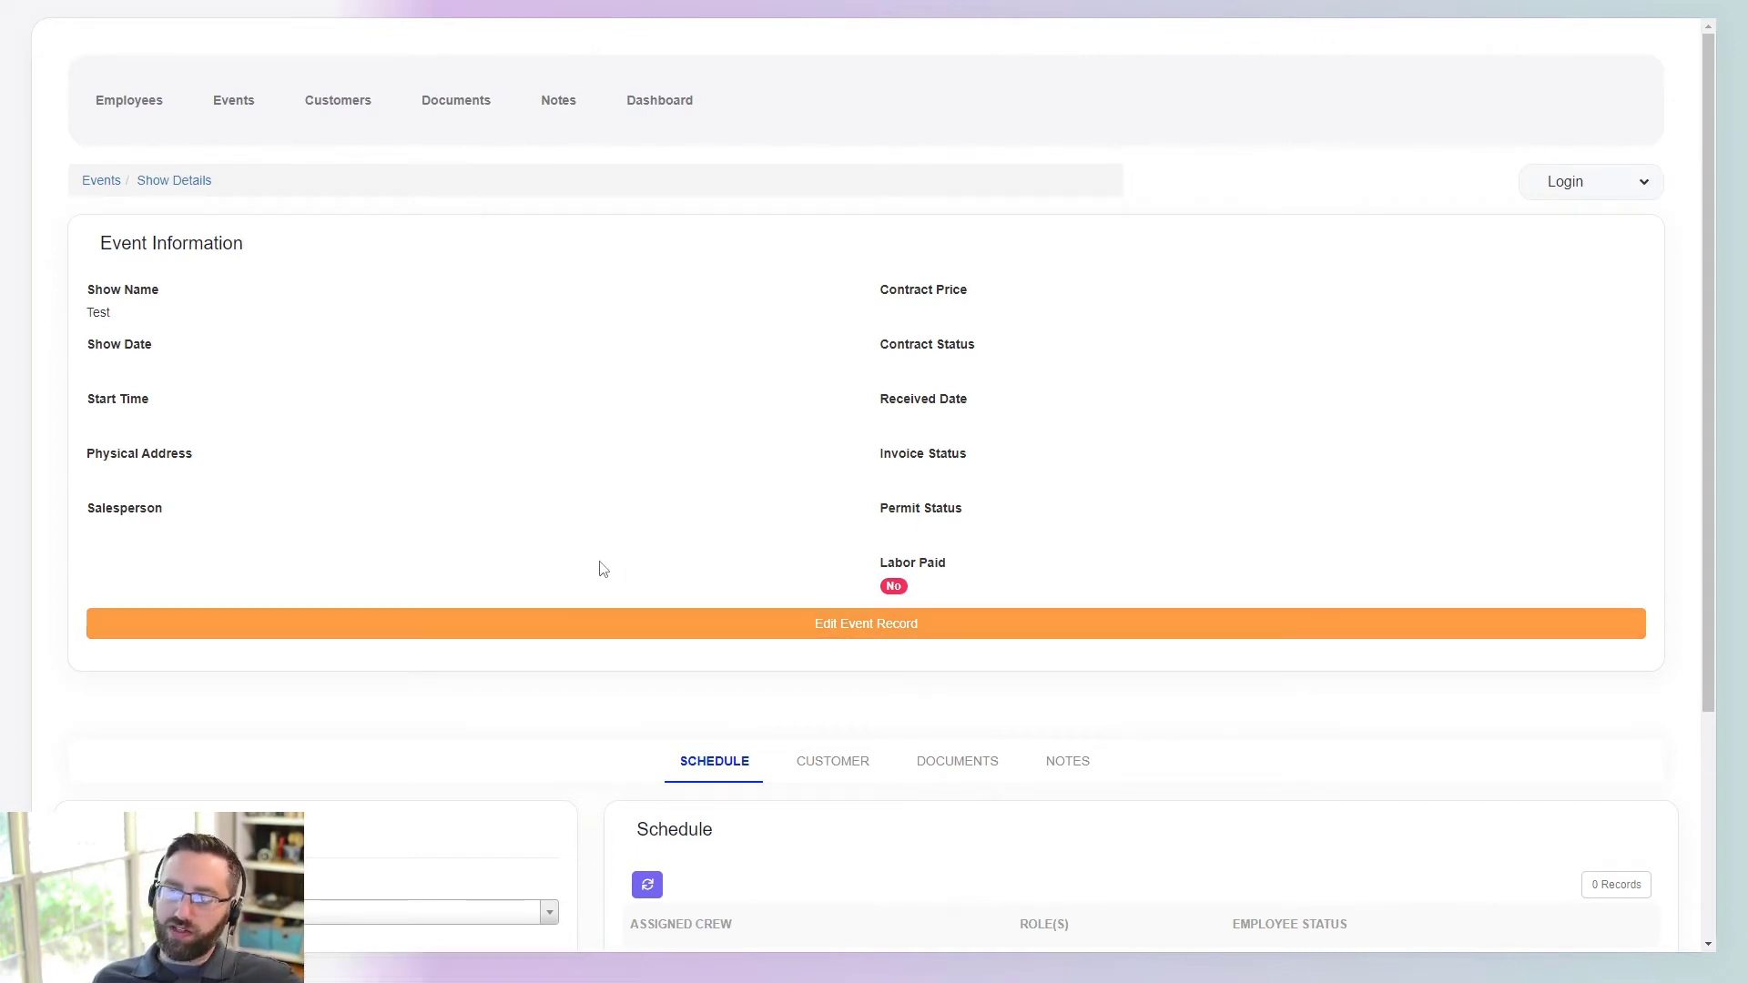
pyautogui.click(583, 619)
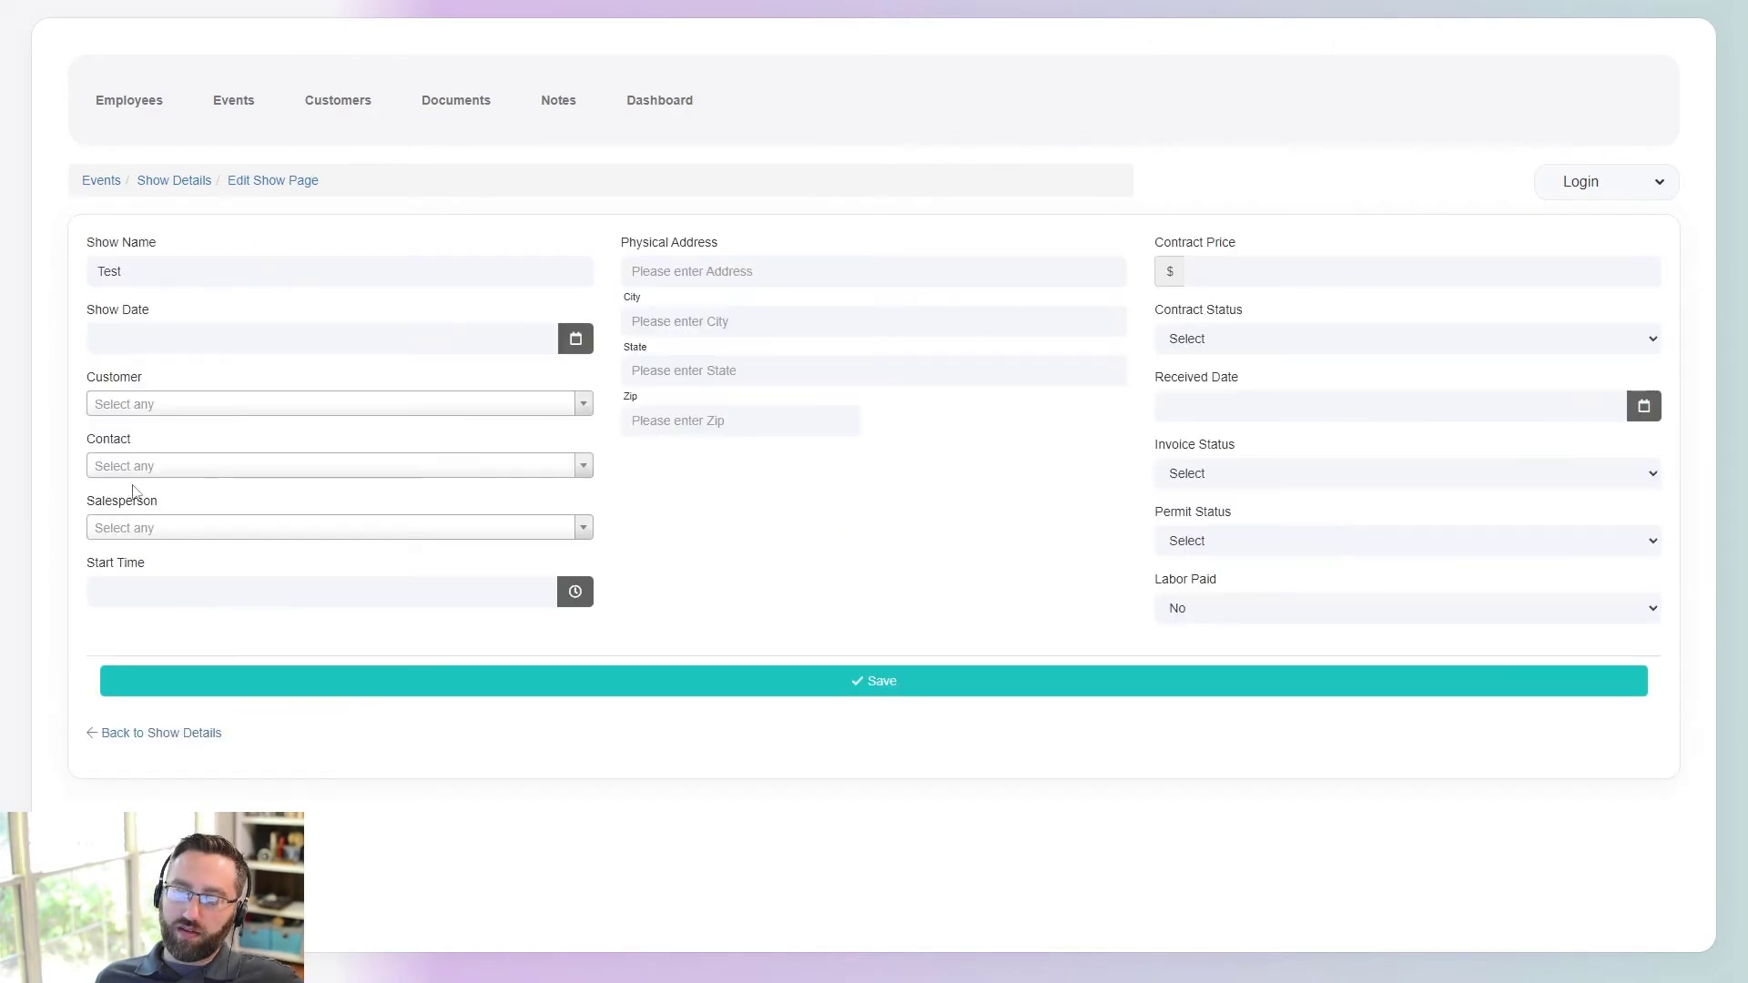
pyautogui.click(159, 181)
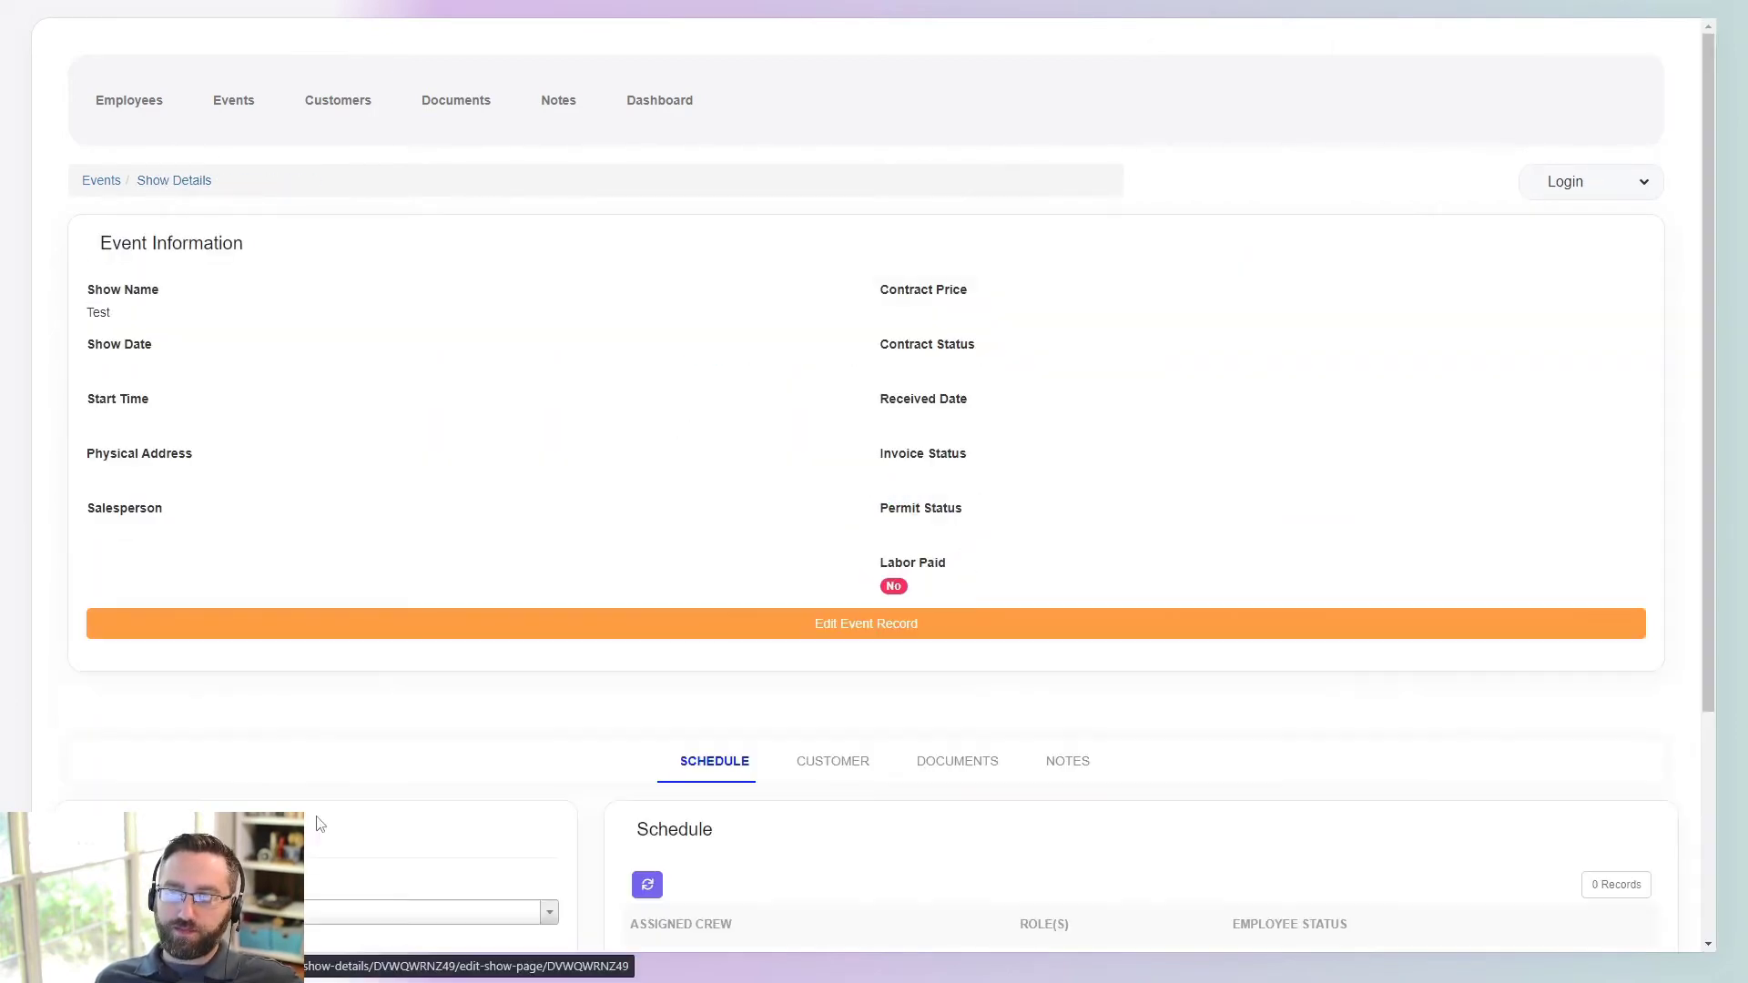
pyautogui.click(111, 185)
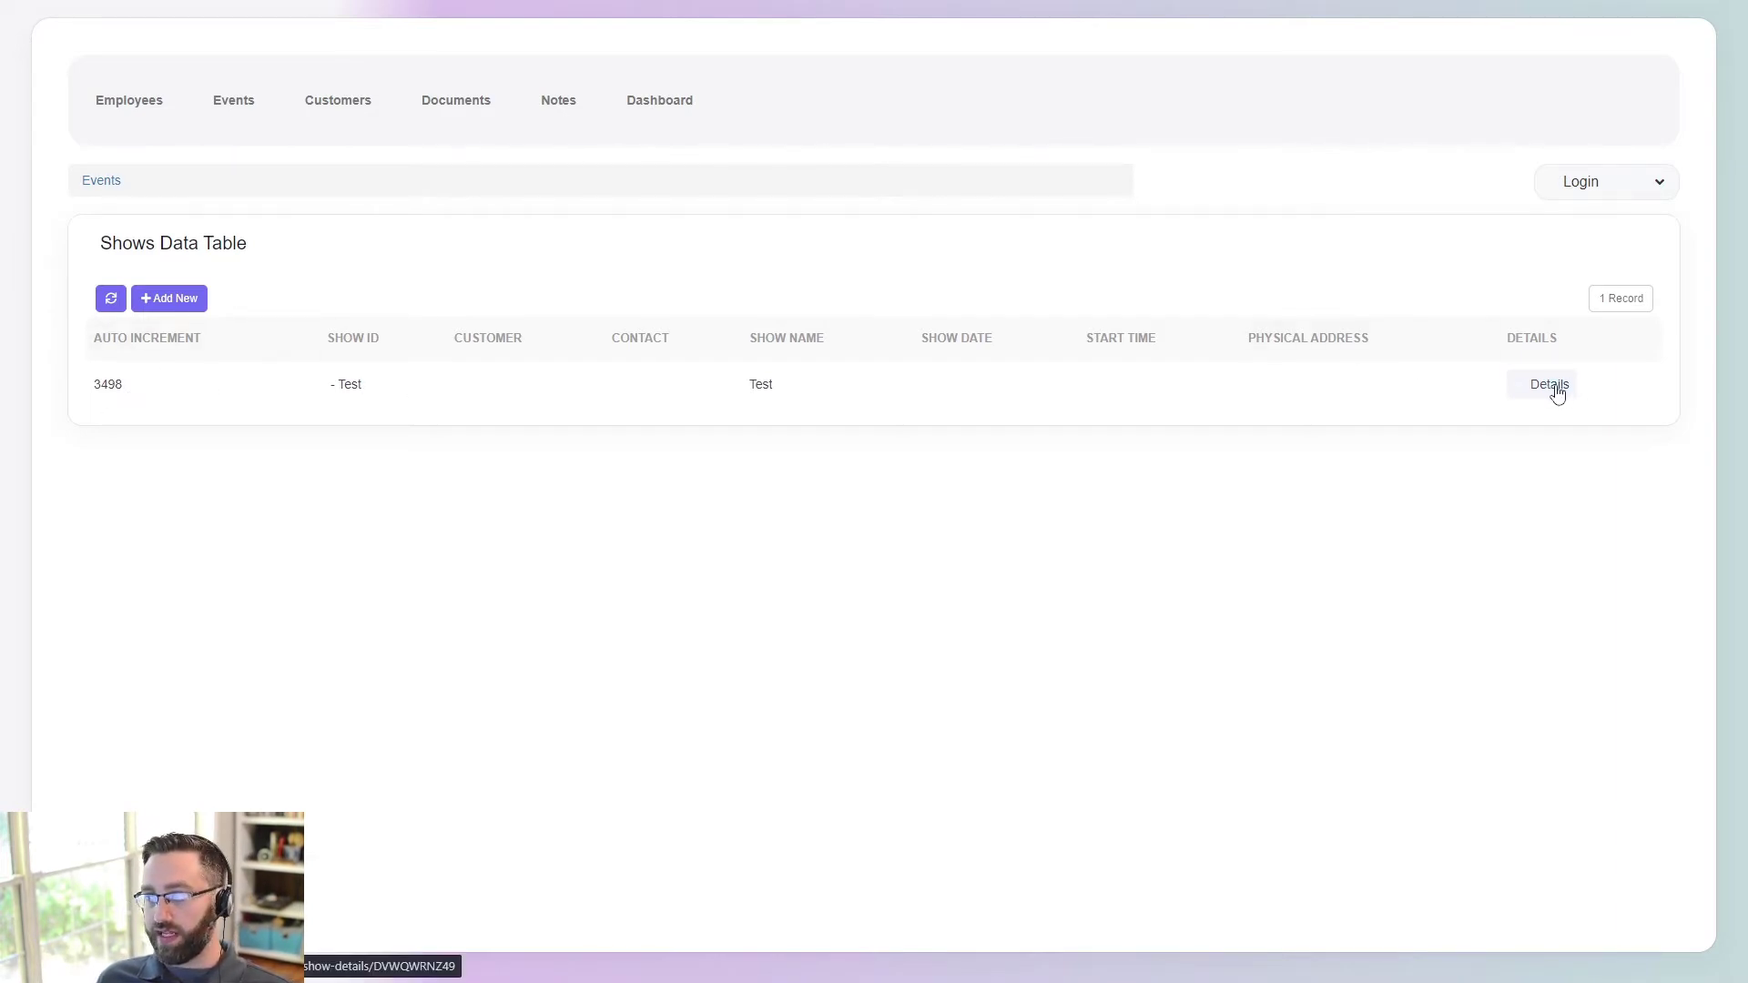
# - Check the Test show's edit form, find the Contact list empty, and go to Customers
pyautogui.click(1553, 385)
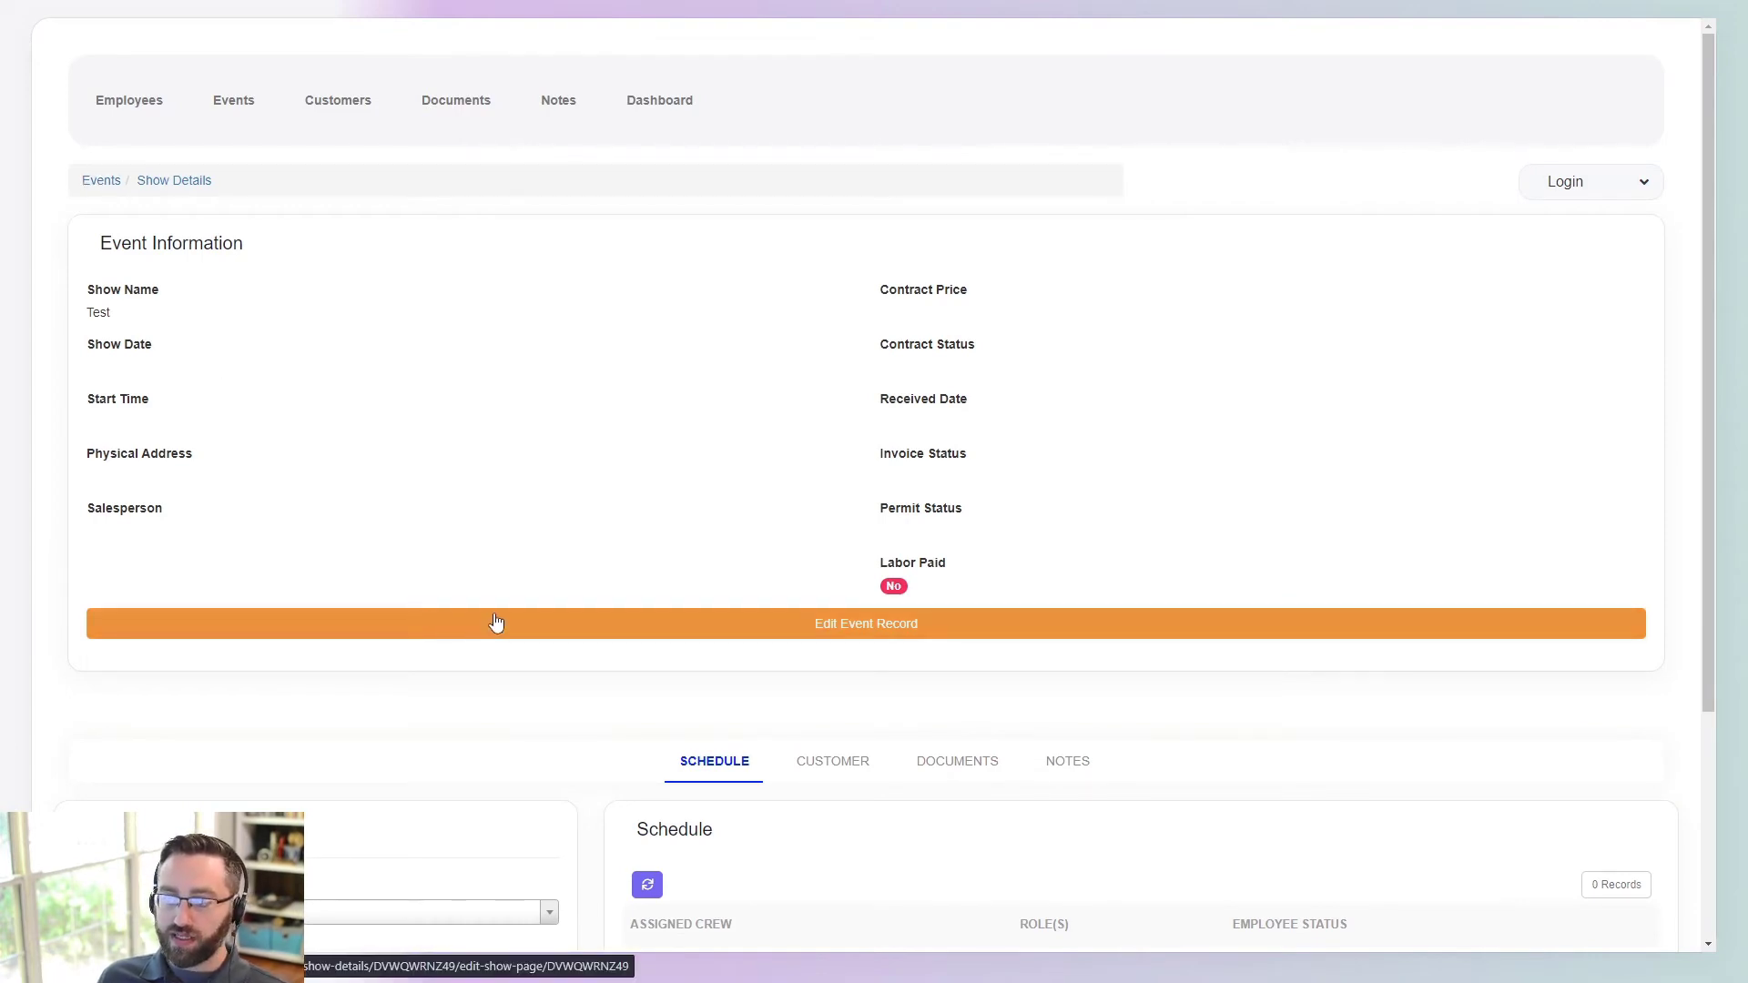
pyautogui.click(470, 637)
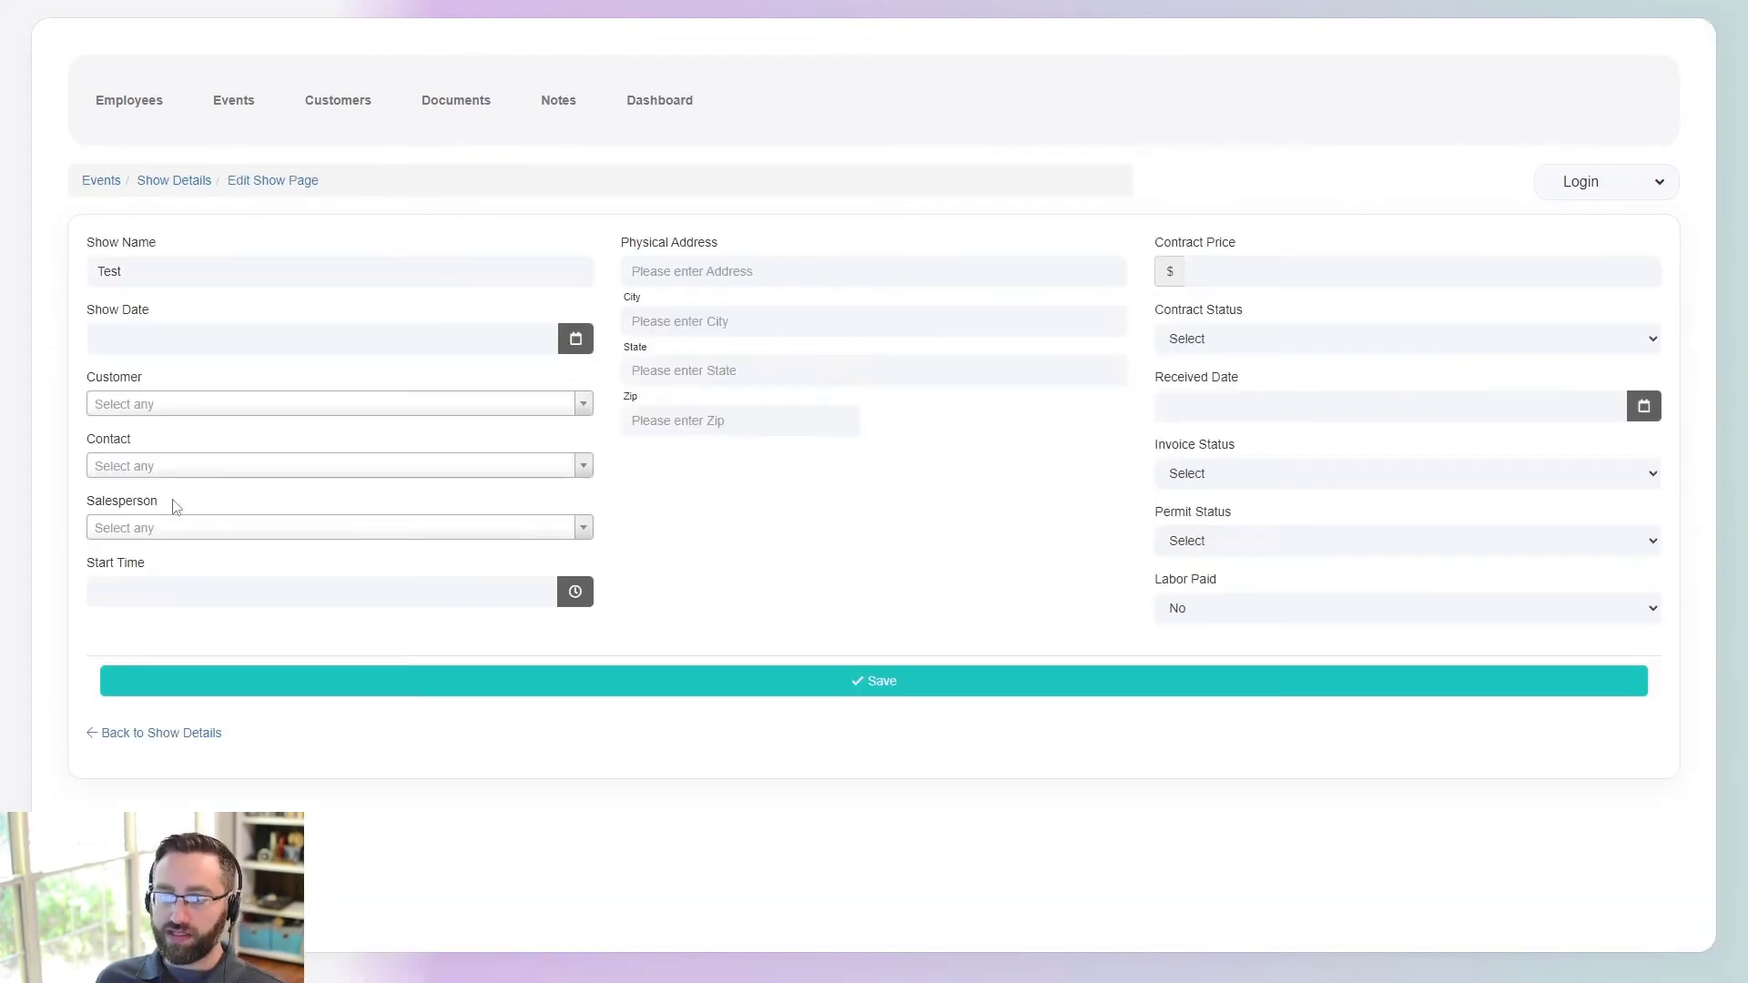
pyautogui.click(157, 472)
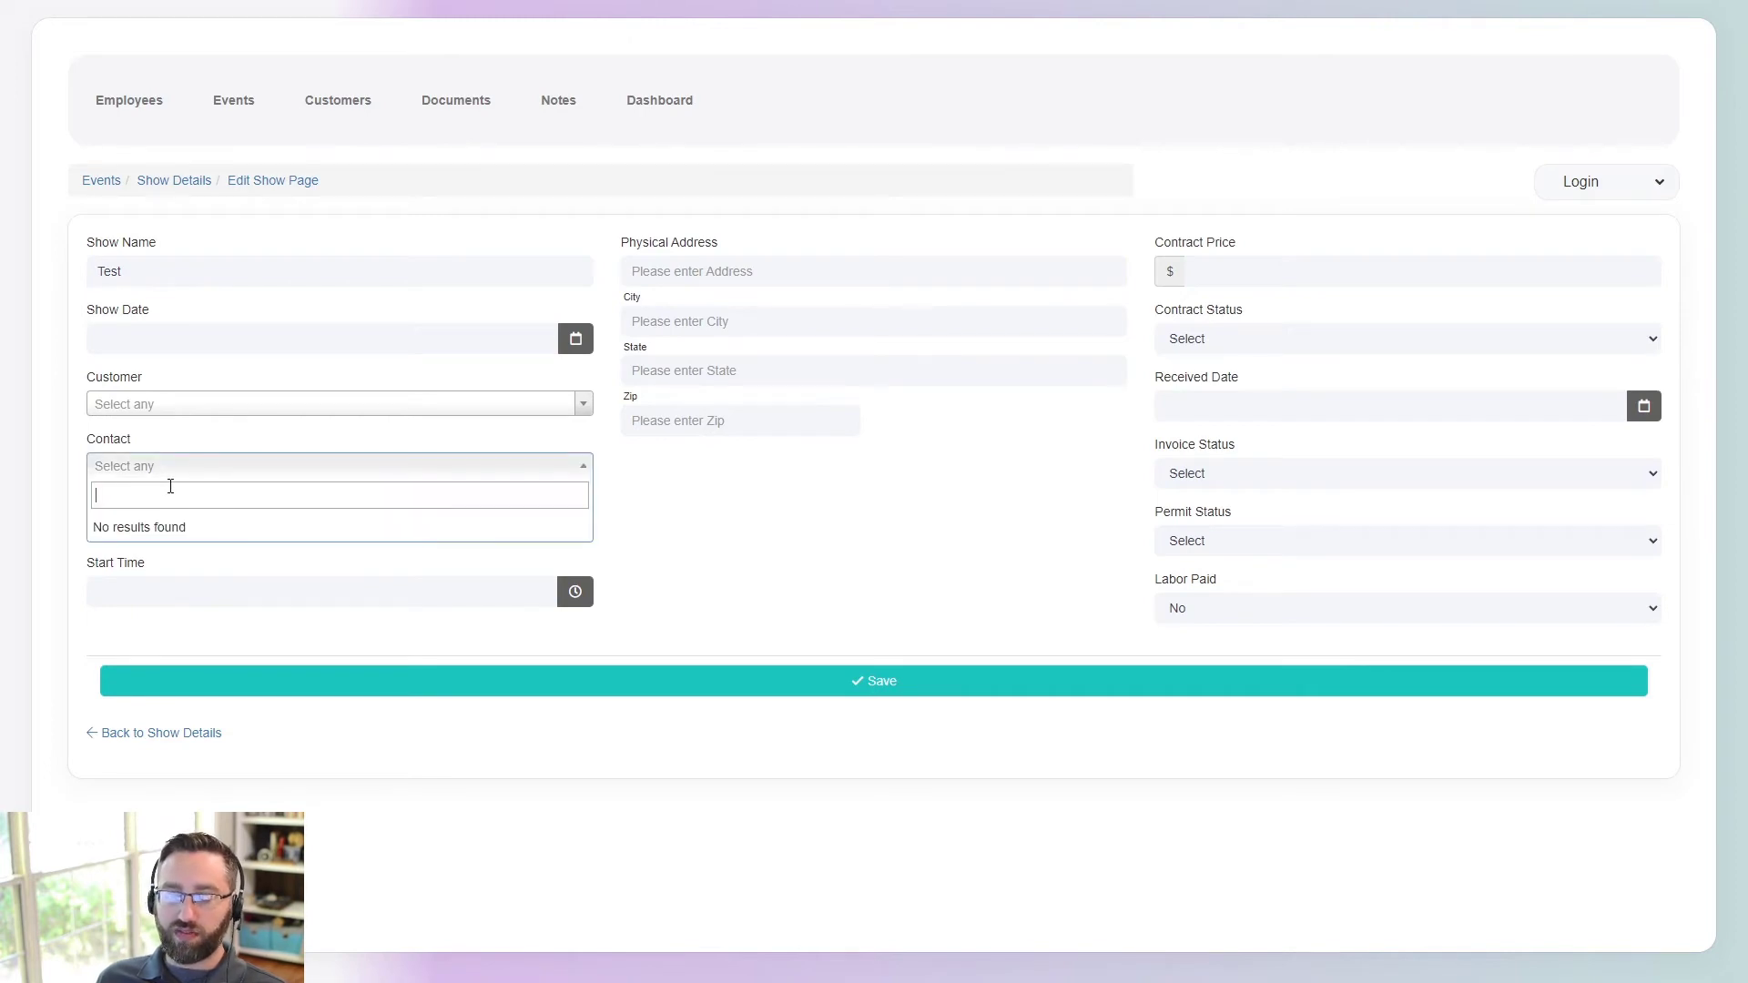
pyautogui.click(659, 503)
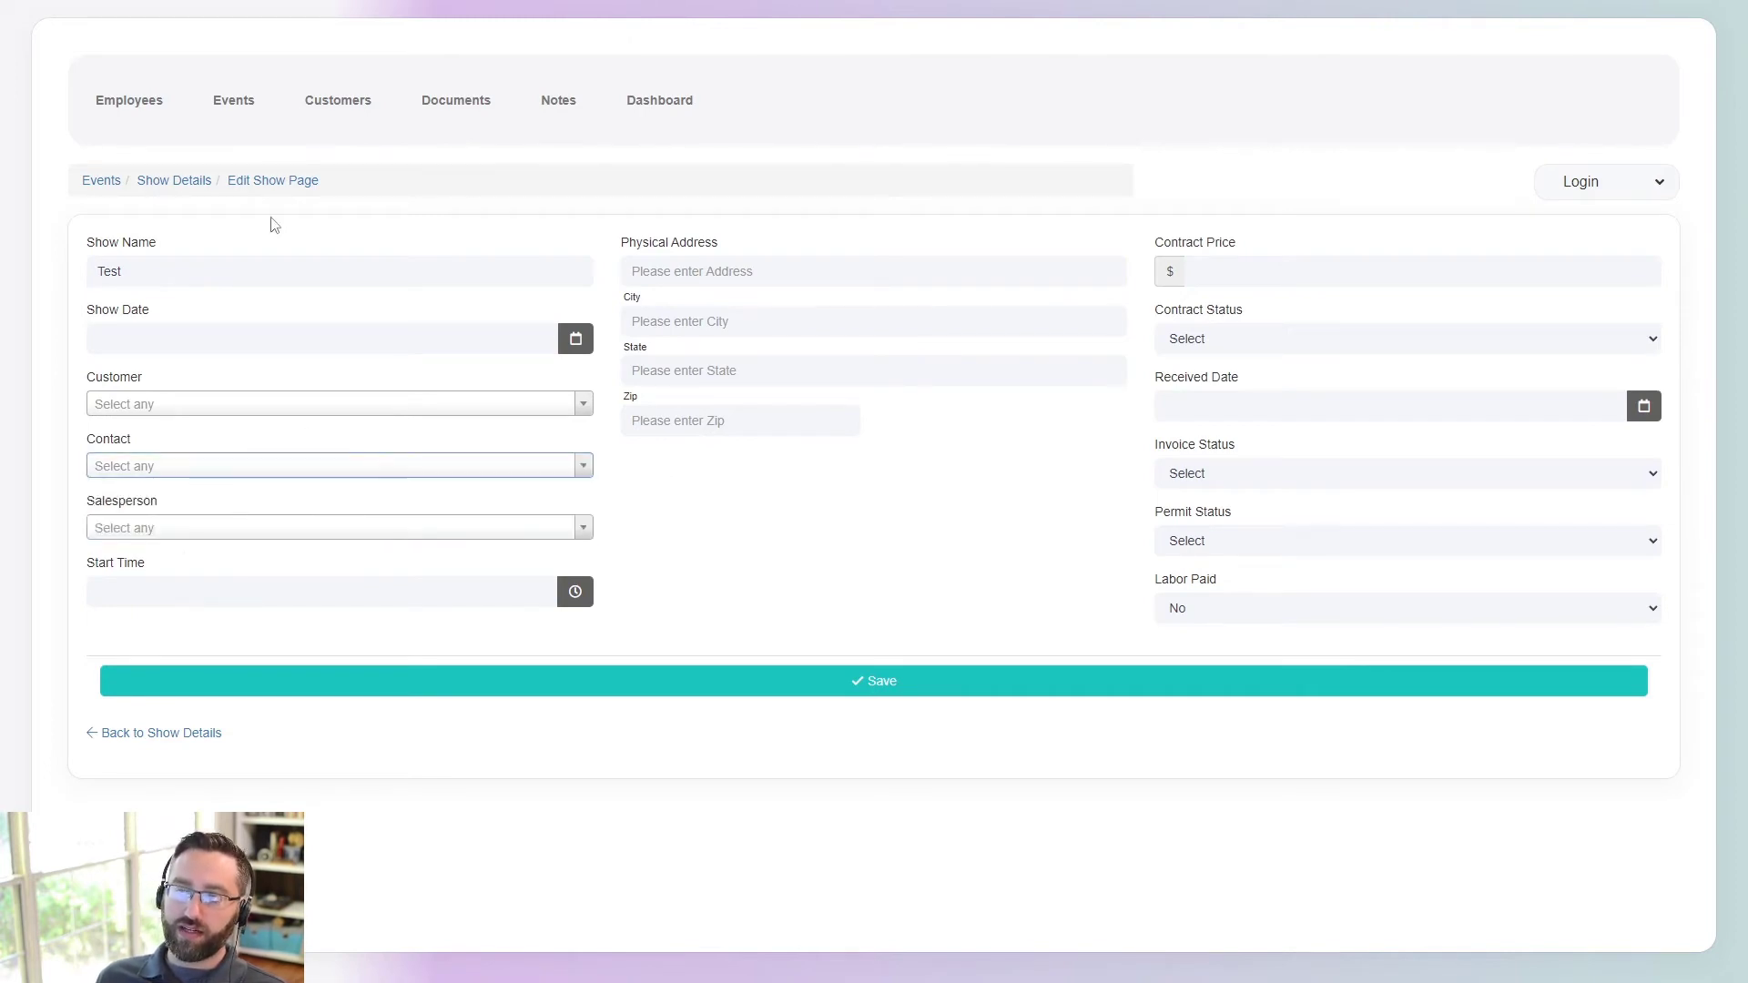
pyautogui.click(336, 106)
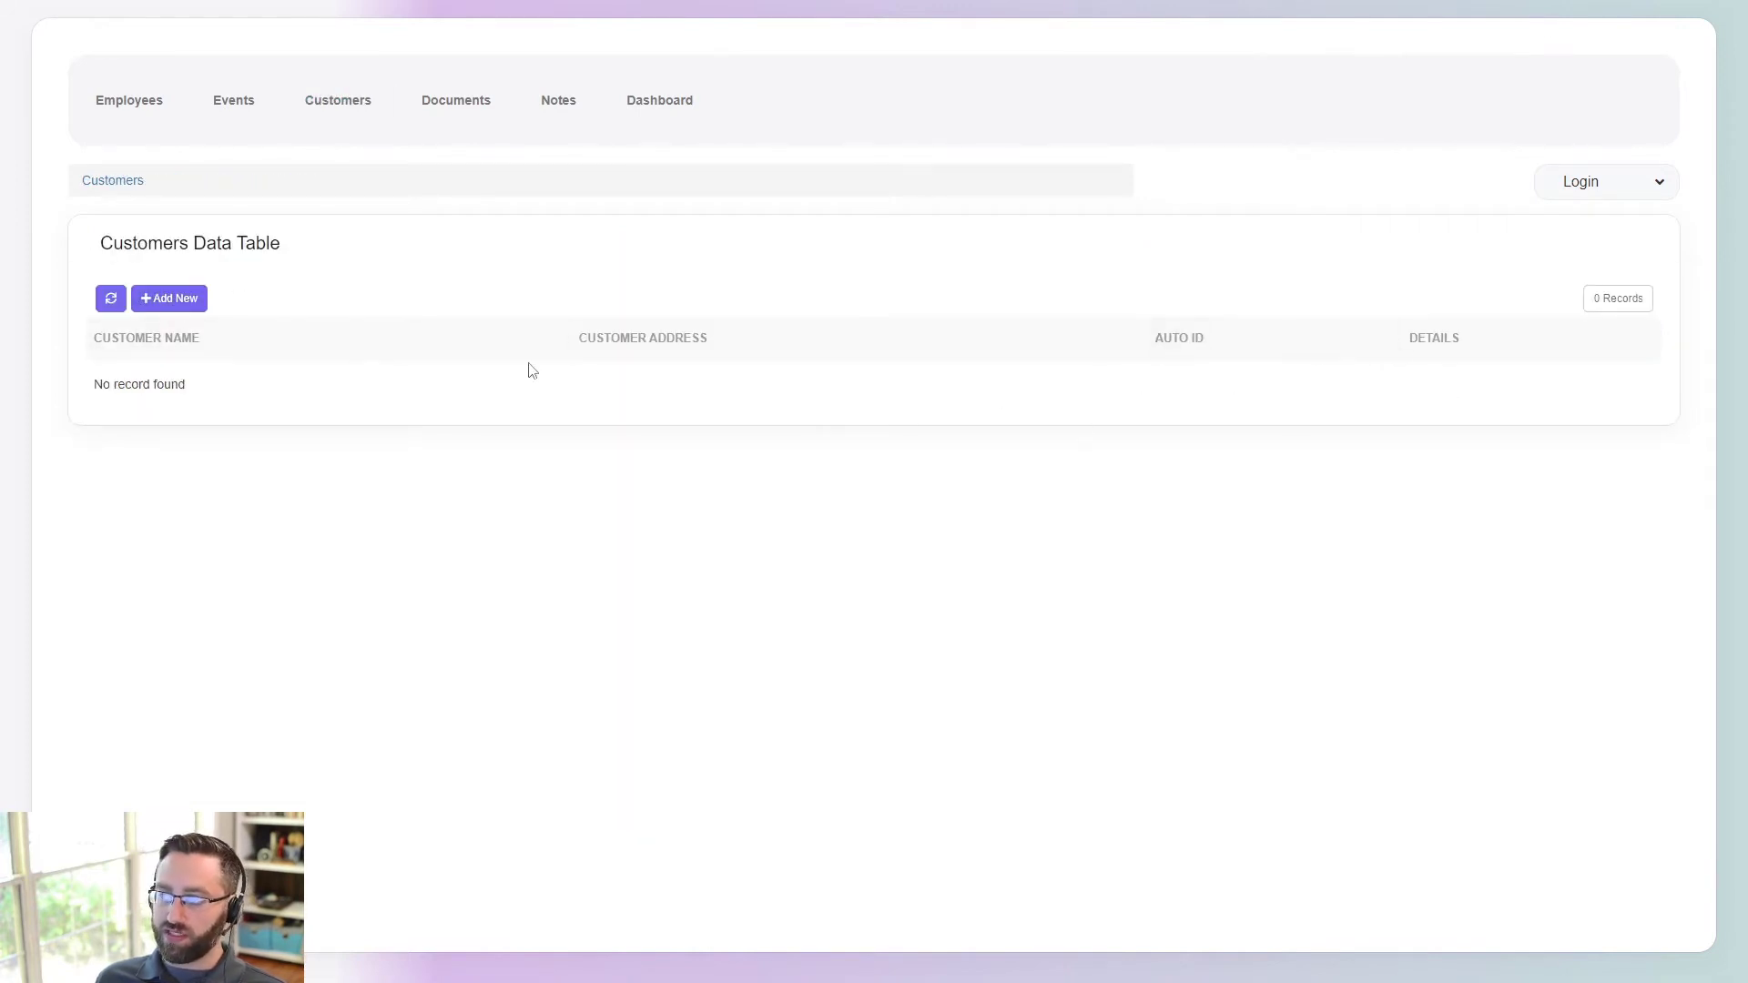
# - Add customer Customer A with the autocompleted address 123 FAKE ST
pyautogui.click(171, 302)
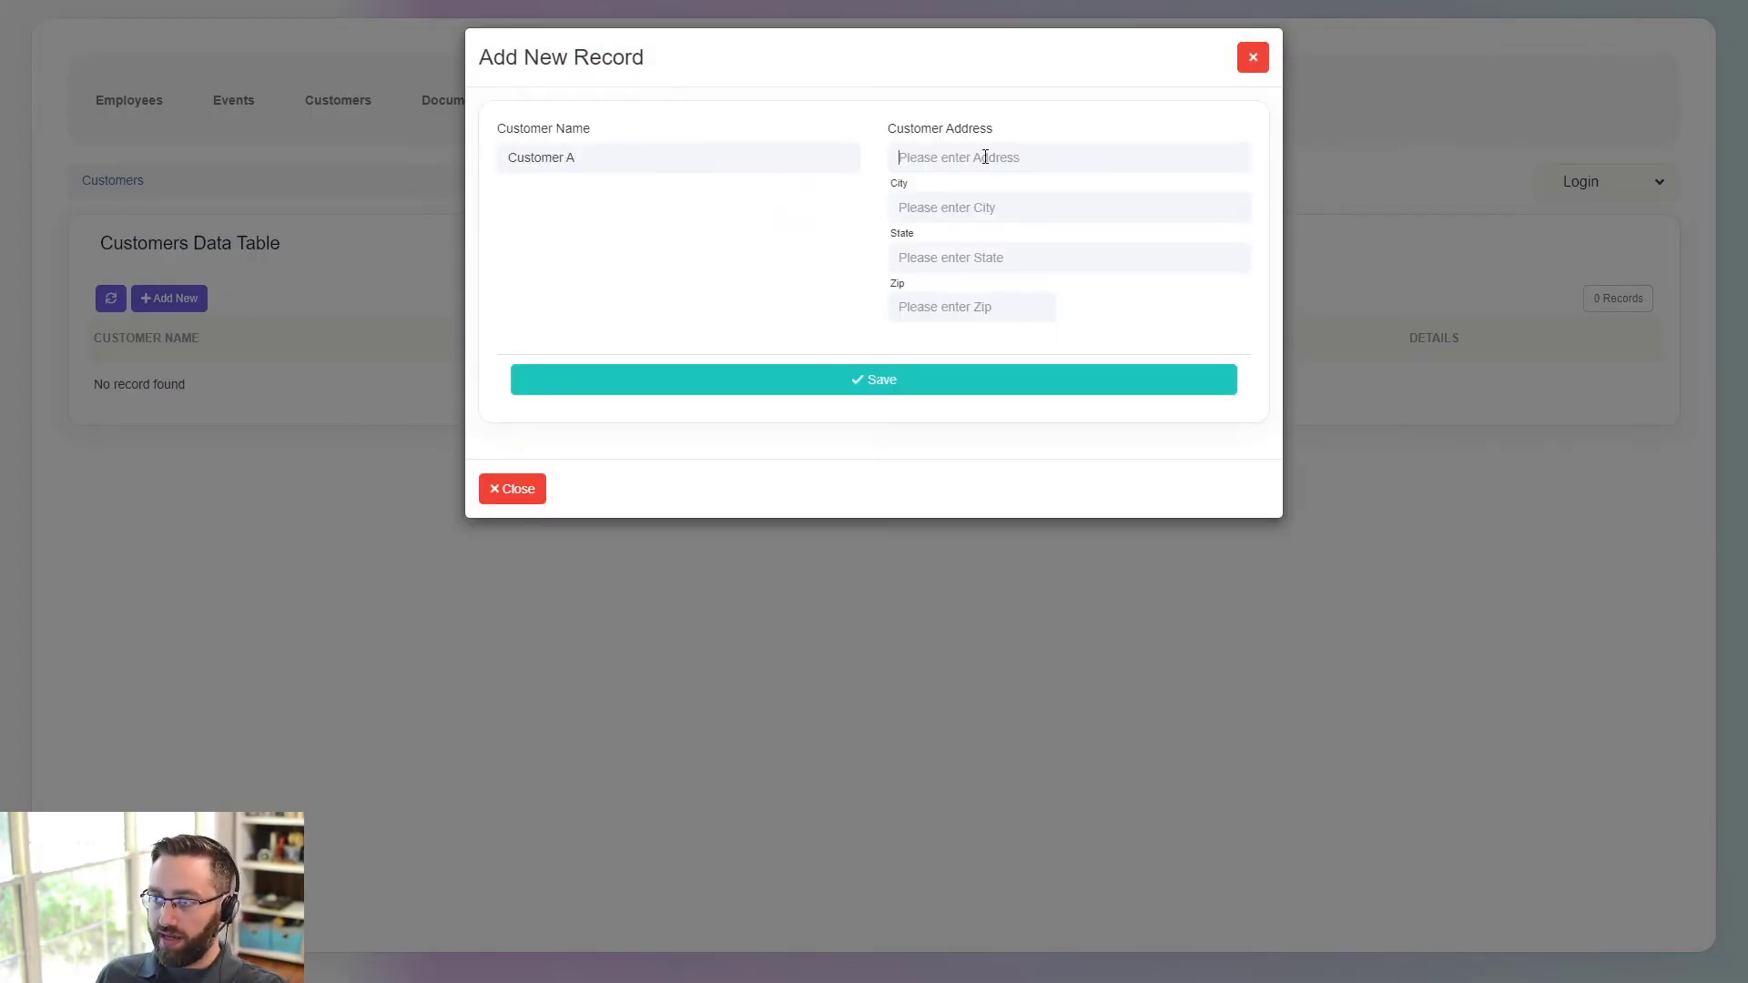
pyautogui.write('123 FAKE ST')
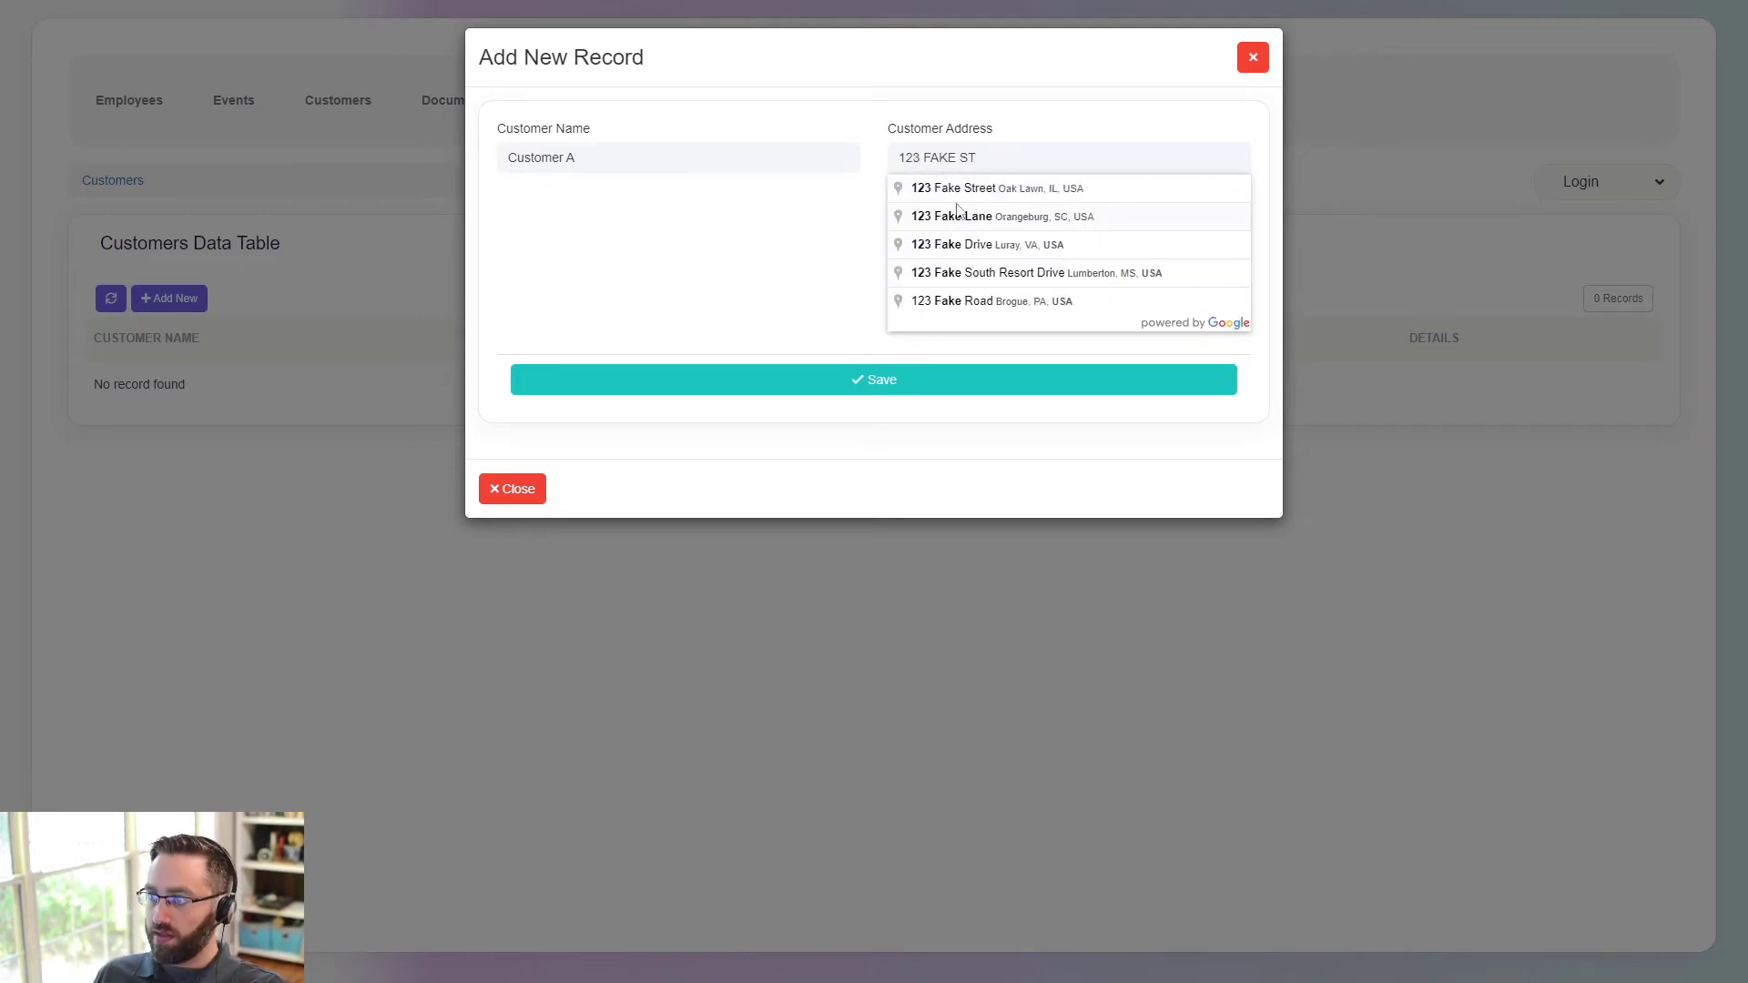
pyautogui.click(956, 189)
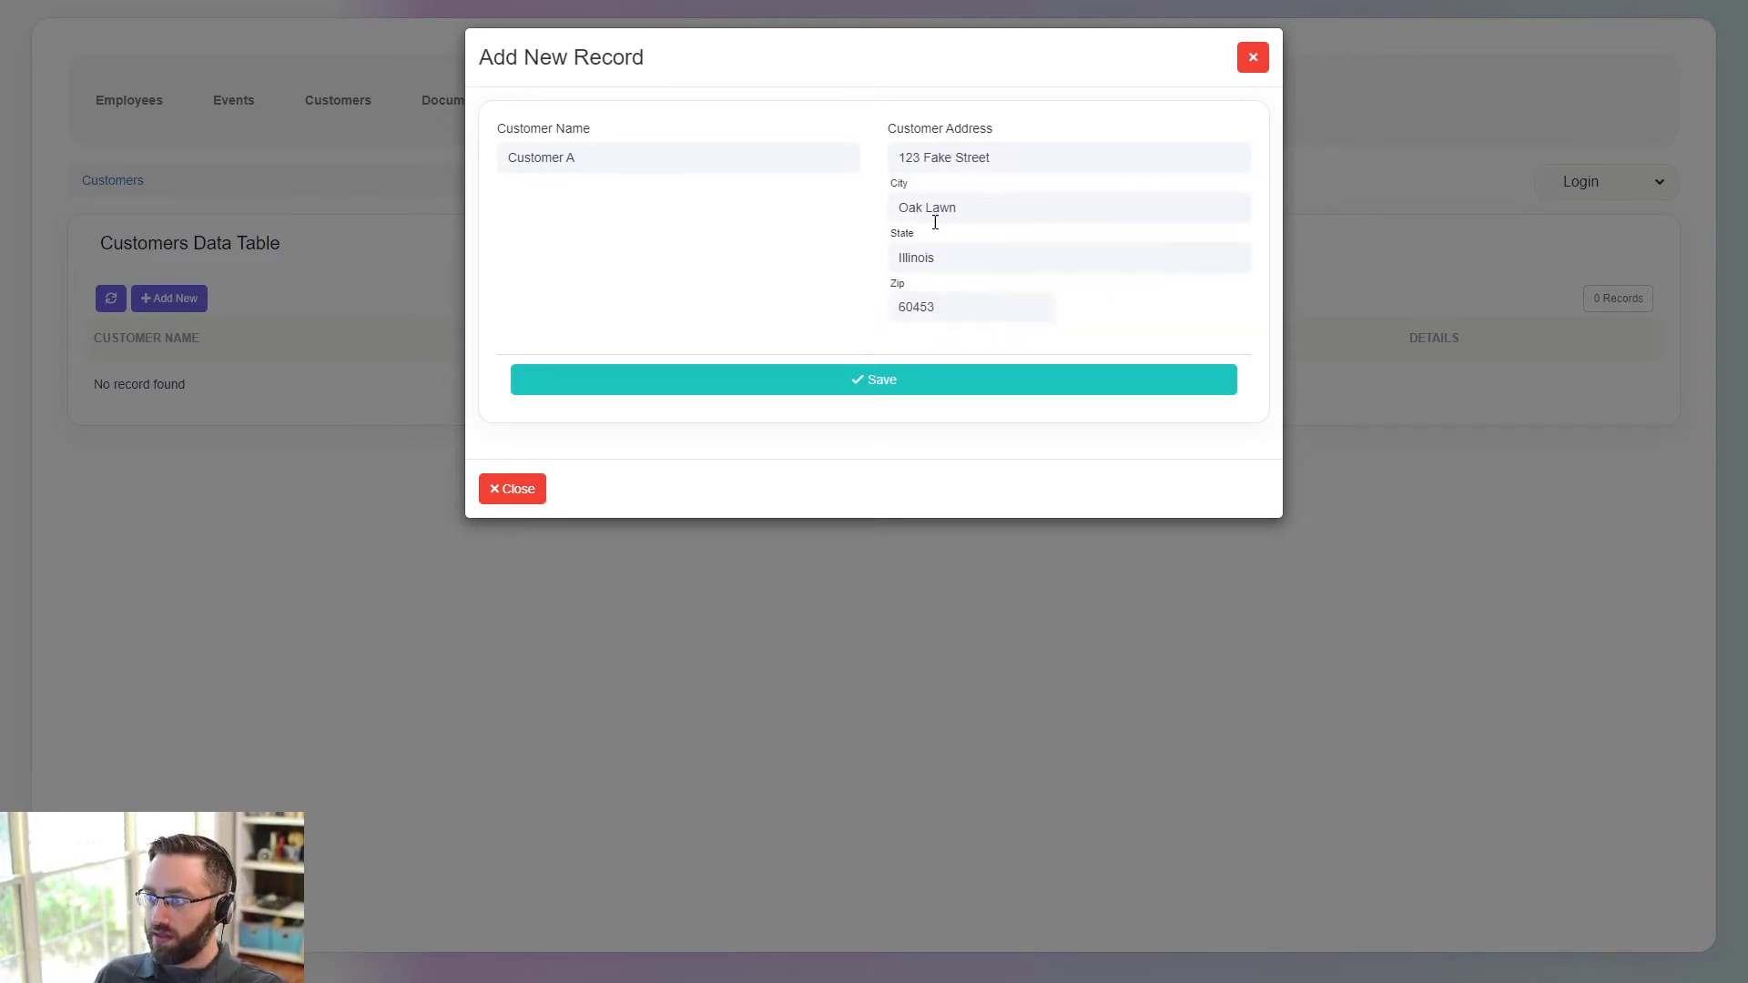
pyautogui.click(813, 380)
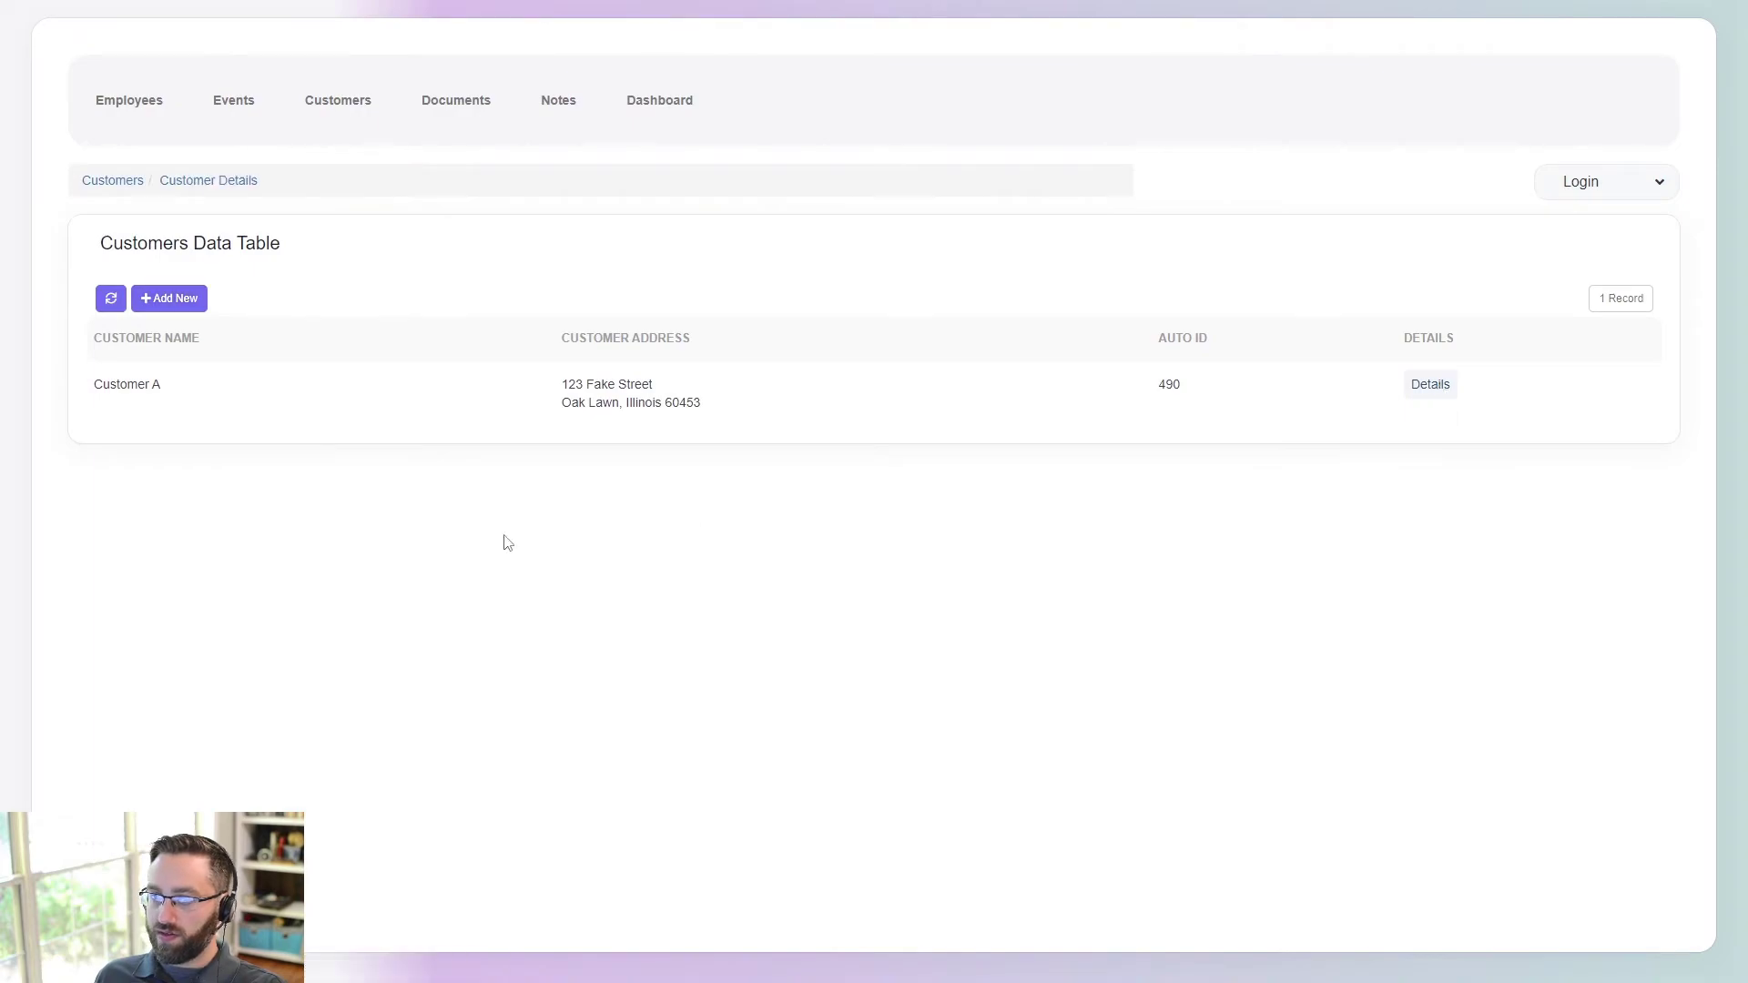
# - Add contact Contact A to Customer A and reopen the Test show's edit form
pyautogui.click(170, 516)
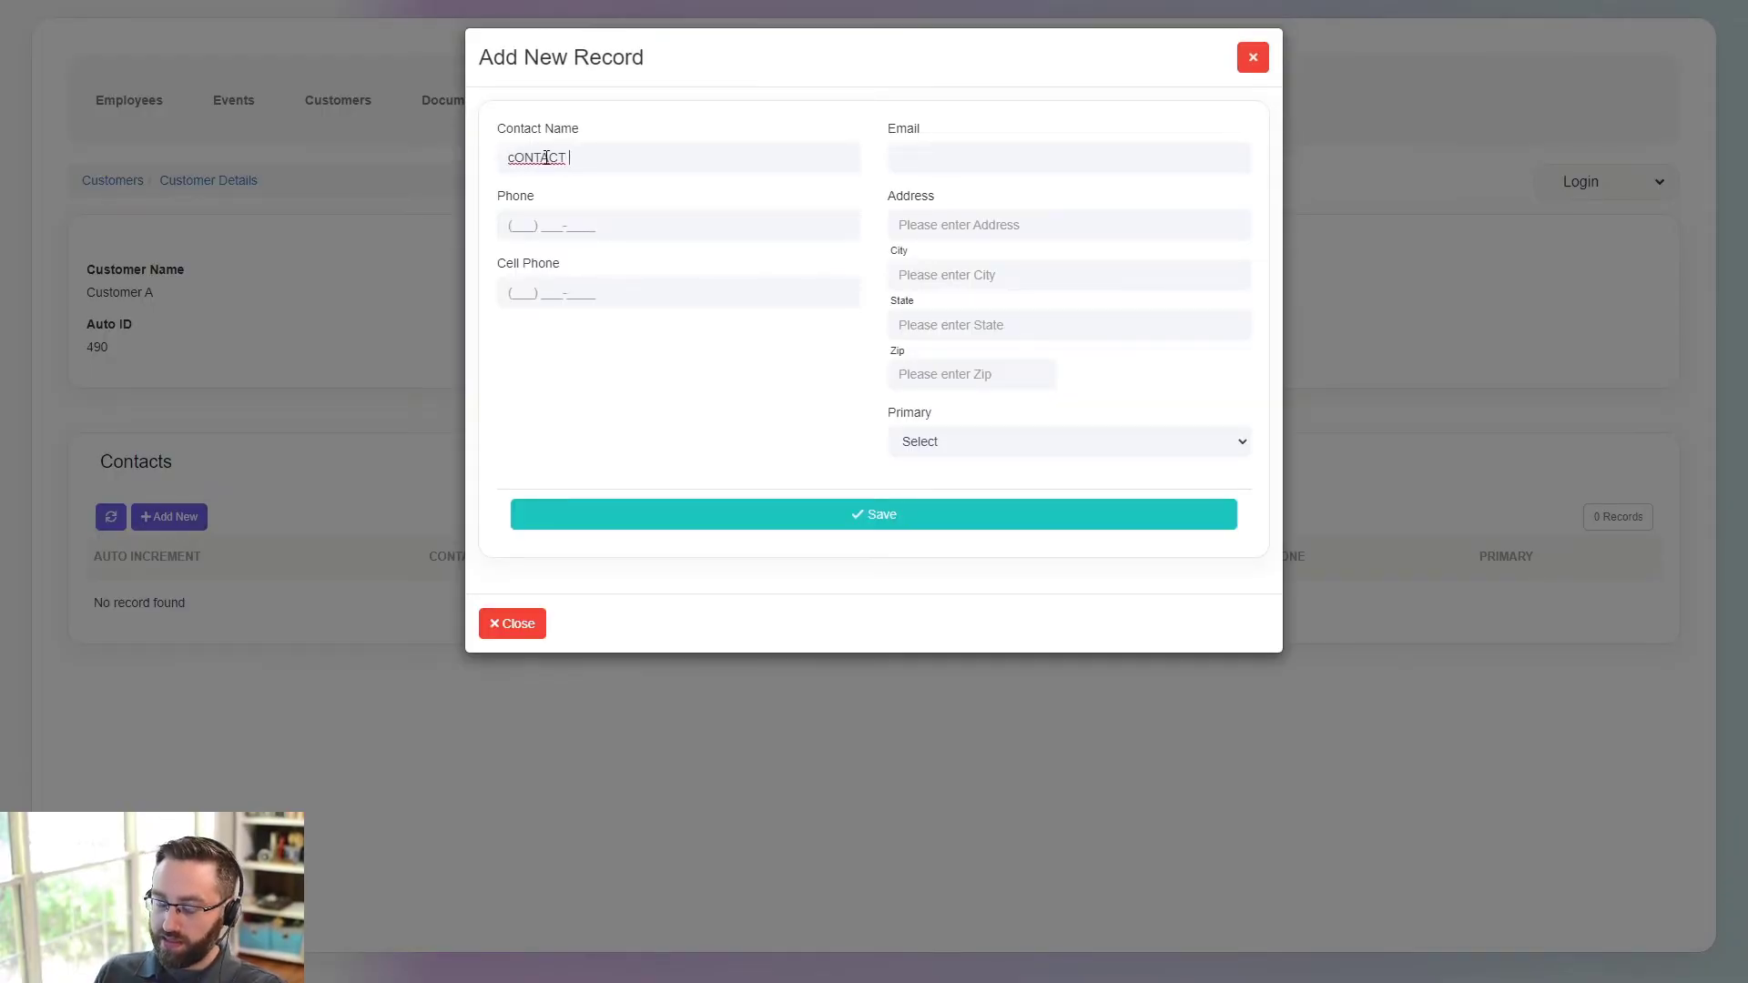
pyautogui.doubleClick(546, 157)
pyautogui.write('Contact A')
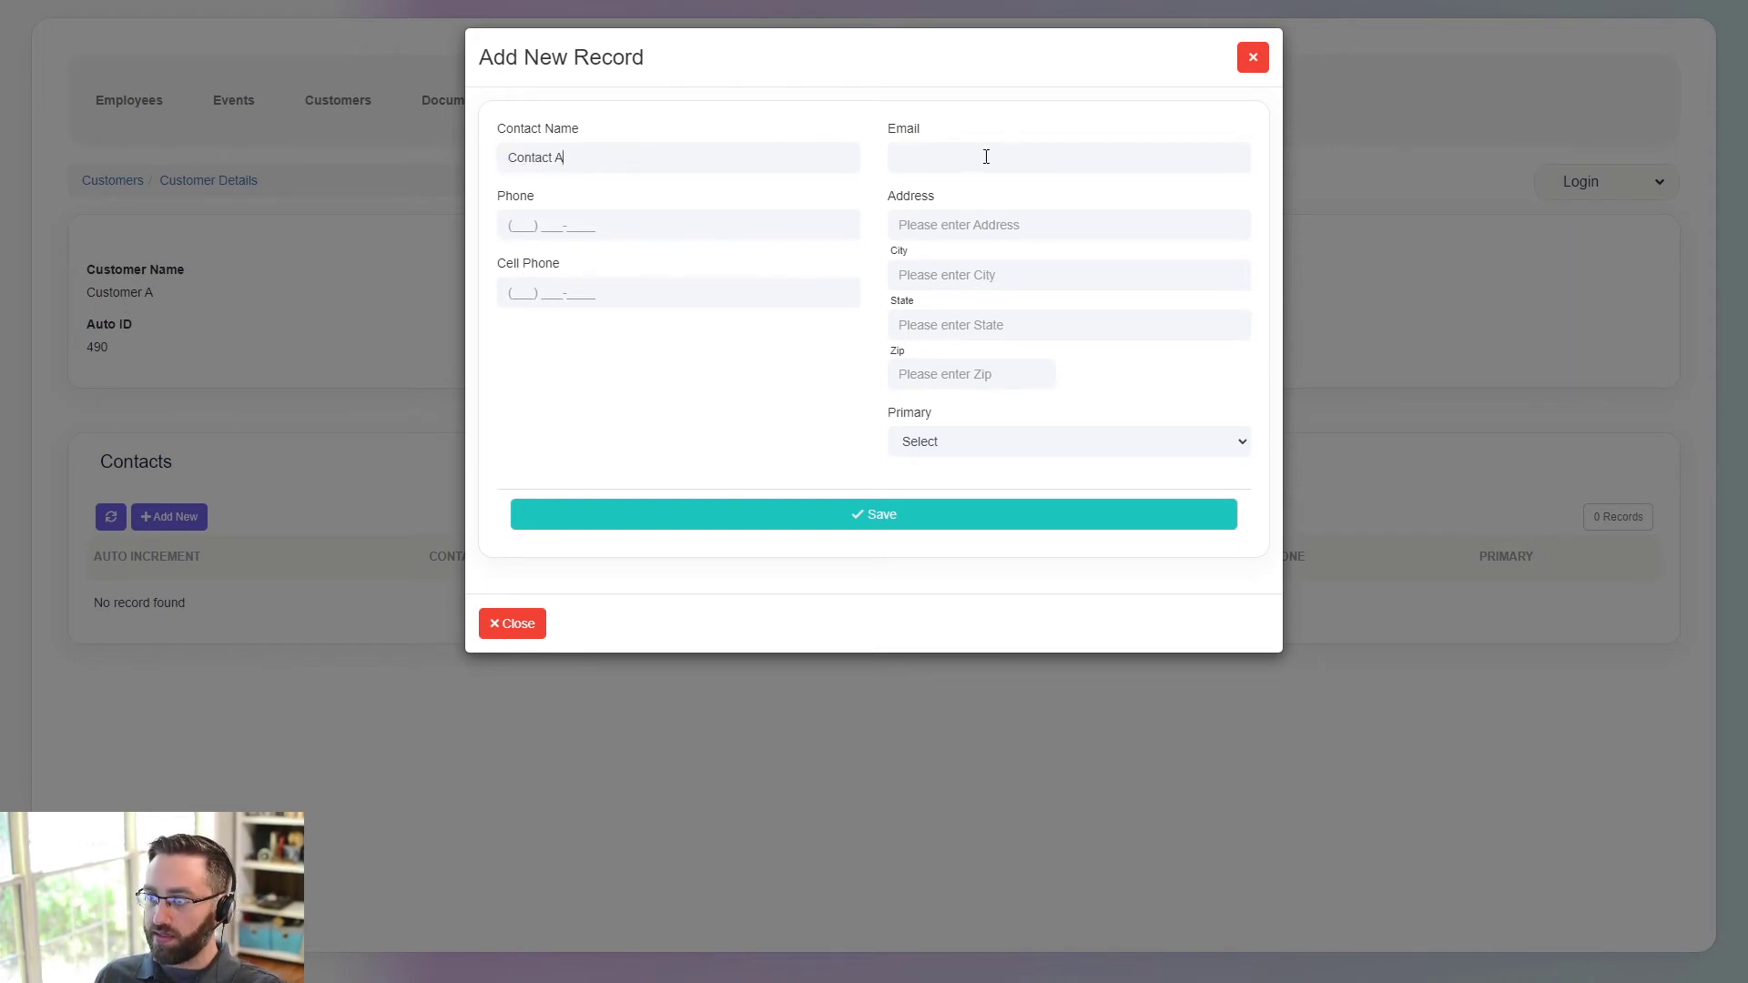
pyautogui.click(794, 517)
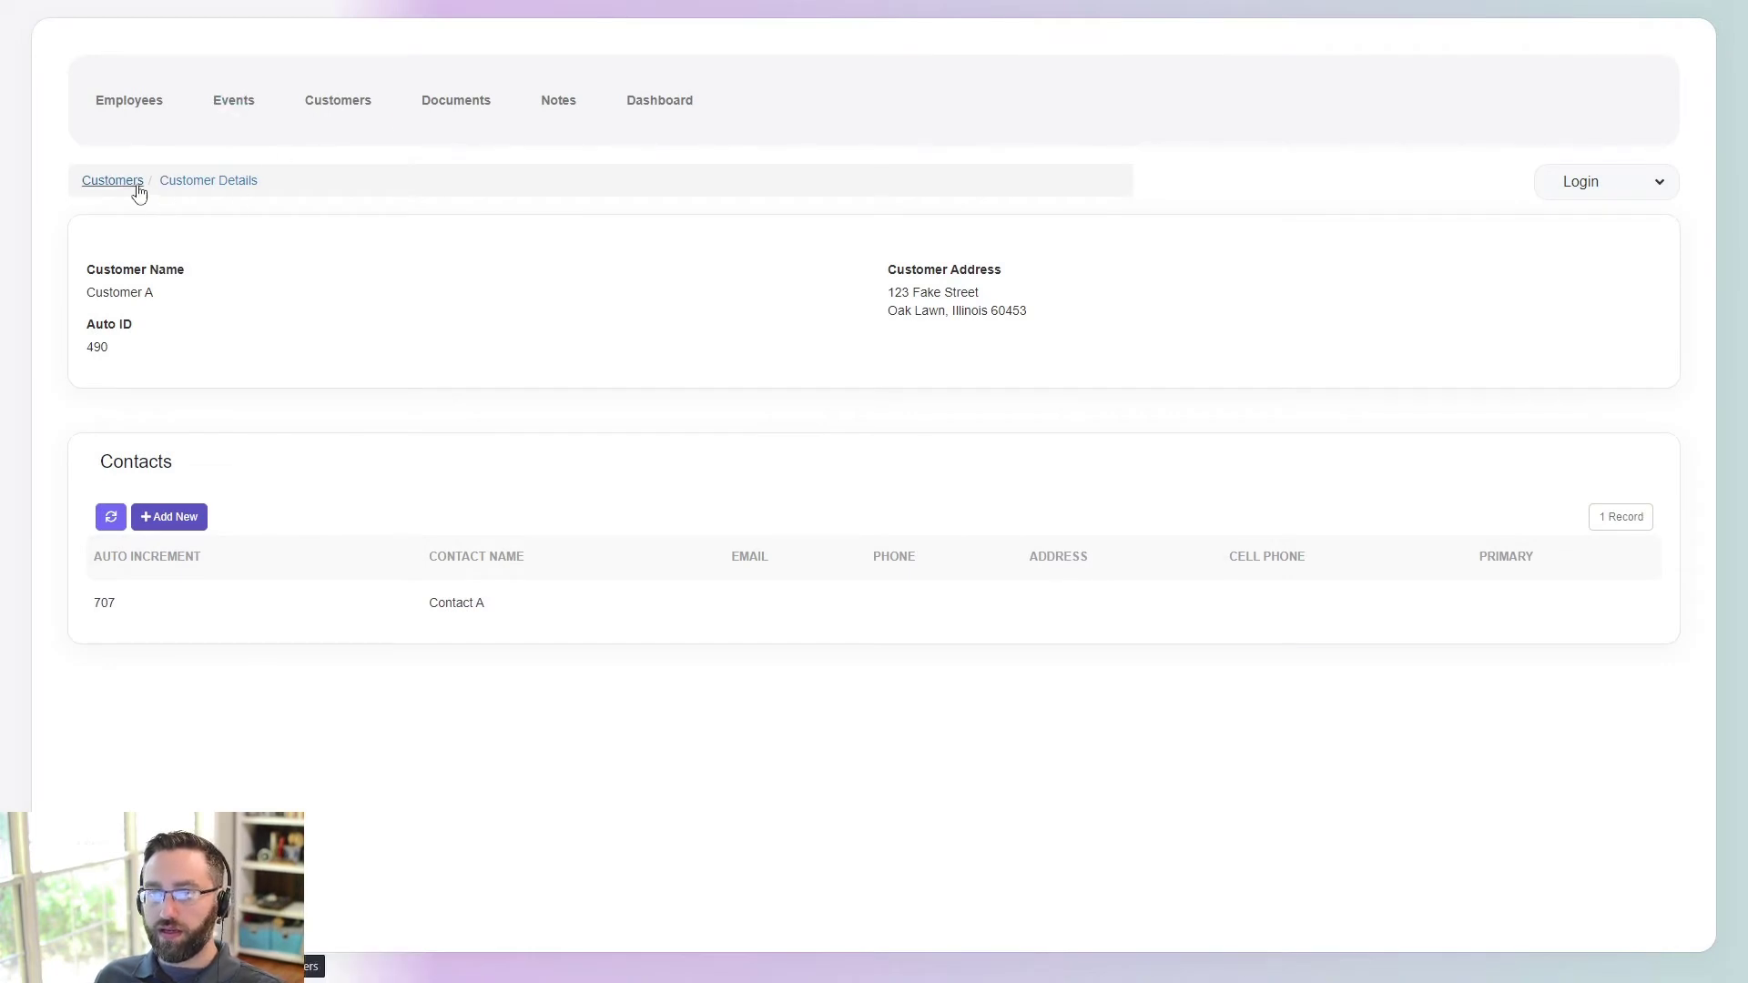
pyautogui.click(233, 105)
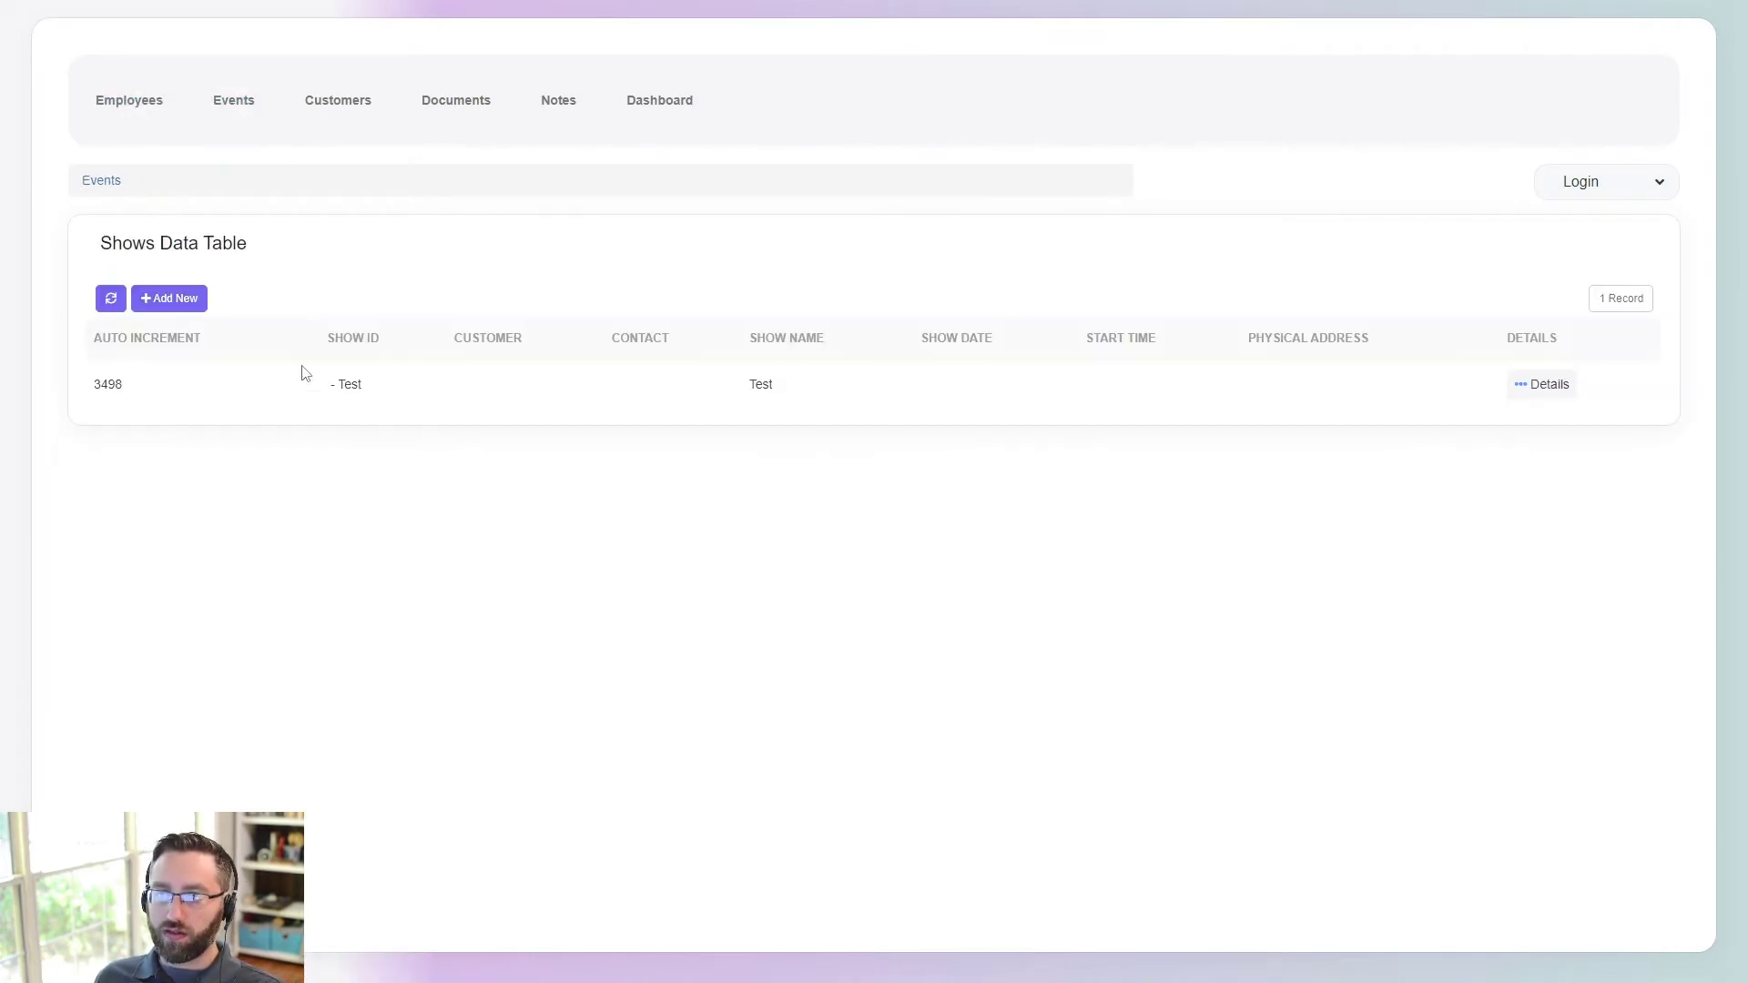
pyautogui.click(1546, 386)
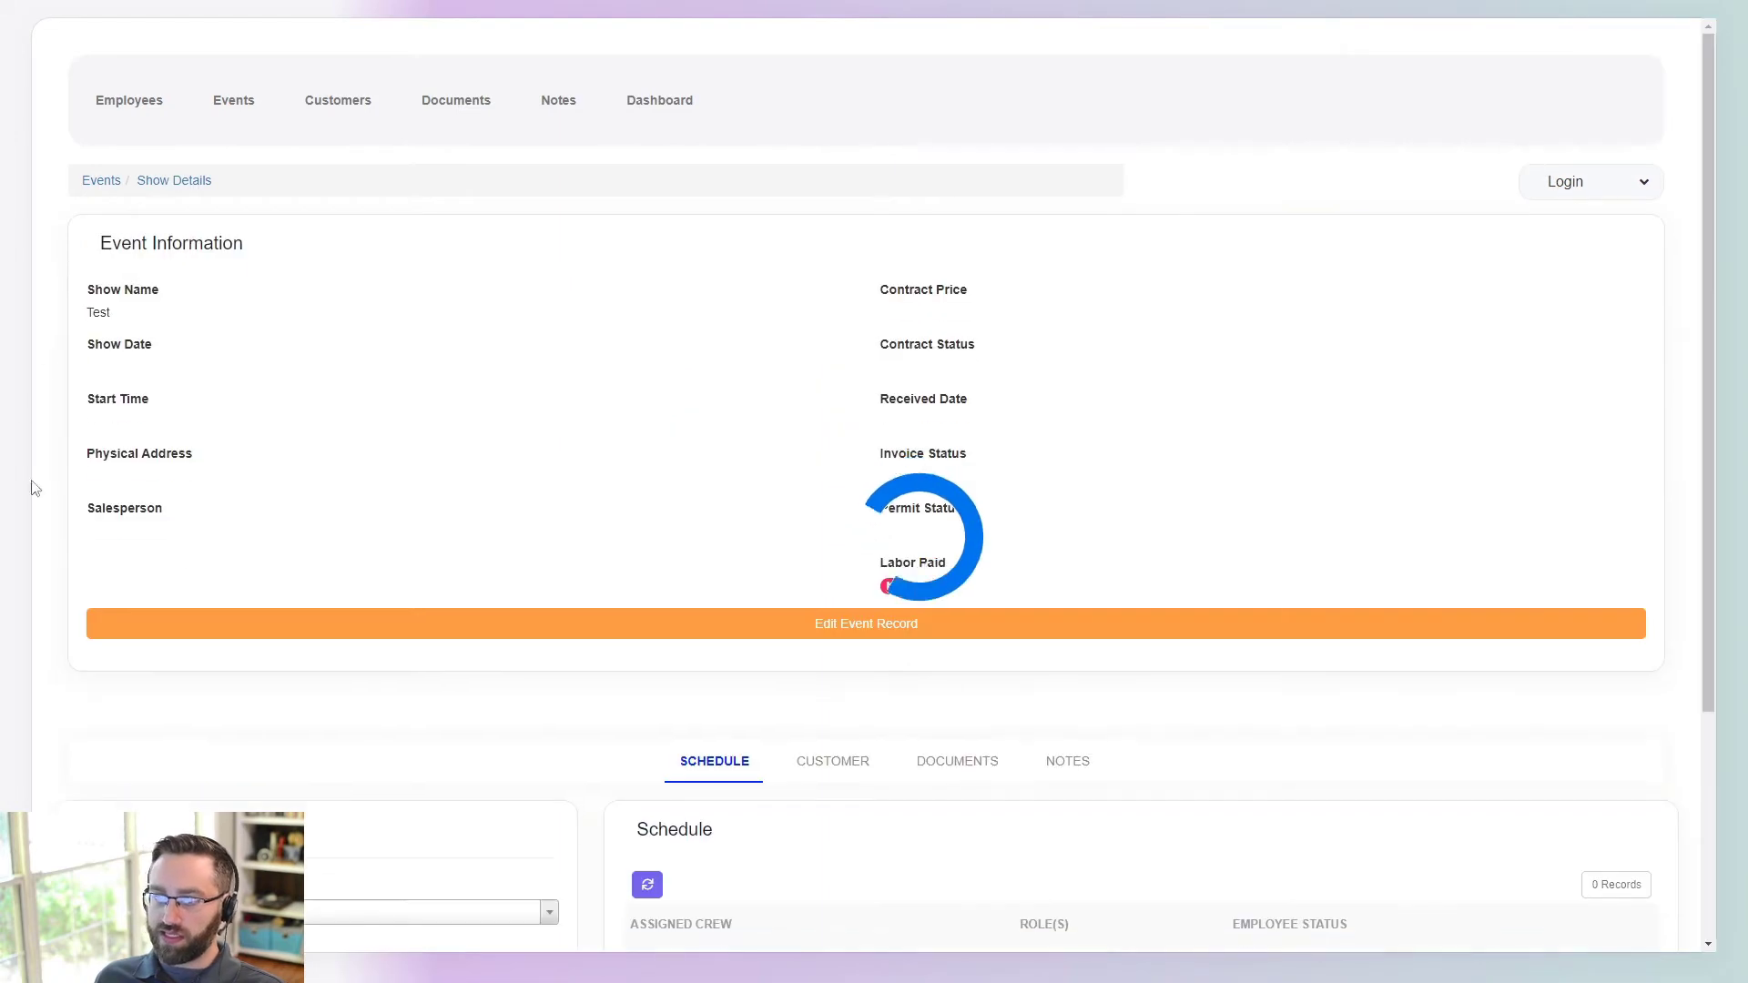
pyautogui.click(694, 626)
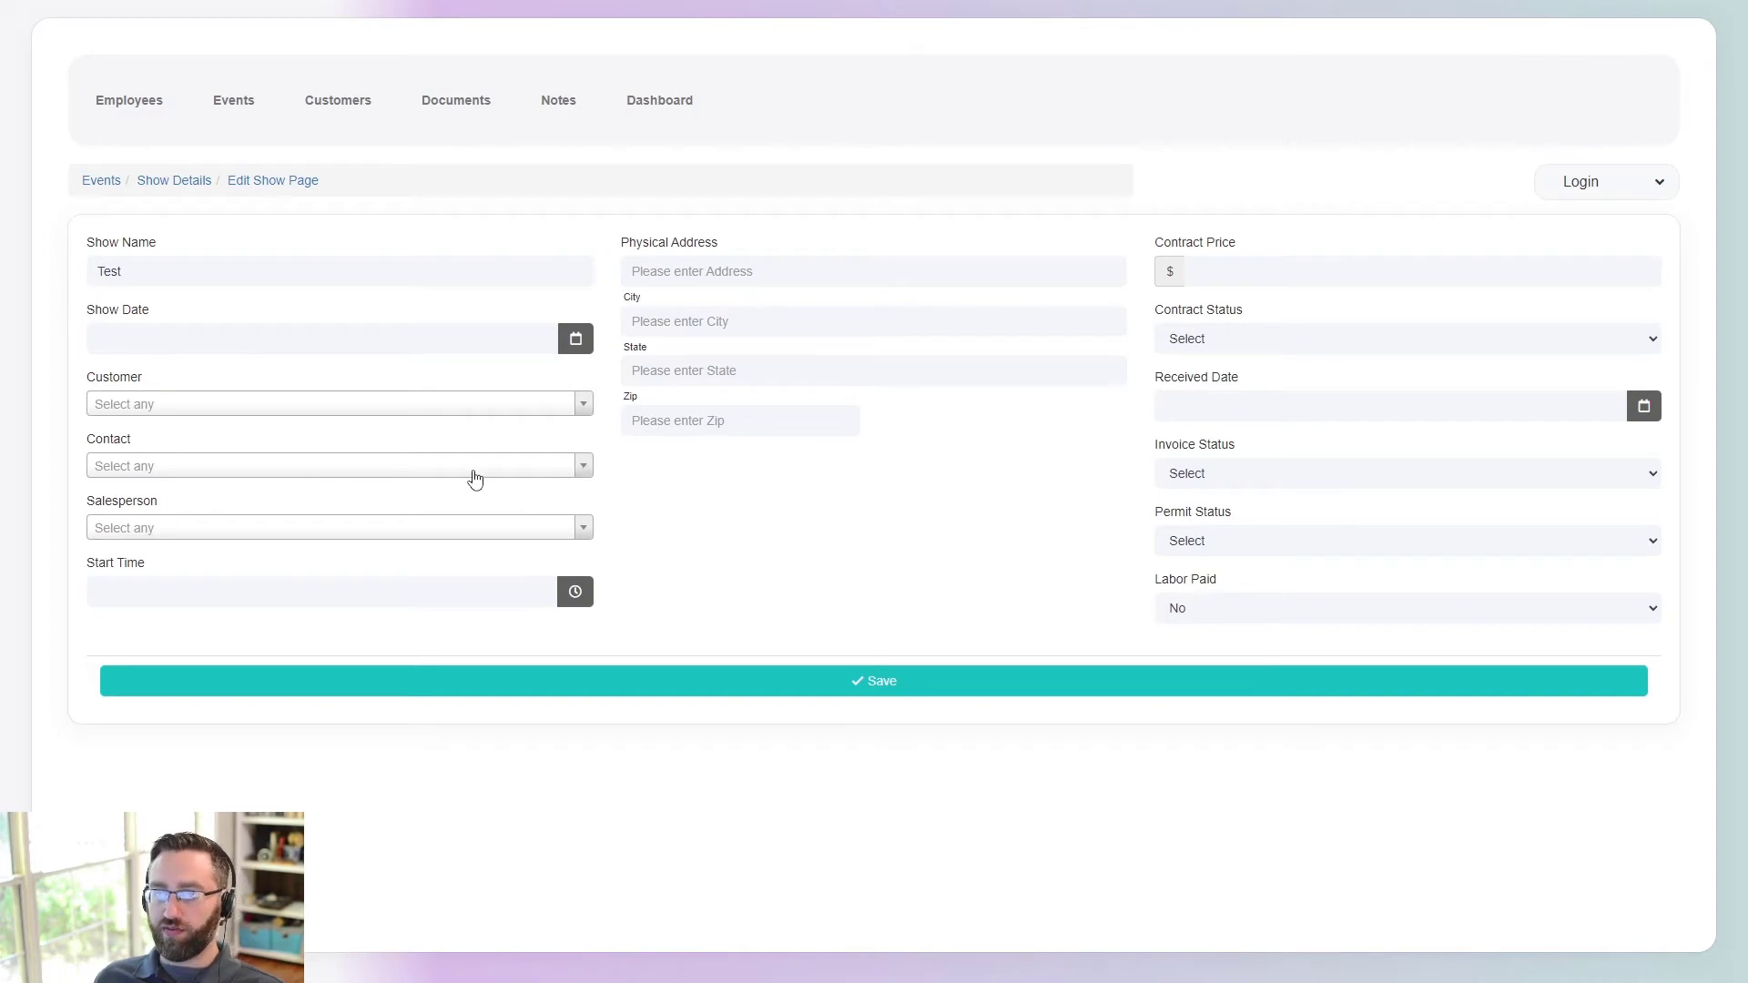
# - Enable Allow Inserting New Contact on the Show Form's Contact field and save the form
pyautogui.hotkey('alt', 'Tab')
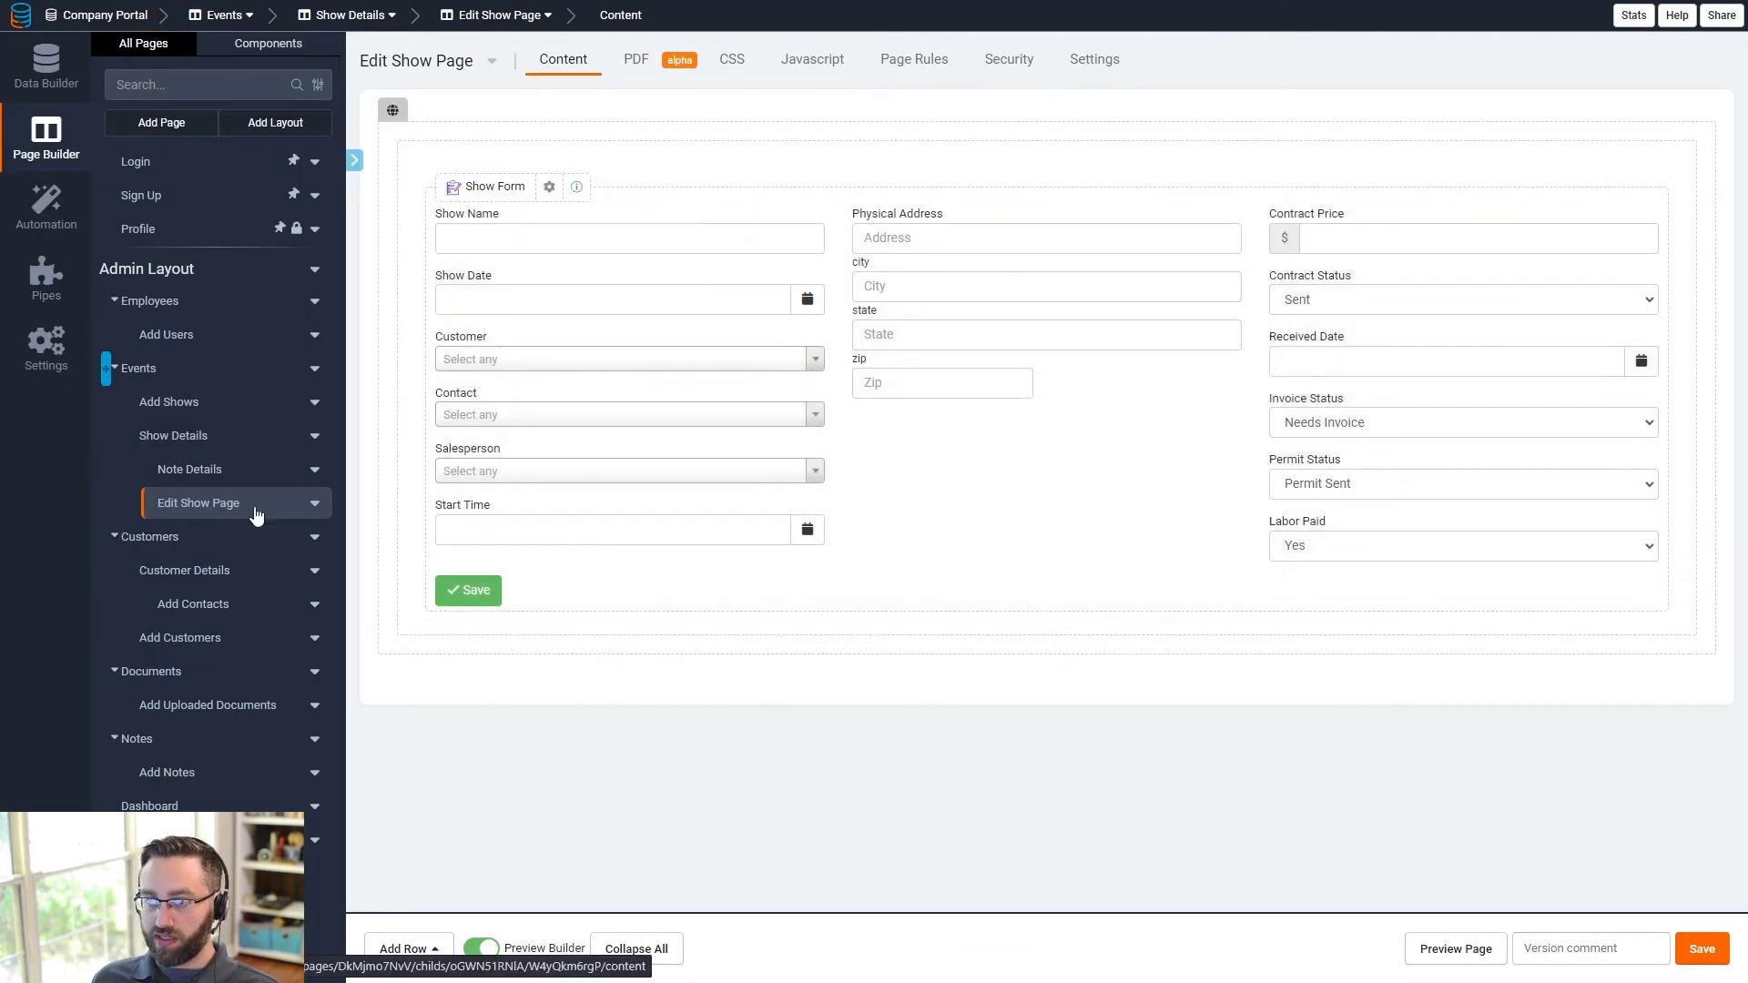
pyautogui.doubleClick(652, 417)
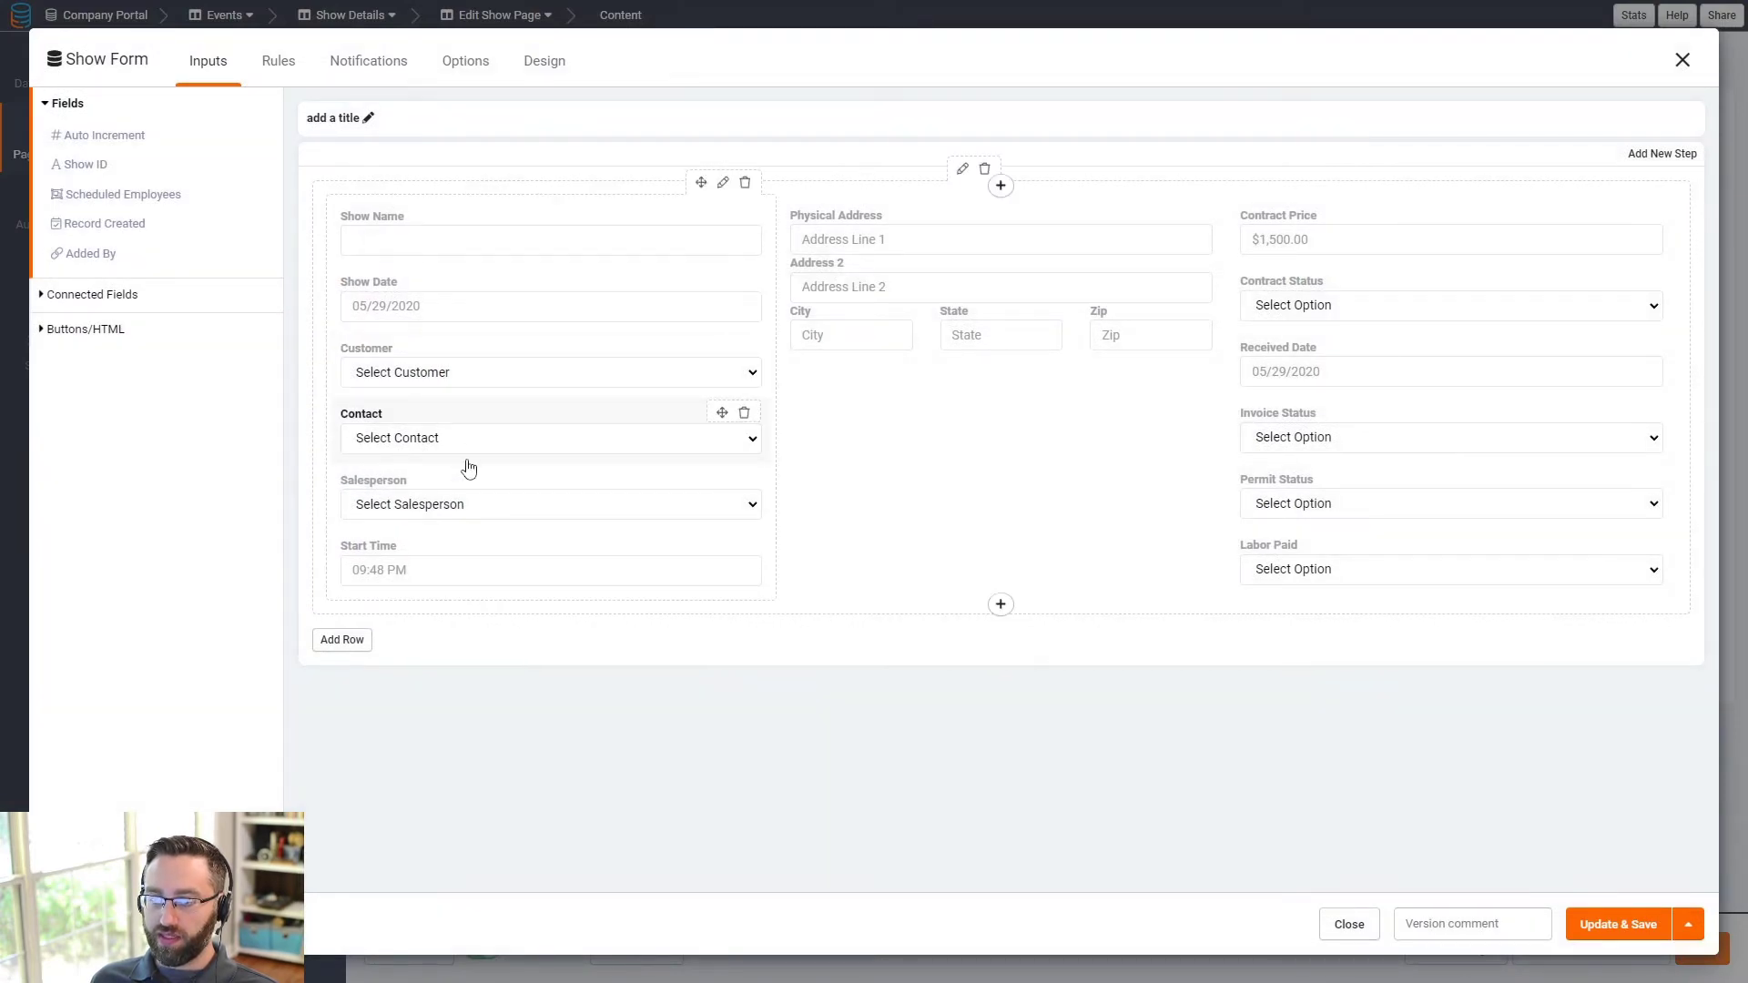
pyautogui.click(424, 436)
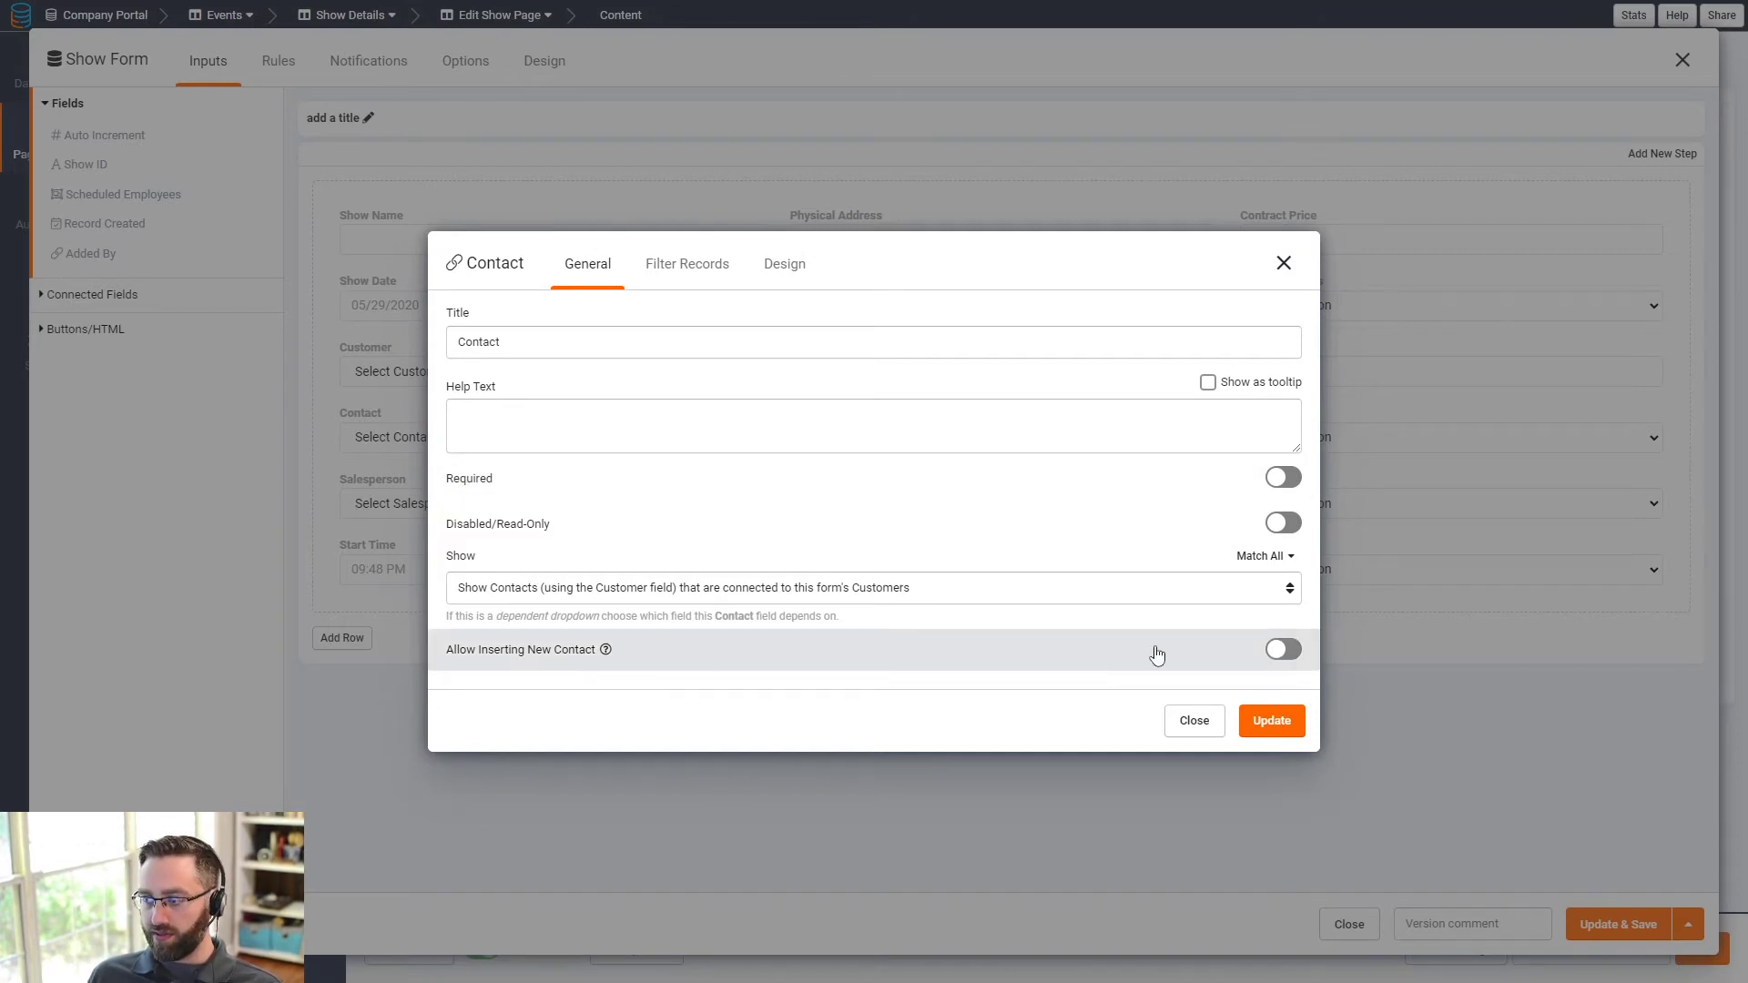
pyautogui.click(1284, 652)
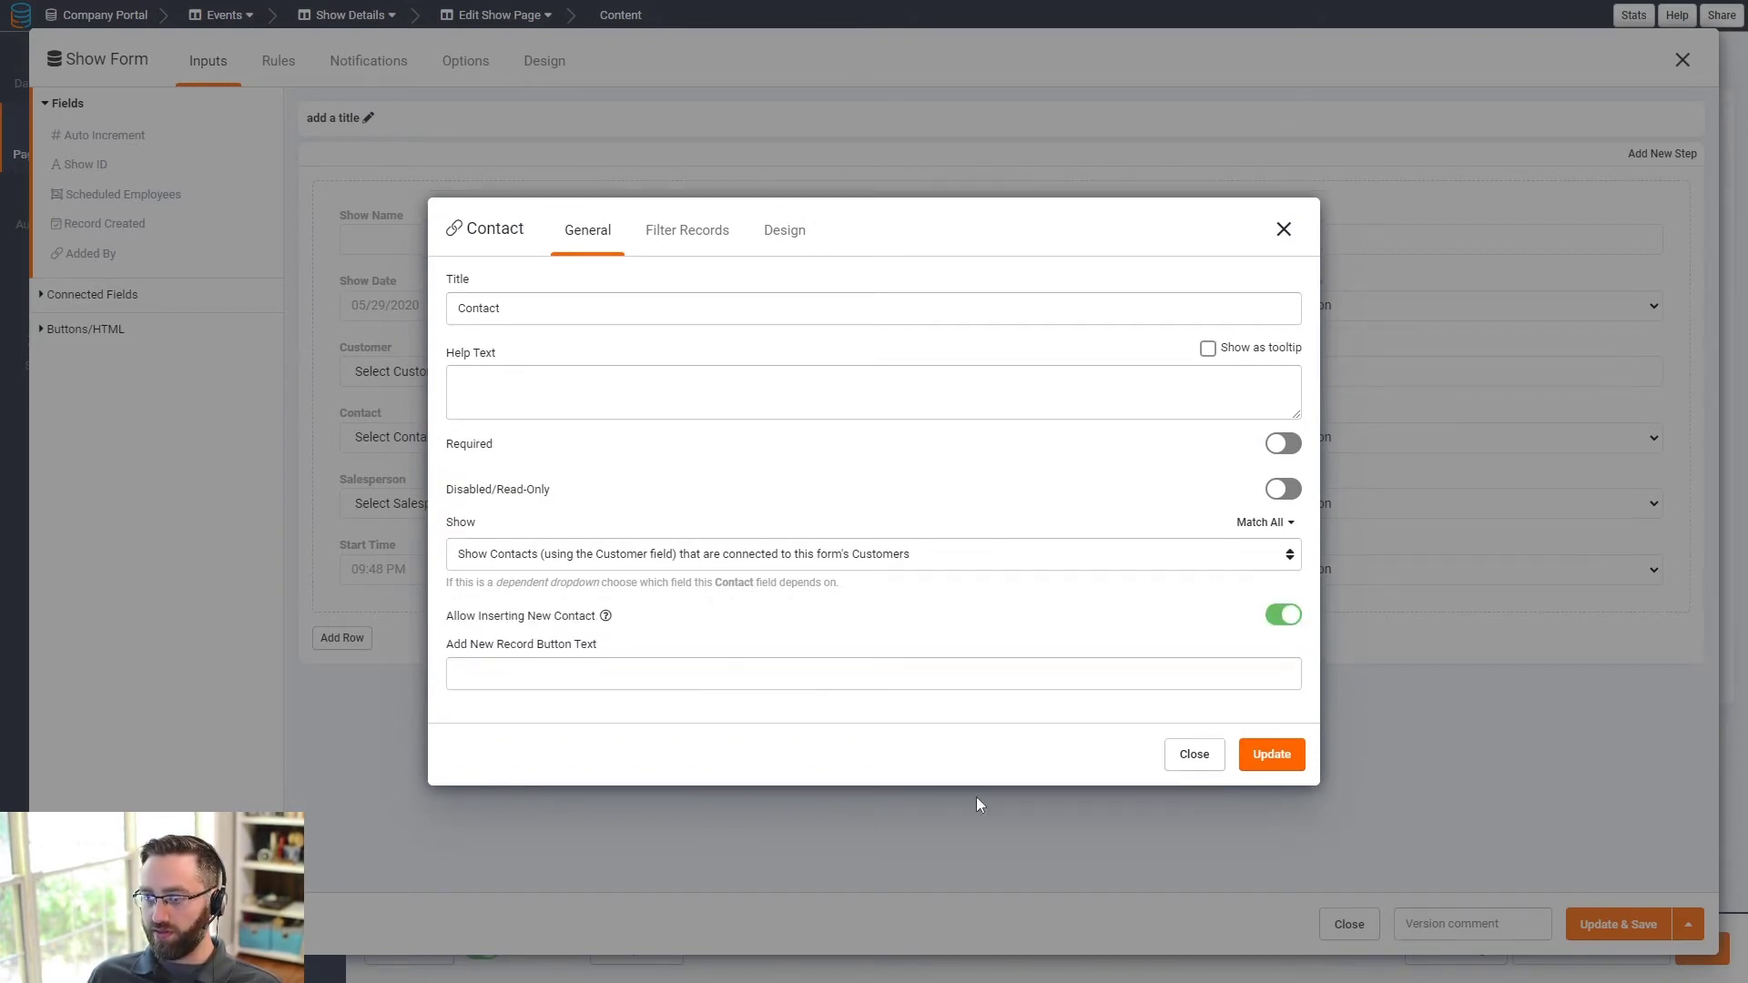
pyautogui.click(1272, 755)
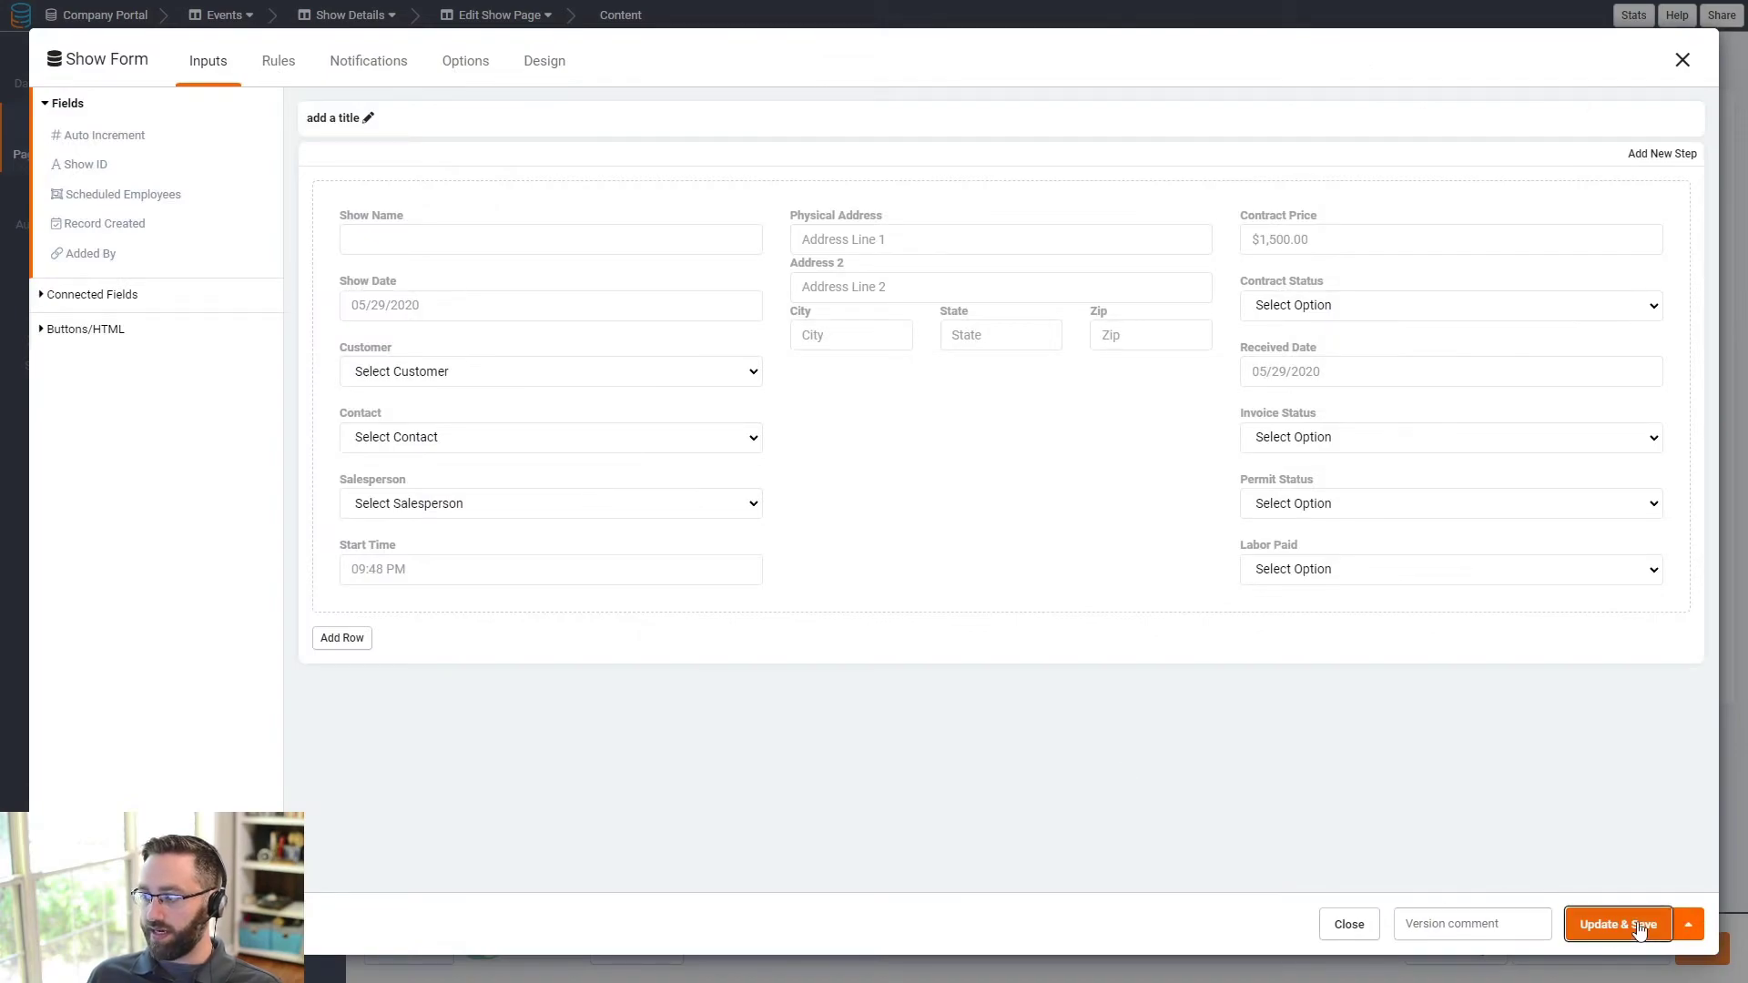
pyautogui.click(1600, 923)
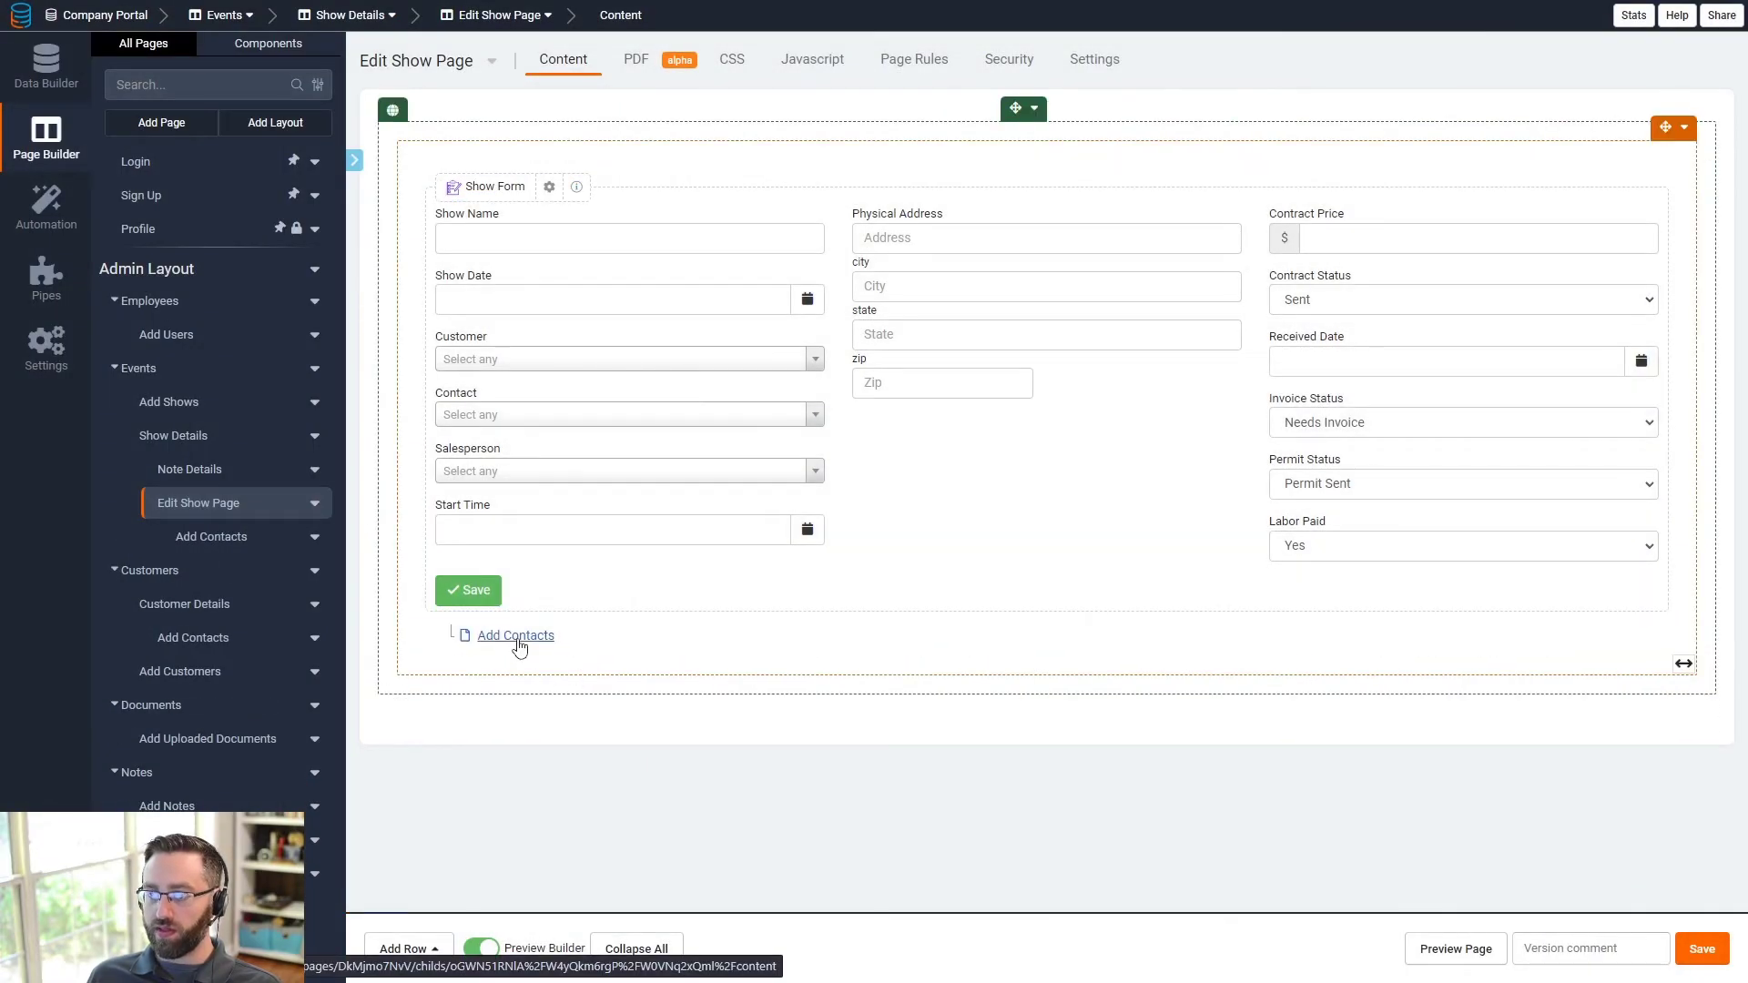
pyautogui.click(518, 636)
# - Open the Contact Form and review the Customer field's filter options, adding no rule
pyautogui.click(548, 354)
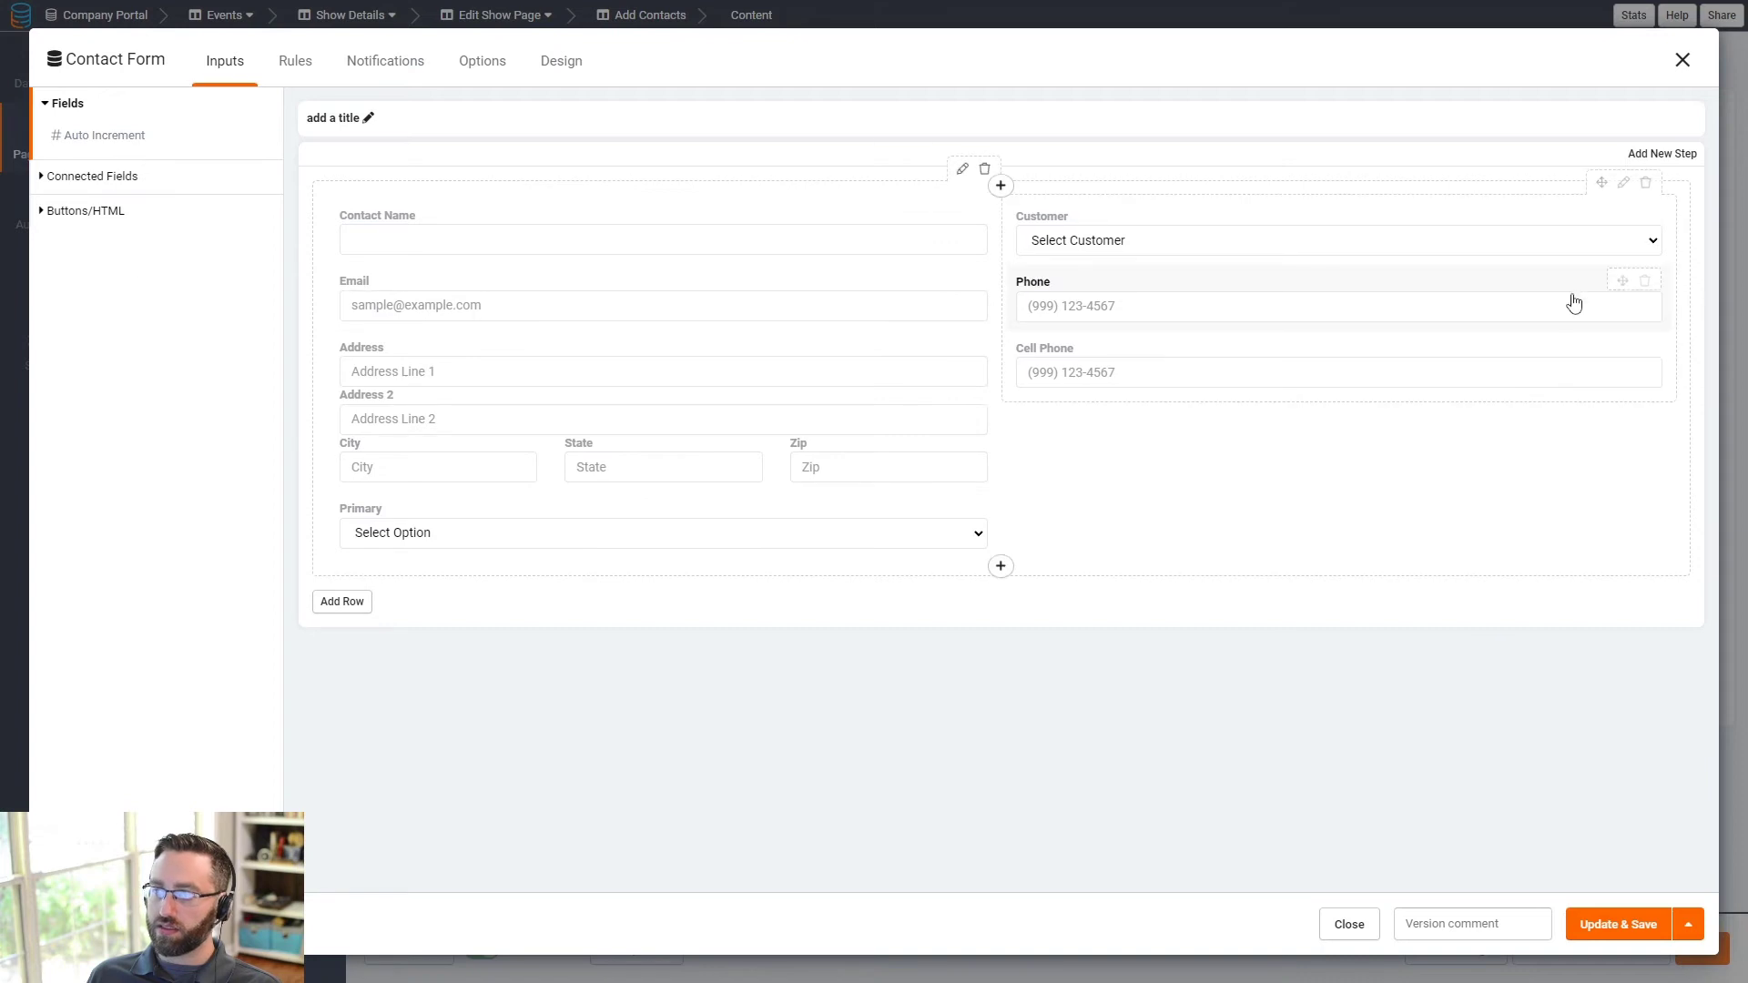
pyautogui.click(1507, 244)
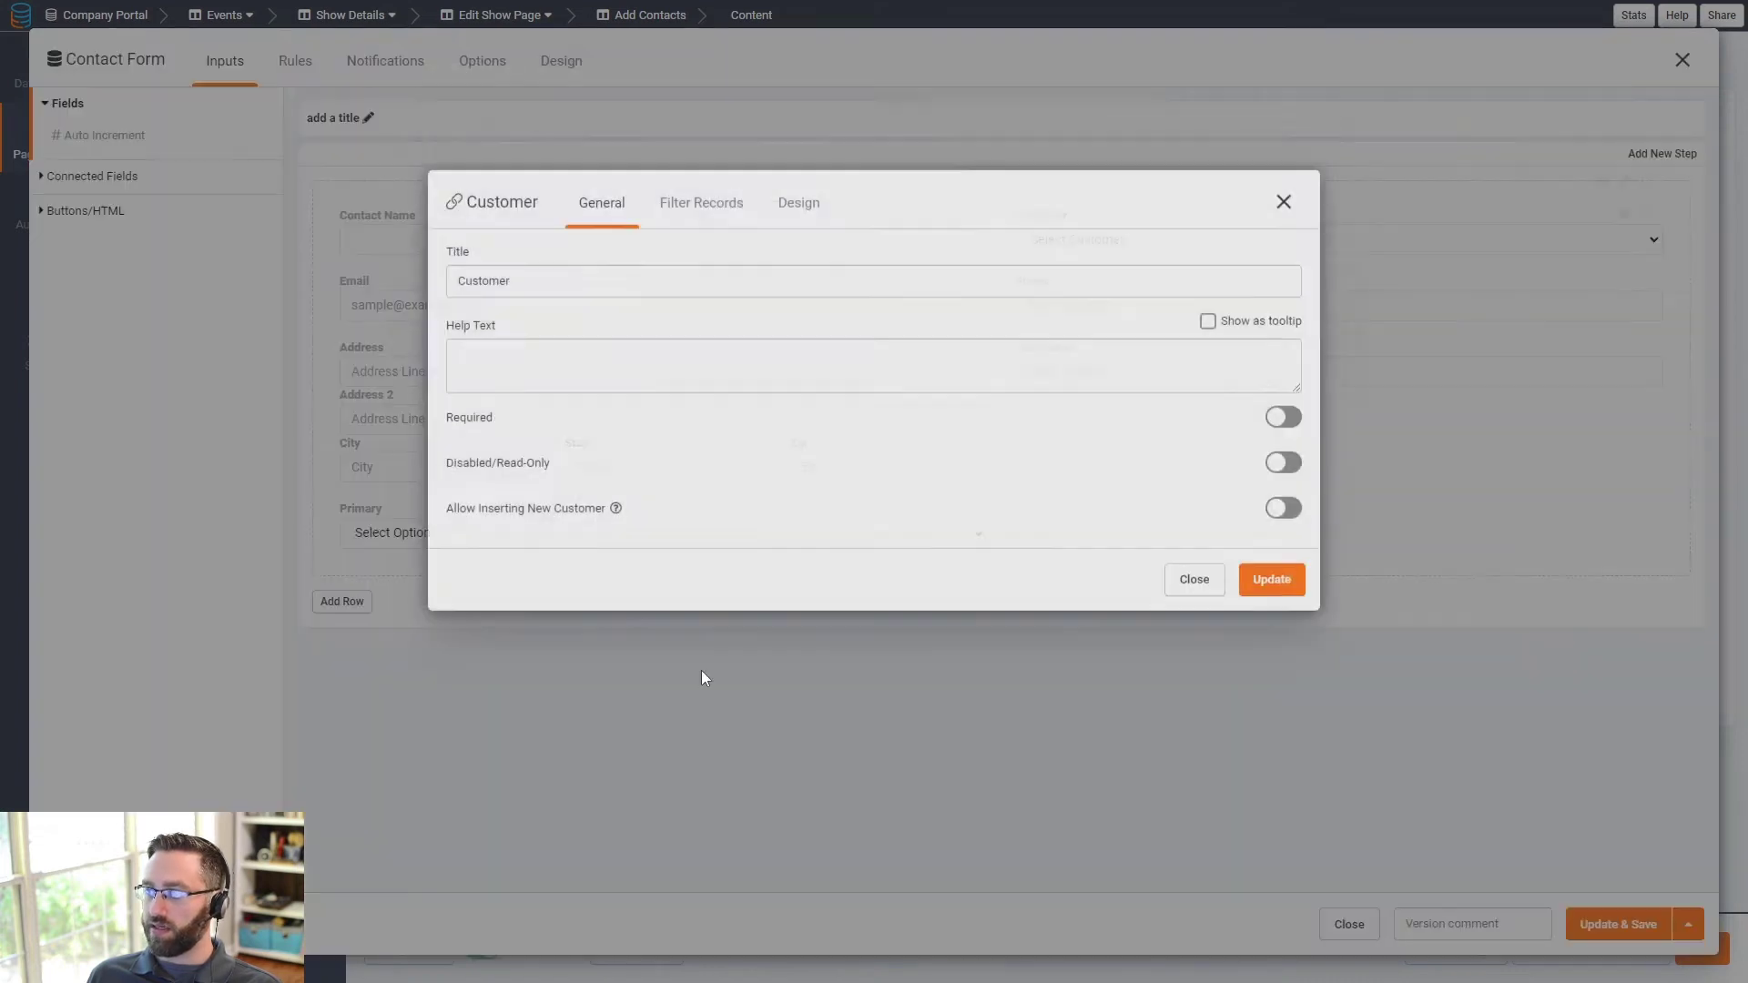
pyautogui.click(680, 326)
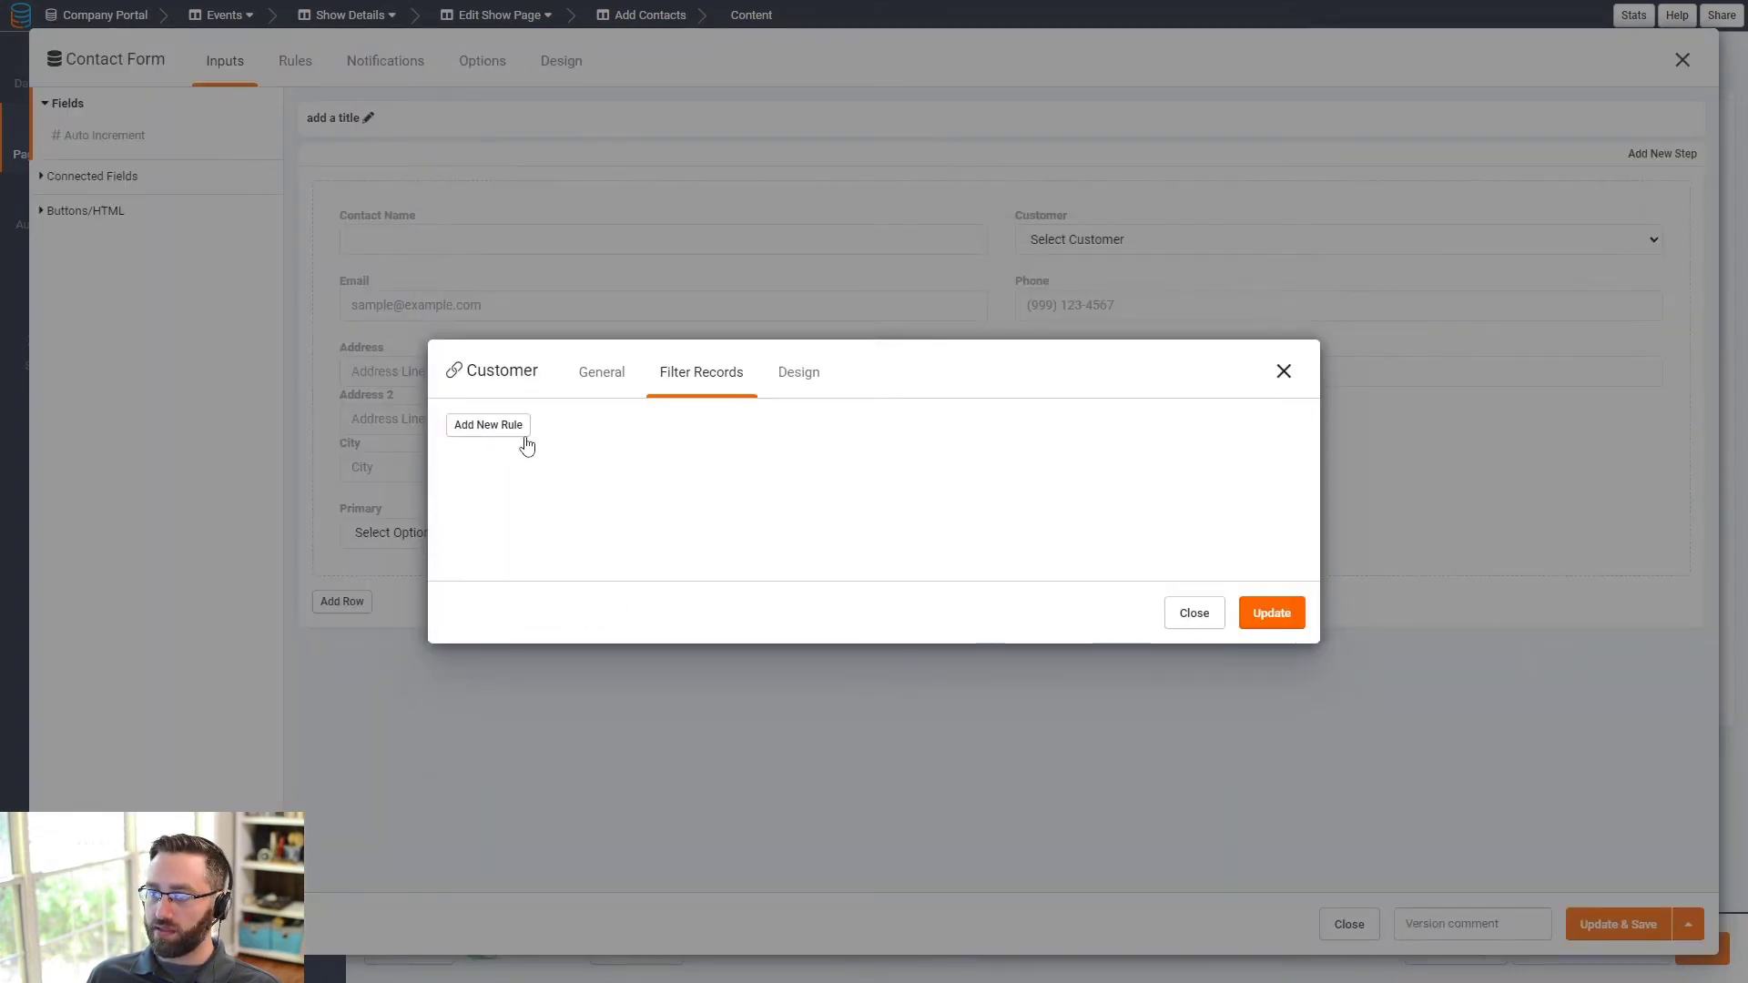
pyautogui.click(522, 444)
pyautogui.click(579, 483)
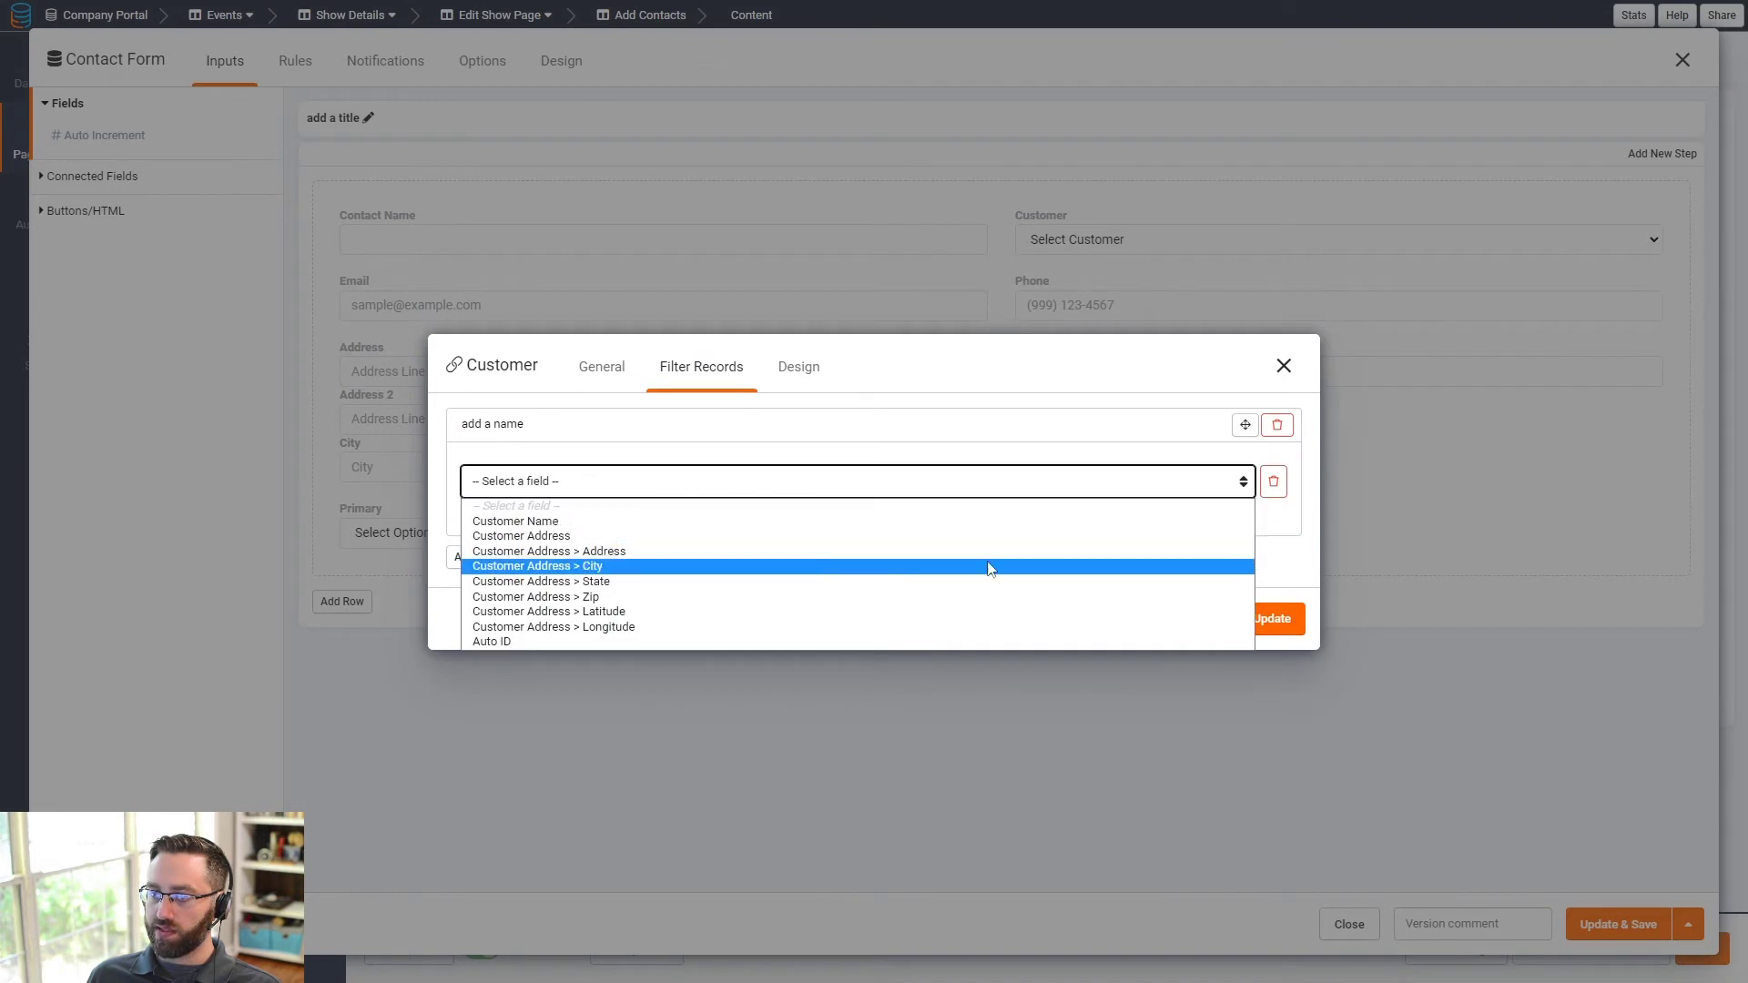
pyautogui.click(1277, 424)
pyautogui.click(1283, 366)
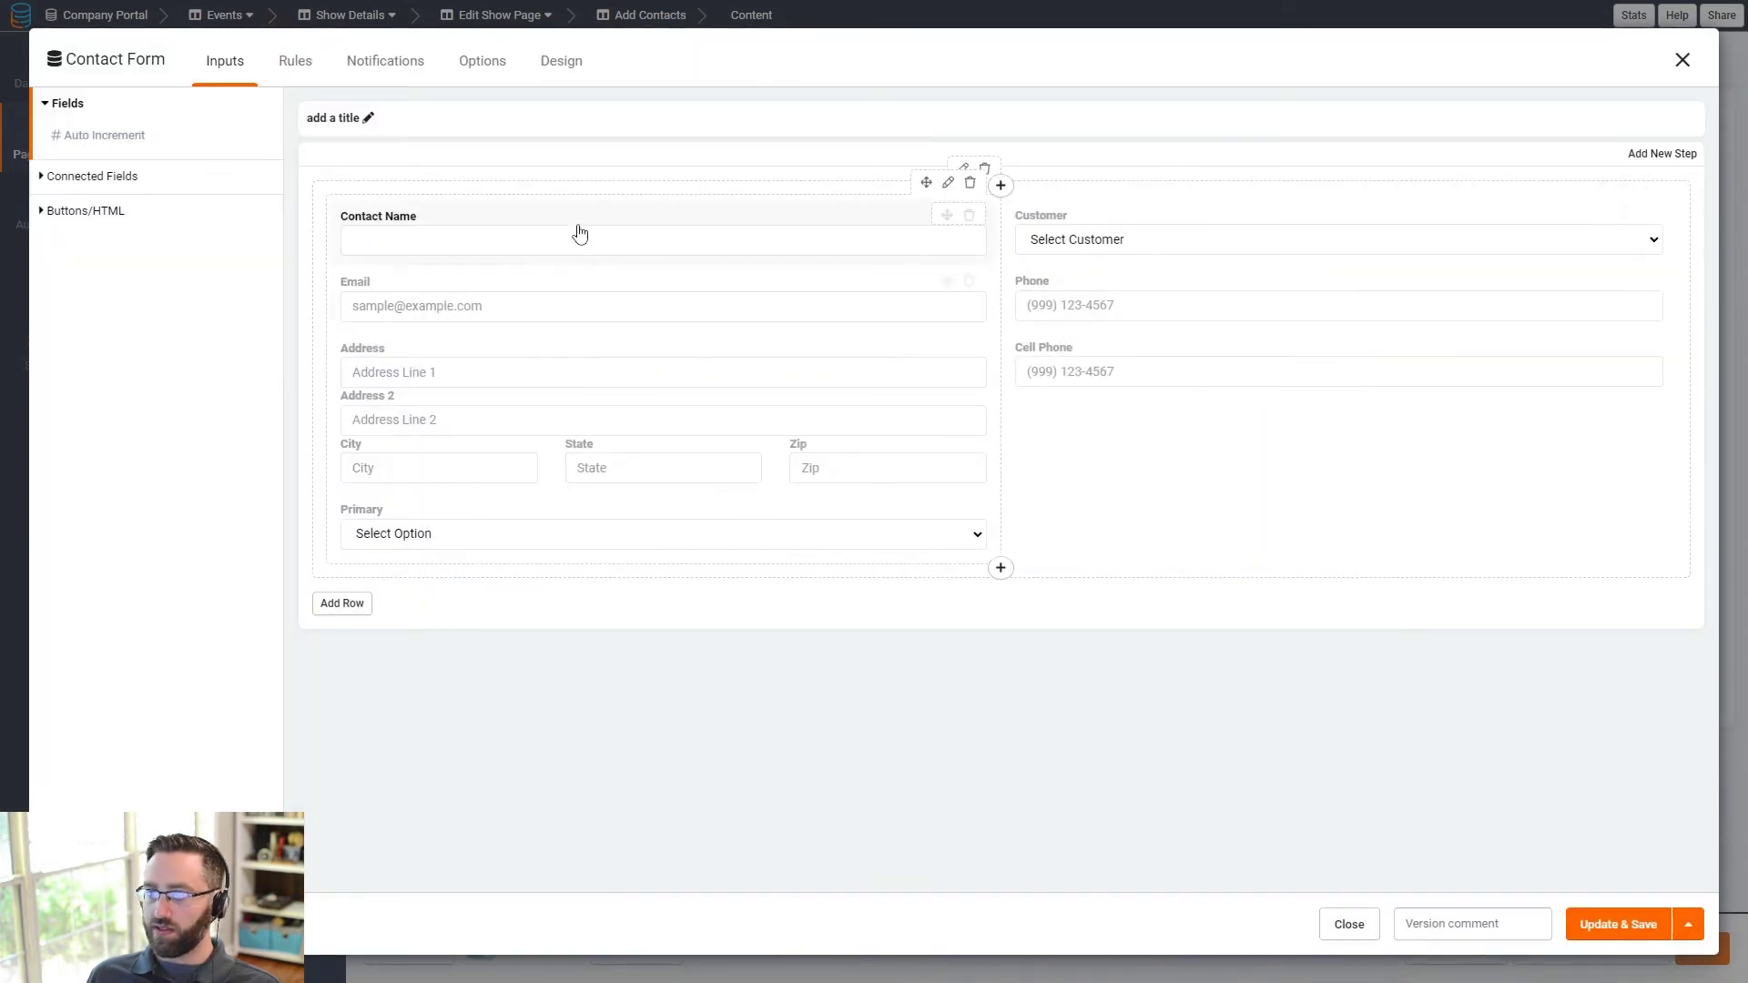
# - Move Customer, Phone and Cell Phone left, delete the empty column, widen to full width, save
pyautogui.moveTo(1186, 228); pyautogui.dragTo(481, 269)
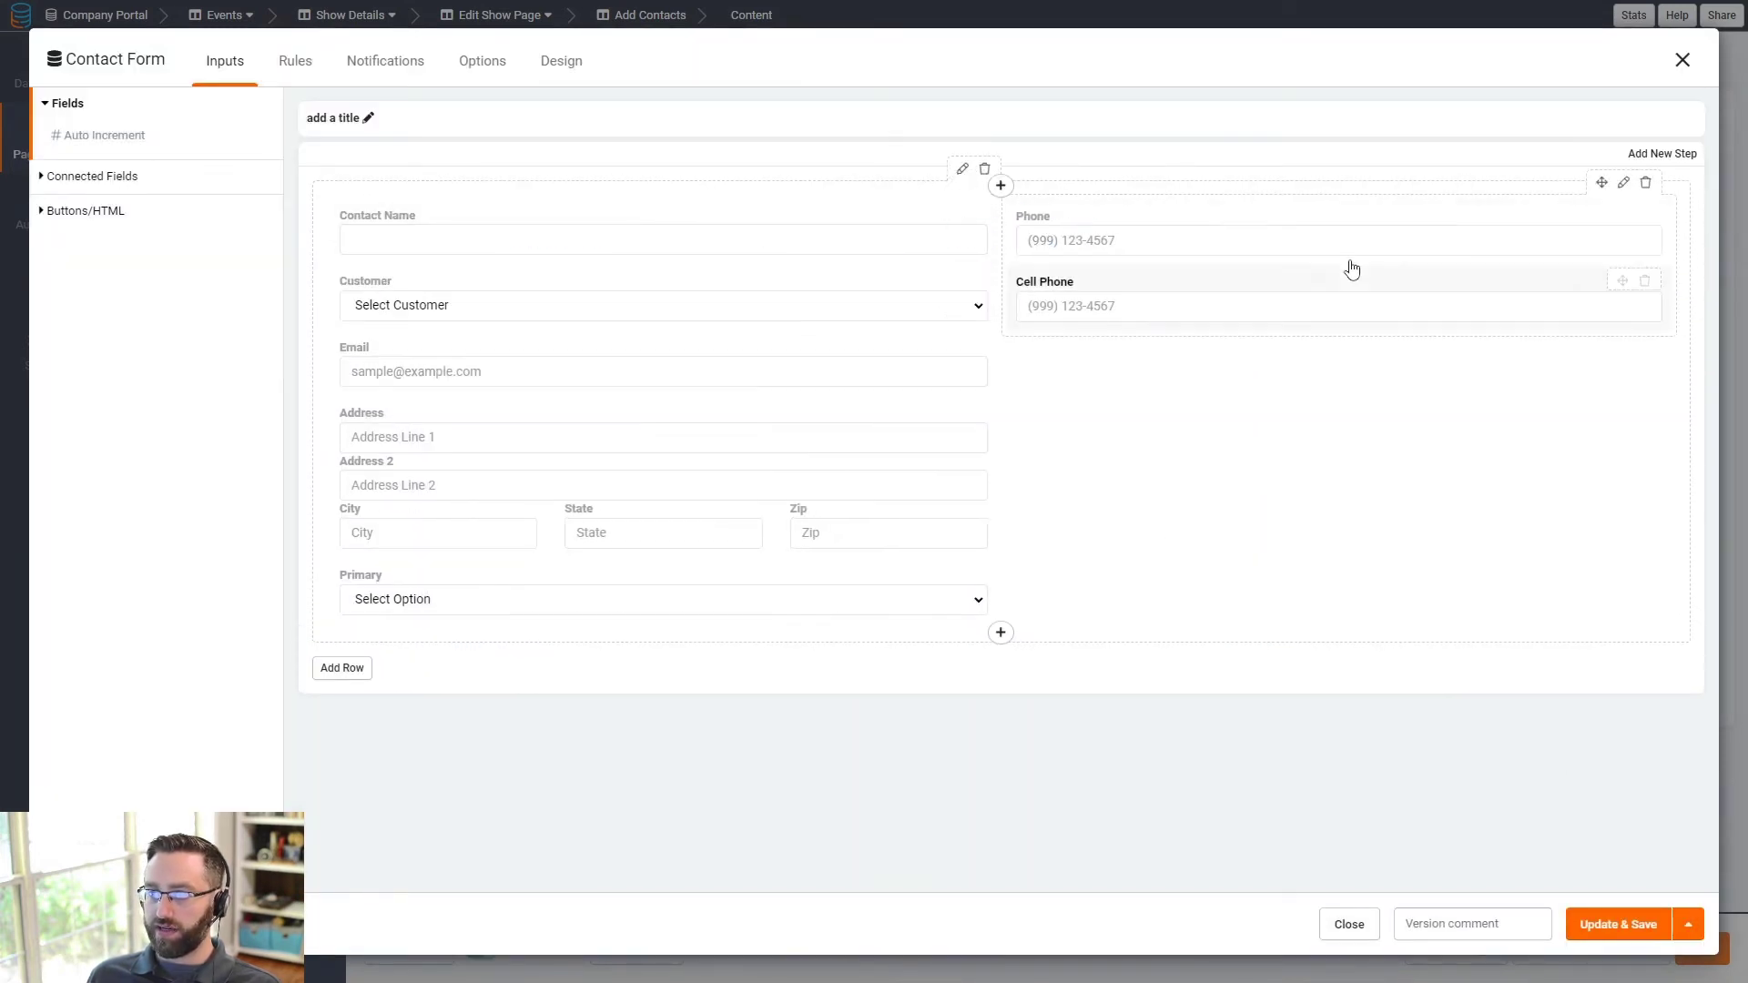
pyautogui.moveTo(1351, 265); pyautogui.dragTo(533, 404)
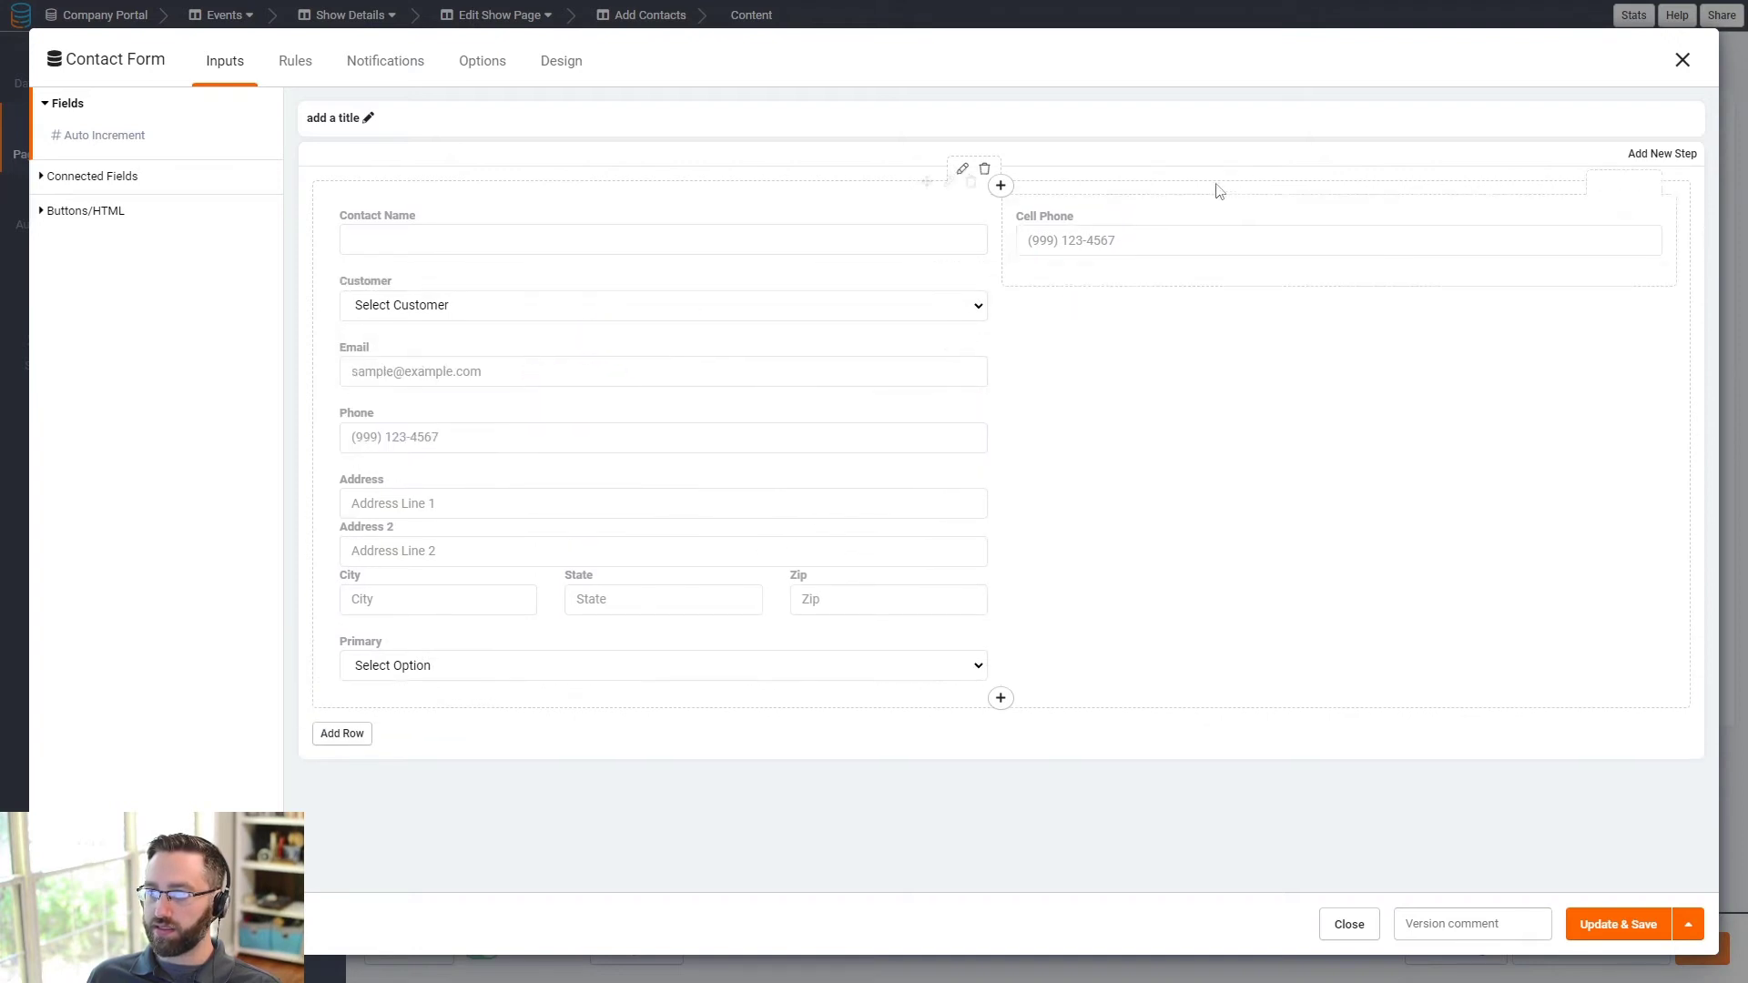
pyautogui.moveTo(1218, 227); pyautogui.dragTo(512, 530)
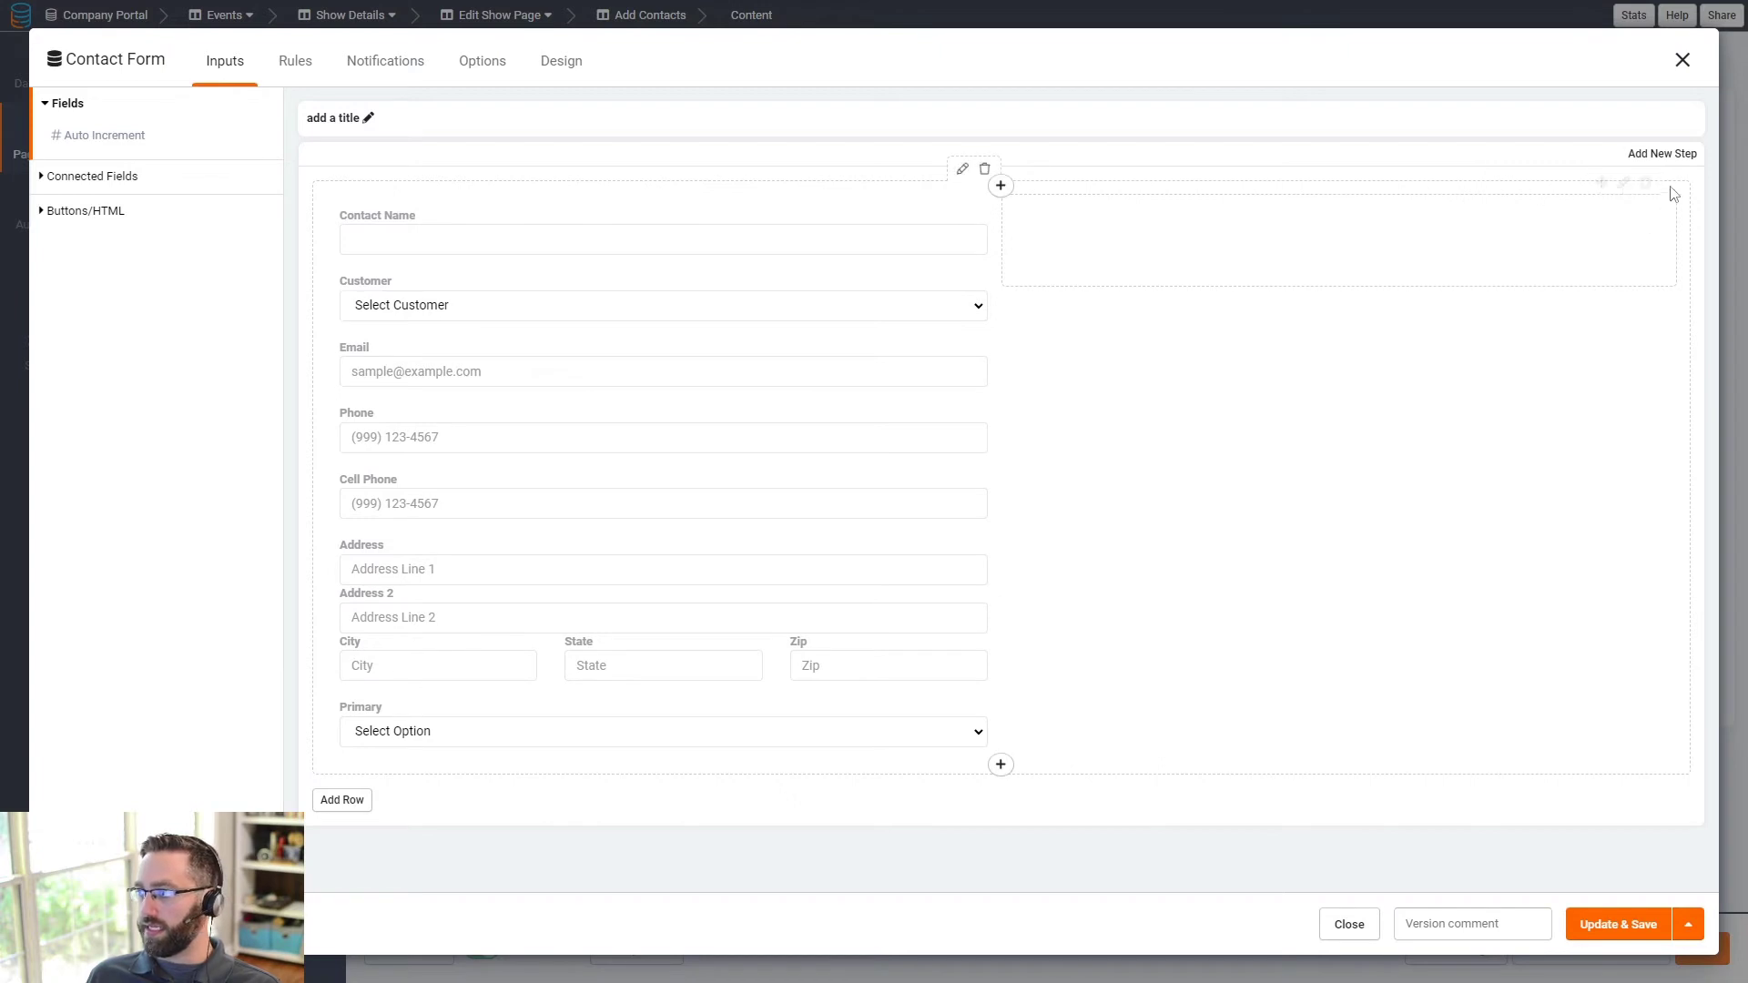
pyautogui.click(1649, 185)
pyautogui.moveTo(1003, 235); pyautogui.dragTo(1639, 264)
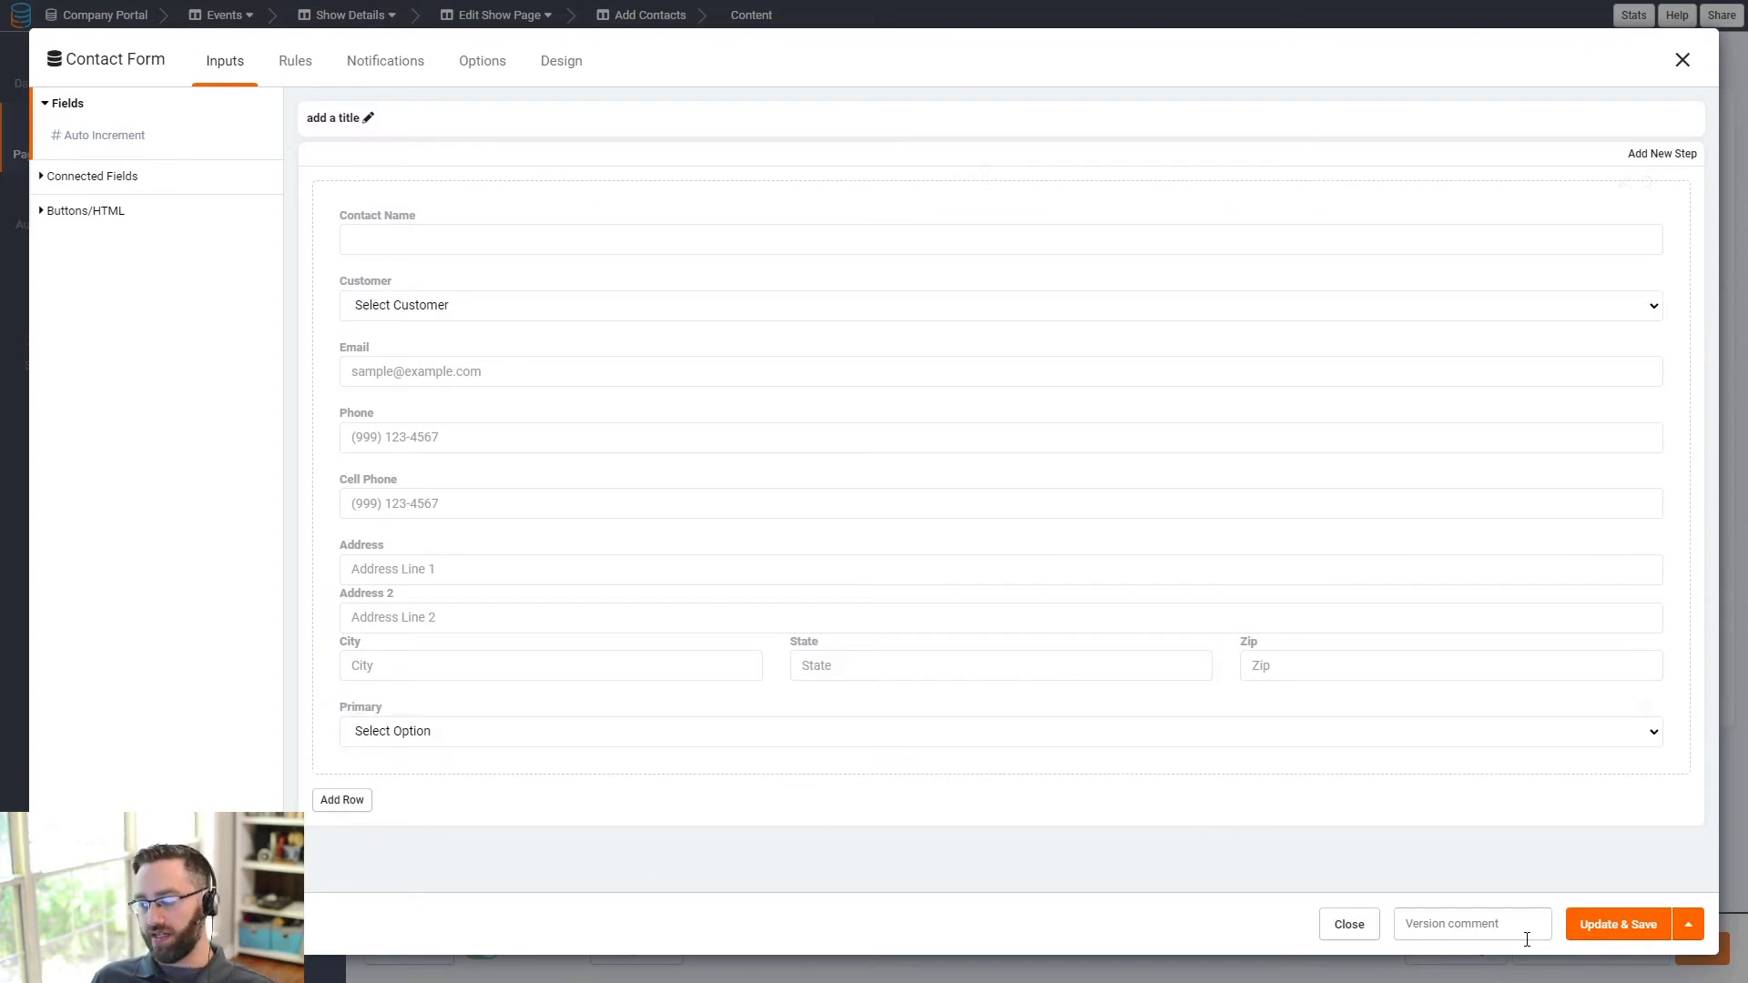
pyautogui.click(1596, 926)
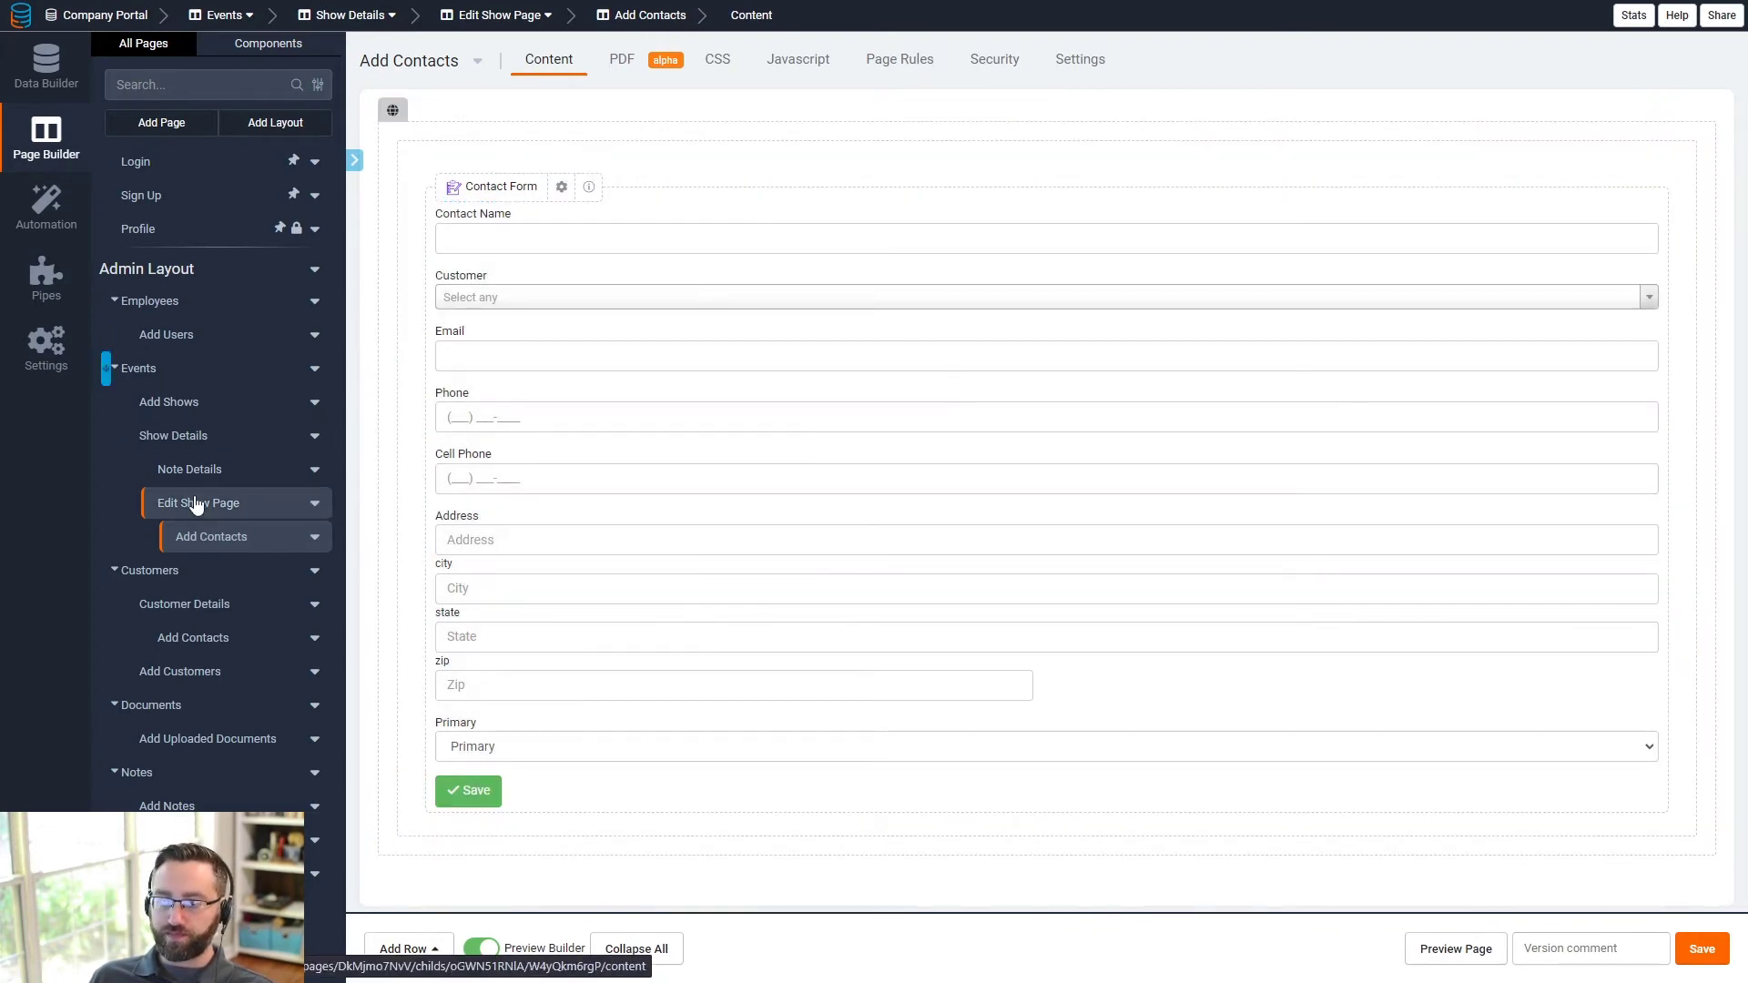
# - Review the Show Form's Contact field settings and save the Edit Show Page
pyautogui.click(194, 505)
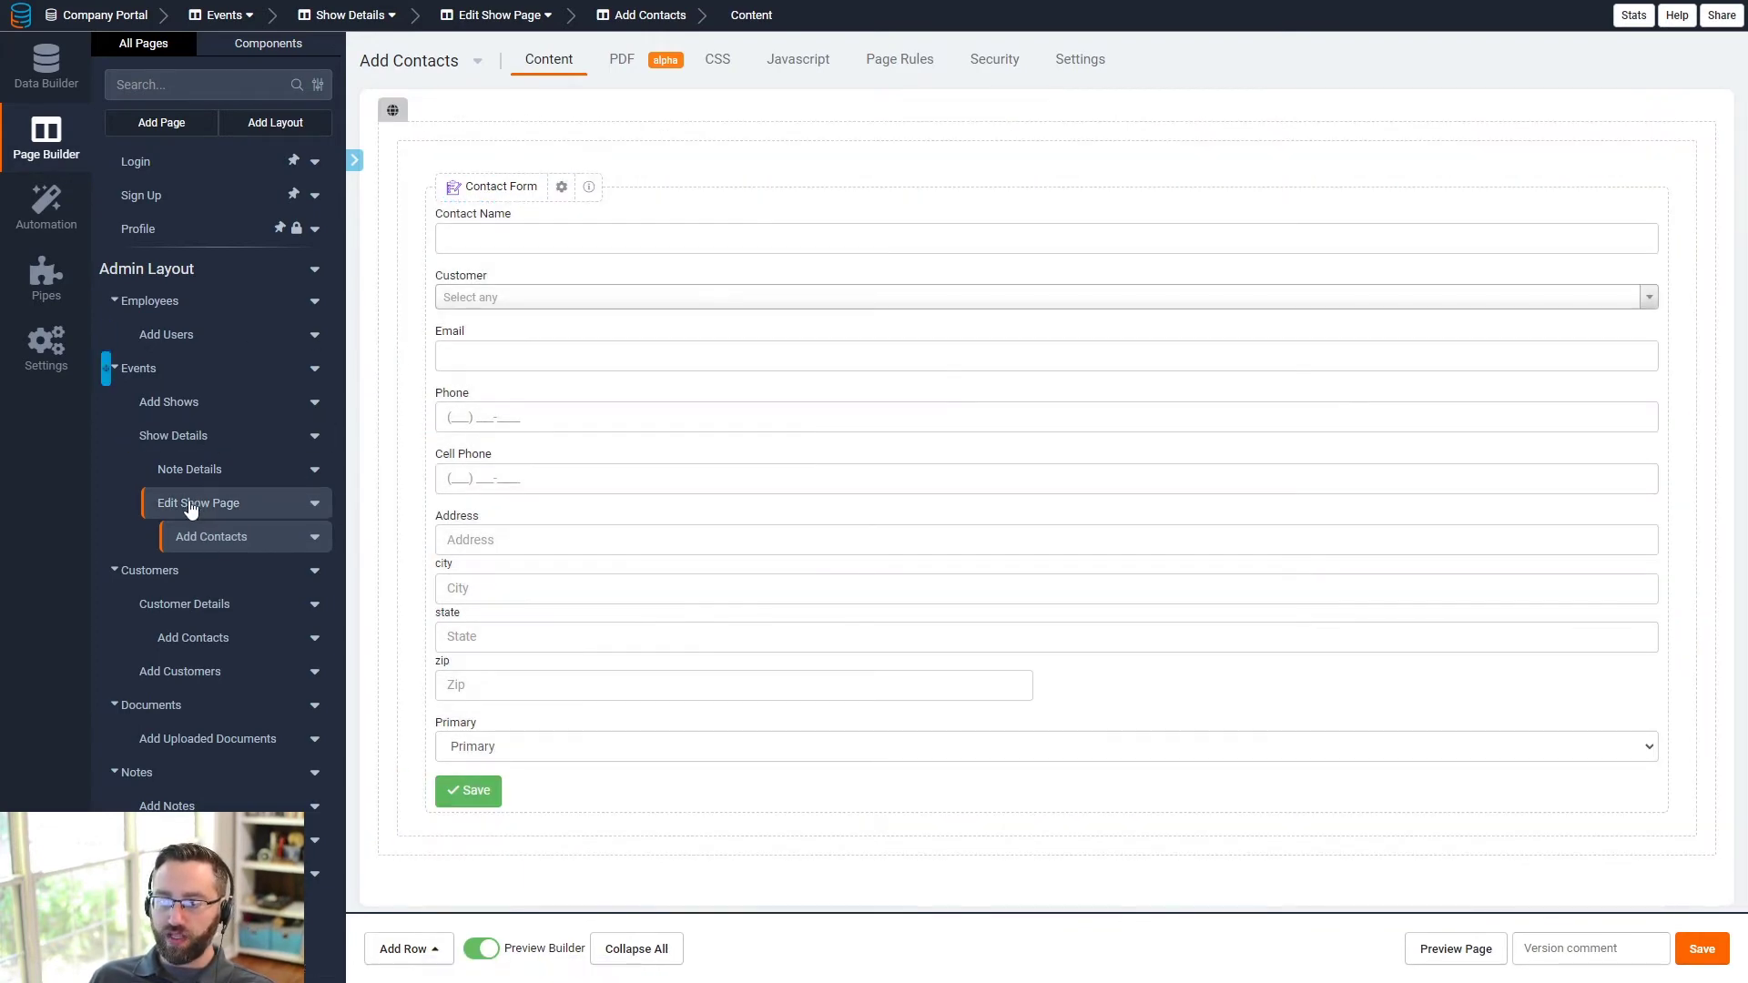
pyautogui.click(511, 409)
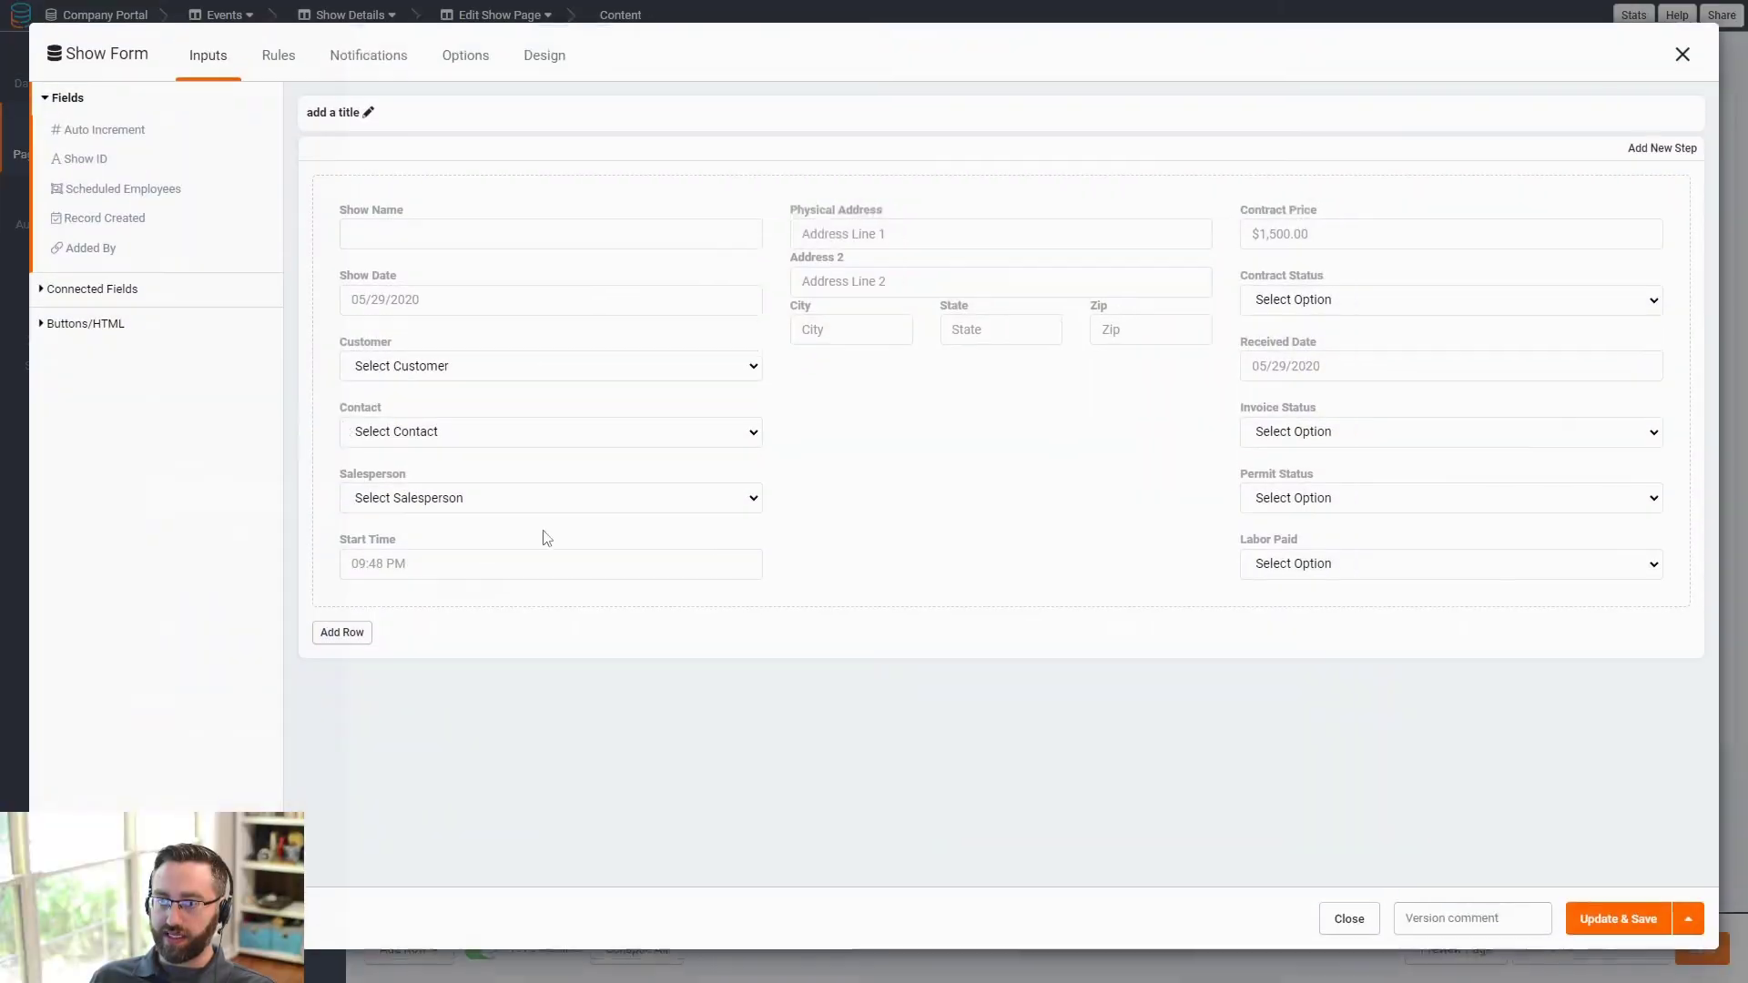
pyautogui.click(394, 429)
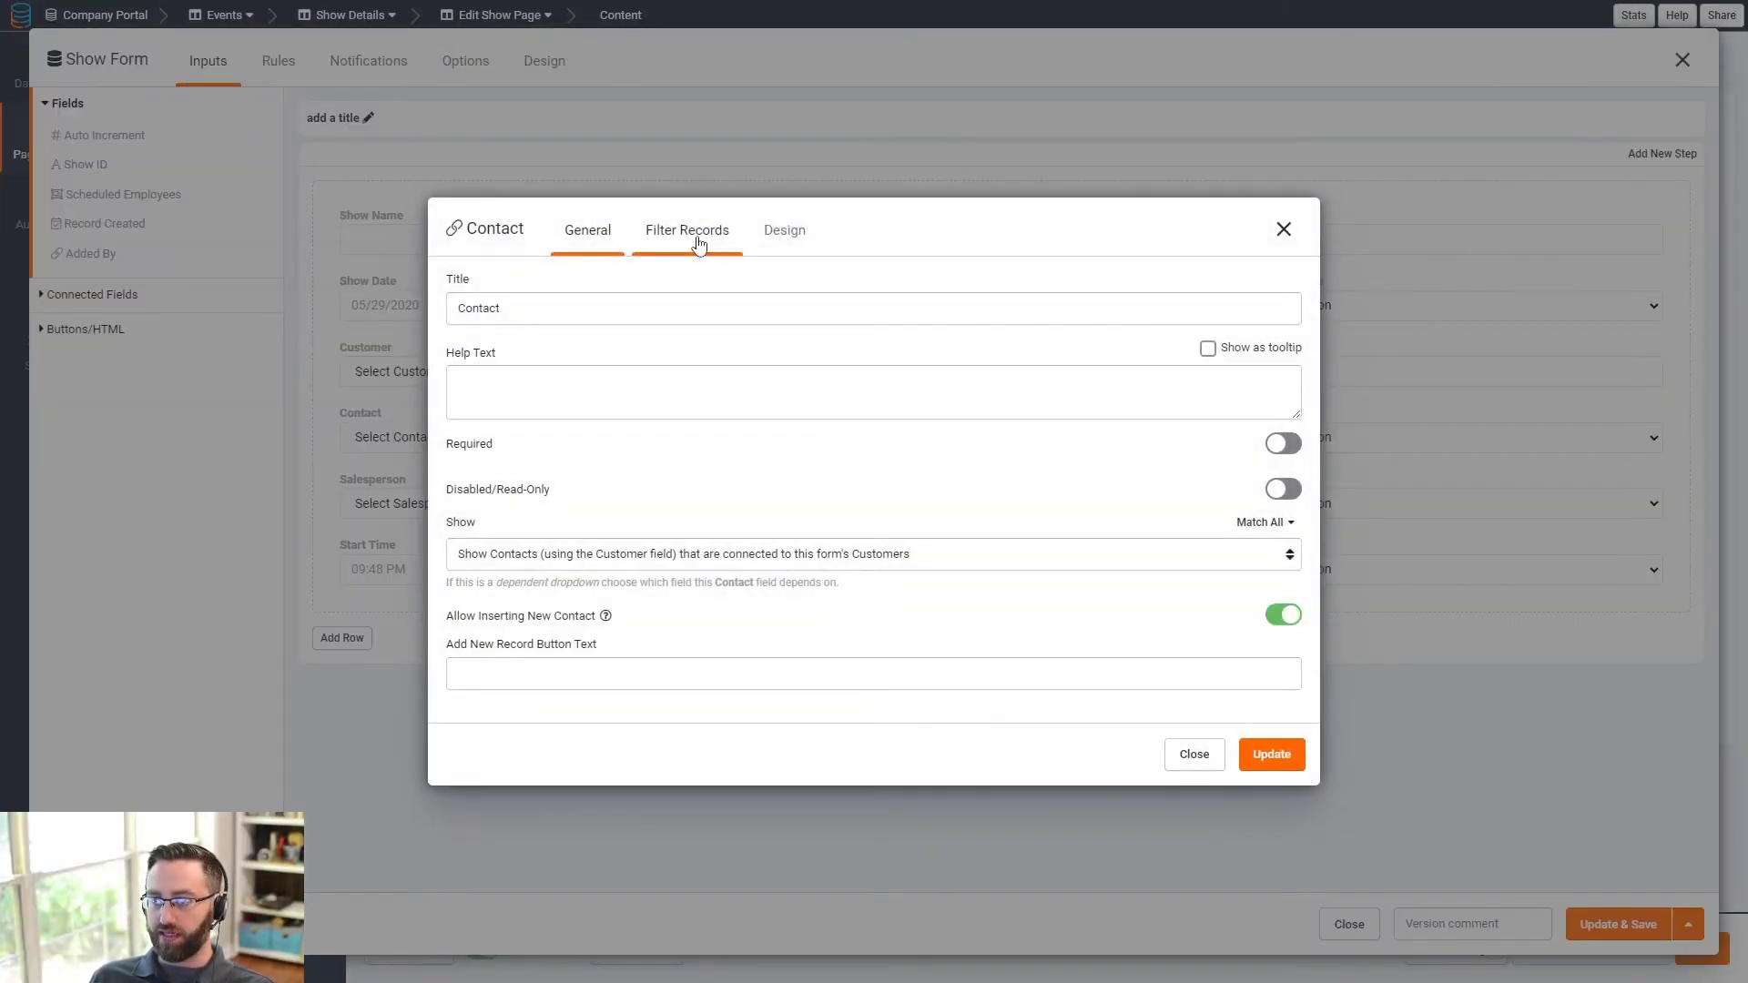
pyautogui.click(1284, 229)
pyautogui.click(1683, 60)
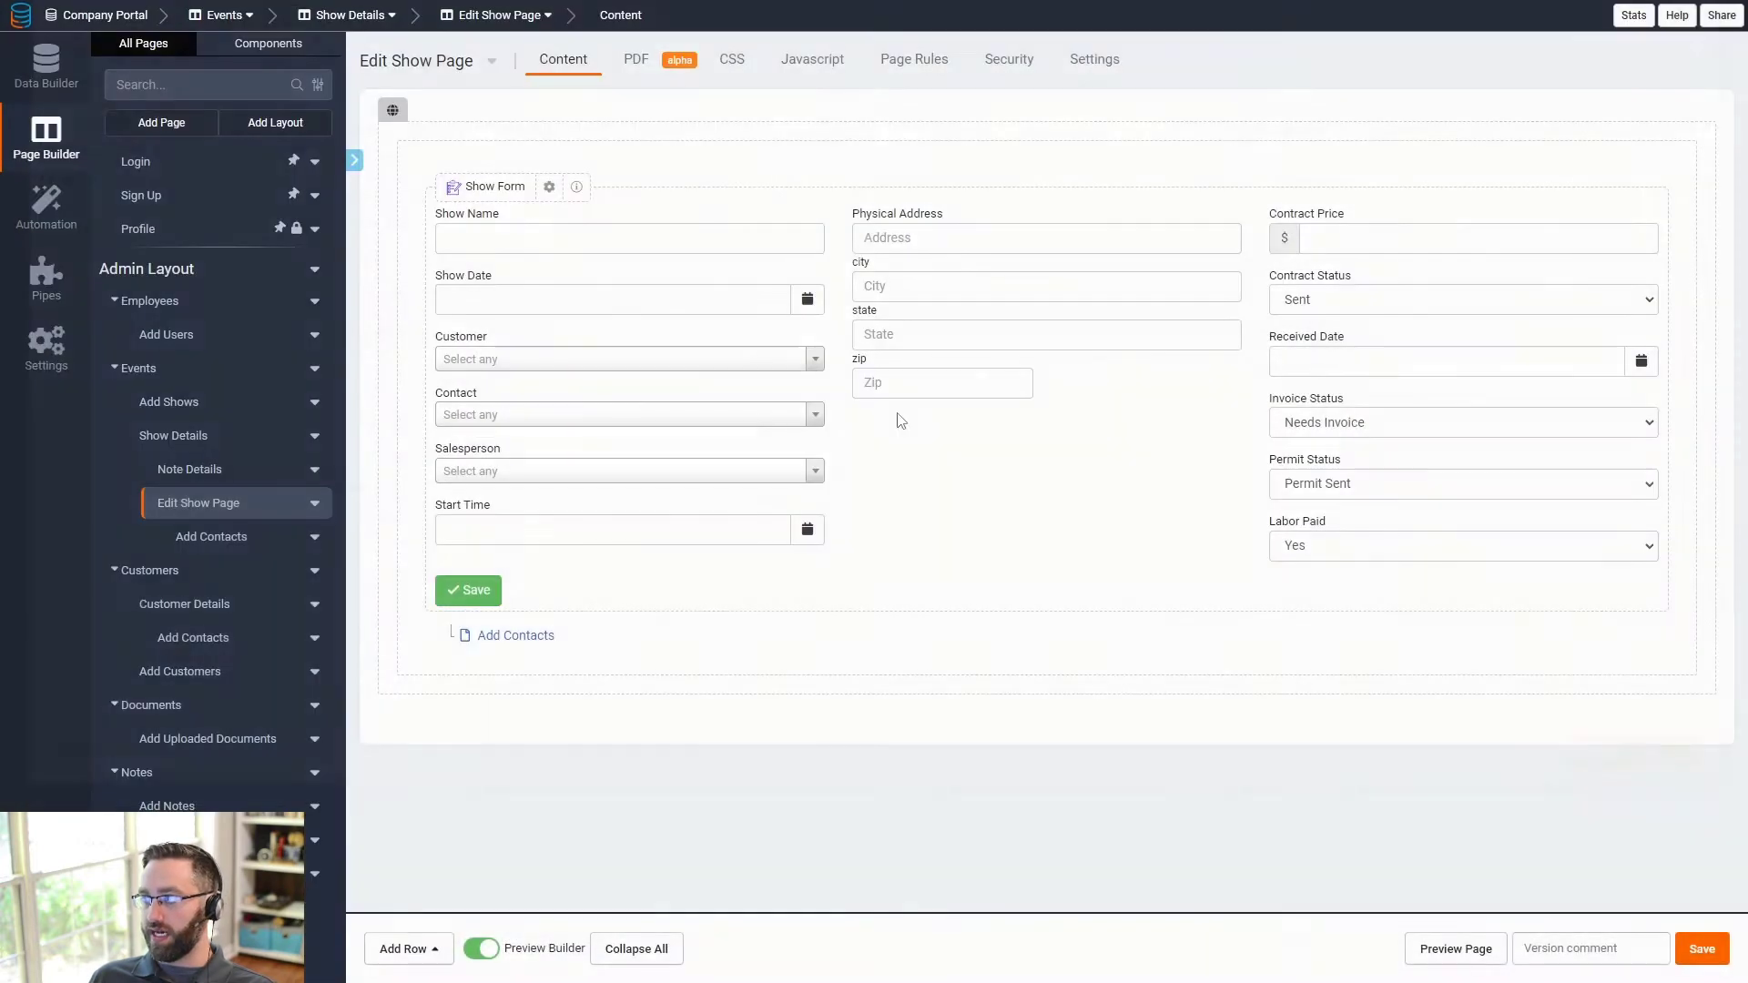
pyautogui.click(1712, 954)
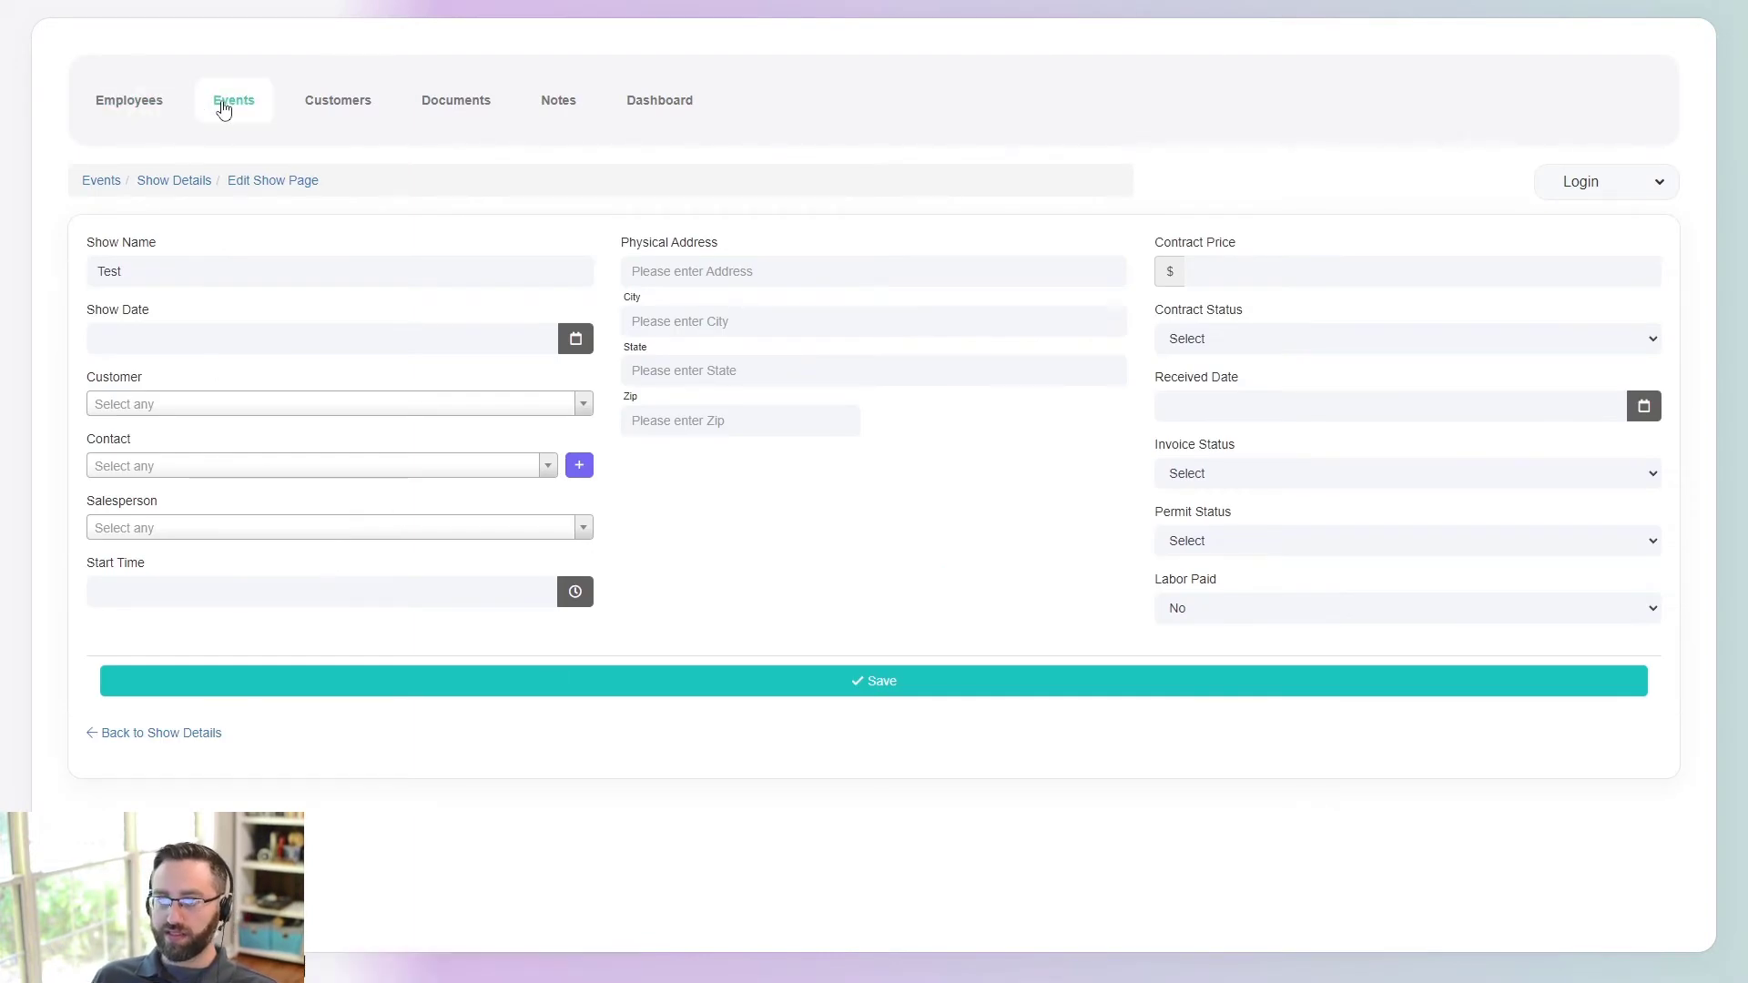
# - Preview the live Events Add New form, then return to the page builder
pyautogui.click(111, 189)
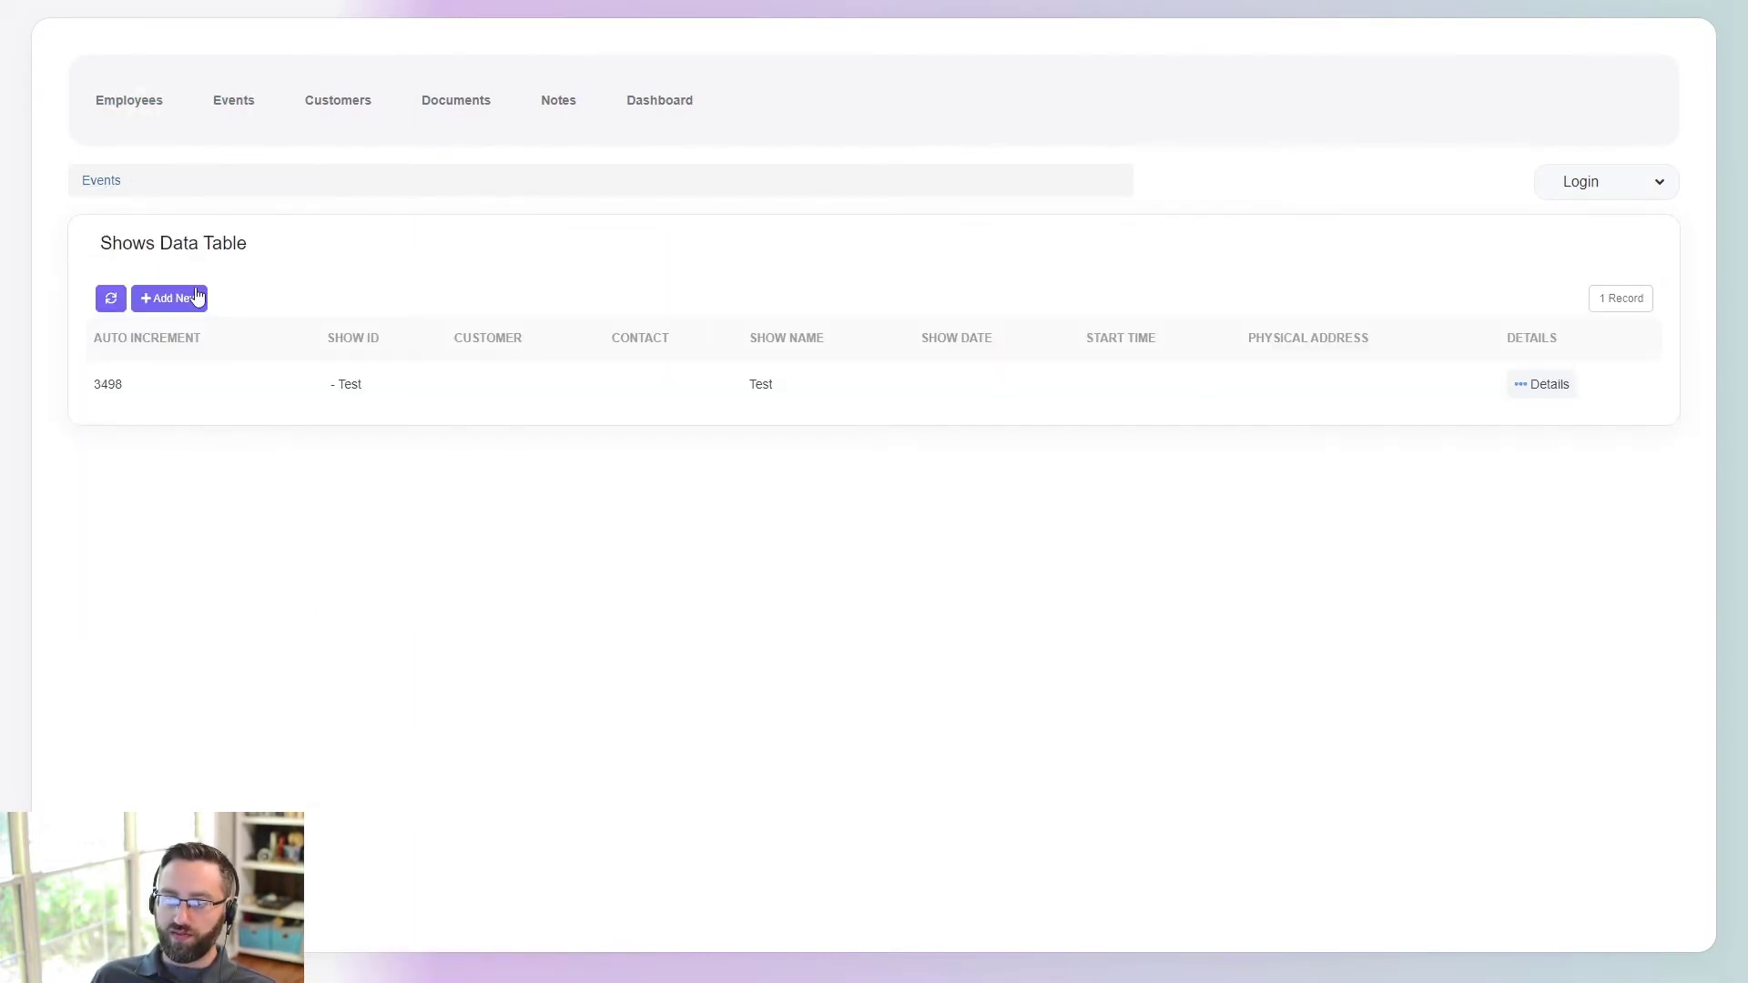
pyautogui.click(196, 298)
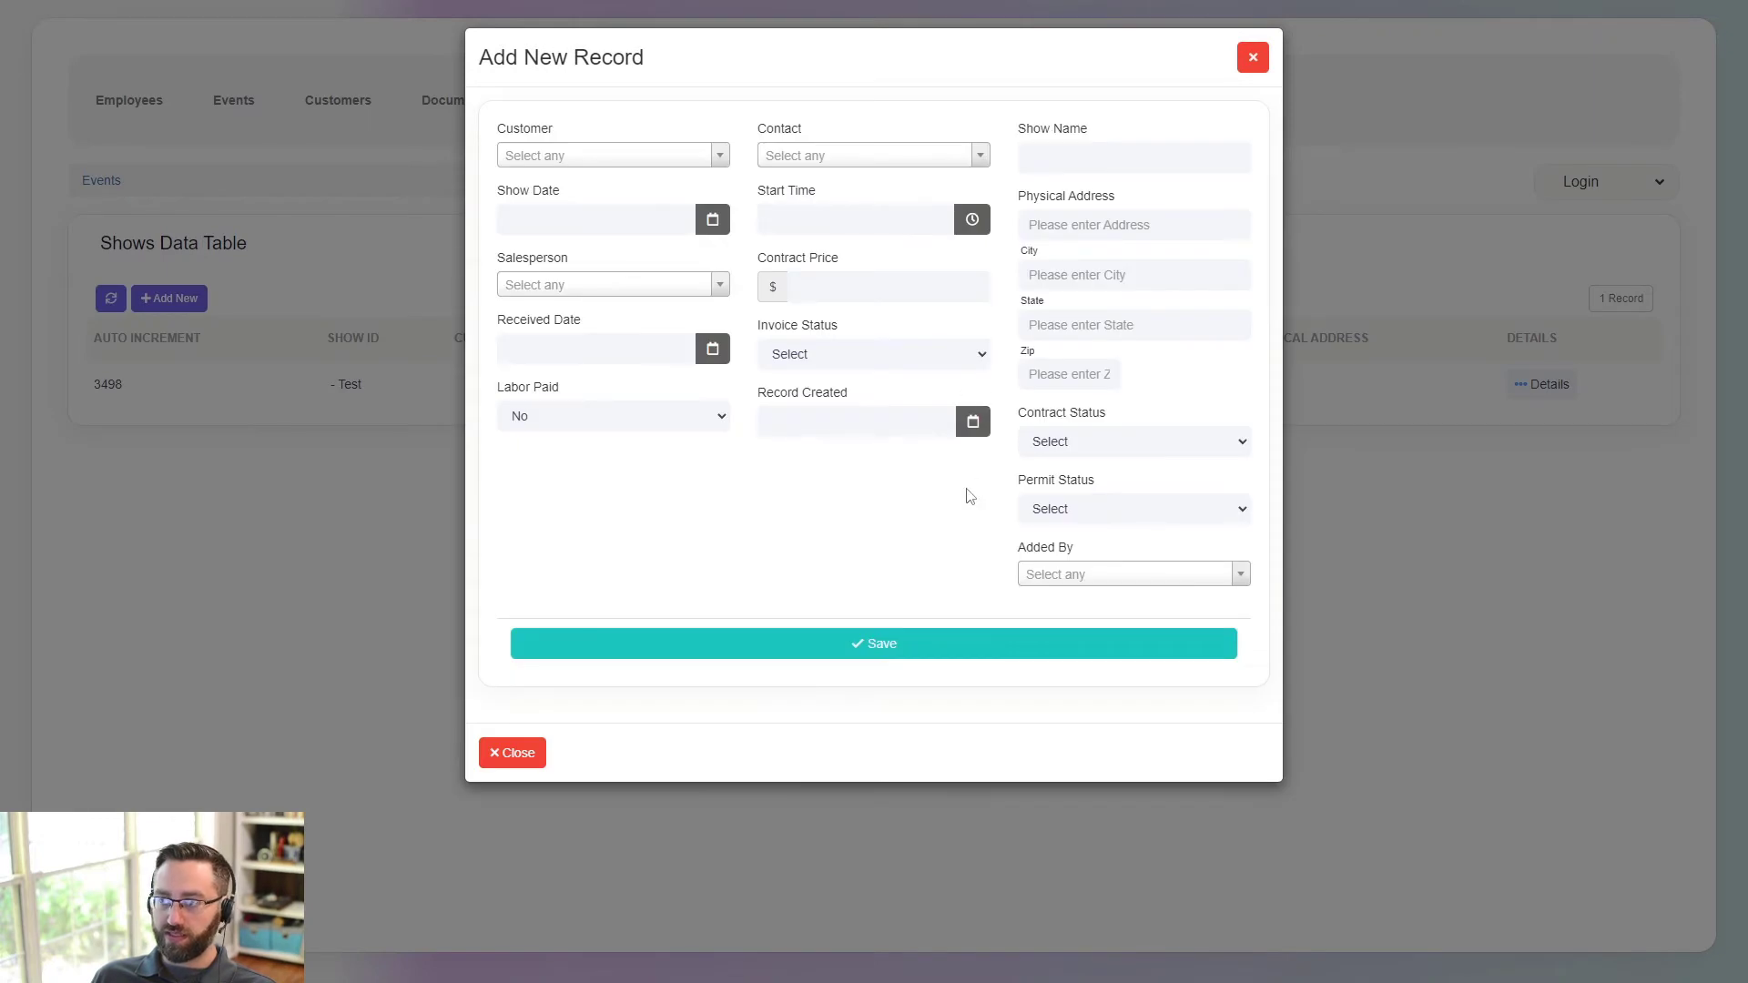
pyautogui.hotkey('alt', 'Tab')
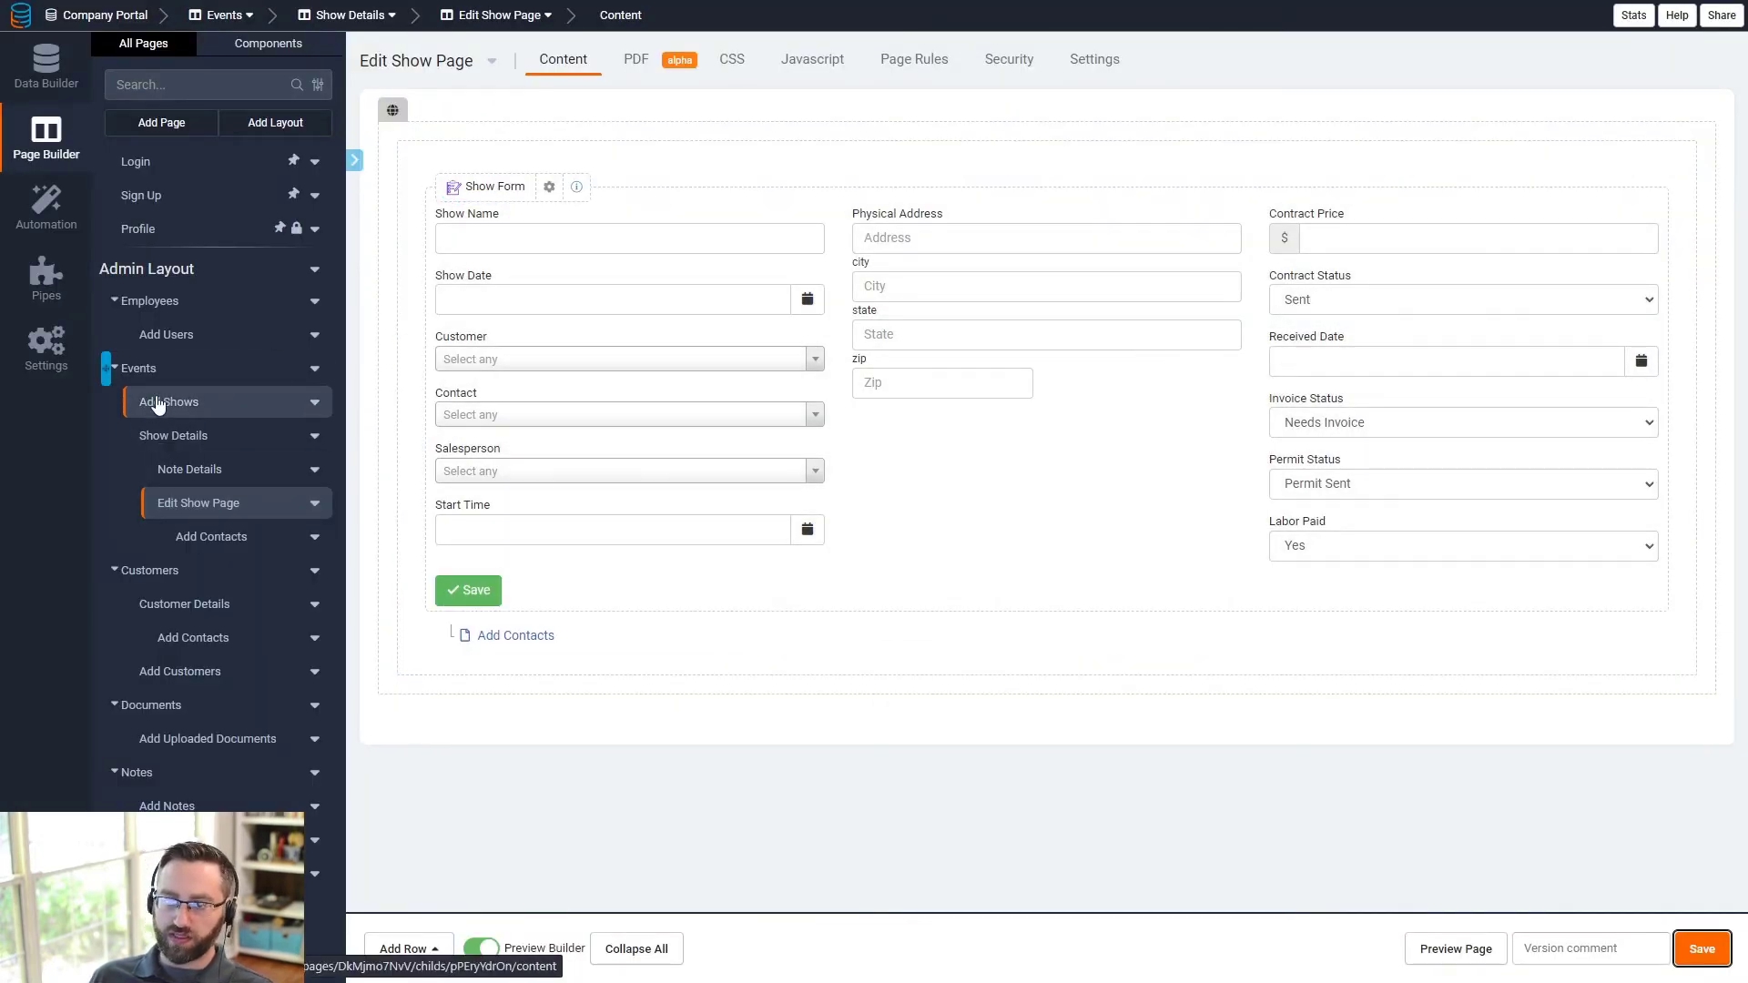
# - Rebuild the Add Shows Show Form with Show Name, Show Date, Start Time, Customer and Contact
pyautogui.click(157, 402)
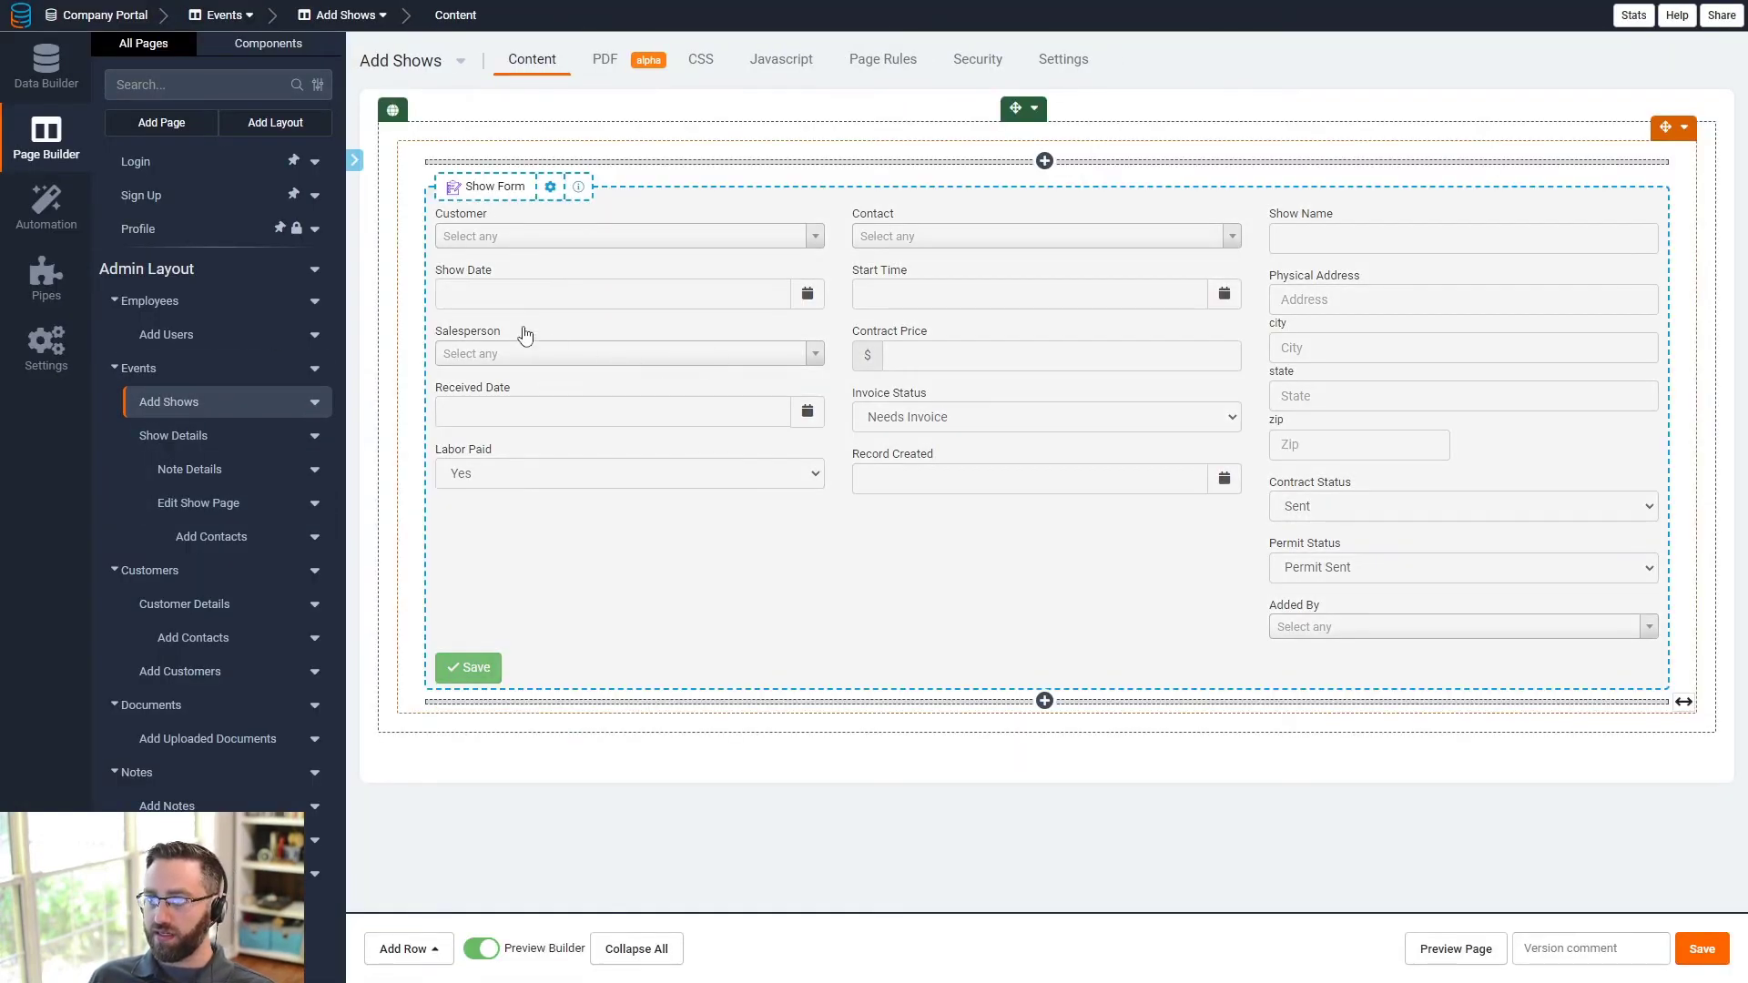
pyautogui.doubleClick(561, 323)
pyautogui.click(989, 173)
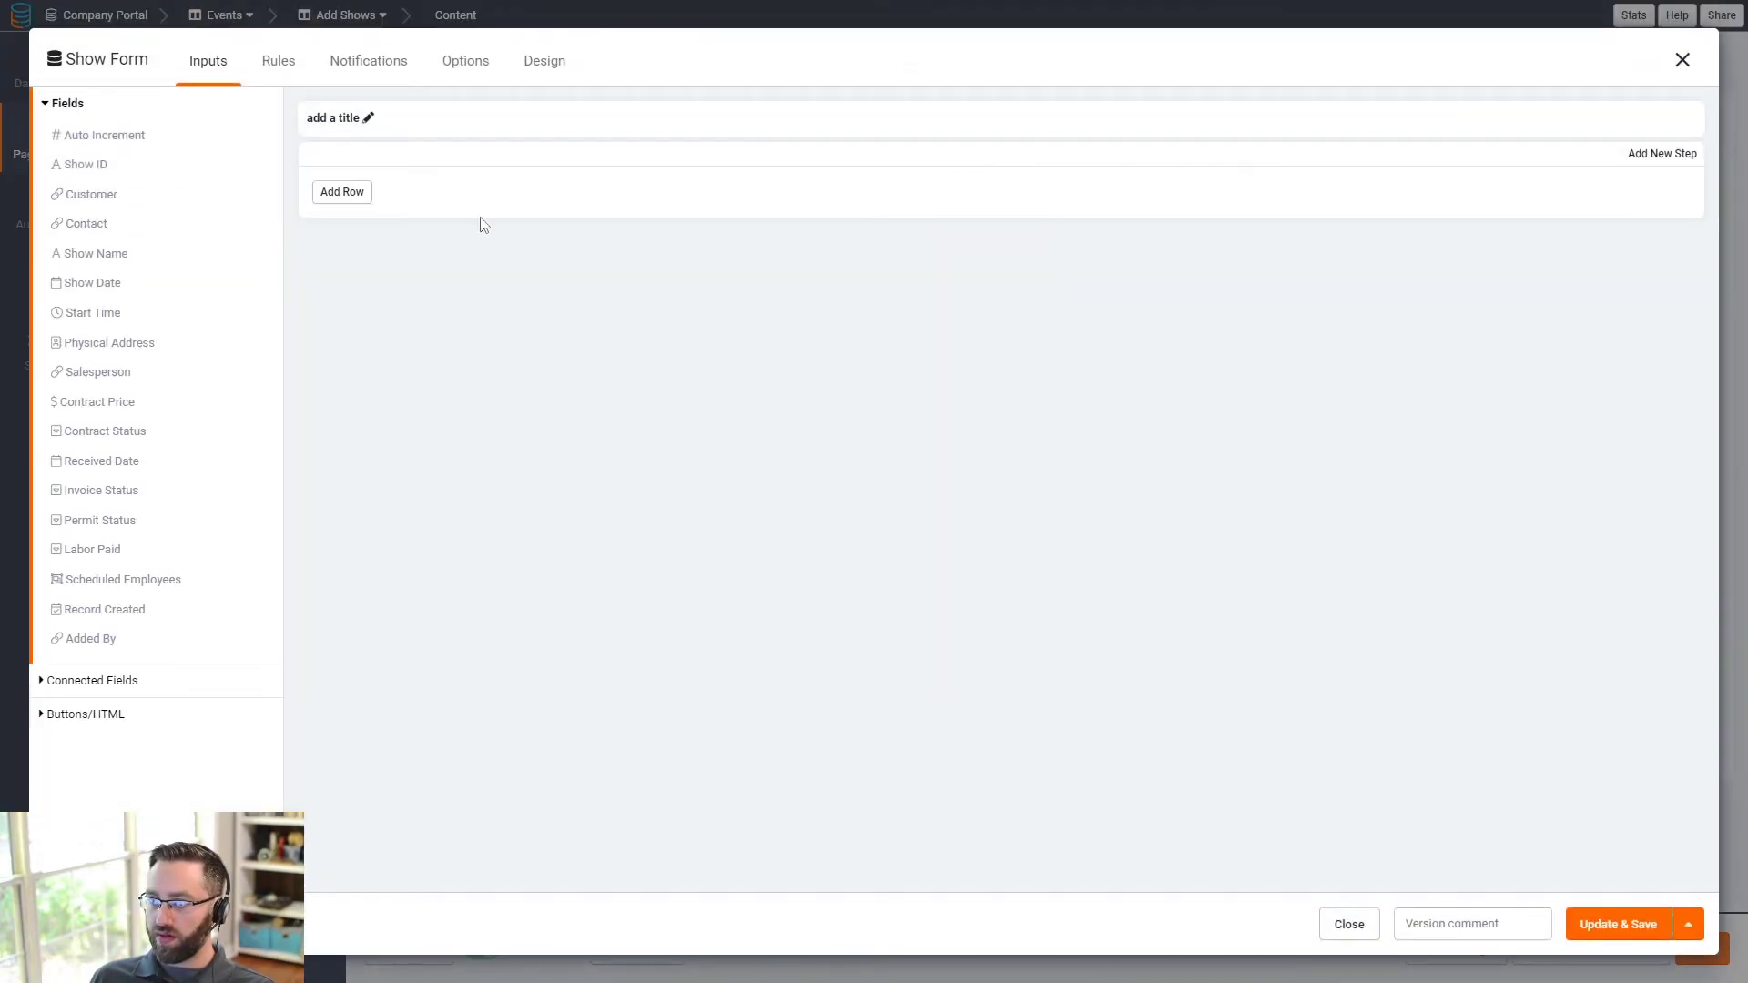
pyautogui.click(102, 256)
pyautogui.click(103, 264)
pyautogui.click(98, 258)
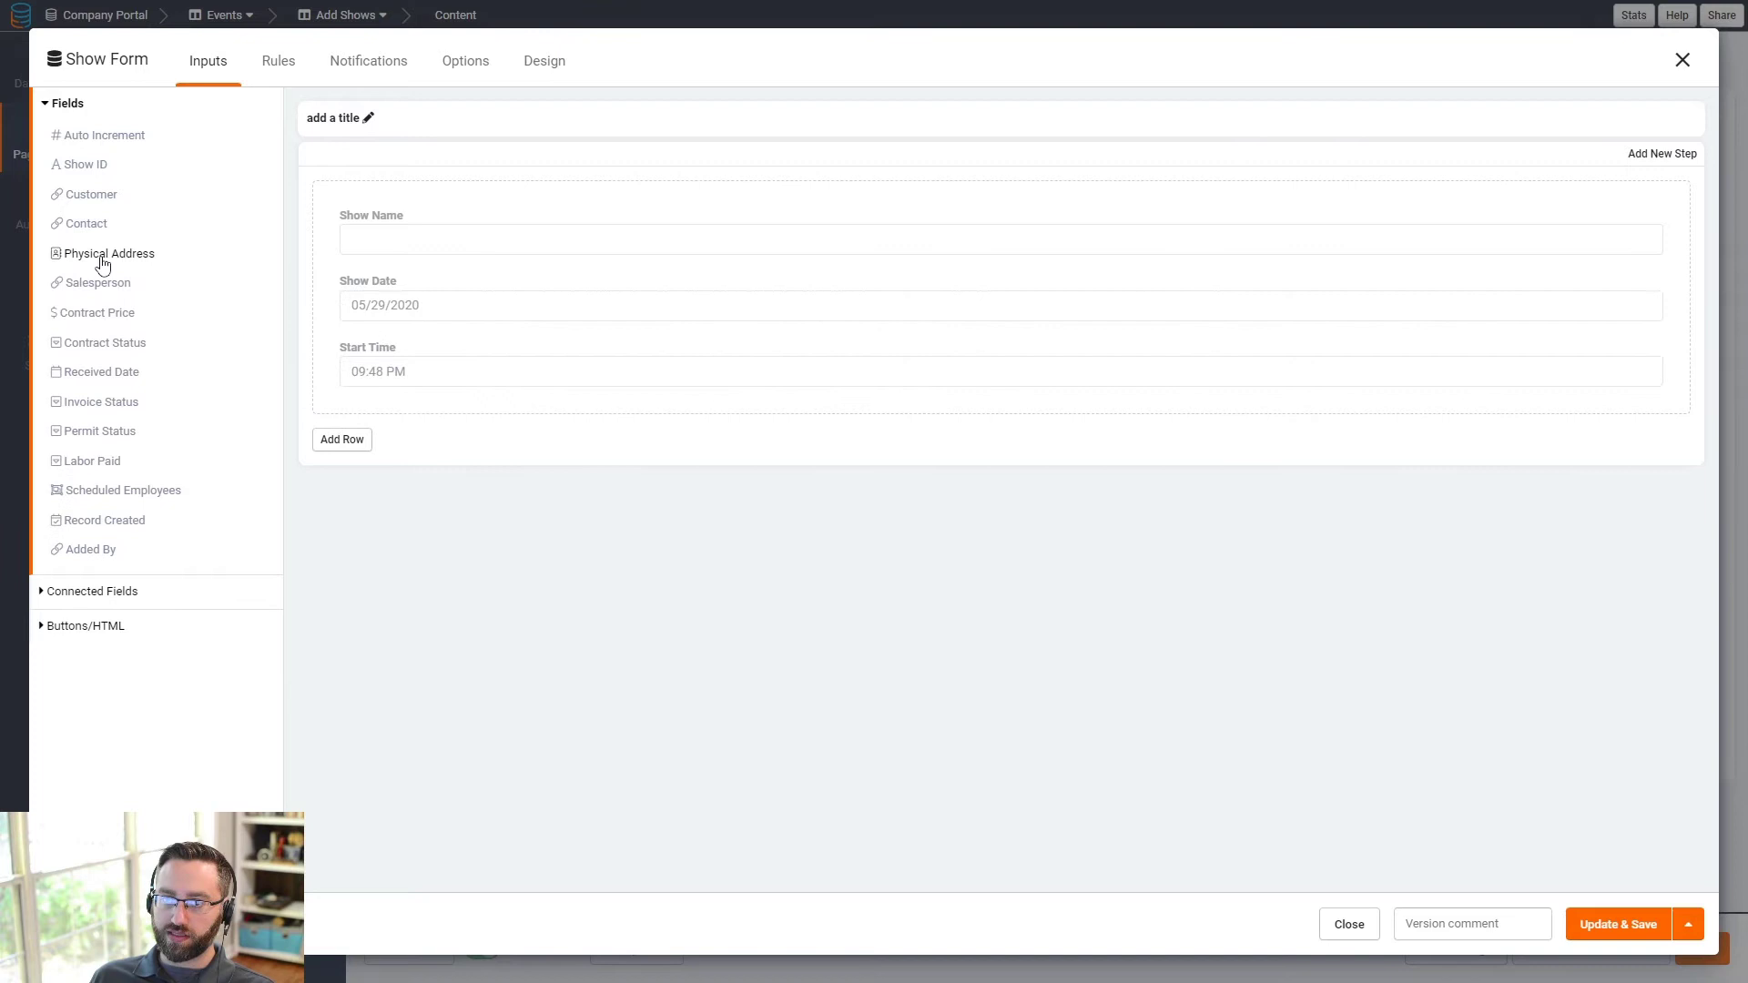
pyautogui.click(84, 199)
pyautogui.click(83, 194)
# - Limit the Contact dropdown to contacts belonging to the chosen Customer
pyautogui.click(390, 497)
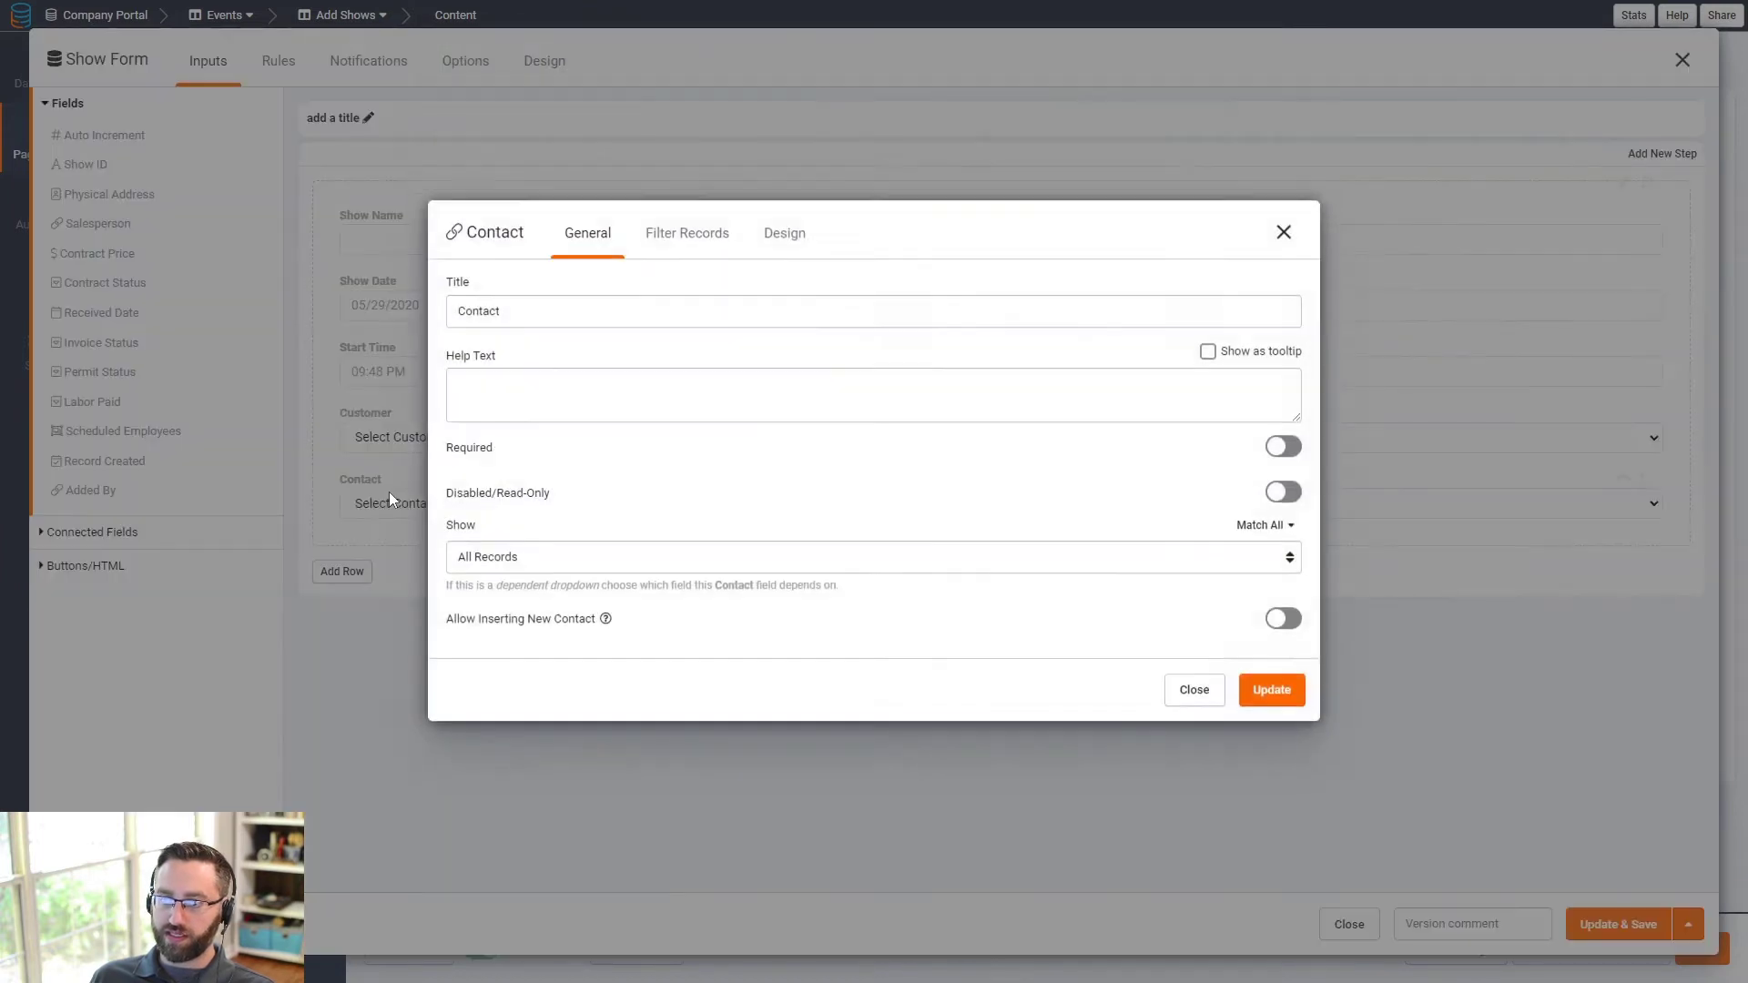
pyautogui.click(564, 598)
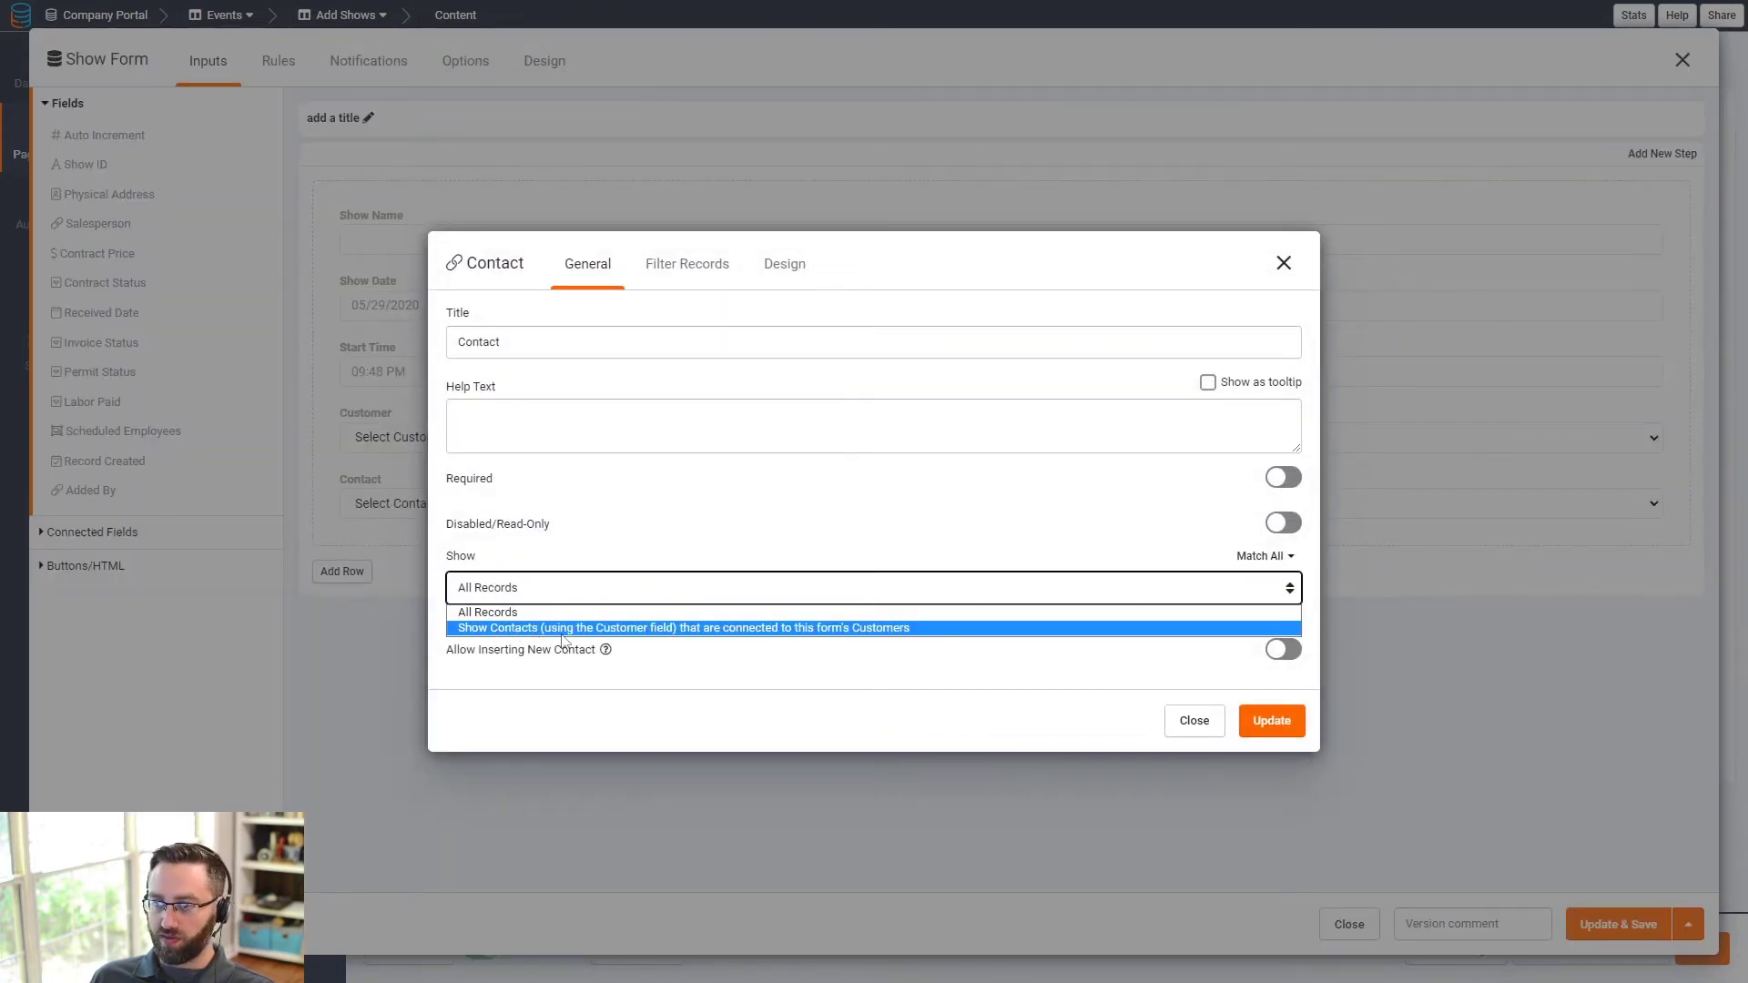
pyautogui.click(557, 630)
pyautogui.click(1268, 720)
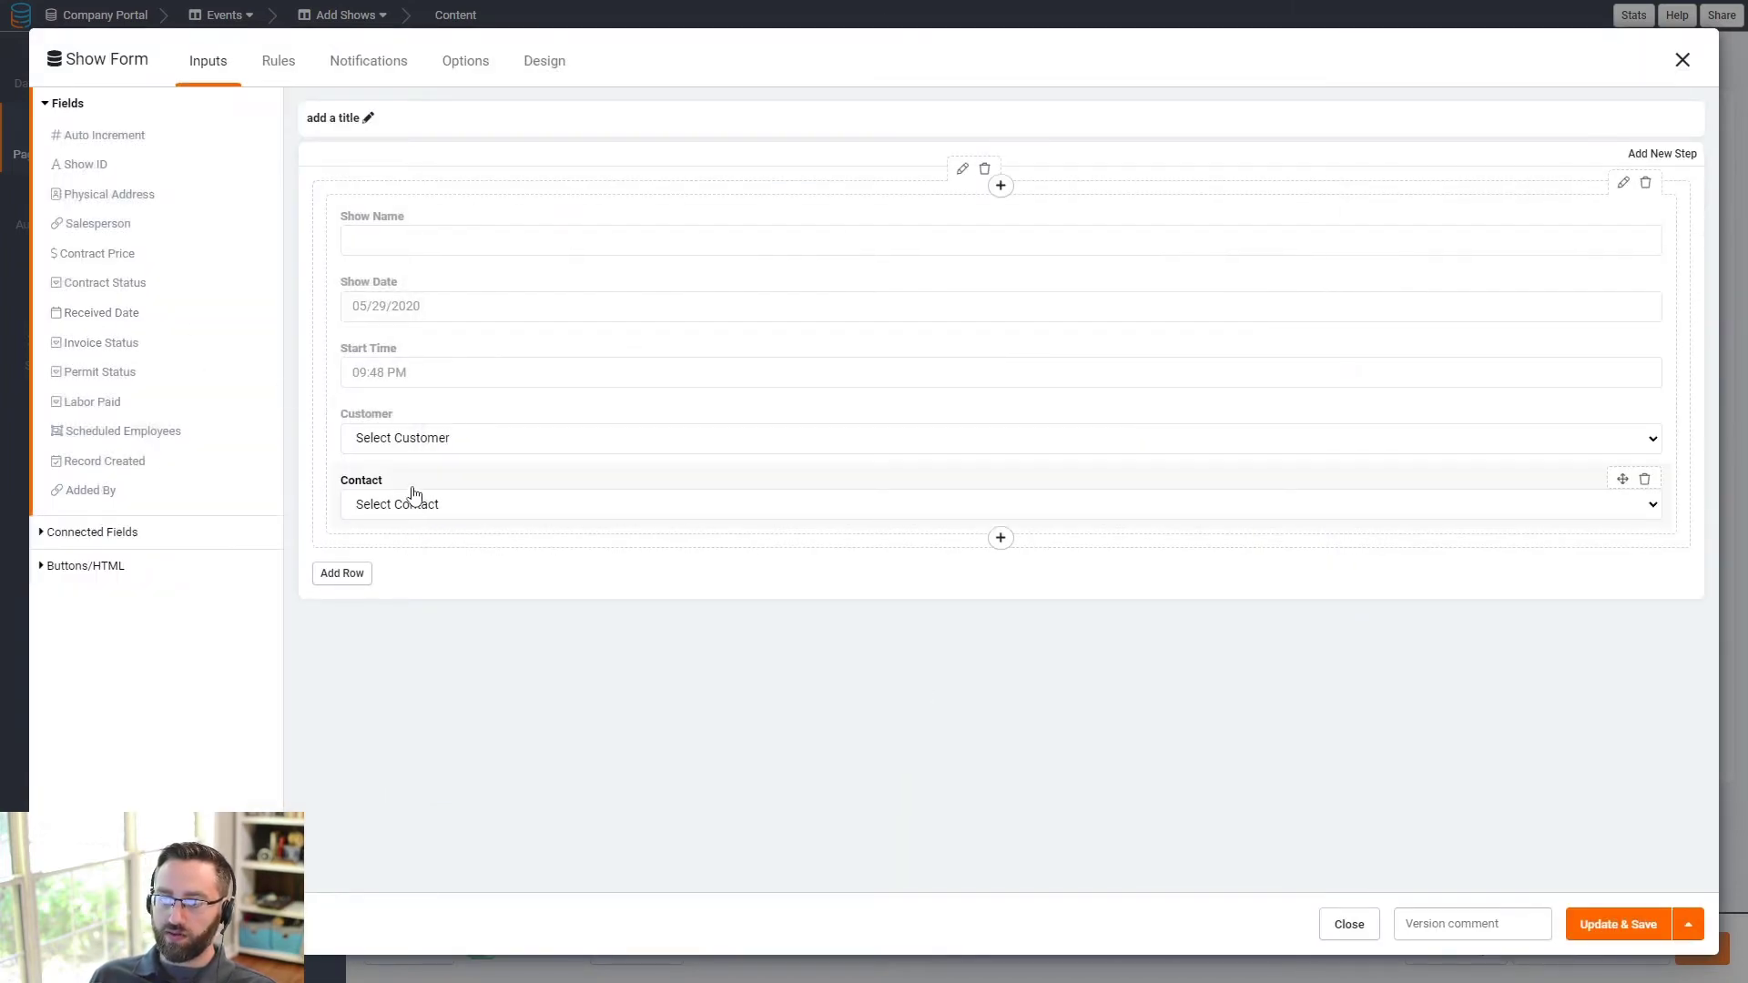
pyautogui.click(413, 494)
pyautogui.click(1283, 263)
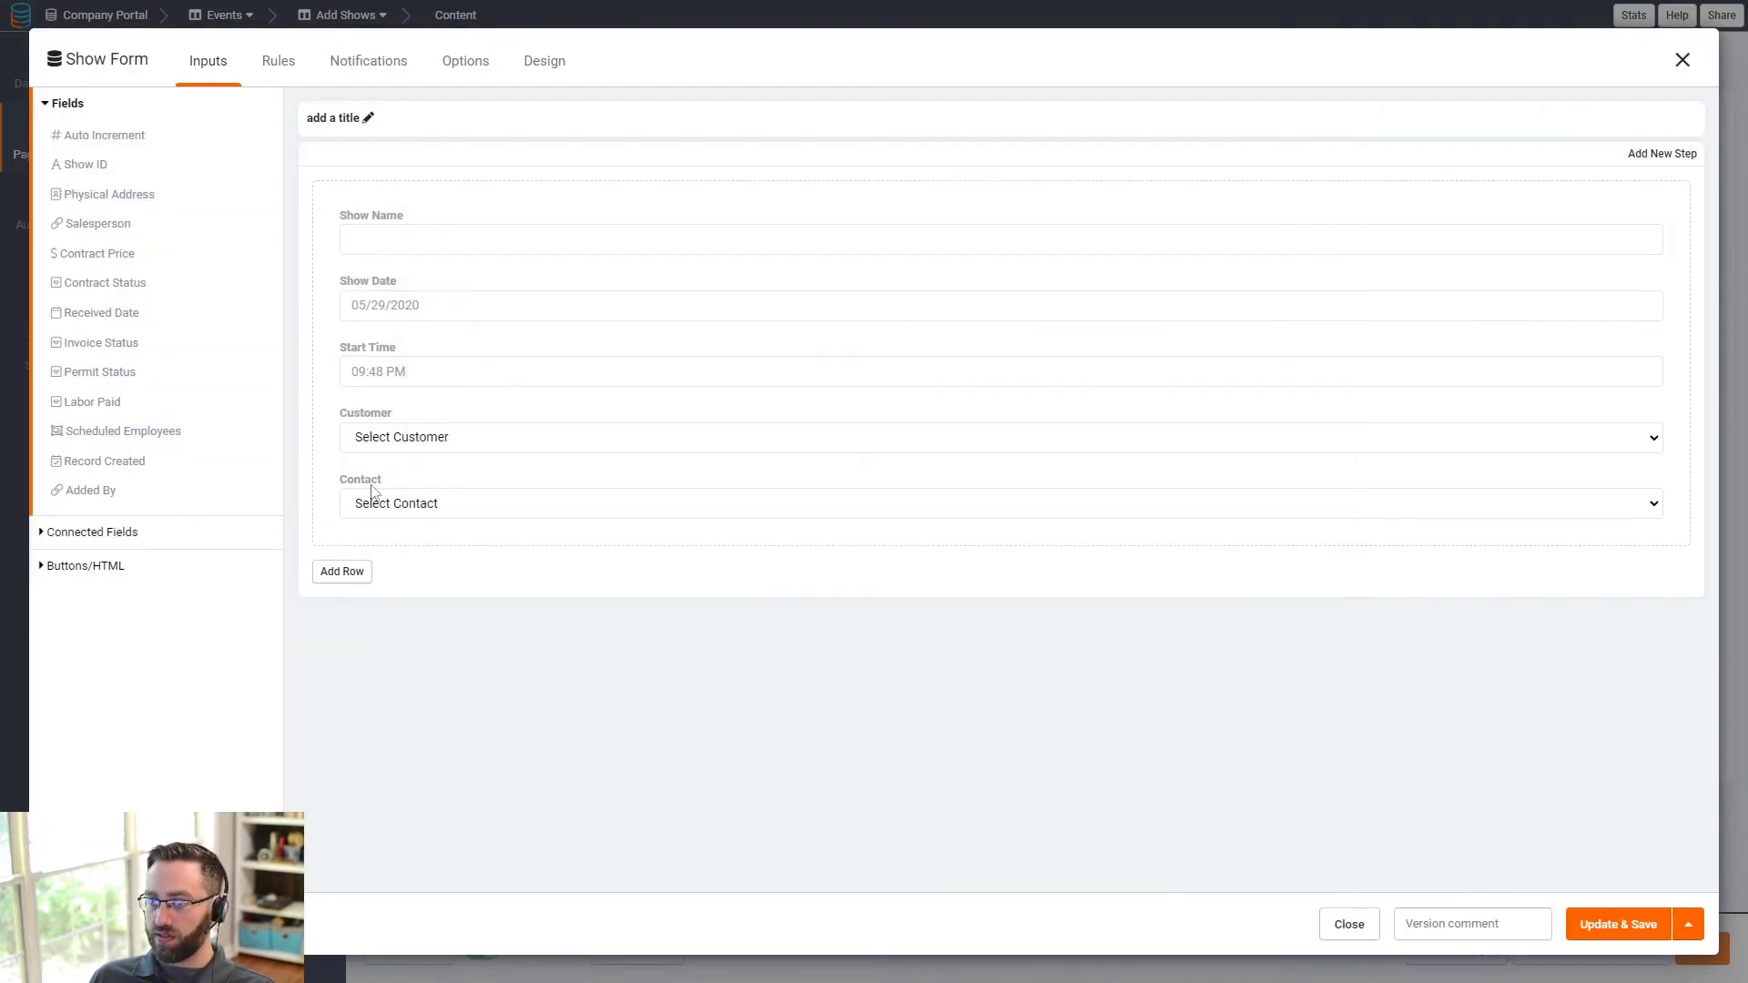
# - Allow adding new Customers and Contacts from the form, and add a Salesperson field
pyautogui.click(395, 436)
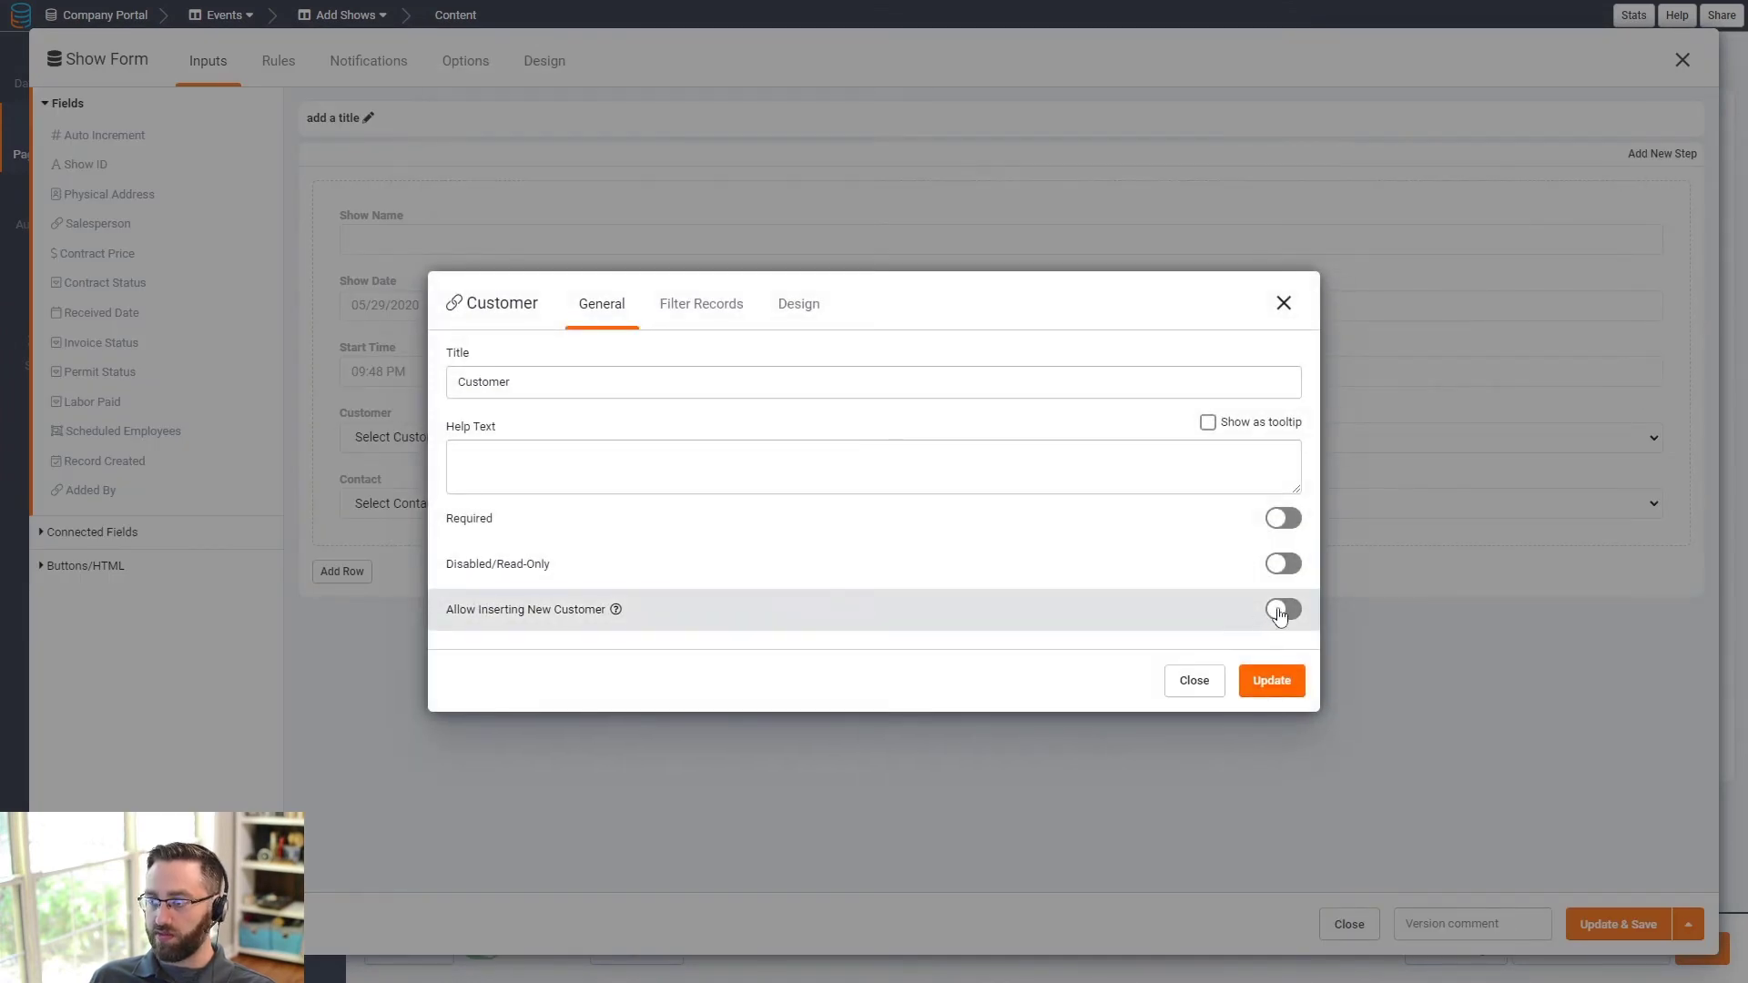
pyautogui.click(1282, 610)
pyautogui.click(1274, 717)
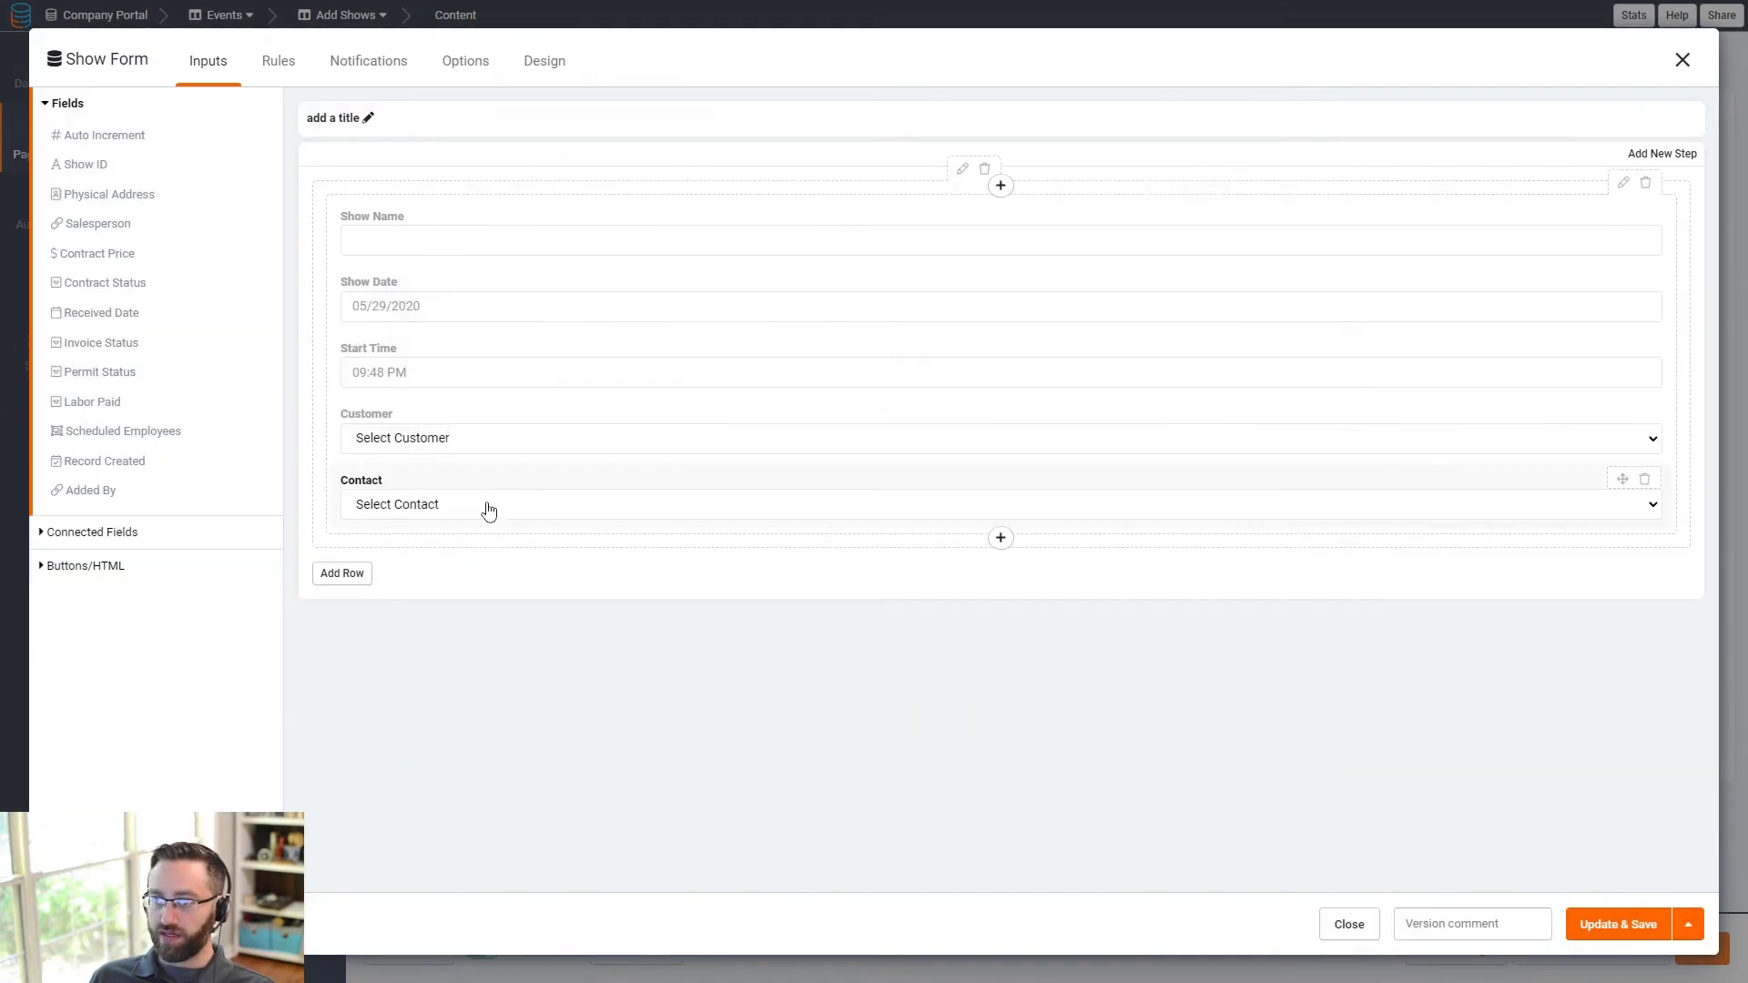
pyautogui.click(485, 503)
pyautogui.click(1279, 651)
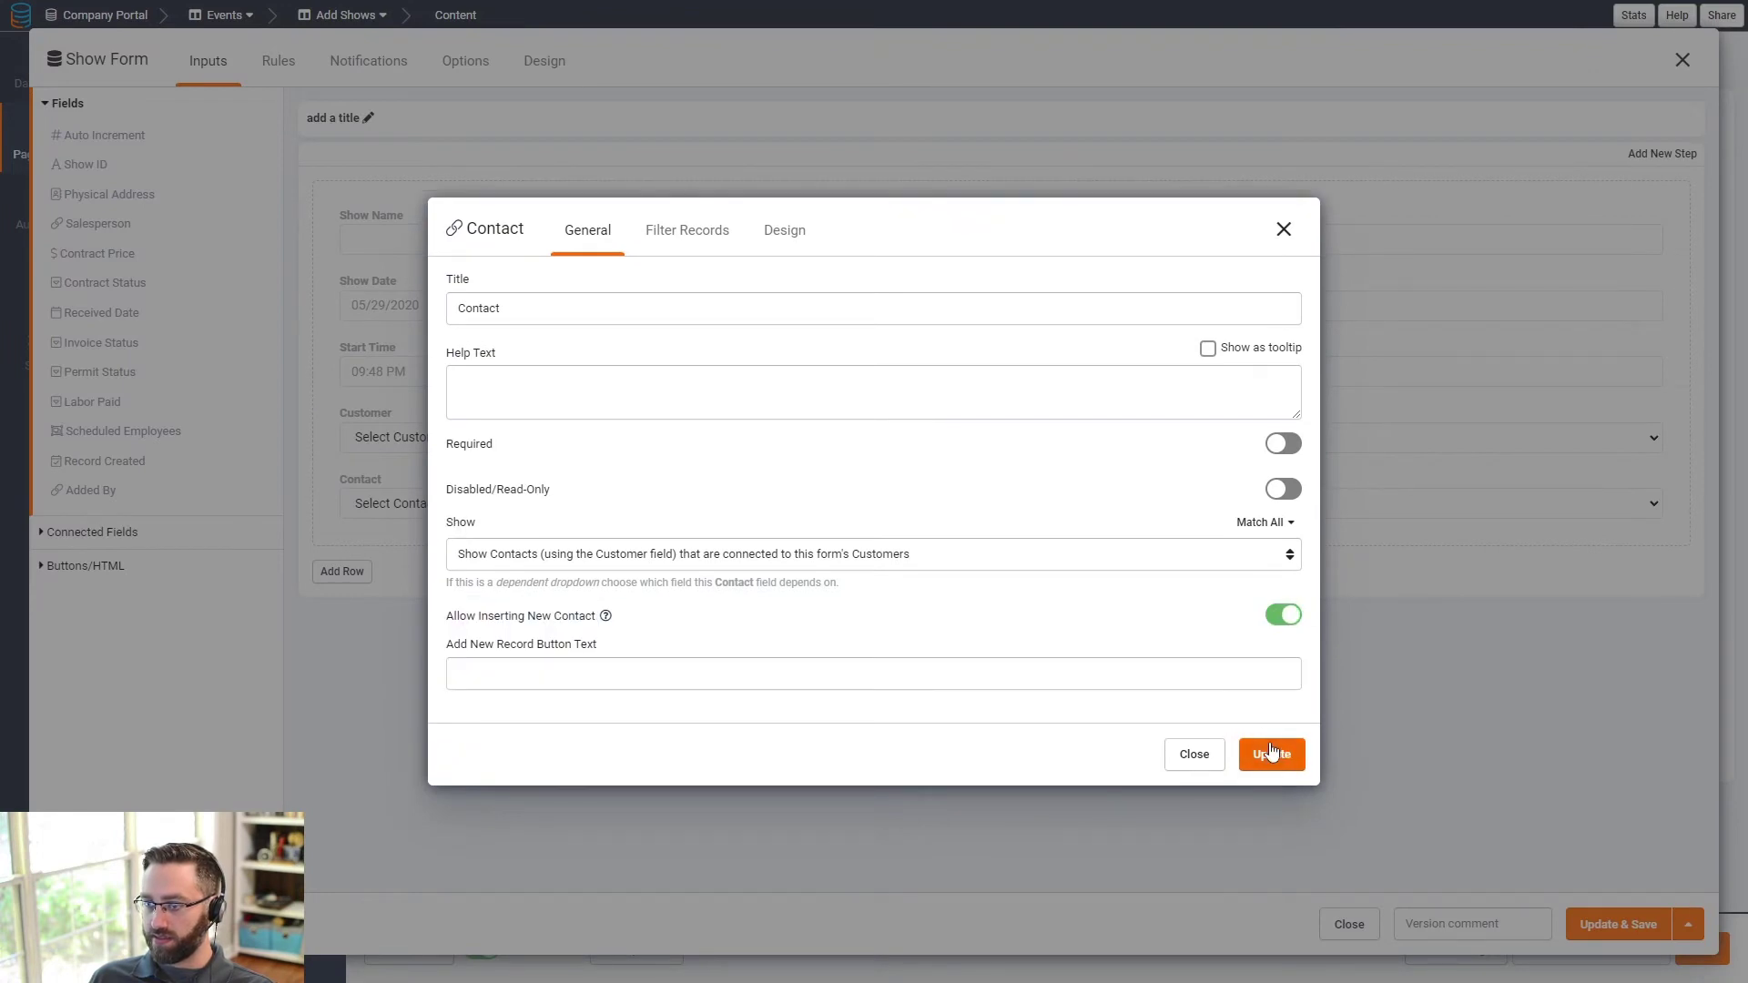
pyautogui.click(1272, 752)
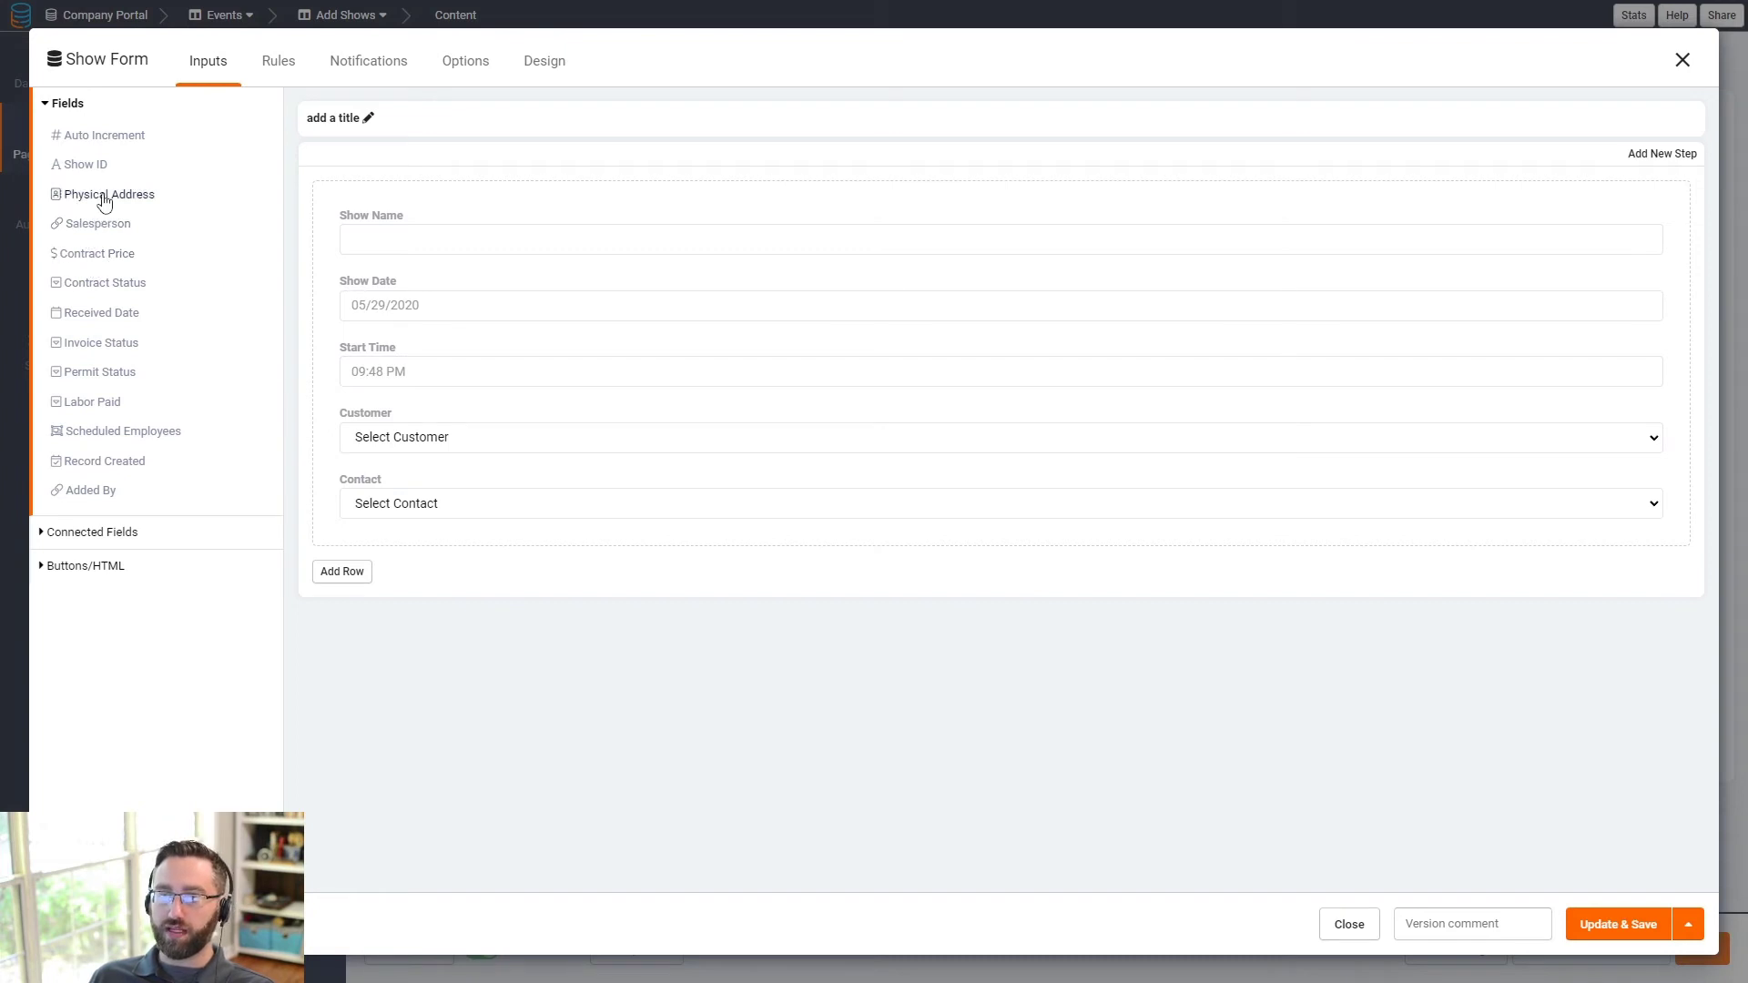
pyautogui.click(108, 226)
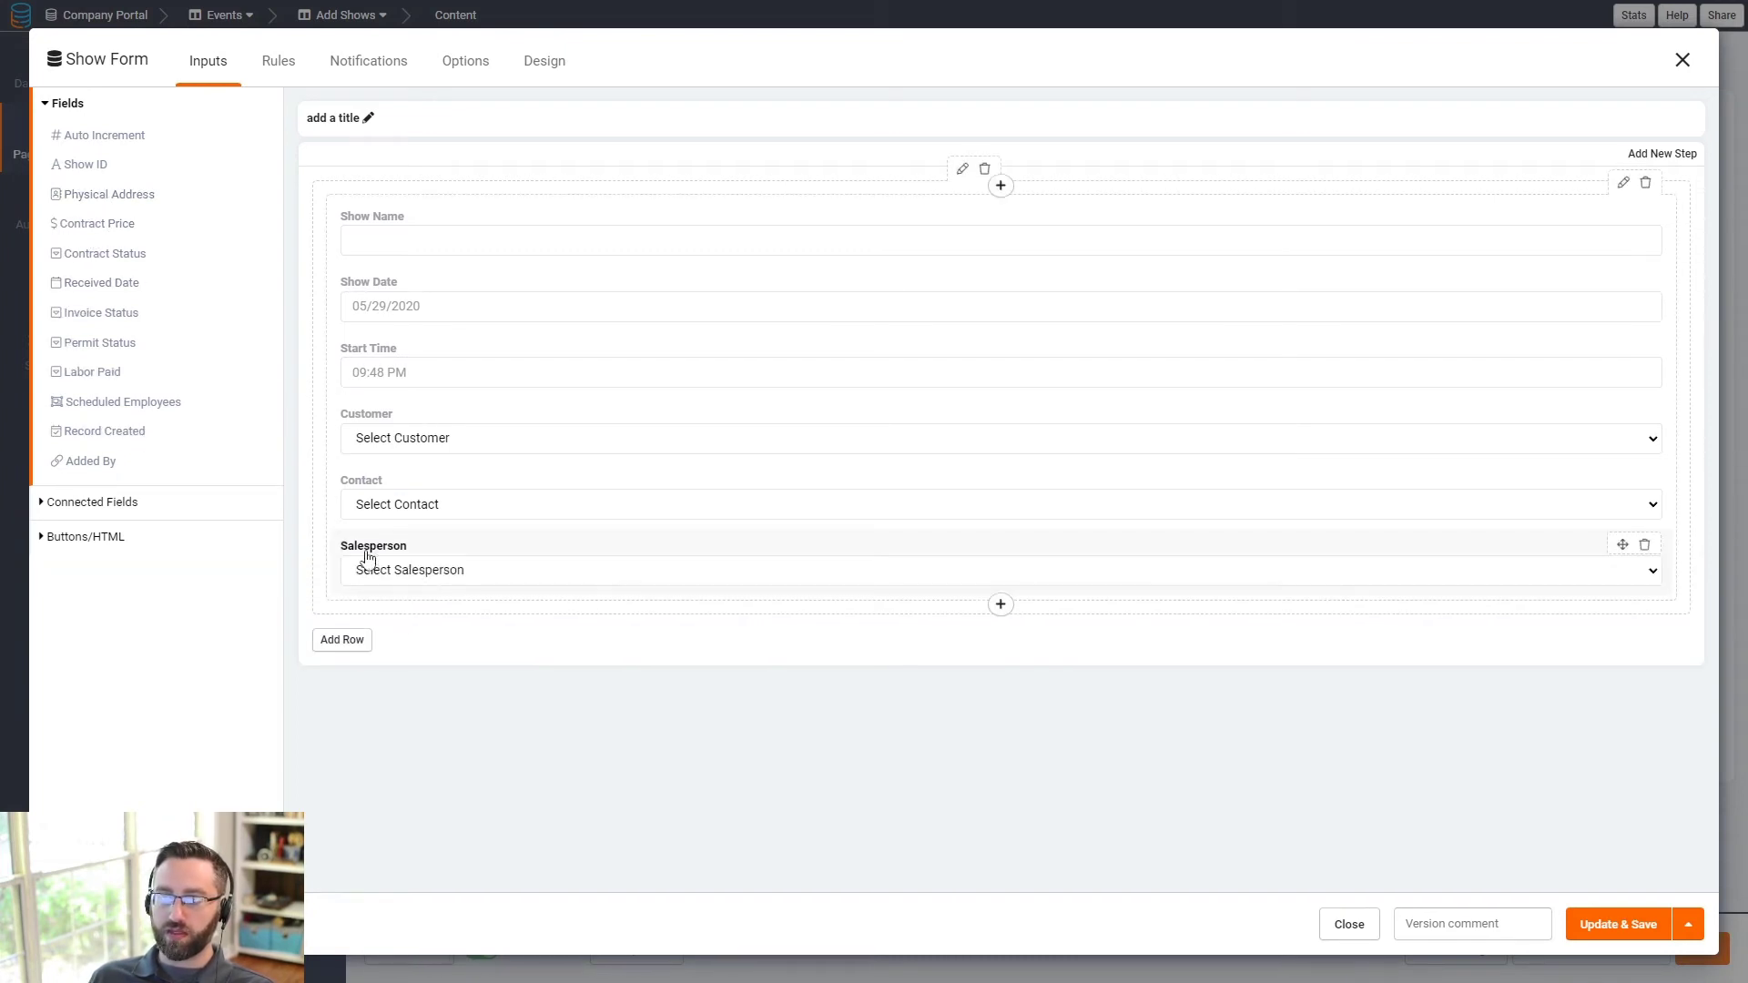
# - Filter the Salesperson dropdown to users whose Role is Salesperson
pyautogui.click(397, 568)
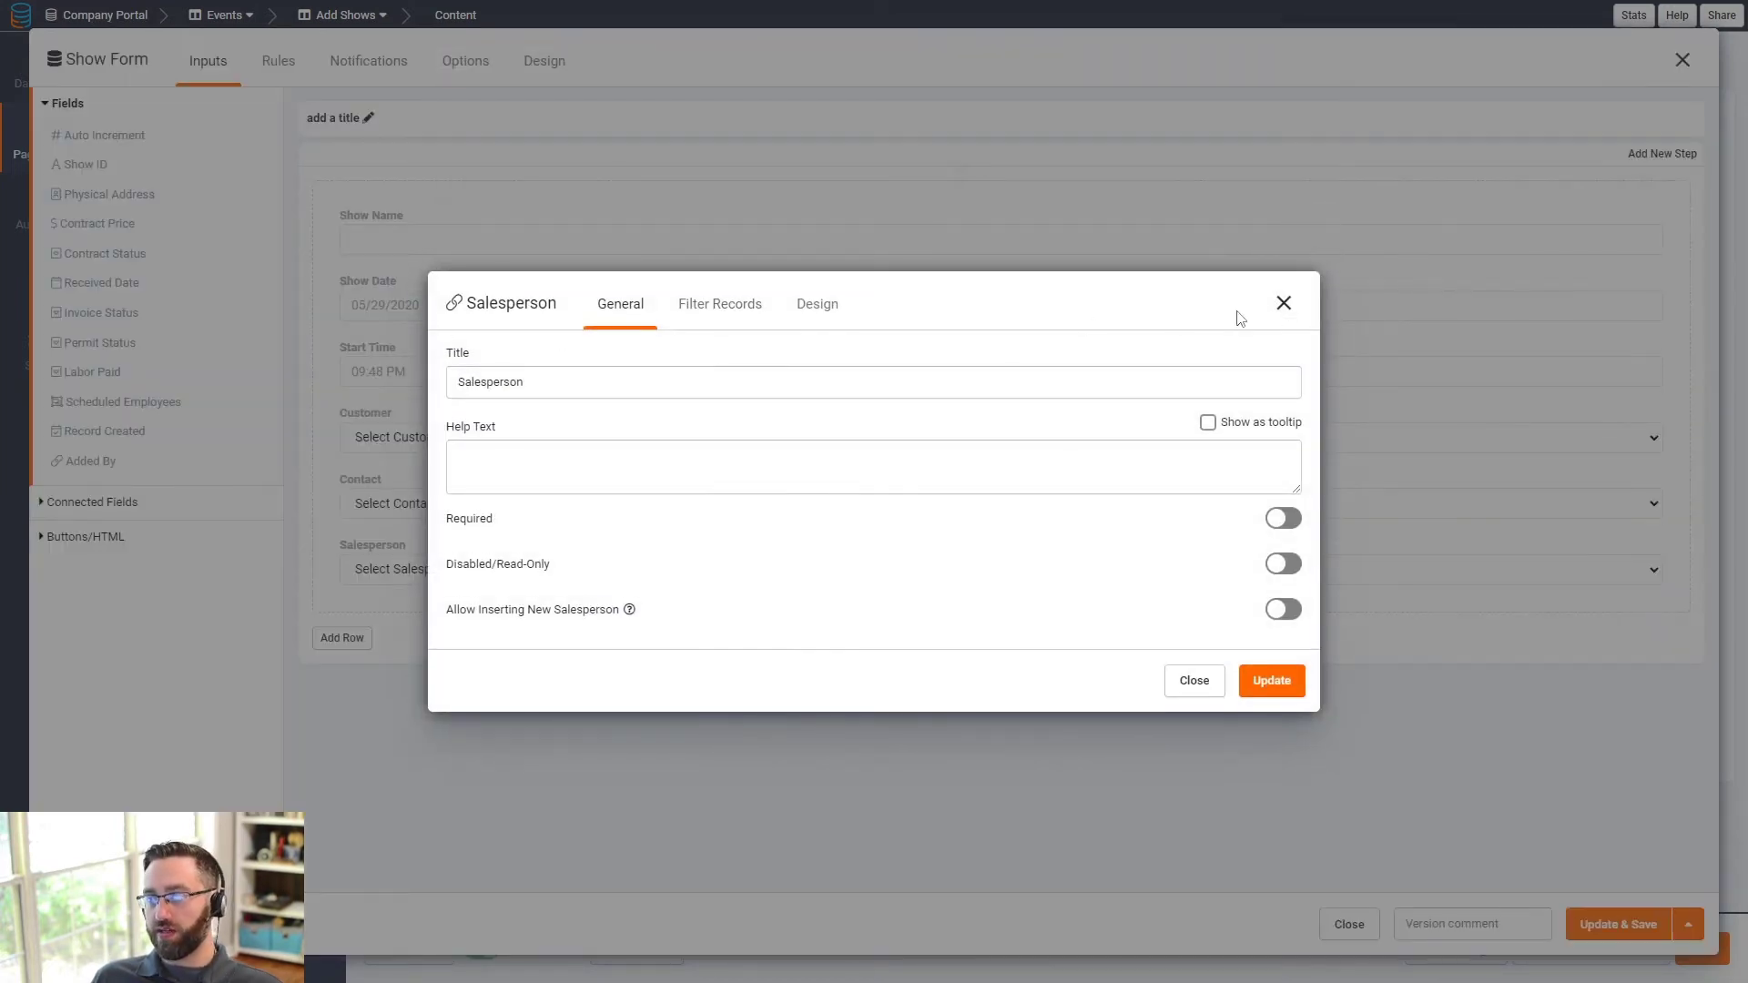
pyautogui.moveTo(558, 308); pyautogui.dragTo(476, 330)
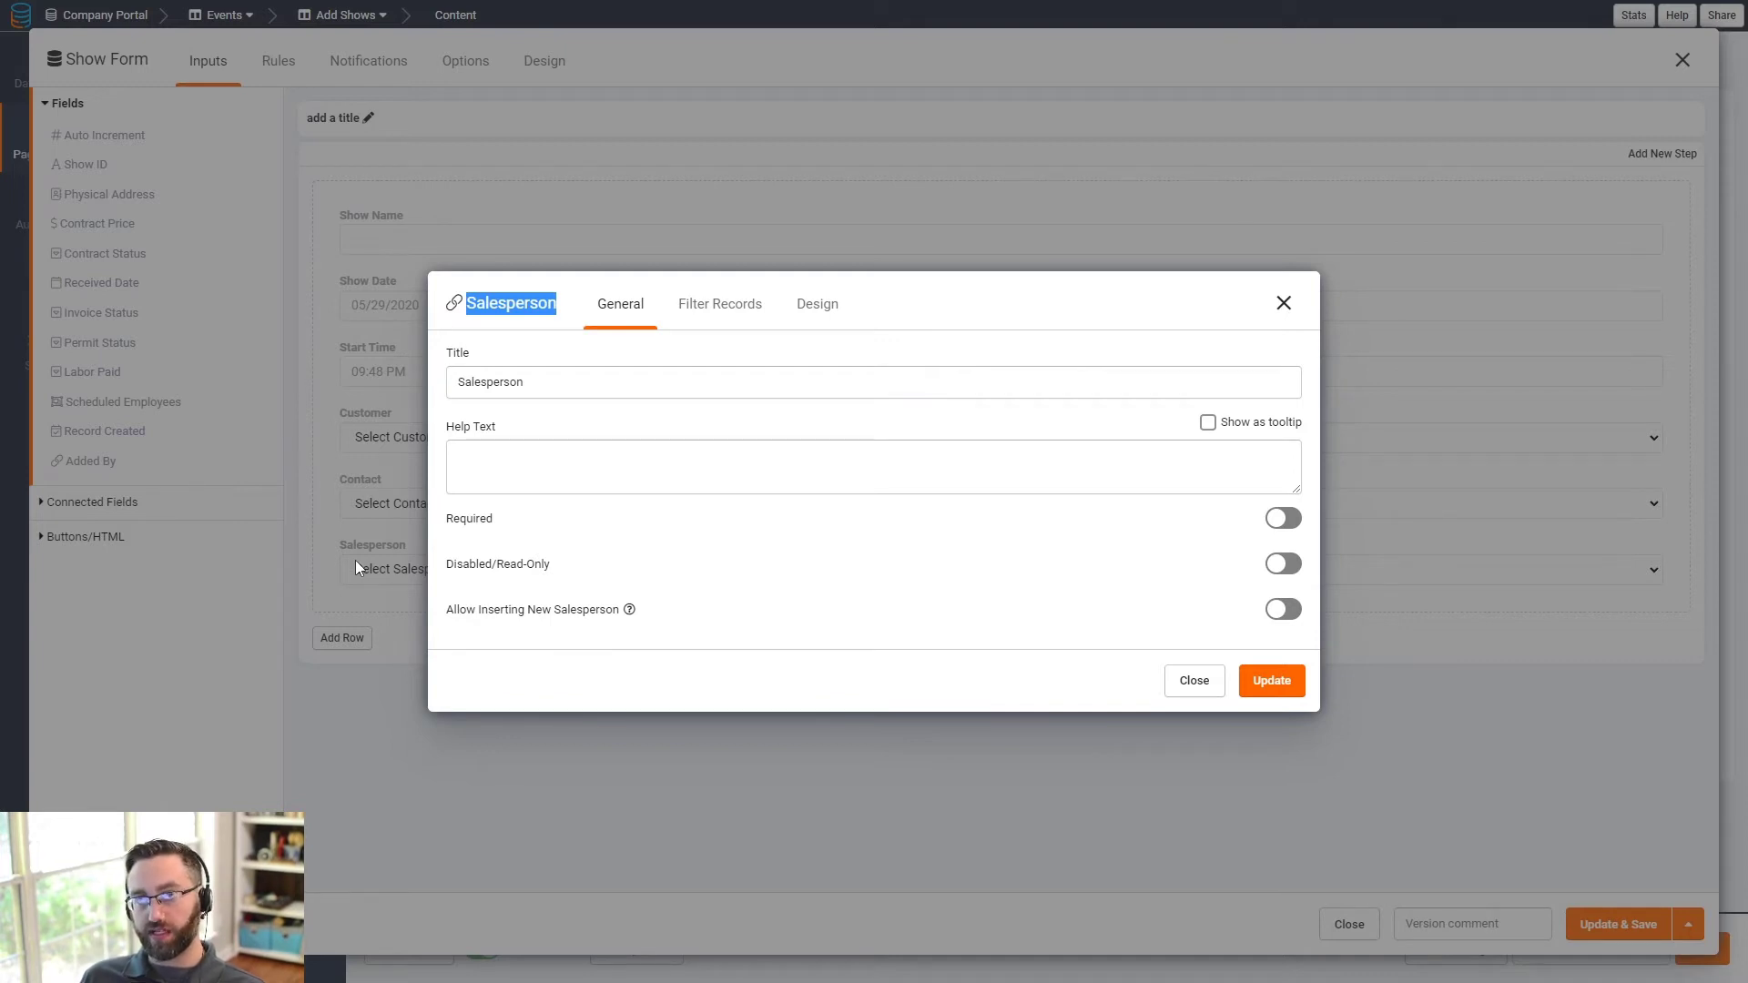
pyautogui.click(718, 306)
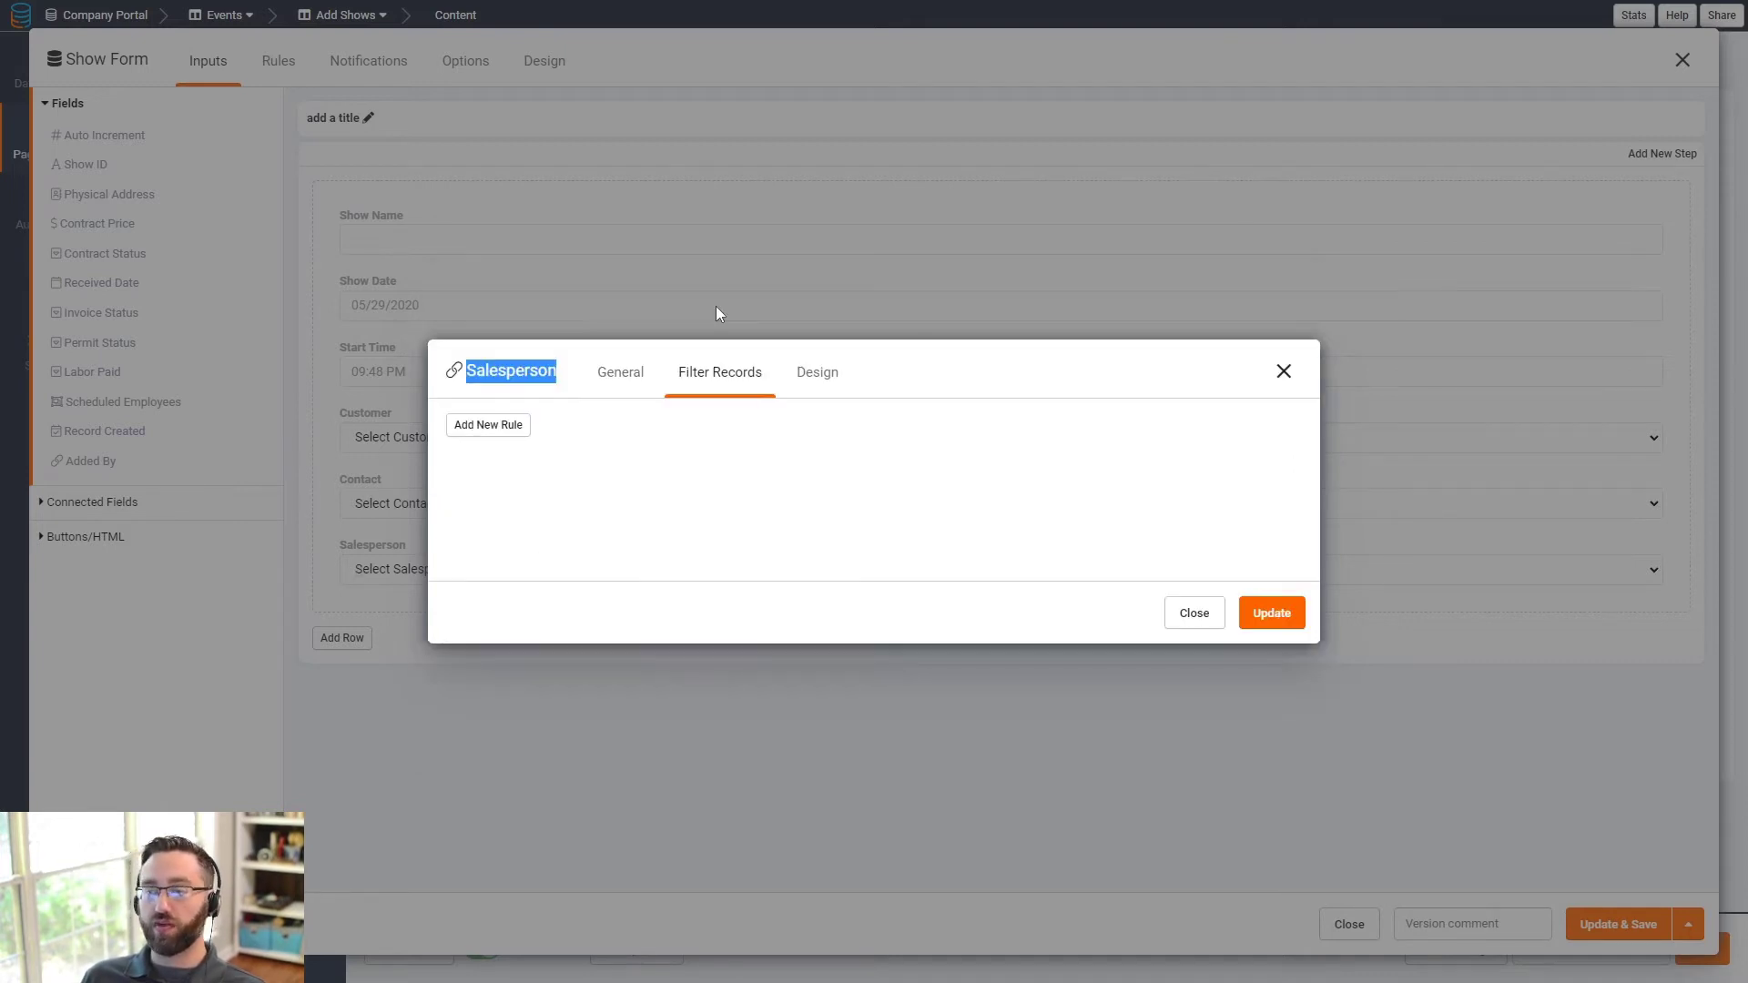
pyautogui.click(491, 427)
pyautogui.click(522, 480)
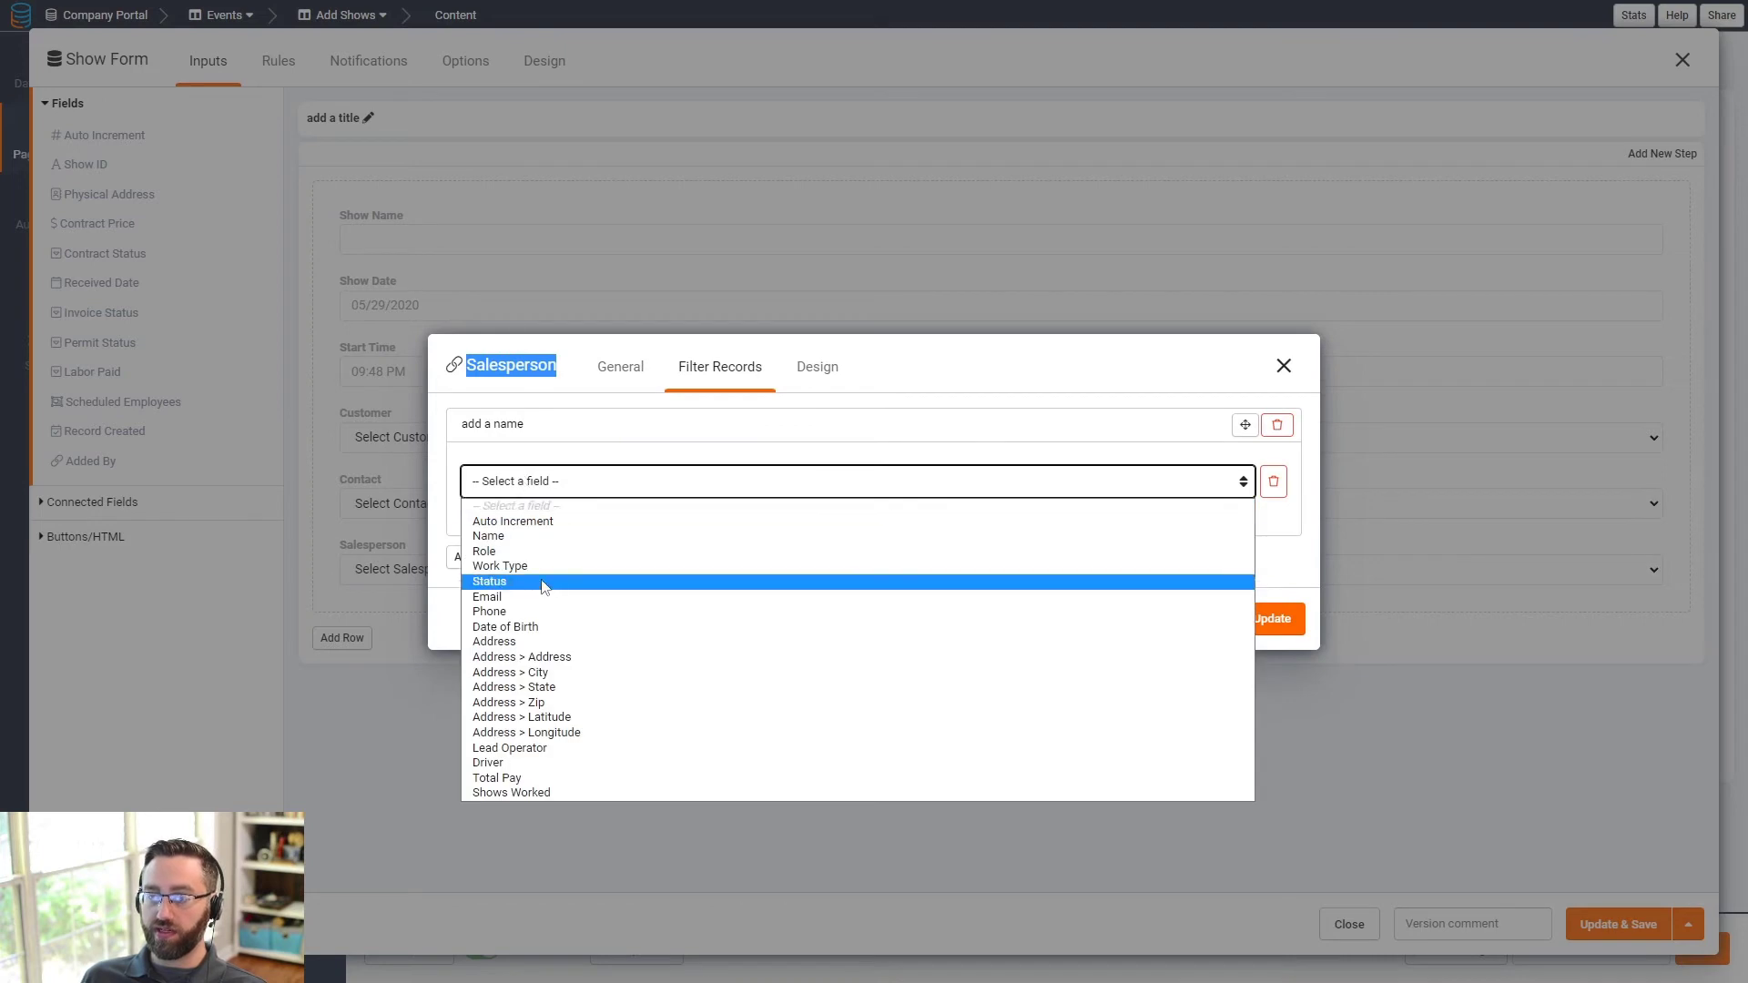
pyautogui.click(524, 553)
pyautogui.click(902, 481)
pyautogui.click(902, 521)
pyautogui.click(1080, 483)
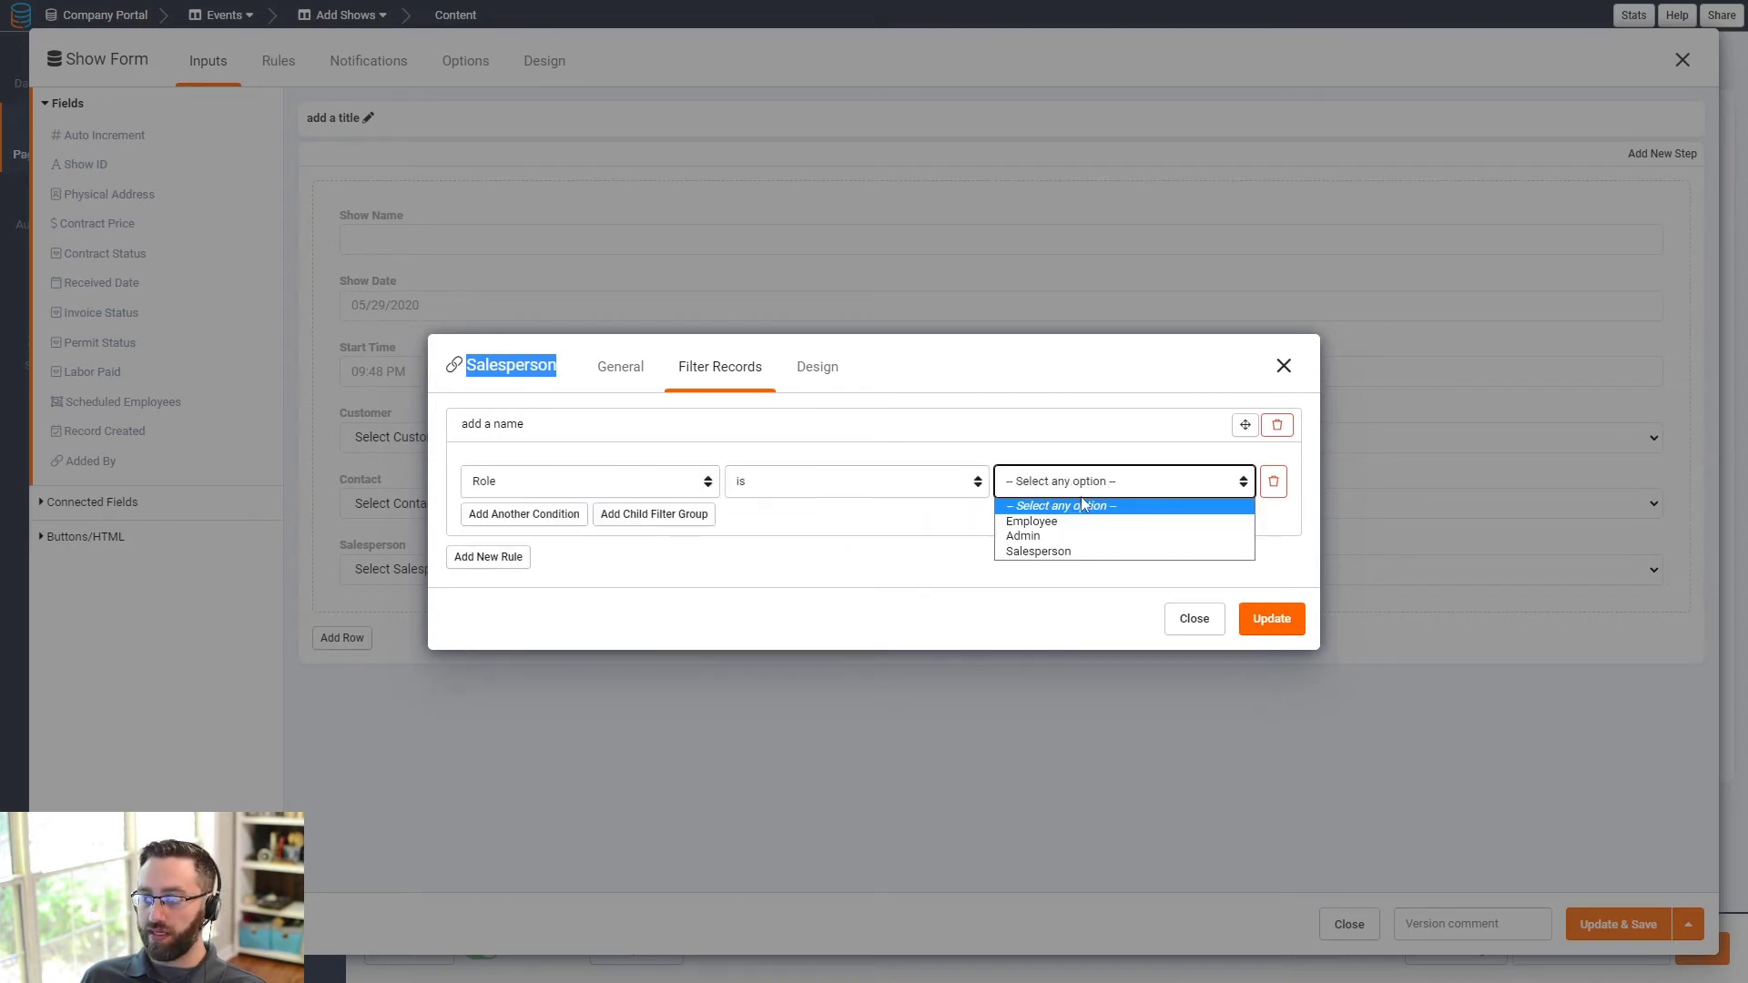
pyautogui.click(1047, 550)
pyautogui.click(1270, 618)
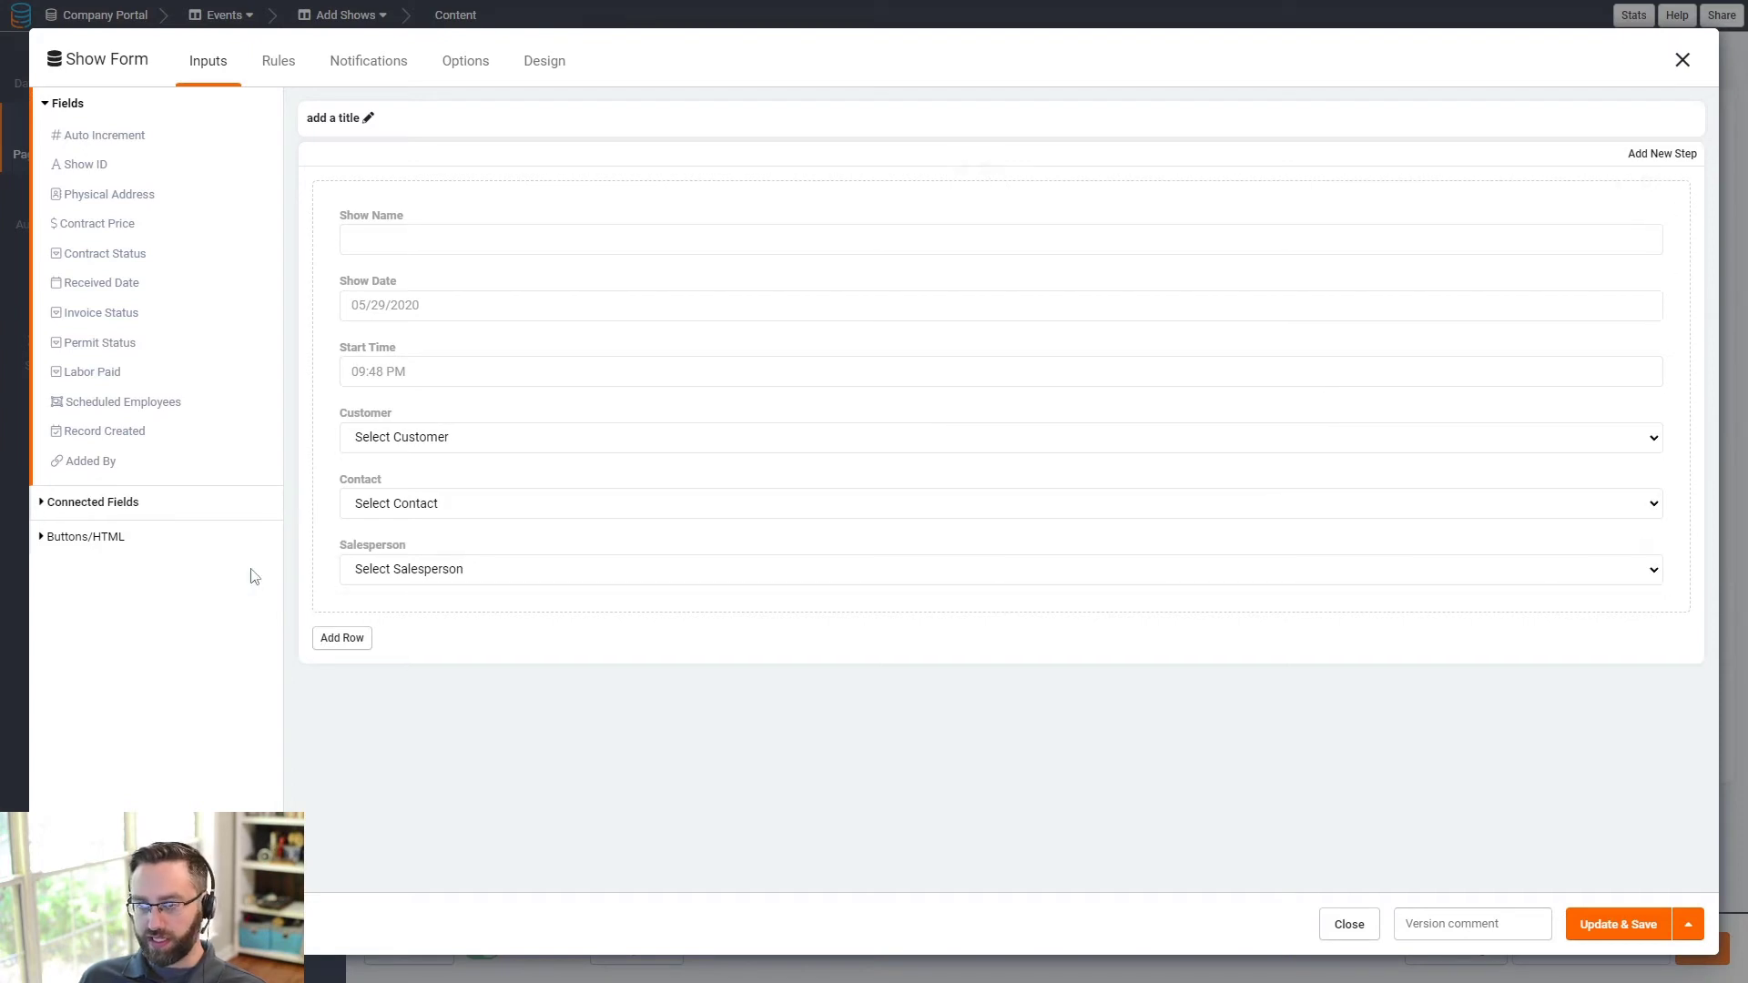
# - Add Contract Price and Physical Address fields to the Show Form and save it
pyautogui.click(89, 224)
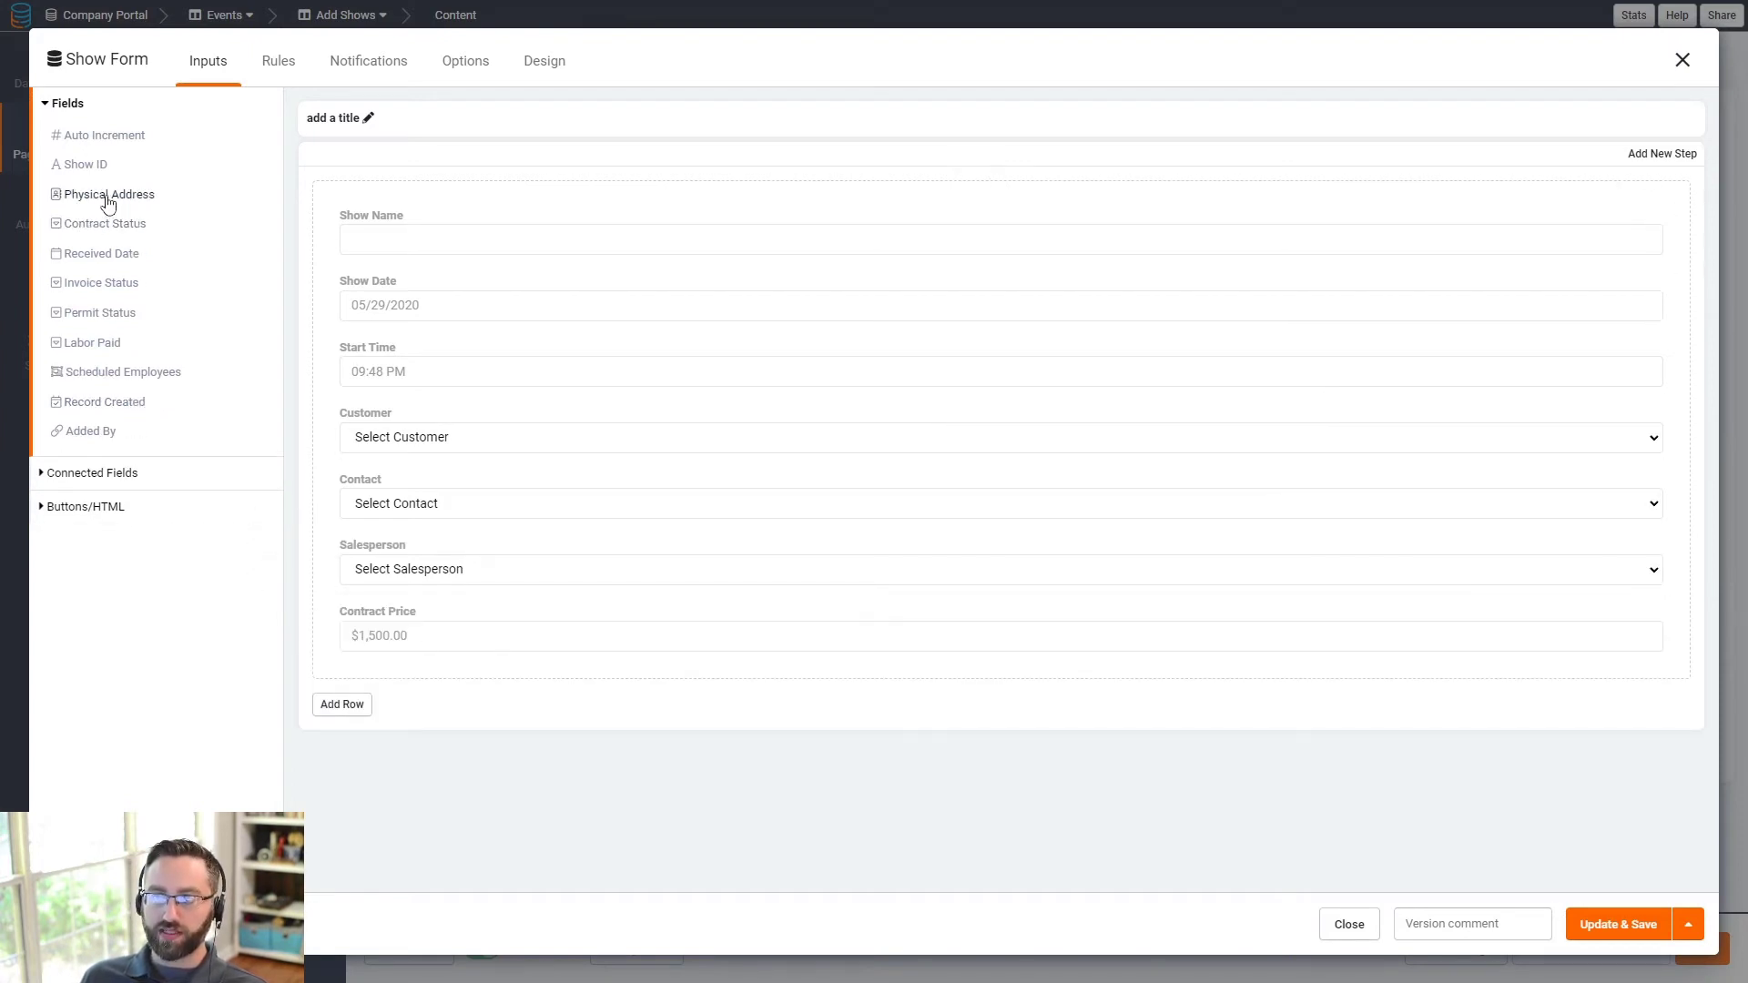
pyautogui.click(107, 197)
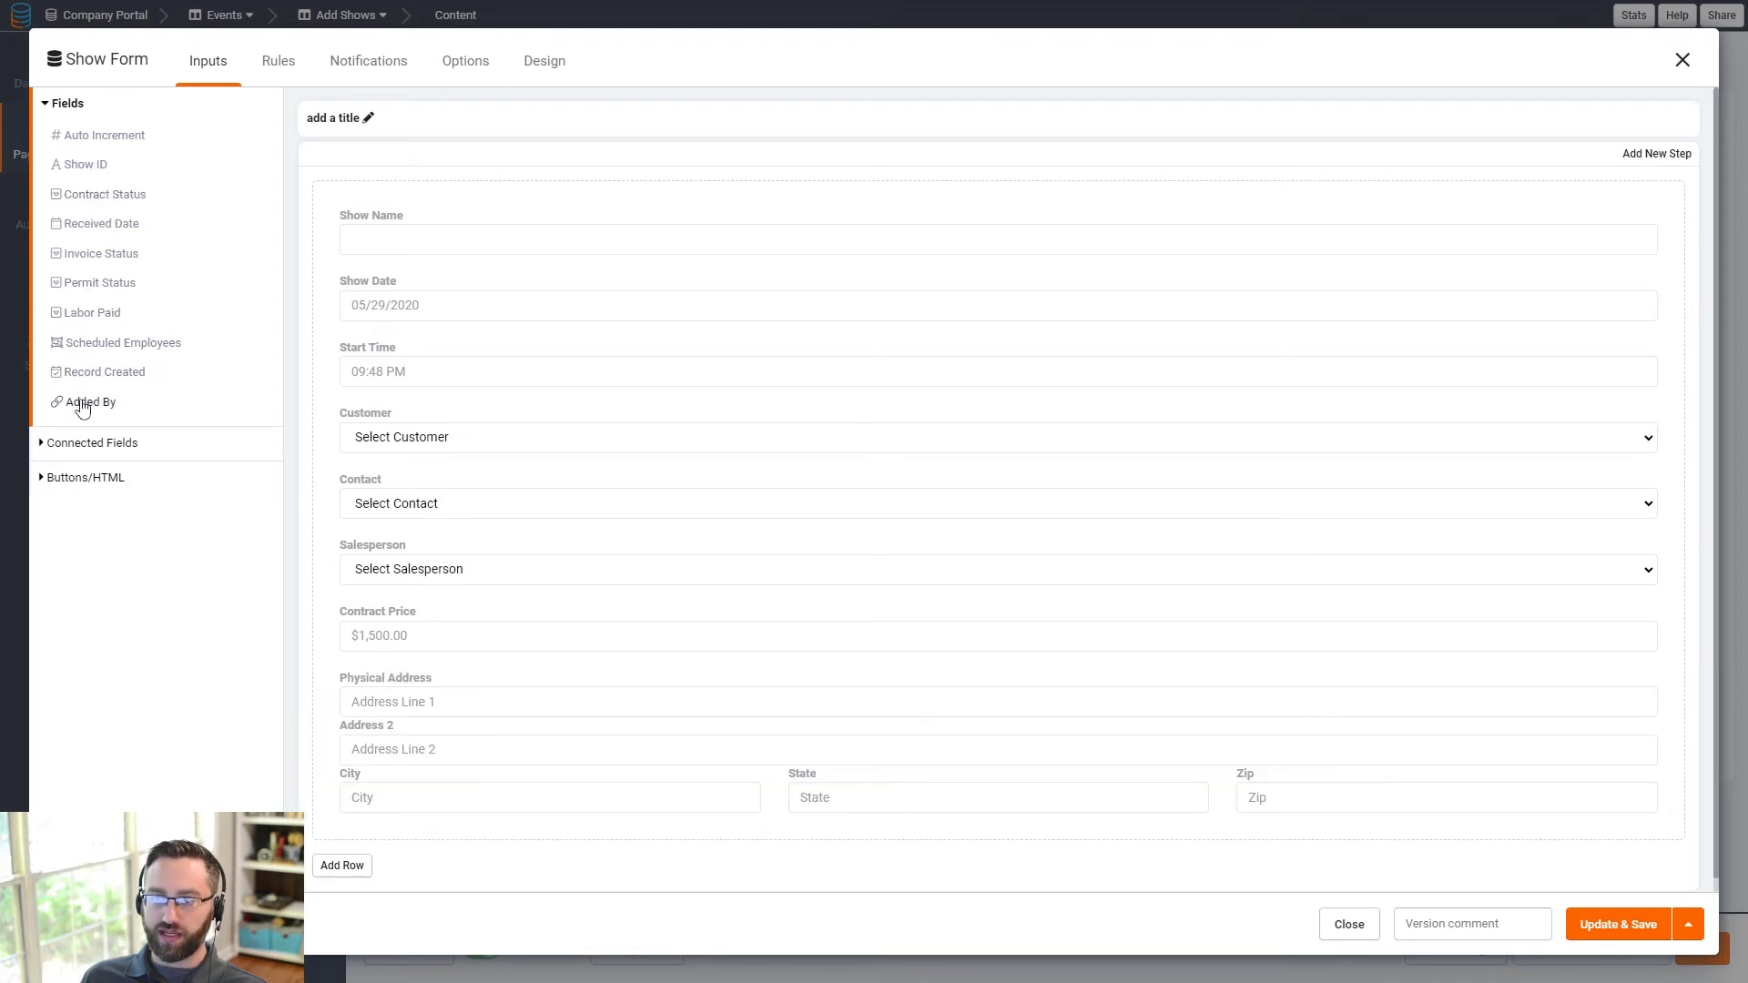
pyautogui.click(278, 64)
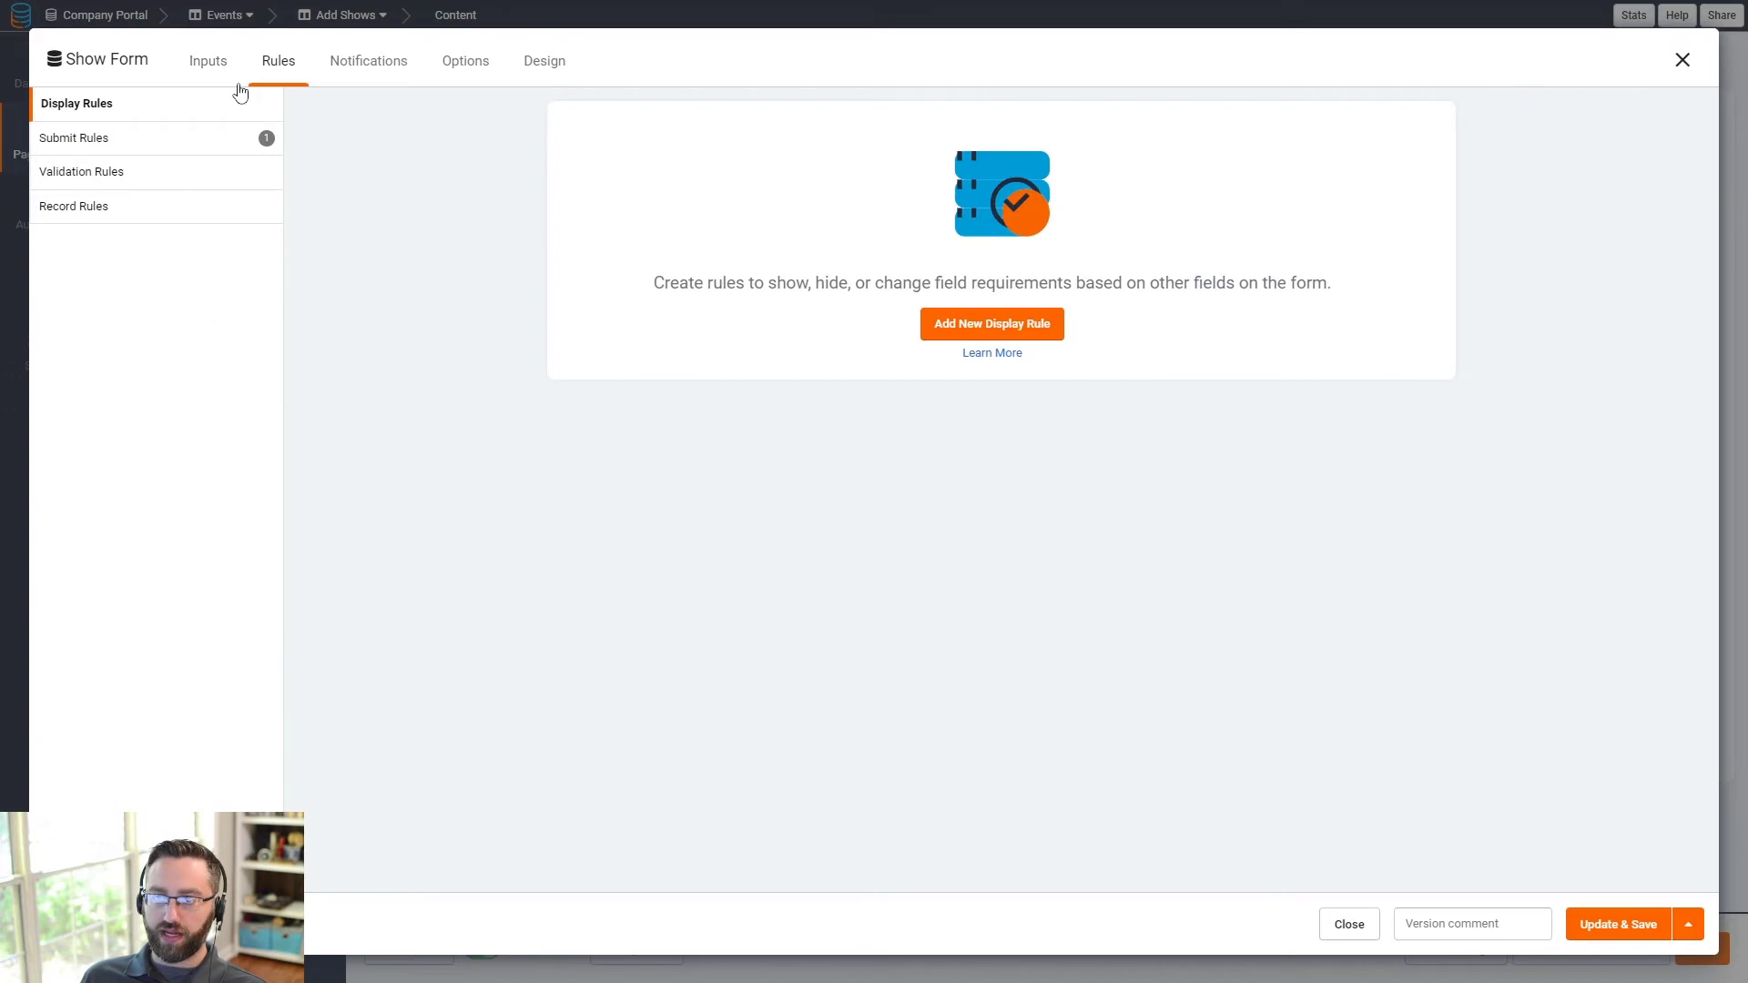
pyautogui.click(208, 60)
pyautogui.scroll(-1, 473, 663)
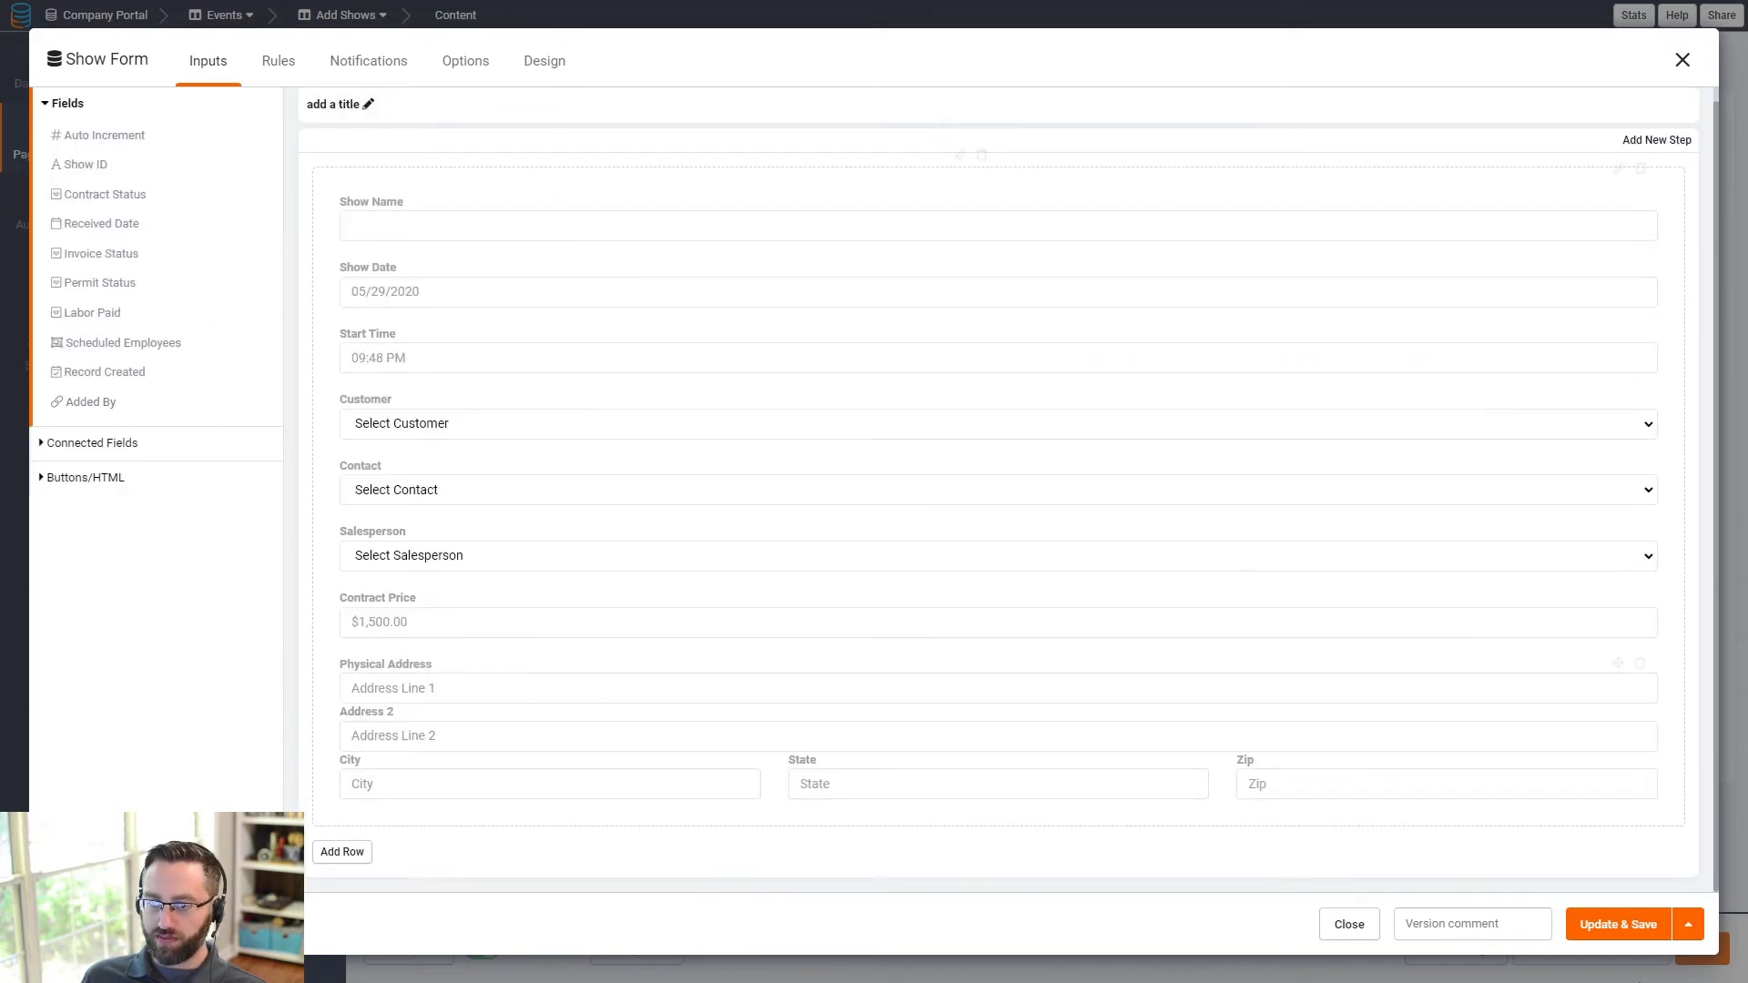
pyautogui.click(1618, 927)
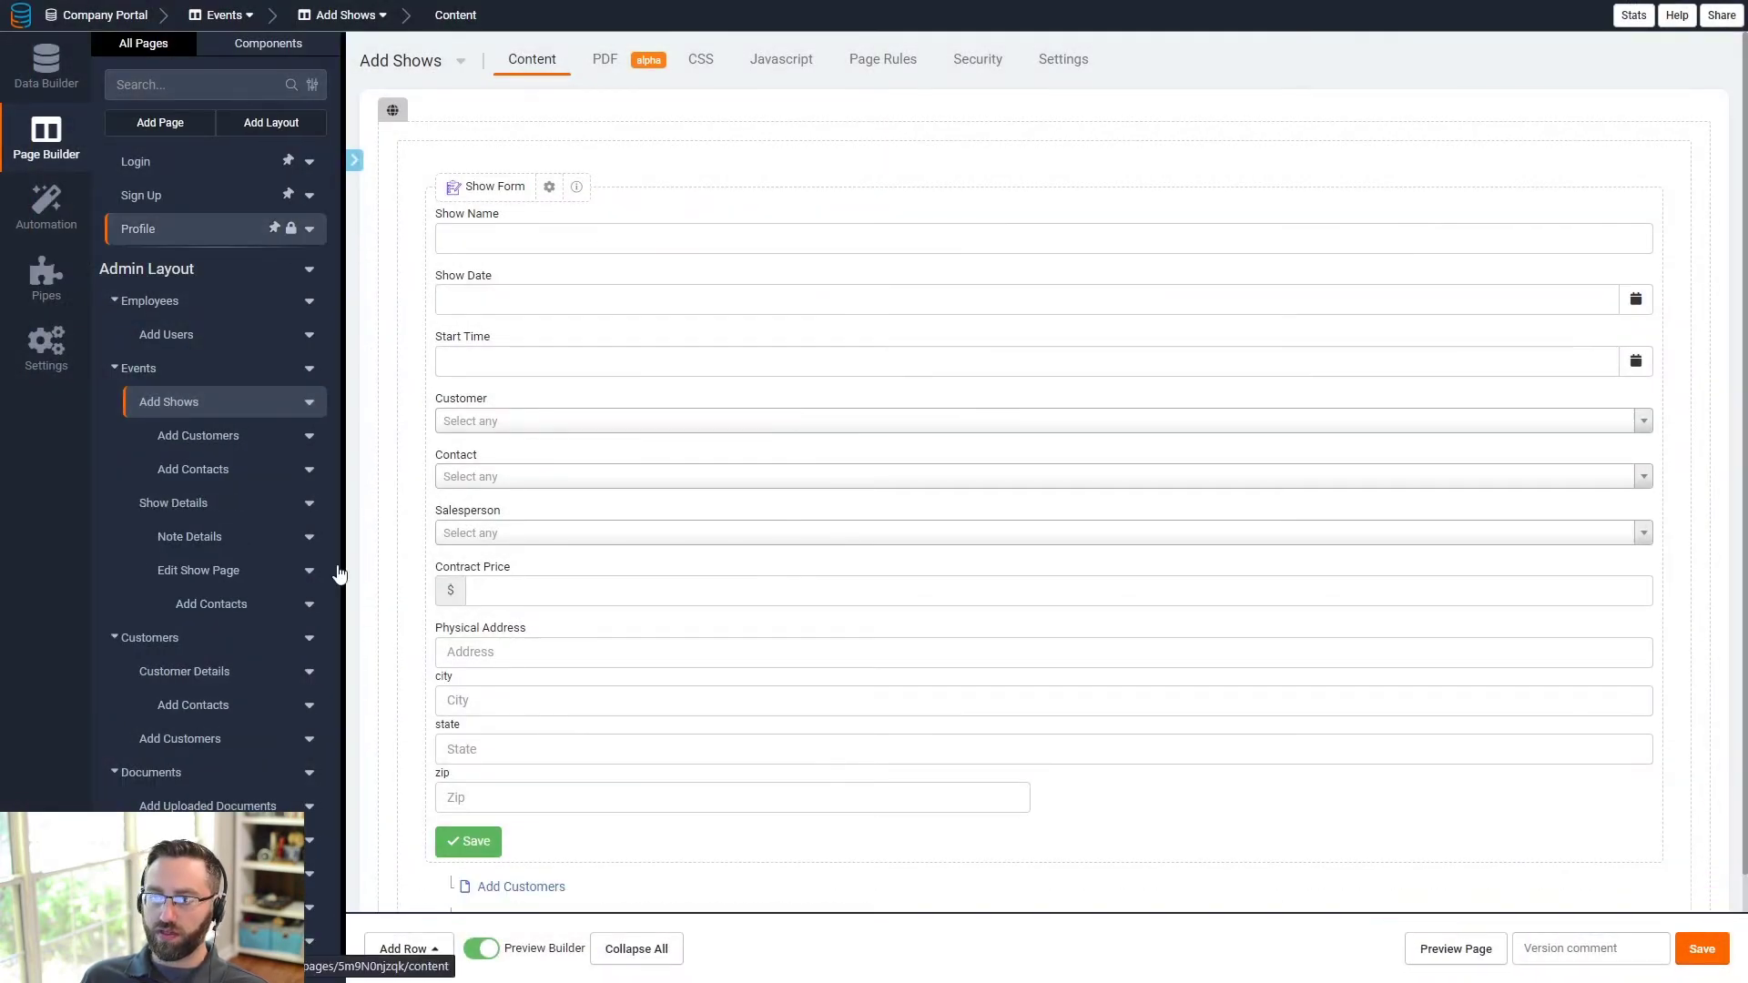
# - On the Edit Show Page form, add a Salesperson filter rule on the Role field
pyautogui.click(196, 570)
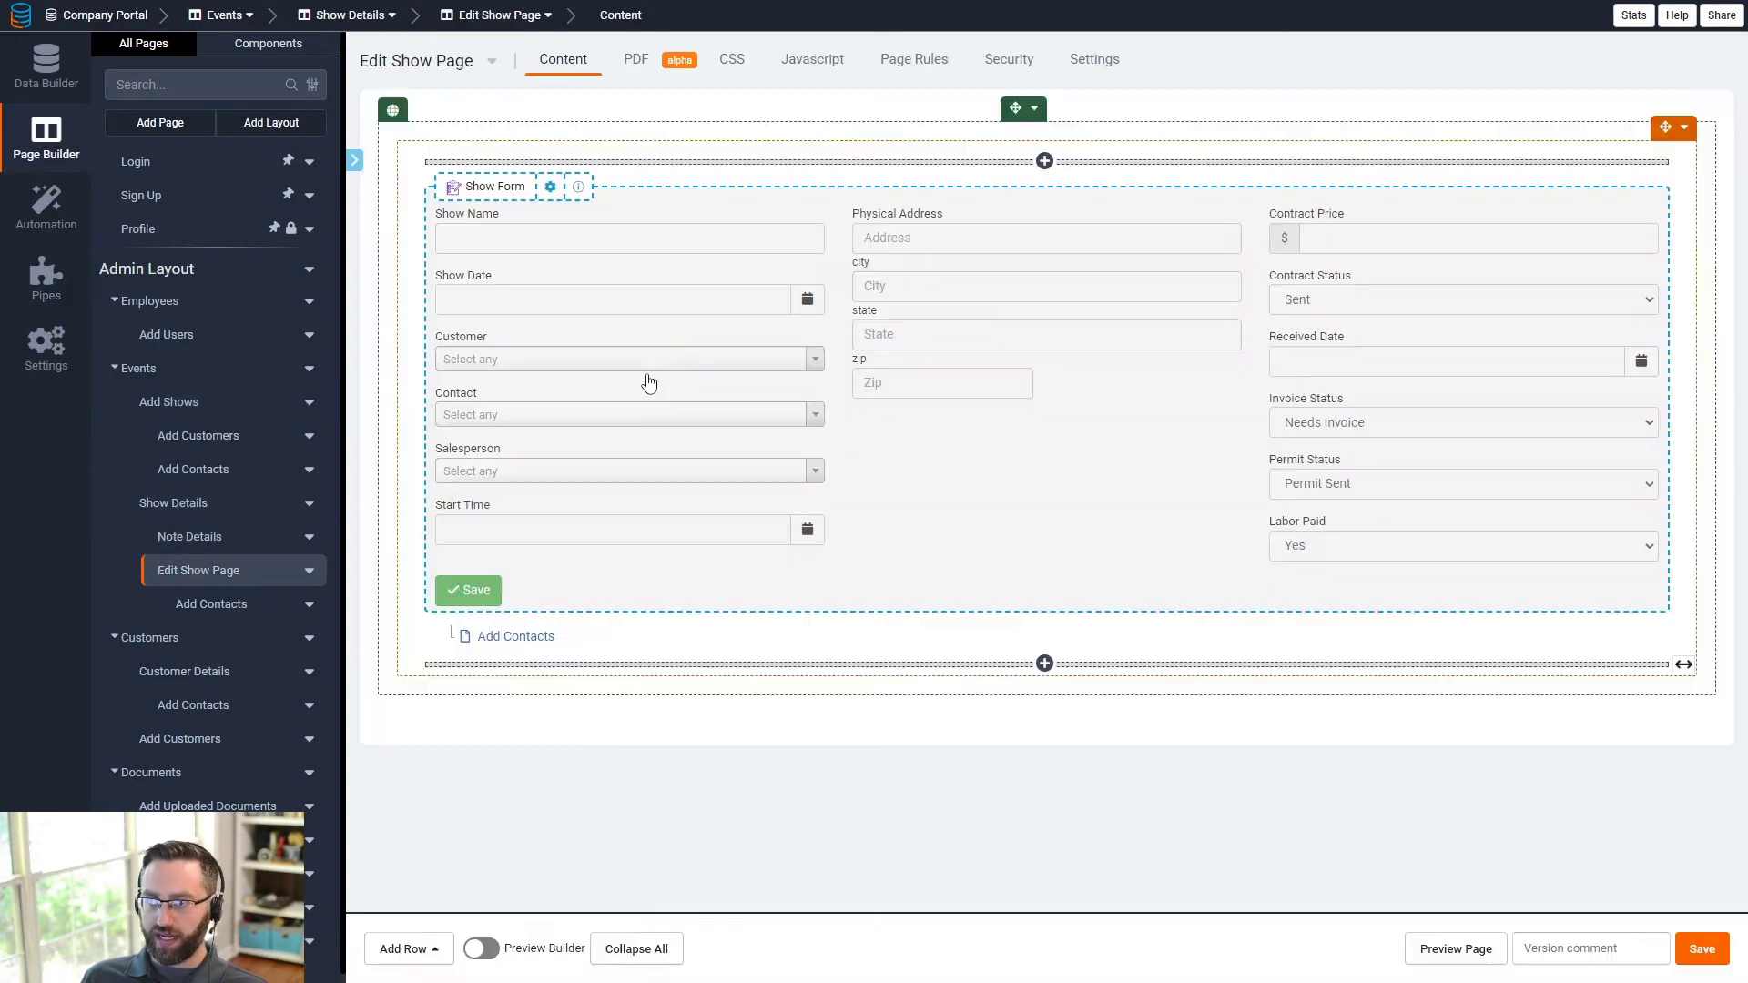
pyautogui.click(677, 382)
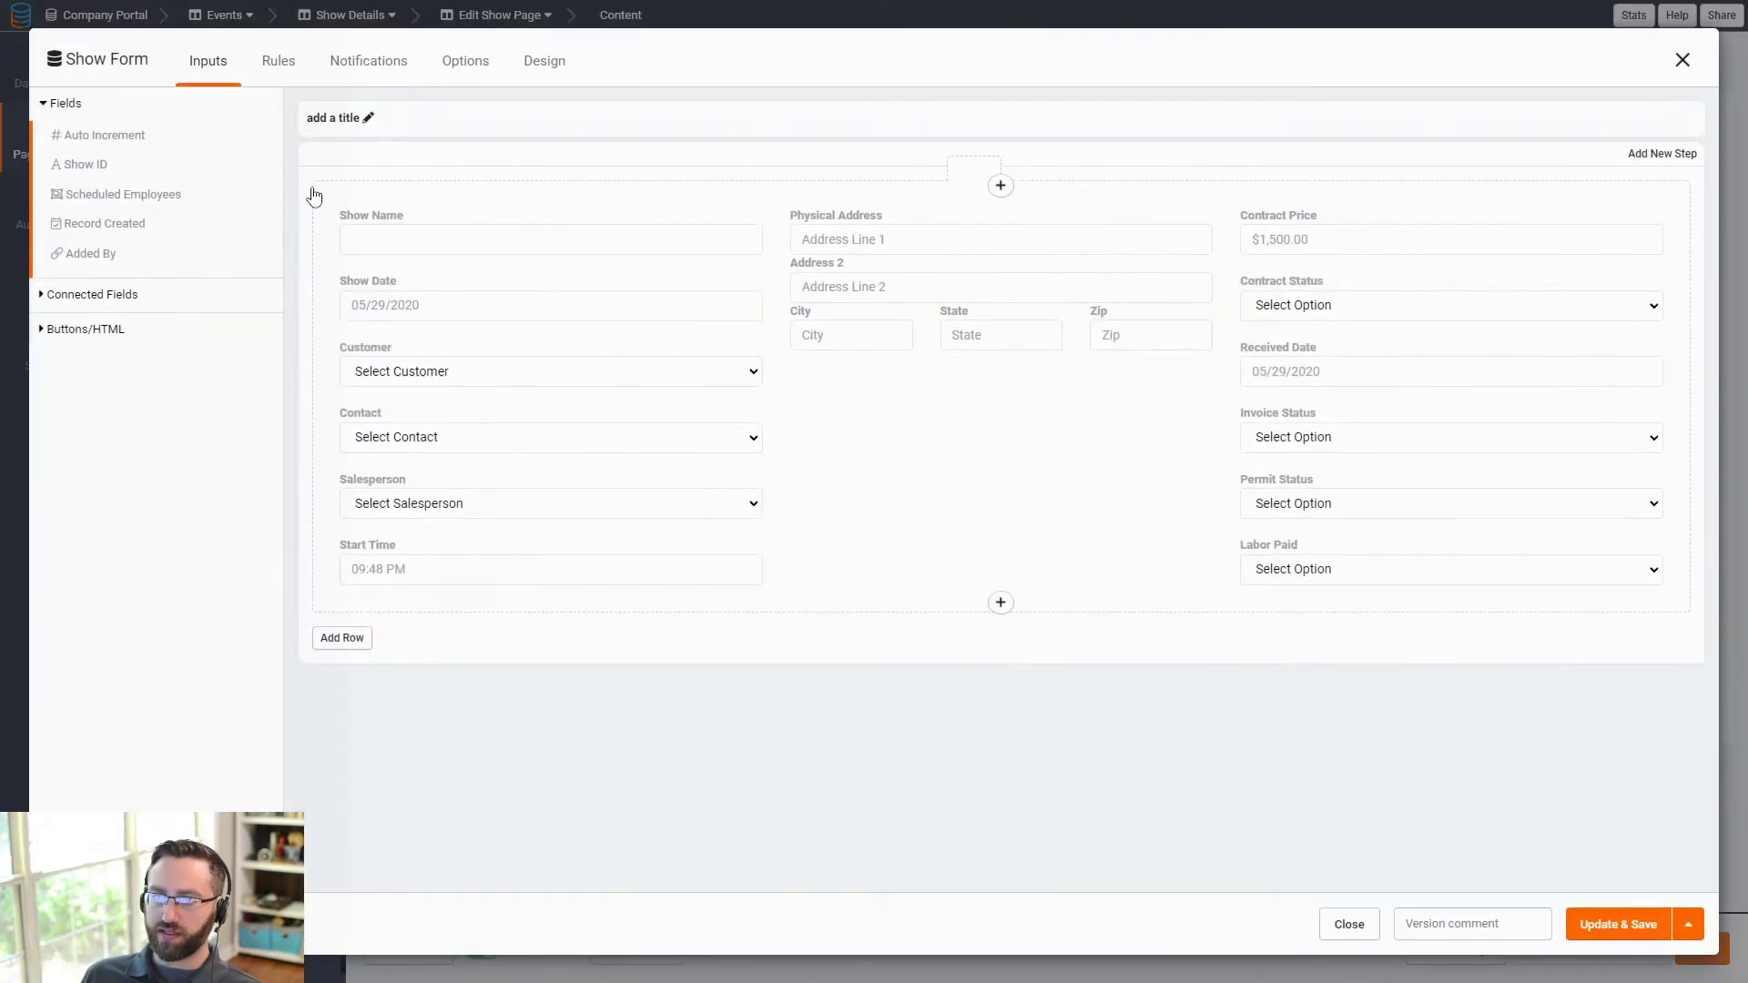
pyautogui.click(449, 507)
pyautogui.click(713, 314)
pyautogui.click(510, 432)
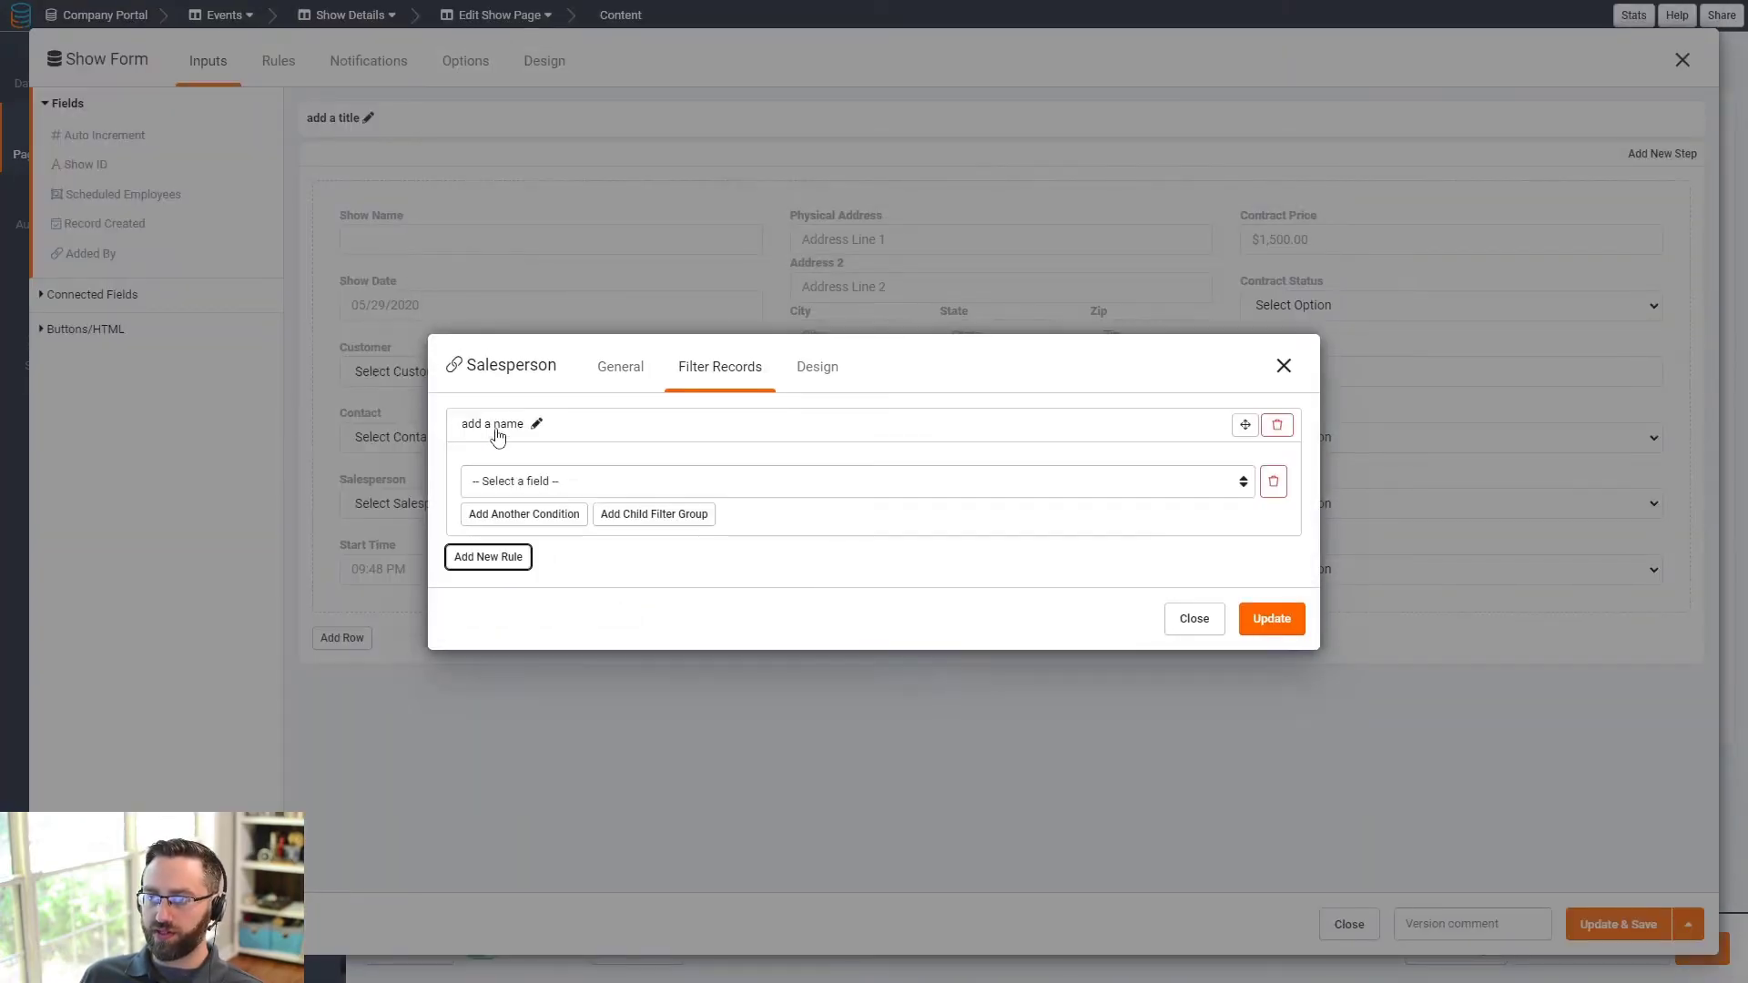
pyautogui.click(596, 479)
pyautogui.click(539, 552)
# - Complete the rule as Role is Salesperson, apply it and save the form
pyautogui.click(917, 481)
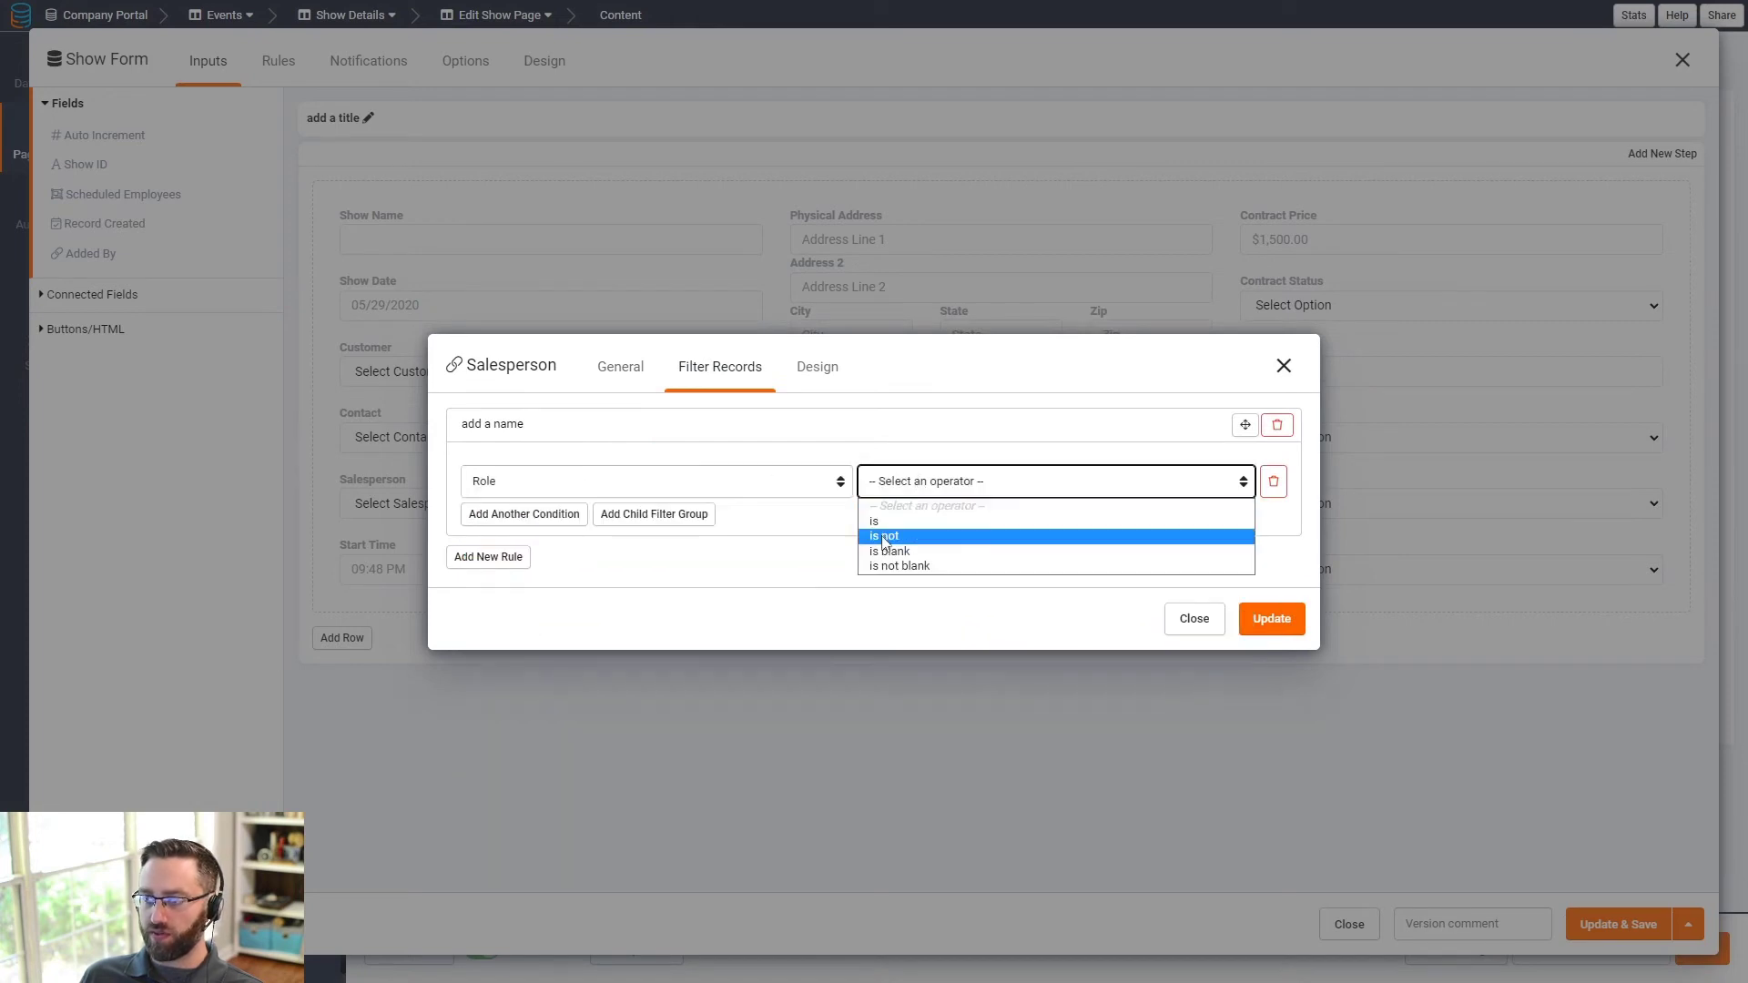
pyautogui.click(891, 530)
pyautogui.click(1079, 492)
pyautogui.click(1058, 555)
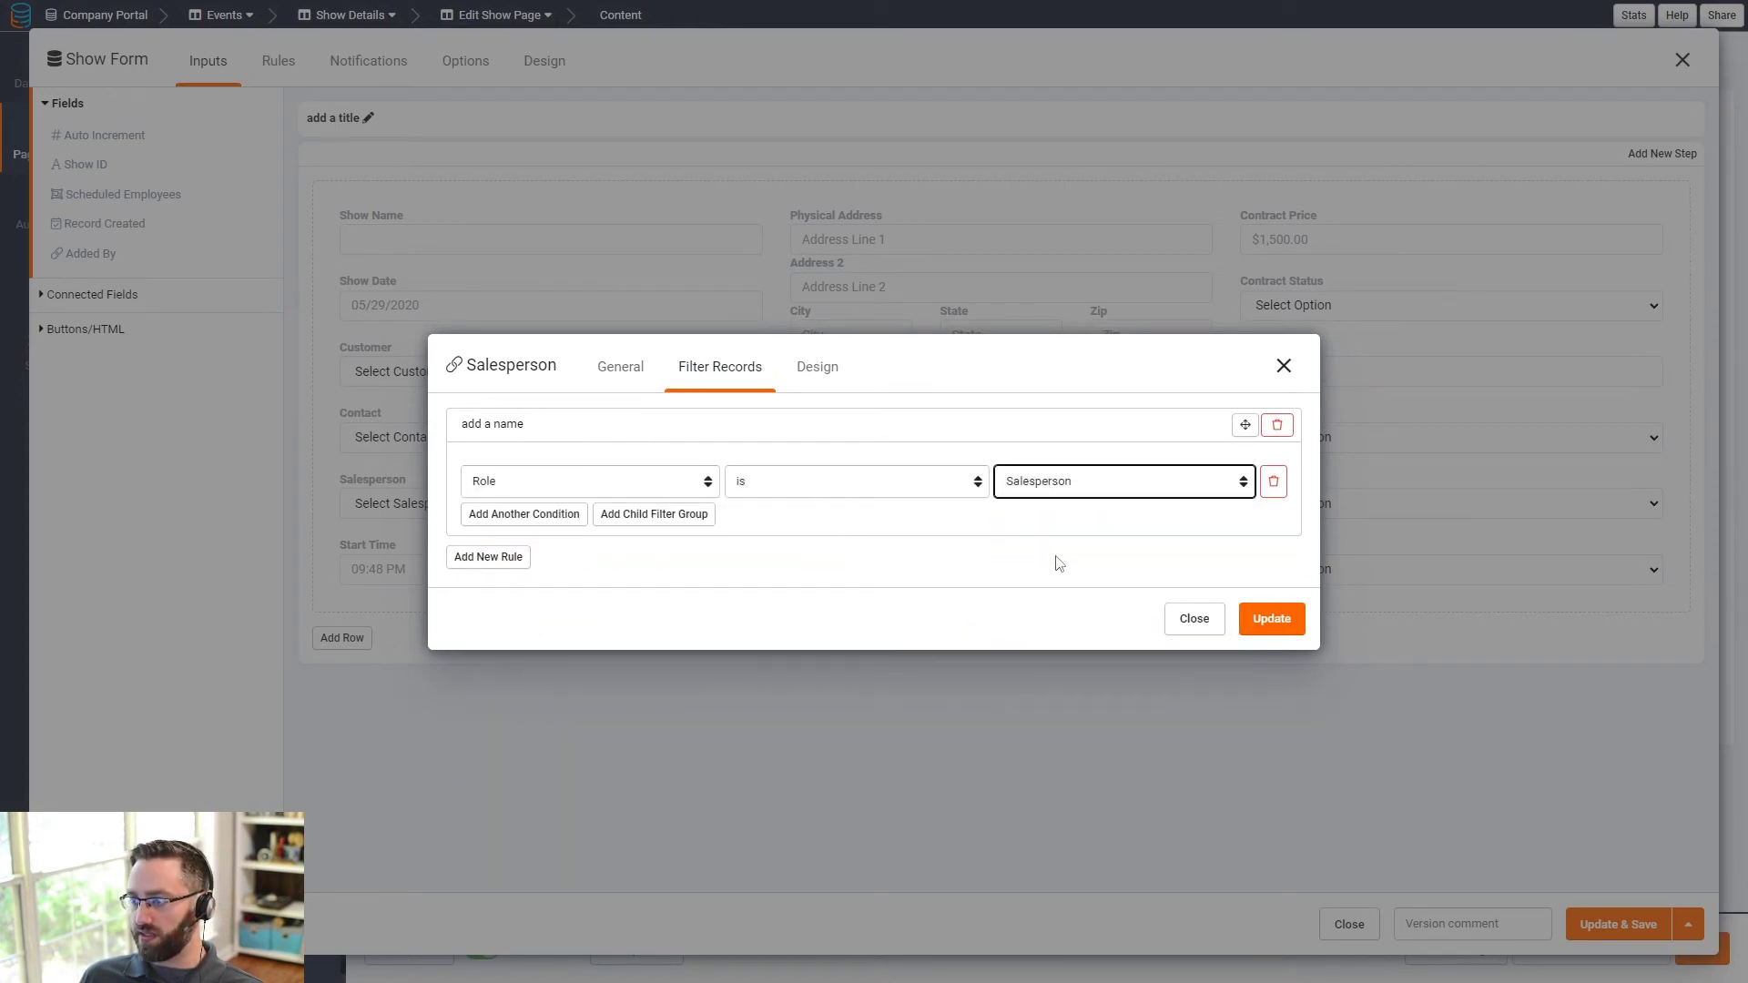
pyautogui.click(1261, 628)
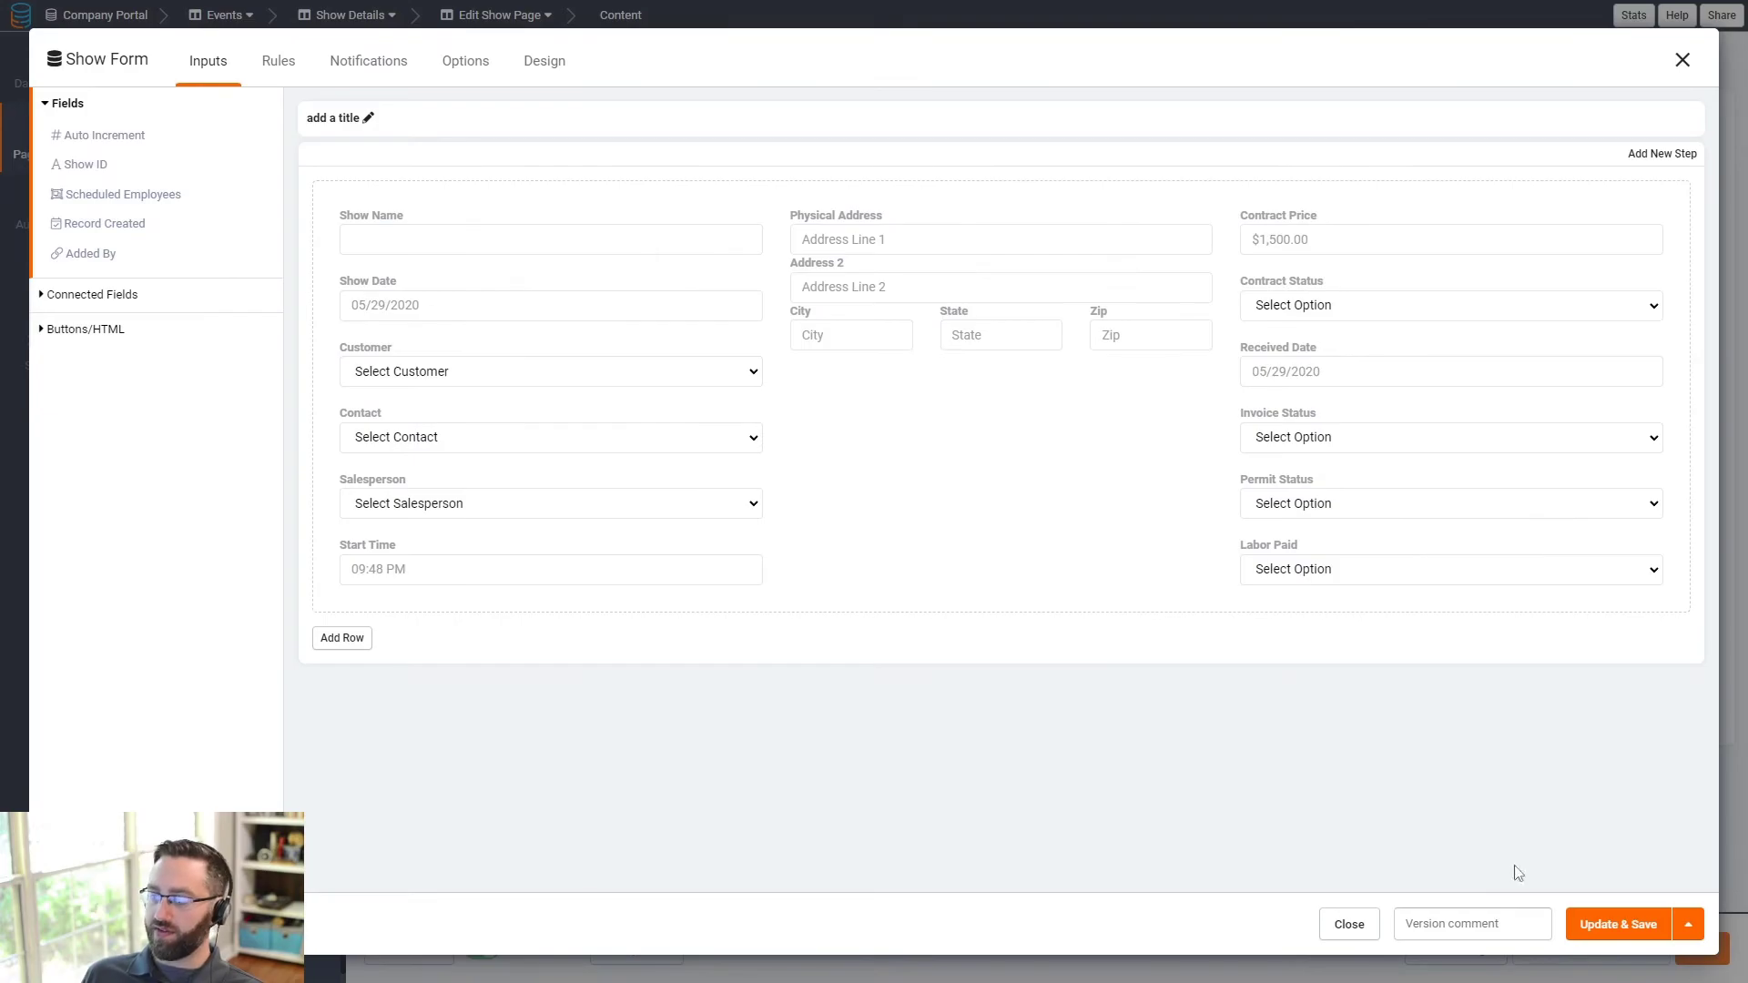
pyautogui.click(1617, 925)
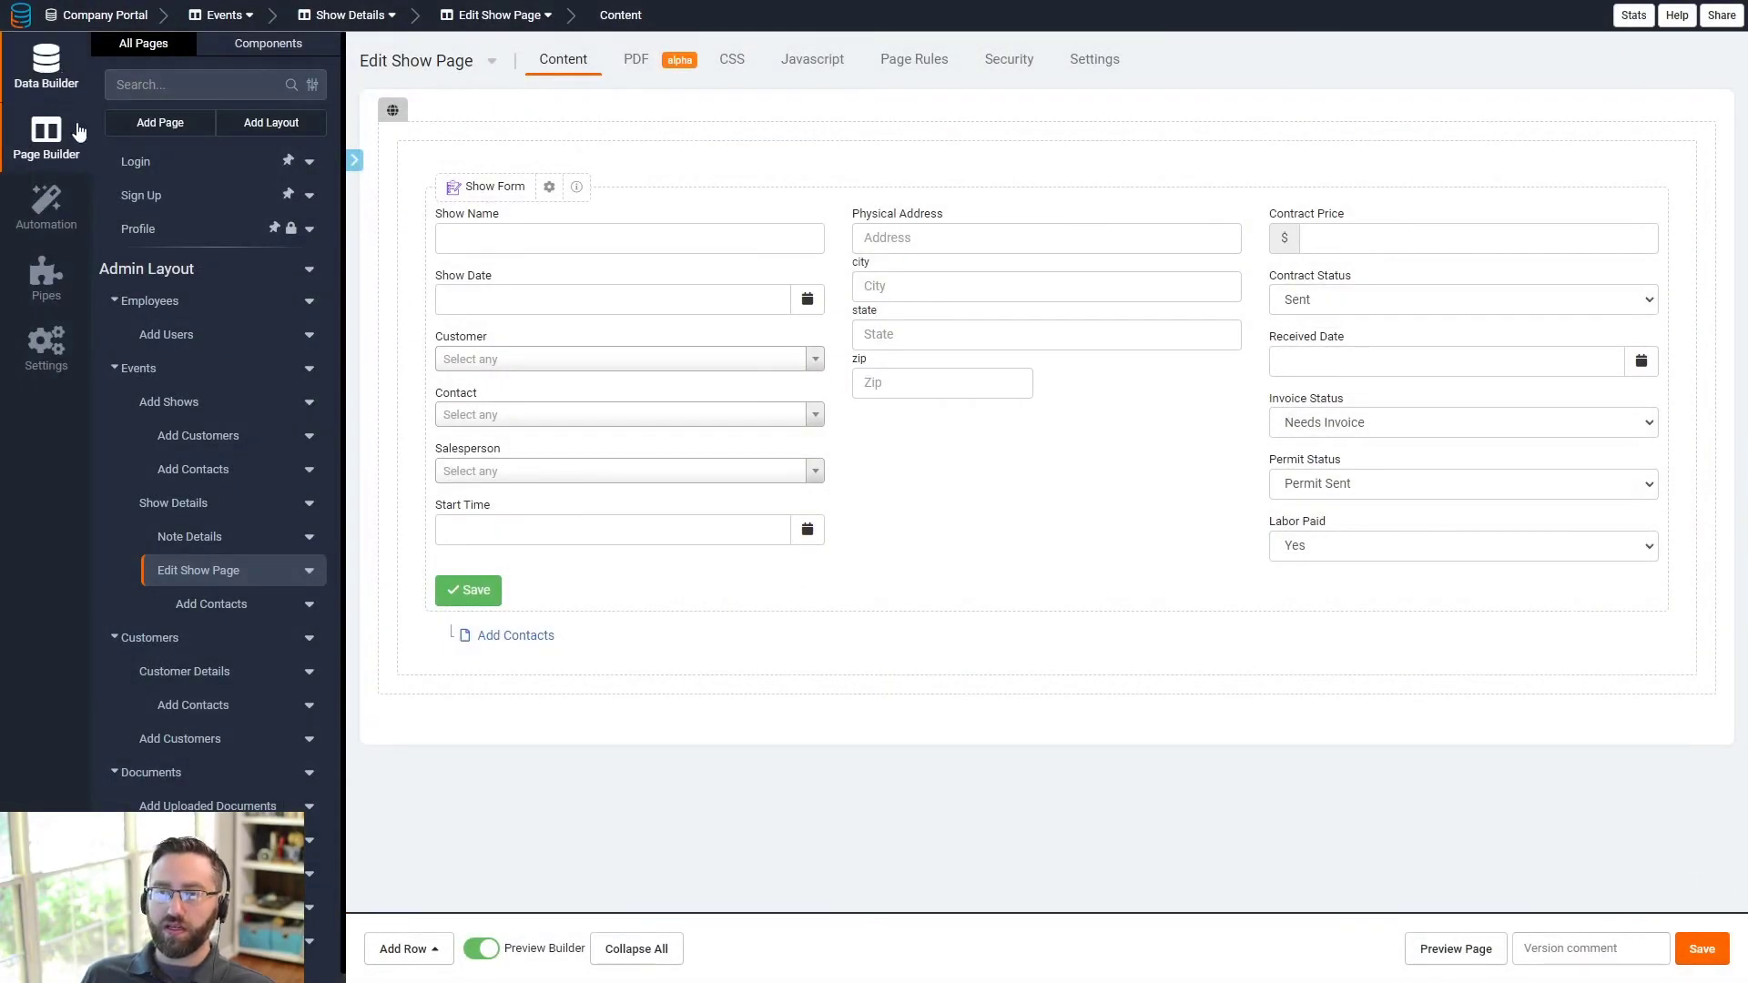
pyautogui.click(46, 64)
# - Add a new Shows table rule that runs when a record is created
pyautogui.click(172, 170)
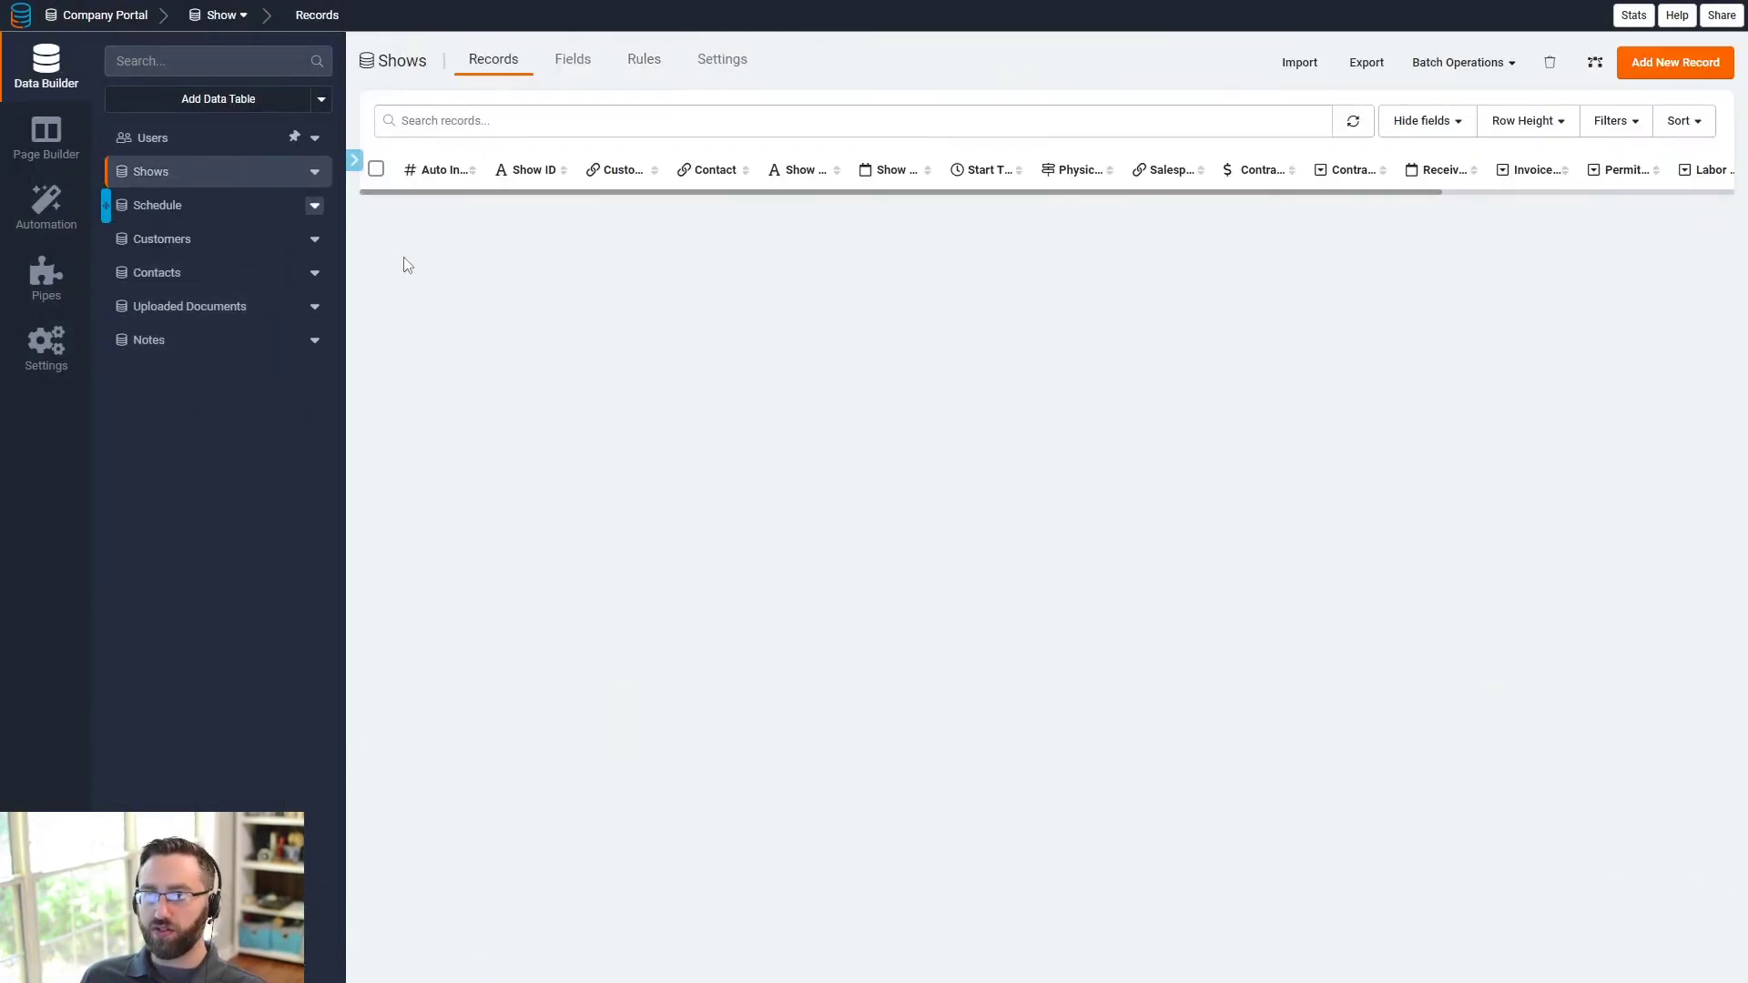
pyautogui.click(633, 60)
pyautogui.click(1043, 353)
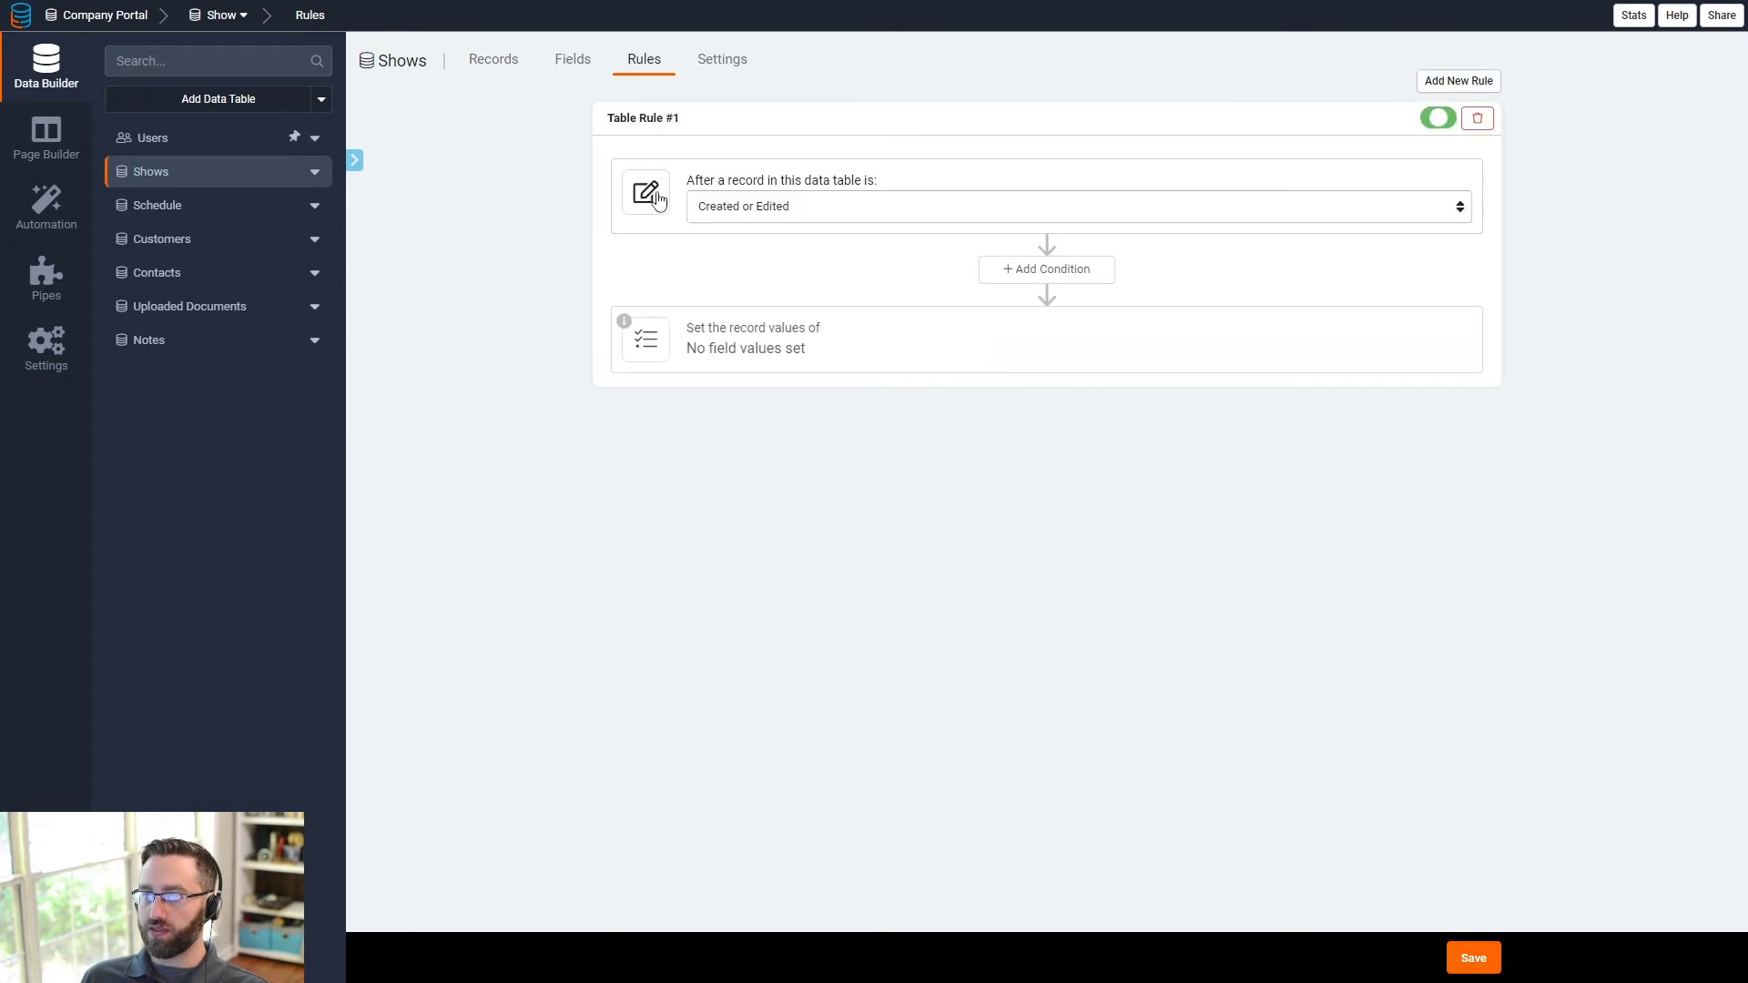
pyautogui.click(742, 210)
pyautogui.click(743, 241)
# - Have the rule set Record Created to current date and time, Added By to logged-in user, and save
pyautogui.click(735, 364)
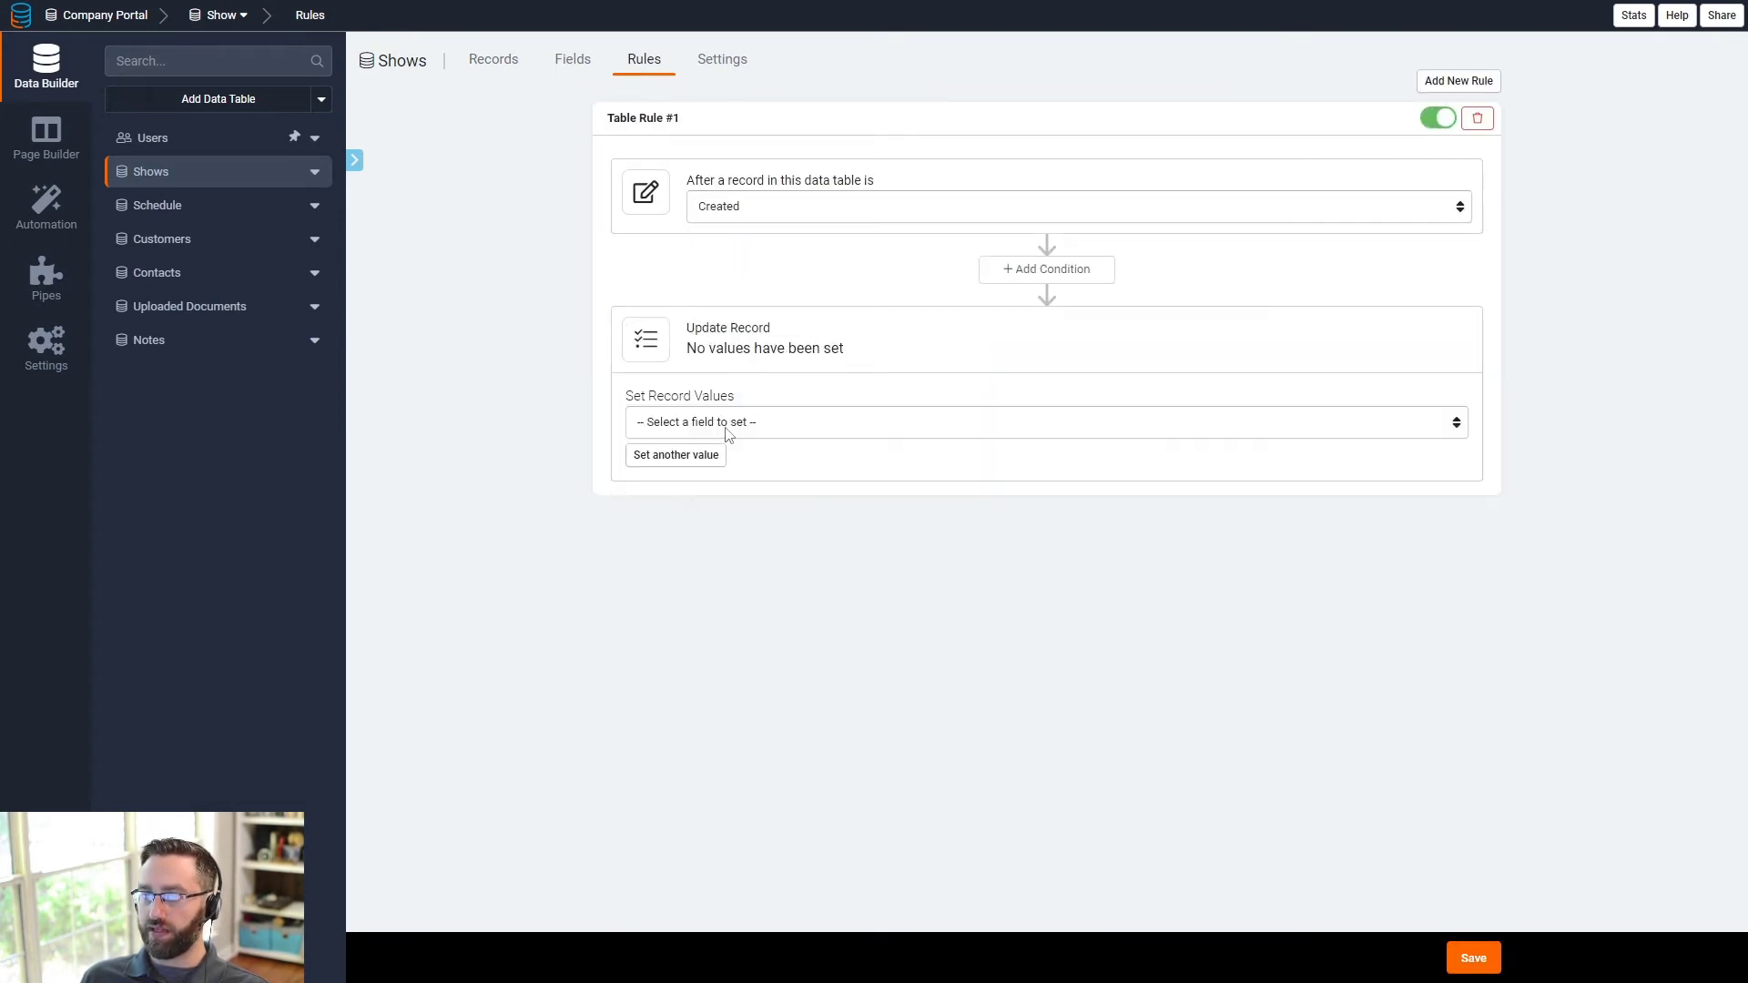
pyautogui.click(728, 426)
pyautogui.click(703, 726)
pyautogui.click(1202, 426)
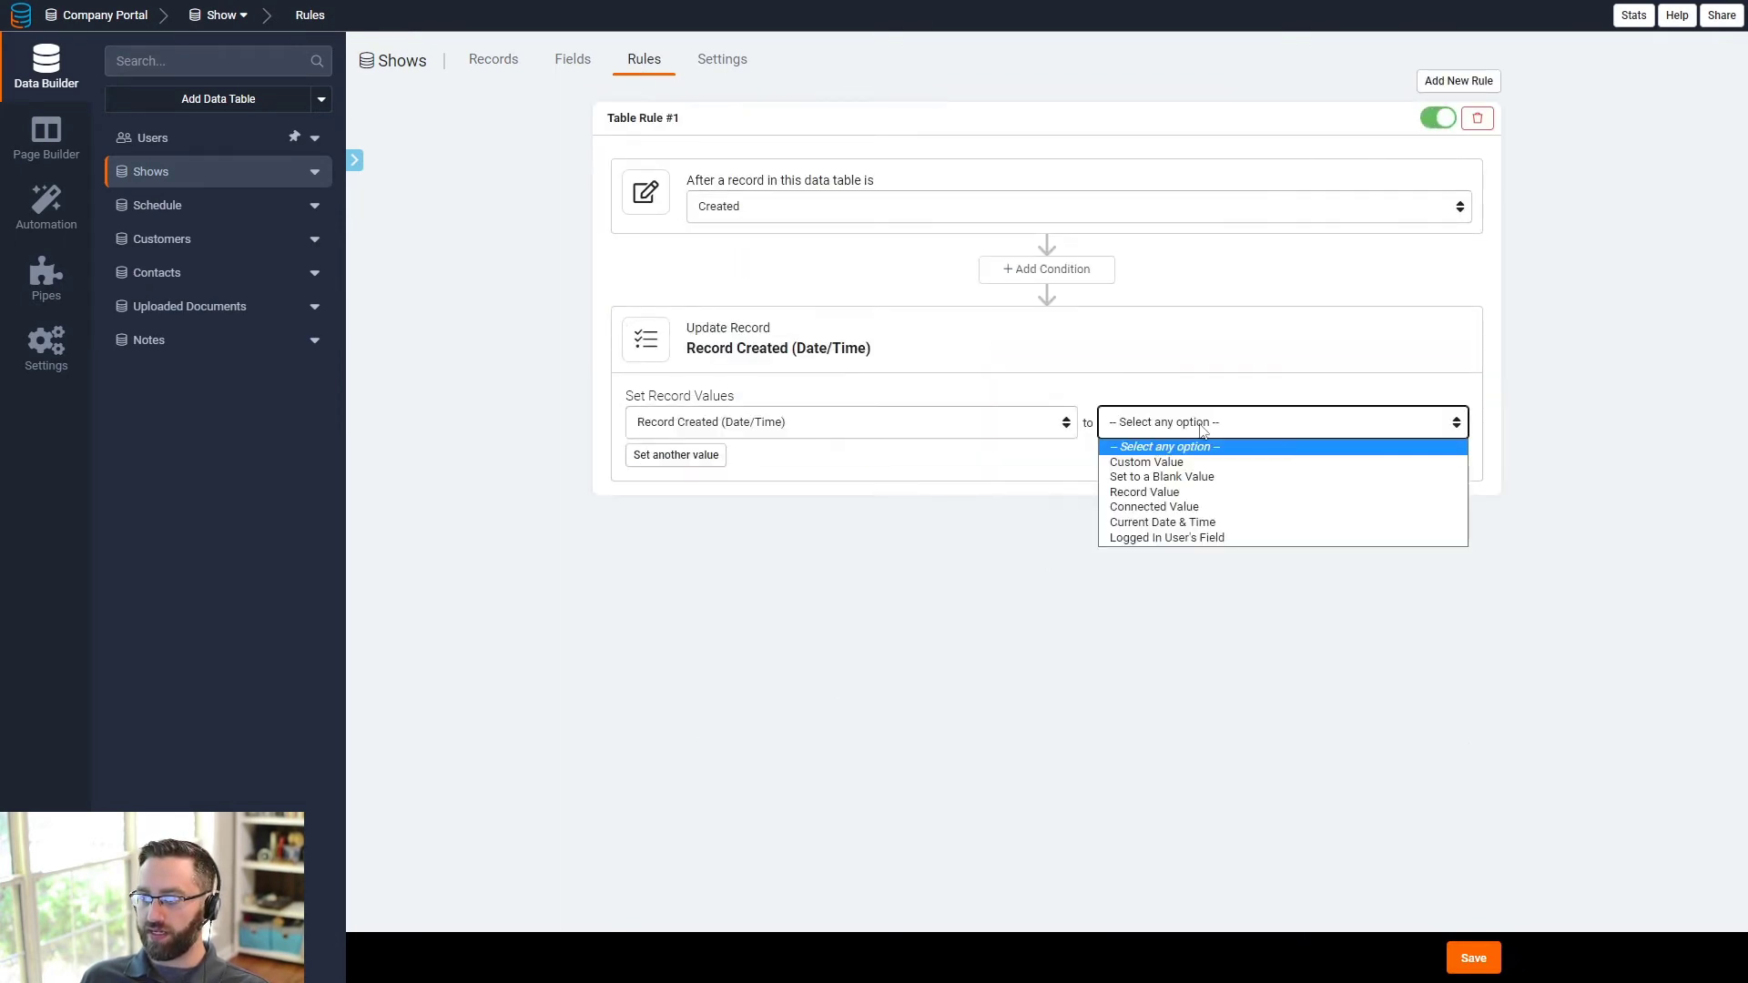
pyautogui.click(1163, 521)
pyautogui.click(678, 455)
pyautogui.click(701, 460)
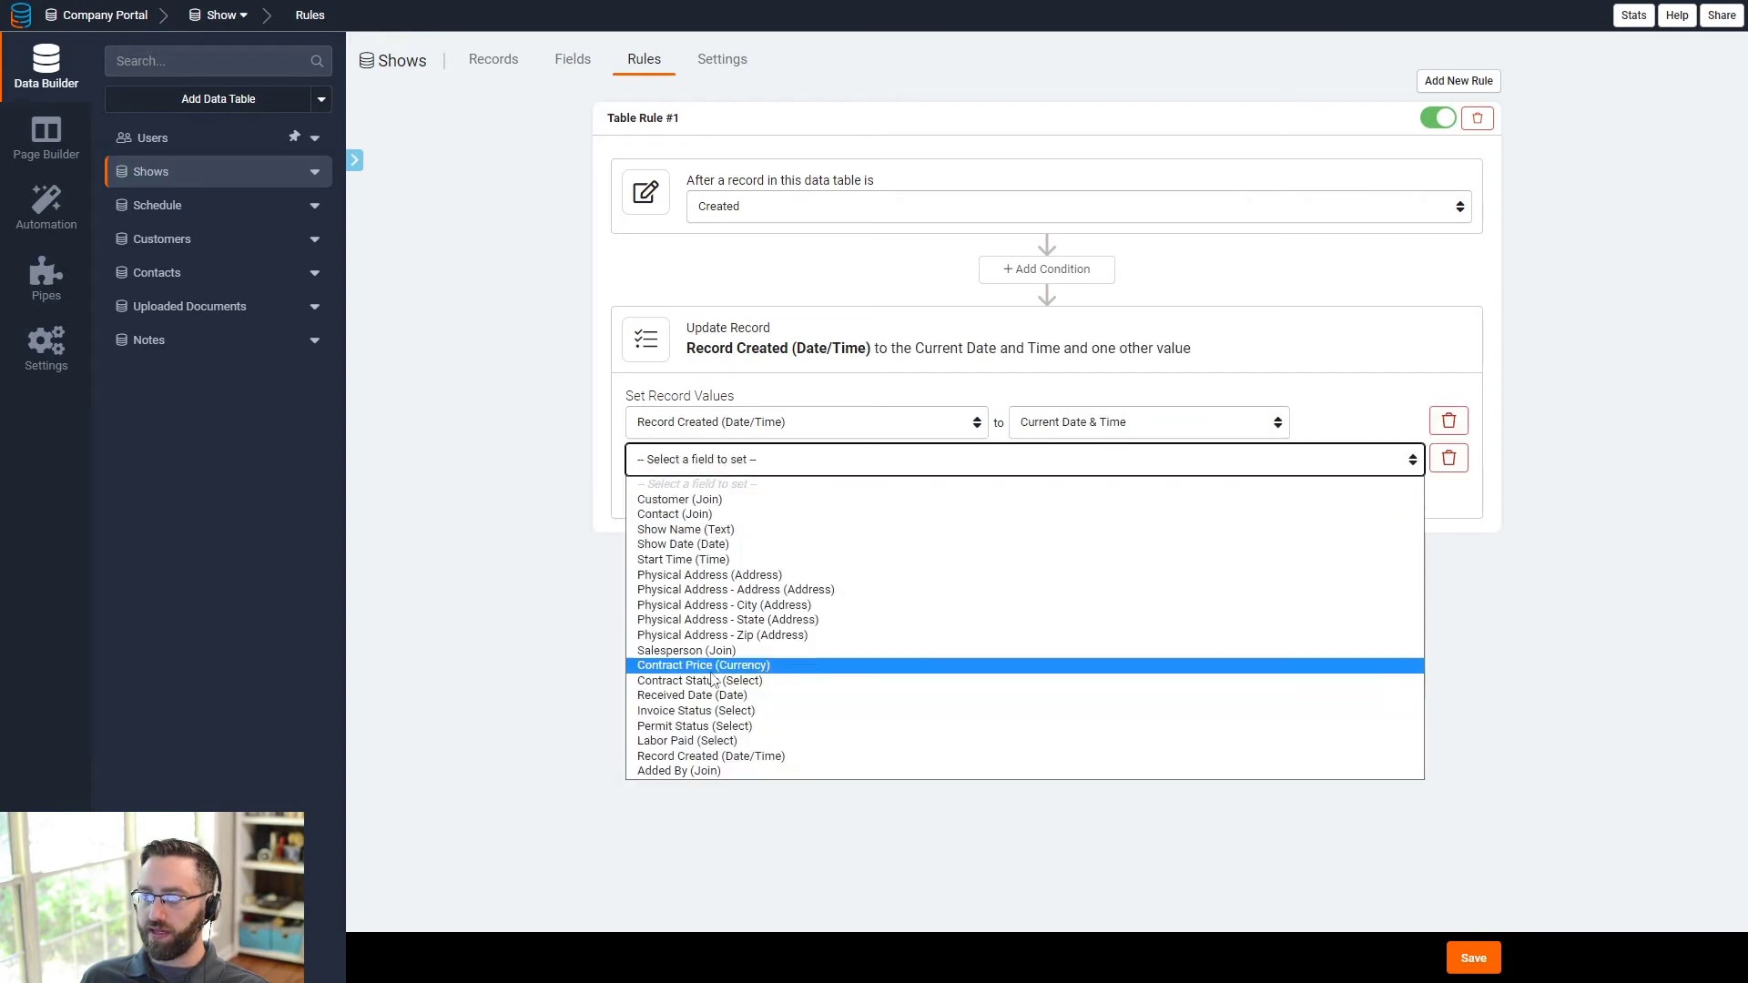
pyautogui.click(701, 770)
pyautogui.click(1200, 460)
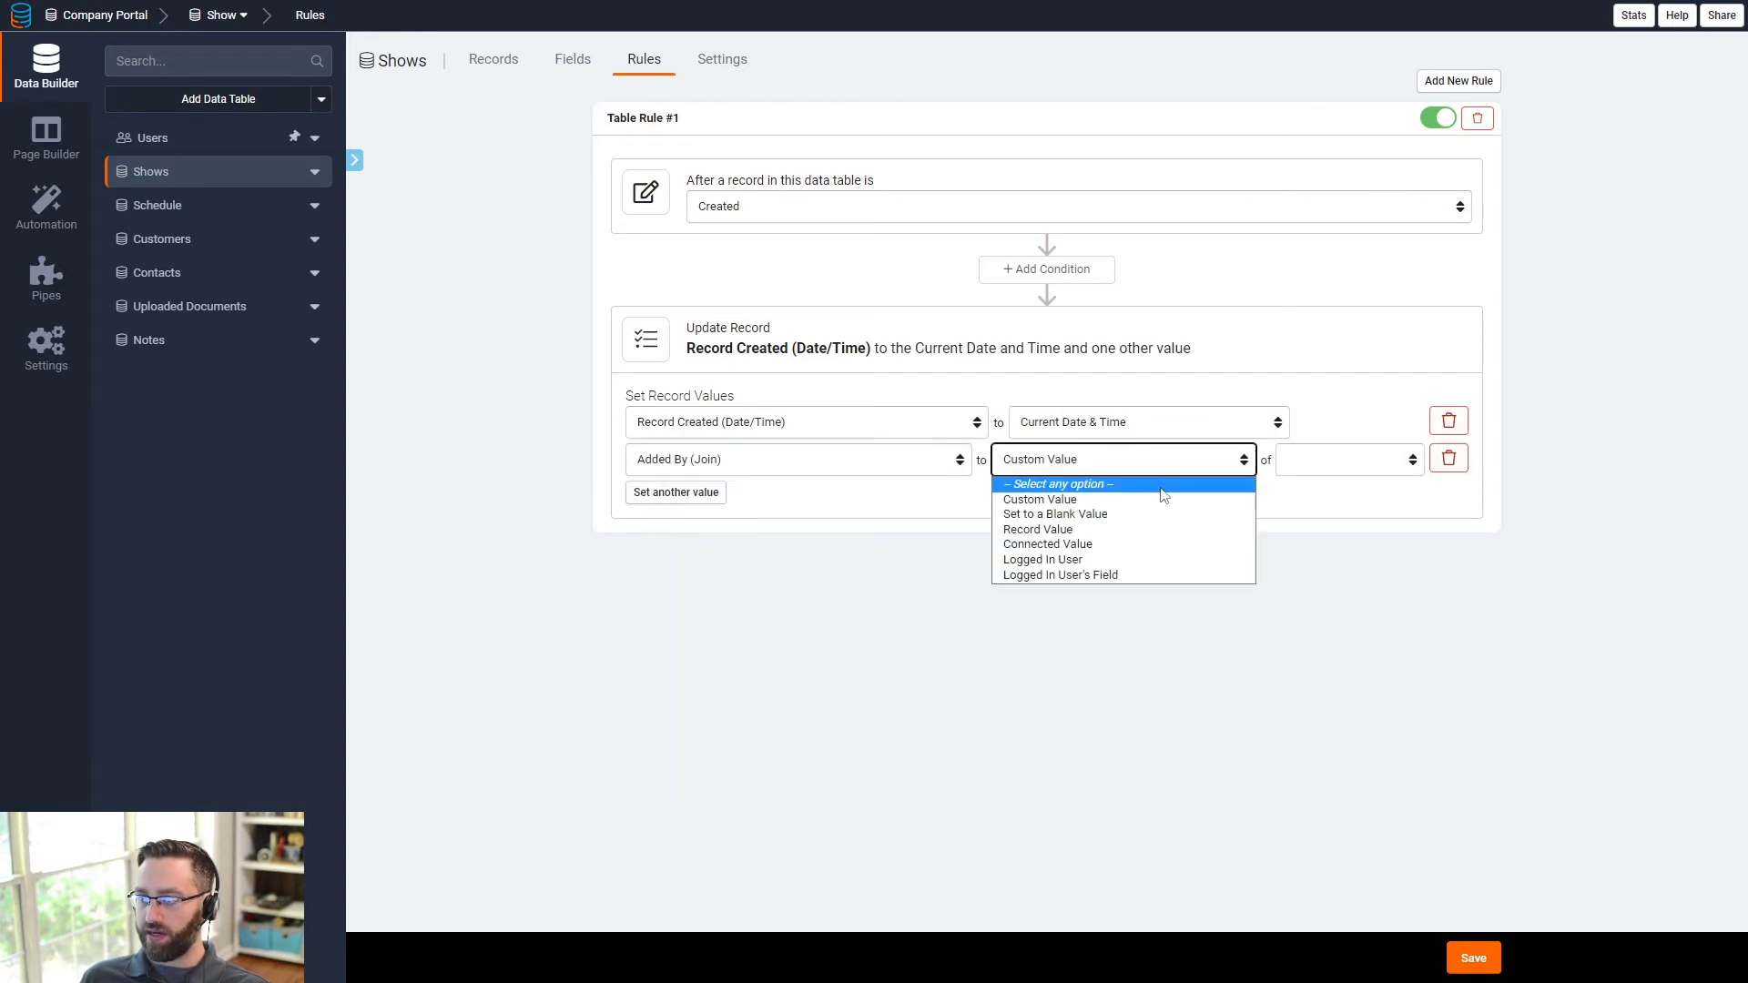
pyautogui.click(1094, 561)
pyautogui.click(1477, 963)
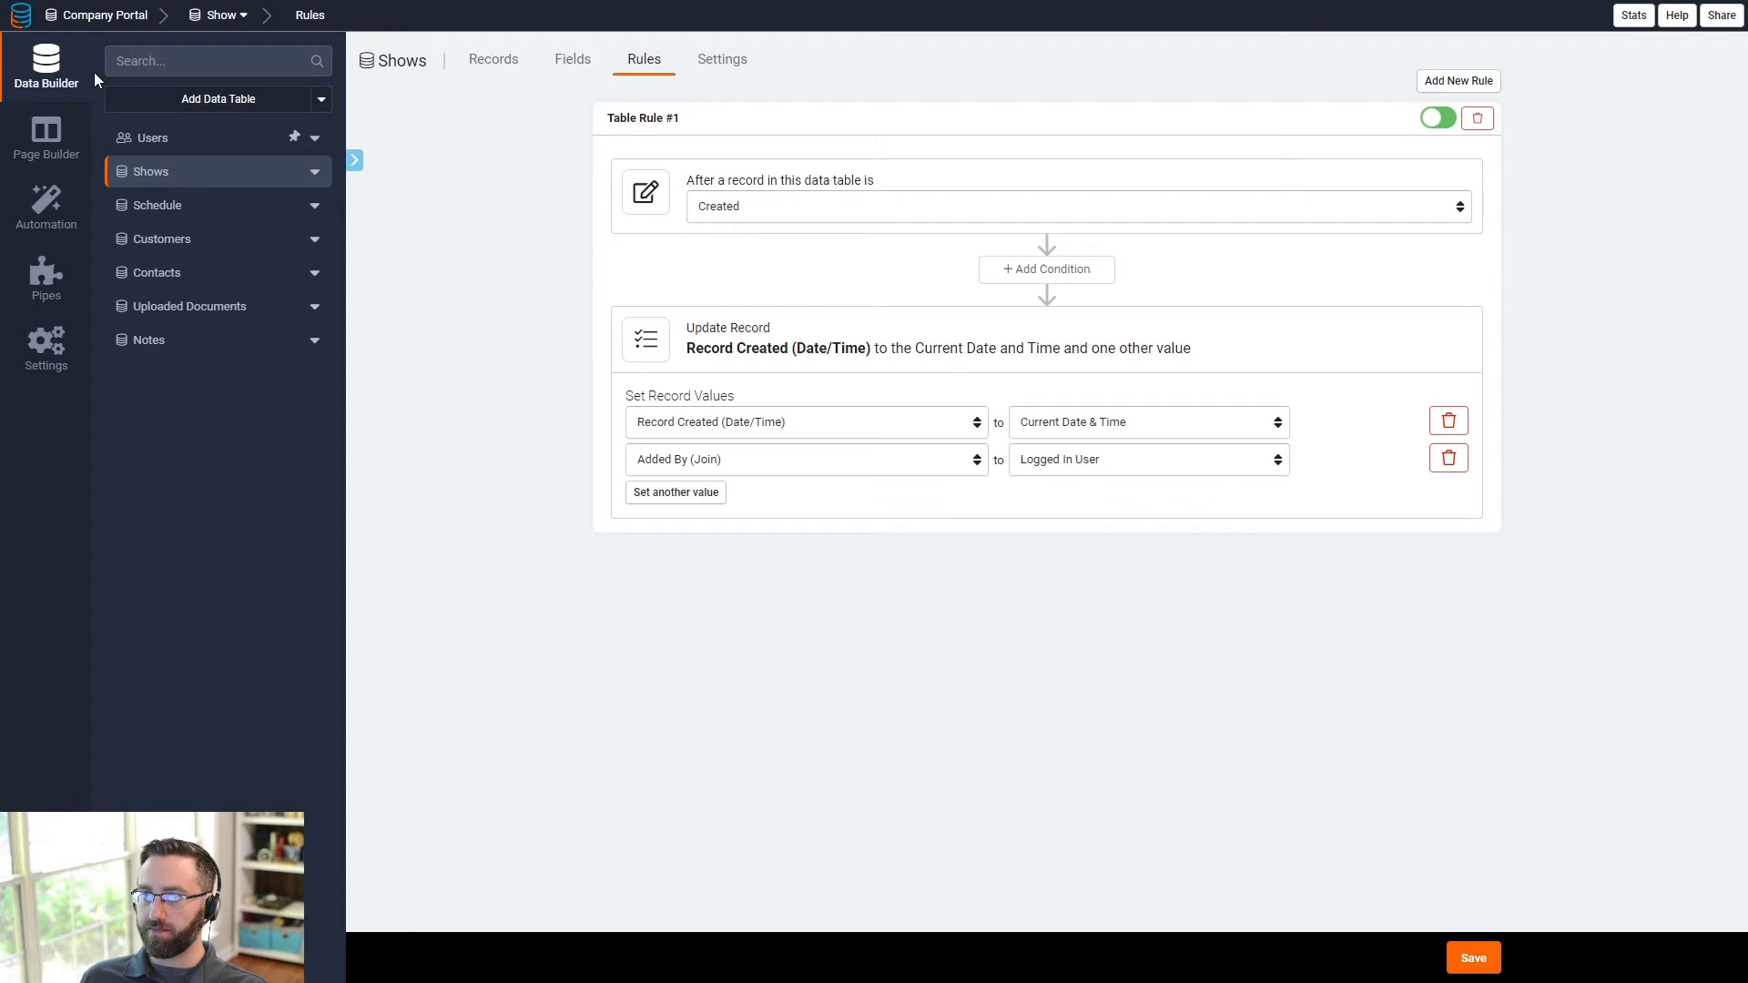
# - Reload the live app and open the new show form to check the salesperson choices
pyautogui.click(50, 137)
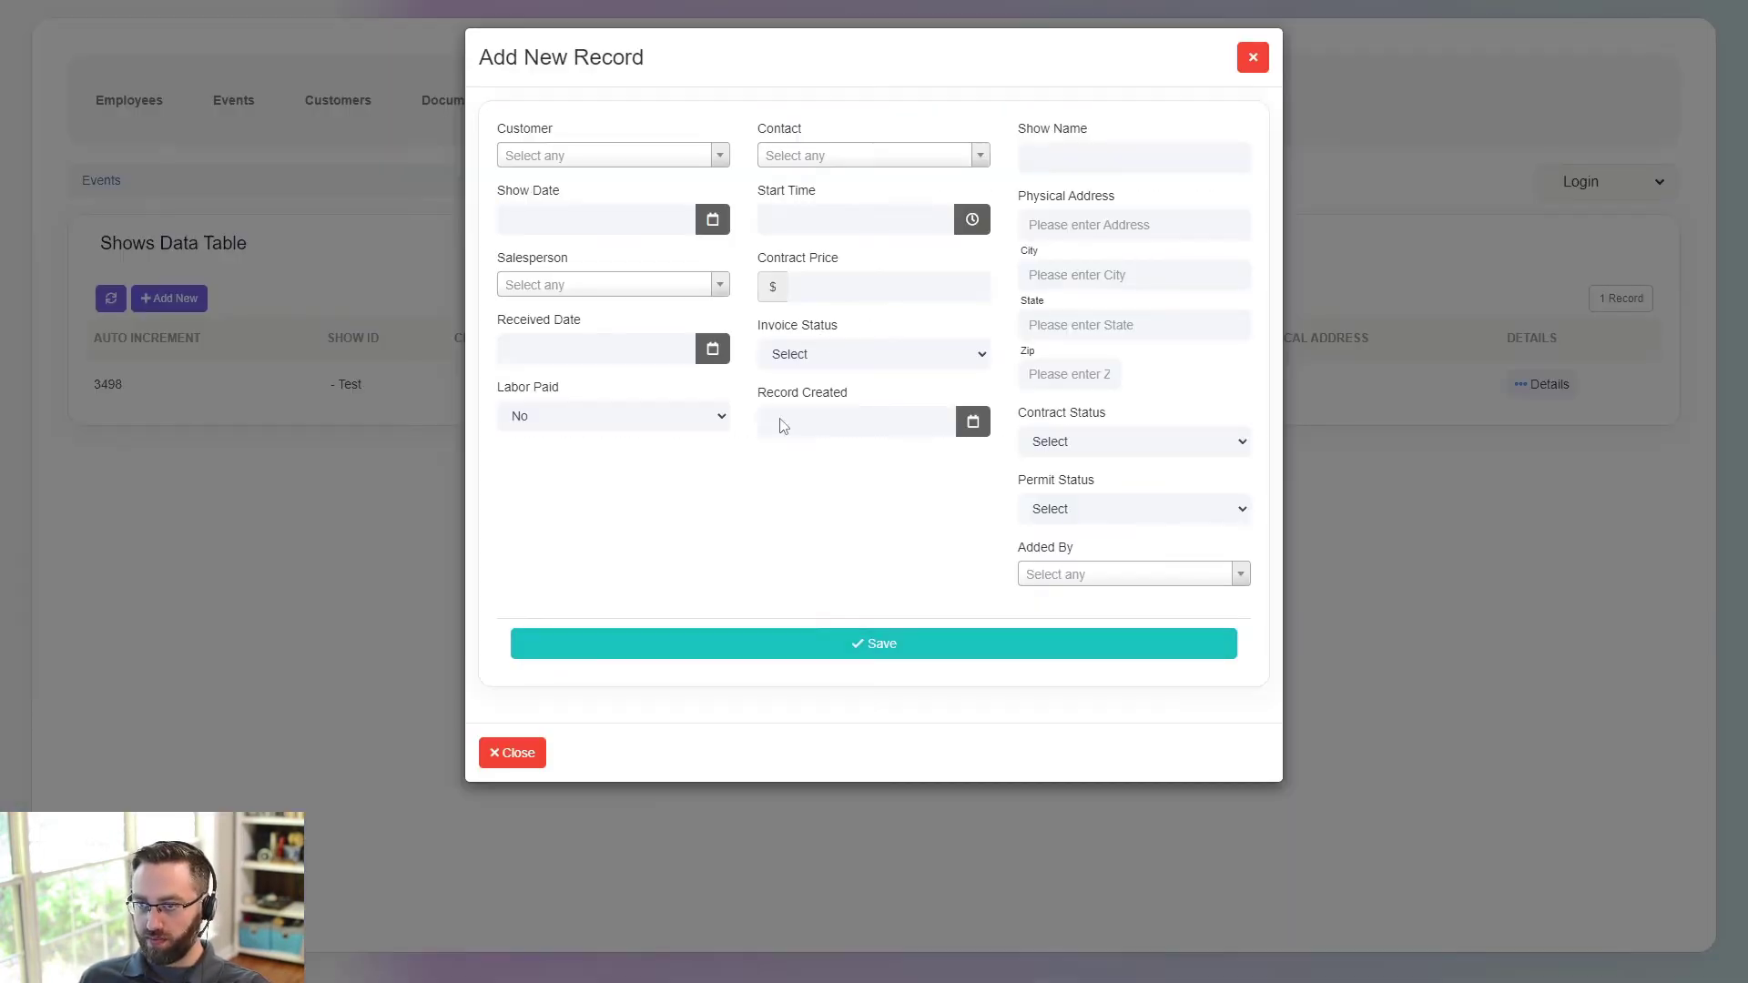
pyautogui.press('F5')
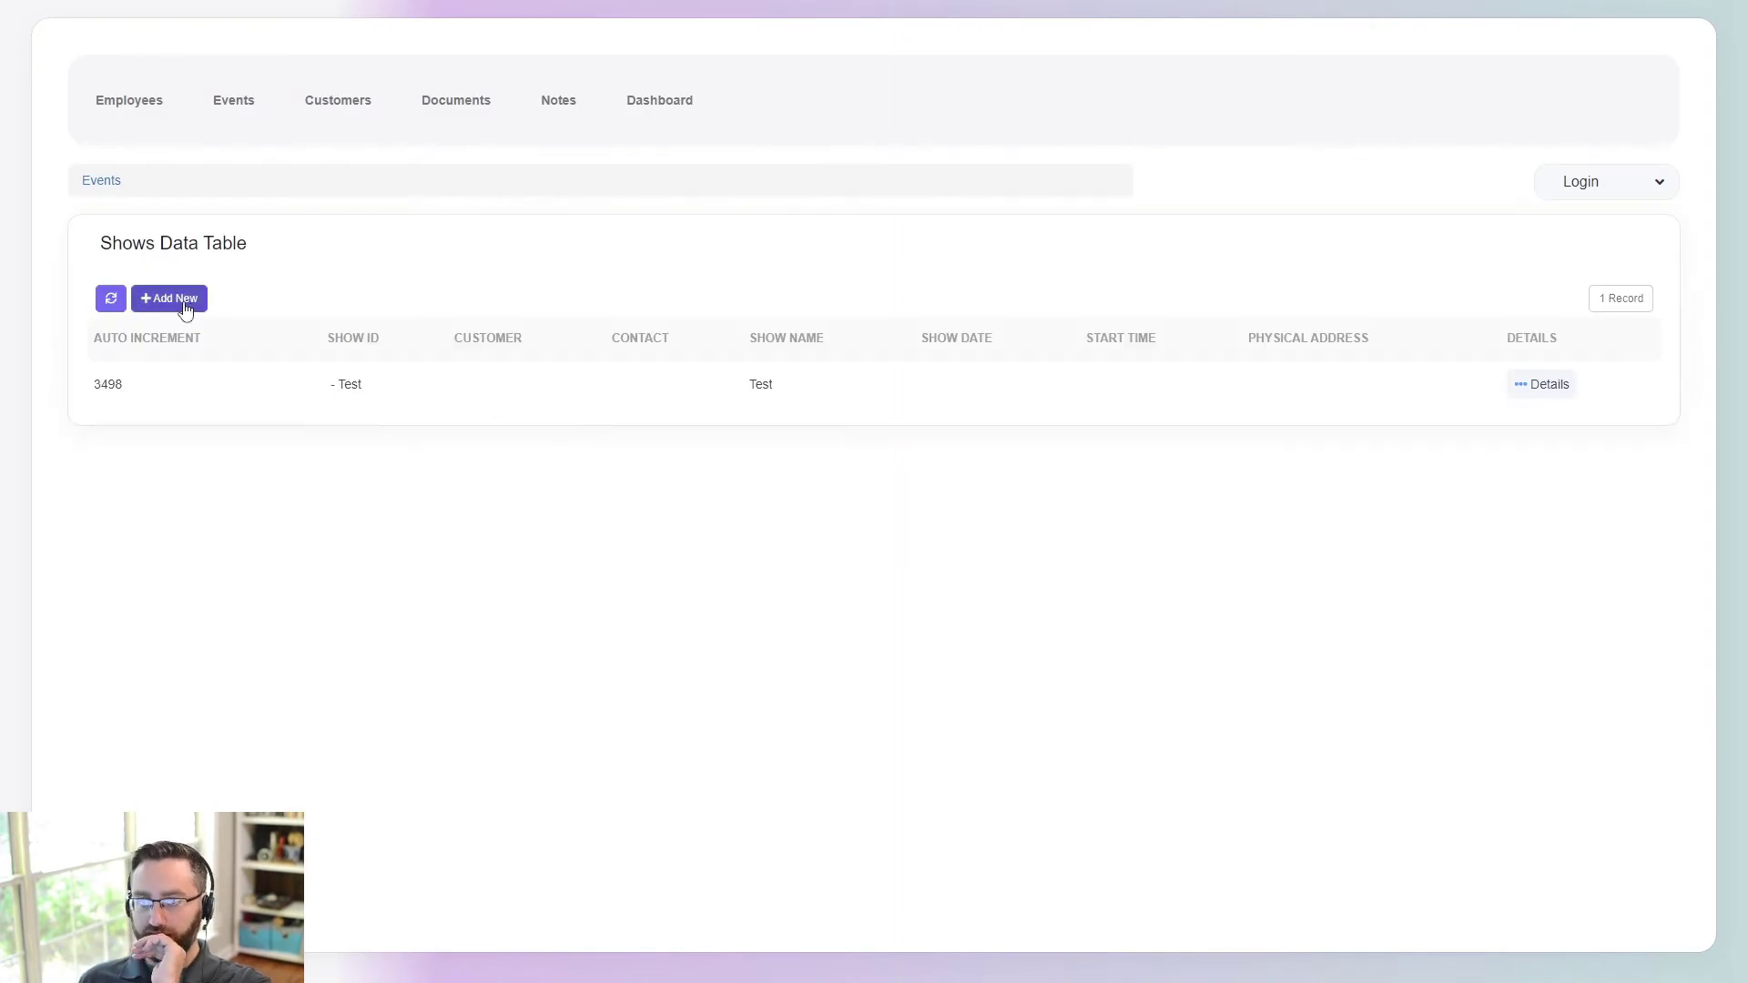
pyautogui.click(183, 305)
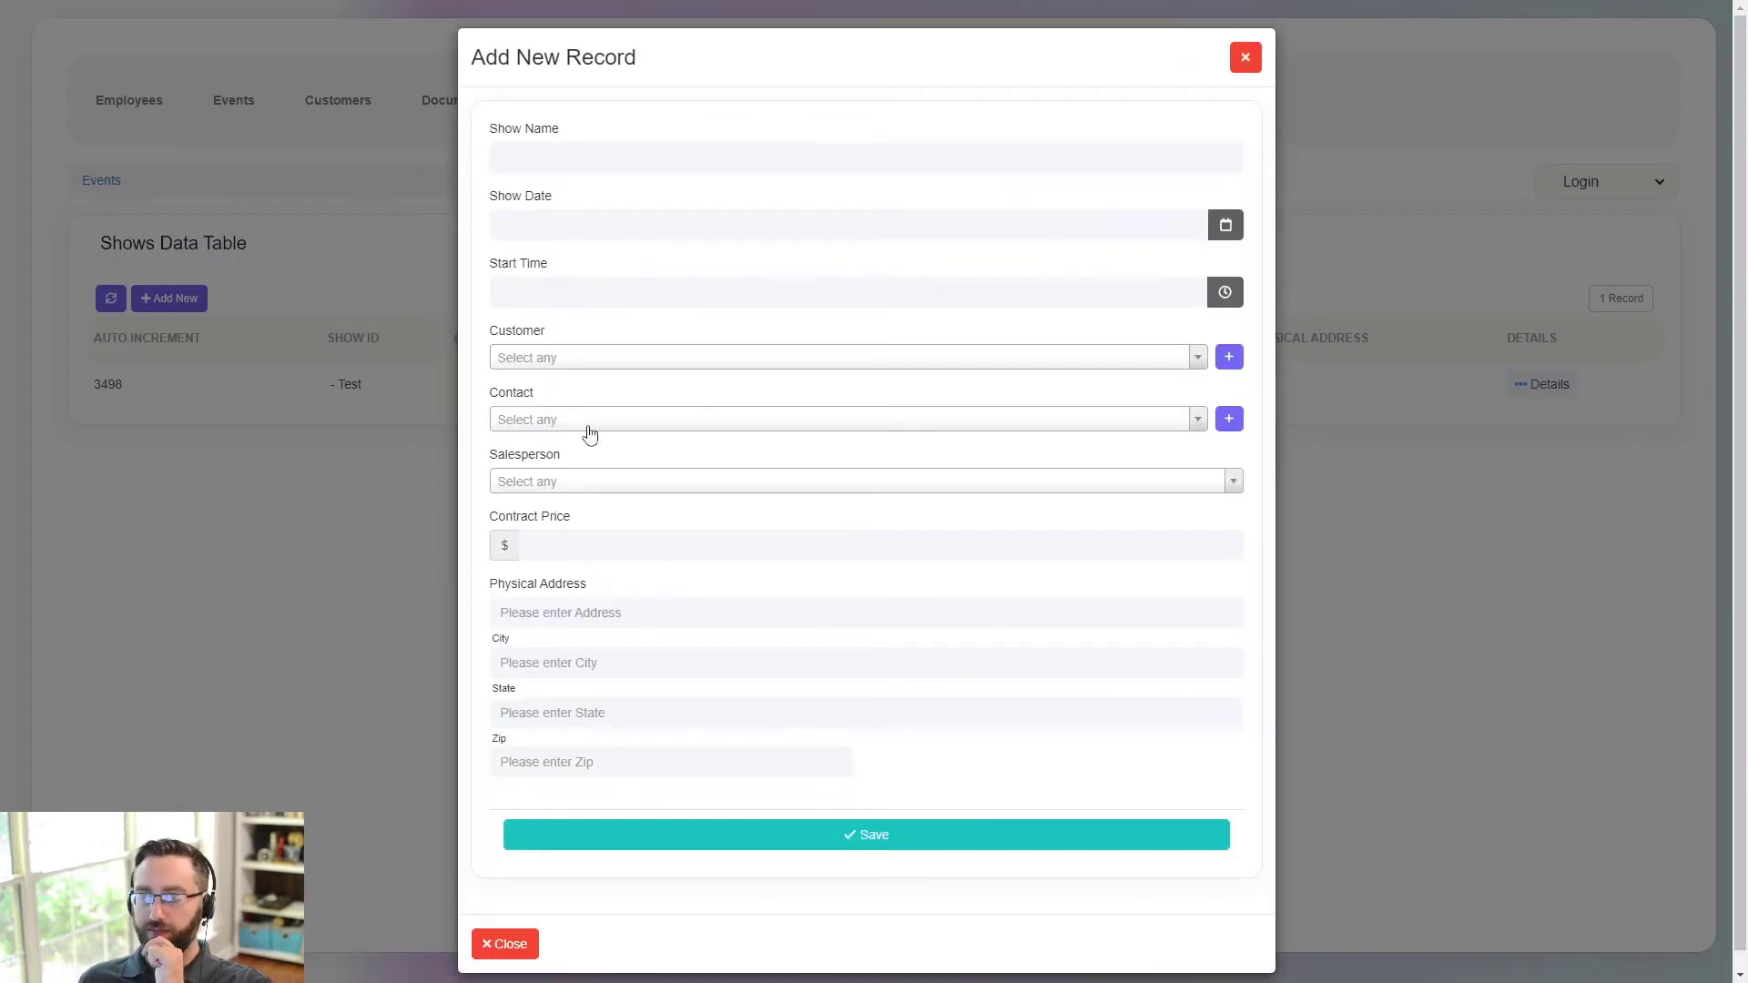
pyautogui.scroll(-1, 590, 434)
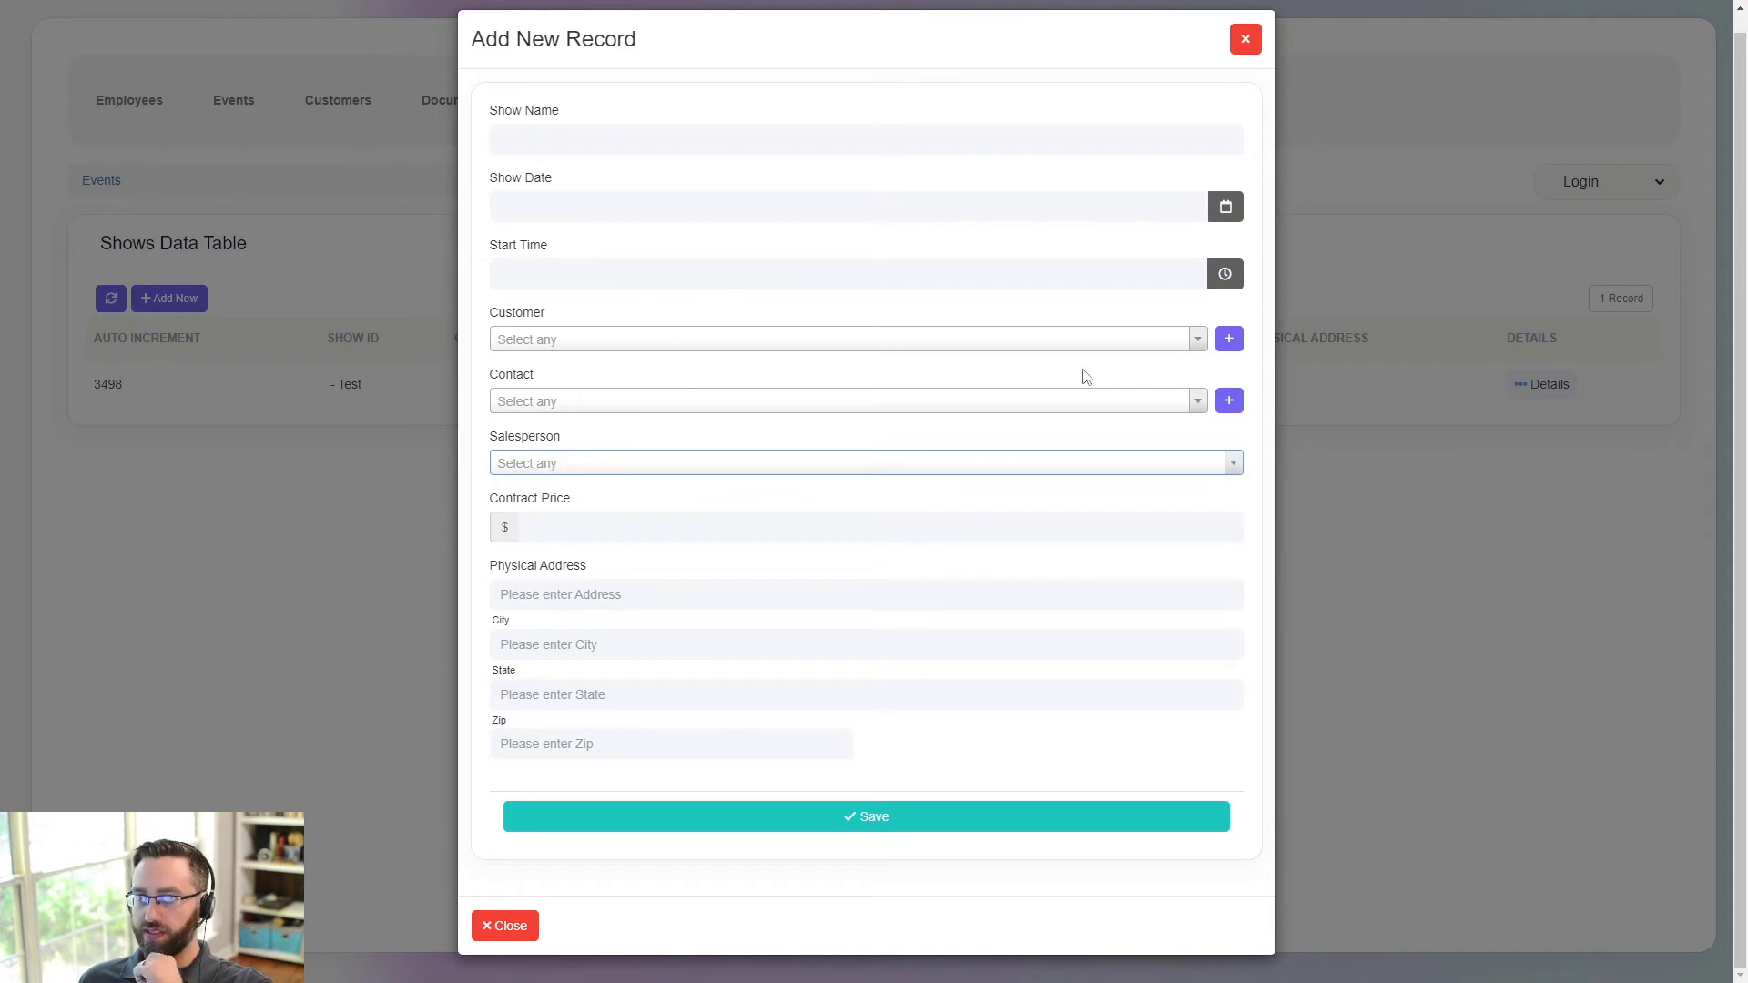
pyautogui.click(958, 466)
# - Pick Customer A and Contact A on the new show form
pyautogui.click(878, 344)
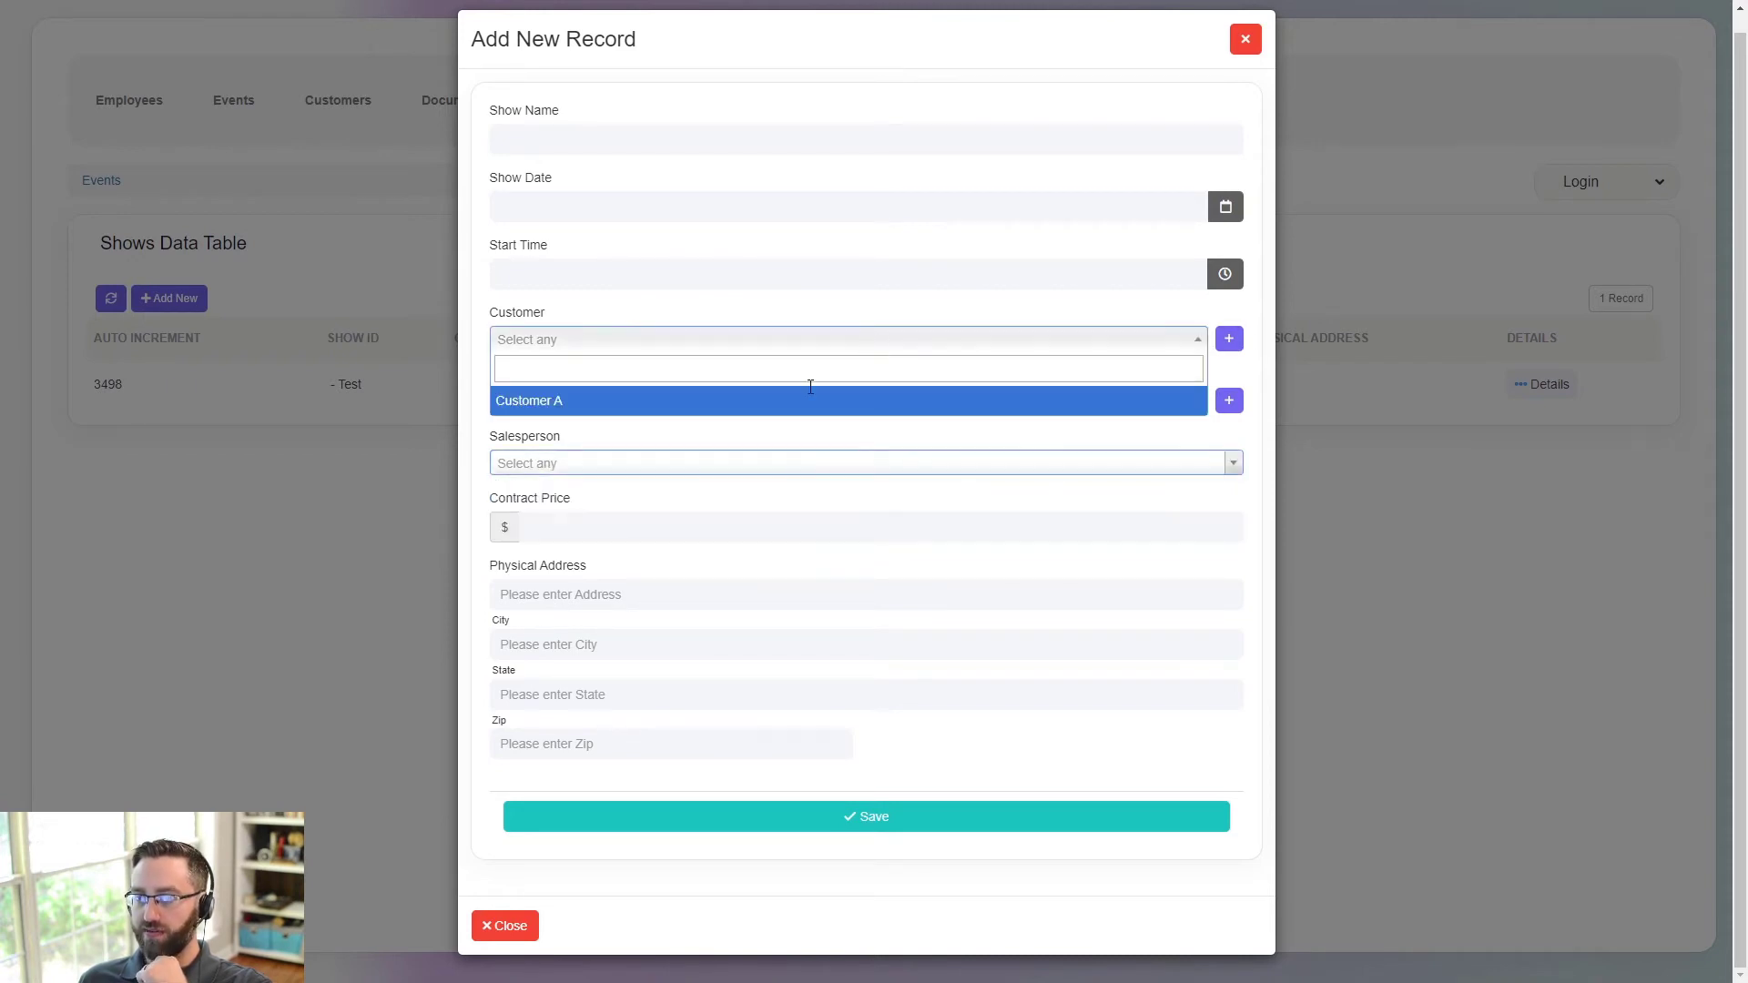
pyautogui.click(587, 401)
pyautogui.click(585, 407)
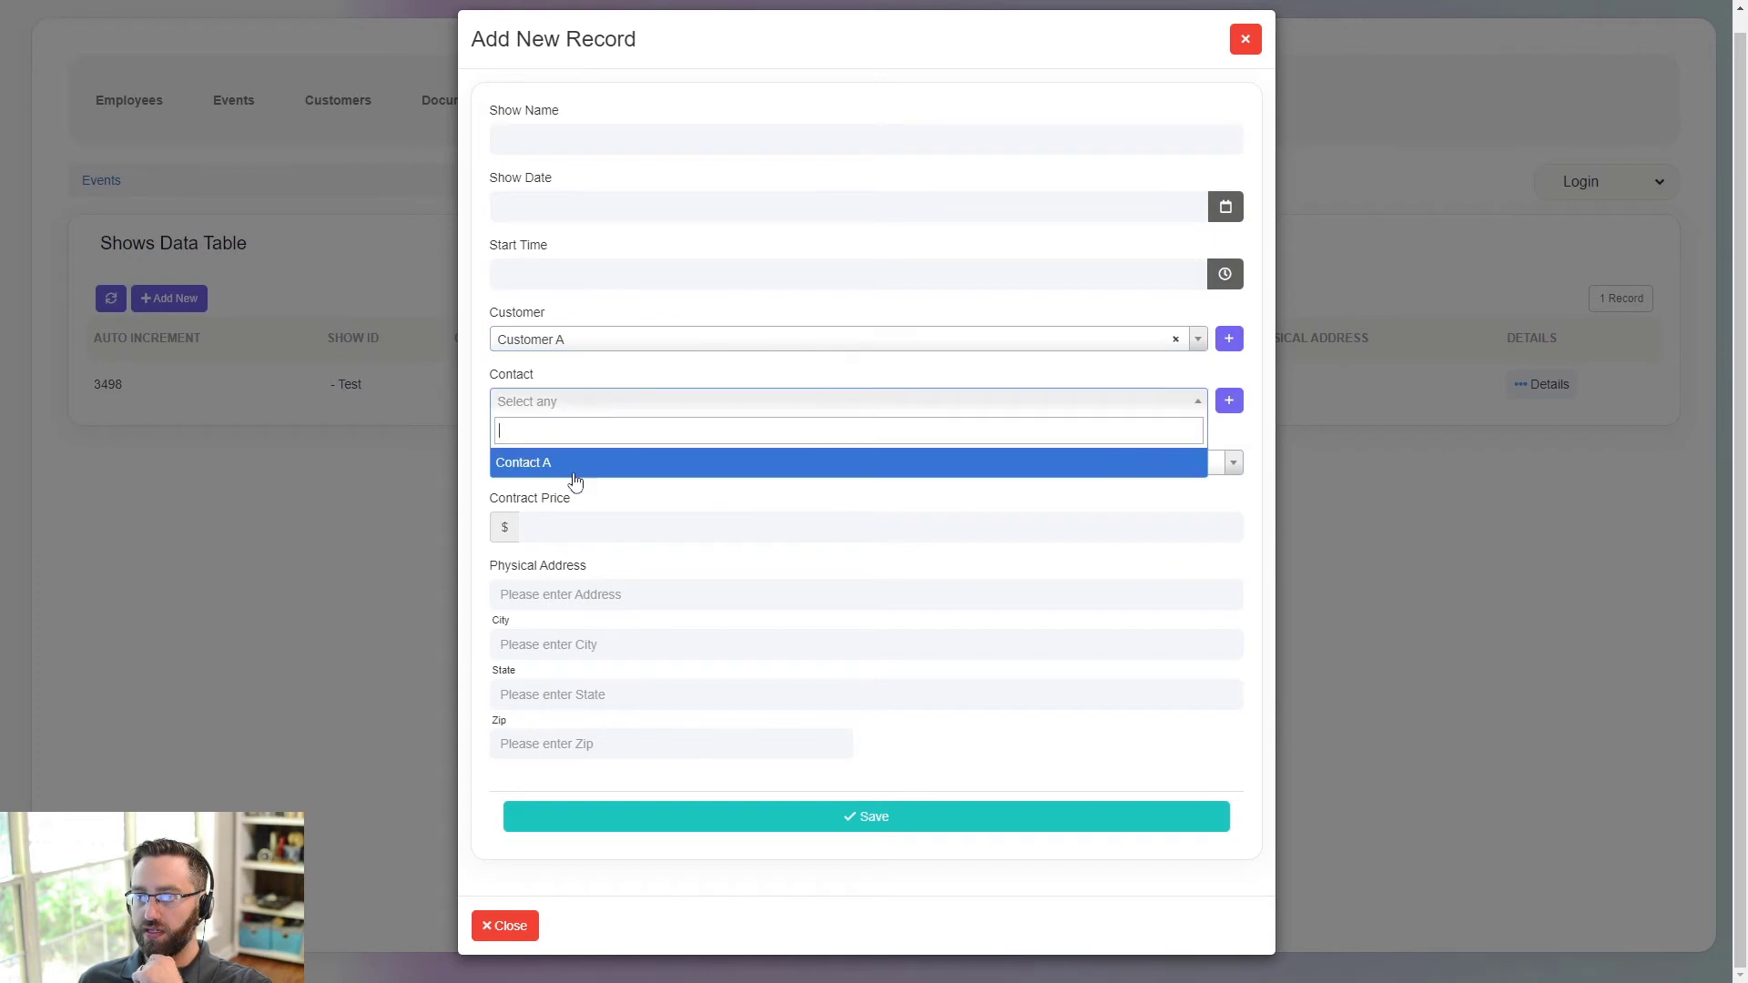
pyautogui.click(569, 464)
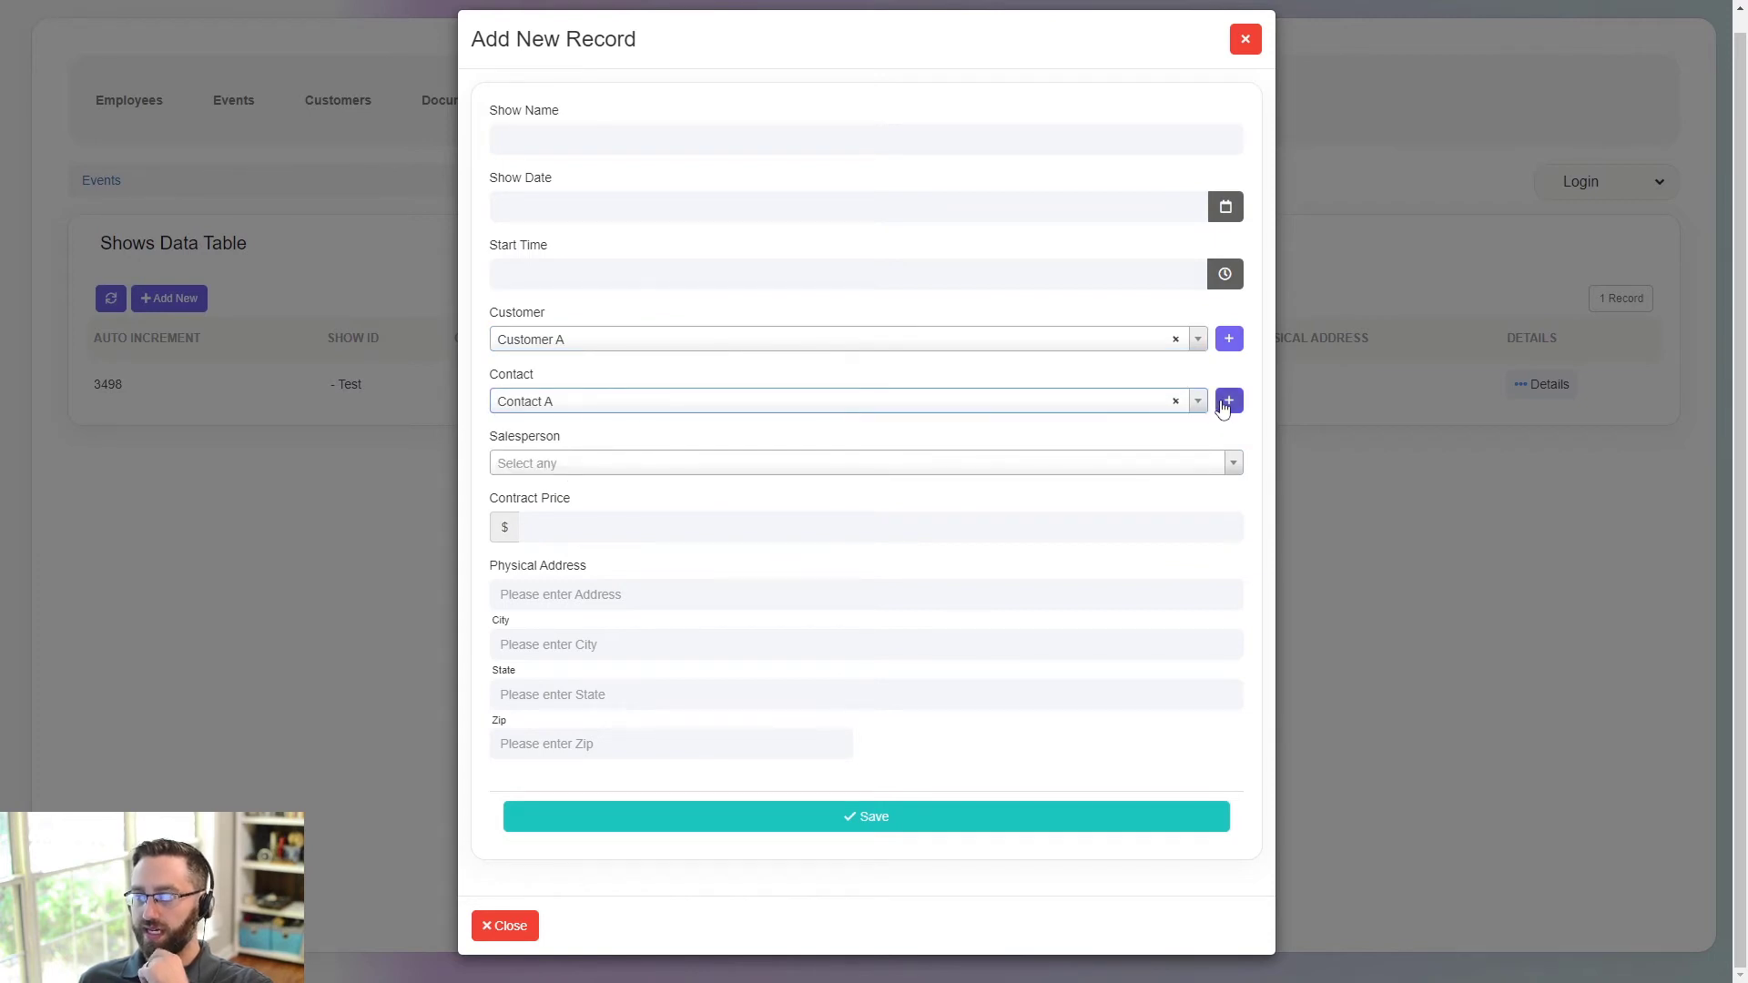
# - Try the customer and contact quick-add forms, then close the show form unsaved
pyautogui.click(1229, 339)
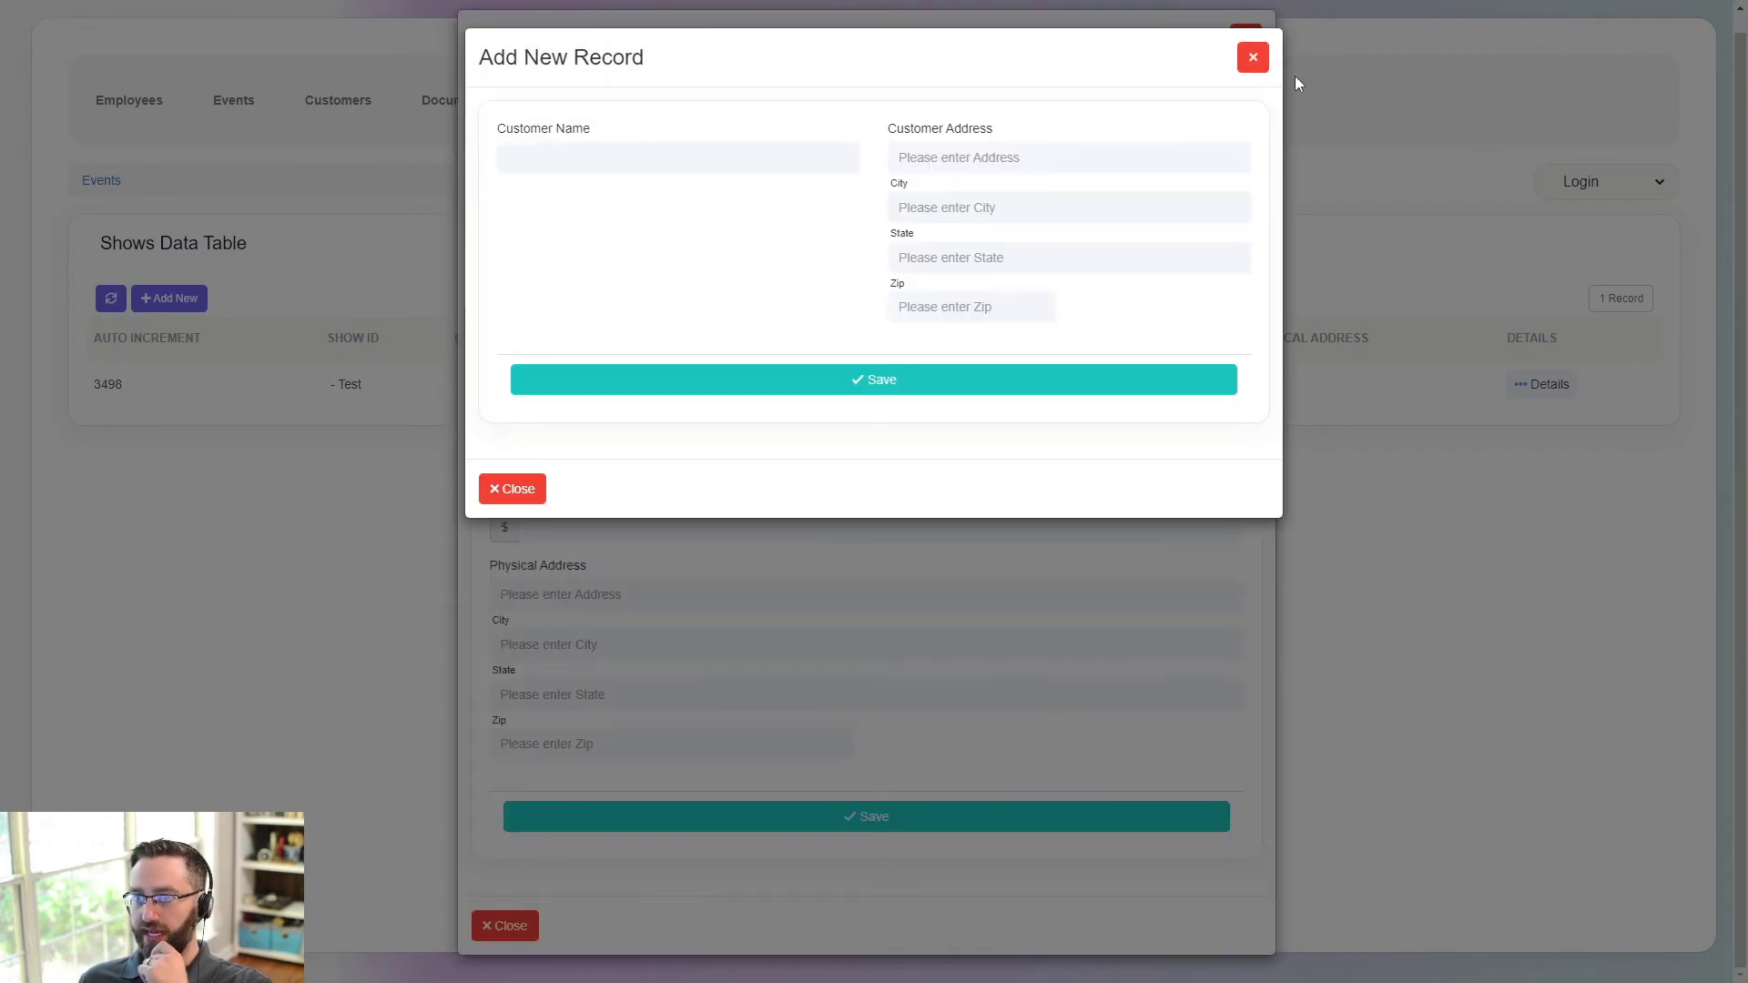
pyautogui.click(1295, 75)
pyautogui.click(1228, 401)
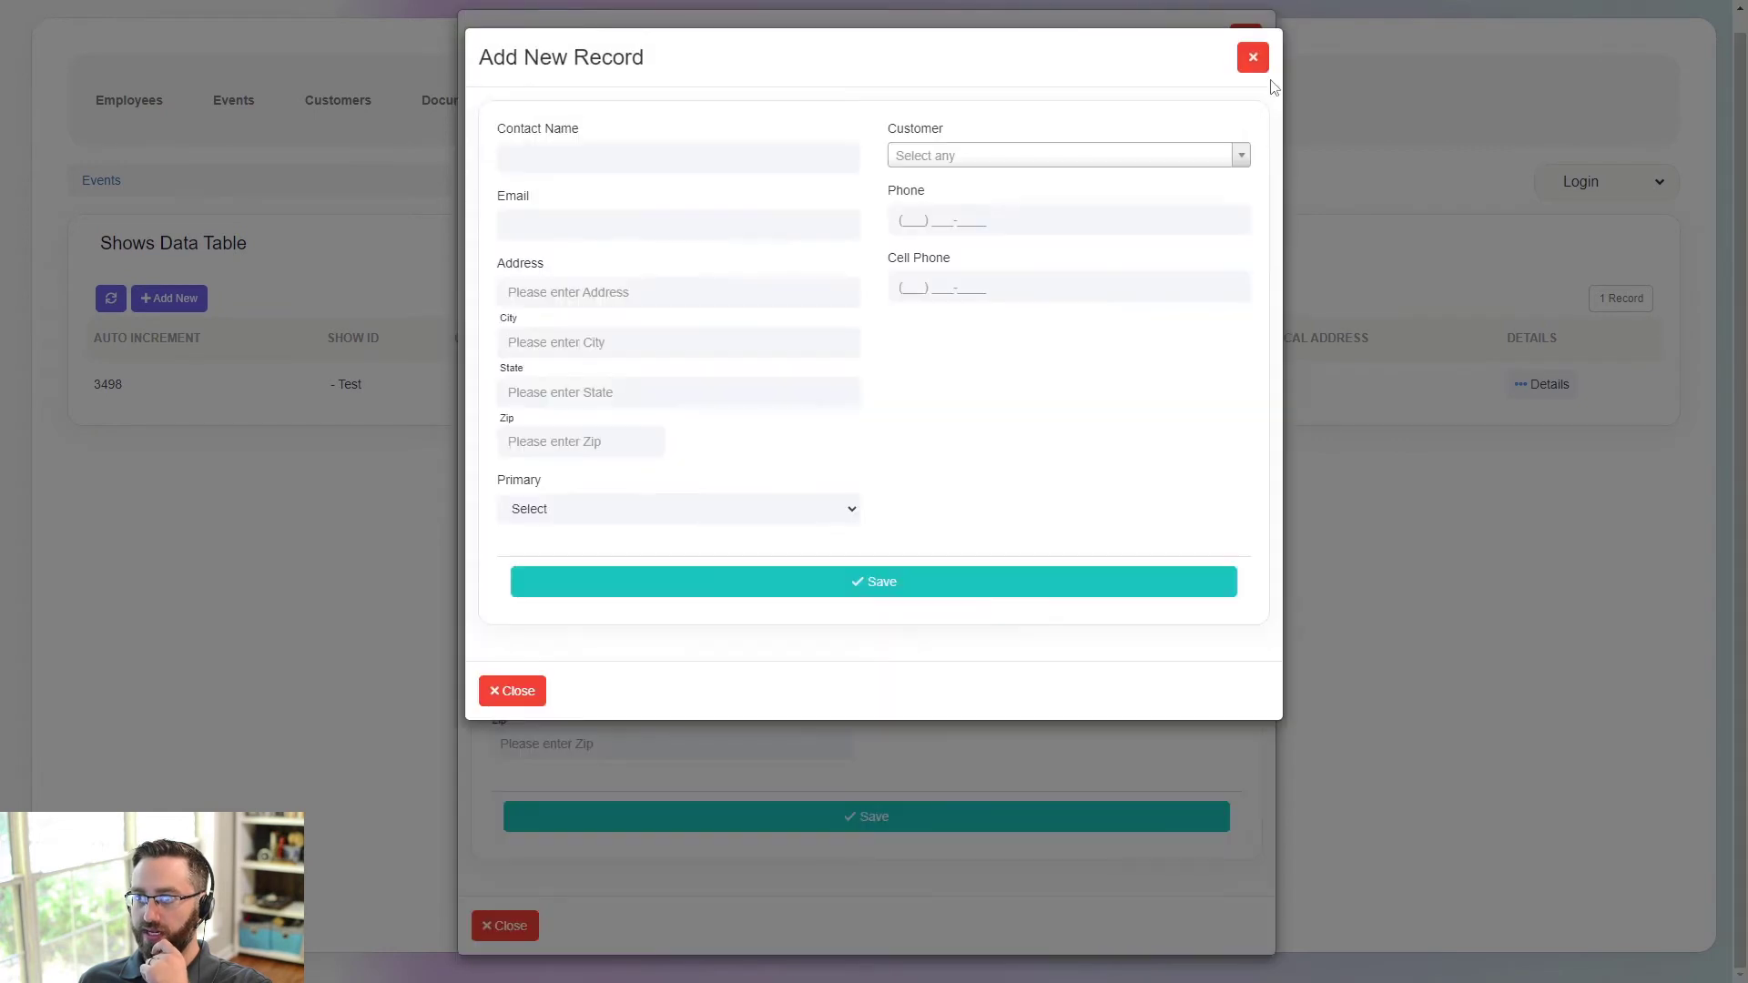
pyautogui.click(1249, 56)
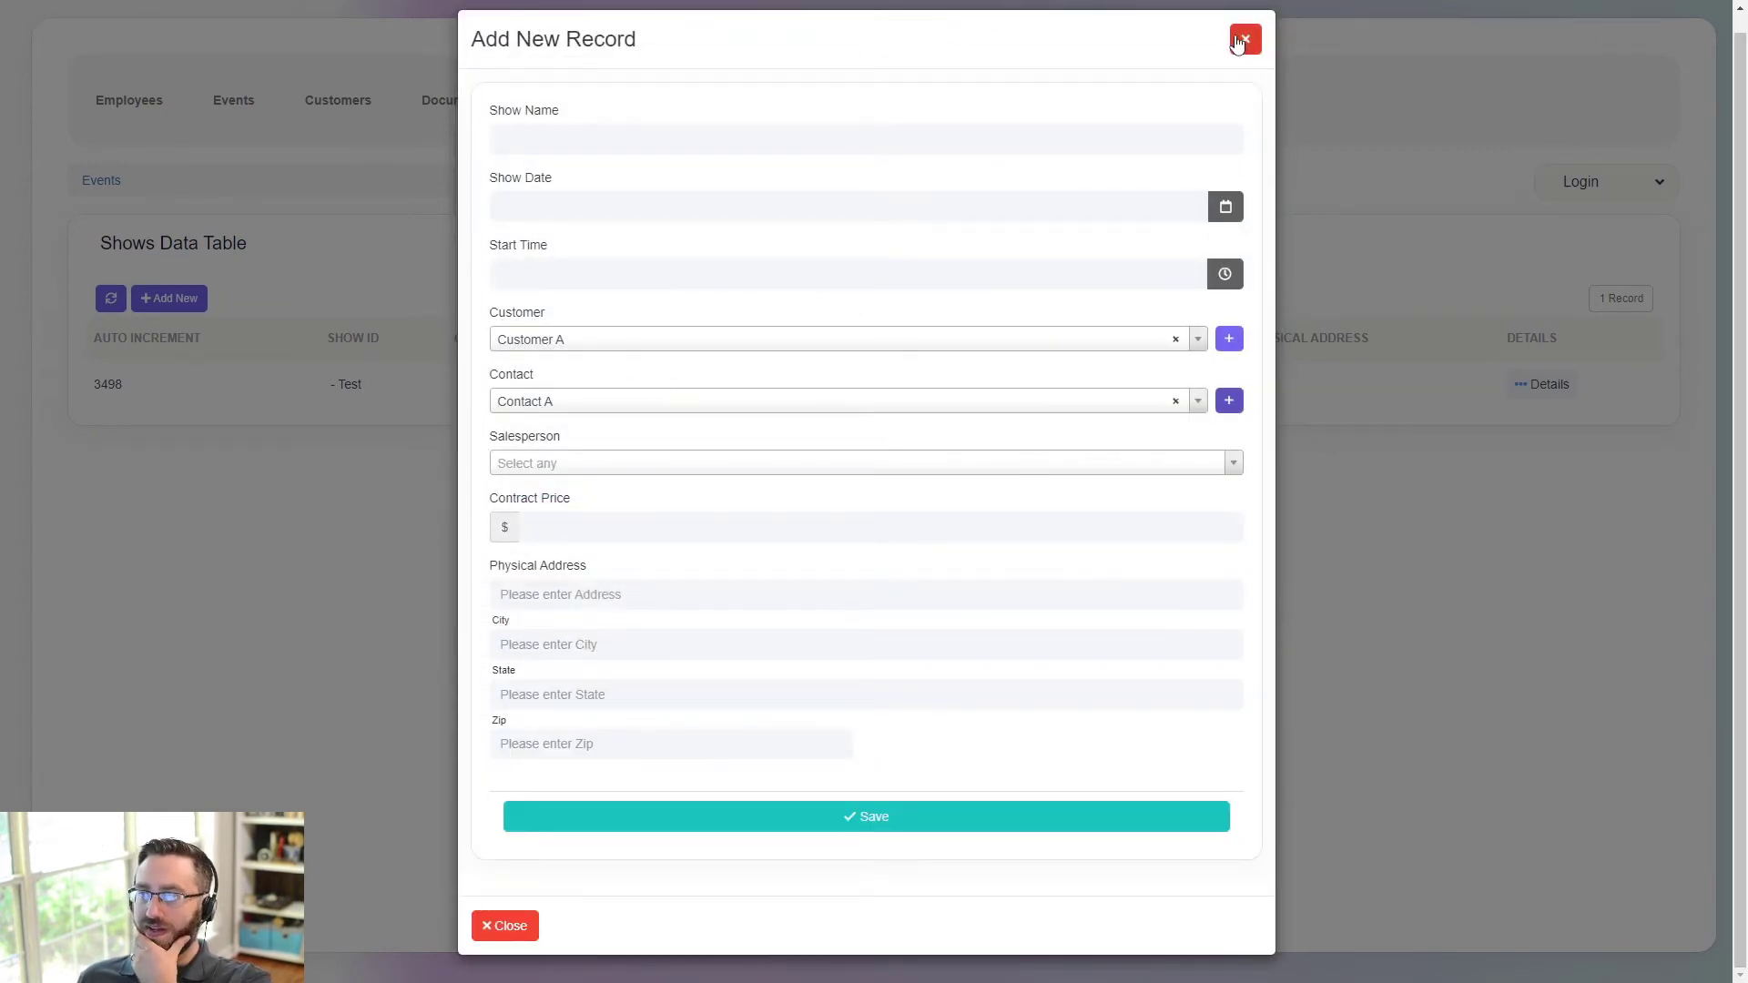
pyautogui.click(1246, 38)
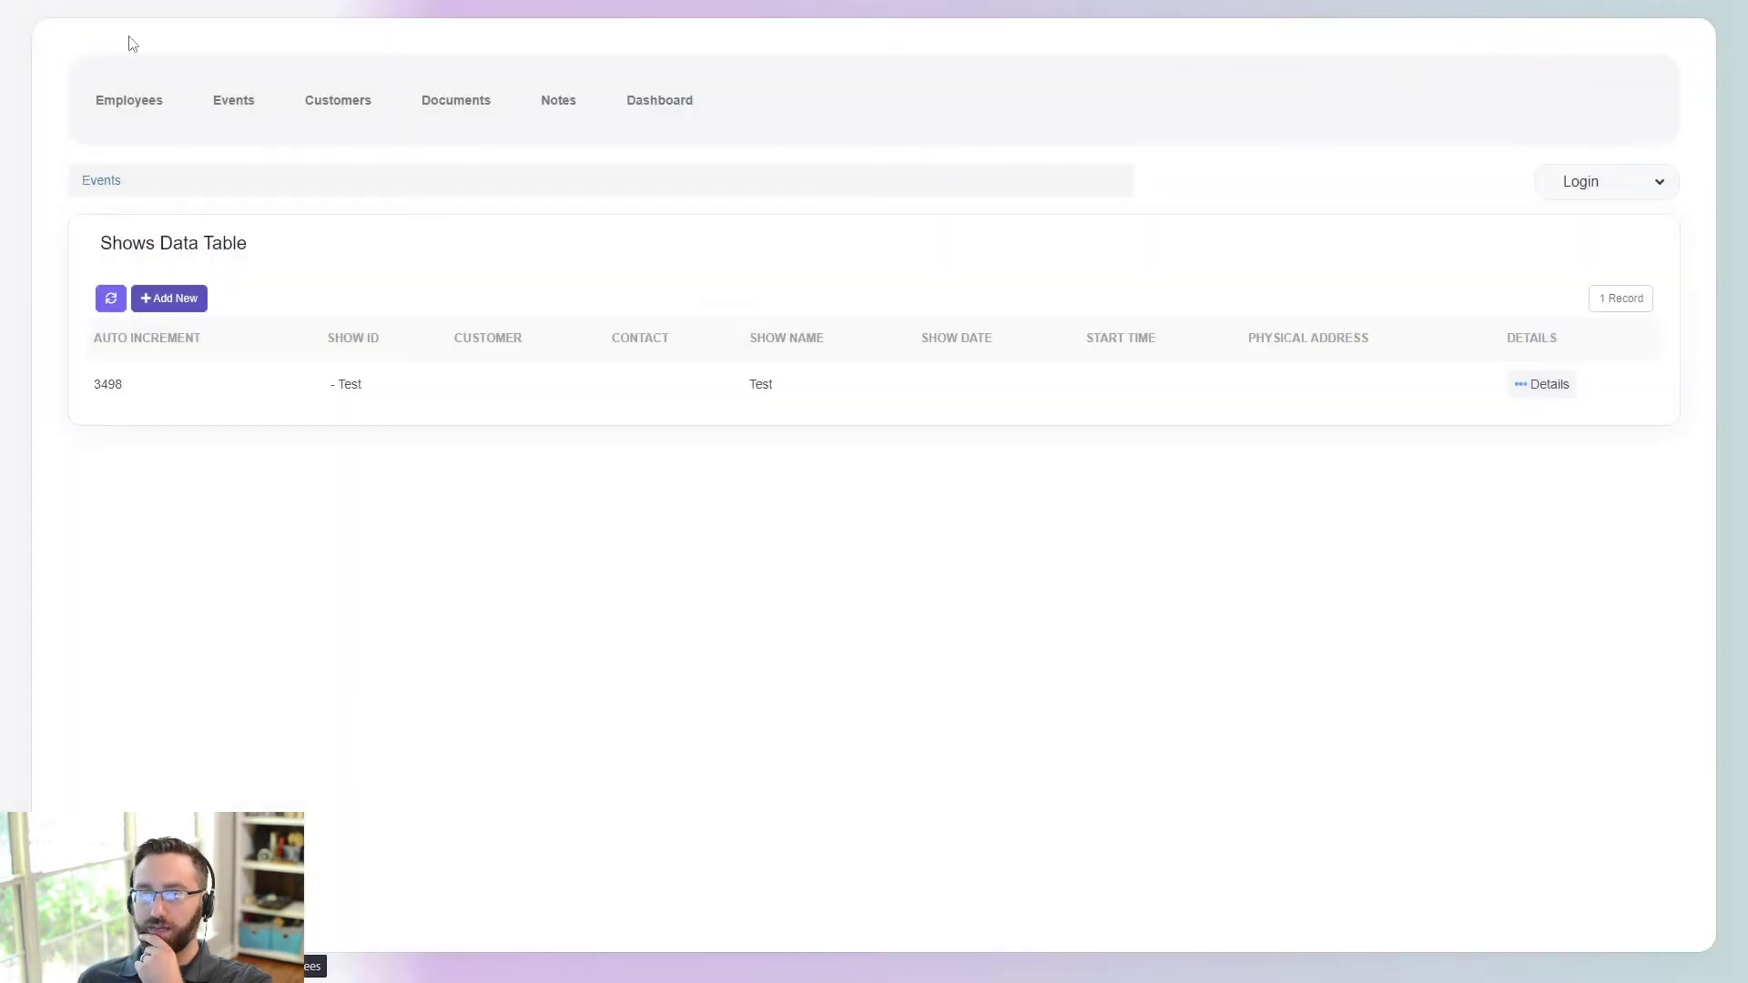
# - Start a new employee record on the Employees page with Work Type Full Time
pyautogui.click(143, 112)
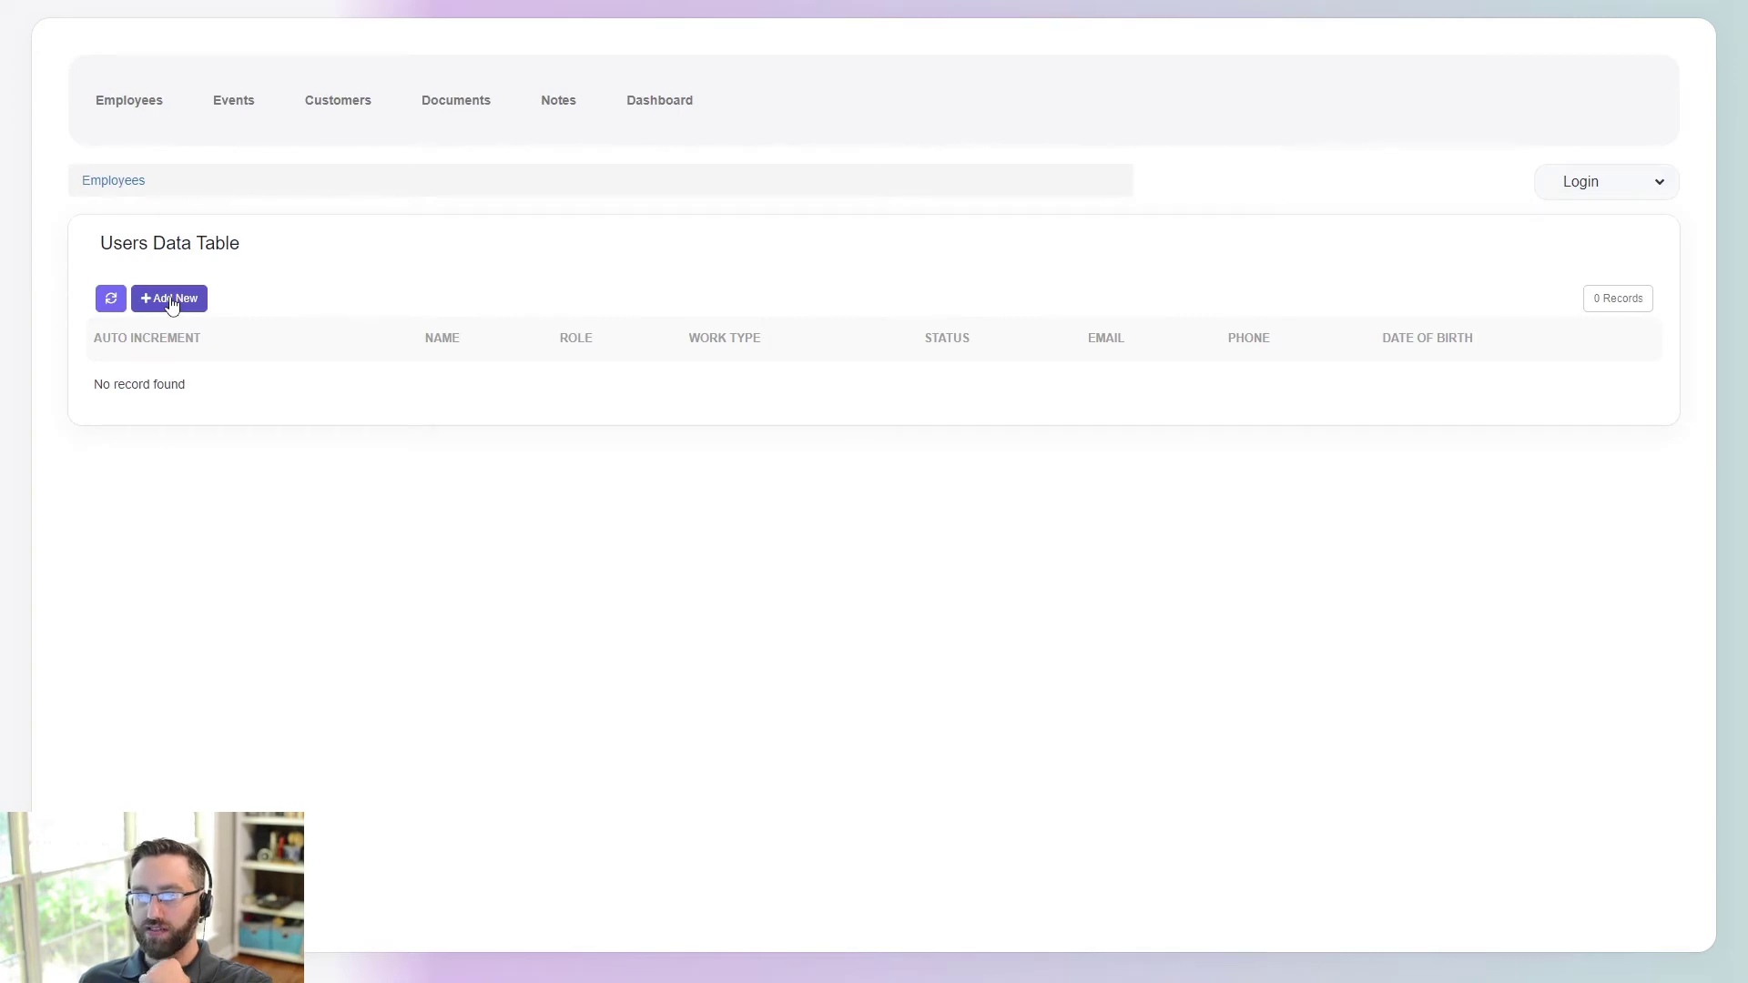
pyautogui.click(160, 306)
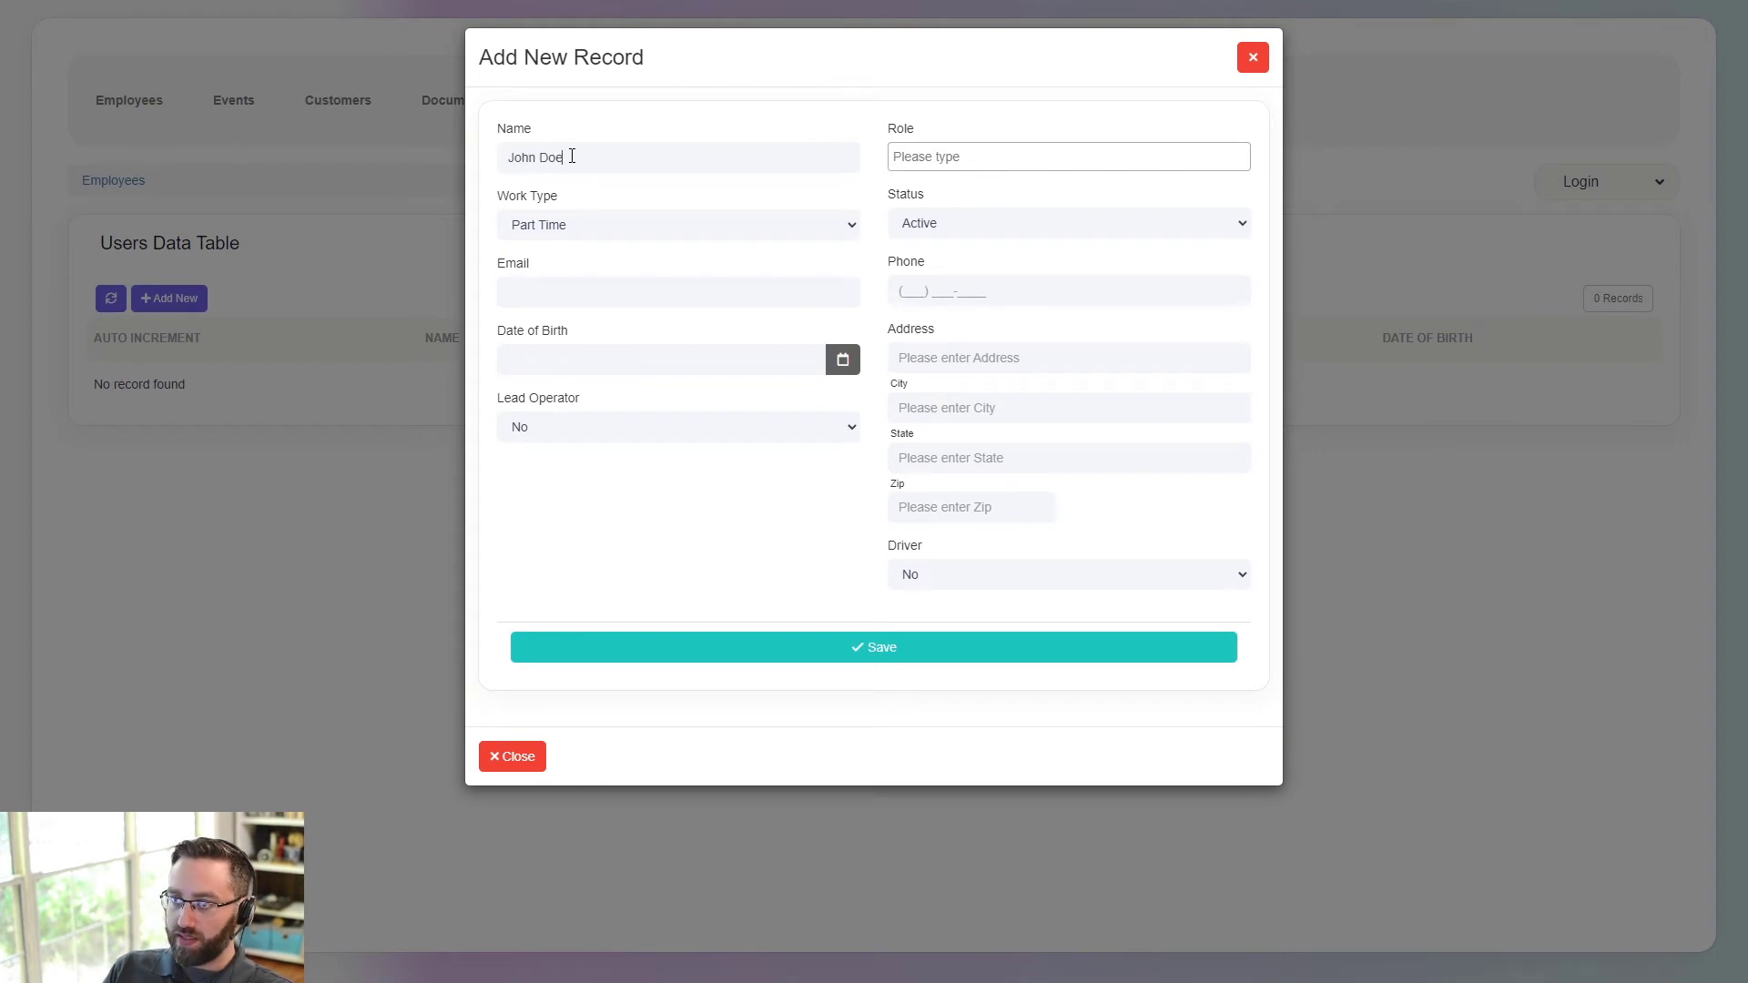
pyautogui.click(564, 229)
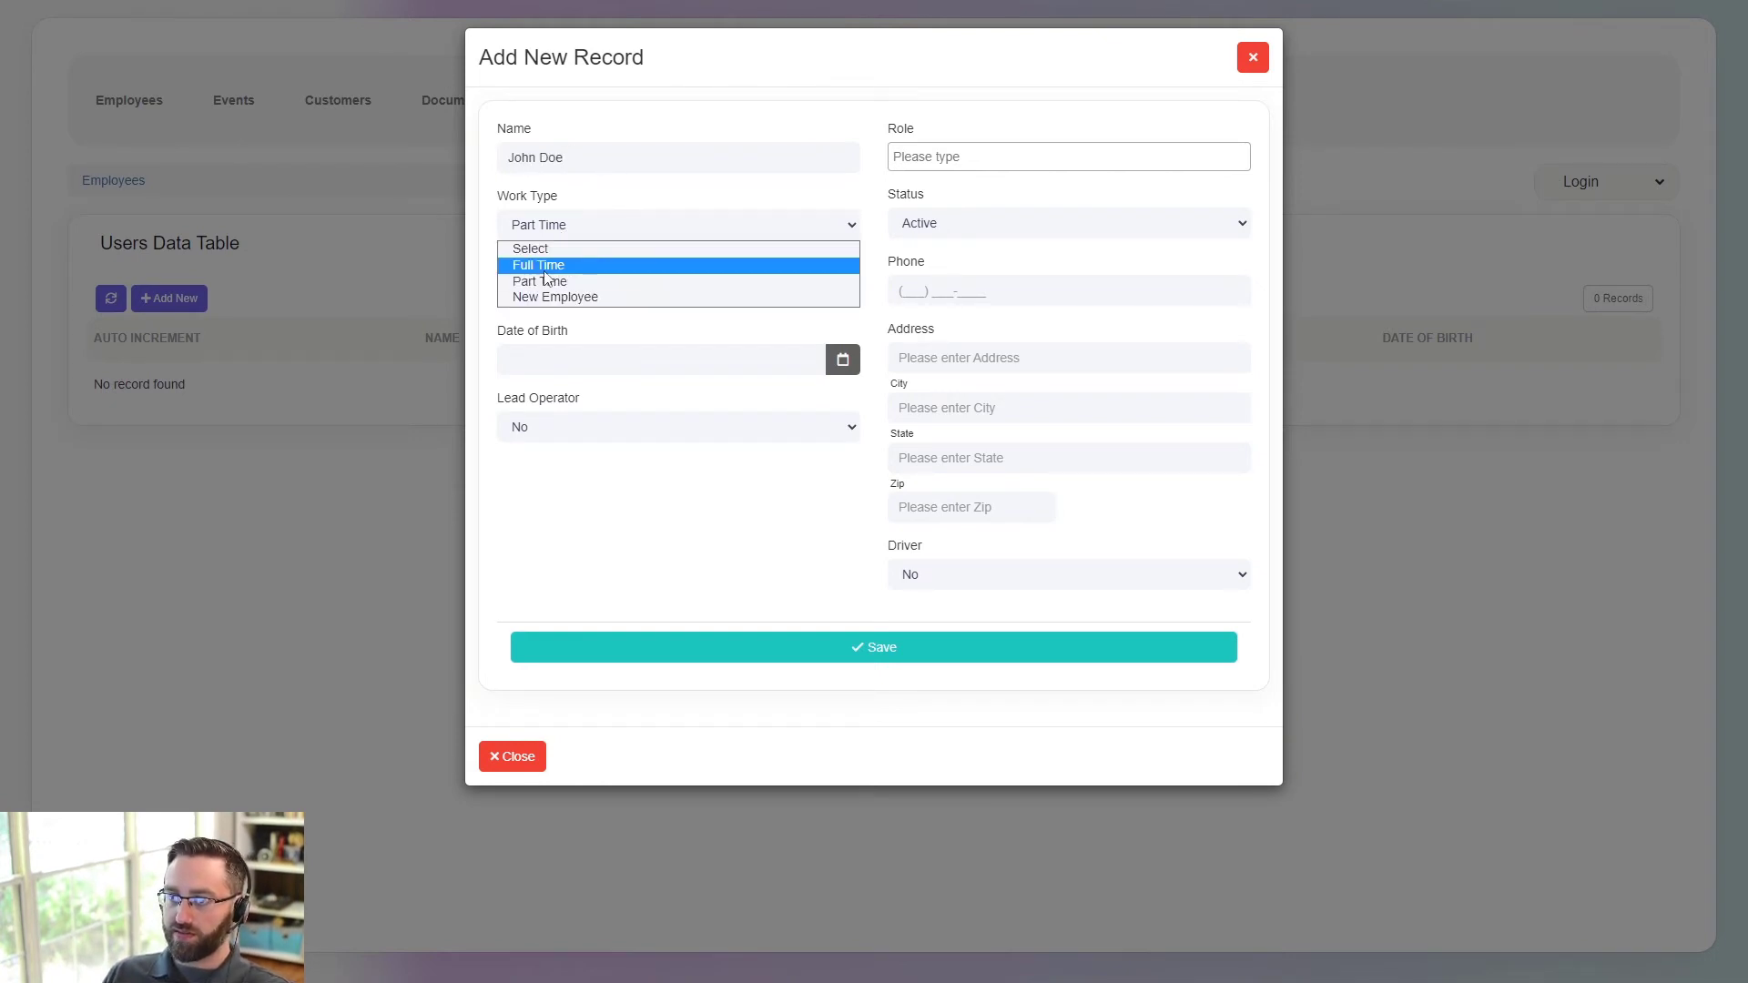
pyautogui.click(575, 262)
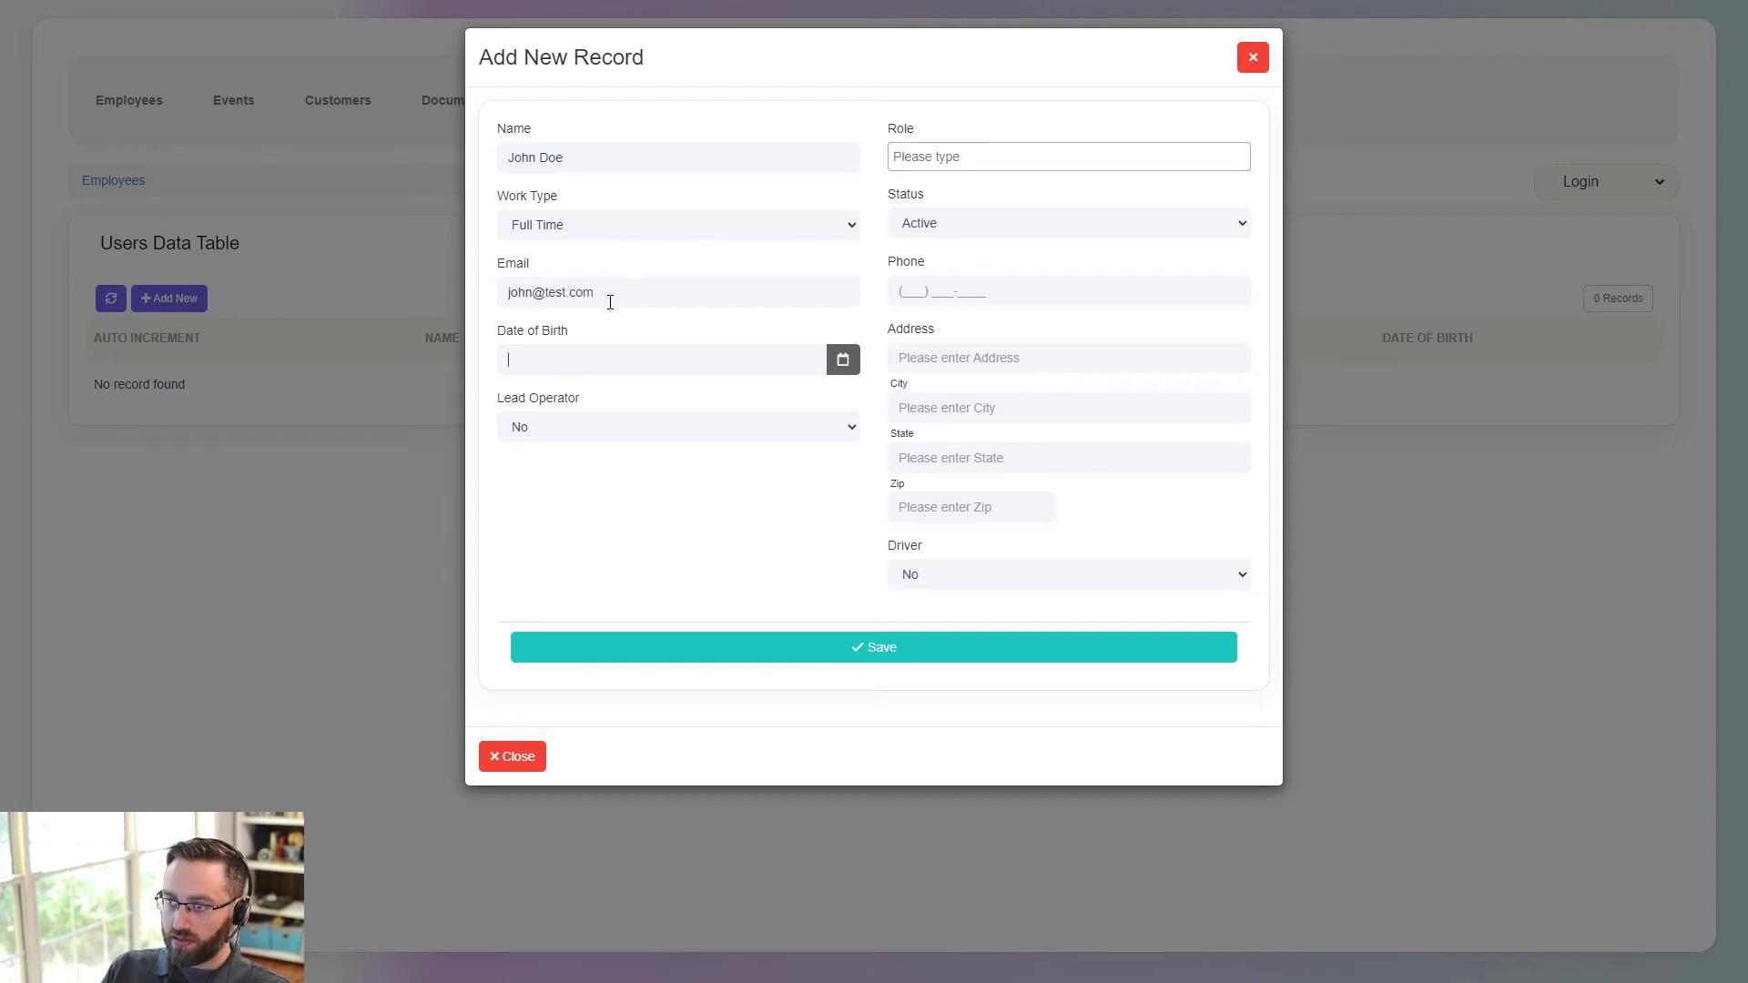
# - Set the birth date to 05/17/2022 and mark the employee as a lead operator
pyautogui.click(843, 359)
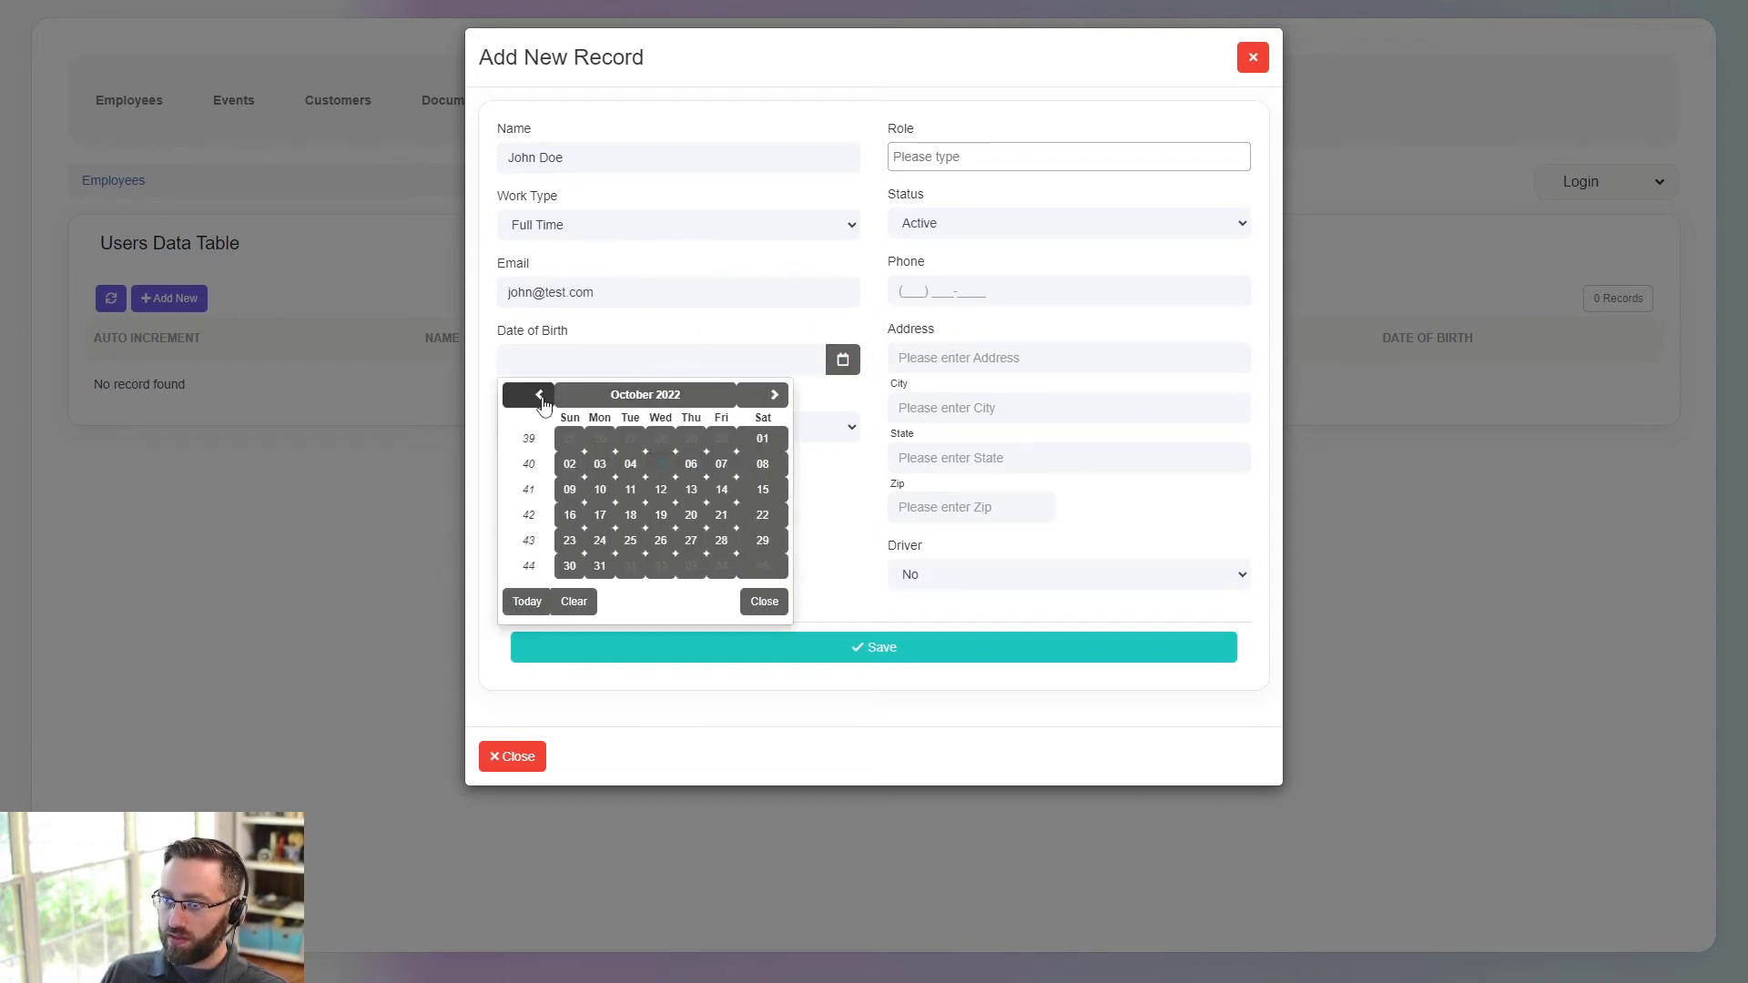
pyautogui.click(539, 395)
pyautogui.click(539, 395)
pyautogui.click(539, 396)
pyautogui.click(539, 395)
pyautogui.click(539, 395)
pyautogui.click(630, 489)
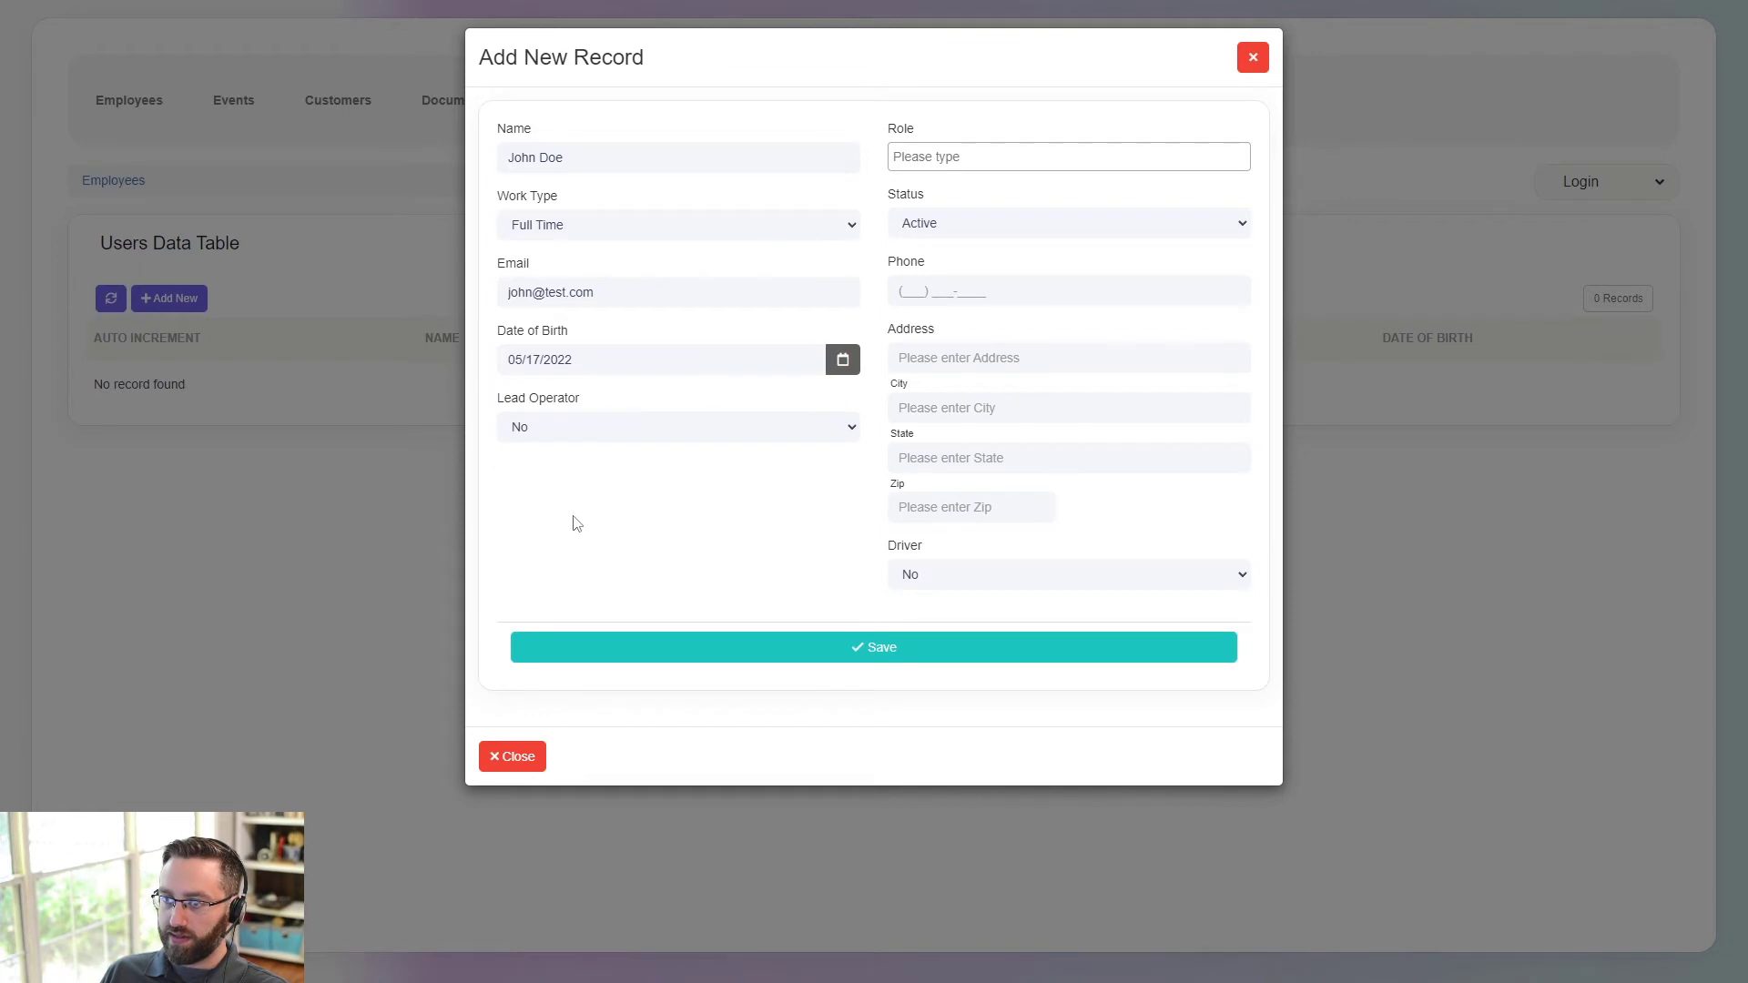
pyautogui.click(667, 435)
pyautogui.click(579, 486)
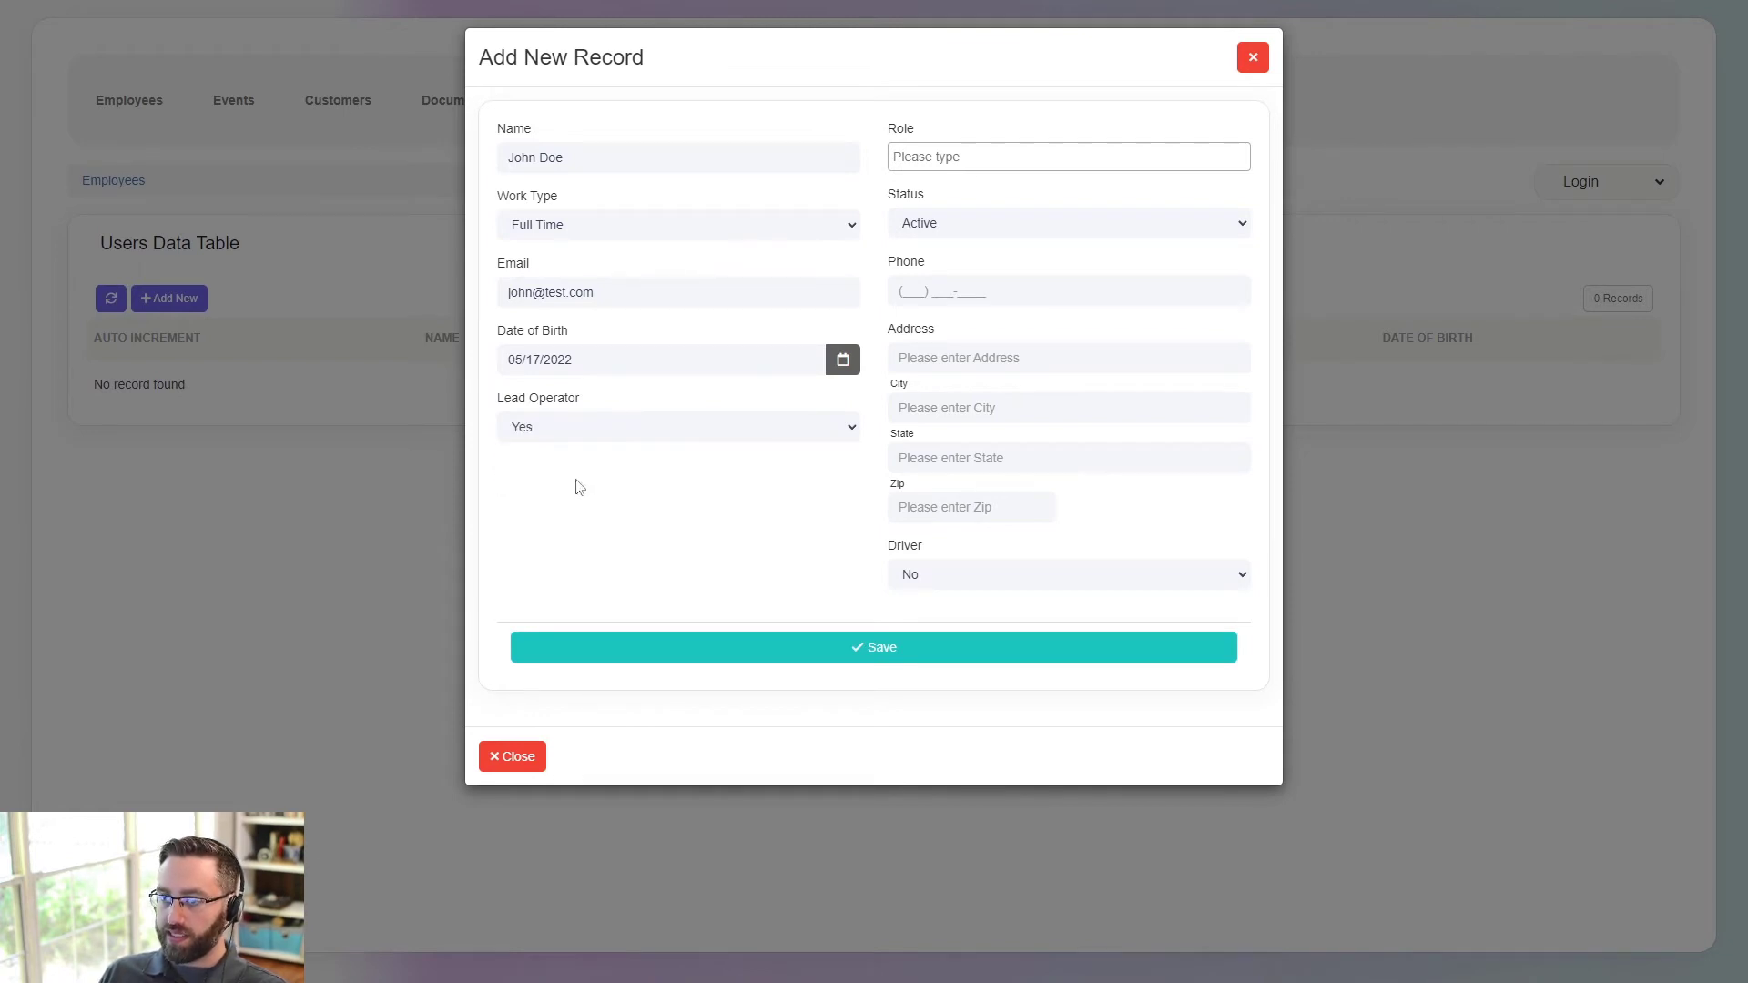
# - Set the employee's role to Salesperson only, removing the Employee role
pyautogui.click(944, 158)
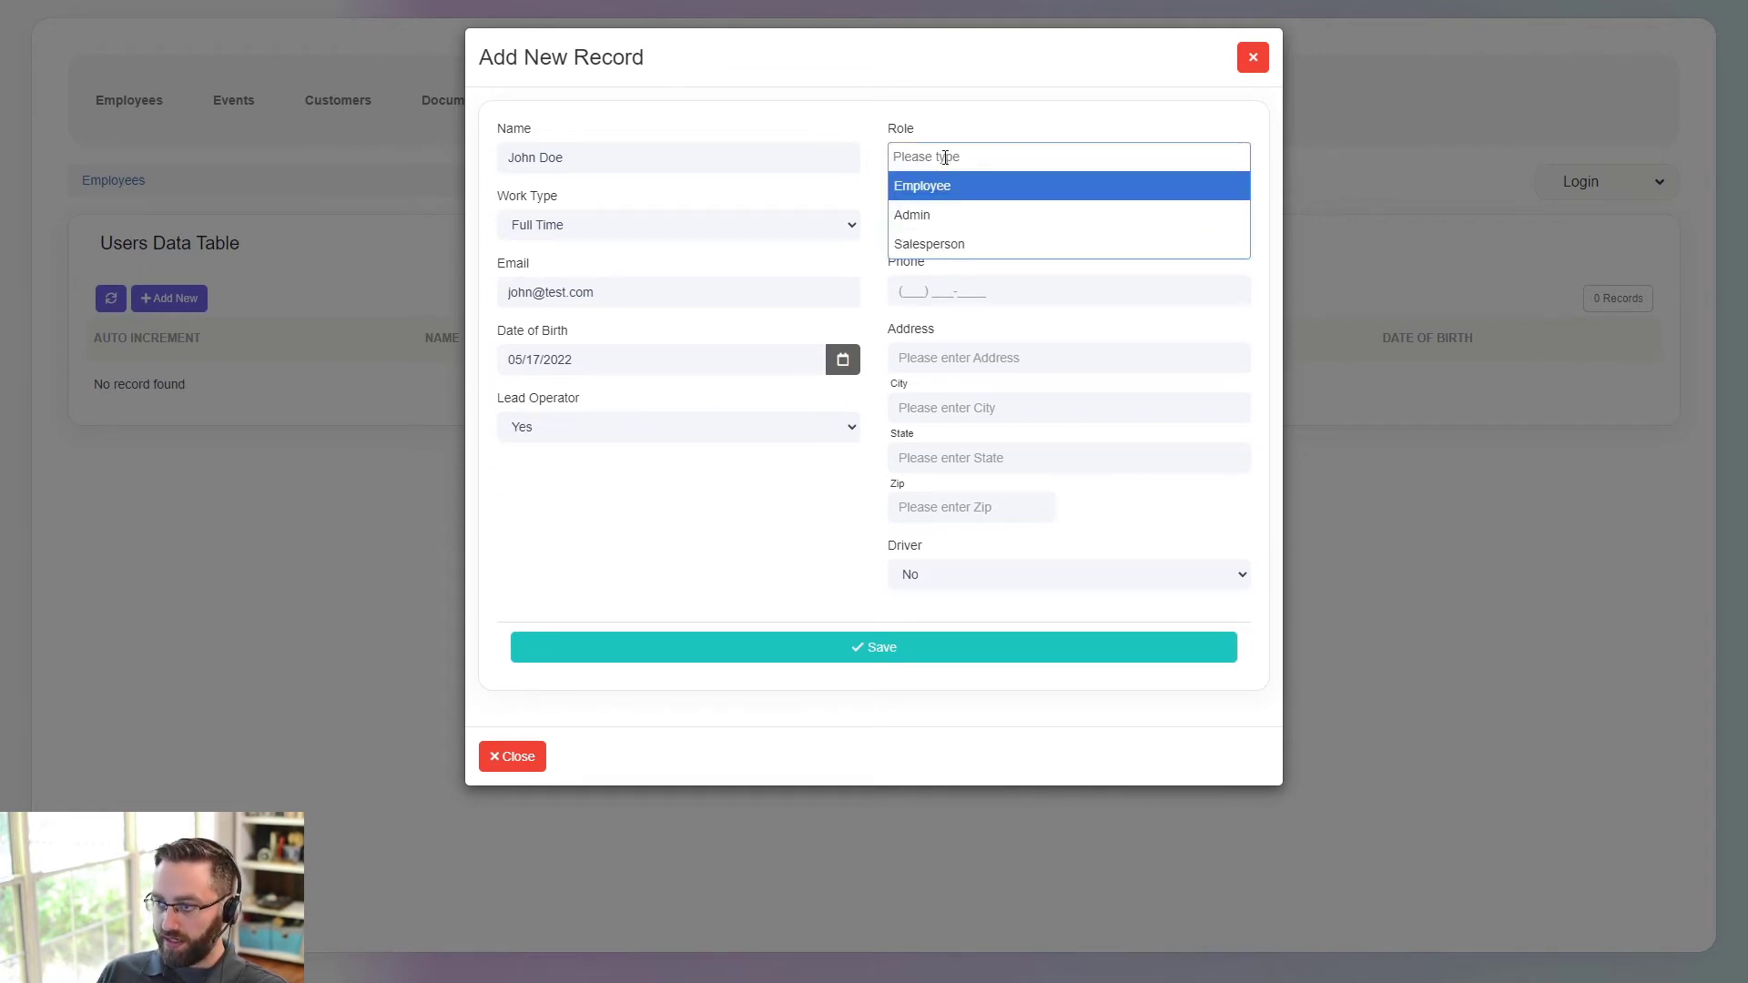
pyautogui.click(945, 187)
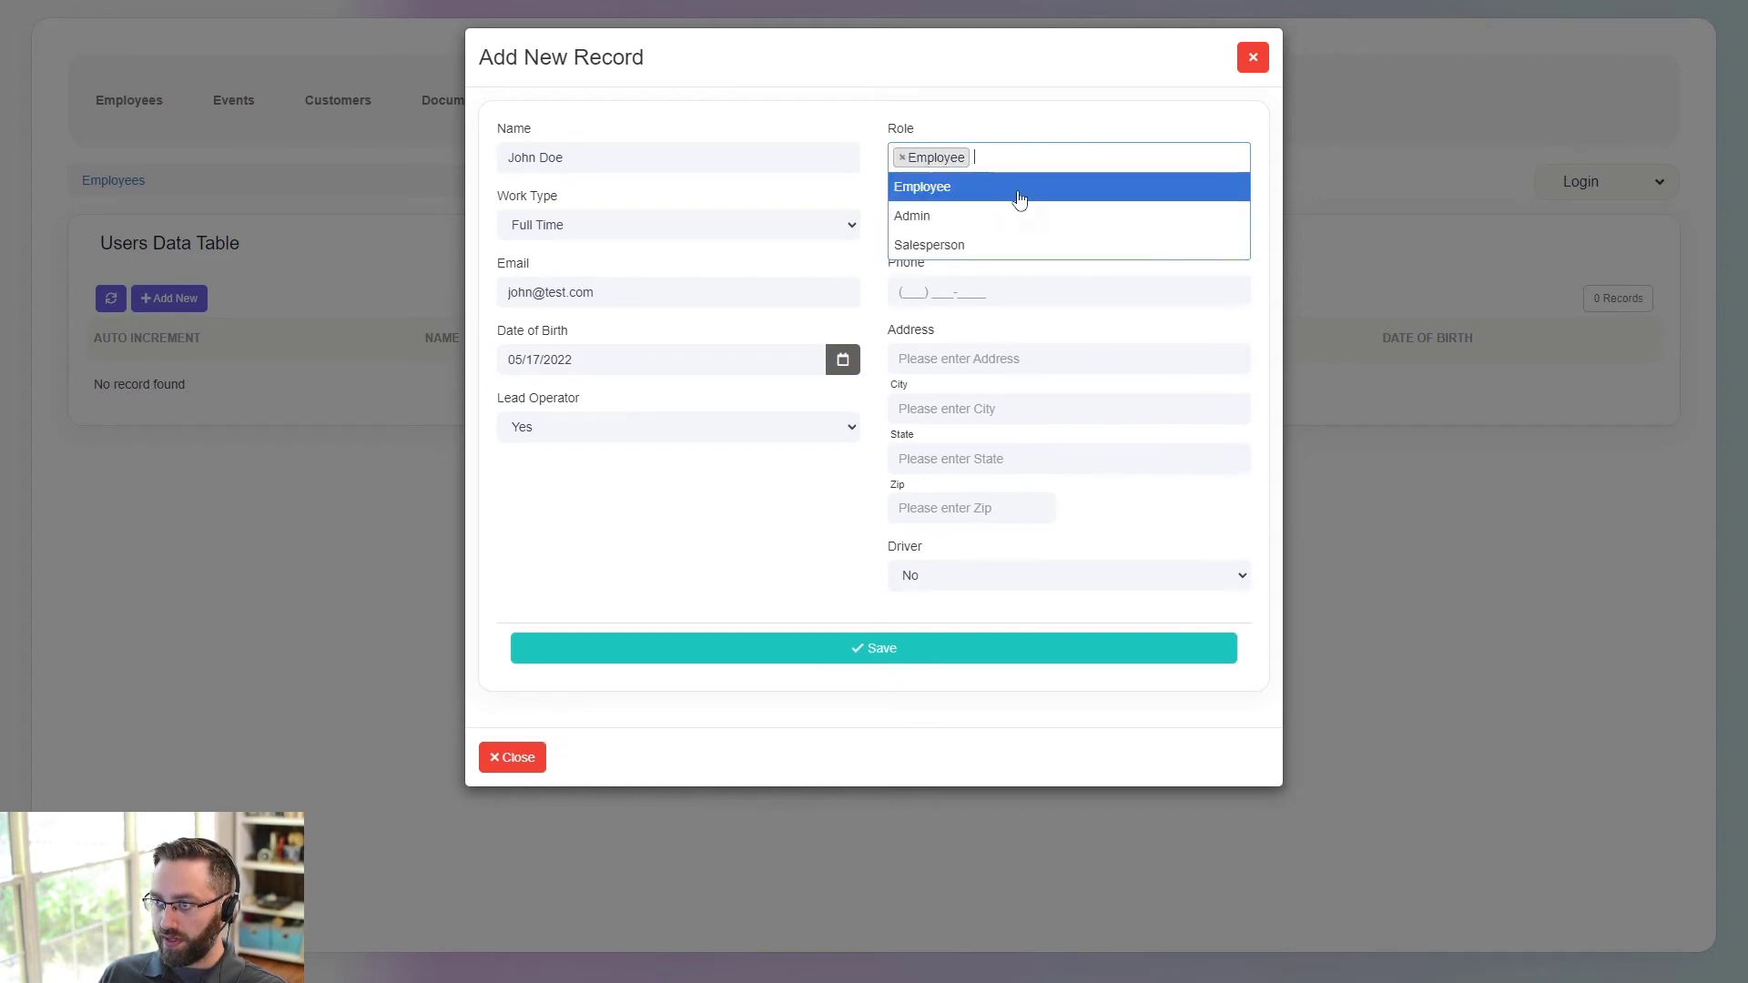
pyautogui.click(985, 244)
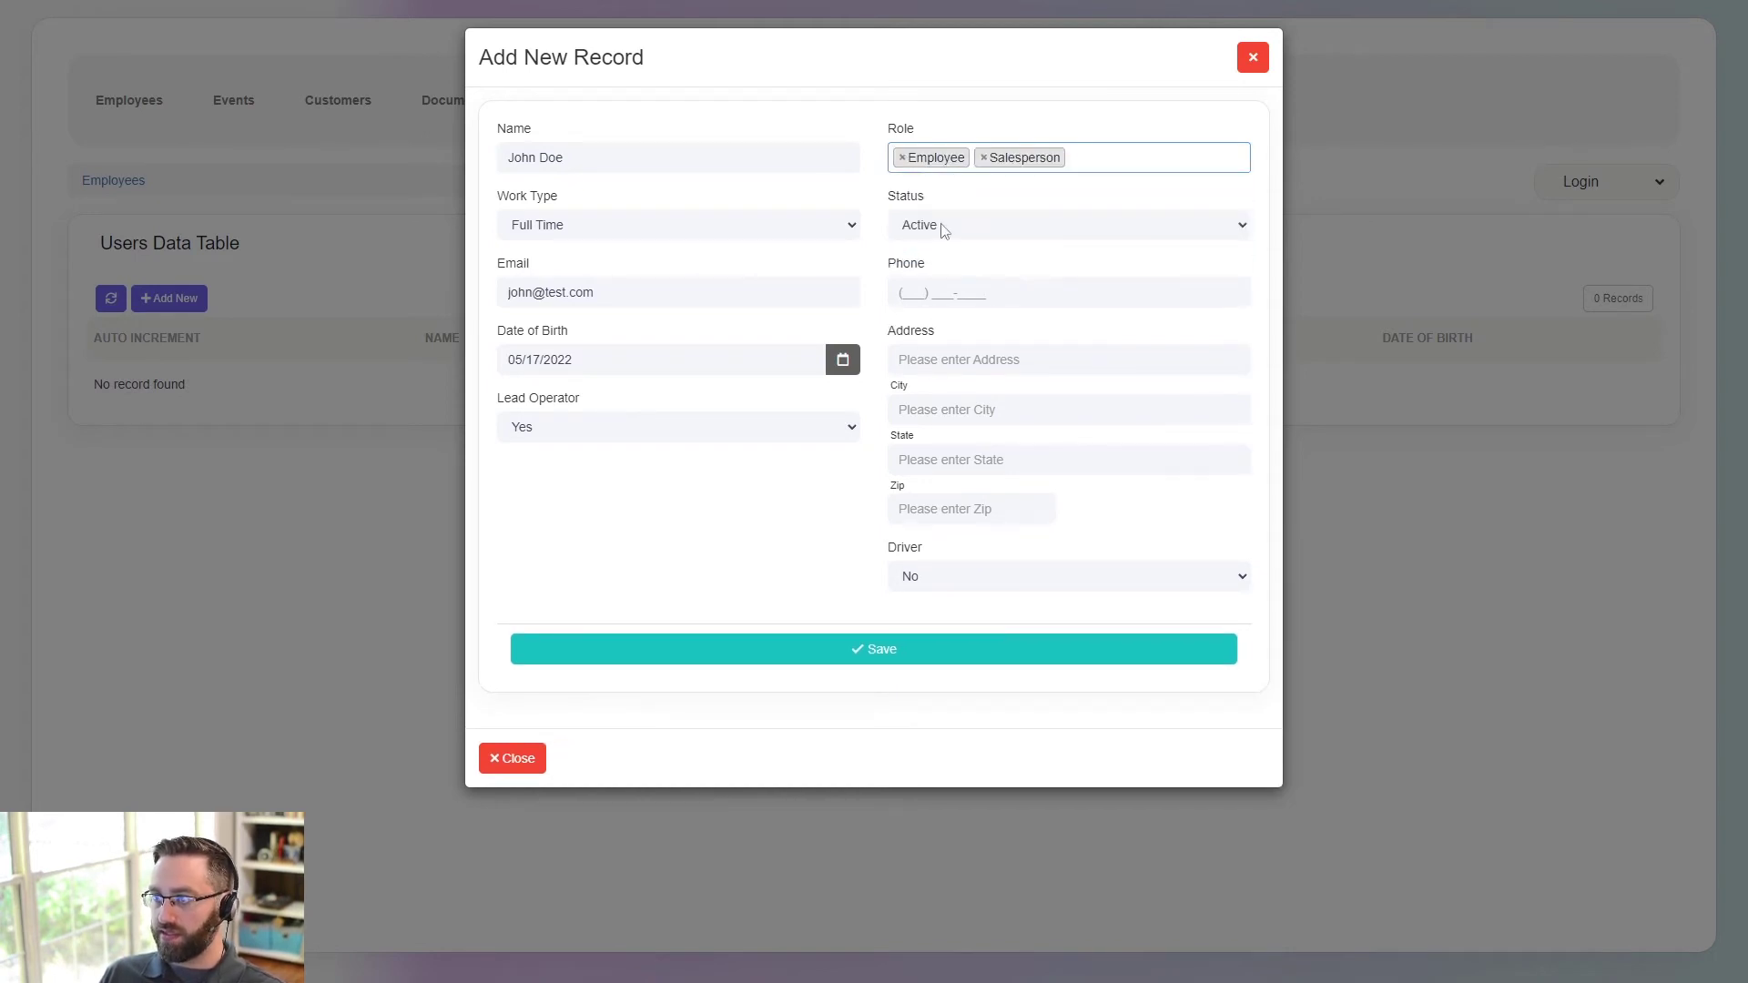
pyautogui.click(944, 230)
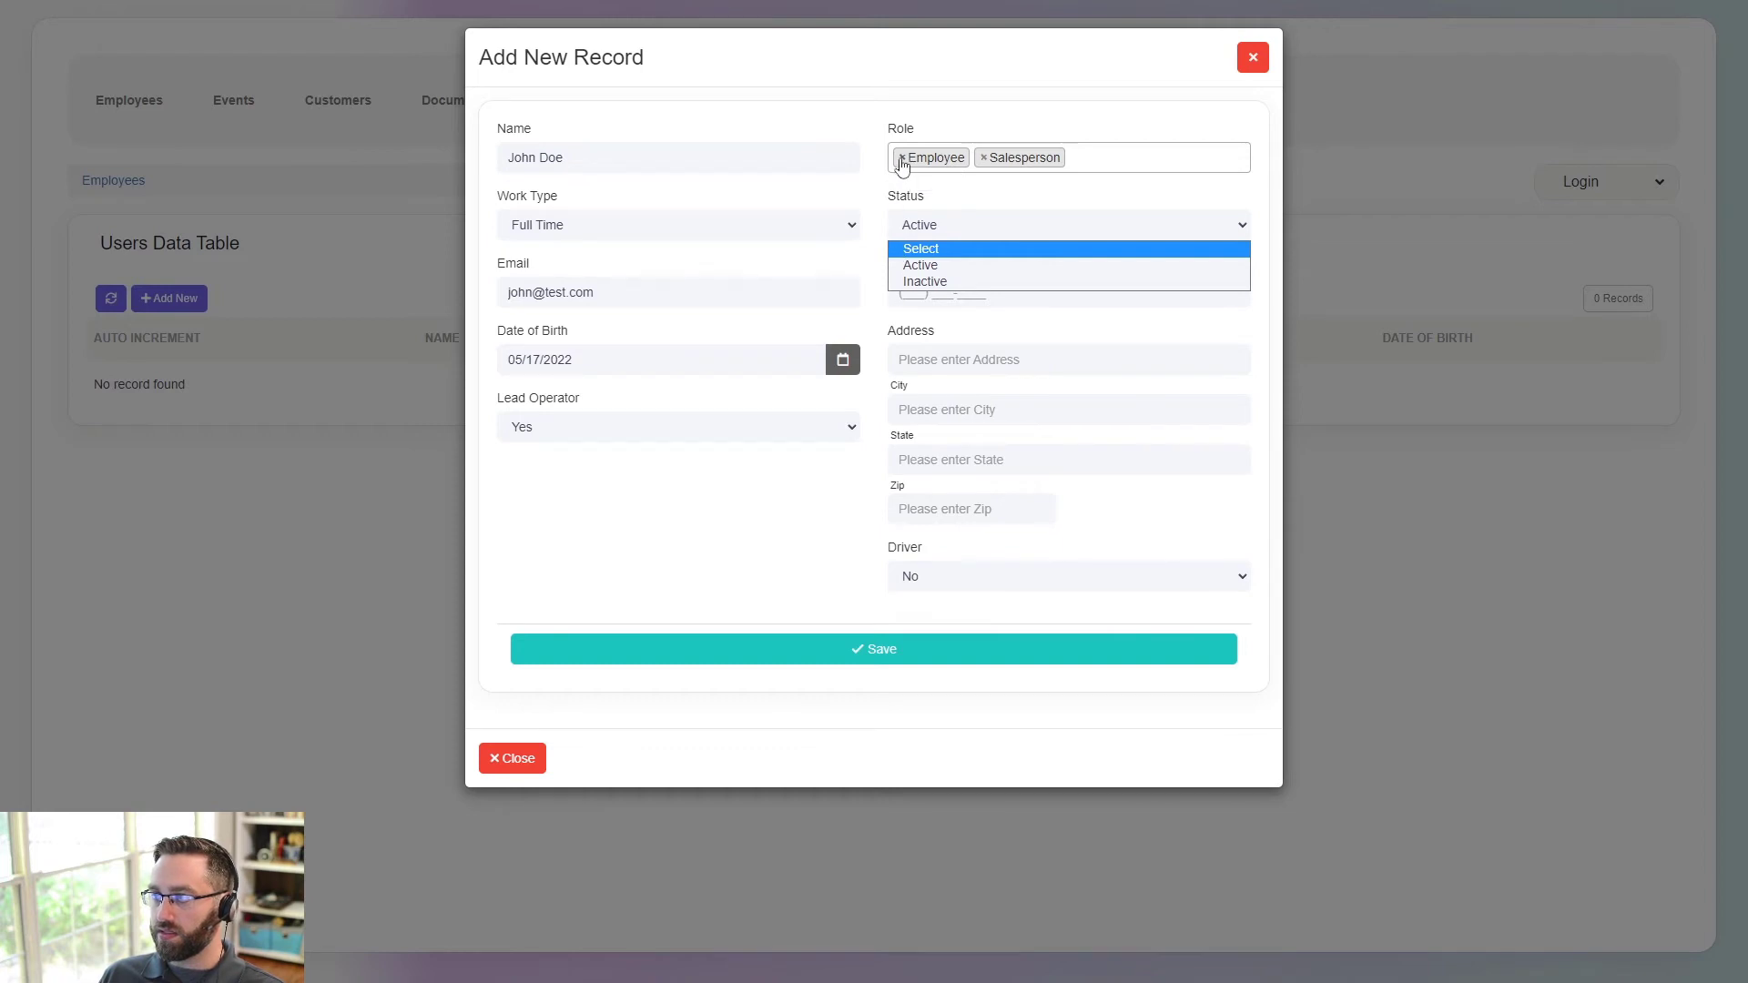
pyautogui.click(903, 169)
pyautogui.click(903, 170)
pyautogui.click(1036, 131)
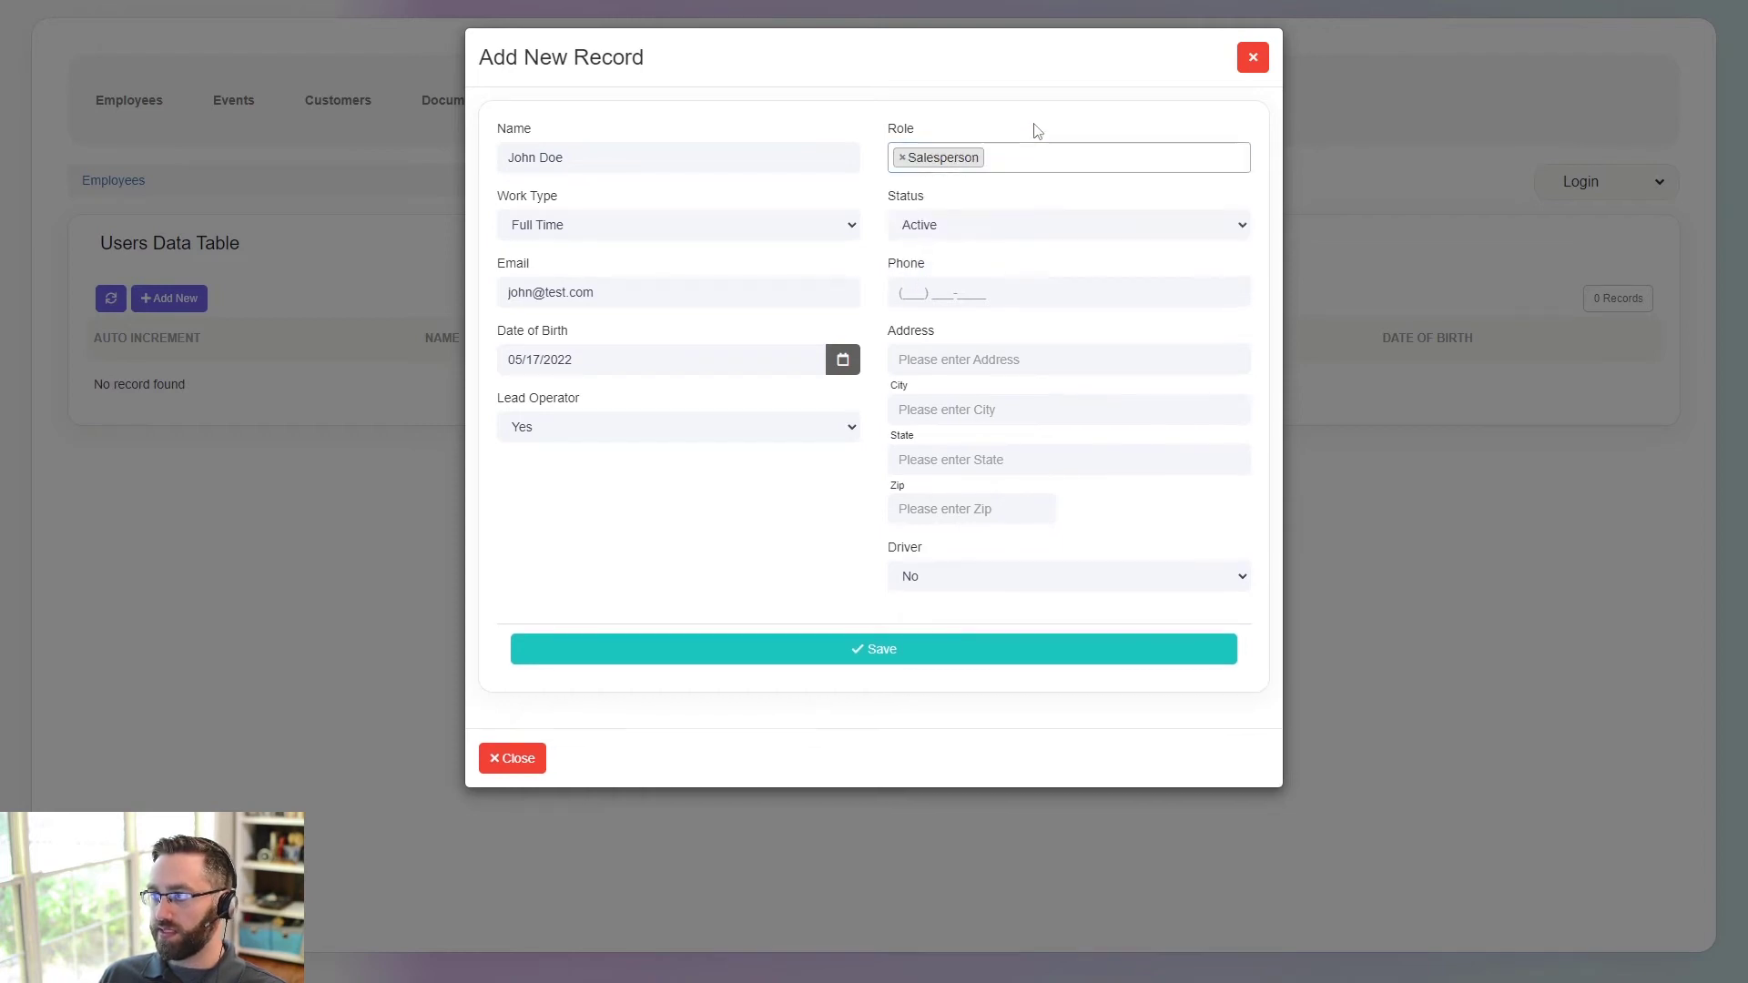
# - Keep Status Active, confirm the Lead Operator choice and save the employee
pyautogui.click(931, 226)
pyautogui.click(920, 265)
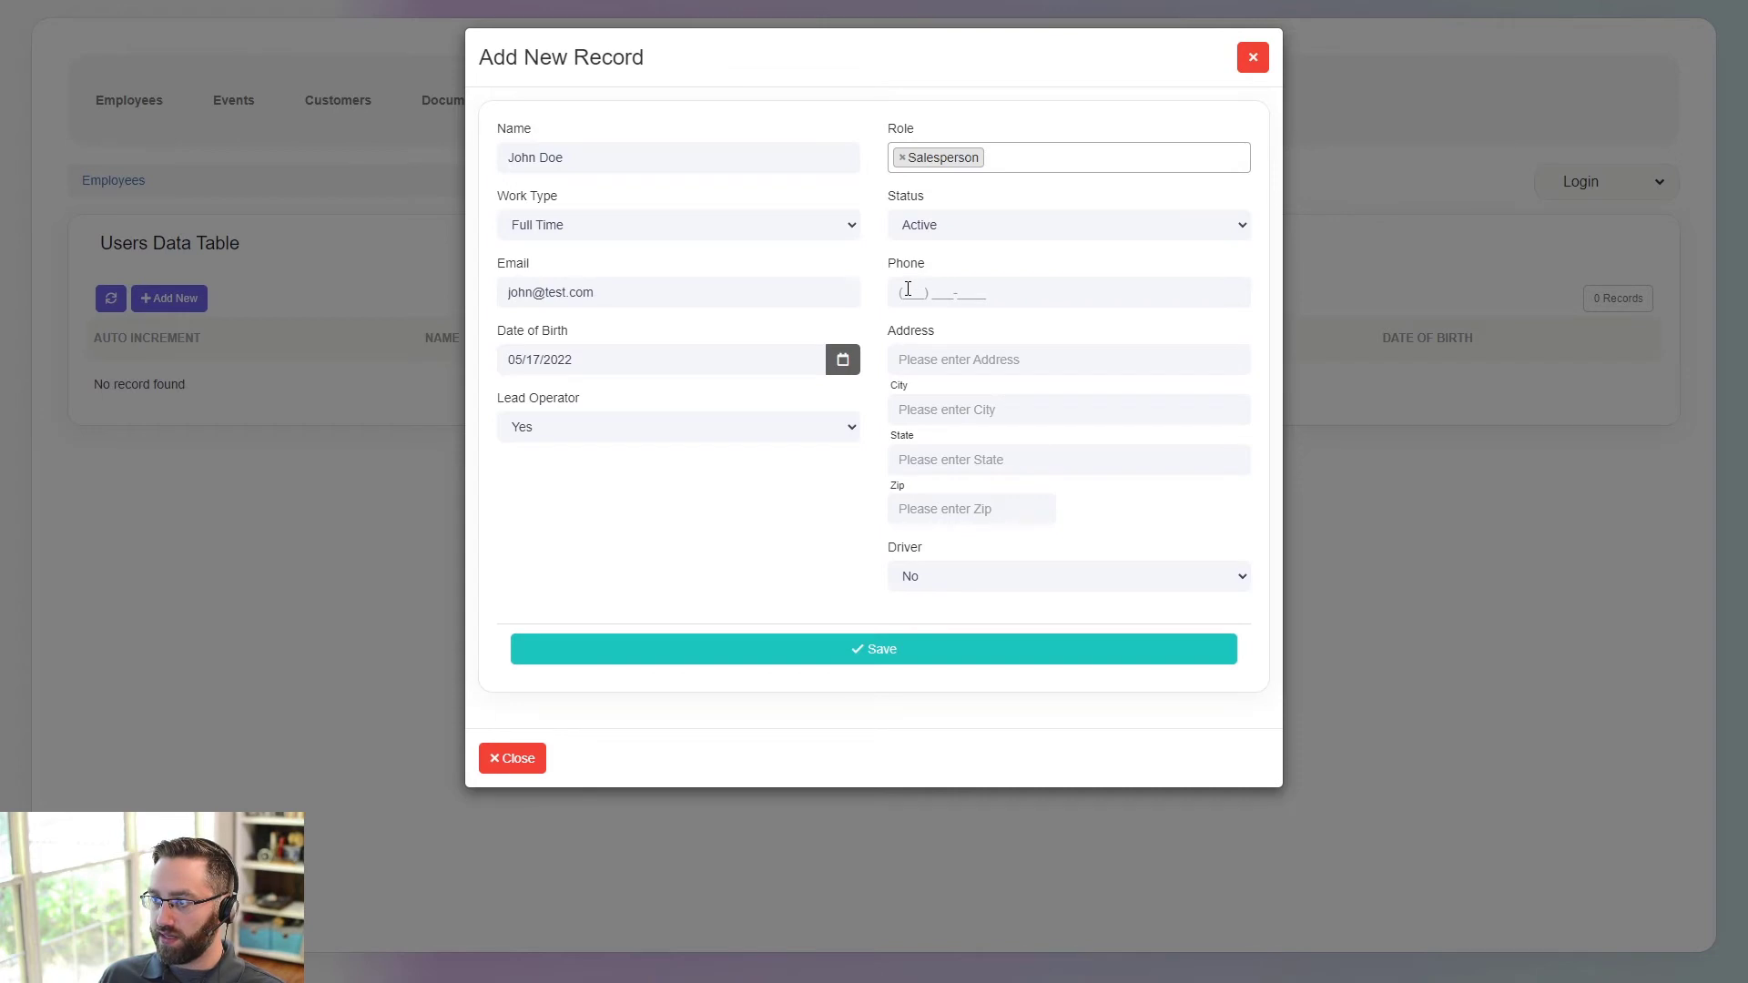
pyautogui.click(674, 435)
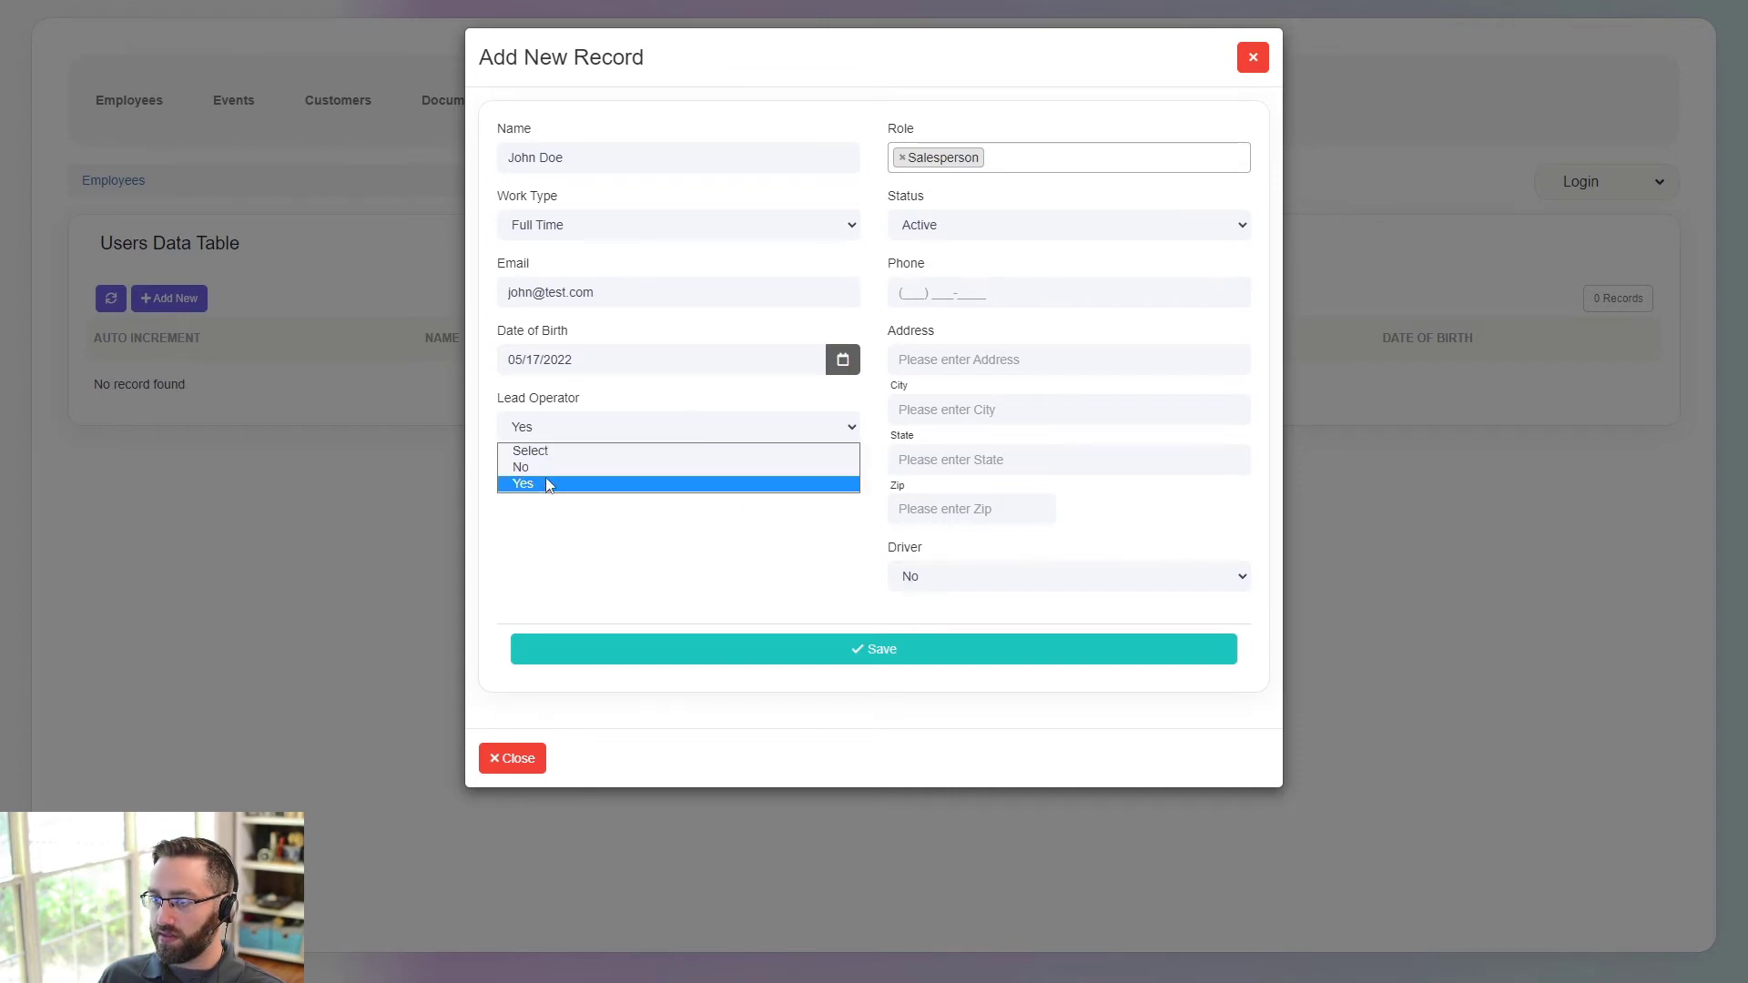
pyautogui.click(556, 482)
pyautogui.click(648, 652)
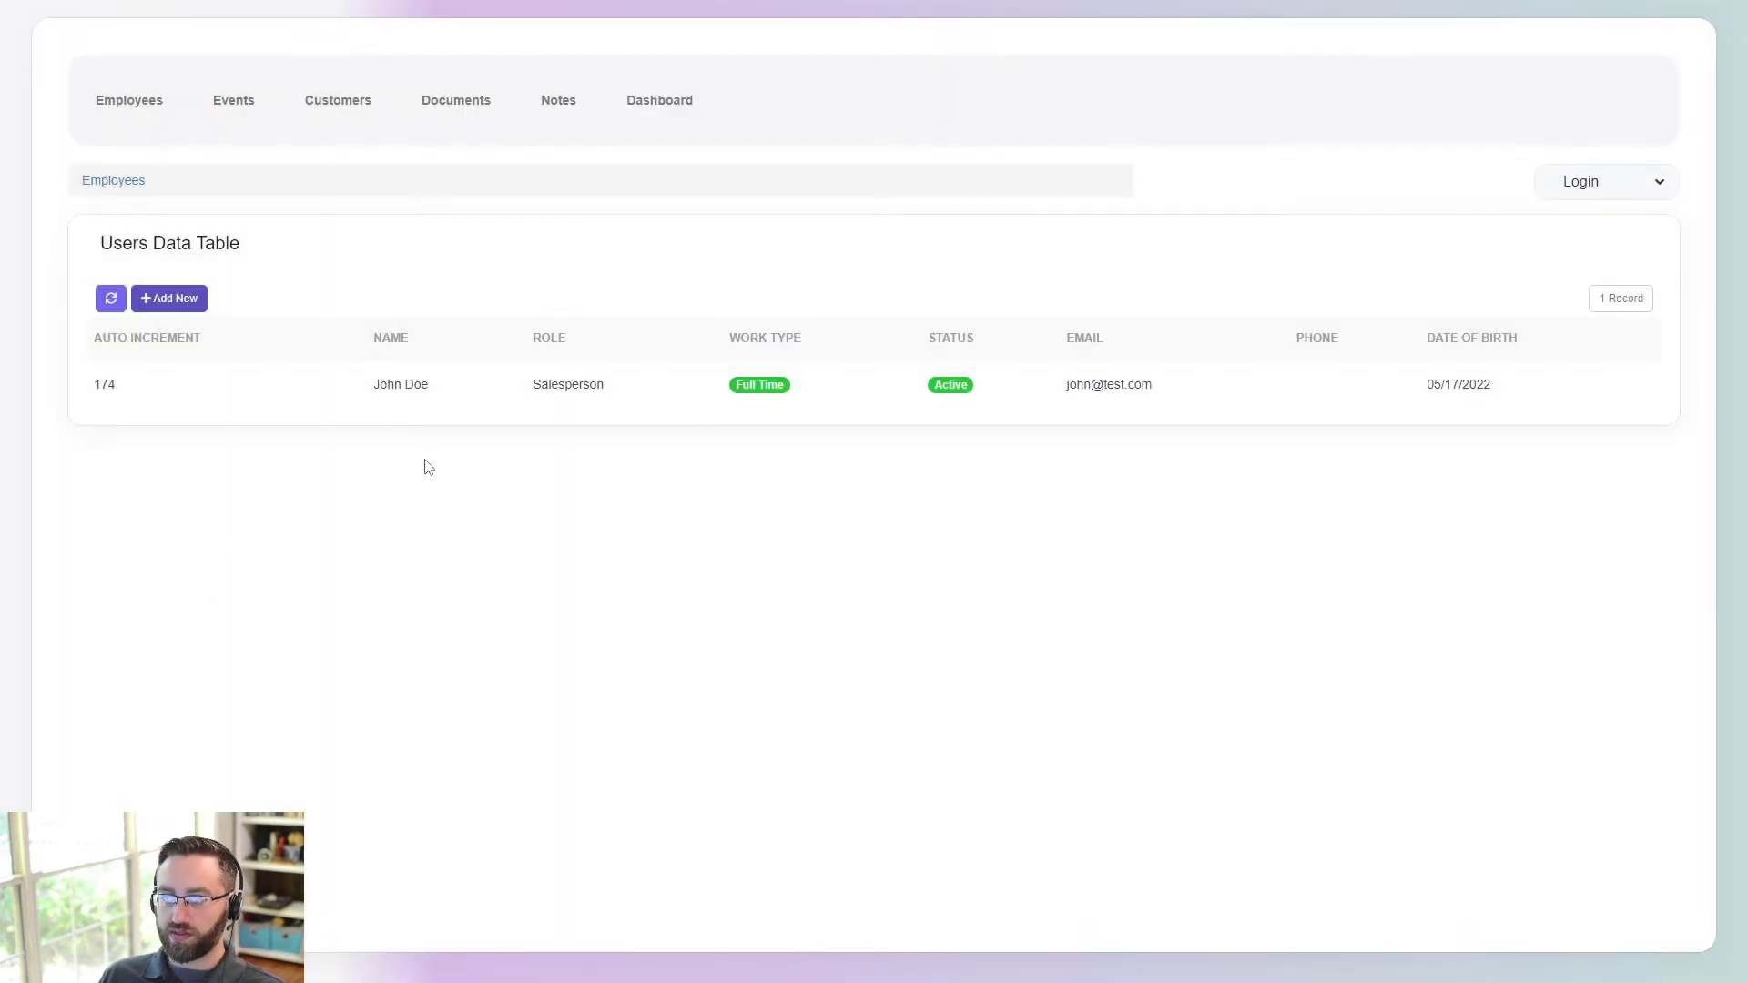
# - Add a second employee with Work Type Full Time and the Admin role
pyautogui.click(166, 299)
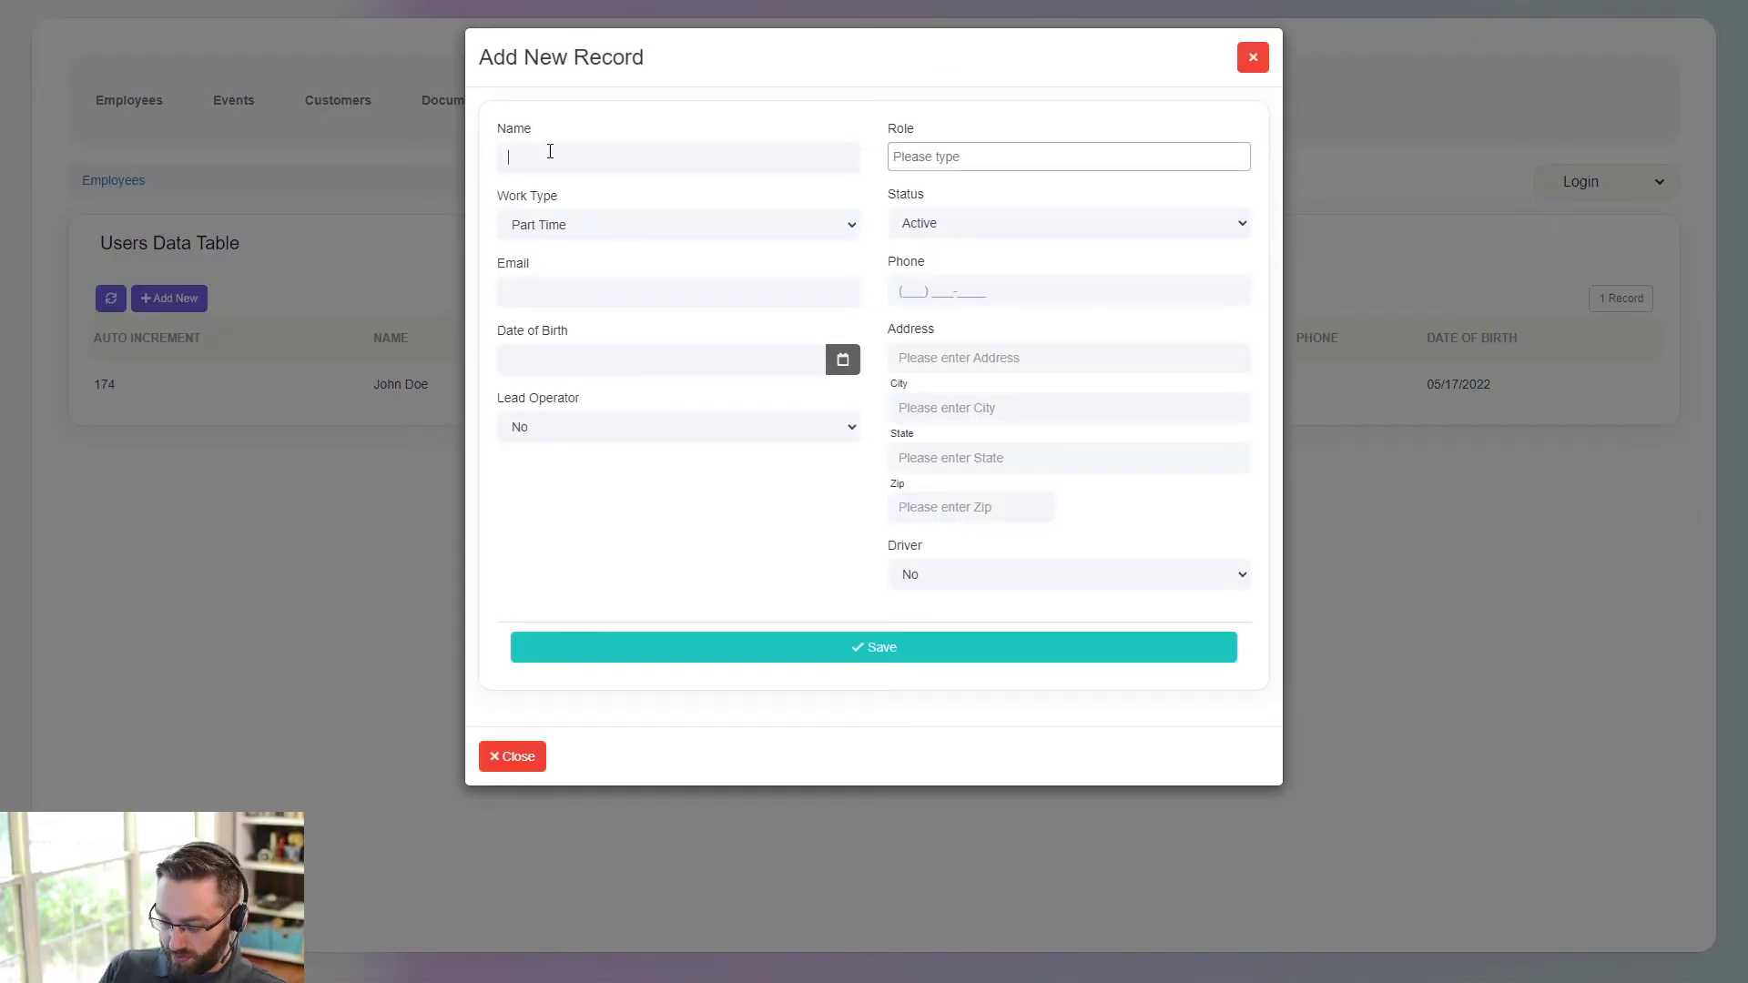
pyautogui.click(577, 227)
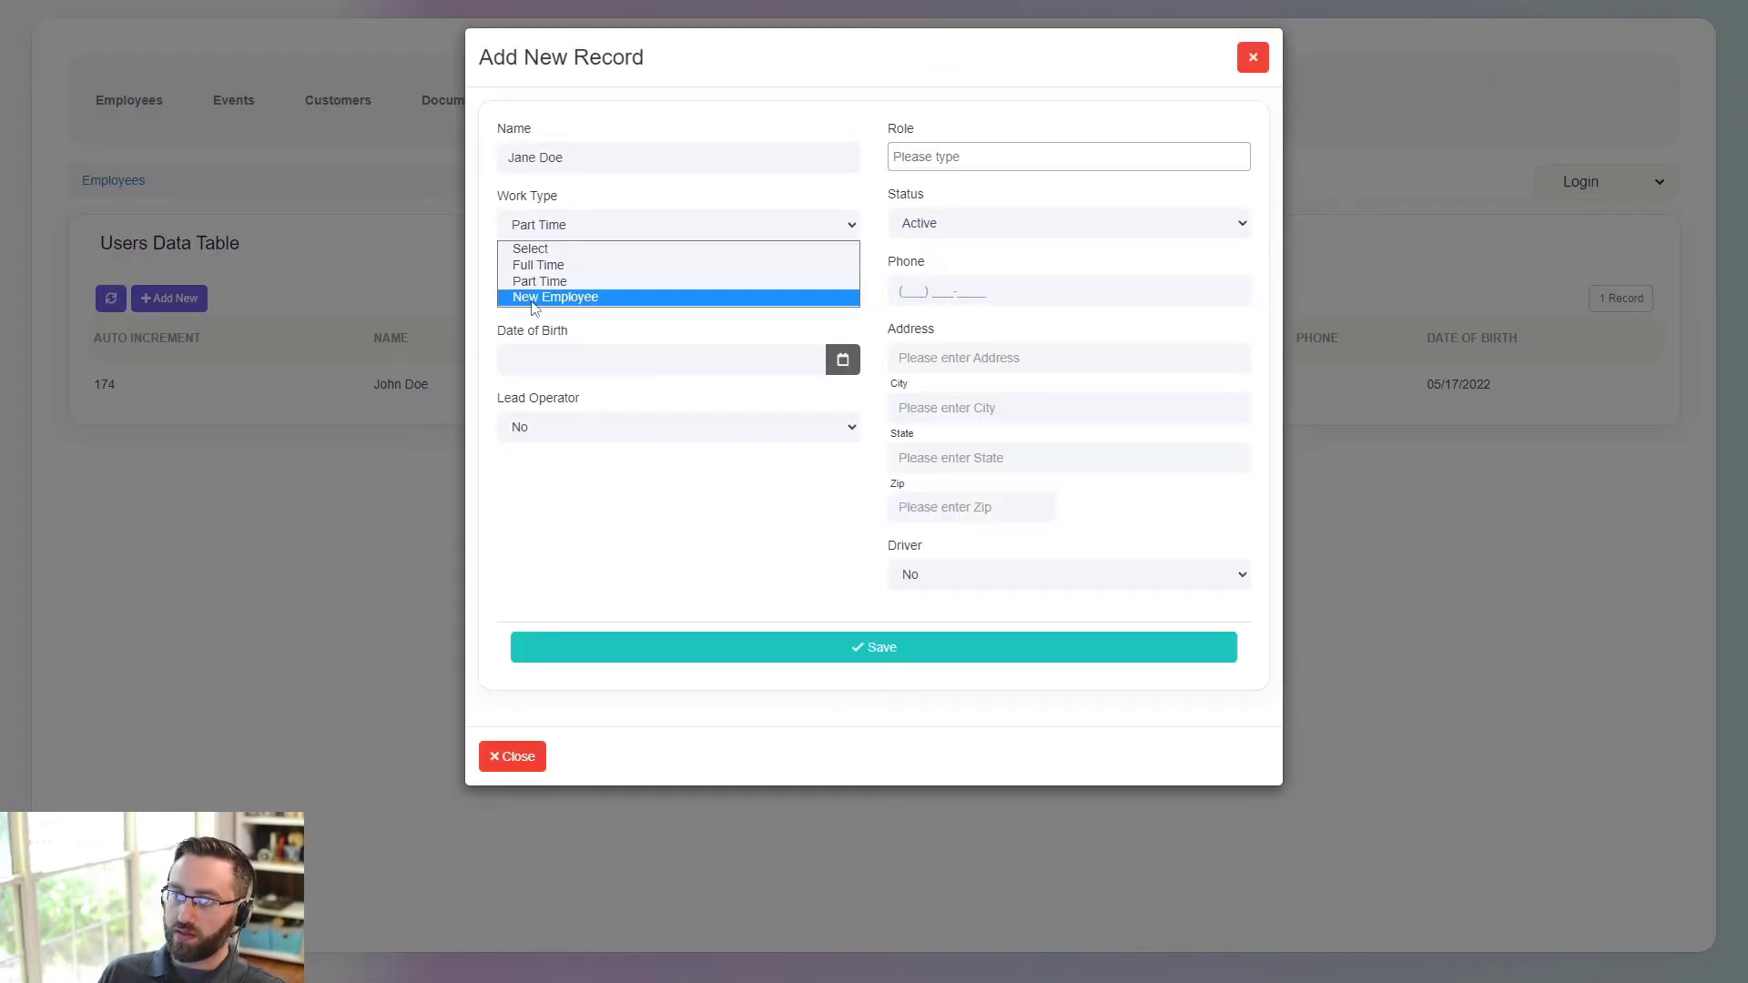
pyautogui.click(578, 261)
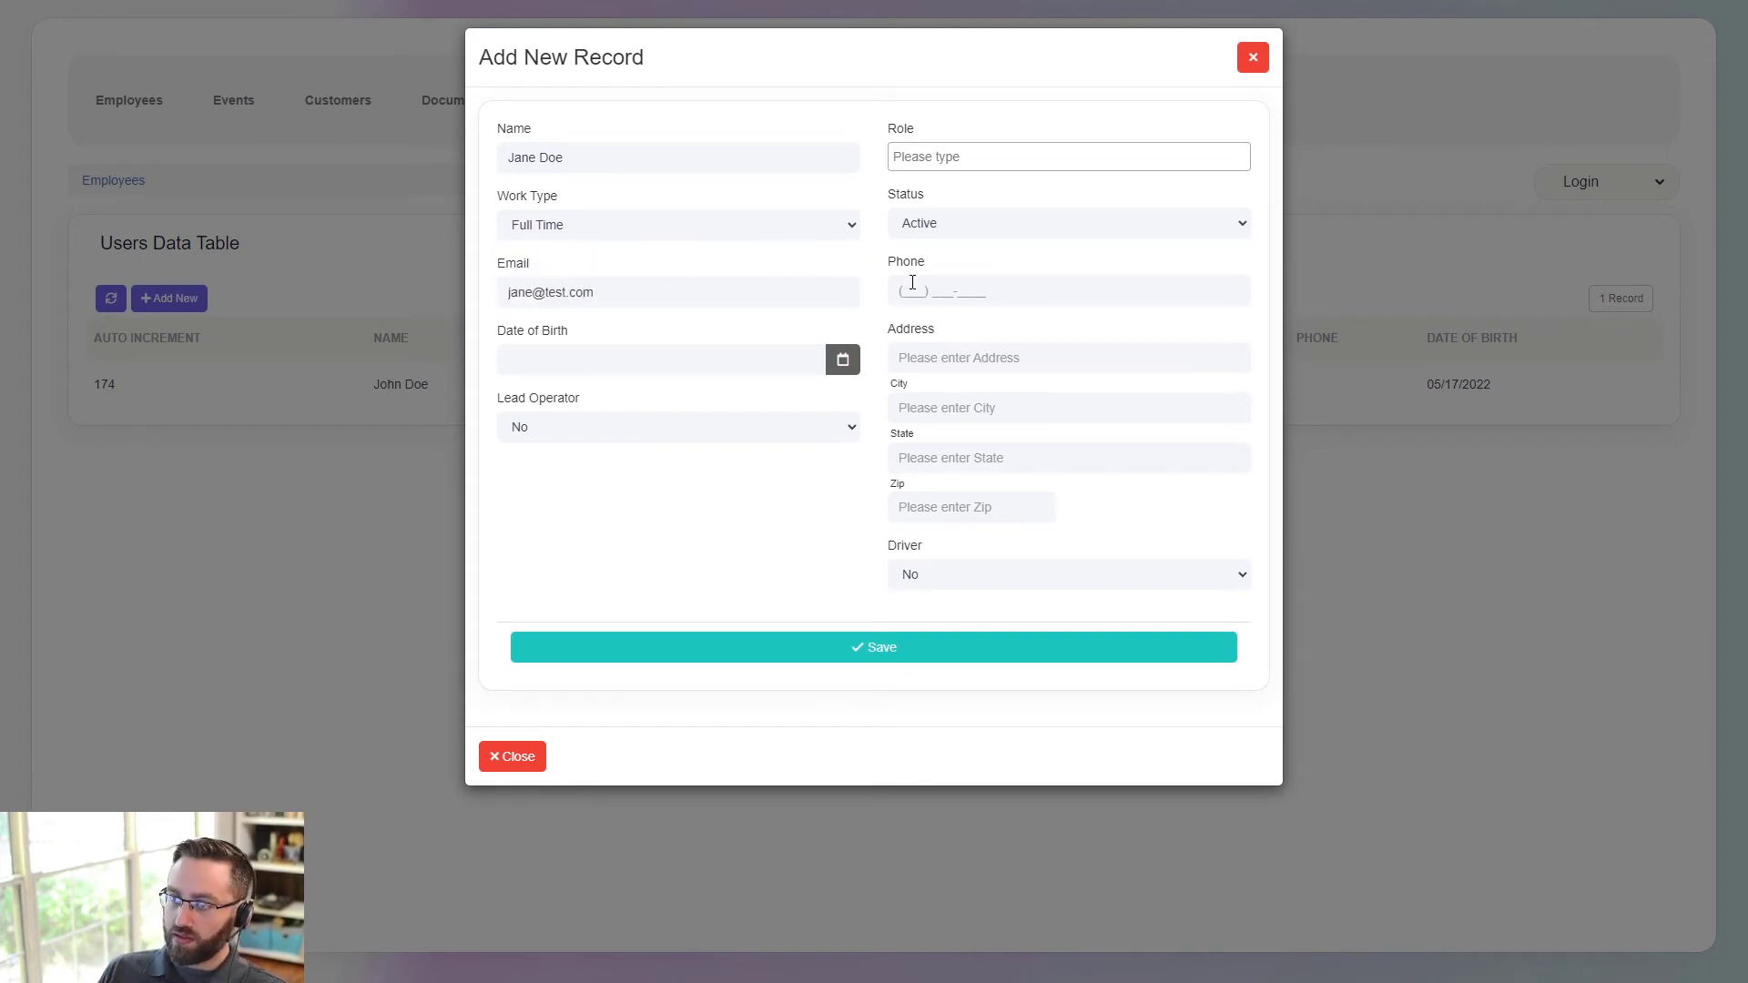
pyautogui.click(941, 159)
pyautogui.click(937, 208)
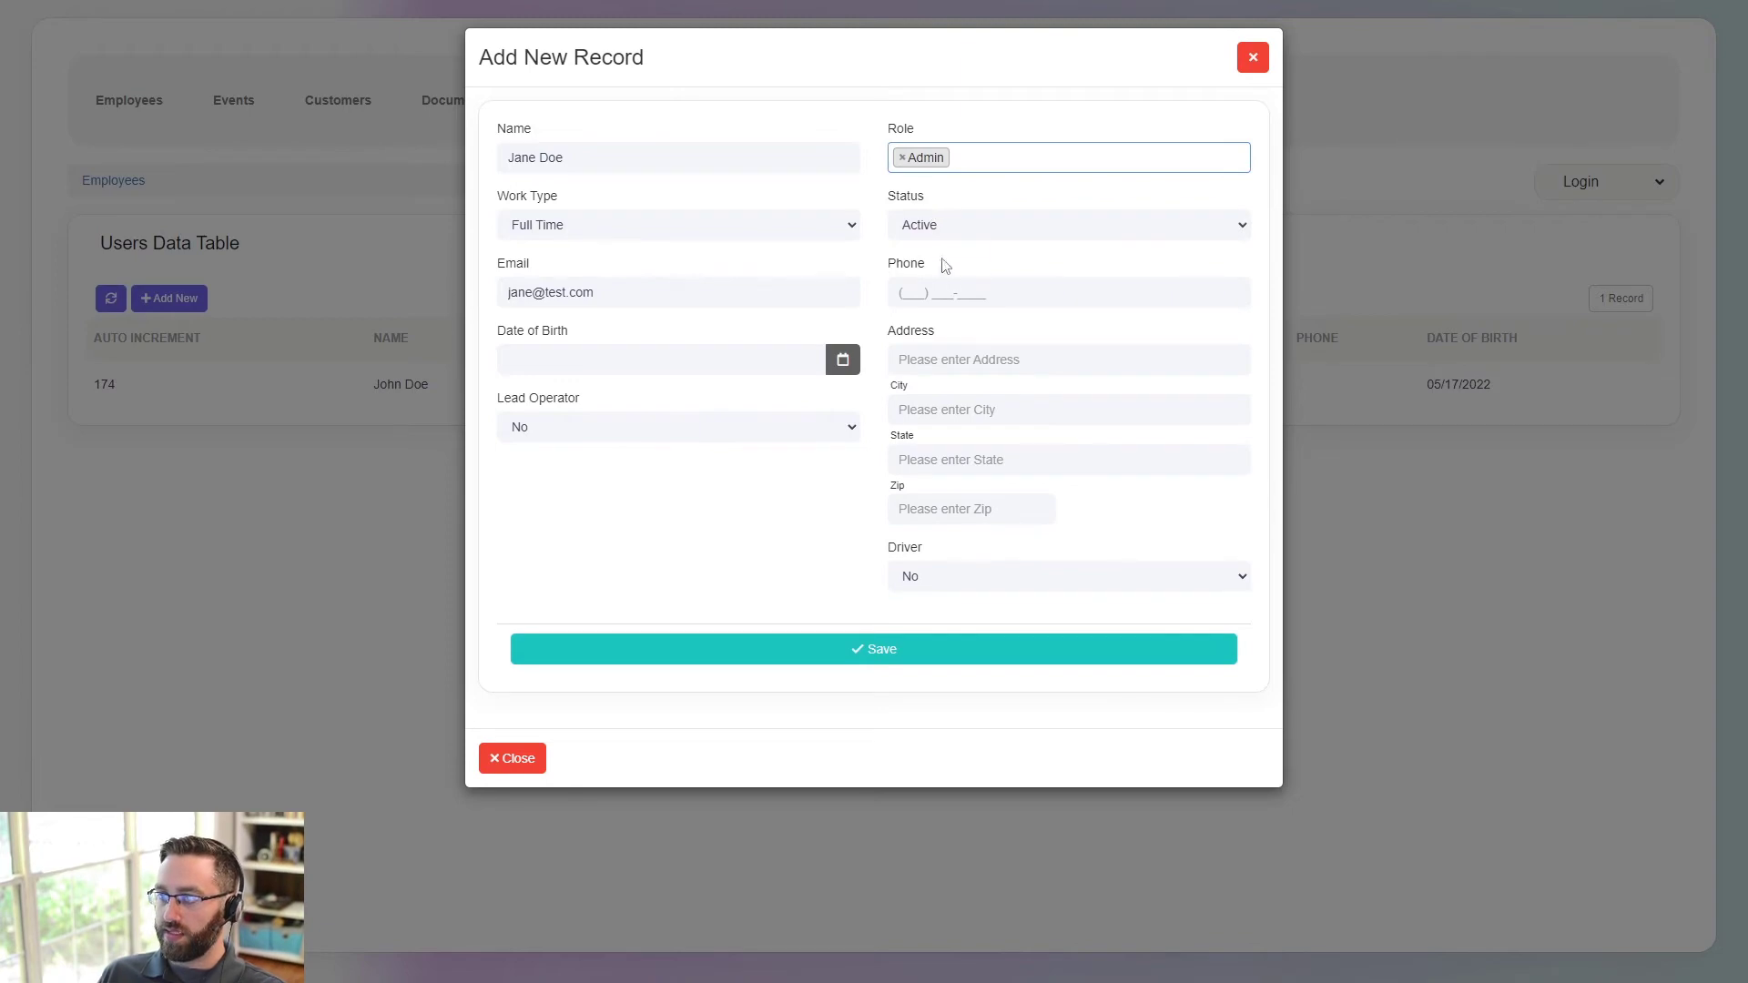
pyautogui.click(851, 650)
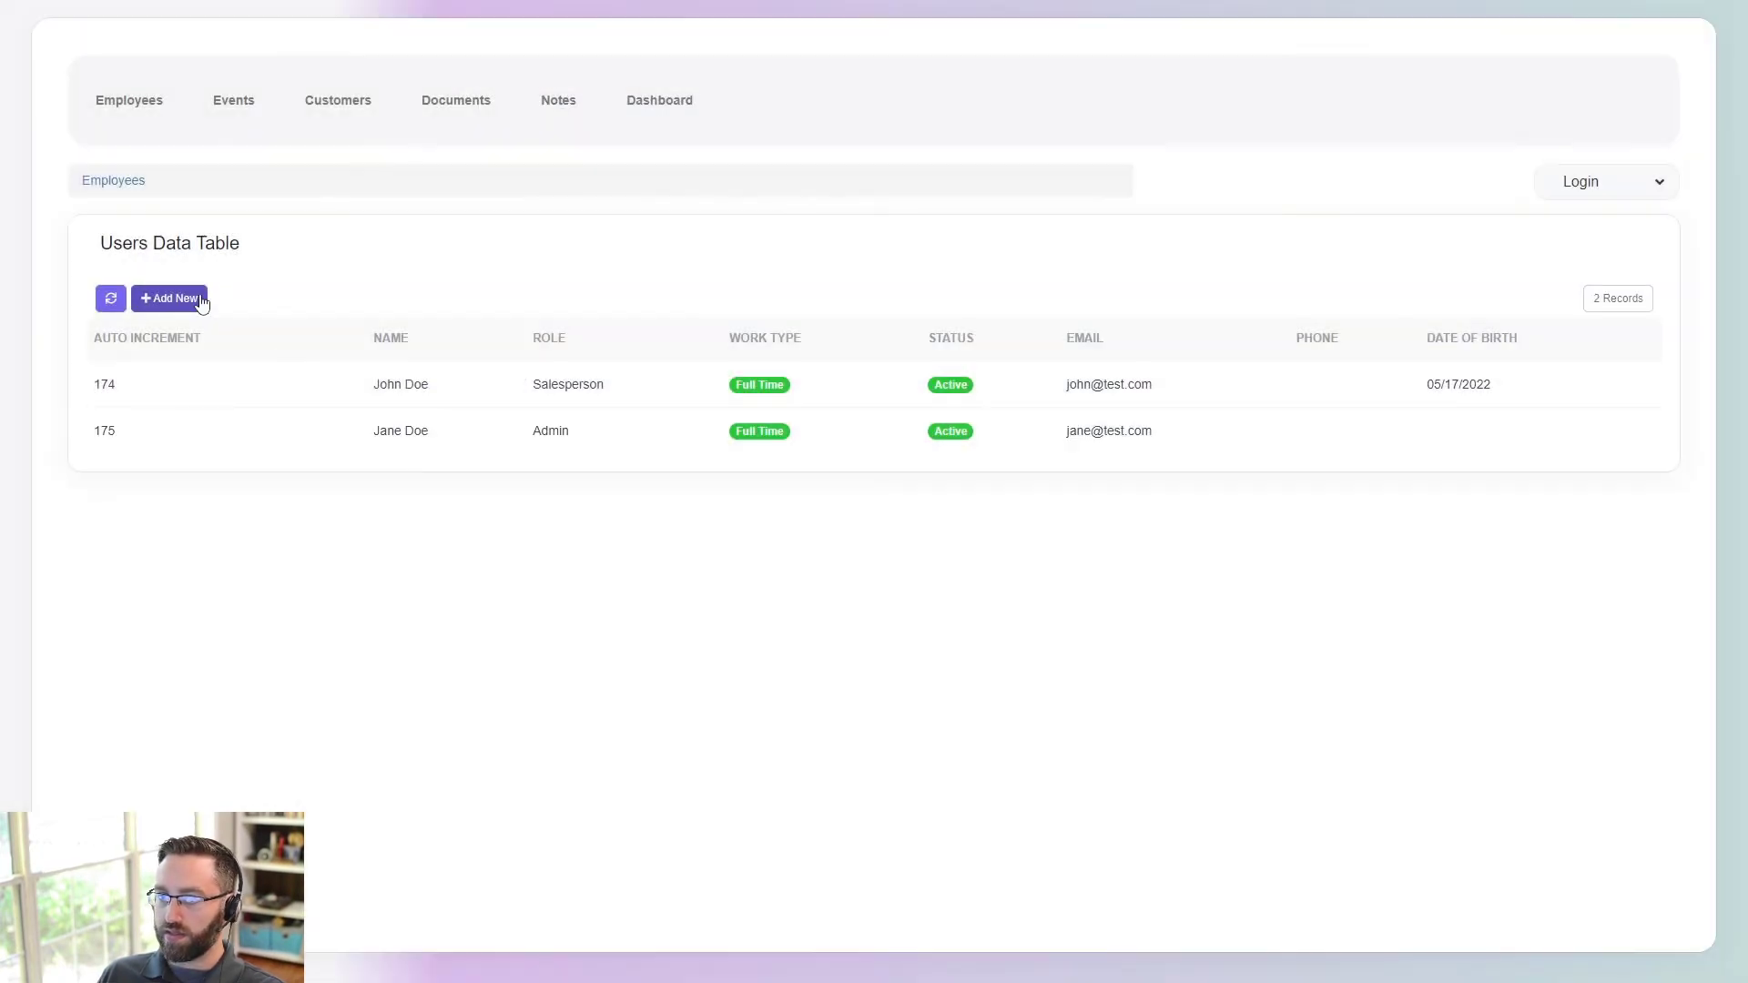
# - Start a third employee with Work Type Part Time and the Employee role
pyautogui.click(195, 299)
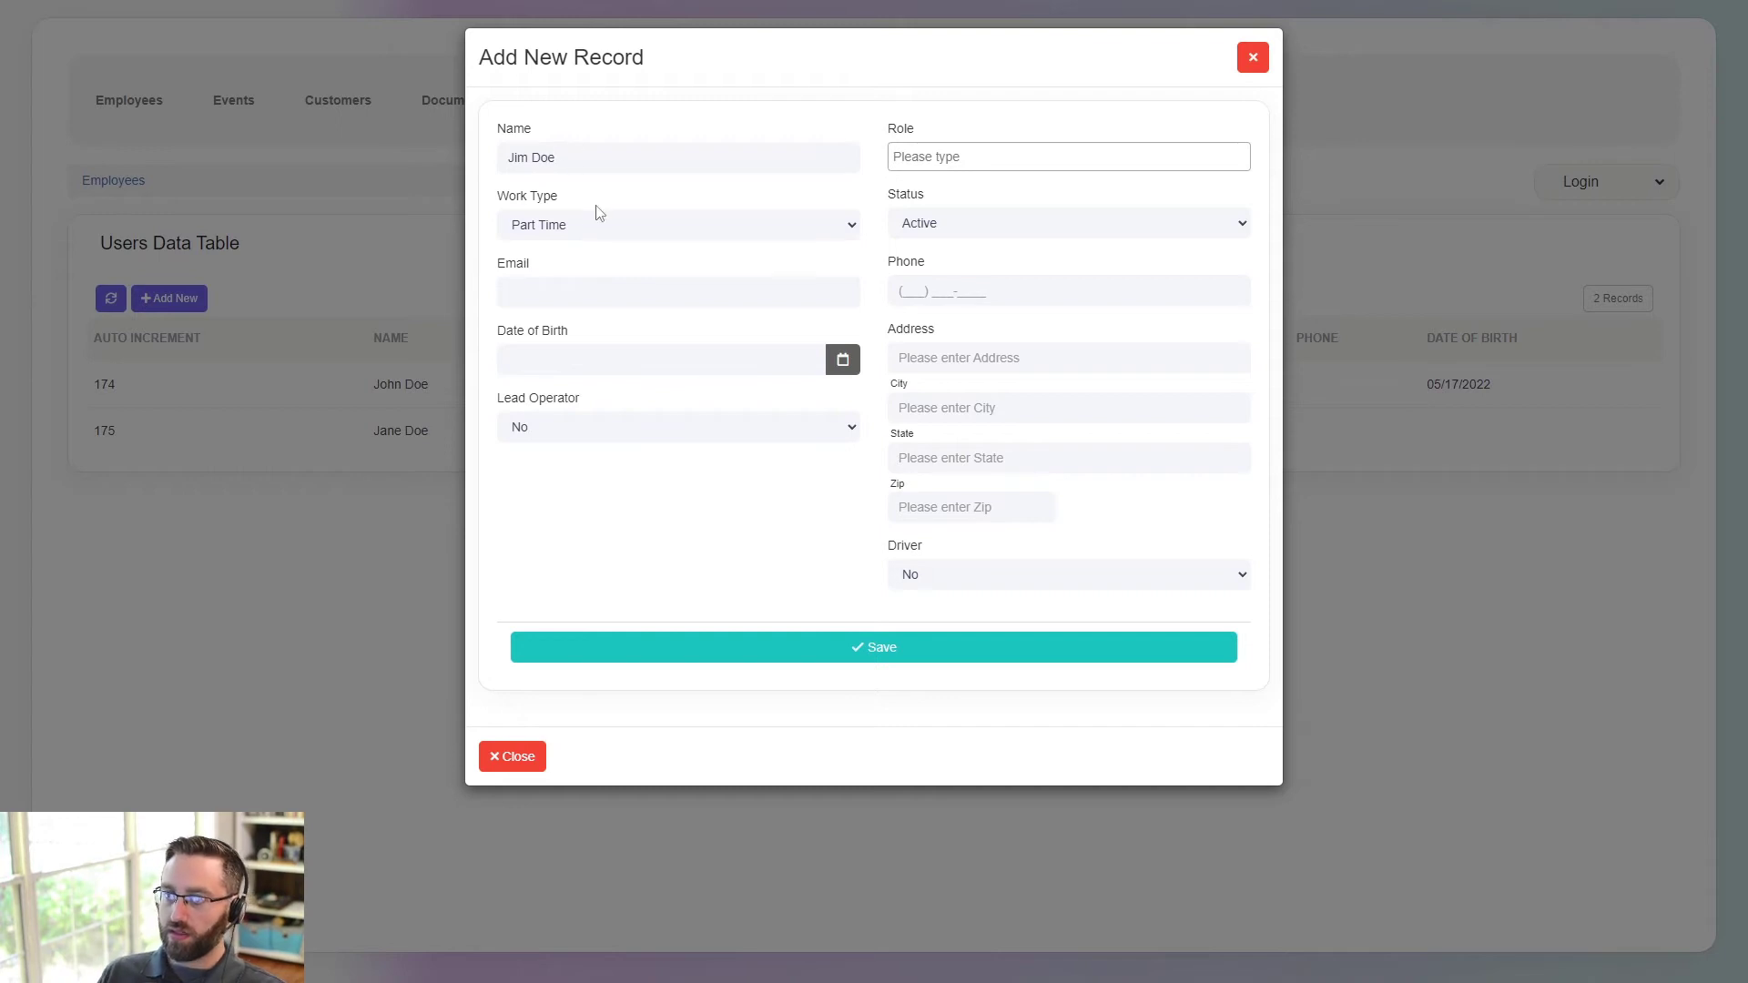
pyautogui.click(557, 229)
pyautogui.click(551, 267)
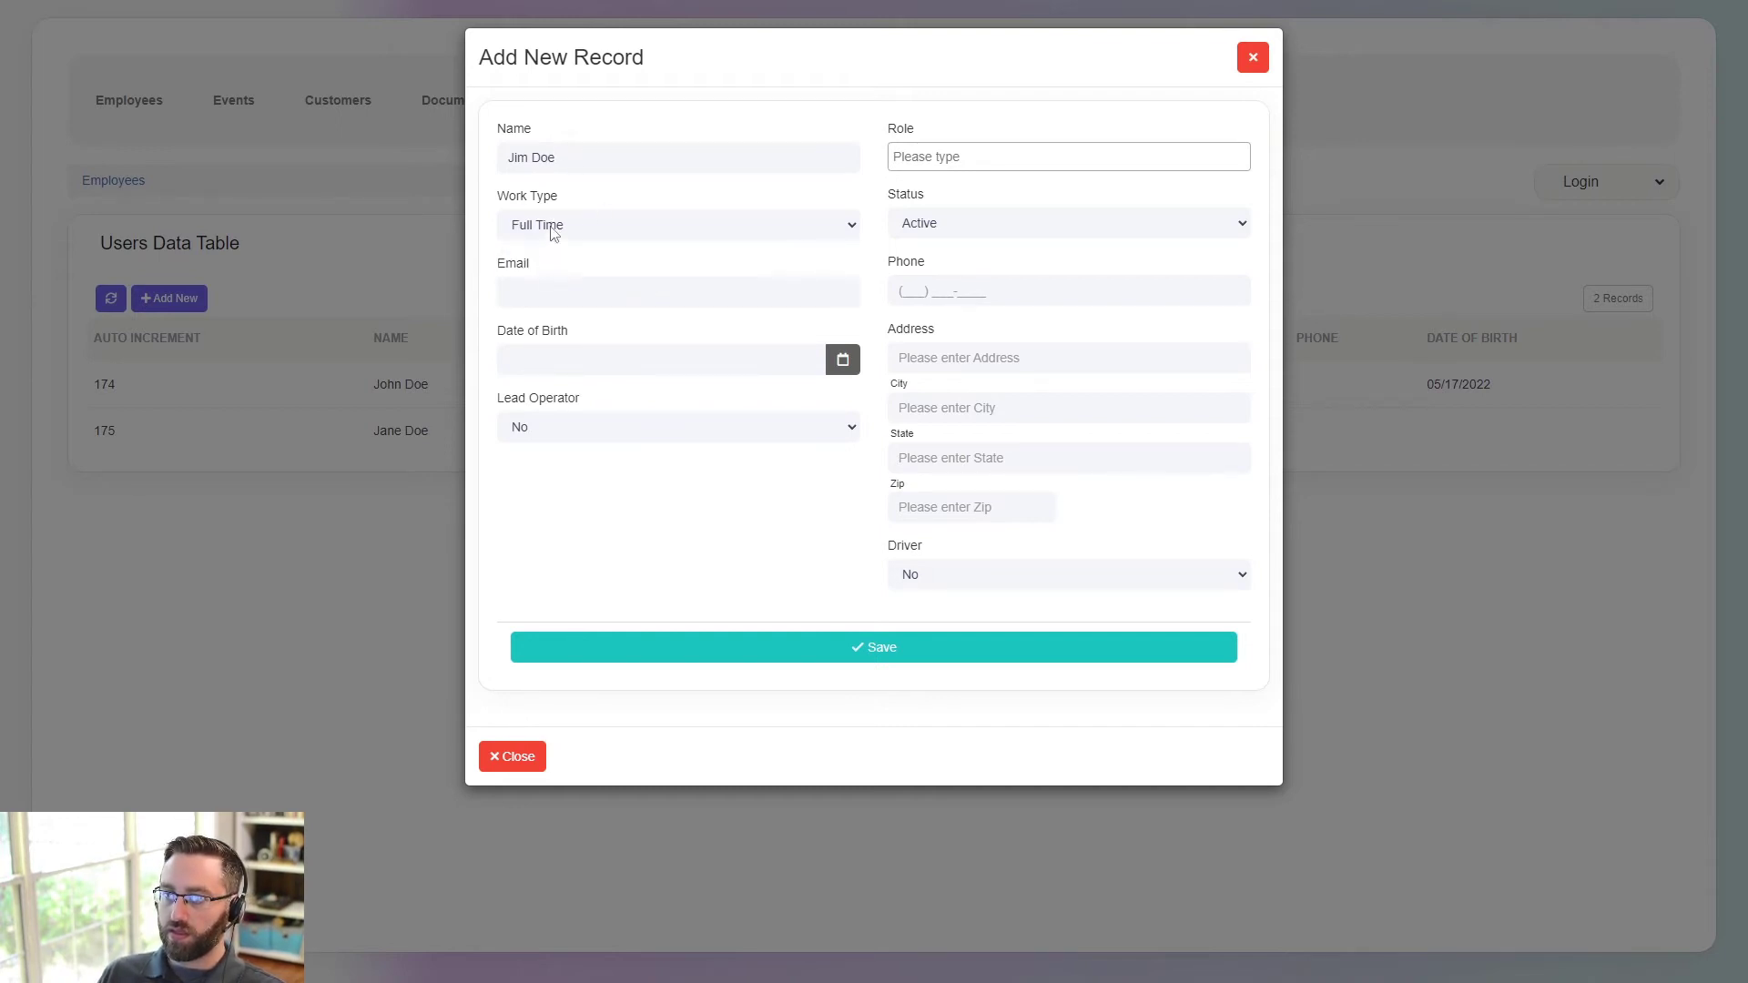
pyautogui.click(556, 229)
pyautogui.click(546, 281)
pyautogui.click(965, 157)
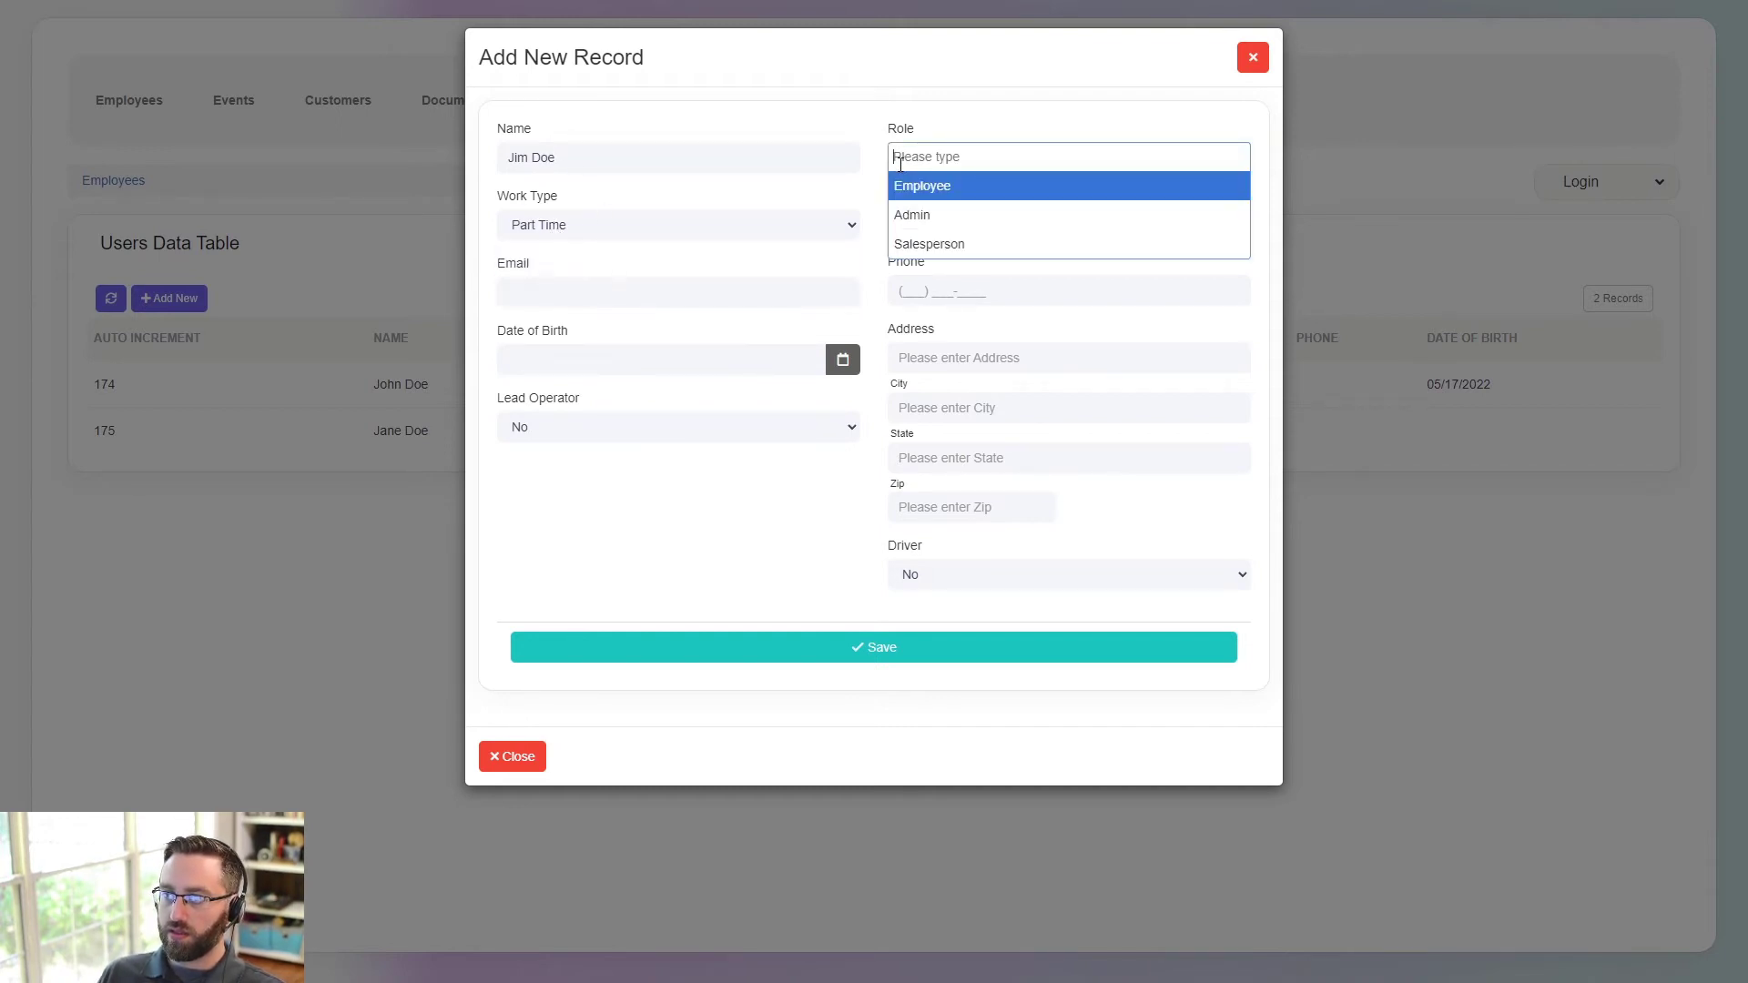
pyautogui.write('E')
pyautogui.press('Return')
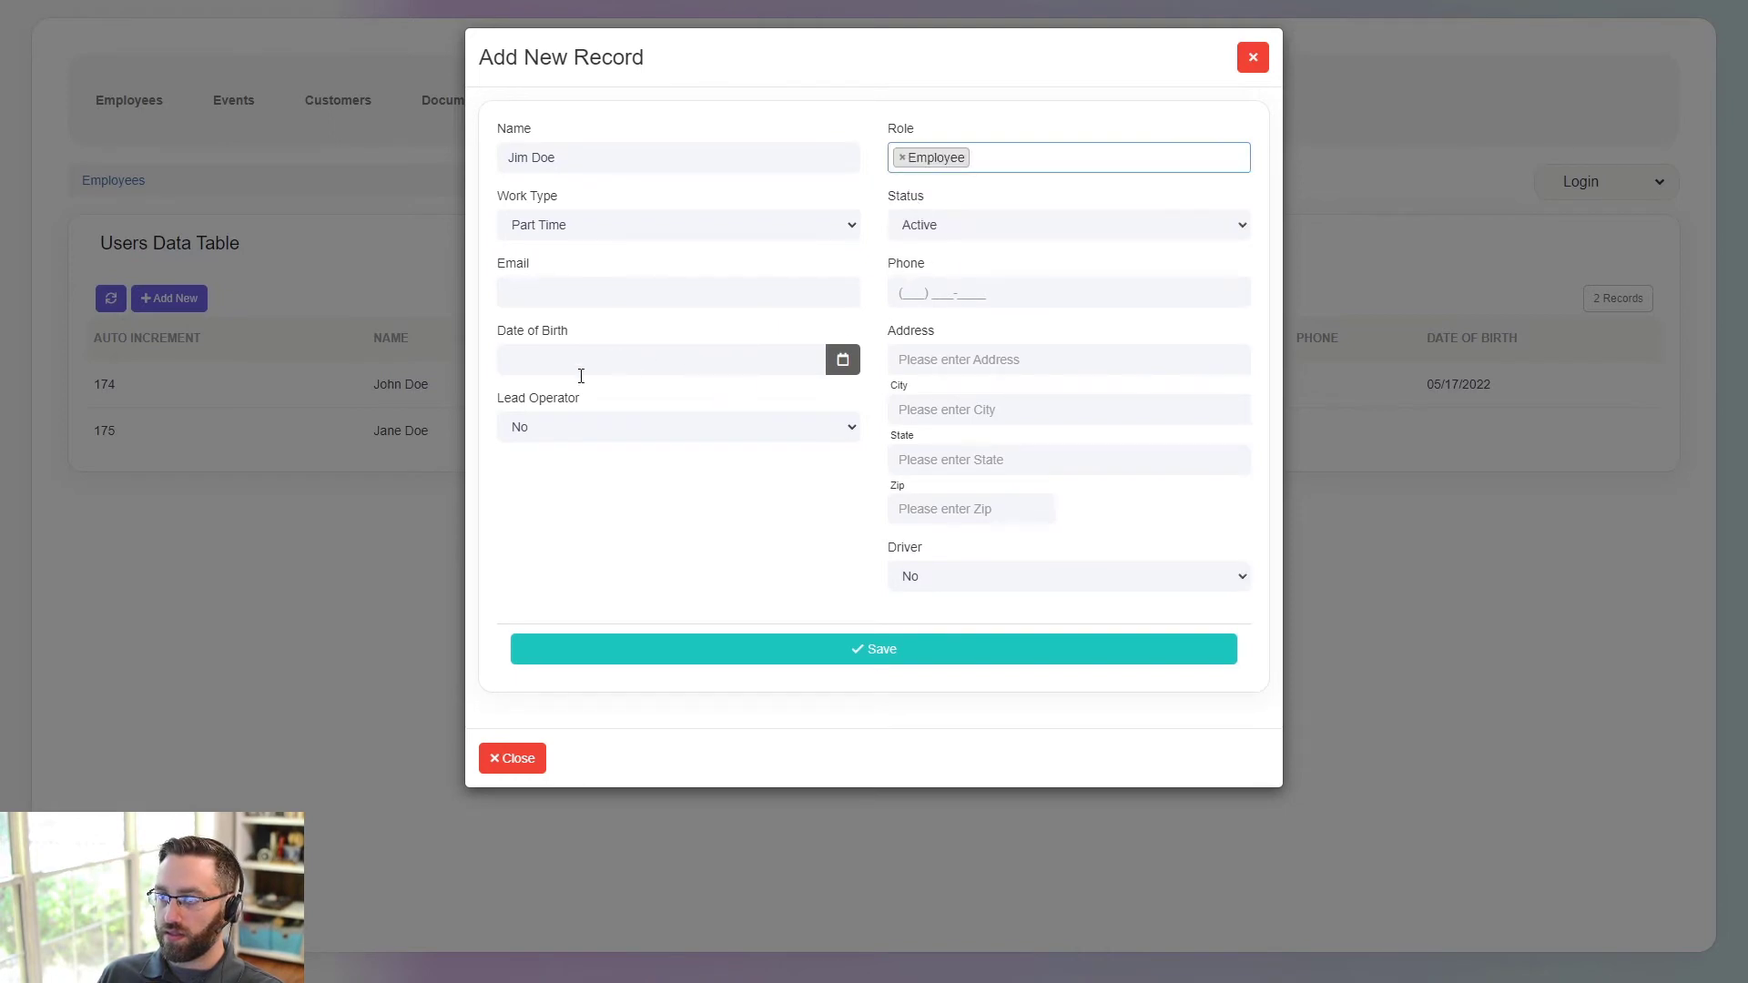
# - Mark the third employee as lead operator and driver, and save the record
pyautogui.click(589, 425)
pyautogui.click(604, 485)
pyautogui.click(971, 576)
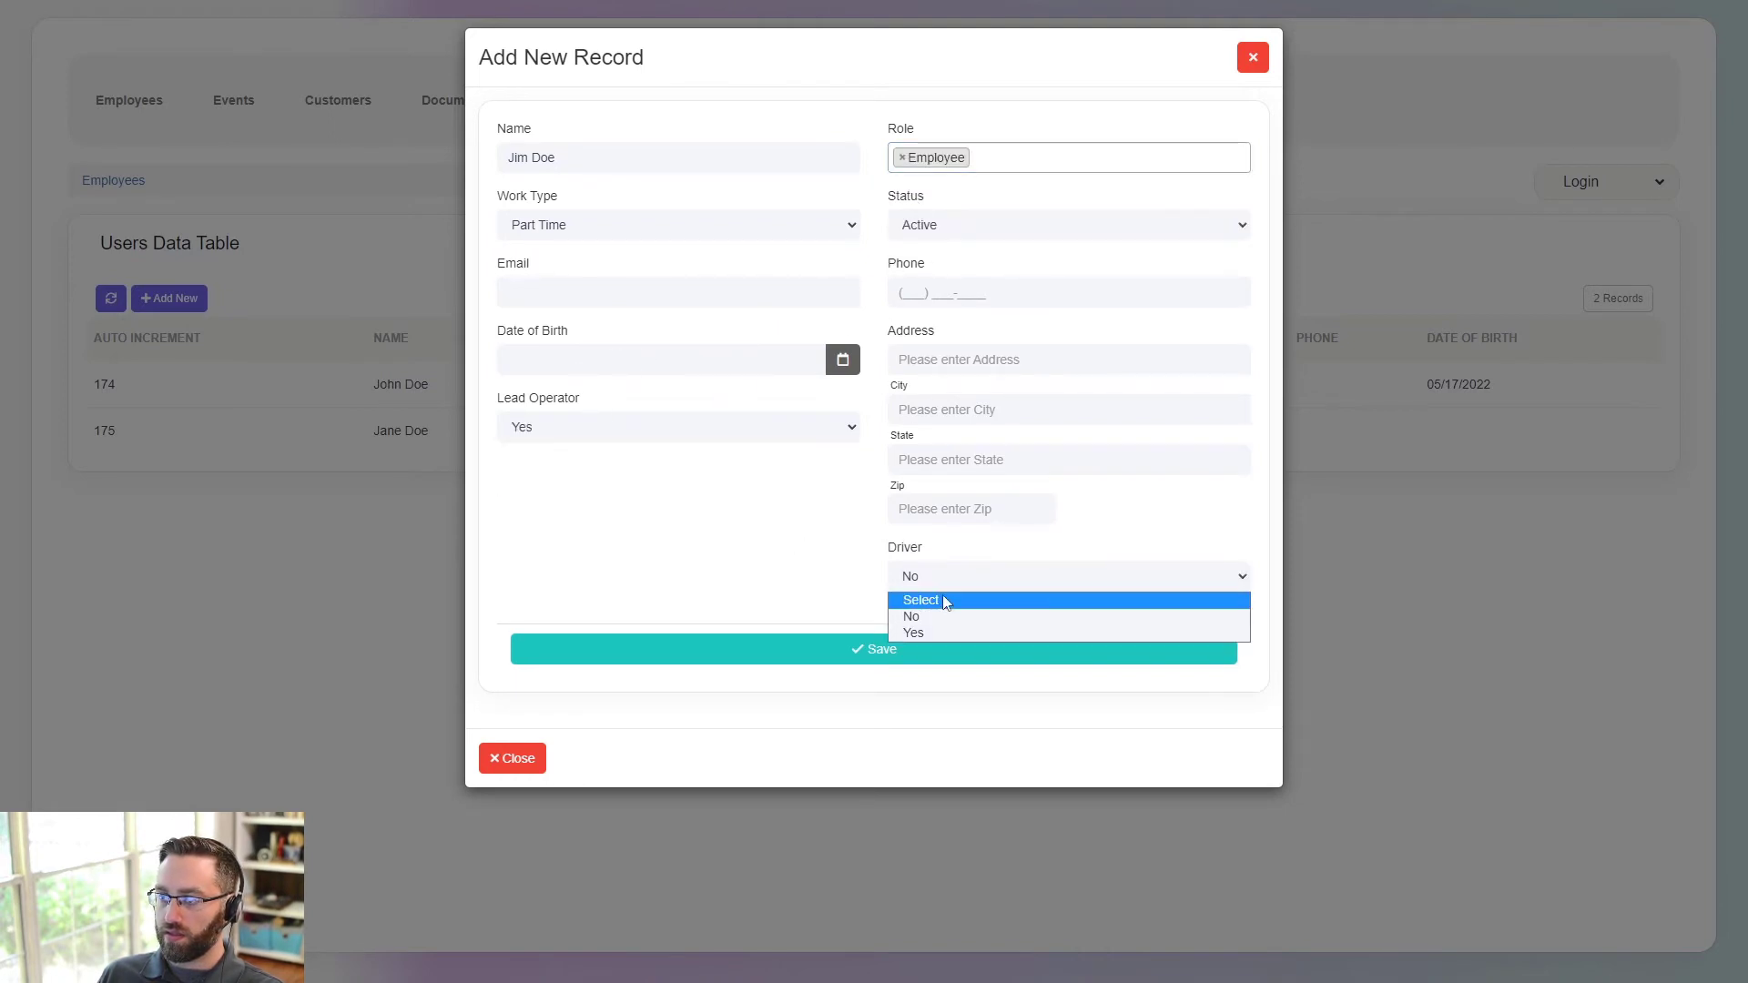
pyautogui.click(929, 631)
pyautogui.click(819, 650)
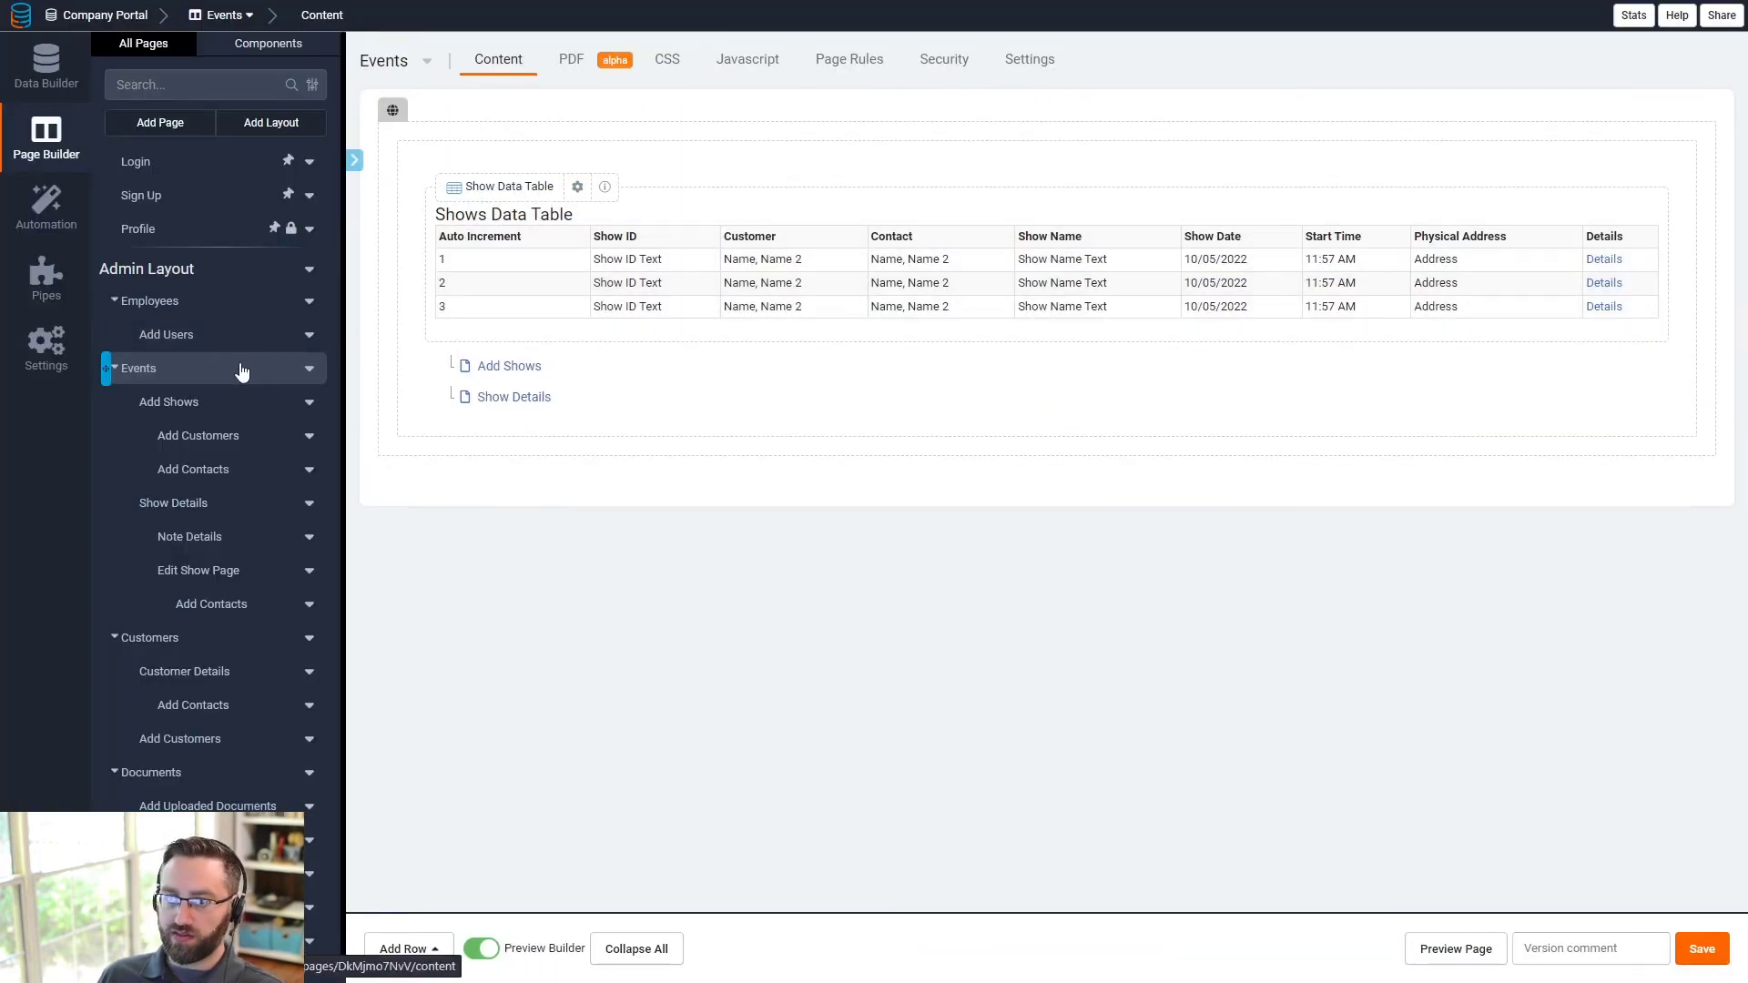
# - Add an Edit link column to the Employees page's Users Data Table
pyautogui.click(166, 306)
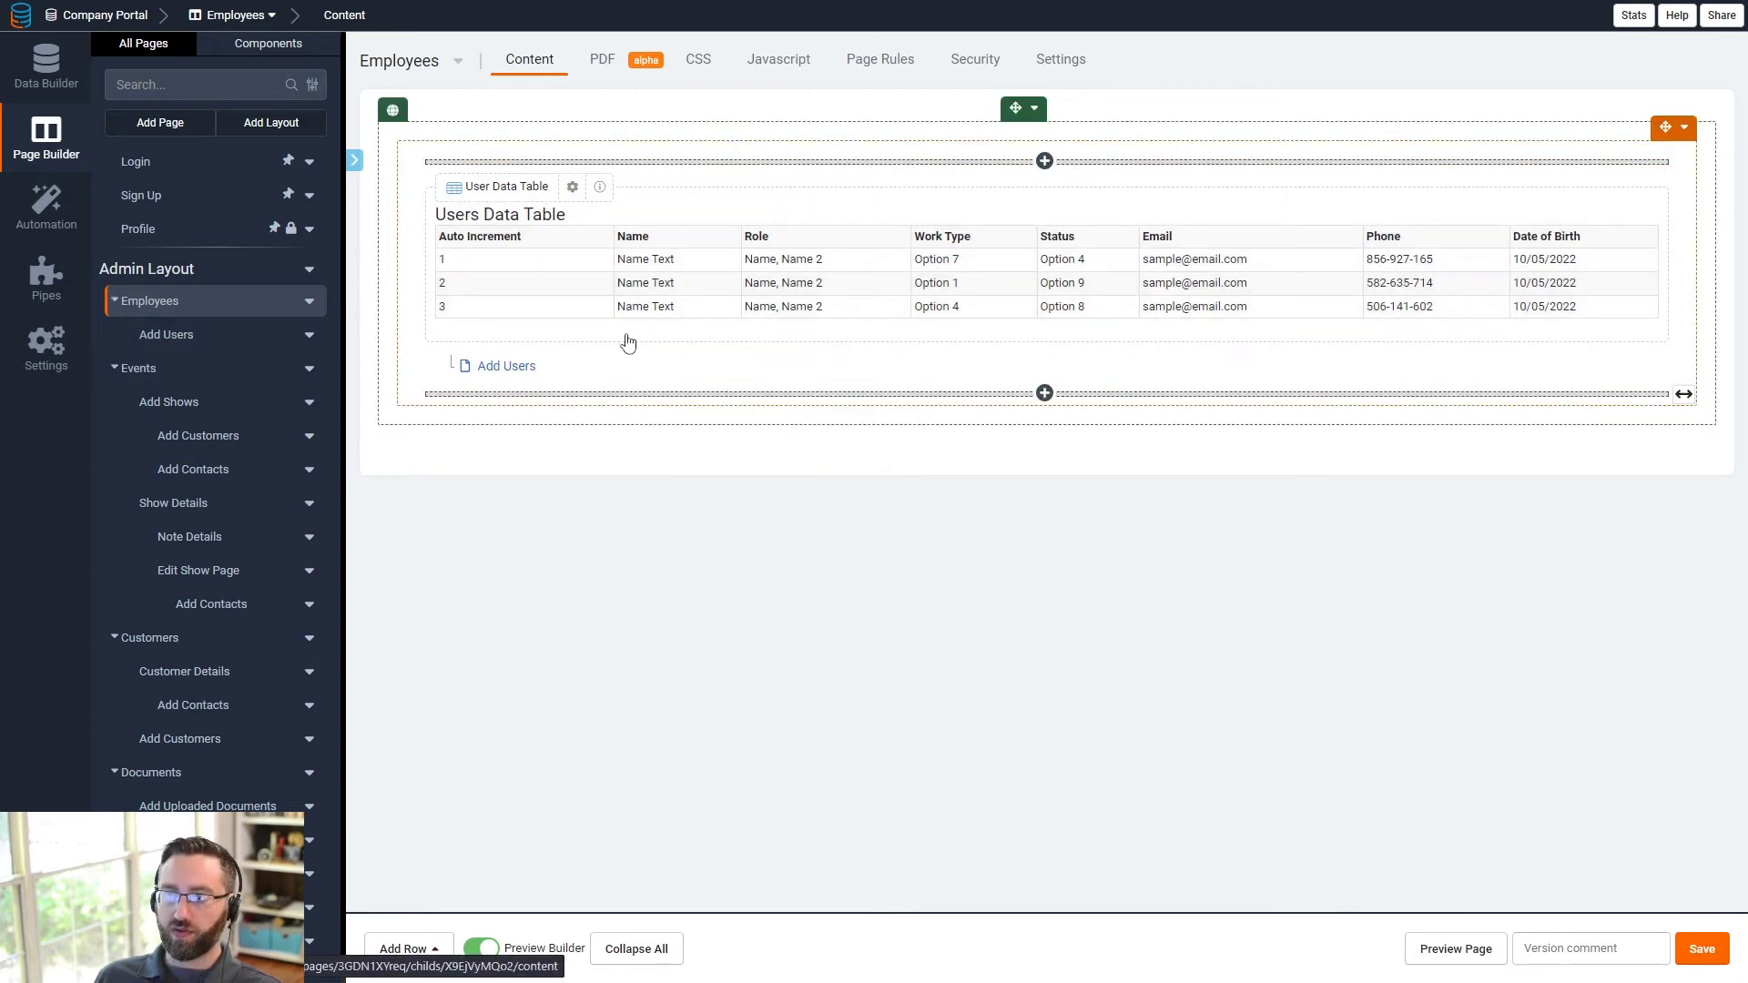
pyautogui.click(707, 292)
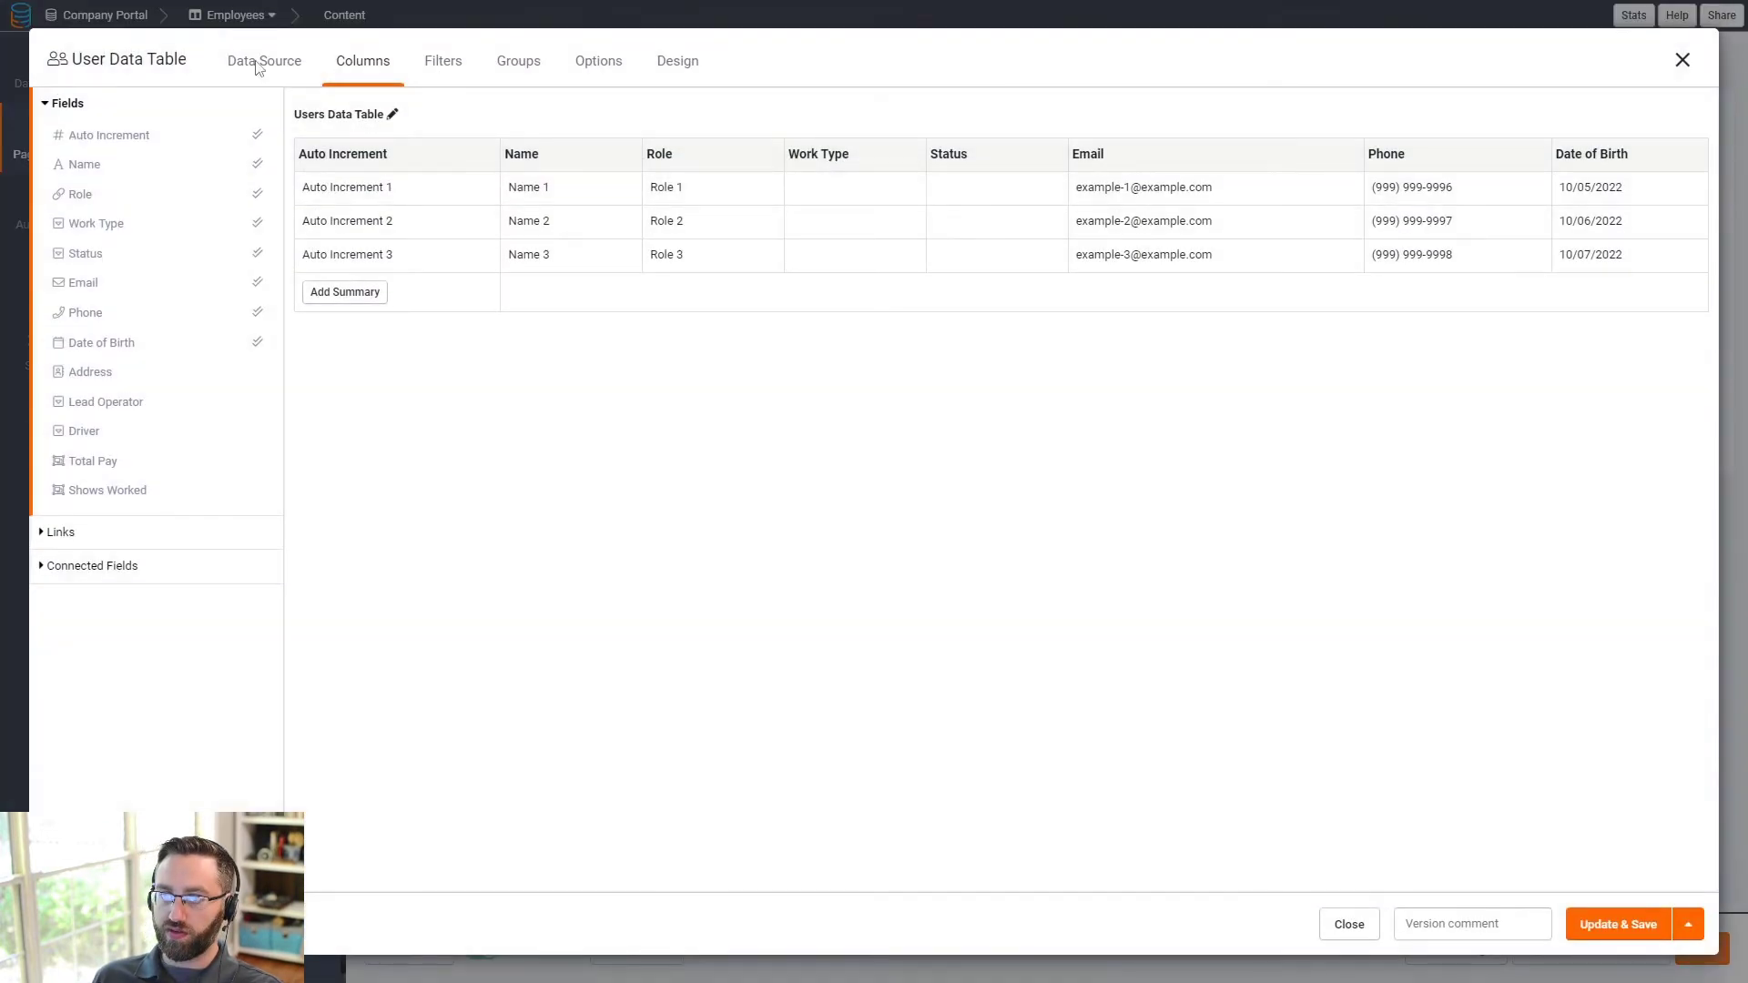
pyautogui.click(443, 62)
pyautogui.click(362, 61)
pyautogui.click(65, 533)
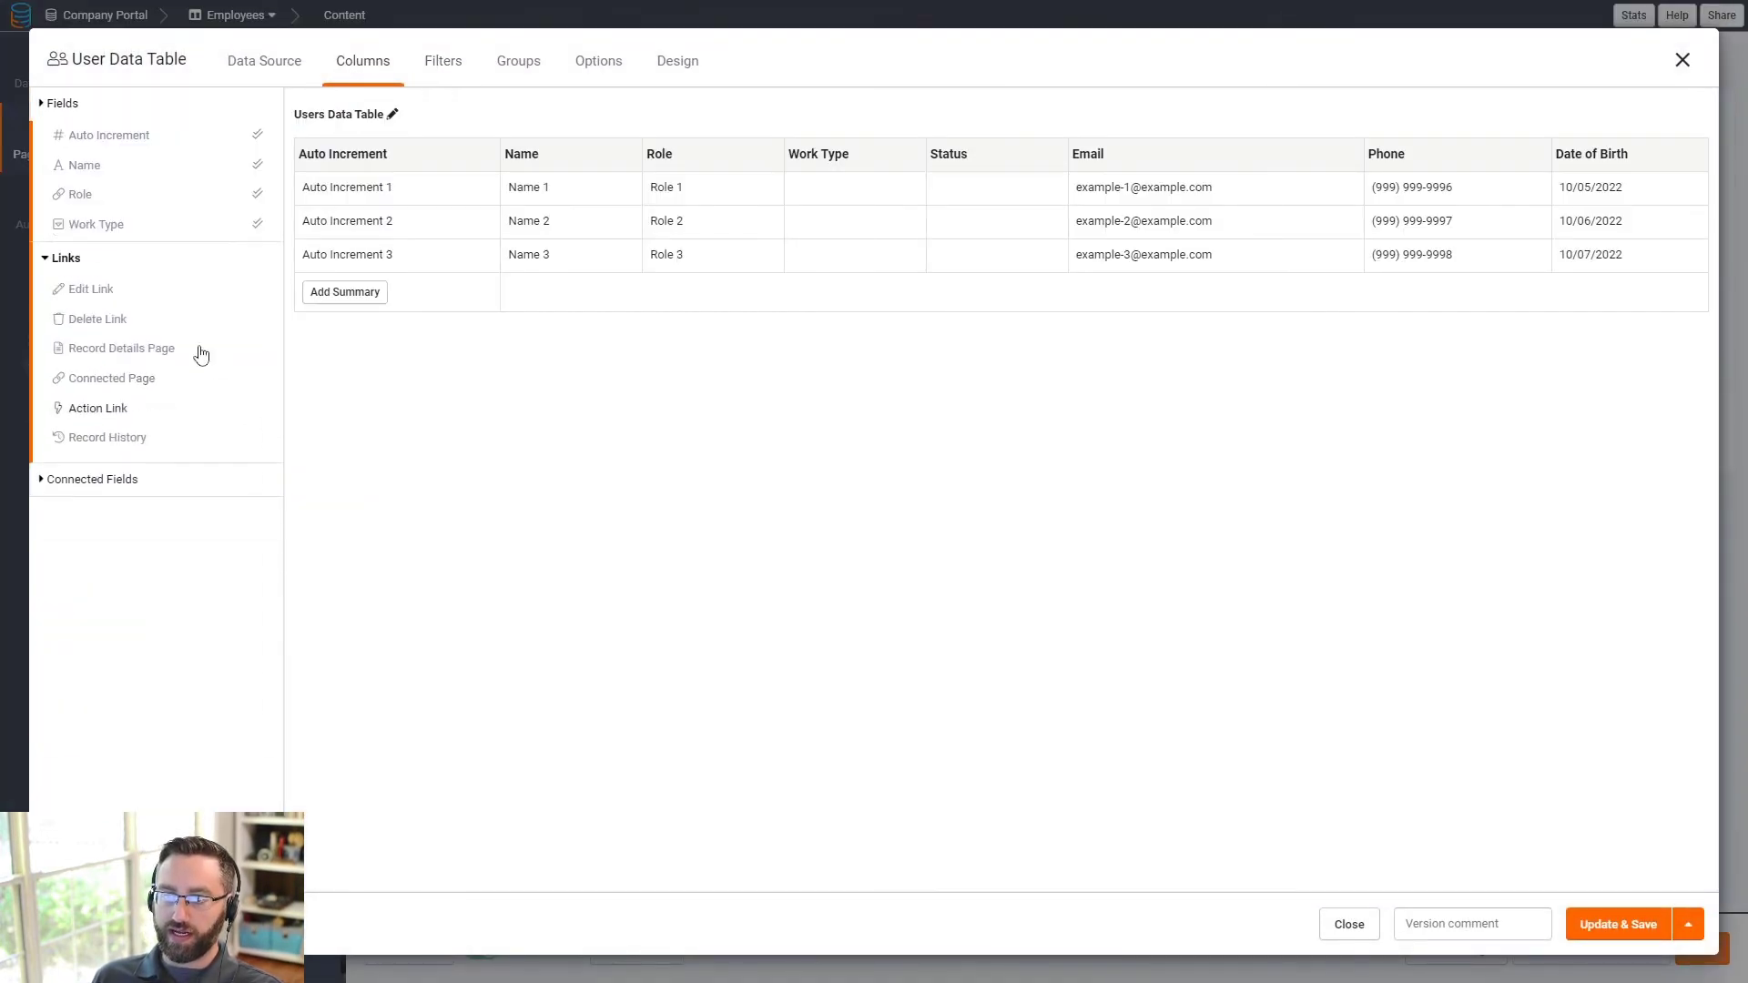
pyautogui.click(91, 169)
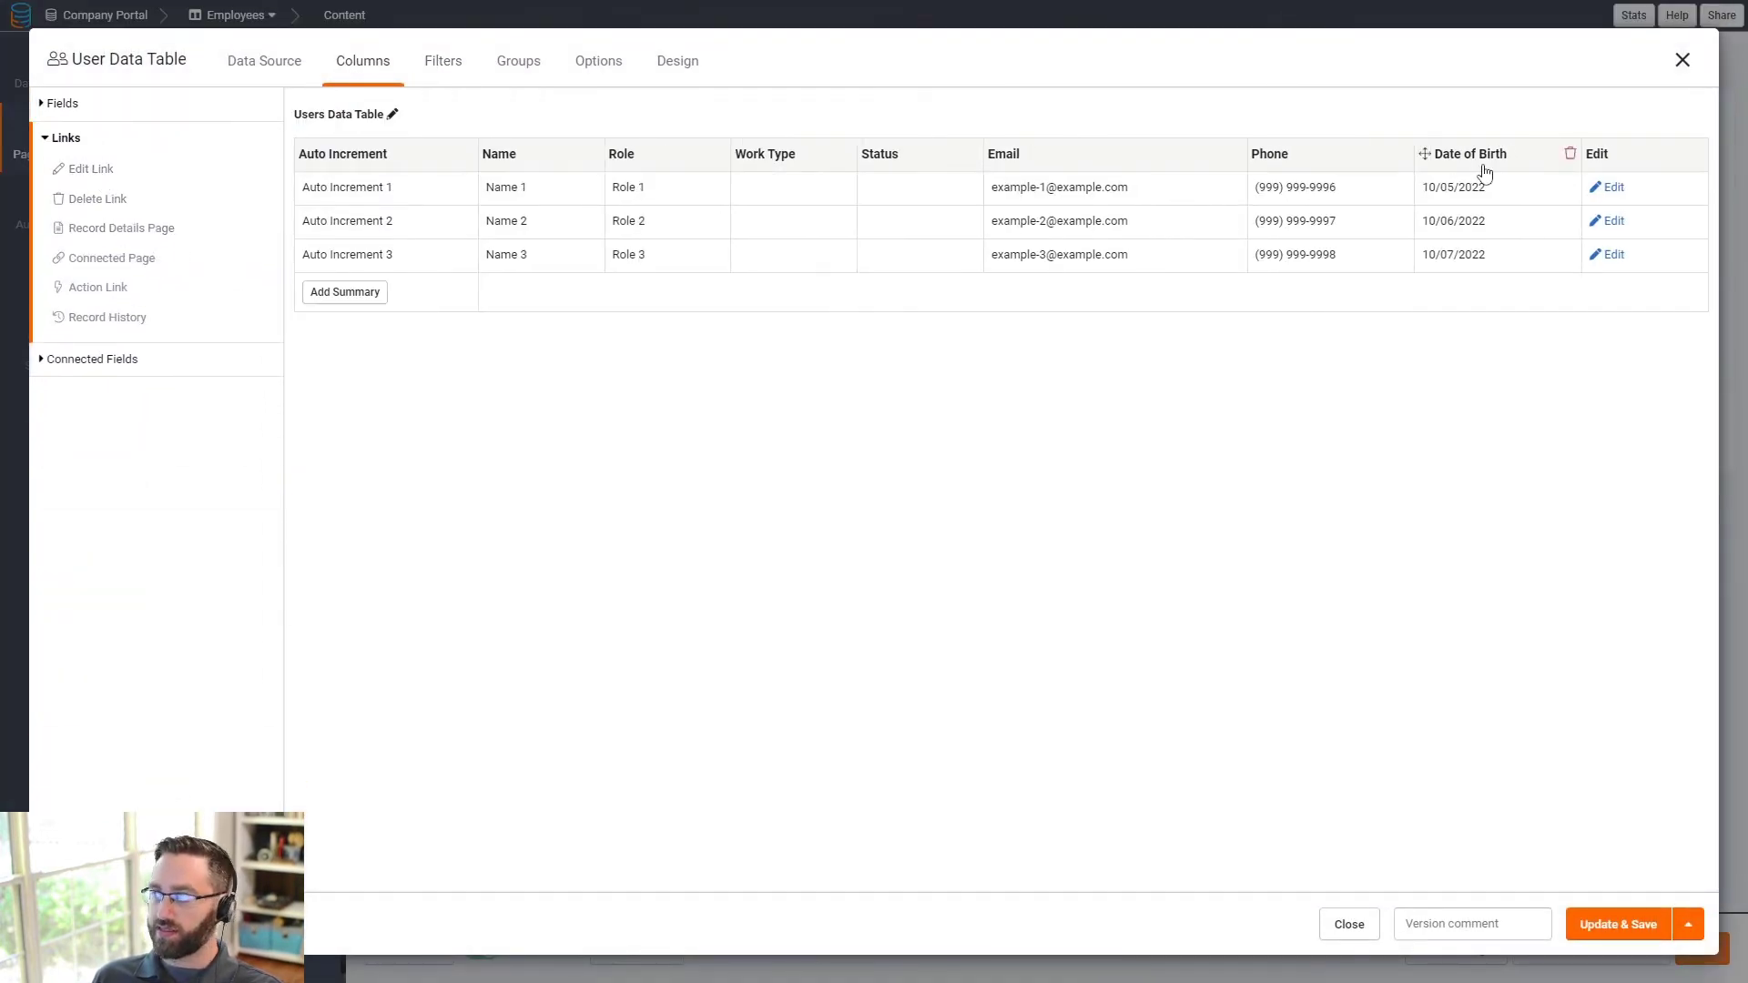
# - Make the Edit link open in a popup, save the table and view the Edit User Page
pyautogui.click(1613, 154)
pyautogui.click(1284, 593)
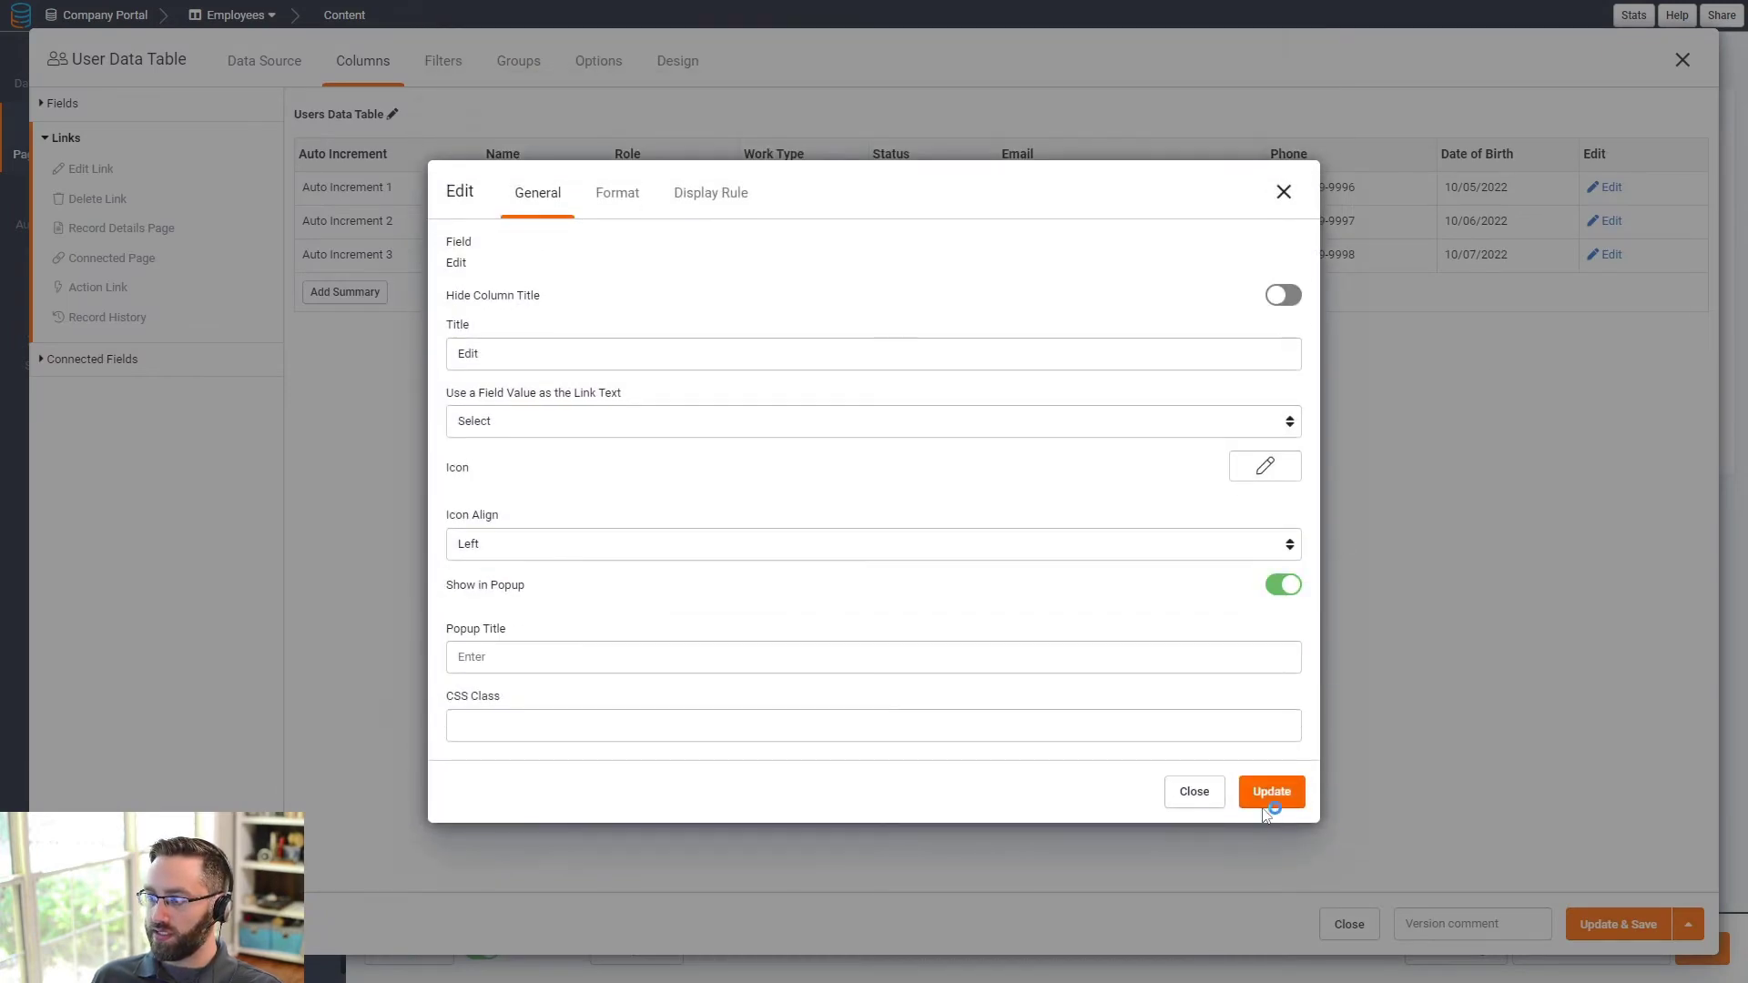
pyautogui.click(1266, 802)
pyautogui.click(1605, 925)
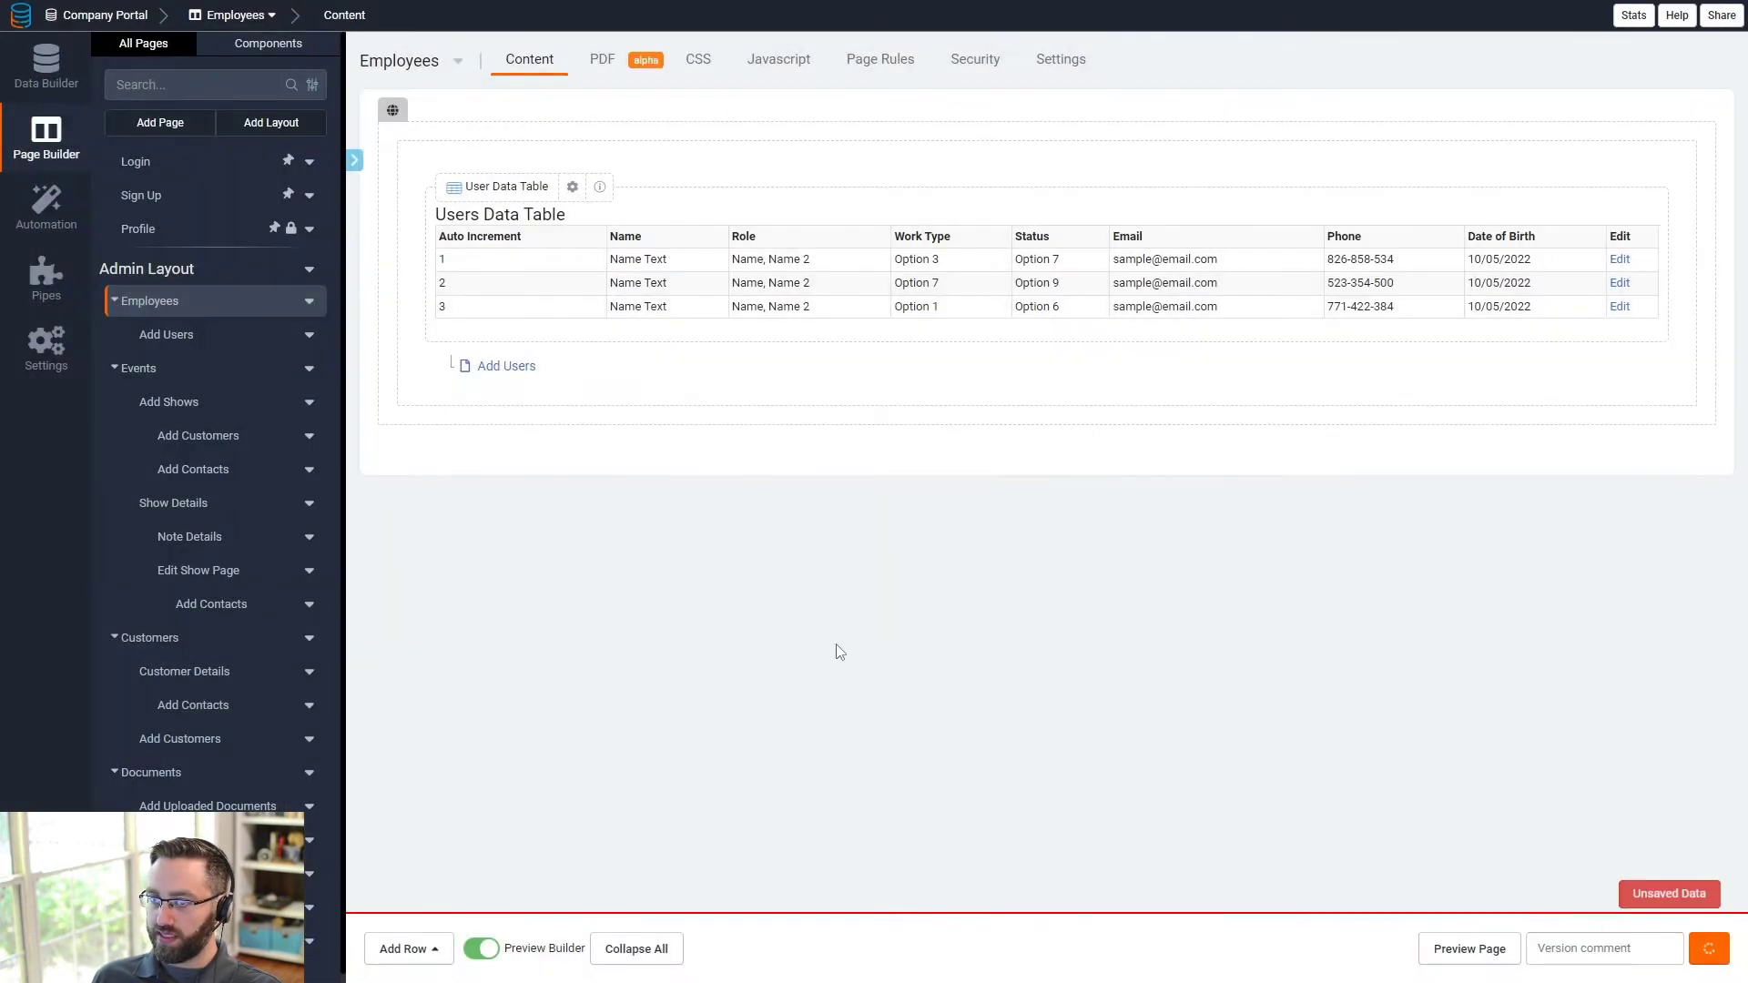
pyautogui.click(530, 406)
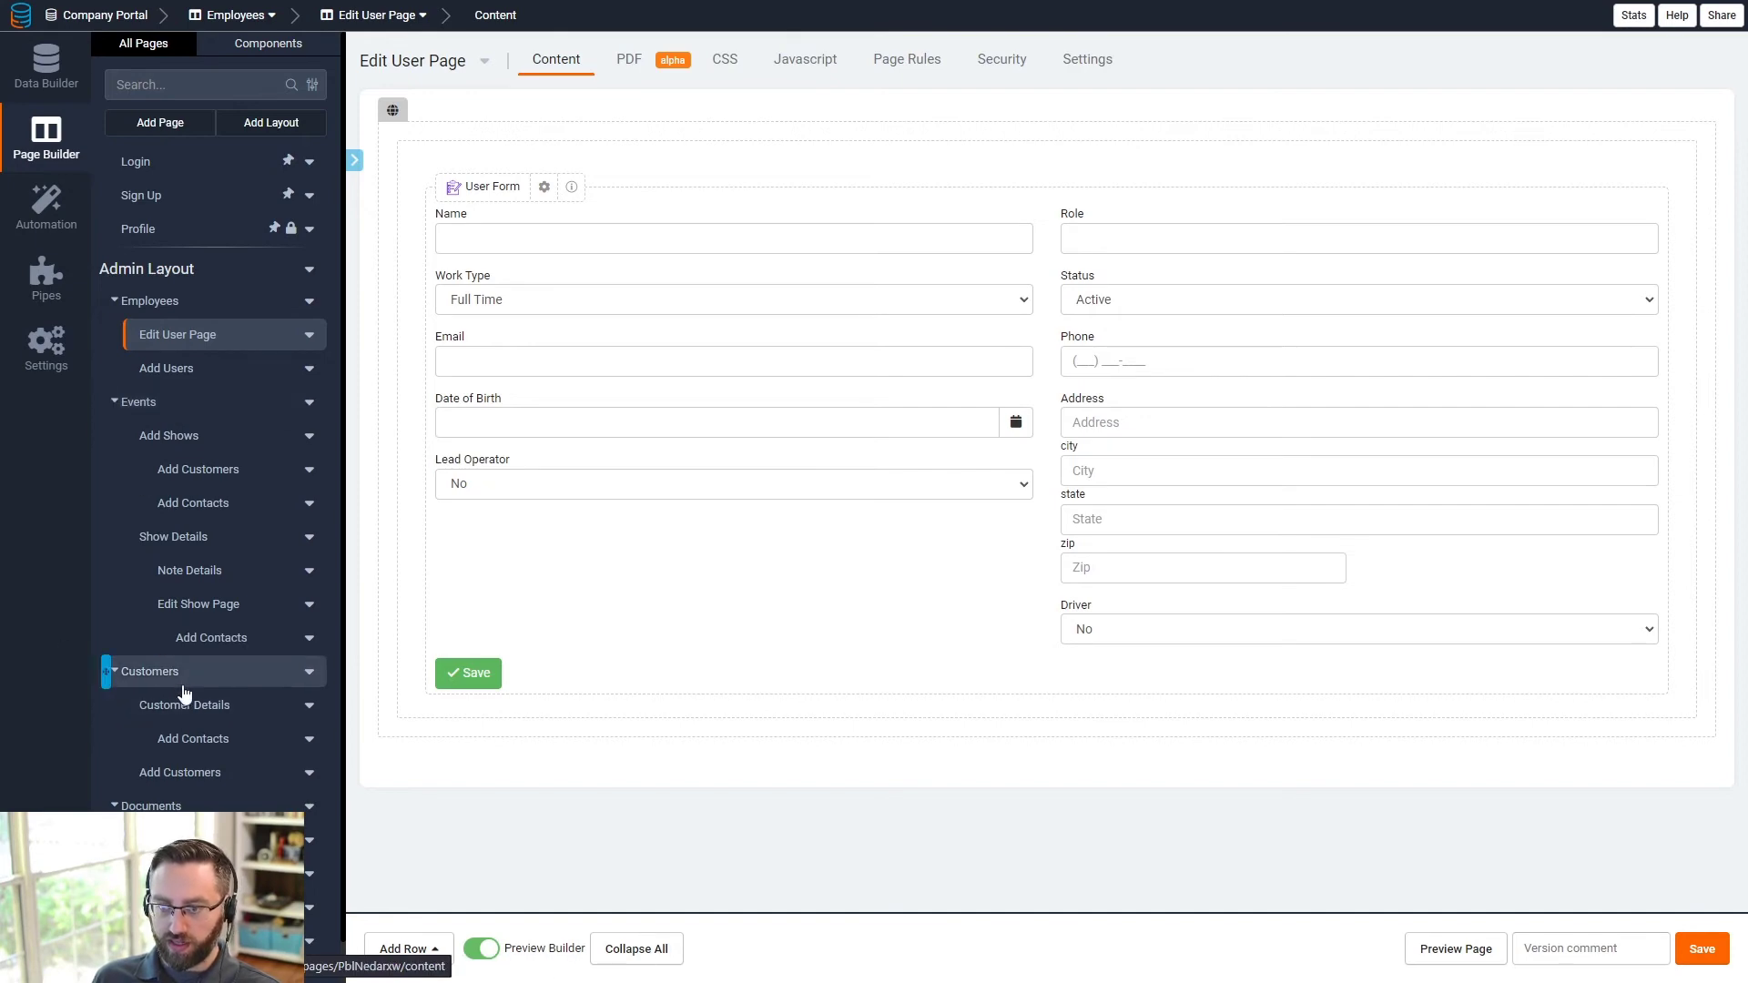
pyautogui.click(181, 688)
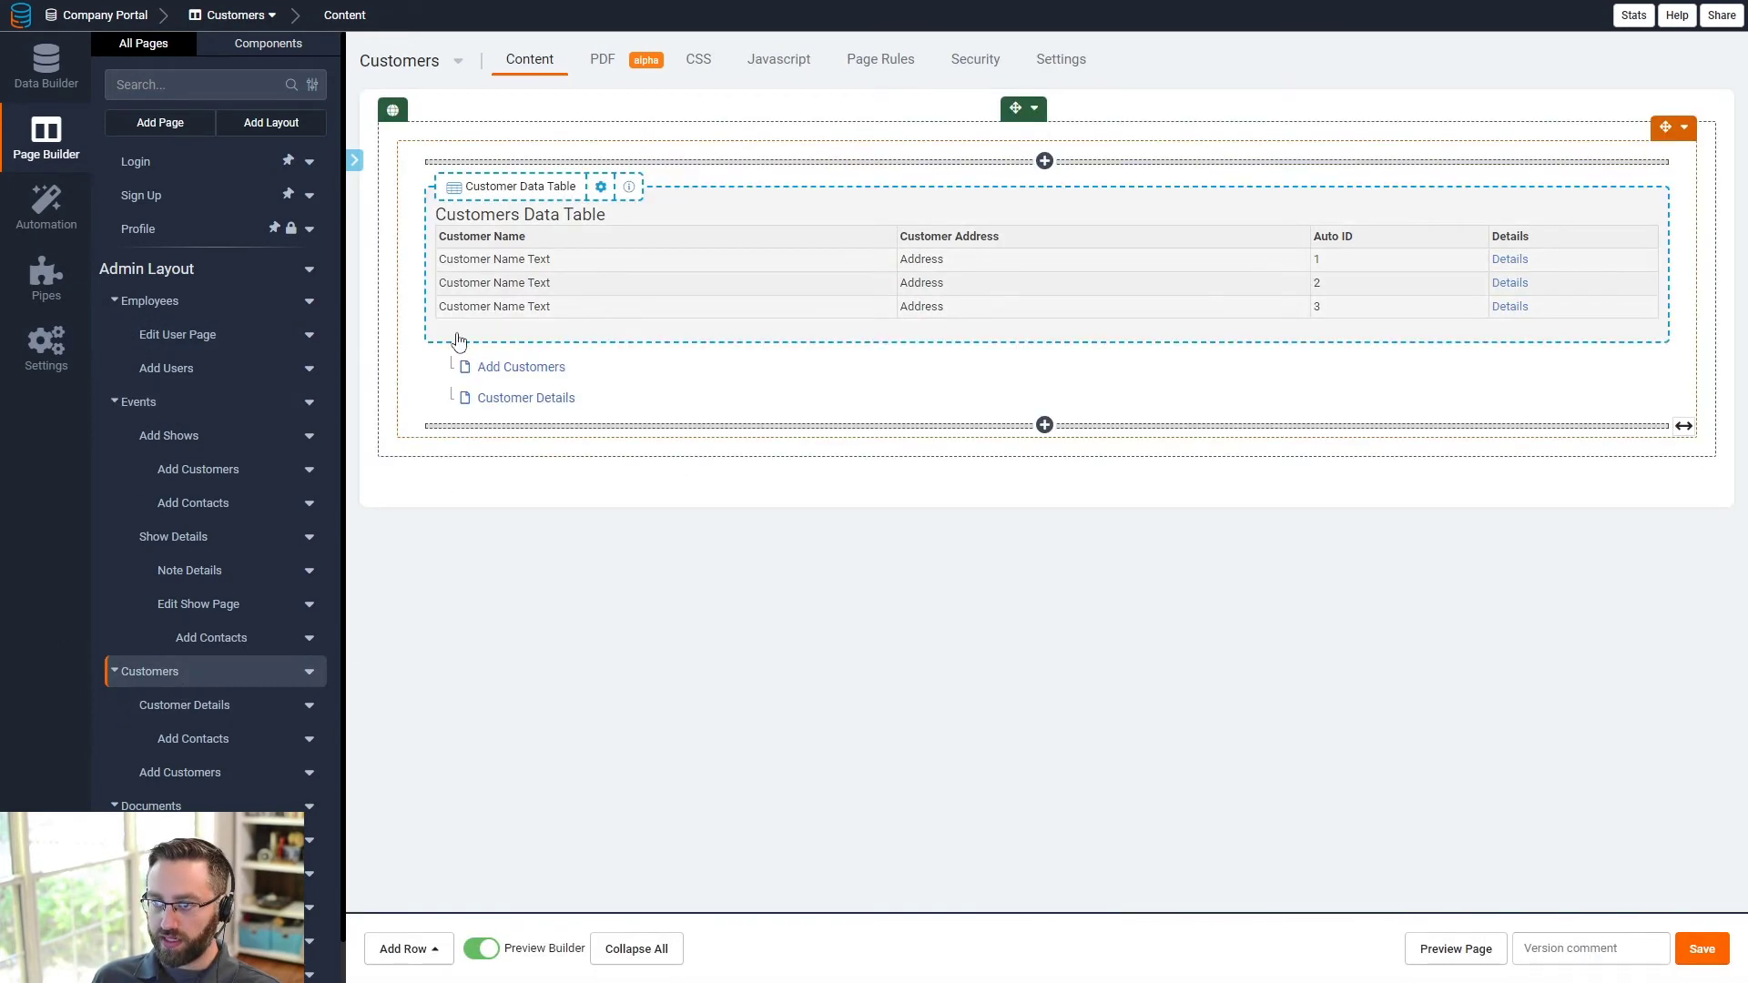
# - Add an Edit link column that opens in a popup to the Customers table and save
pyautogui.click(691, 287)
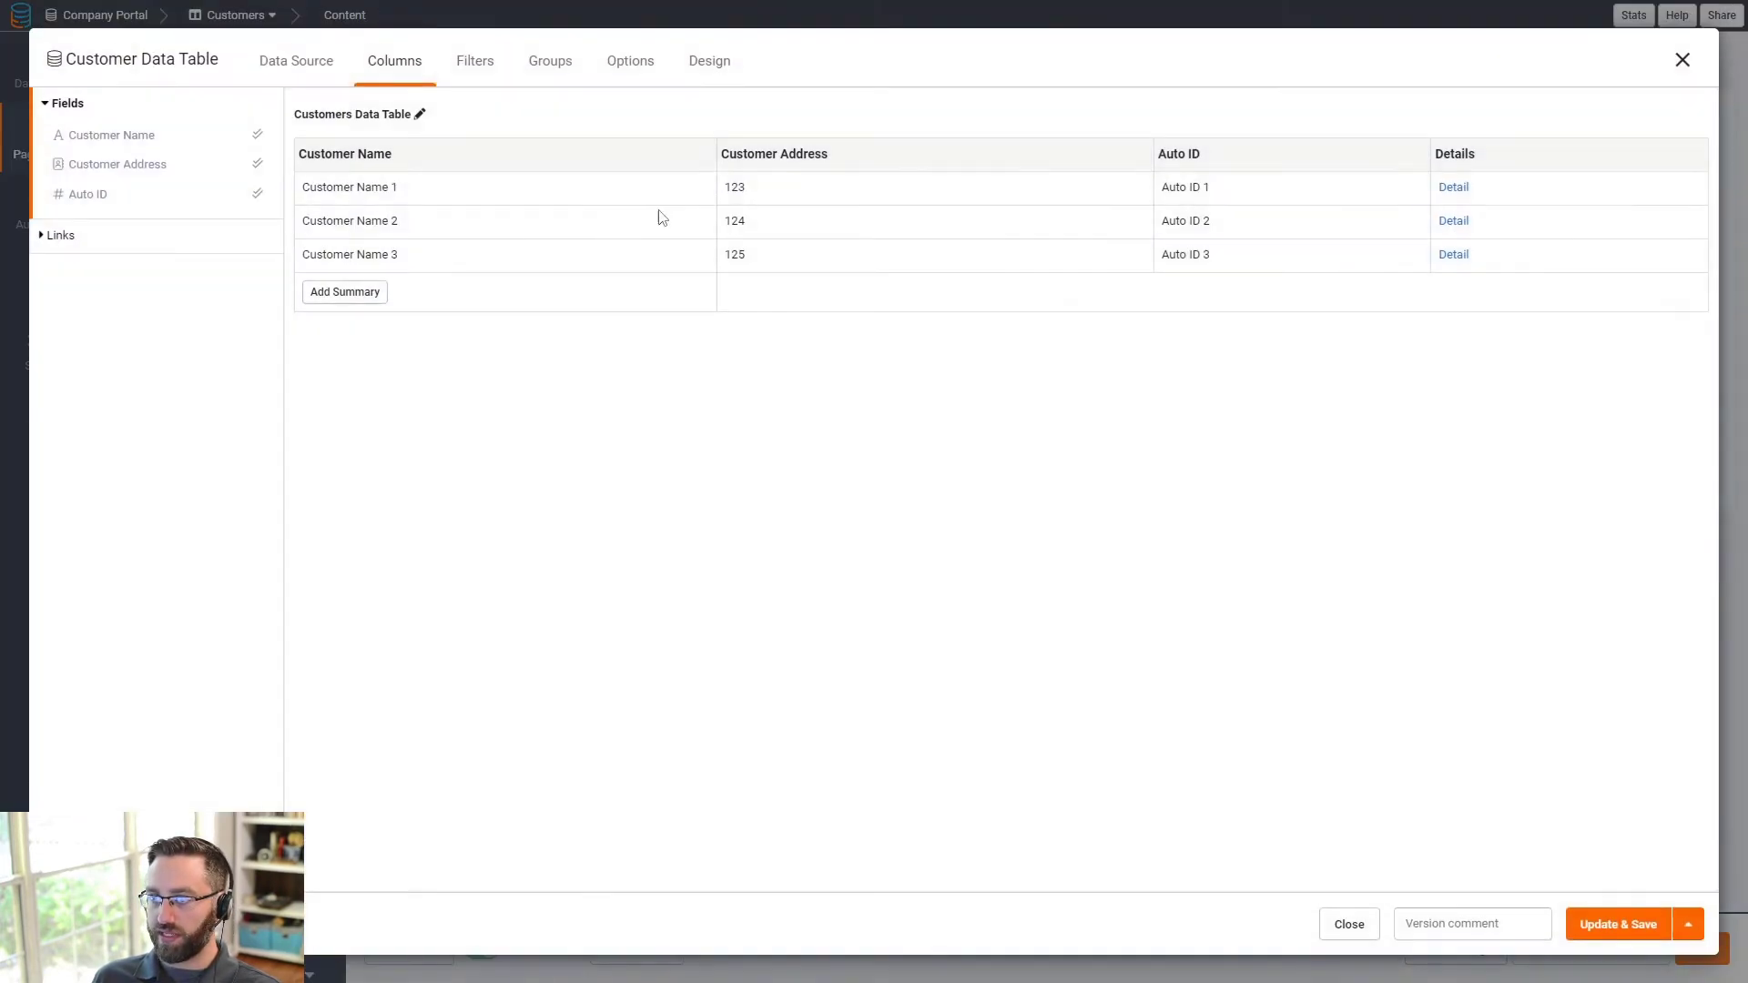
pyautogui.click(87, 235)
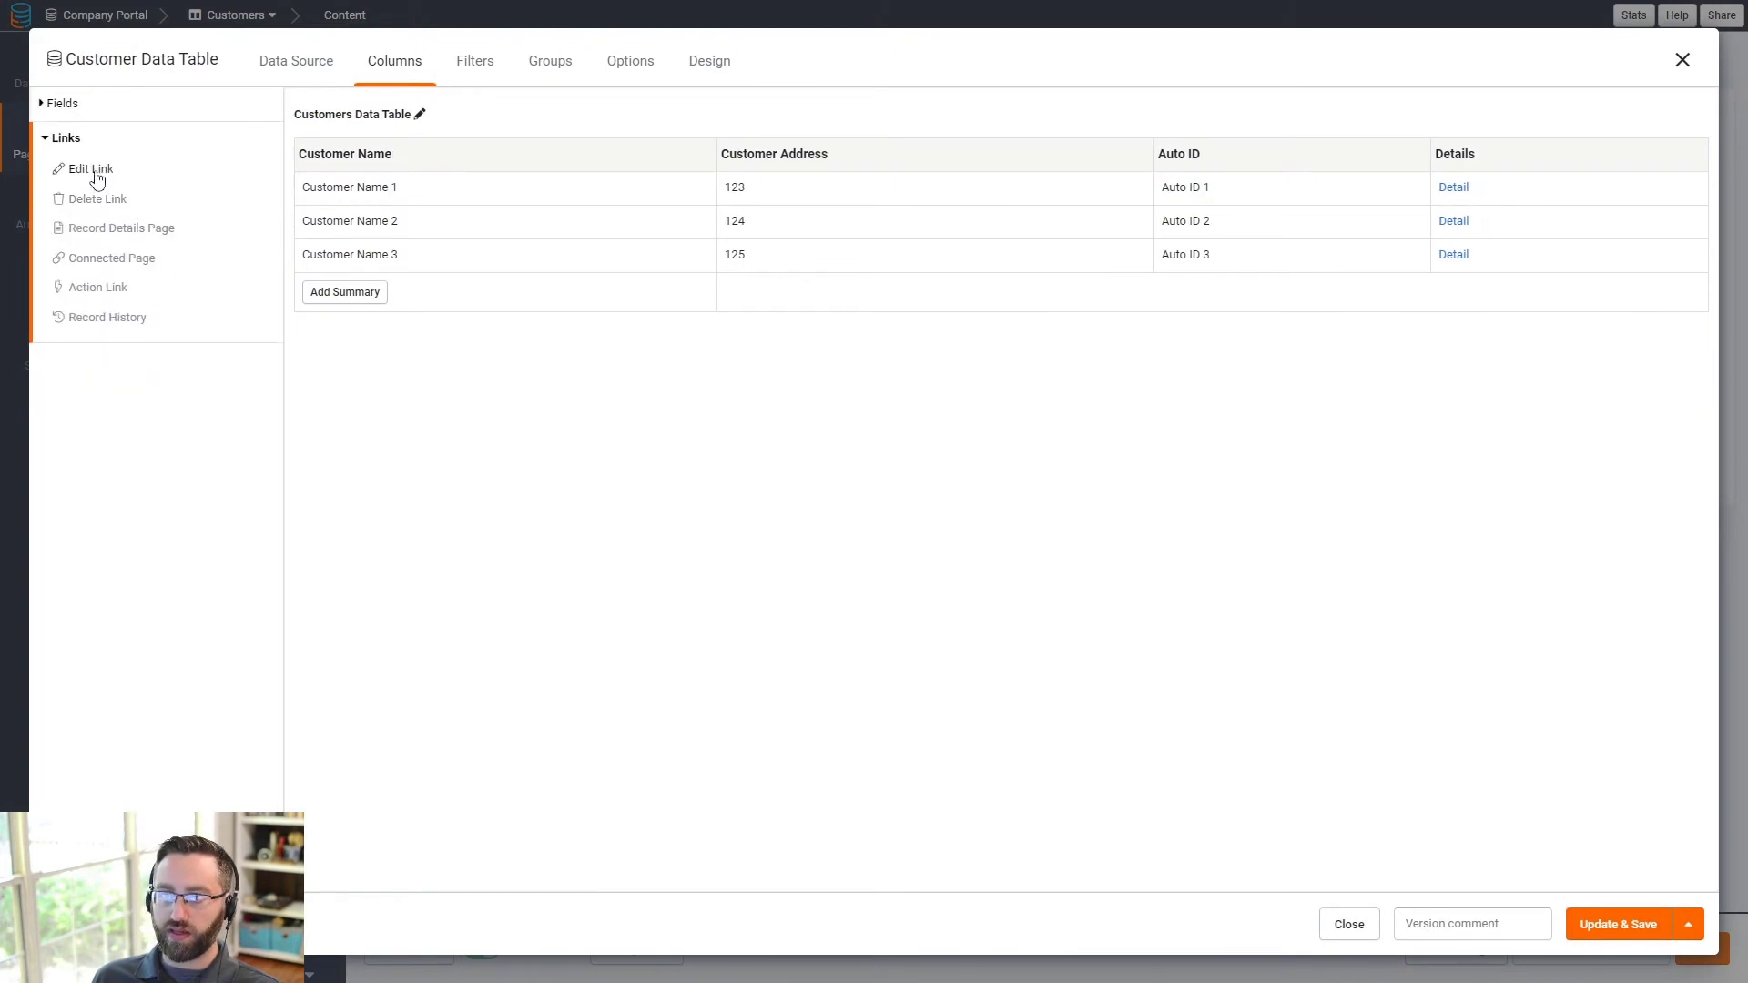
pyautogui.click(91, 169)
pyautogui.click(1537, 160)
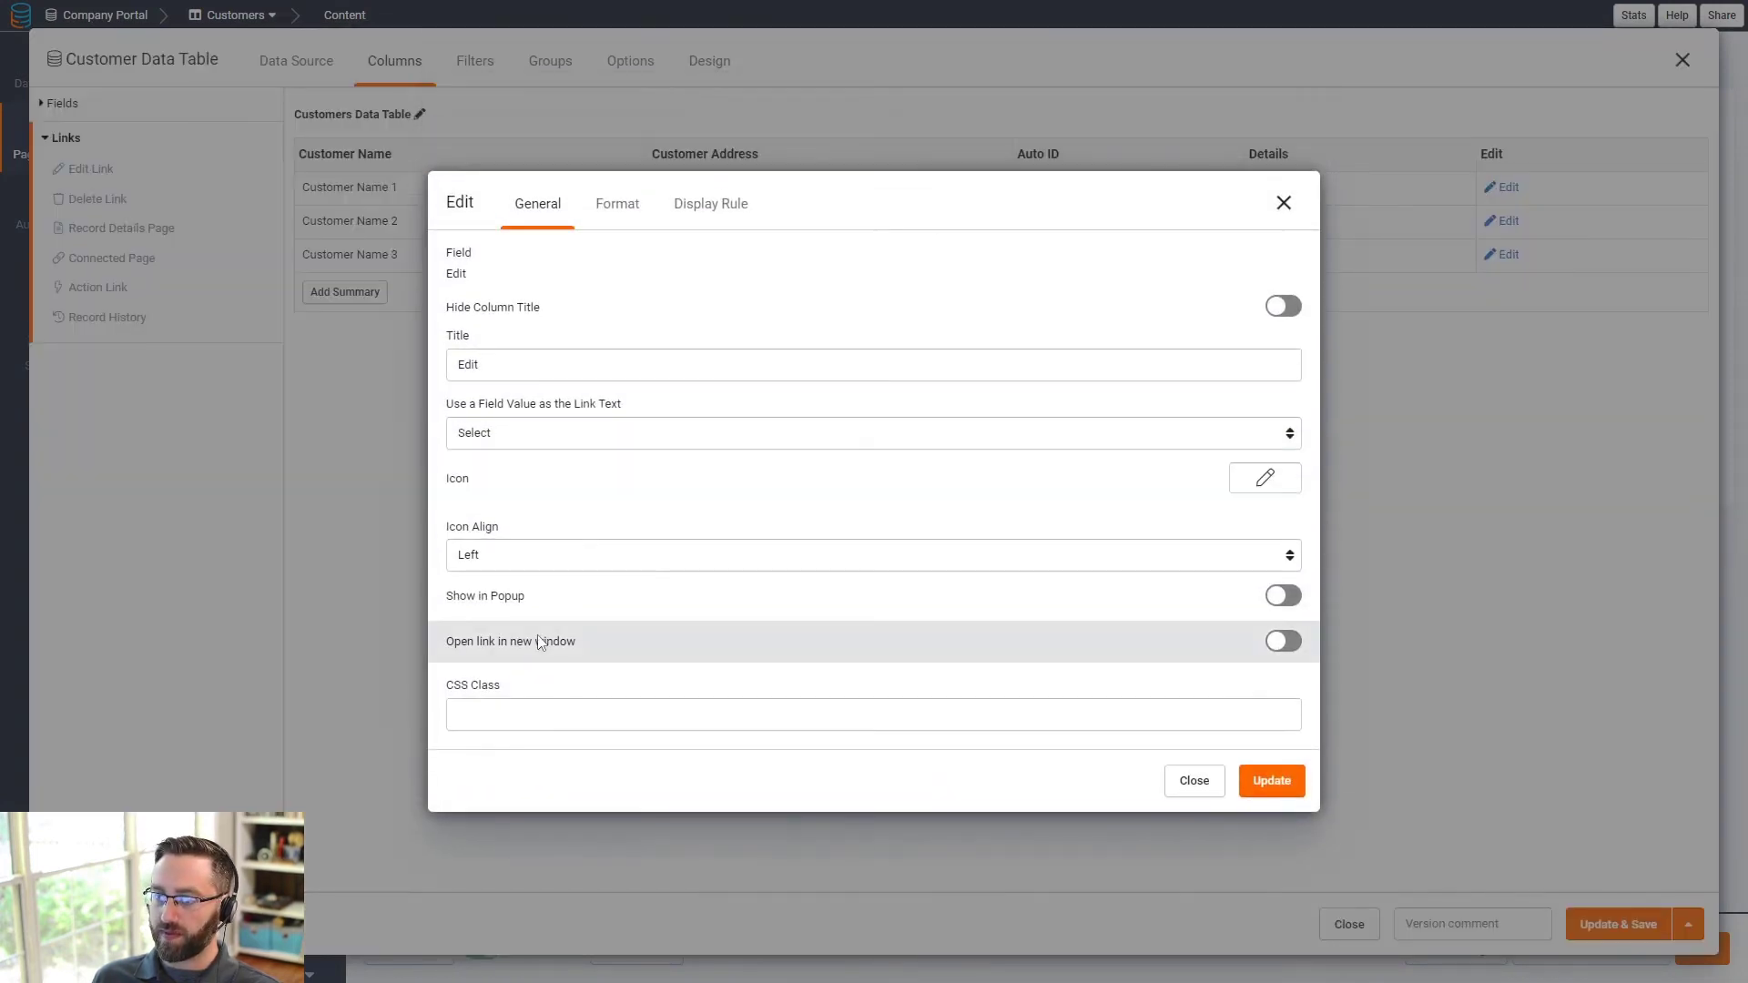
pyautogui.click(723, 611)
pyautogui.click(1246, 790)
pyautogui.click(1625, 921)
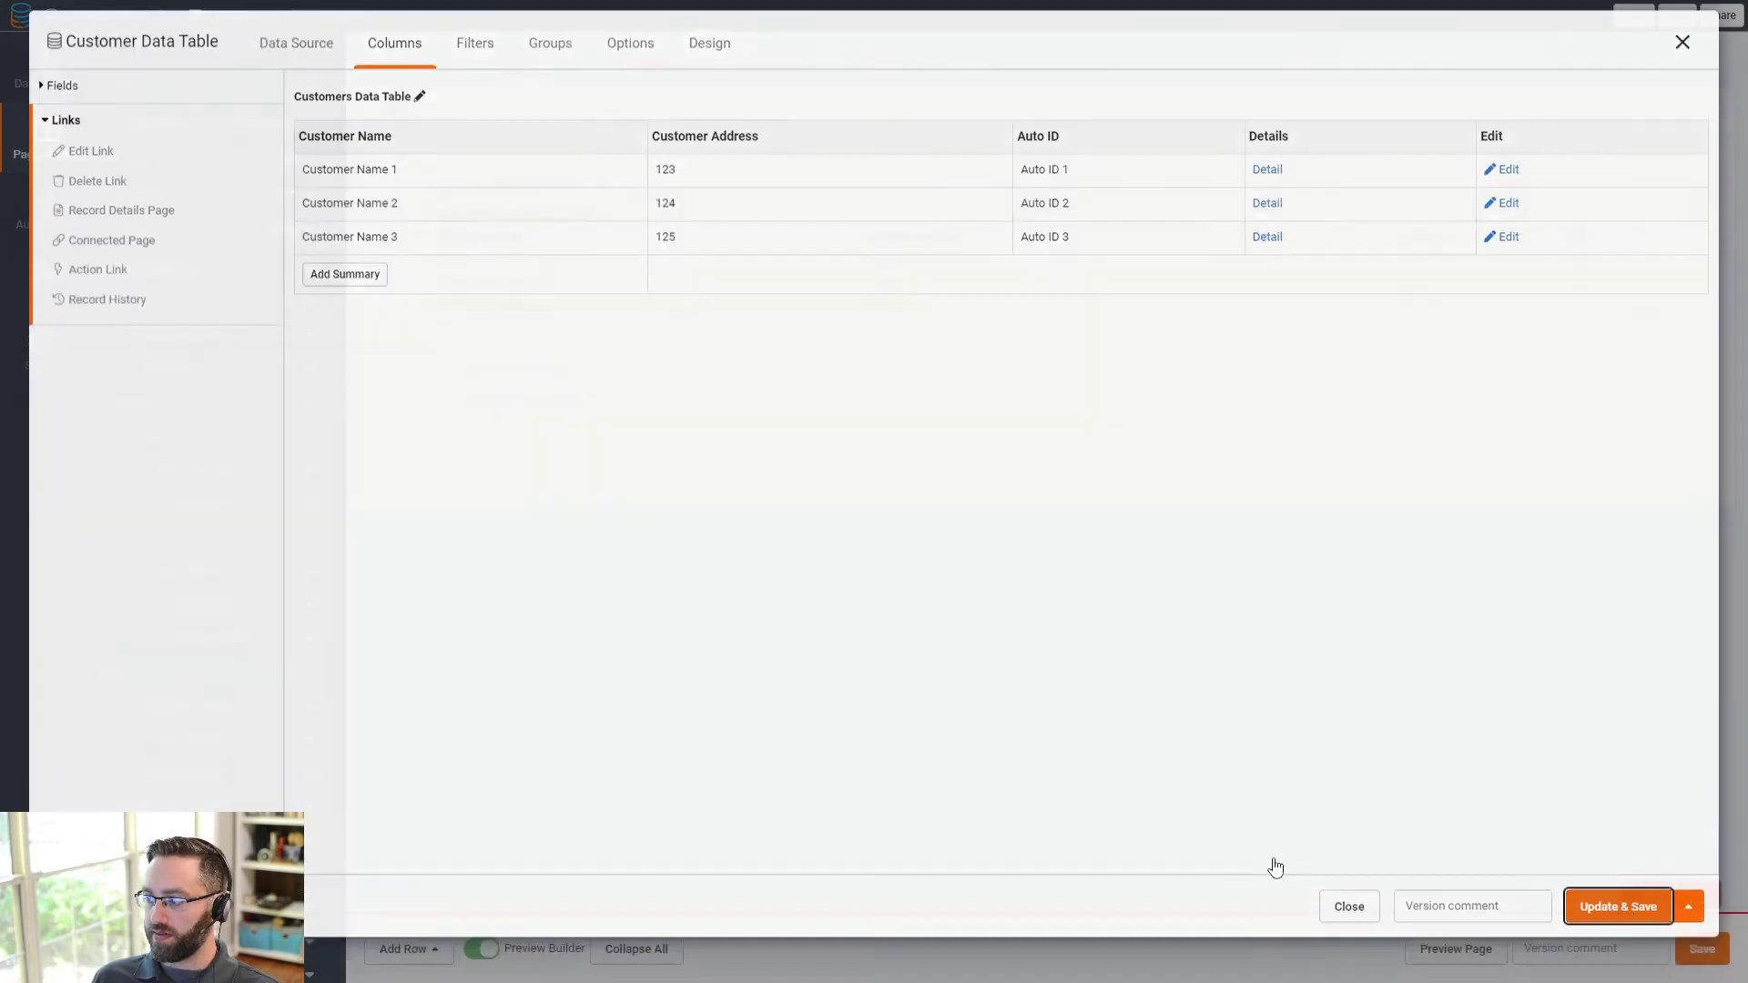
# - Add a popup Edit link column to the Contacts table on the Customer Details page and save
pyautogui.scroll(-1, 261, 574)
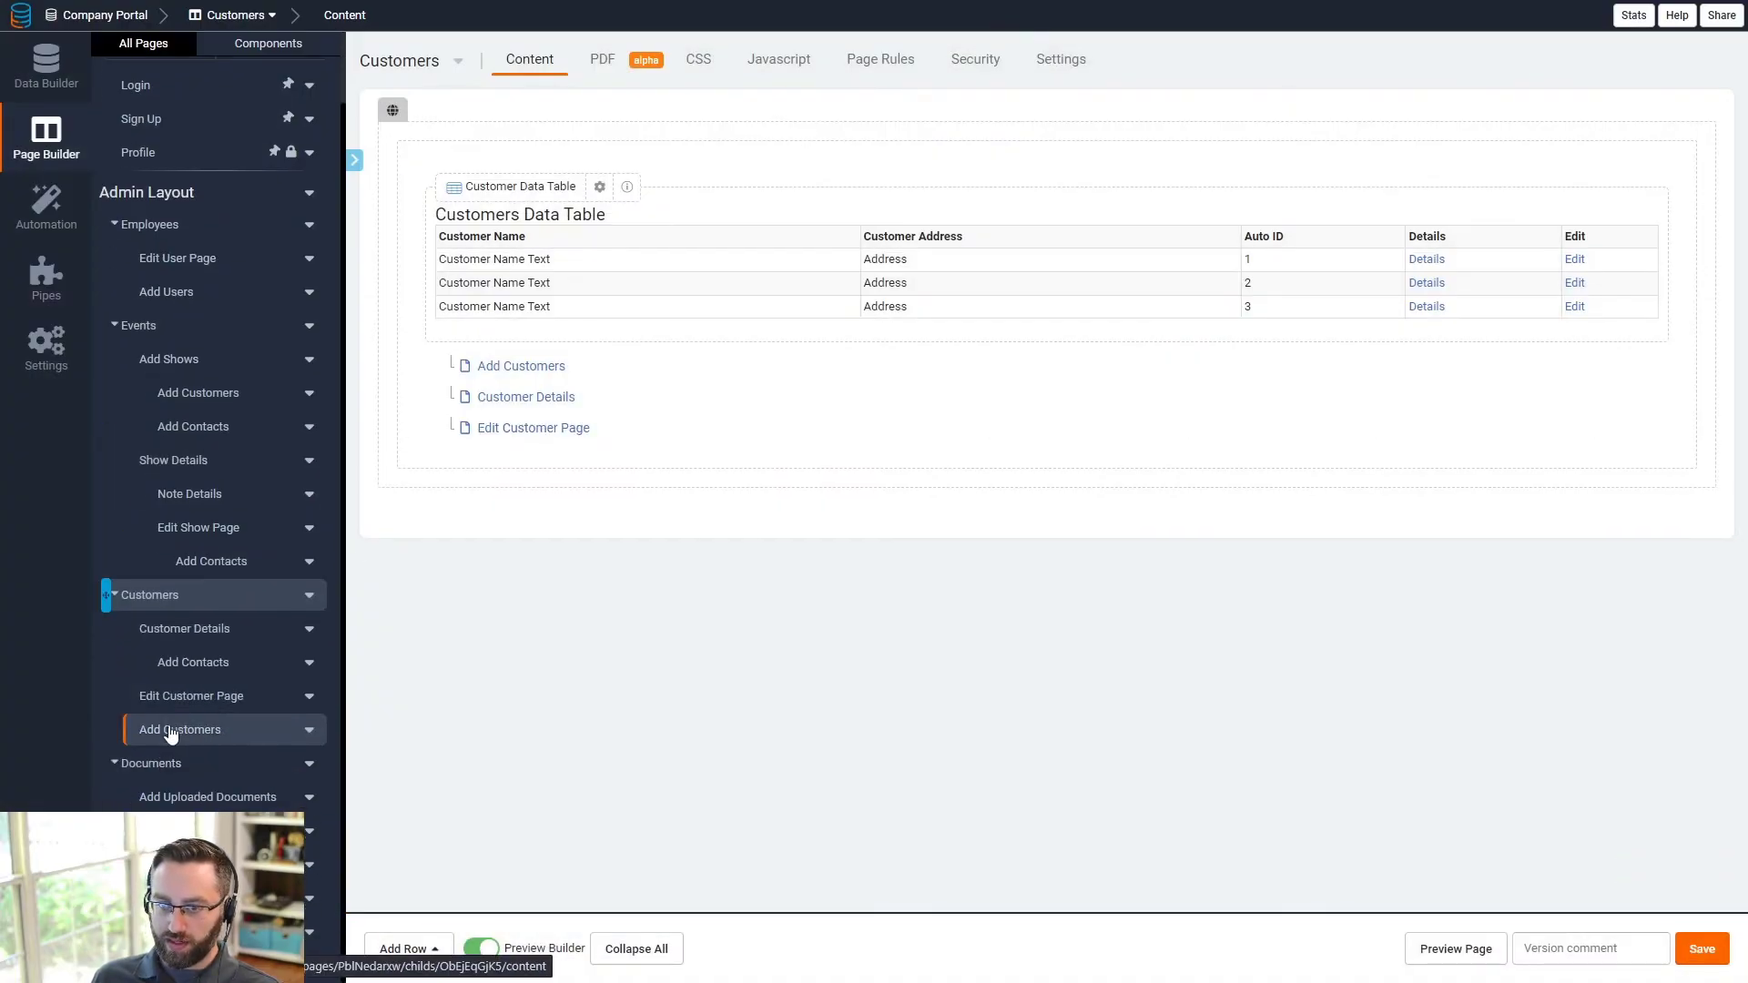
pyautogui.click(185, 637)
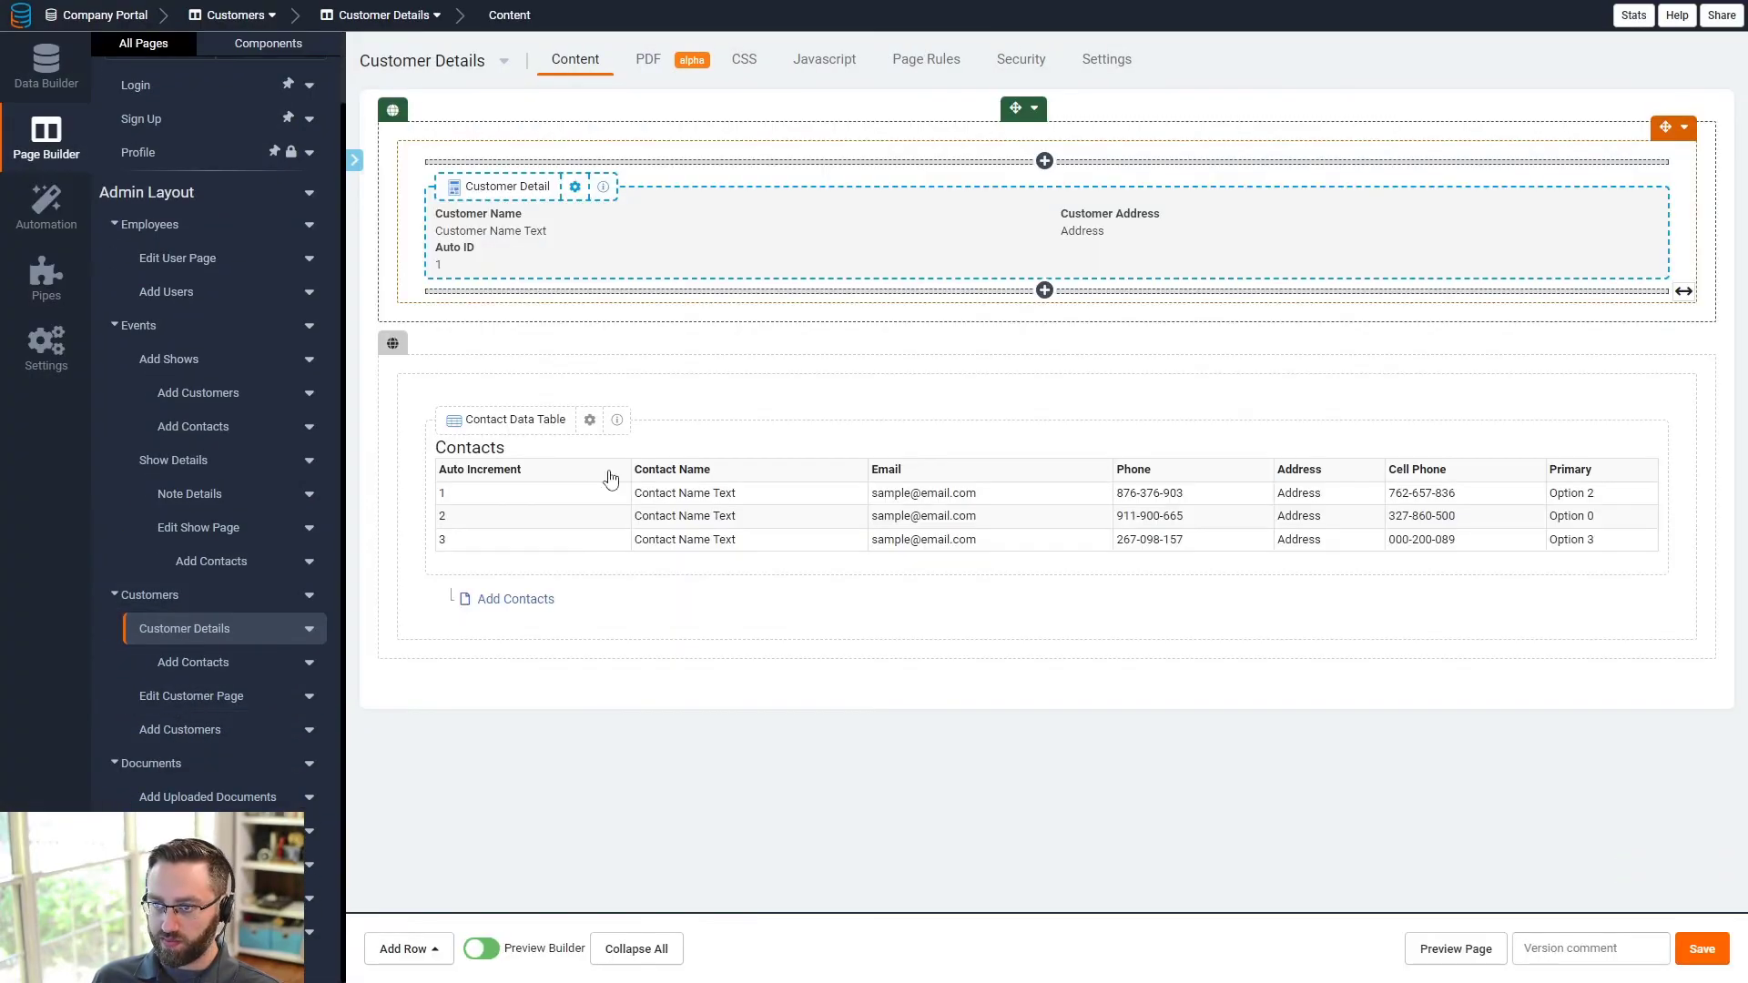
pyautogui.click(740, 538)
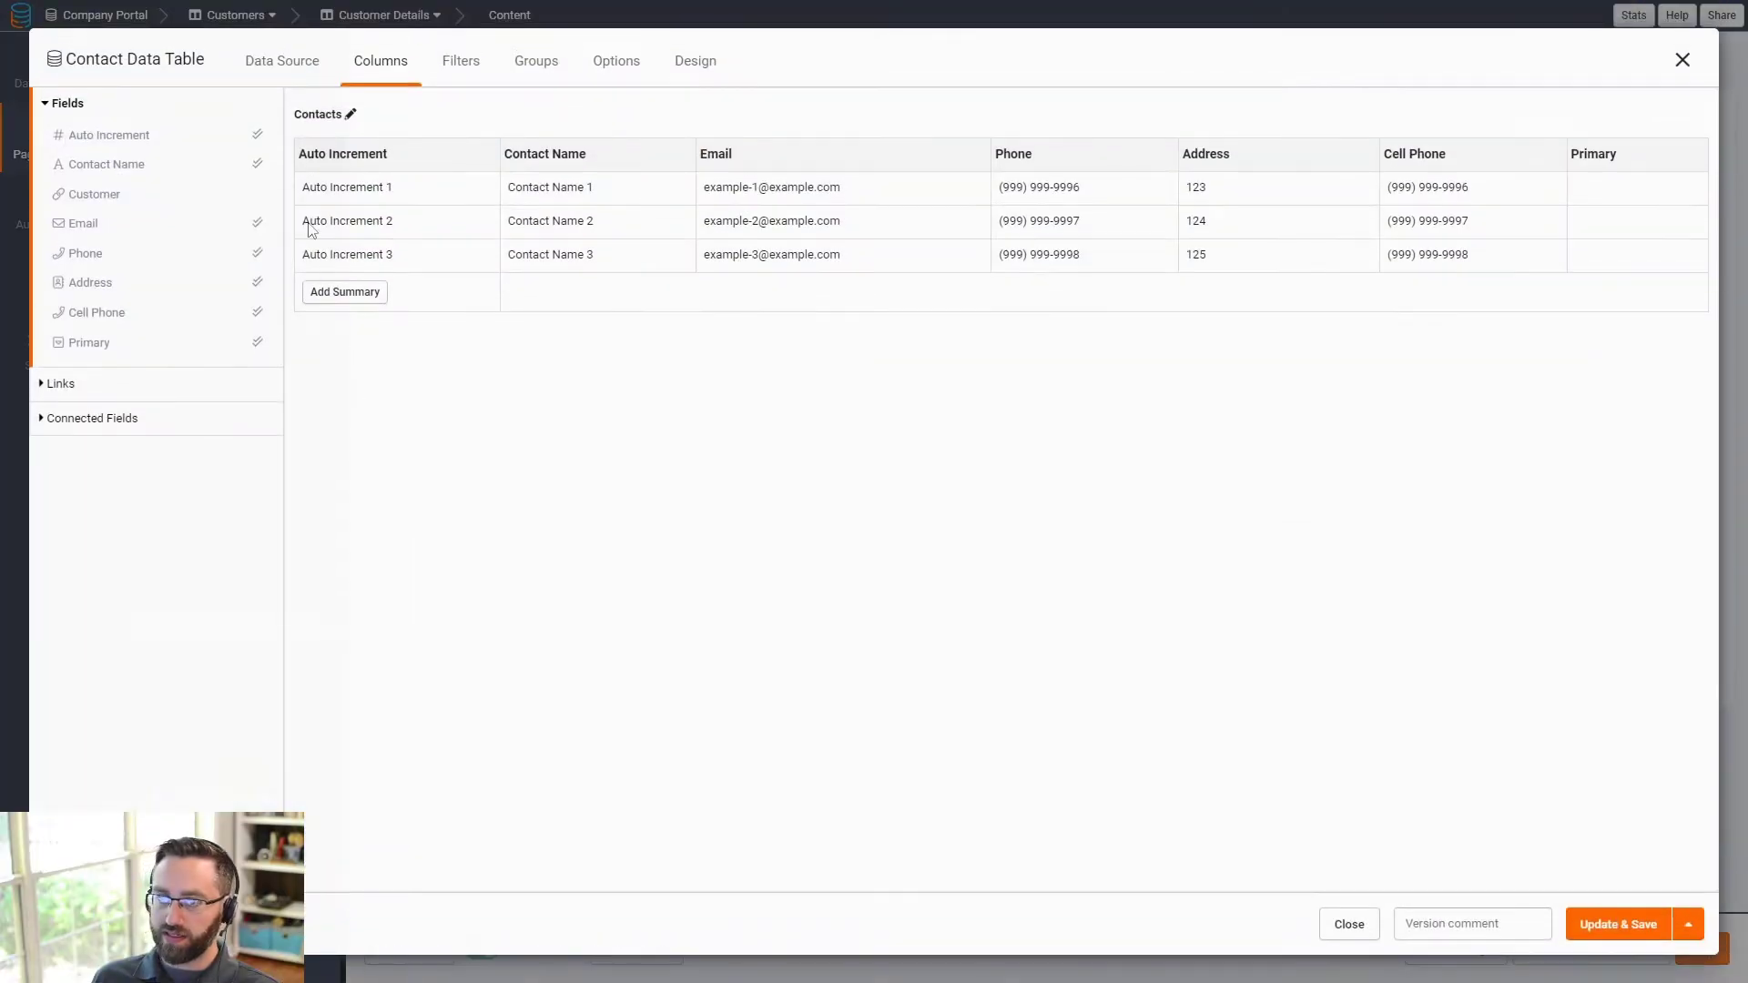
pyautogui.click(116, 387)
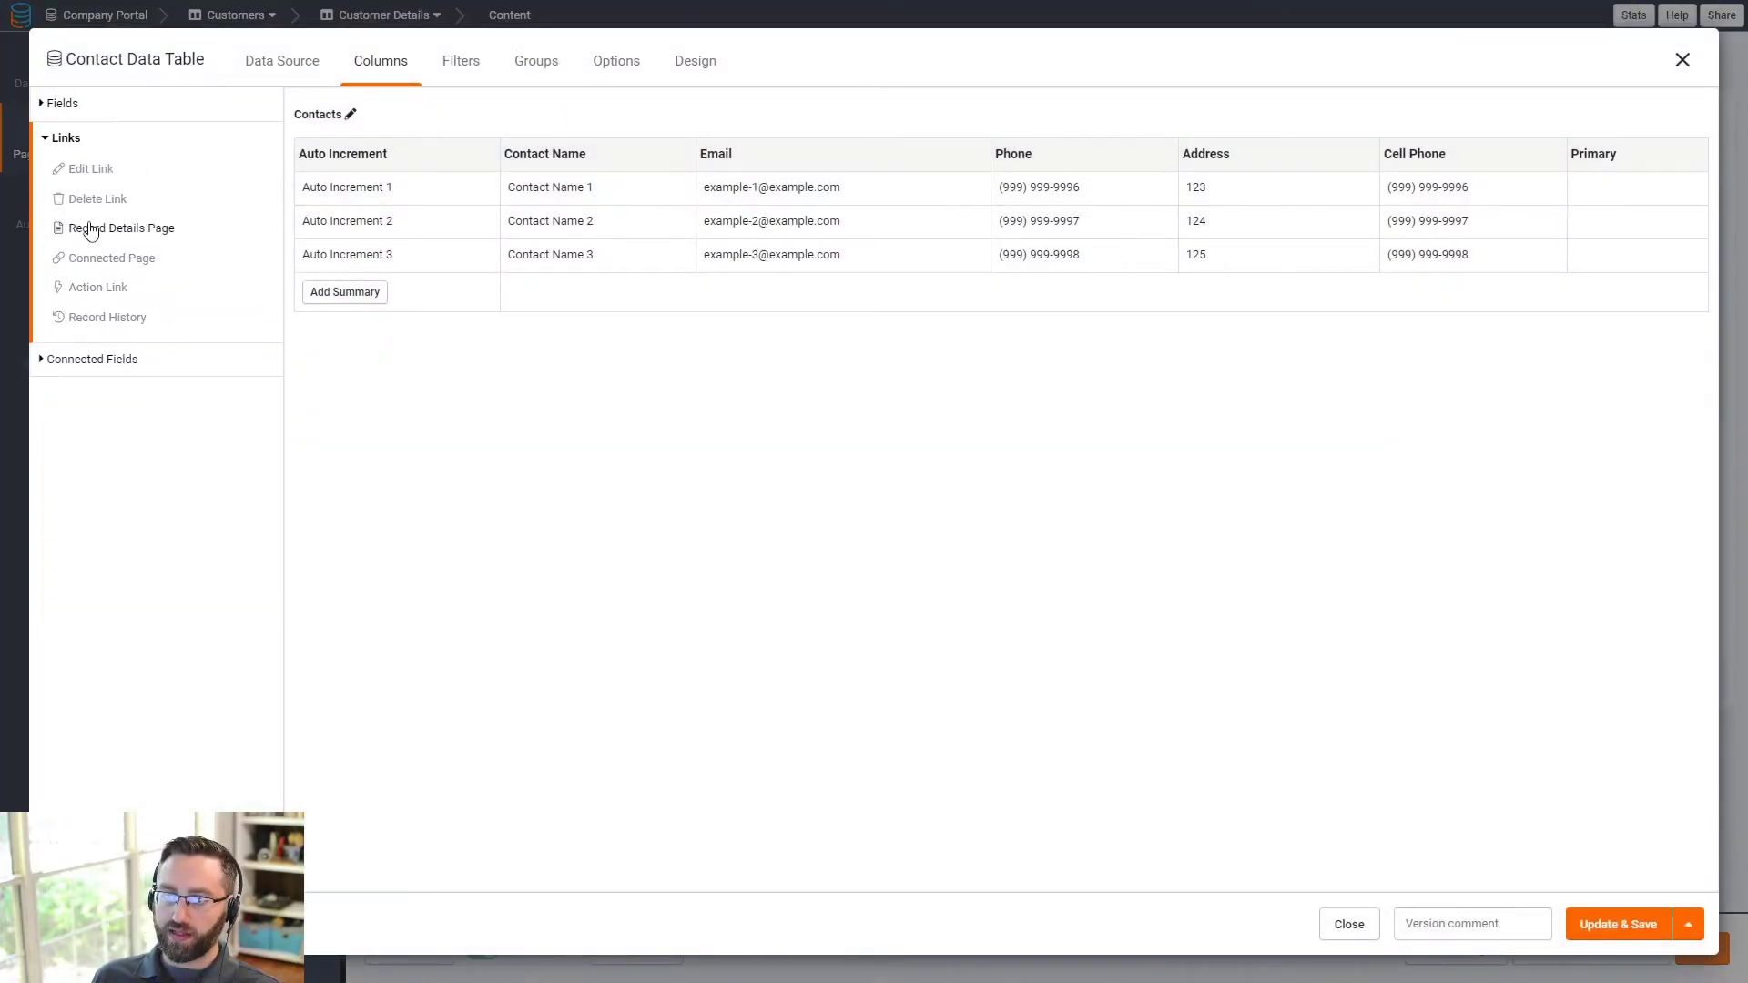
pyautogui.click(87, 171)
pyautogui.click(1604, 164)
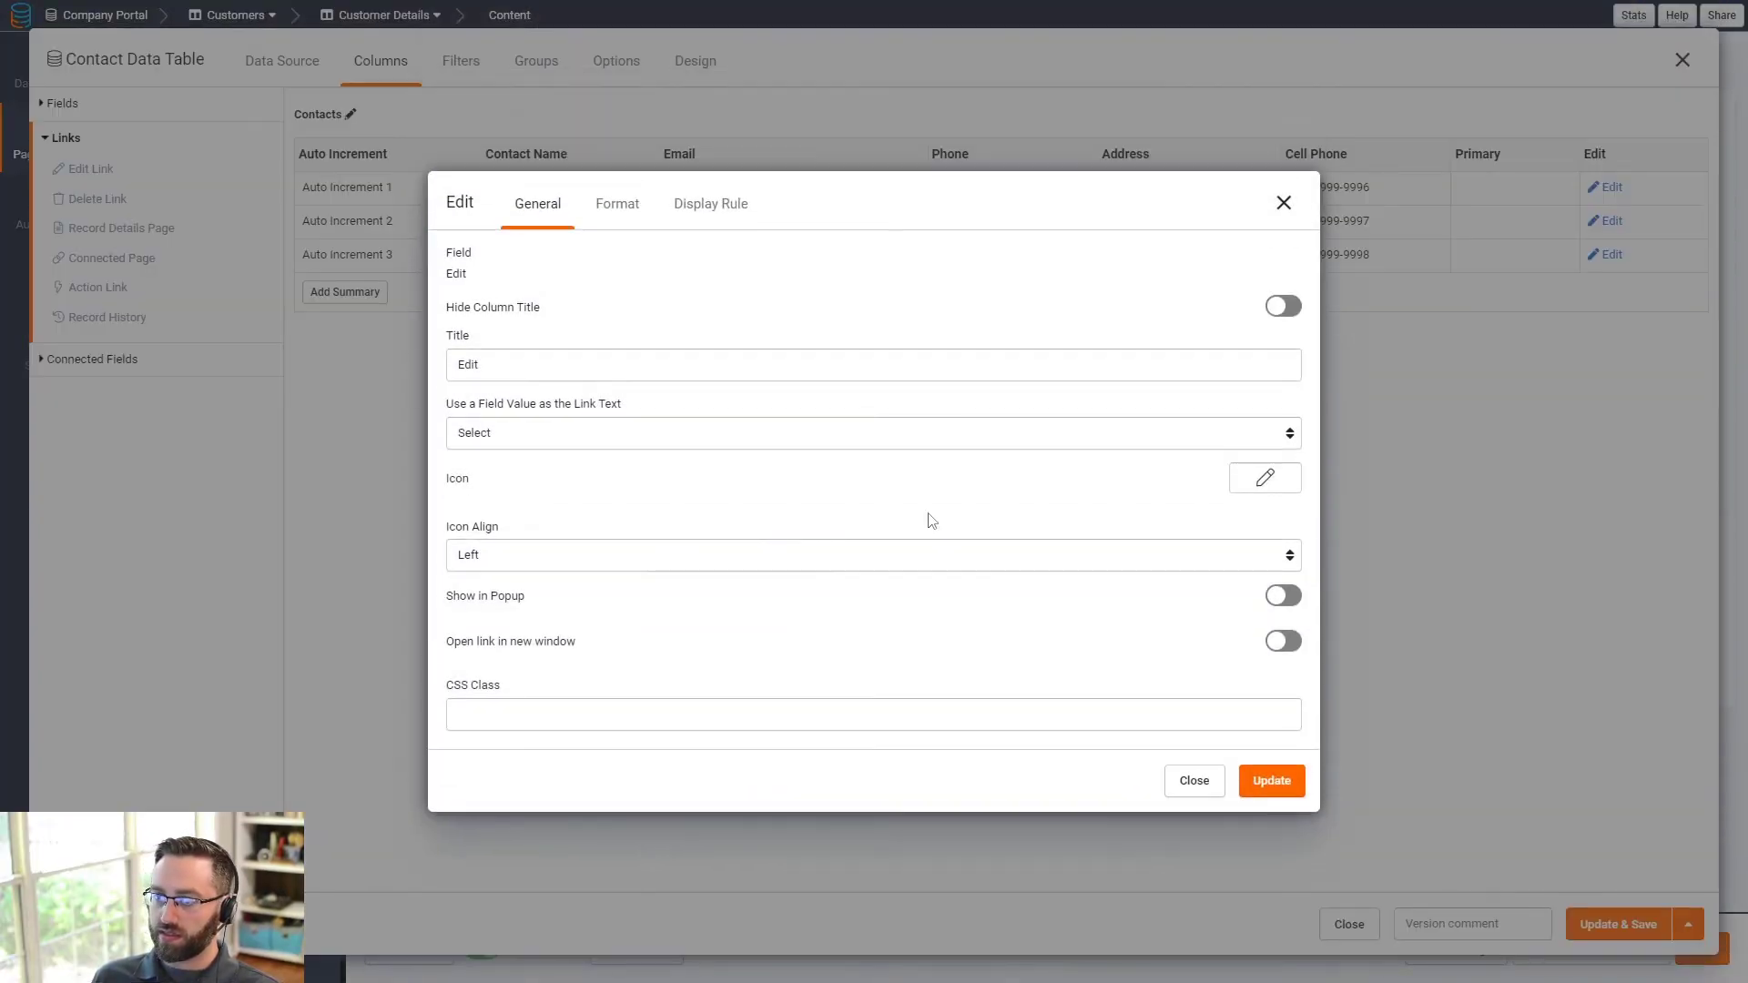
pyautogui.click(1284, 596)
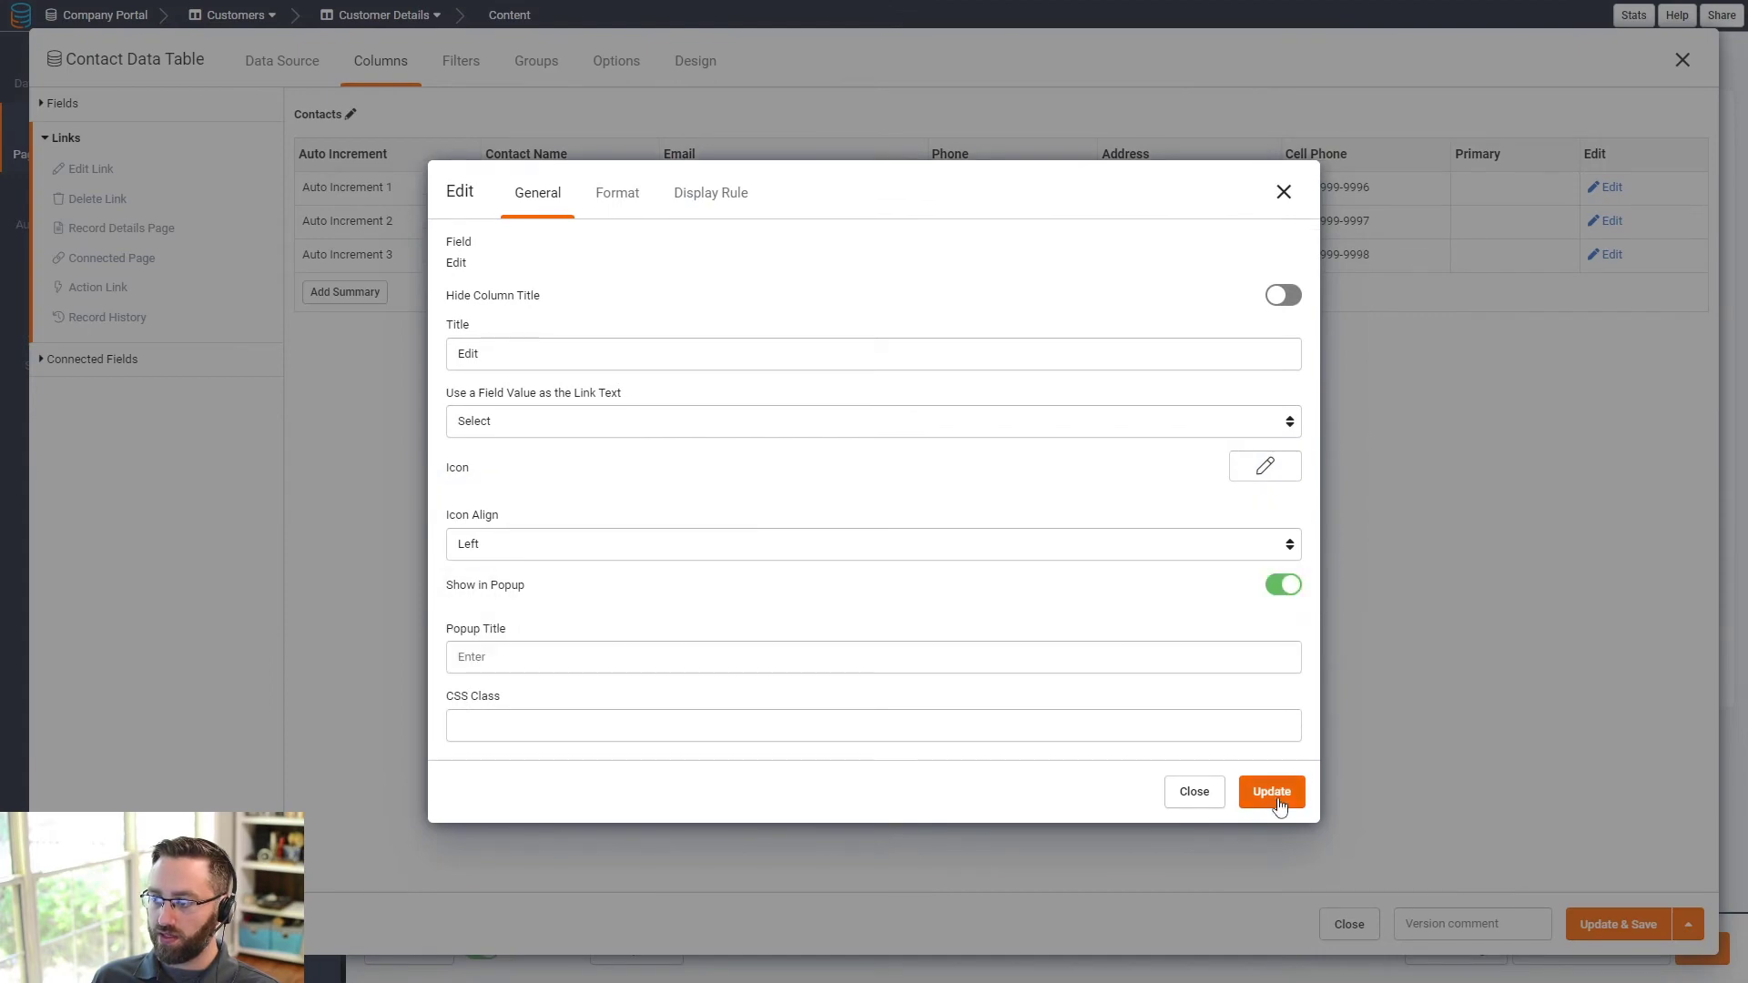
pyautogui.click(1273, 781)
pyautogui.click(1608, 924)
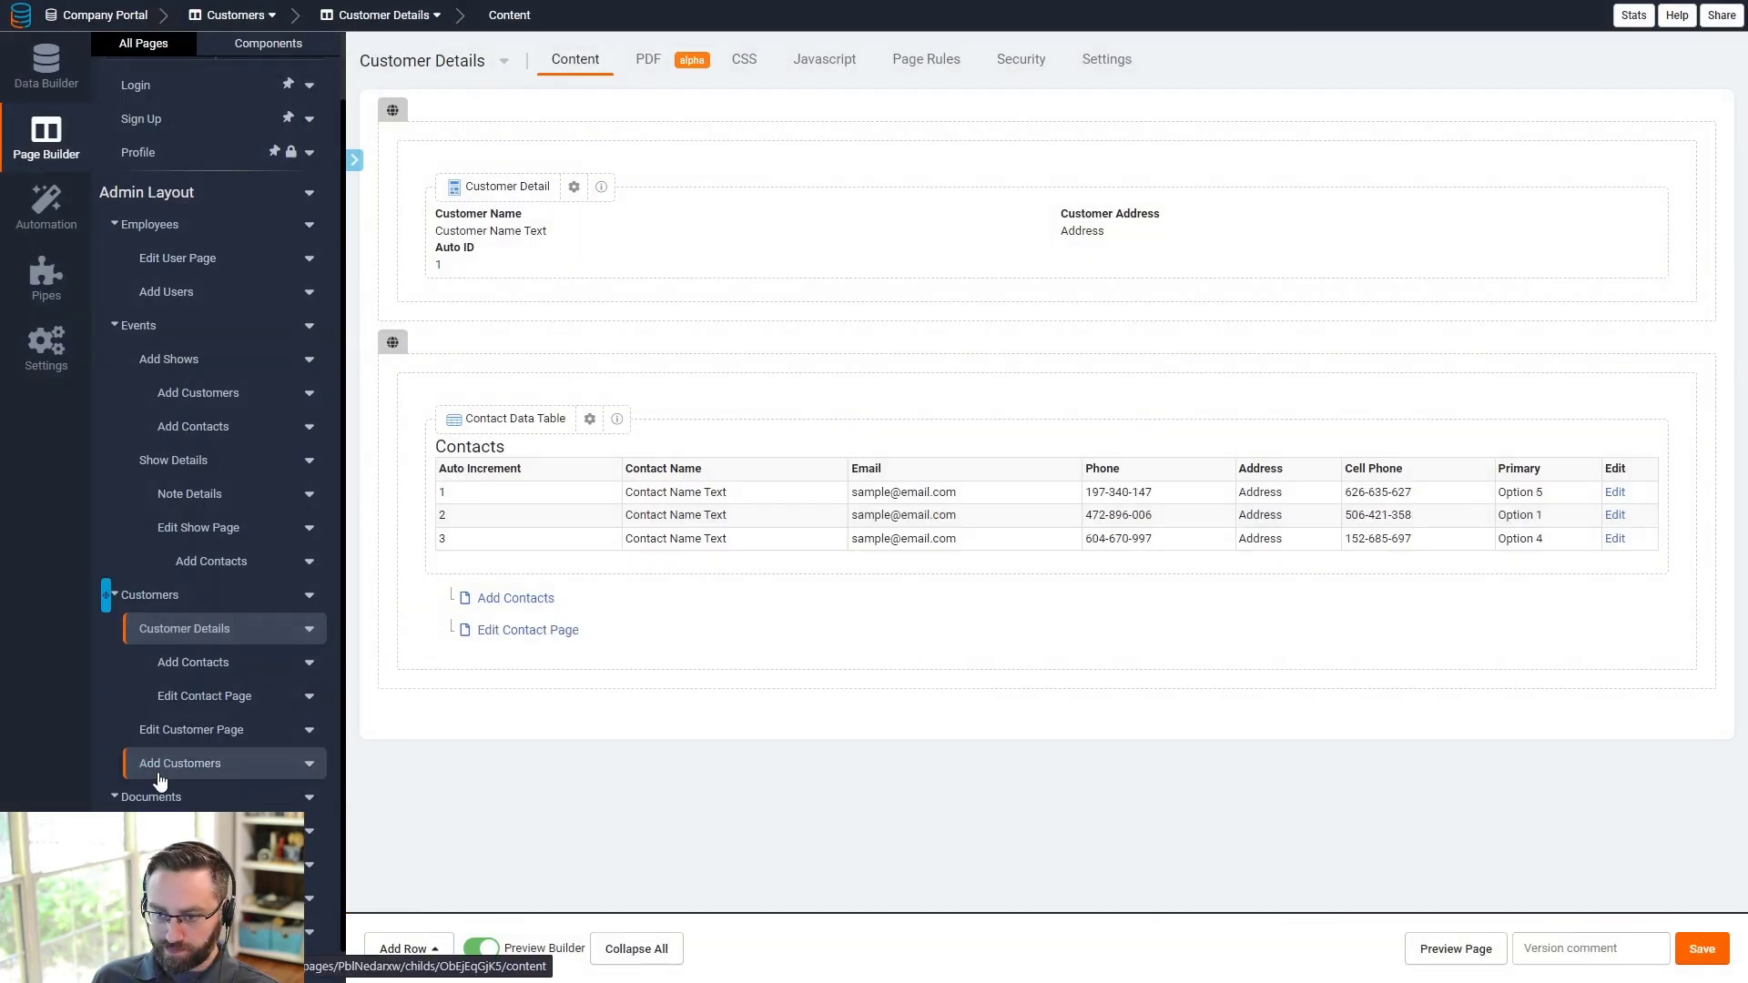
pyautogui.click(151, 798)
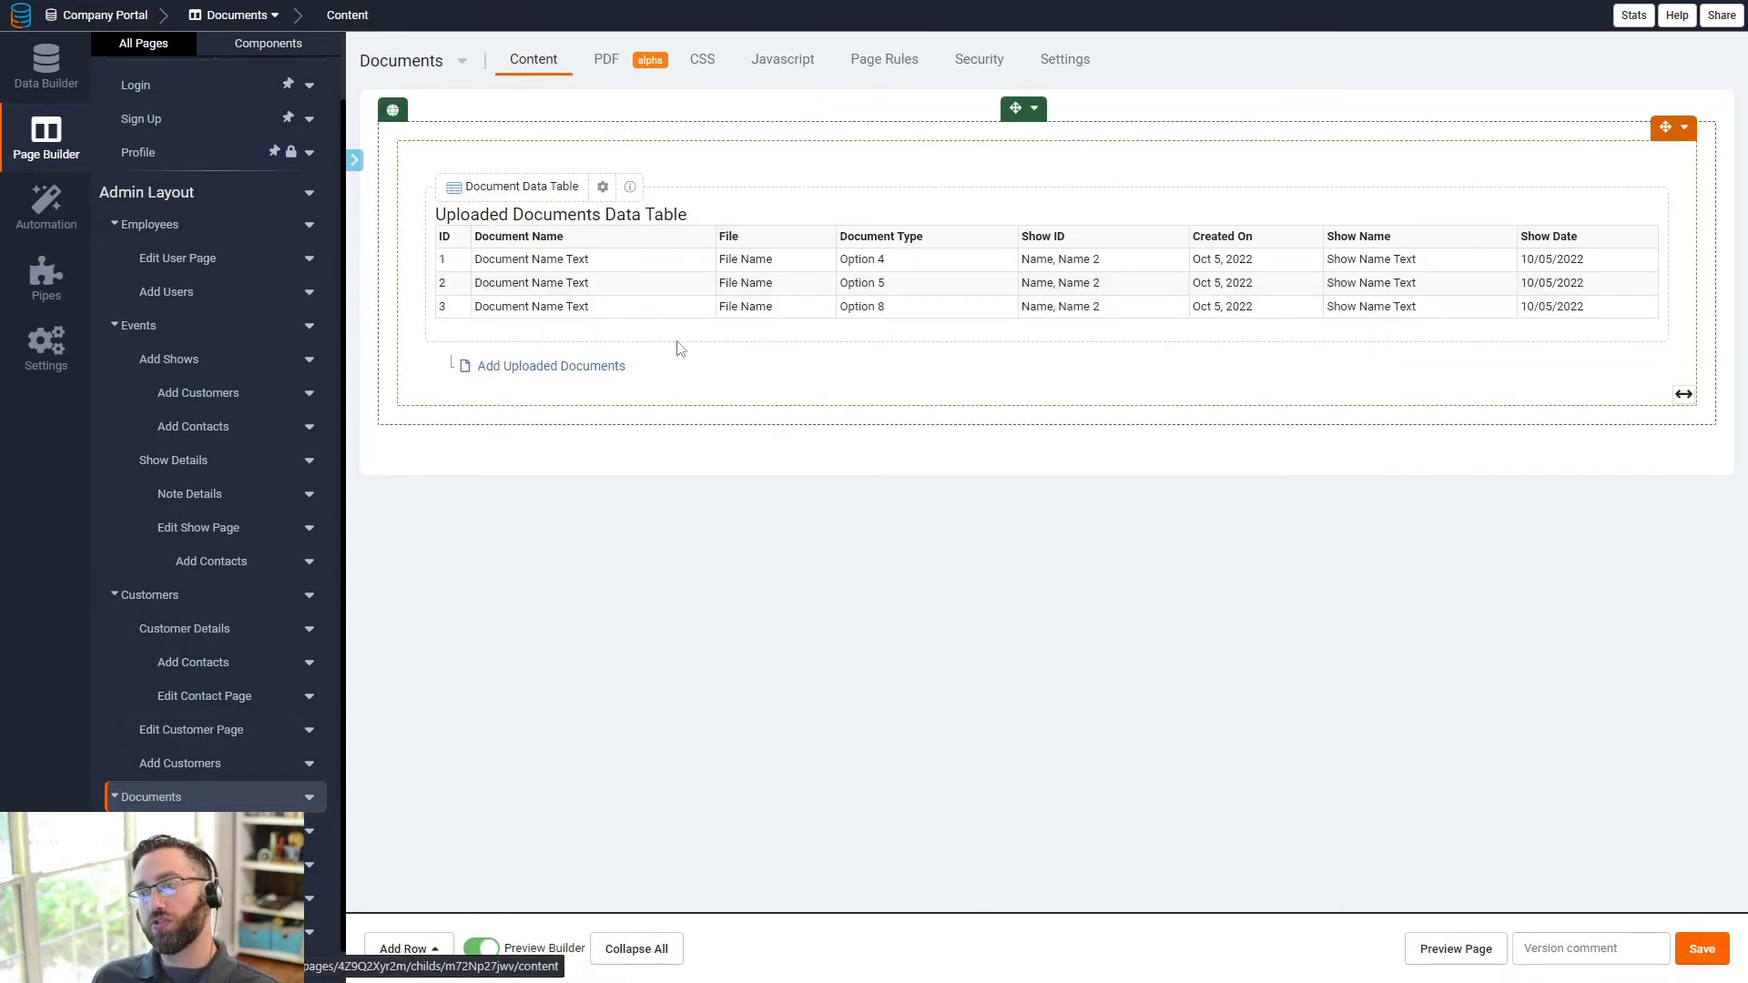
# - Give the Uploaded Documents table a popup Edit link column and a Delete link column, then save
pyautogui.click(583, 235)
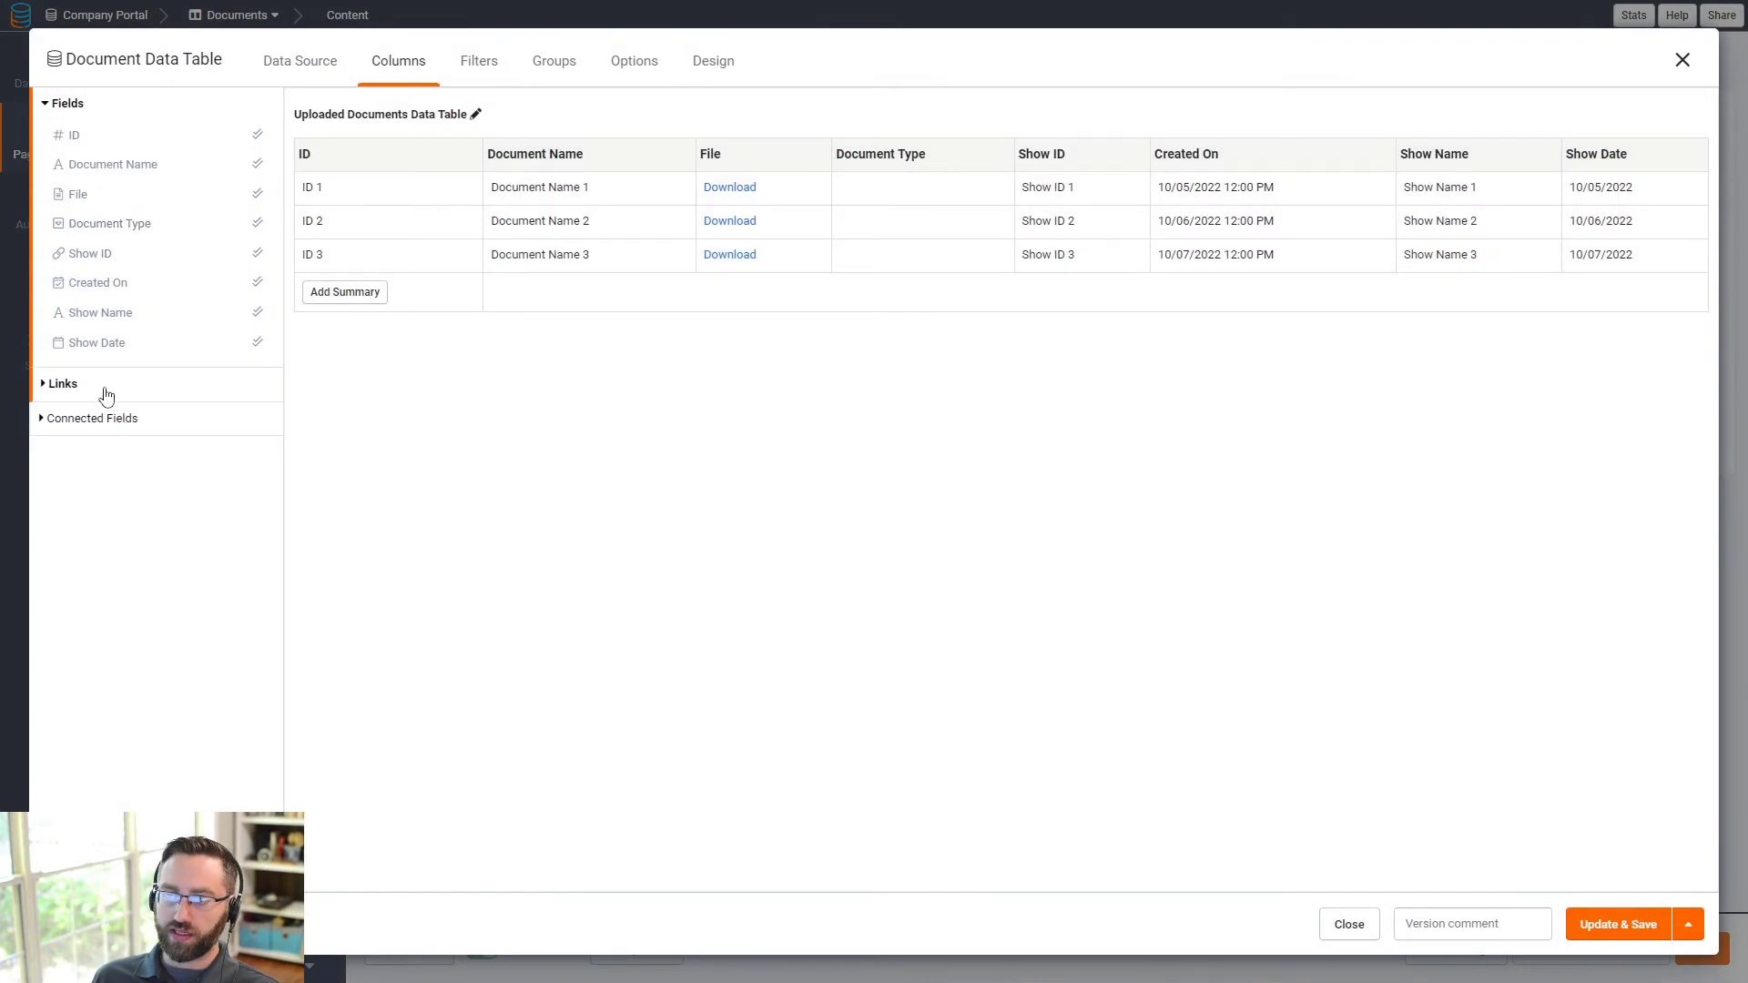
pyautogui.click(102, 386)
pyautogui.click(91, 172)
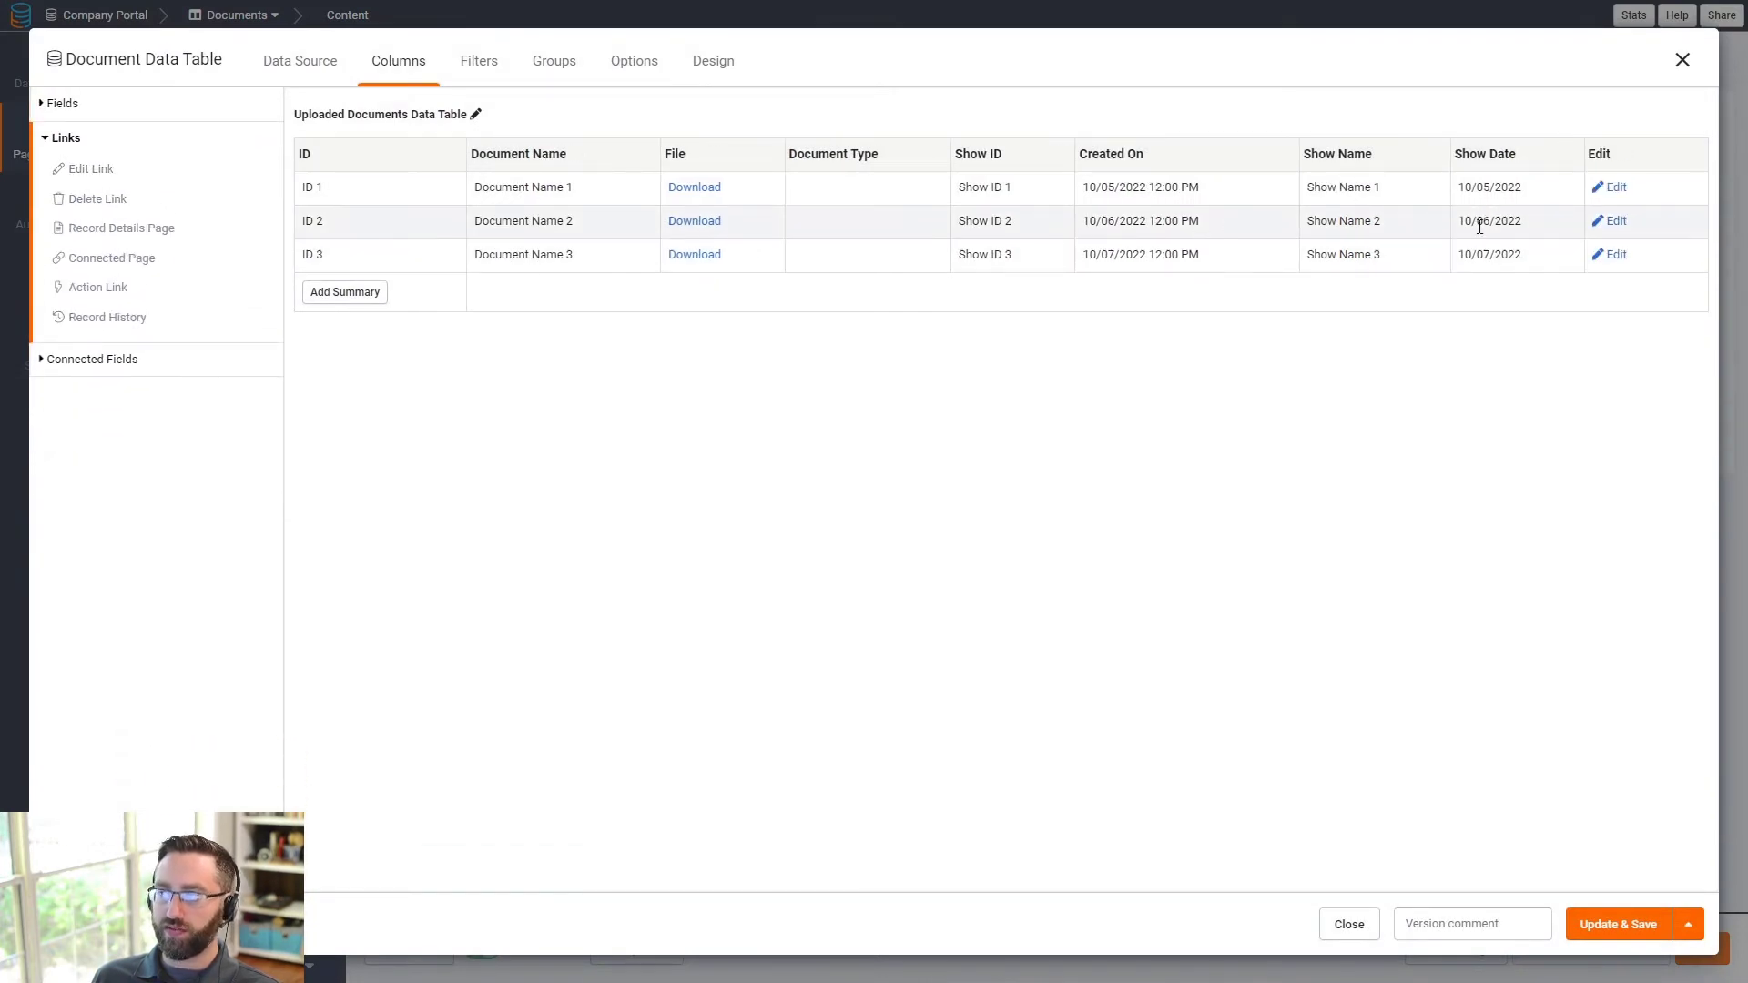
pyautogui.click(1626, 165)
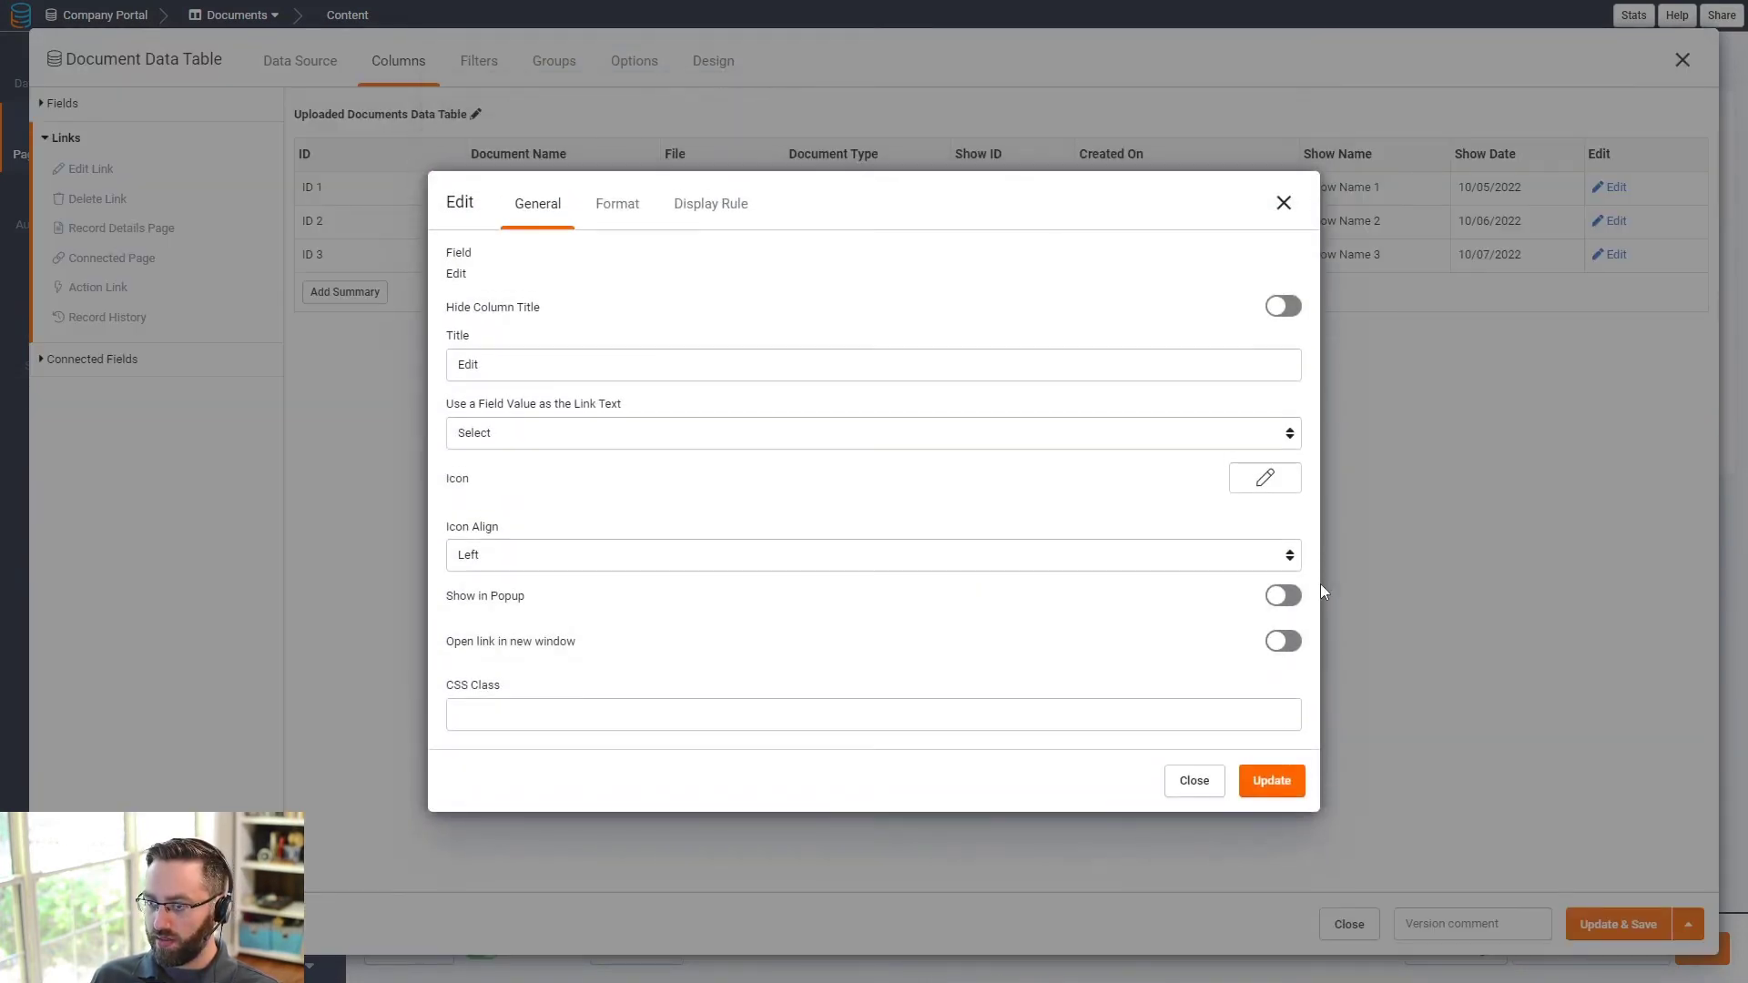
pyautogui.click(1284, 594)
pyautogui.click(1270, 789)
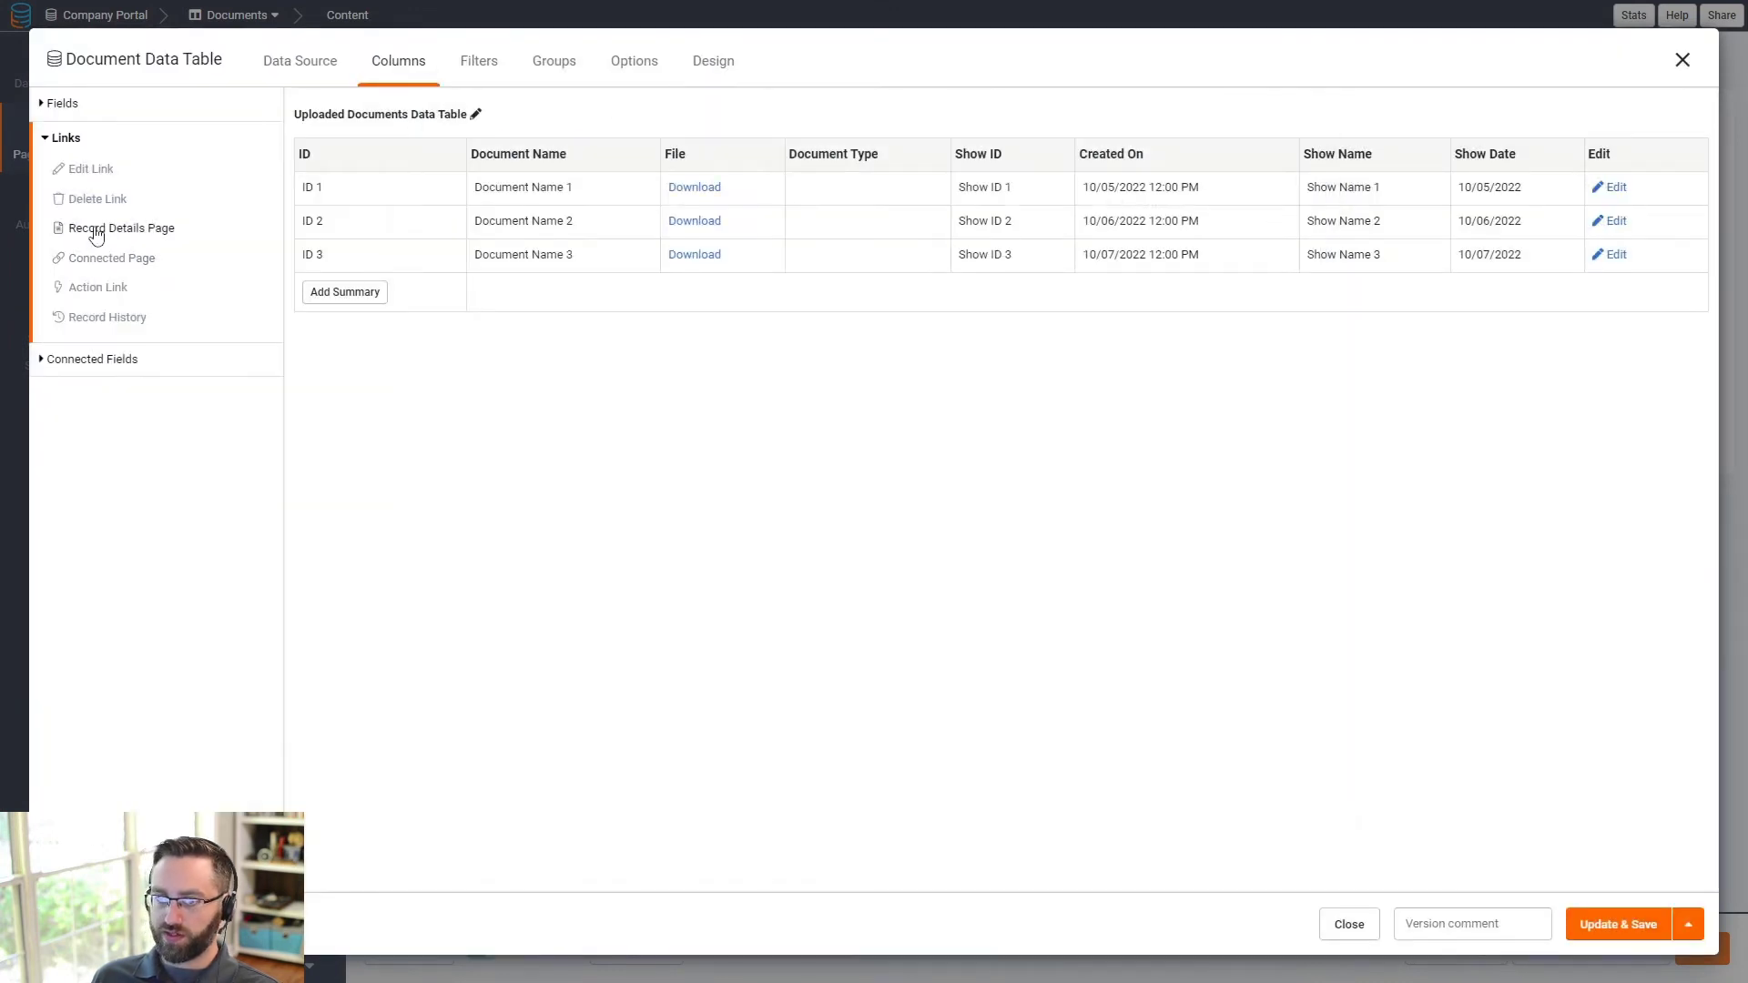
pyautogui.click(98, 199)
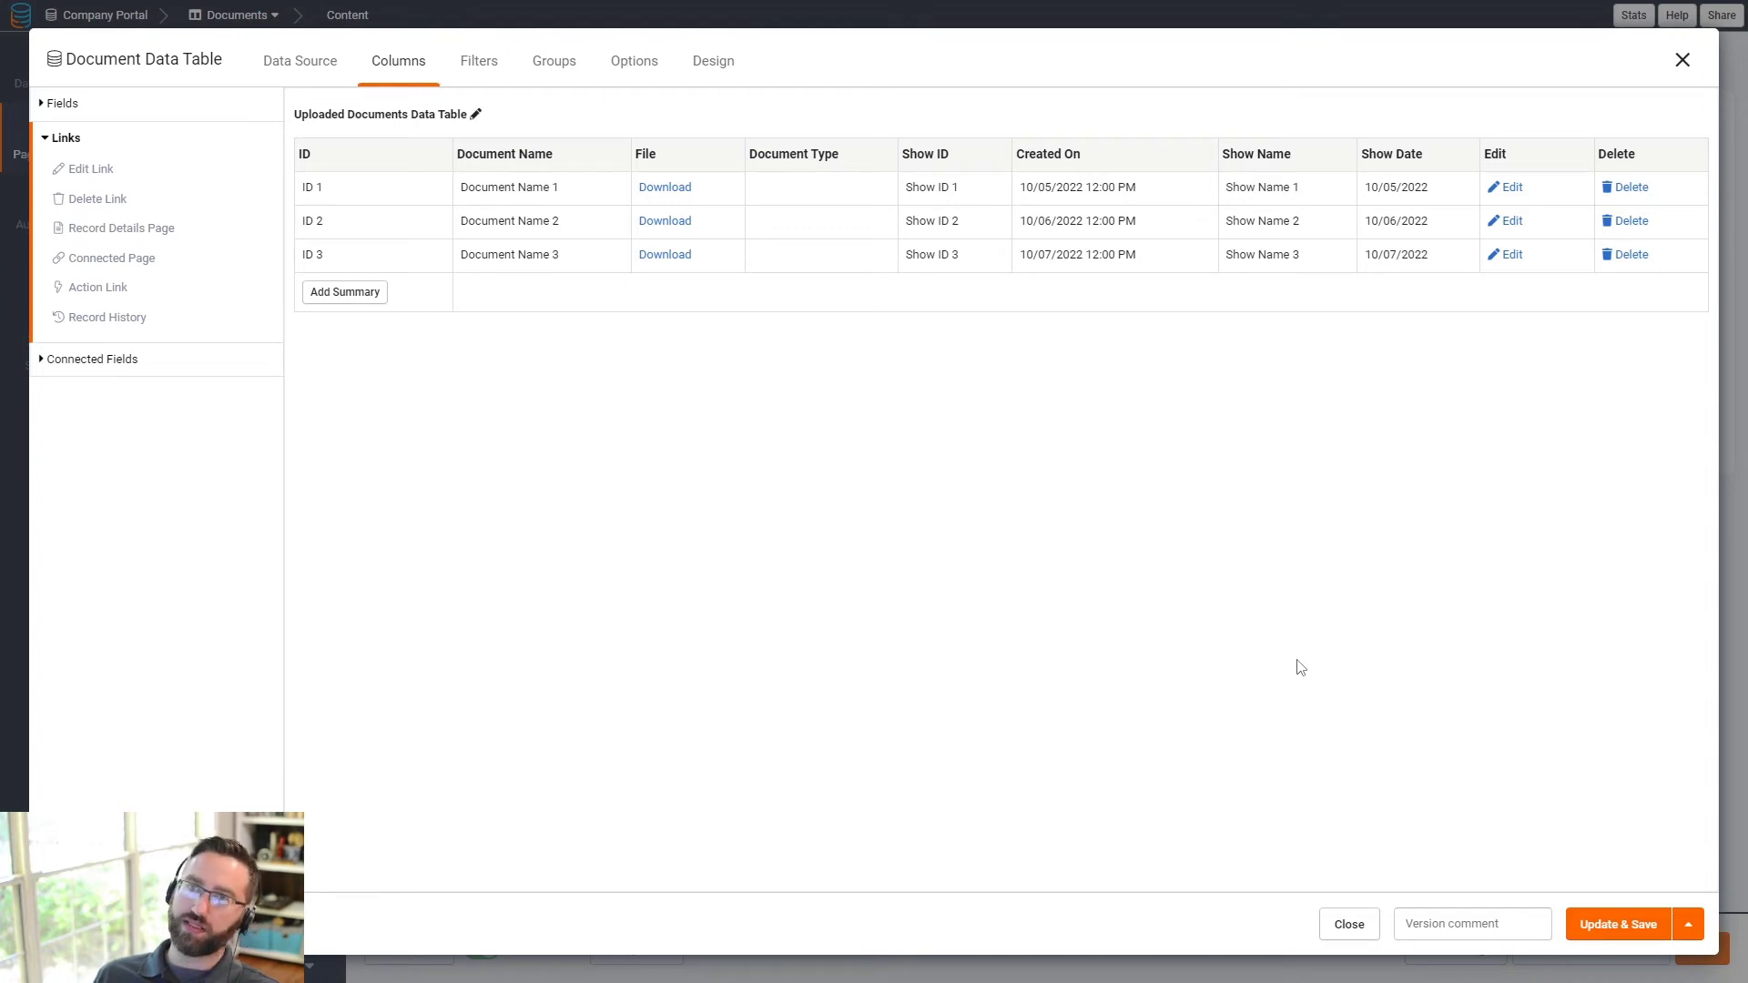
pyautogui.click(1592, 927)
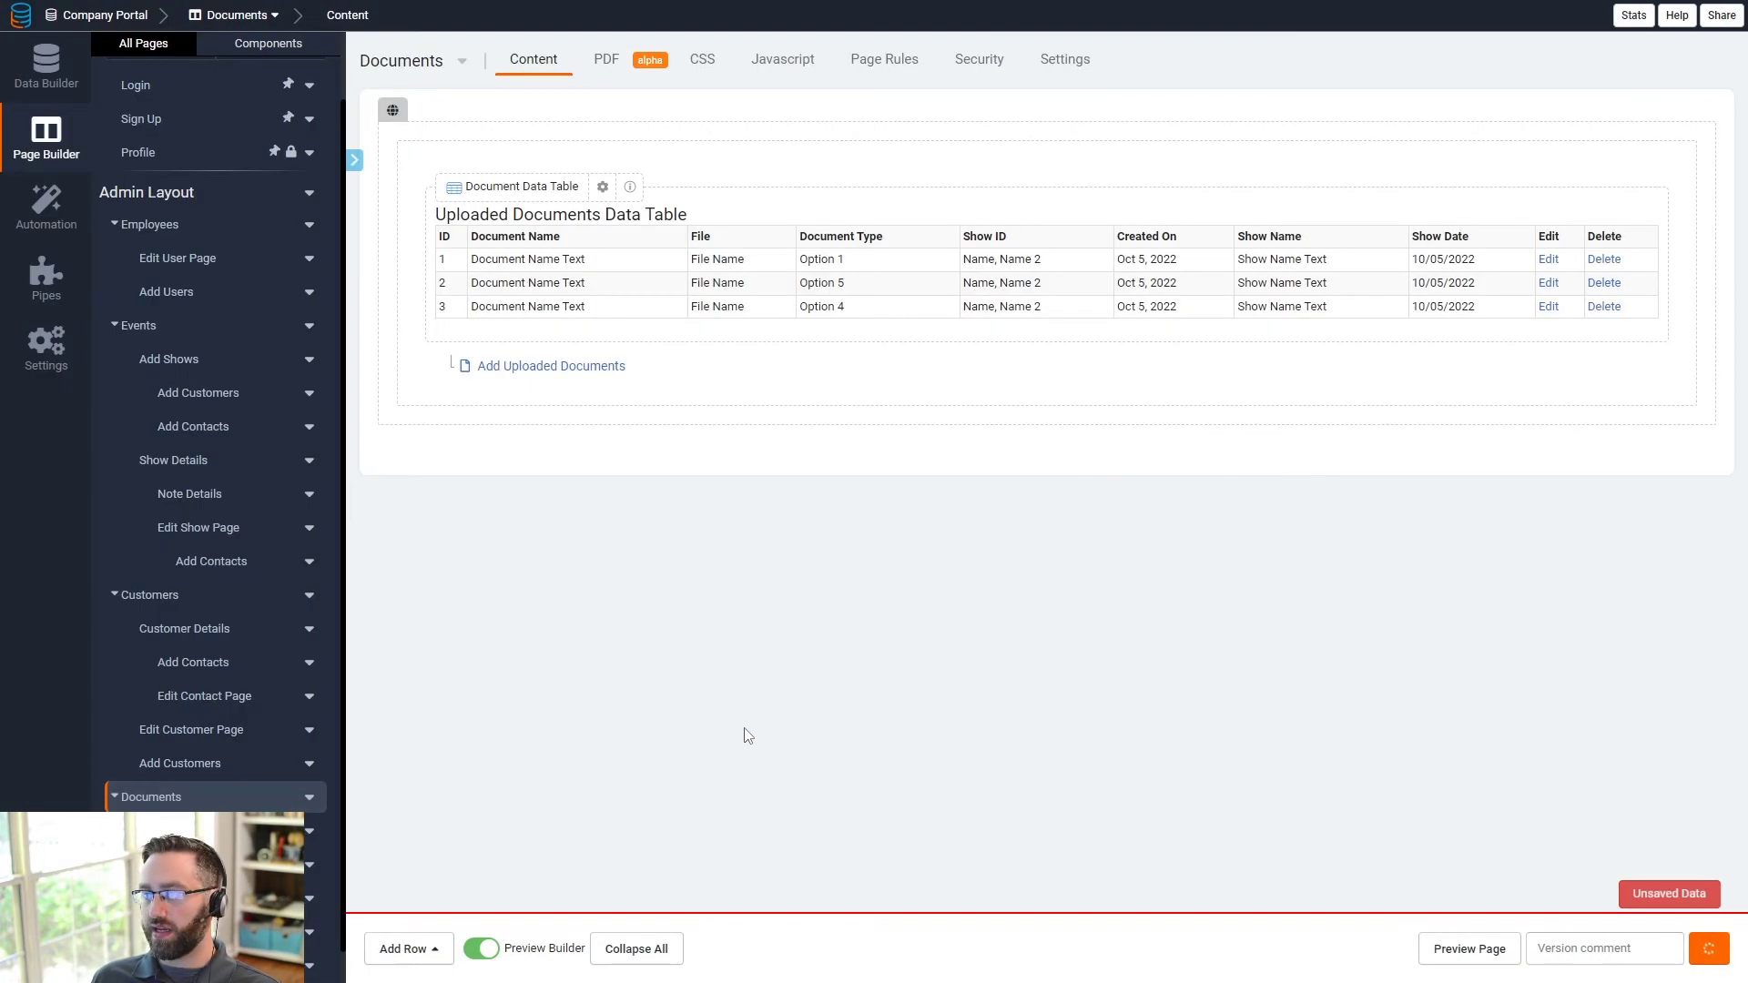
pyautogui.scroll(-1, 172, 799)
# - On the Notes page, add a popup Edit link column and a Delete link column to the notes table and save
pyautogui.click(172, 831)
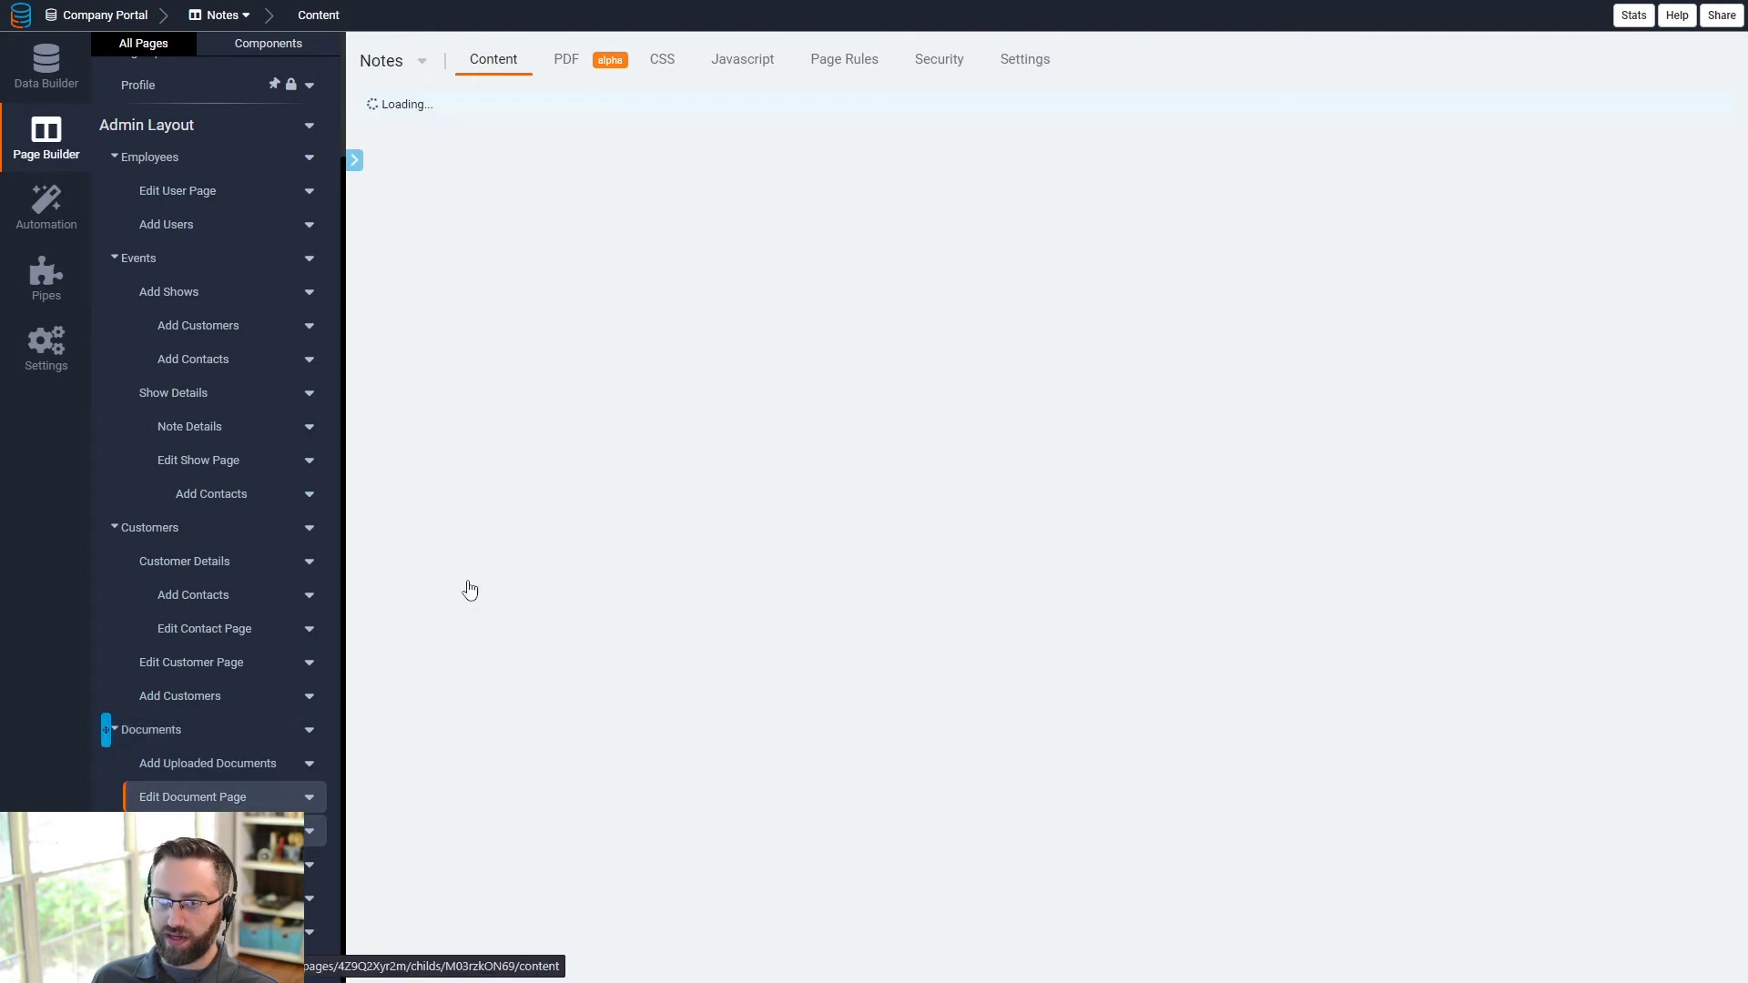
pyautogui.click(558, 311)
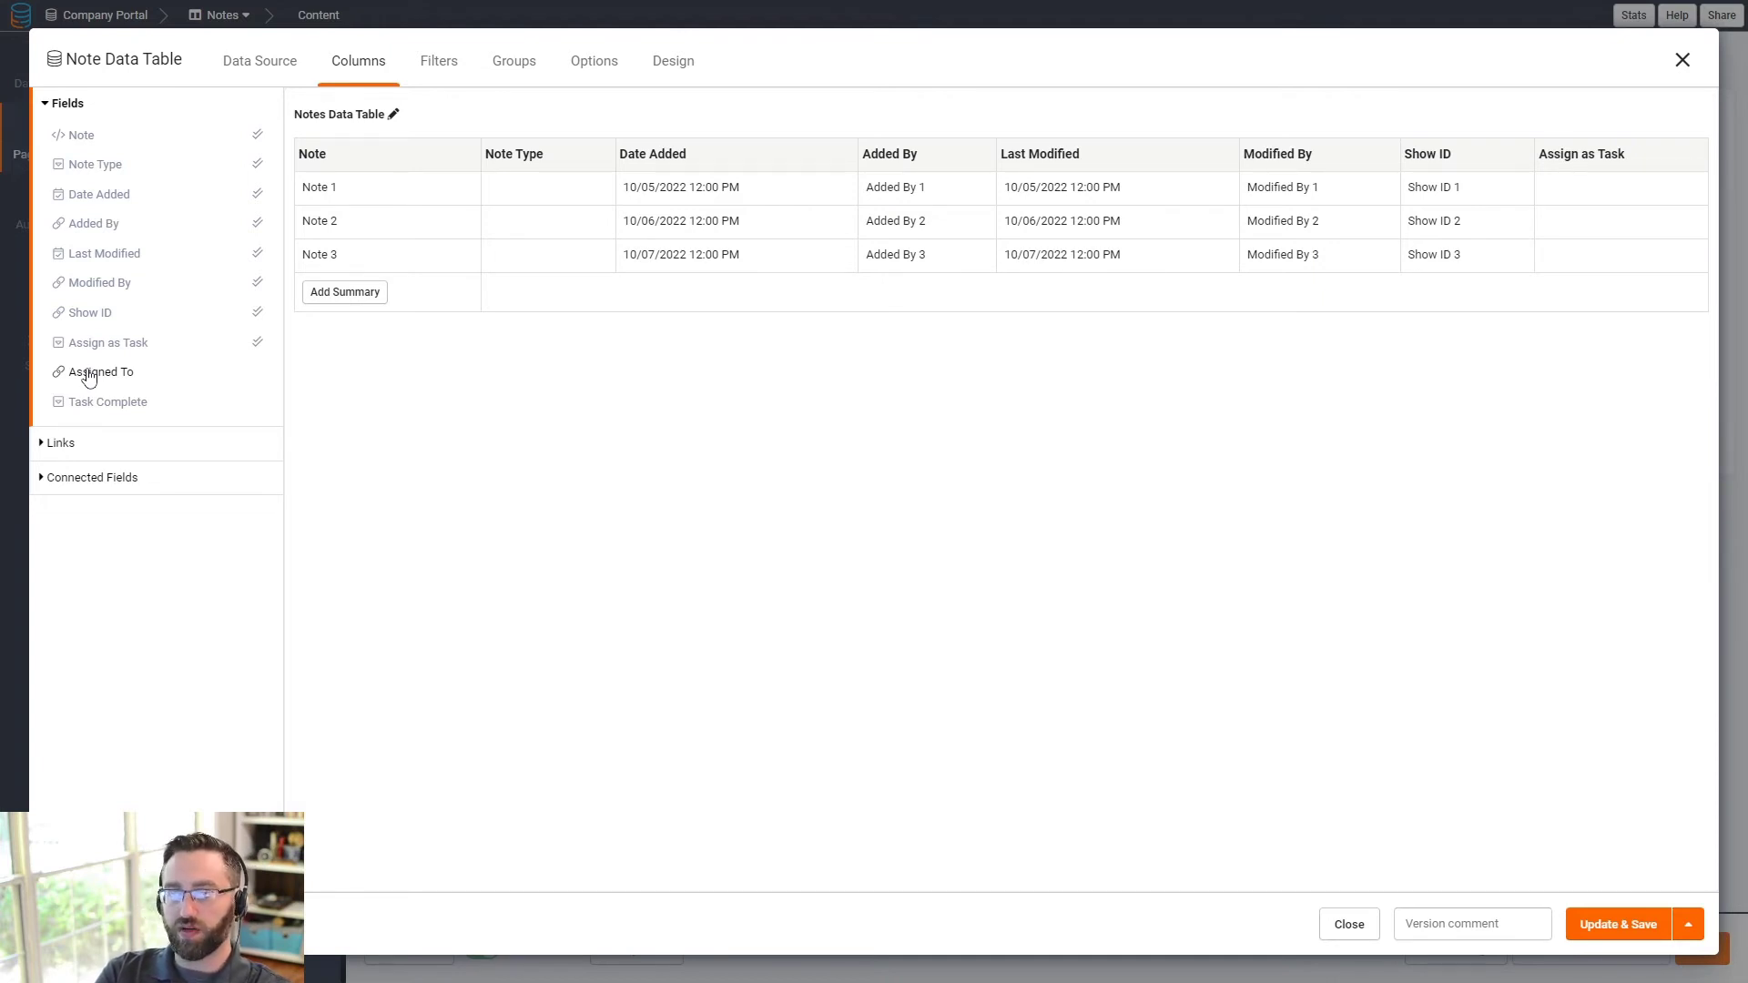
pyautogui.click(93, 443)
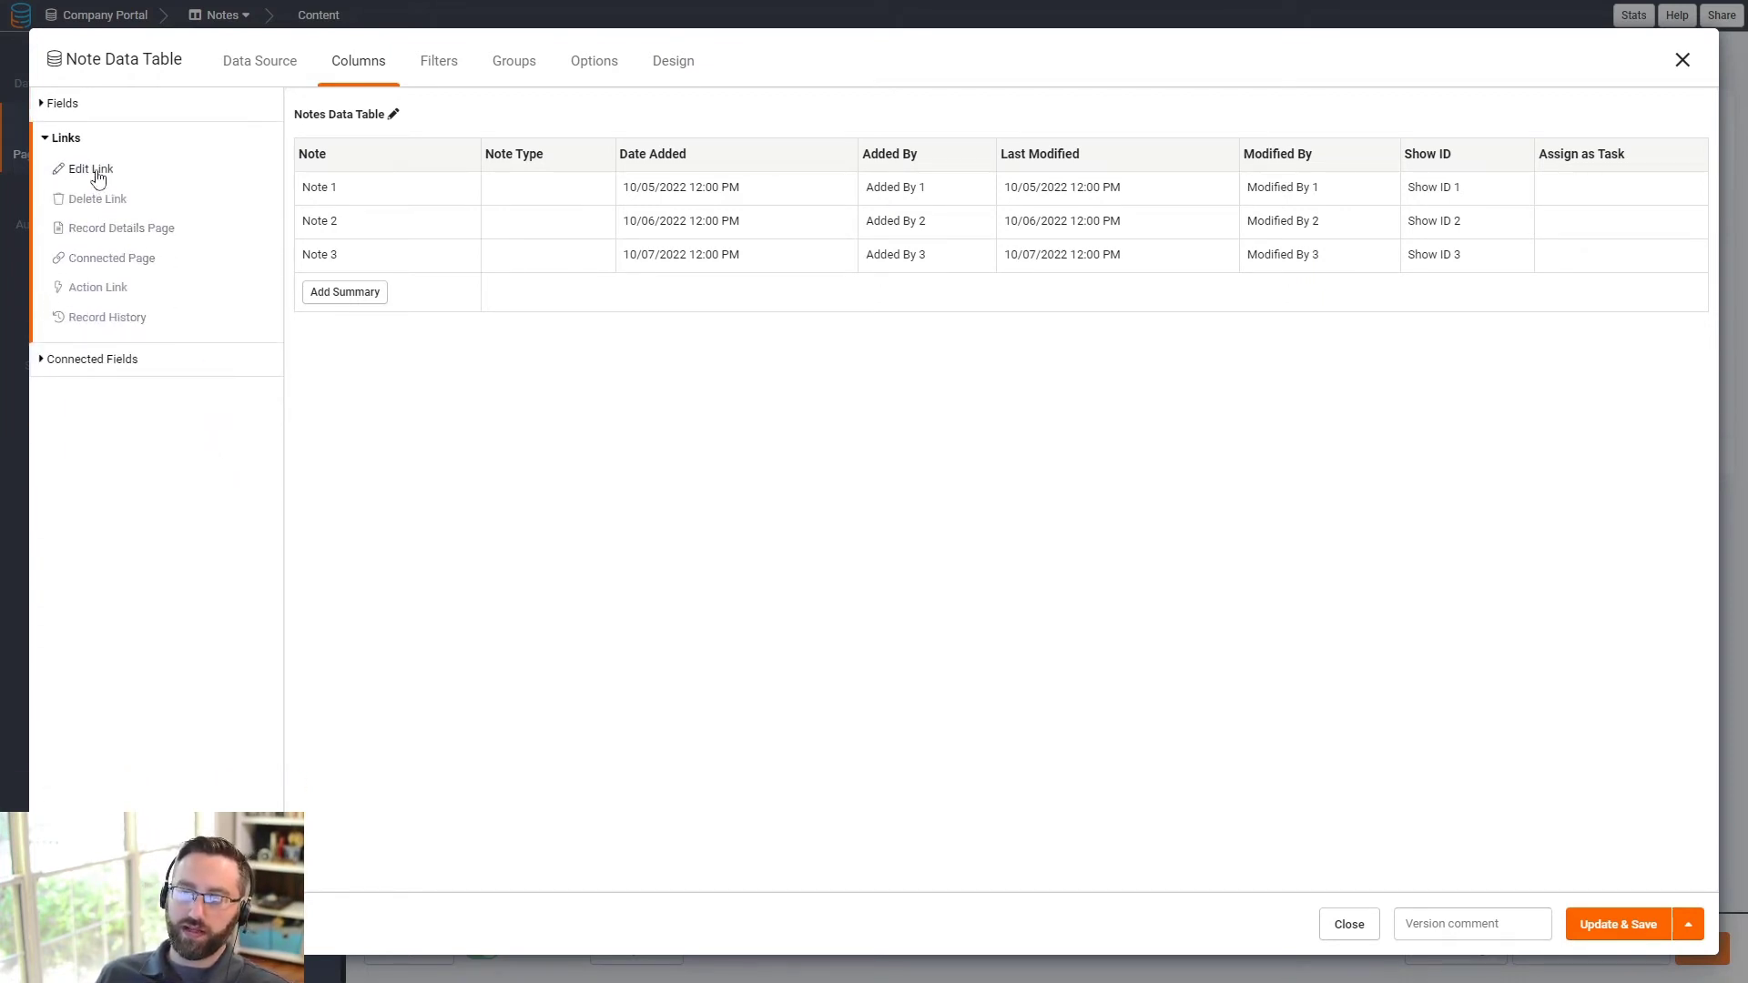
pyautogui.moveTo(94, 170); pyautogui.dragTo(1599, 194)
pyautogui.click(1600, 191)
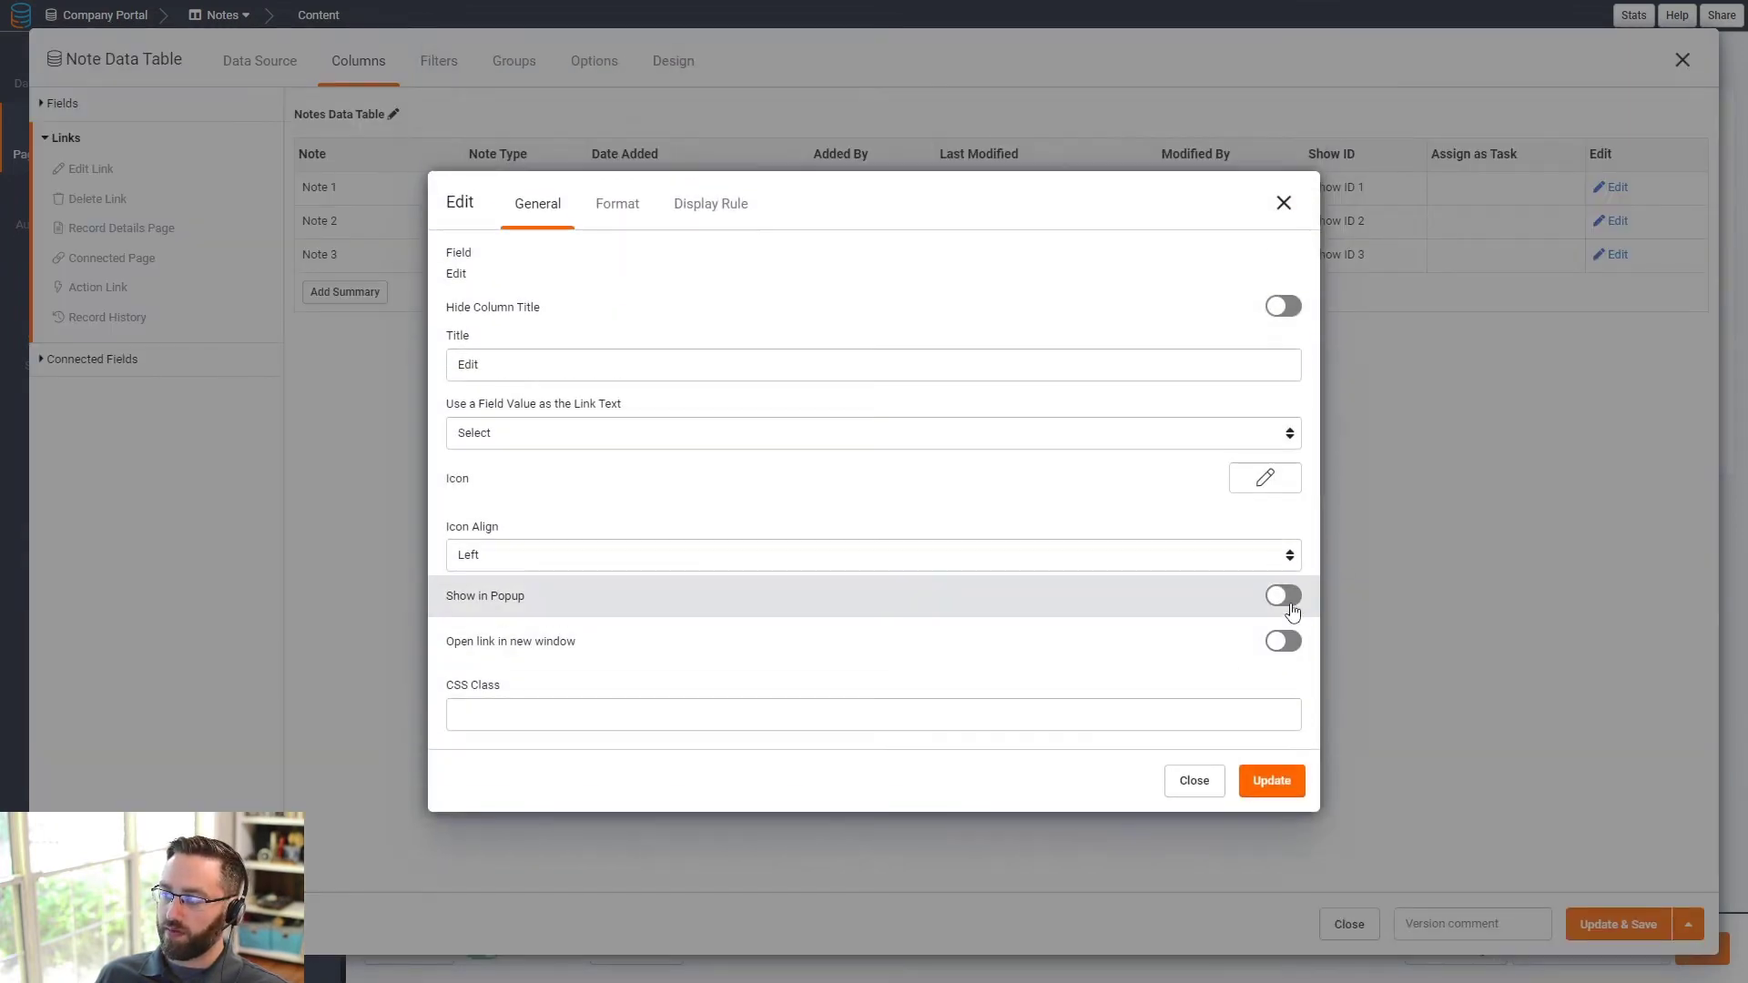
pyautogui.click(1284, 585)
pyautogui.click(1272, 791)
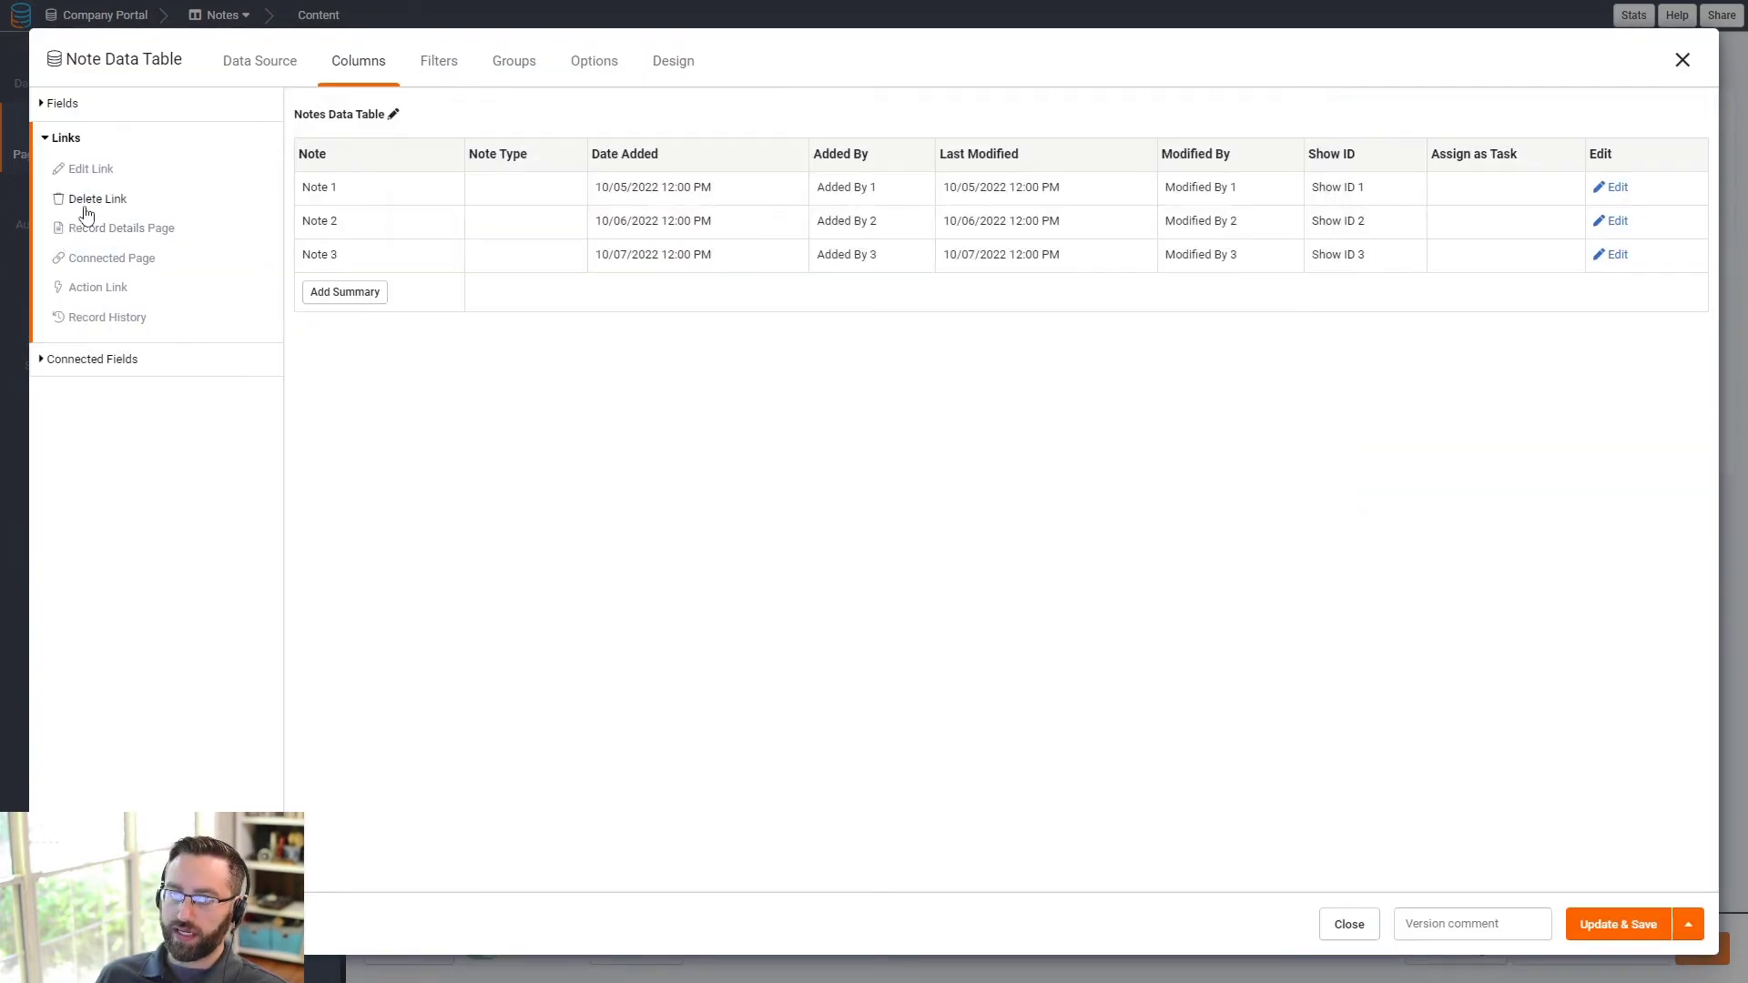
pyautogui.moveTo(92, 200); pyautogui.dragTo(1458, 912)
pyautogui.click(1607, 922)
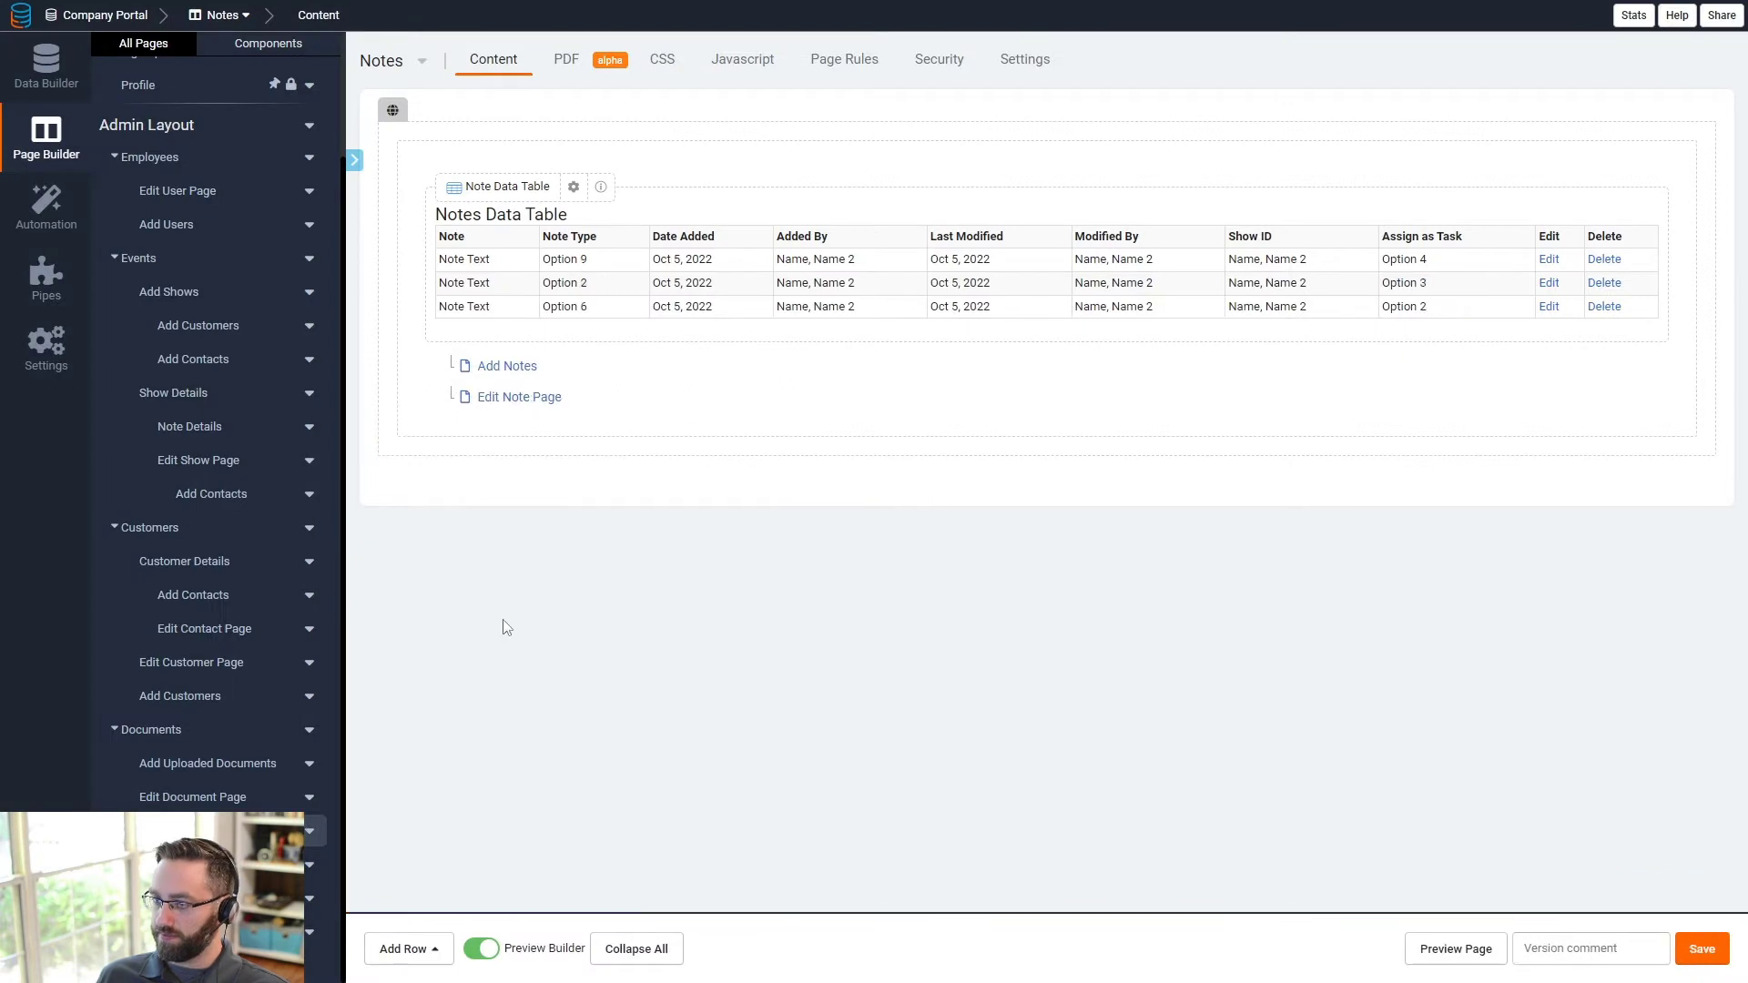
pyautogui.scroll(-1, 227, 765)
# - Reload the live Employees page and save an email address for the Part Time employee
pyautogui.scroll(3, 164, 274)
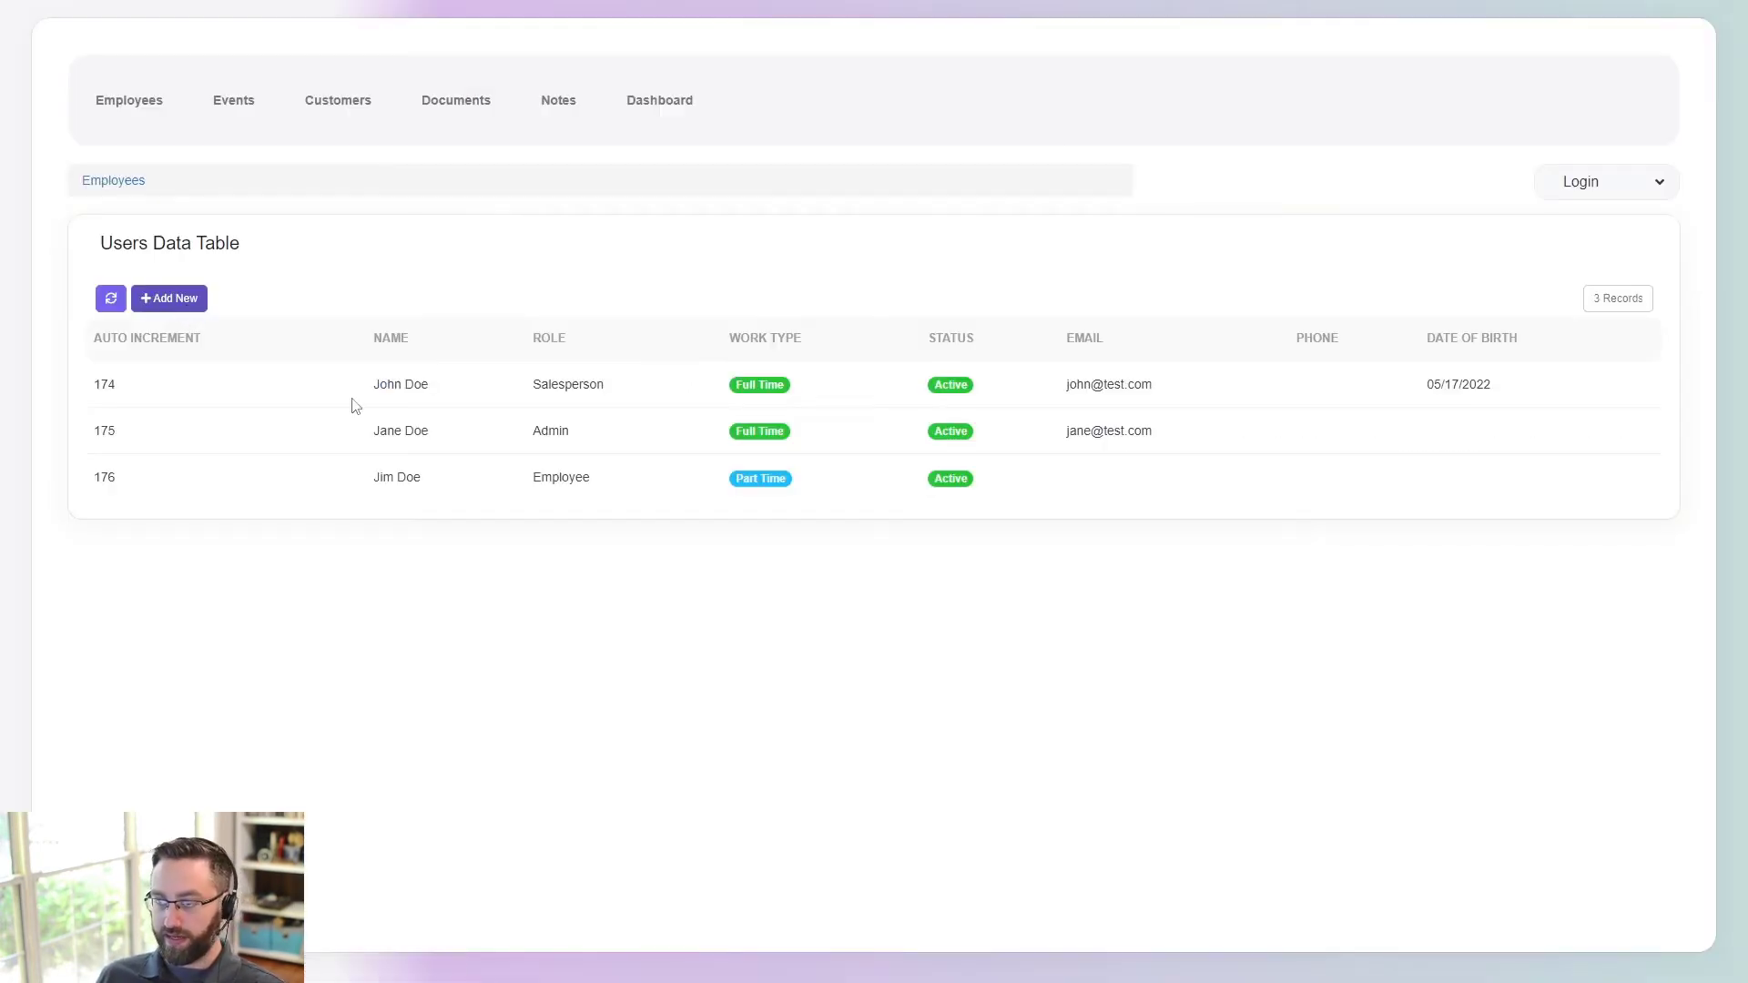
pyautogui.press('F5')
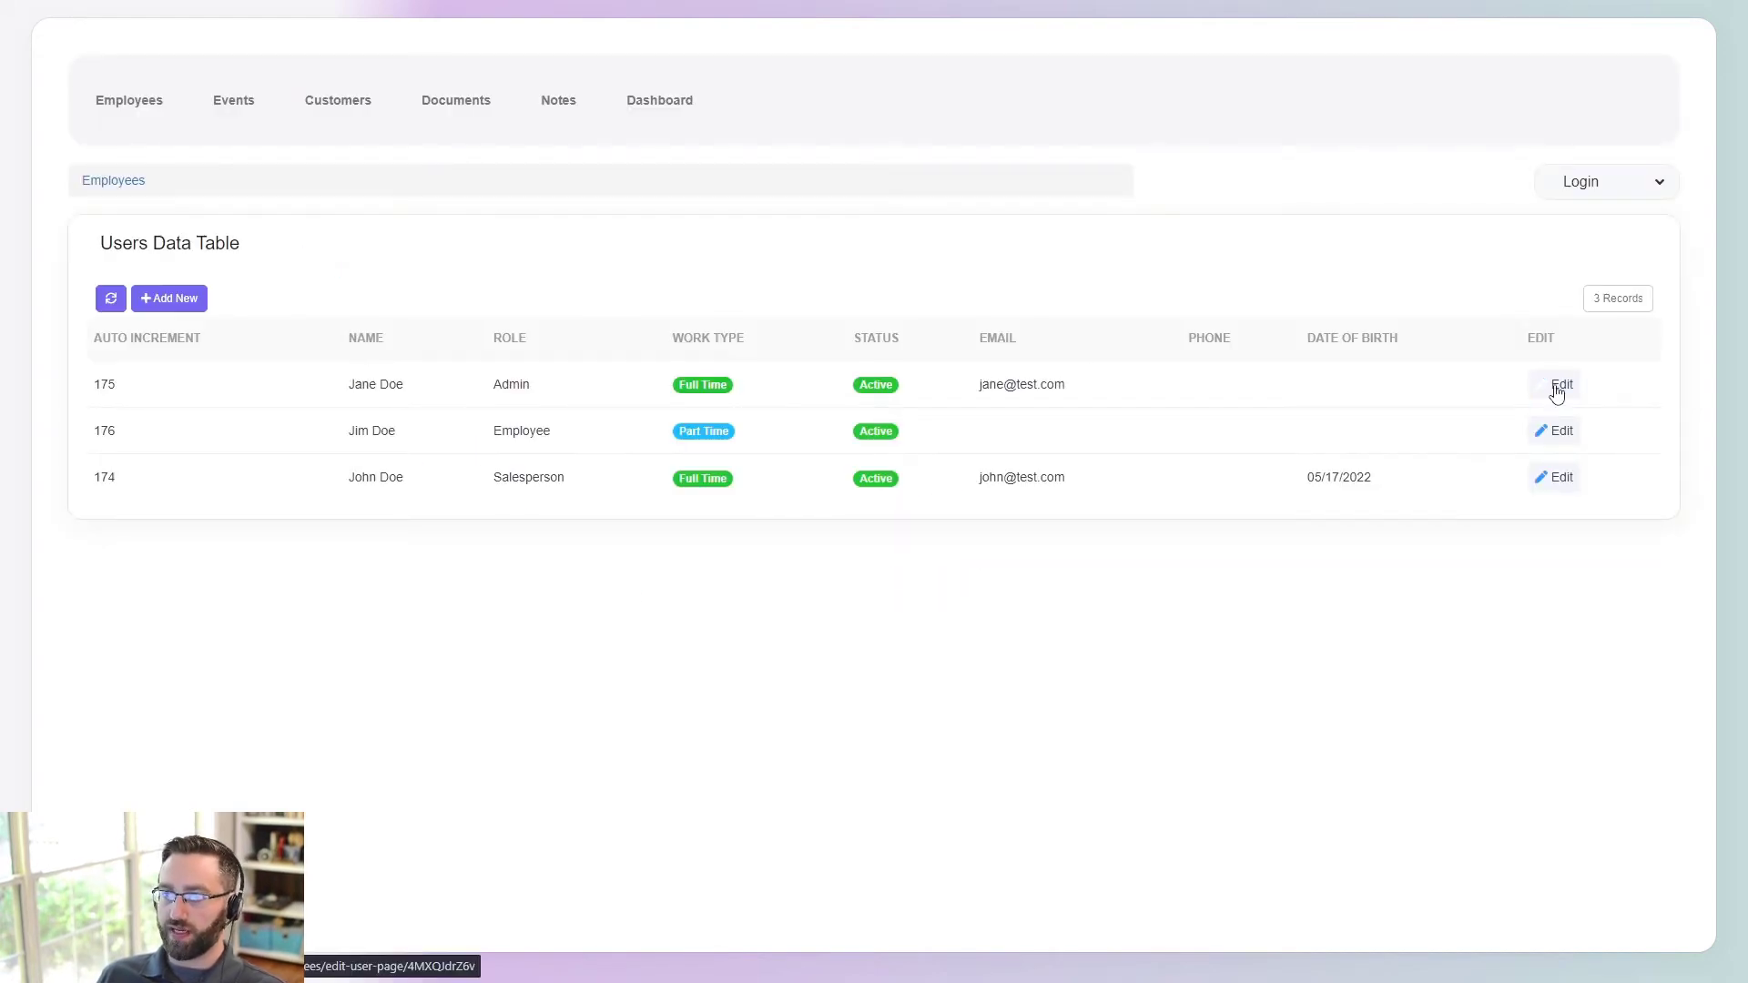
pyautogui.click(1563, 434)
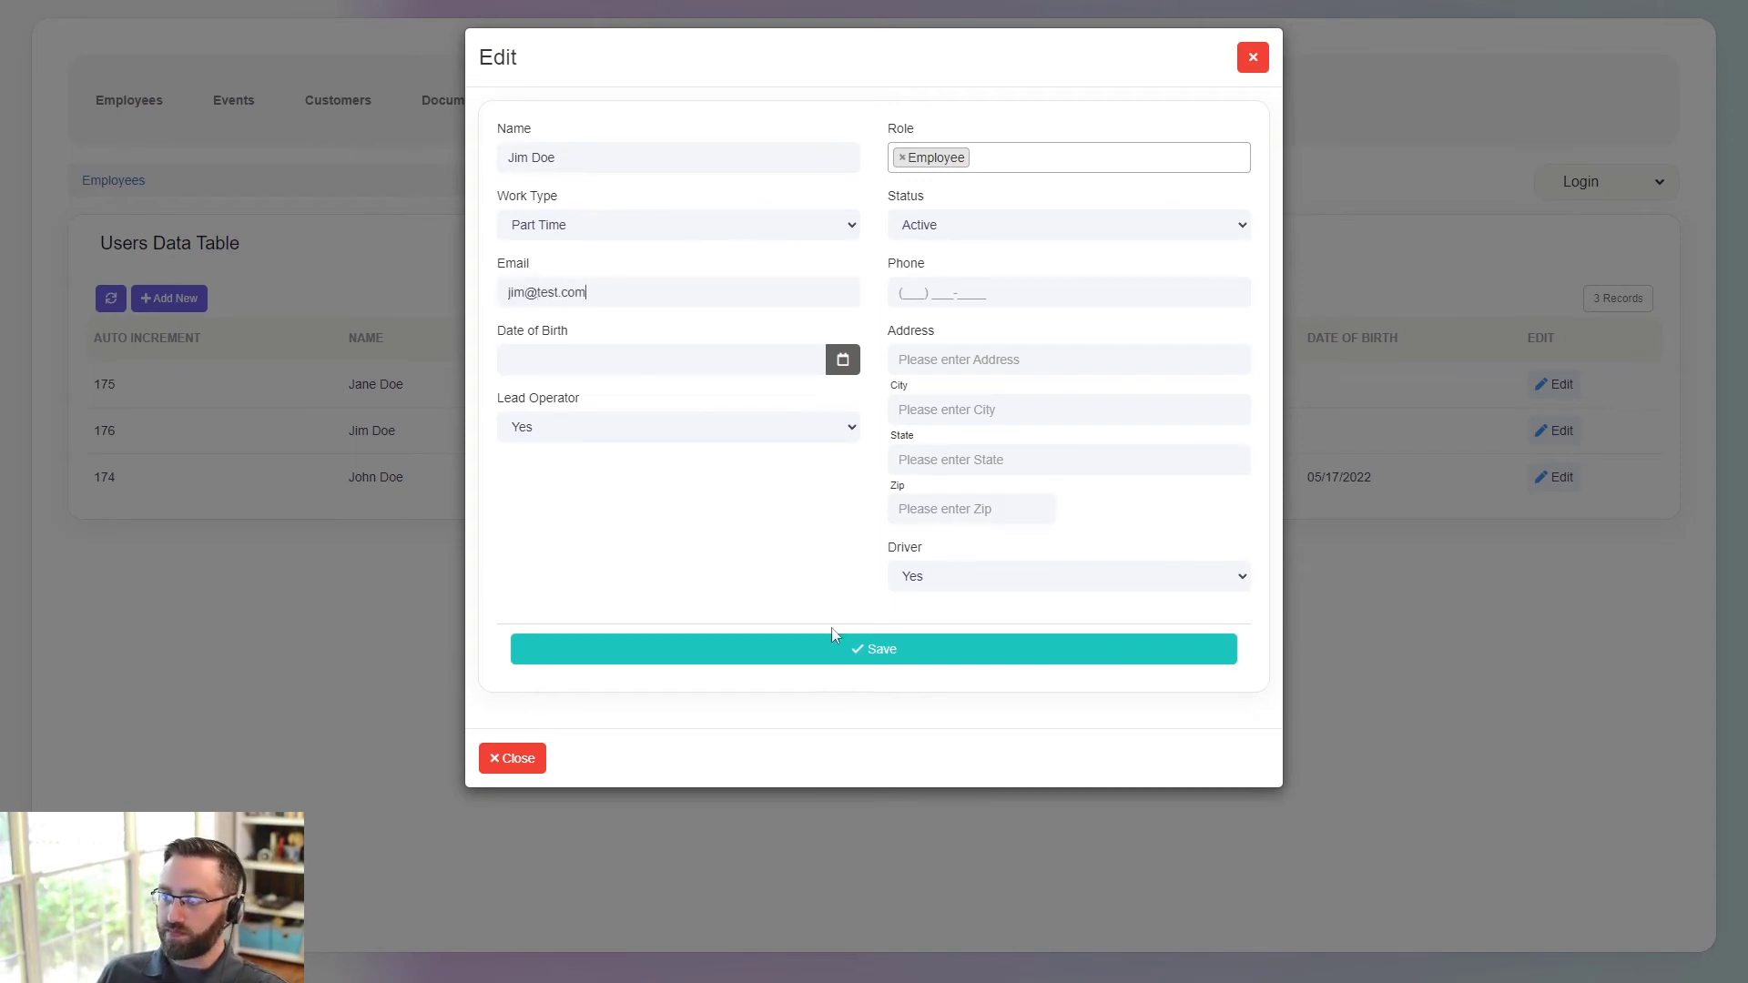
pyautogui.click(808, 653)
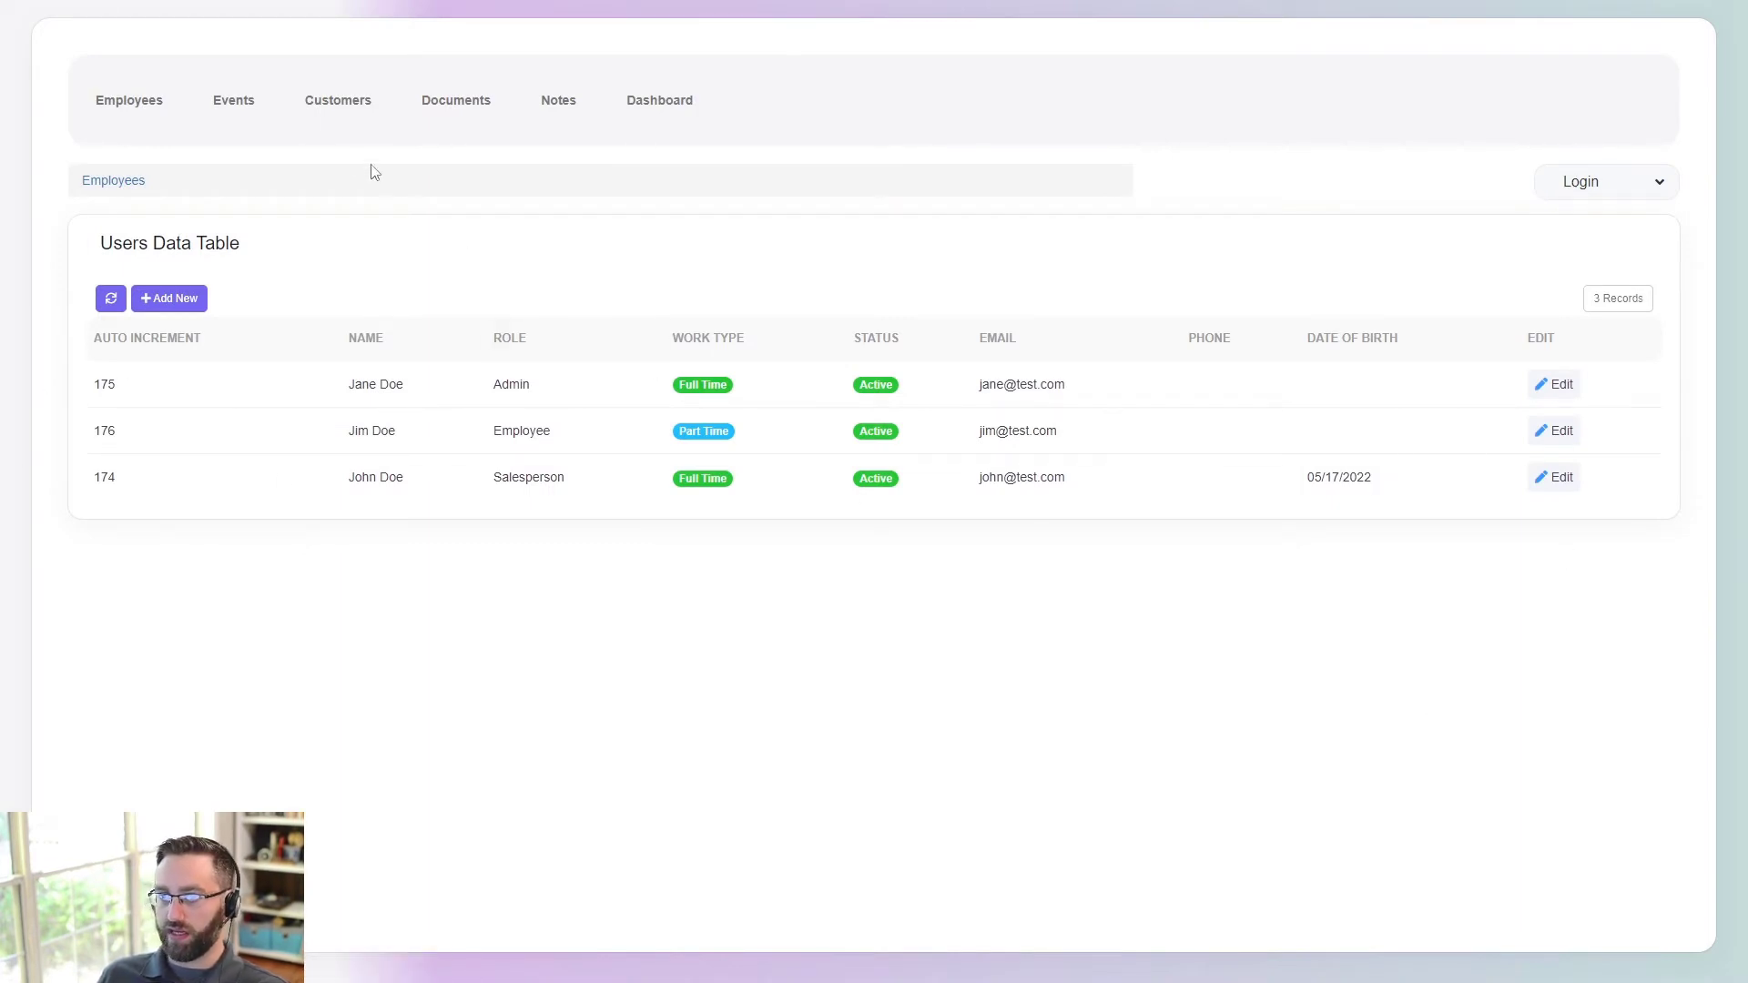
pyautogui.click(259, 118)
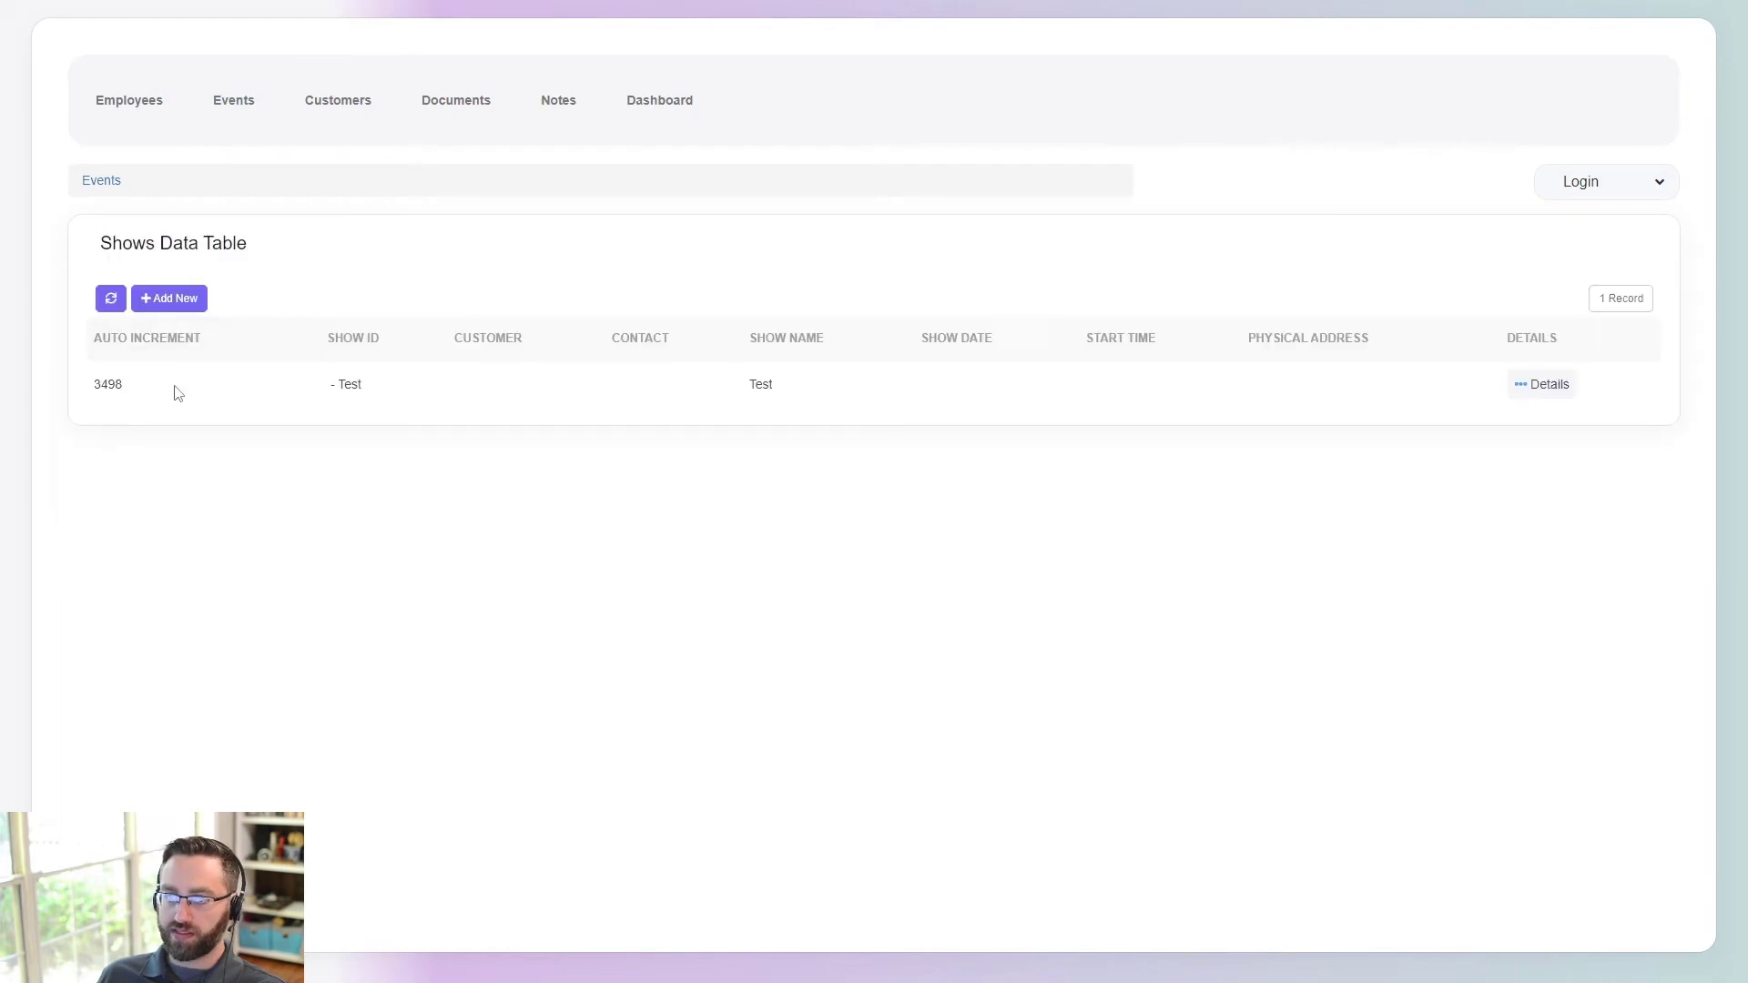
# - Start a new show record dated 07/04/2023 with a 05:00 PM start time
pyautogui.click(166, 302)
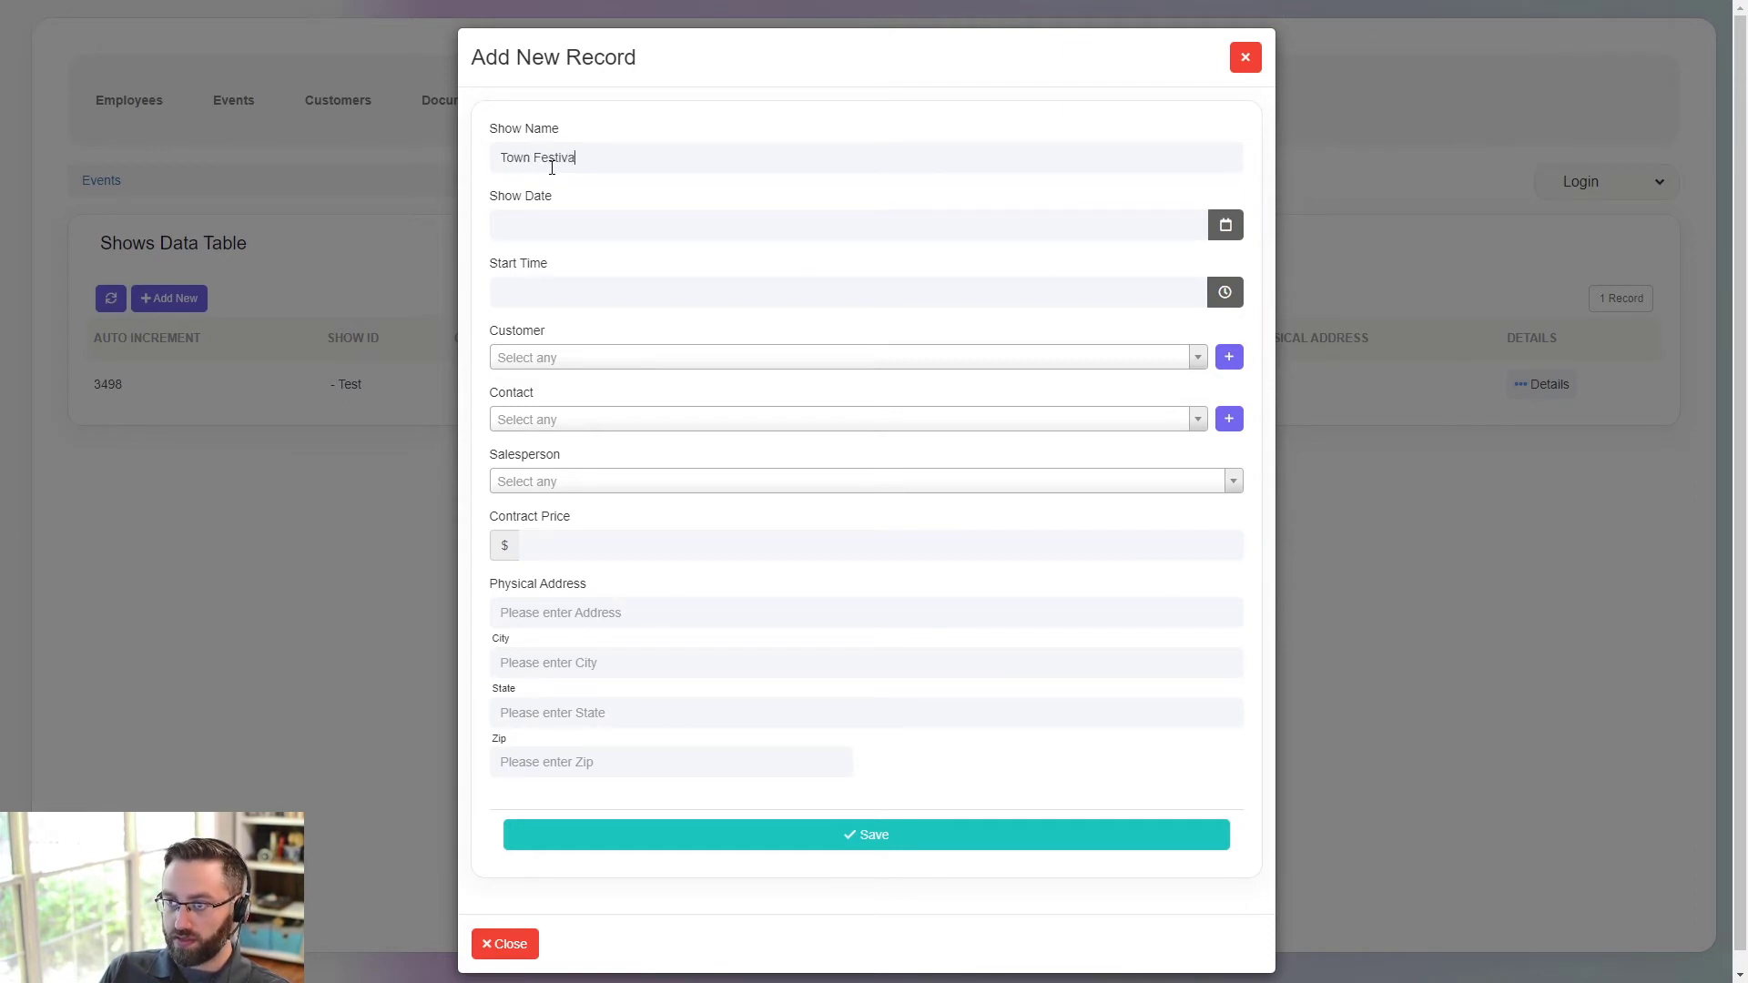
pyautogui.click(1226, 225)
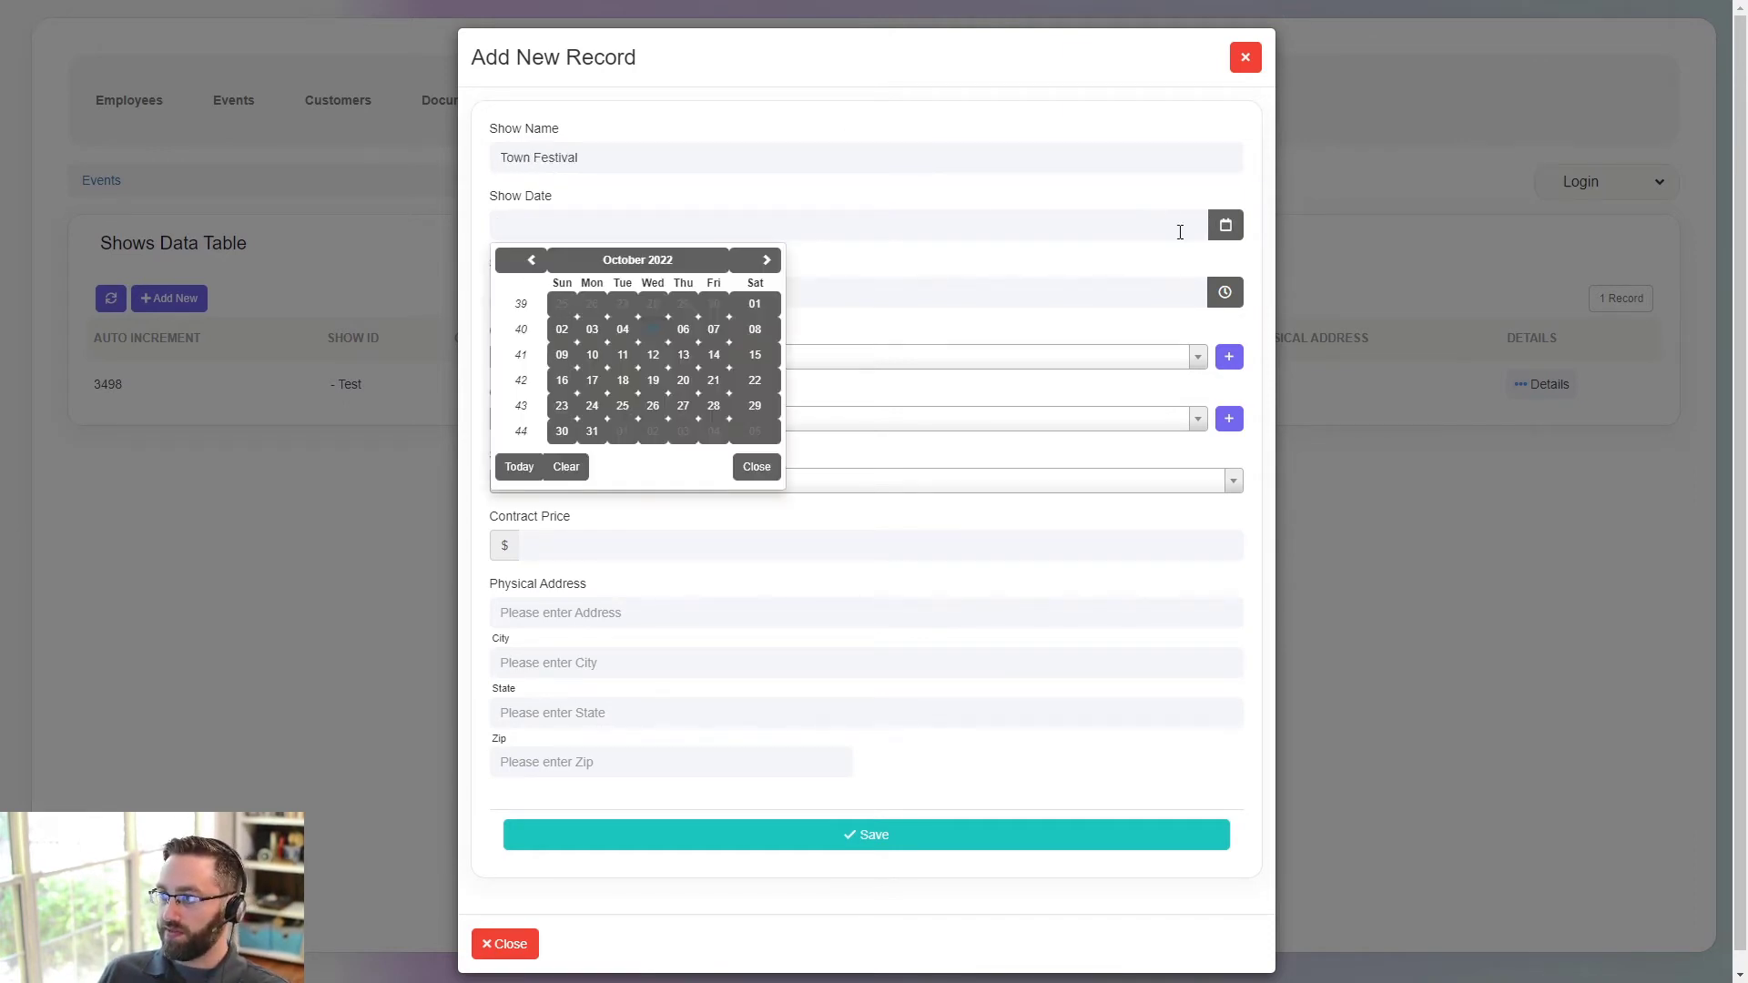
pyautogui.click(767, 262)
pyautogui.click(767, 263)
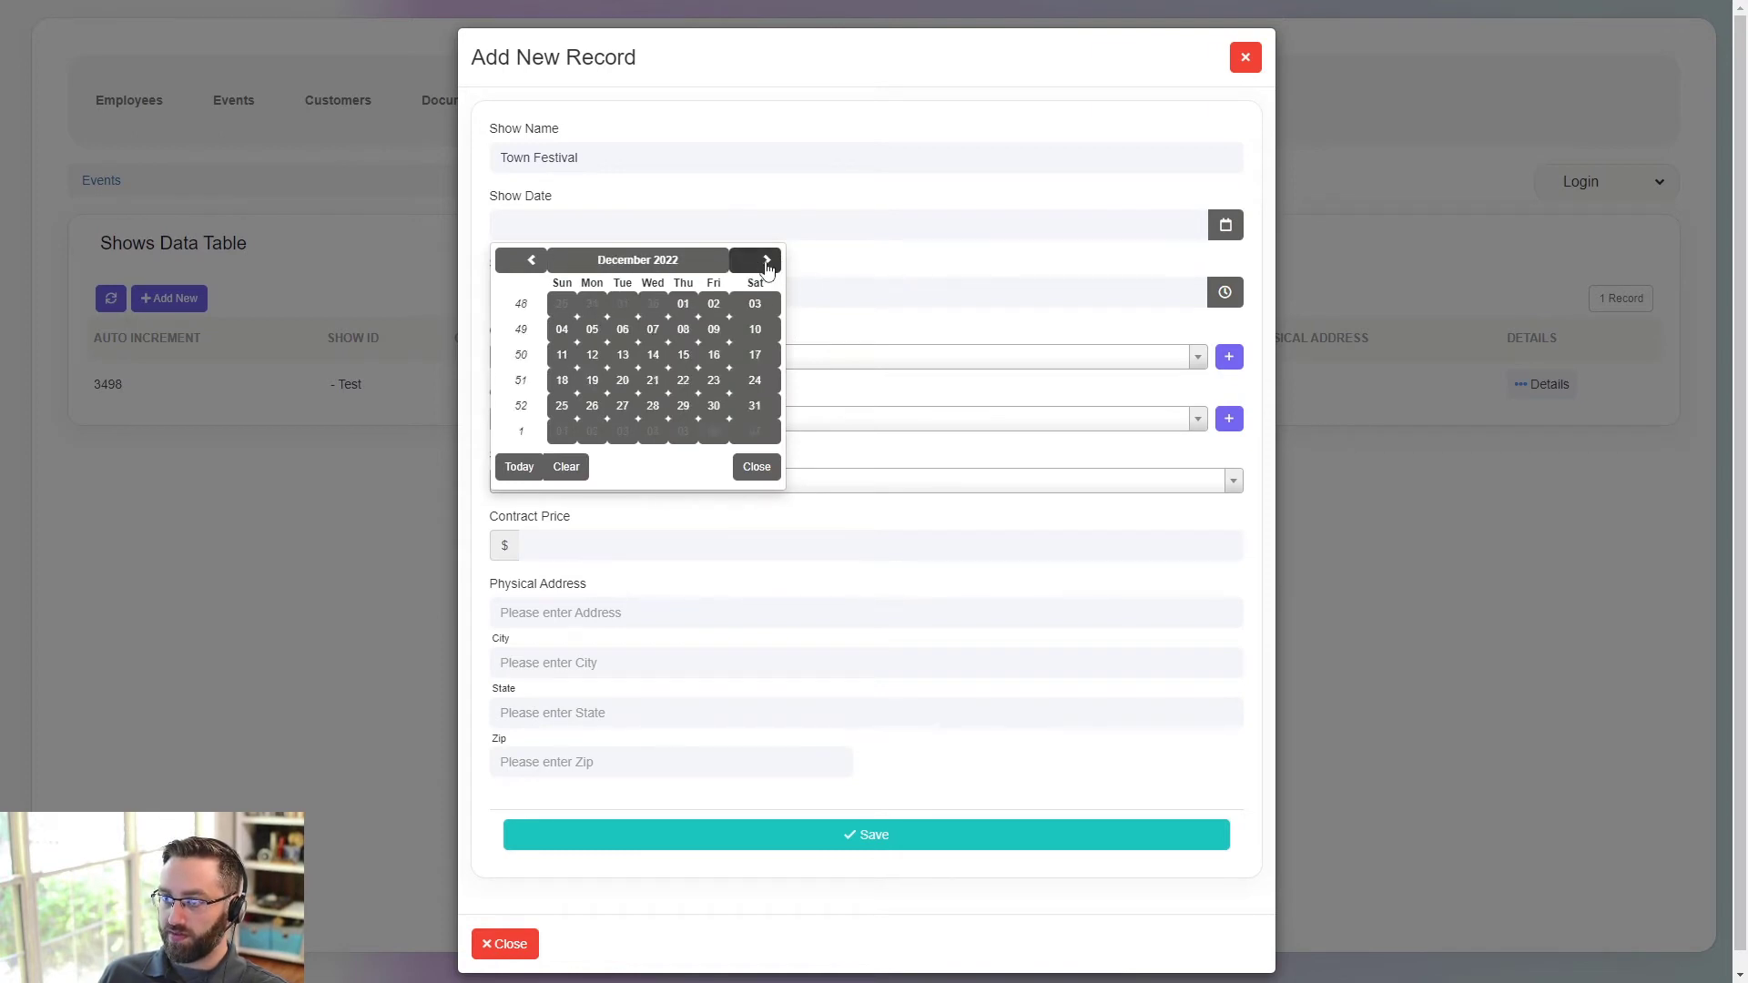
pyautogui.click(767, 262)
pyautogui.click(767, 262)
pyautogui.click(767, 262)
pyautogui.click(766, 262)
pyautogui.click(767, 262)
pyautogui.click(766, 263)
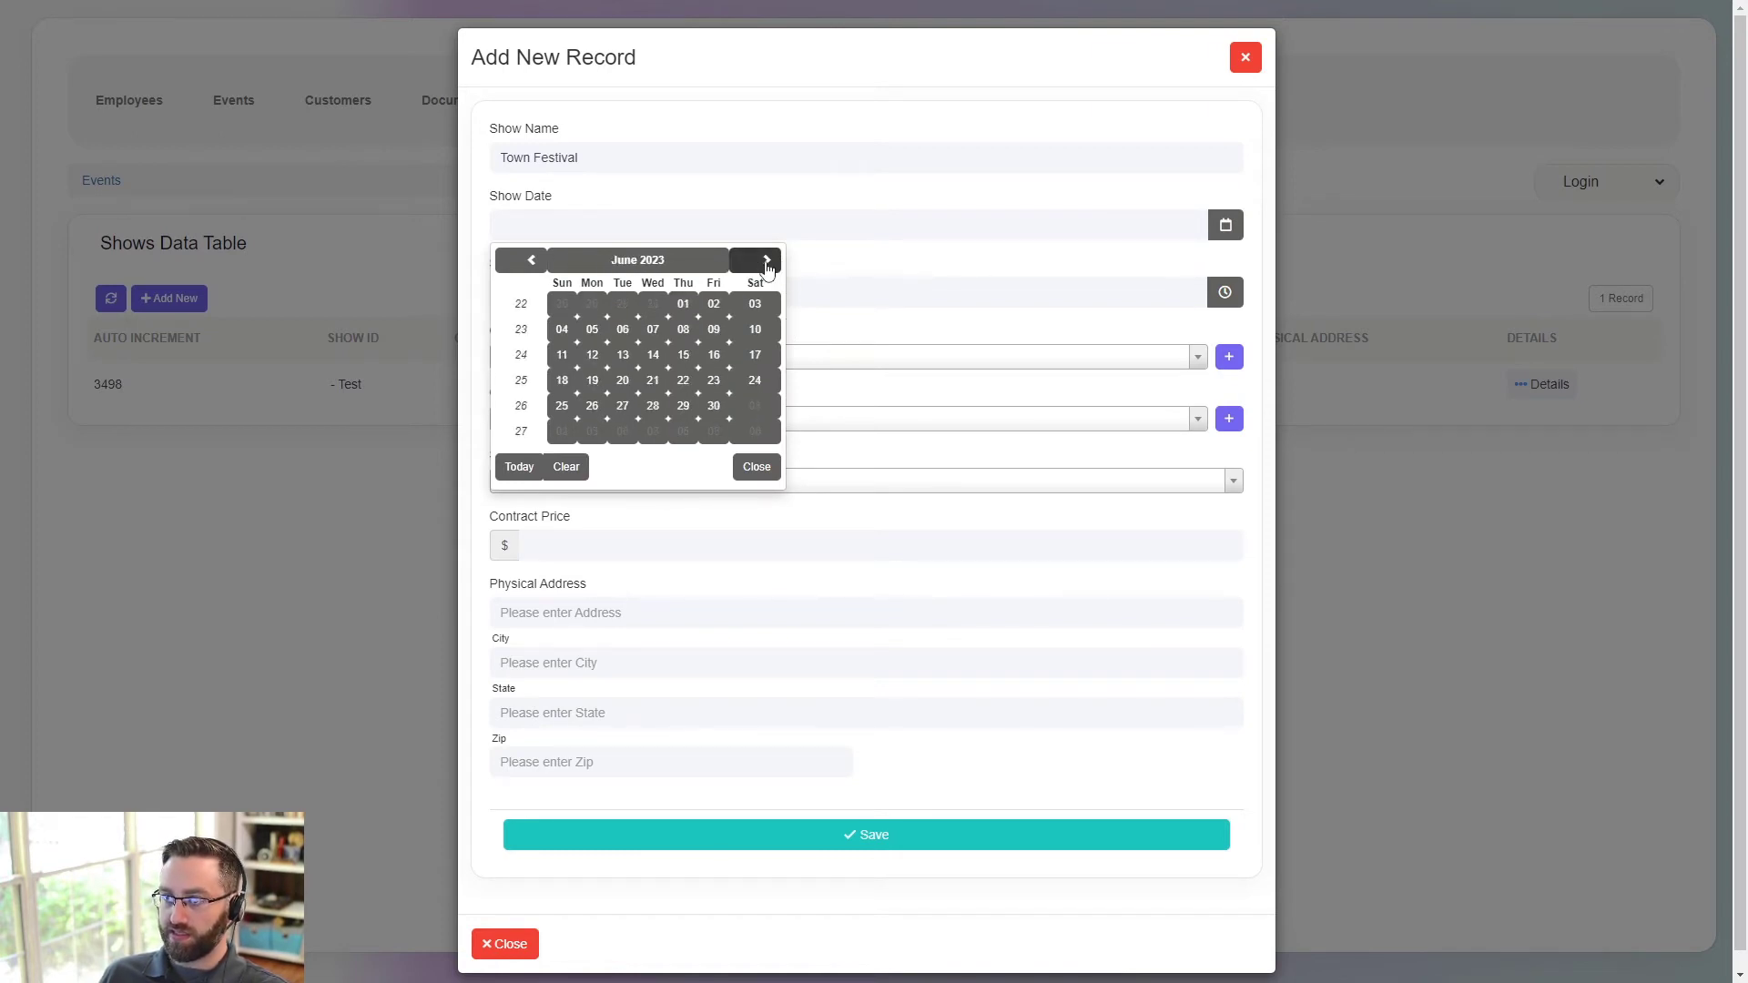
pyautogui.click(767, 262)
pyautogui.click(767, 262)
pyautogui.click(532, 260)
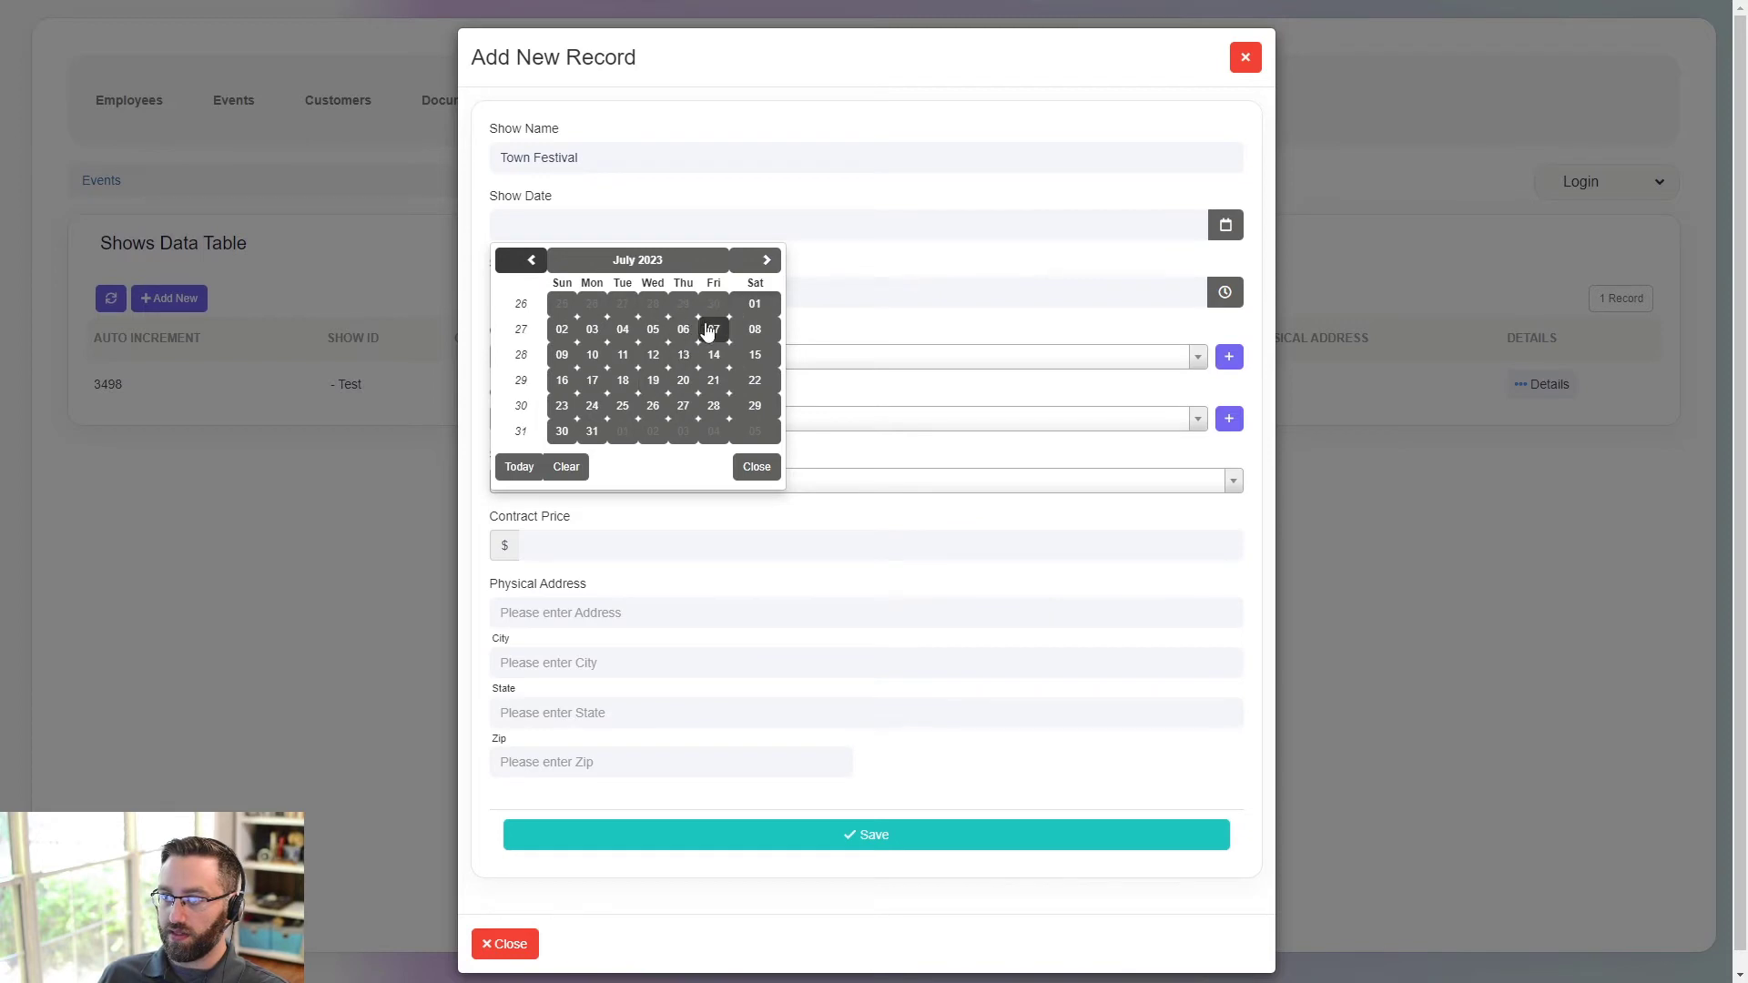
pyautogui.click(623, 331)
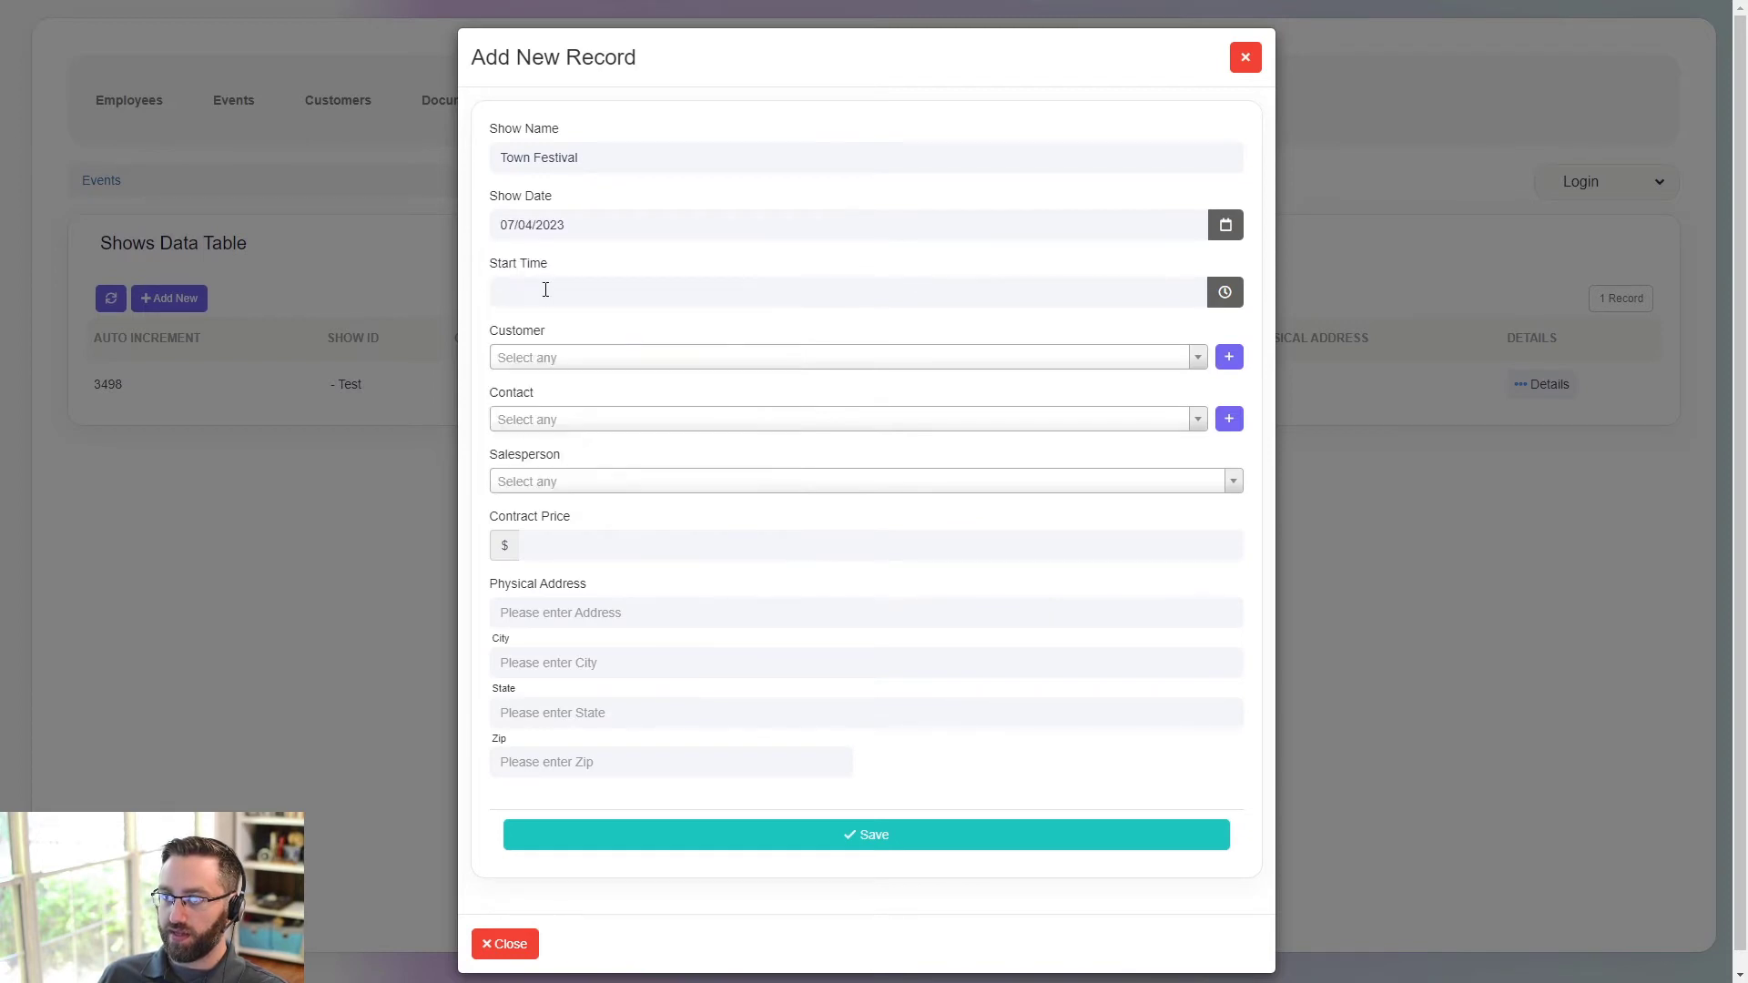
pyautogui.click(1224, 292)
pyautogui.click(585, 368)
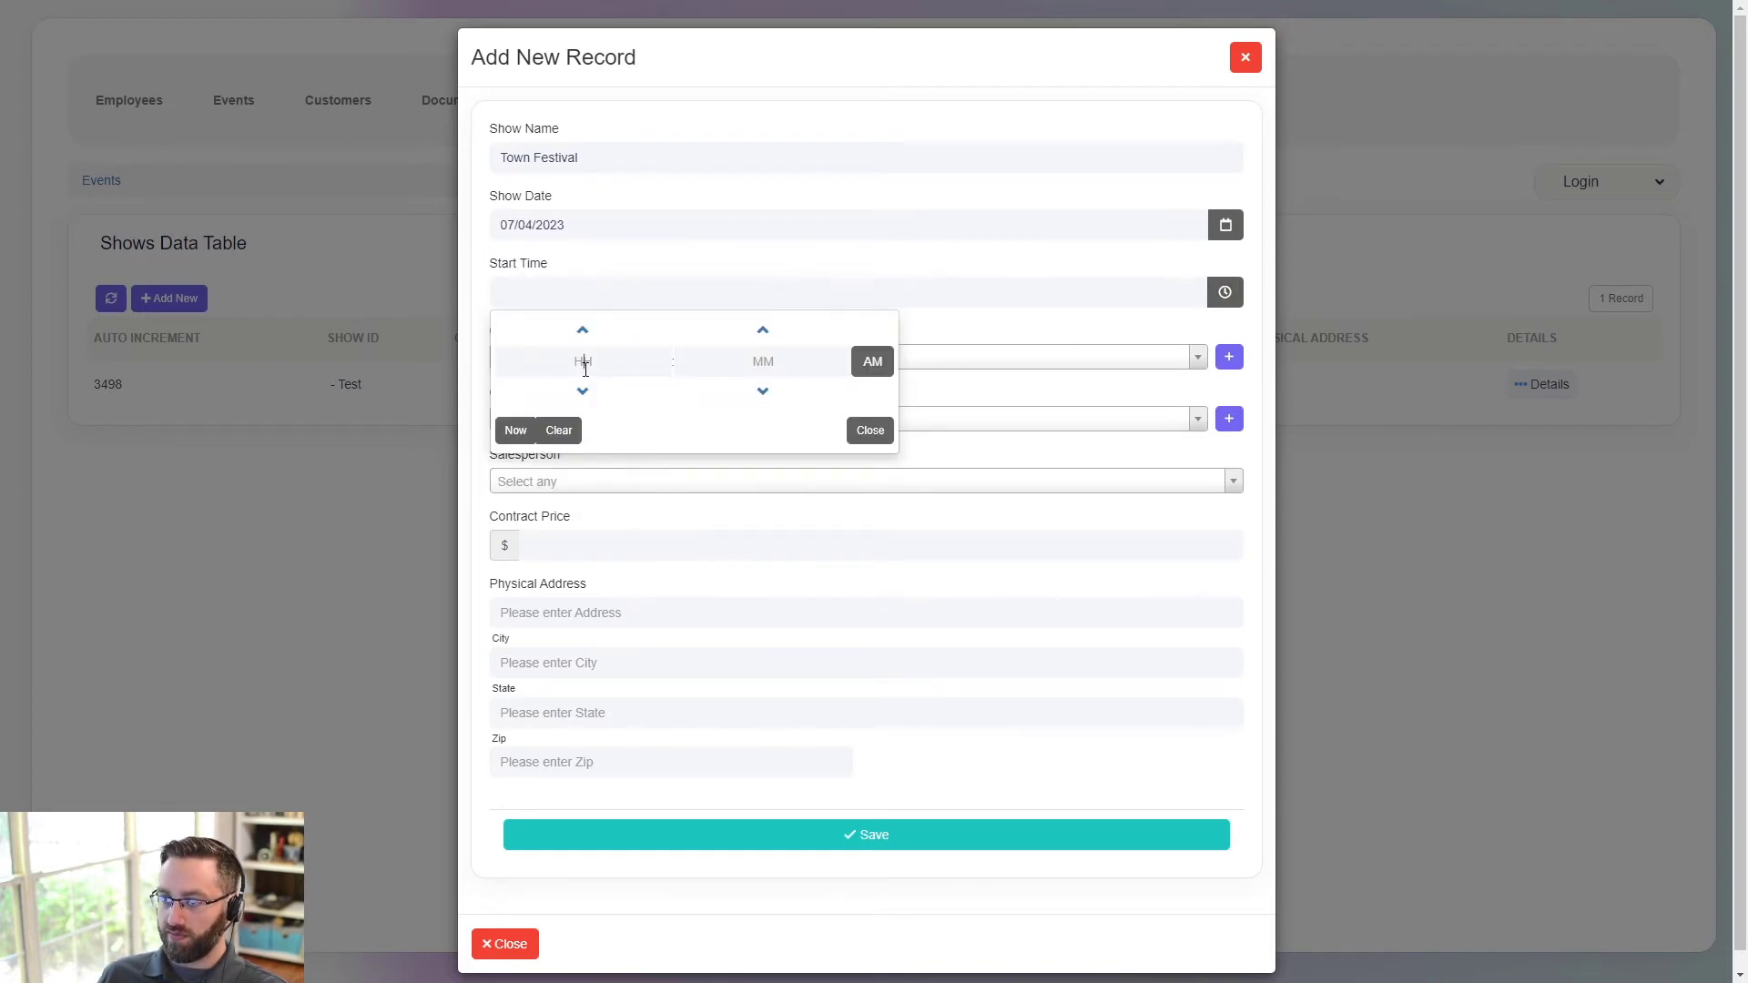
pyautogui.write('5')
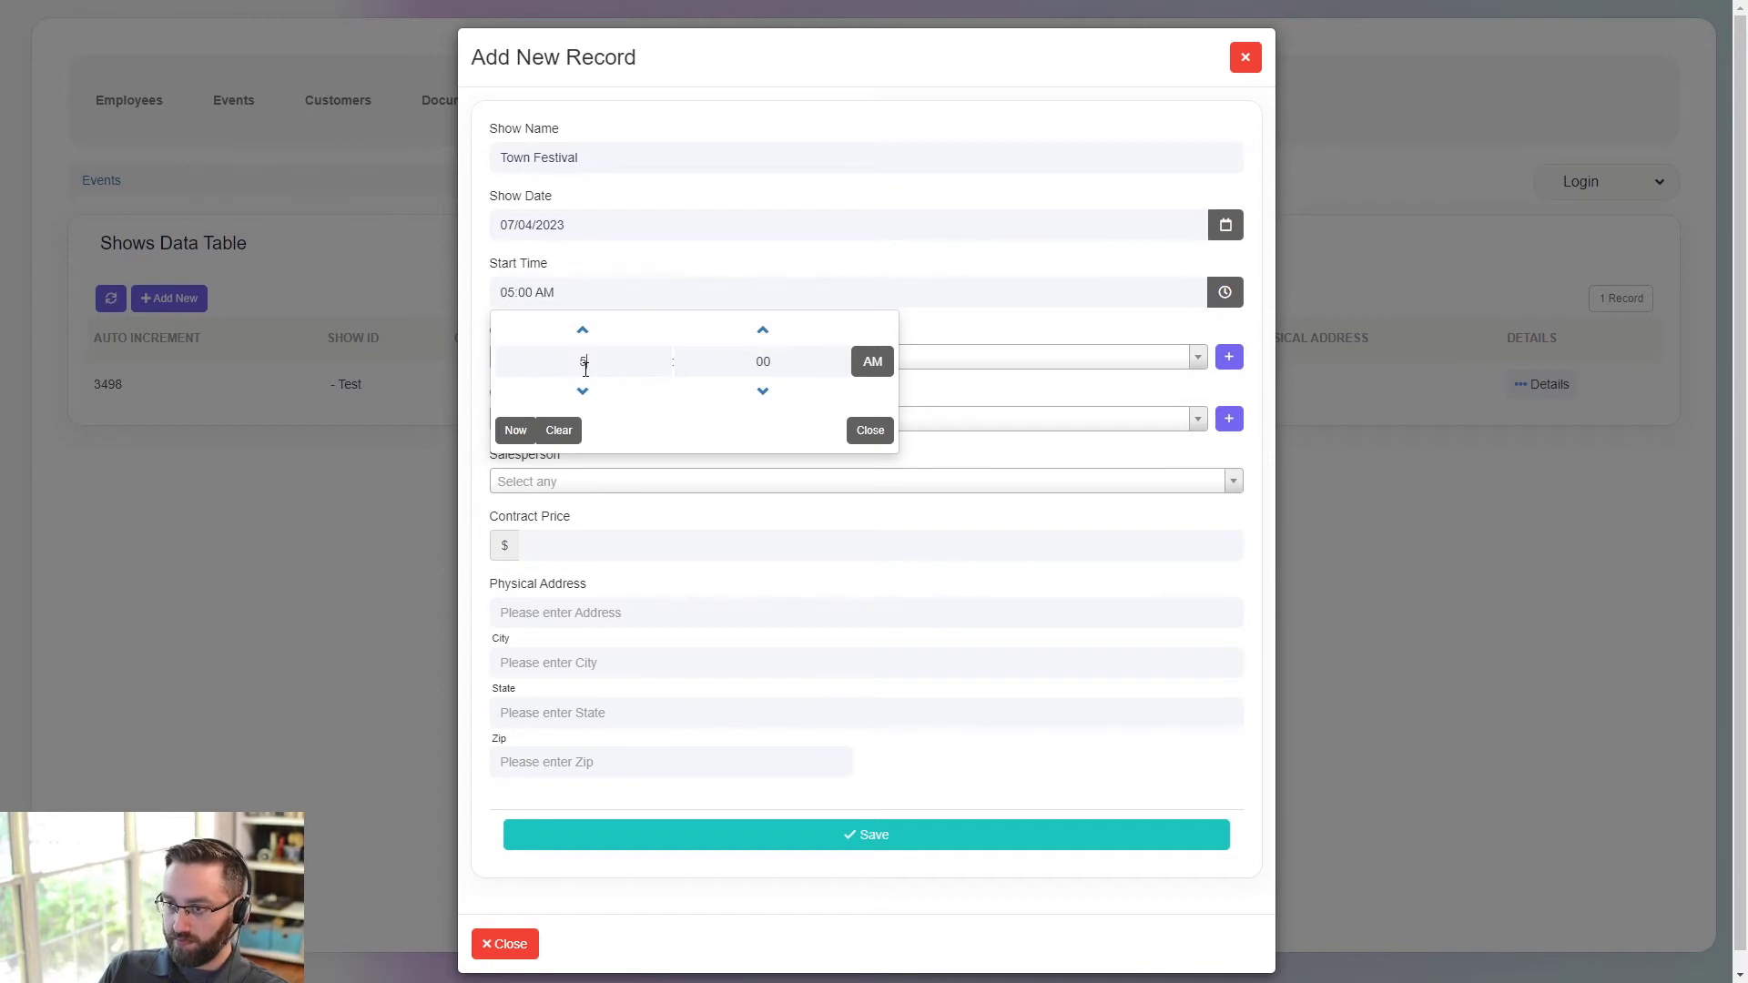
pyautogui.click(866, 362)
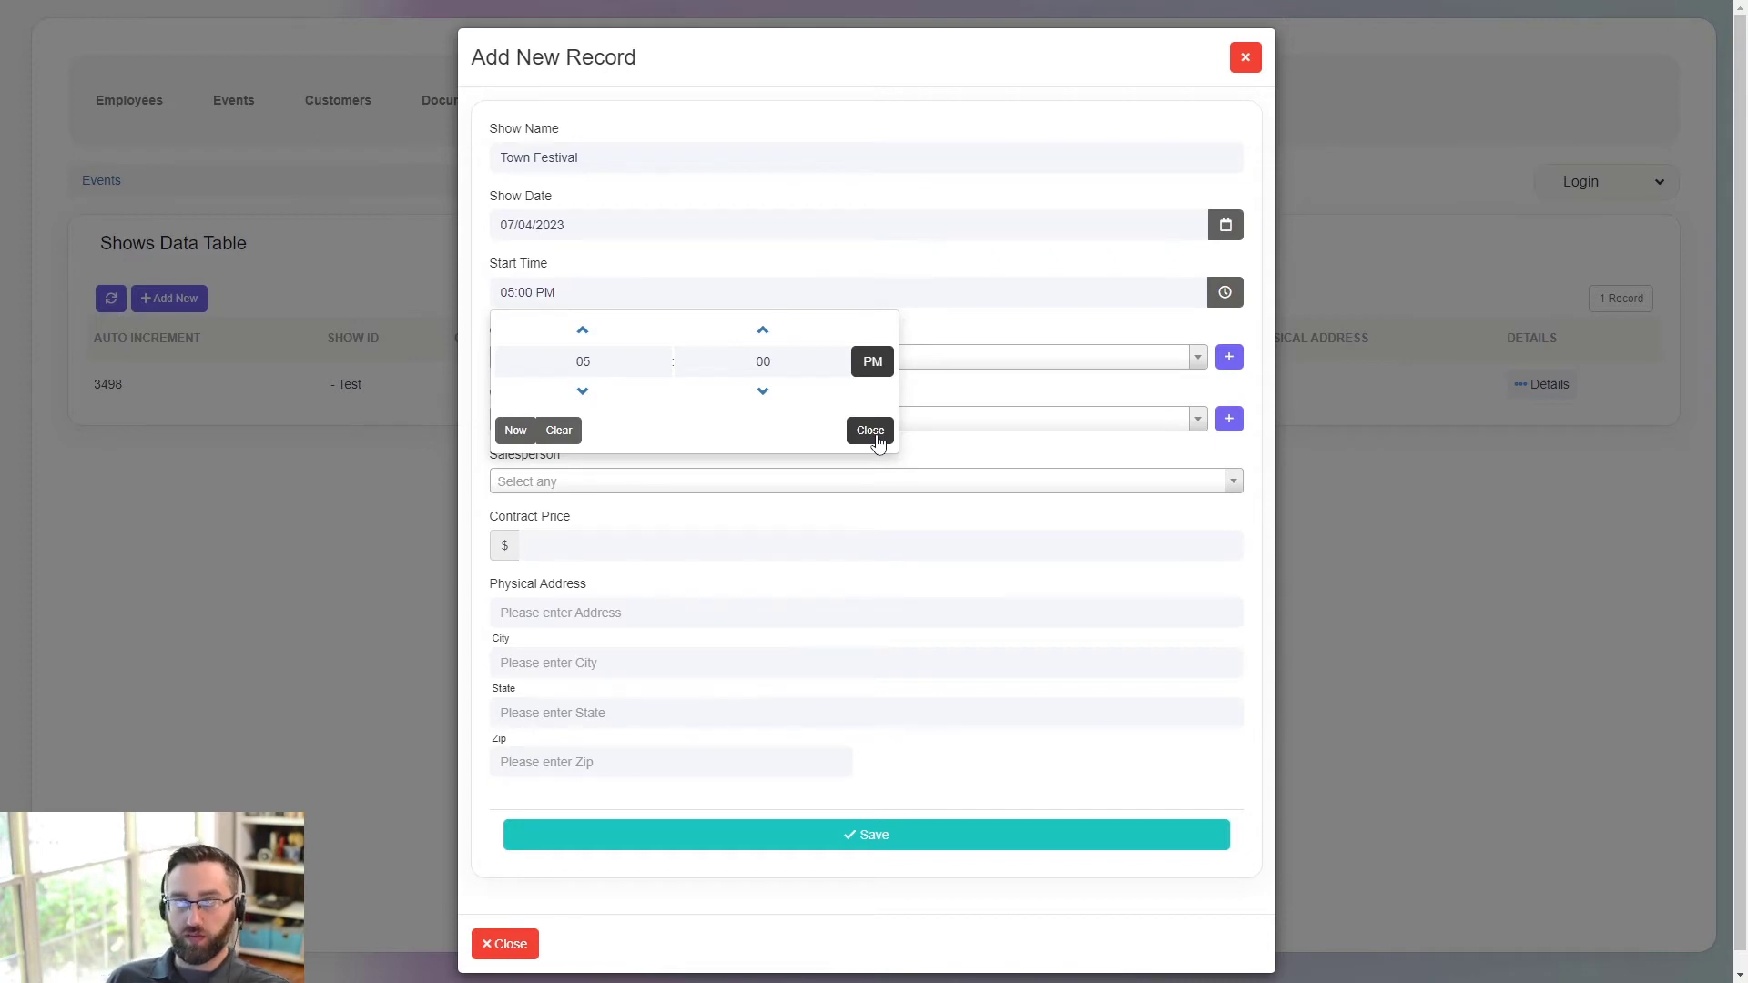
pyautogui.click(875, 438)
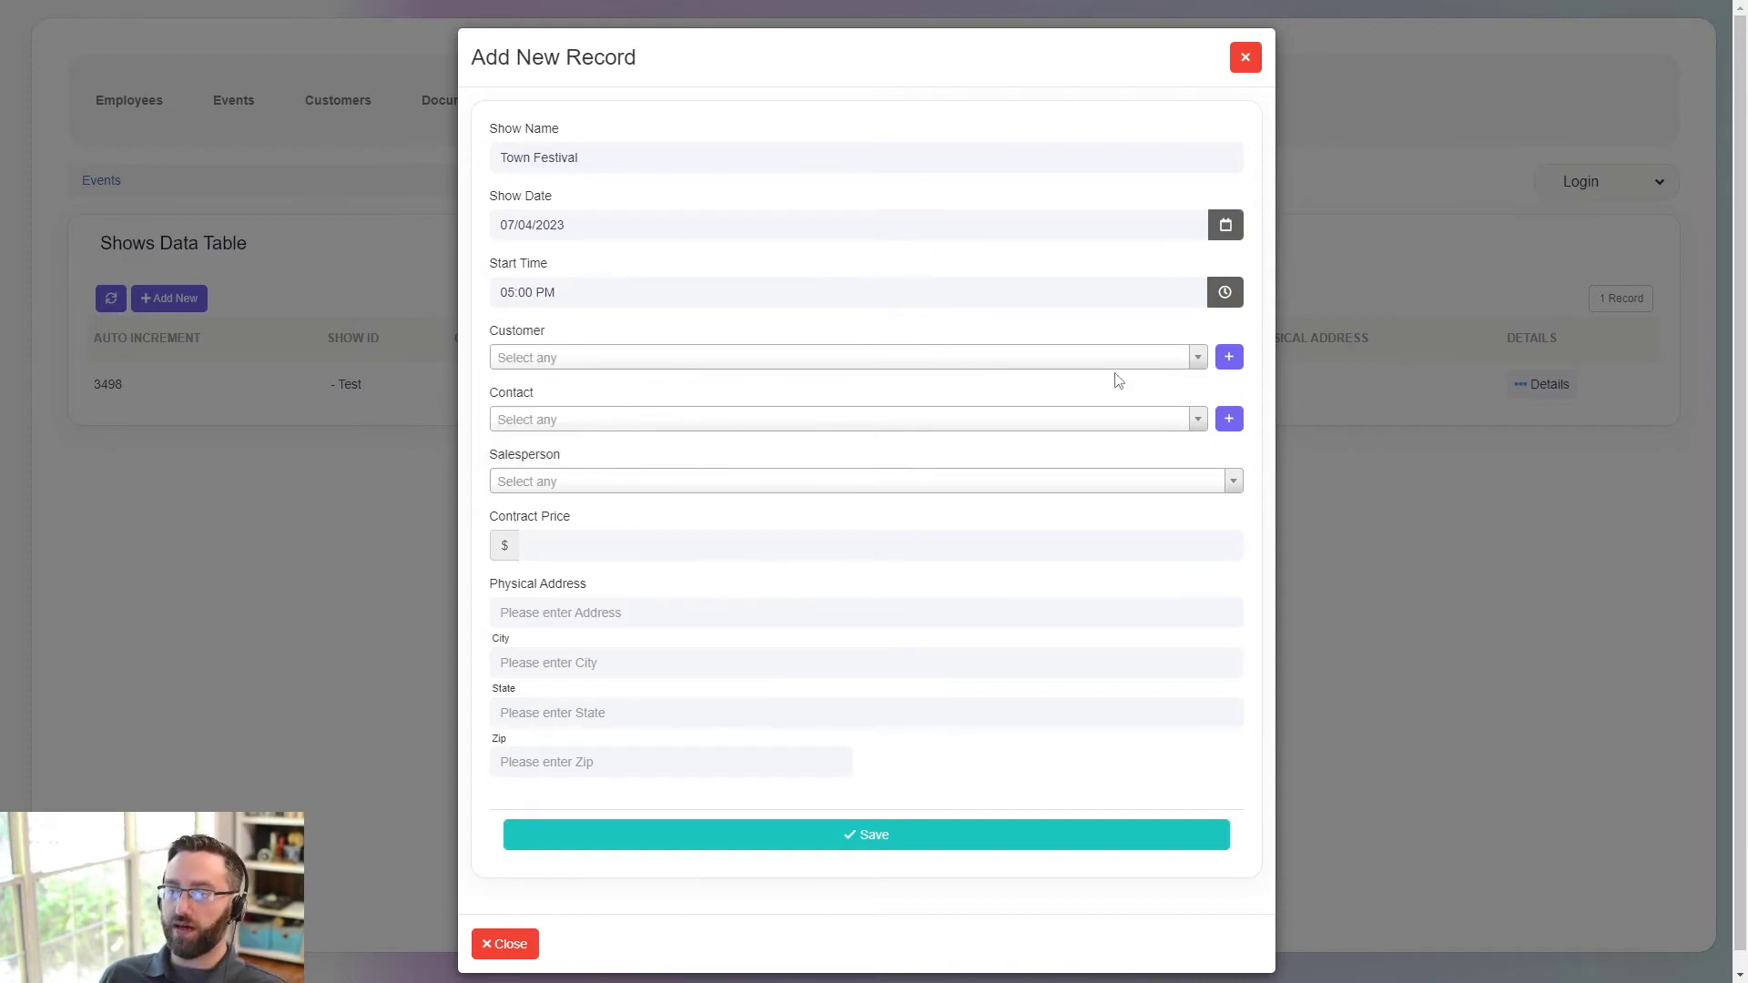
# - Choose Customer A, Contact A and a salesperson for the show
pyautogui.click(1139, 364)
pyautogui.click(789, 414)
pyautogui.click(769, 423)
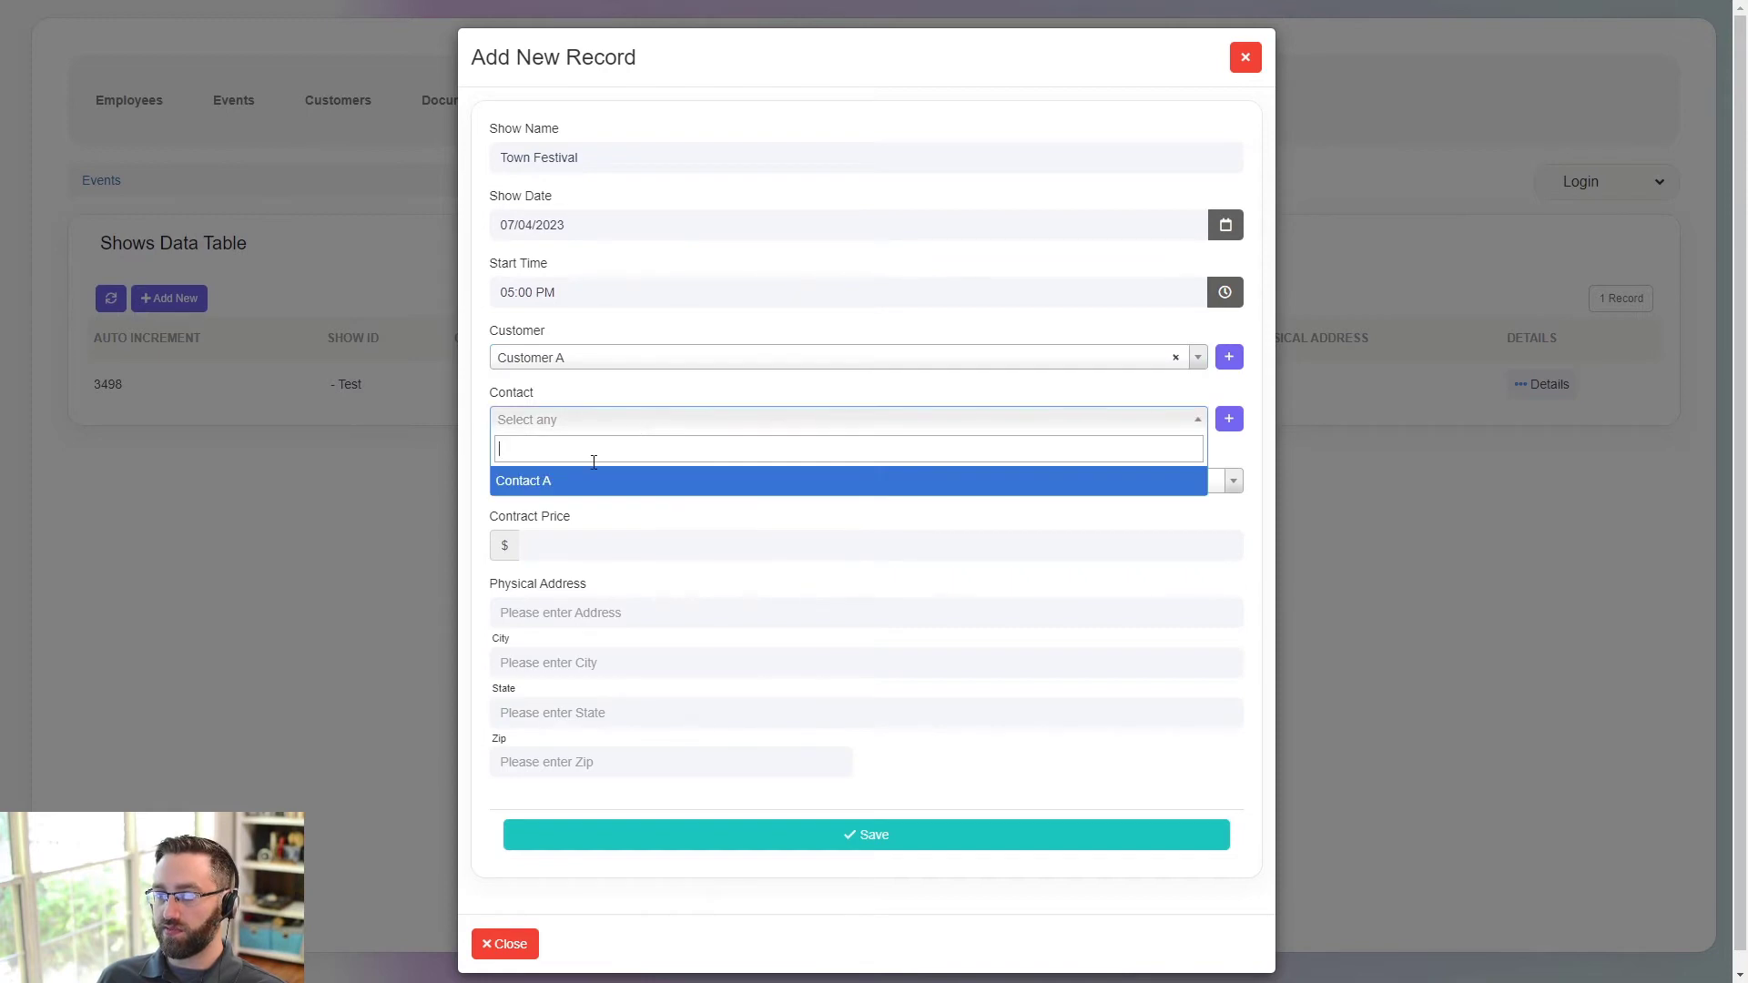
pyautogui.click(573, 481)
pyautogui.click(566, 482)
pyautogui.click(550, 539)
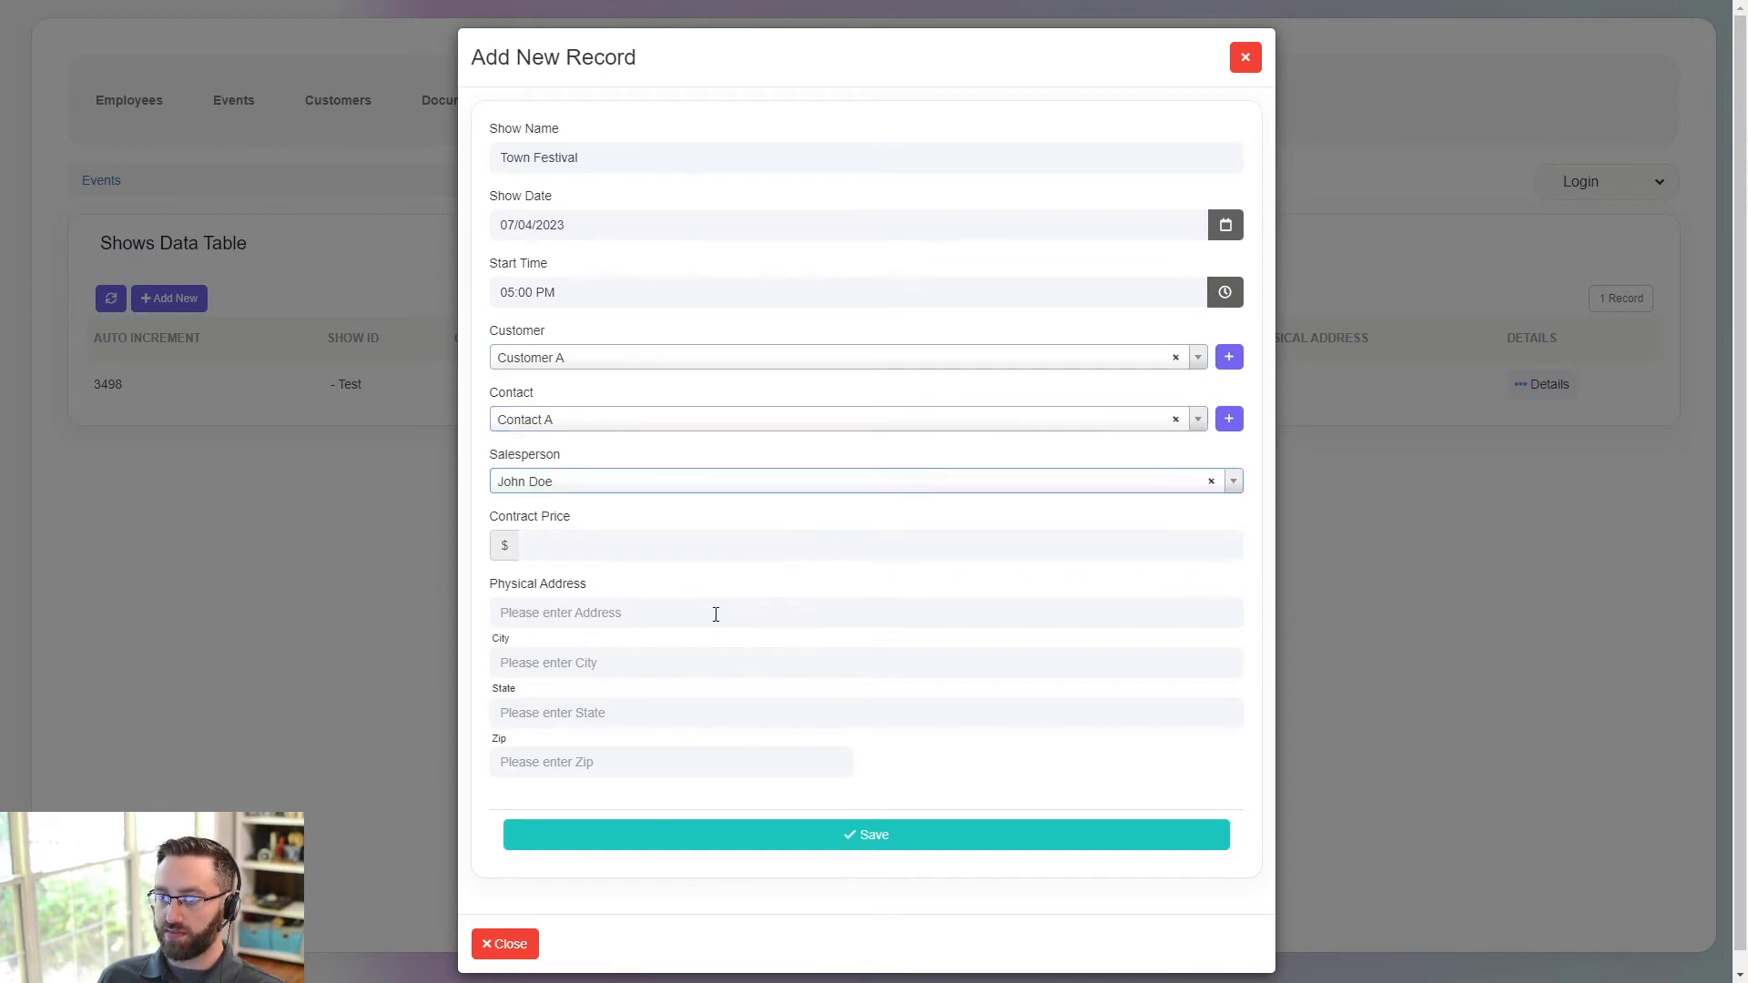
pyautogui.click(538, 490)
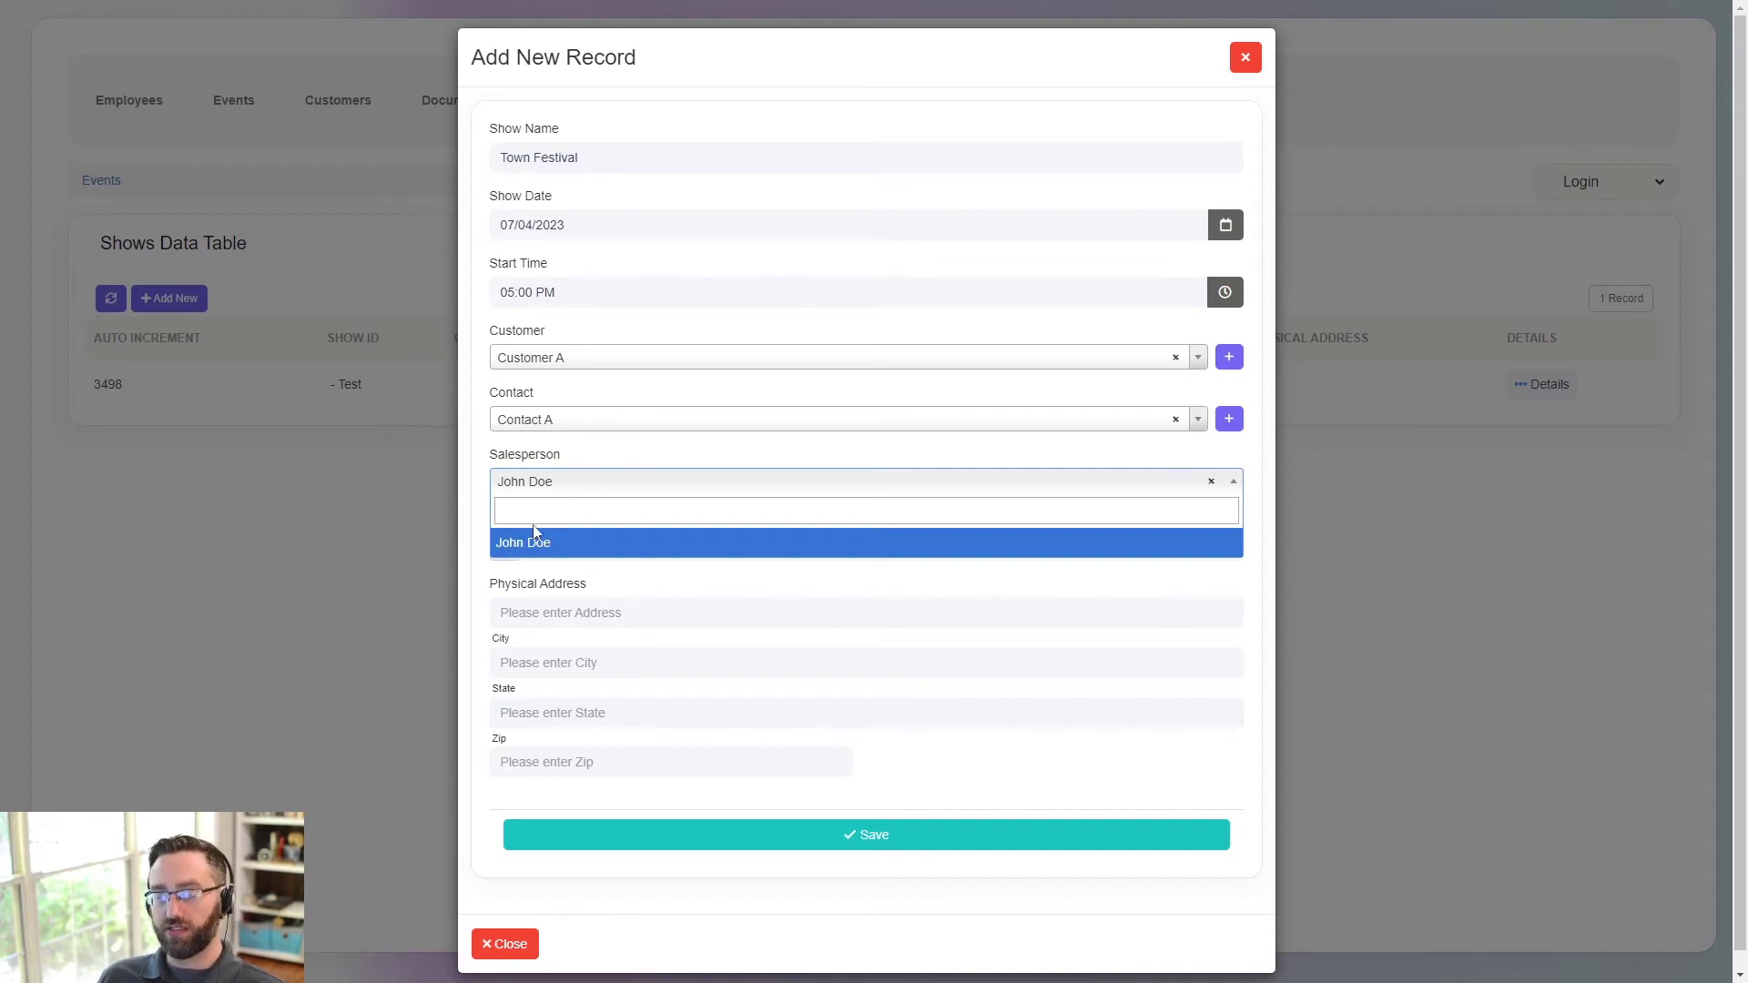
pyautogui.click(587, 456)
# - Enter the $10000 price and the 123 Fake Lane address, then save the Town Festival show
pyautogui.click(563, 546)
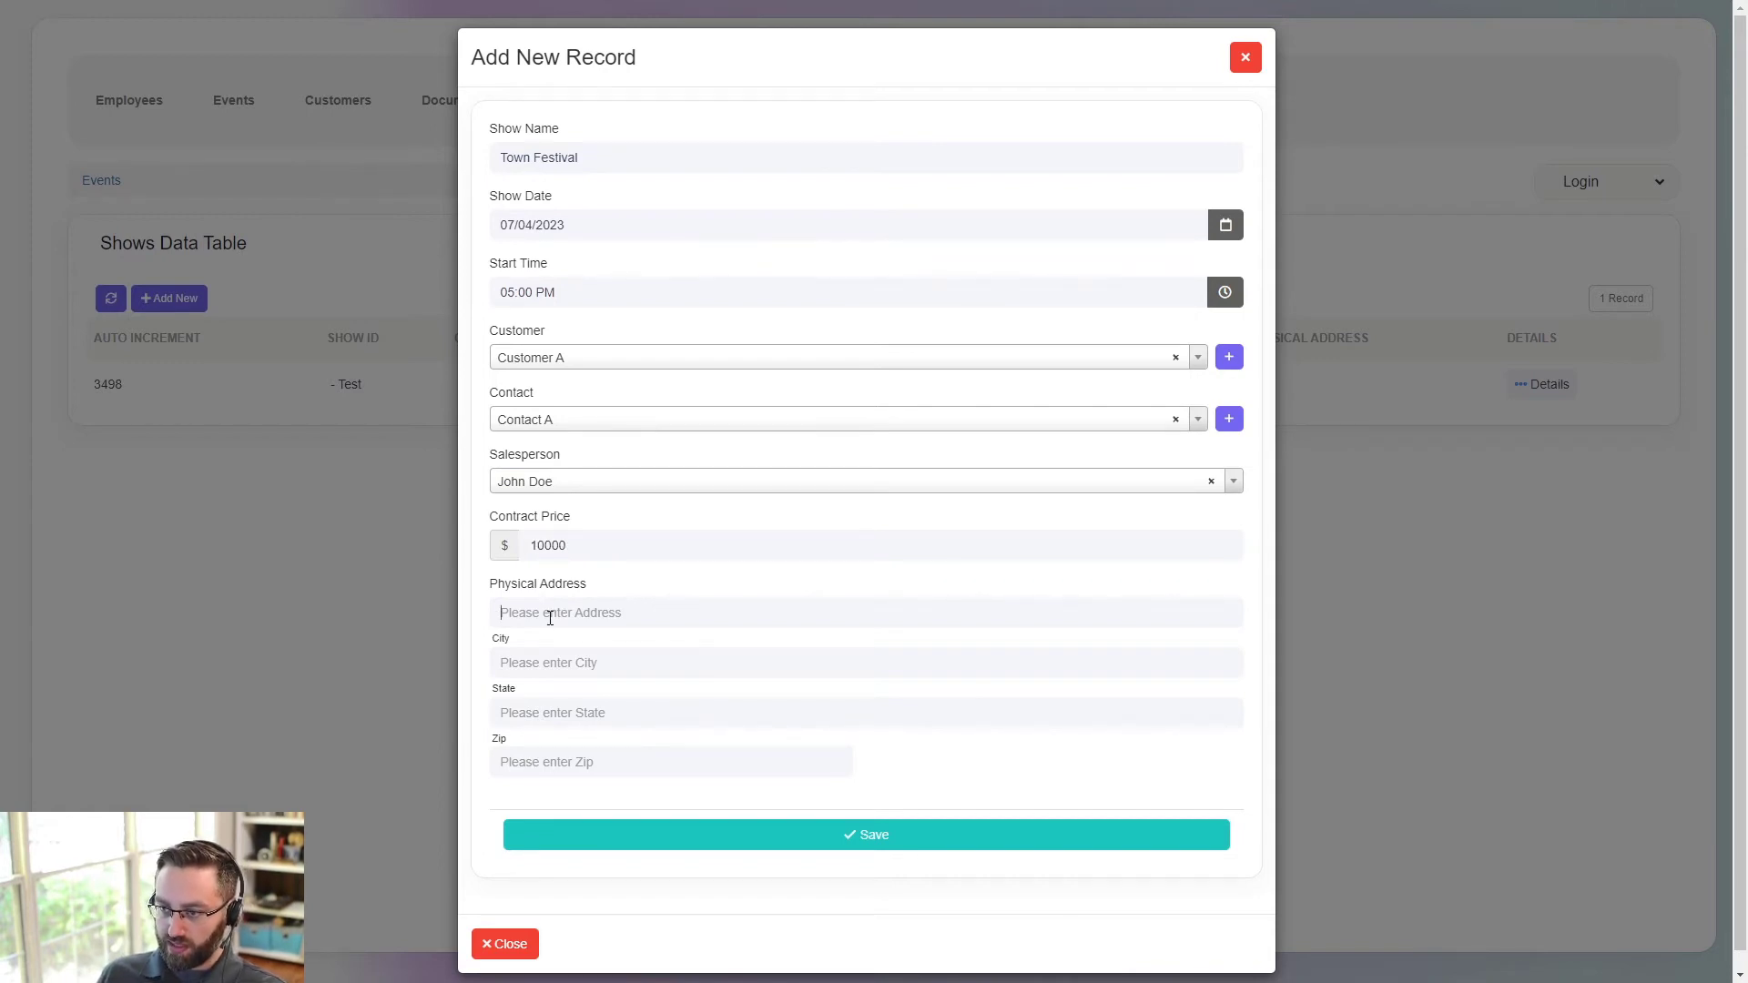
pyautogui.write('123 Fake')
pyautogui.click(570, 647)
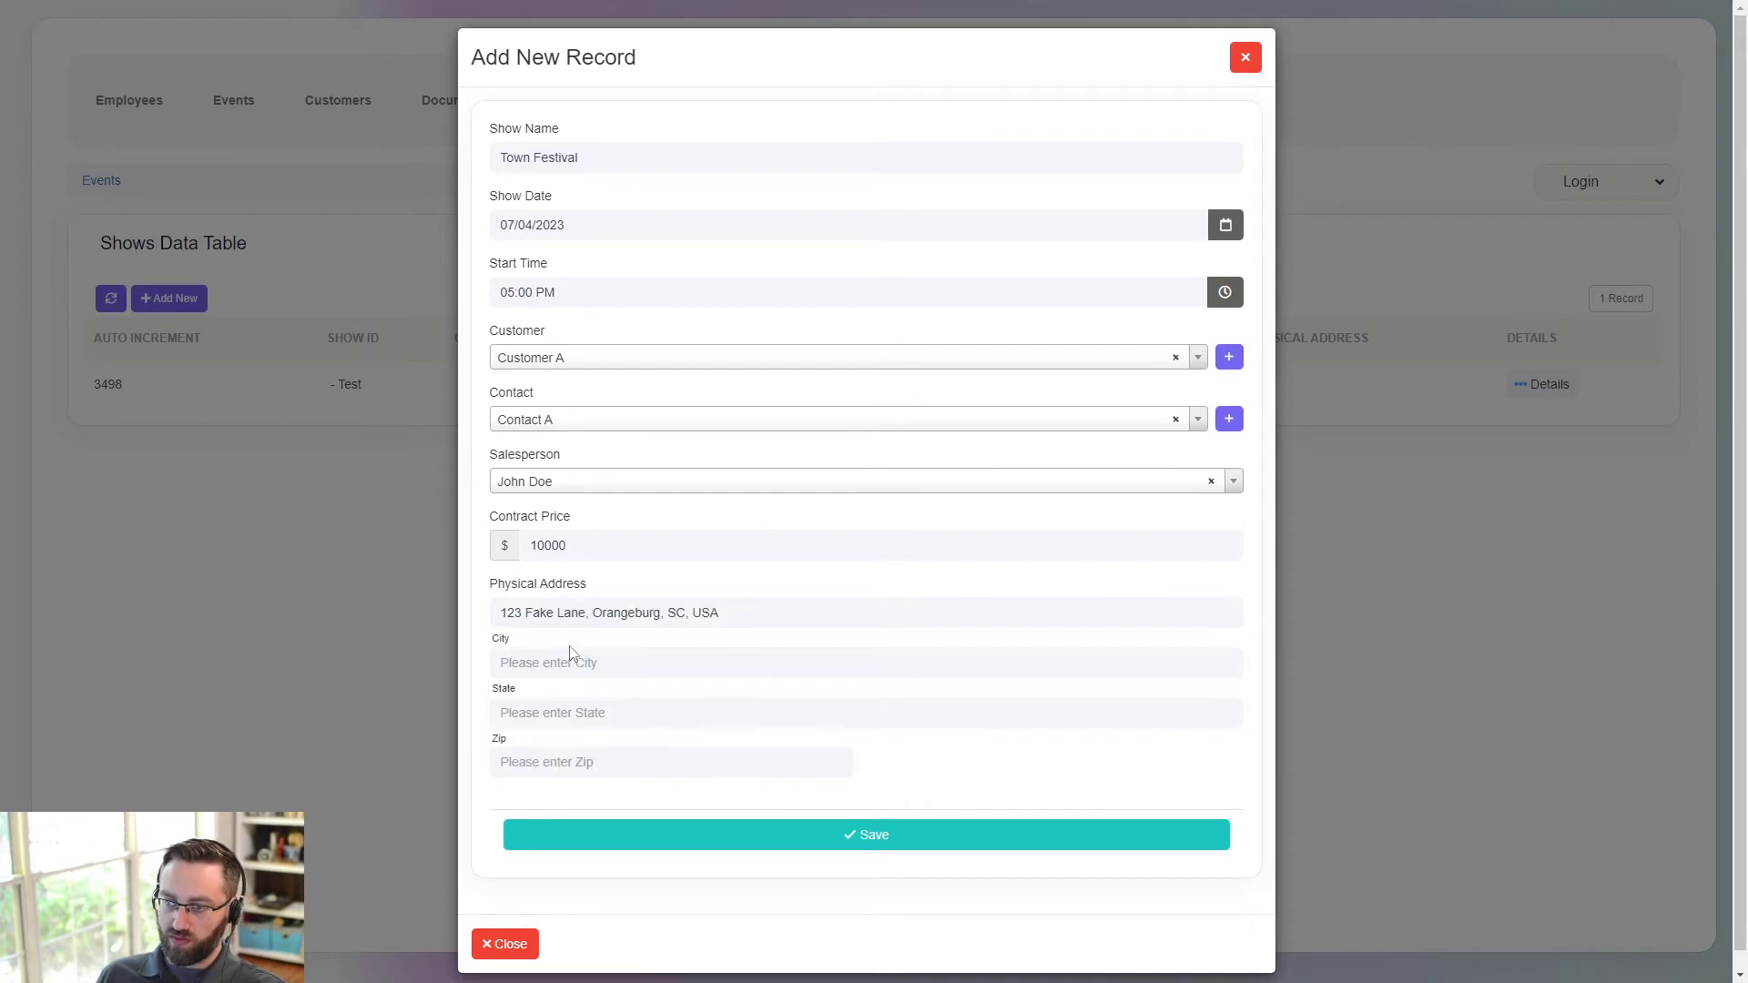
pyautogui.click(640, 831)
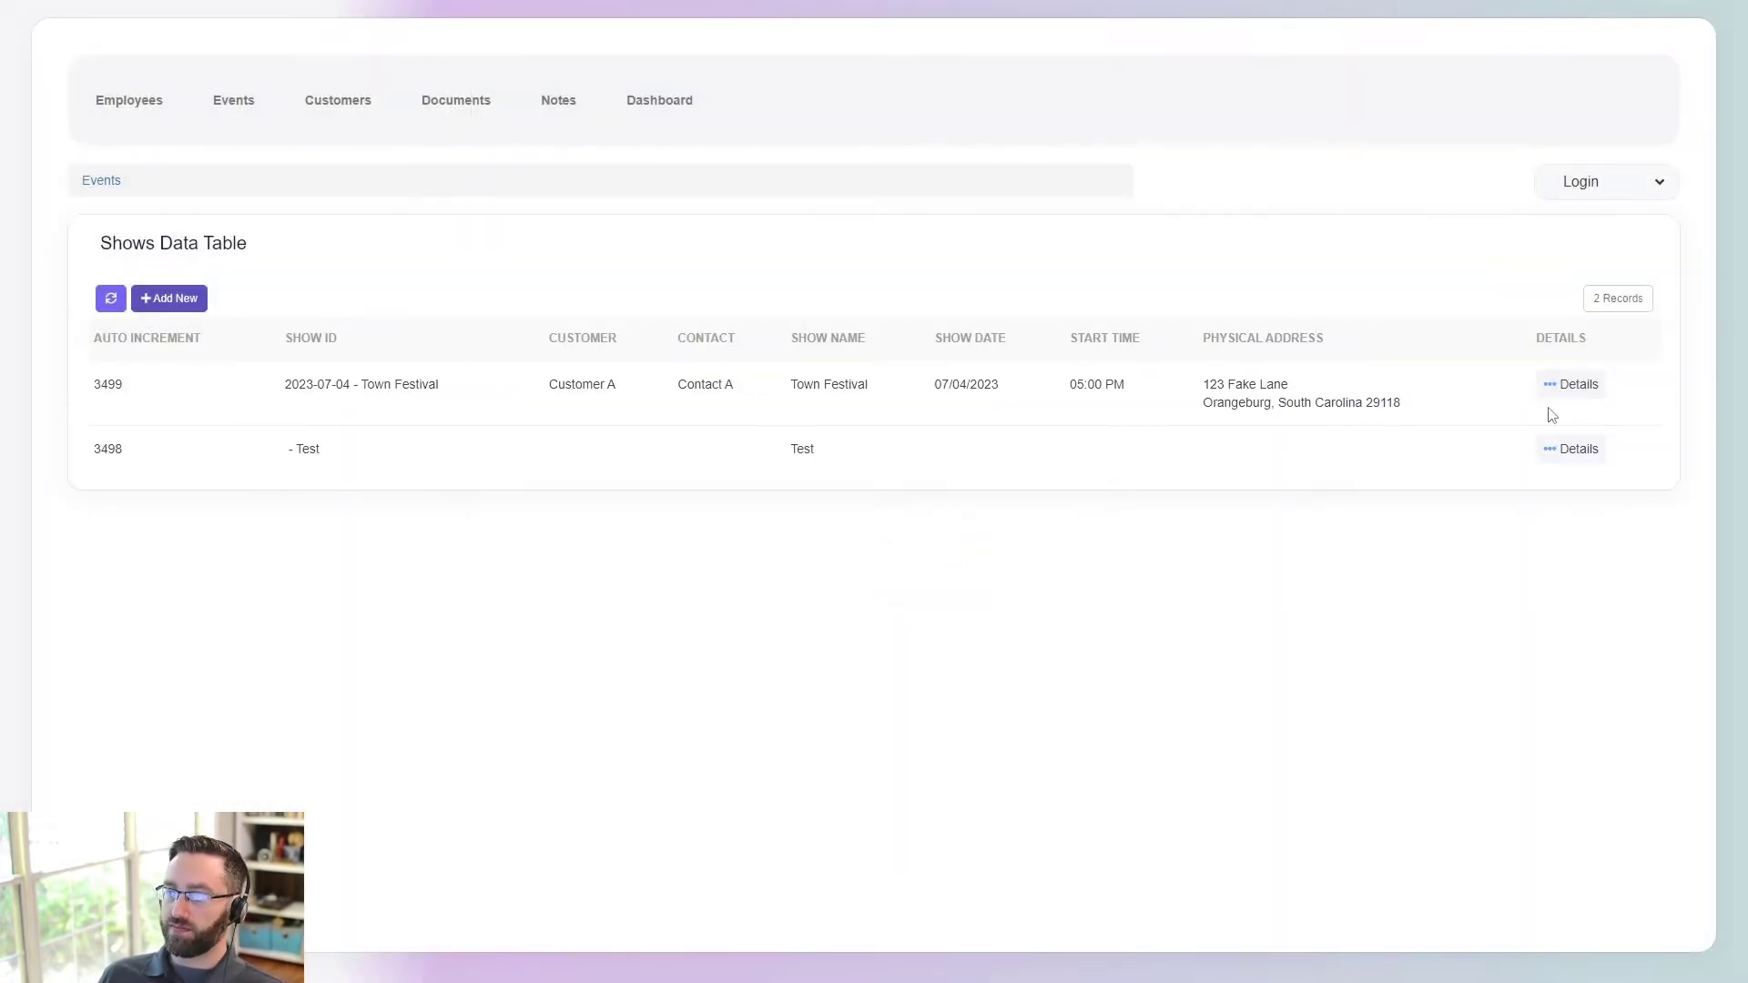
# - Open the Town Festival show details and check its crew member list
pyautogui.click(1573, 384)
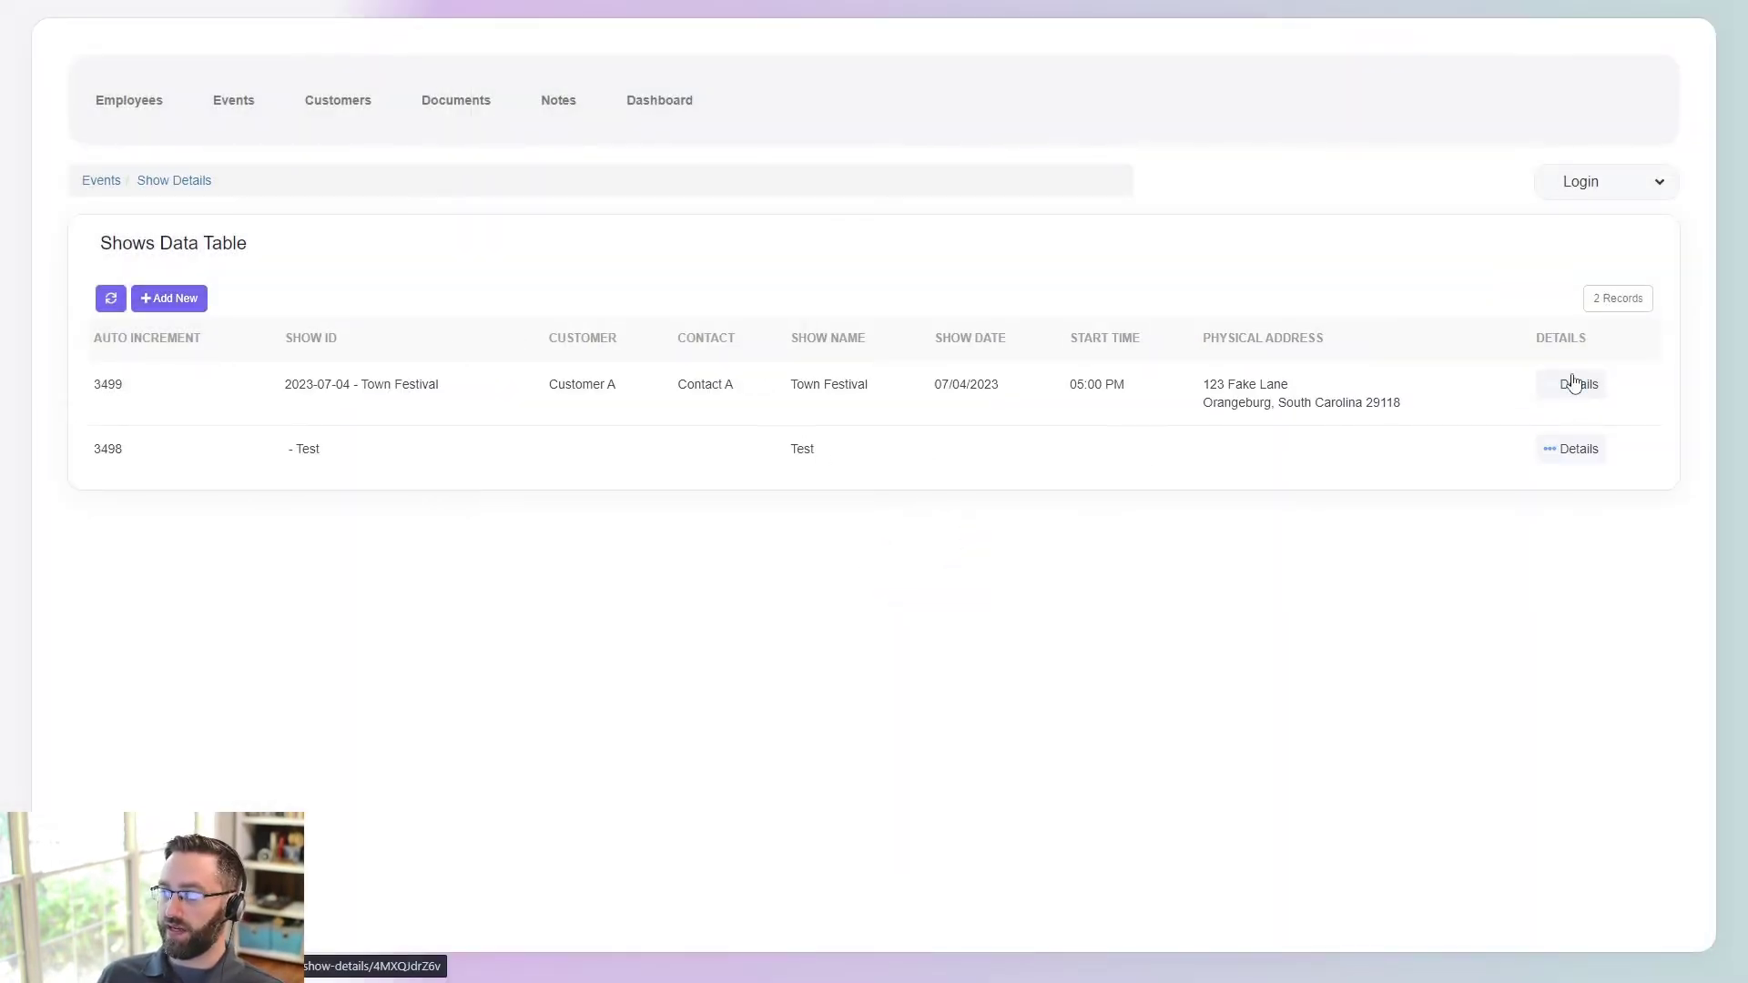
pyautogui.scroll(-3, 455, 520)
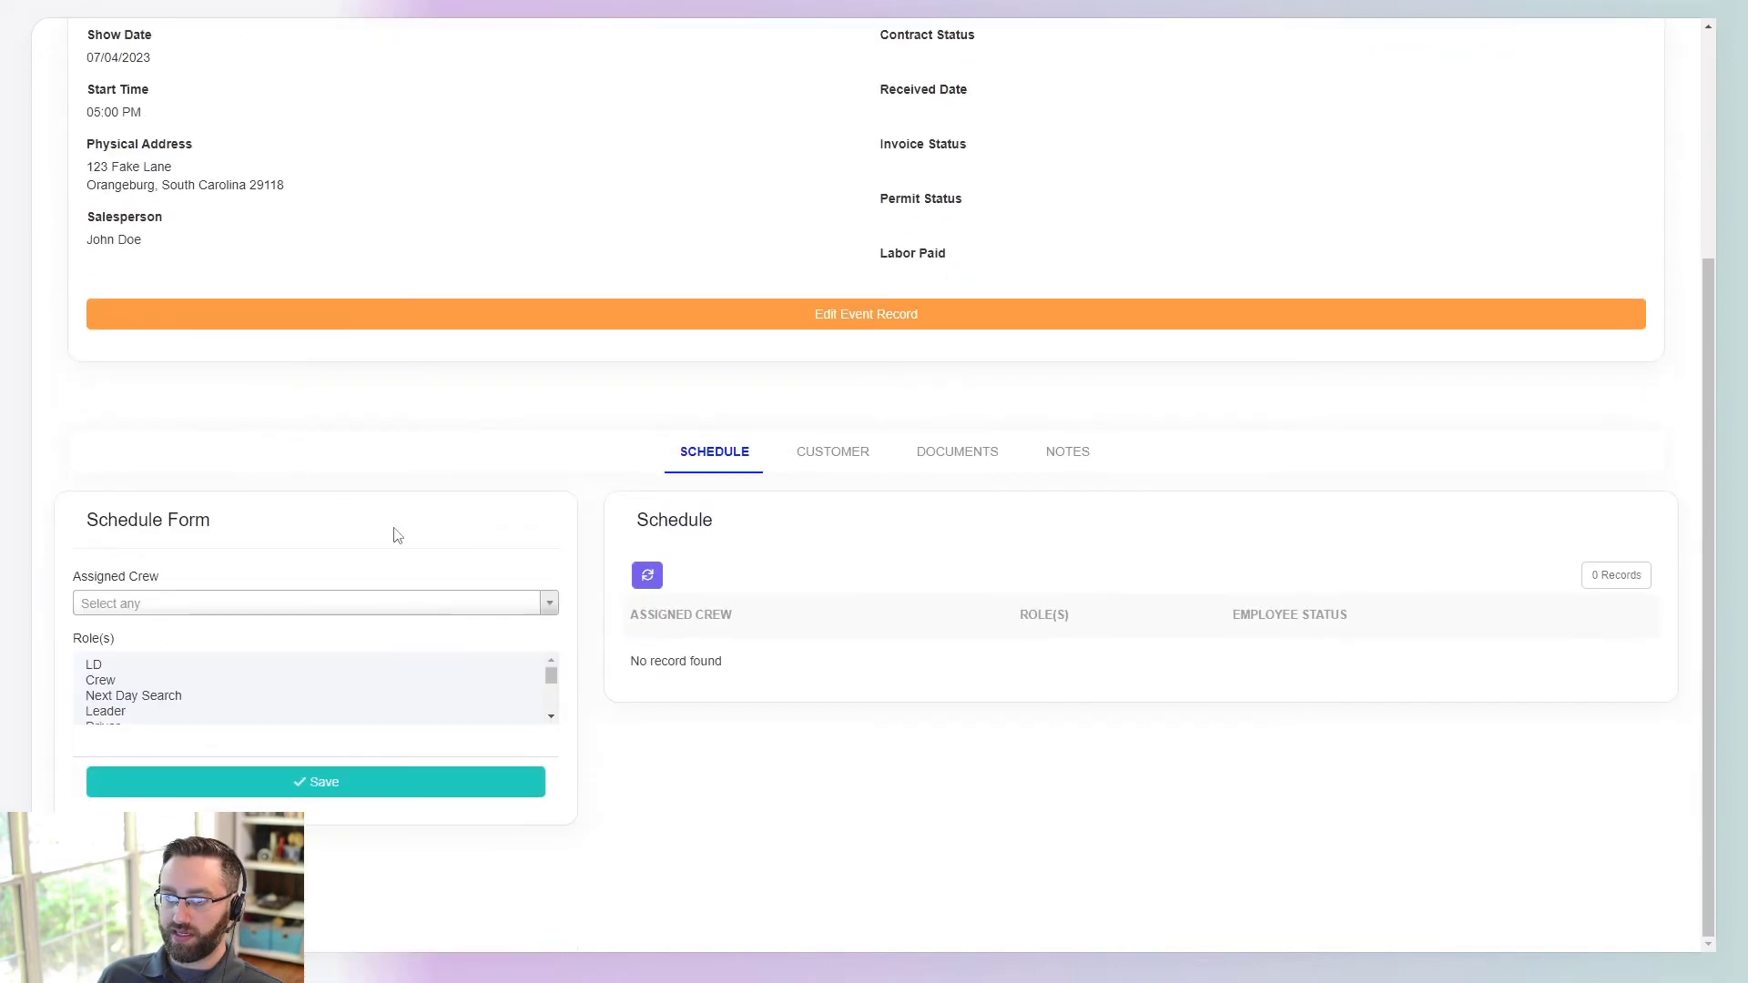
pyautogui.click(191, 608)
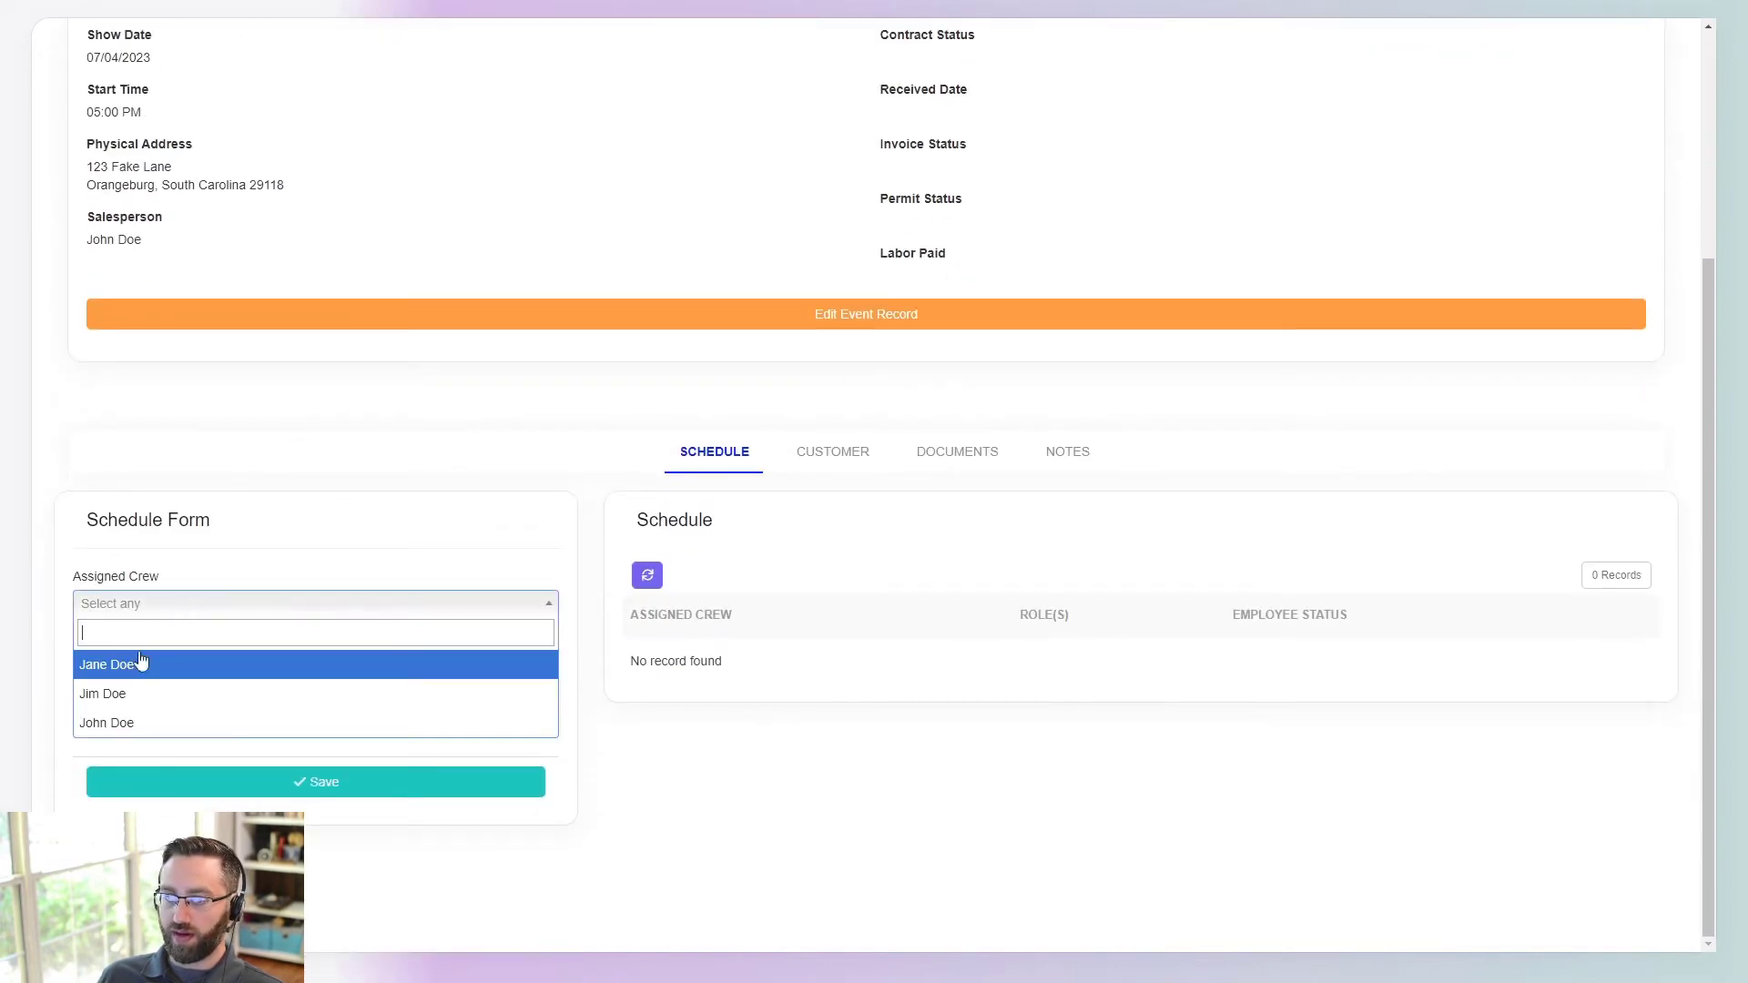
pyautogui.click(145, 666)
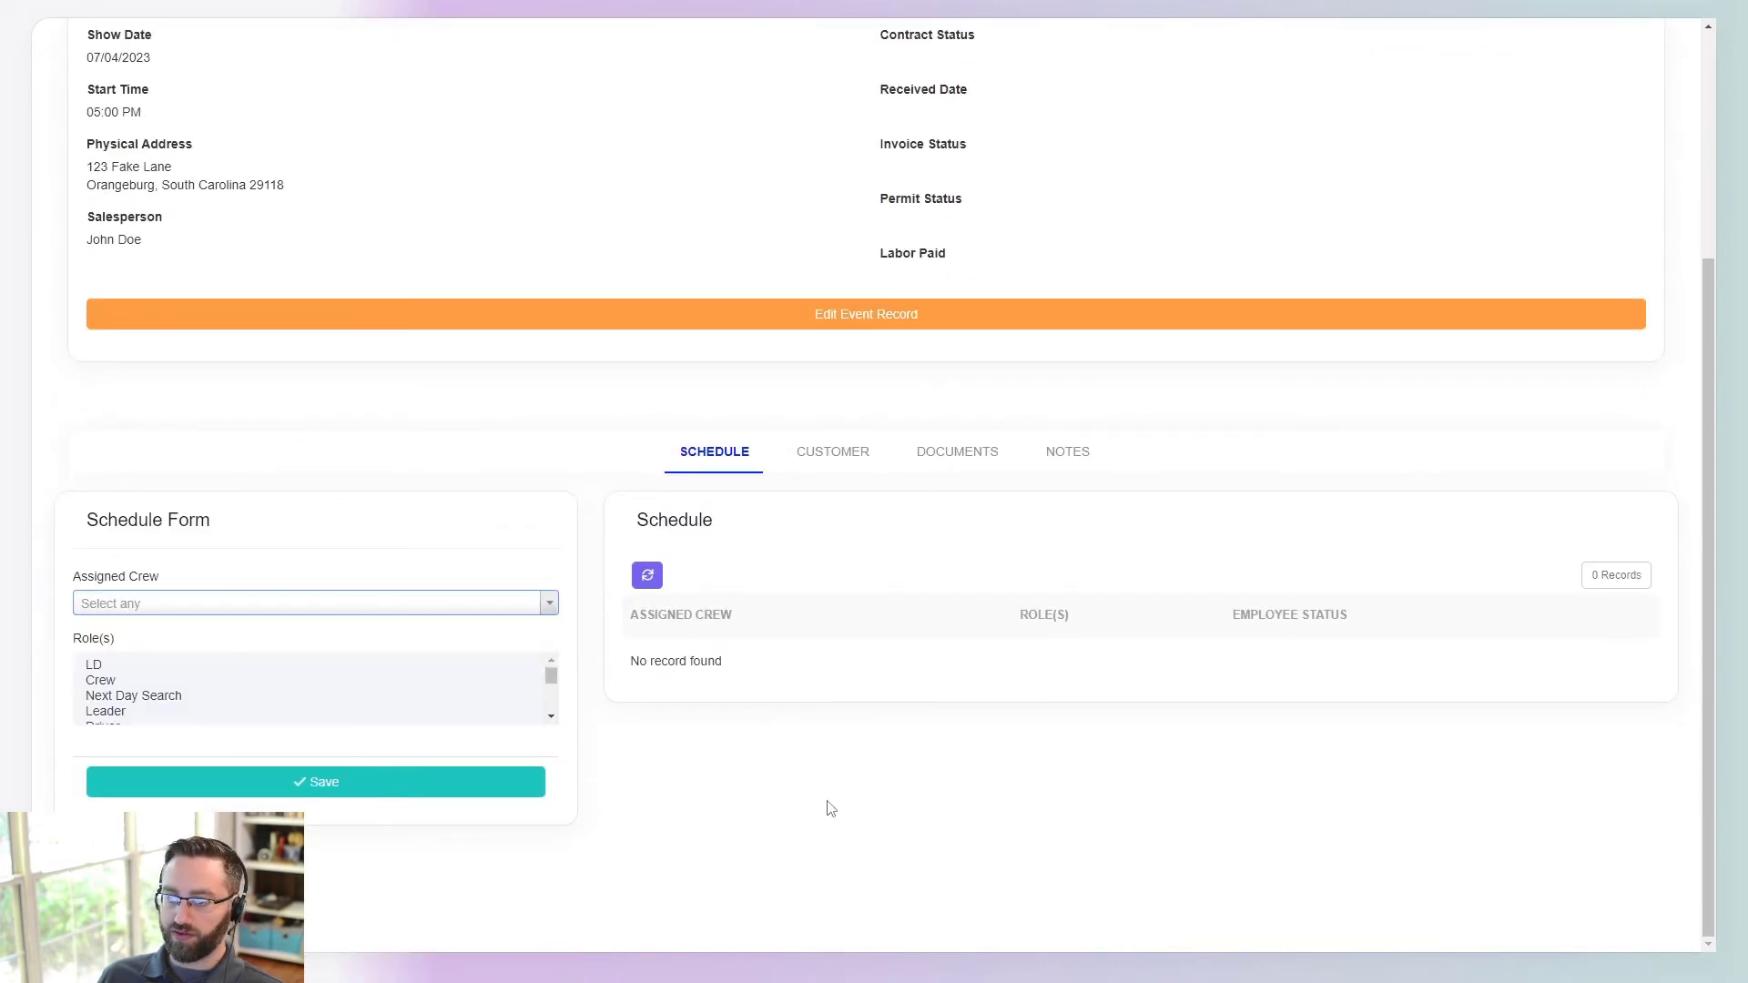
# - Look through the Customer, Documents and Notes tabs, ending on the Customer details
pyautogui.click(833, 453)
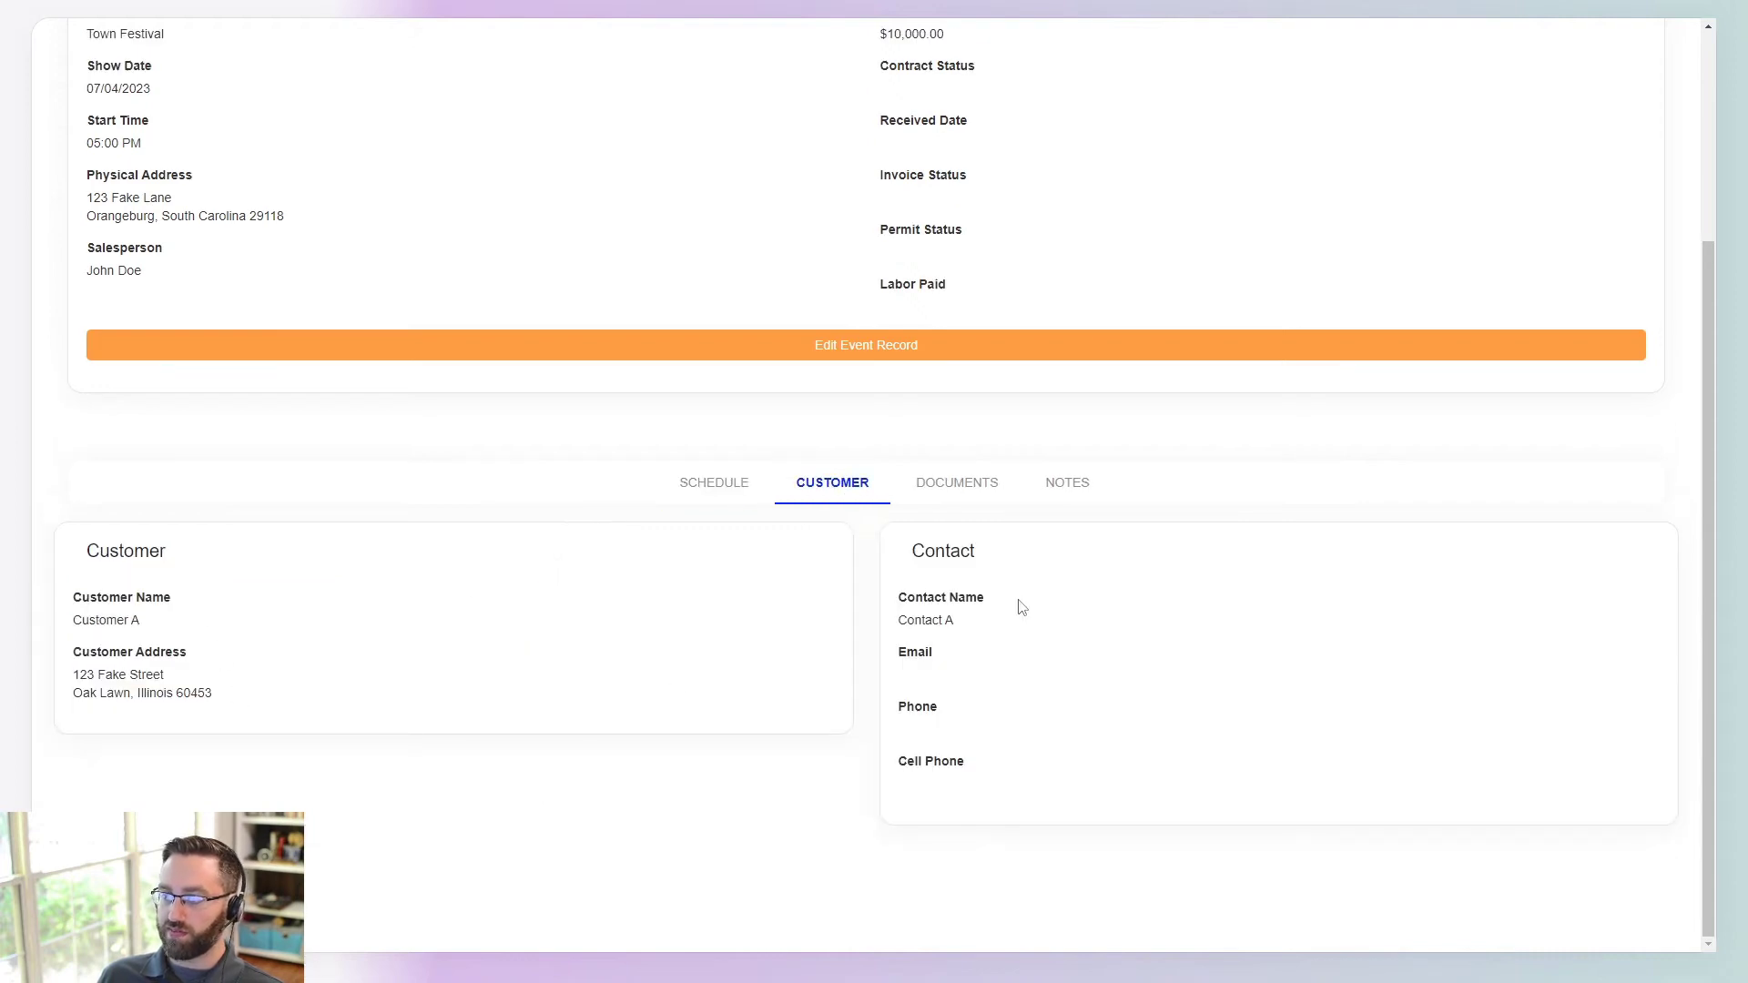
pyautogui.click(955, 483)
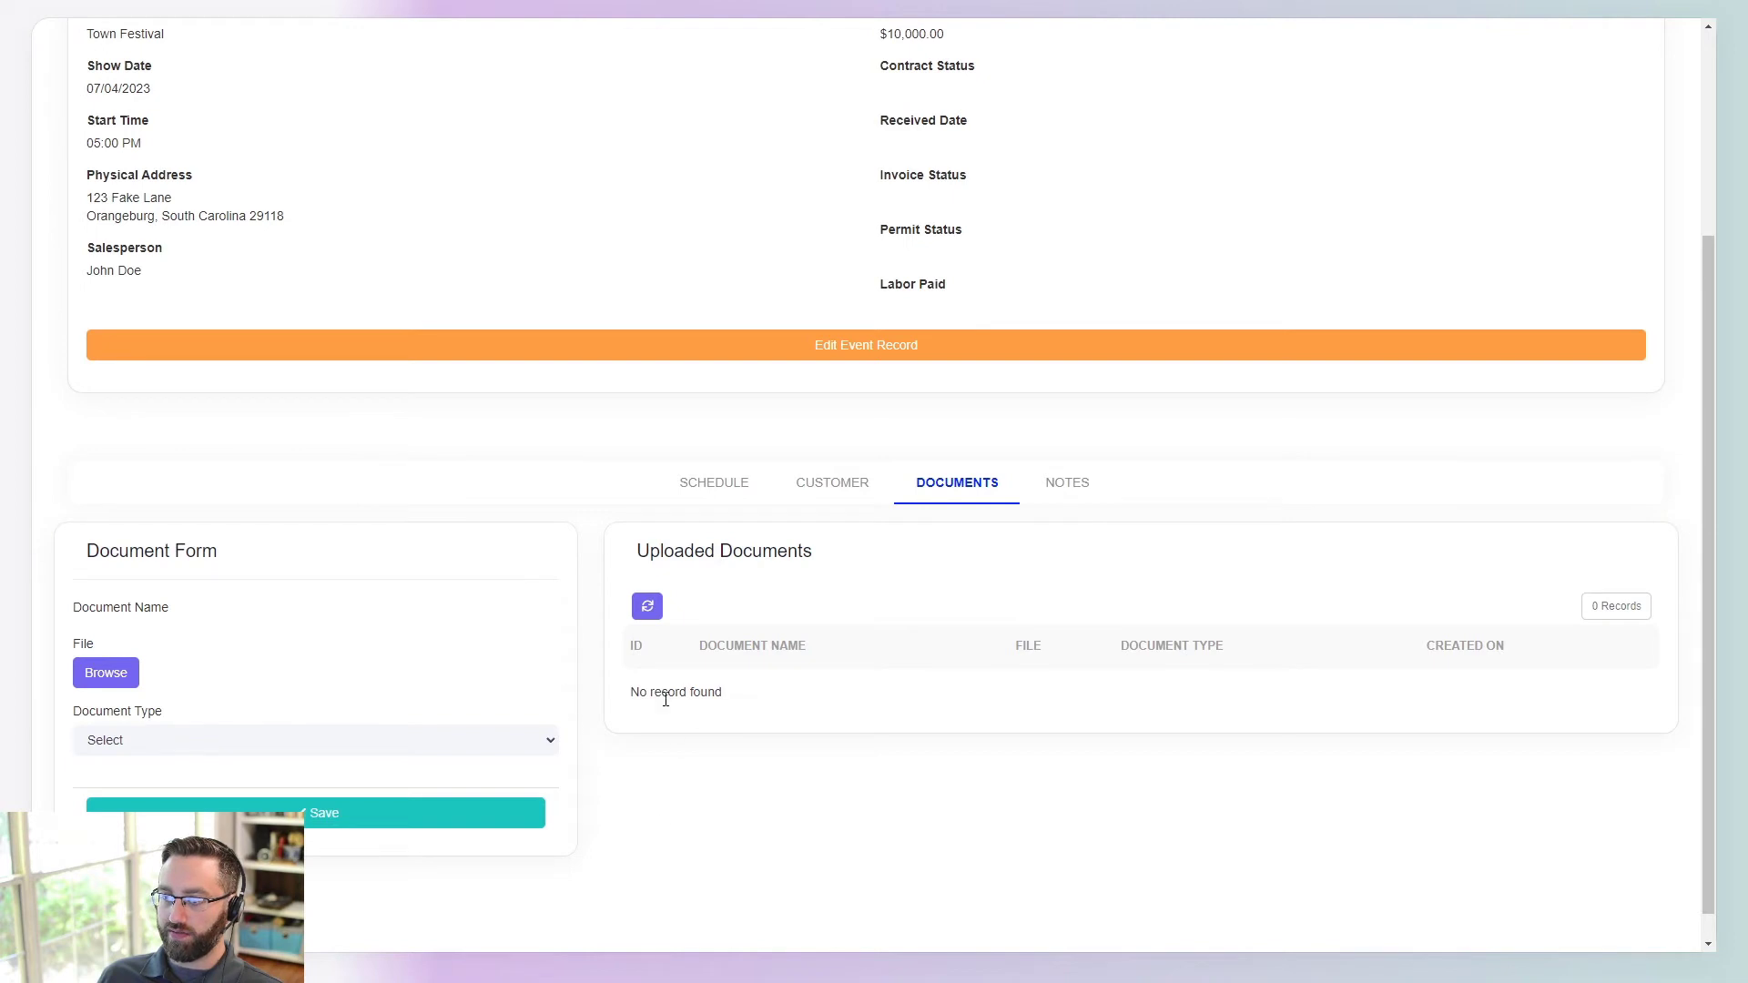
pyautogui.click(1065, 484)
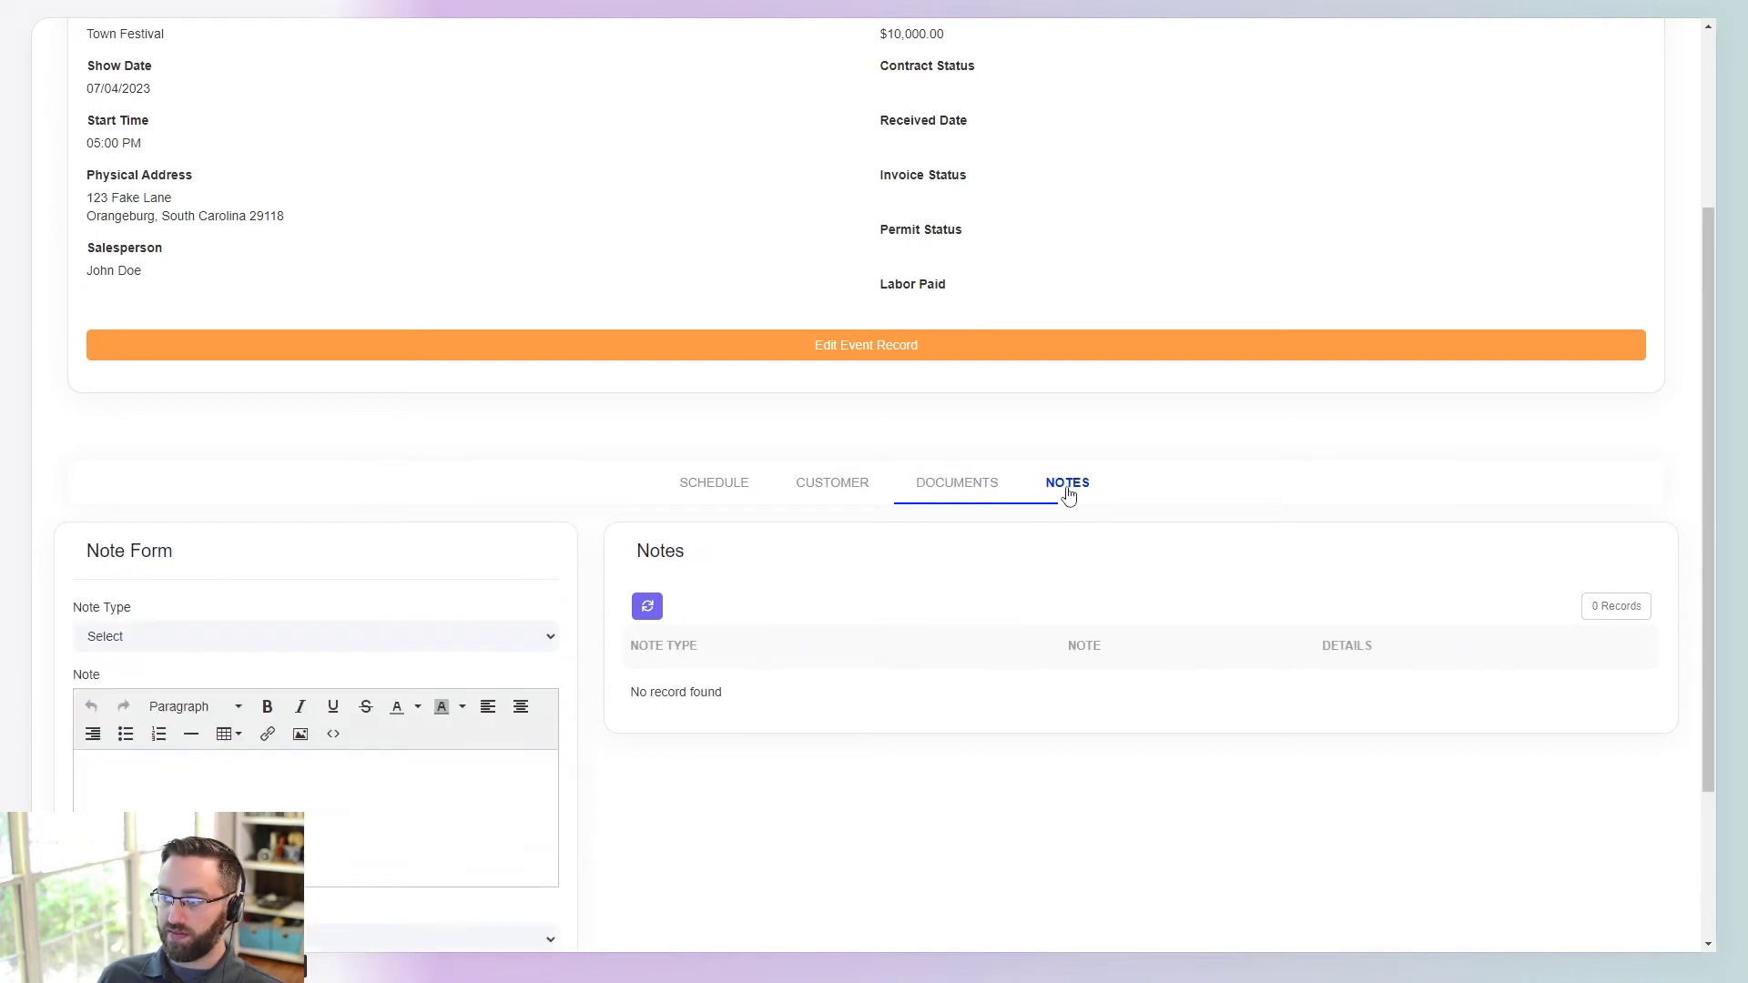
pyautogui.scroll(-3, 866, 761)
pyautogui.click(956, 262)
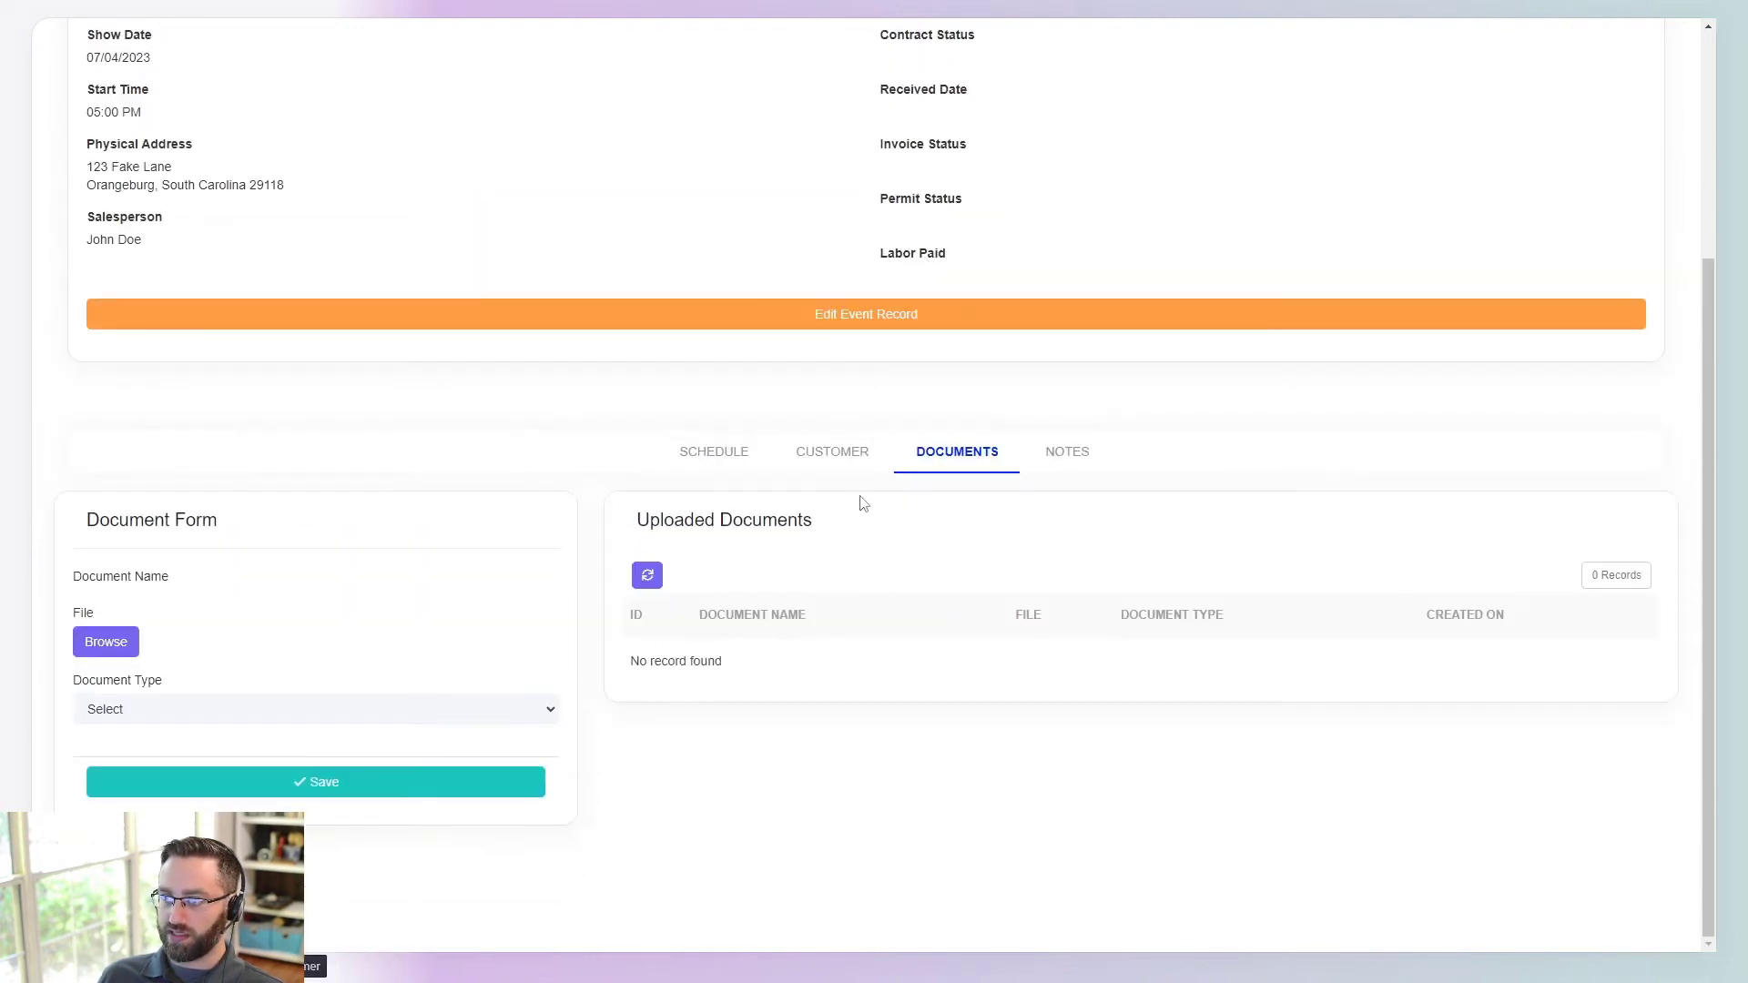
pyautogui.click(831, 455)
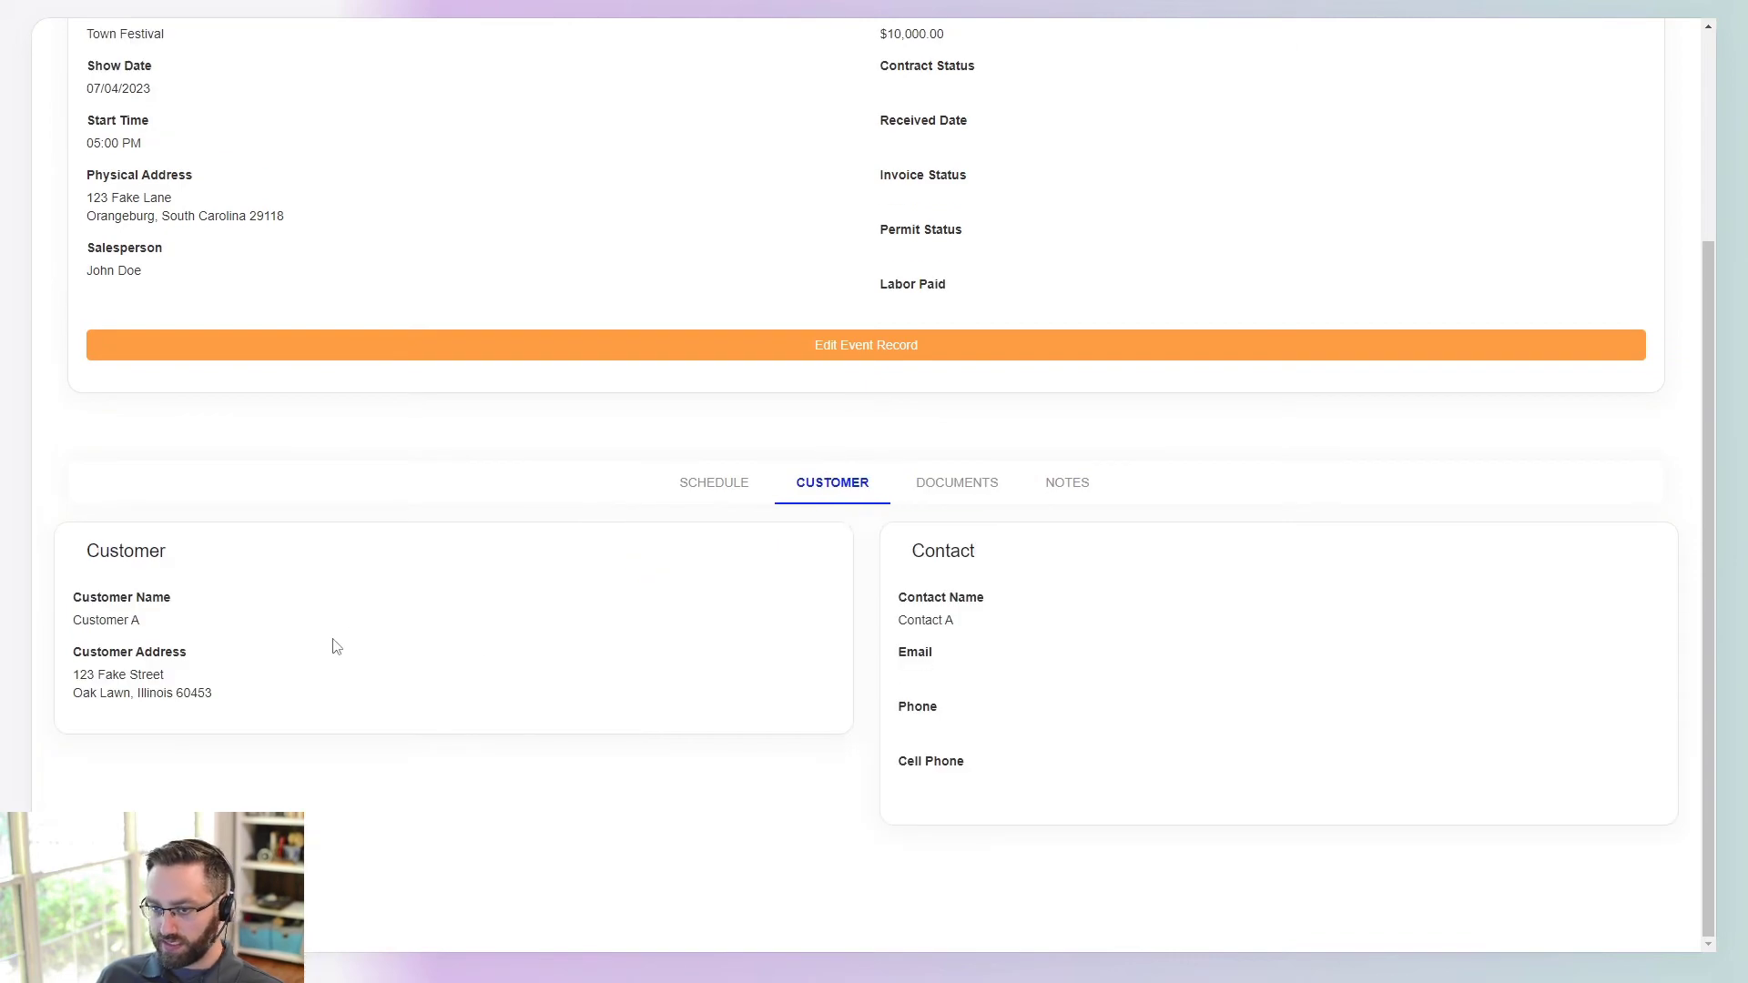
pyautogui.scroll(3, 382, 650)
pyautogui.scroll(-3, 820, 715)
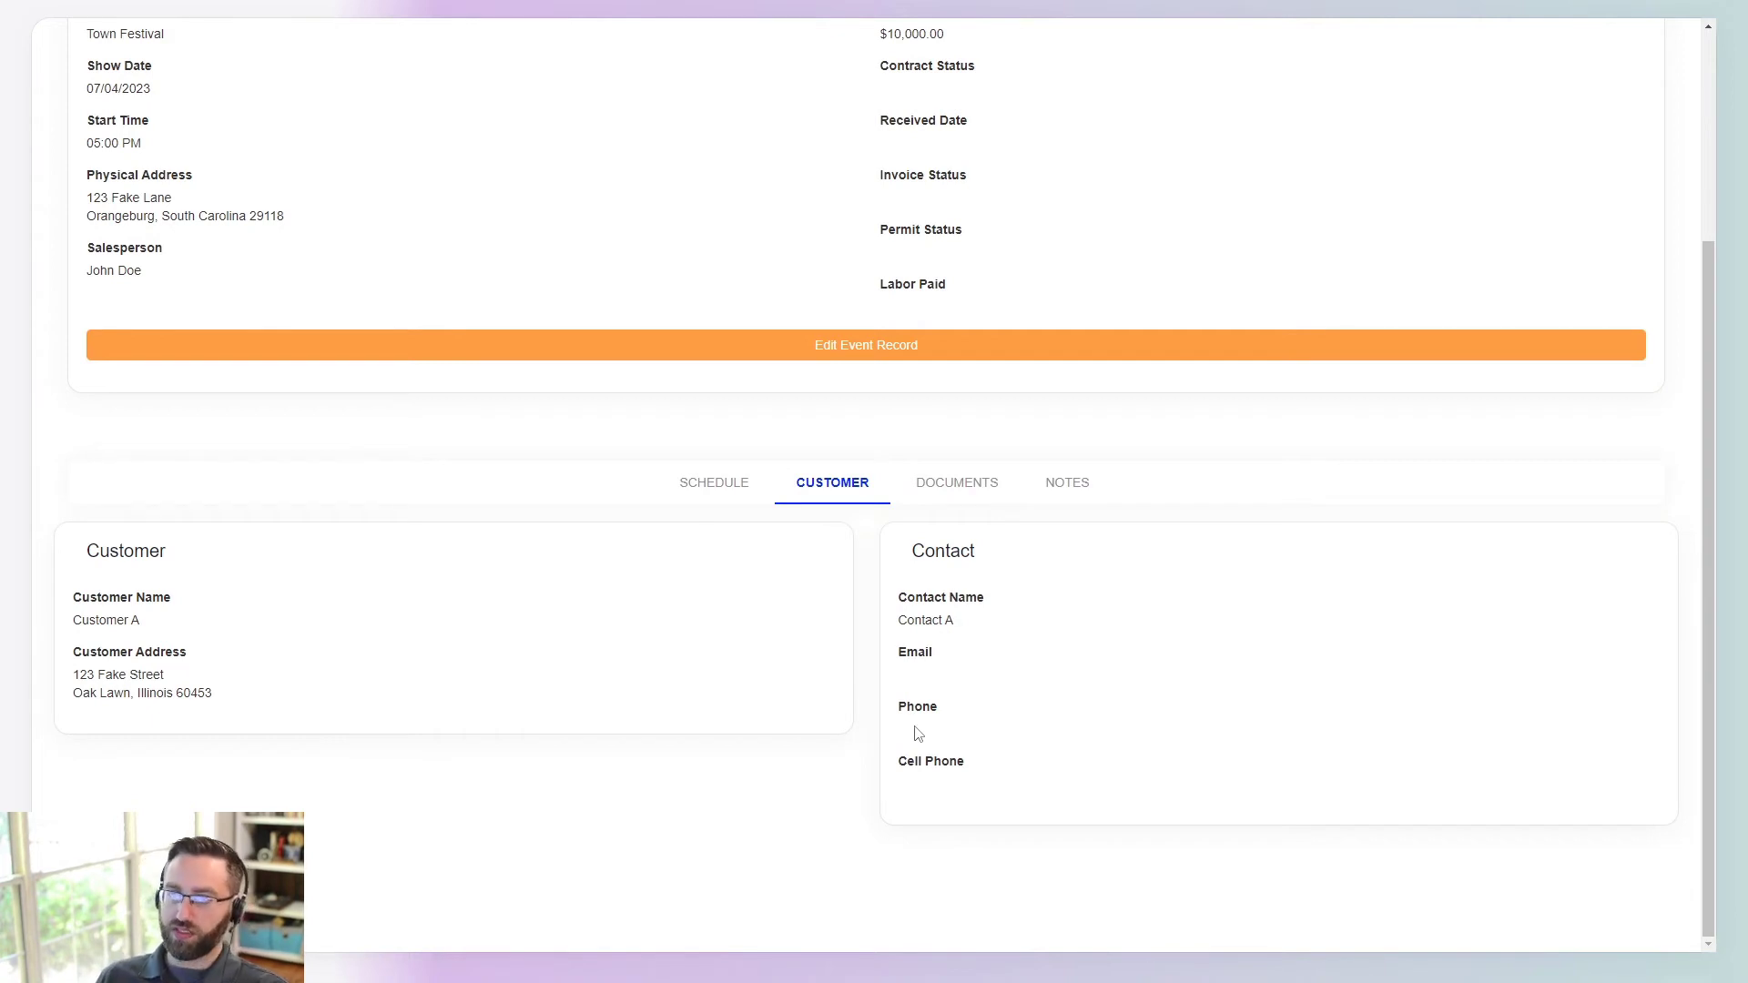
pyautogui.scroll(3, 918, 734)
pyautogui.scroll(-2, 734, 574)
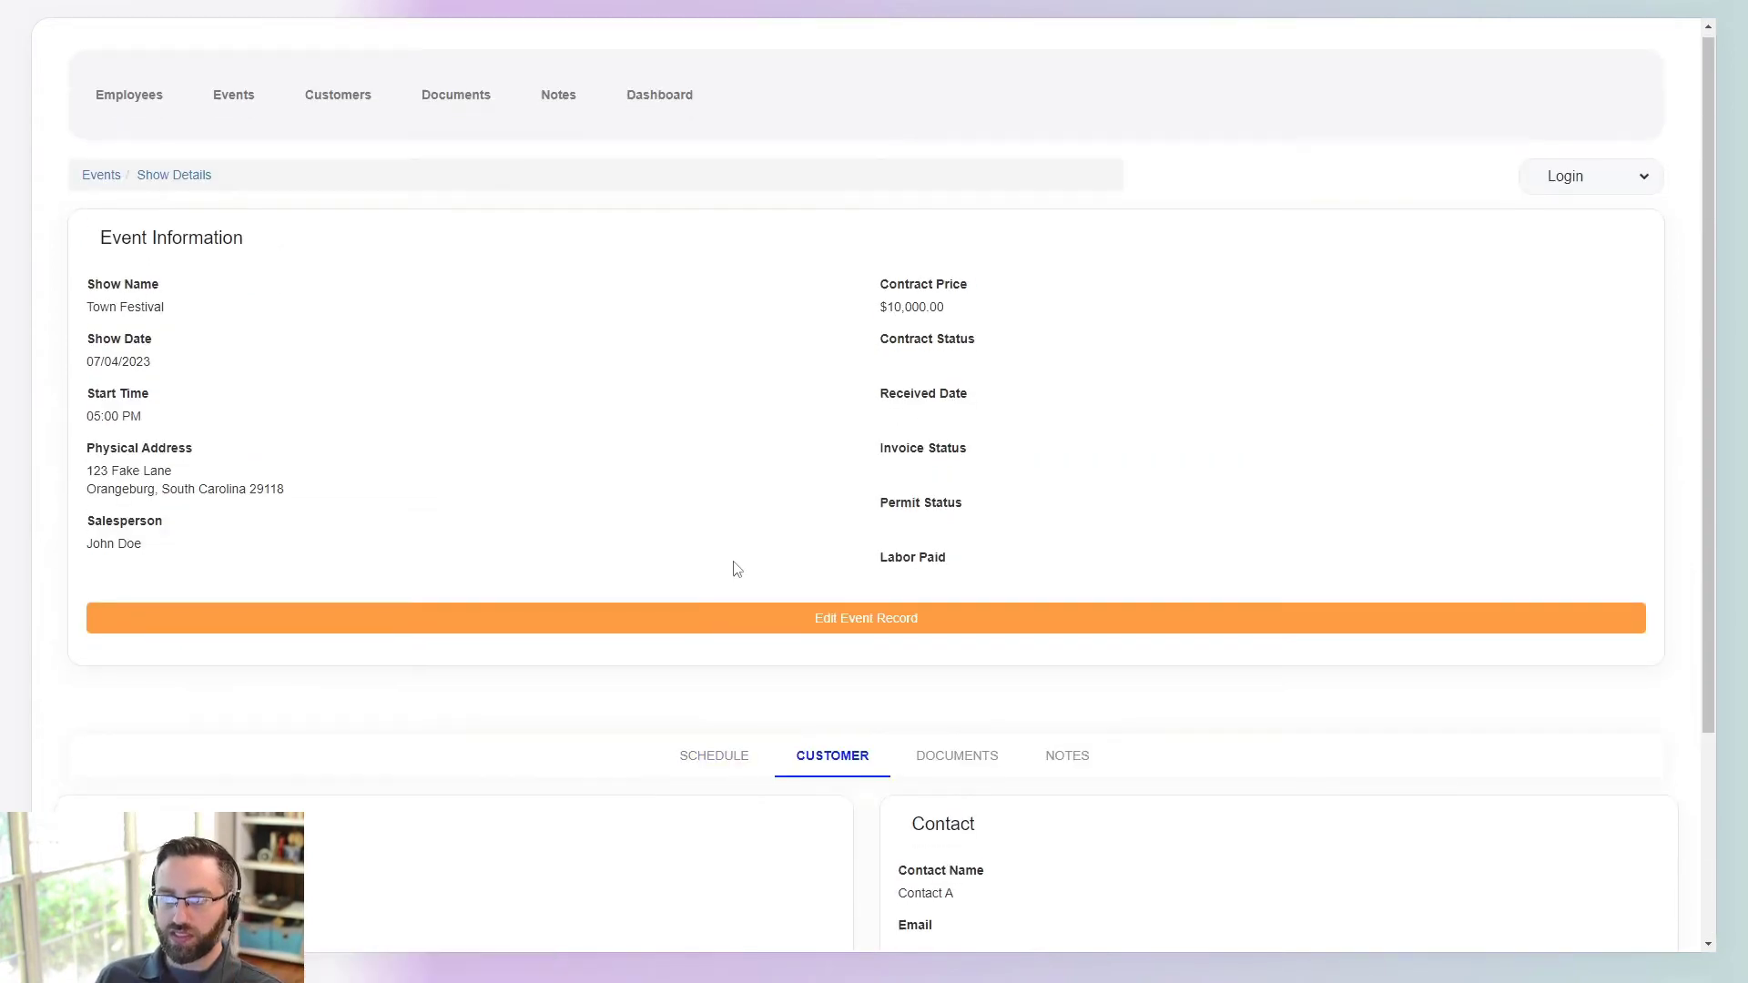
pyautogui.scroll(2, 741, 550)
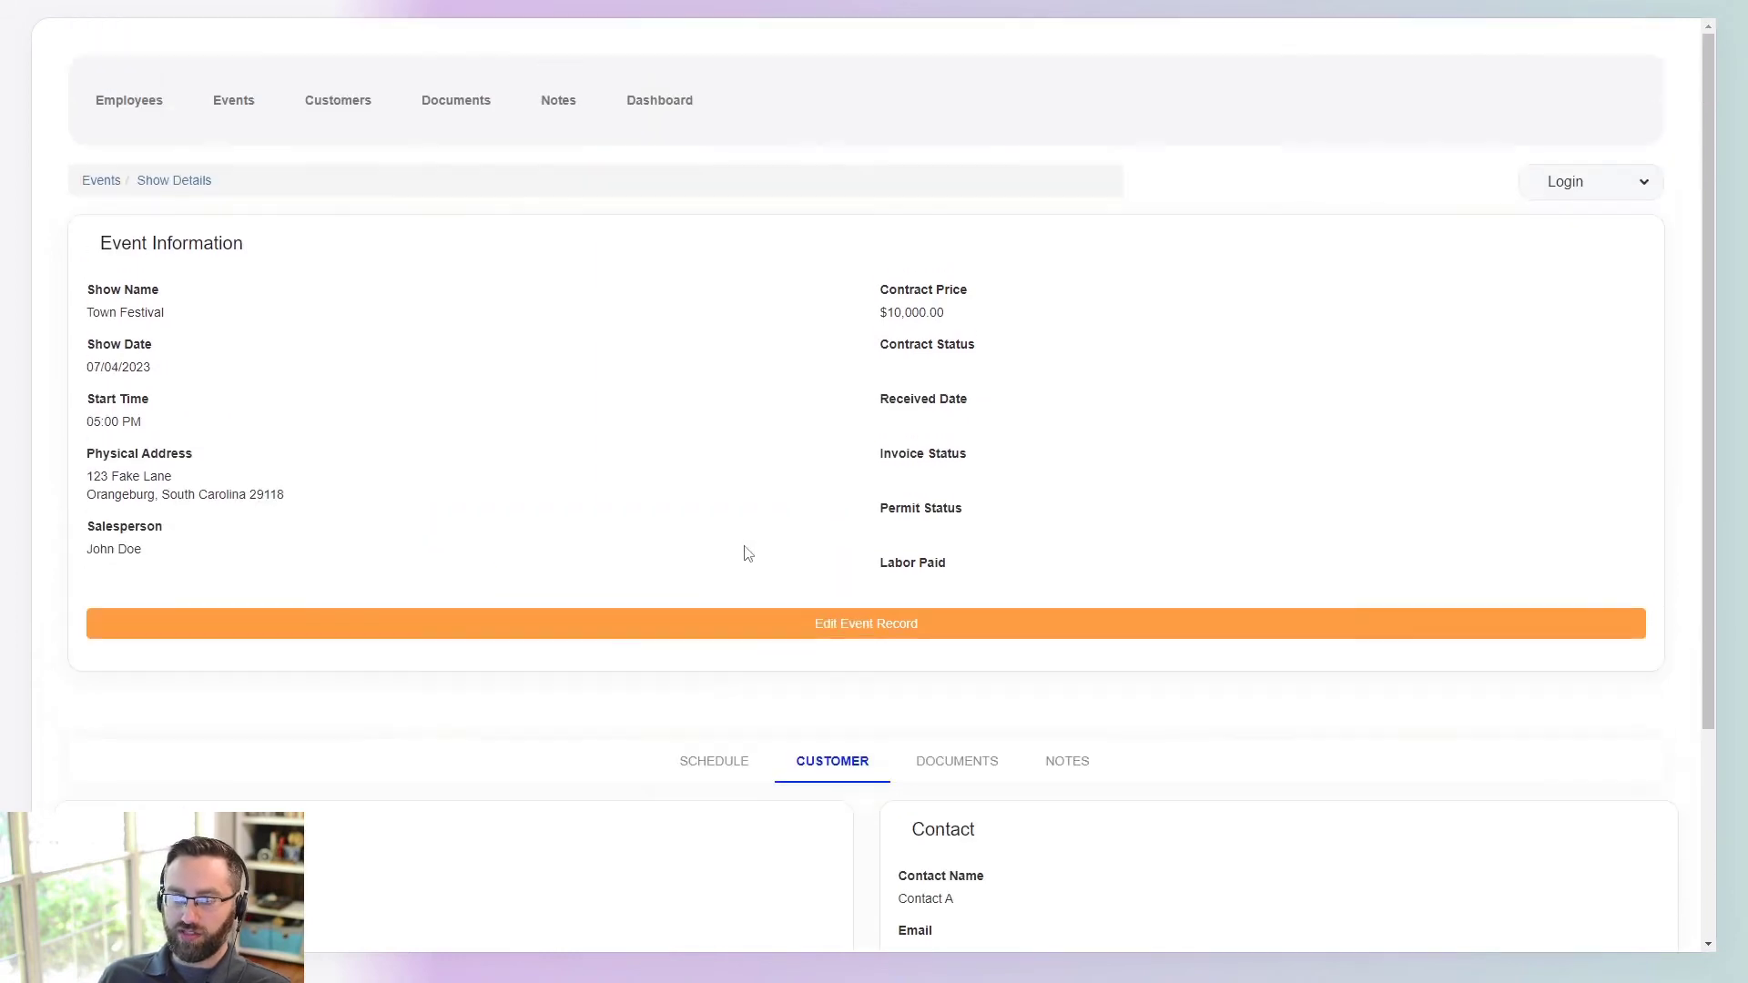
pyautogui.scroll(-3, 695, 644)
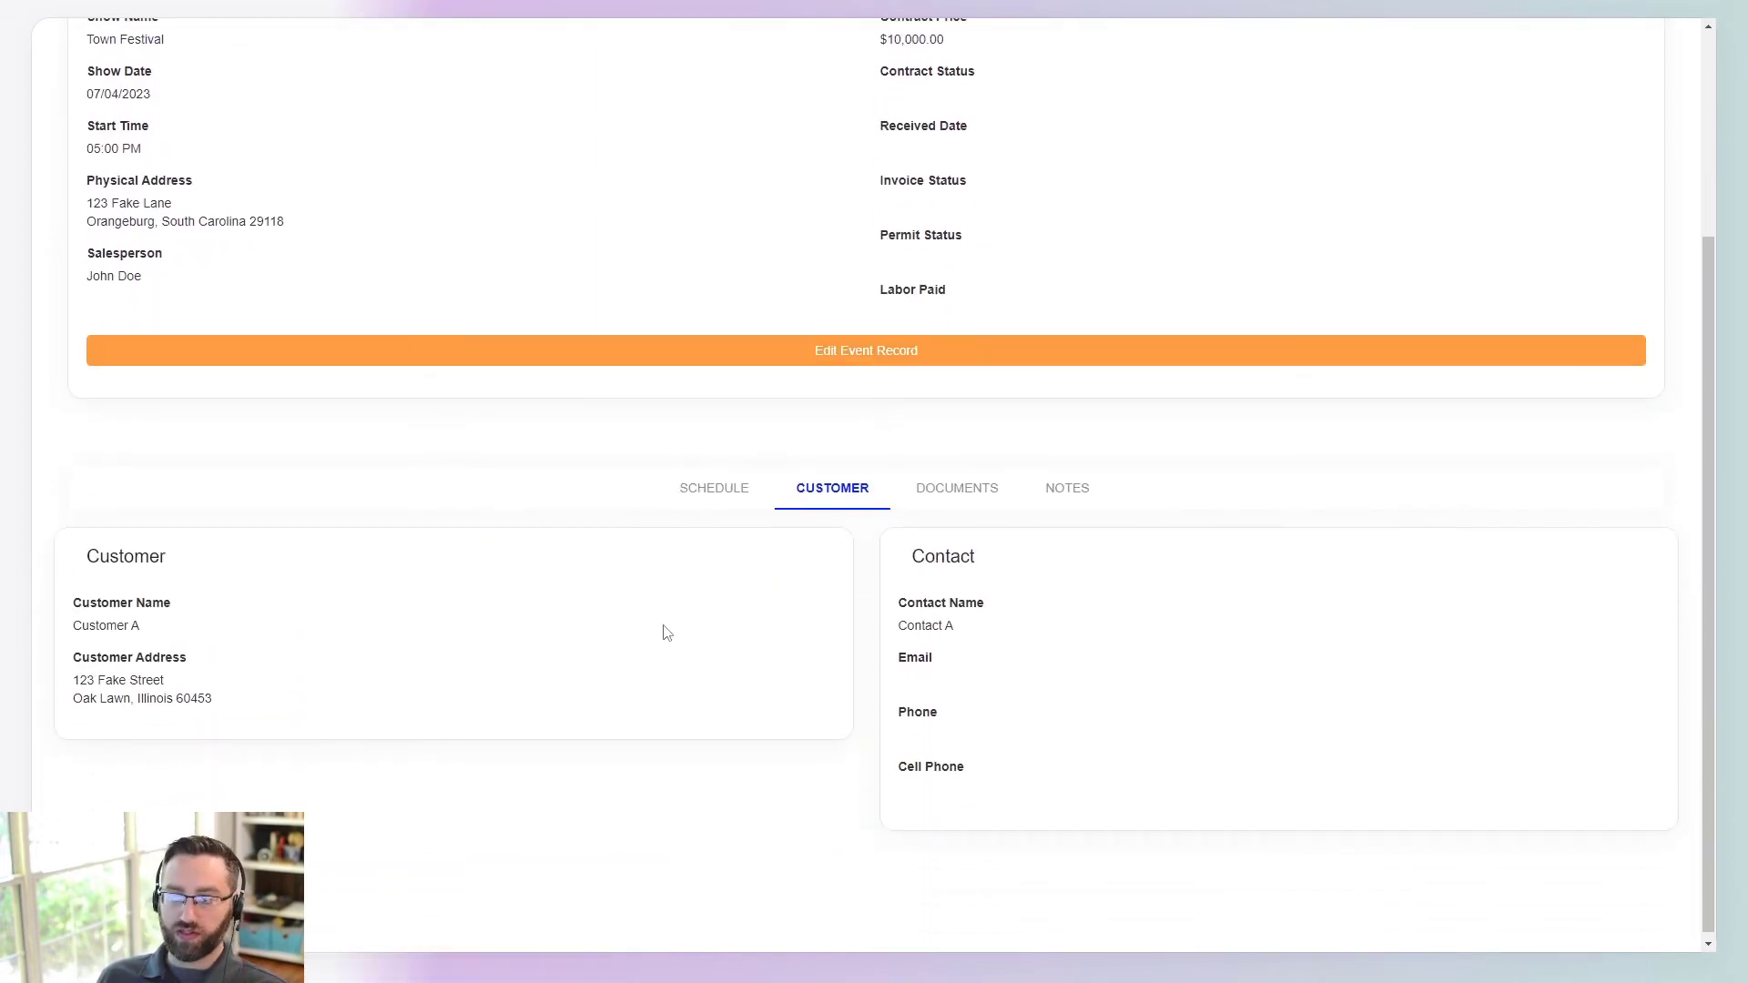
pyautogui.scroll(2, 609, 671)
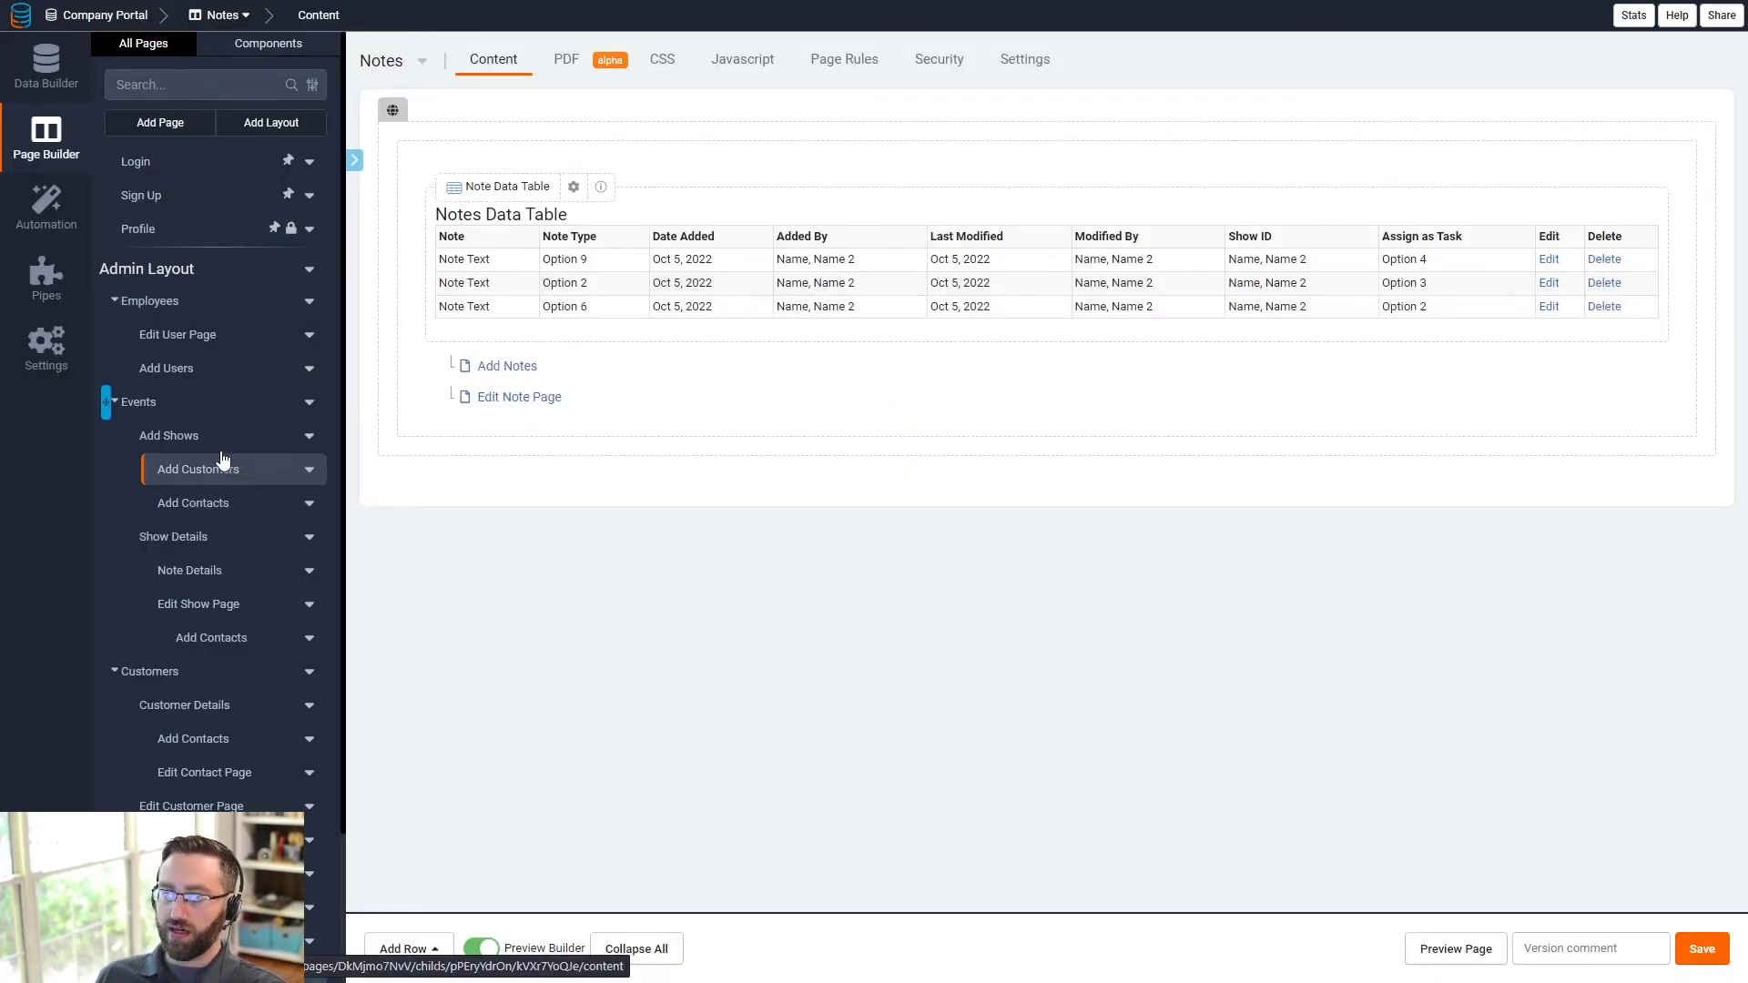
# - Enable inline editing on the Show Details page's Customer Detail component and save
pyautogui.click(190, 538)
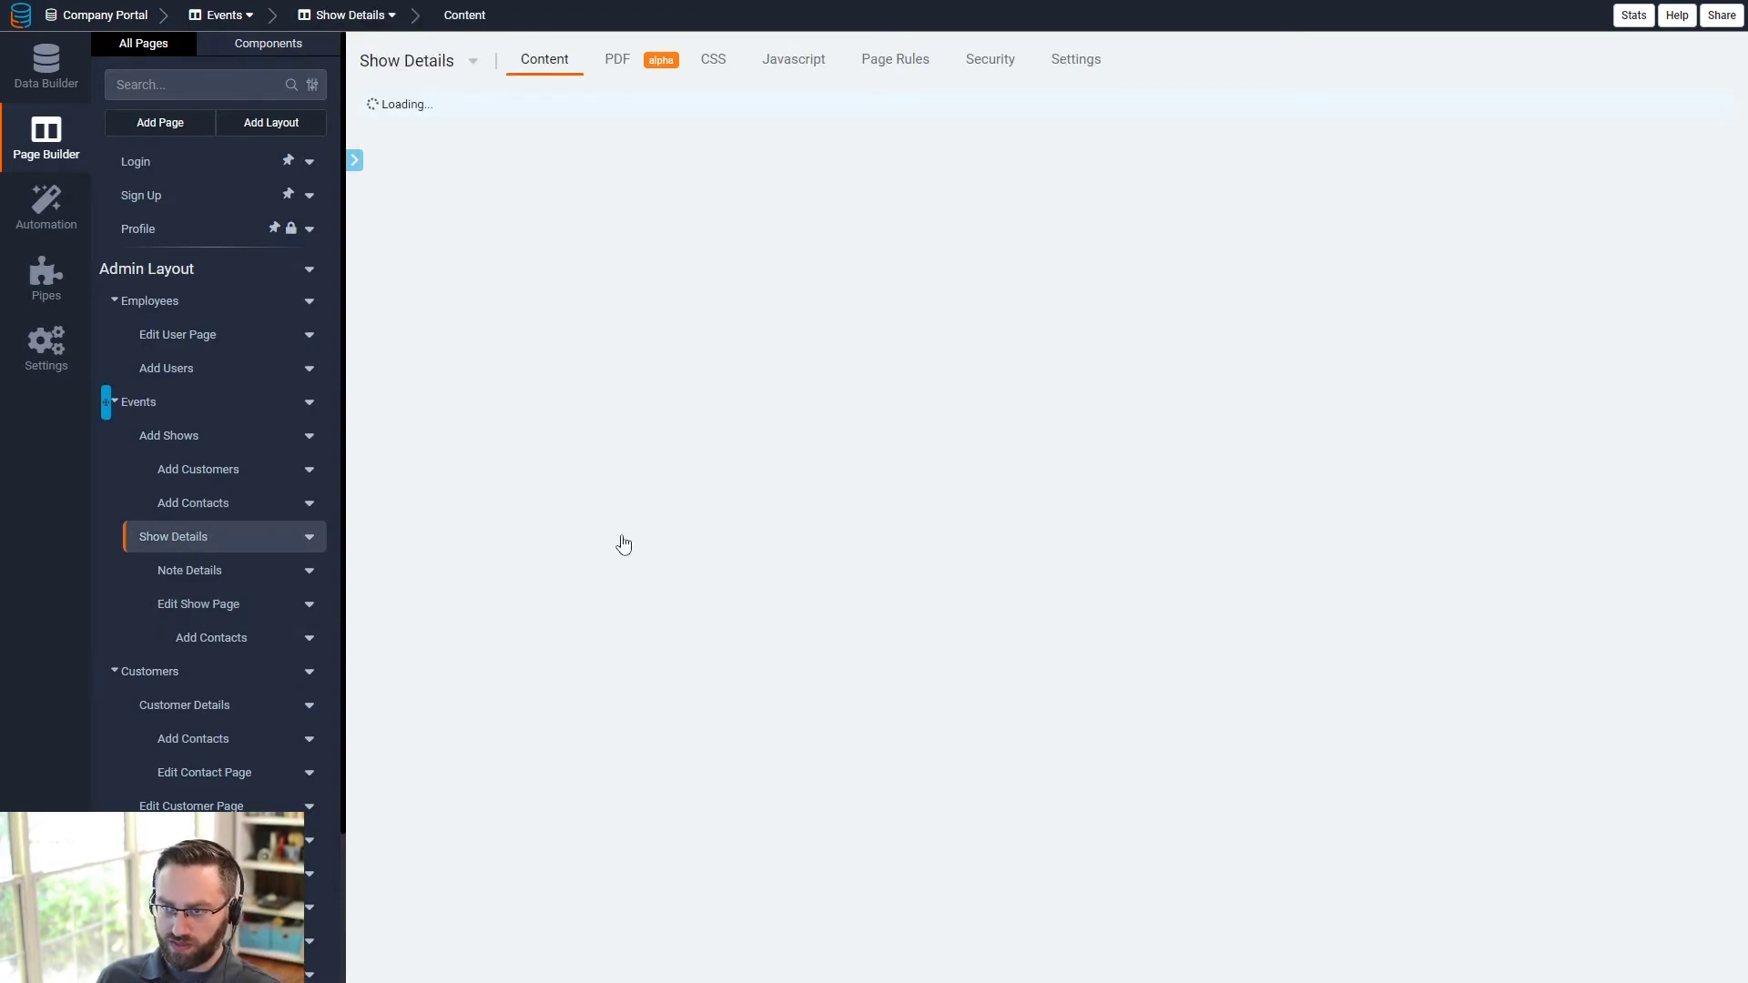
pyautogui.scroll(-10, 697, 589)
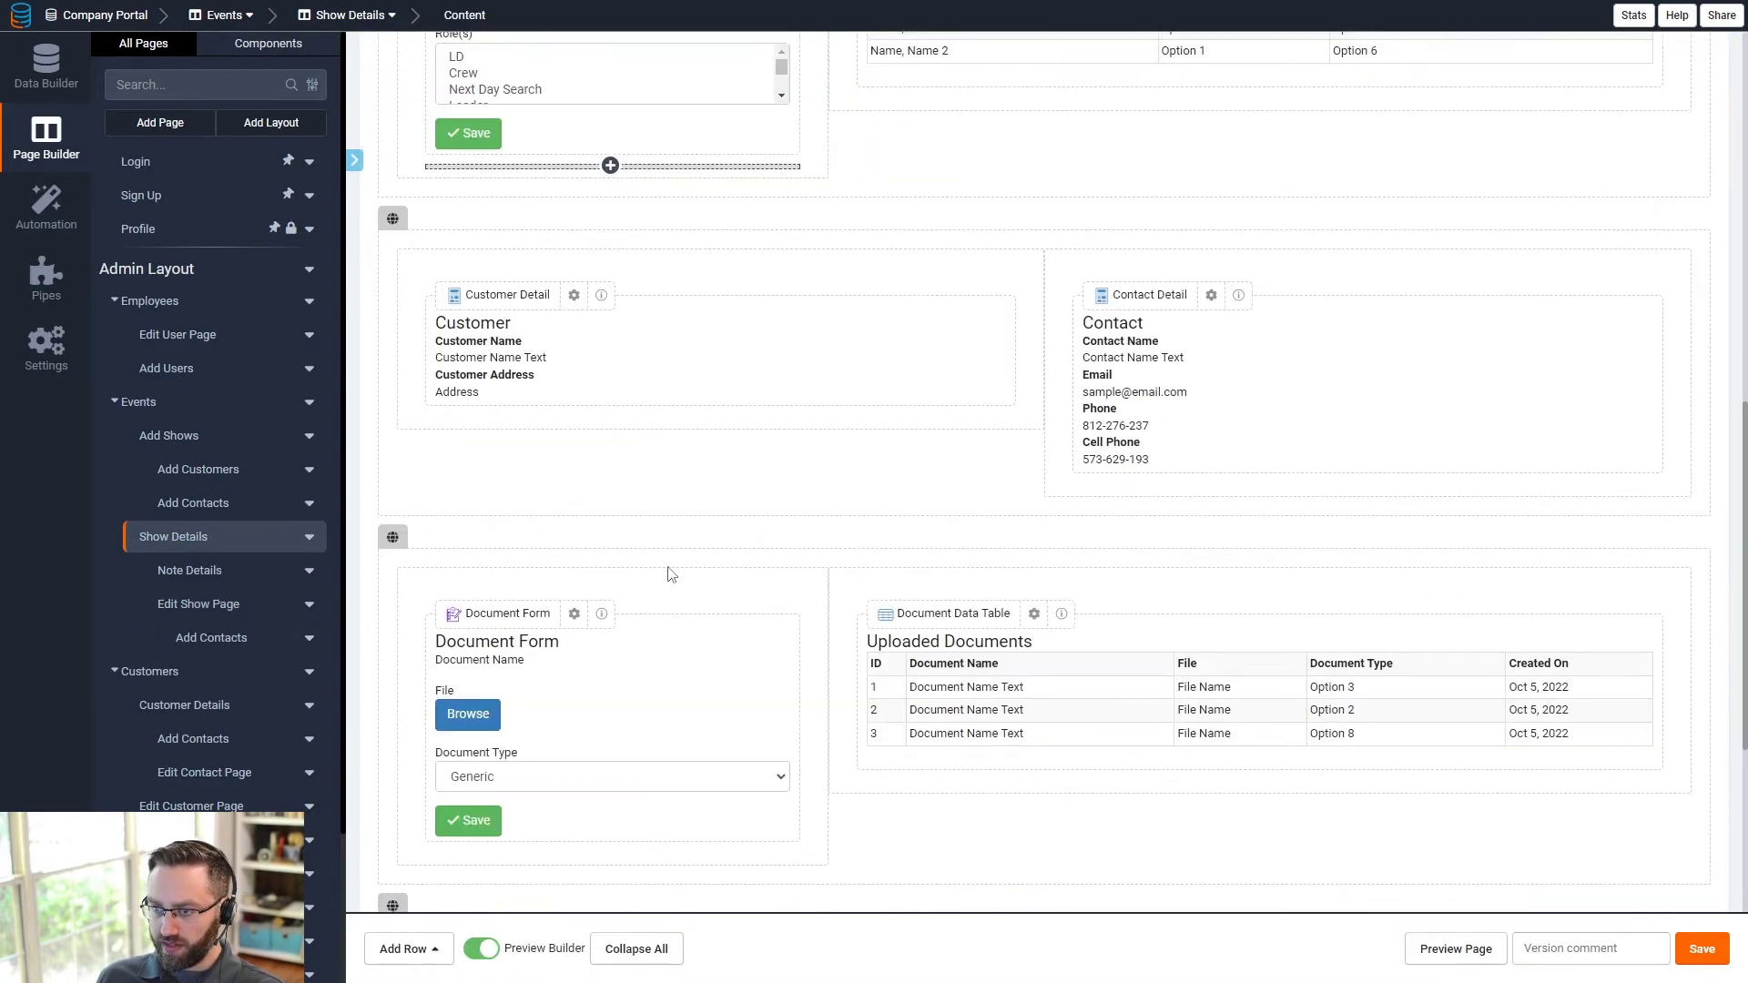
pyautogui.scroll(-3, 1048, 634)
pyautogui.scroll(4, 839, 606)
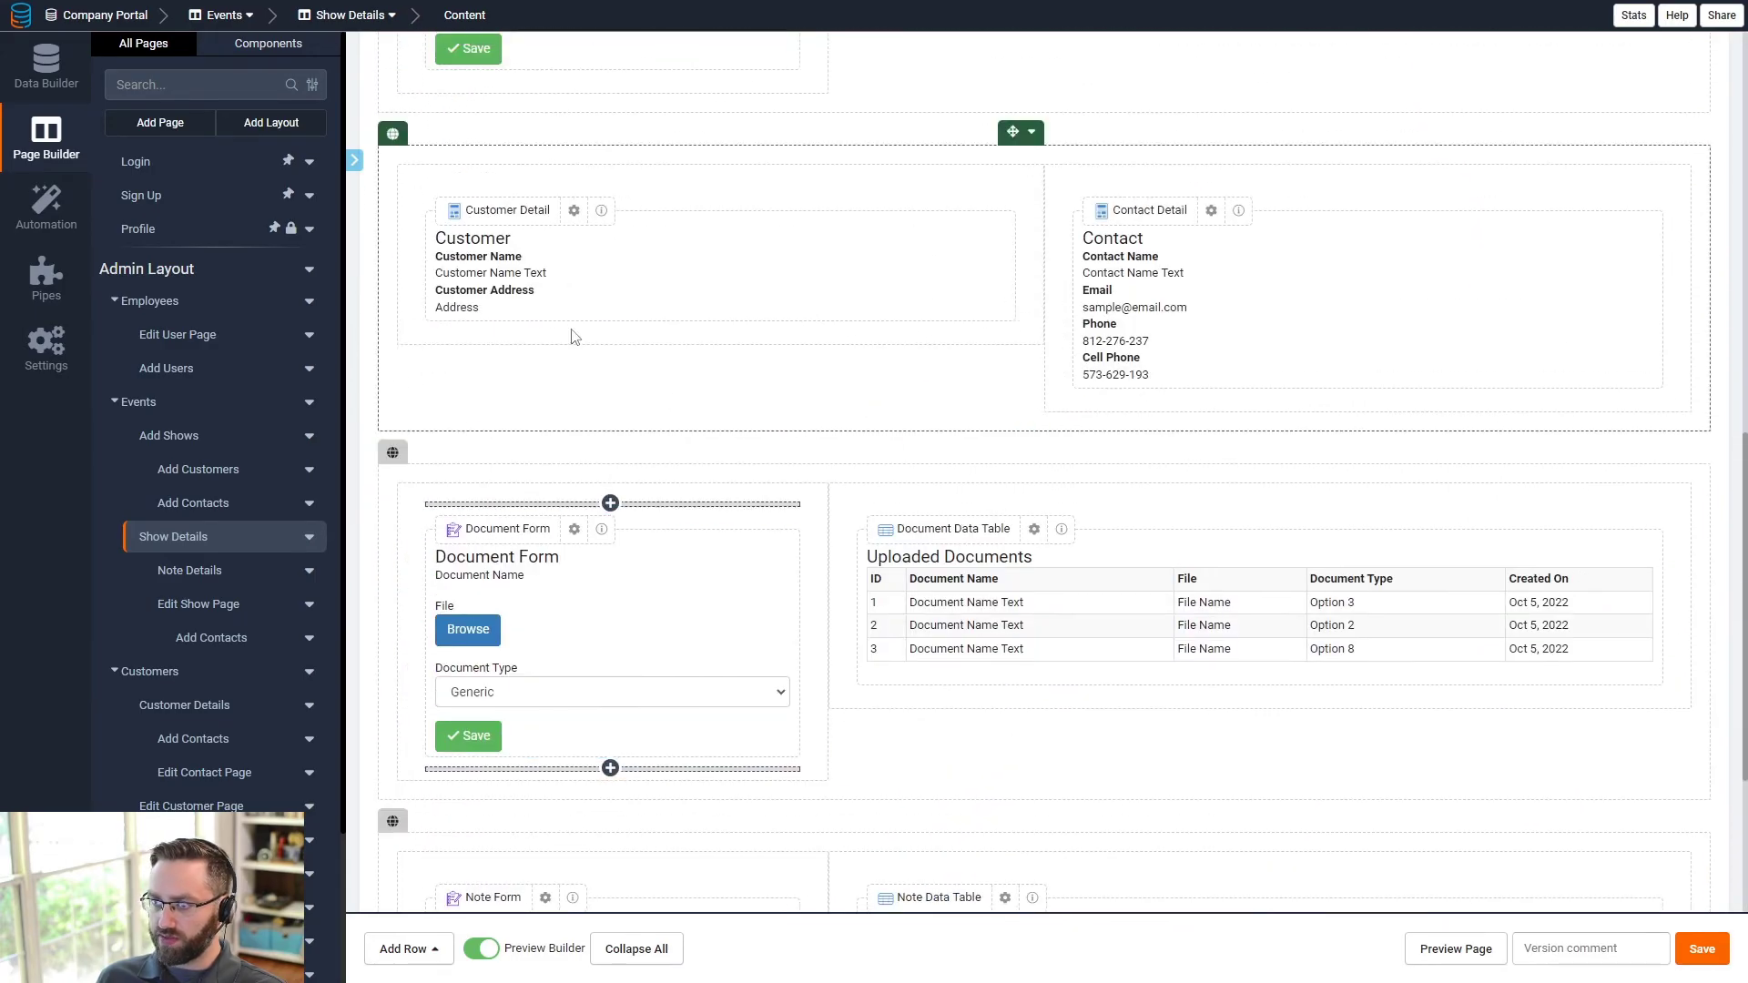
pyautogui.click(486, 289)
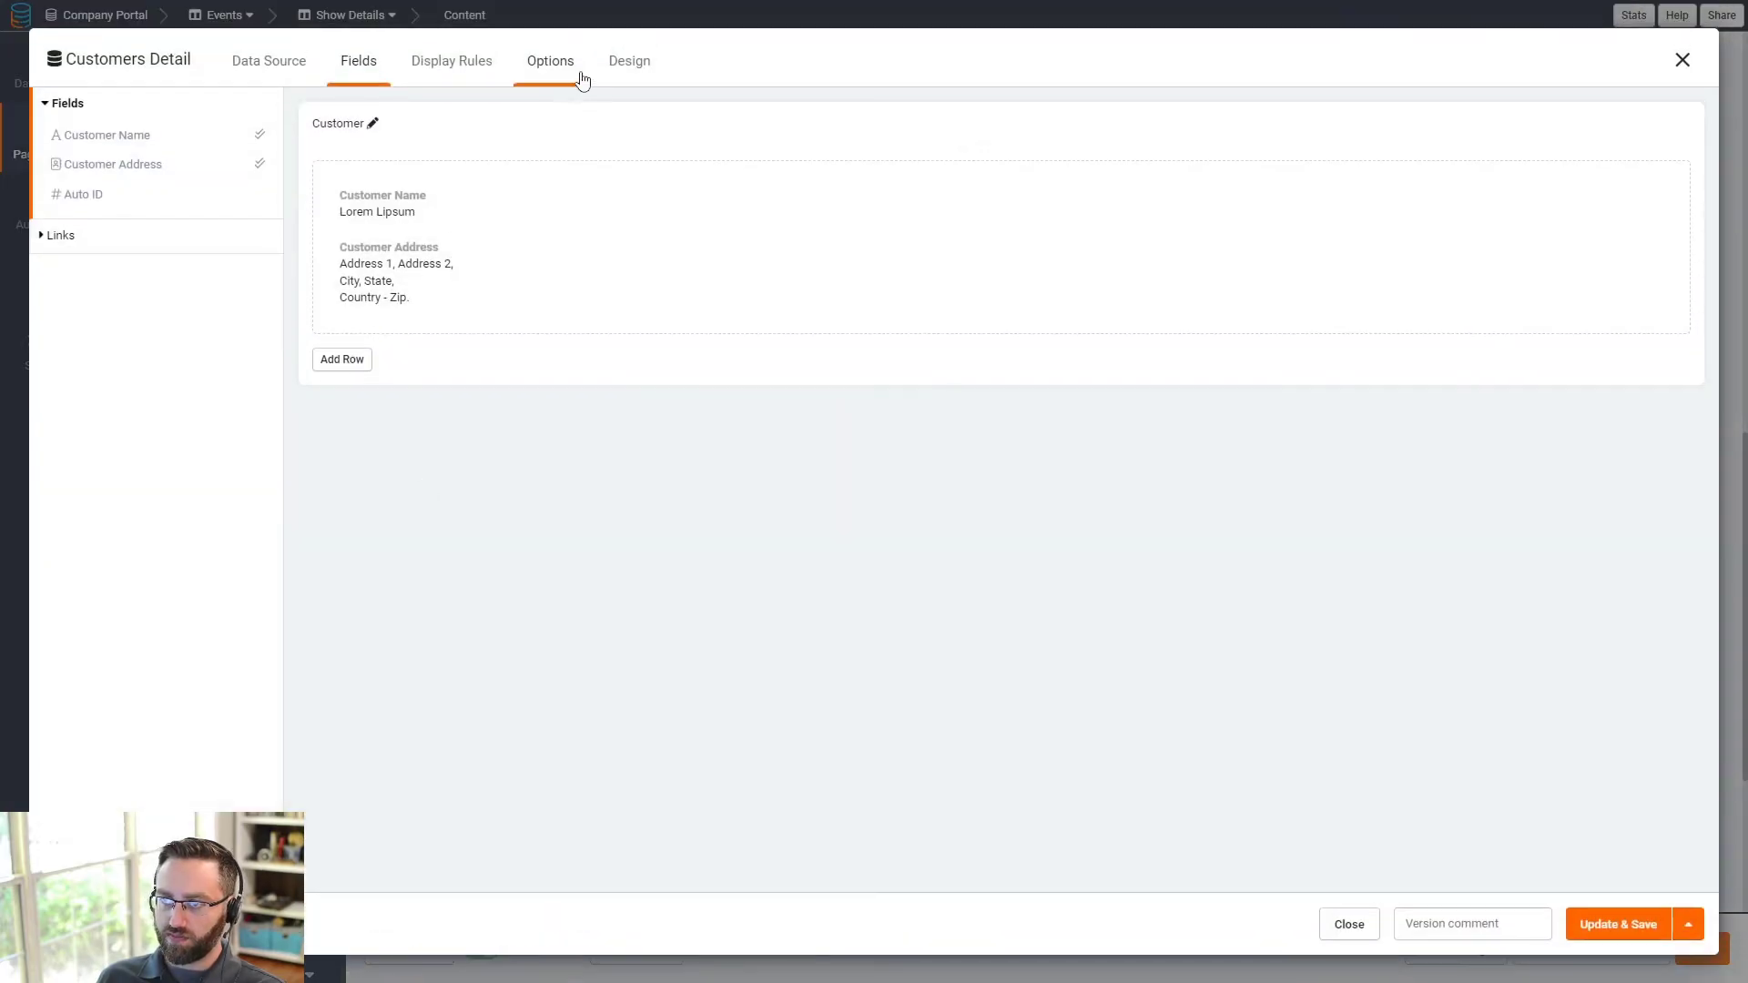
pyautogui.click(571, 65)
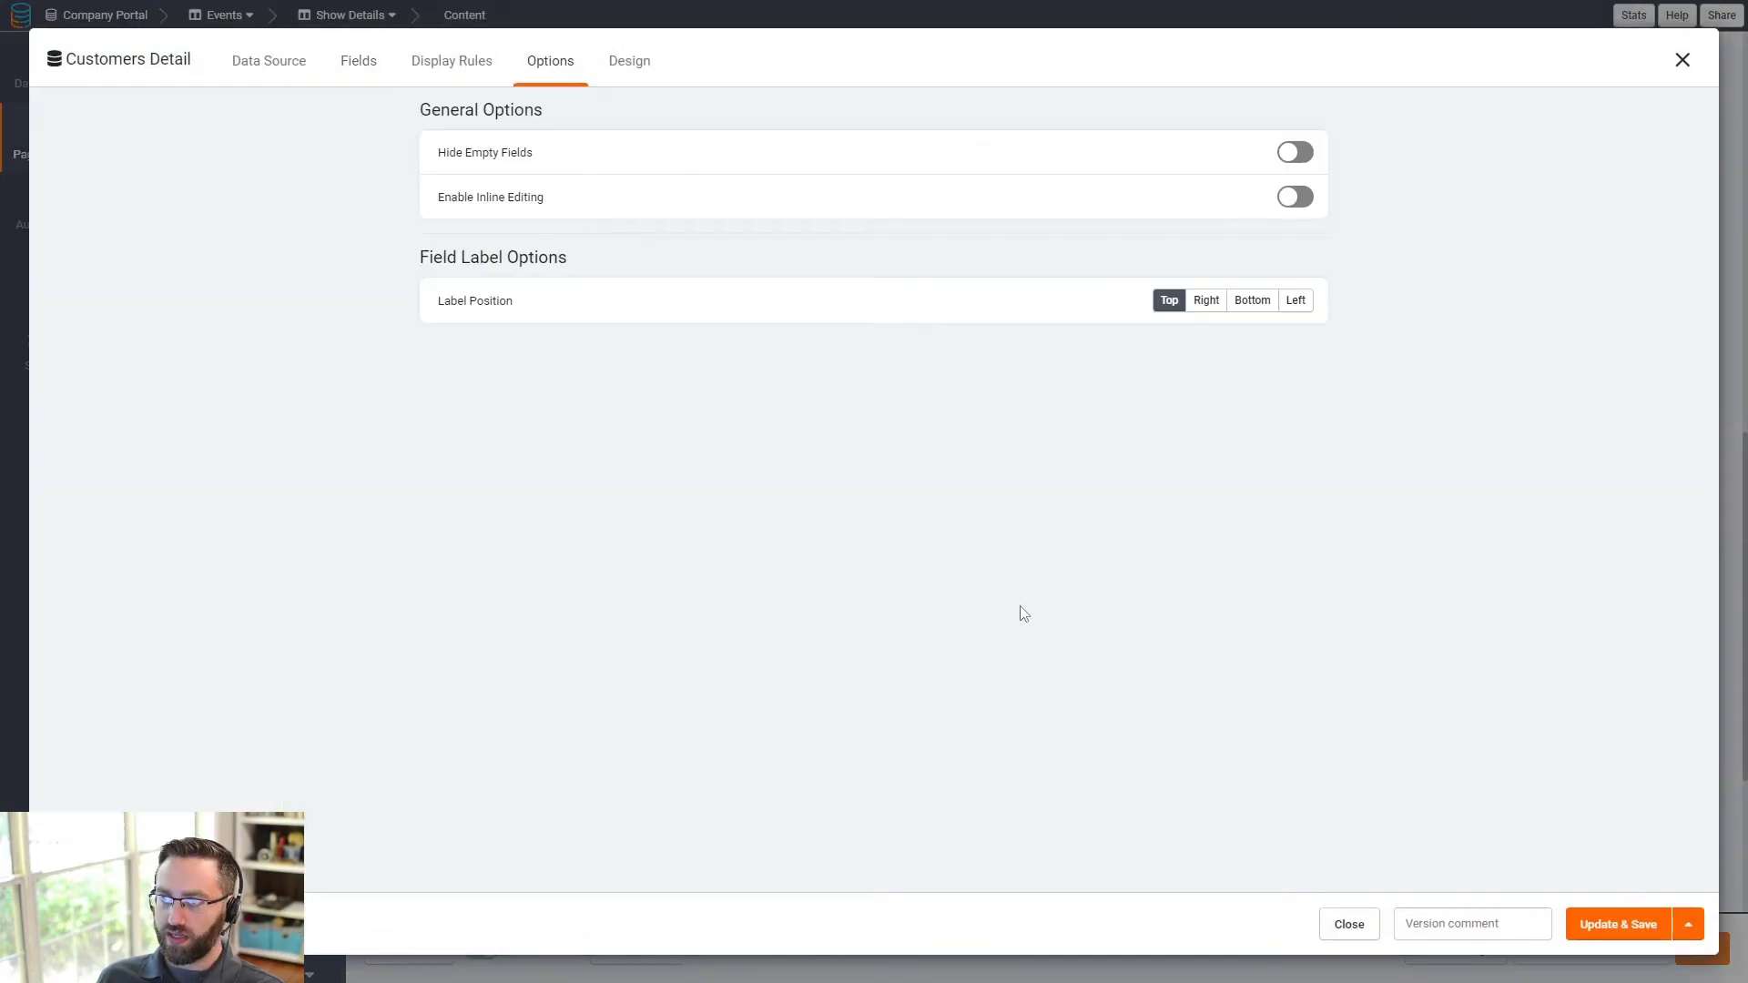
pyautogui.click(1303, 202)
pyautogui.click(1591, 929)
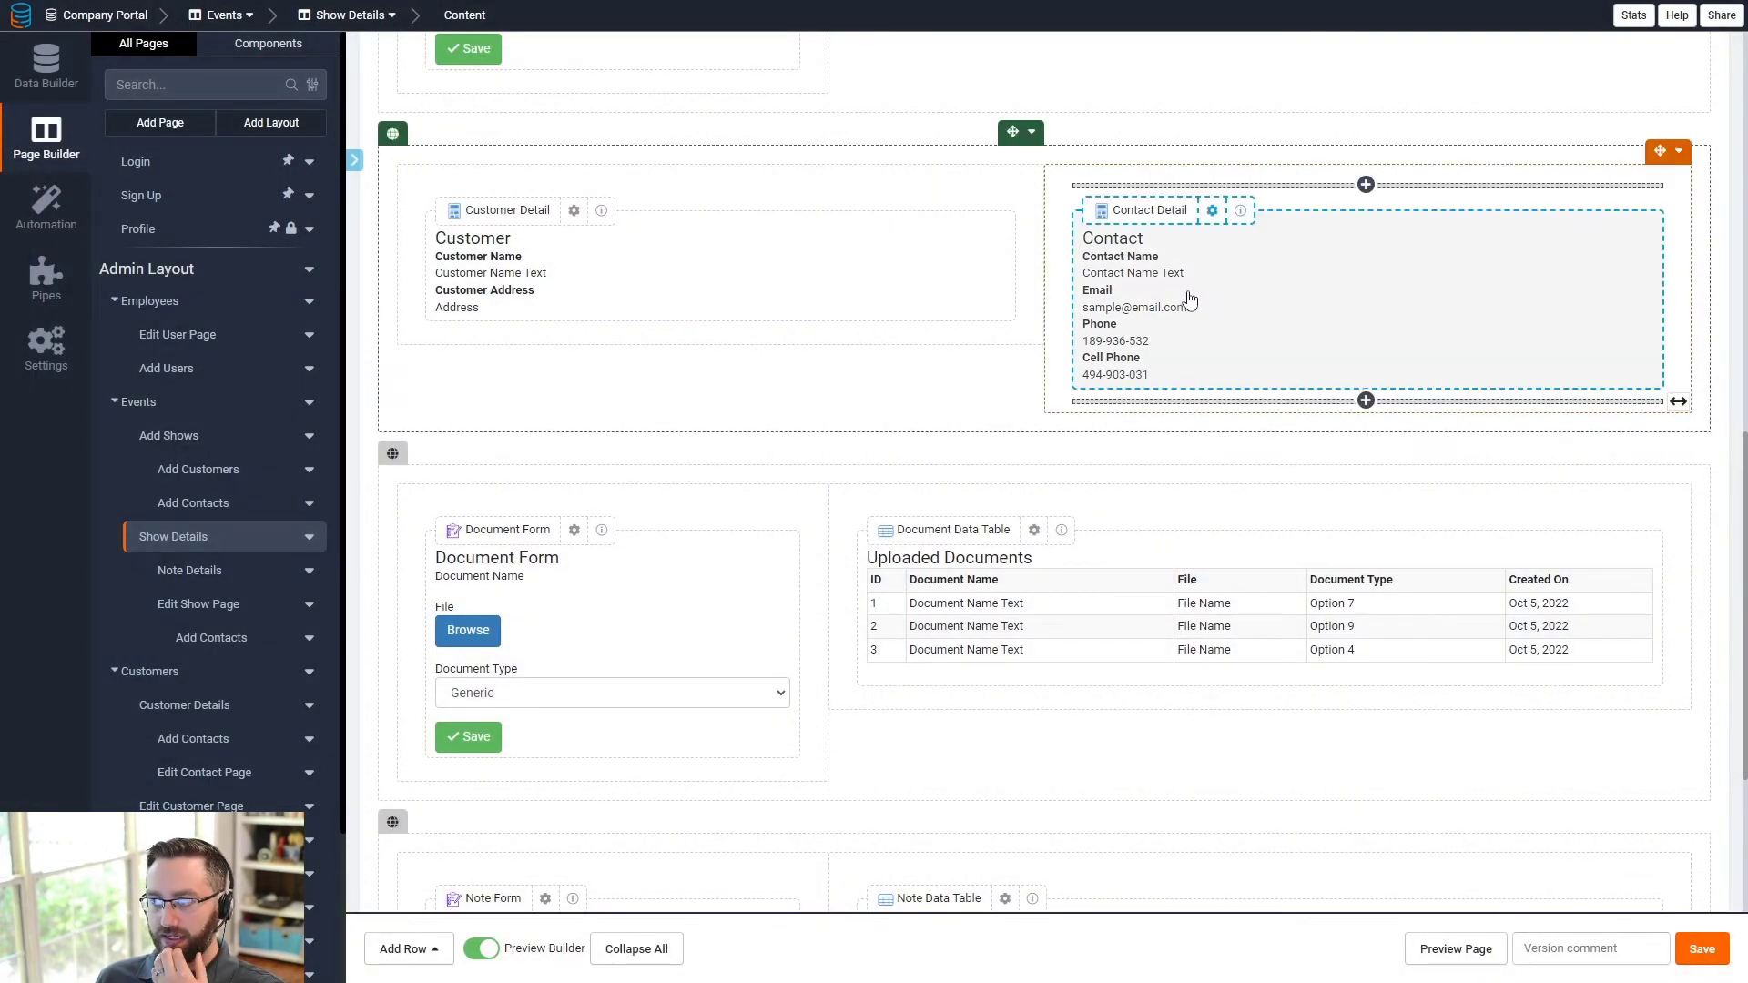
# - Enable inline editing on the Contact Detail component and save
pyautogui.click(1211, 210)
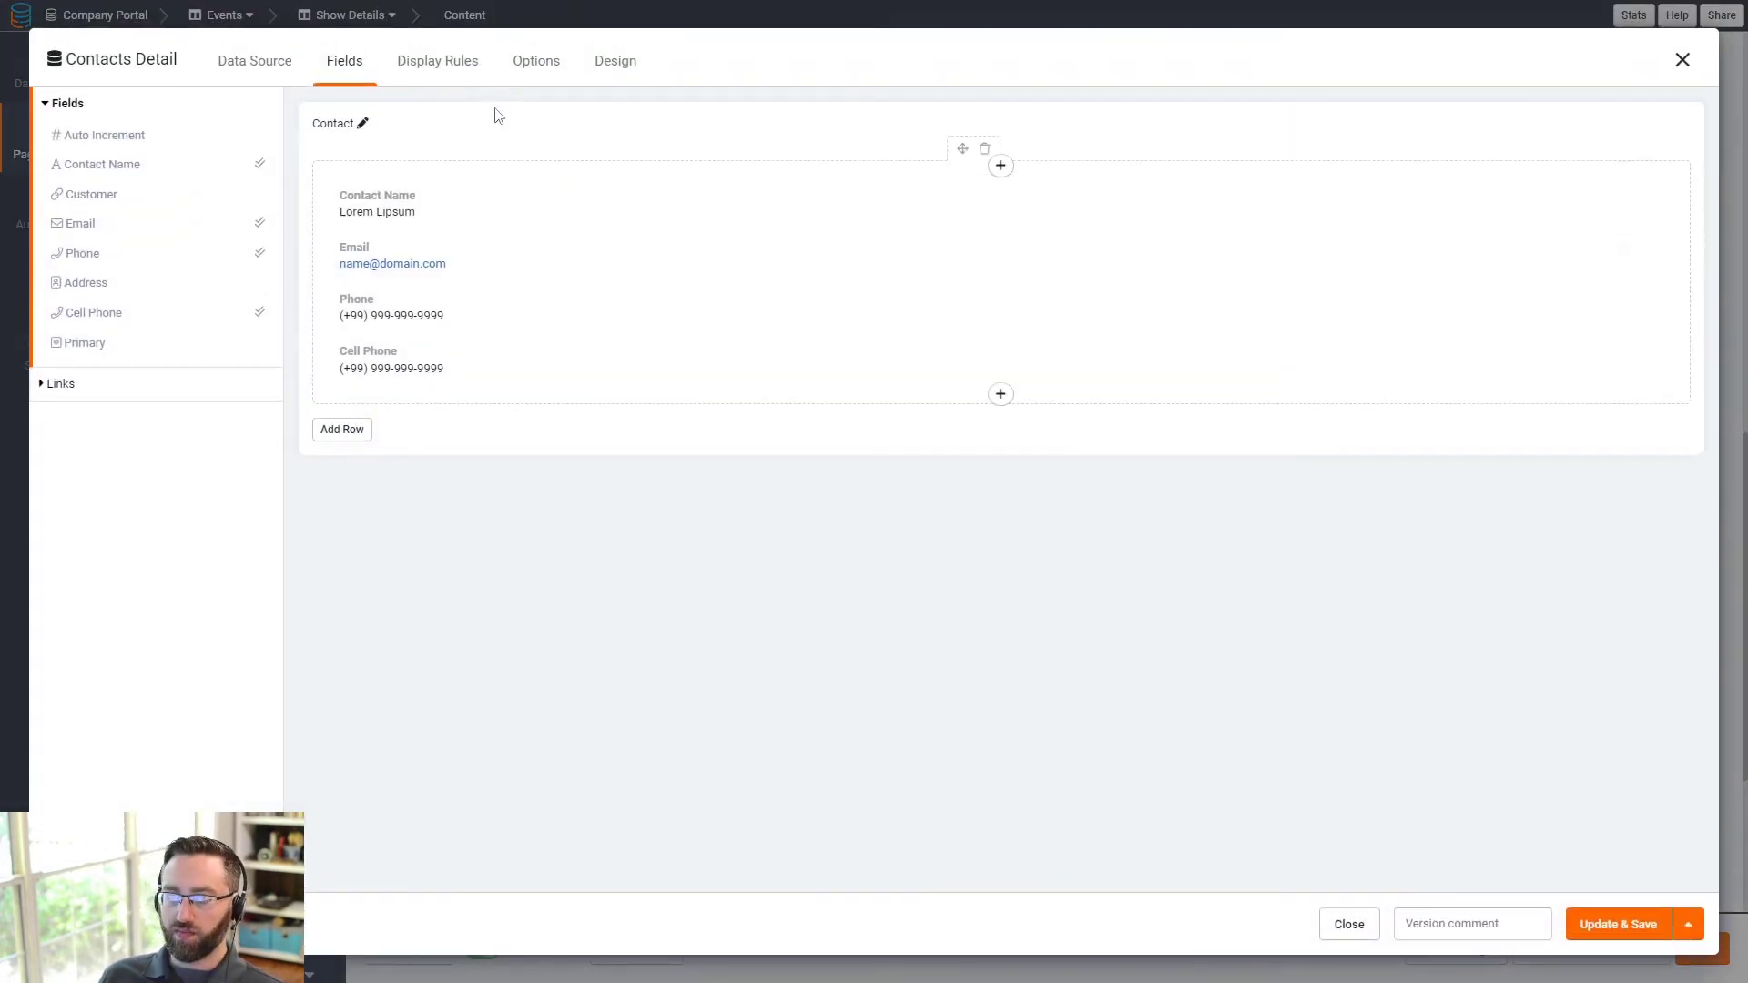
pyautogui.click(542, 62)
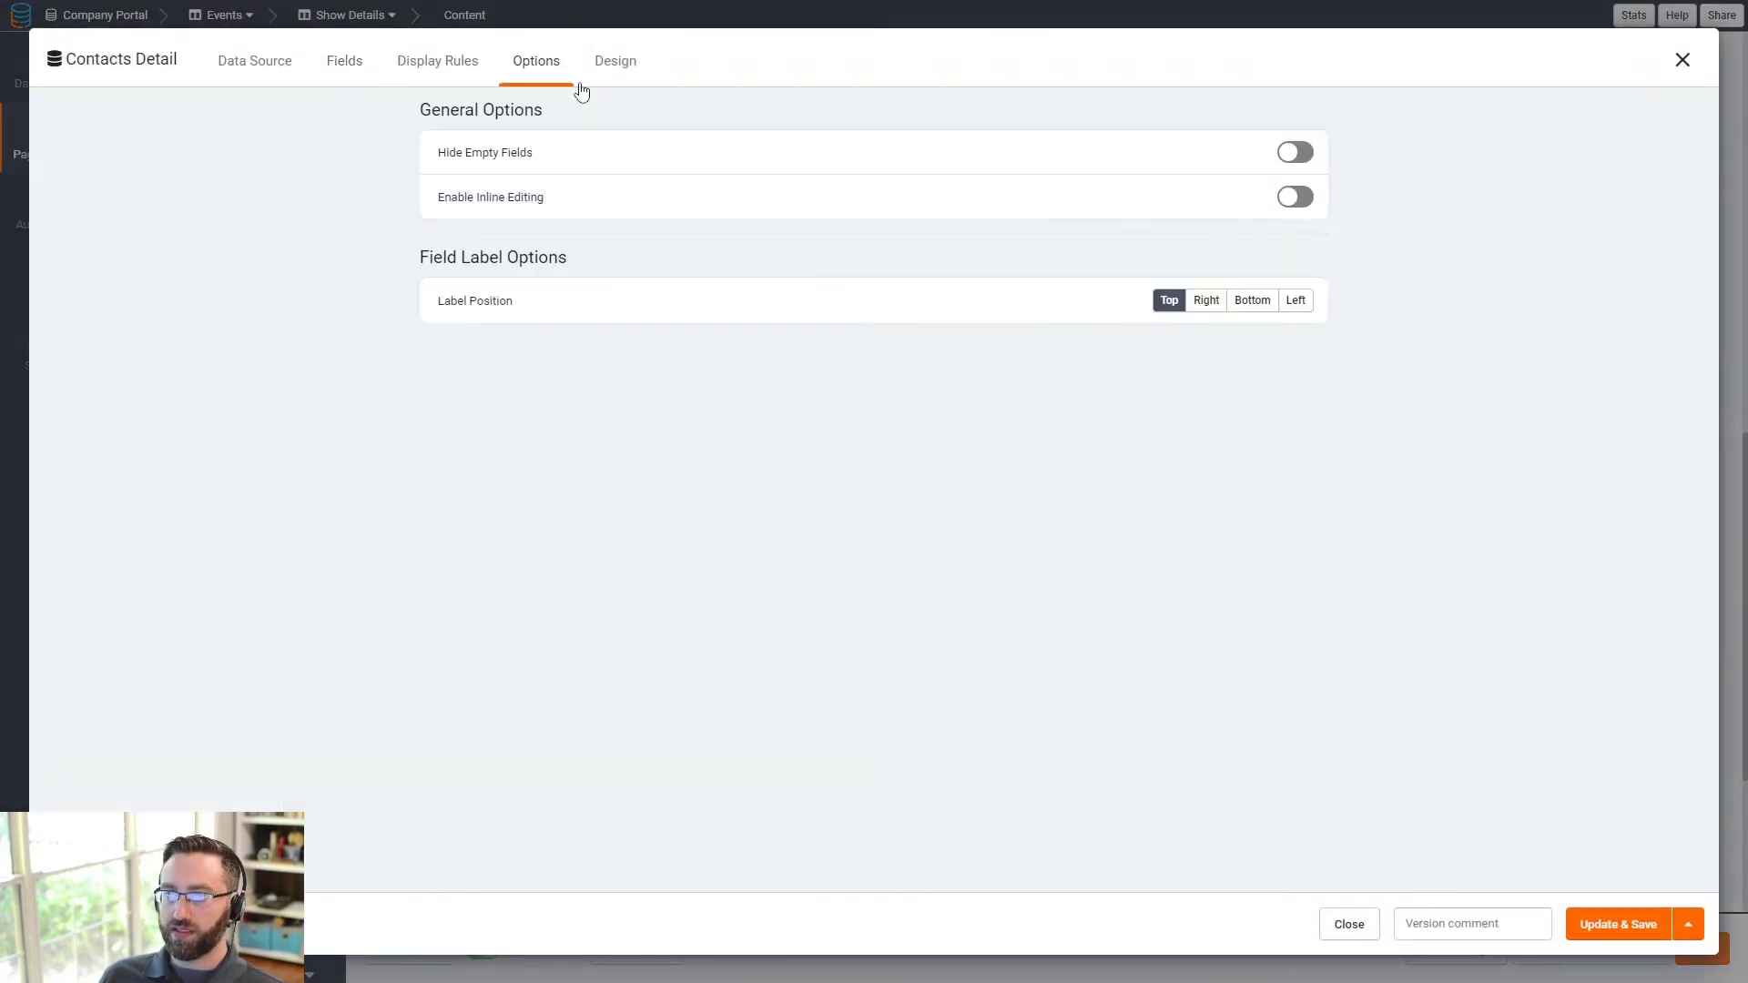
pyautogui.click(1297, 199)
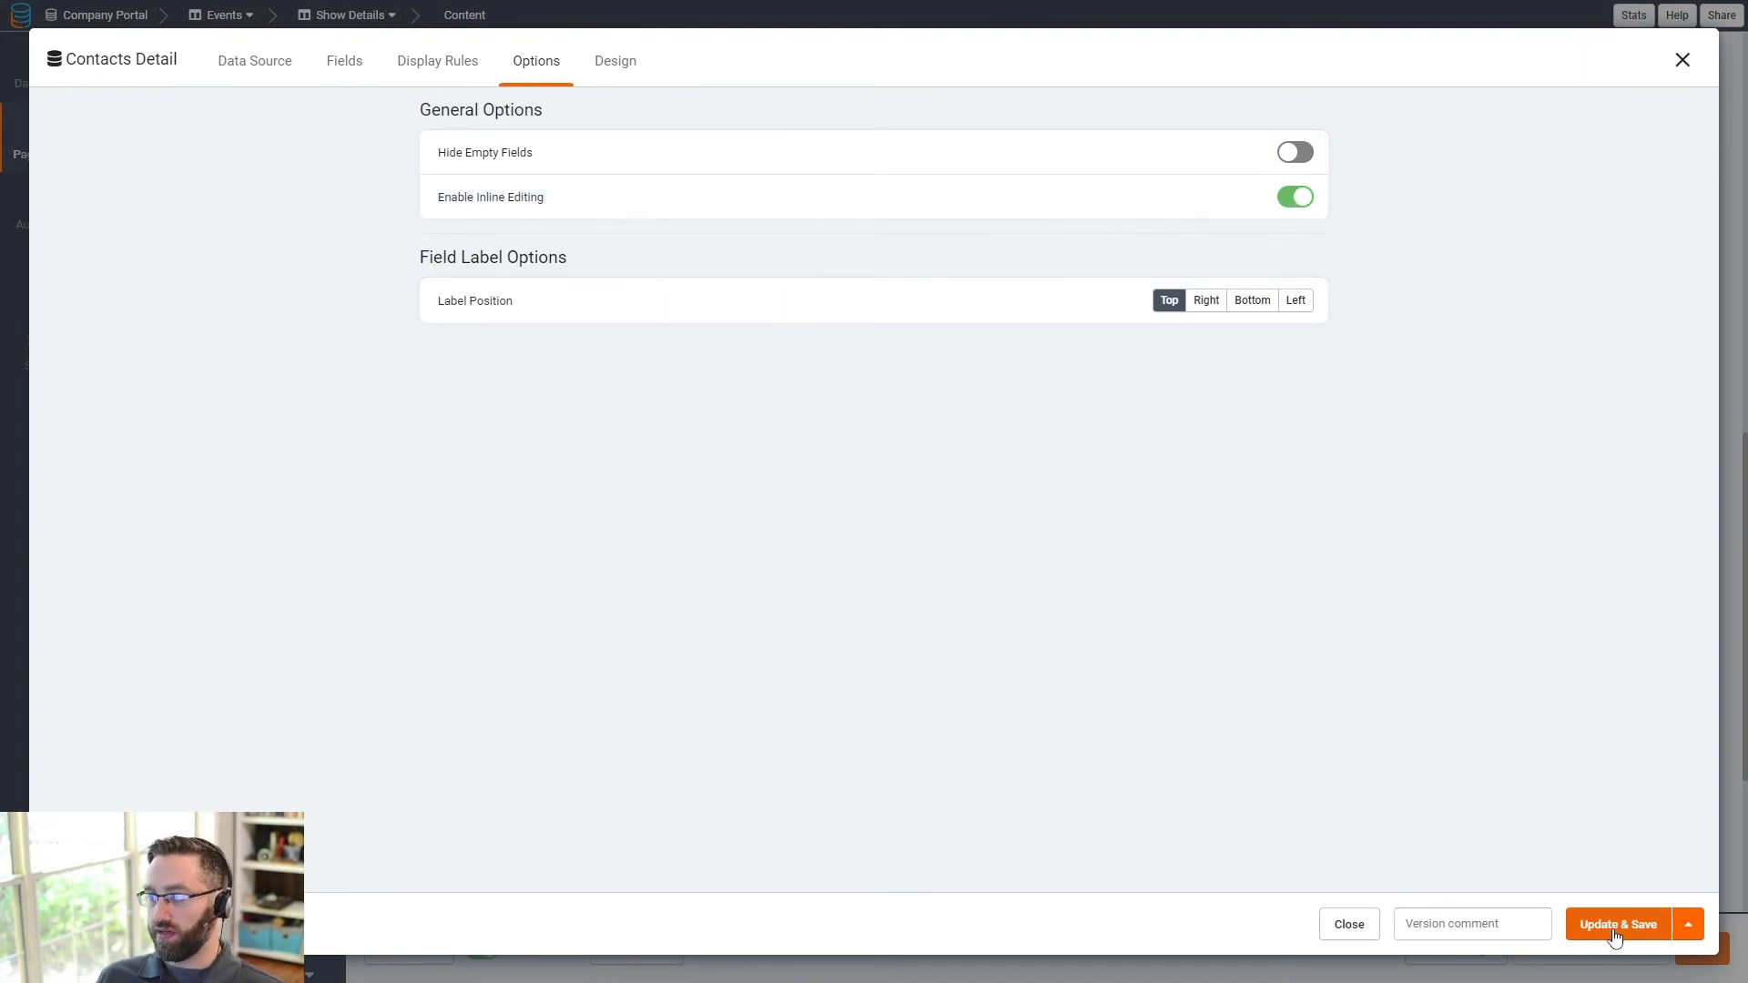
pyautogui.click(1615, 929)
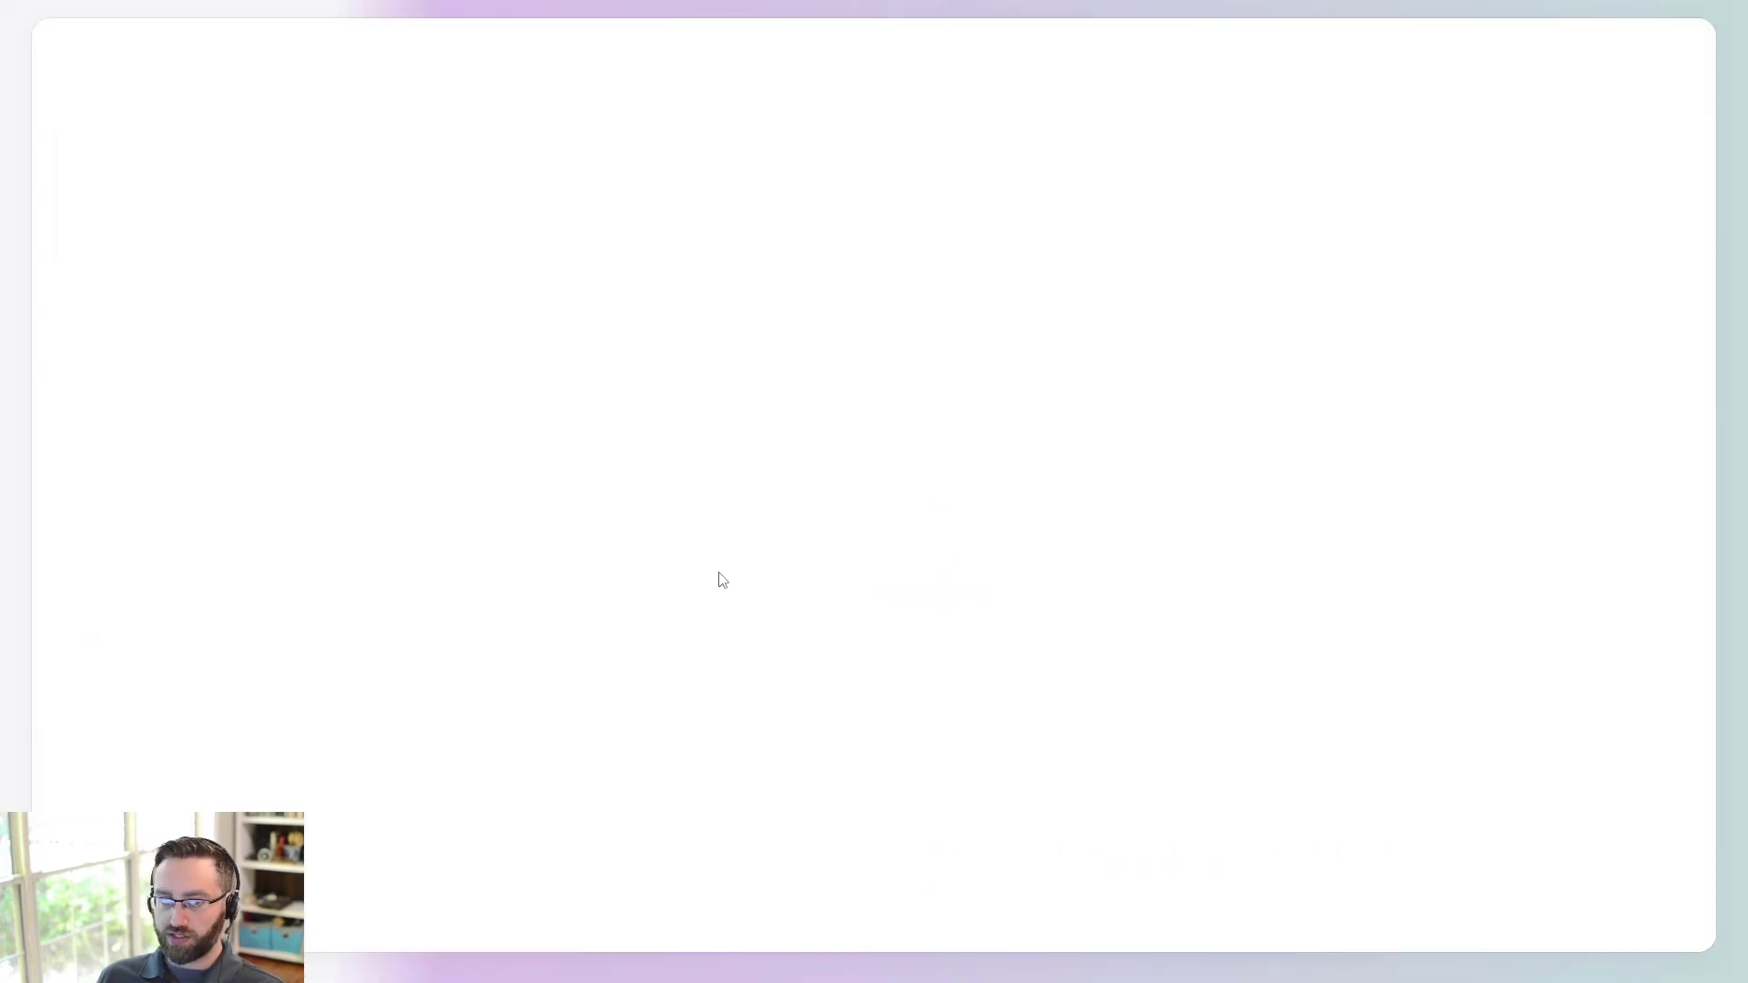
# - On the live Customer tab, add the contact's email address inline
pyautogui.click(833, 654)
pyautogui.scroll(-1, 702, 582)
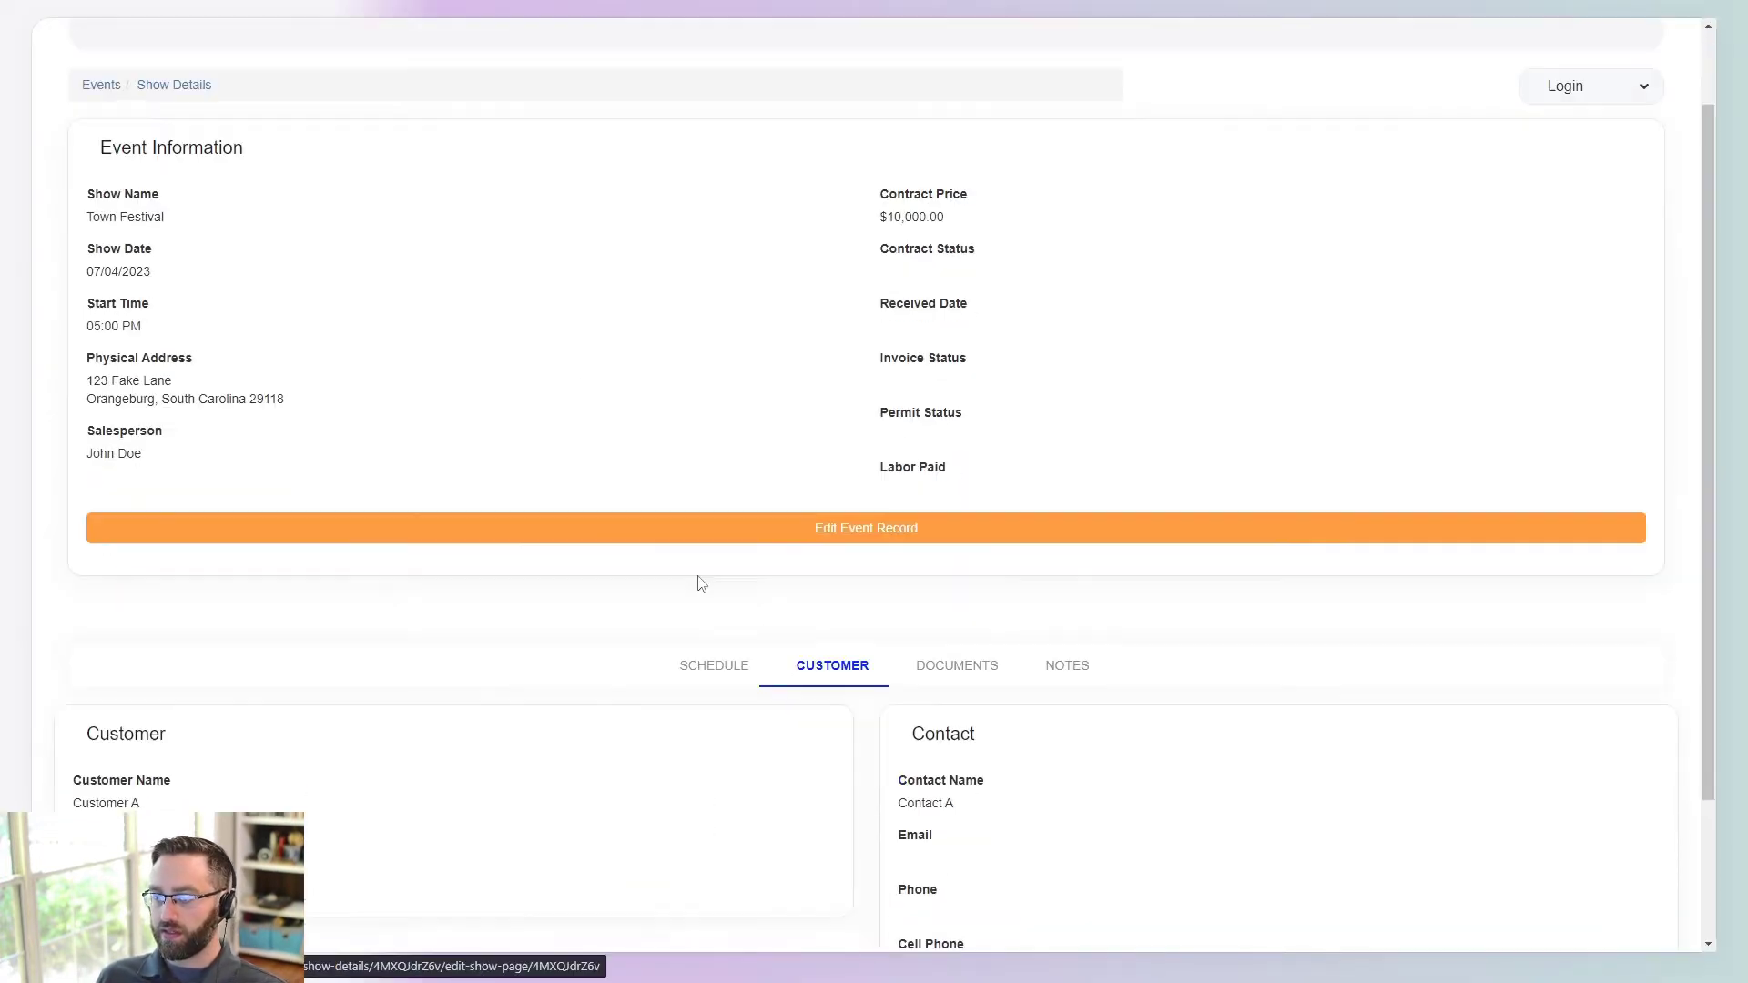
pyautogui.scroll(-2, 952, 648)
pyautogui.click(929, 679)
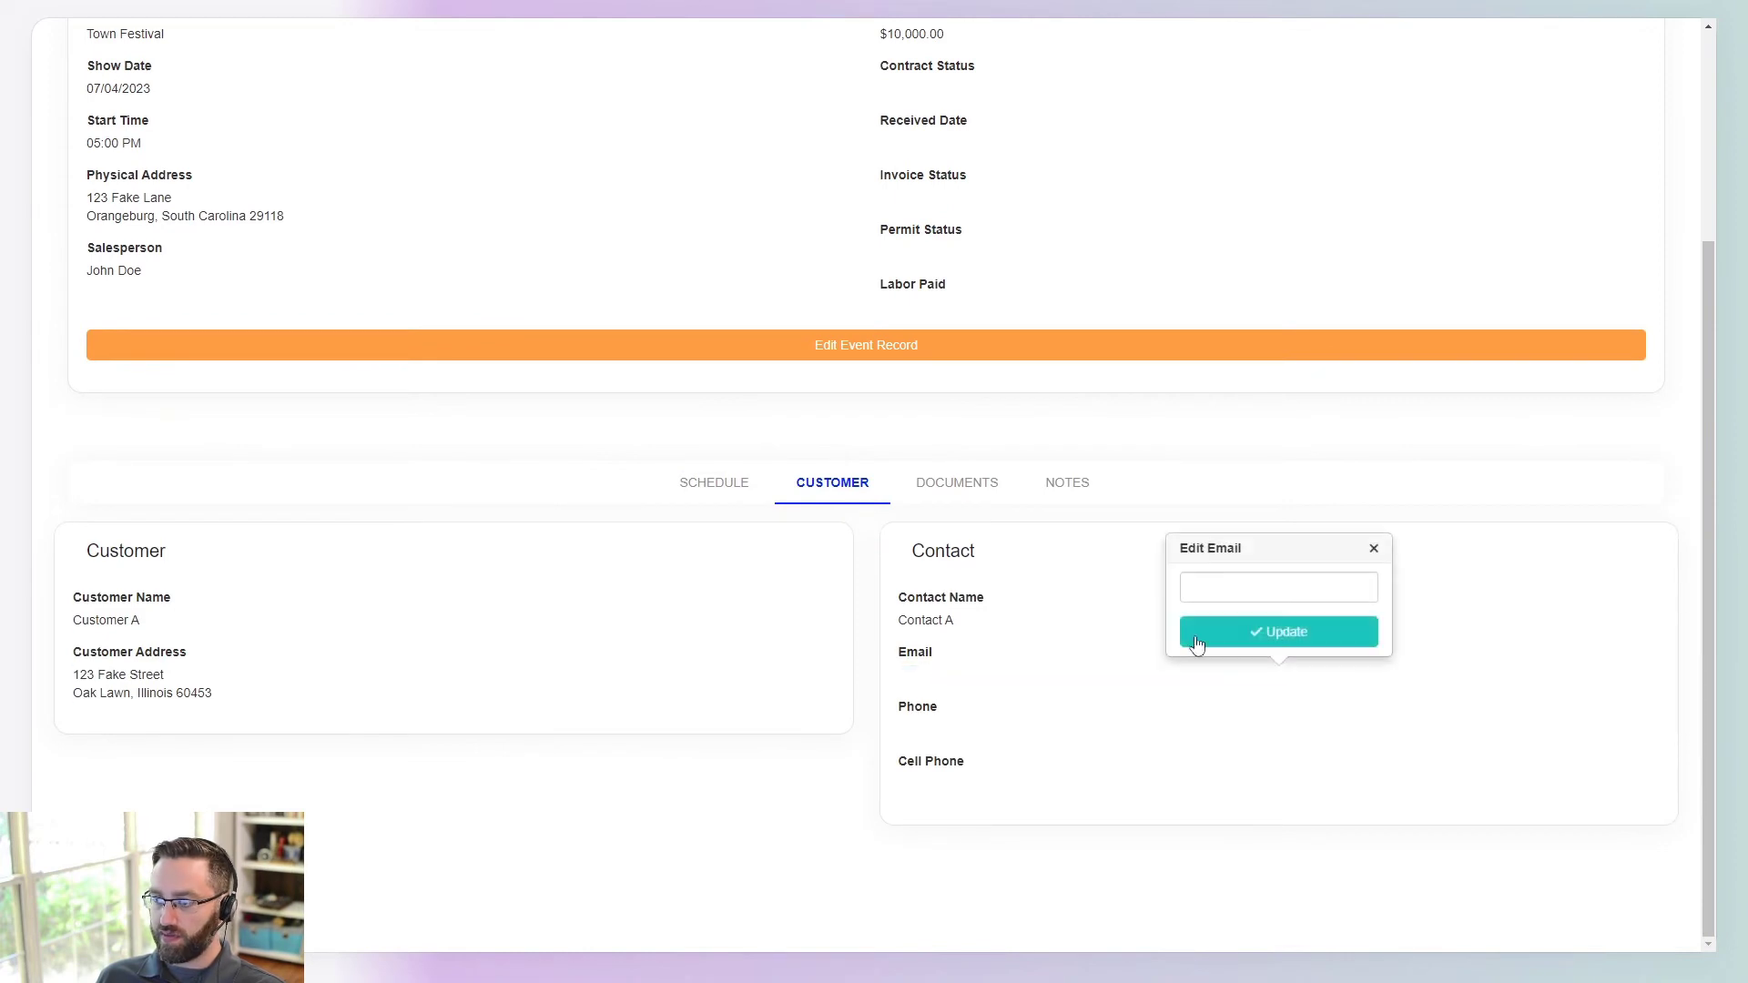
pyautogui.write('contact@')
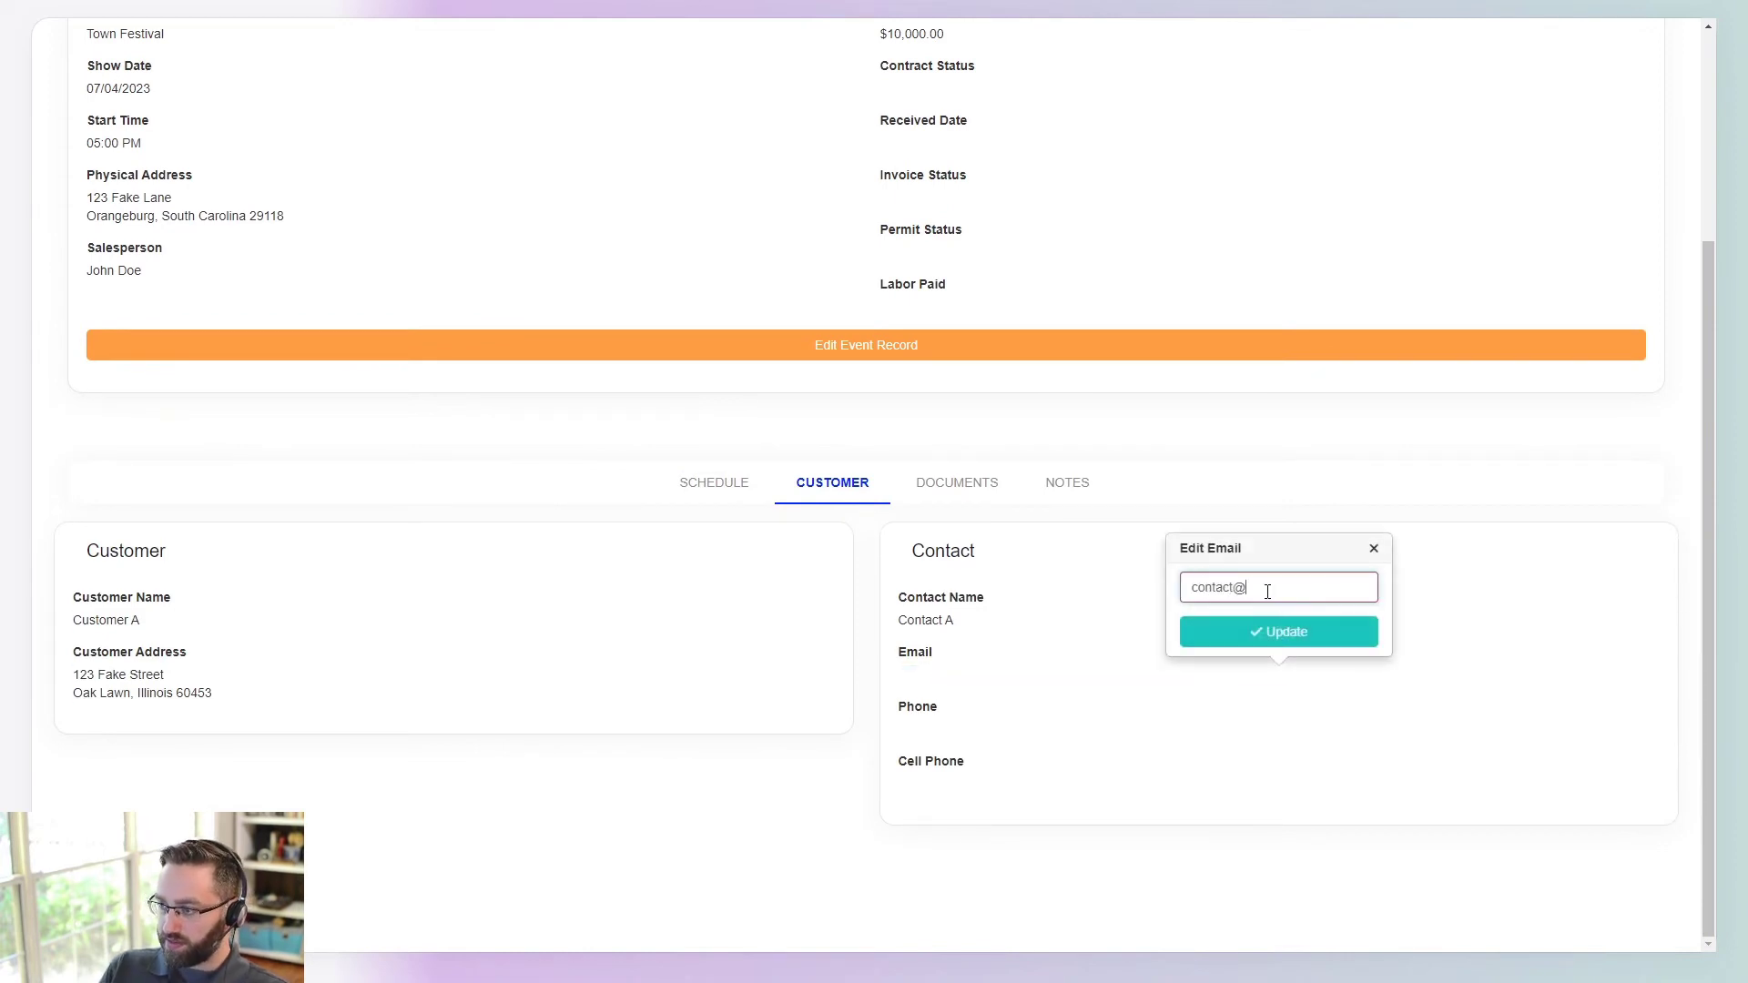
pyautogui.write('email.com')
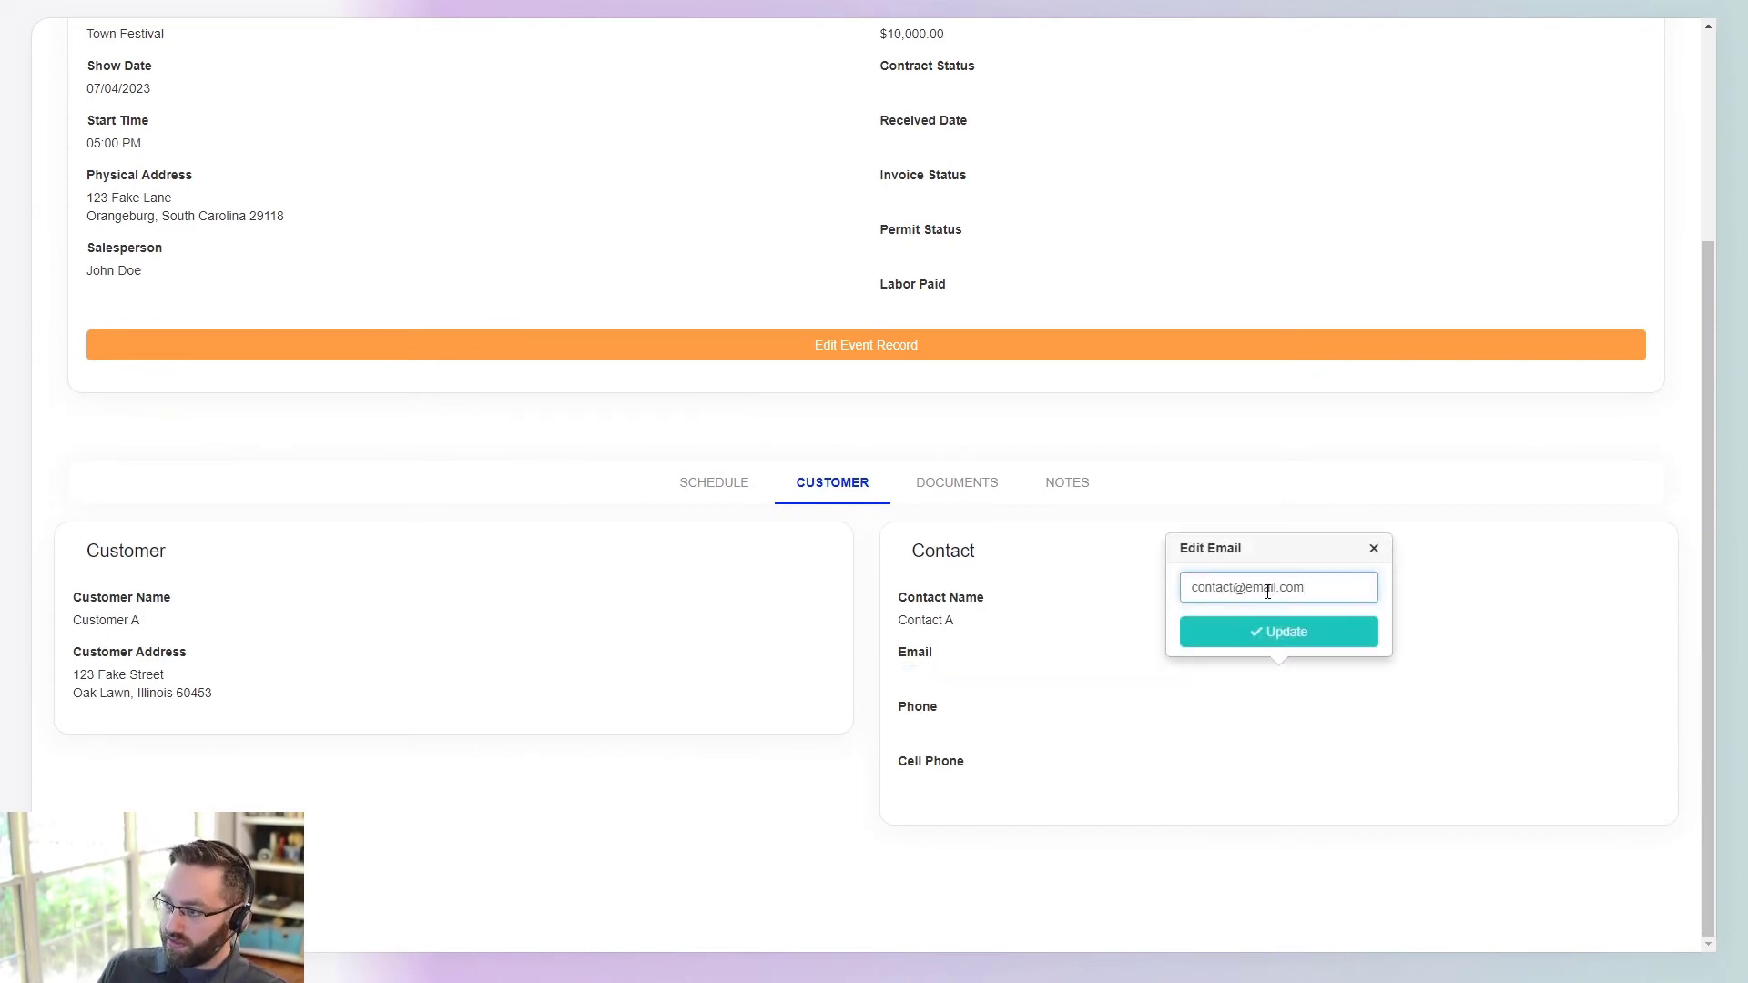
pyautogui.click(1275, 632)
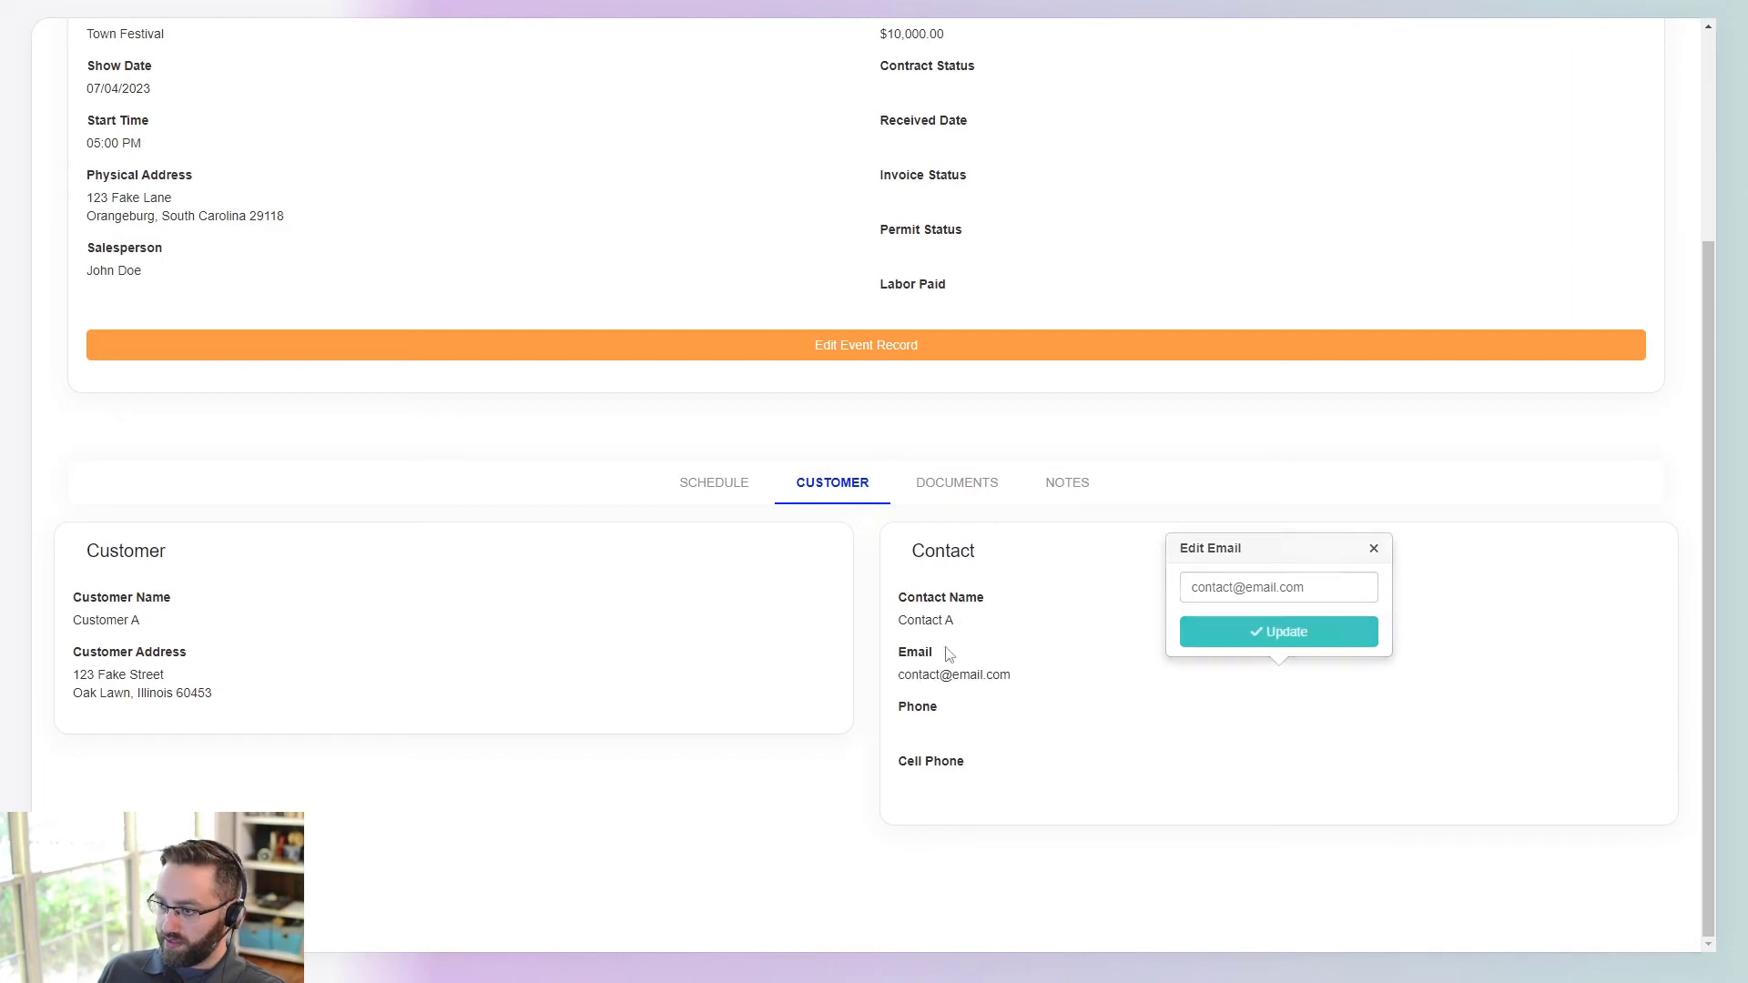
# - Fill in the contact's phone and cell phone numbers inline
pyautogui.click(990, 734)
pyautogui.click(1200, 643)
pyautogui.write('123) ')
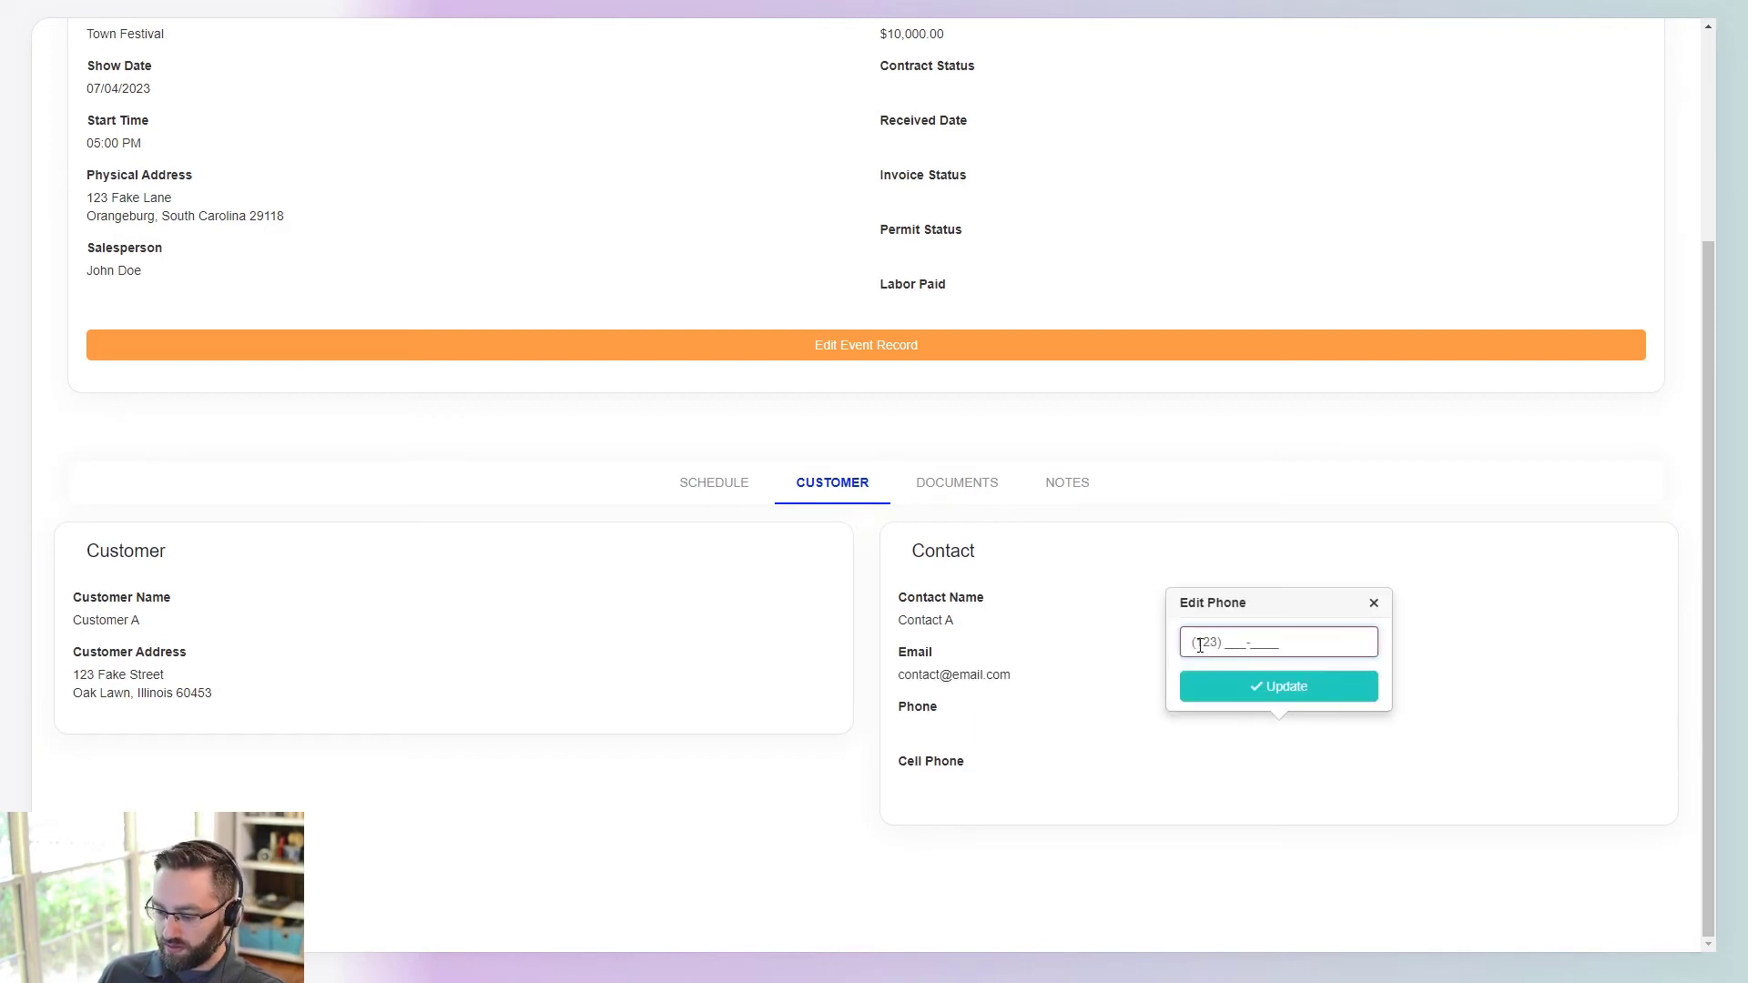
pyautogui.write('456-7890')
pyautogui.click(1243, 692)
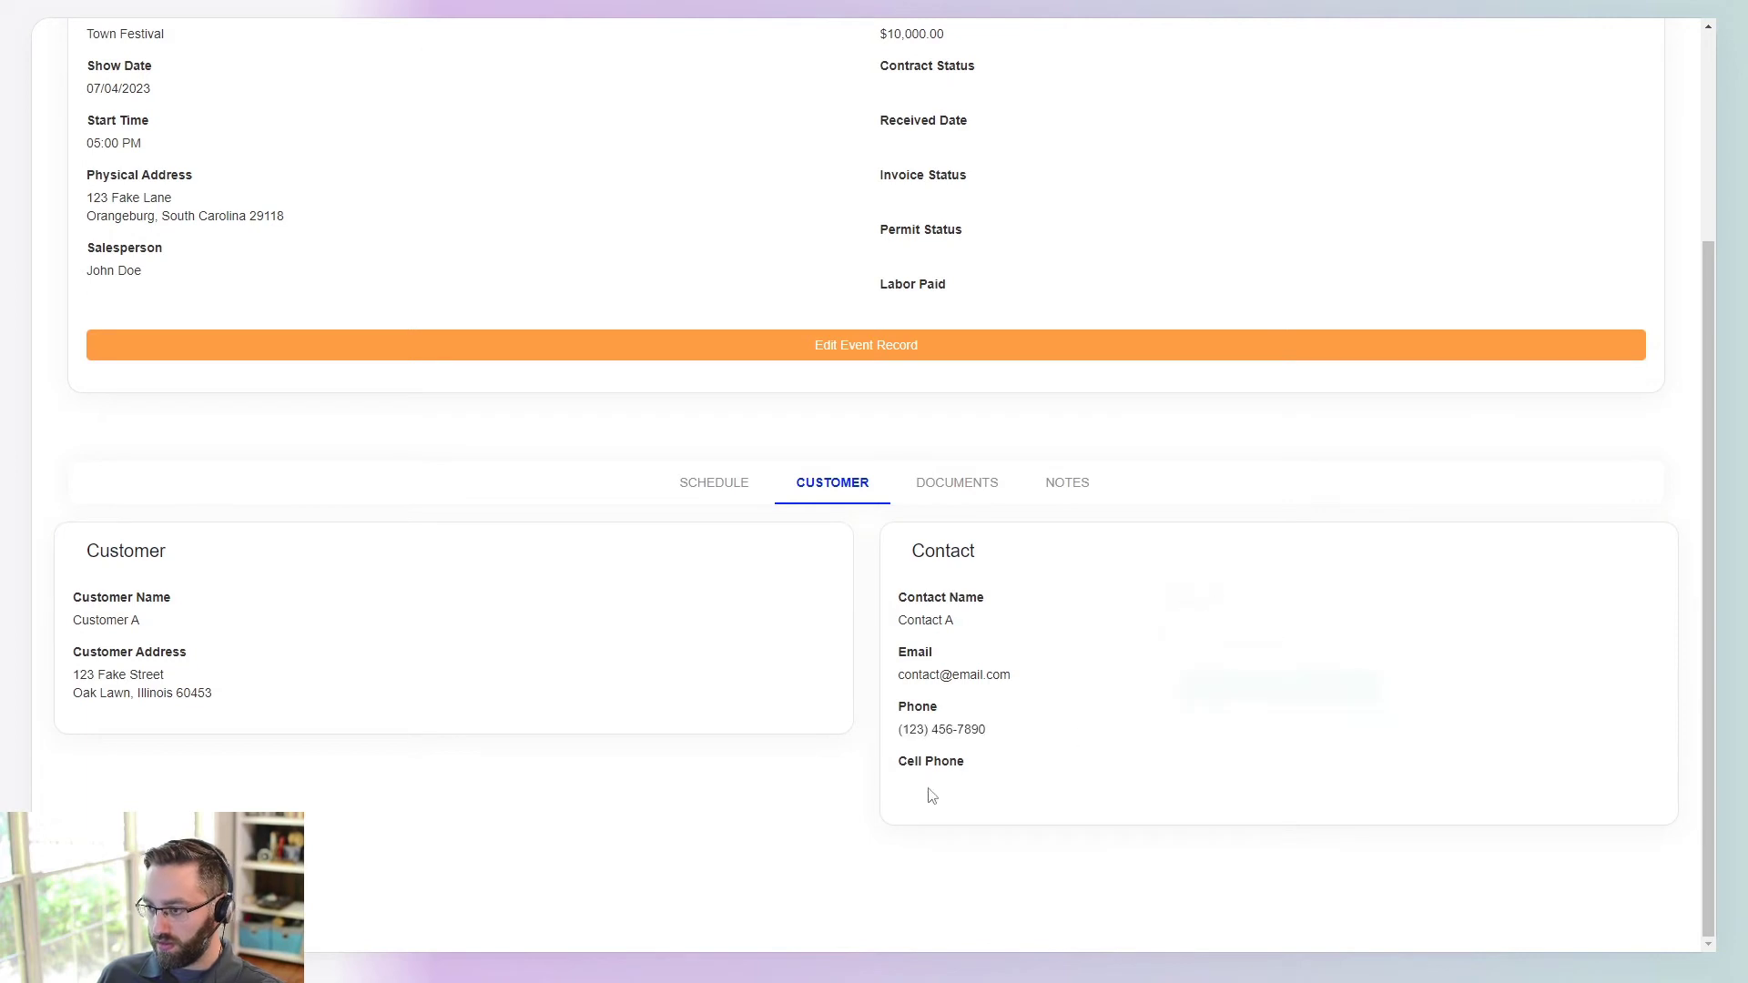
pyautogui.click(947, 785)
pyautogui.click(1196, 695)
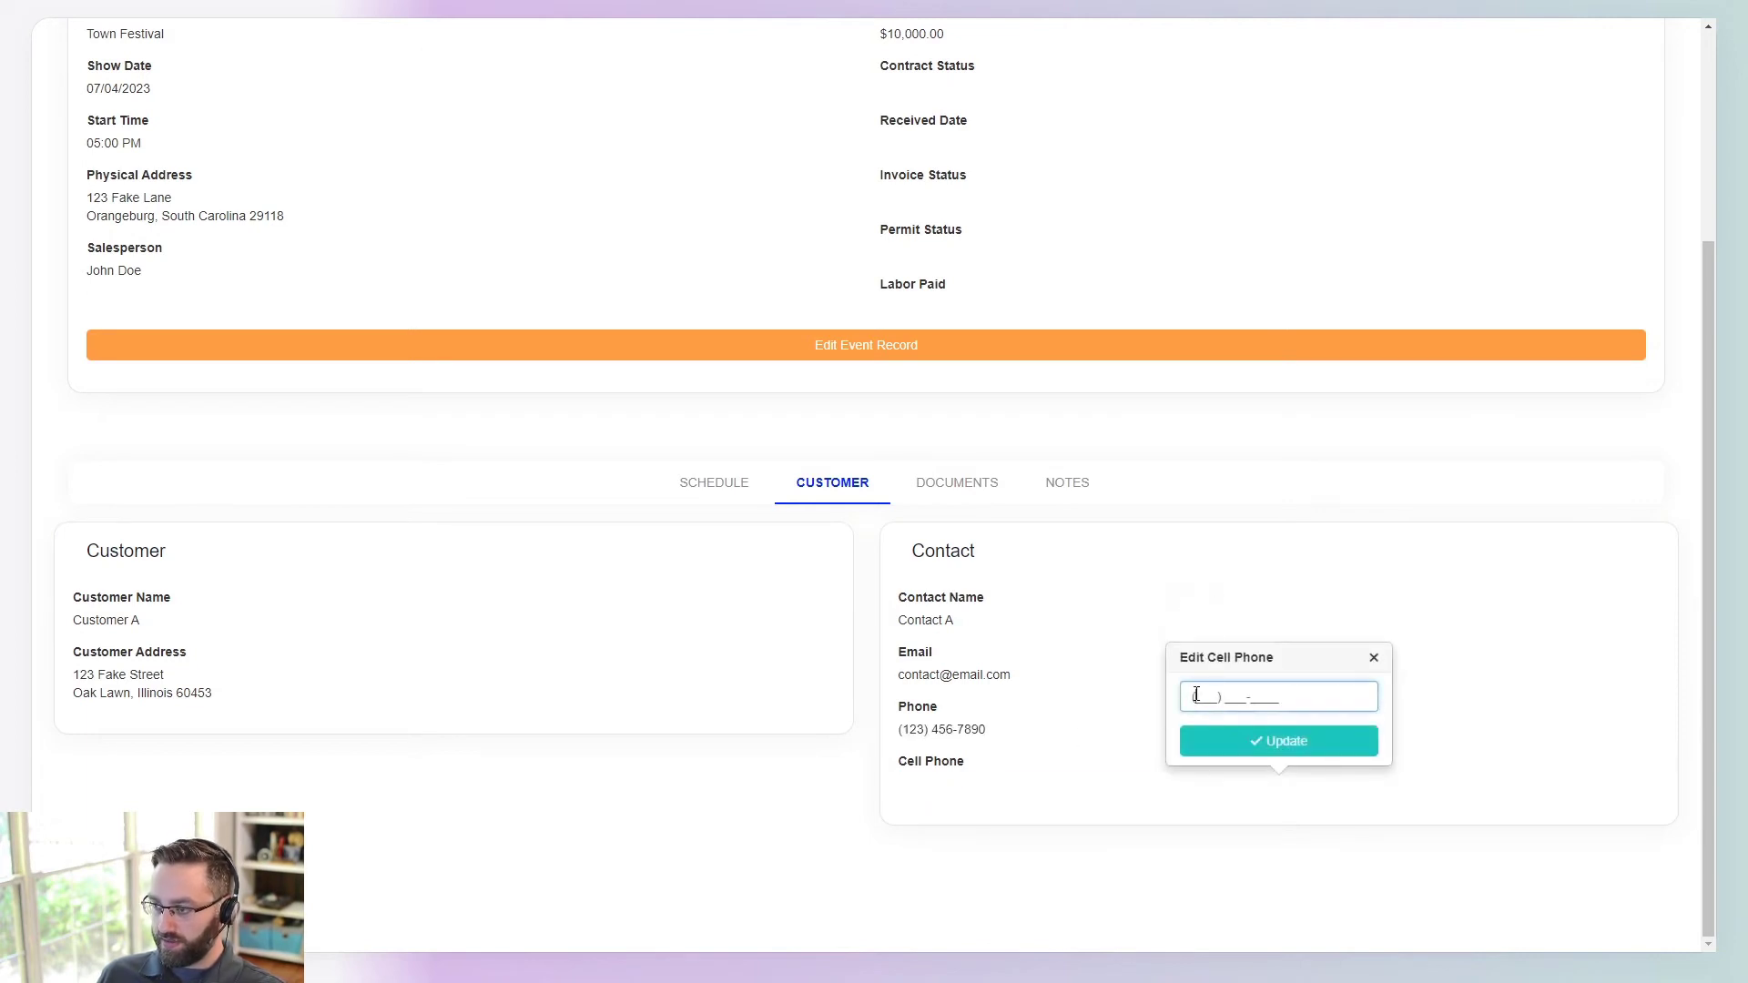
pyautogui.write('123) 456-7890')
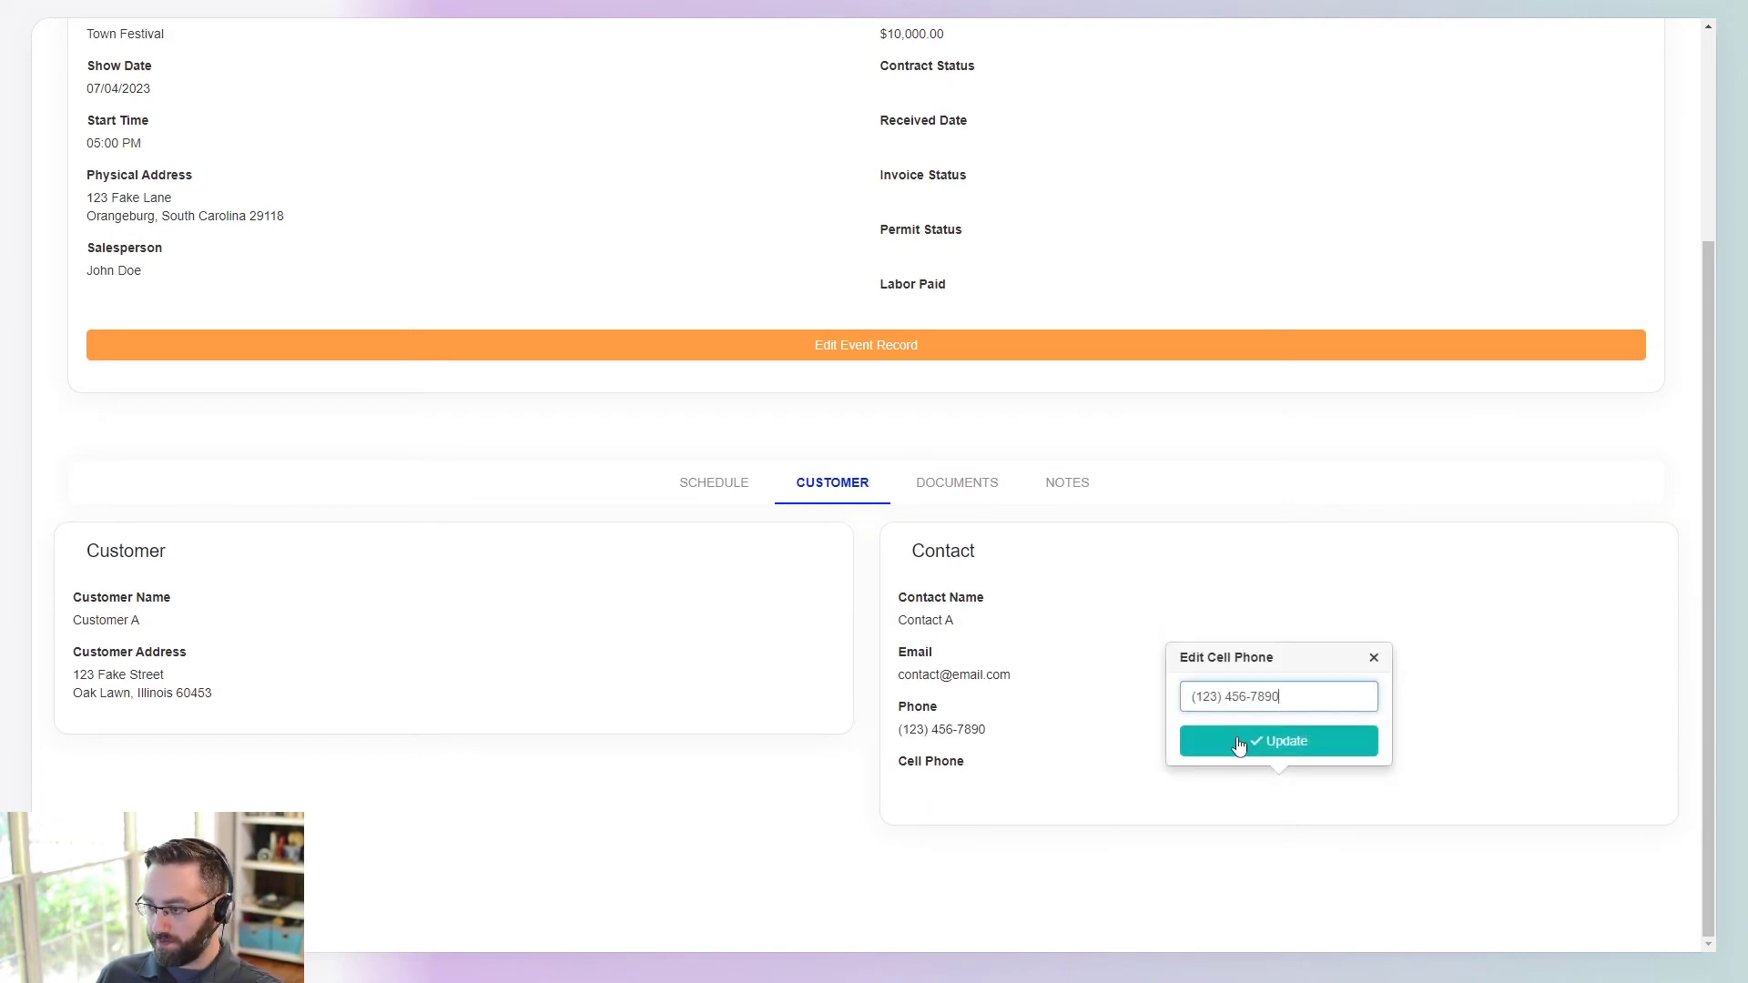
pyautogui.click(1238, 741)
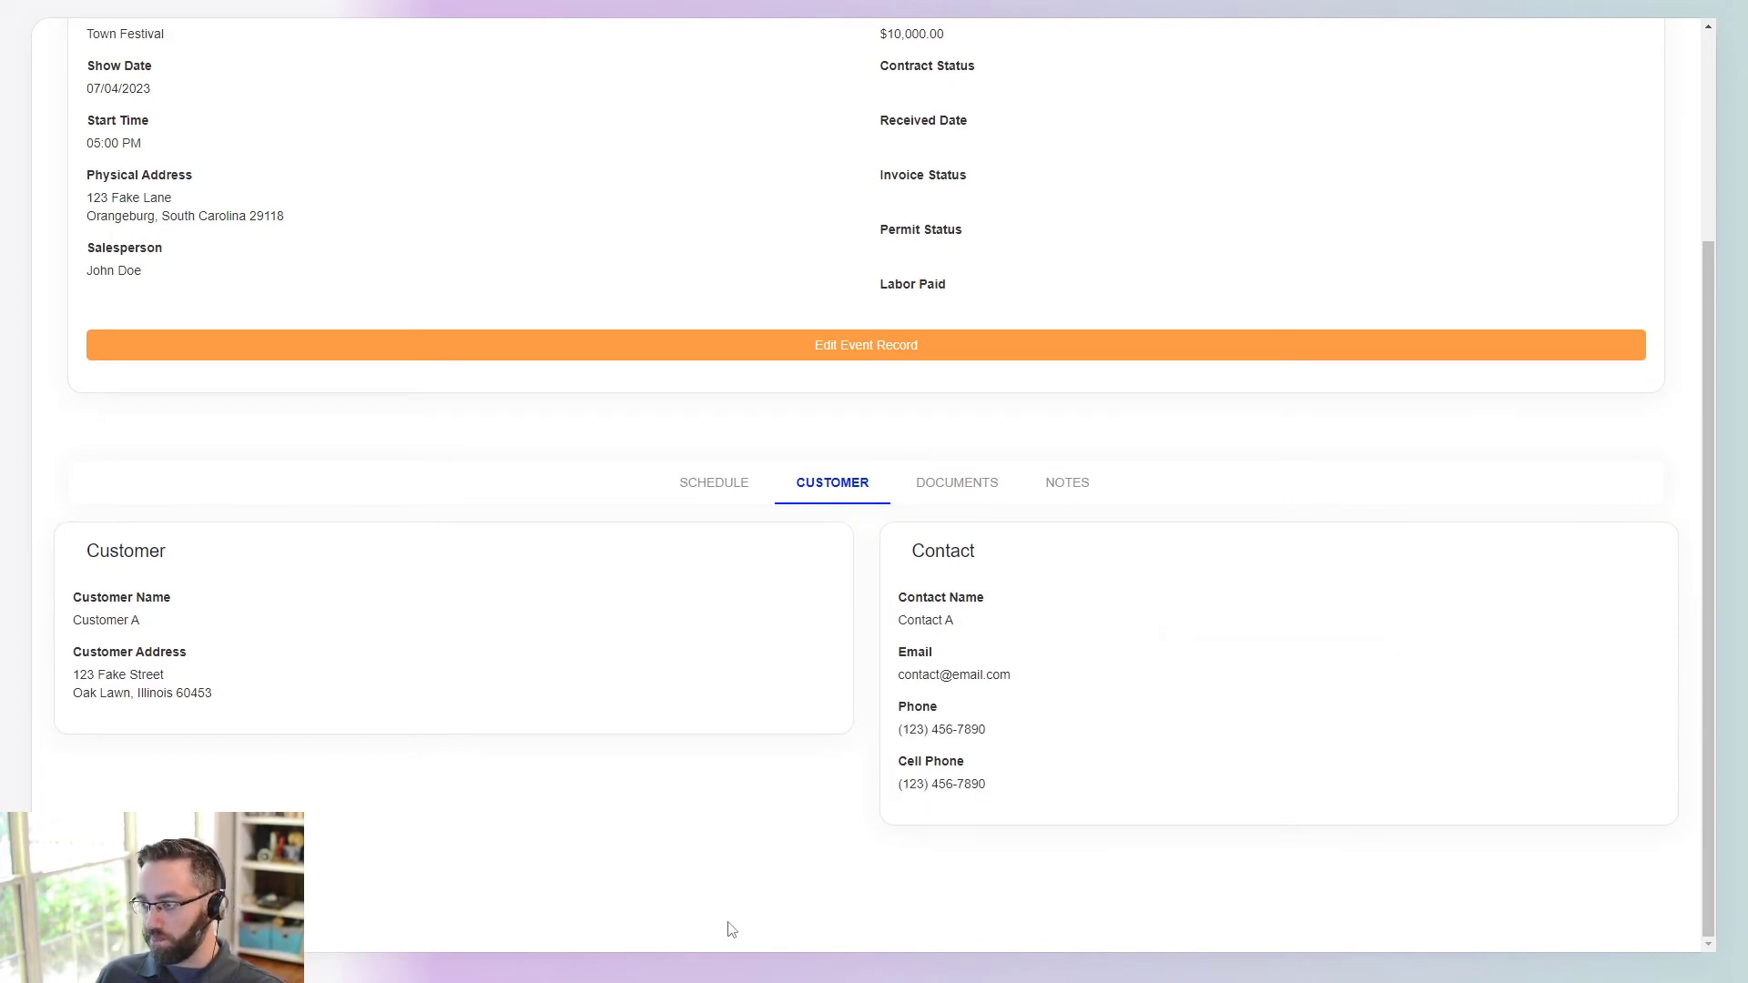
pyautogui.click(931, 490)
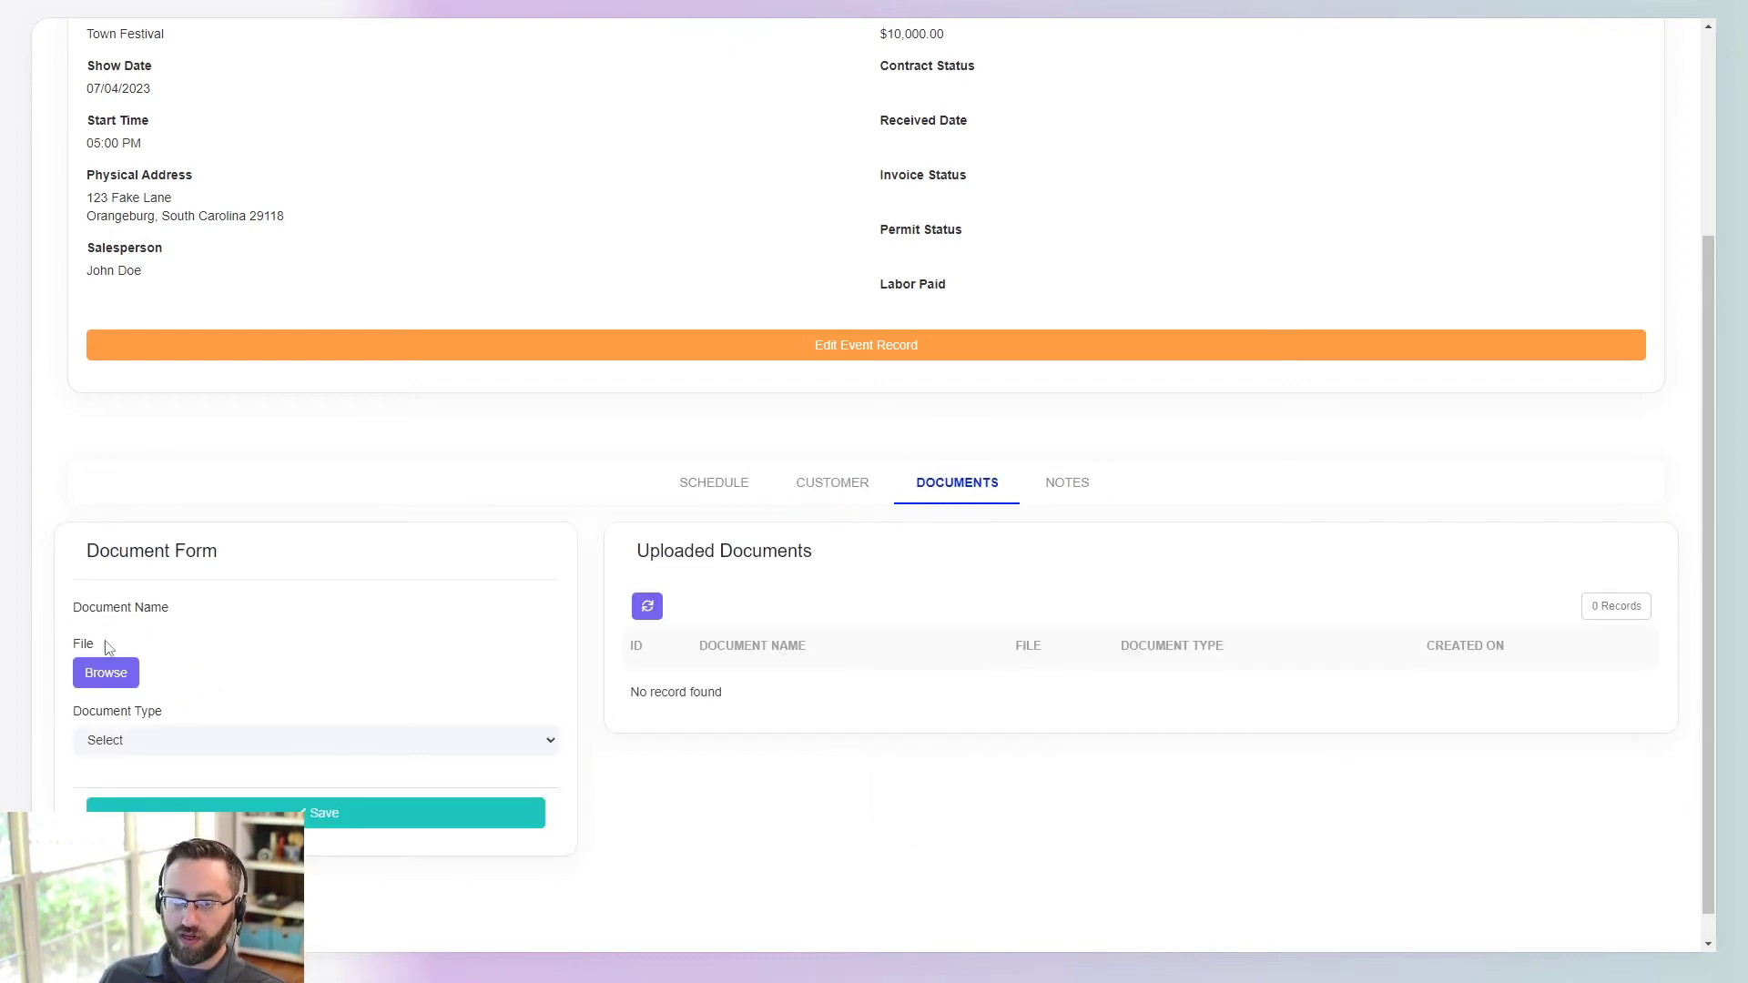
# - Try the Documents tab's file picker and document type list without adding anything
pyautogui.moveTo(107, 610); pyautogui.dragTo(111, 628)
pyautogui.click(114, 630)
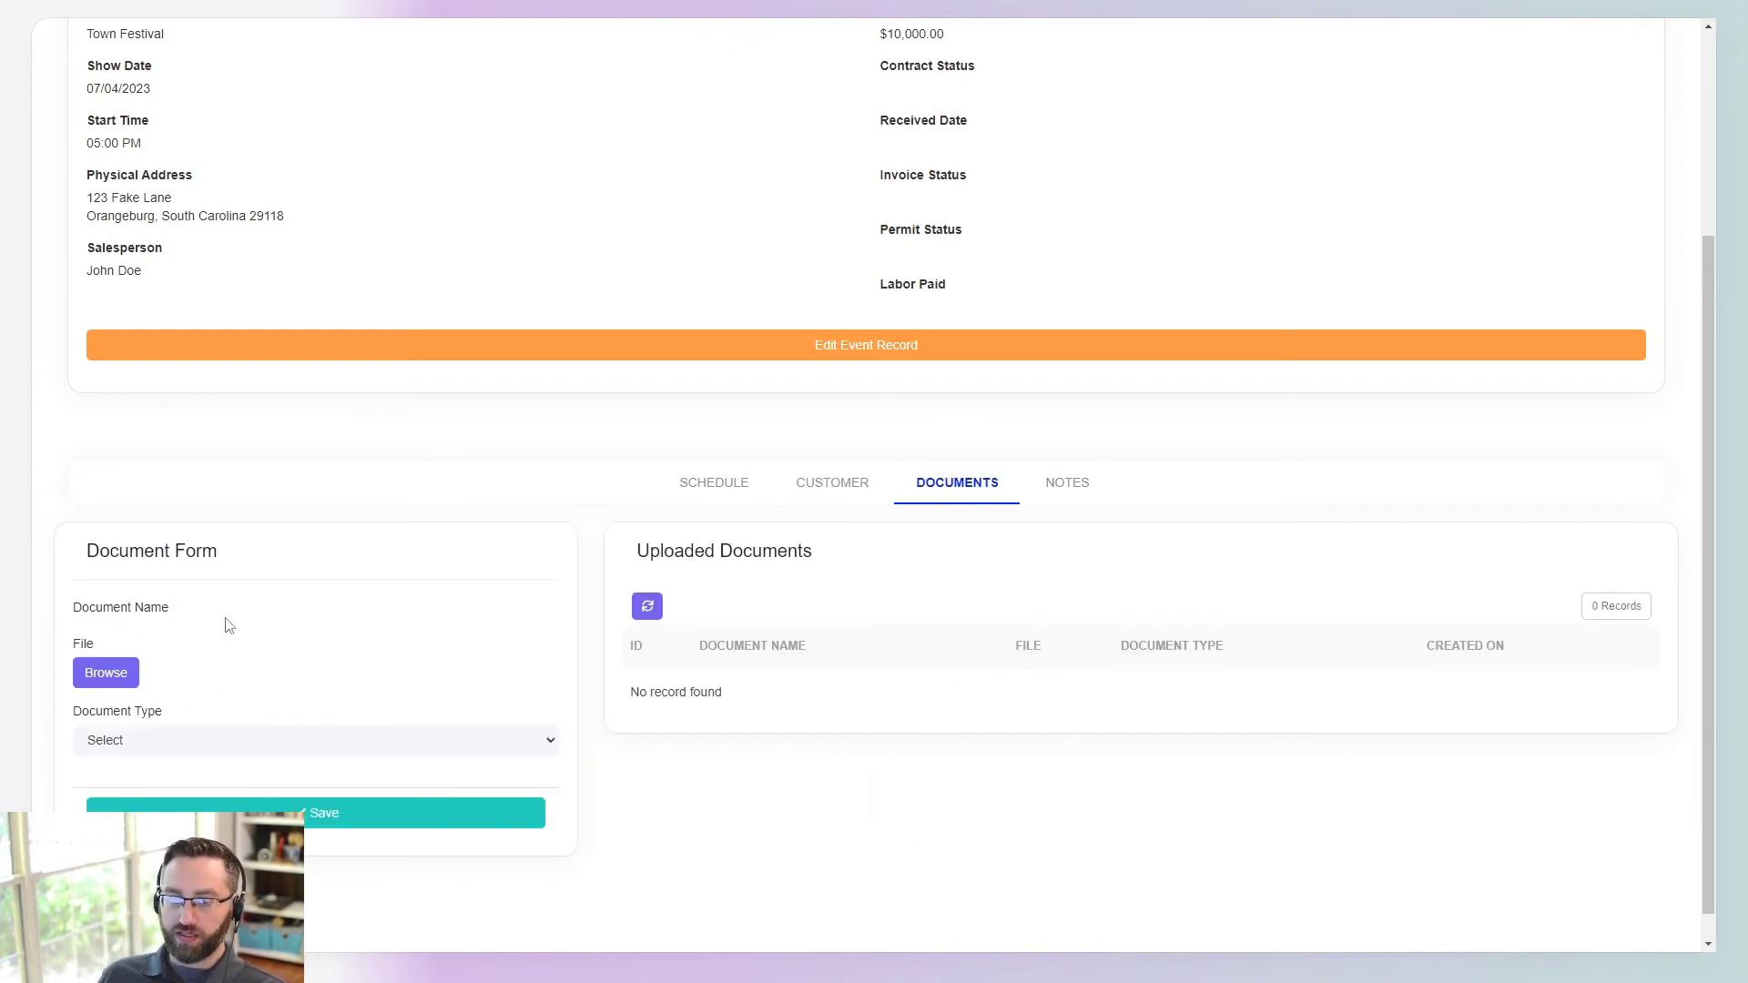
pyautogui.click(106, 673)
pyautogui.click(1413, 14)
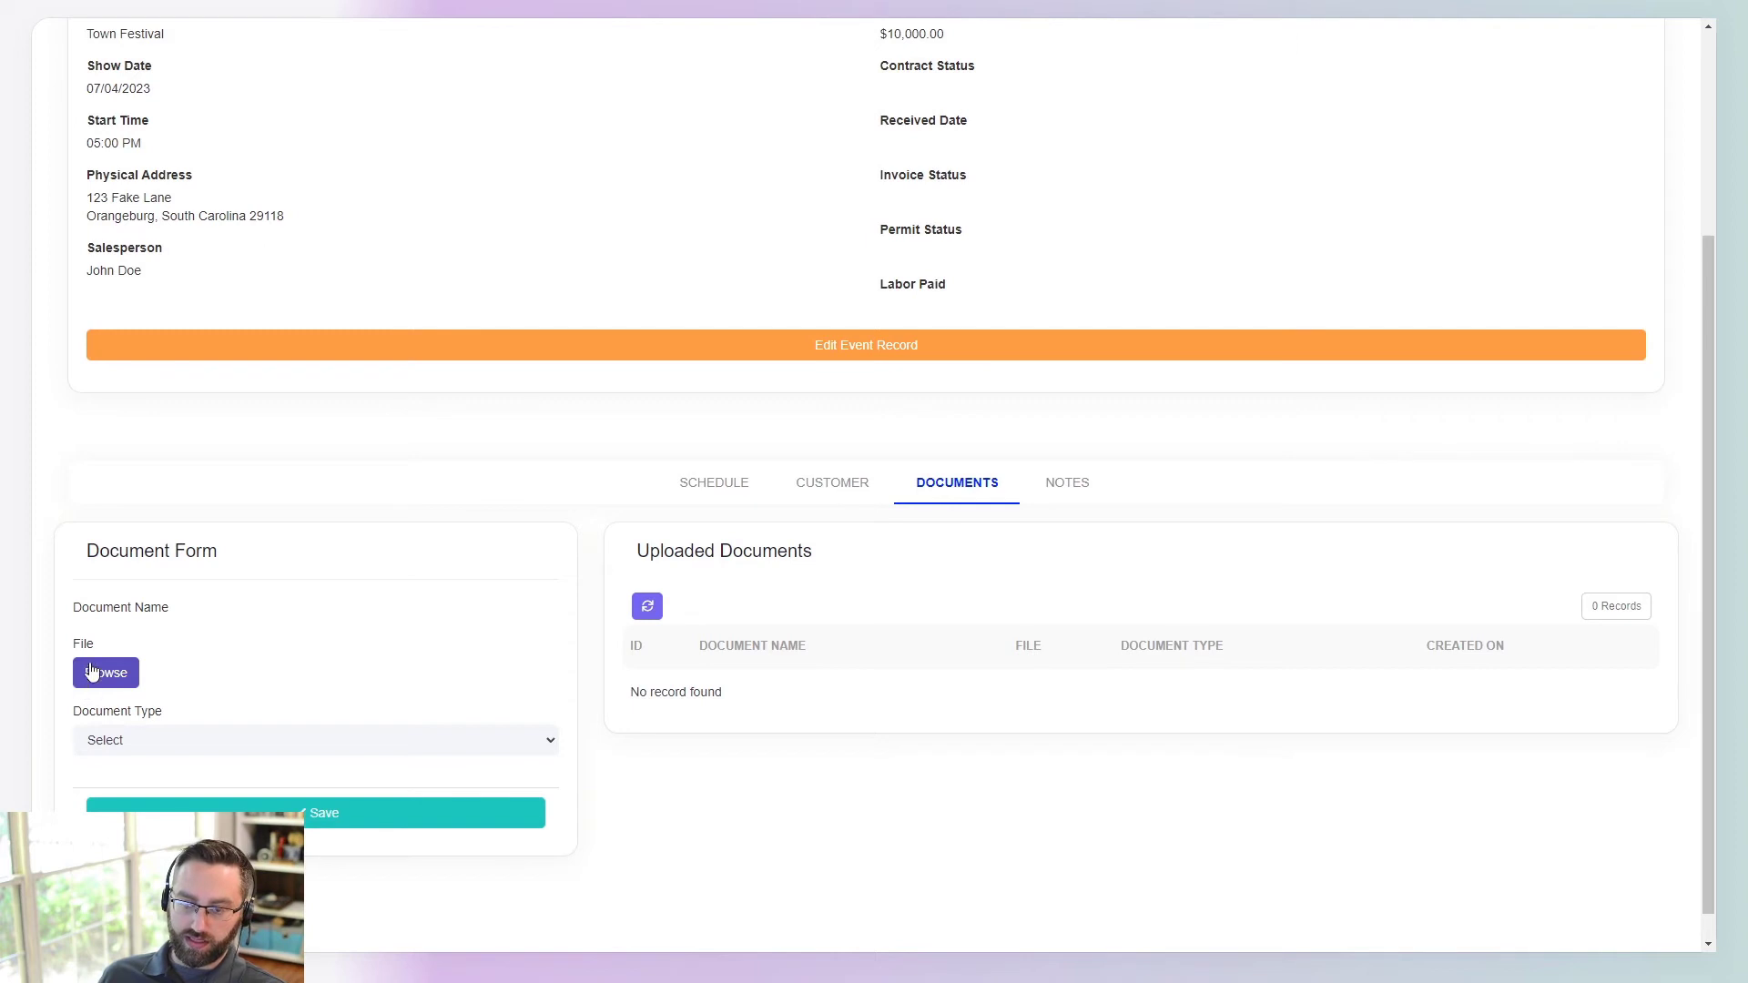
pyautogui.click(148, 749)
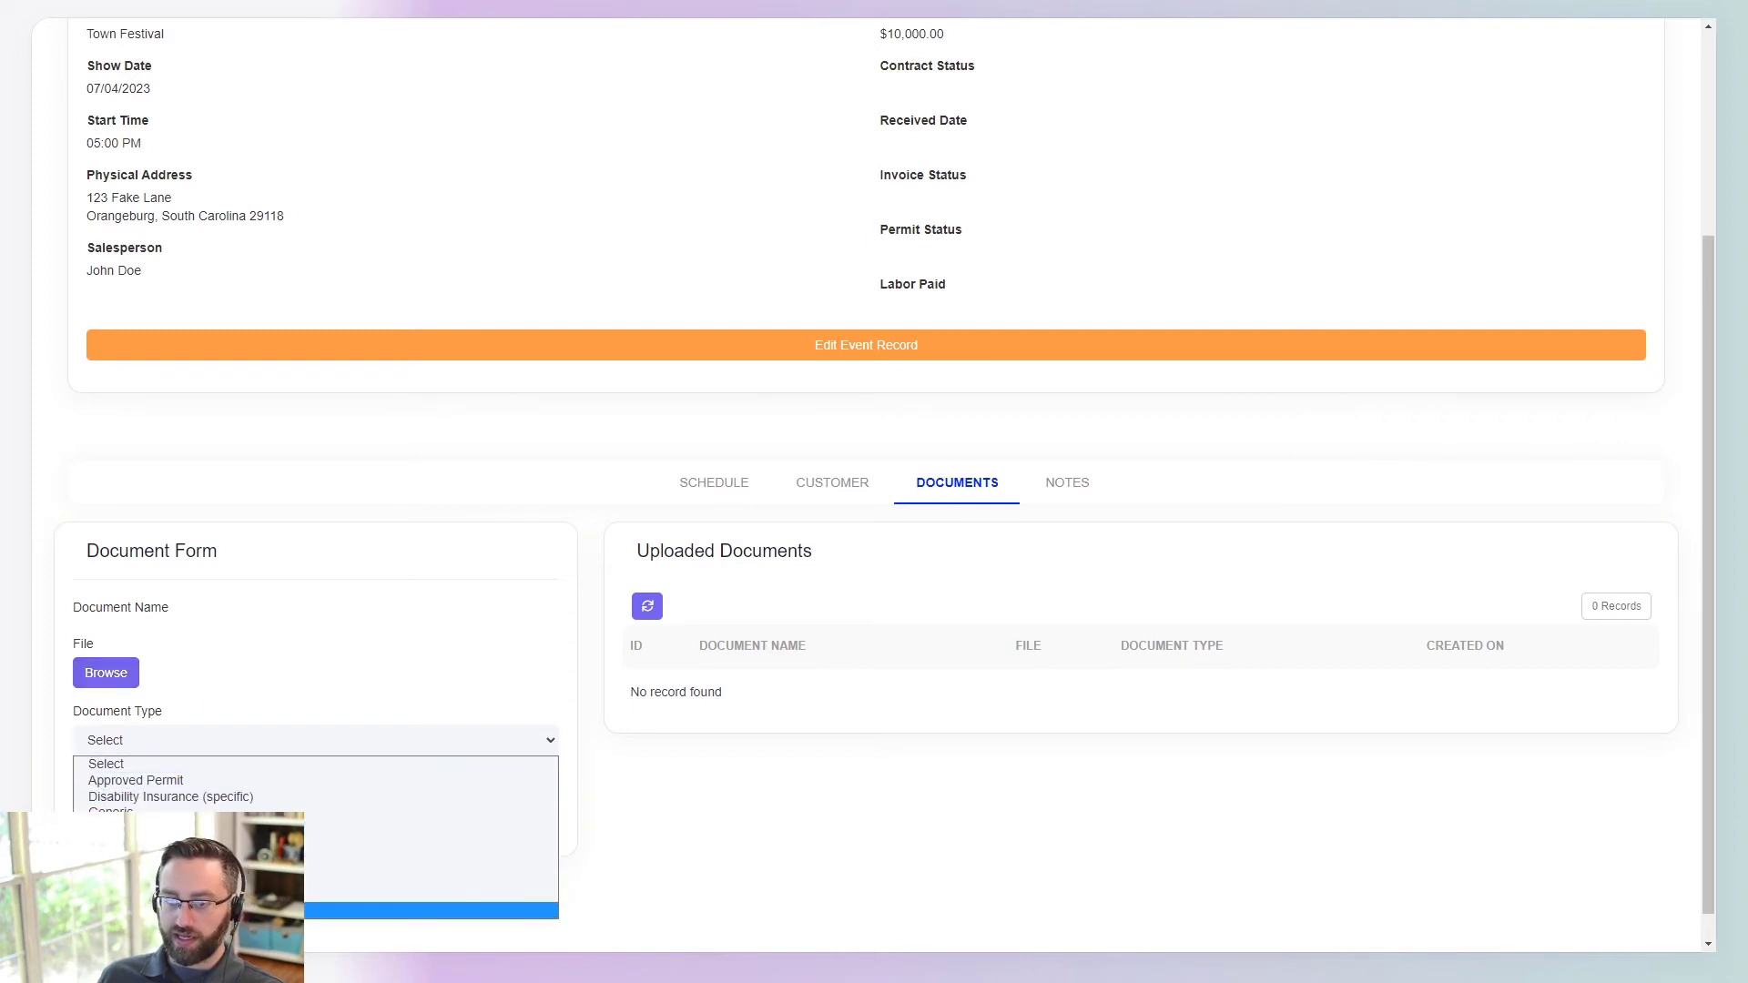
pyautogui.click(528, 762)
# - On the Notes tab, set the Note Form's note type to Salesperson Note
pyautogui.click(1088, 483)
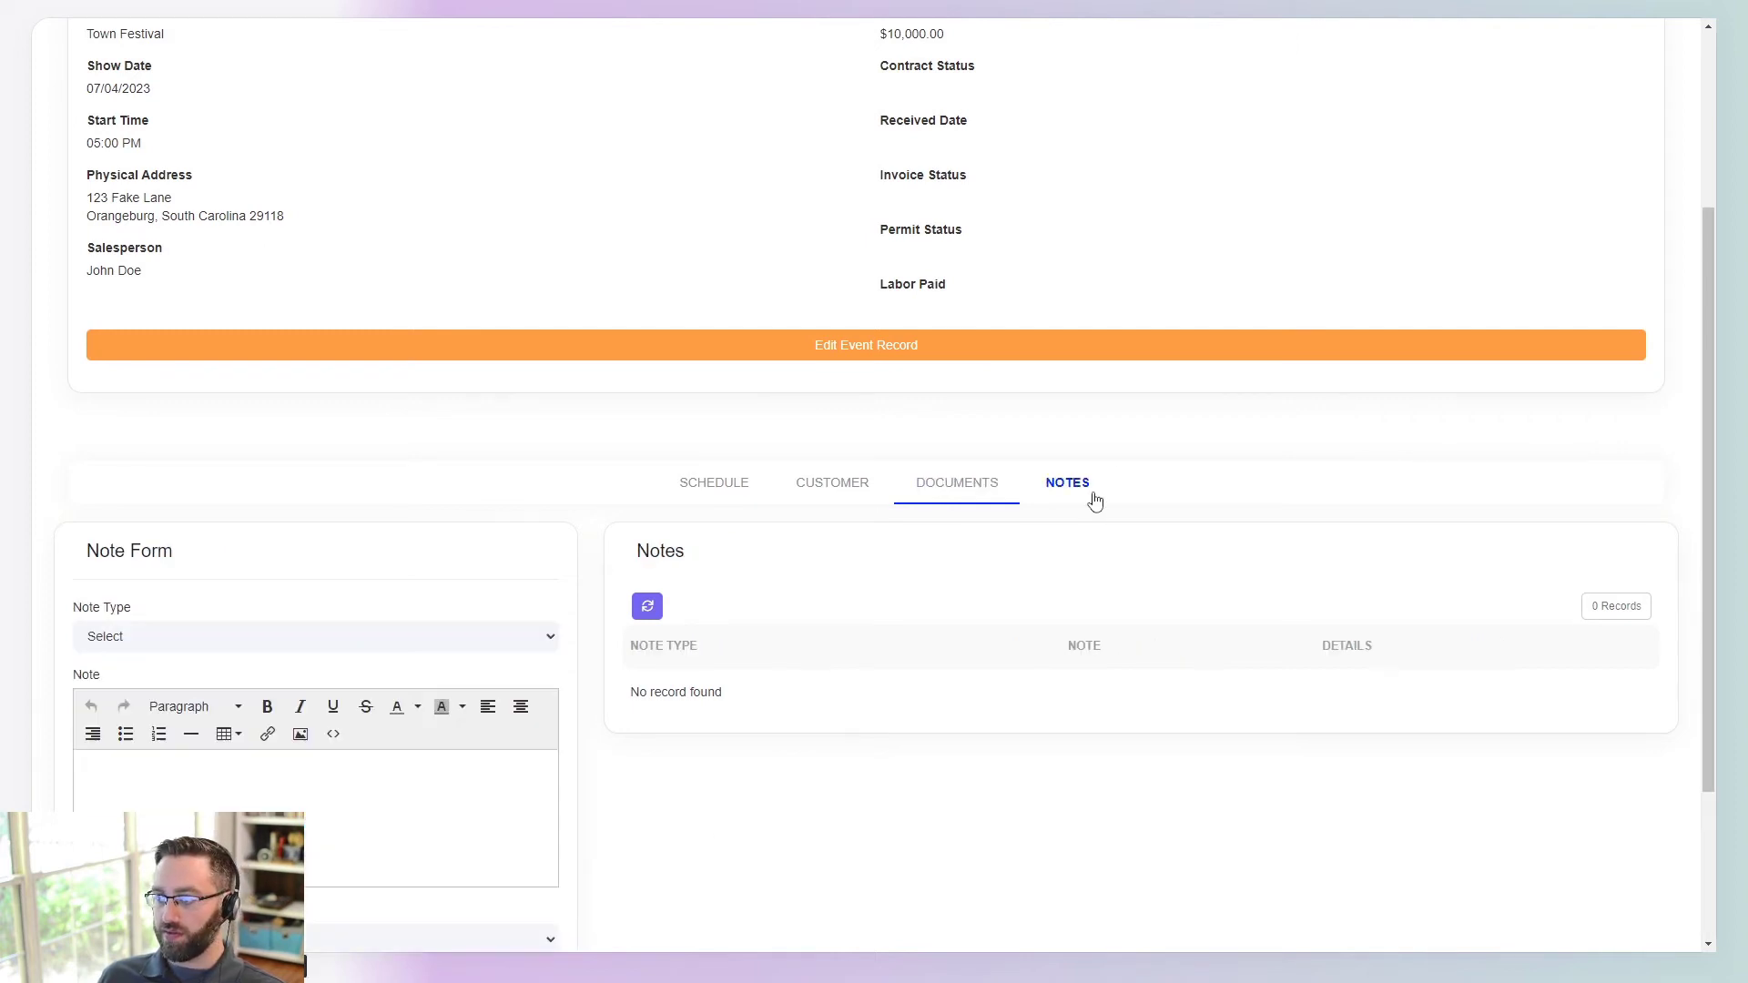
pyautogui.scroll(-3, 270, 780)
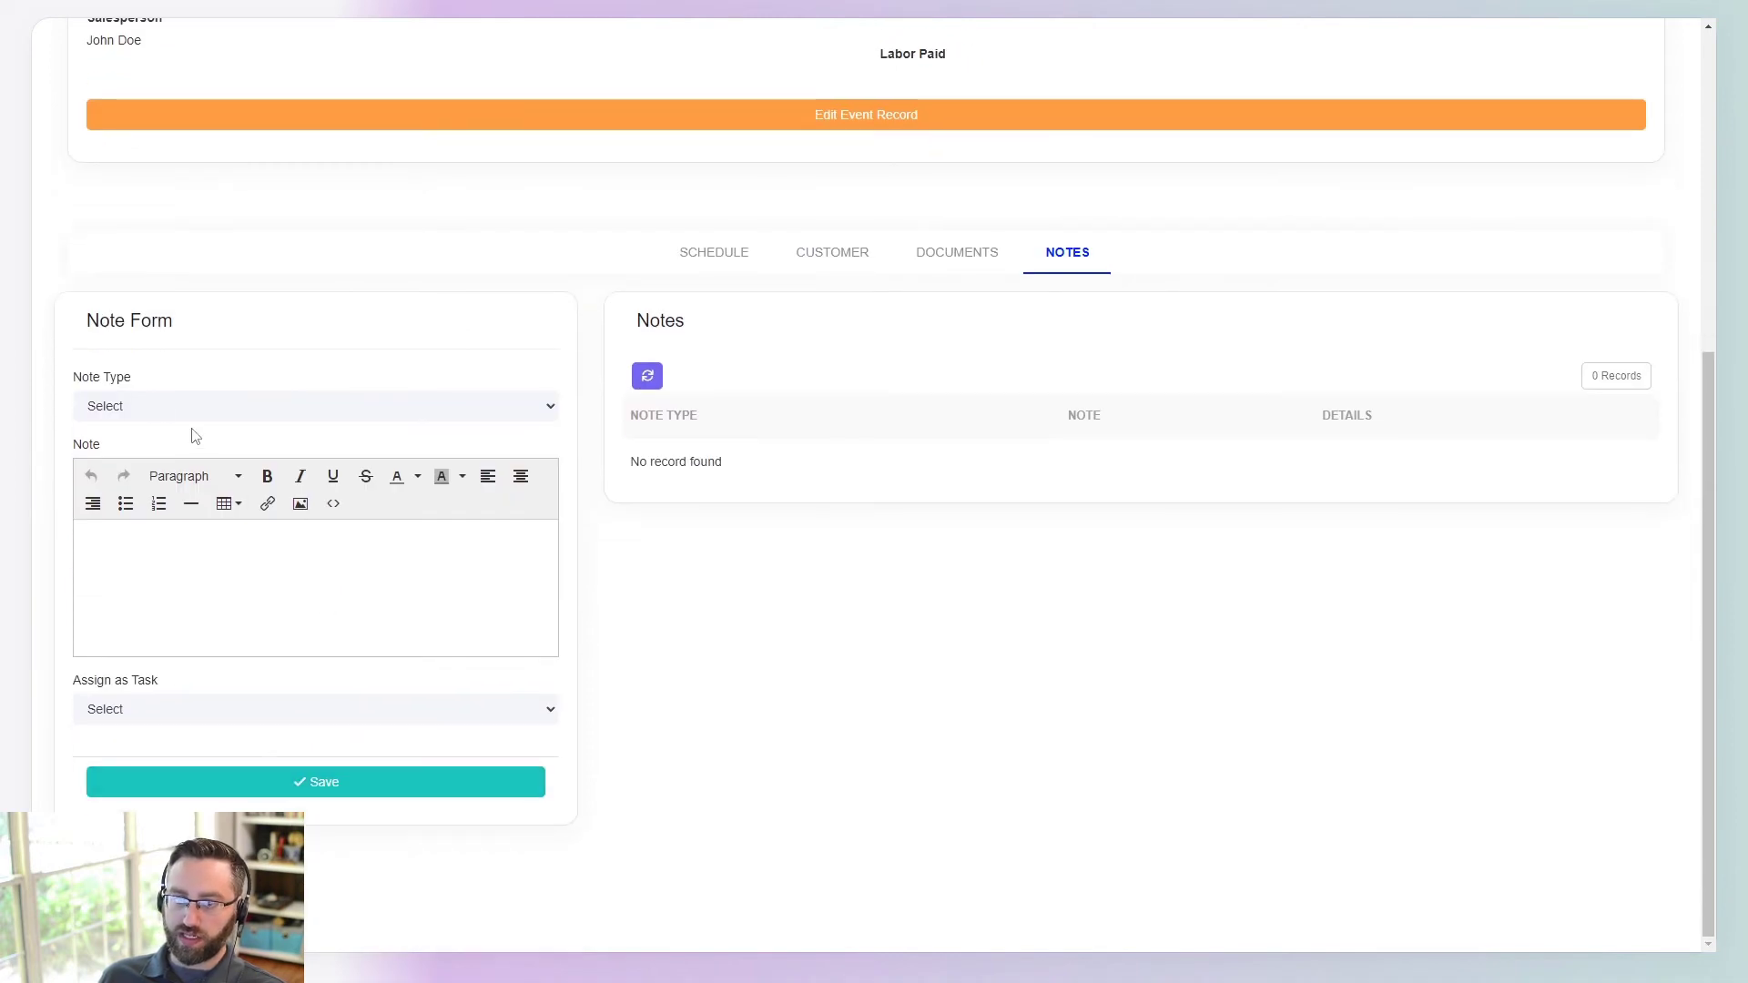
pyautogui.click(156, 406)
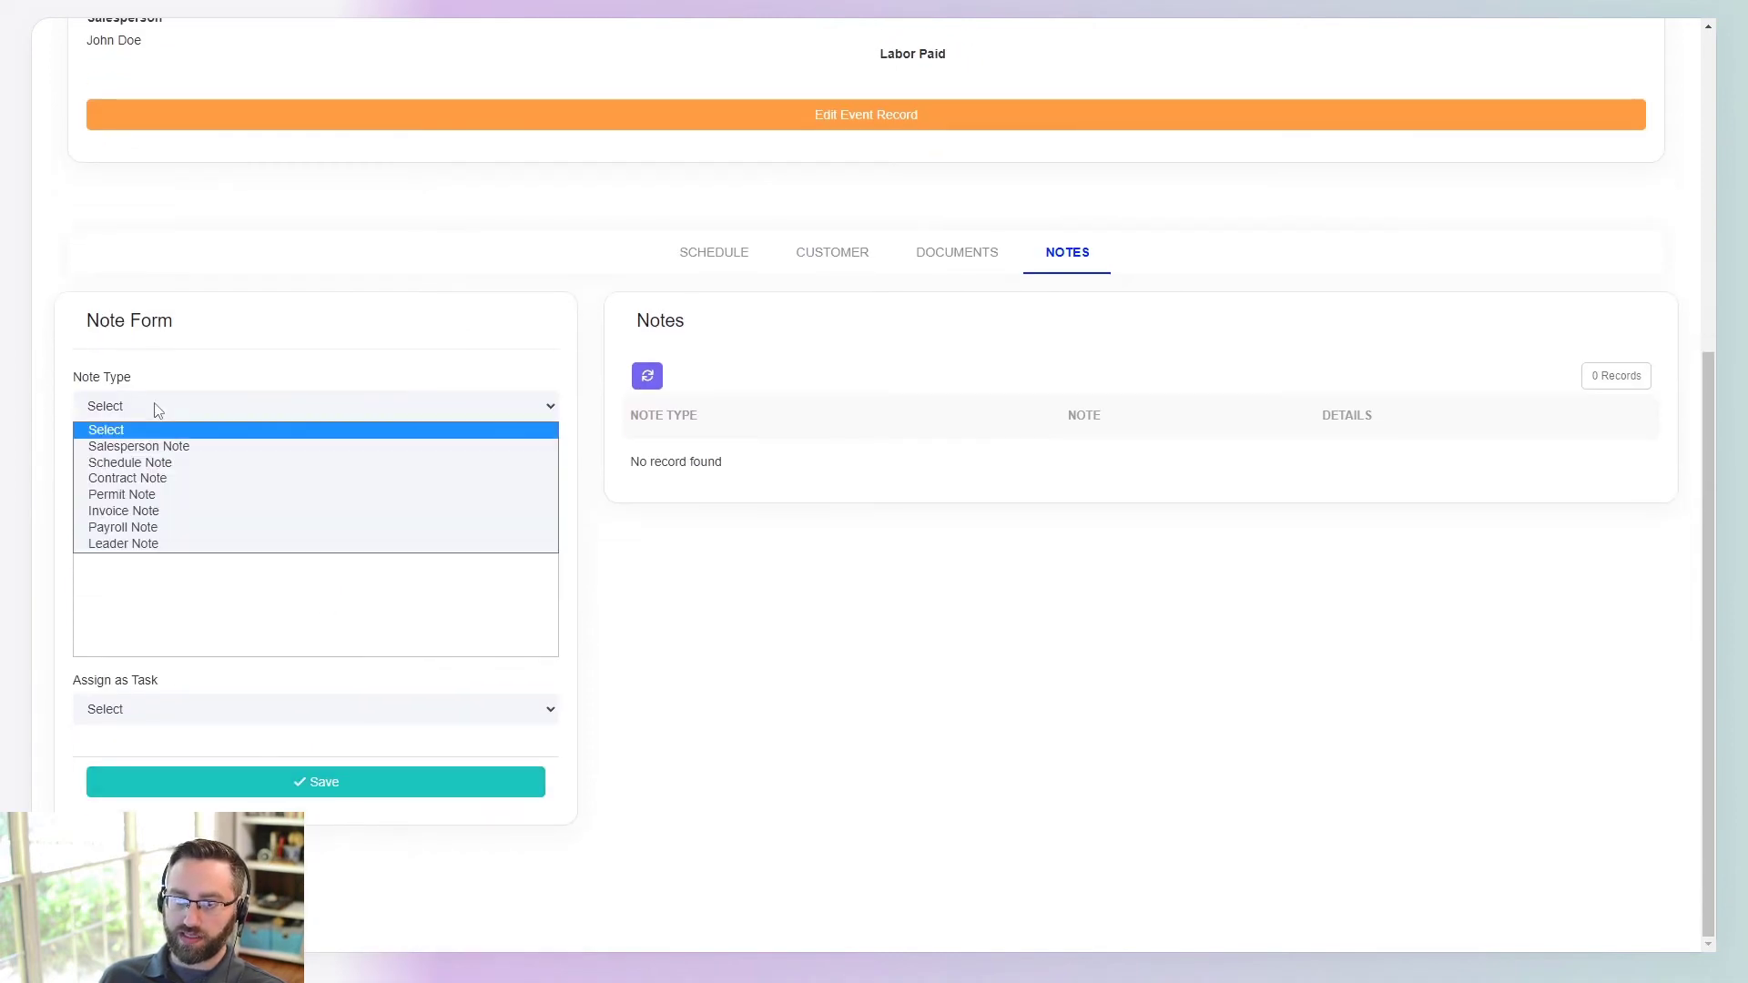
pyautogui.click(138, 447)
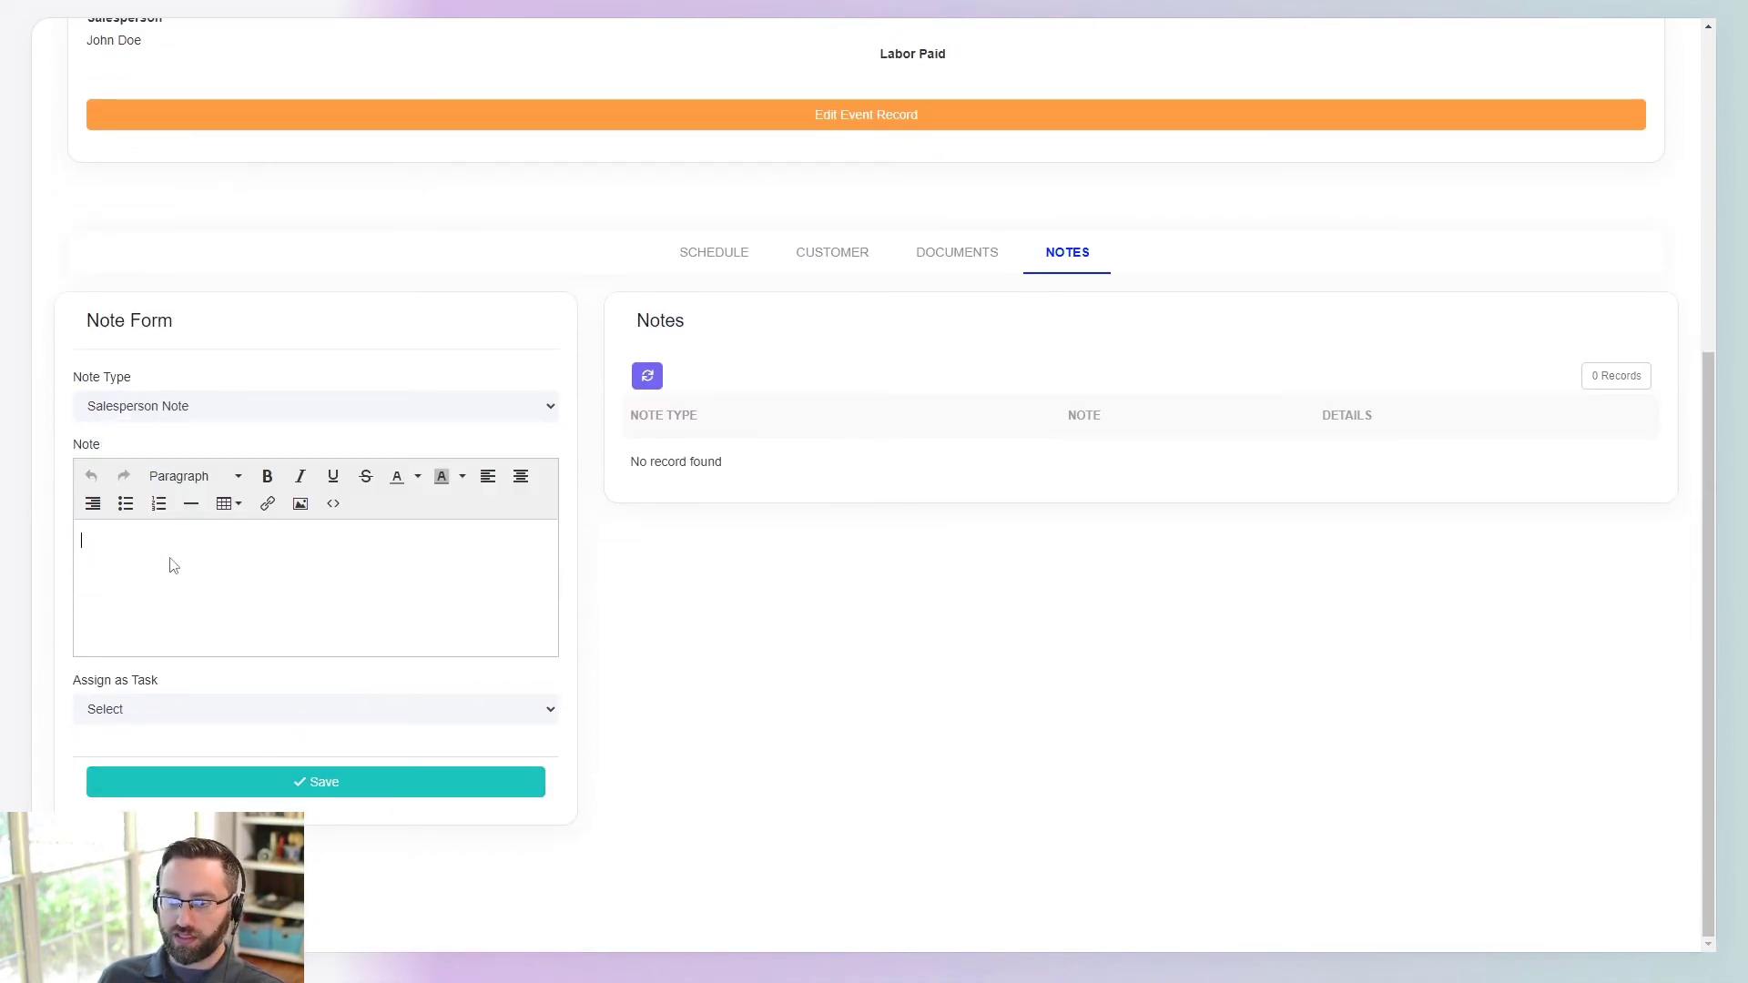
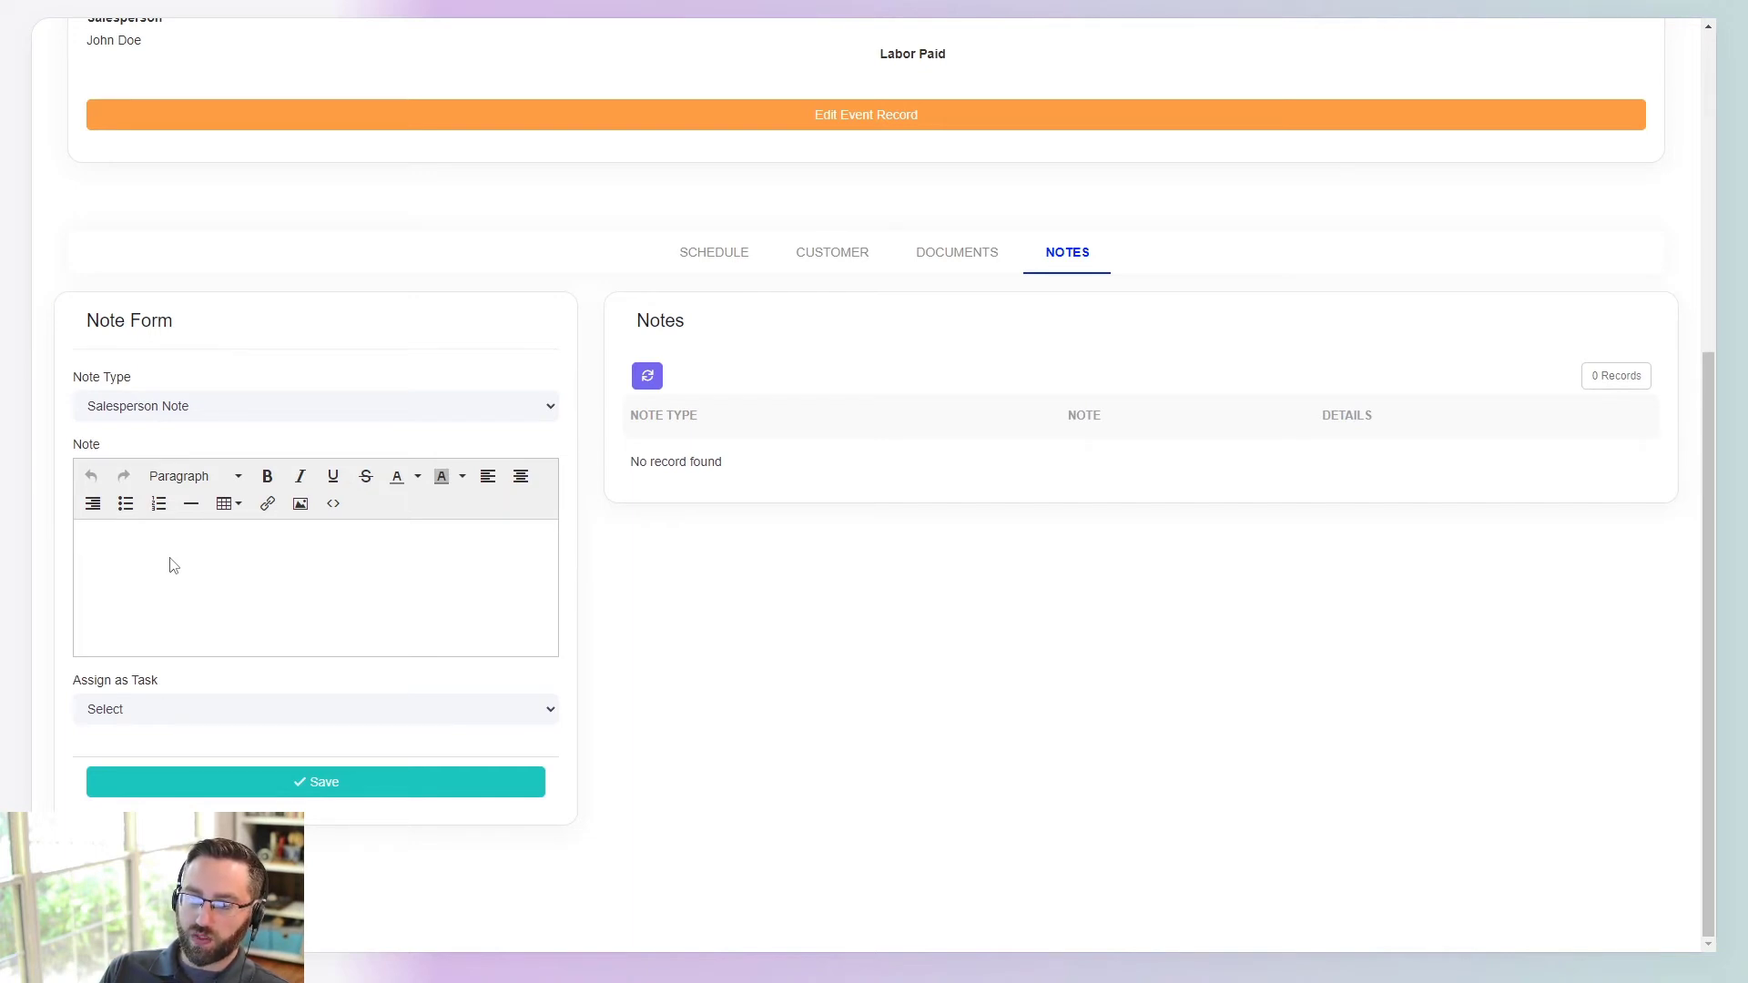
# - Enter a test note on the live Note Form, mark it as an assigned task, check the assignee list, then return to the Page Builder
pyautogui.write('test note')
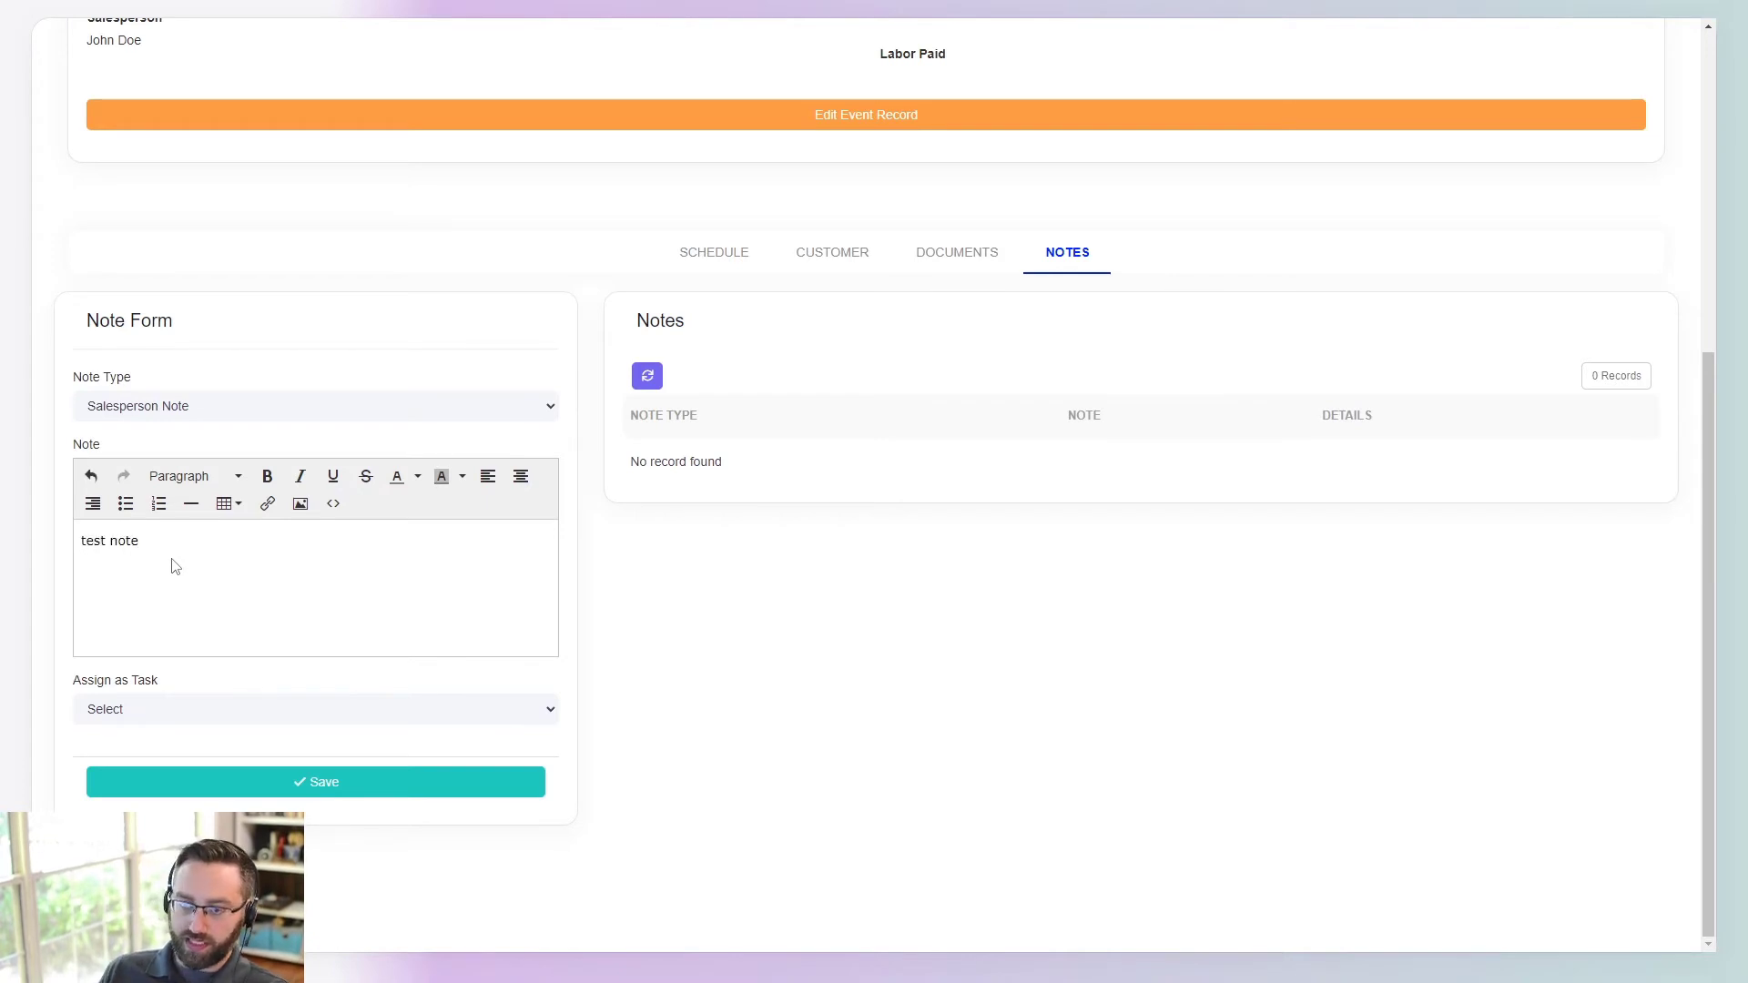
pyautogui.click(176, 709)
pyautogui.click(168, 749)
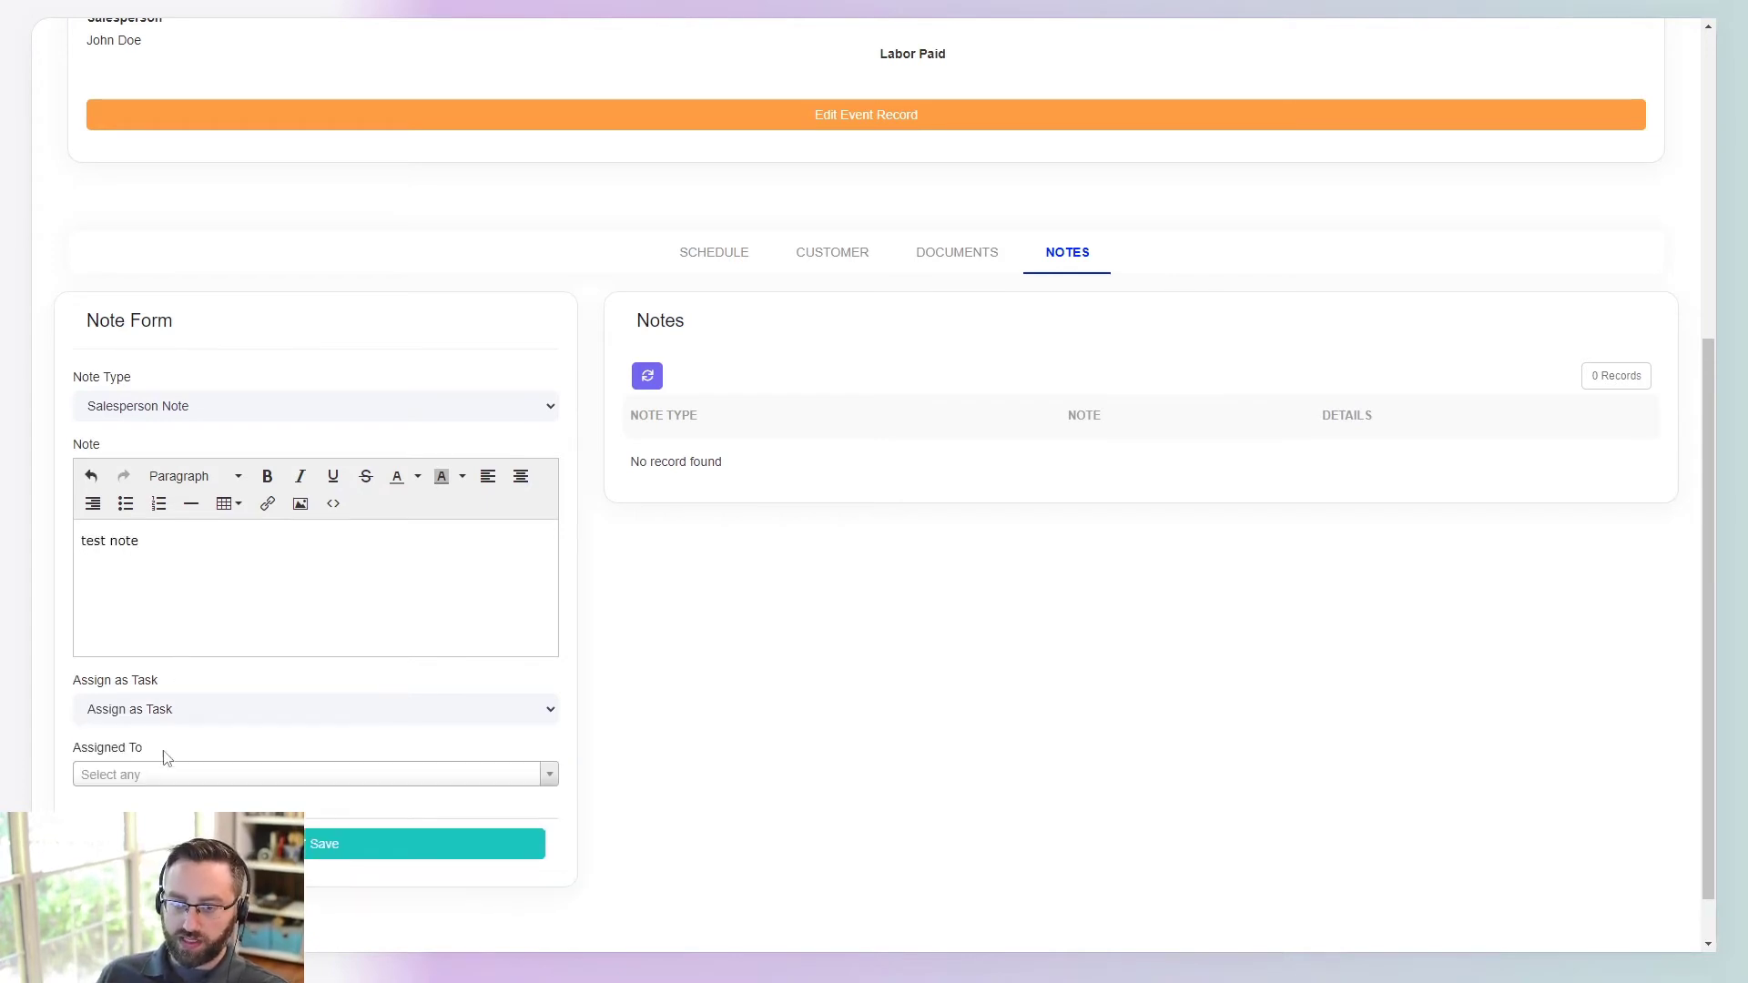
pyautogui.click(187, 776)
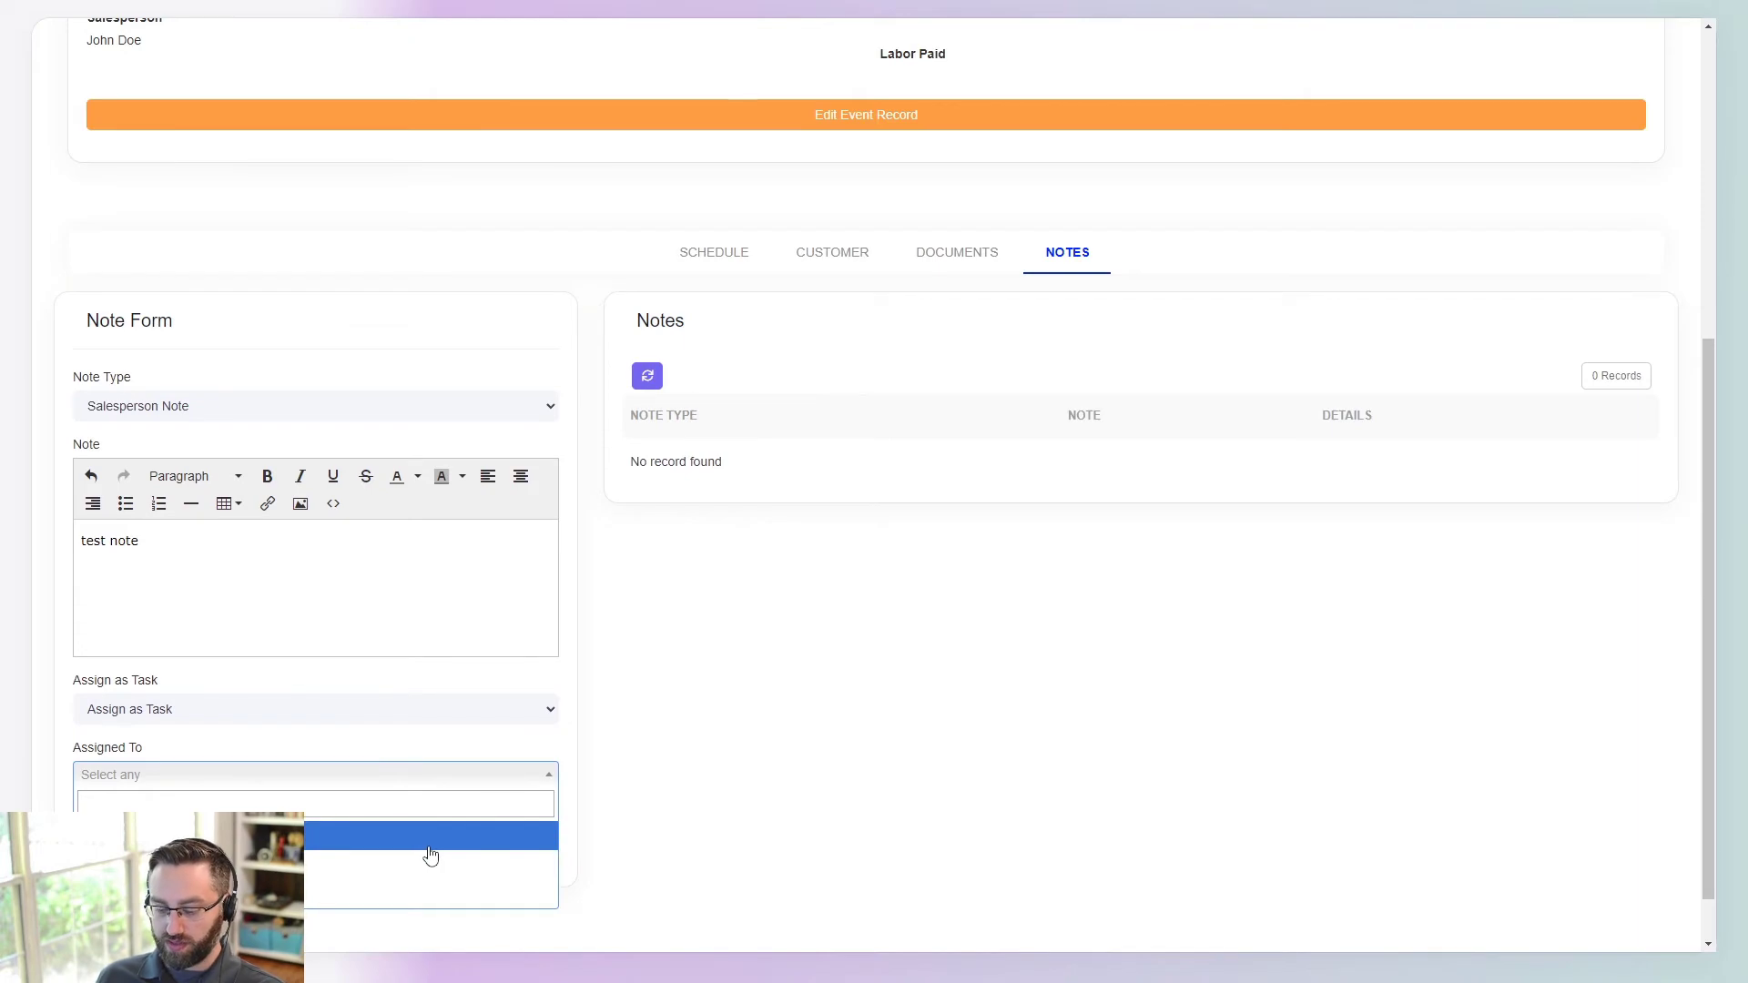
pyautogui.hotkey('alt', 'Tab')
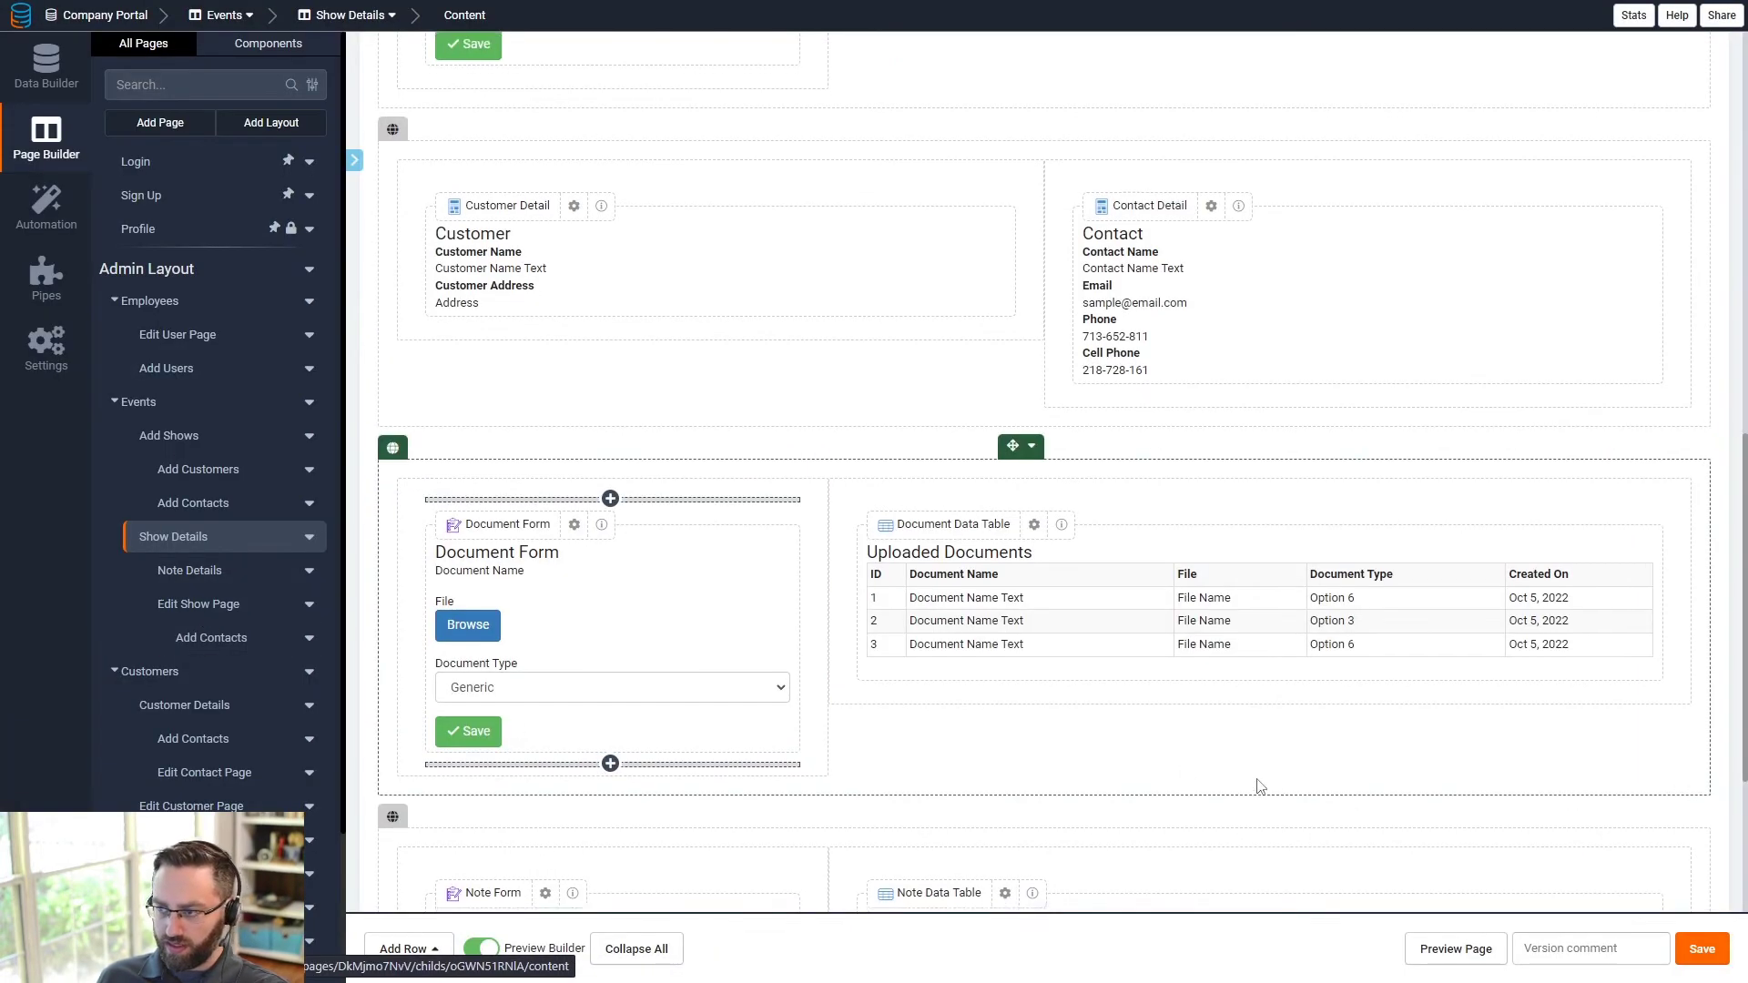
# - Open the Note Form's input editor and the Assigned To field's settings
pyautogui.scroll(-6, 1260, 786)
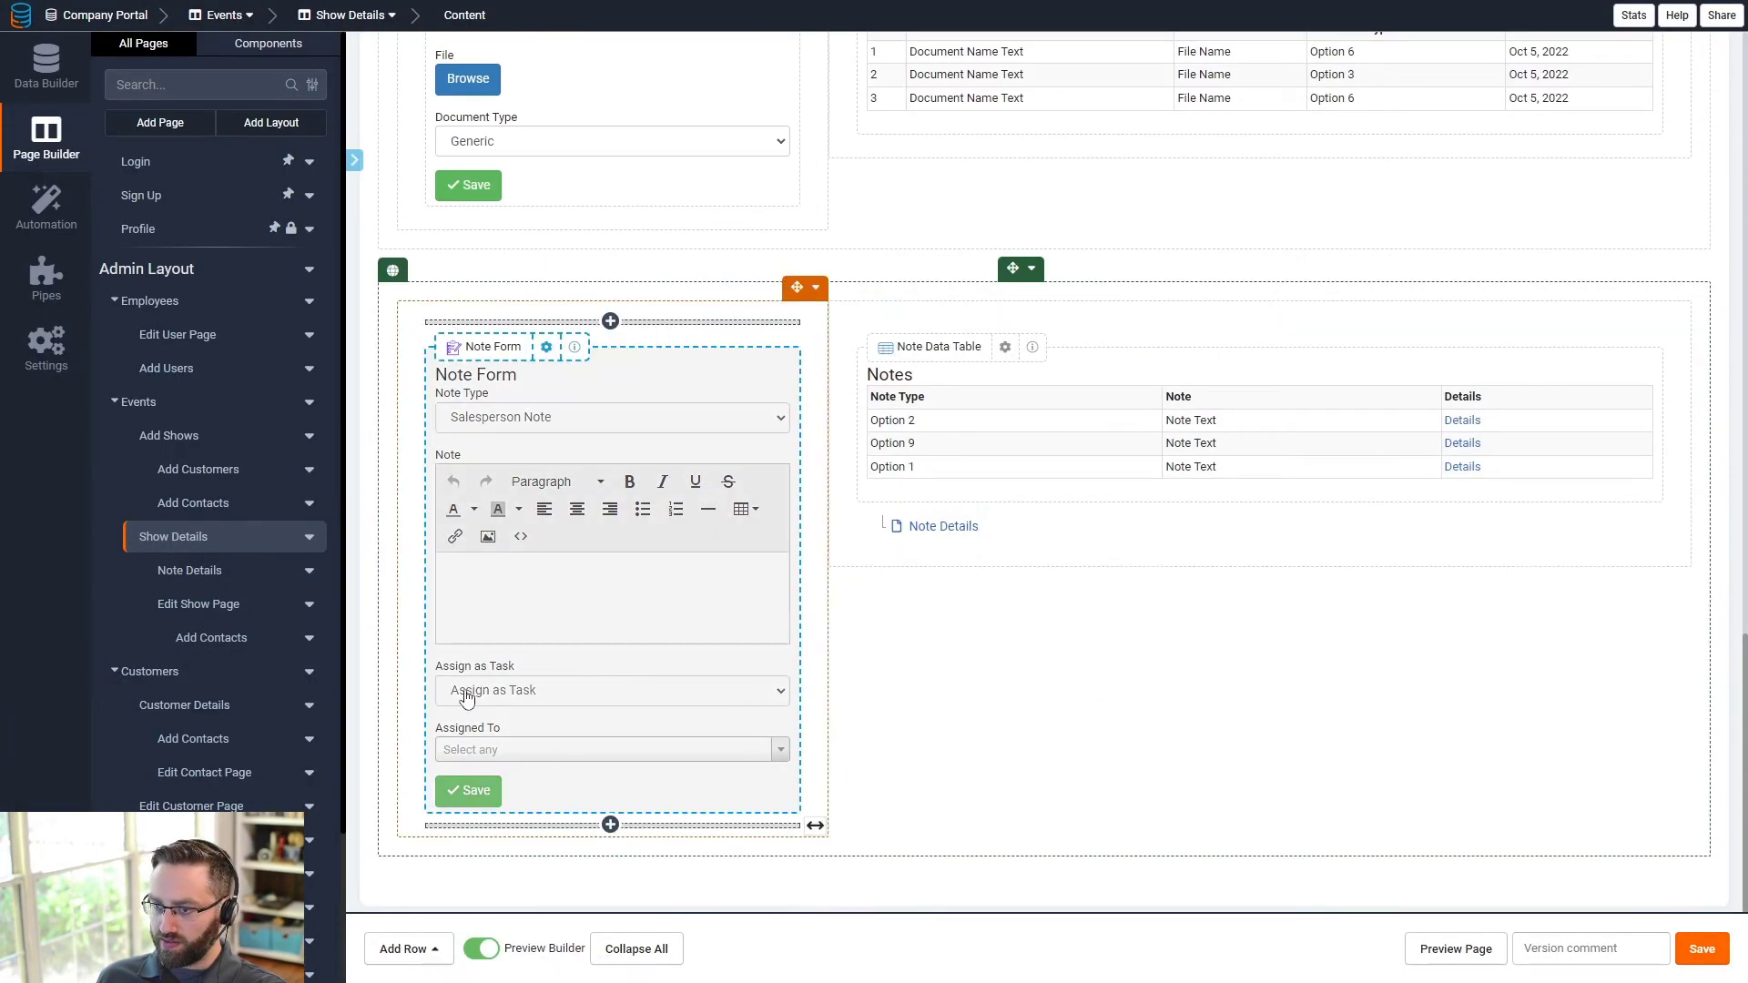
pyautogui.doubleClick(575, 776)
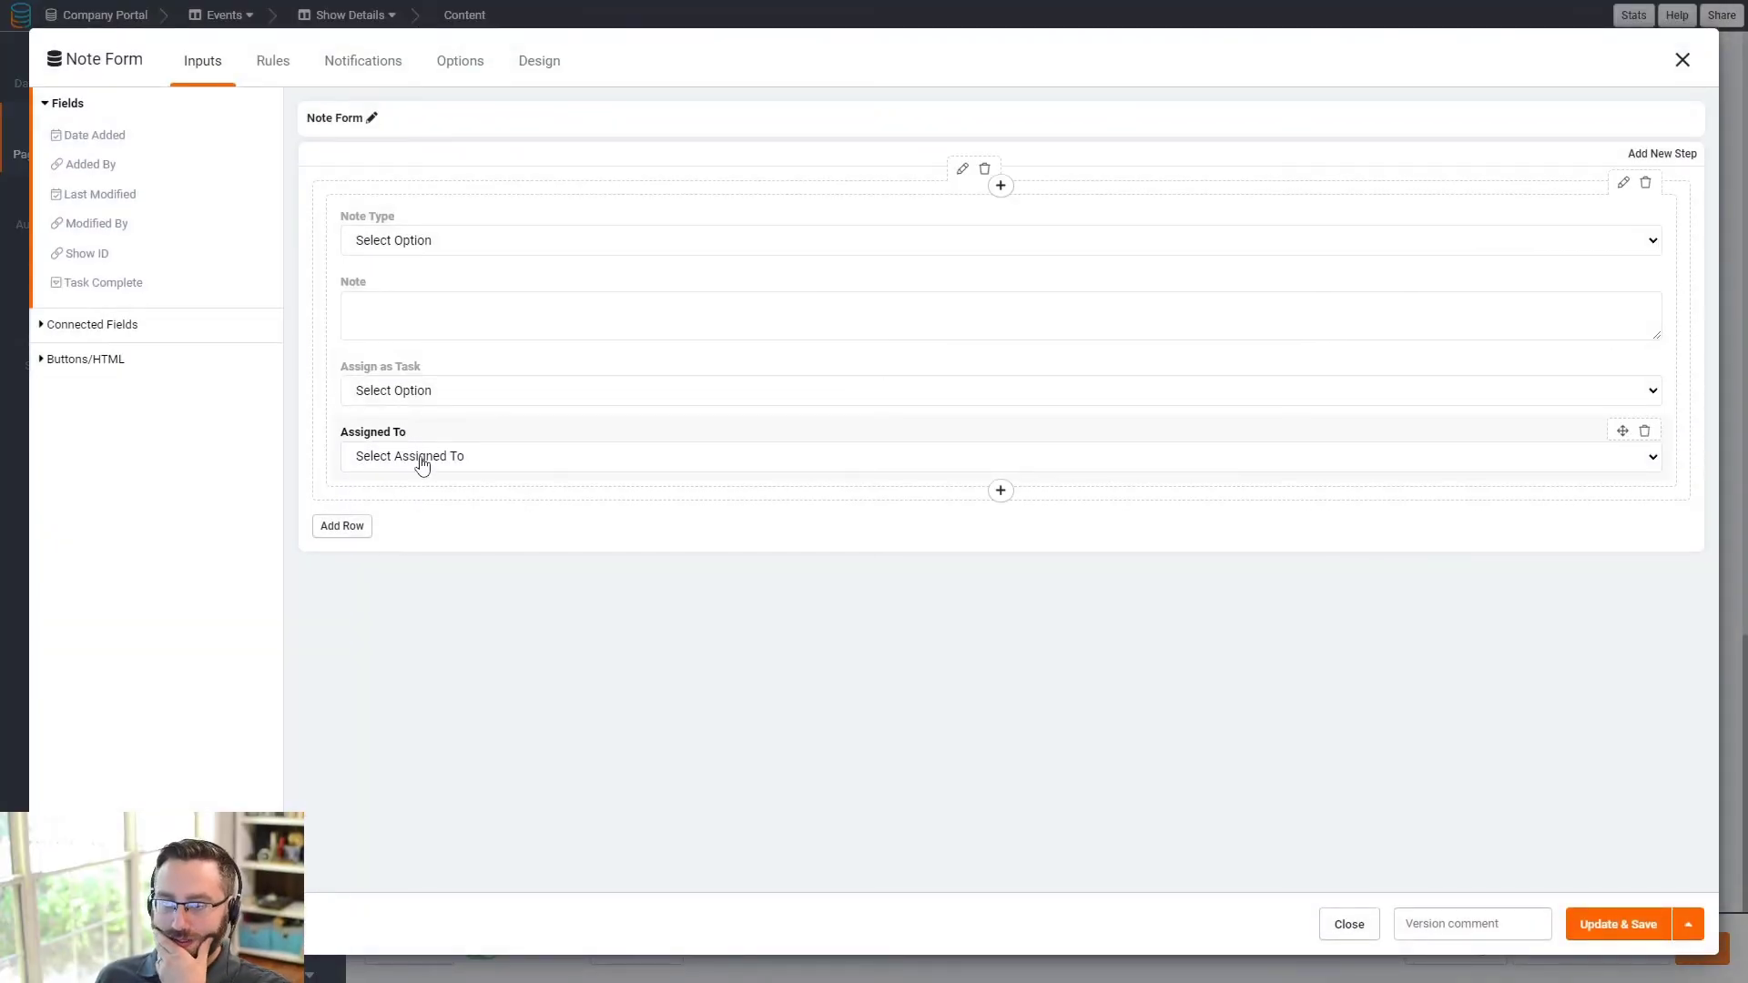
pyautogui.doubleClick(404, 442)
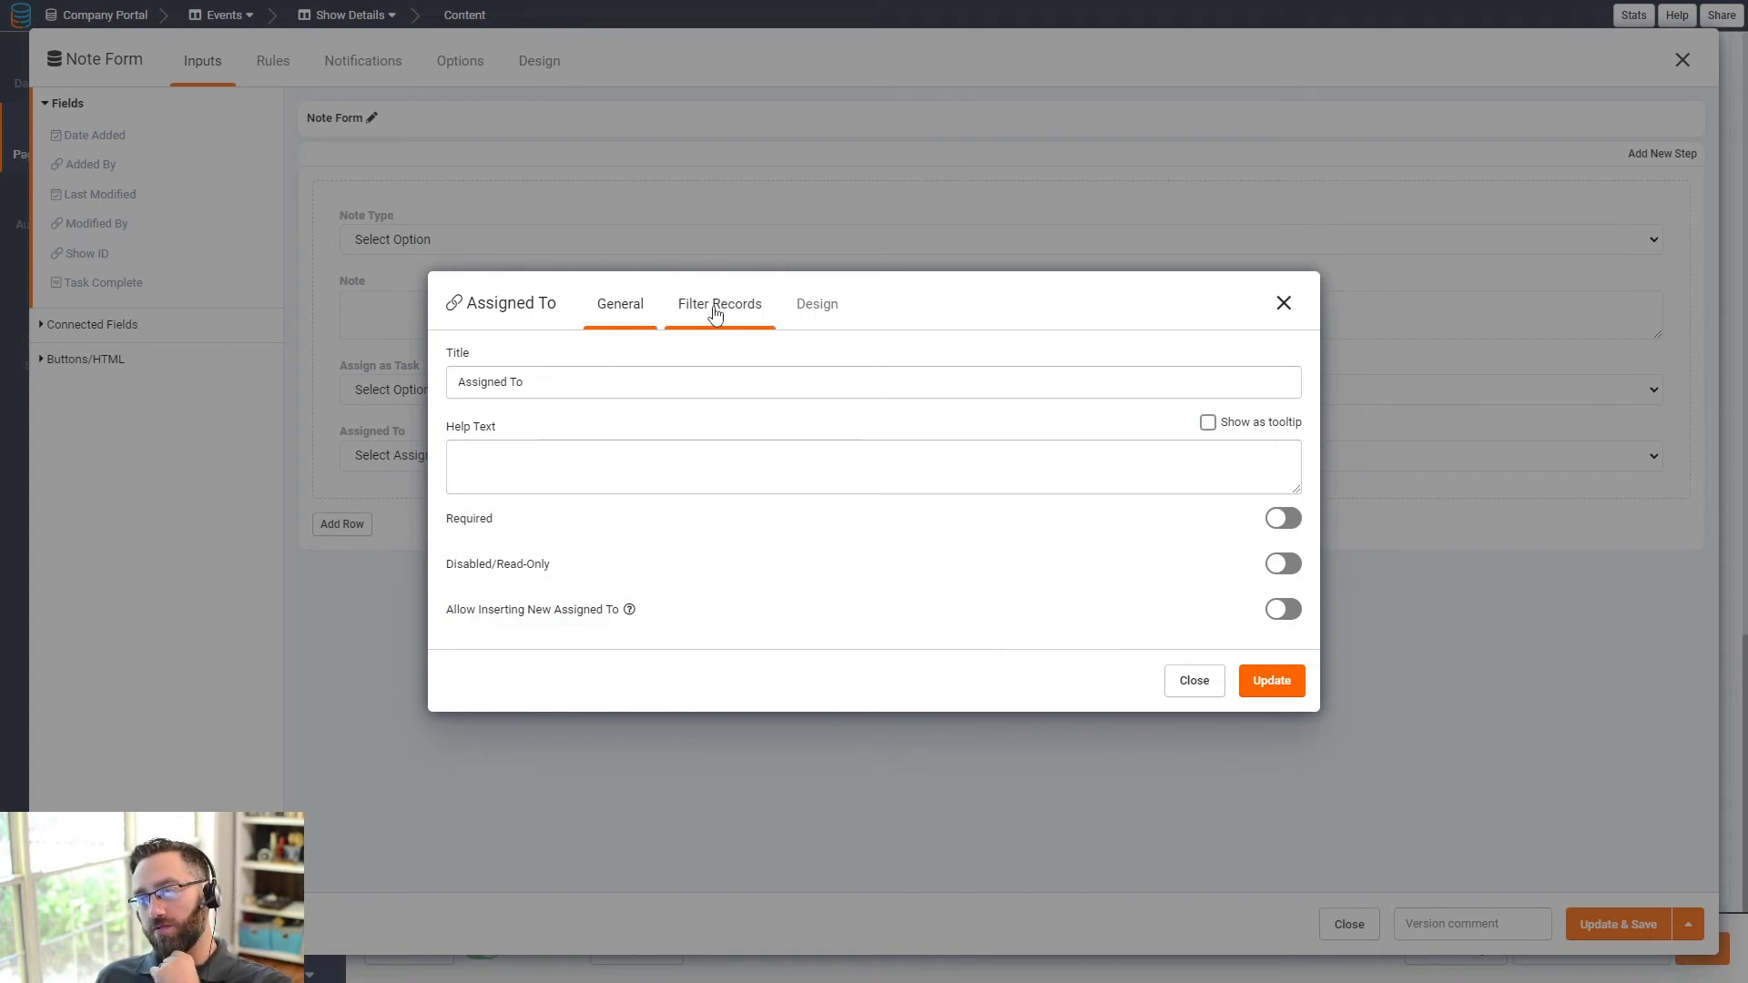
# - Try a Filter Records rule on Assigned To, delete it, and close the field settings
pyautogui.click(718, 306)
pyautogui.click(514, 425)
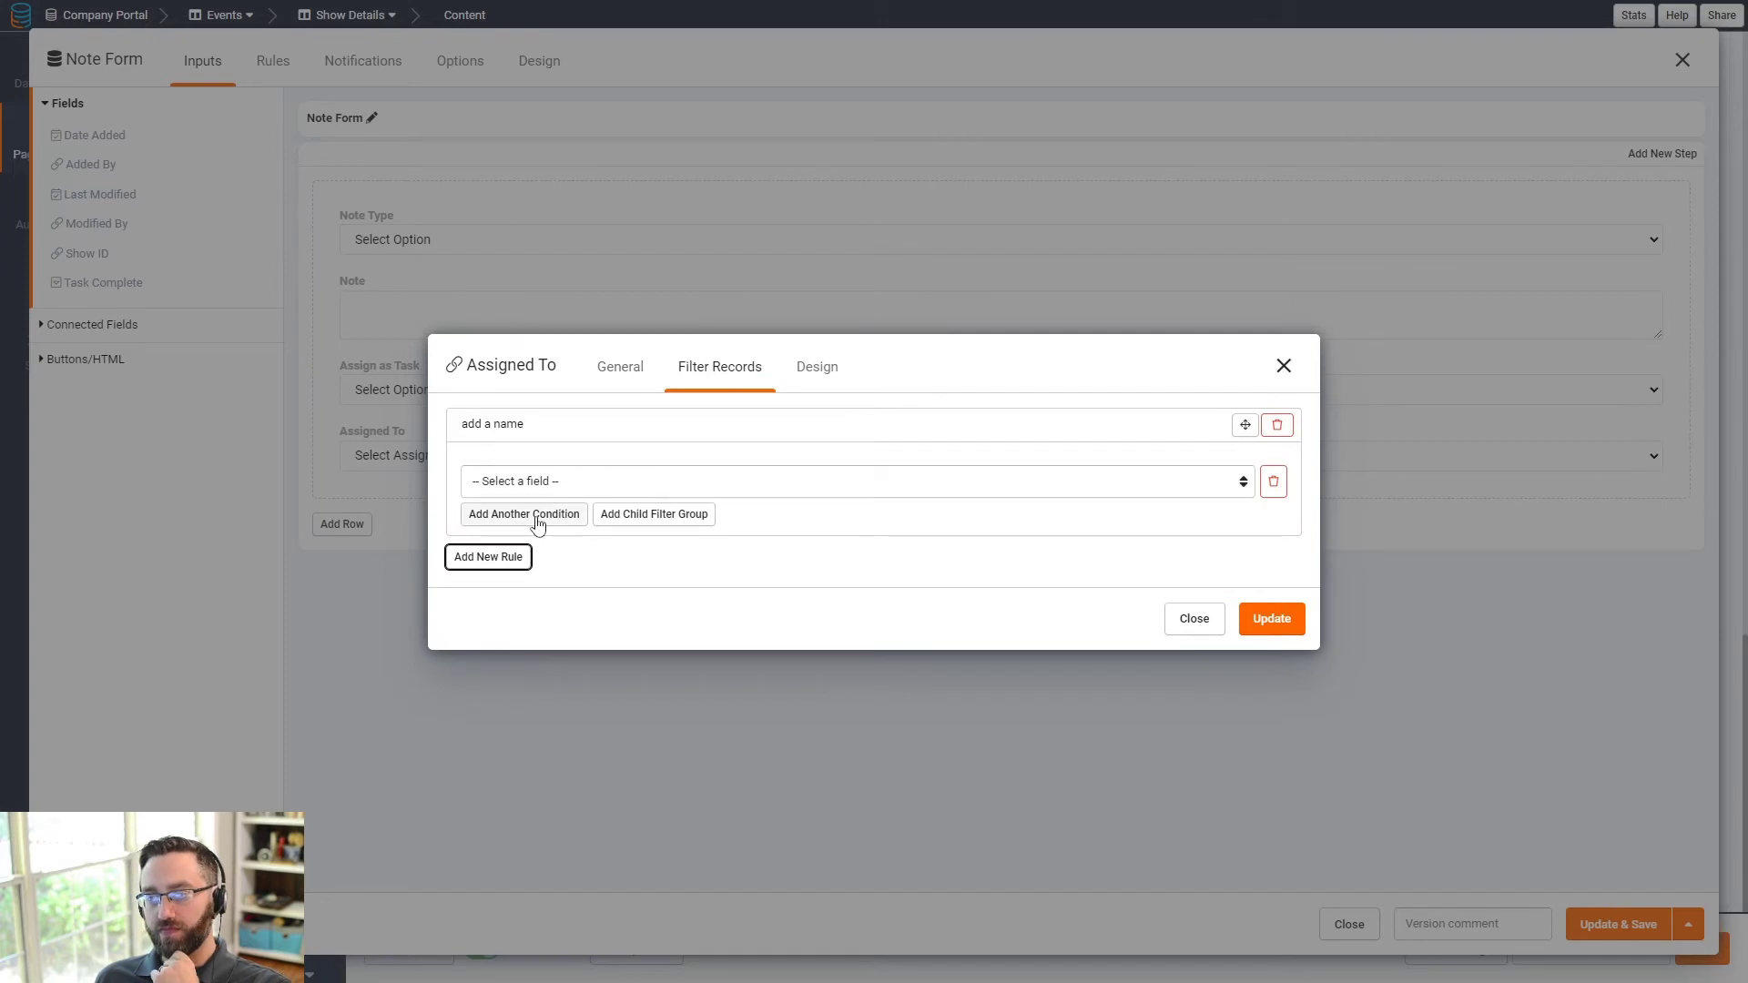
pyautogui.click(550, 487)
pyautogui.click(549, 489)
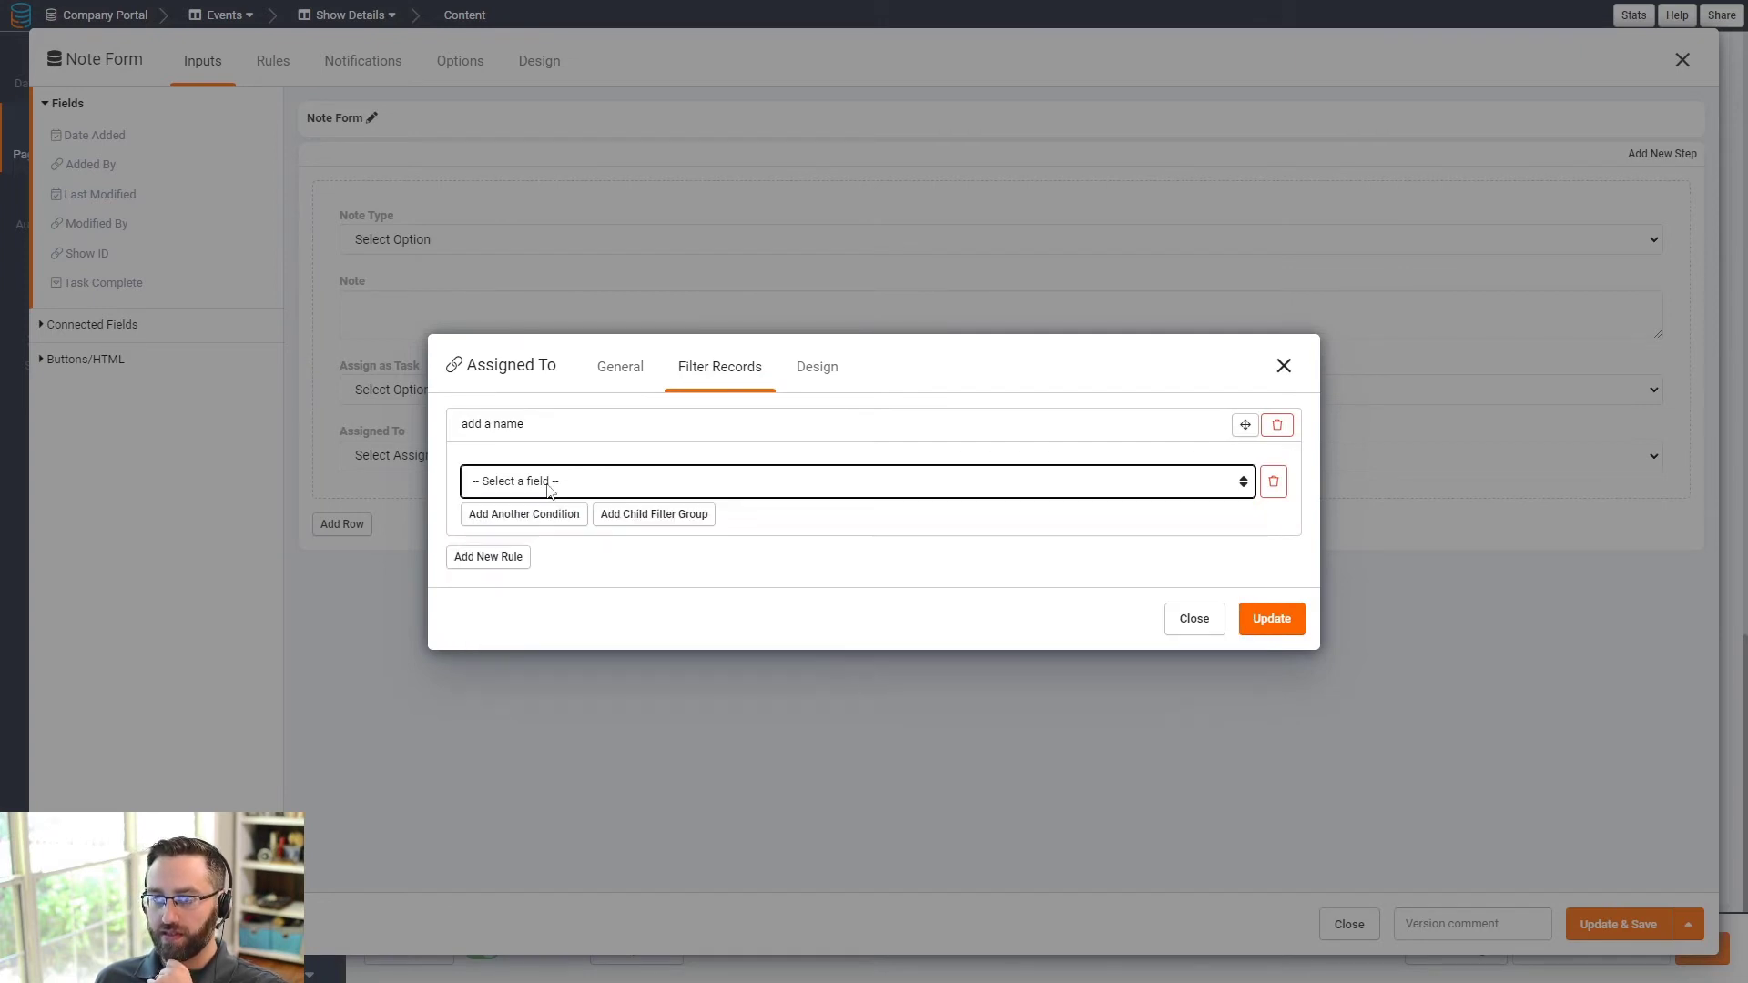
pyautogui.click(538, 517)
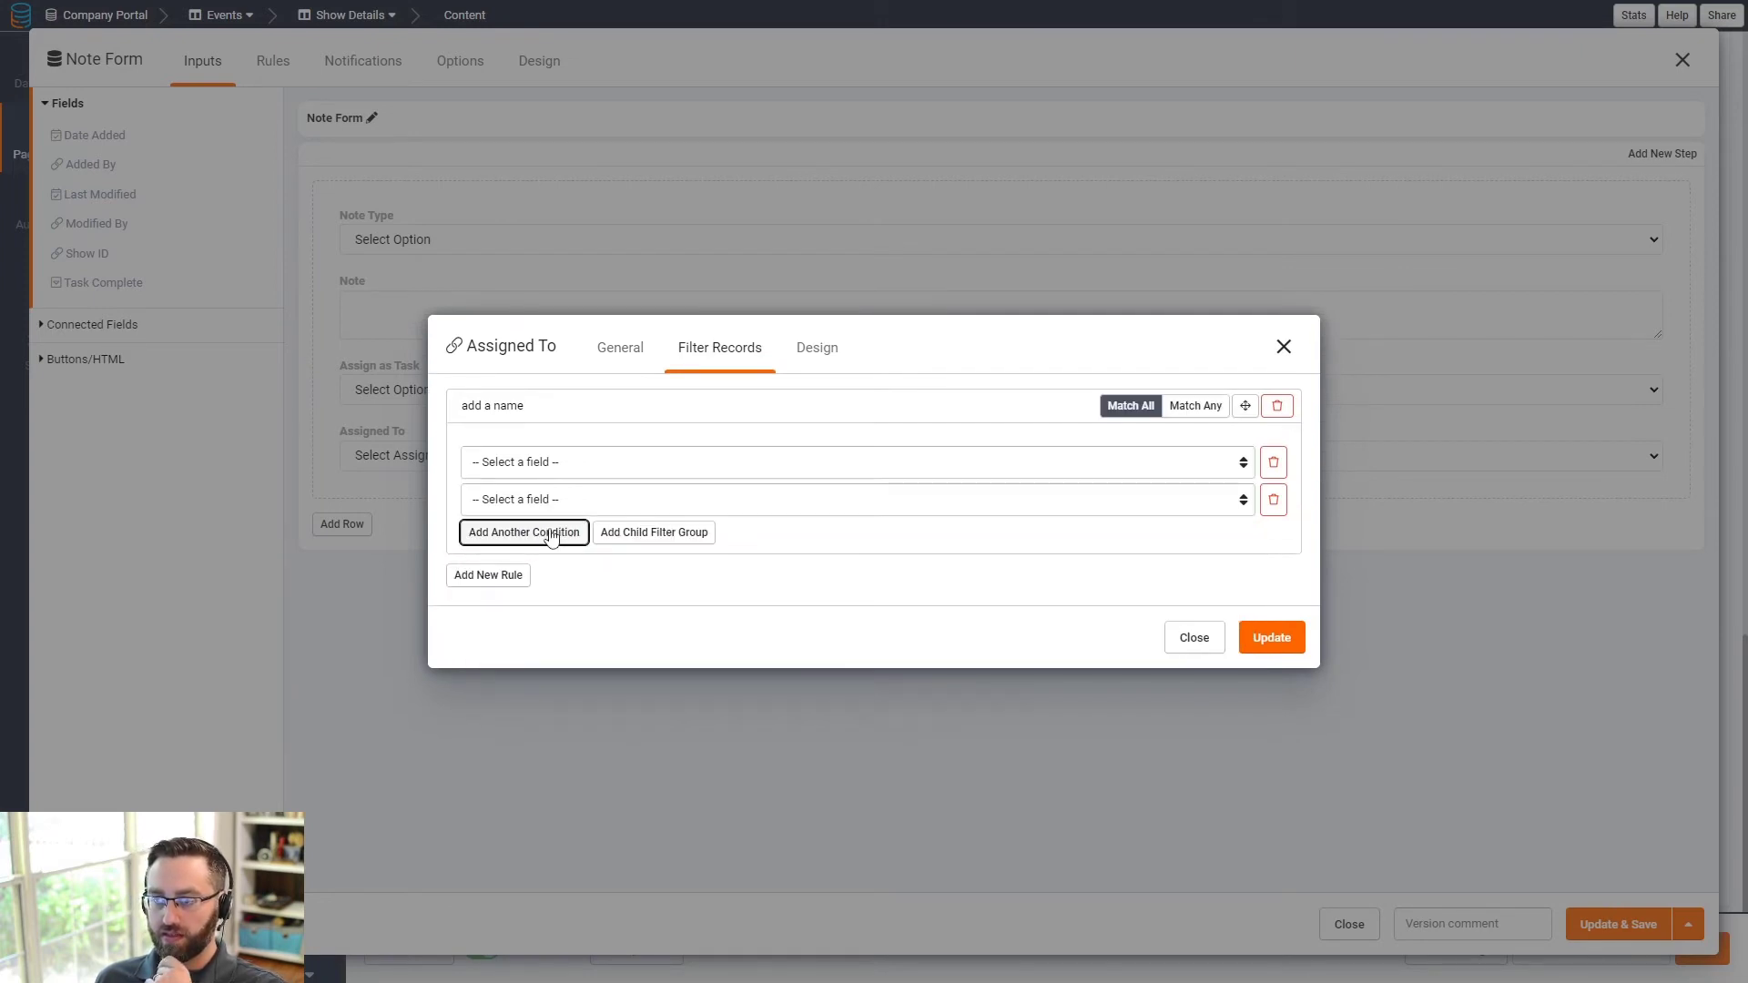
pyautogui.click(1274, 500)
pyautogui.click(1277, 422)
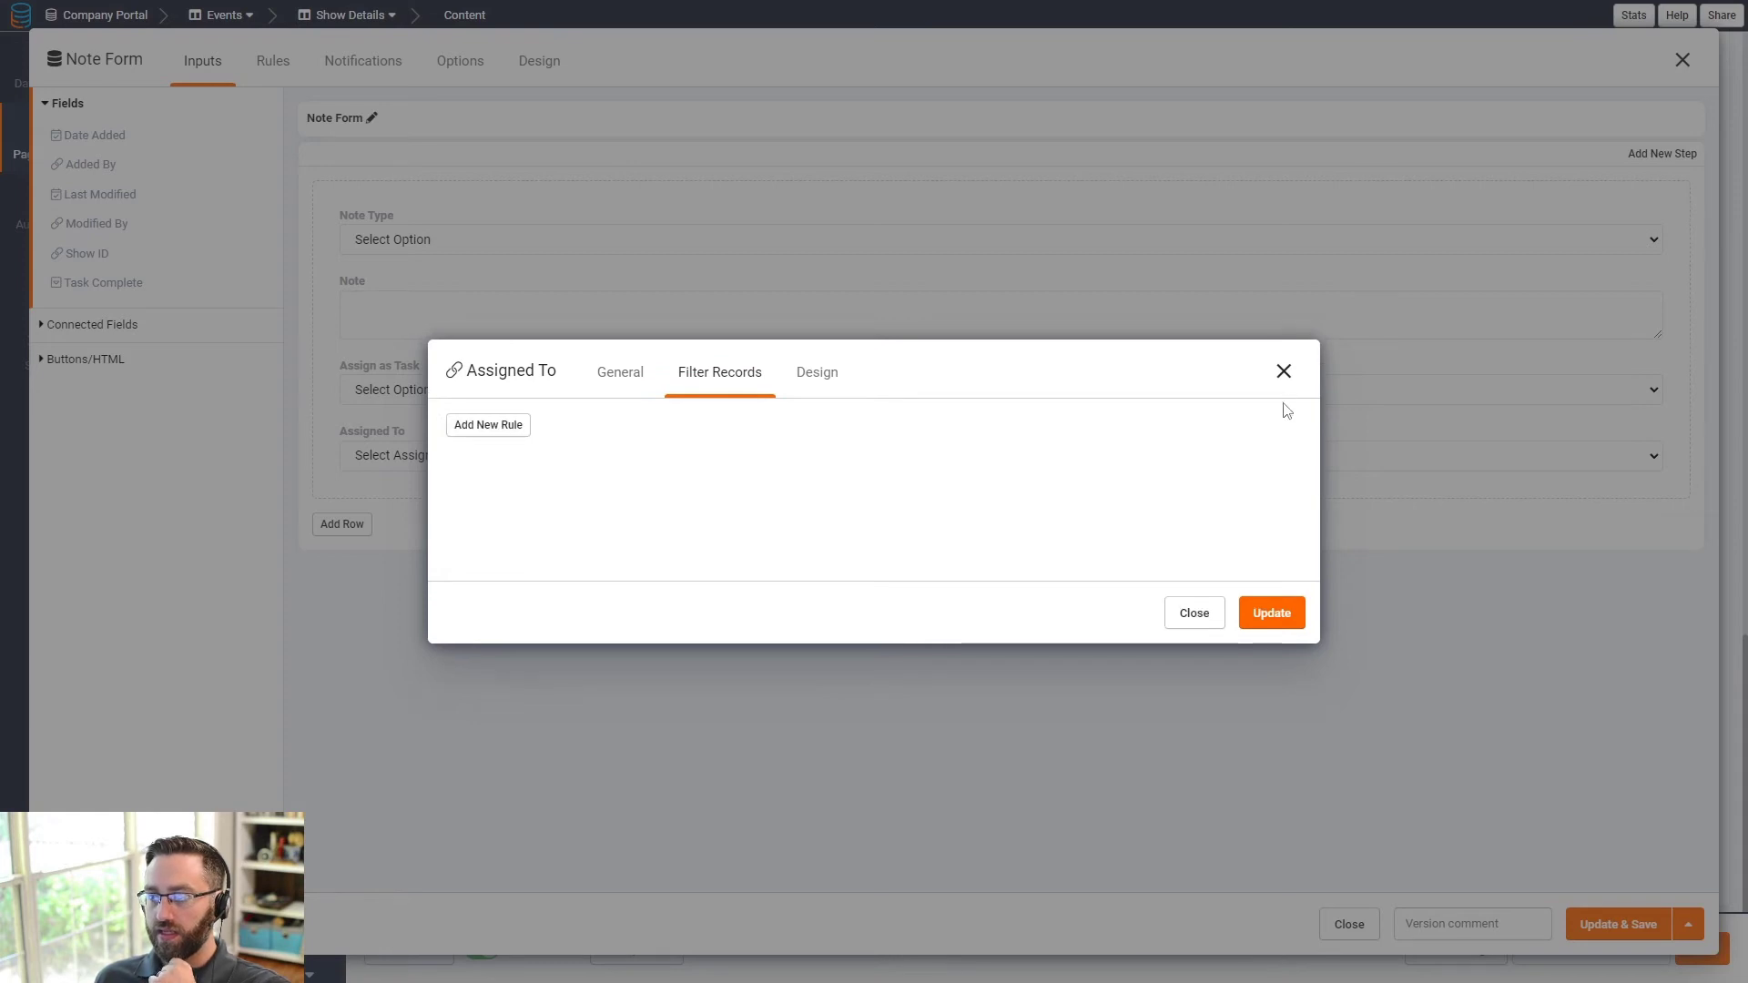
pyautogui.click(607, 372)
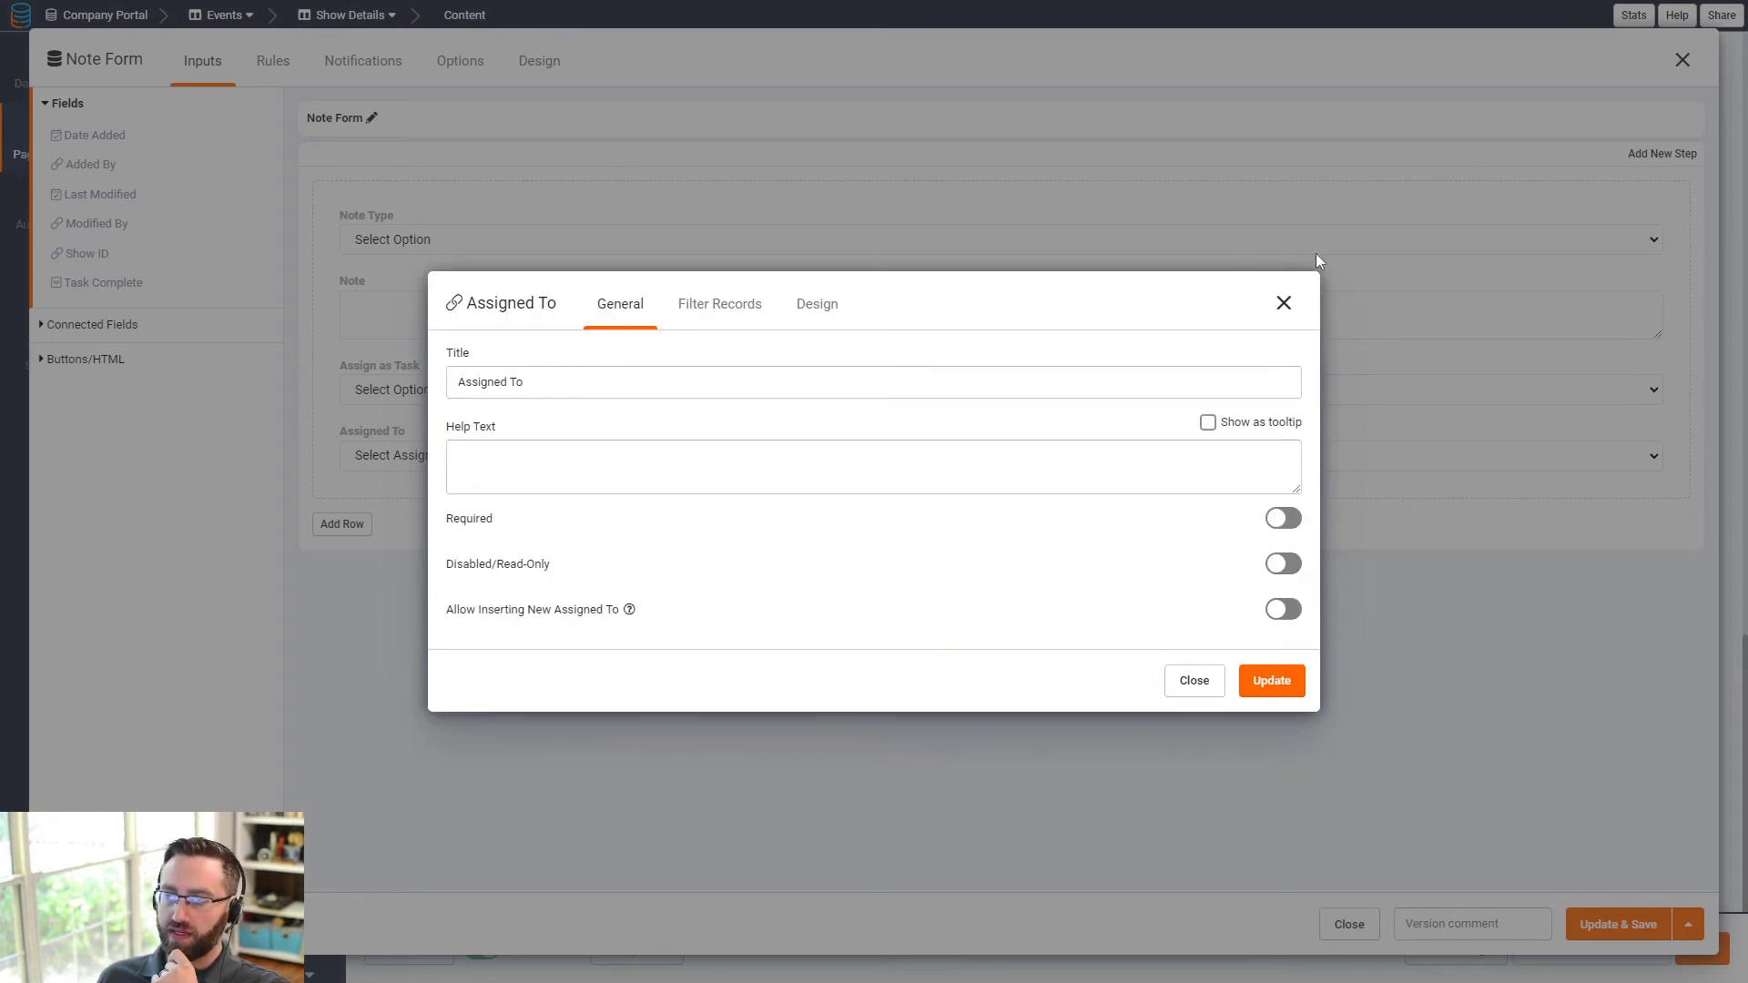
pyautogui.click(1283, 303)
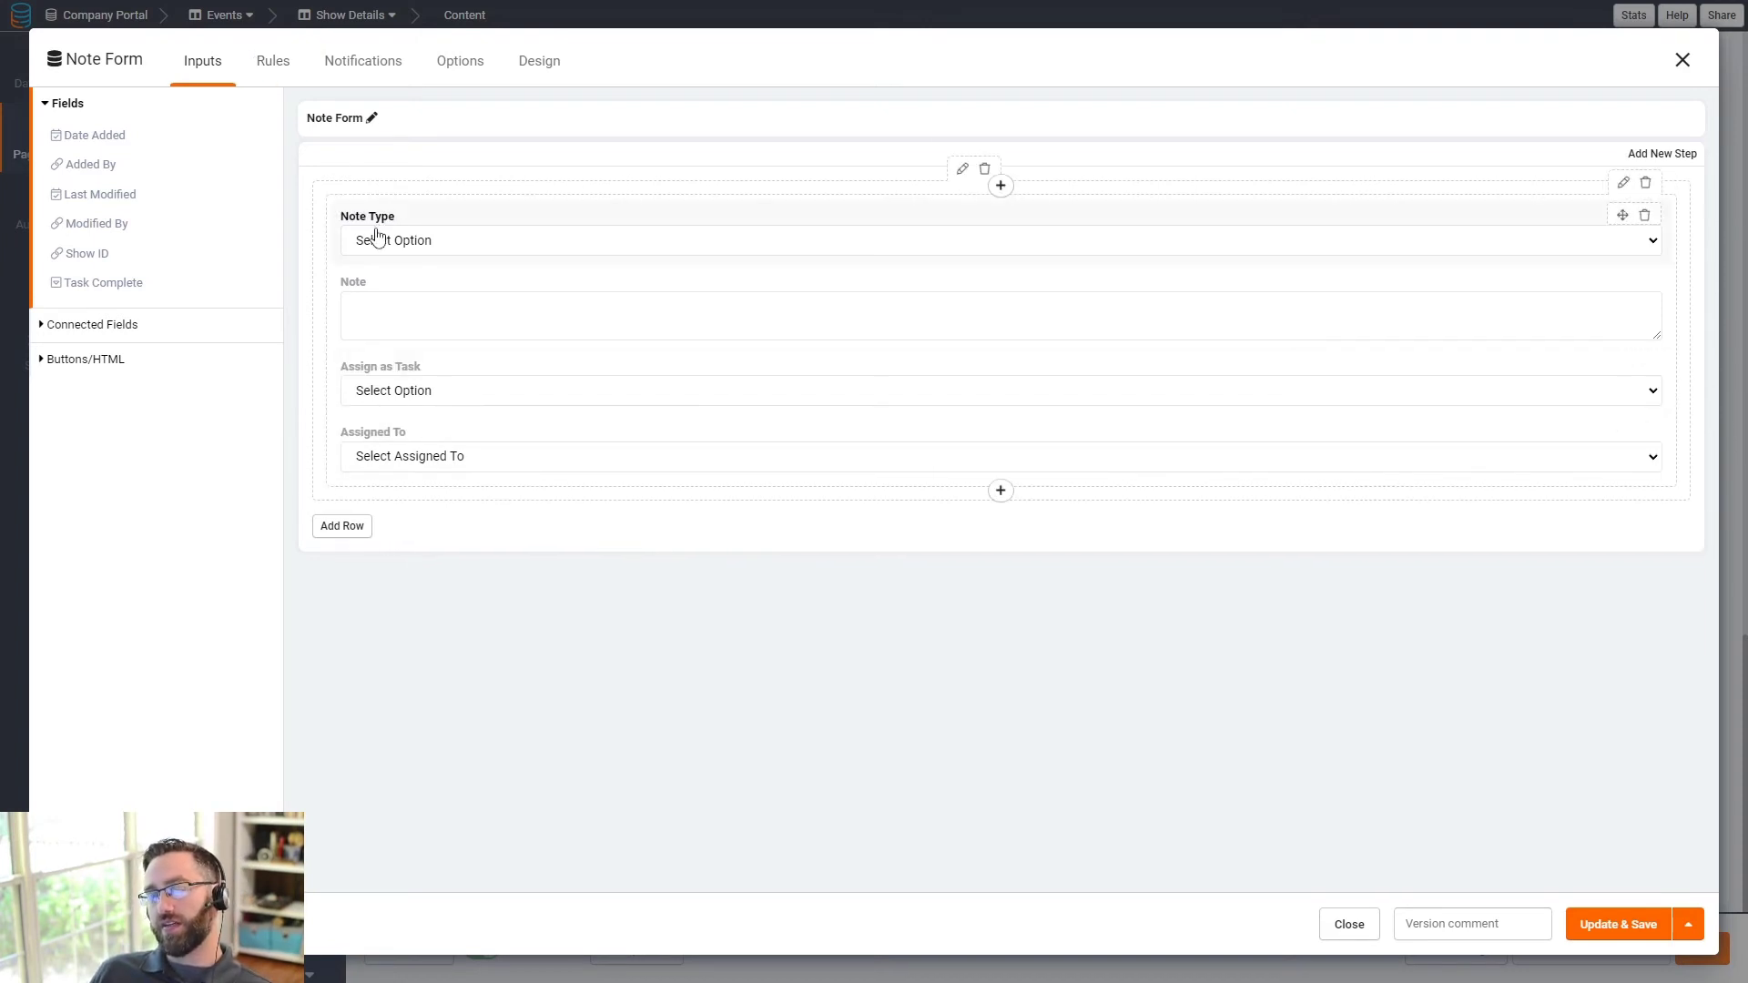
# - Filter Assigned To records with the rule 'Role is not Employee' and apply it
pyautogui.click(402, 454)
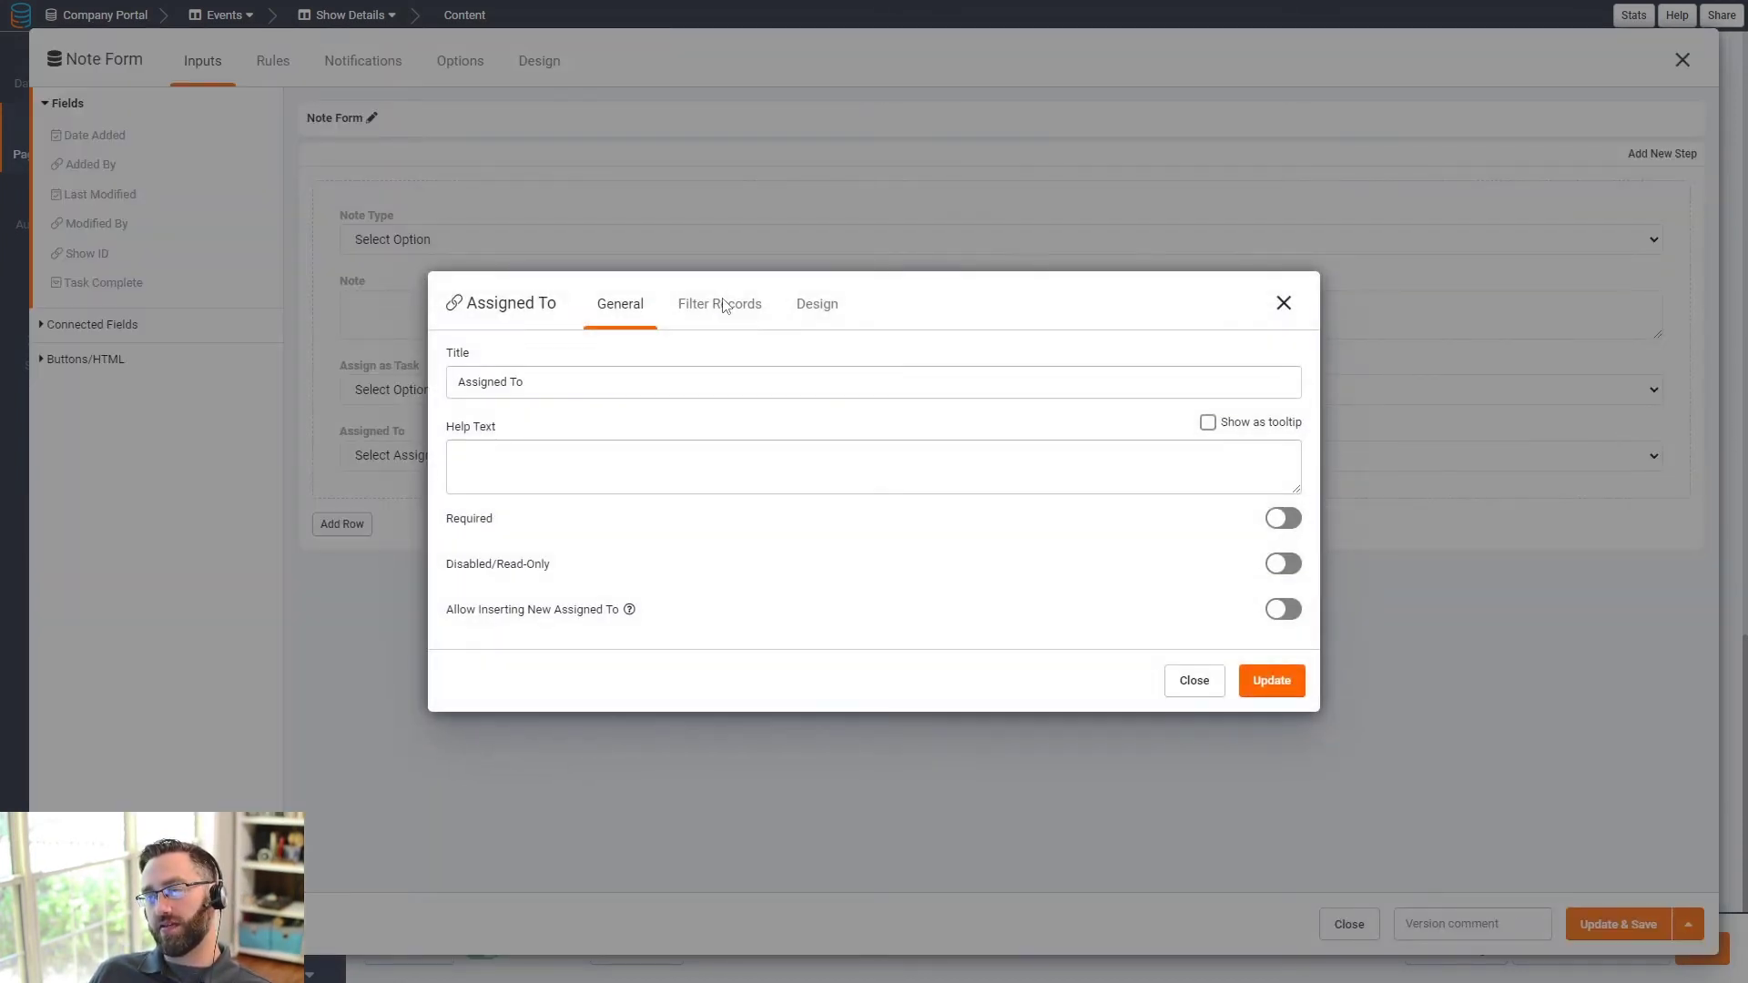
pyautogui.click(722, 305)
pyautogui.click(496, 437)
pyautogui.click(542, 480)
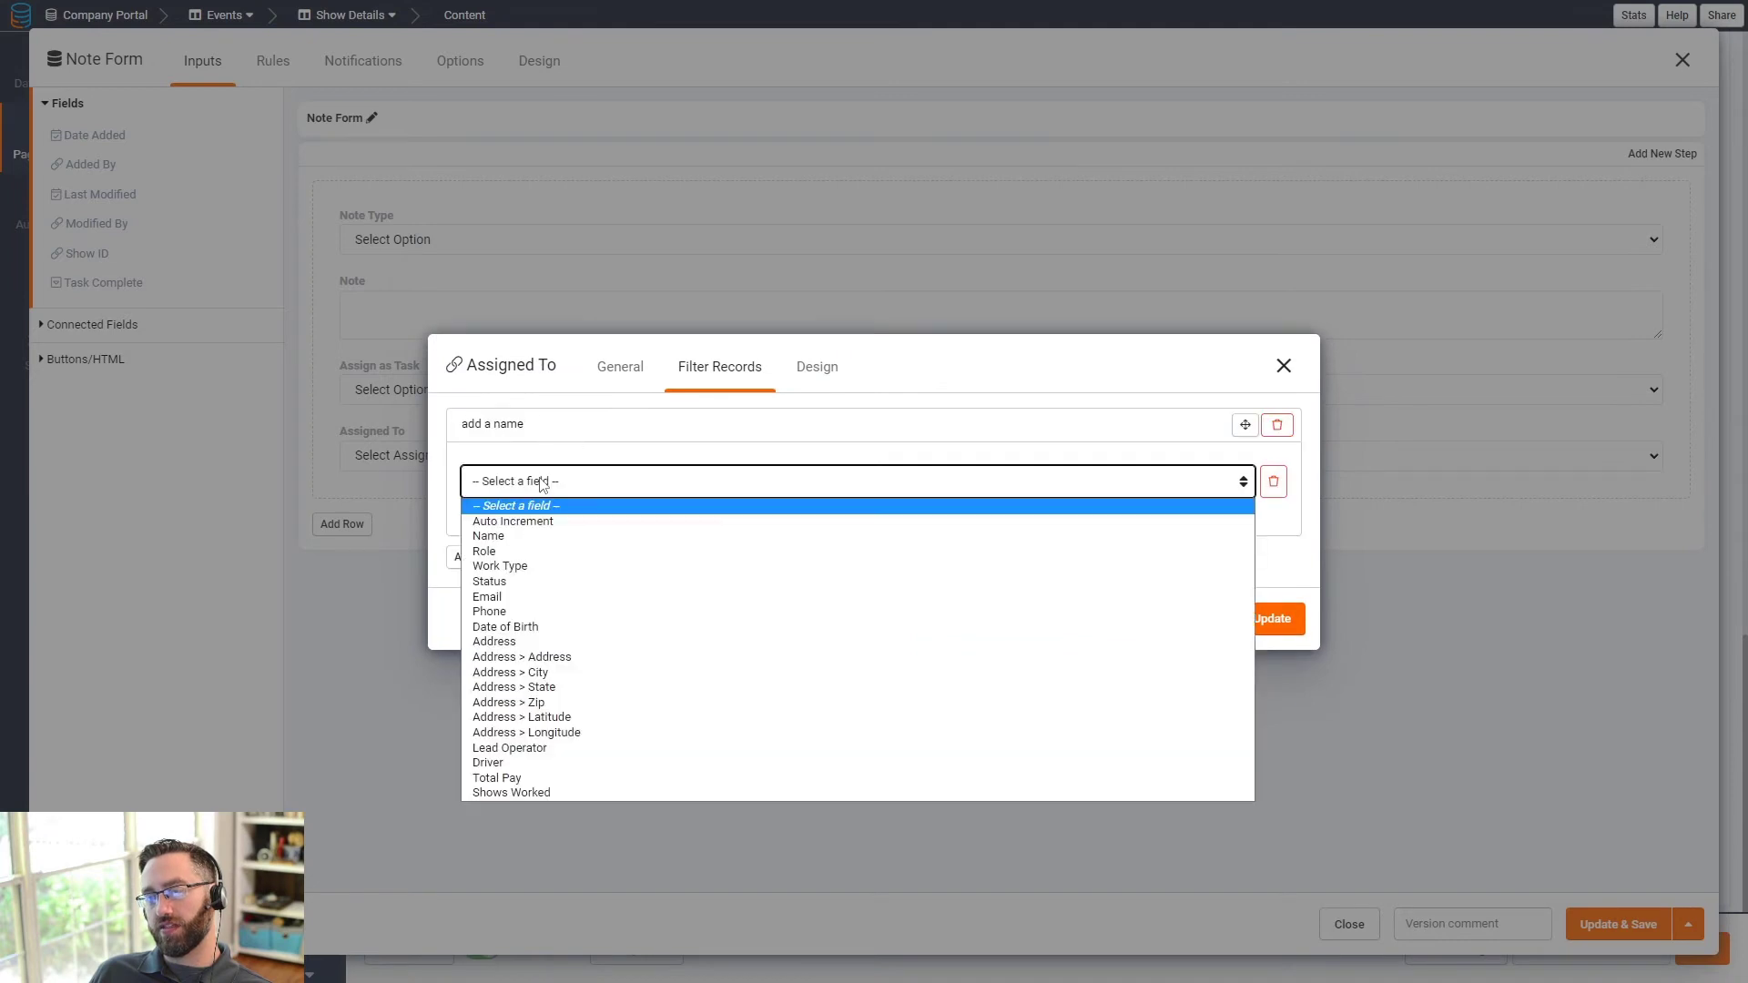
pyautogui.click(510, 551)
pyautogui.click(931, 482)
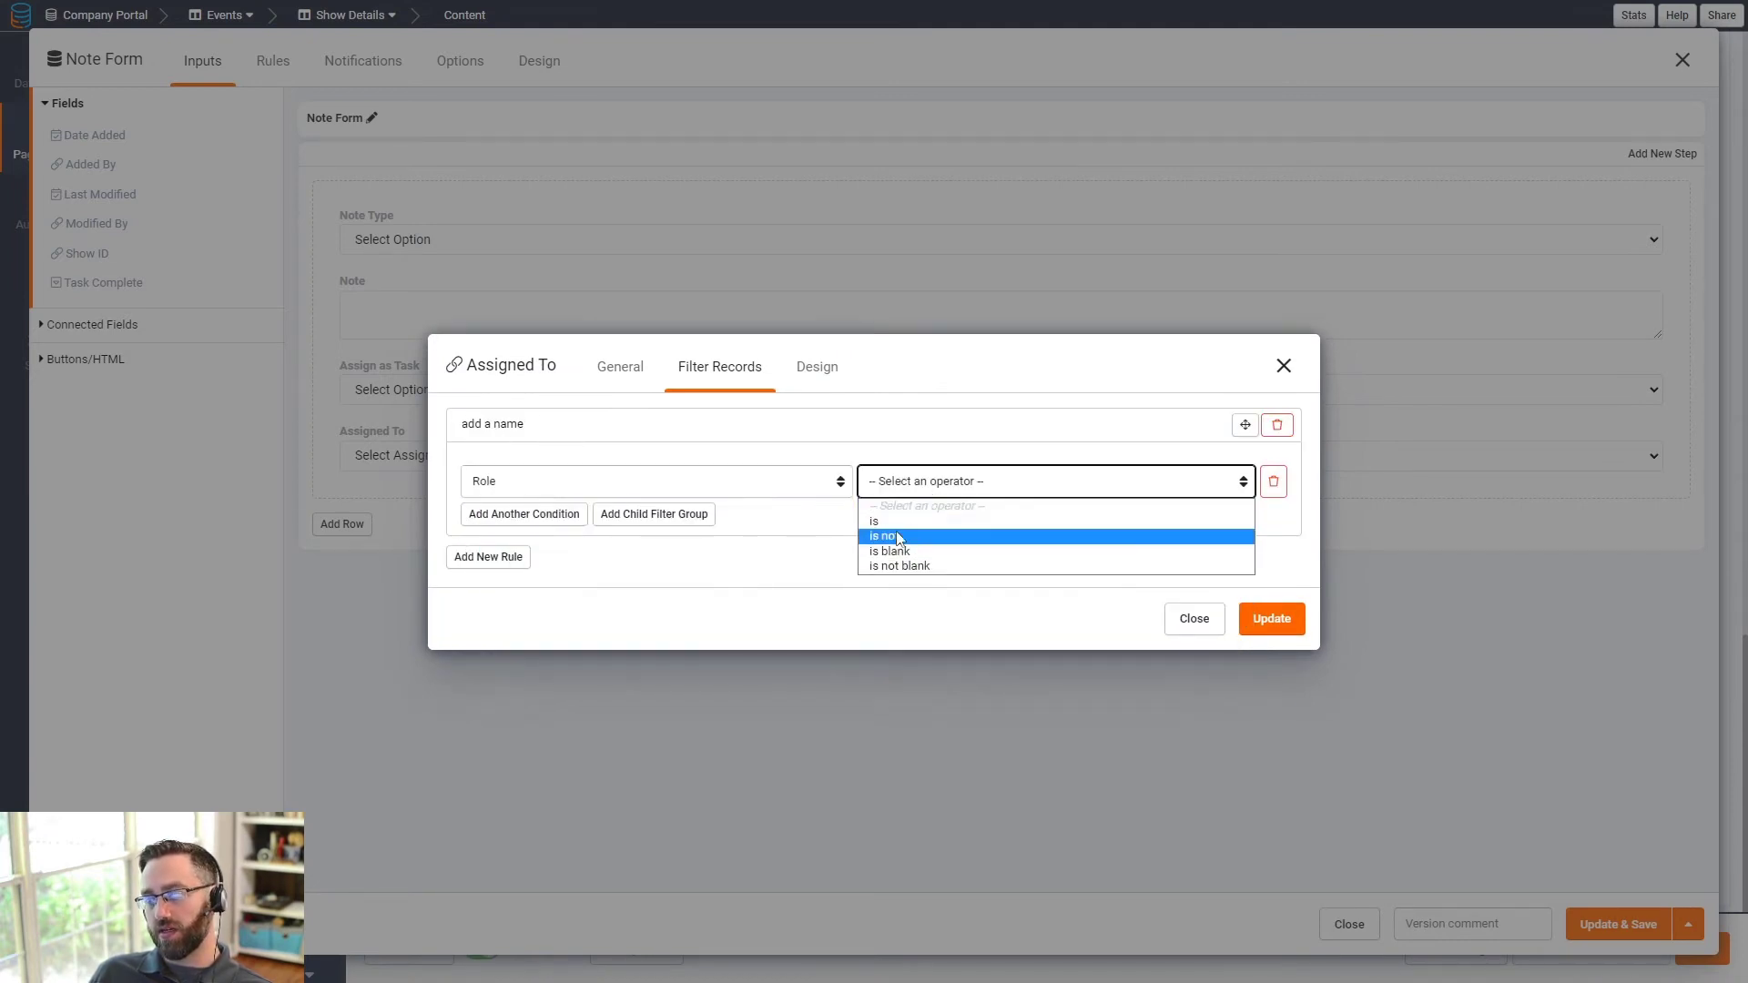
pyautogui.click(897, 536)
pyautogui.click(1035, 483)
pyautogui.click(1044, 514)
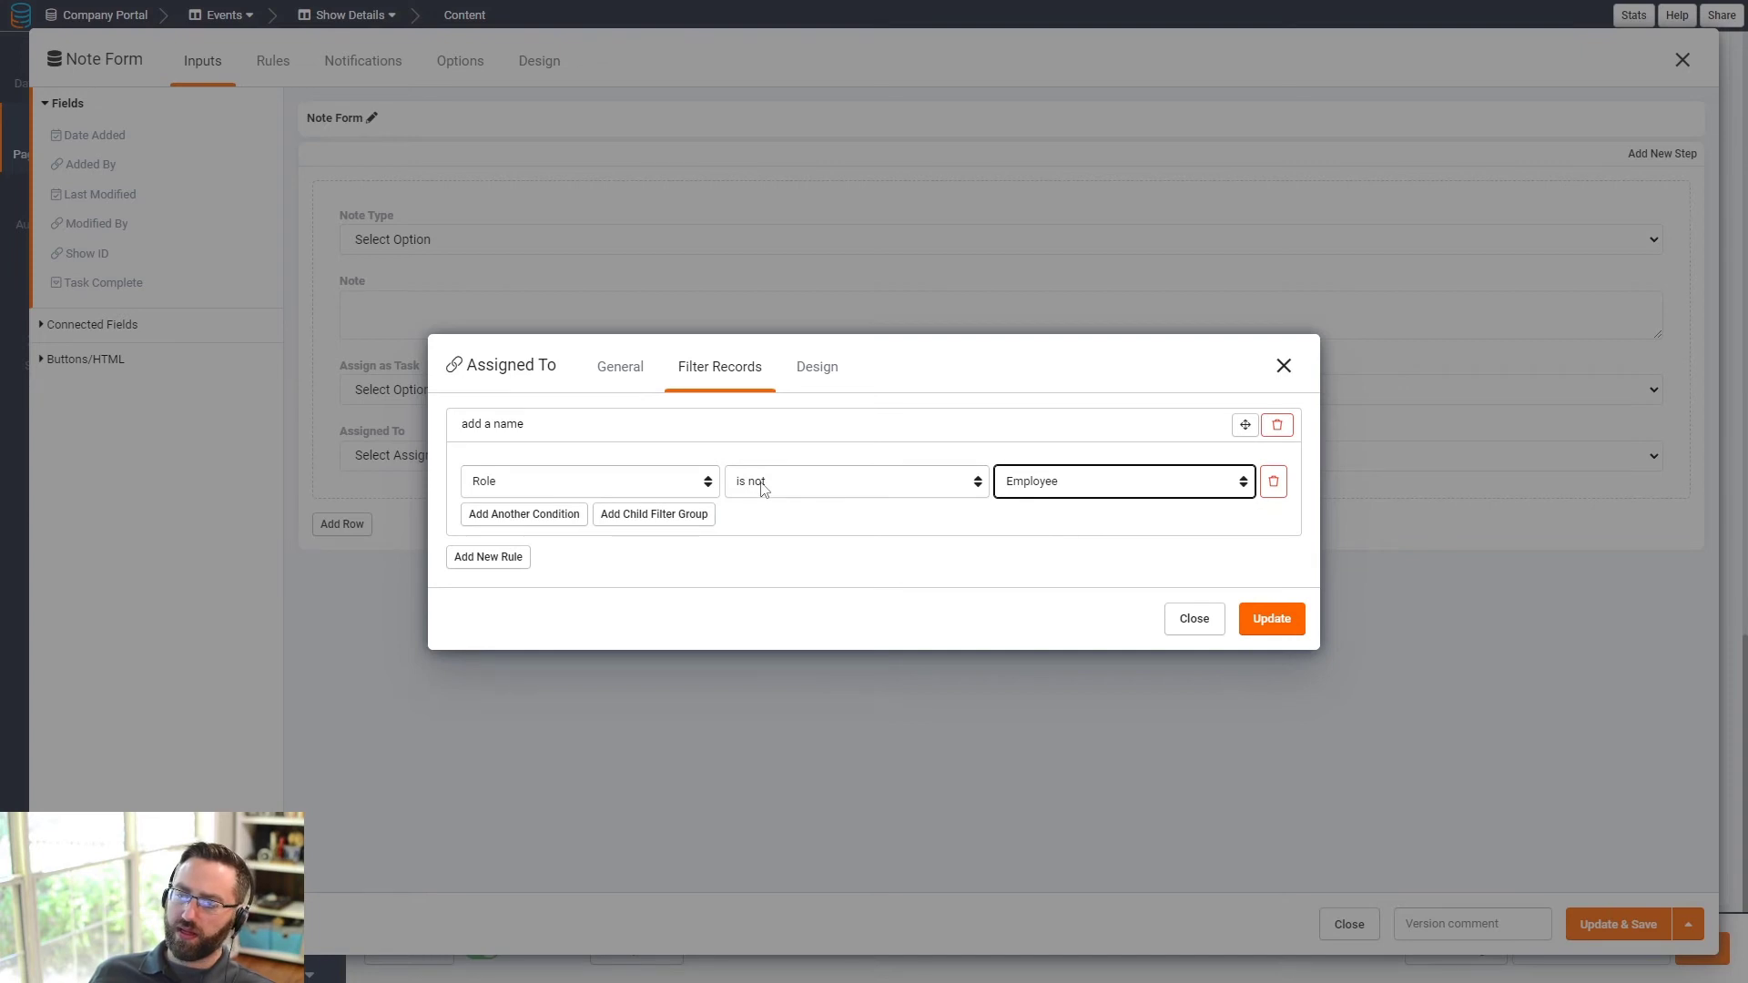
pyautogui.click(497, 563)
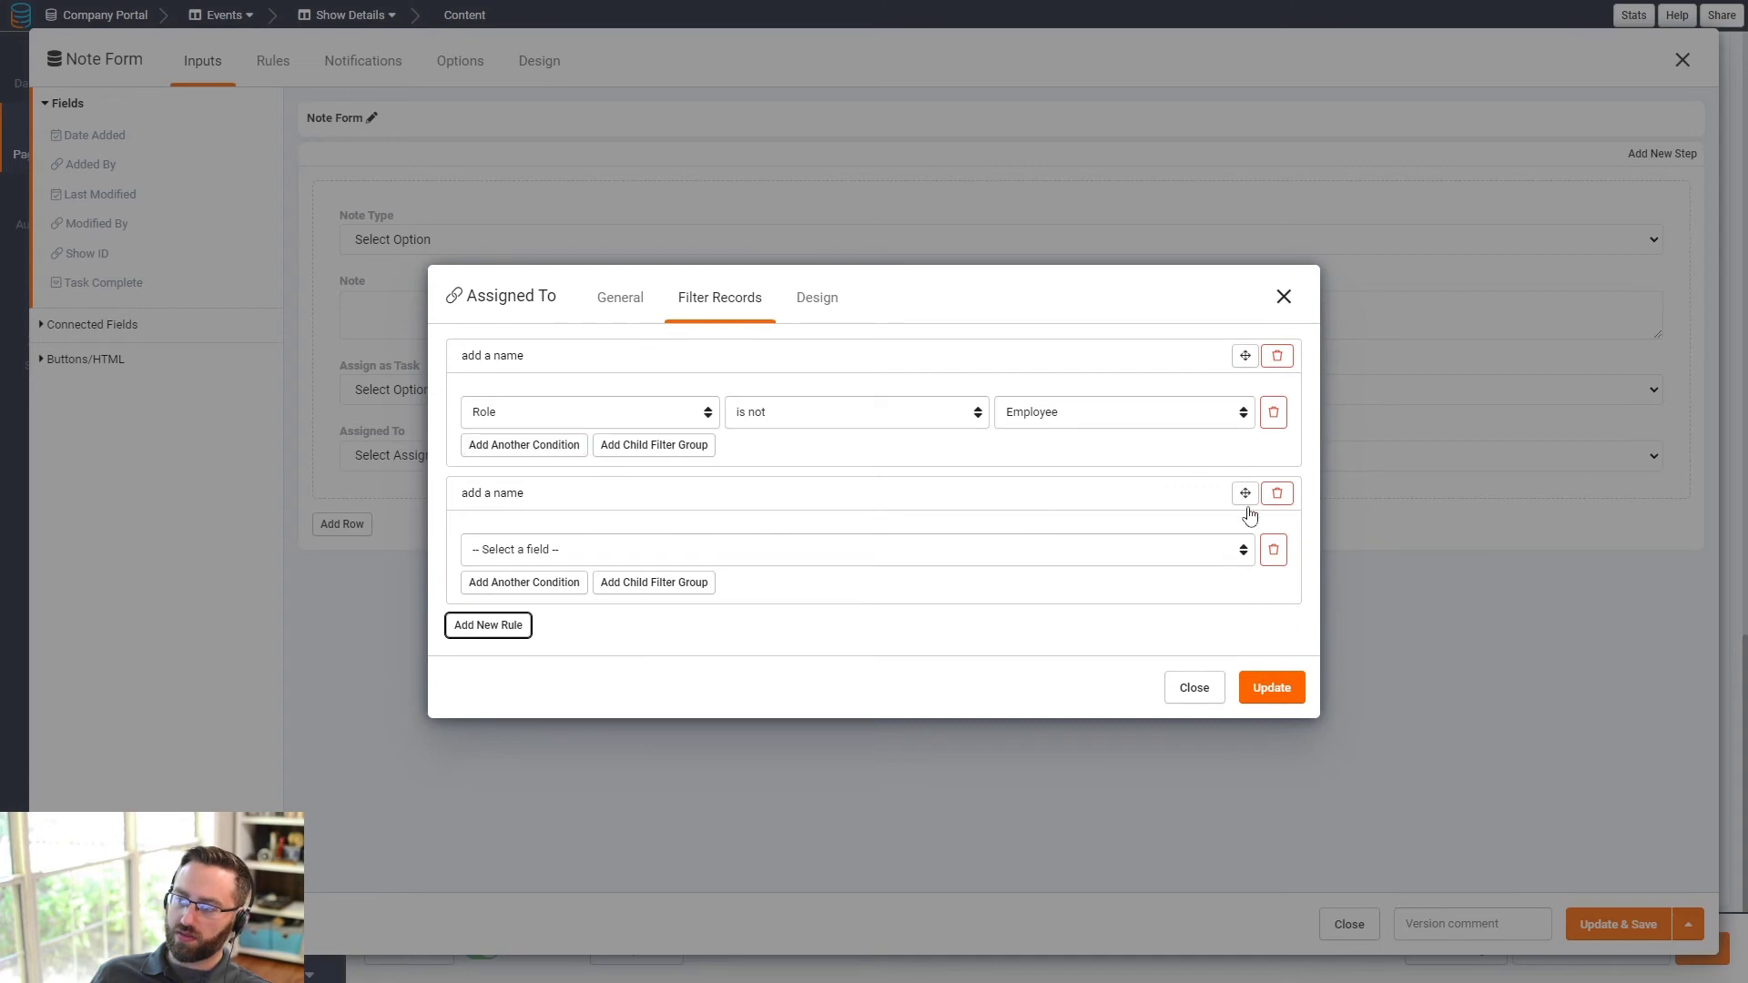
pyautogui.click(1278, 493)
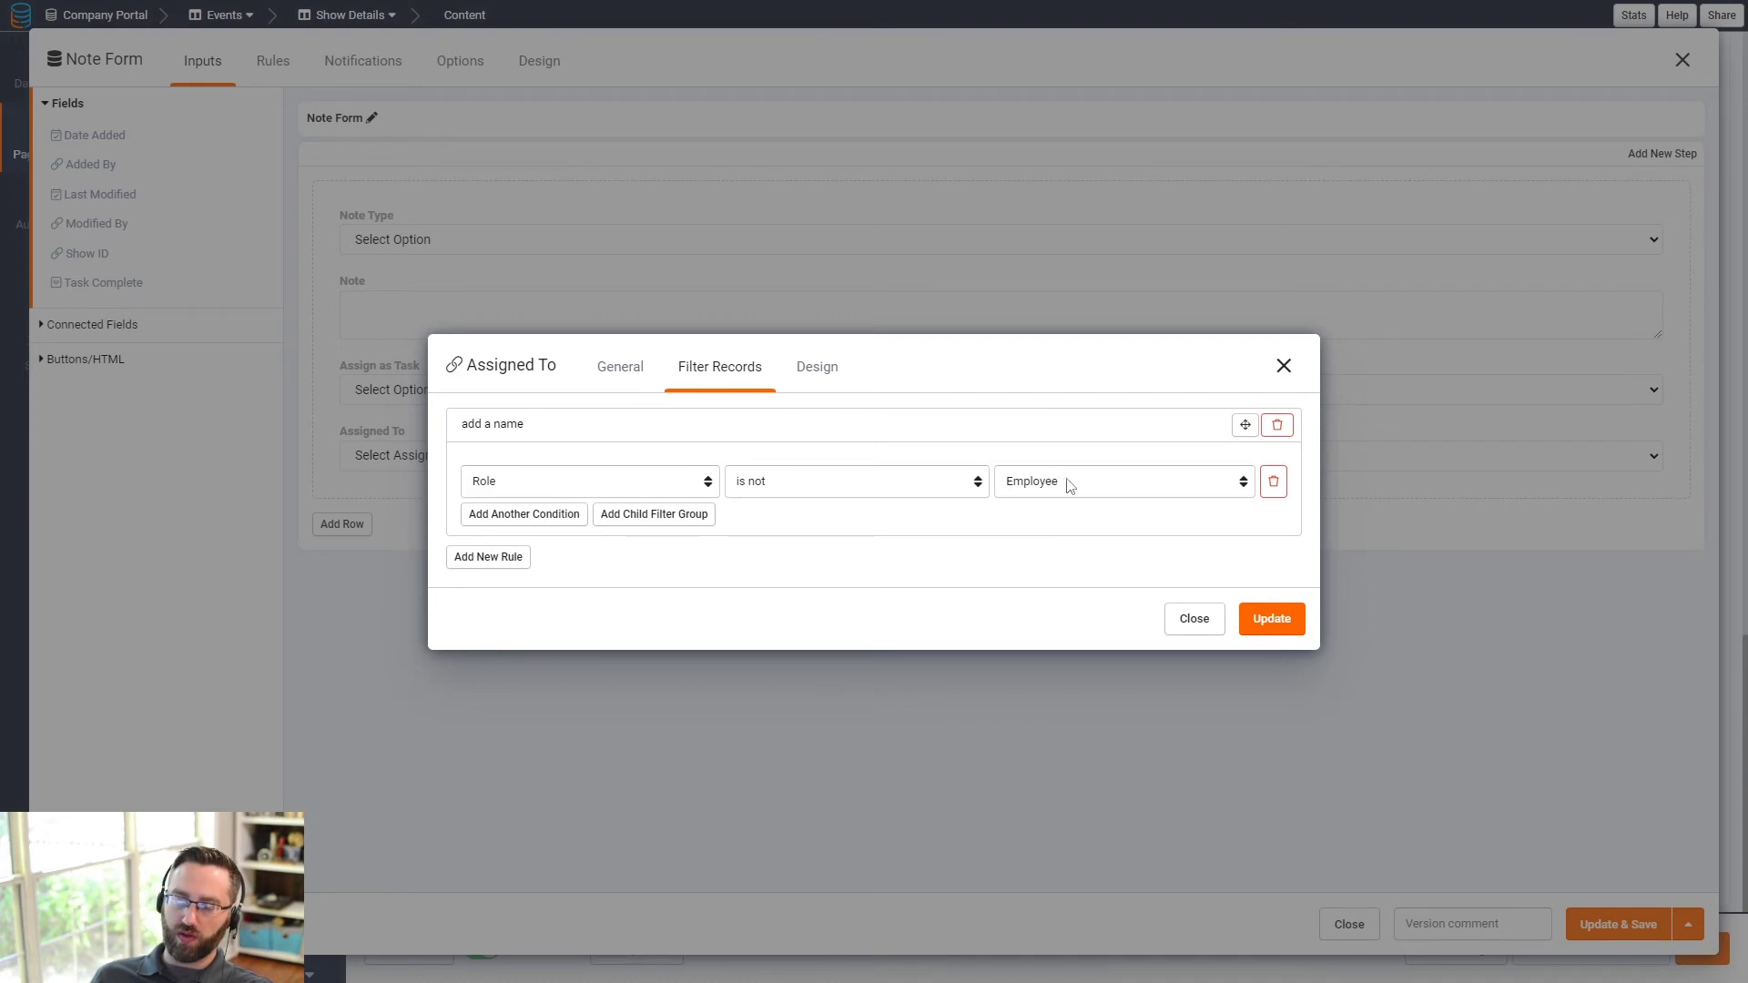
pyautogui.click(1261, 619)
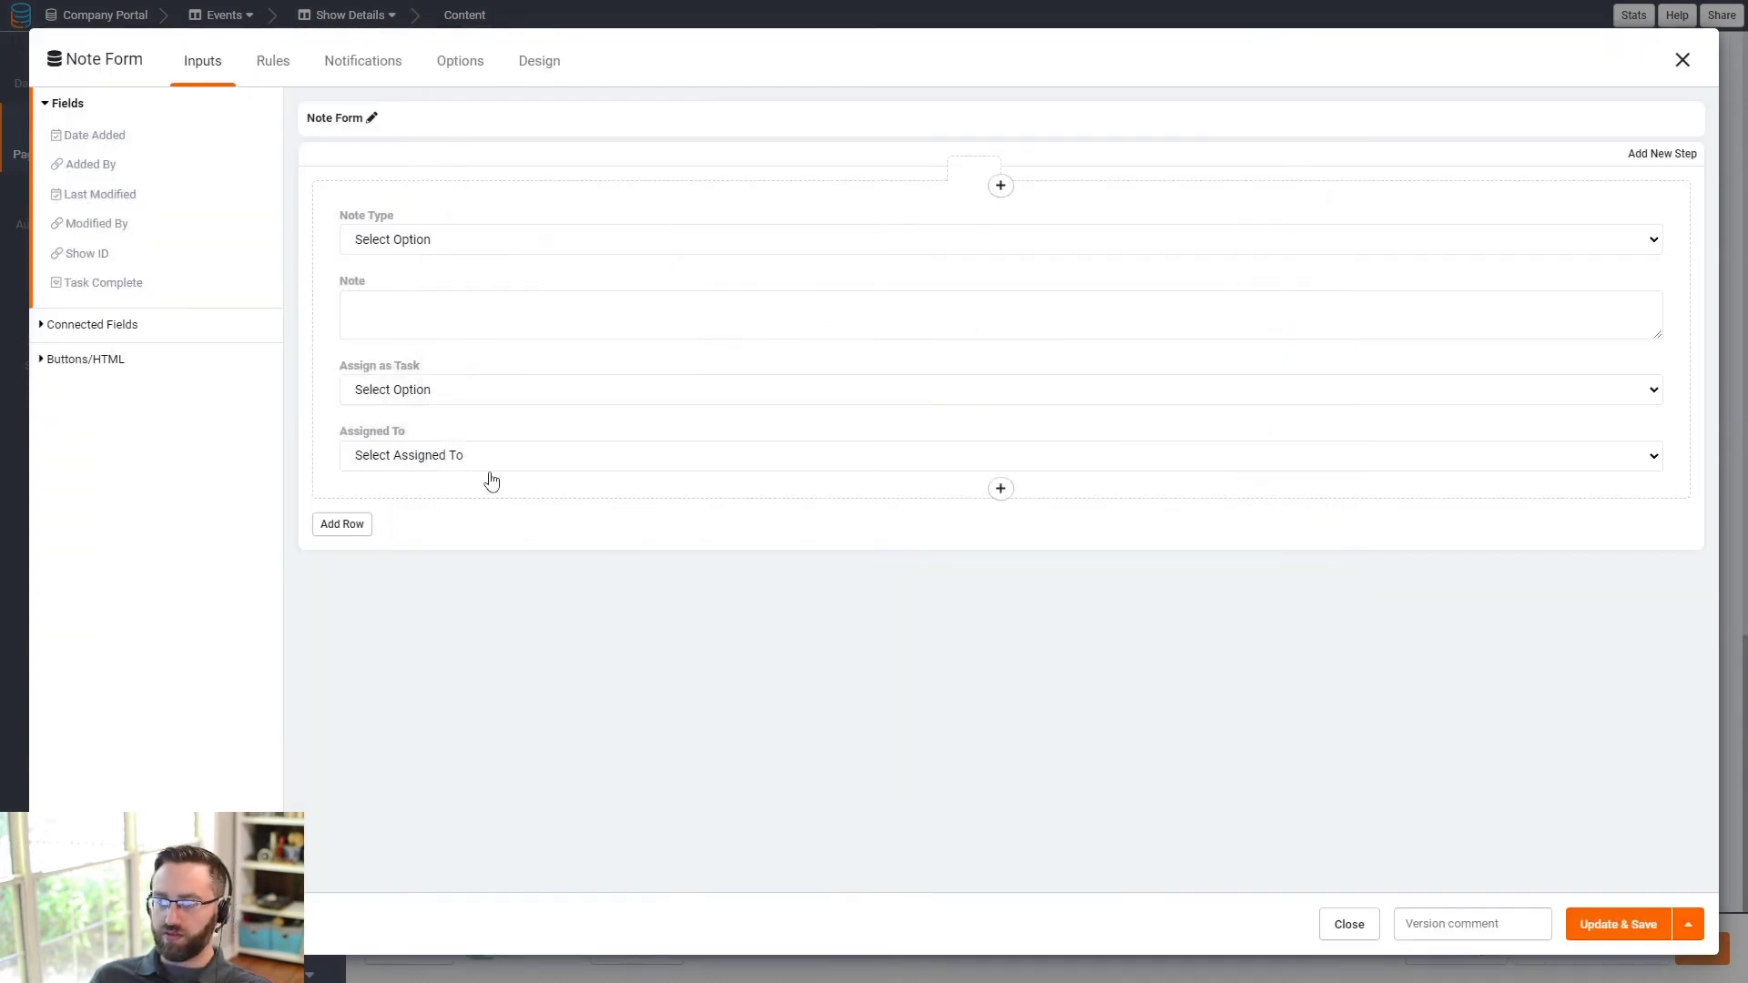
# - Reopen Assigned To to confirm the saved Role filter and view its Design settings
pyautogui.click(374, 458)
pyautogui.click(704, 310)
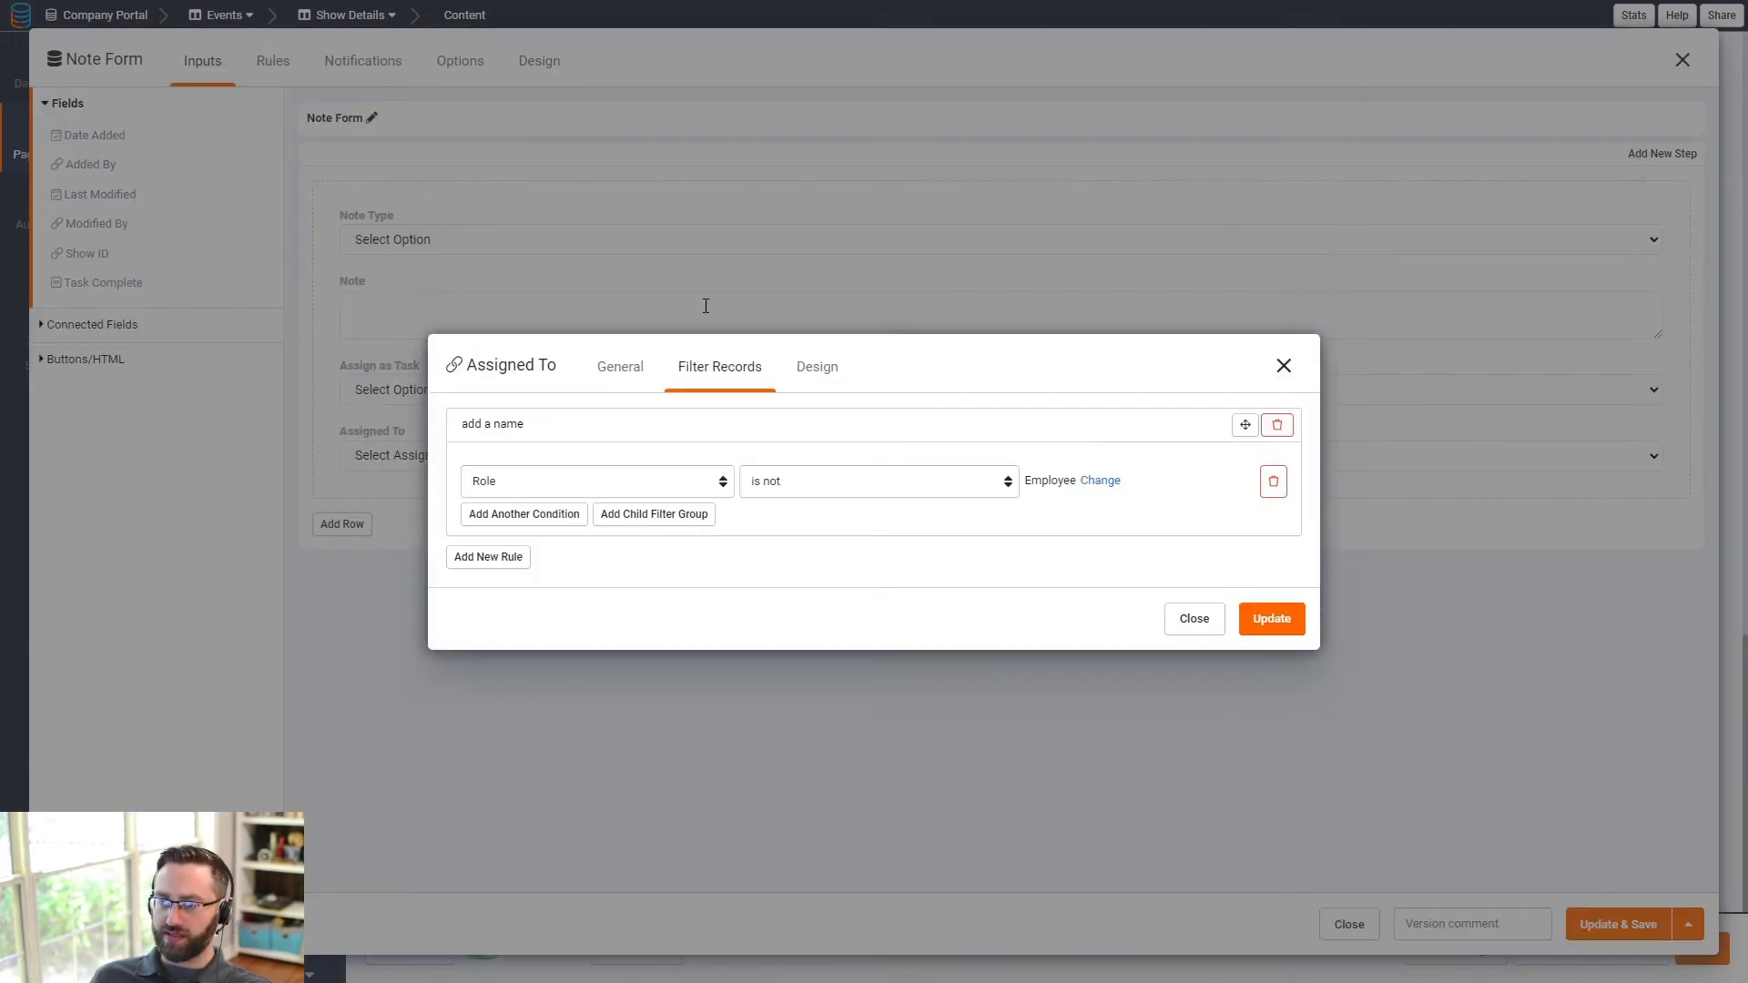
pyautogui.click(804, 375)
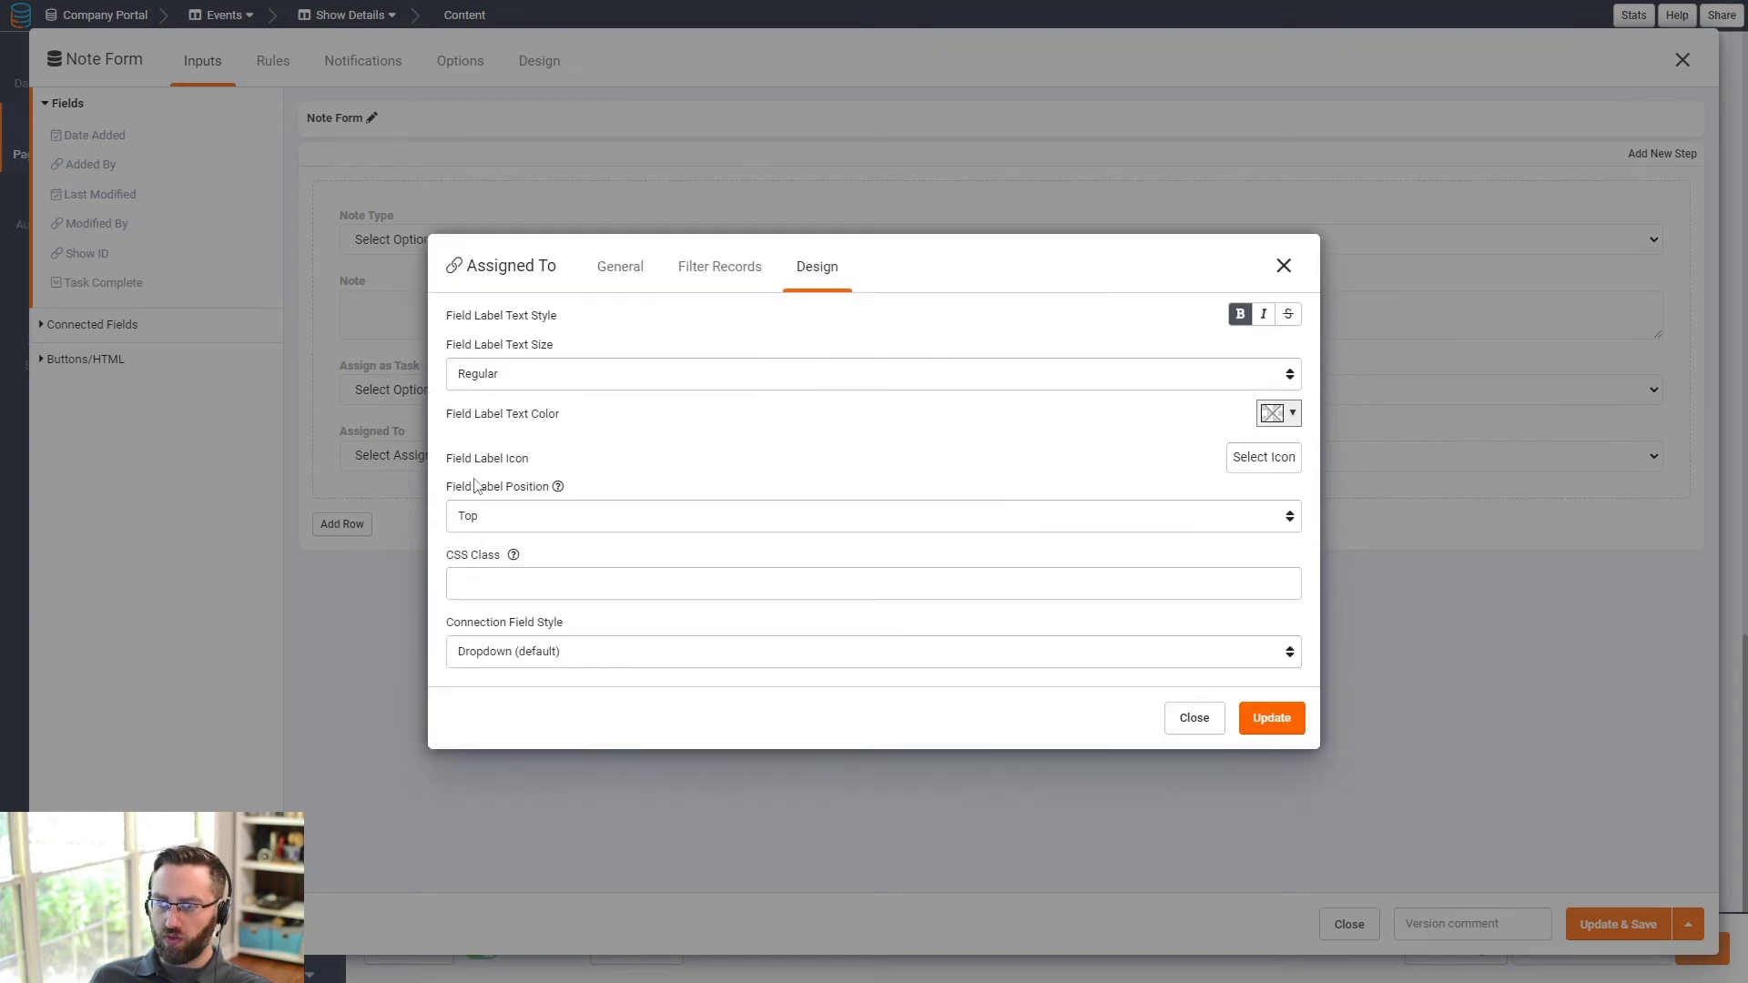
# - Show Assigned To as a List View with Name and Role, then save the Note Form
pyautogui.click(513, 660)
pyautogui.click(499, 690)
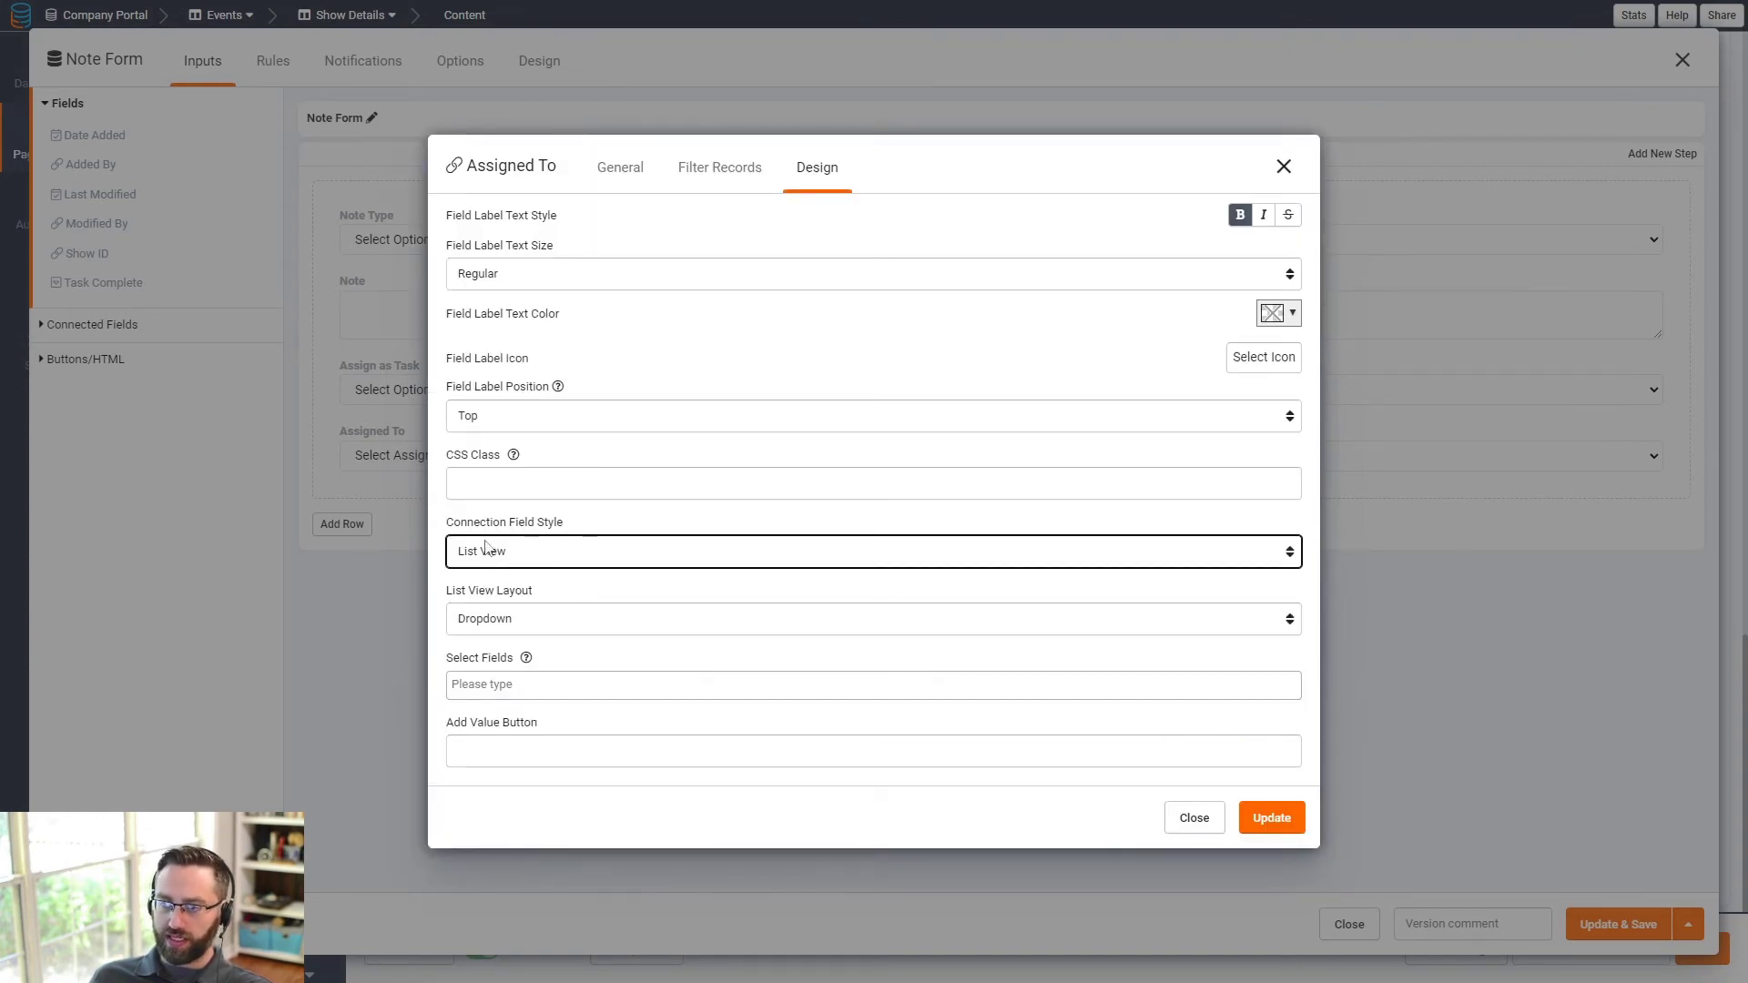
pyautogui.click(455, 526)
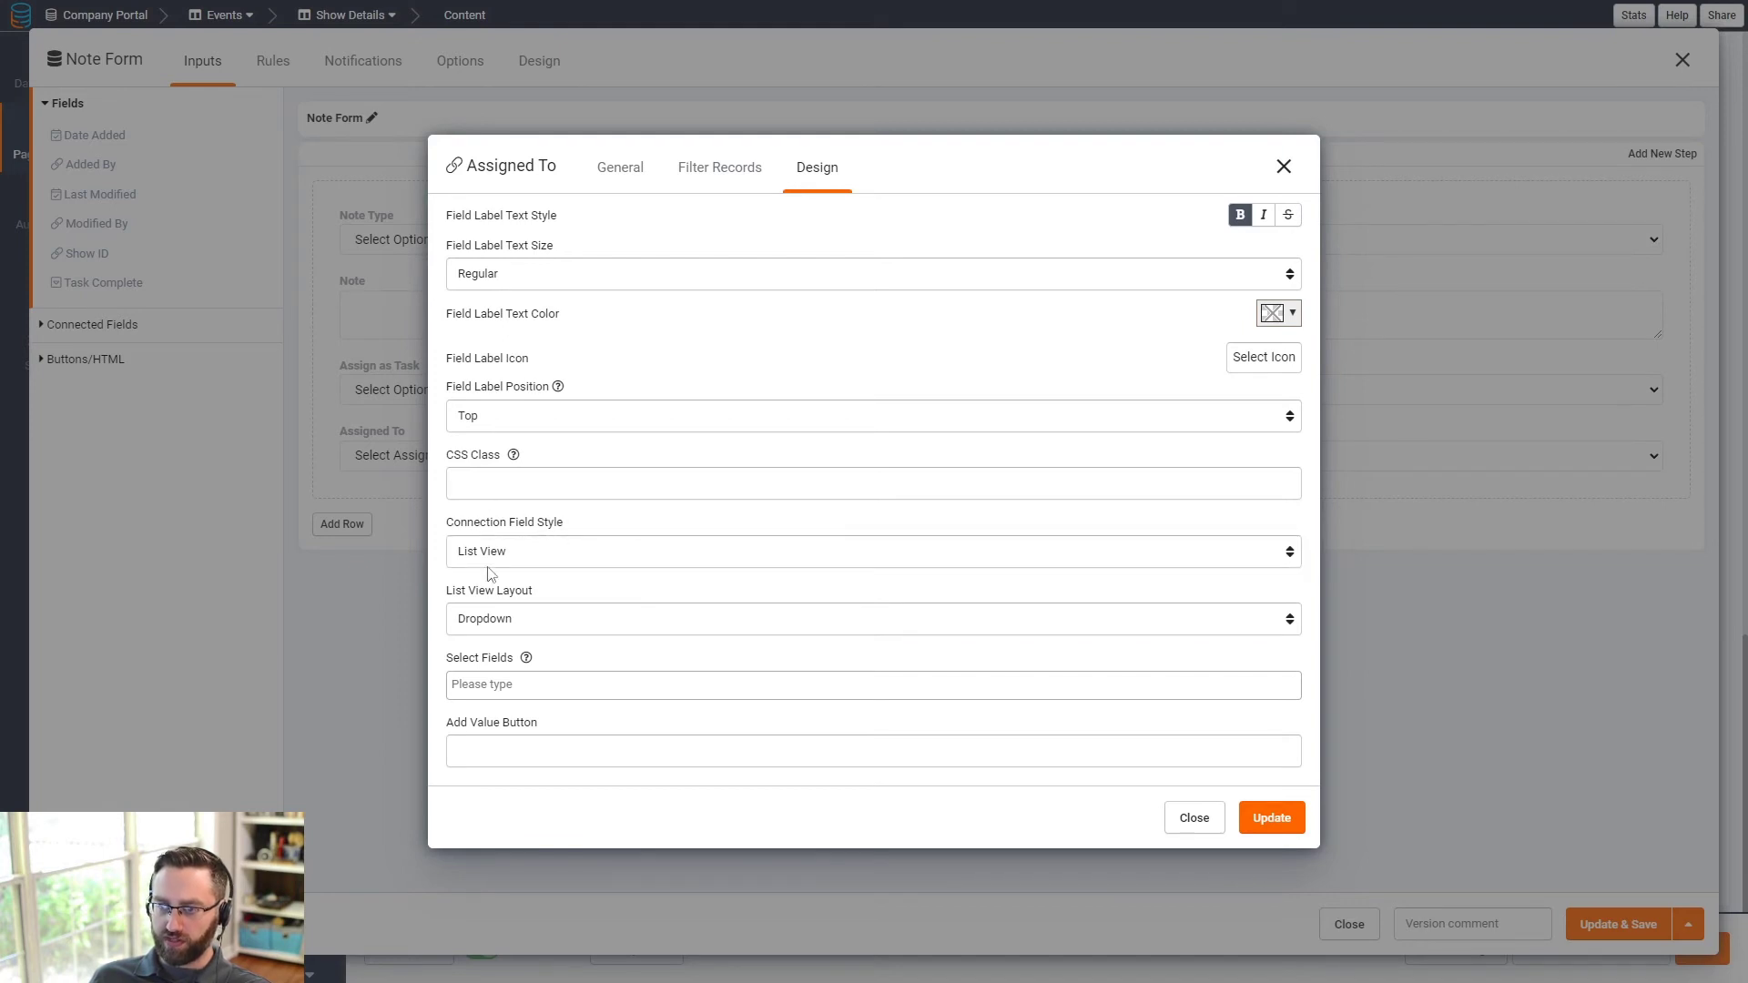
pyautogui.click(496, 684)
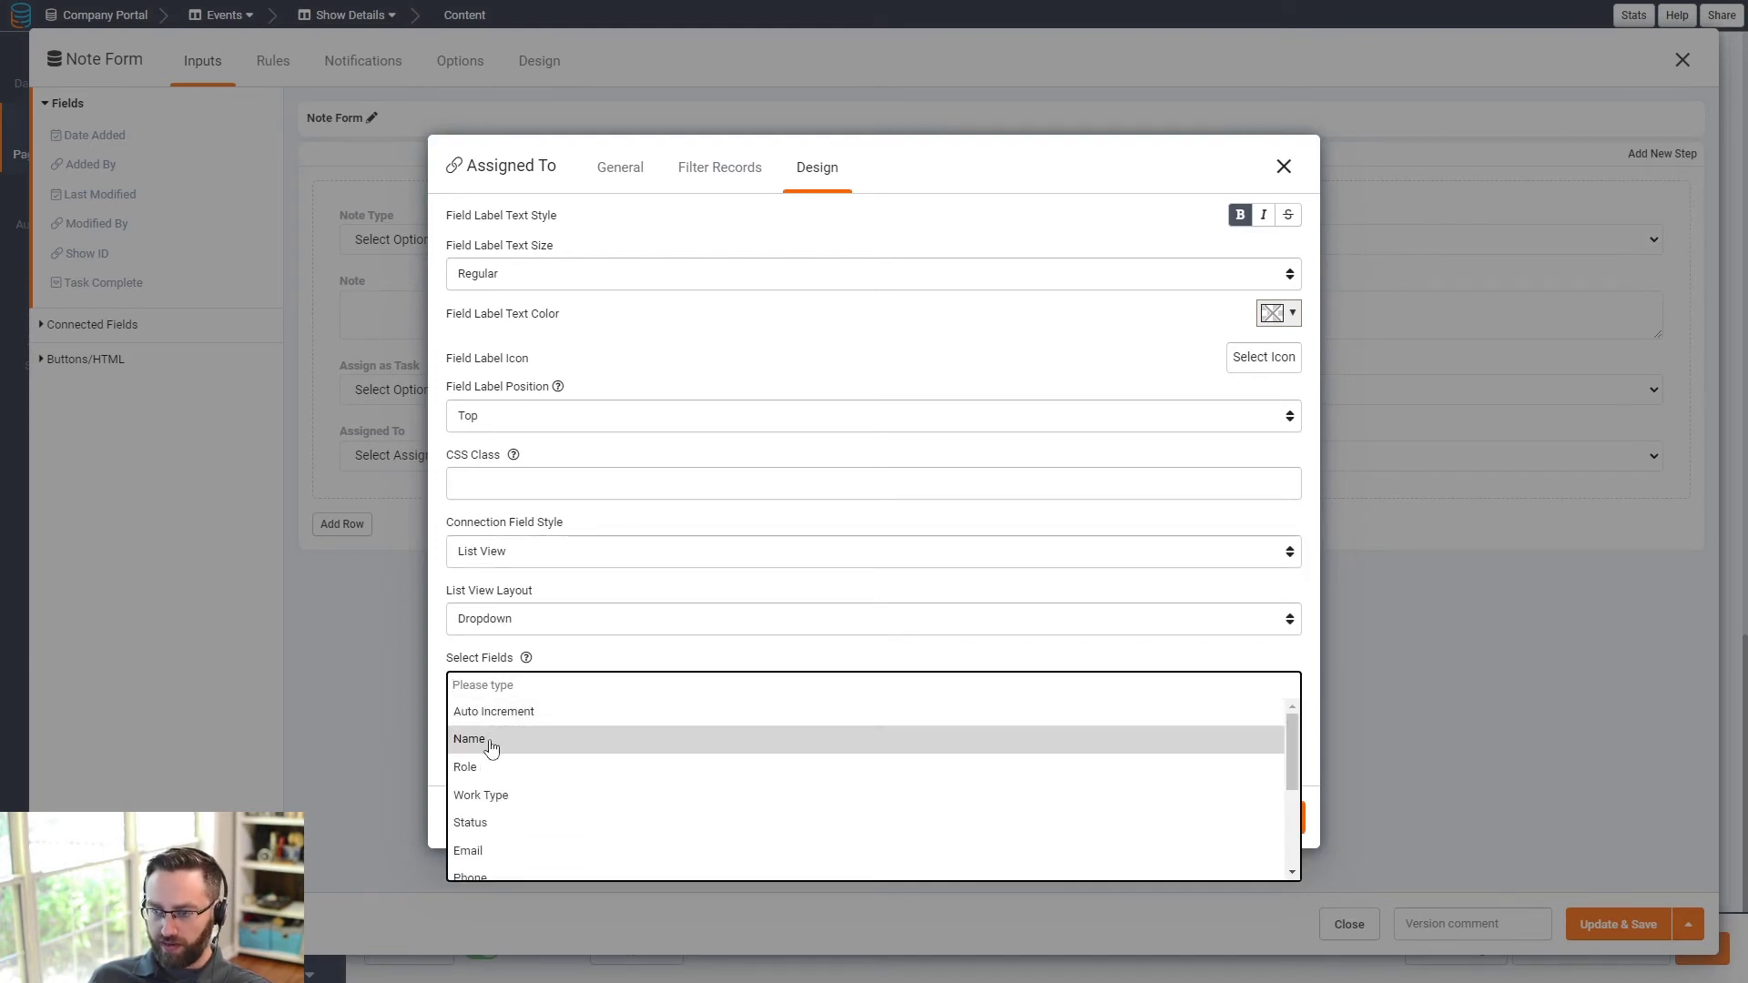
pyautogui.click(488, 740)
pyautogui.click(601, 684)
pyautogui.click(498, 771)
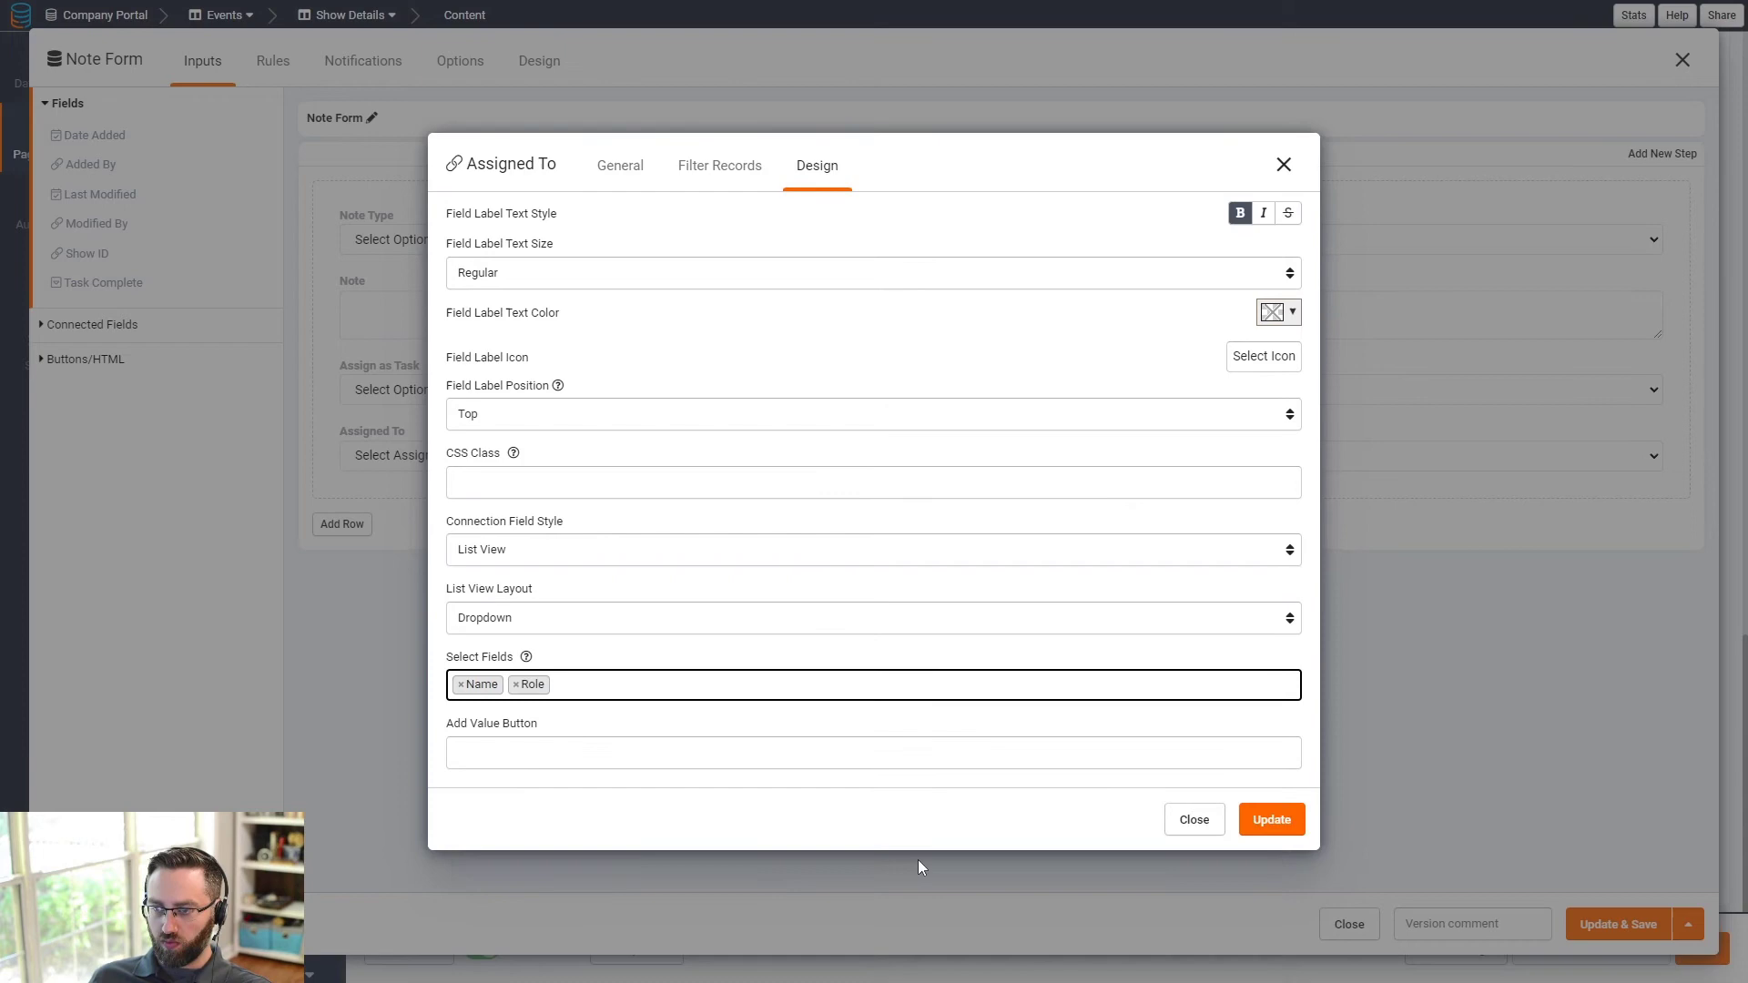
pyautogui.click(1279, 824)
pyautogui.click(1585, 927)
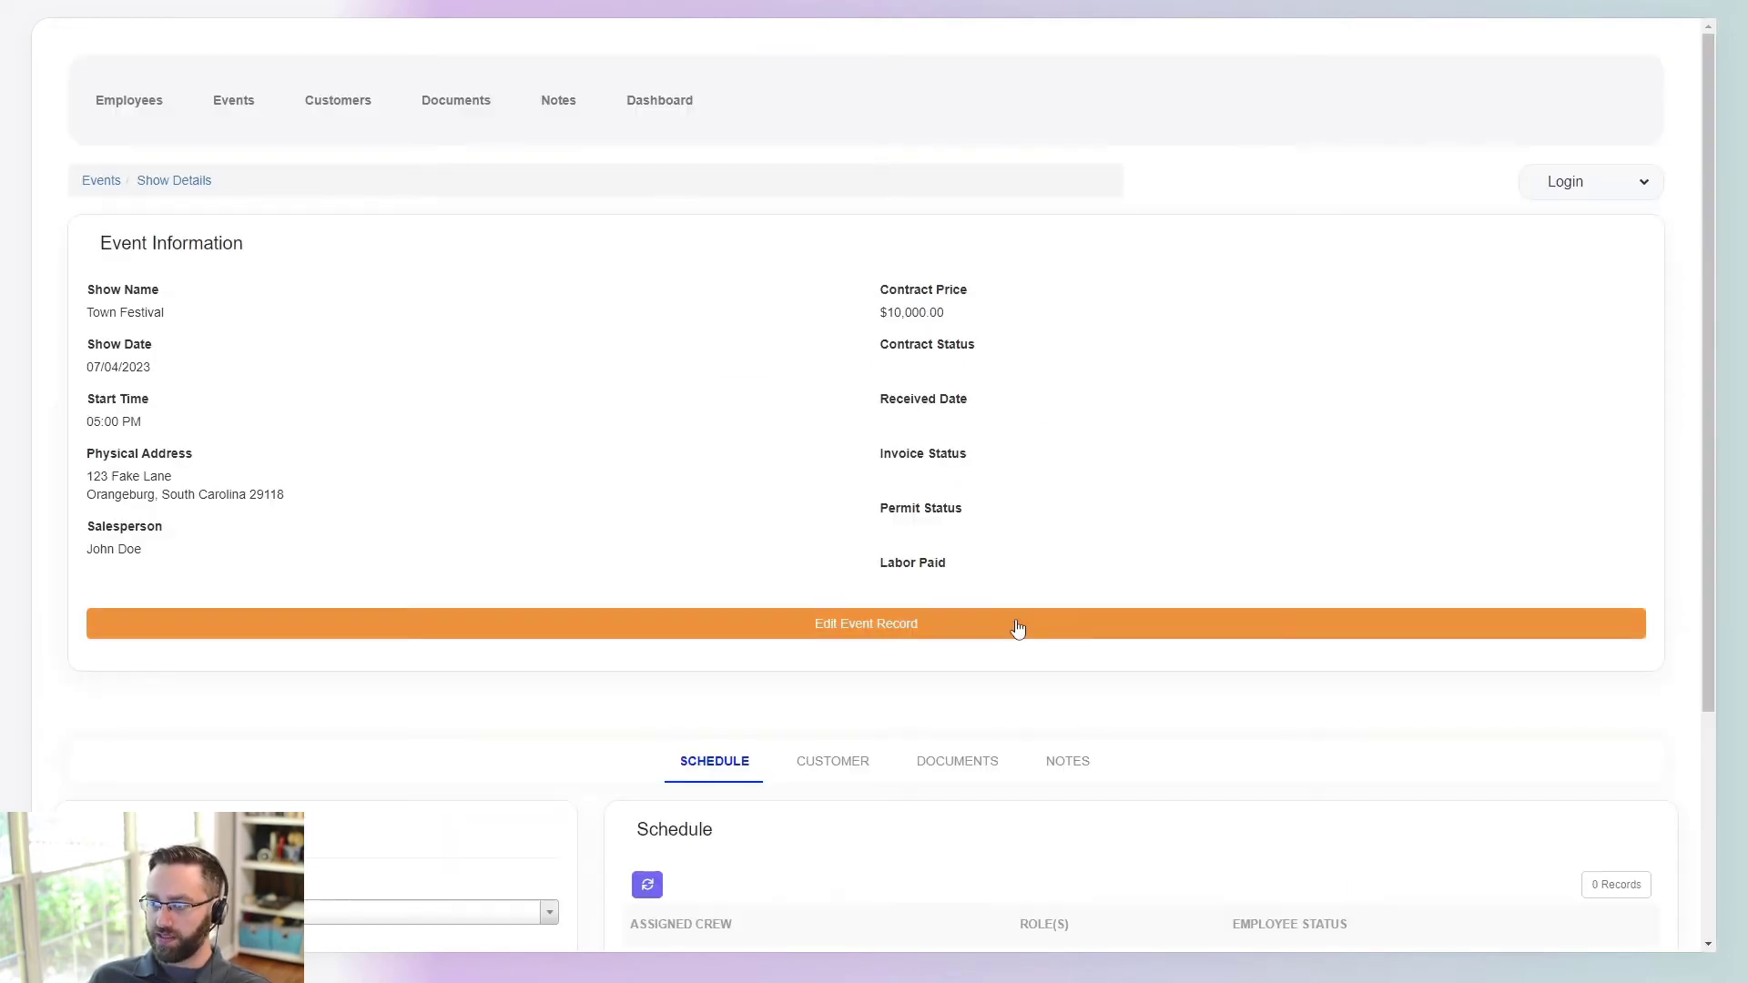
# - In the live page's Notes section, mark the note as a task assigned to the salesperson
pyautogui.click(1086, 758)
pyautogui.scroll(-5, 234, 706)
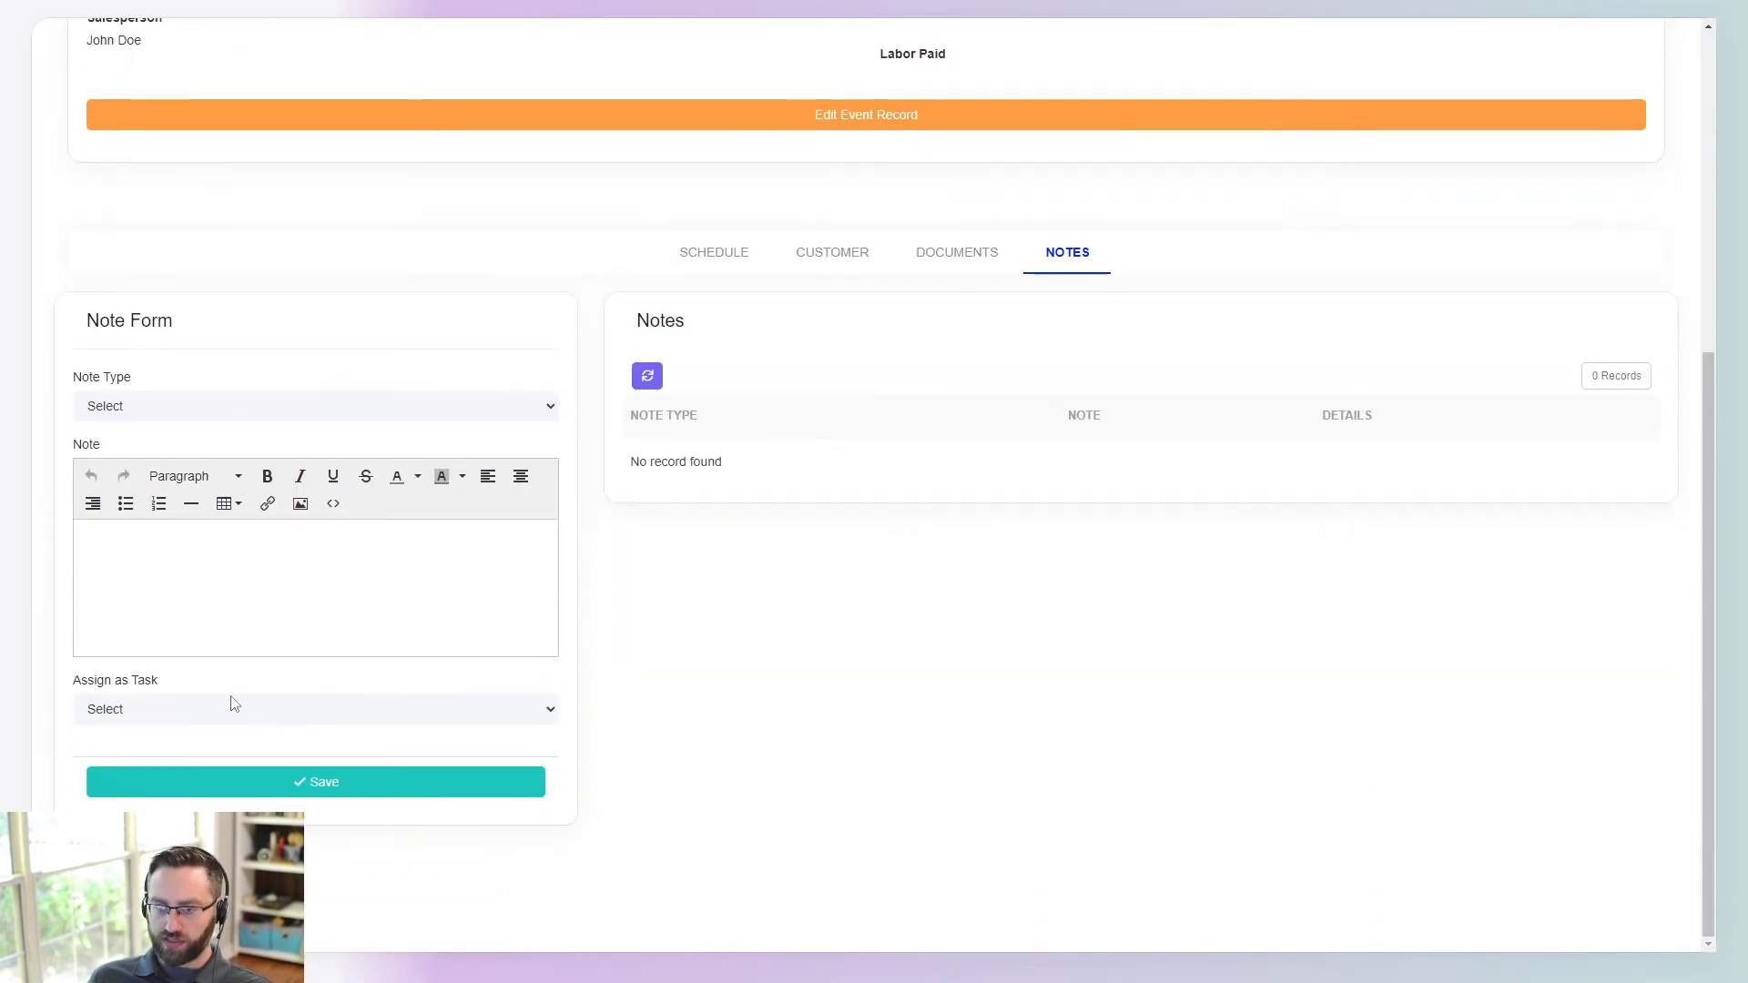
pyautogui.click(100, 721)
pyautogui.click(118, 746)
pyautogui.click(199, 774)
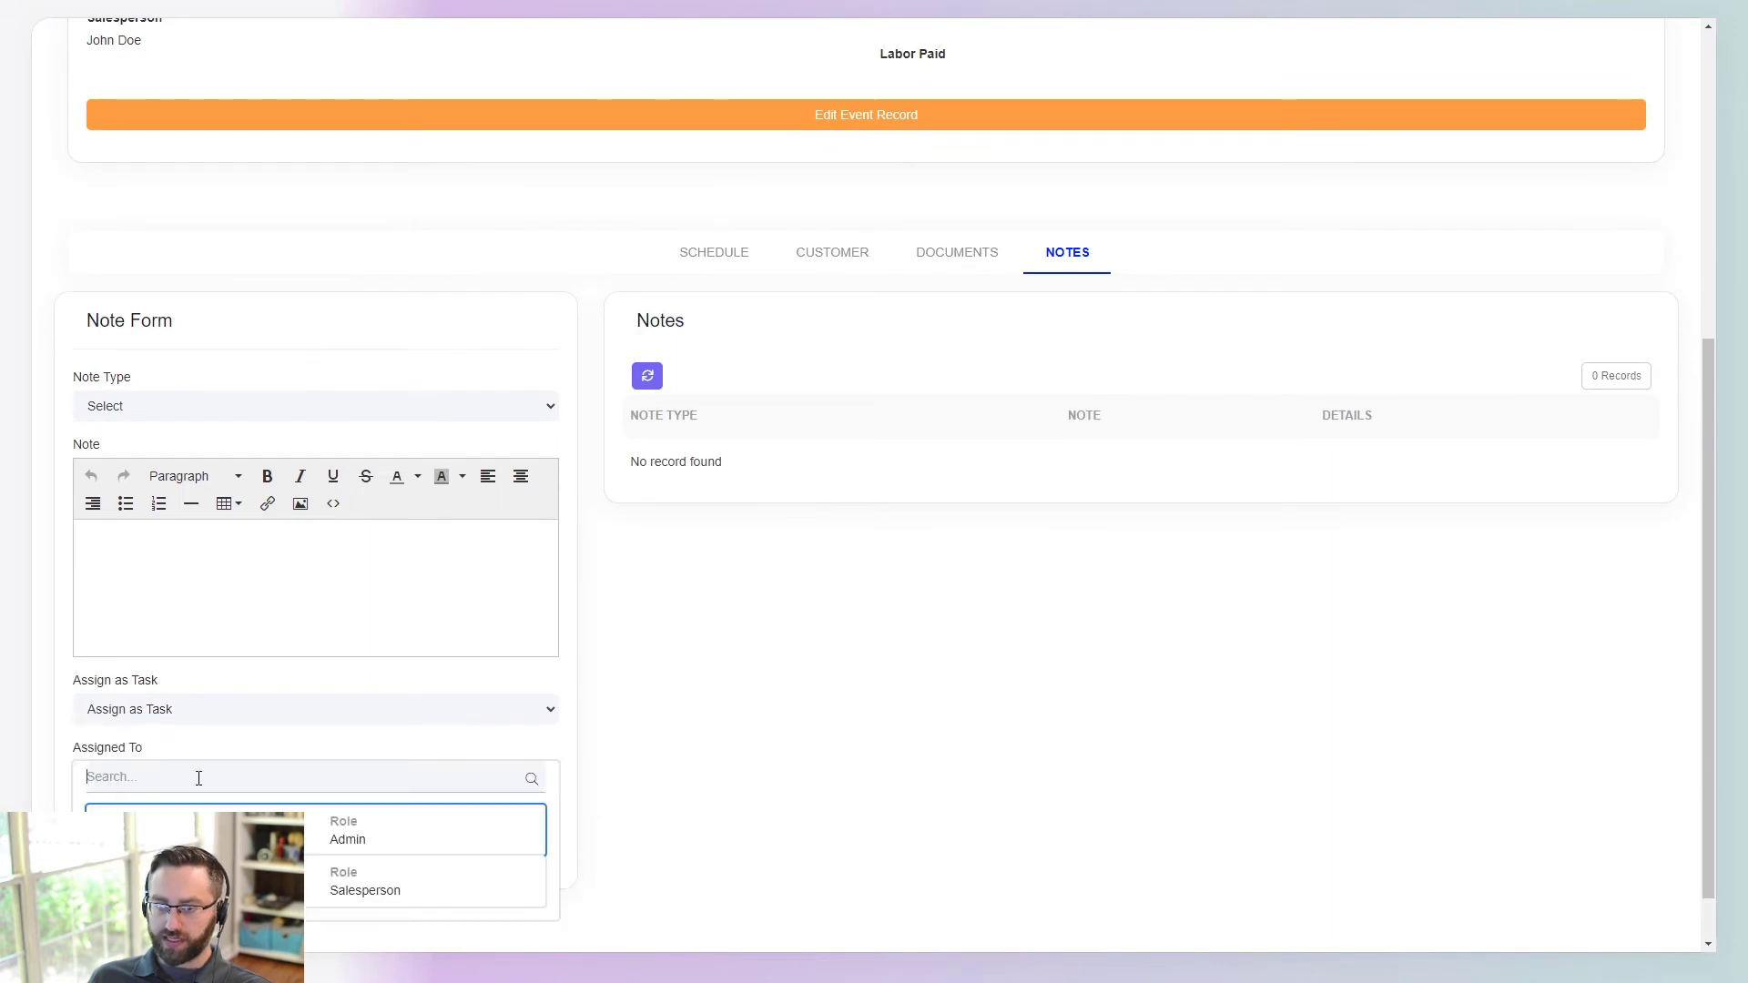
pyautogui.scroll(-1, 227, 807)
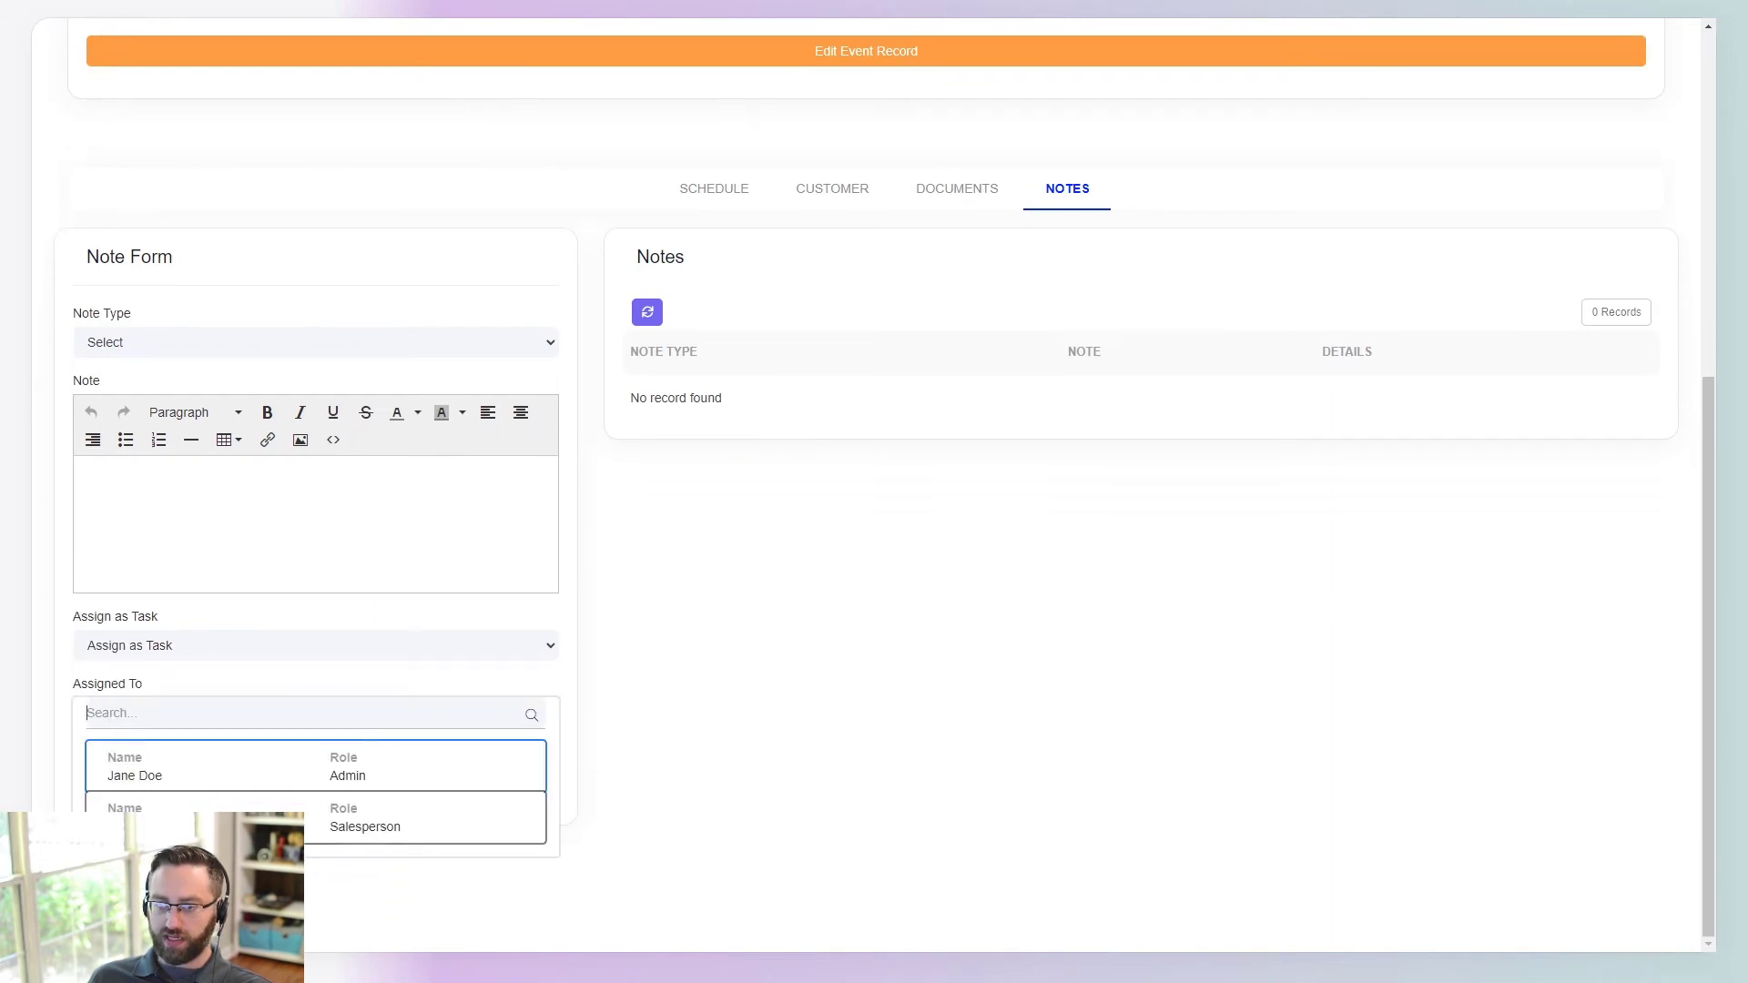
pyautogui.click(410, 824)
# - Make it a Salesperson Note reading 'test note' and save it
pyautogui.click(113, 344)
pyautogui.click(121, 381)
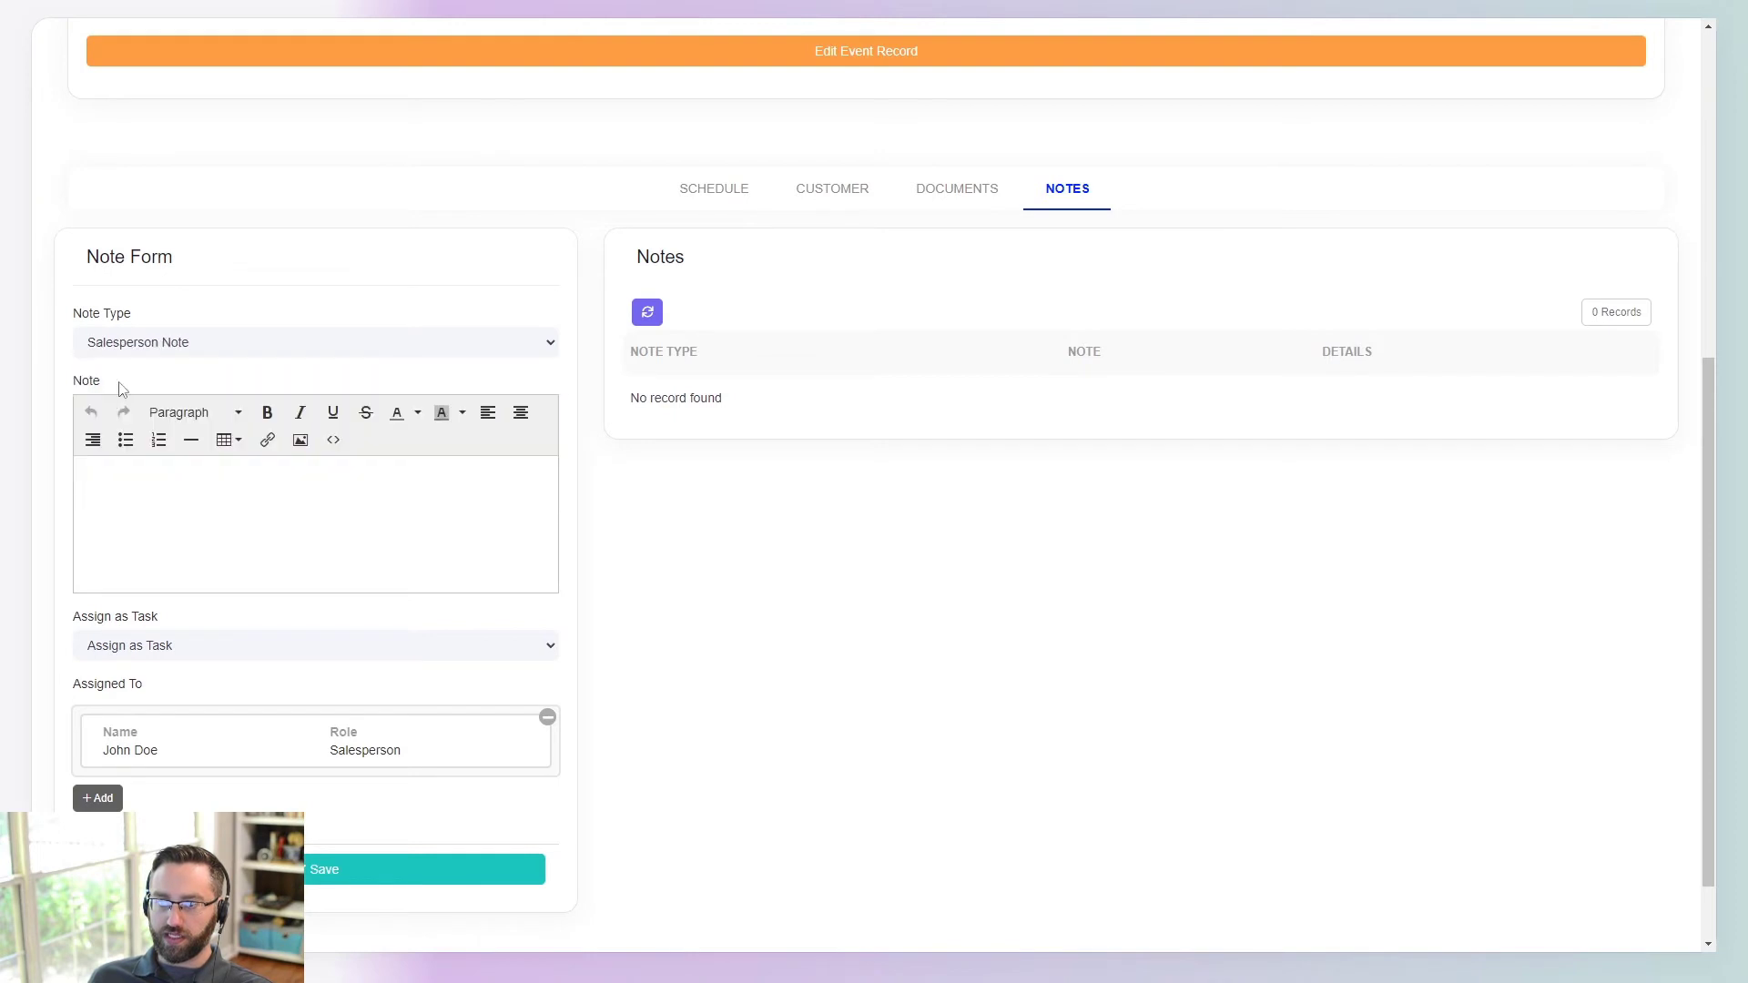
pyautogui.write('mno')
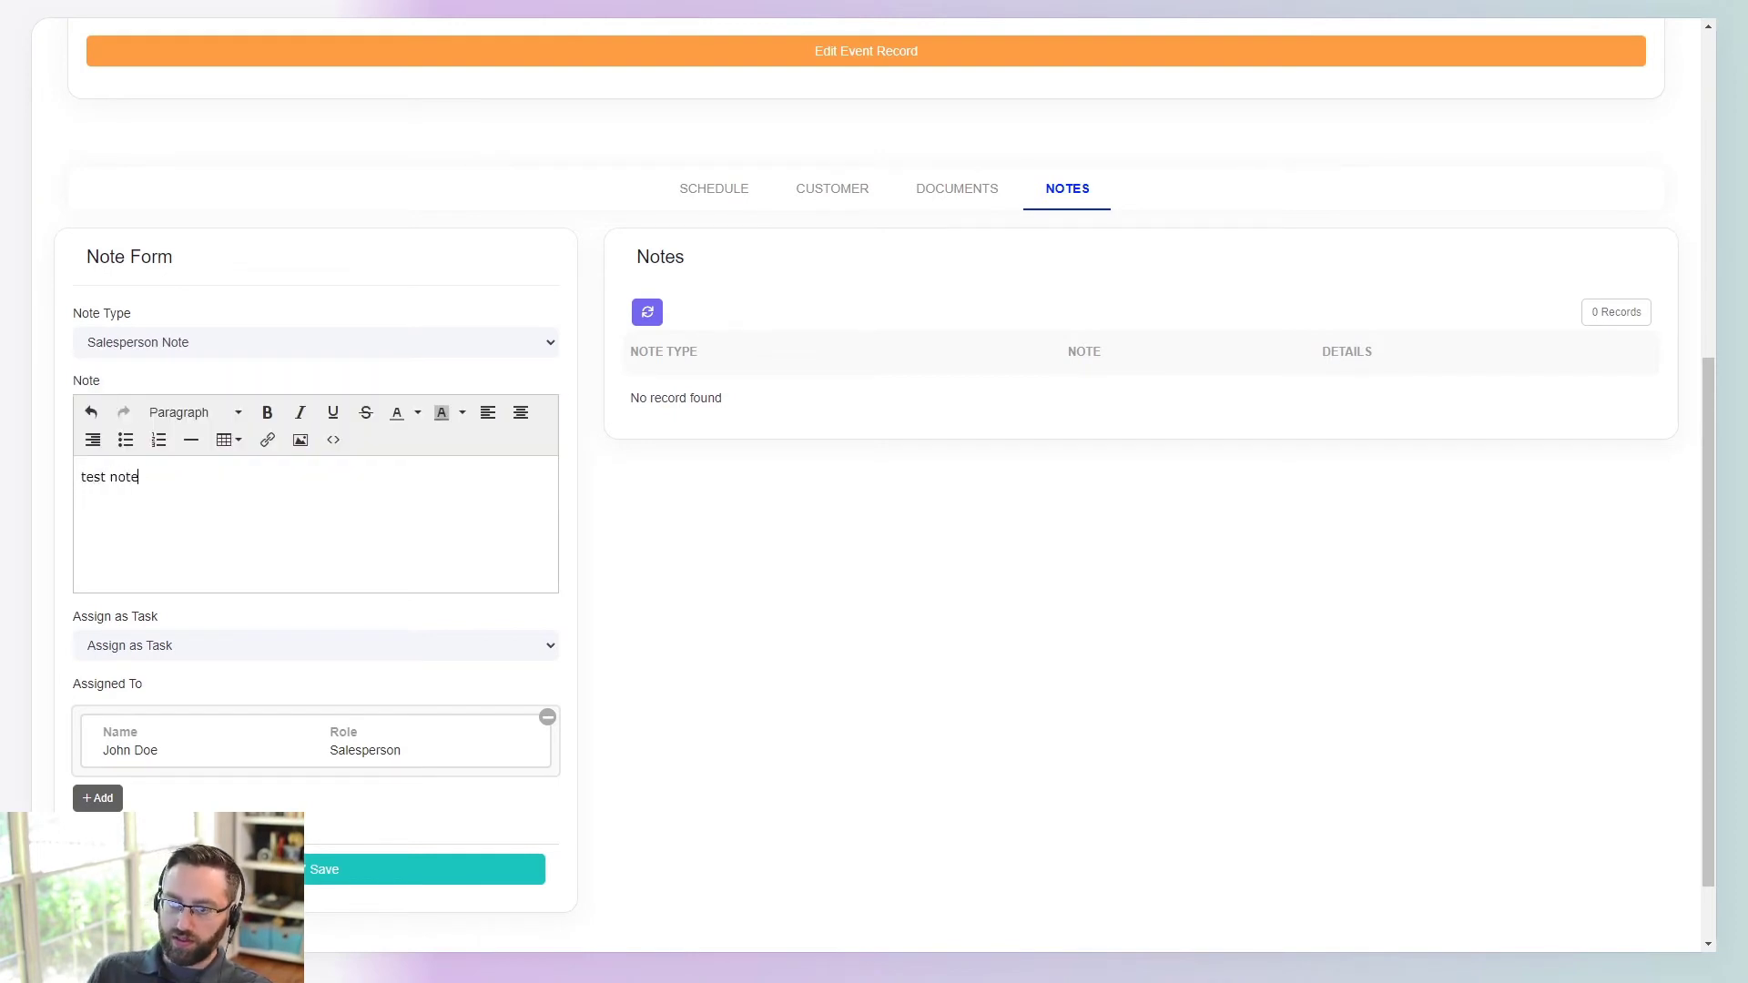
pyautogui.click(425, 870)
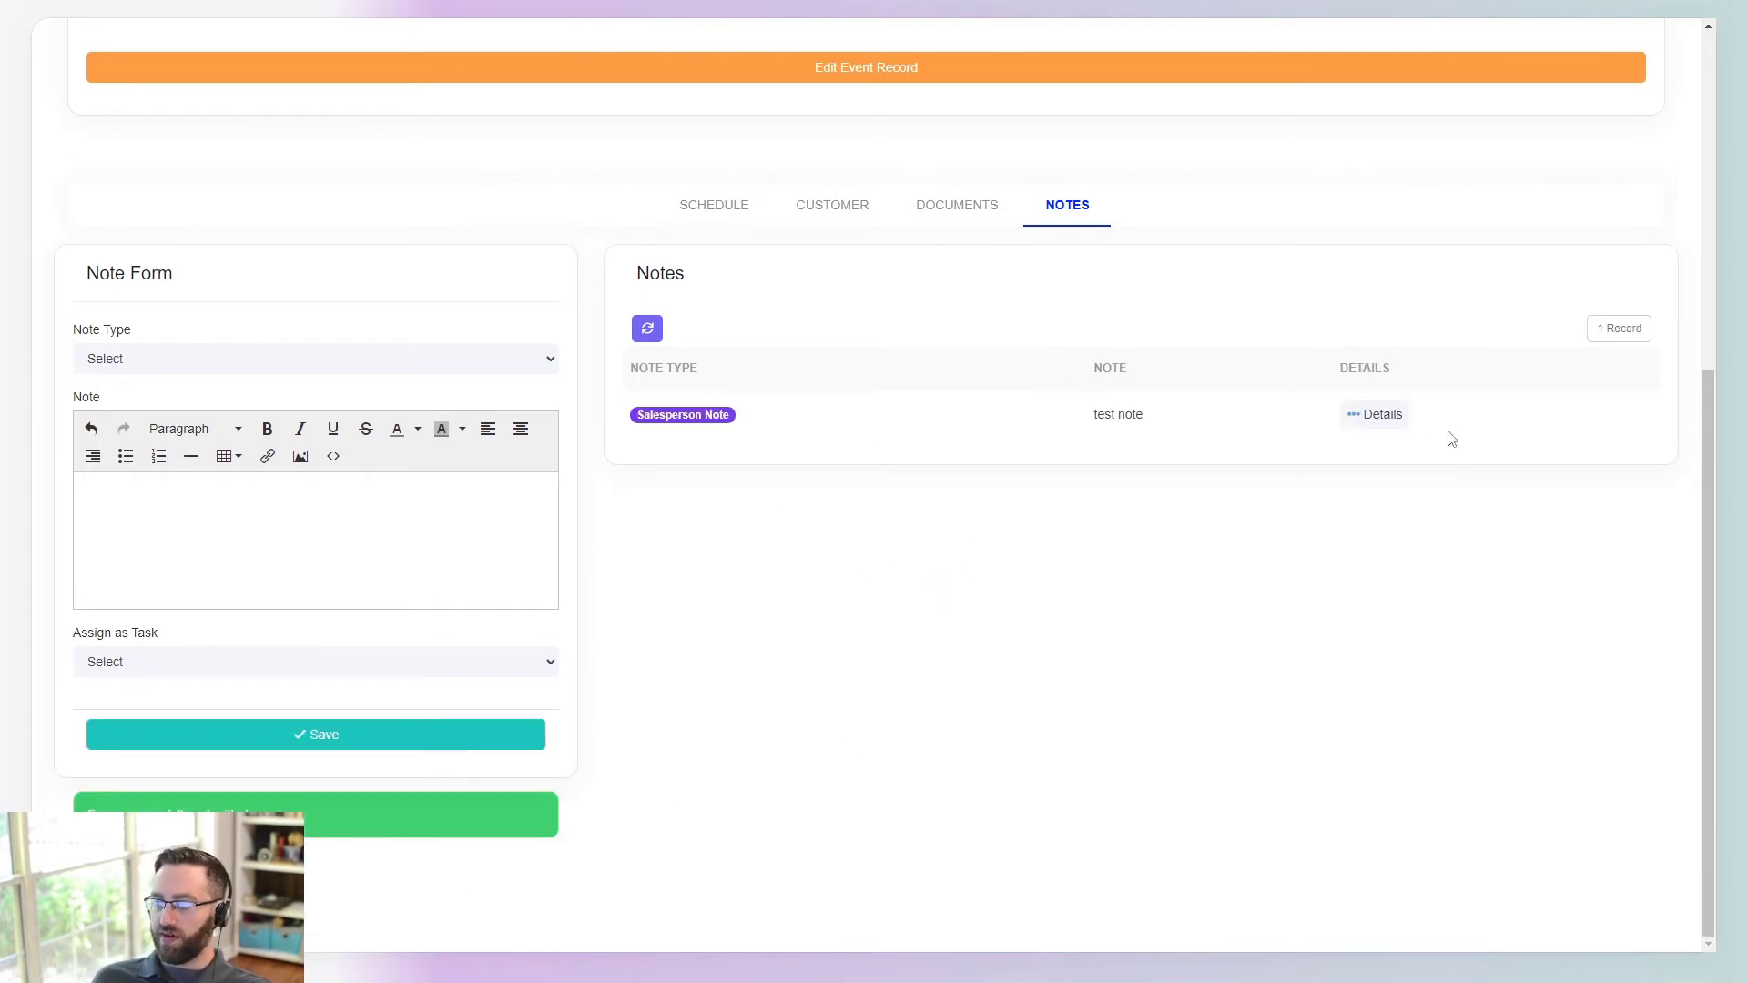
# - Check the saved note's details, including the assignee, then close them
pyautogui.click(1393, 415)
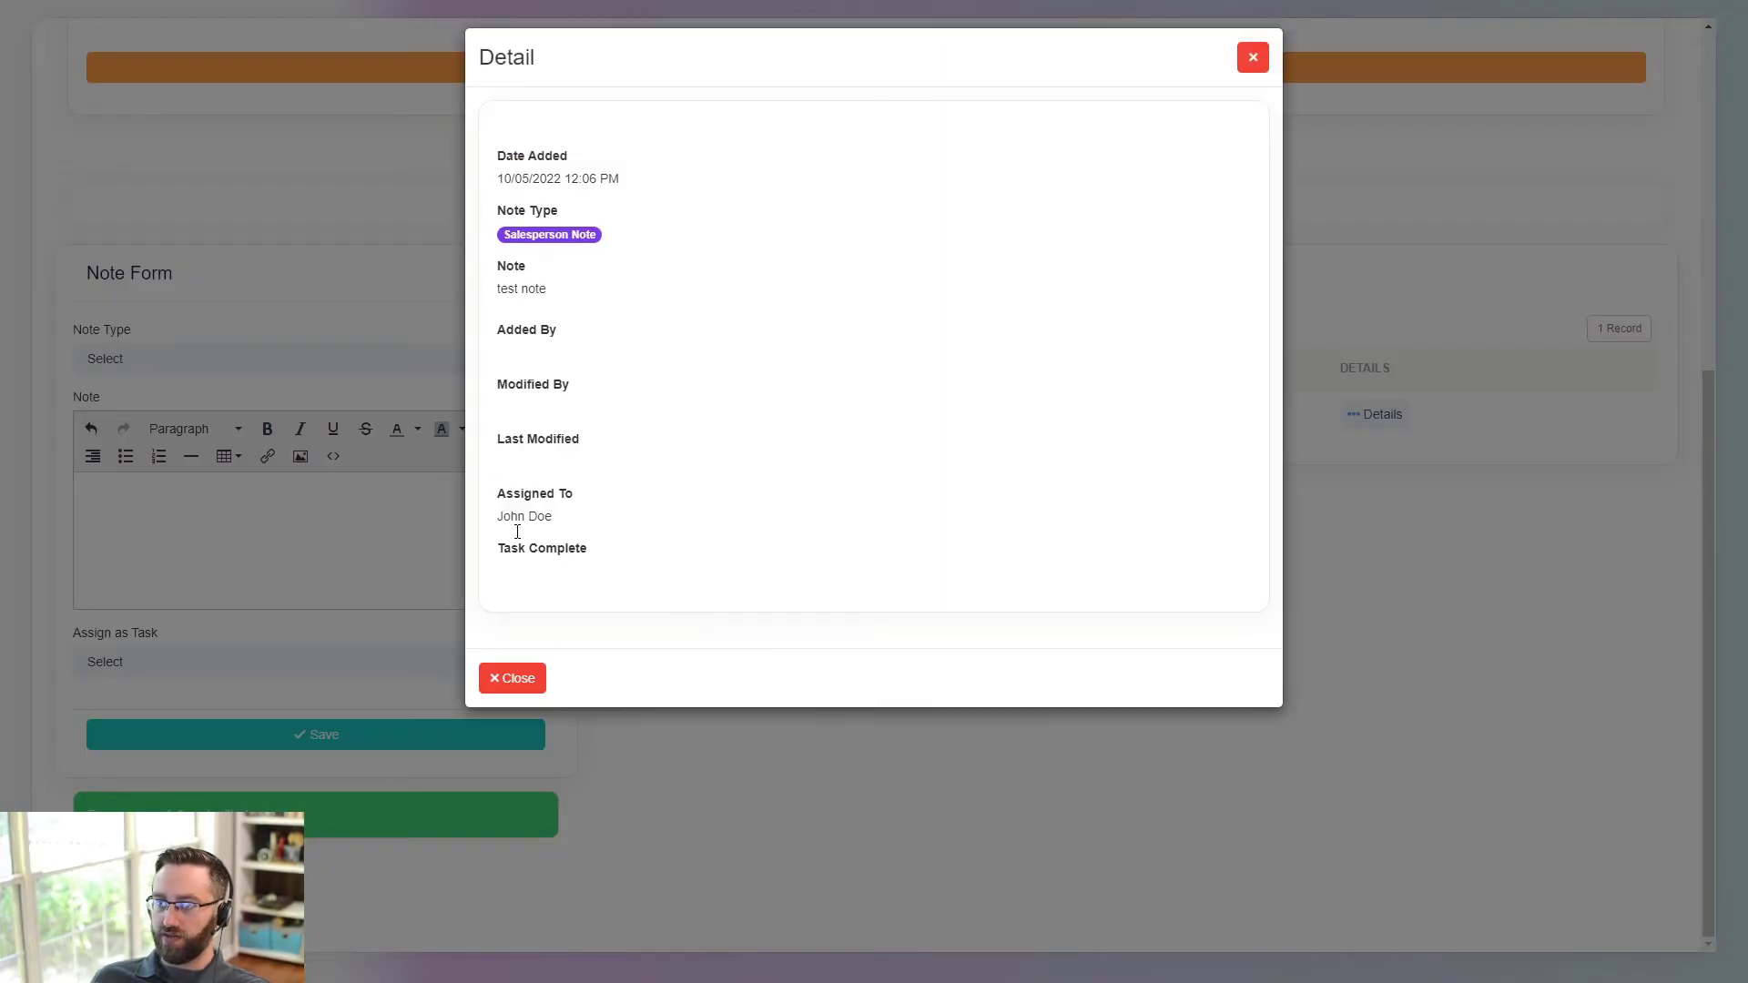
pyautogui.moveTo(550, 517); pyautogui.dragTo(472, 522)
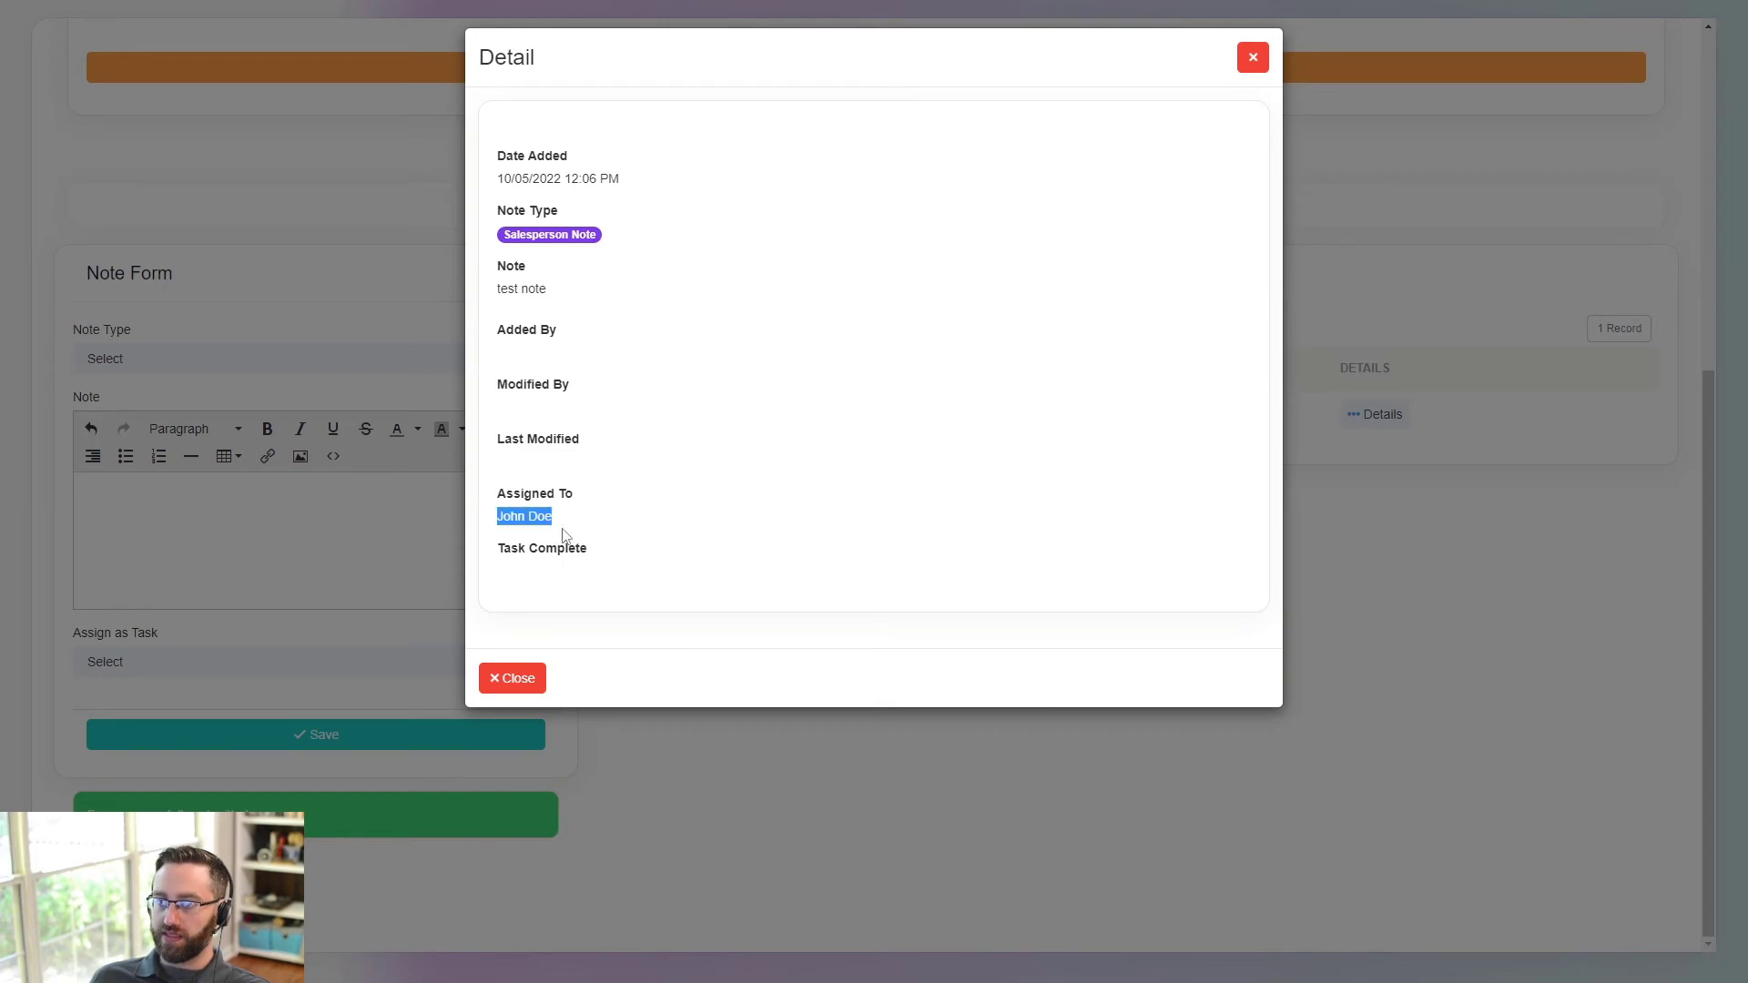
pyautogui.click(1253, 58)
pyautogui.scroll(4, 1151, 500)
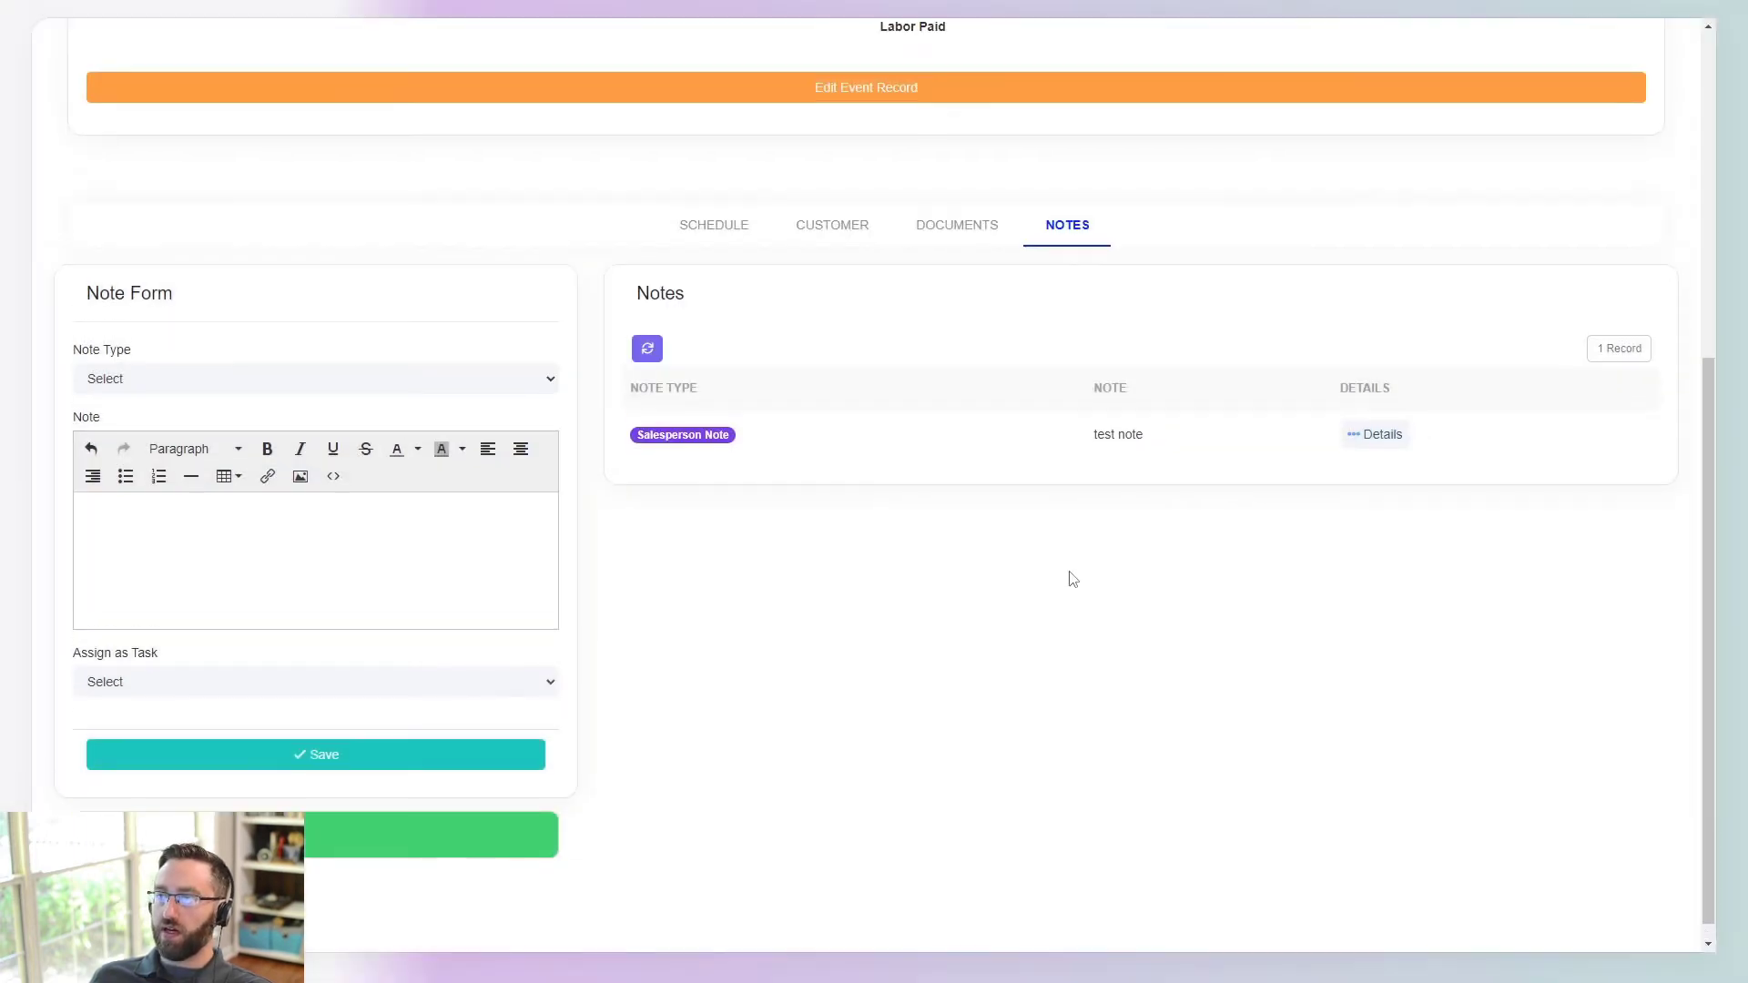
pyautogui.scroll(2, 969, 542)
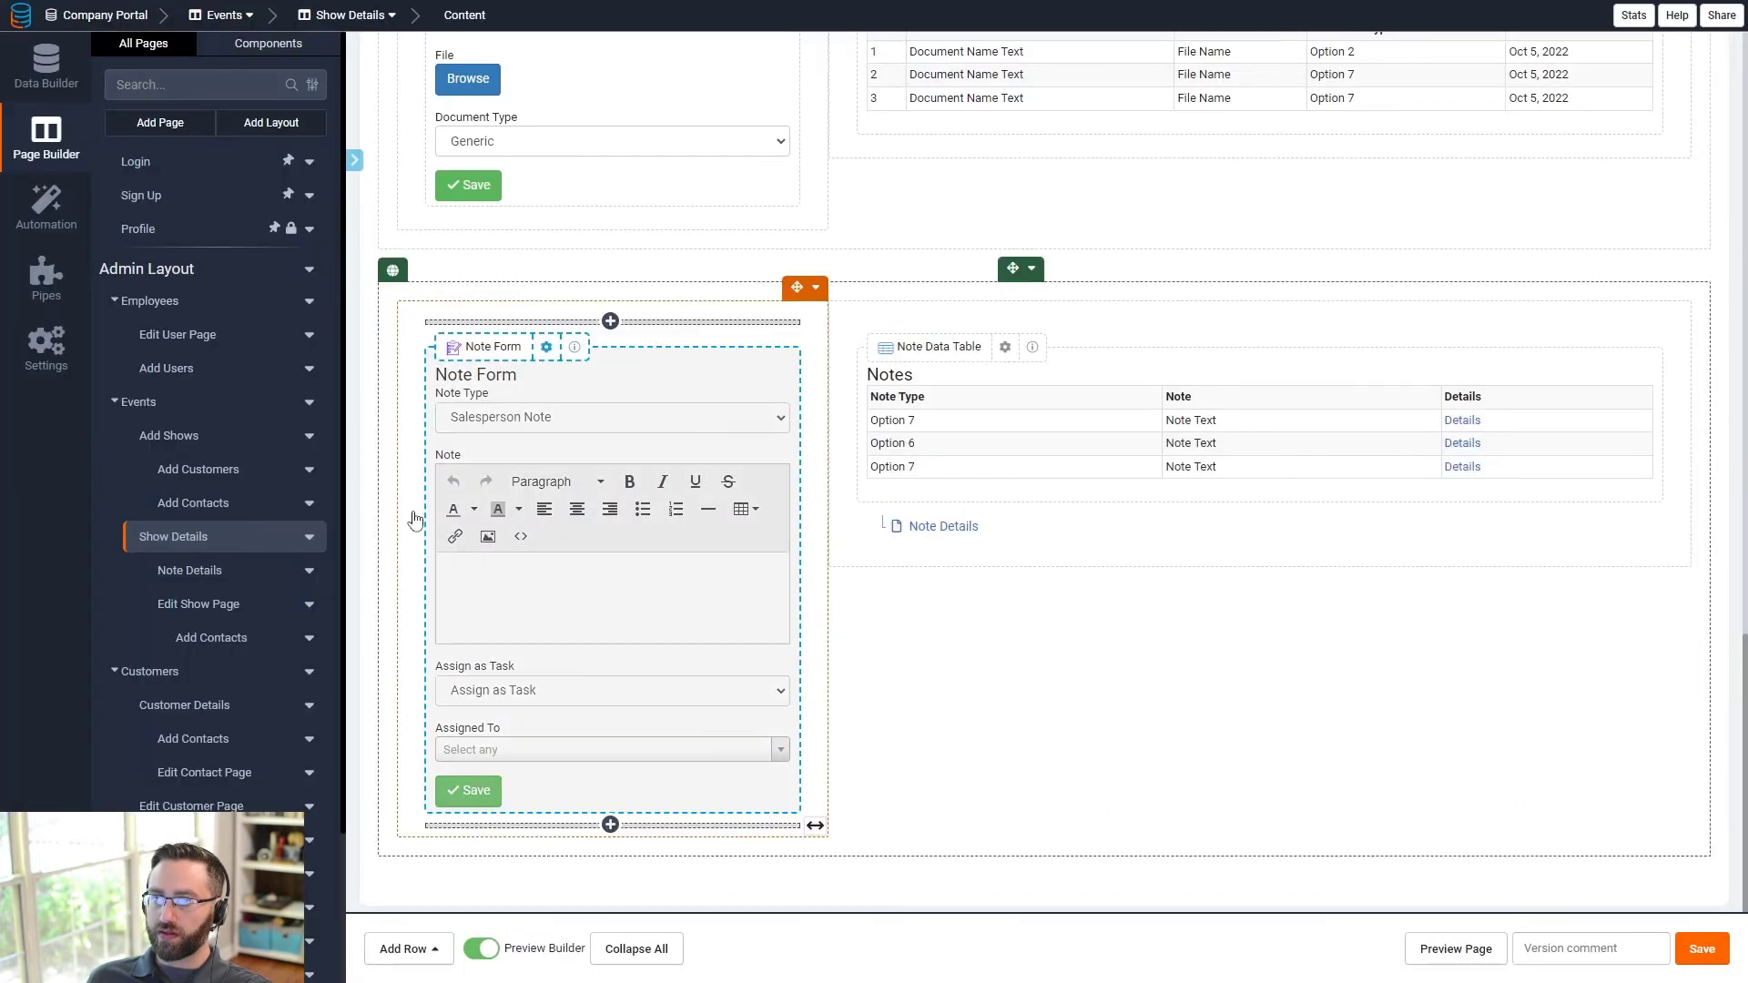
# - Add a Search component for the Shows table to the Dashboard's empty row
pyautogui.scroll(3, 414, 515)
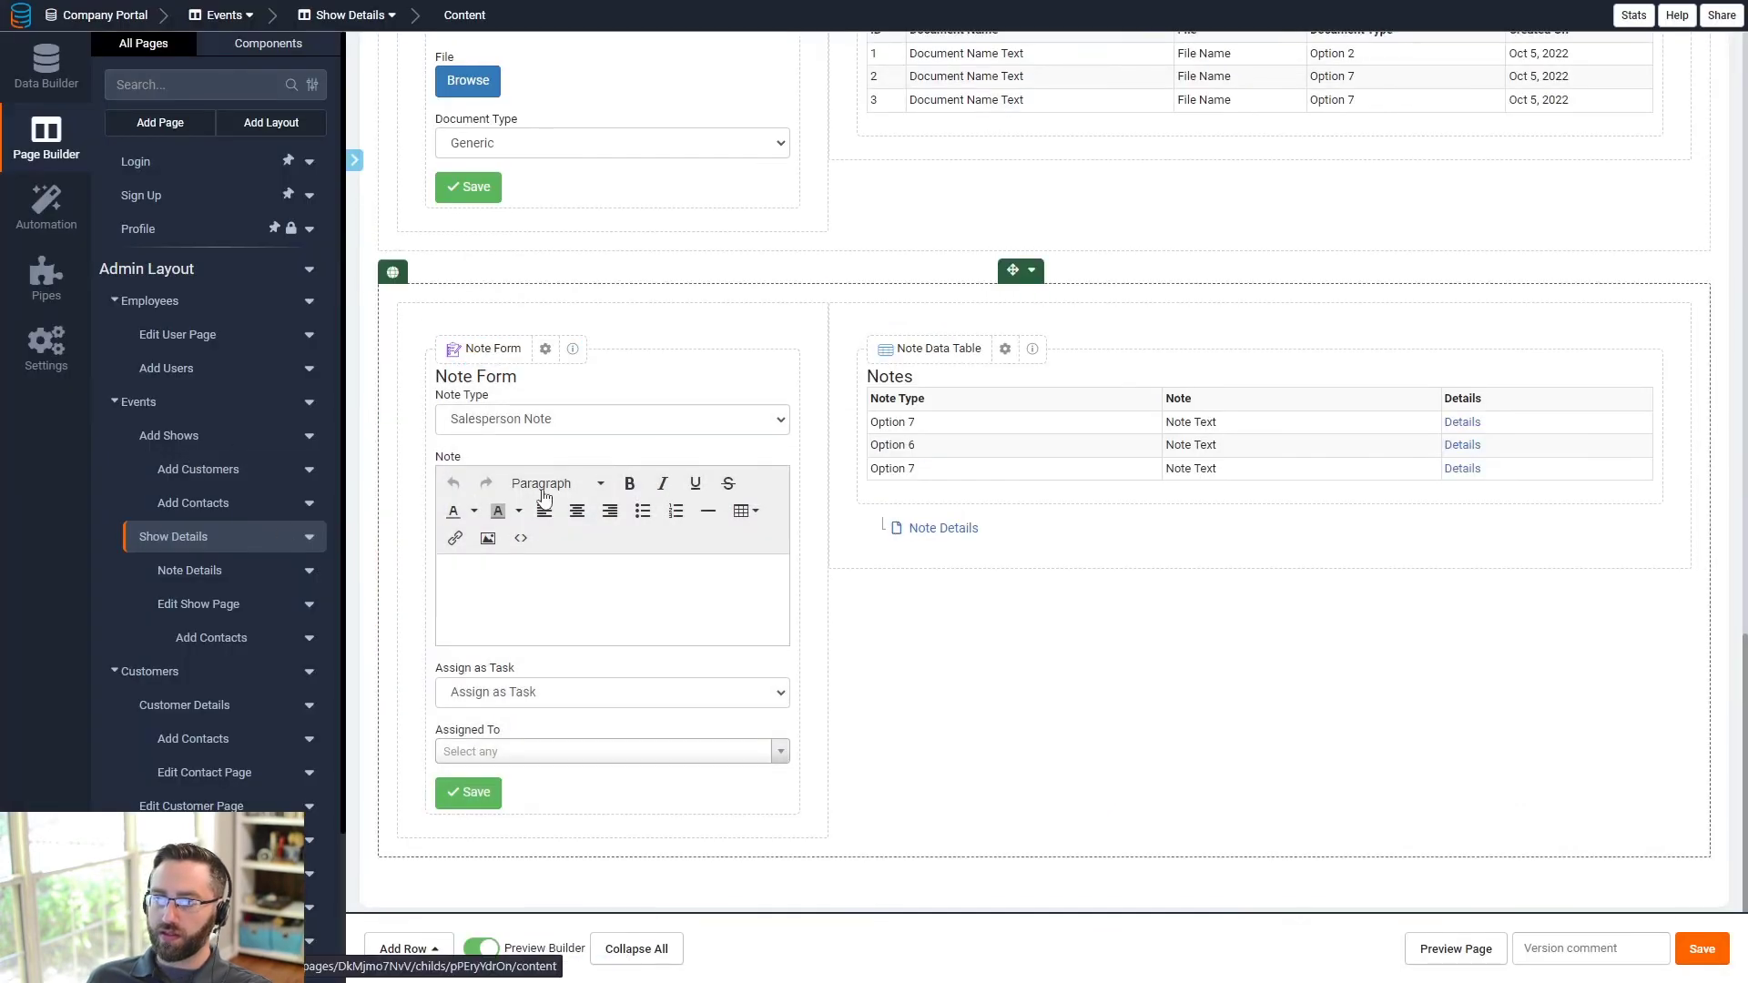
pyautogui.scroll(-3, 218, 570)
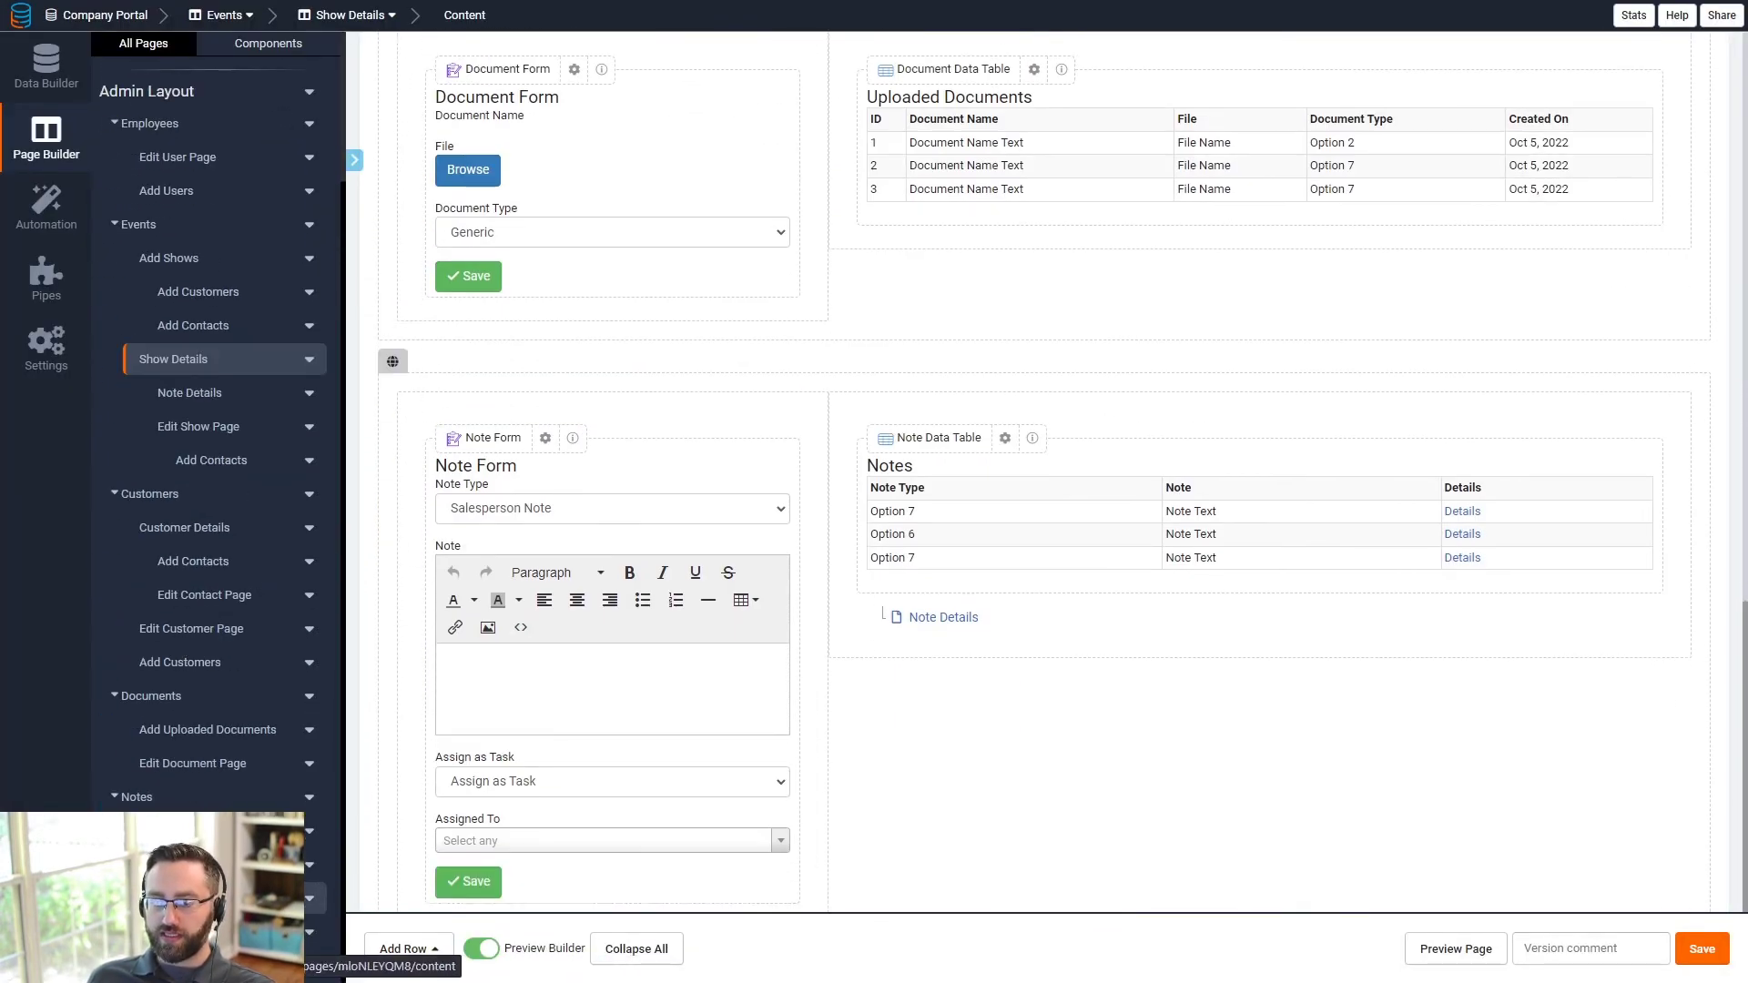
pyautogui.scroll(3, 164, 715)
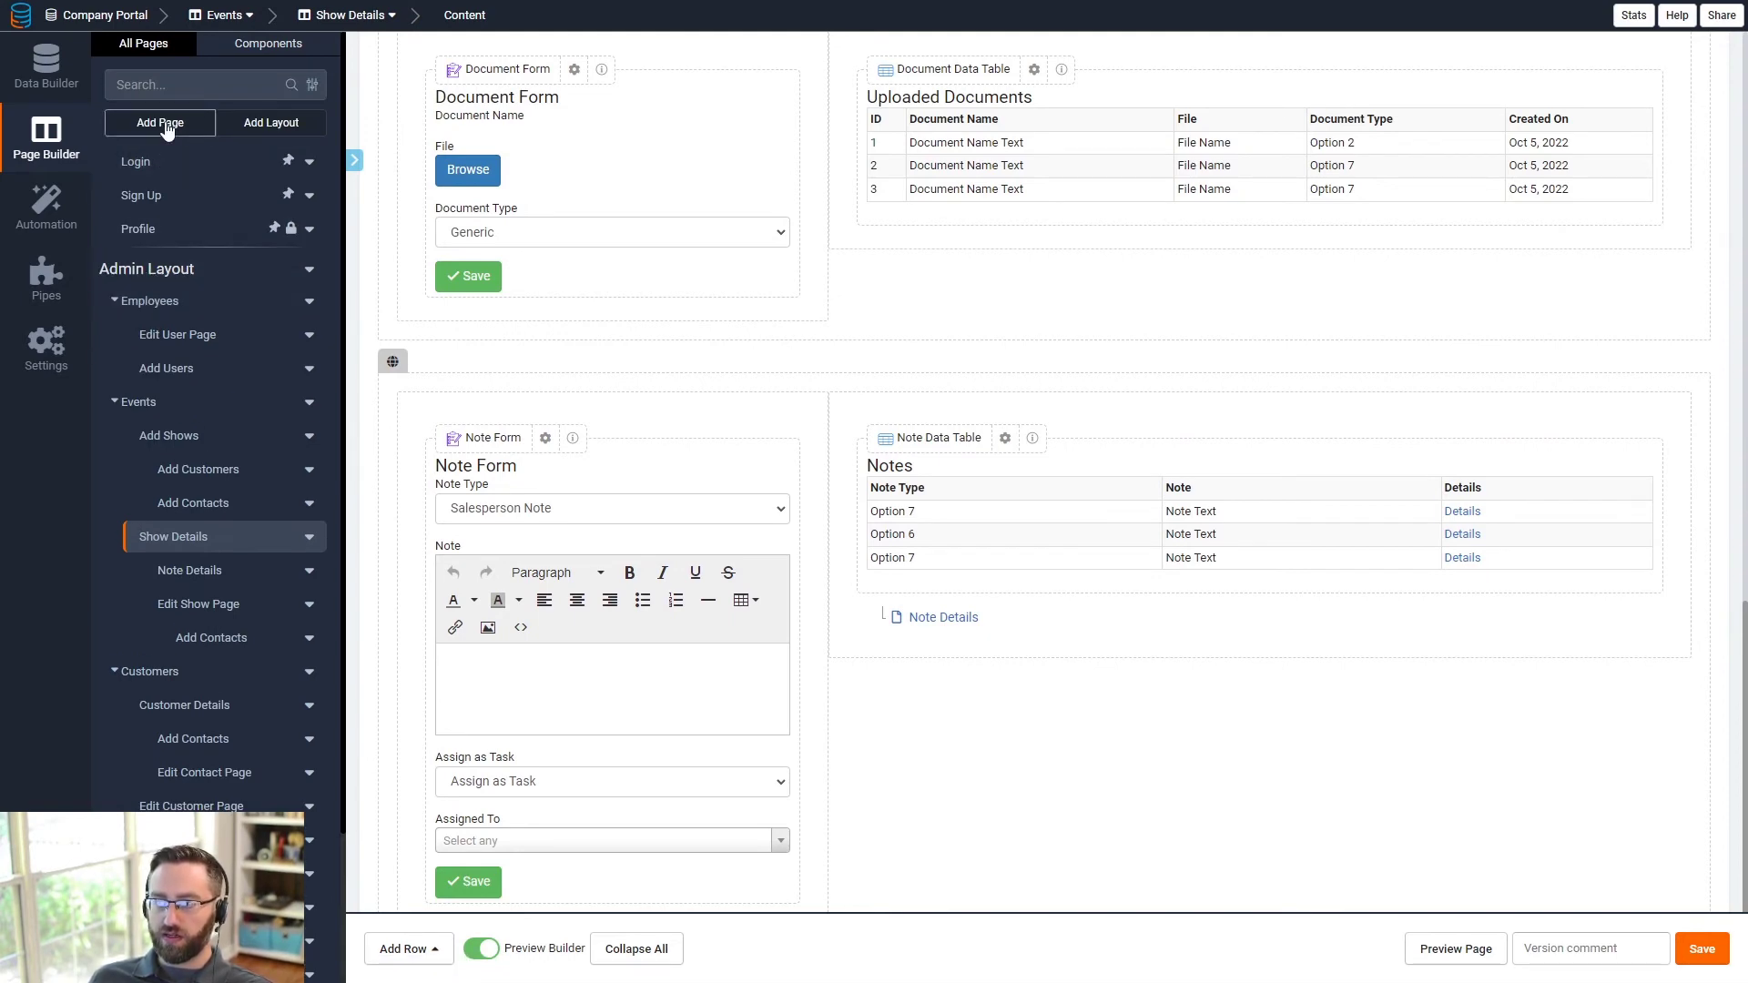
pyautogui.scroll(-3, 155, 729)
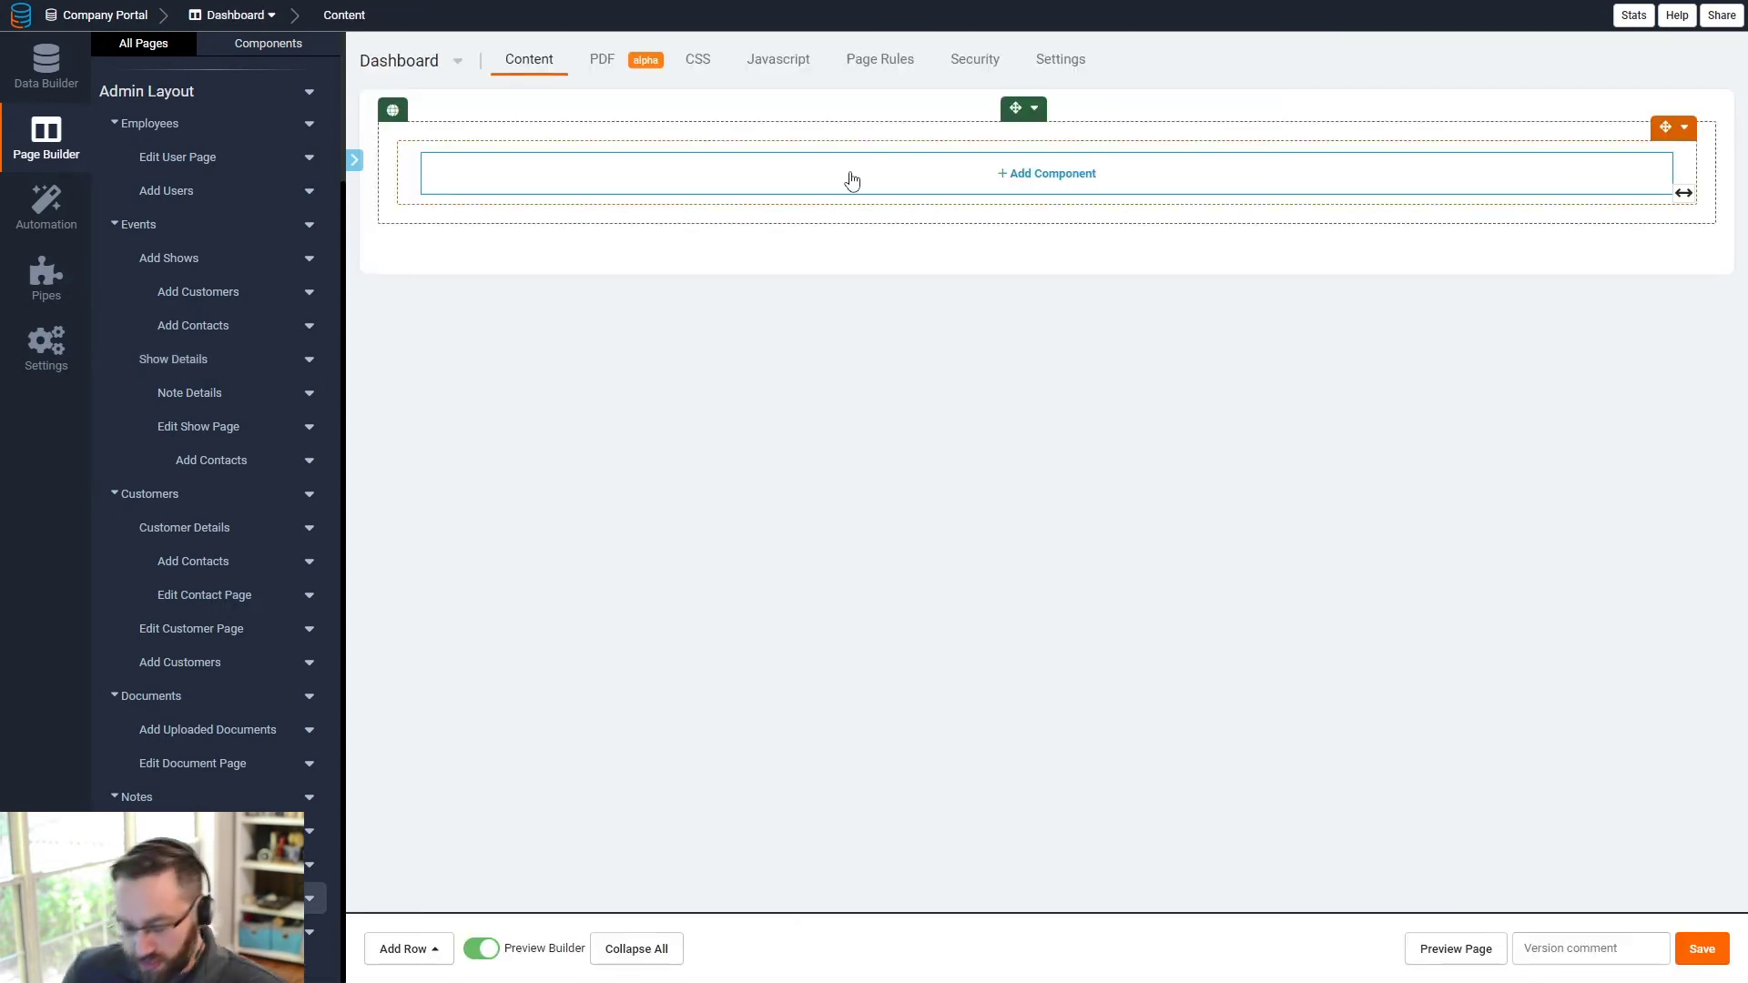
pyautogui.click(852, 179)
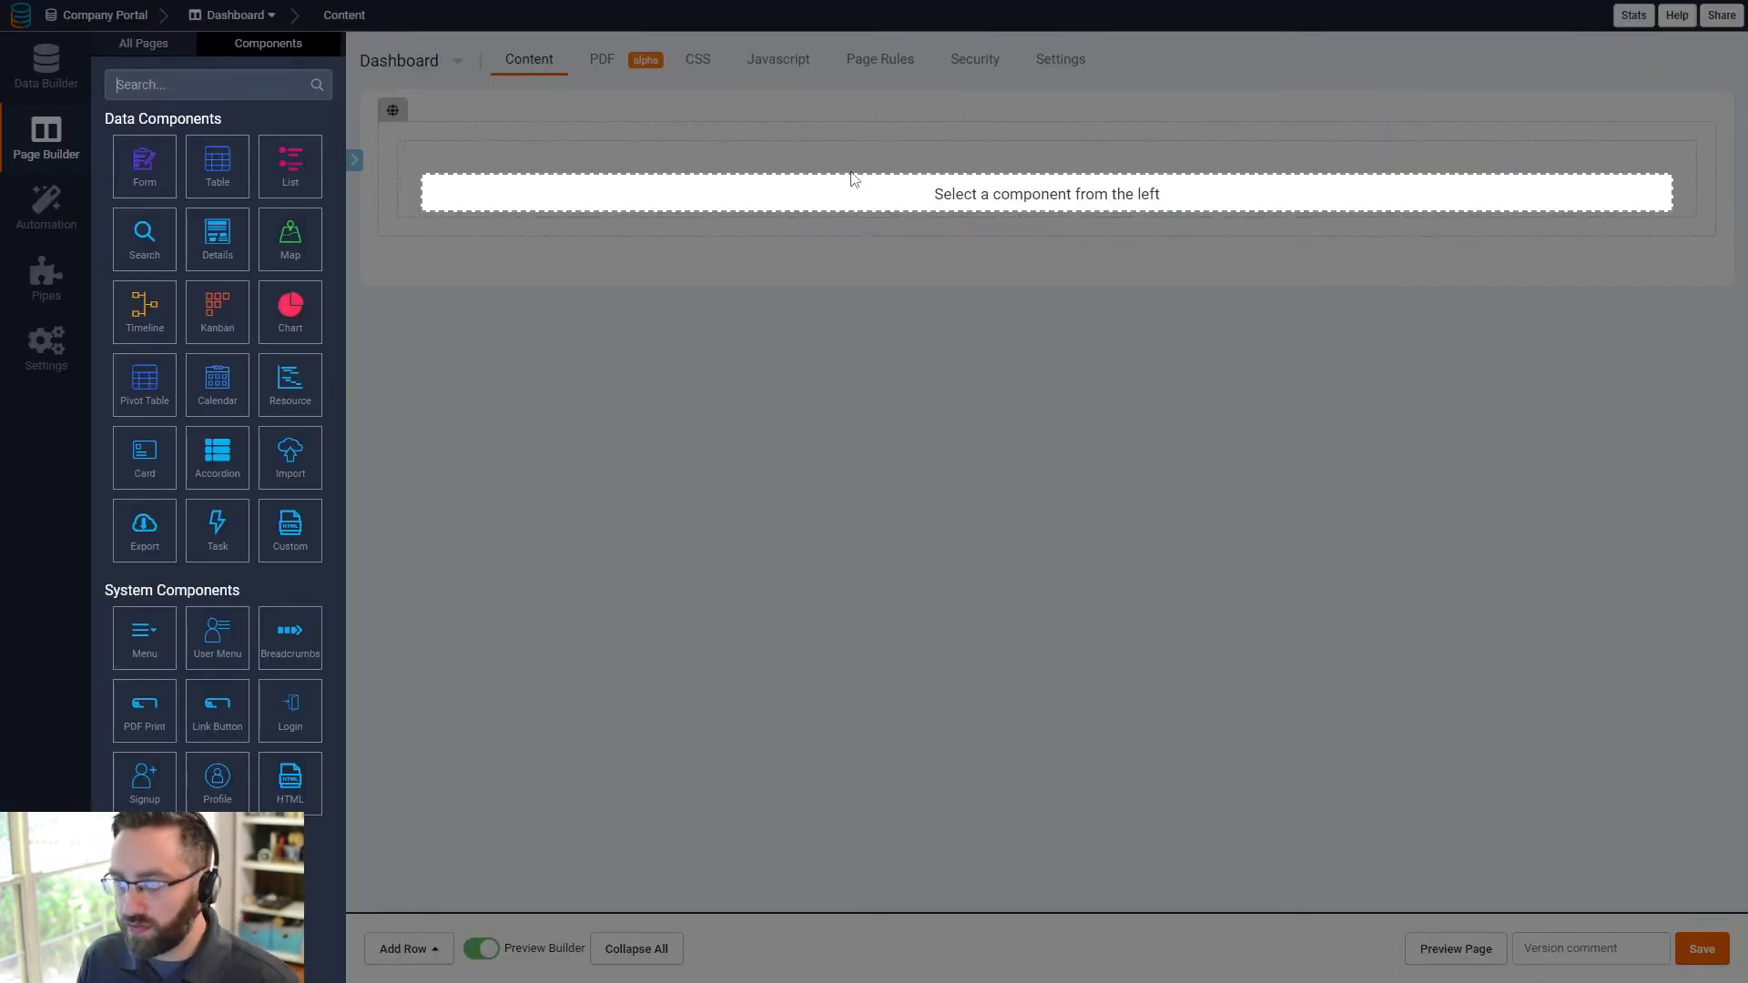
pyautogui.click(151, 237)
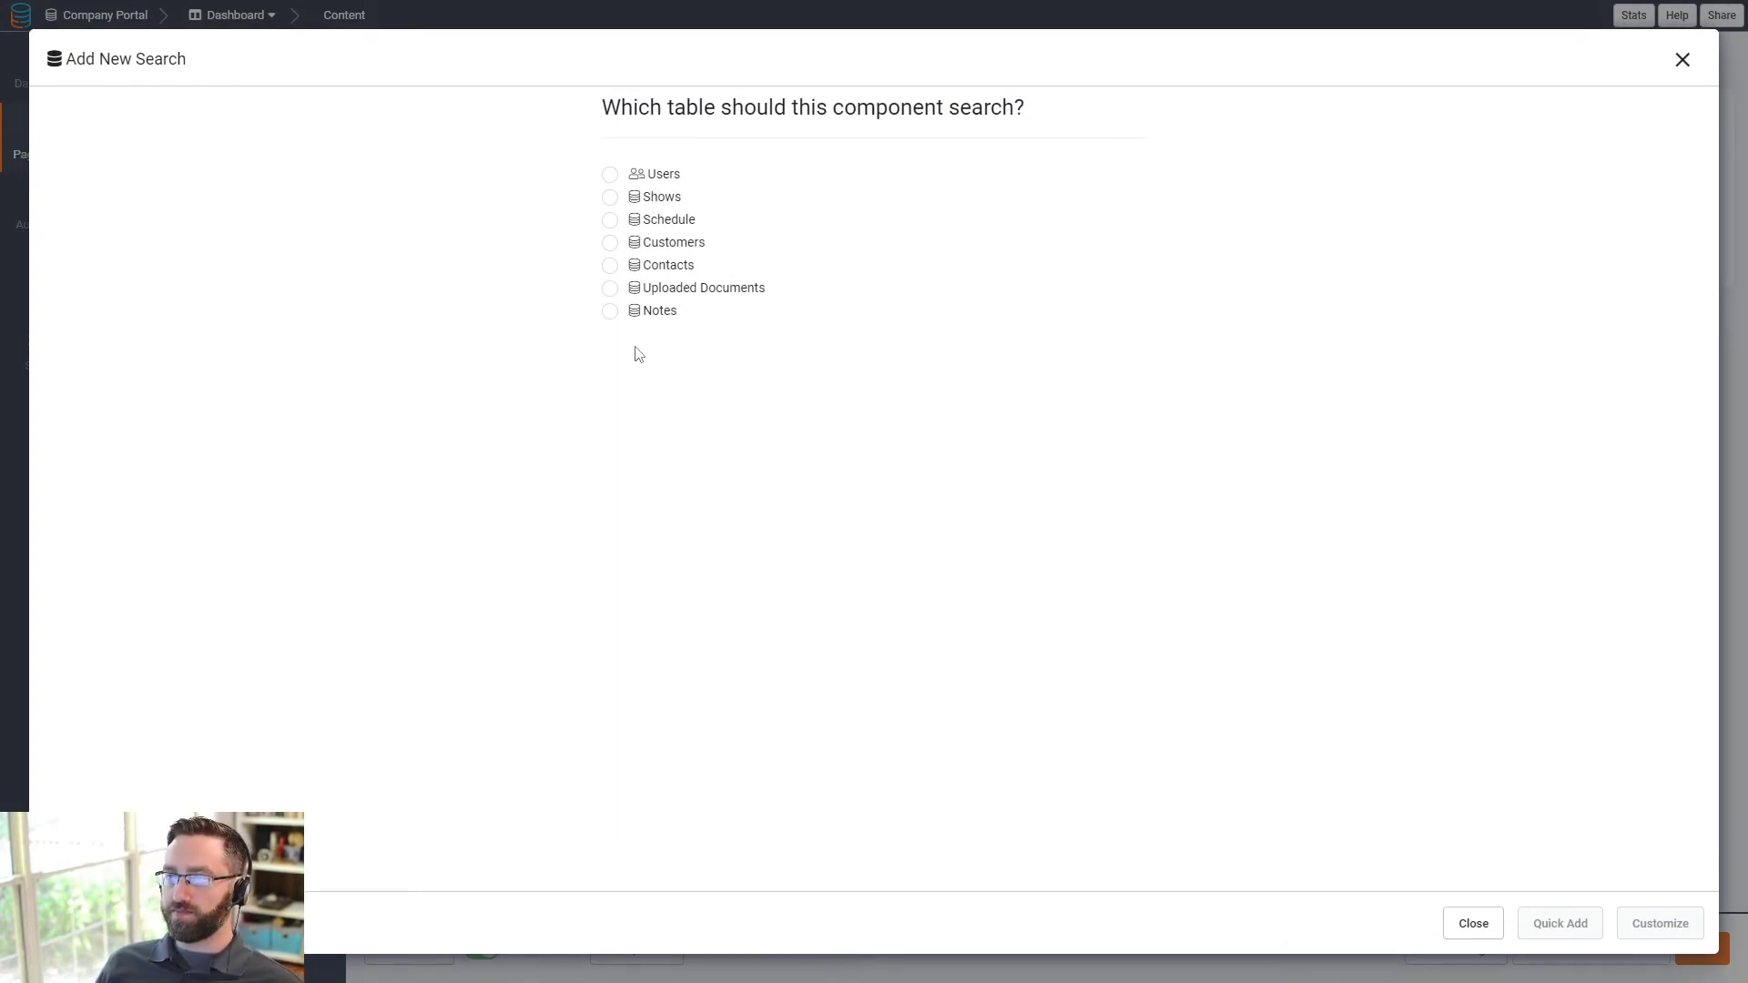
pyautogui.click(611, 199)
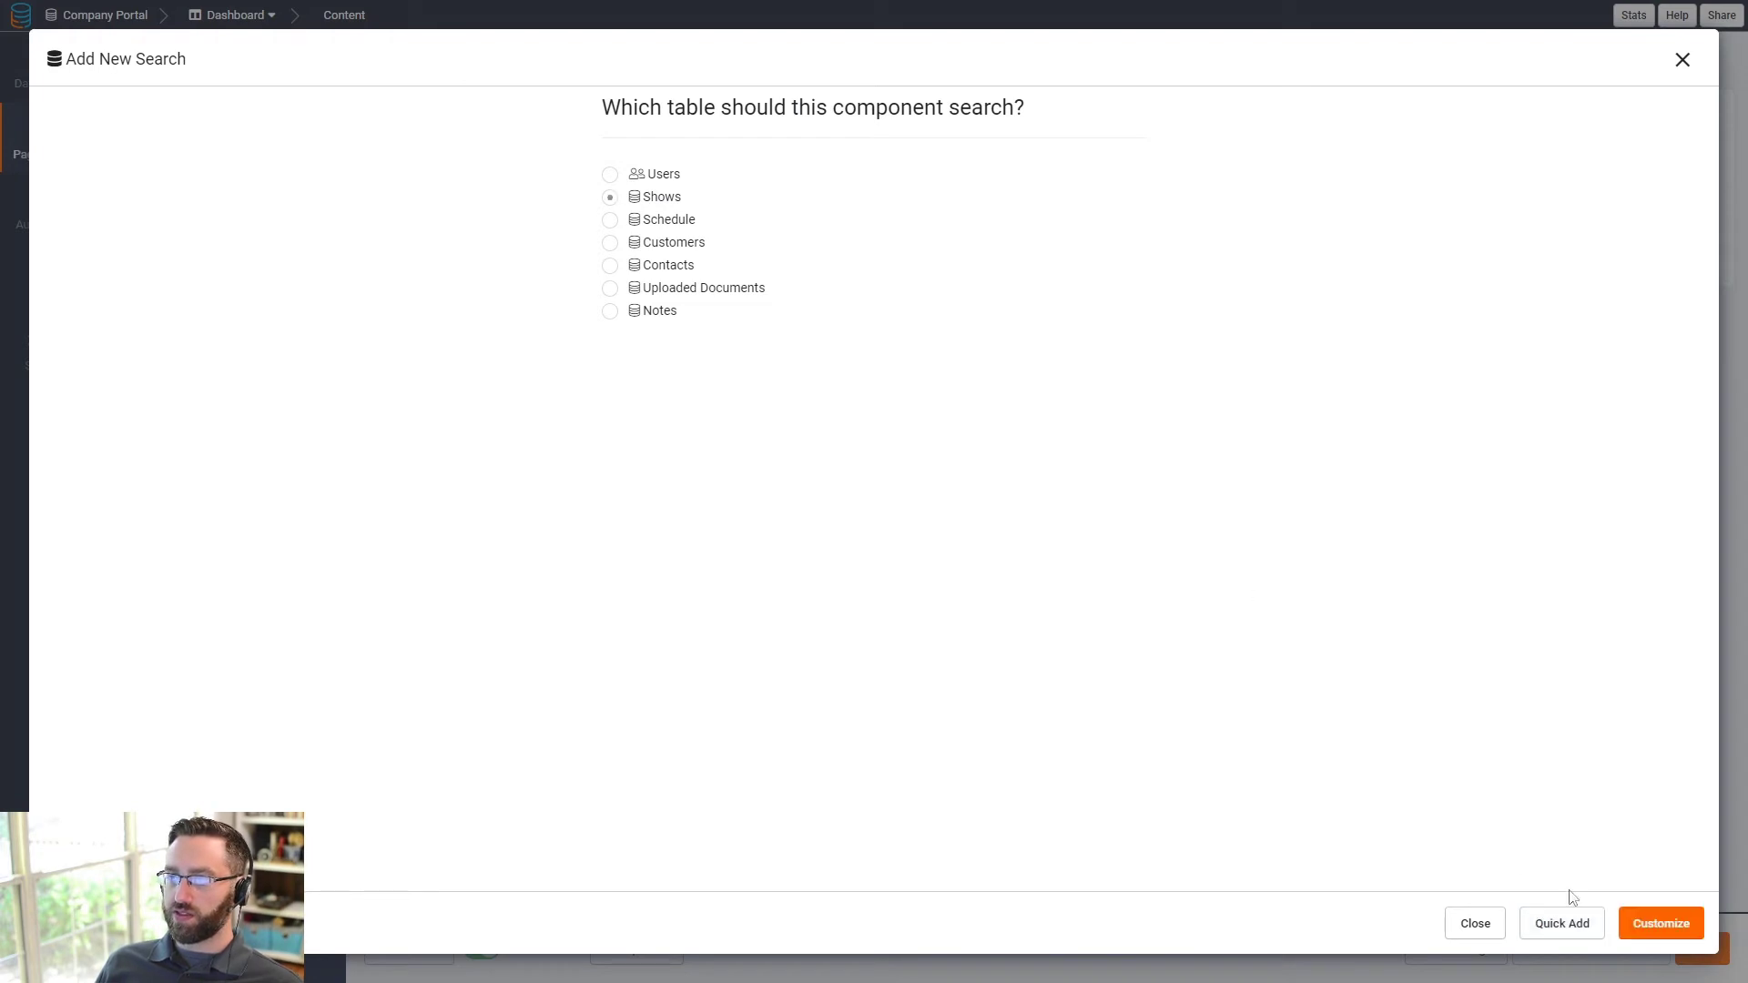
pyautogui.click(1638, 924)
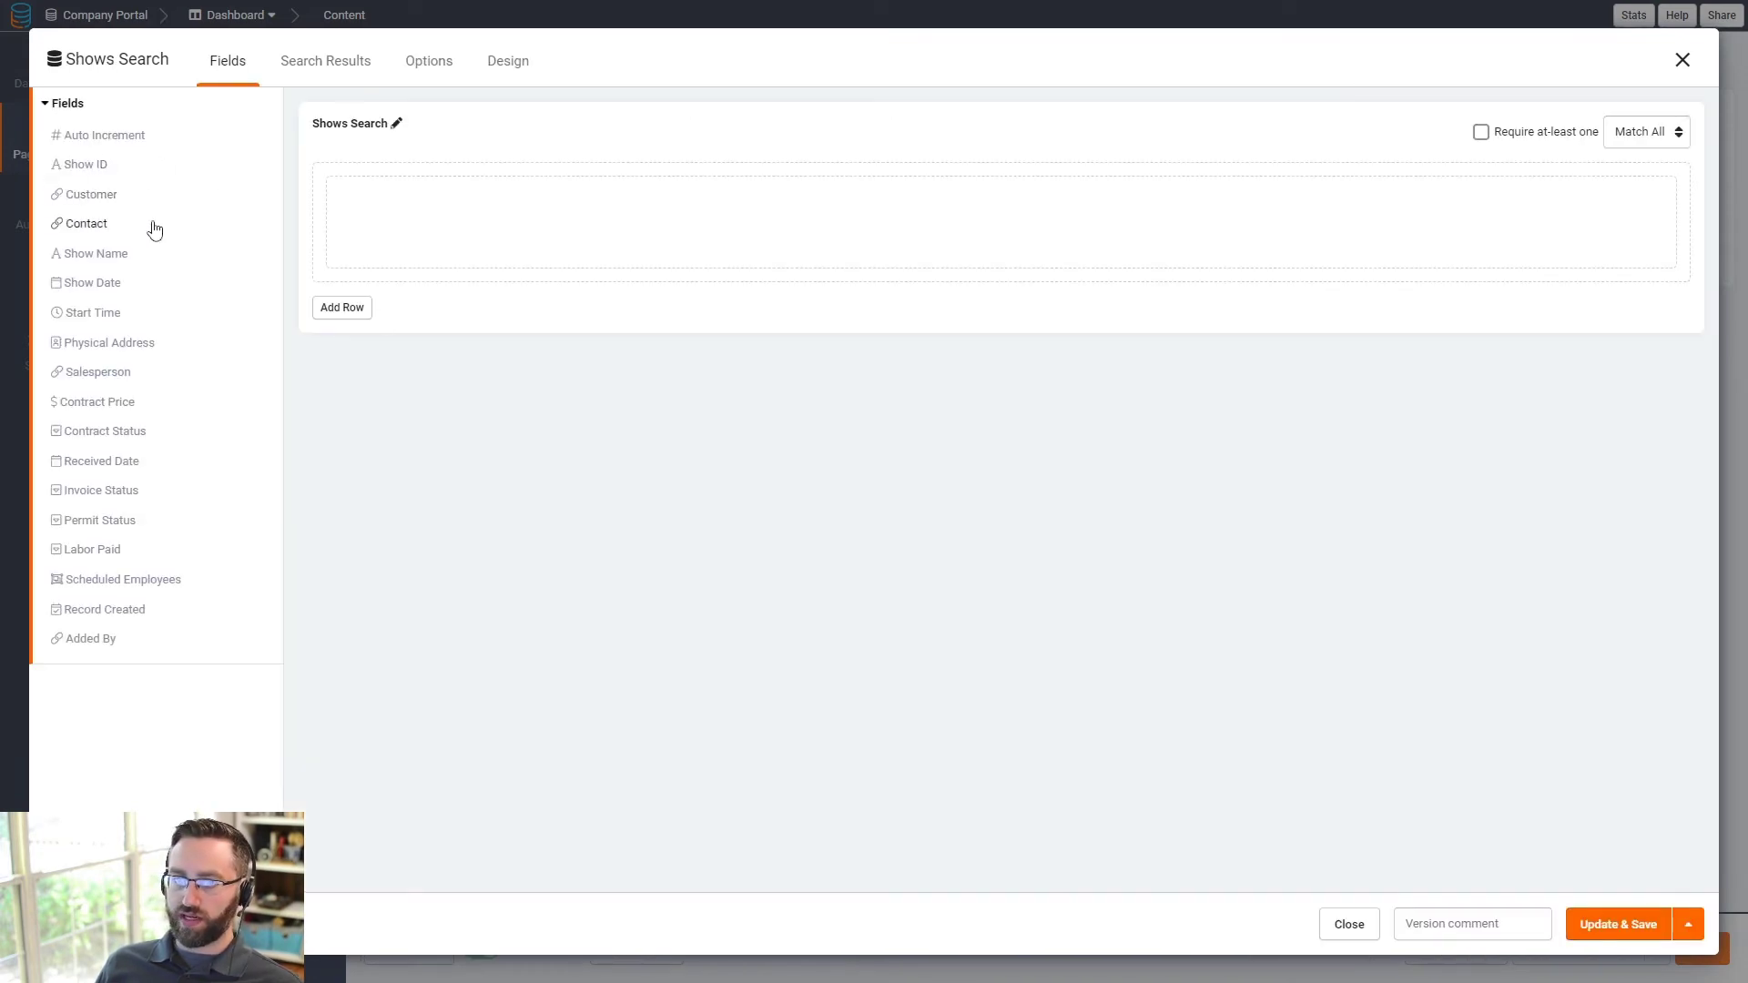
# - Add Show Name, Show Date, Salesperson, Contract Price, Contract, Invoice and Permit Status fields
pyautogui.click(88, 258)
pyautogui.click(96, 283)
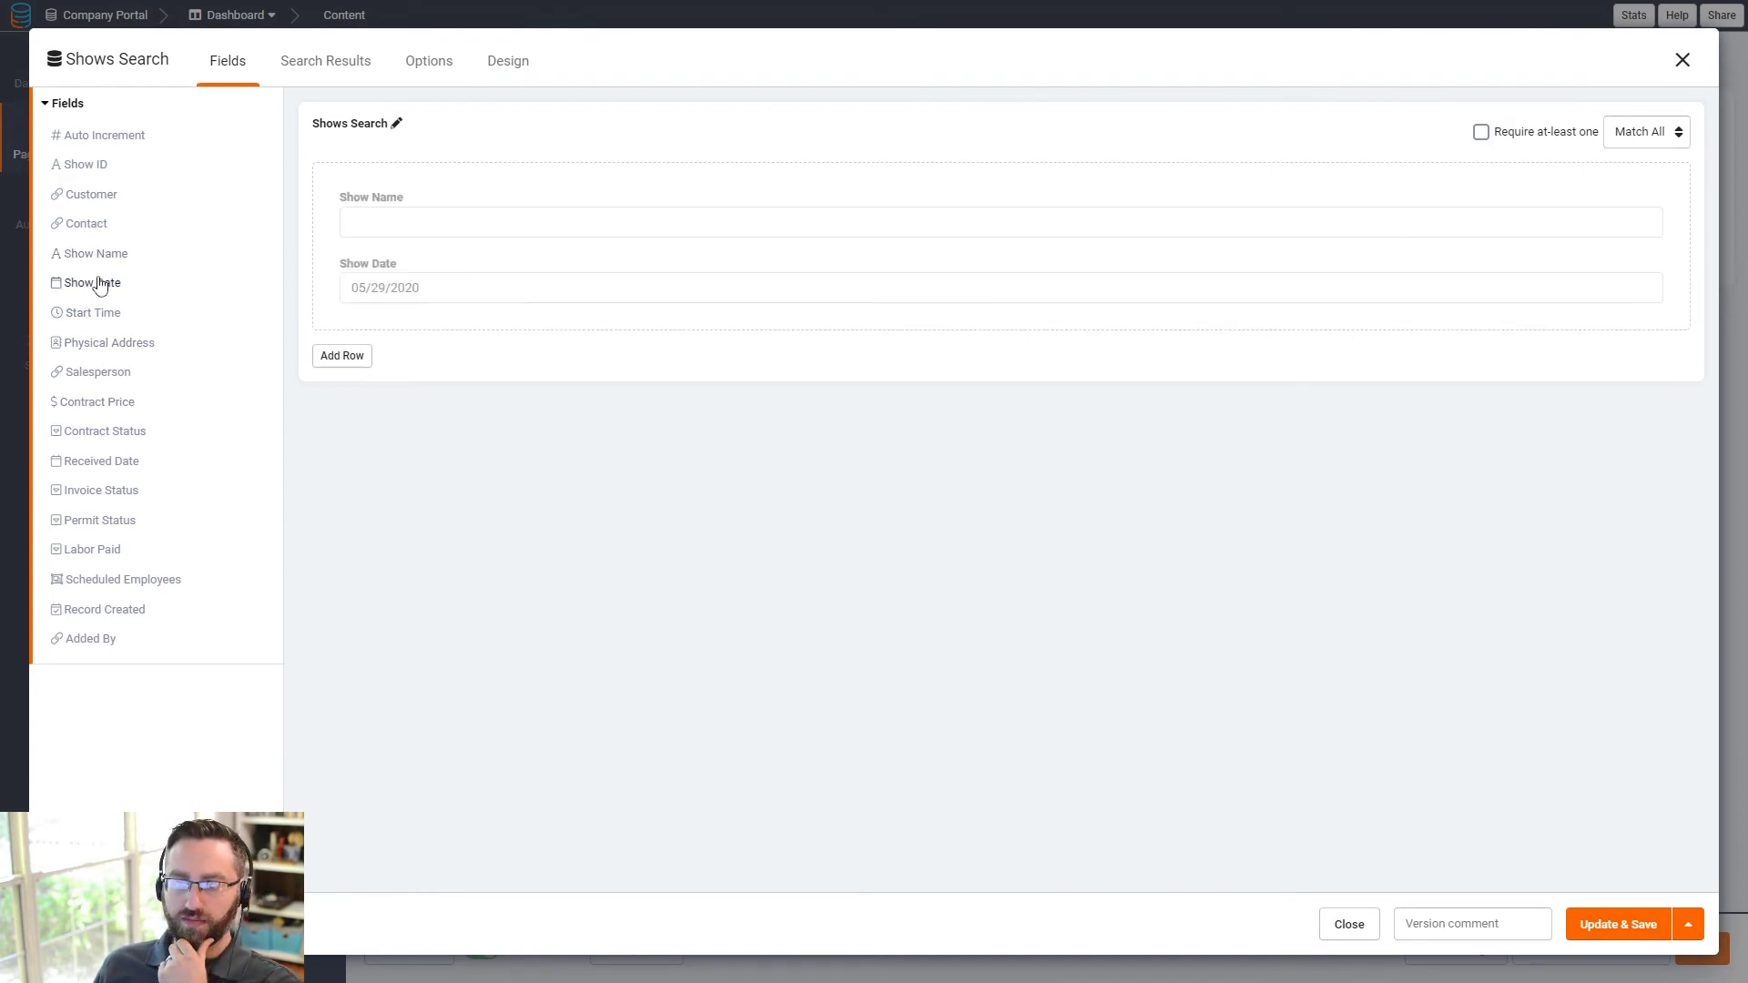
pyautogui.click(91, 372)
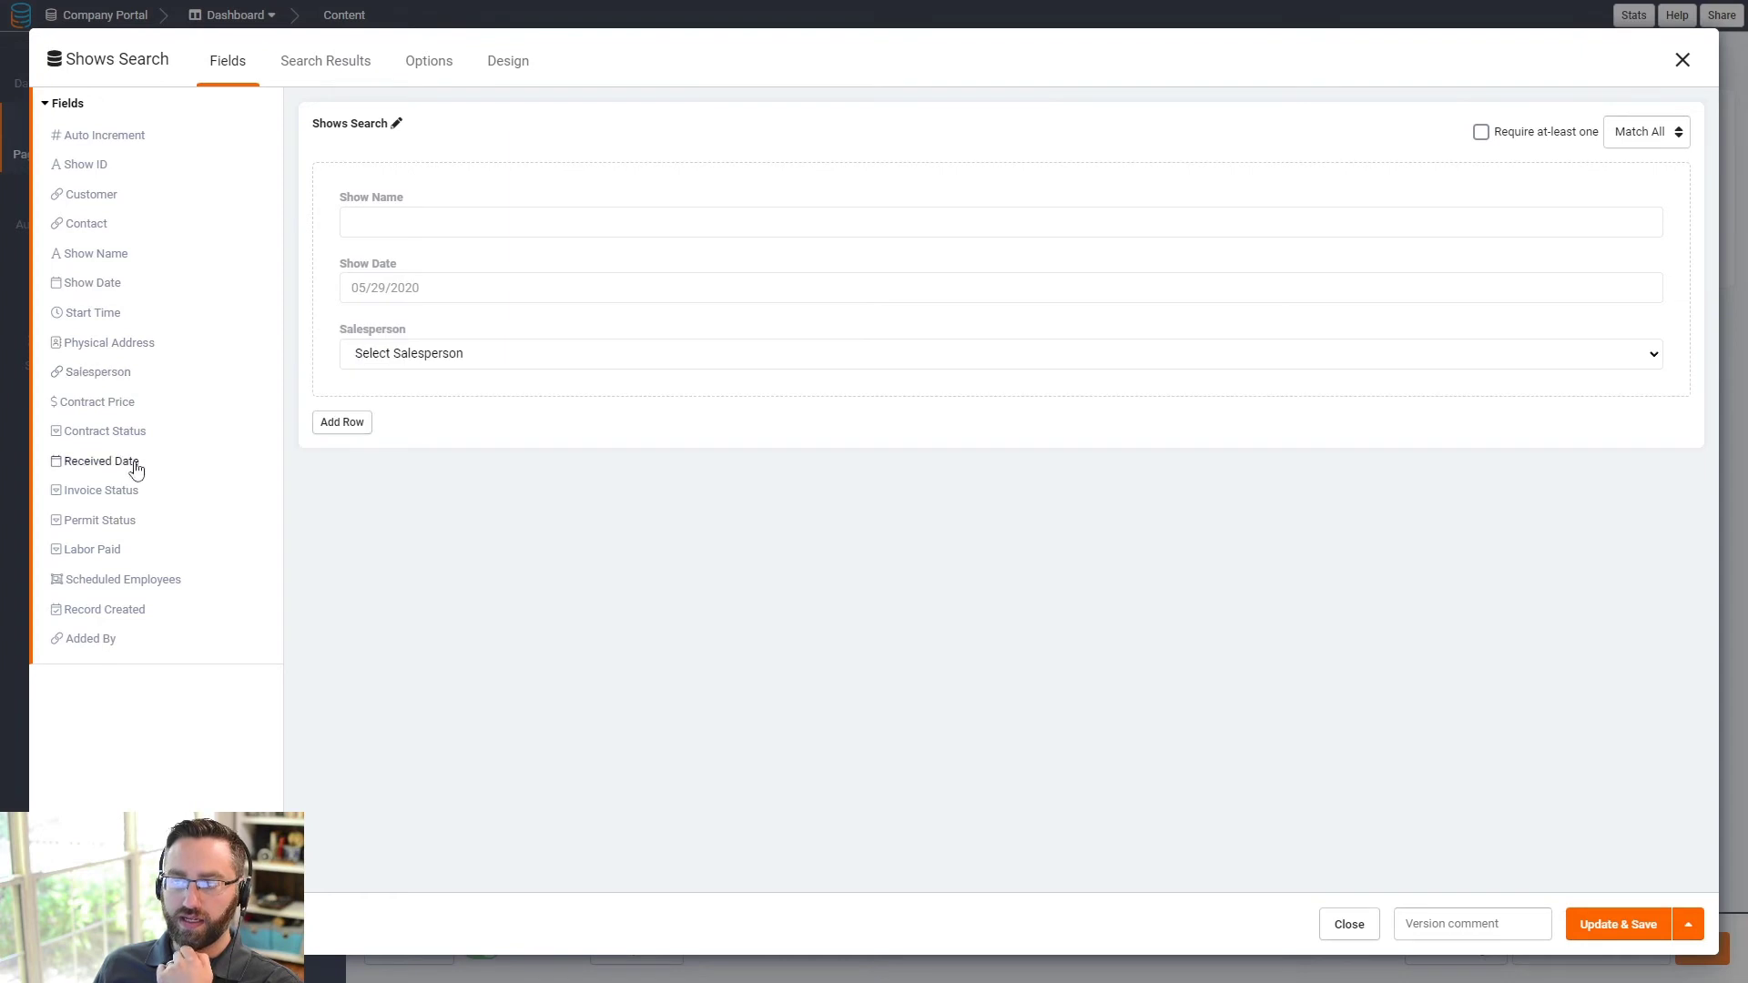
pyautogui.click(83, 405)
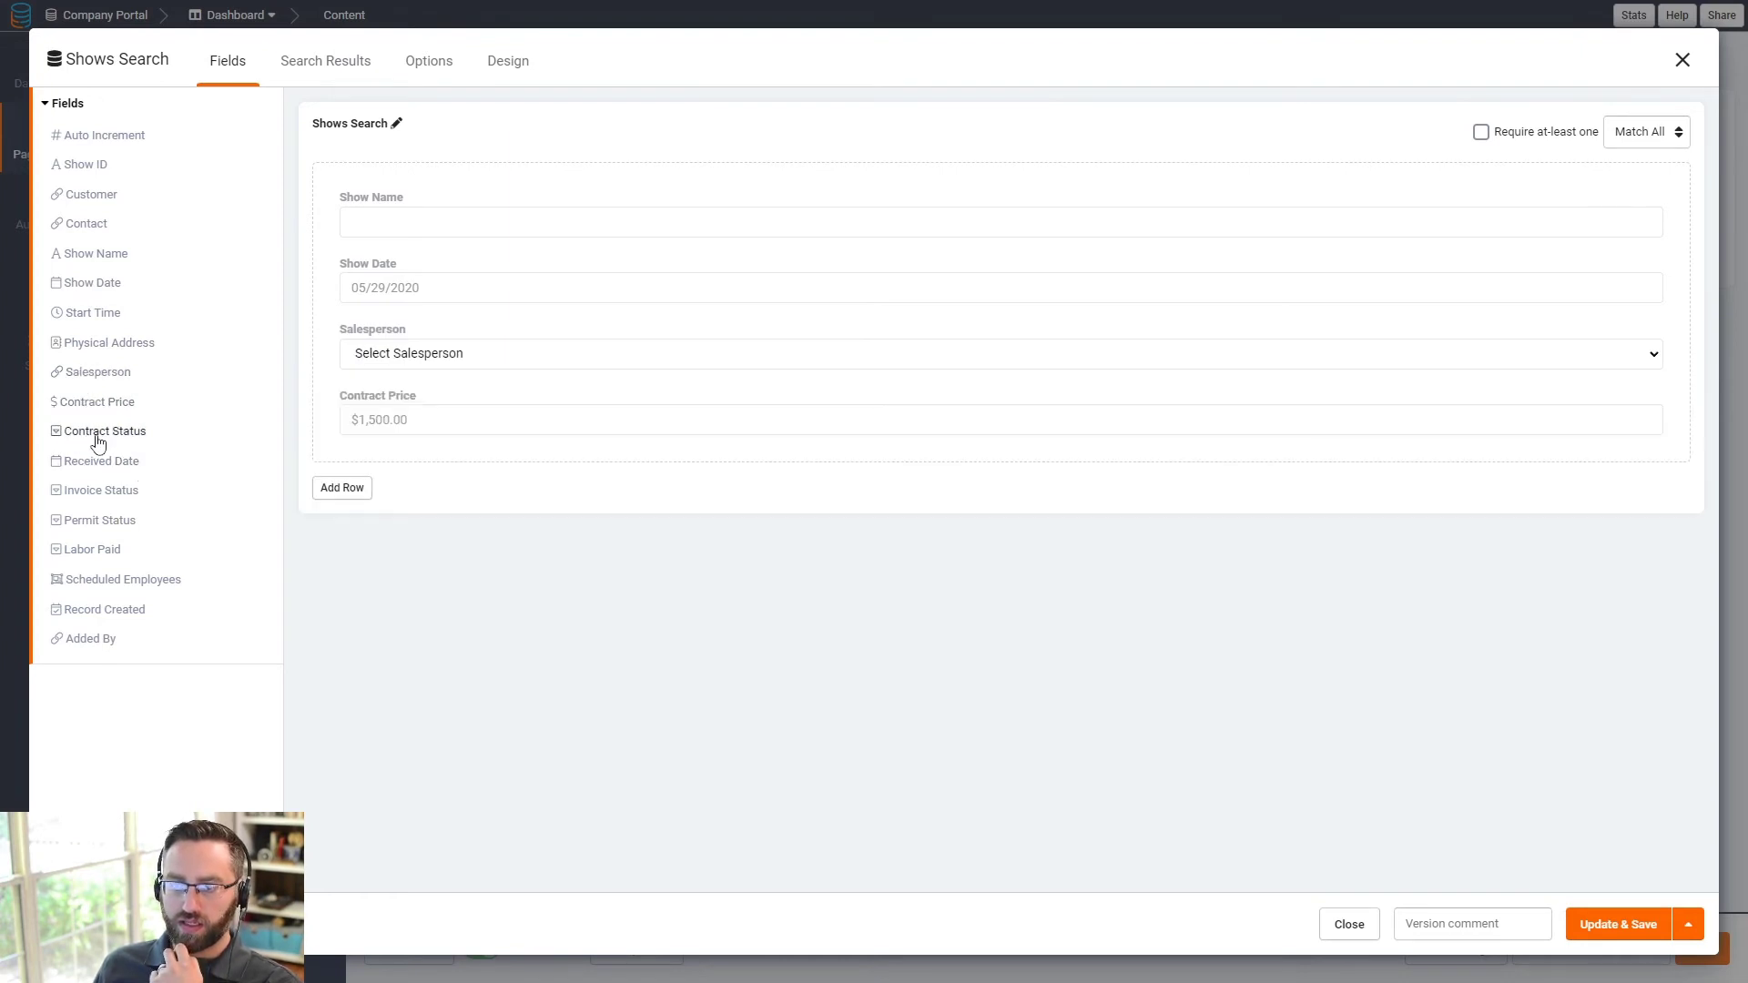
pyautogui.click(98, 436)
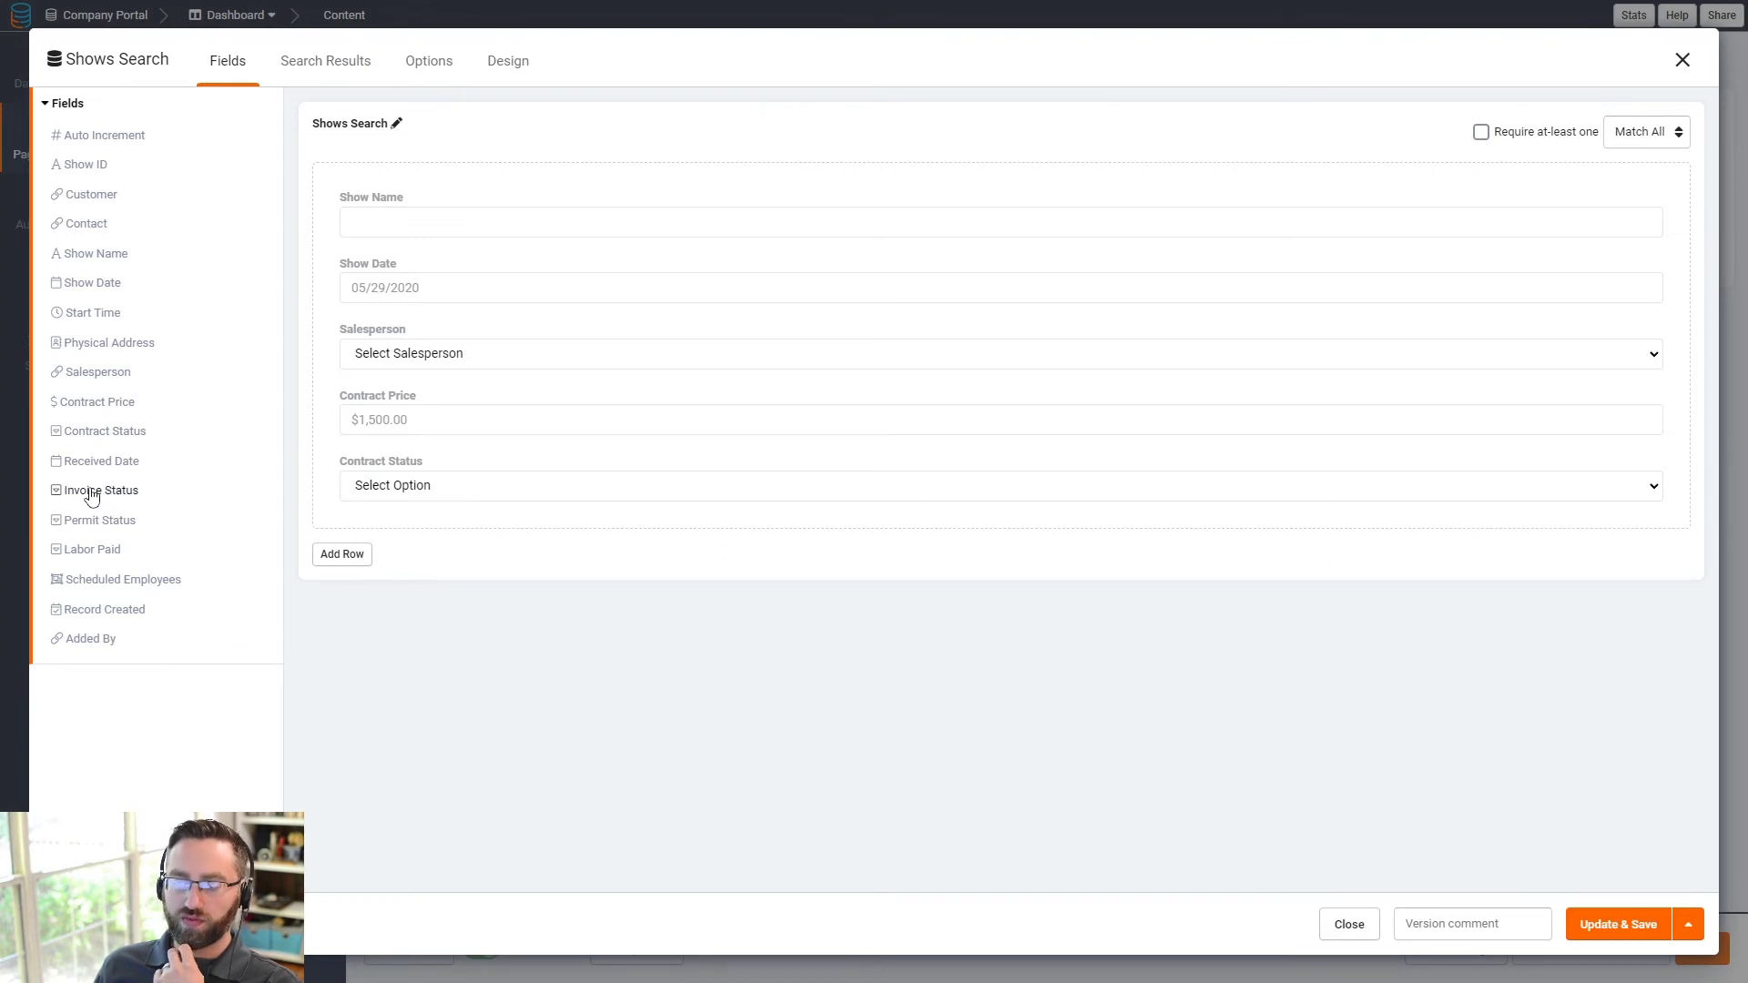
pyautogui.click(101, 492)
pyautogui.moveTo(91, 520)
pyautogui.mouseDown()
pyautogui.moveTo(94, 553)
pyautogui.moveTo(105, 511)
pyautogui.moveTo(102, 528)
pyautogui.mouseUp()
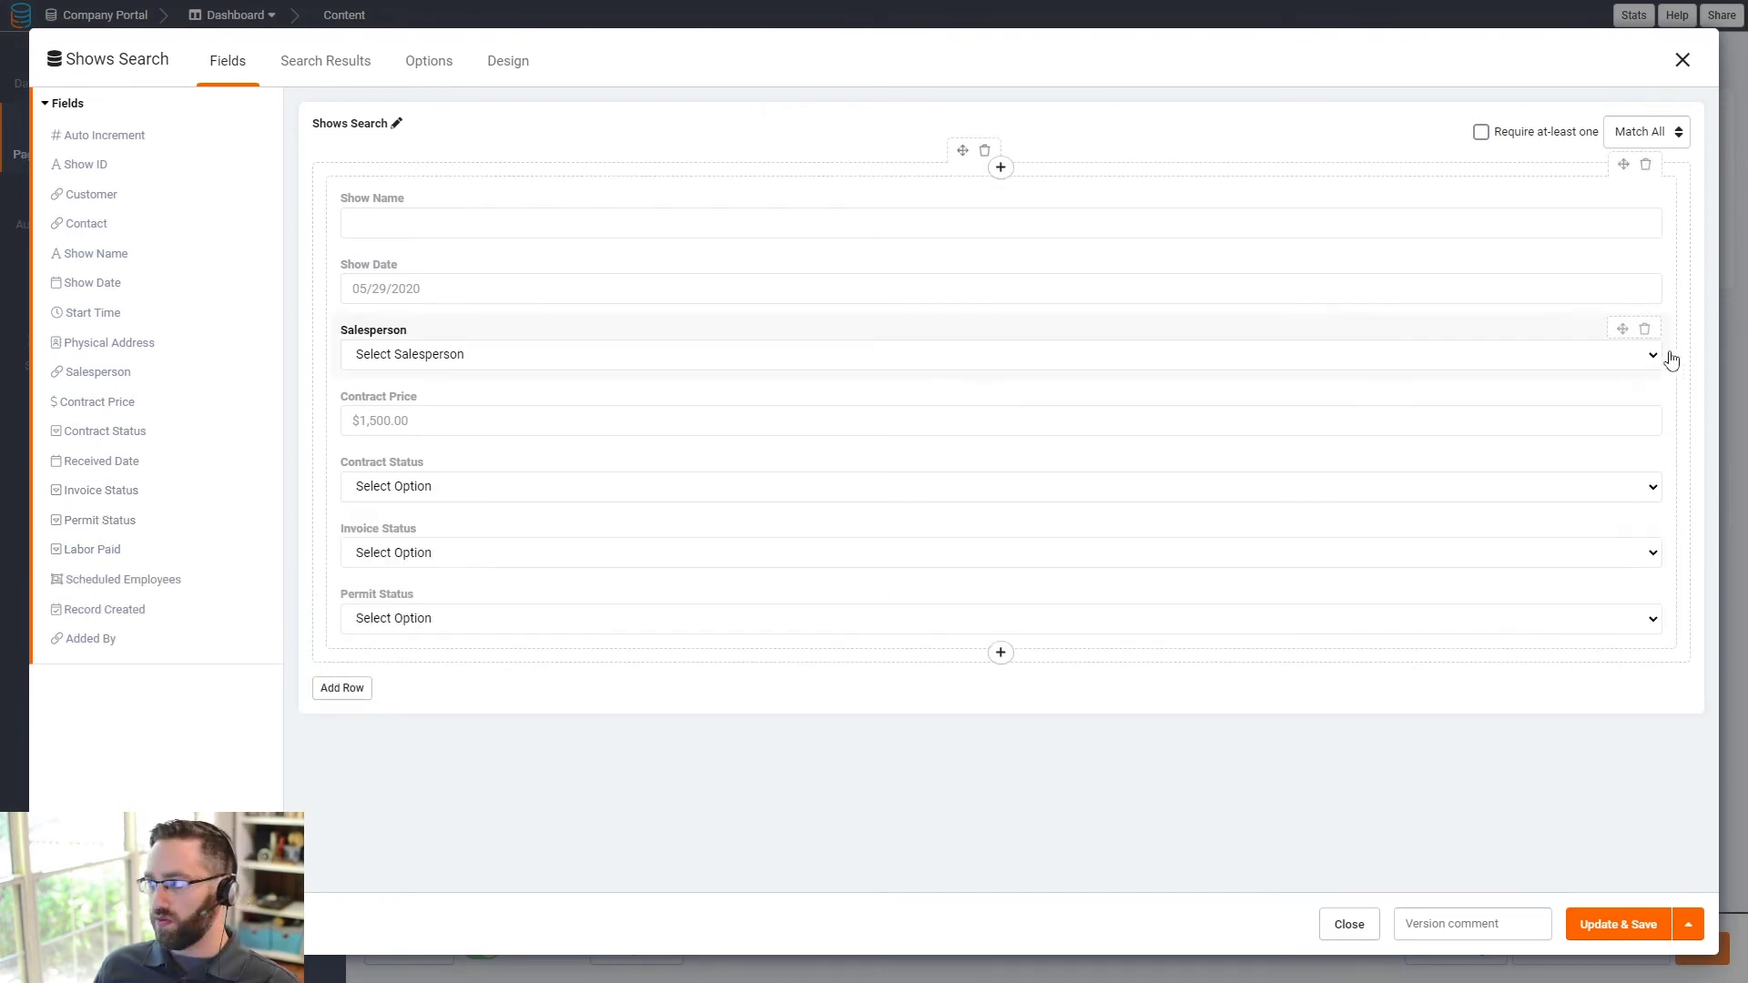
# - Add a second column and move Show Name, Show Date and Salesperson into the left column
pyautogui.moveTo(1672, 353); pyautogui.dragTo(1038, 369)
pyautogui.click(1001, 168)
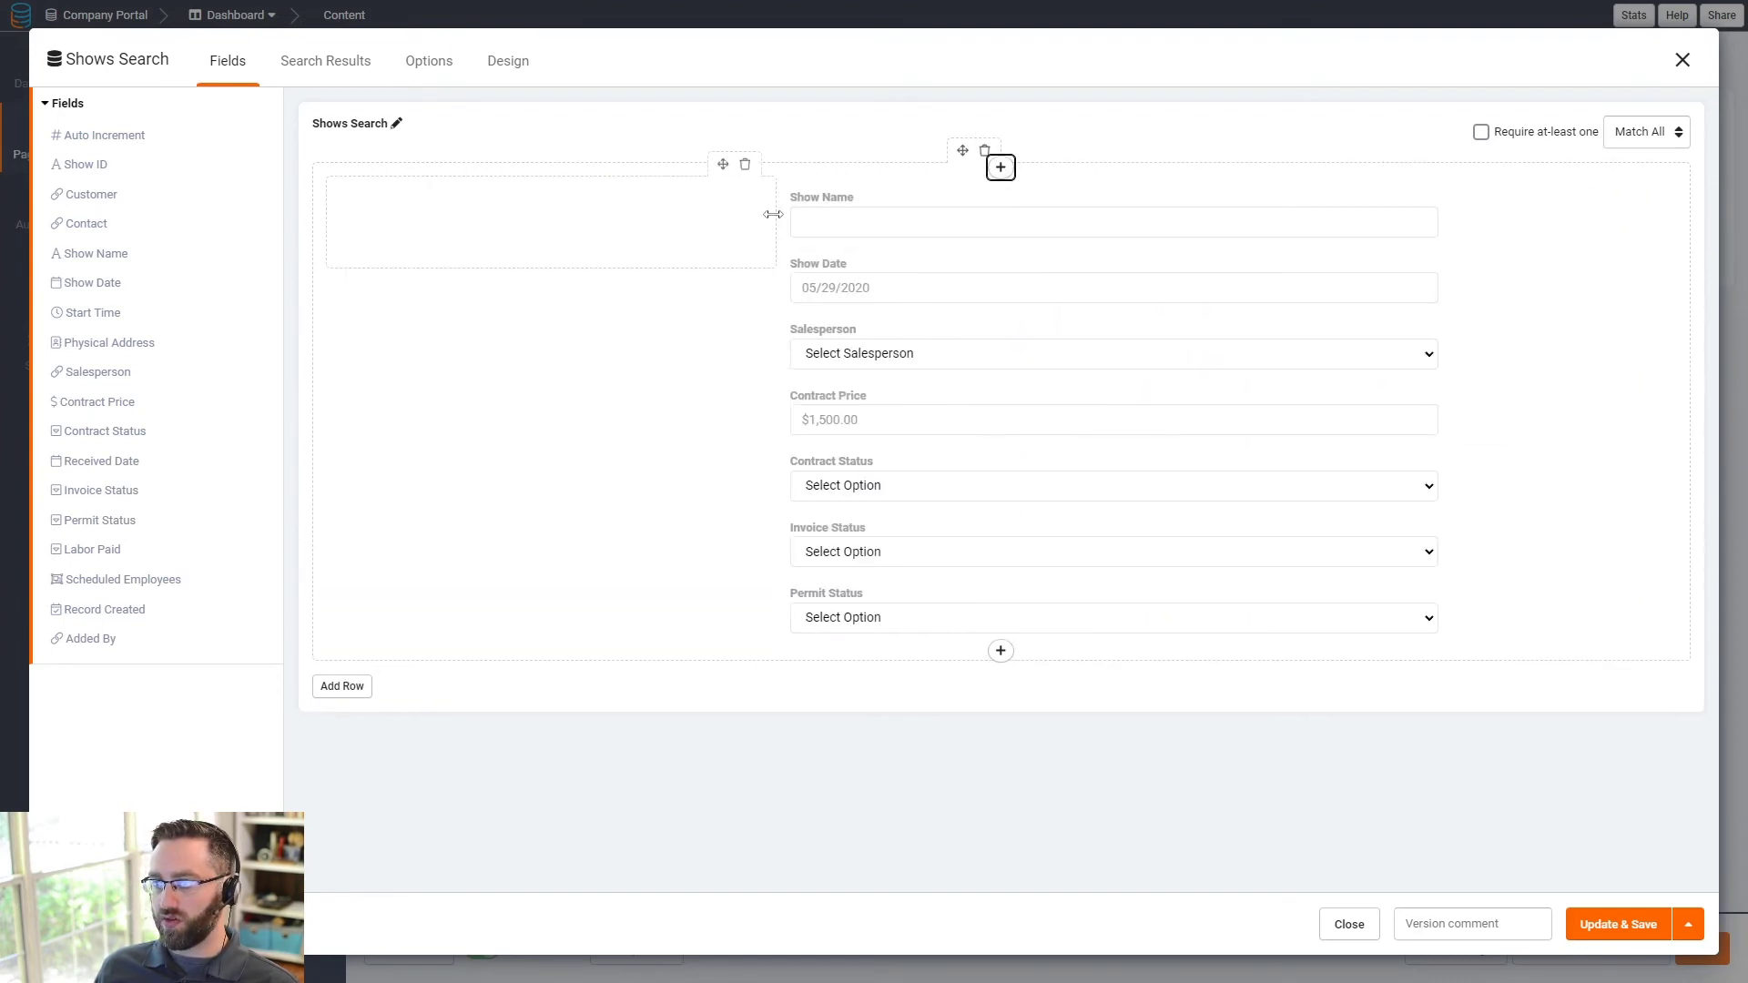
pyautogui.moveTo(771, 217); pyautogui.dragTo(986, 224)
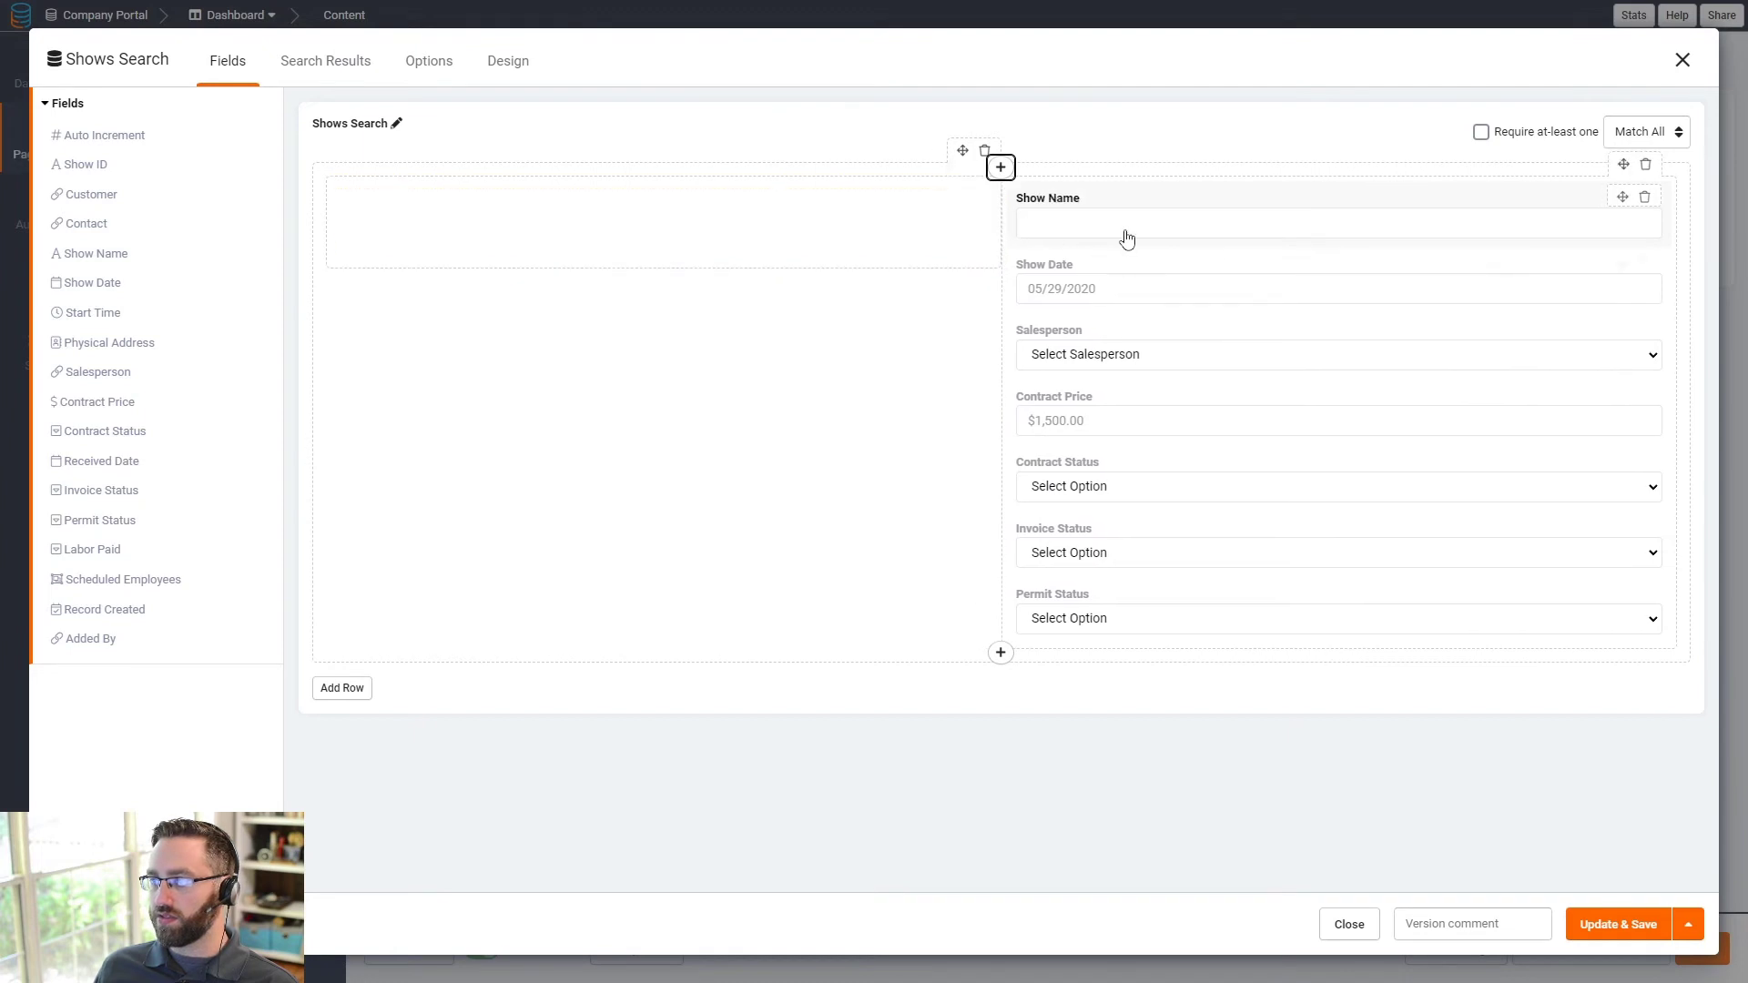
pyautogui.moveTo(1124, 235); pyautogui.dragTo(975, 222)
pyautogui.moveTo(1103, 223); pyautogui.dragTo(615, 328)
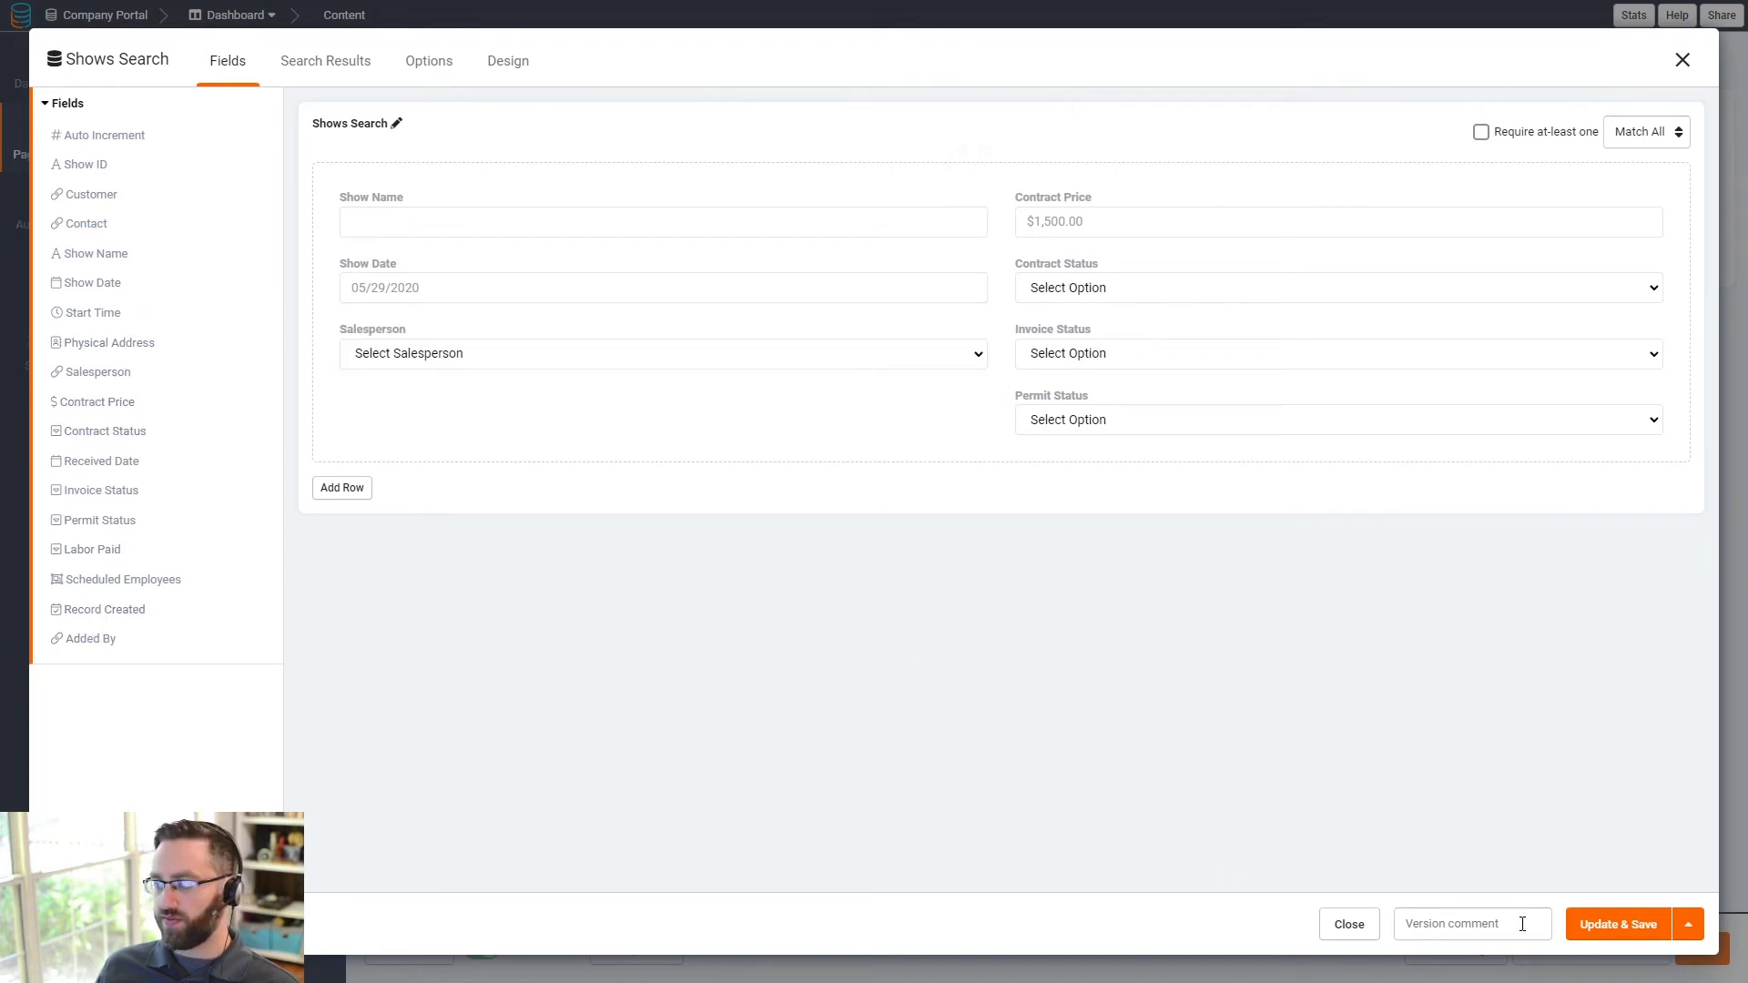
# - Save the Shows search form and add a three-column row with a card in column one
pyautogui.click(1614, 931)
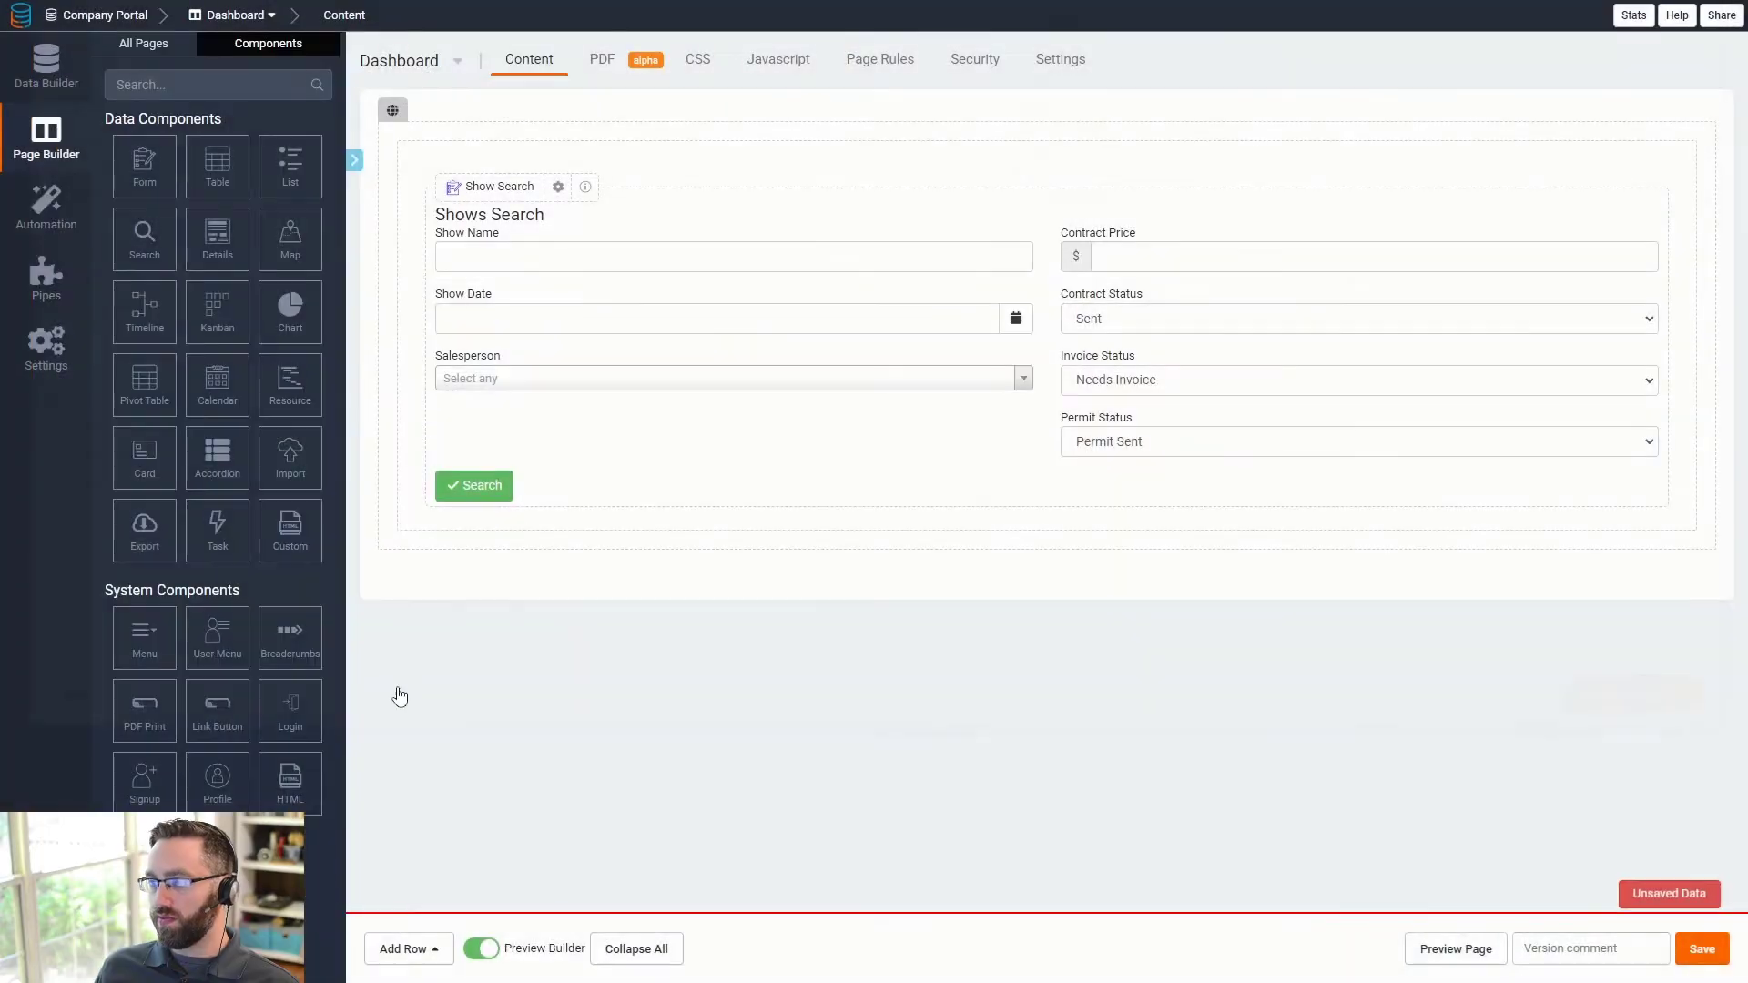
pyautogui.click(401, 951)
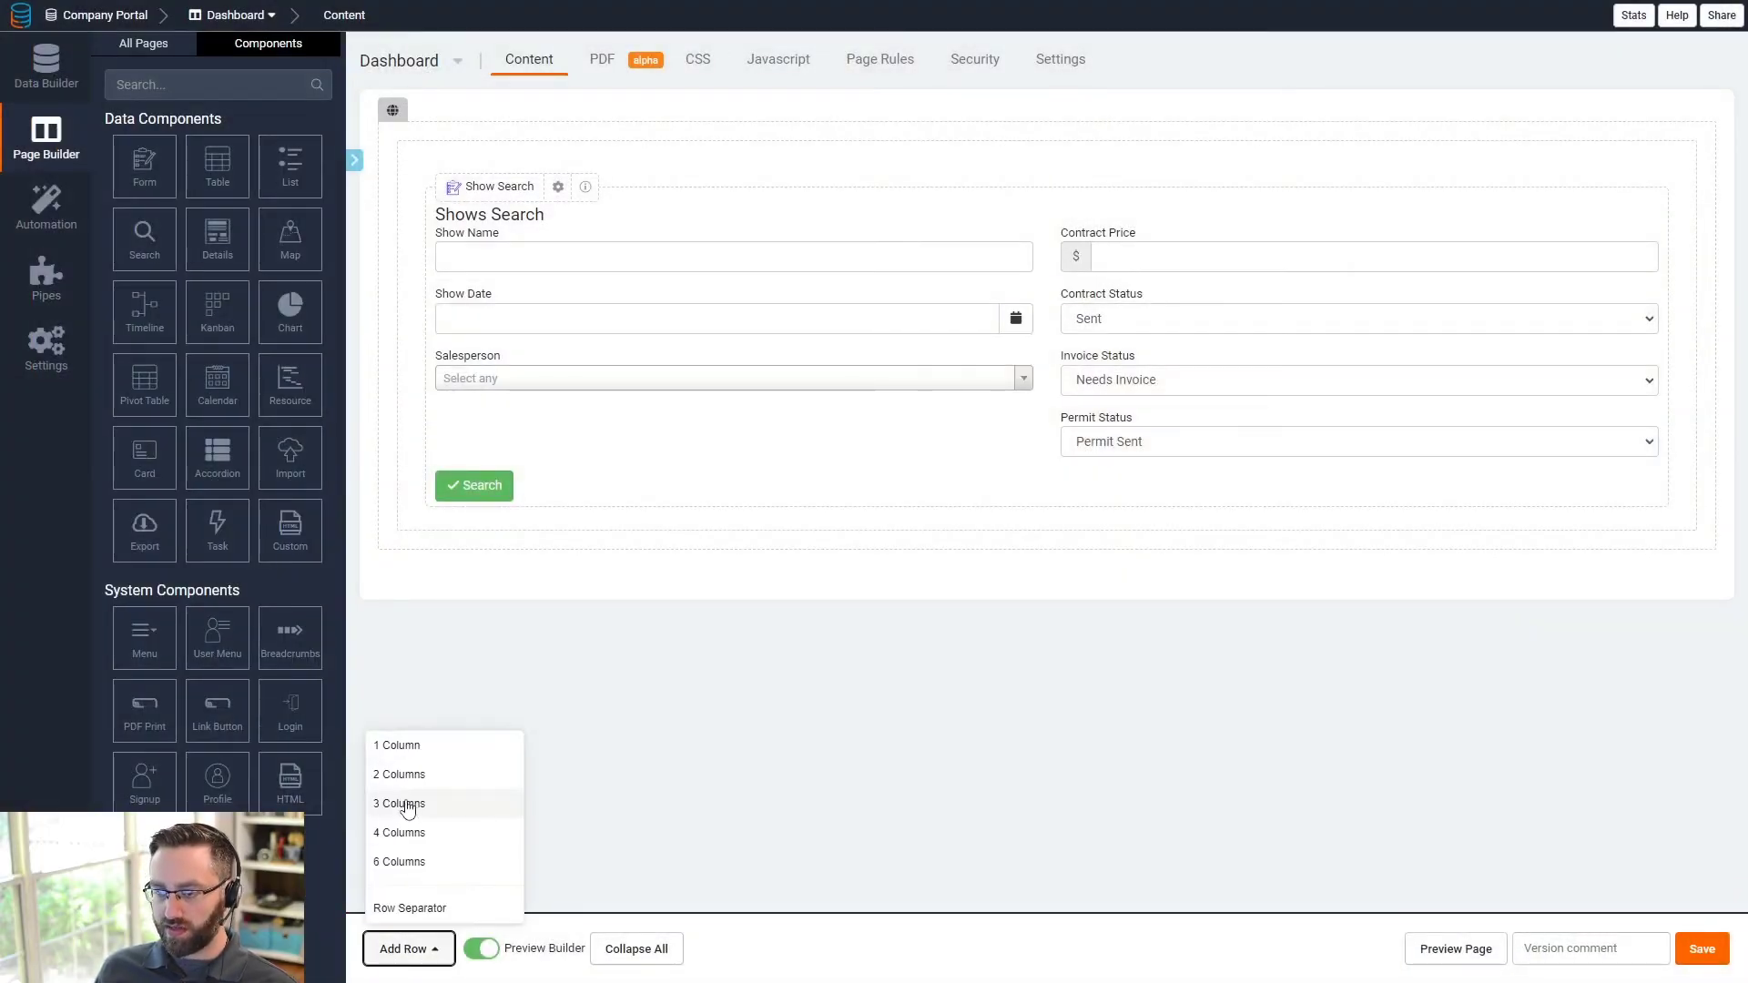
pyautogui.click(405, 805)
pyautogui.click(524, 640)
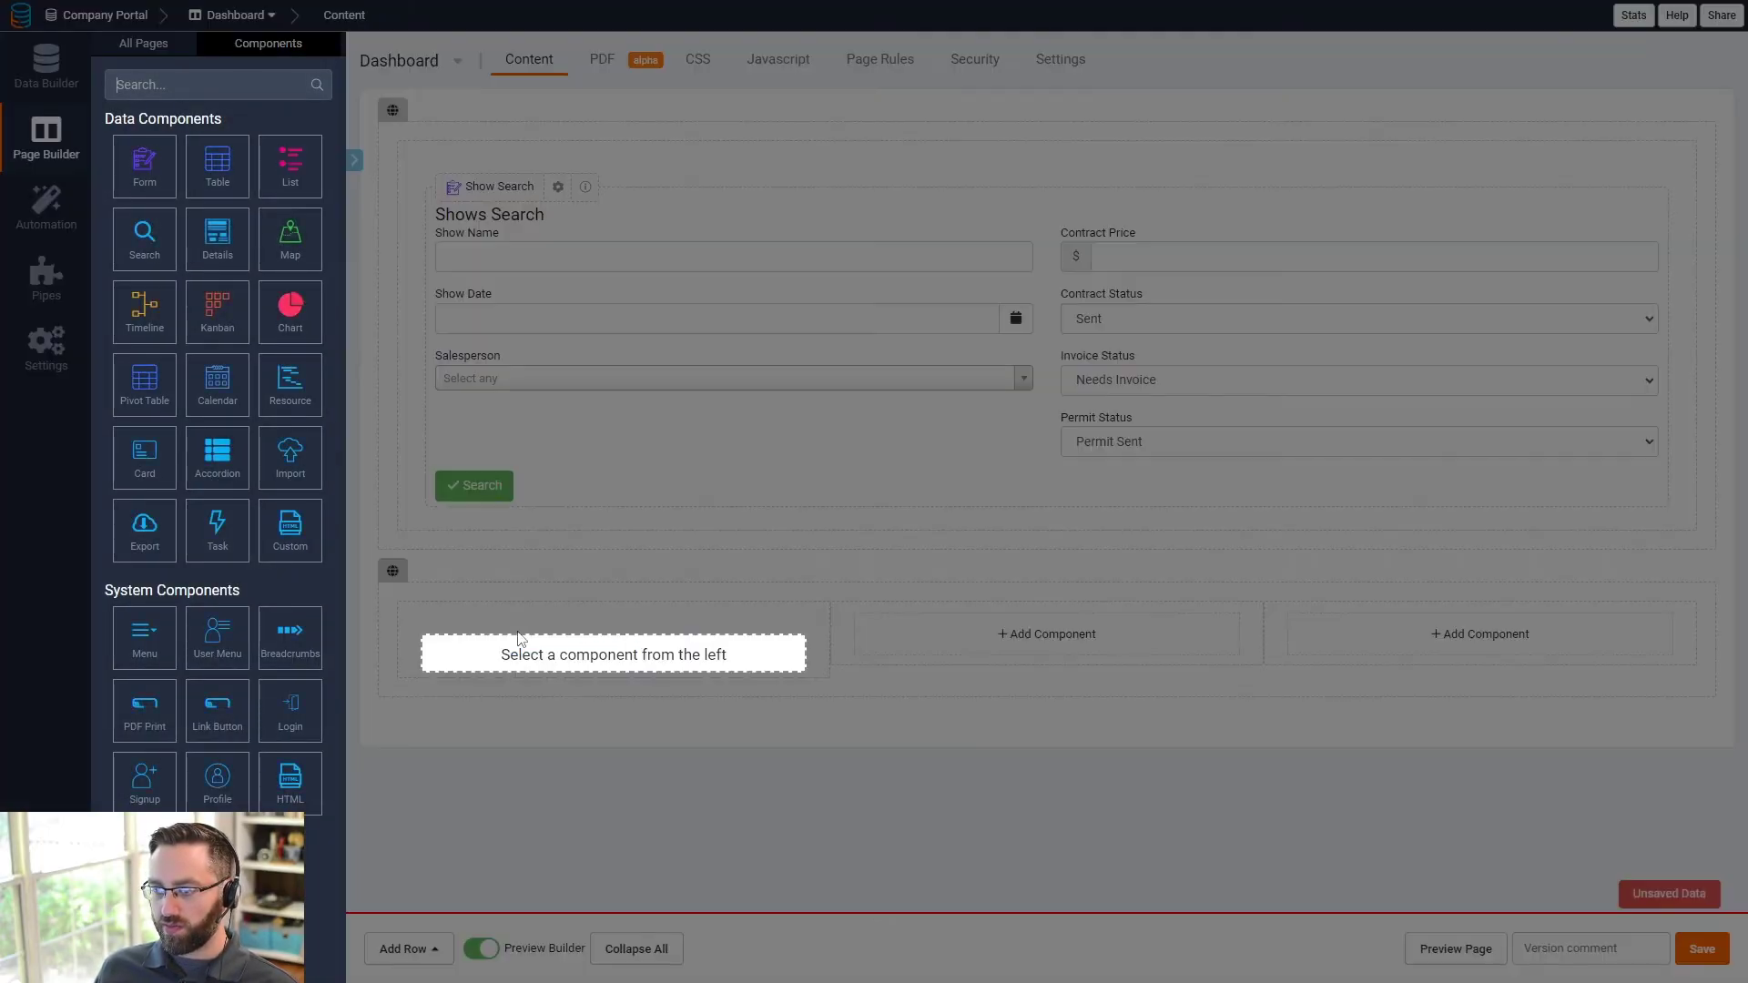
pyautogui.click(153, 483)
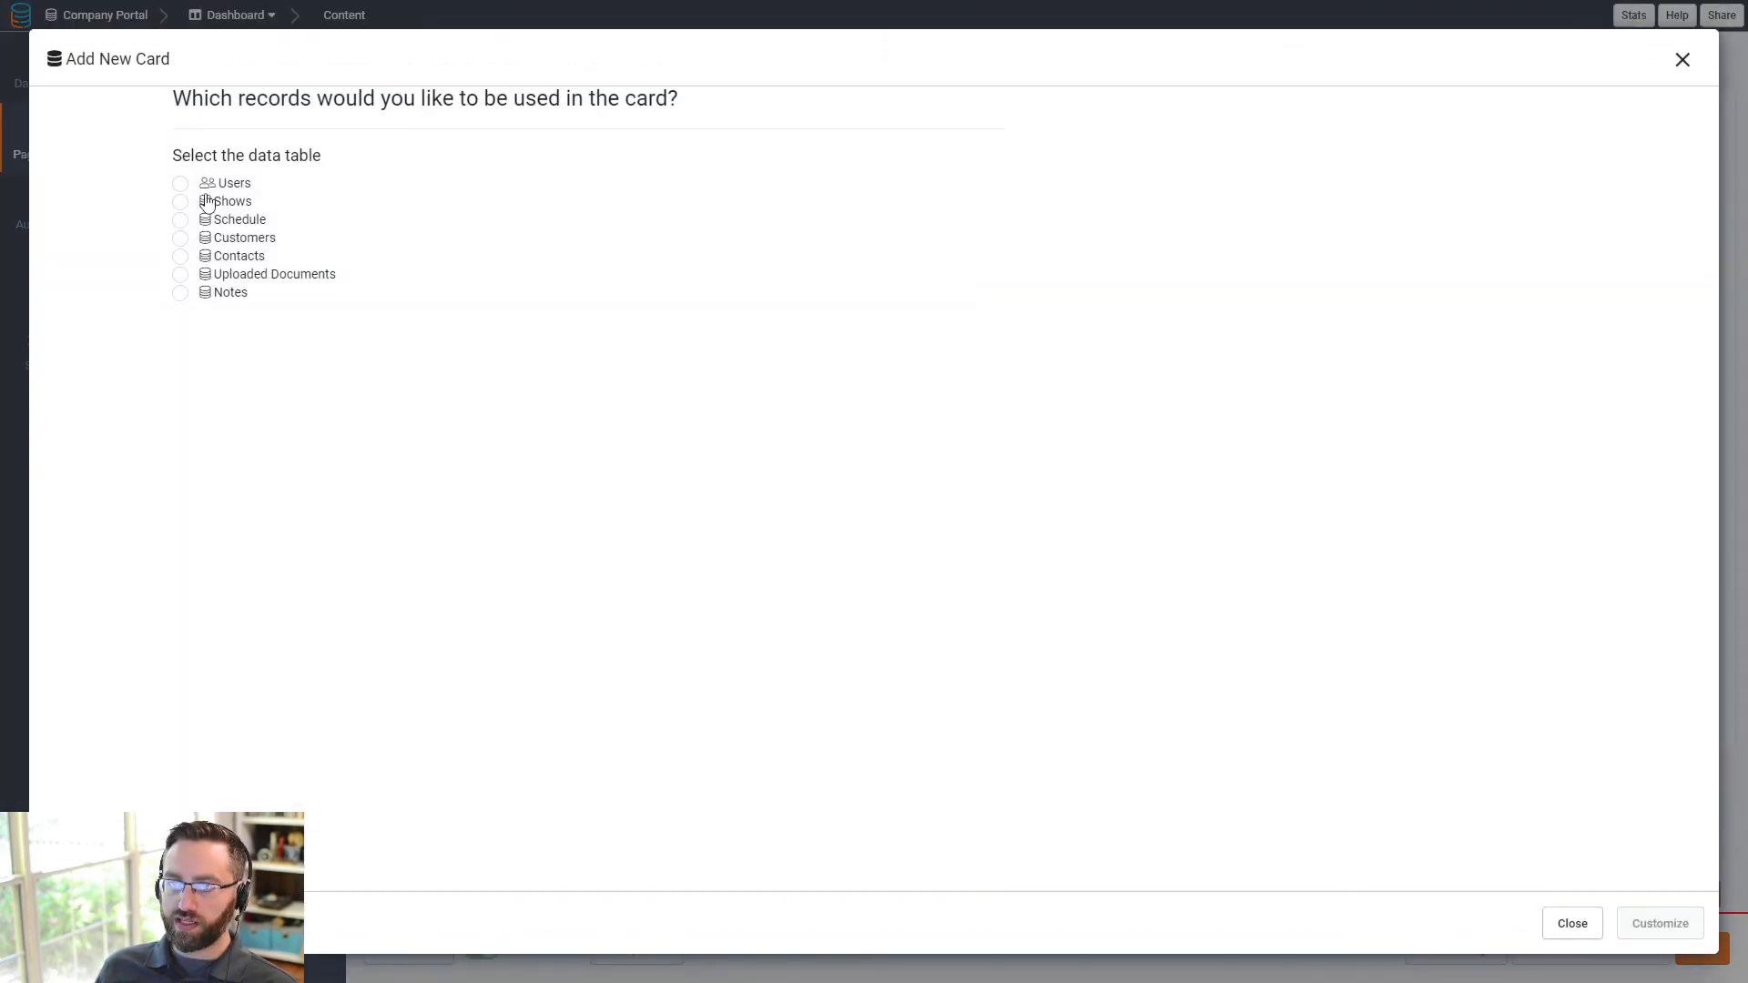
# - Base the card on Shows, keep the Formula calculation, and turn on auto refresh
pyautogui.click(207, 202)
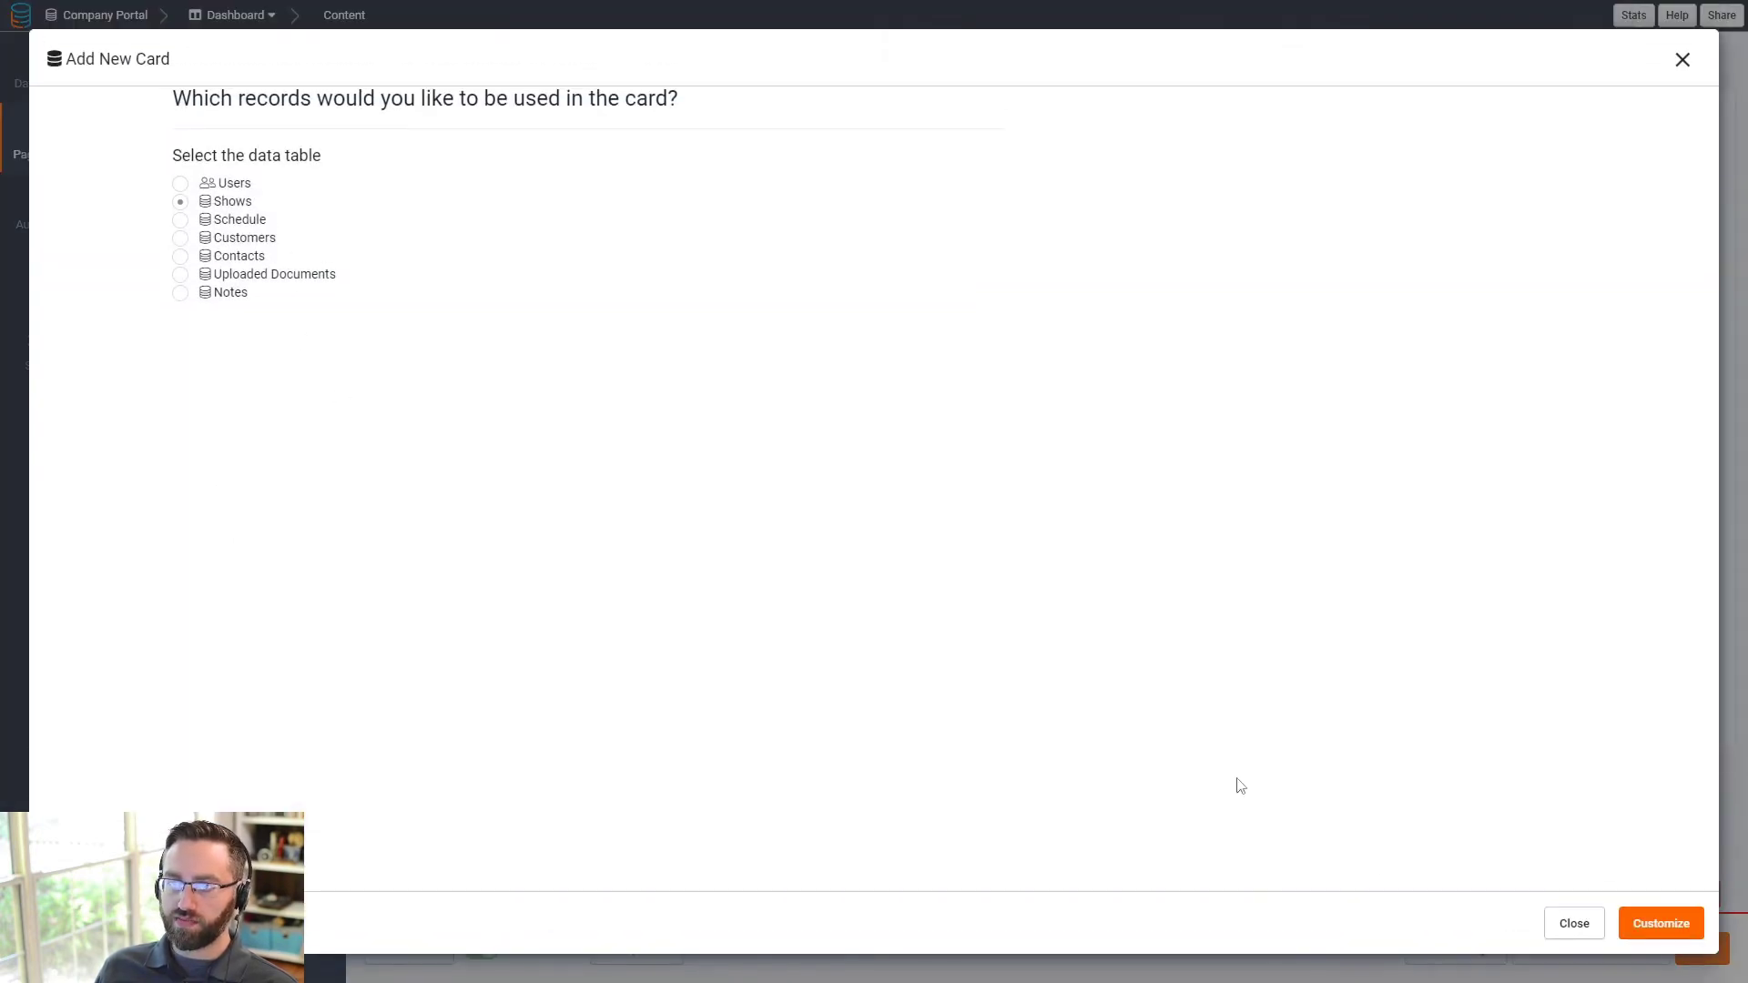
pyautogui.click(1696, 935)
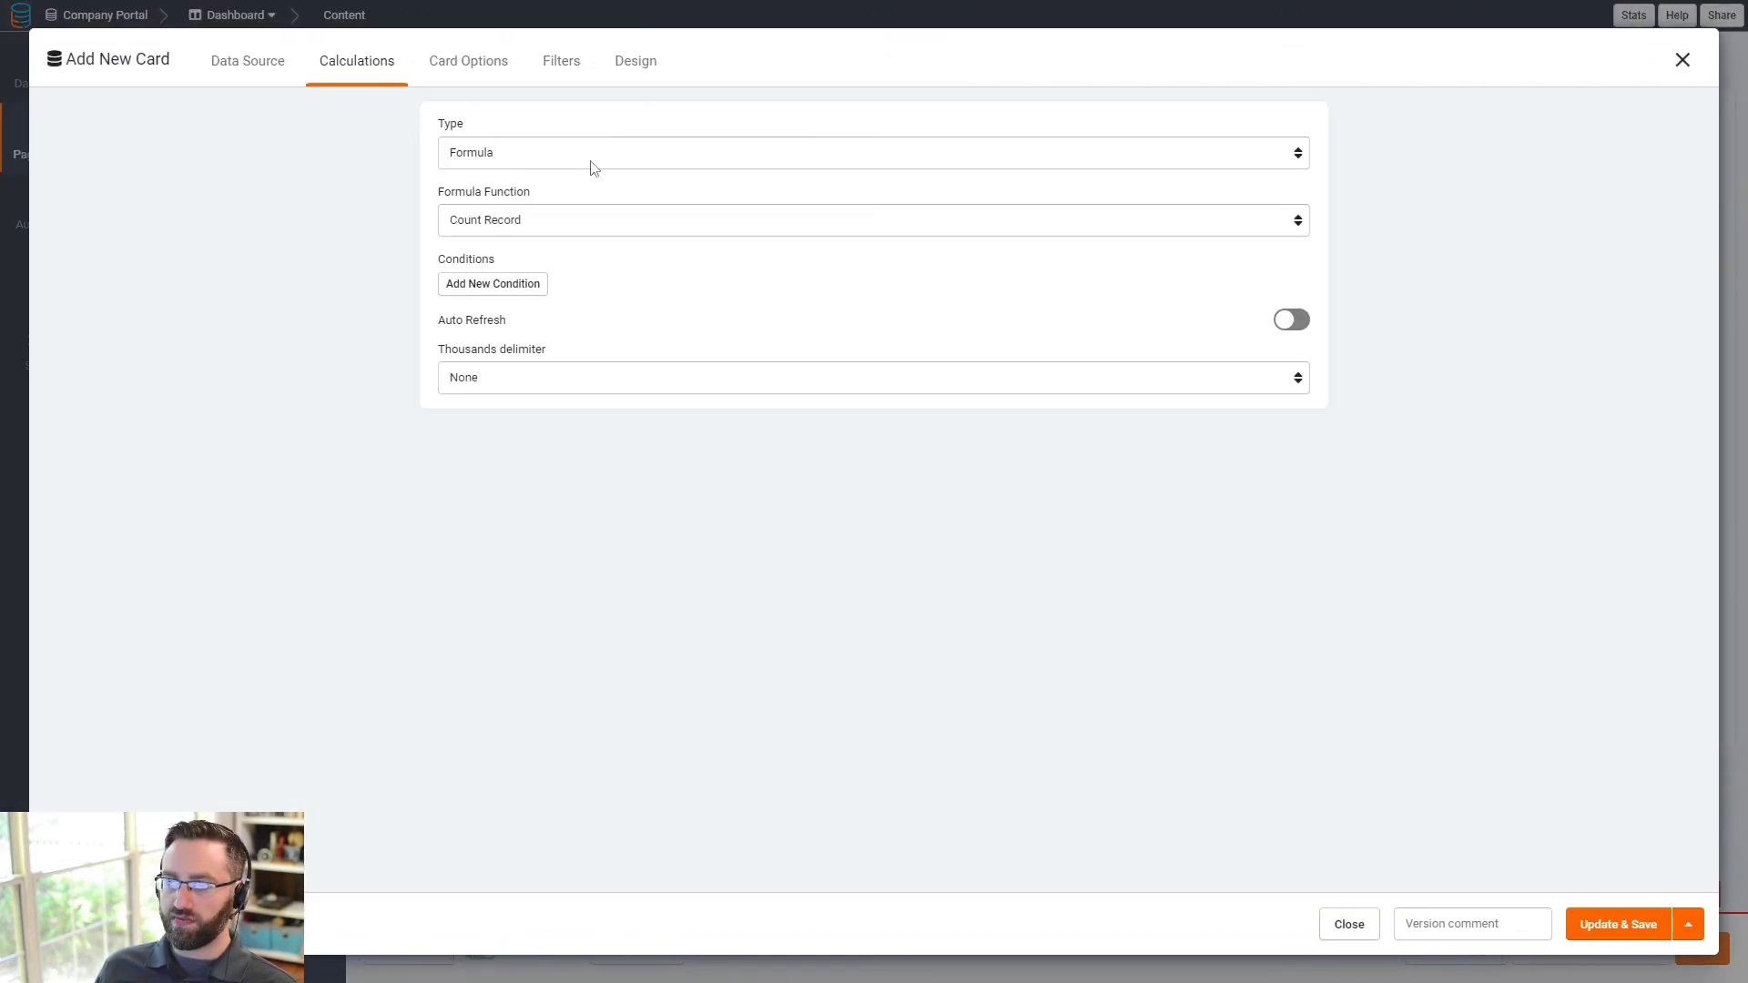
pyautogui.click(510, 166)
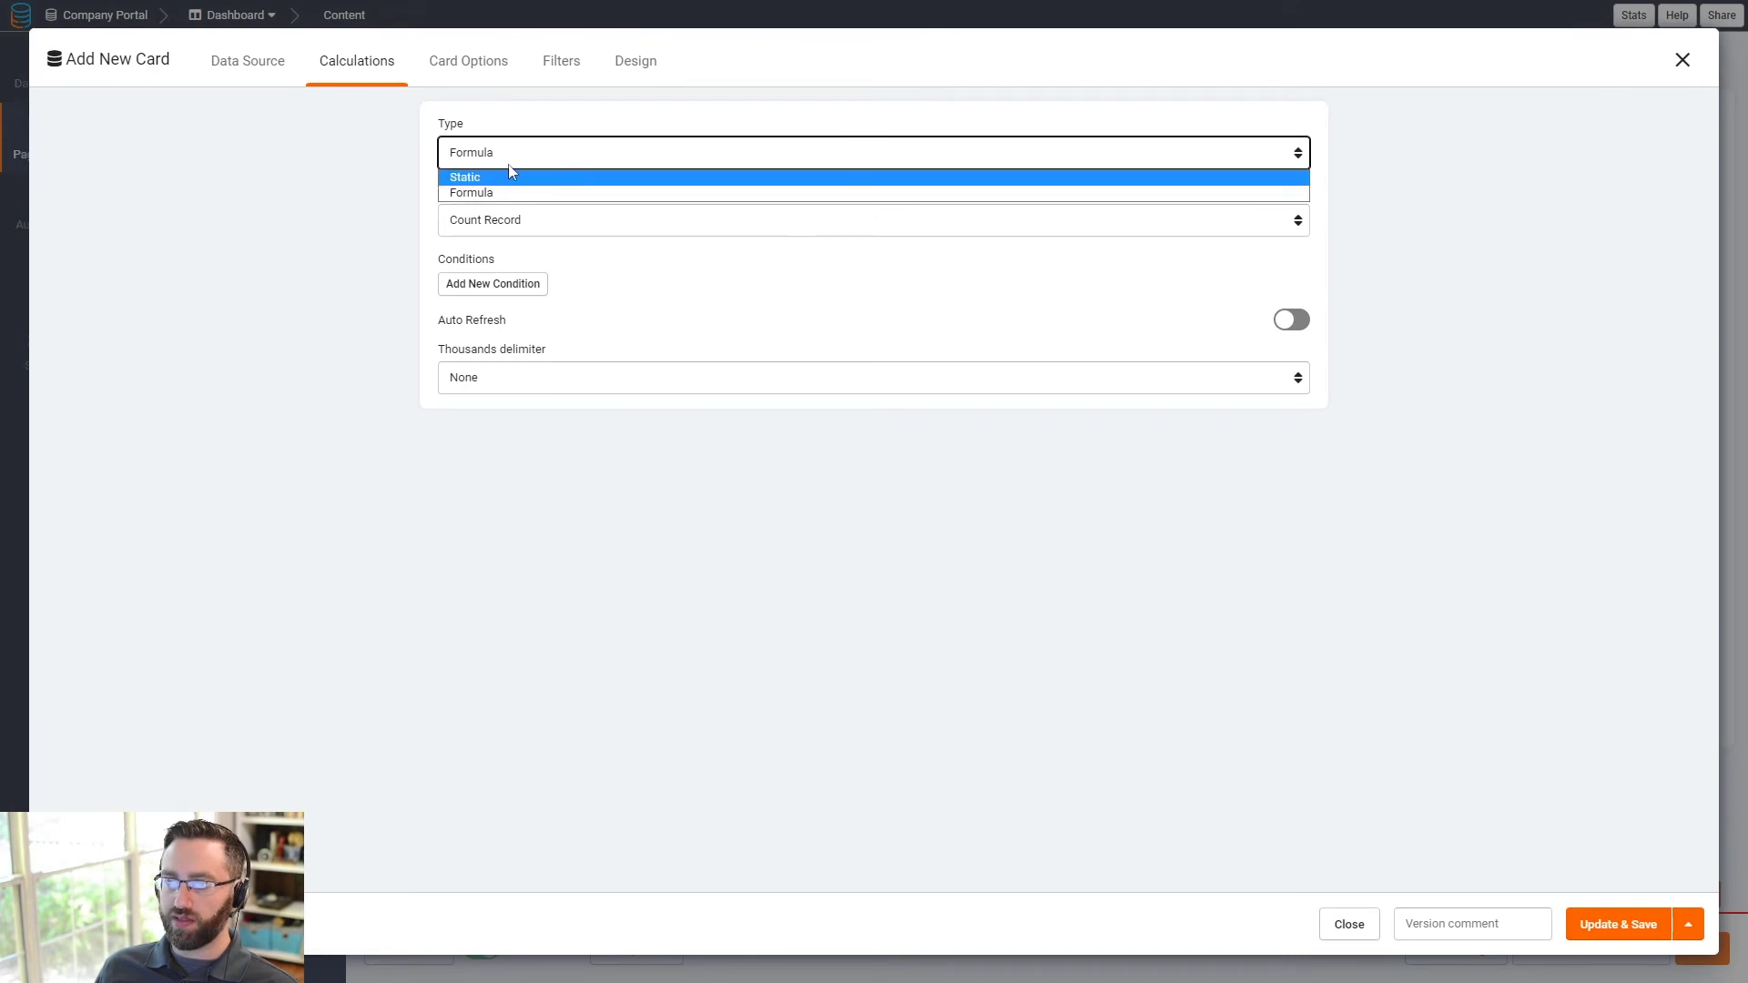
pyautogui.click(509, 172)
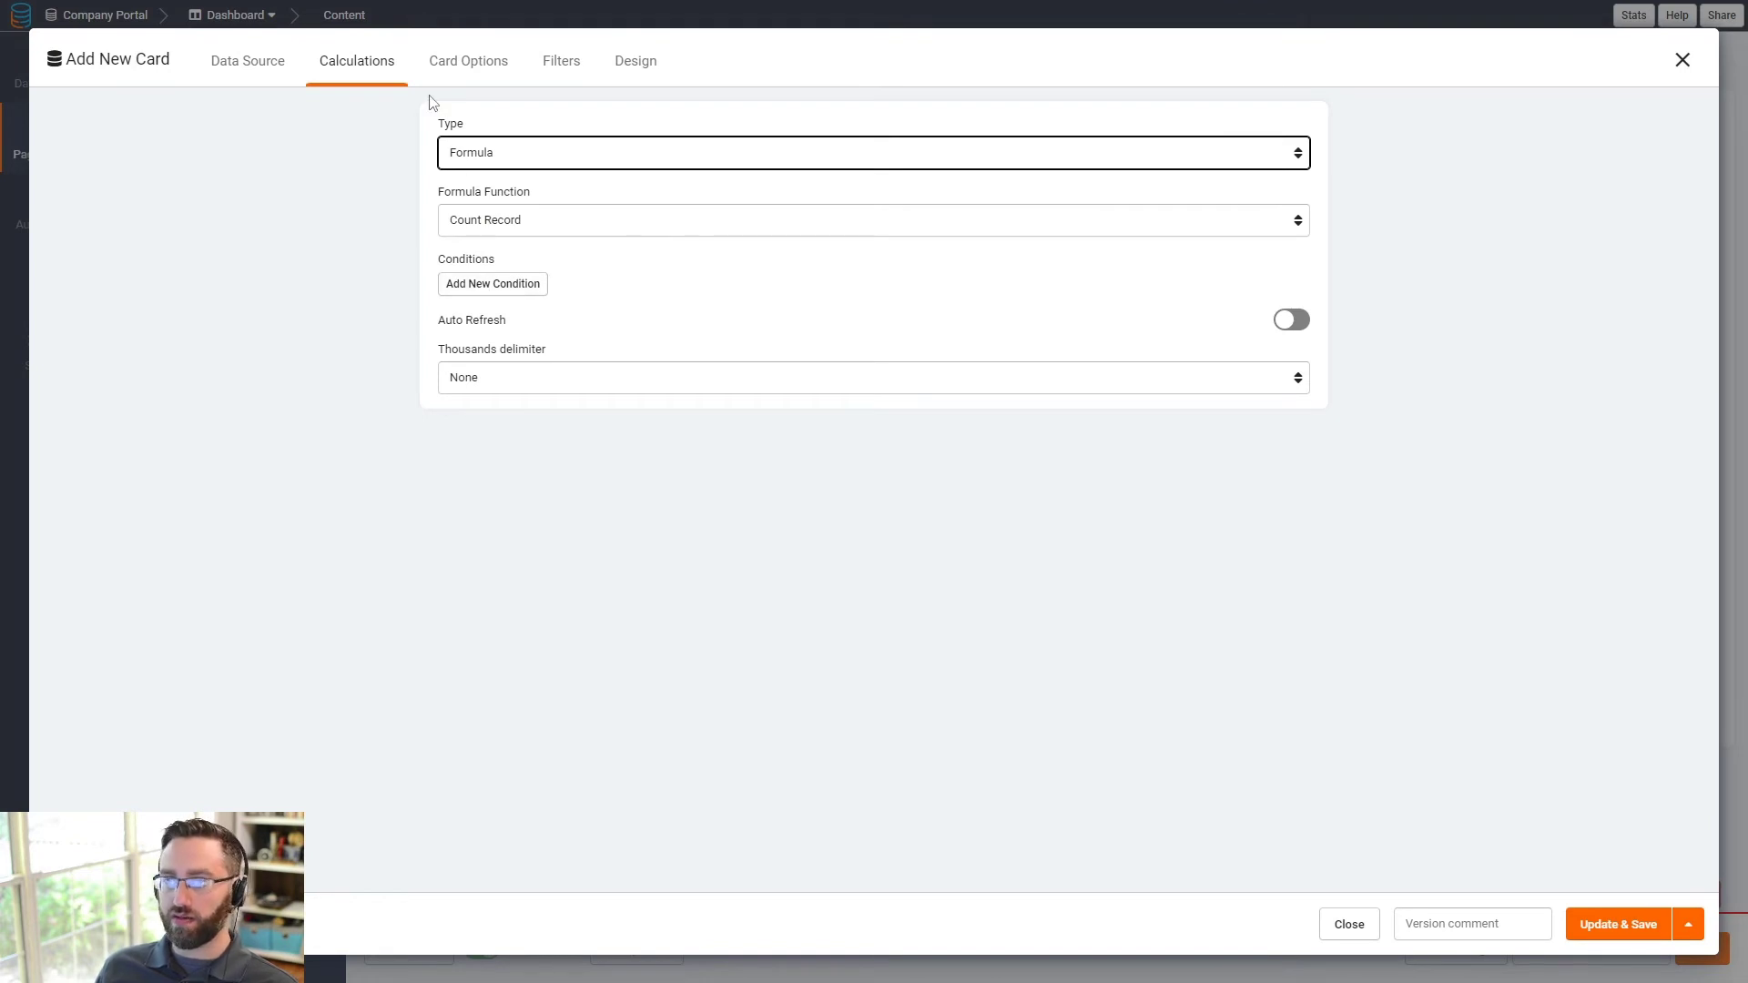
pyautogui.click(1241, 330)
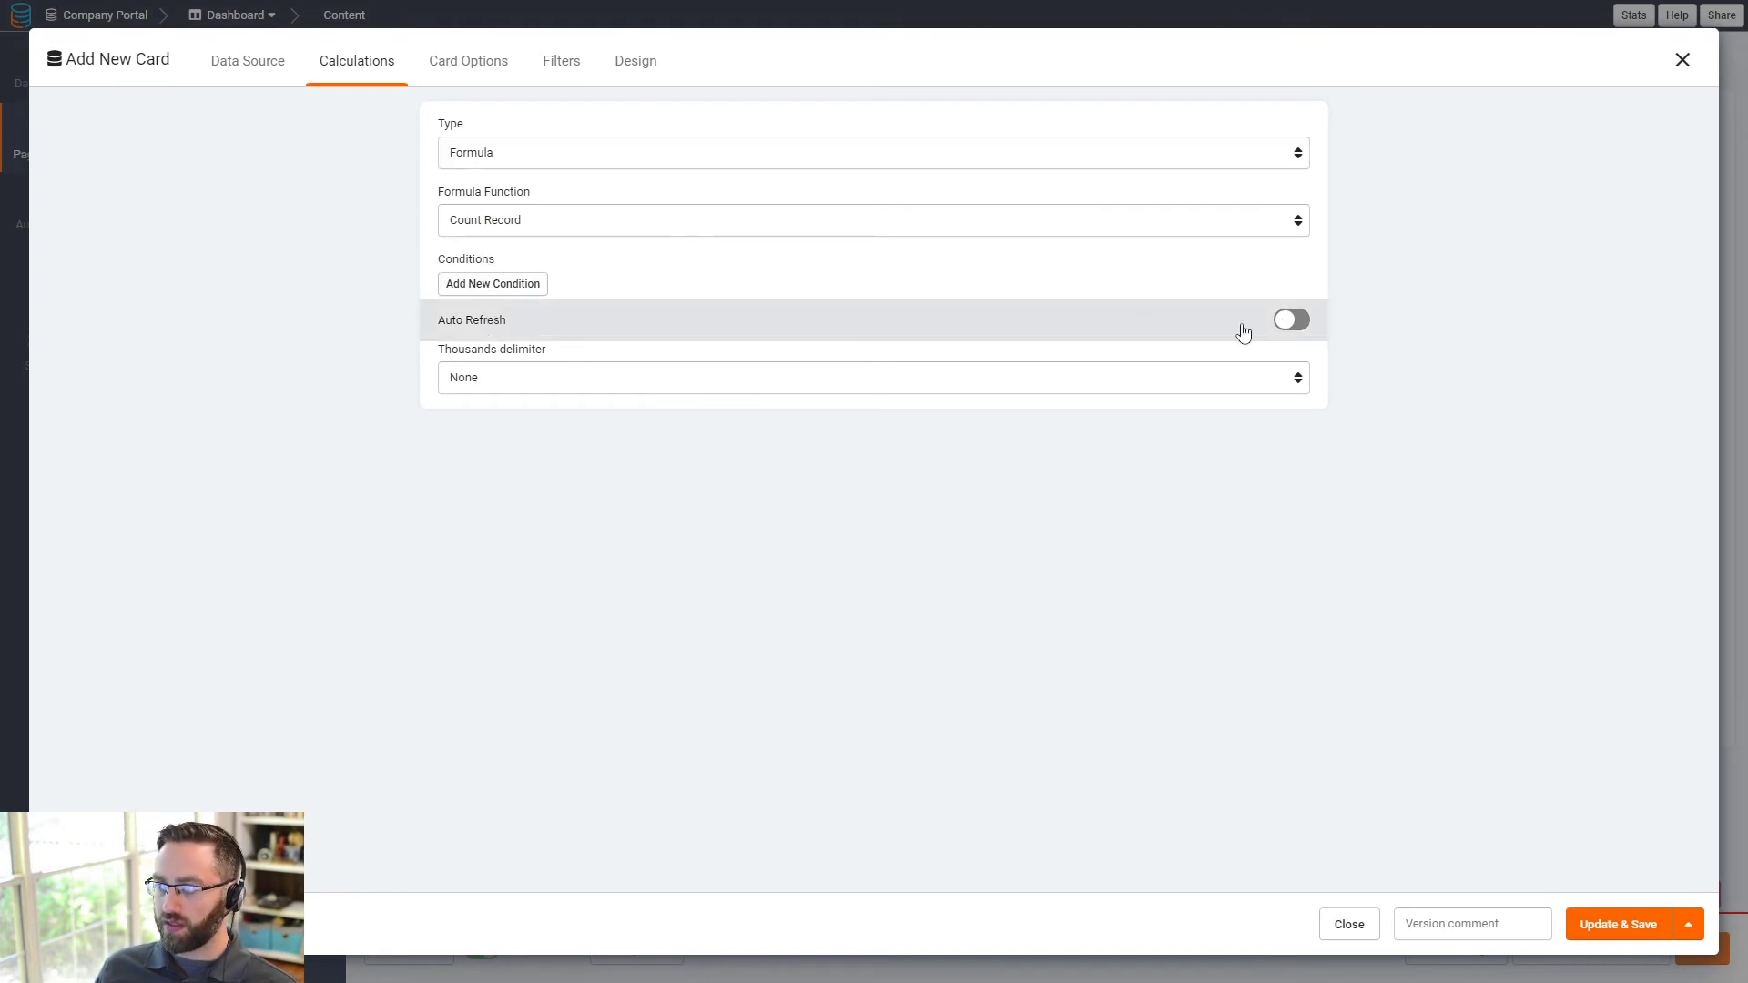
# - Title the card 'Number of Shows' with a centred 35px header and save it
pyautogui.click(461, 65)
pyautogui.click(93, 193)
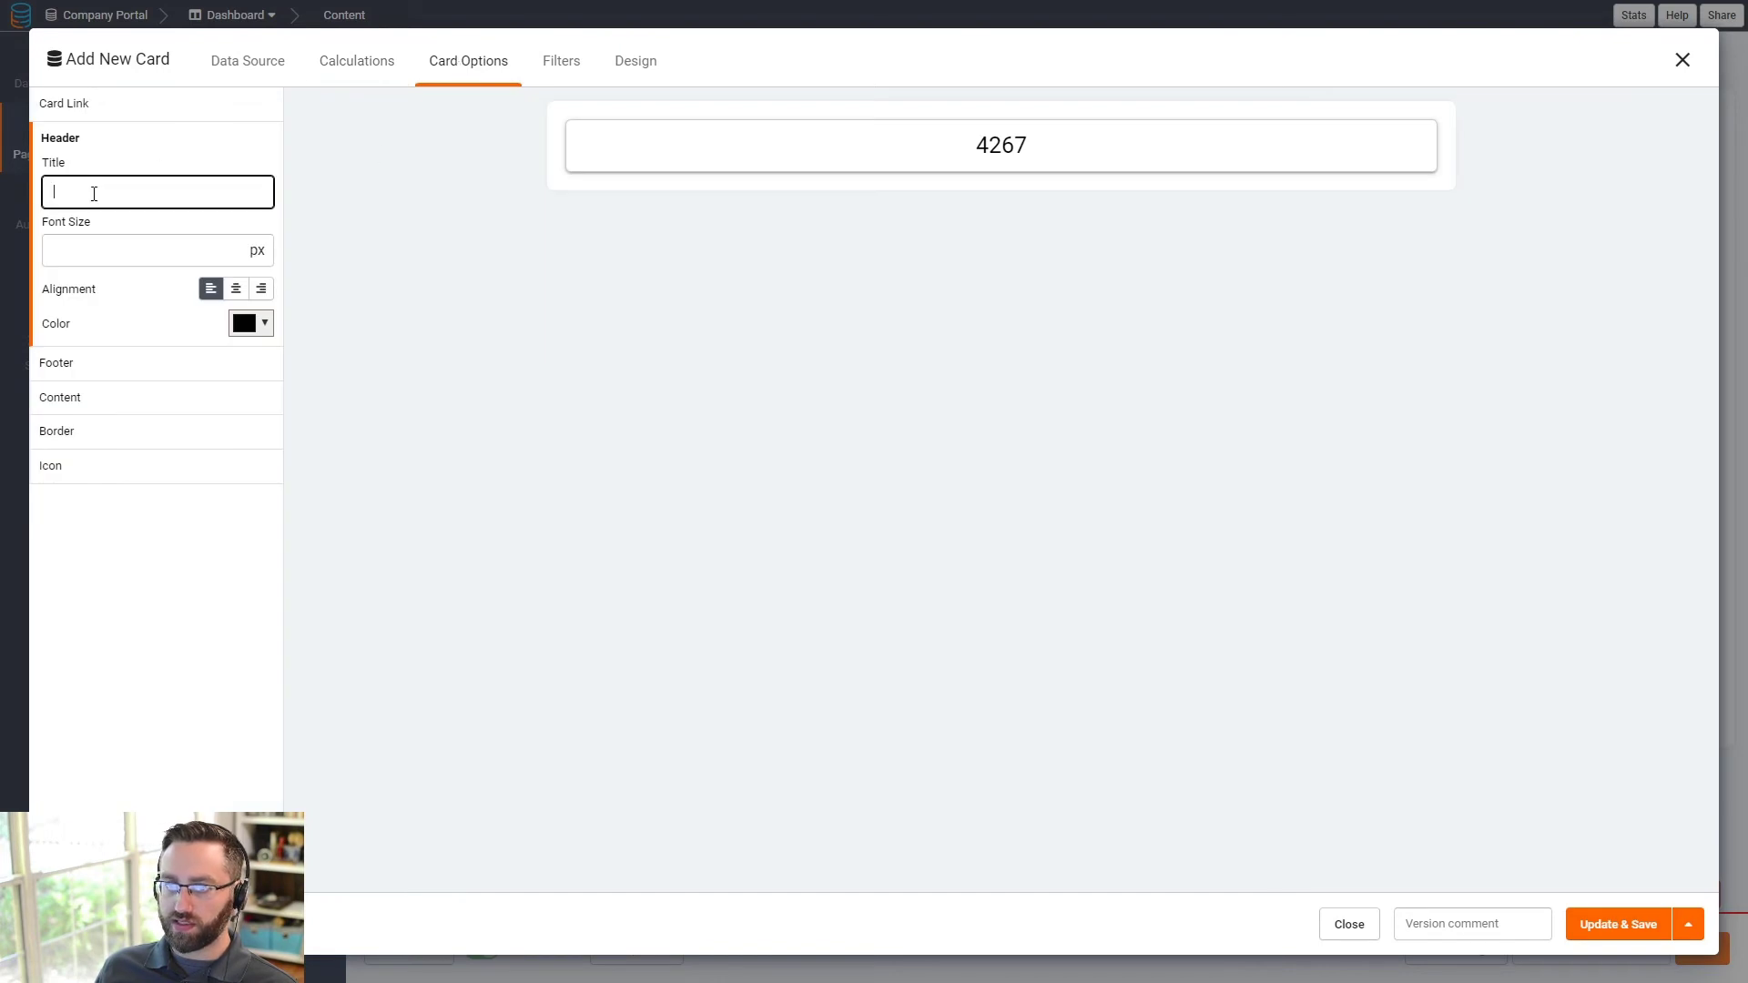
pyautogui.write('Shows')
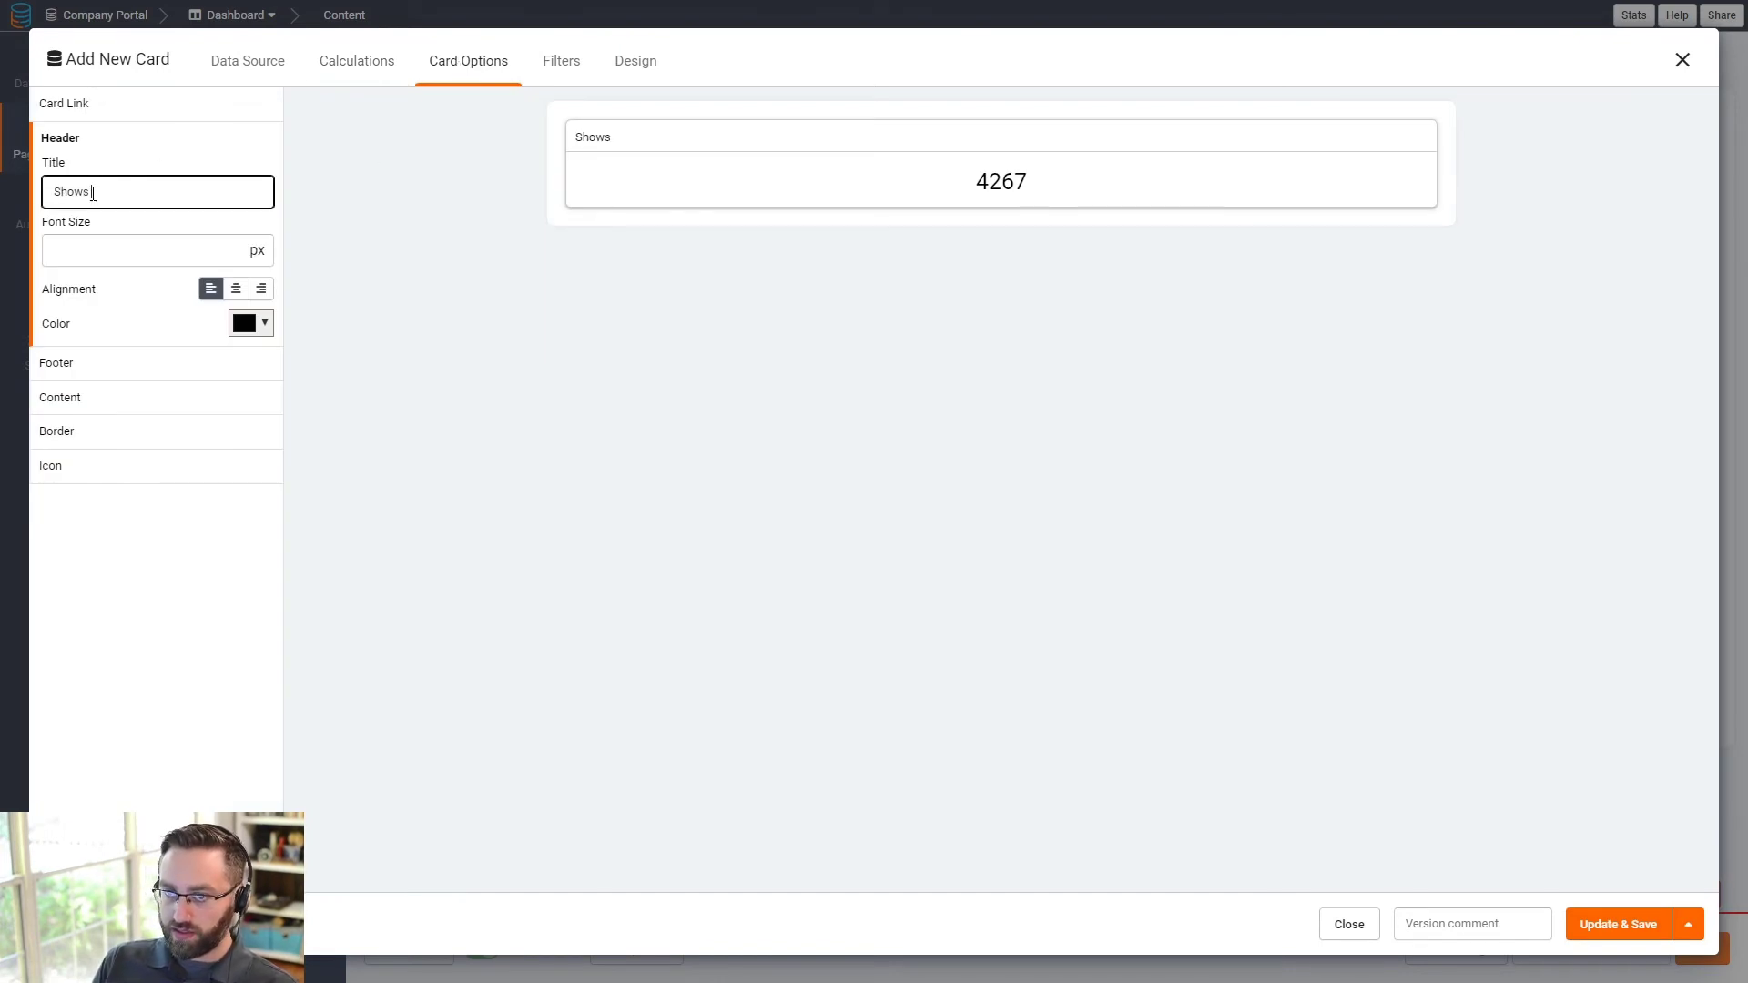
pyautogui.write(' thi')
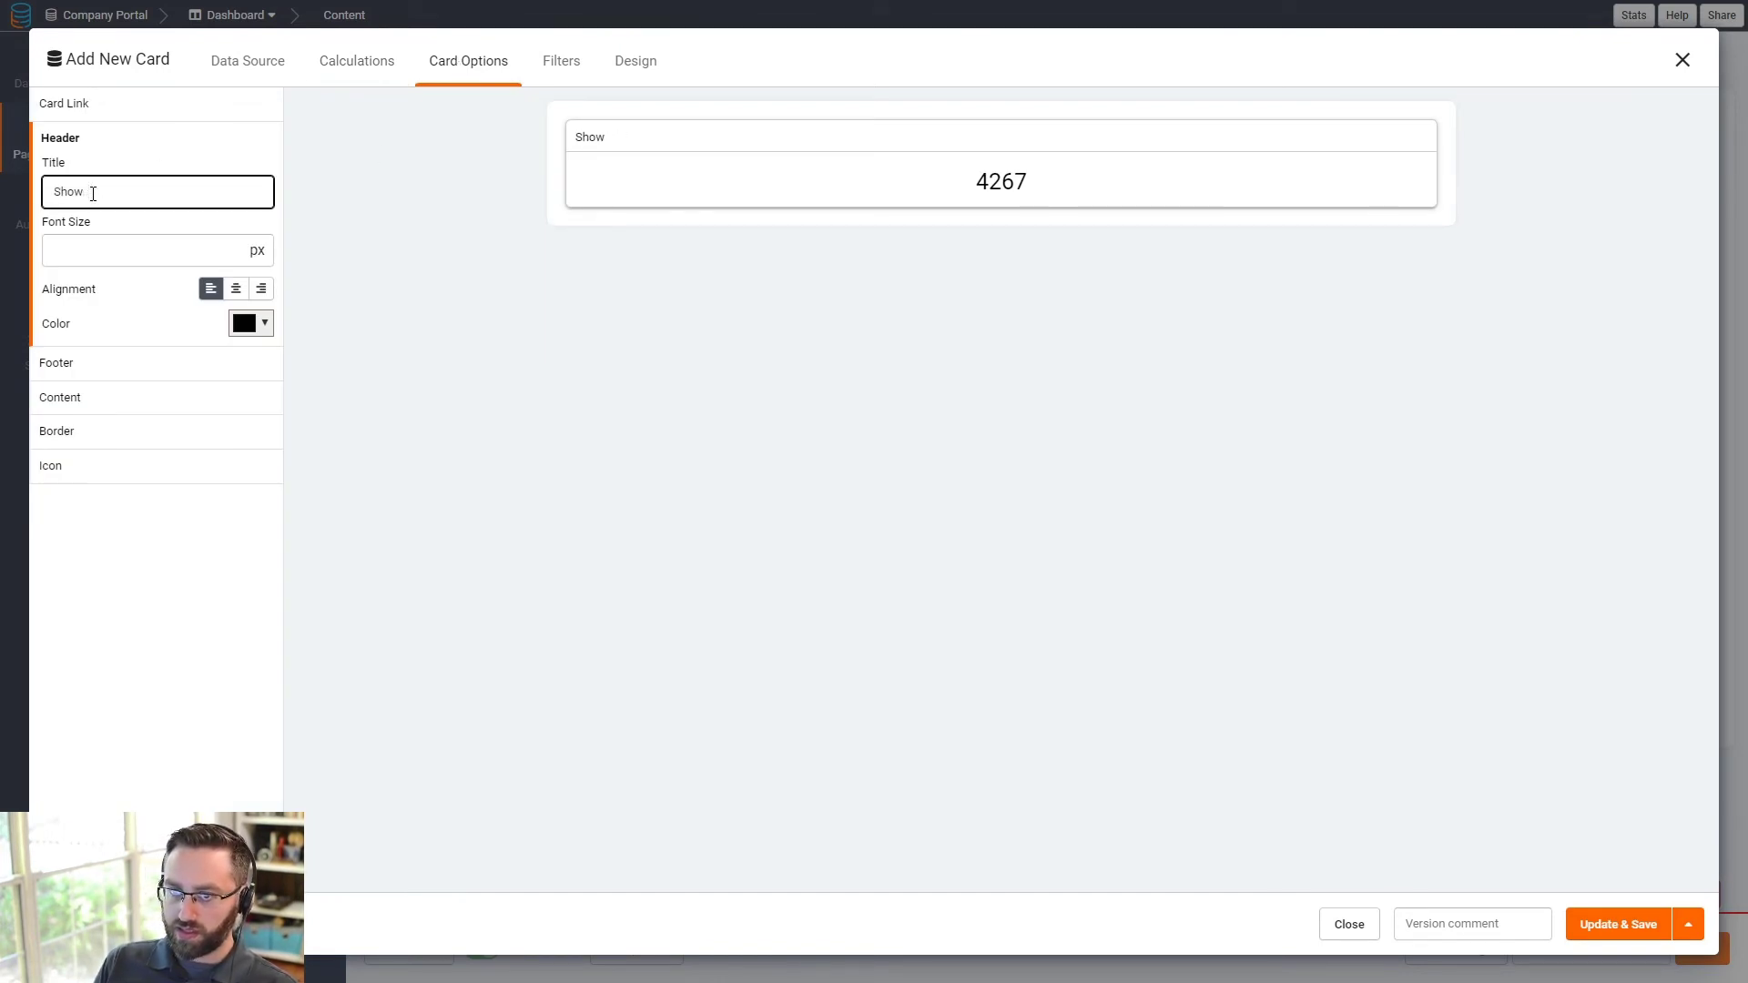
pyautogui.press('BackSpace')
pyautogui.press('BackSpace')
pyautogui.press('BackSpace')
pyautogui.press('BackSpace')
pyautogui.write('Number of')
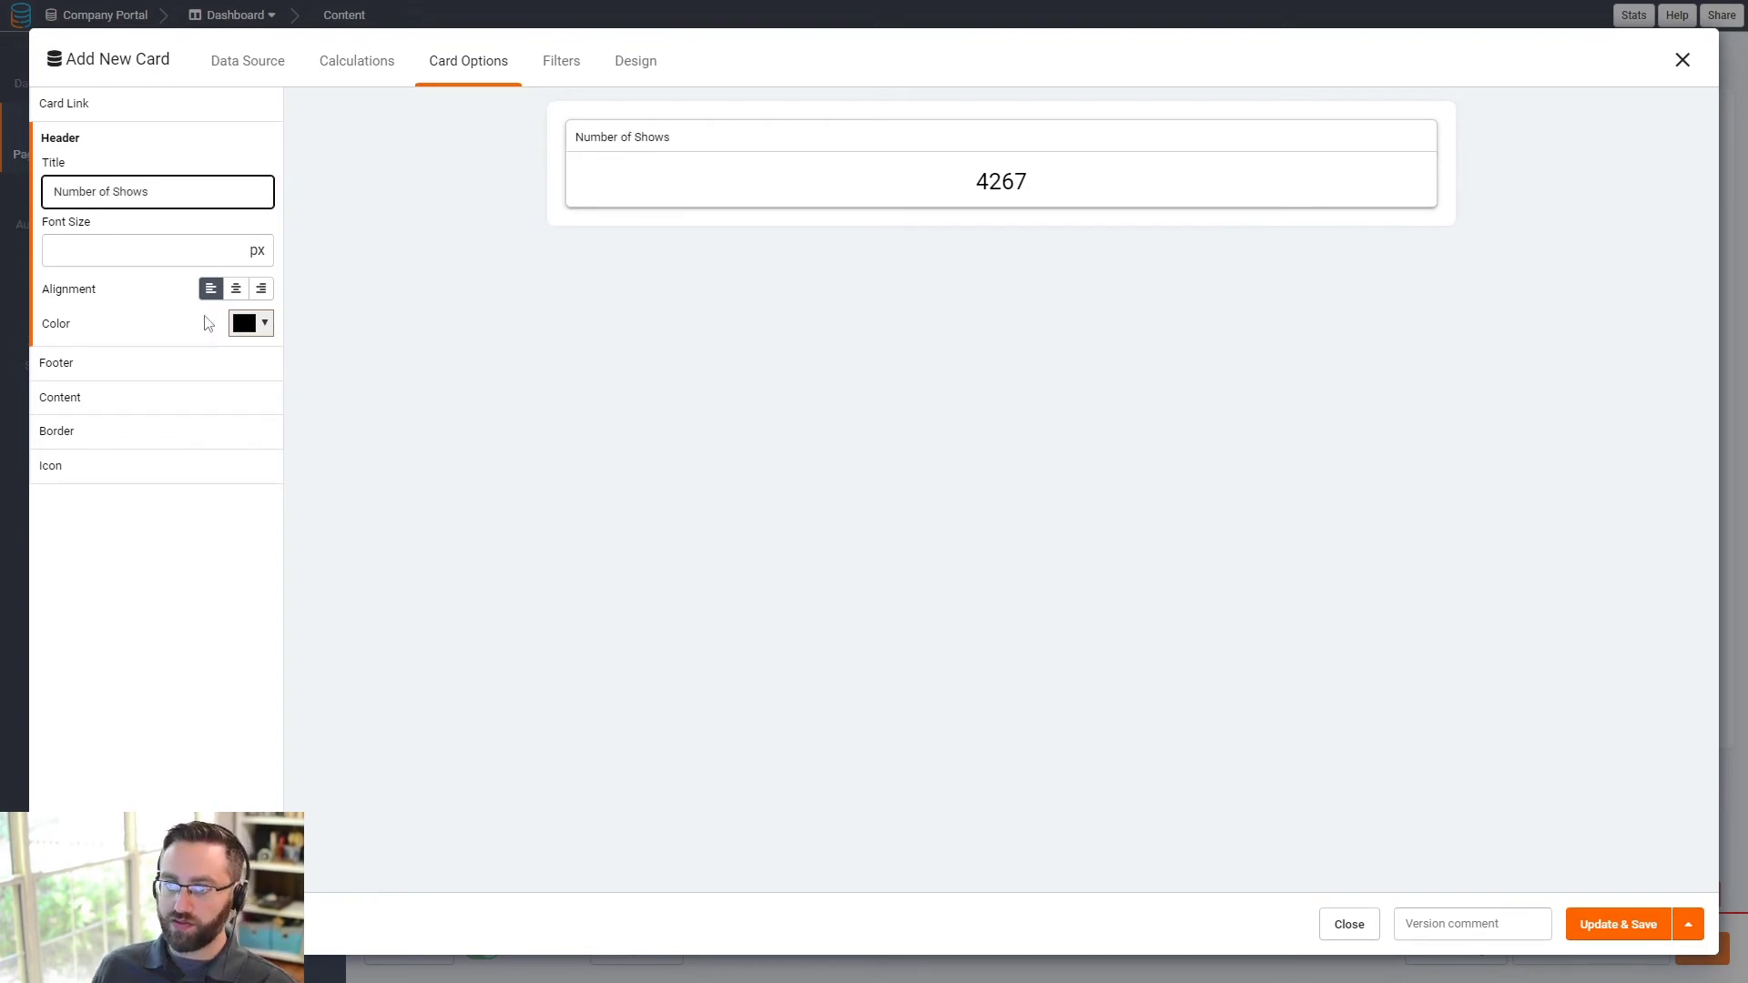
pyautogui.click(236, 288)
pyautogui.click(160, 253)
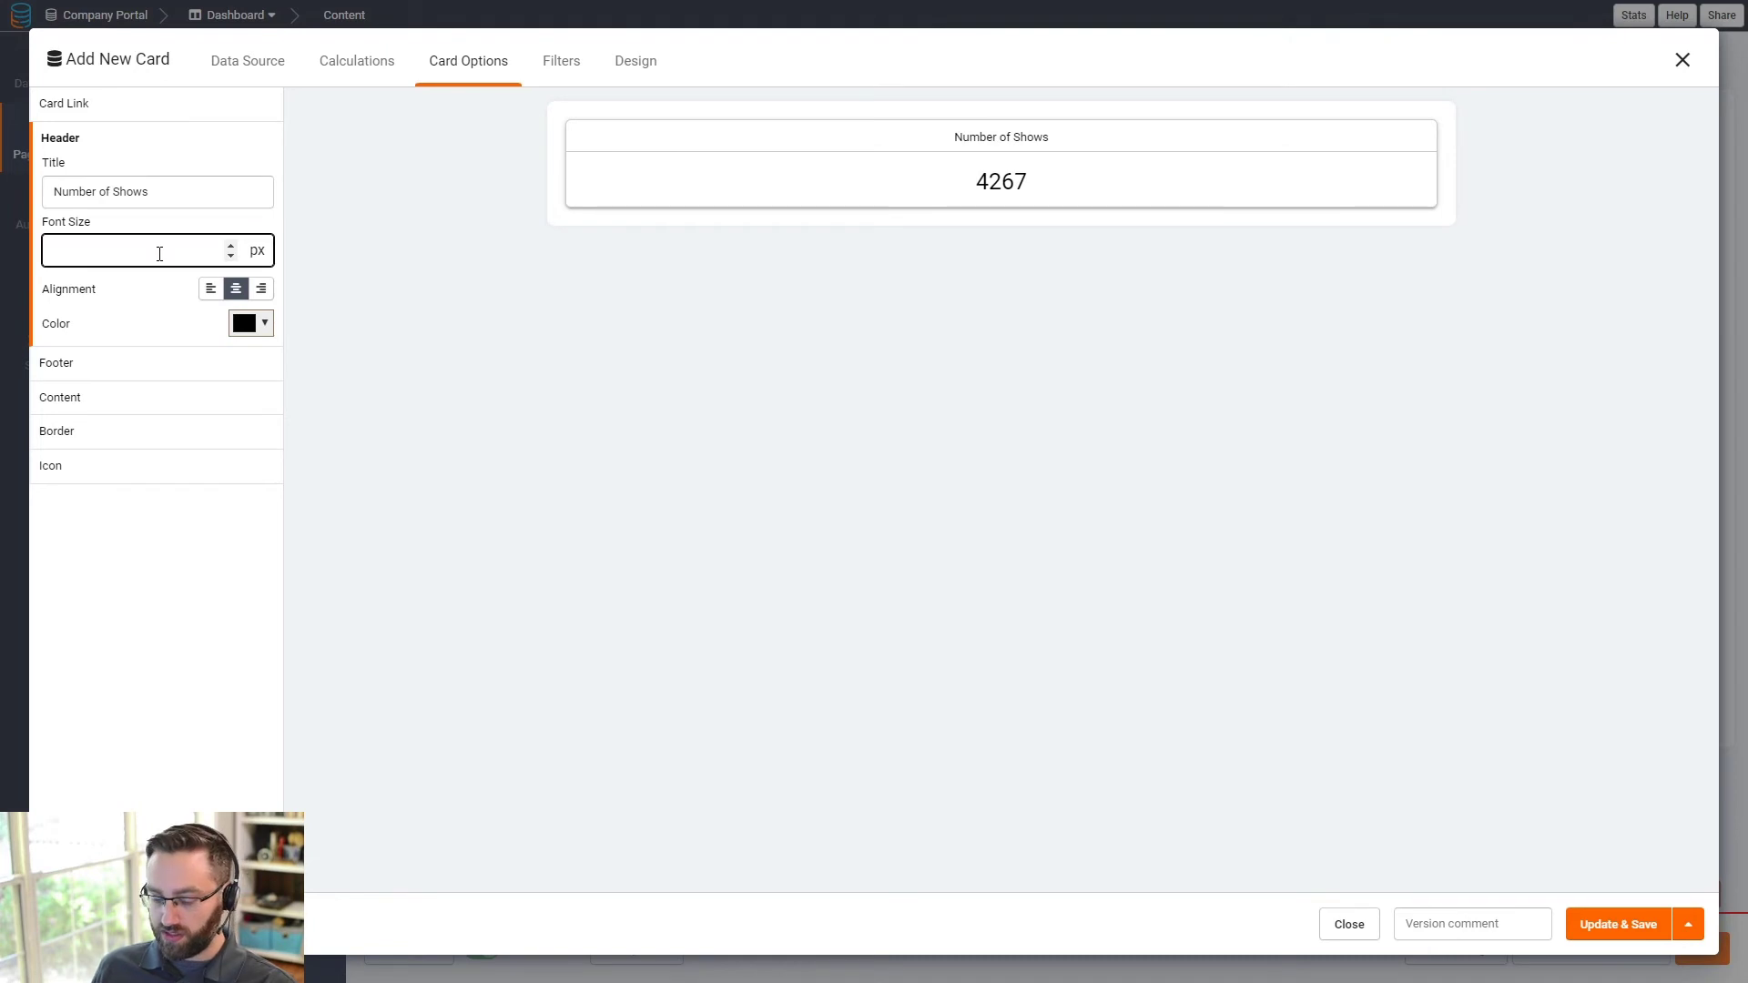
pyautogui.write('35')
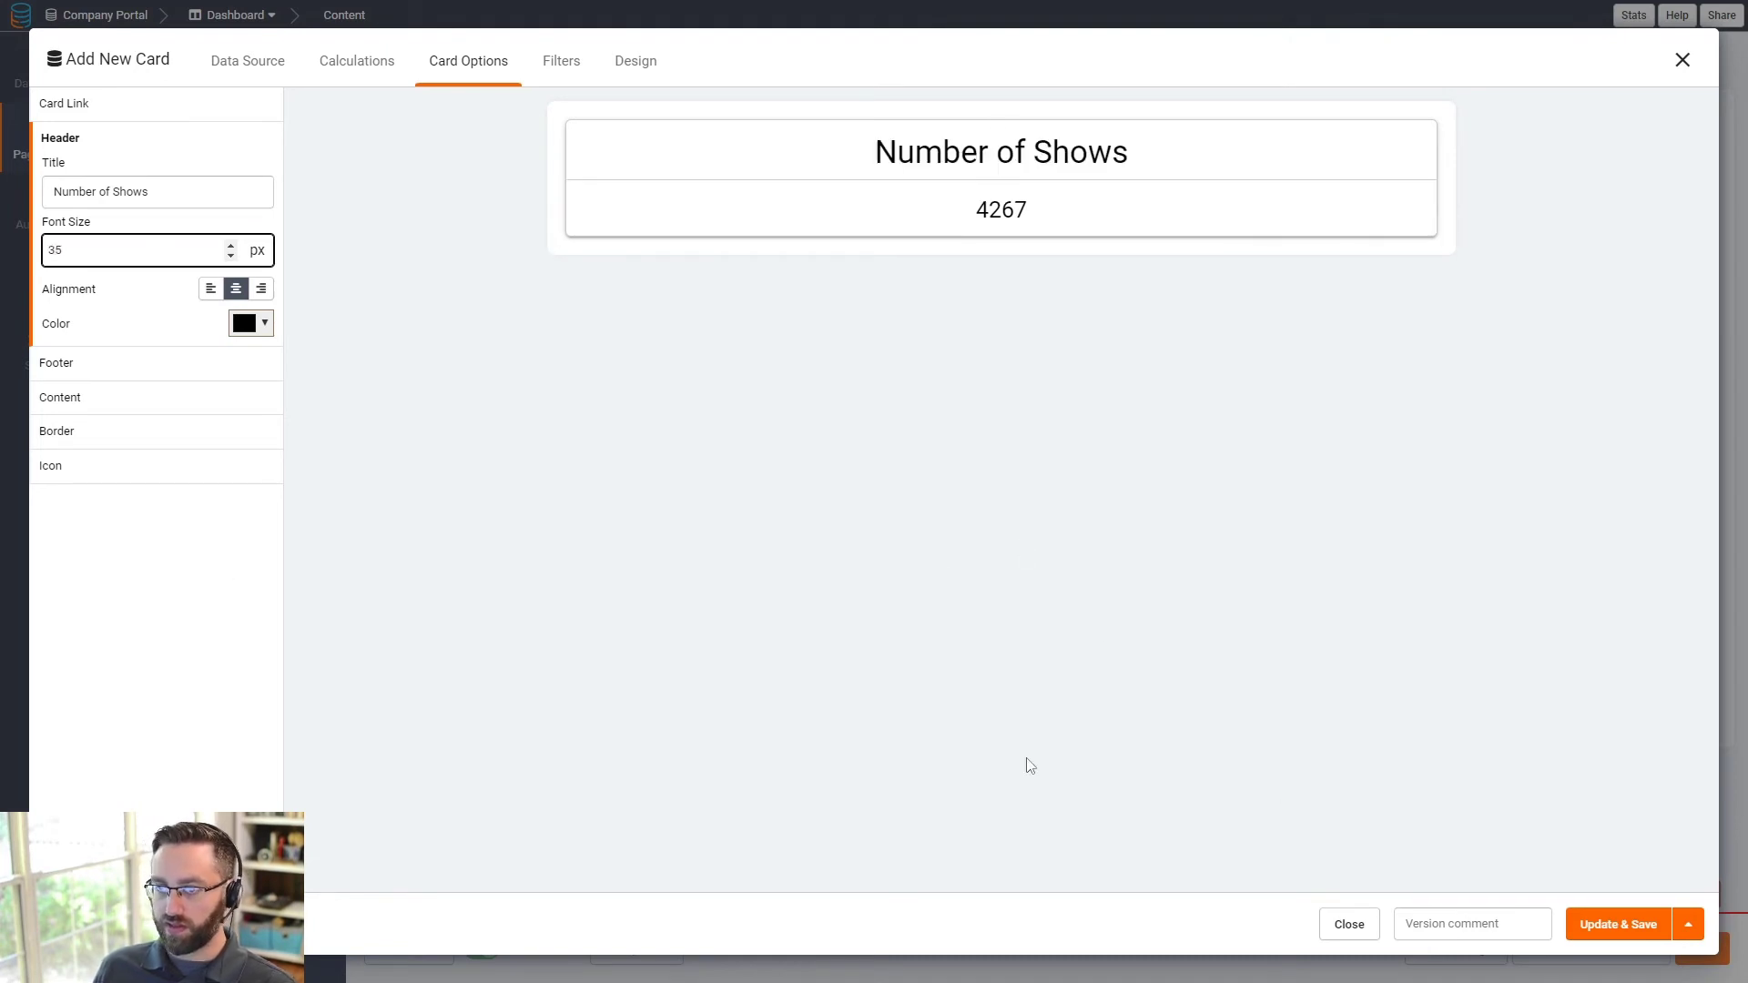
pyautogui.click(1613, 926)
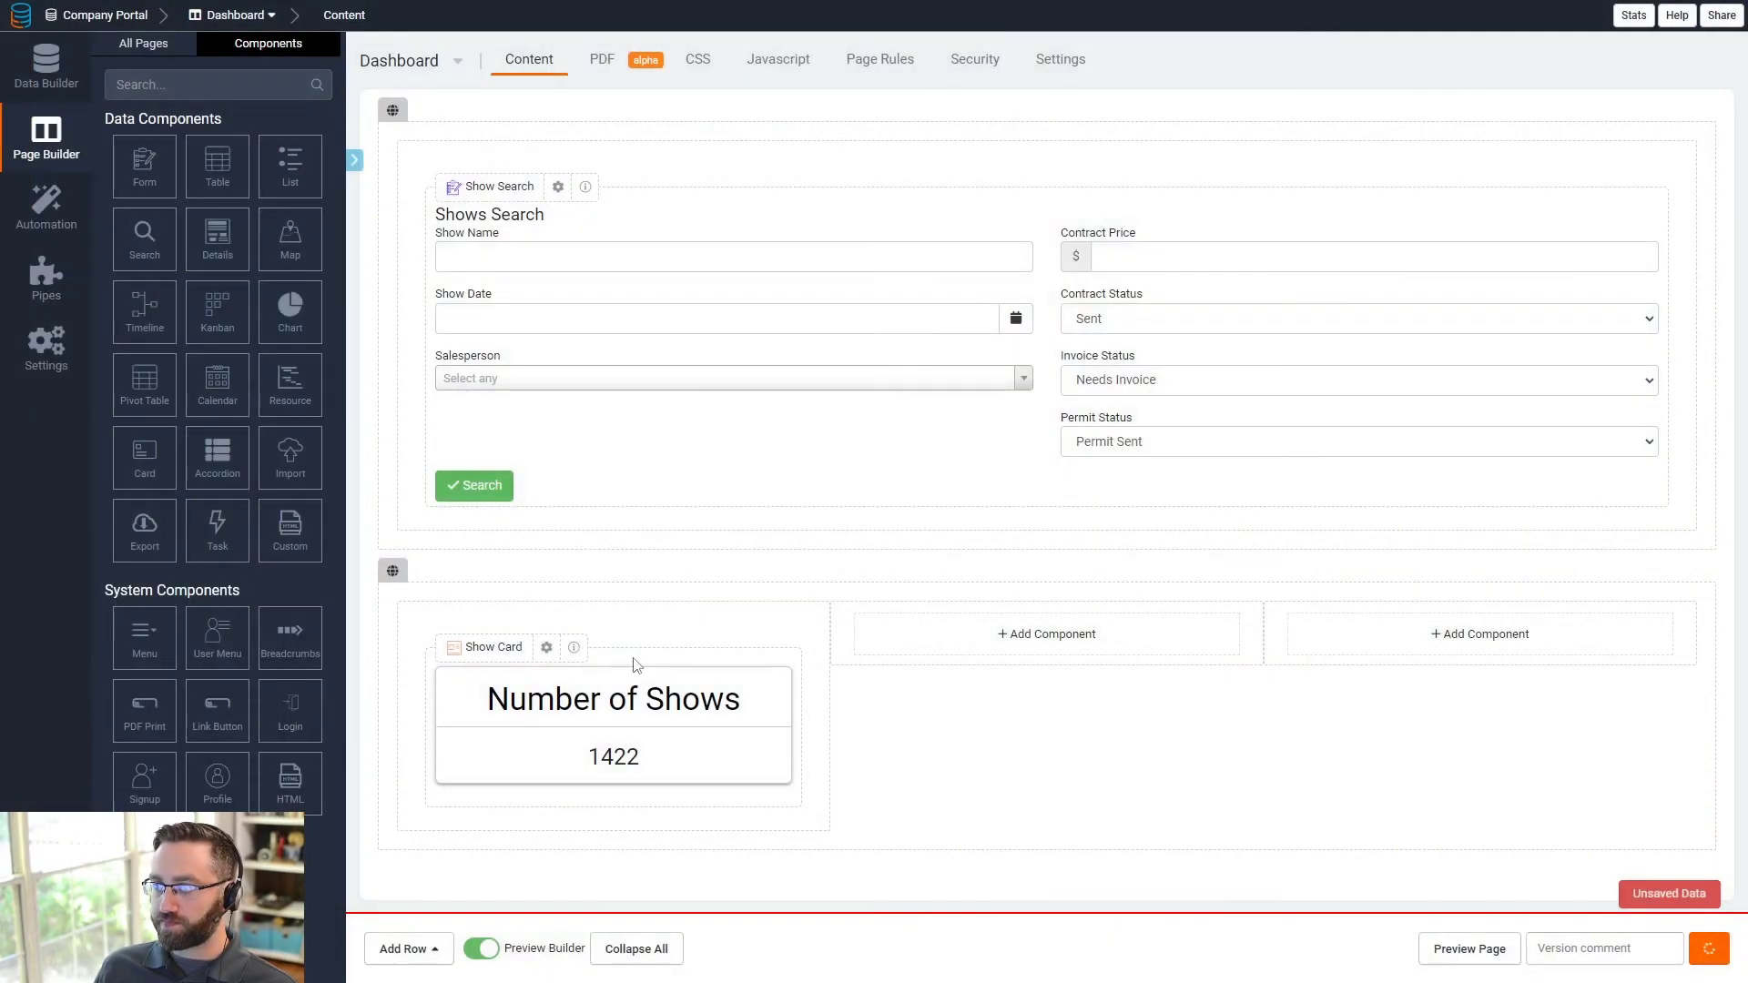
# - Add a Shows card to the row's middle column
pyautogui.click(1002, 635)
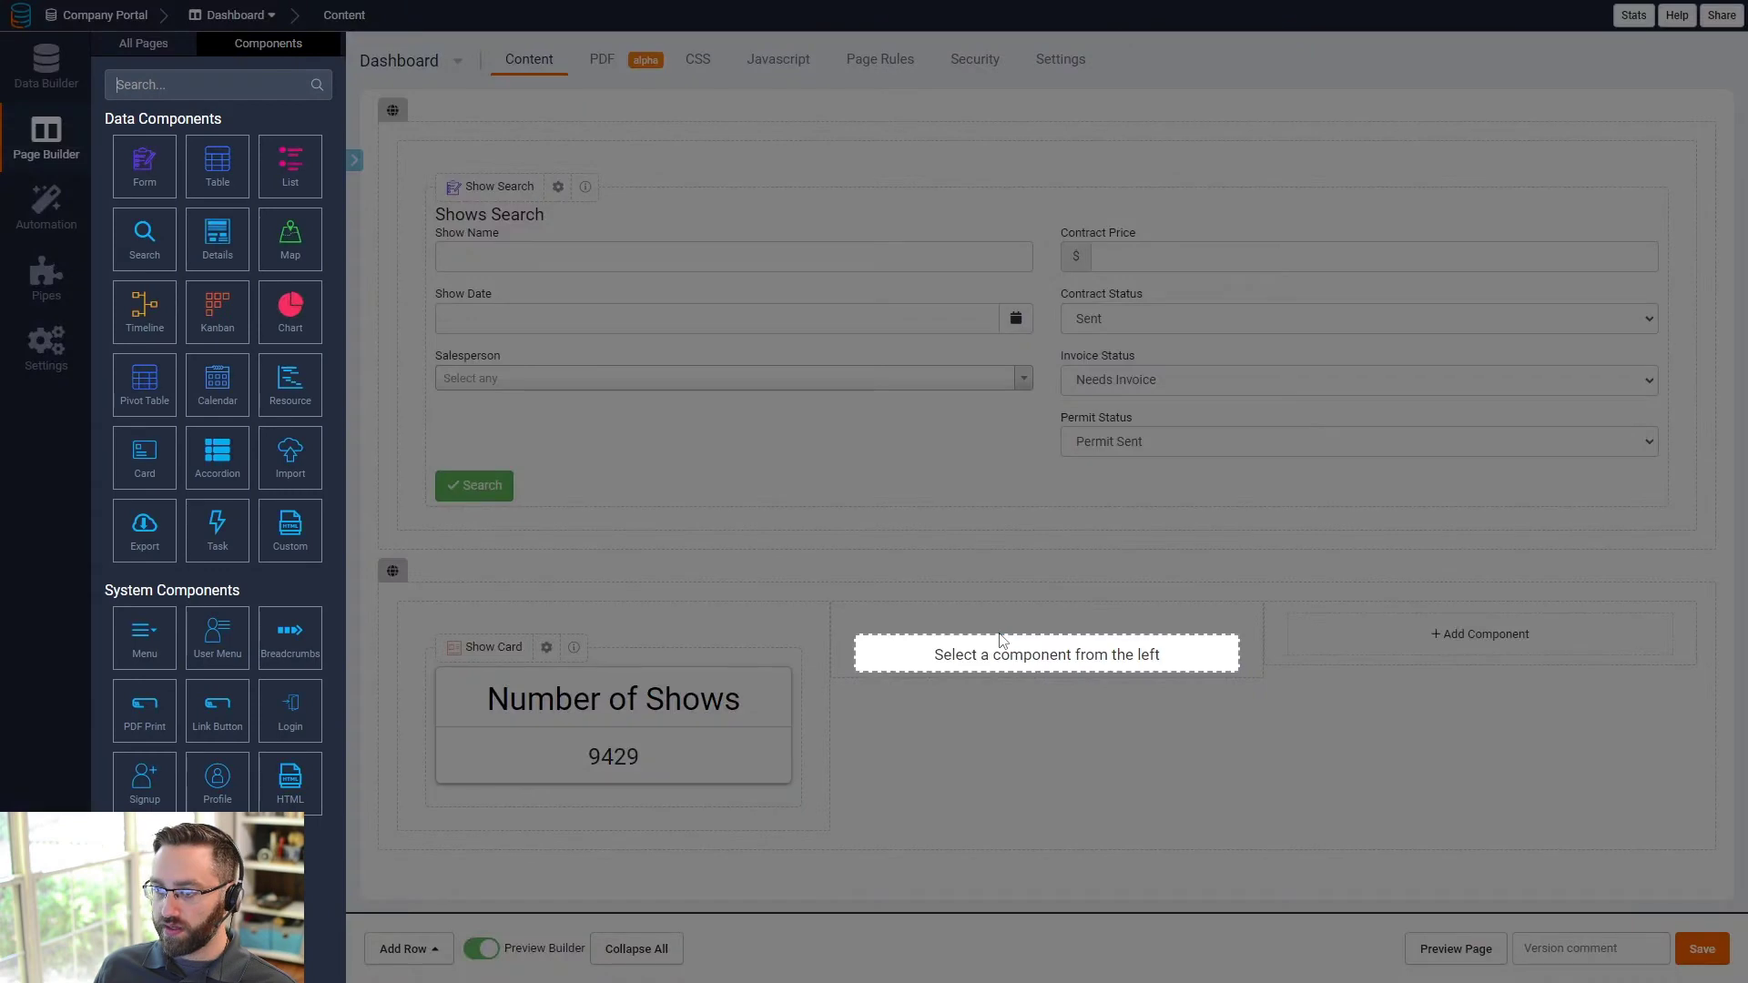
pyautogui.click(145, 453)
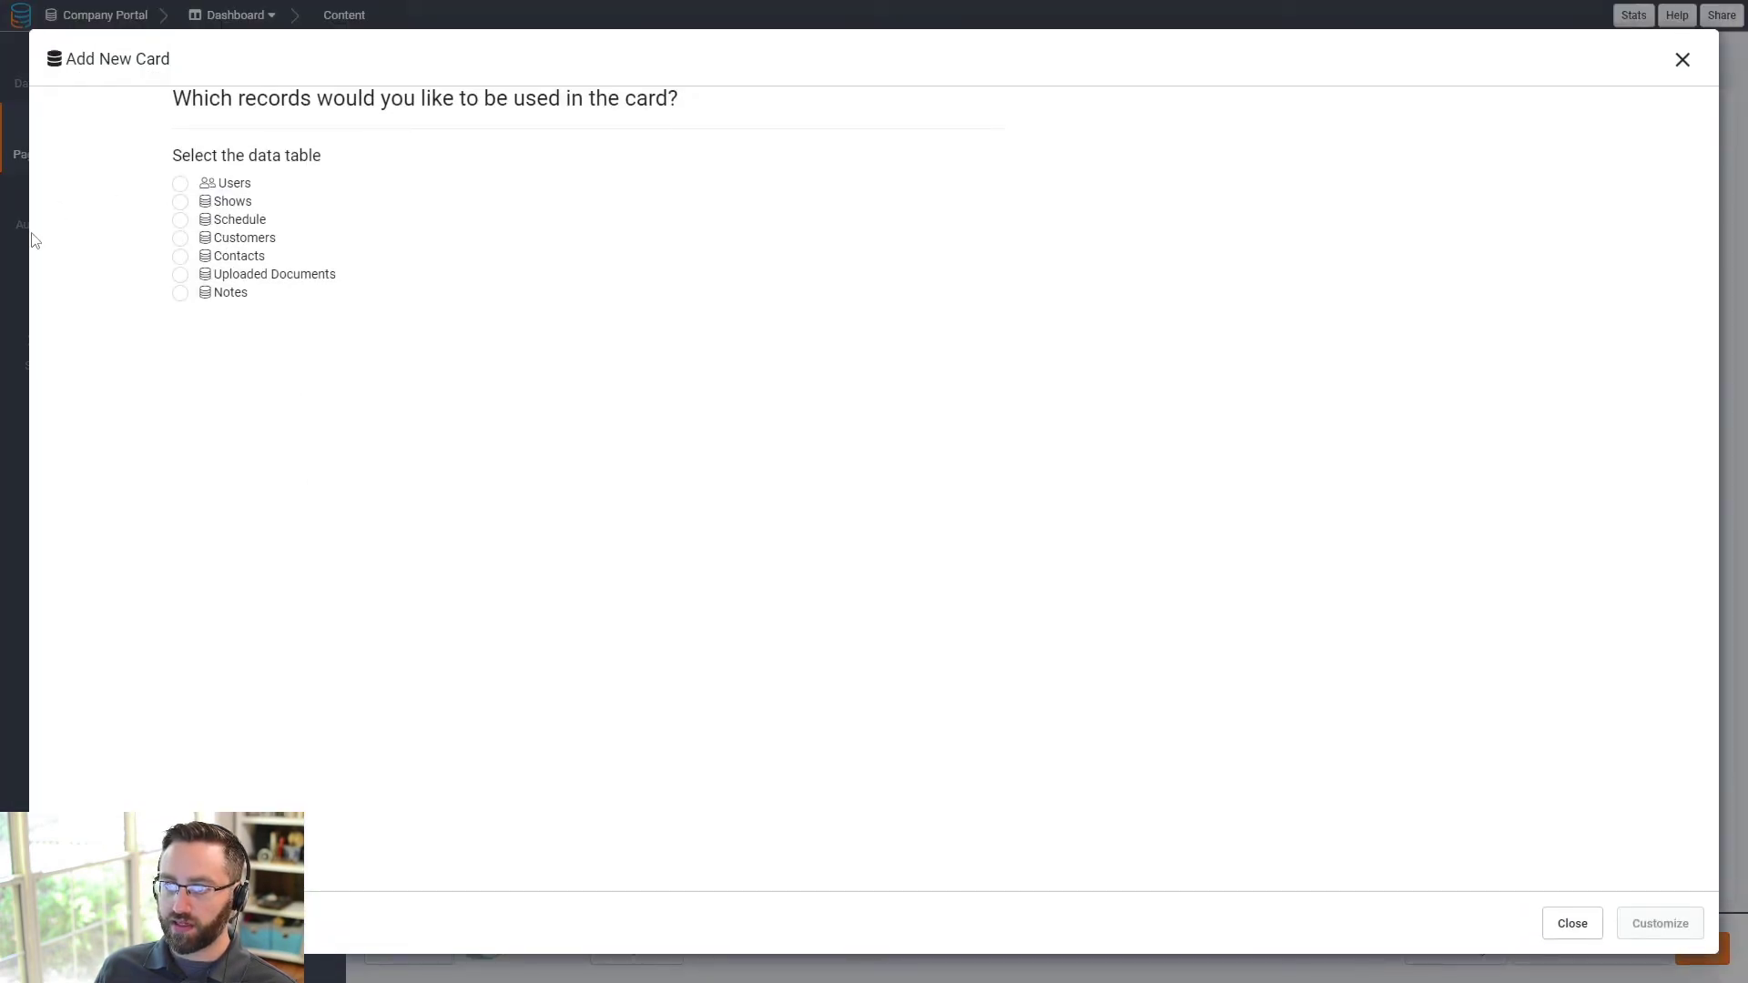
pyautogui.click(223, 206)
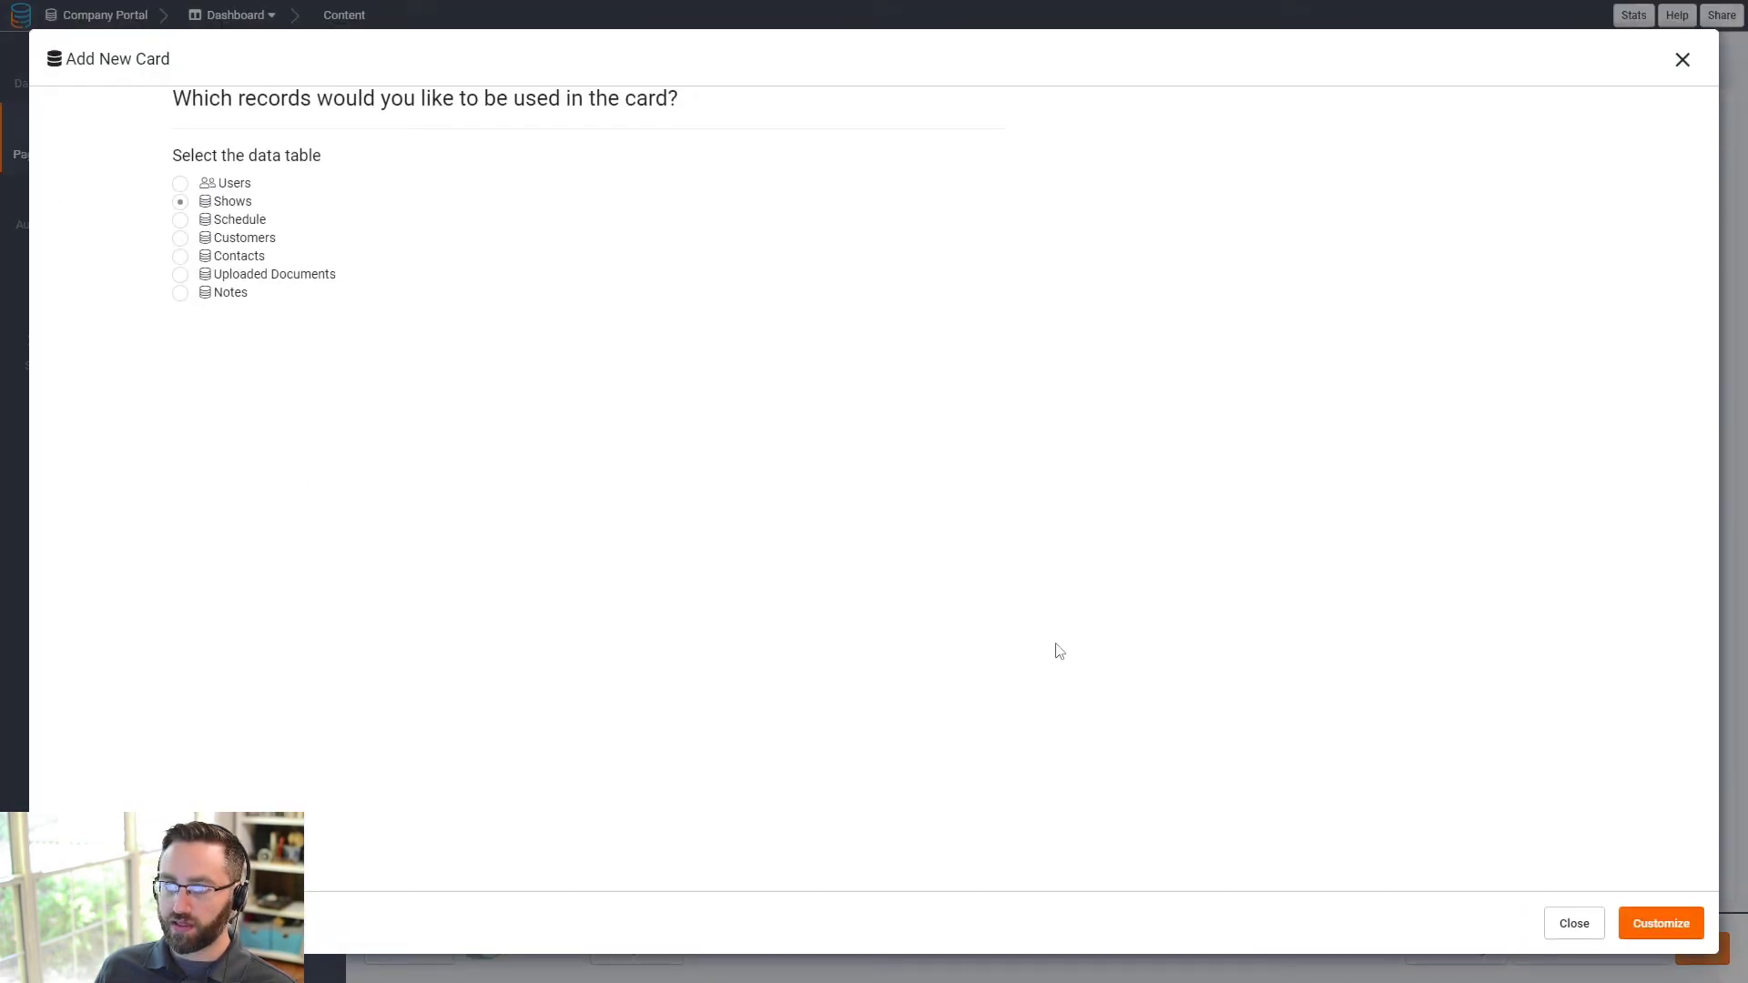
pyautogui.click(1634, 925)
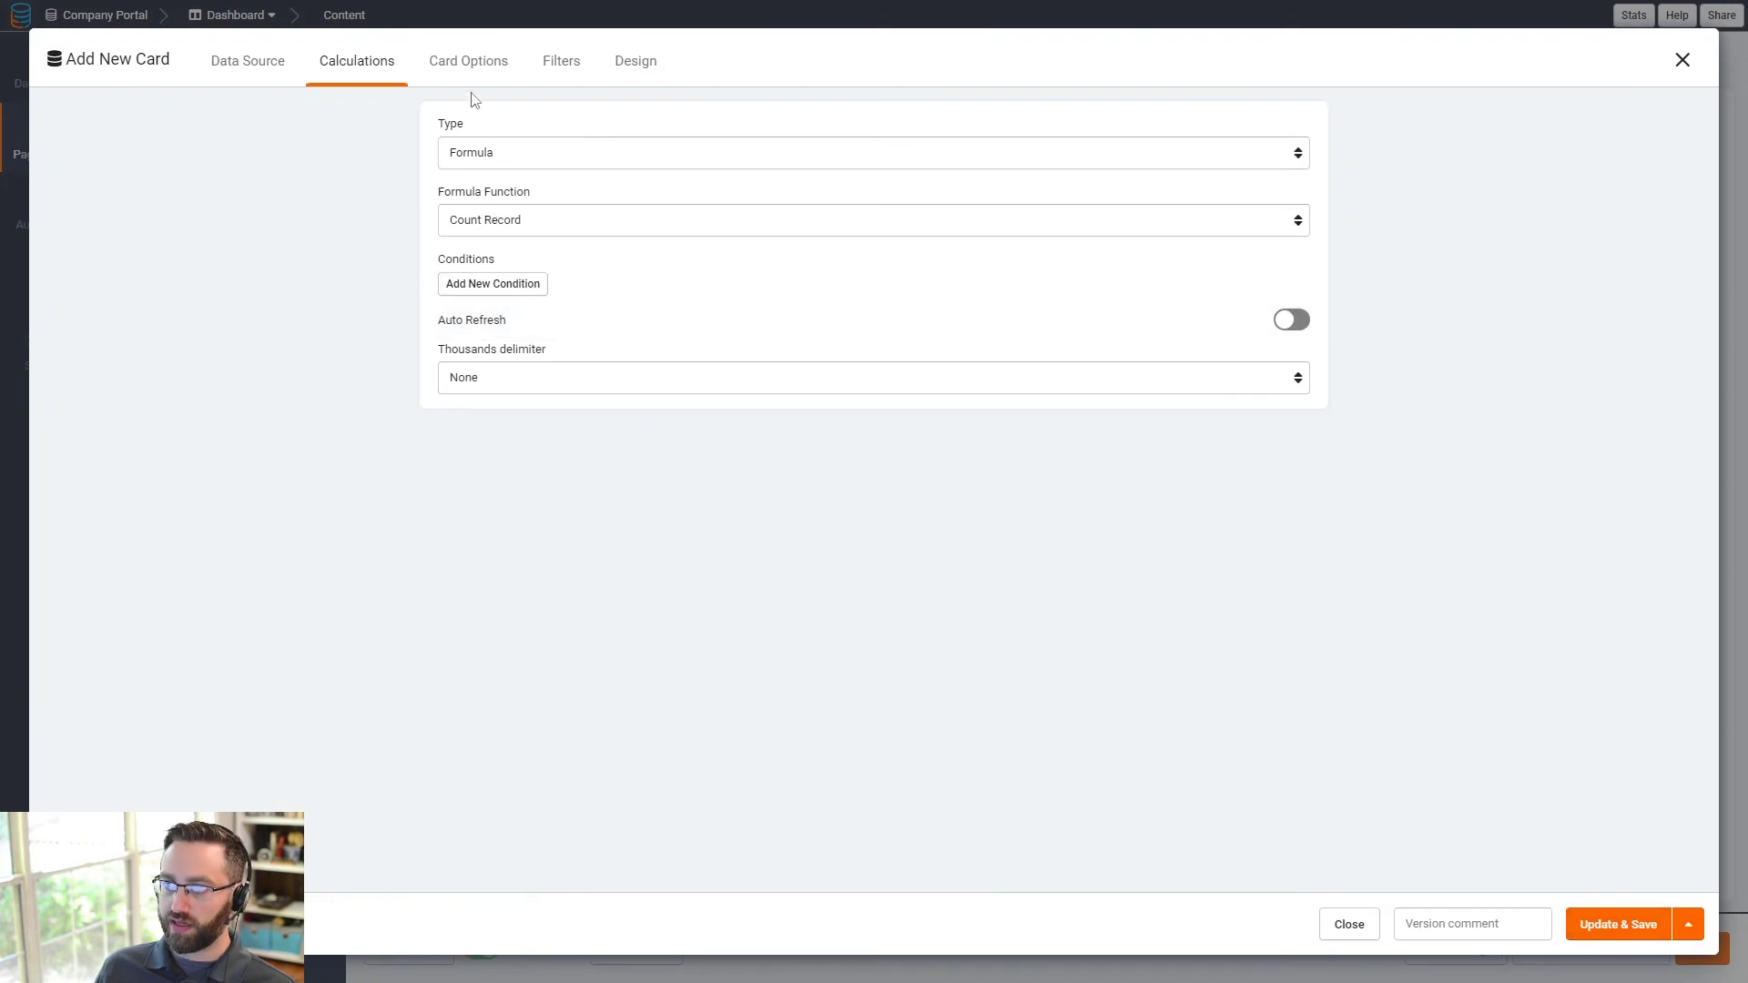
# - Title the card 'Total Contract Value' with a 35px centred header
pyautogui.click(464, 64)
pyautogui.click(341, 64)
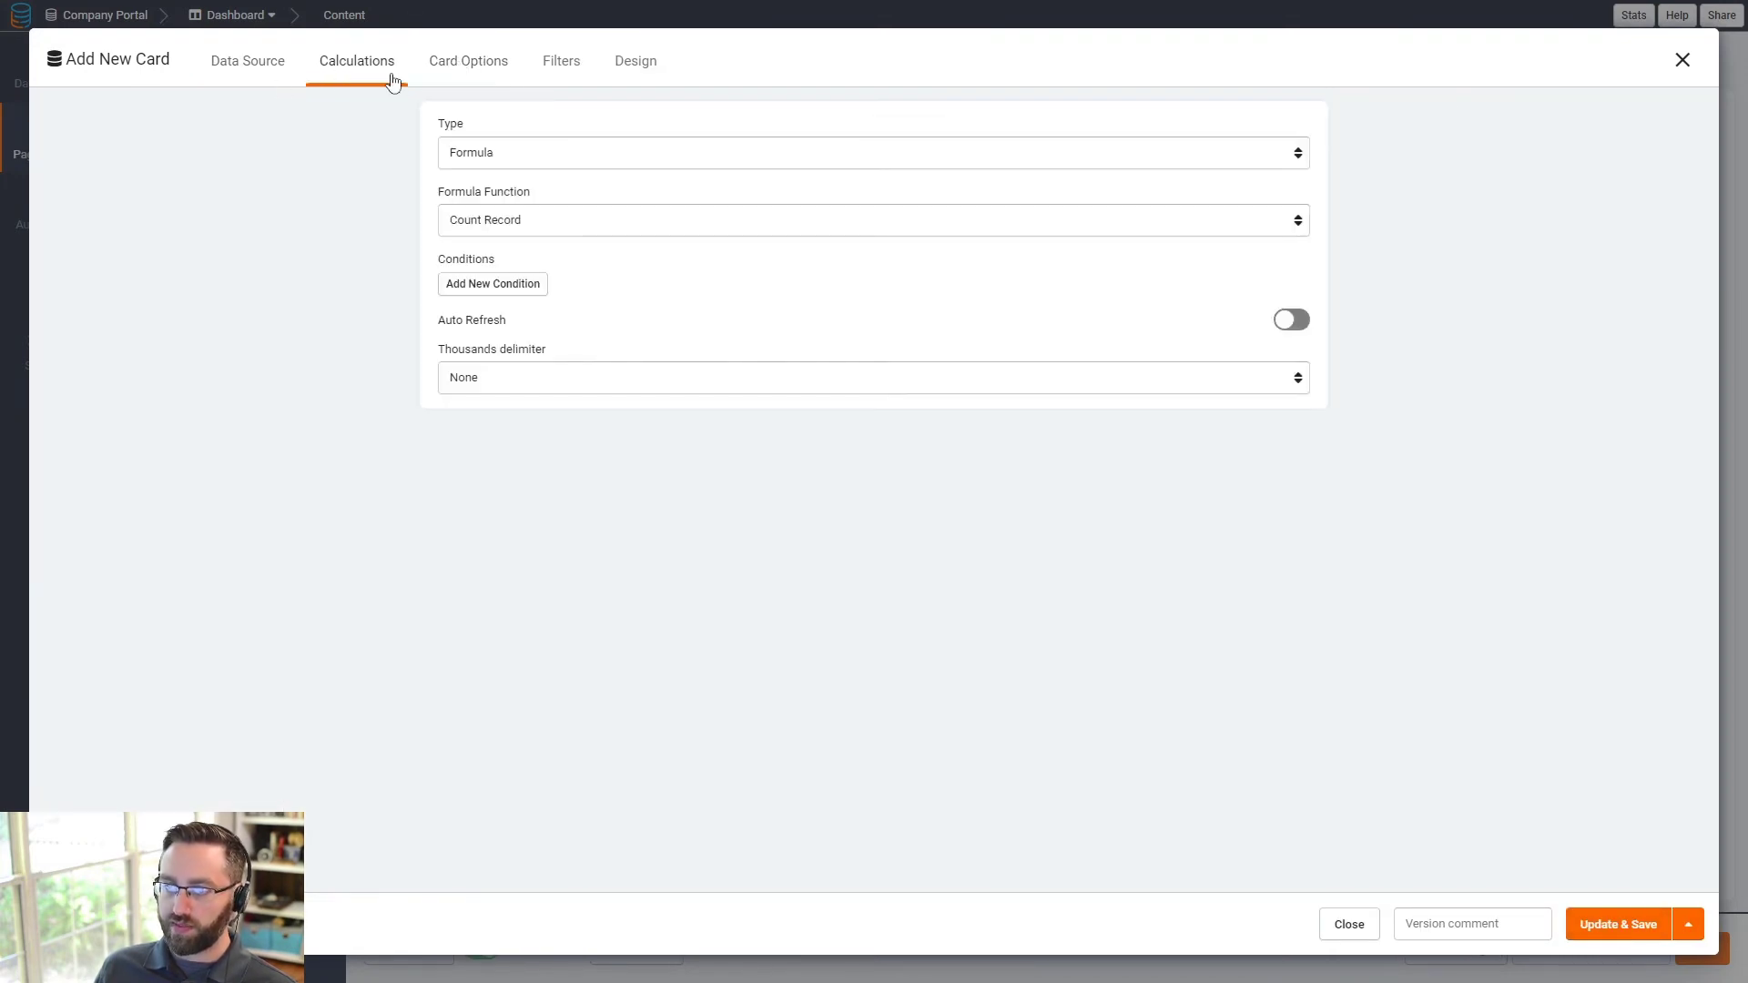
pyautogui.click(468, 64)
pyautogui.click(170, 179)
pyautogui.write('Tota')
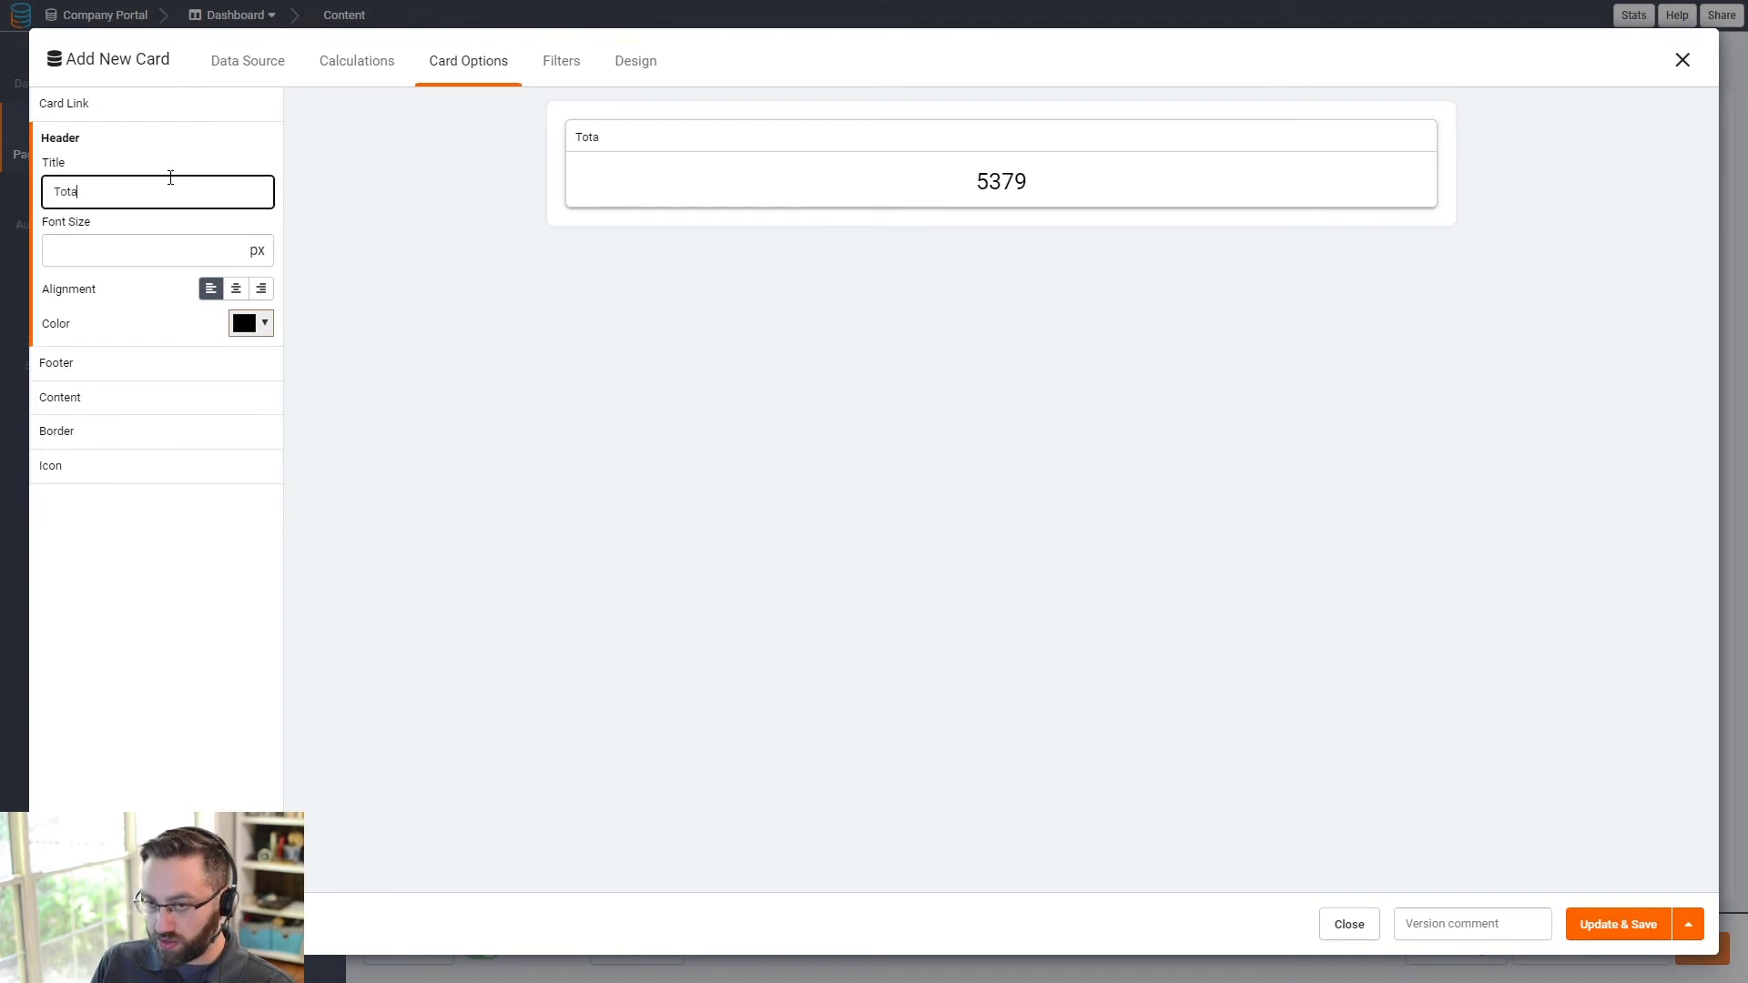
pyautogui.write('l Contract VV')
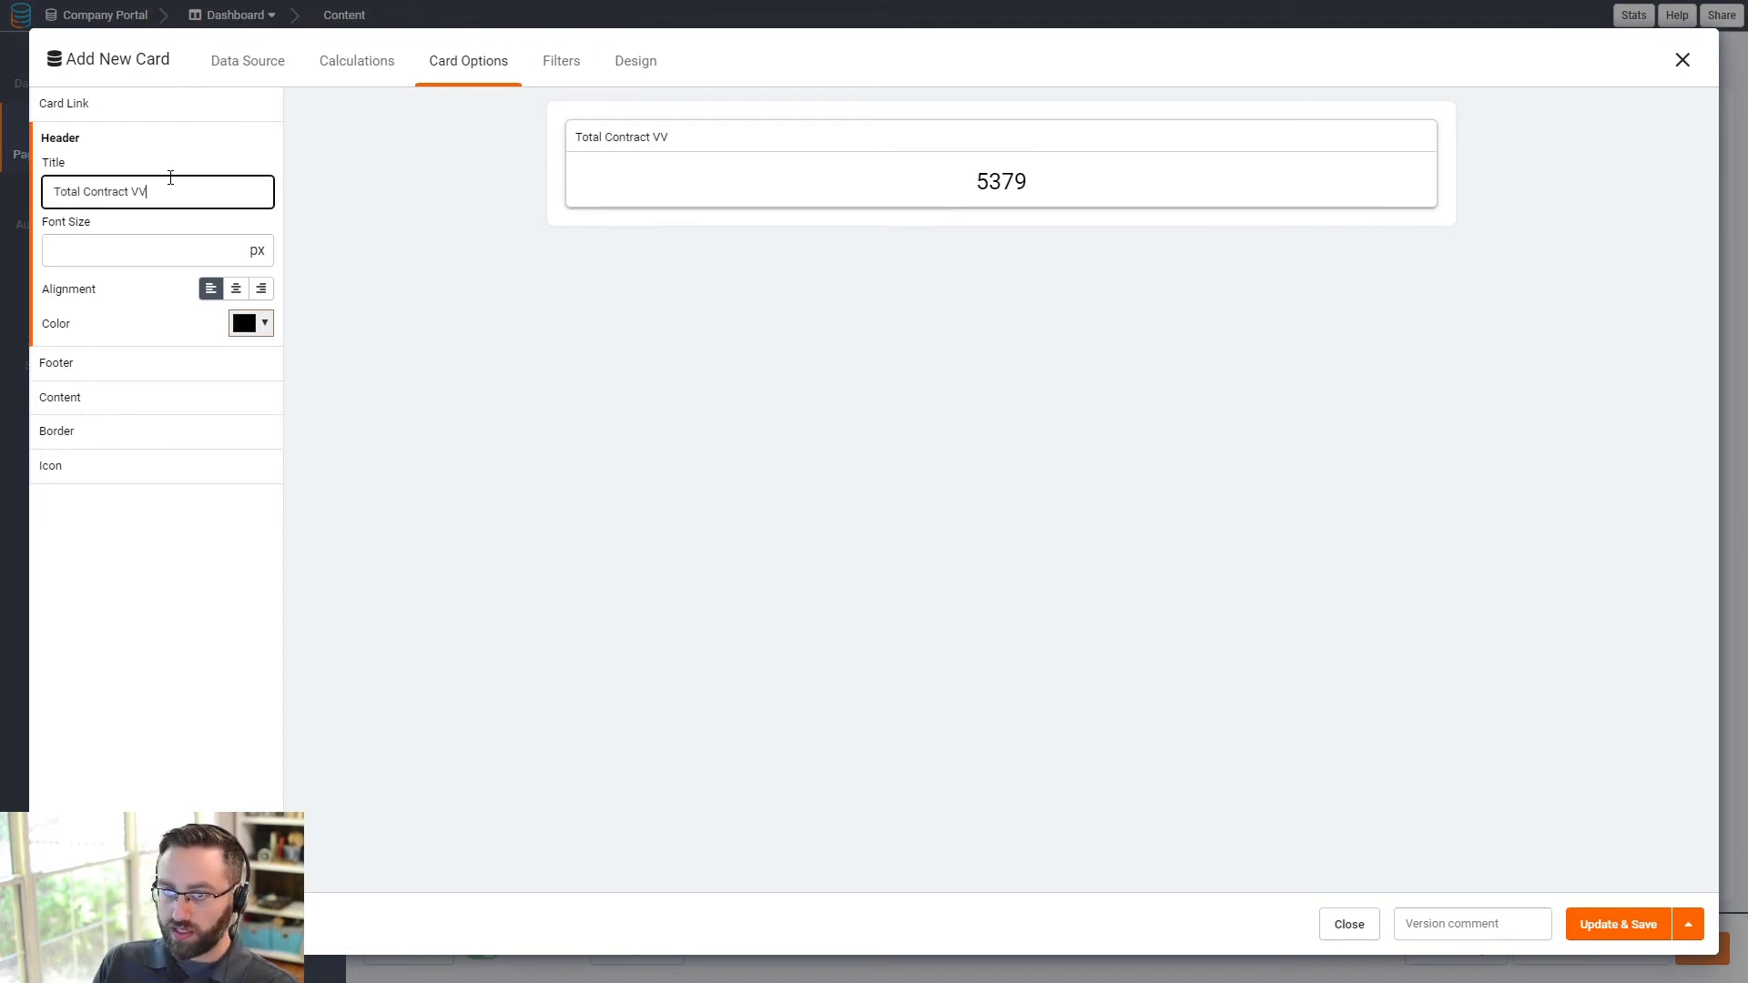
pyautogui.write('a')
pyautogui.press('BackSpace')
pyautogui.press('BackSpace')
pyautogui.write('alue')
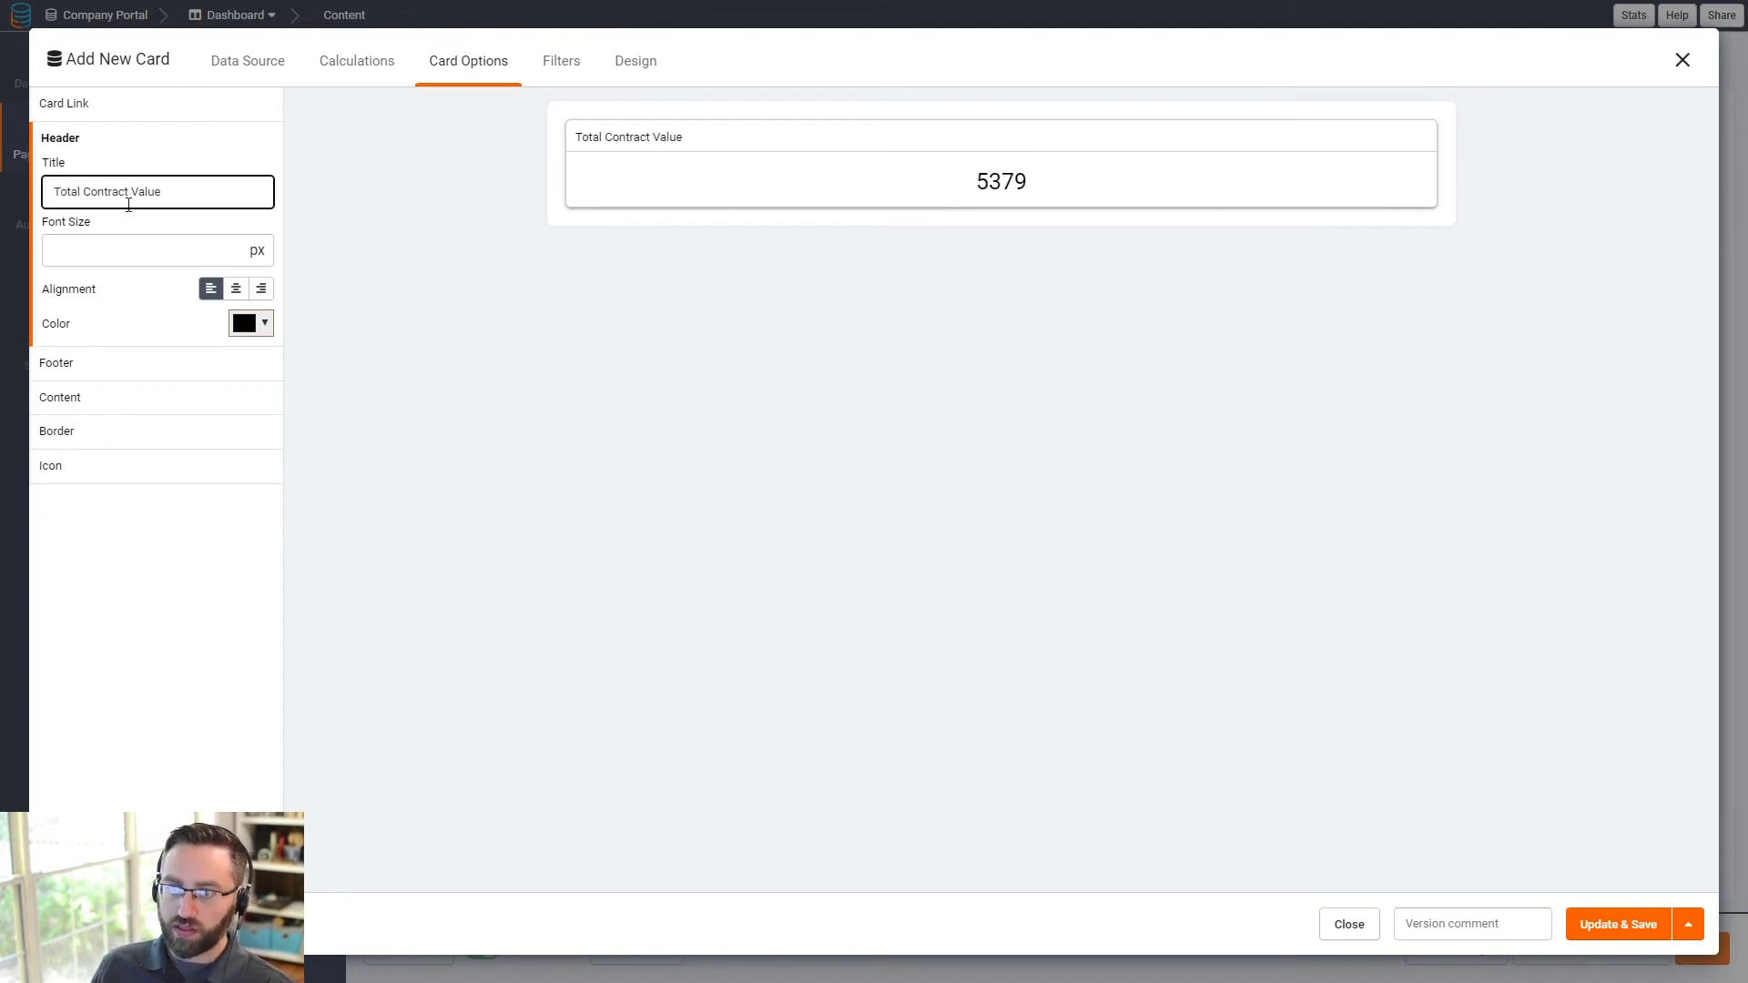
pyautogui.click(140, 240)
pyautogui.write('35')
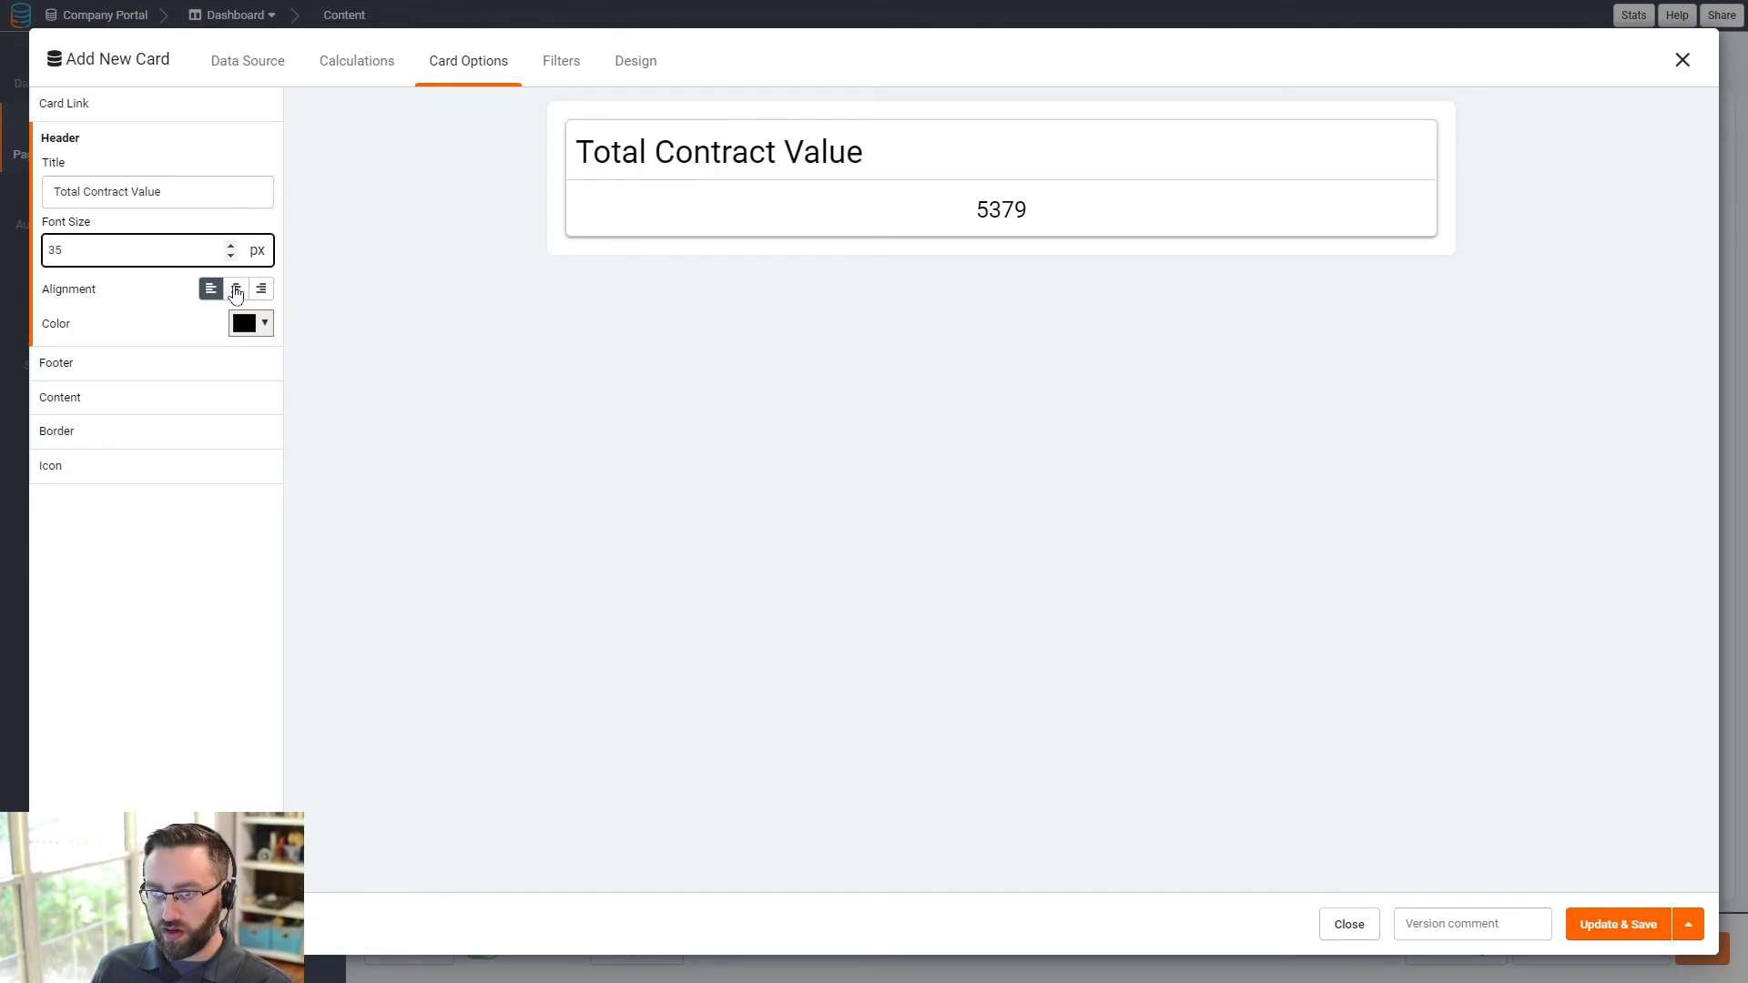
pyautogui.click(236, 289)
# - Make the card sum Contract Price with auto refresh on, and save it
pyautogui.click(335, 62)
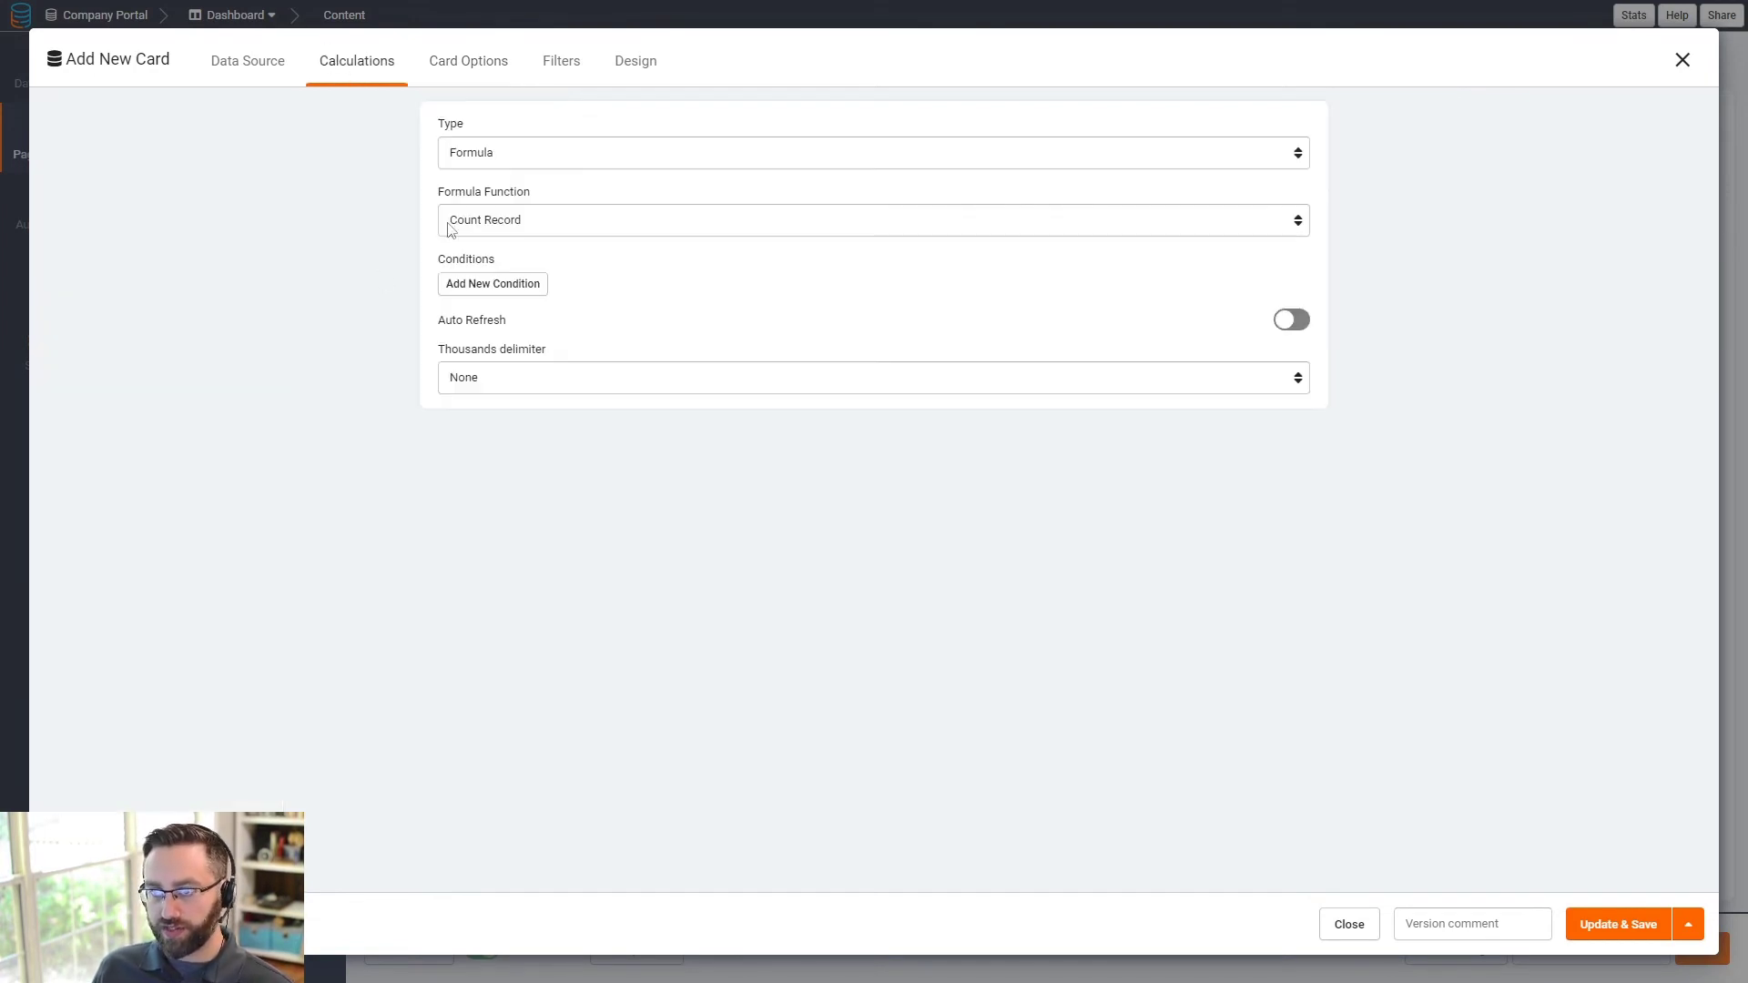
pyautogui.click(504, 221)
pyautogui.click(482, 304)
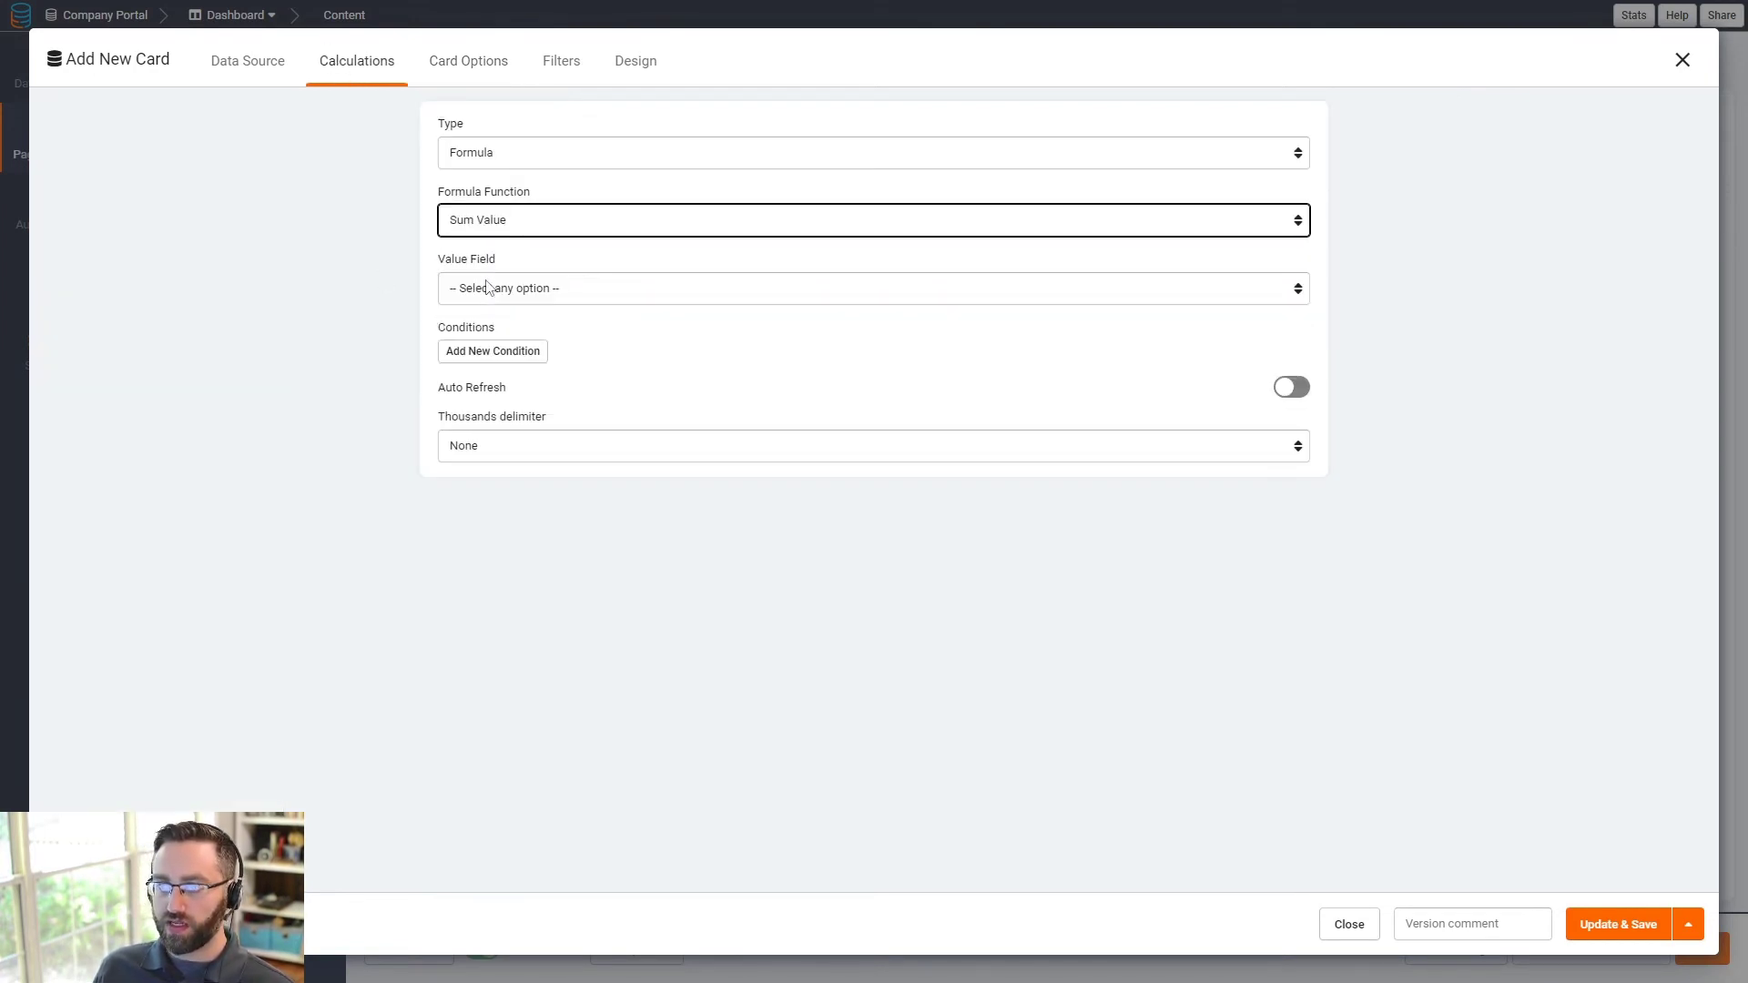
pyautogui.click(489, 287)
pyautogui.click(514, 343)
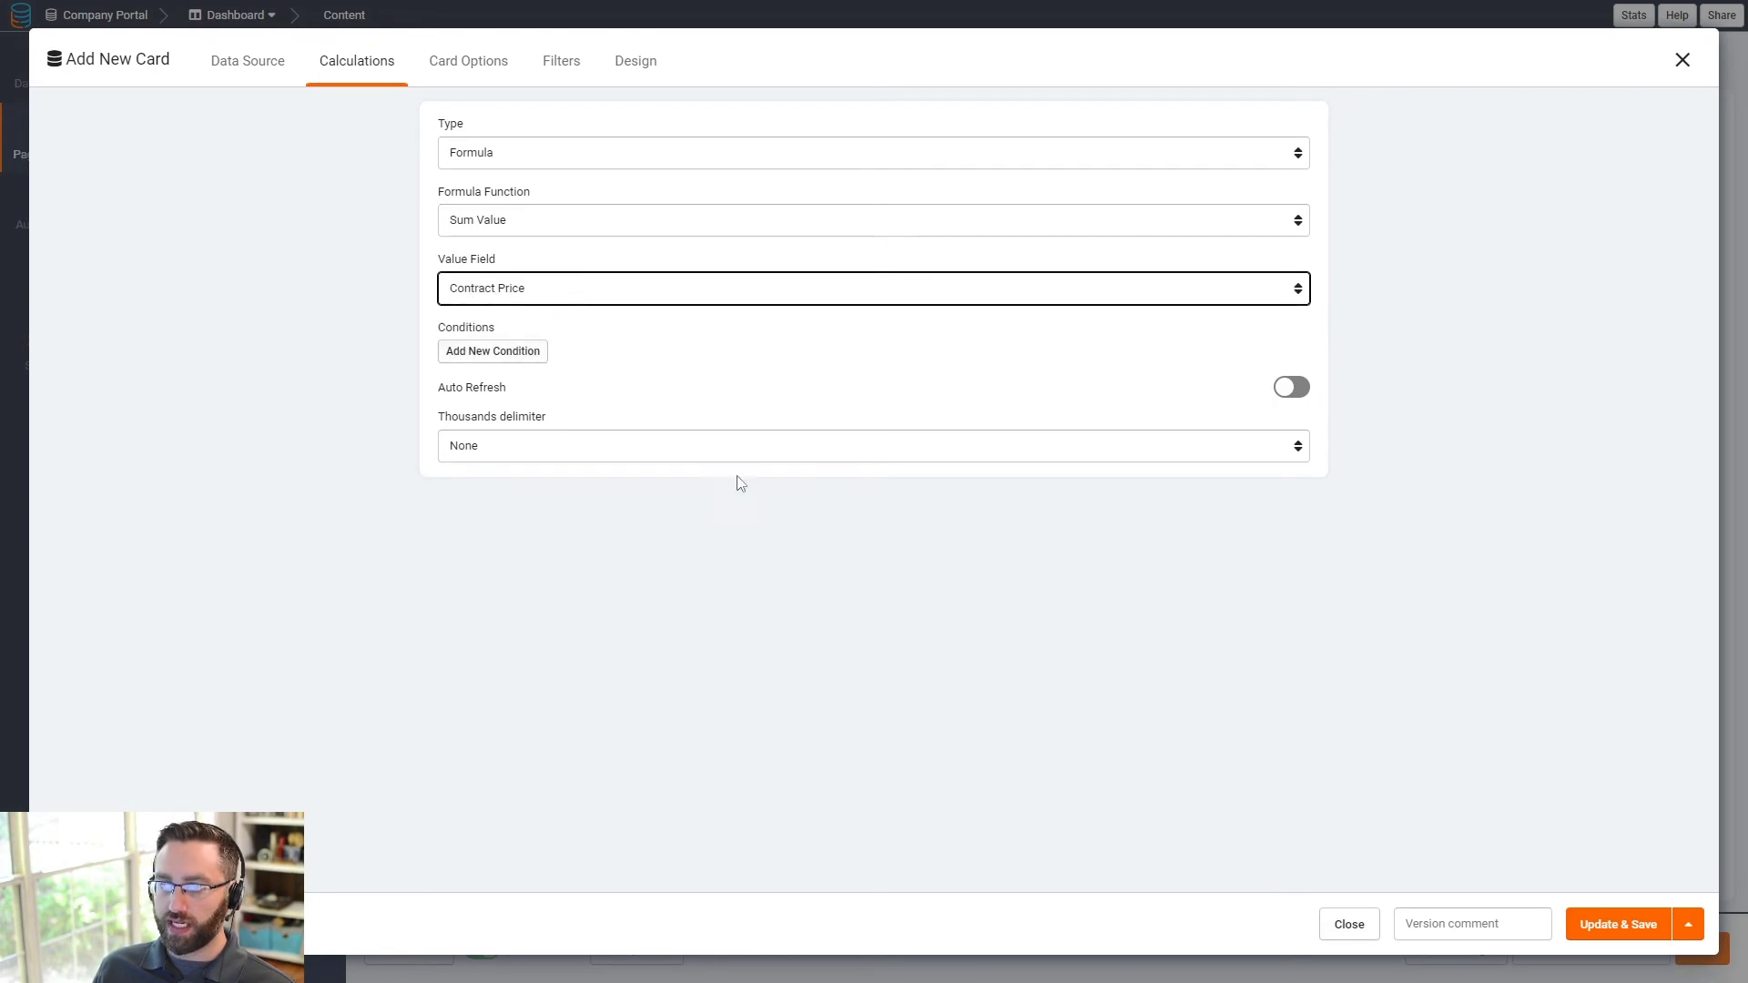
pyautogui.click(1291, 387)
pyautogui.click(1617, 924)
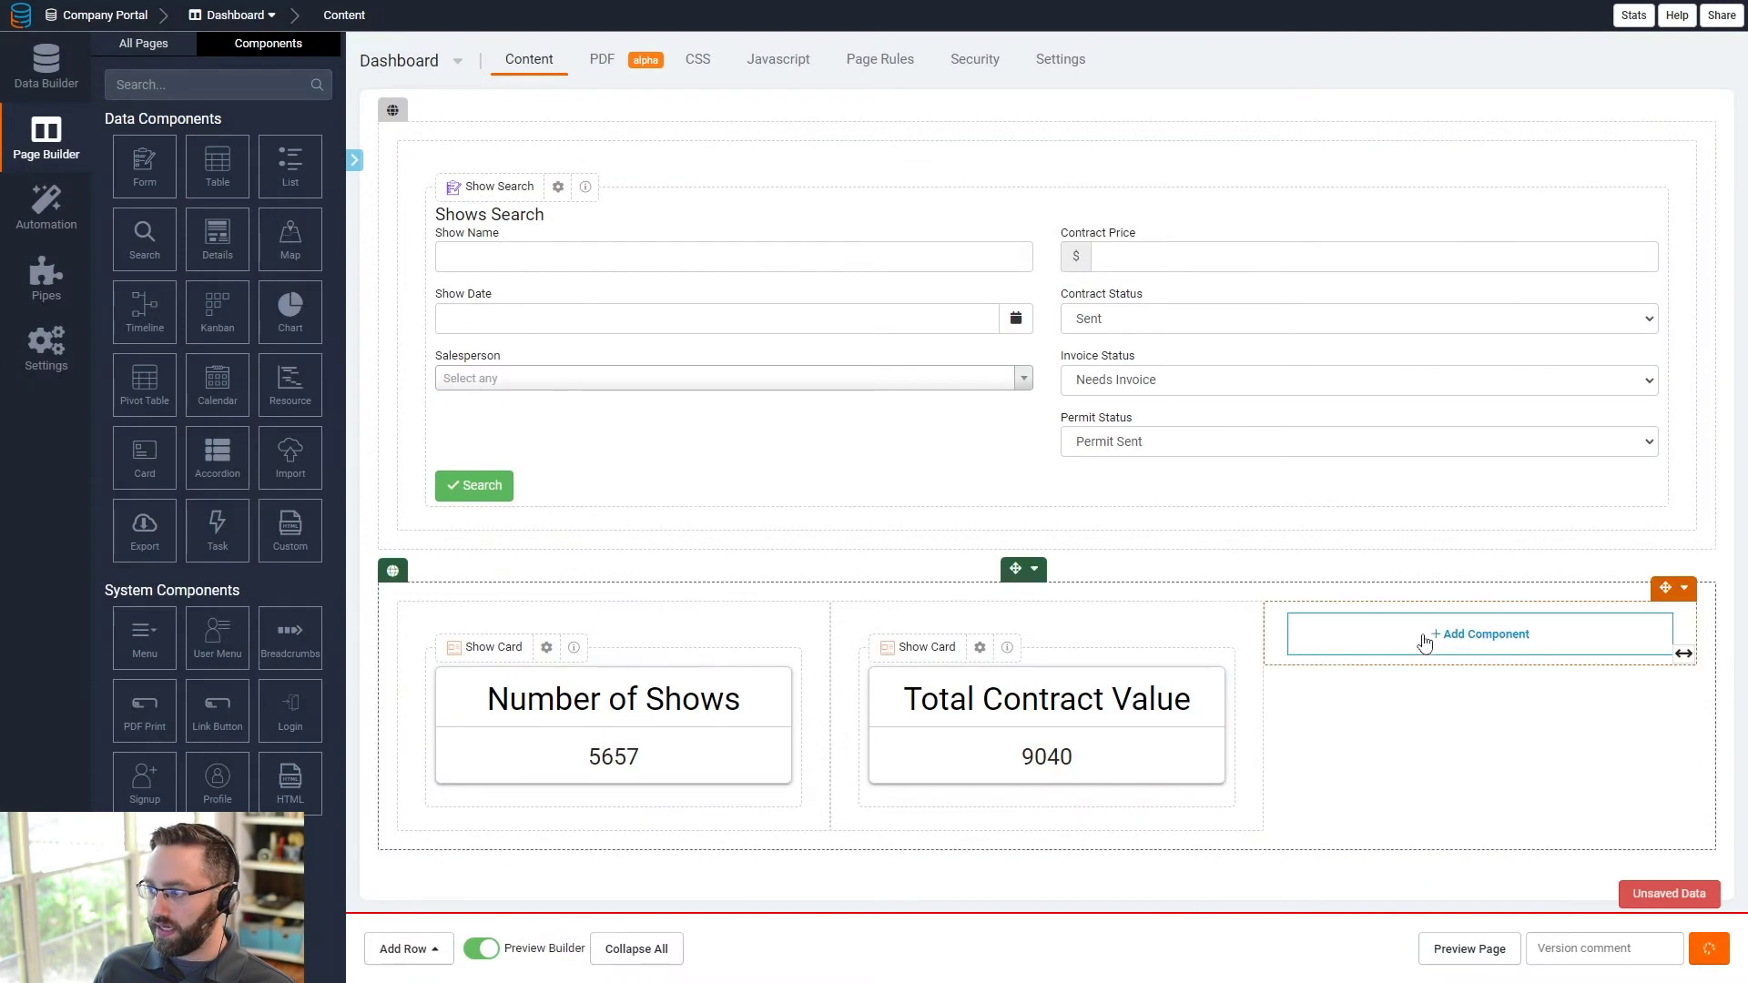
# - Add a Shows card to the row's third column
pyautogui.click(1468, 643)
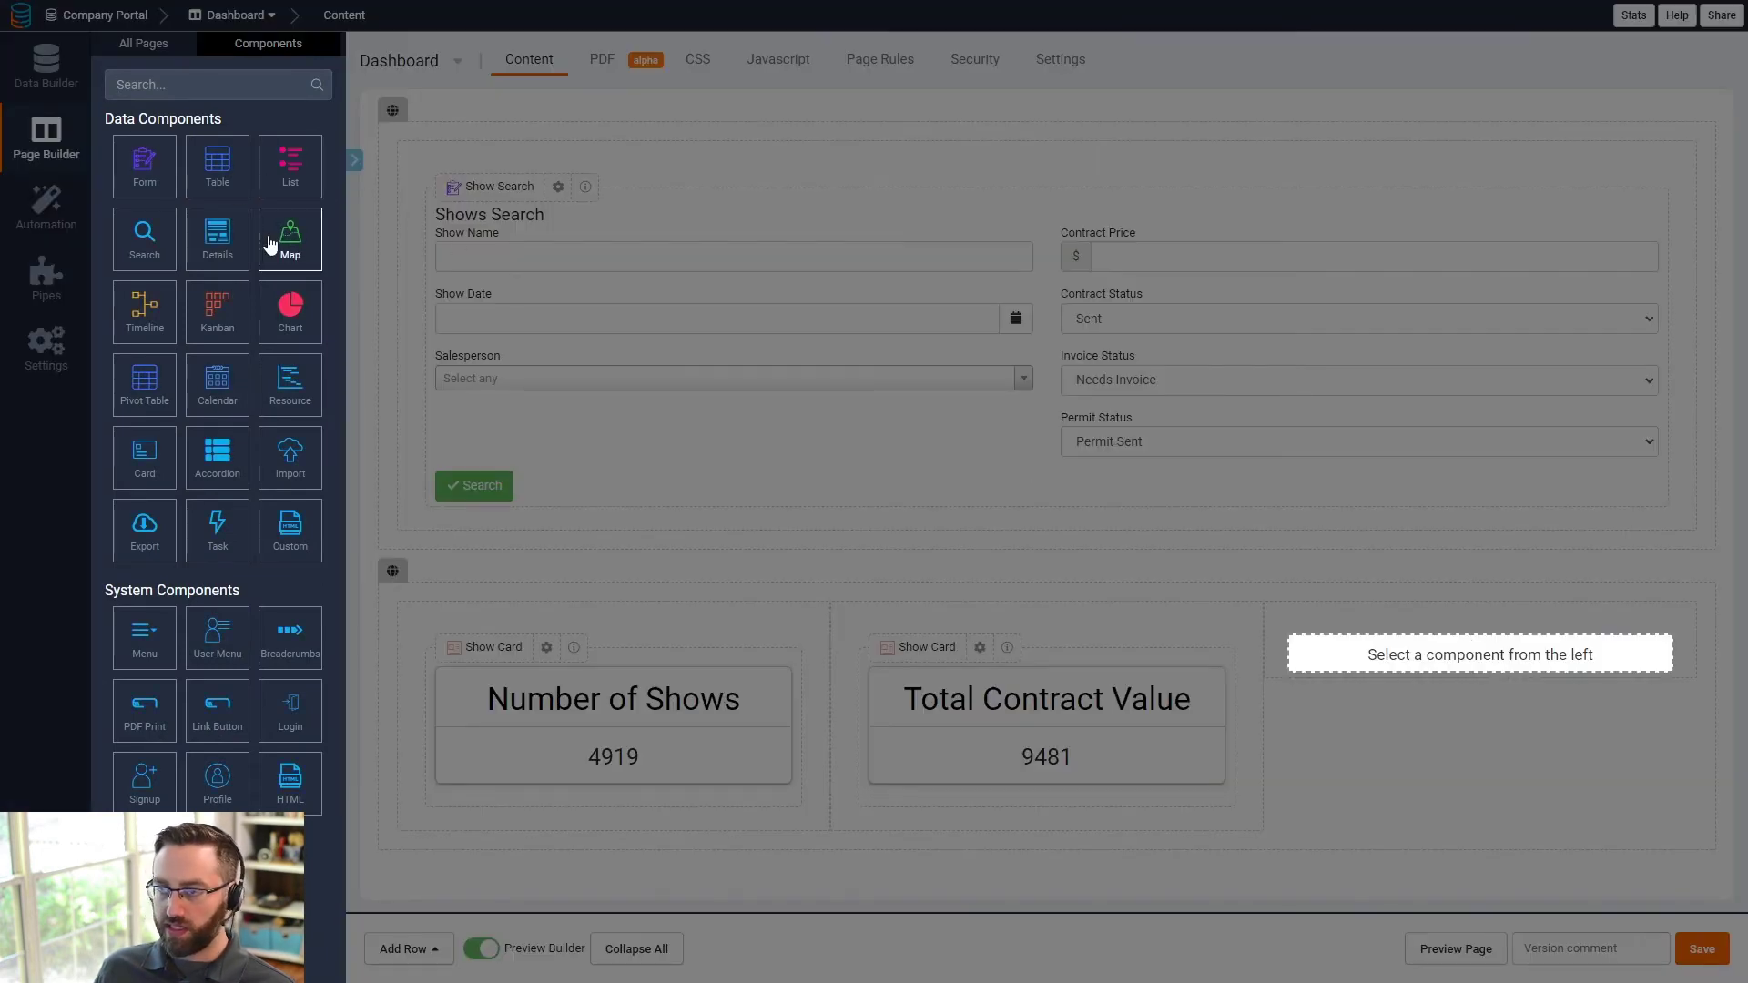
pyautogui.click(144, 457)
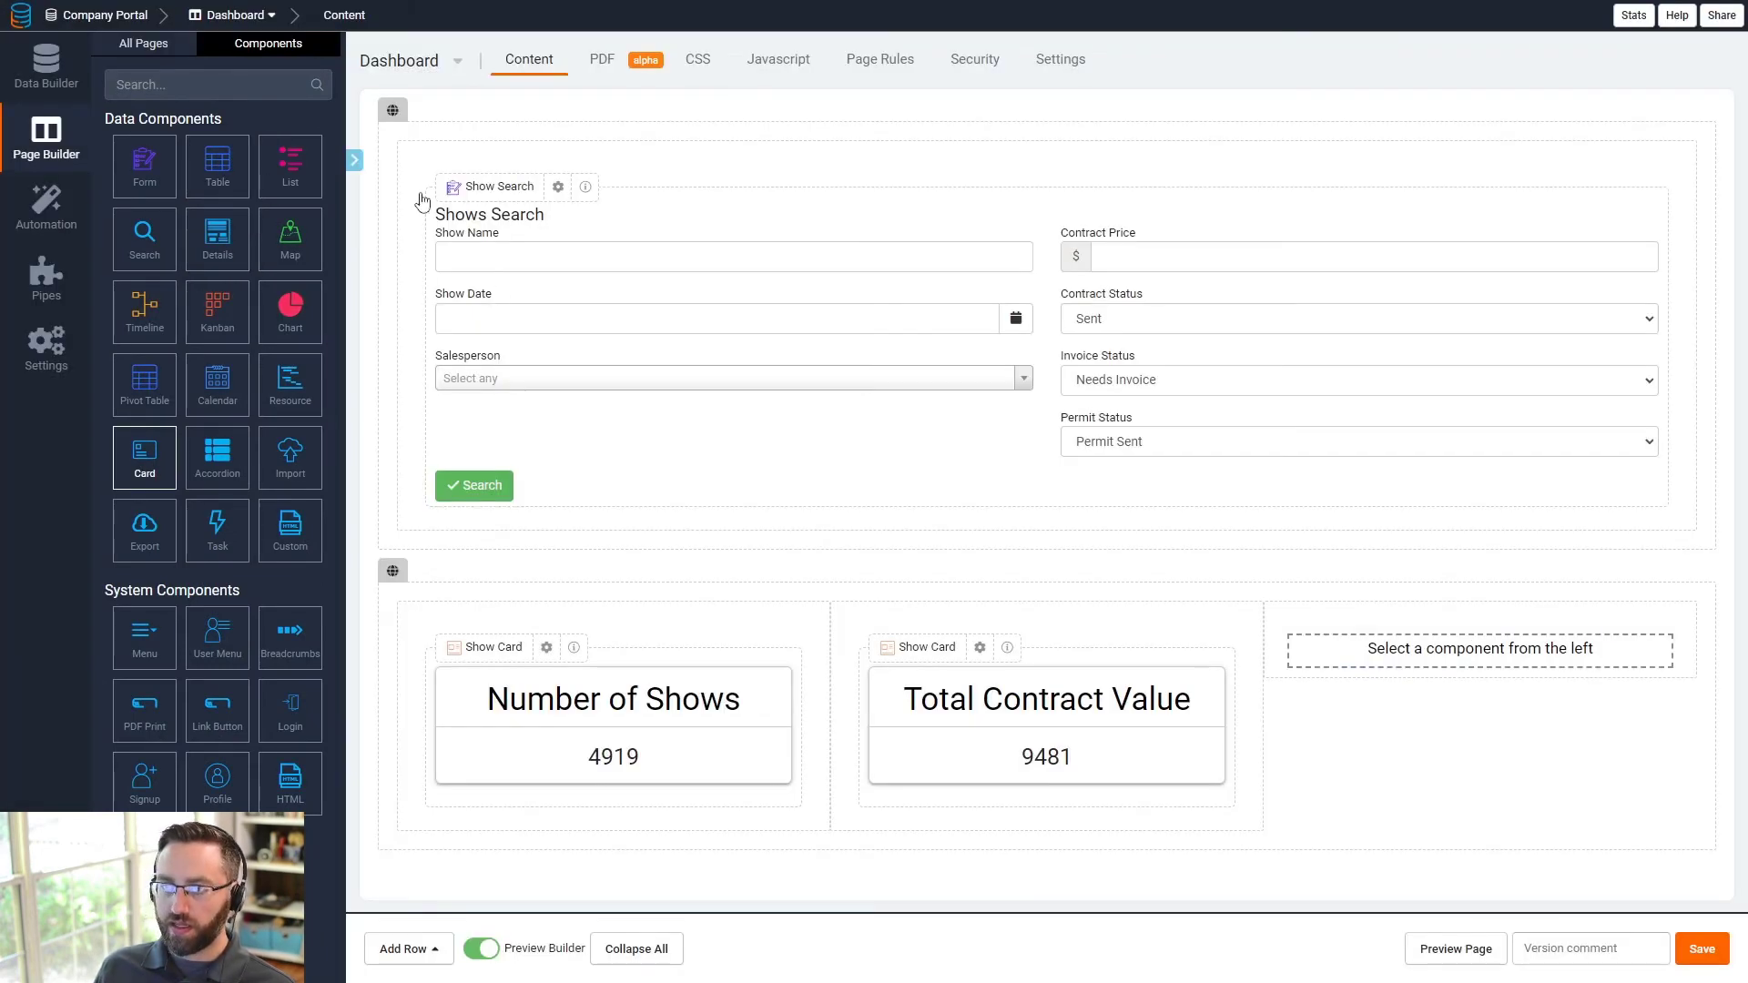
pyautogui.click(243, 204)
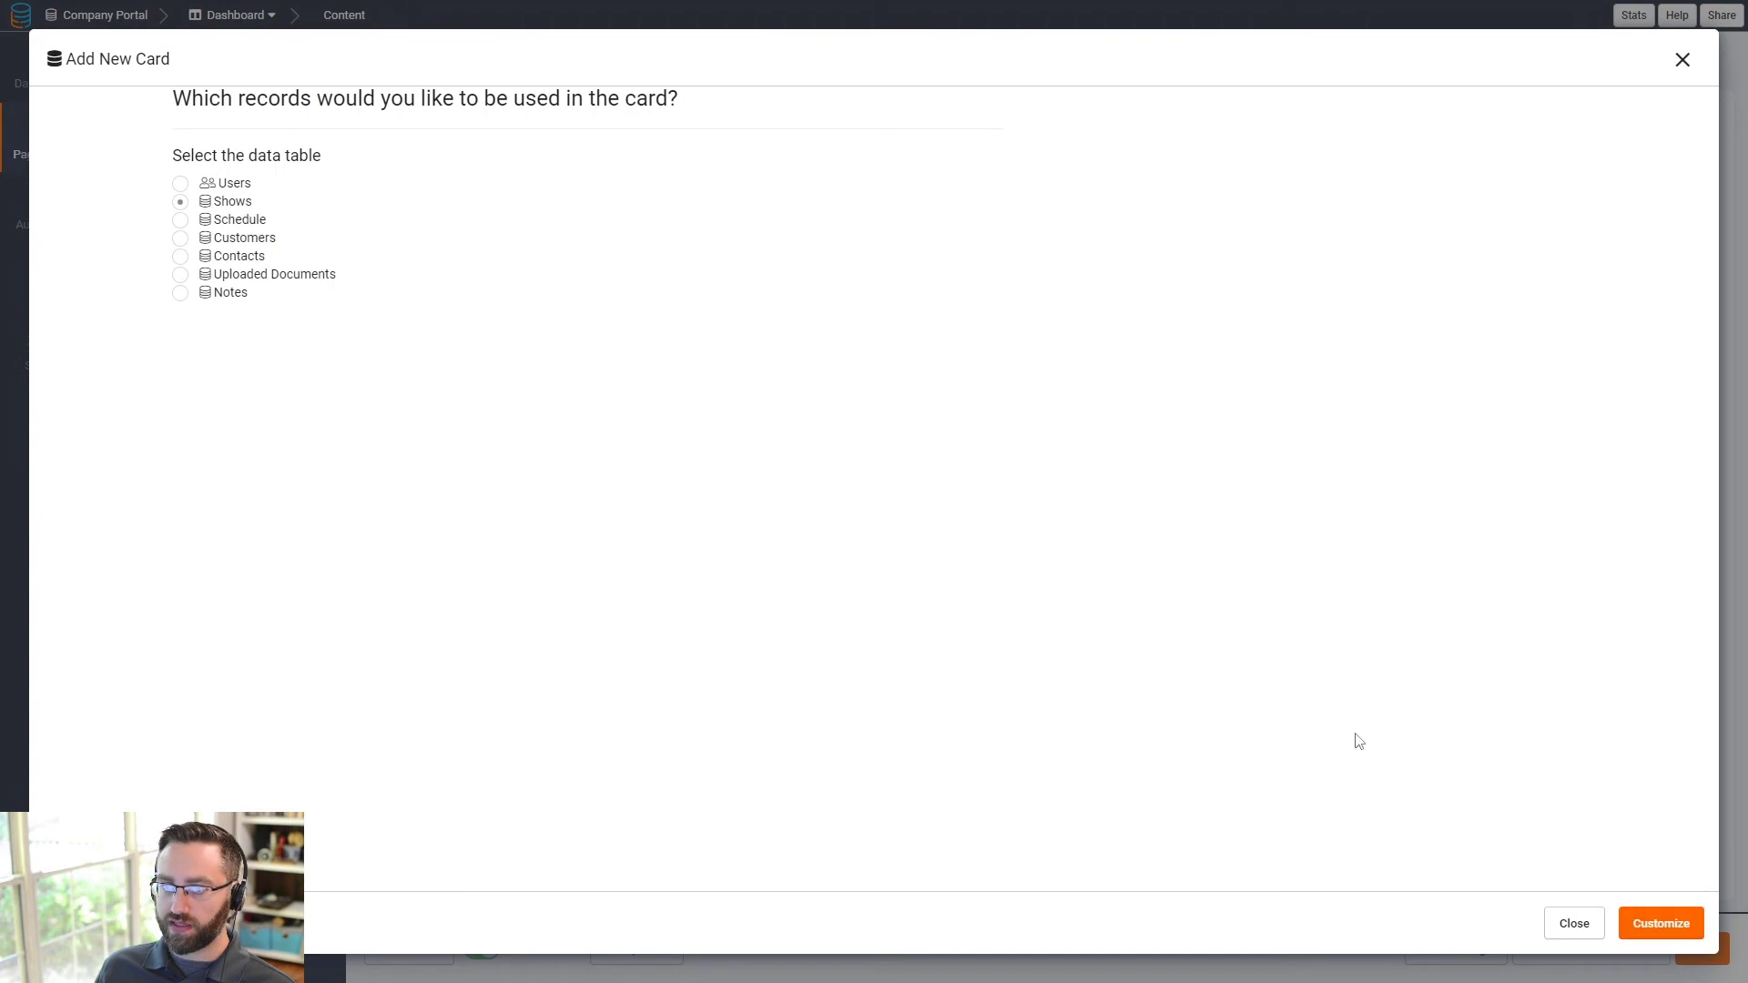
pyautogui.click(1659, 924)
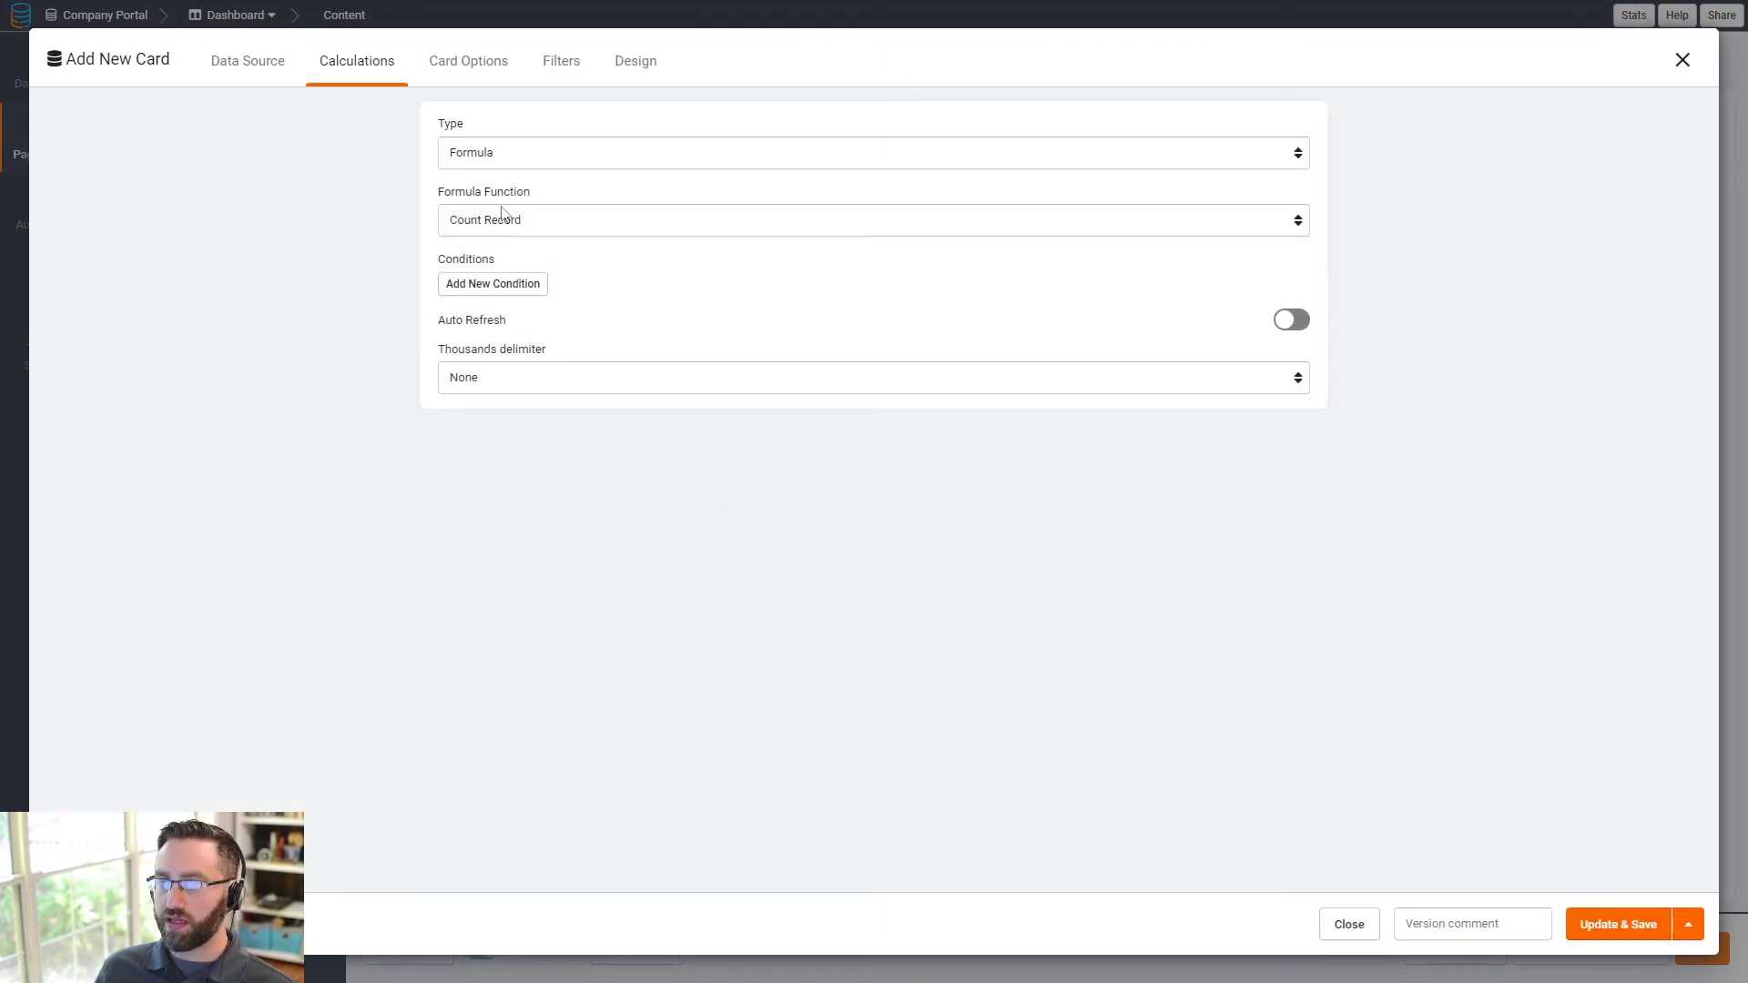
# - Add a count condition on Scheduled Employees using 'lower than'
pyautogui.click(504, 286)
pyautogui.click(508, 313)
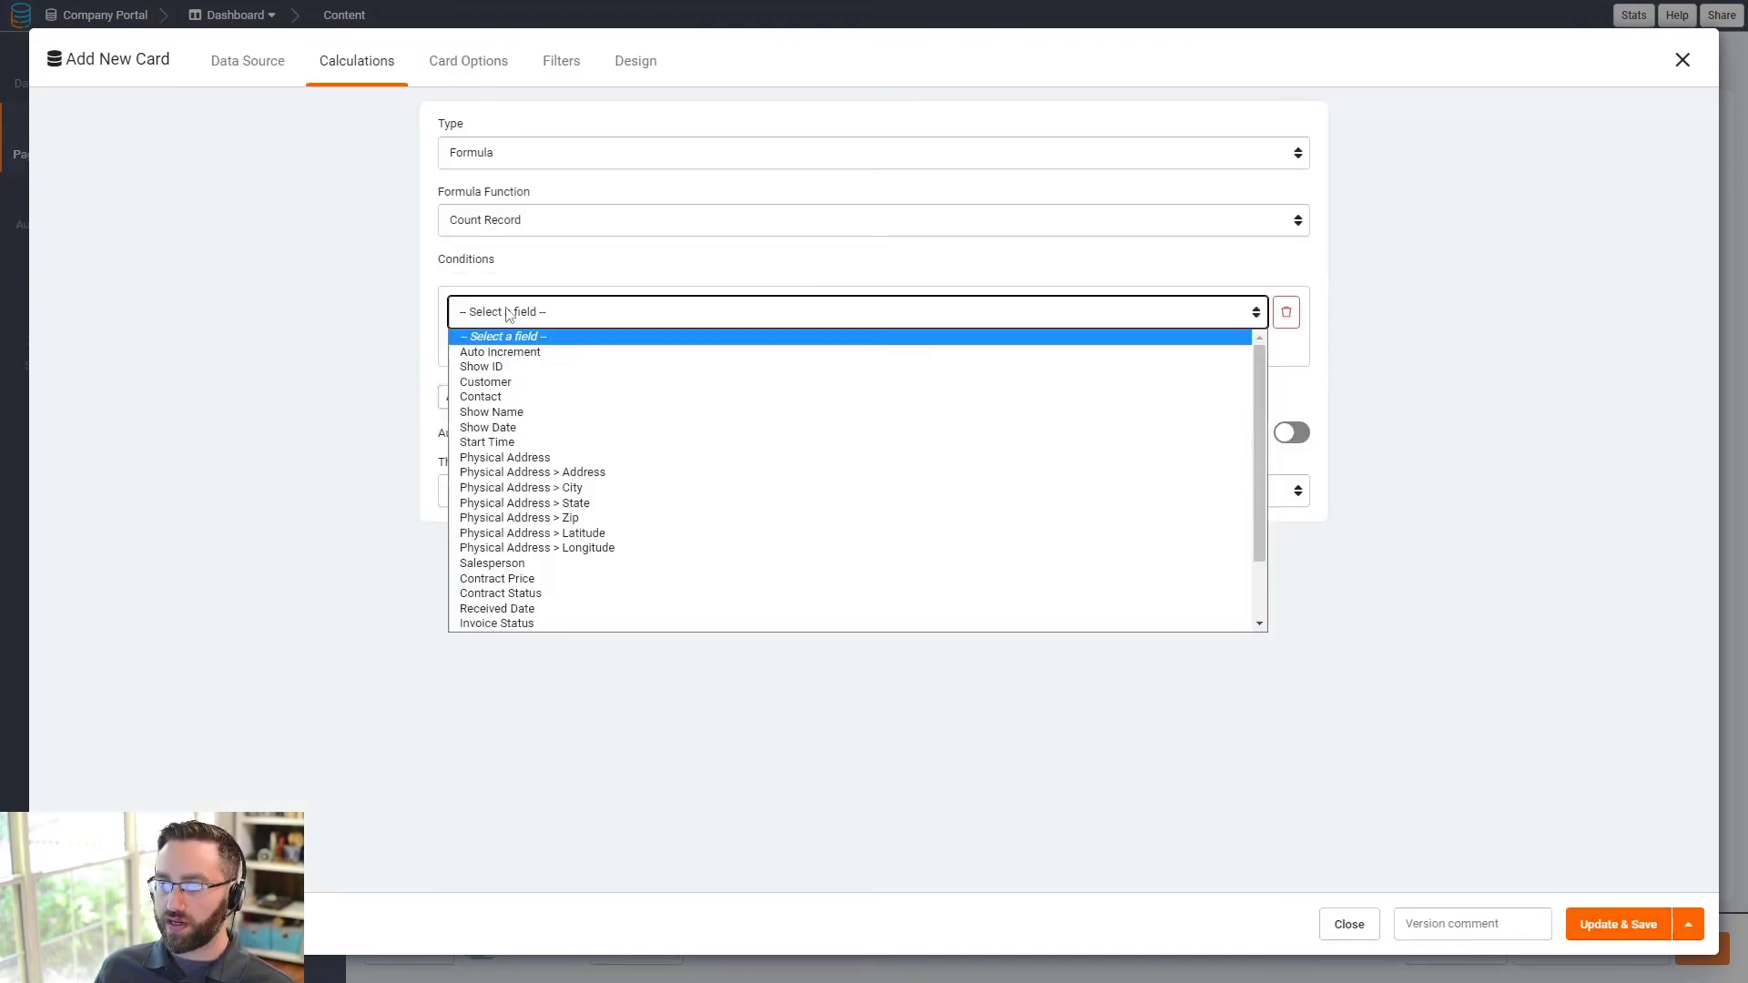
pyautogui.scroll(-2, 519, 583)
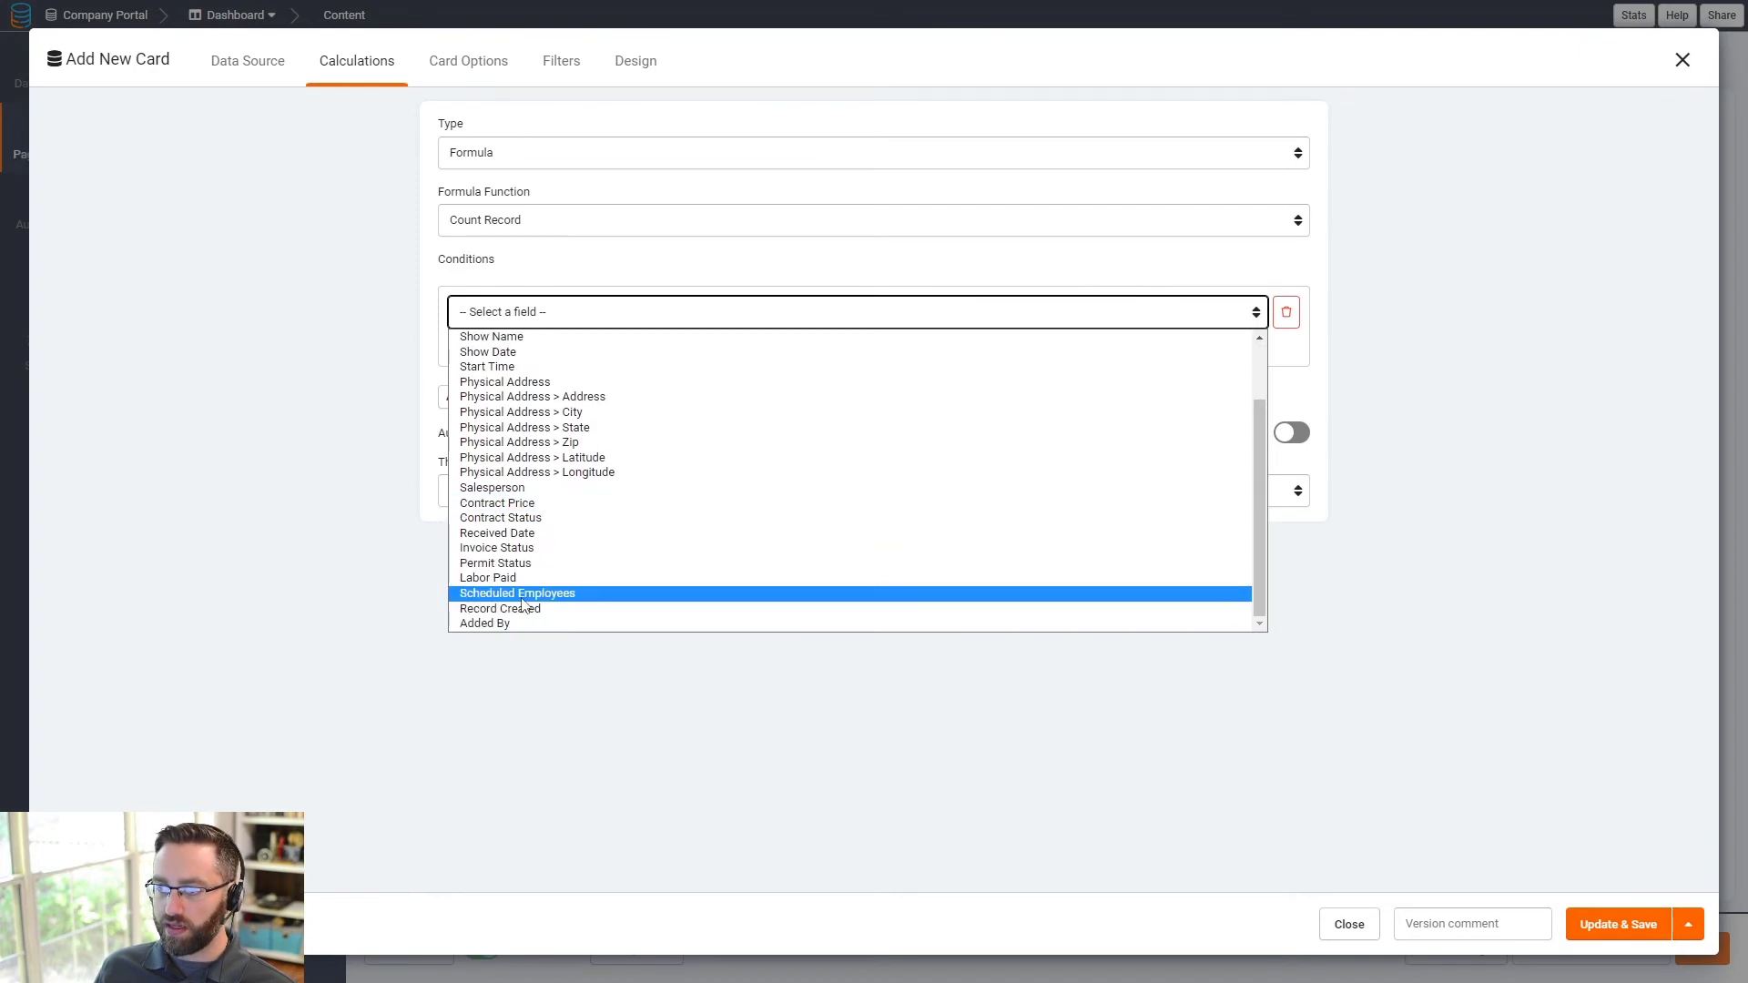
pyautogui.click(523, 594)
pyautogui.click(901, 317)
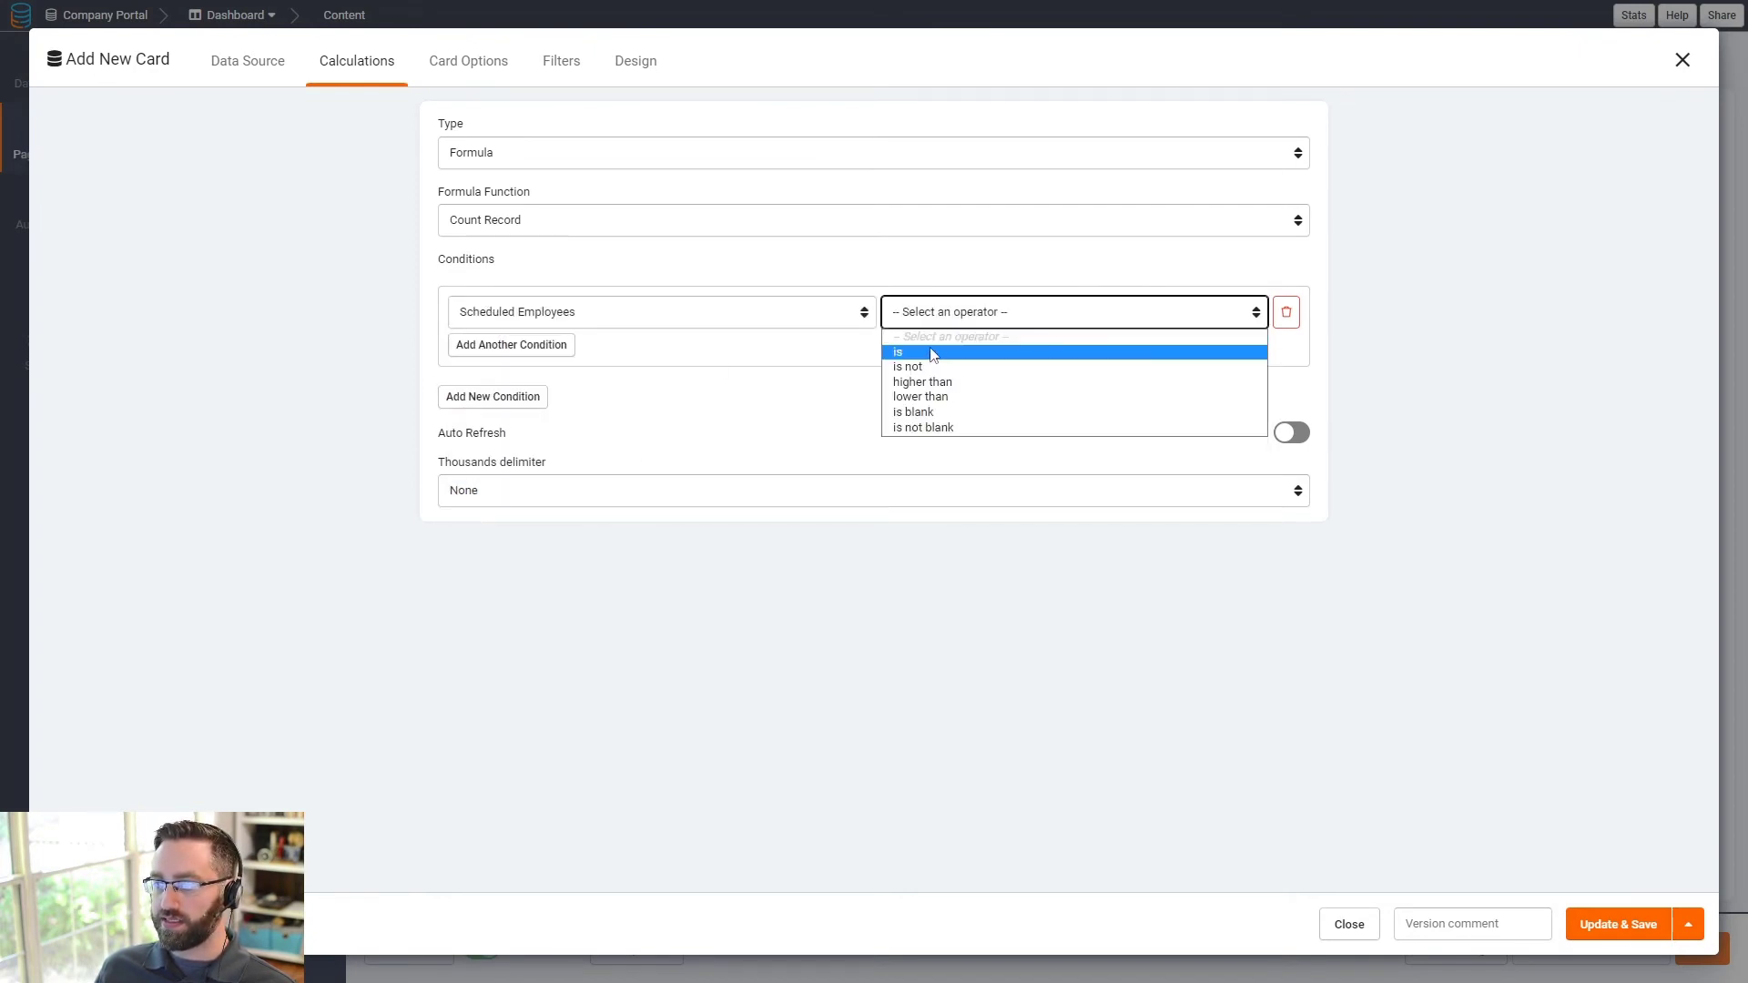
pyautogui.click(916, 397)
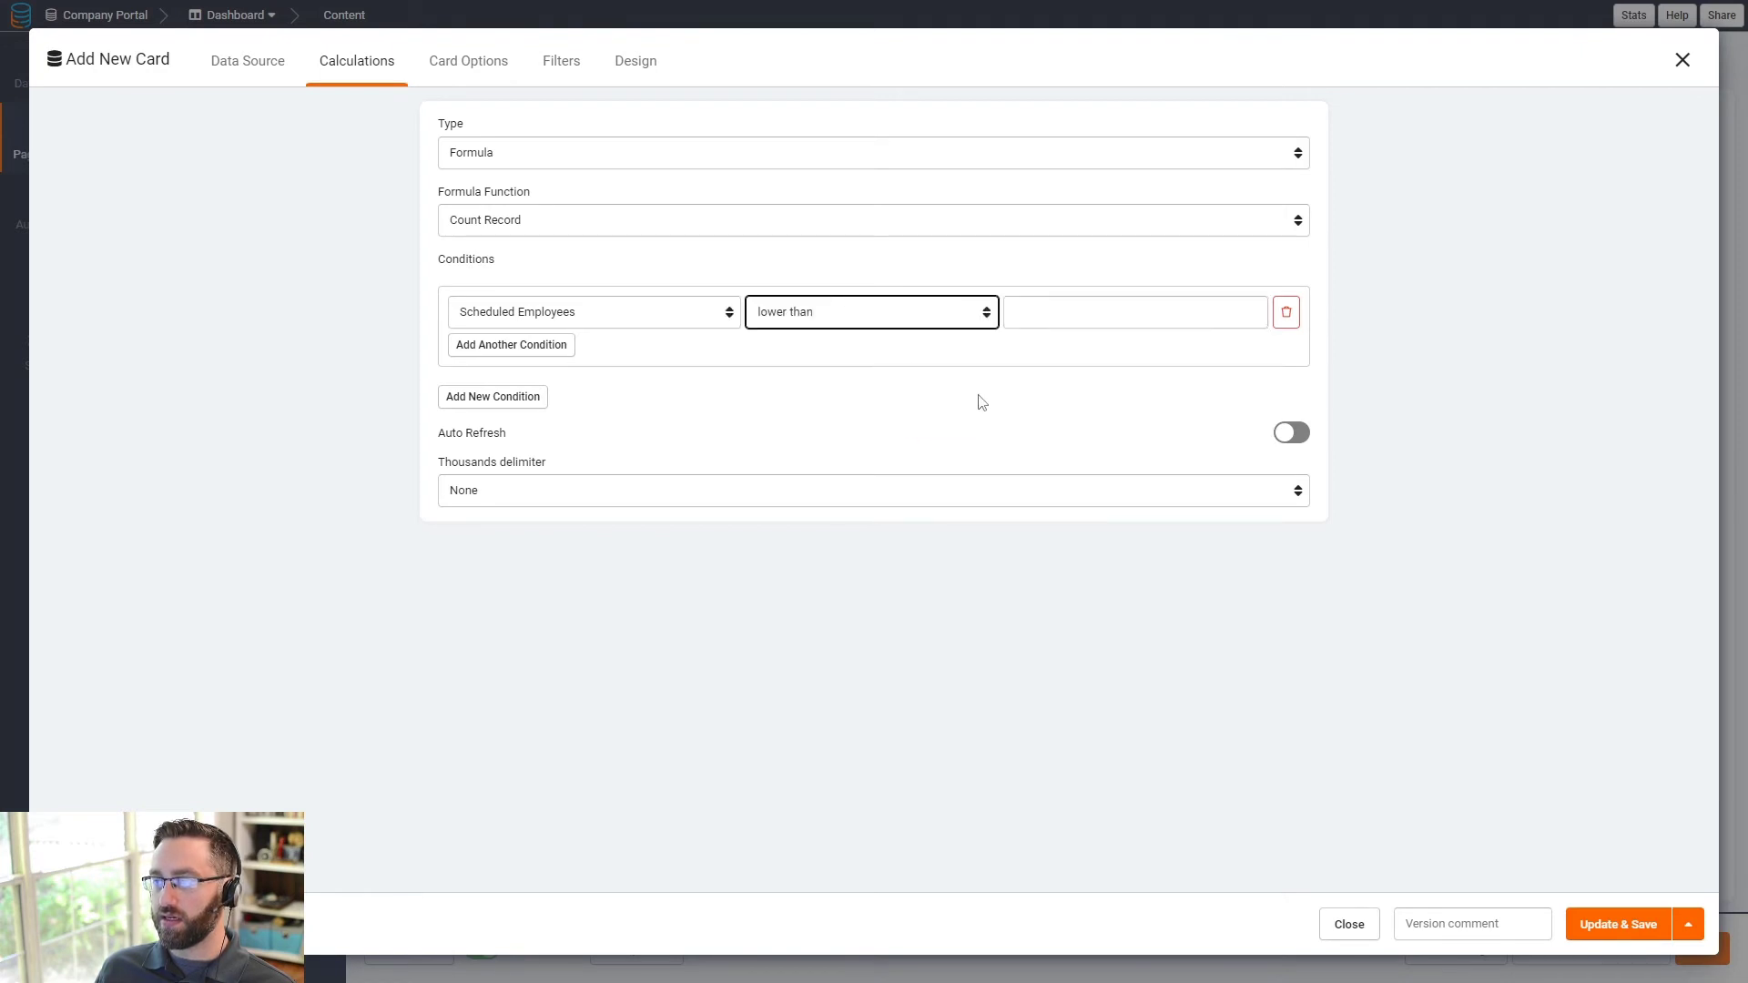
# - Set the condition to 'lower than 1' and turn on the card's auto refresh
pyautogui.click(1074, 307)
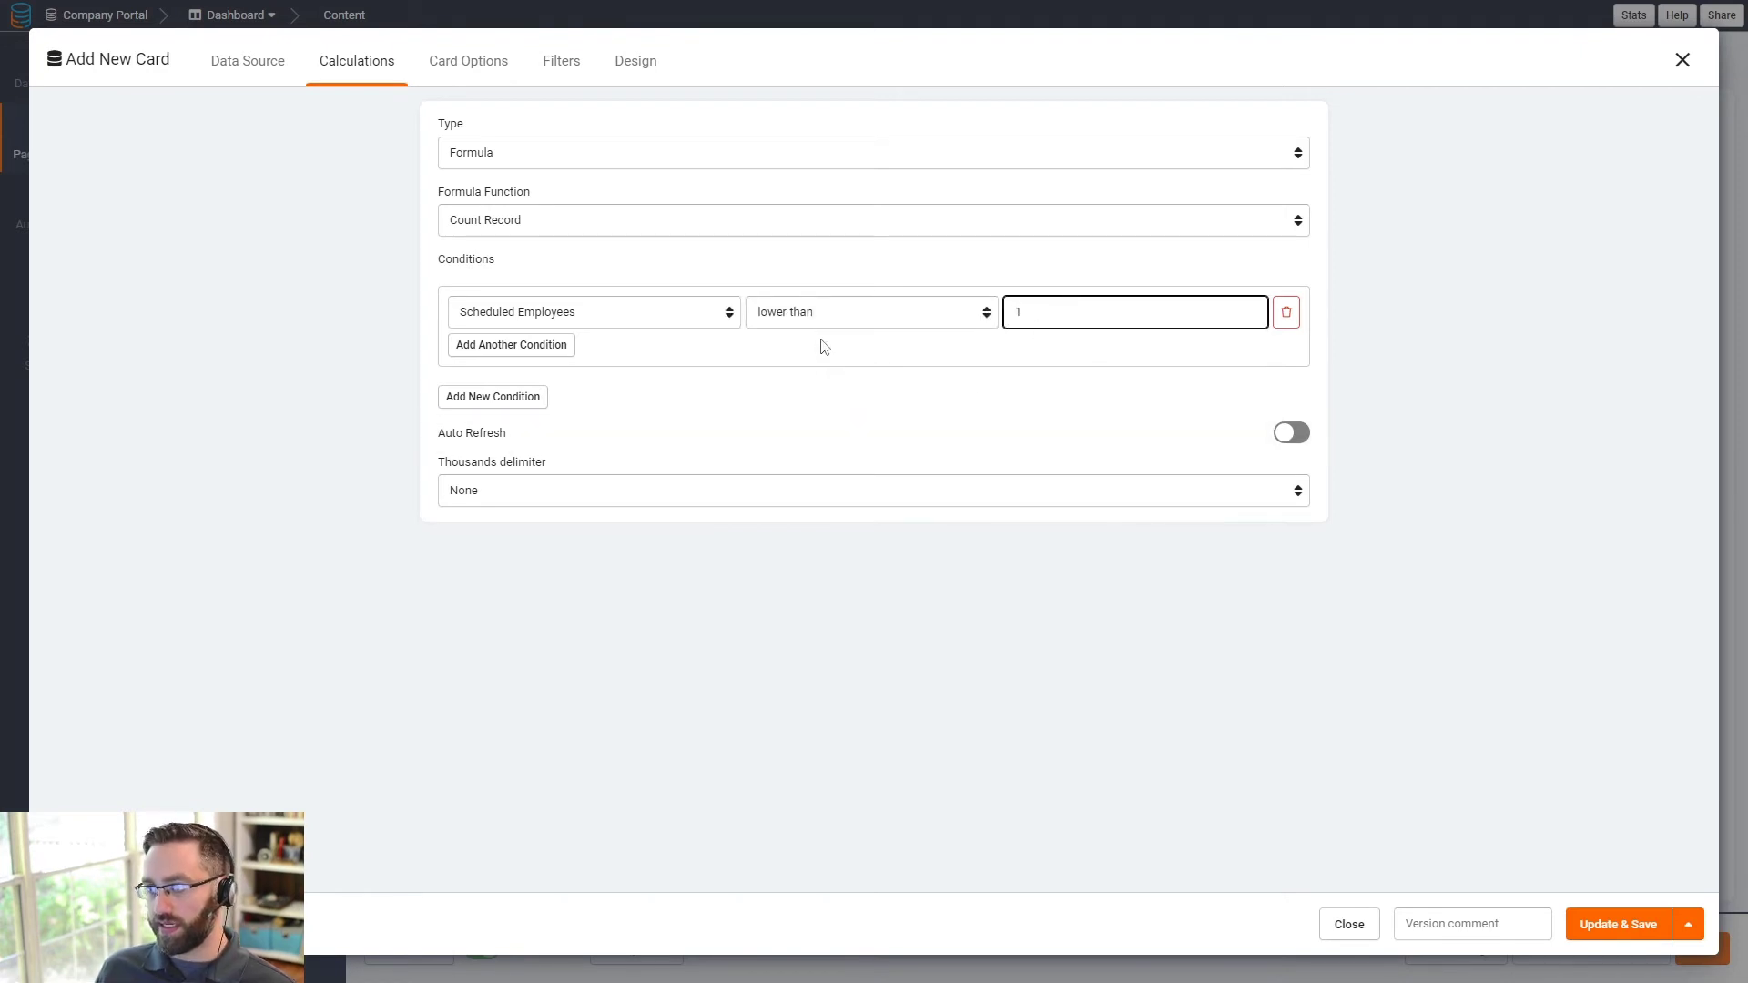
pyautogui.click(824, 315)
pyautogui.click(783, 364)
pyautogui.click(1084, 324)
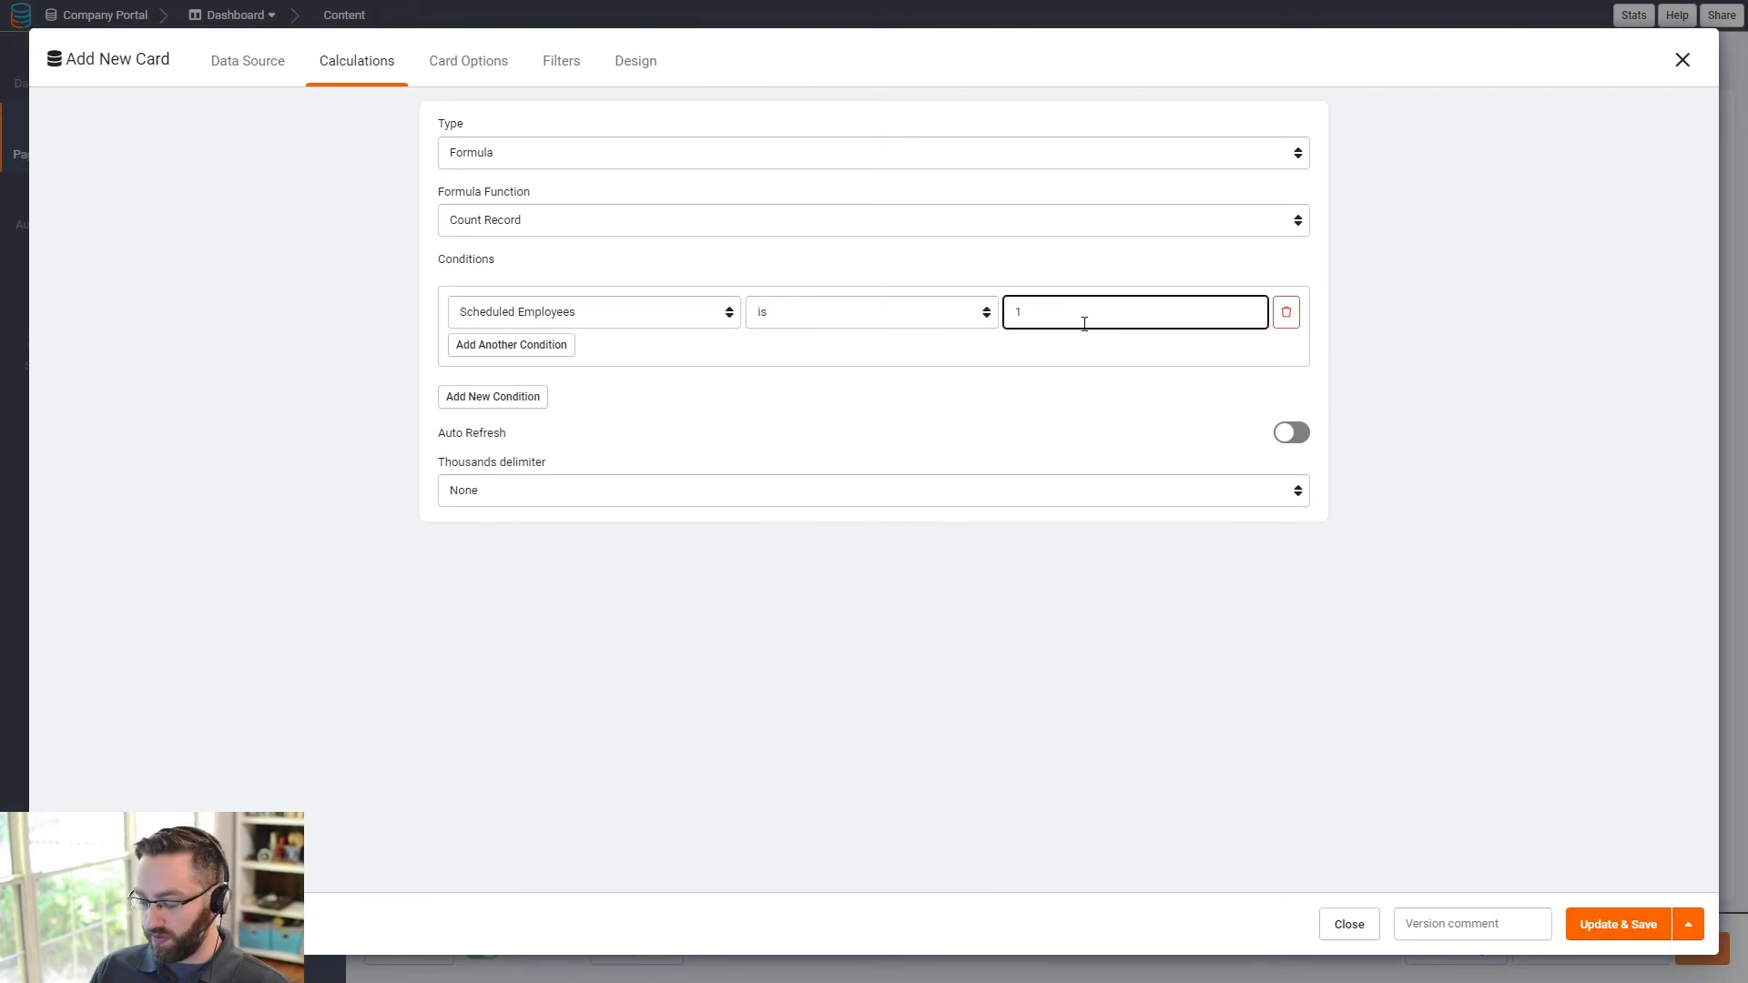
pyautogui.click(824, 316)
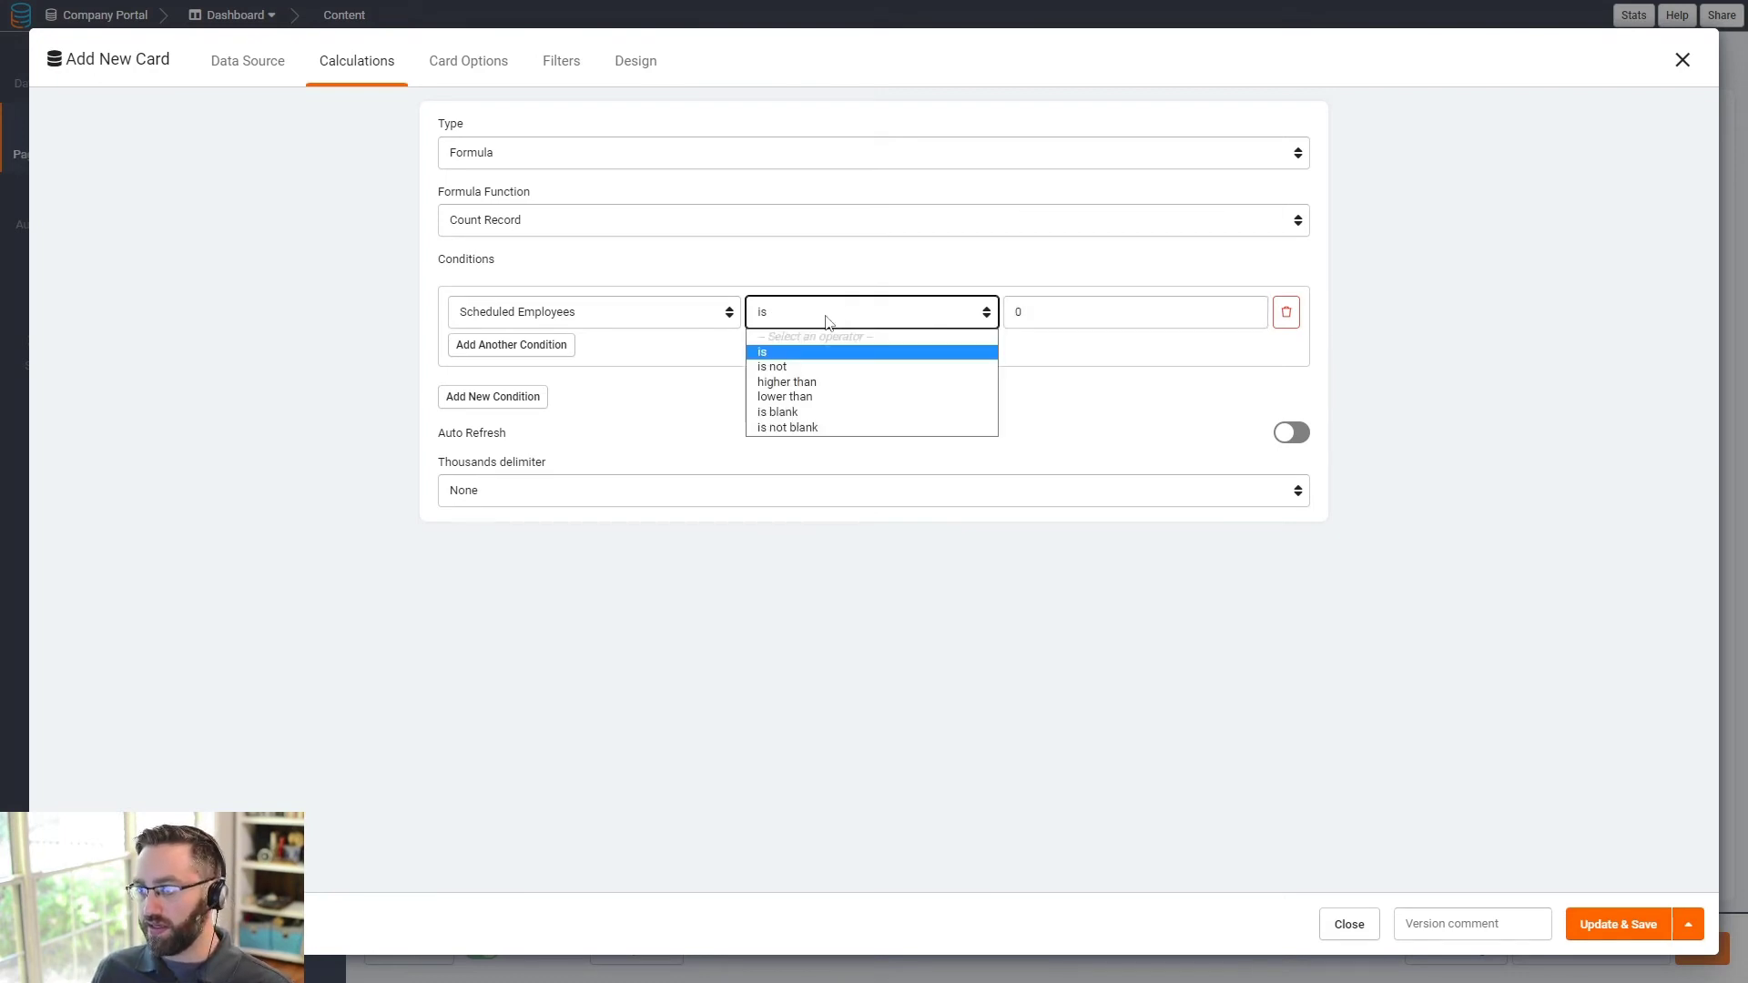
pyautogui.click(808, 397)
pyautogui.click(1093, 318)
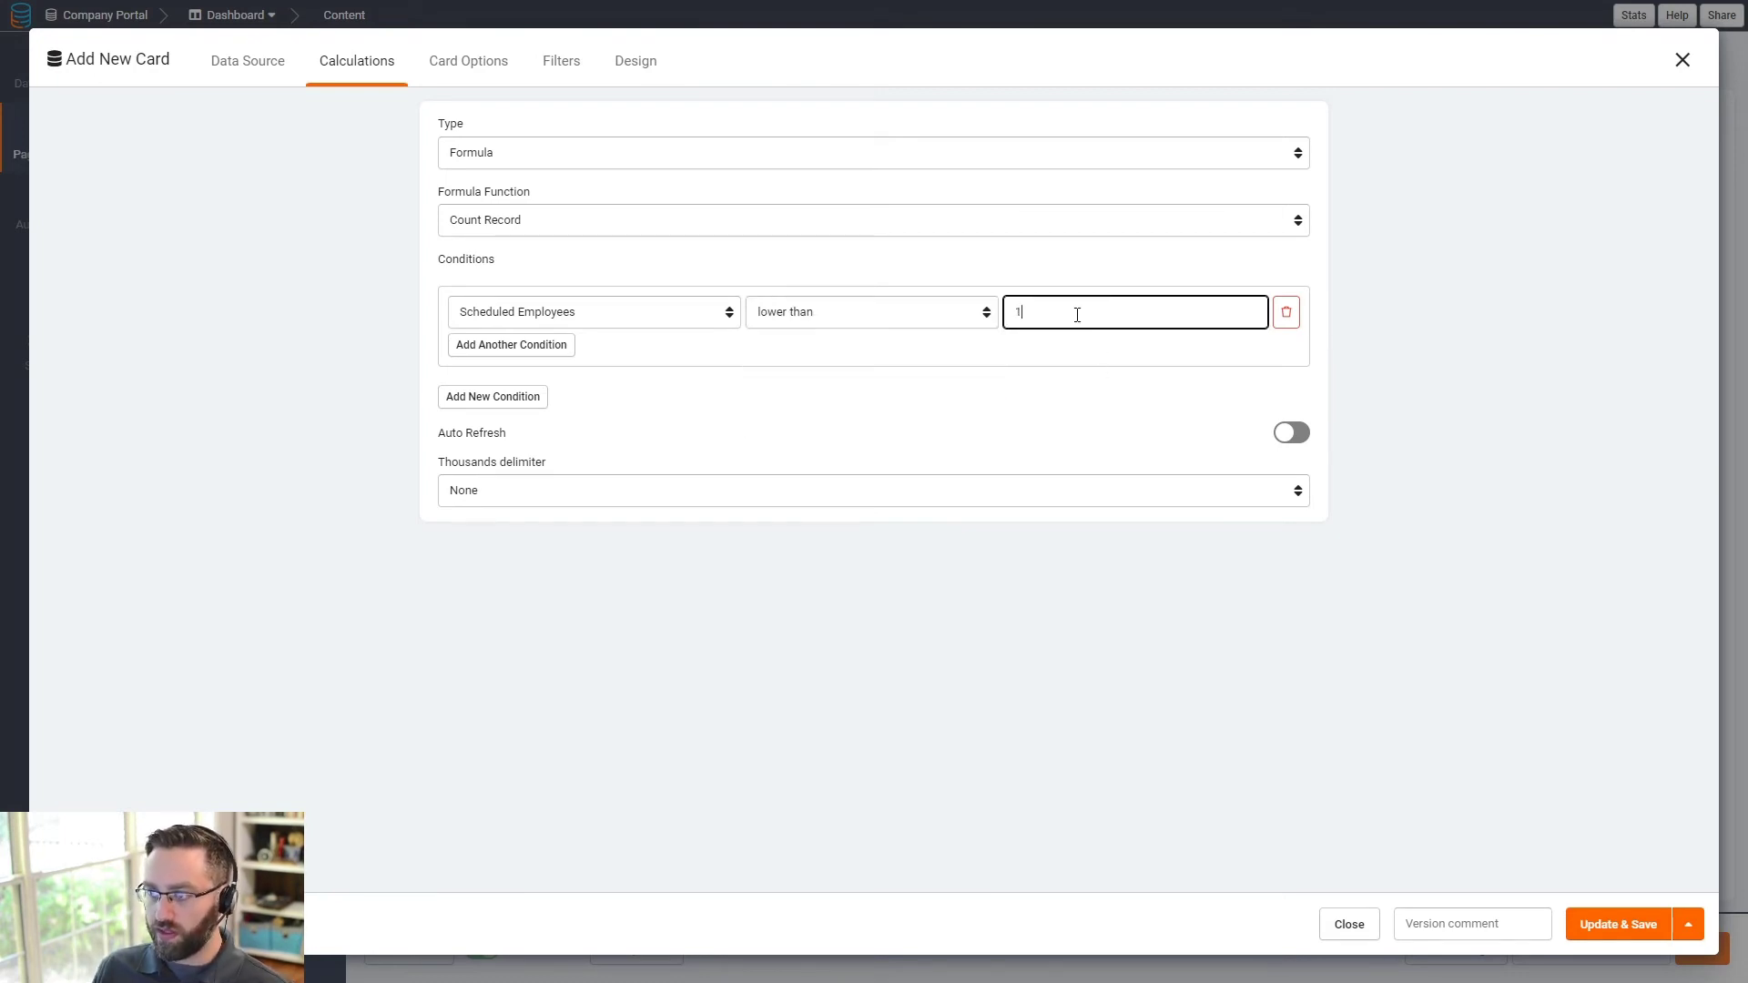
pyautogui.click(1291, 432)
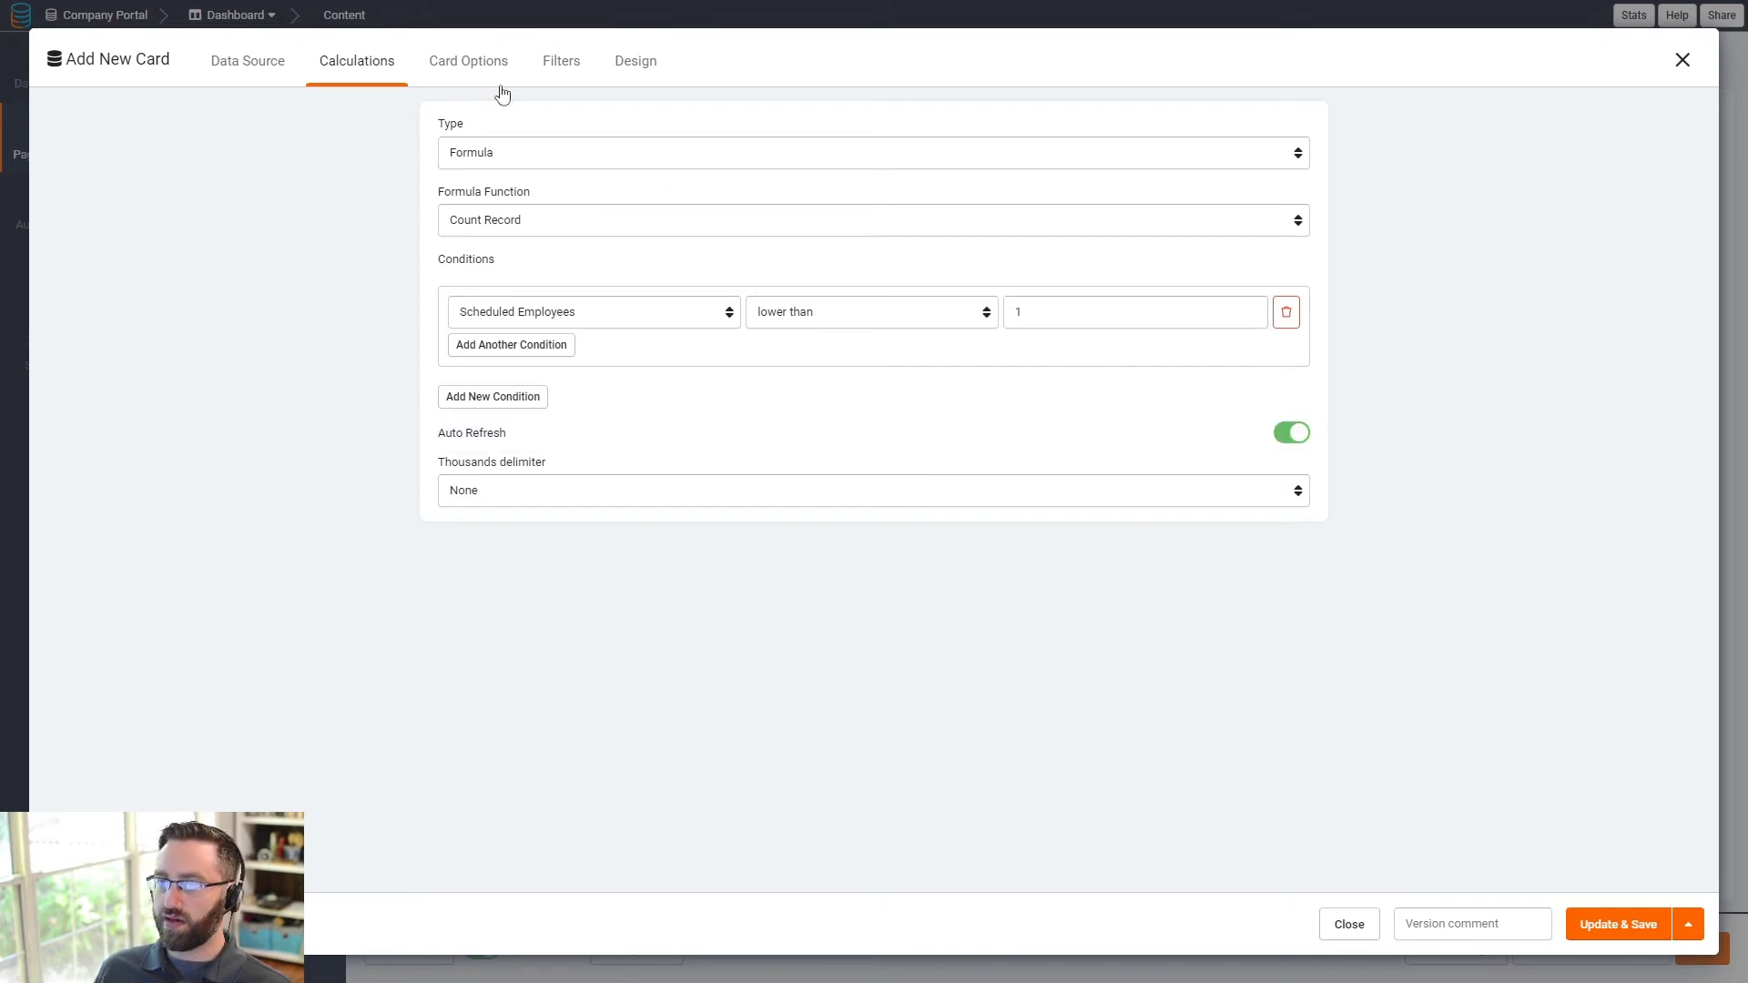
pyautogui.click(468, 61)
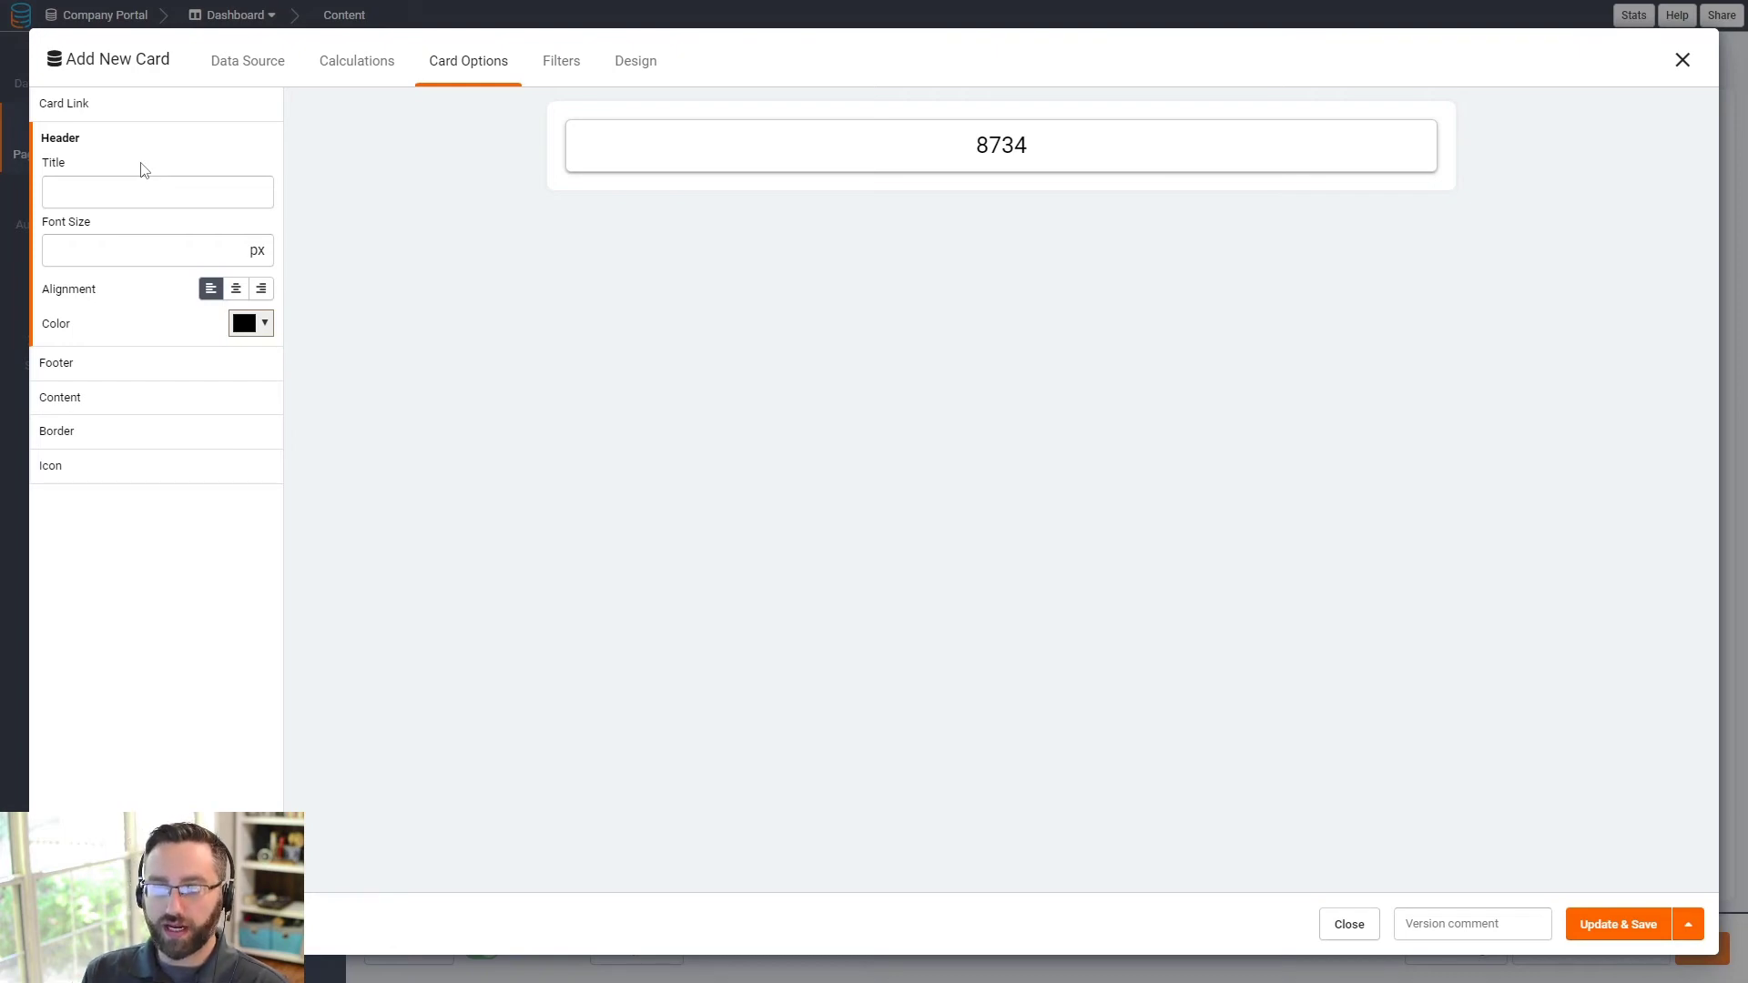
# - Title the card 'Unscheduled Events', centre the header at font size 35, and save
pyautogui.click(107, 200)
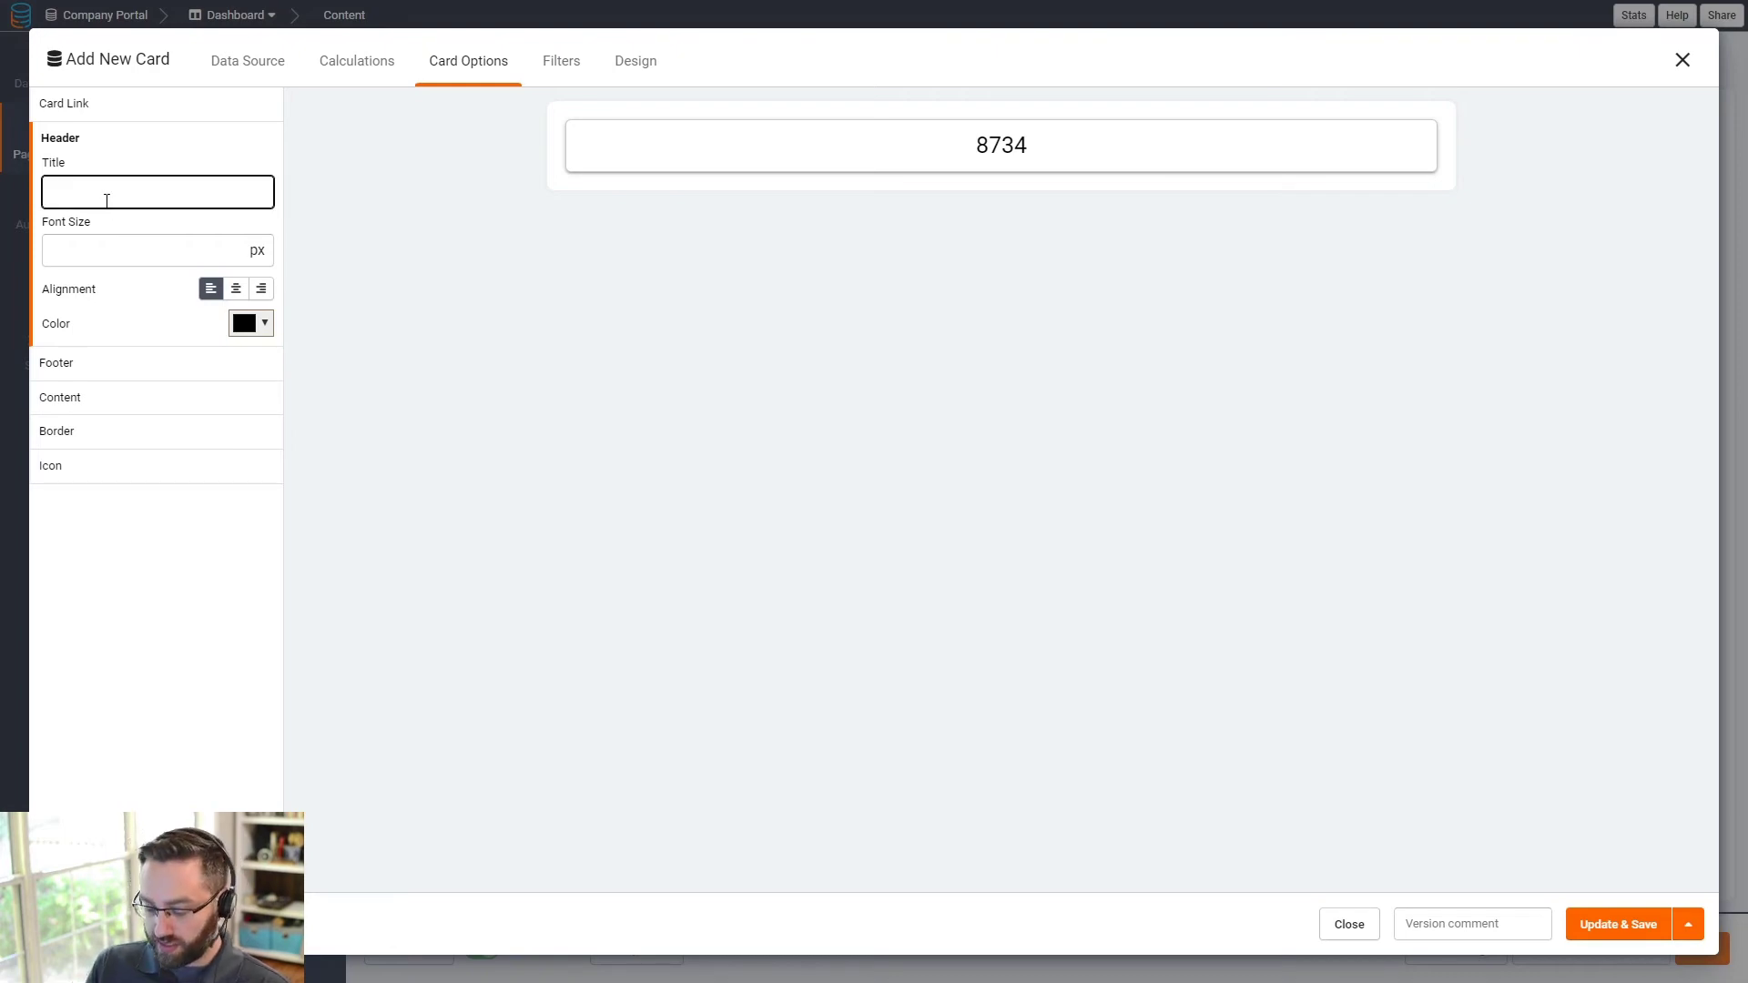
pyautogui.write('SH')
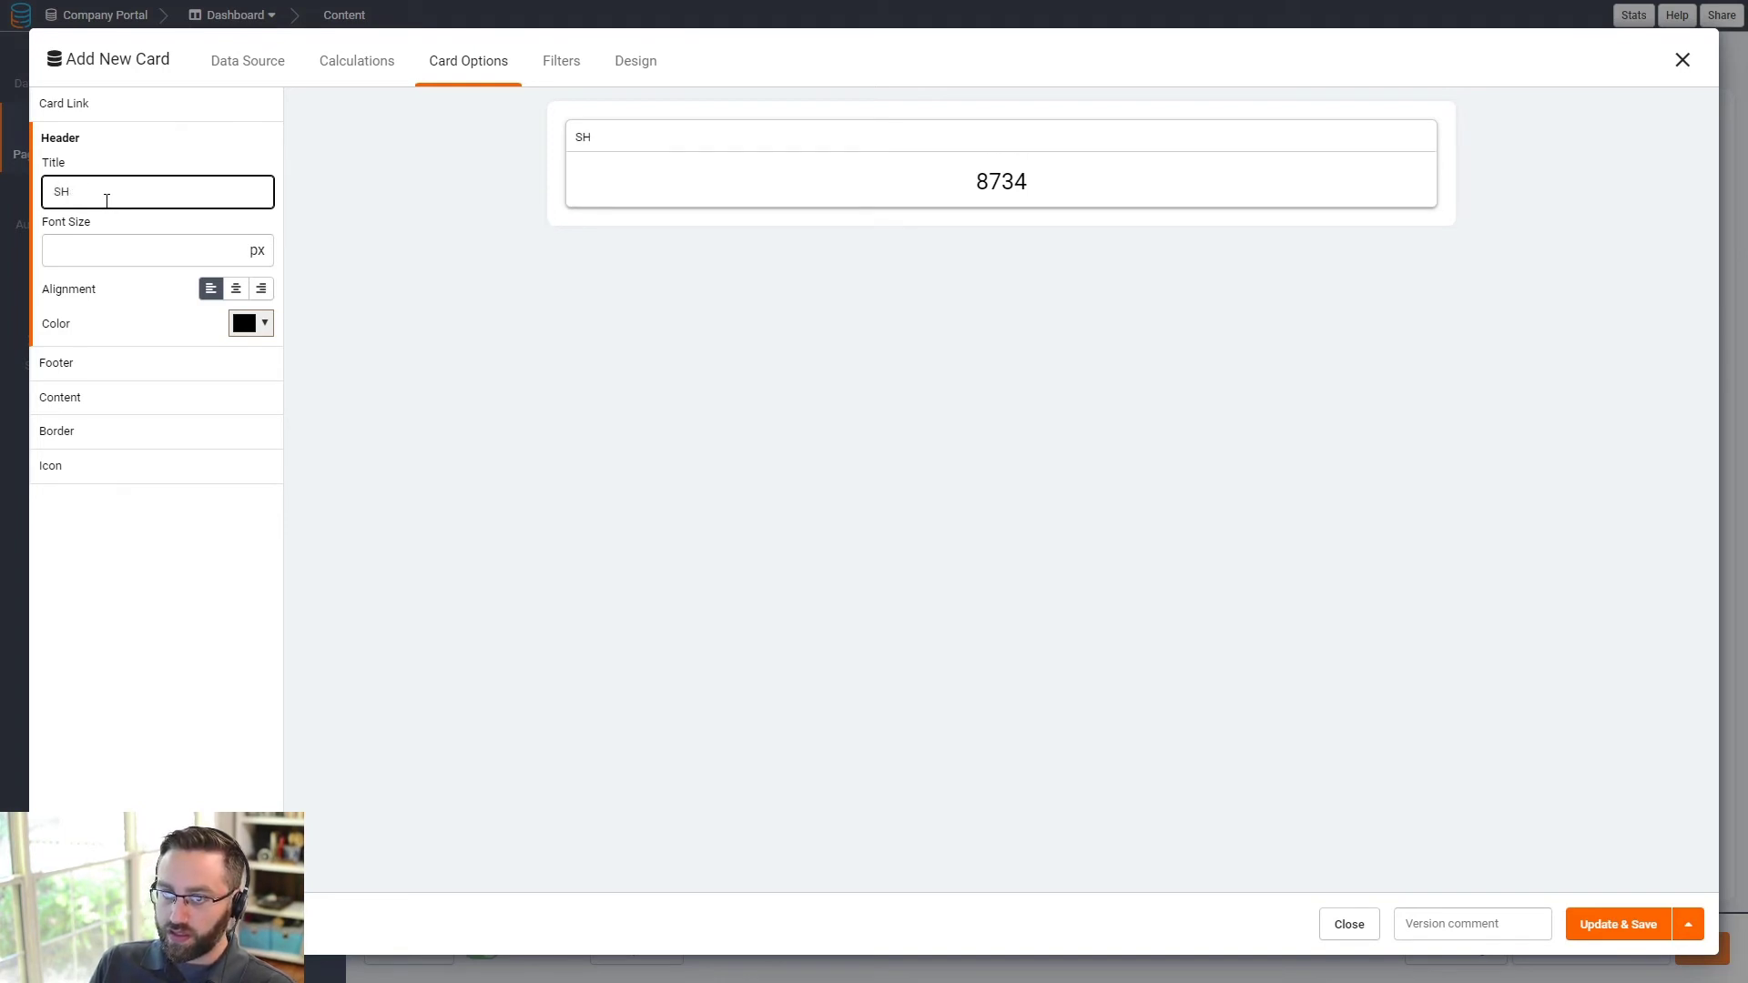
pyautogui.press('BackSpace')
pyautogui.press('BackSpace')
pyautogui.write('Unsched')
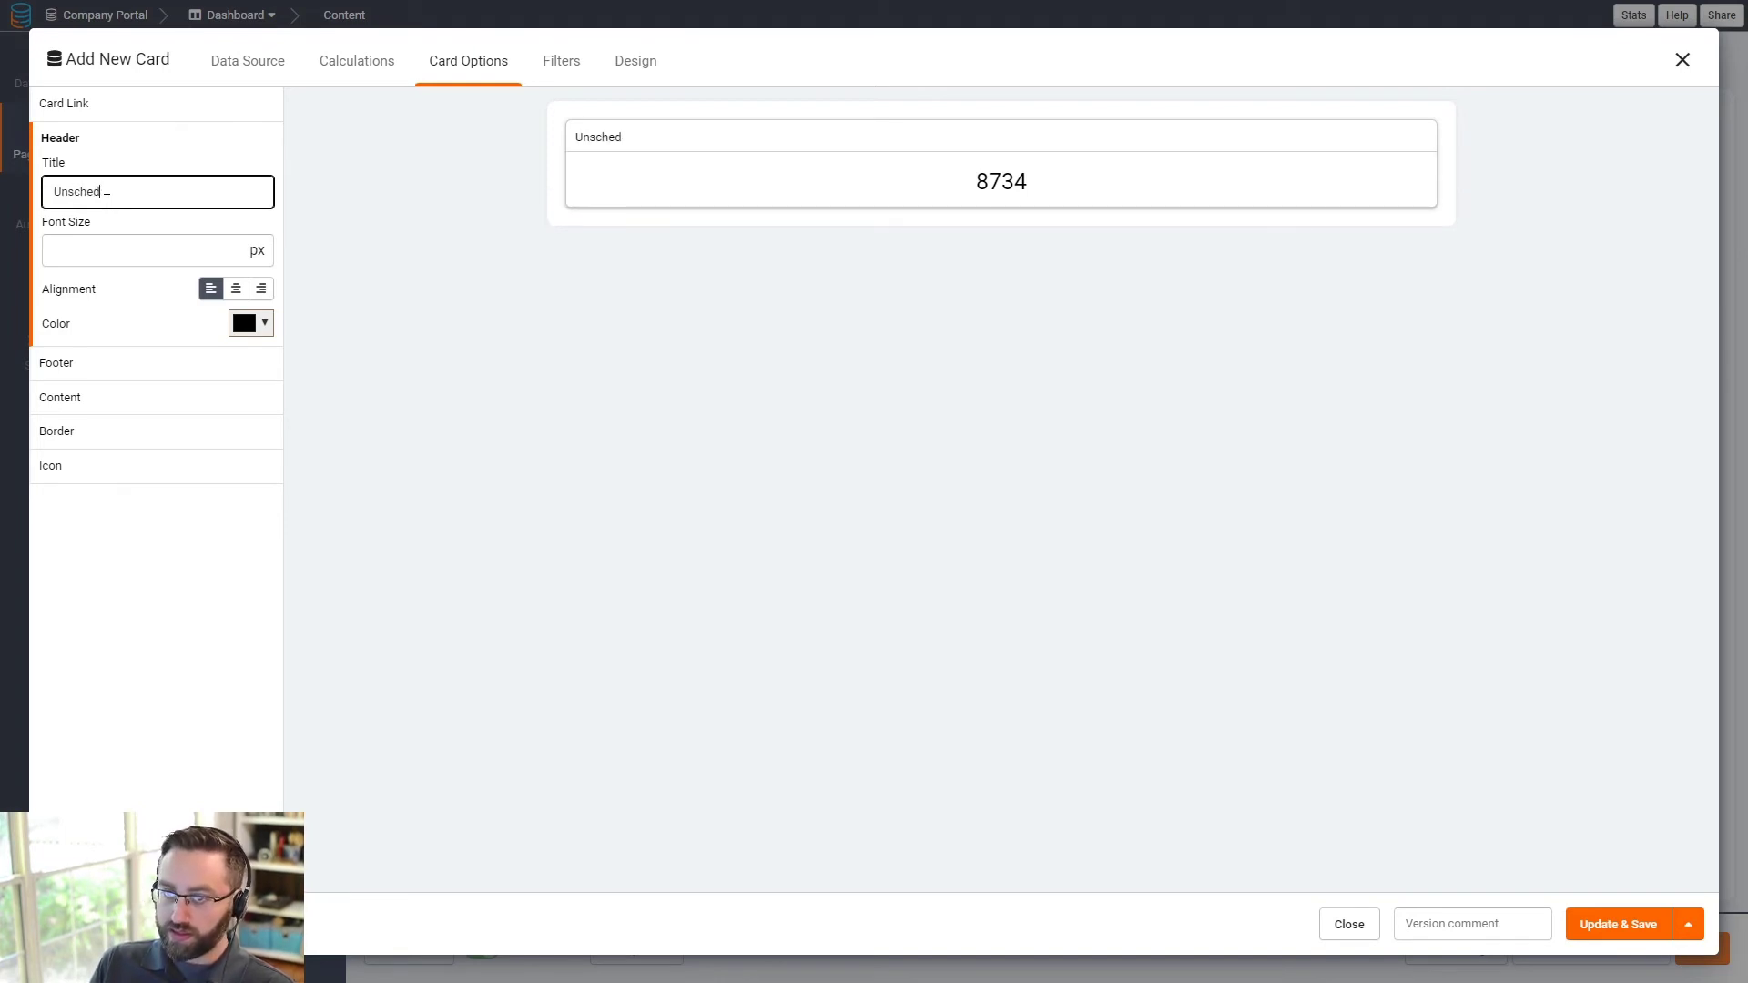
pyautogui.write('uled Evnets')
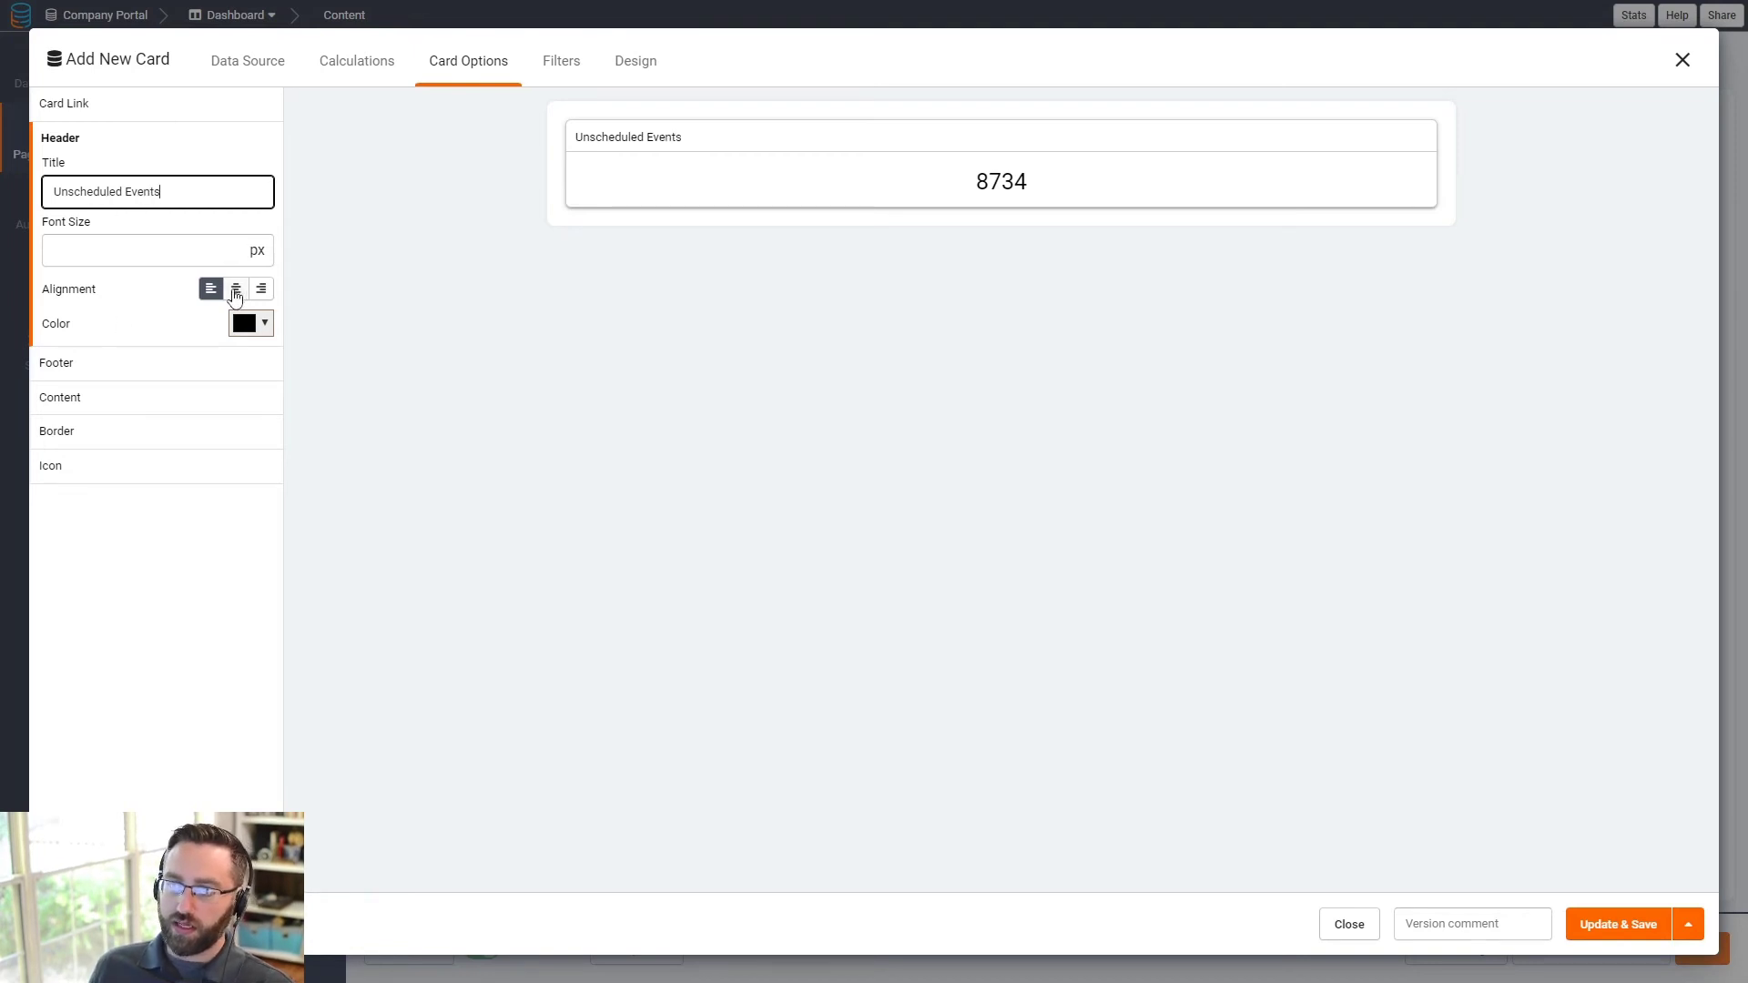
pyautogui.click(235, 288)
pyautogui.click(155, 254)
pyautogui.write('35')
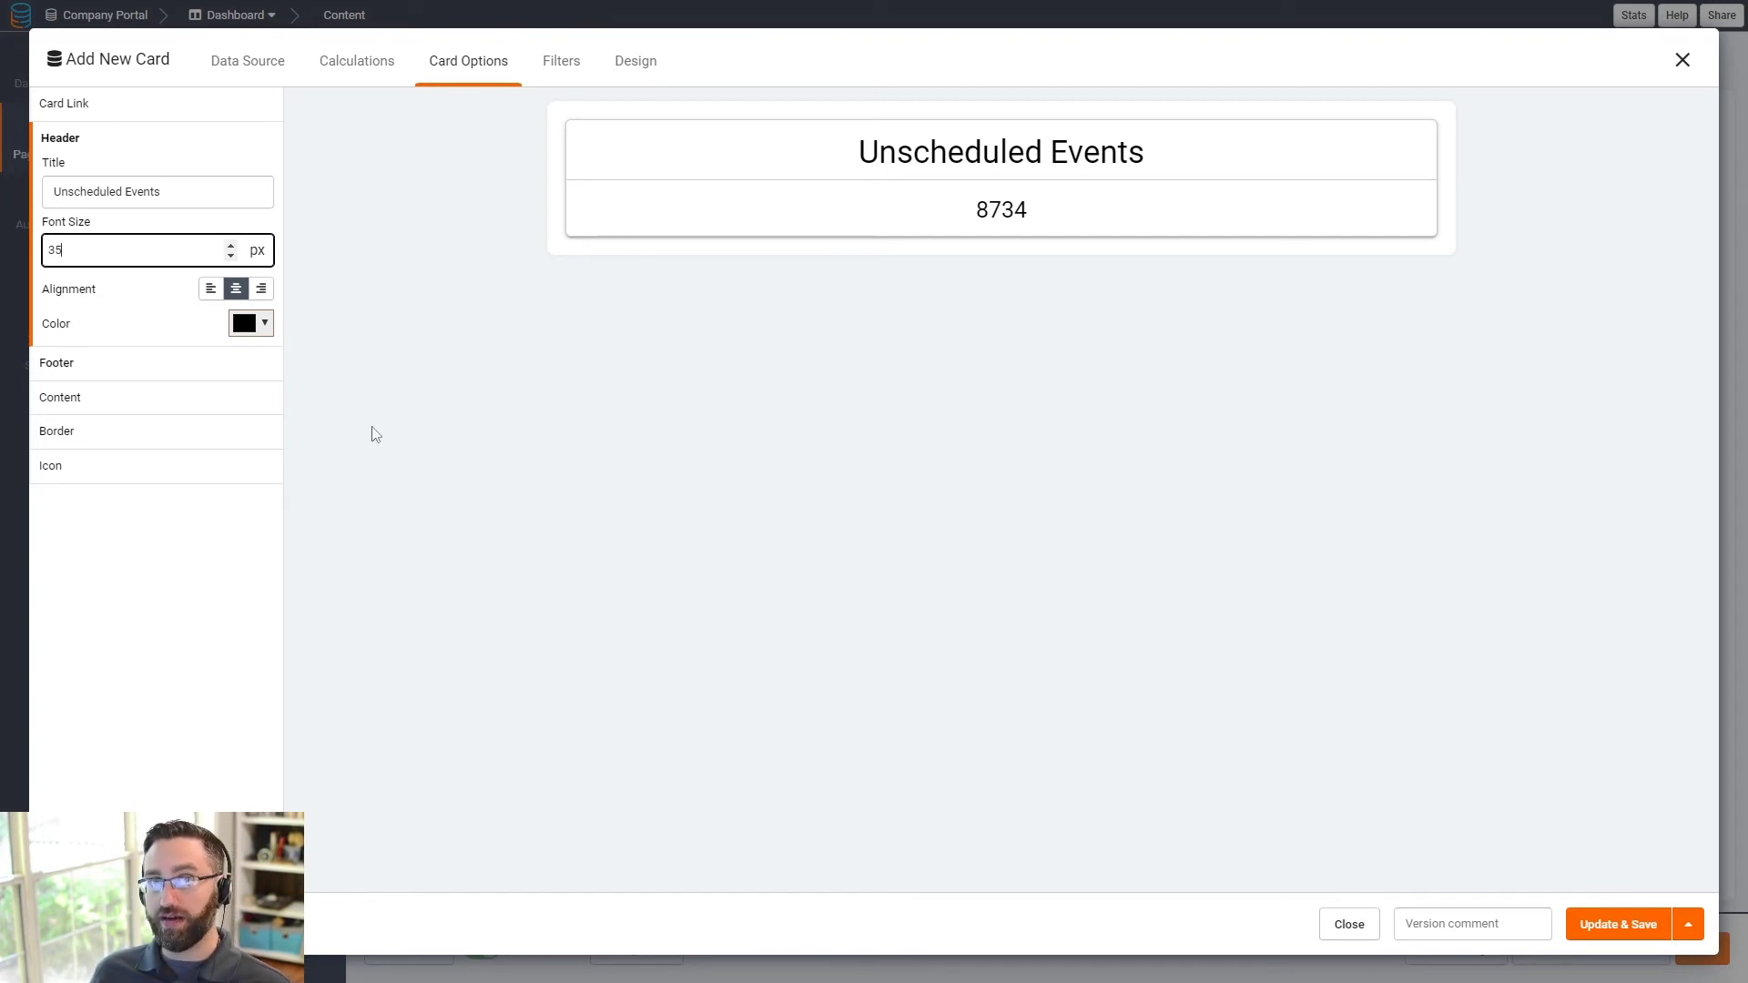
pyautogui.click(1619, 924)
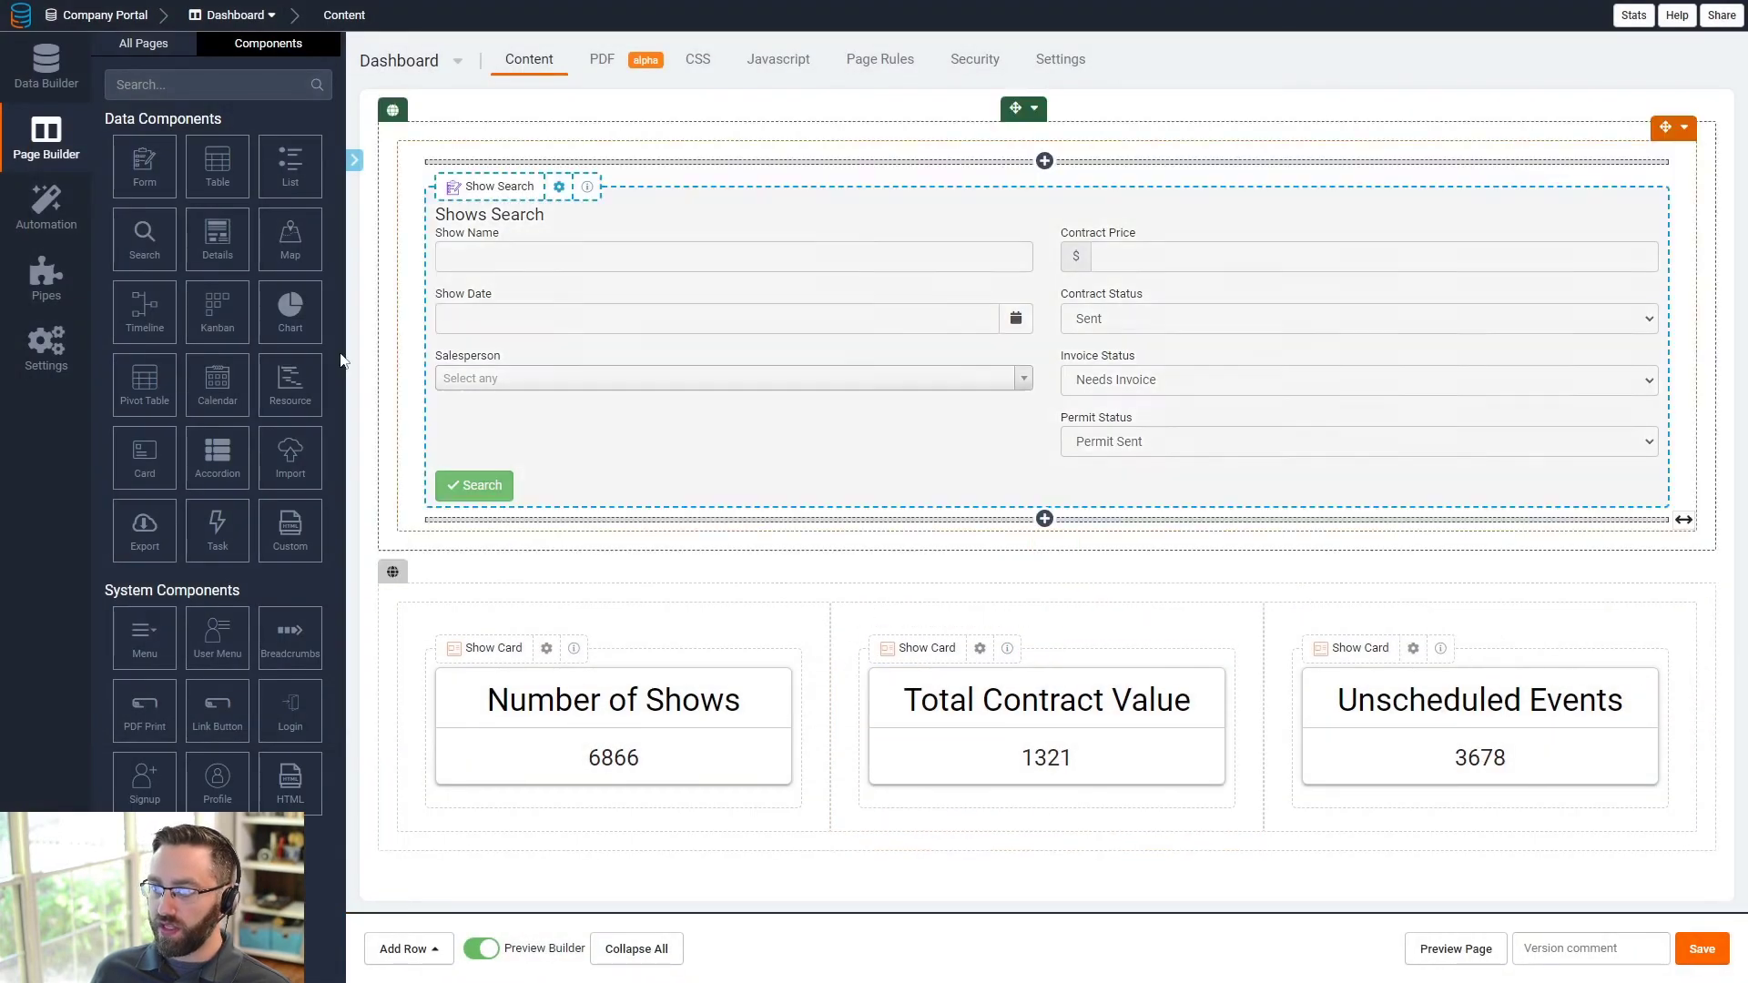
# - Add a one-column row holding a table based on Shows records
pyautogui.click(407, 948)
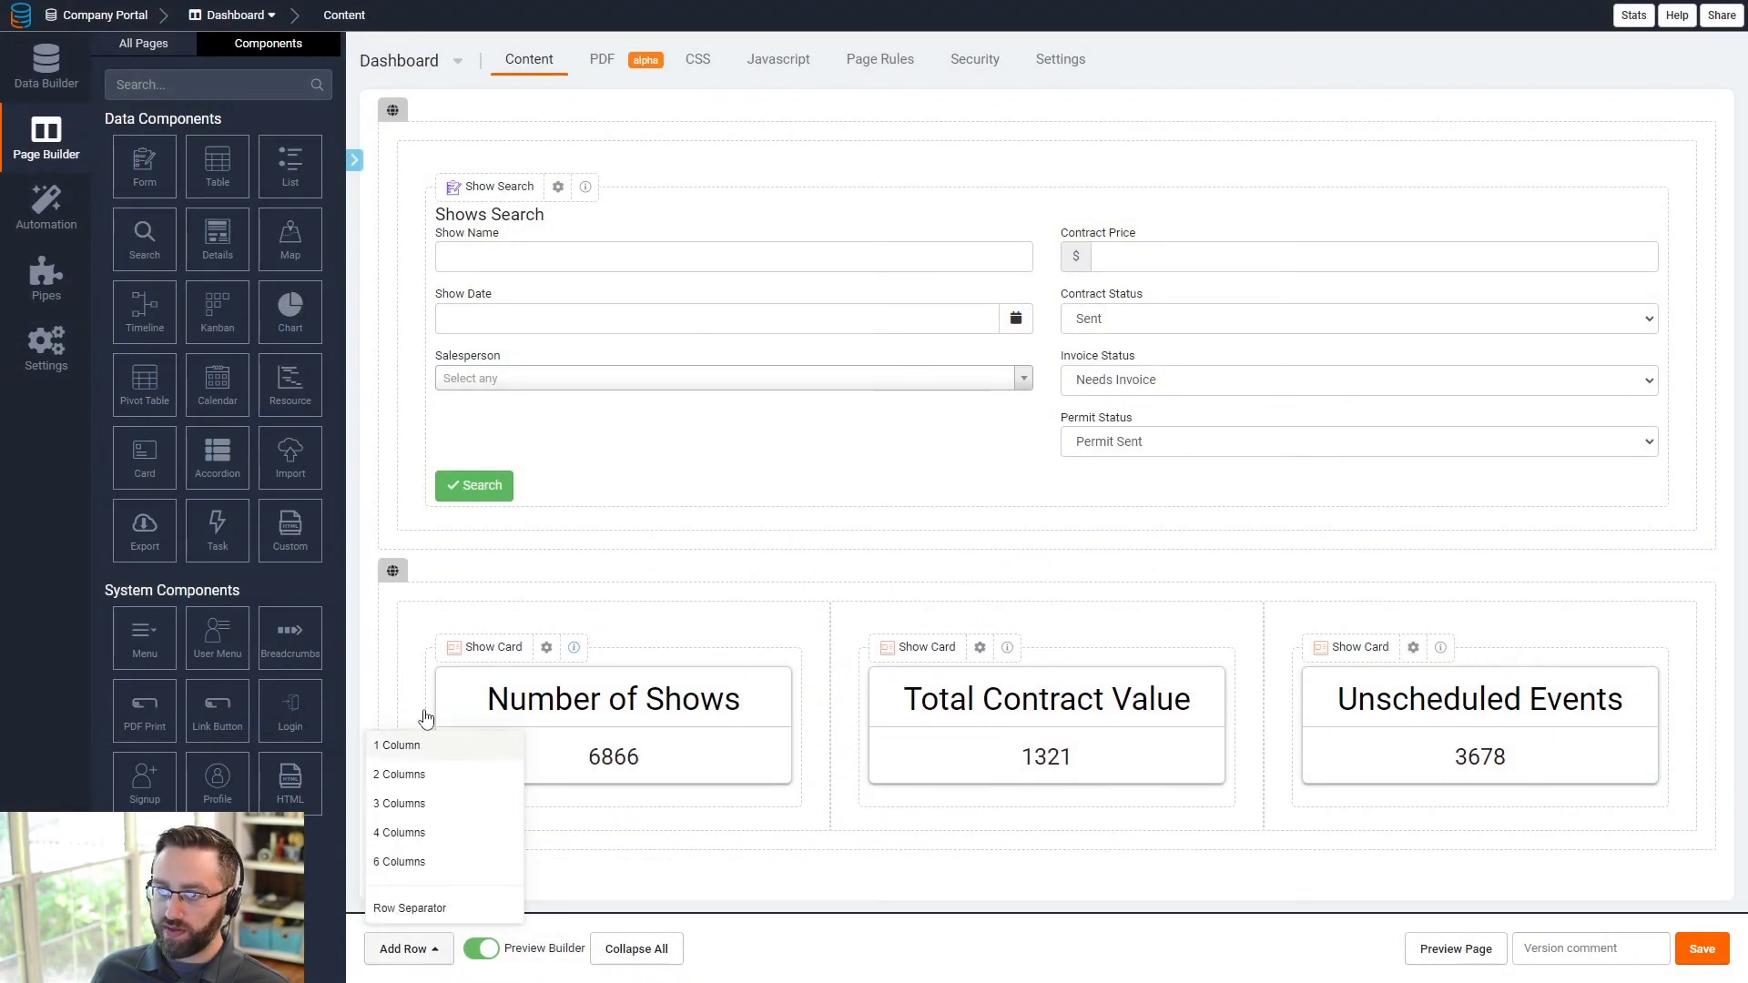
pyautogui.click(410, 746)
pyautogui.click(547, 815)
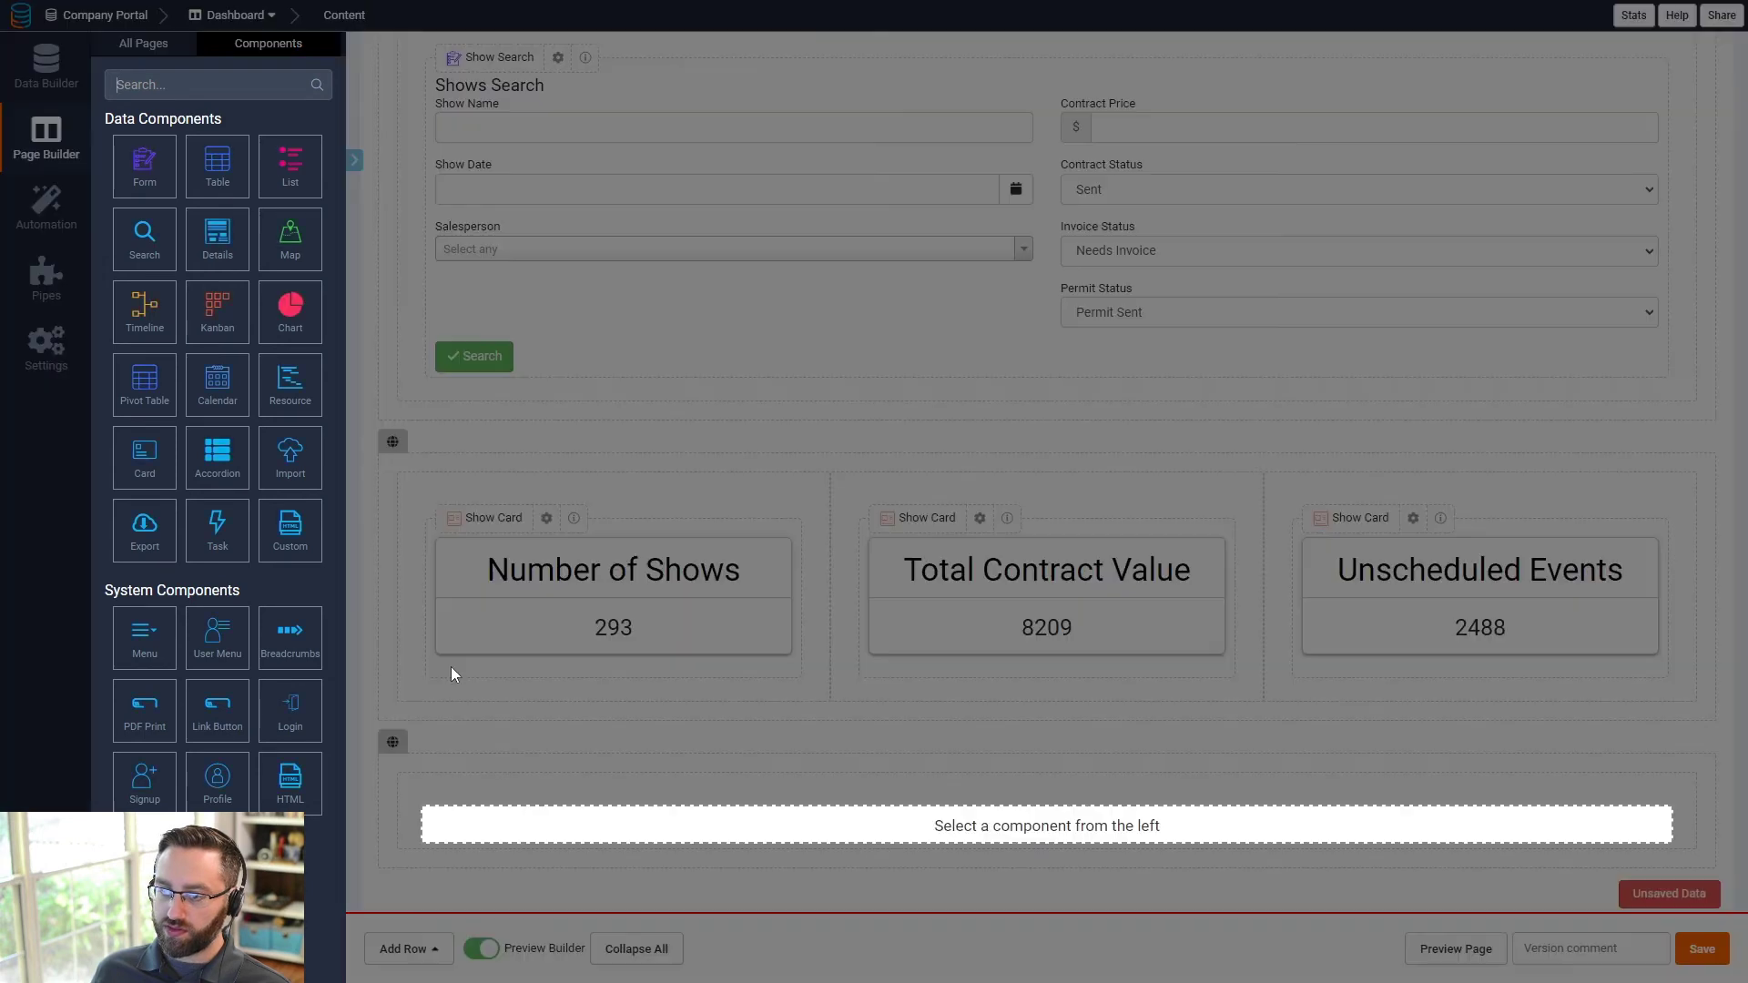
pyautogui.click(211, 173)
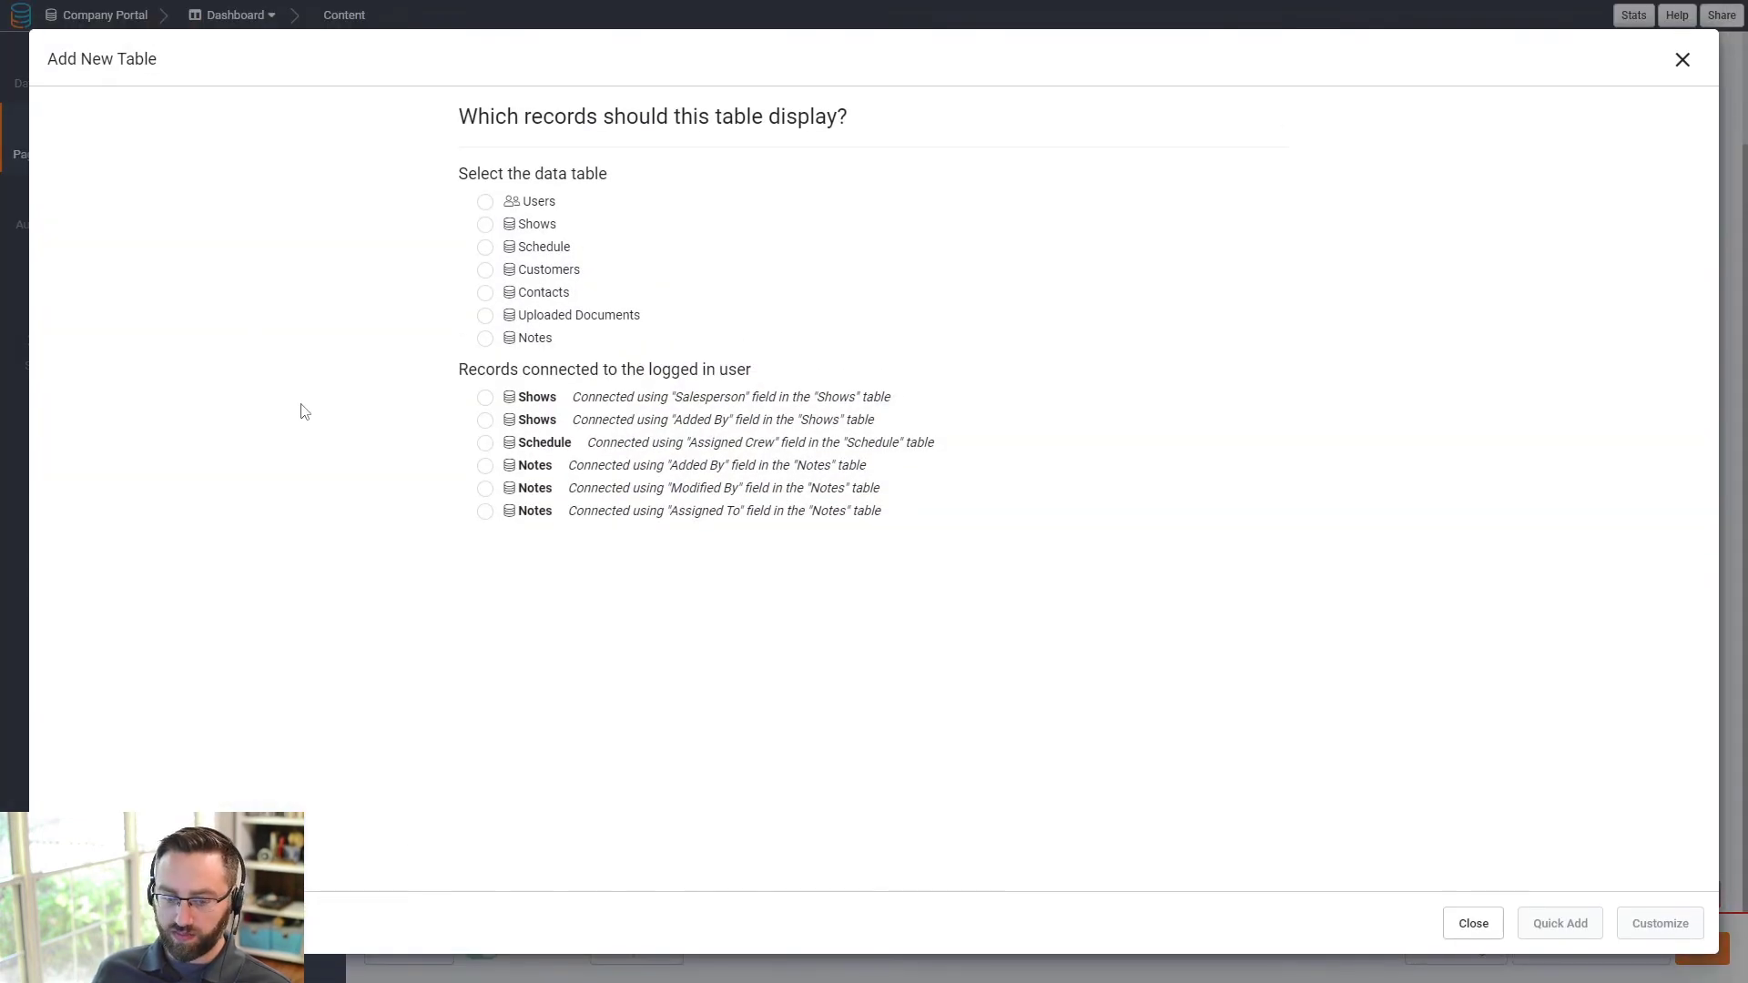
pyautogui.click(536, 225)
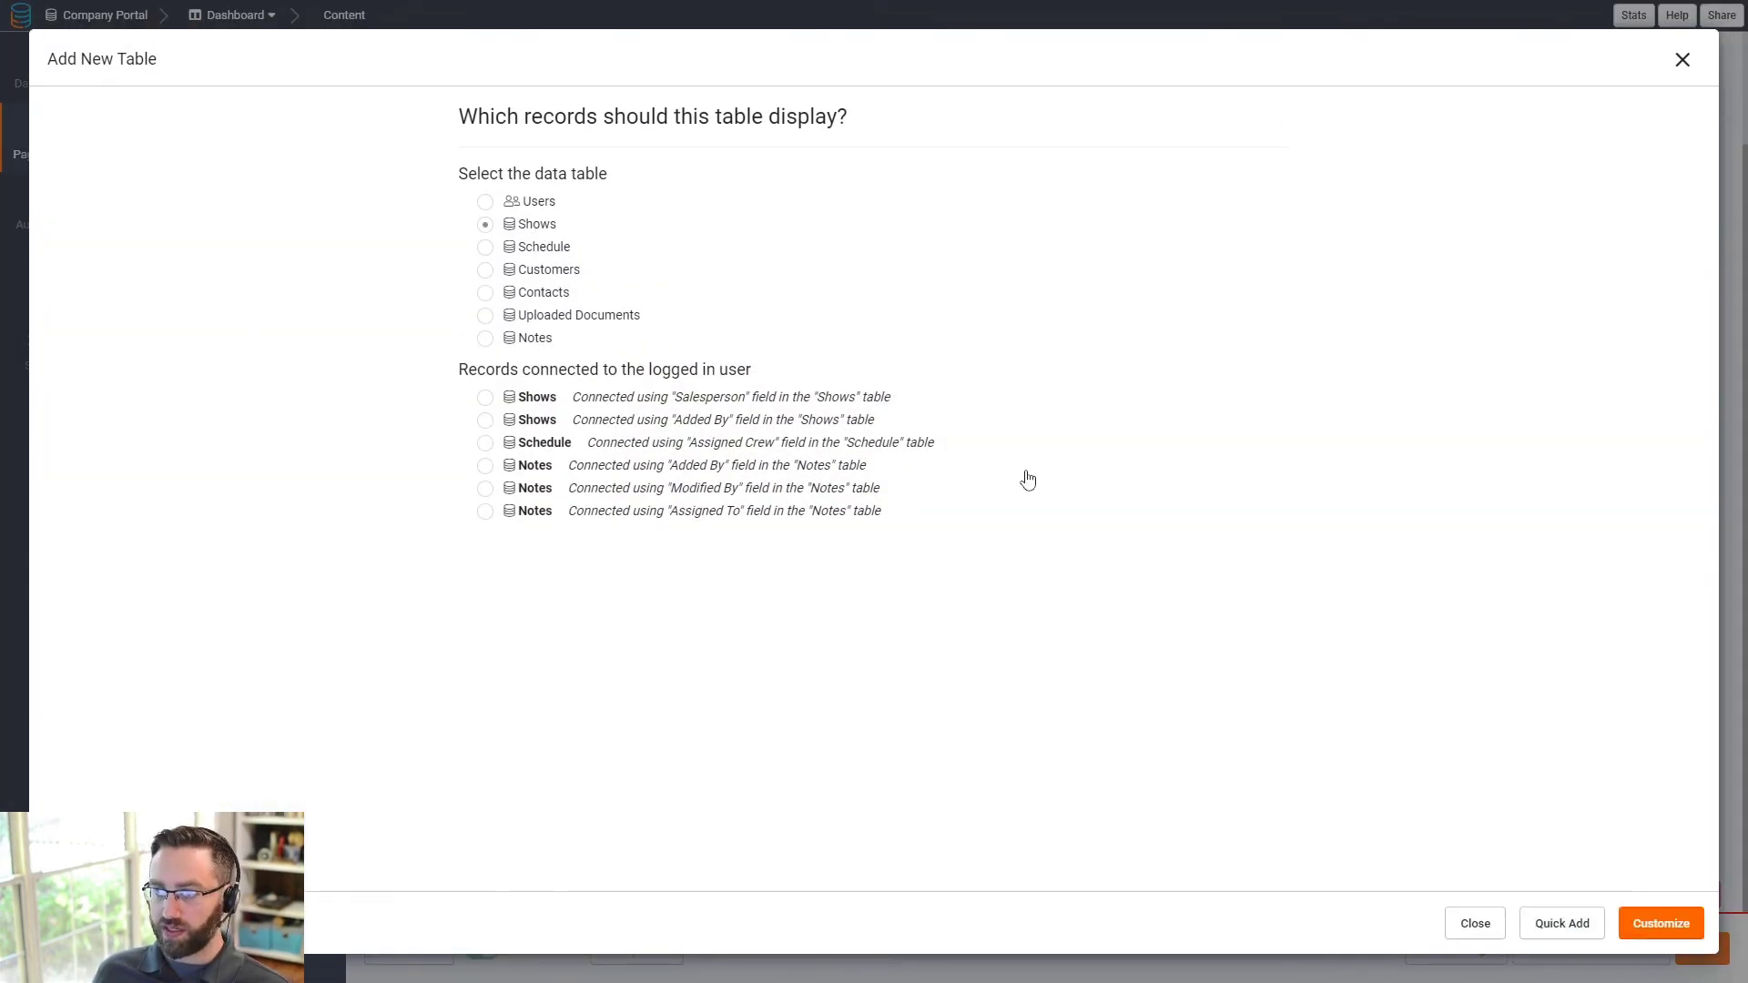
pyautogui.click(1661, 923)
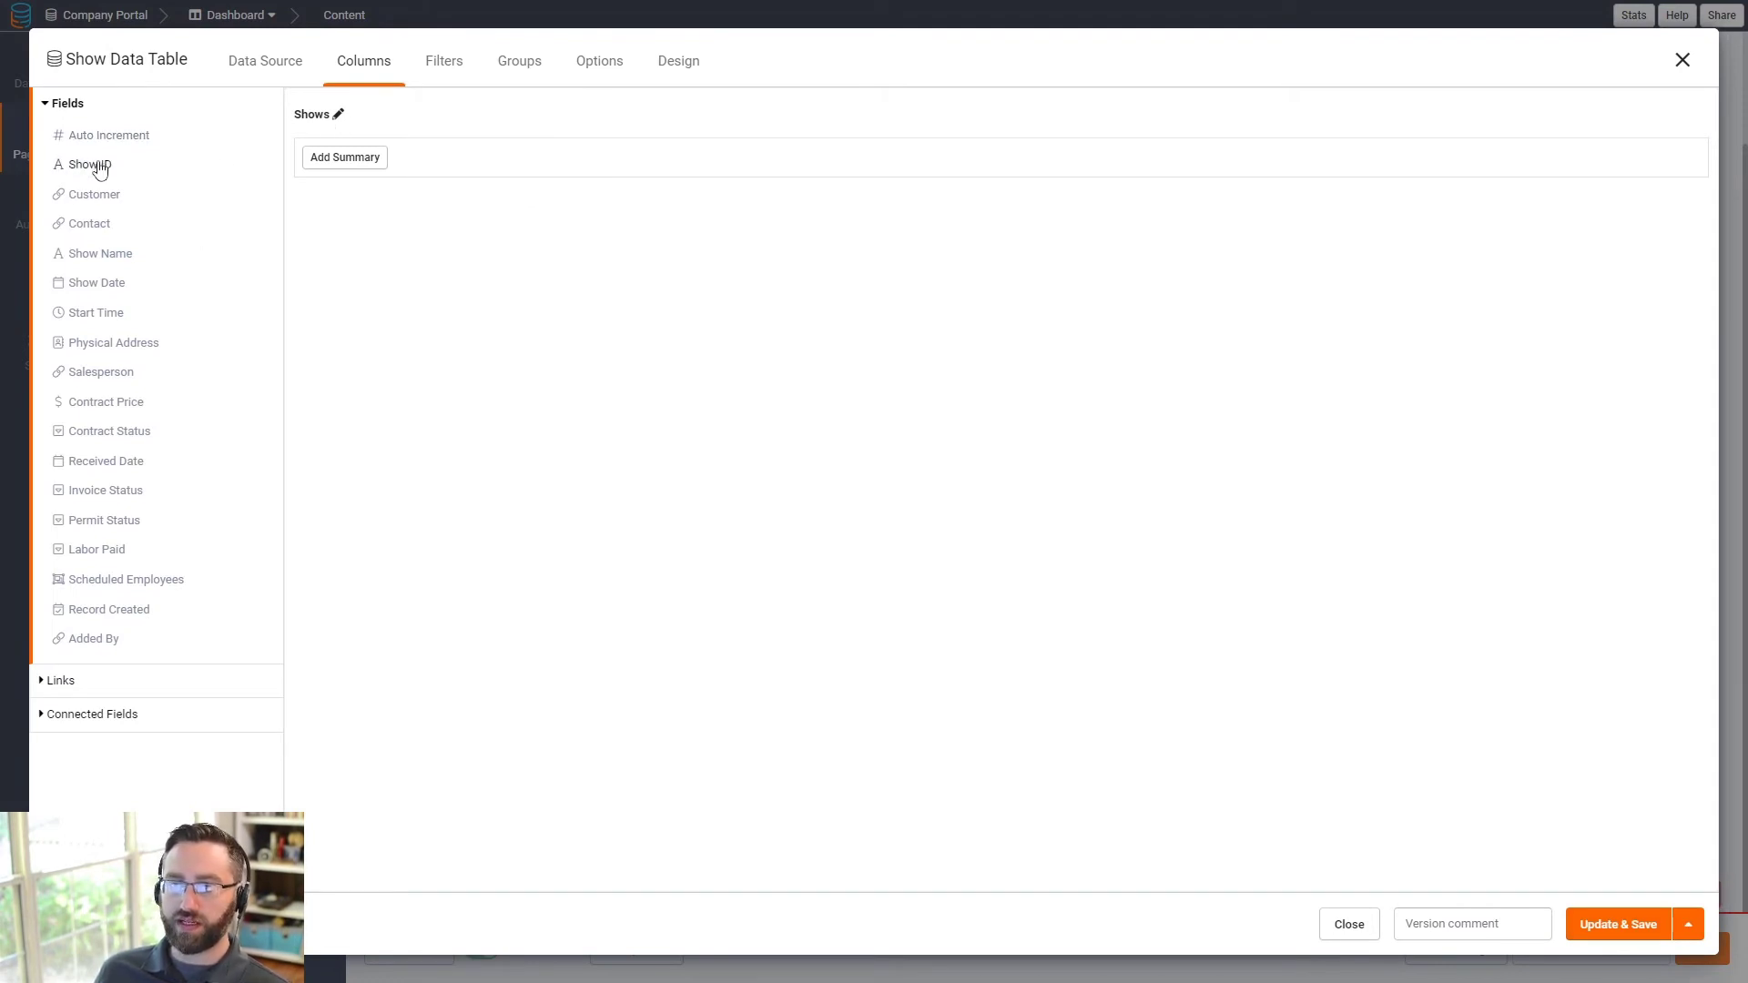
# - Add Show Name, Show Date, Contract Price, Contract Status, Invoice Status and Permit Status columns
pyautogui.click(99, 257)
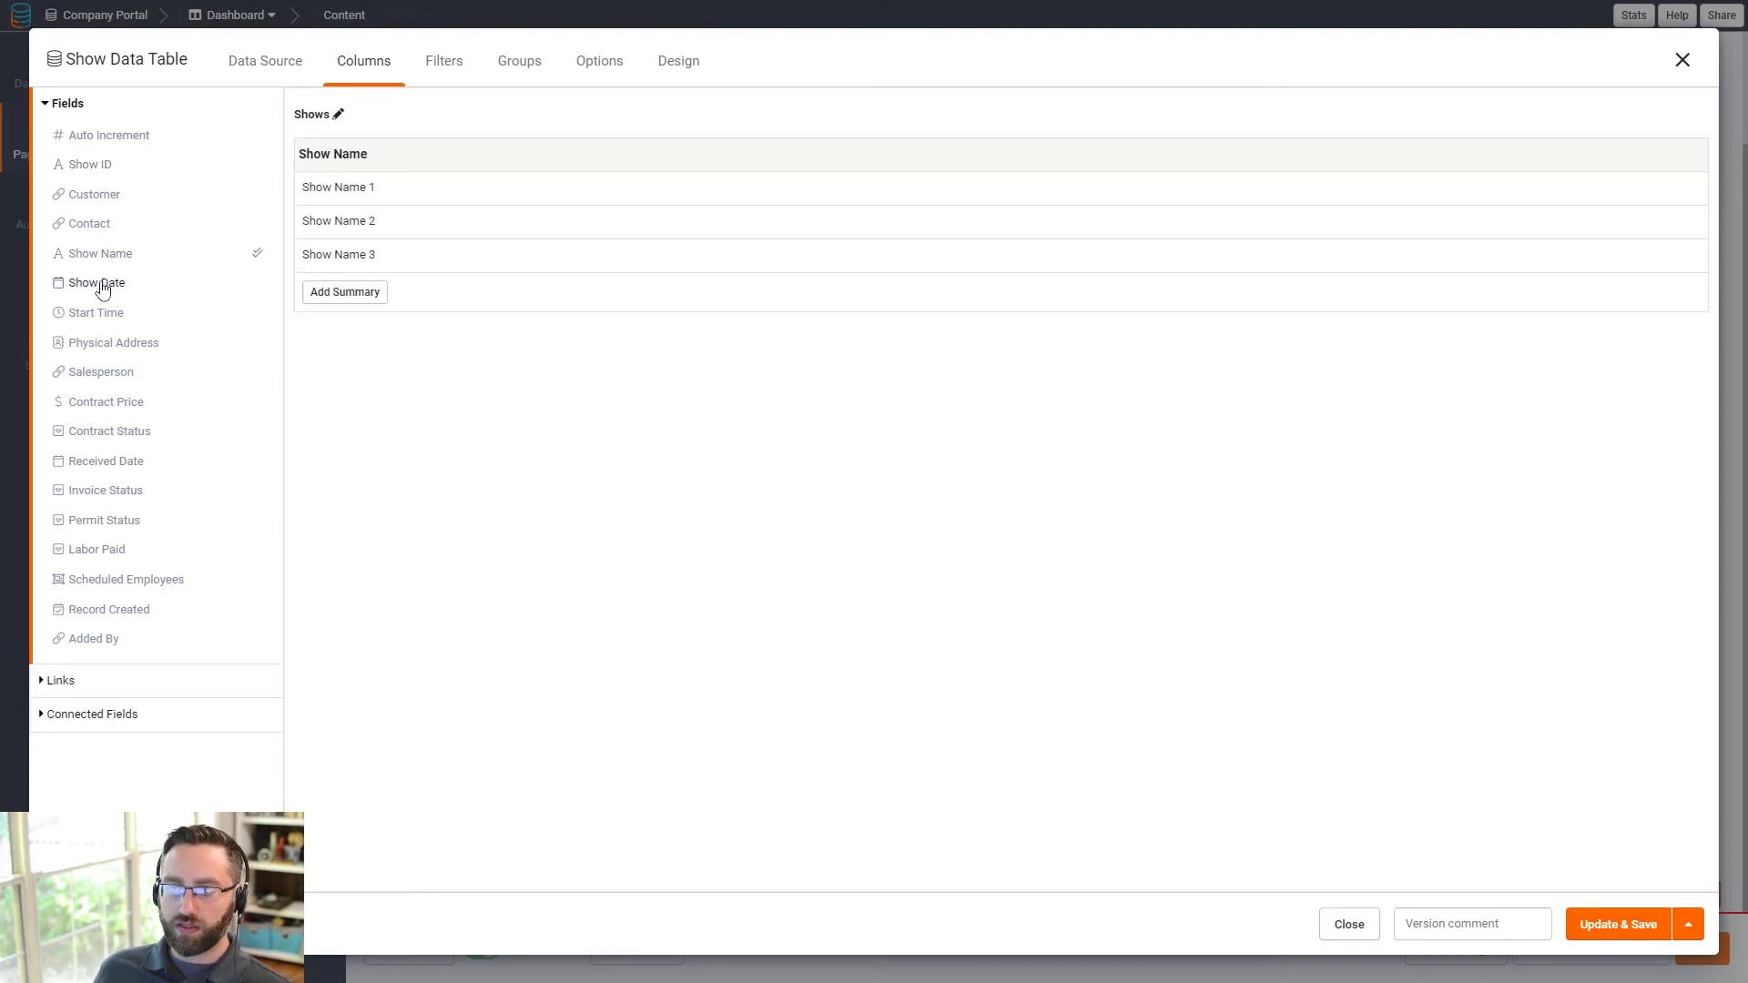
pyautogui.click(102, 286)
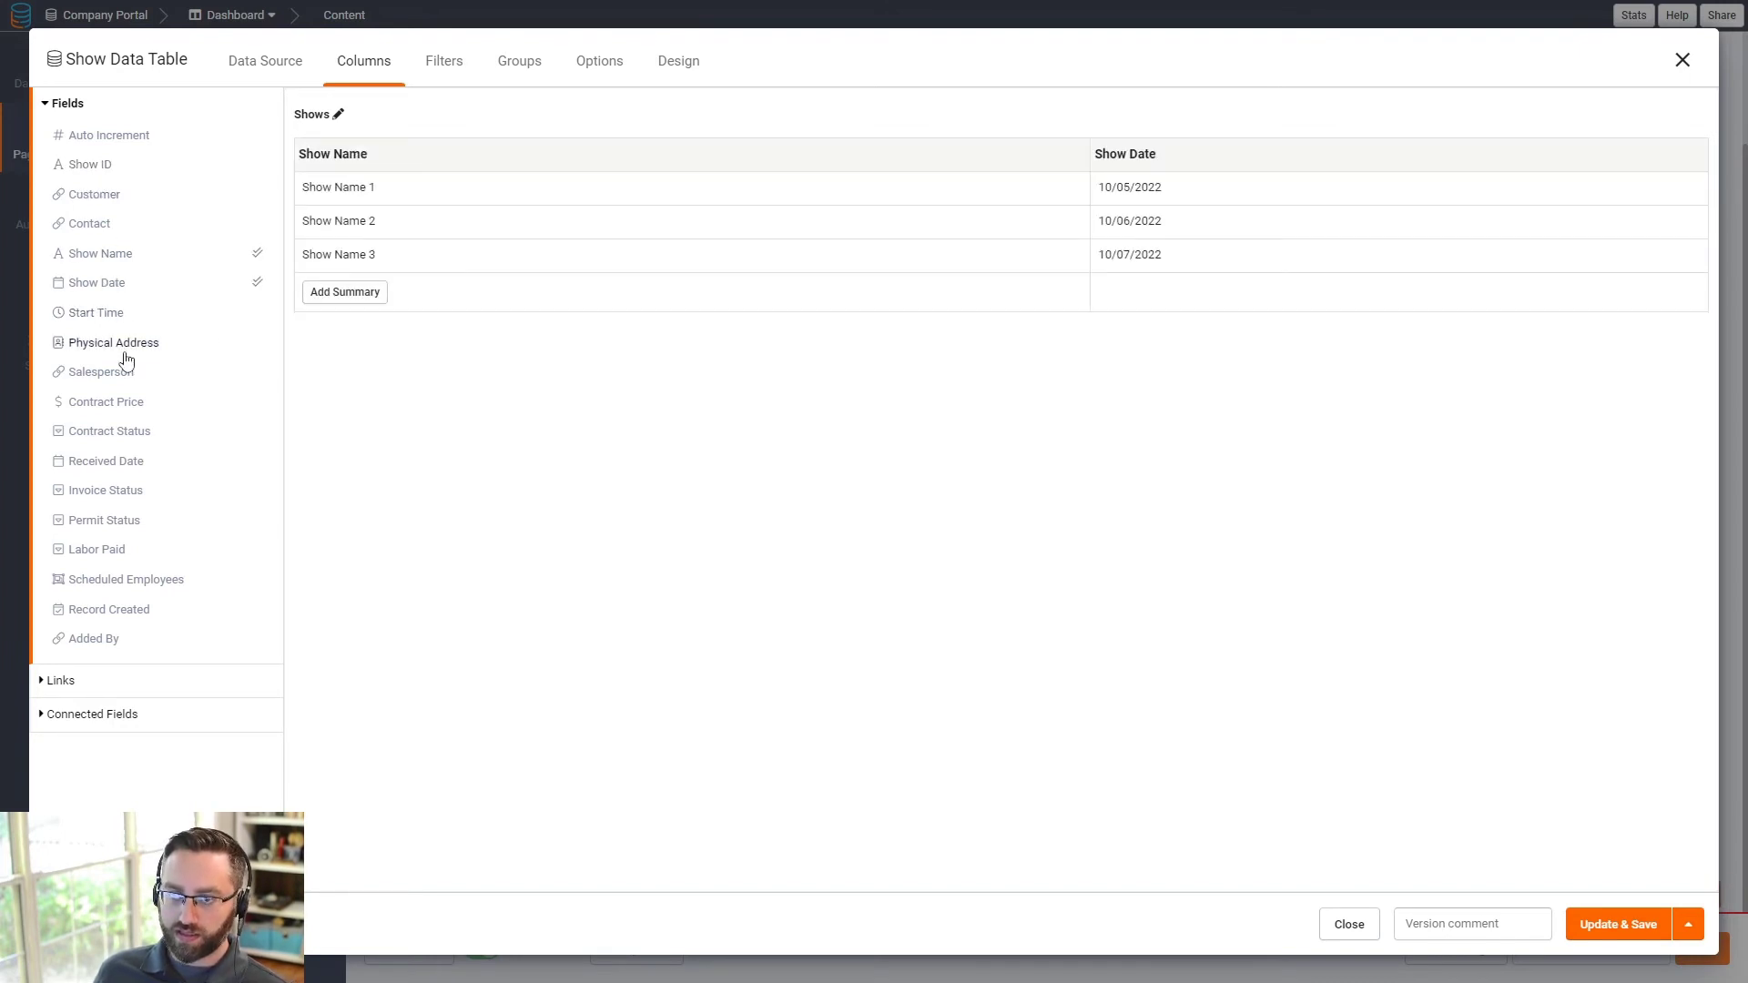
pyautogui.click(102, 402)
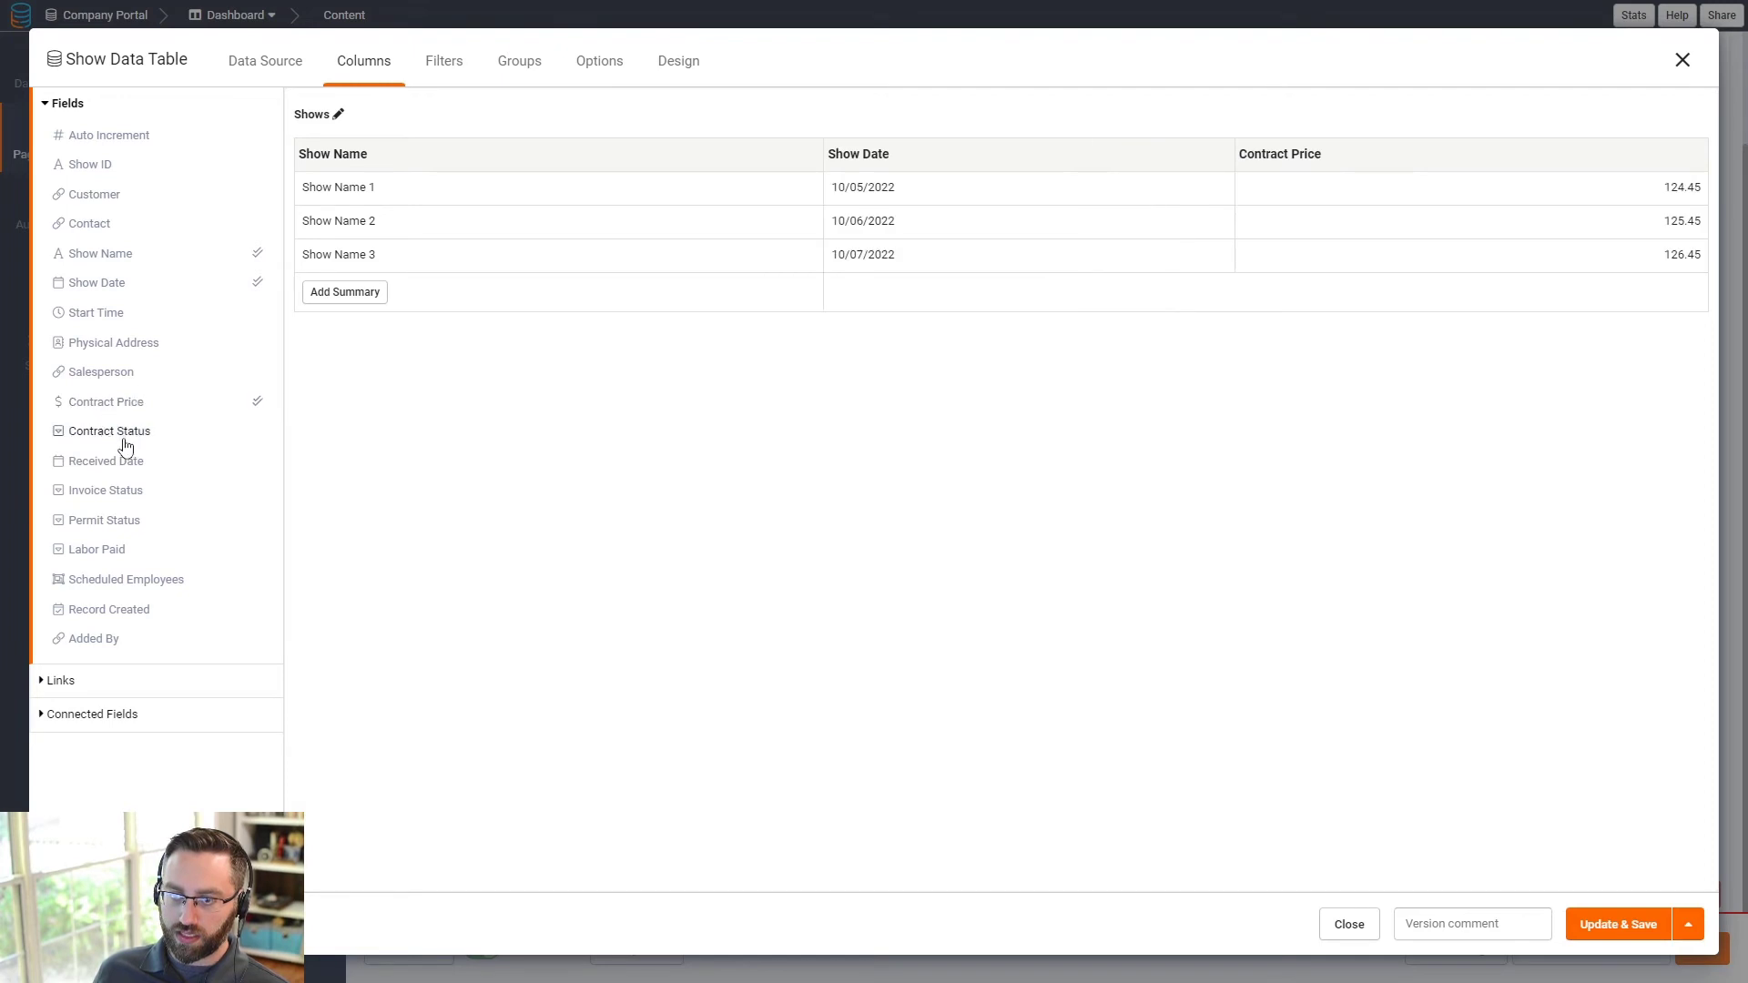
pyautogui.click(122, 433)
pyautogui.click(117, 492)
pyautogui.click(114, 521)
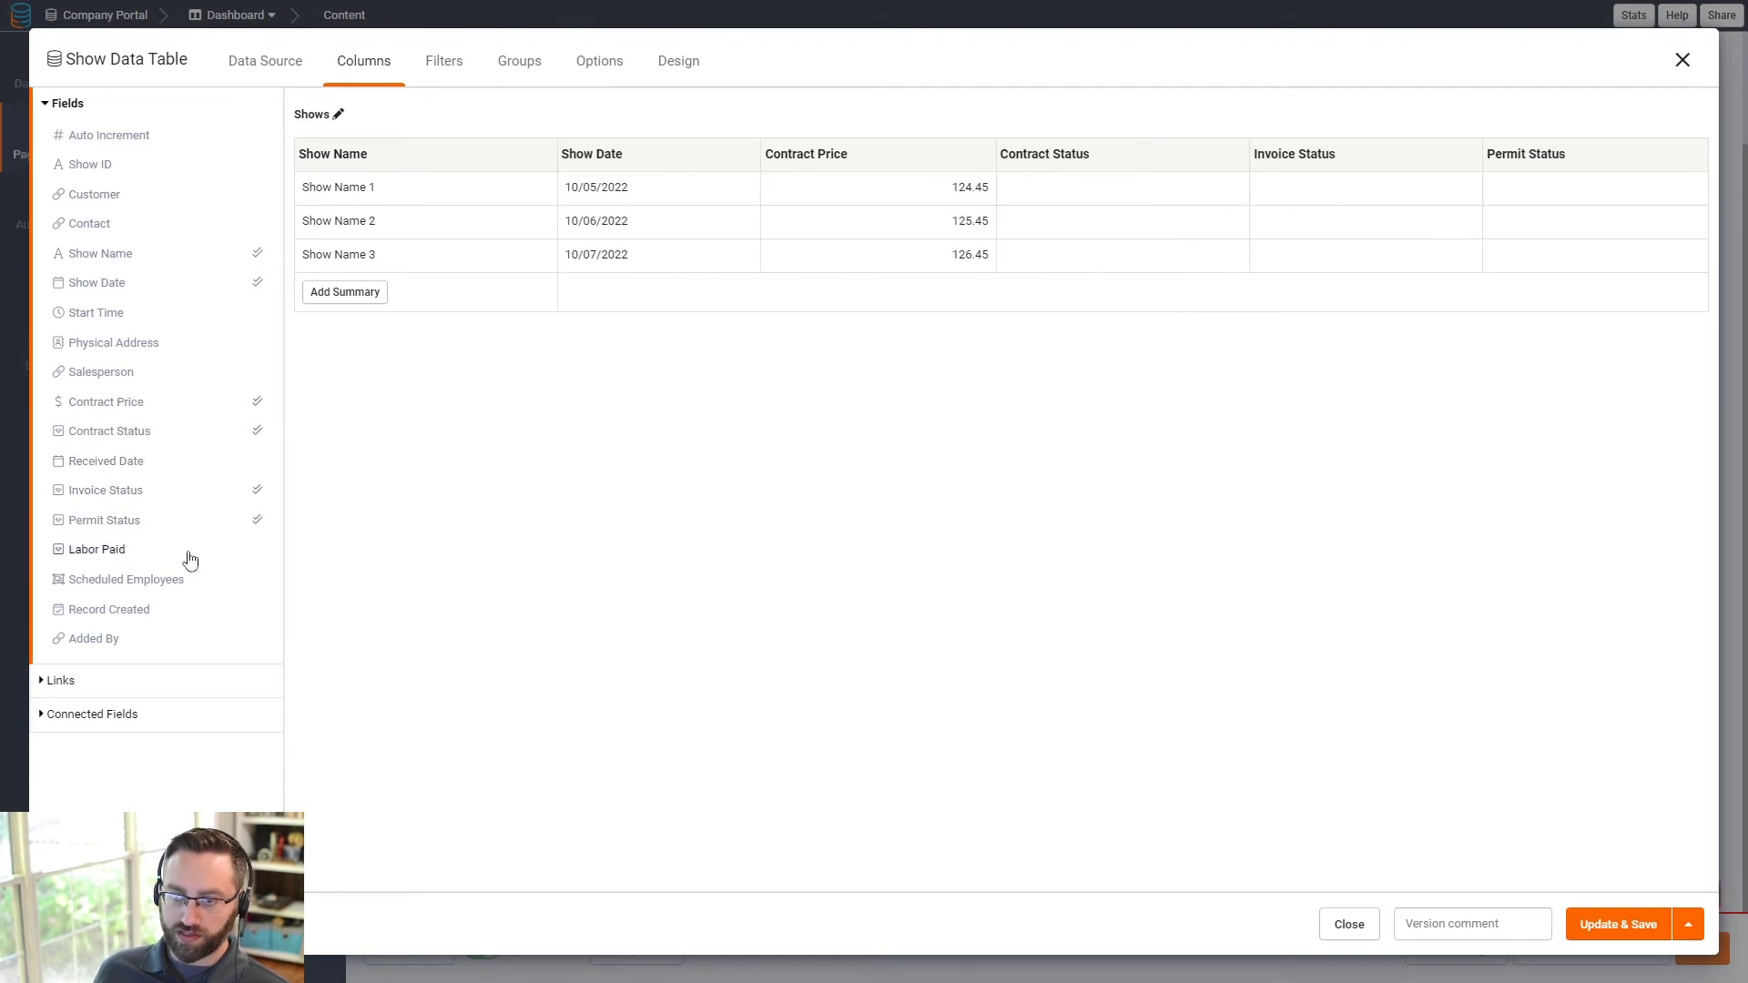
# - Add a link column to the Events > Show Details page and save the table
pyautogui.click(98, 683)
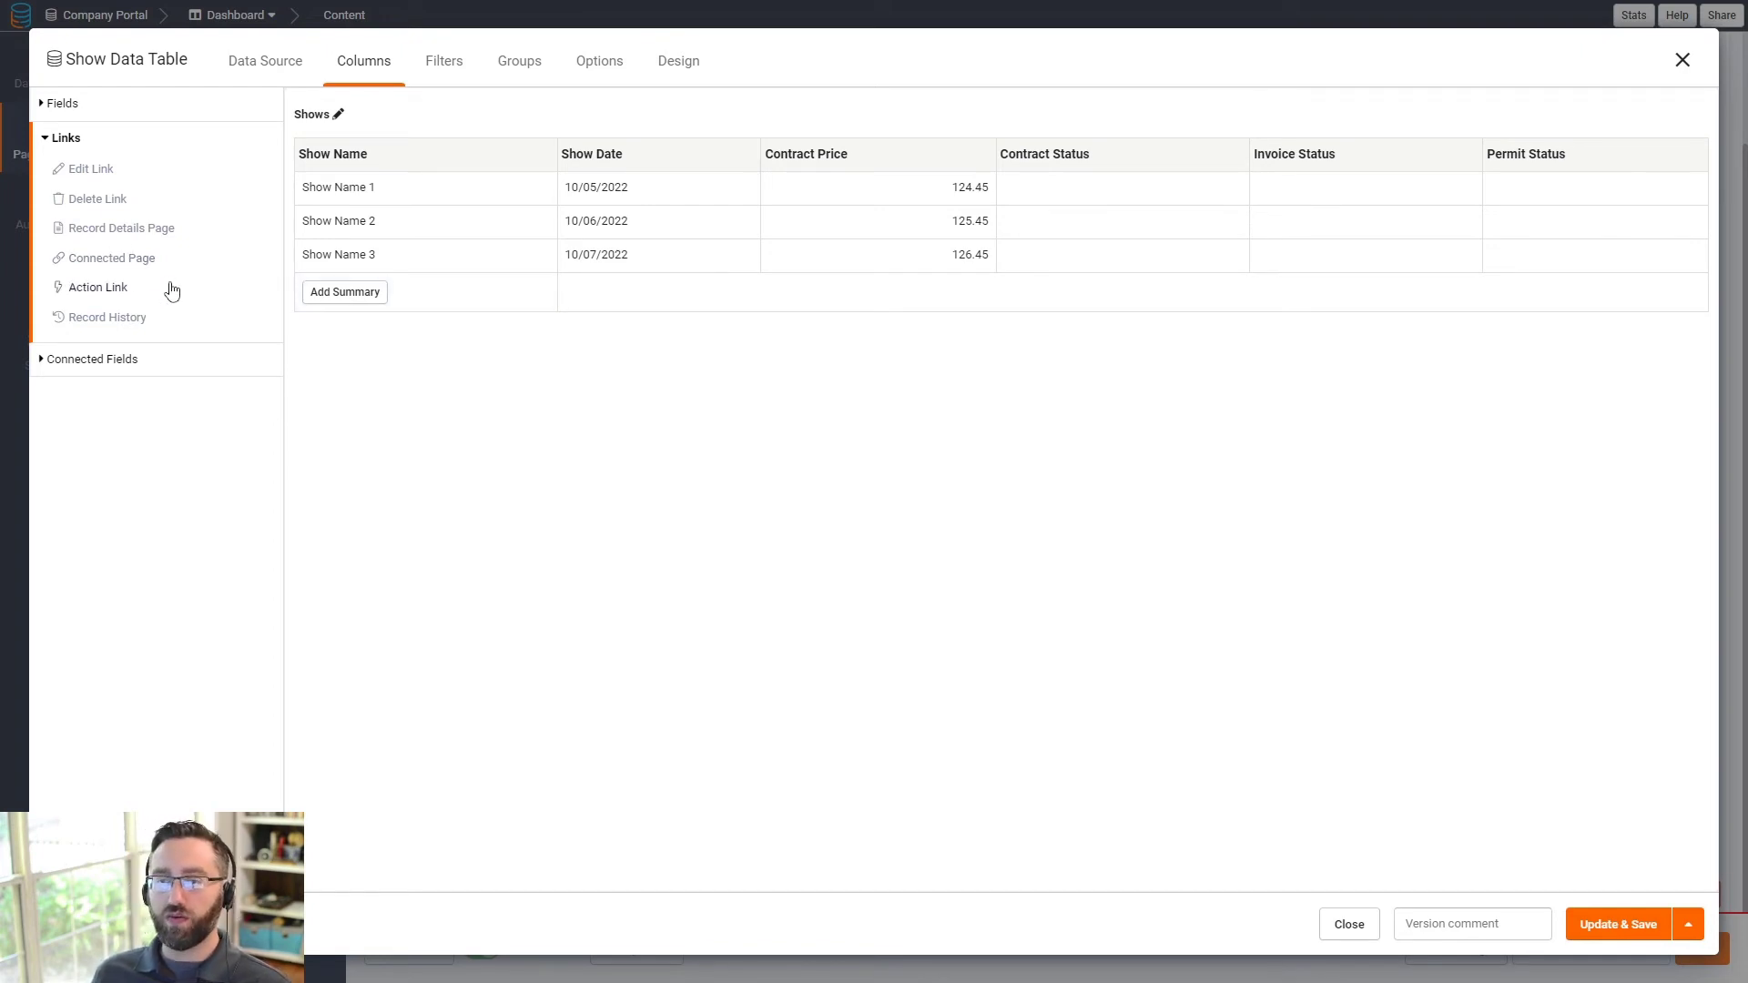
pyautogui.click(103, 259)
pyautogui.click(141, 188)
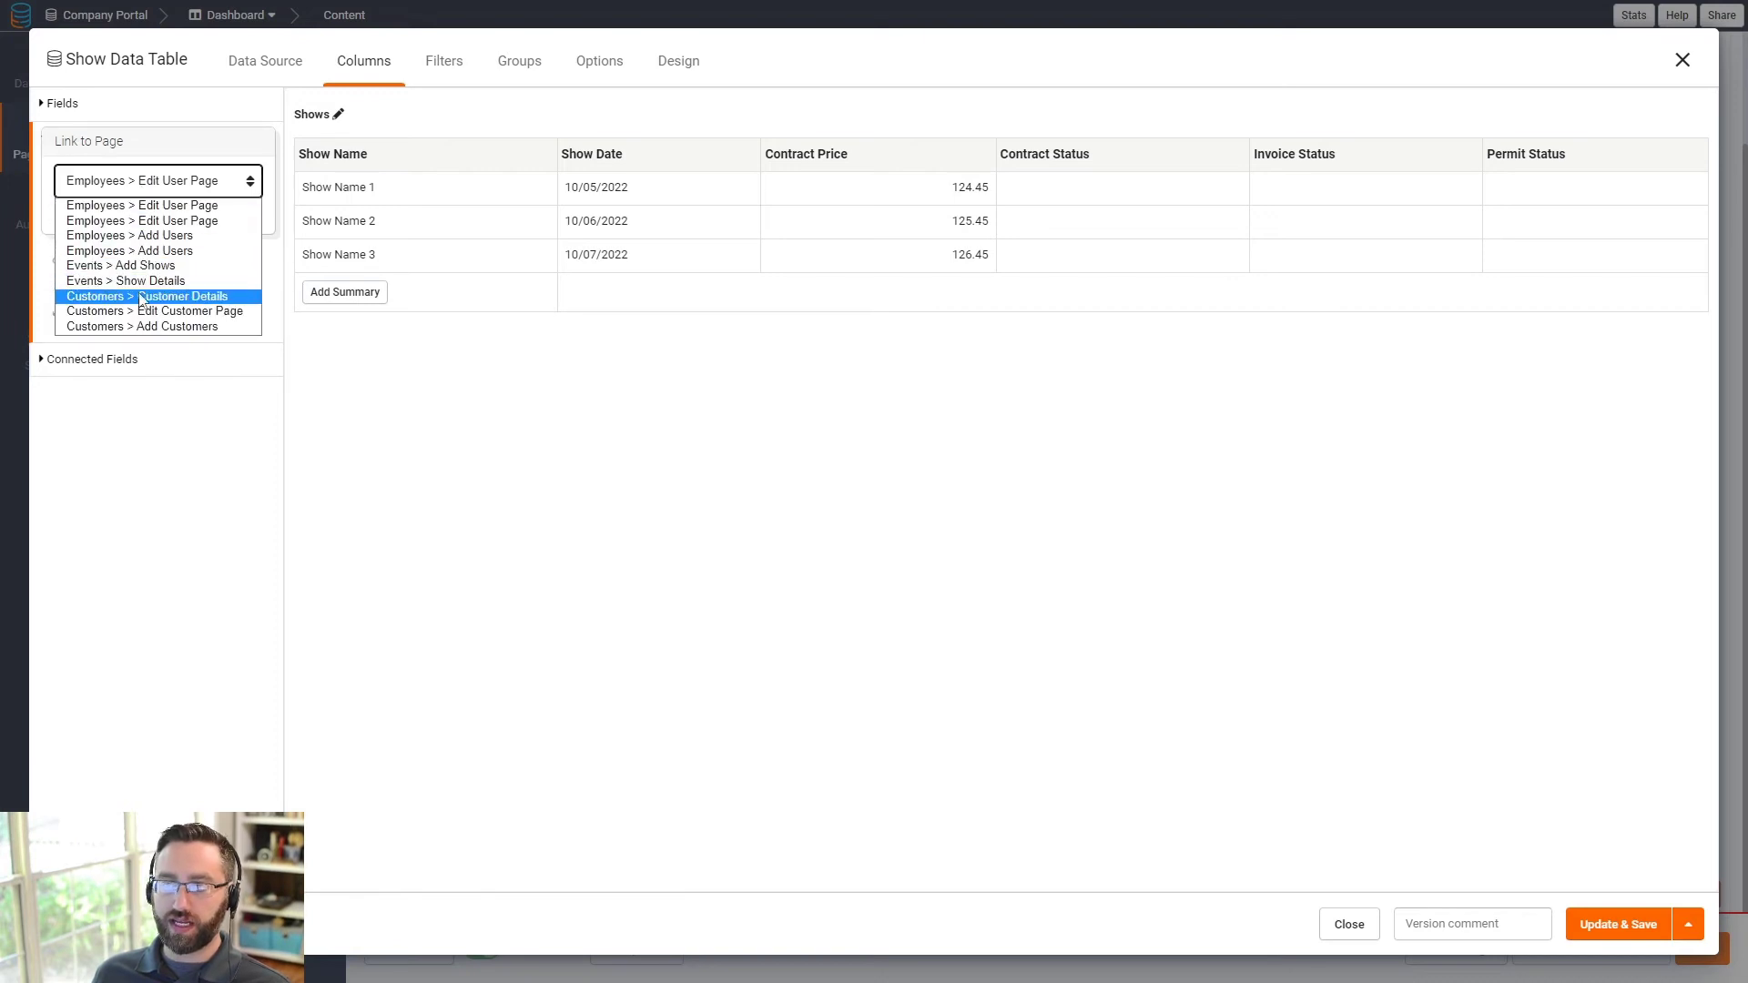
pyautogui.click(123, 281)
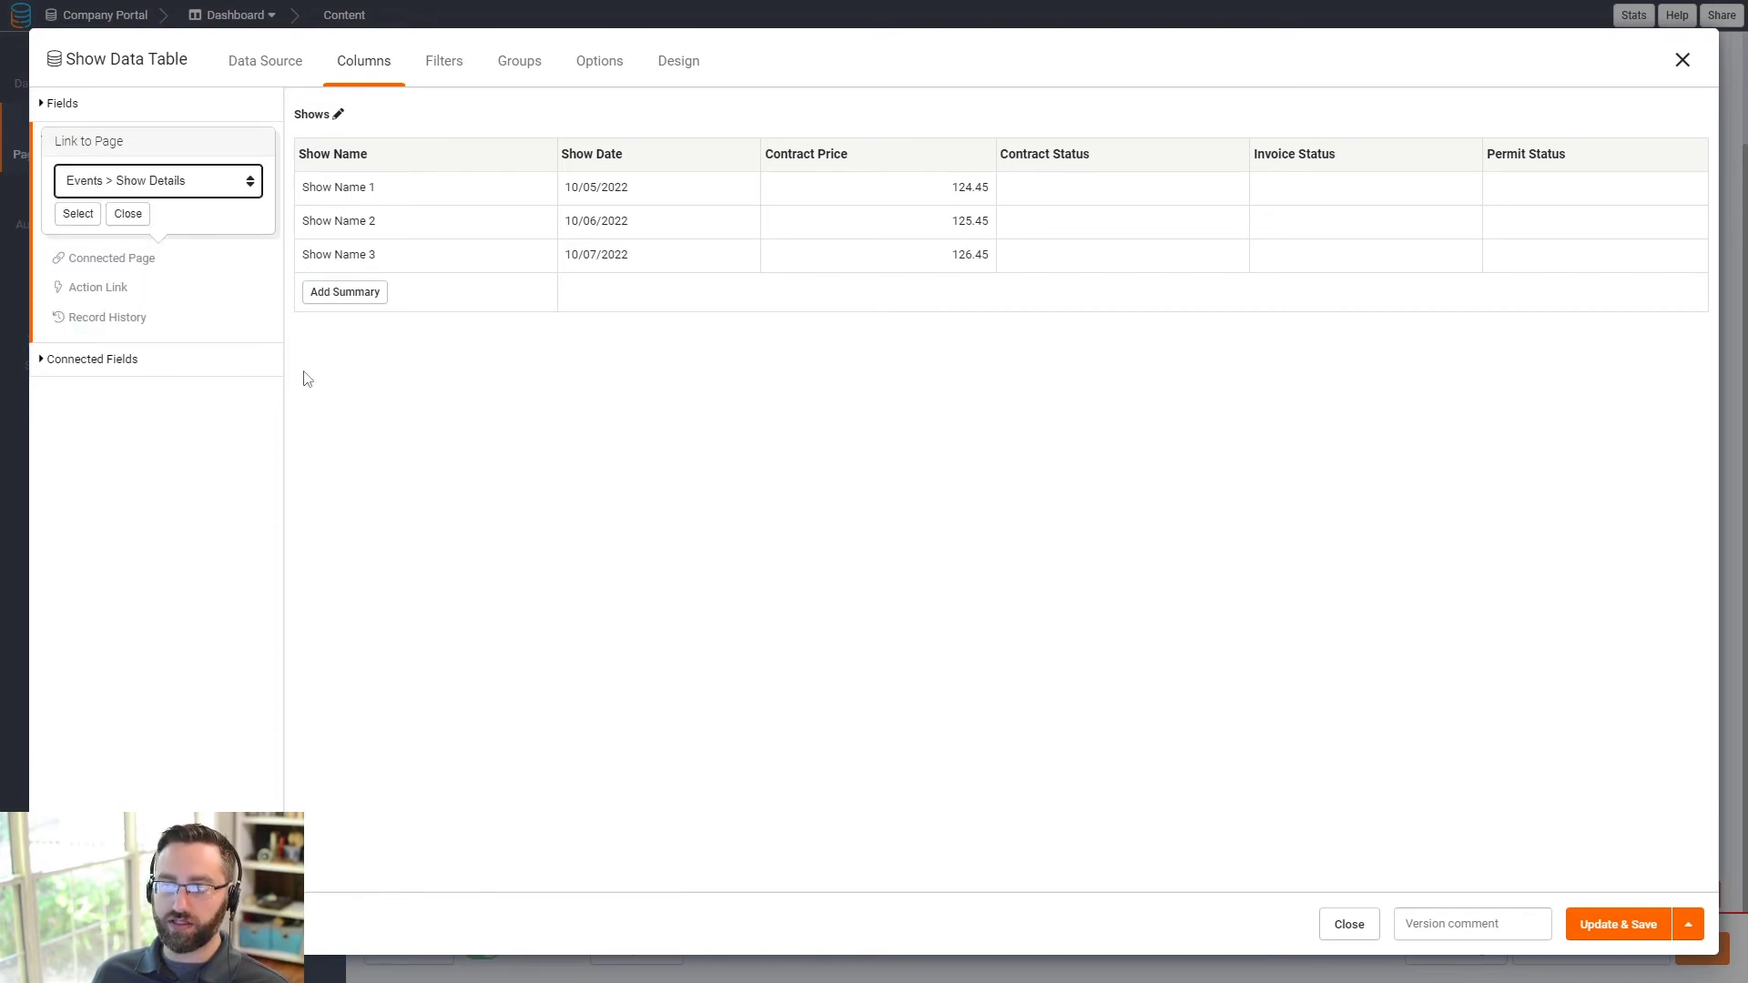
pyautogui.click(85, 217)
pyautogui.click(1630, 925)
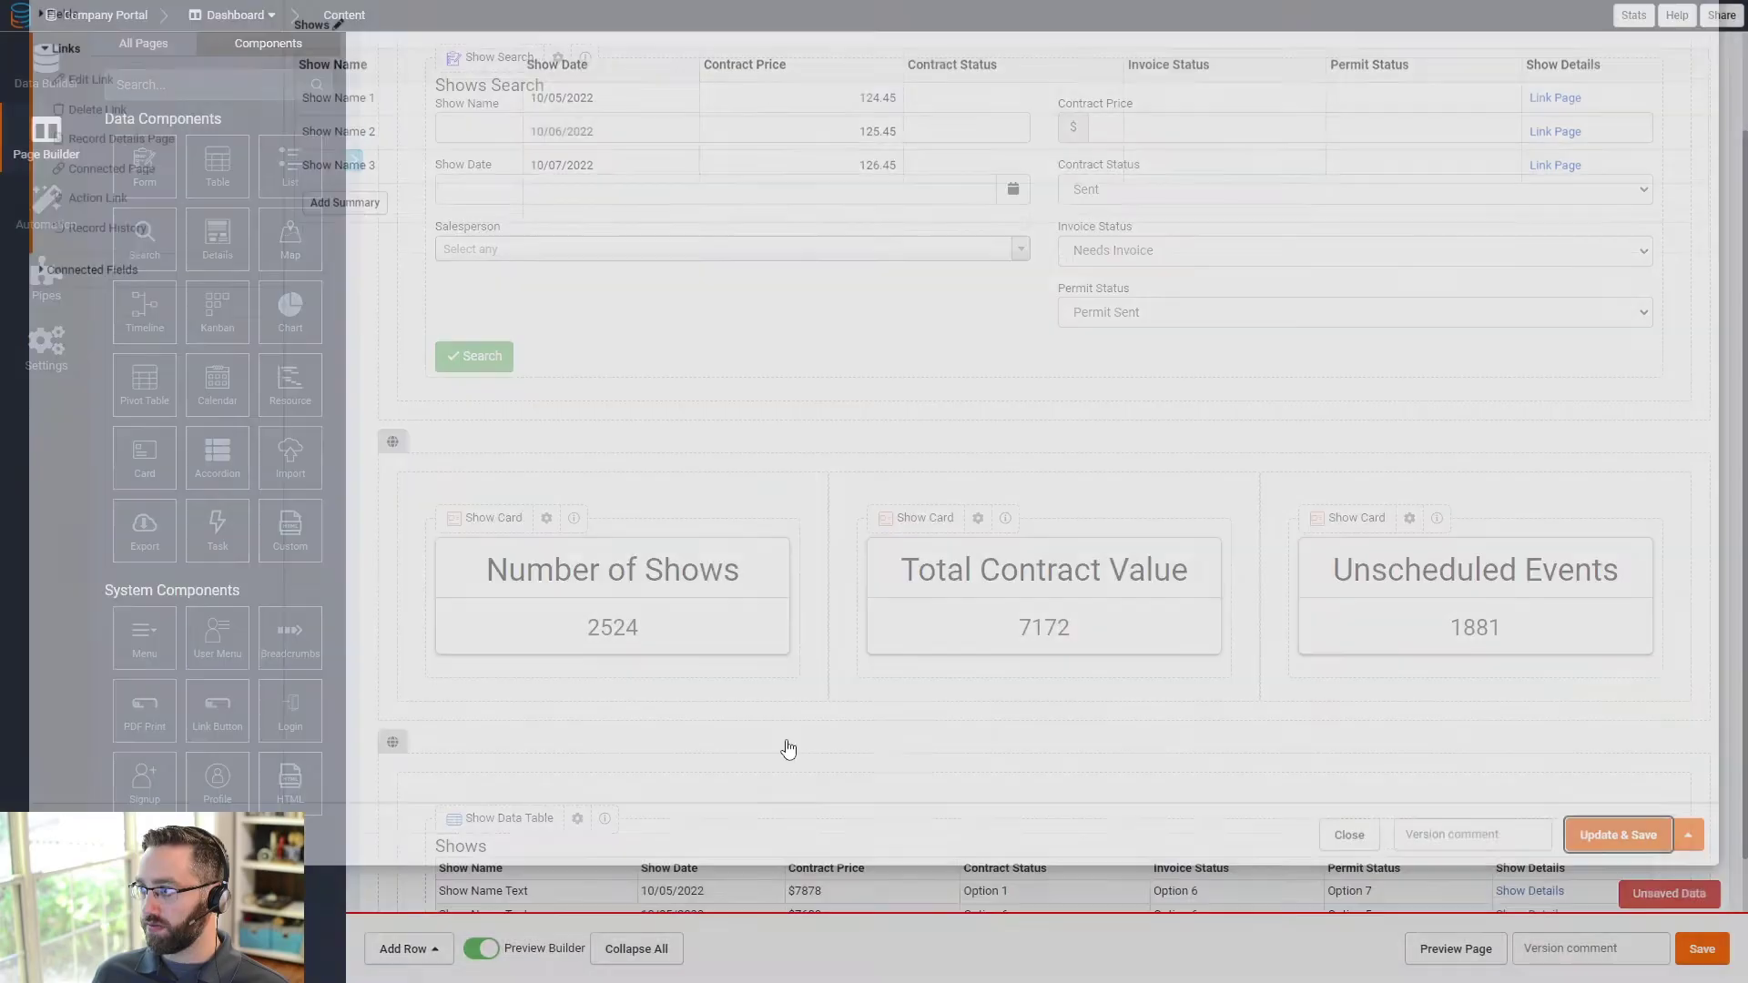
# - Make the Shows Search feed the three Show Cards and Show Data Table, then save
pyautogui.scroll(-3, 742, 710)
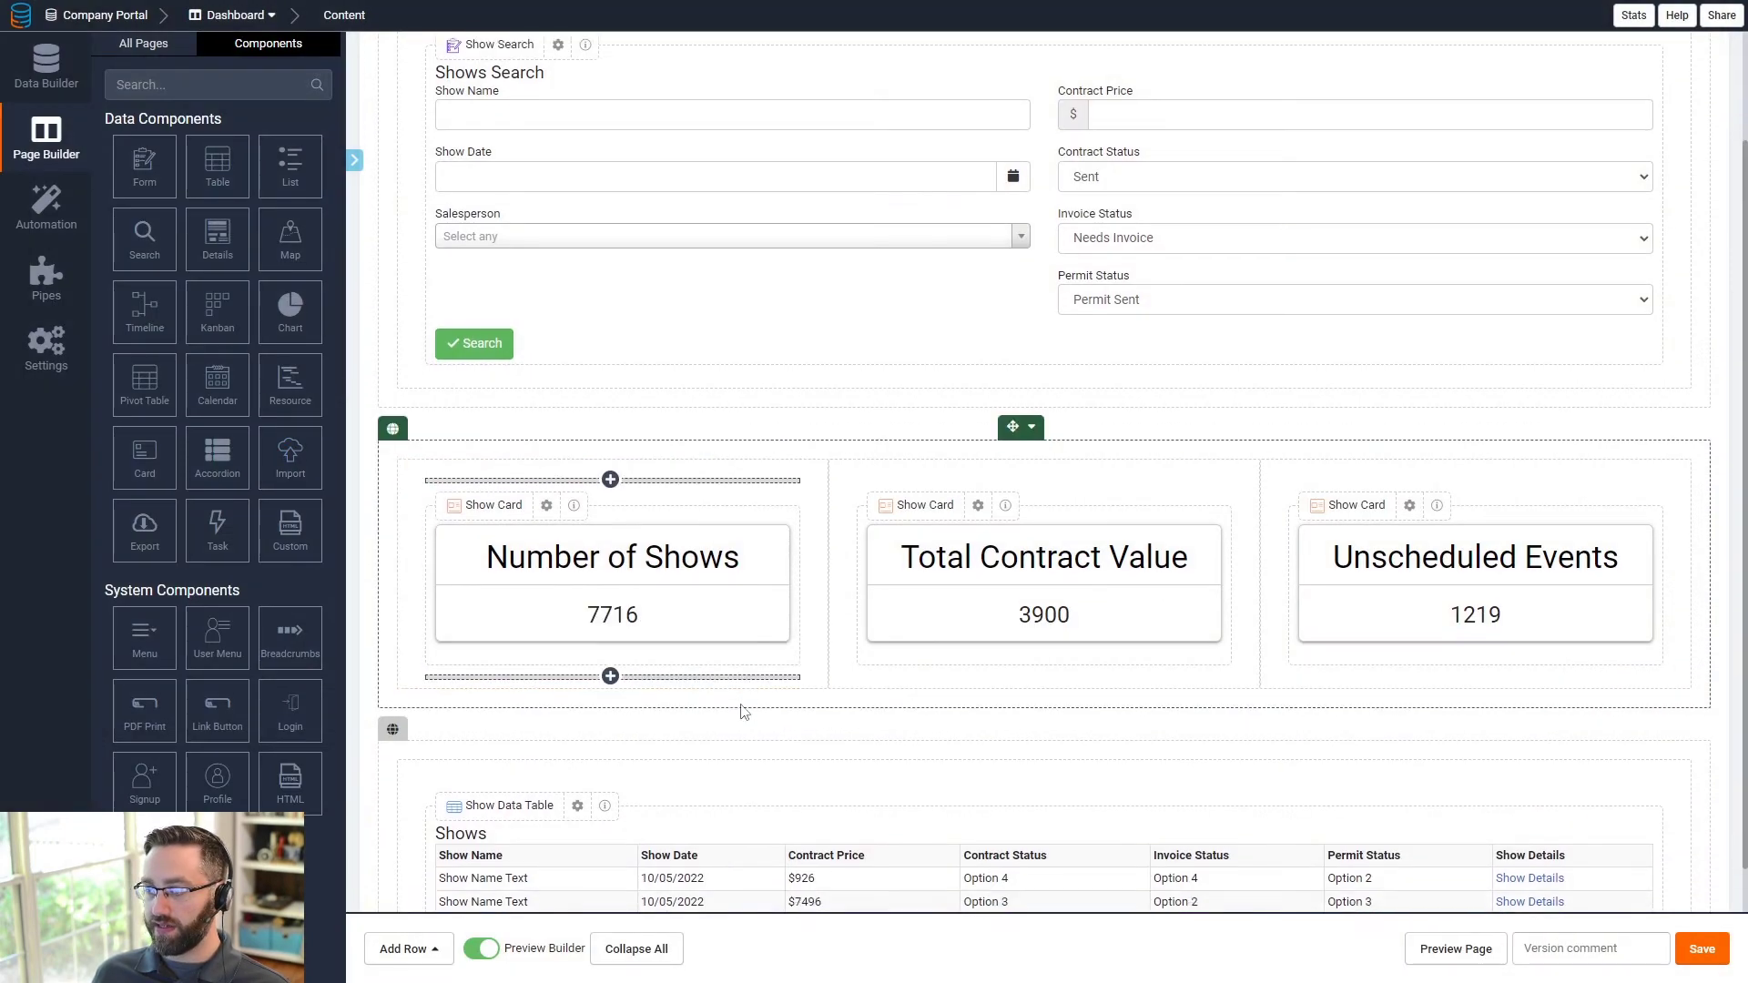
pyautogui.scroll(4, 752, 651)
pyautogui.click(587, 319)
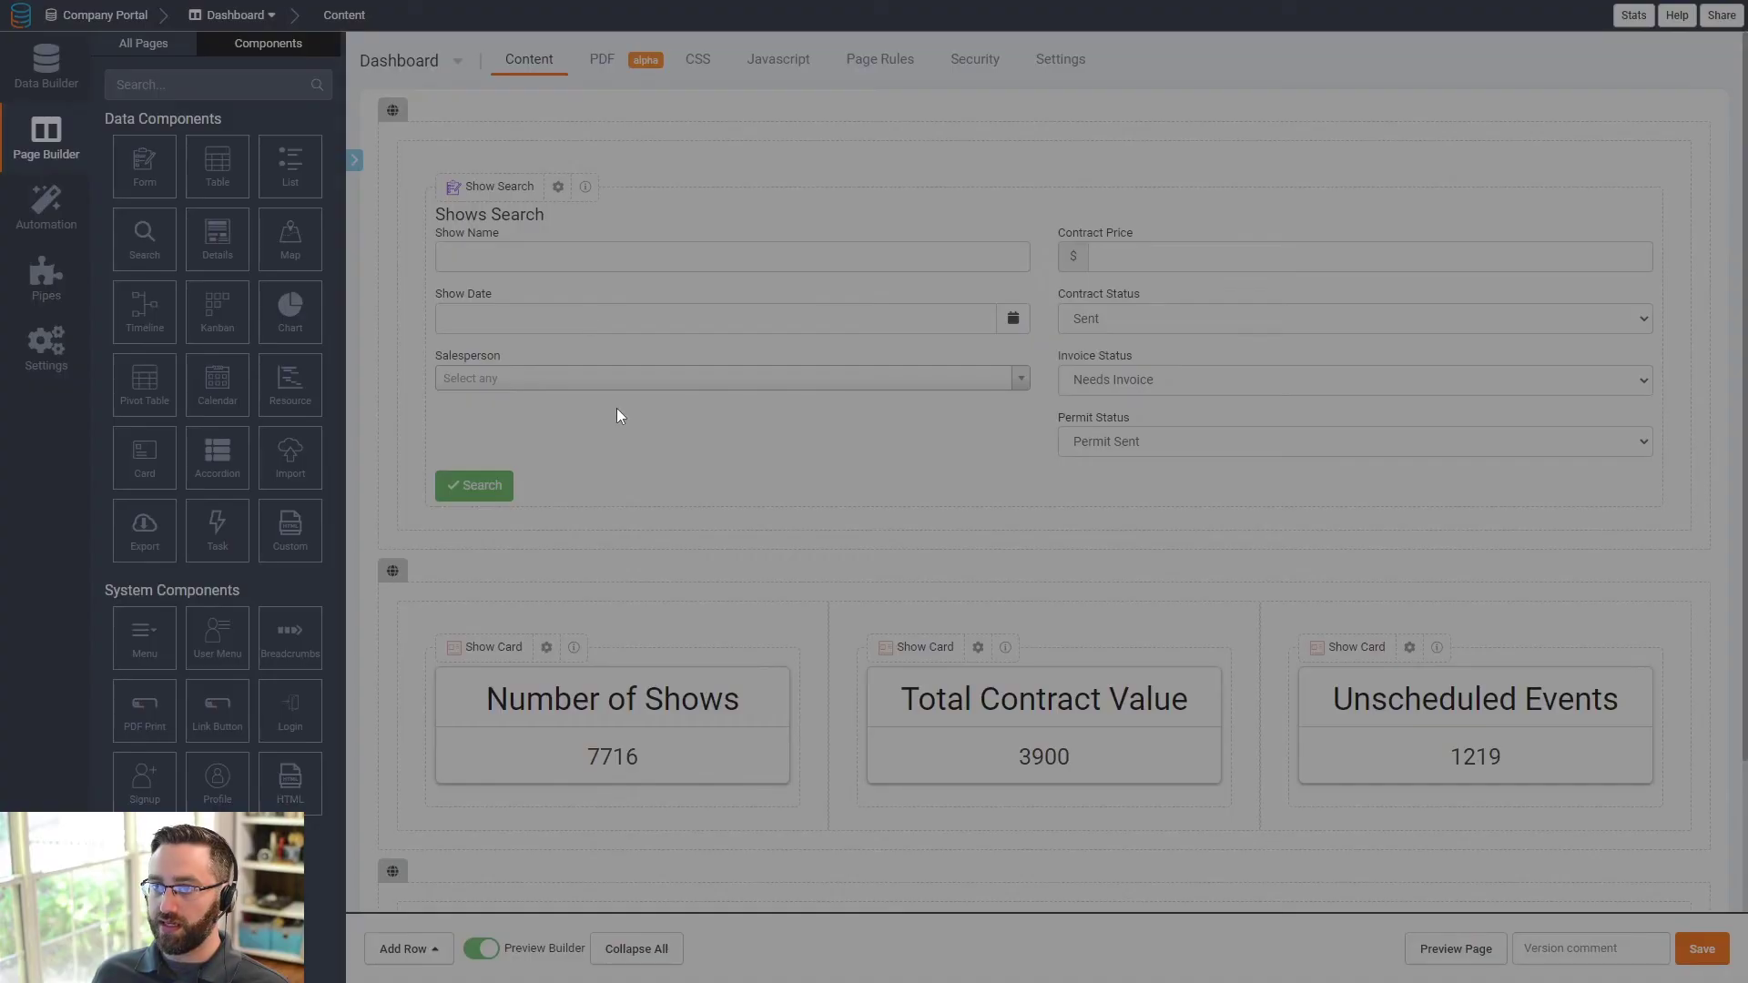
pyautogui.click(317, 65)
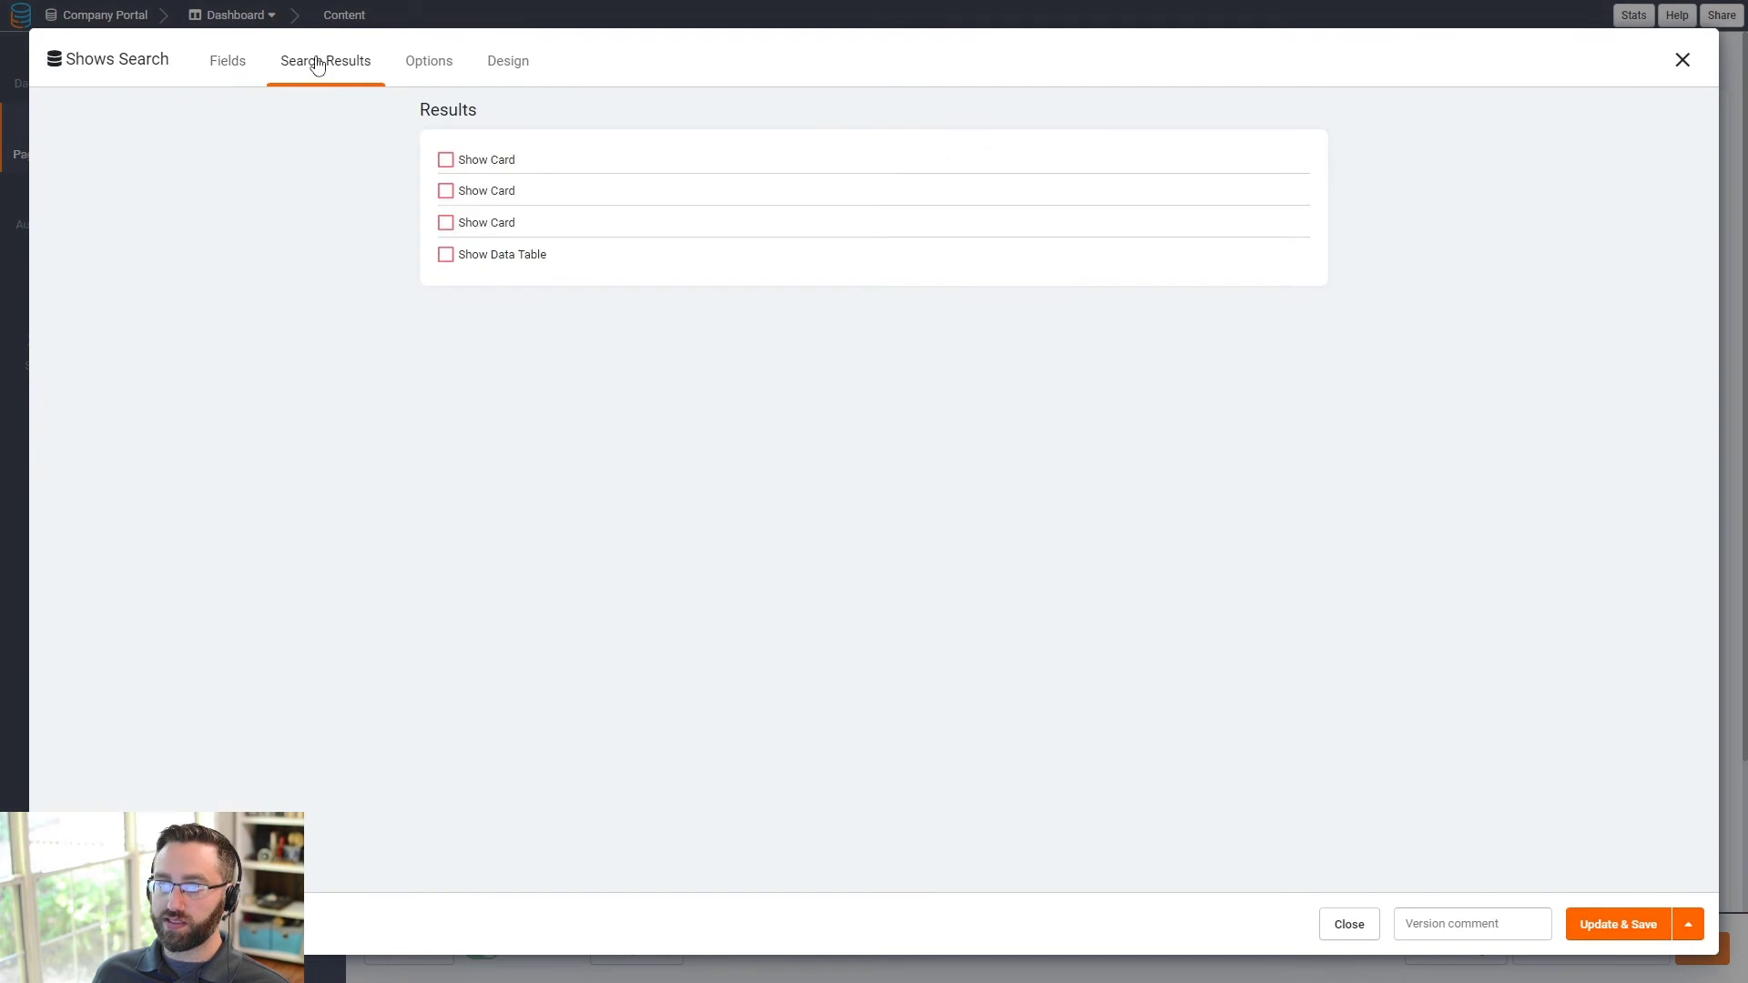
pyautogui.click(445, 160)
pyautogui.click(445, 191)
pyautogui.click(446, 222)
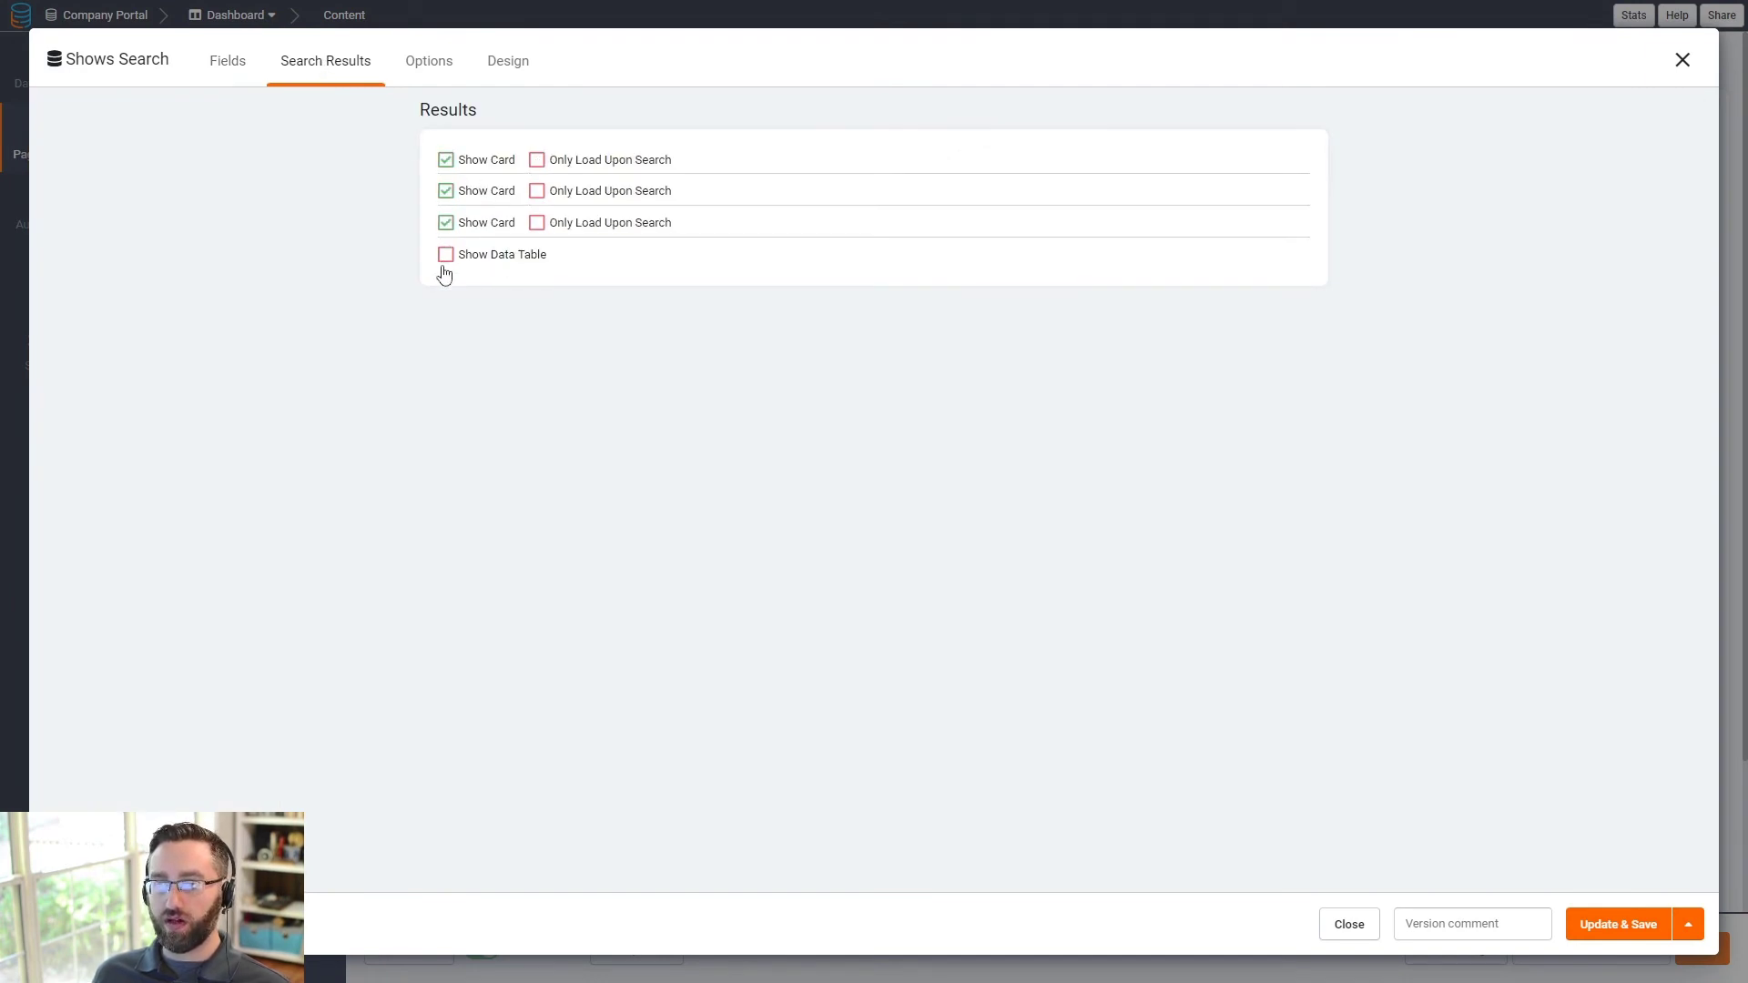
pyautogui.click(445, 256)
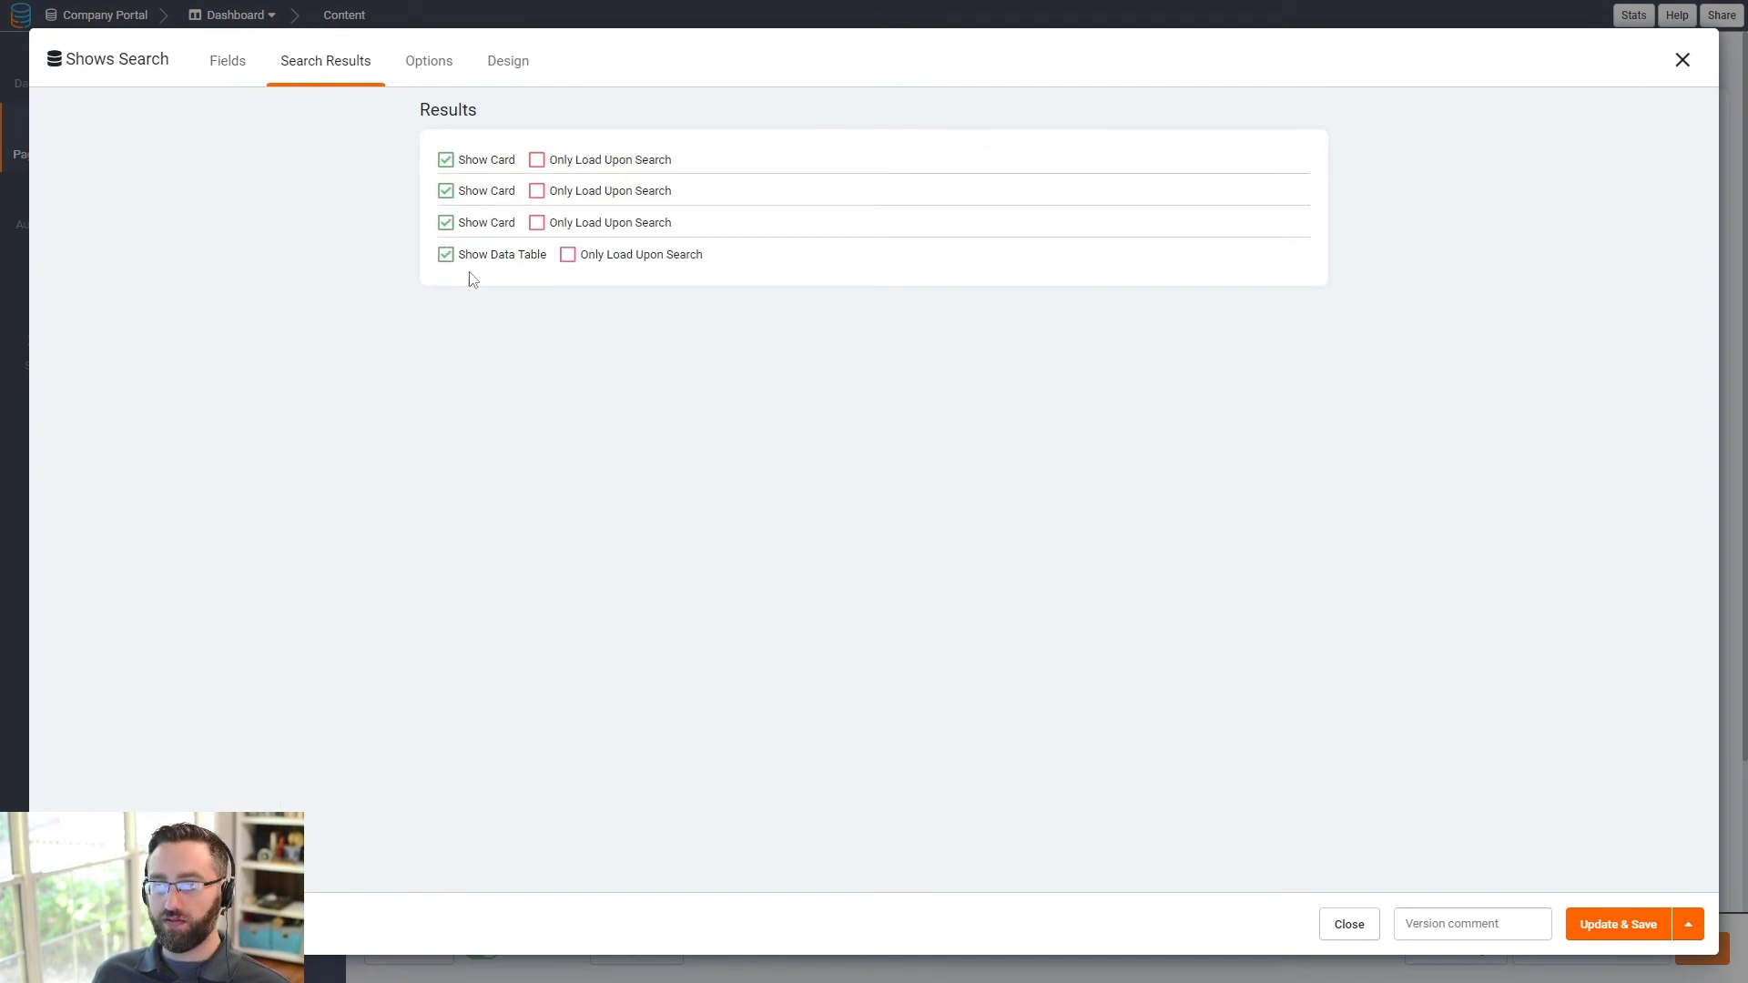
pyautogui.click(1608, 936)
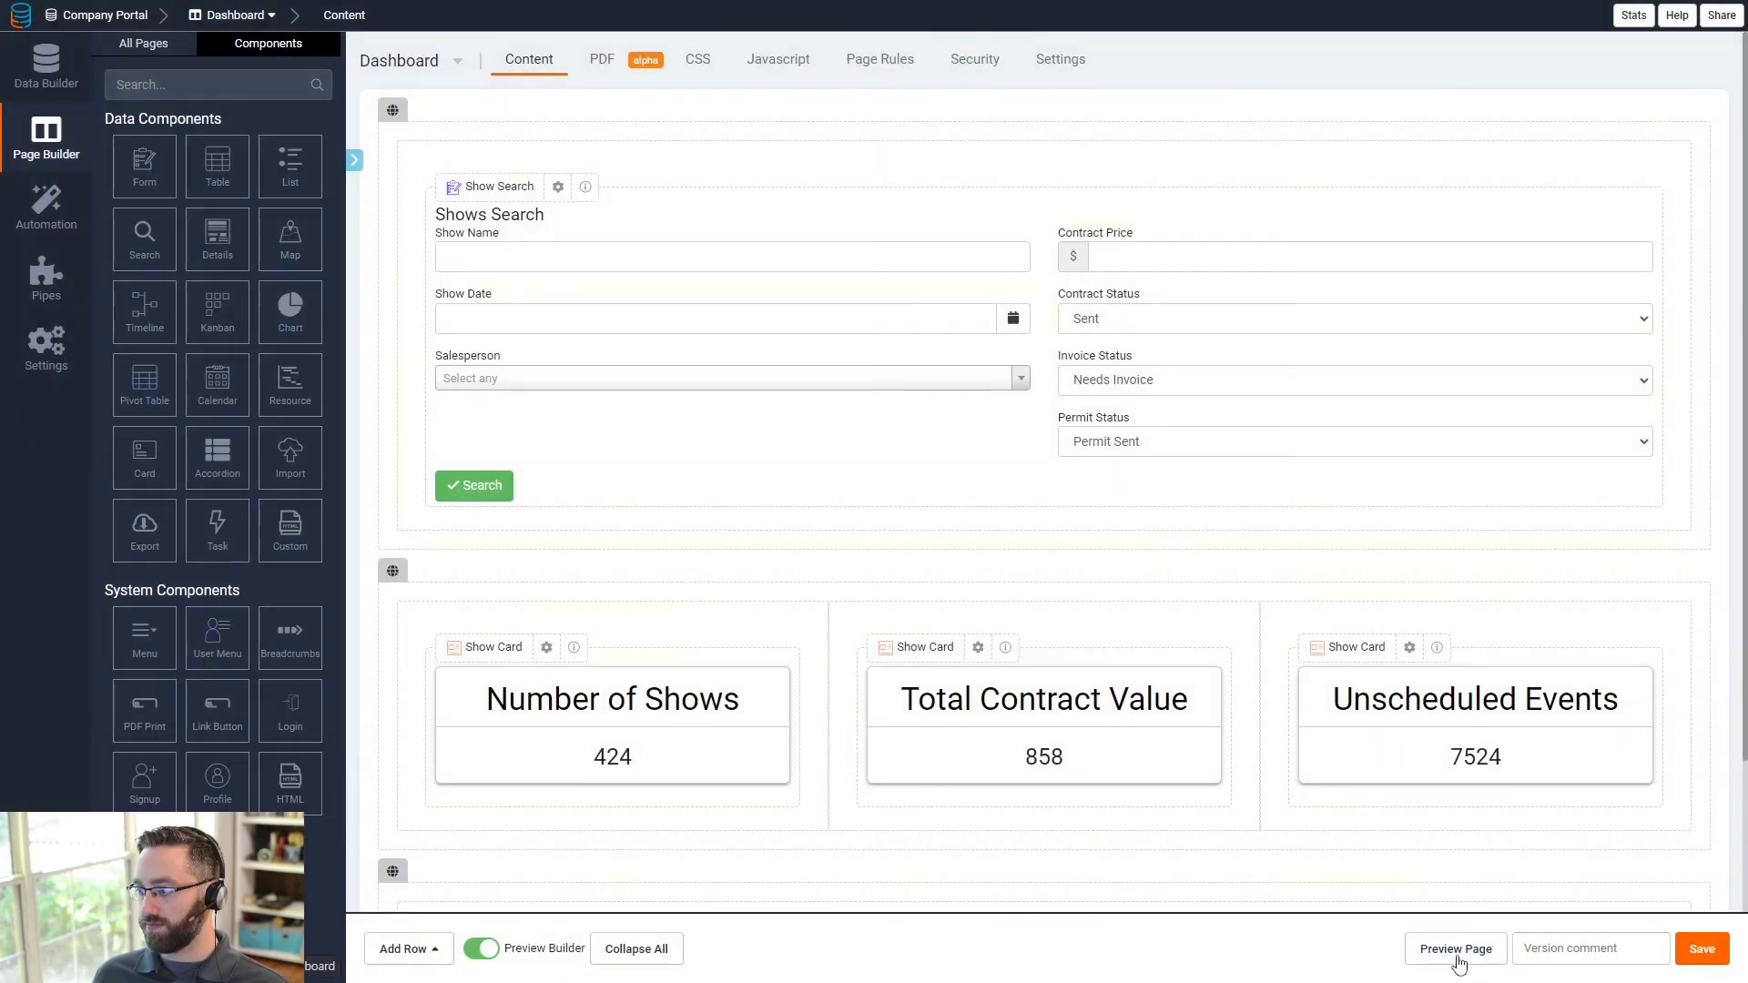
pyautogui.click(1456, 952)
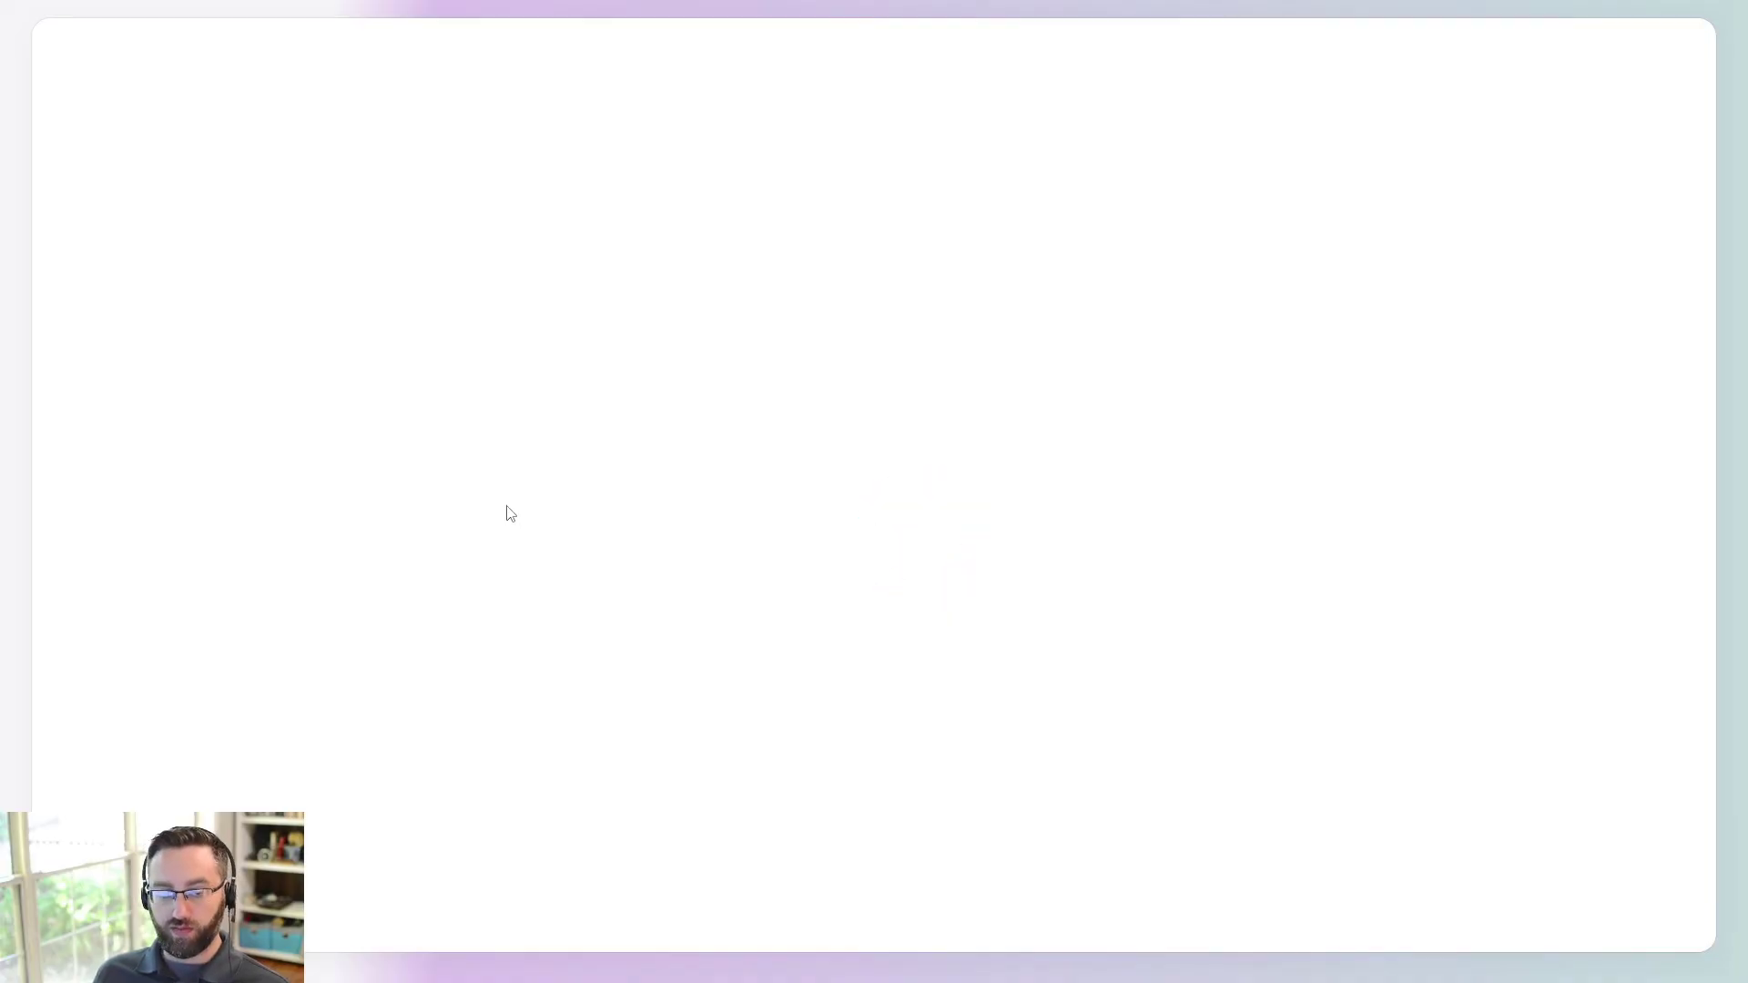
# - Close the dashboard preview and open the Total Contract Value card's settings
pyautogui.scroll(-2, 381, 624)
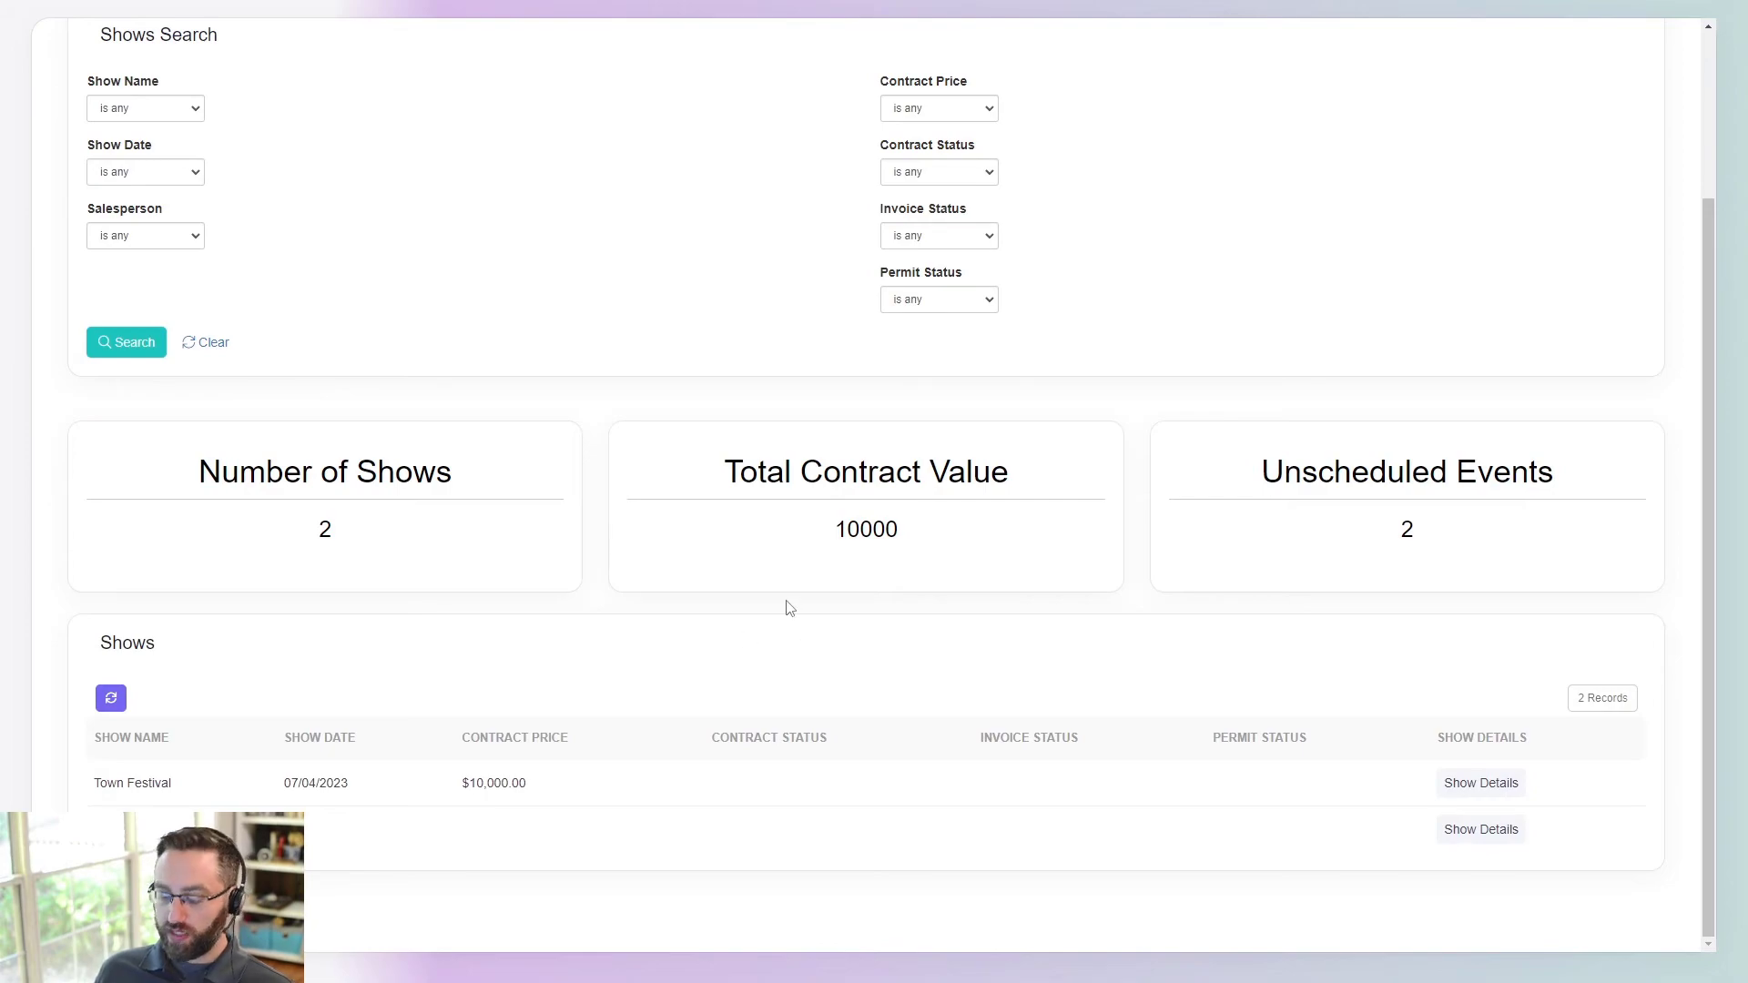
pyautogui.press('Escape')
pyautogui.click(1042, 703)
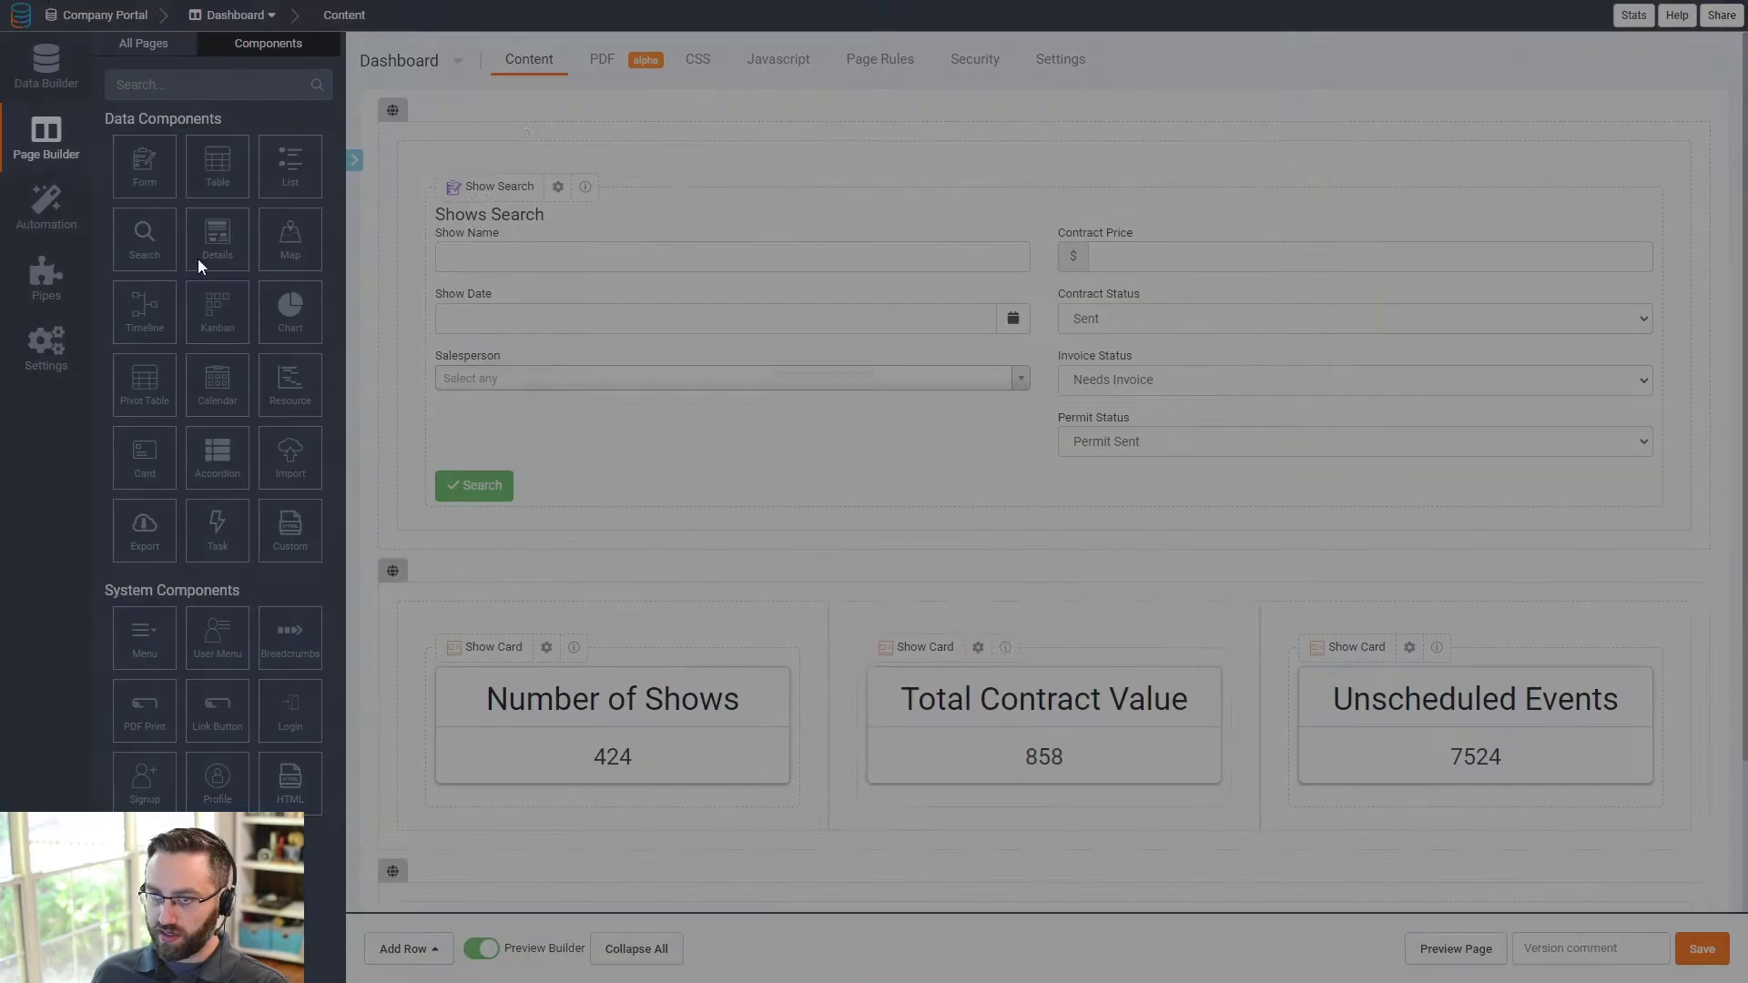
# - Give the Total Contract Value card's content a '$' prefix and save it
pyautogui.click(429, 61)
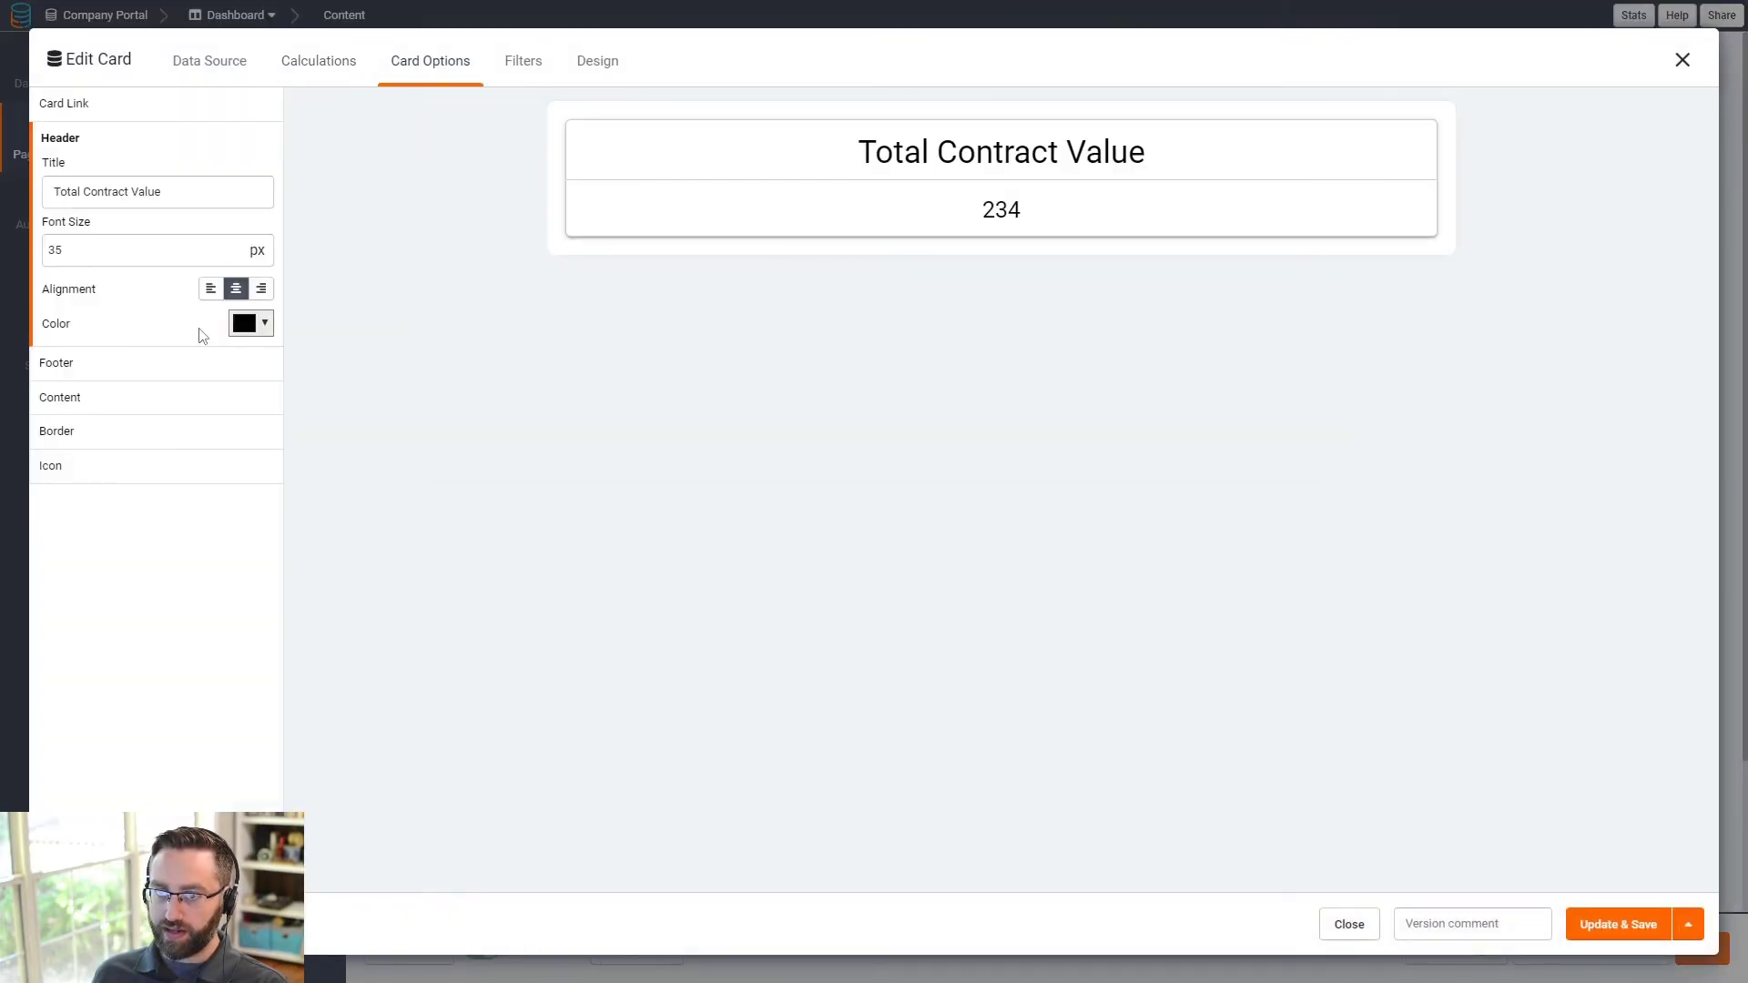
pyautogui.click(91, 397)
pyautogui.click(106, 373)
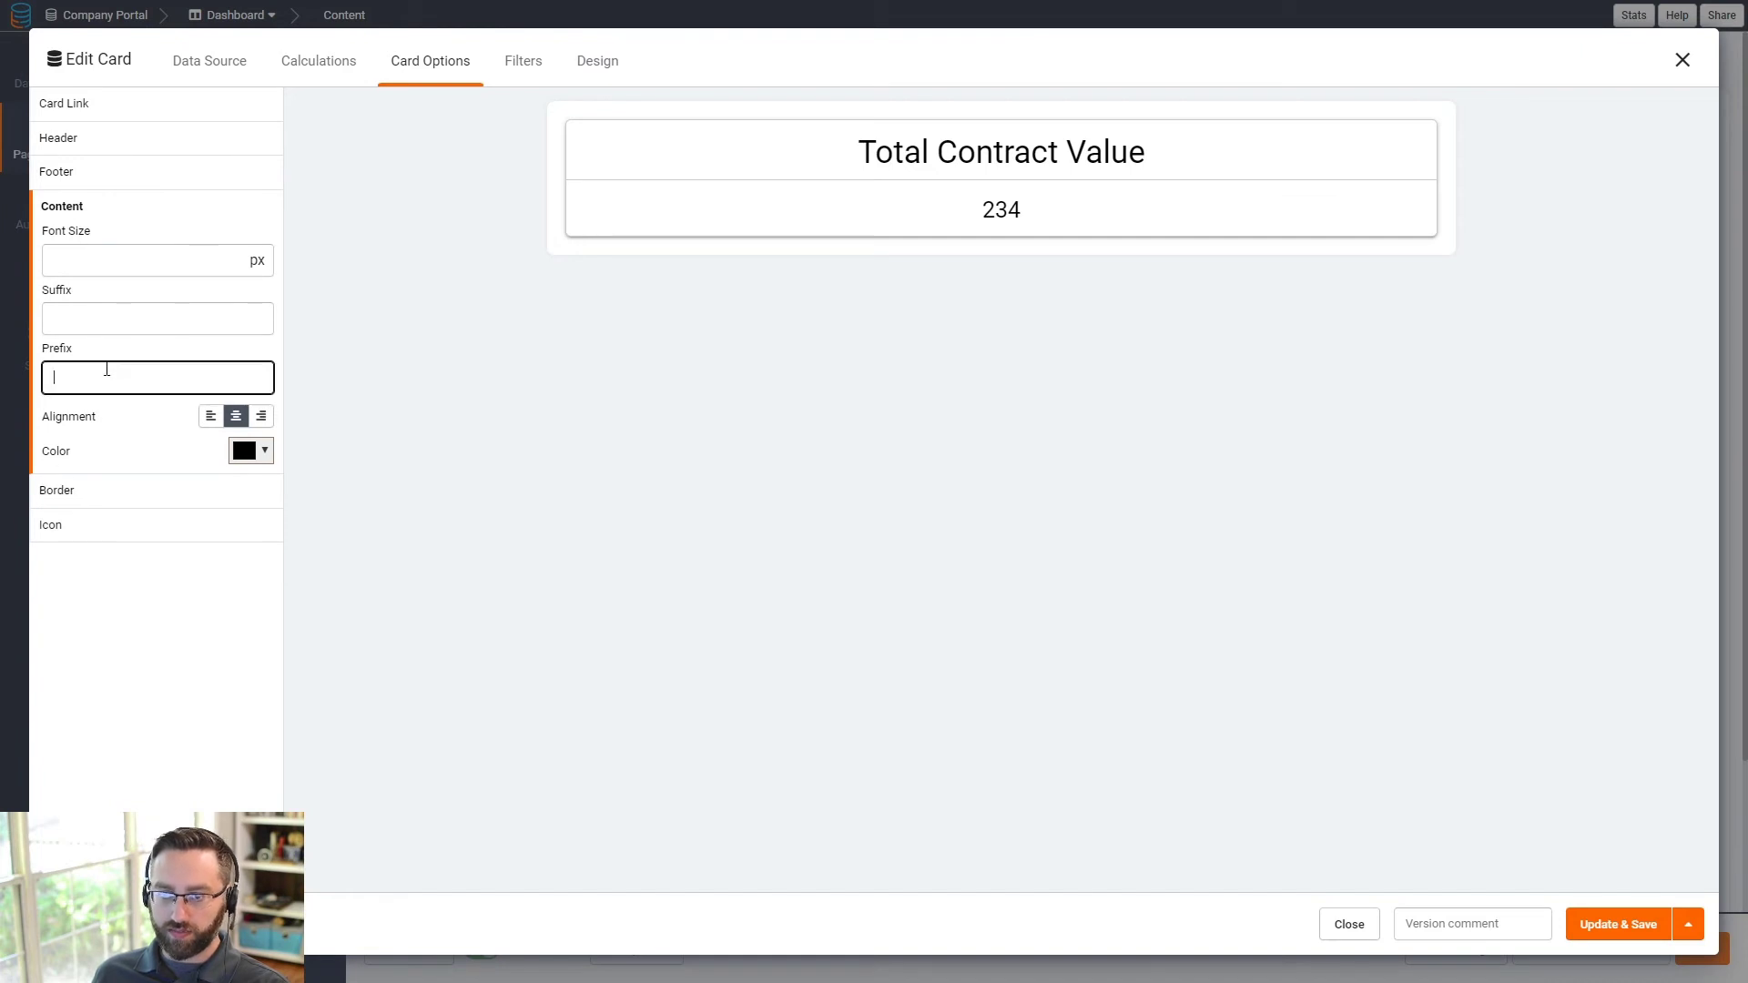
pyautogui.write('$')
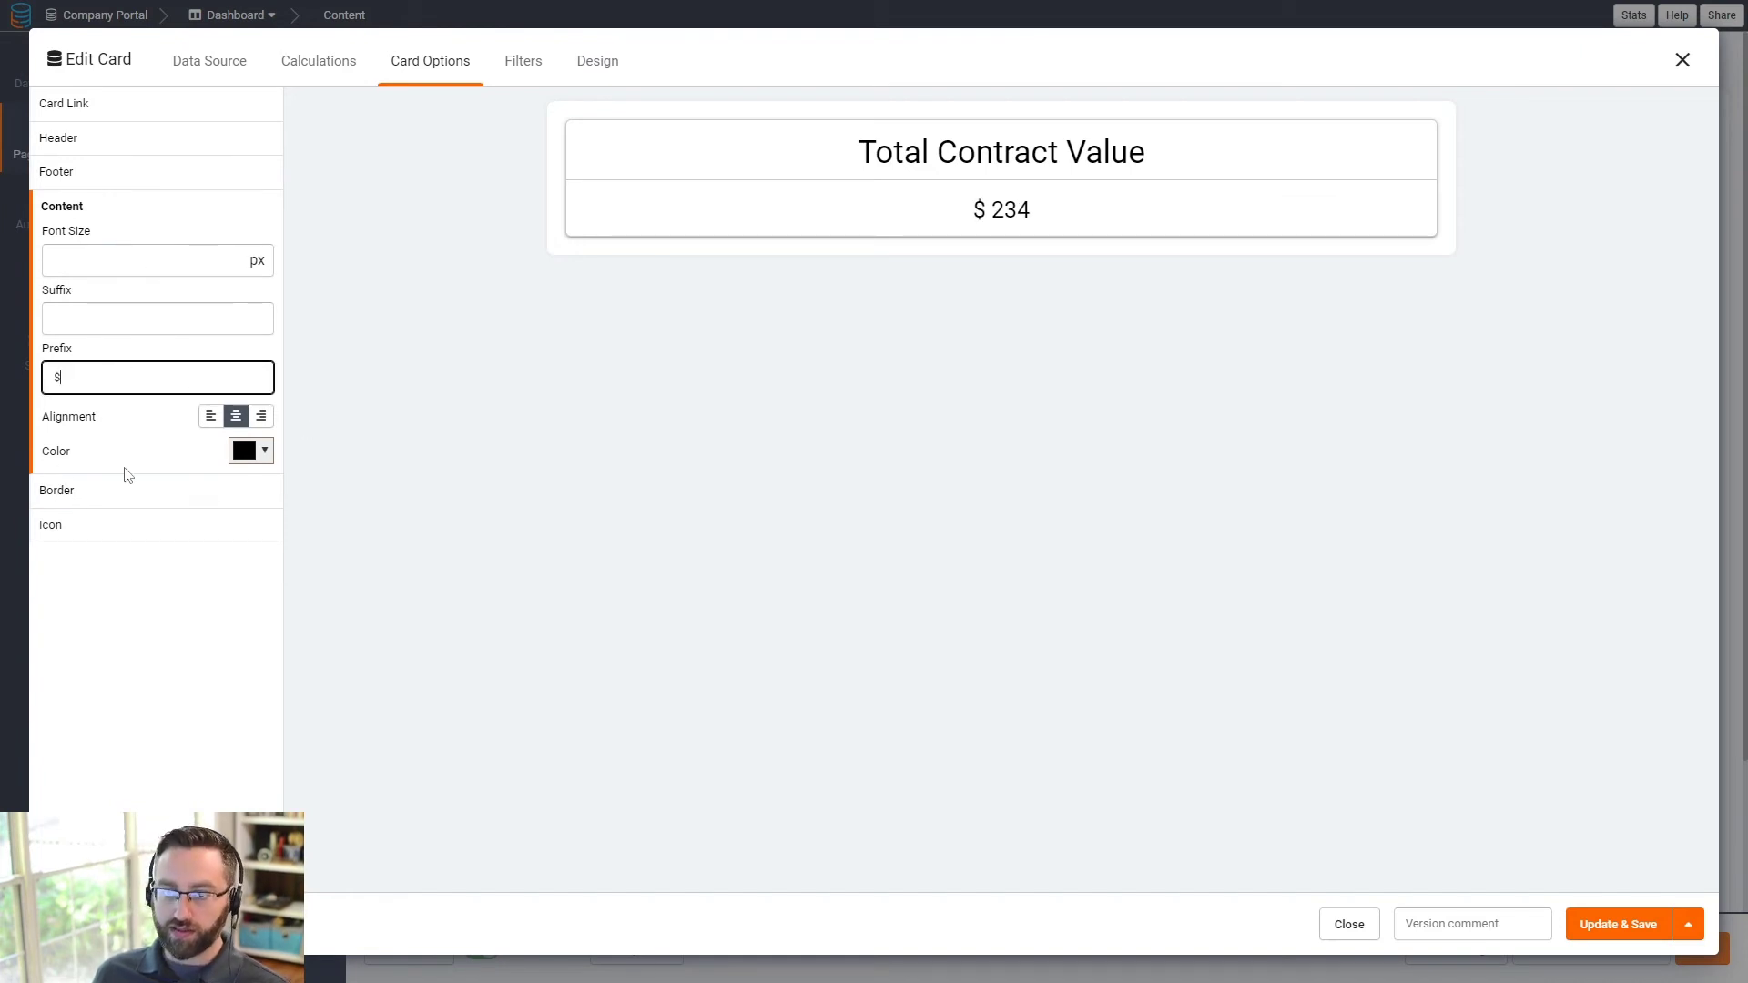
pyautogui.click(1594, 926)
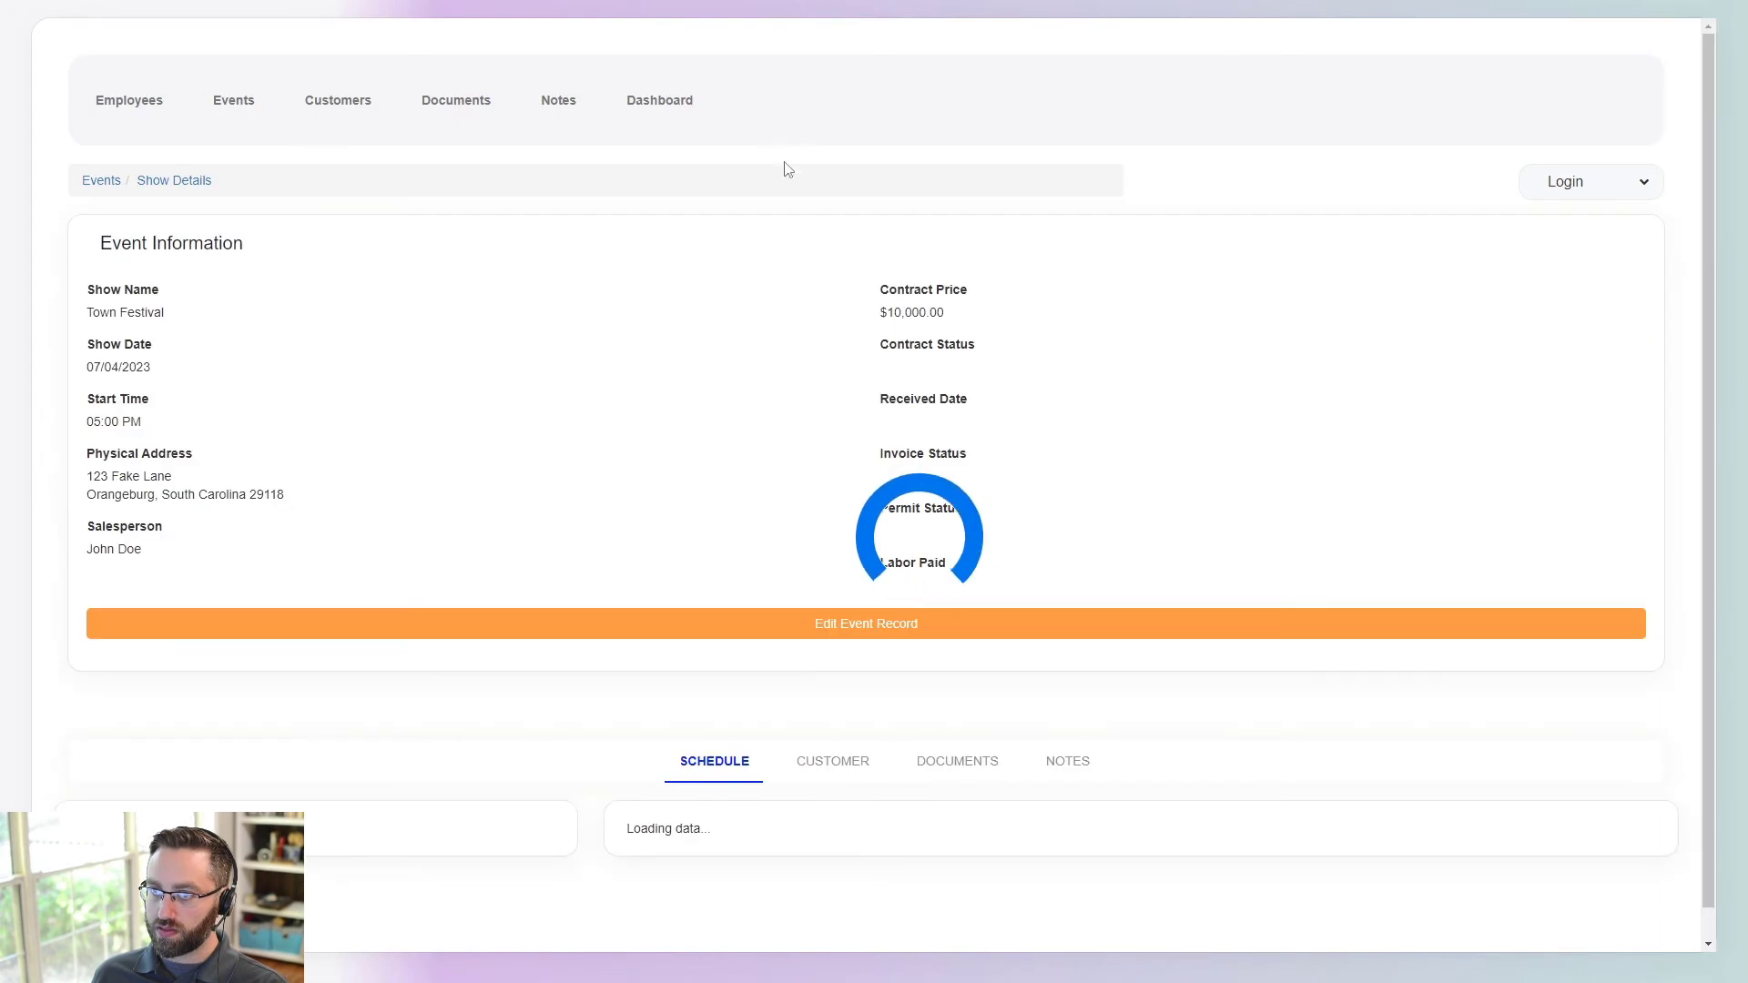
# - On the previewed Dashboard, search shows with Salesperson set to one chosen person
pyautogui.click(652, 102)
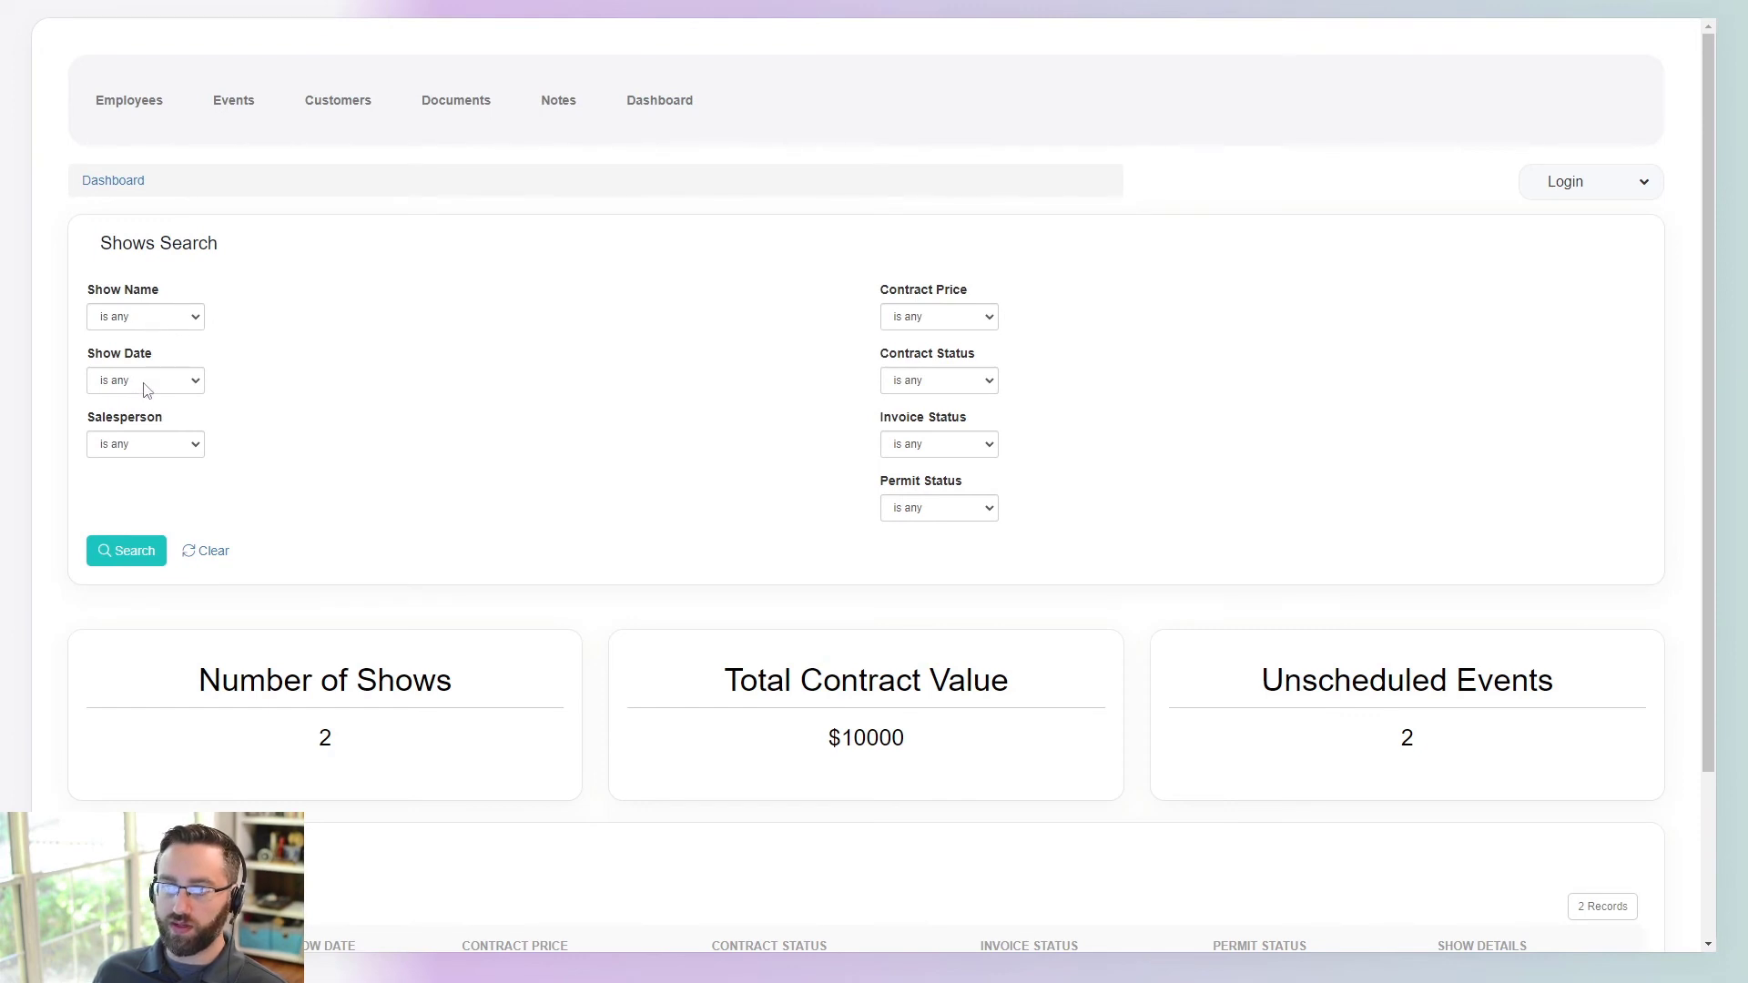
pyautogui.scroll(-2, 638, 547)
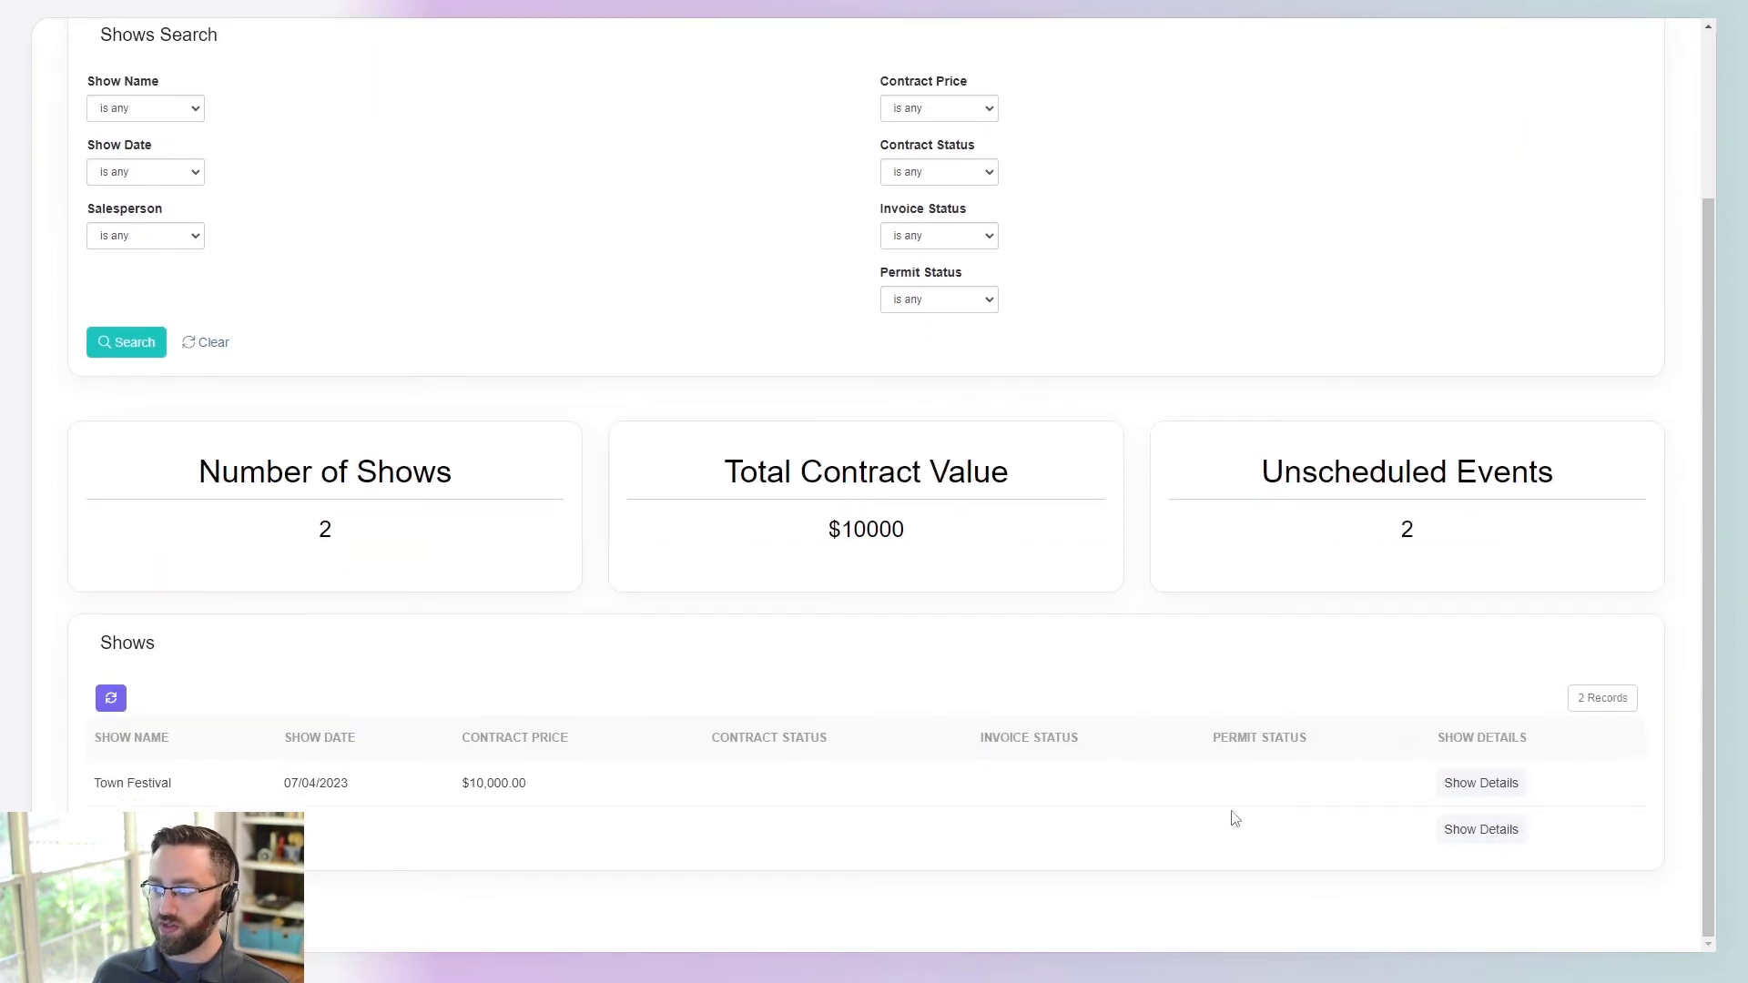
pyautogui.scroll(2, 664, 555)
pyautogui.click(942, 290)
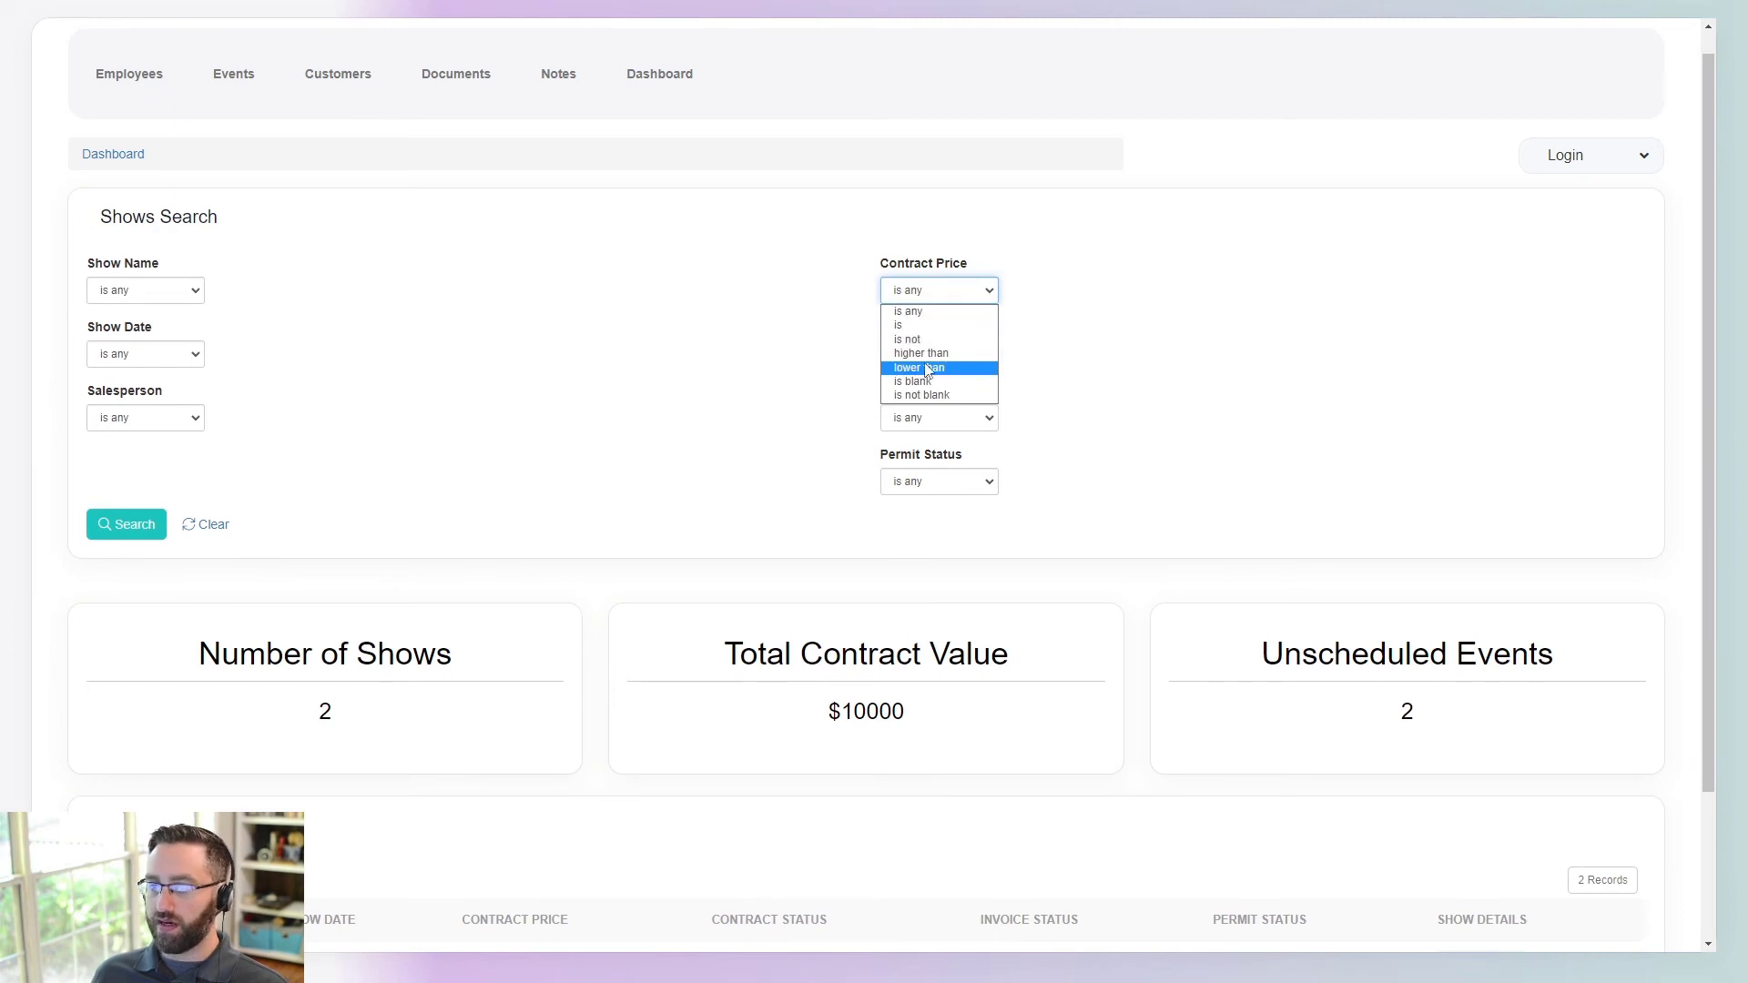
pyautogui.click(496, 410)
pyautogui.click(153, 417)
pyautogui.click(129, 454)
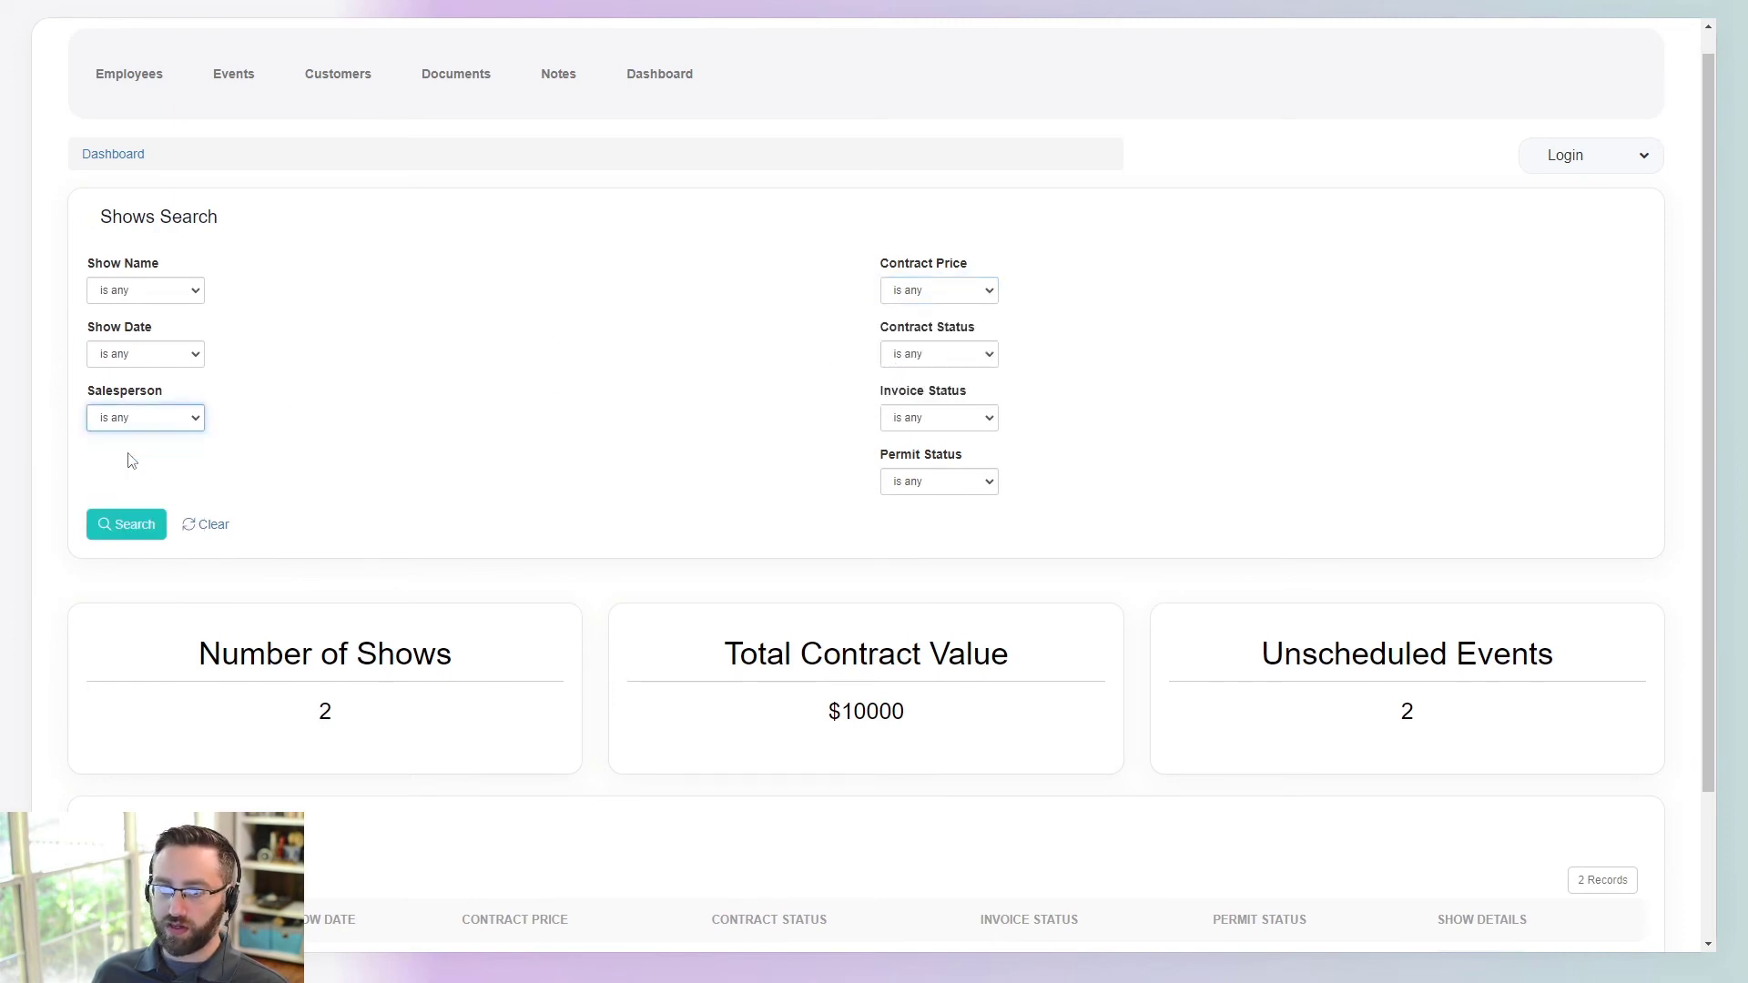
pyautogui.click(286, 421)
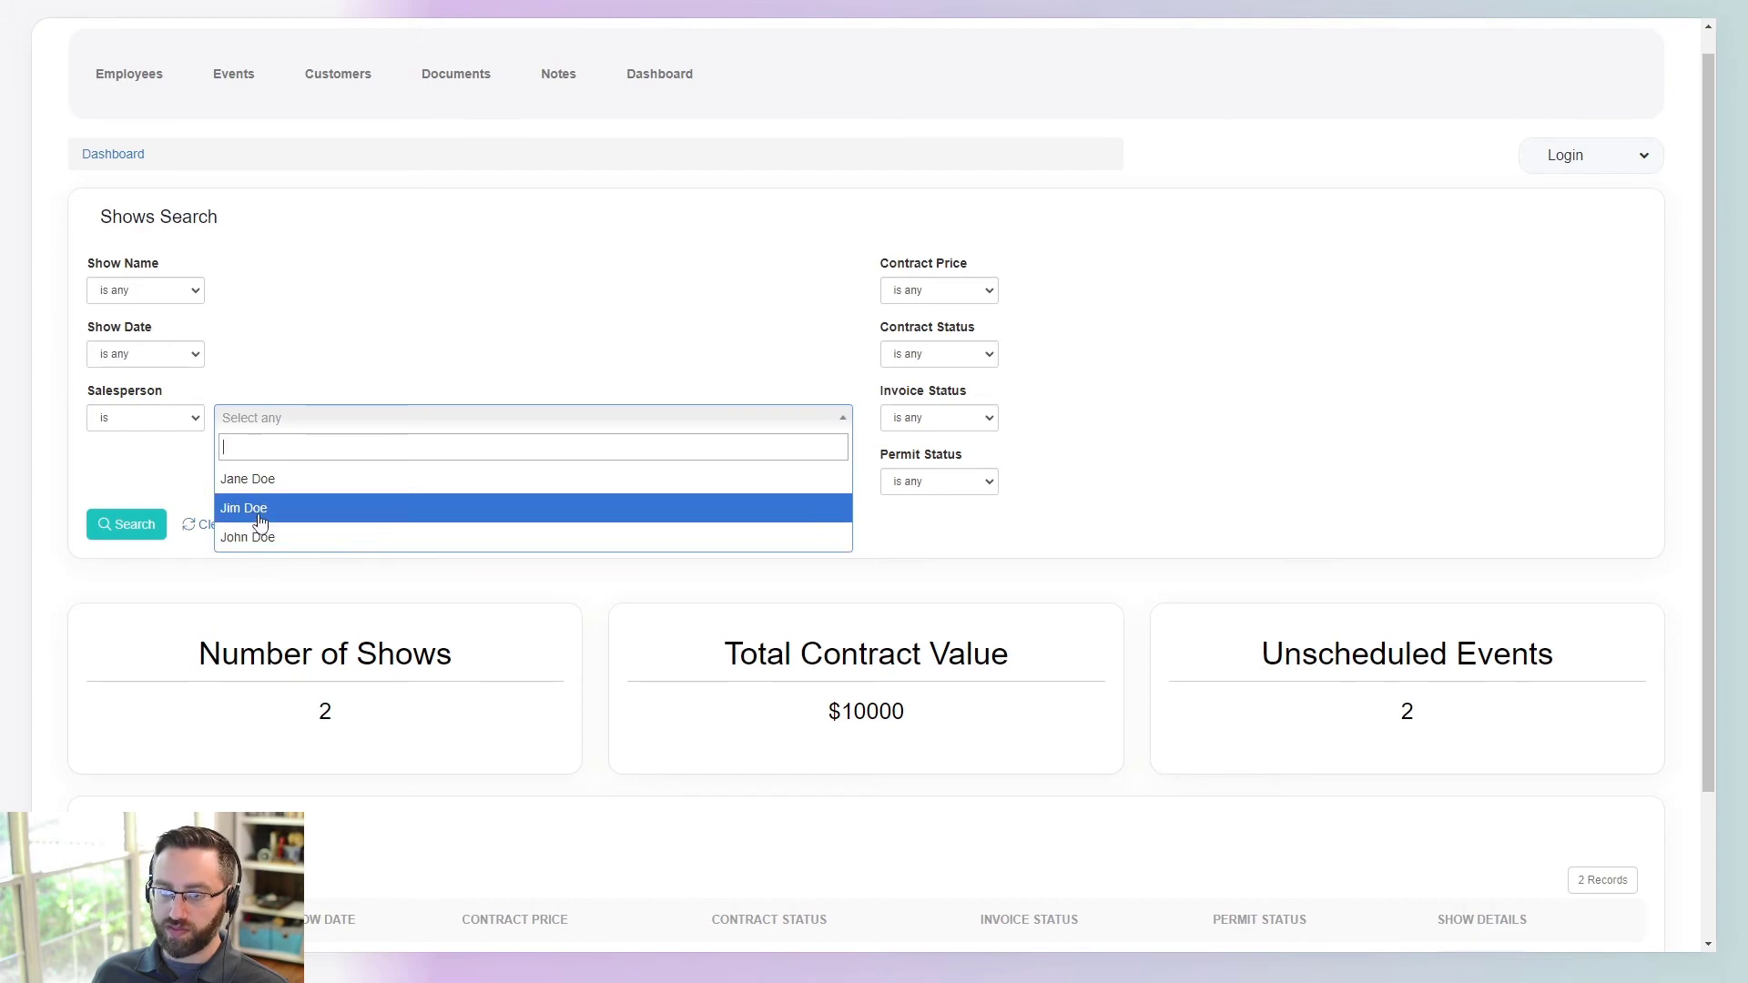
pyautogui.click(261, 508)
pyautogui.click(102, 528)
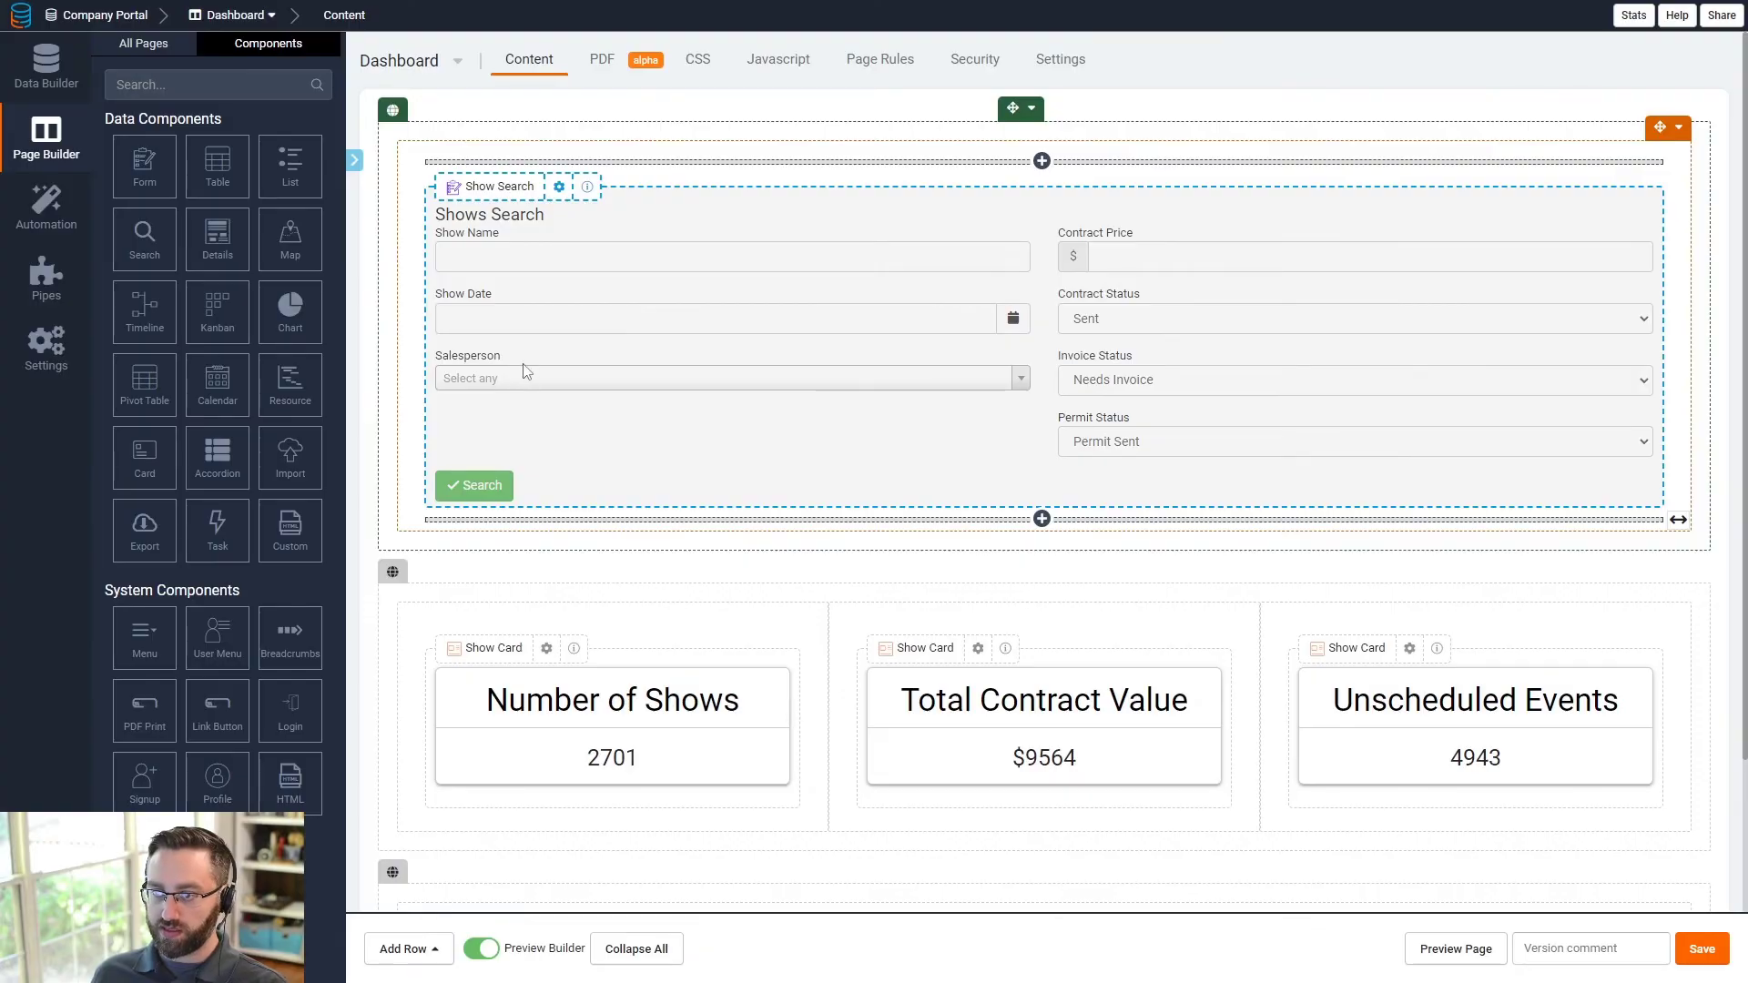
pyautogui.doubleClick(526, 371)
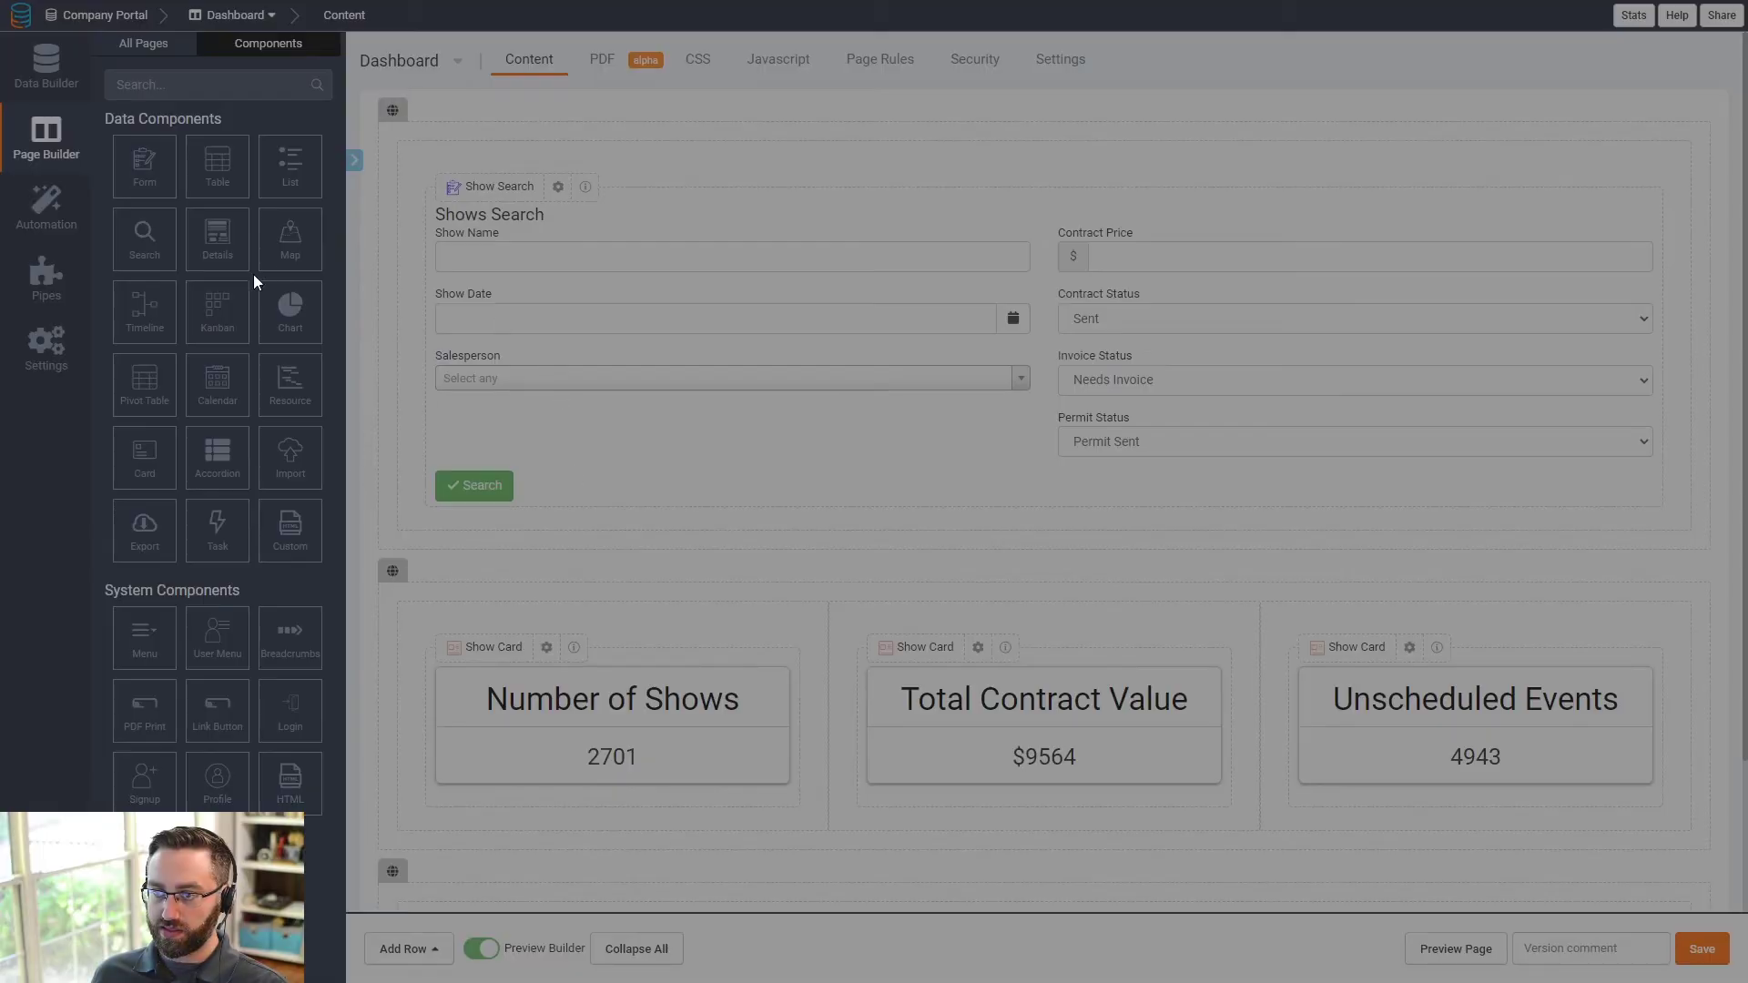
pyautogui.click(741, 330)
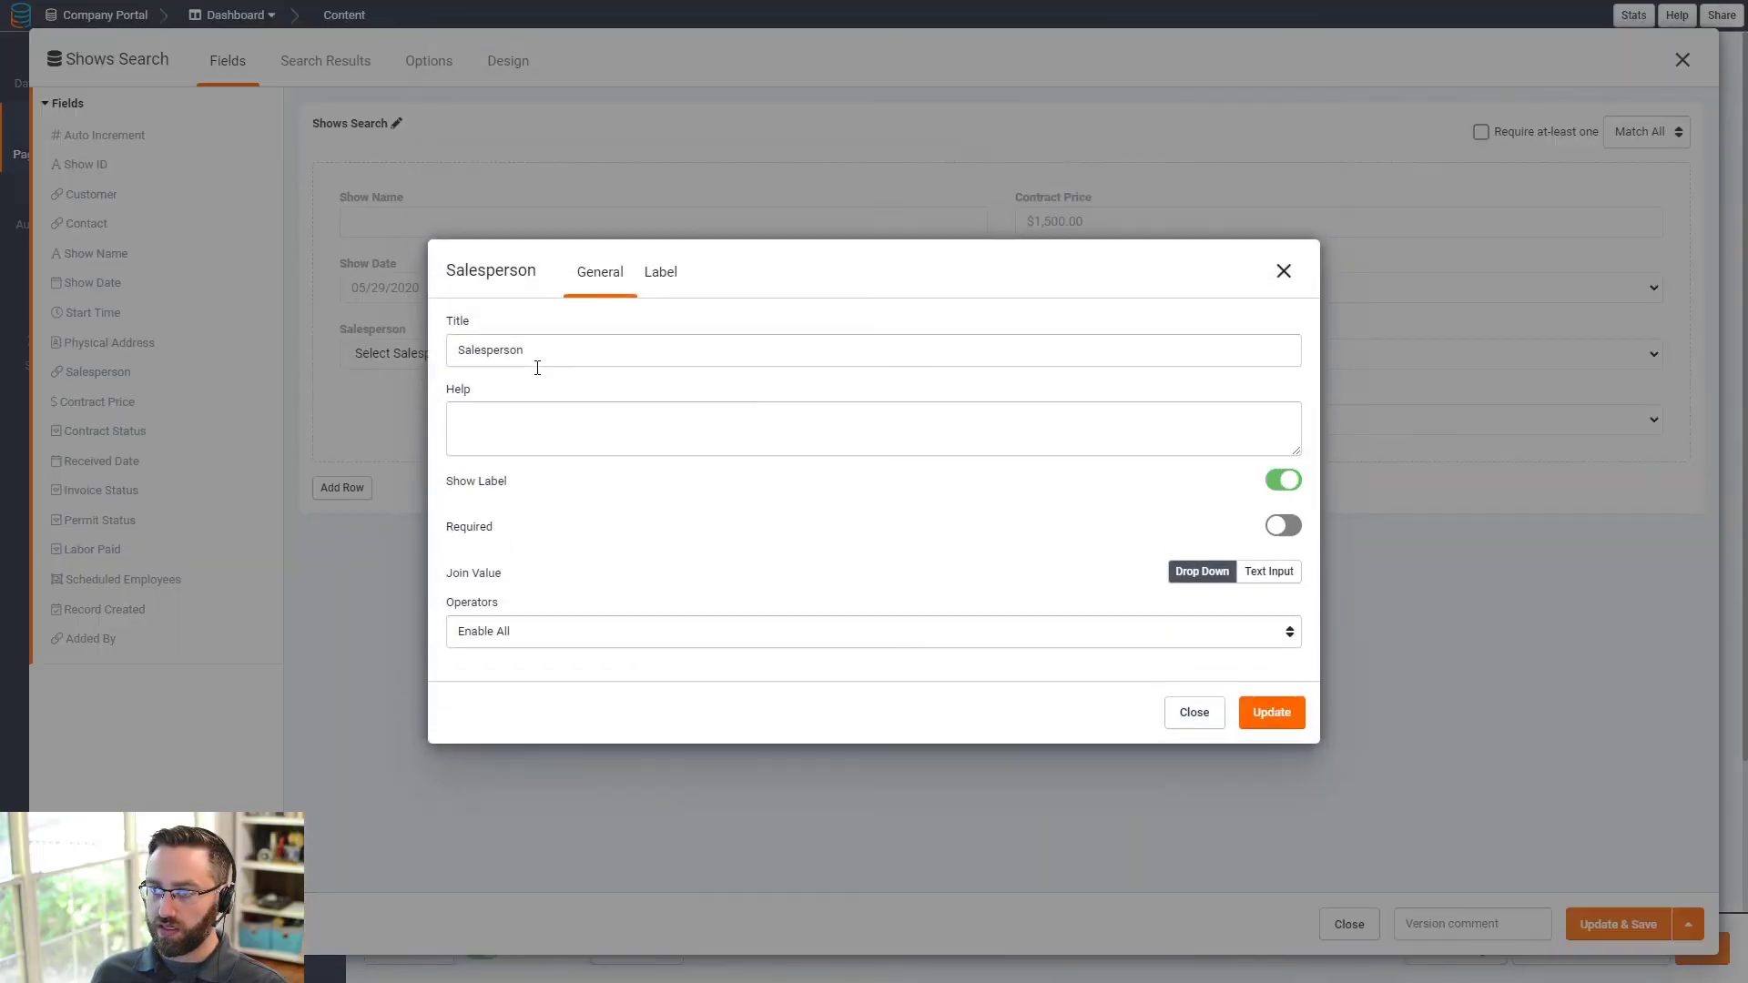
pyautogui.click(663, 282)
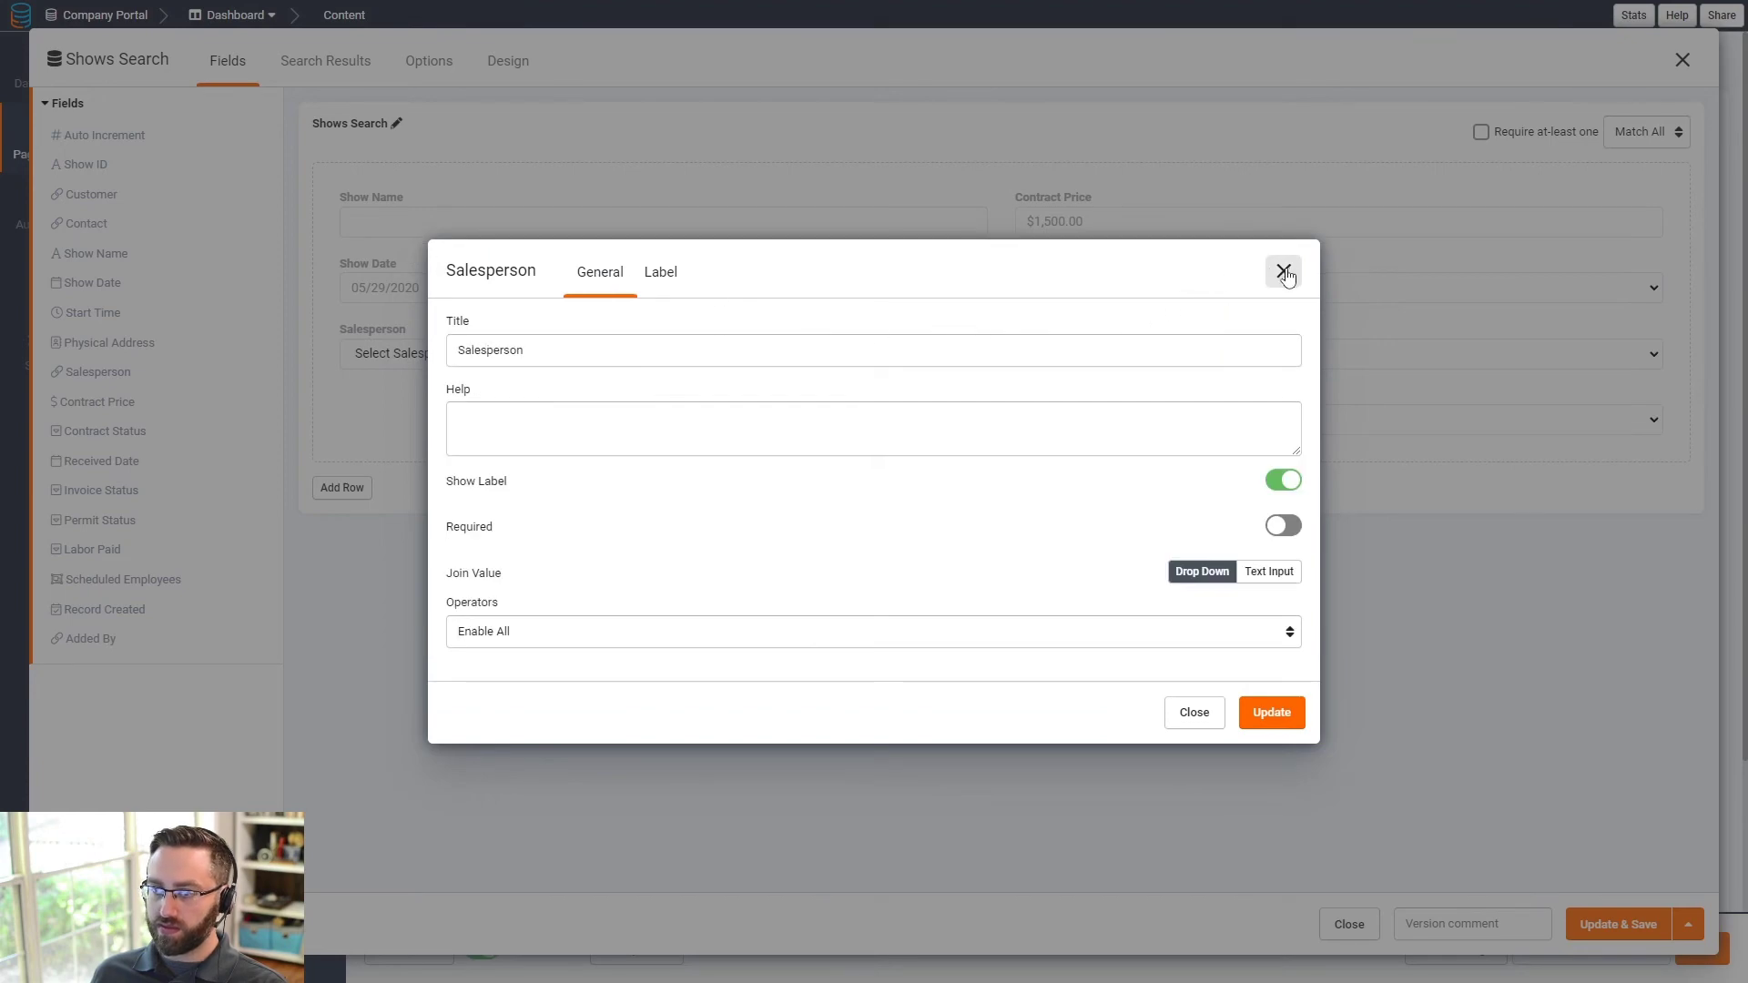
pyautogui.click(1284, 271)
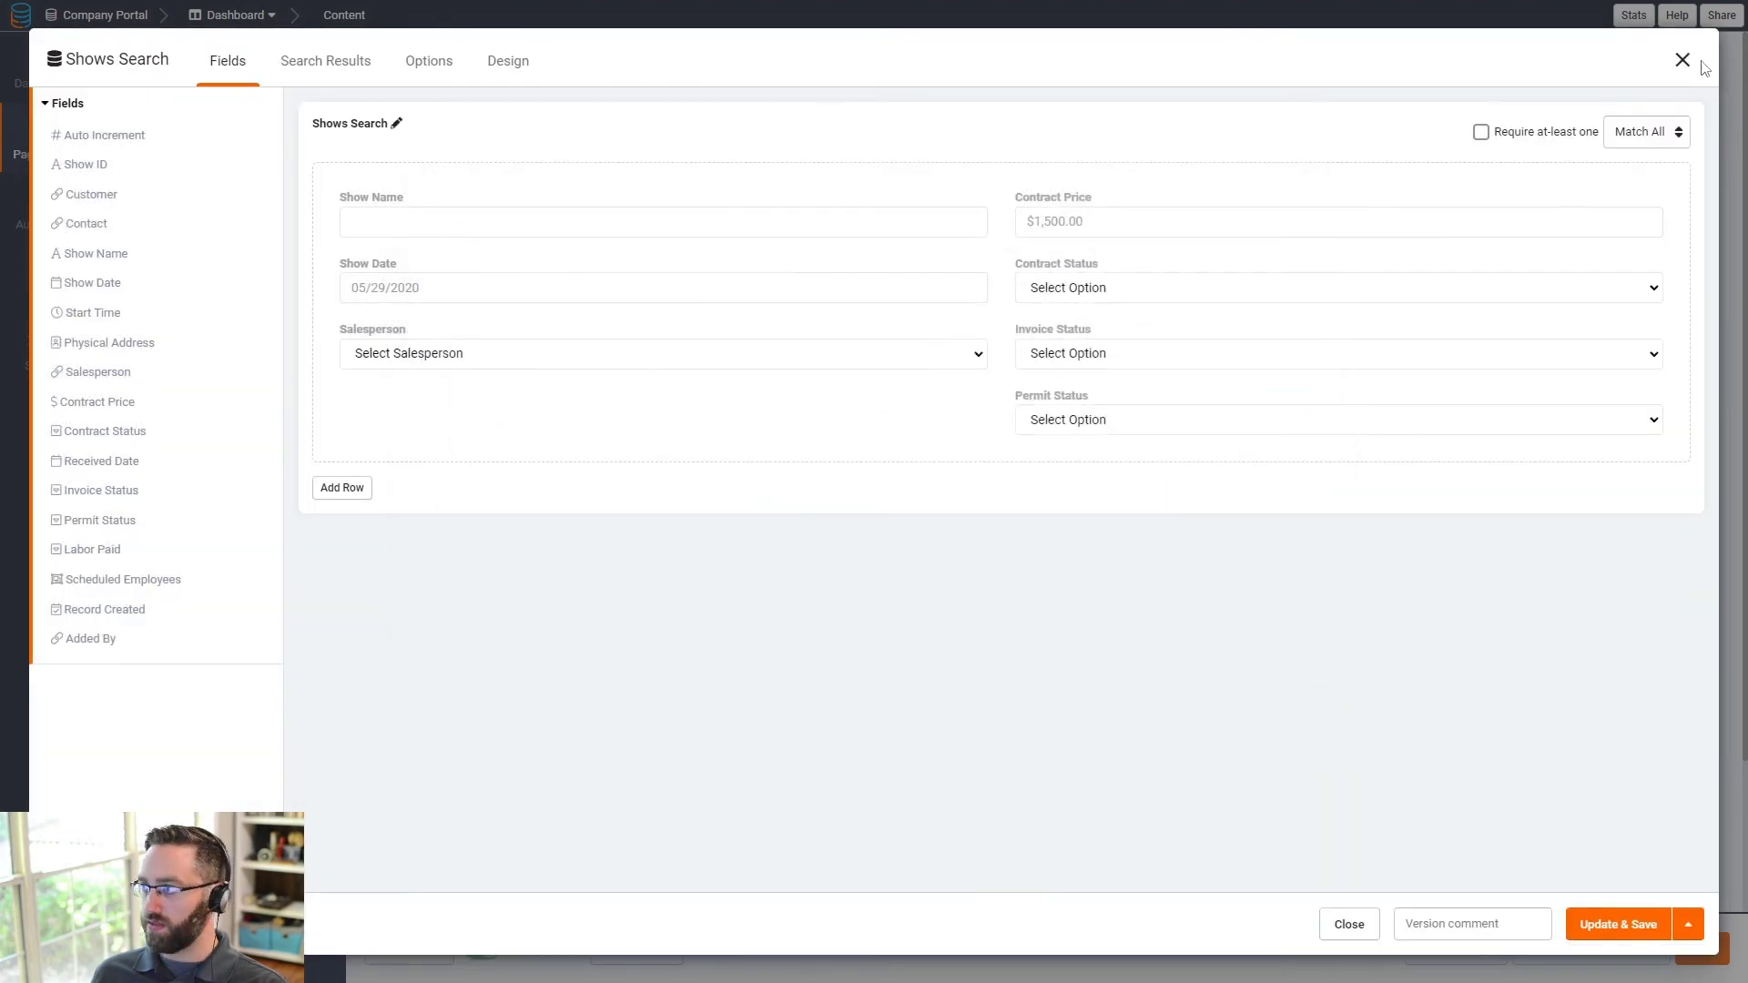
pyautogui.click(1683, 59)
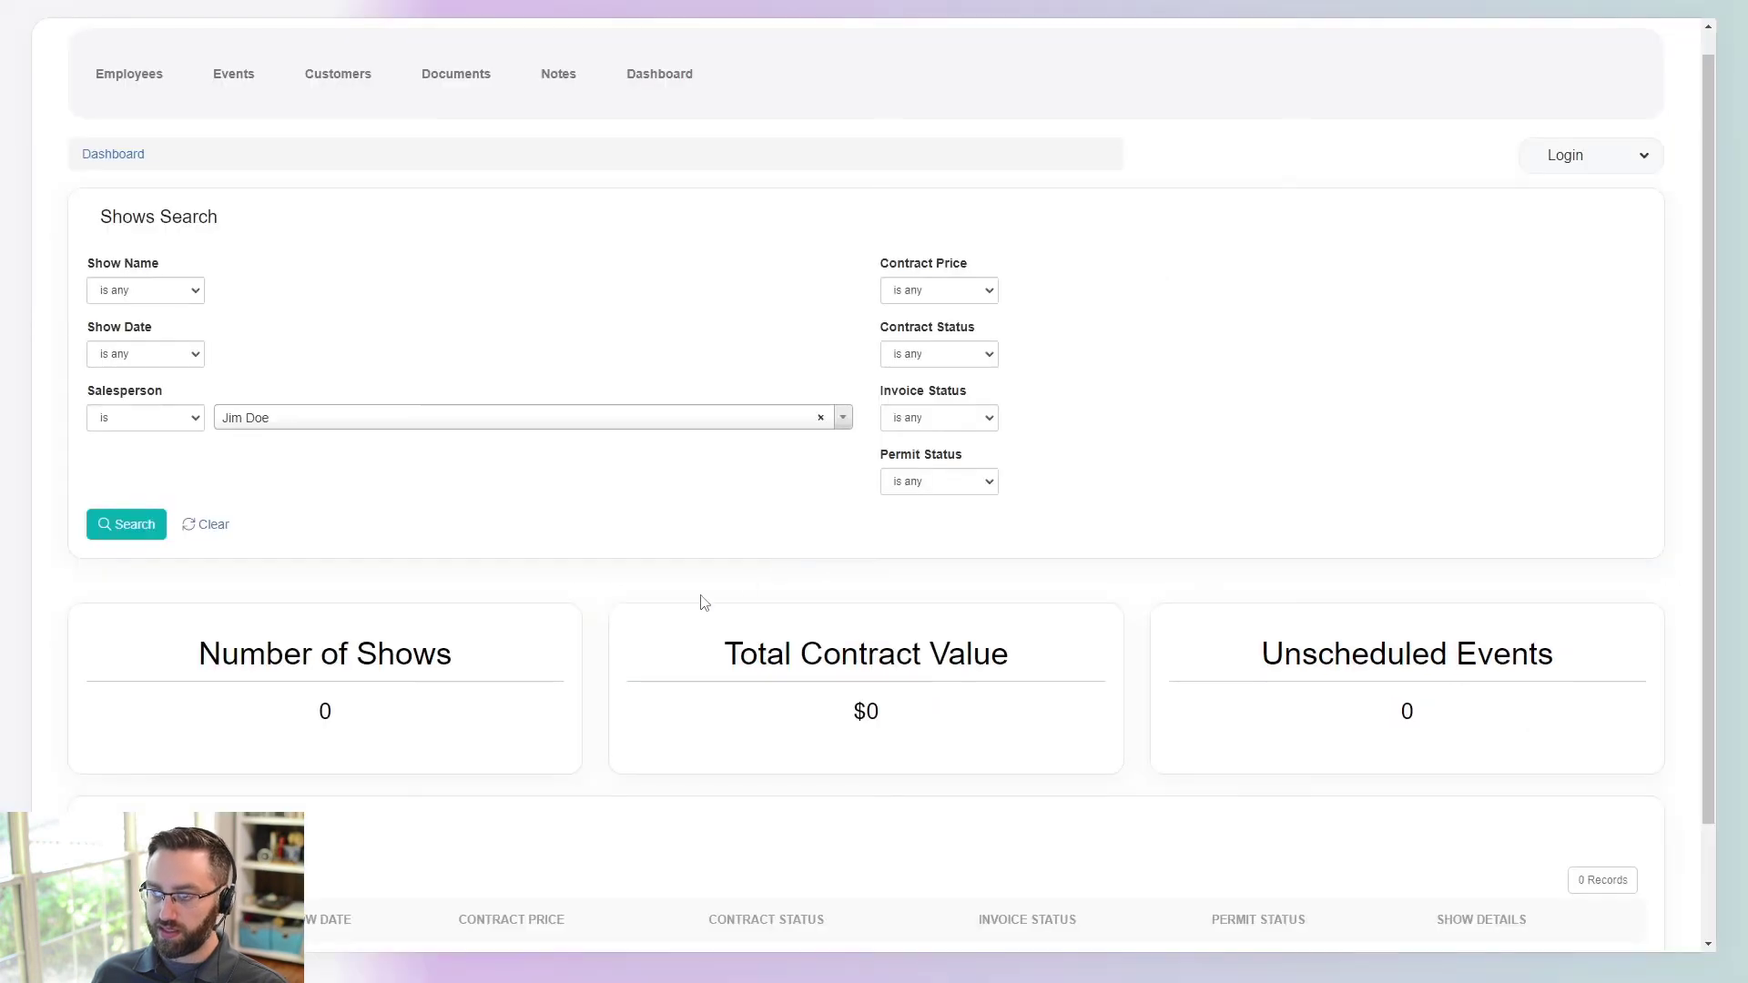
# - Reset Salesperson to 'is any' and limit Show Date to the current month
pyautogui.click(289, 428)
pyautogui.click(292, 430)
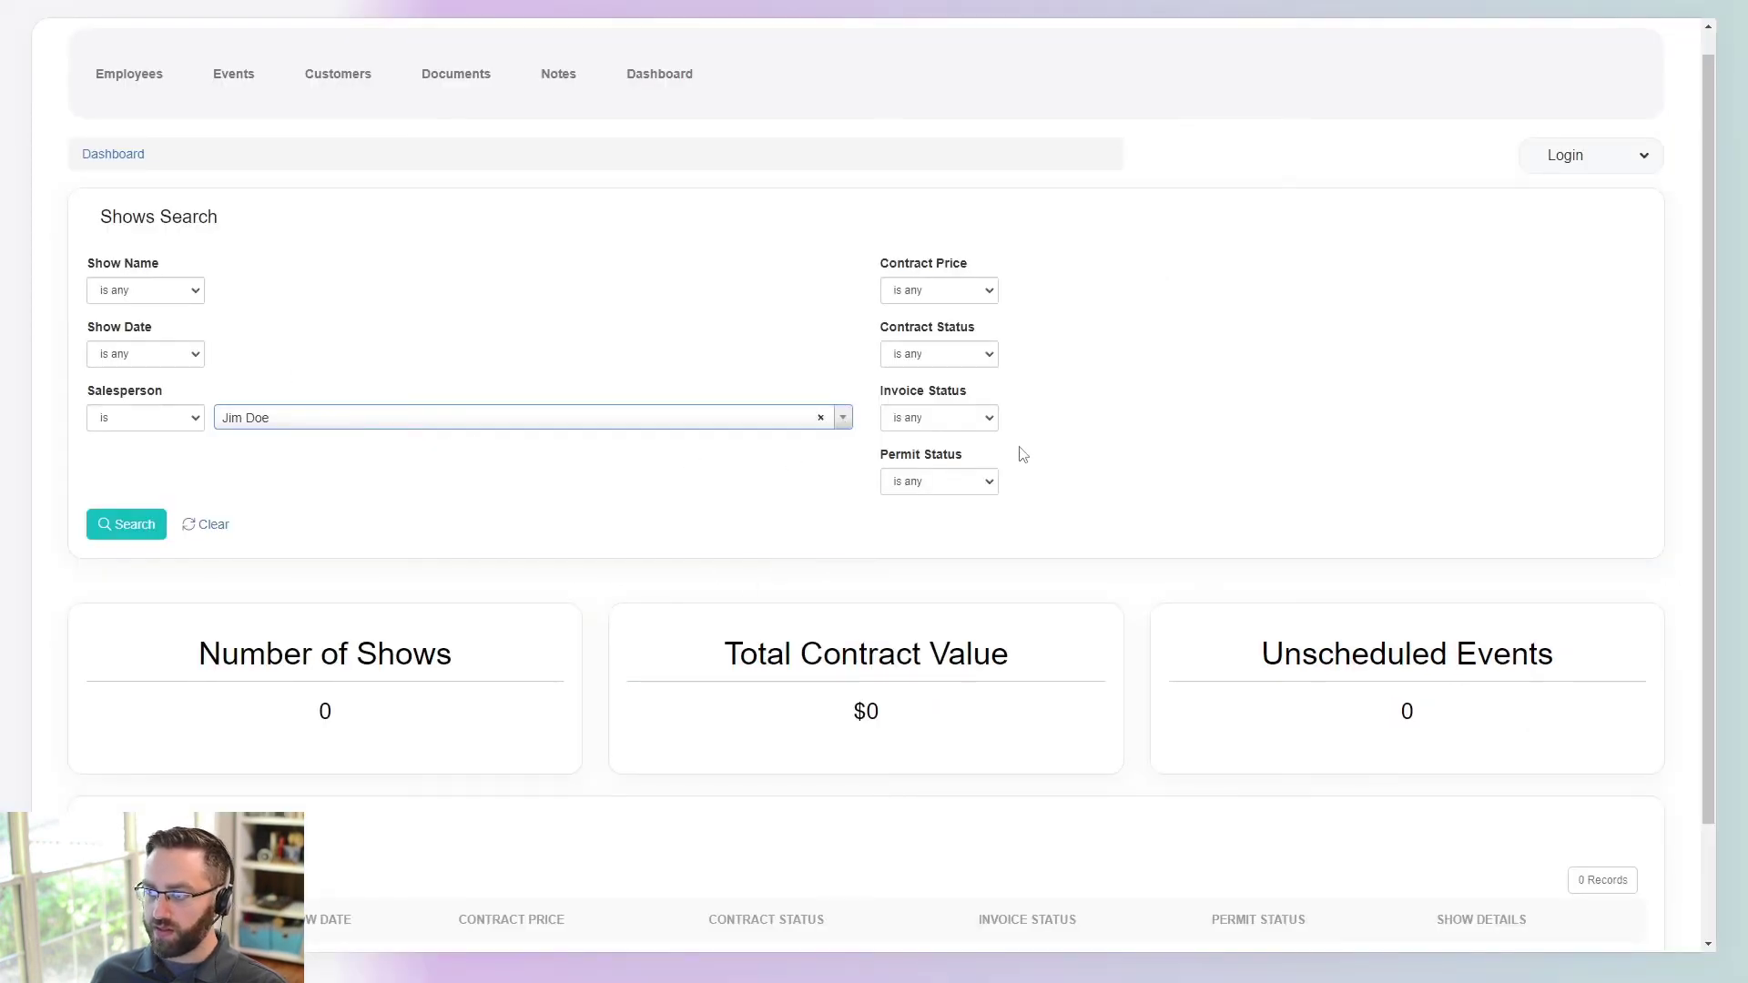
pyautogui.click(129, 419)
pyautogui.click(155, 446)
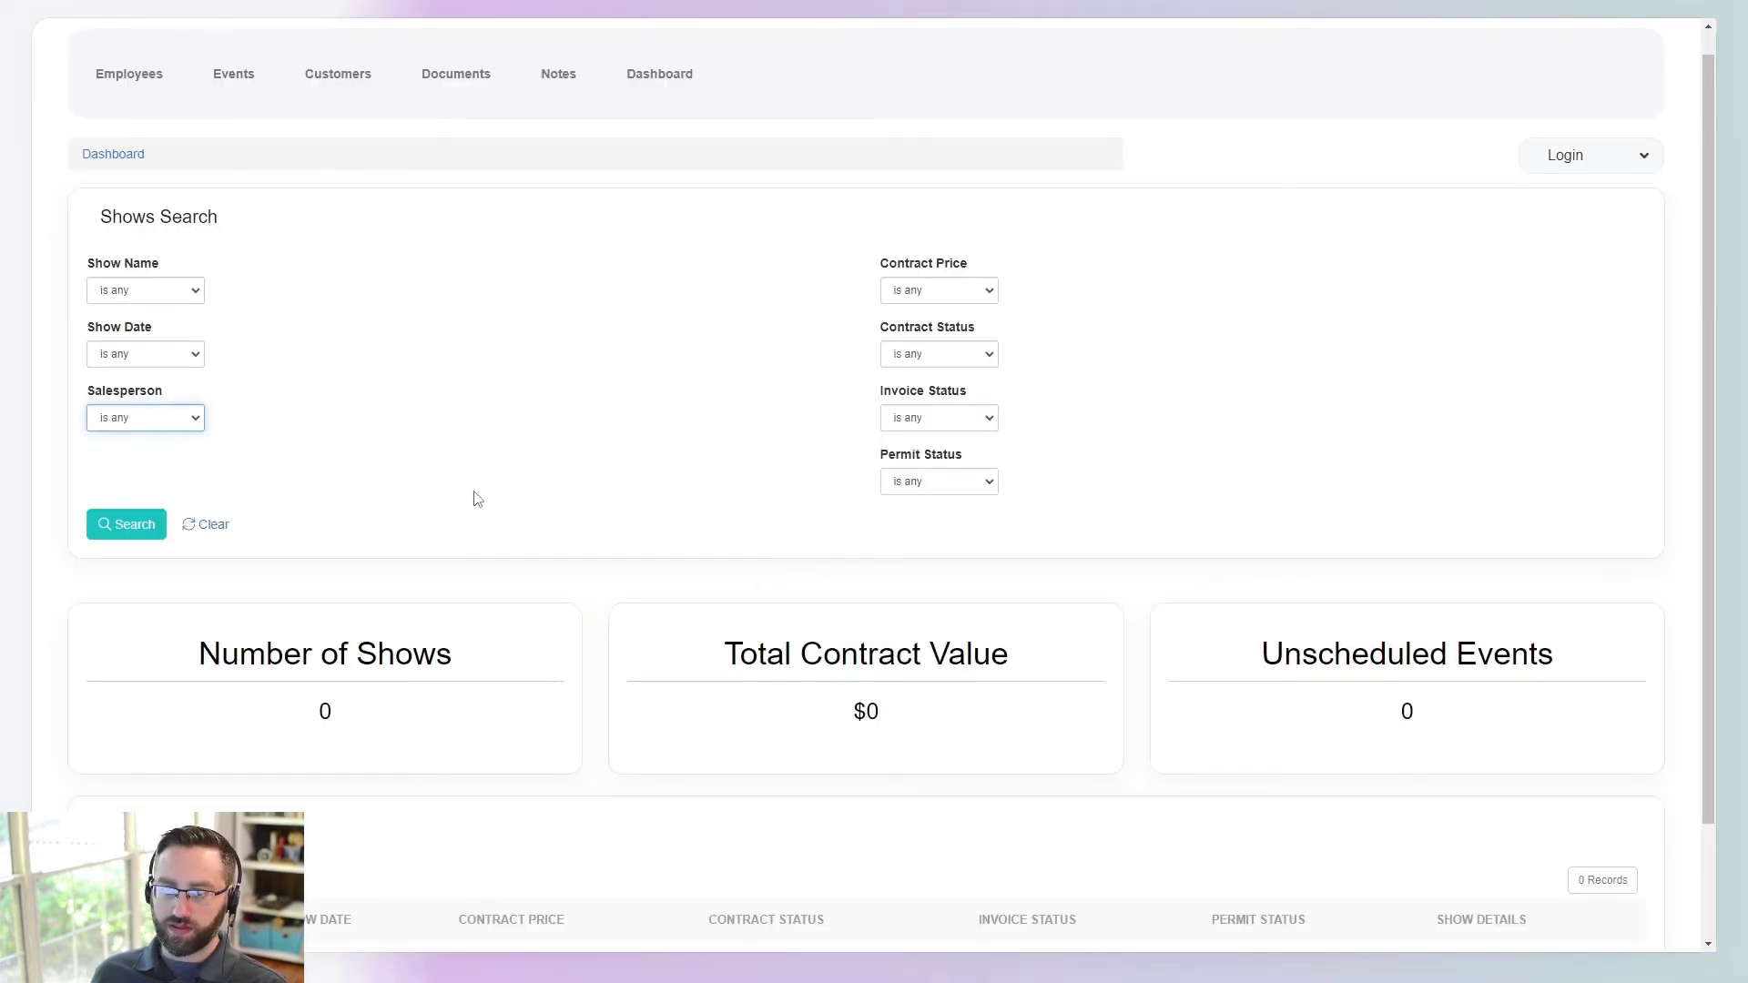
pyautogui.click(155, 357)
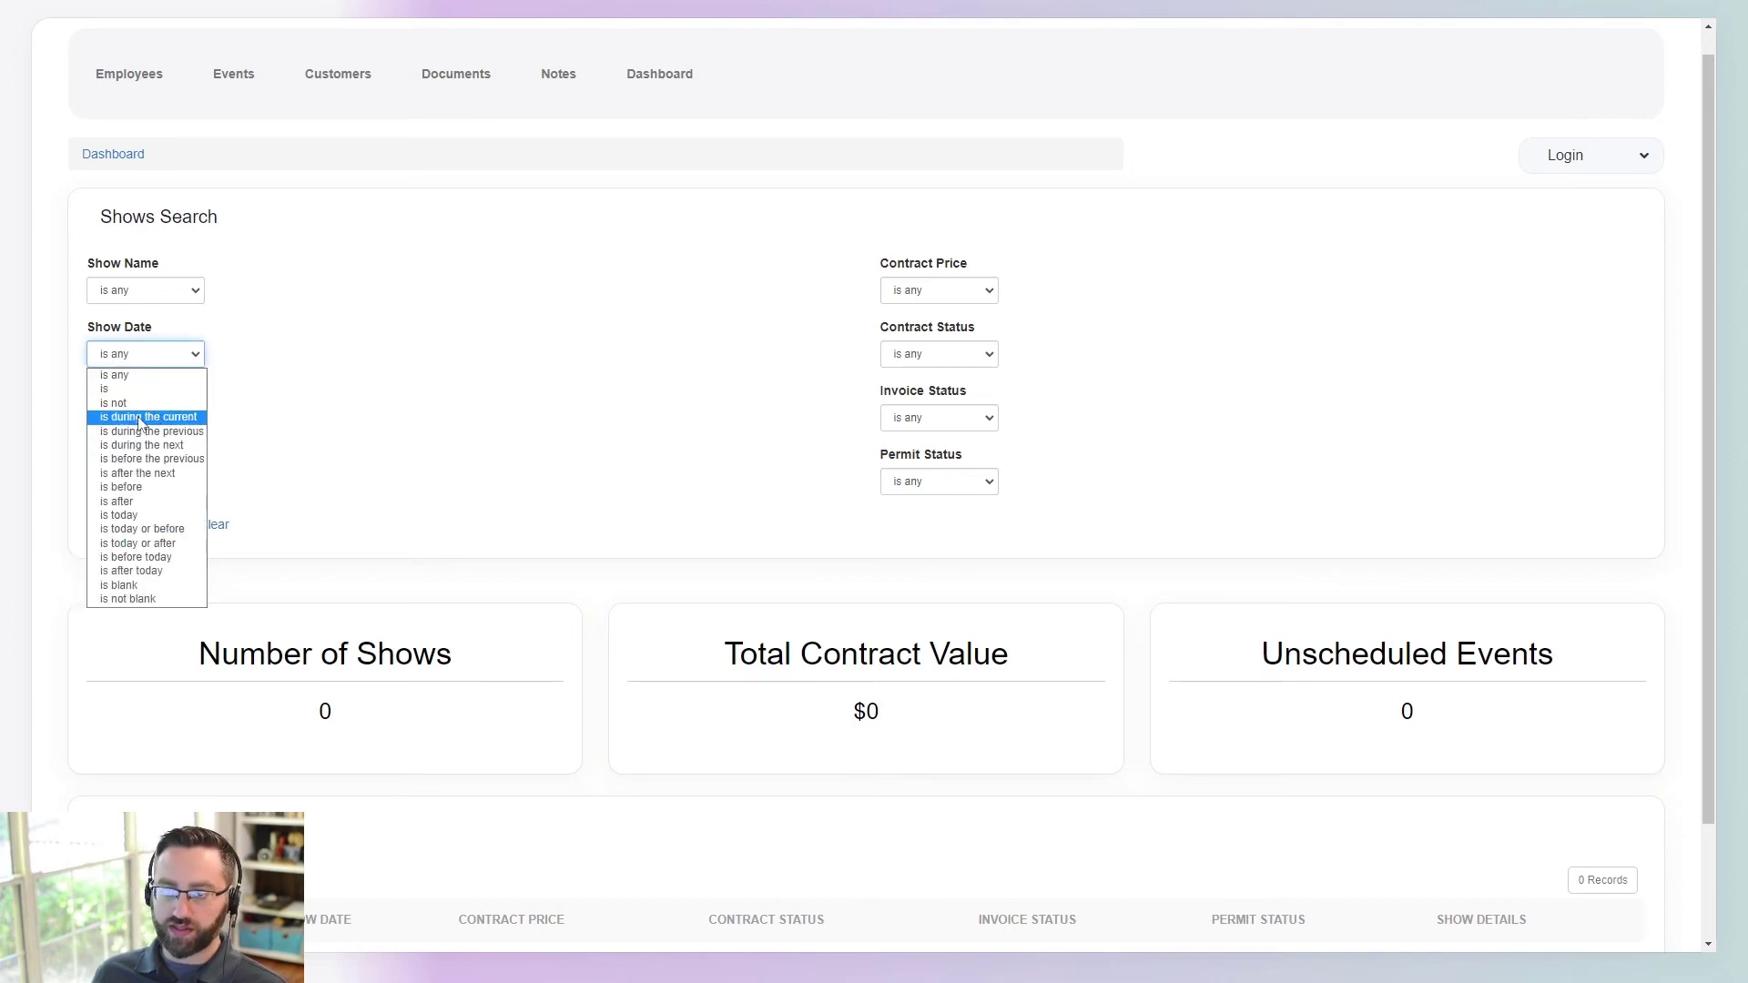
pyautogui.click(139, 419)
pyautogui.click(254, 362)
pyautogui.click(246, 392)
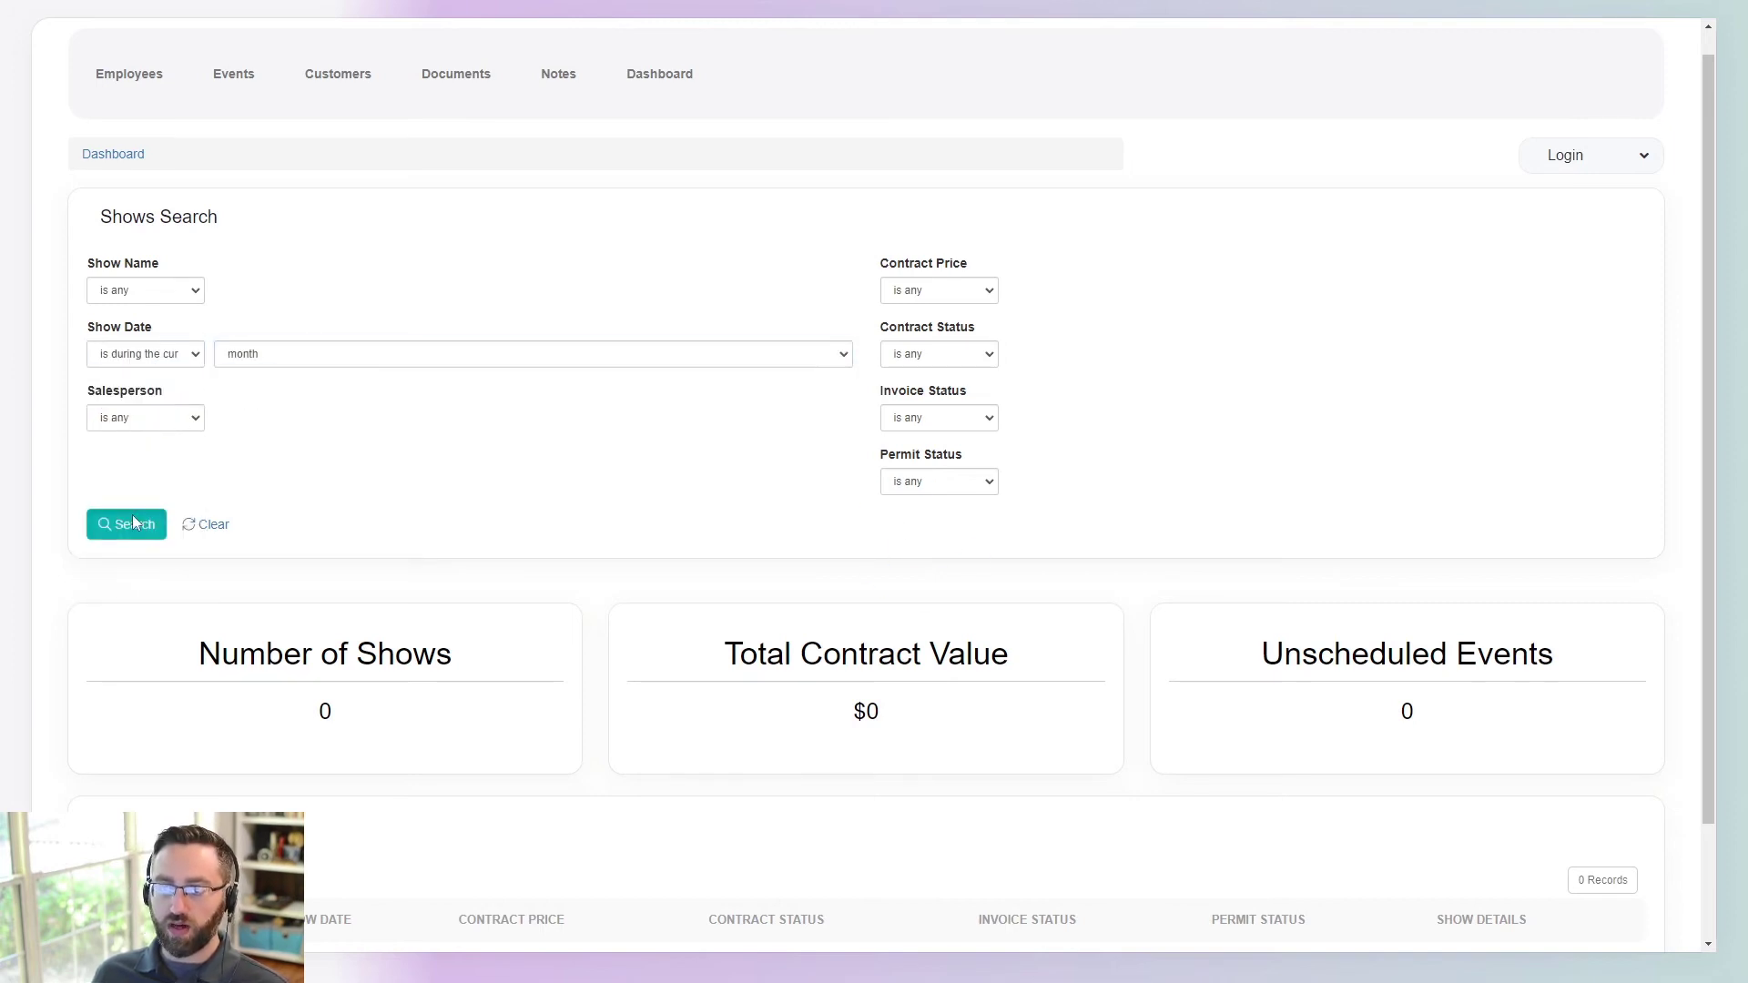
# - Filter Invoice Status to Paid, then clear all search filters
pyautogui.scroll(-2, 865, 761)
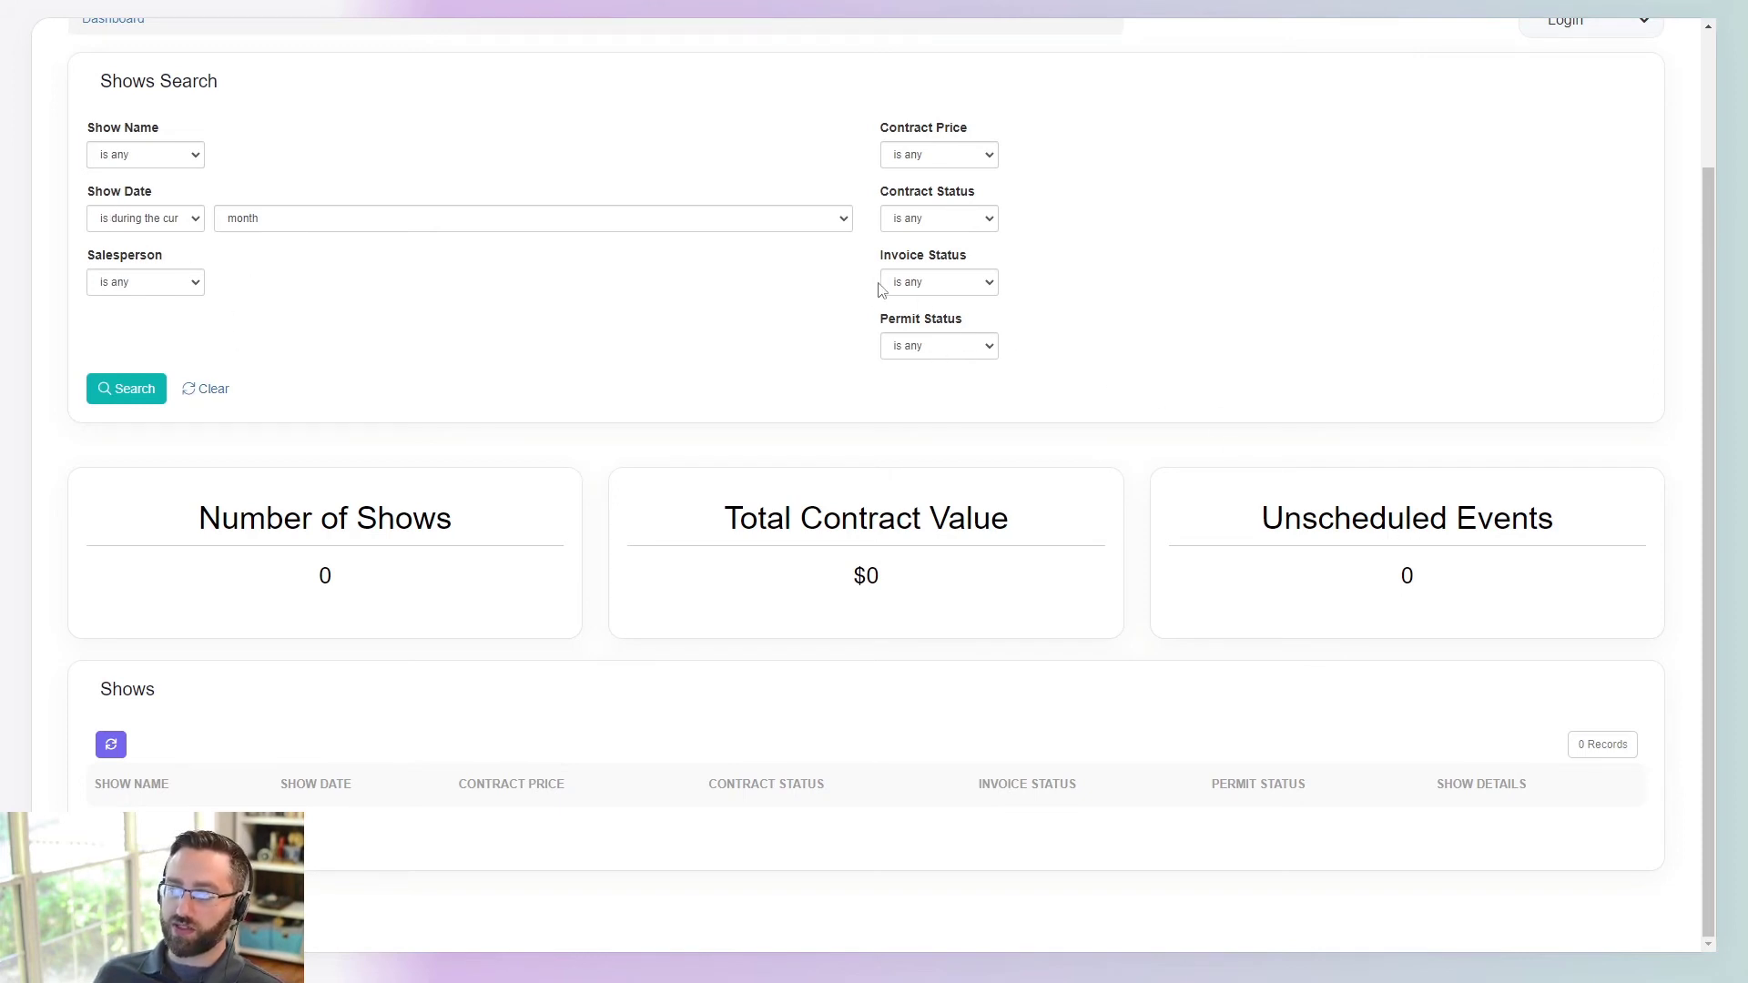
pyautogui.click(936, 284)
pyautogui.click(947, 317)
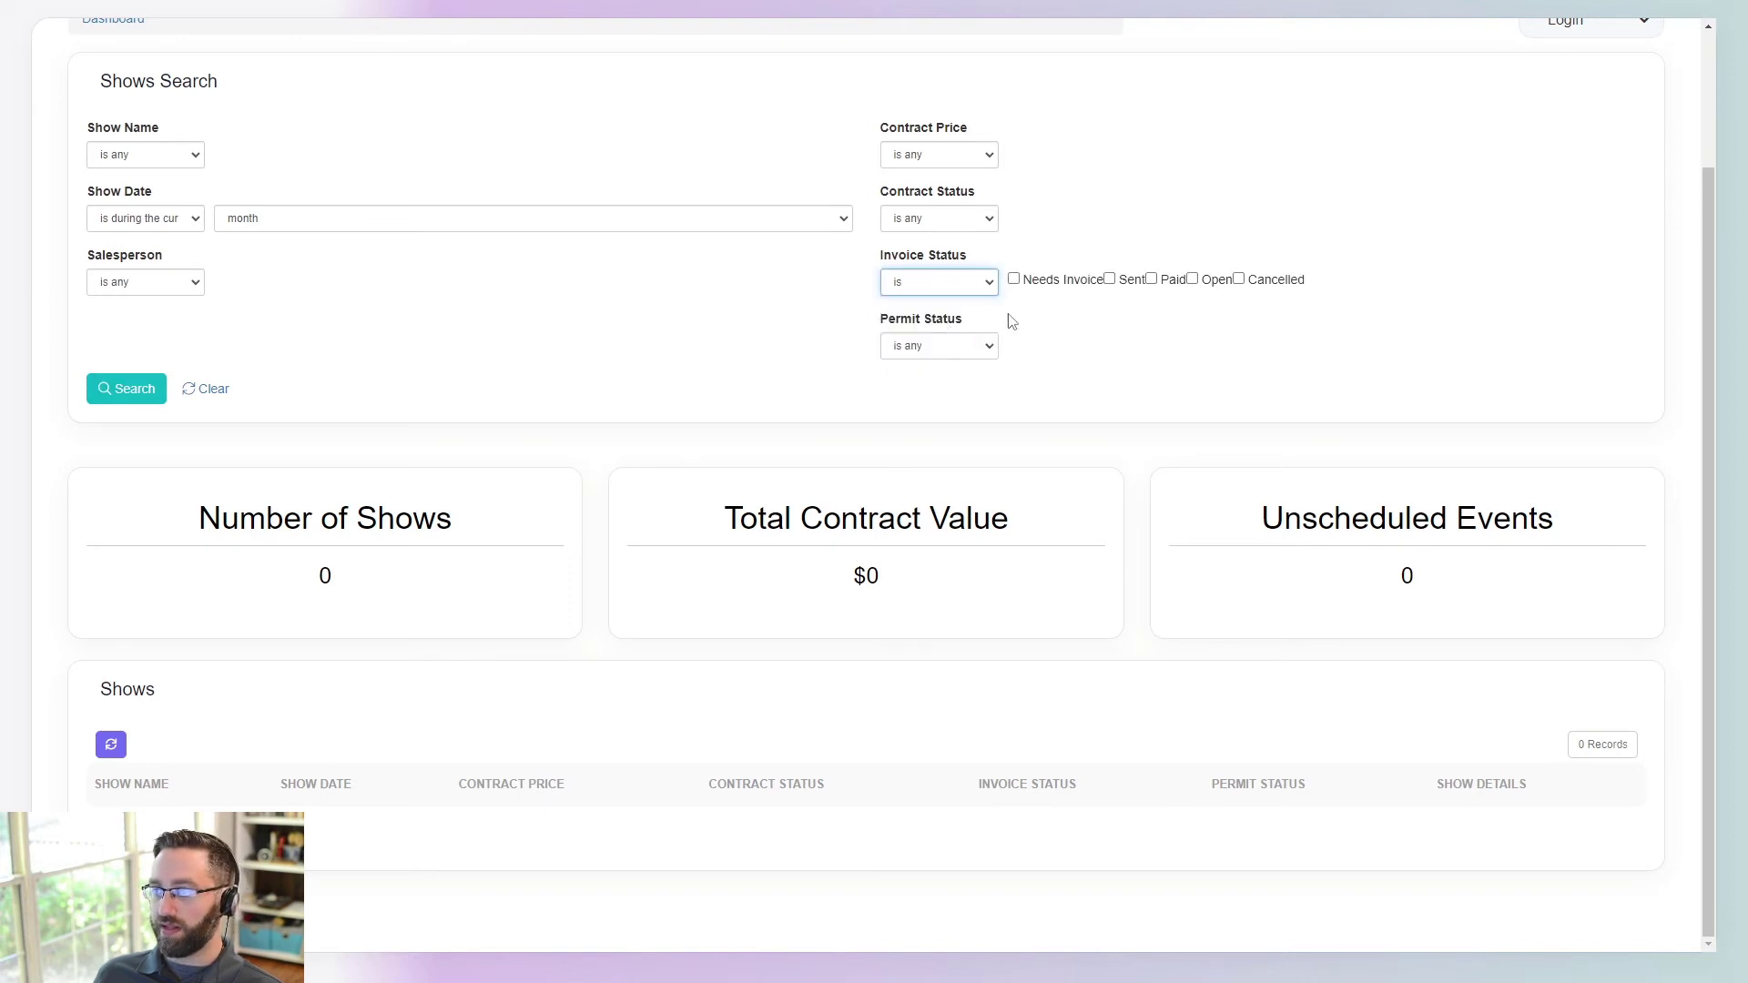
pyautogui.click(1153, 279)
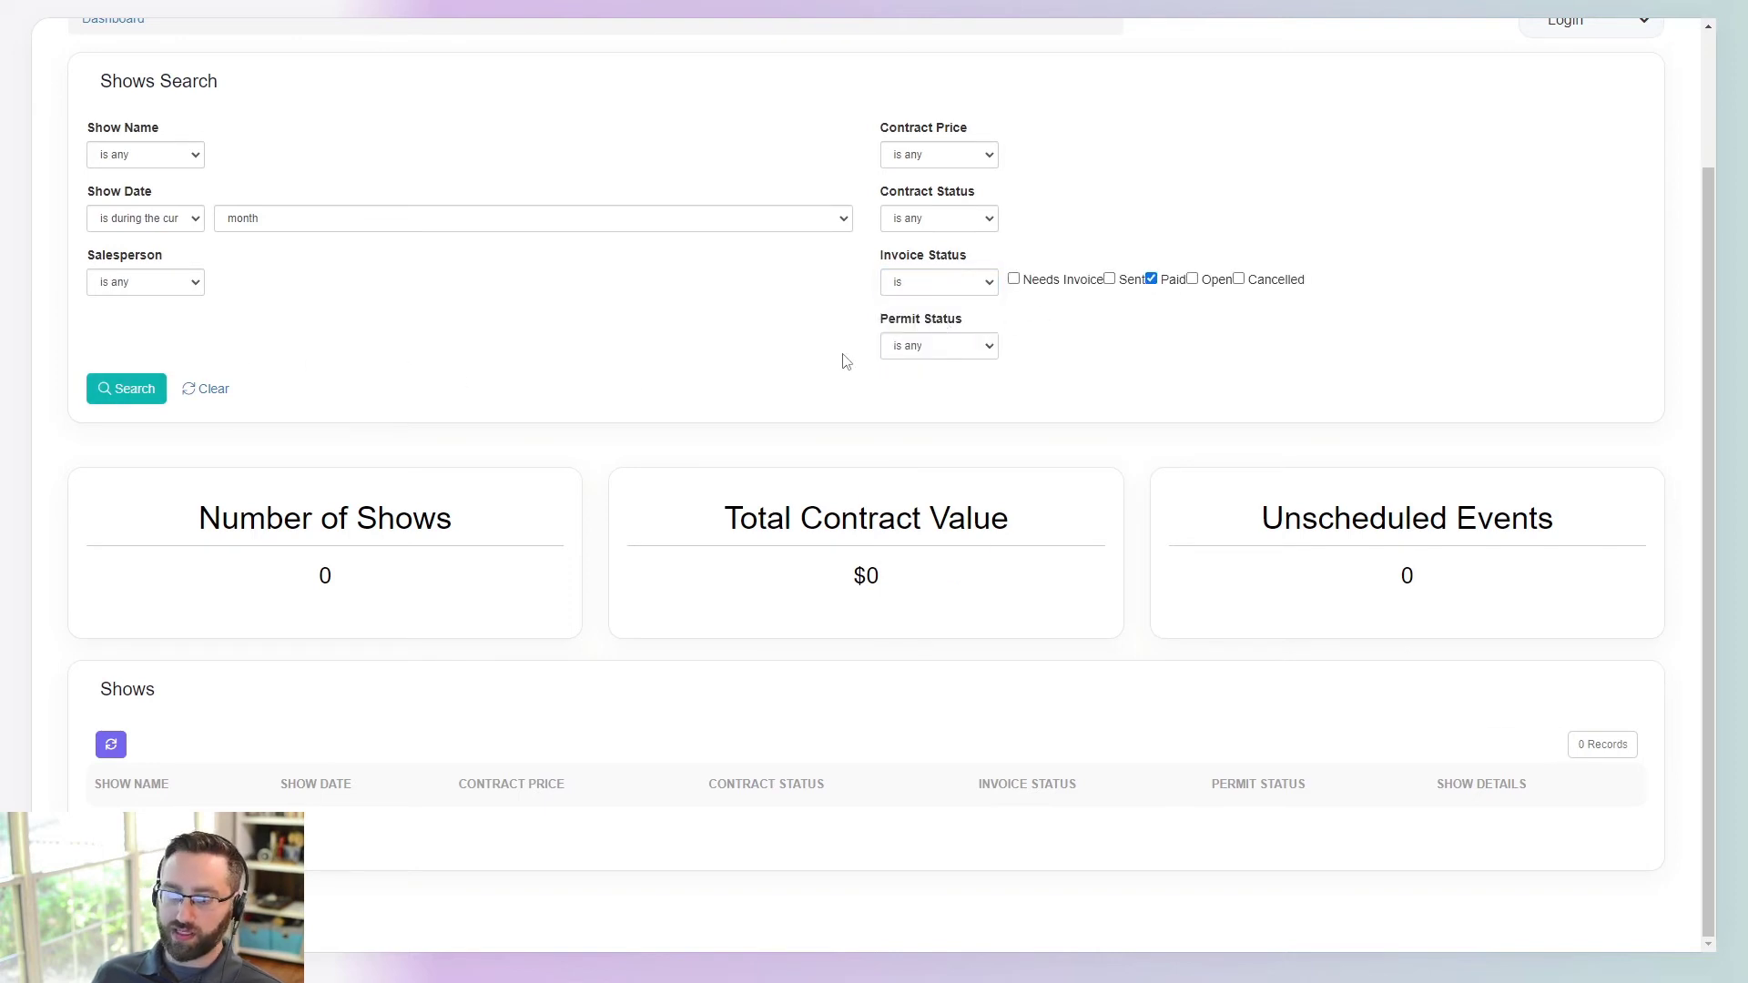
pyautogui.click(206, 389)
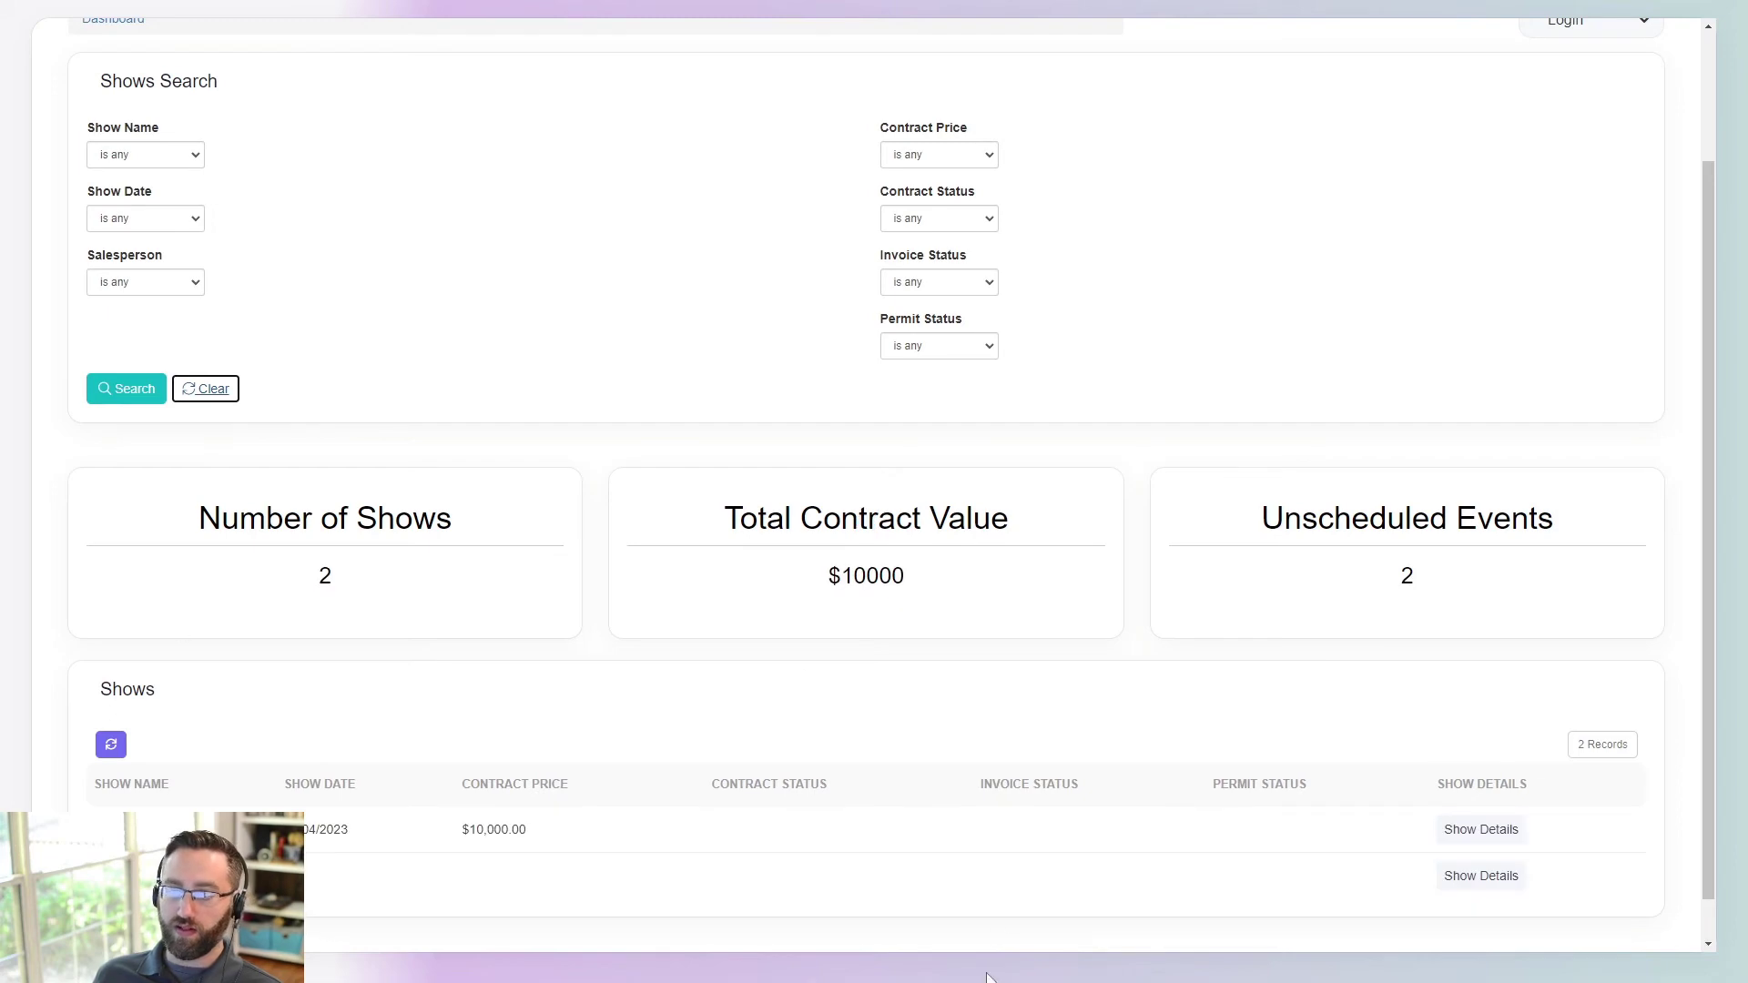
pyautogui.scroll(2, 819, 627)
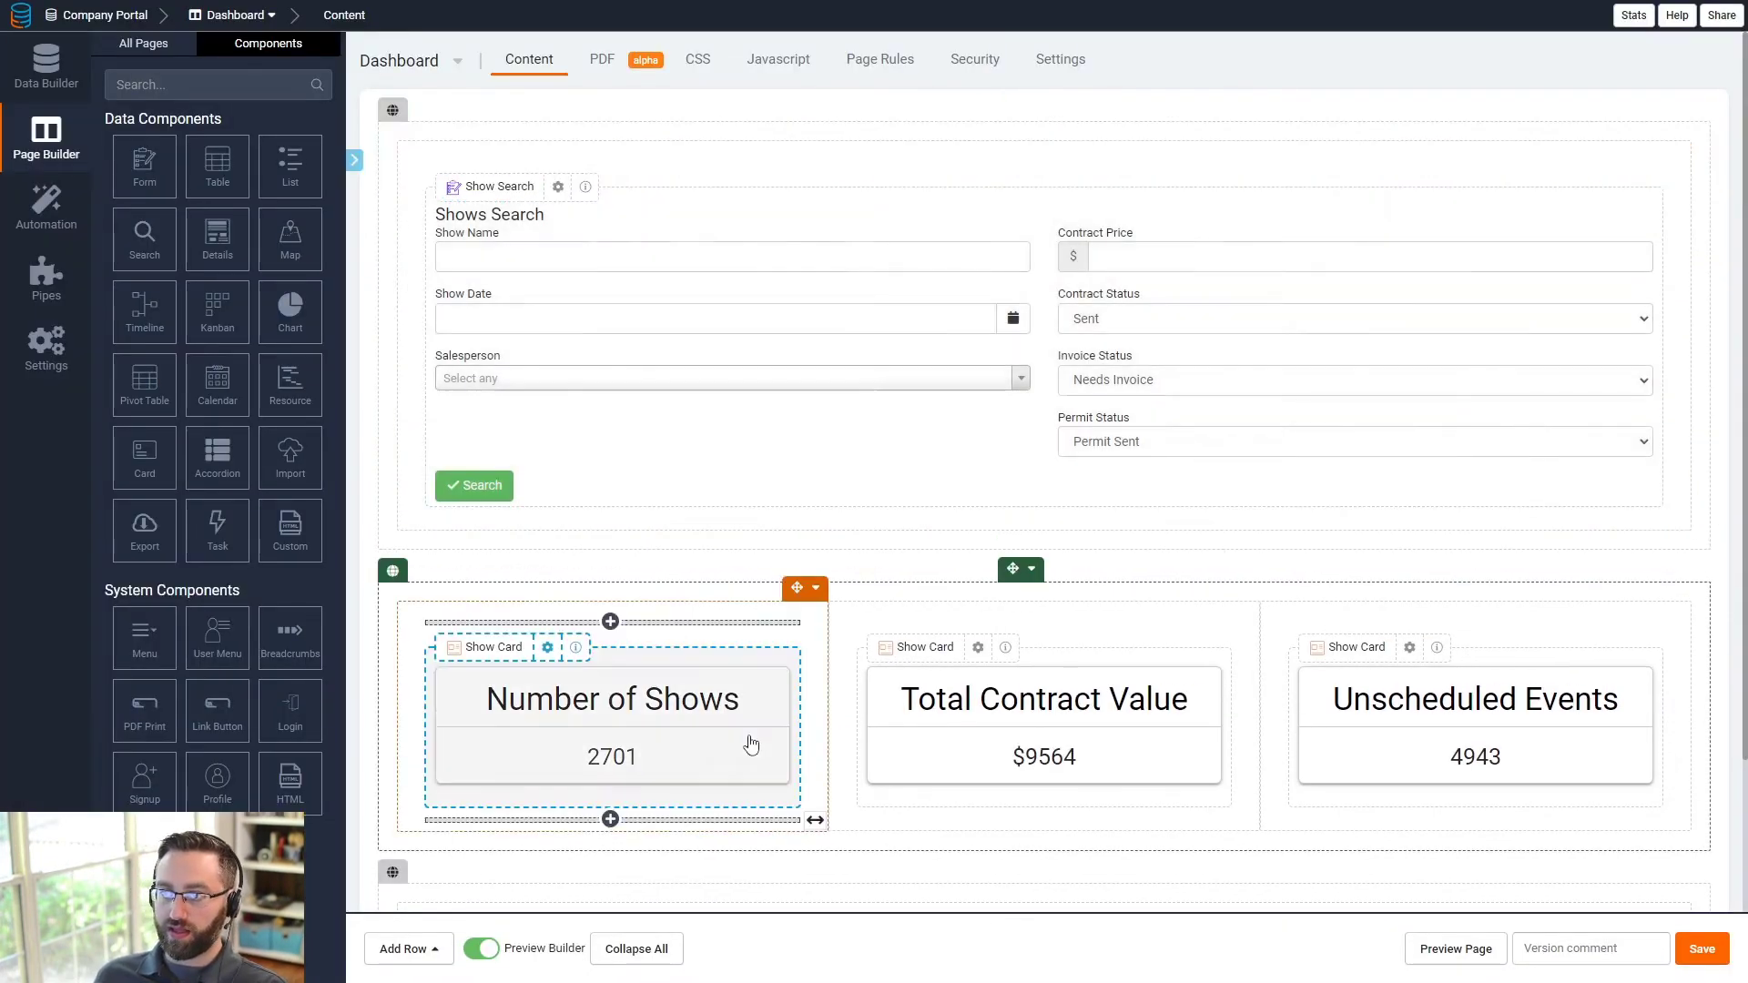
# - In the Admin Layout menu, move Dashboard to the top with a line-chart icon
pyautogui.click(50, 139)
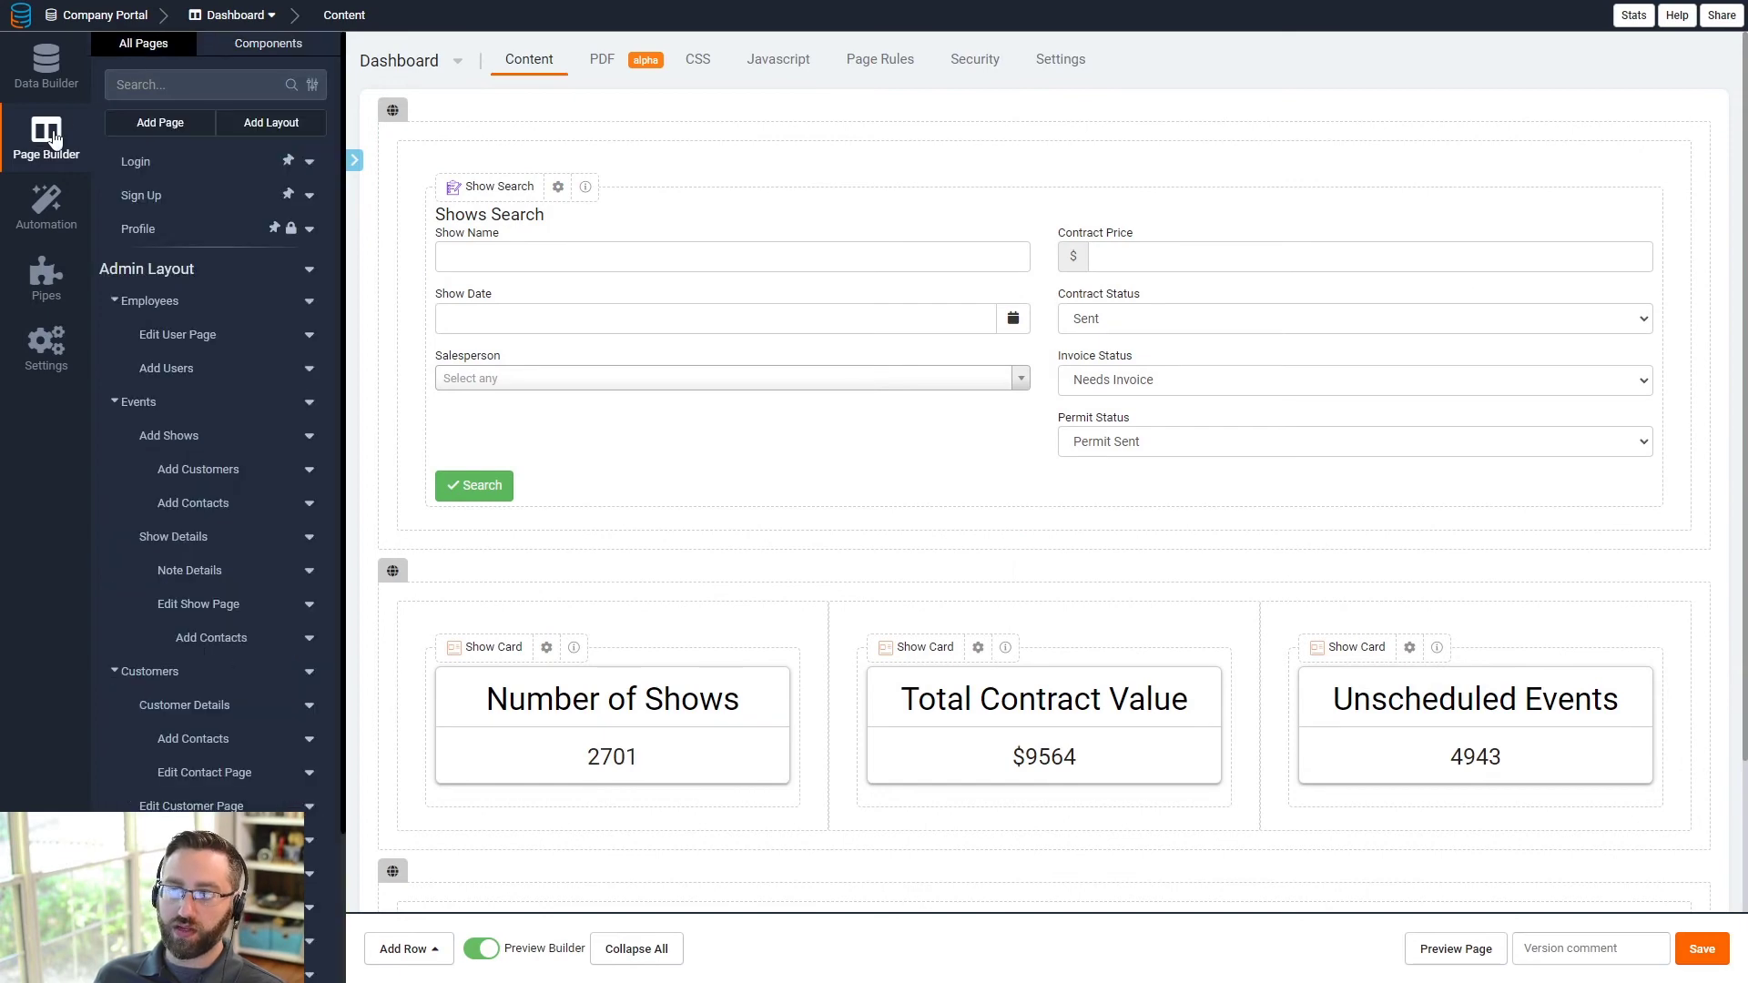
pyautogui.click(164, 273)
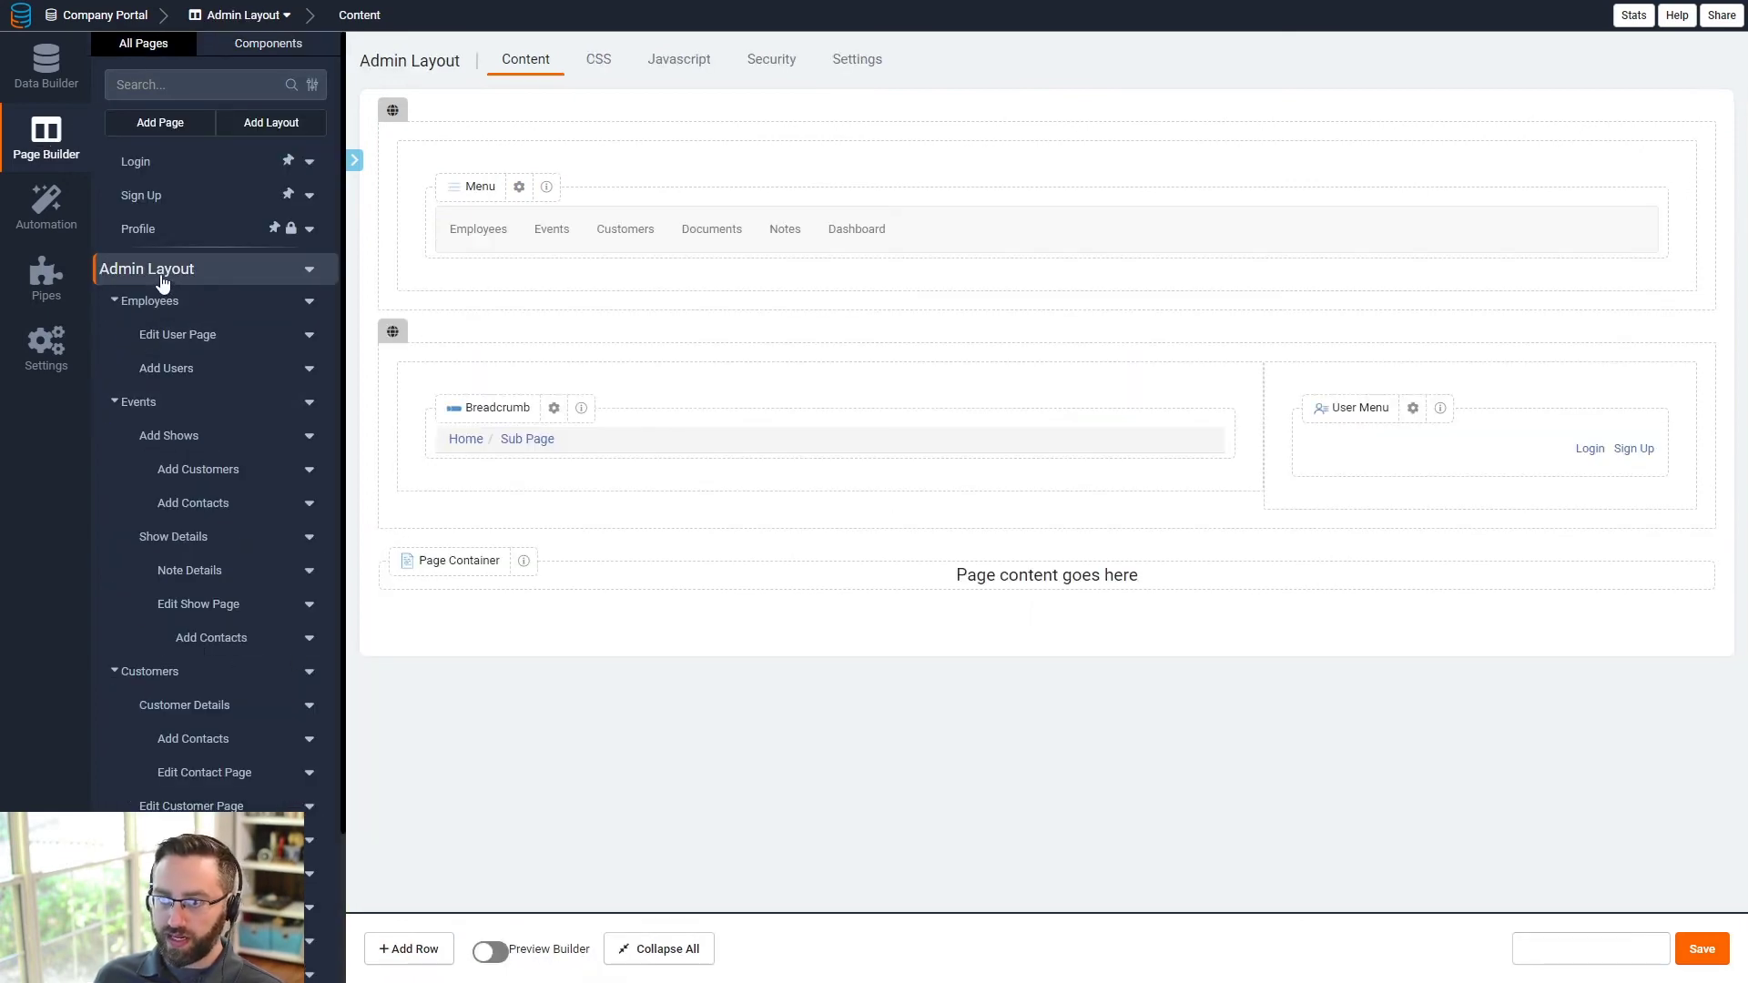
pyautogui.click(928, 233)
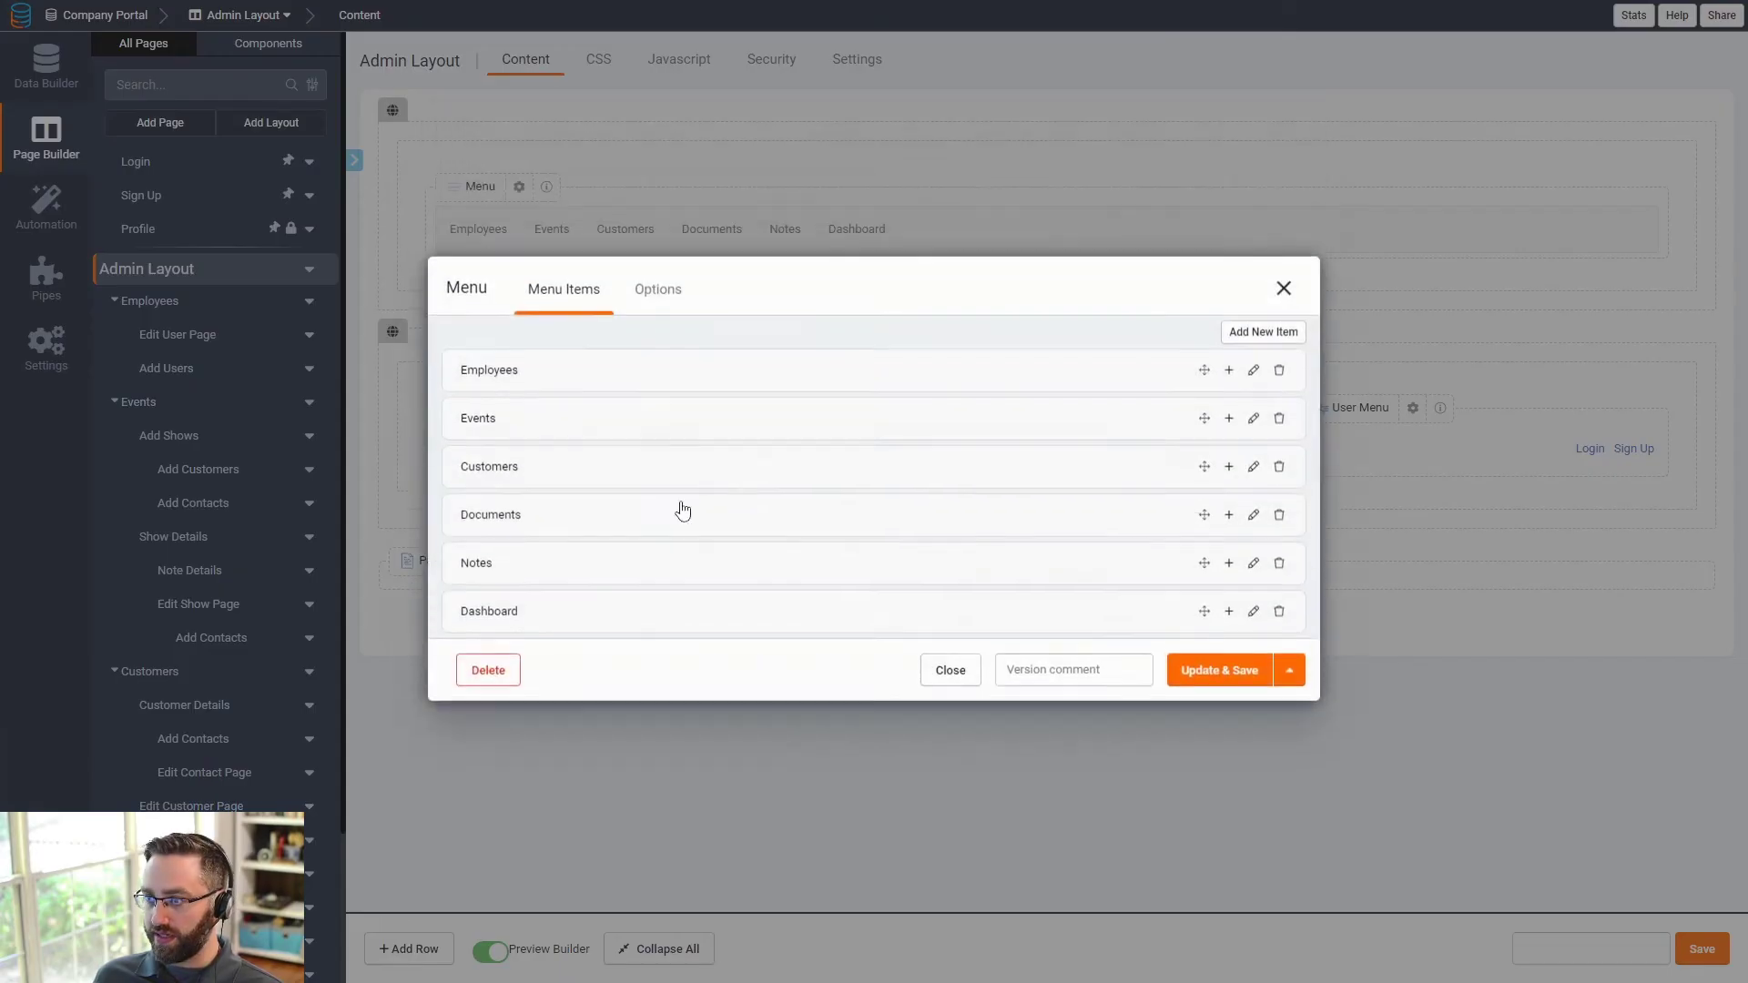
pyautogui.moveTo(1208, 631); pyautogui.dragTo(1208, 382)
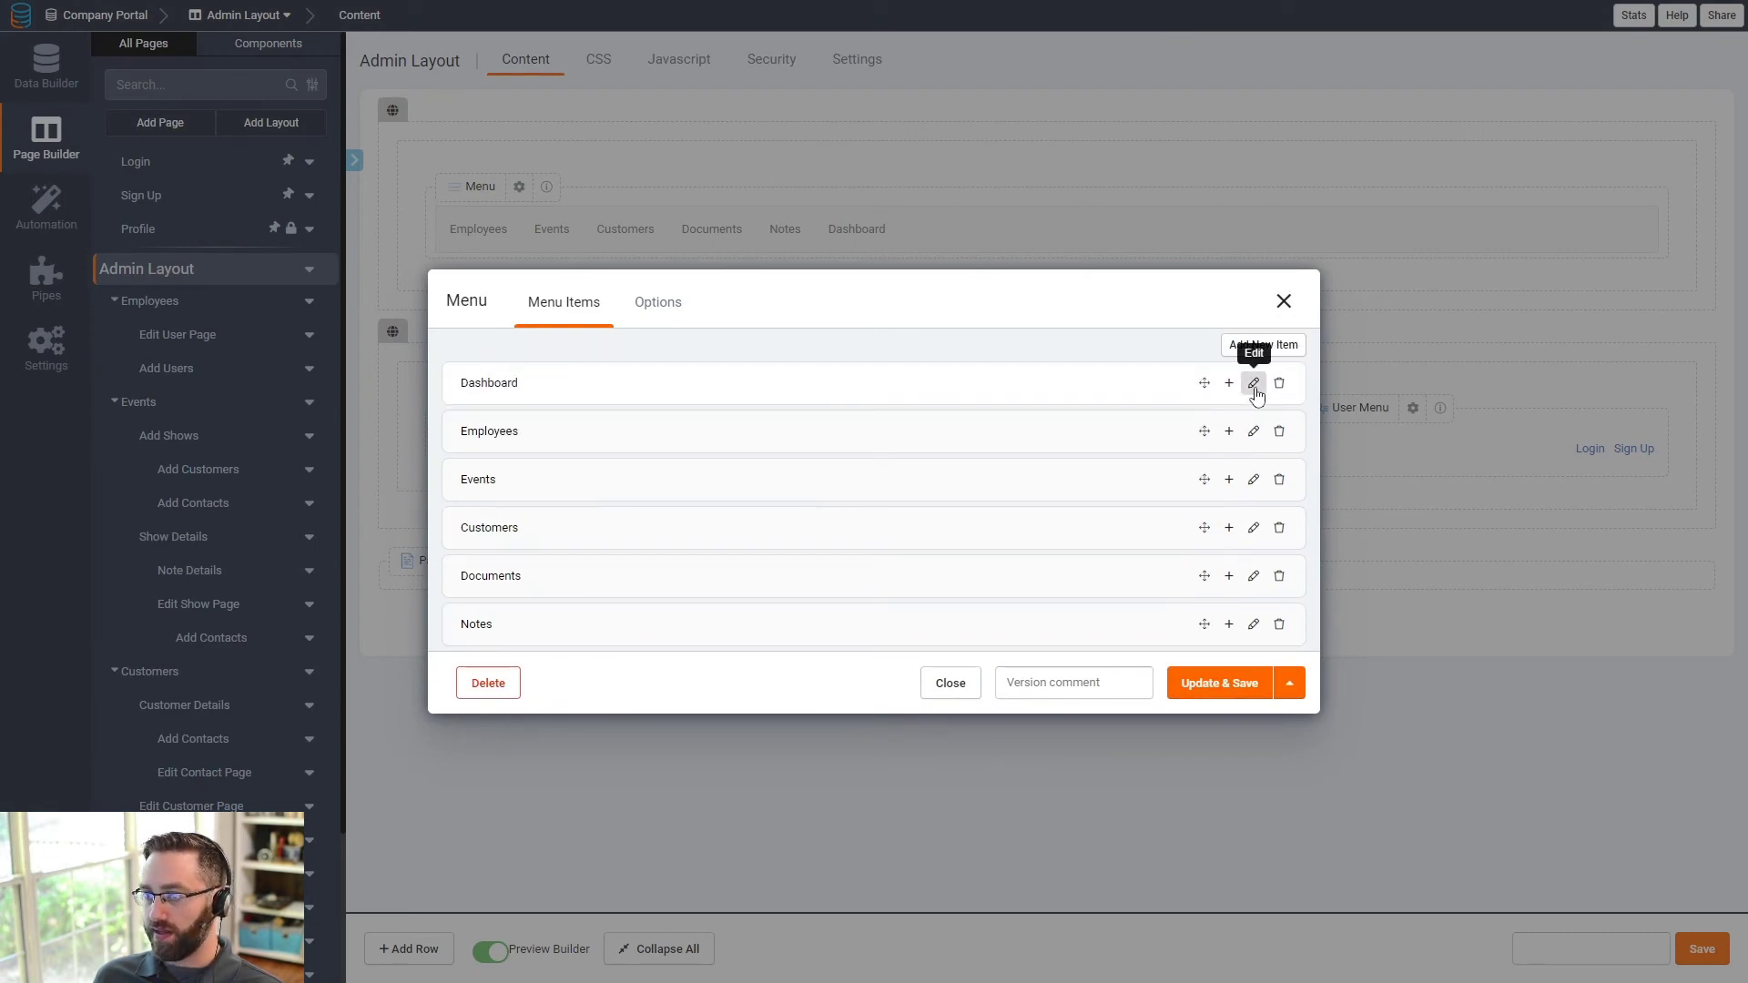
pyautogui.click(1254, 383)
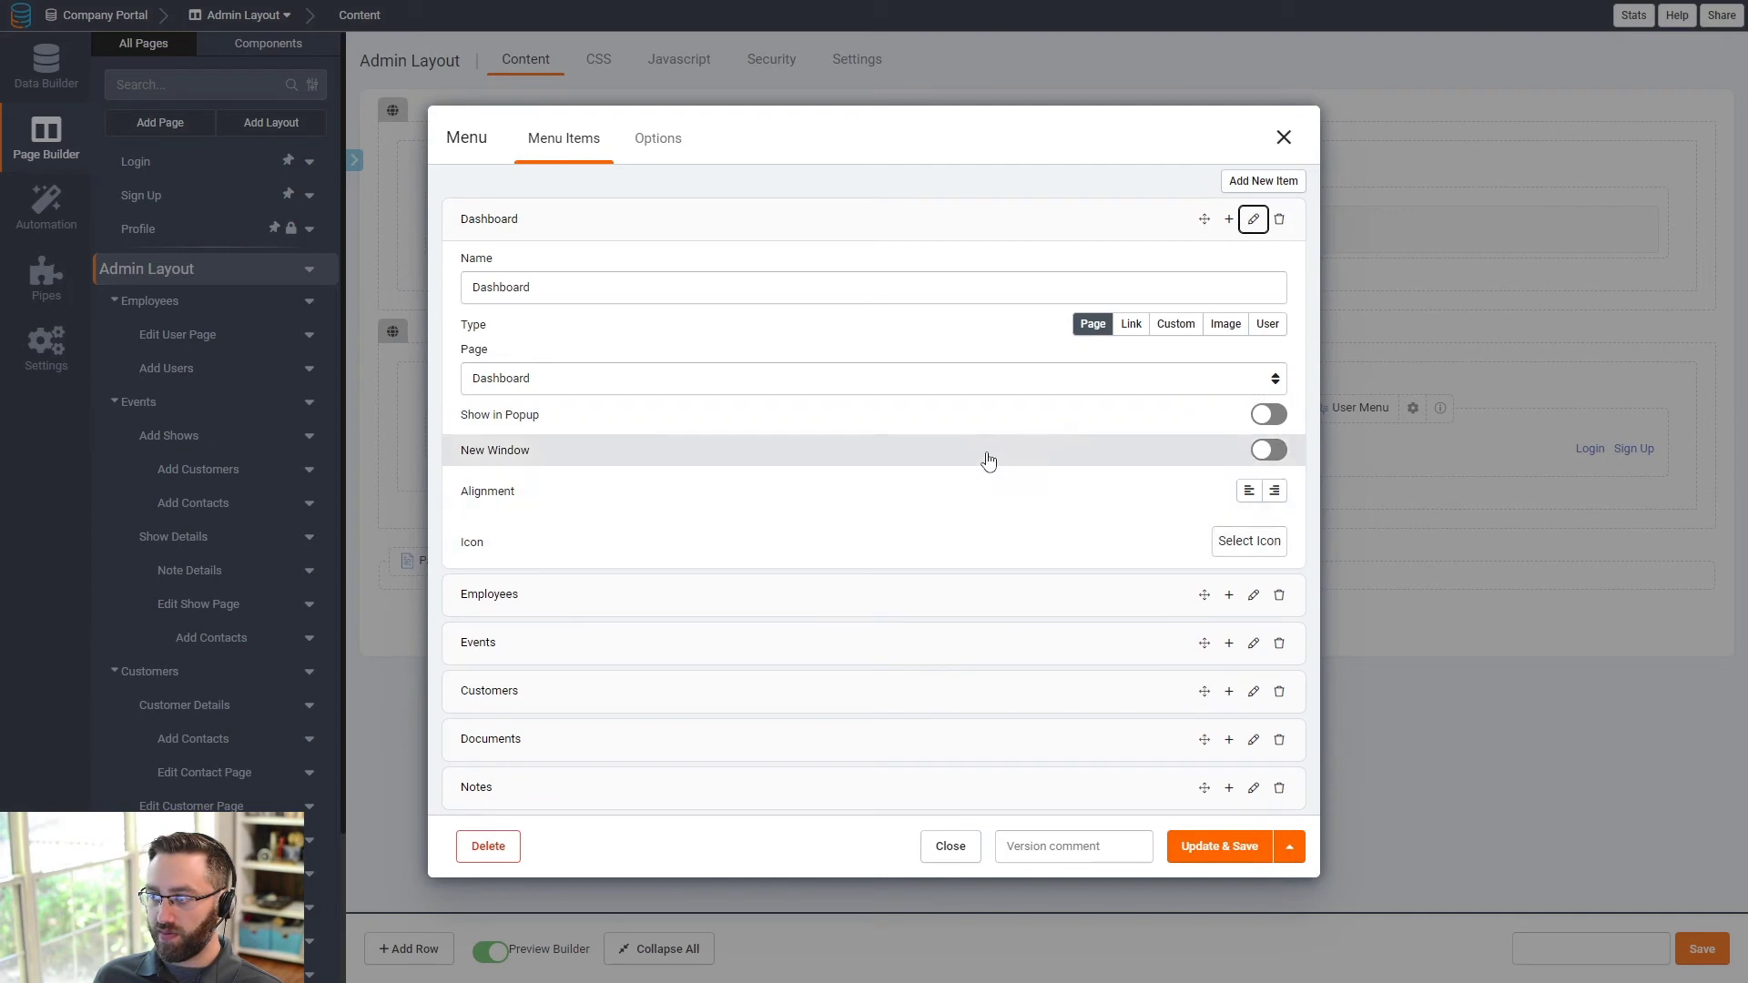
pyautogui.click(1257, 546)
pyautogui.write('dash')
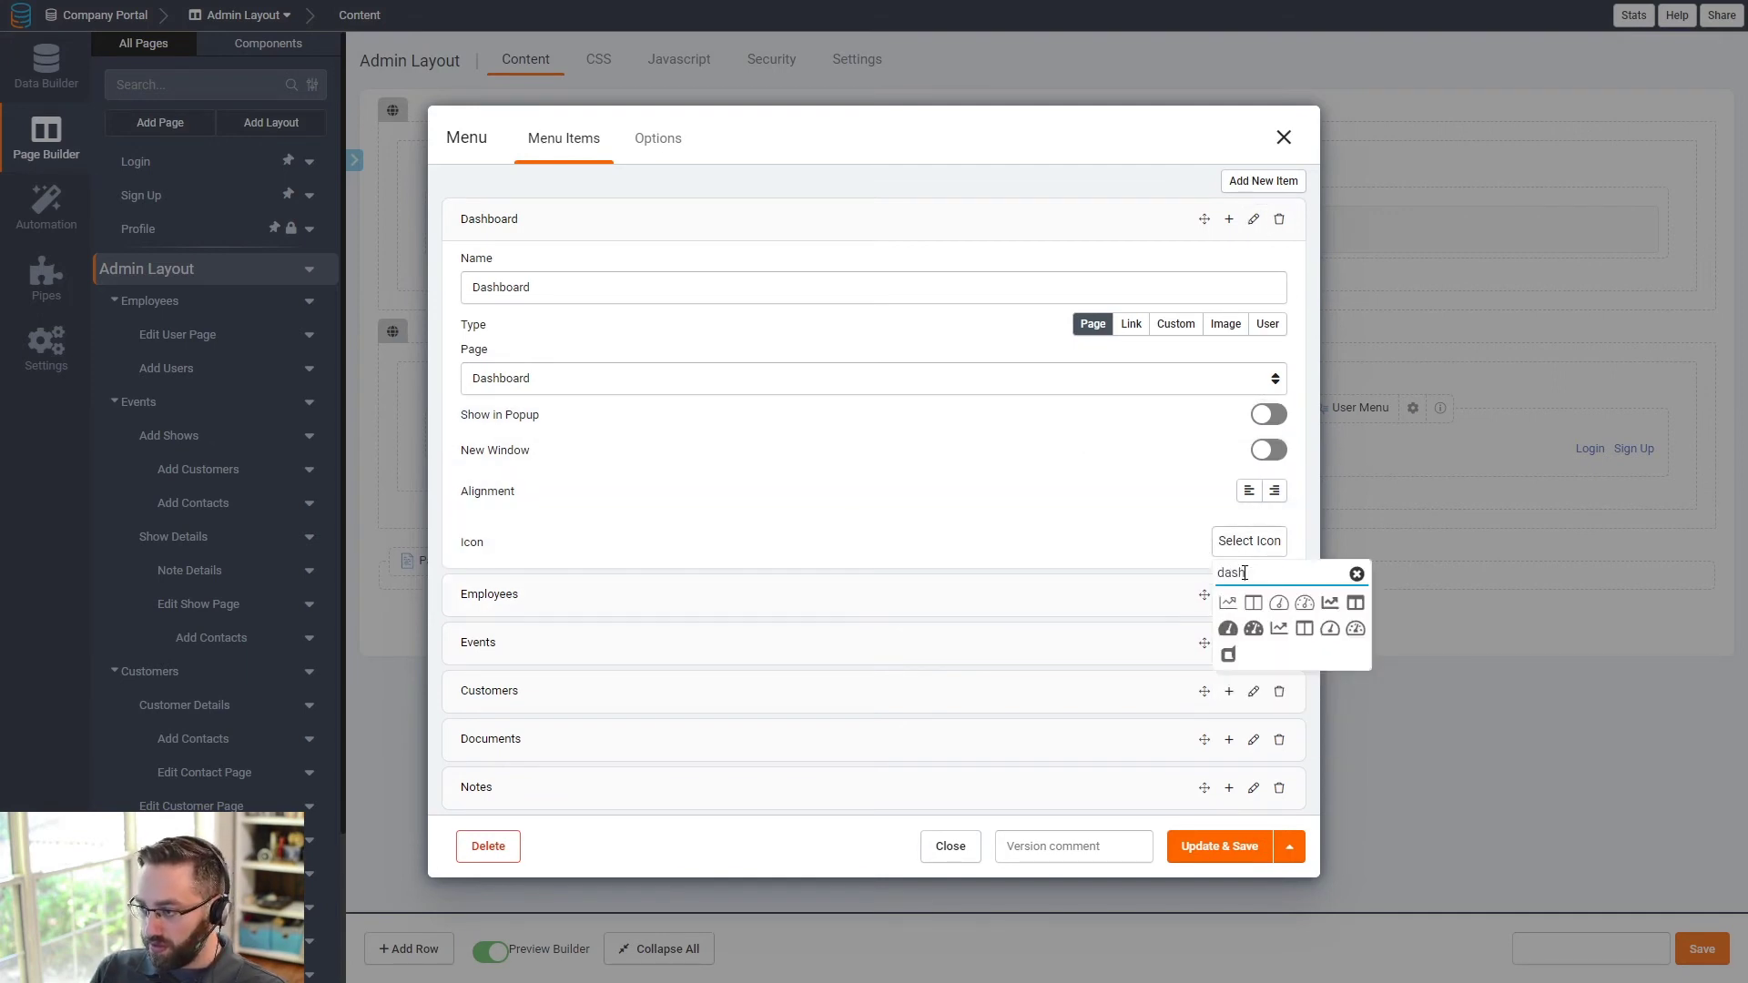
pyautogui.click(1330, 603)
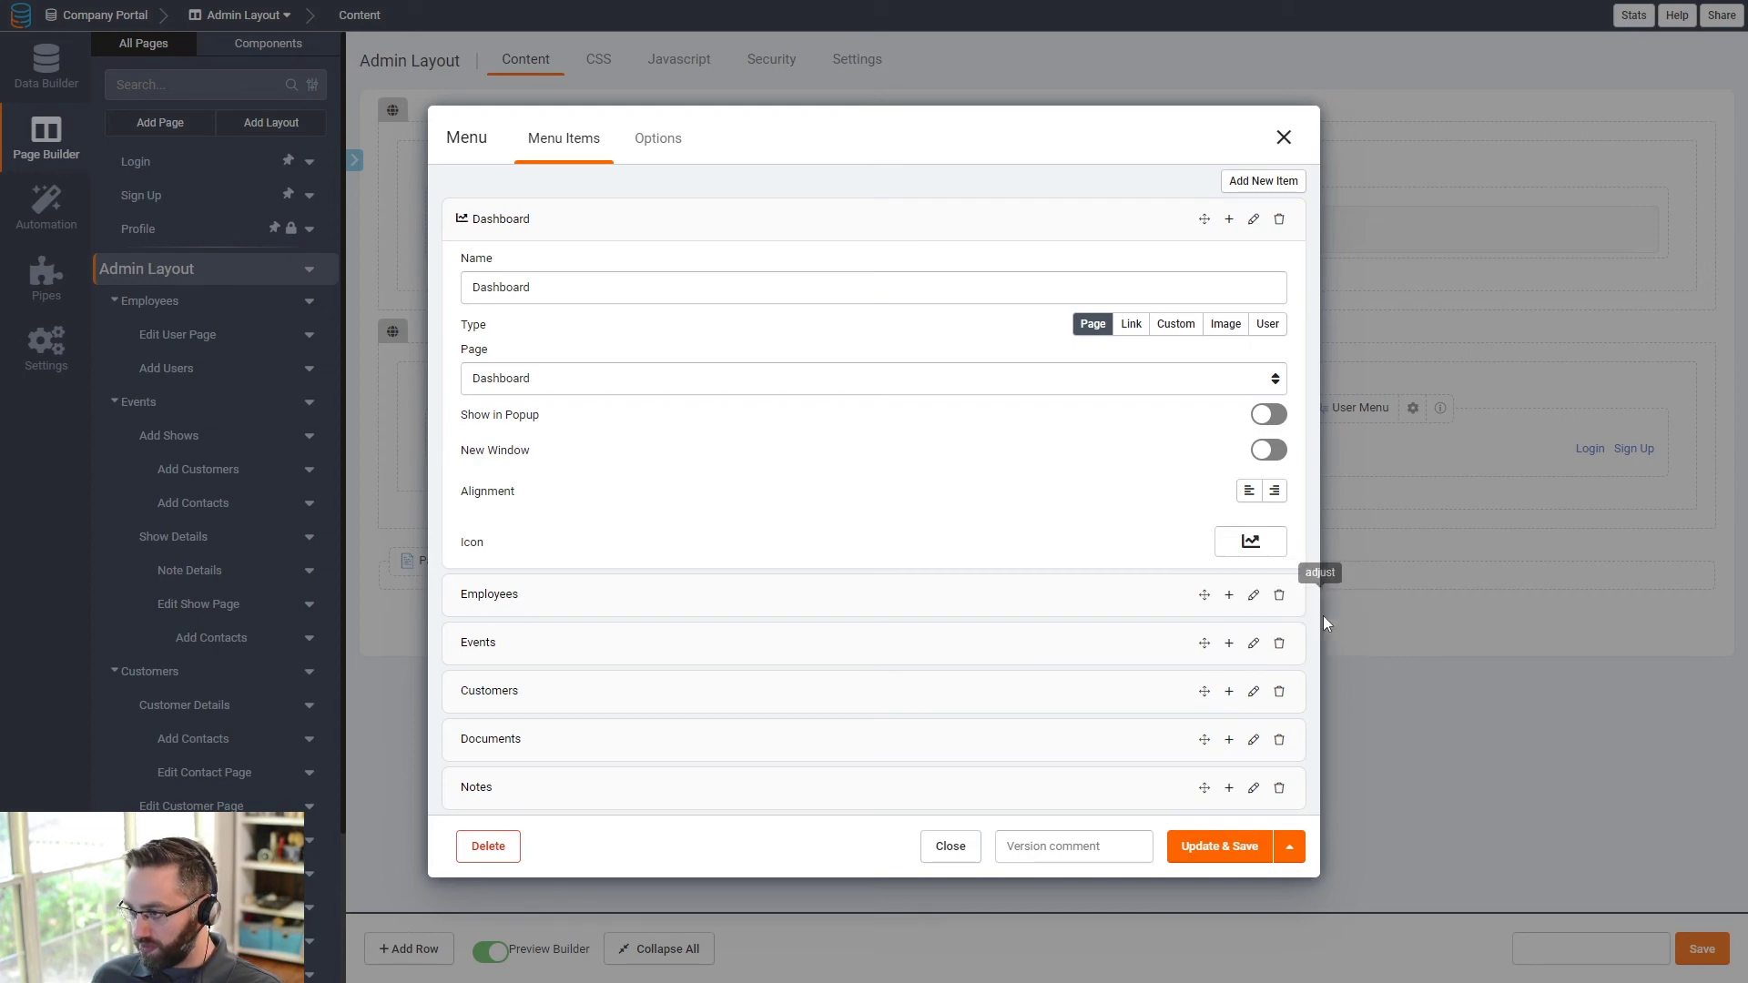
# - Give the Employees menu item a person icon
pyautogui.click(1253, 594)
pyautogui.click(1244, 837)
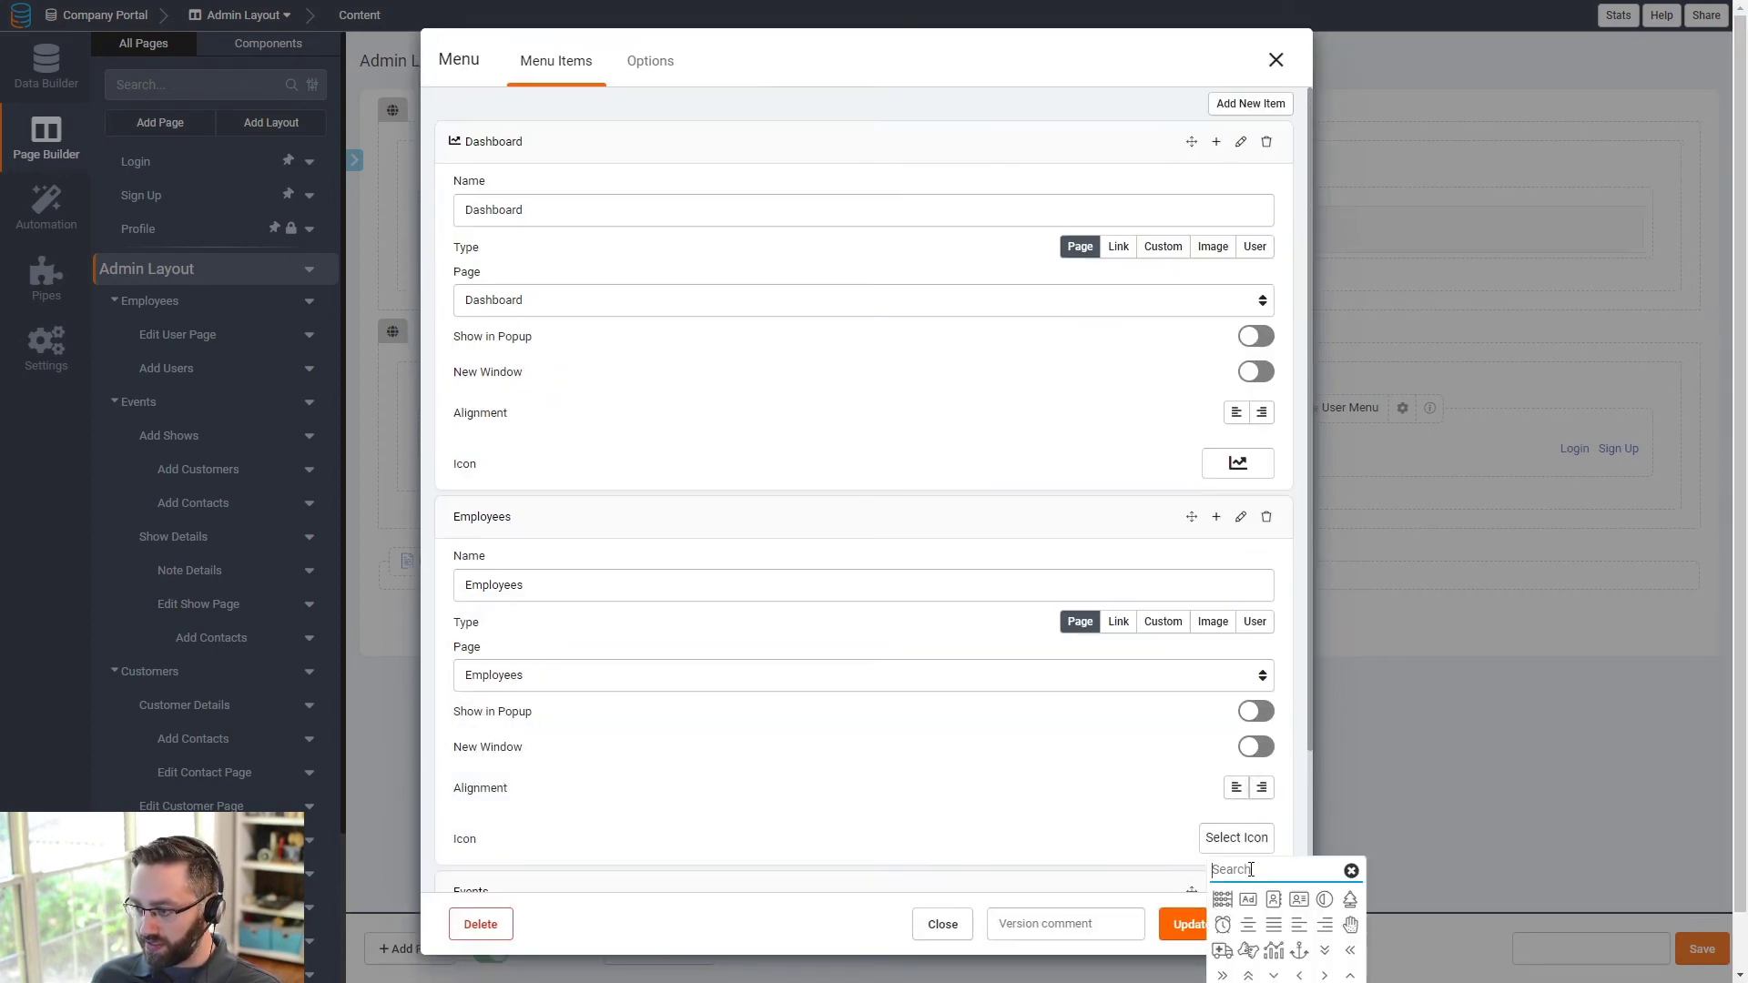
pyautogui.write('user')
pyautogui.scroll(-1, 1293, 902)
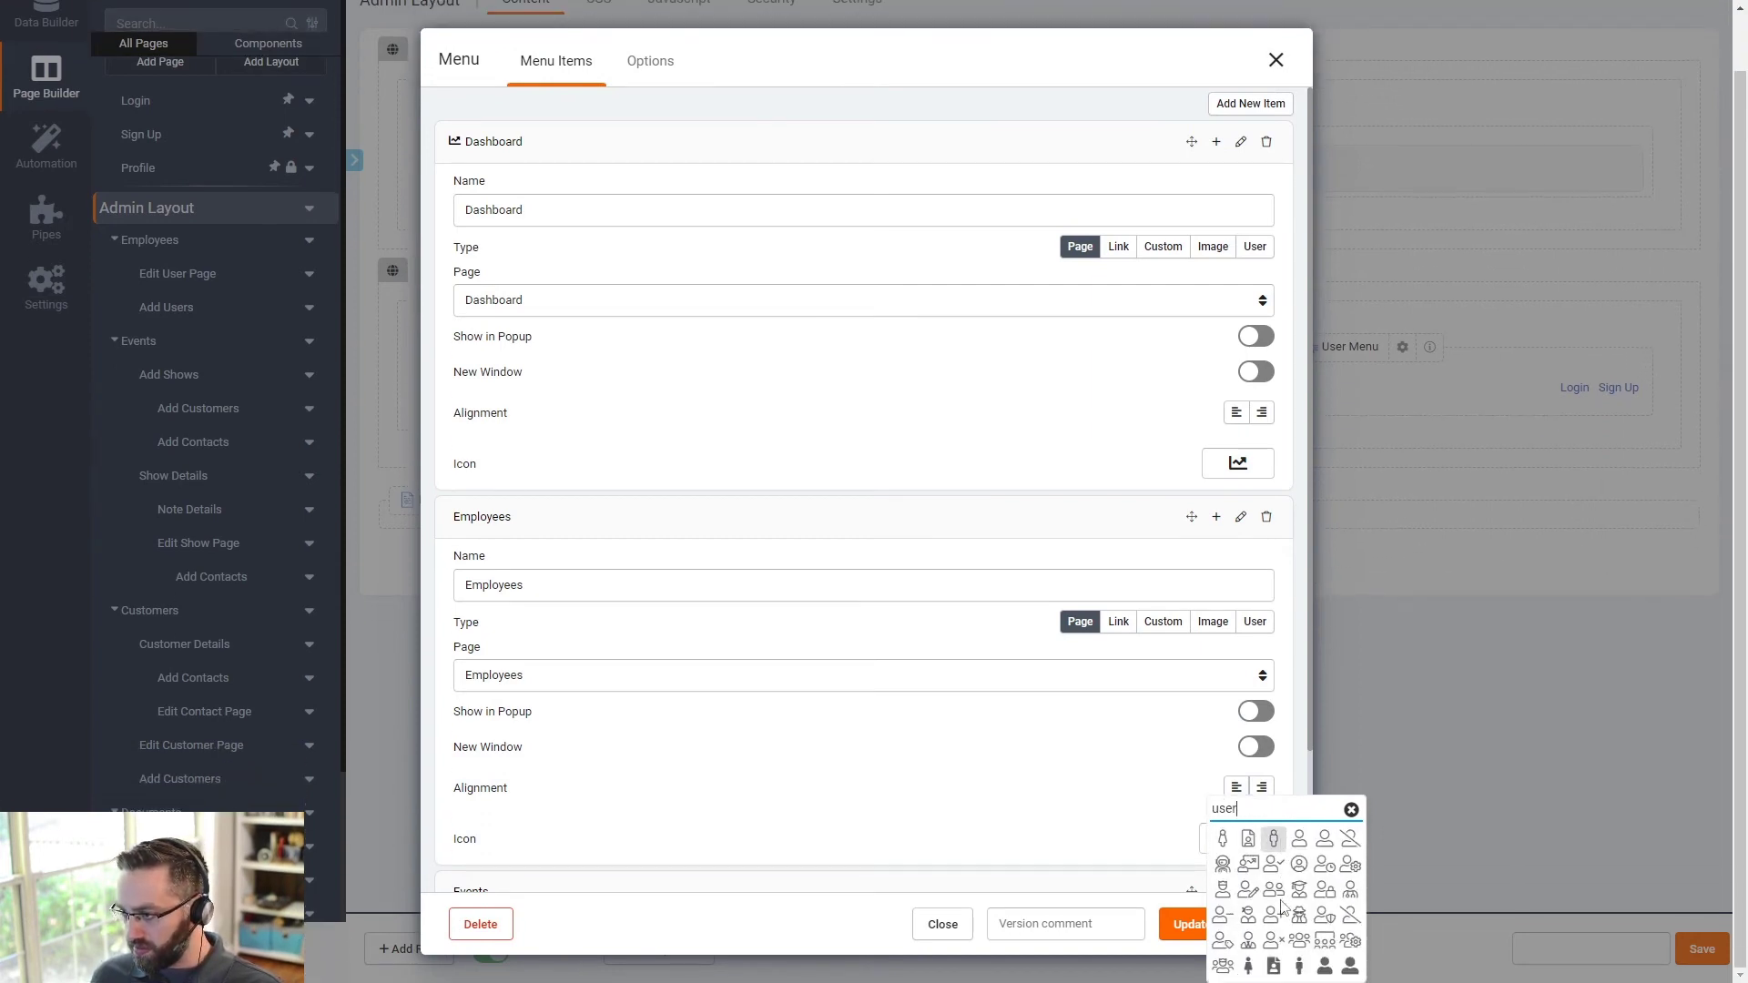
pyautogui.click(1325, 966)
pyautogui.scroll(-2, 1270, 847)
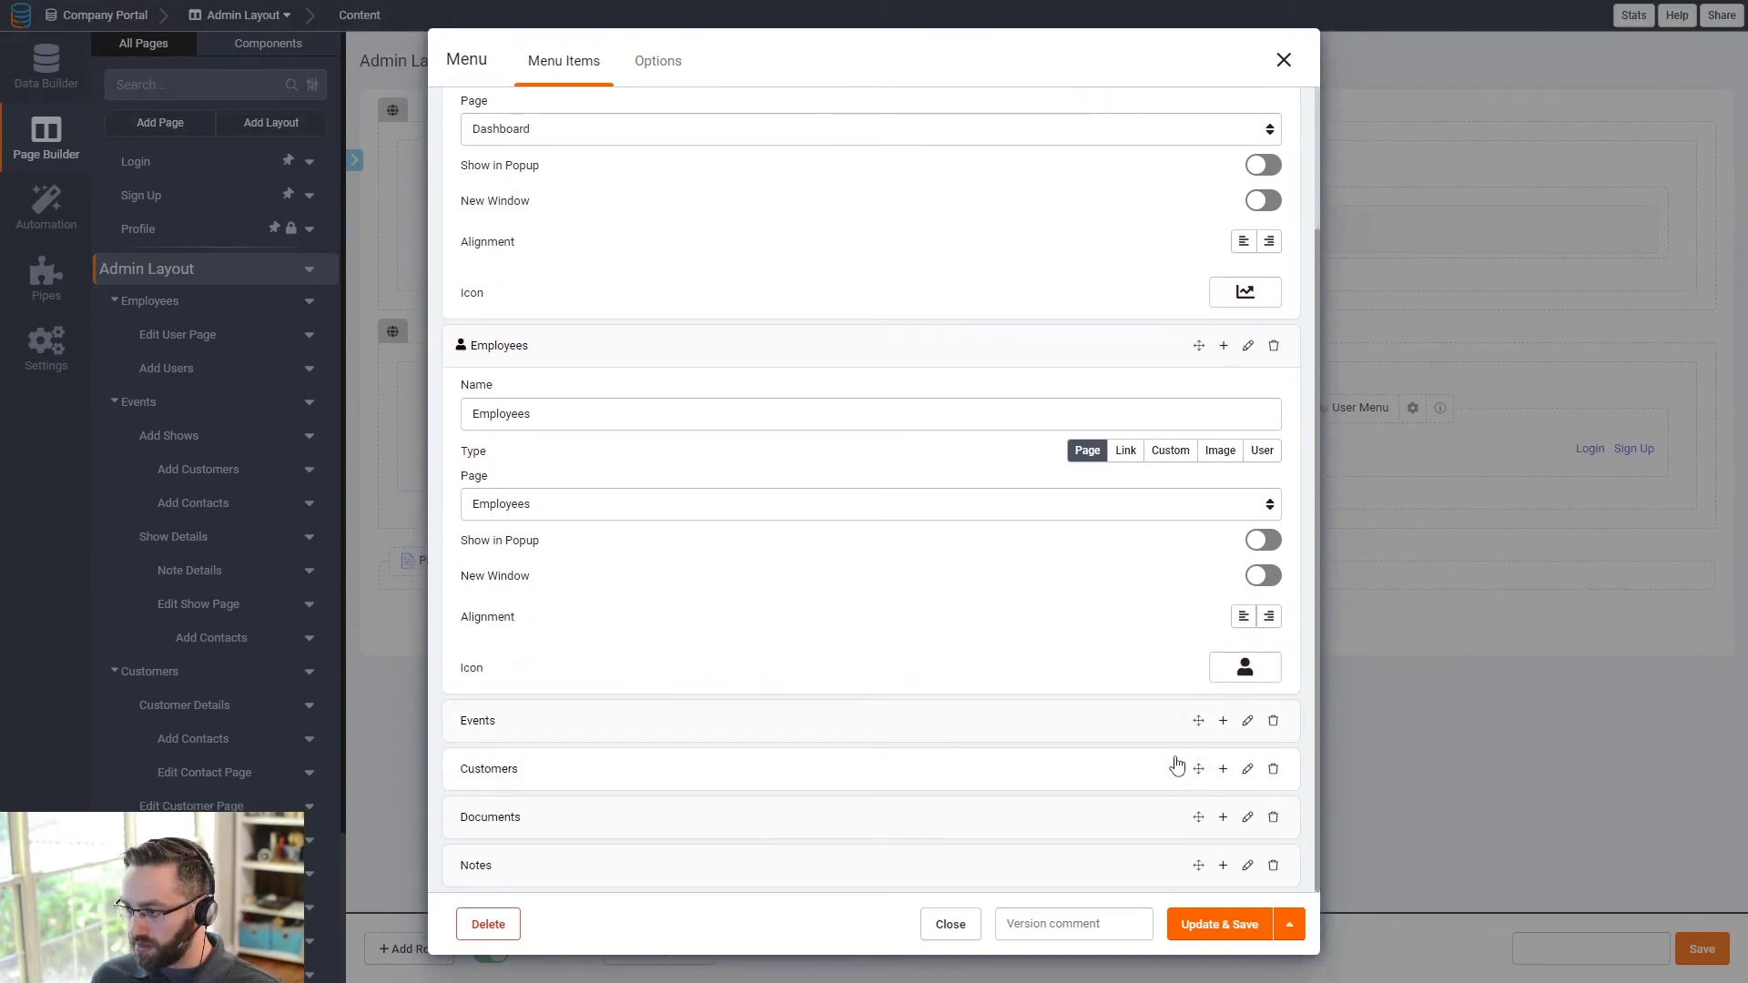
pyautogui.click(1009, 353)
pyautogui.click(720, 219)
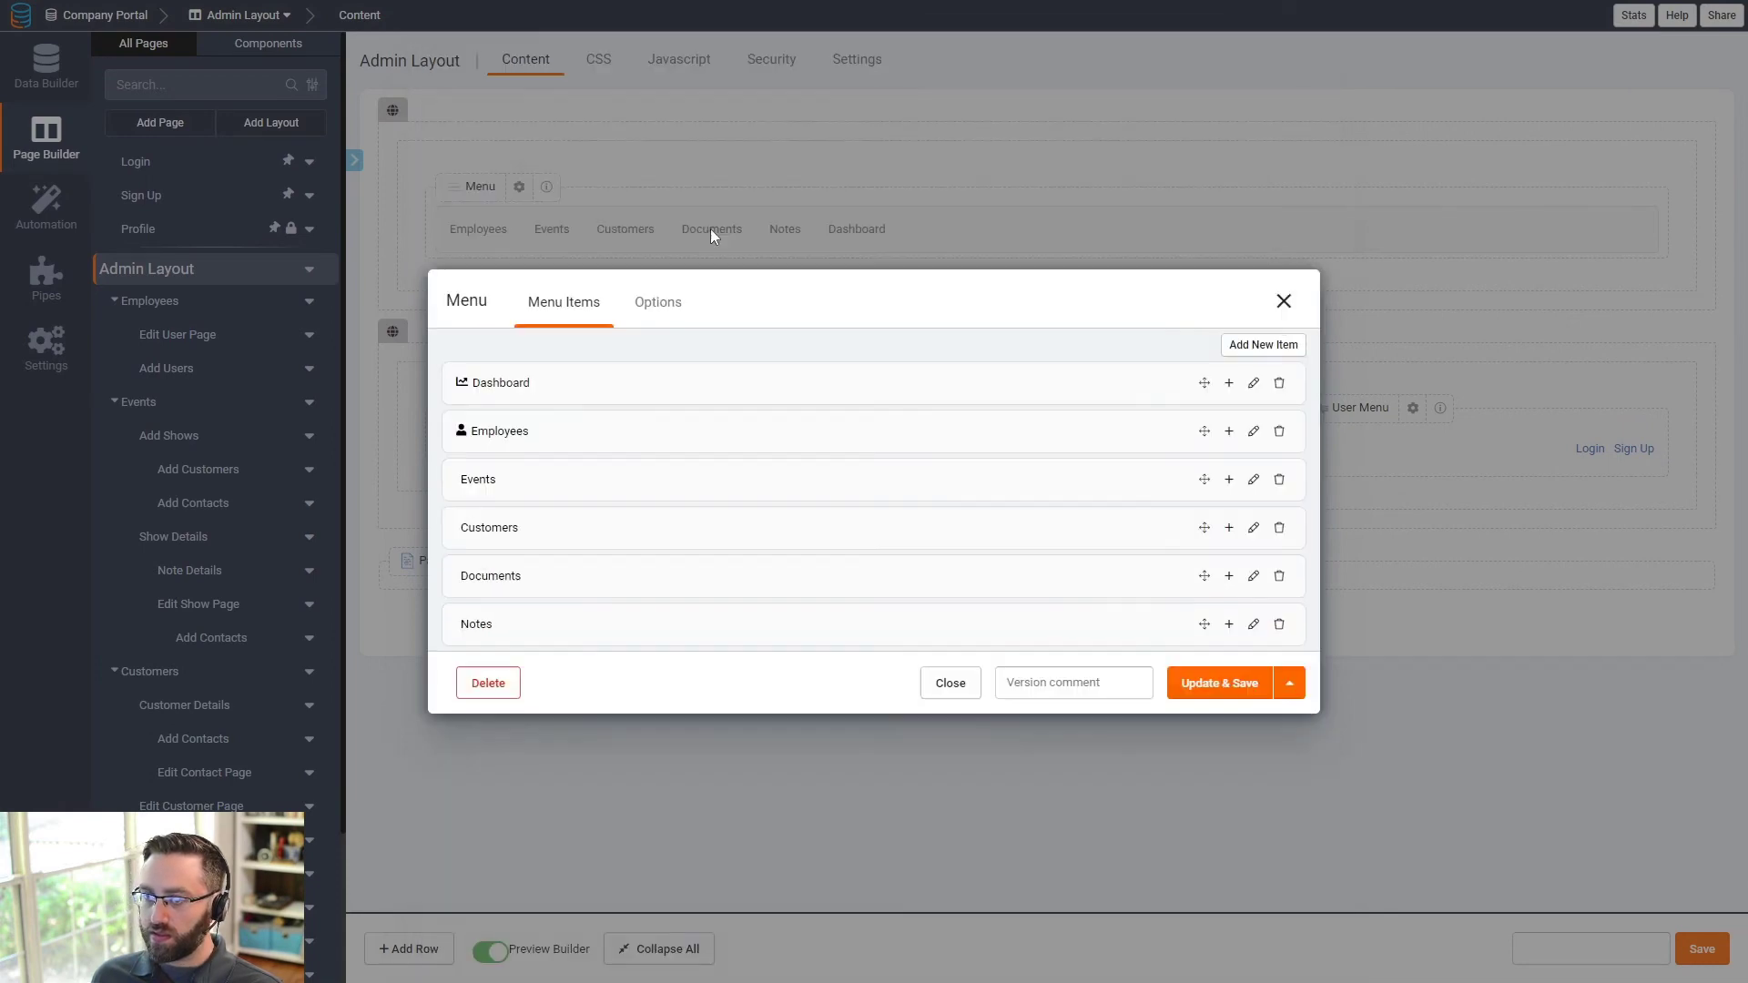
# - Give Events a calendar icon and Customers a group-of-people icon
pyautogui.click(1253, 473)
pyautogui.click(1252, 637)
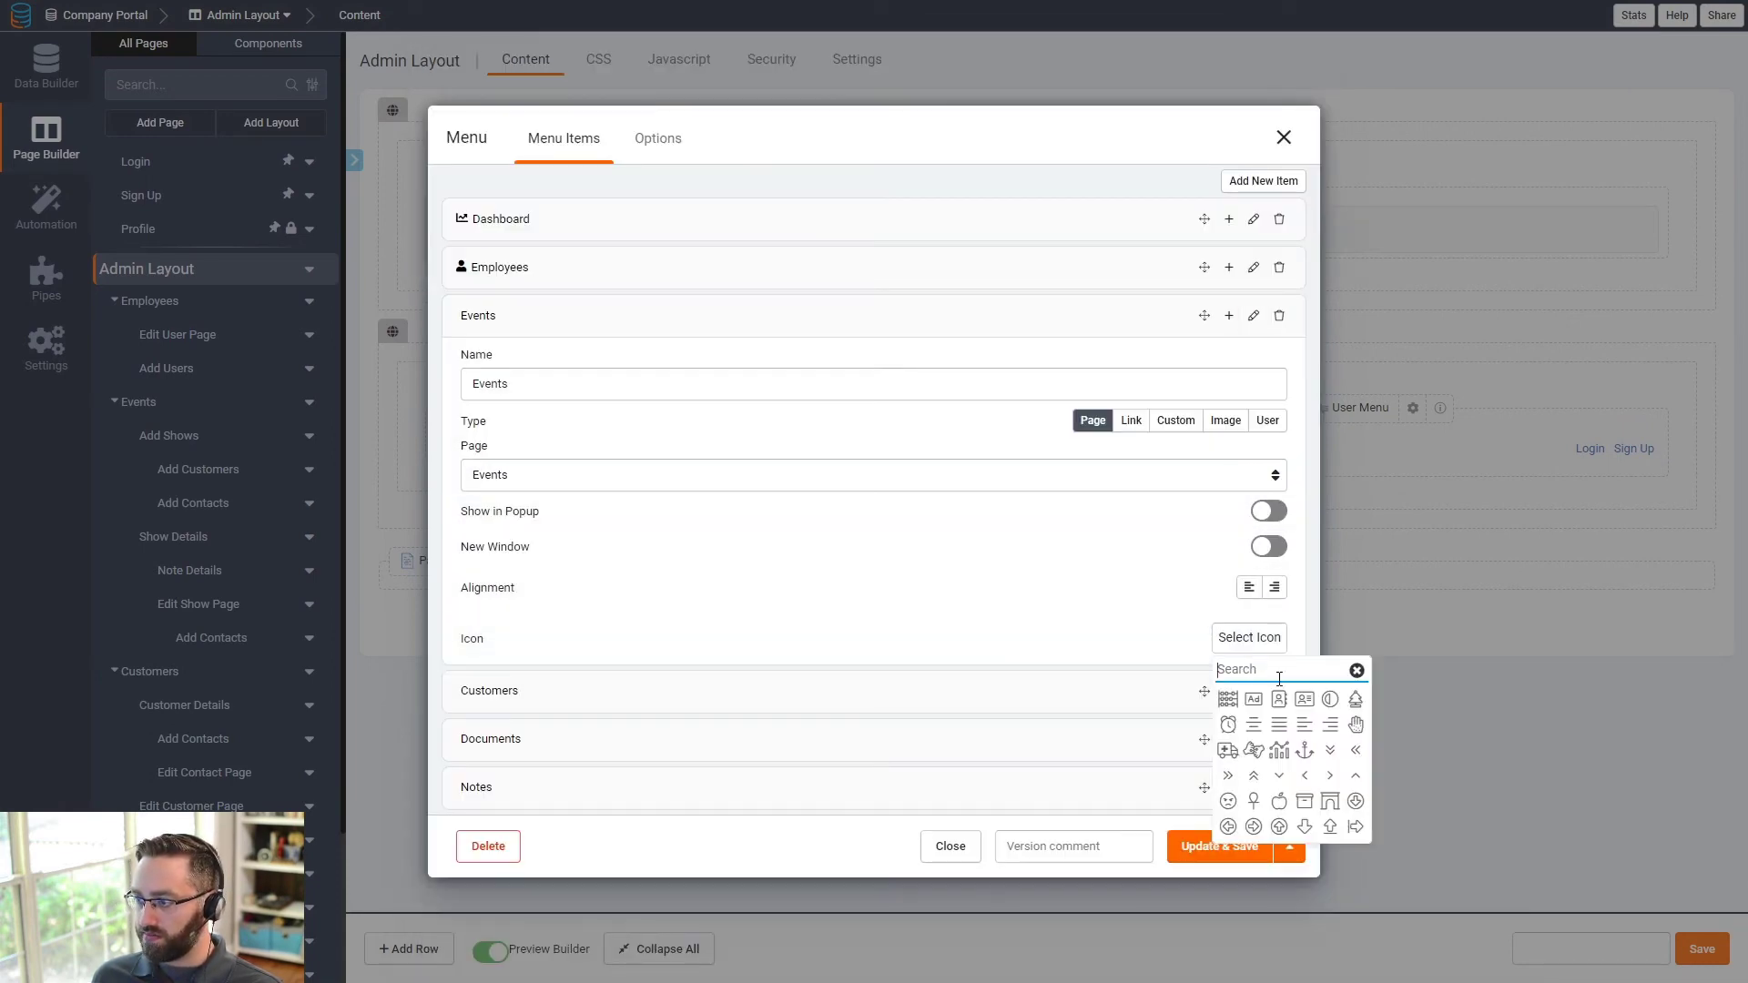
pyautogui.write('cal')
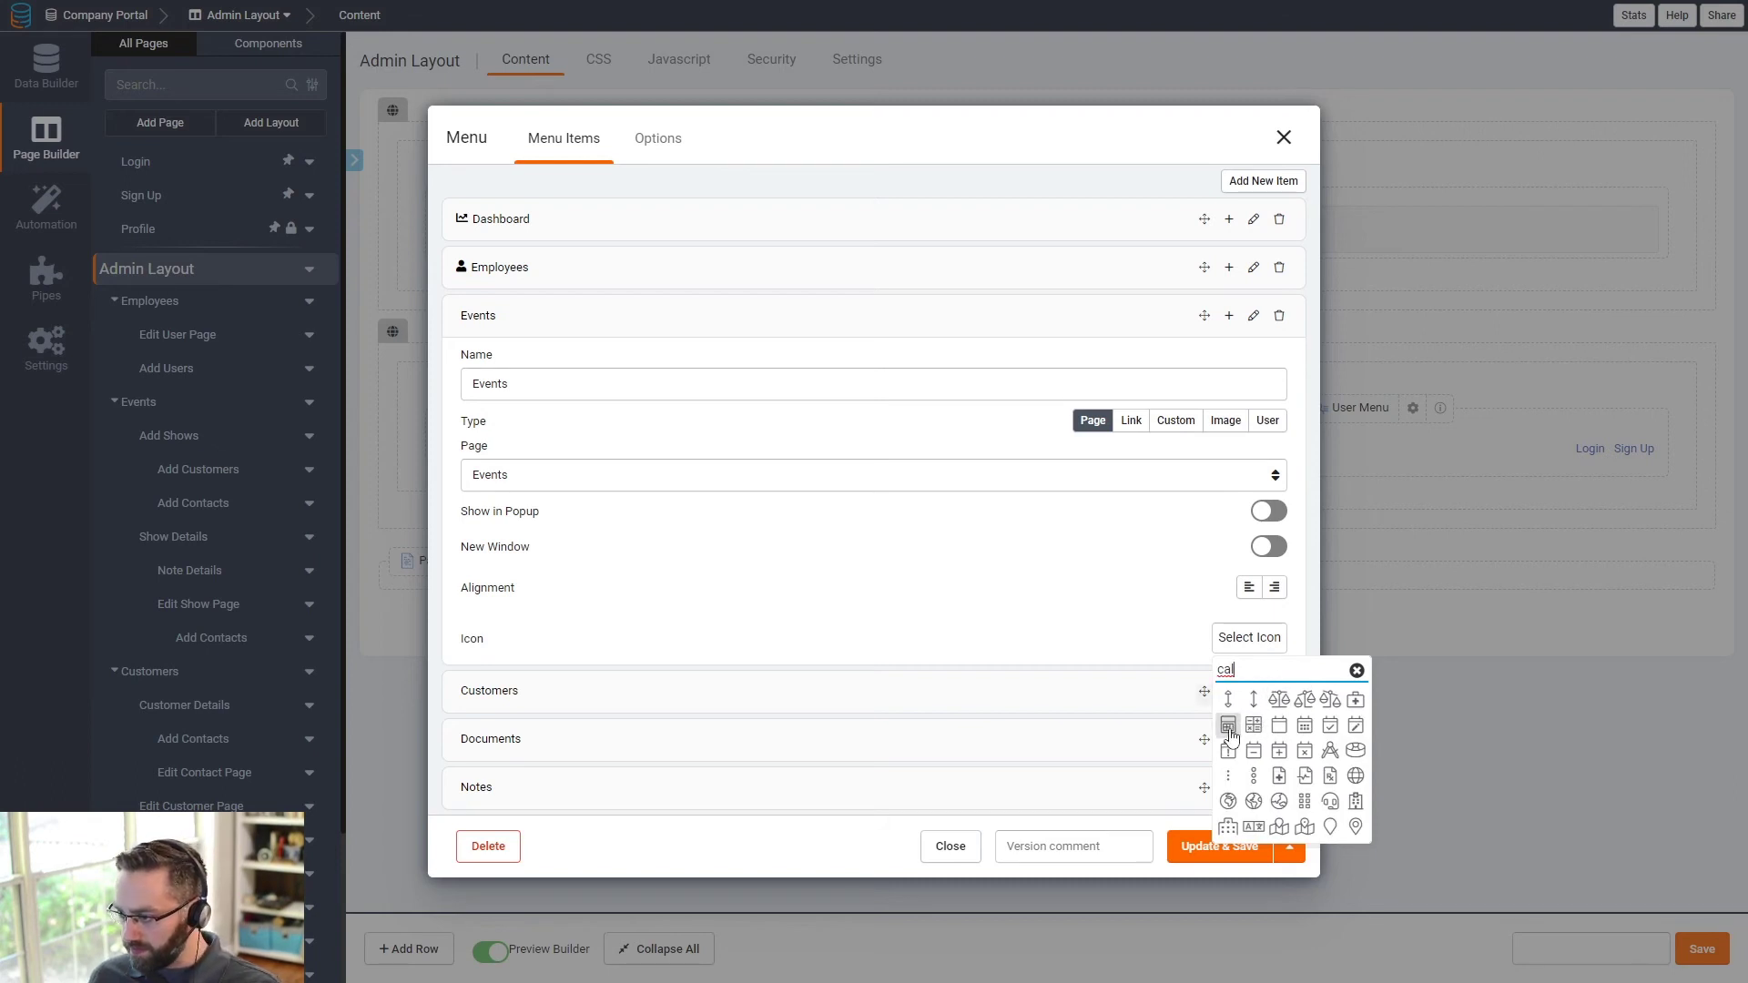
pyautogui.click(1307, 732)
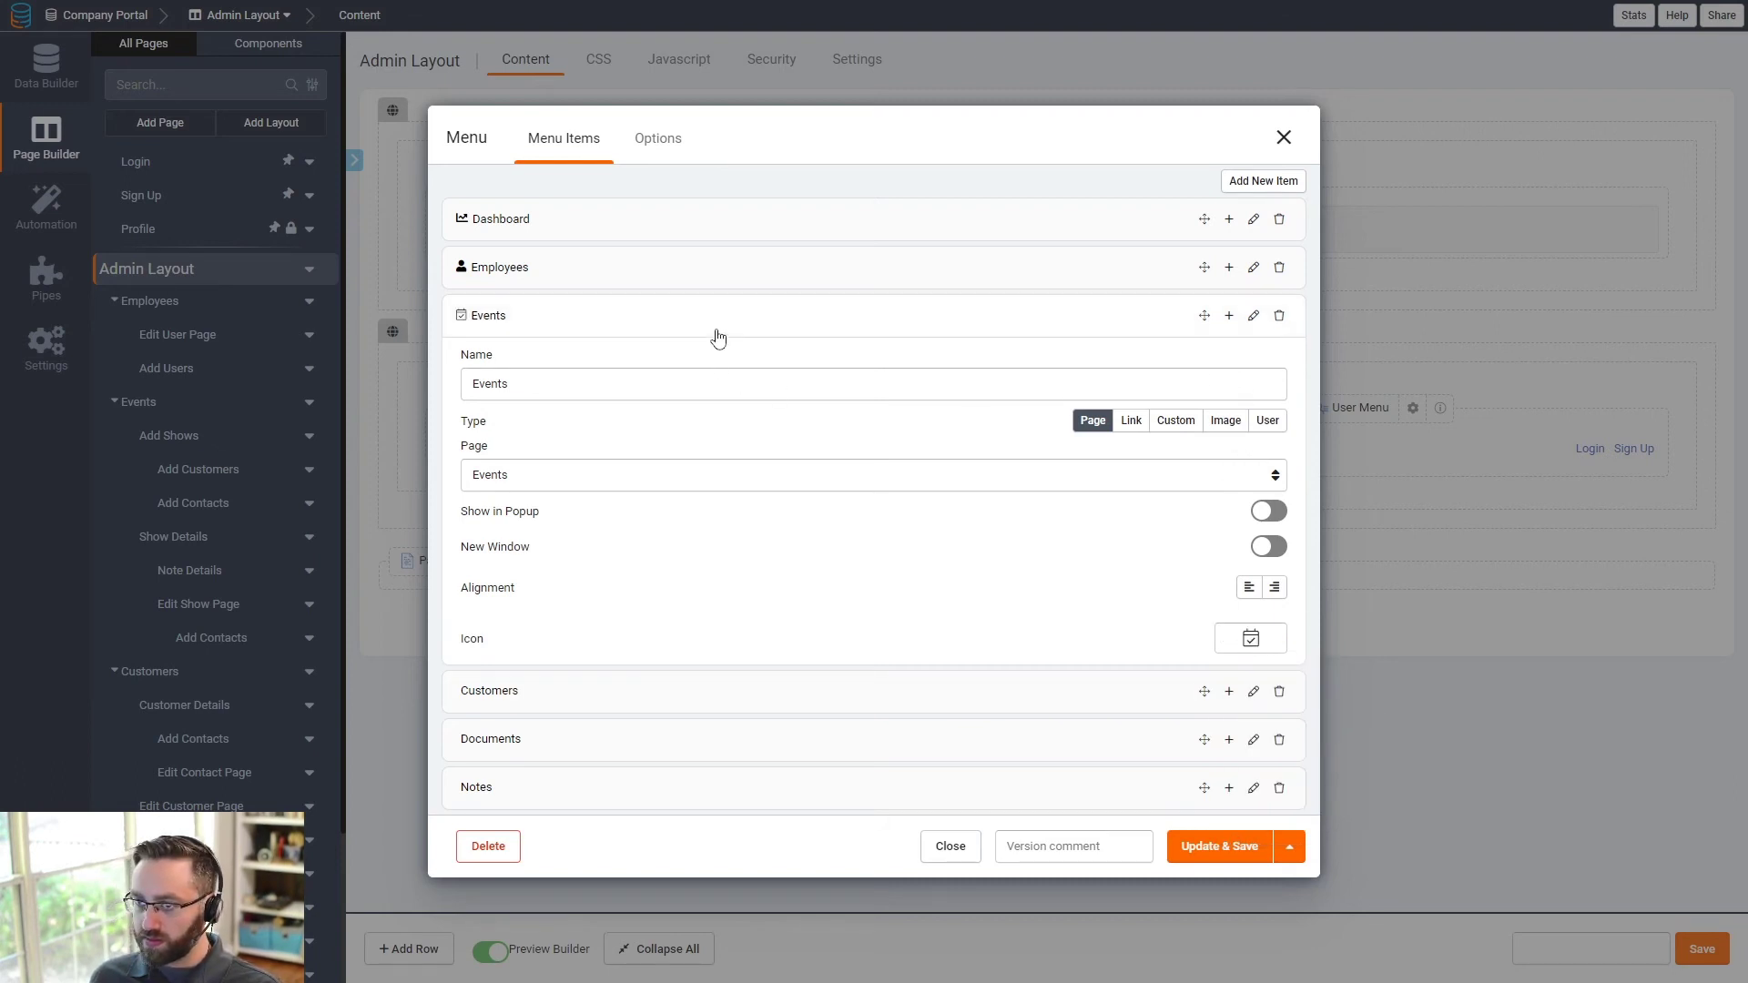
pyautogui.click(543, 317)
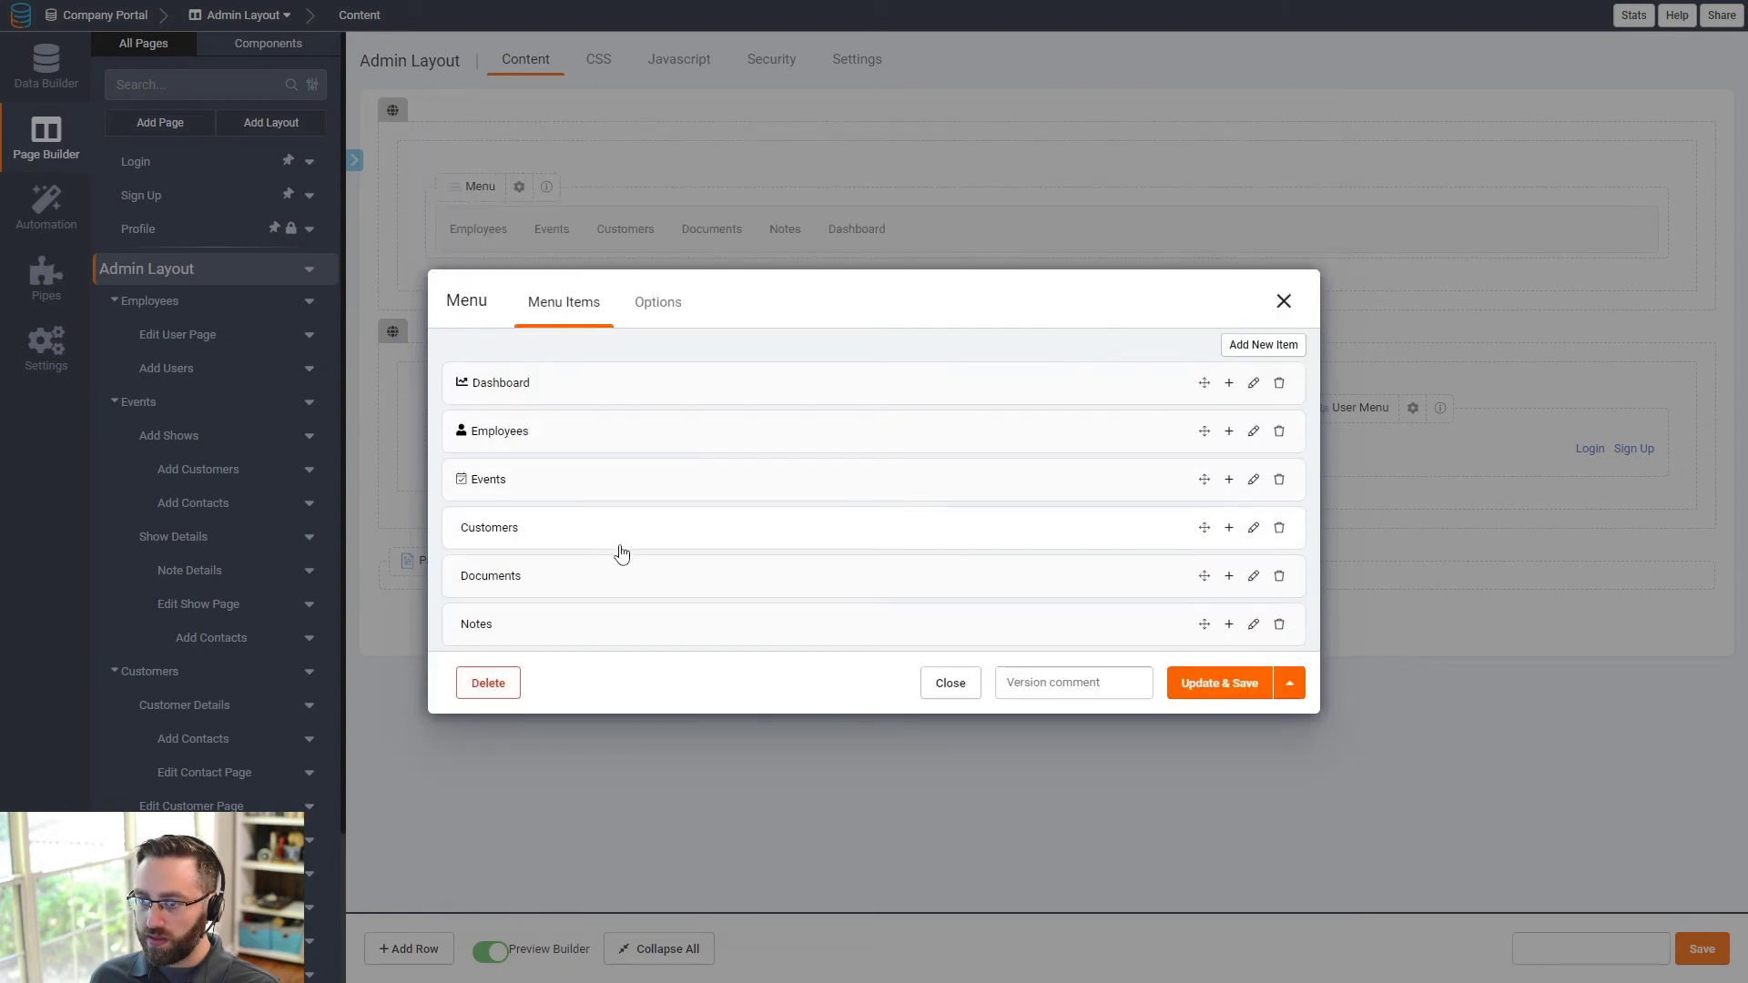
pyautogui.click(1254, 528)
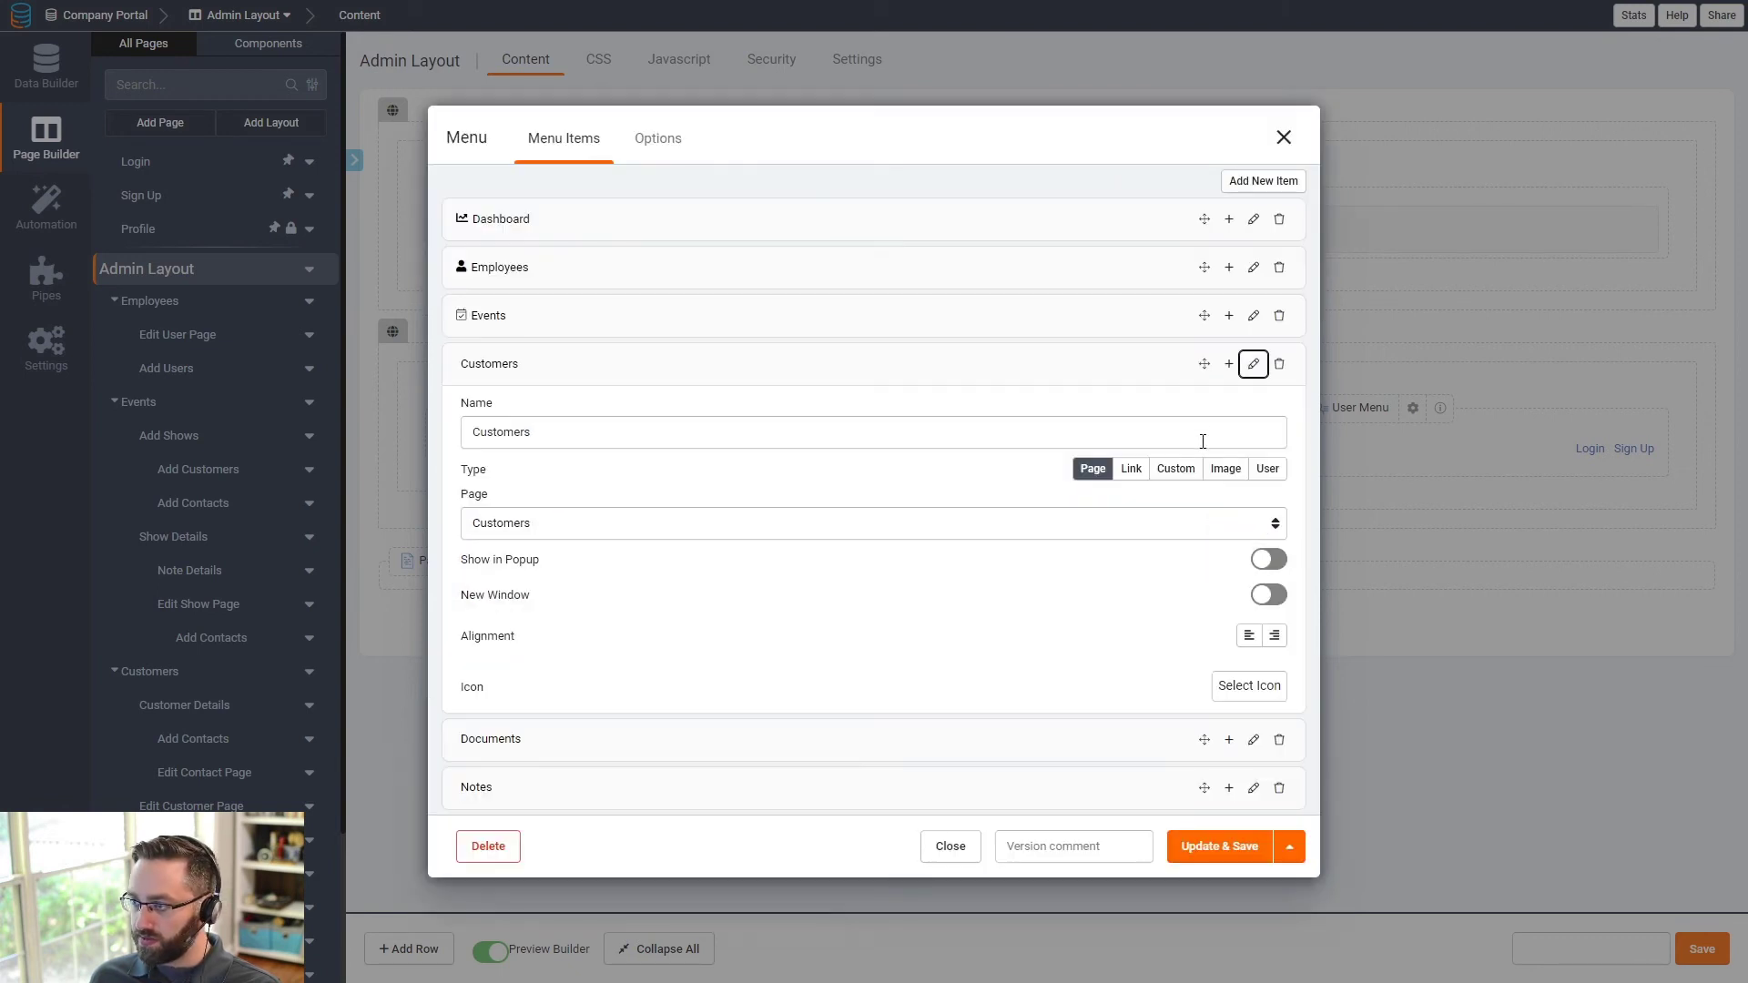
pyautogui.click(1249, 687)
pyautogui.write('users')
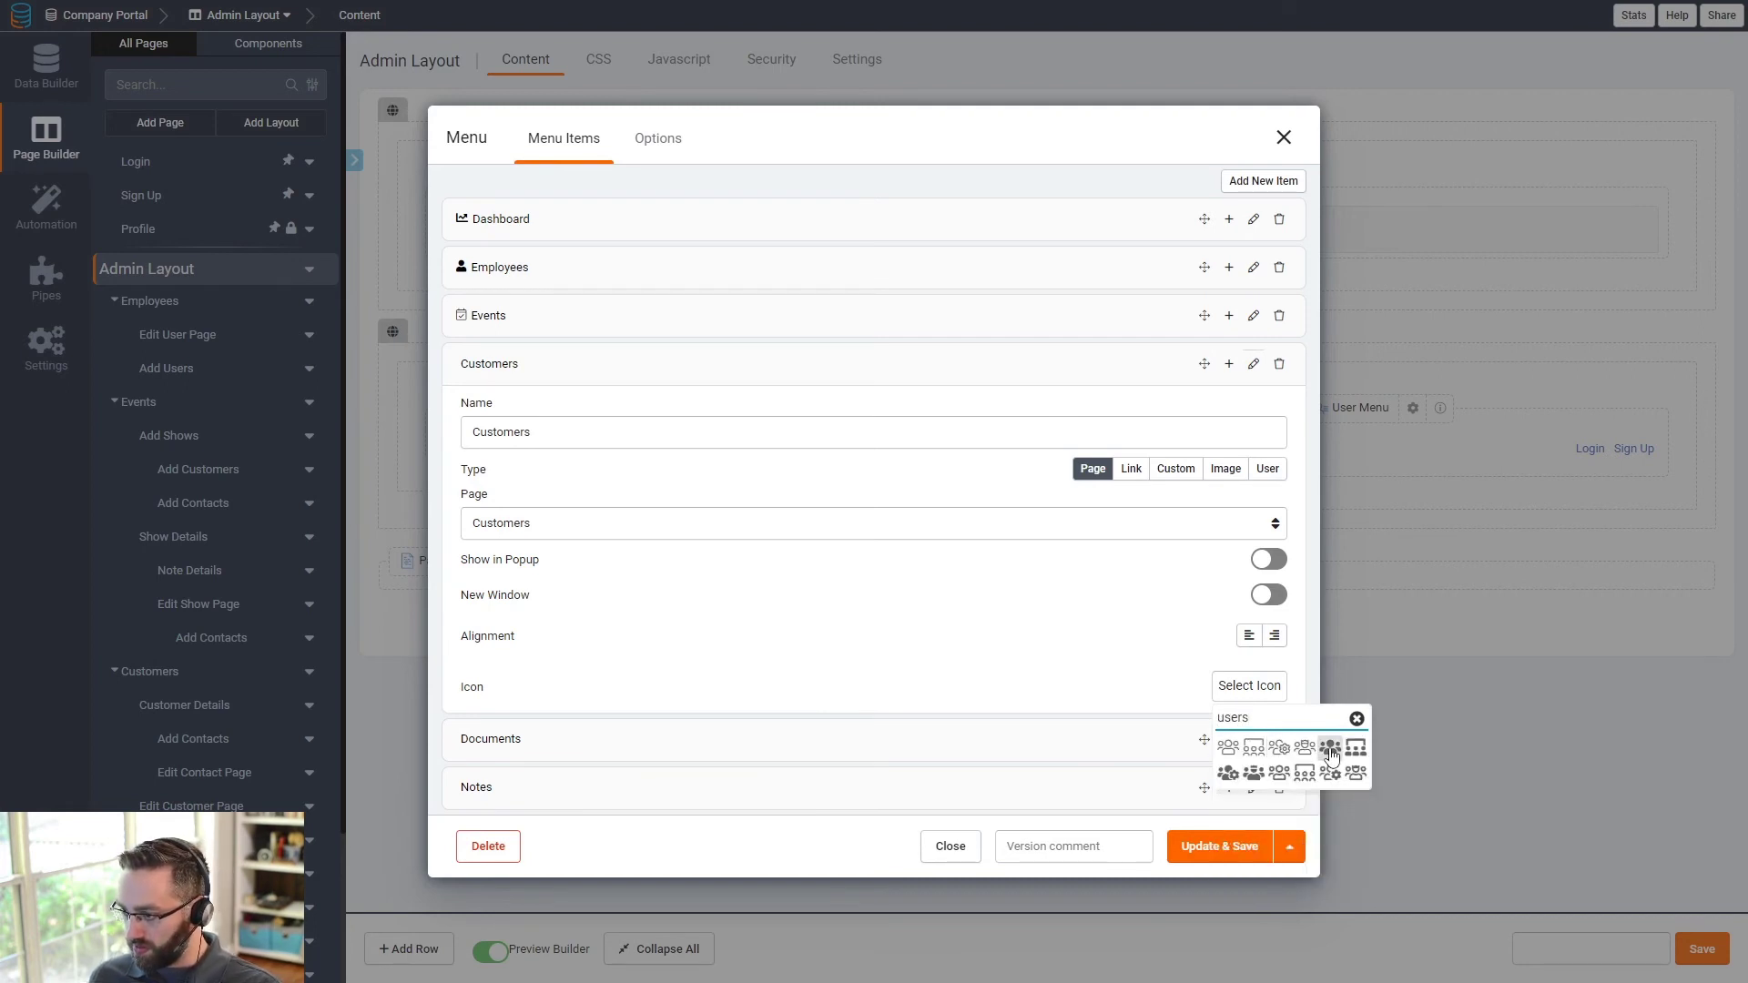
pyautogui.click(1229, 774)
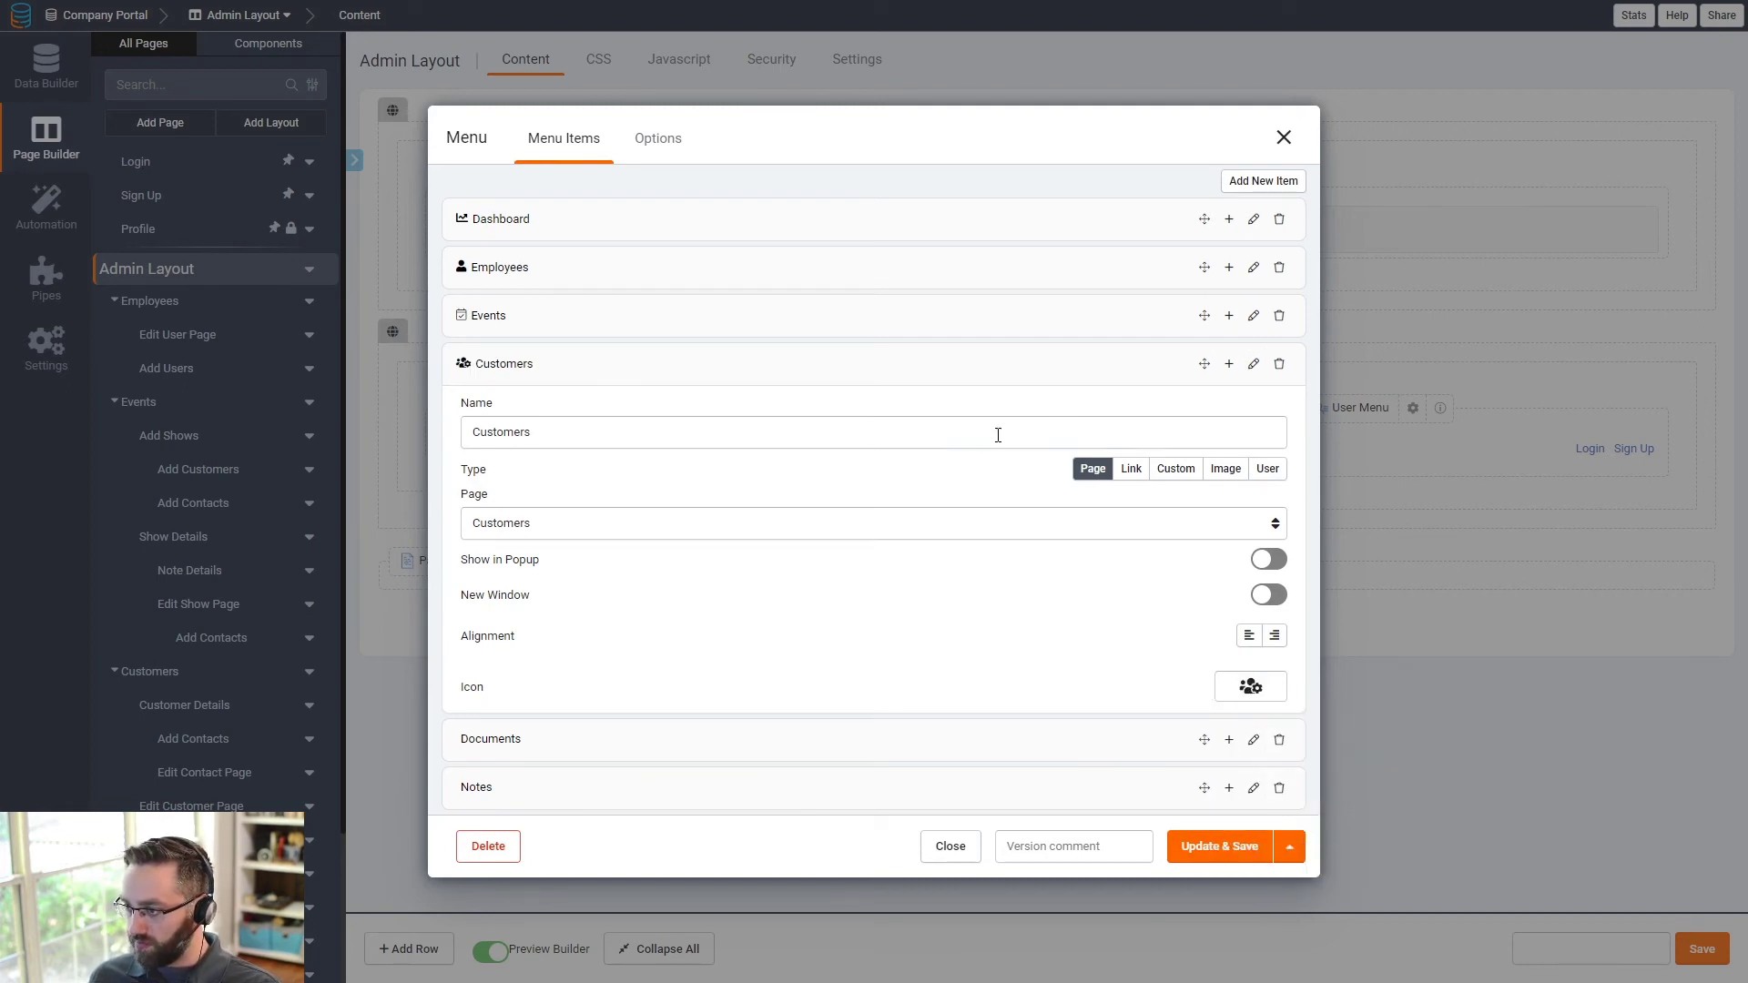
pyautogui.click(936, 369)
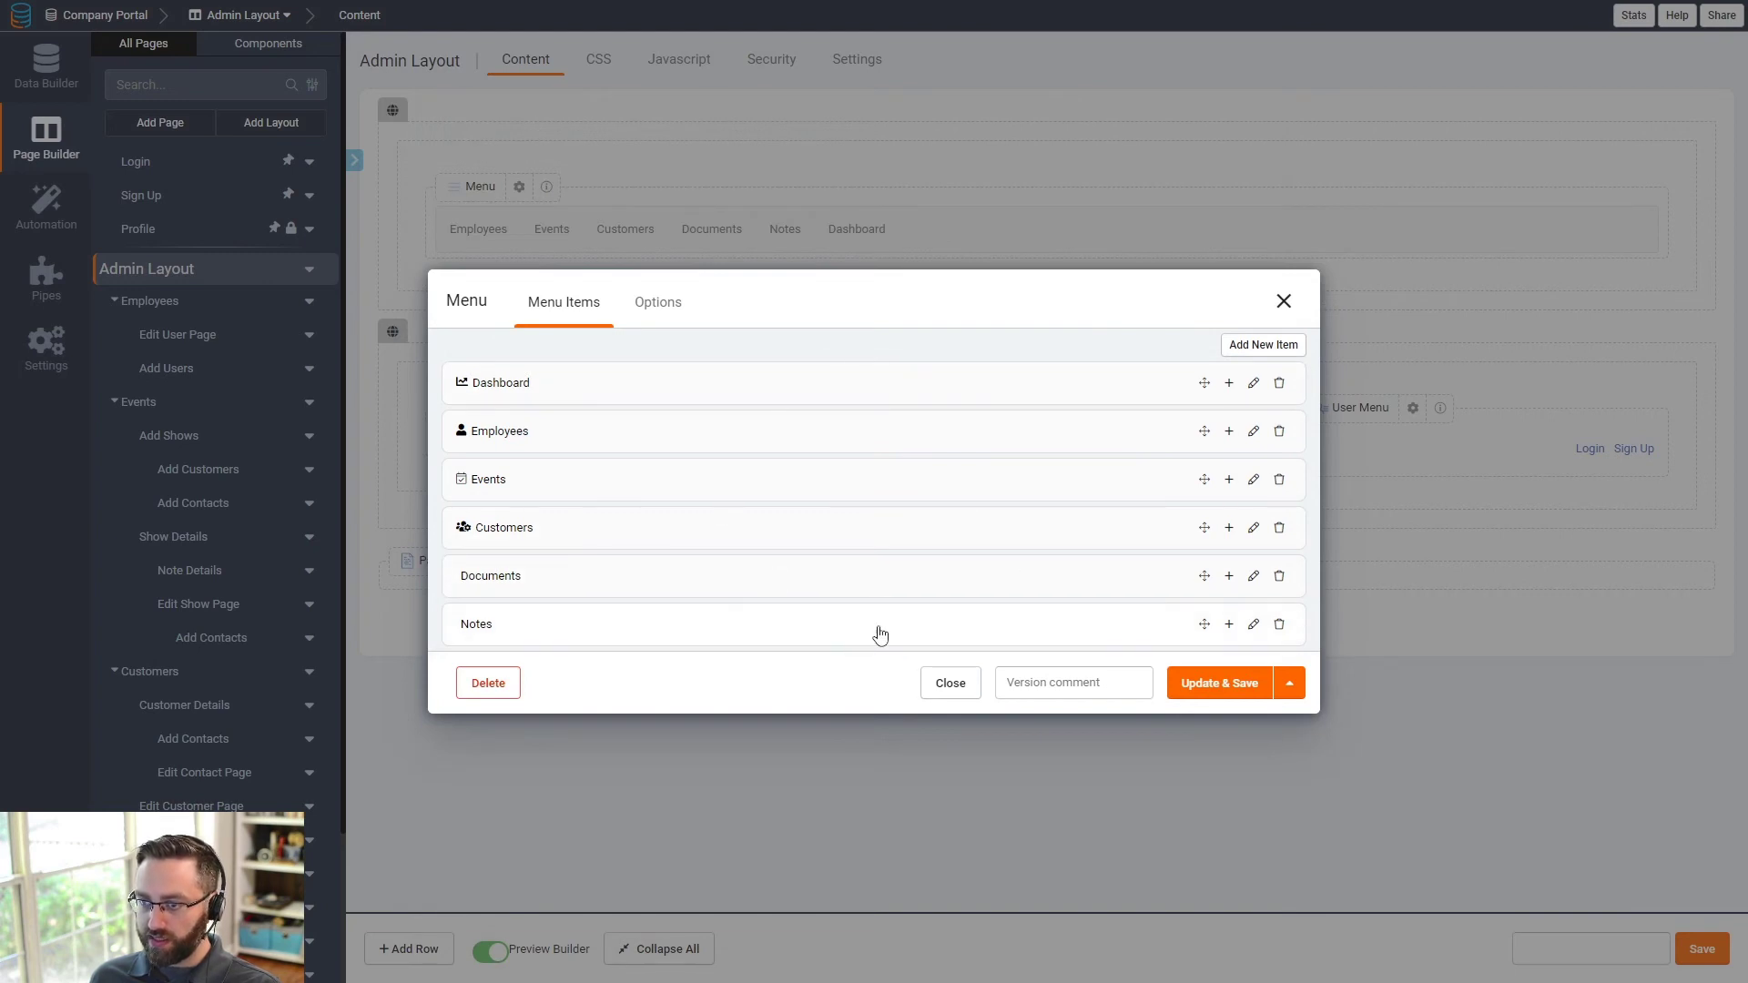
# - Give Documents a document icon and Notes a chat-bubbles icon
pyautogui.click(1254, 575)
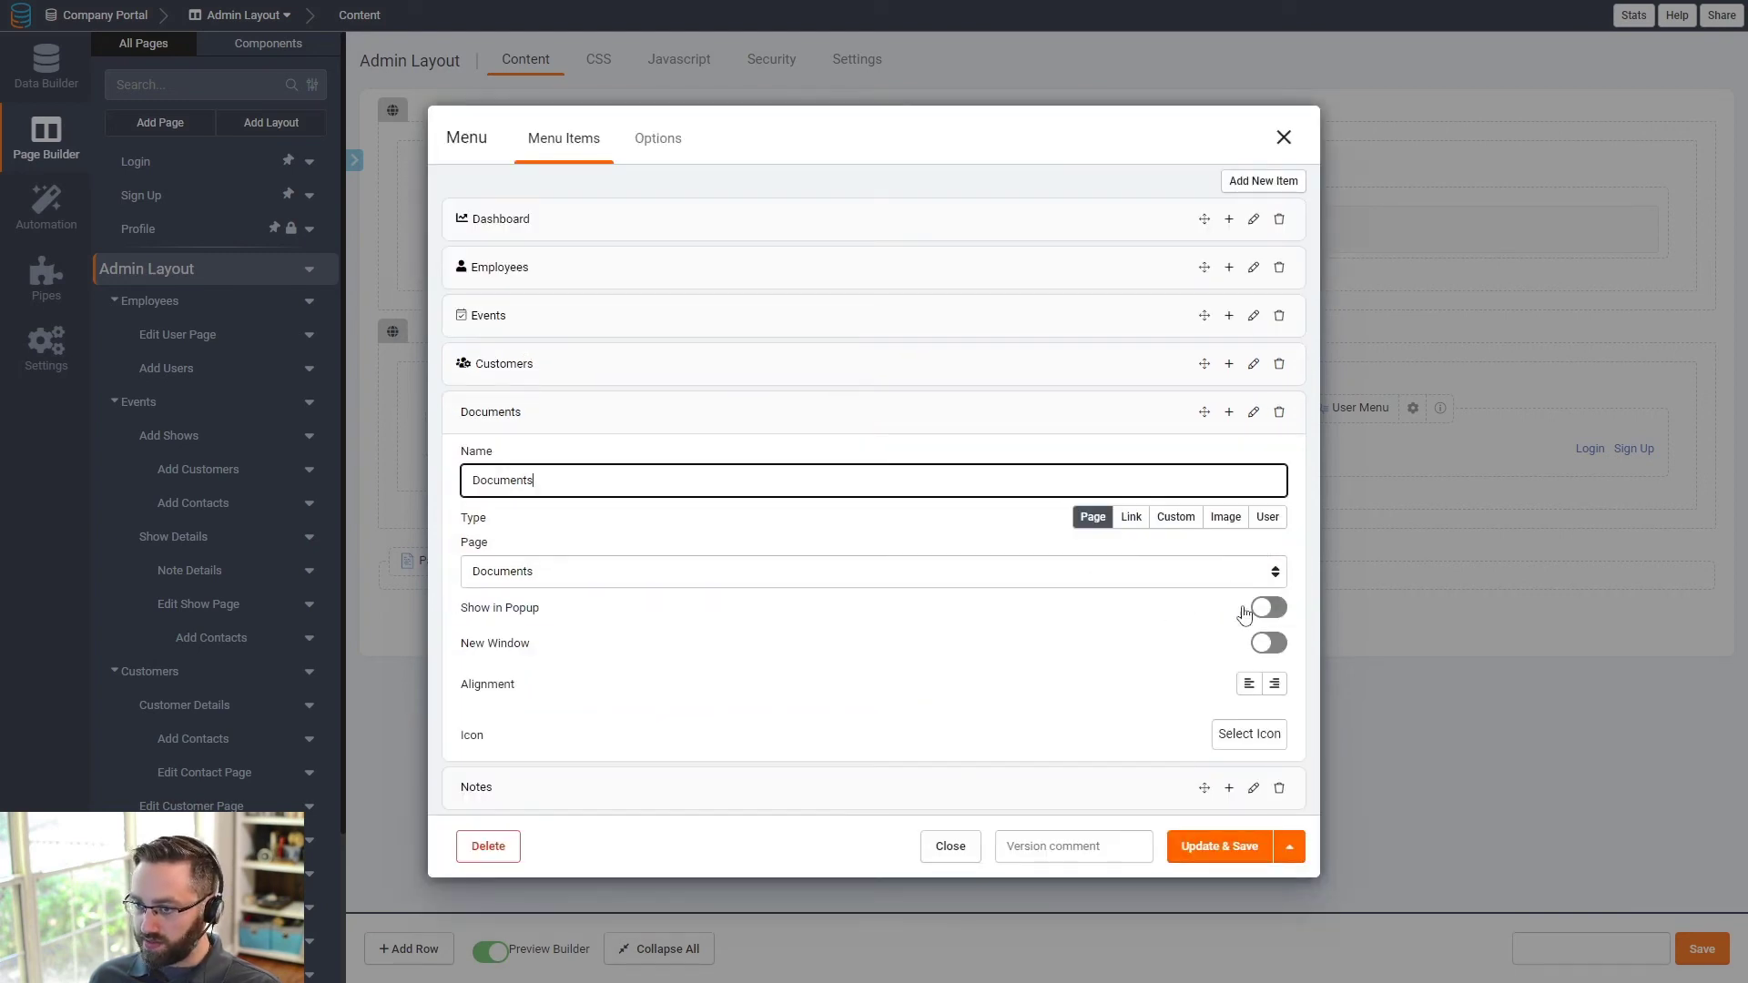
pyautogui.click(1255, 737)
pyautogui.click(1276, 766)
pyautogui.write('doc')
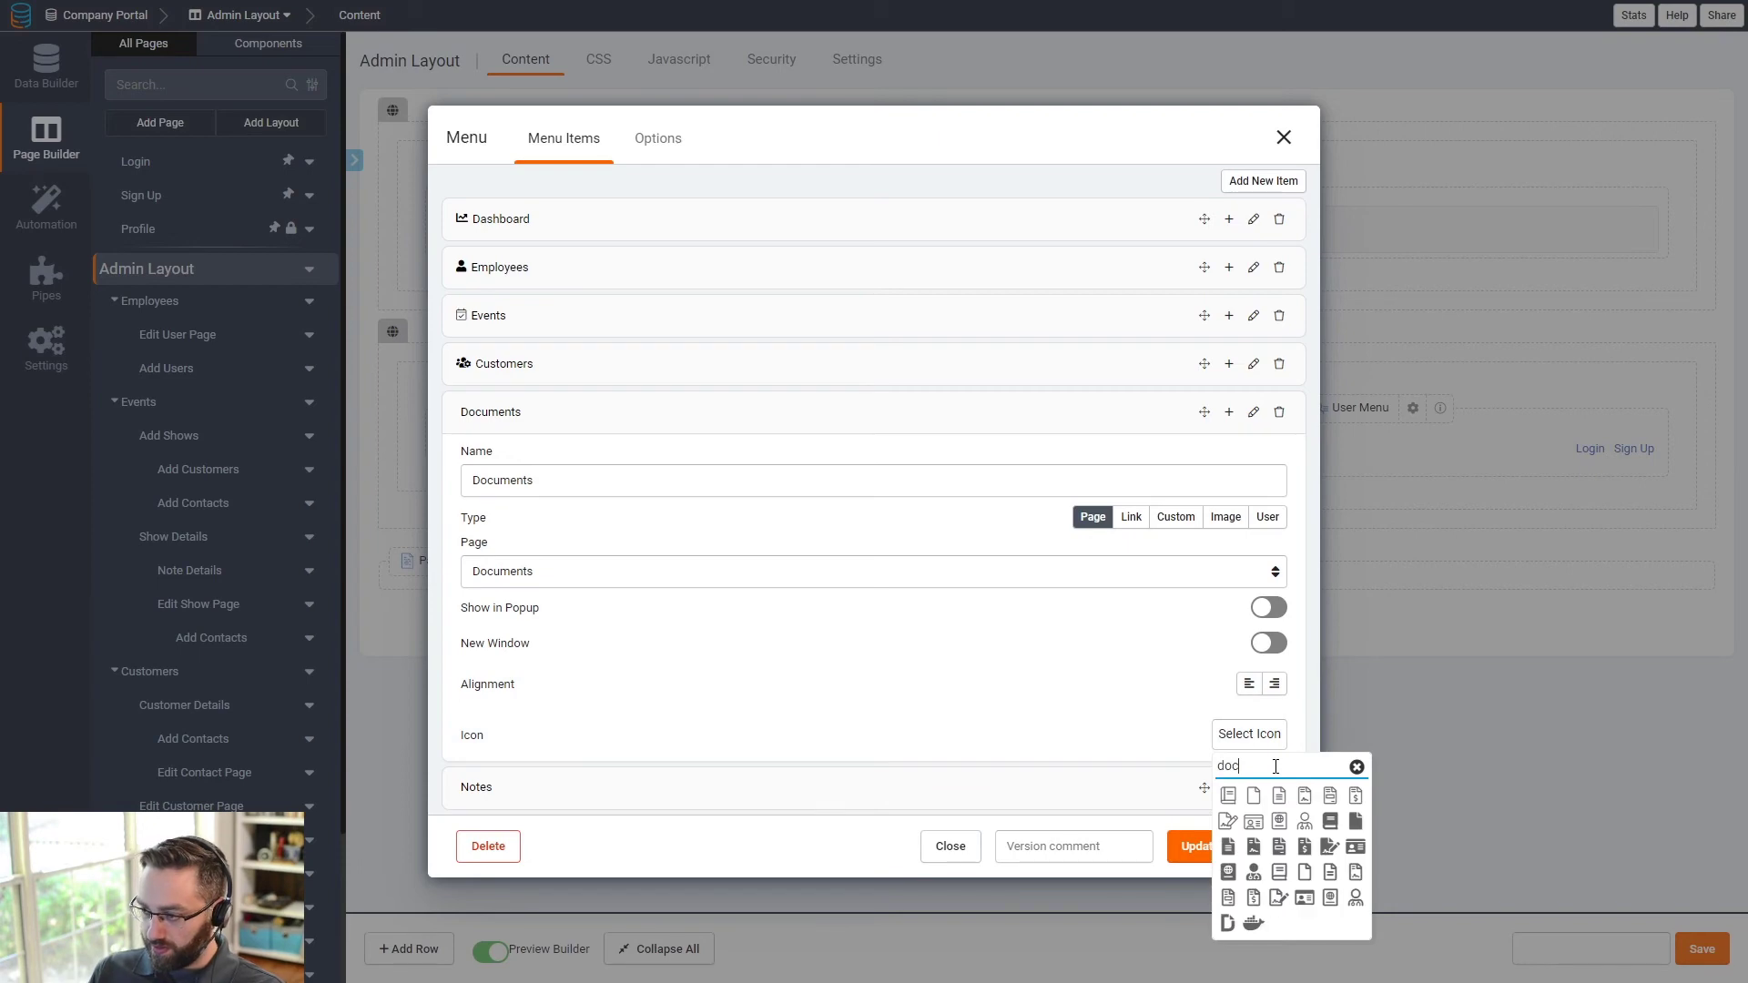
pyautogui.click(1356, 823)
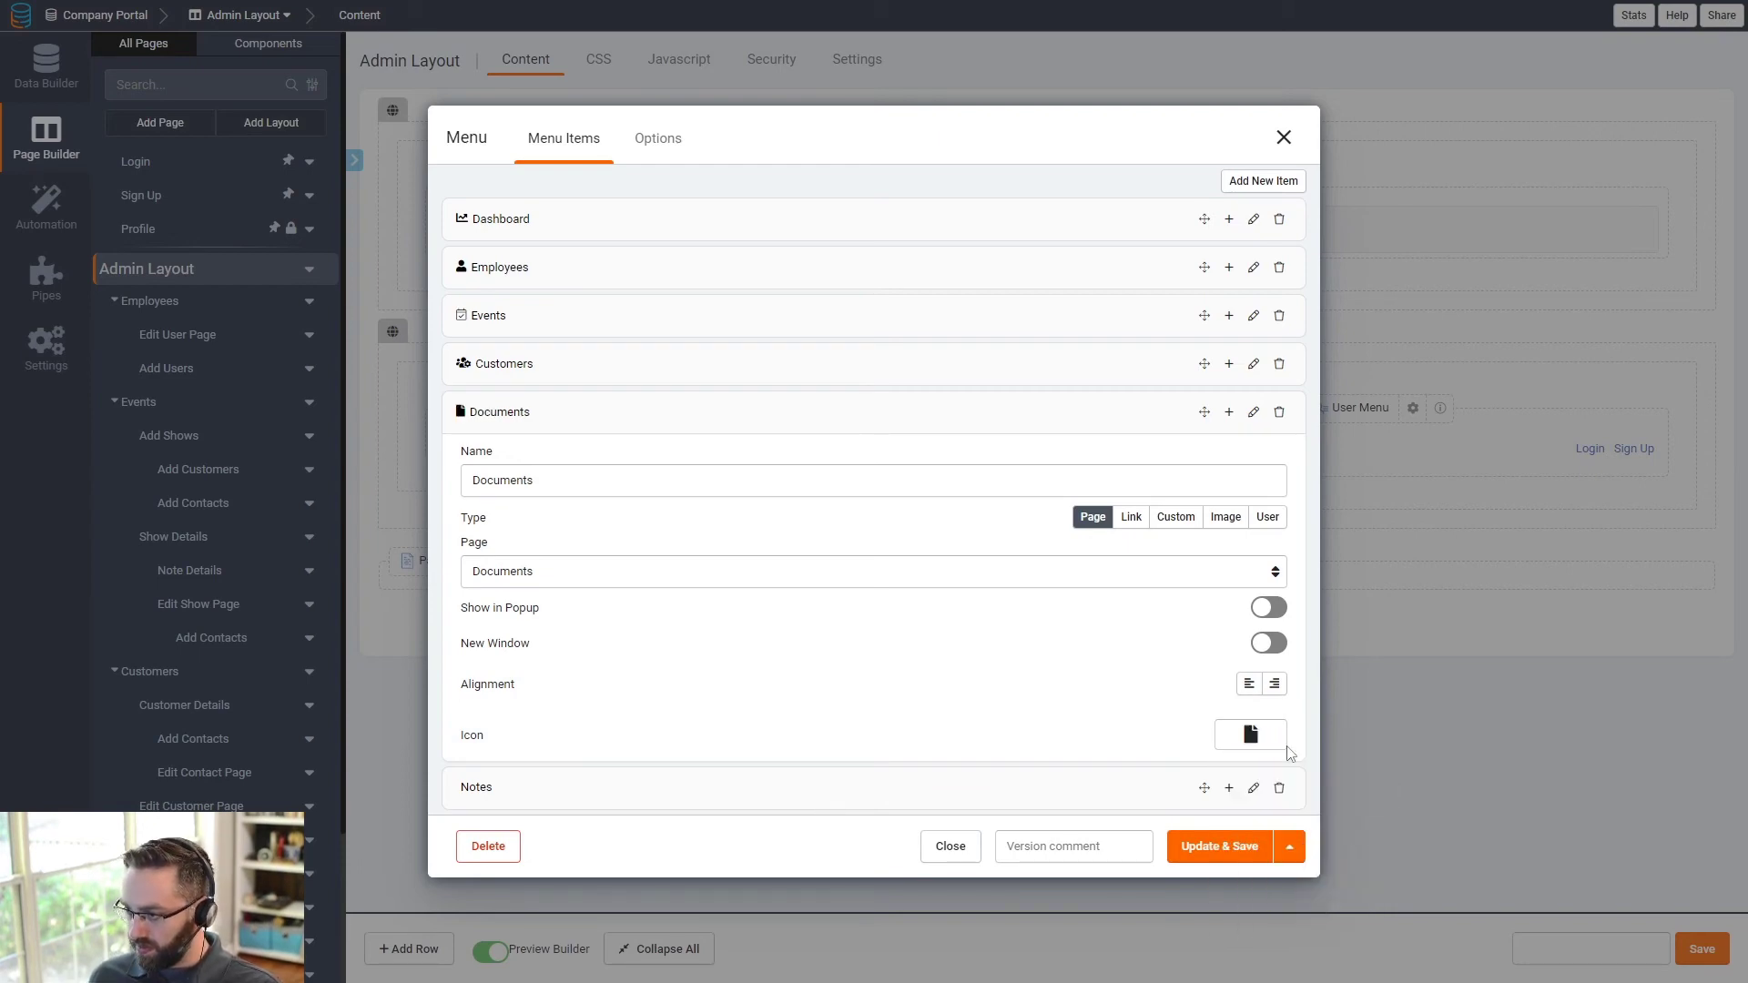
pyautogui.click(1117, 426)
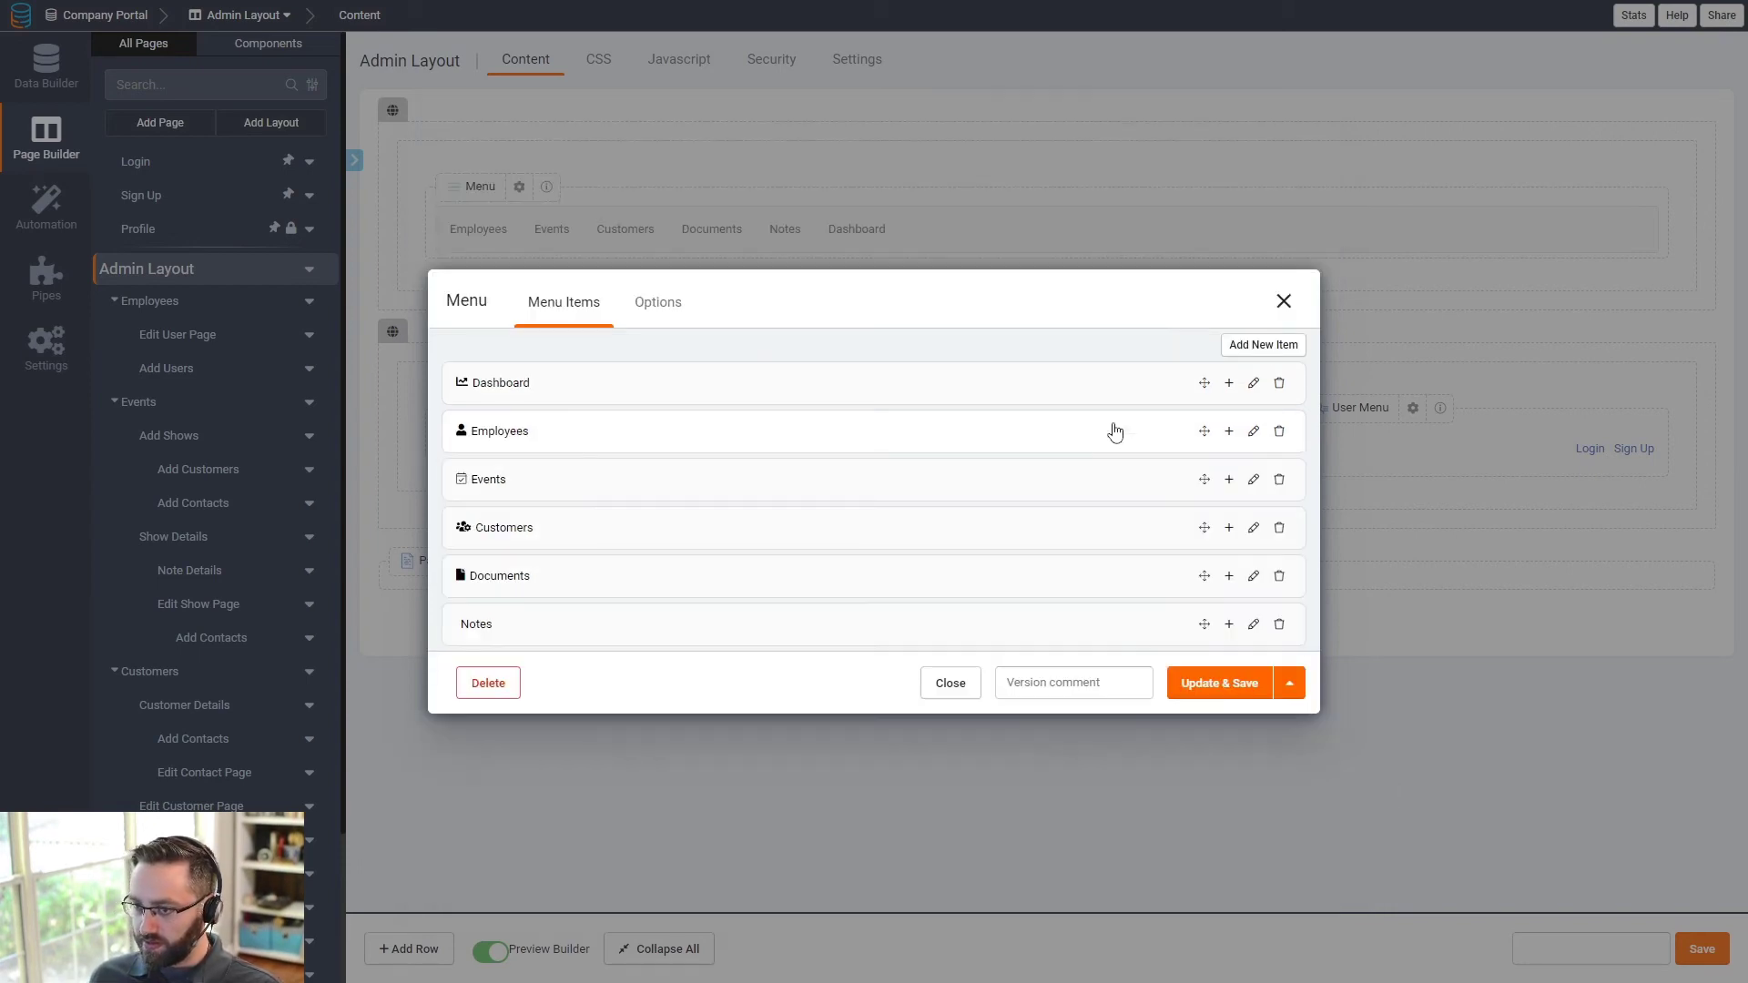
pyautogui.click(1254, 622)
pyautogui.click(1253, 781)
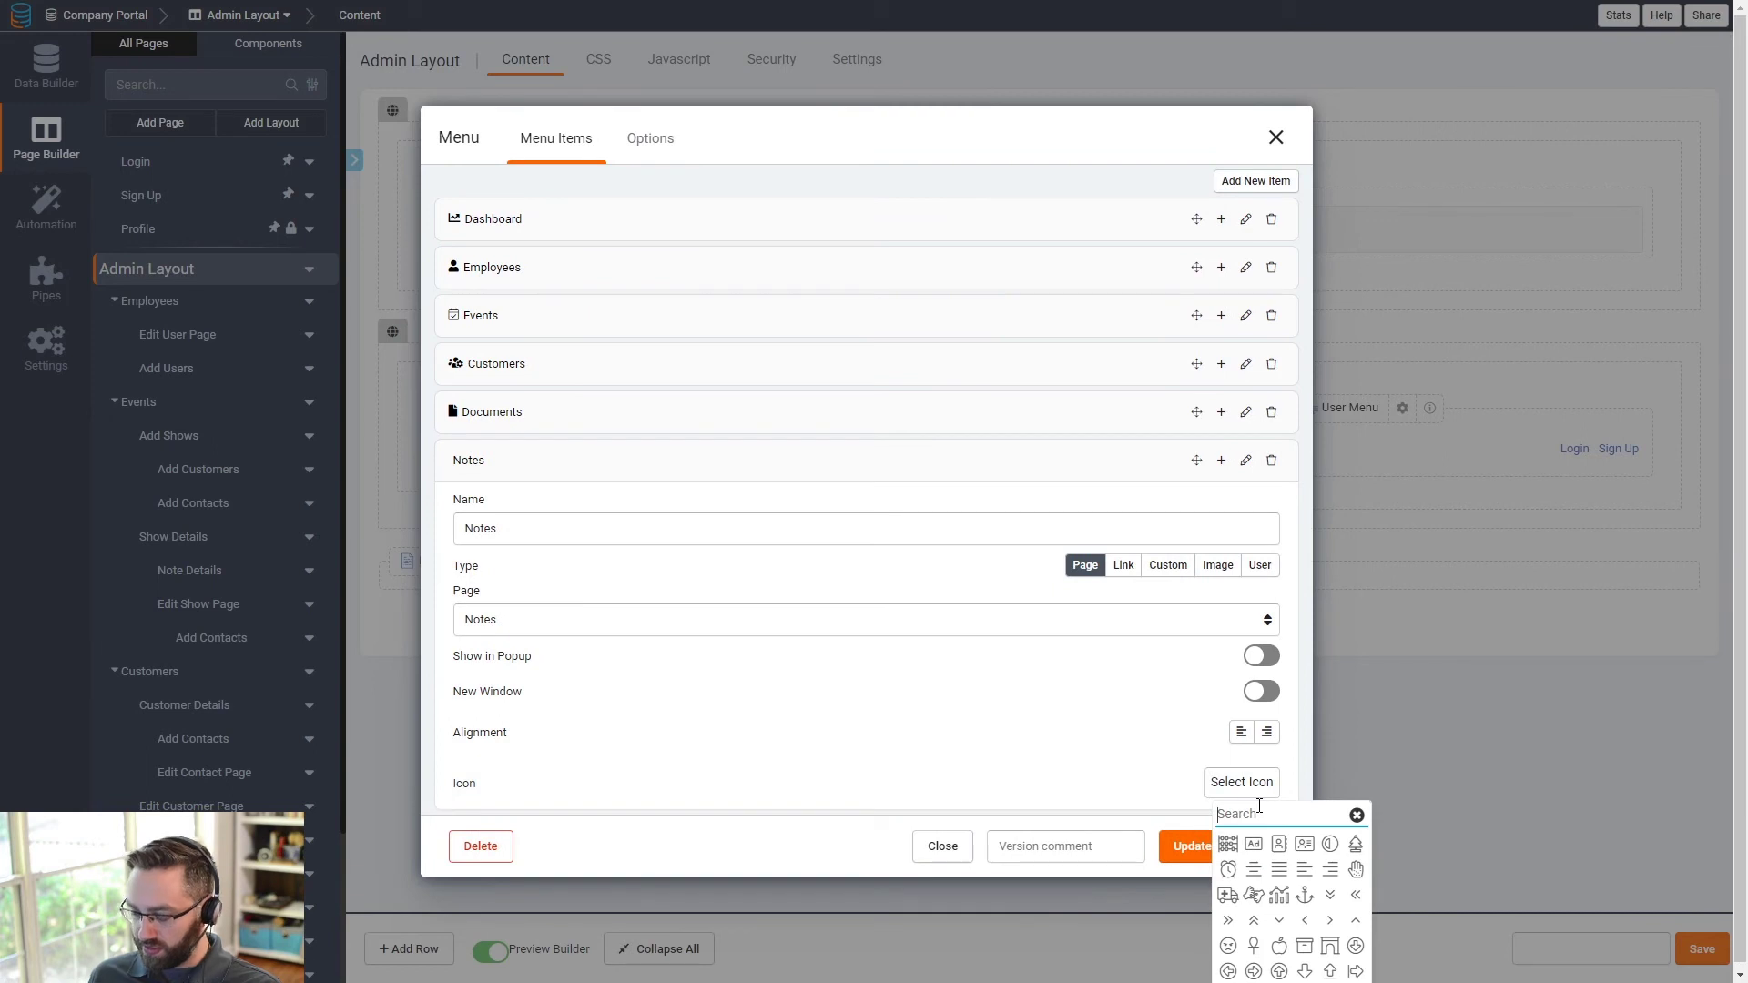
pyautogui.write('no')
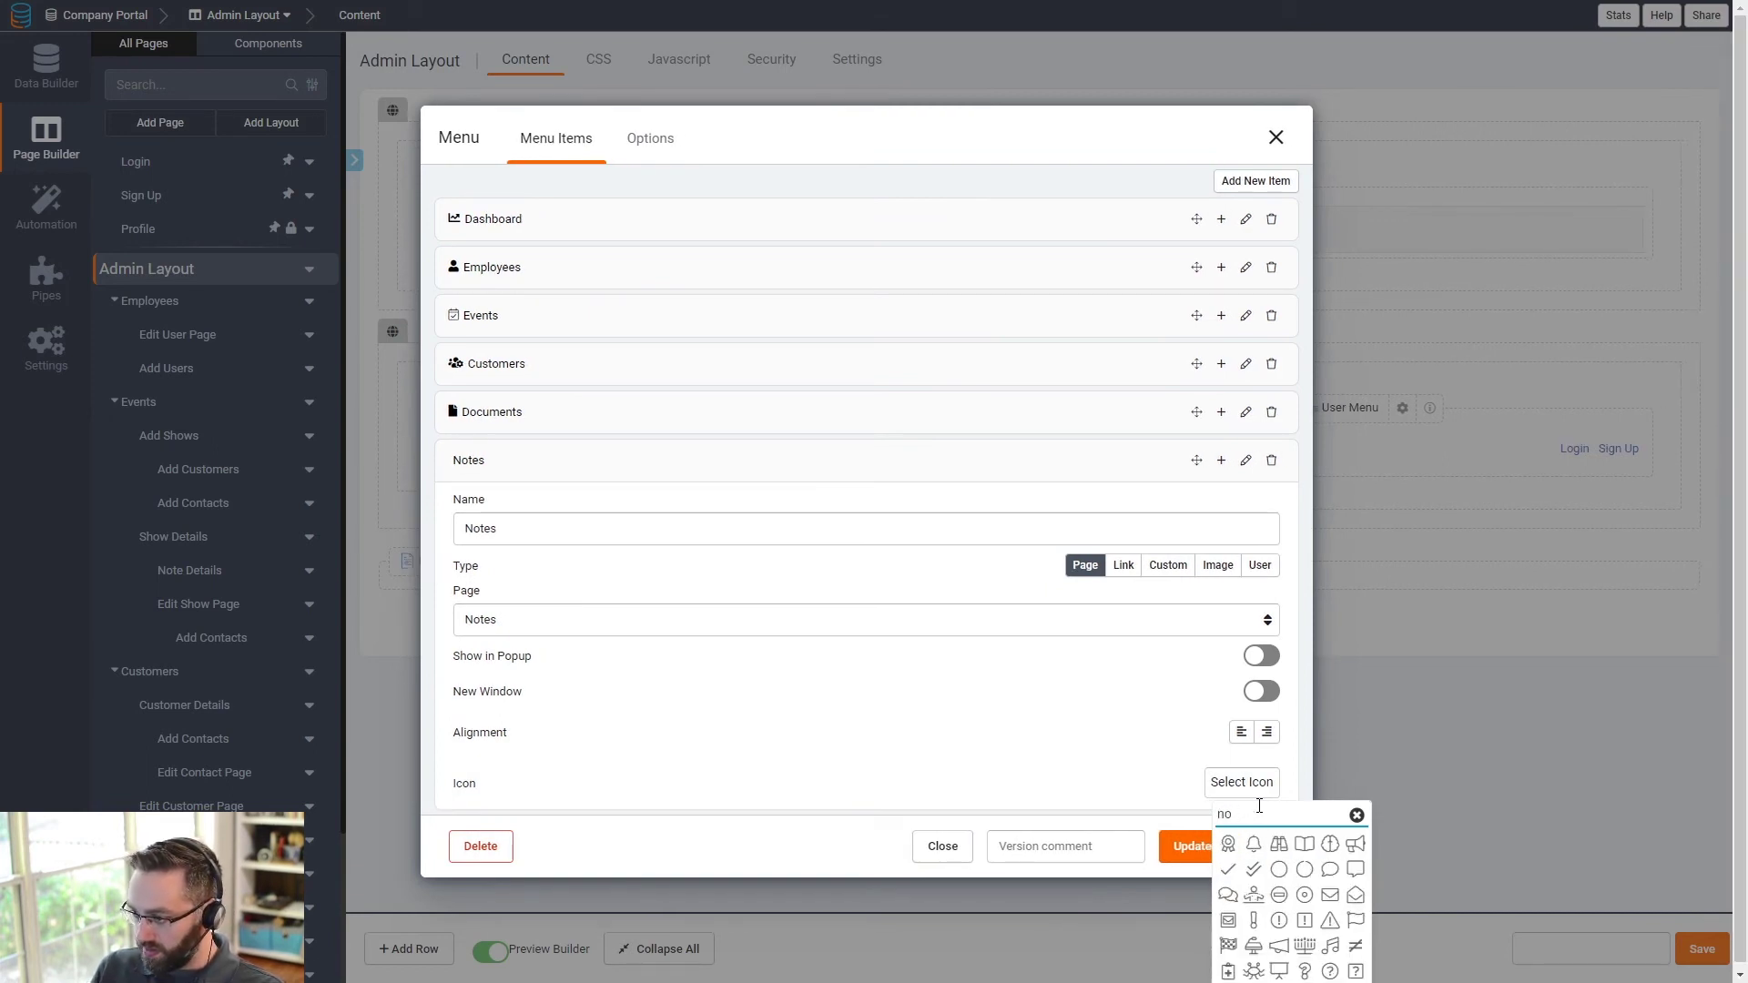
pyautogui.write('tes')
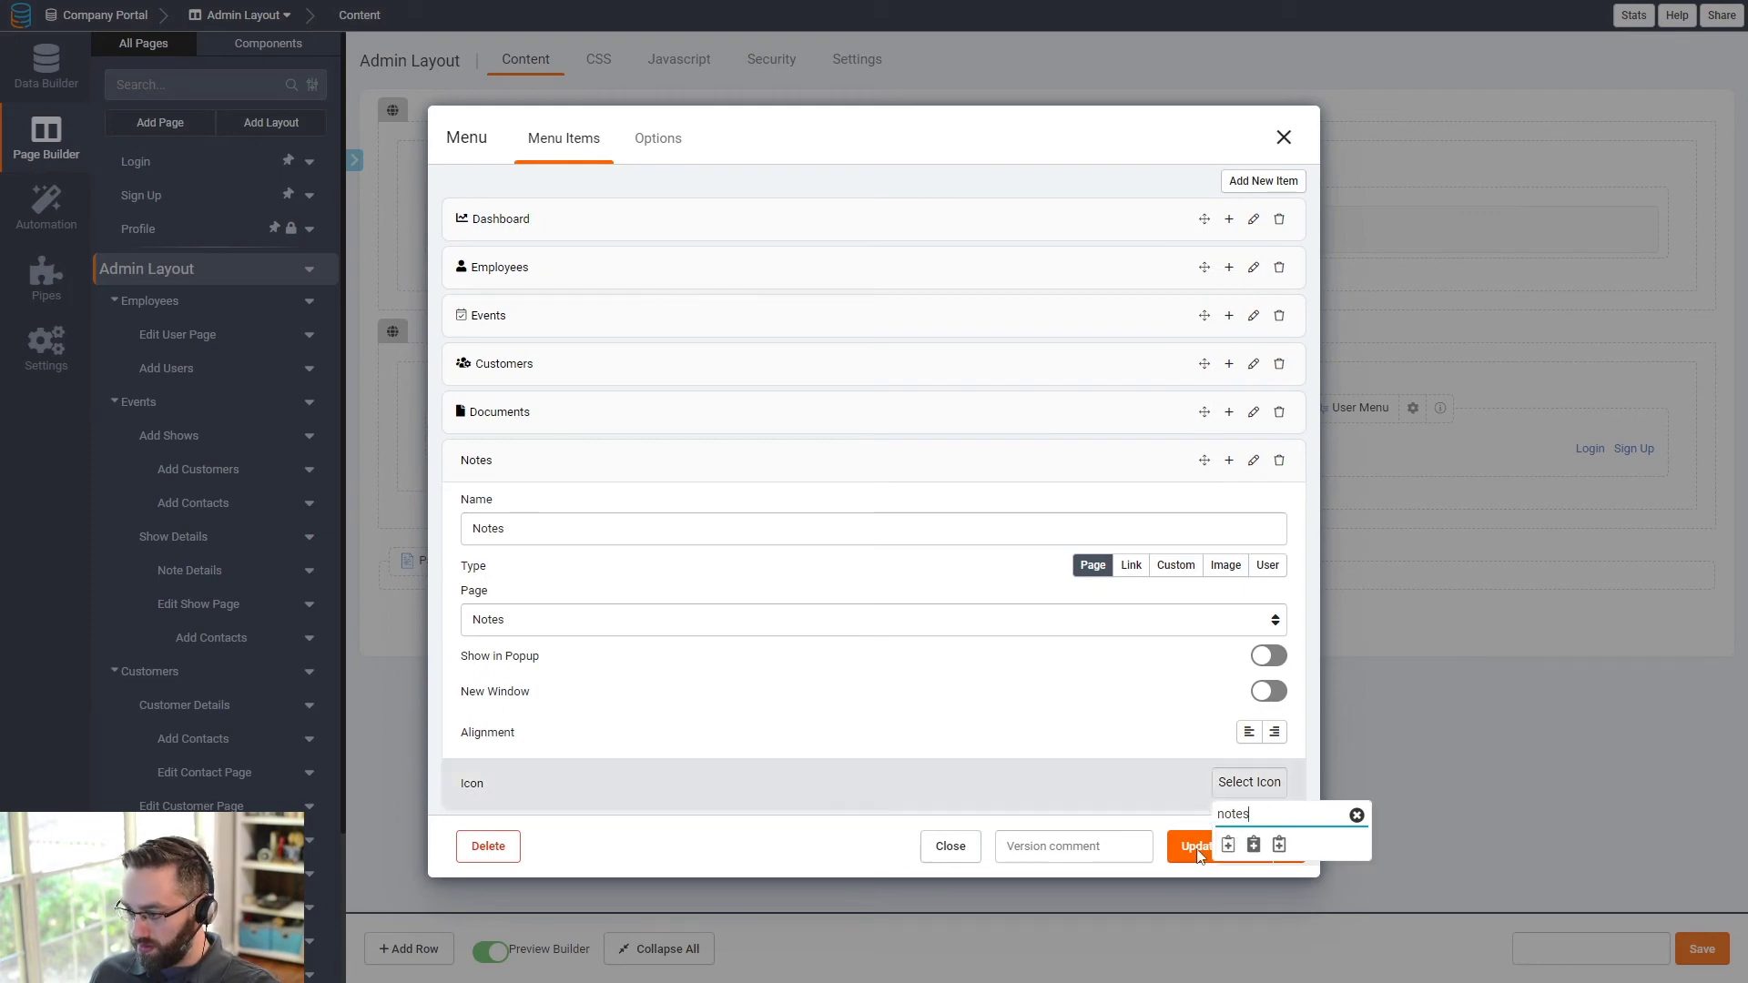
pyautogui.press('BackSpace')
pyautogui.click(1205, 866)
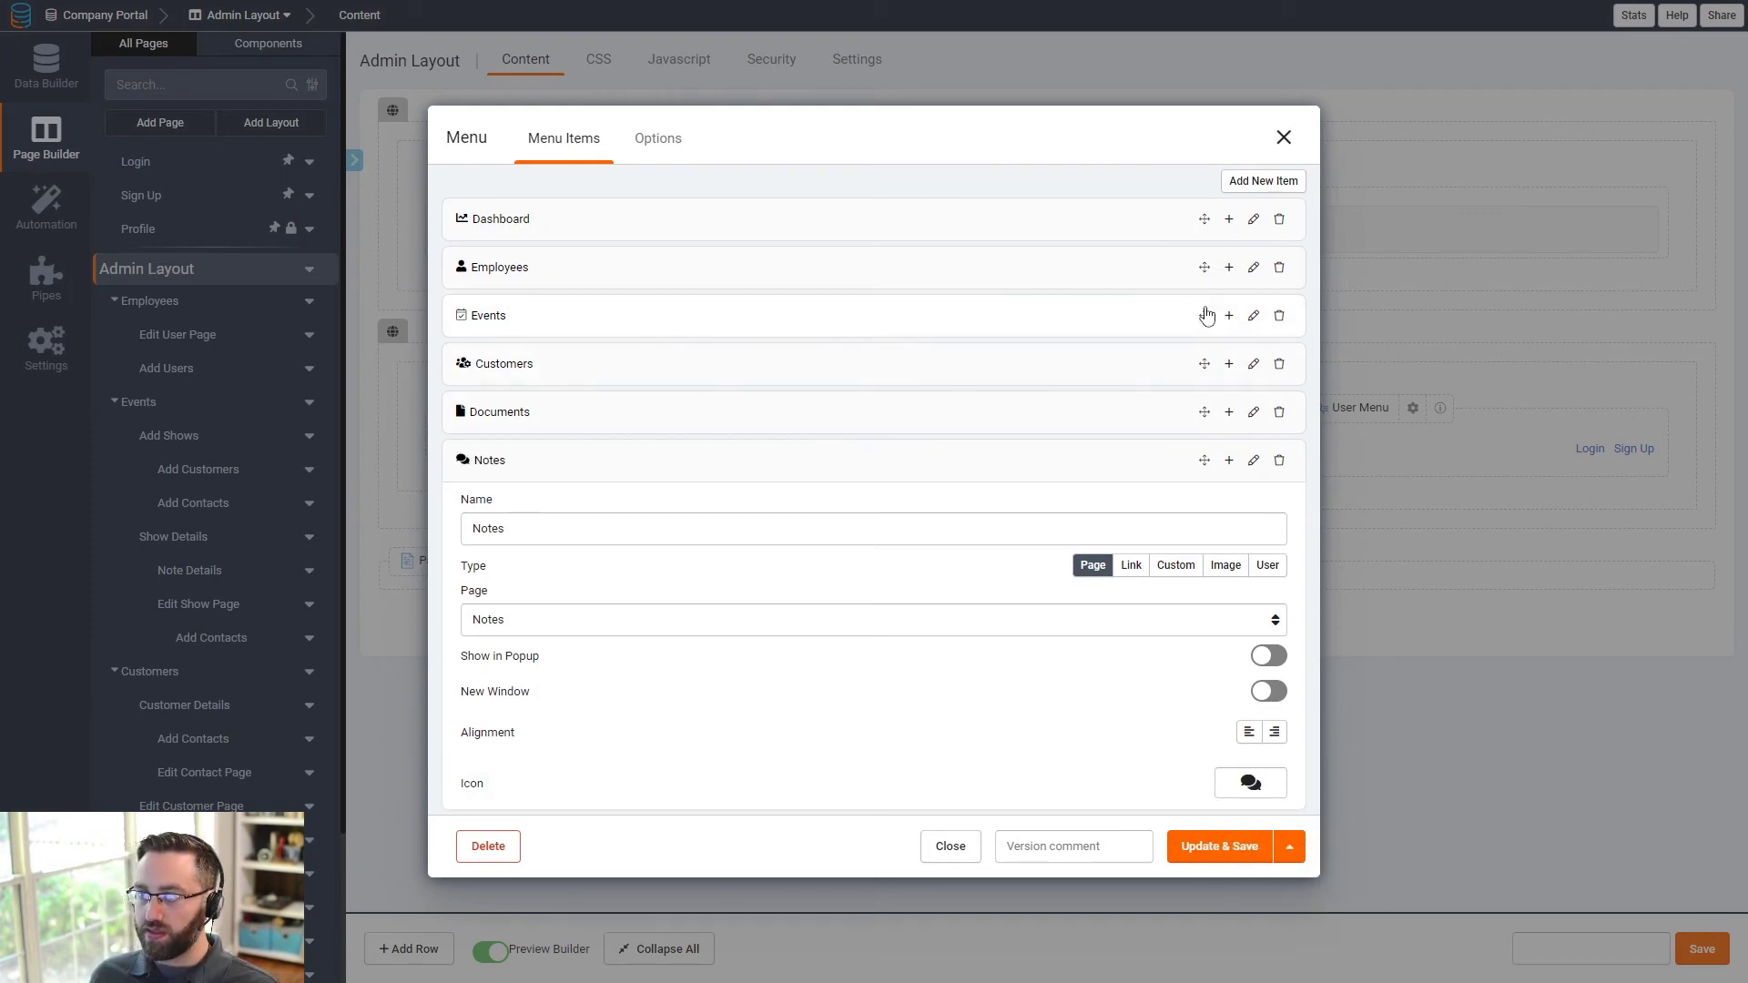
# - Change the Events icon to a filled calendar-check and save the menu
pyautogui.click(1254, 315)
pyautogui.click(1244, 560)
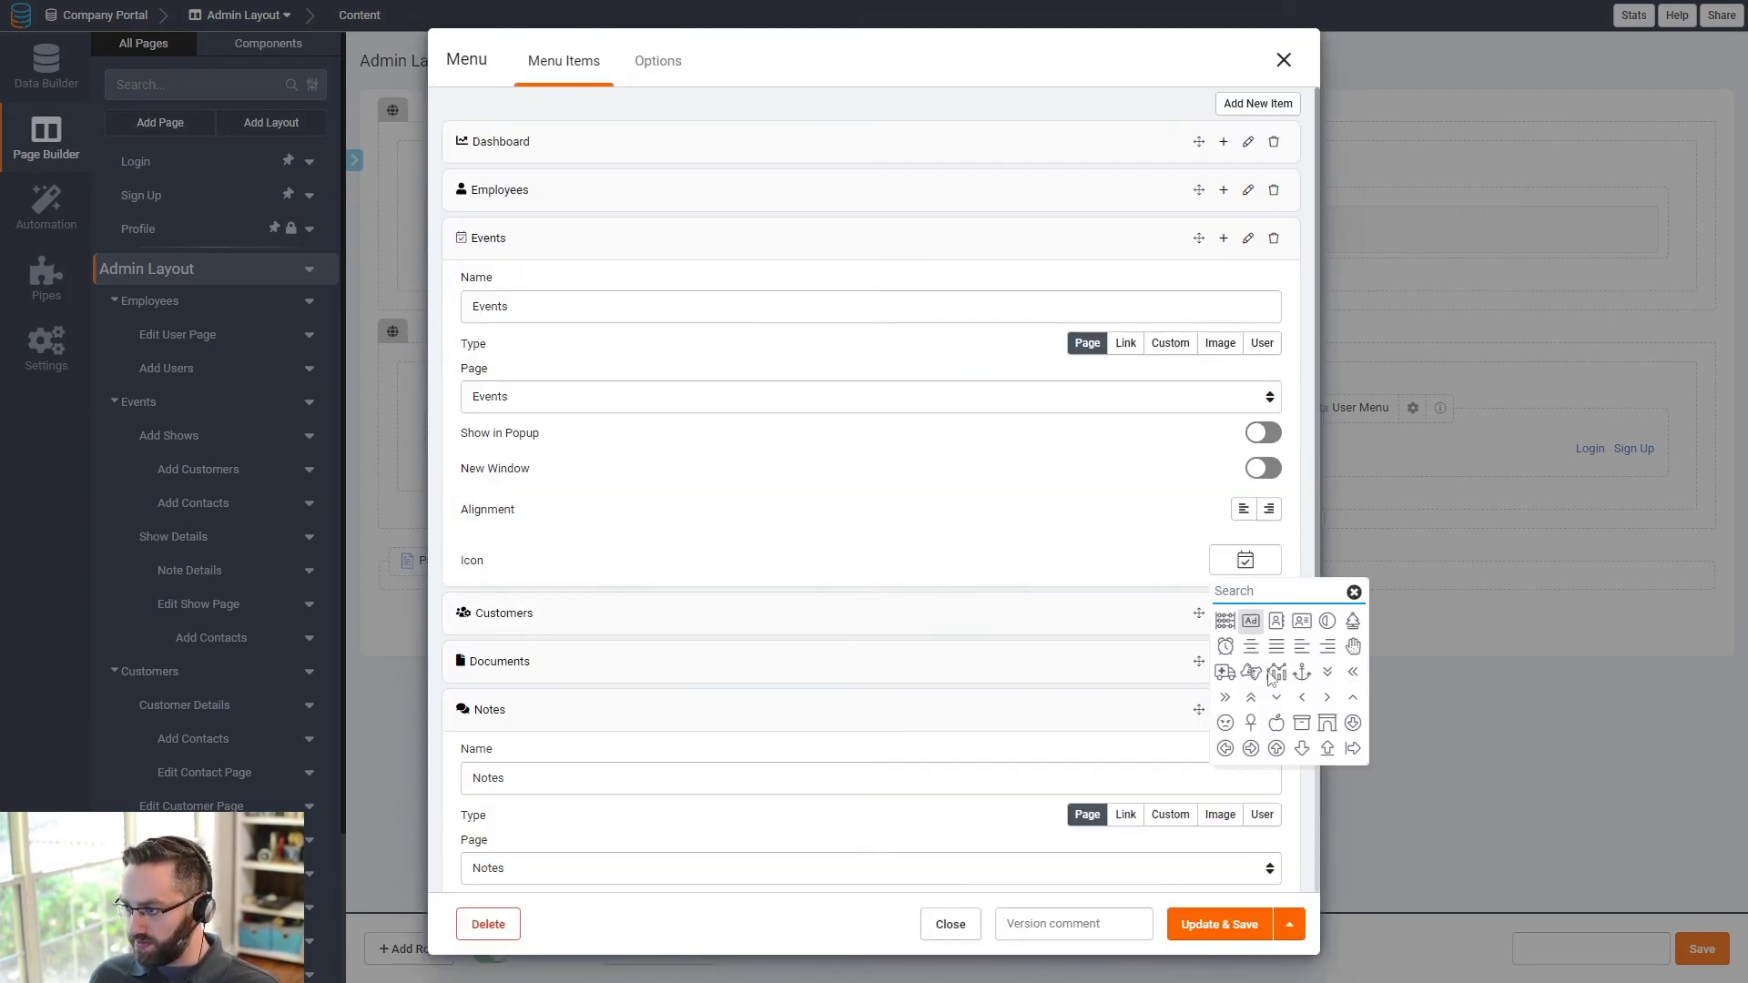
pyautogui.write('cal')
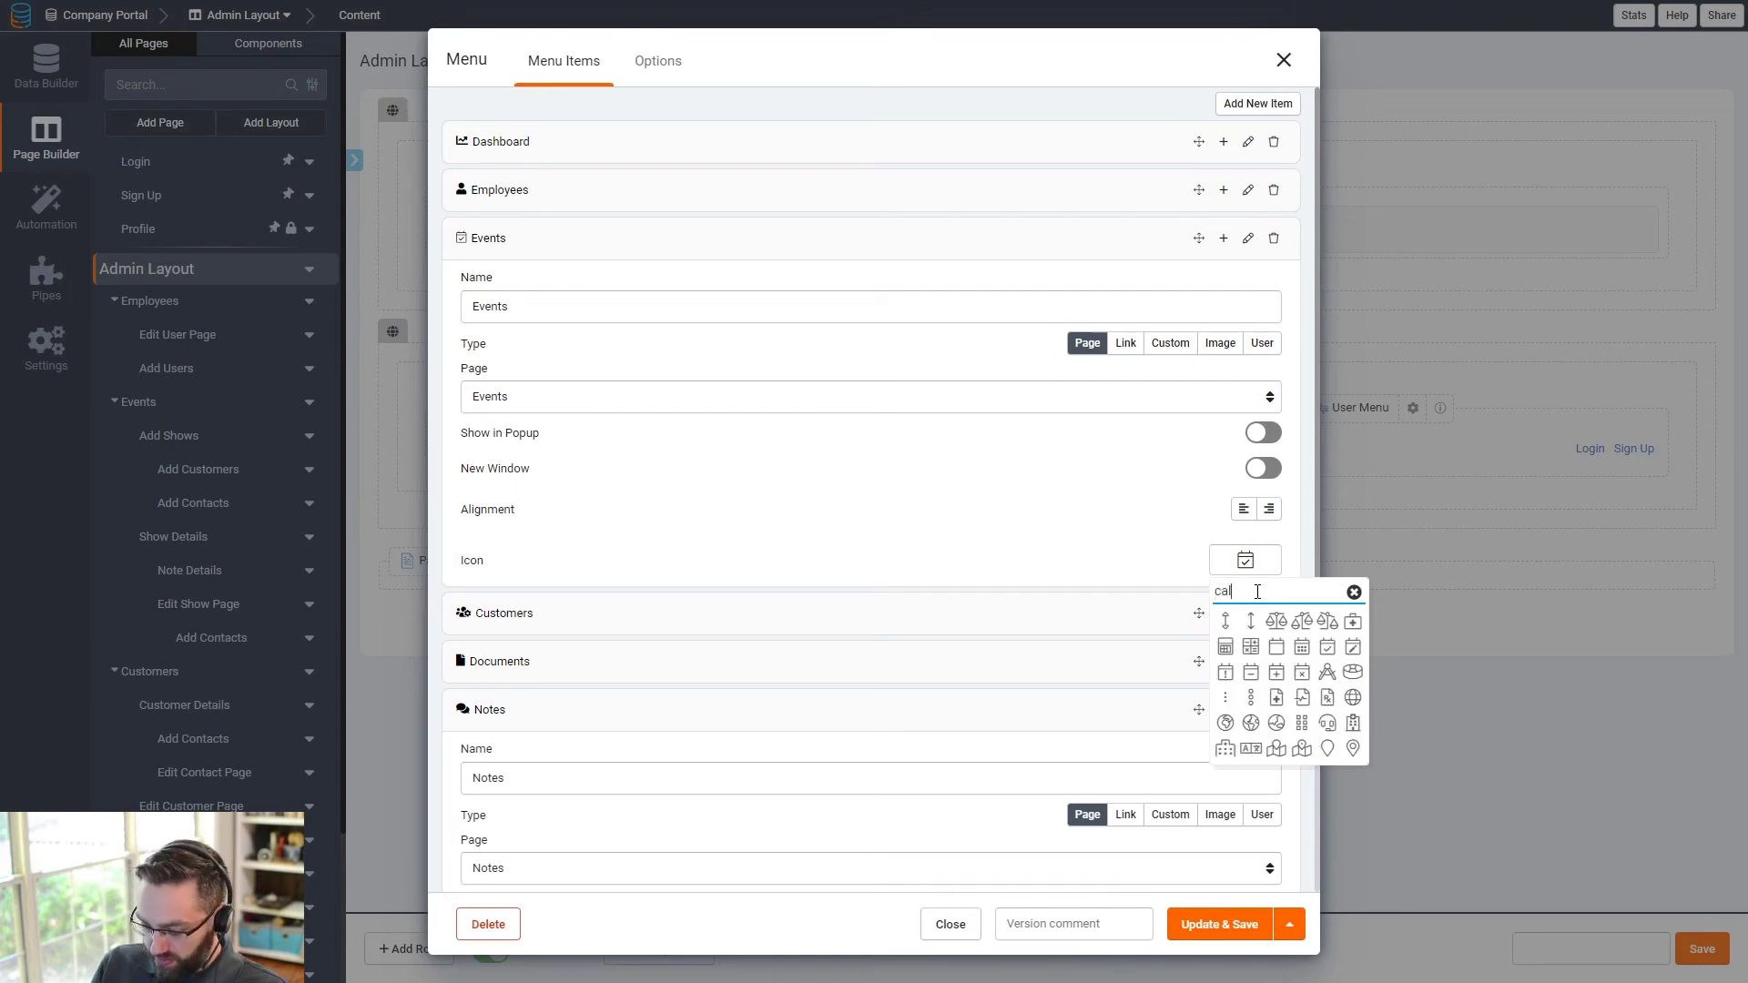
pyautogui.write('end')
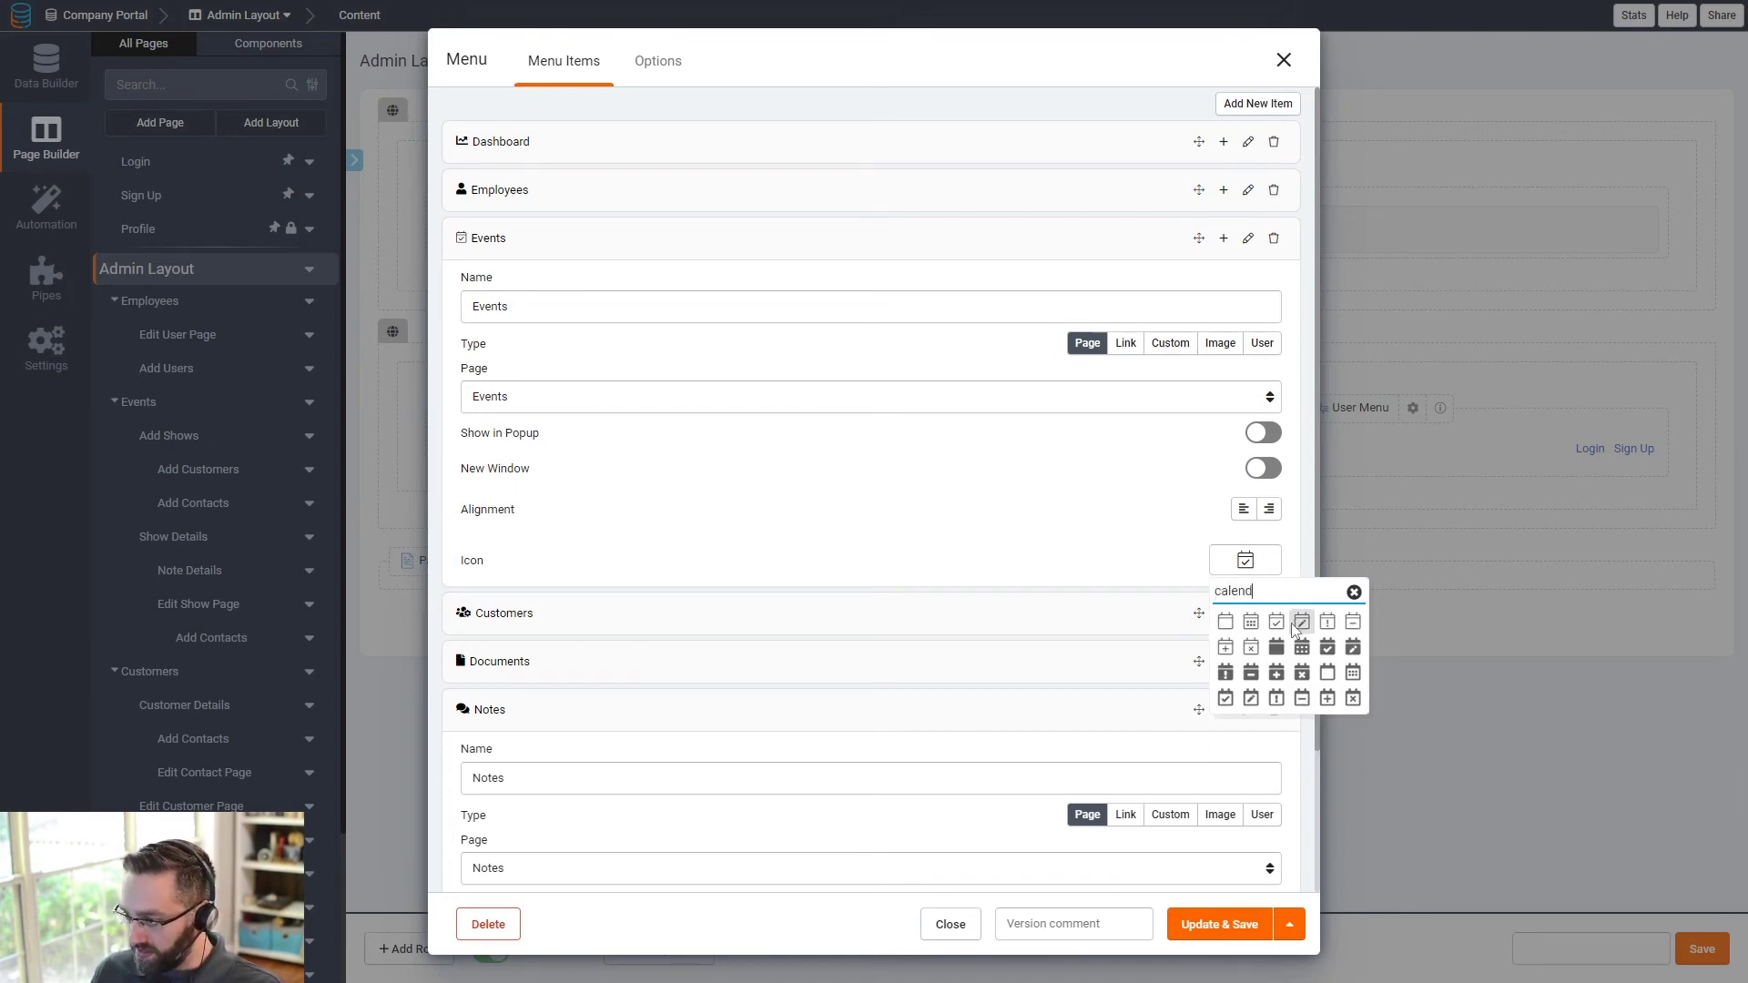
pyautogui.click(1327, 648)
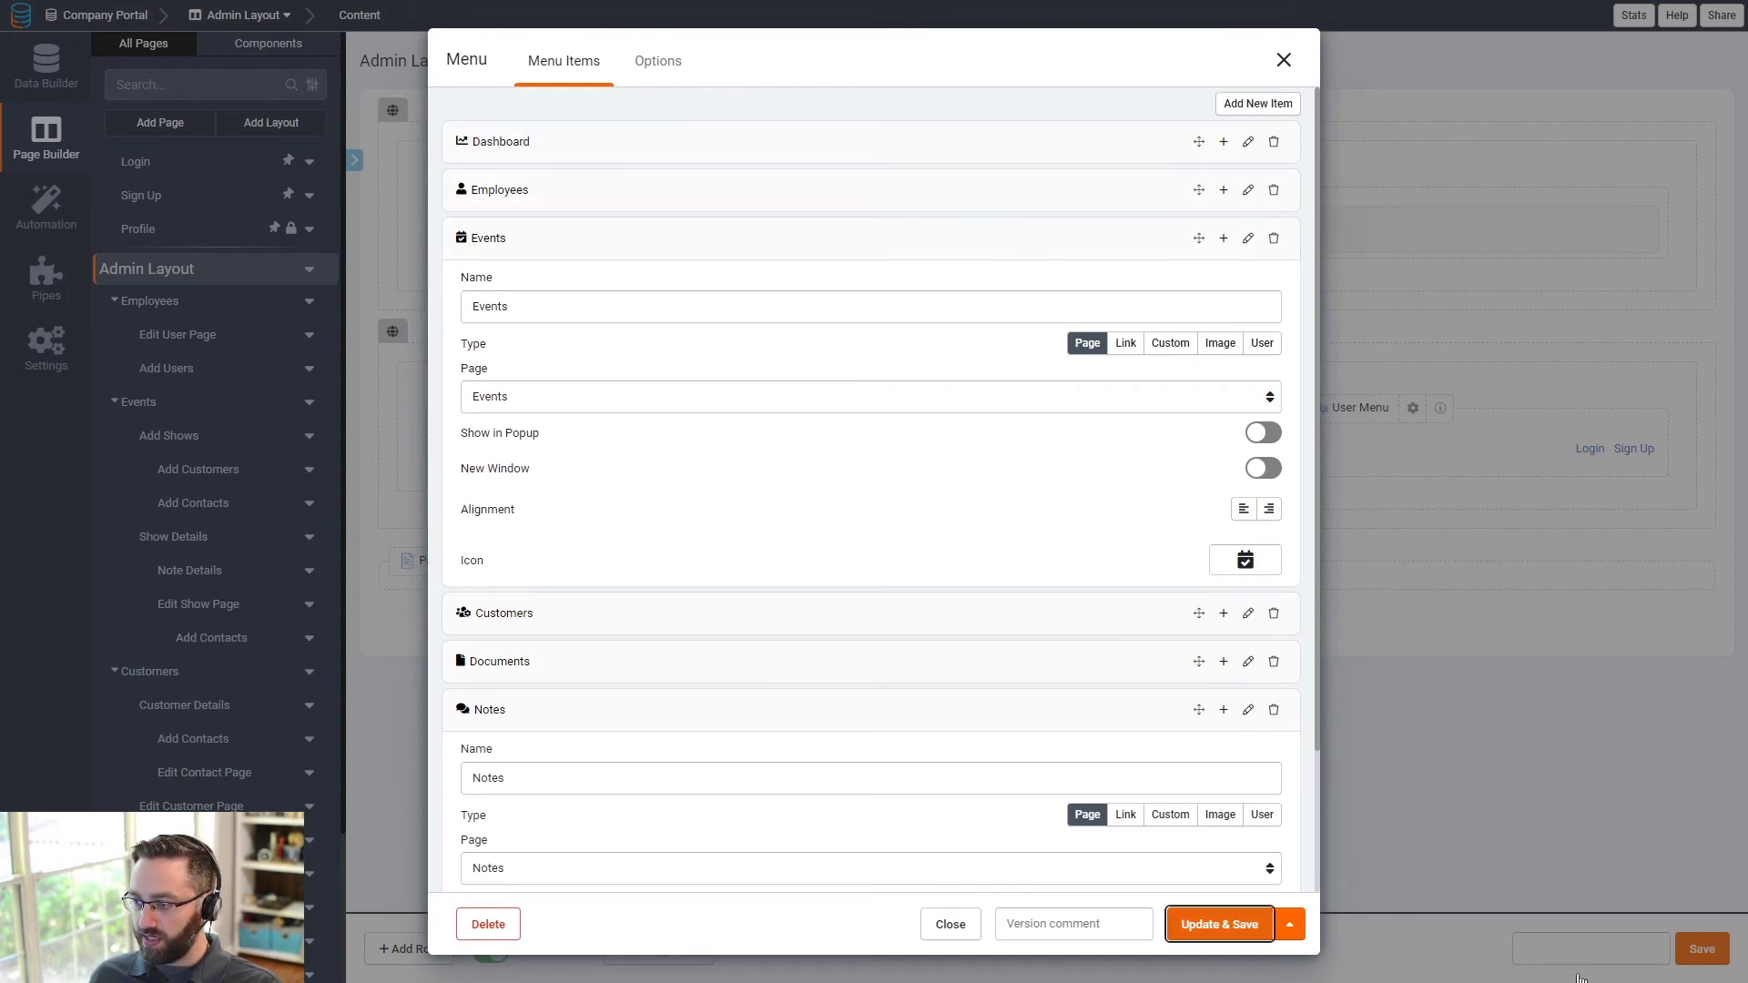
pyautogui.click(1219, 924)
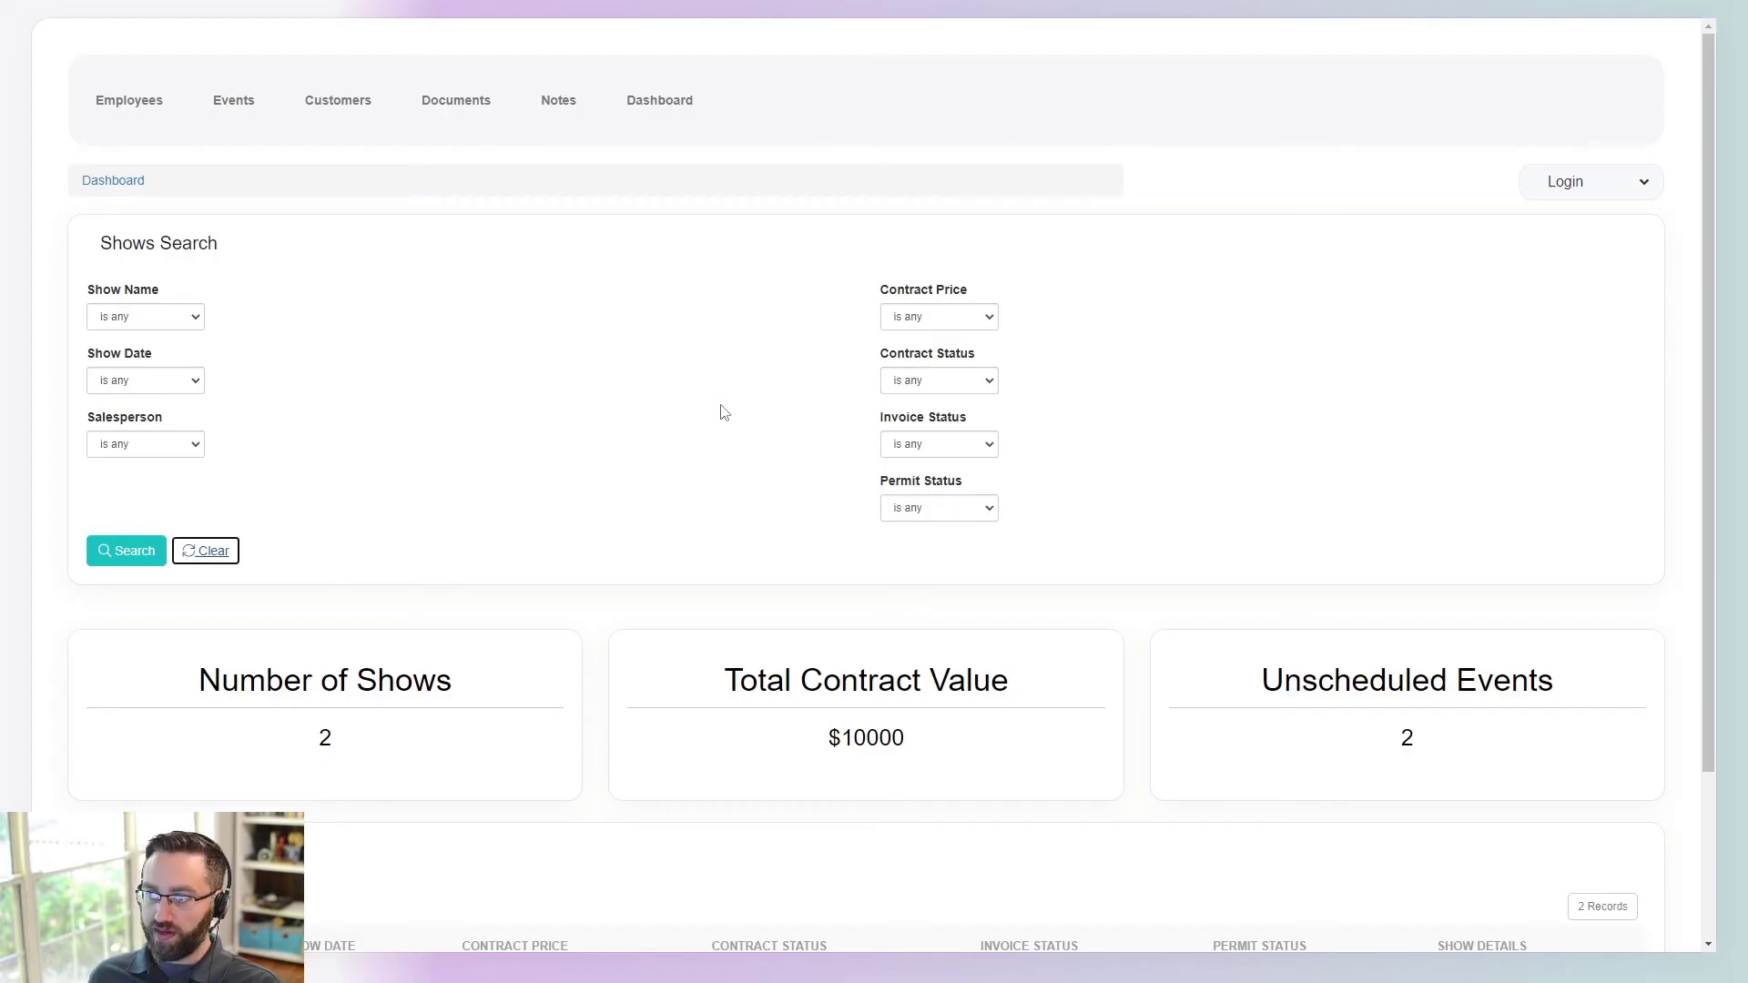
# - Reload the live app, then view the Events page and the Town Festival show's details
pyautogui.press('F5')
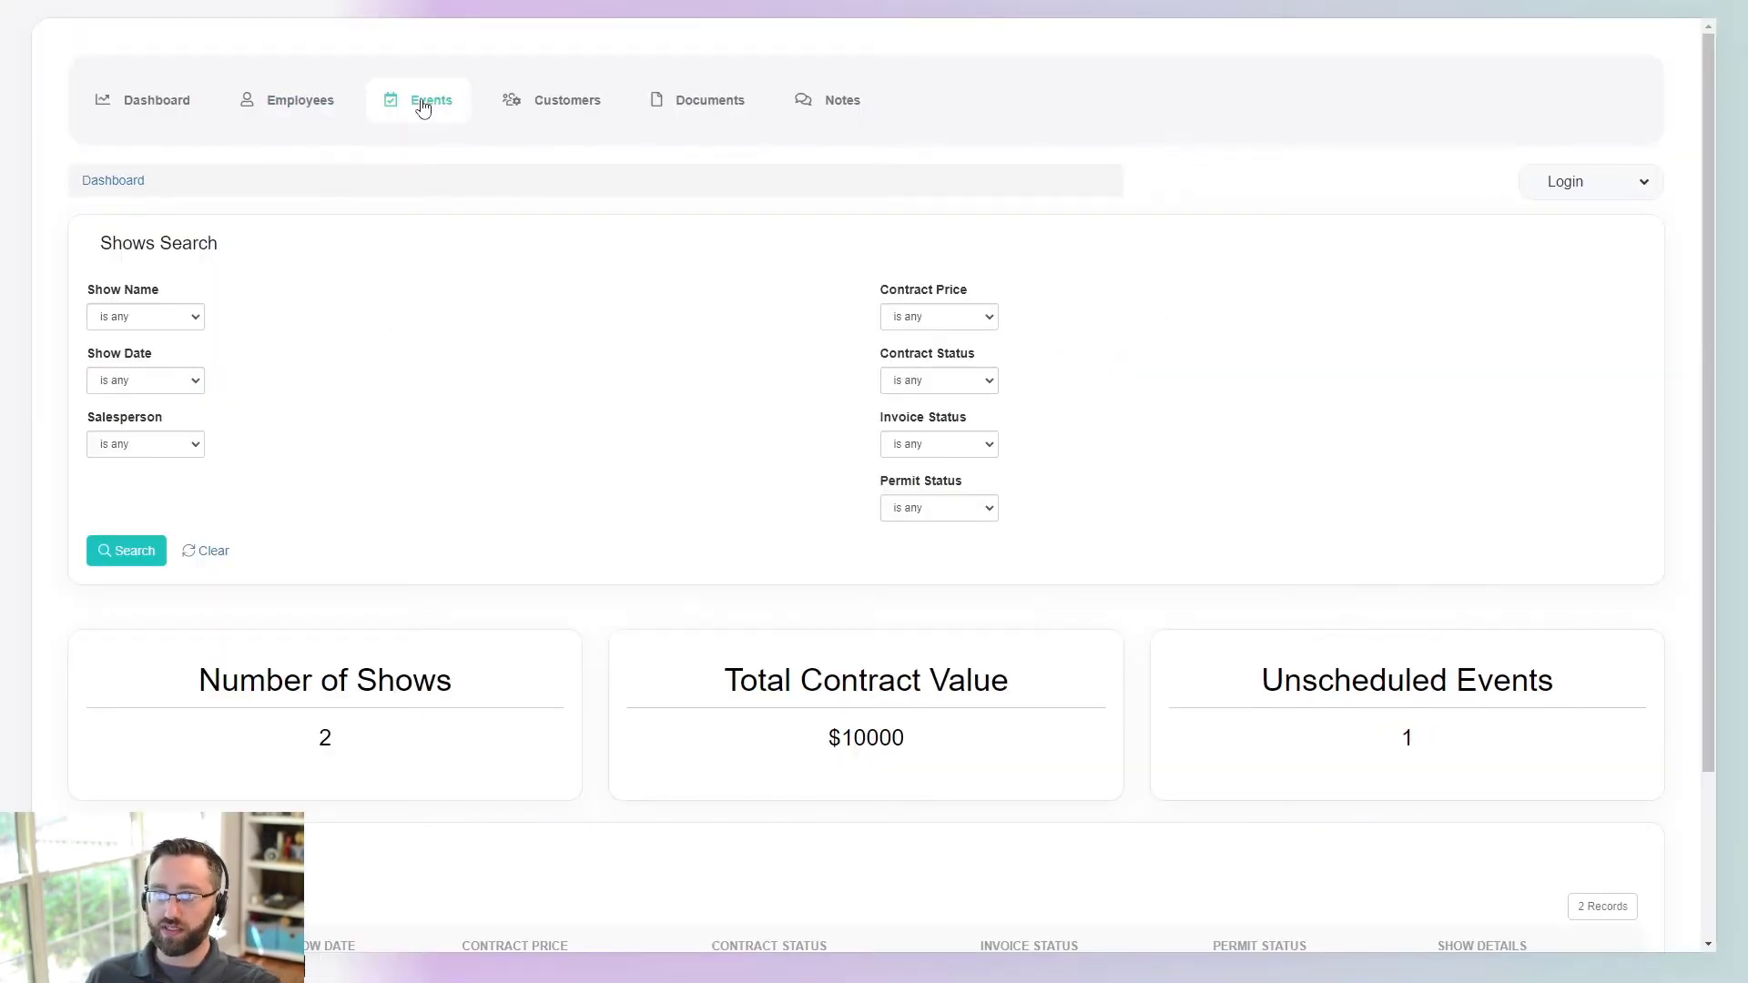
pyautogui.click(424, 105)
pyautogui.click(1571, 384)
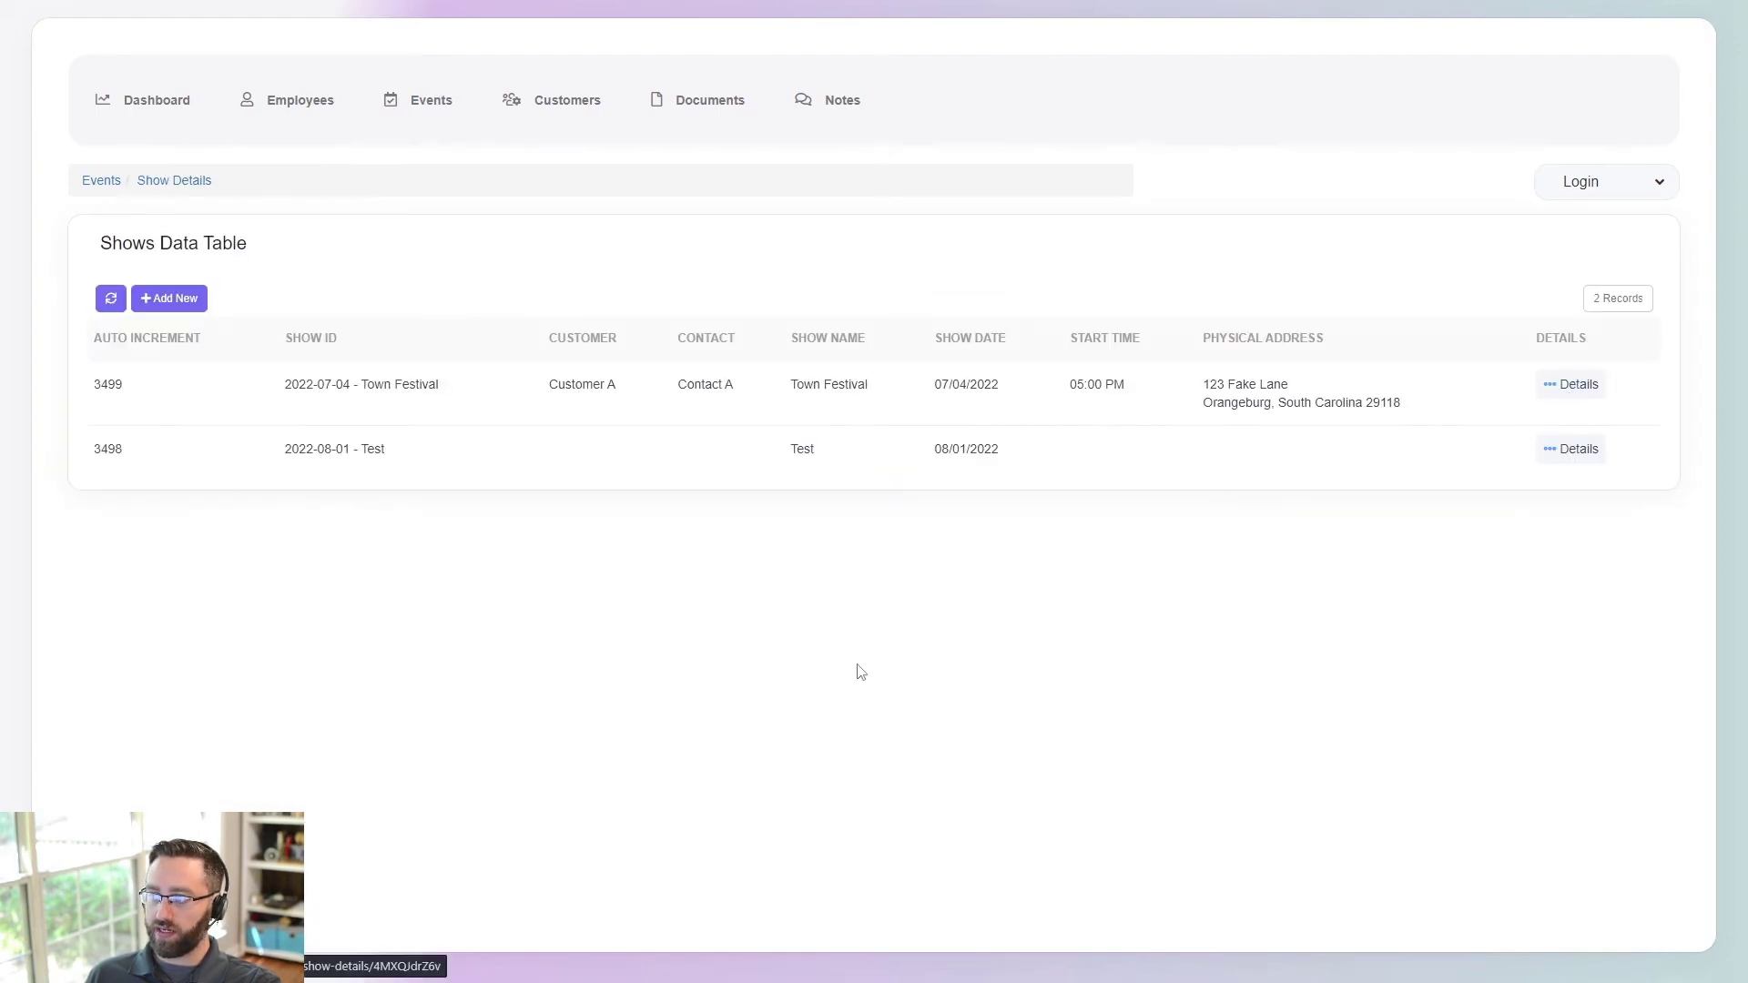
pyautogui.scroll(-3, 799, 813)
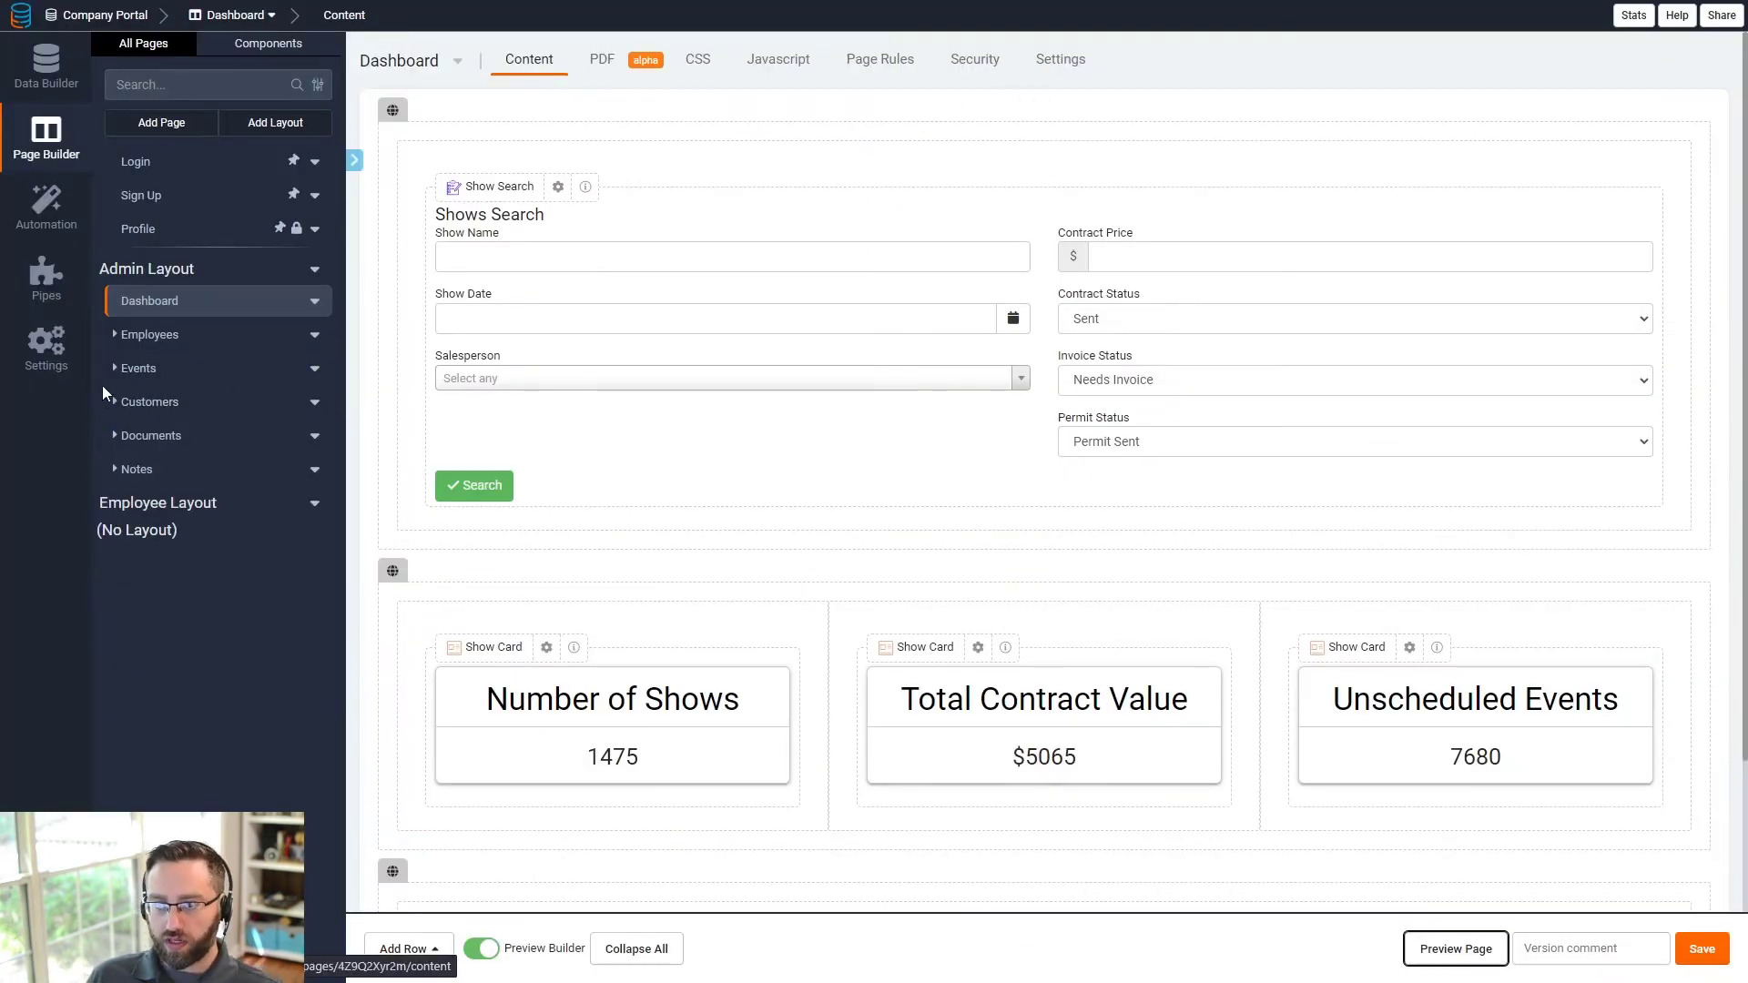
# - Open the Events page's Show Details page in the builder
pyautogui.click(117, 373)
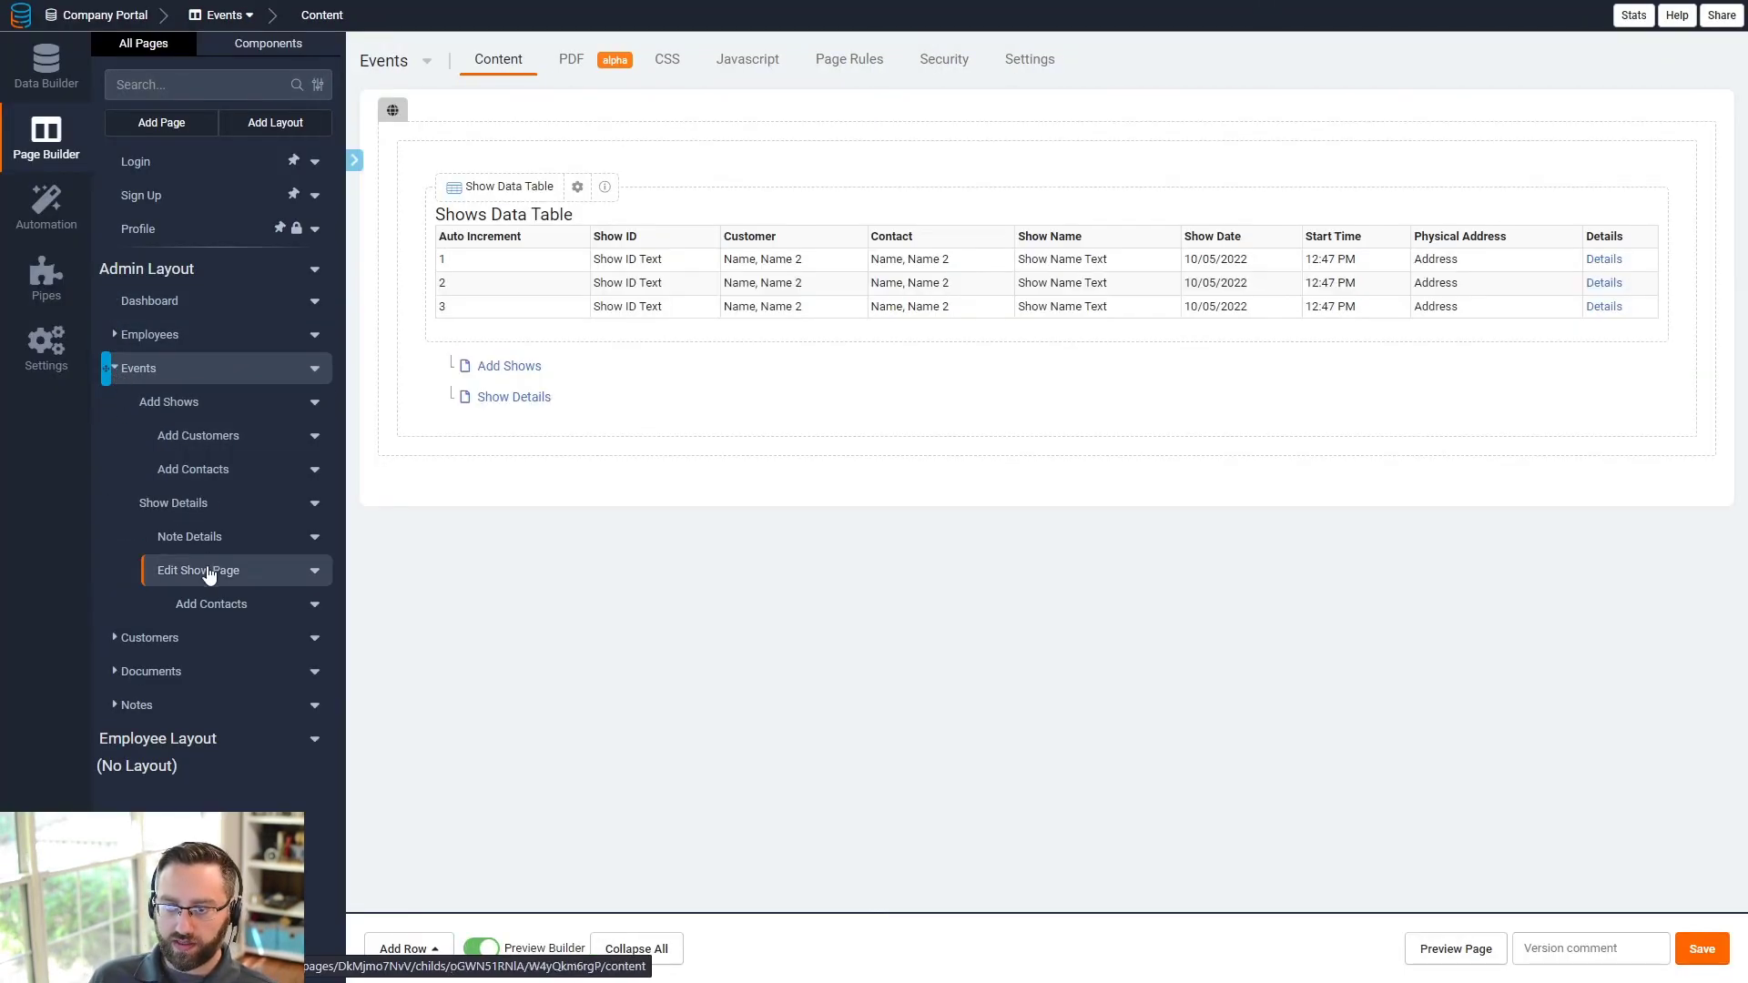
pyautogui.click(188, 508)
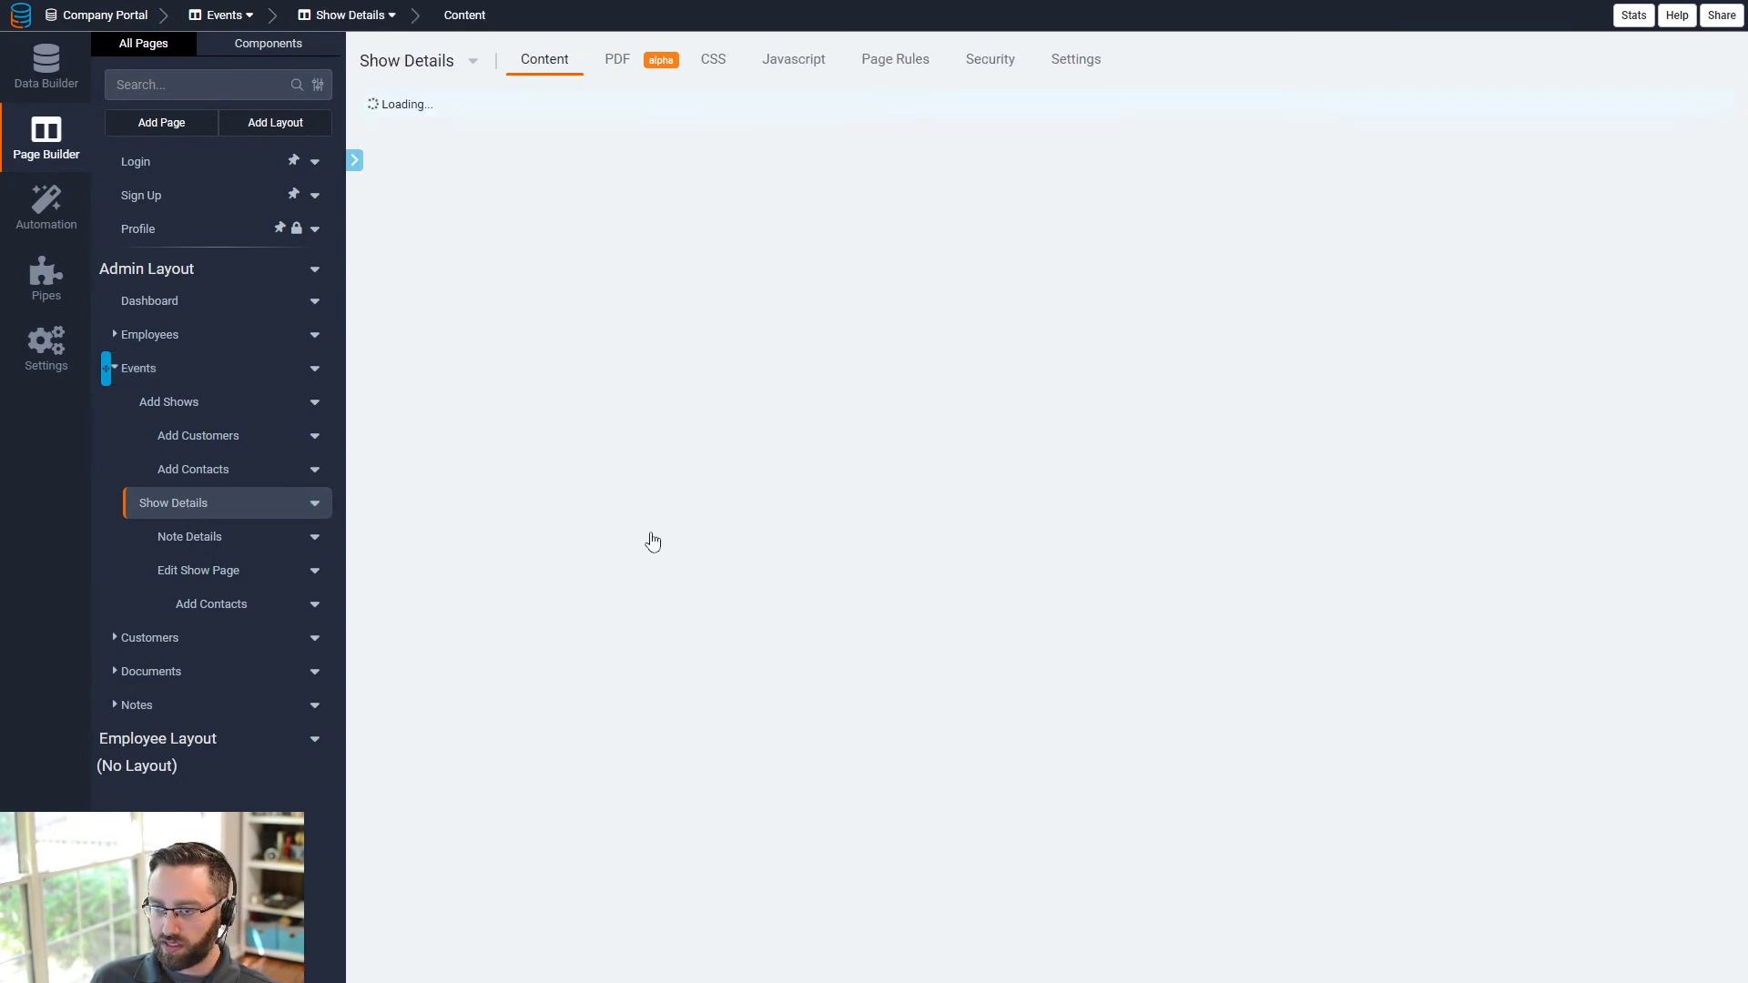
pyautogui.scroll(-4, 628, 592)
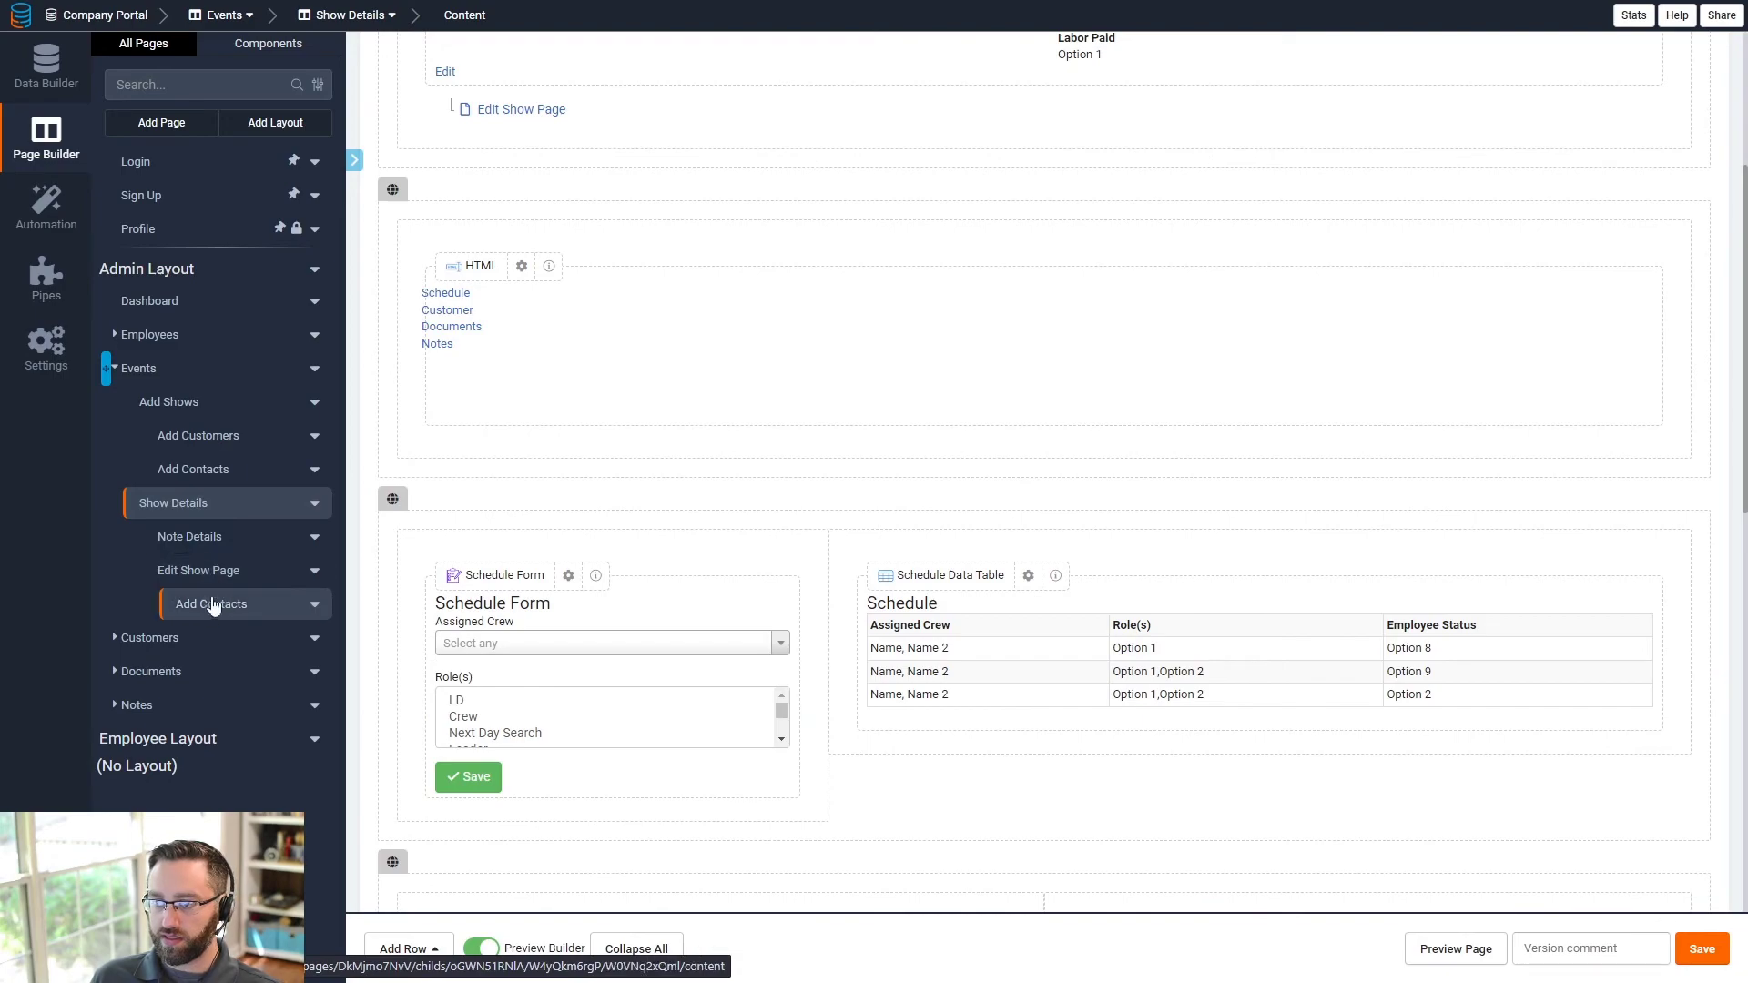
# - Create a Payroll page in Admin Layout Menu 1 with a Shows table and details link
pyautogui.click(141, 122)
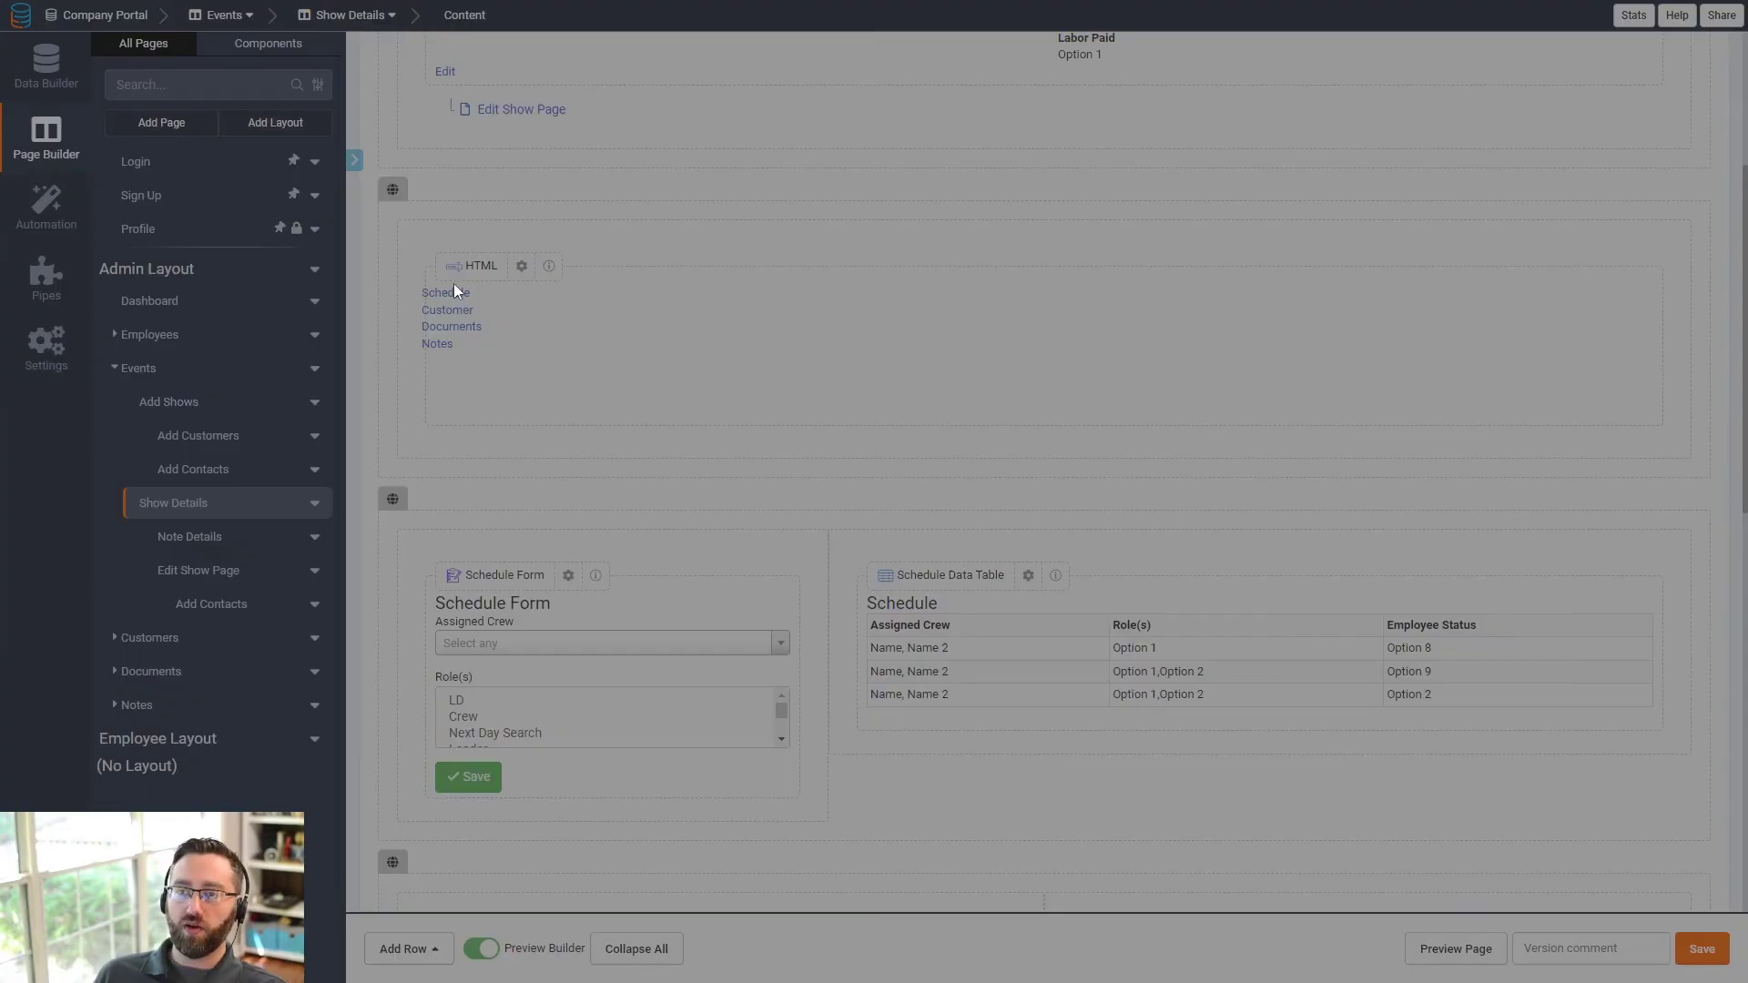
pyautogui.write('Payroll')
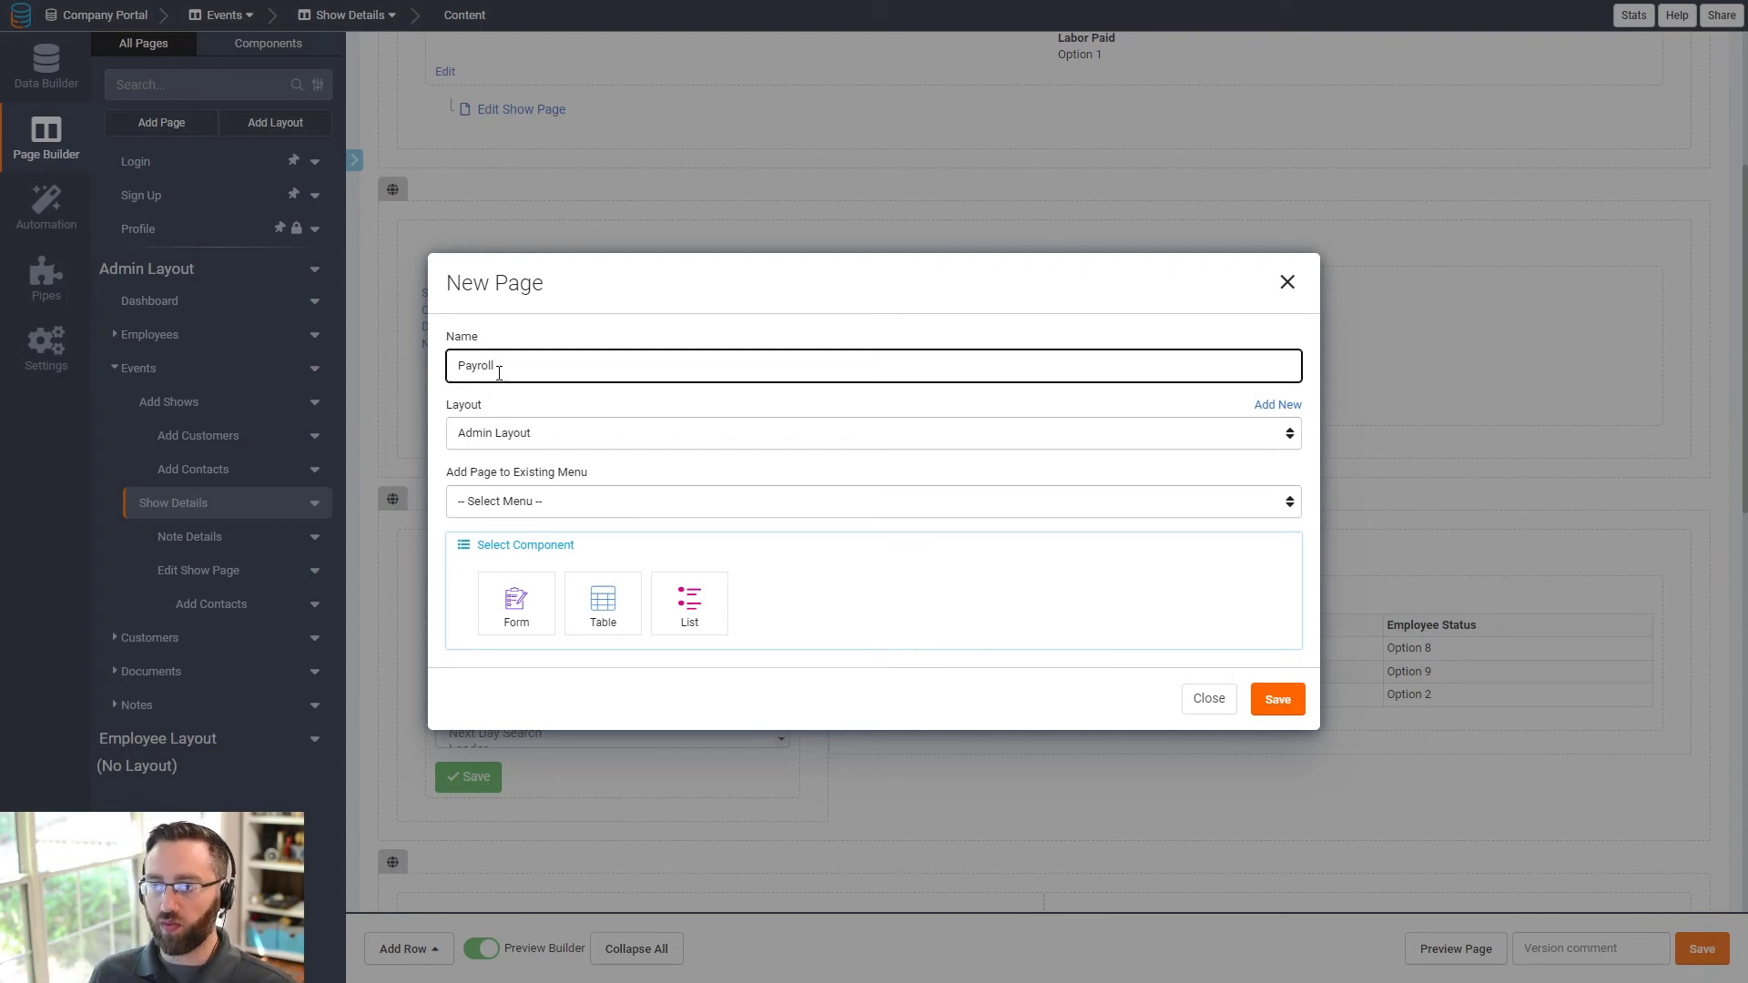
pyautogui.click(528, 506)
pyautogui.click(515, 539)
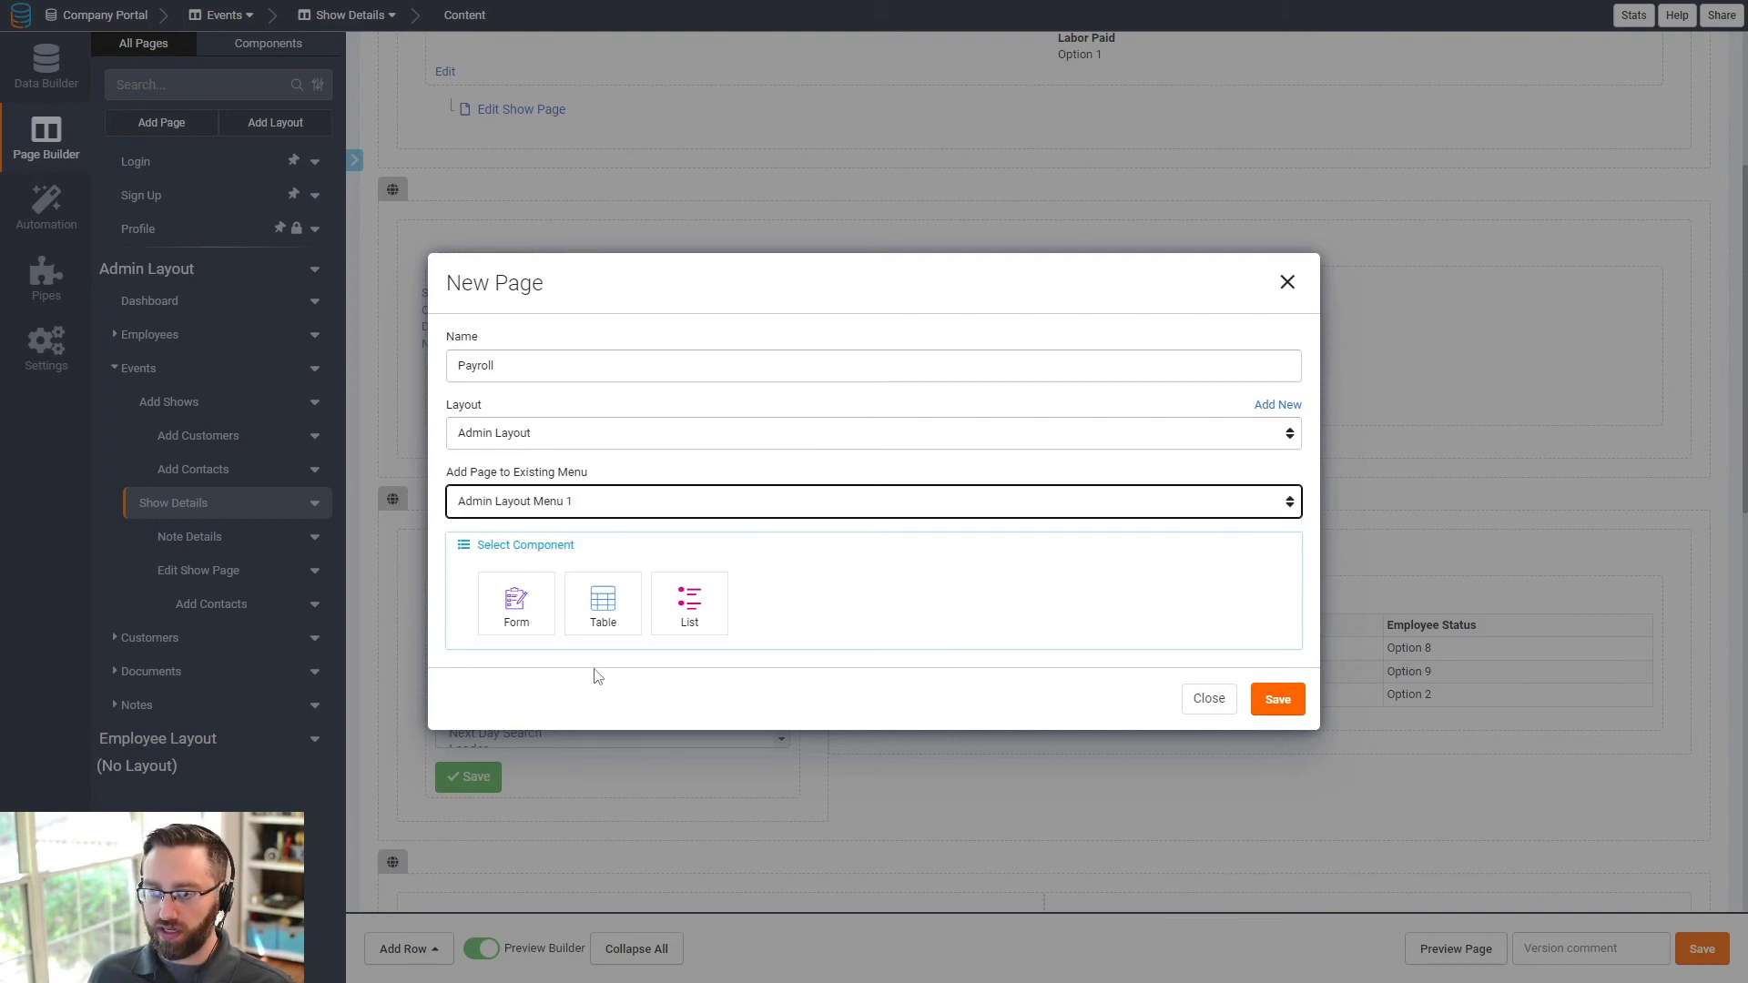
pyautogui.click(602, 604)
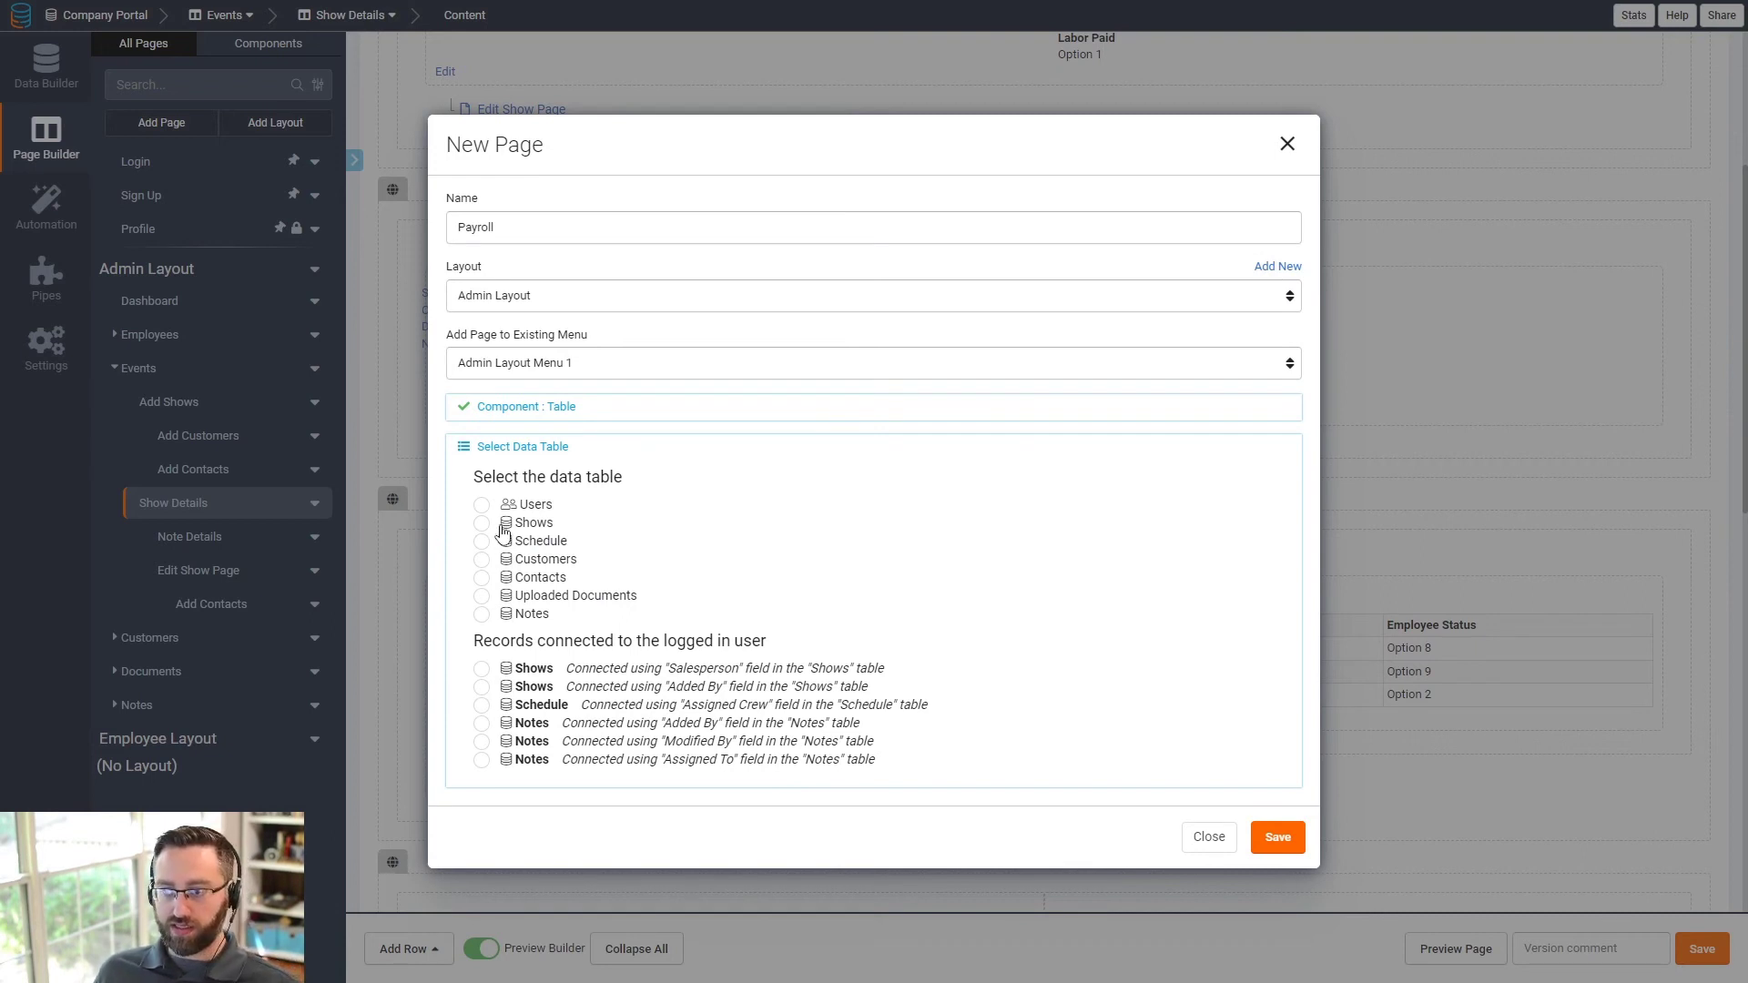
pyautogui.click(484, 524)
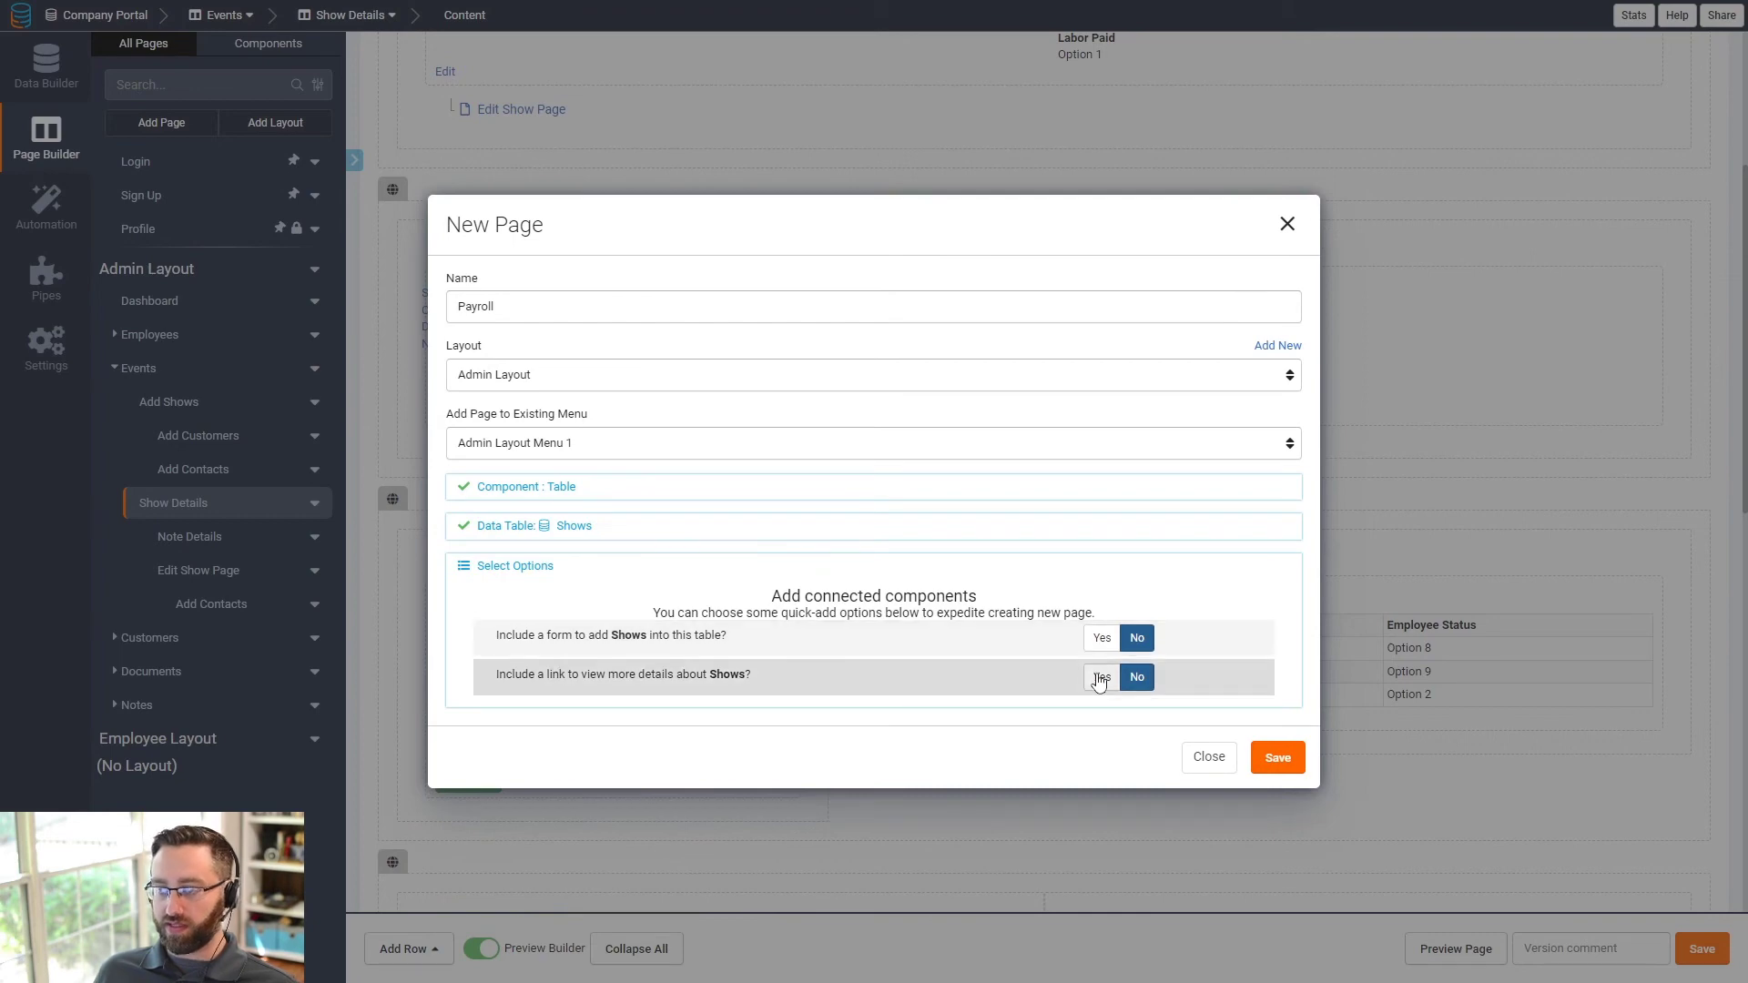
pyautogui.click(1278, 759)
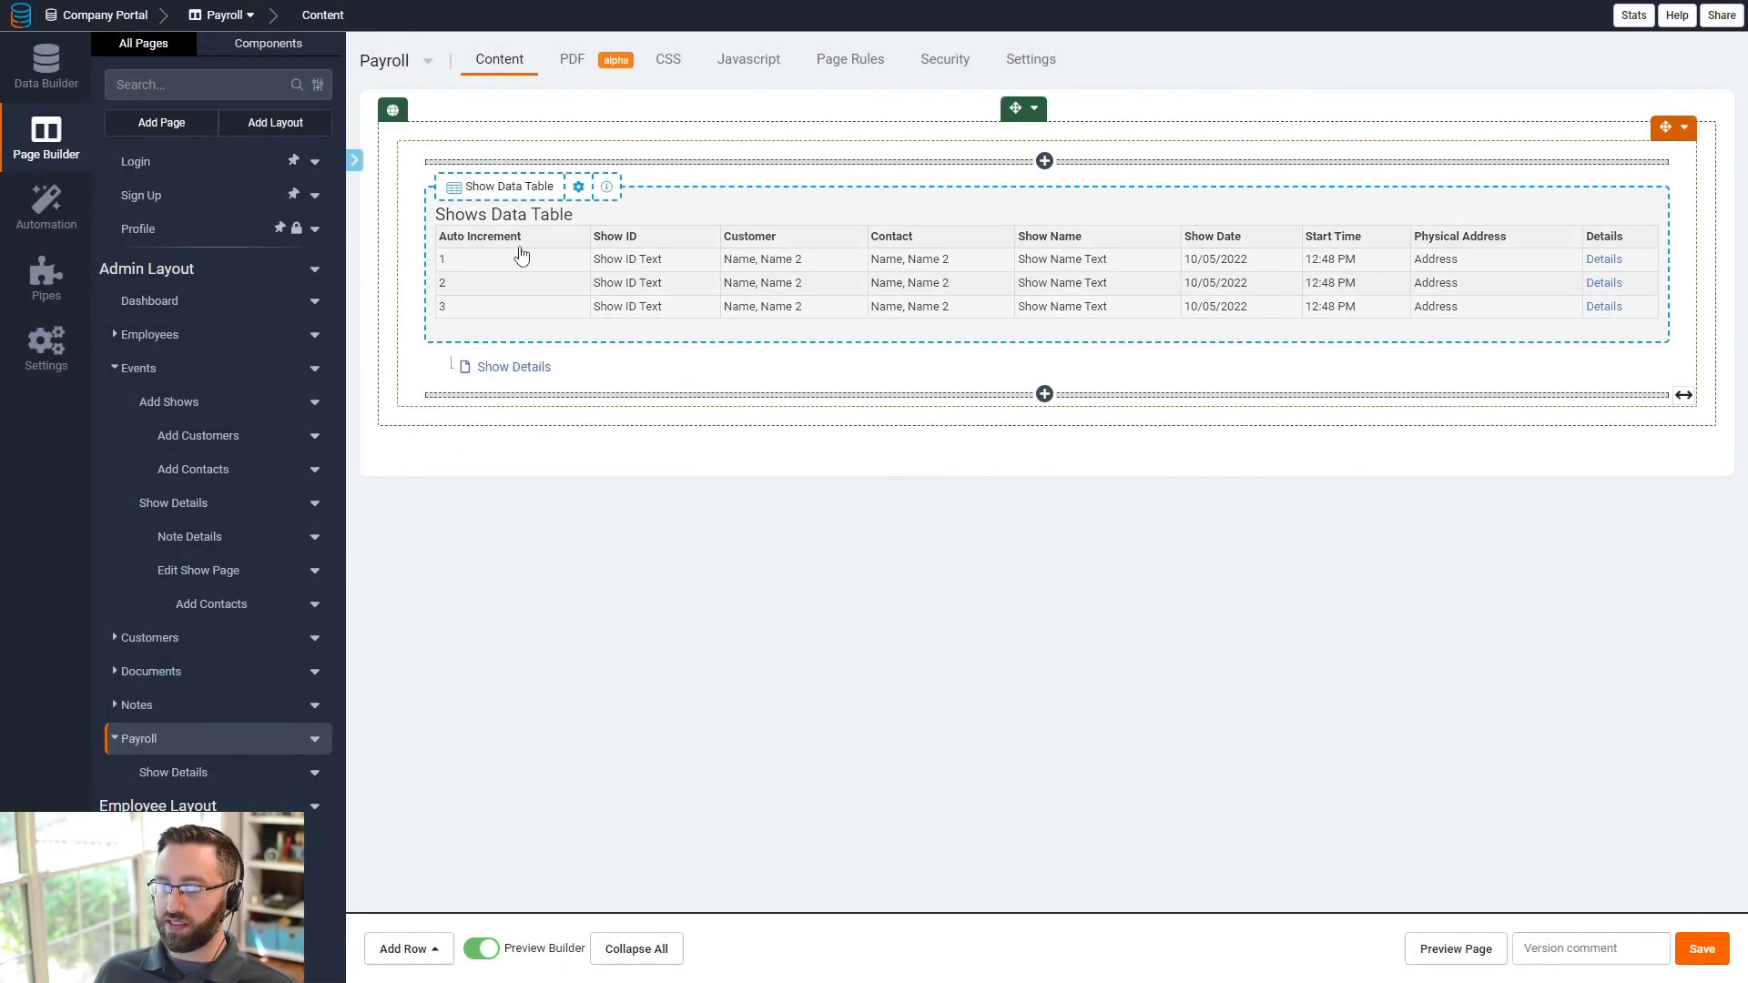
# - Filter the Payroll Shows table's data source to Show Date is today or before
pyautogui.click(635, 269)
pyautogui.click(255, 62)
pyautogui.click(151, 138)
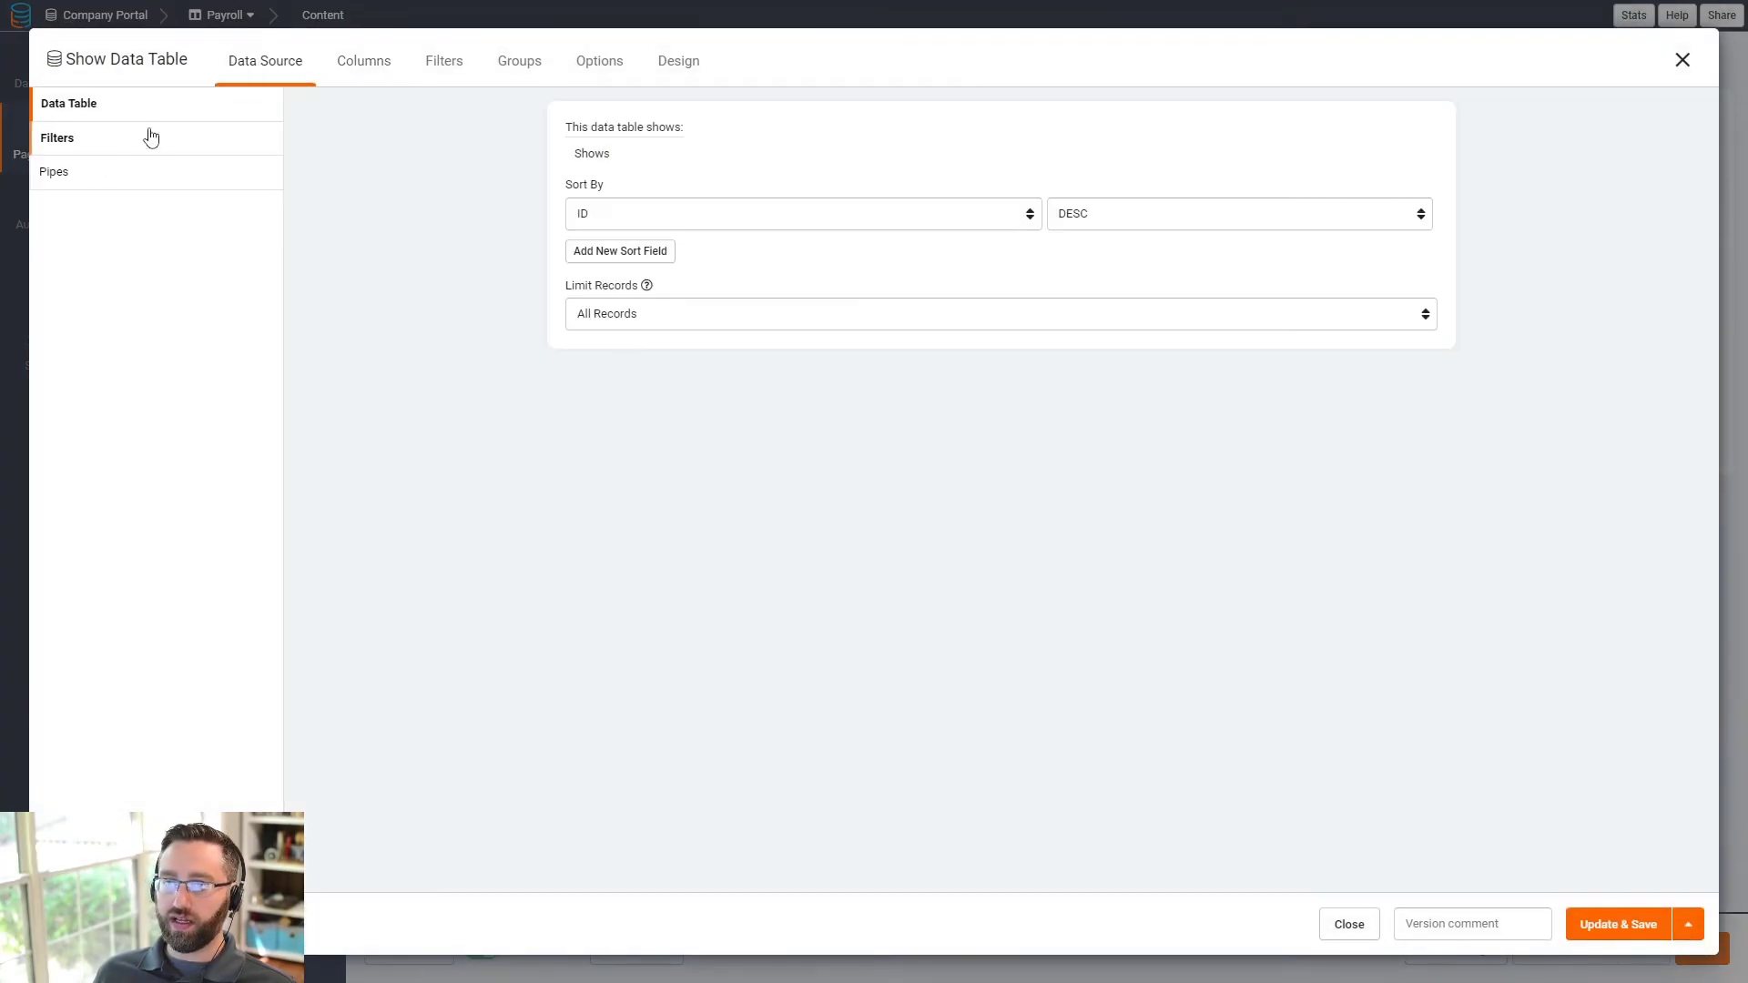
pyautogui.click(985, 330)
pyautogui.click(669, 208)
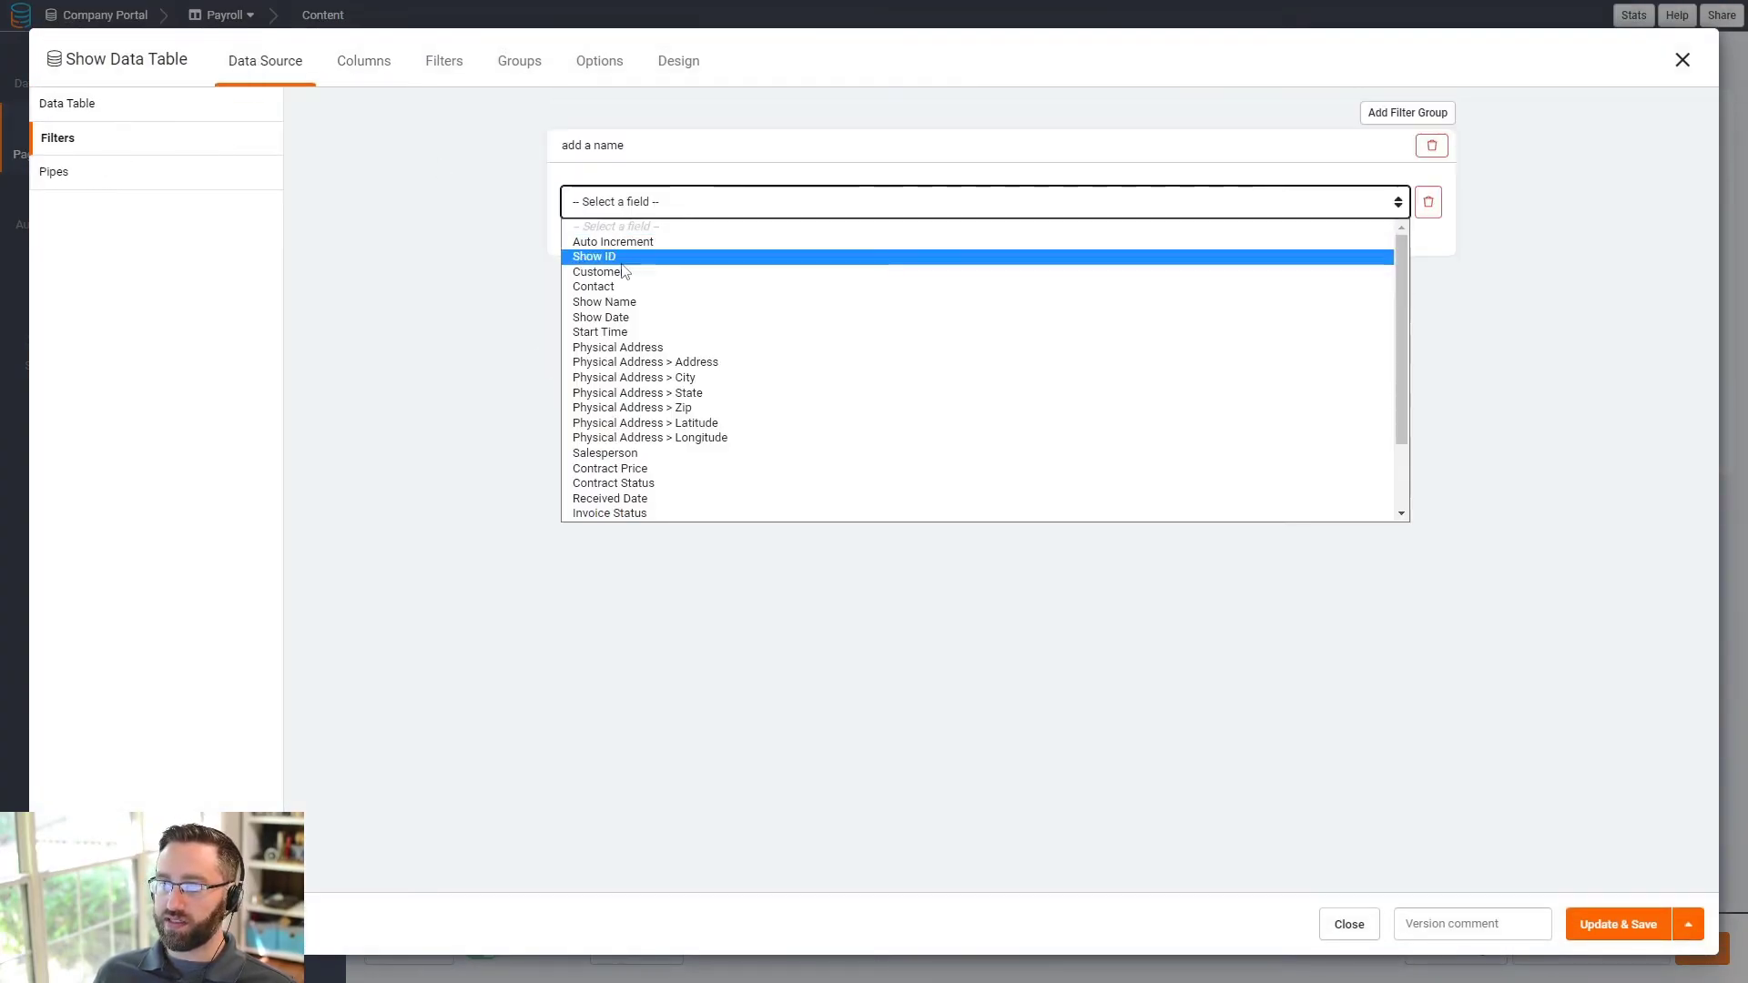
pyautogui.click(635, 319)
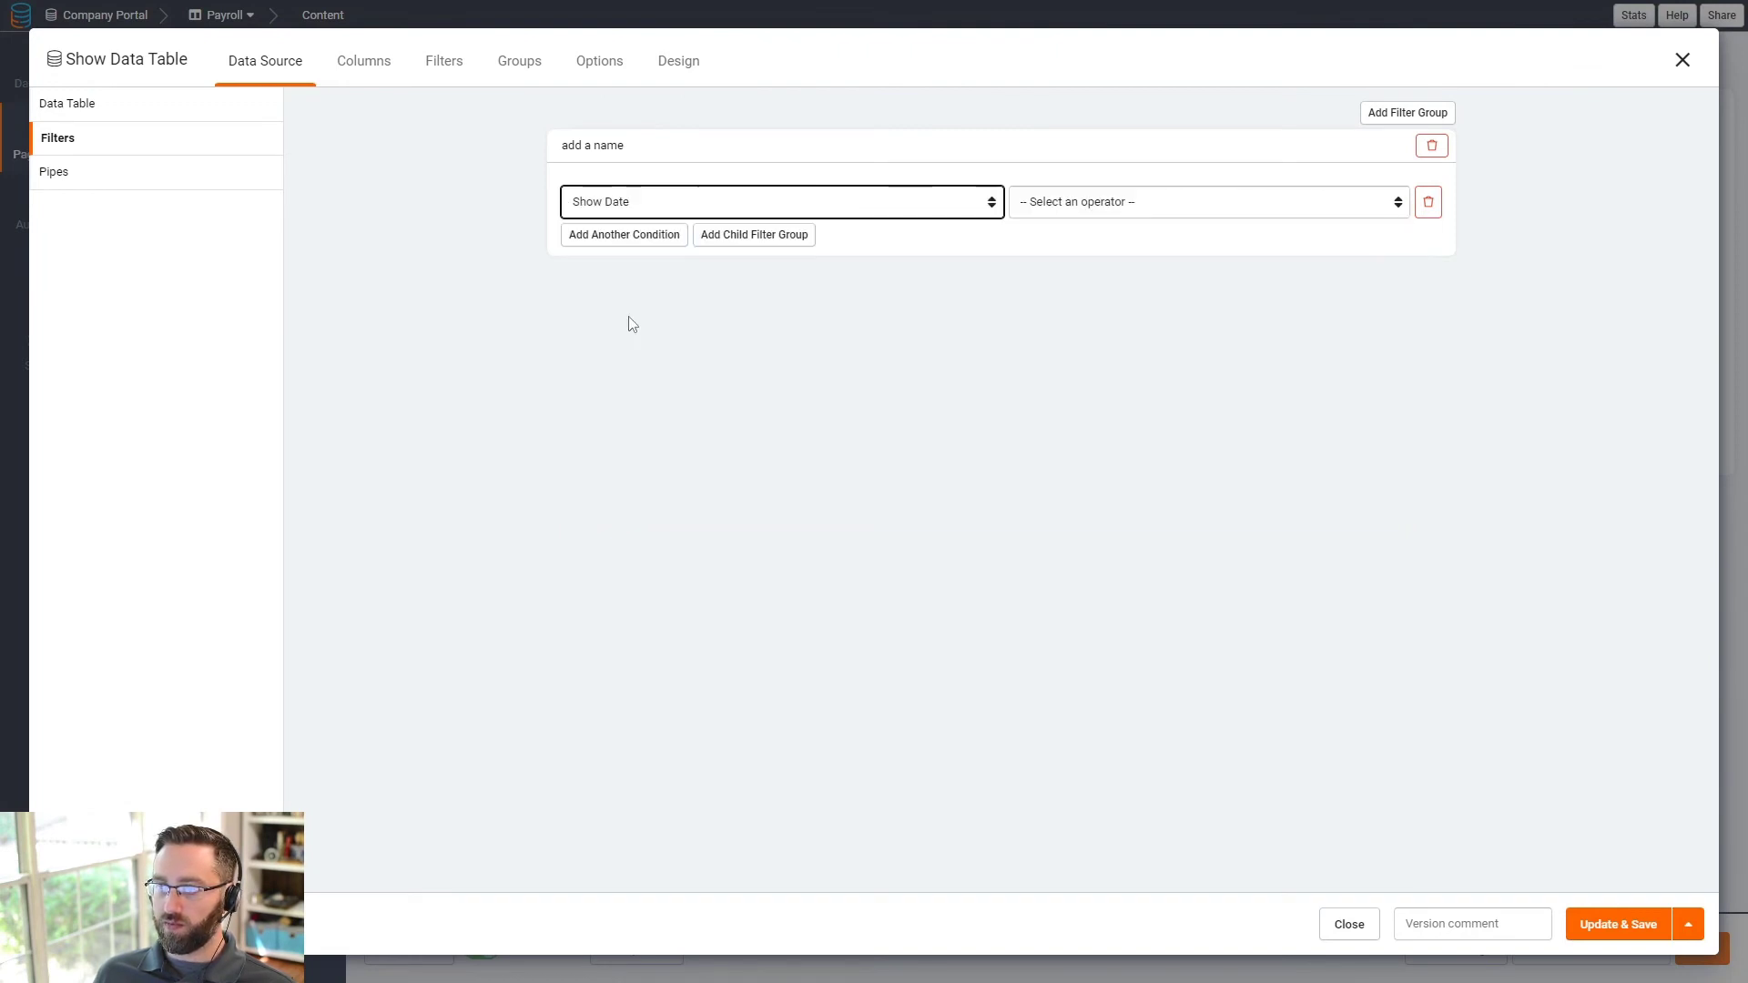
pyautogui.click(1095, 216)
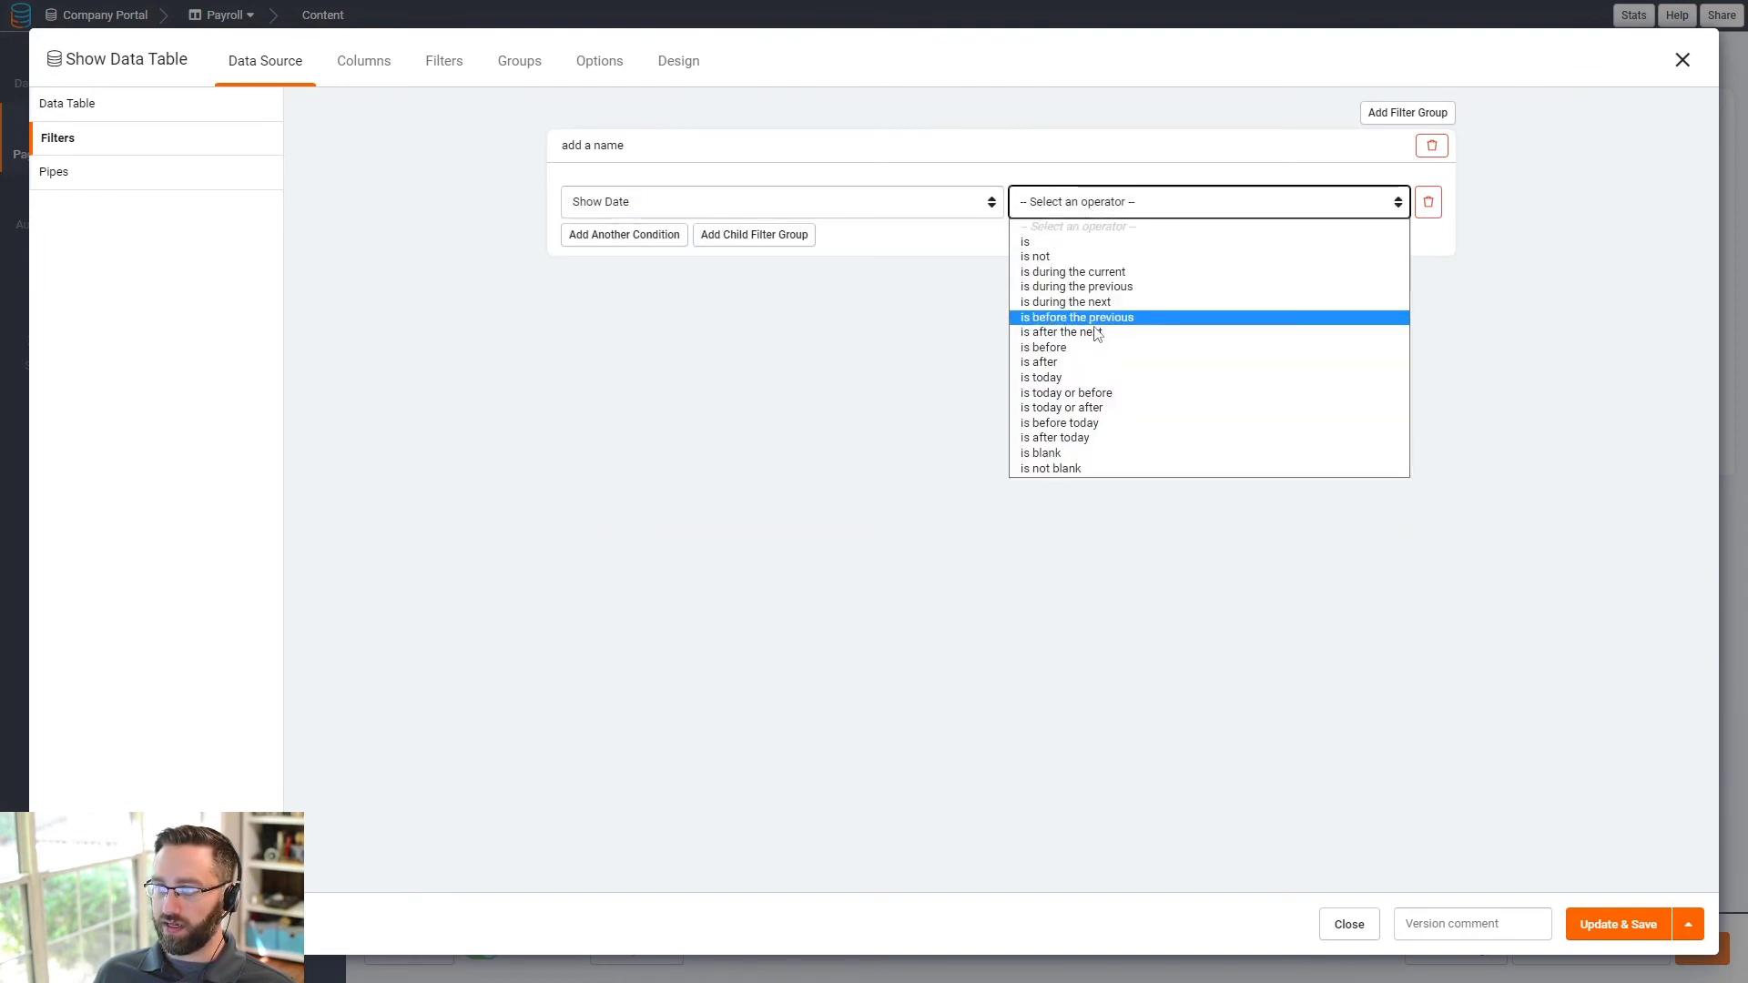
pyautogui.click(1066, 394)
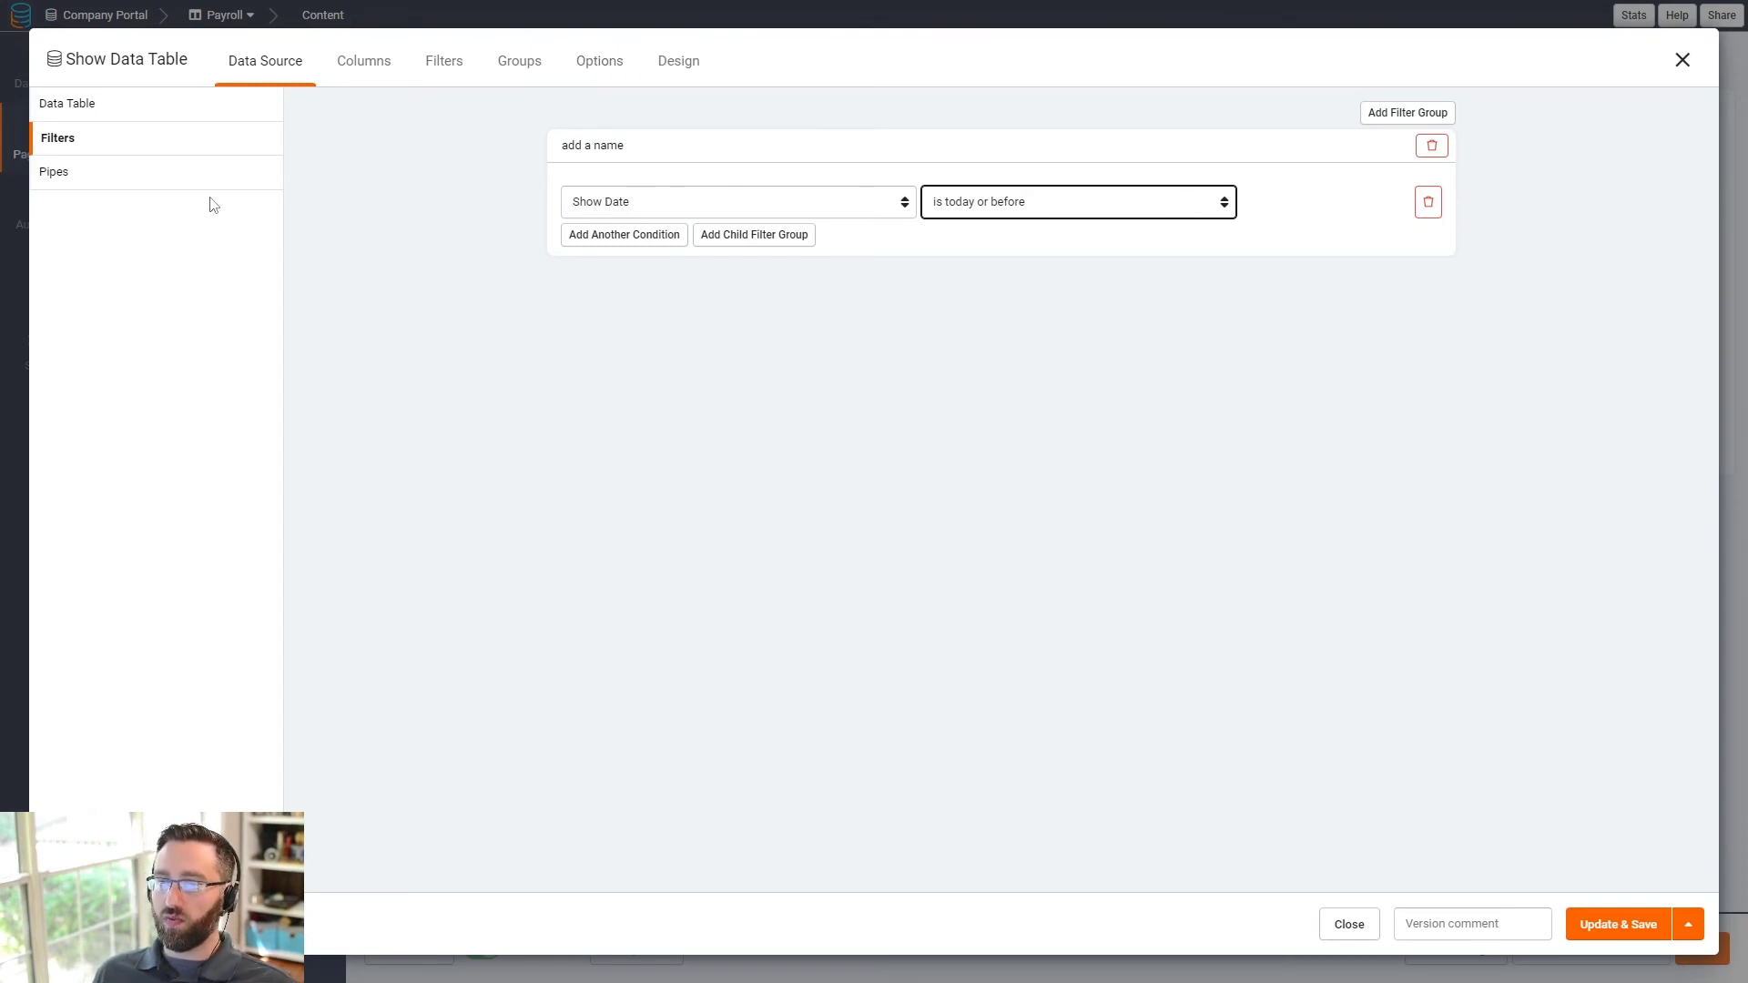
# - Turn on filter tabs and add a pink-red Unpaid tab filtering Labor Paid is No
pyautogui.click(454, 71)
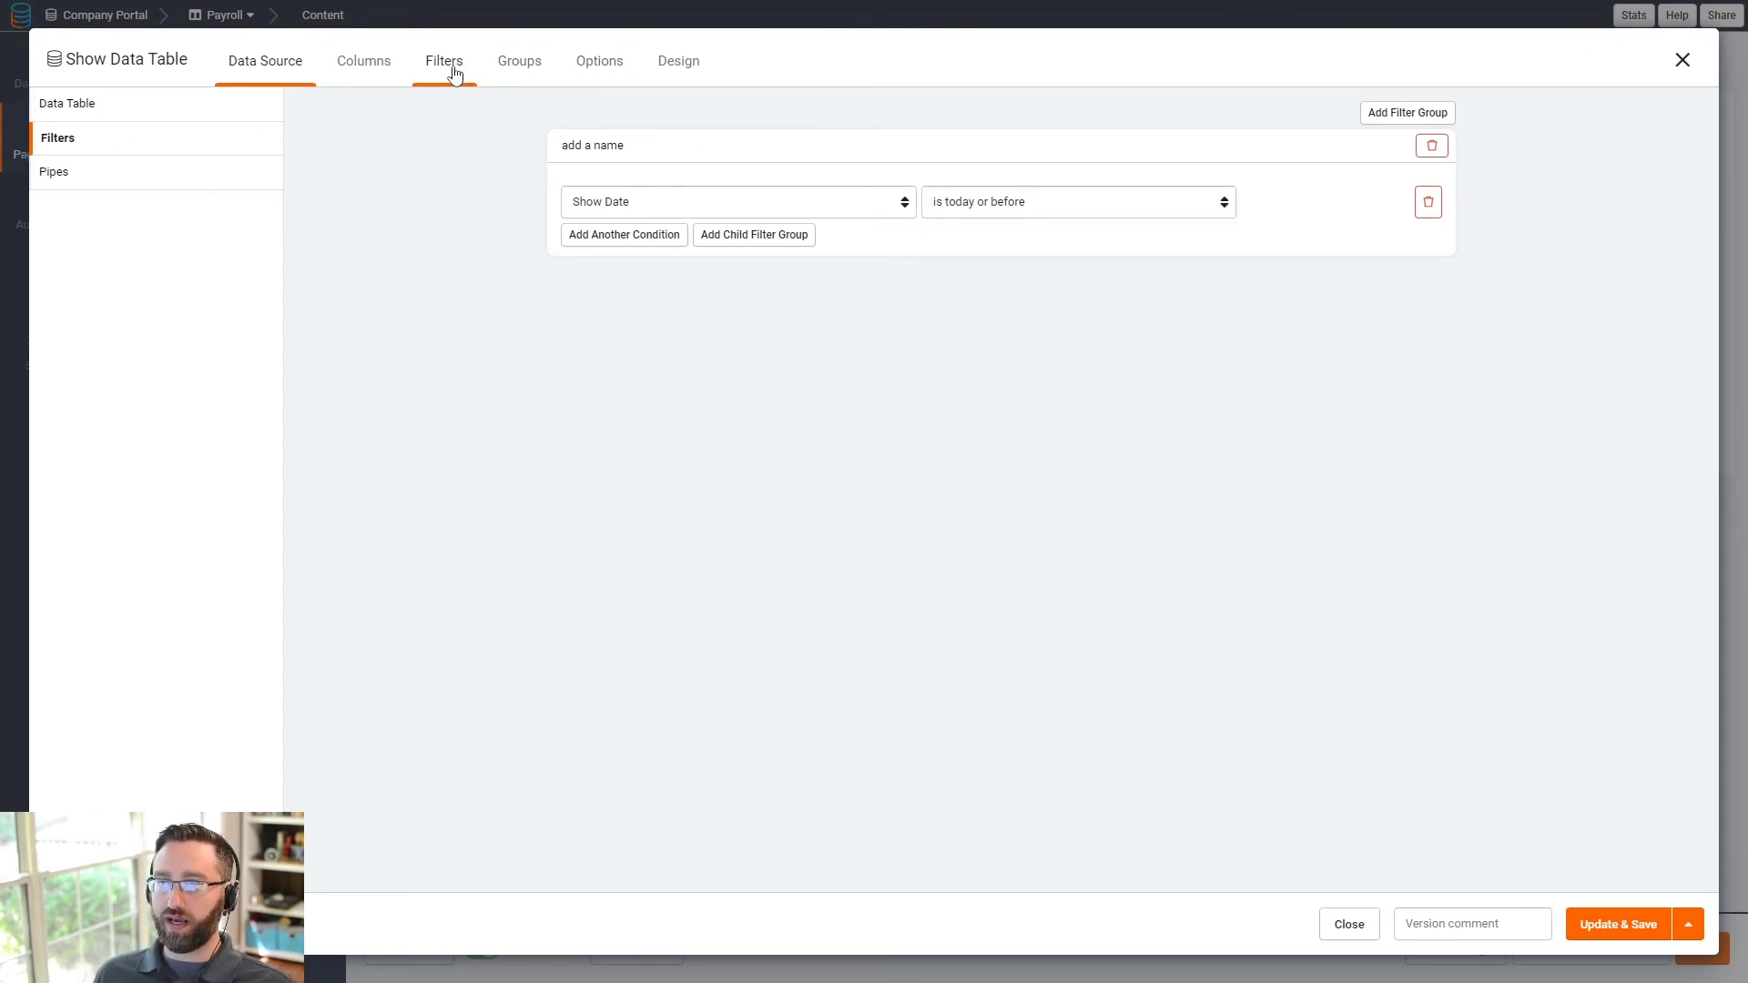
pyautogui.click(1290, 122)
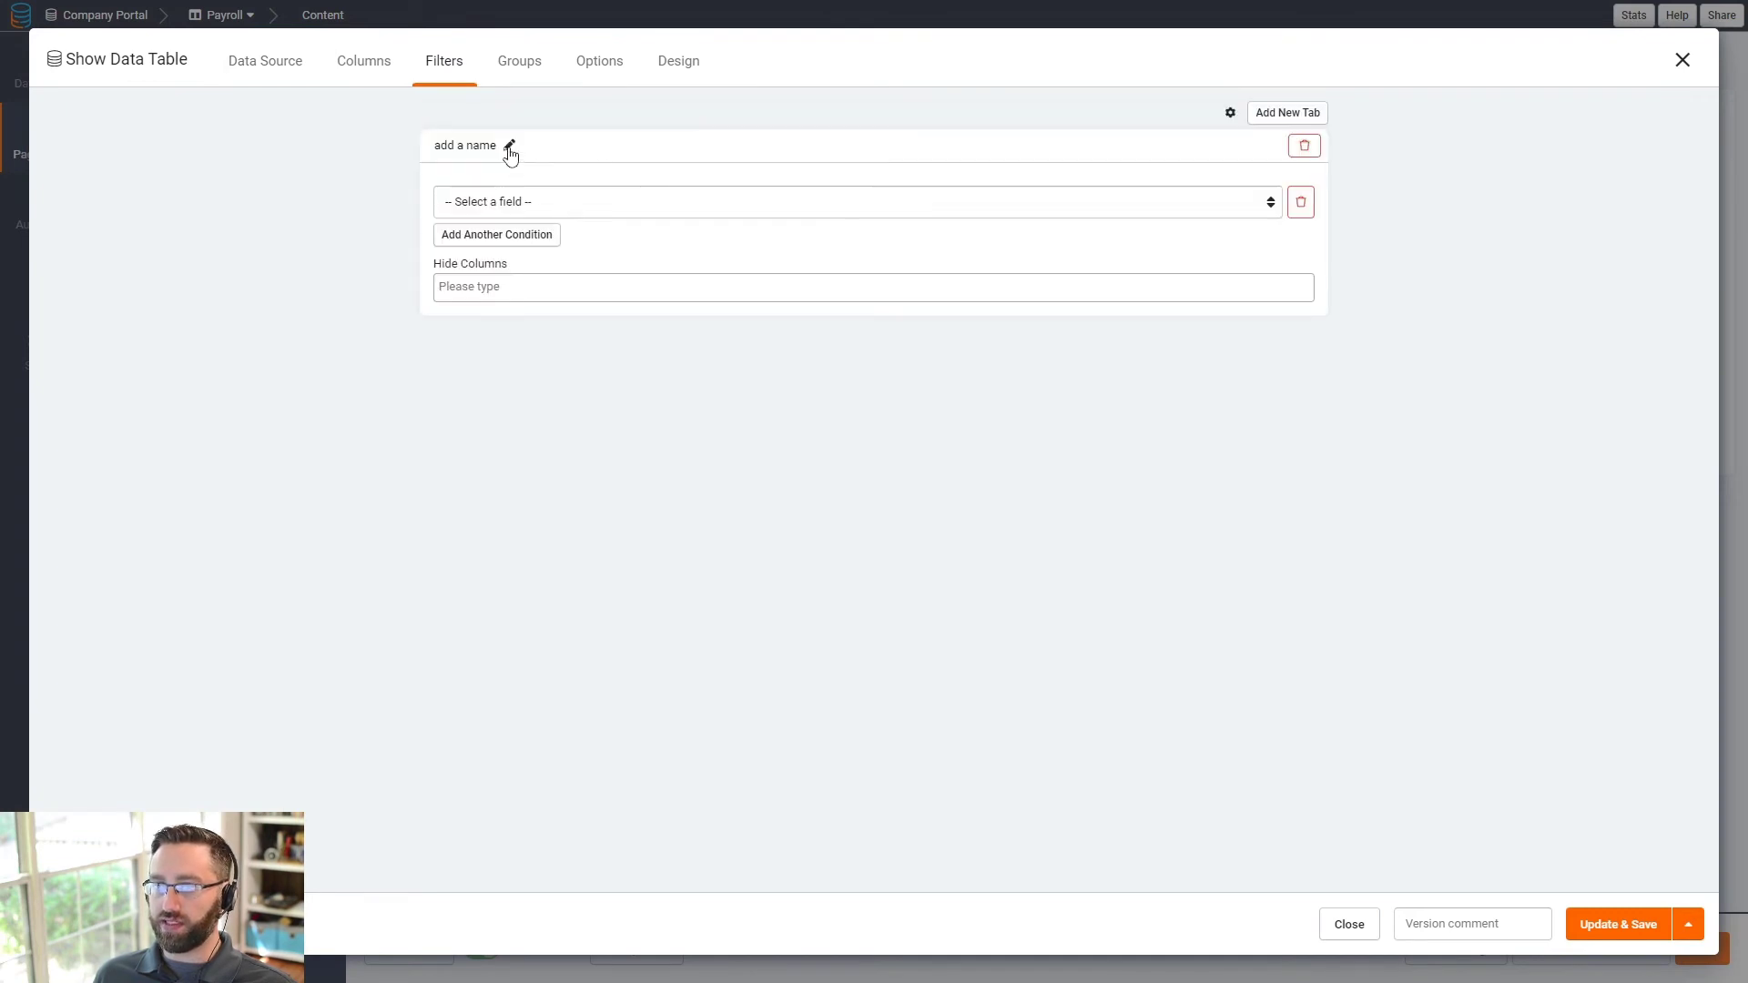
pyautogui.click(510, 149)
pyautogui.click(458, 146)
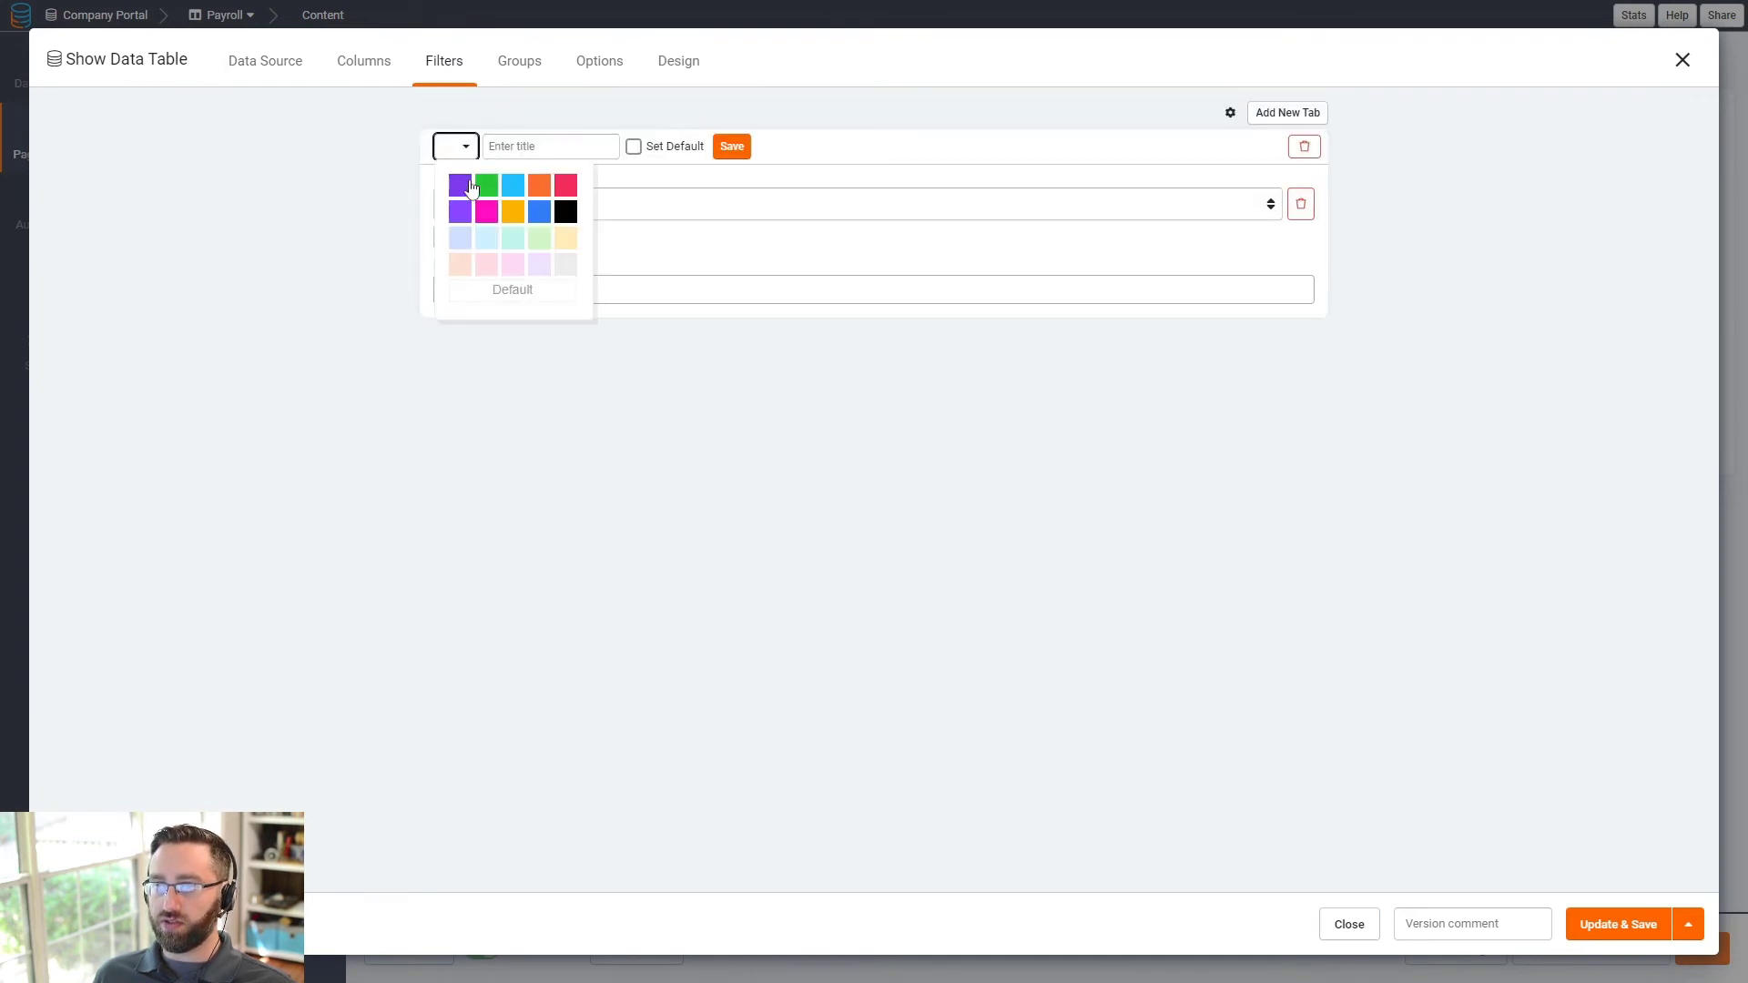
pyautogui.click(572, 187)
pyautogui.click(552, 149)
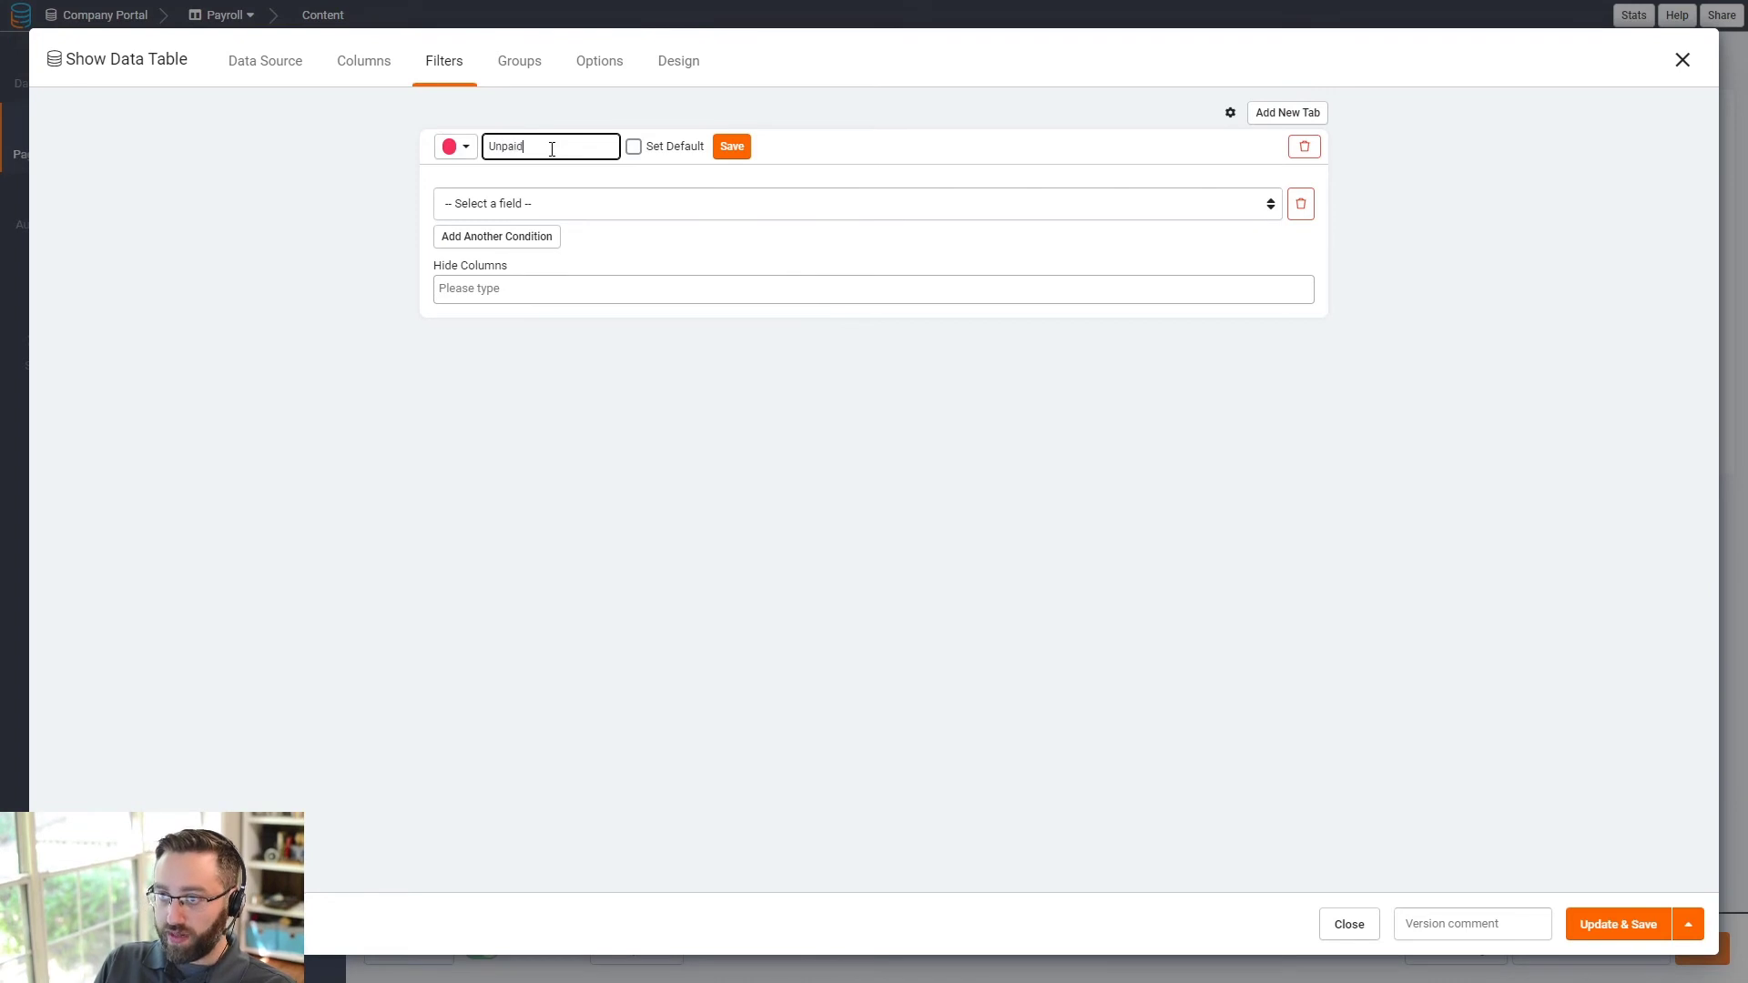
pyautogui.click(730, 149)
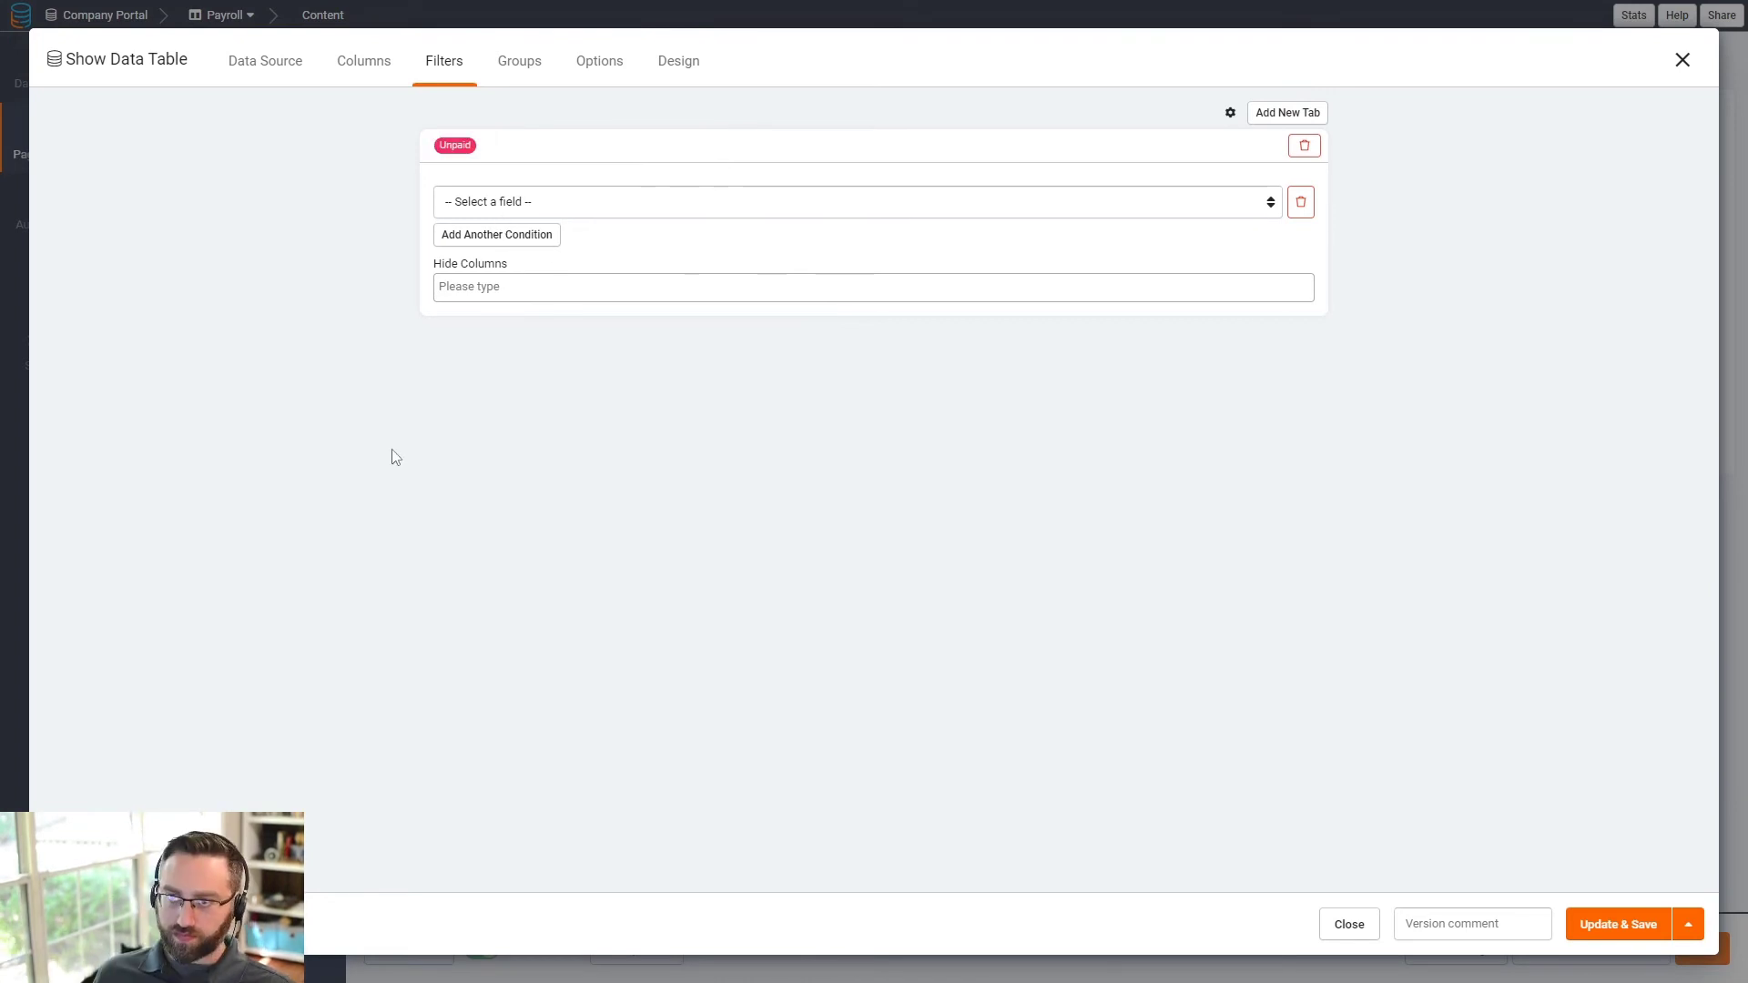
pyautogui.click(521, 205)
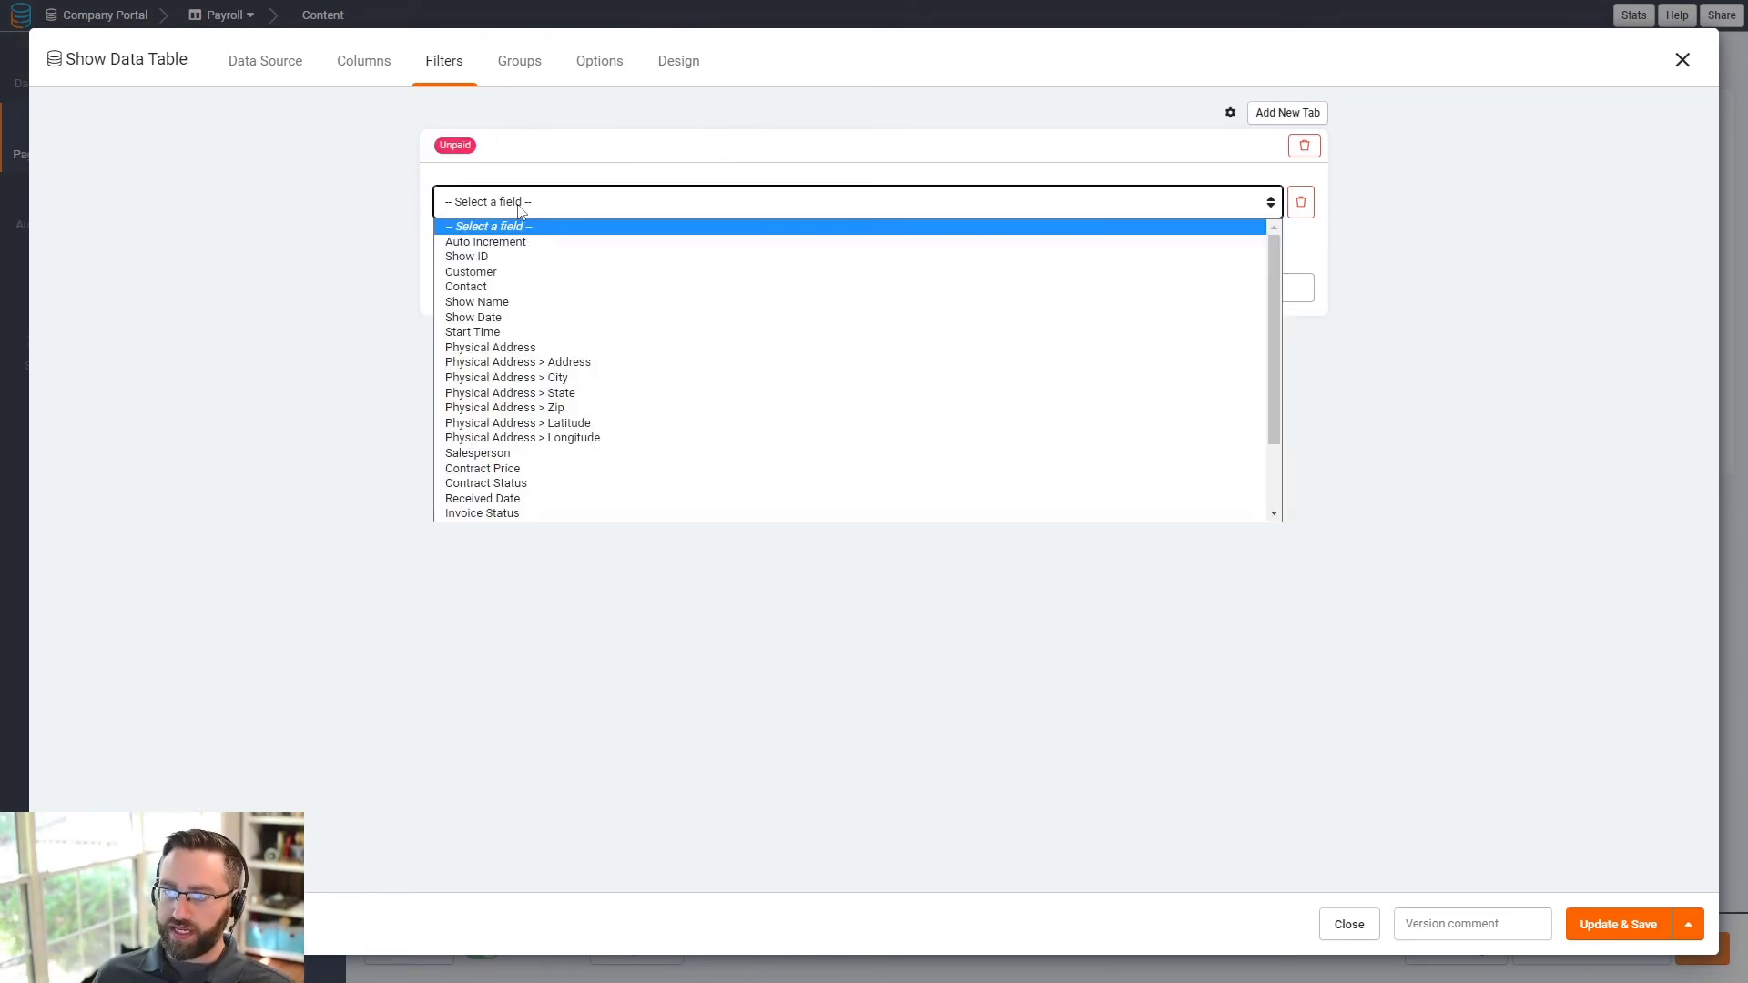
pyautogui.scroll(-2, 517, 410)
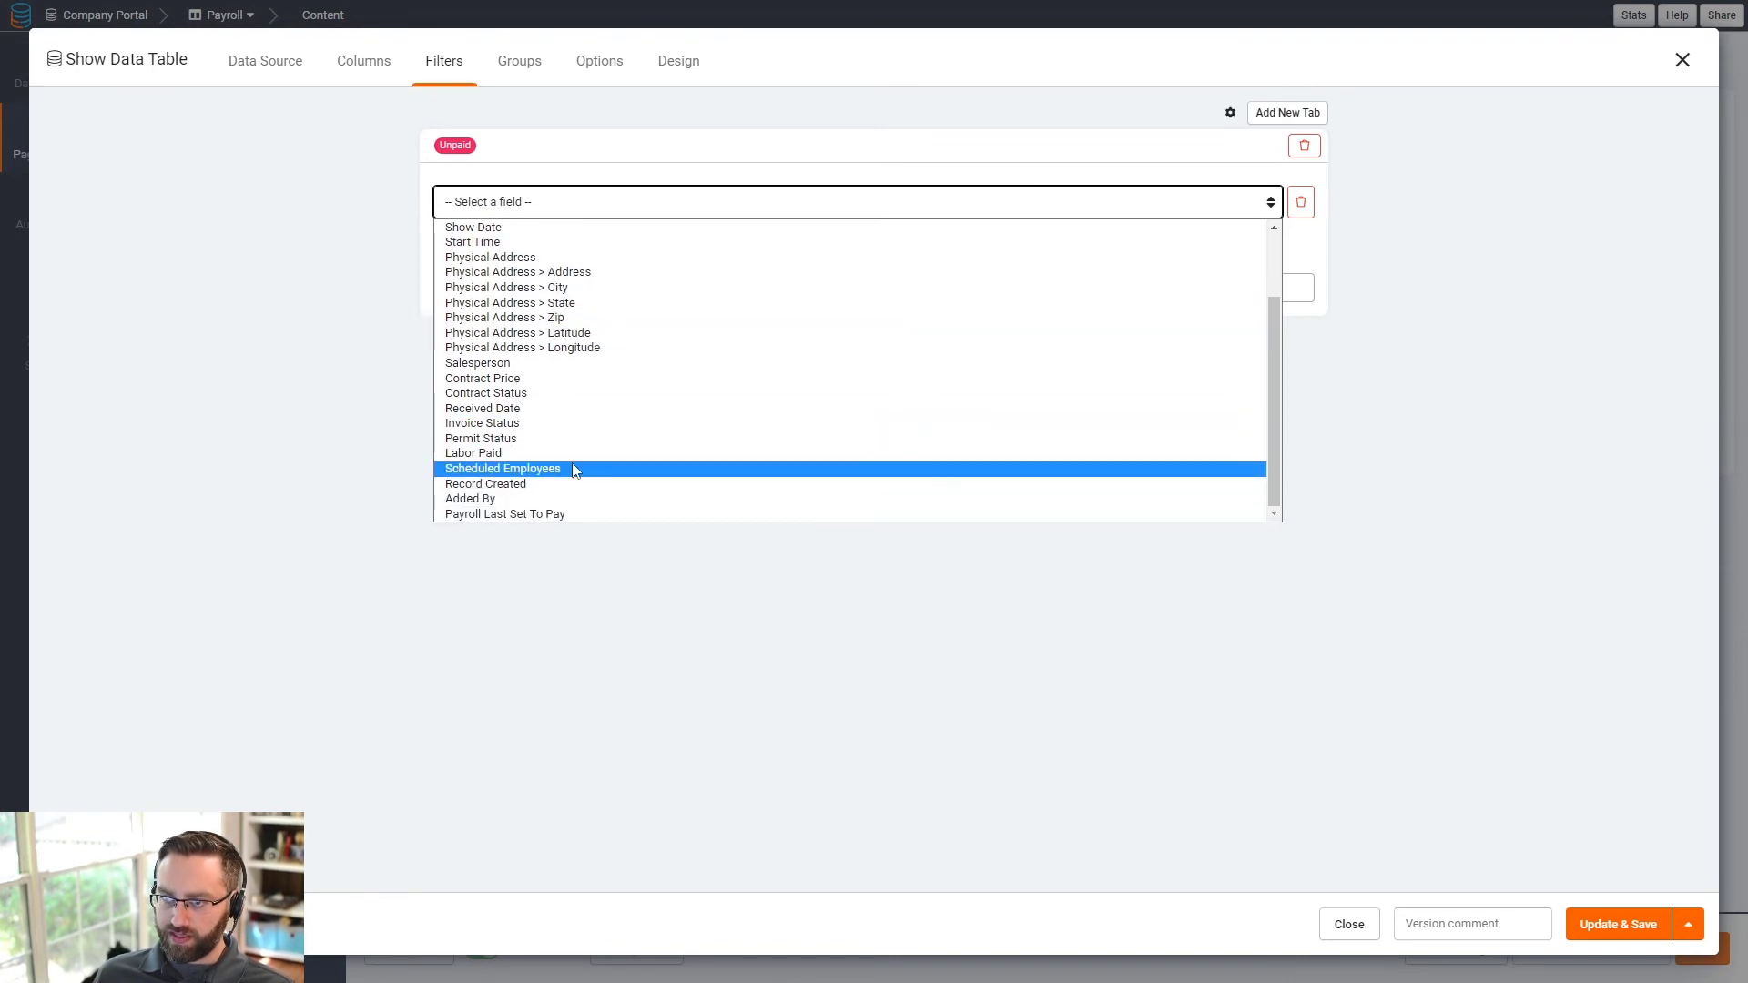
pyautogui.click(508, 454)
pyautogui.click(943, 201)
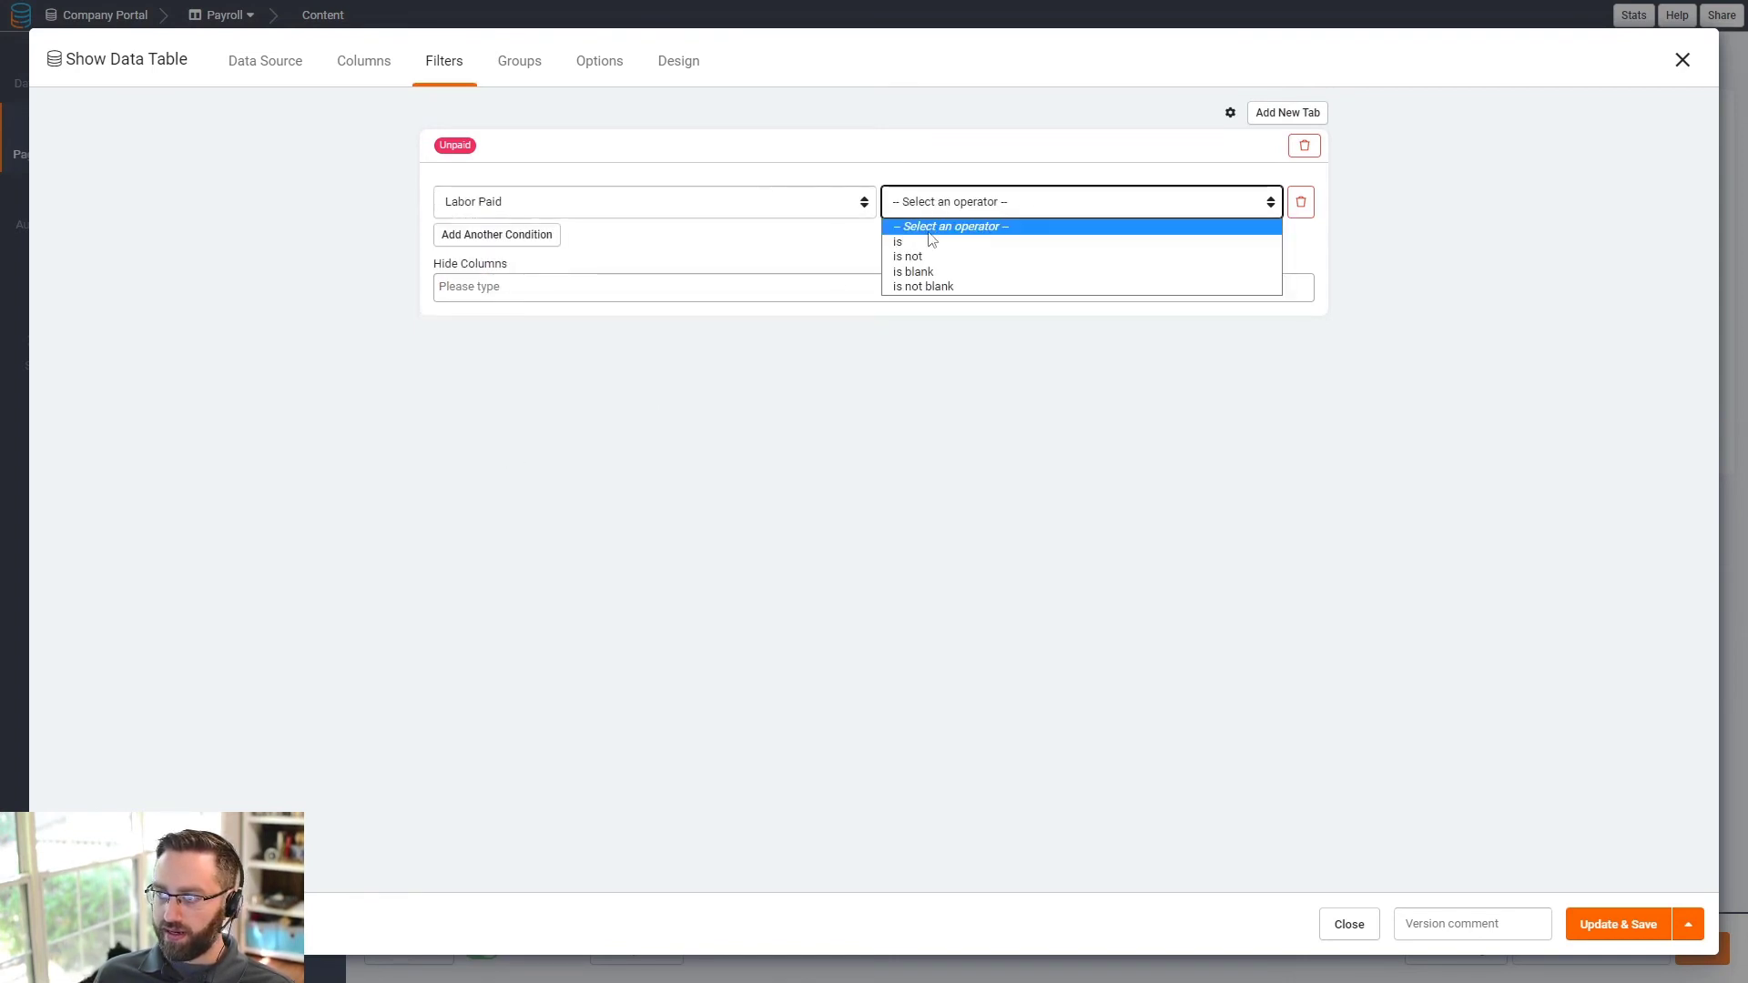
pyautogui.click(938, 244)
pyautogui.click(1107, 202)
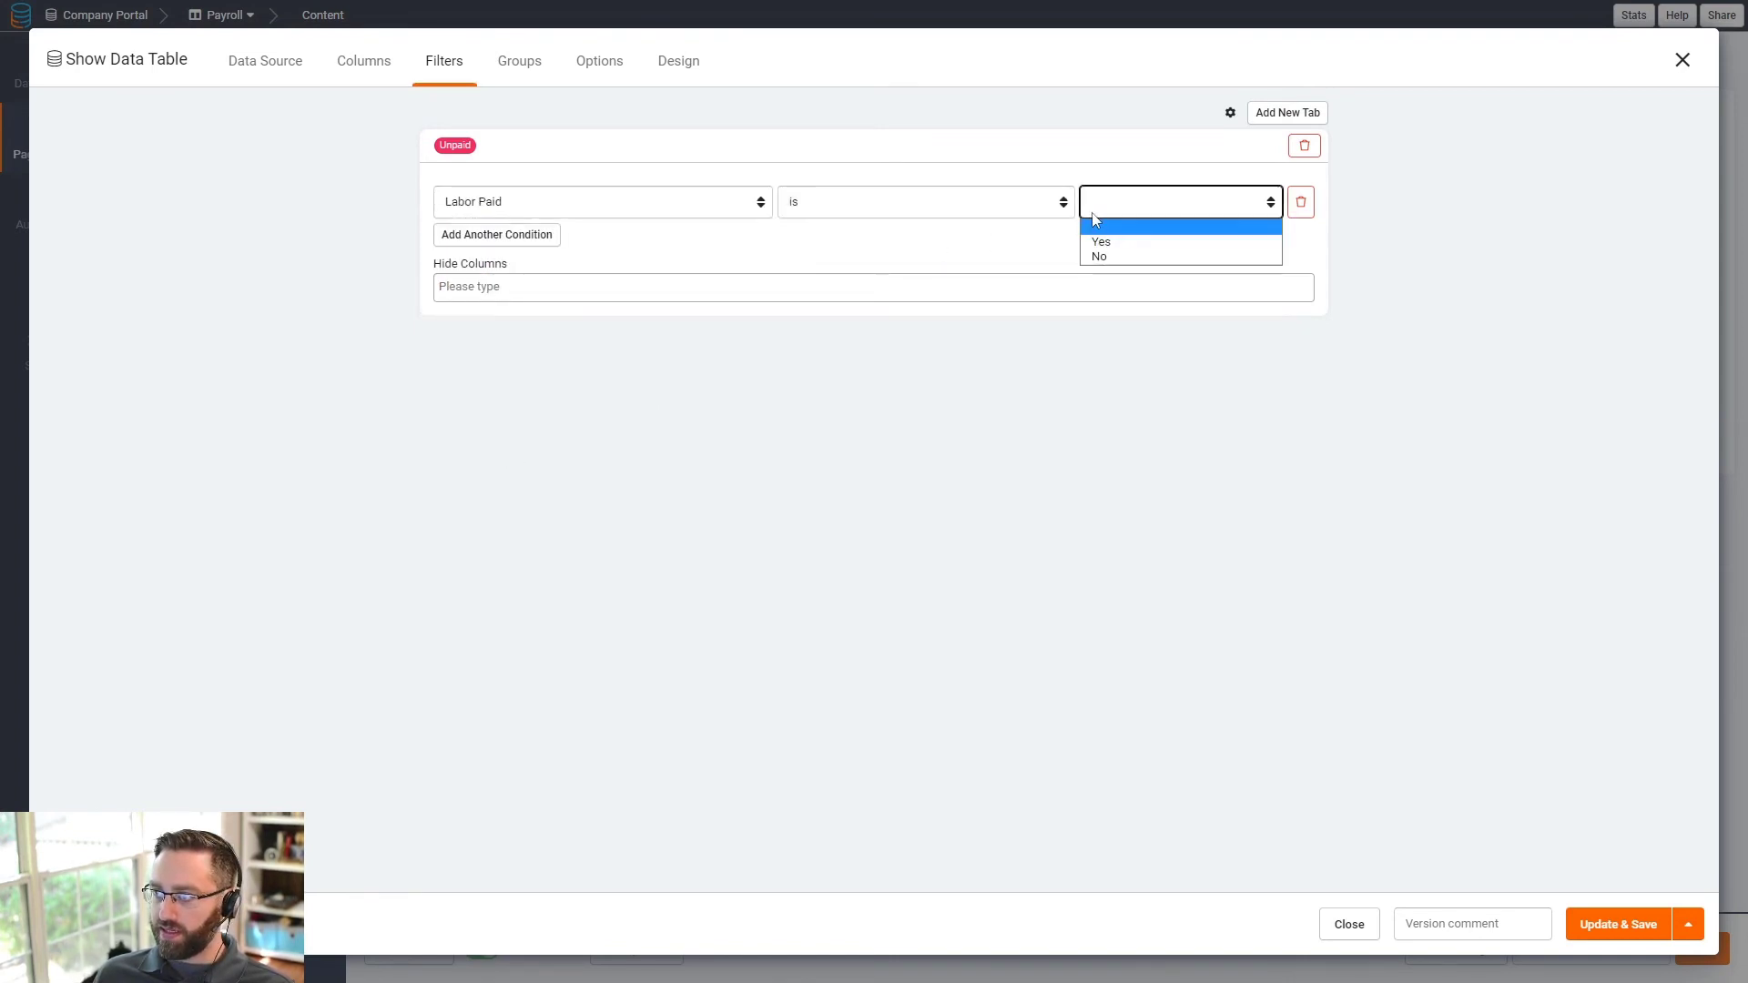
pyautogui.click(1109, 258)
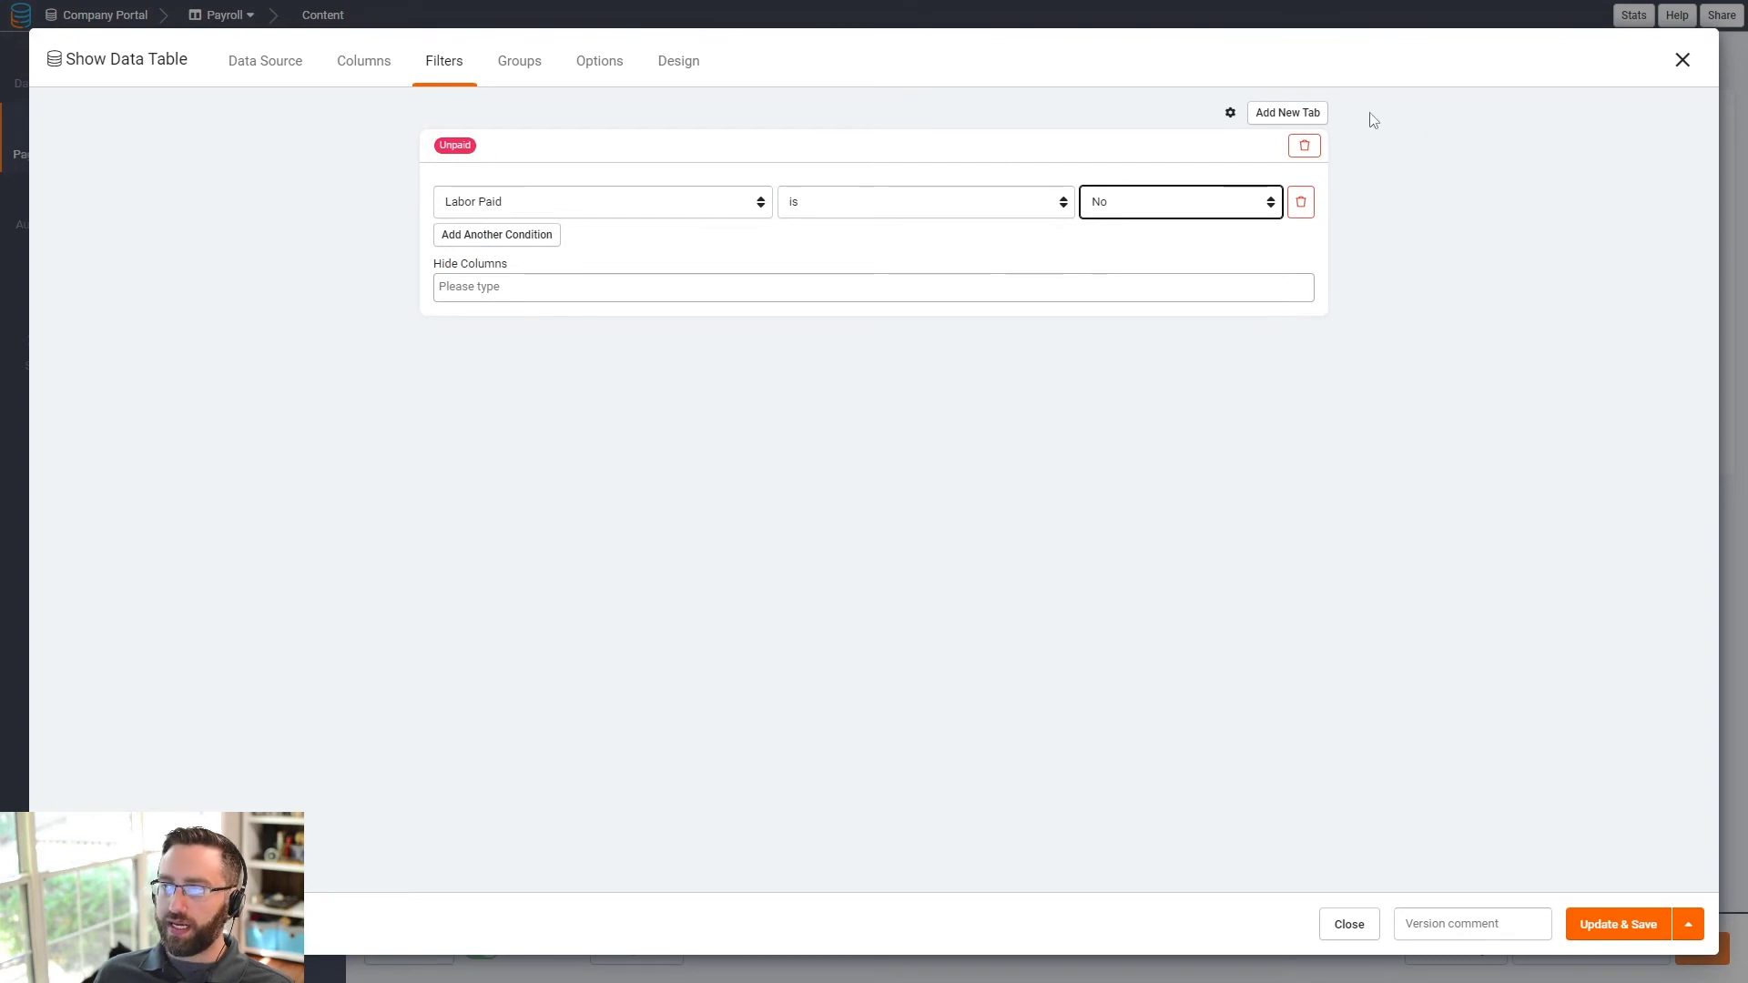
# - Add a green Paid filter tab with the condition Labor Paid is Yes
pyautogui.click(1287, 112)
pyautogui.click(512, 341)
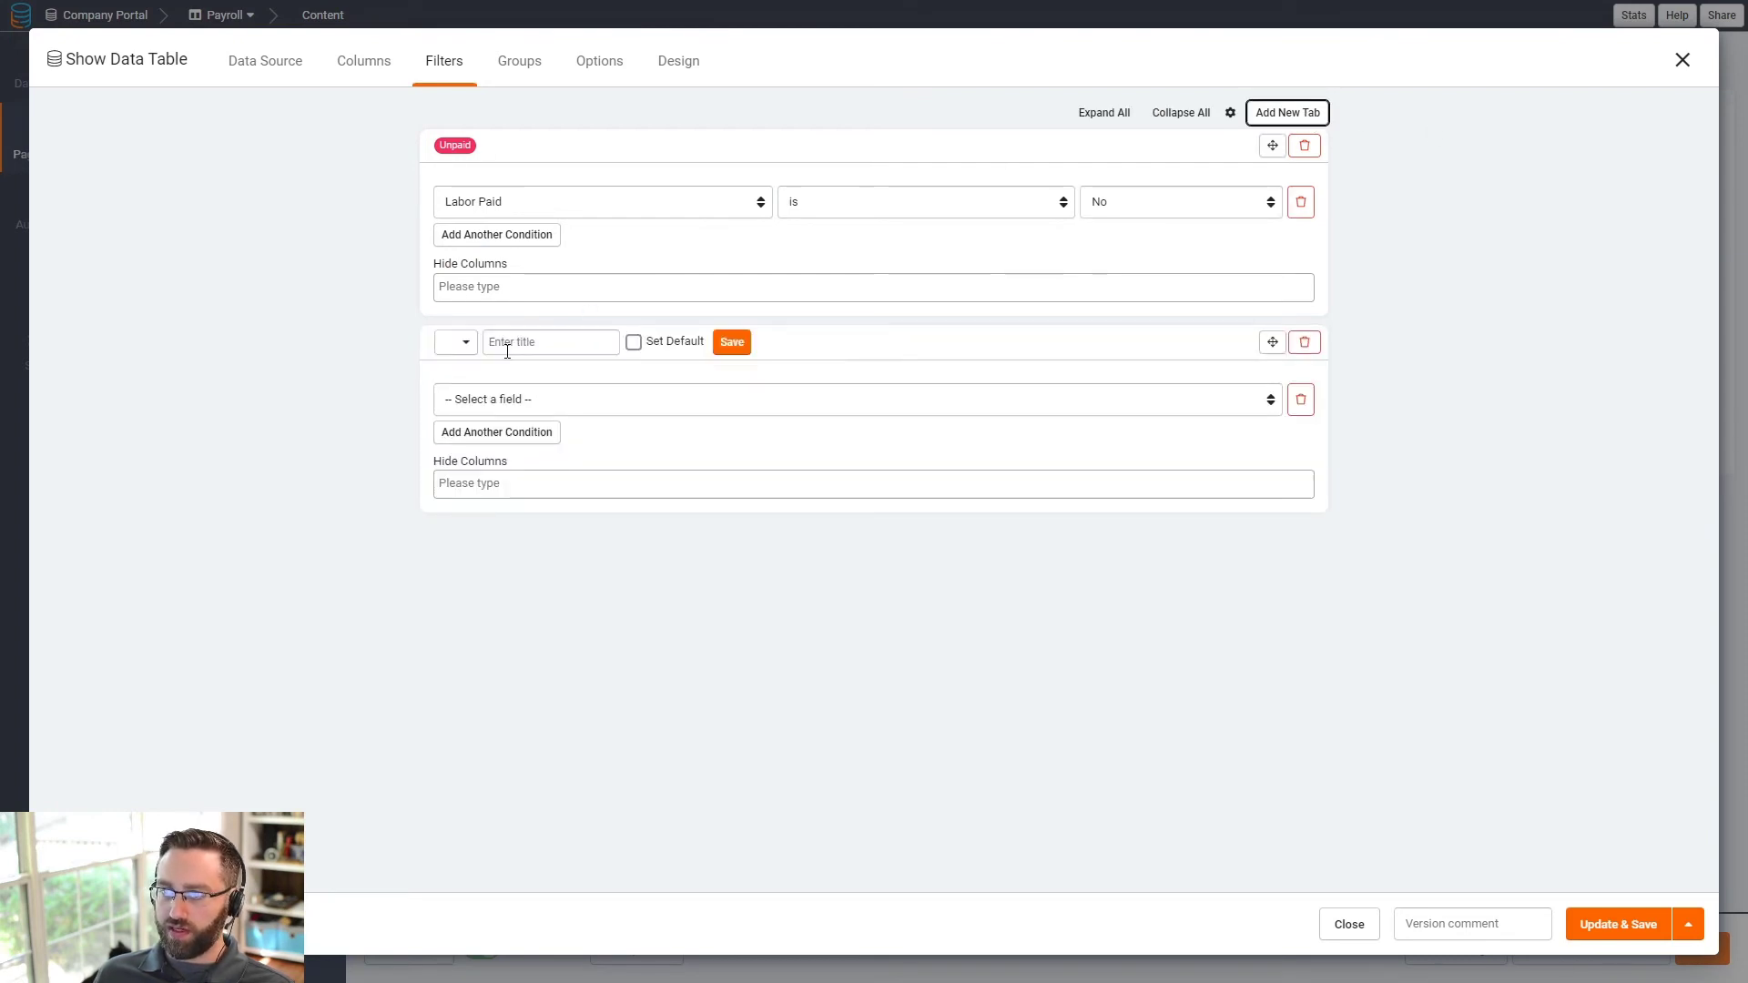
pyautogui.click(460, 345)
pyautogui.click(488, 387)
pyautogui.click(503, 346)
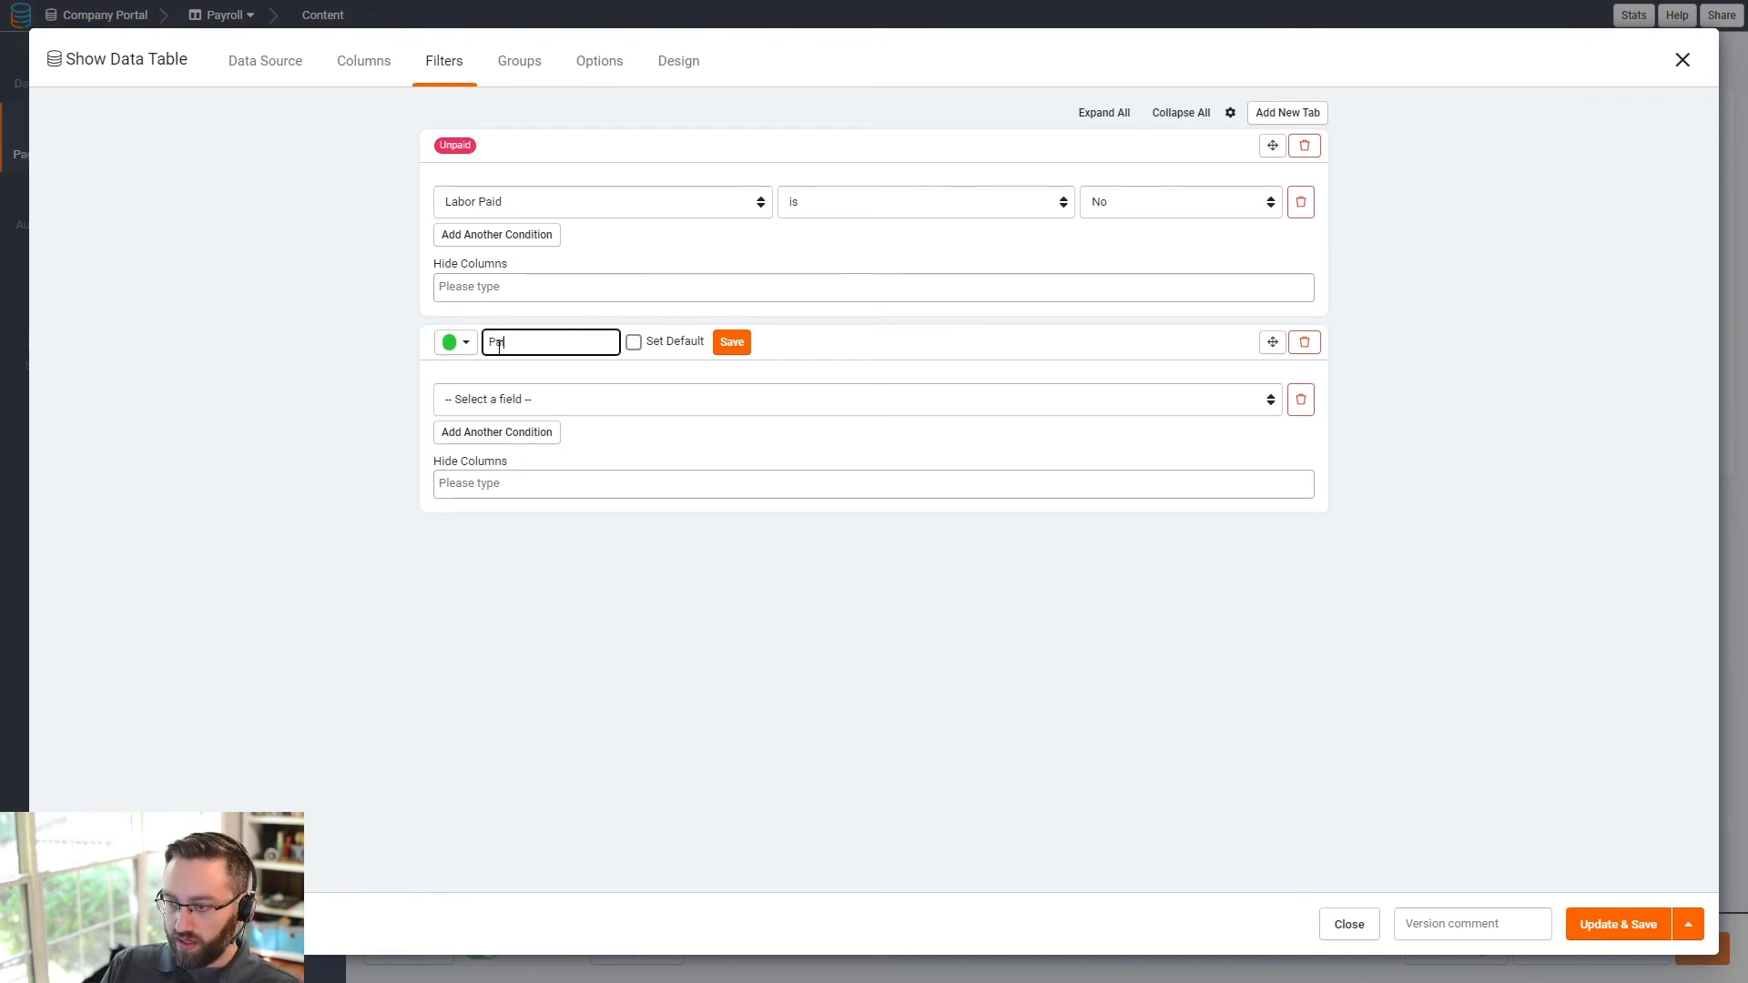
pyautogui.click(723, 349)
pyautogui.click(577, 408)
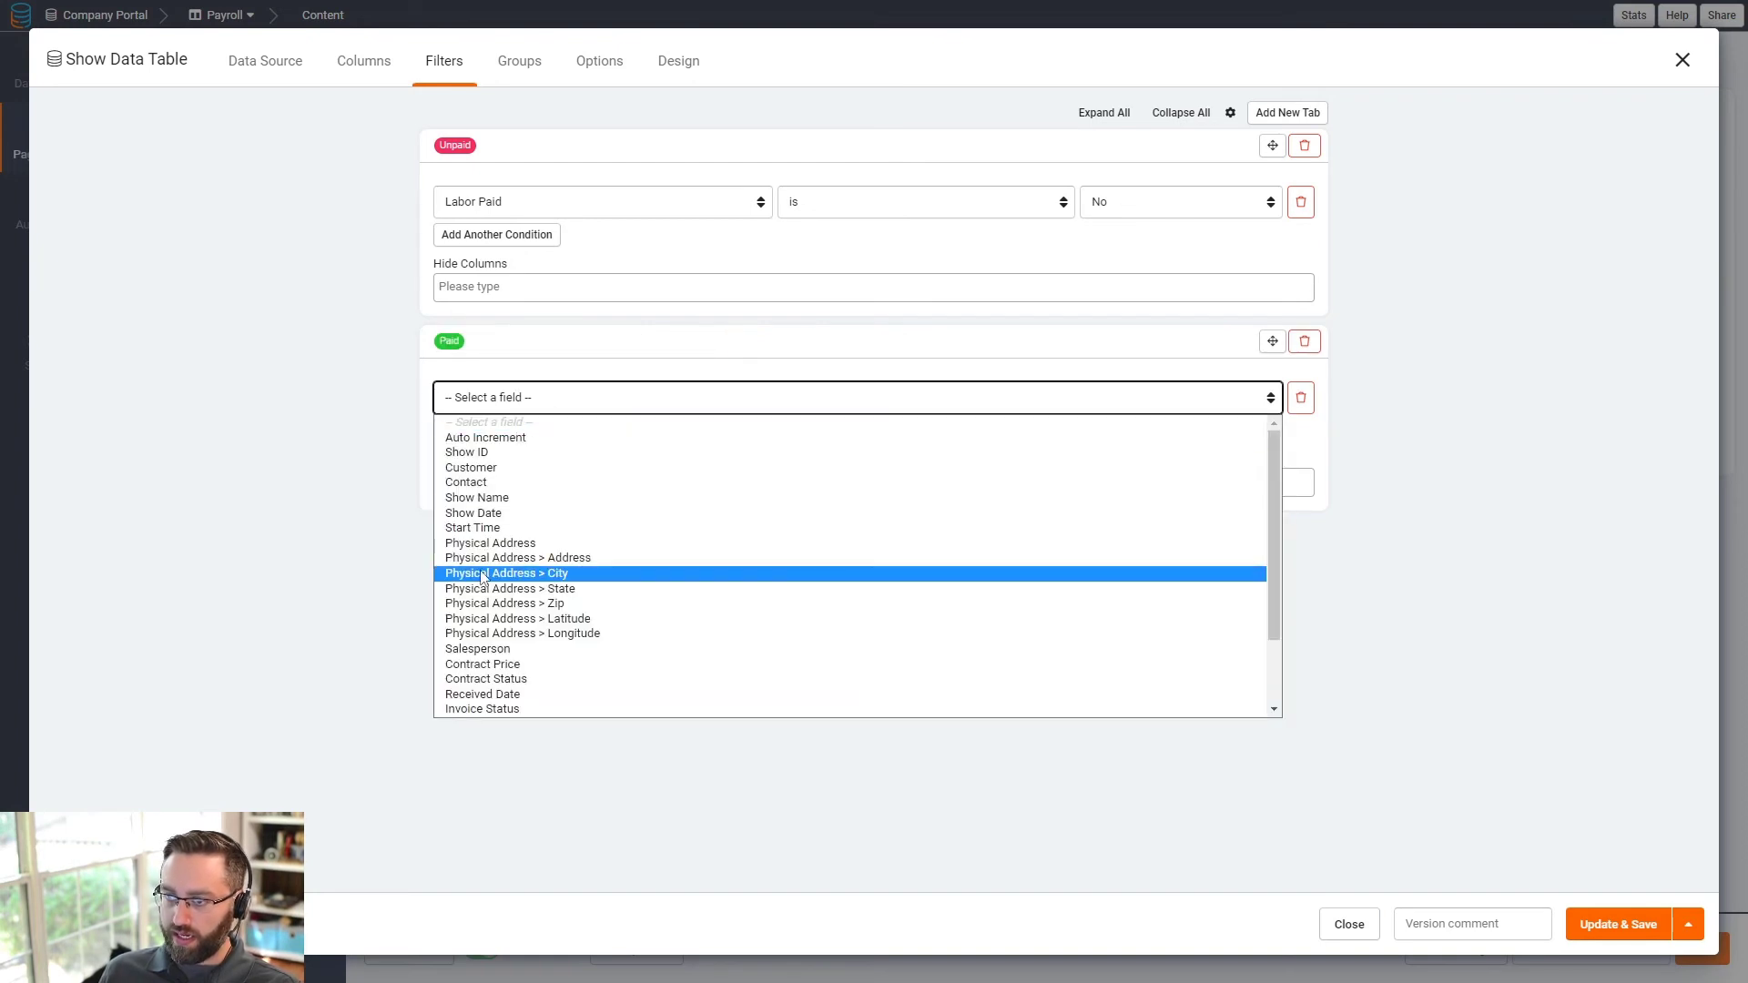
pyautogui.scroll(-3, 510, 546)
pyautogui.click(492, 649)
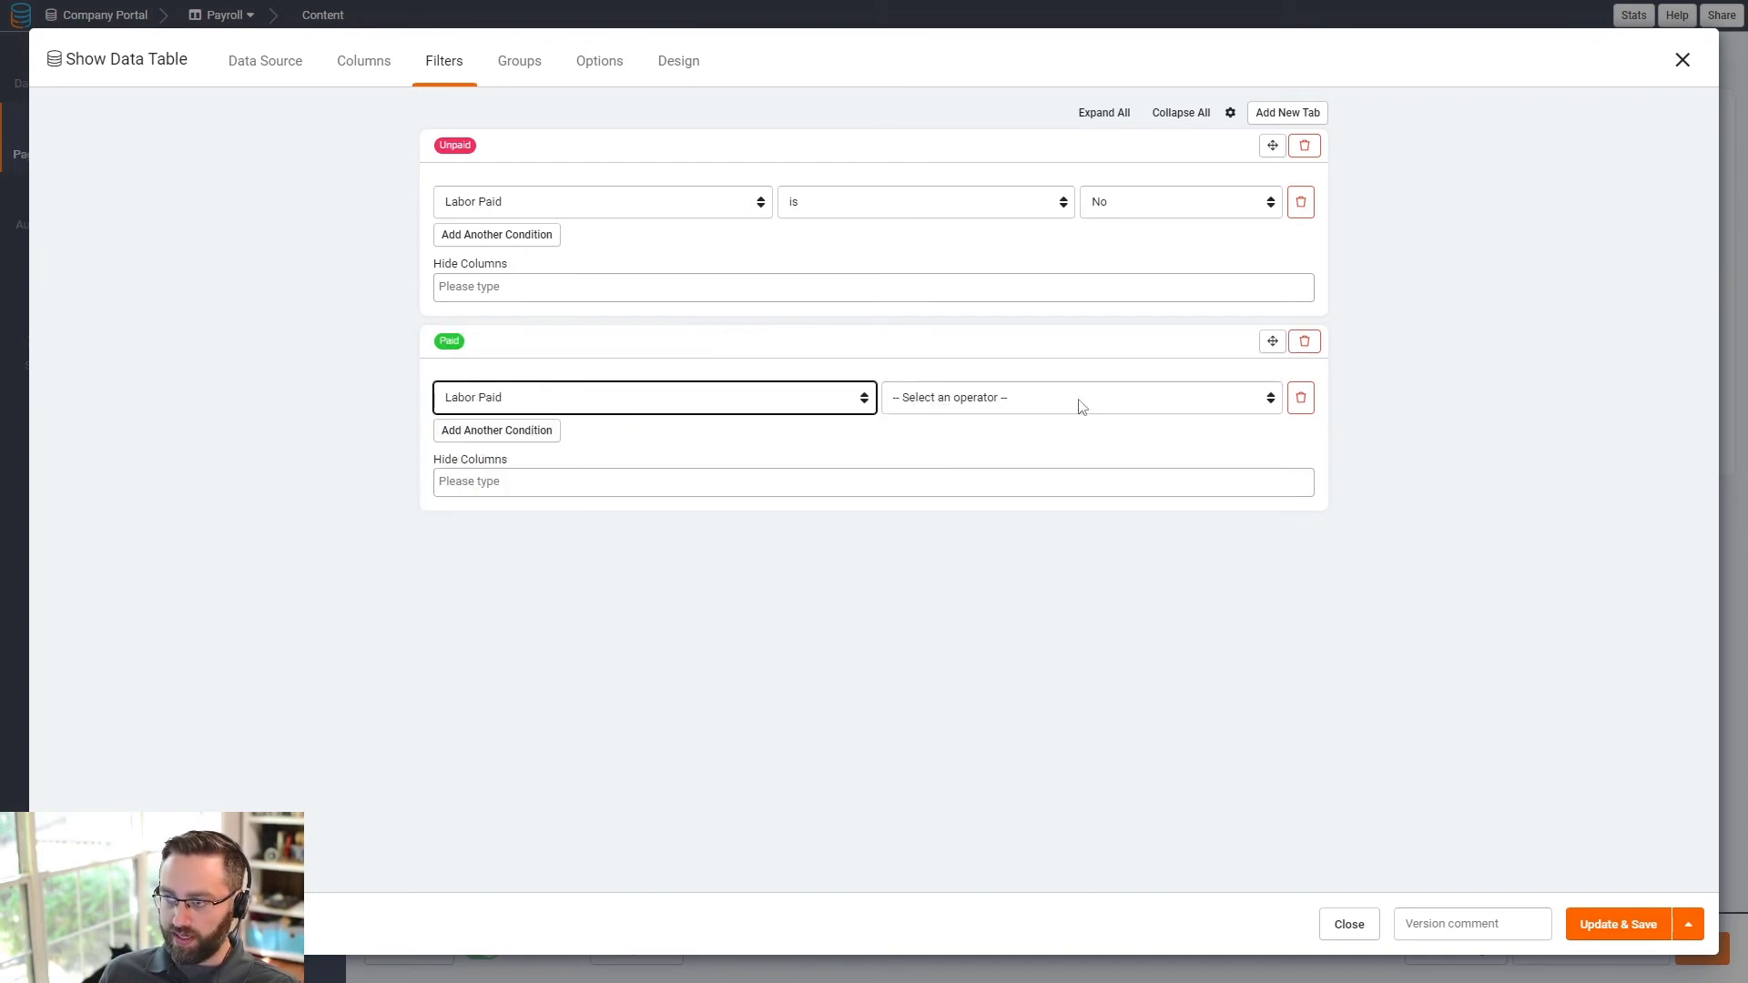
pyautogui.click(1081, 401)
pyautogui.click(1046, 441)
pyautogui.click(1150, 401)
pyautogui.click(1150, 437)
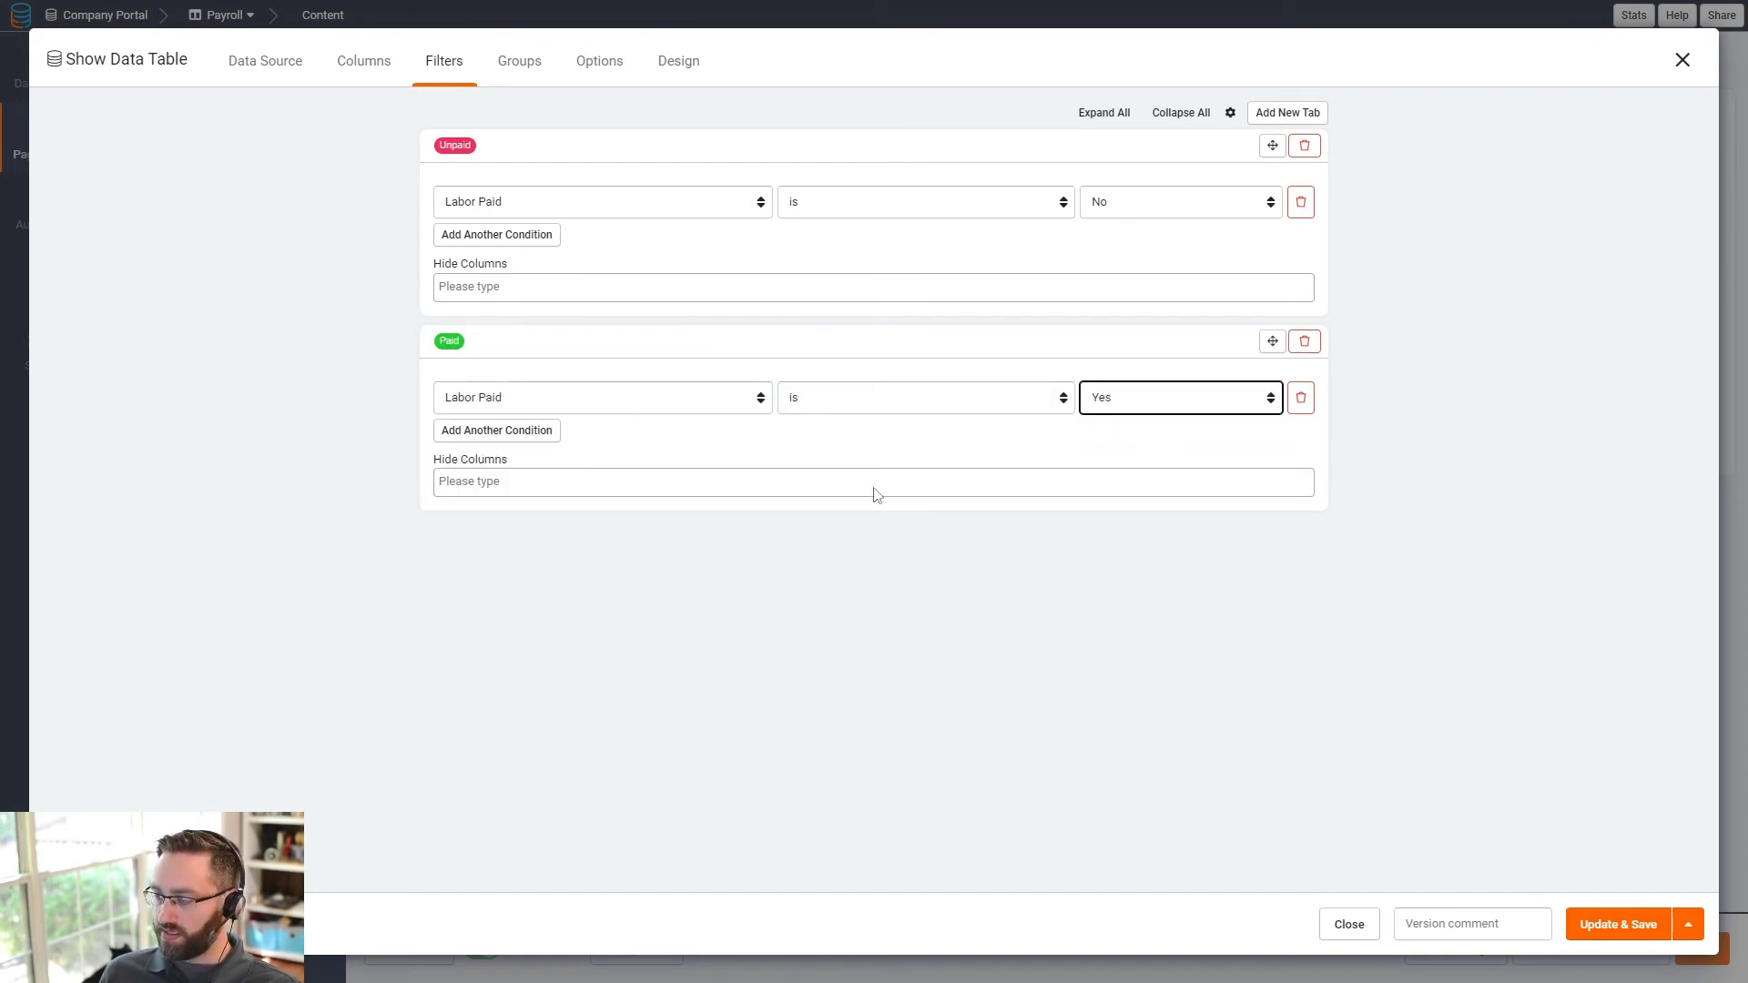
# - Review the data source filters and save the table's filter tab settings
pyautogui.click(265, 64)
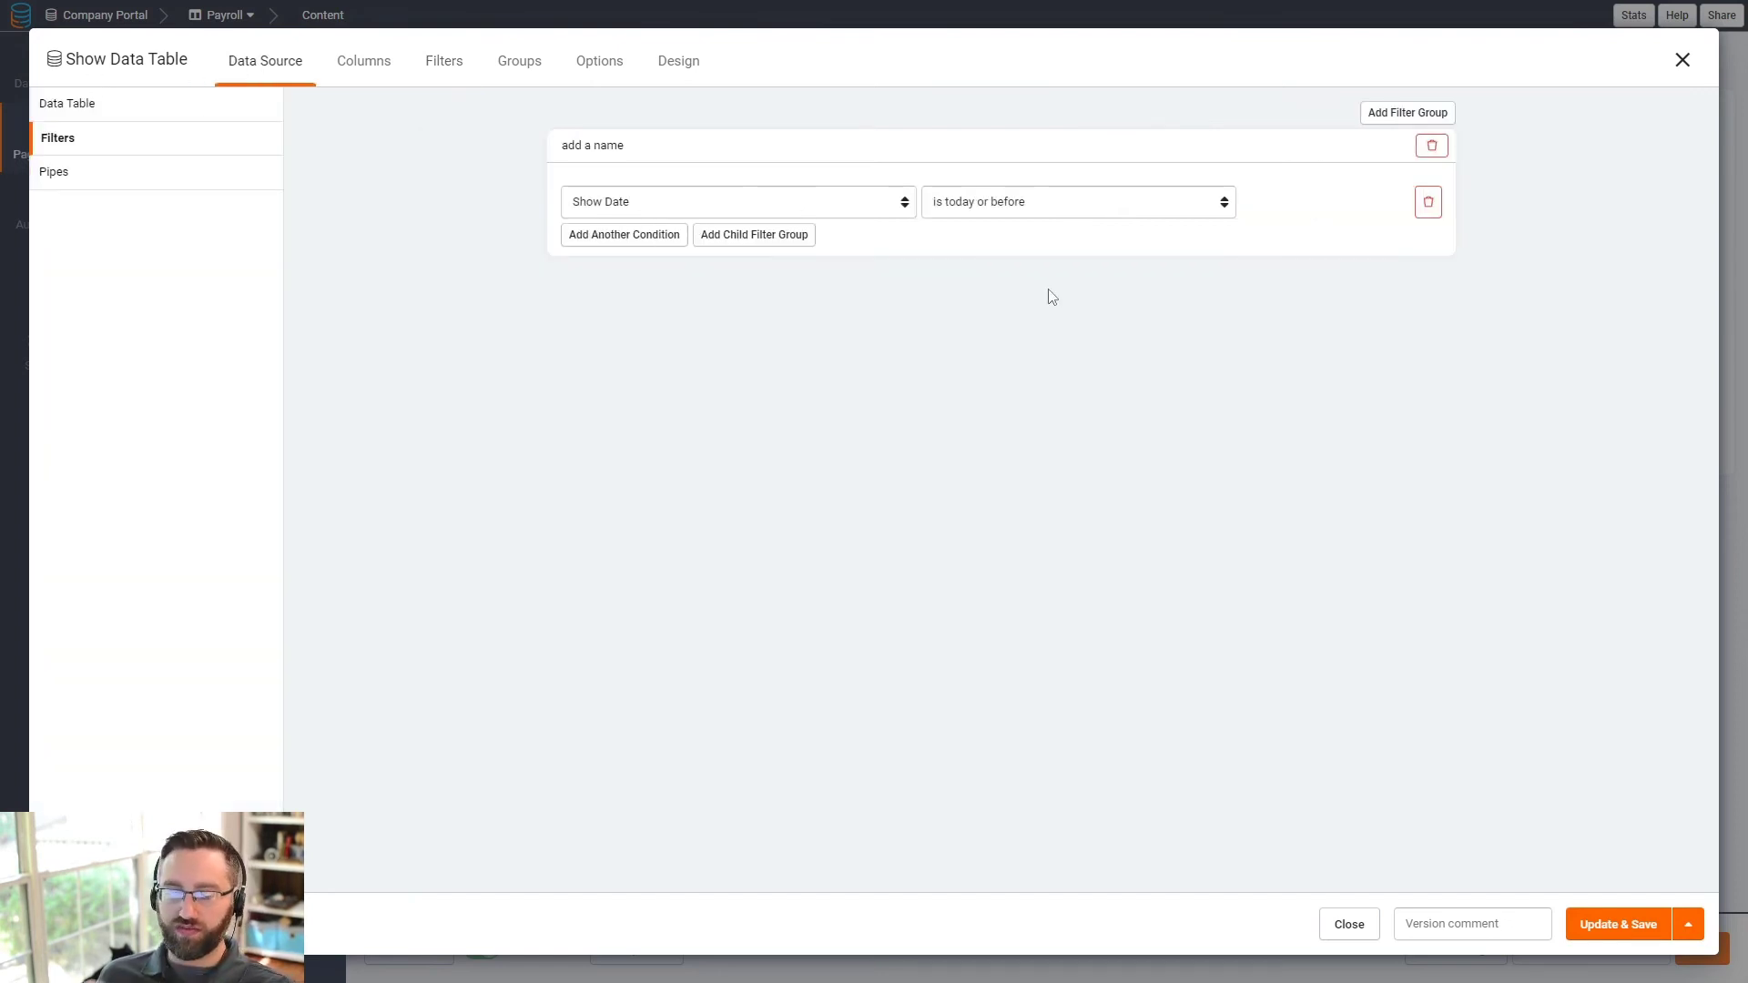
pyautogui.click(448, 63)
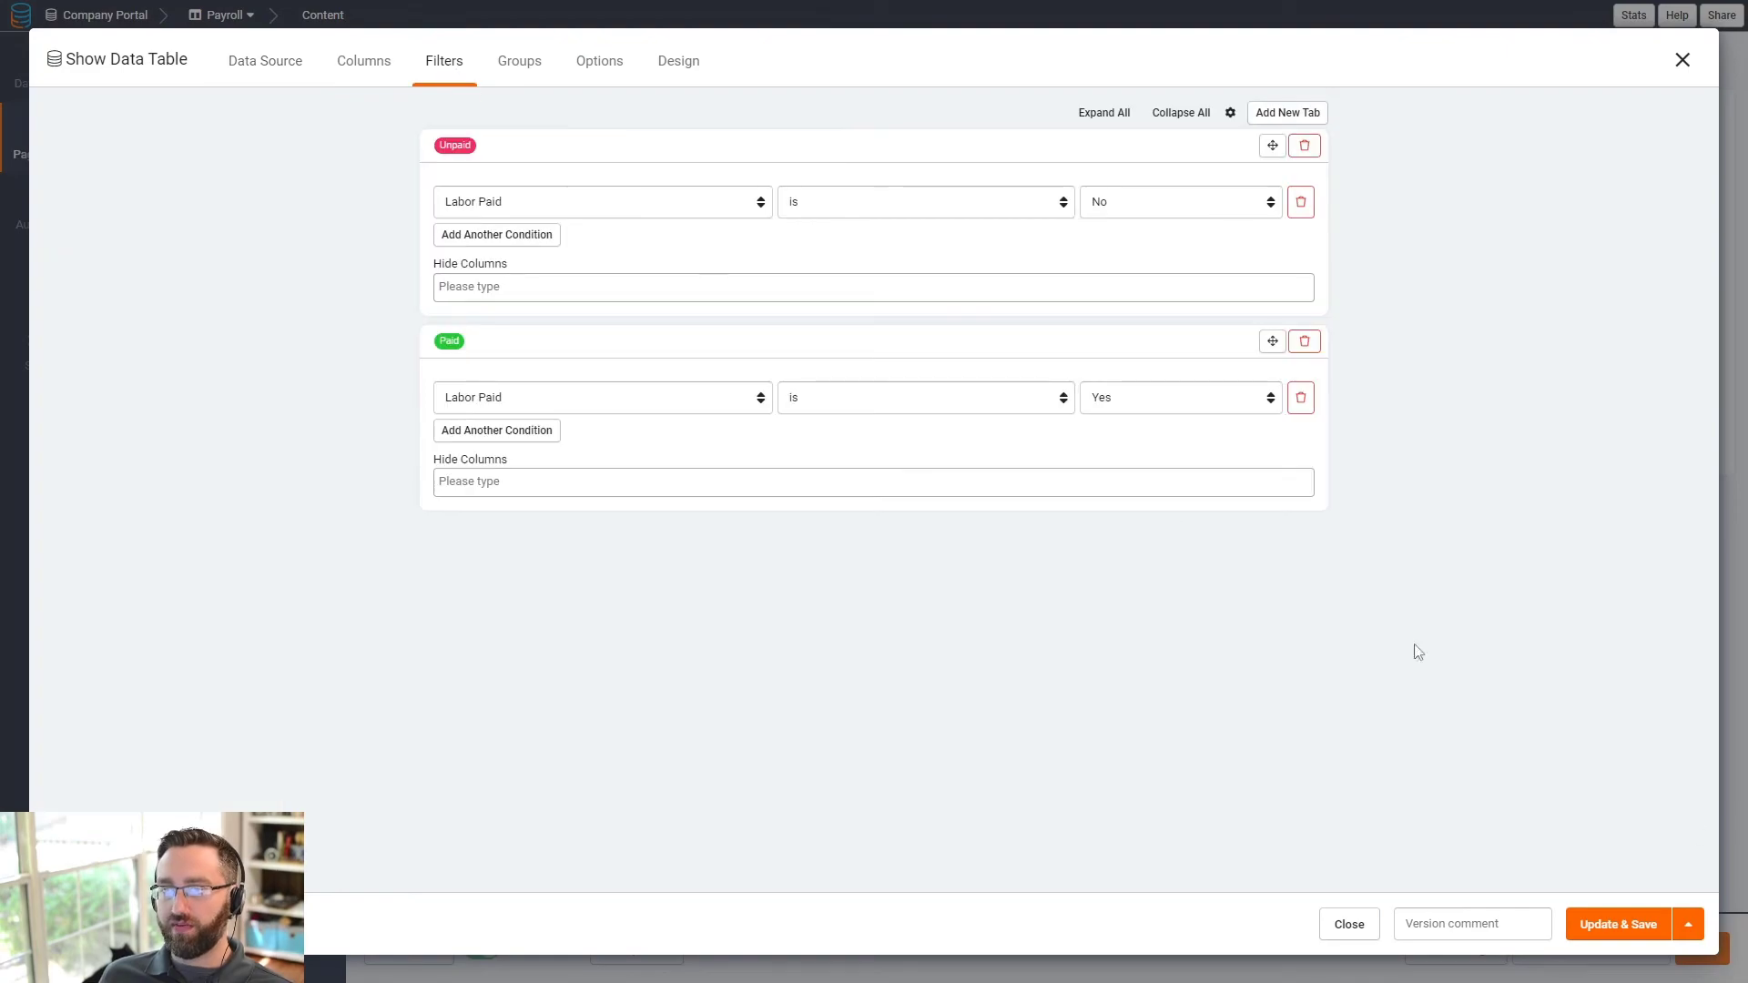
pyautogui.click(1636, 940)
# - Preview the Payroll page, test the Paid and Unpaid tabs, and open a show's details
pyautogui.click(1460, 944)
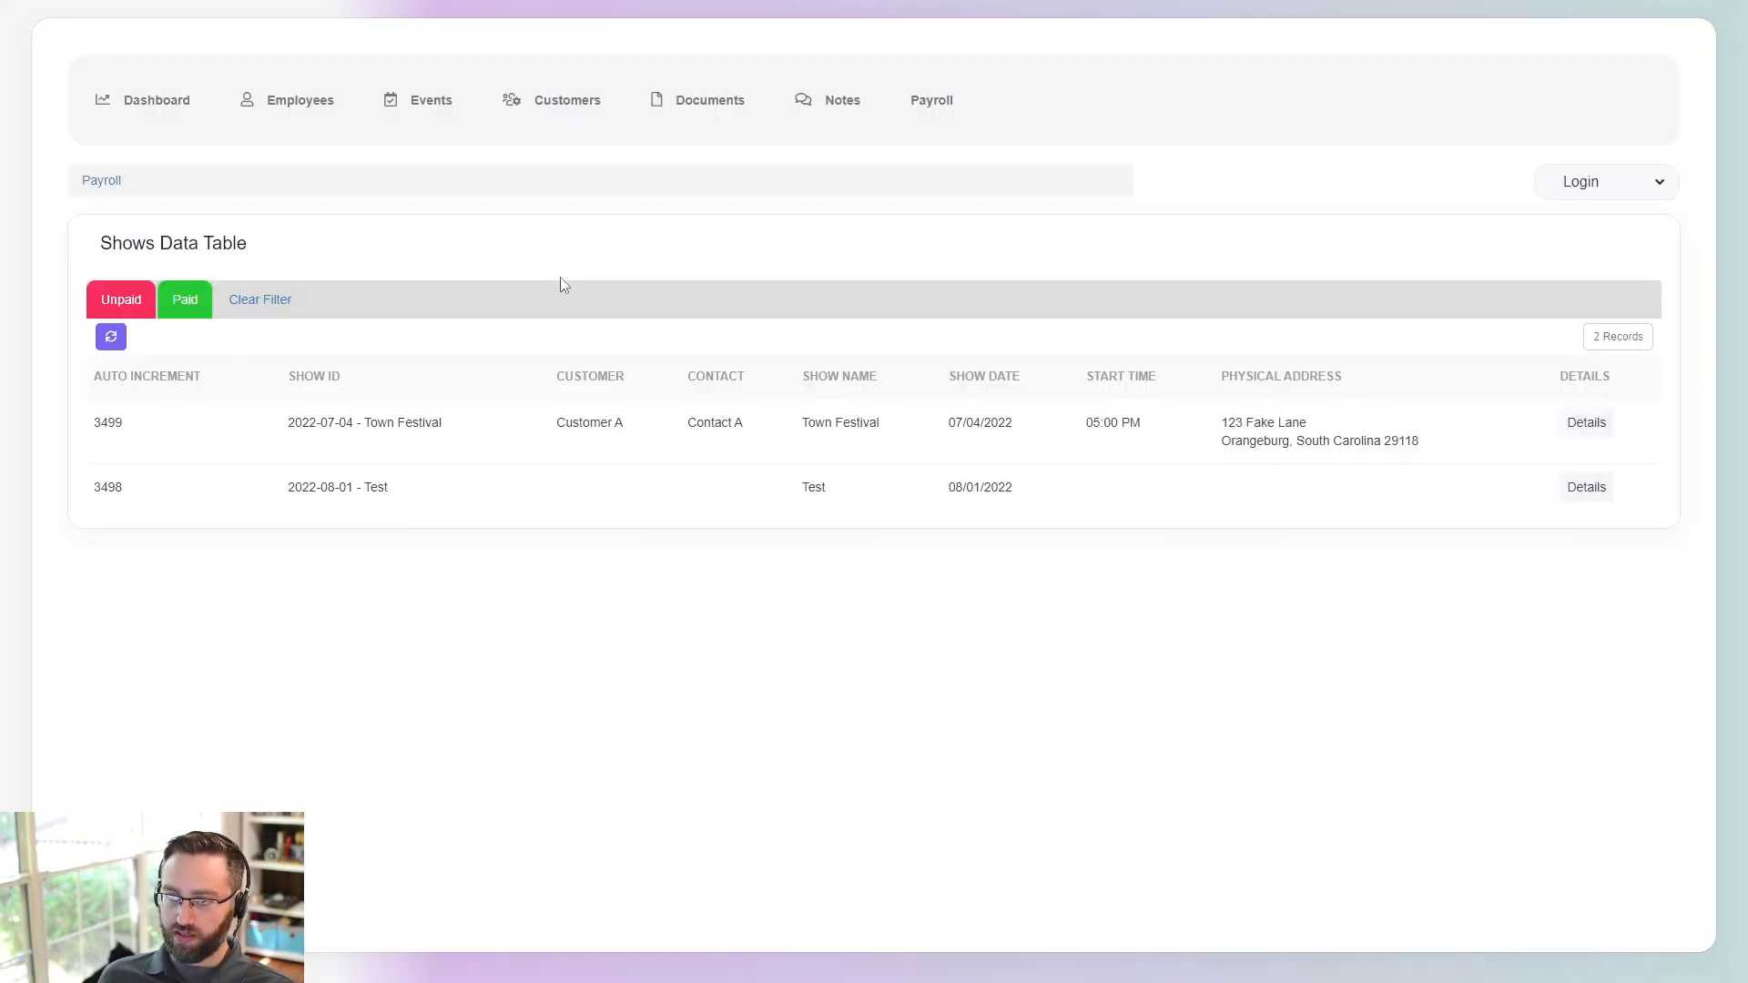
pyautogui.click(135, 317)
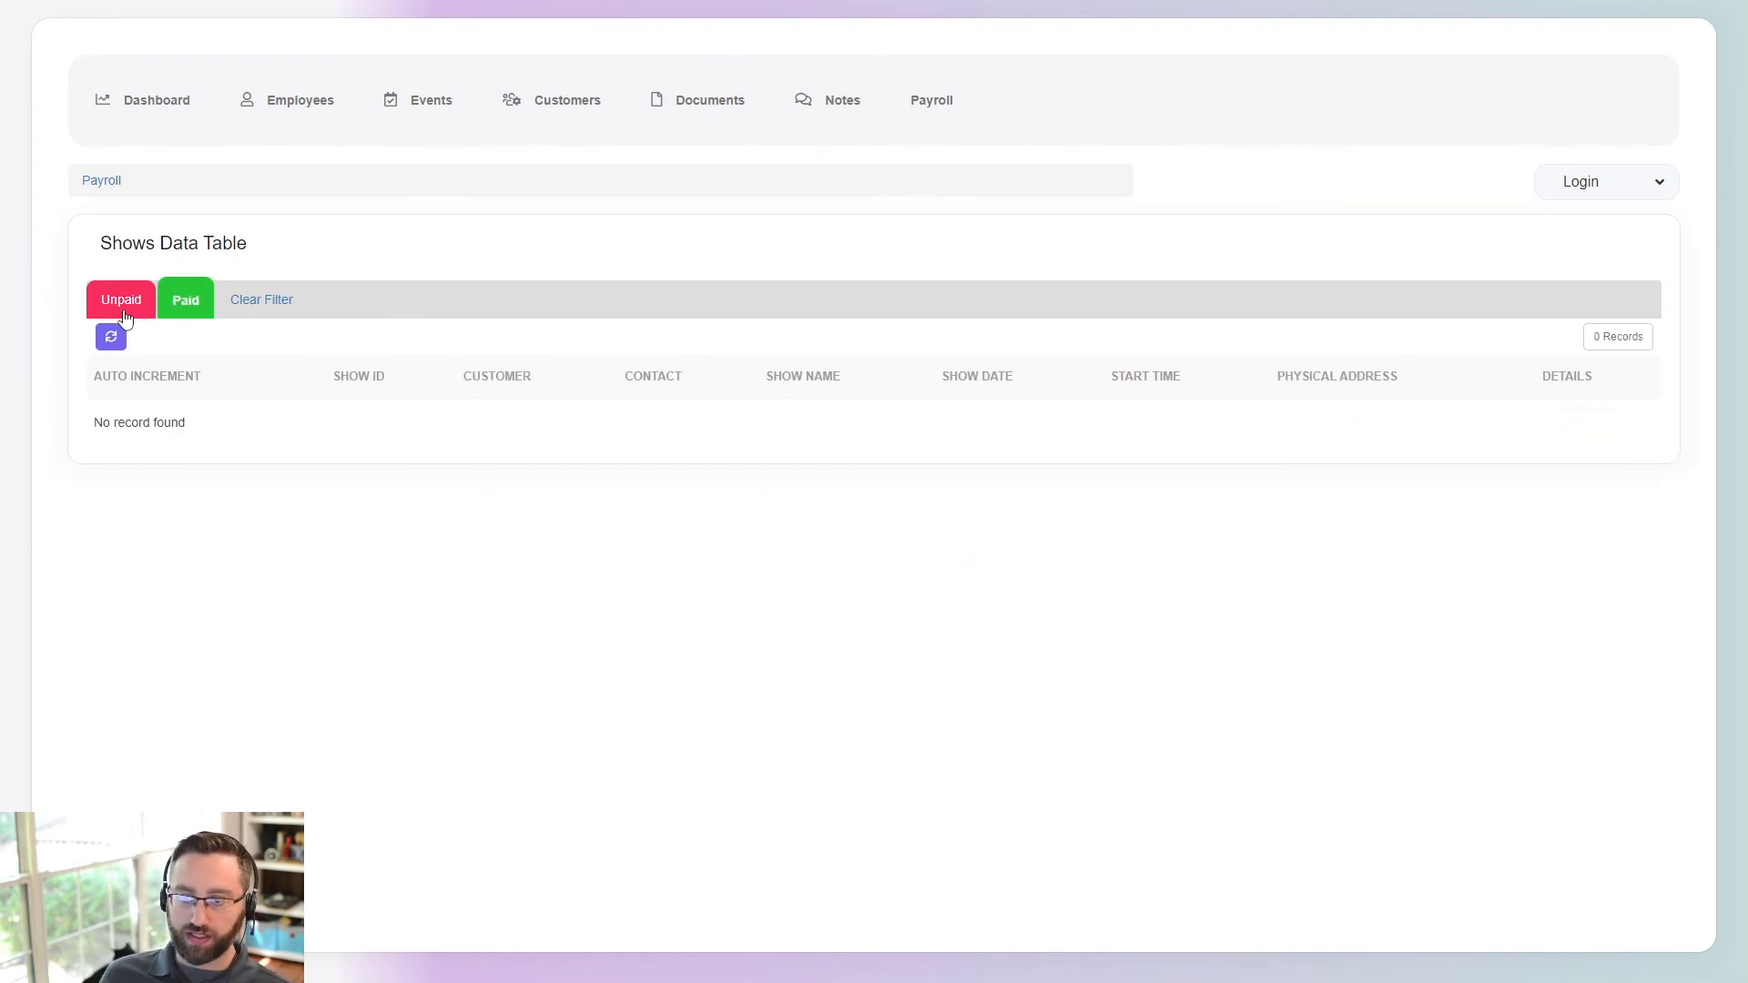
pyautogui.click(125, 315)
pyautogui.click(1585, 424)
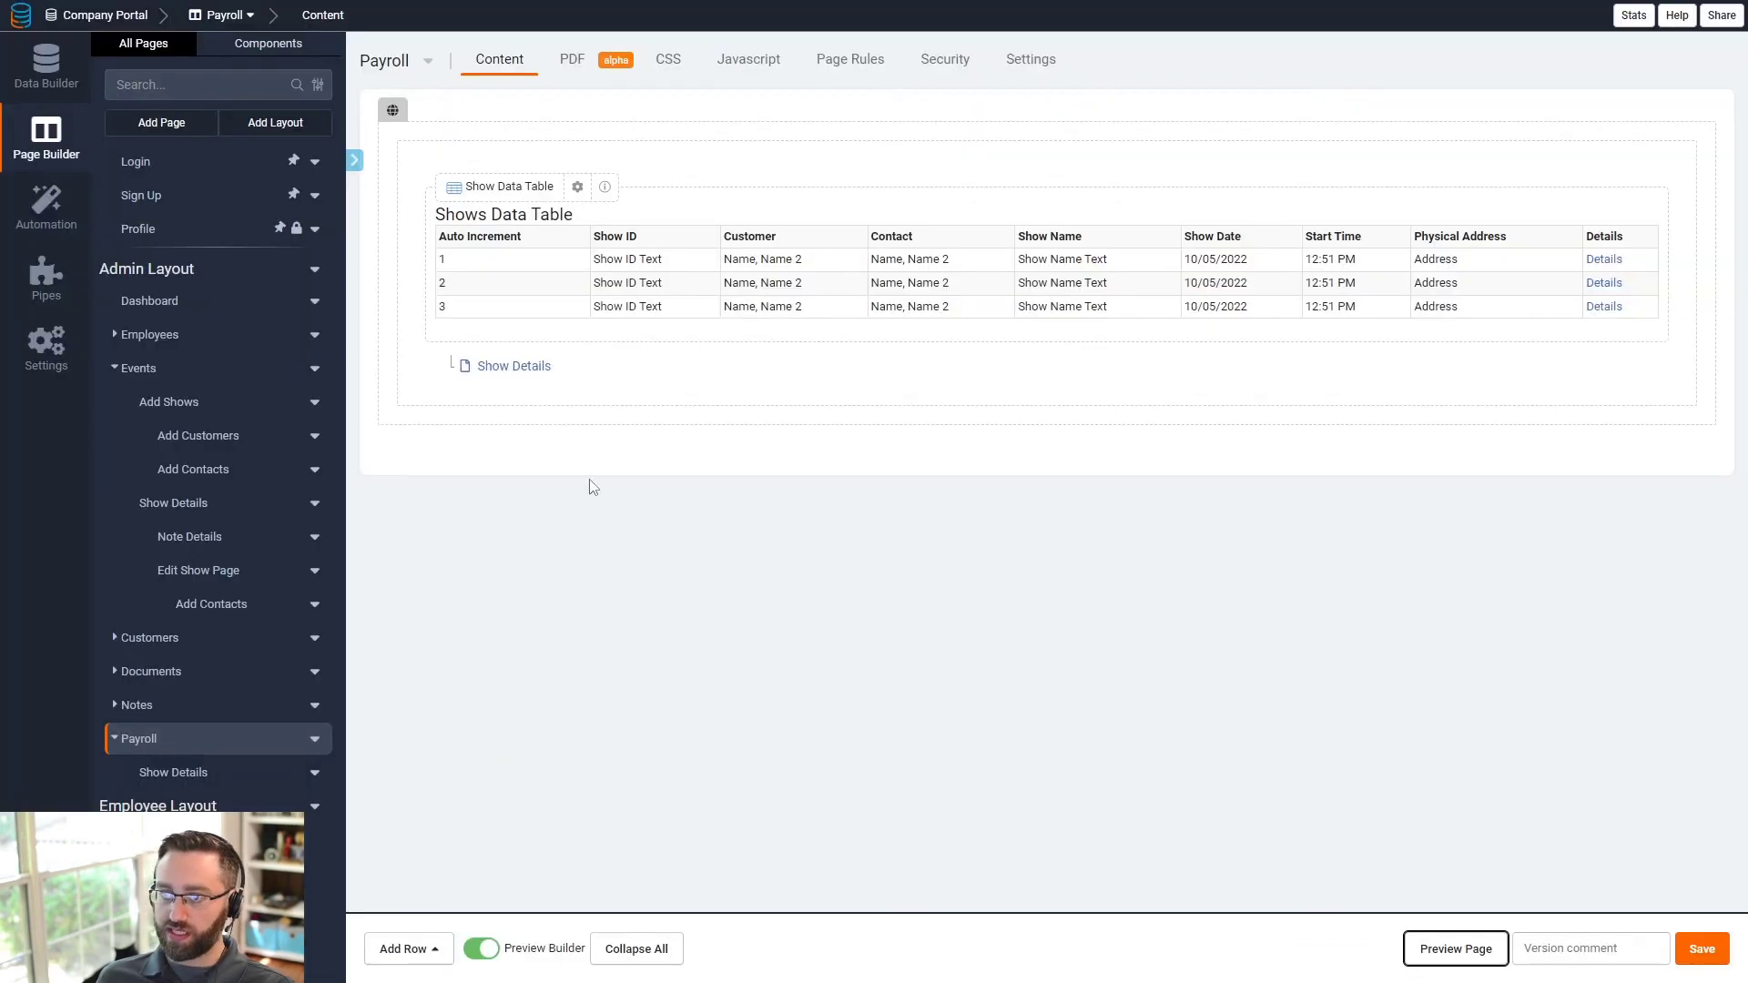
# - Delete the Show Detail component from the Show Details page in the builder
pyautogui.click(513, 368)
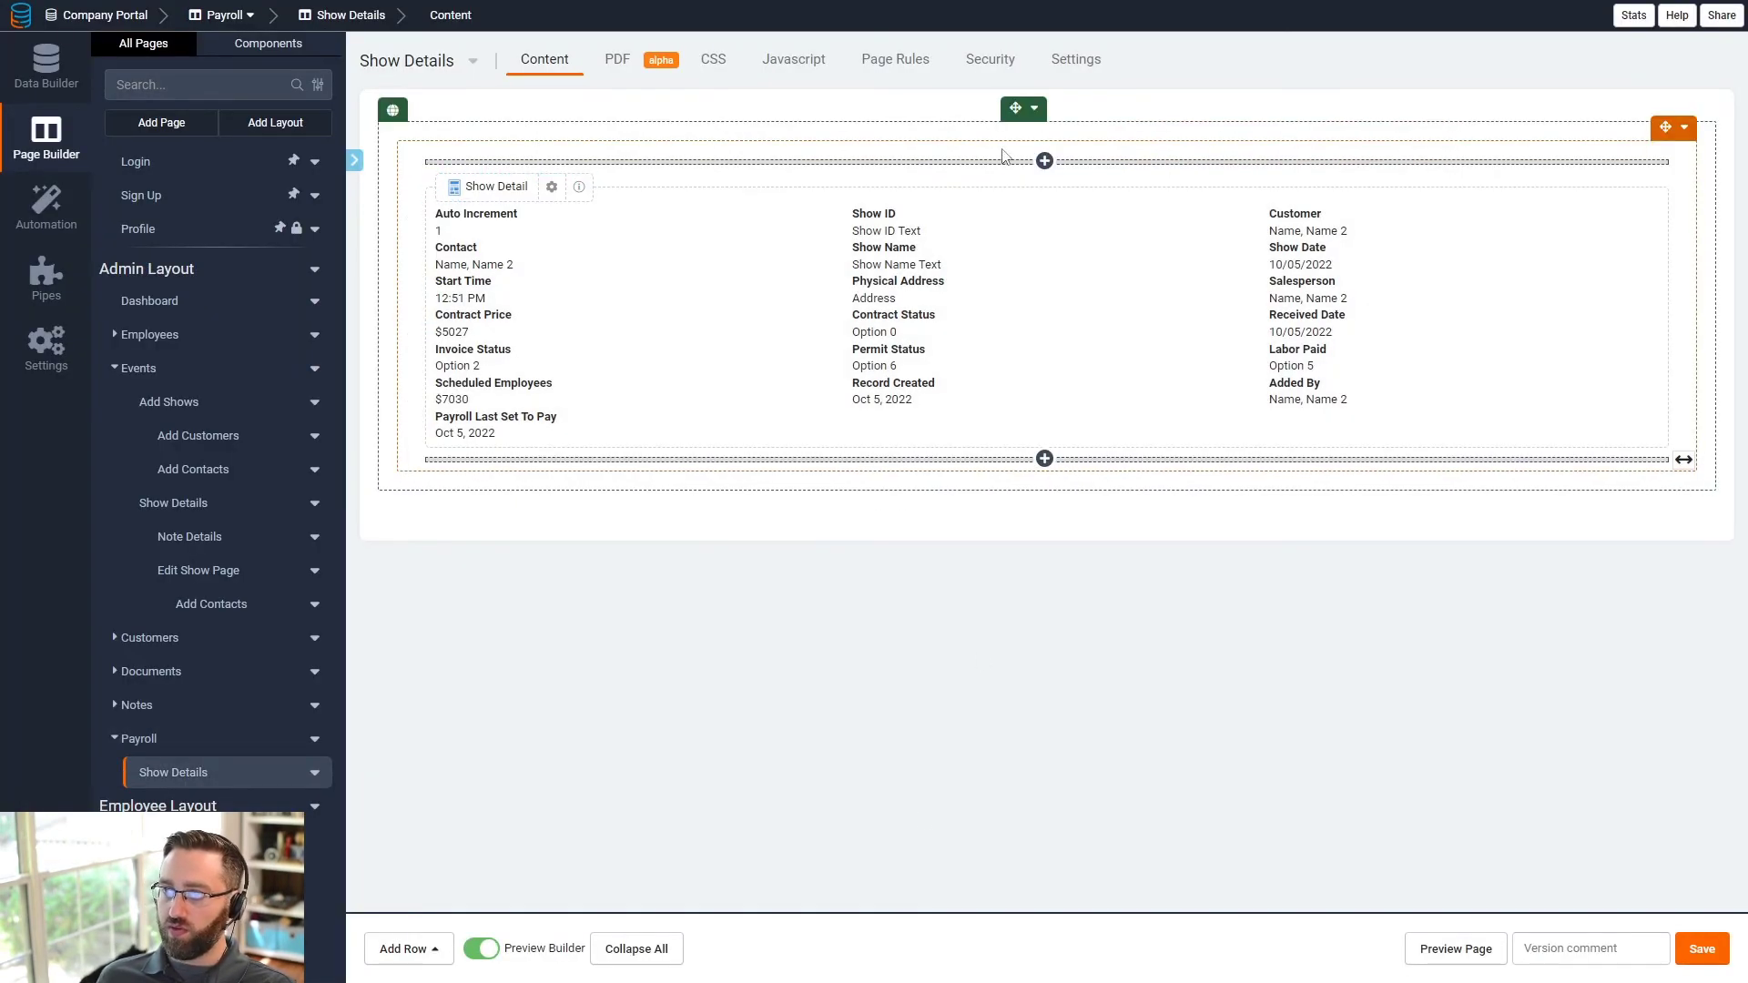
pyautogui.click(759, 317)
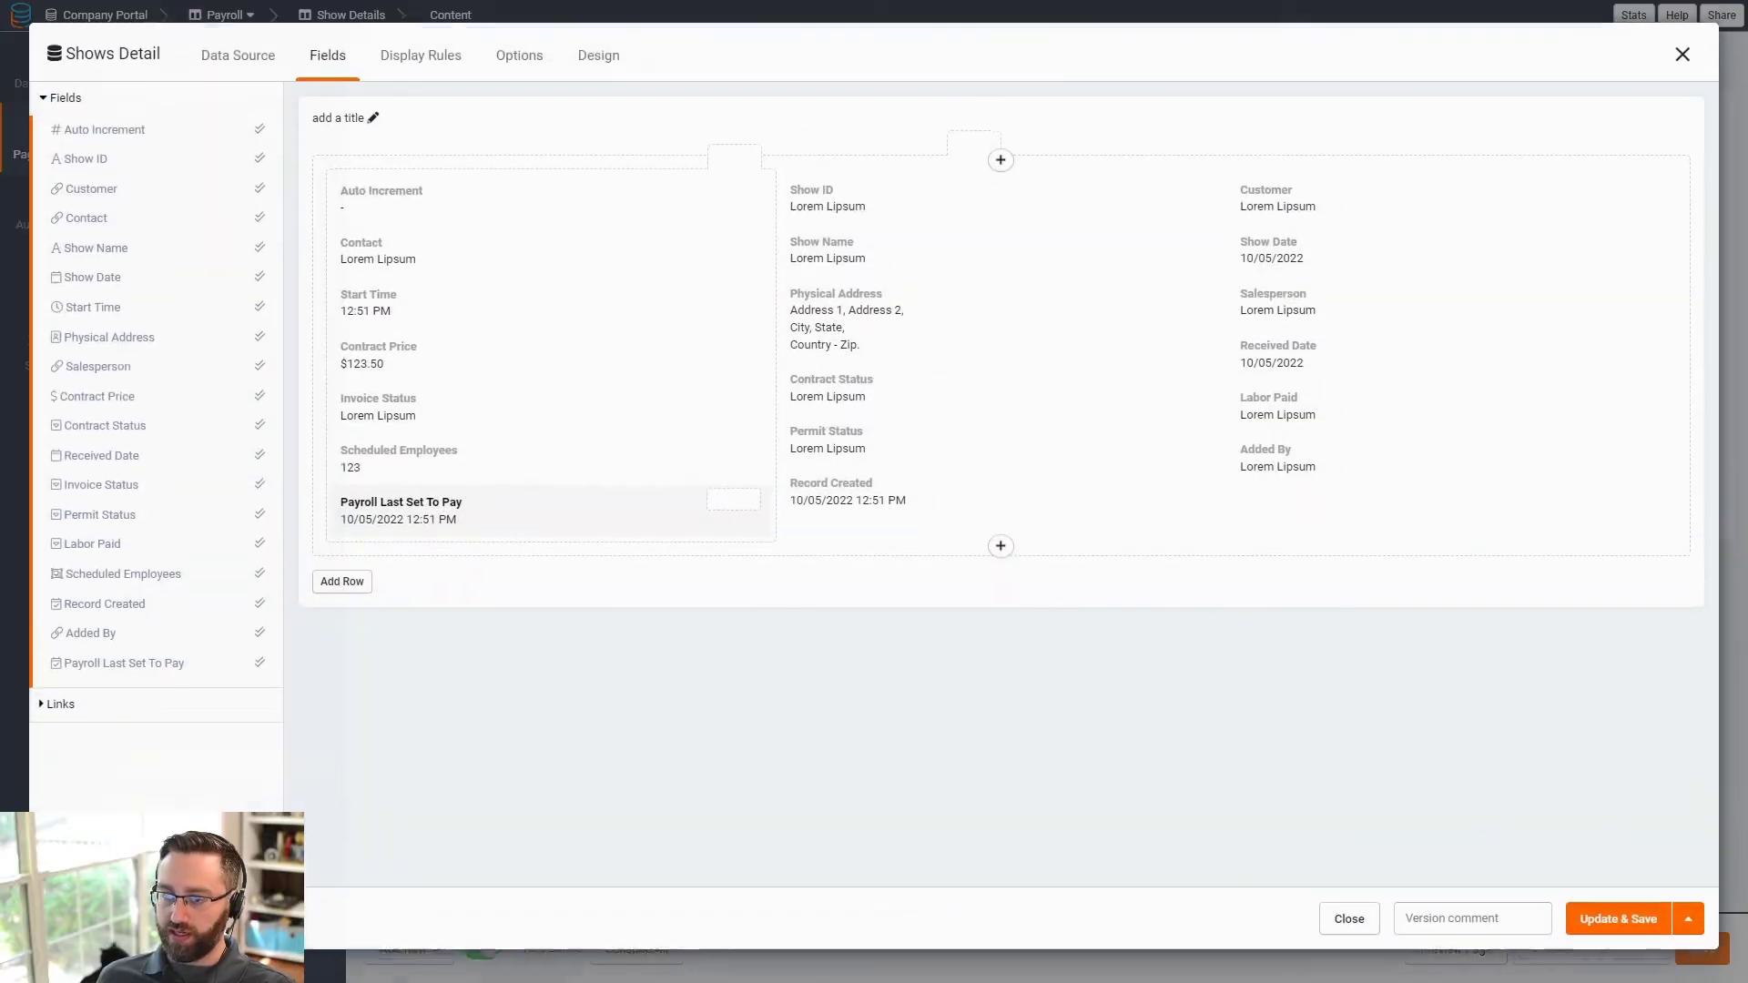
pyautogui.click(1689, 924)
pyautogui.click(1653, 888)
pyautogui.click(1131, 559)
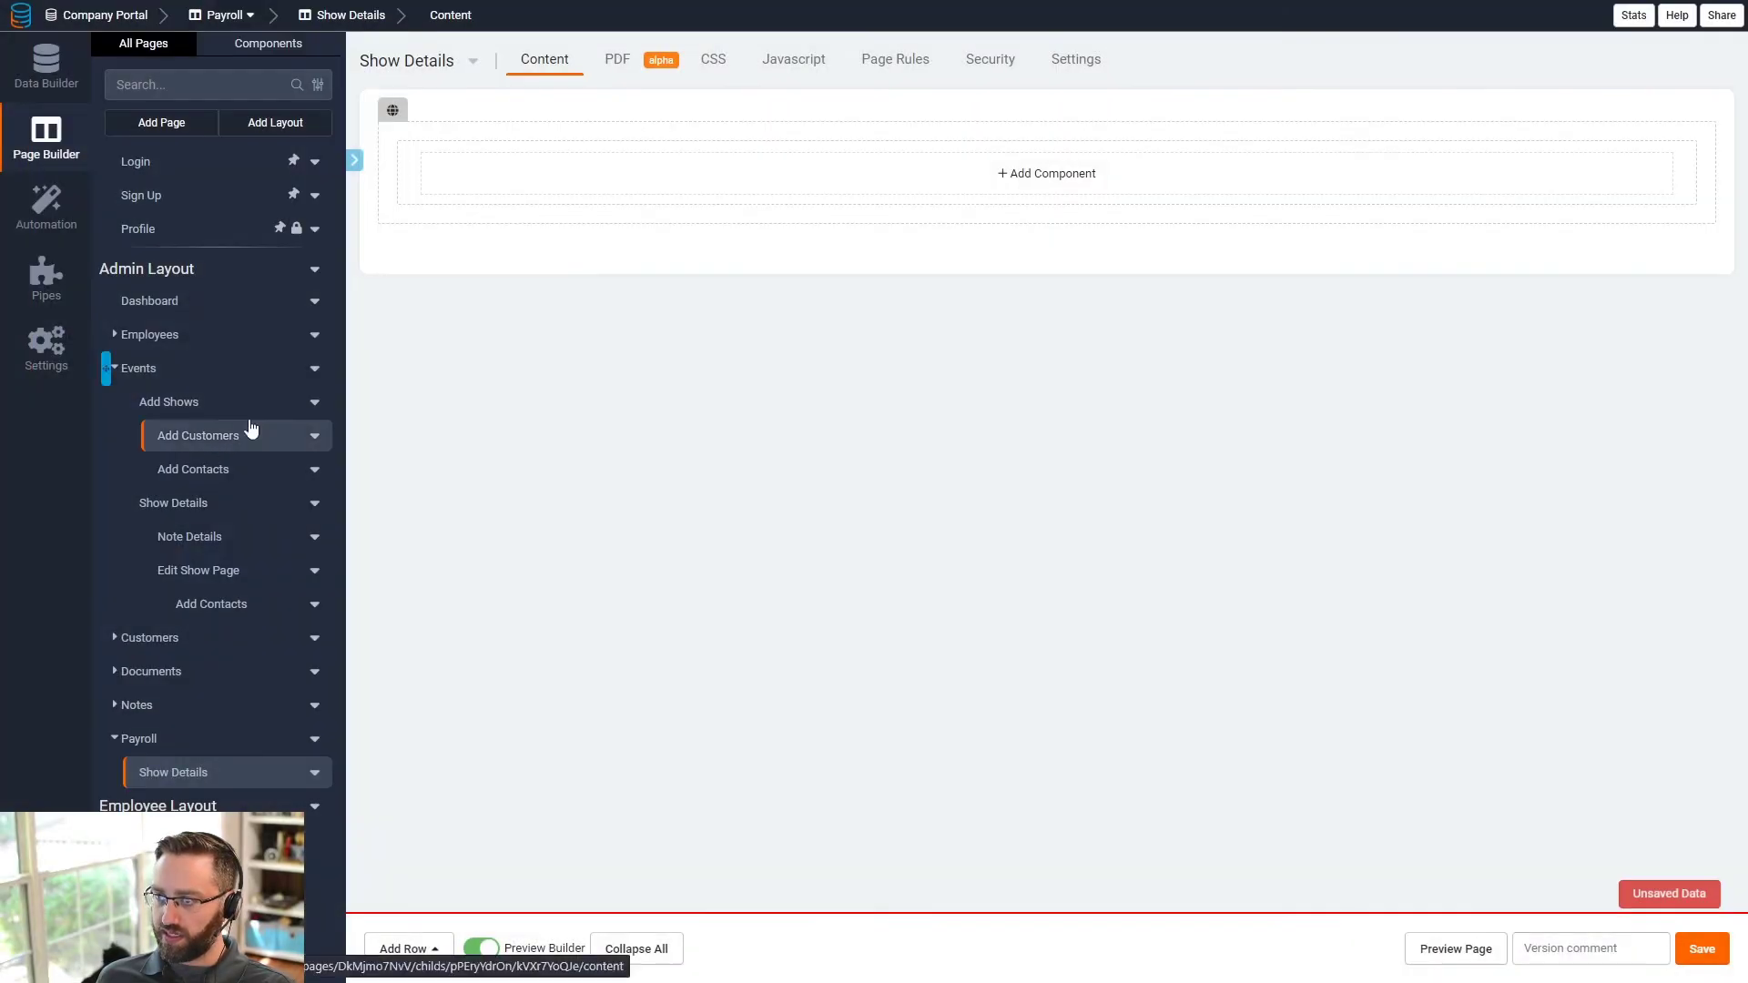
# - Add a Schedule data table listing records connected to this show
pyautogui.click(531, 175)
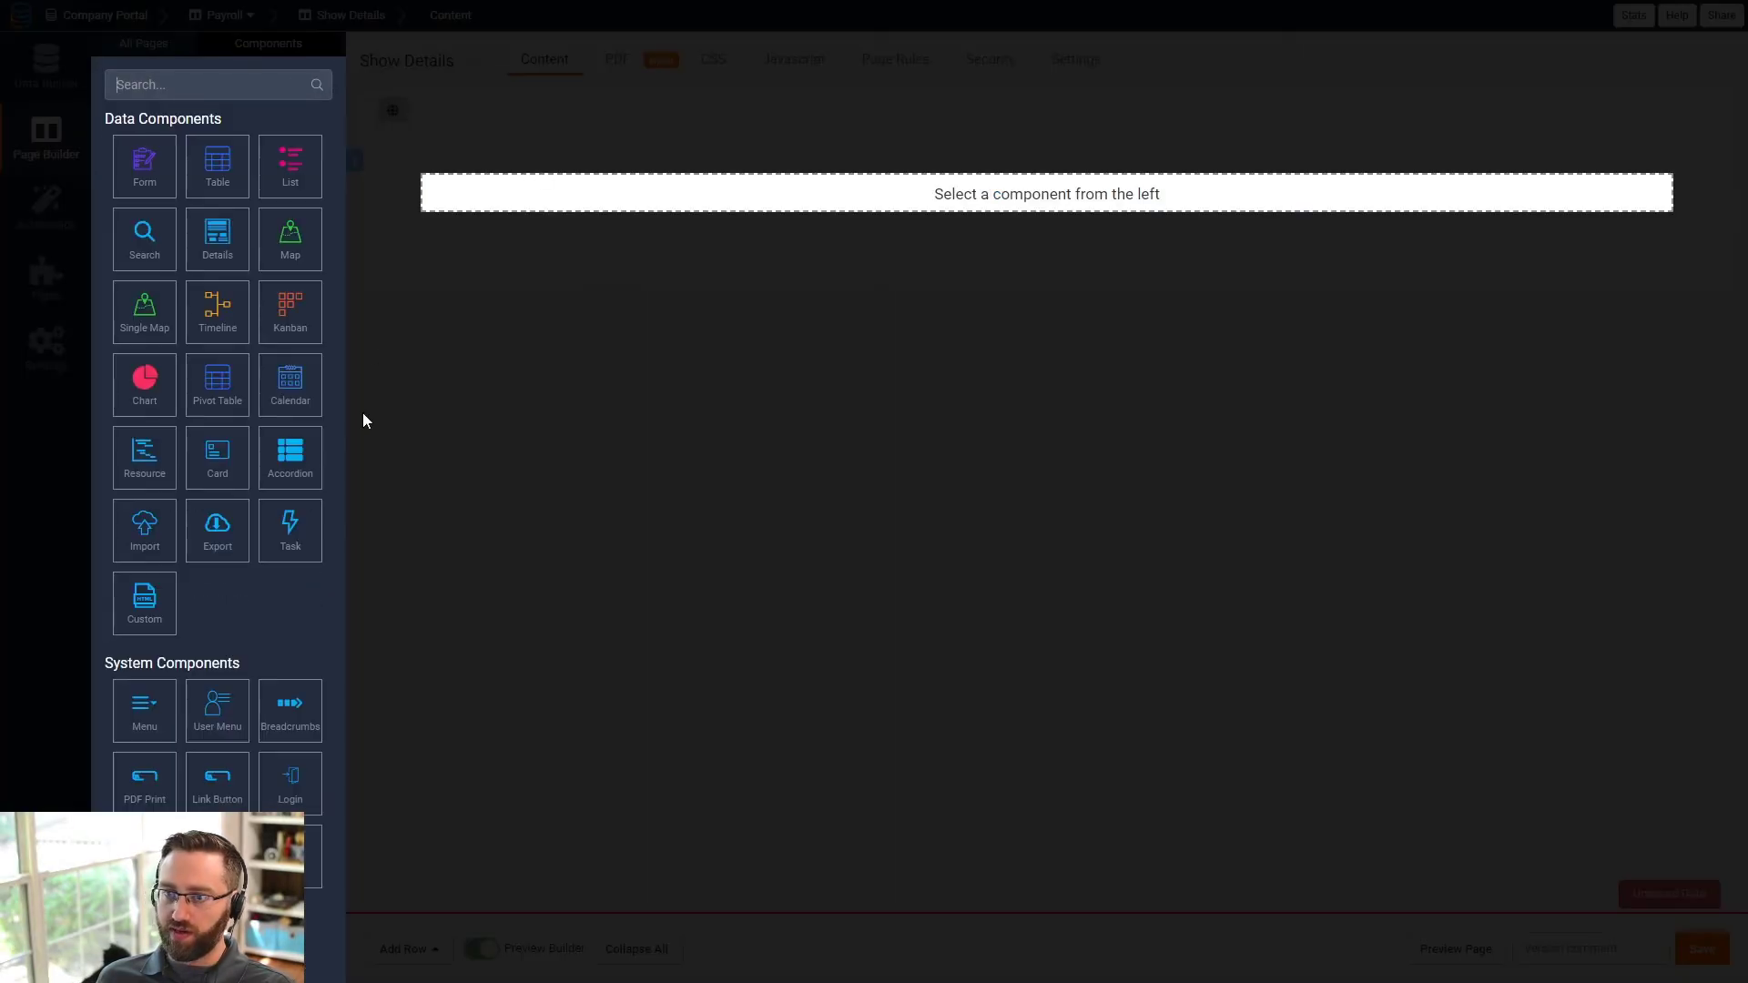
pyautogui.click(227, 176)
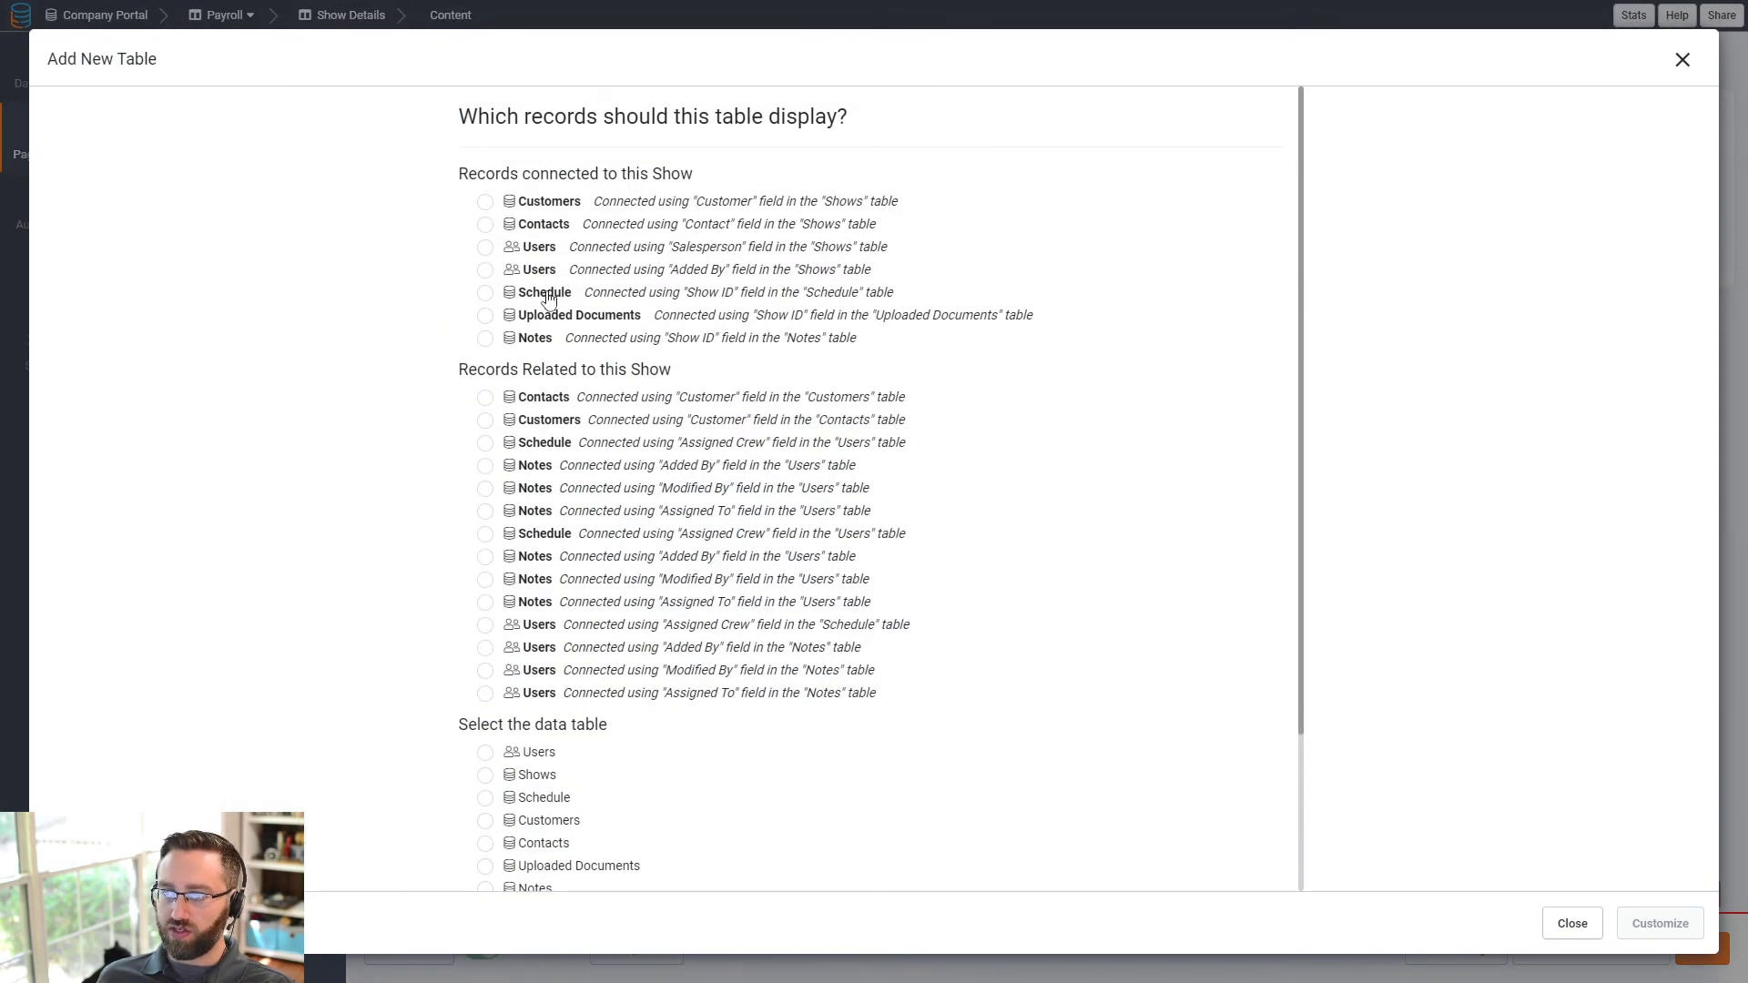
pyautogui.click(546, 293)
pyautogui.click(1660, 923)
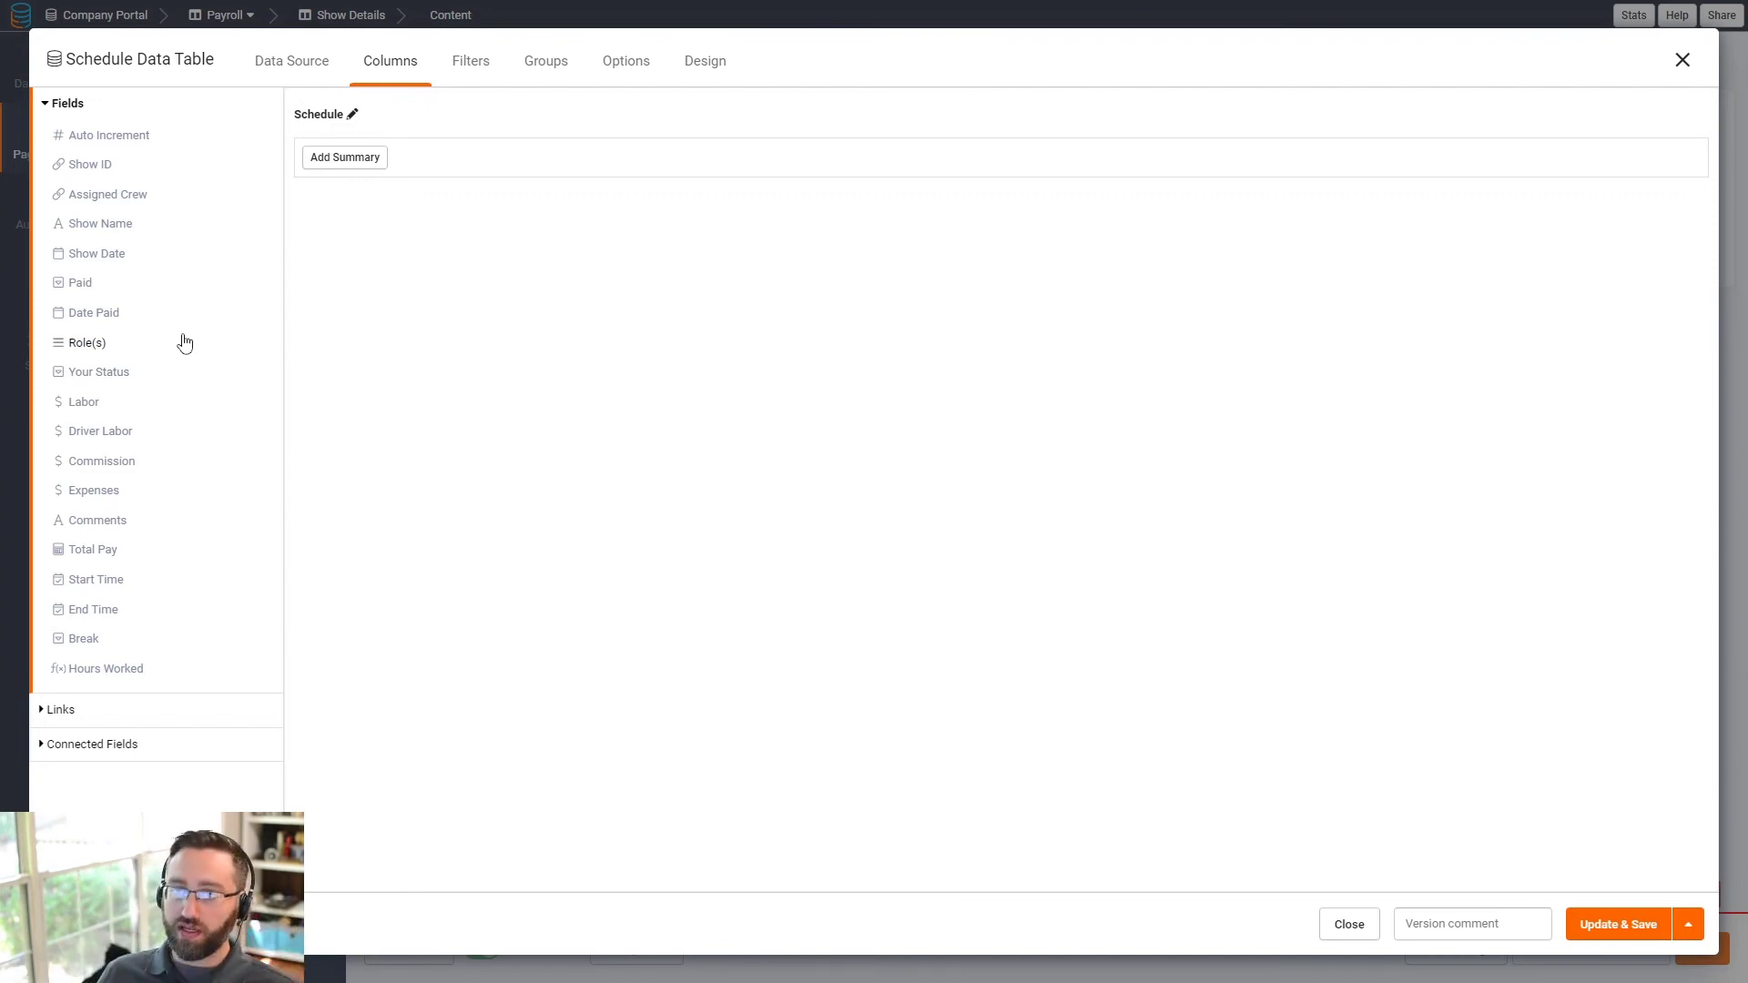
# - Add columns Paid, Date Paid, Assigned Crew, Role(s), Labor, Driver Labor, Commission, Expenses, Comments, Total Pay, Hours Worked
pyautogui.click(104, 198)
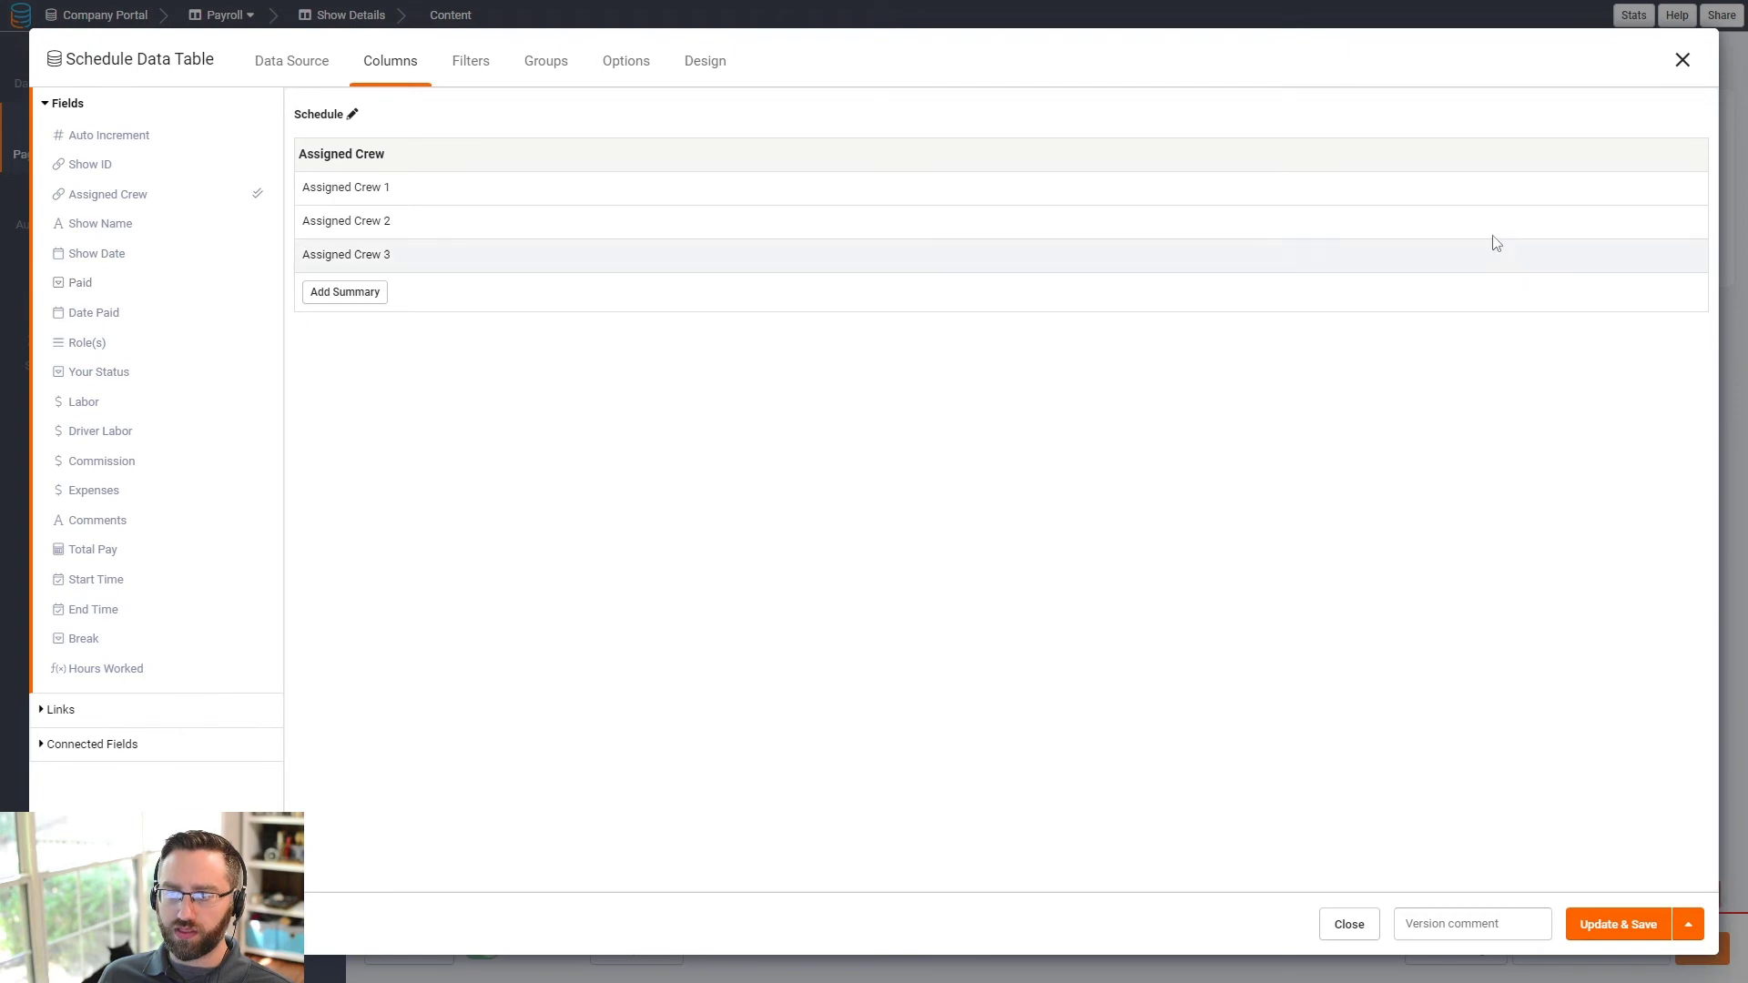
pyautogui.click(1695, 155)
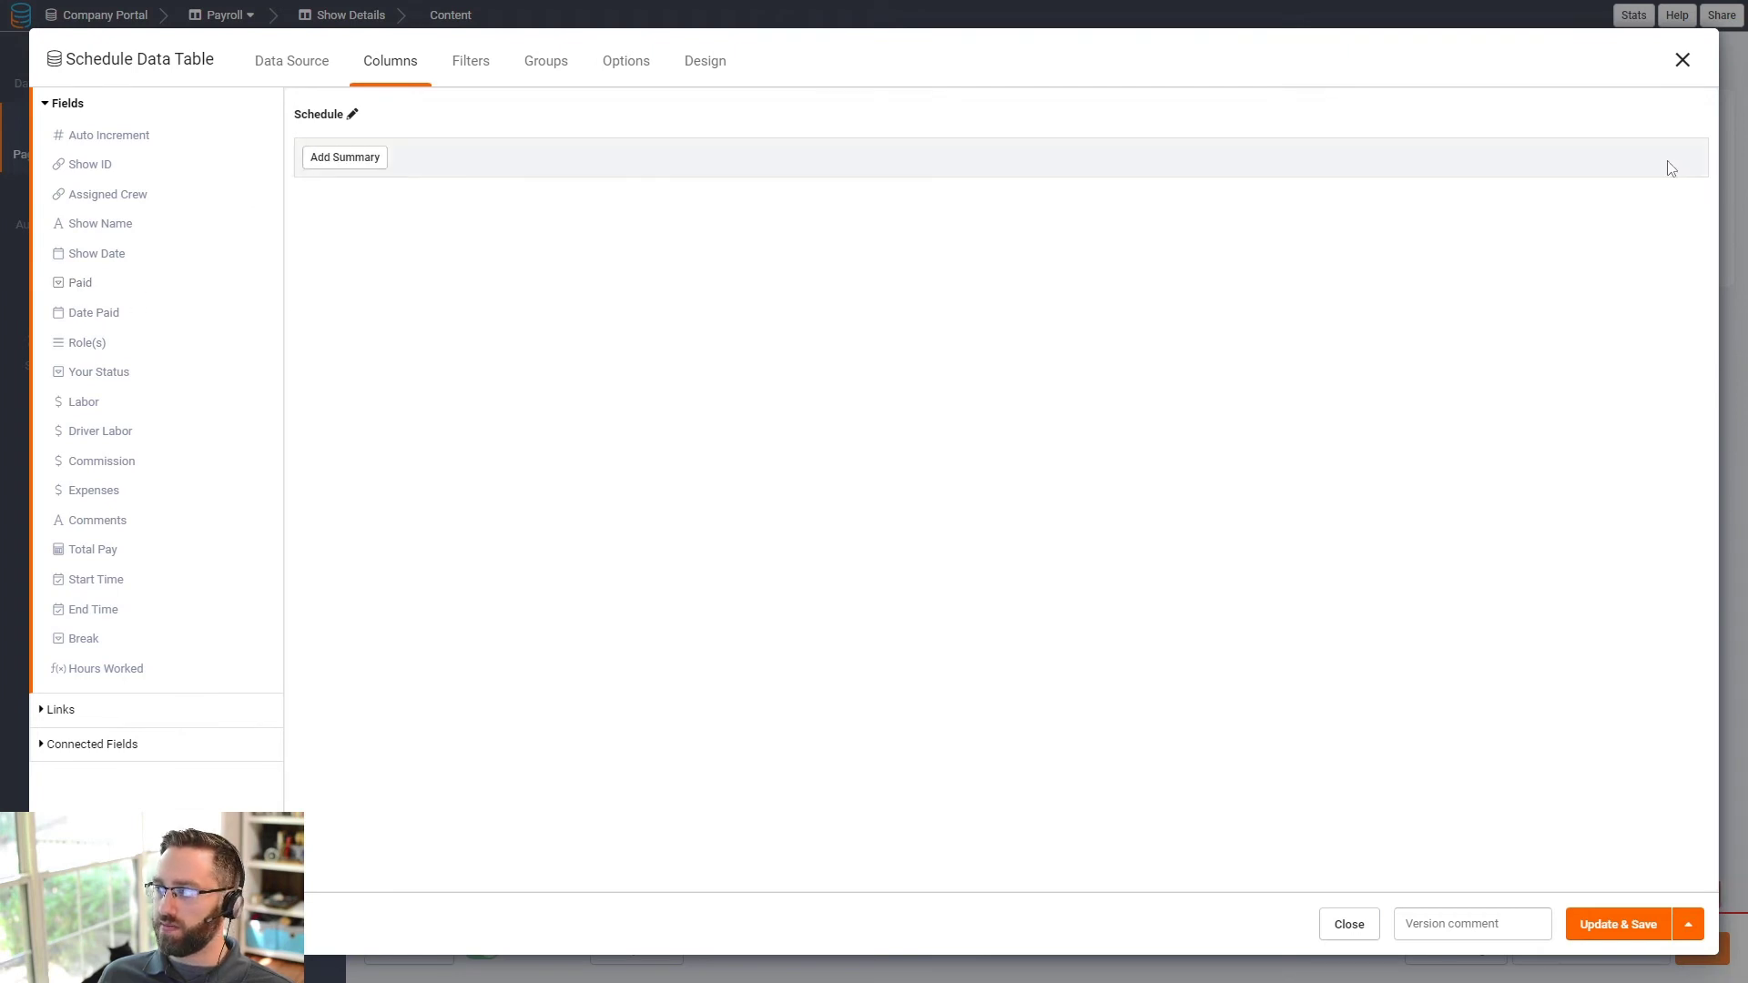
pyautogui.click(80, 286)
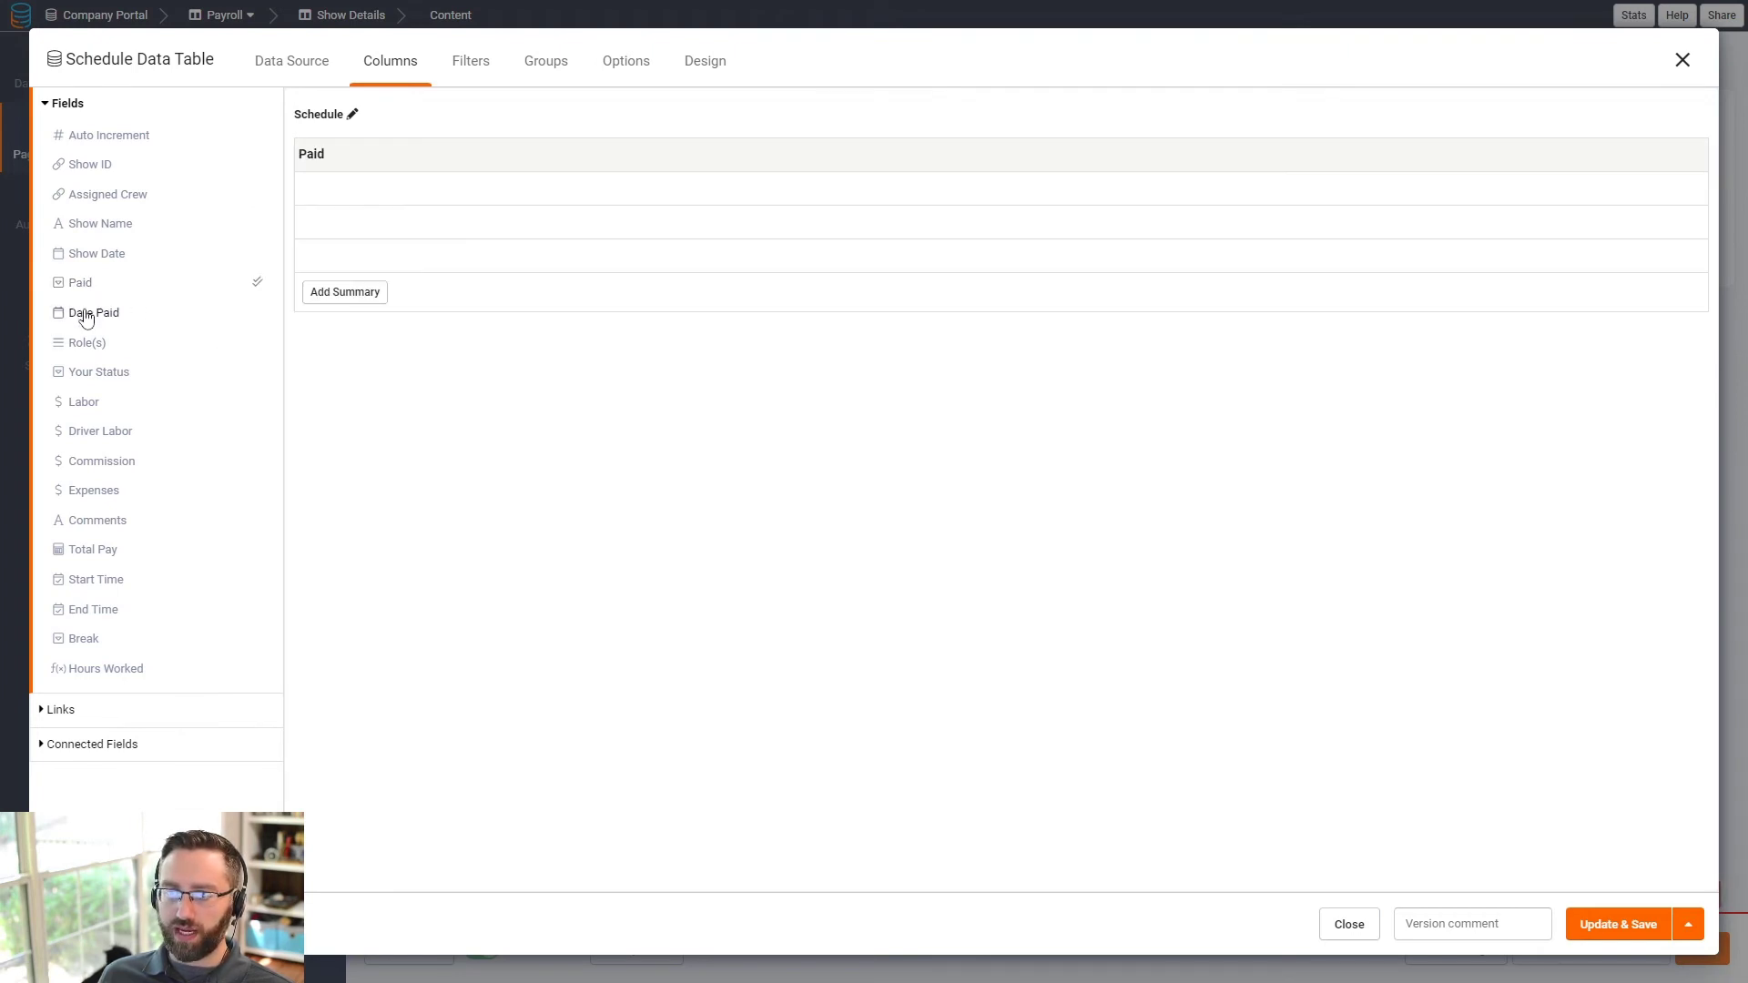
pyautogui.click(86, 315)
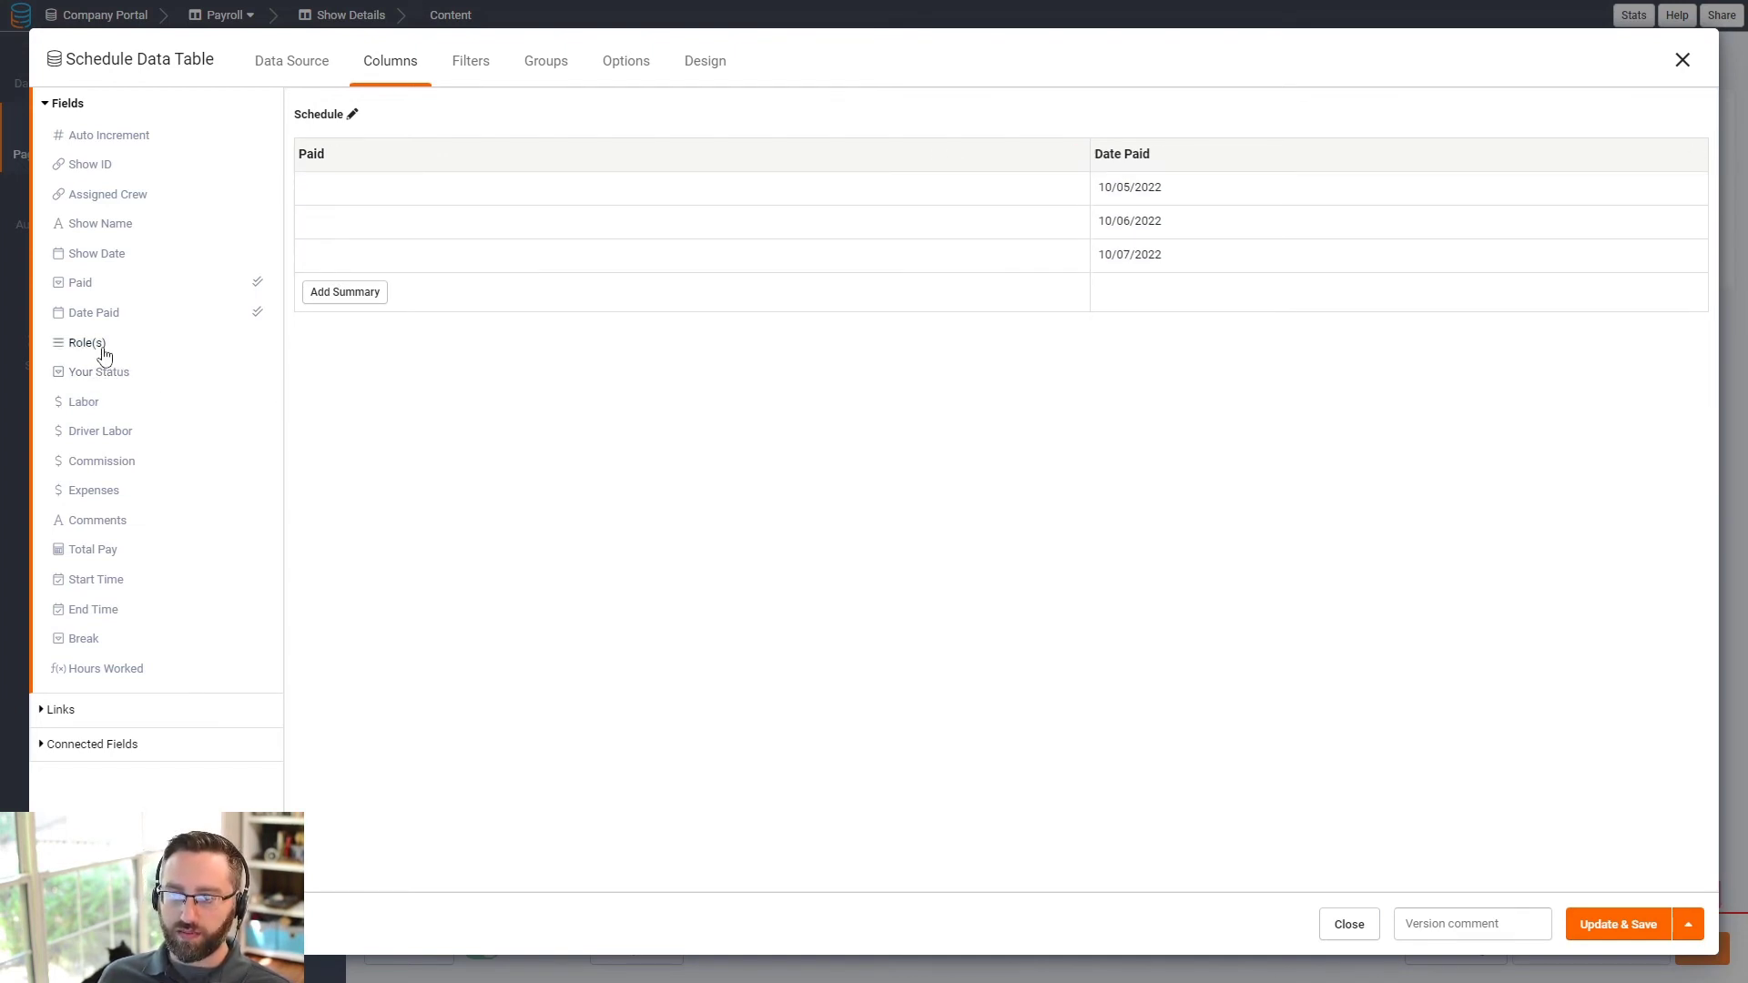
pyautogui.click(111, 197)
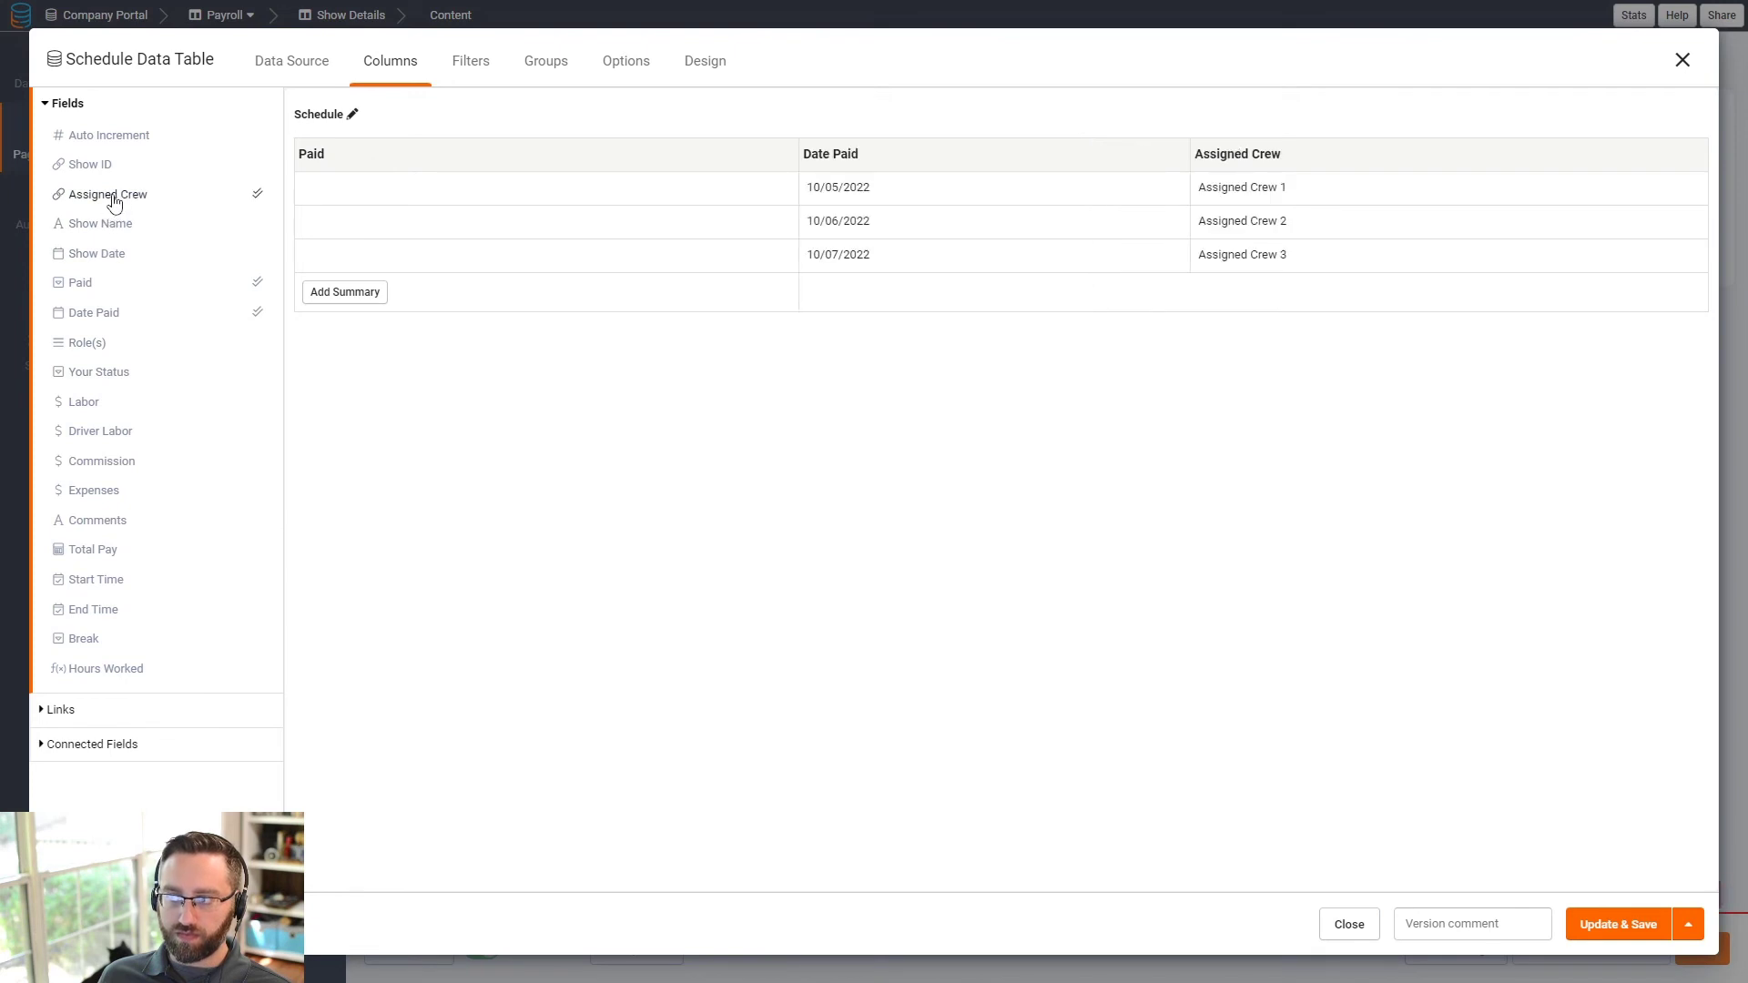
pyautogui.click(92, 346)
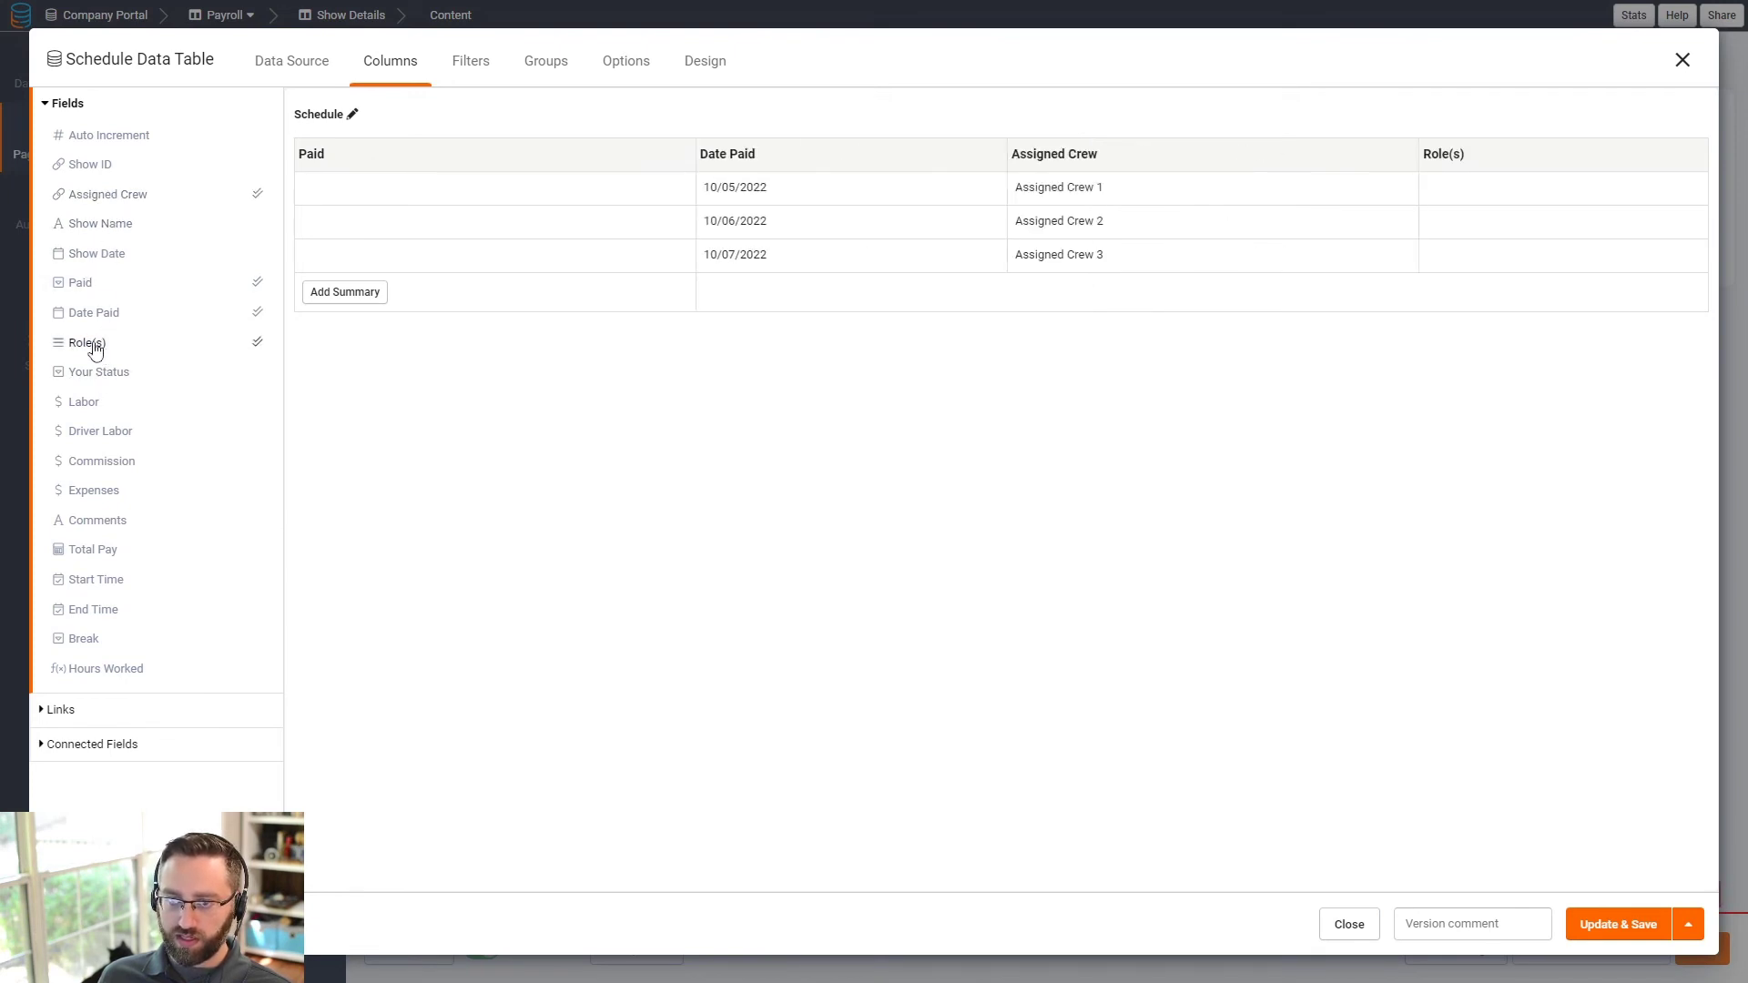
pyautogui.click(83, 402)
pyautogui.click(95, 432)
pyautogui.click(99, 462)
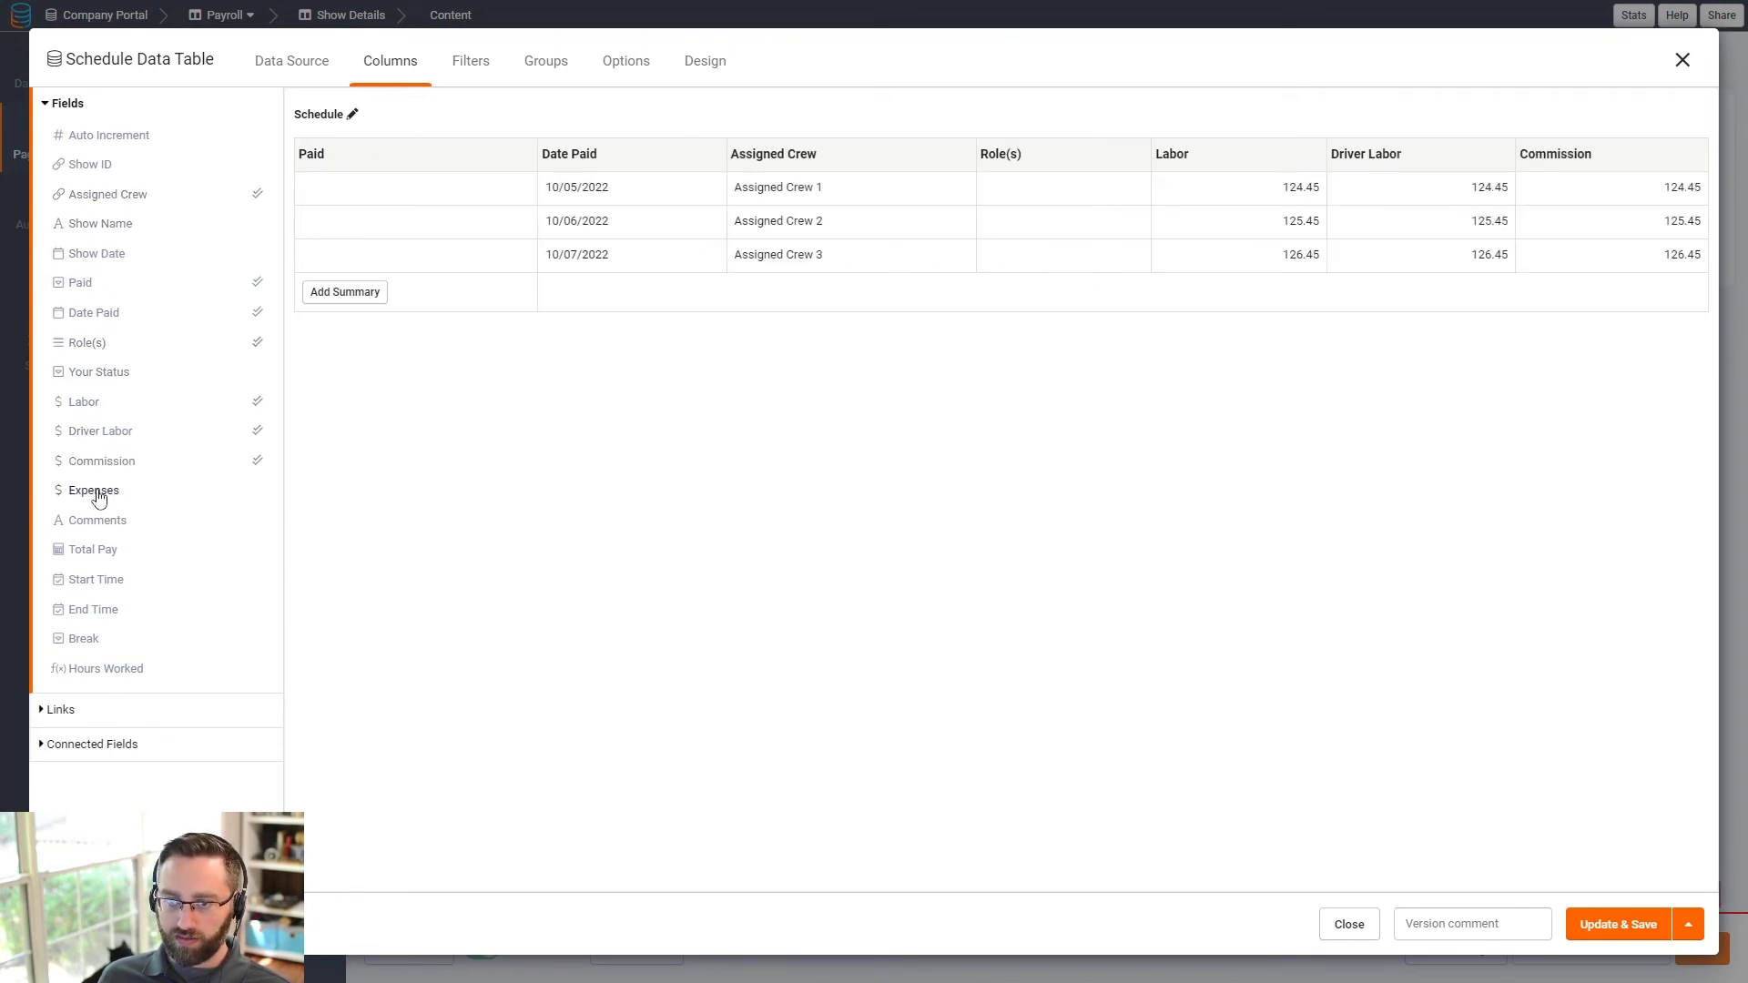
pyautogui.click(98, 492)
pyautogui.click(89, 524)
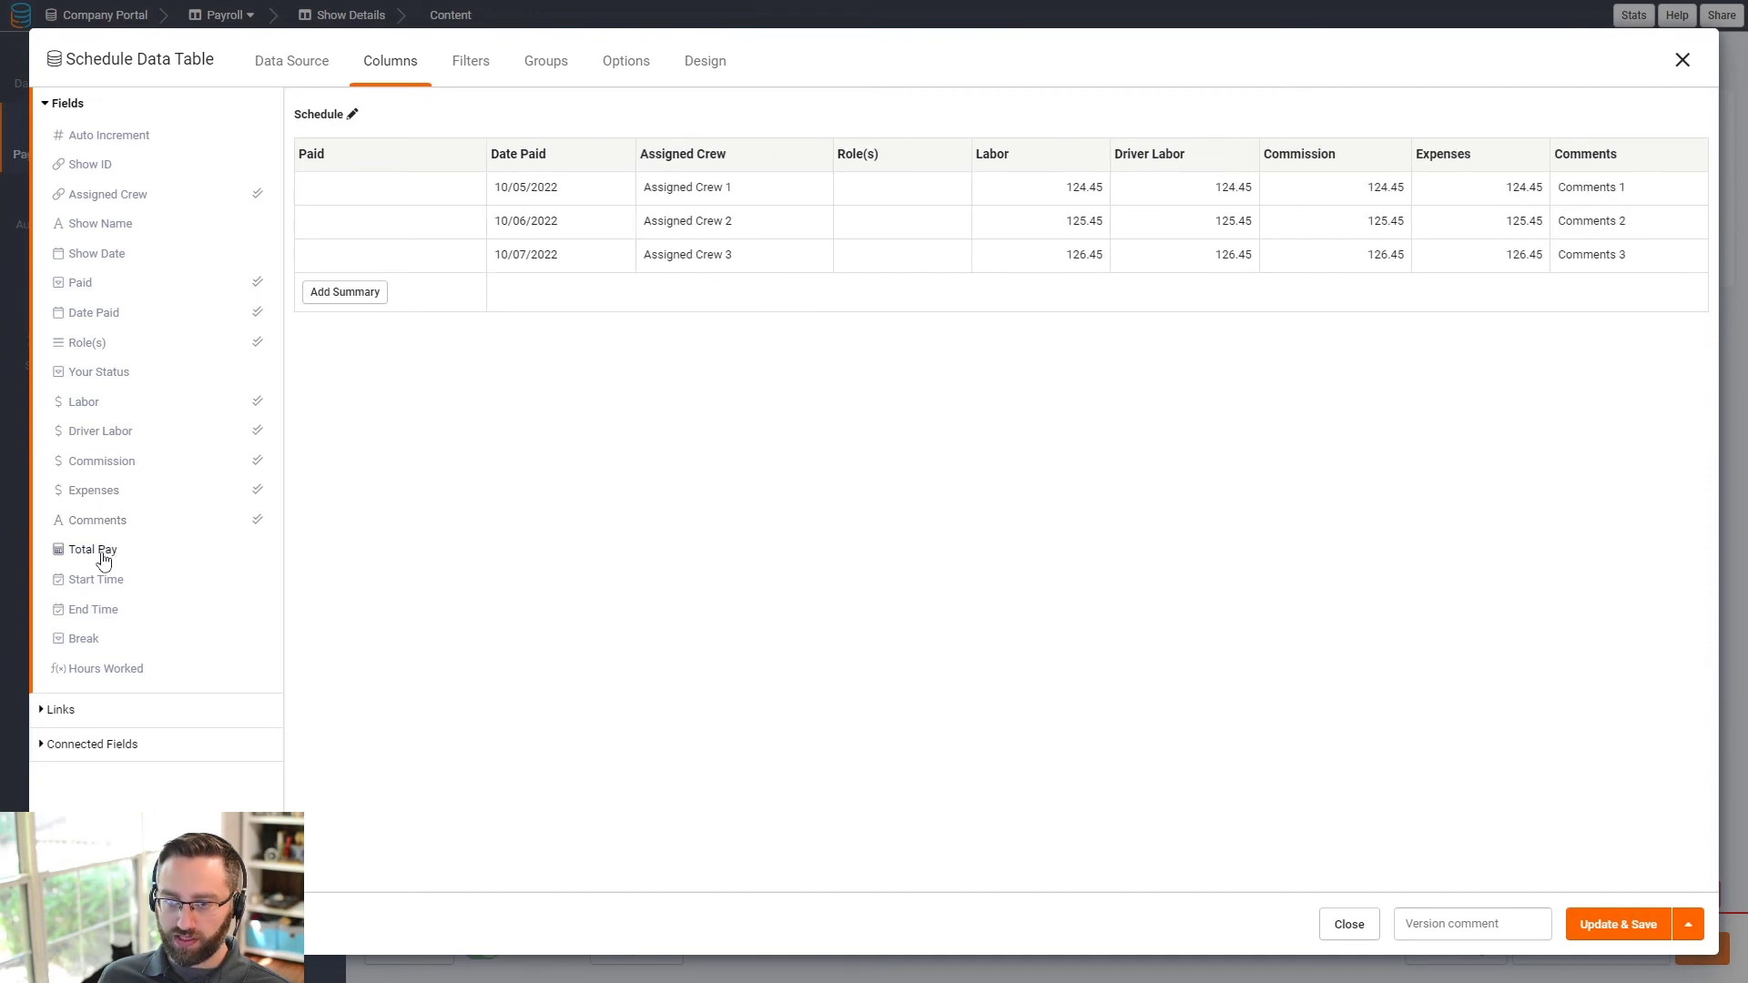
pyautogui.click(103, 553)
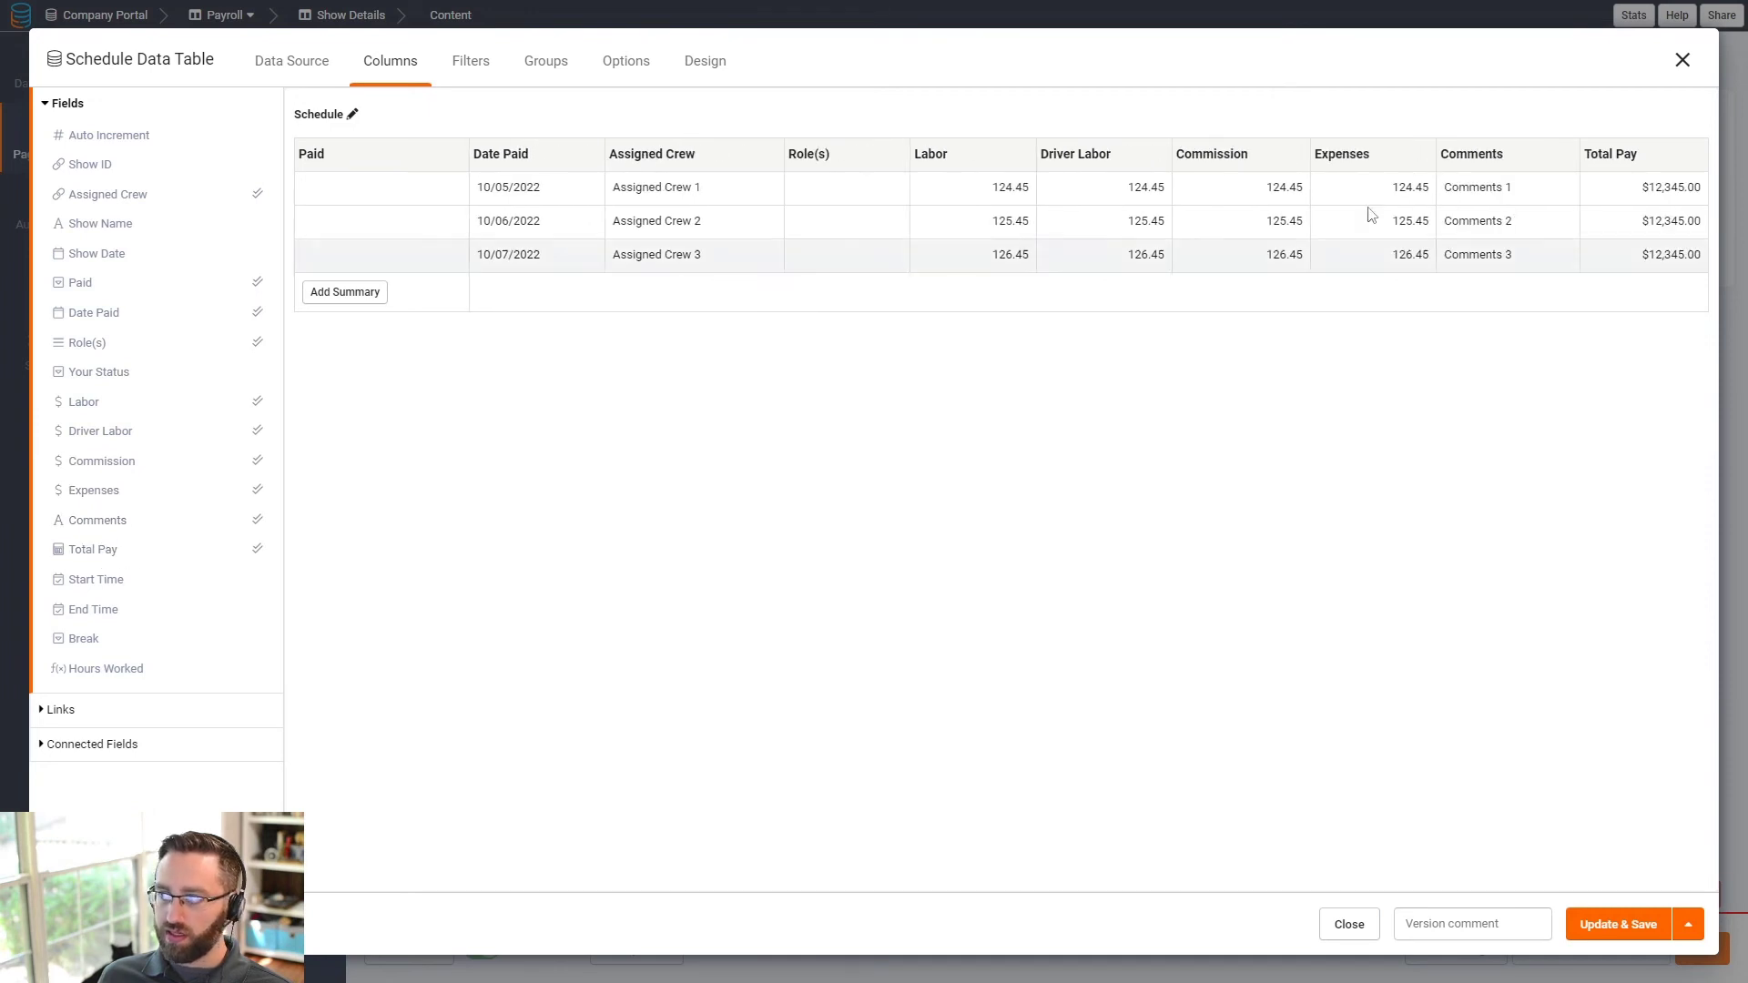
pyautogui.click(88, 672)
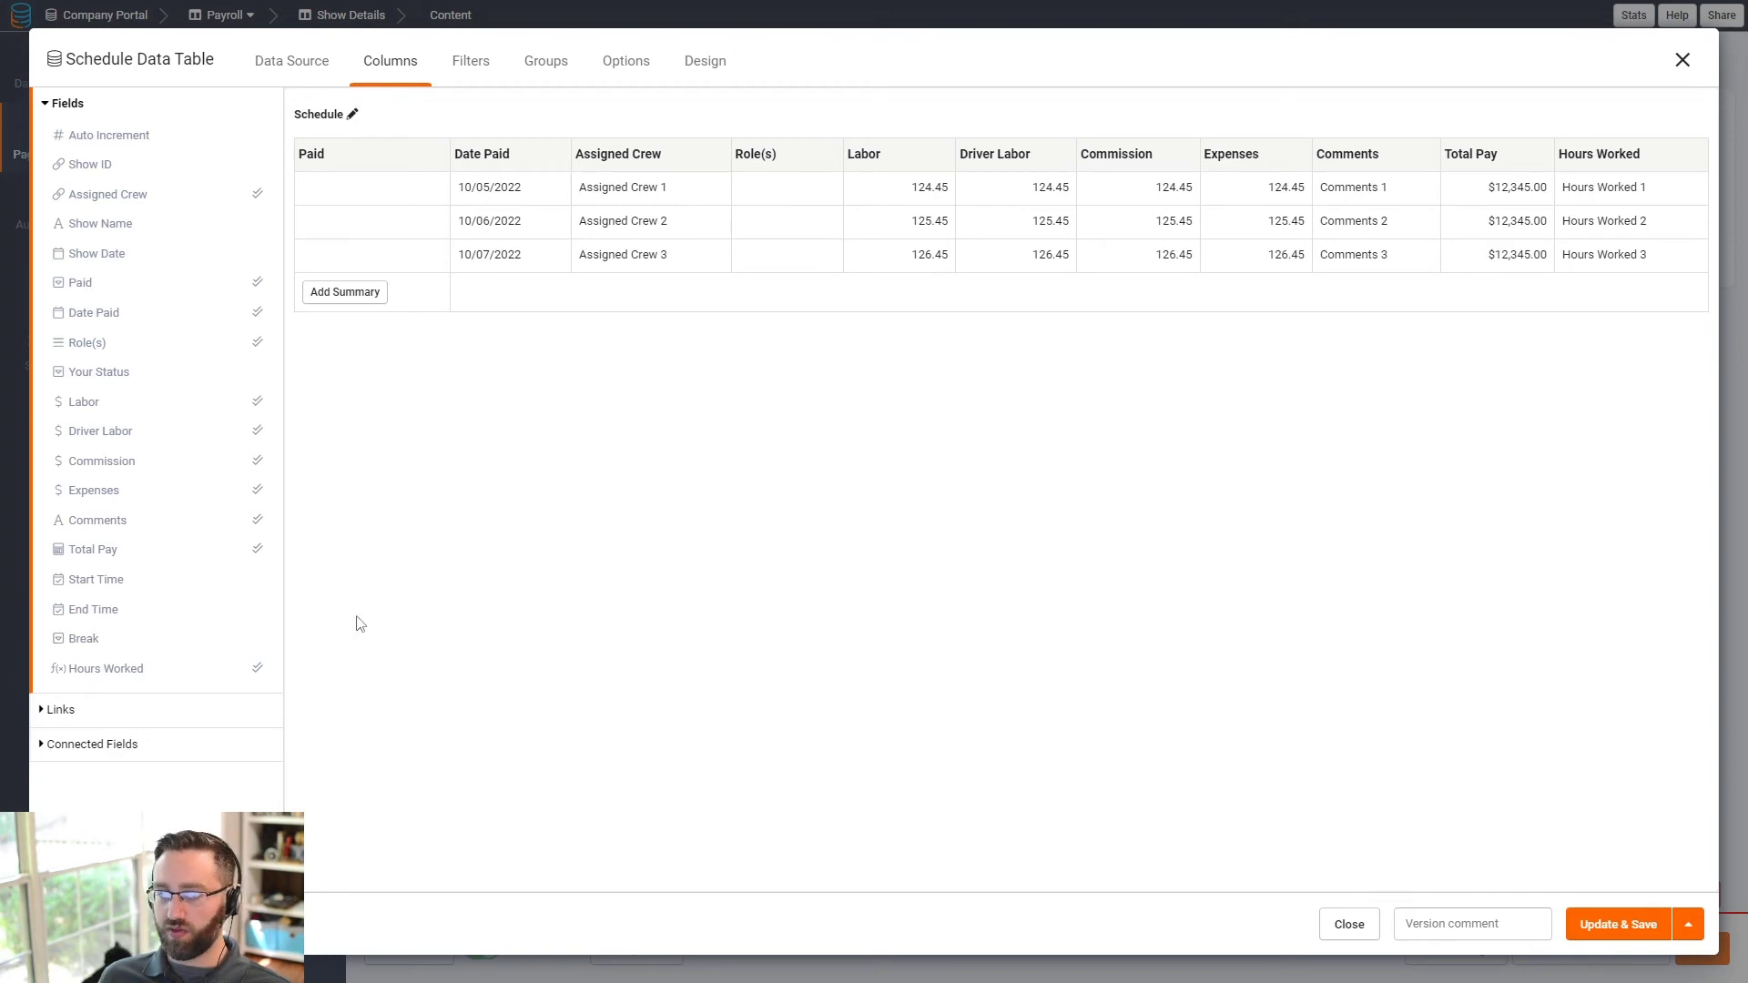
pyautogui.click(73, 709)
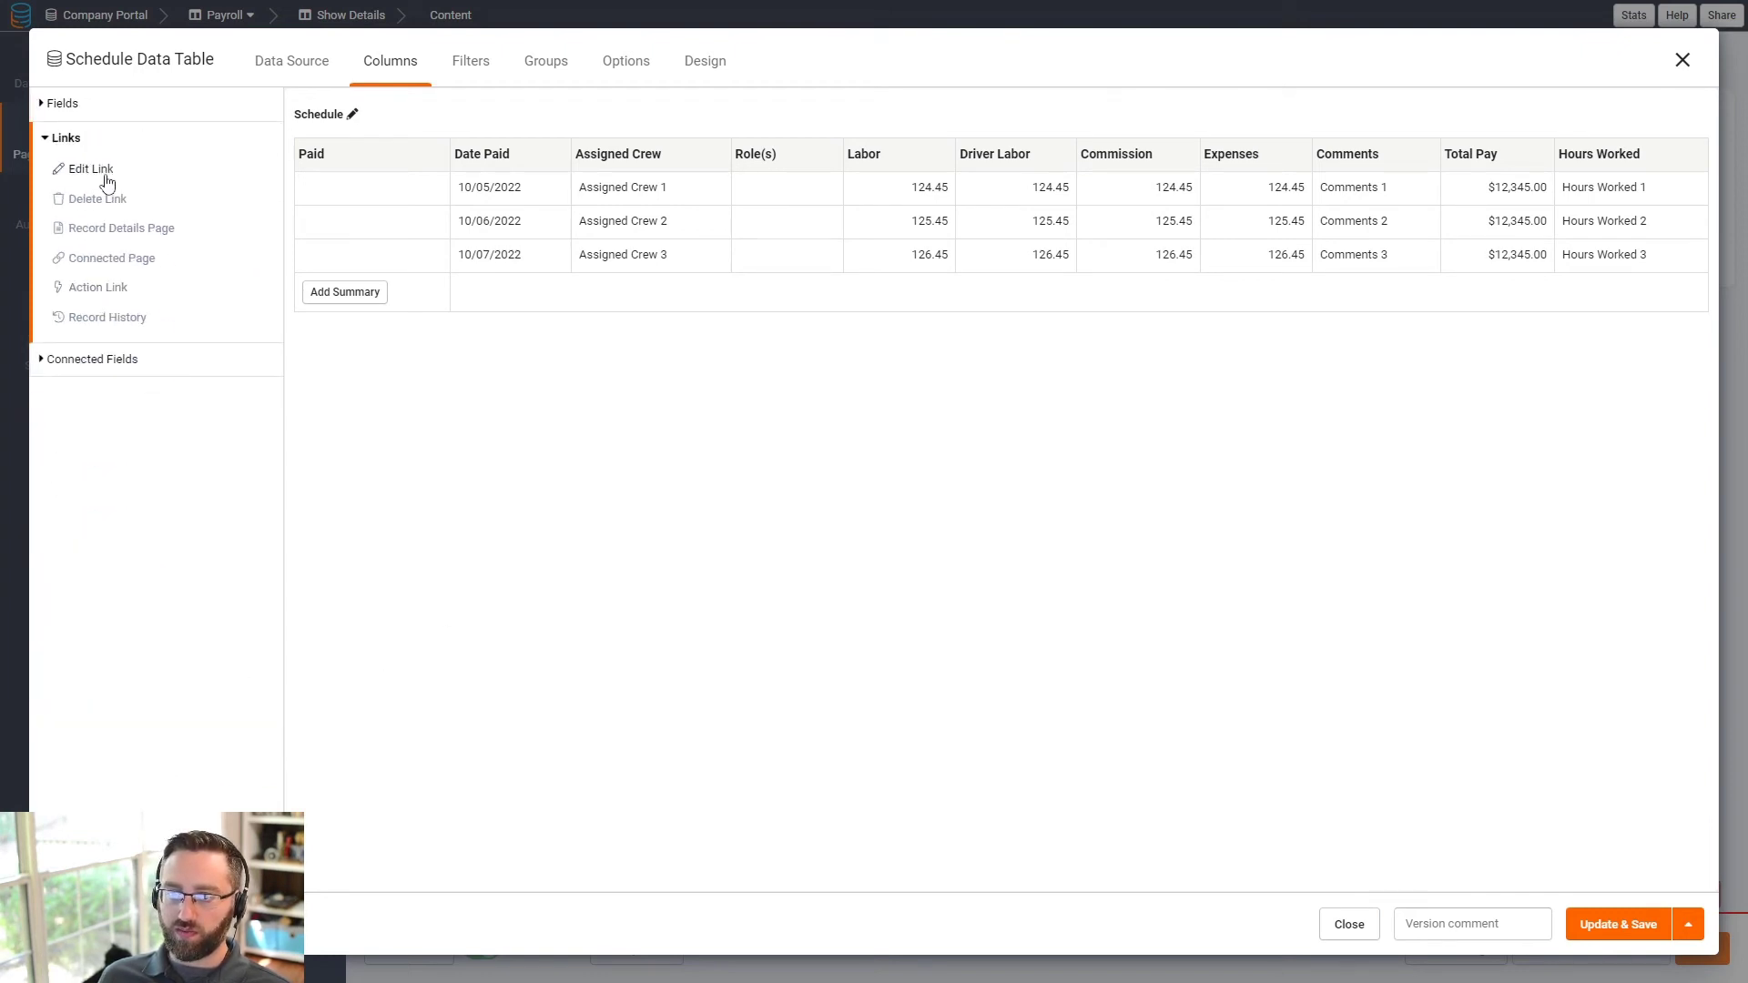
# - Add an Edit link column to the Schedule table, keeping its title as Edit
pyautogui.click(100, 171)
pyautogui.click(1632, 165)
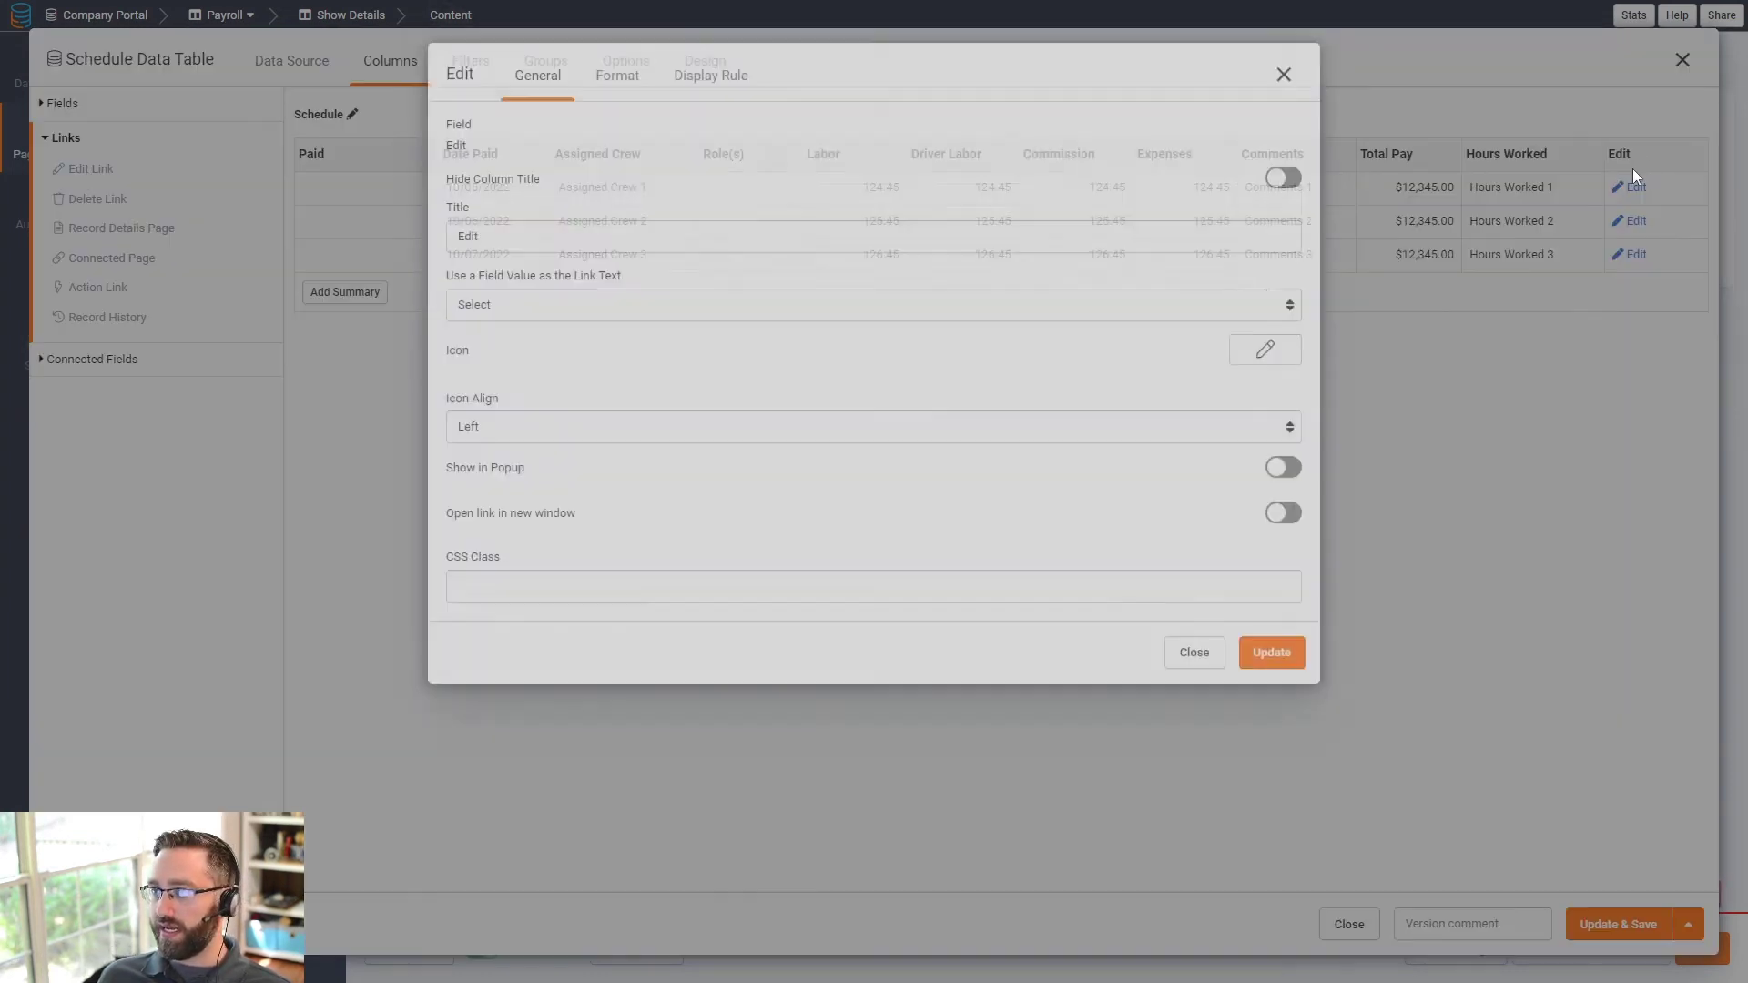
pyautogui.moveTo(728, 365); pyautogui.dragTo(411, 372)
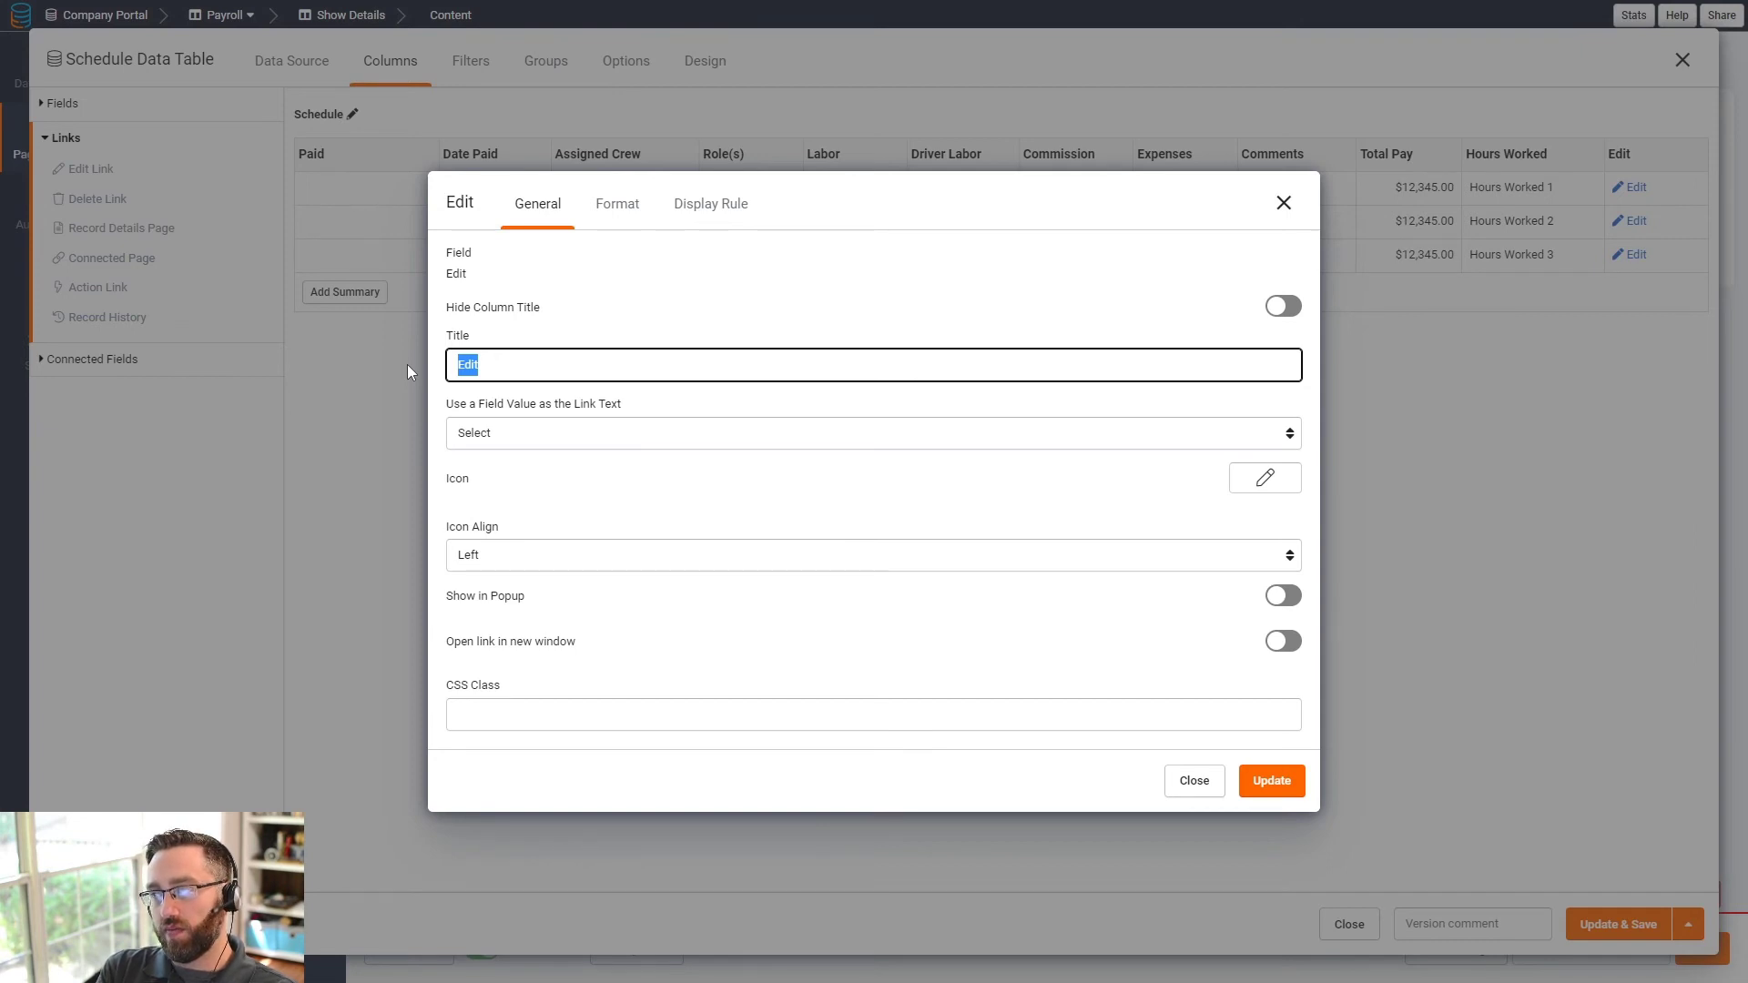
pyautogui.click(1270, 780)
pyautogui.click(1636, 155)
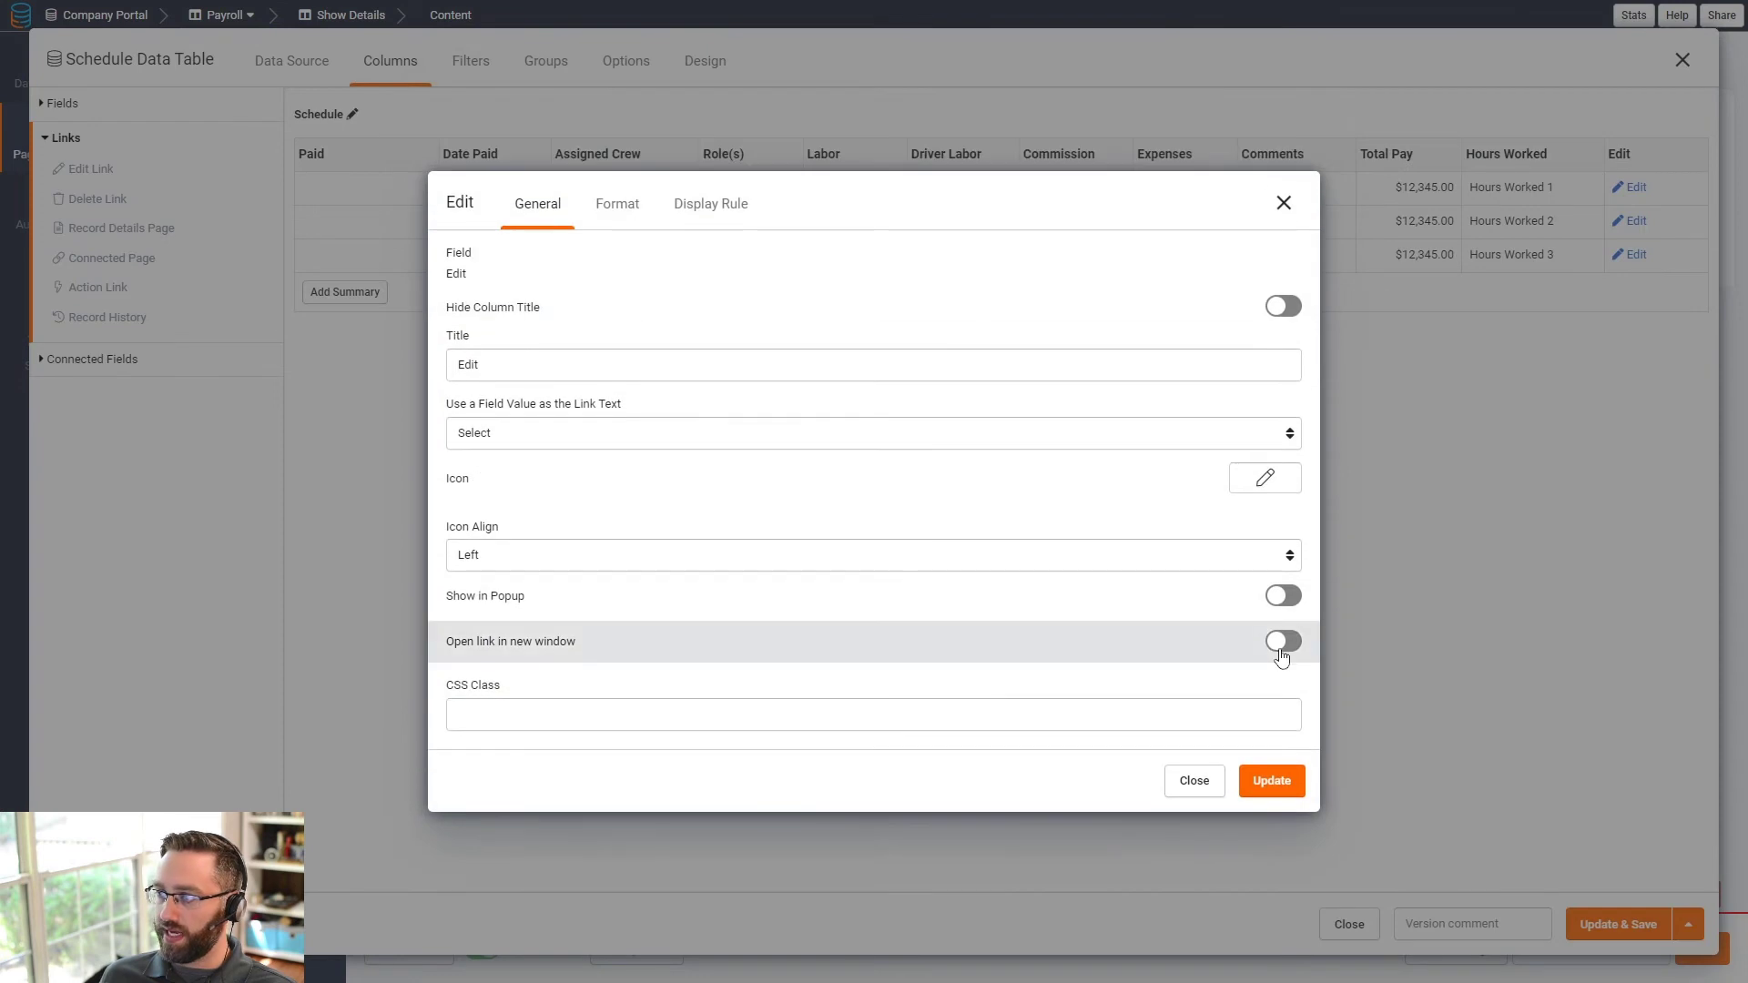
pyautogui.click(1283, 596)
pyautogui.click(1265, 794)
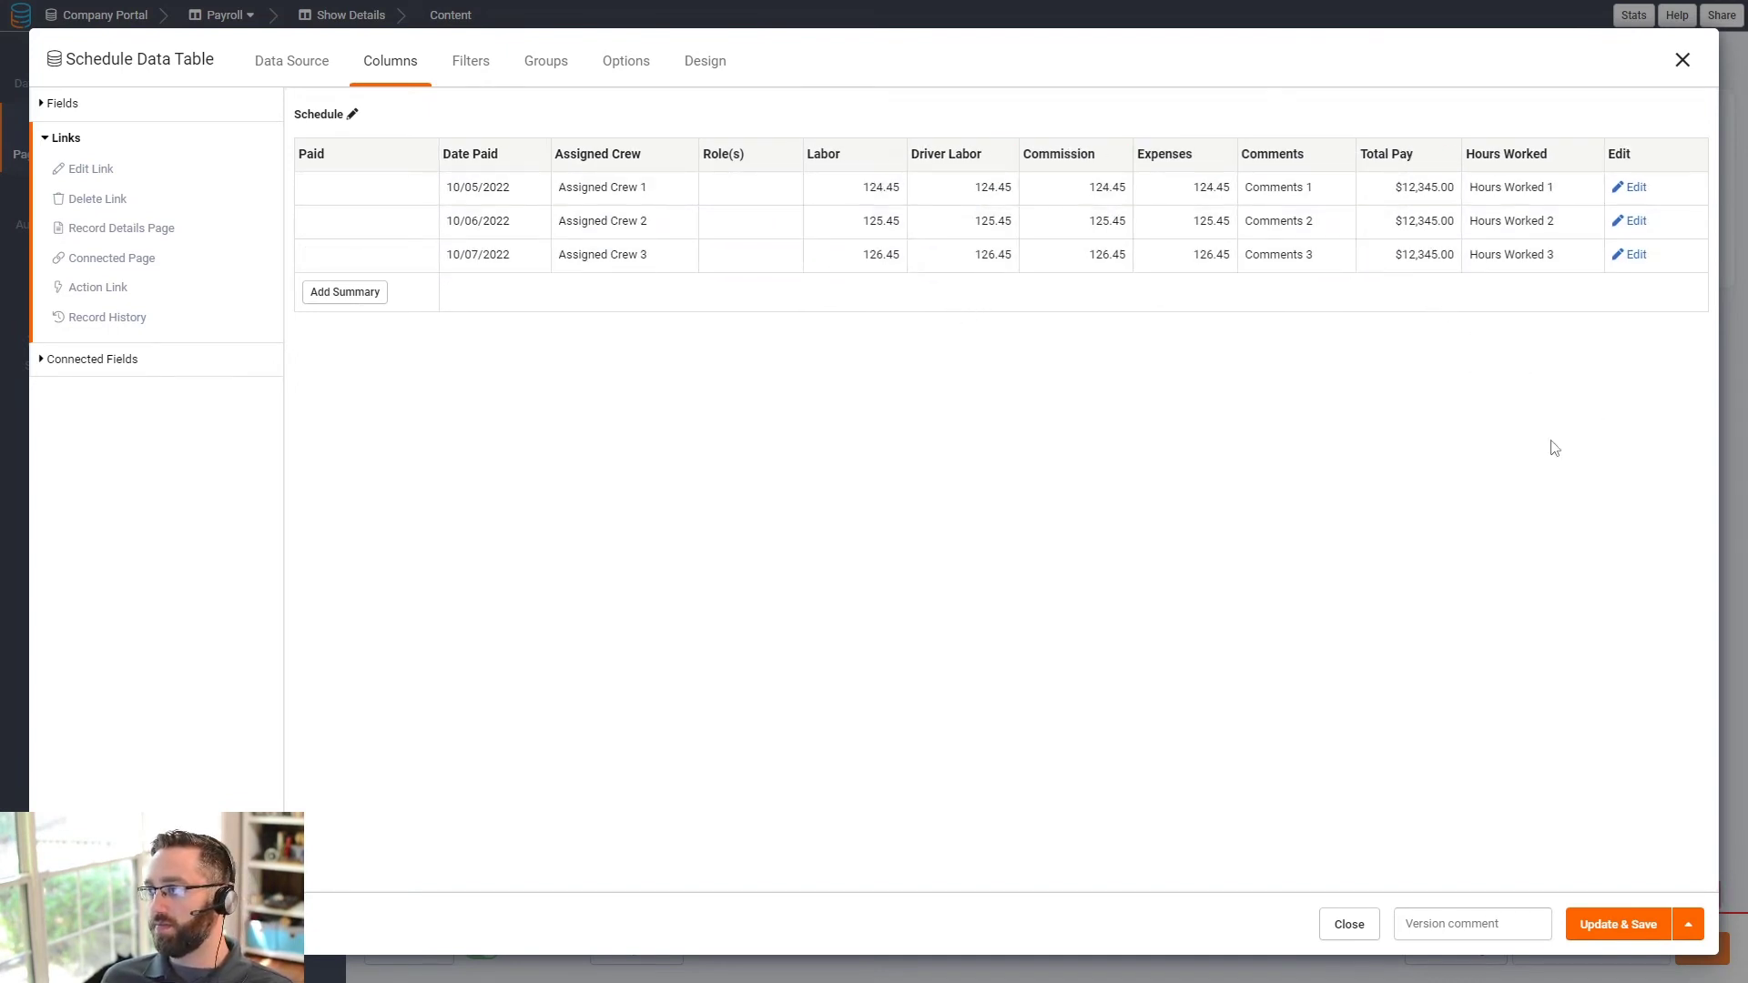
# - Add an action link column titled 'Click to Pay'
pyautogui.click(86, 287)
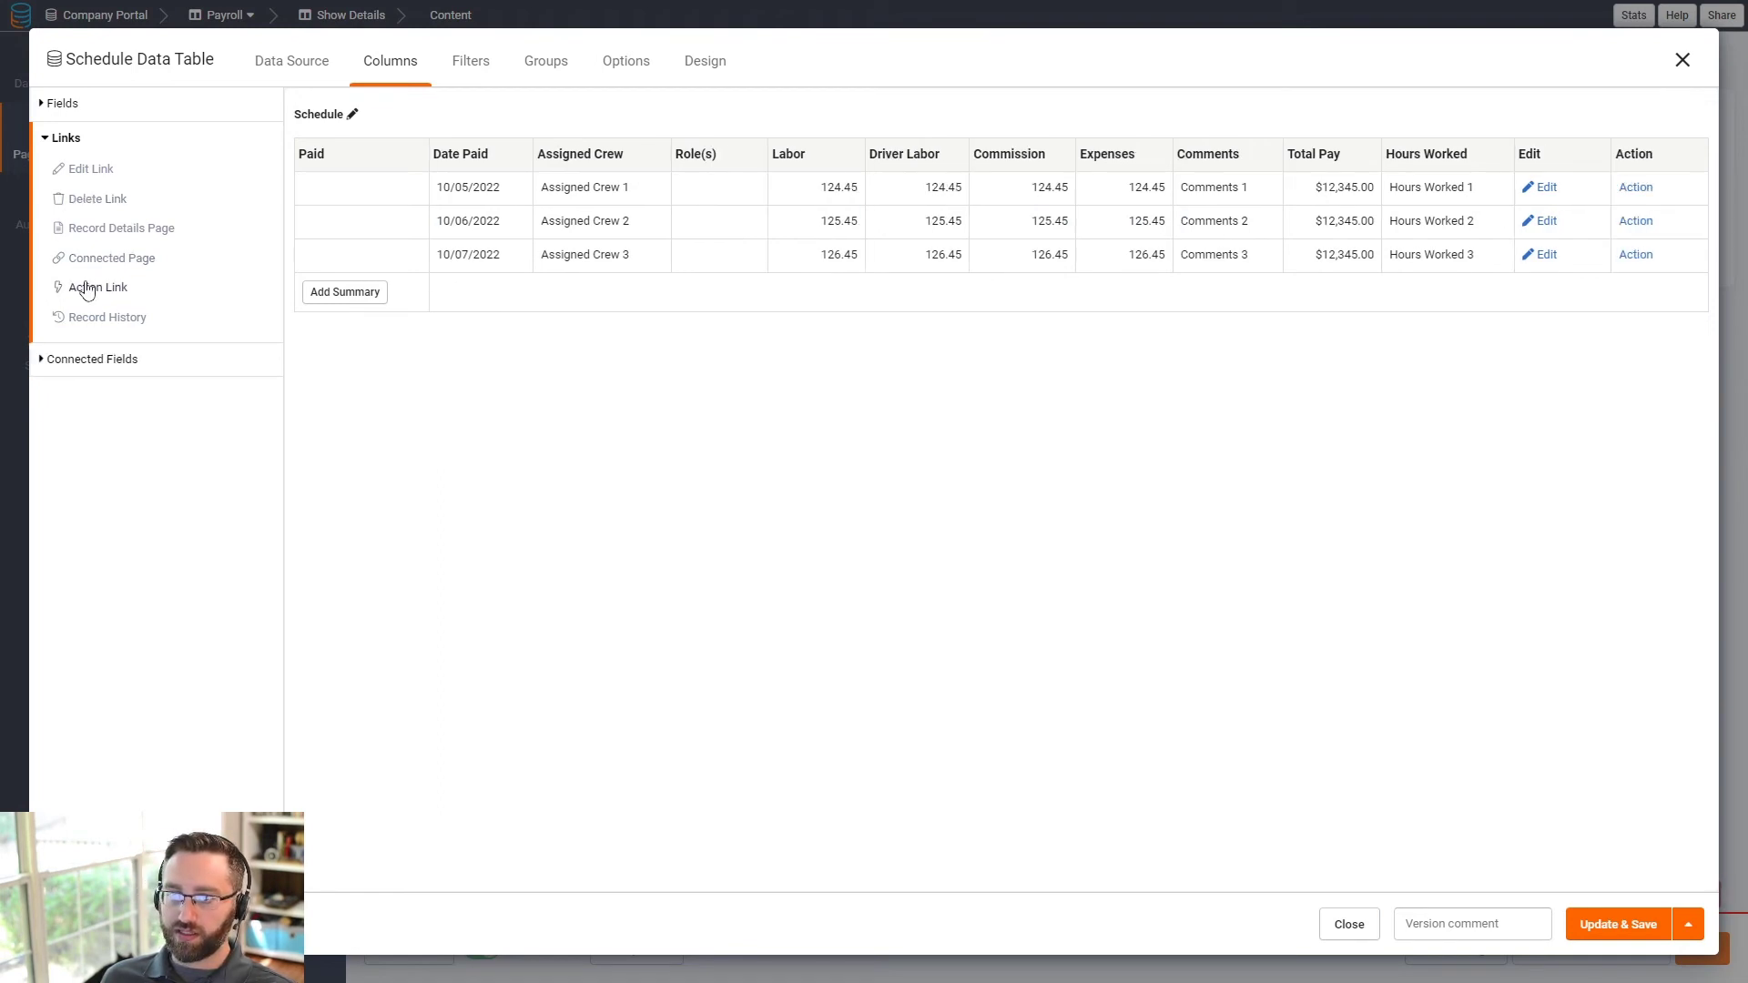
pyautogui.click(1639, 155)
pyautogui.moveTo(523, 389); pyautogui.dragTo(372, 391)
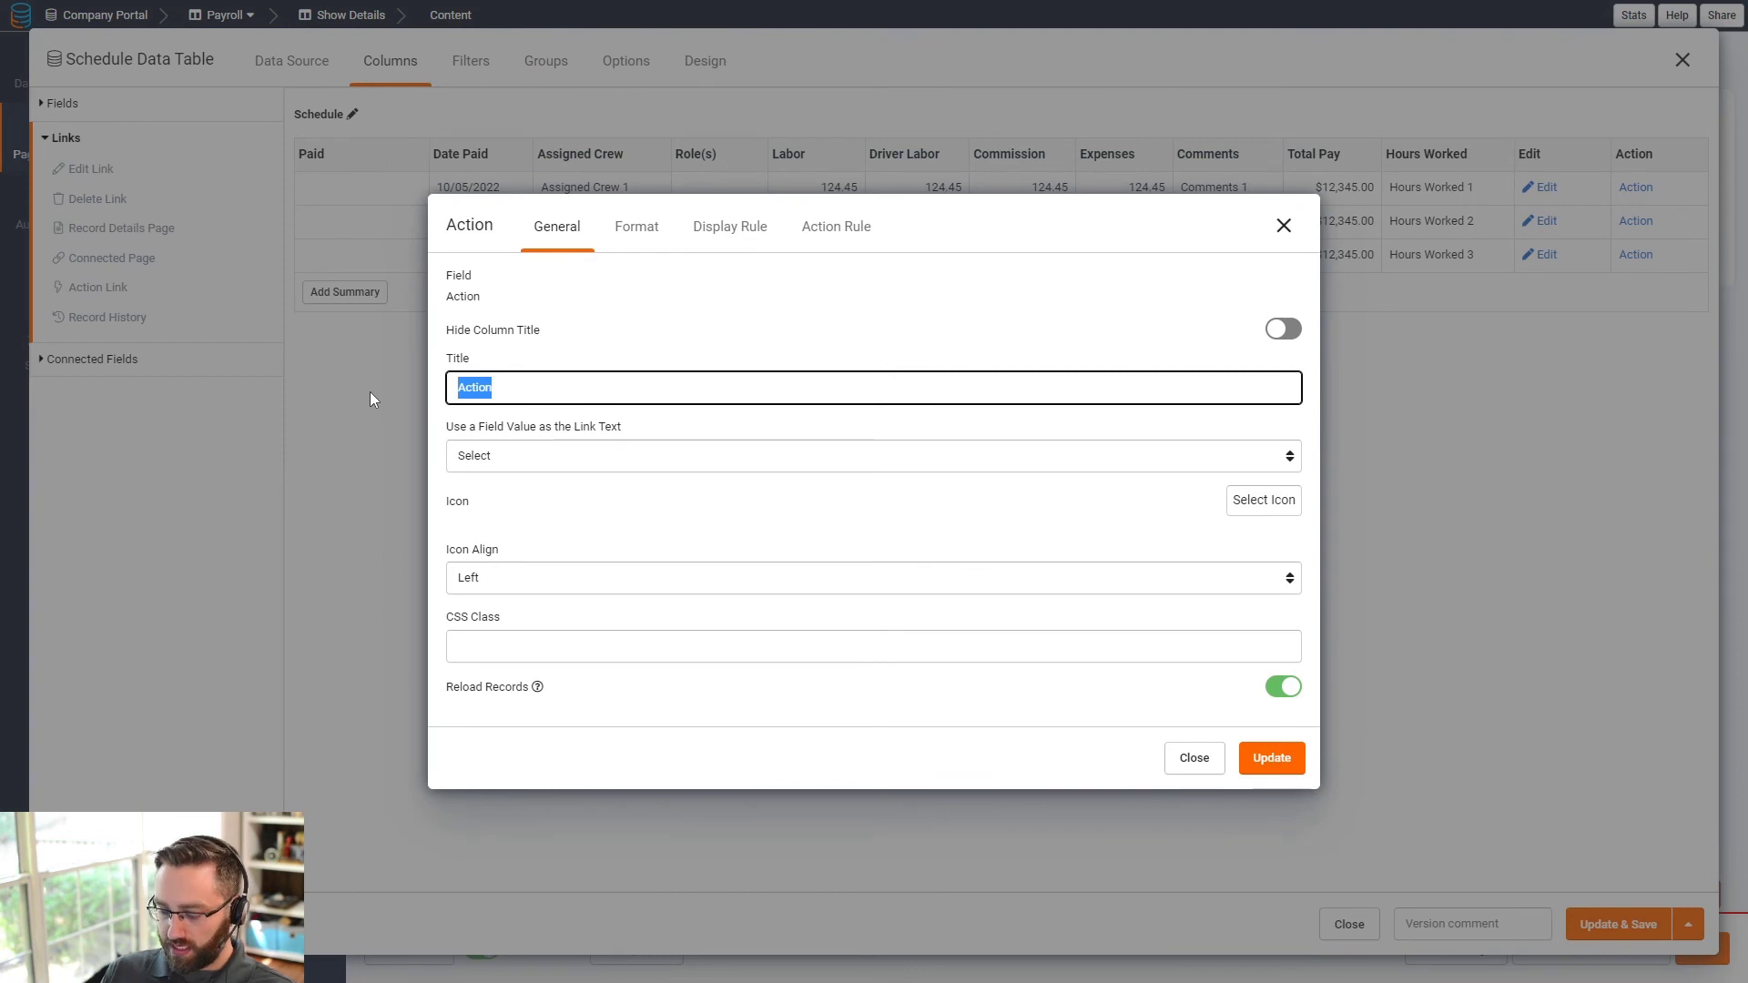
pyautogui.write('Click to Pay')
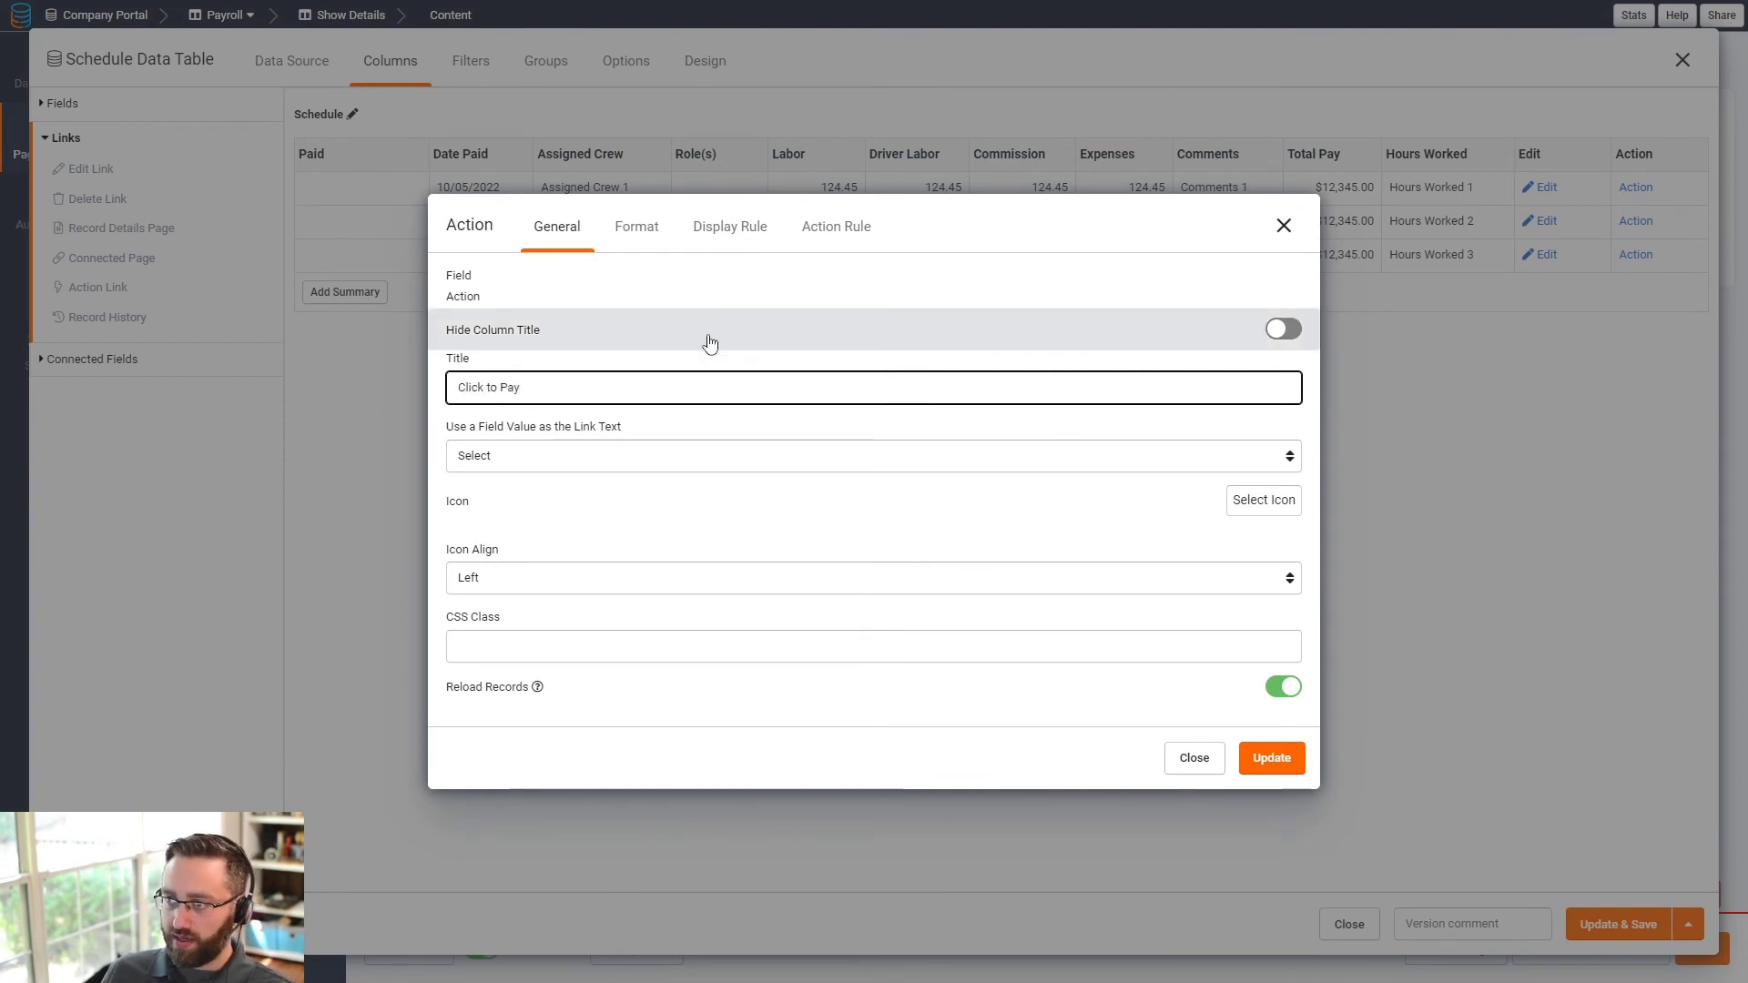
# - Add an action rule setting Paid to Yes and Date Paid to the current date
pyautogui.click(836, 227)
pyautogui.click(526, 425)
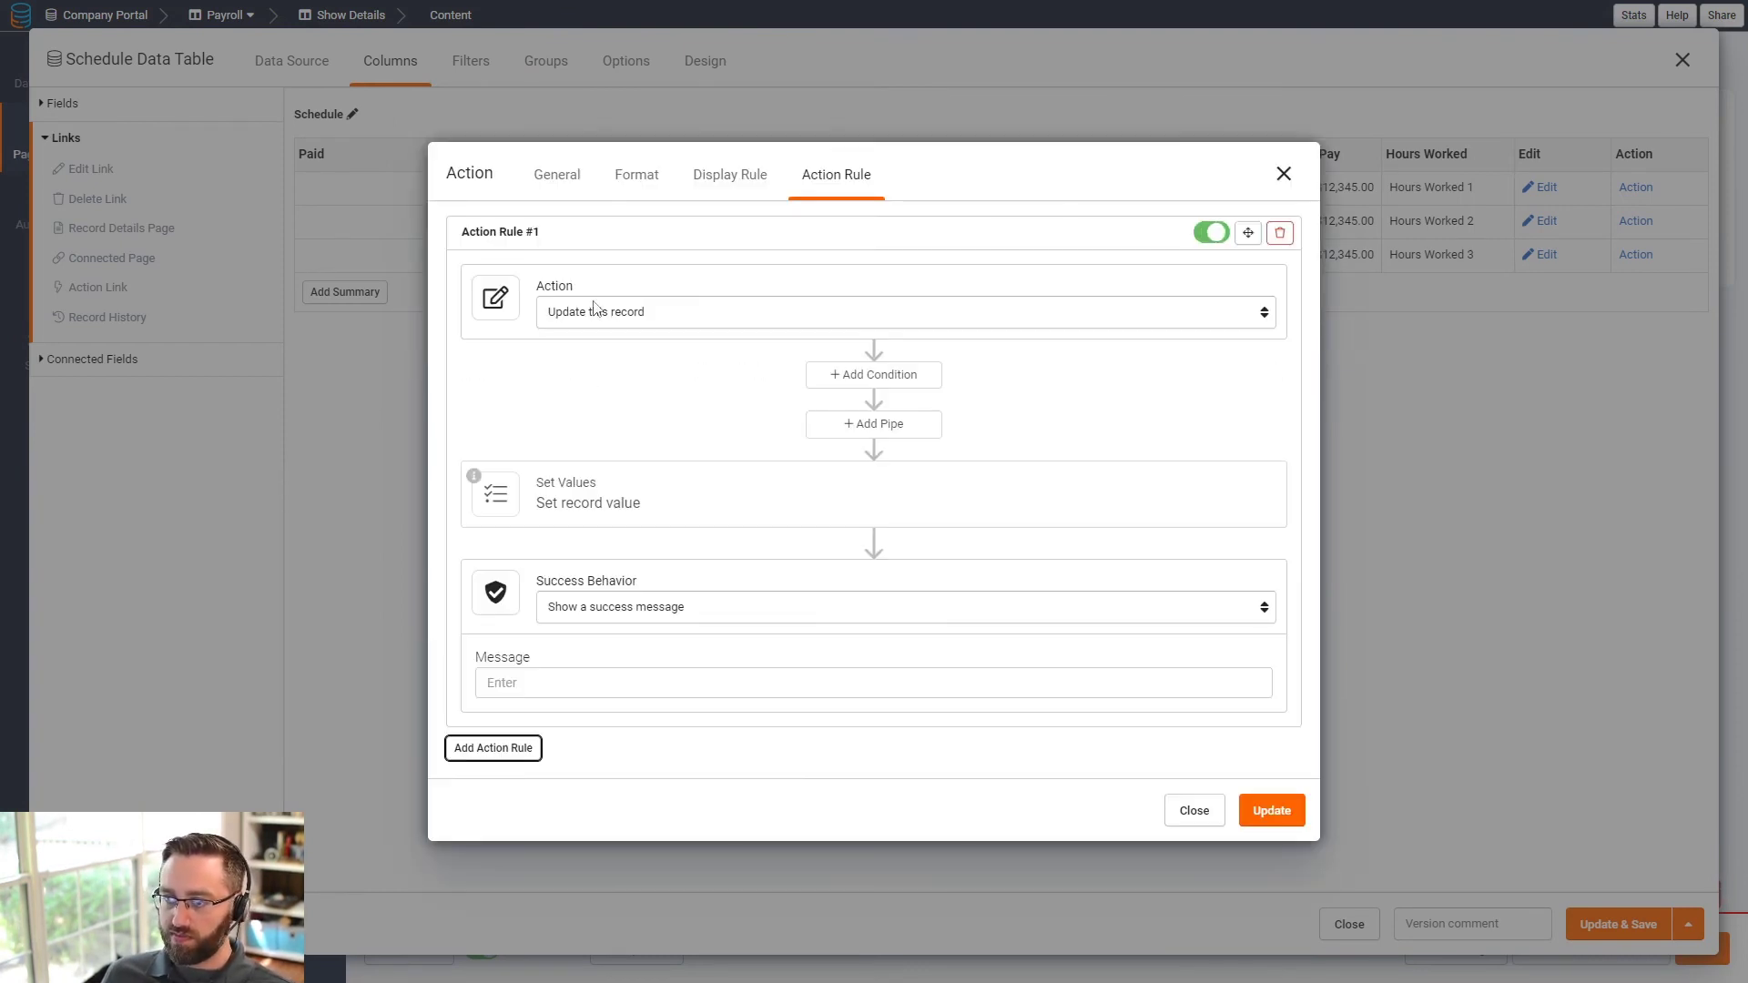
pyautogui.click(566, 528)
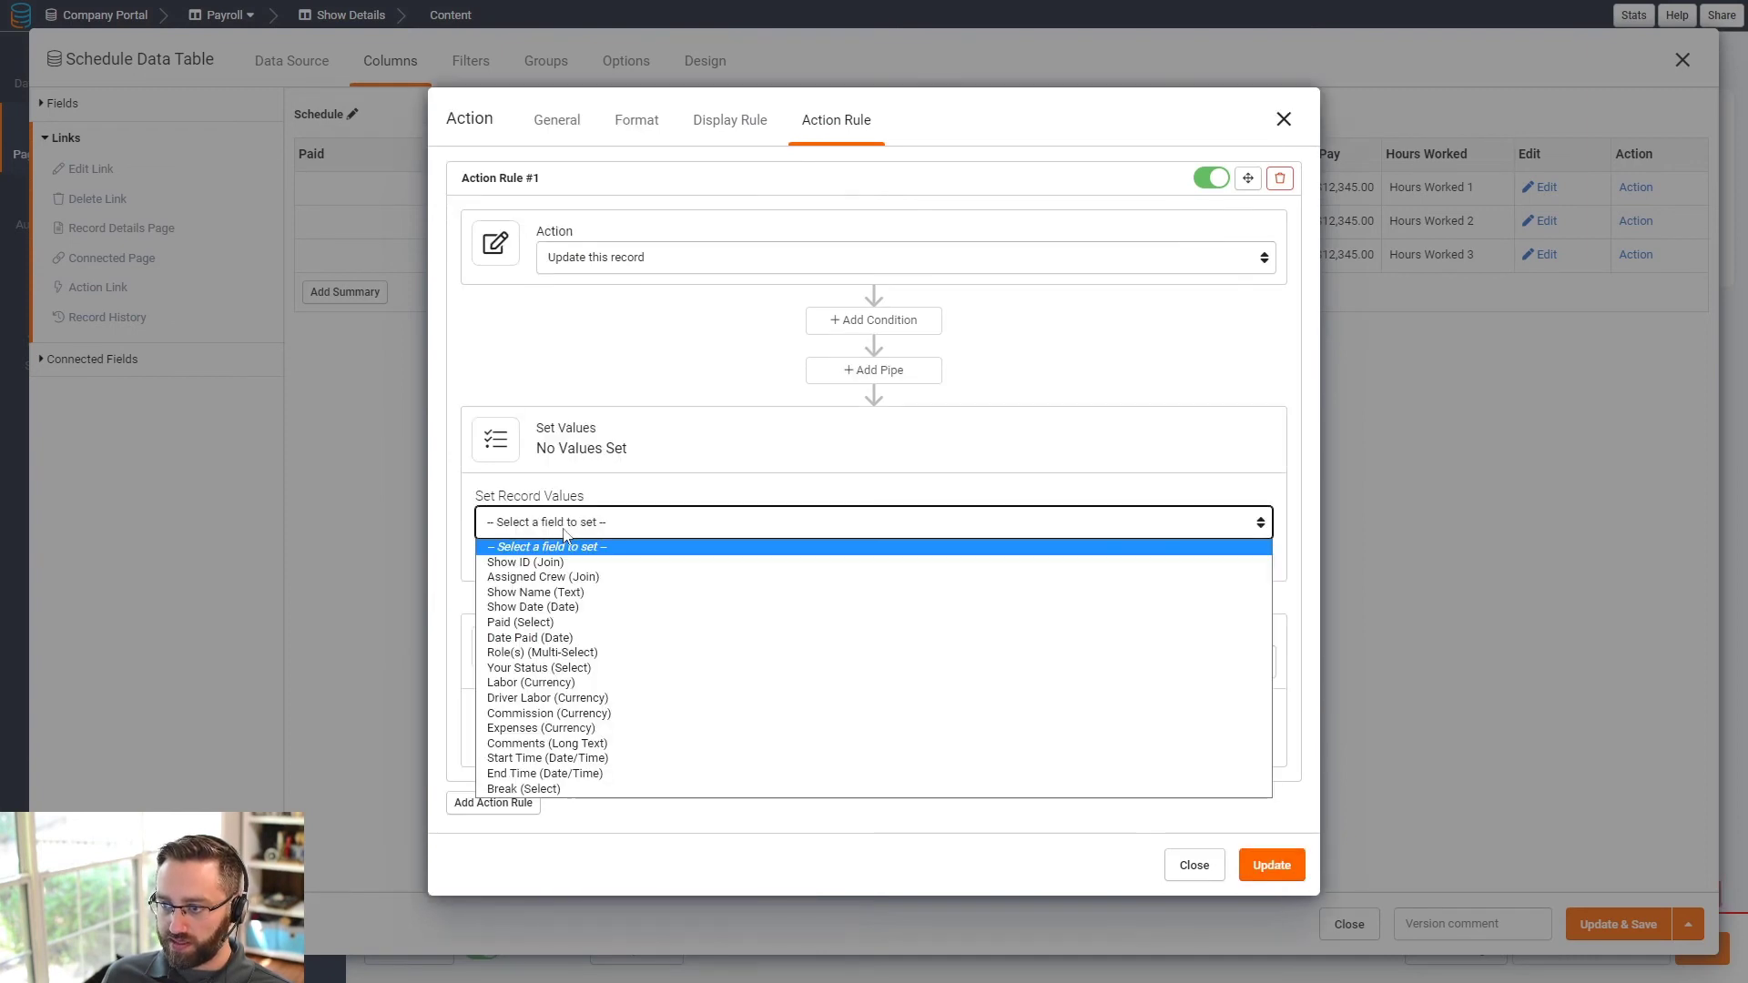
pyautogui.click(535, 622)
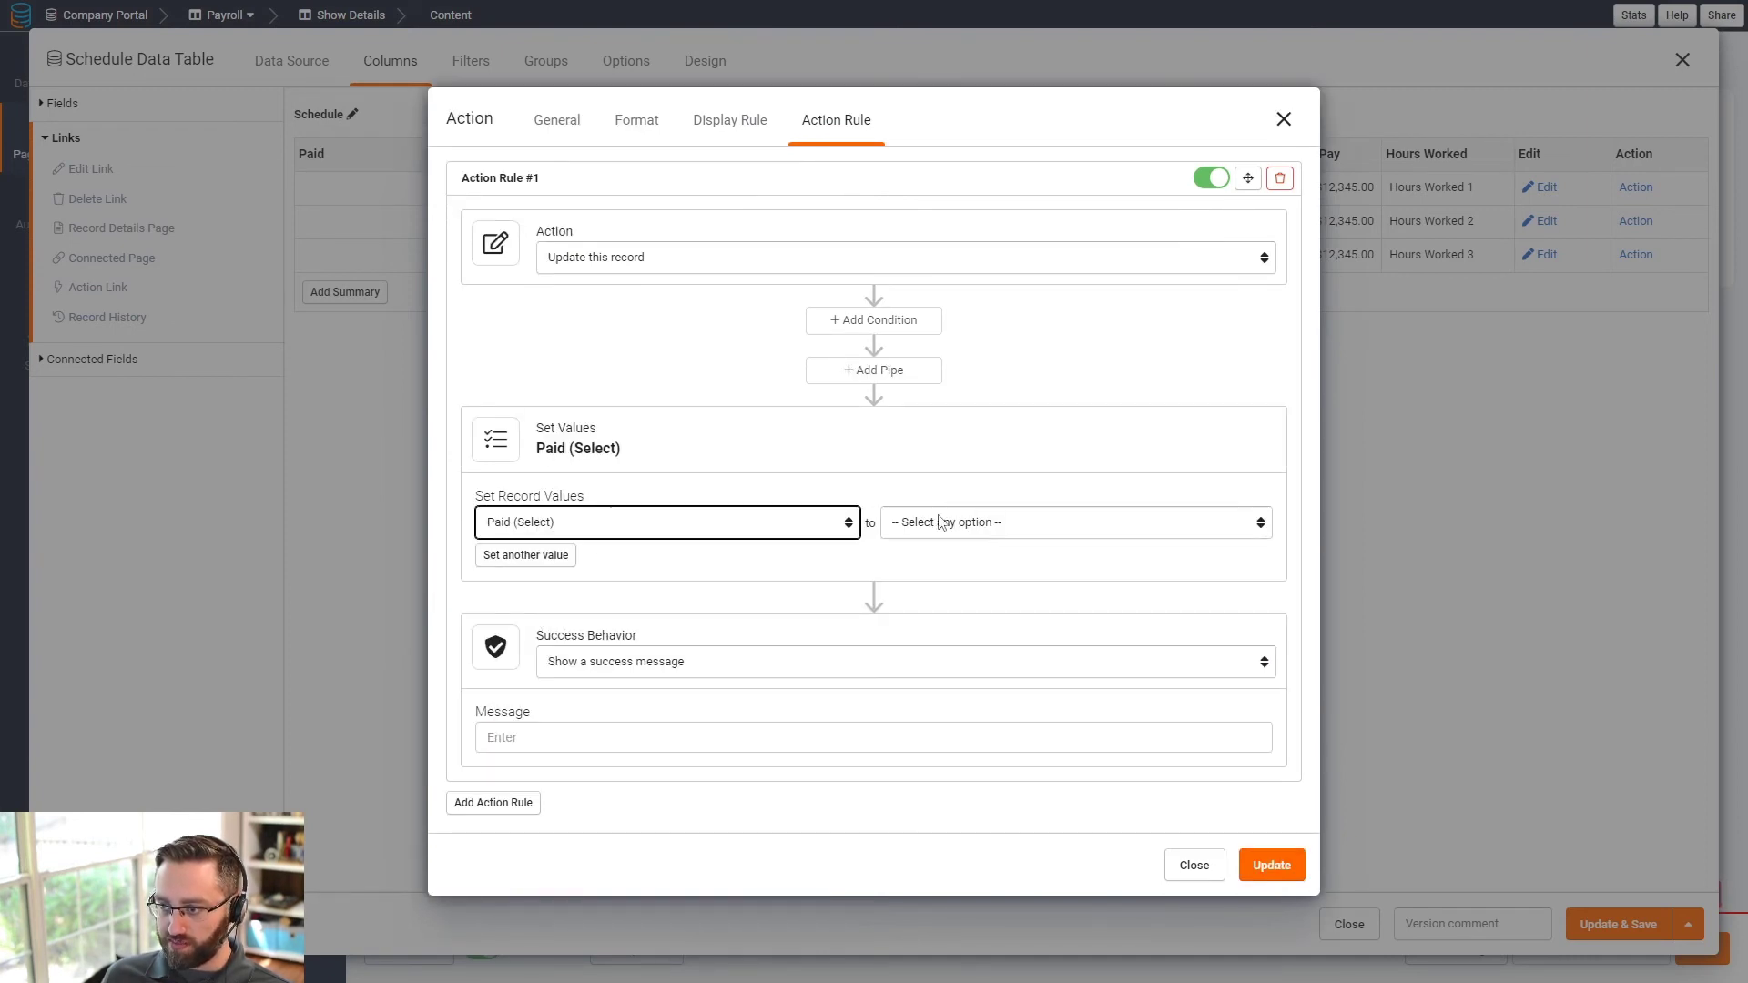
pyautogui.click(939, 522)
pyautogui.click(933, 562)
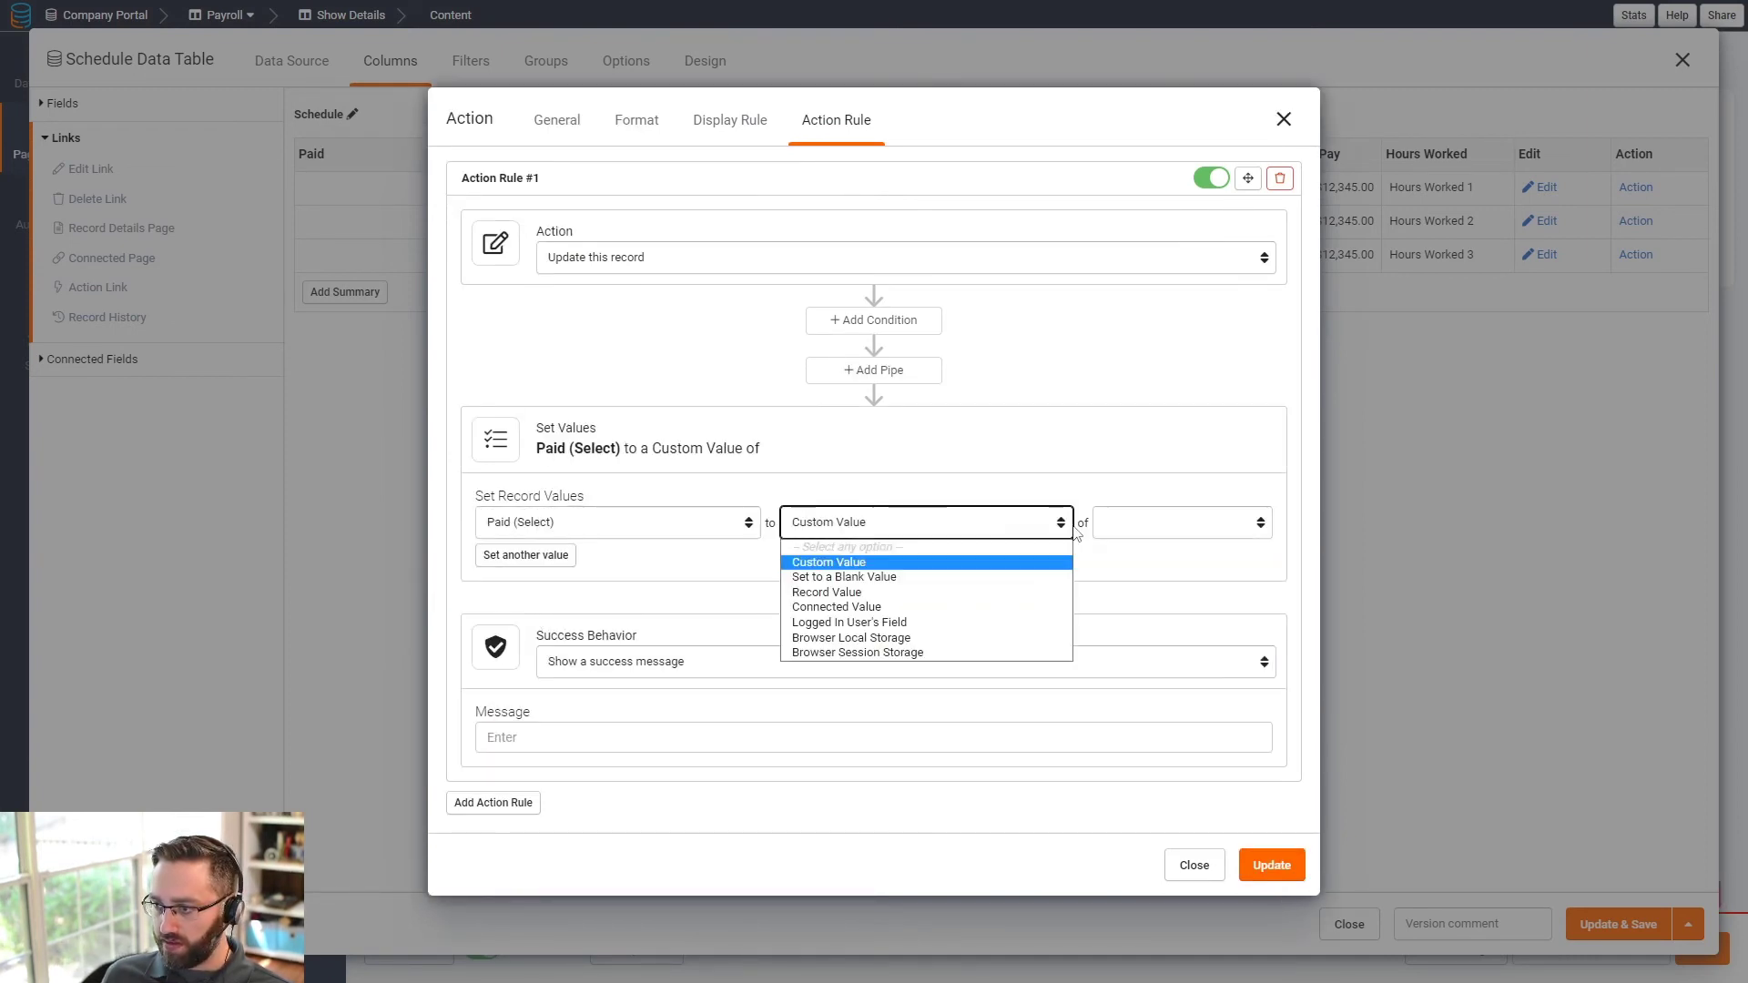
pyautogui.click(1125, 524)
pyautogui.click(1115, 562)
pyautogui.click(527, 555)
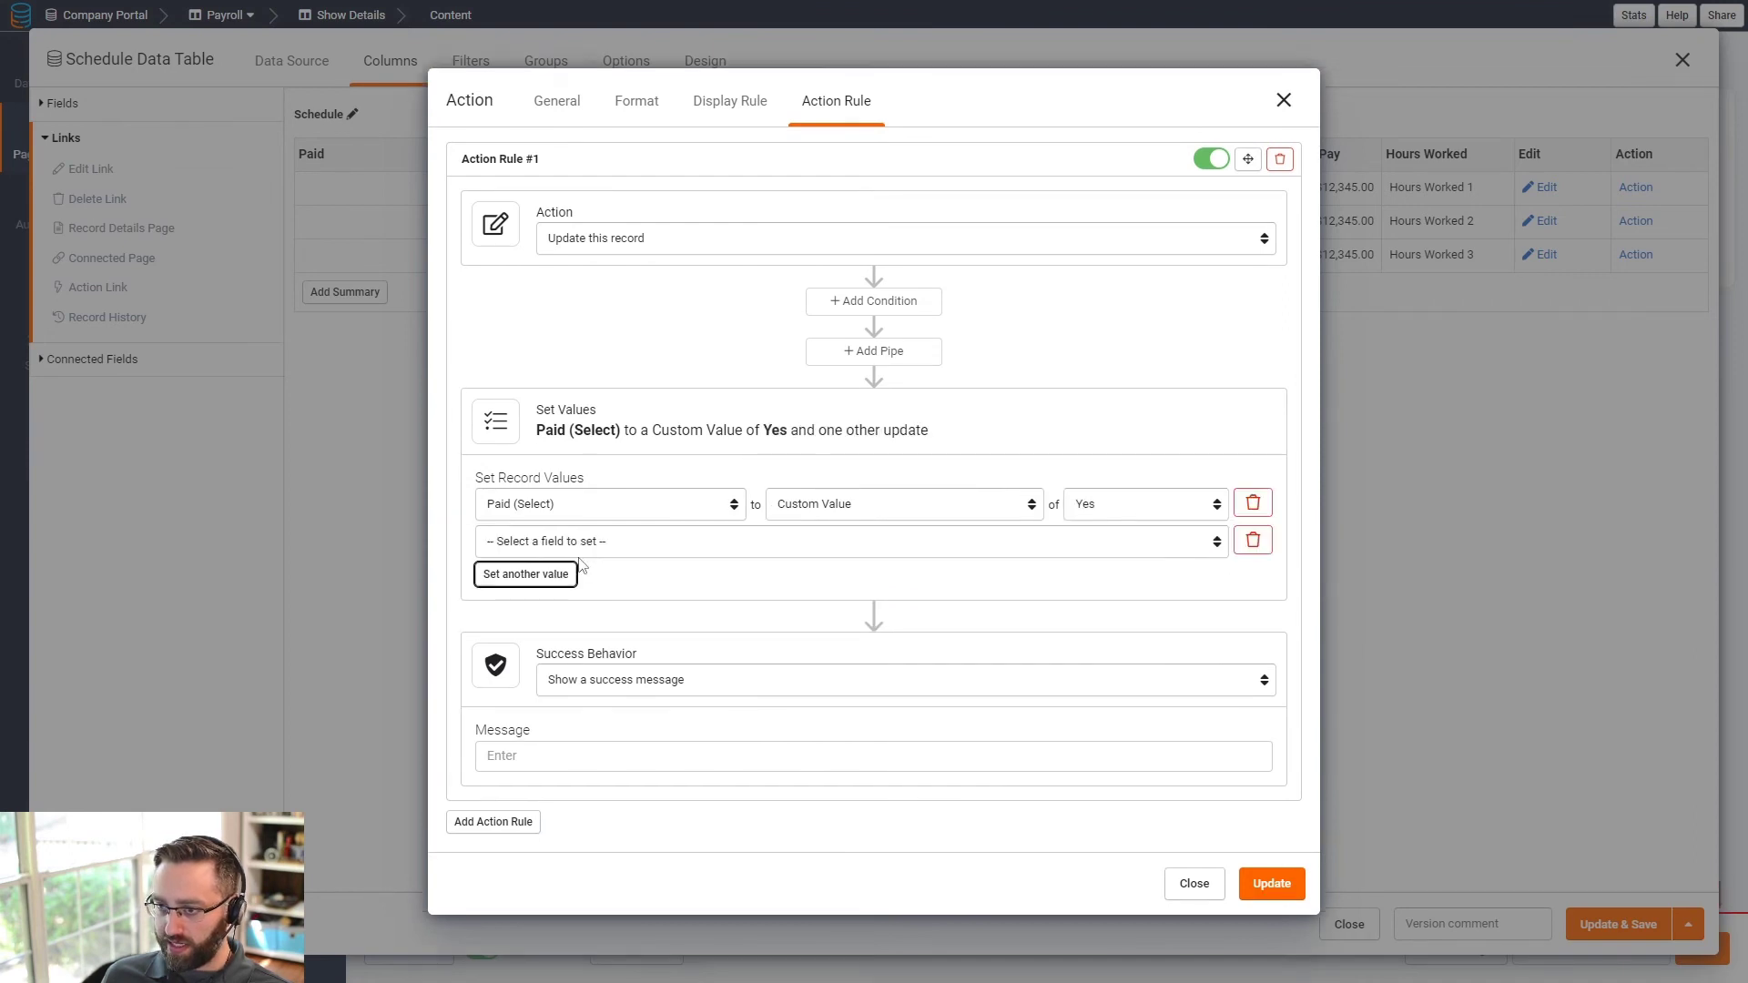
pyautogui.click(547, 541)
pyautogui.click(542, 656)
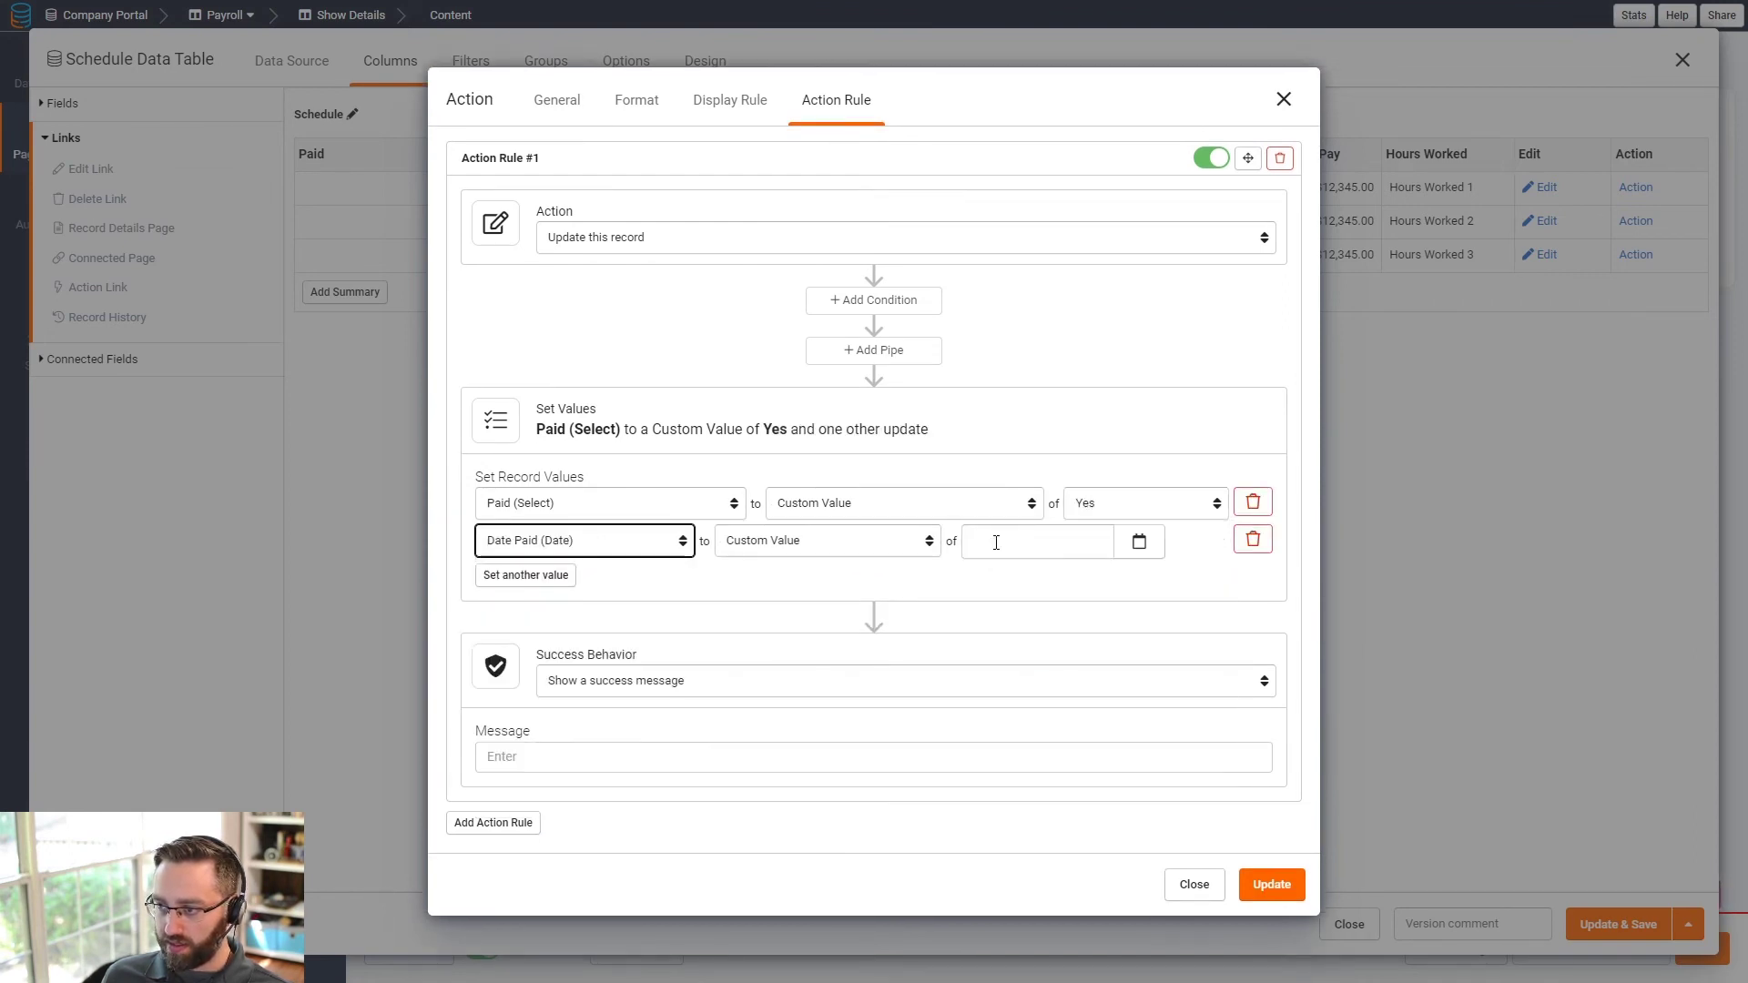
pyautogui.click(899, 546)
pyautogui.click(865, 640)
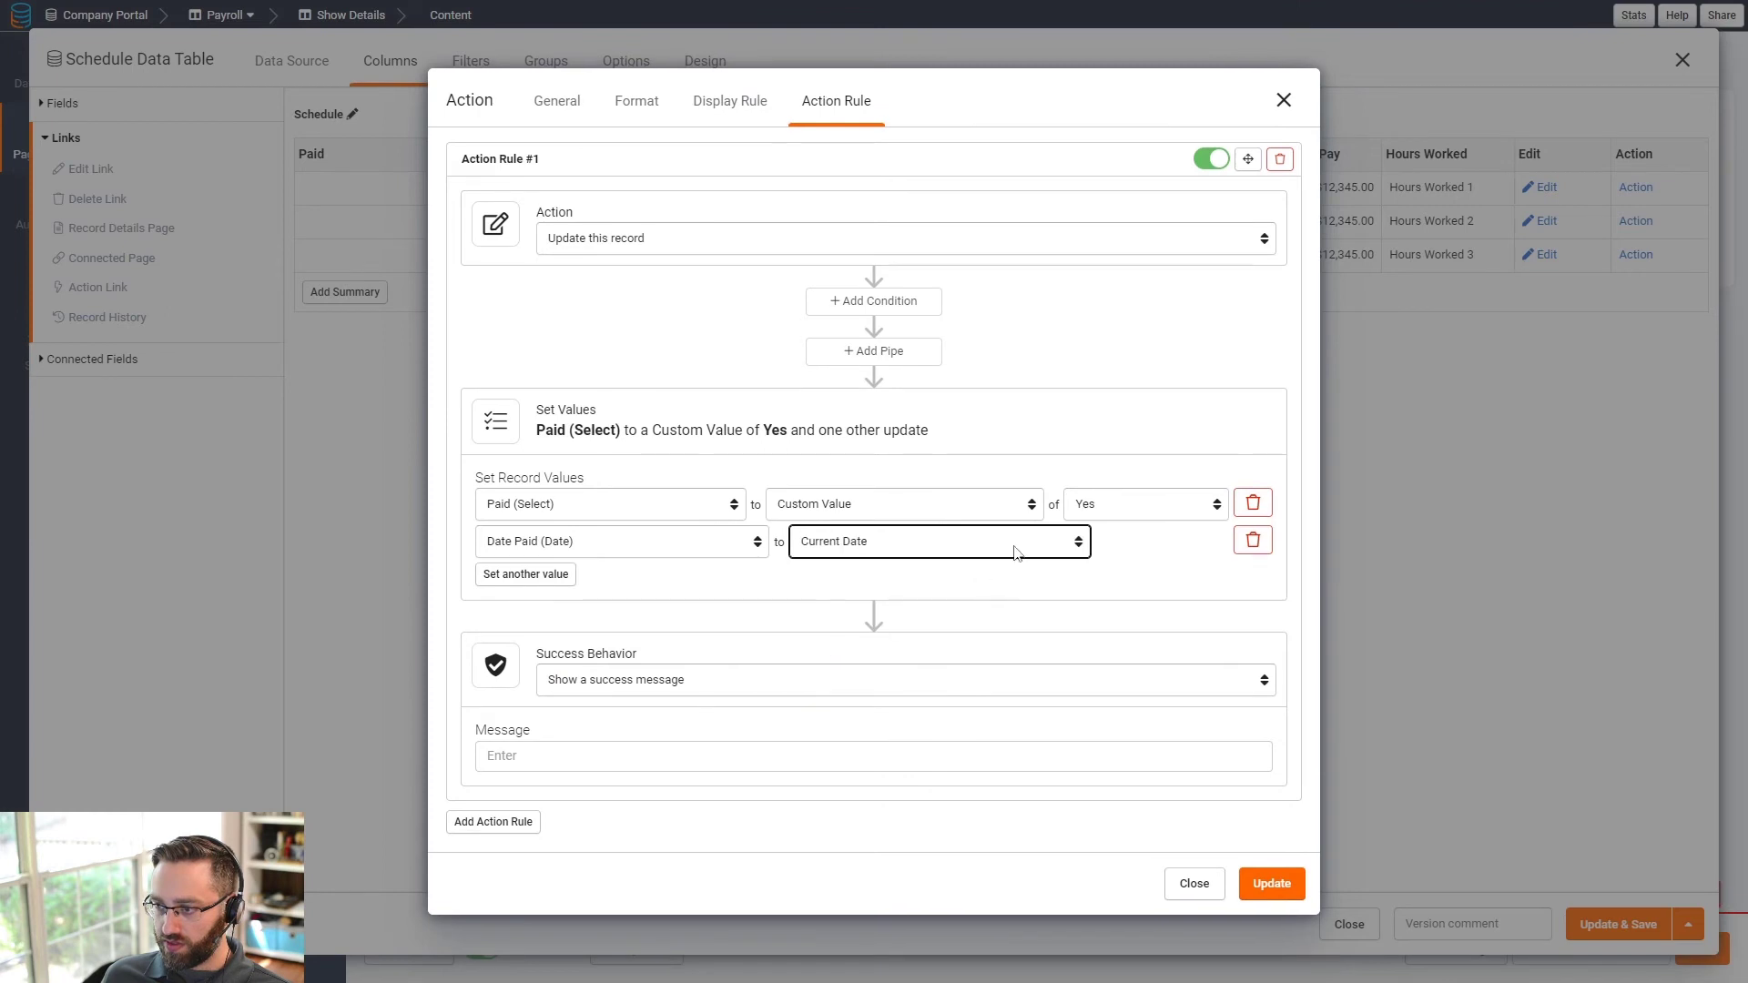
pyautogui.click(1015, 551)
pyautogui.click(876, 642)
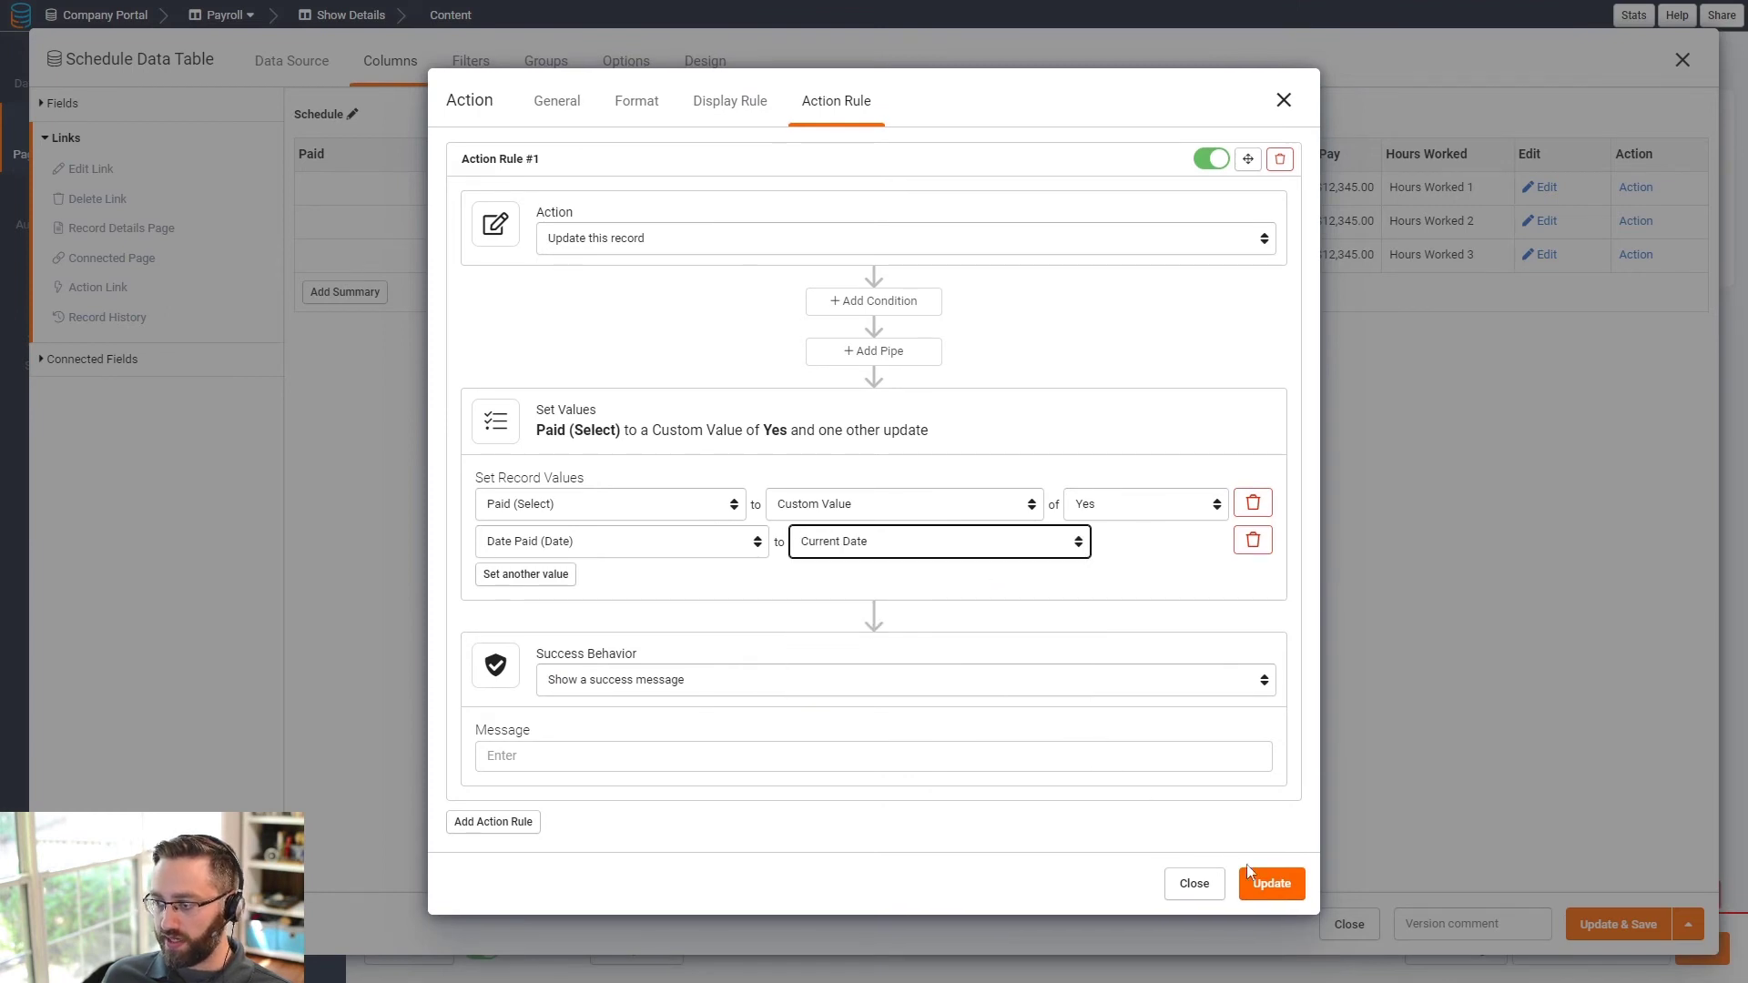
# - Add a second rule updating the connected Show's Labor Paid to Yes, and save the column
pyautogui.click(493, 821)
pyautogui.scroll(-3, 583, 778)
pyautogui.click(612, 590)
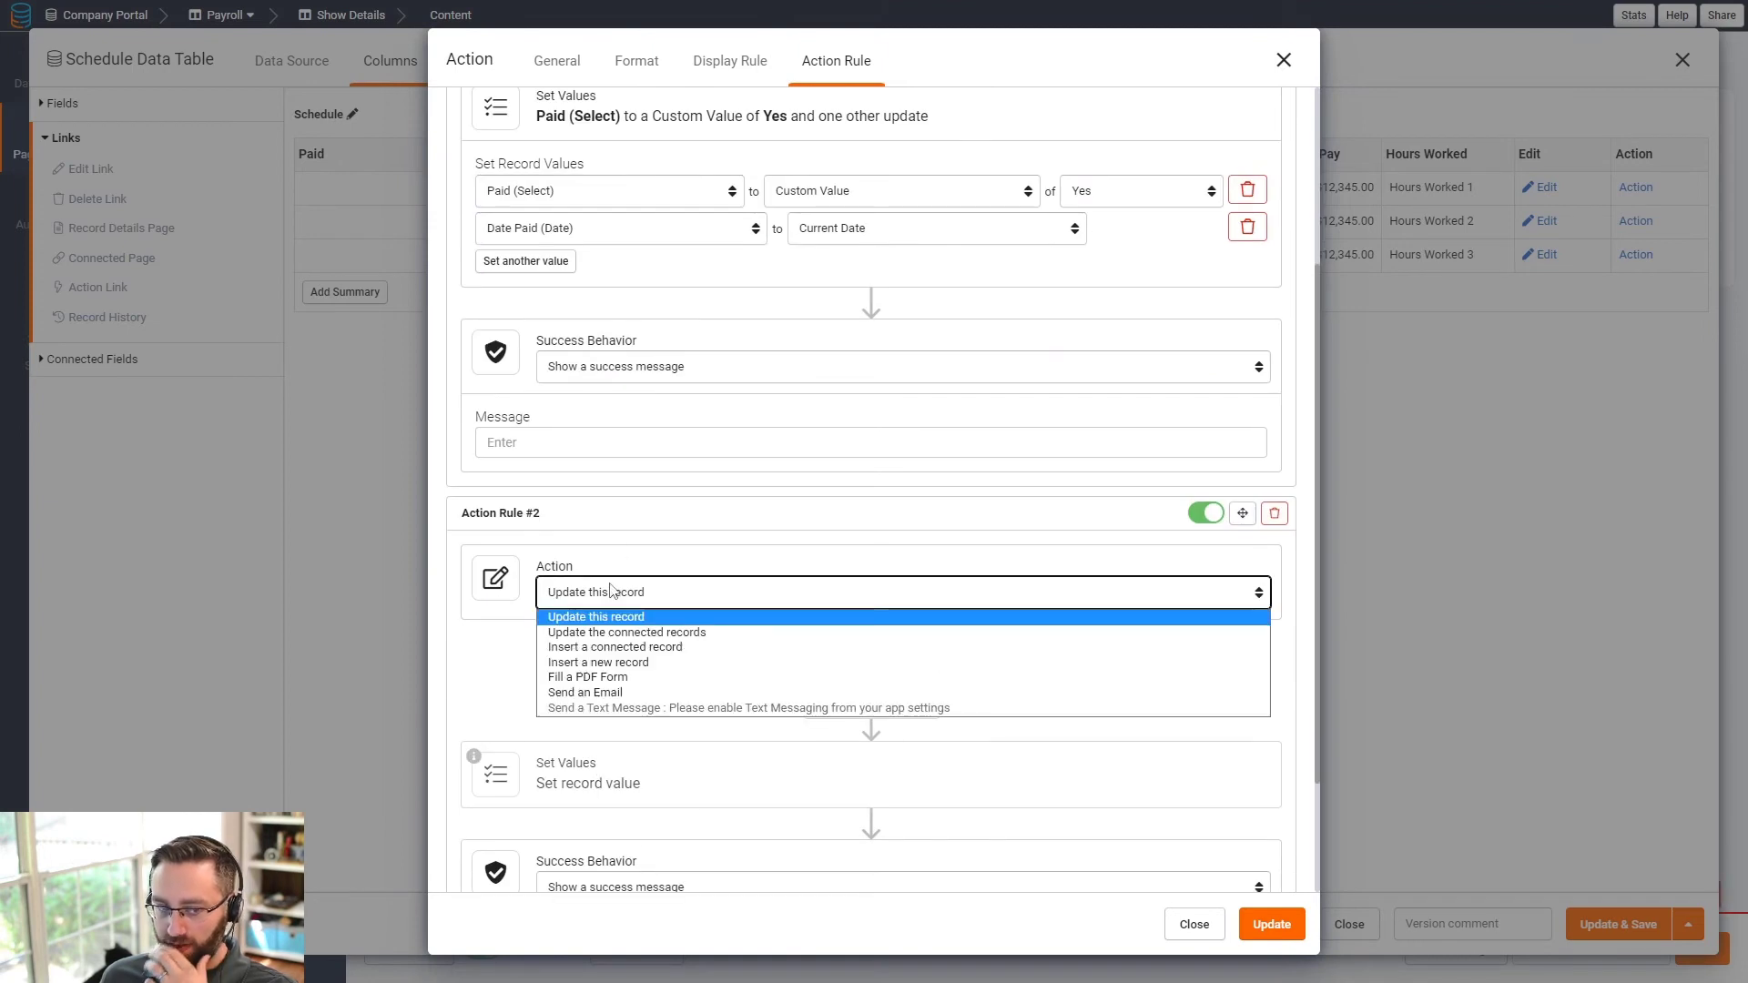
pyautogui.click(642, 629)
pyautogui.click(1078, 590)
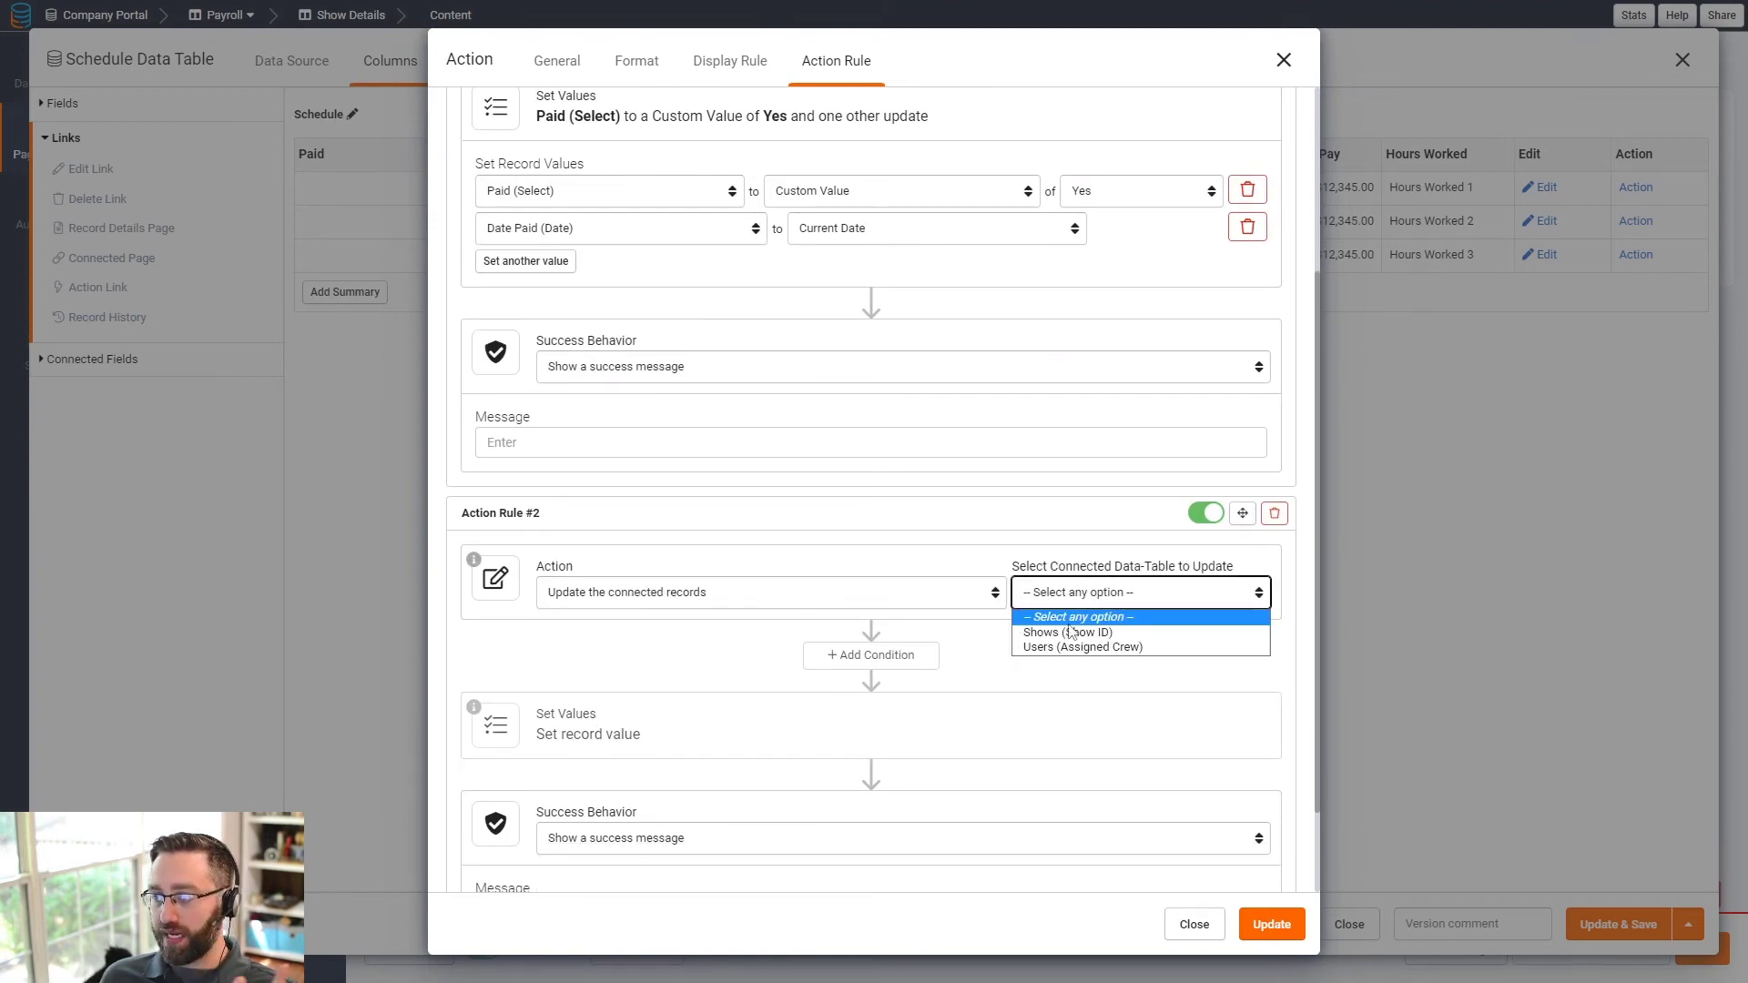
pyautogui.click(1075, 629)
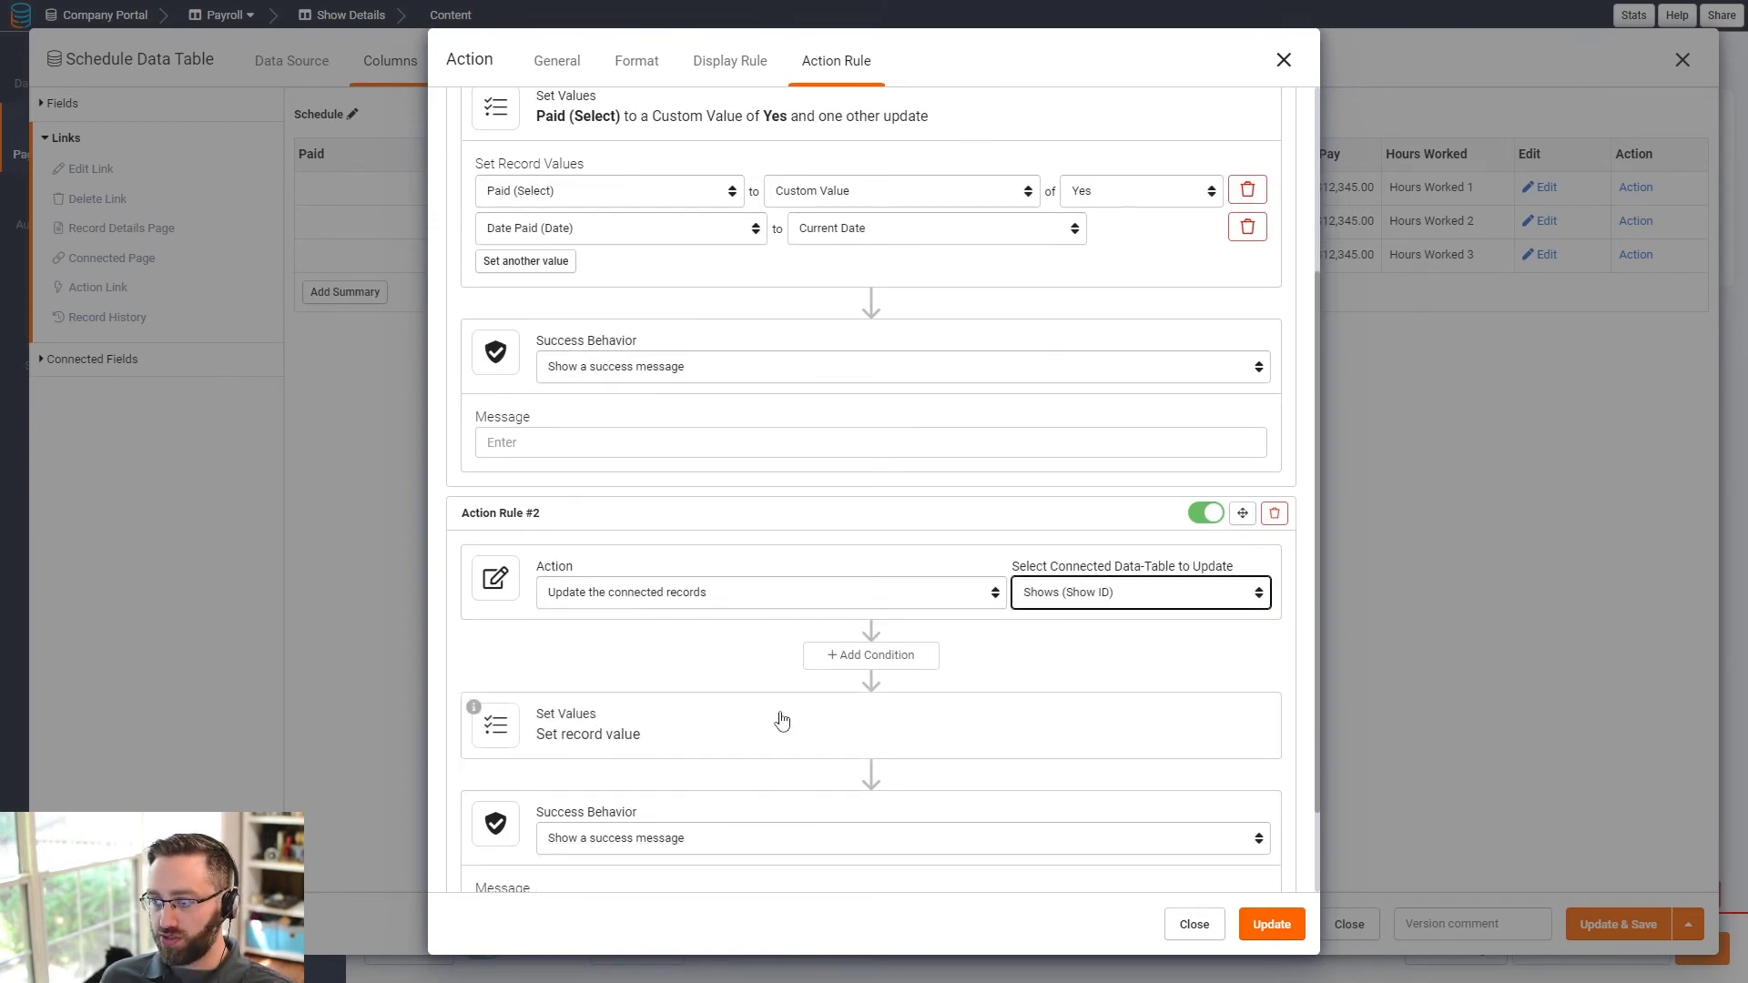
pyautogui.click(626, 738)
pyautogui.scroll(-3, 799, 484)
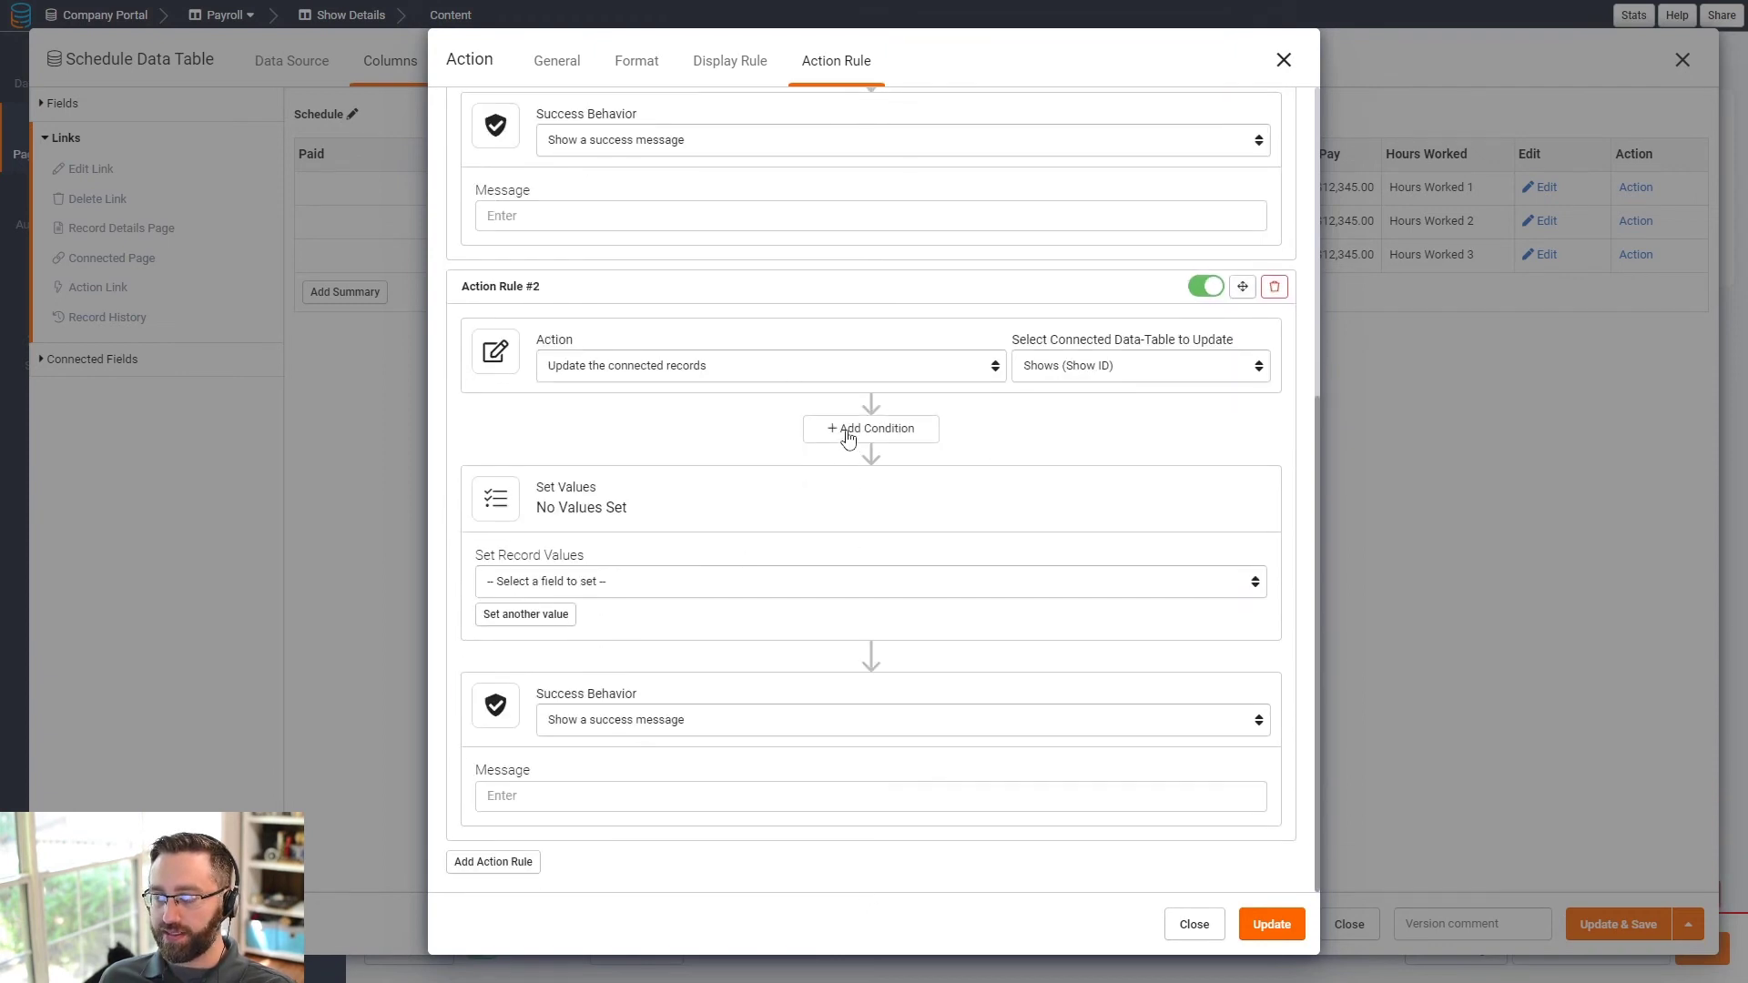
pyautogui.click(584, 588)
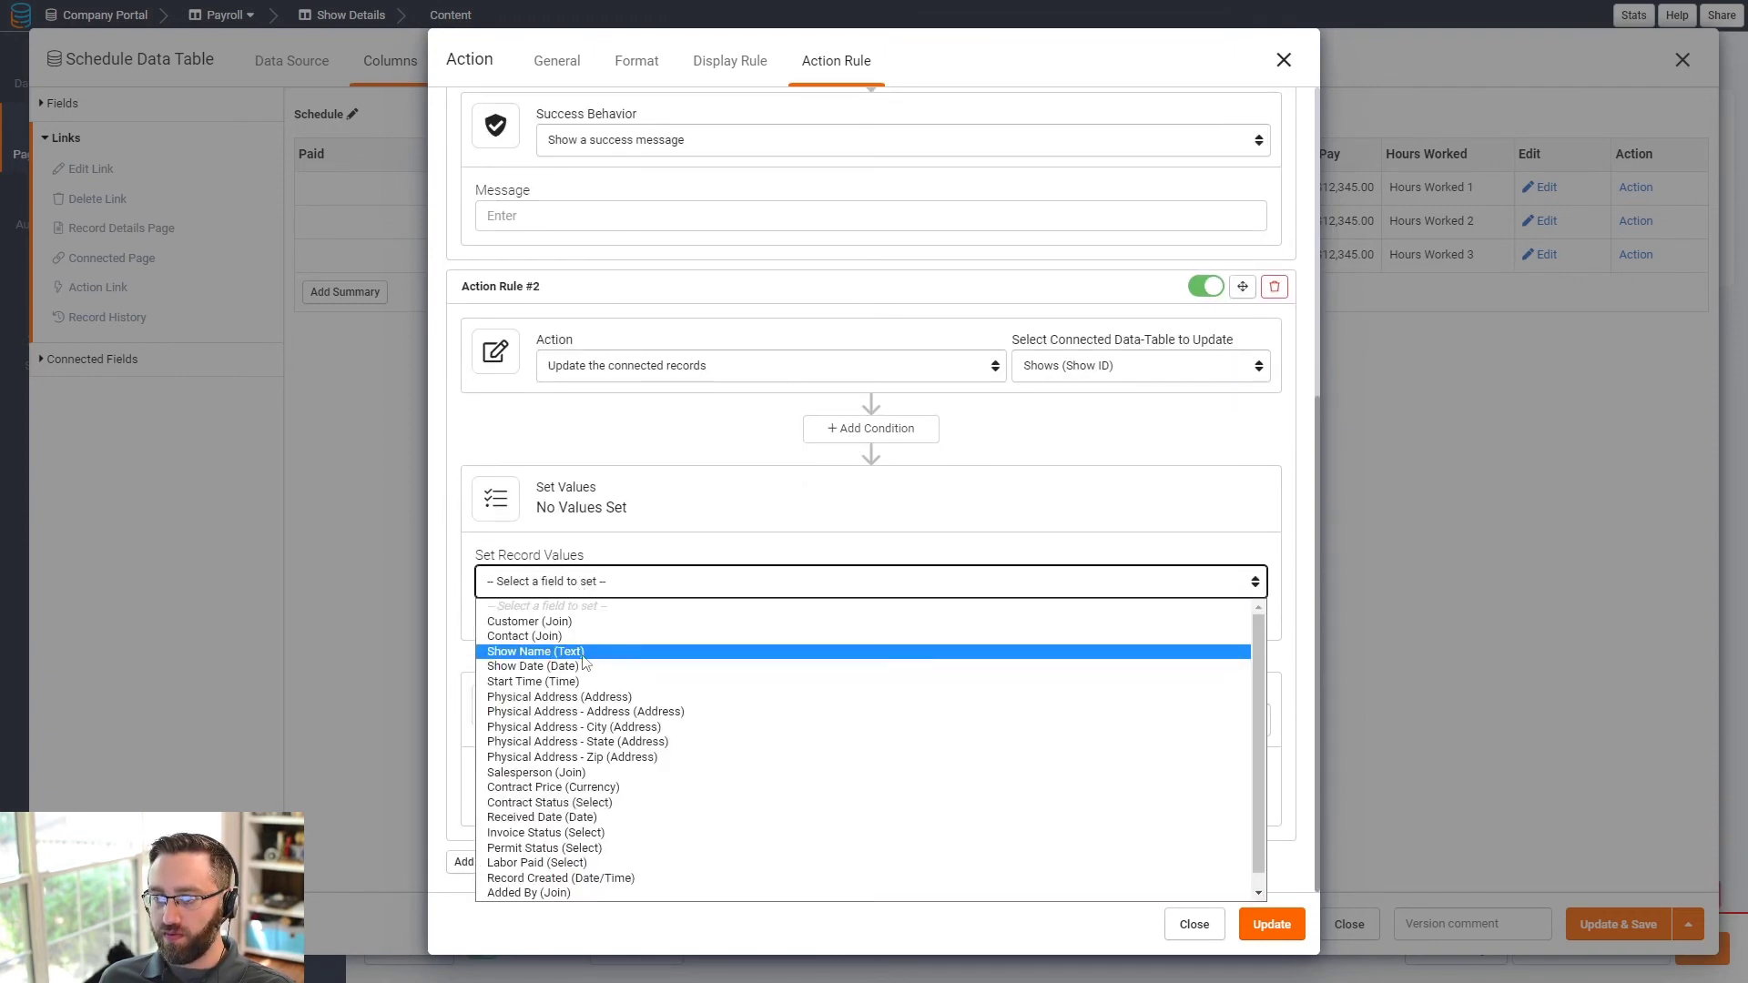
pyautogui.click(554, 849)
pyautogui.click(951, 582)
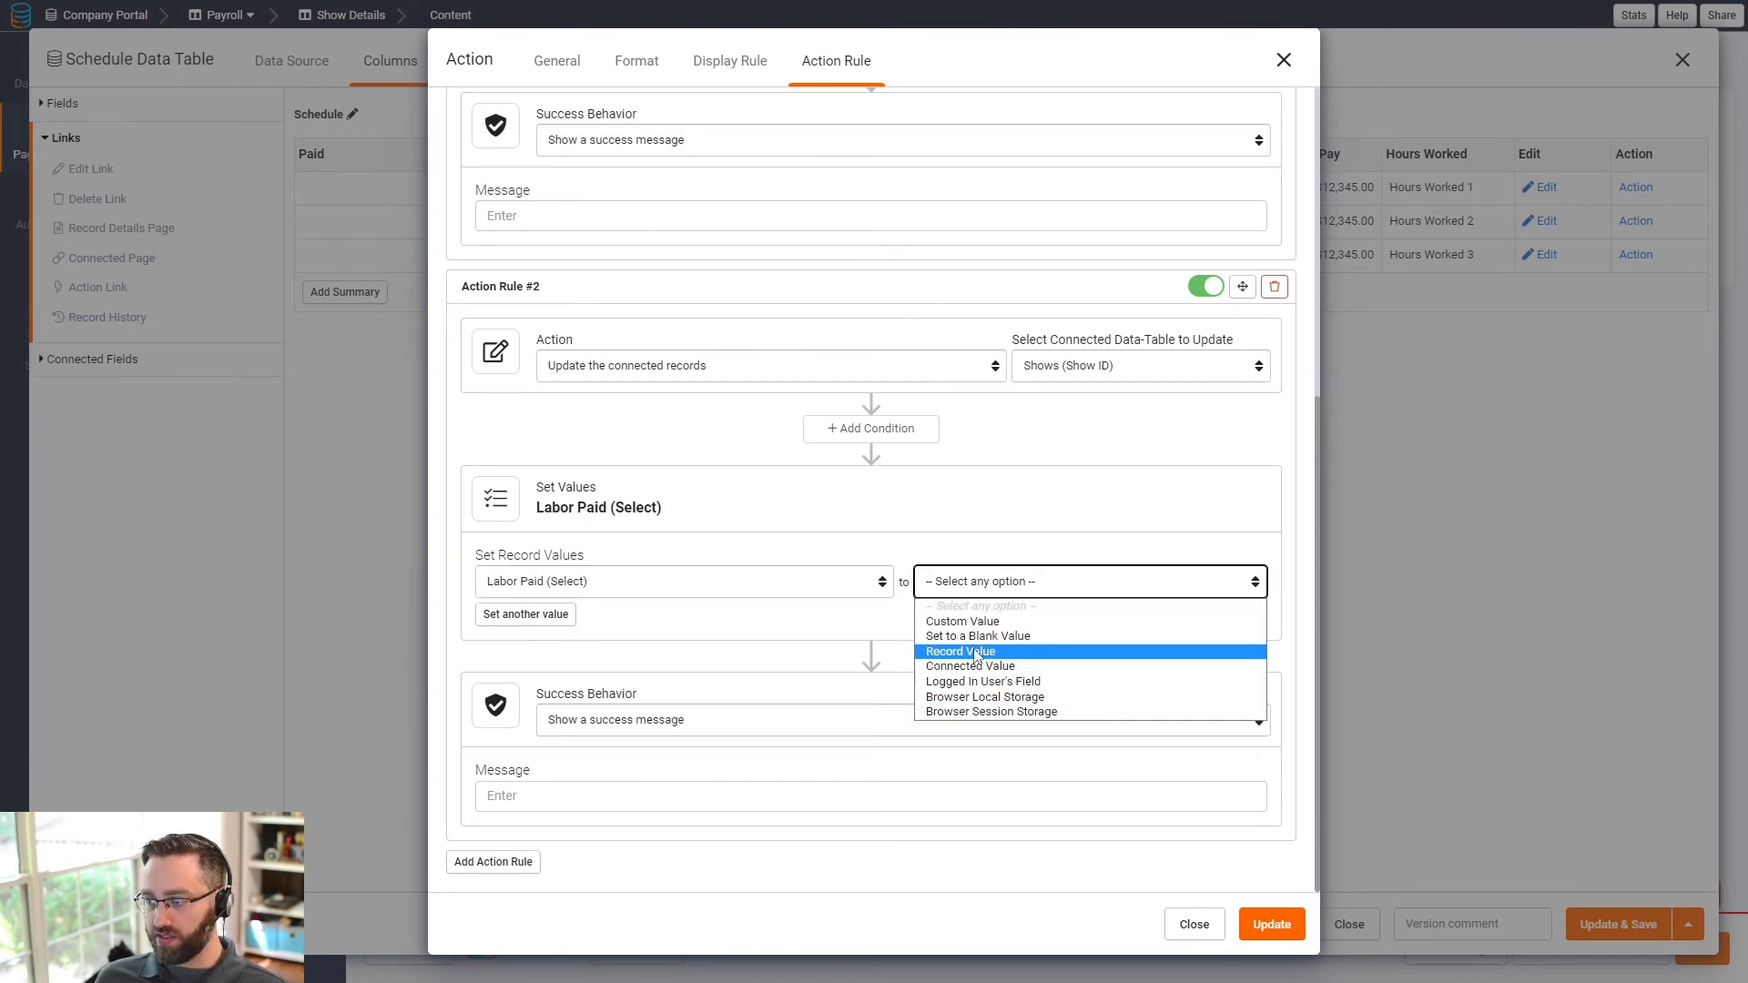
pyautogui.click(1011, 621)
pyautogui.click(1129, 587)
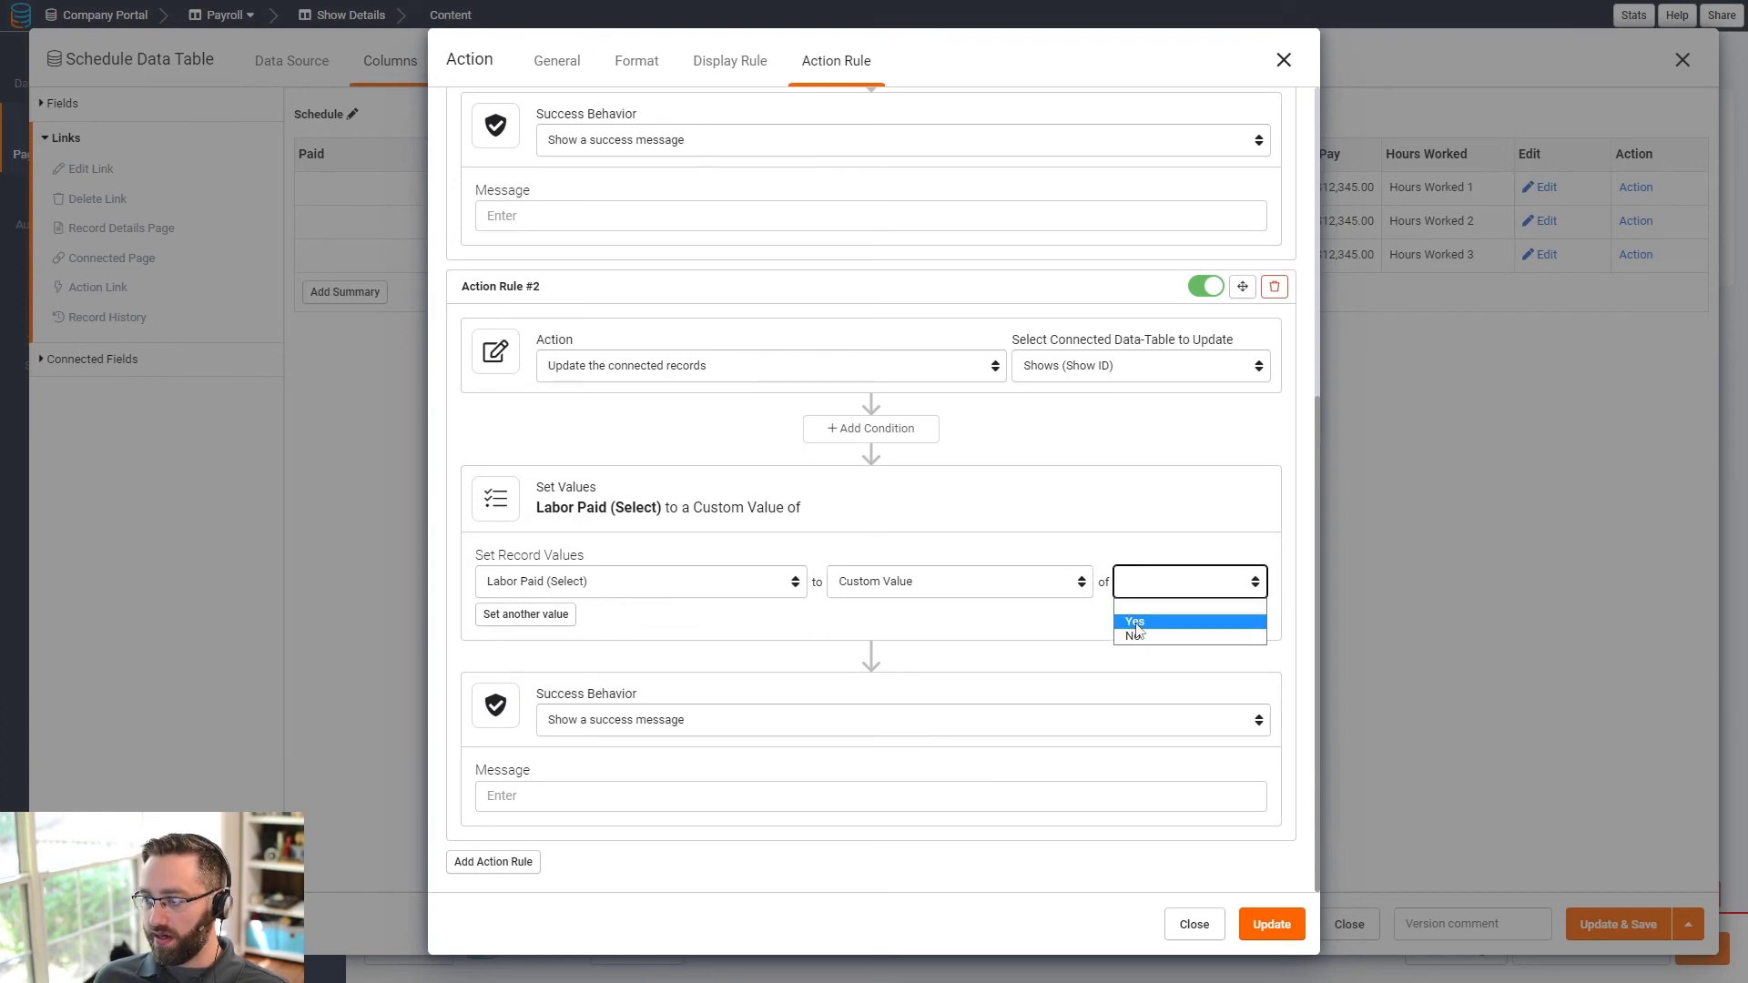
pyautogui.click(1137, 623)
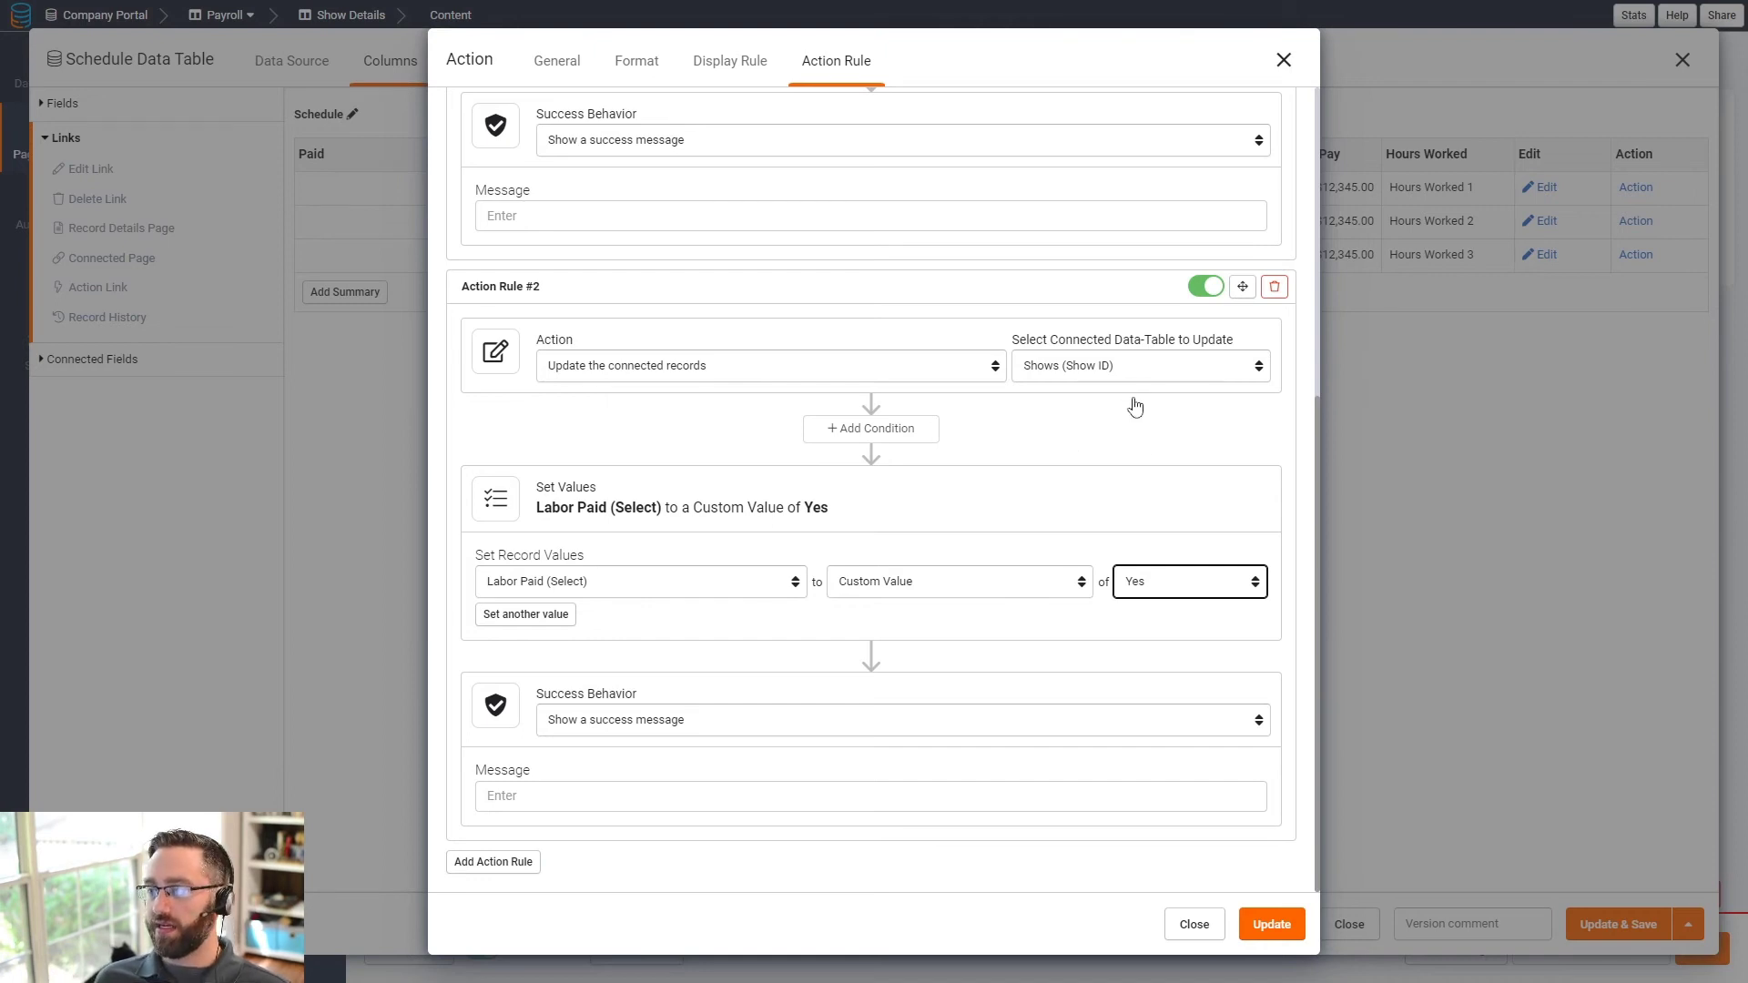
pyautogui.scroll(6, 1135, 407)
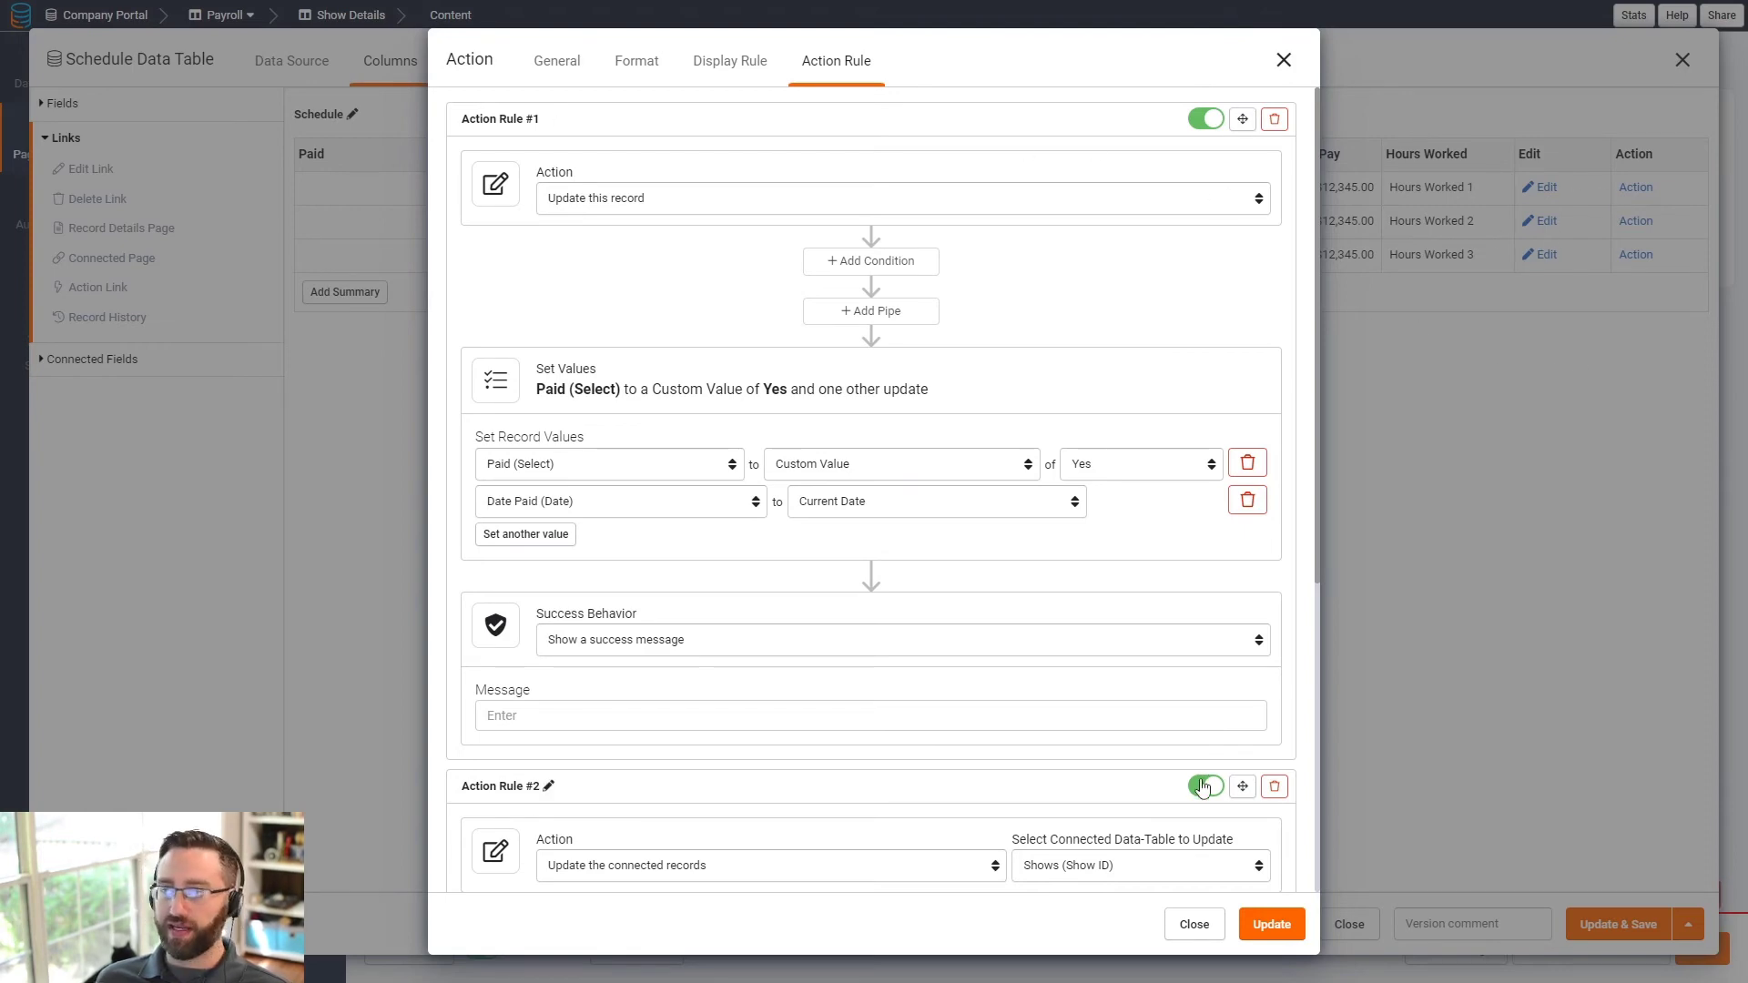
pyautogui.scroll(-6, 1098, 717)
pyautogui.click(1275, 938)
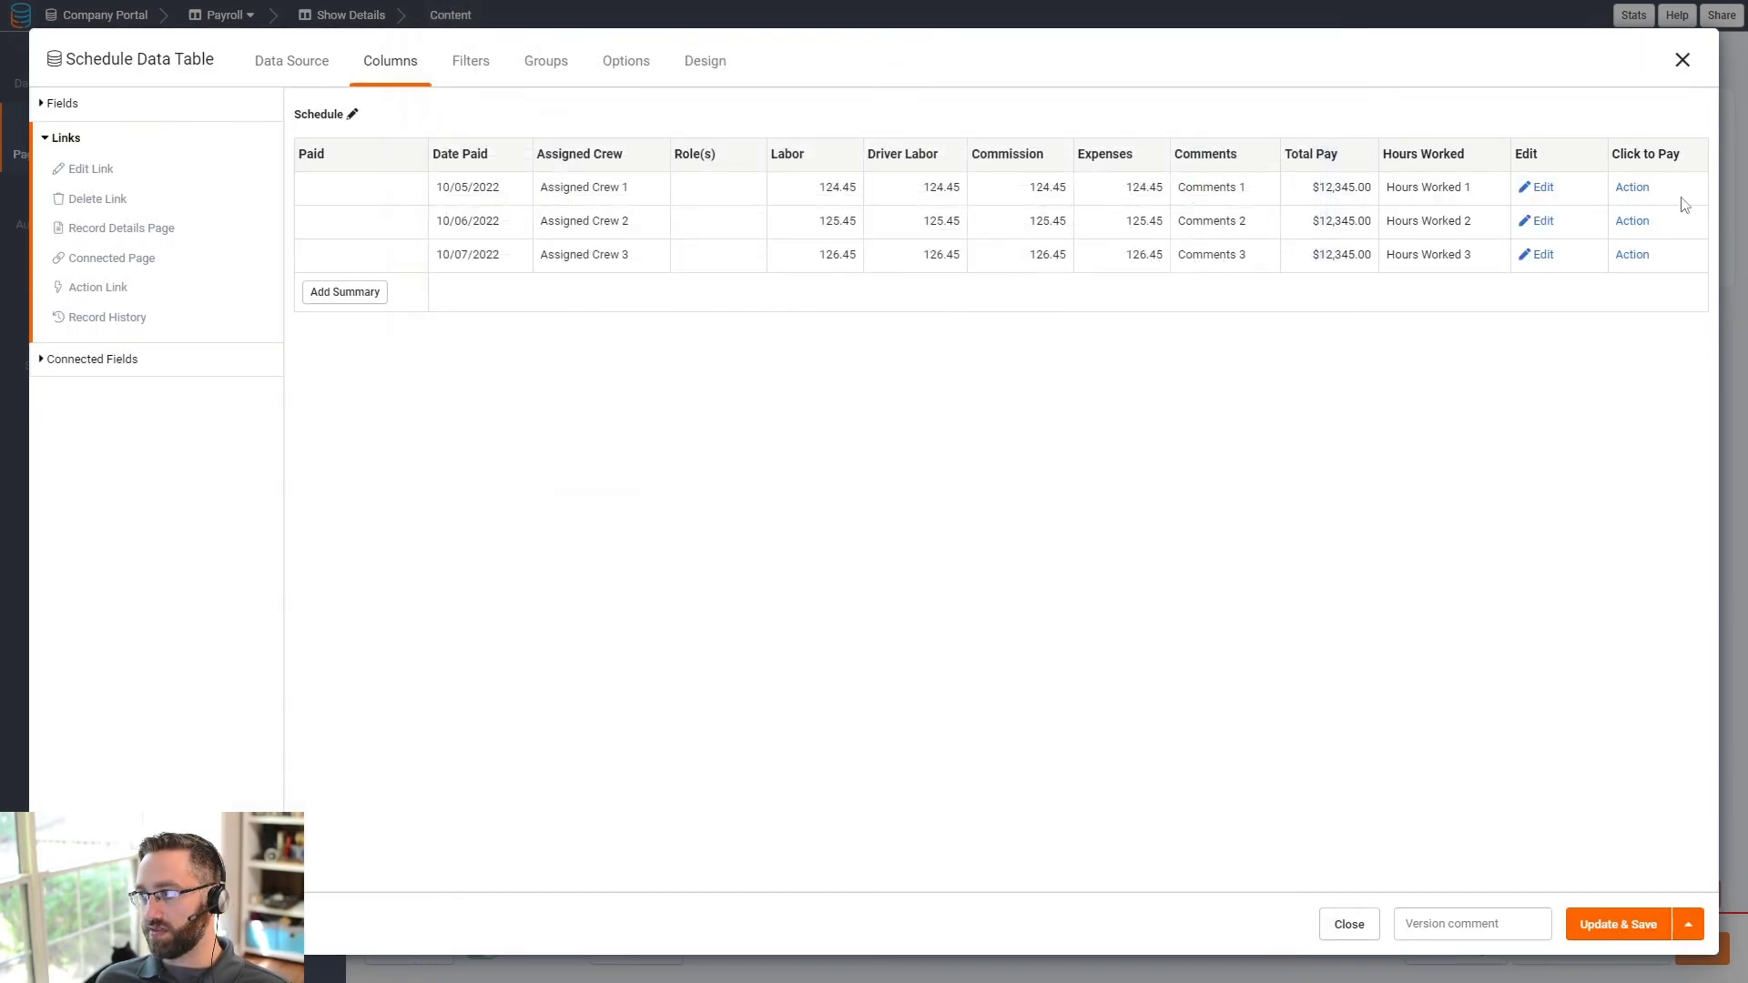
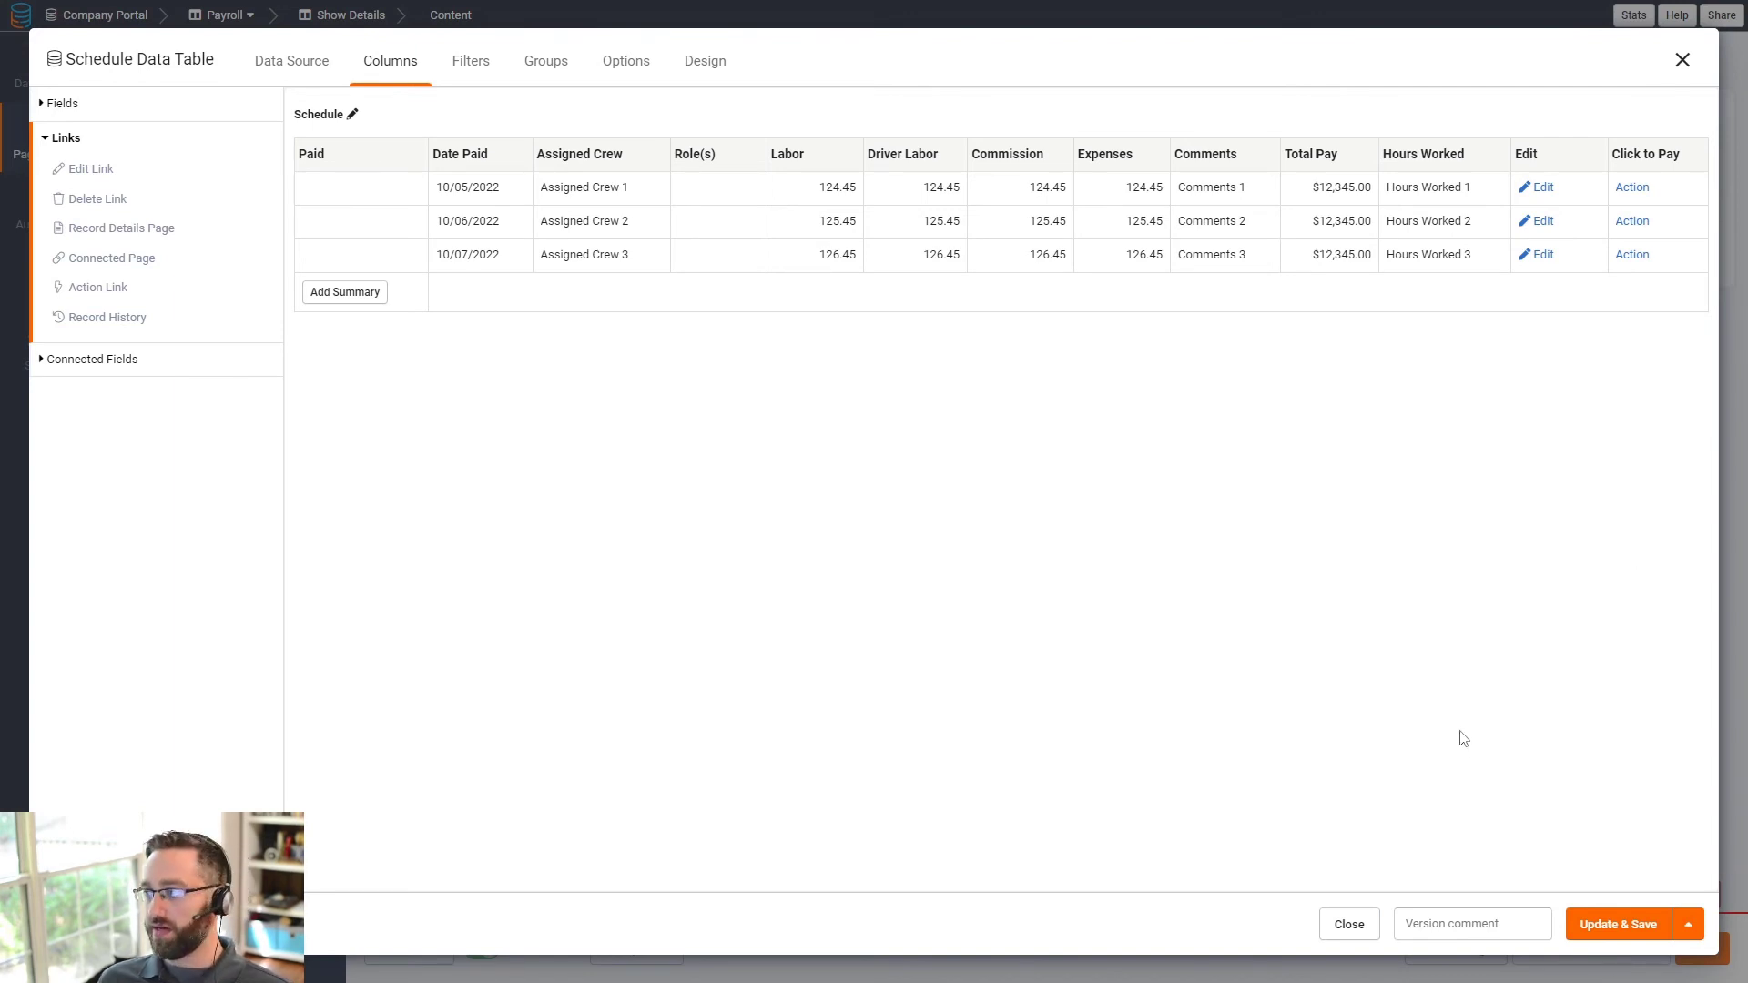
# - Hide the Click to Pay column title, show its action as a Button, and save the table
pyautogui.click(1646, 154)
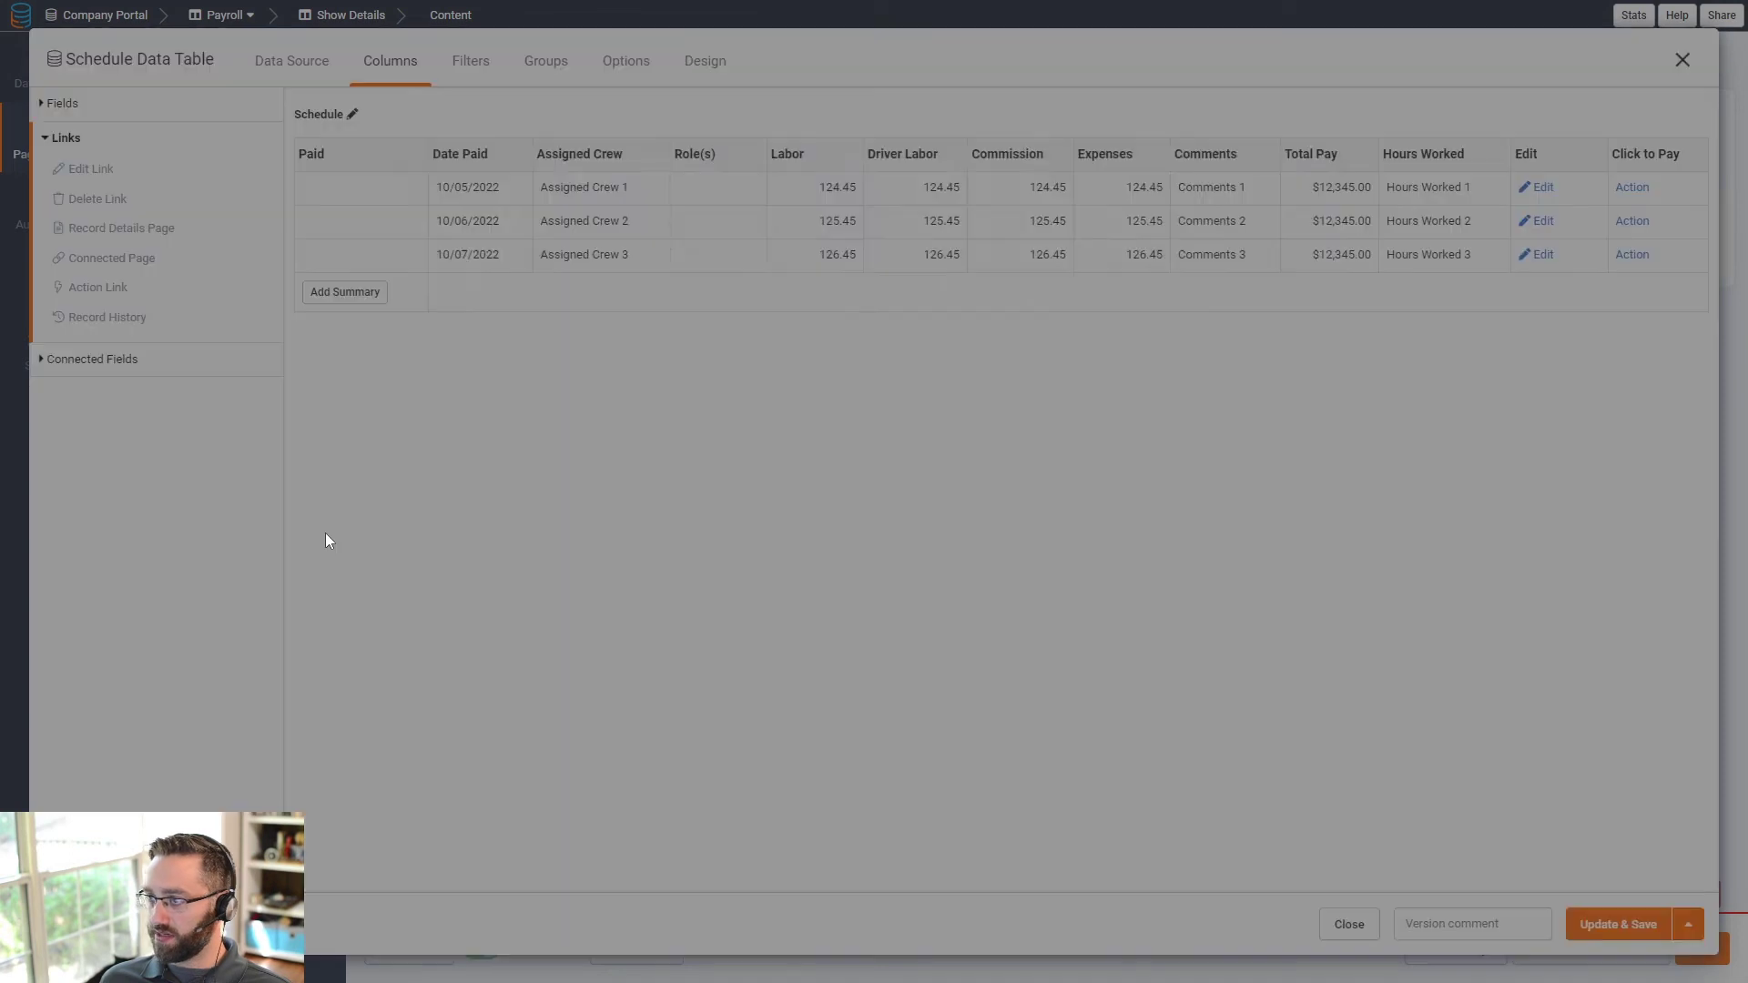
pyautogui.click(1283, 329)
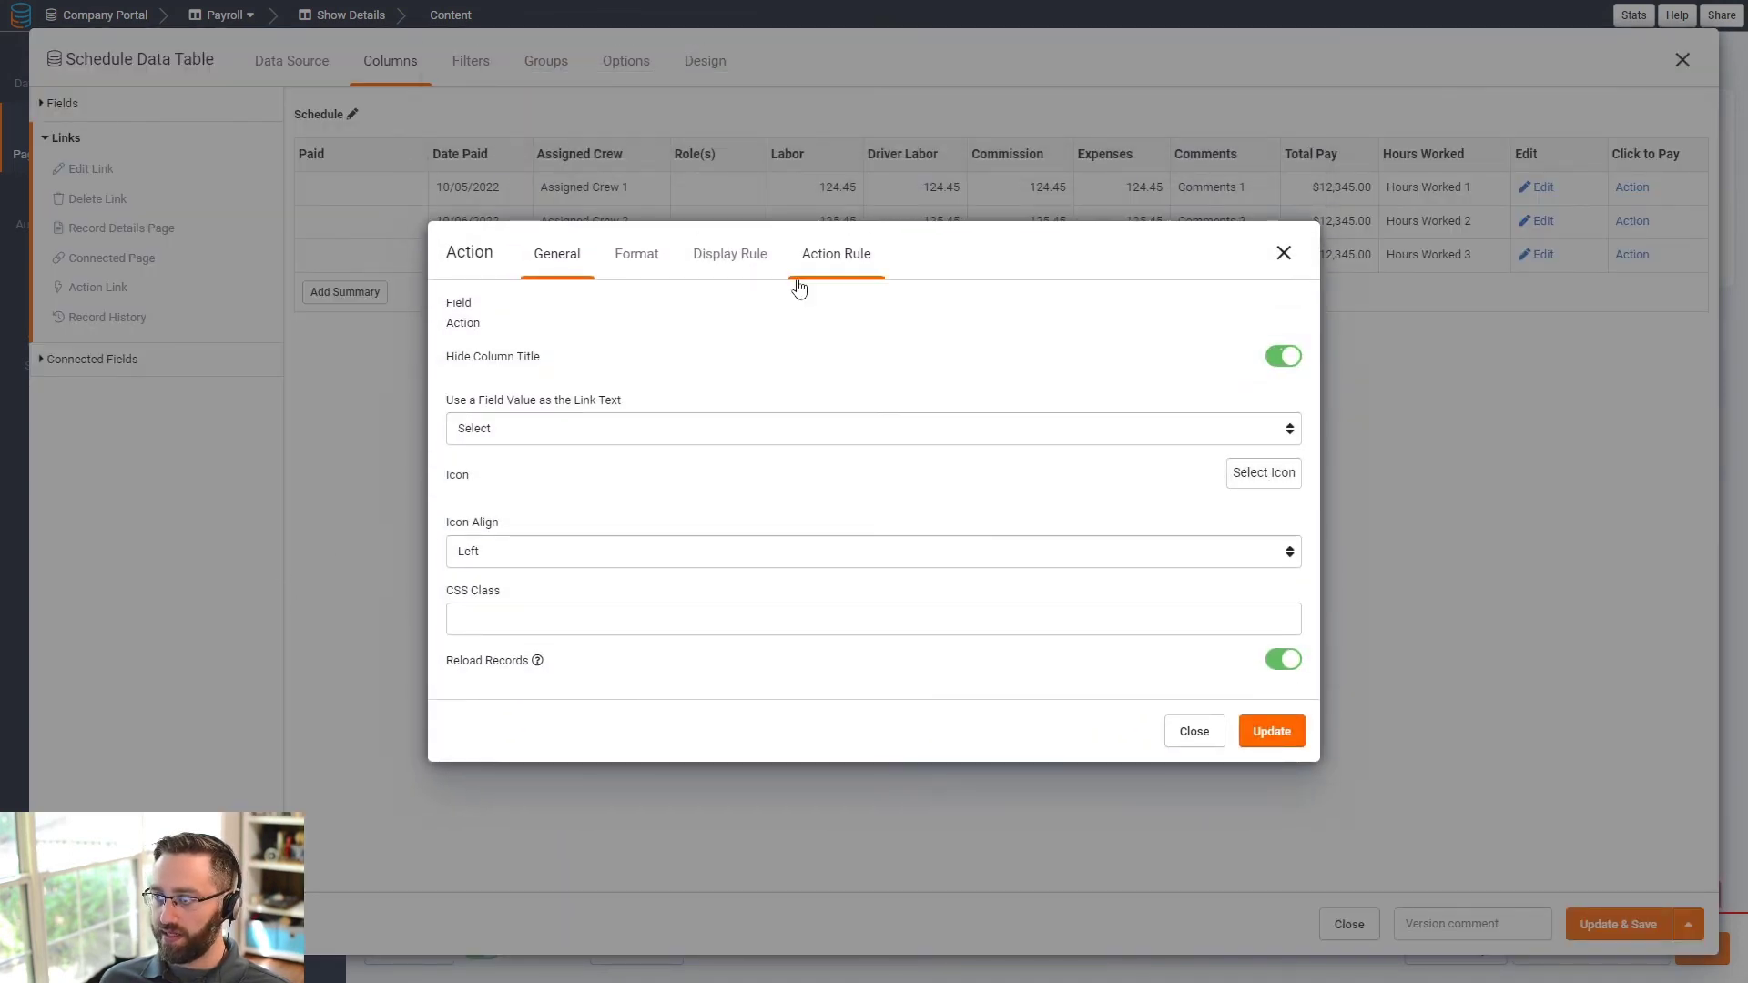
pyautogui.click(646, 253)
pyautogui.click(521, 555)
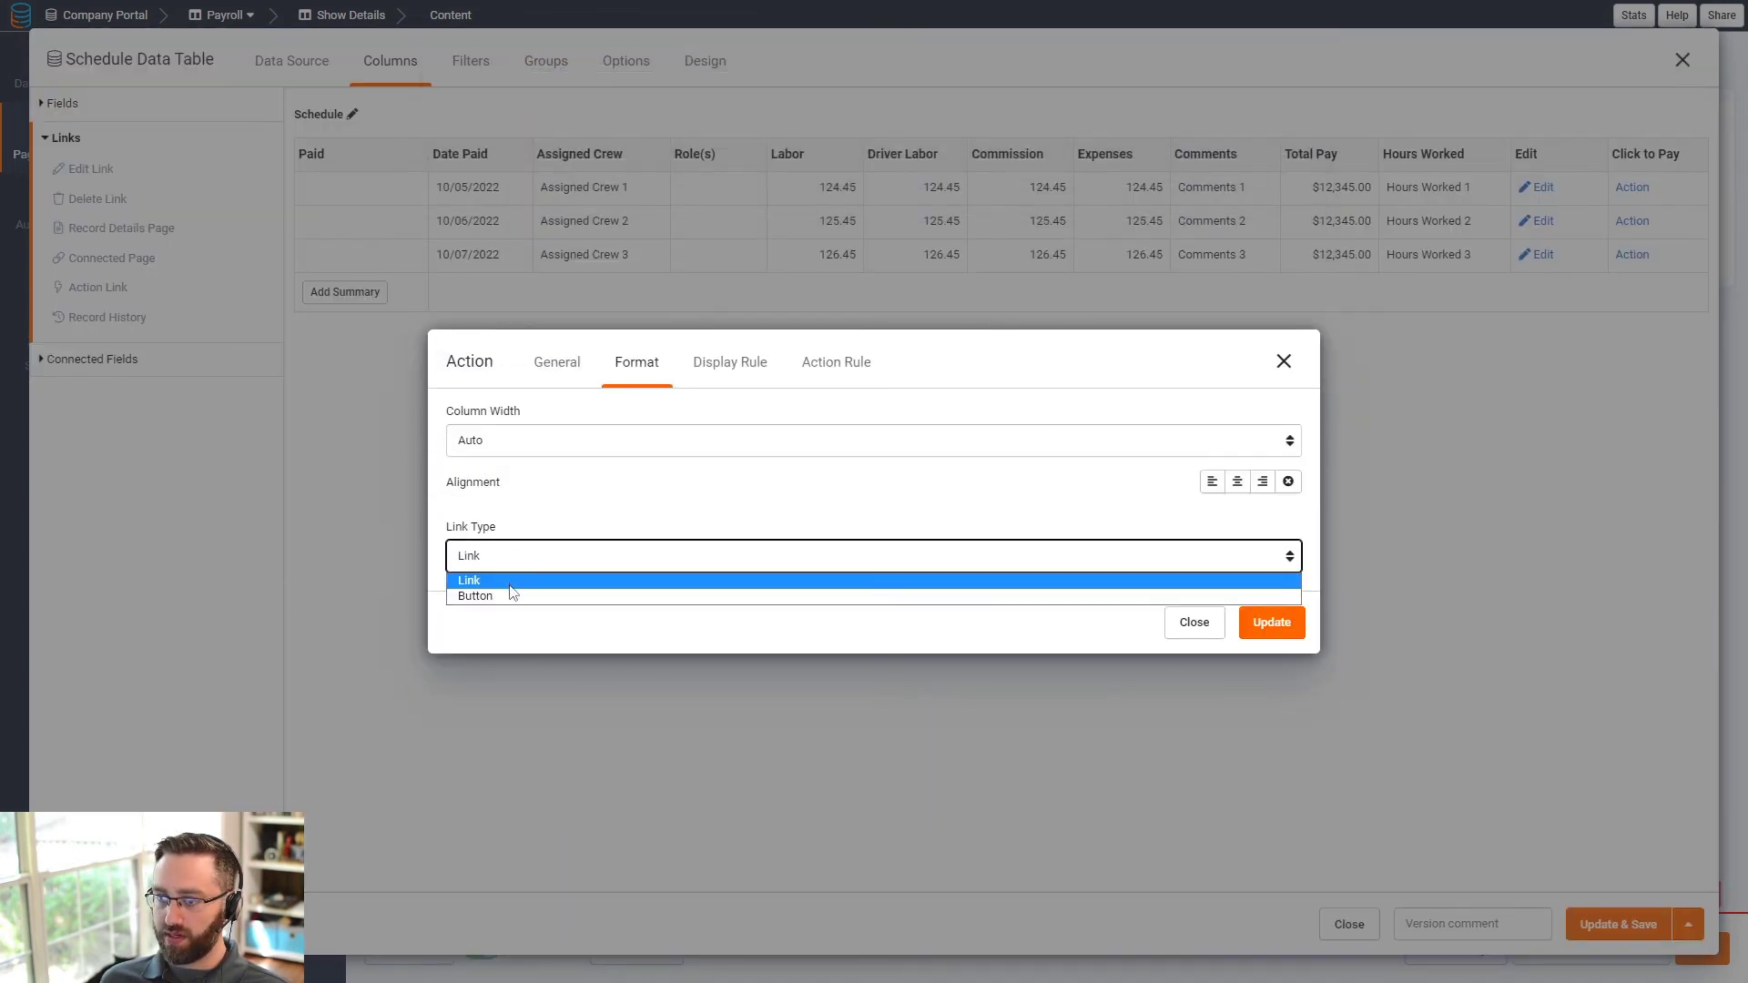
pyautogui.click(515, 594)
pyautogui.click(1271, 758)
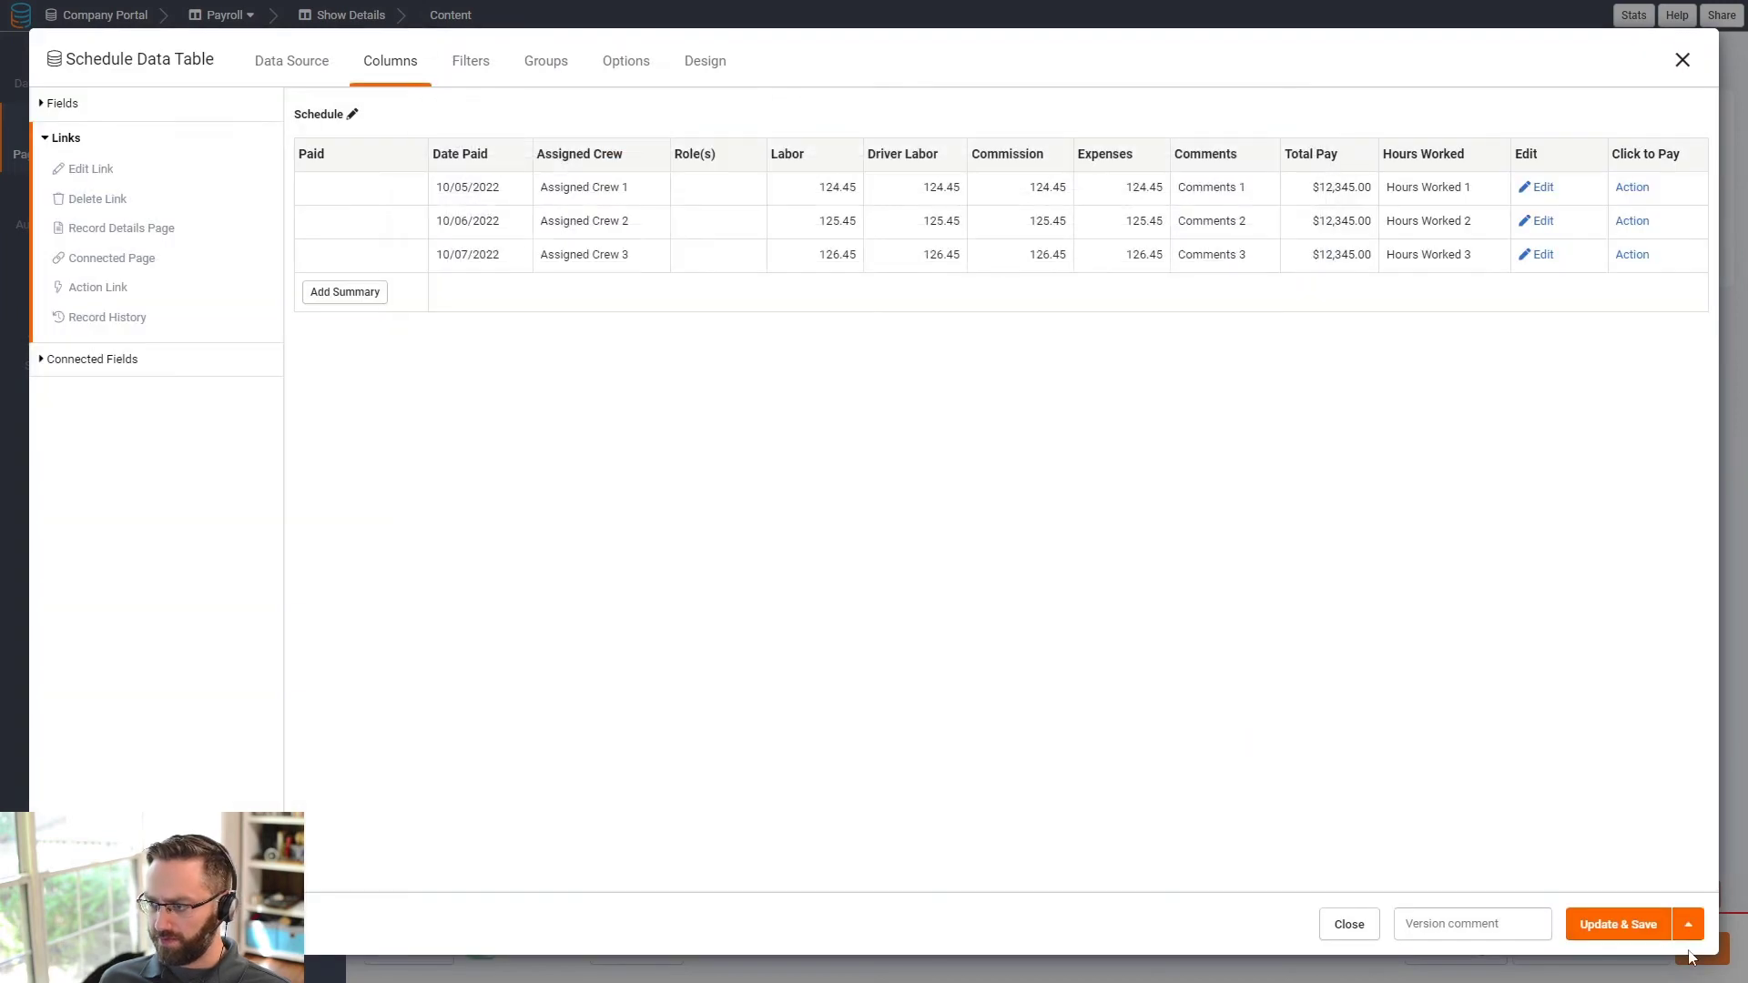
pyautogui.click(1618, 926)
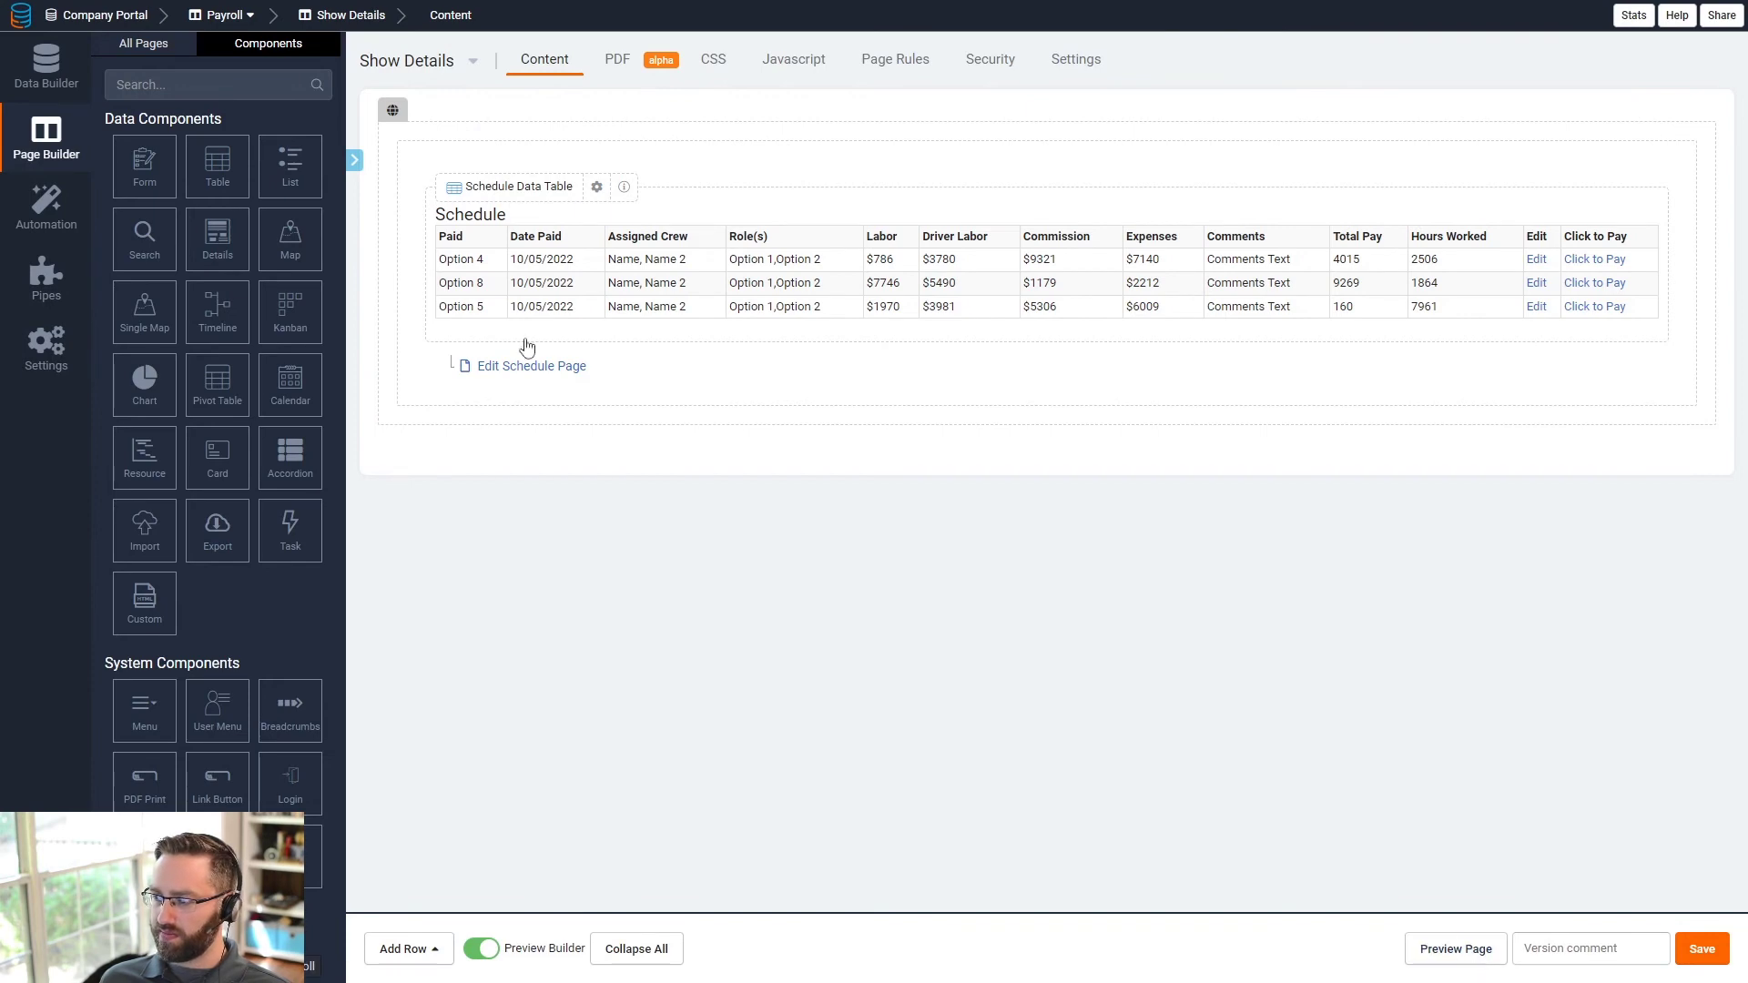
# - Delete the 3498 Test show record from the Shows table
pyautogui.click(45, 71)
pyautogui.click(155, 172)
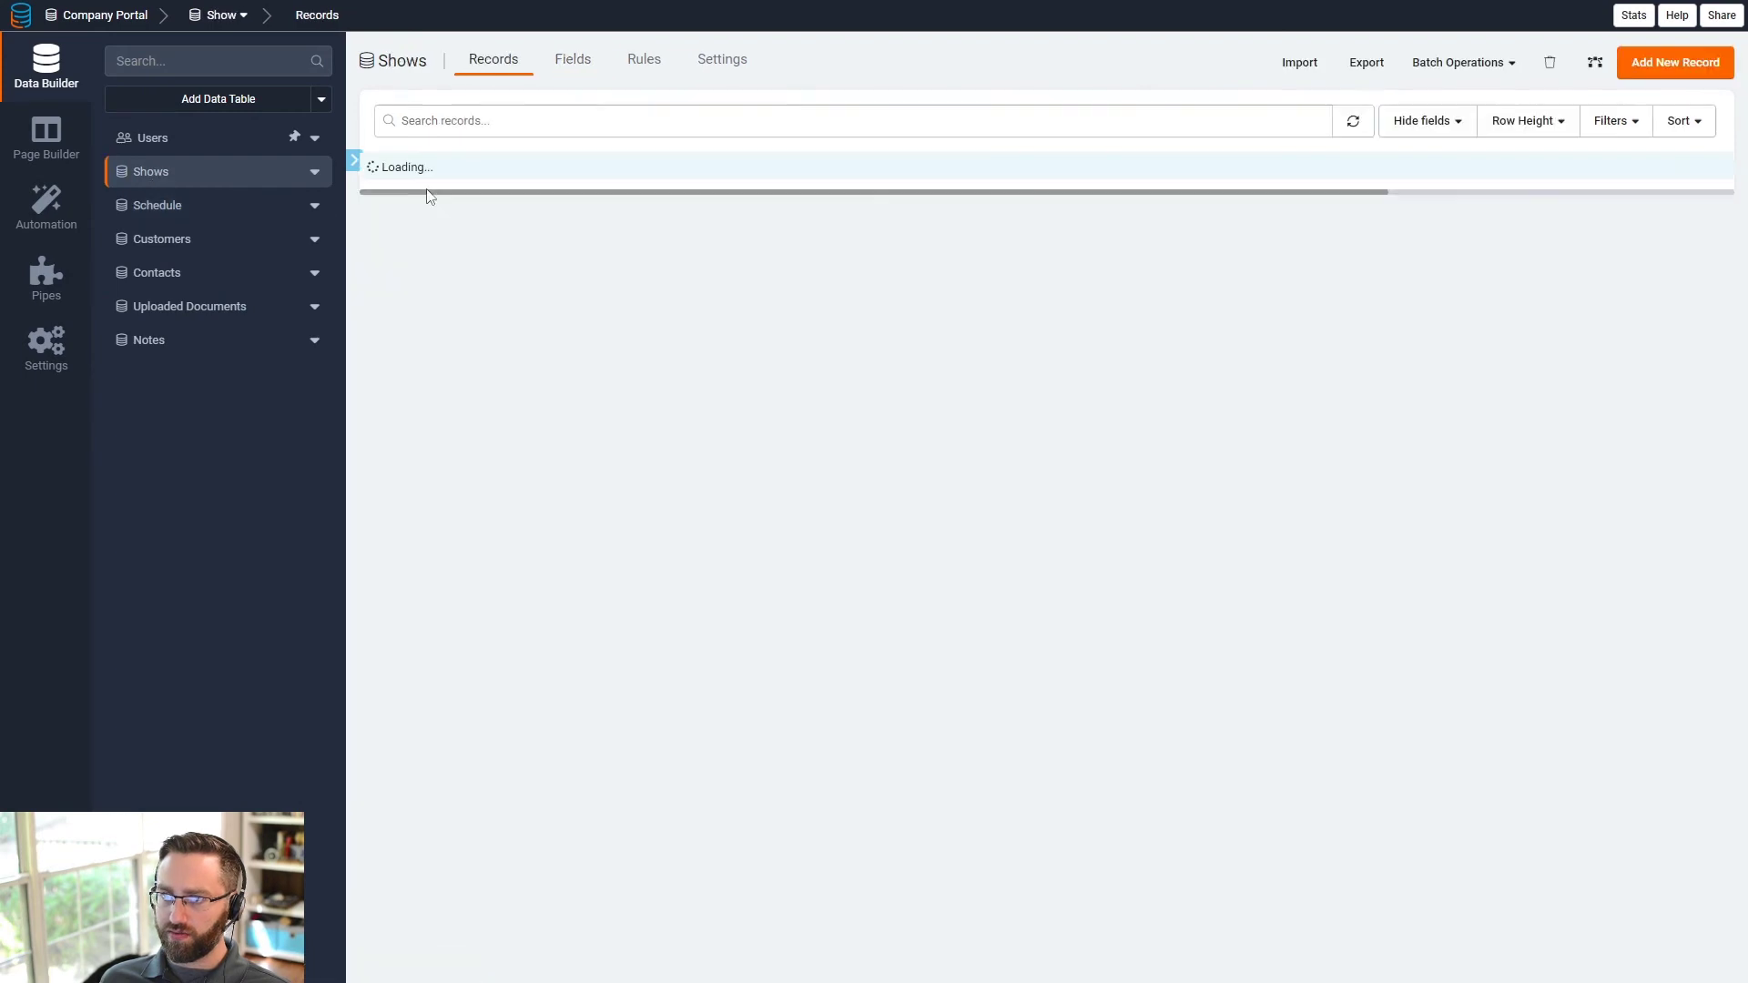
pyautogui.click(377, 238)
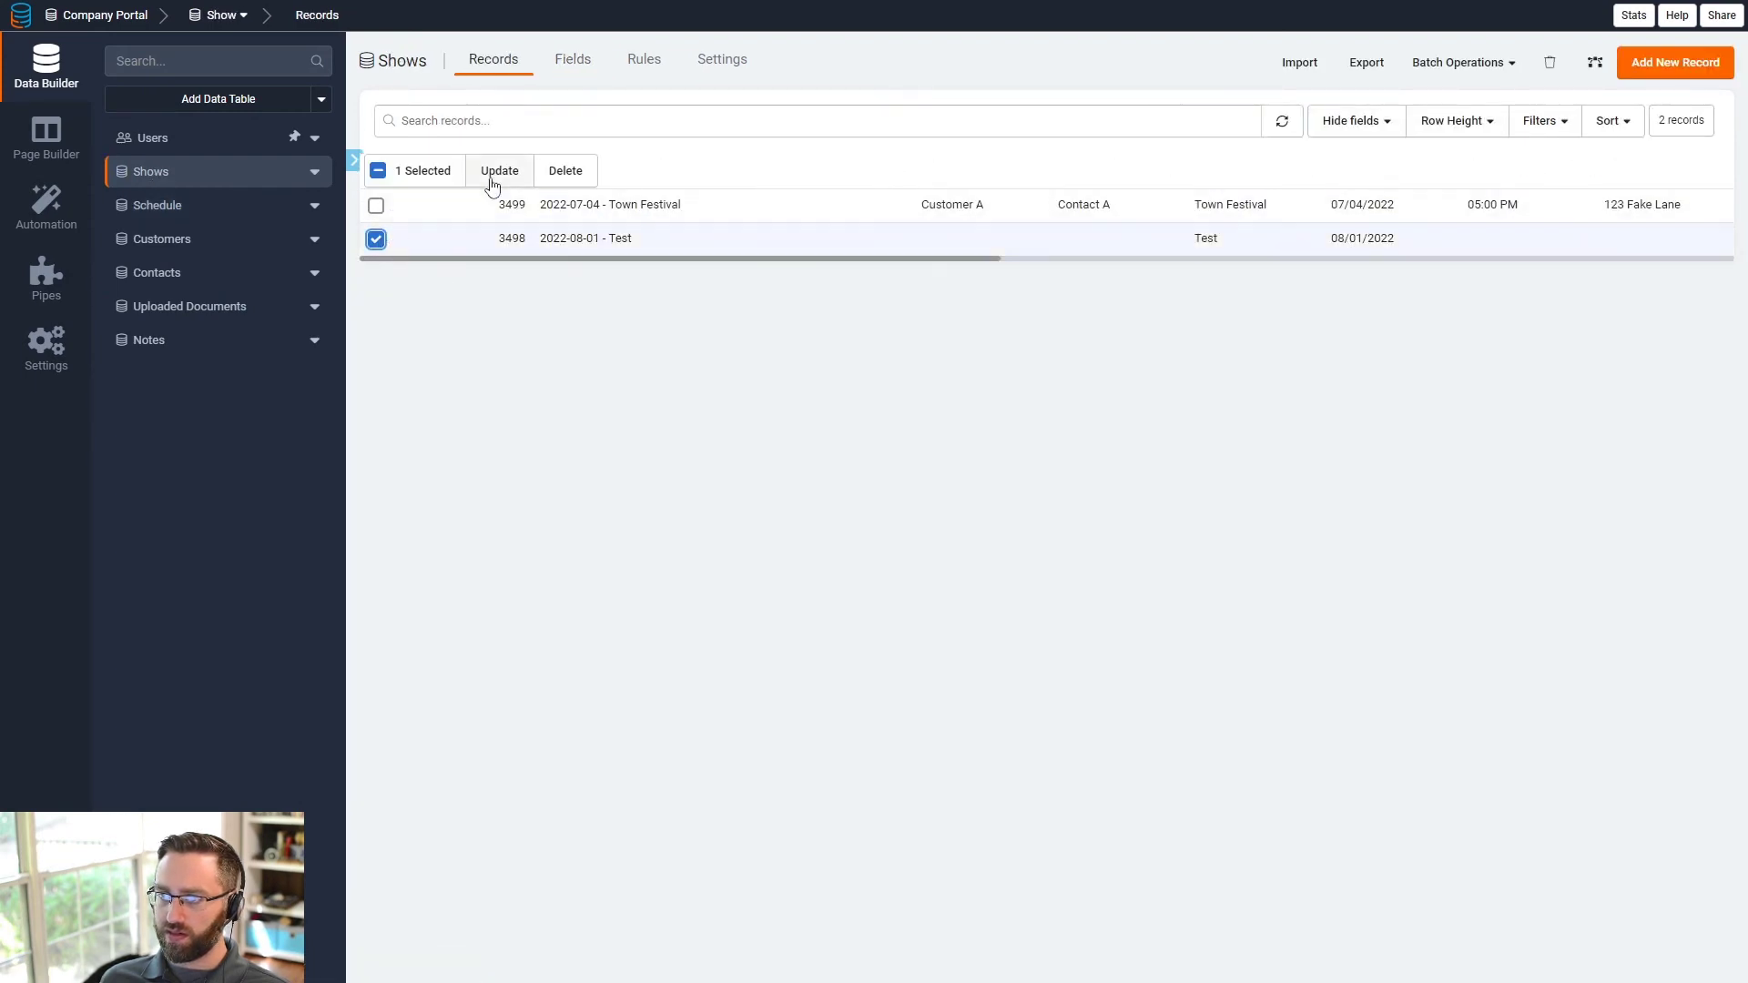
pyautogui.click(563, 173)
pyautogui.click(1271, 592)
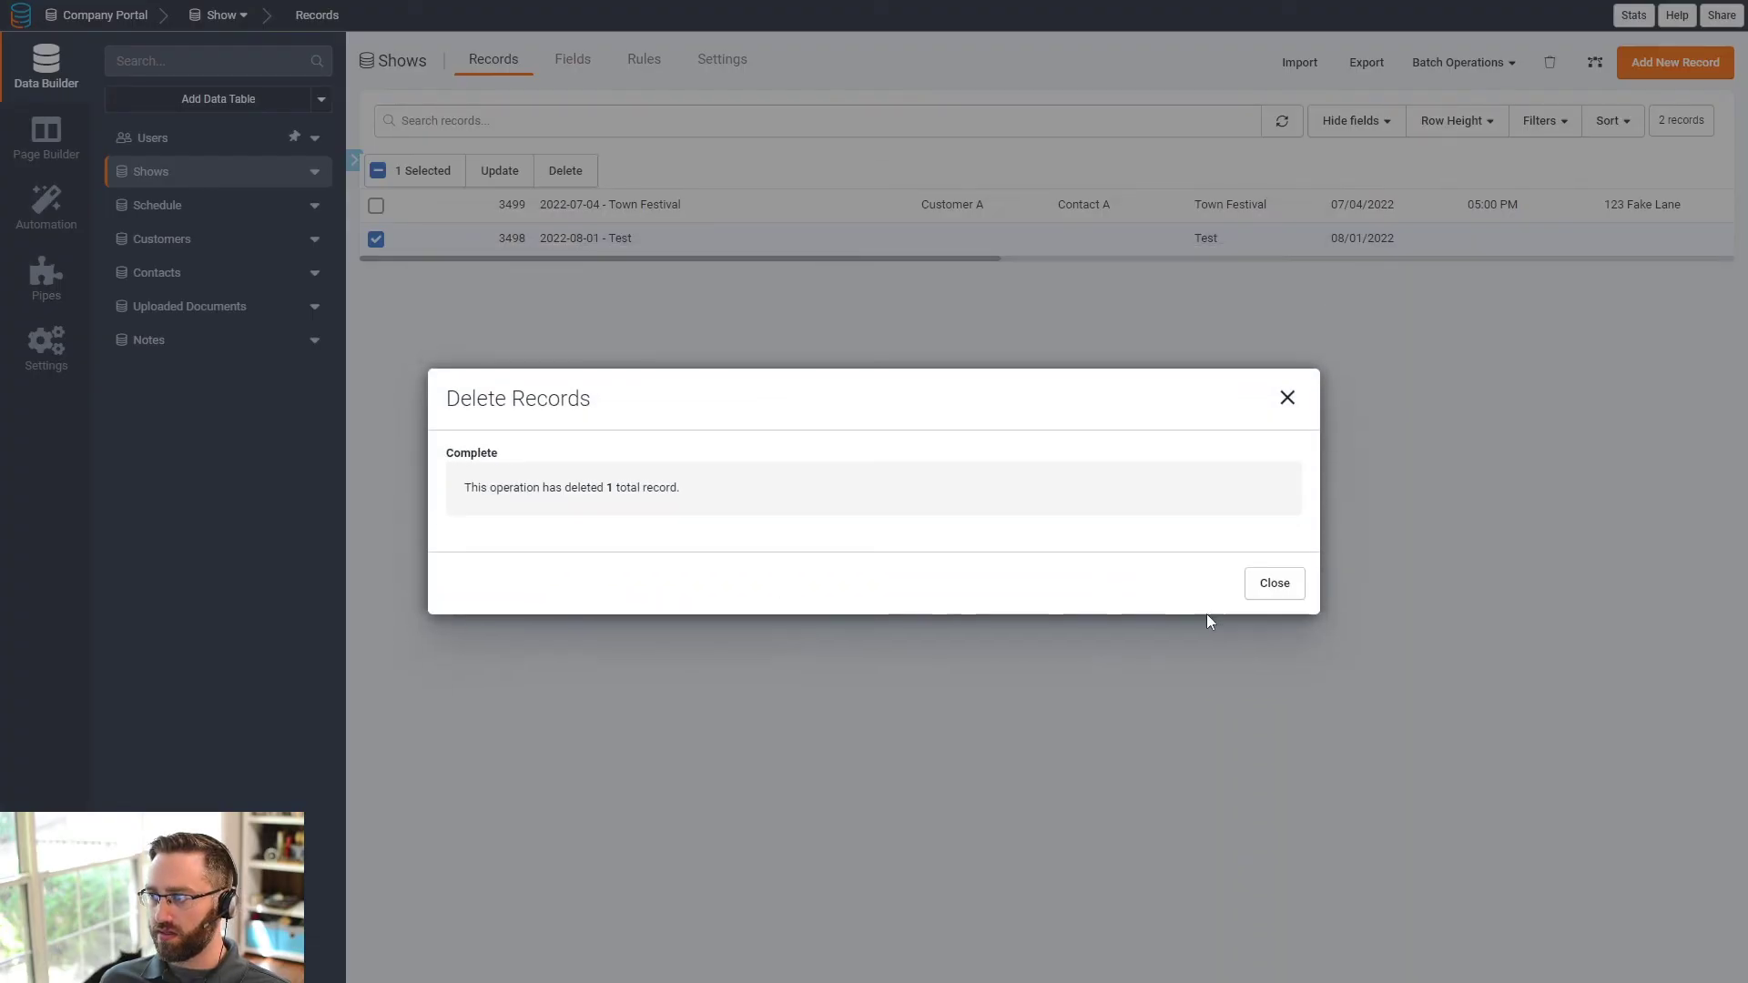
pyautogui.click(1255, 587)
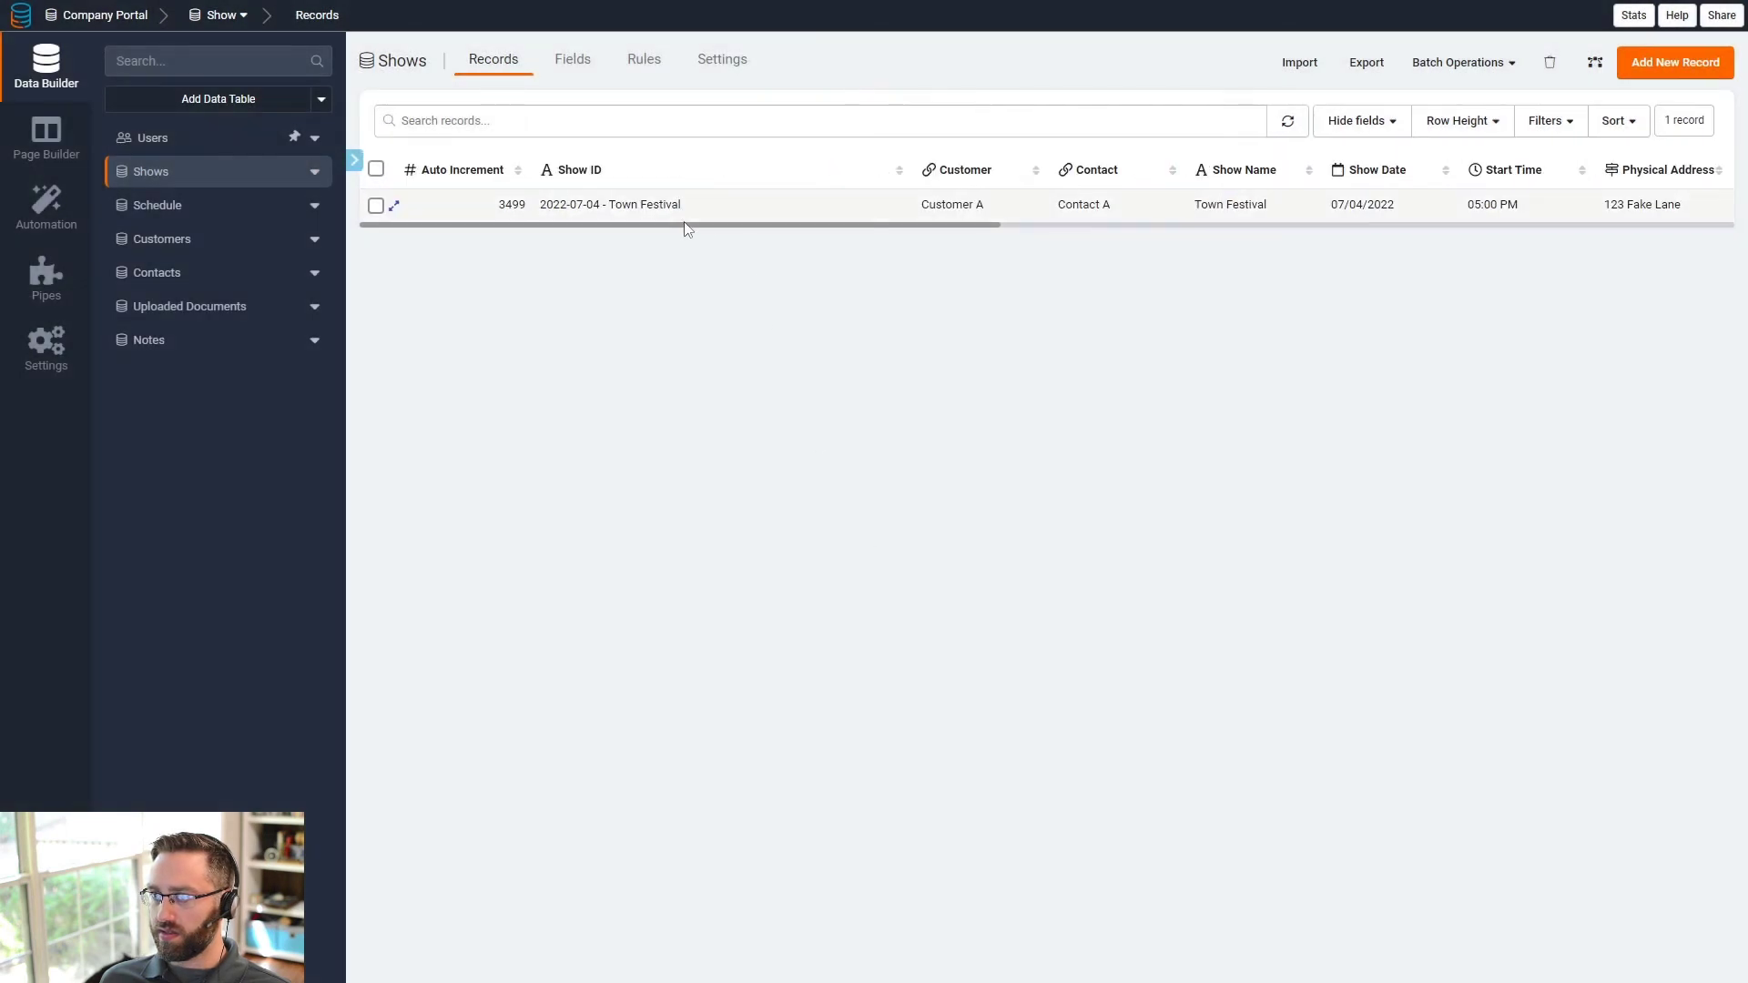
# - Inspect the remaining Town Festival record's Show ID cell
pyautogui.tripleClick(687, 228)
pyautogui.click(716, 233)
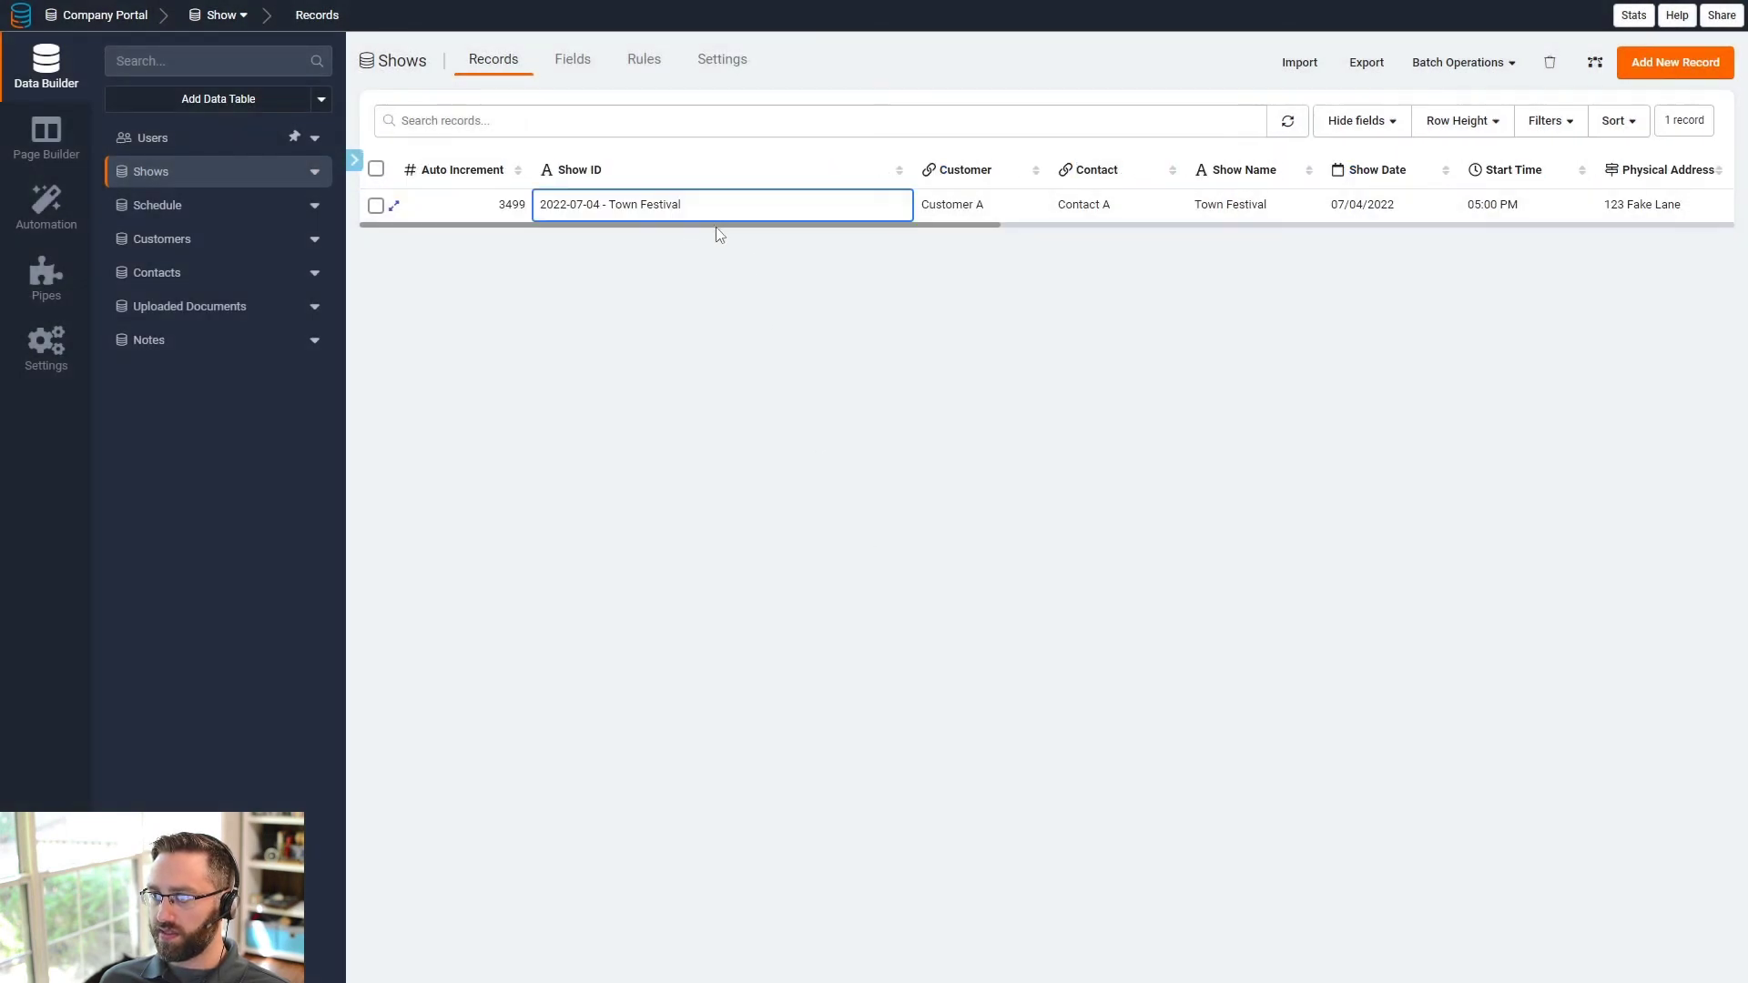
pyautogui.hscroll(10, 716, 234)
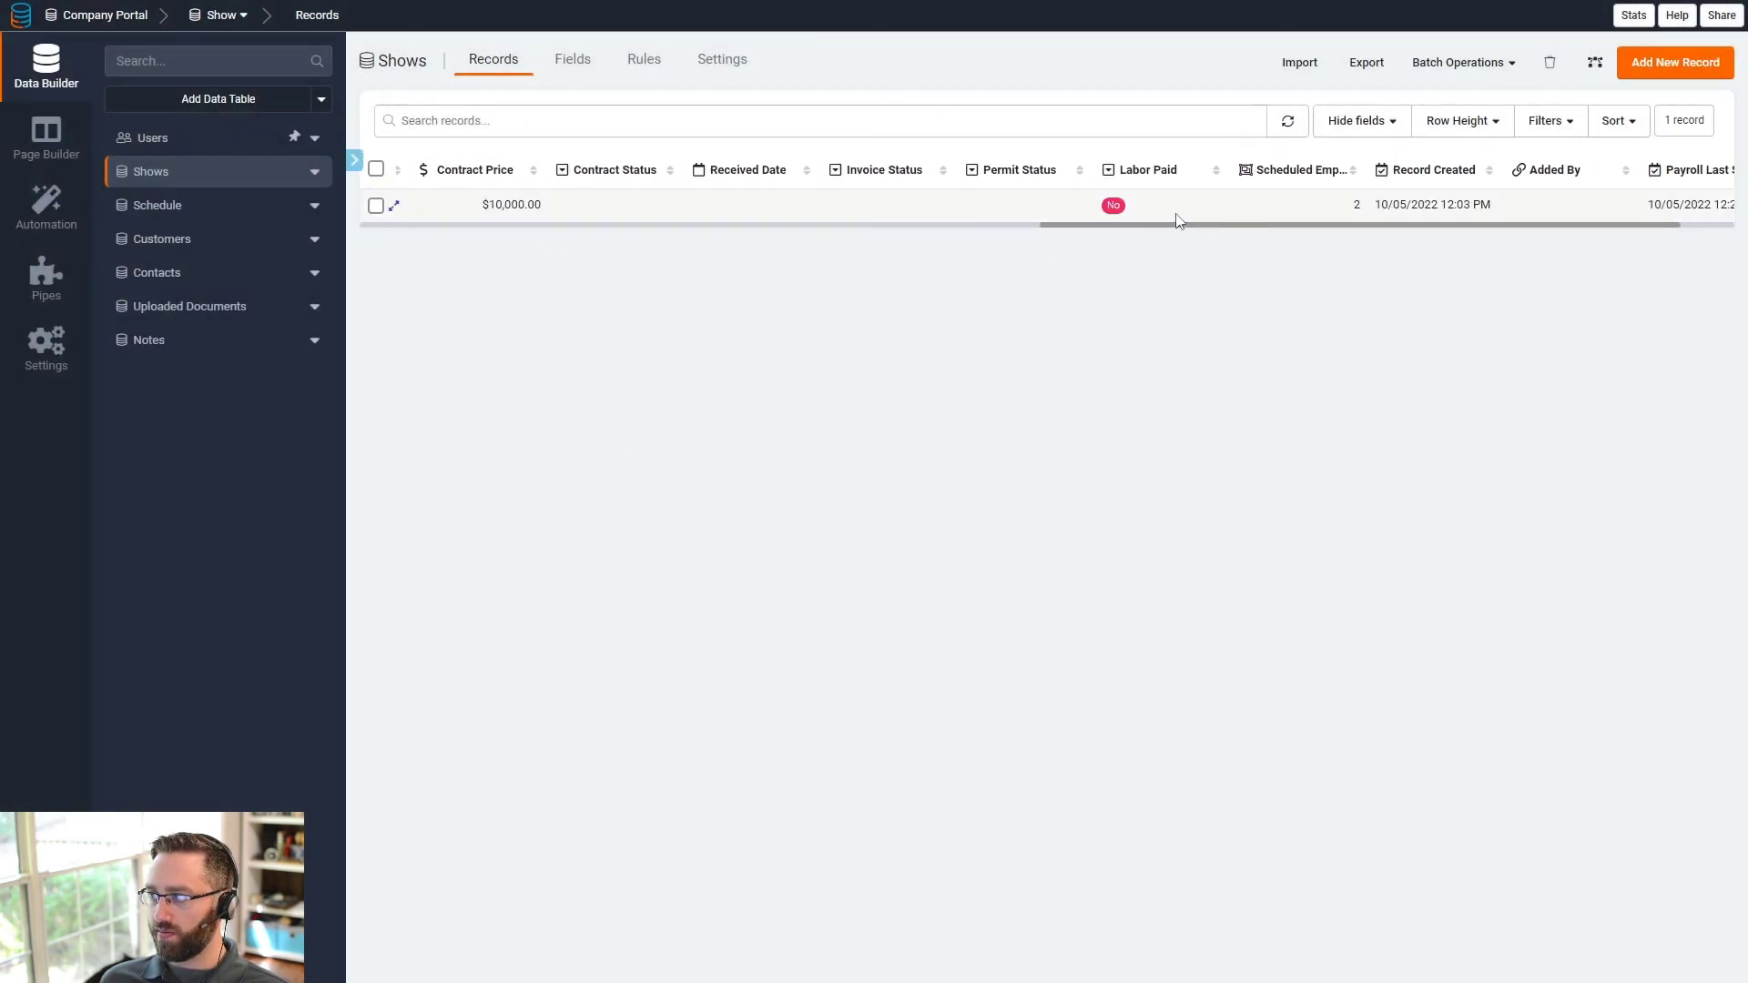
pyautogui.click(45, 134)
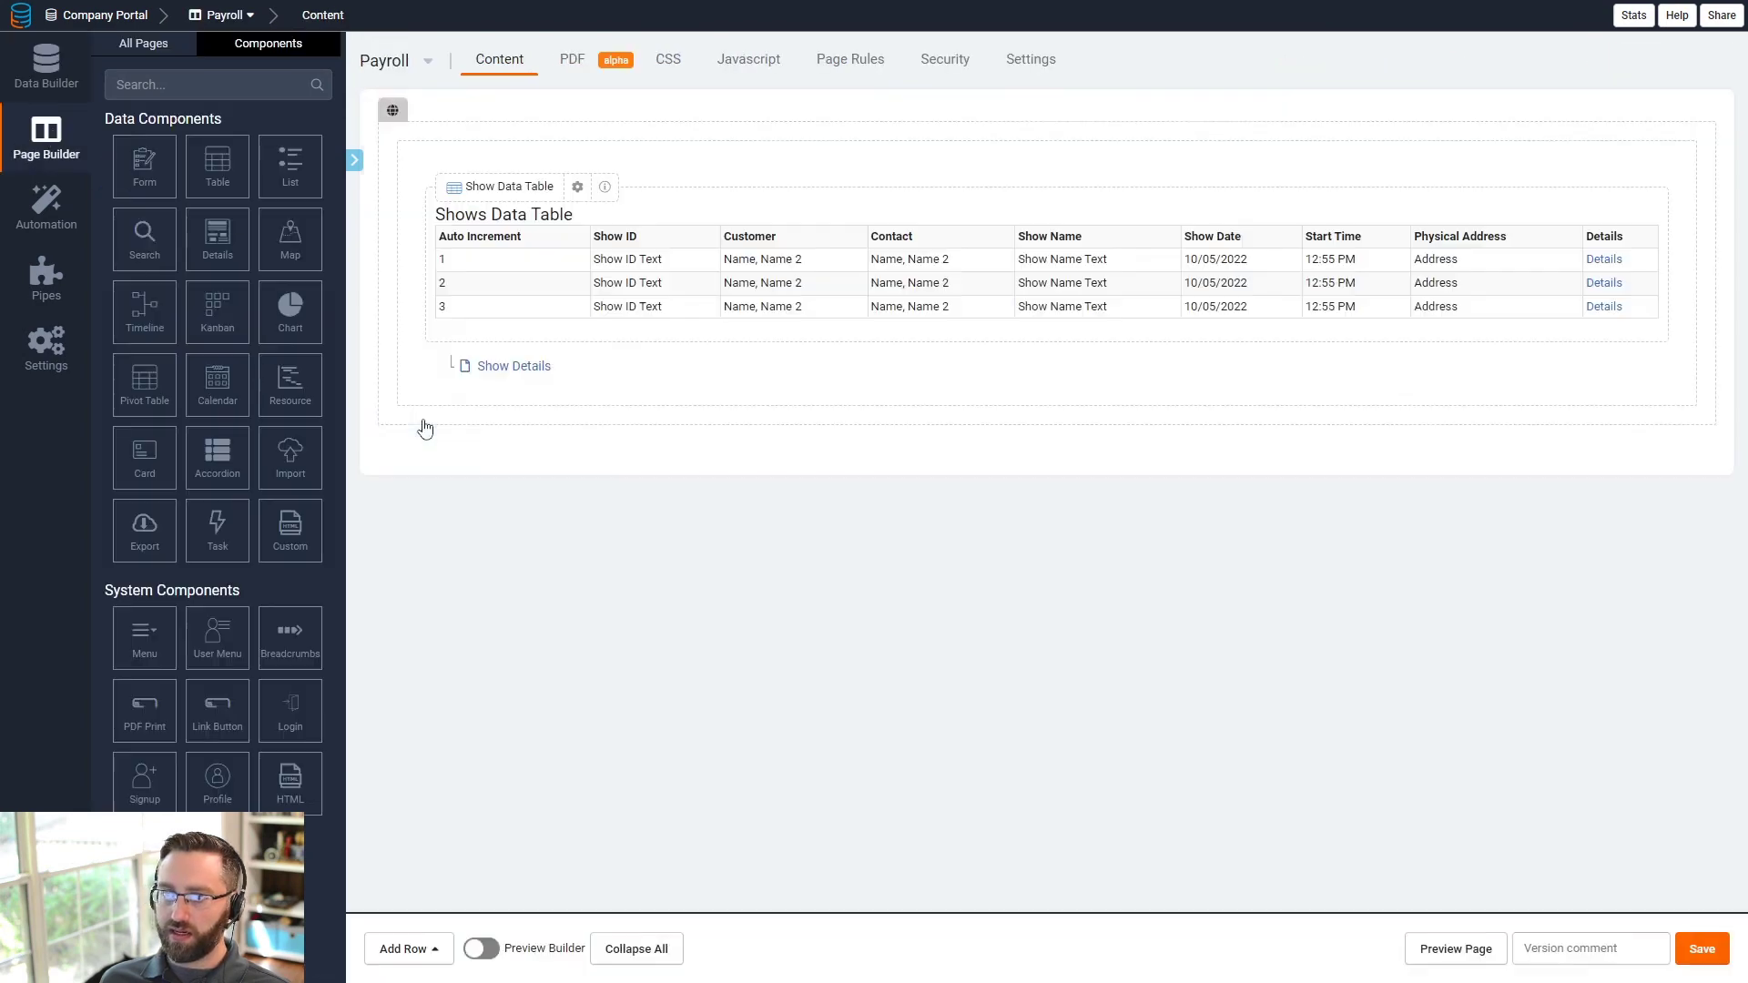
pyautogui.click(1484, 949)
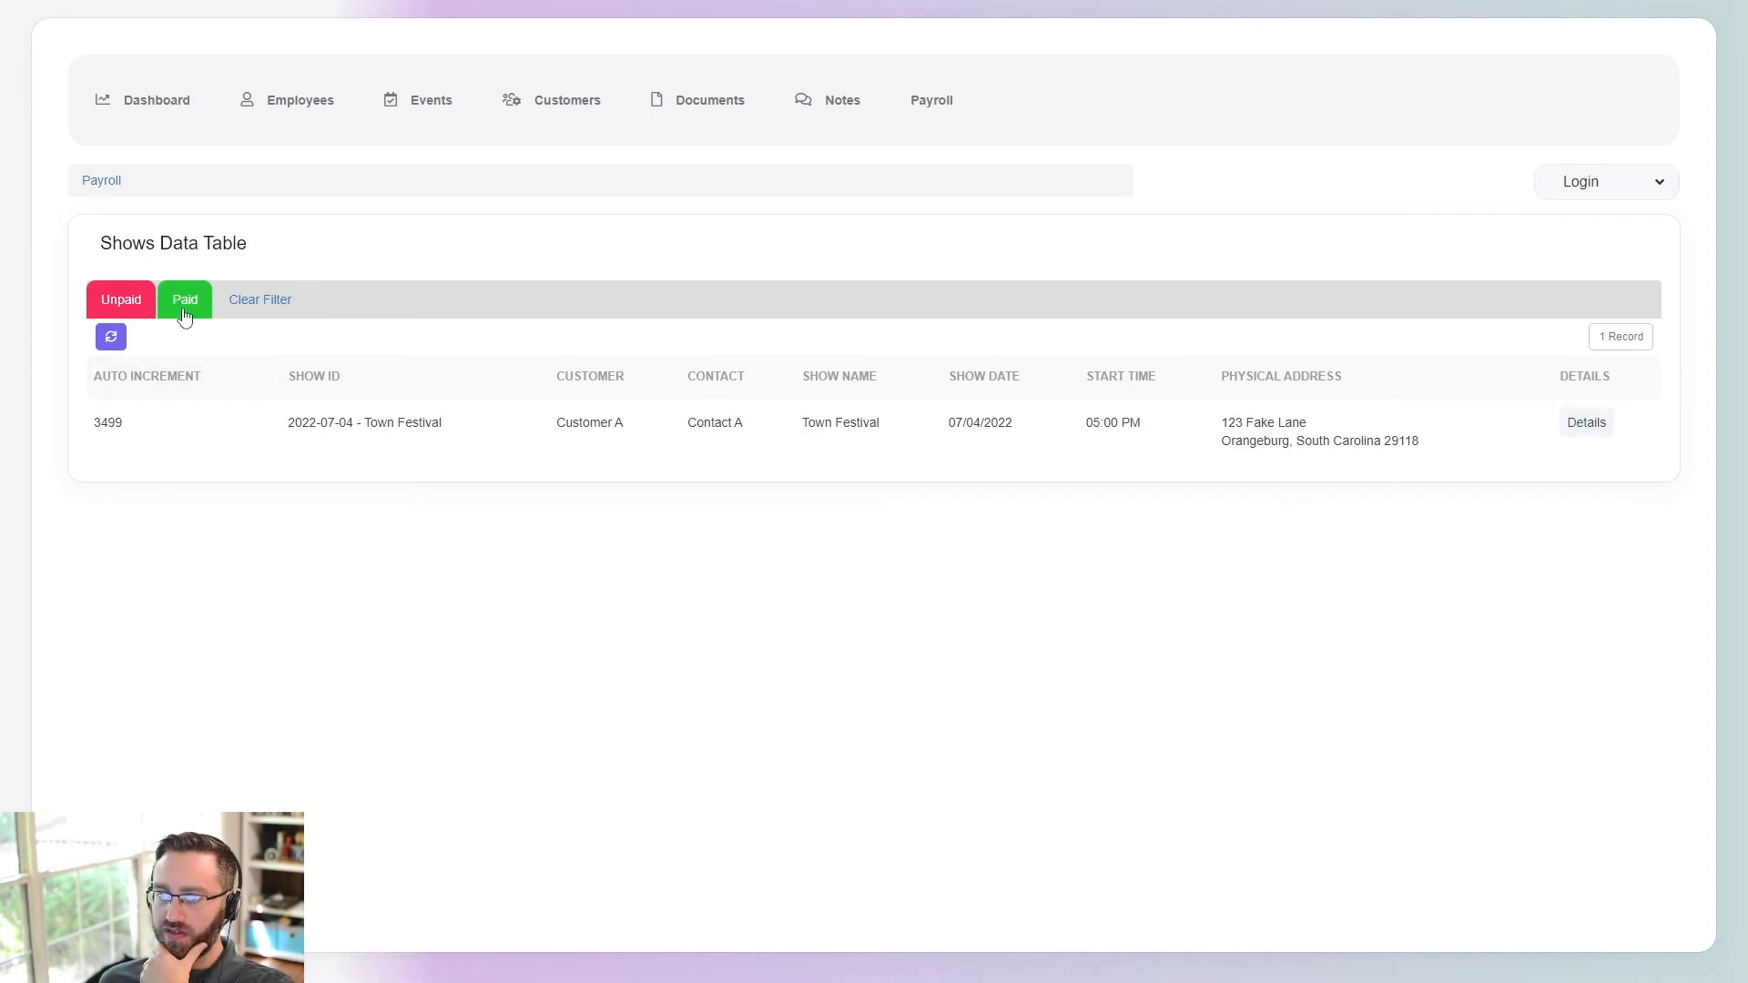
pyautogui.click(132, 311)
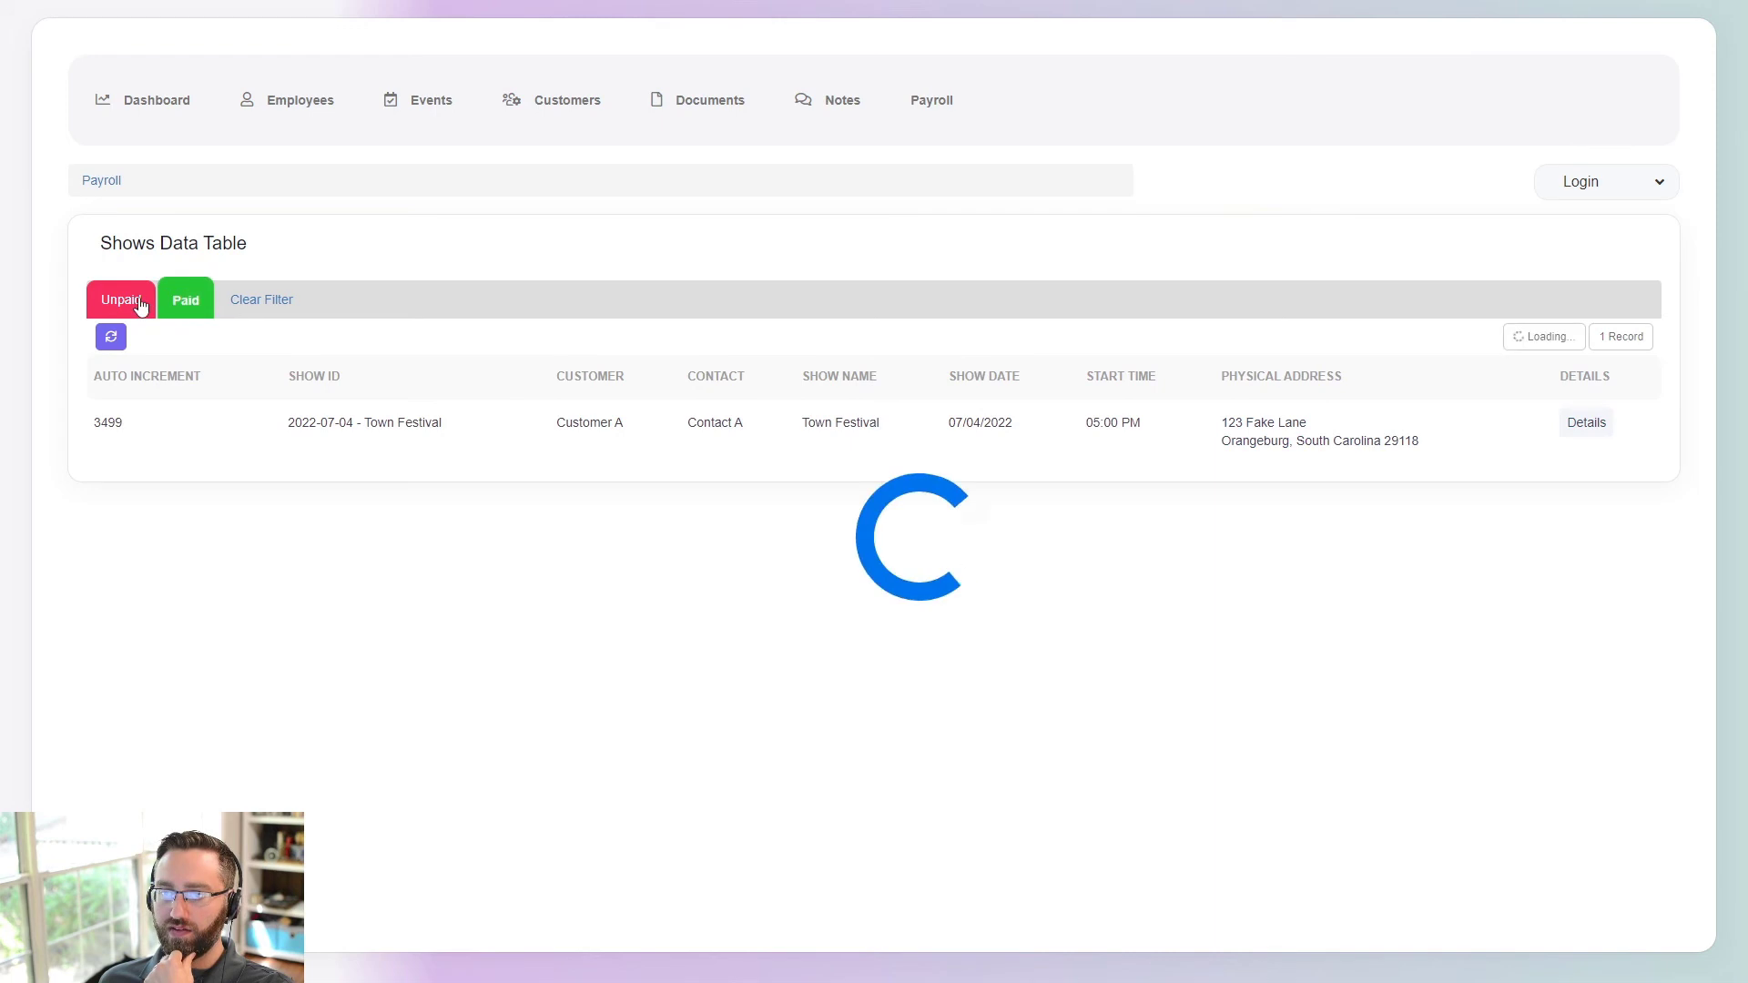
pyautogui.click(1586, 424)
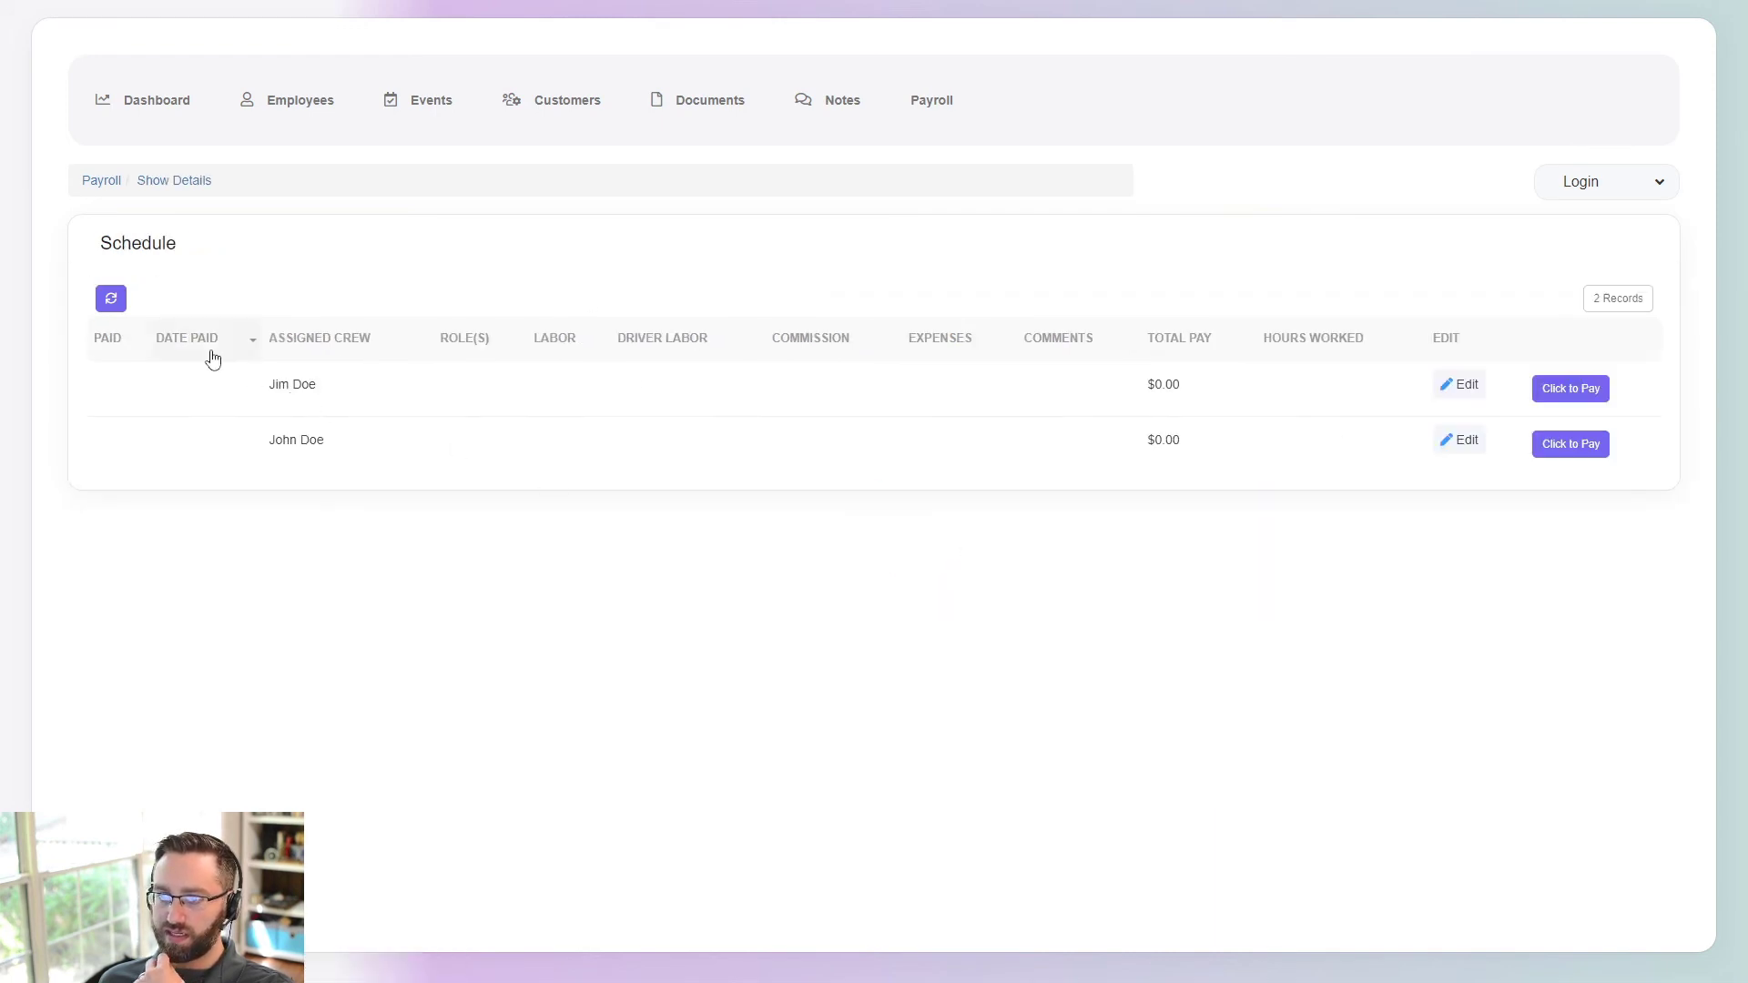
pyautogui.click(1455, 385)
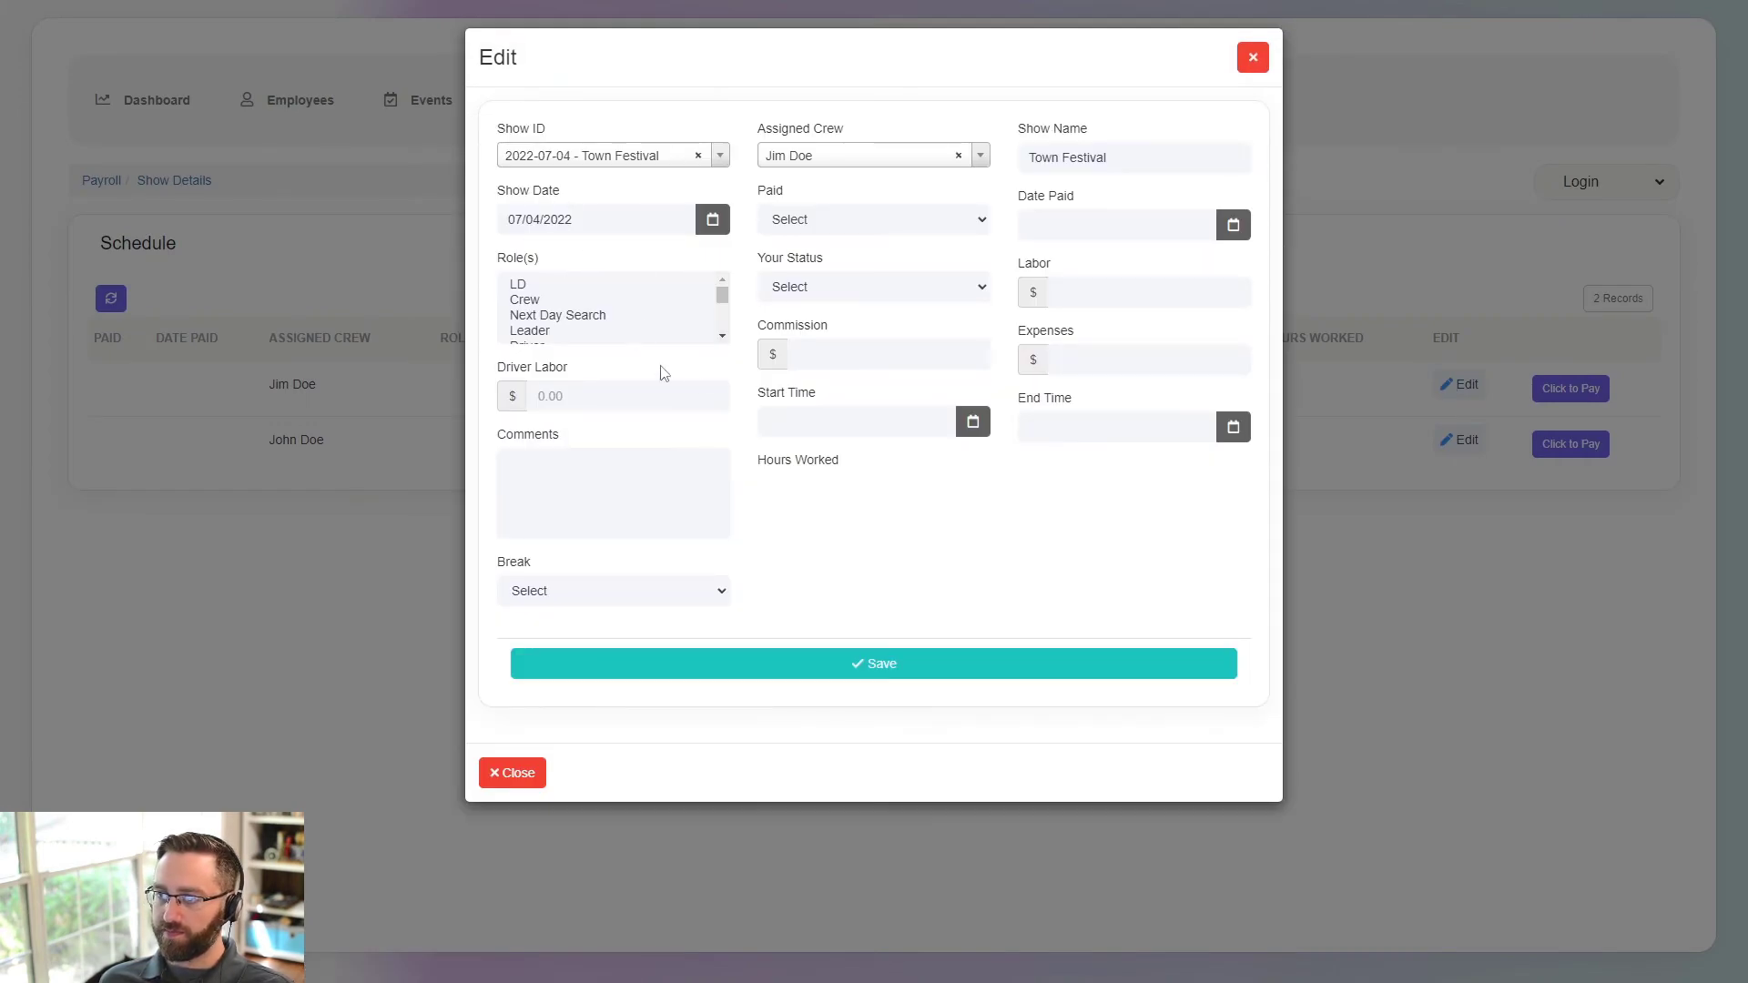
pyautogui.click(1253, 56)
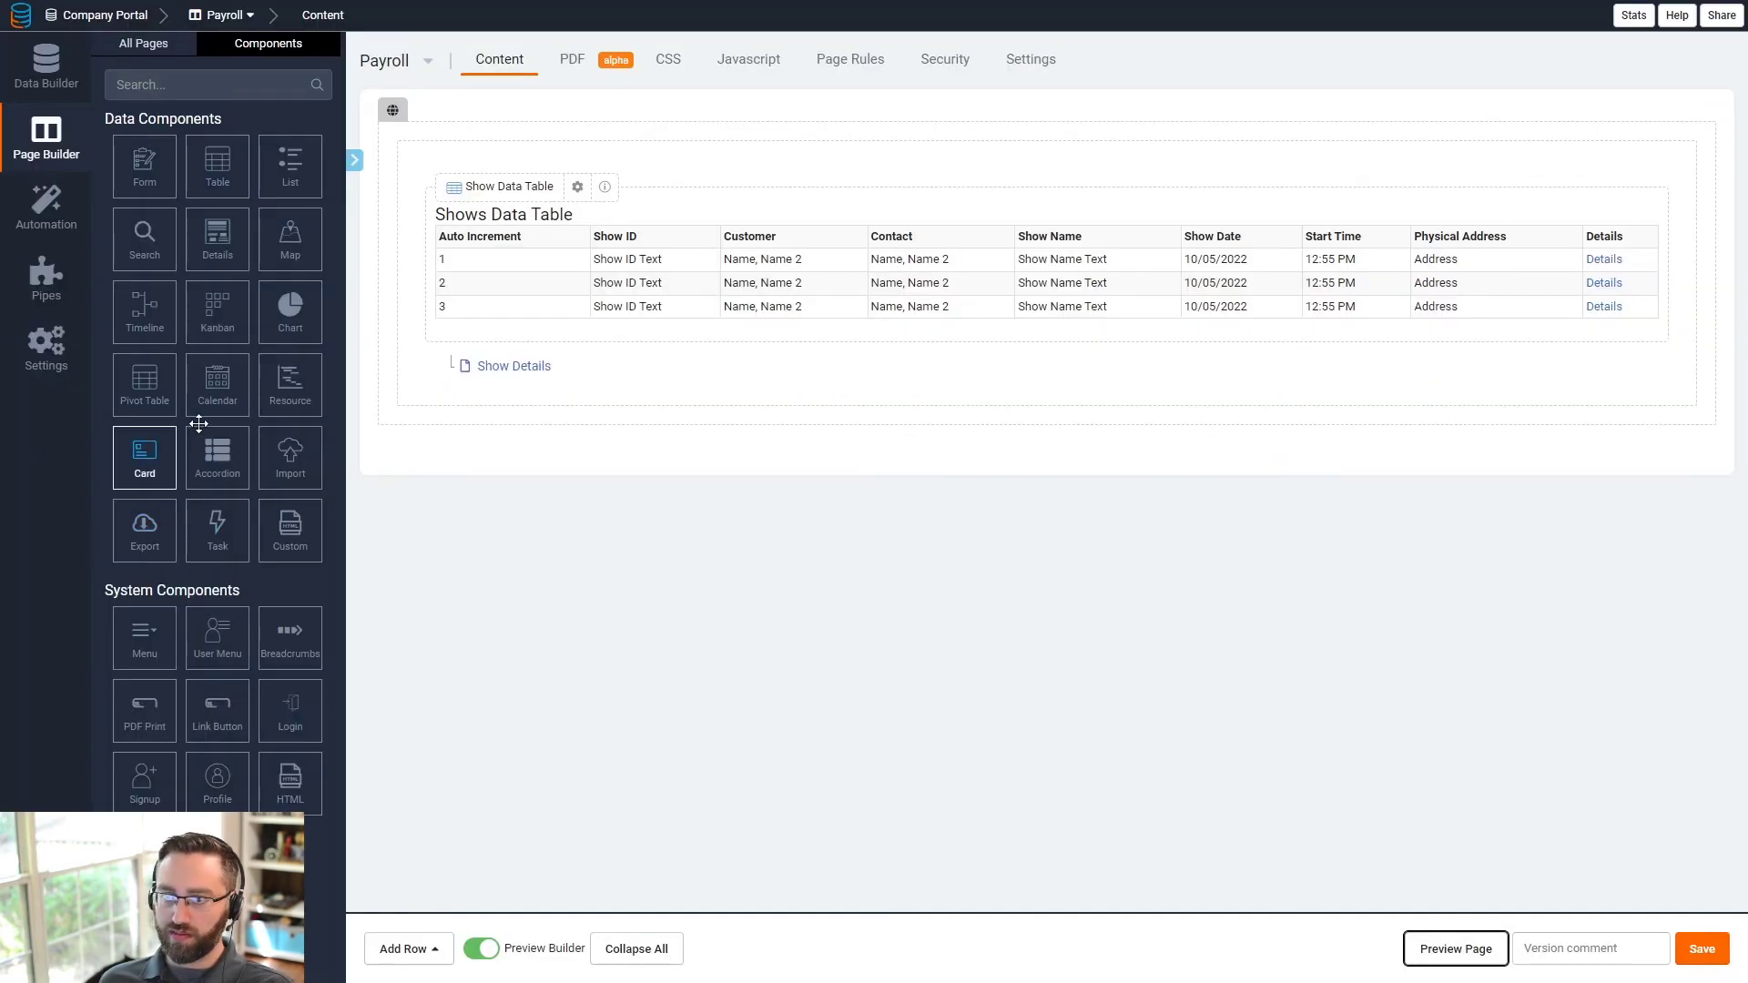
# - Rebuild the Schedule Form with Assigned Crew, Labor, Driver Labor, Commission, Expenses, Comments, Start/End Time, Break
pyautogui.click(515, 367)
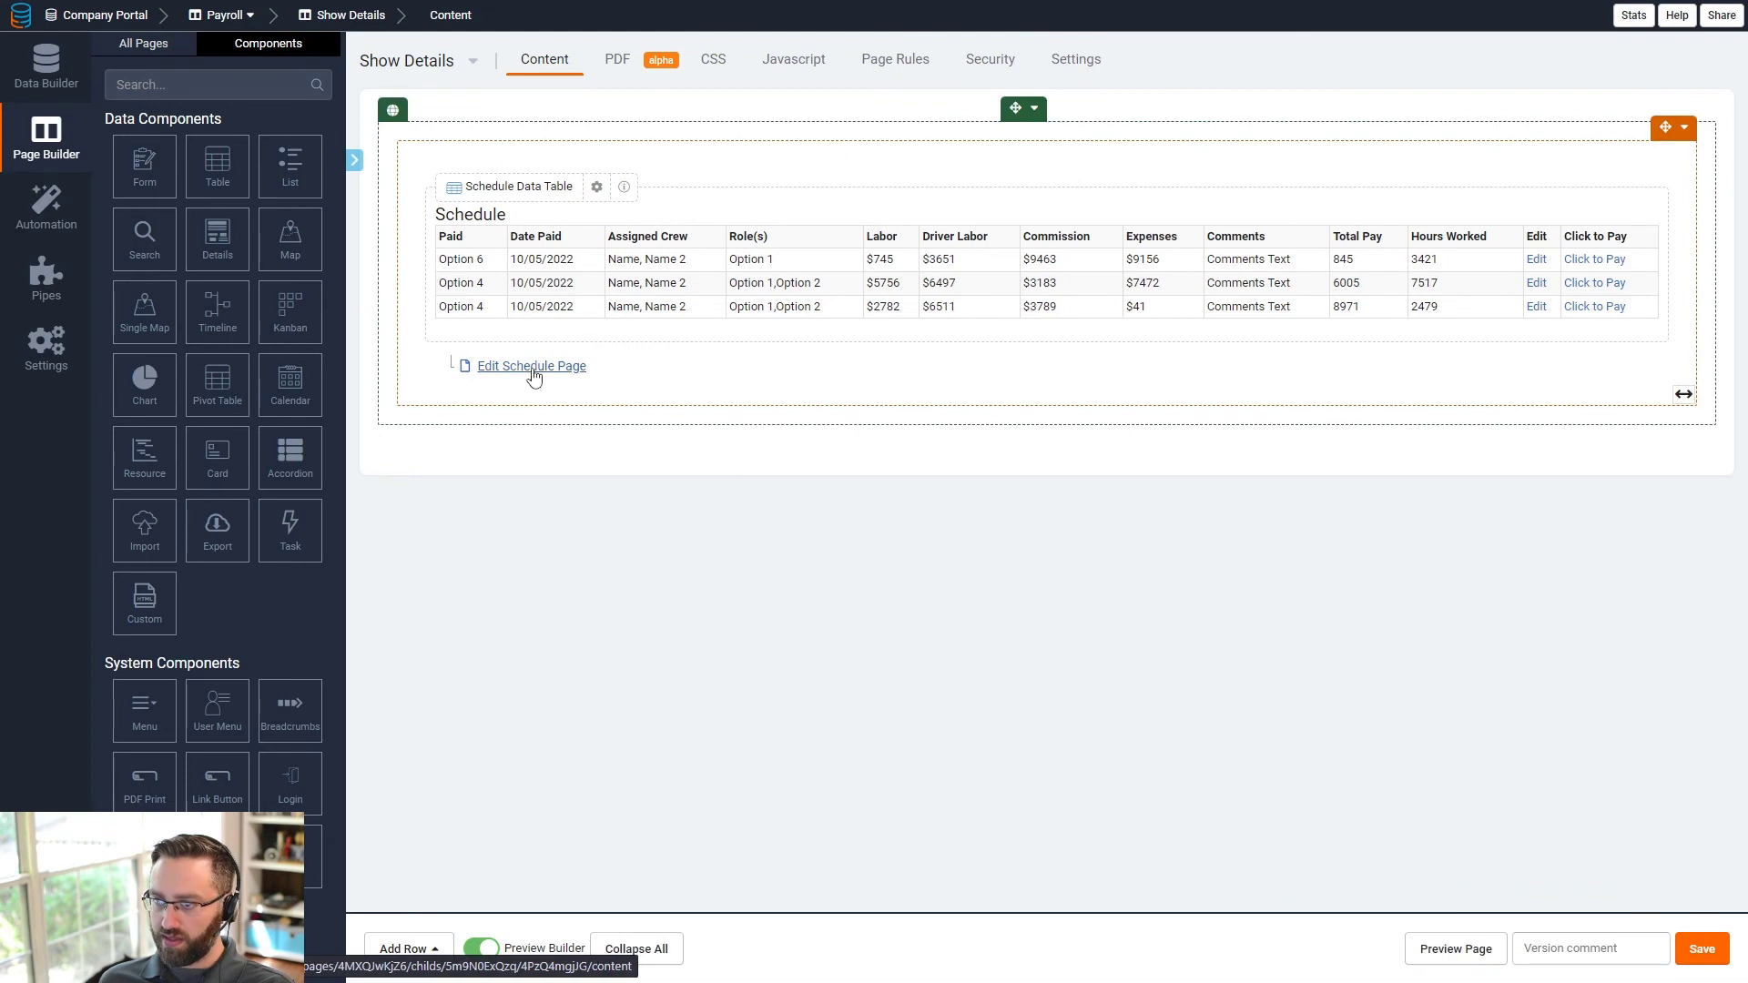
pyautogui.click(532, 367)
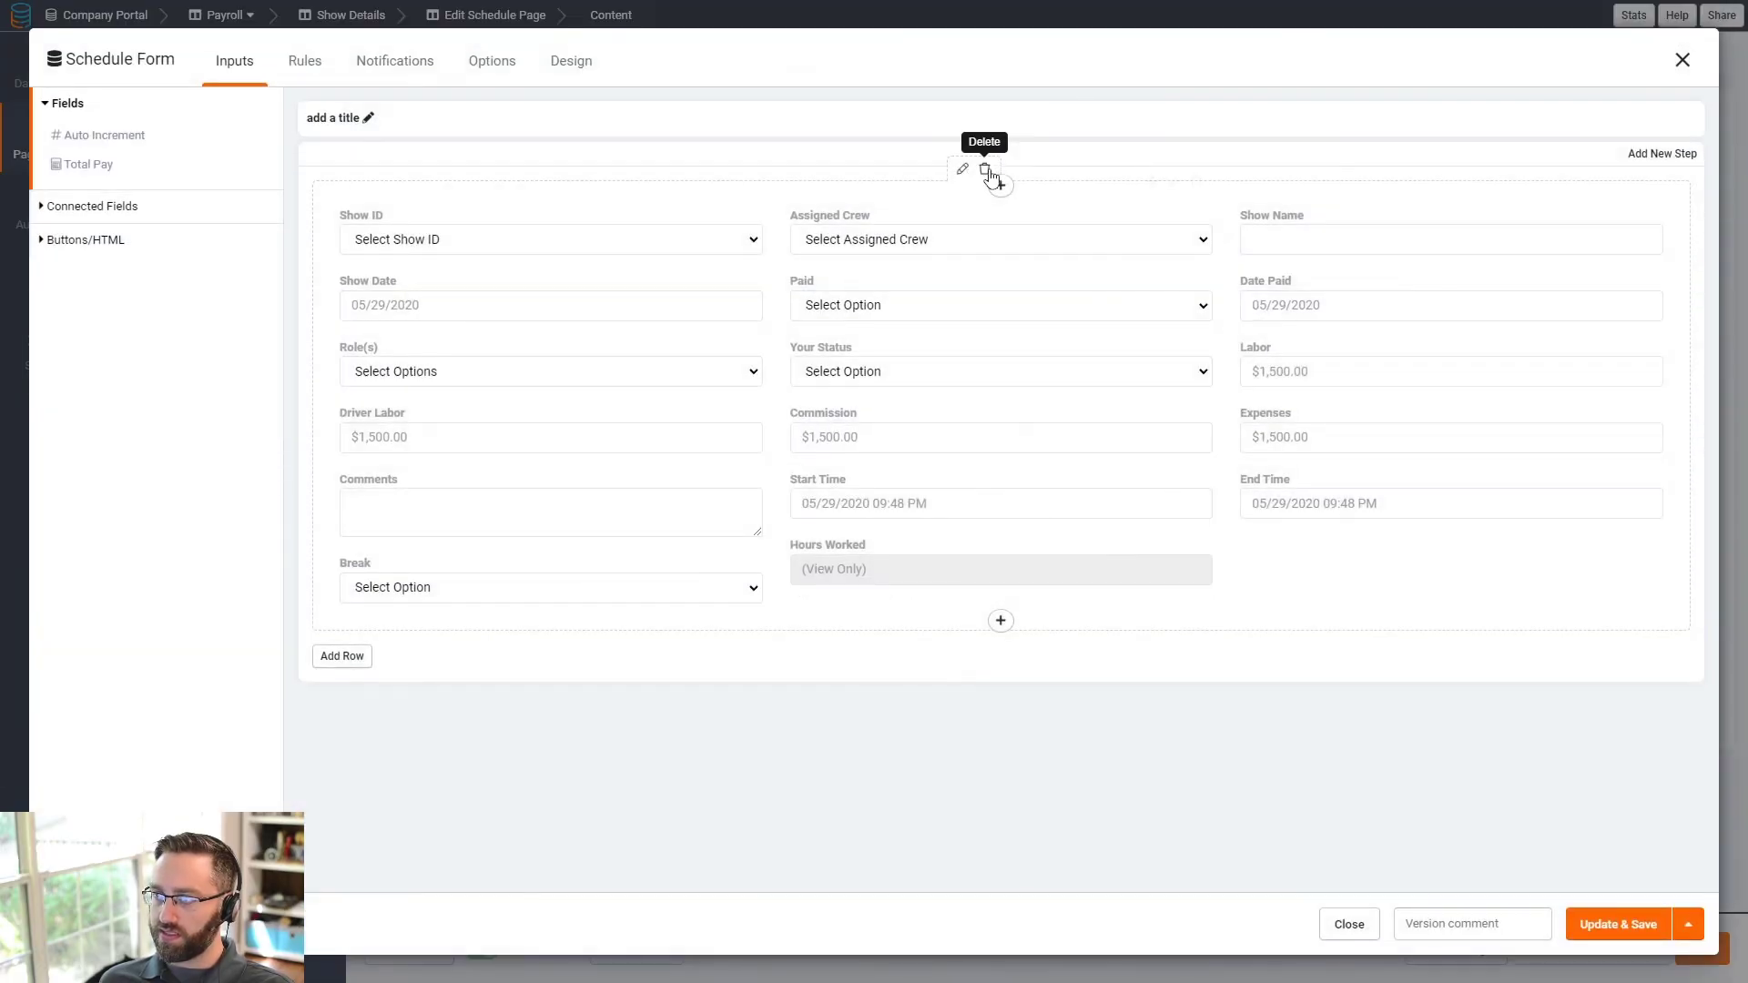
pyautogui.click(991, 177)
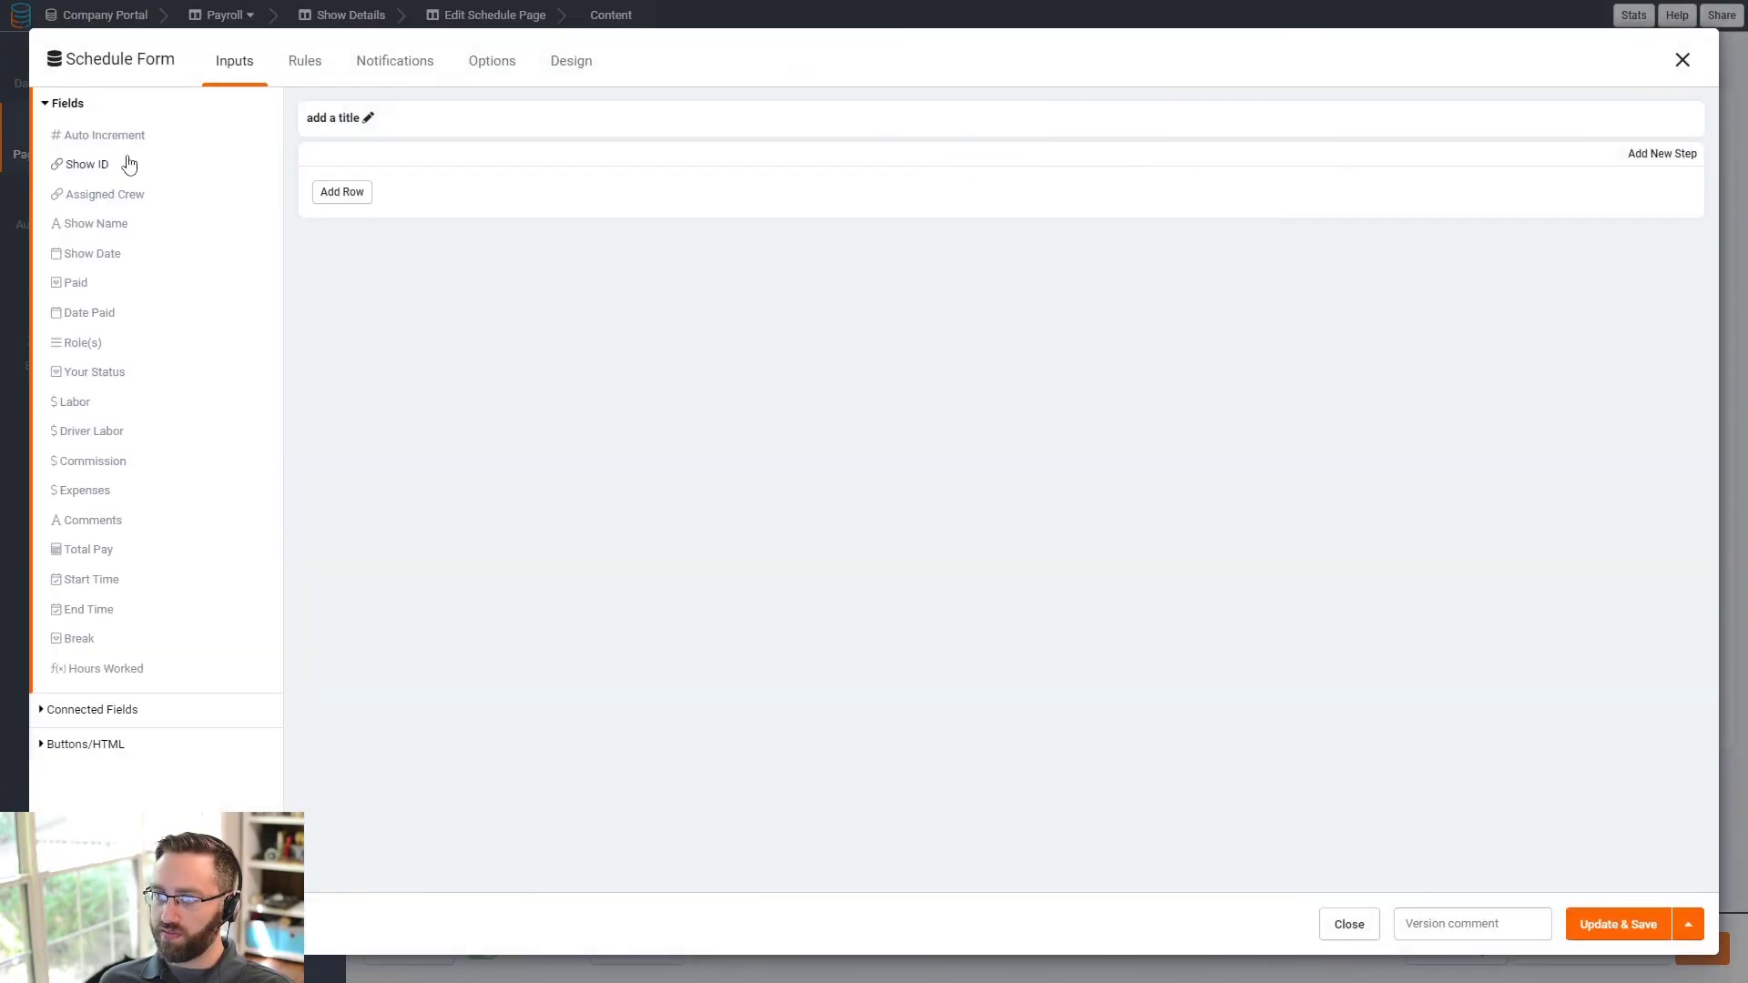
pyautogui.click(87, 197)
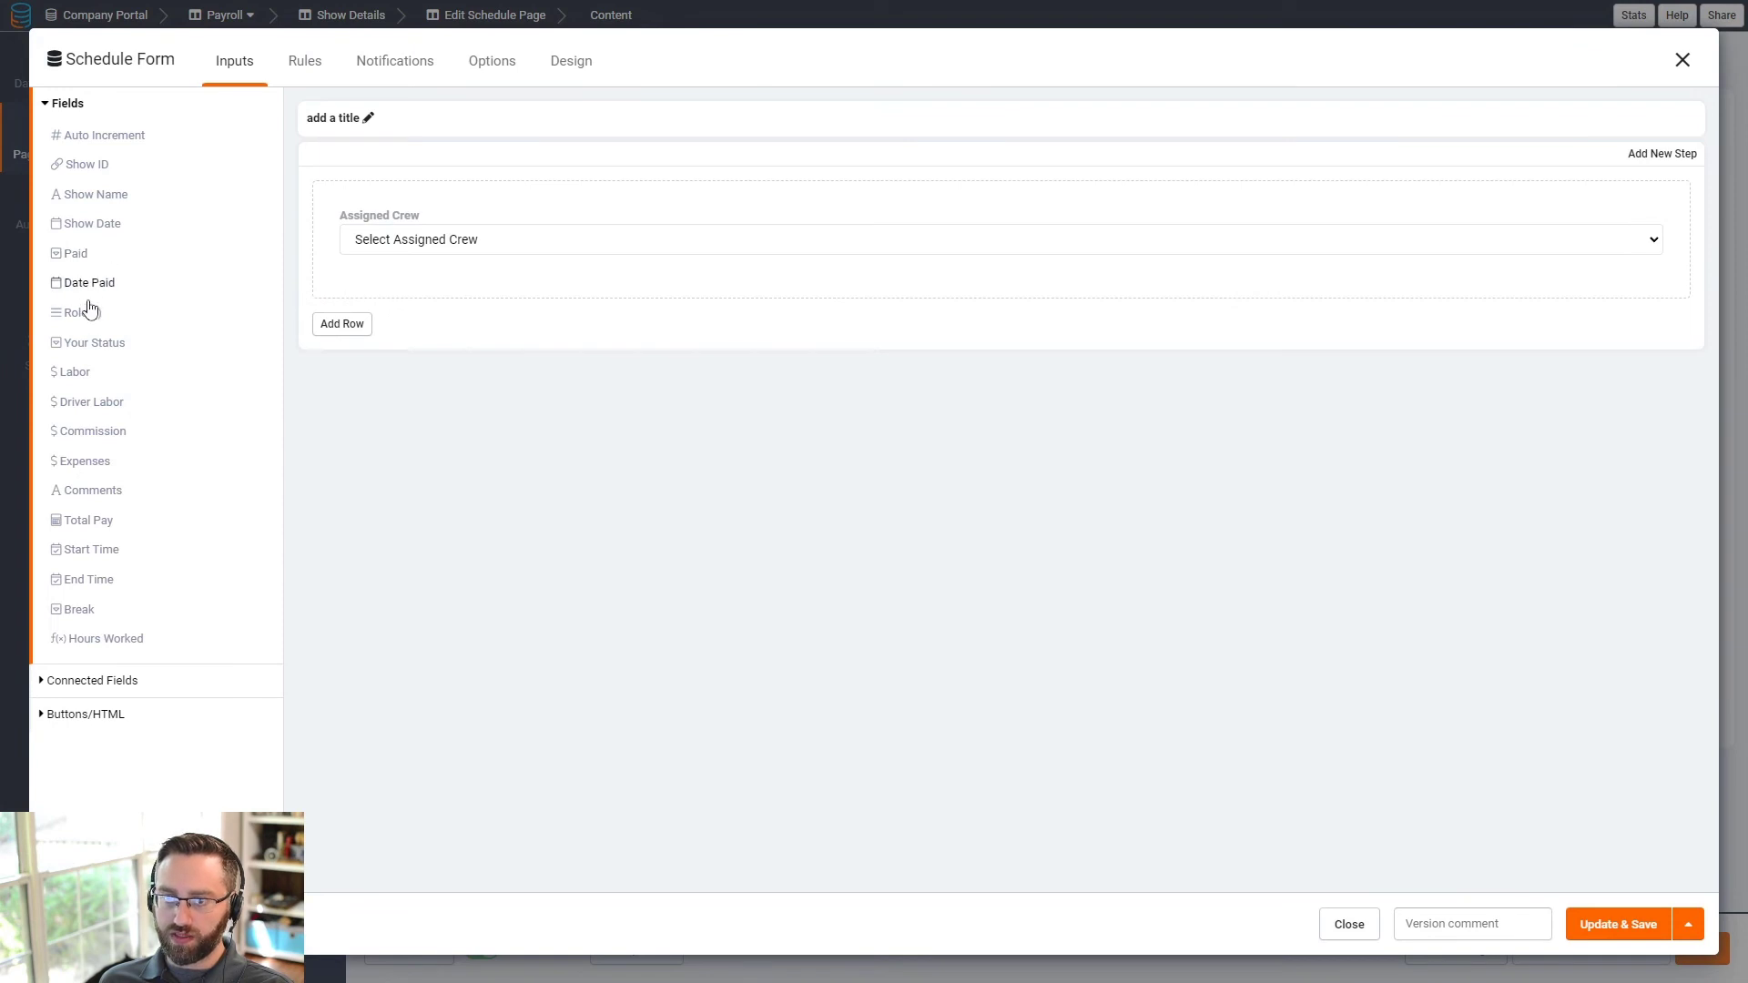
pyautogui.click(76, 372)
pyautogui.click(82, 377)
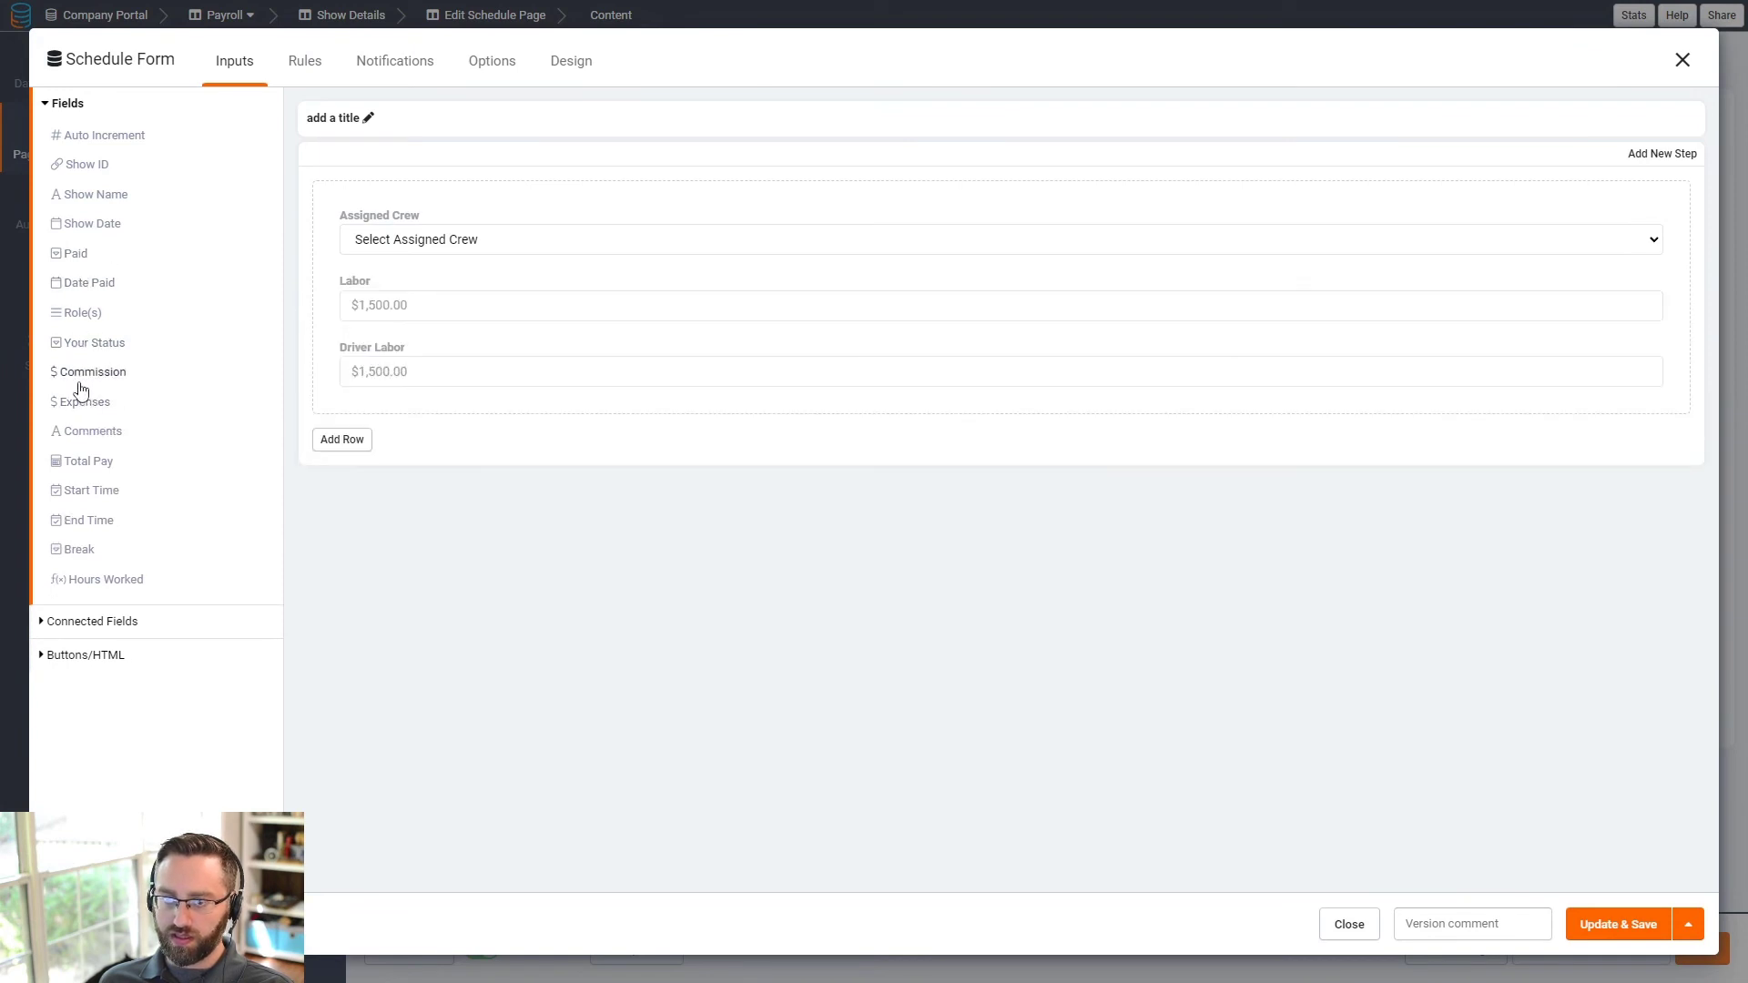
pyautogui.click(80, 375)
pyautogui.click(80, 377)
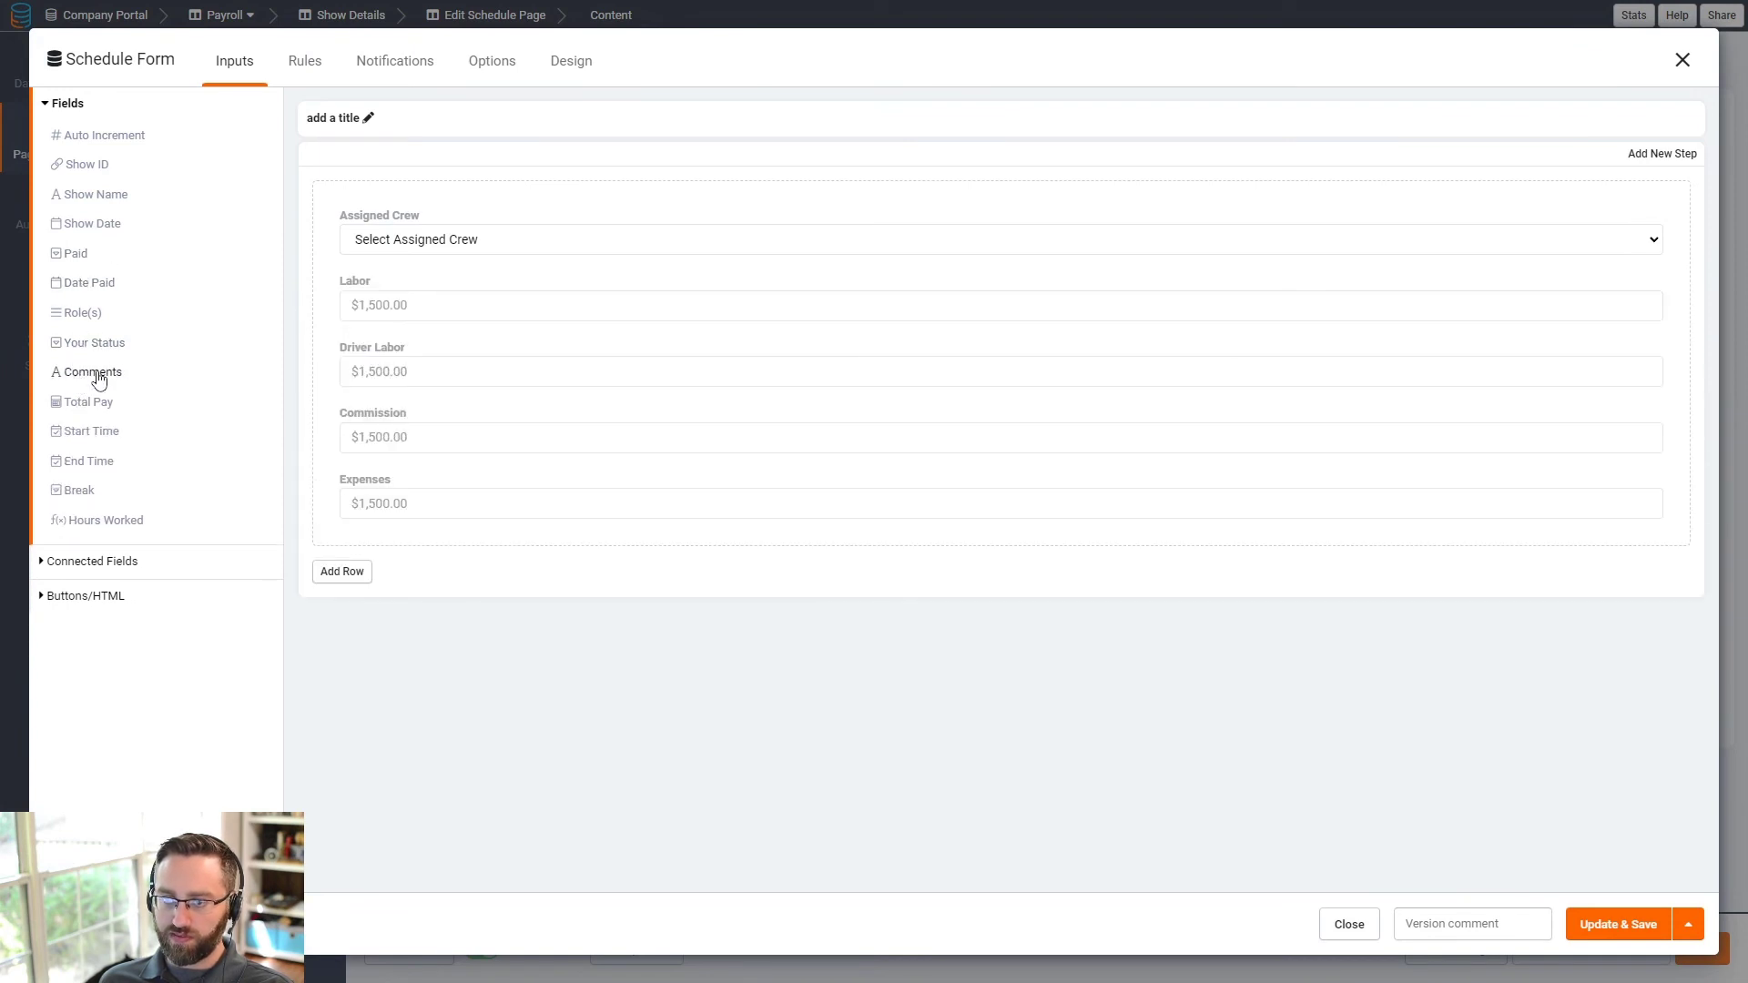
pyautogui.click(82, 377)
pyautogui.click(97, 404)
pyautogui.click(93, 408)
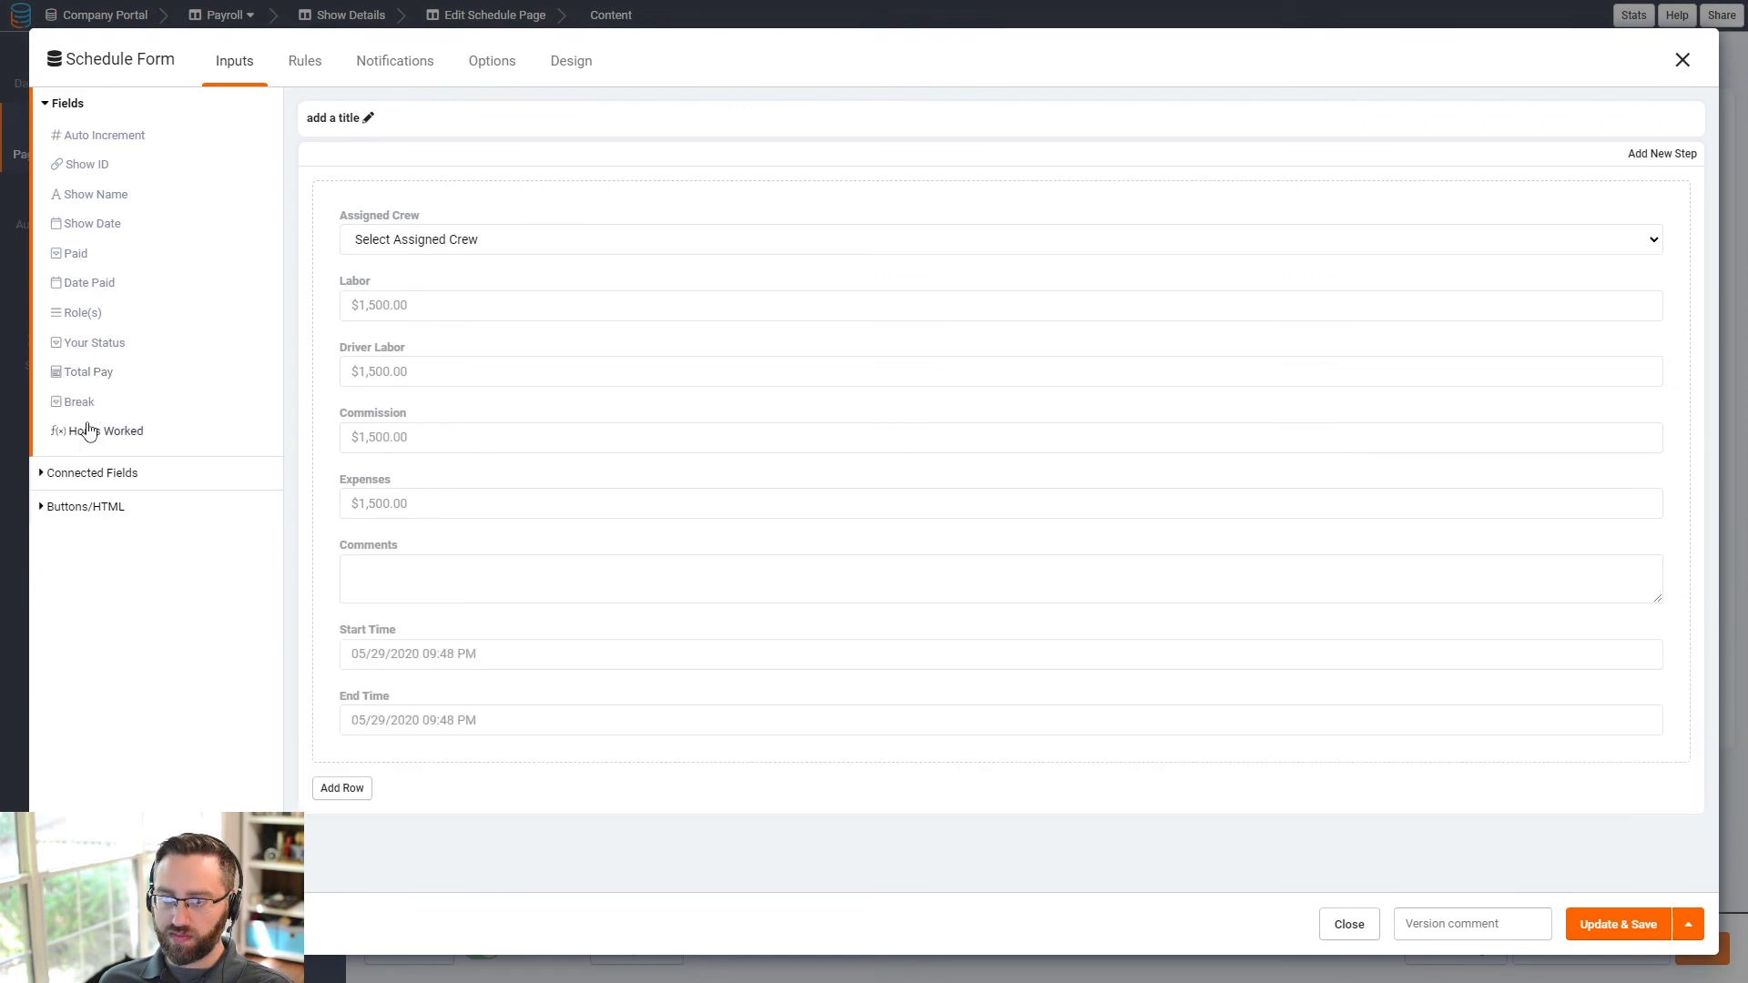
pyautogui.click(86, 400)
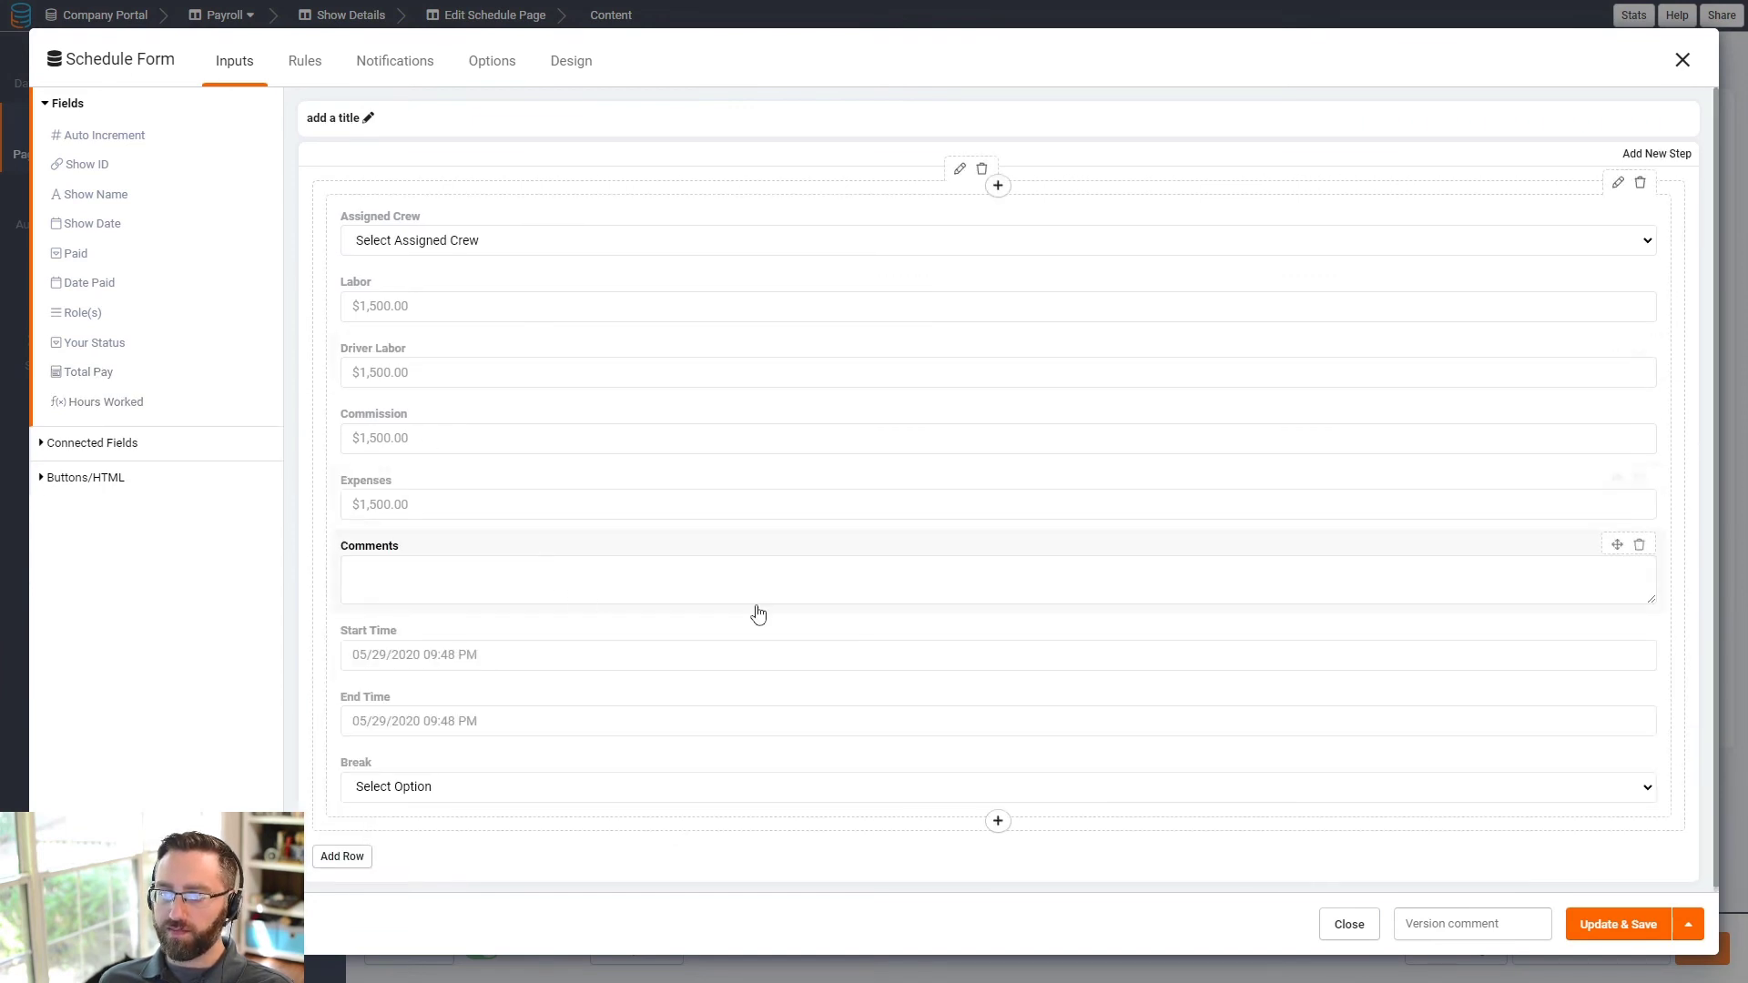
# - Make Assigned Crew read-only and save the form layout
pyautogui.click(489, 263)
pyautogui.click(1282, 566)
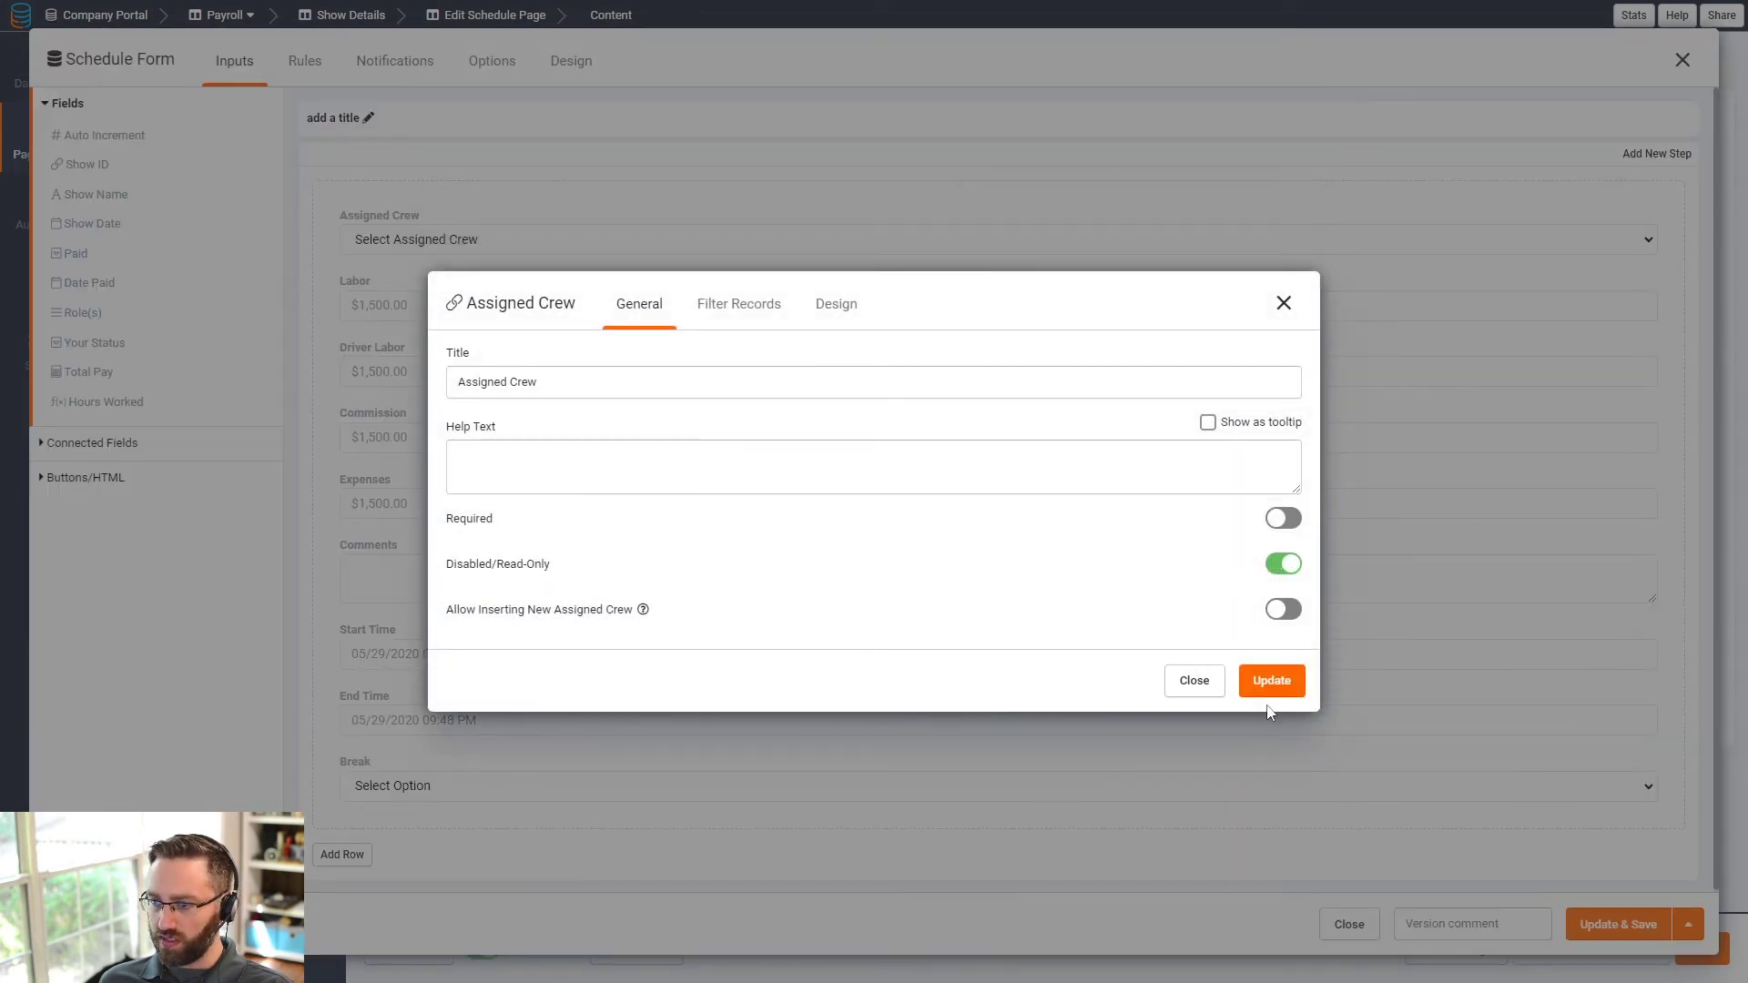
pyautogui.click(1285, 688)
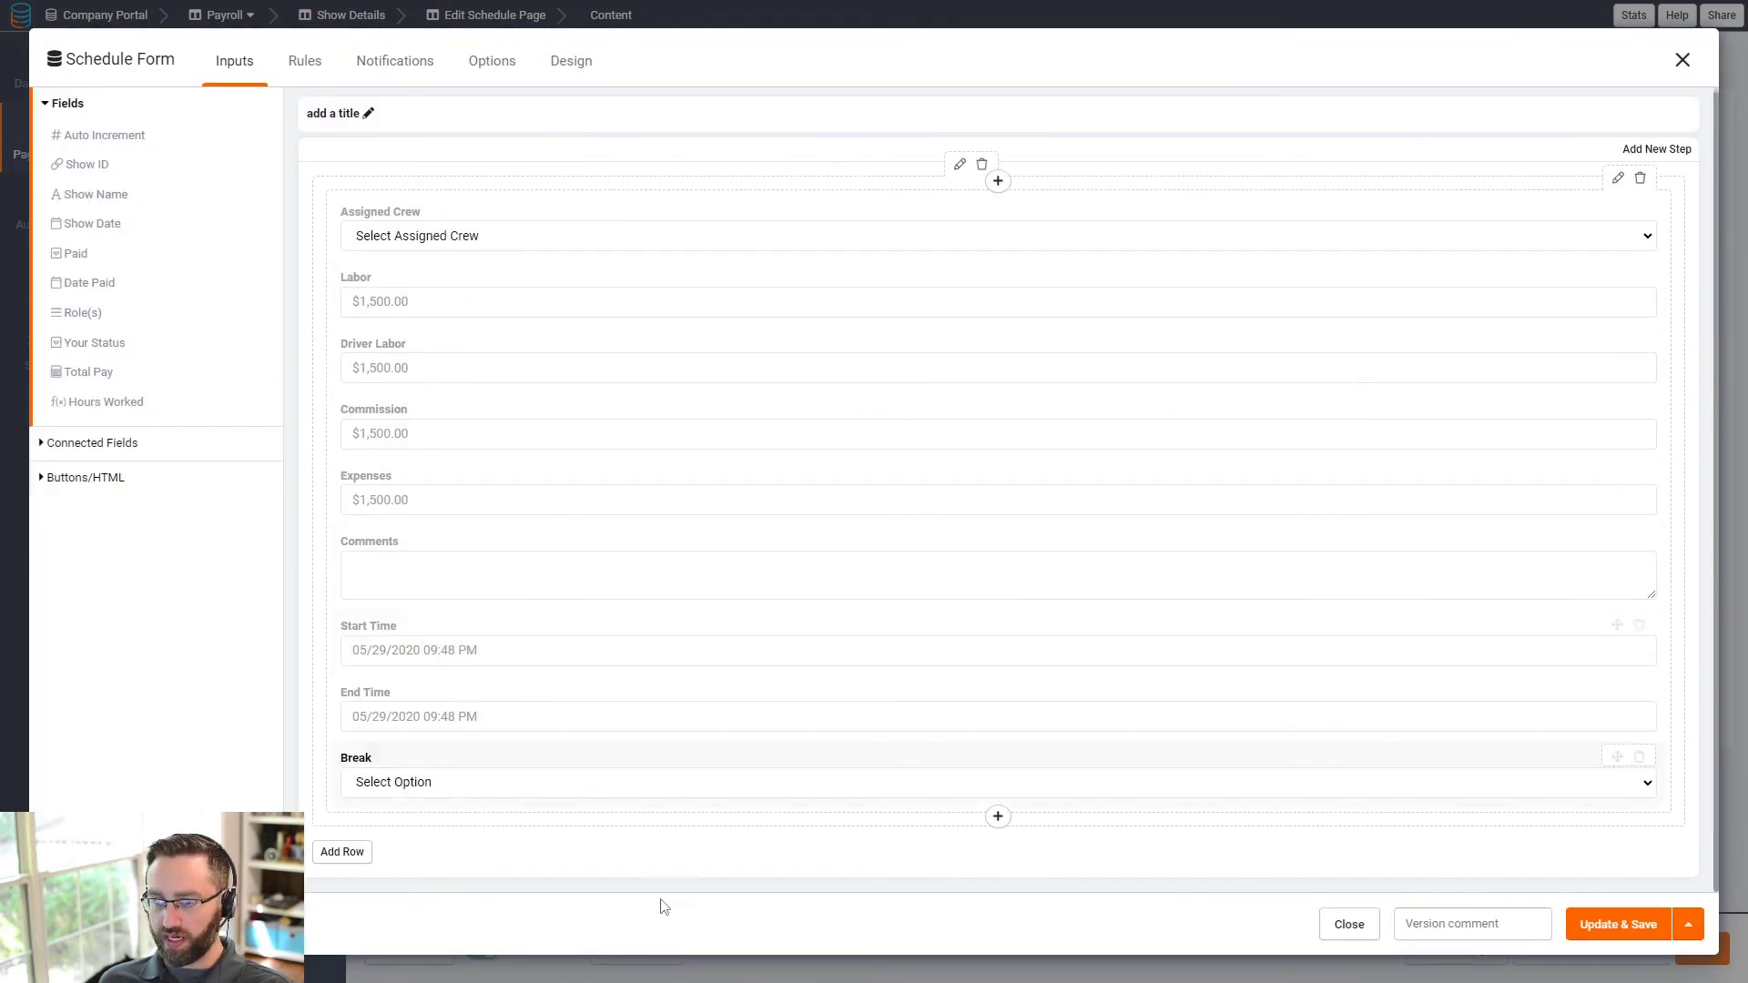
pyautogui.click(1619, 924)
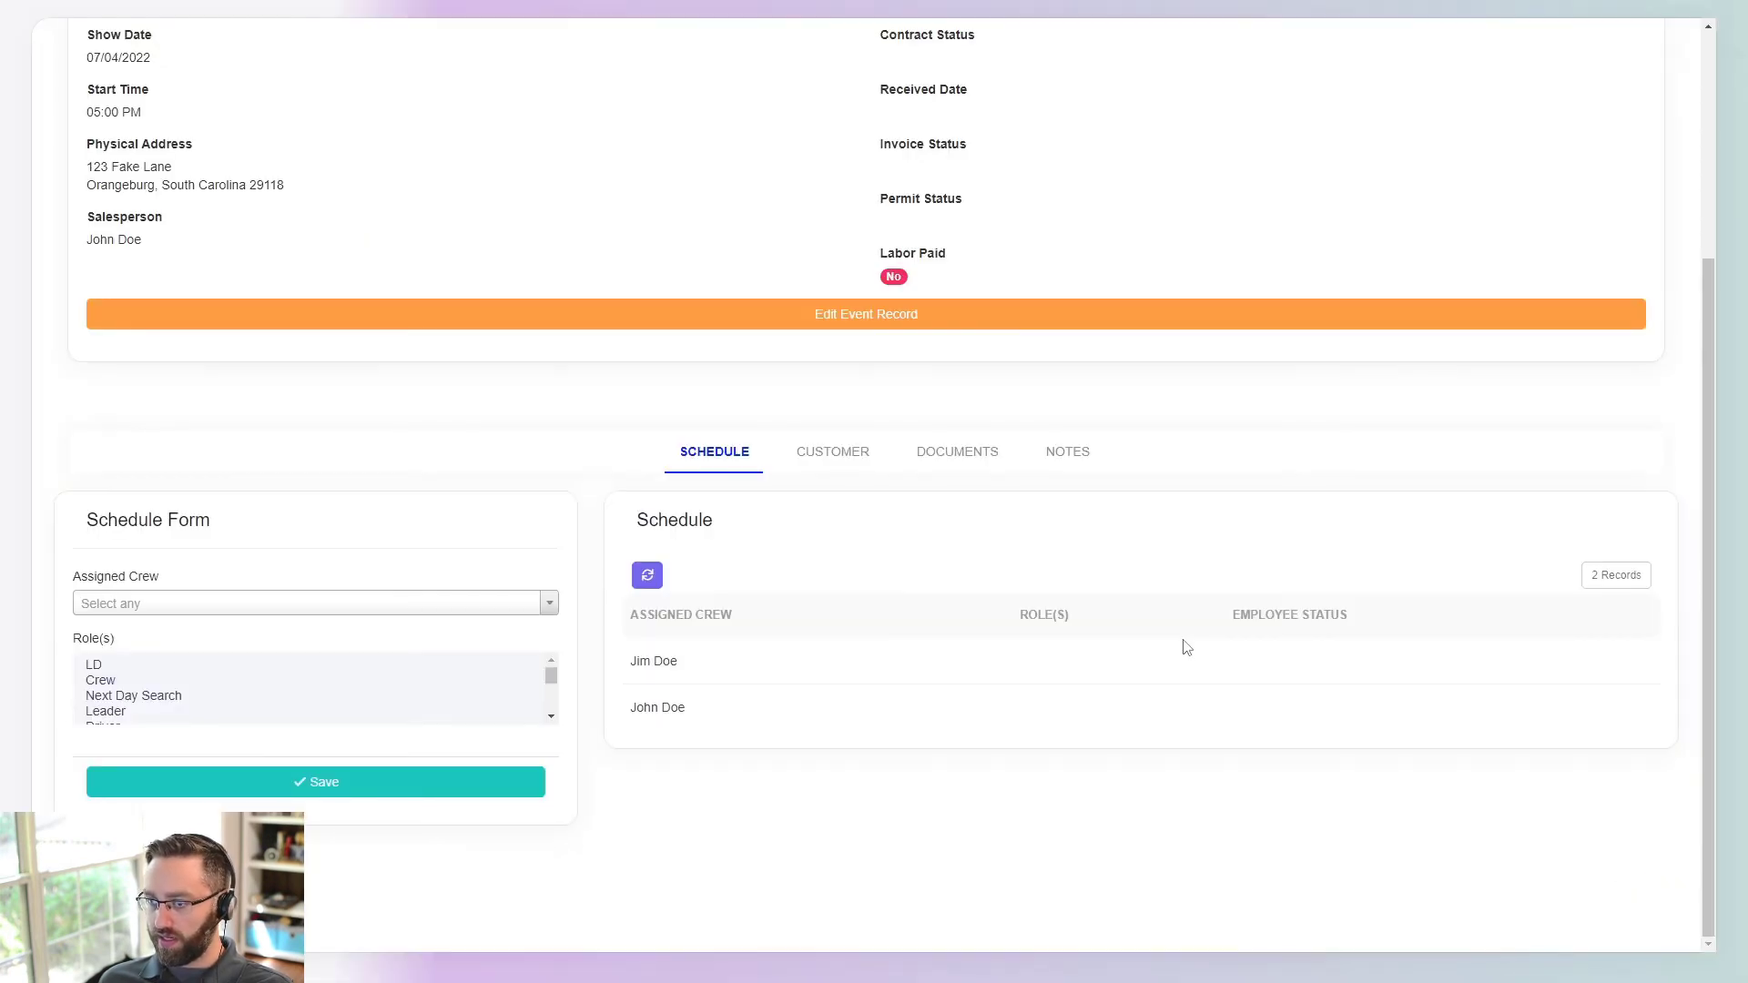
# - Reload the live app and open Jim Doe's Town Festival schedule entry for editing
pyautogui.press('F5')
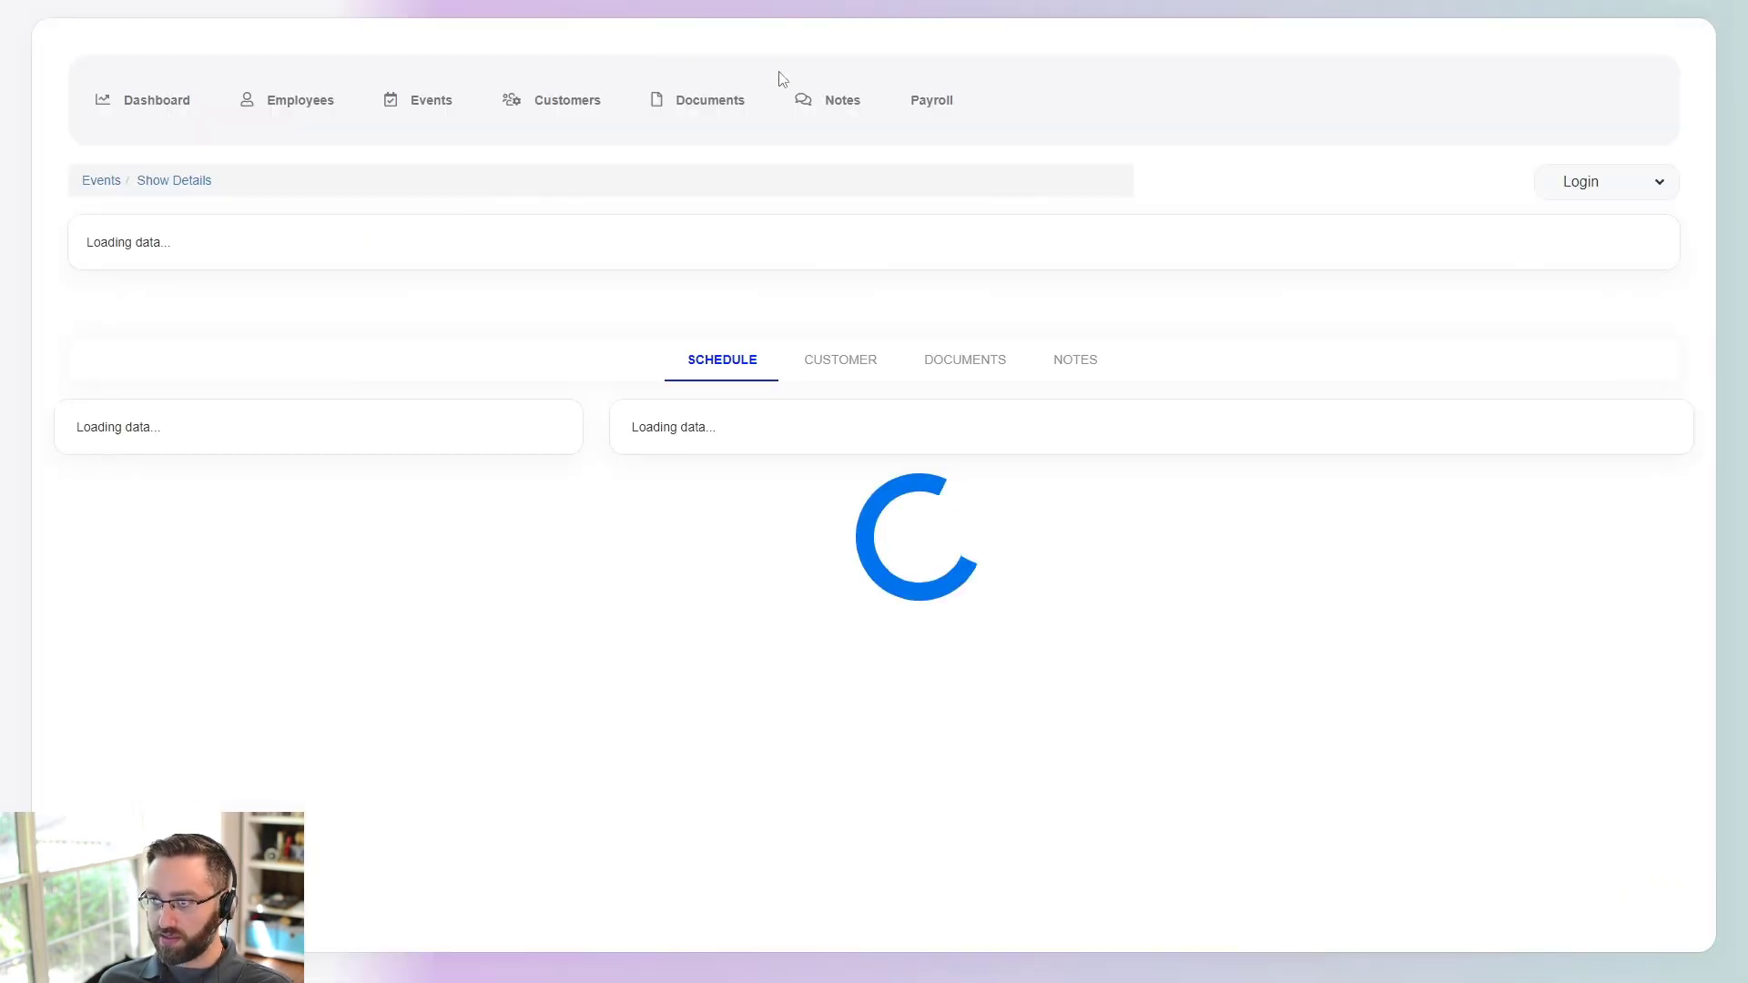
pyautogui.click(933, 102)
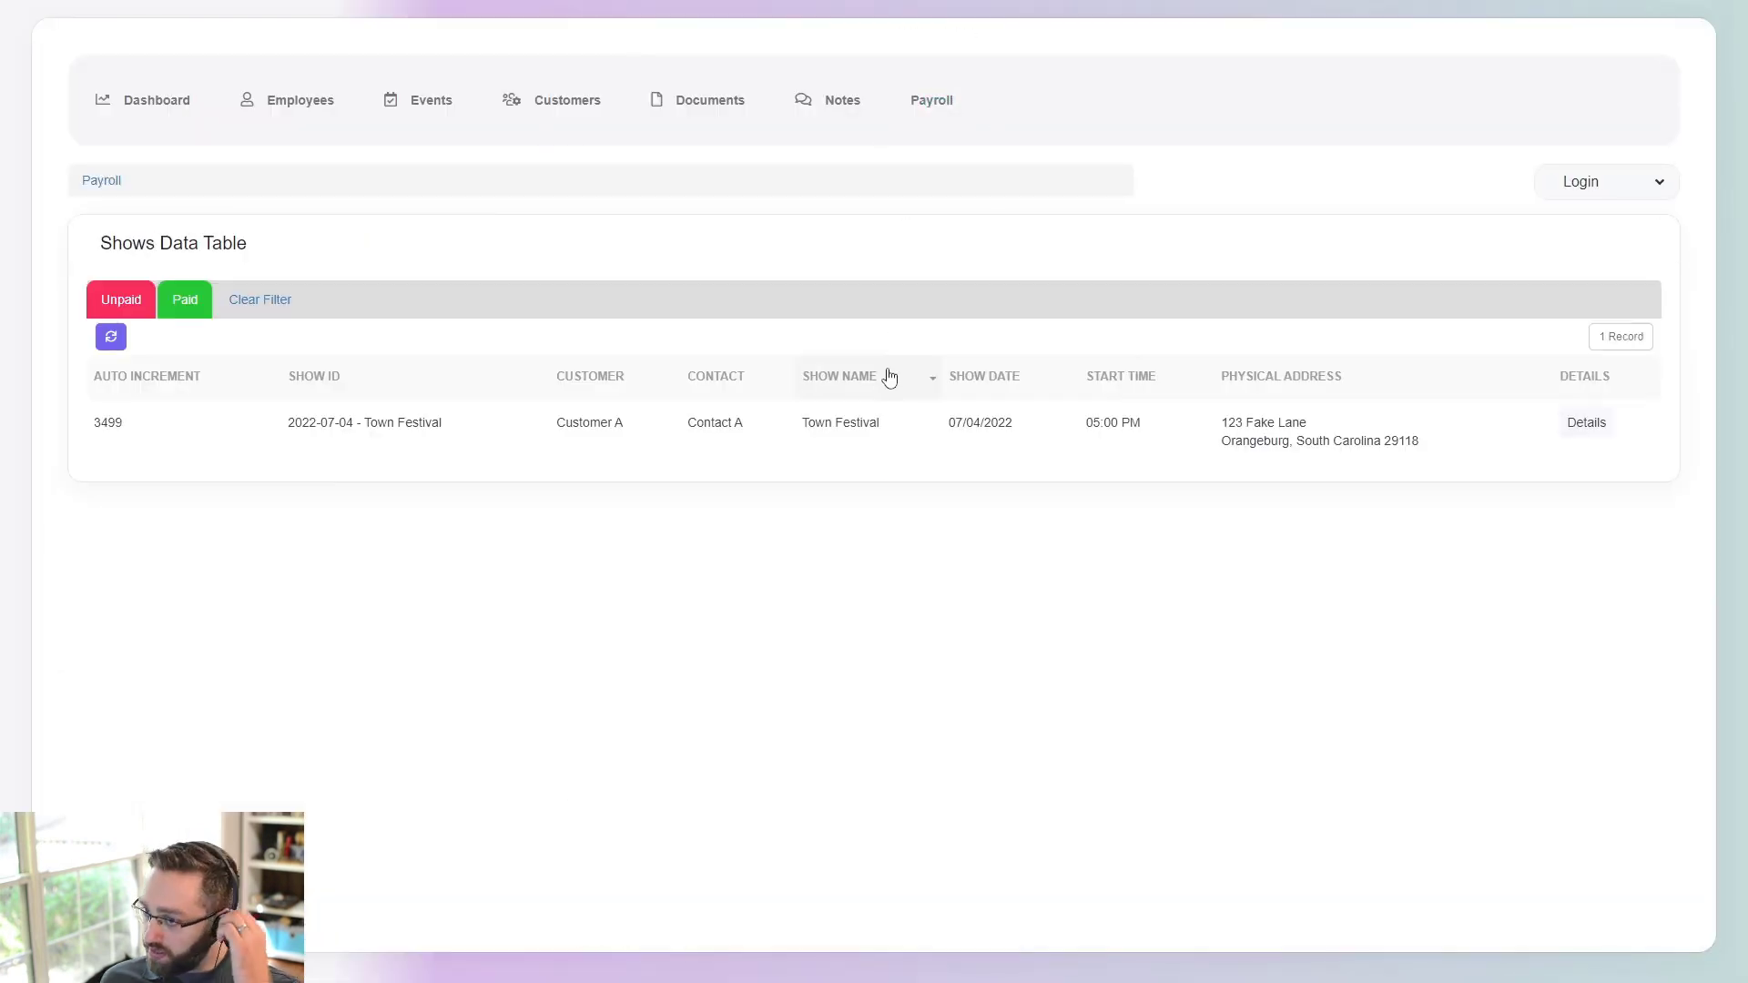
pyautogui.click(1576, 424)
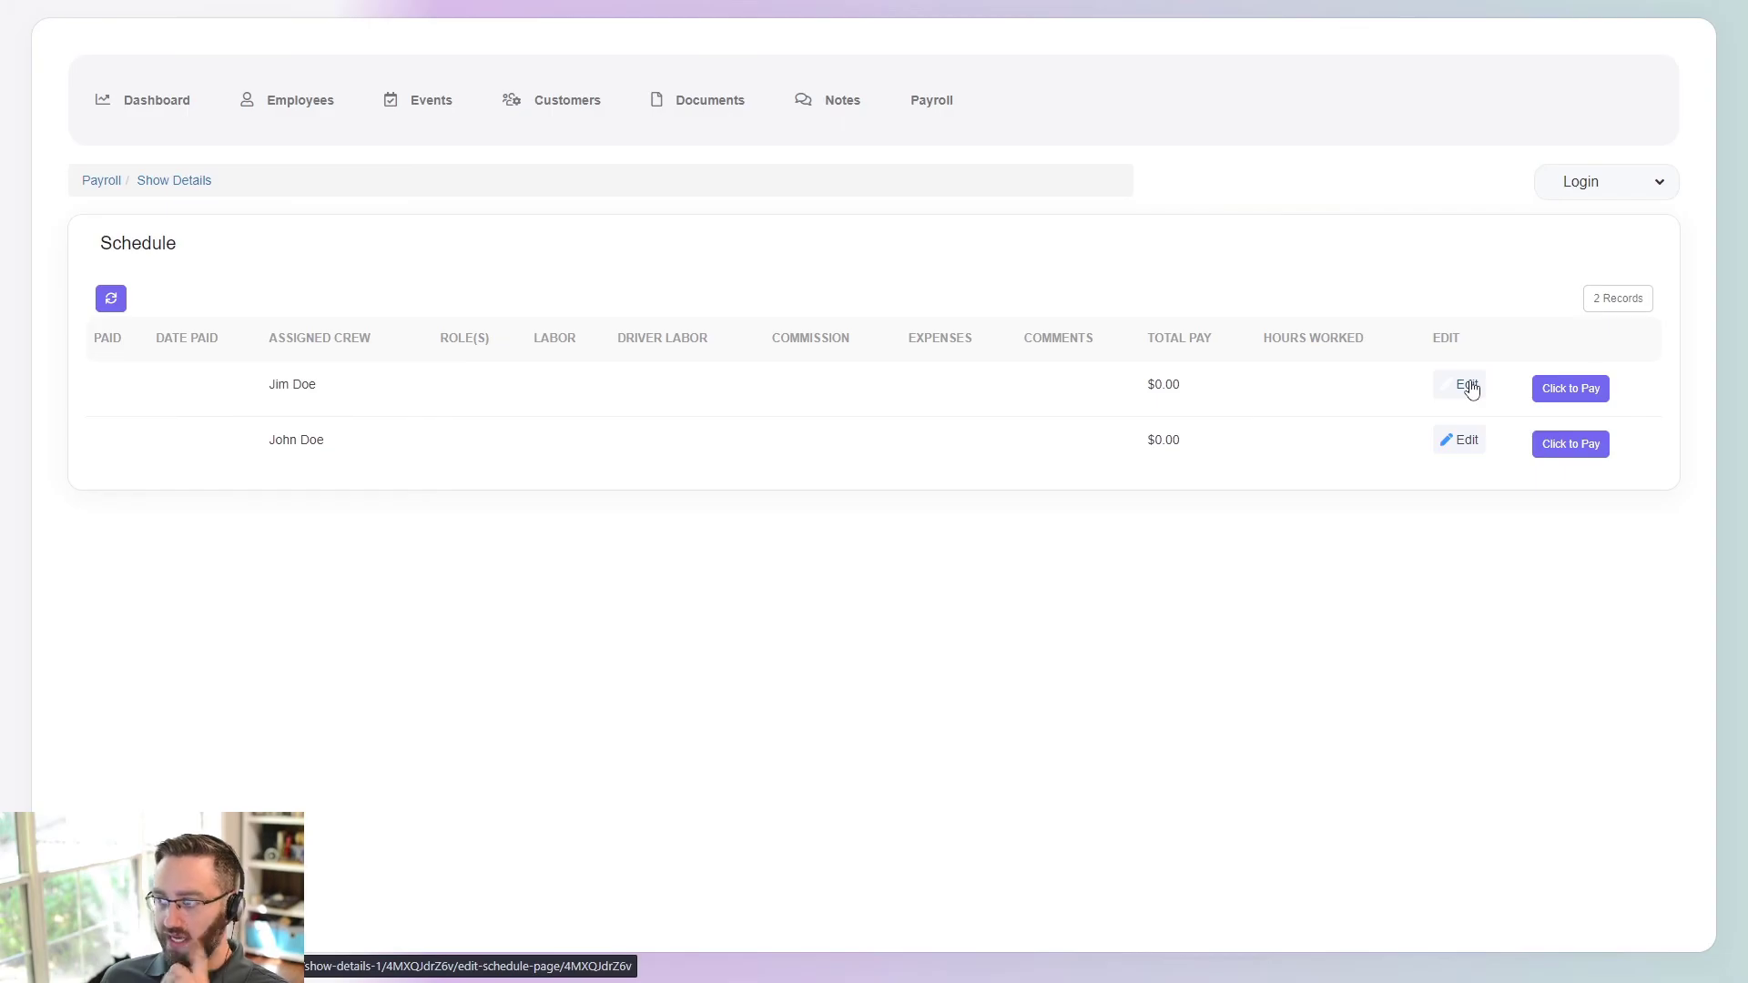
pyautogui.click(1471, 390)
# - Enter 100 for Jim Doe's labor, driver labor, commission and expenses
pyautogui.click(546, 222)
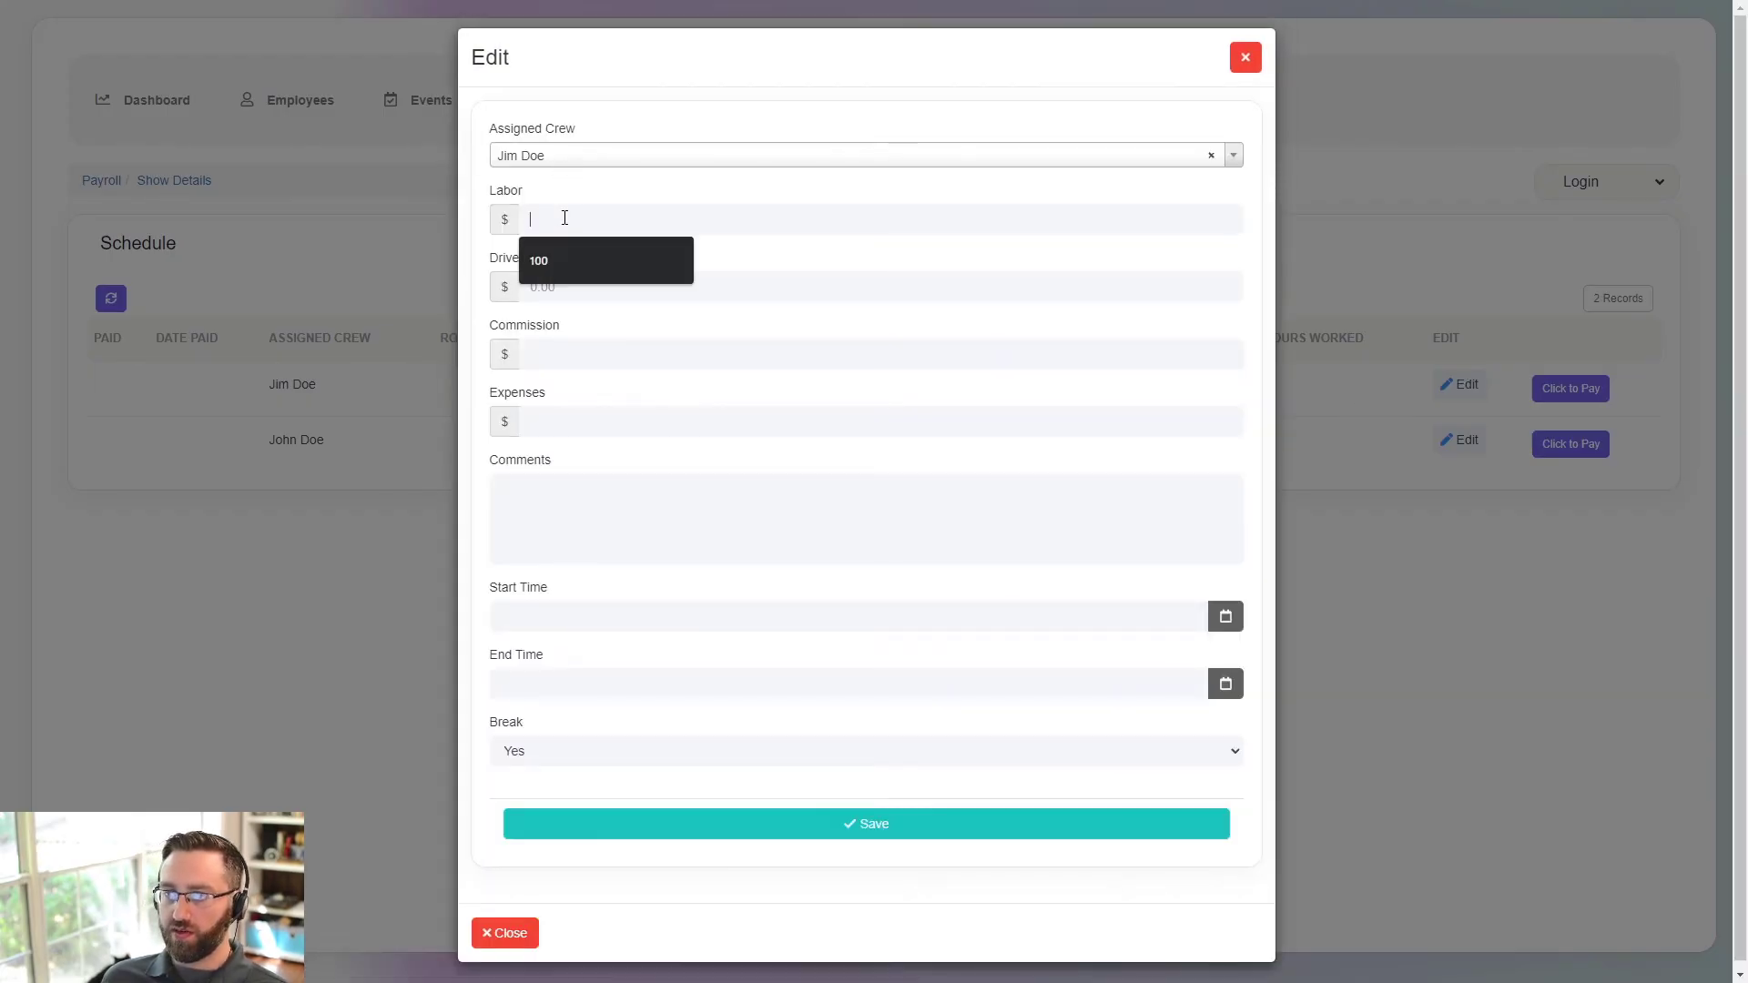
pyautogui.write('100')
pyautogui.press('Tab')
pyautogui.write('100')
pyautogui.press('Tab')
pyautogui.write('100')
pyautogui.press('Tab')
pyautogui.write('100')
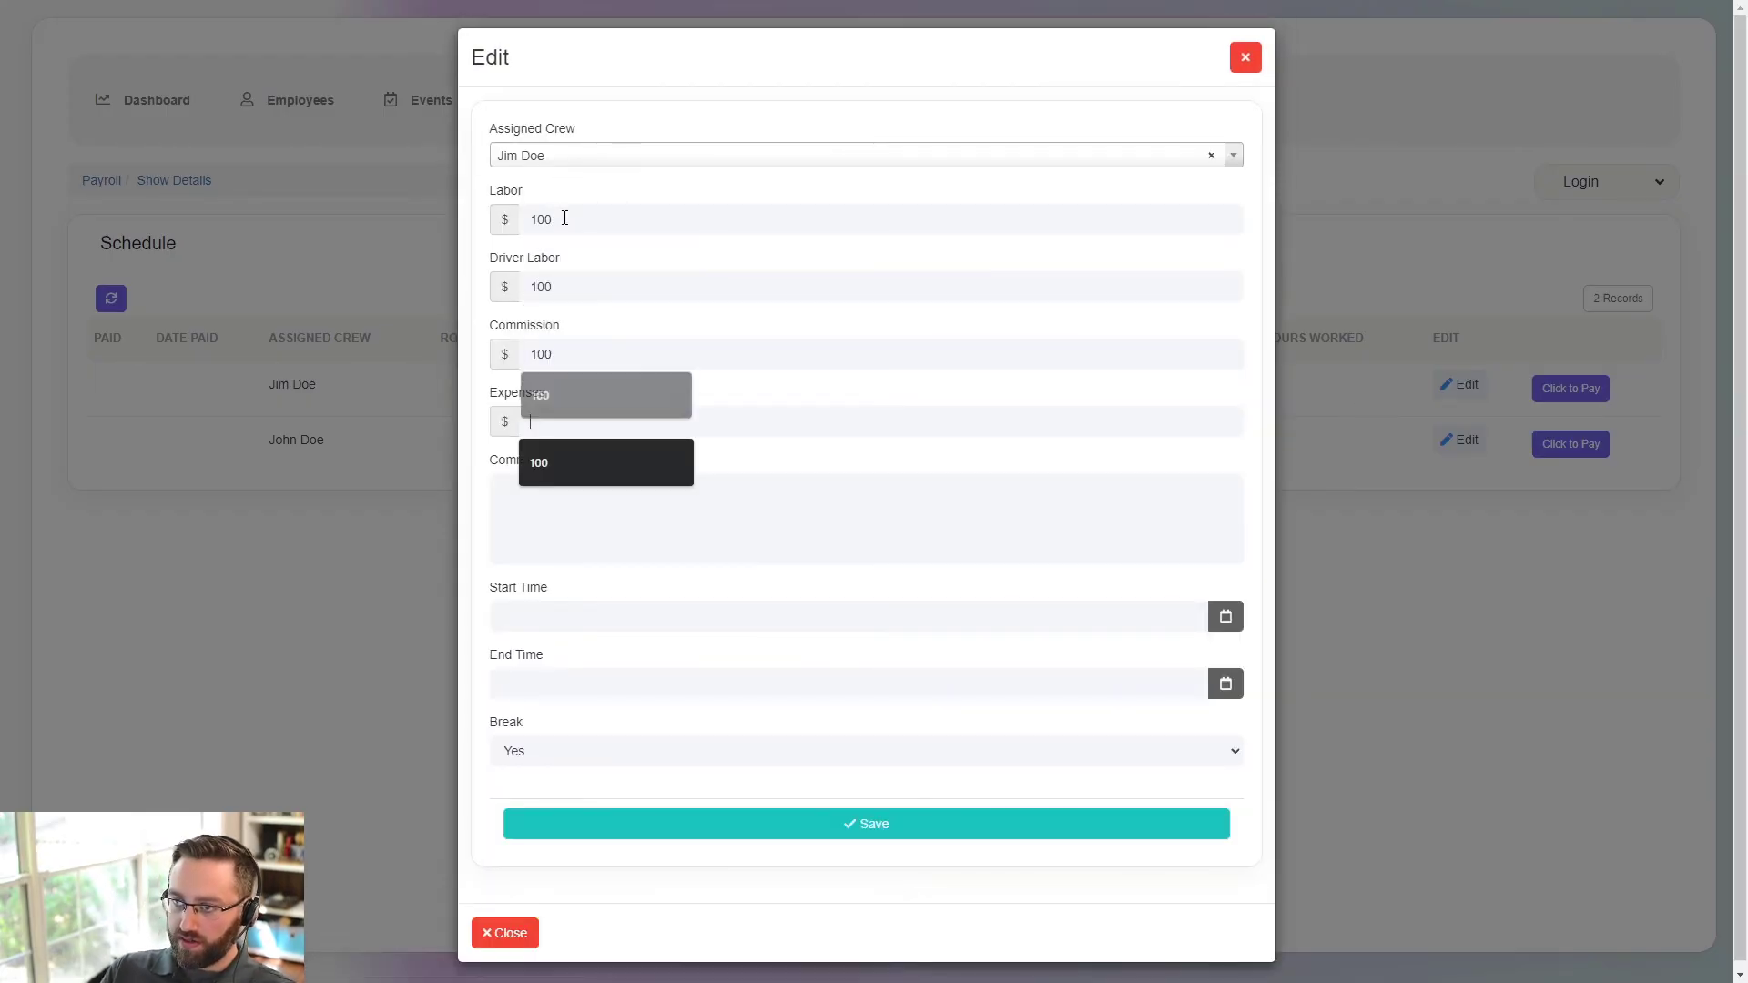
# - Set the shift to 12:00 PM–8:00 PM on 10/05/2022 with break Yes, and save
pyautogui.click(1227, 619)
pyautogui.click(654, 722)
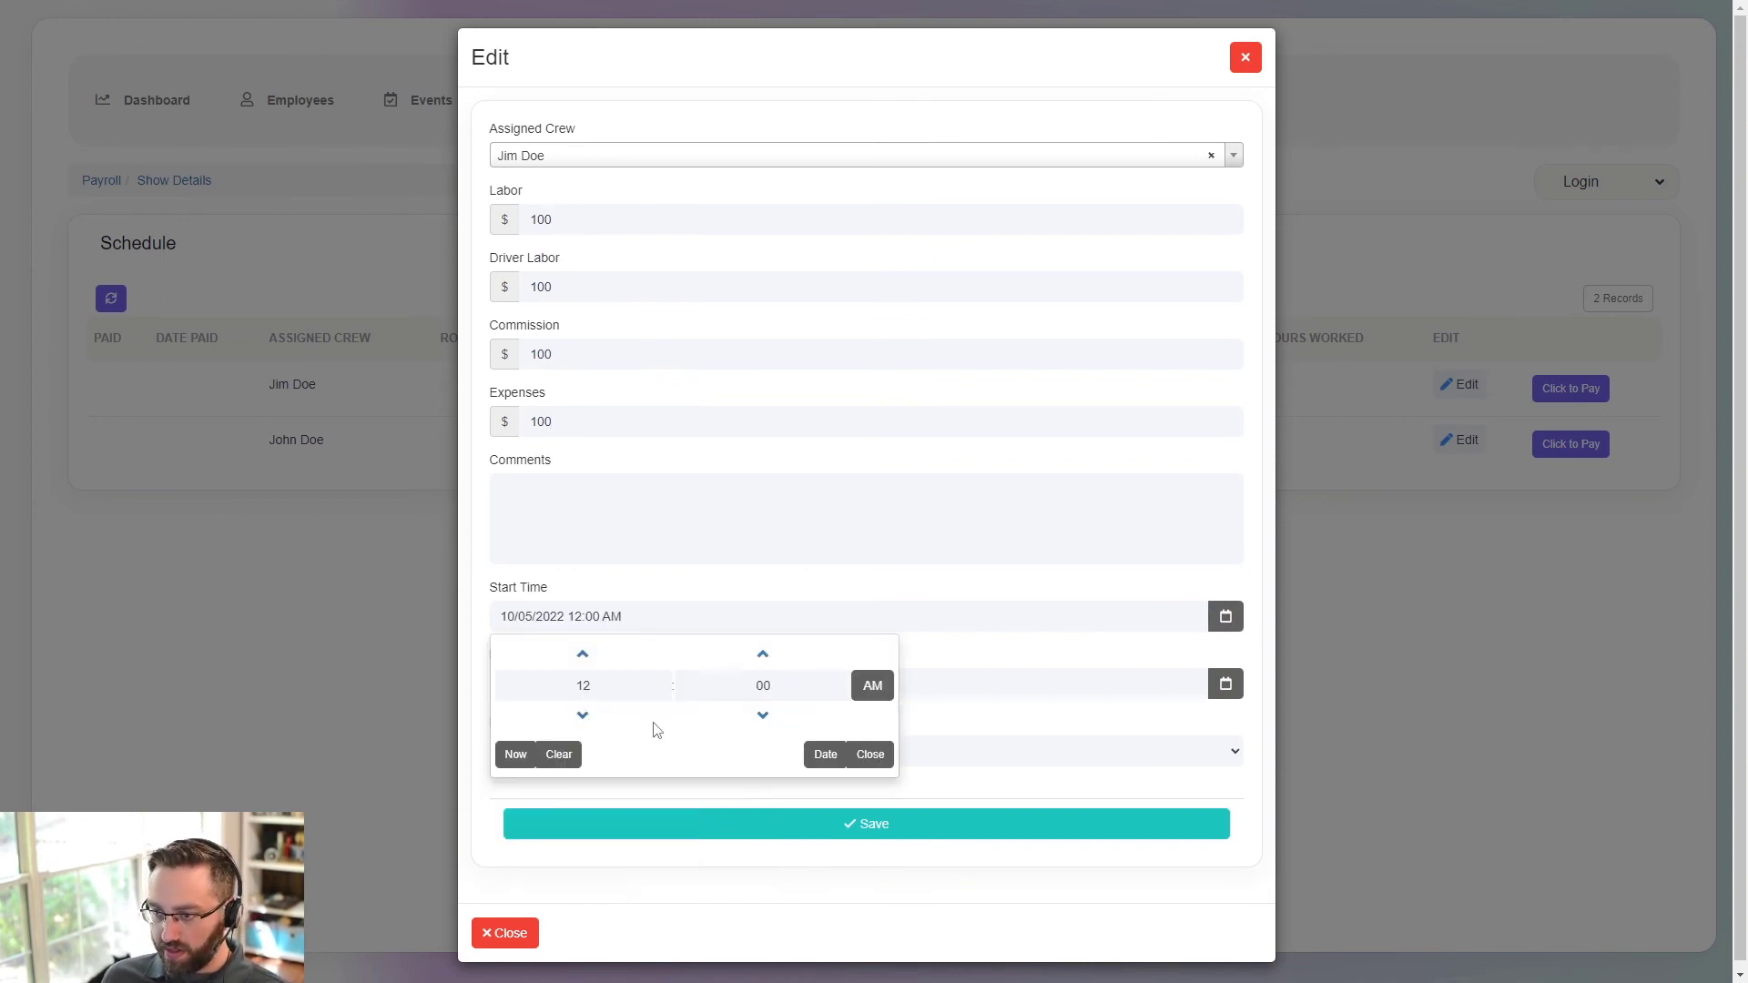
pyautogui.click(872, 685)
pyautogui.click(869, 755)
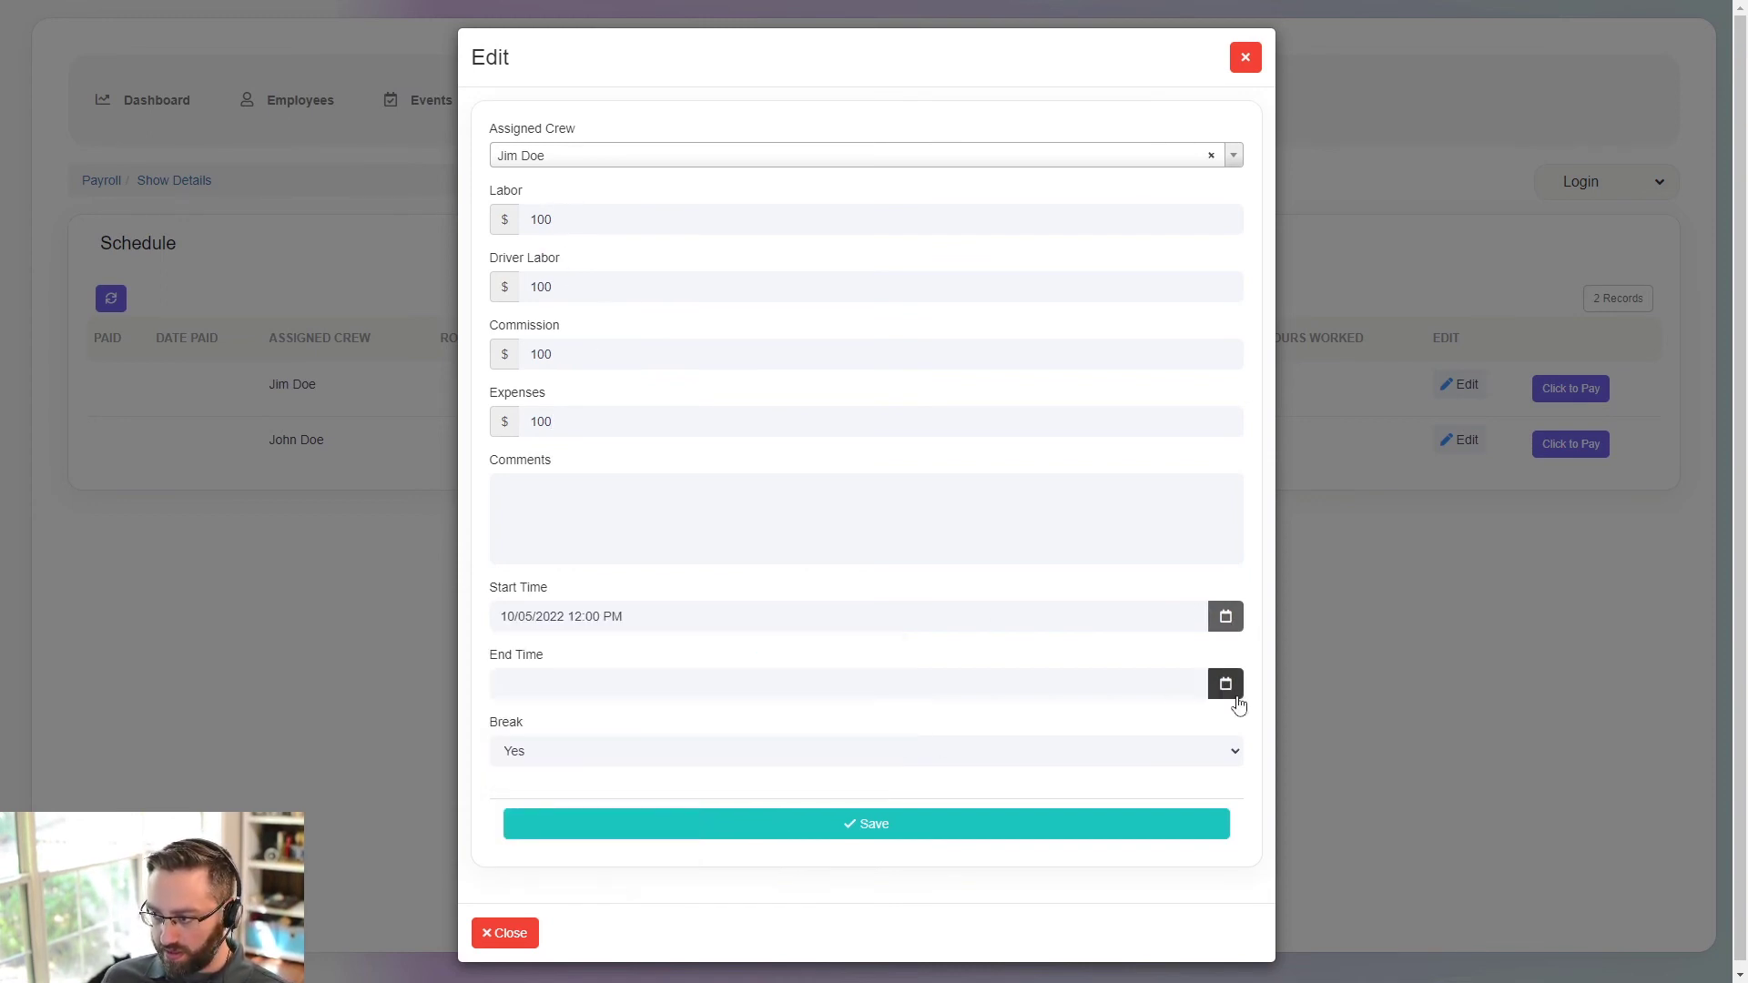
pyautogui.click(1226, 689)
pyautogui.click(653, 789)
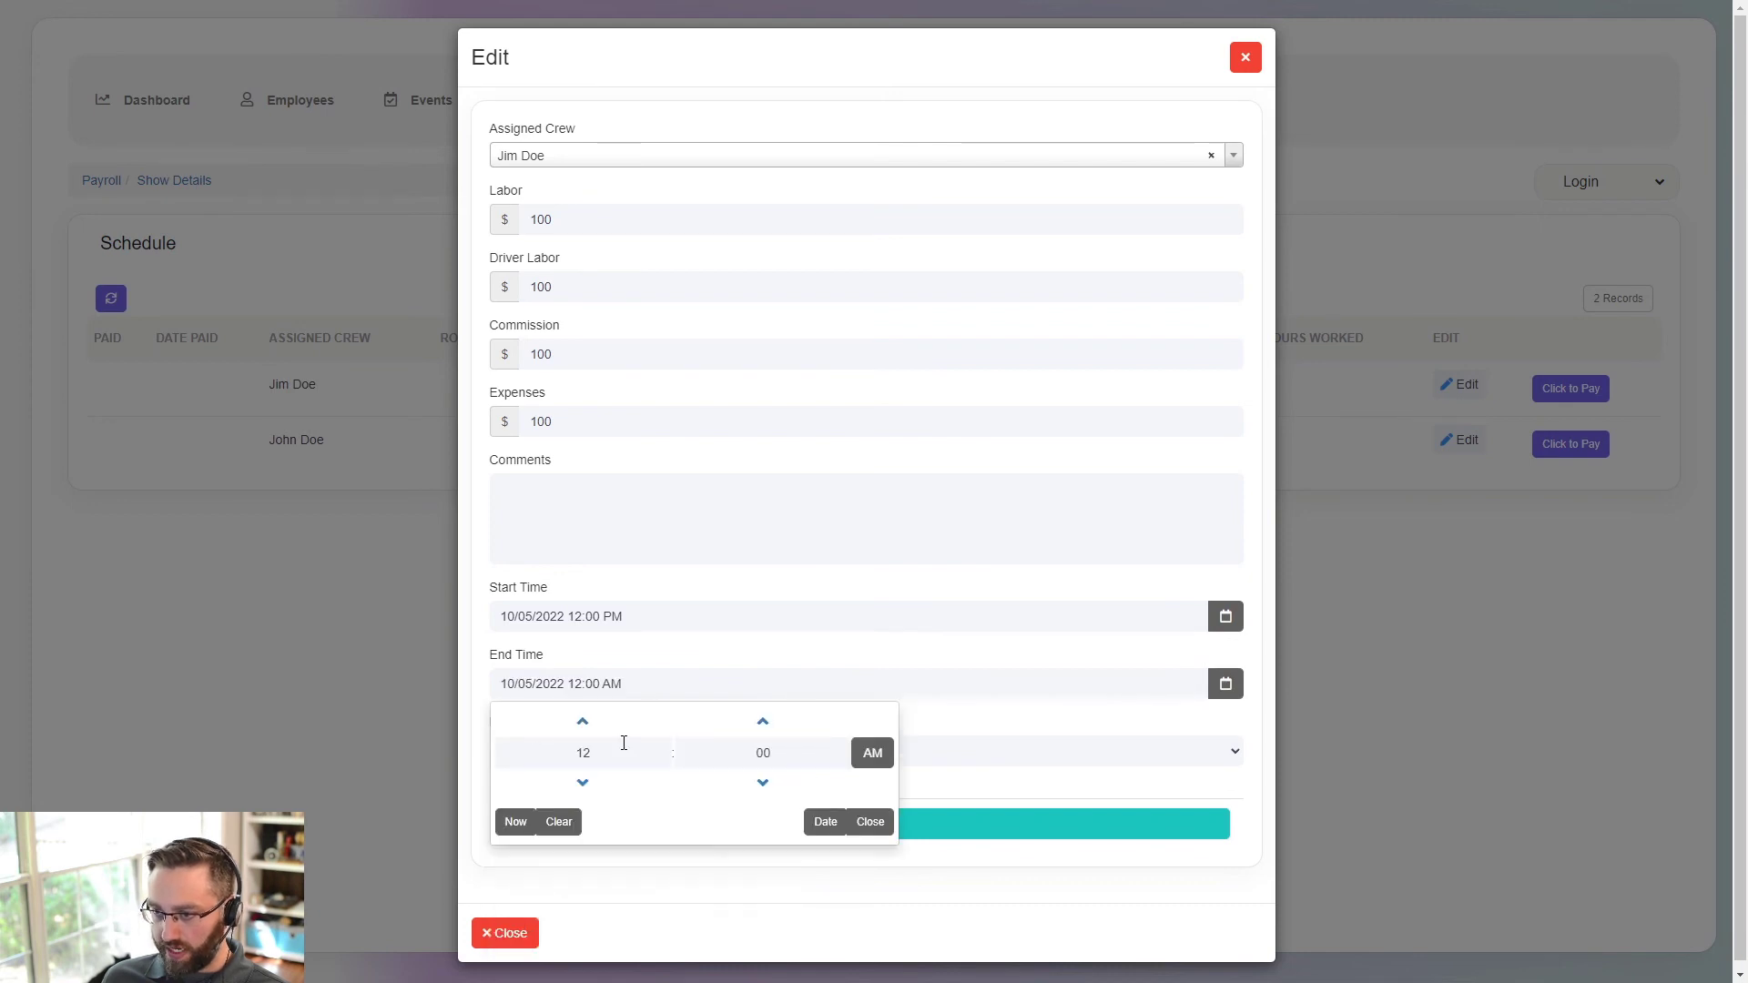
pyautogui.click(584, 723)
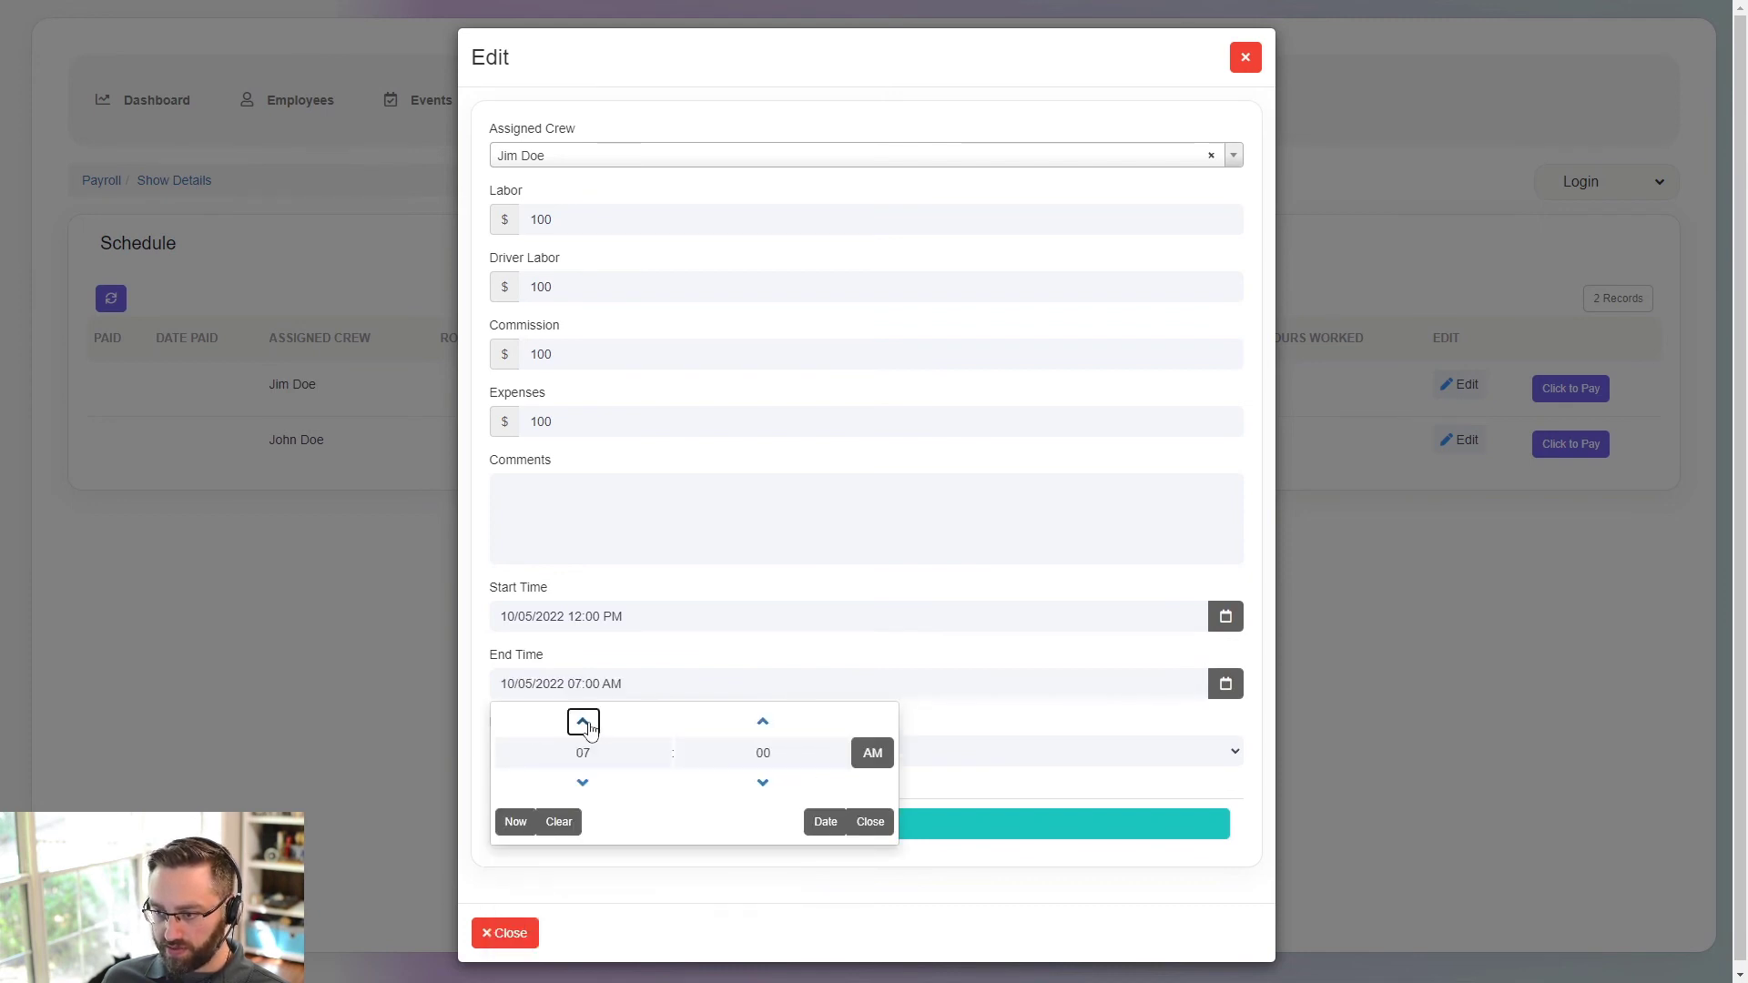
pyautogui.click(584, 723)
pyautogui.click(872, 753)
pyautogui.click(559, 763)
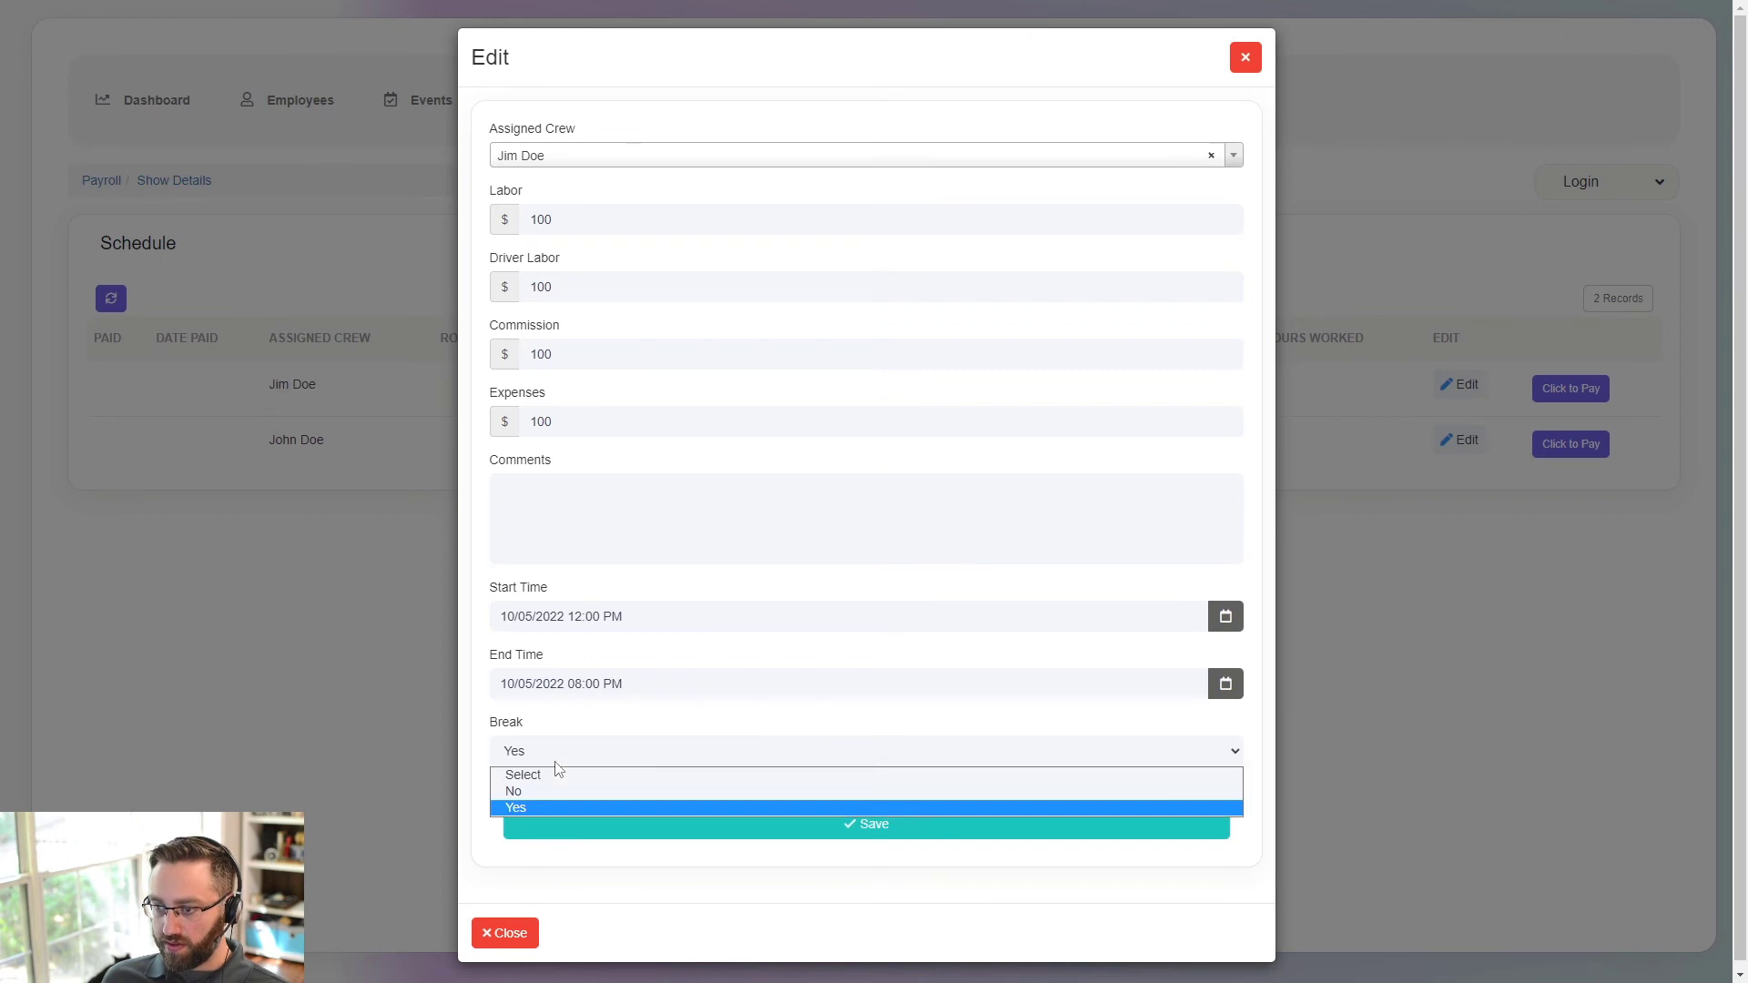
pyautogui.click(541, 792)
pyautogui.click(598, 825)
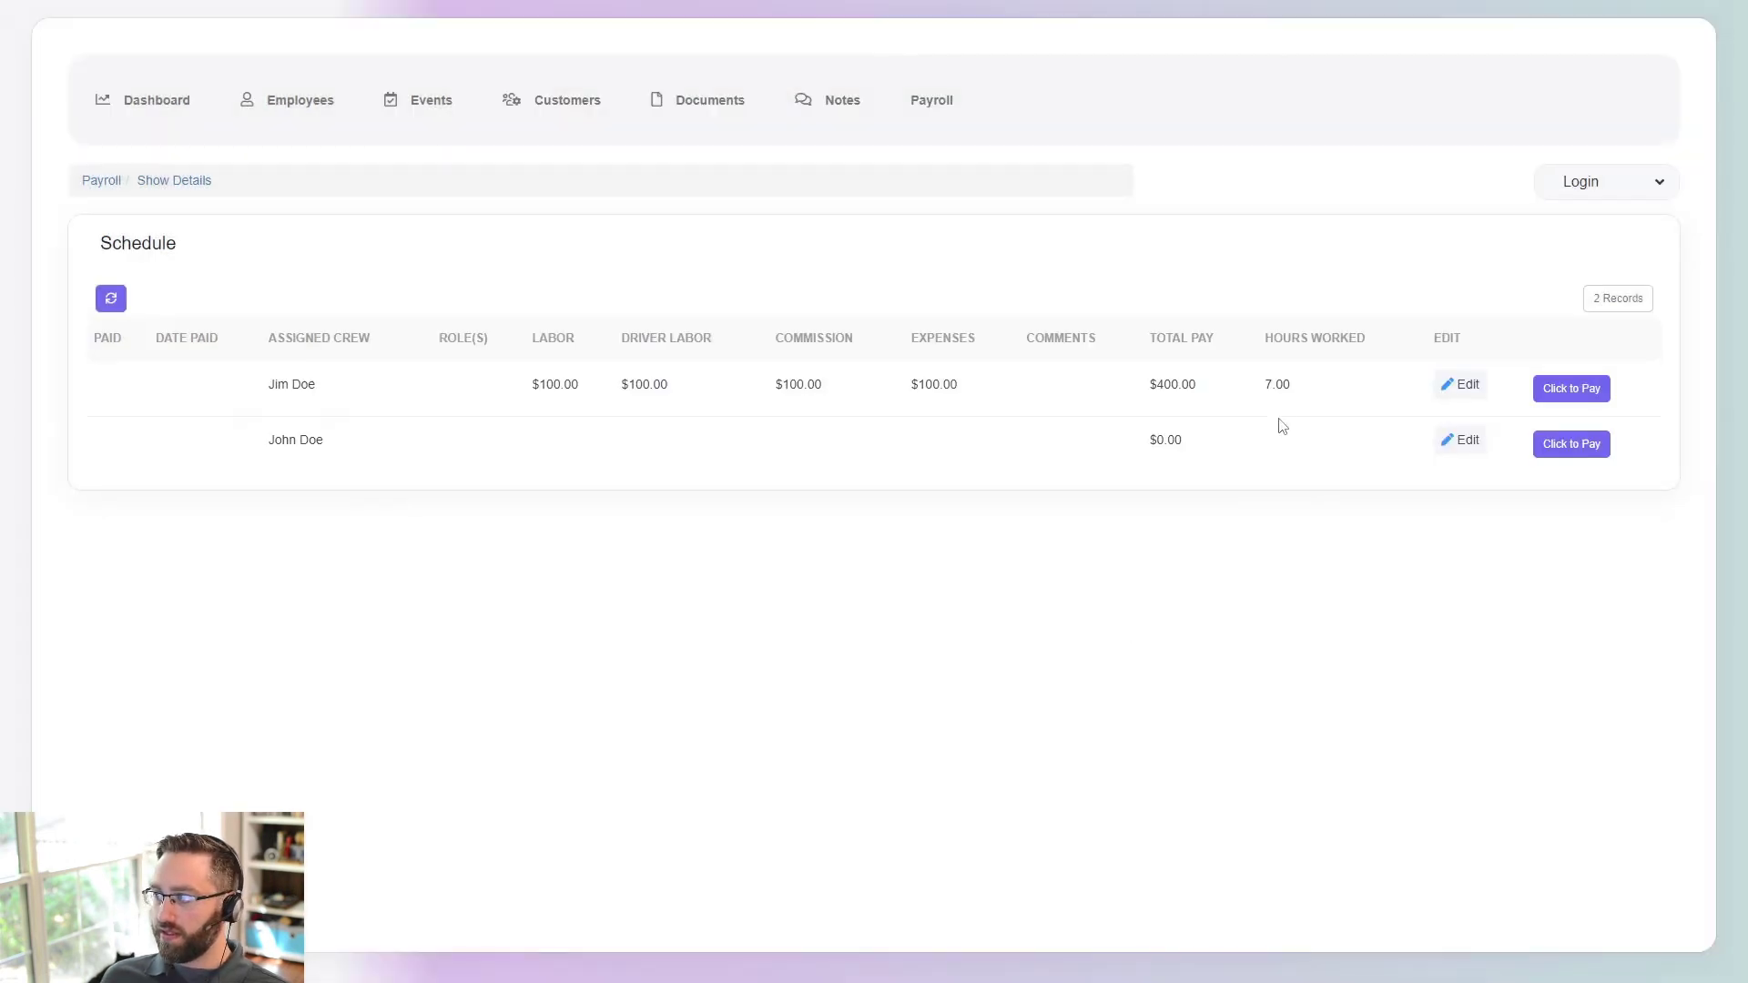
# - Check Jim Doe's 7.00 hours worked and mark him paid
pyautogui.moveTo(1297, 387); pyautogui.dragTo(1261, 393)
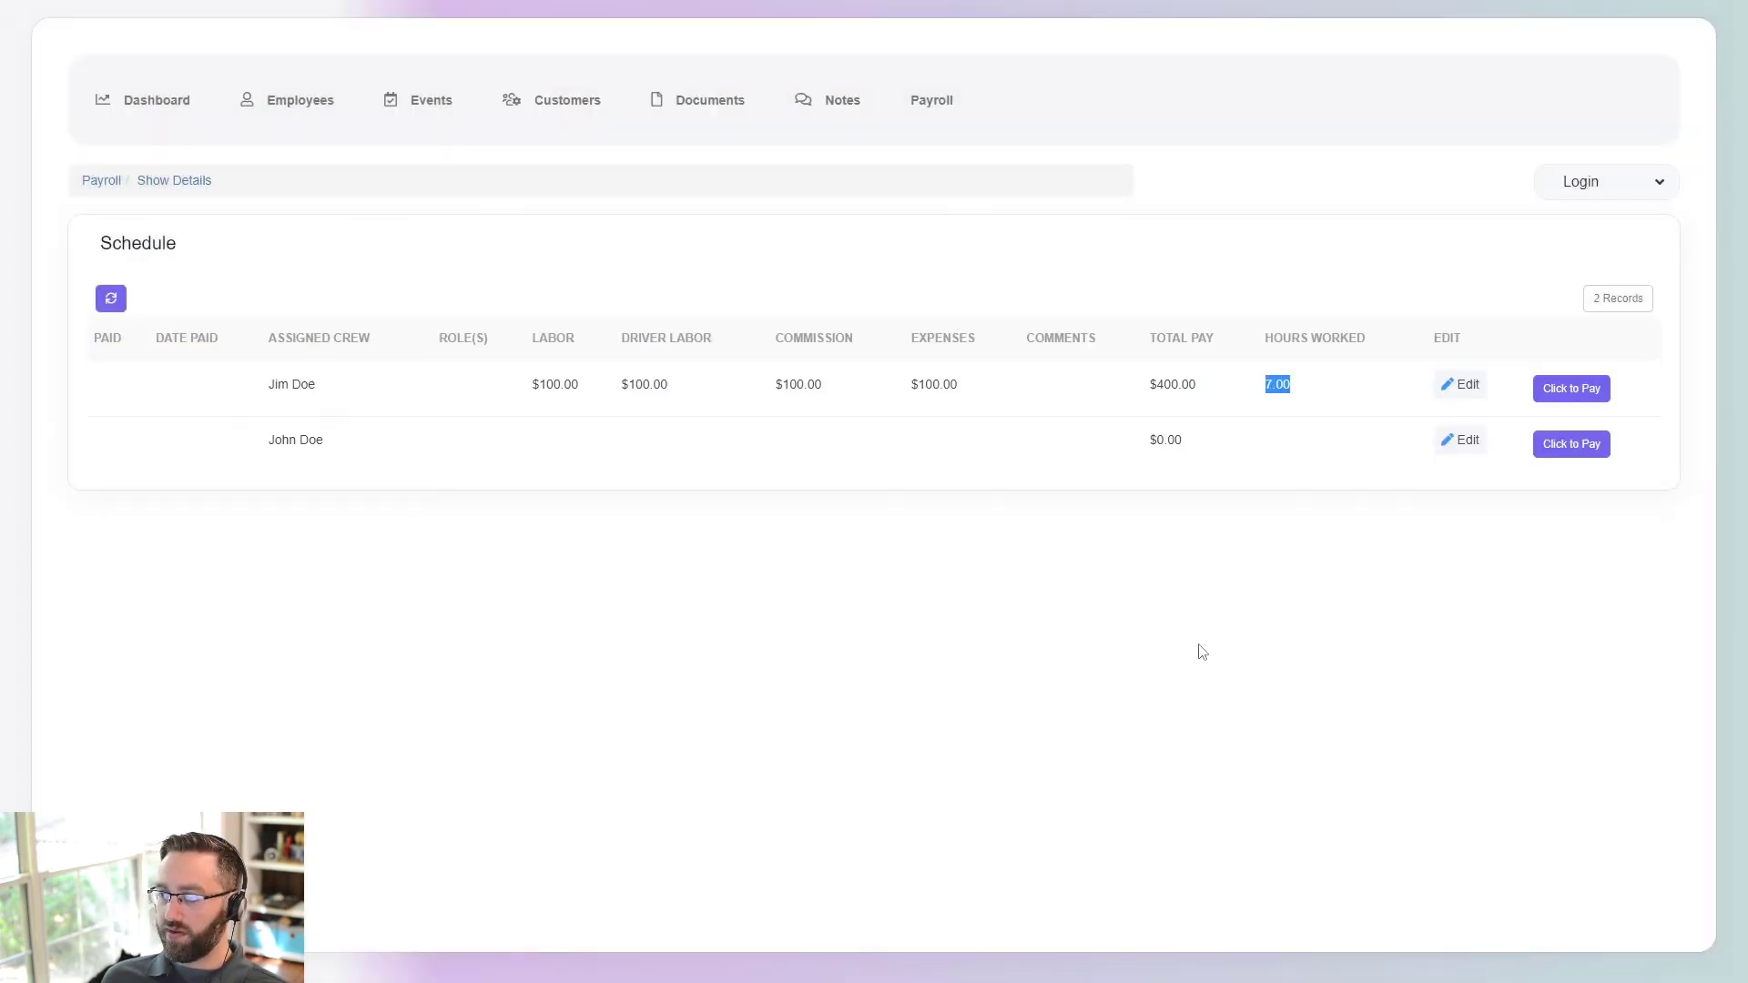
pyautogui.click(1152, 651)
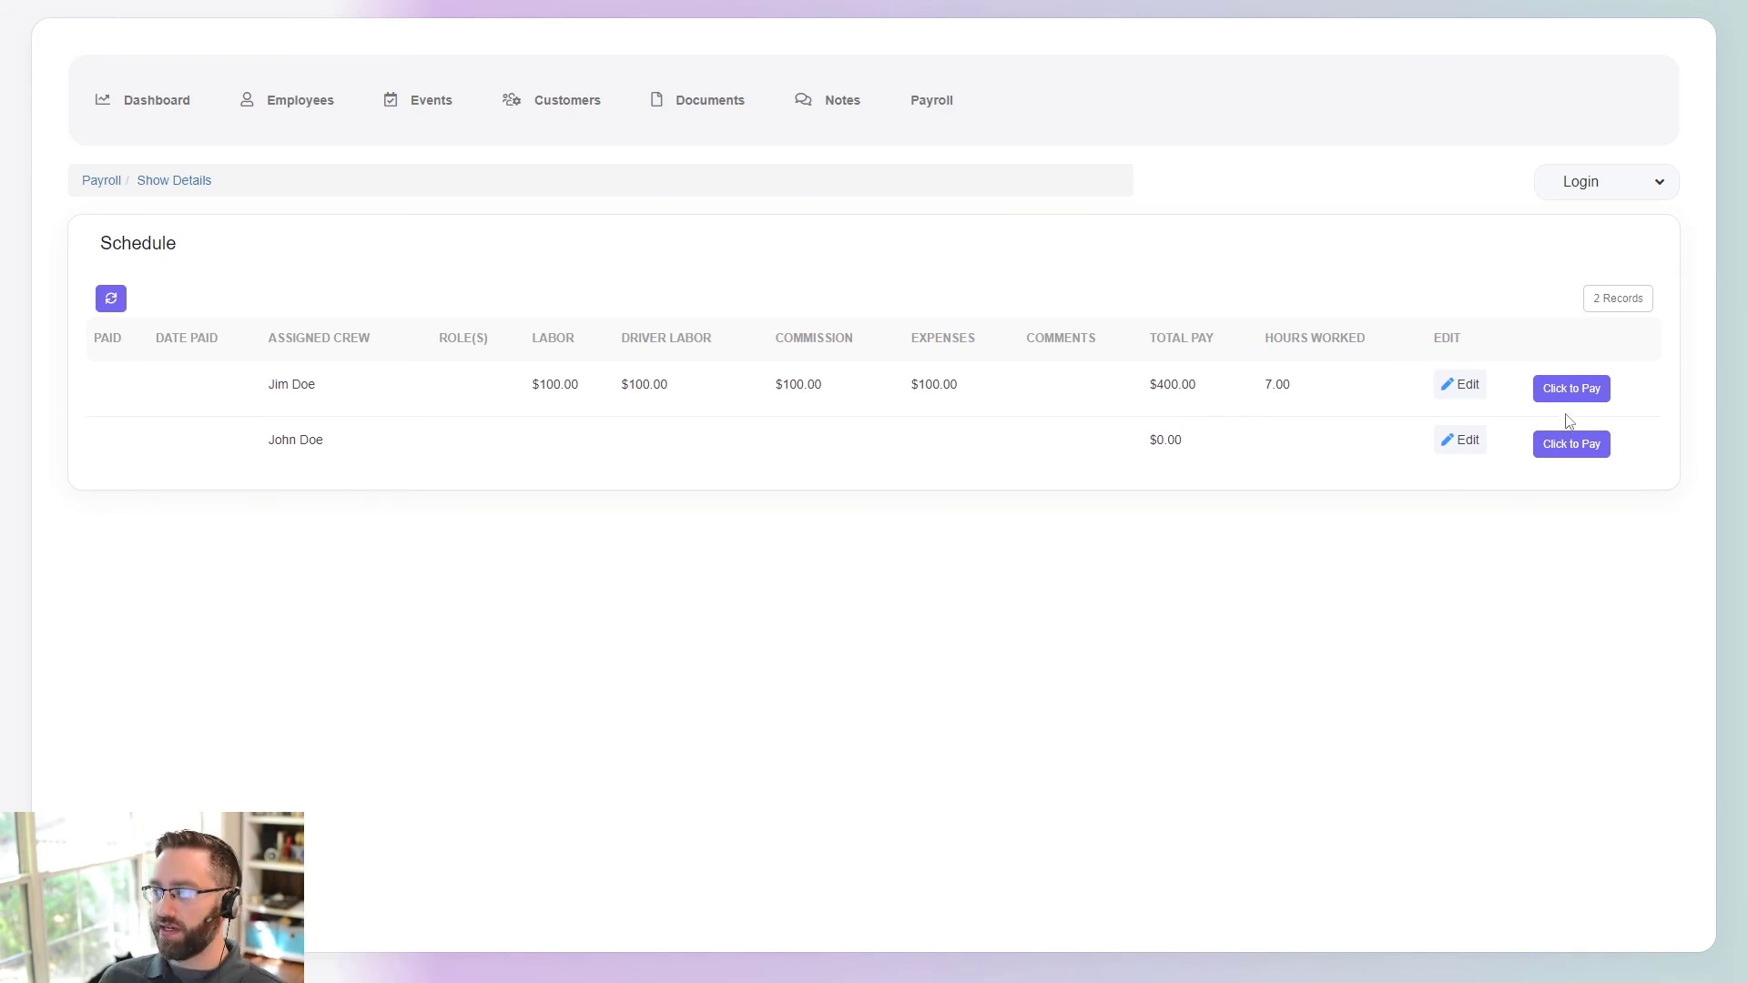
pyautogui.click(1562, 388)
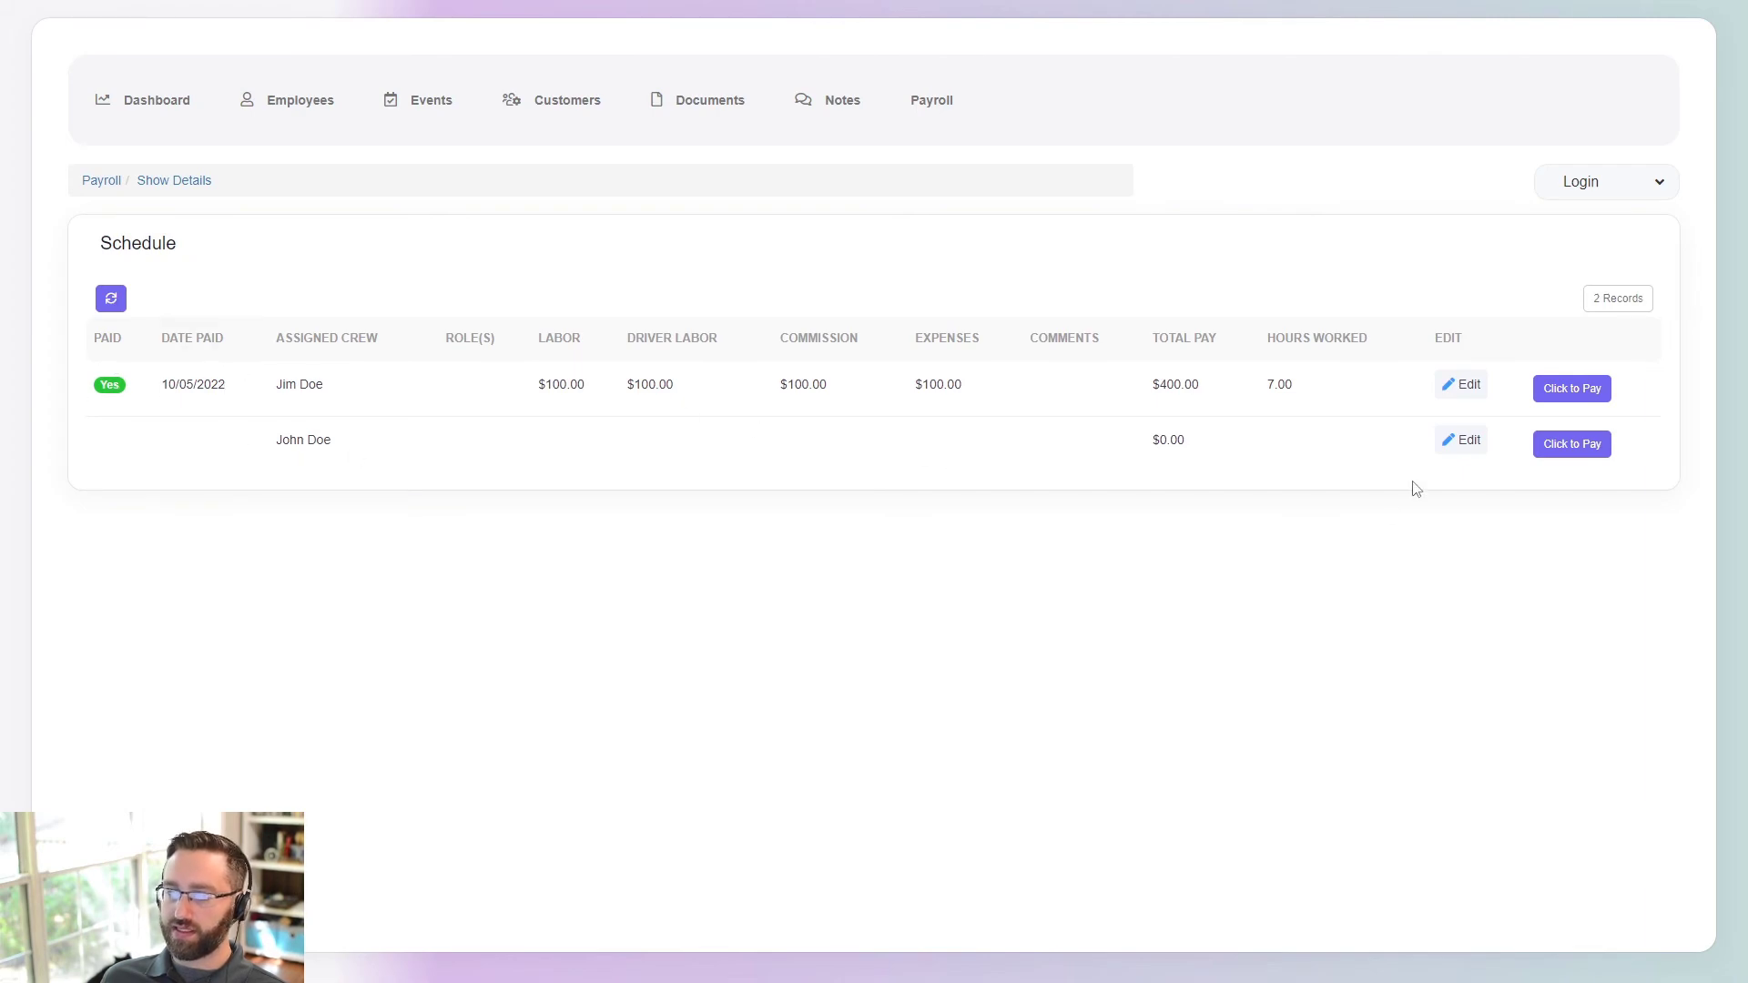
# - Edit John Doe's schedule entry and enter 100 labor
pyautogui.click(1457, 442)
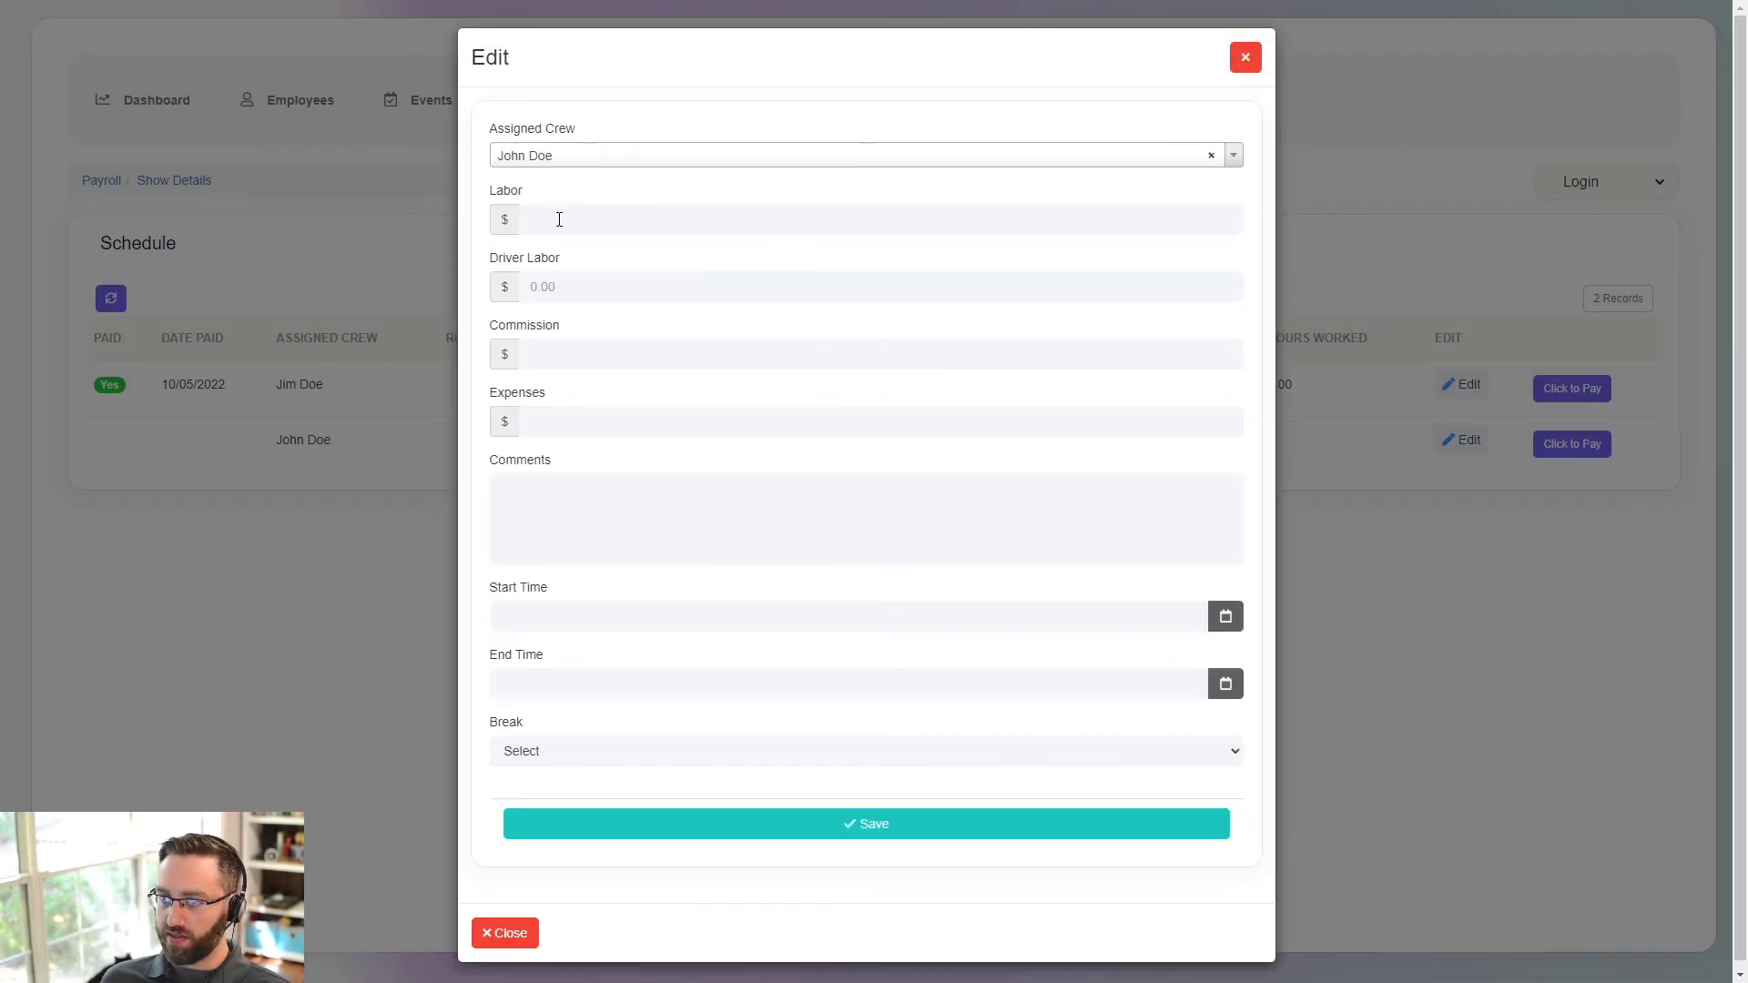
pyautogui.click(561, 218)
pyautogui.write('100')
pyautogui.click(565, 286)
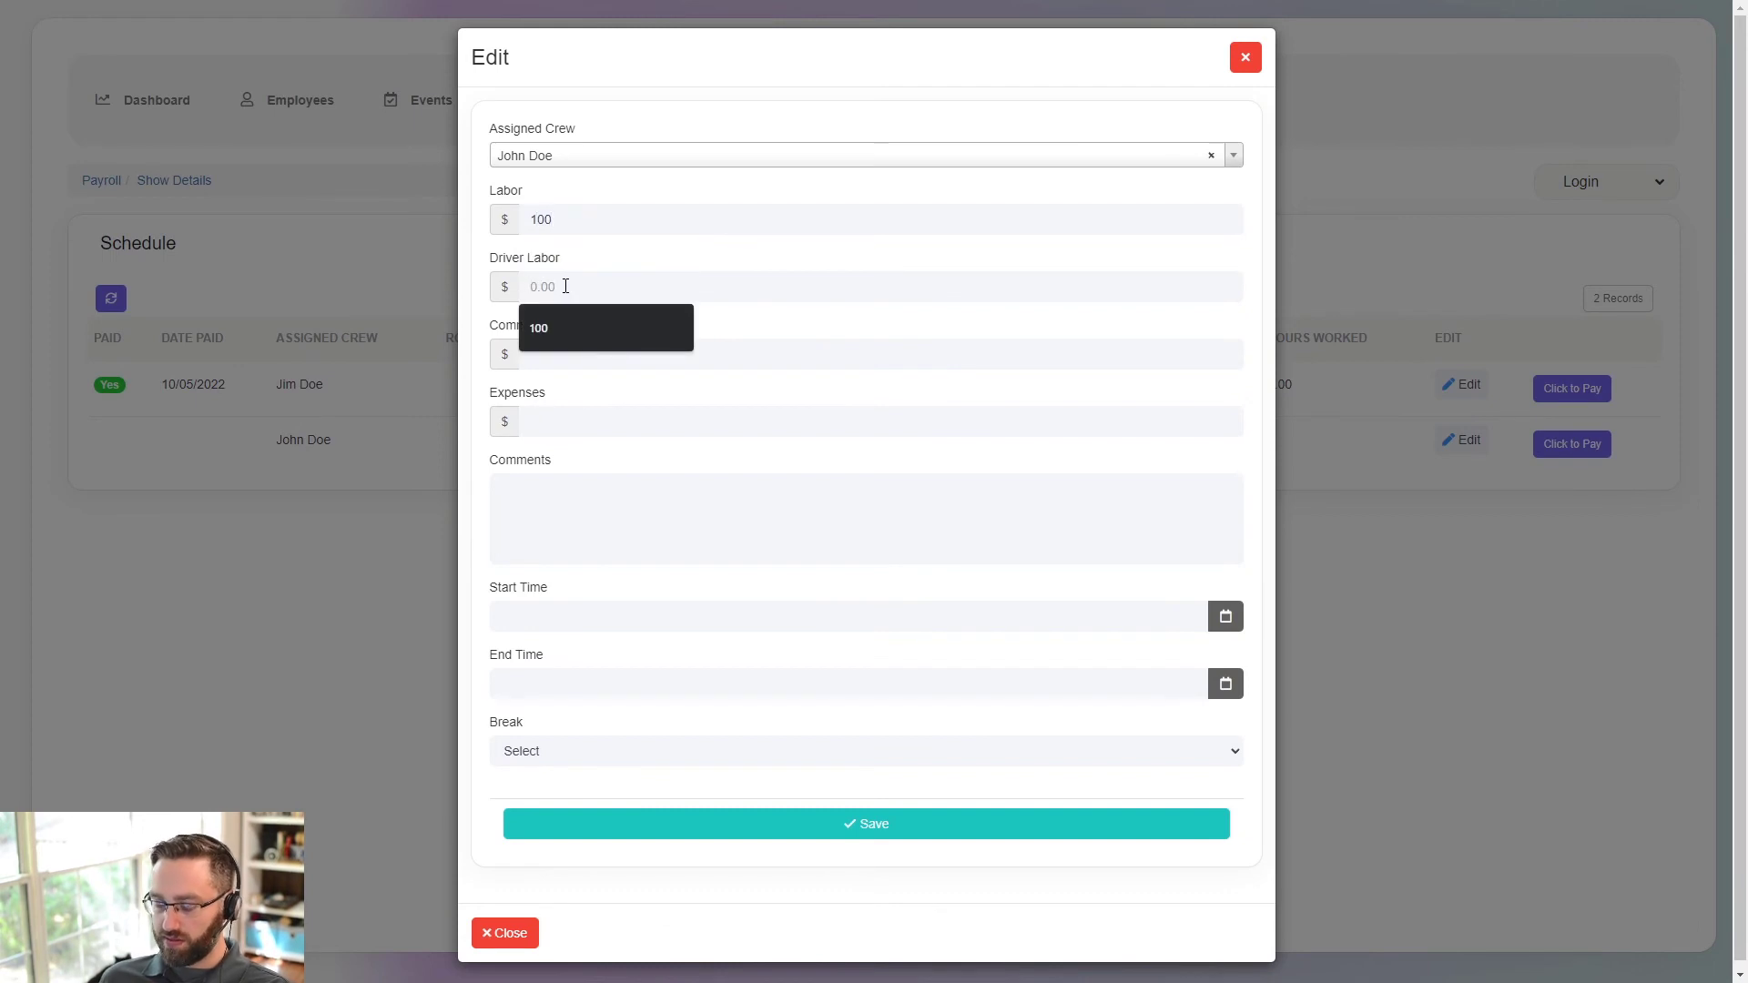
pyautogui.click(698, 254)
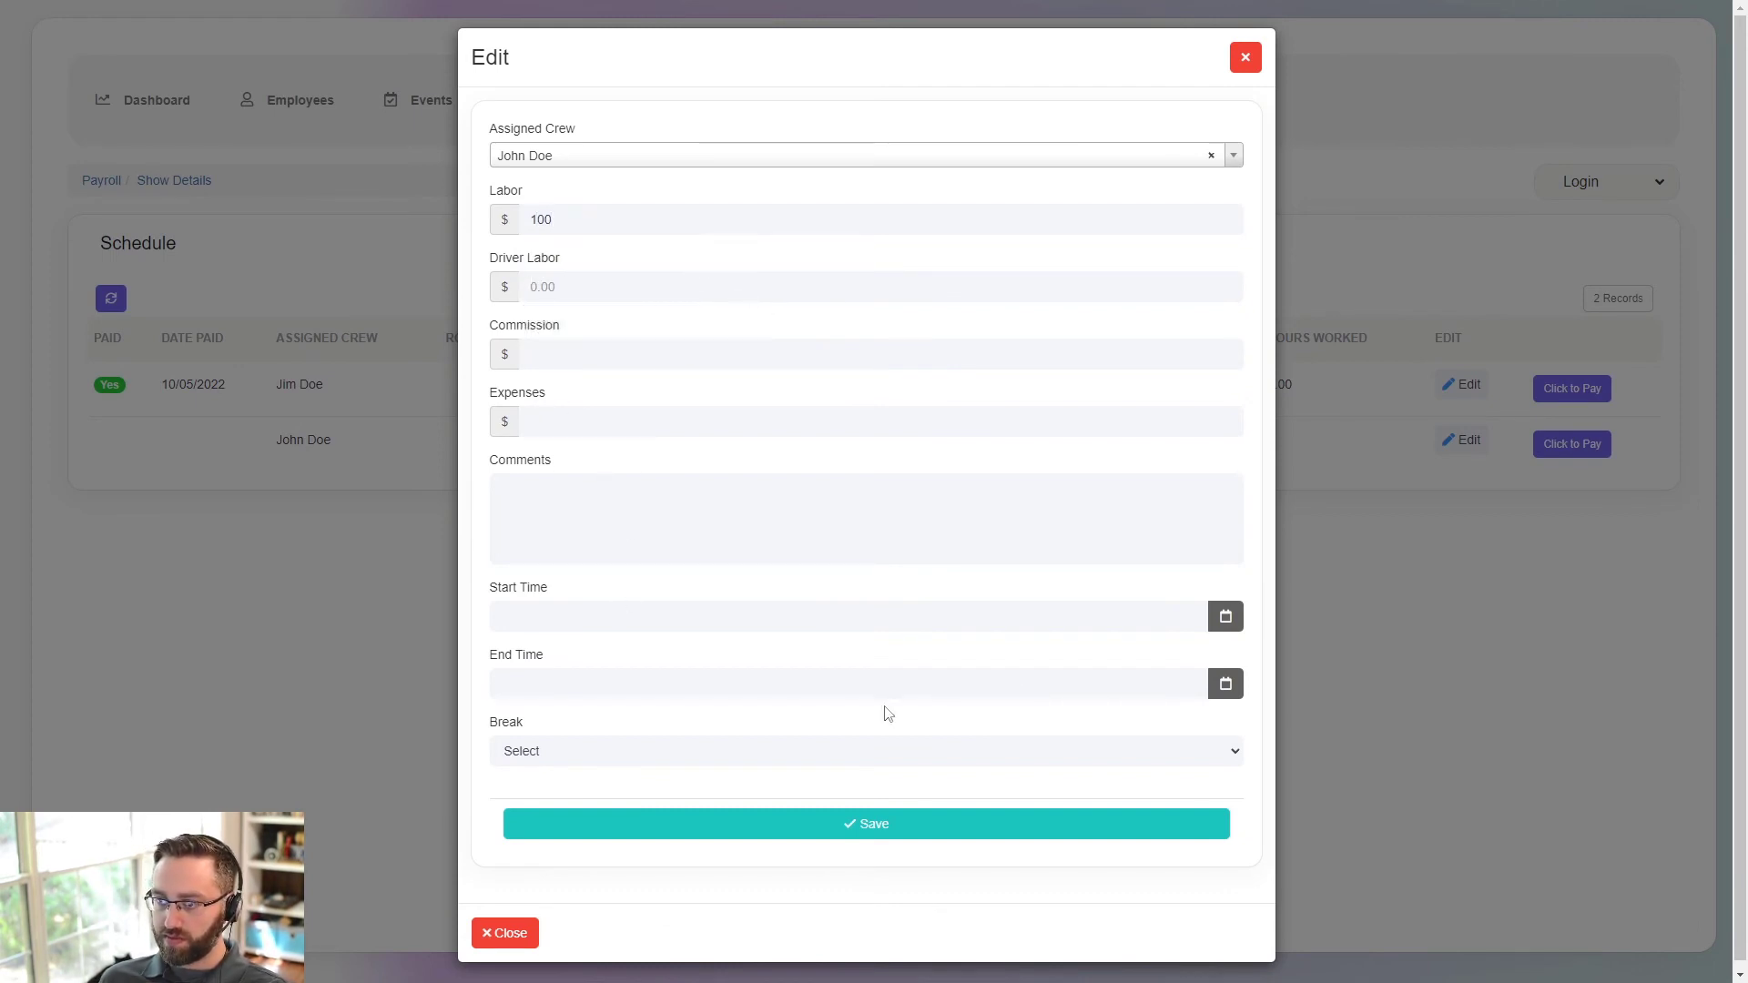
pyautogui.click(678, 754)
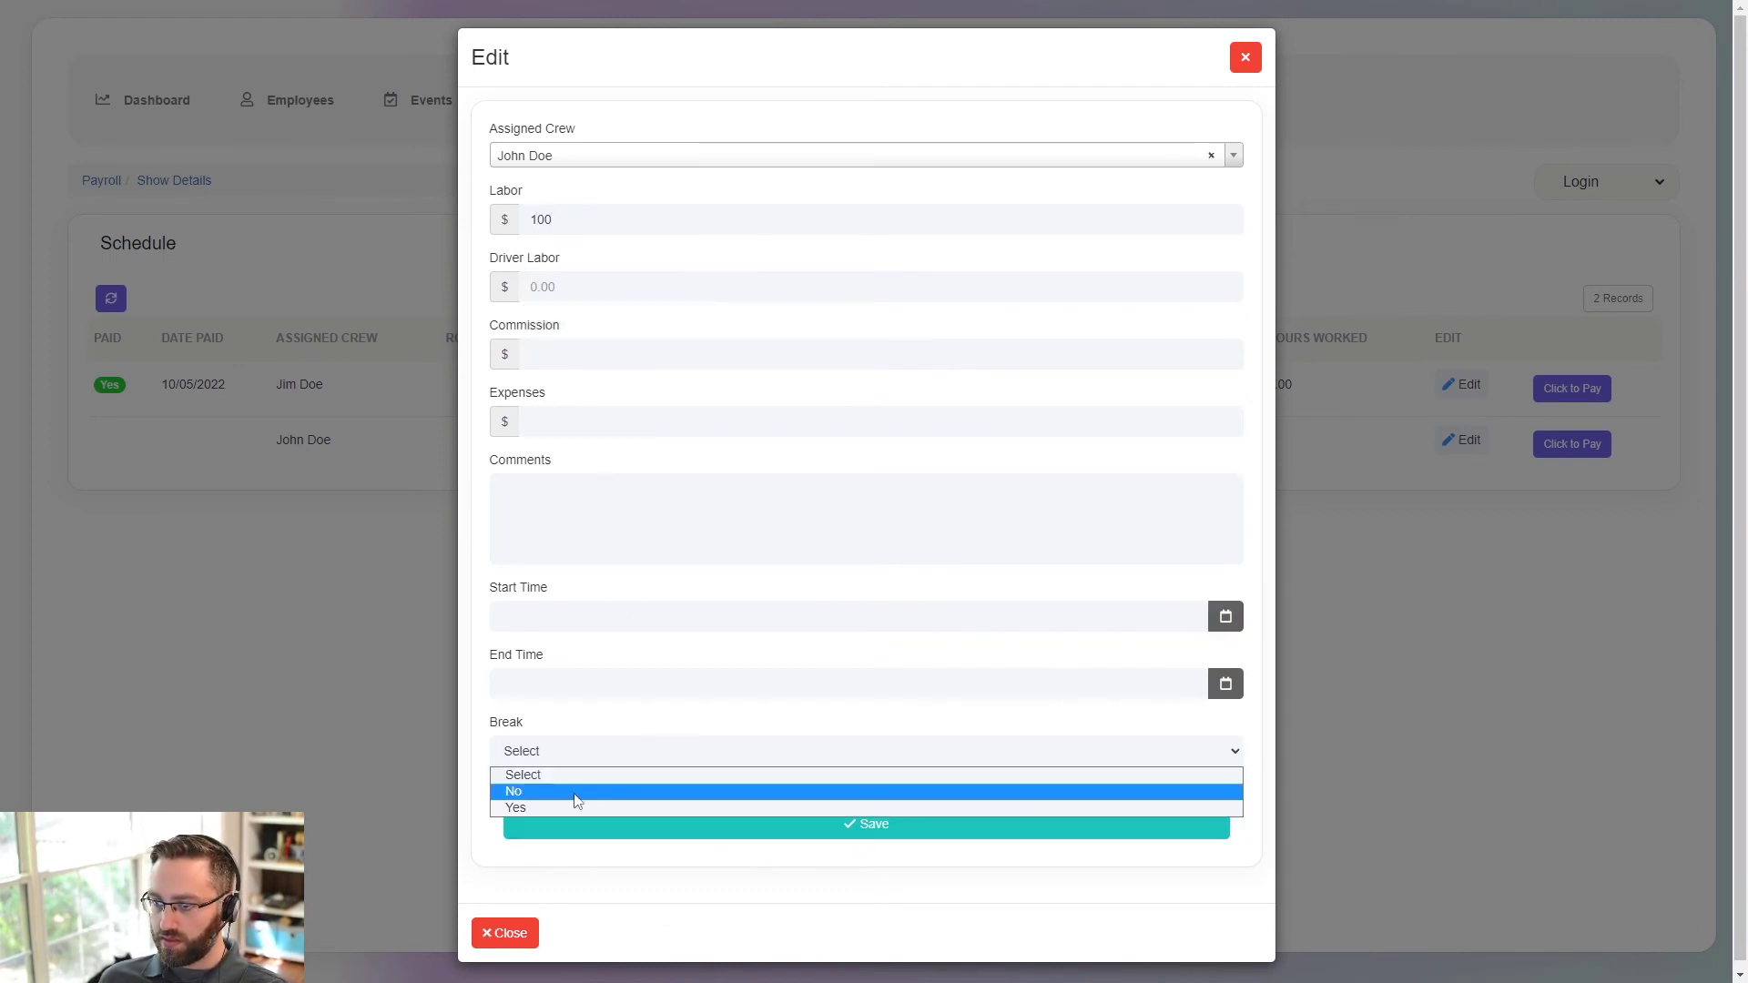
# - Set John Doe's shift to 12:00 PM–8:00 PM on 10/05/2022
pyautogui.click(1225, 617)
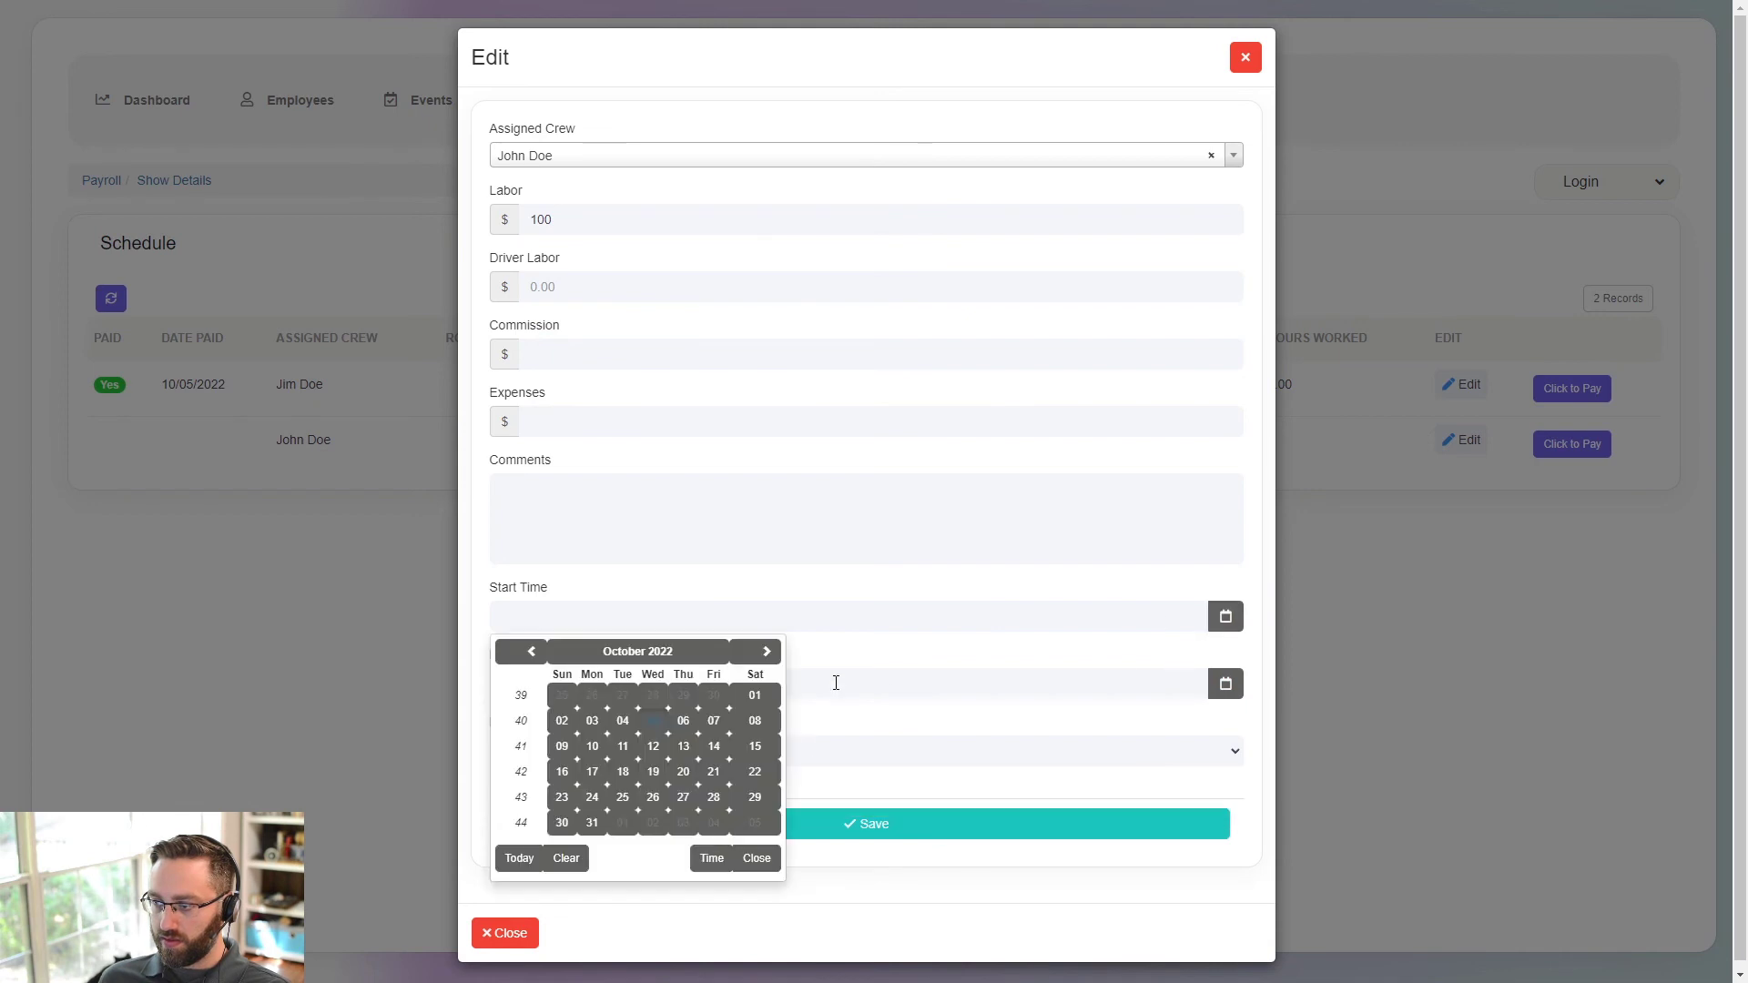
pyautogui.click(657, 719)
pyautogui.click(872, 685)
pyautogui.click(869, 754)
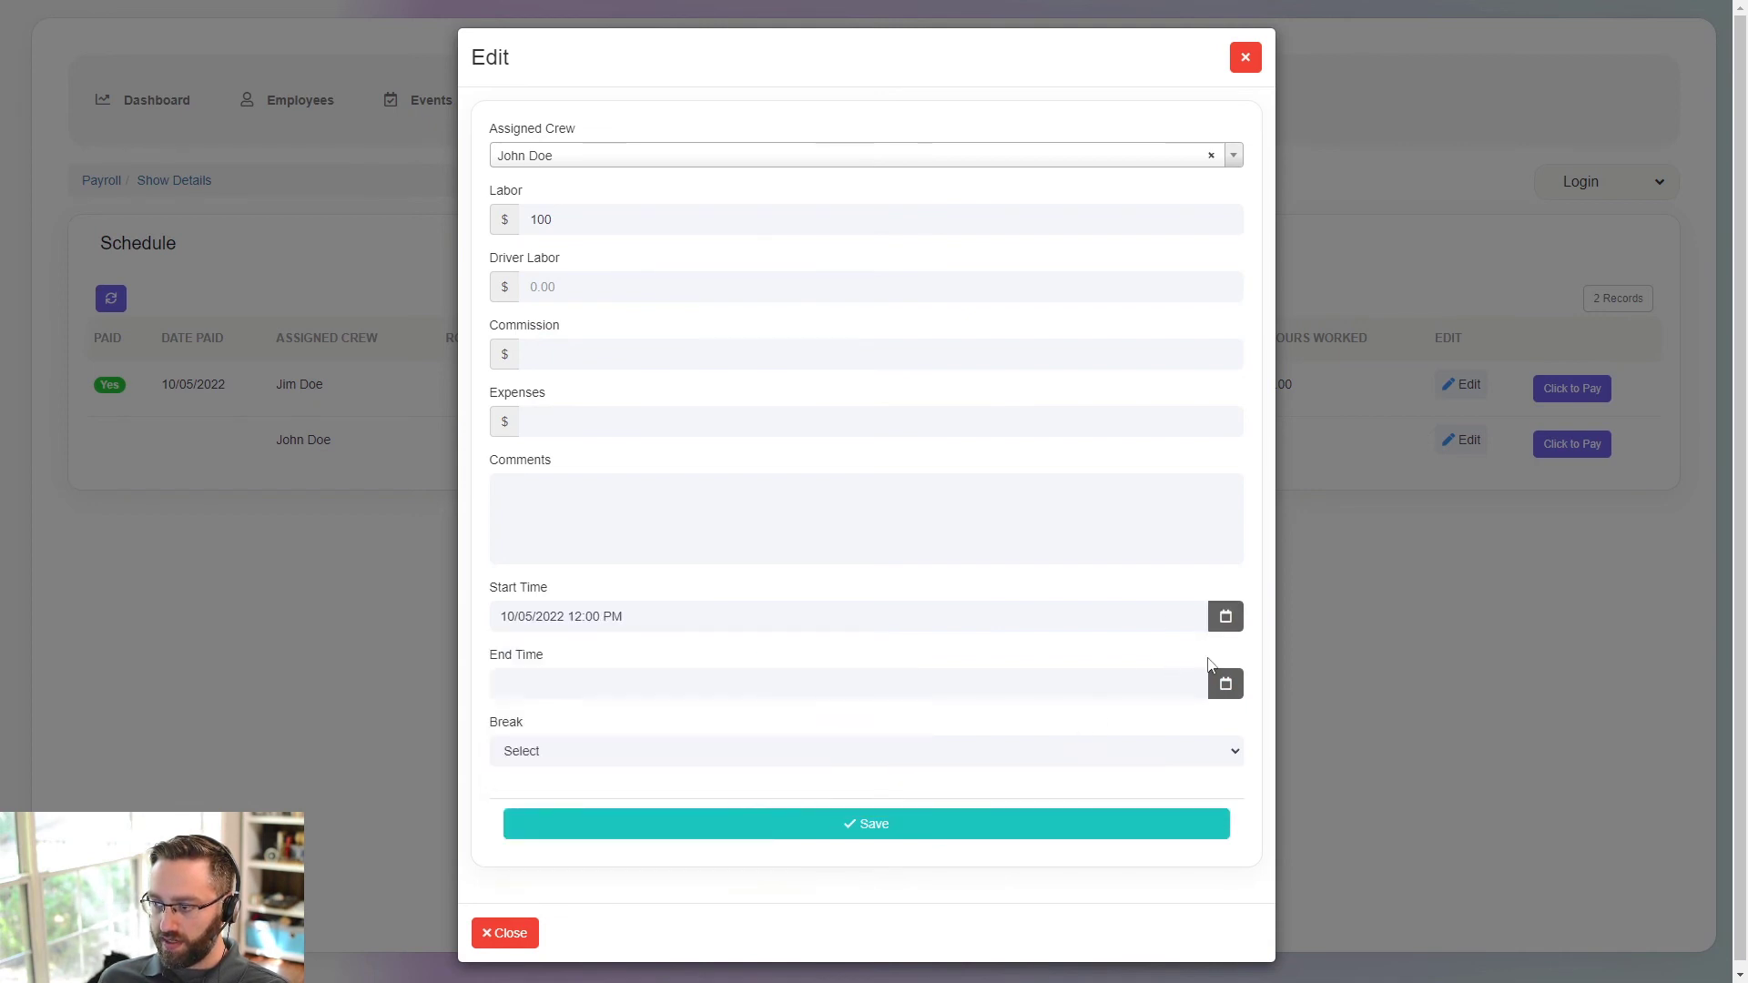
pyautogui.click(668, 684)
pyautogui.click(654, 788)
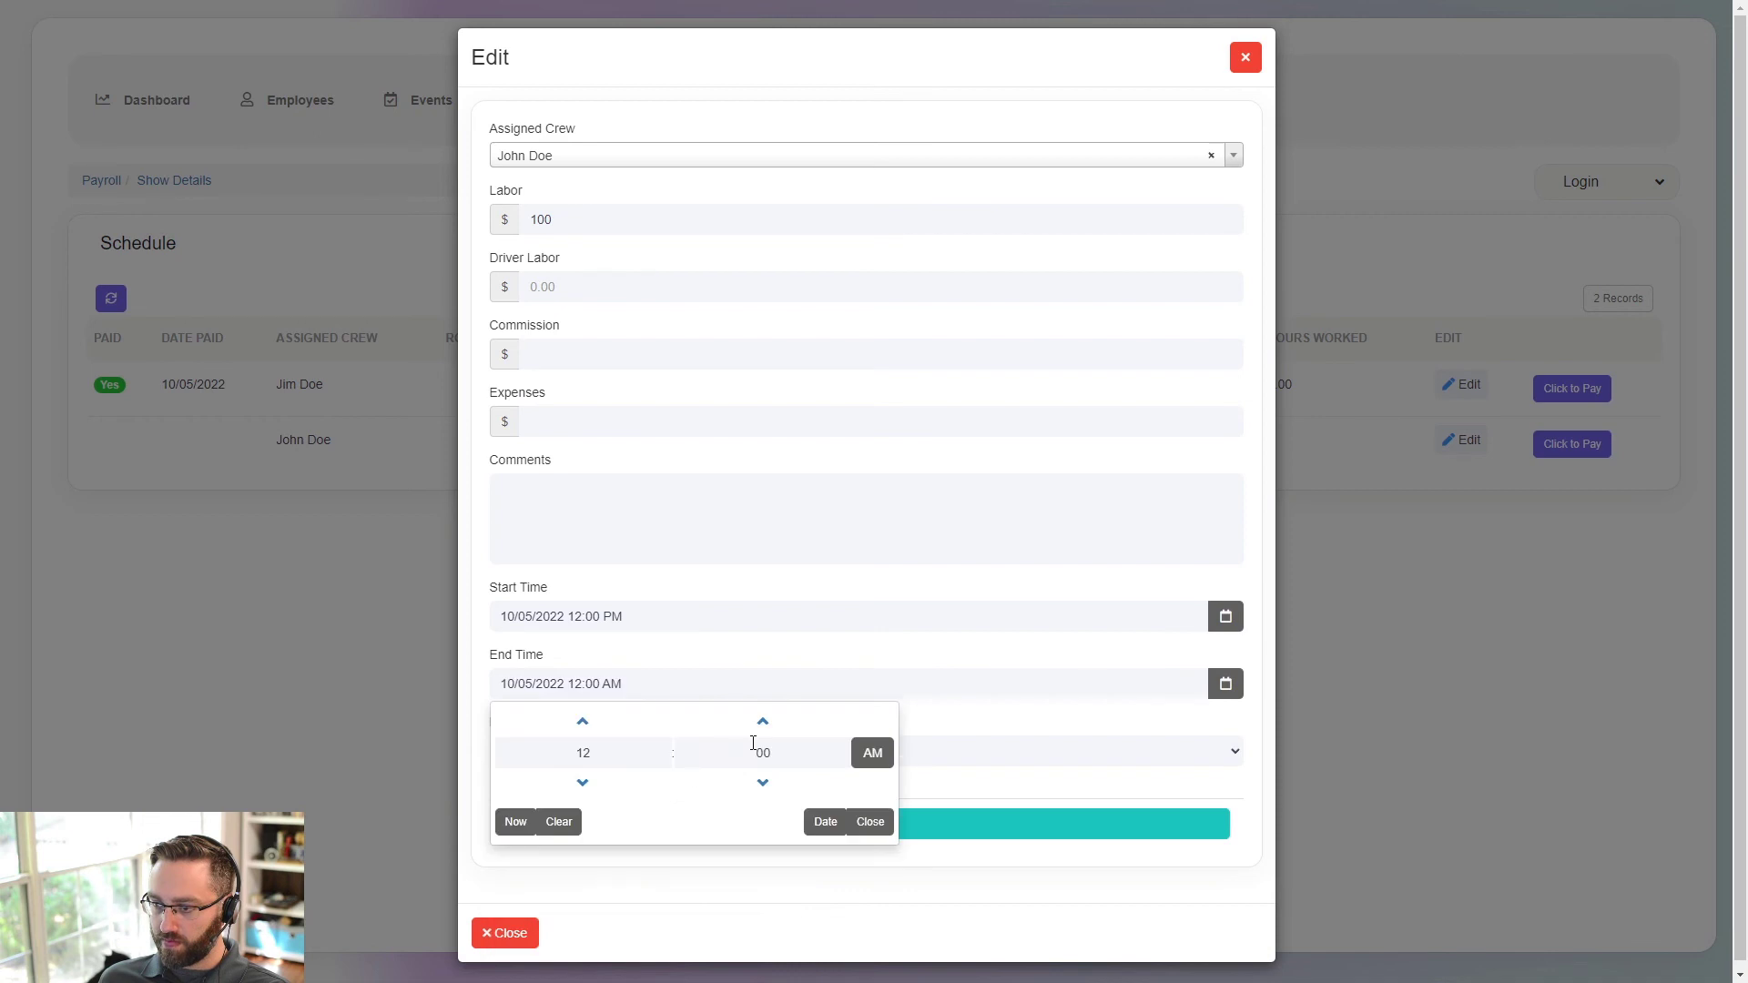
pyautogui.press('BackSpace')
pyautogui.press('BackSpace')
pyautogui.write('8')
pyautogui.press('Tab')
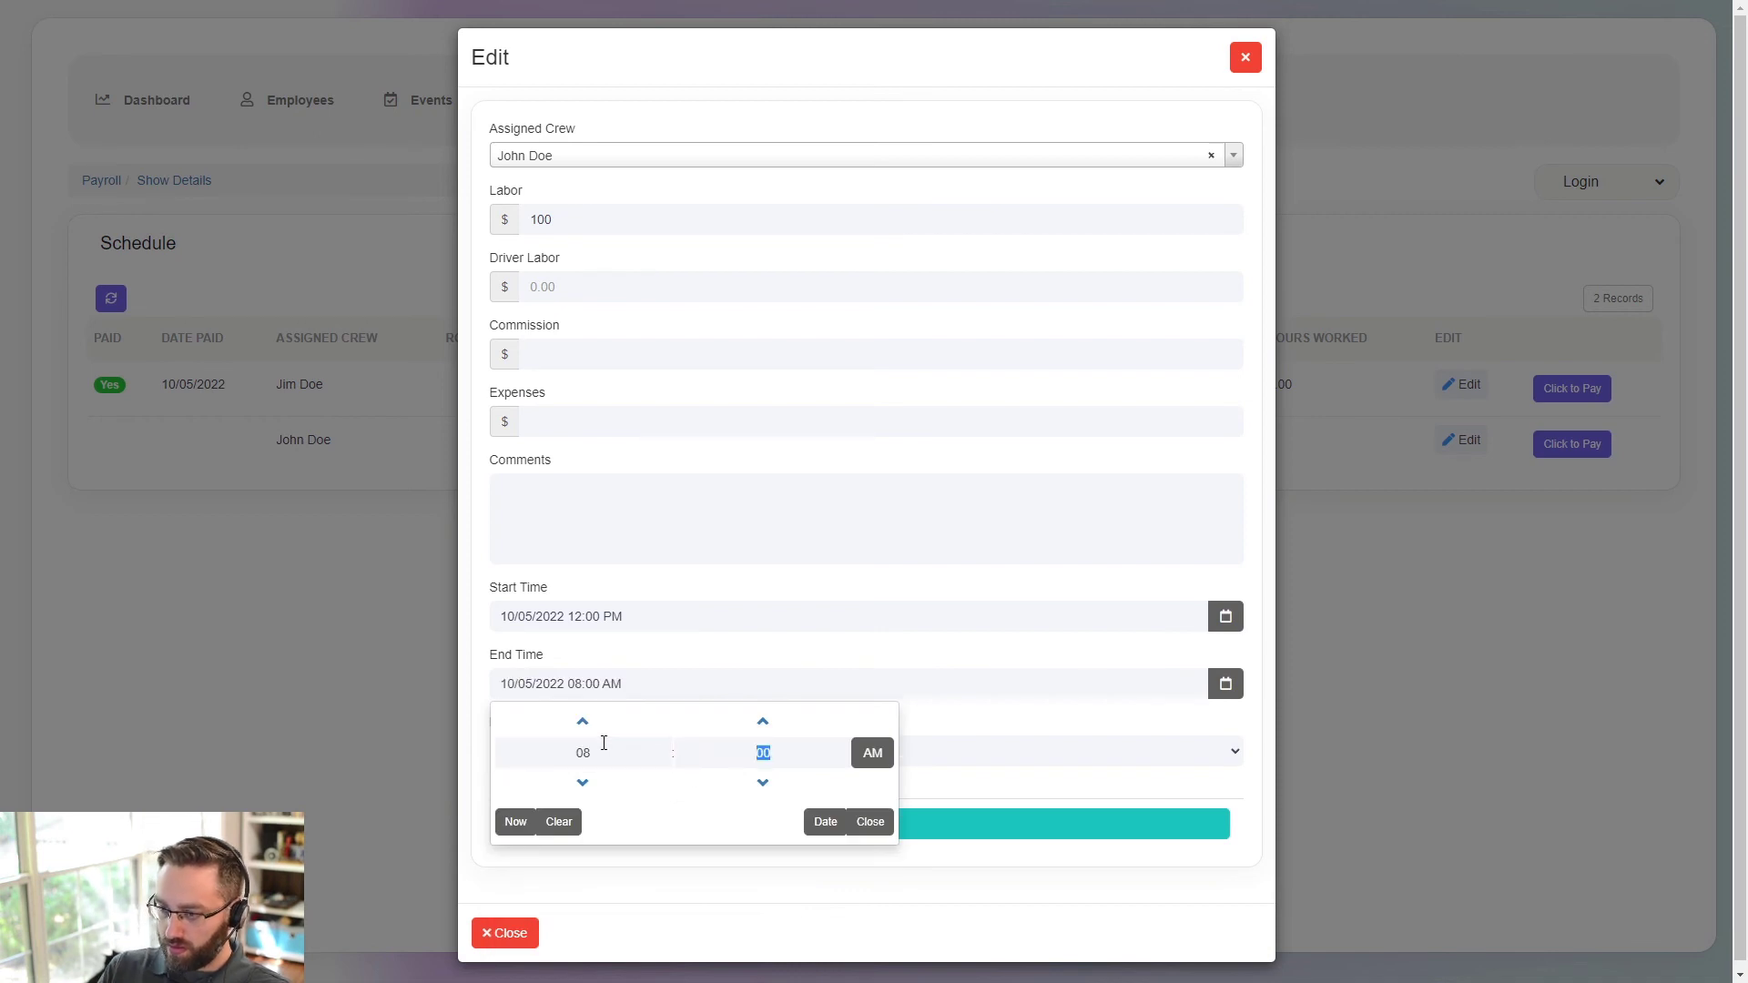
pyautogui.click(883, 748)
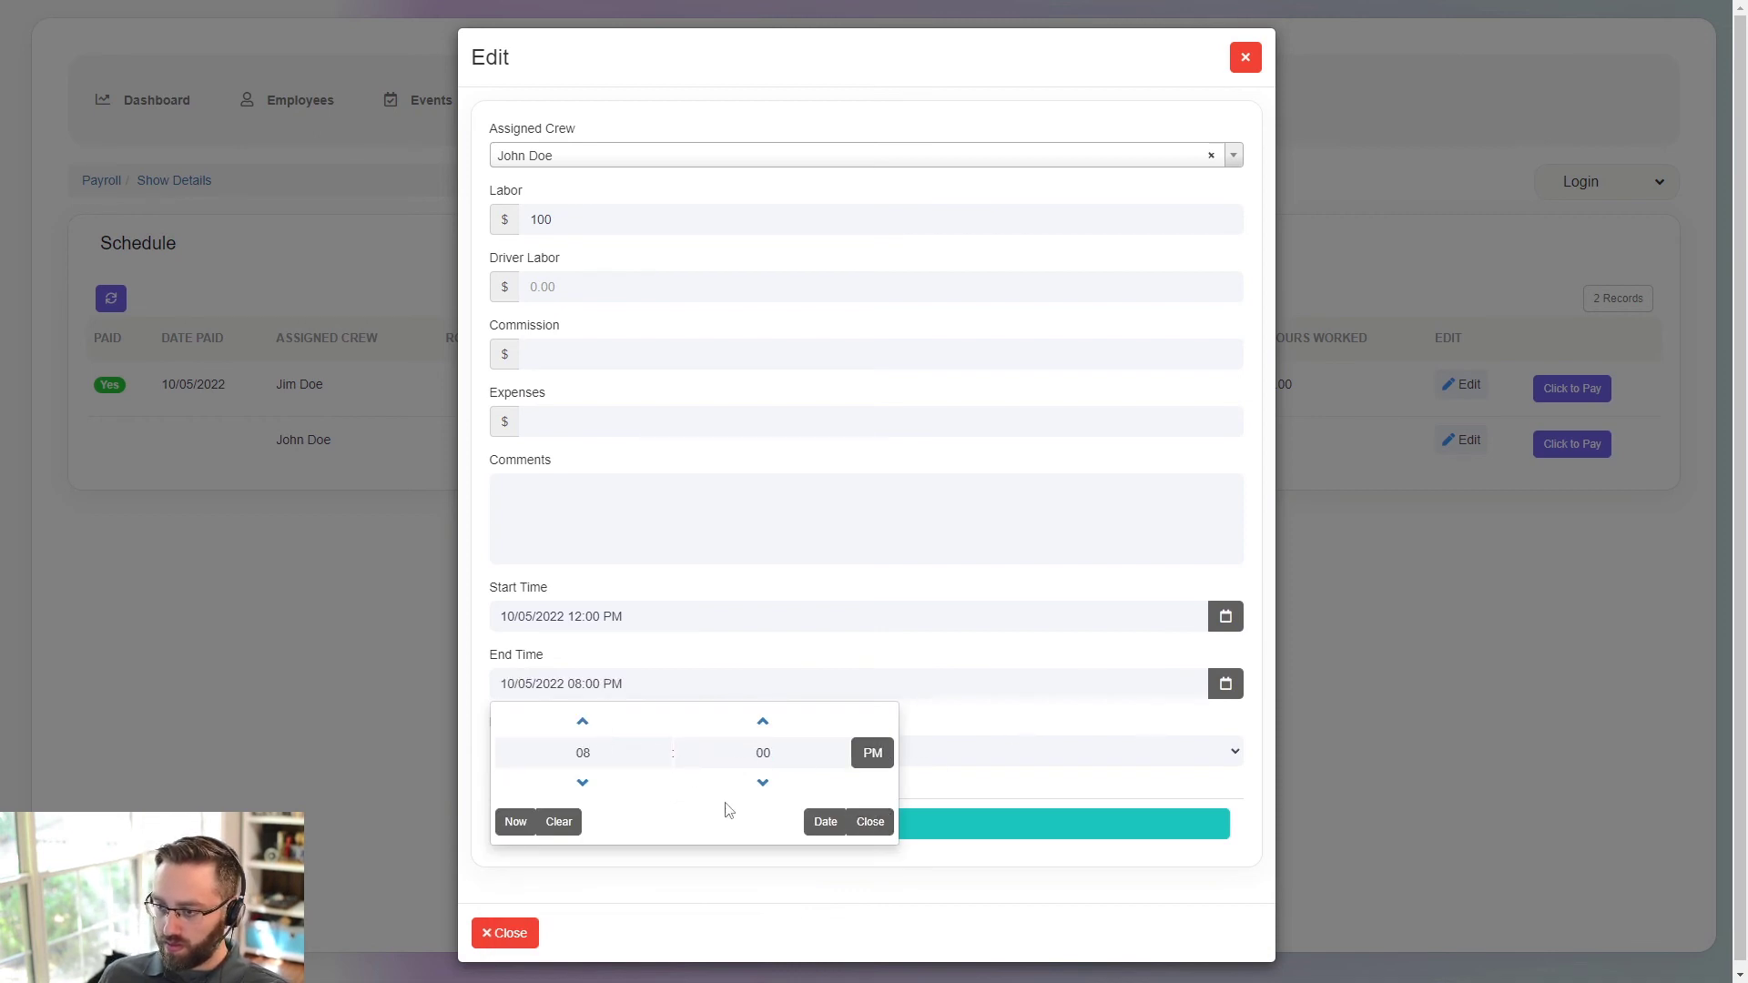
pyautogui.click(871, 822)
# - Set John Doe's break to Yes, save the entry, and mark him paid
pyautogui.click(629, 754)
pyautogui.click(558, 807)
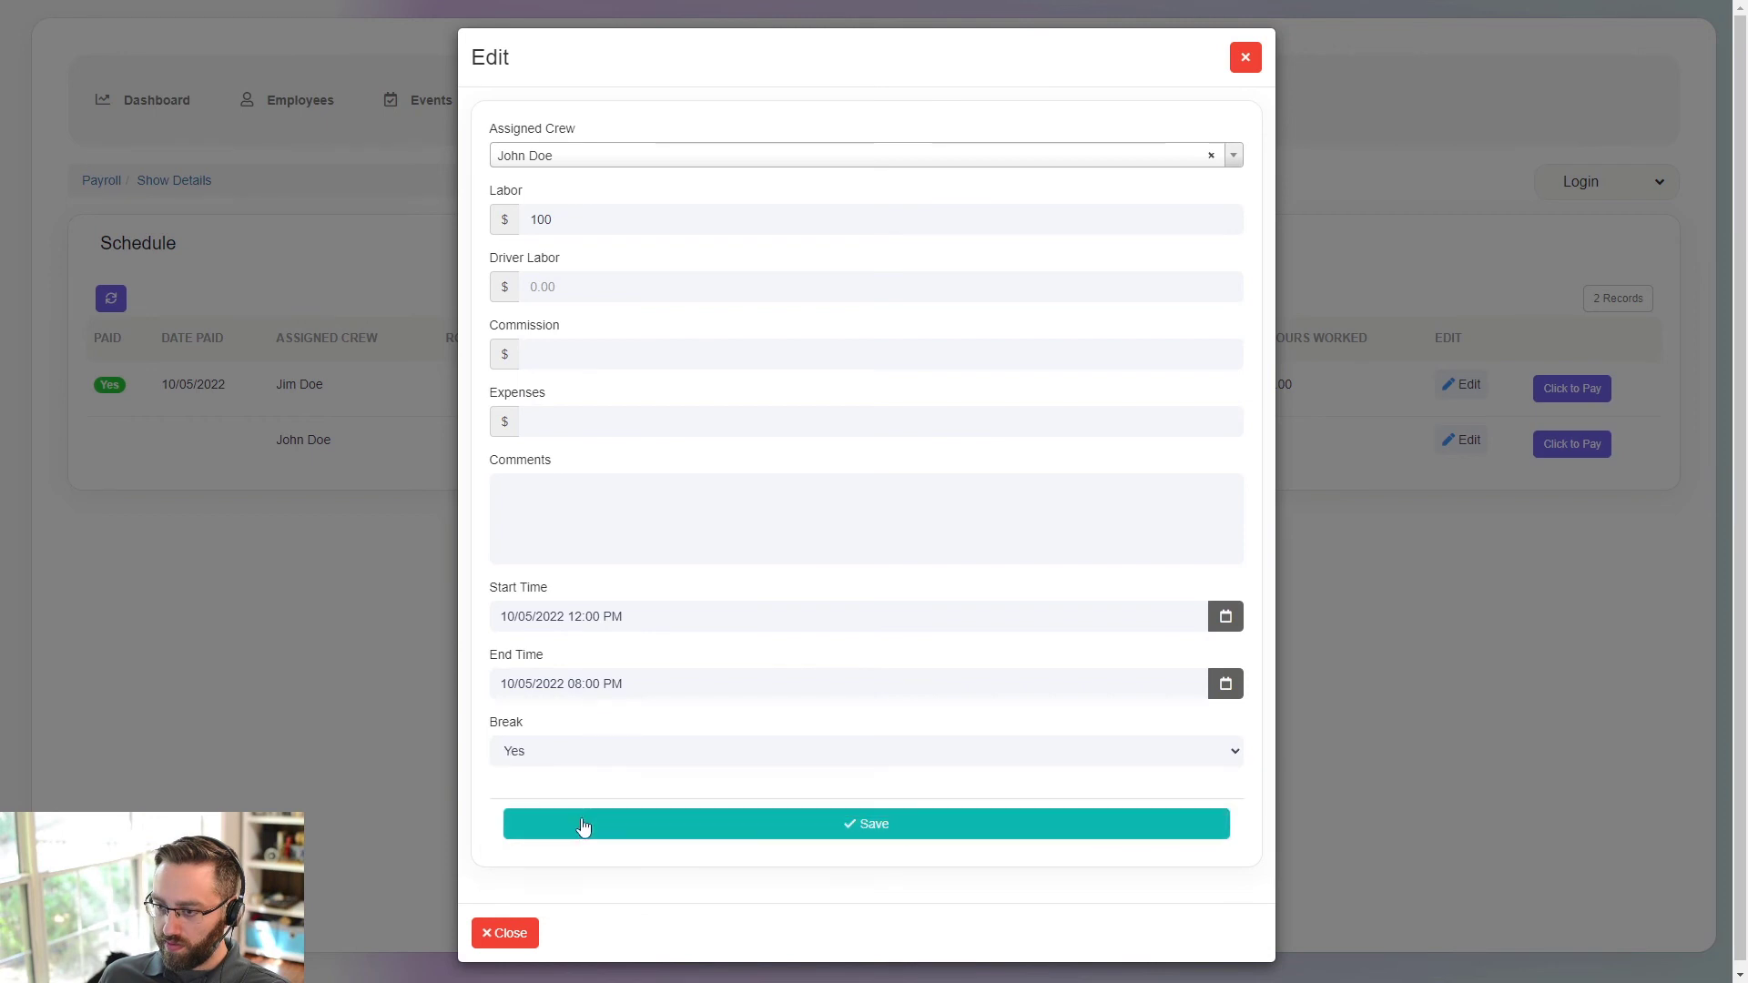
pyautogui.click(558, 825)
pyautogui.click(1557, 444)
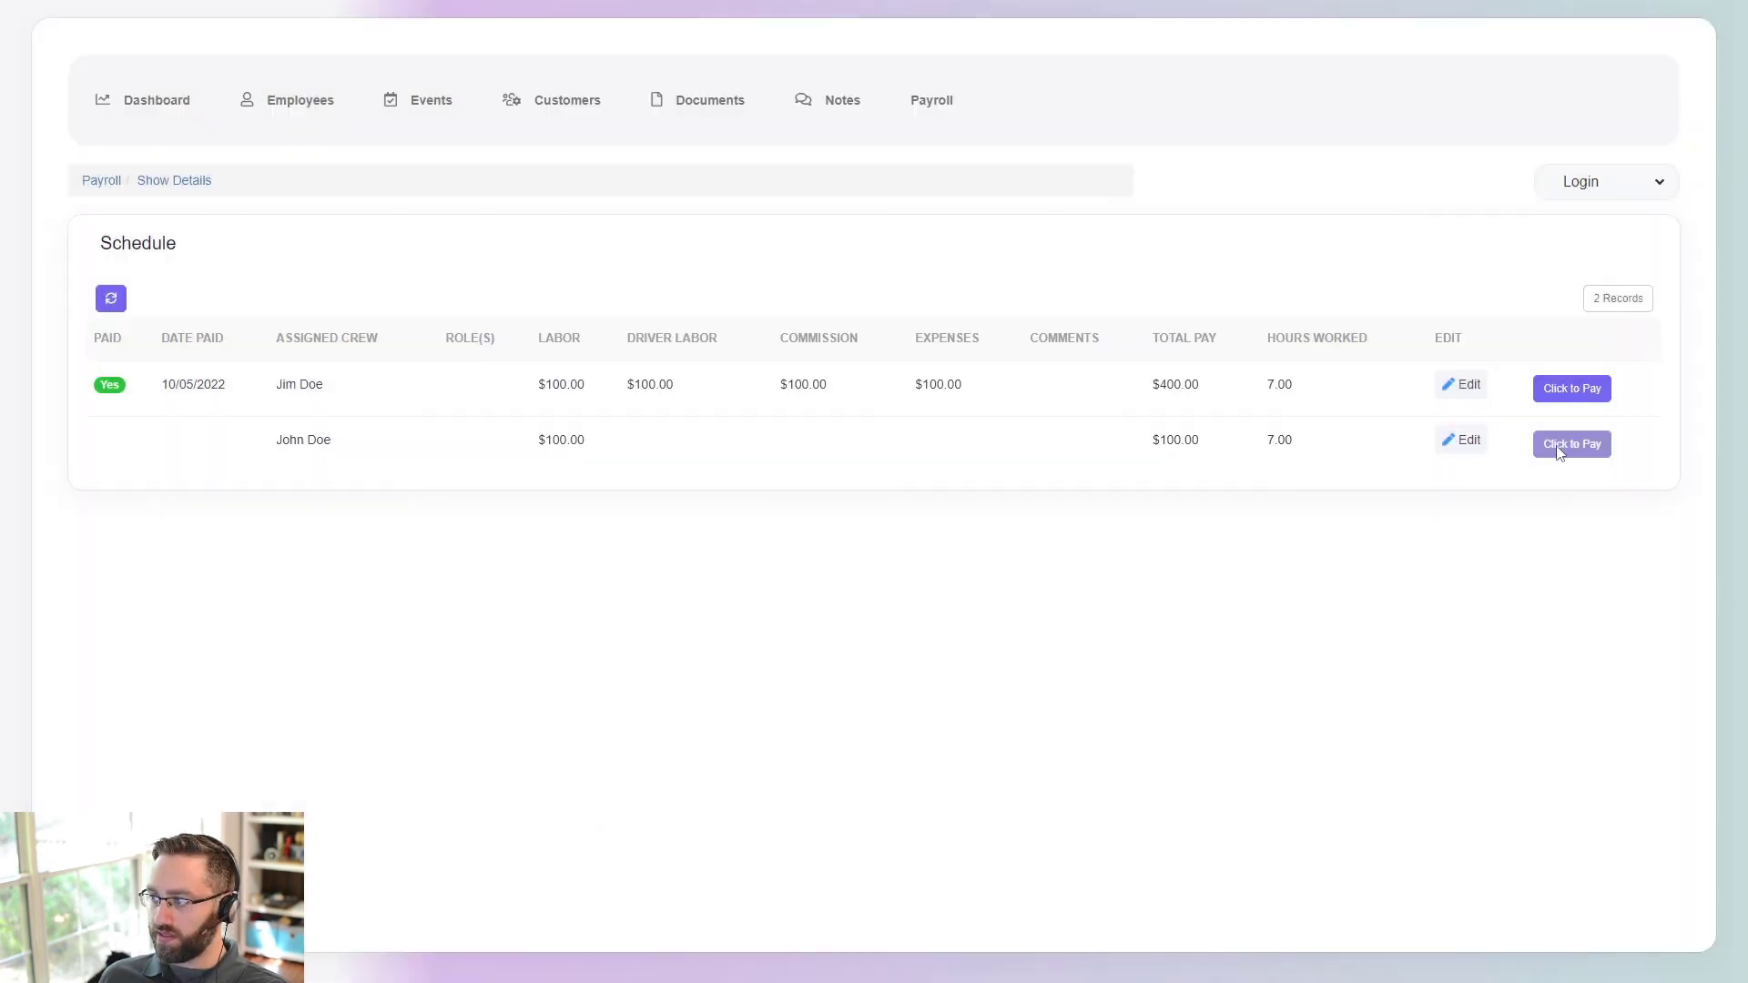
# - Return to the Payroll shows list and toggle between the Unpaid and Paid filters
pyautogui.click(103, 182)
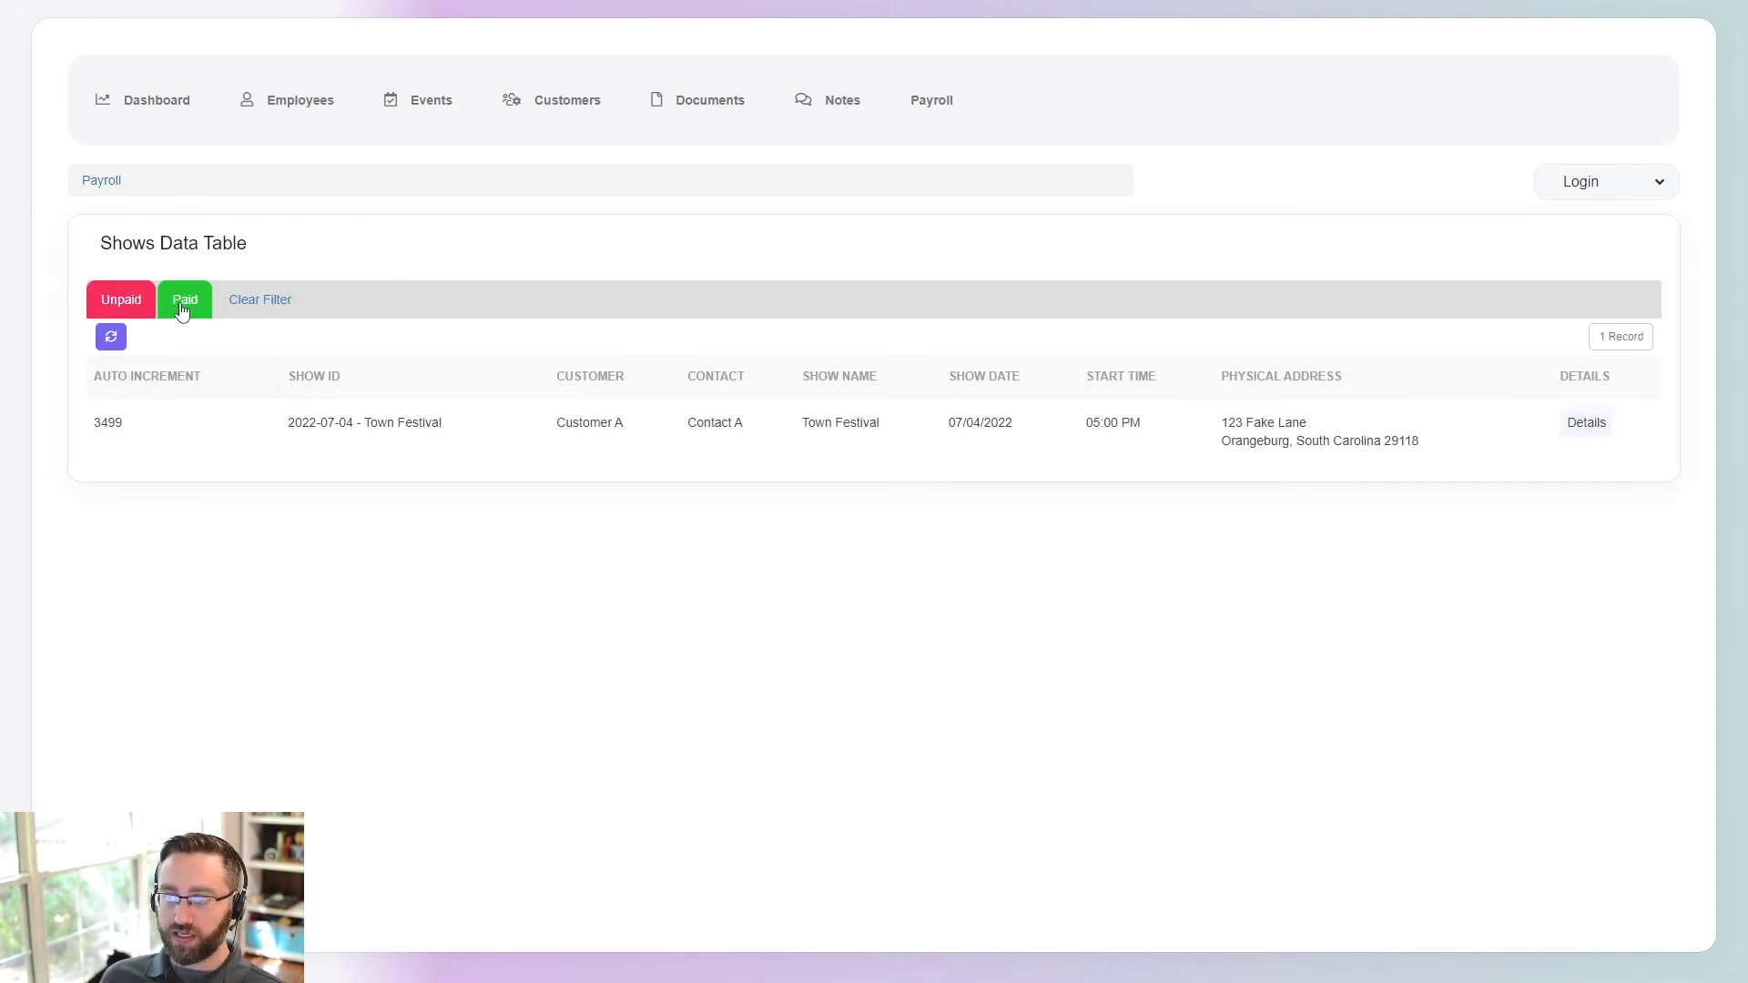
pyautogui.click(100, 302)
pyautogui.click(176, 295)
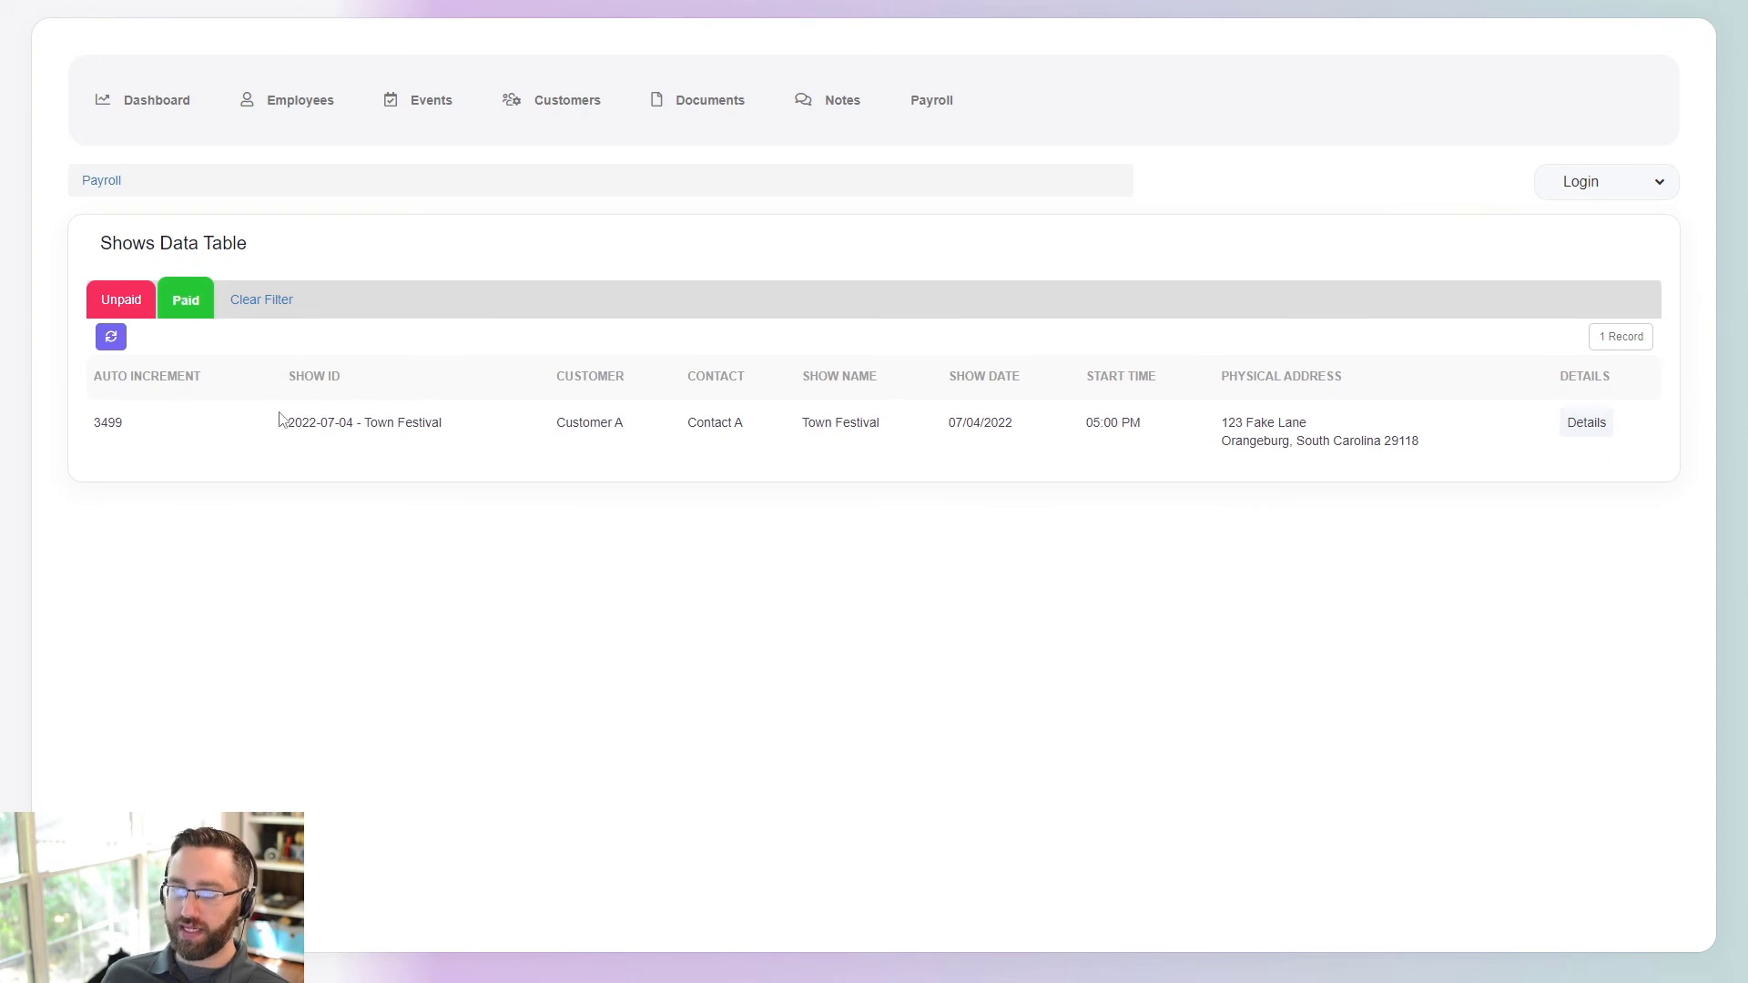
pyautogui.click(111, 315)
pyautogui.click(175, 307)
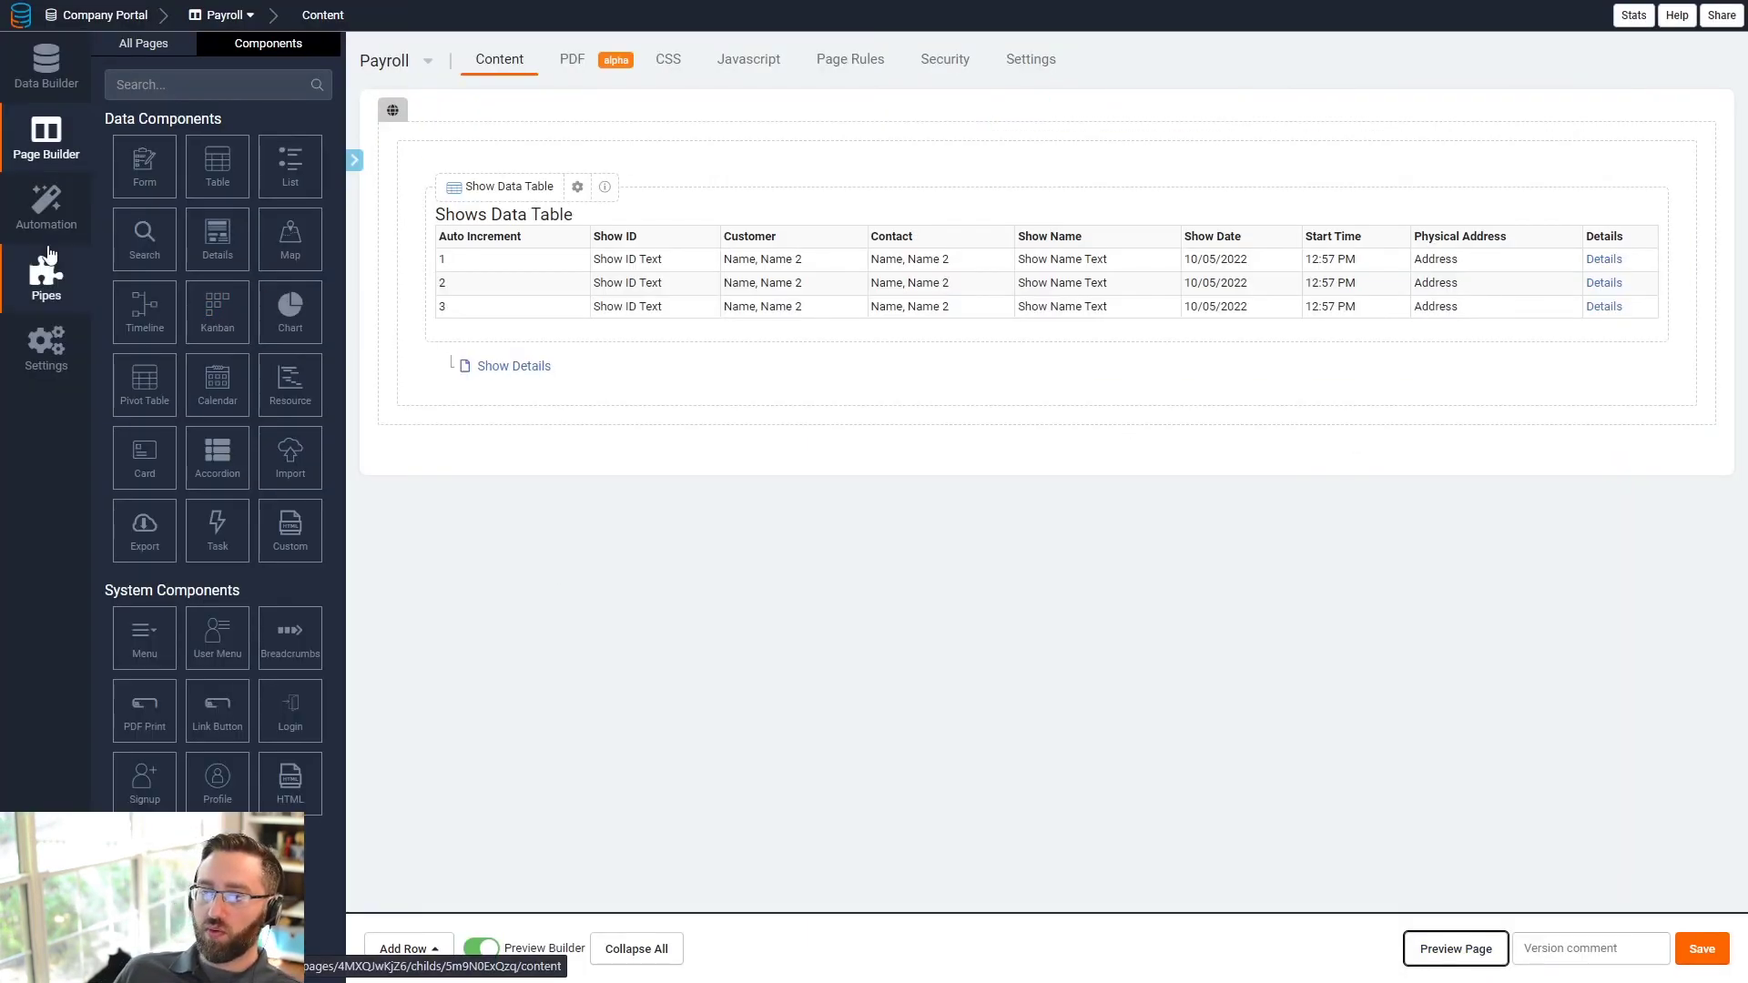
# - Create a 'Payroll By Event' page in Admin Layout Menu 1 with a Schedule table
pyautogui.click(148, 48)
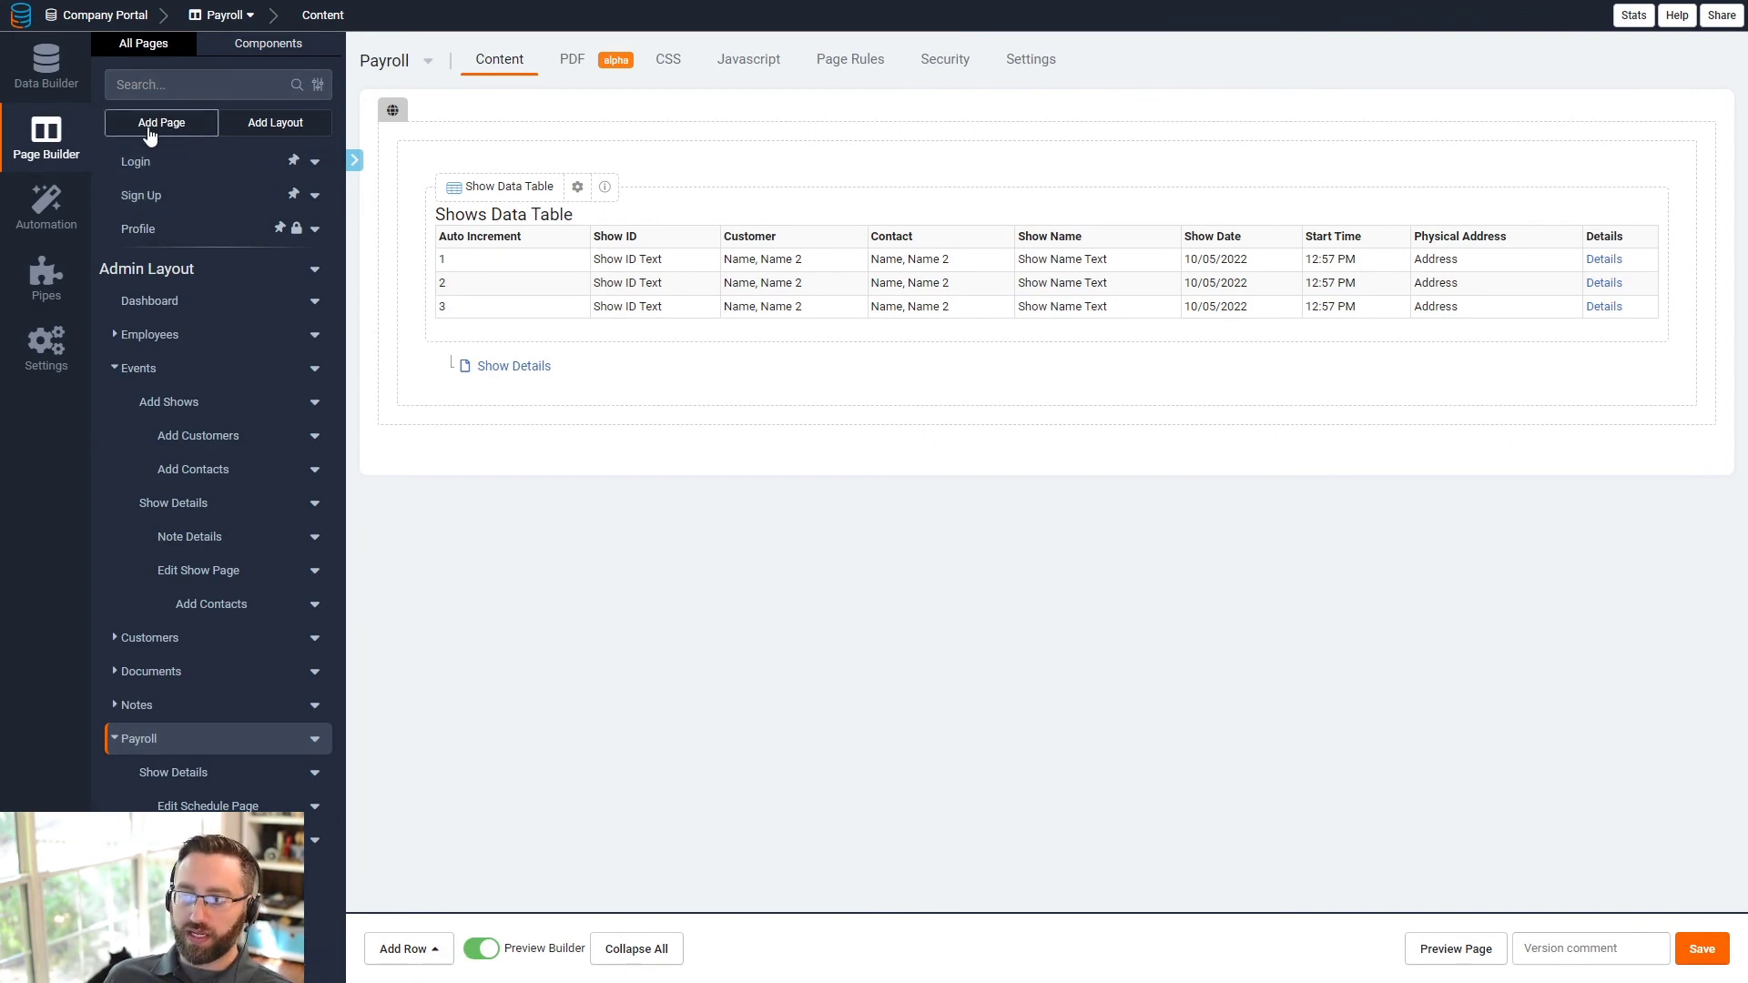
pyautogui.click(150, 135)
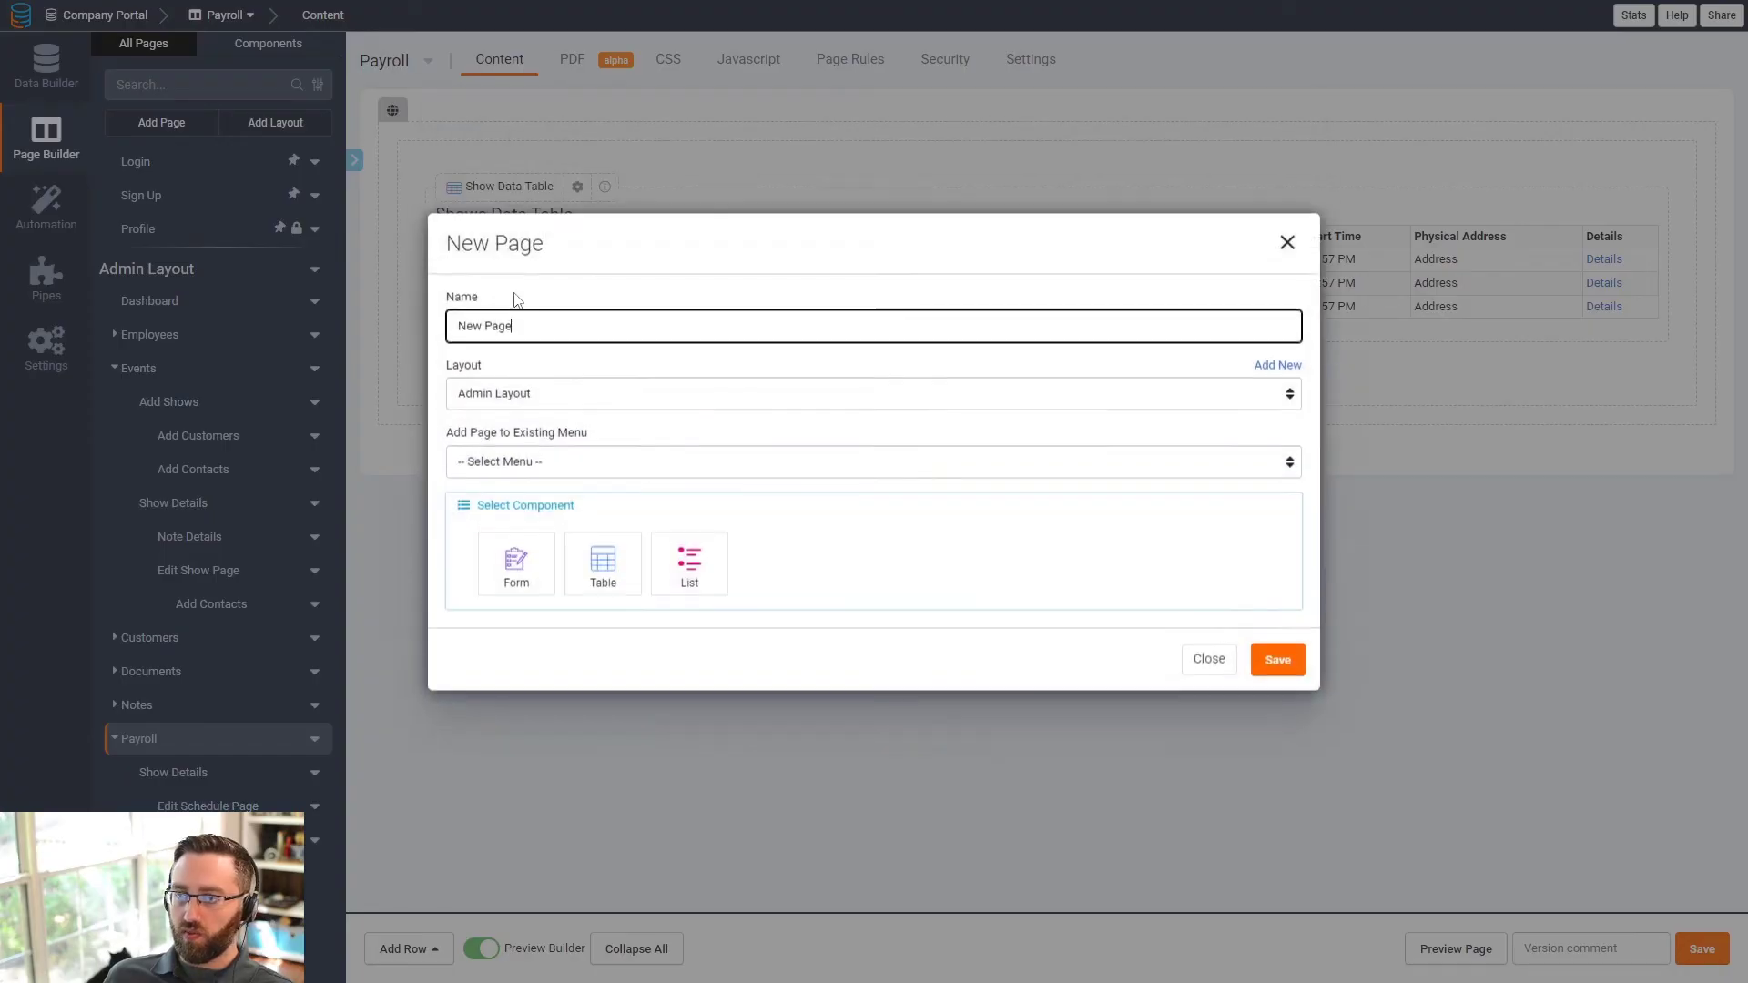
pyautogui.hotkey('ctrl', 'a')
pyautogui.write('Payro')
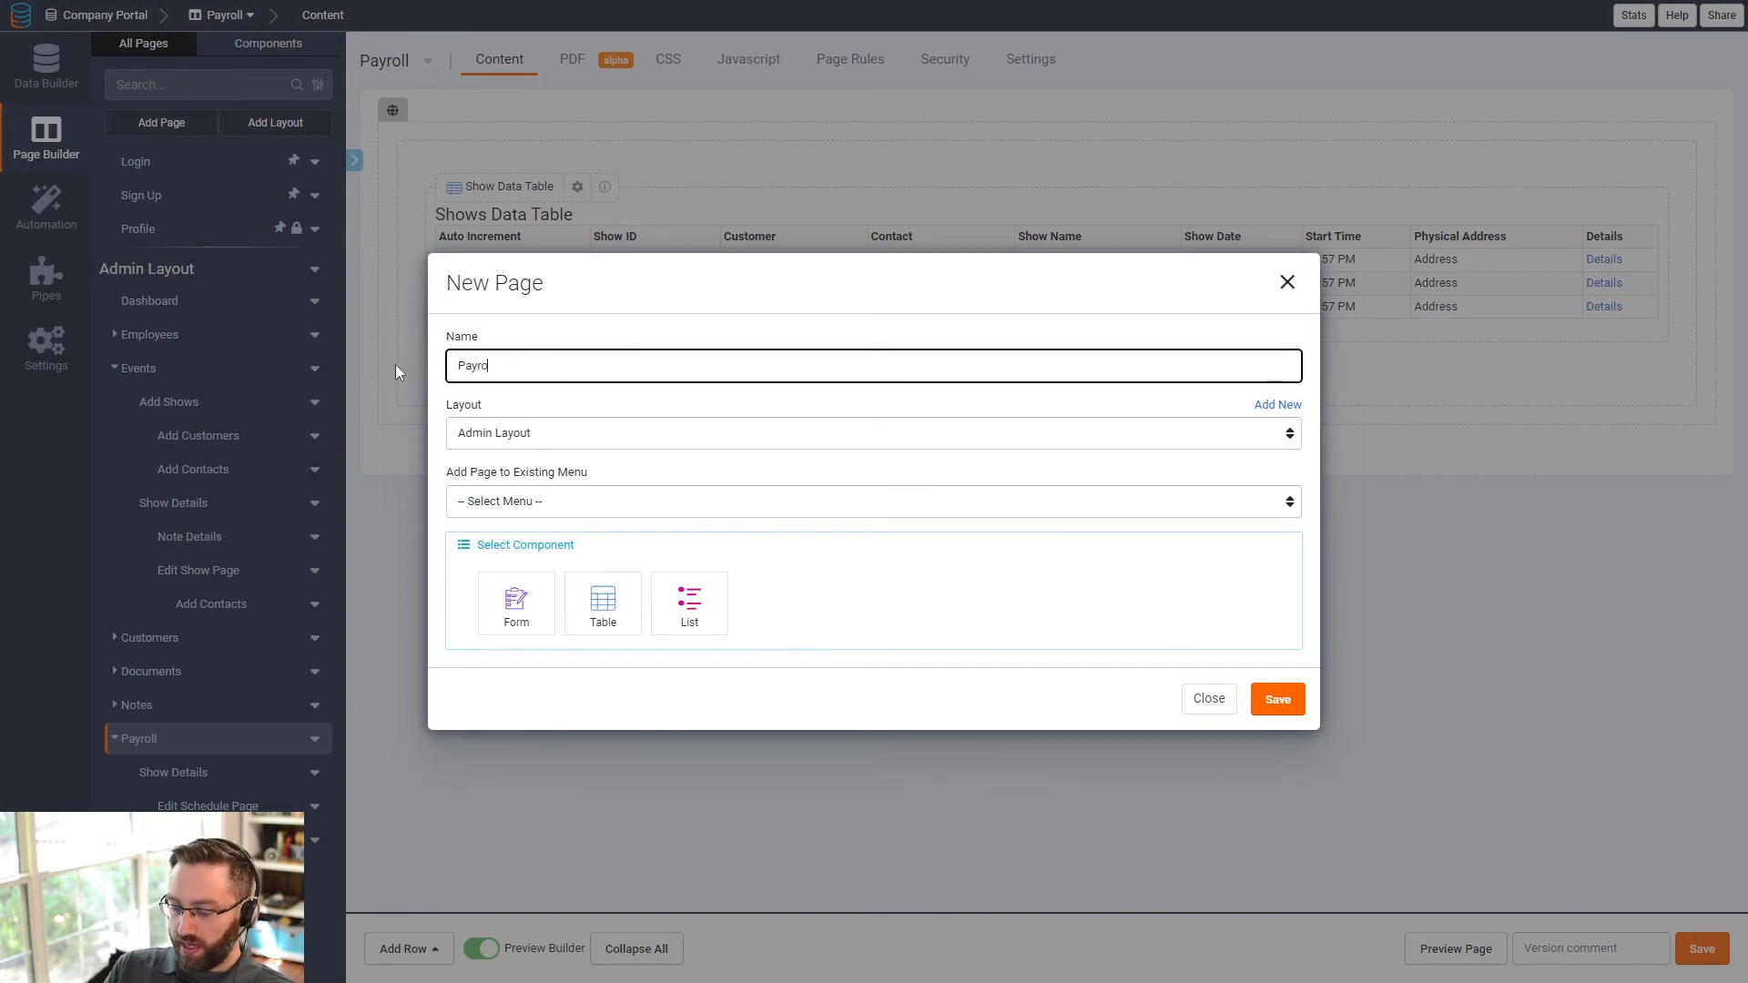
pyautogui.write('ll By Even')
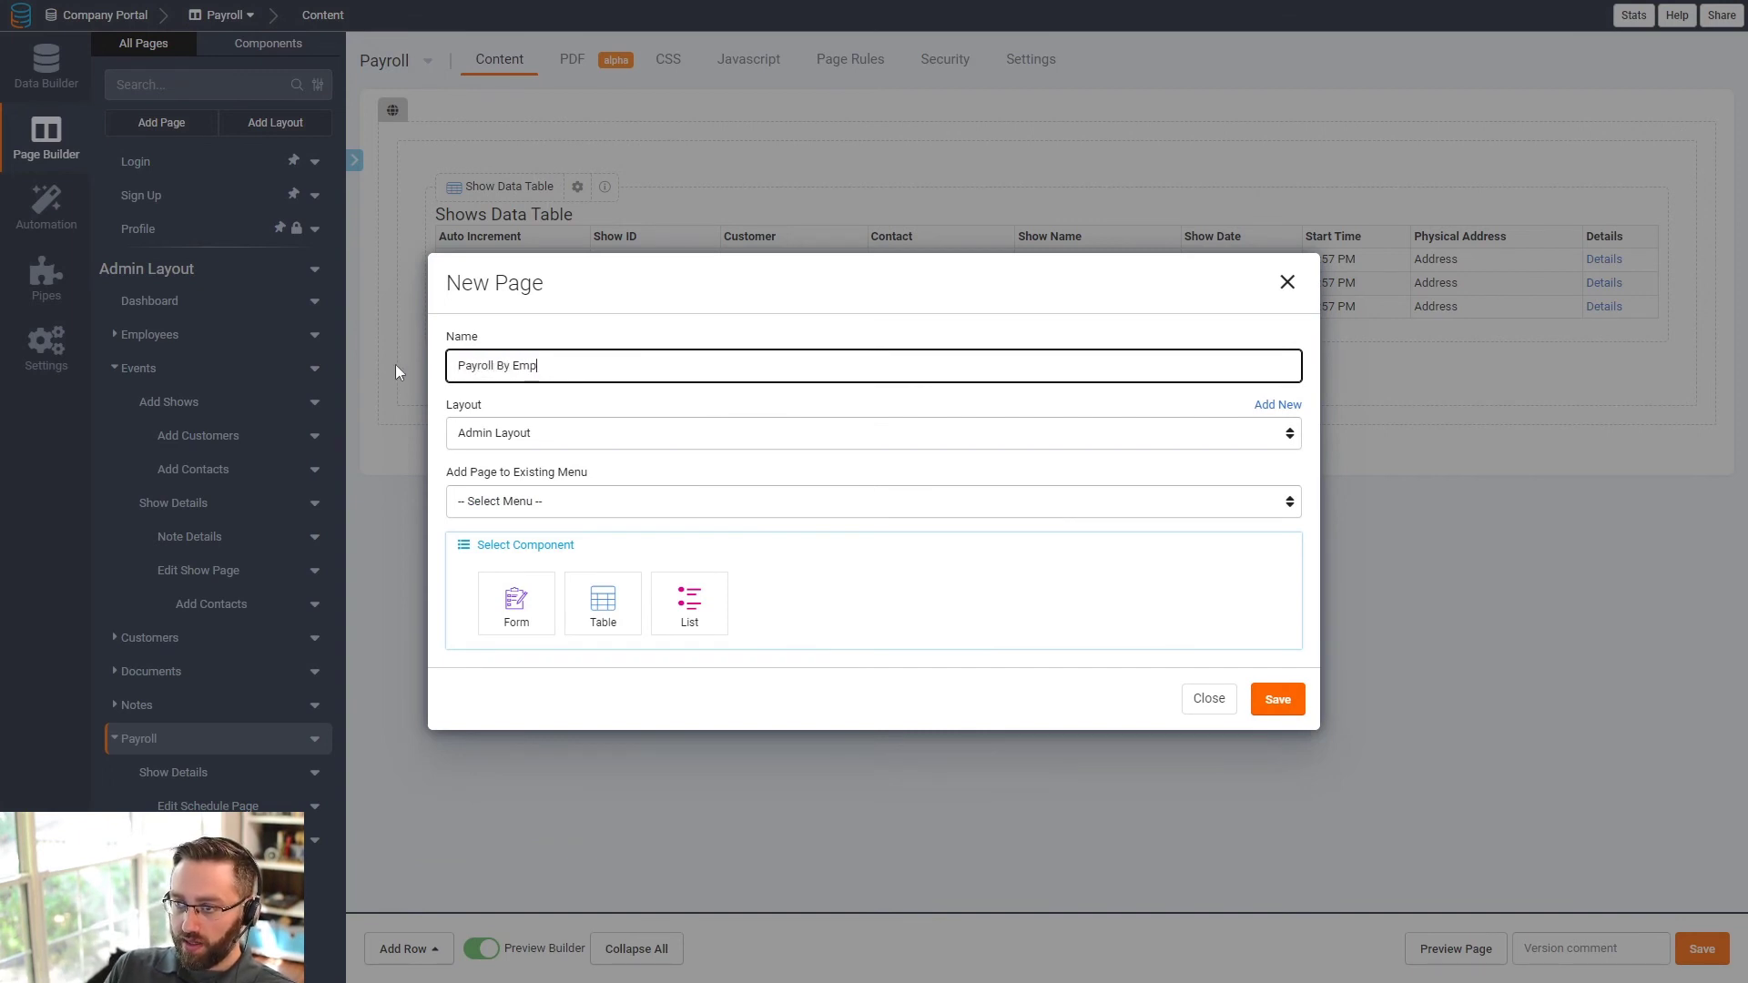
pyautogui.press('BackSpace')
pyautogui.press('BackSpace')
pyautogui.press('BackSpace')
pyautogui.press('BackSpace')
pyautogui.write('Event')
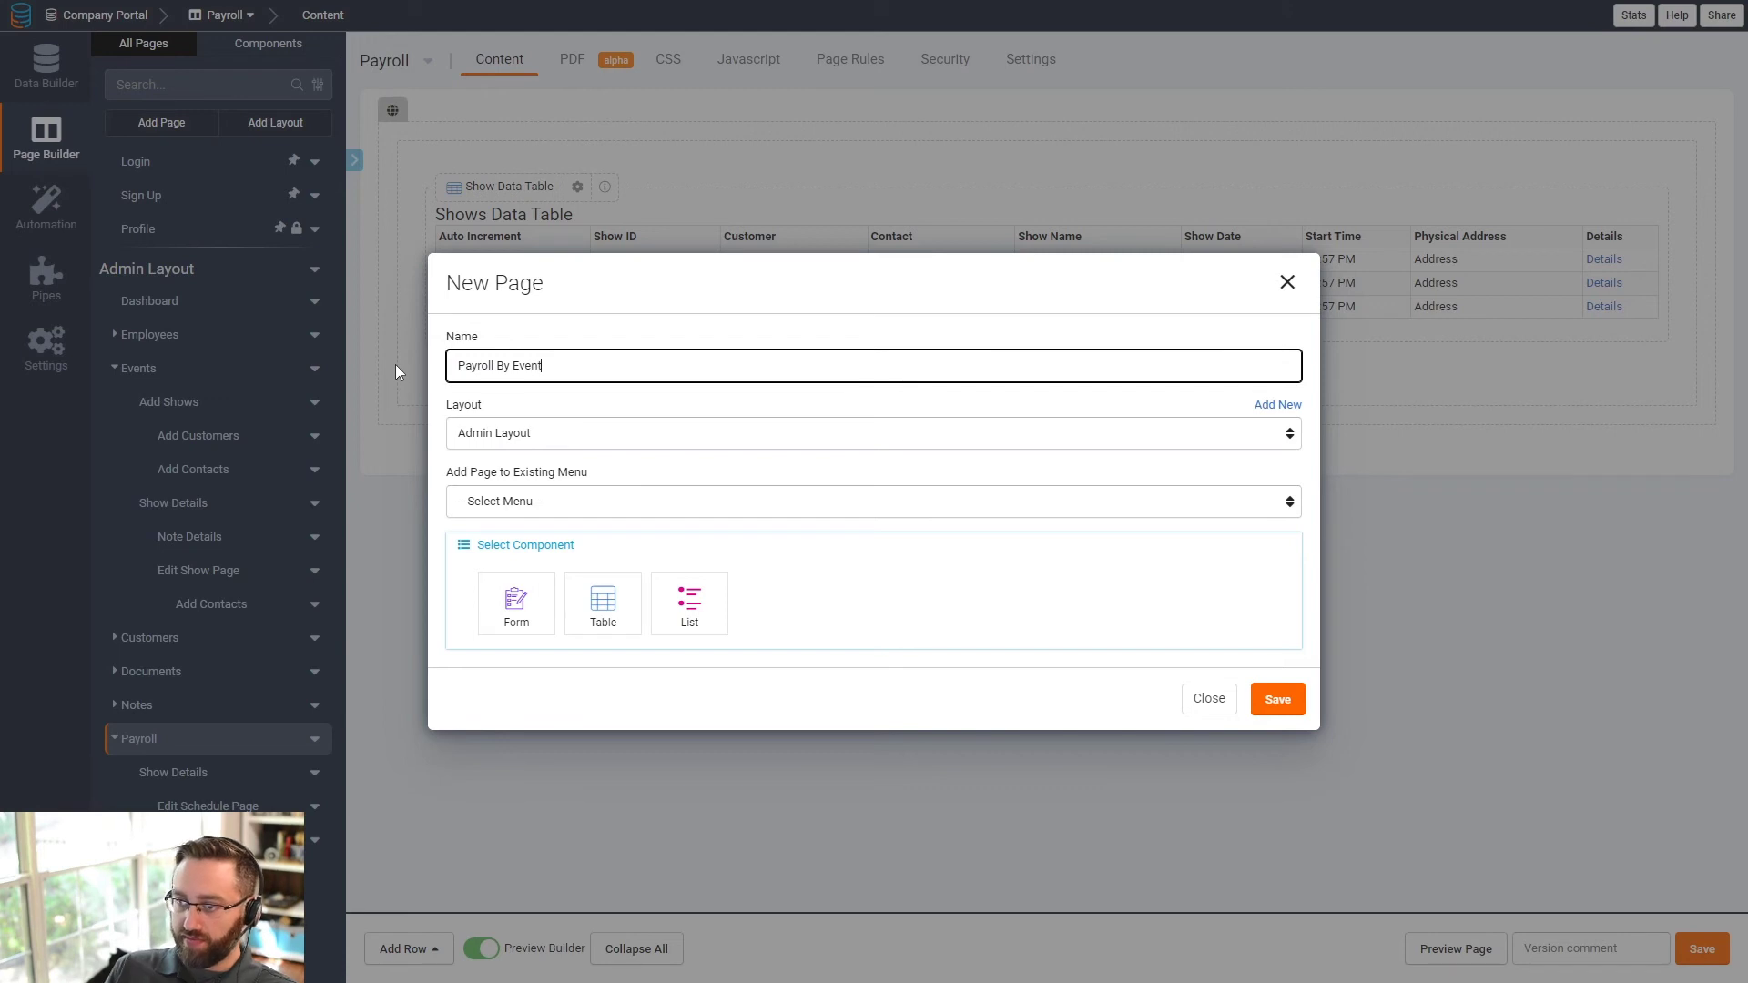
pyautogui.click(528, 502)
pyautogui.click(516, 543)
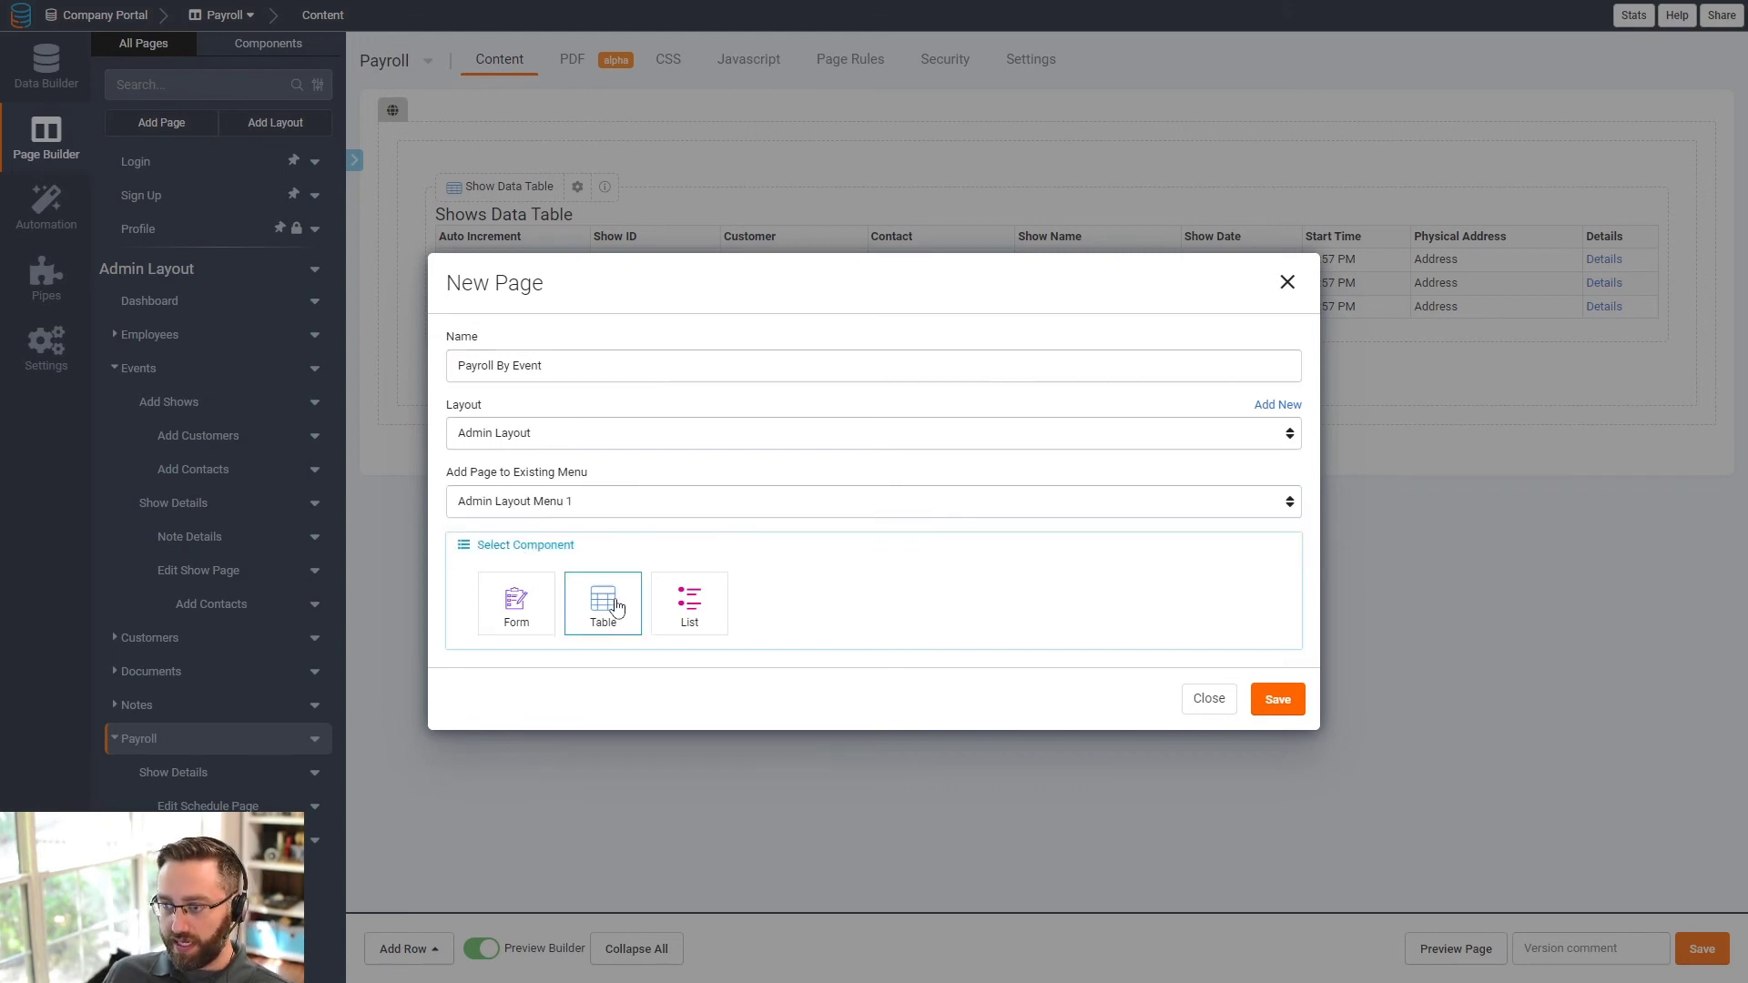
pyautogui.click(604, 603)
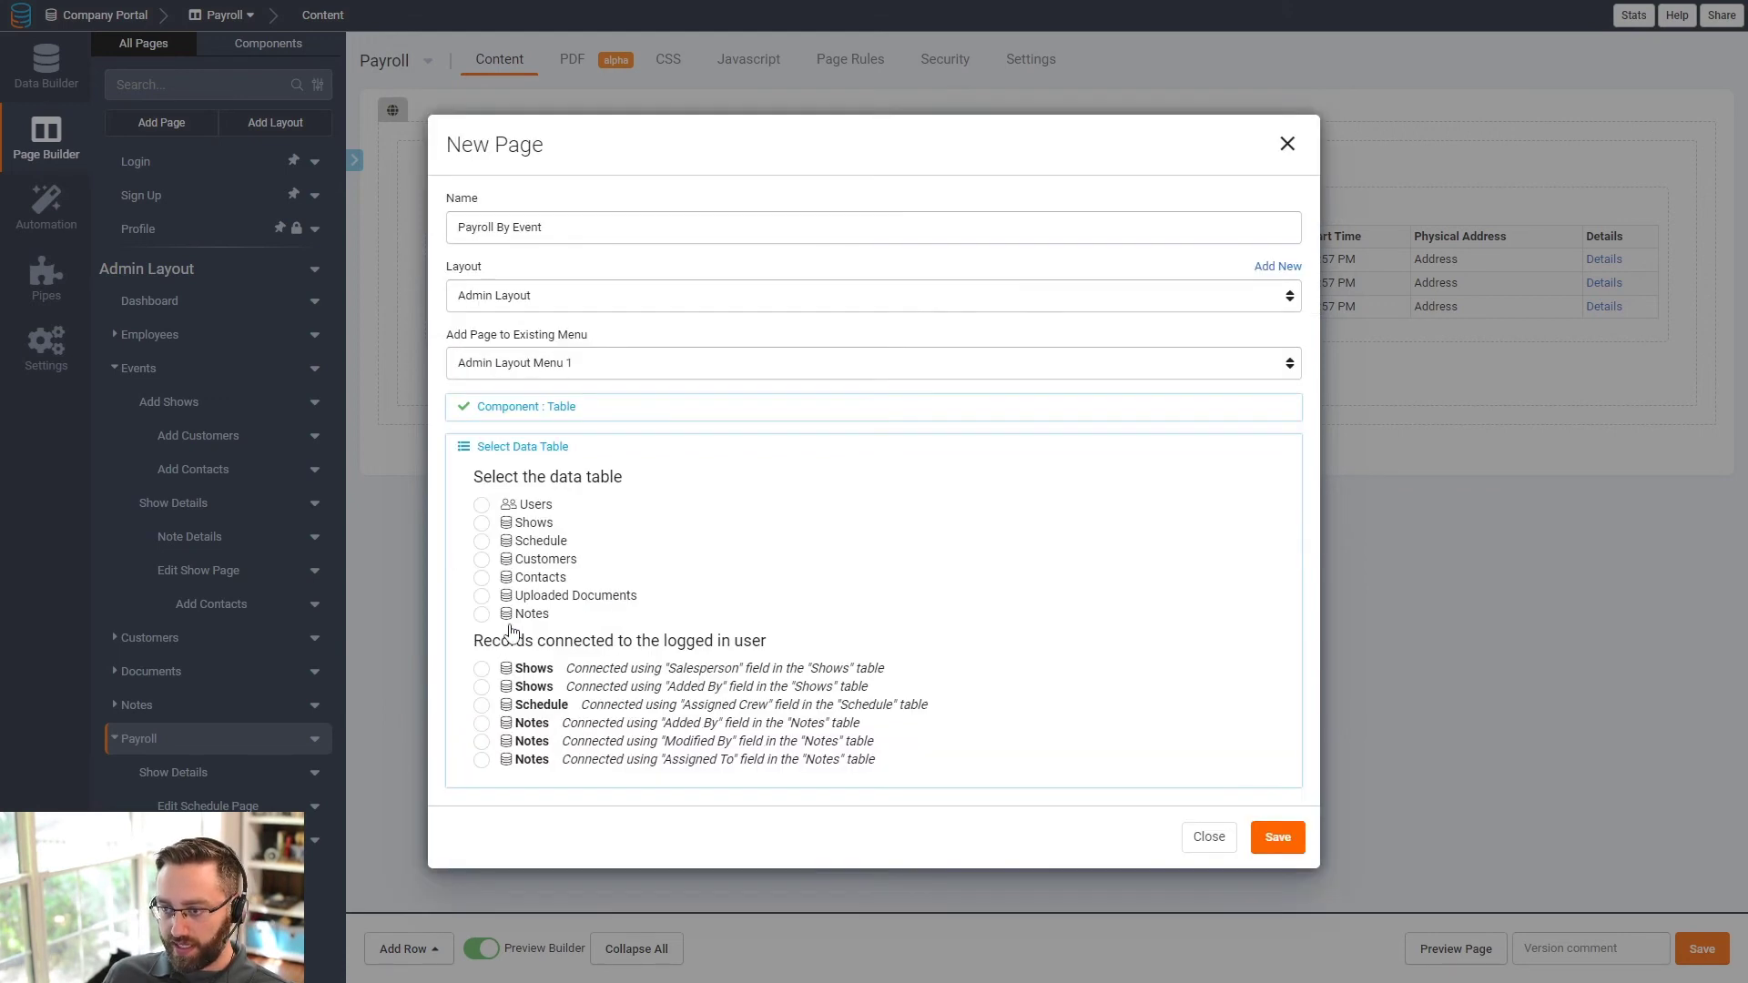
pyautogui.click(482, 542)
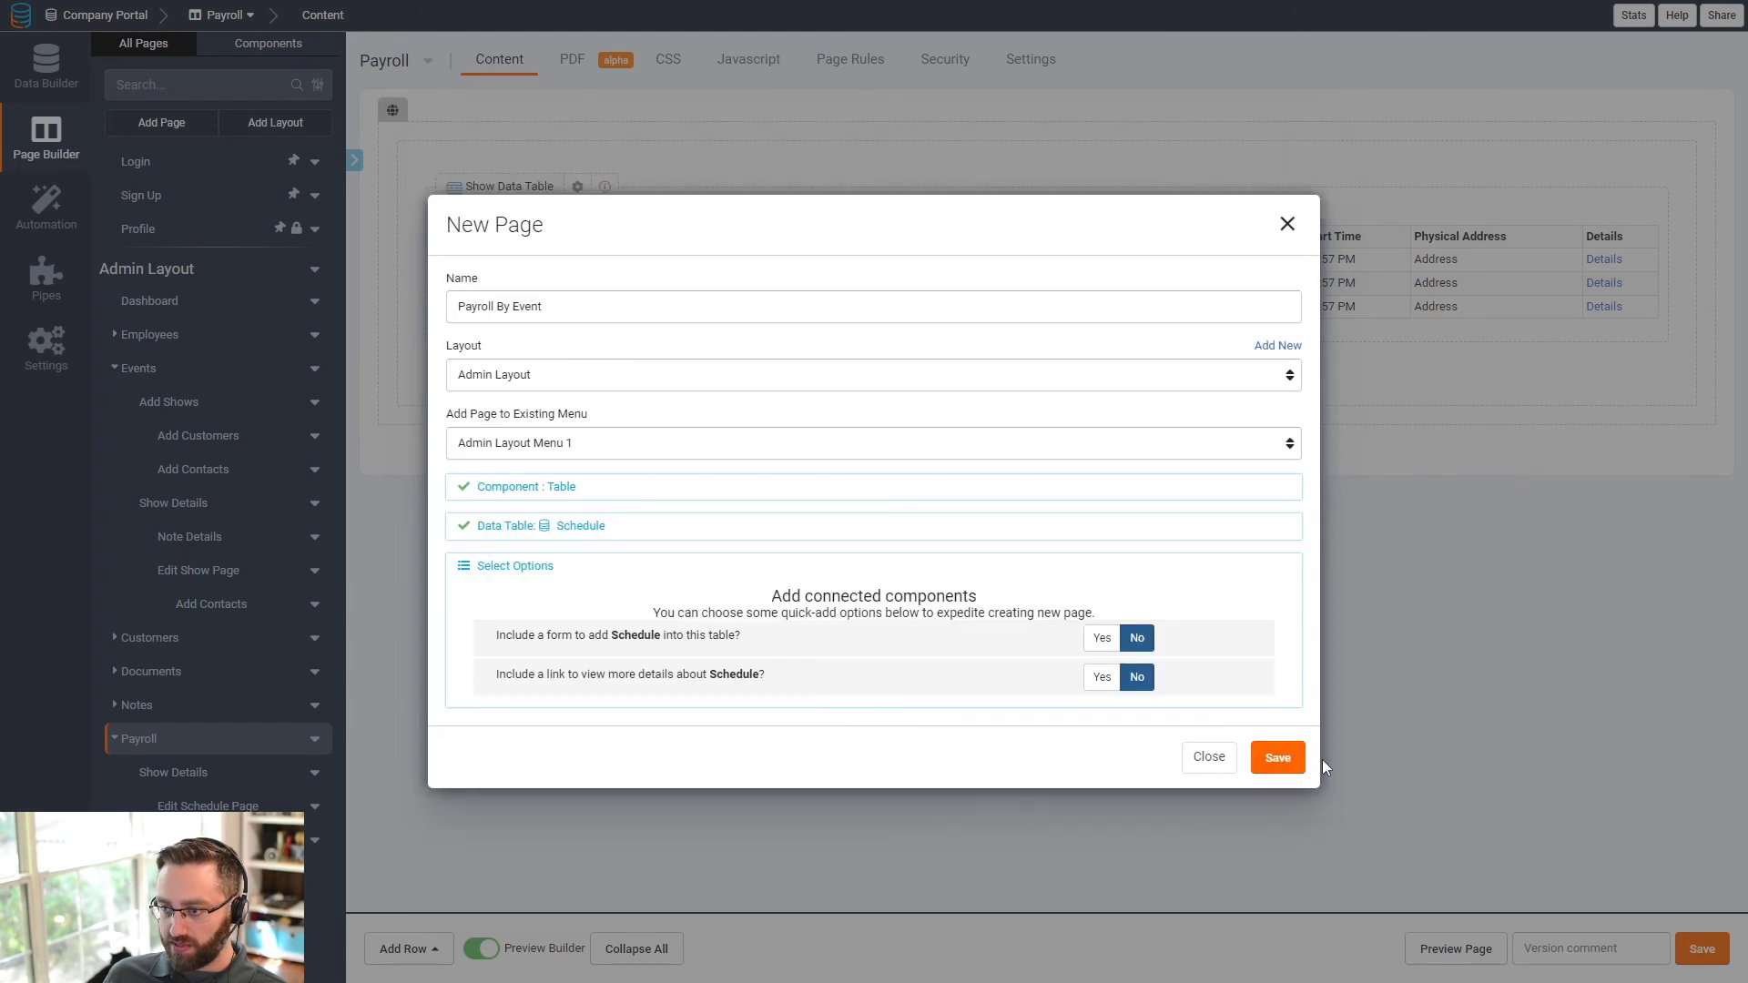
pyautogui.click(1277, 757)
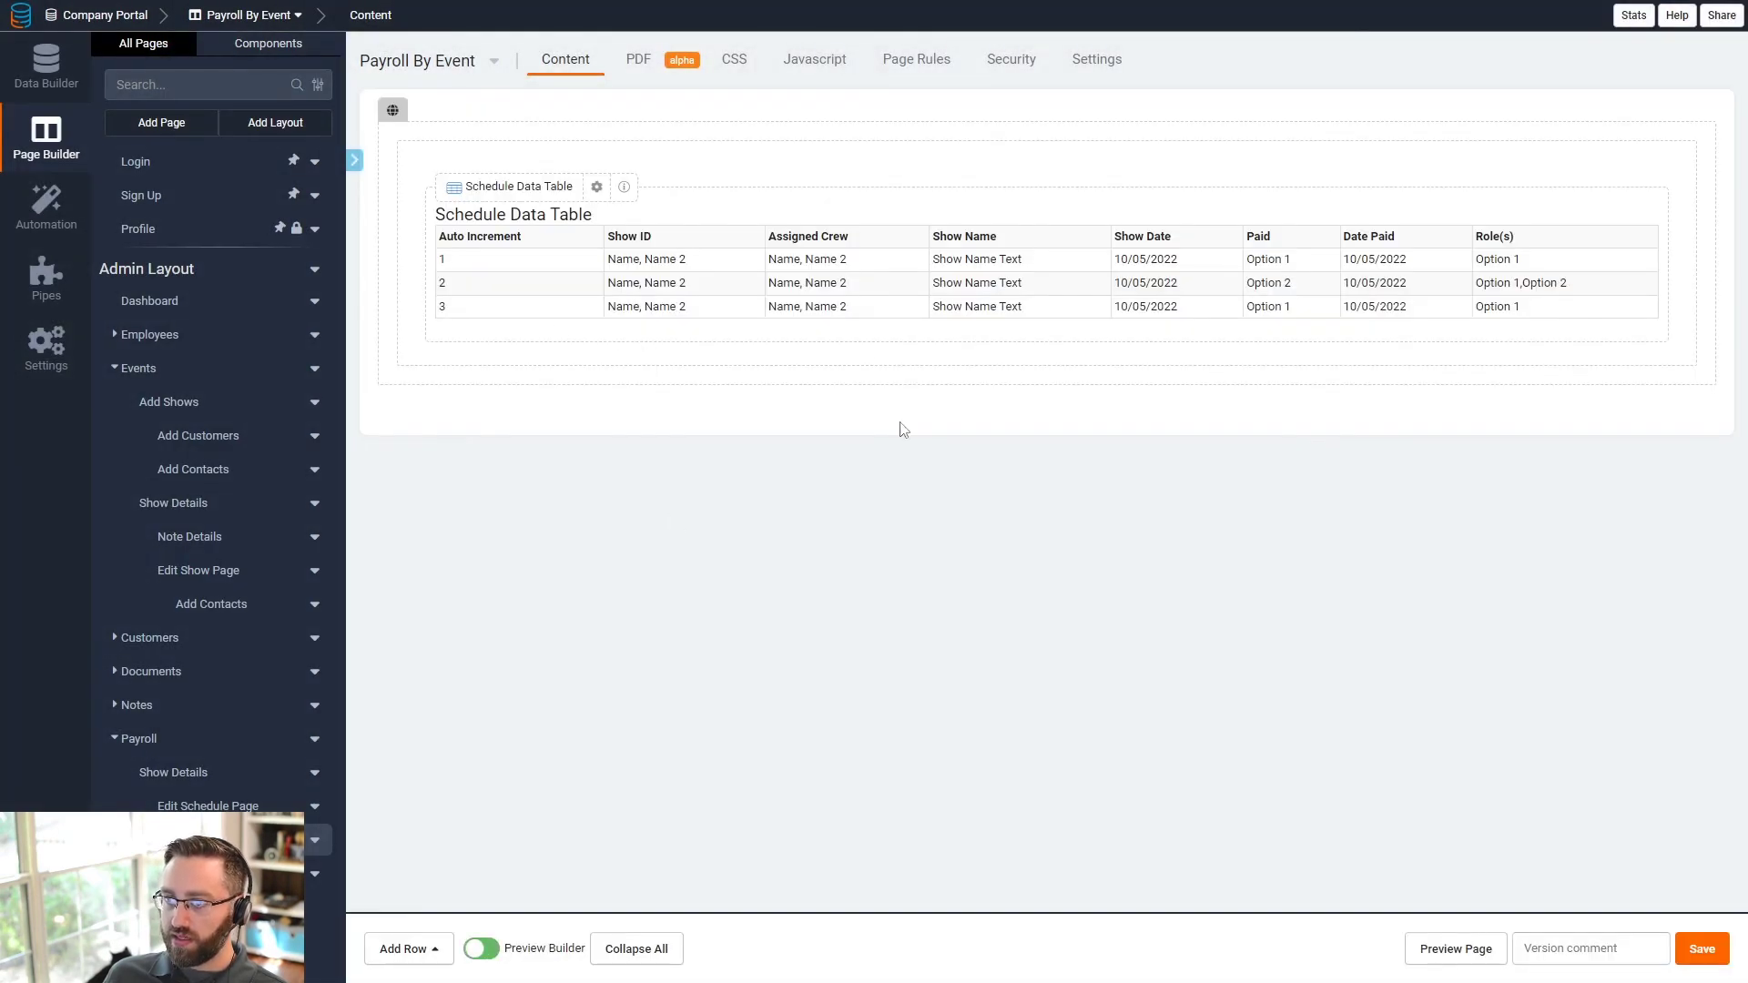
# - Remove all default columns from the Schedule Data Table
pyautogui.click(807, 302)
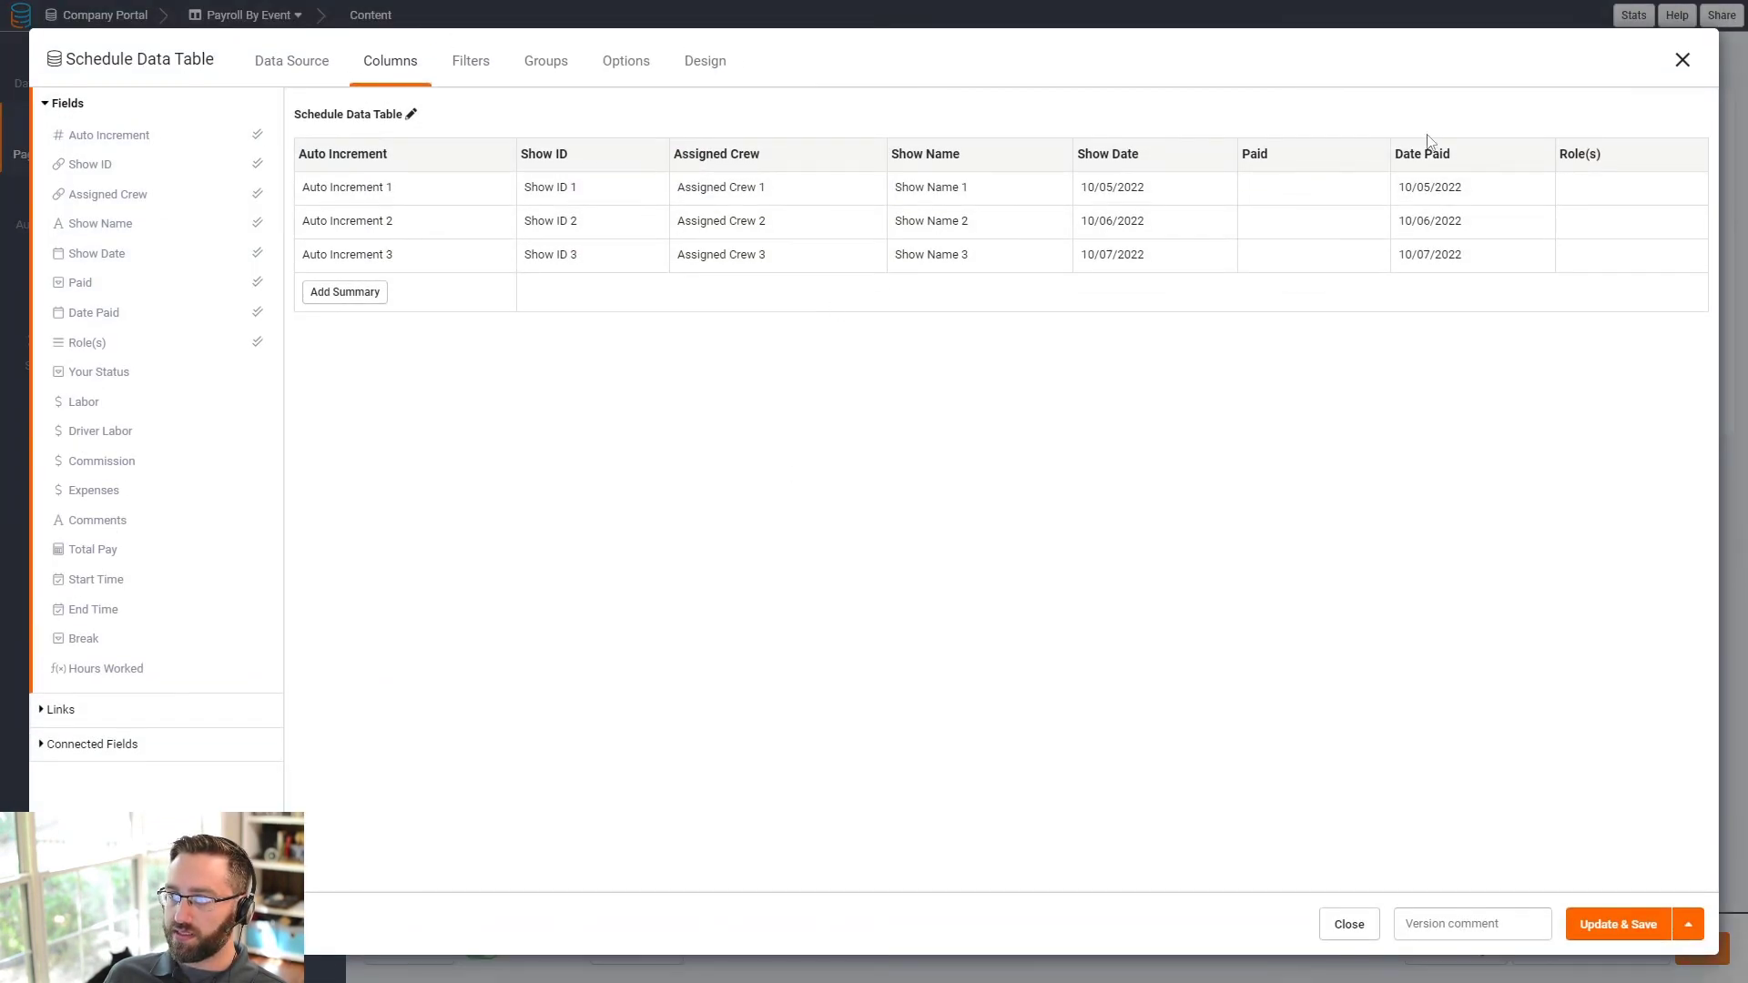
pyautogui.click(1690, 154)
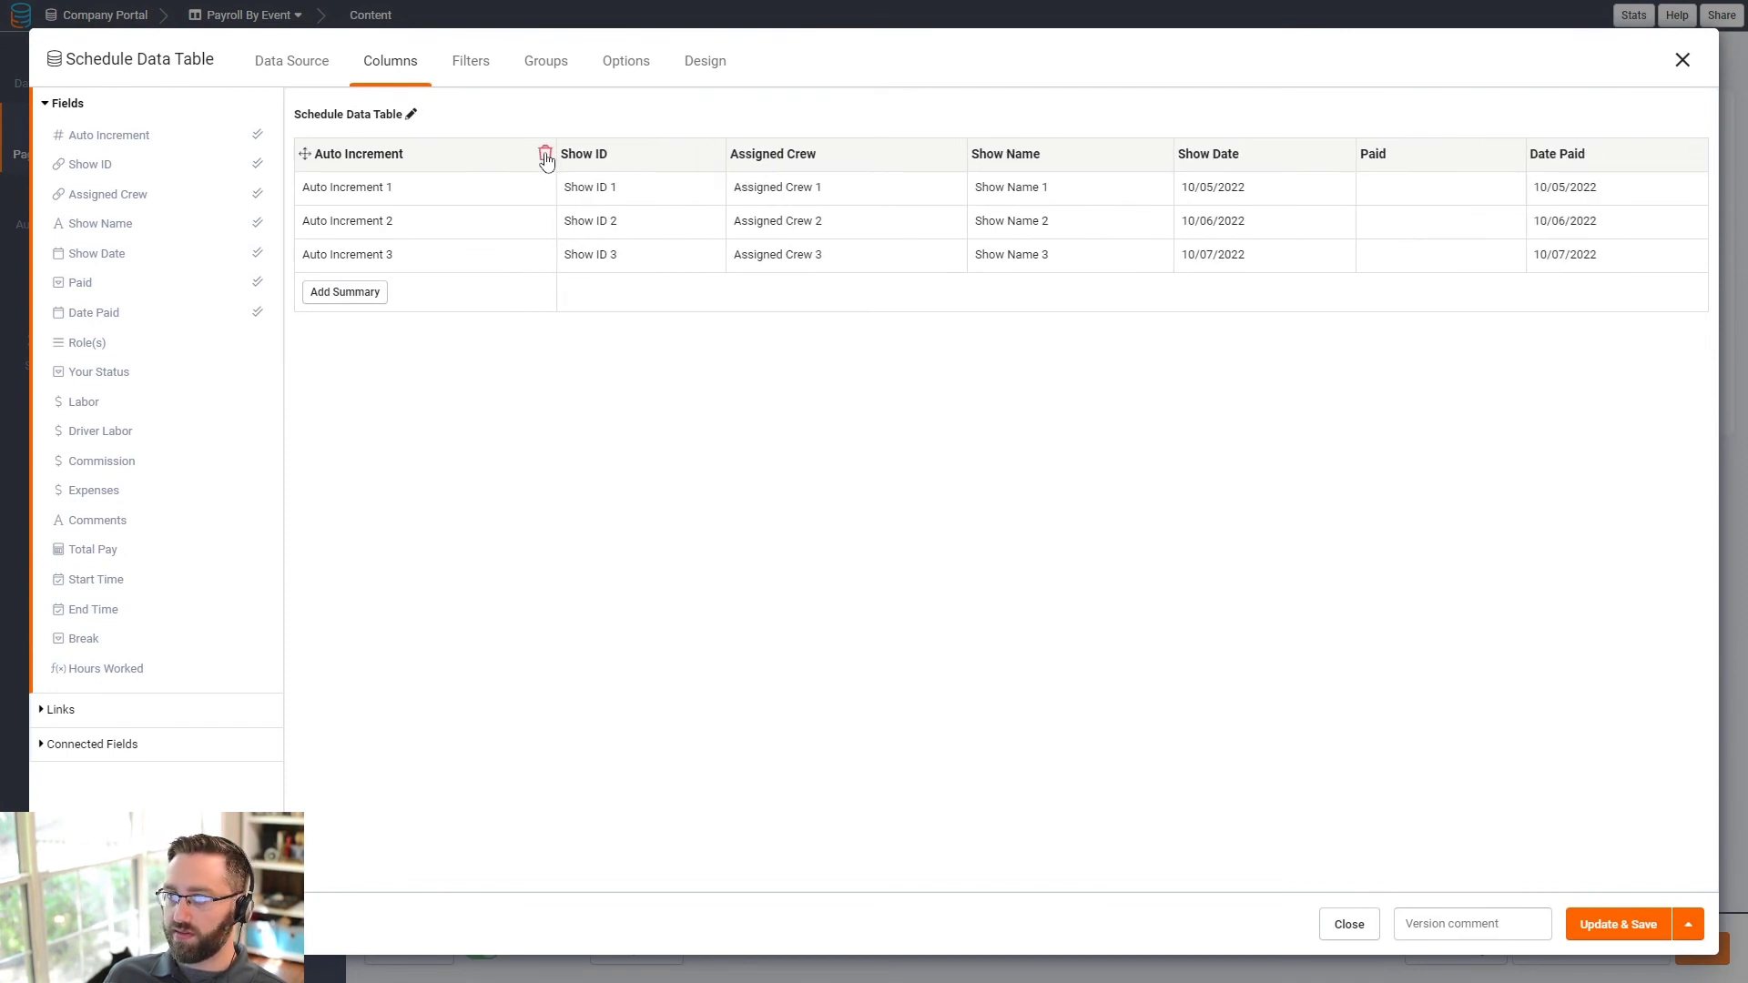
pyautogui.click(546, 156)
pyautogui.click(548, 156)
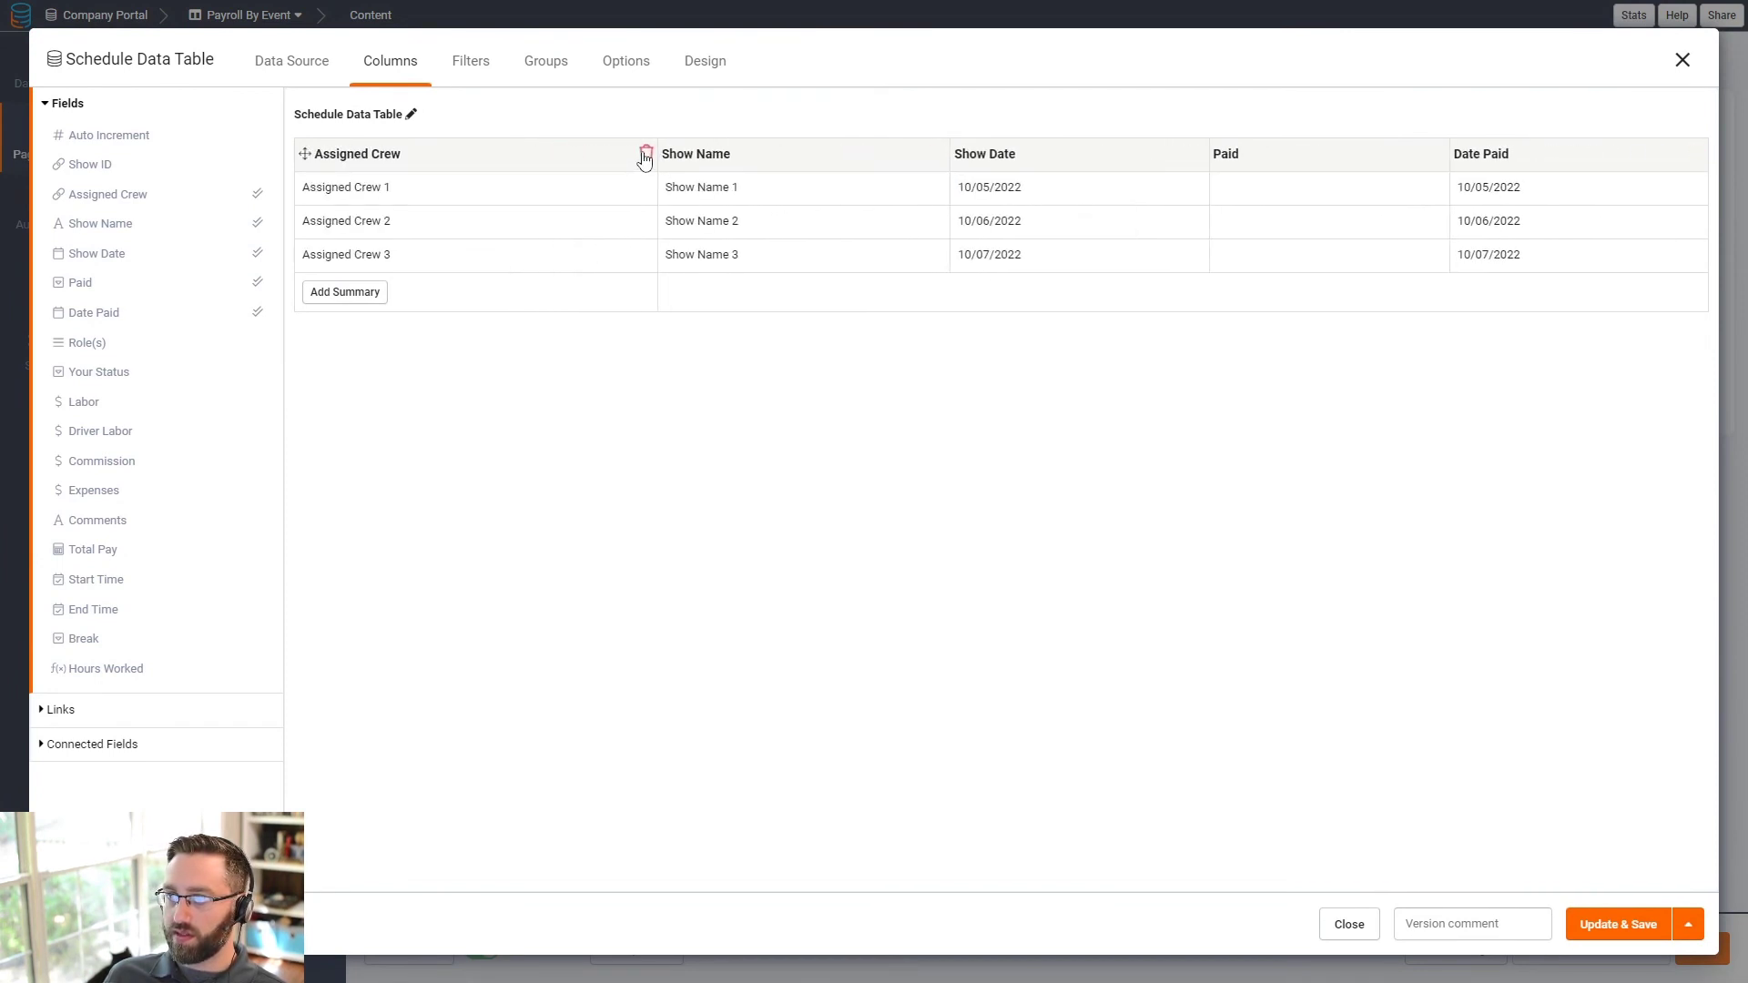
pyautogui.click(645, 156)
pyautogui.click(716, 156)
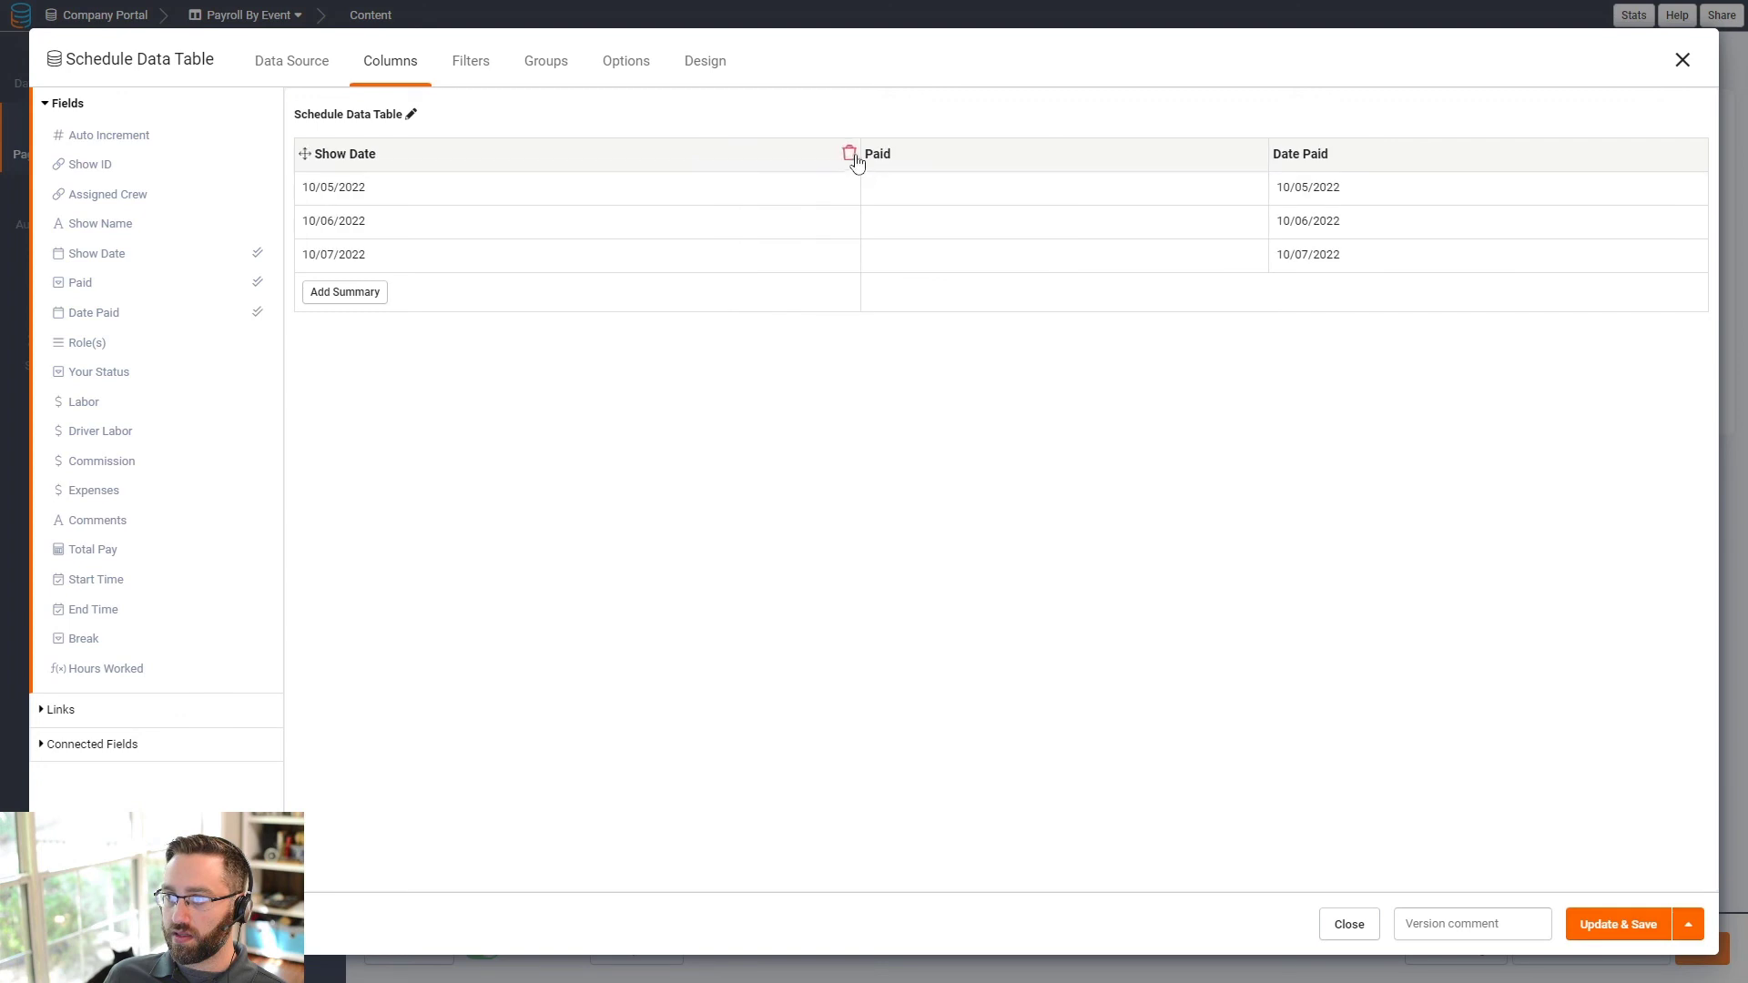
pyautogui.click(851, 155)
pyautogui.click(1079, 154)
pyautogui.click(1695, 154)
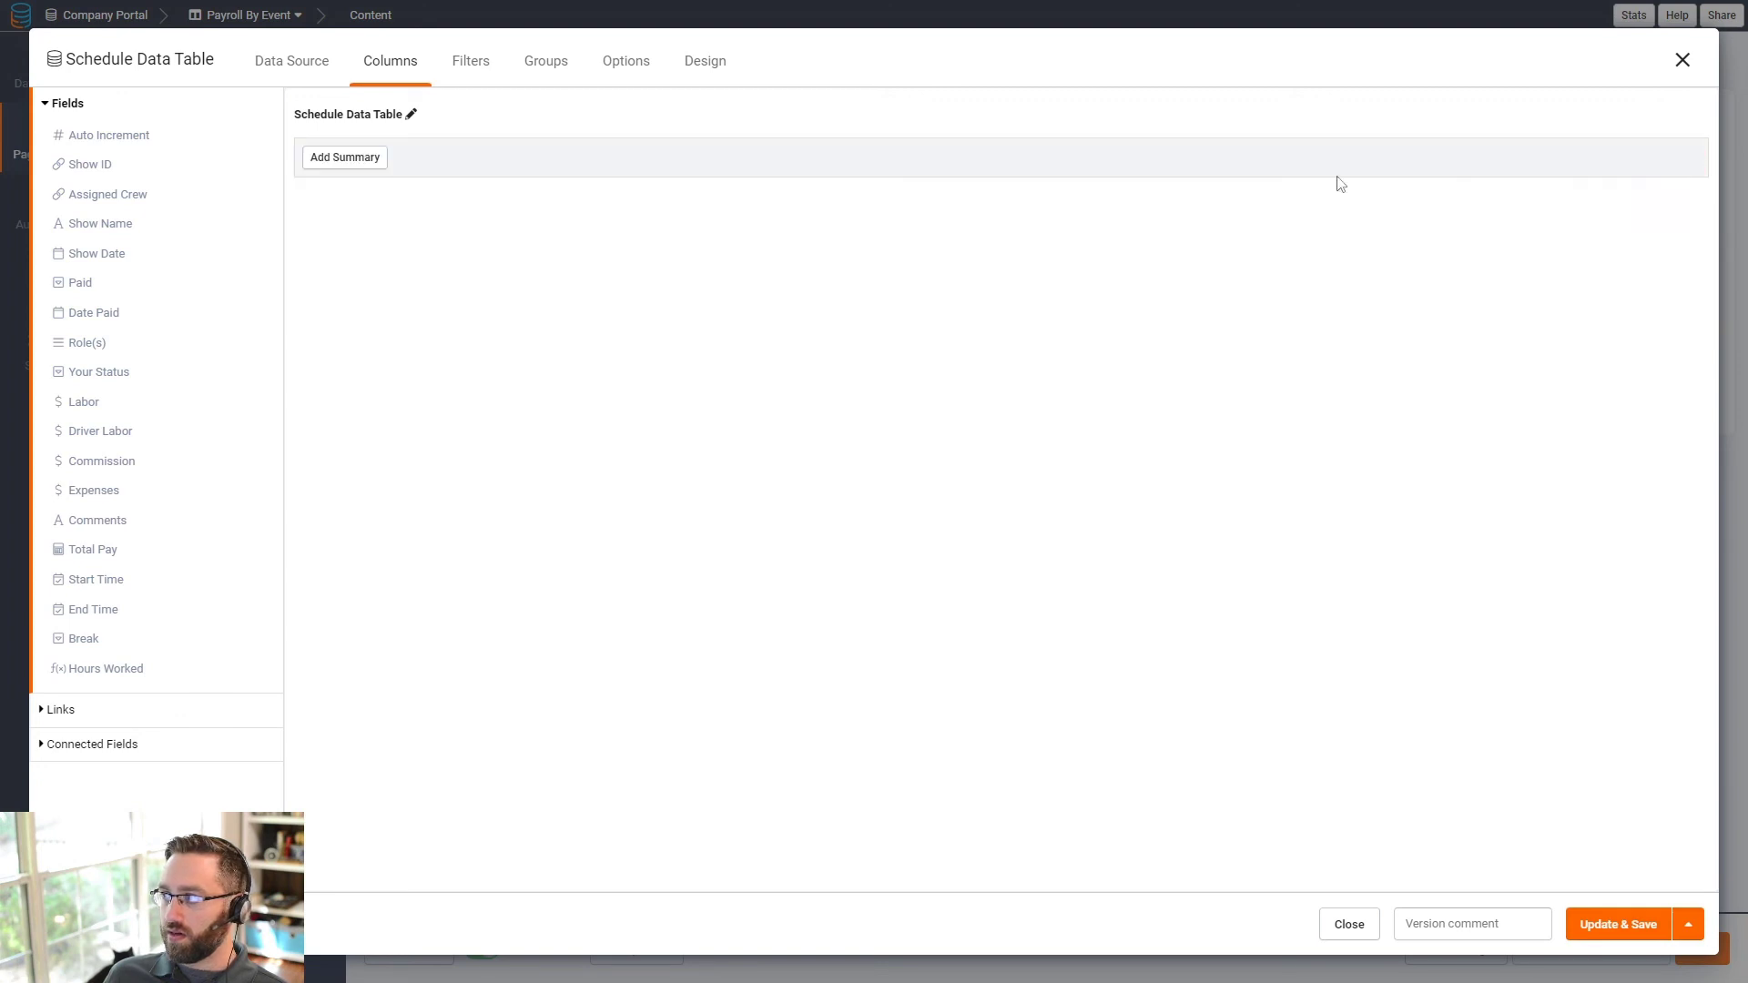
pyautogui.click(91, 255)
pyautogui.click(99, 225)
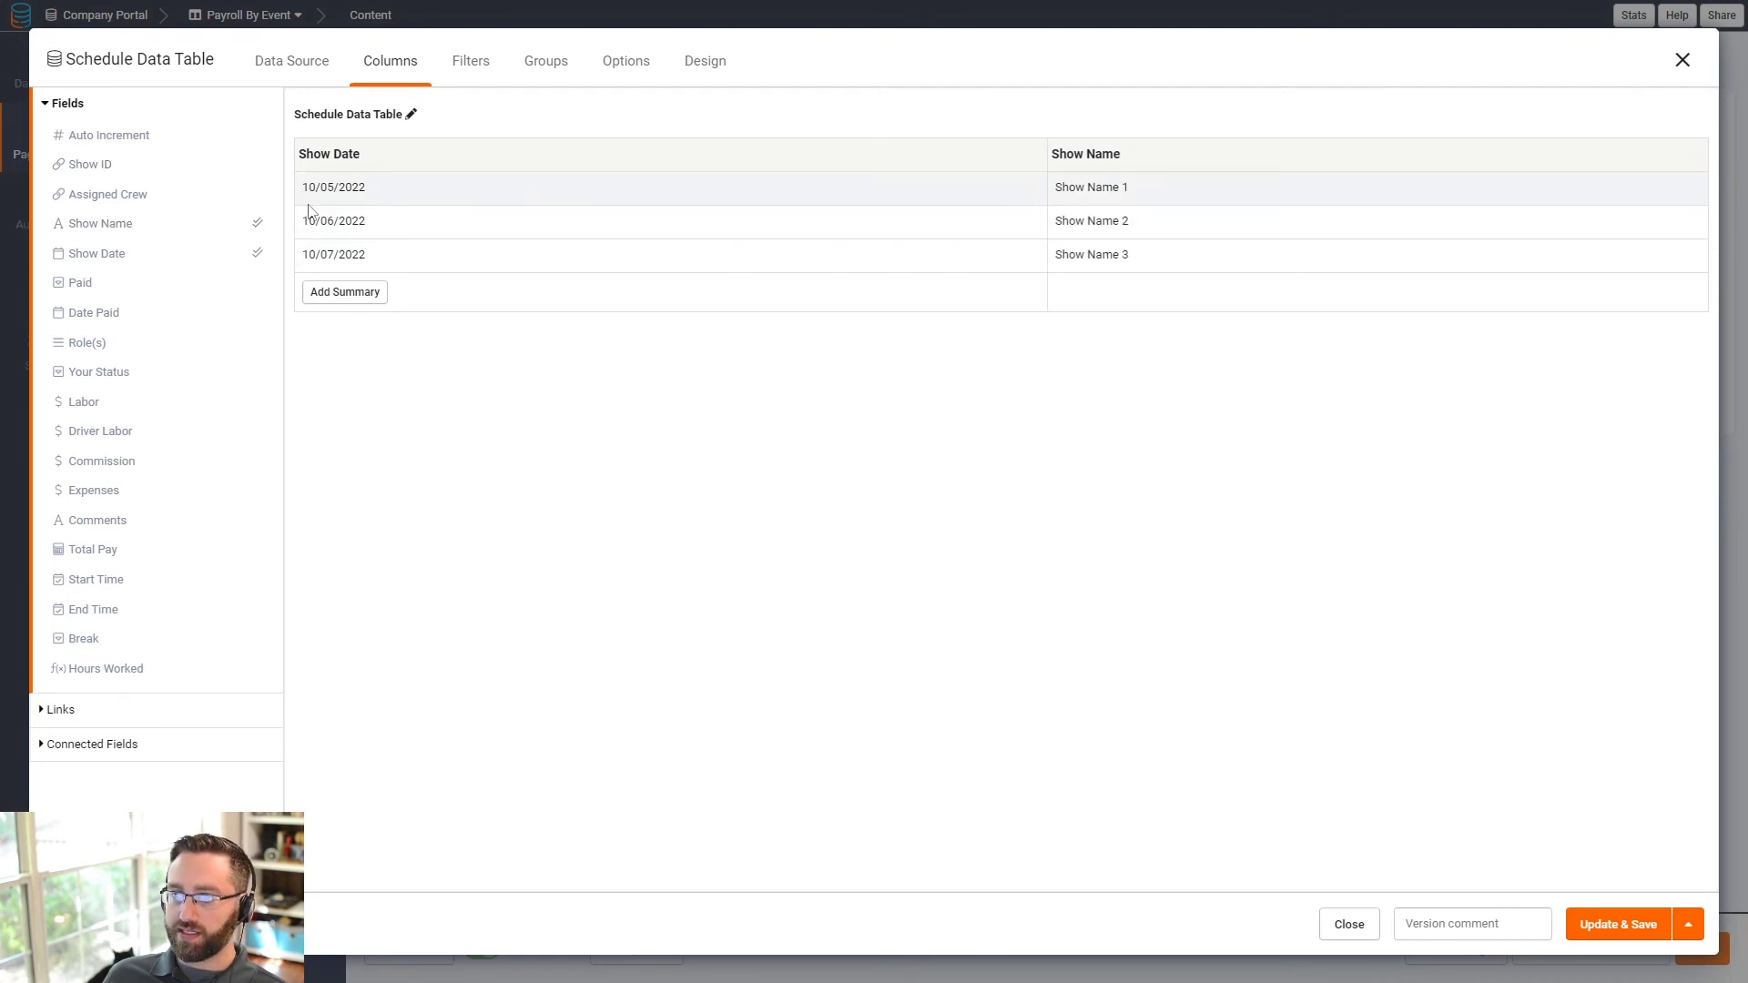
pyautogui.click(1035, 153)
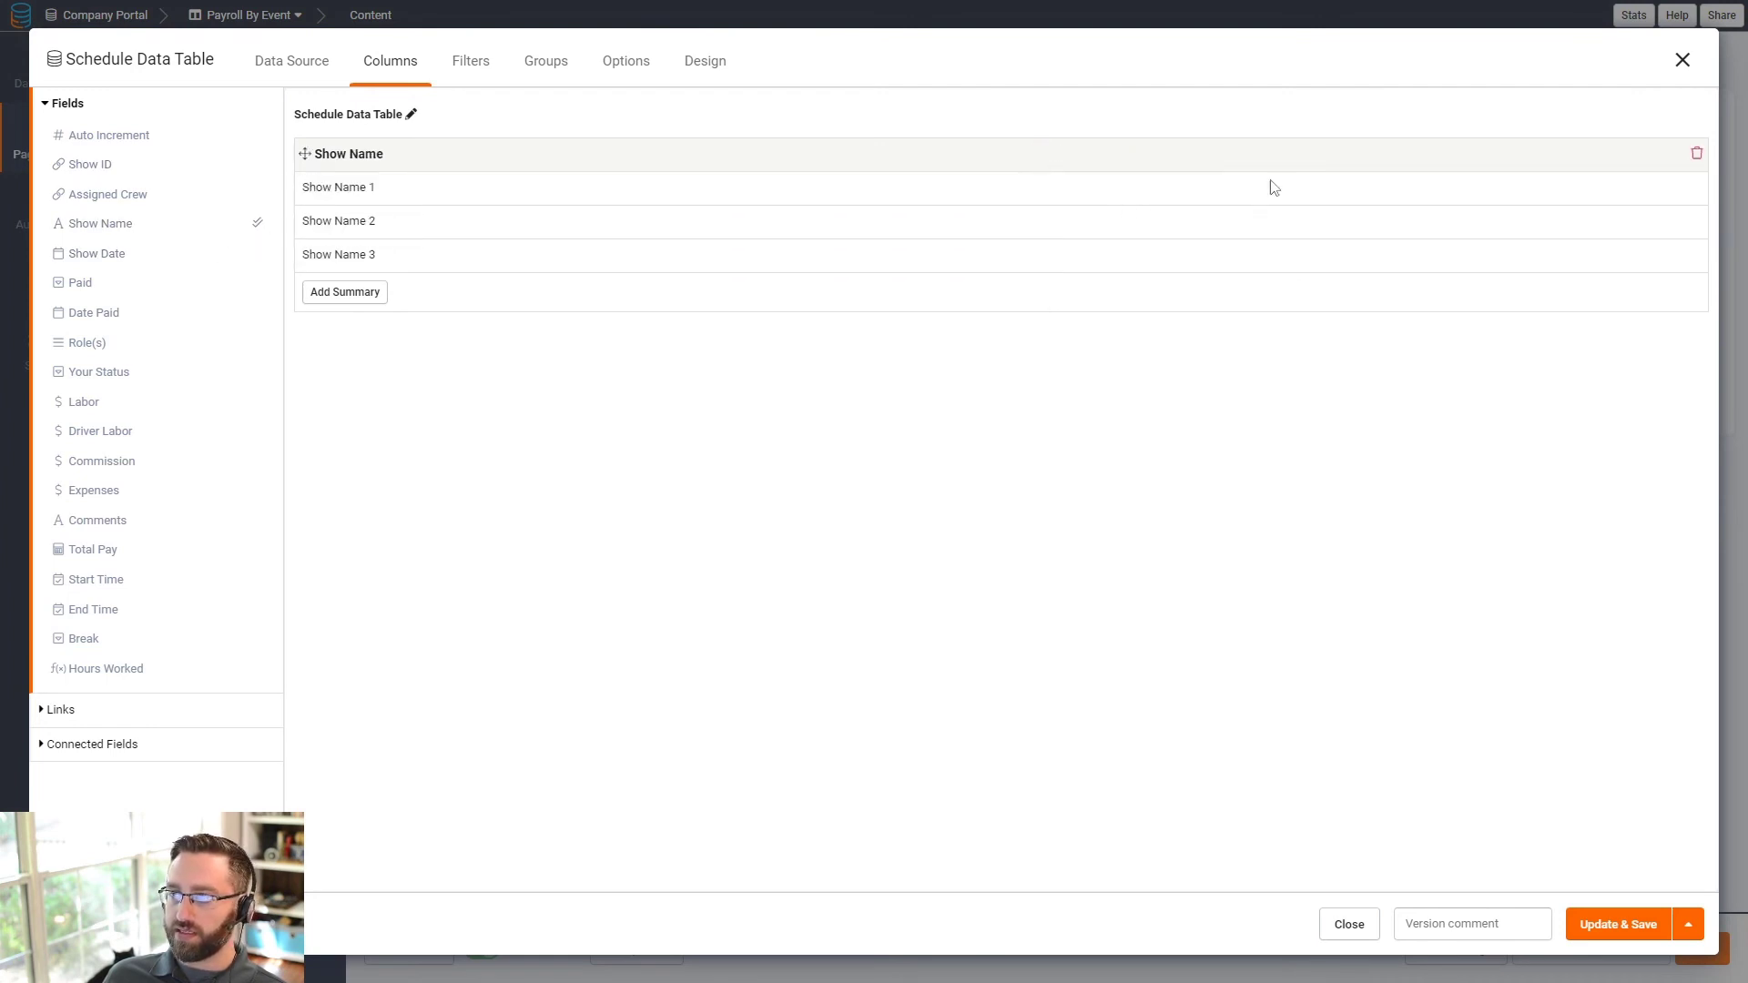
pyautogui.click(1694, 154)
# - Add Show ID, Assigned Crew, Total Pay and Hours Worked columns plus a Sum summary row
pyautogui.click(90, 169)
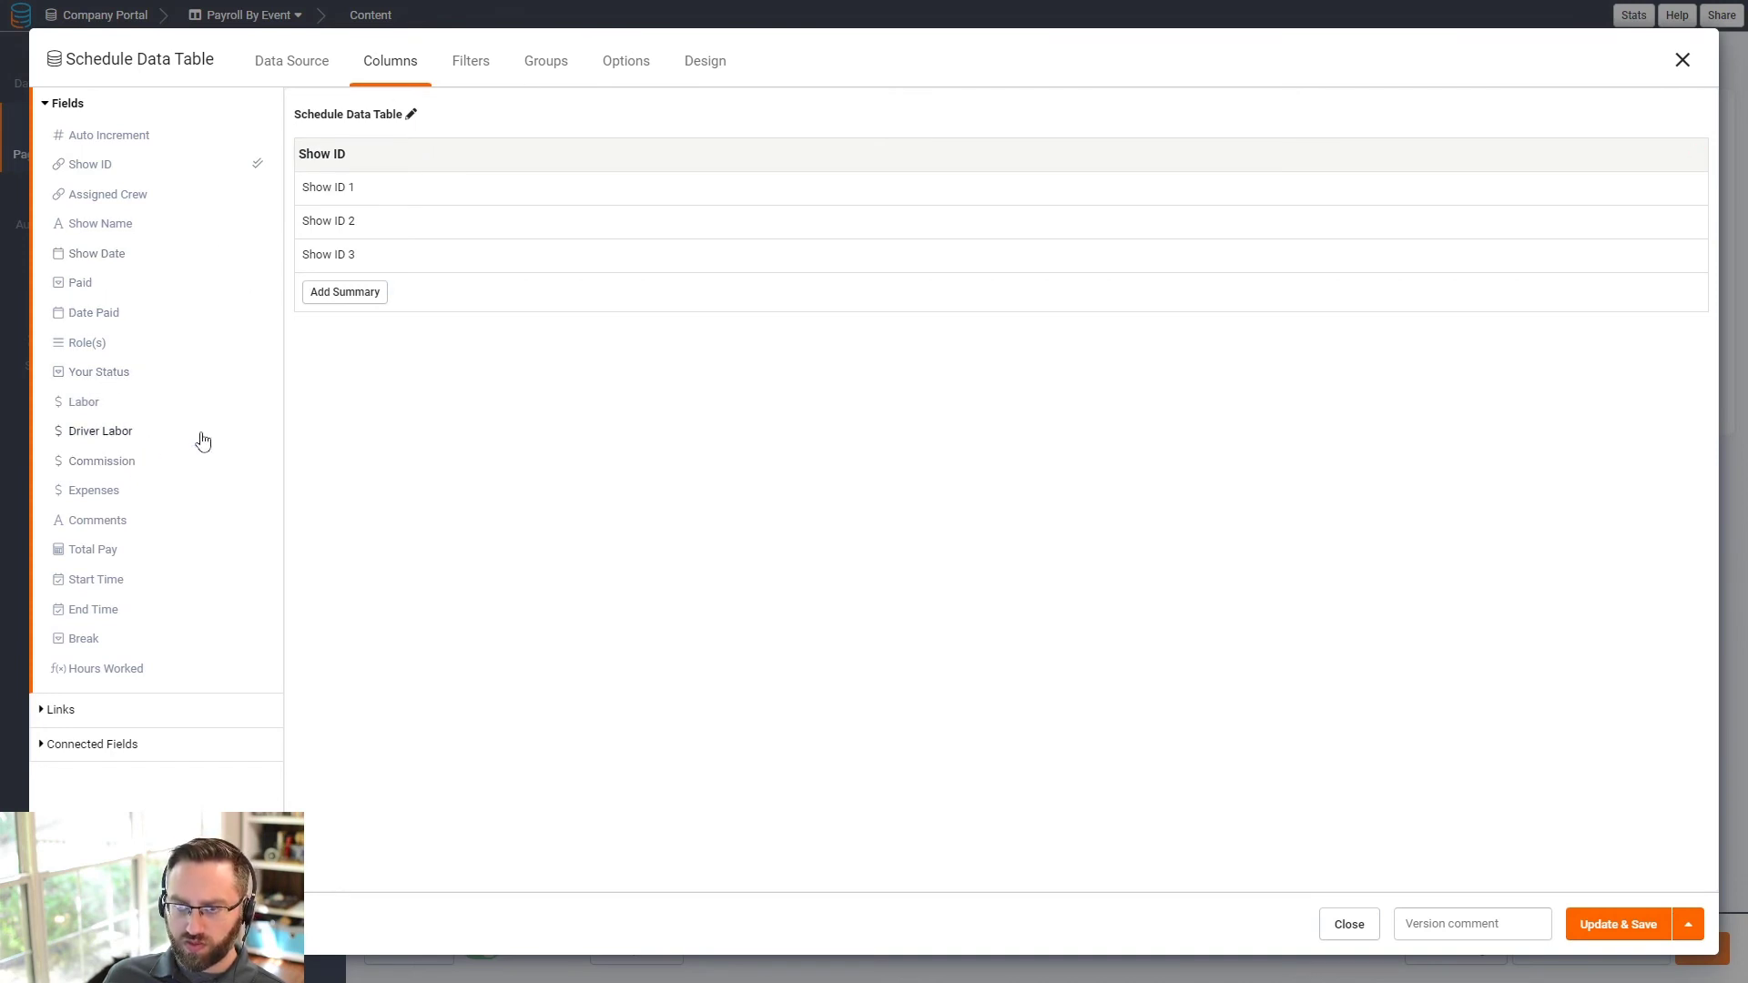
pyautogui.click(114, 195)
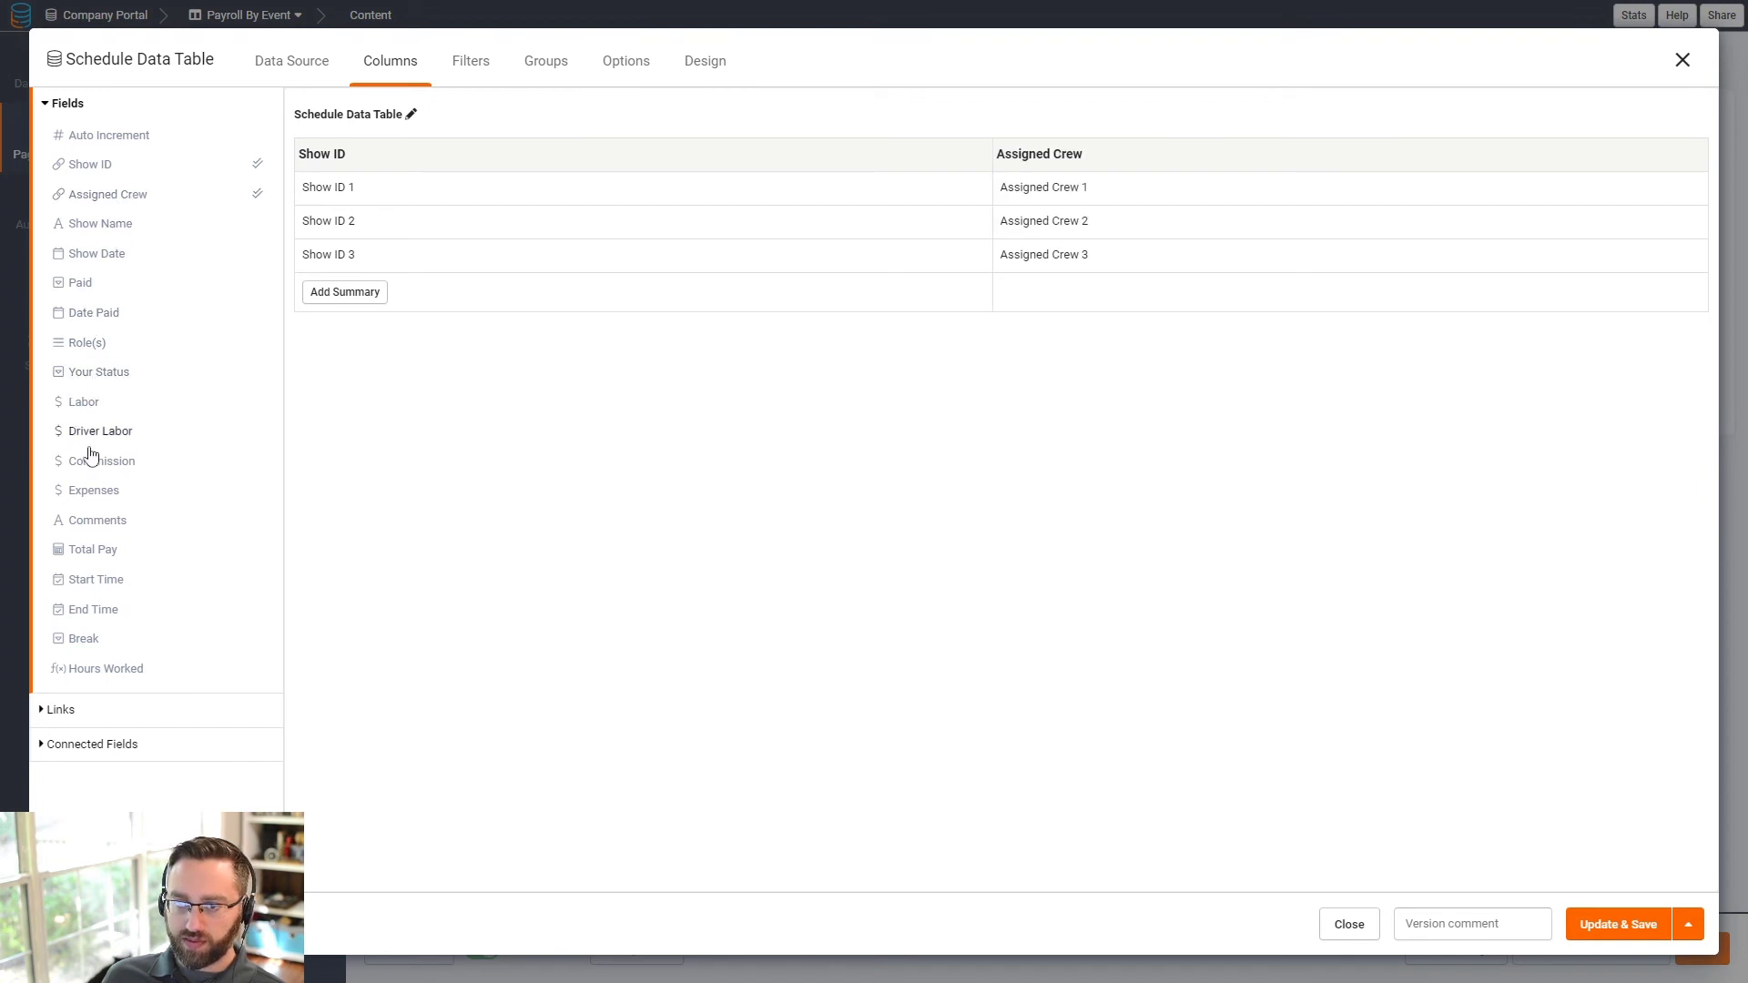
pyautogui.click(94, 550)
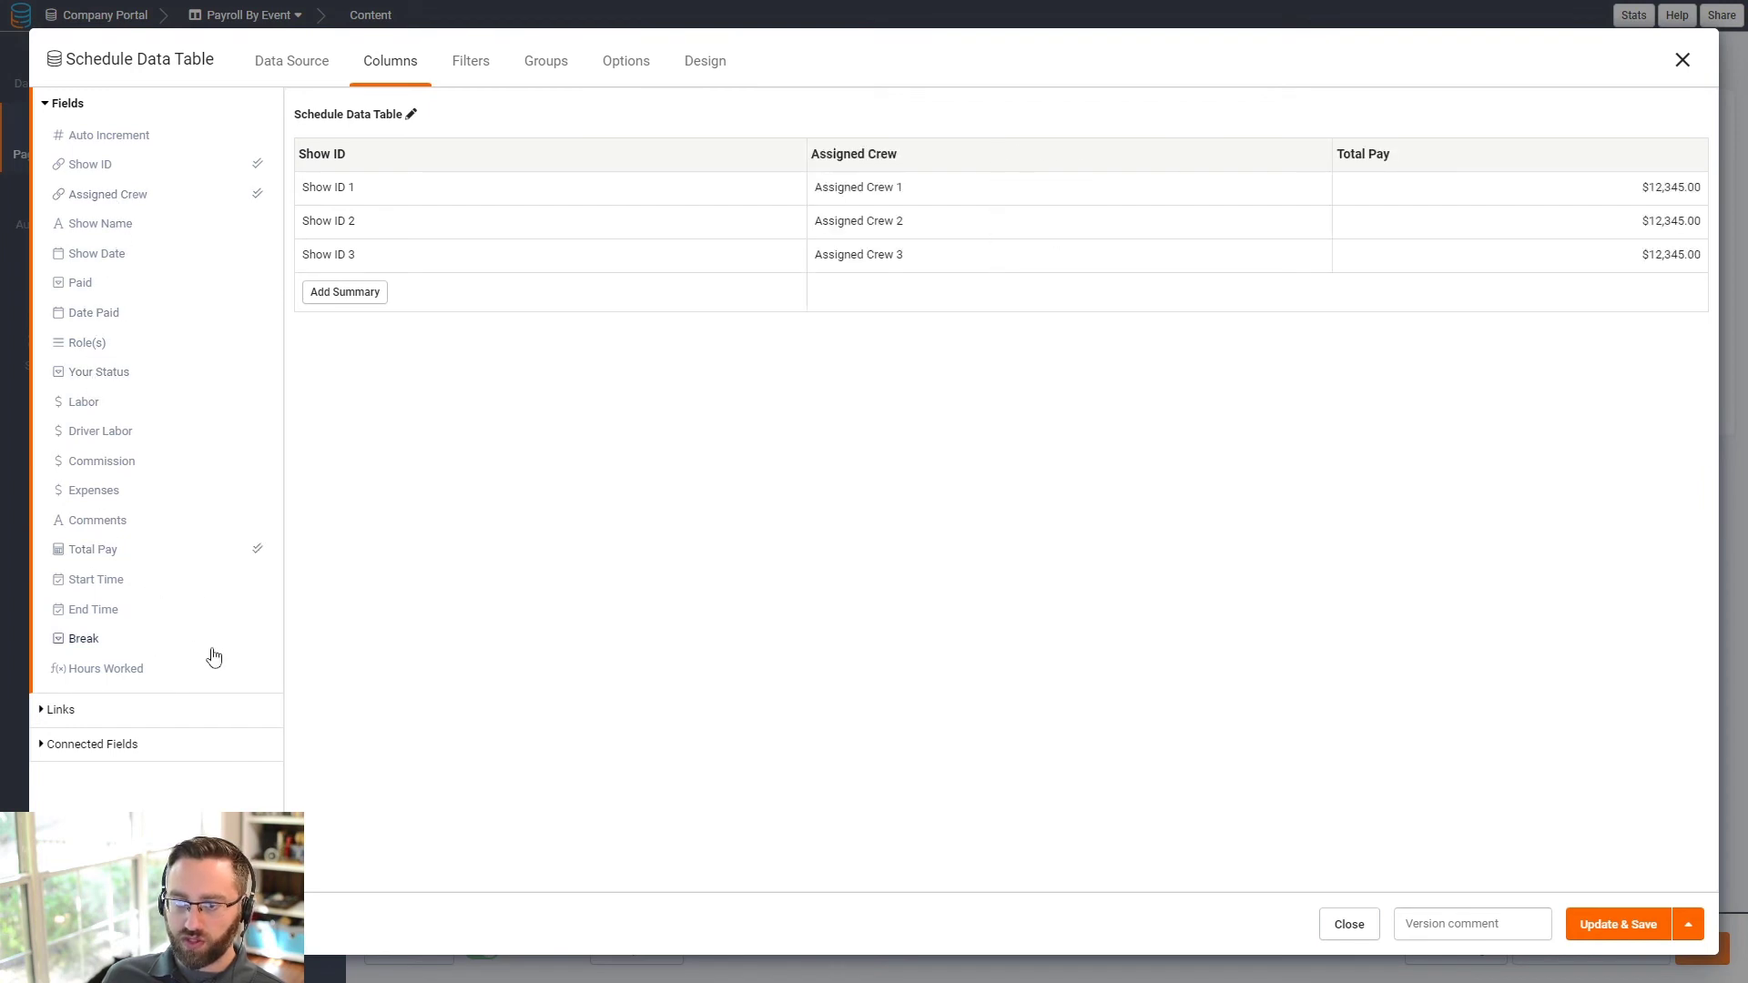
pyautogui.click(106, 671)
pyautogui.click(339, 294)
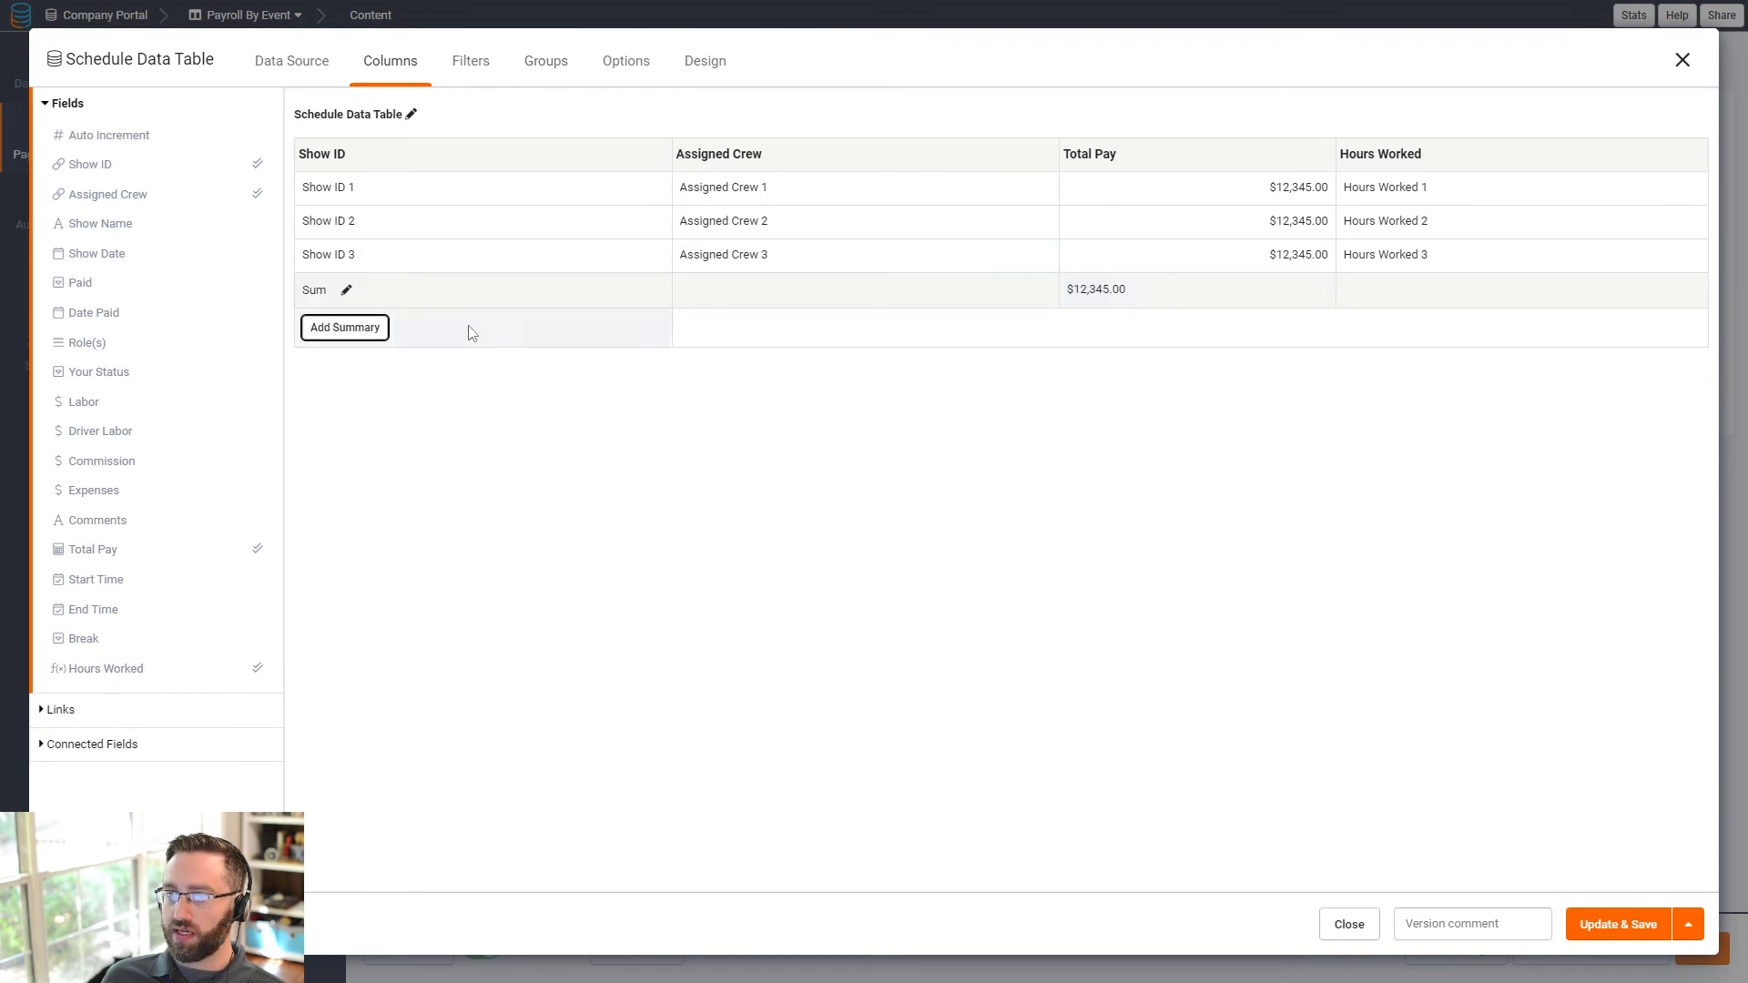
# - Group the Schedule records by Show ID with a light-blue band, and save
pyautogui.click(545, 60)
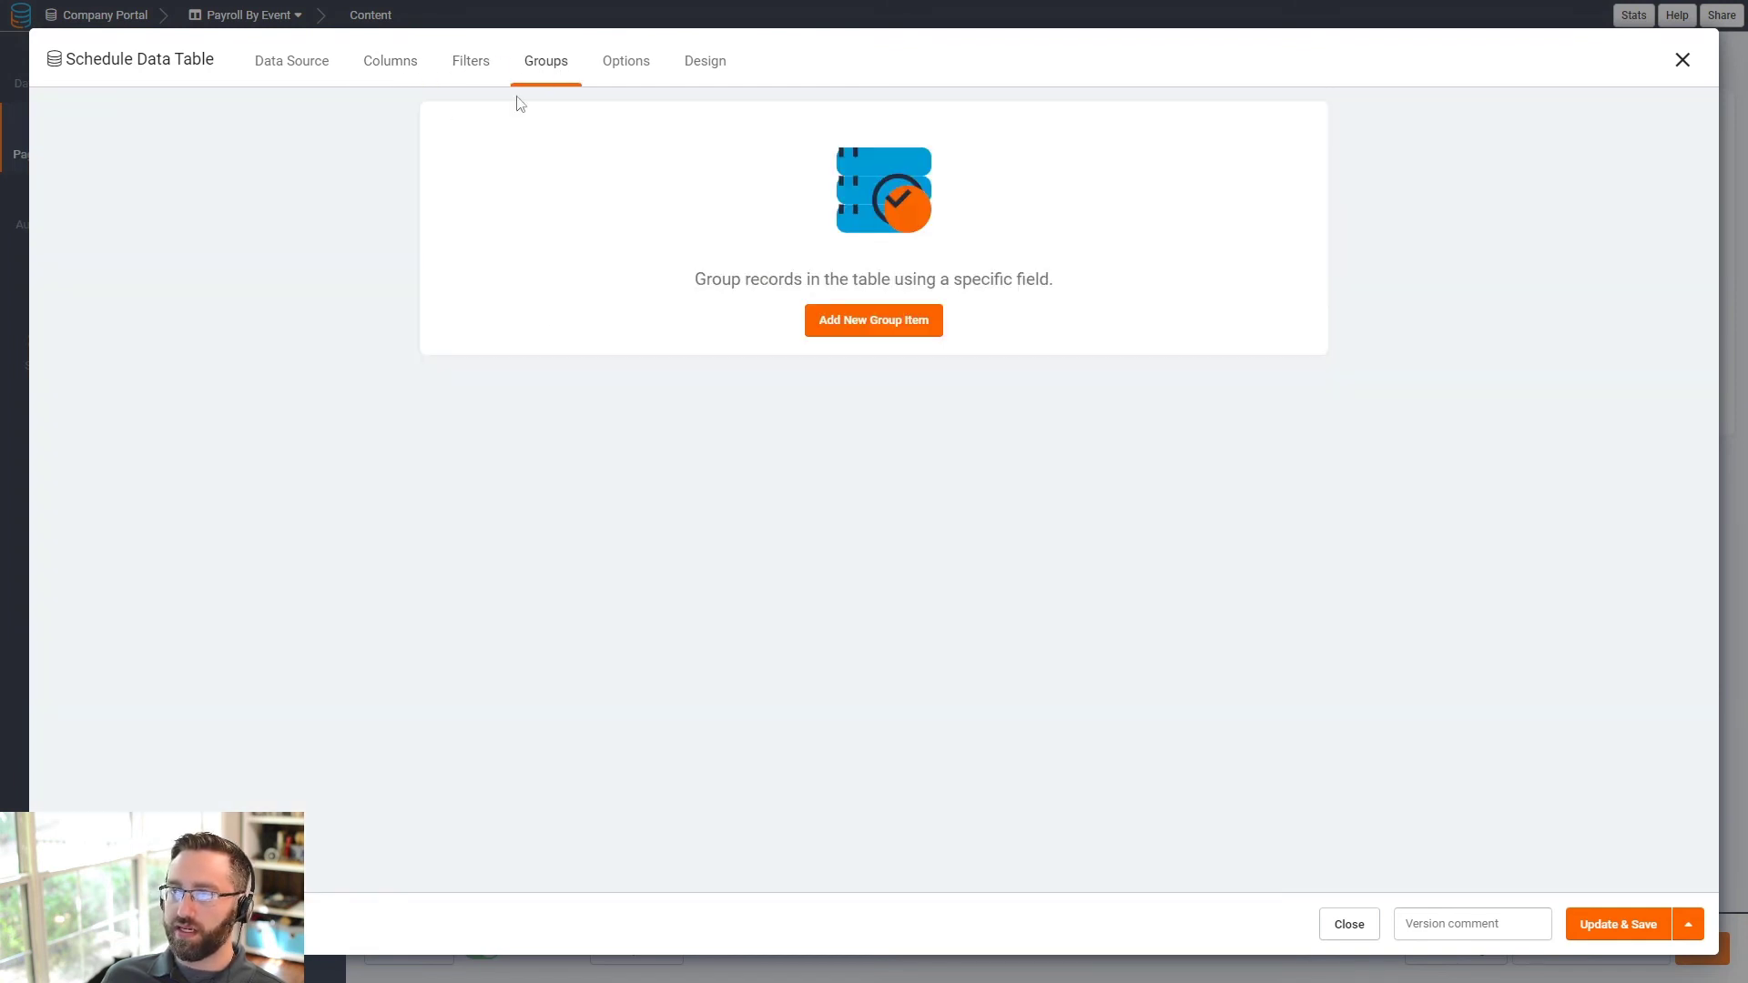
pyautogui.click(877, 330)
pyautogui.click(499, 162)
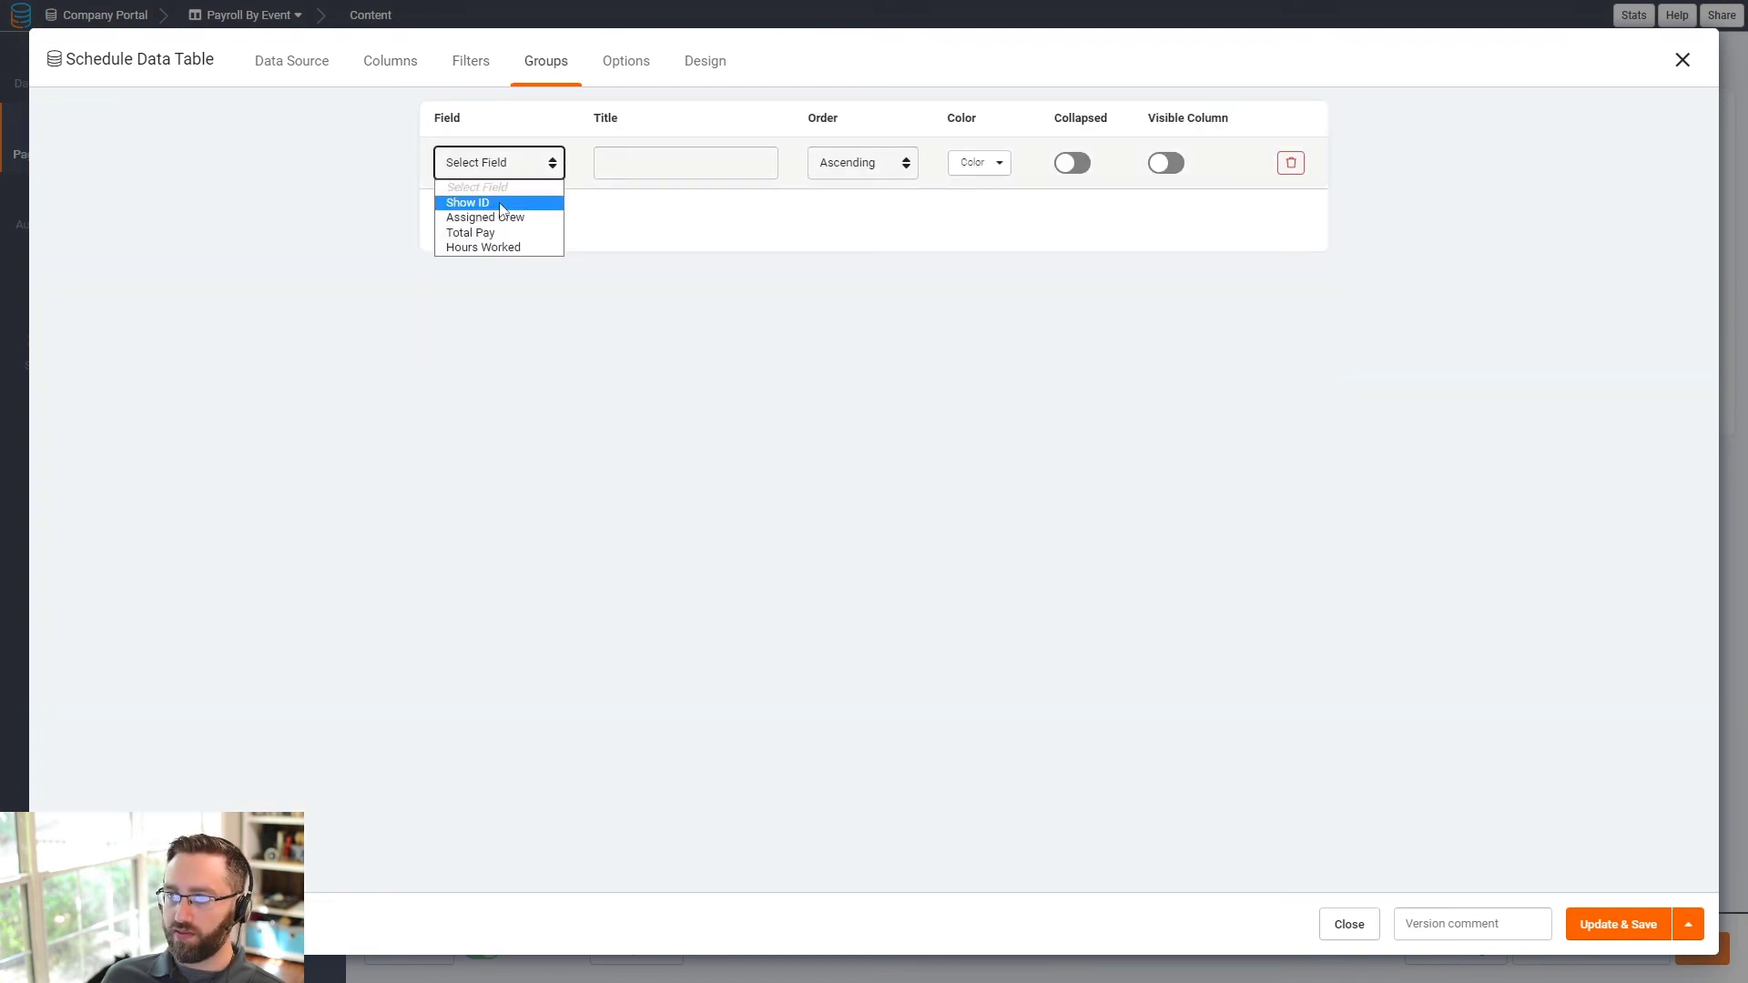
pyautogui.click(492, 200)
pyautogui.click(998, 165)
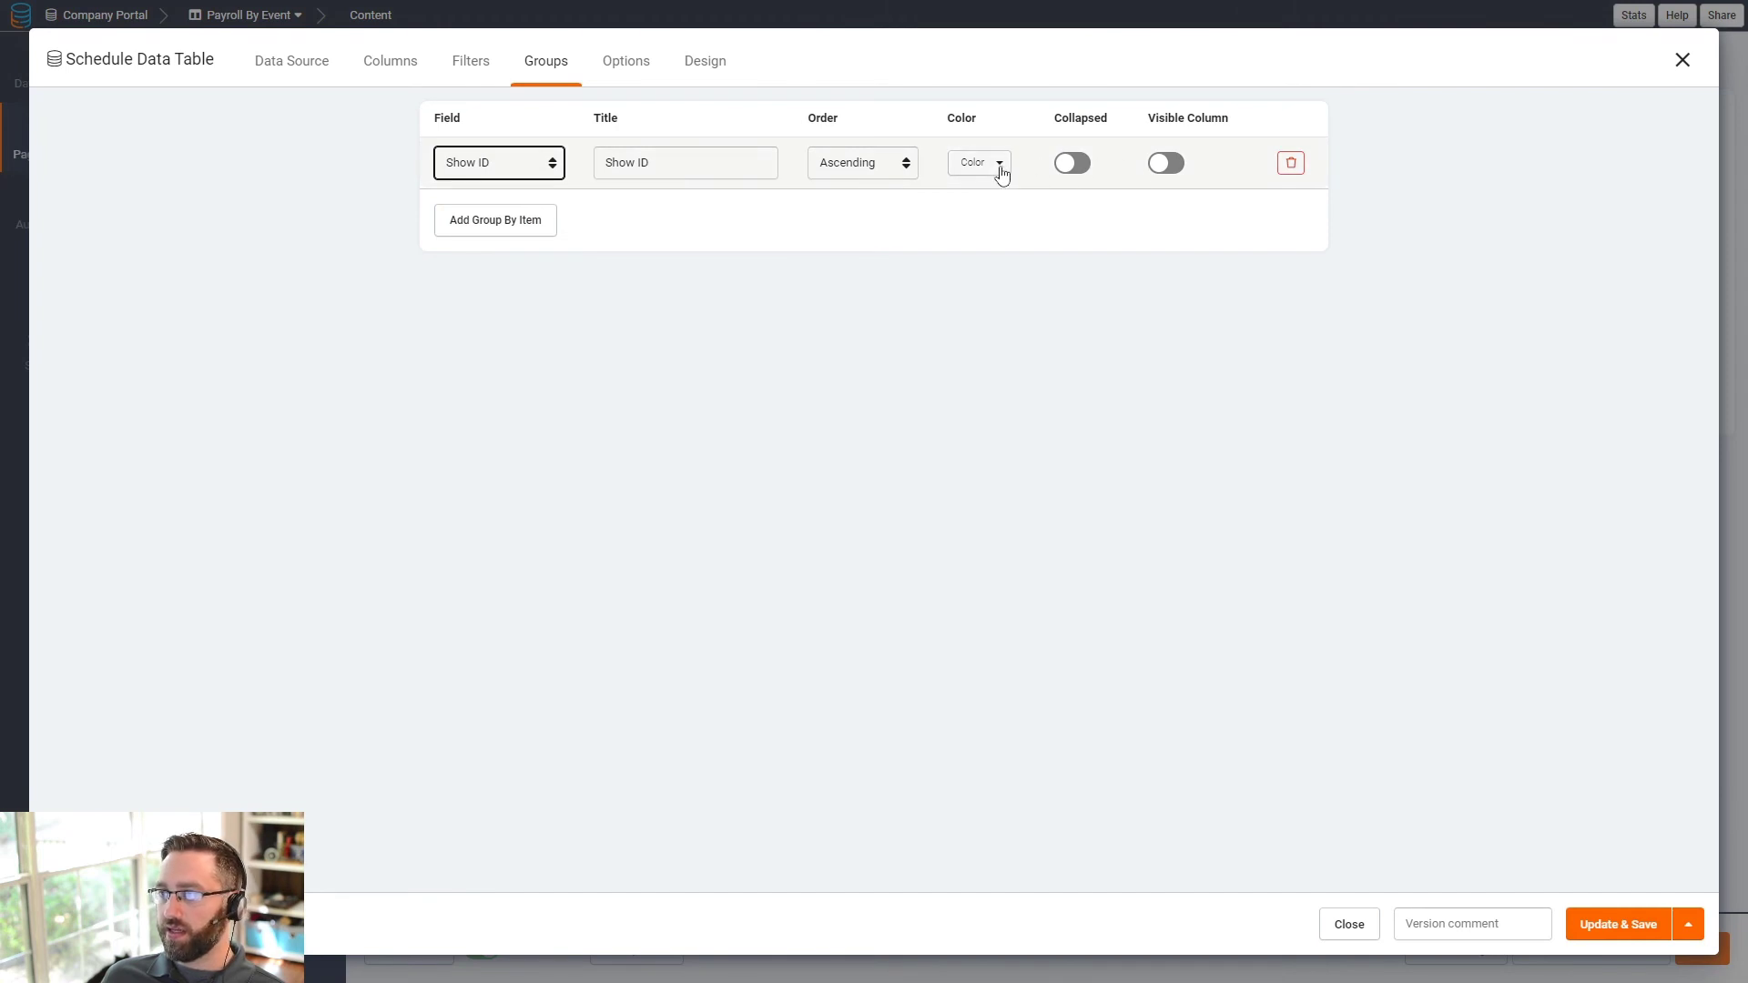
pyautogui.click(1000, 259)
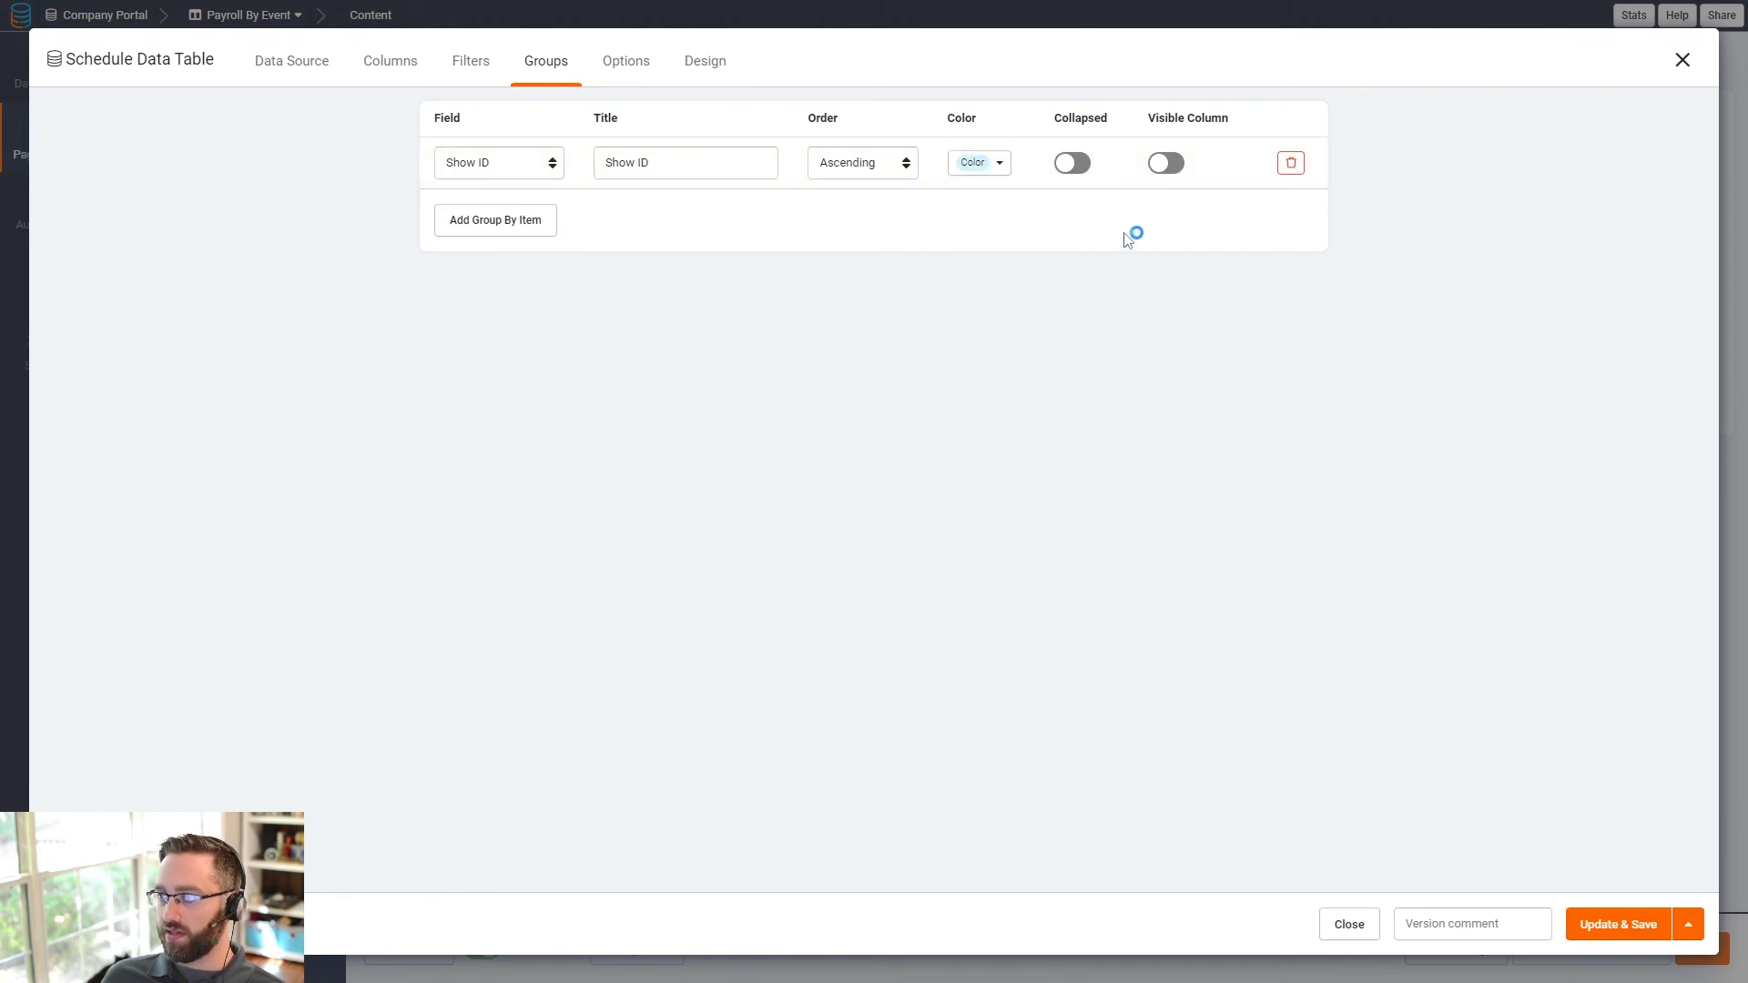
pyautogui.click(1599, 927)
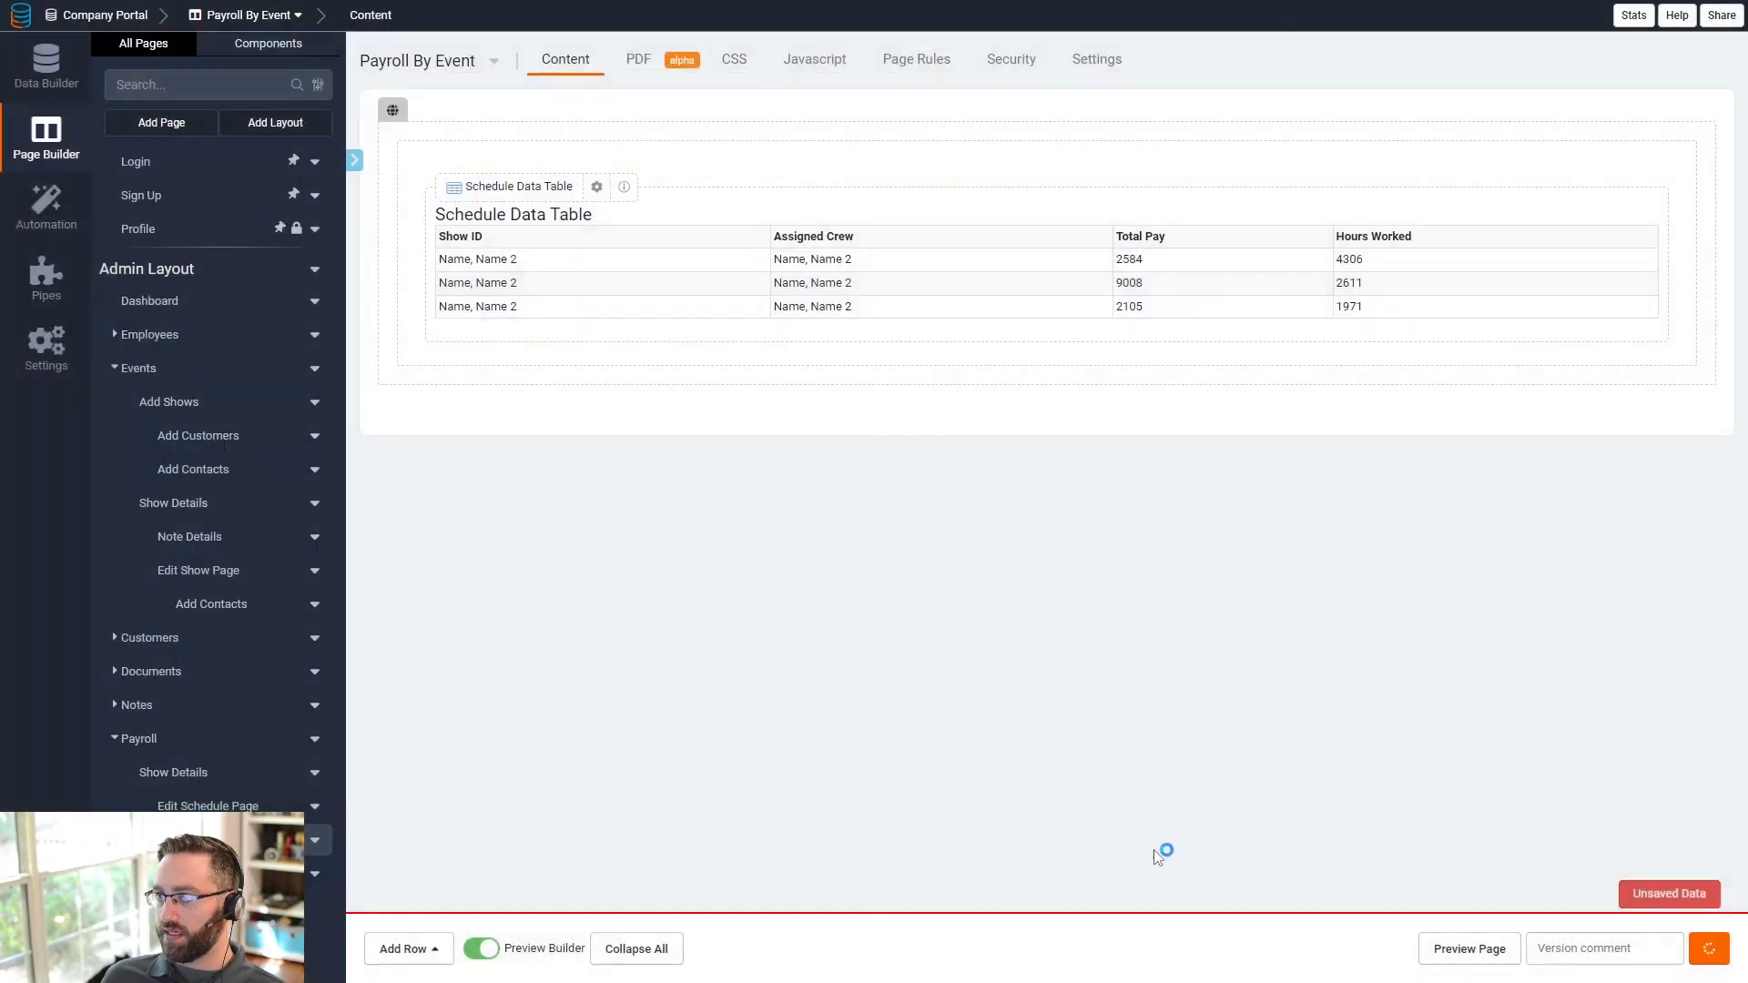
pyautogui.click(1455, 949)
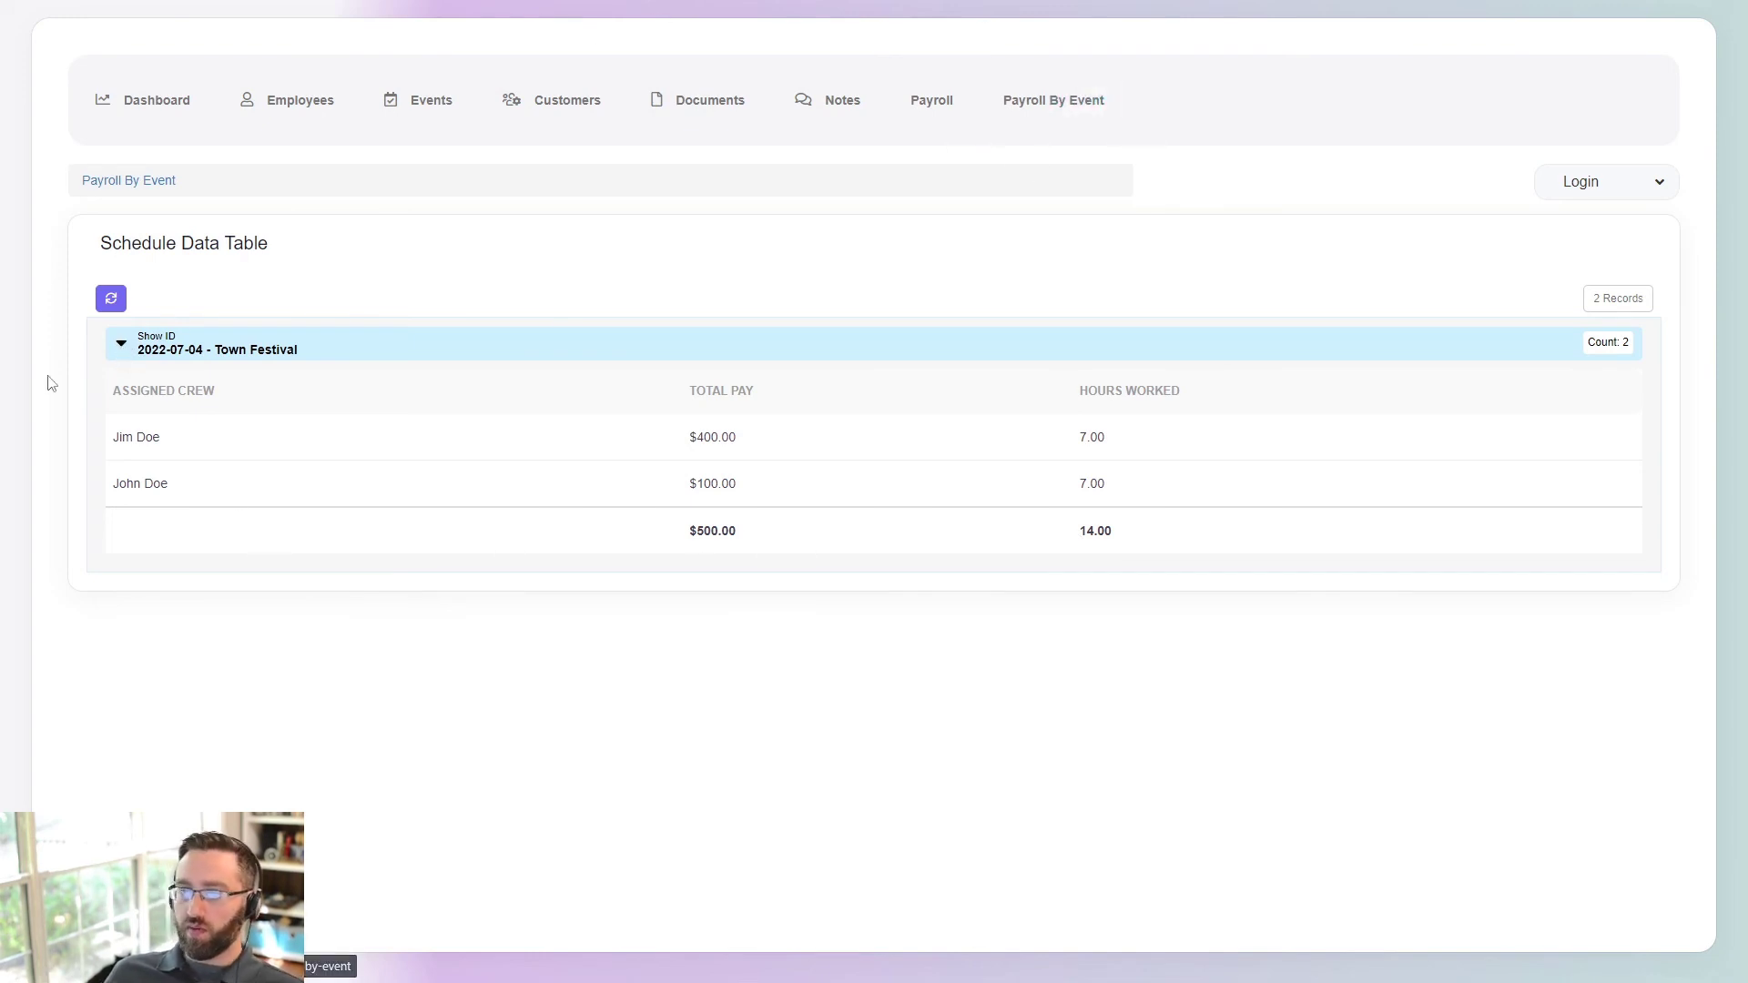
pyautogui.doubleClick(122, 355)
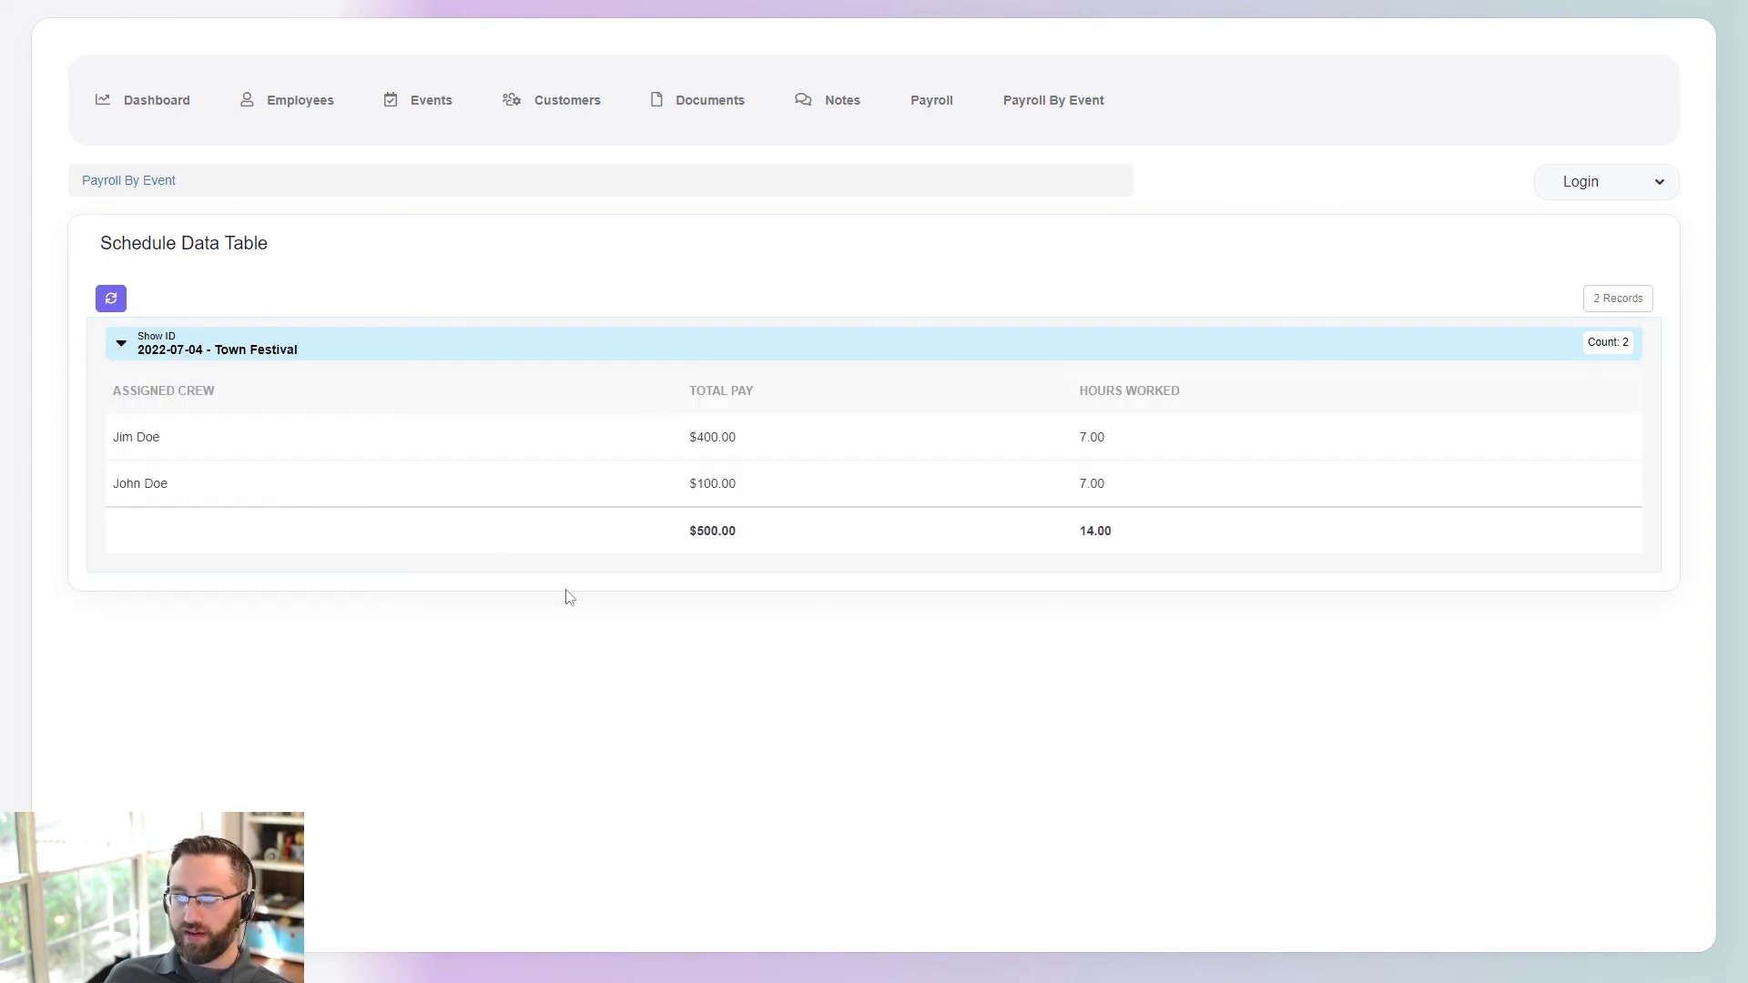
pyautogui.moveTo(758, 537); pyautogui.dragTo(676, 541)
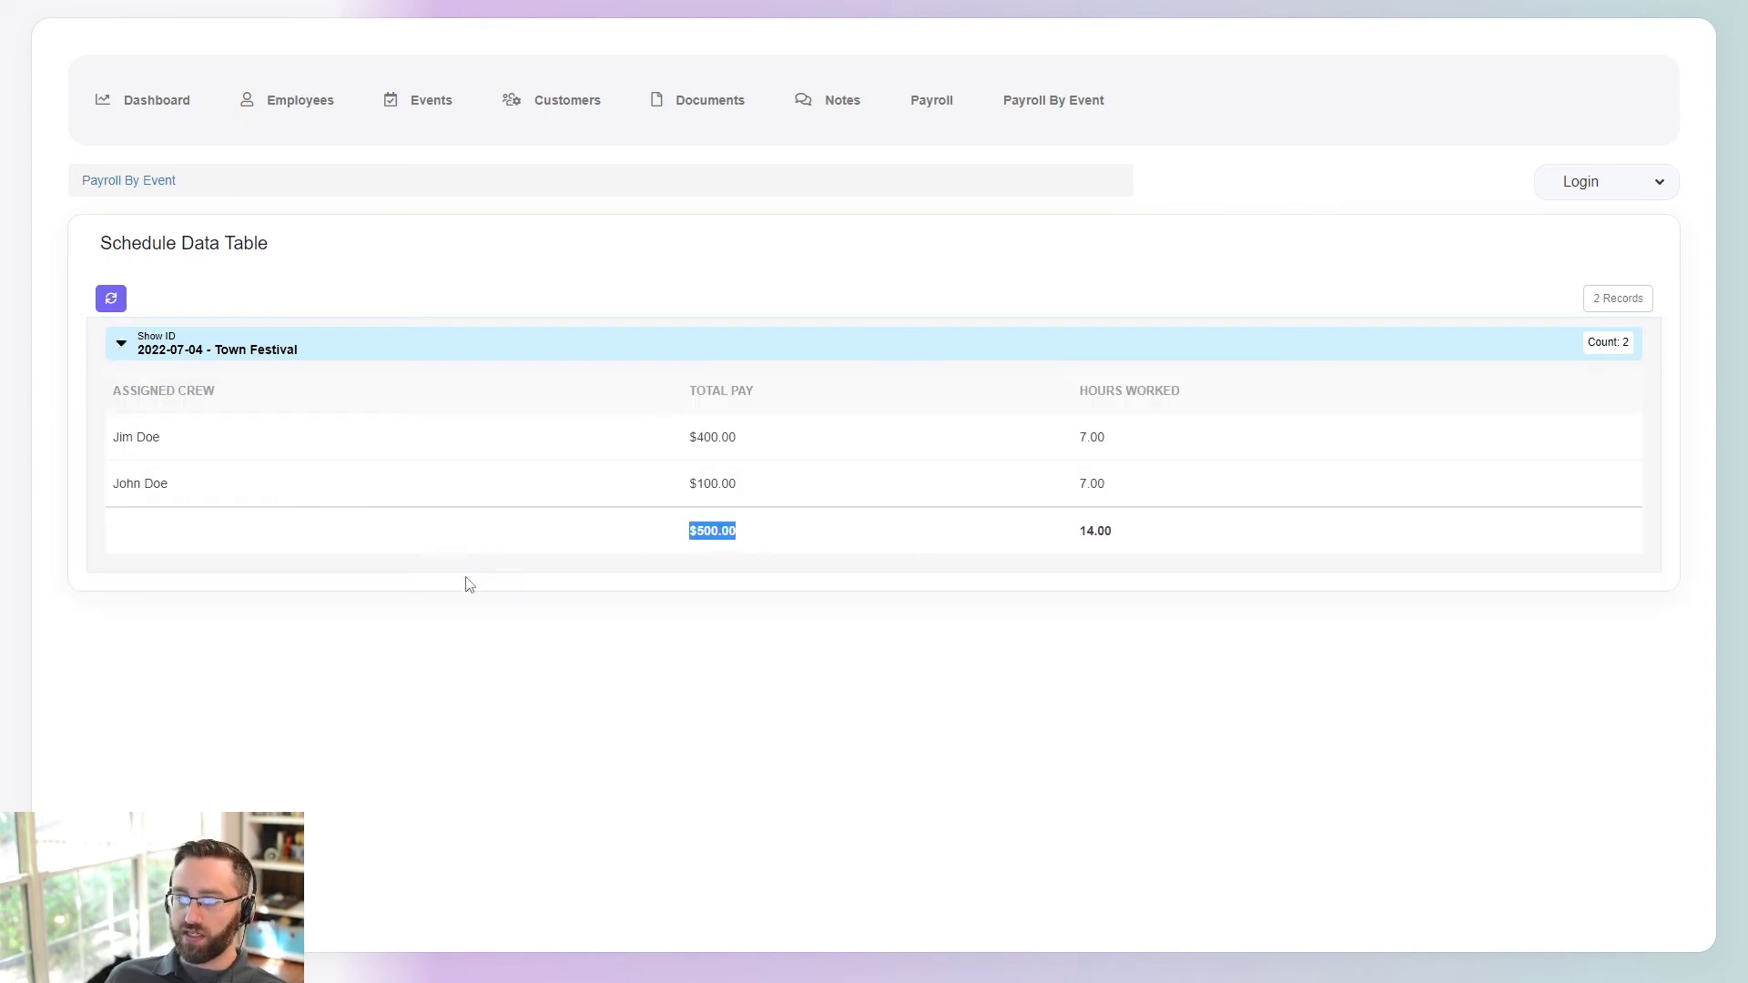
pyautogui.click(745, 541)
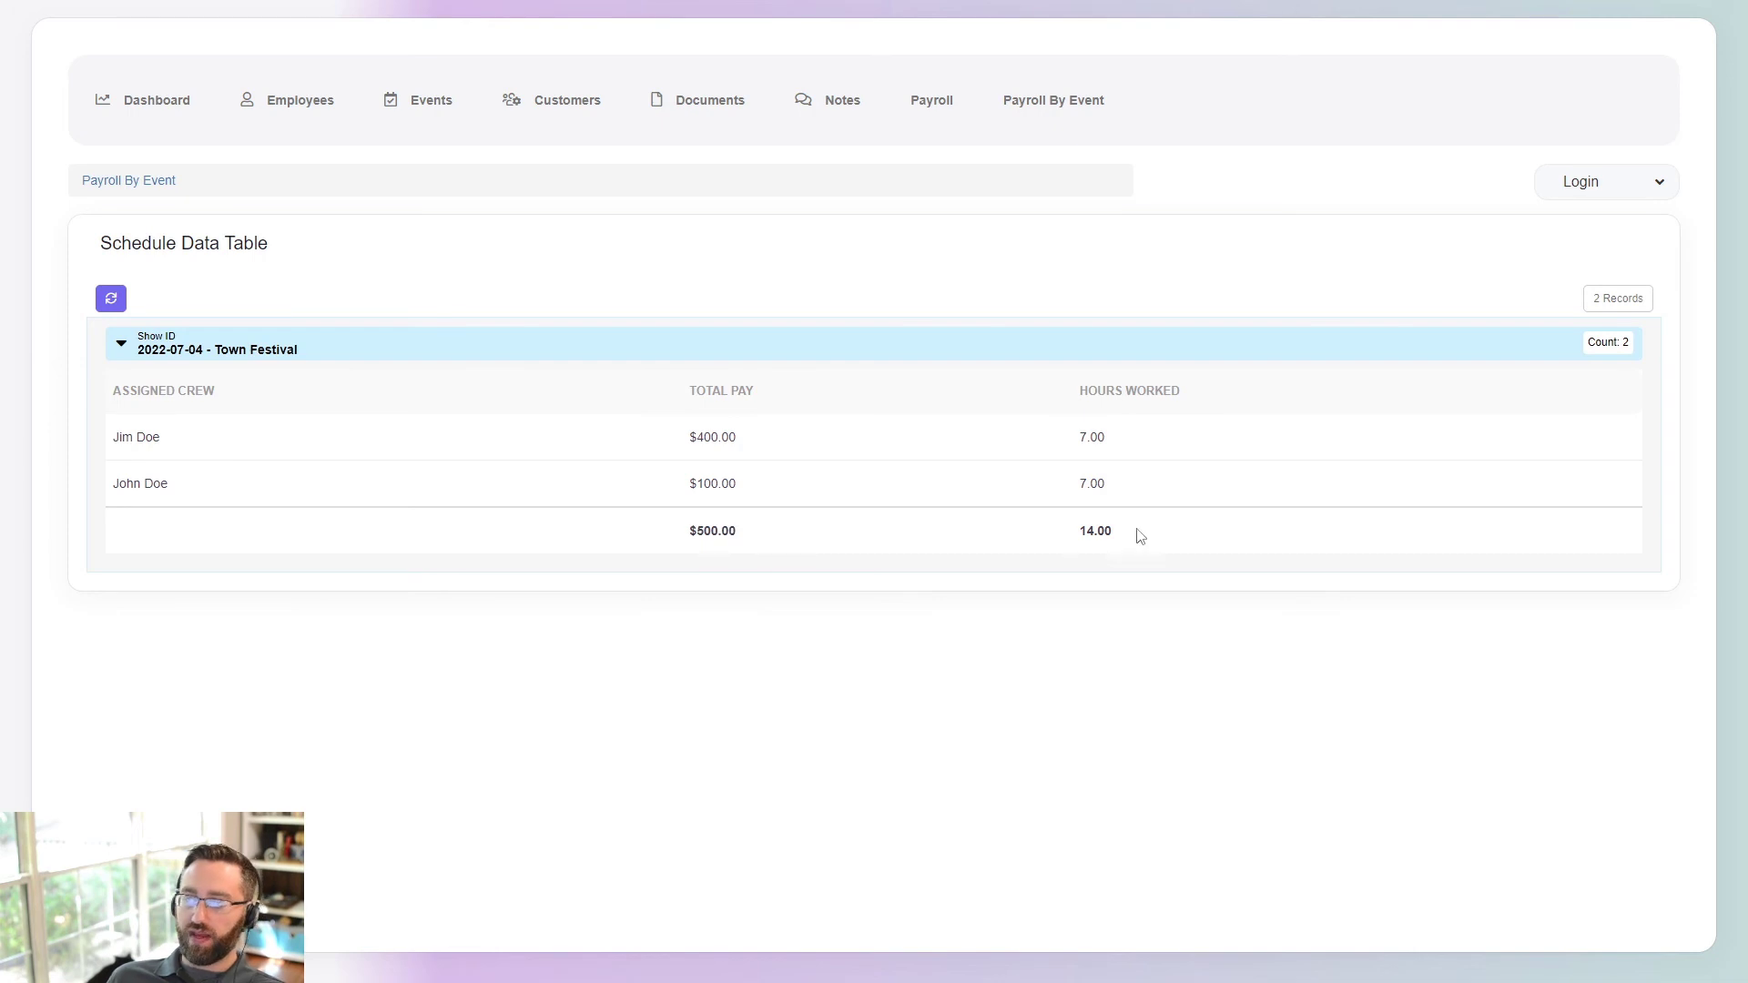
pyautogui.moveTo(1119, 541); pyautogui.dragTo(1080, 544)
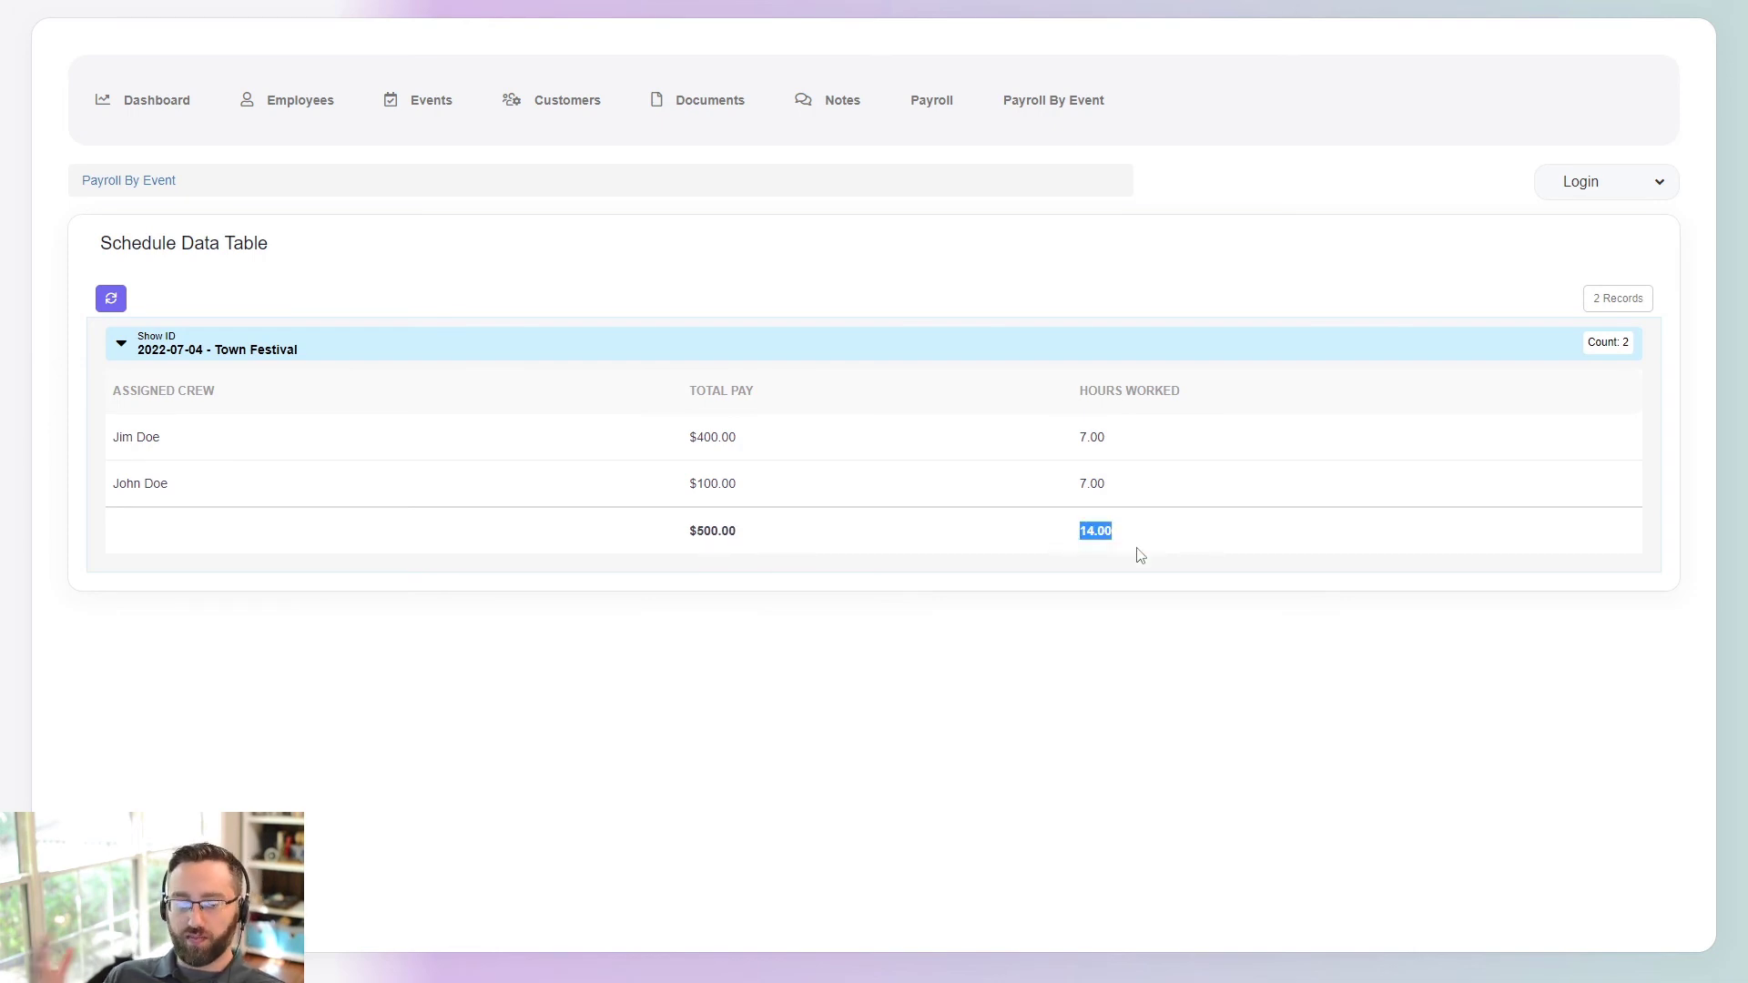
pyautogui.click(688, 748)
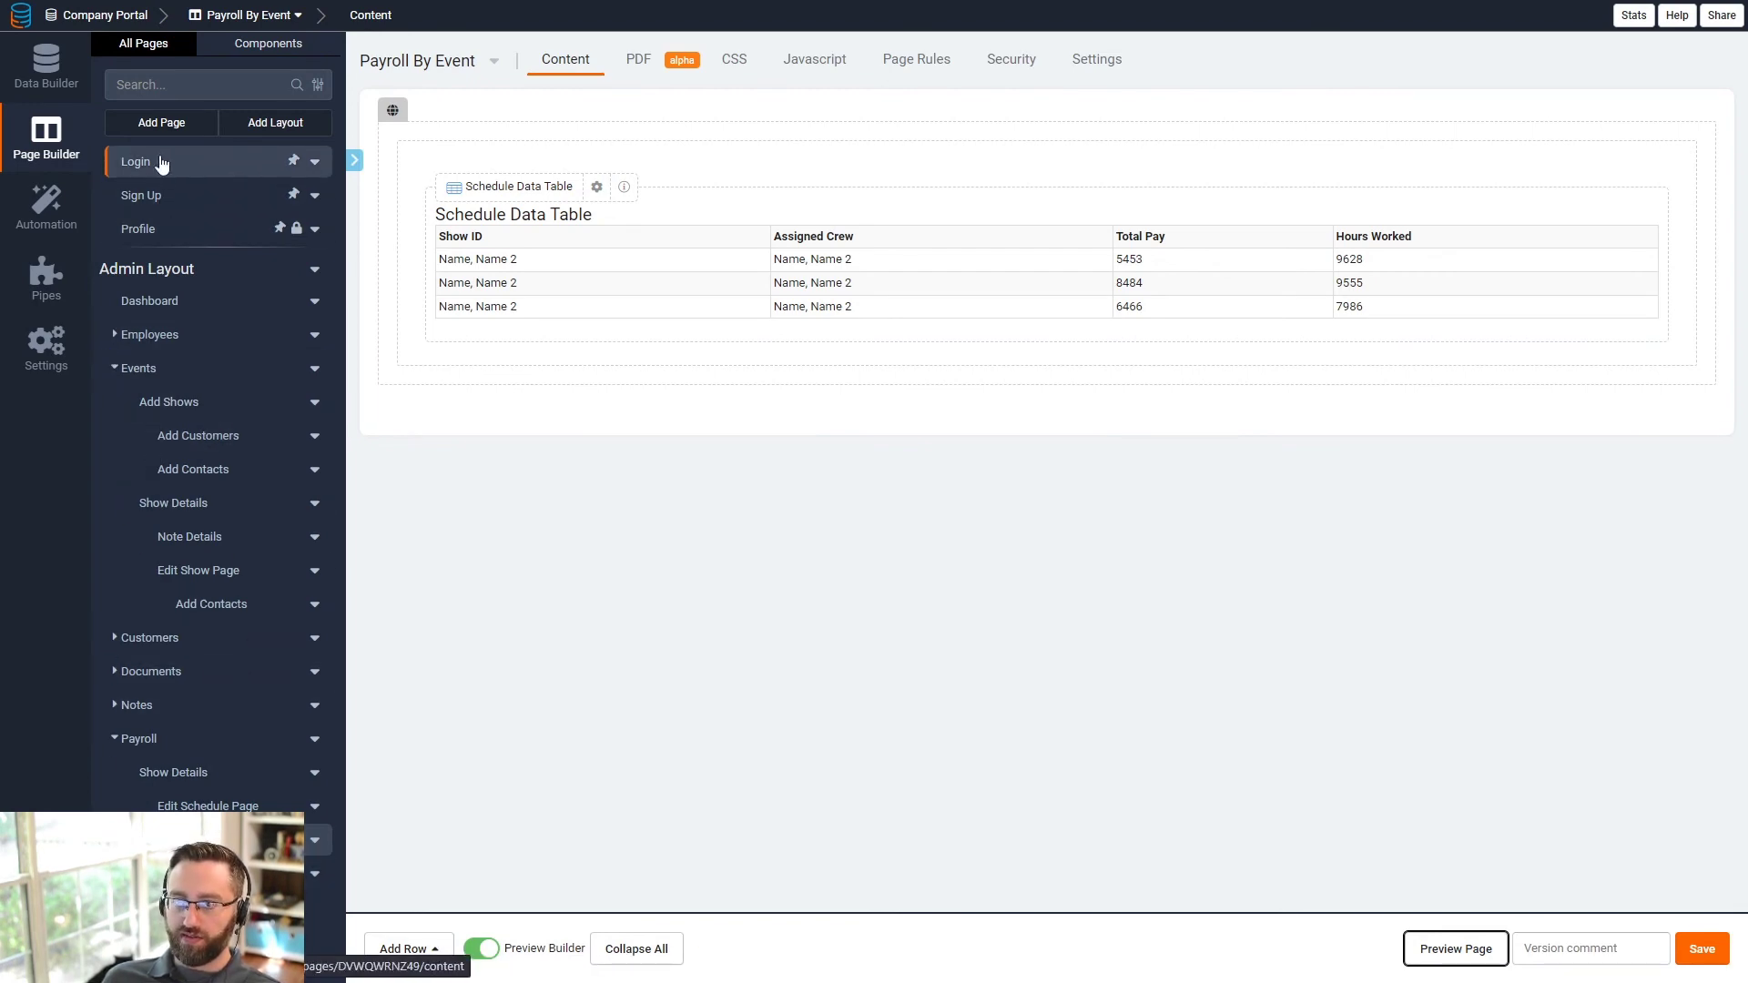
# - Start a new page named 'Employee Dashboard', correcting the spelling typo
pyautogui.click(161, 124)
pyautogui.moveTo(556, 363); pyautogui.dragTo(401, 383)
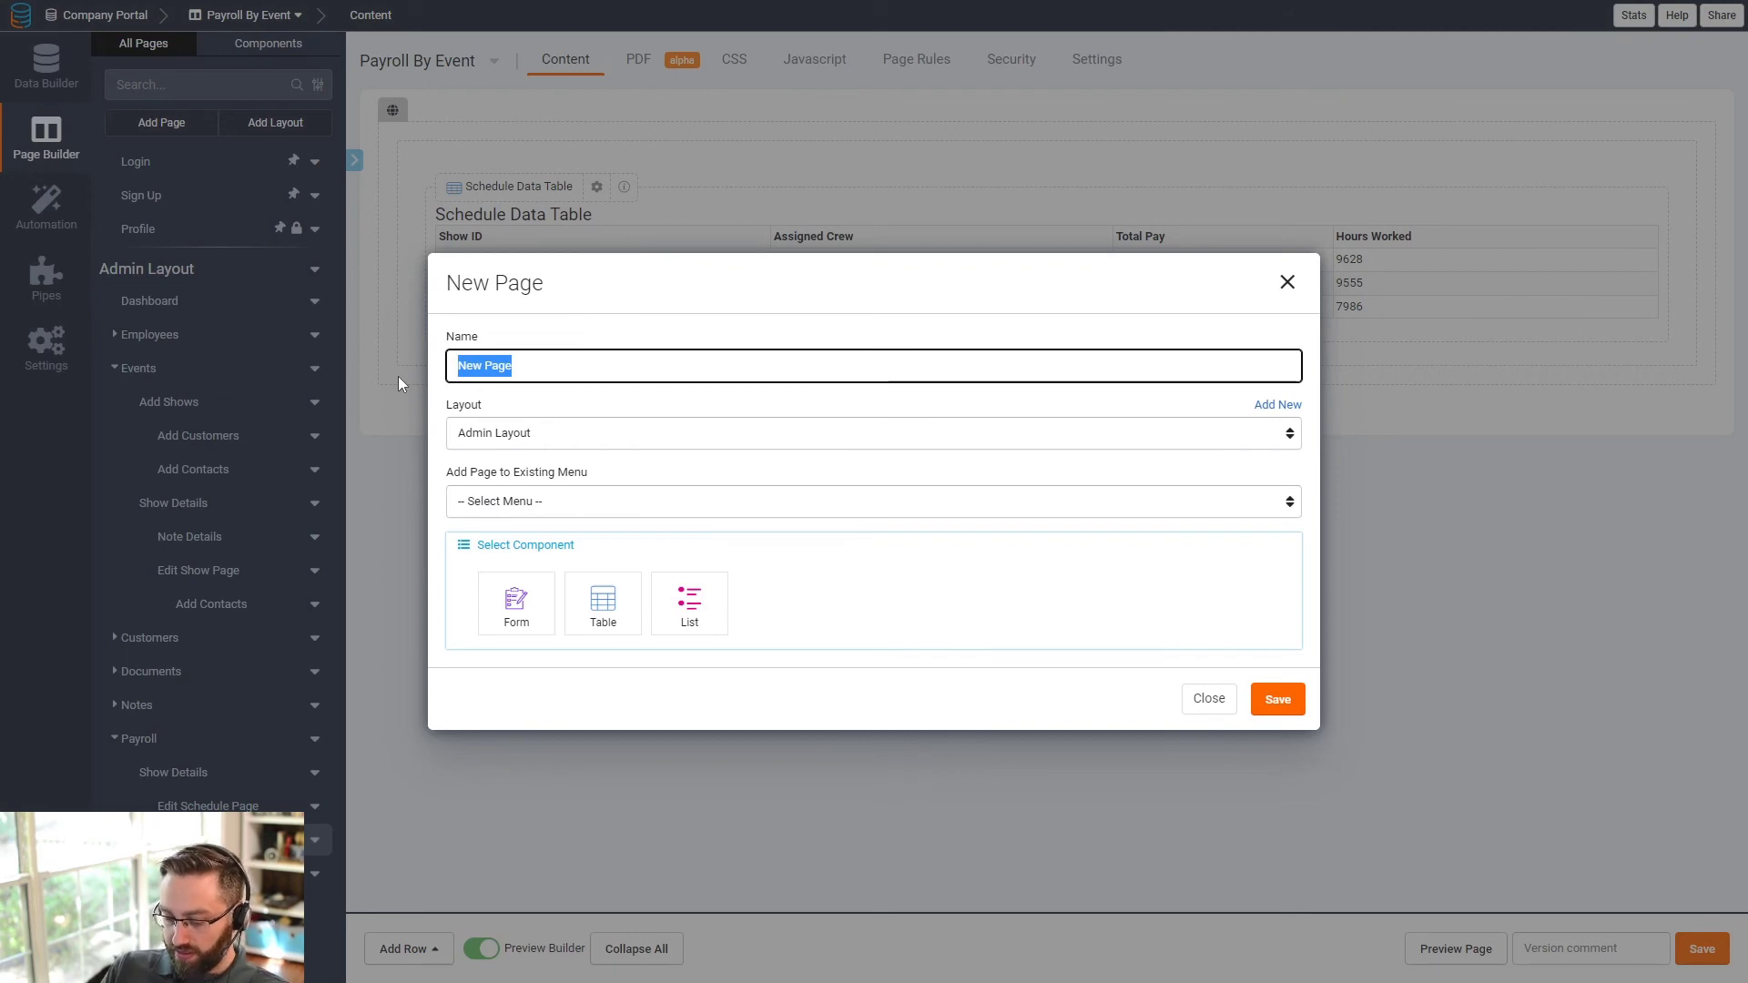
pyautogui.write('Employee Dash')
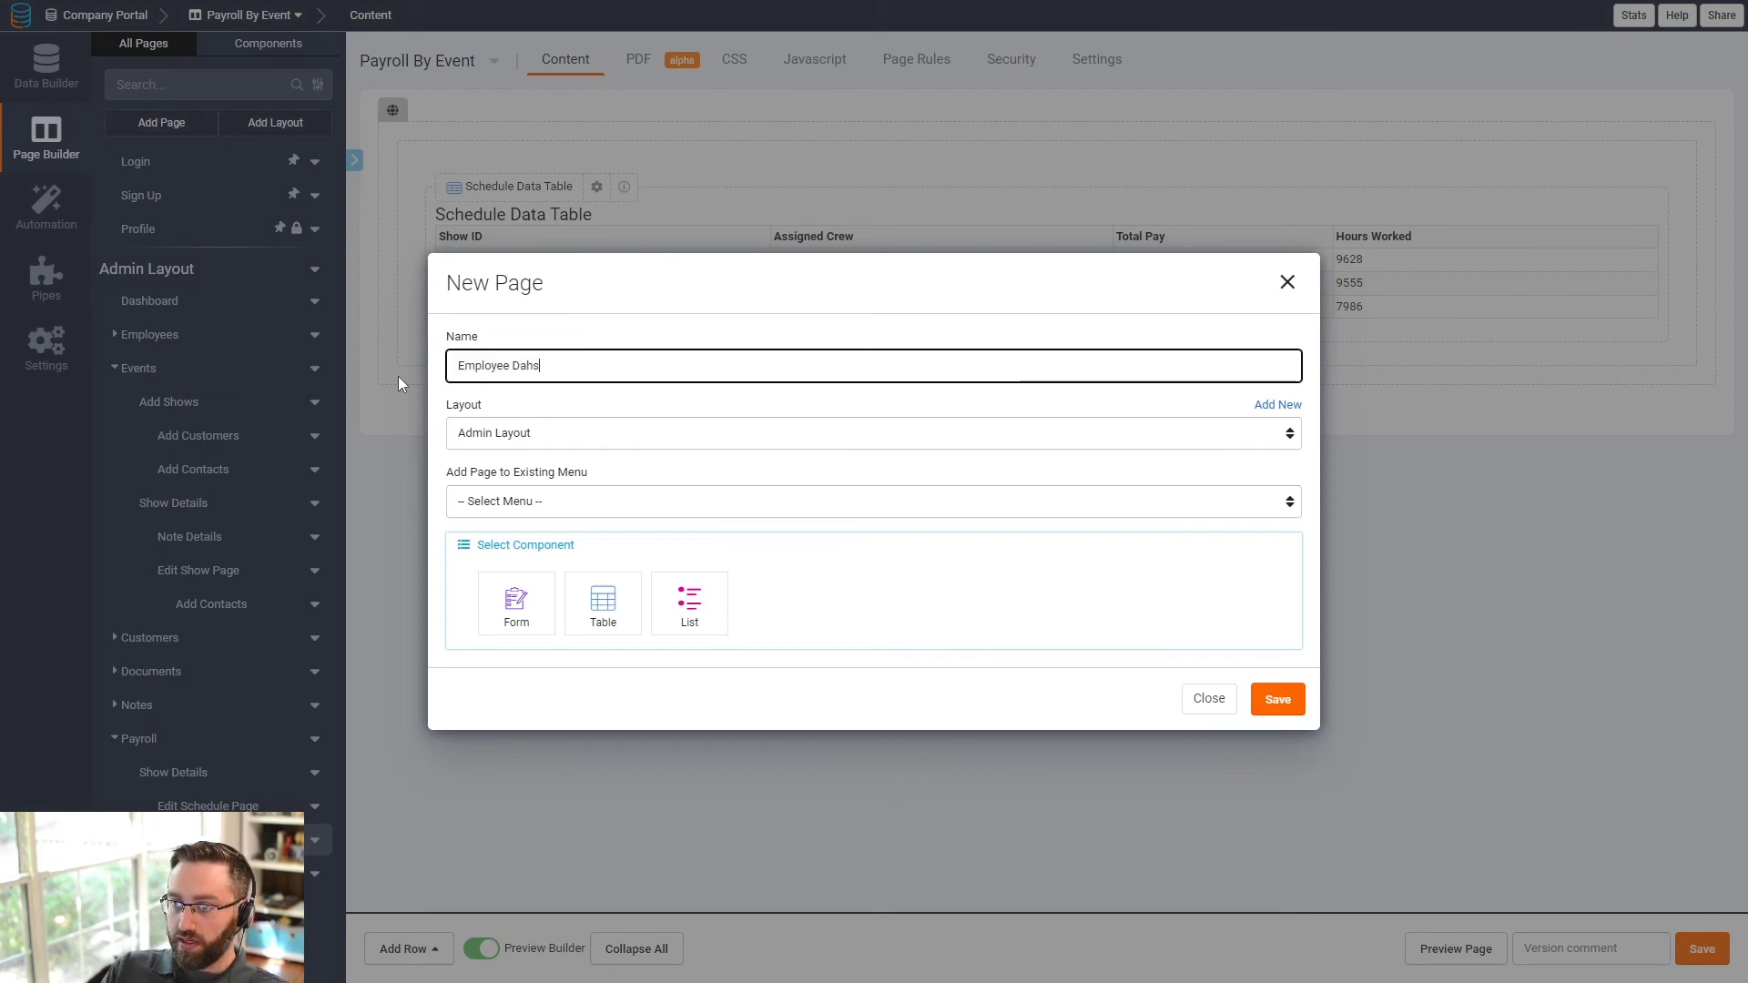
pyautogui.write('baord')
pyautogui.press('BackSpace')
pyautogui.press('BackSpace')
pyautogui.press('BackSpace')
pyautogui.press('BackSpace')
pyautogui.press('BackSpace')
pyautogui.write('oard')
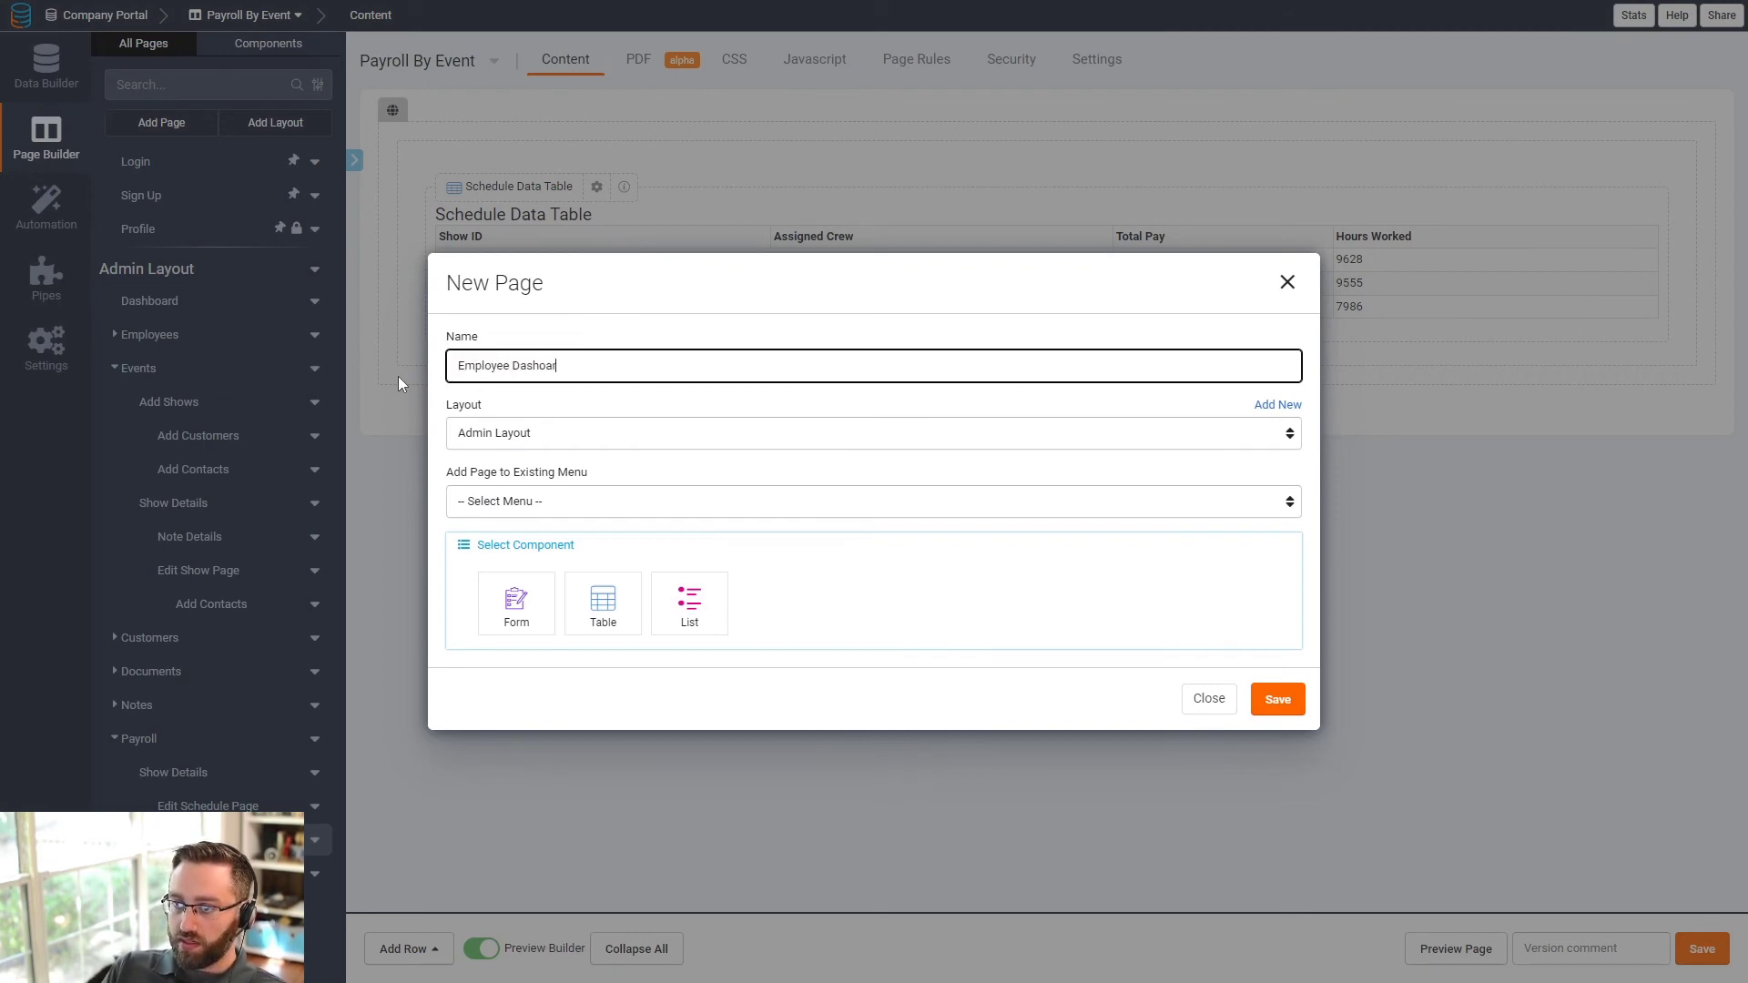
pyautogui.rightClick(552, 372)
pyautogui.click(574, 330)
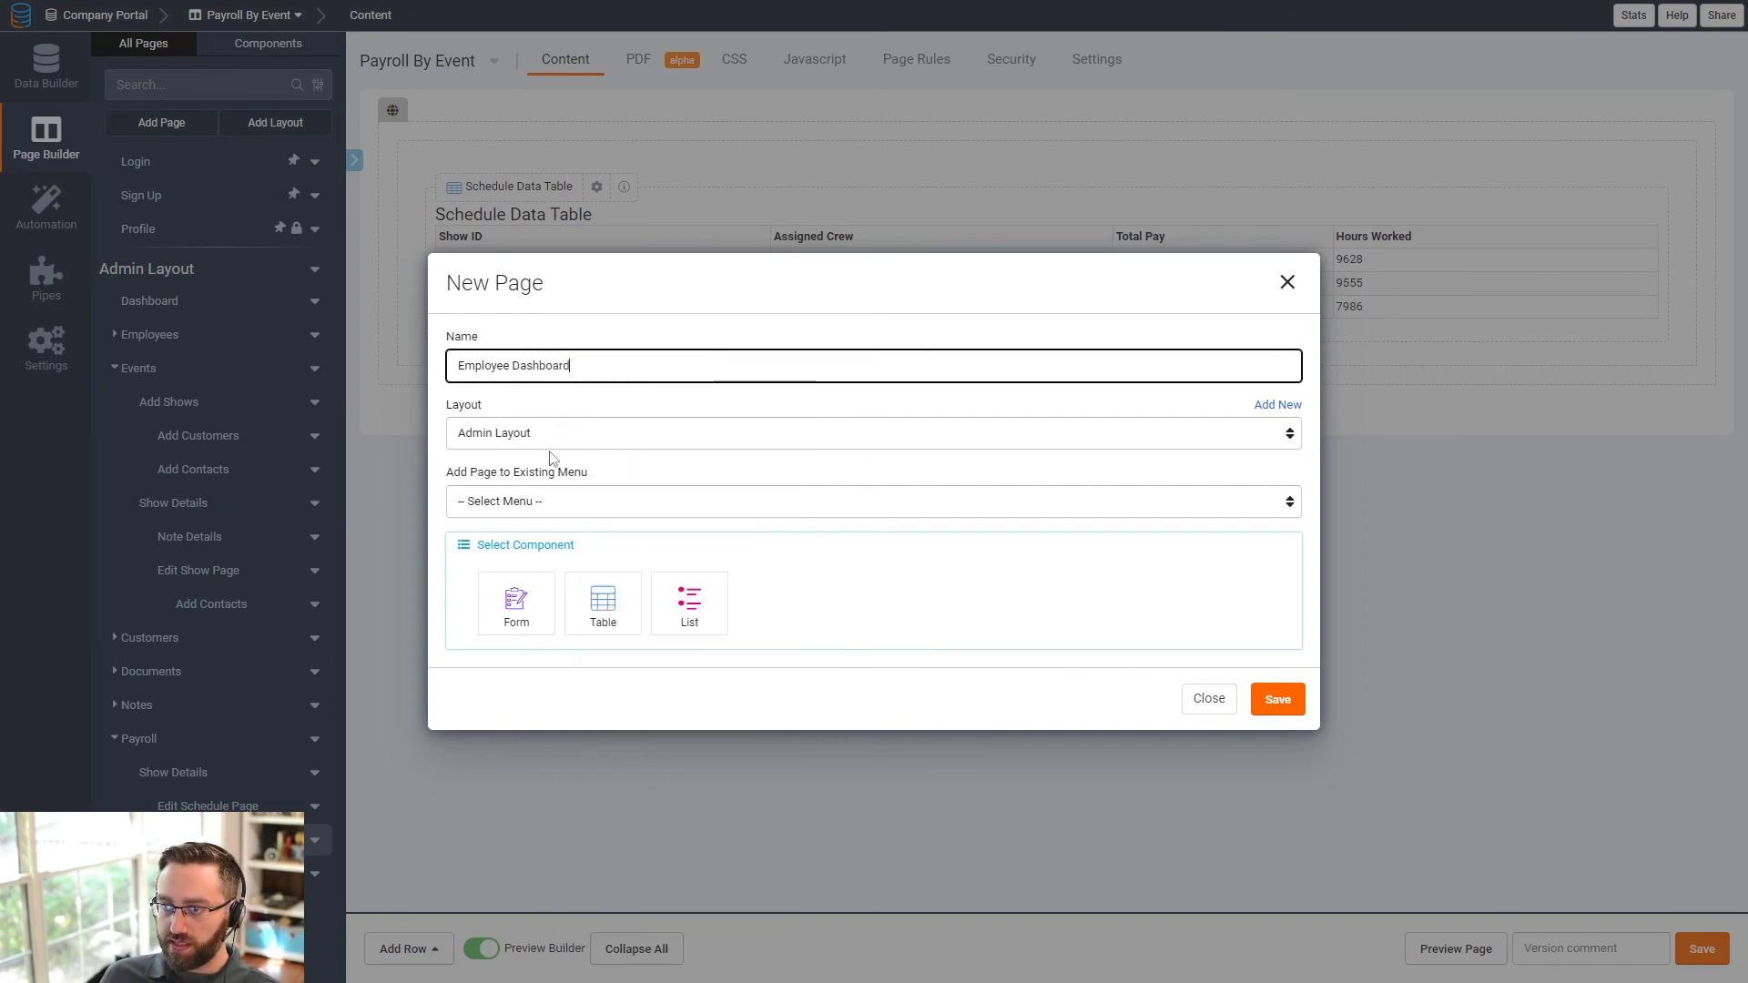
# - Place the page in Employee Layout under Employee Layout Menu 1 and save it
pyautogui.click(531, 435)
pyautogui.click(510, 489)
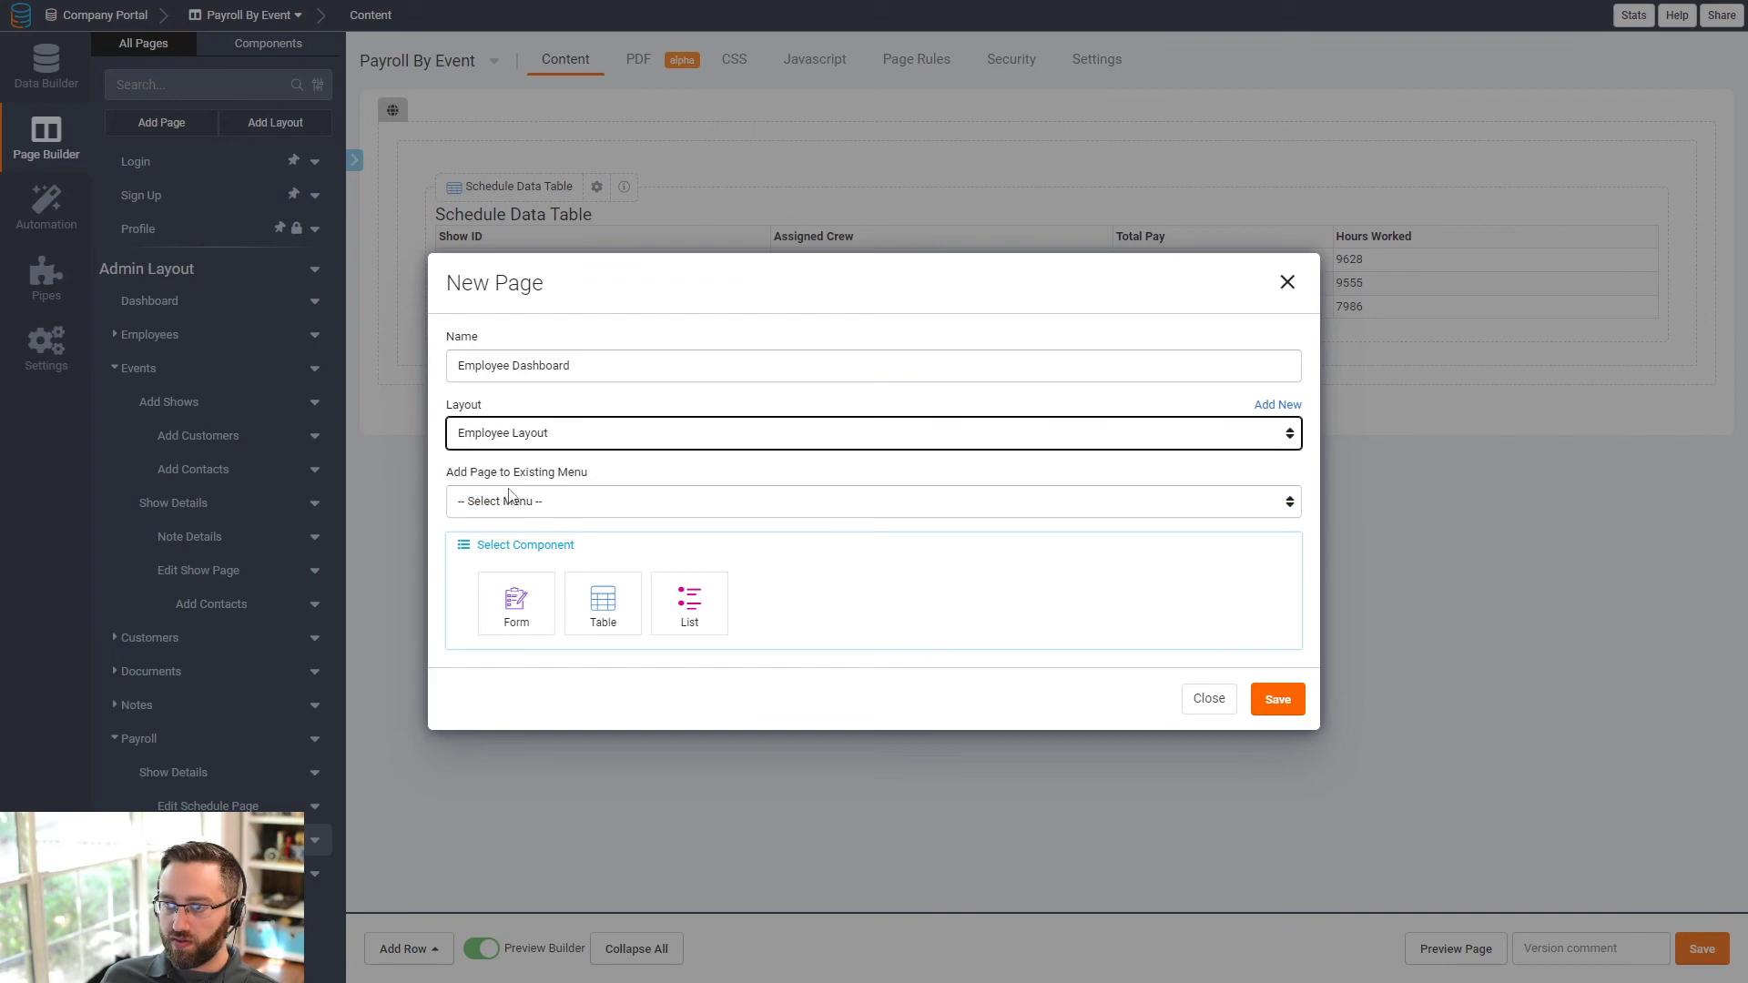
pyautogui.click(512, 502)
pyautogui.click(507, 558)
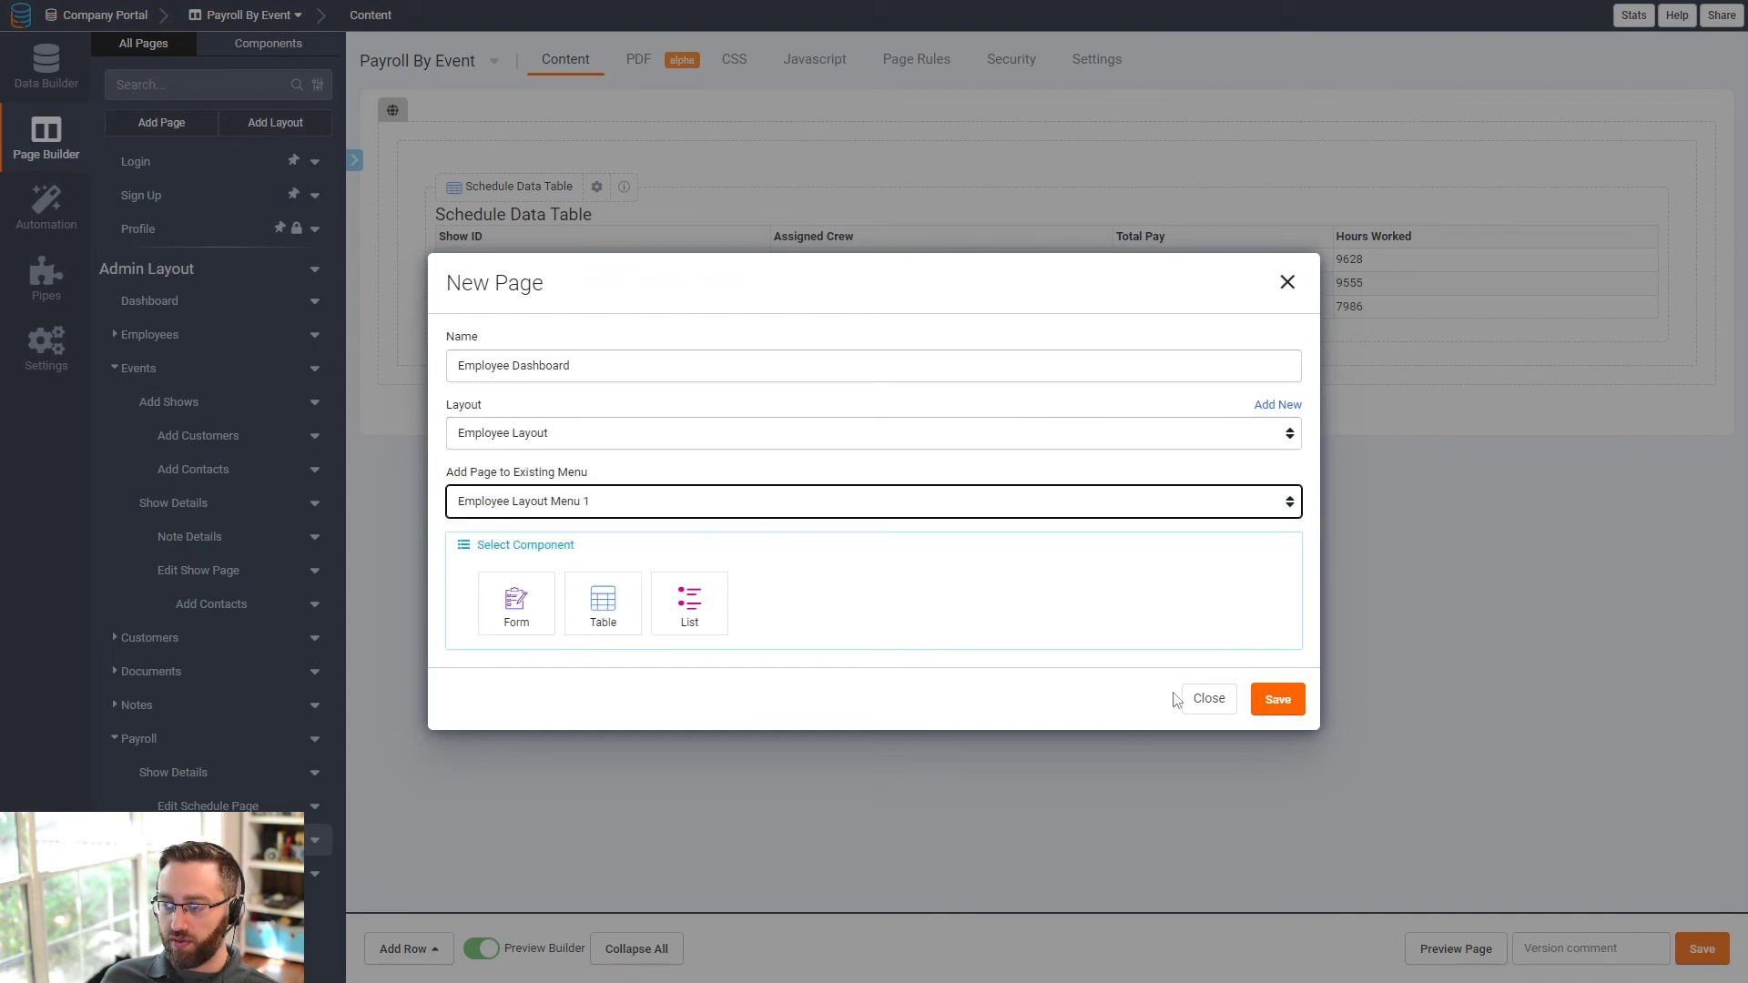
pyautogui.click(1283, 703)
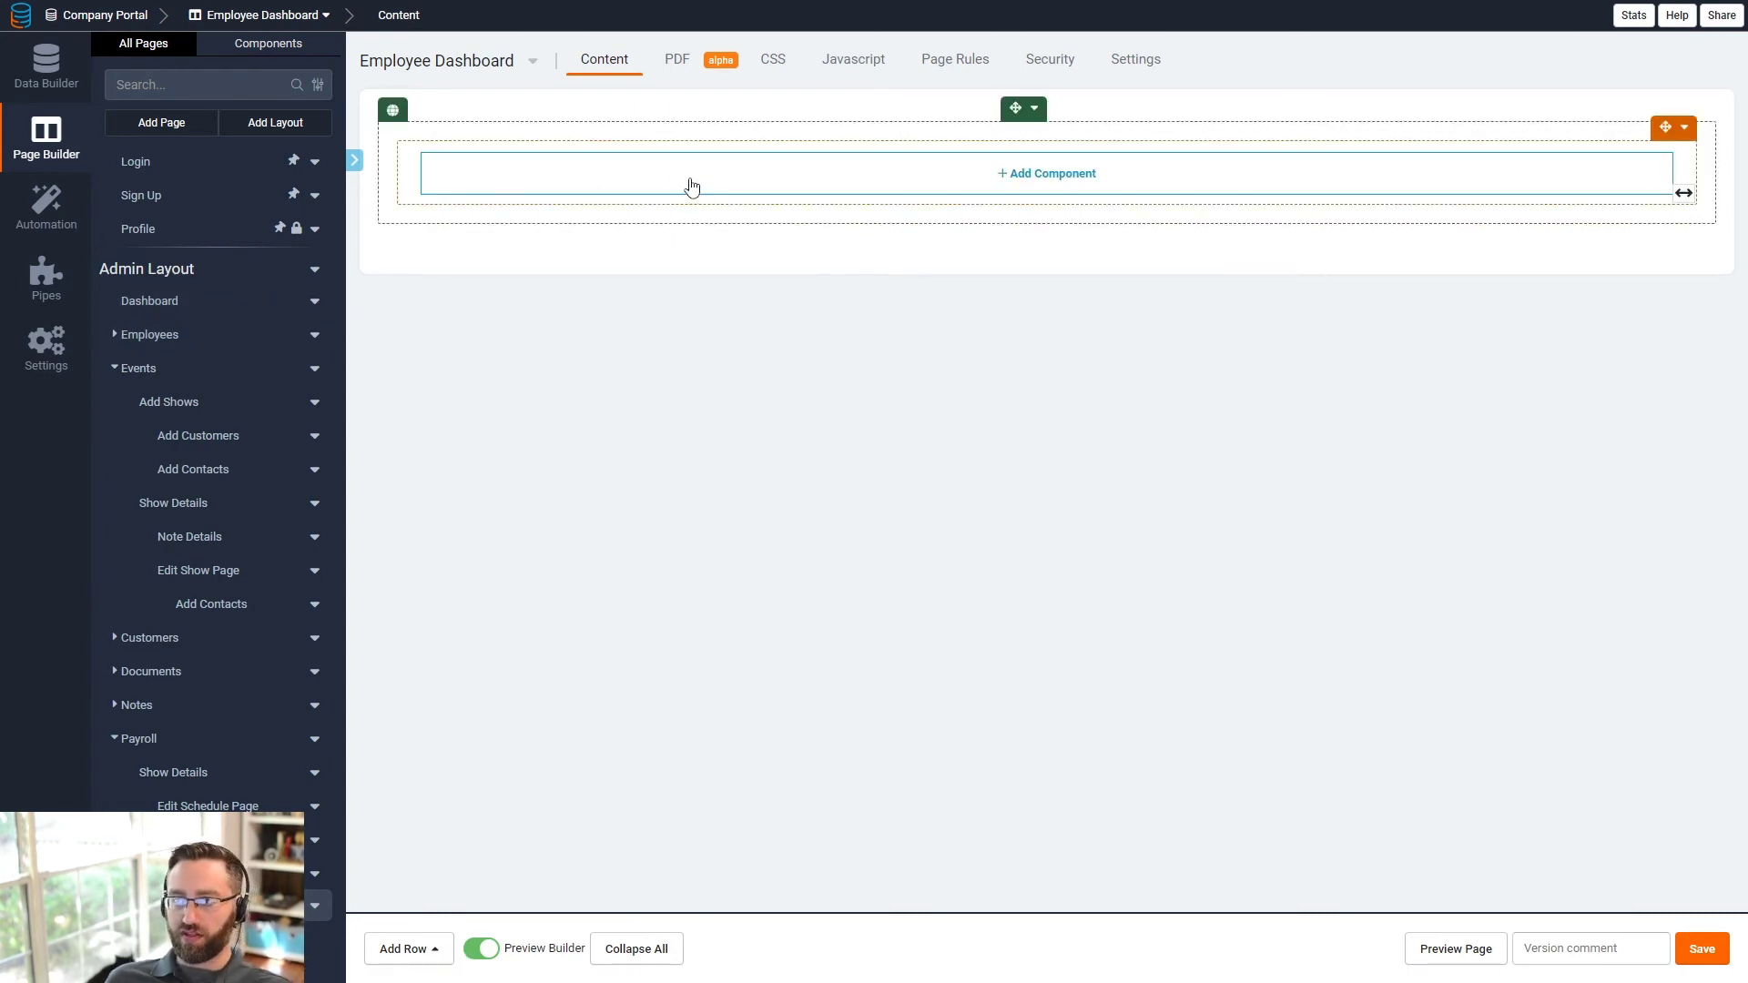
# - Begin a Schedule table on the empty dashboard row, then discard that setup
pyautogui.click(692, 186)
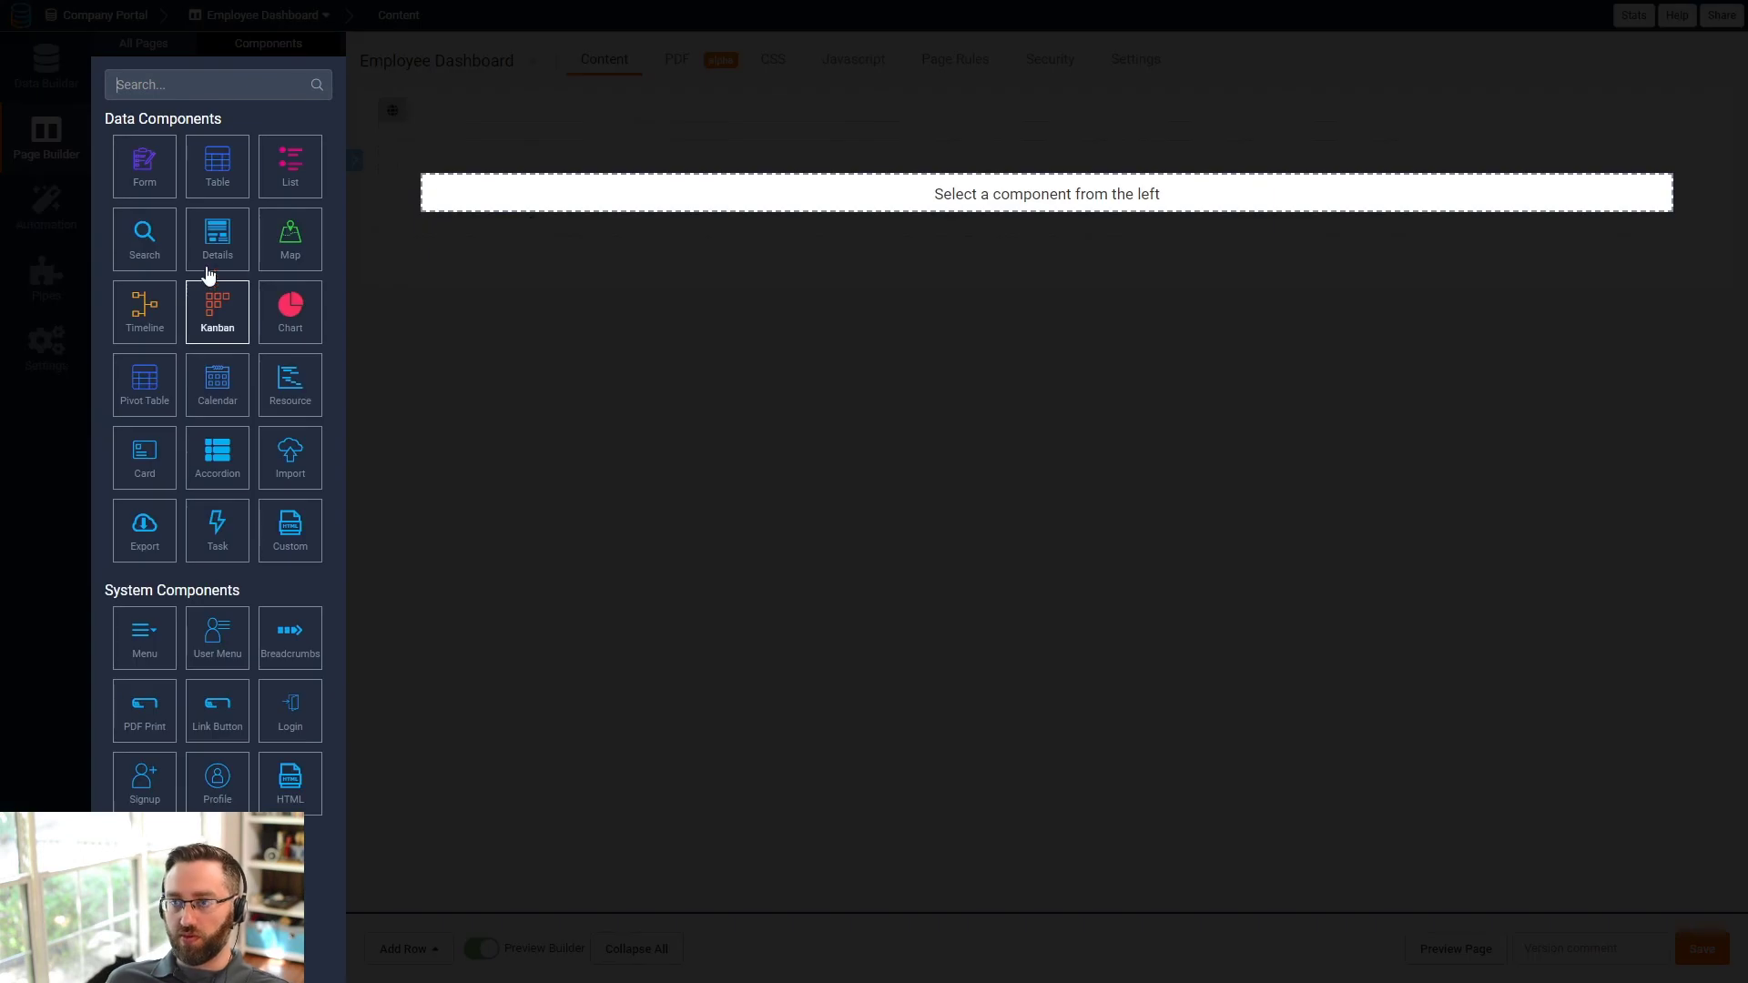
pyautogui.click(238, 188)
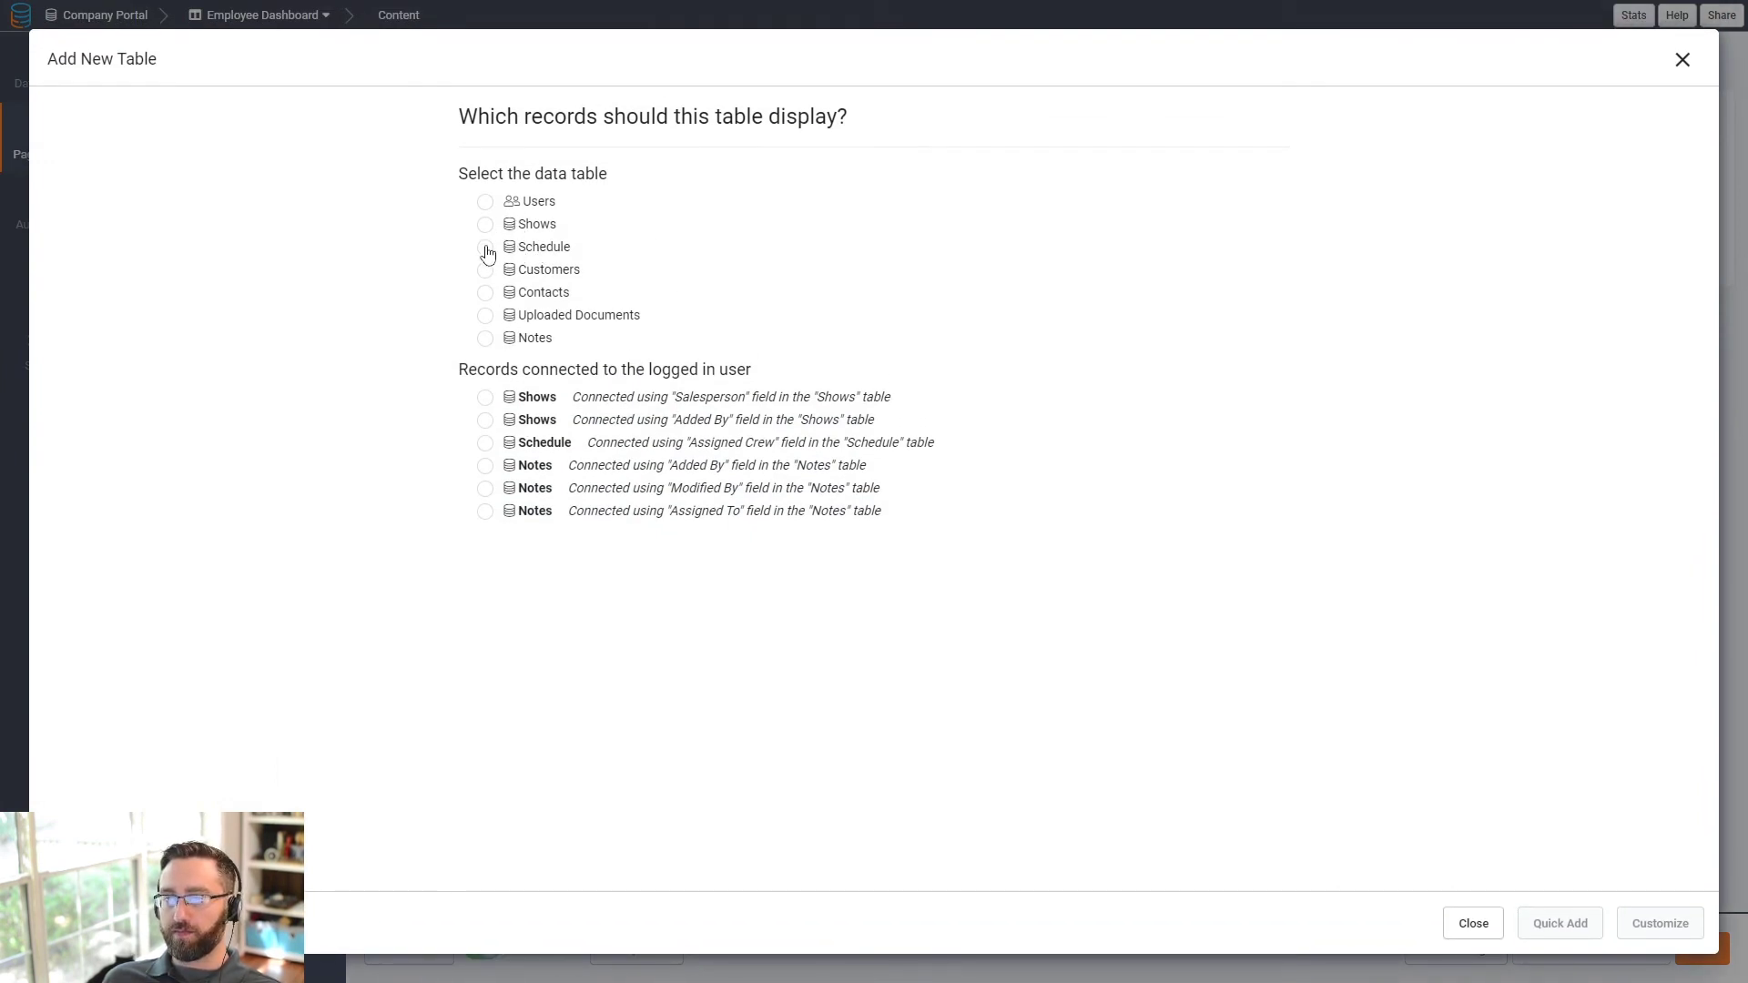
pyautogui.click(486, 248)
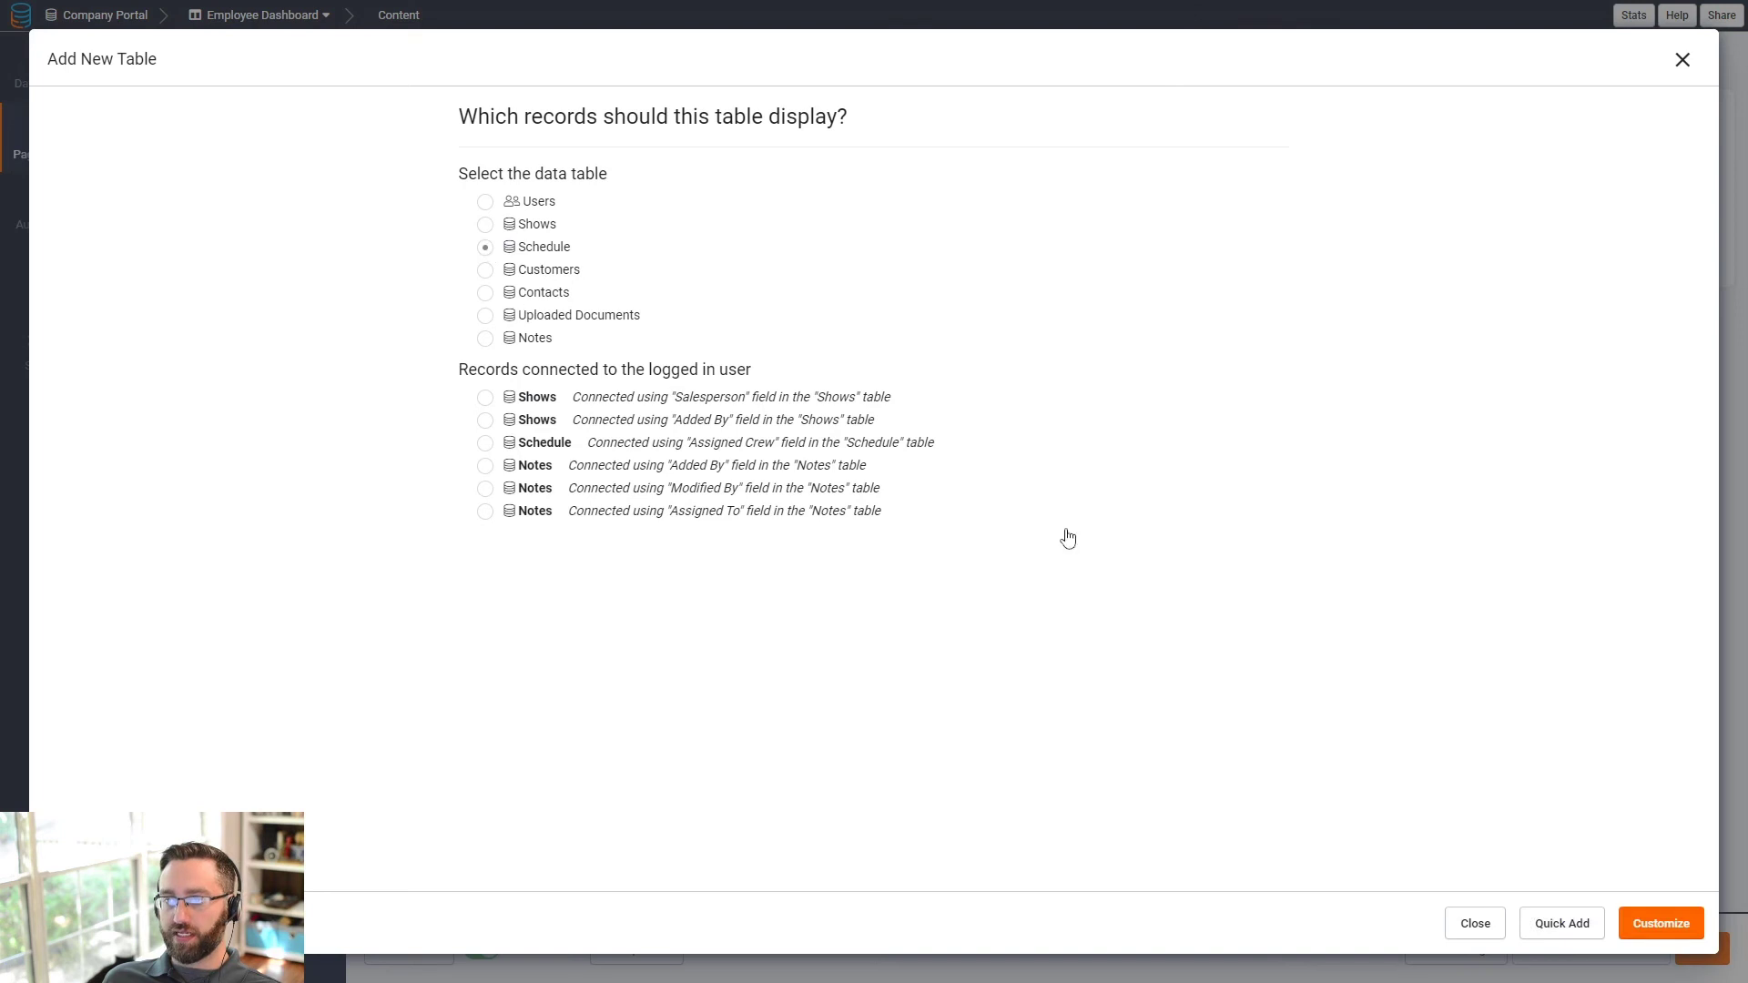
pyautogui.click(1659, 935)
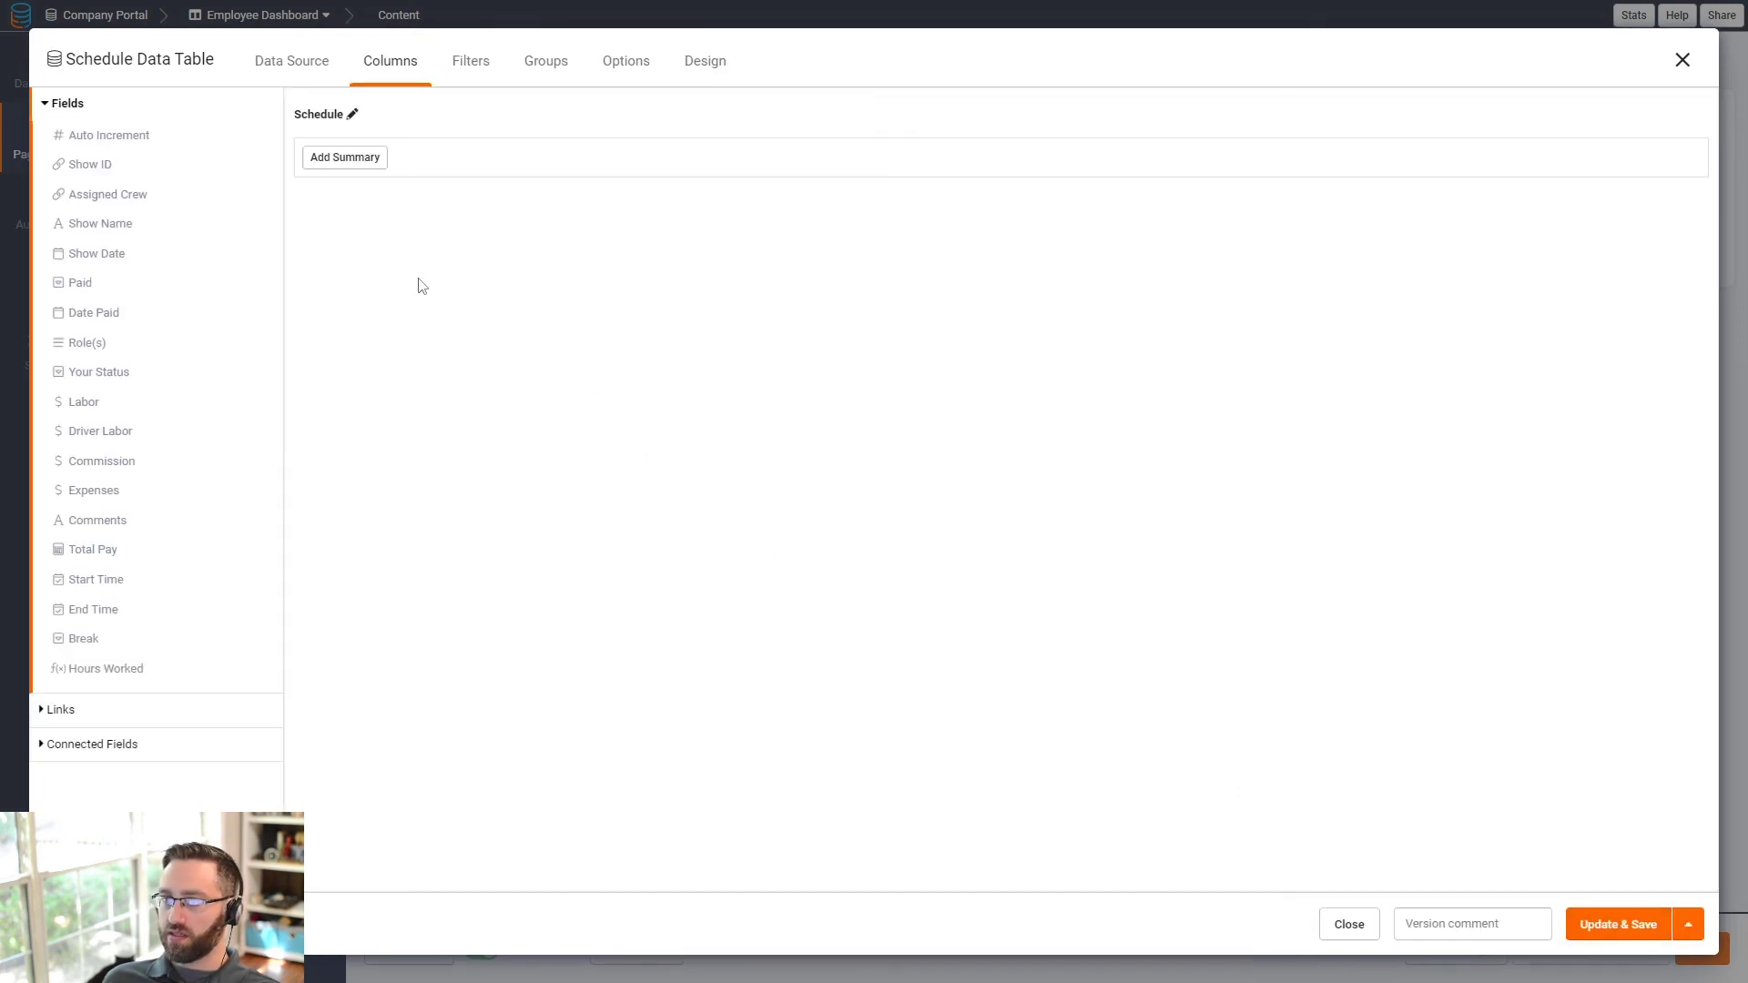
pyautogui.click(1683, 61)
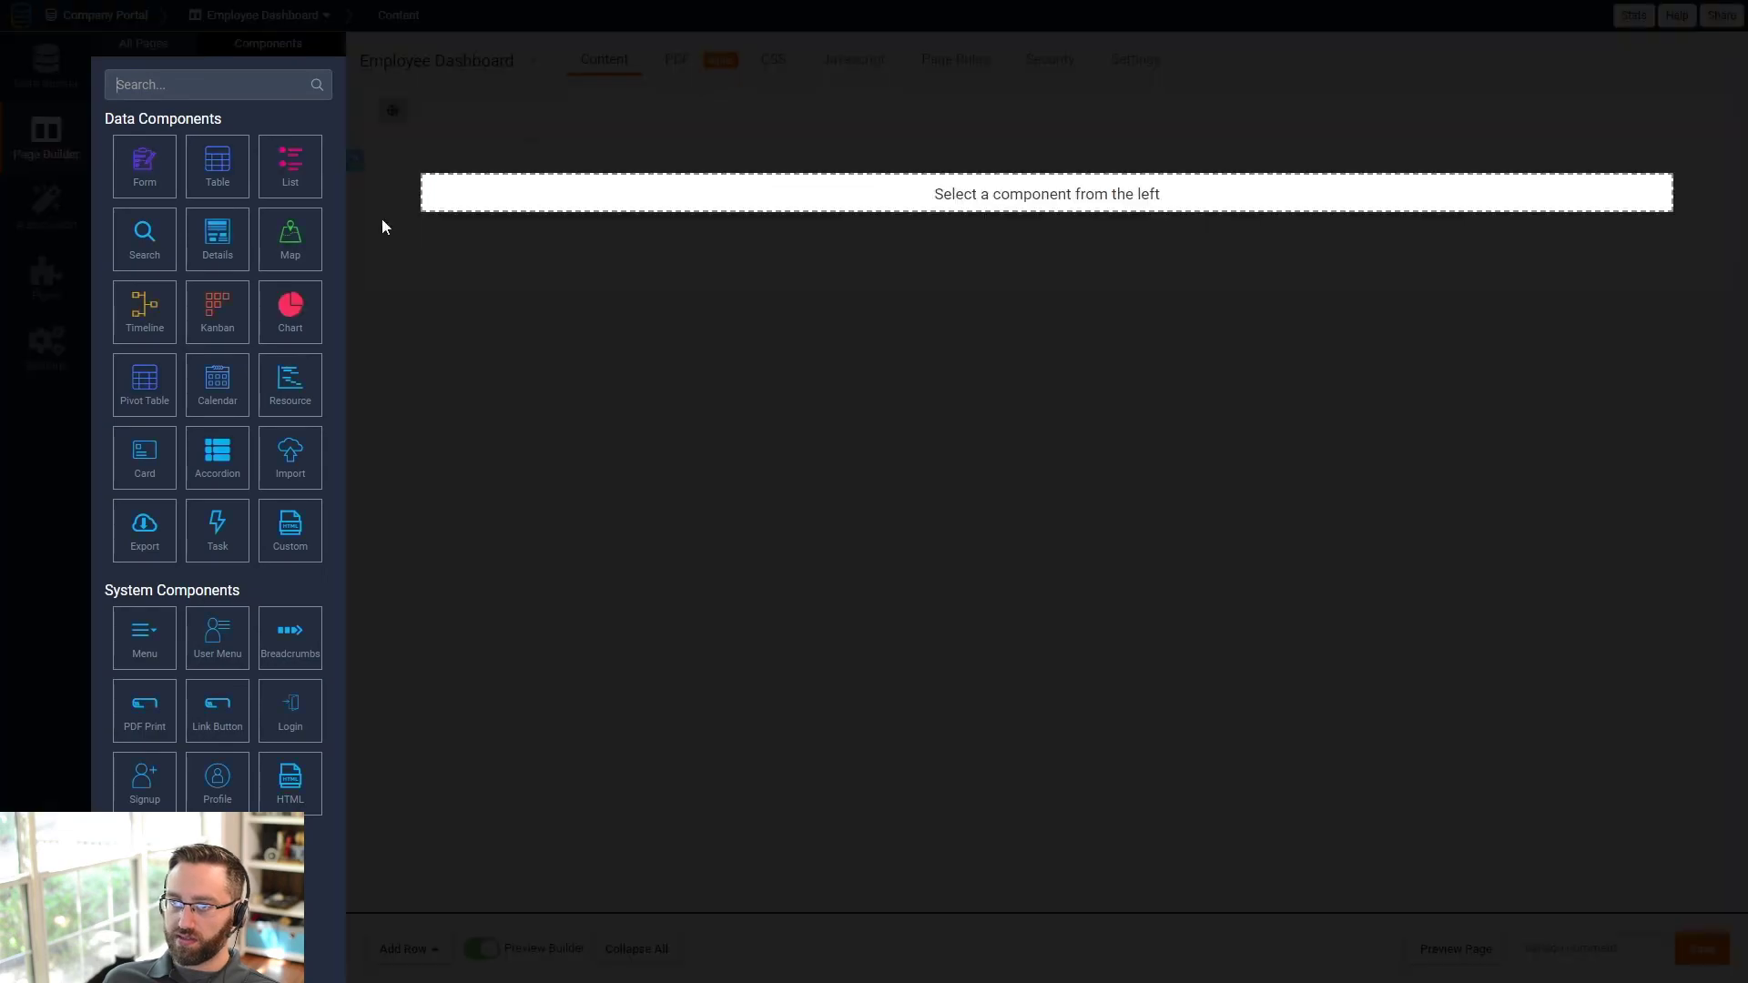
# - Add a Schedule table filtered to the user's Assigned Crew records, with Show Date first
pyautogui.click(218, 166)
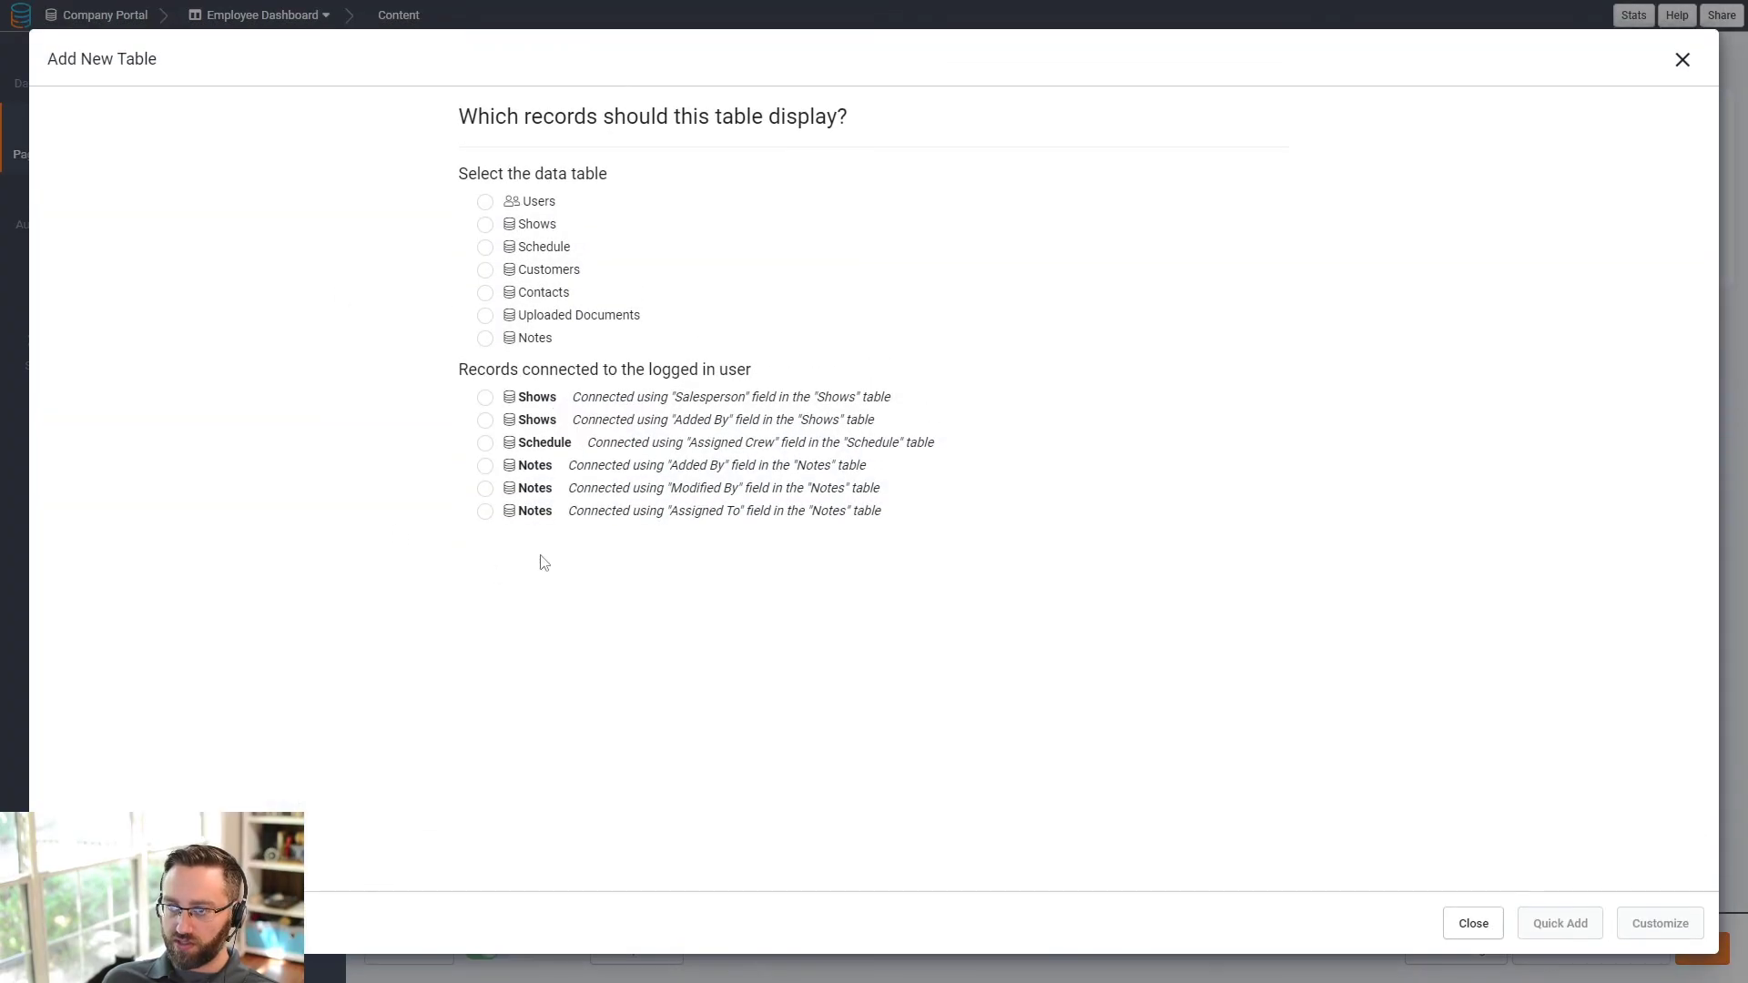
pyautogui.click(629, 446)
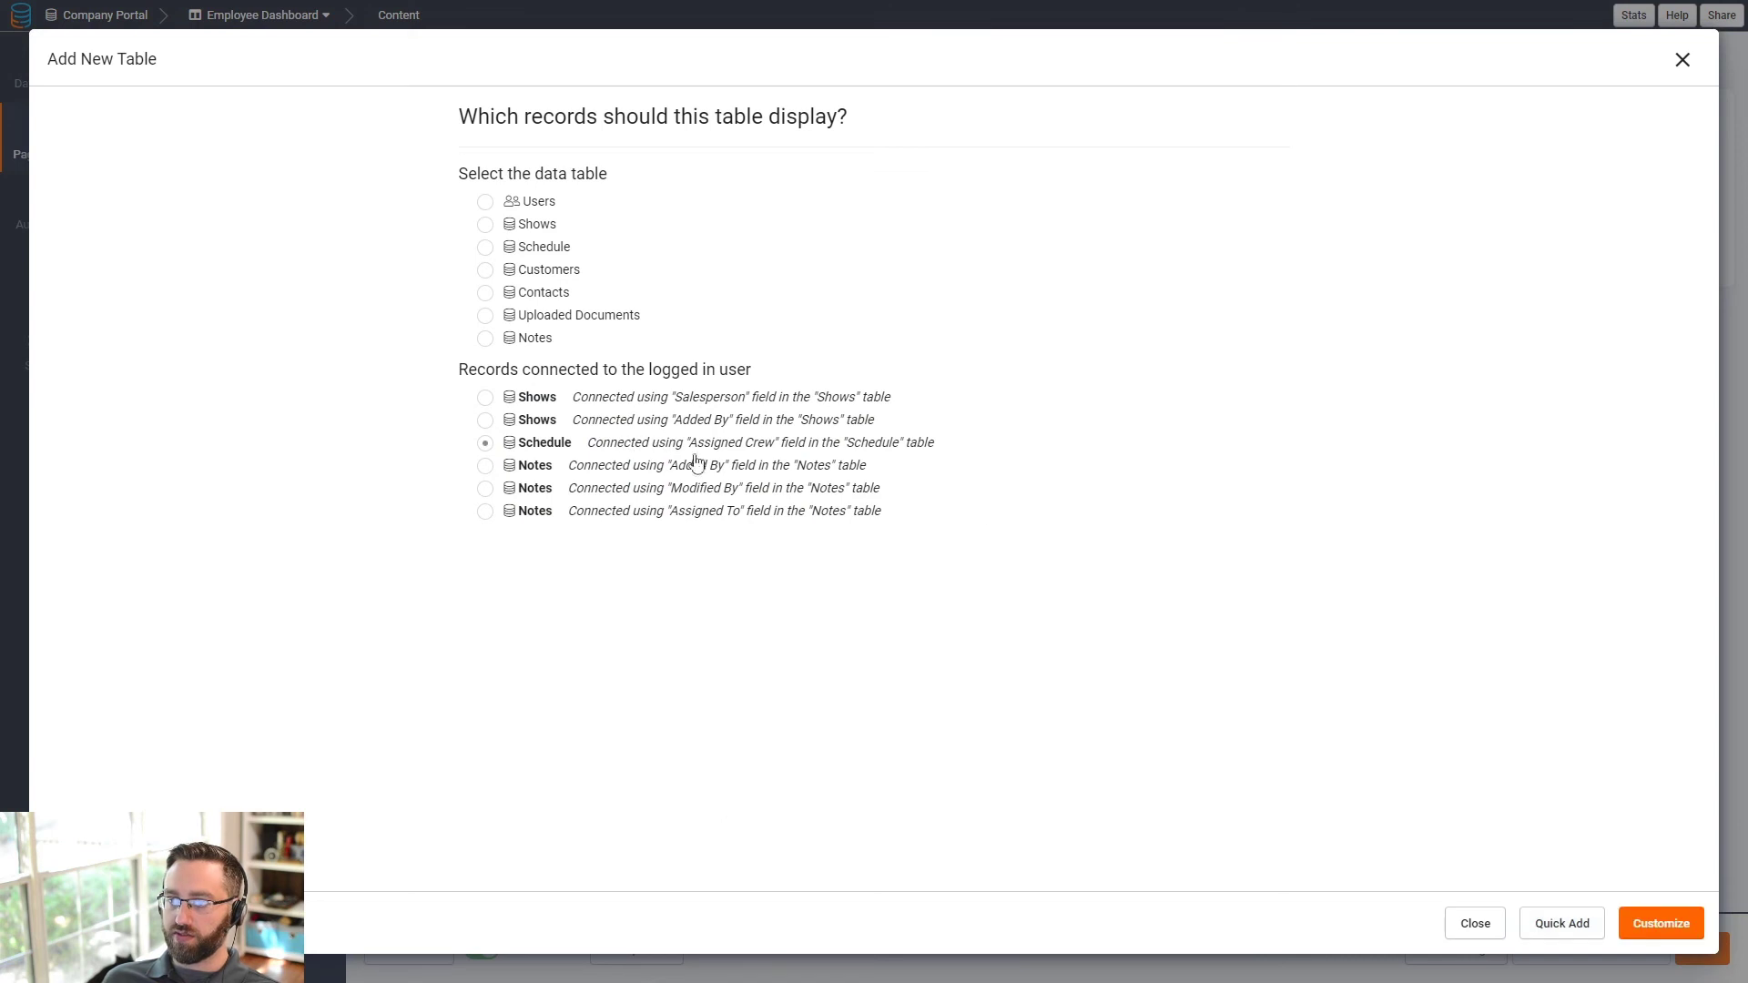
pyautogui.click(1627, 938)
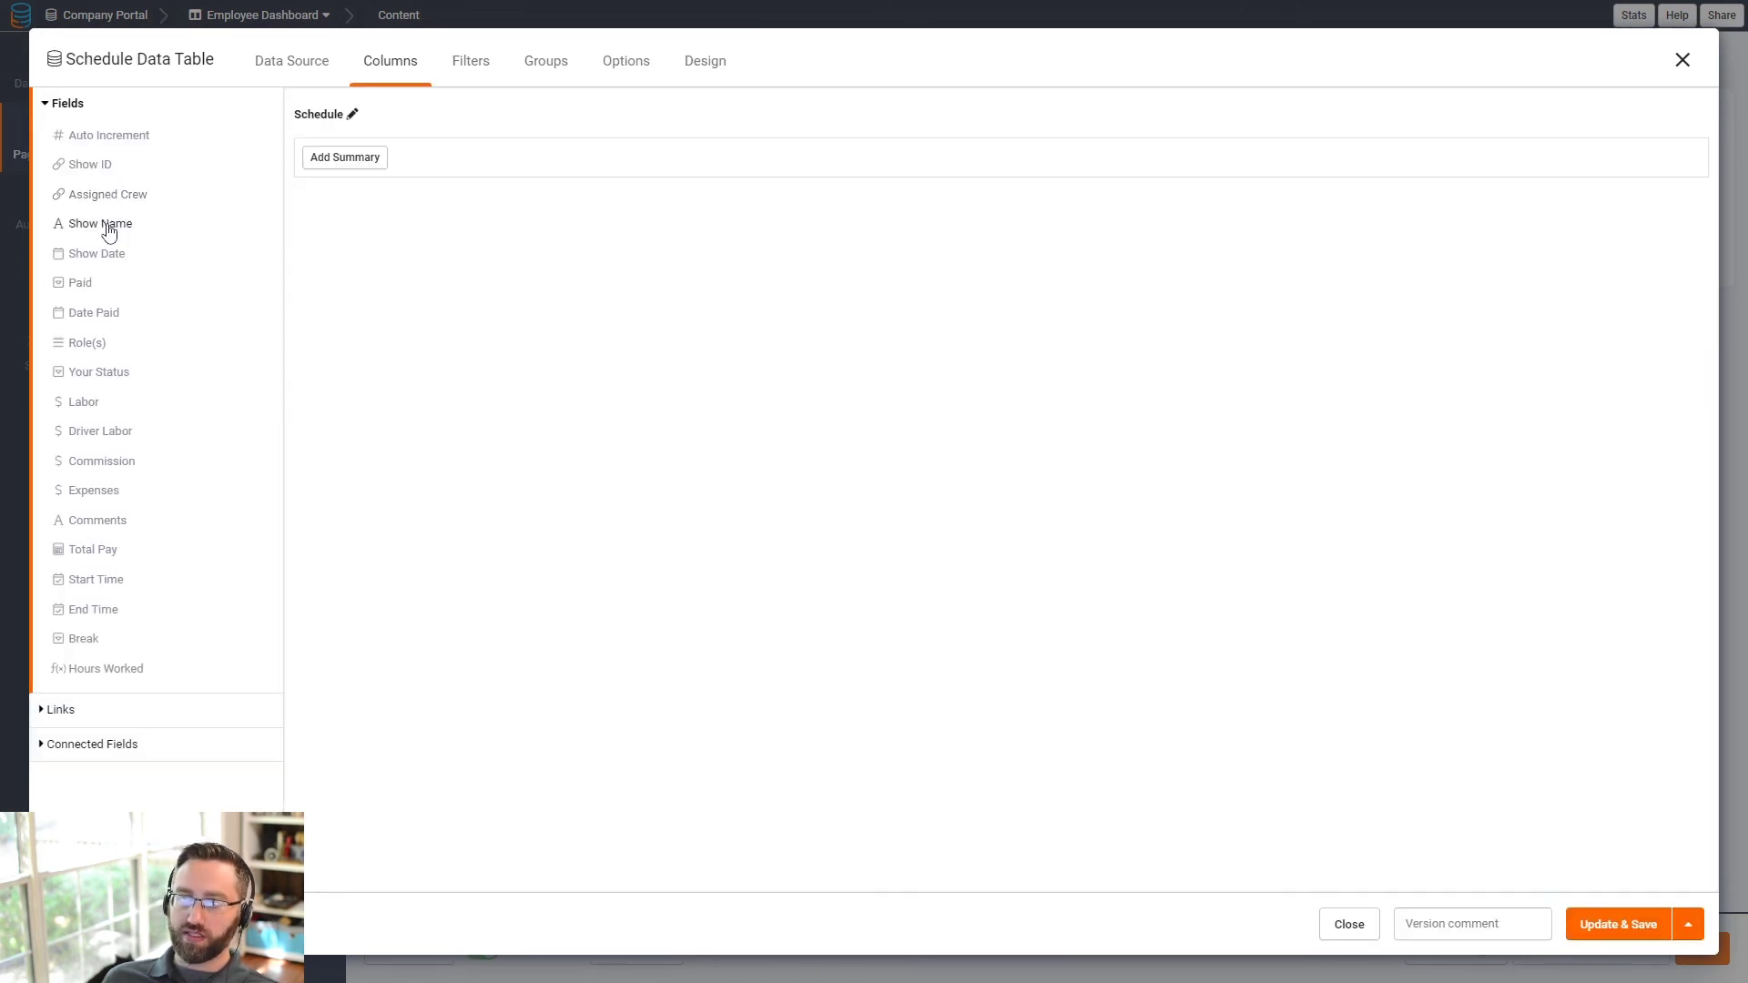
pyautogui.click(97, 254)
pyautogui.moveTo(1113, 163); pyautogui.dragTo(437, 153)
# - Try a connected-page link column, cancel it, and save the Schedule table onto the dashboard
pyautogui.click(73, 710)
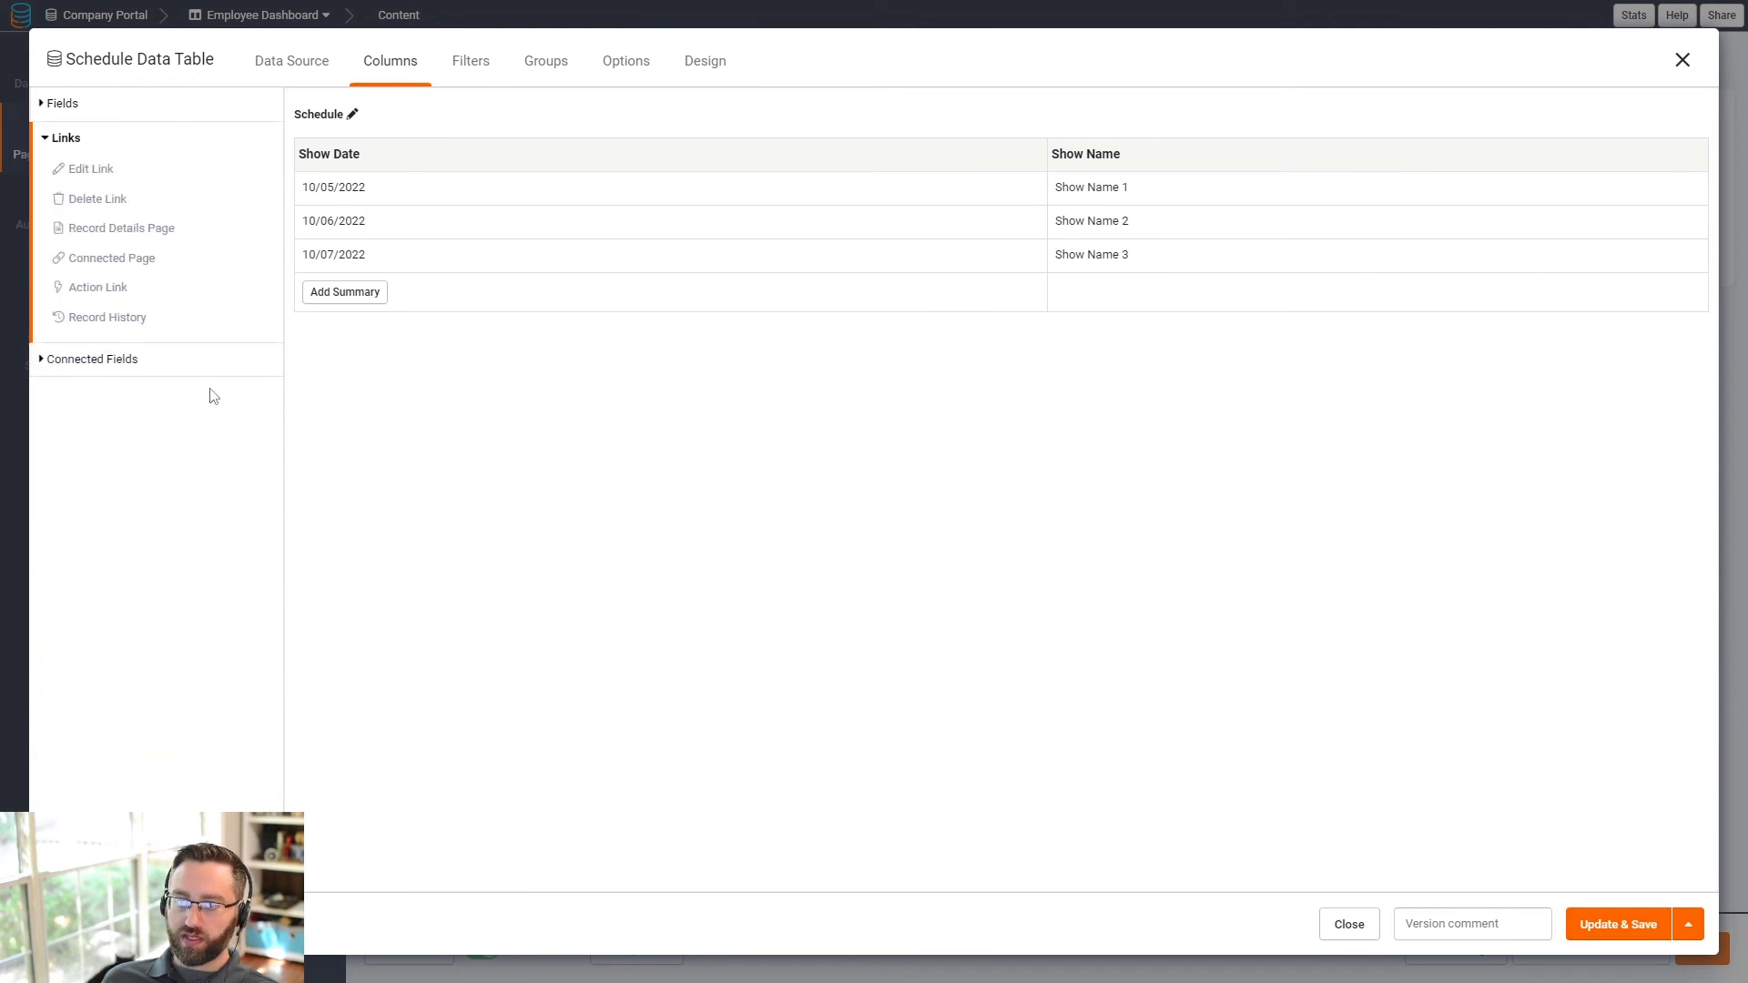
pyautogui.click(122, 265)
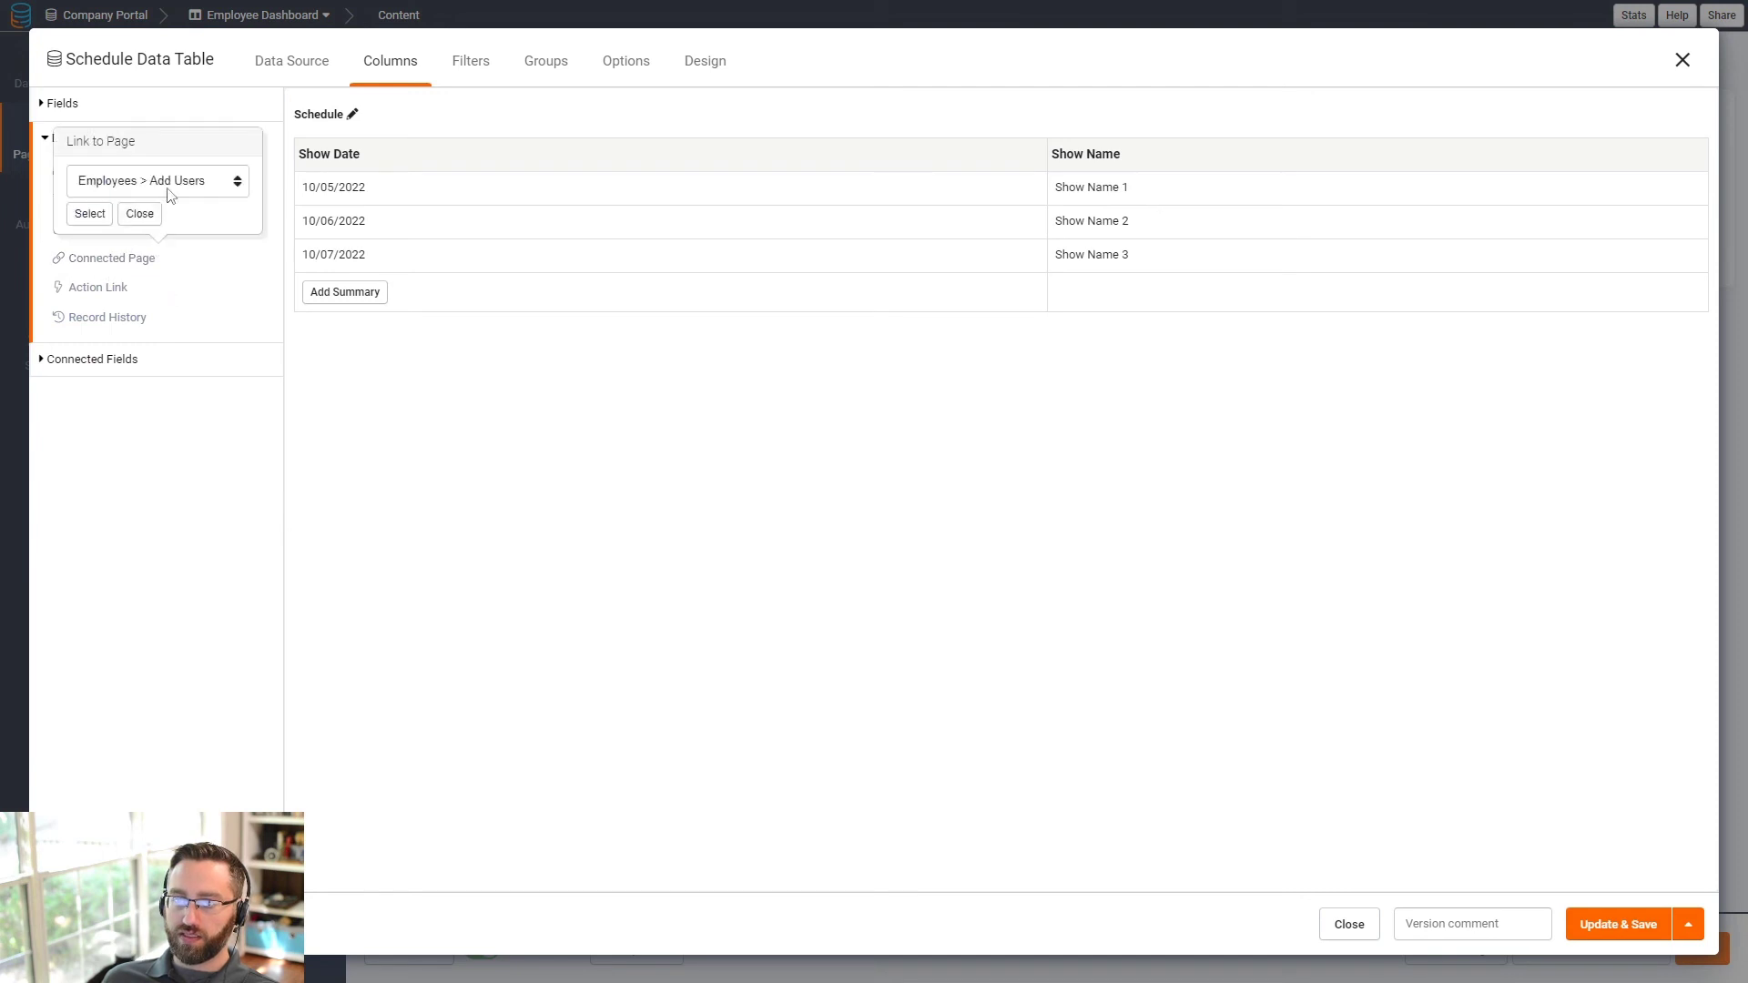
pyautogui.click(182, 185)
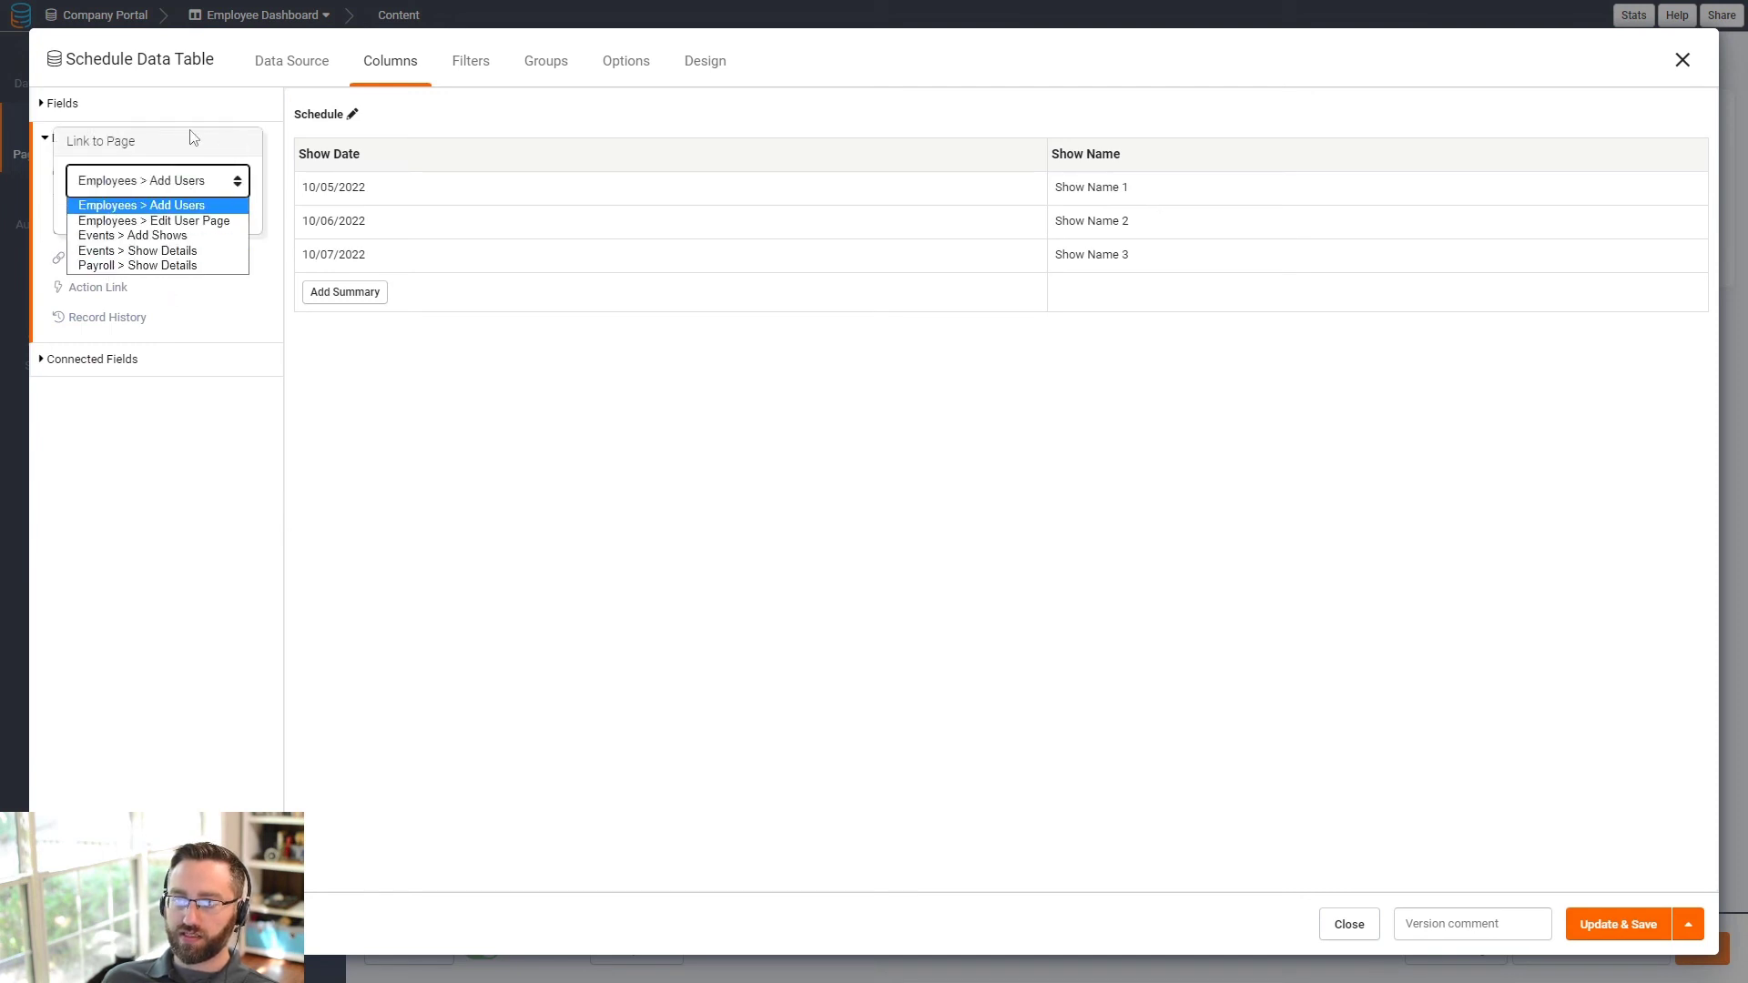
pyautogui.click(383, 490)
pyautogui.click(141, 215)
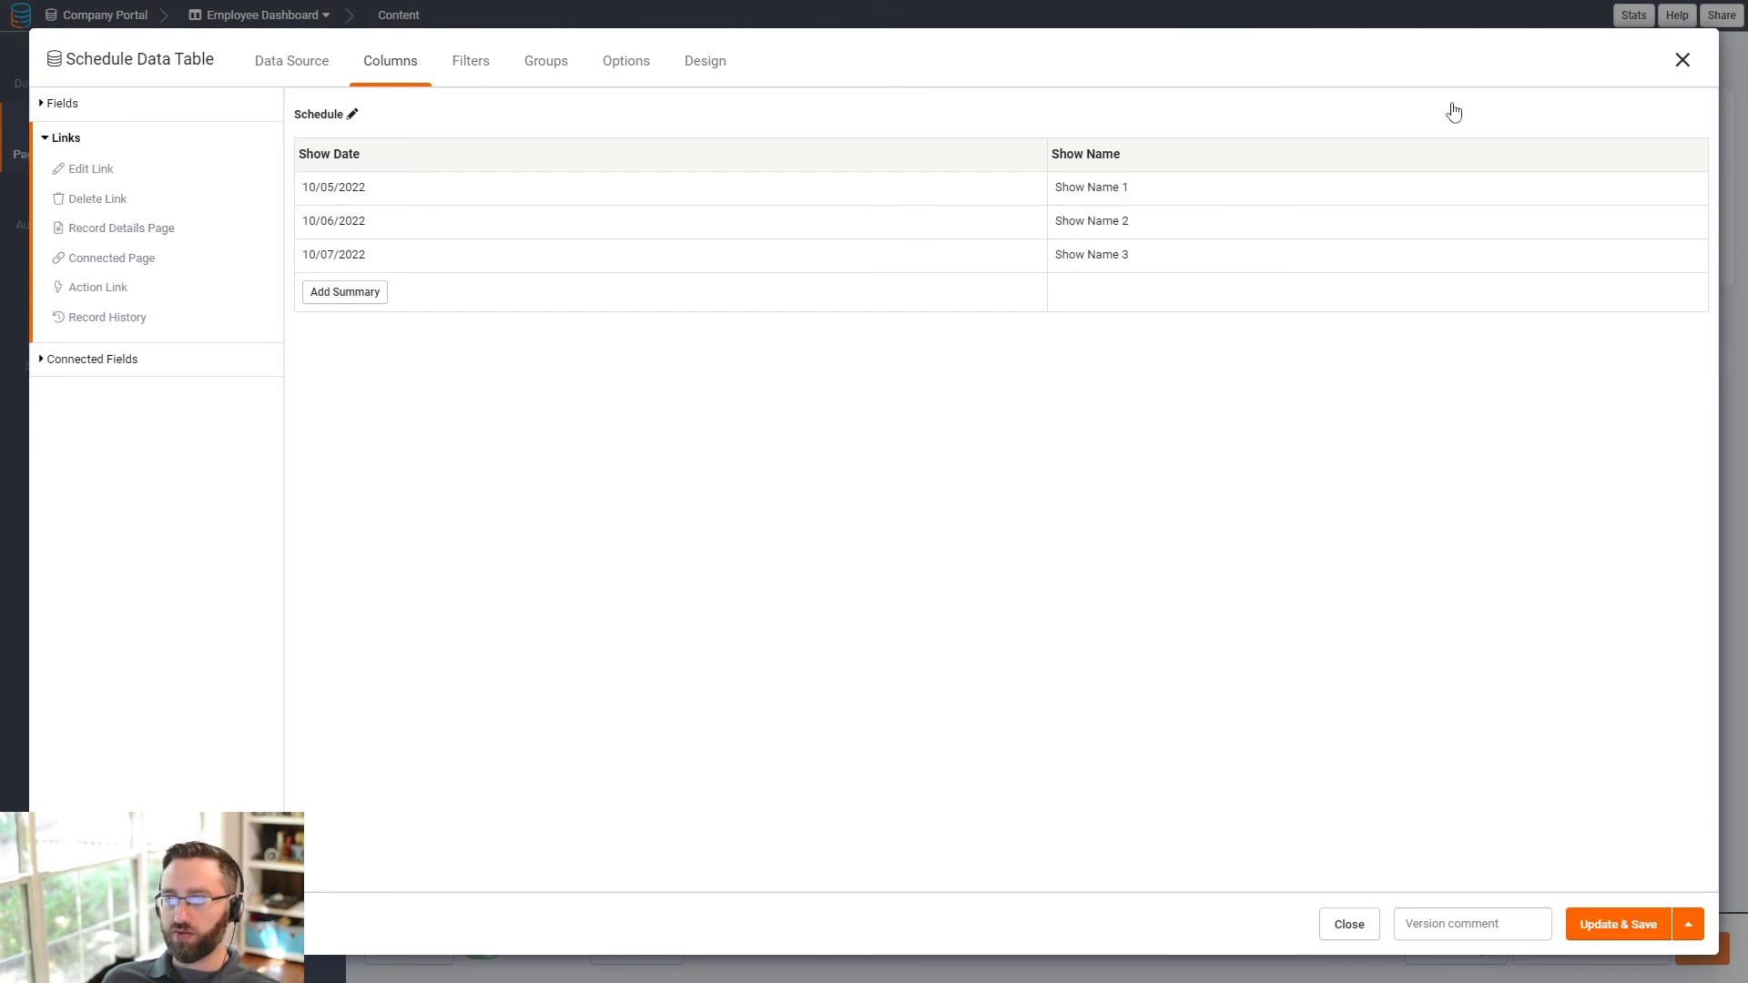
pyautogui.click(1626, 928)
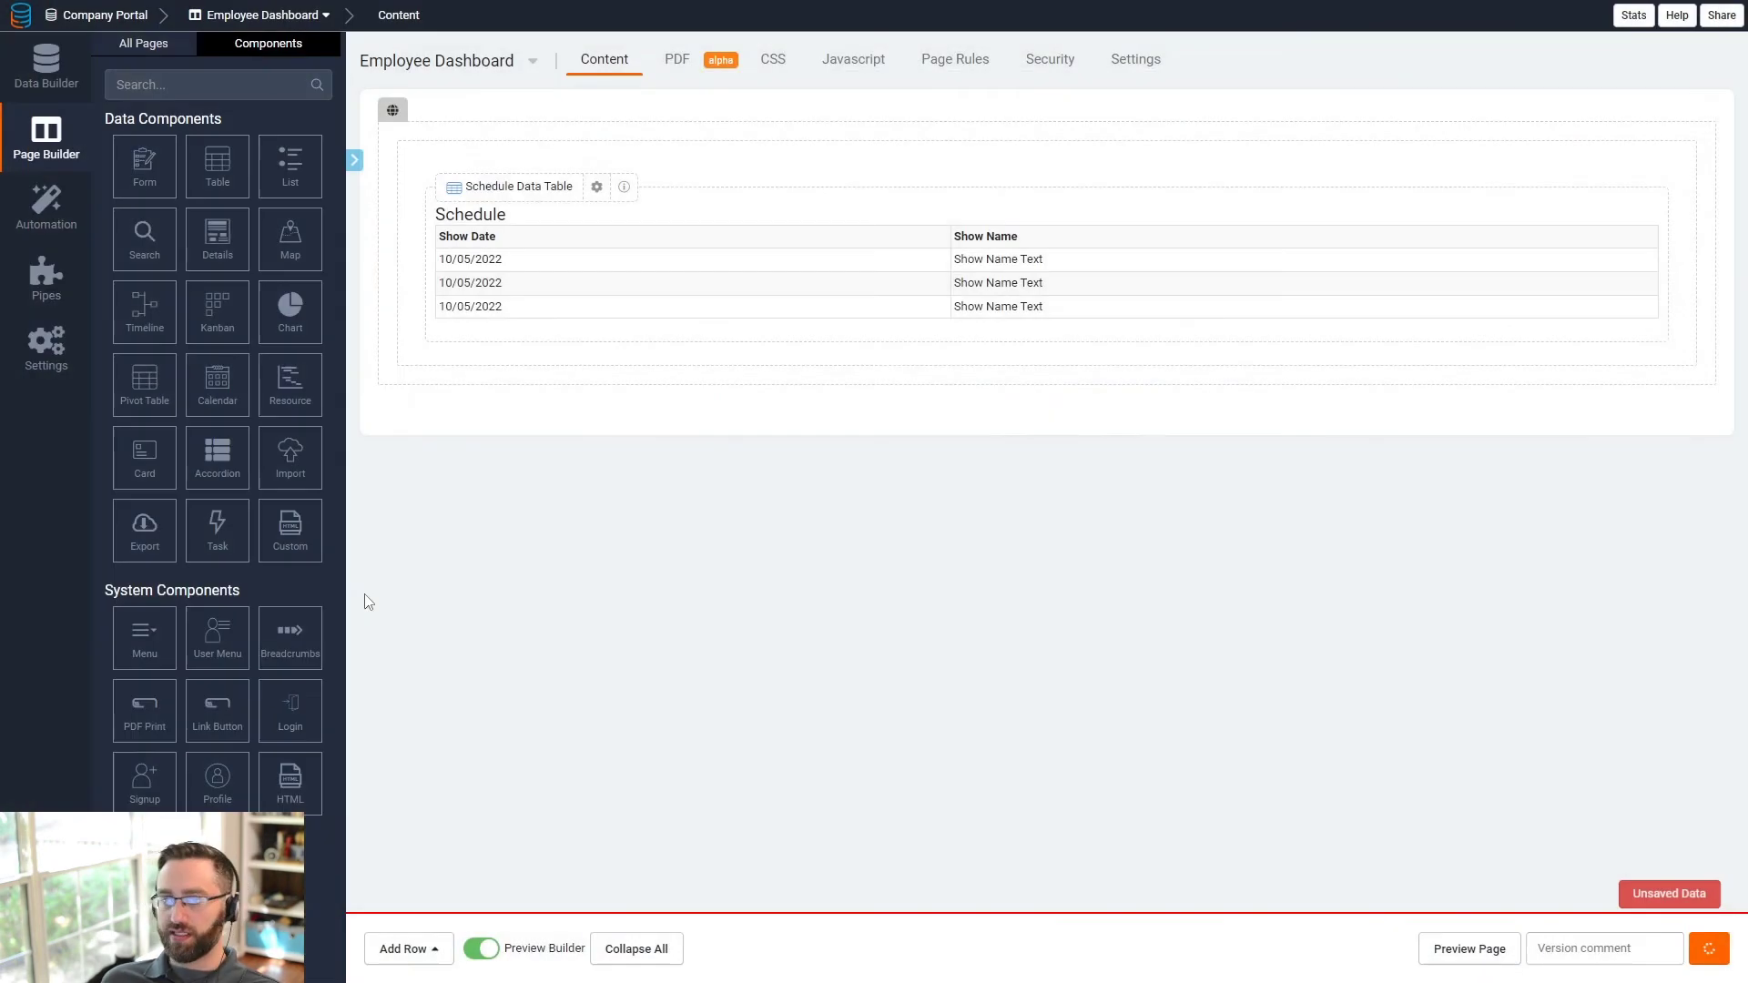
# - Create a page named 'Events' in Employee Layout, listed under Employee Layout Menu 1
pyautogui.click(155, 46)
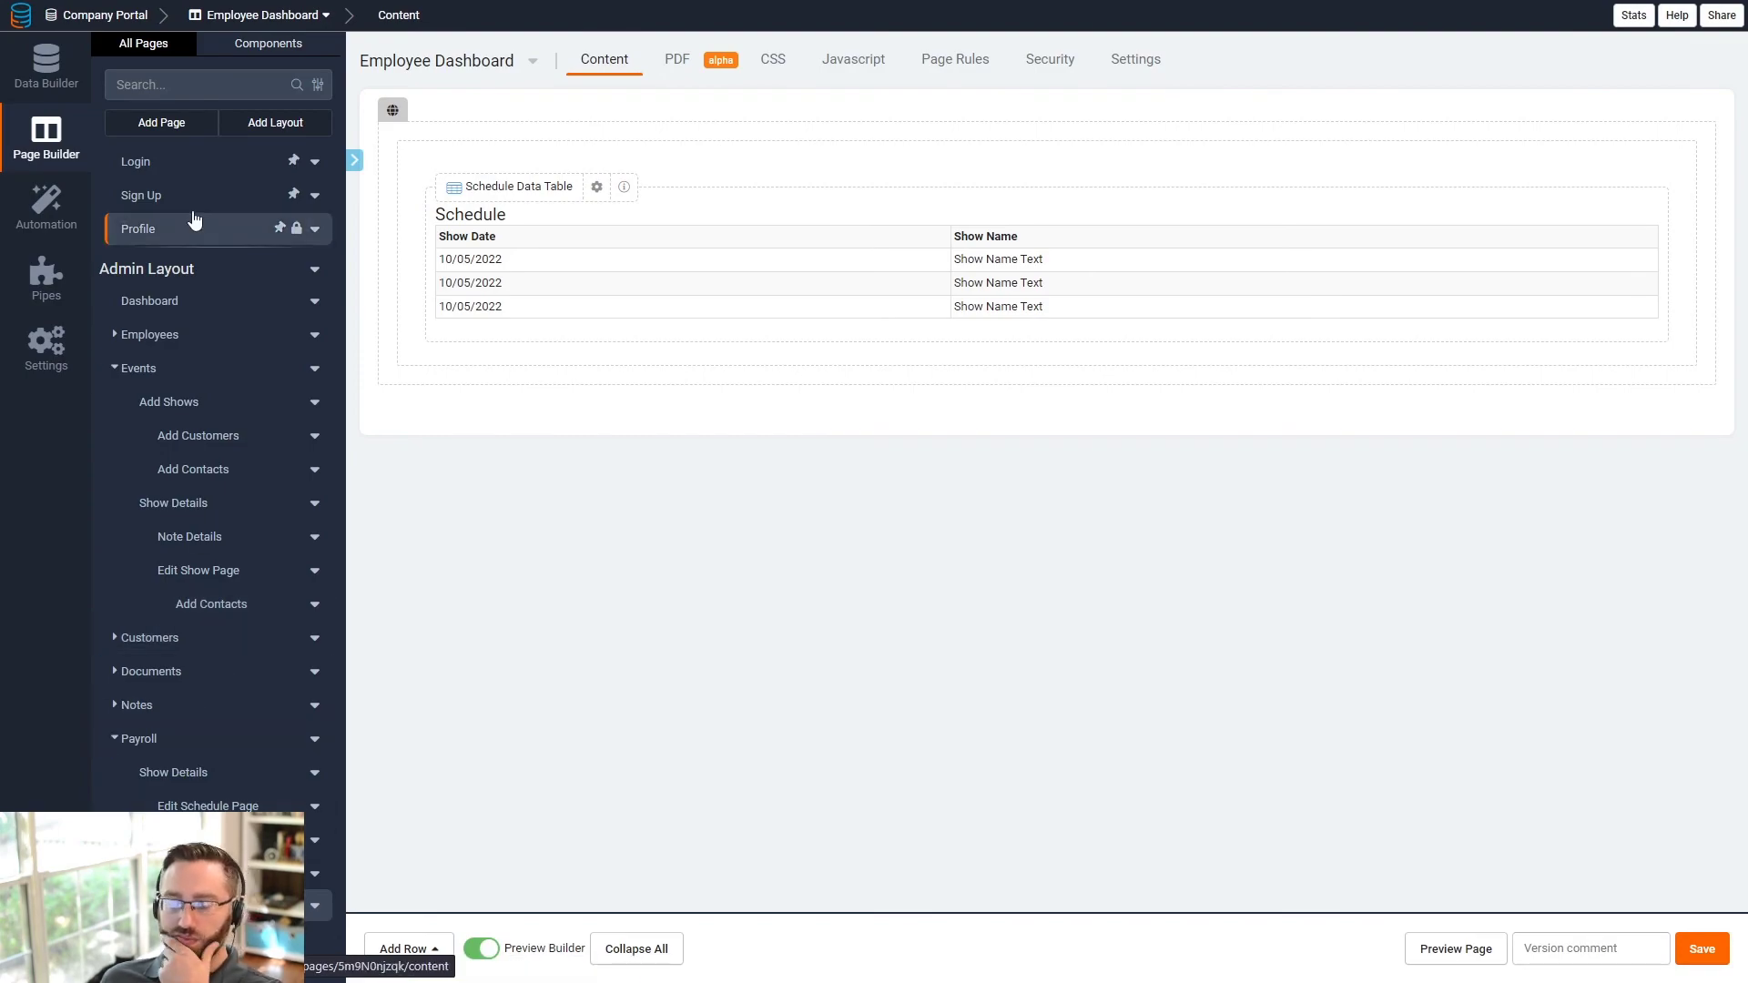
pyautogui.click(164, 122)
pyautogui.moveTo(515, 365); pyautogui.dragTo(417, 364)
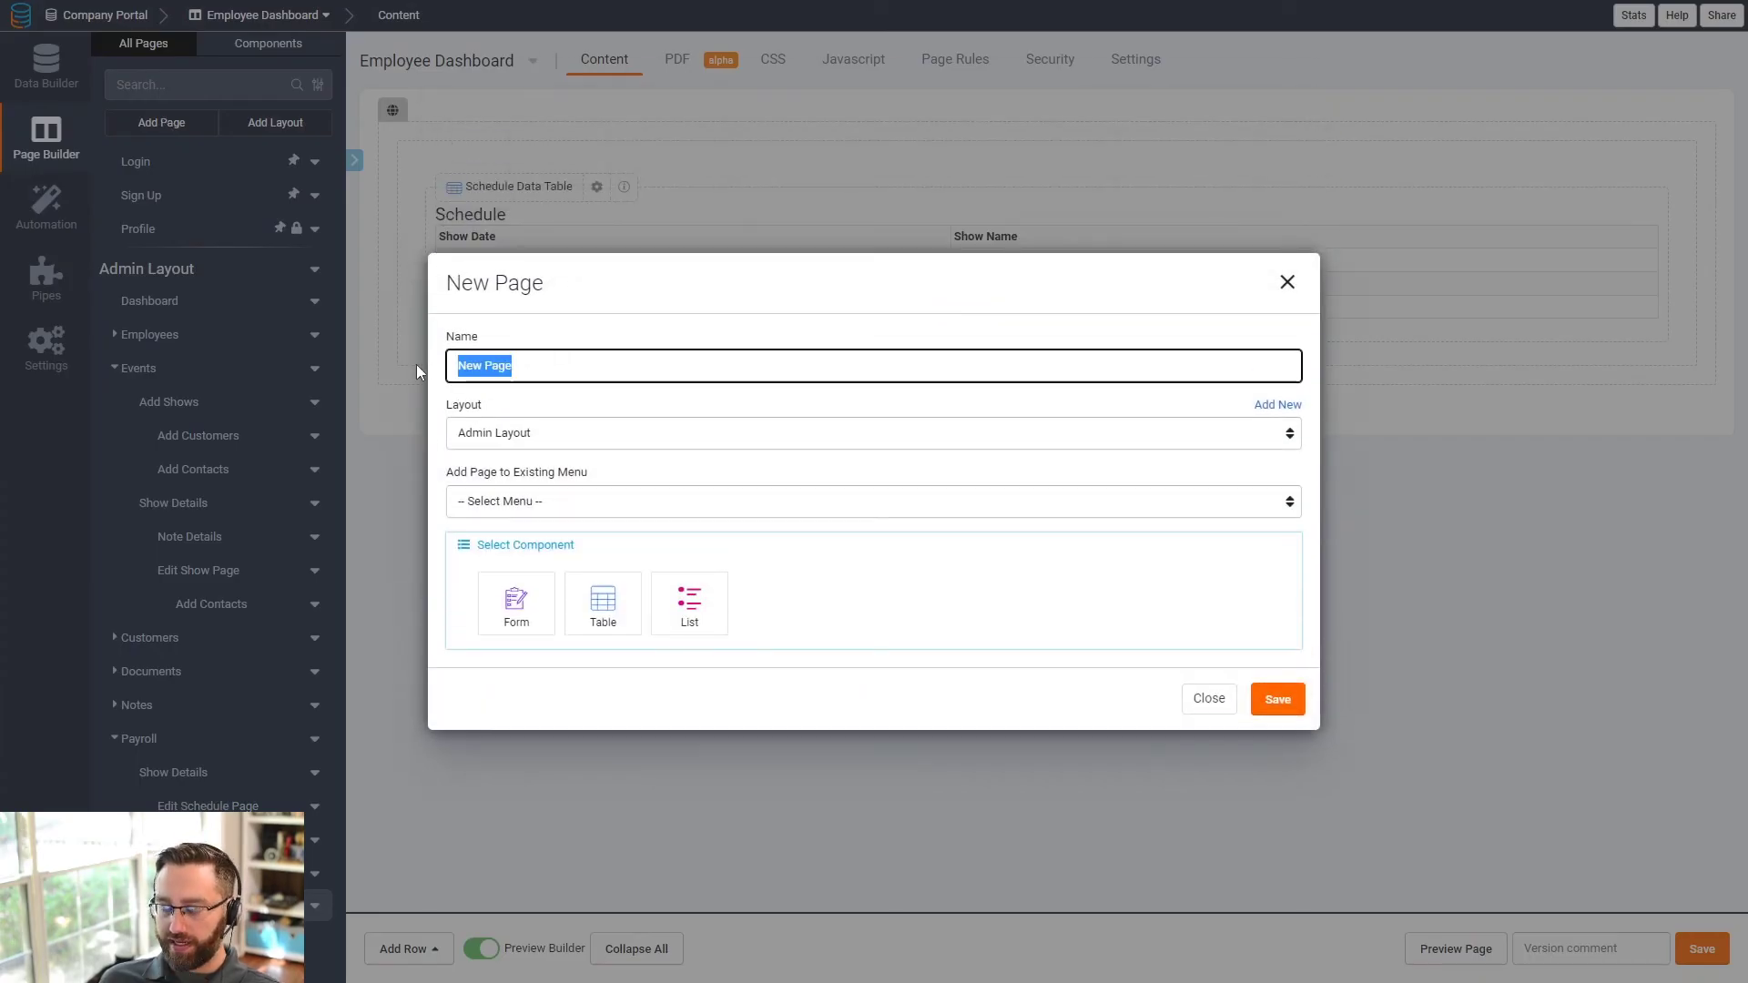
pyautogui.write('Events')
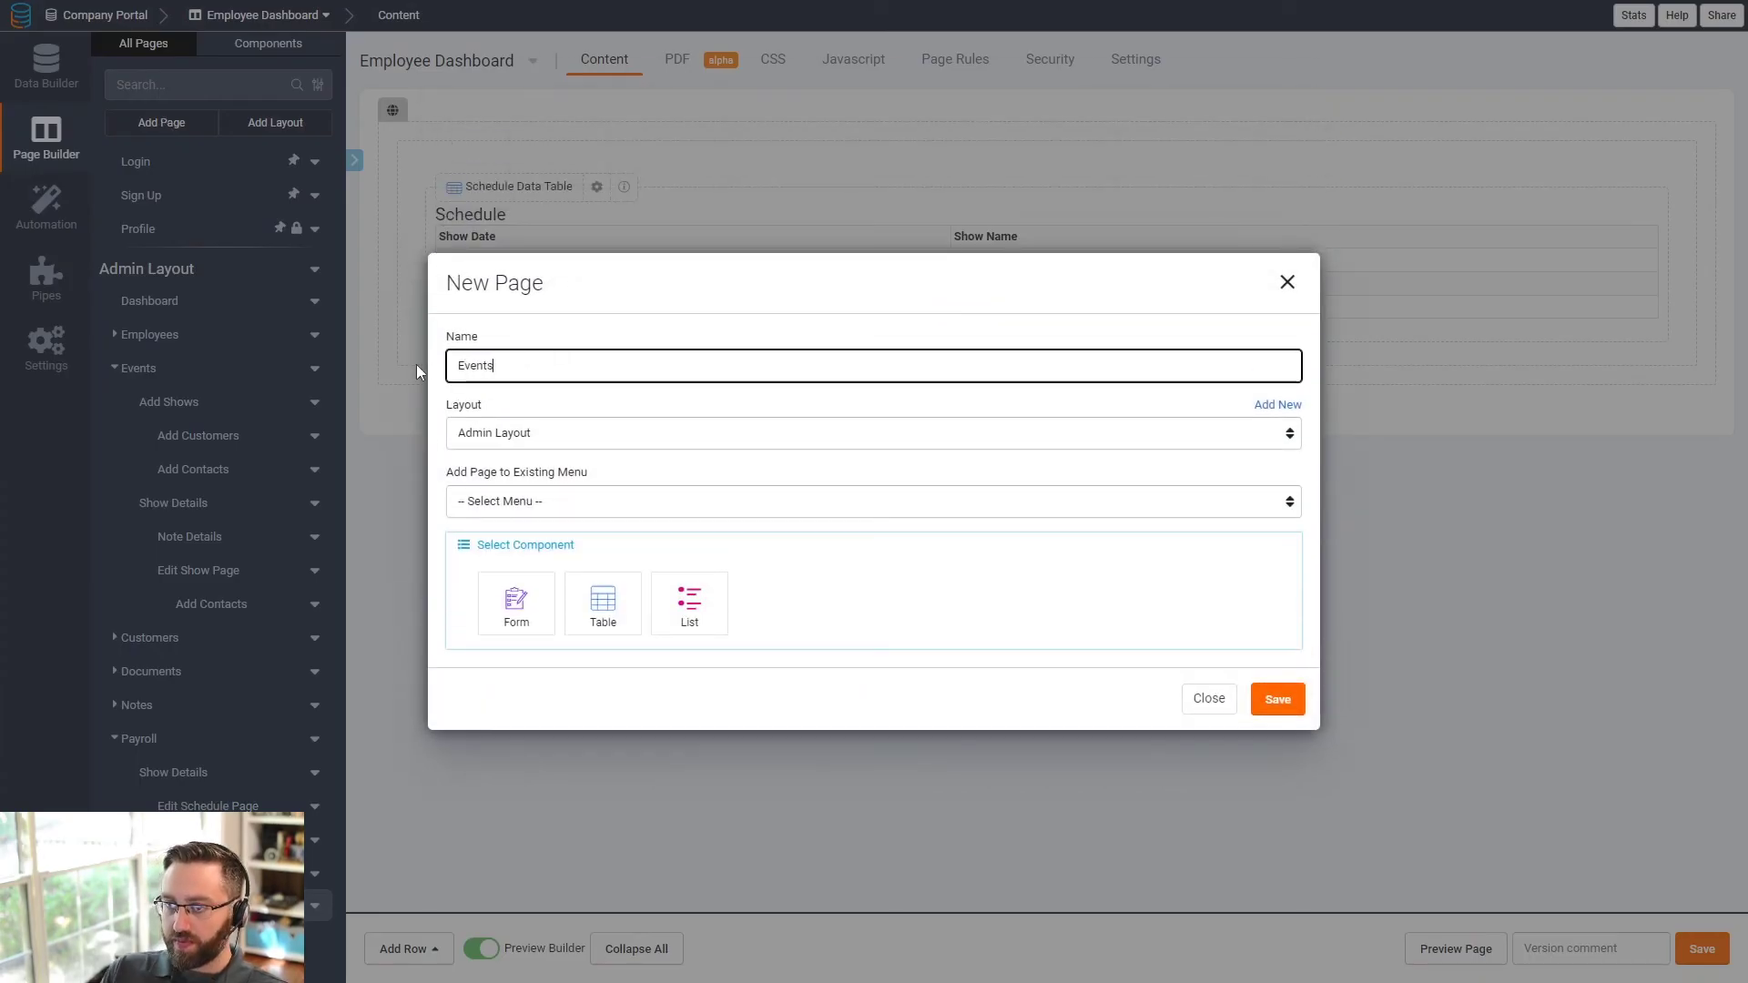
pyautogui.click(565, 513)
pyautogui.click(526, 551)
pyautogui.click(549, 439)
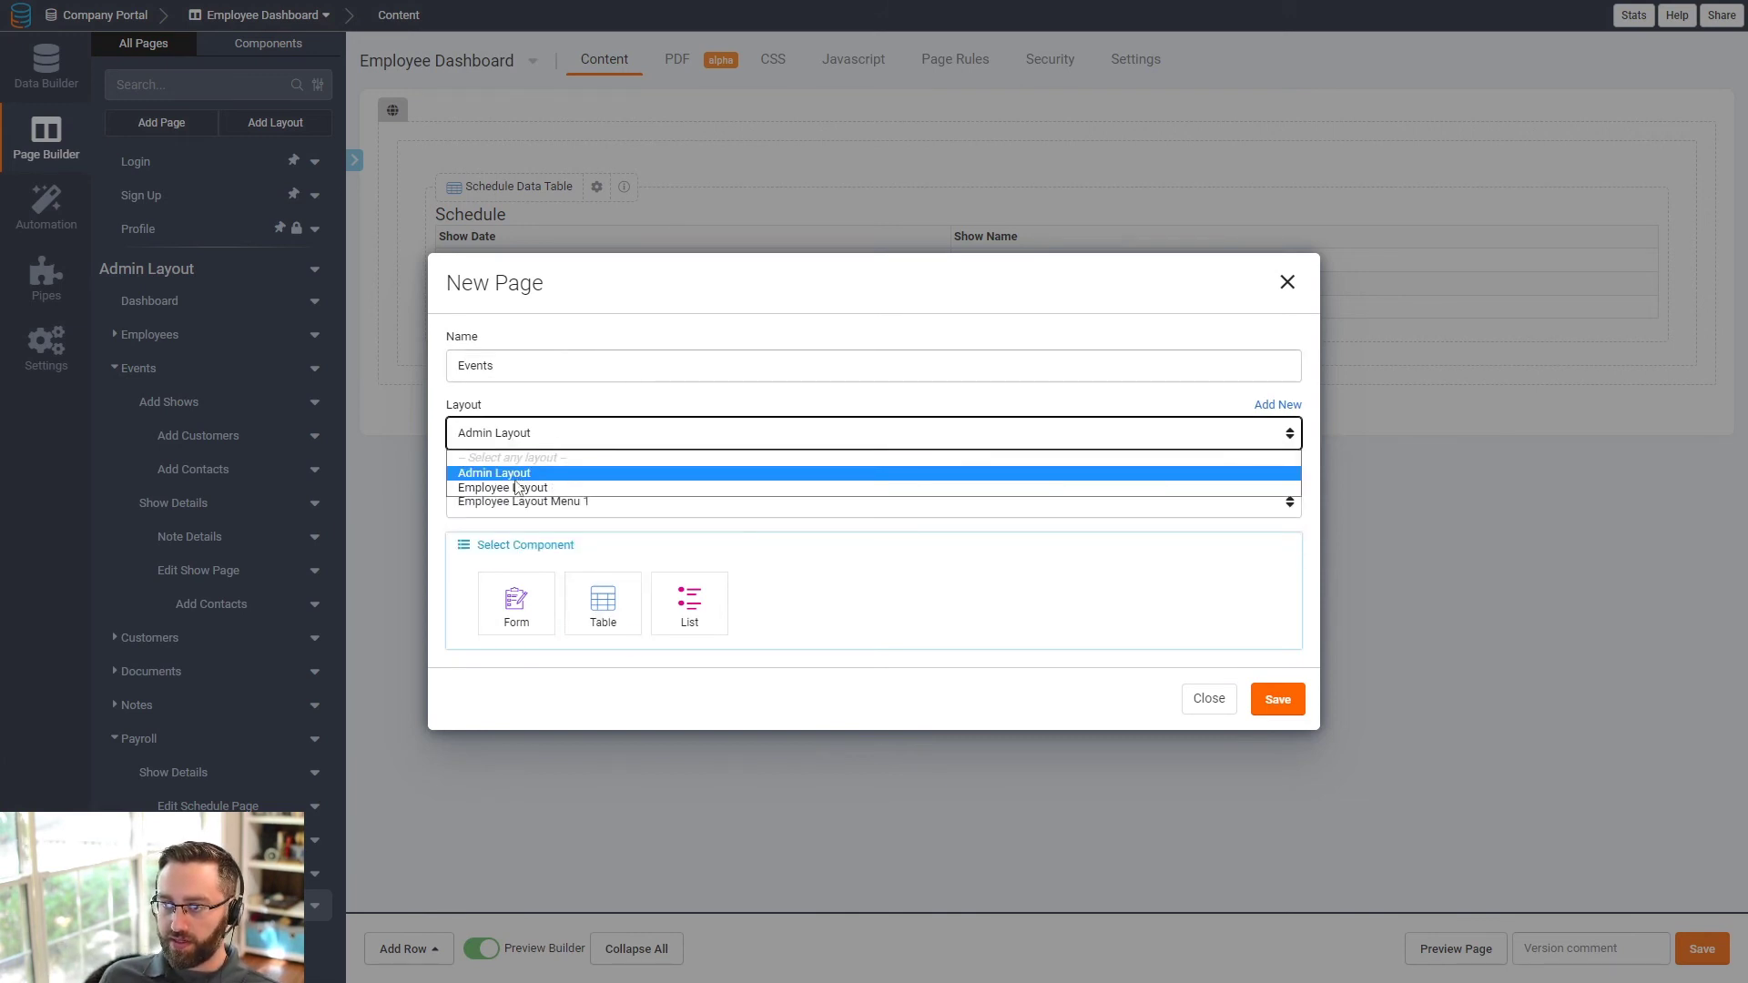
pyautogui.click(516, 488)
# - Give the Events page a Shows table with a details link for each show
pyautogui.click(597, 608)
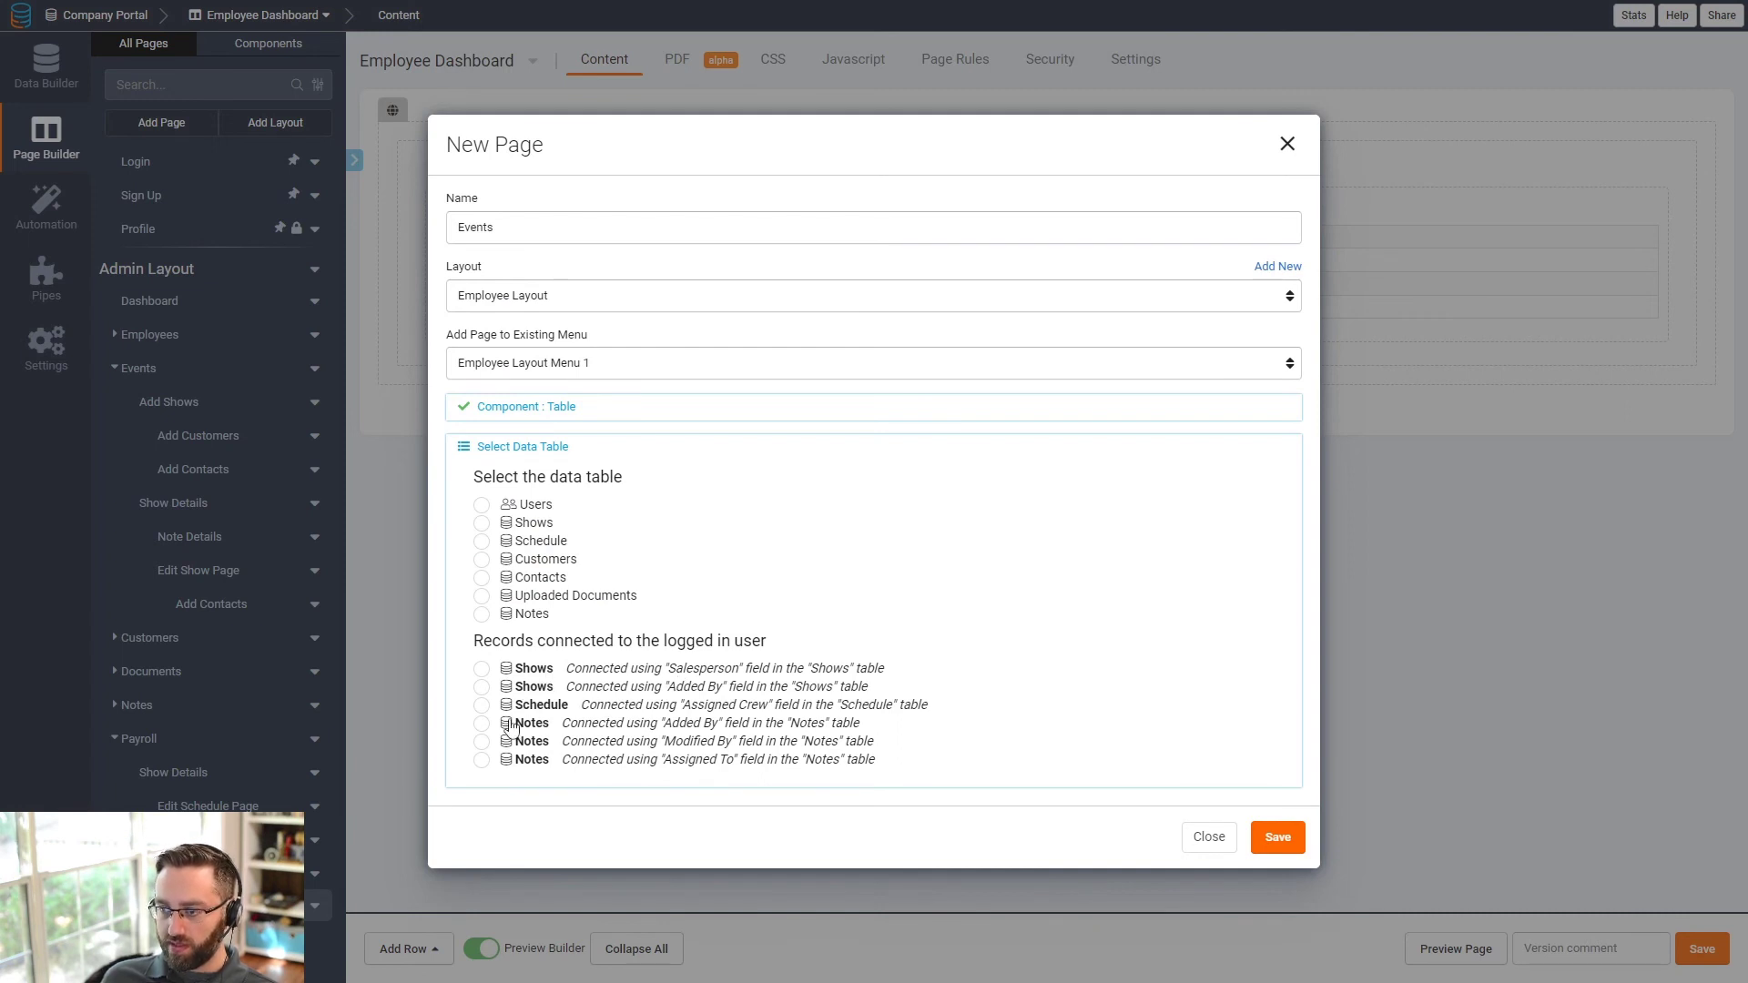
pyautogui.click(529, 532)
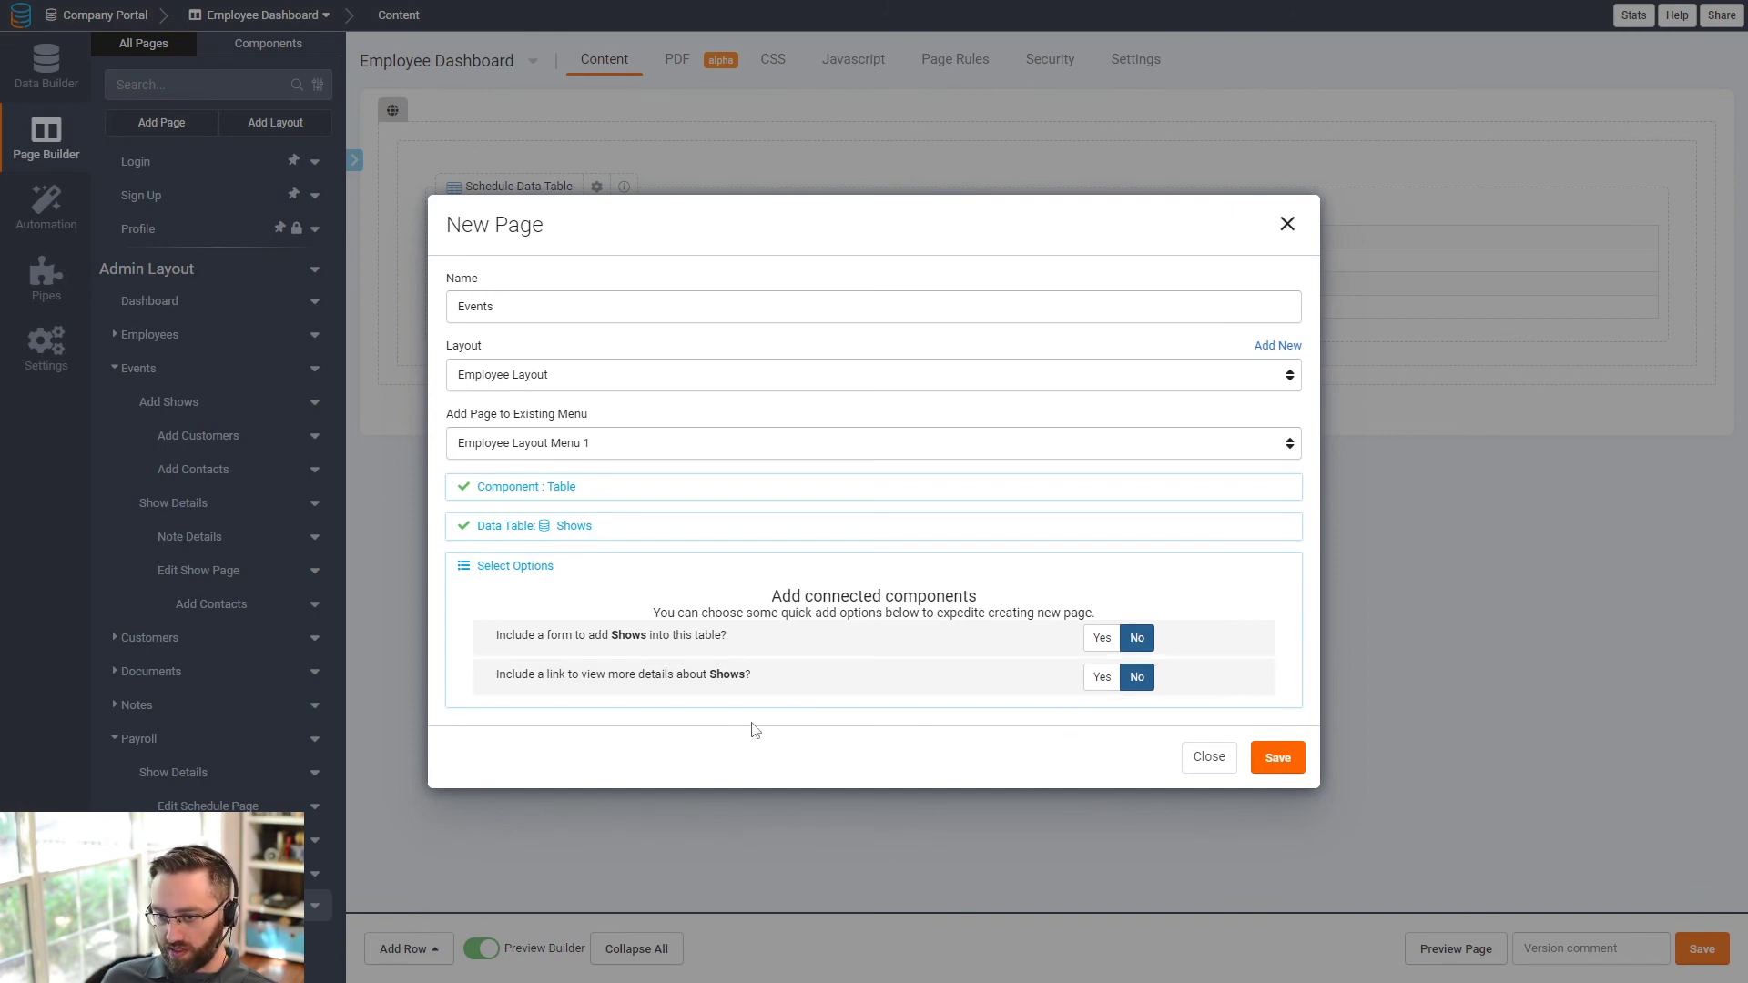
pyautogui.click(1102, 677)
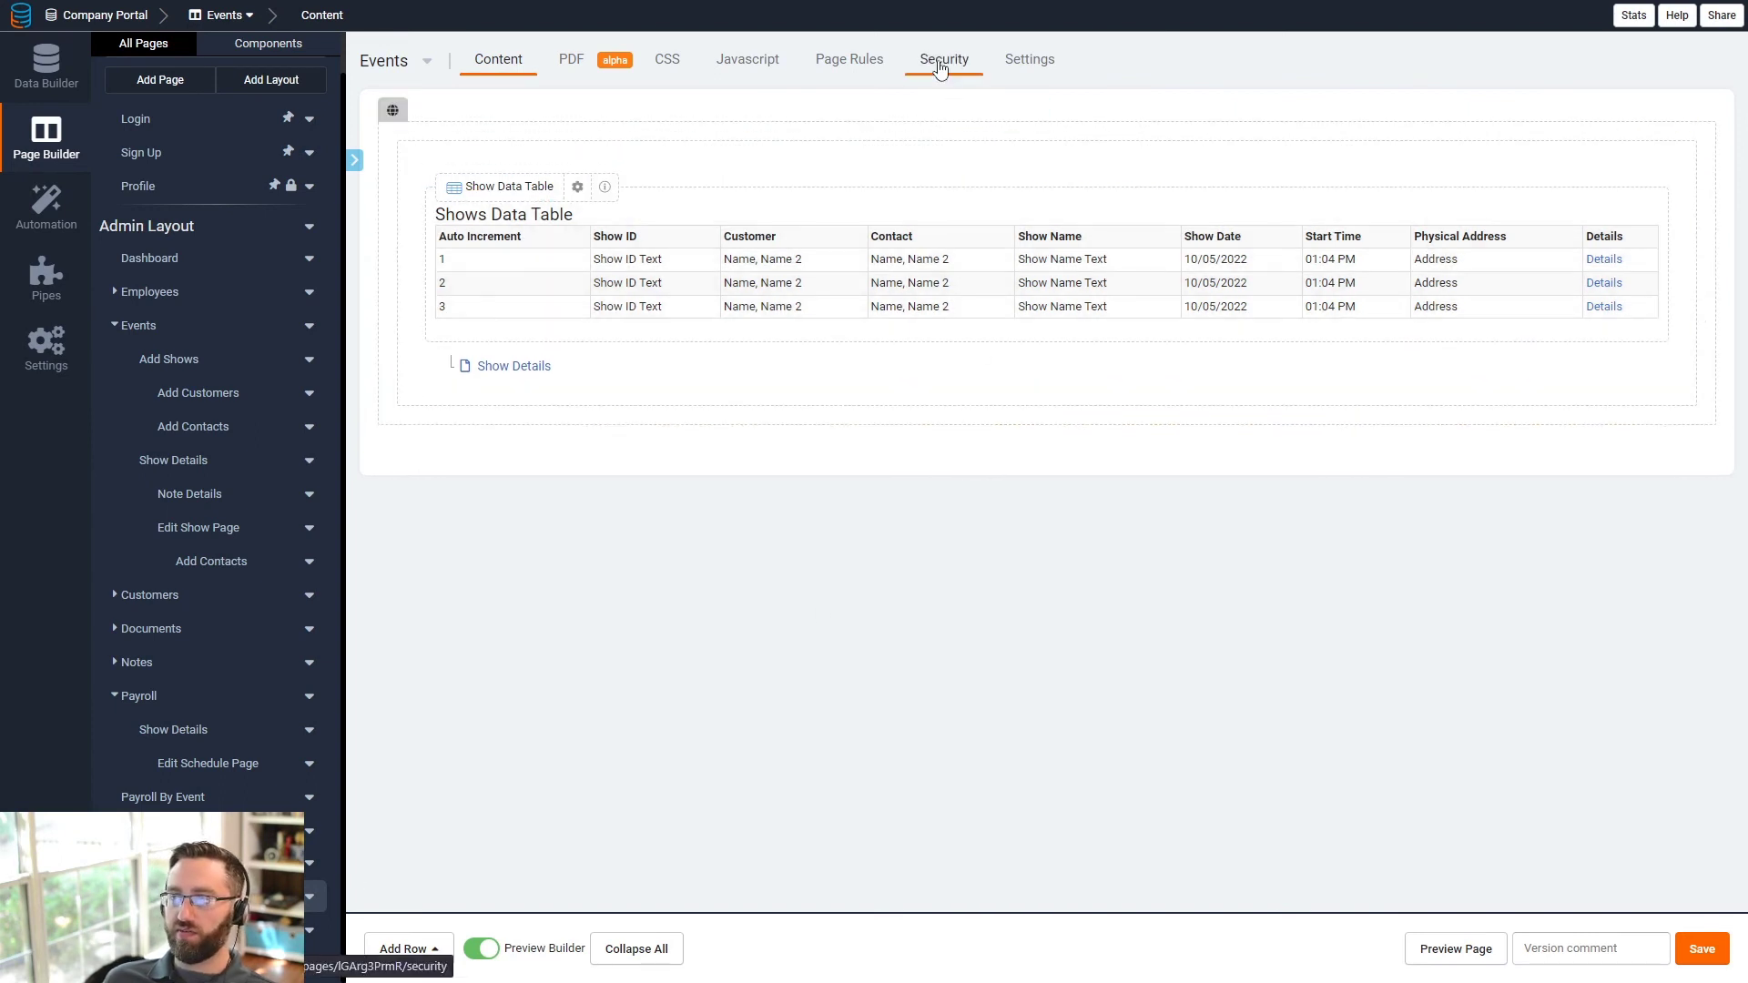
# - Restrict the Events page so only users with the Admin role can view it
pyautogui.click(945, 62)
pyautogui.click(667, 144)
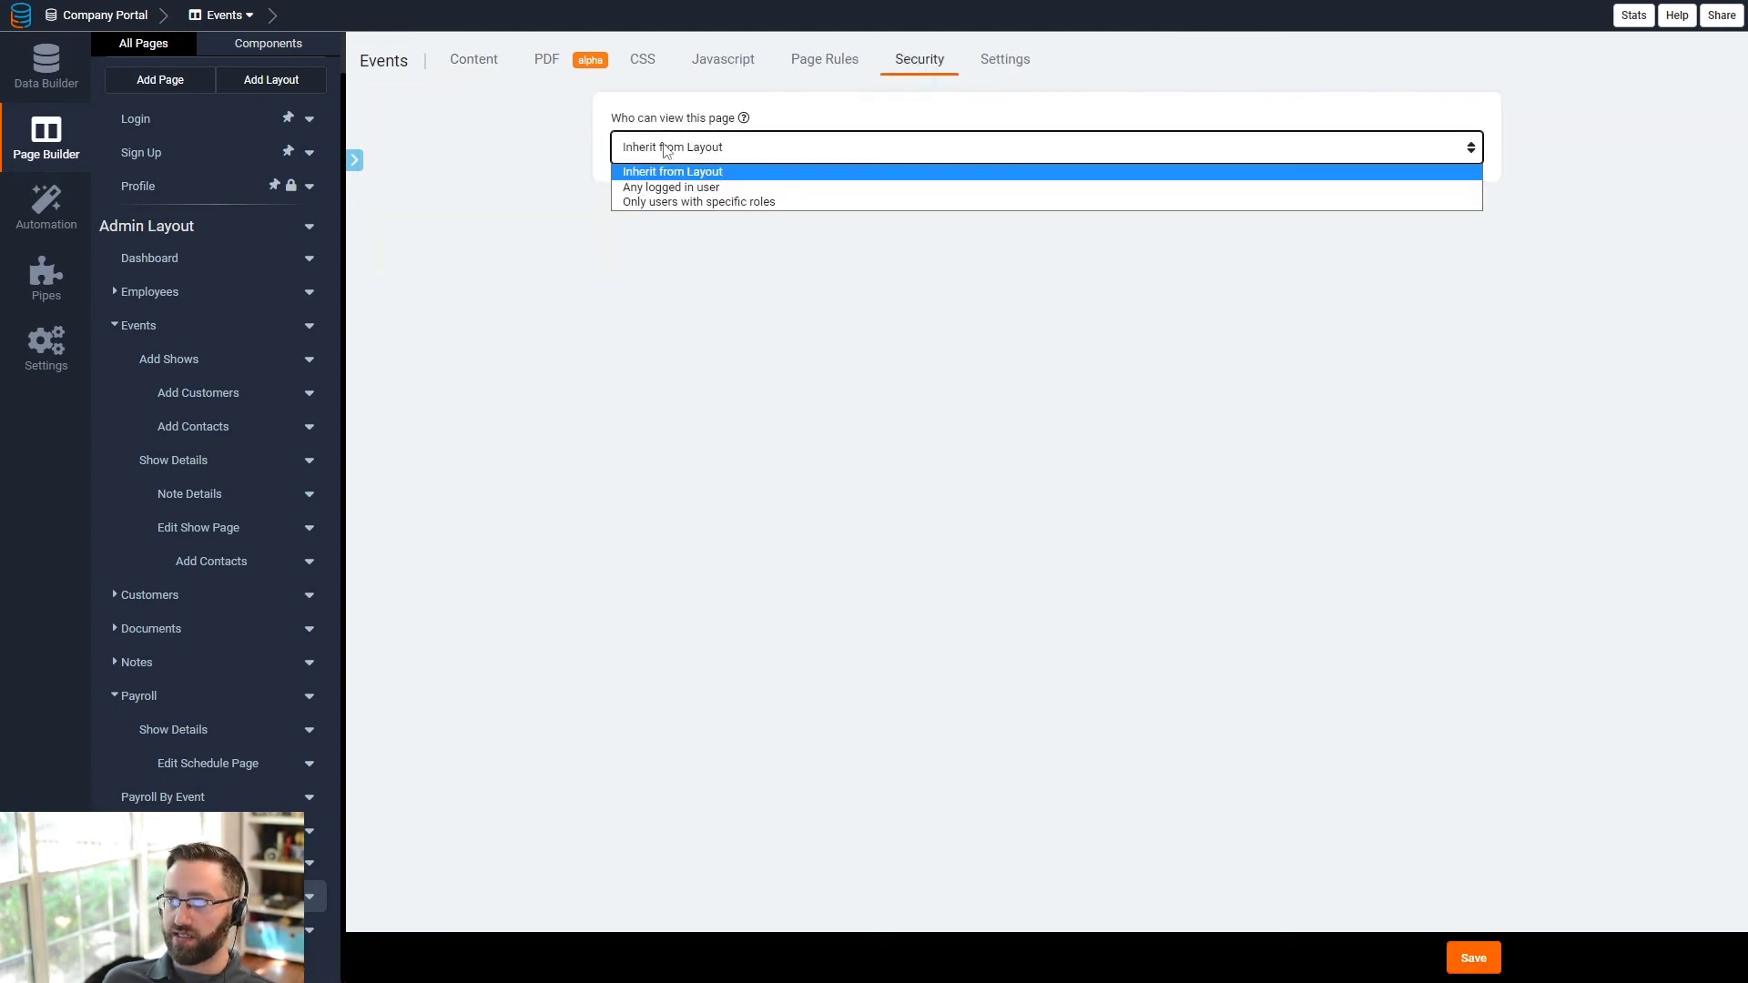
pyautogui.click(692, 188)
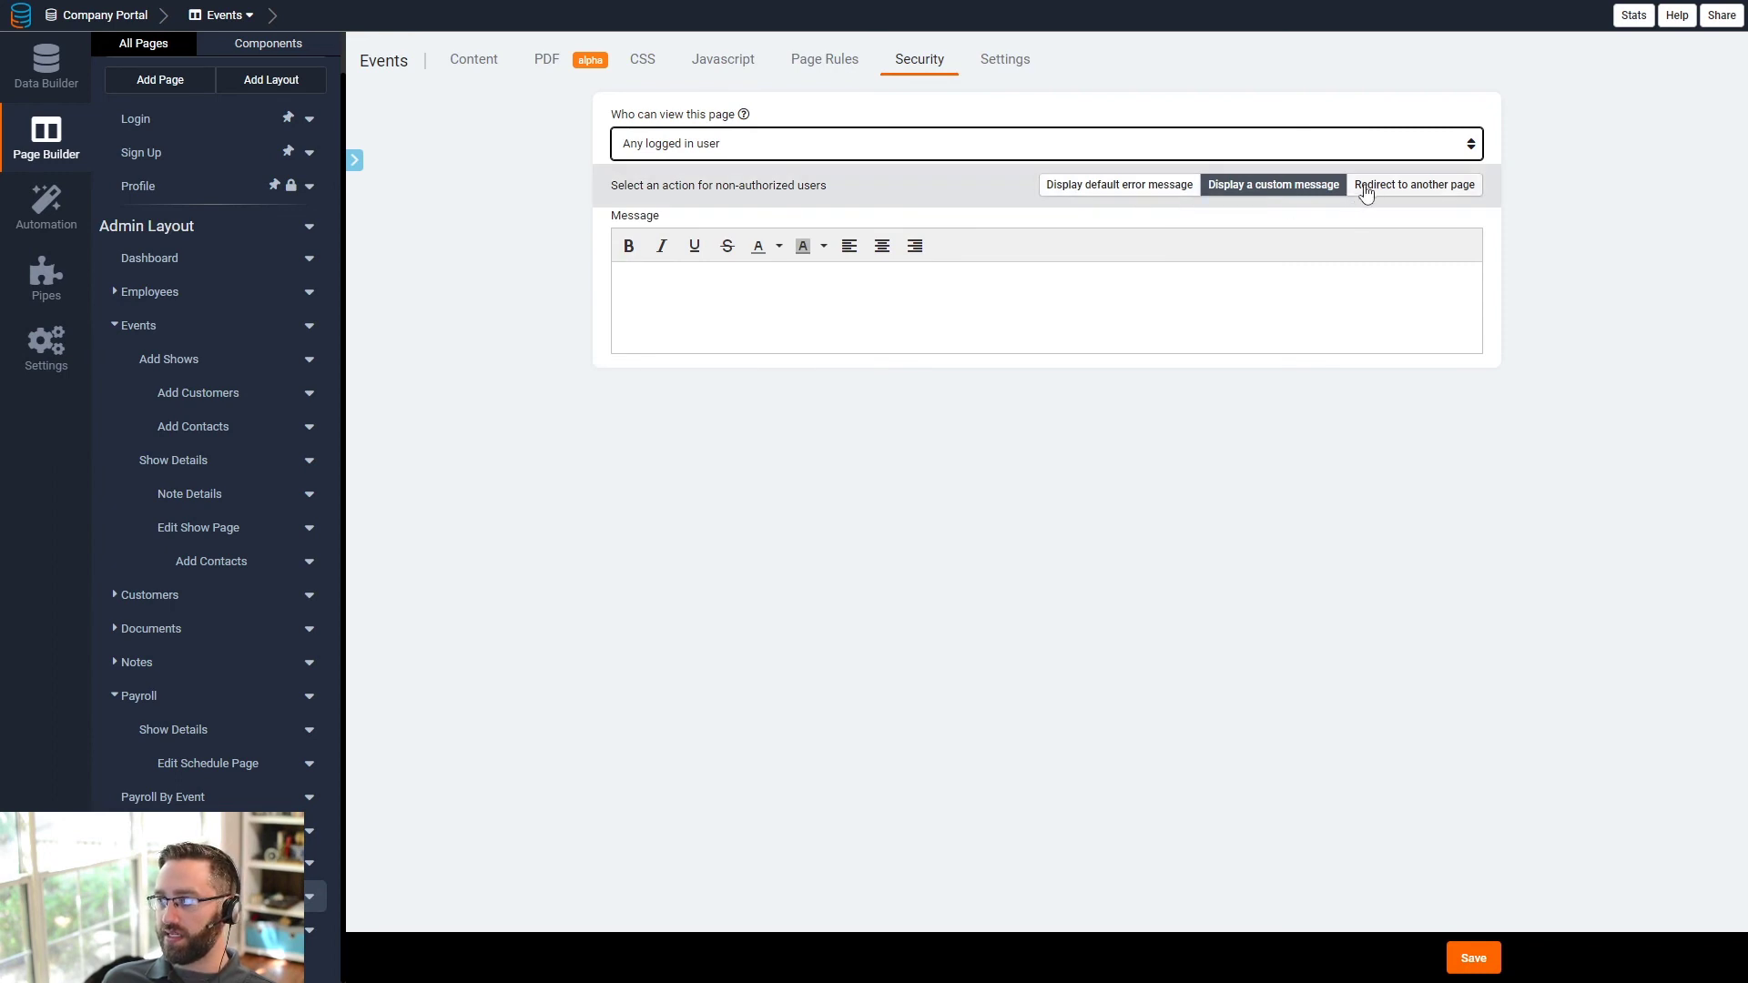
pyautogui.click(888, 153)
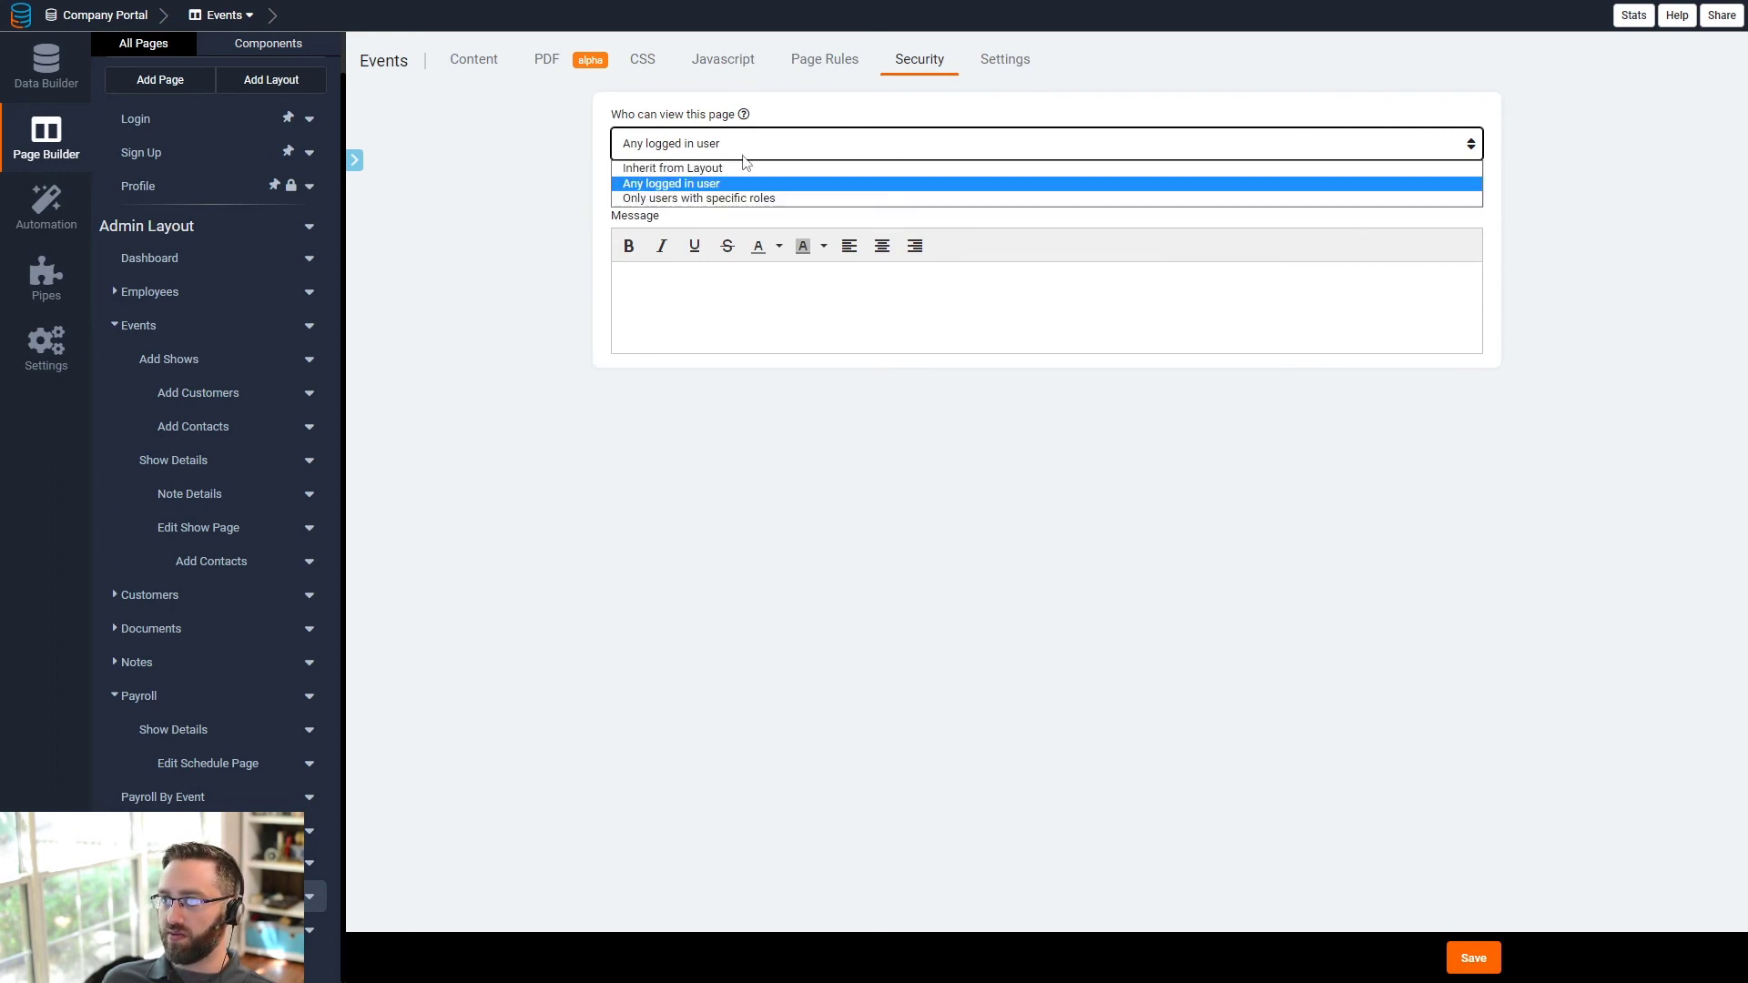
pyautogui.click(676, 198)
pyautogui.click(1389, 198)
pyautogui.click(1354, 262)
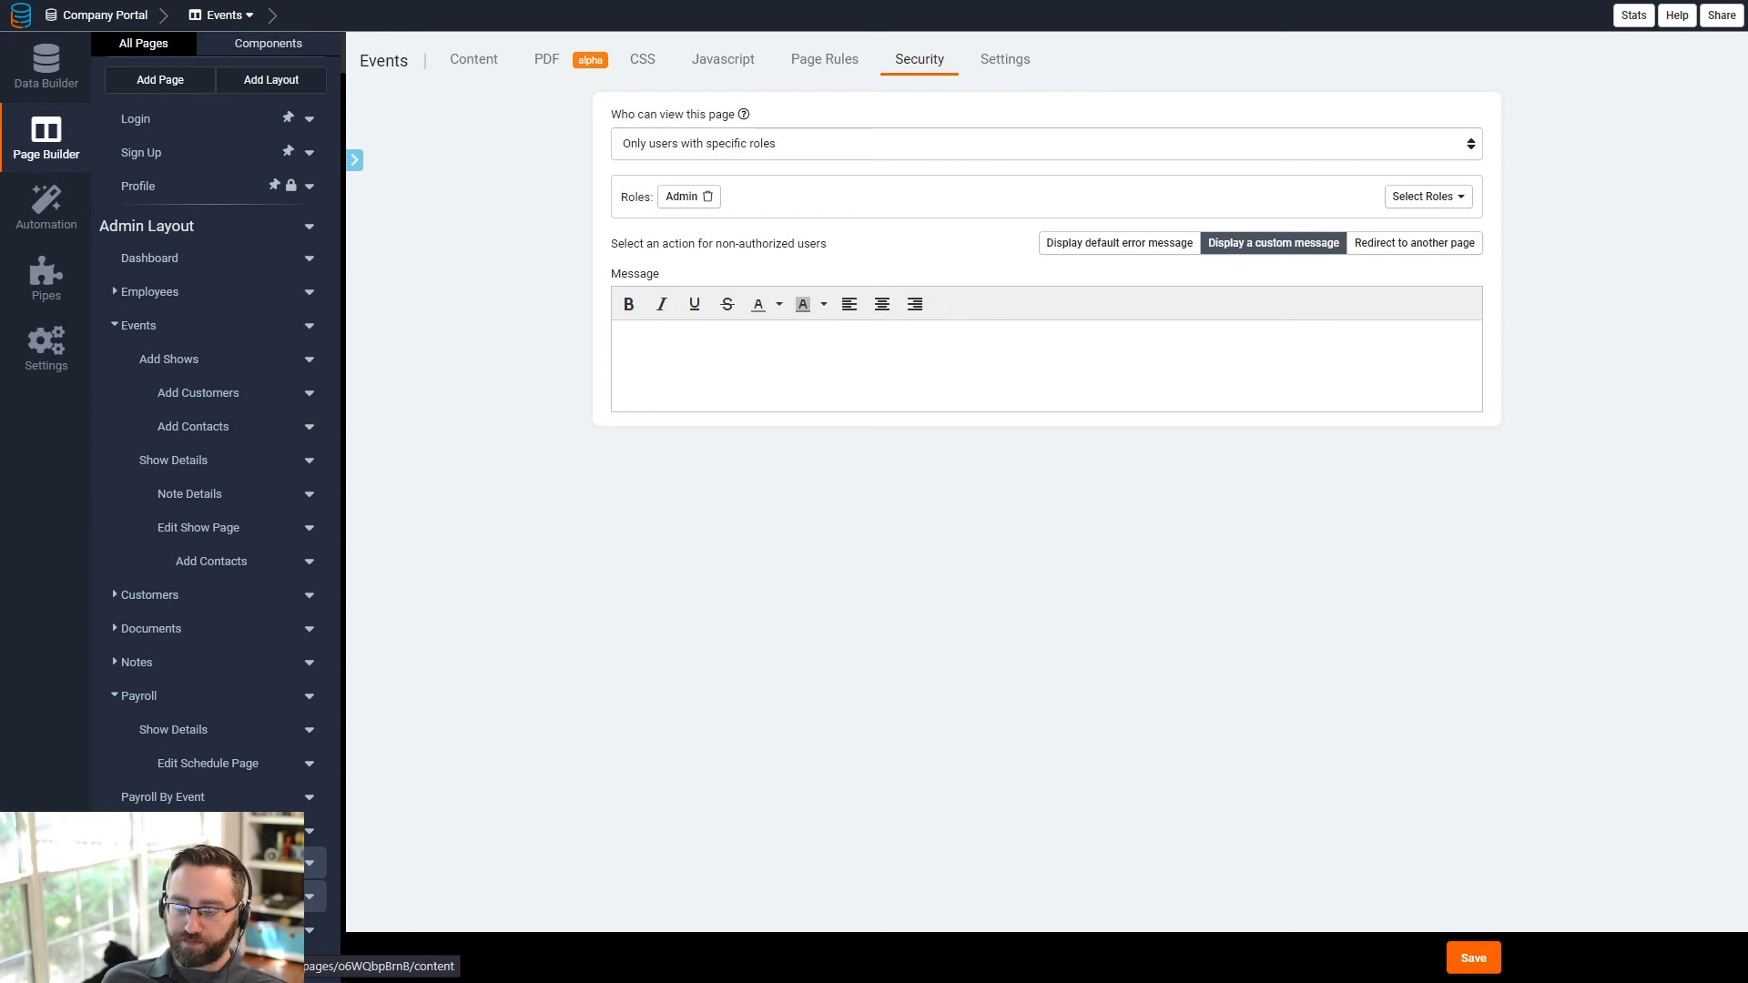
pyautogui.scroll(1, 273, 456)
pyautogui.click(309, 270)
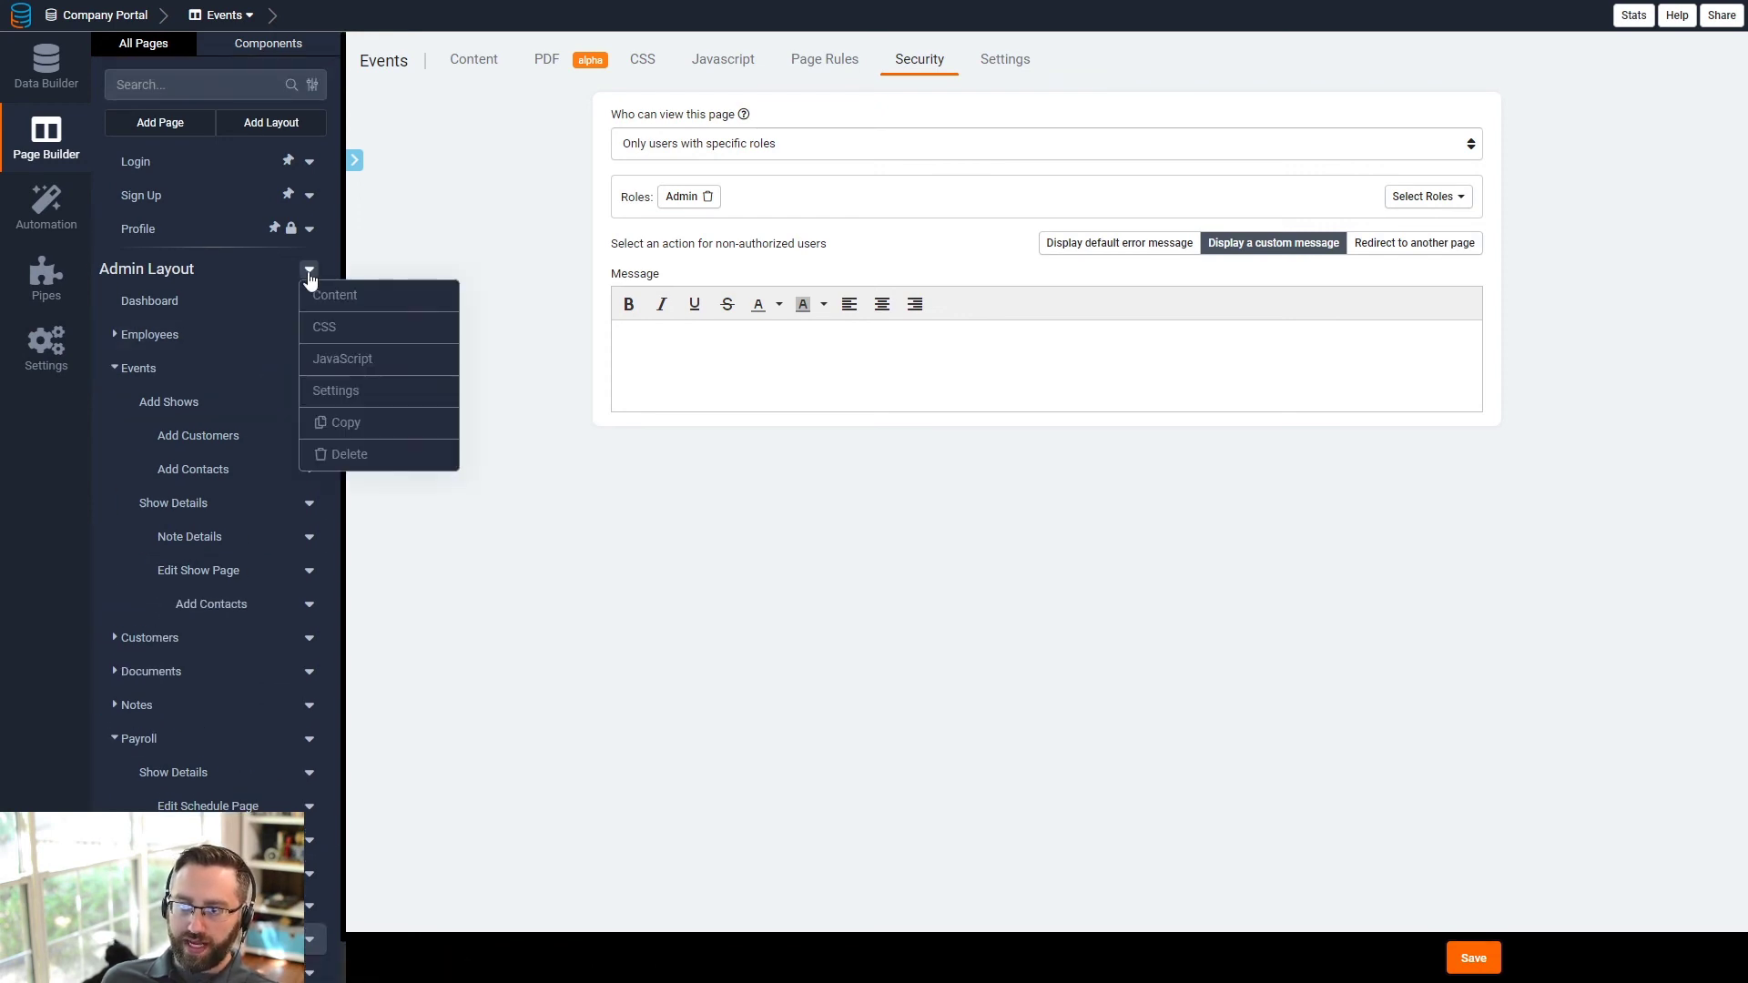
# - Restrict the Admin Layout to Admin-role users only and save, then open Employee Dashboard
pyautogui.click(175, 278)
pyautogui.click(755, 66)
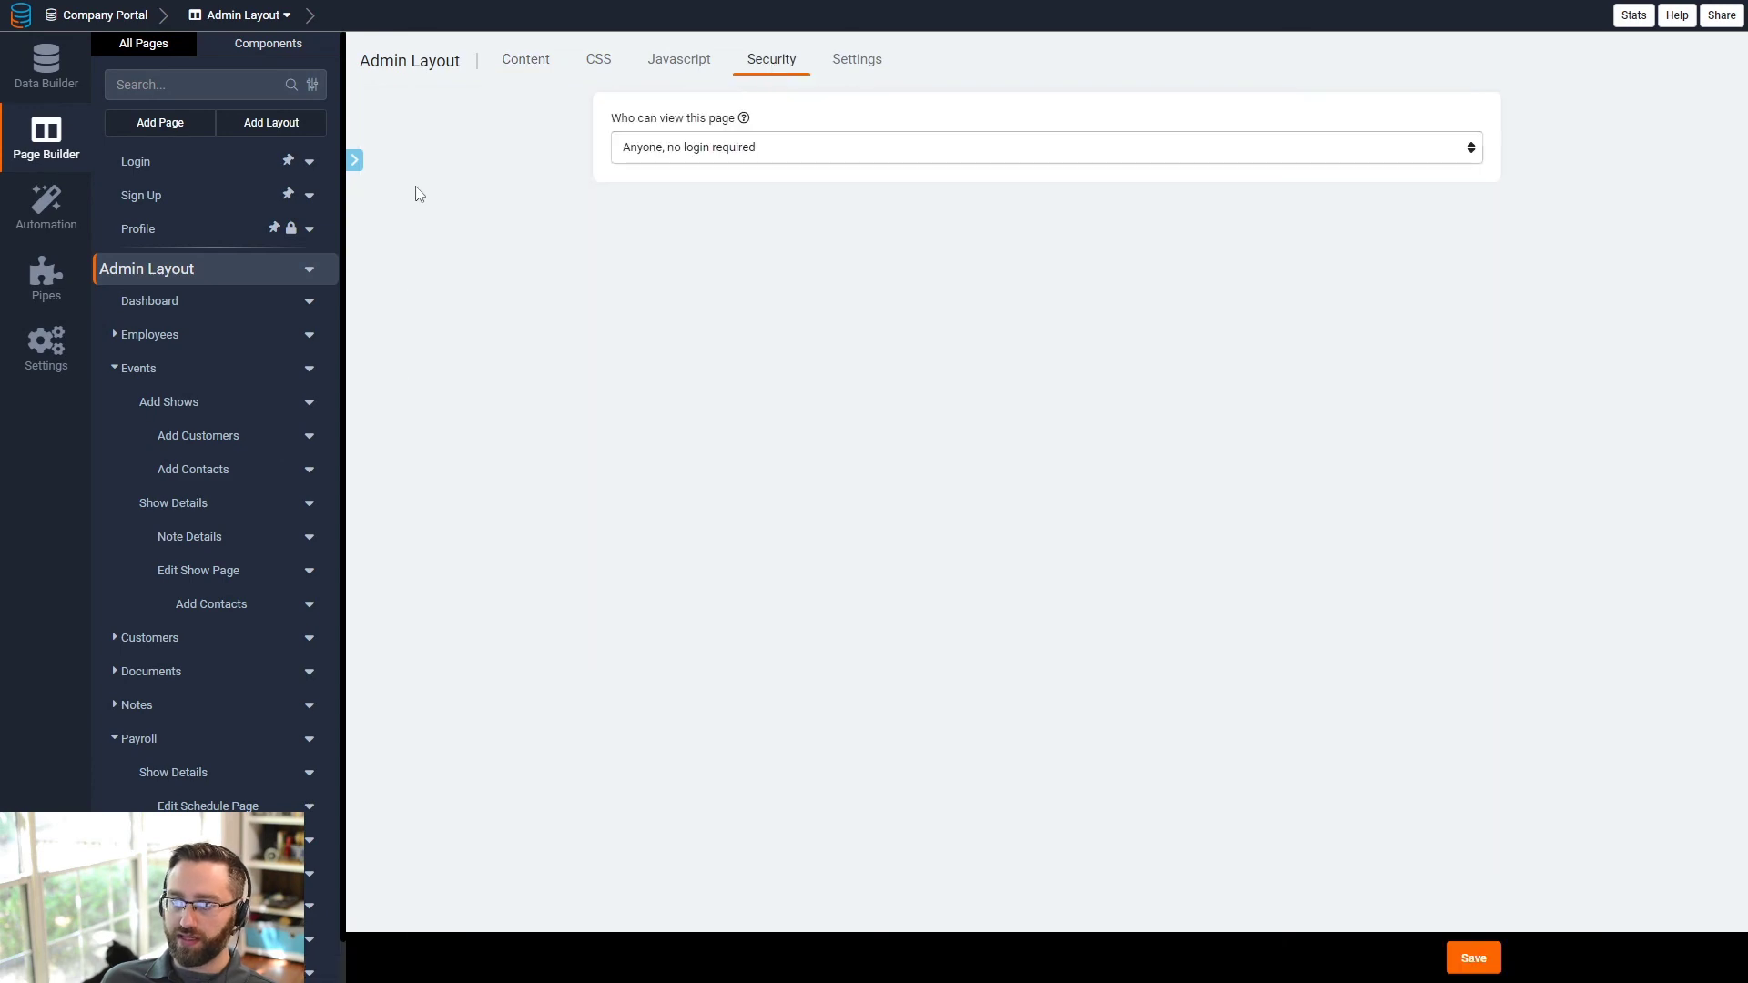
pyautogui.click(700, 148)
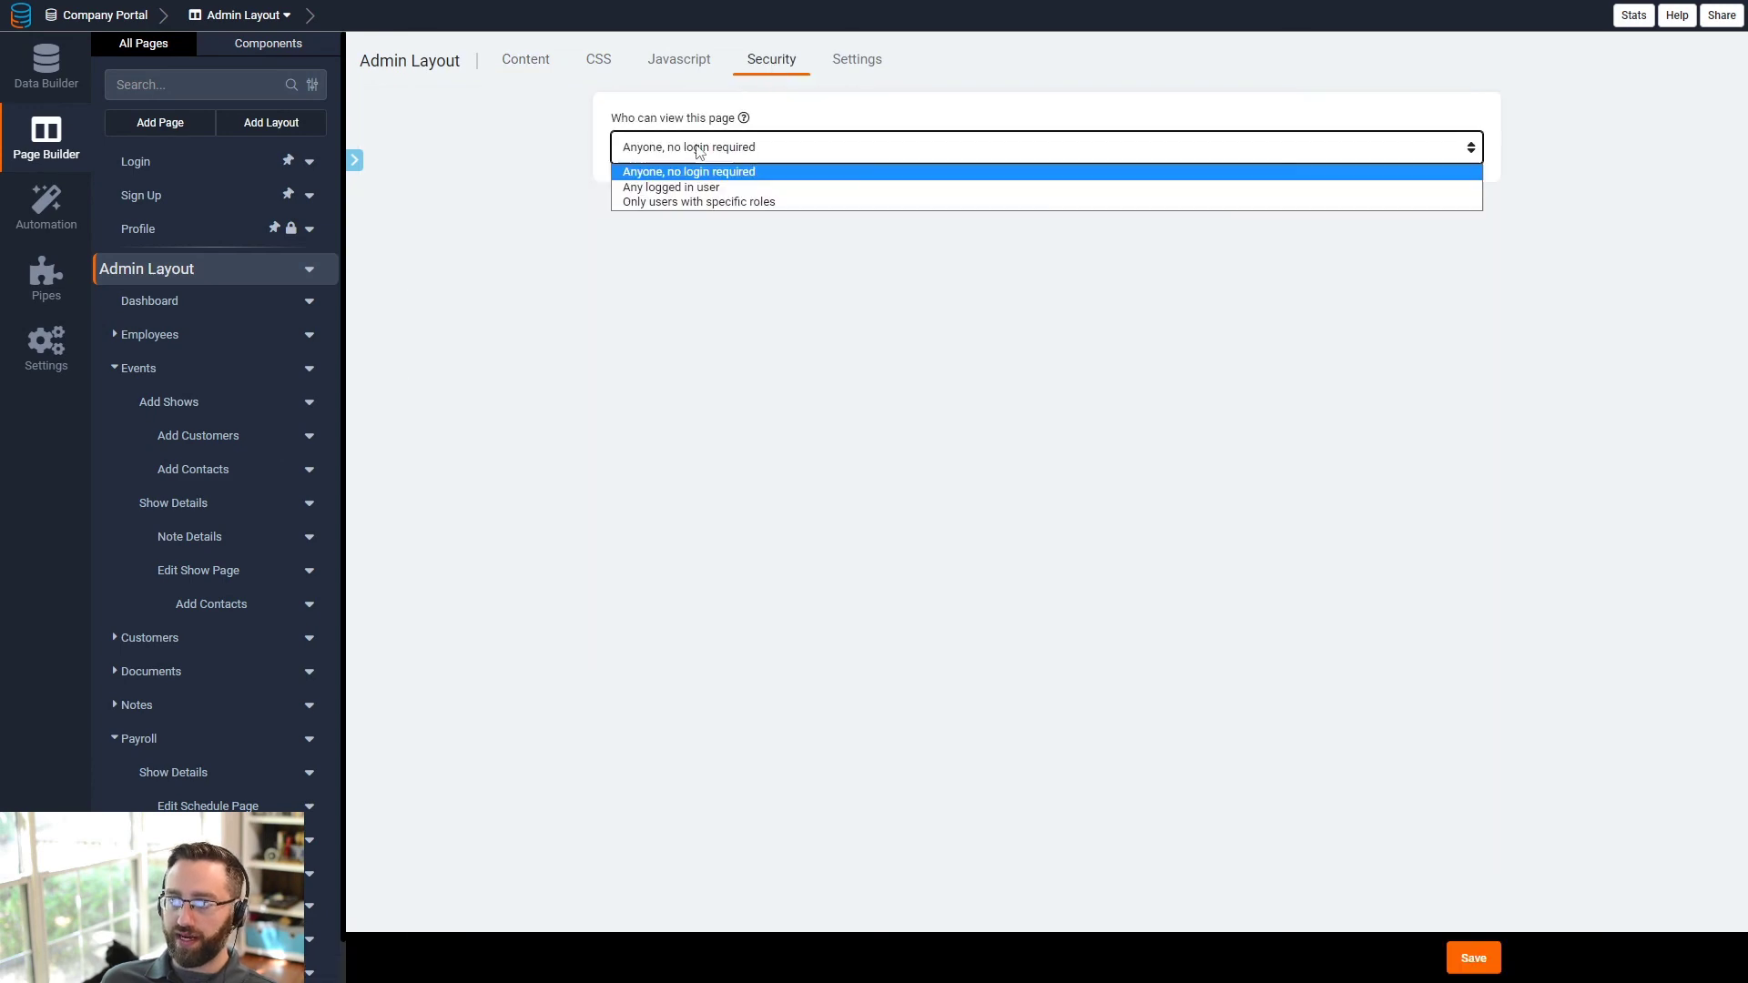
pyautogui.click(668, 202)
pyautogui.click(1443, 206)
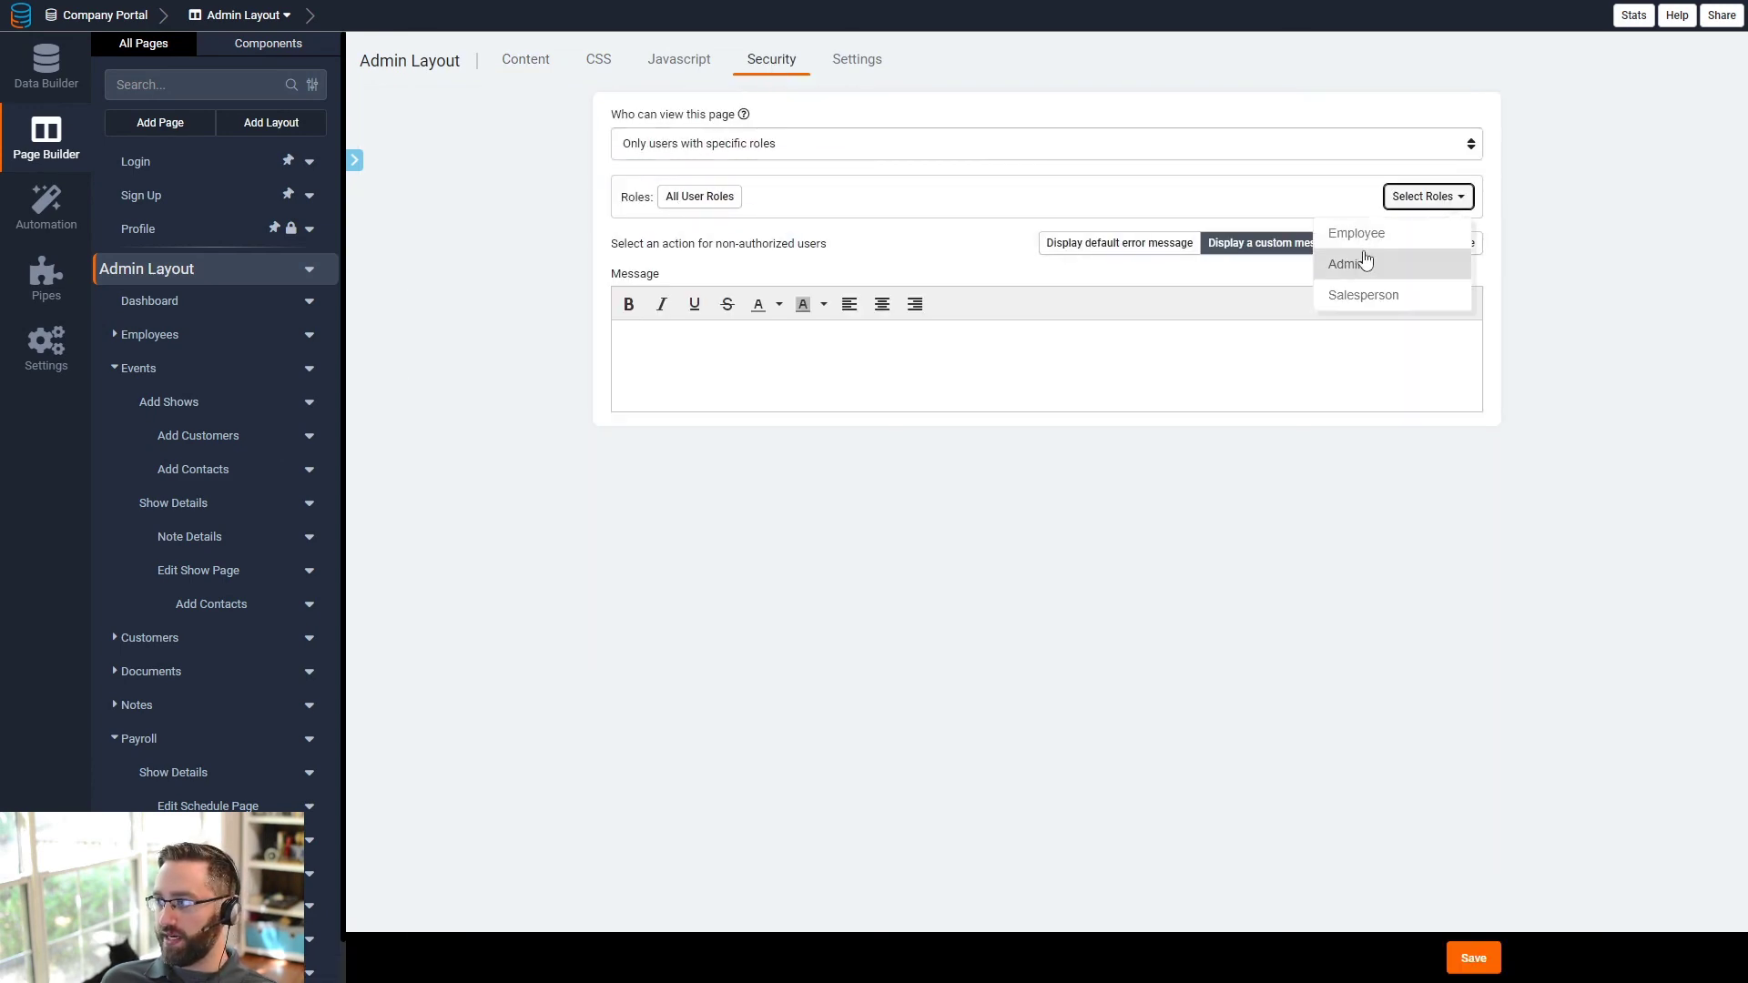
pyautogui.click(1366, 262)
pyautogui.click(1477, 959)
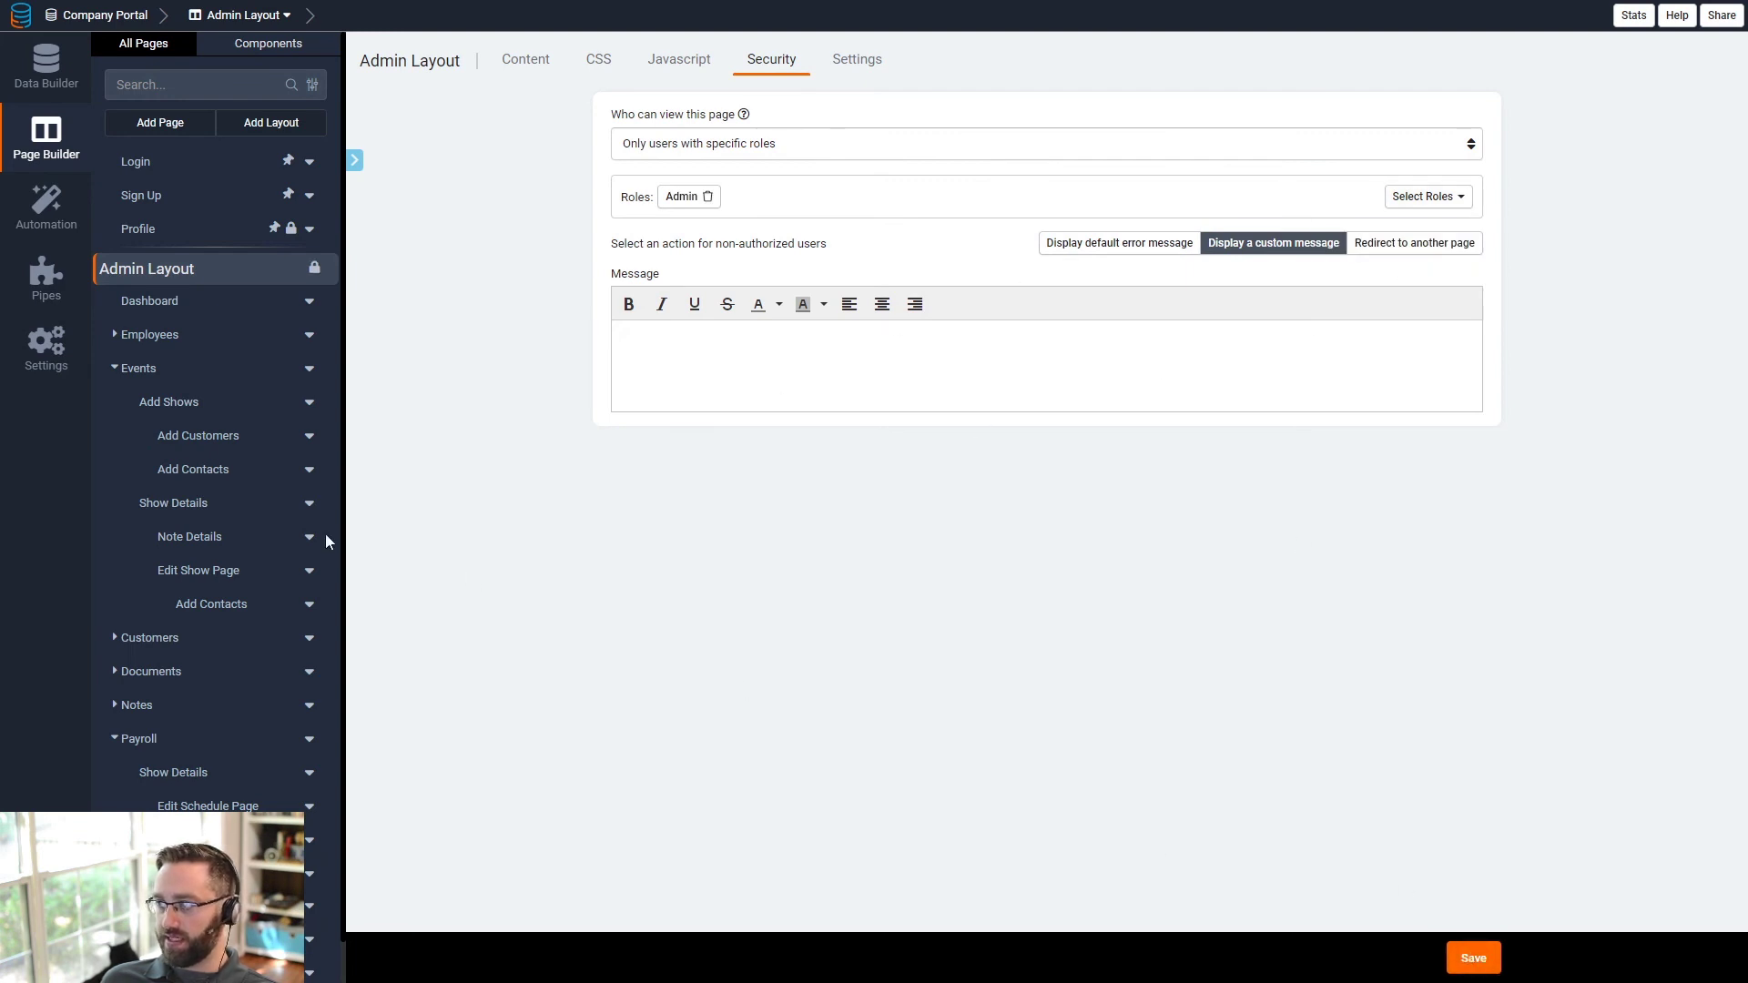
pyautogui.scroll(-1, 159, 802)
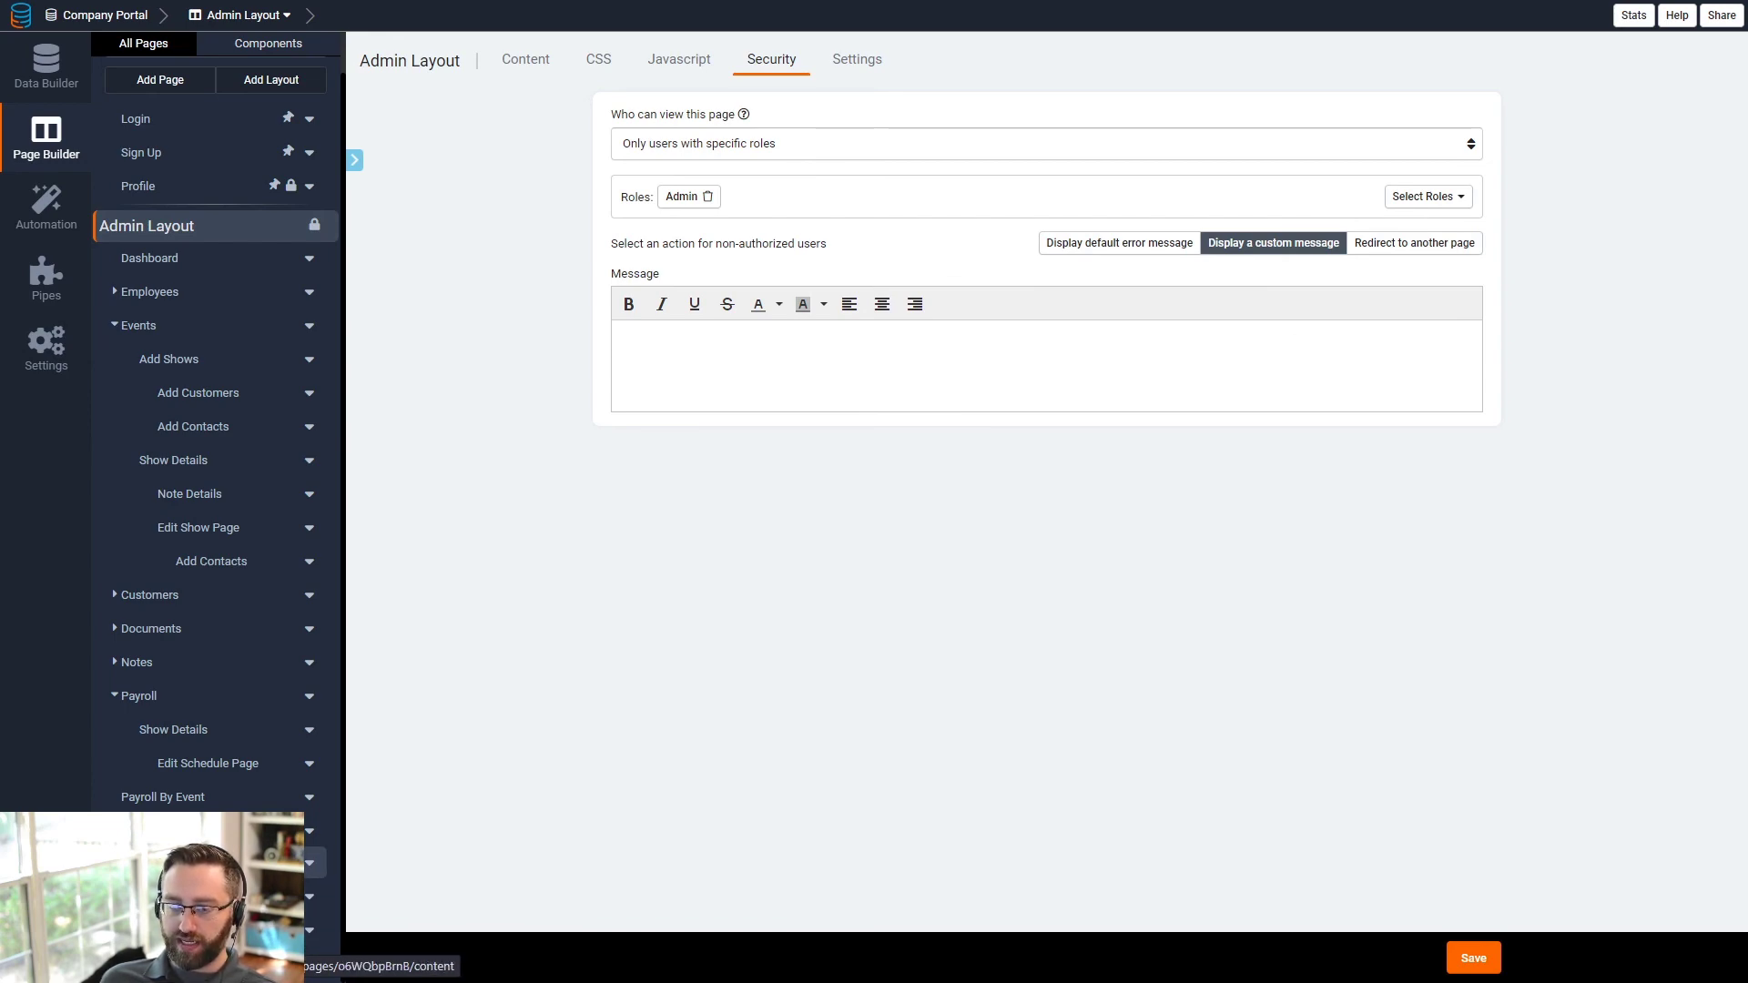
pyautogui.click(182, 863)
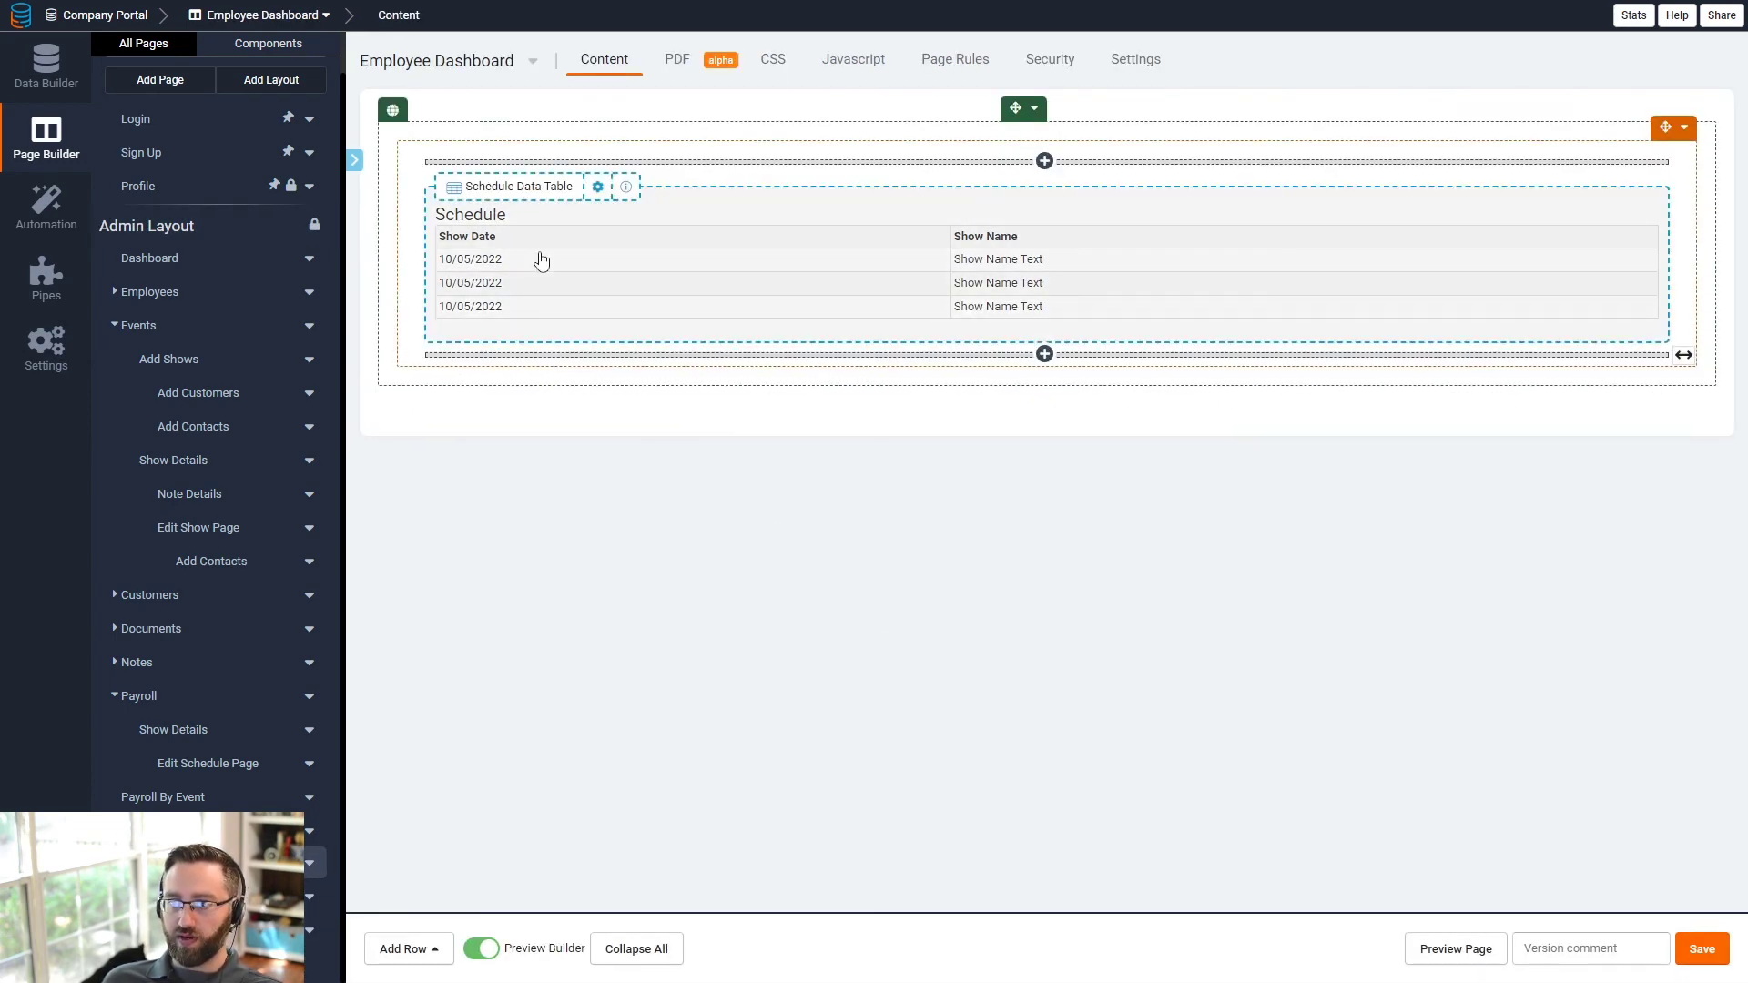
# - Bring up the general settings of the Employee Layout Events page (slug events-1)
pyautogui.click(802, 305)
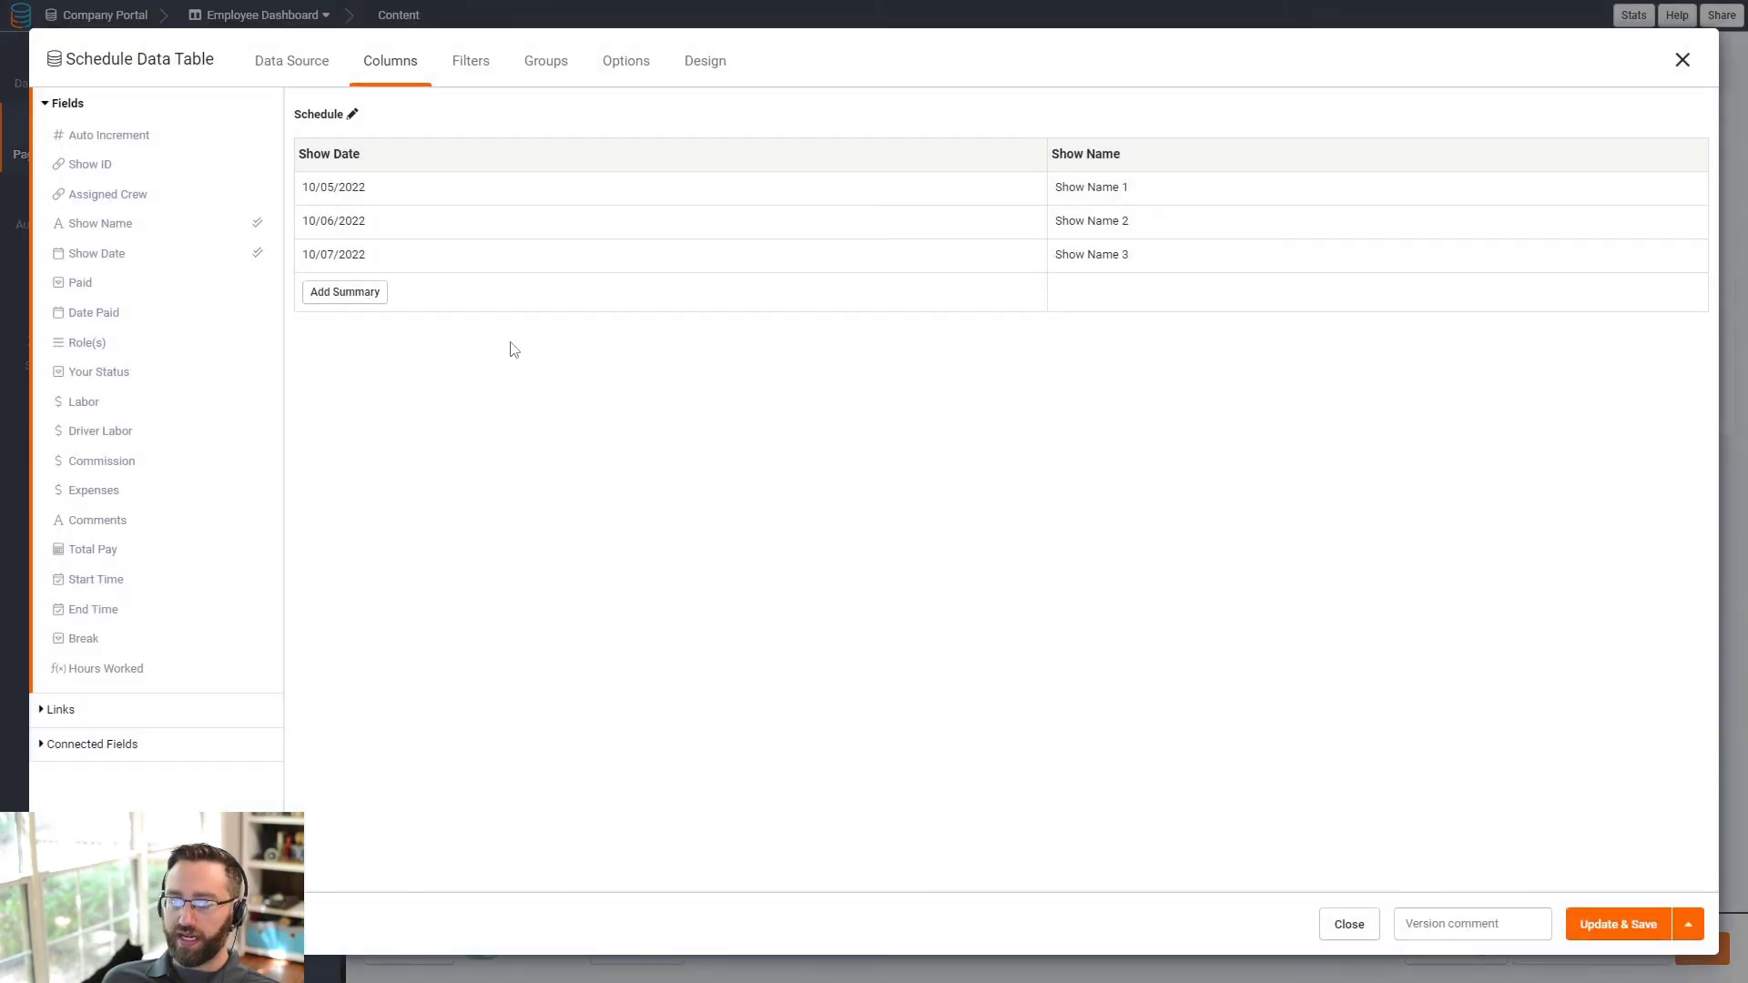
pyautogui.click(1683, 59)
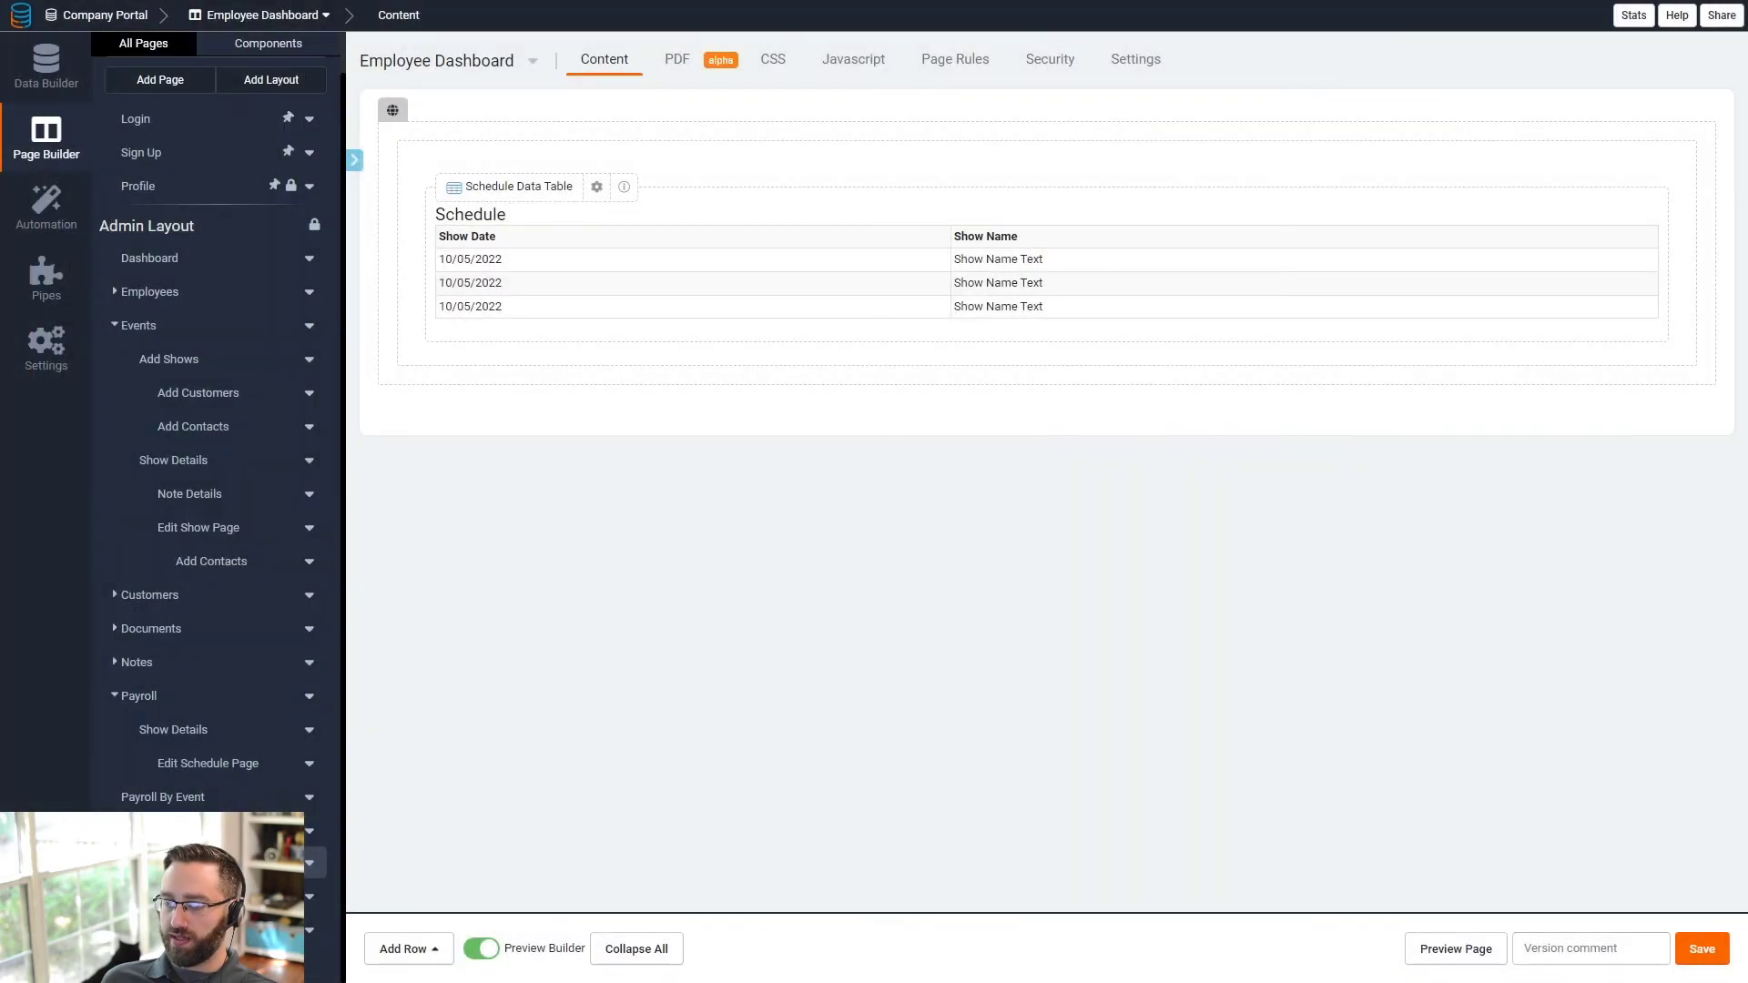
pyautogui.click(310, 896)
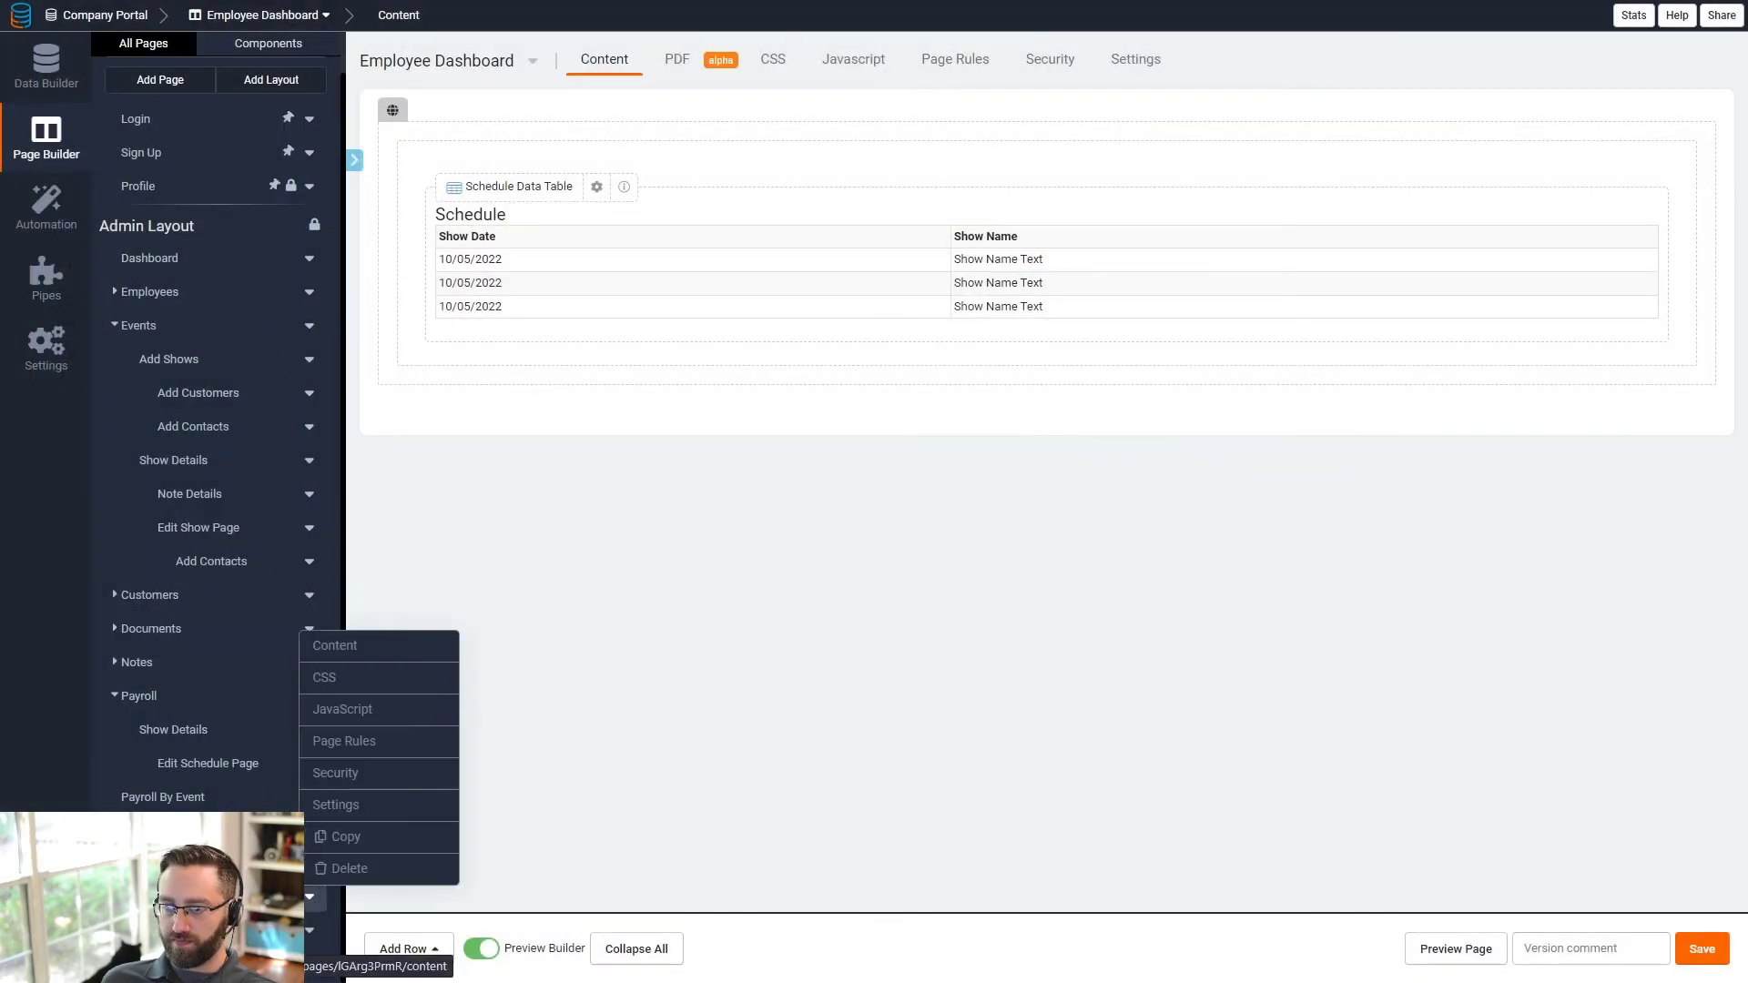
pyautogui.click(333, 805)
# - Rename the Events page to 'Events (Employee Layout)' and save it
pyautogui.click(701, 170)
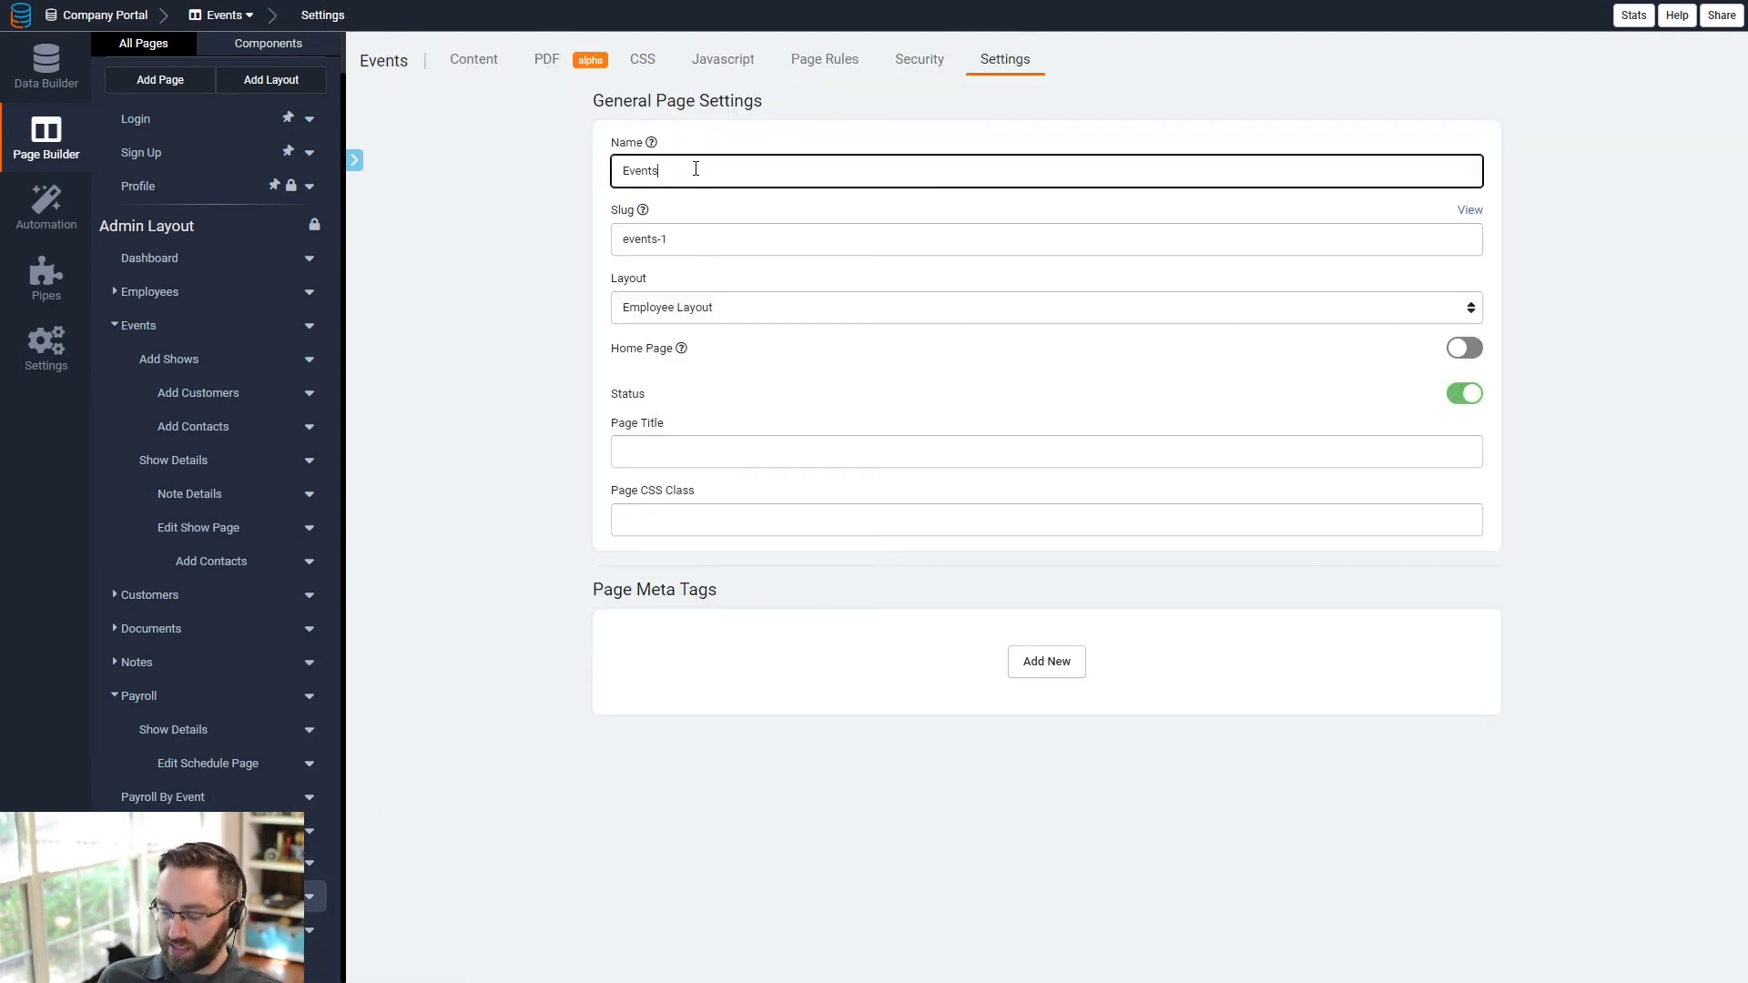
pyautogui.write('(Empo')
pyautogui.press('BackSpace')
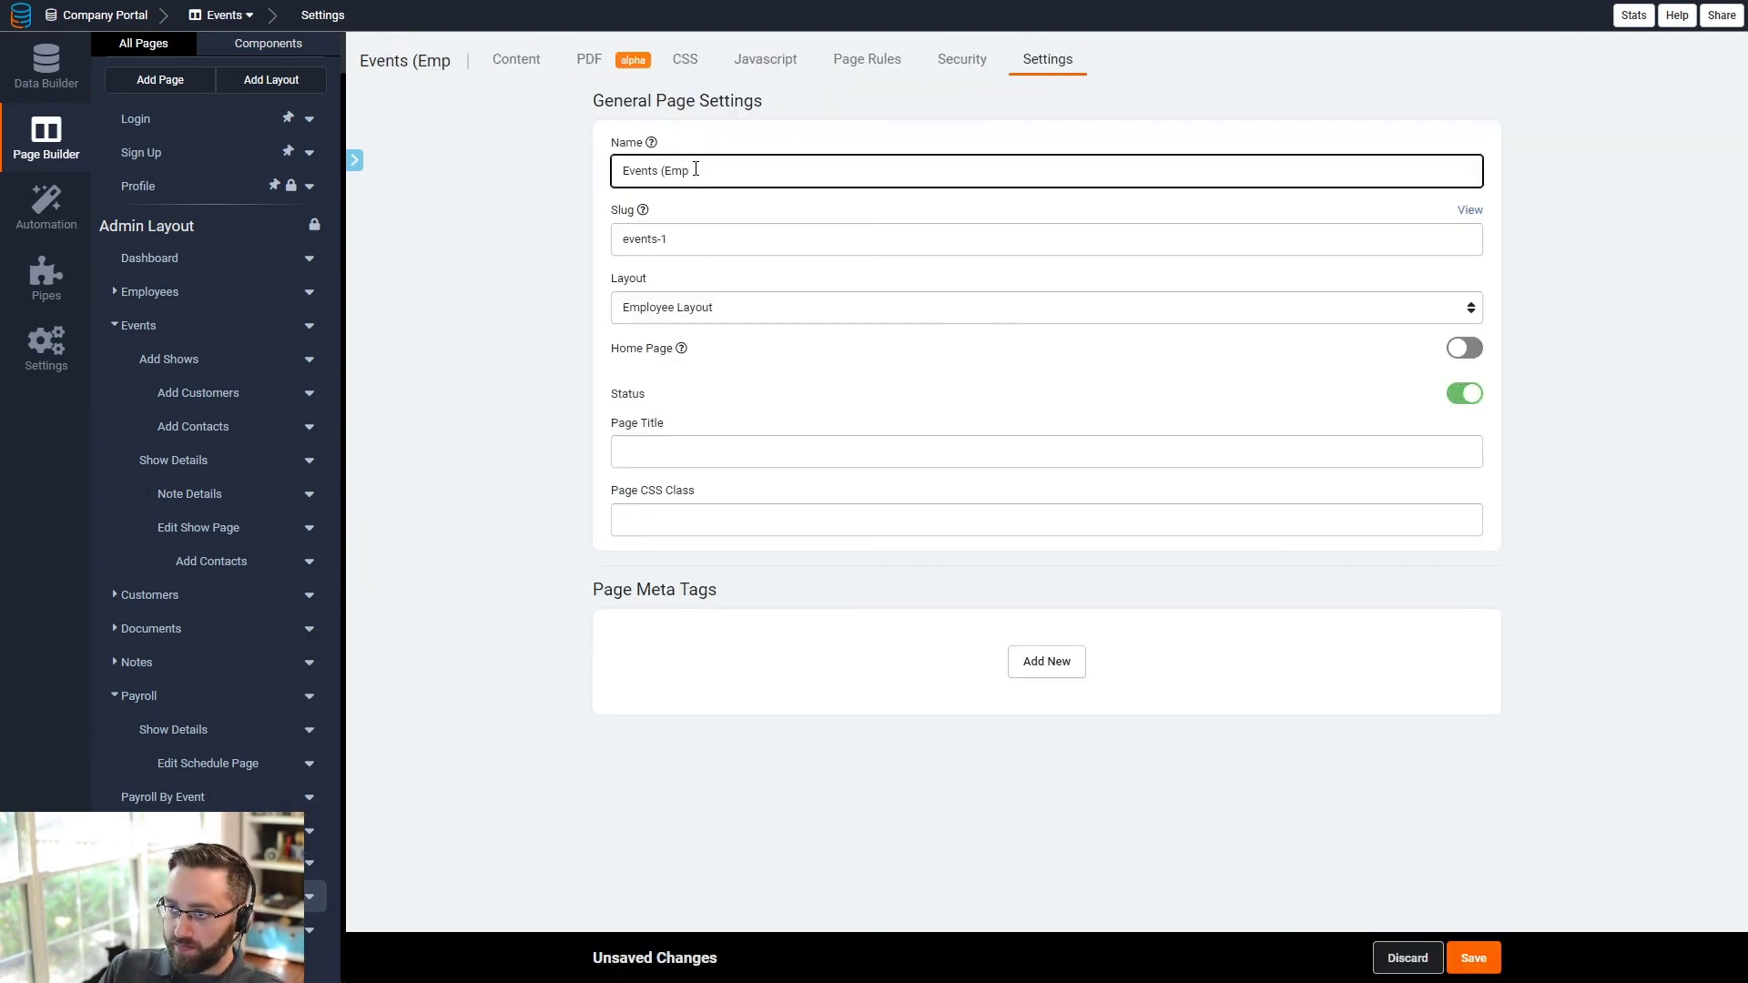
pyautogui.write('loyee L')
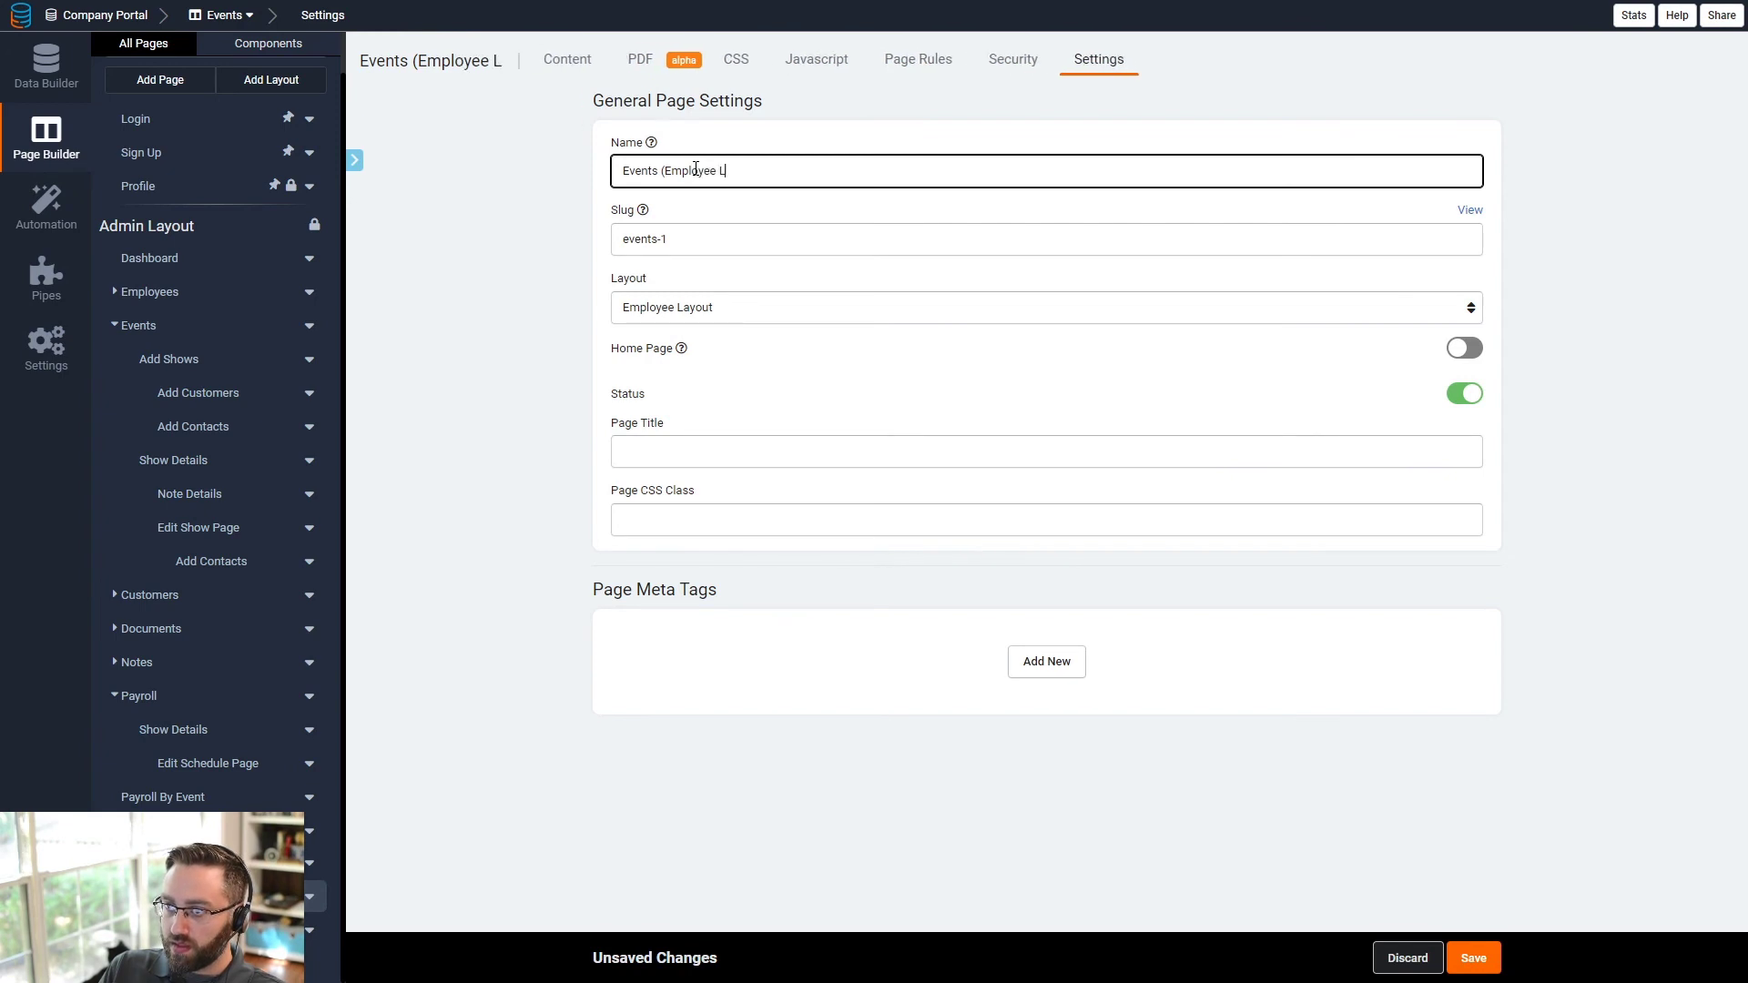
pyautogui.write('ayout)')
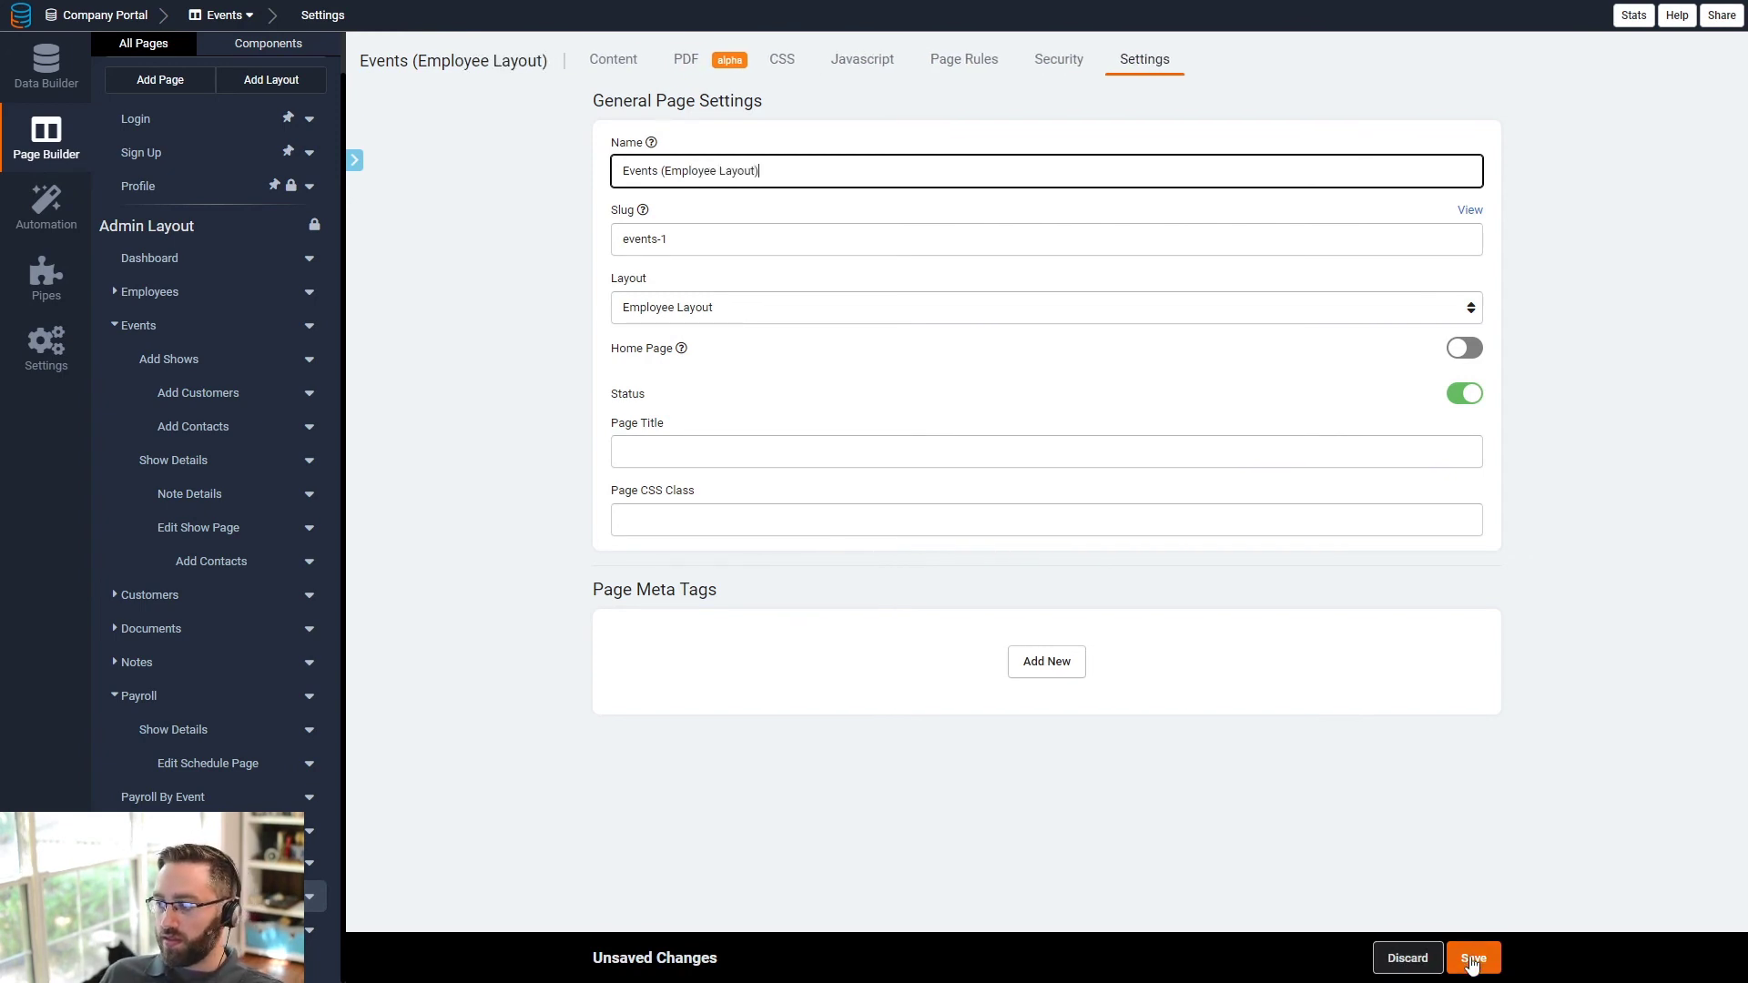
pyautogui.click(1471, 959)
# - Add a link column to Events (Employee Layout) > Show Details in the dashboard's Schedule table
pyautogui.click(317, 862)
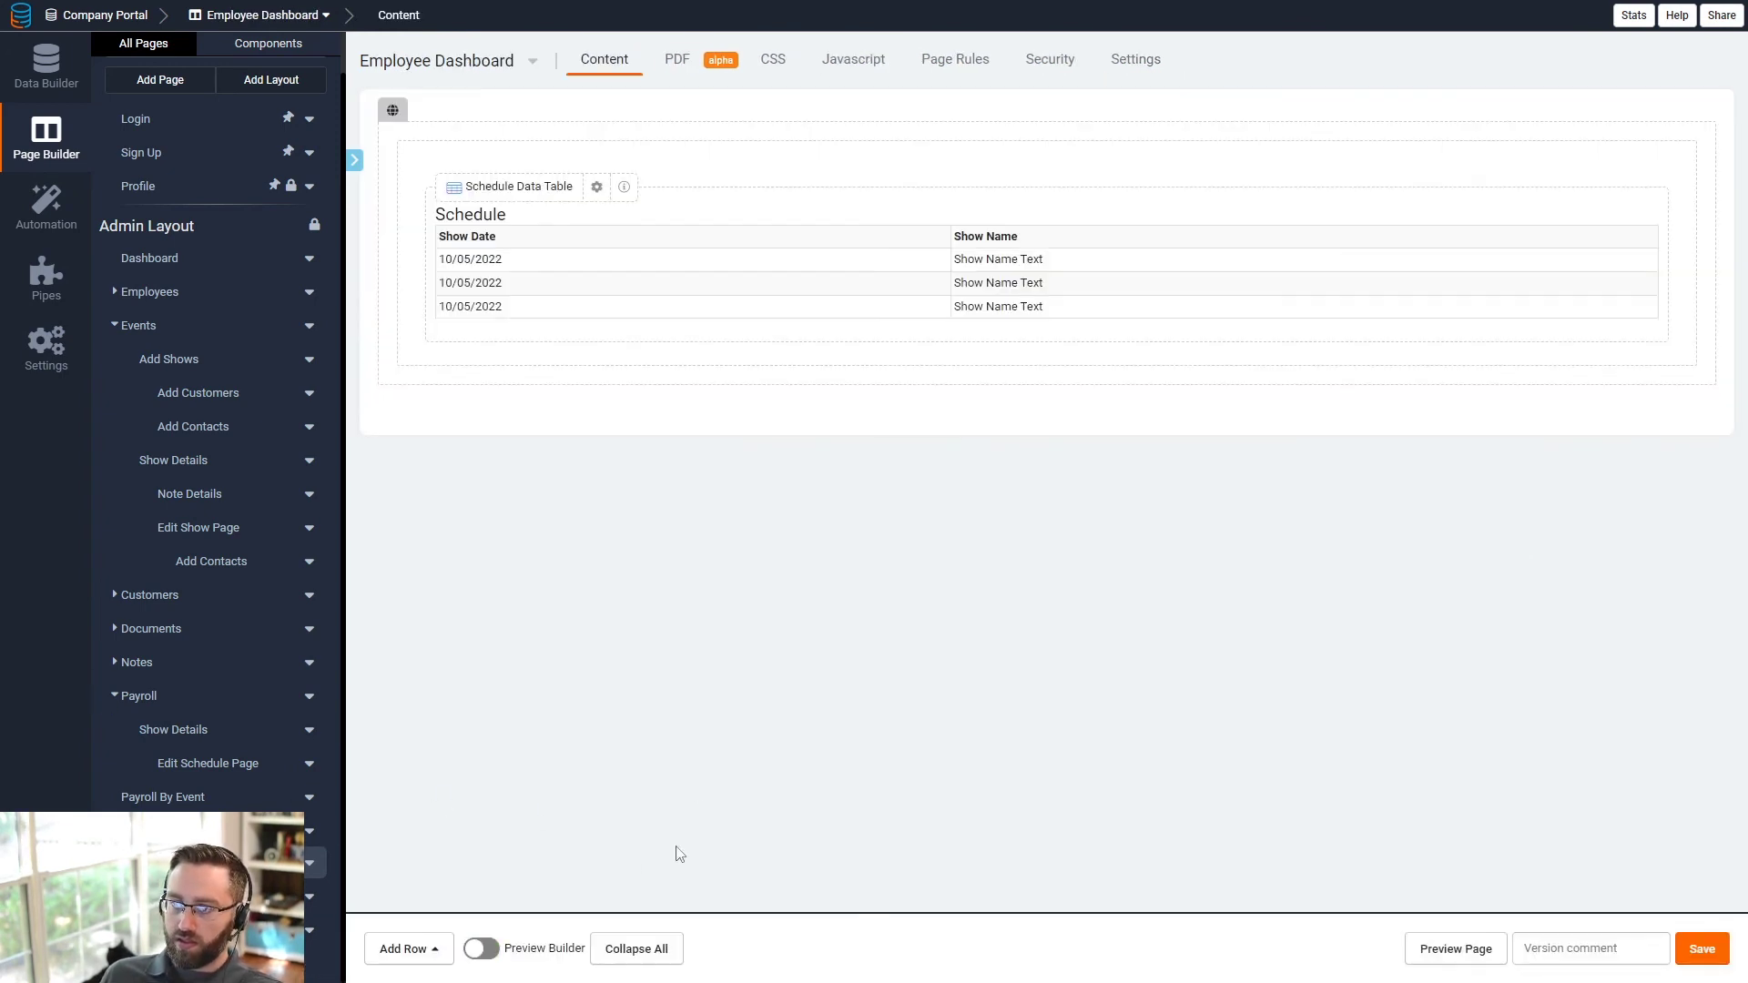
pyautogui.click(597, 186)
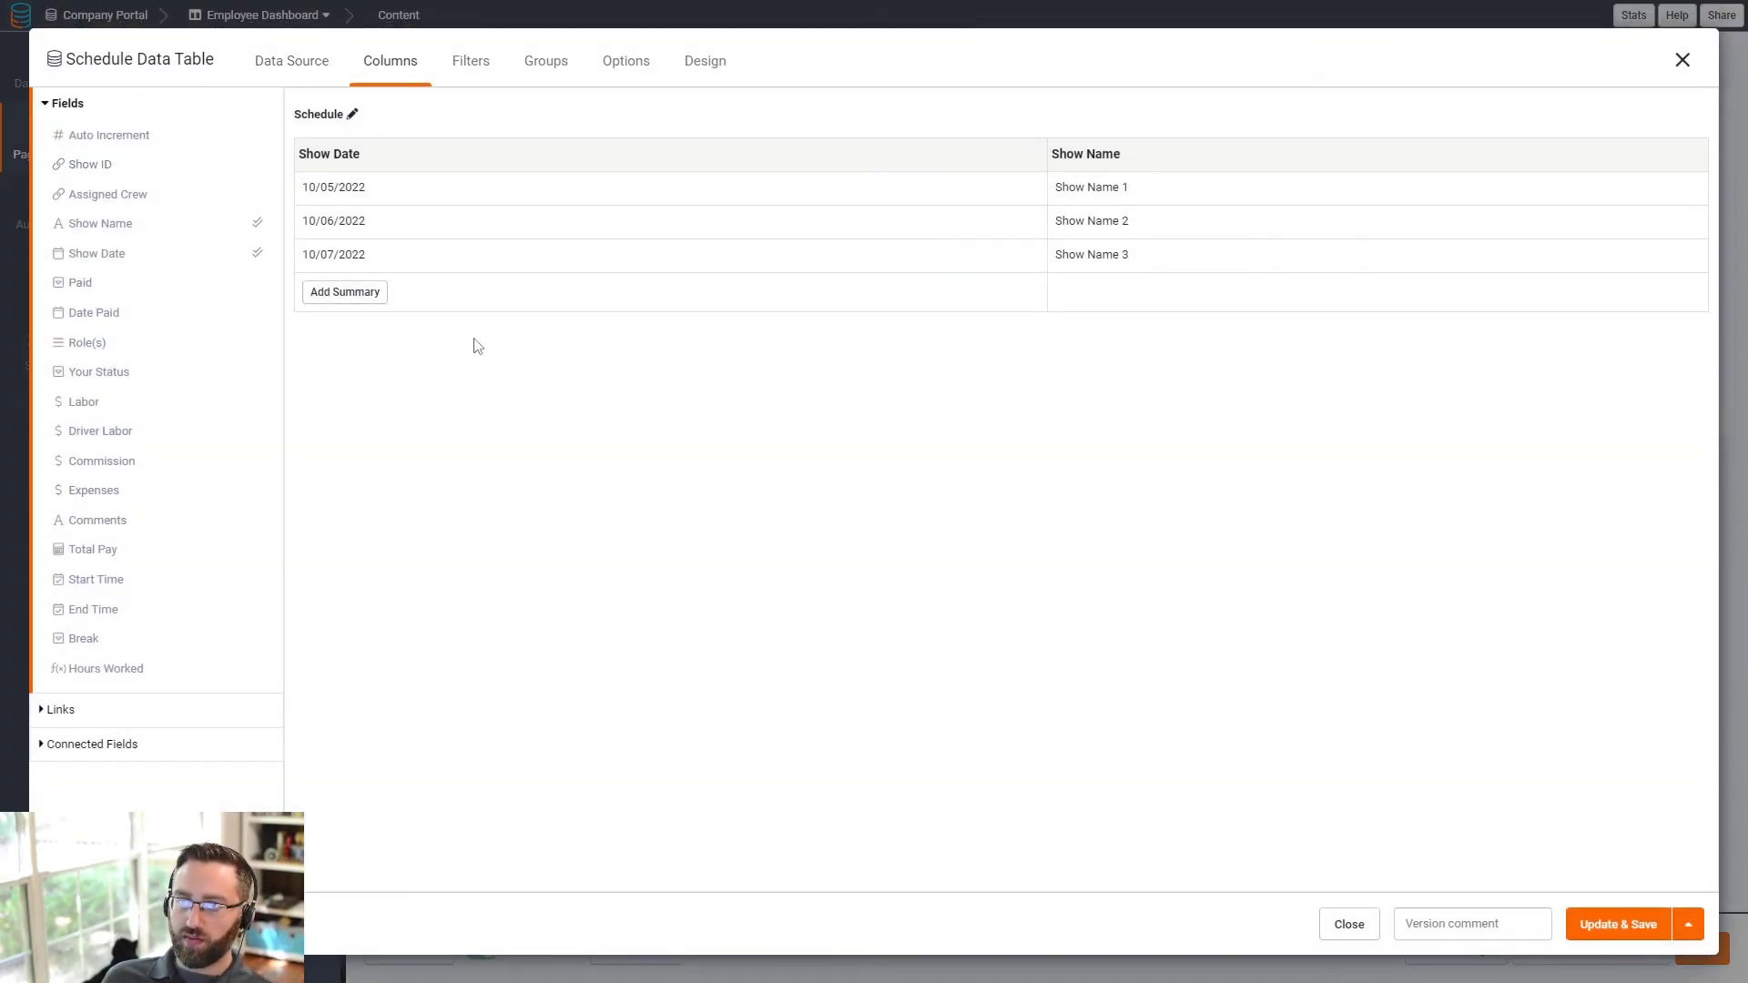
pyautogui.click(91, 720)
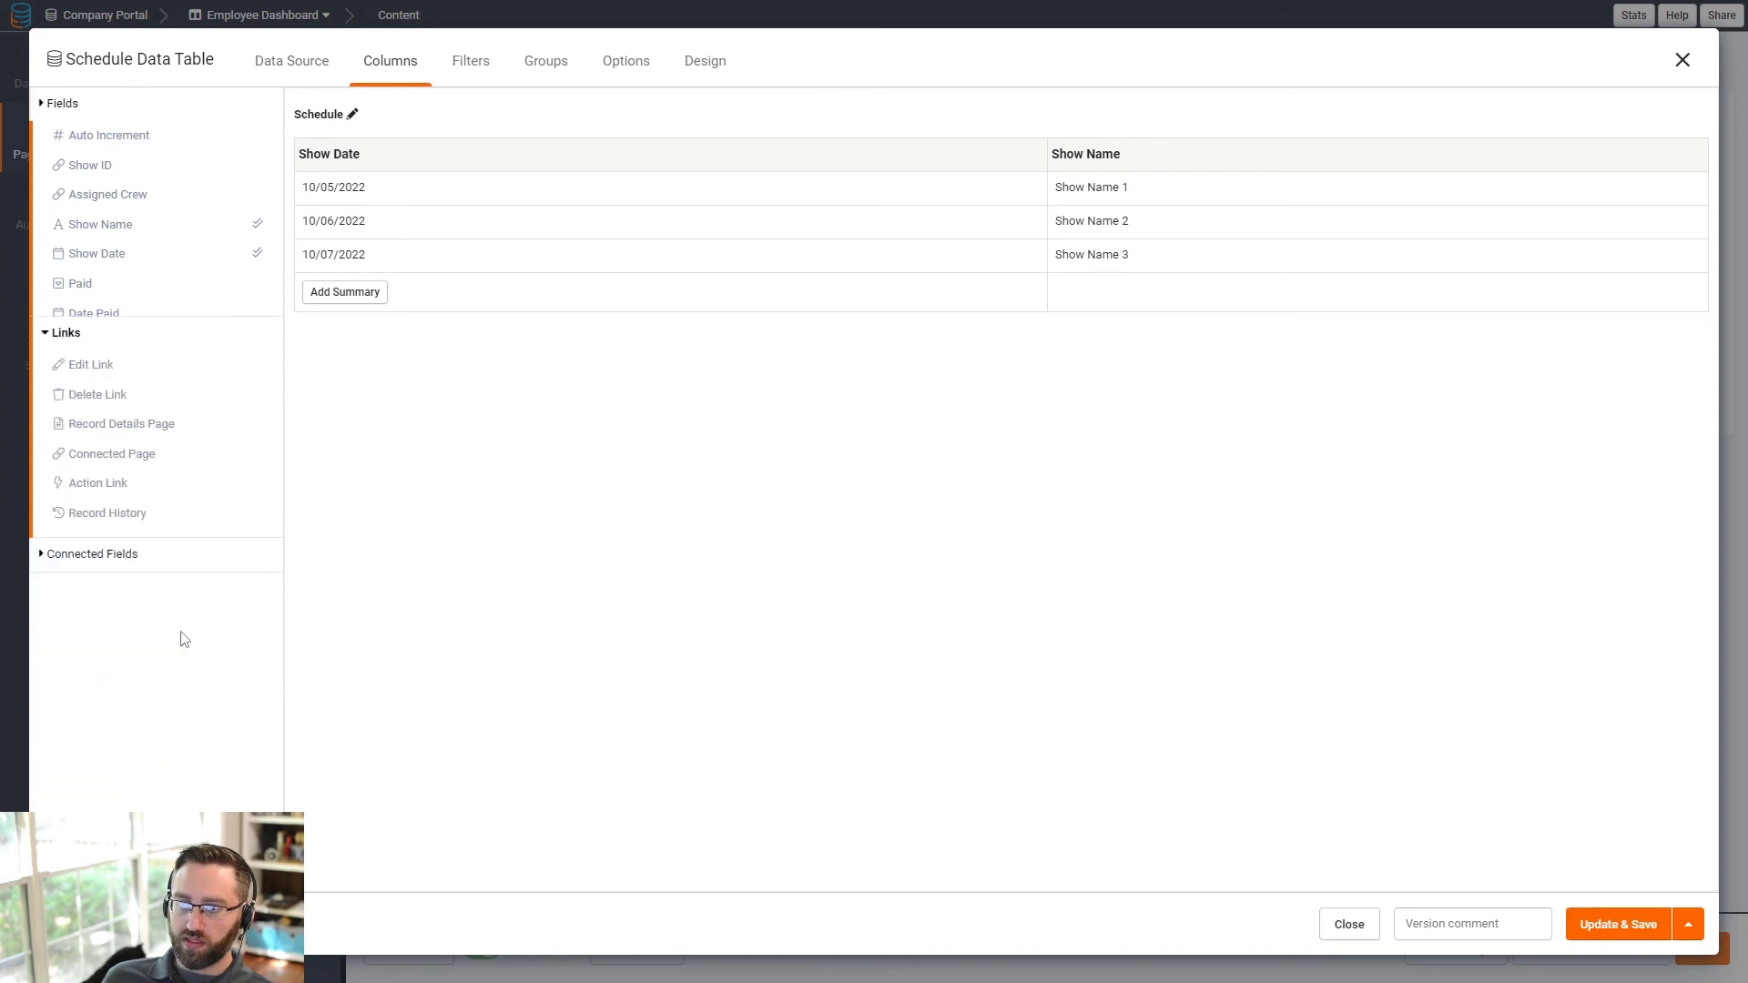
pyautogui.click(123, 271)
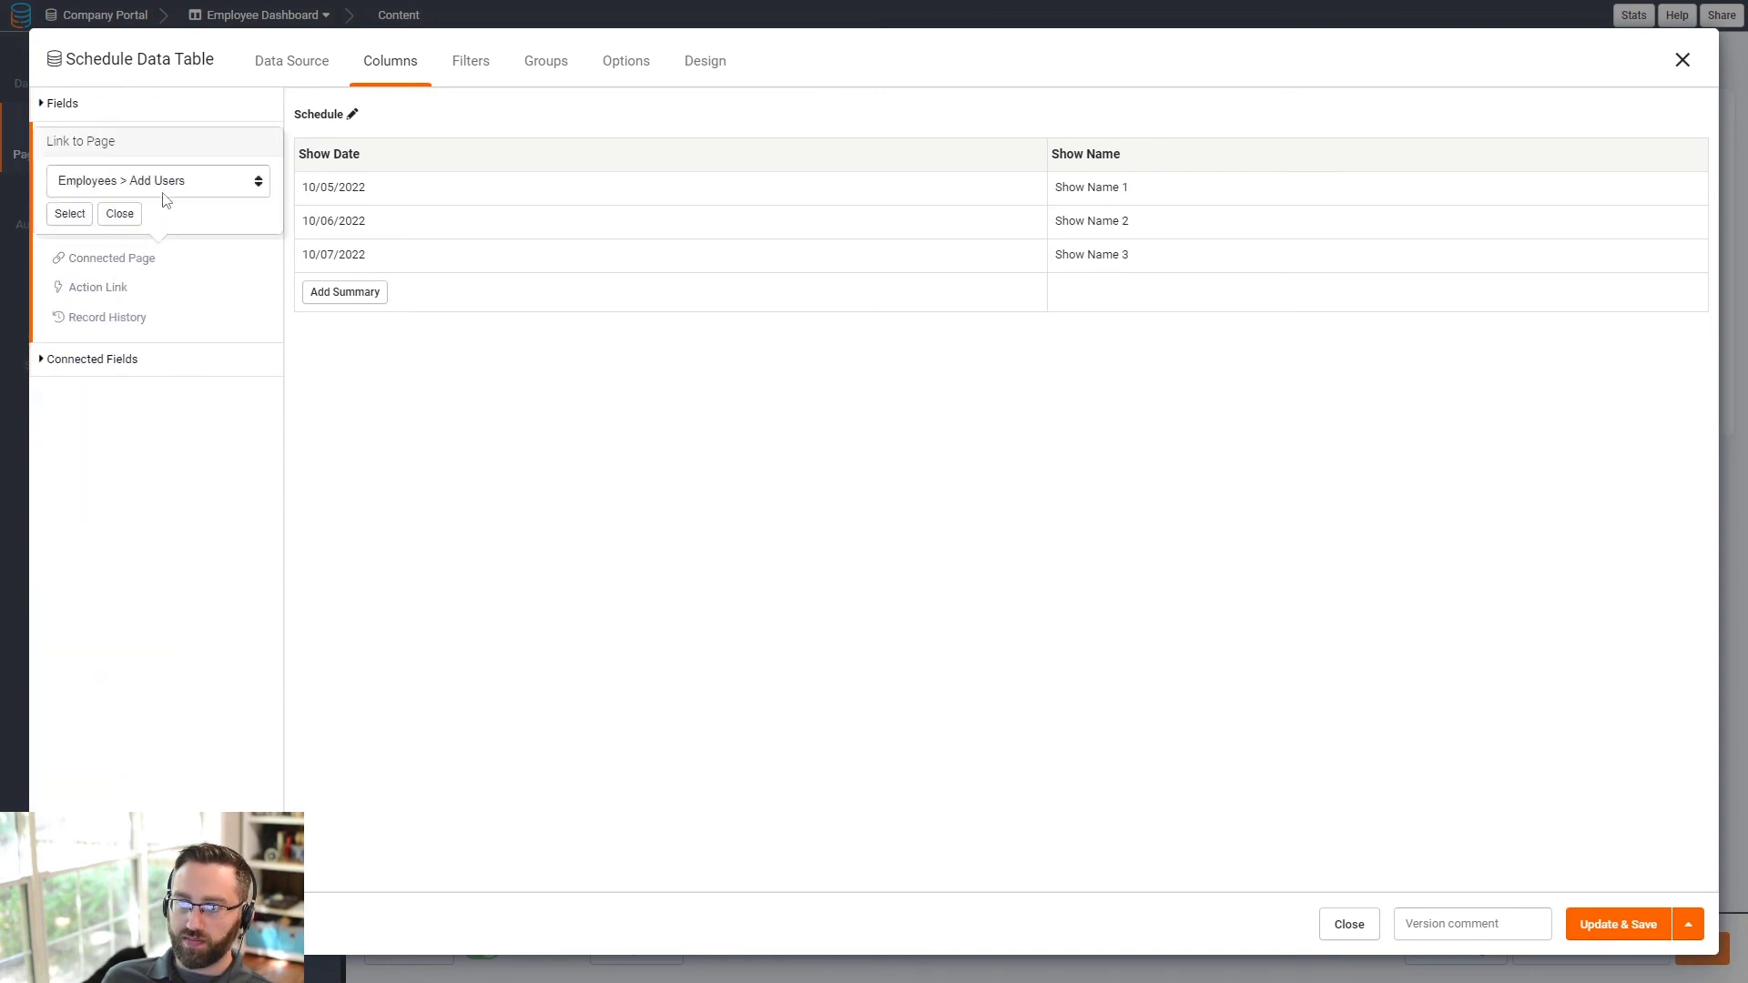
pyautogui.click(160, 182)
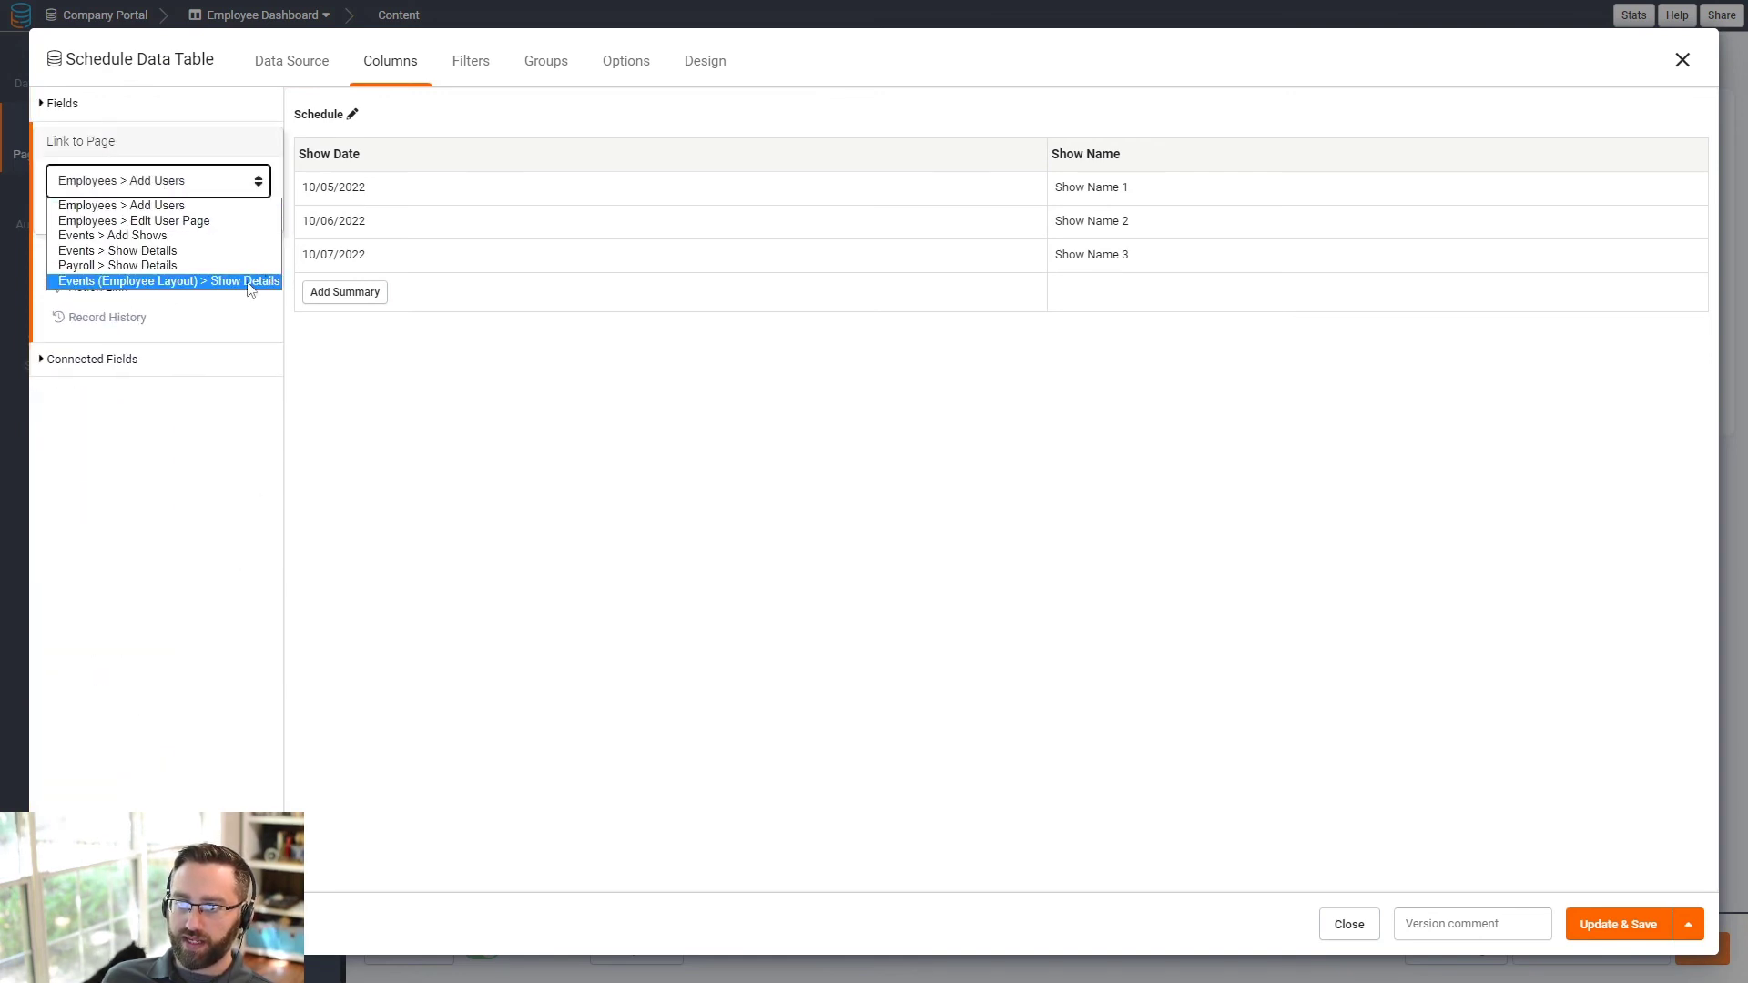
pyautogui.click(125, 281)
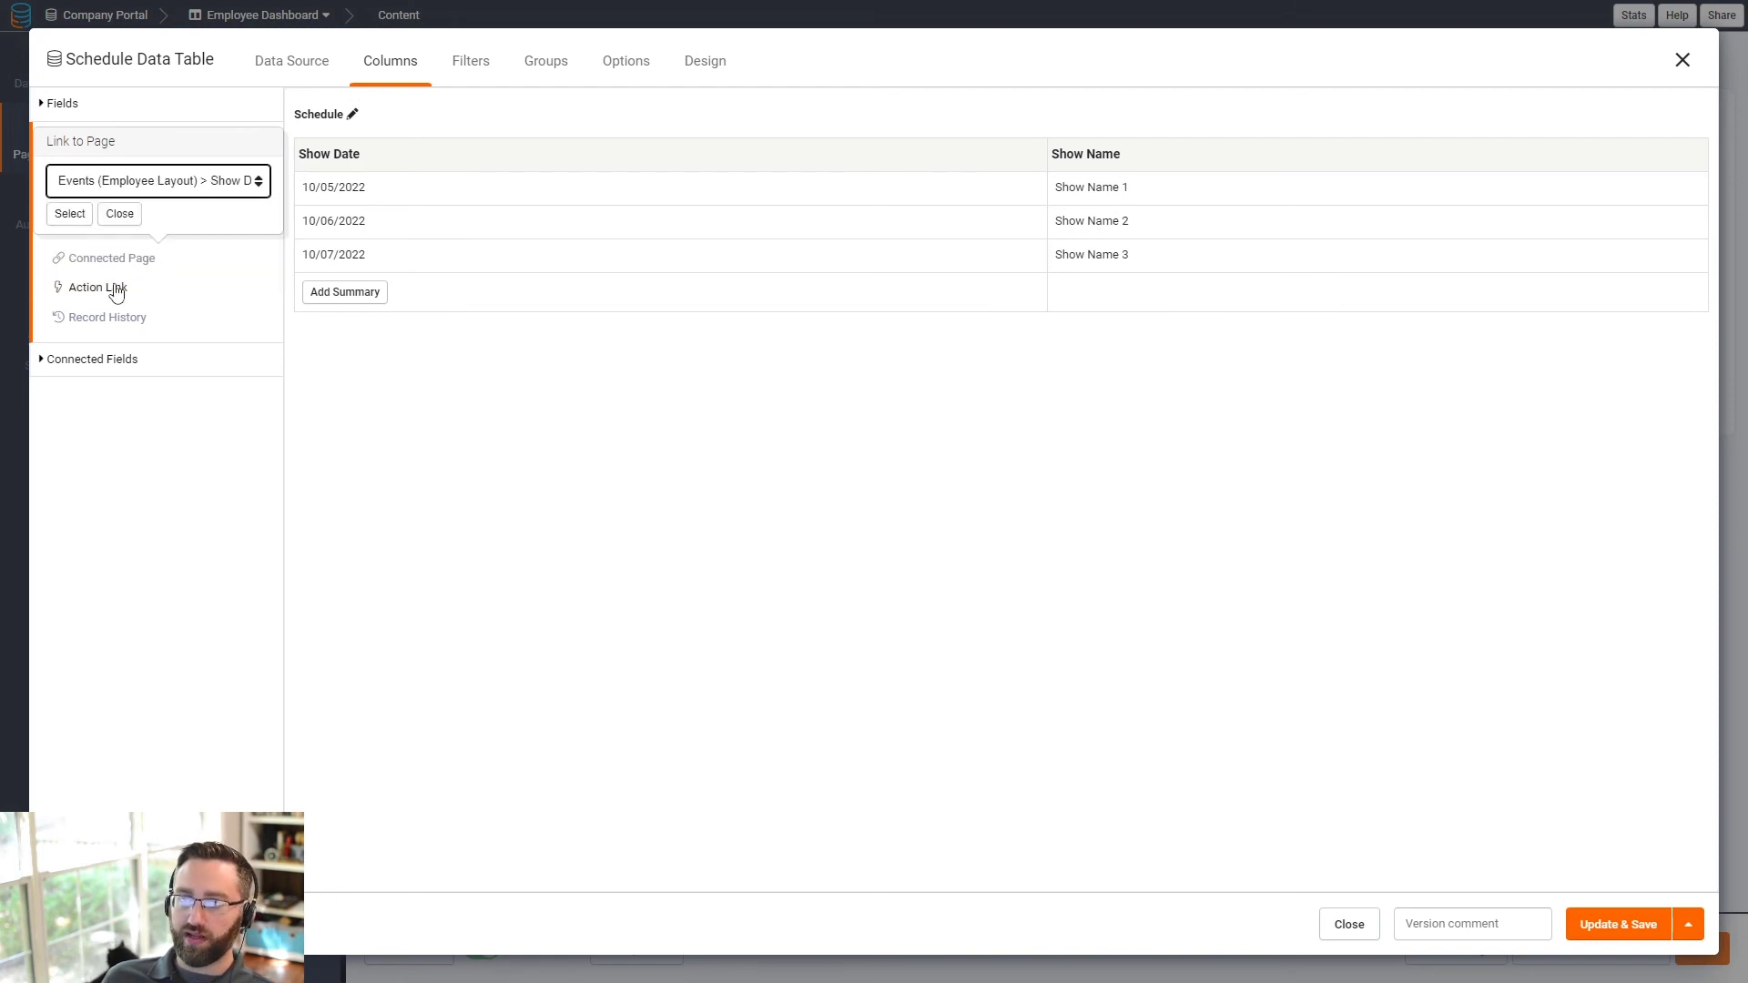
pyautogui.click(70, 214)
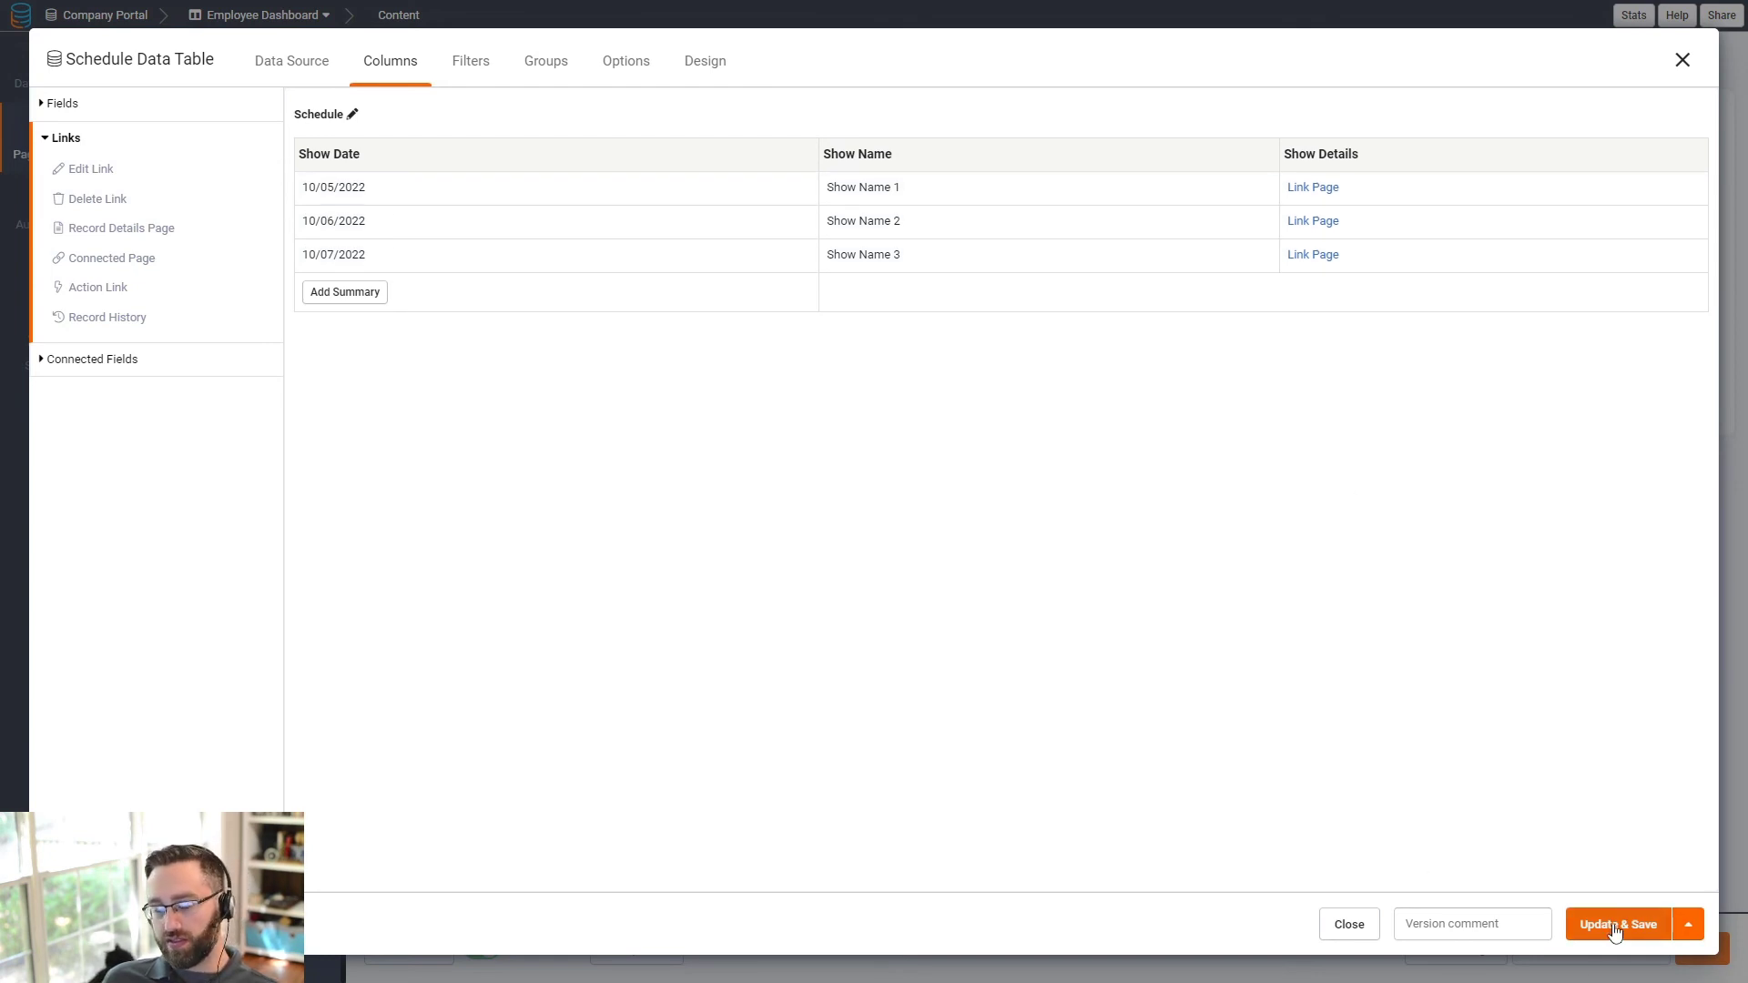
pyautogui.click(303, 69)
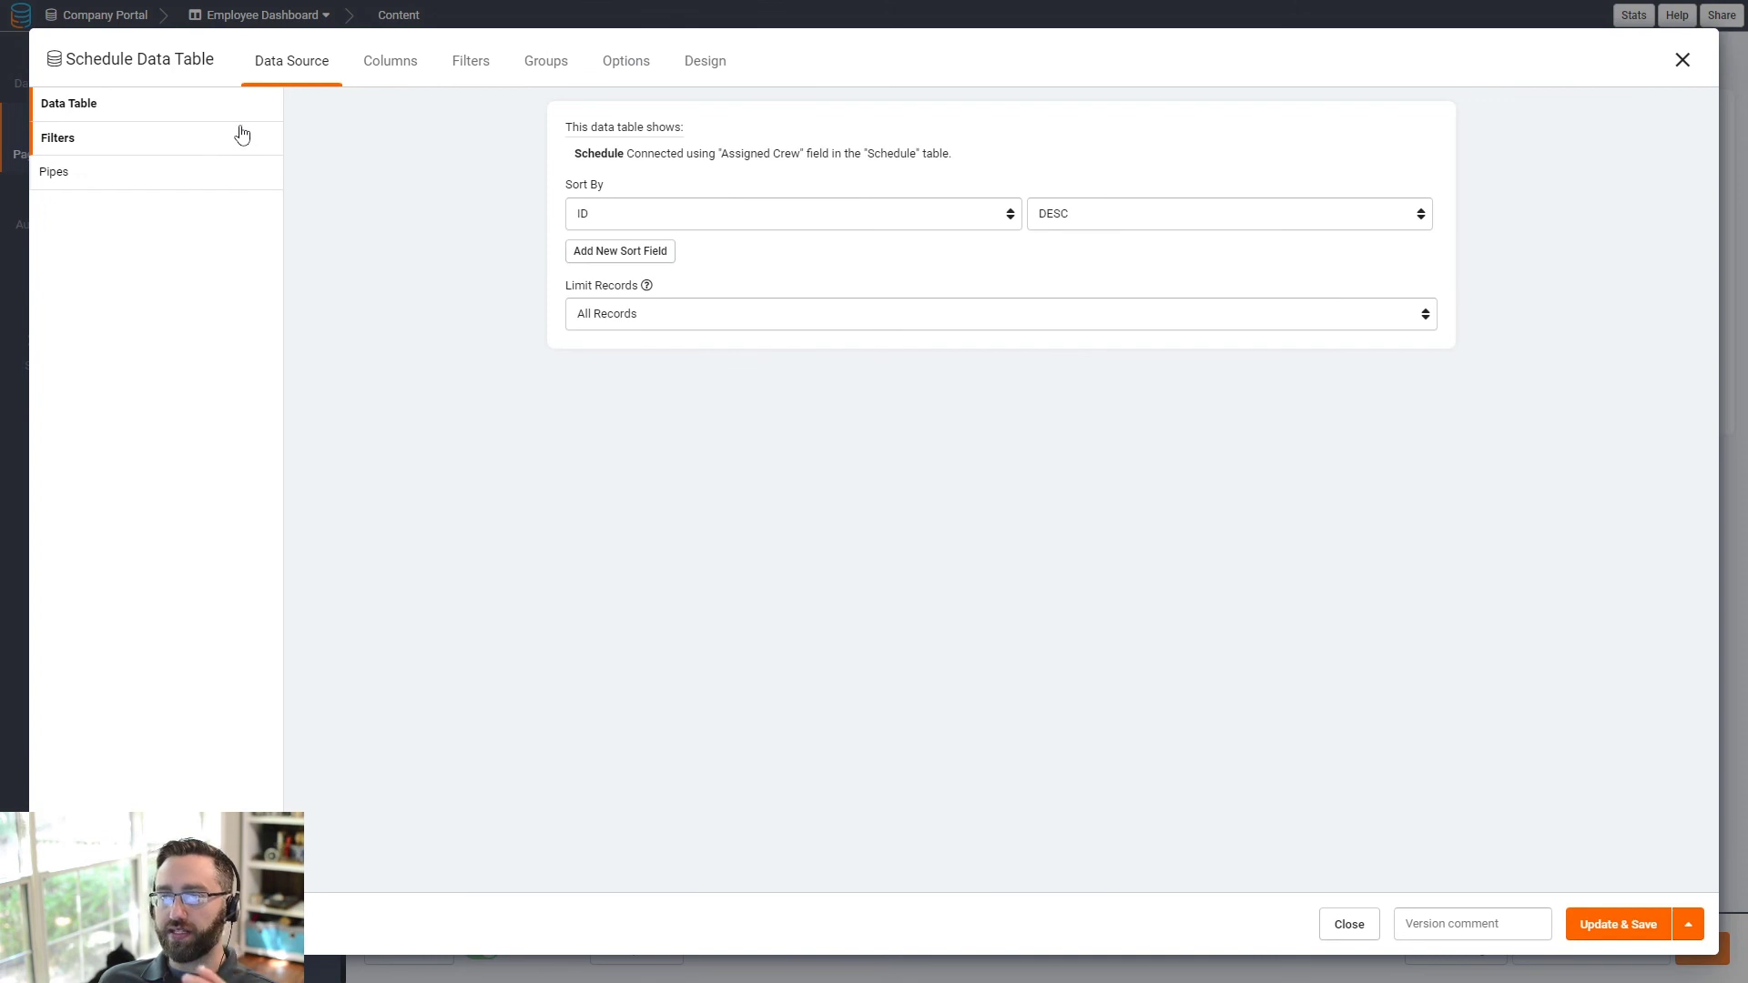
pyautogui.click(372, 61)
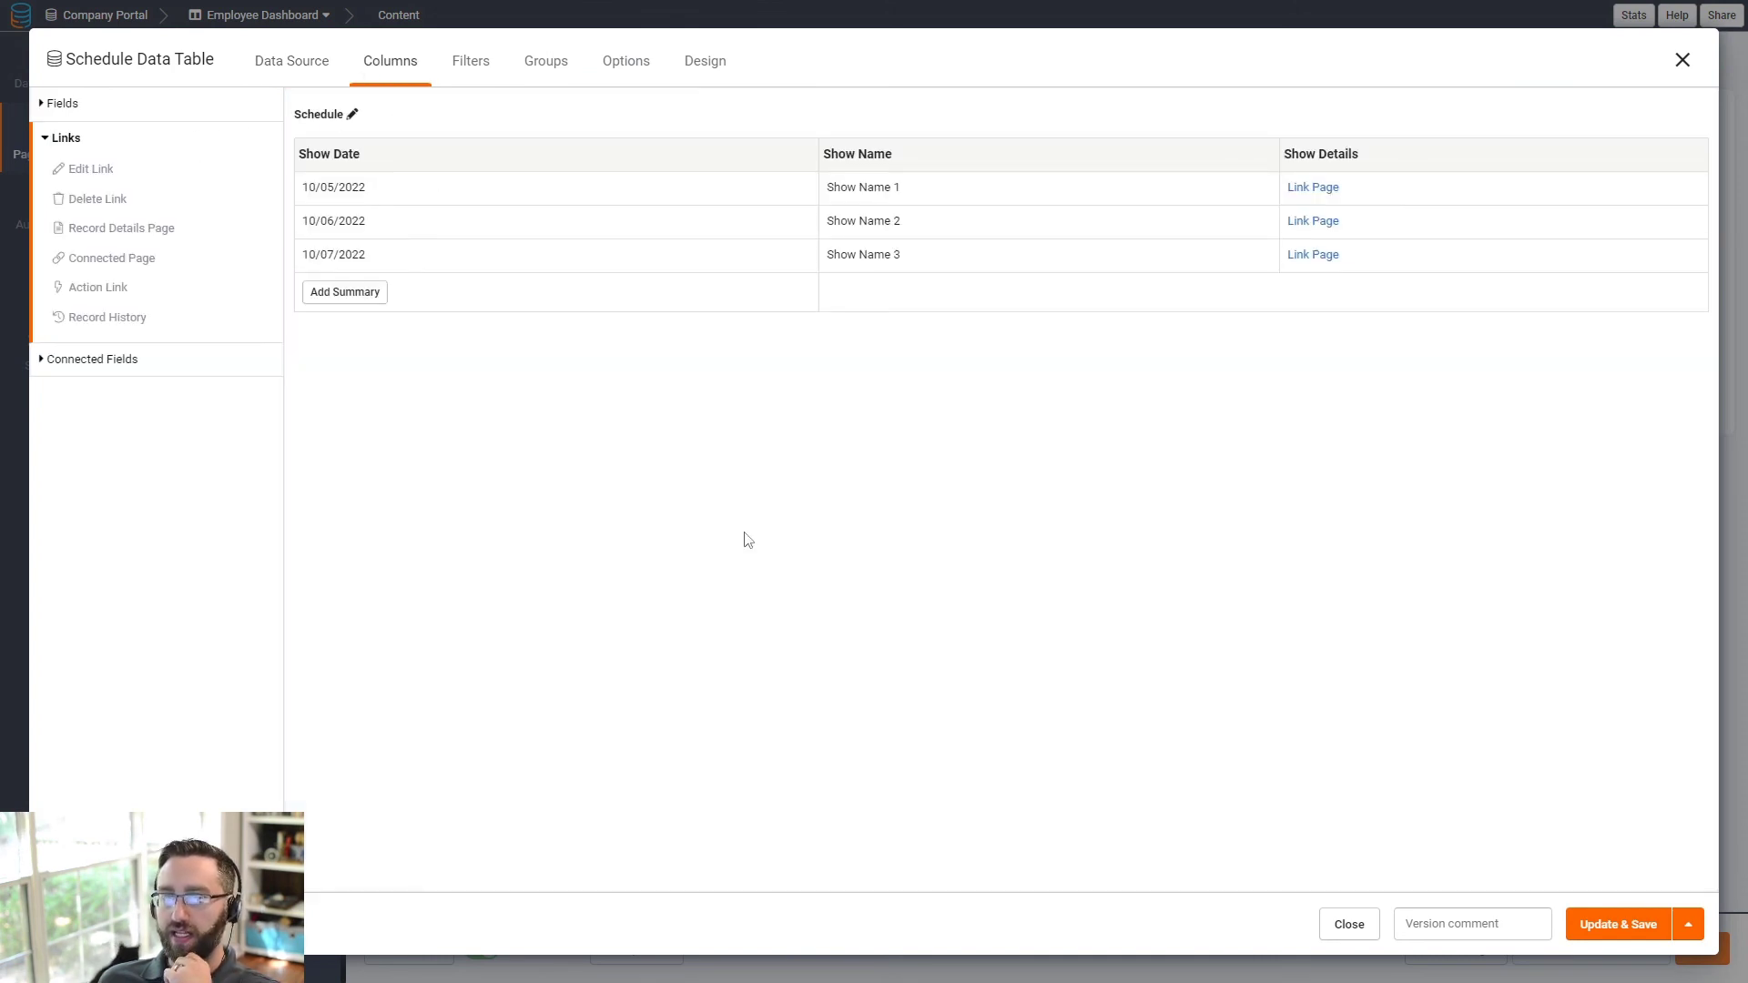
pyautogui.click(1606, 936)
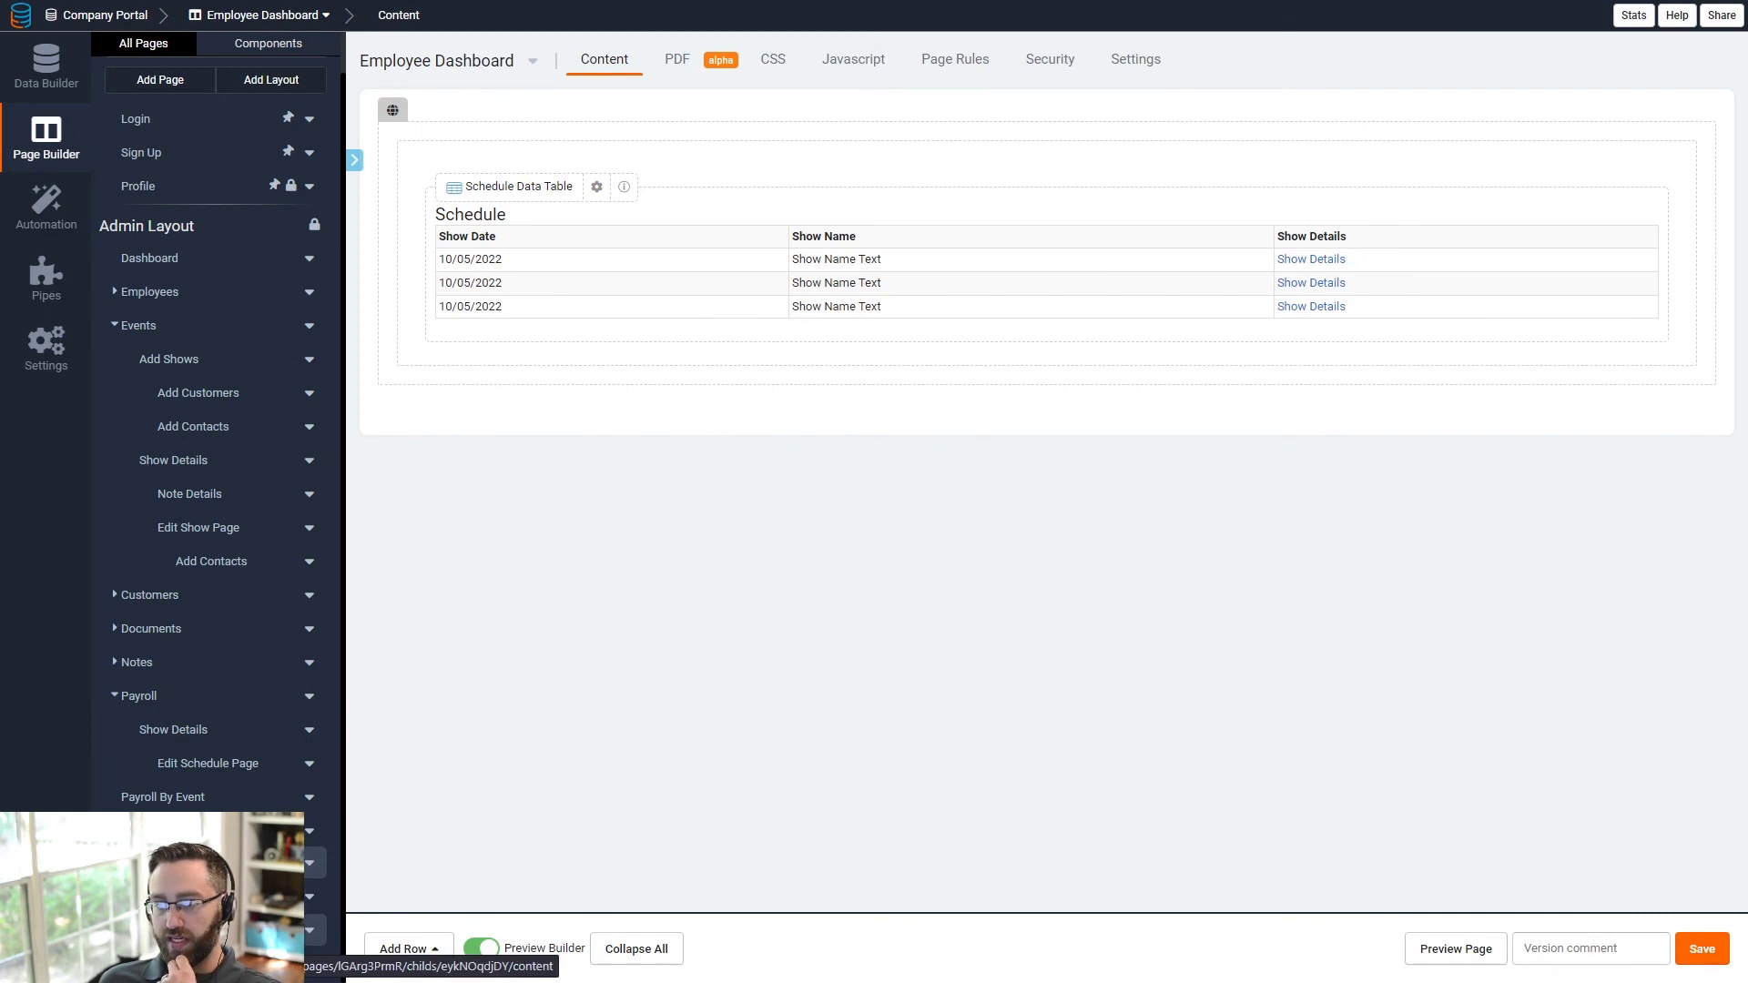
# - Delete the existing show detail component from the employee Show Details page
pyautogui.click(182, 929)
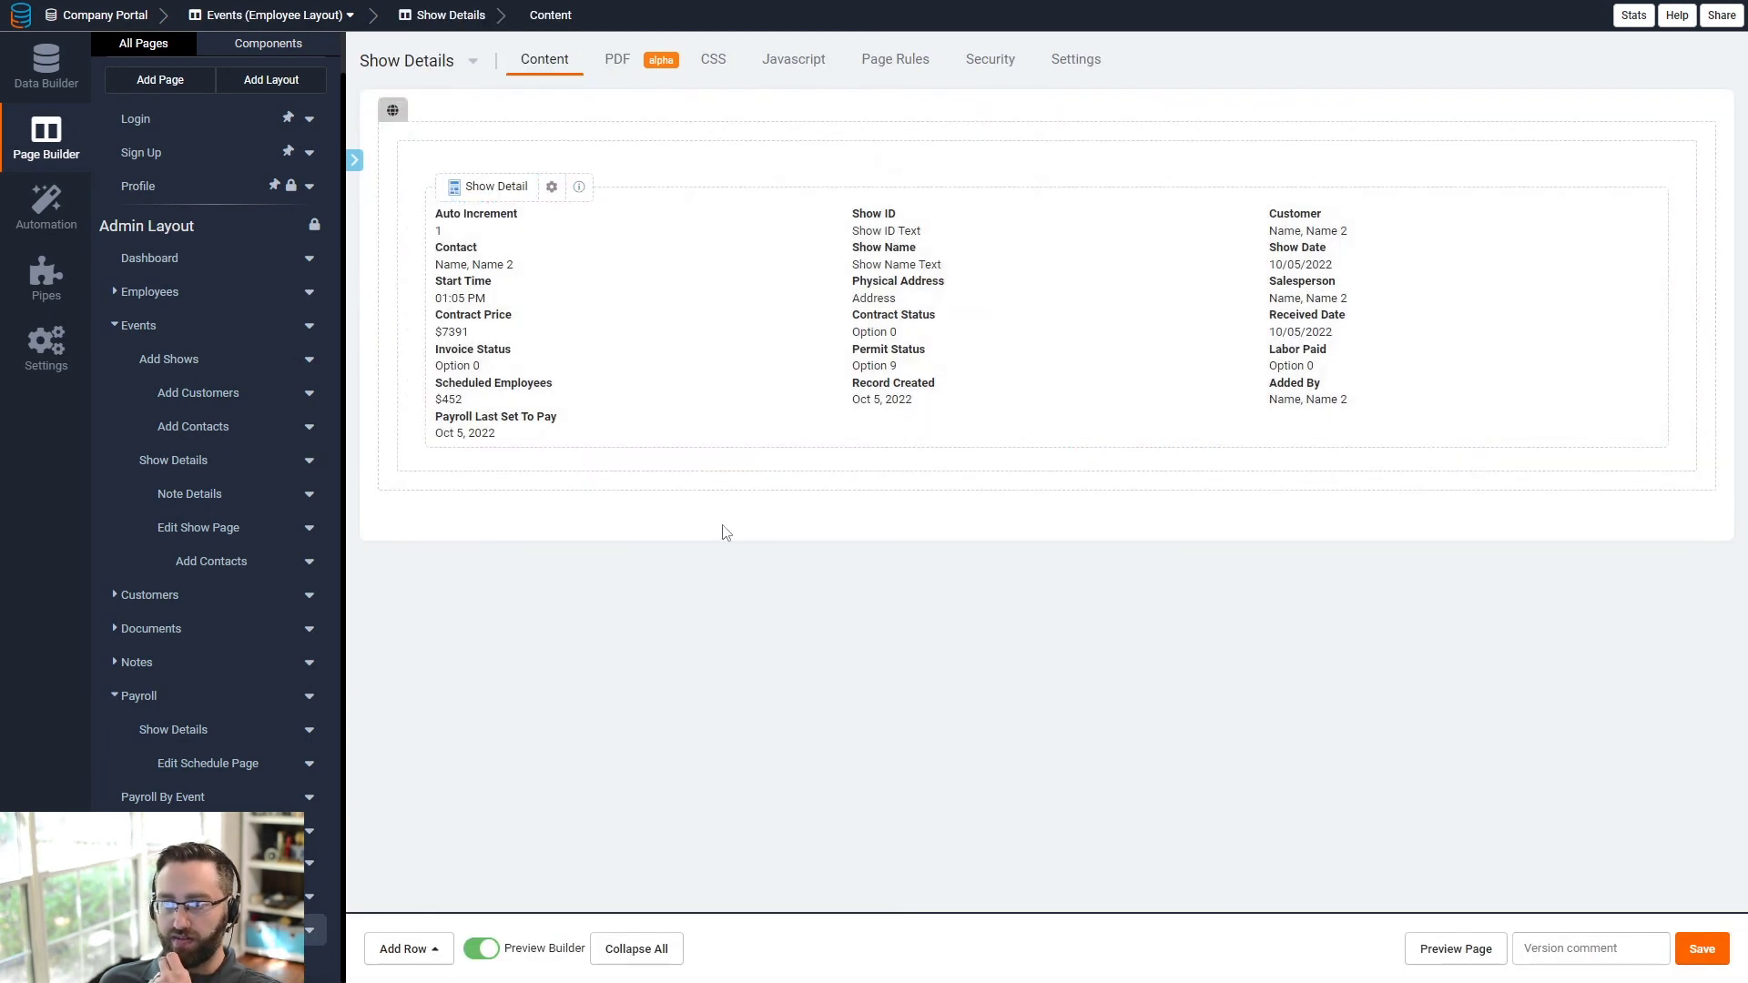
pyautogui.click(1014, 329)
pyautogui.click(1689, 924)
pyautogui.click(1643, 887)
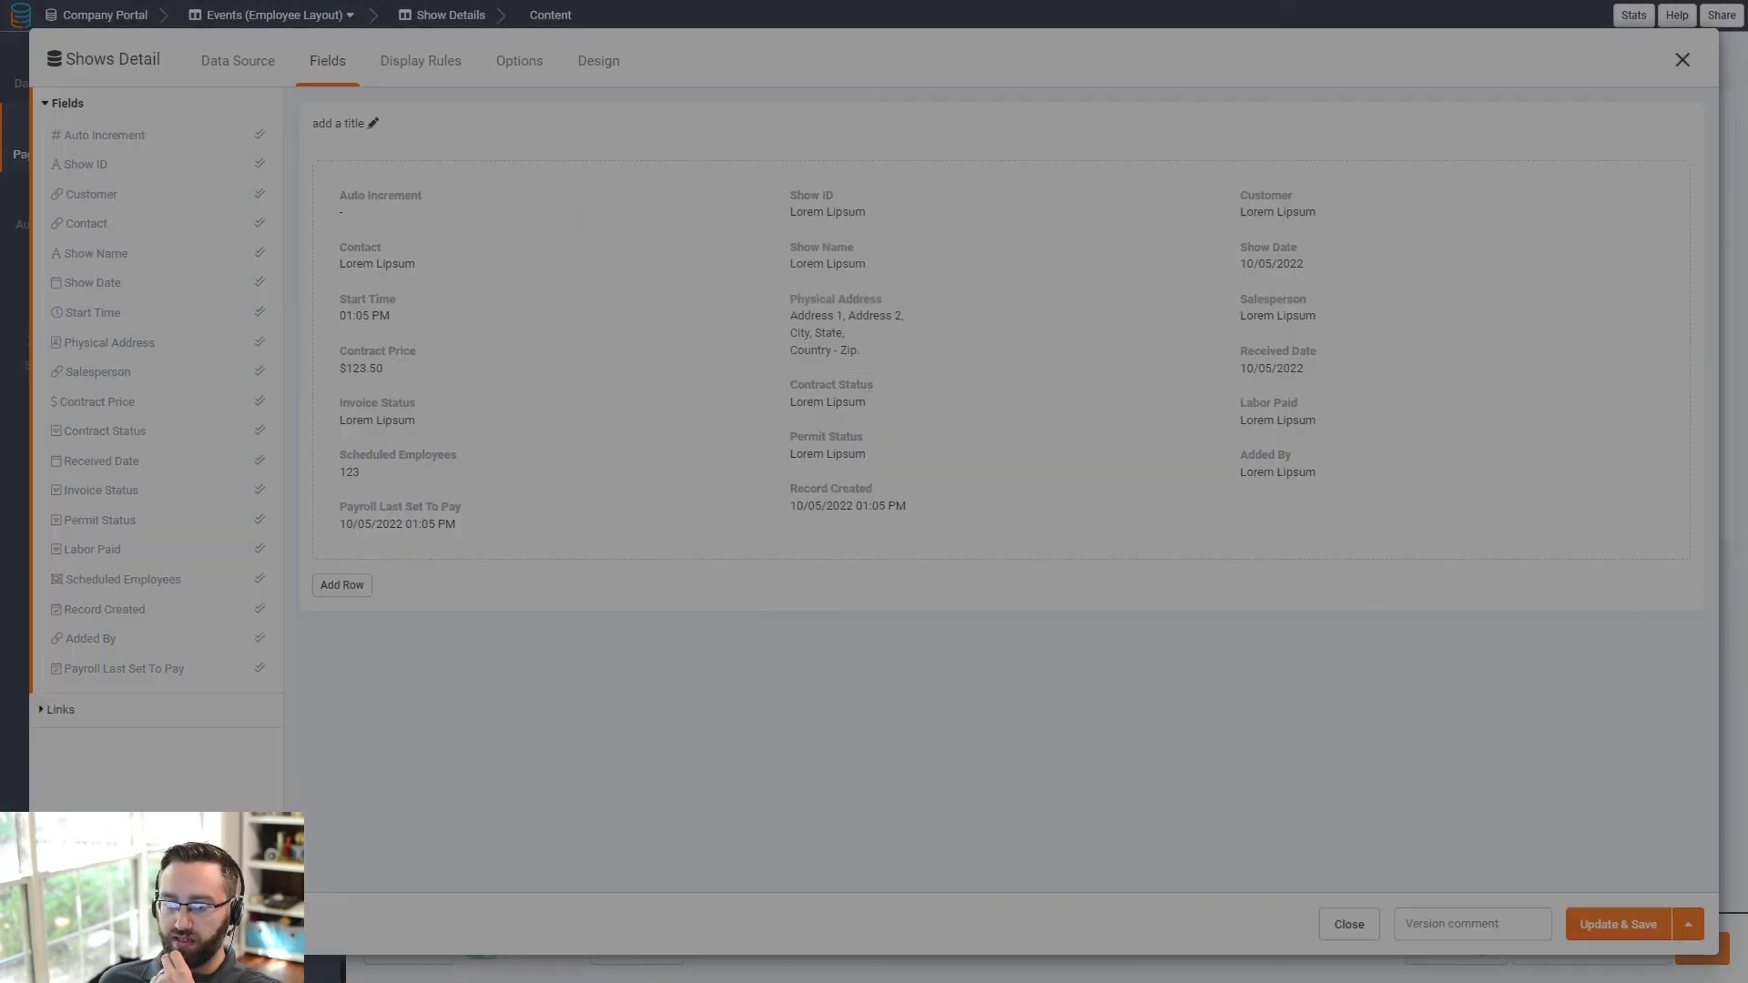
pyautogui.click(1097, 544)
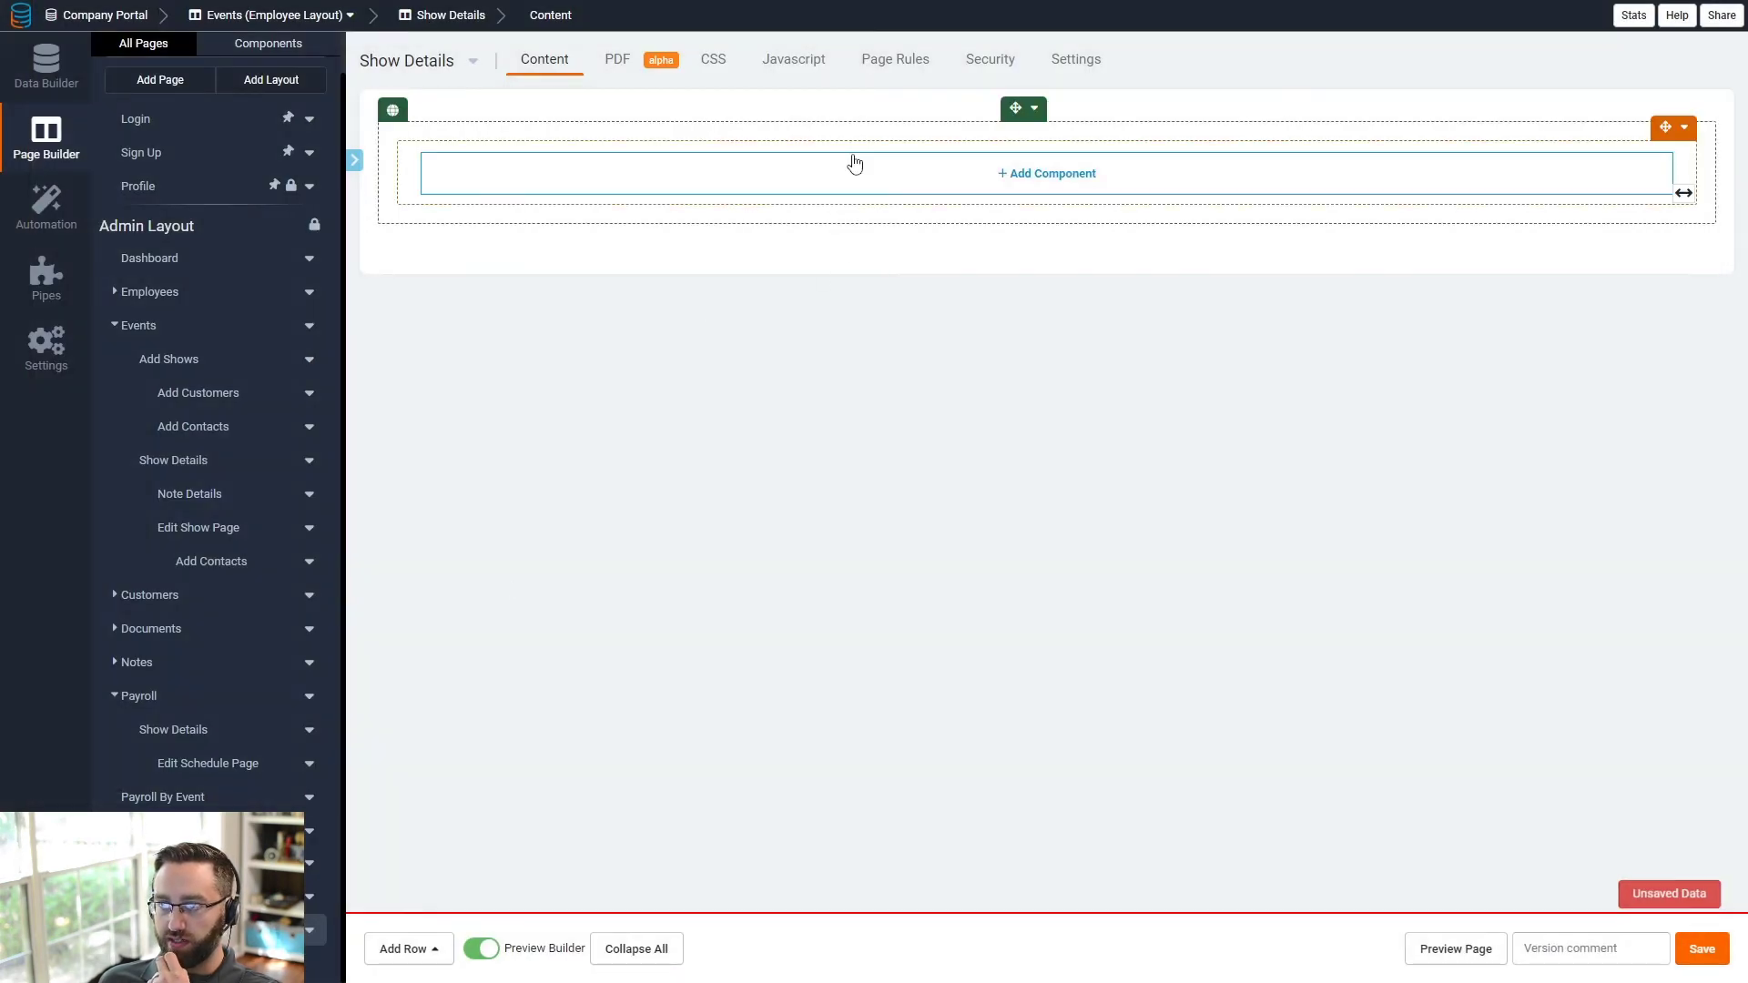
# - Add a details component showing Show Name, Show Date, Start Time, Physical Address and Salesperson
pyautogui.click(851, 164)
pyautogui.click(213, 240)
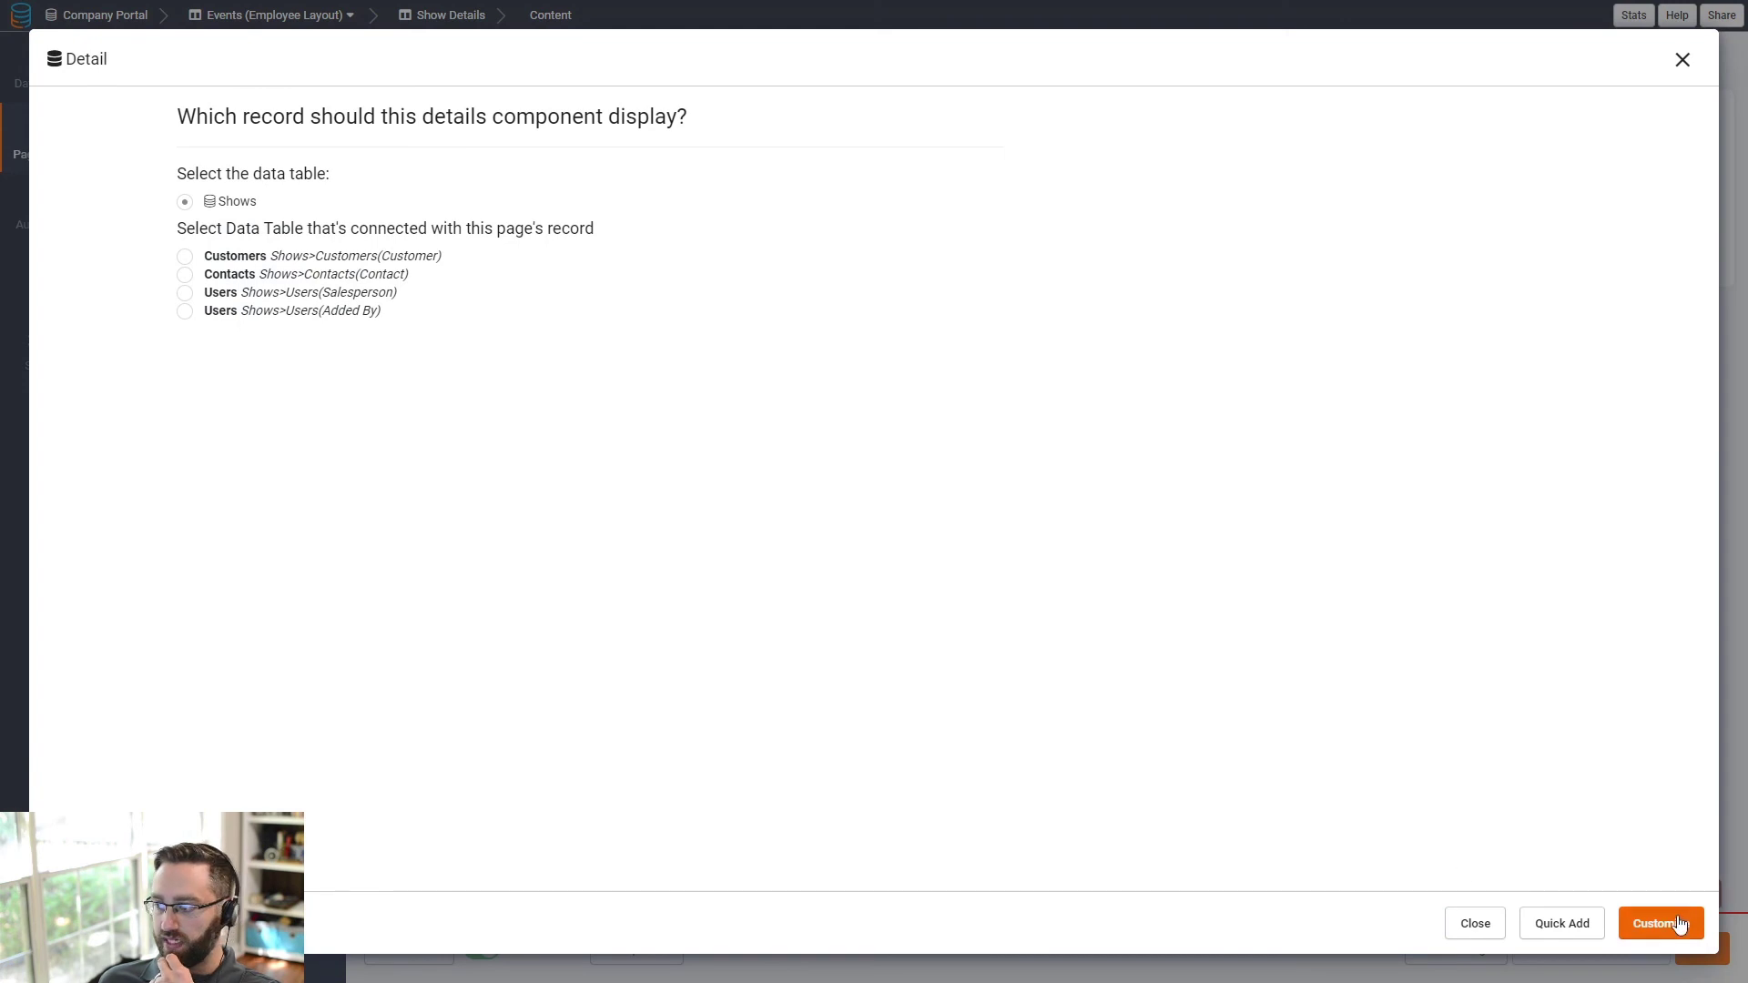
pyautogui.click(1659, 923)
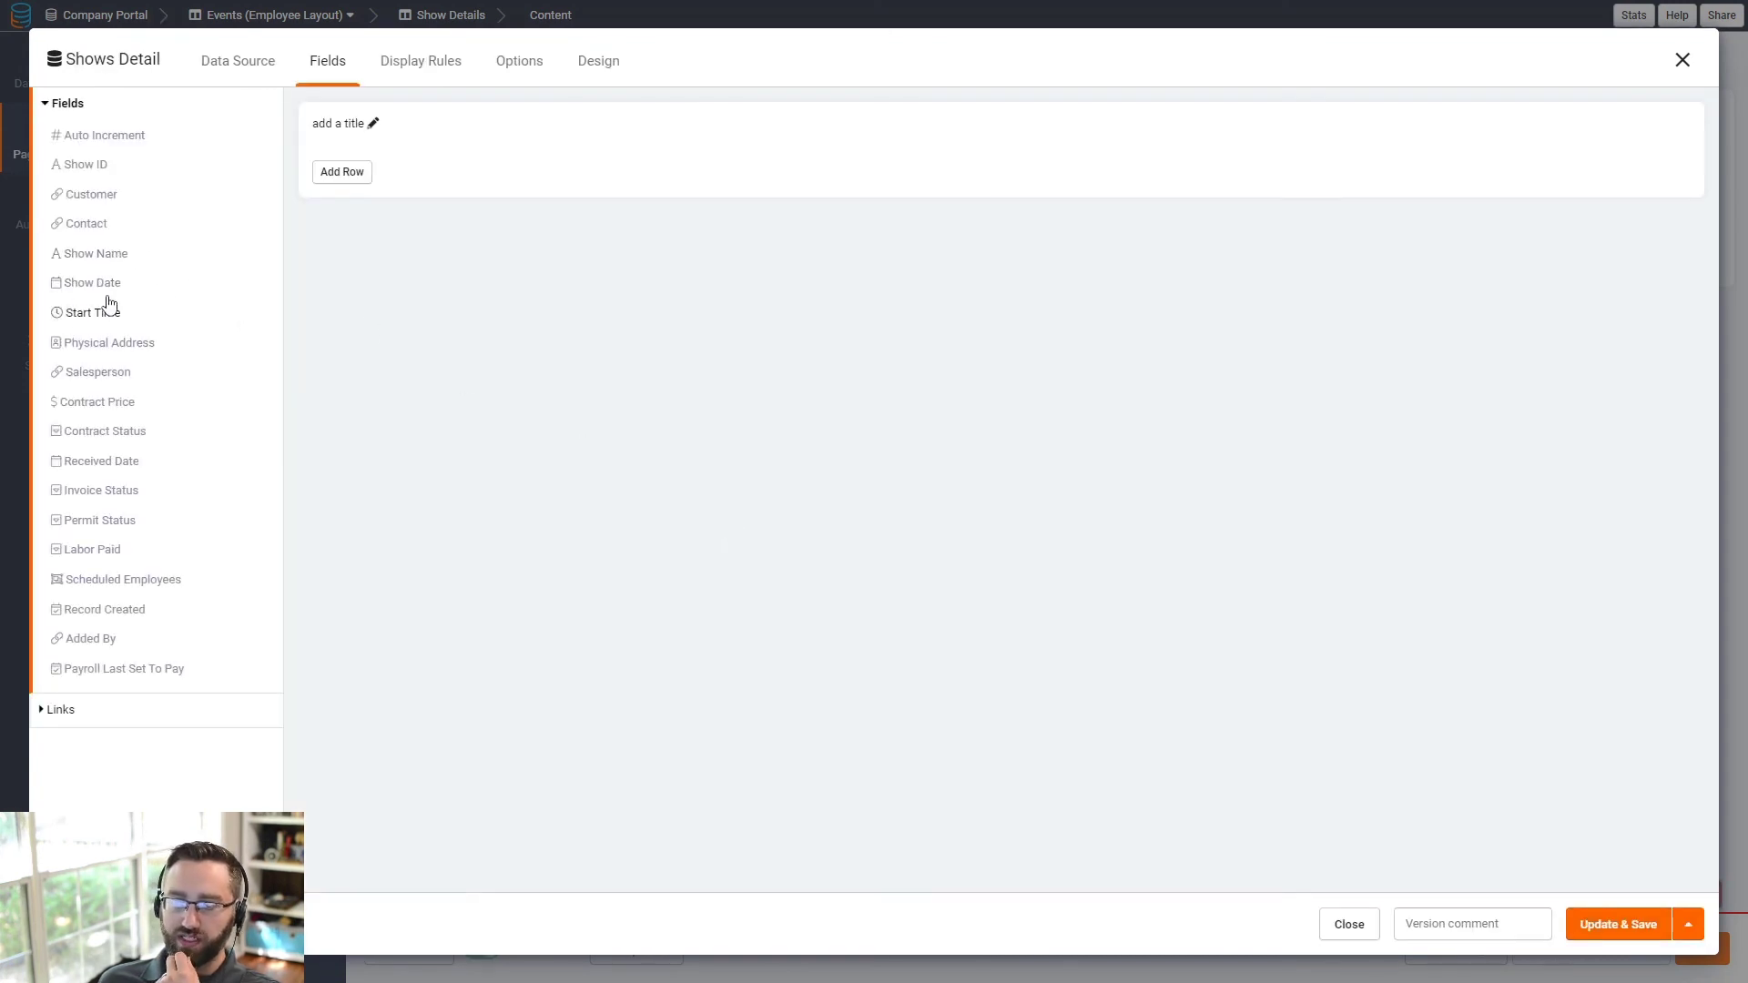
pyautogui.click(104, 255)
pyautogui.click(106, 284)
pyautogui.click(107, 314)
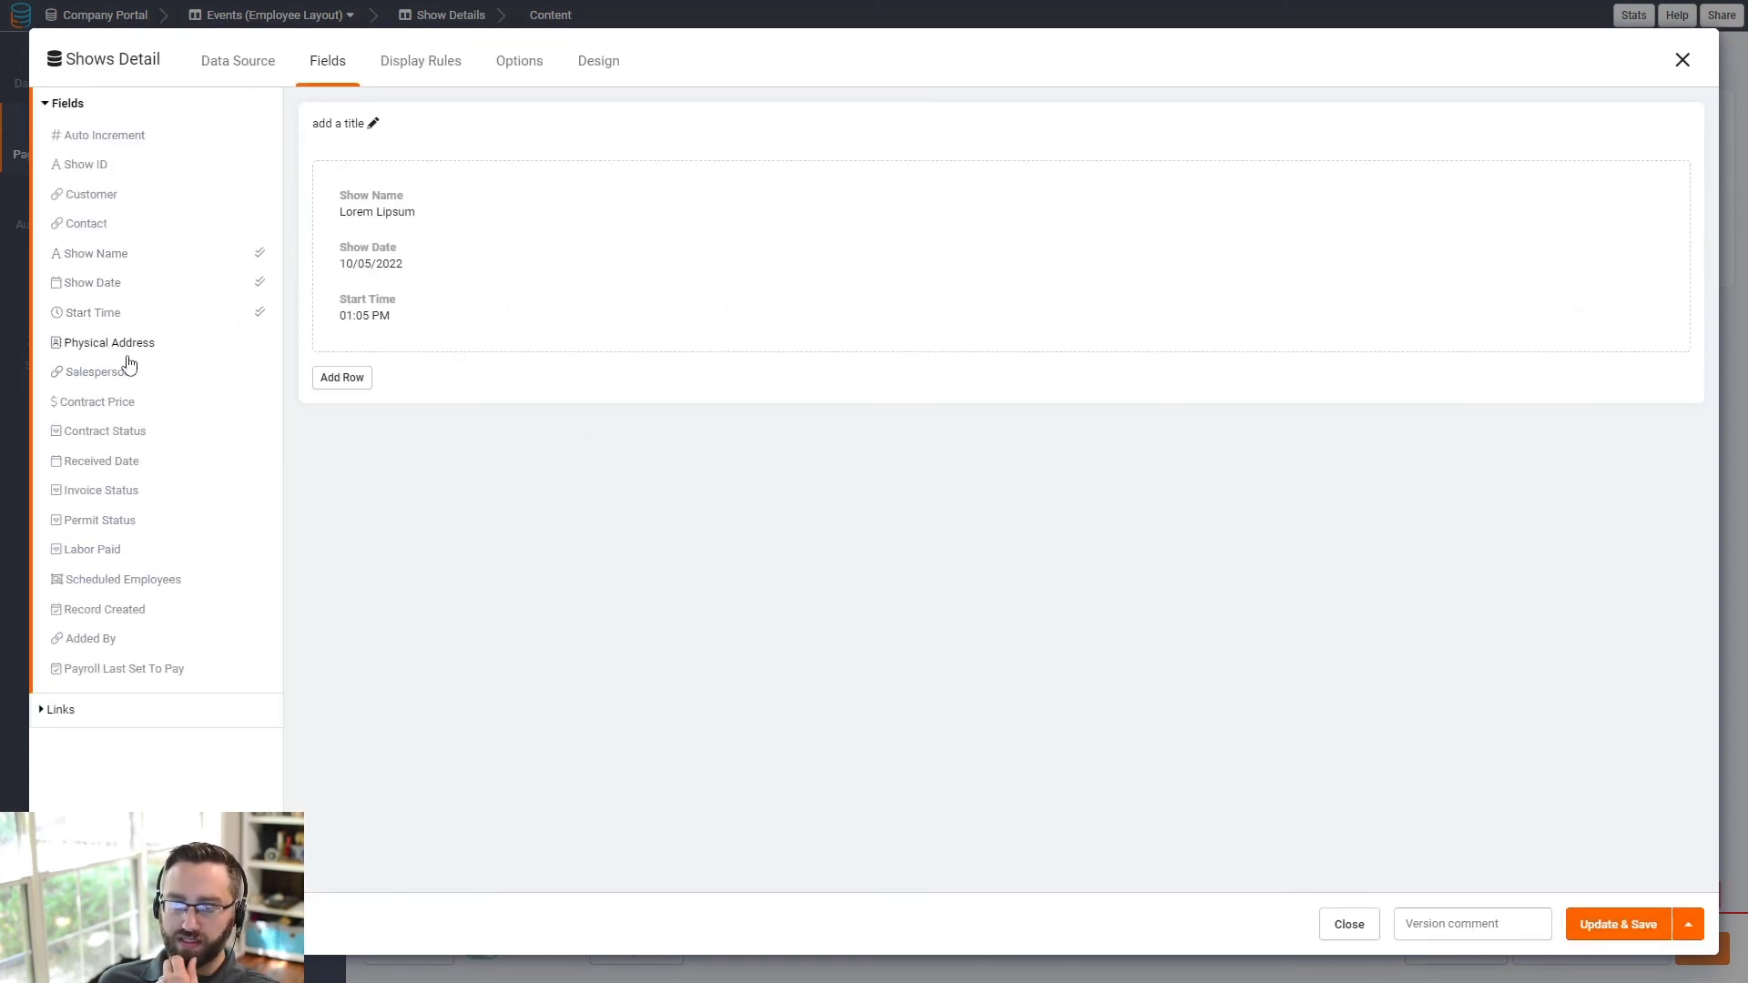
pyautogui.click(127, 352)
pyautogui.click(111, 373)
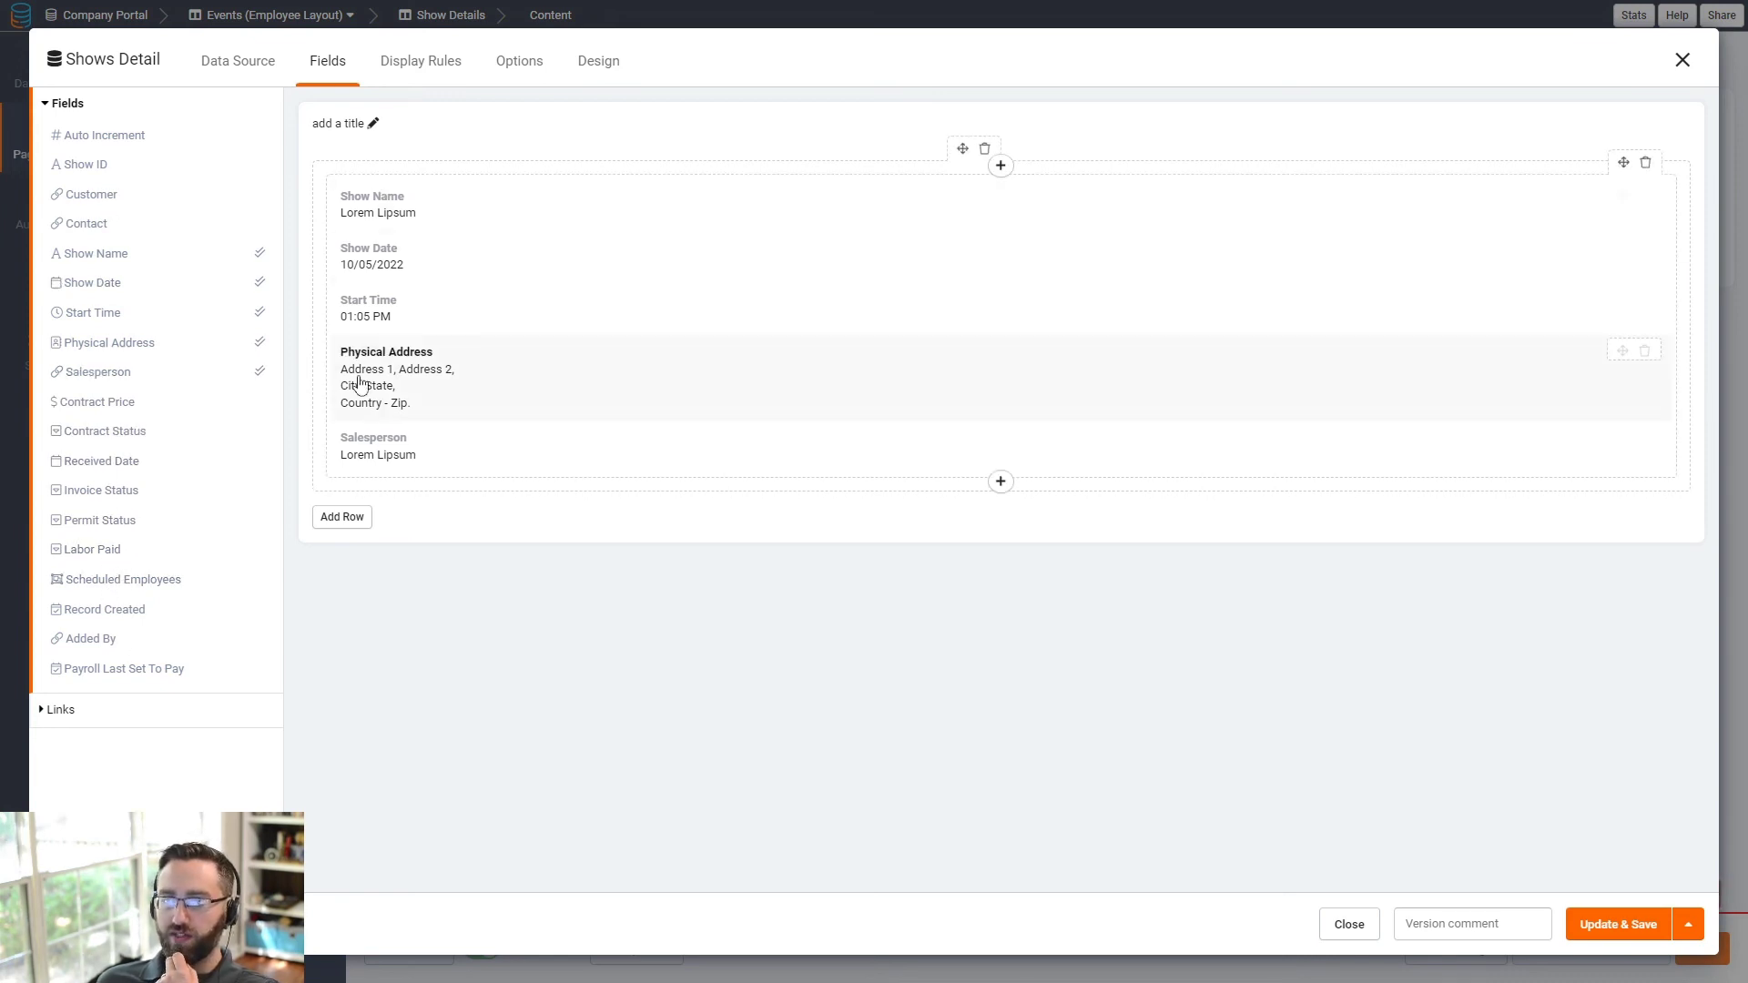
pyautogui.click(1619, 924)
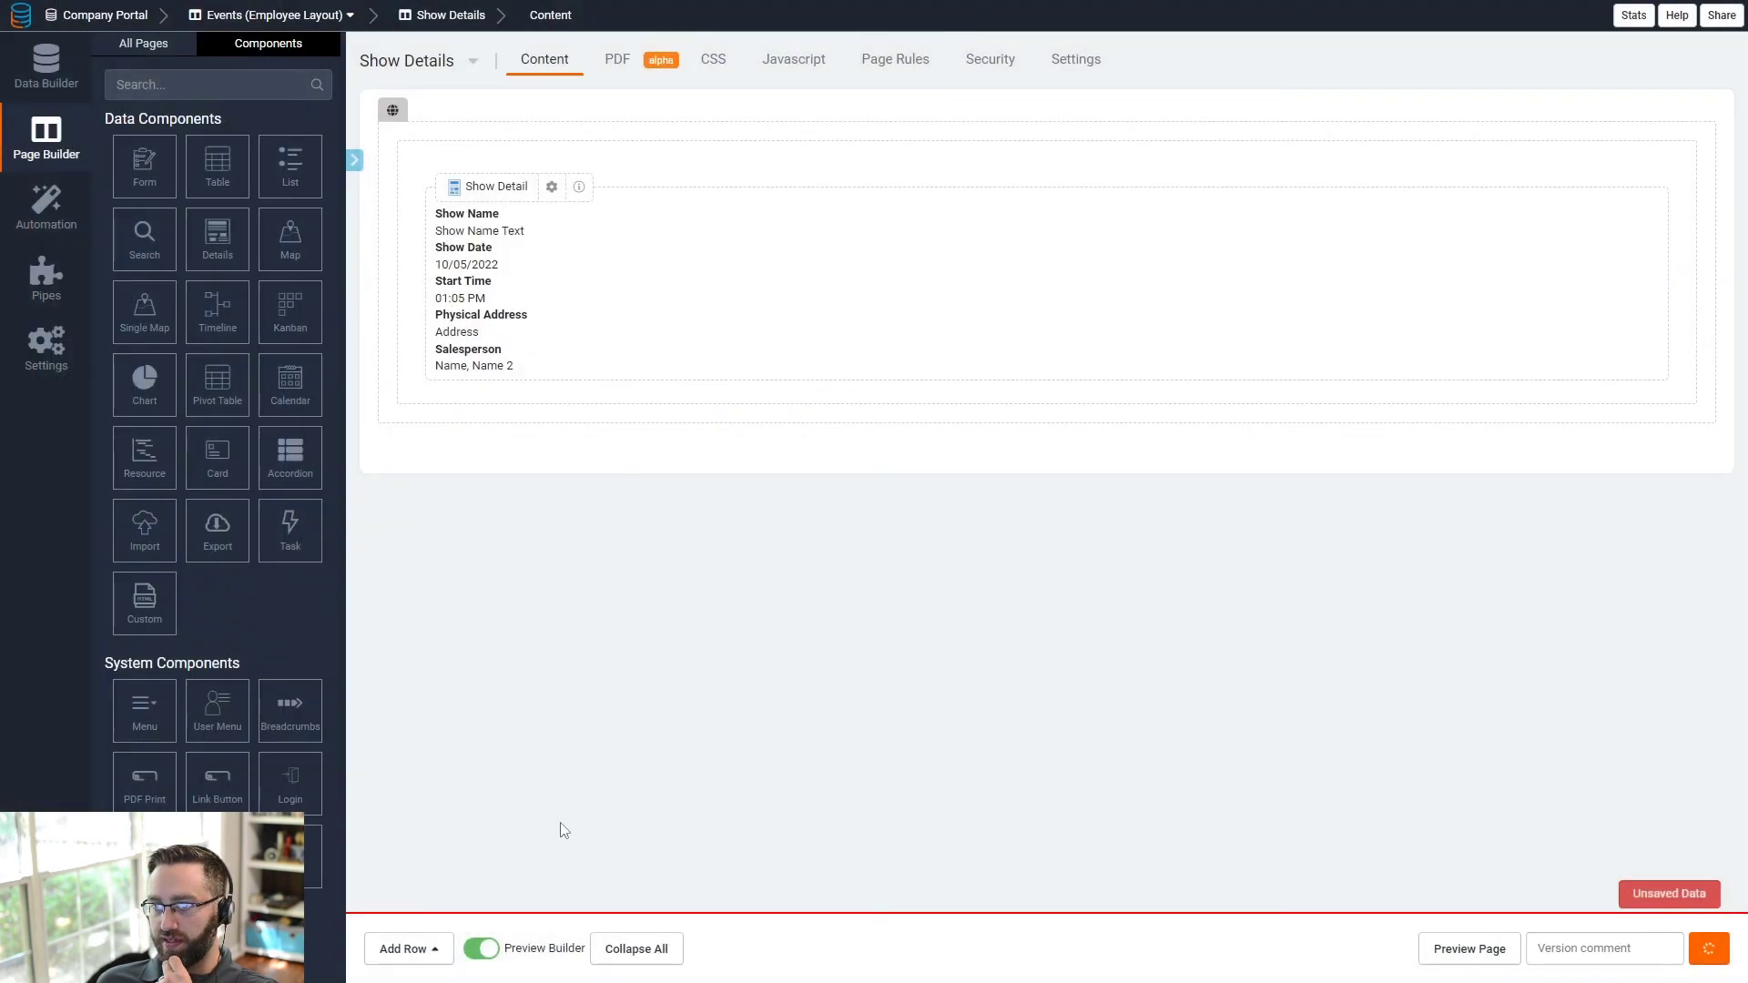
# - Add a single-column row holding a Schedule table connected to the current show
pyautogui.click(410, 950)
pyautogui.click(406, 746)
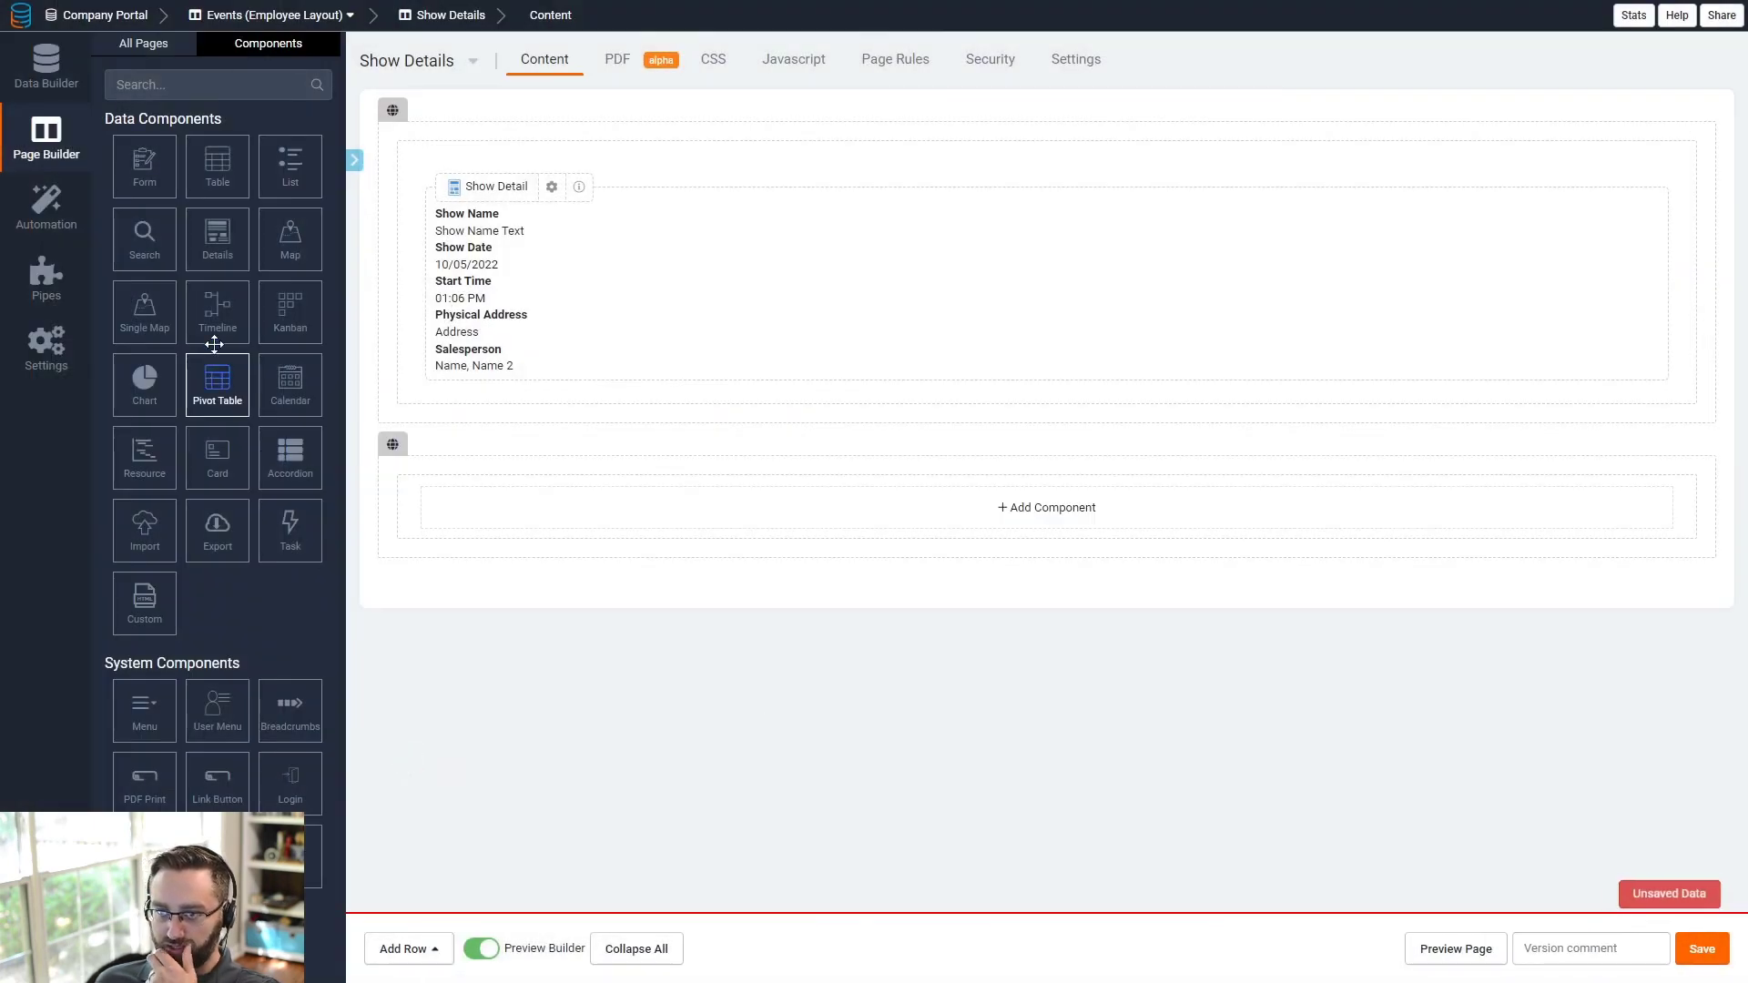
pyautogui.click(560, 524)
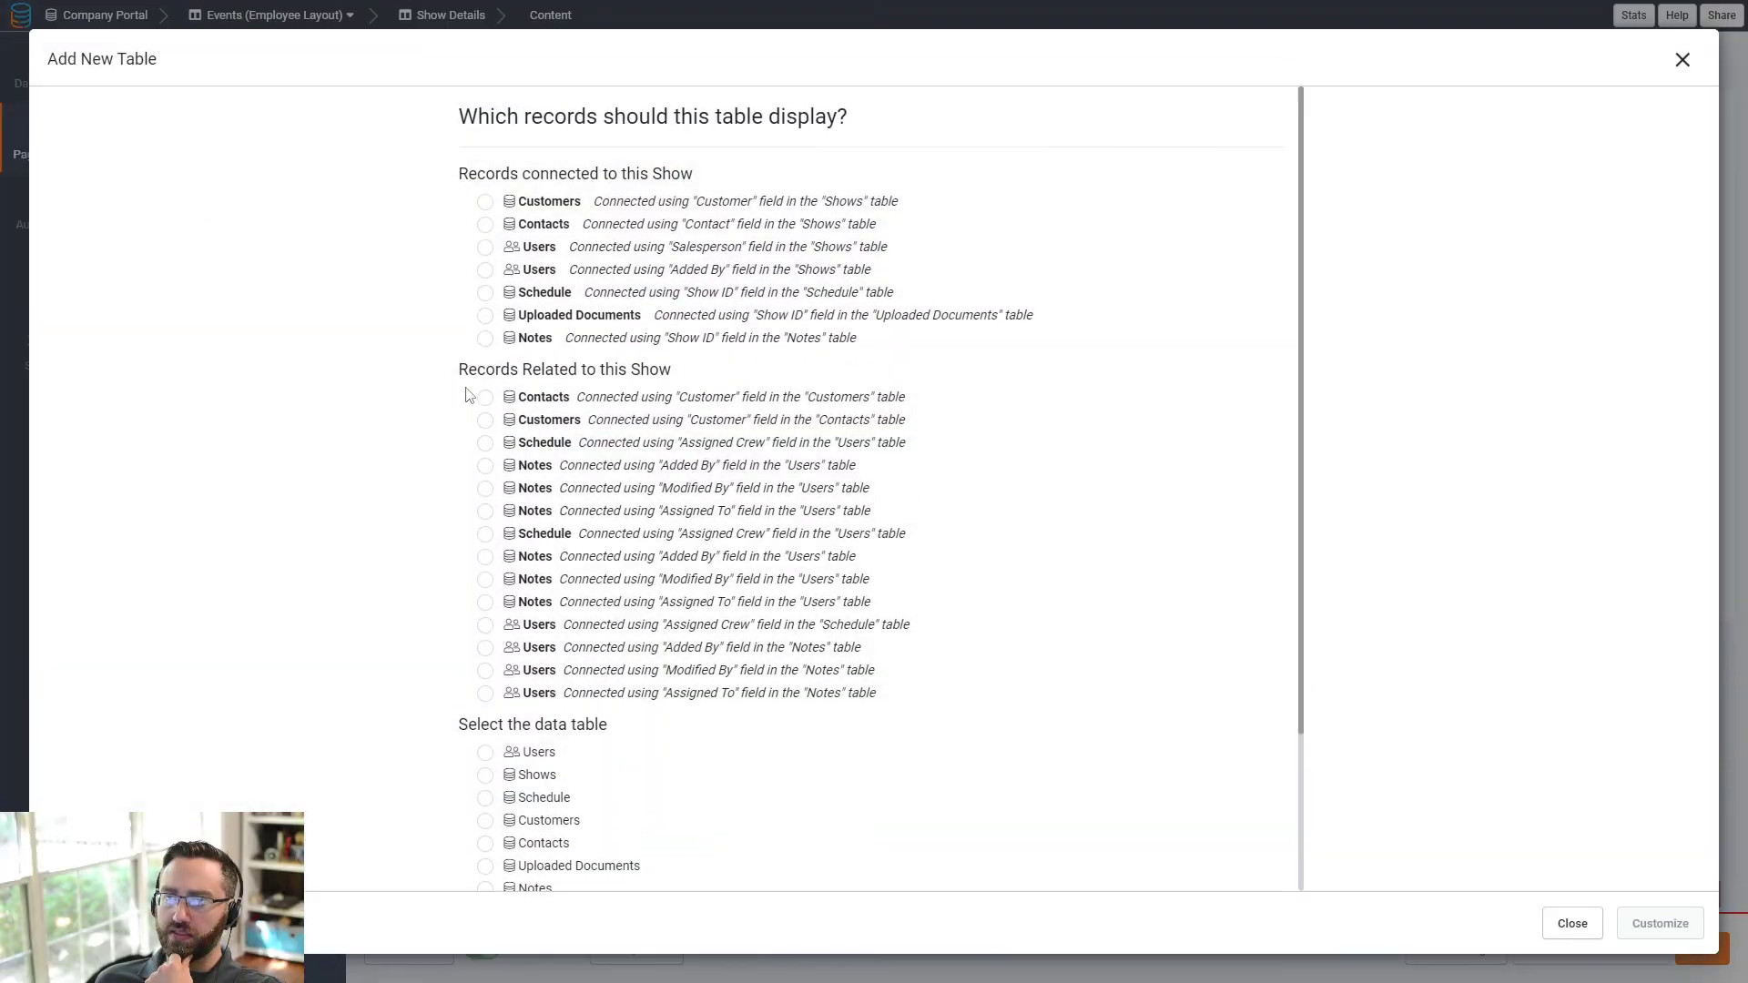
pyautogui.click(486, 294)
pyautogui.click(1659, 924)
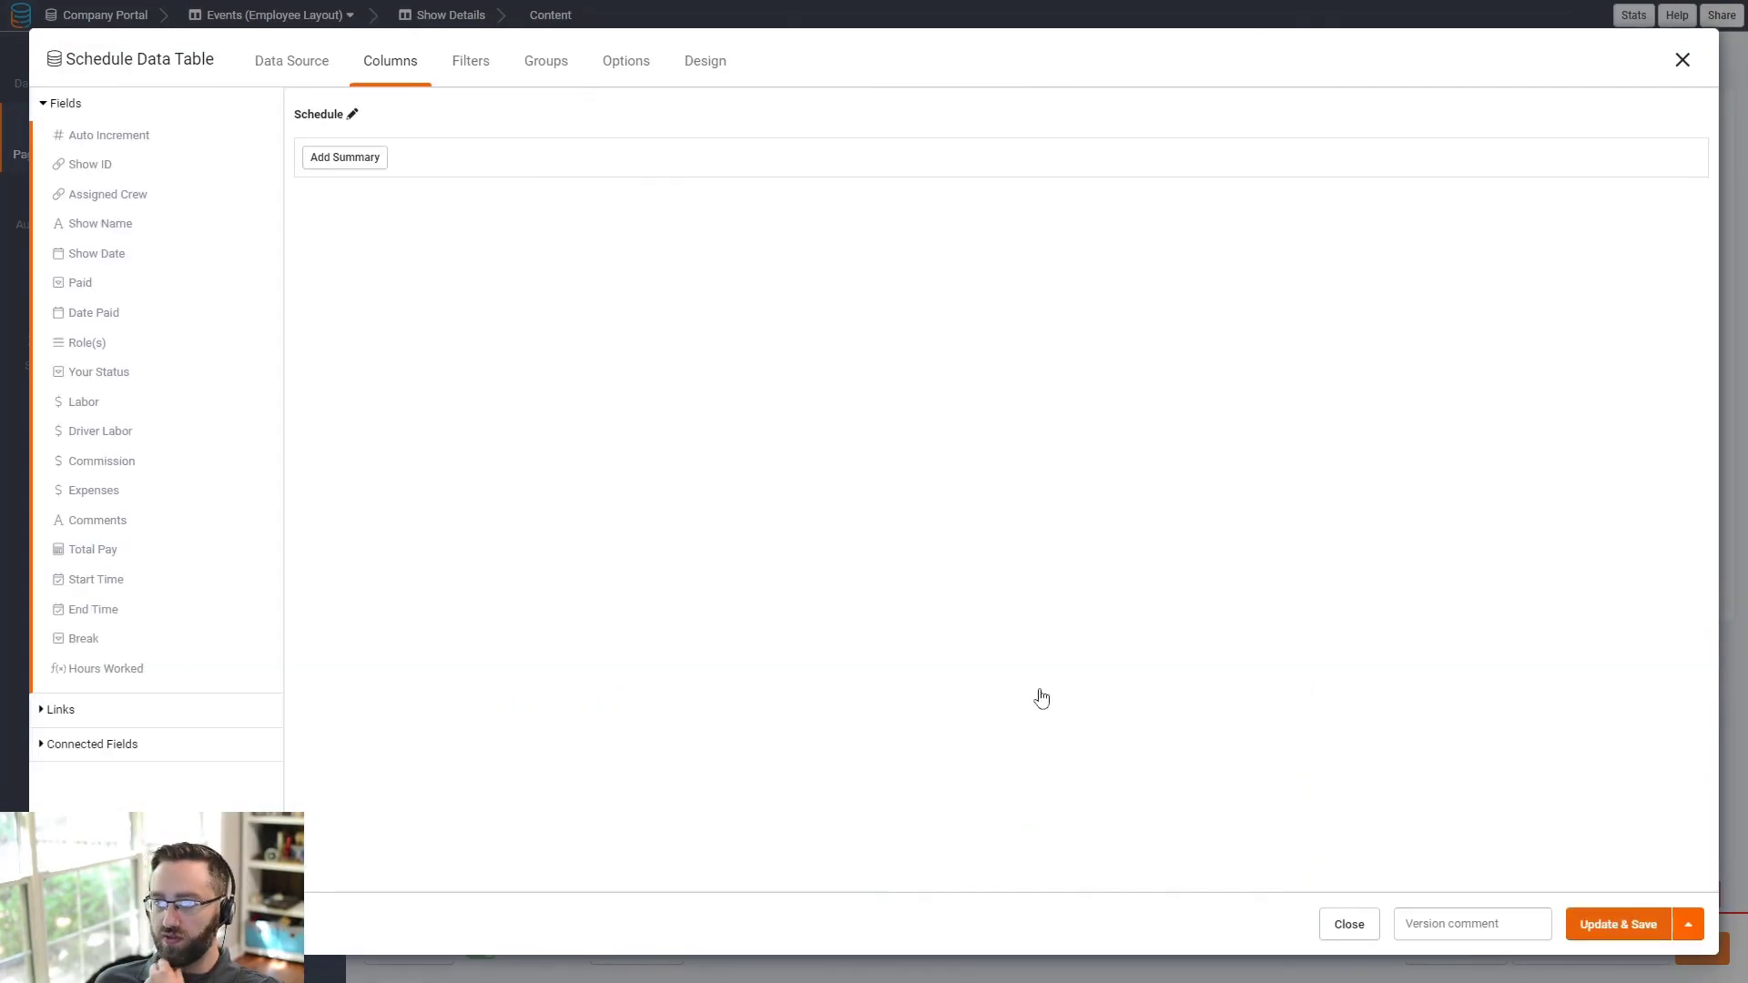
# - Give the Schedule table Assigned Crew, Role(s), Phone and Email columns and save it
pyautogui.click(116, 197)
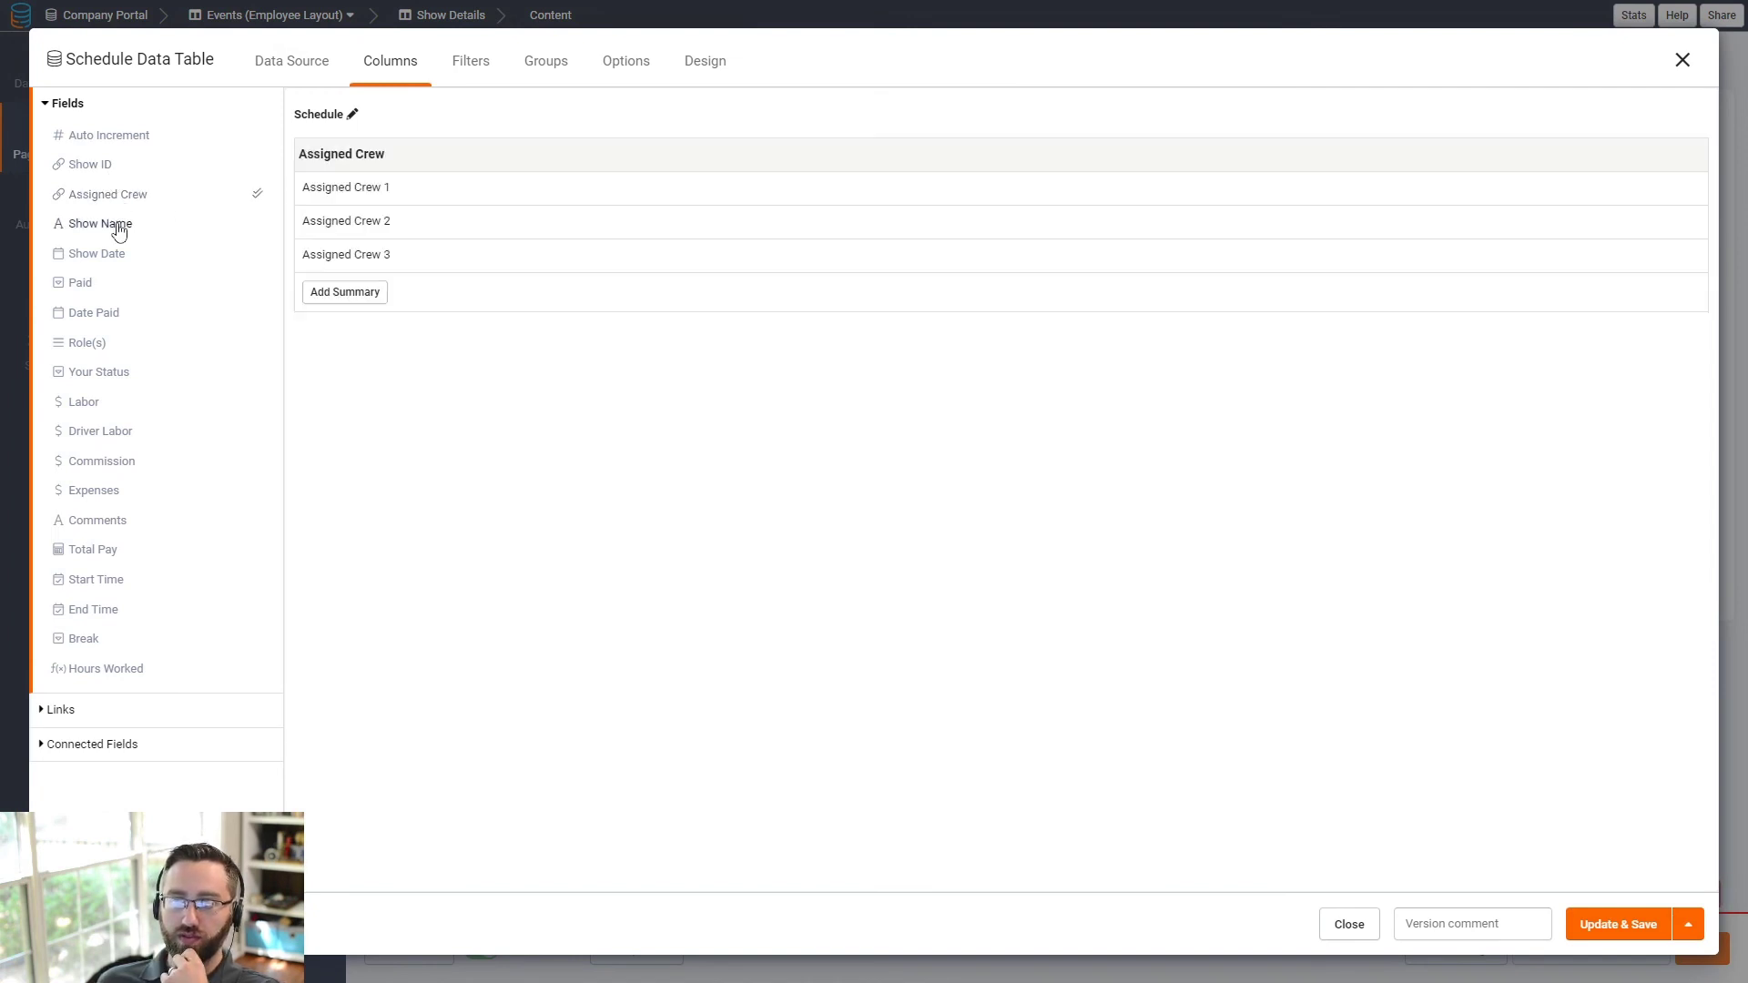
pyautogui.click(96, 343)
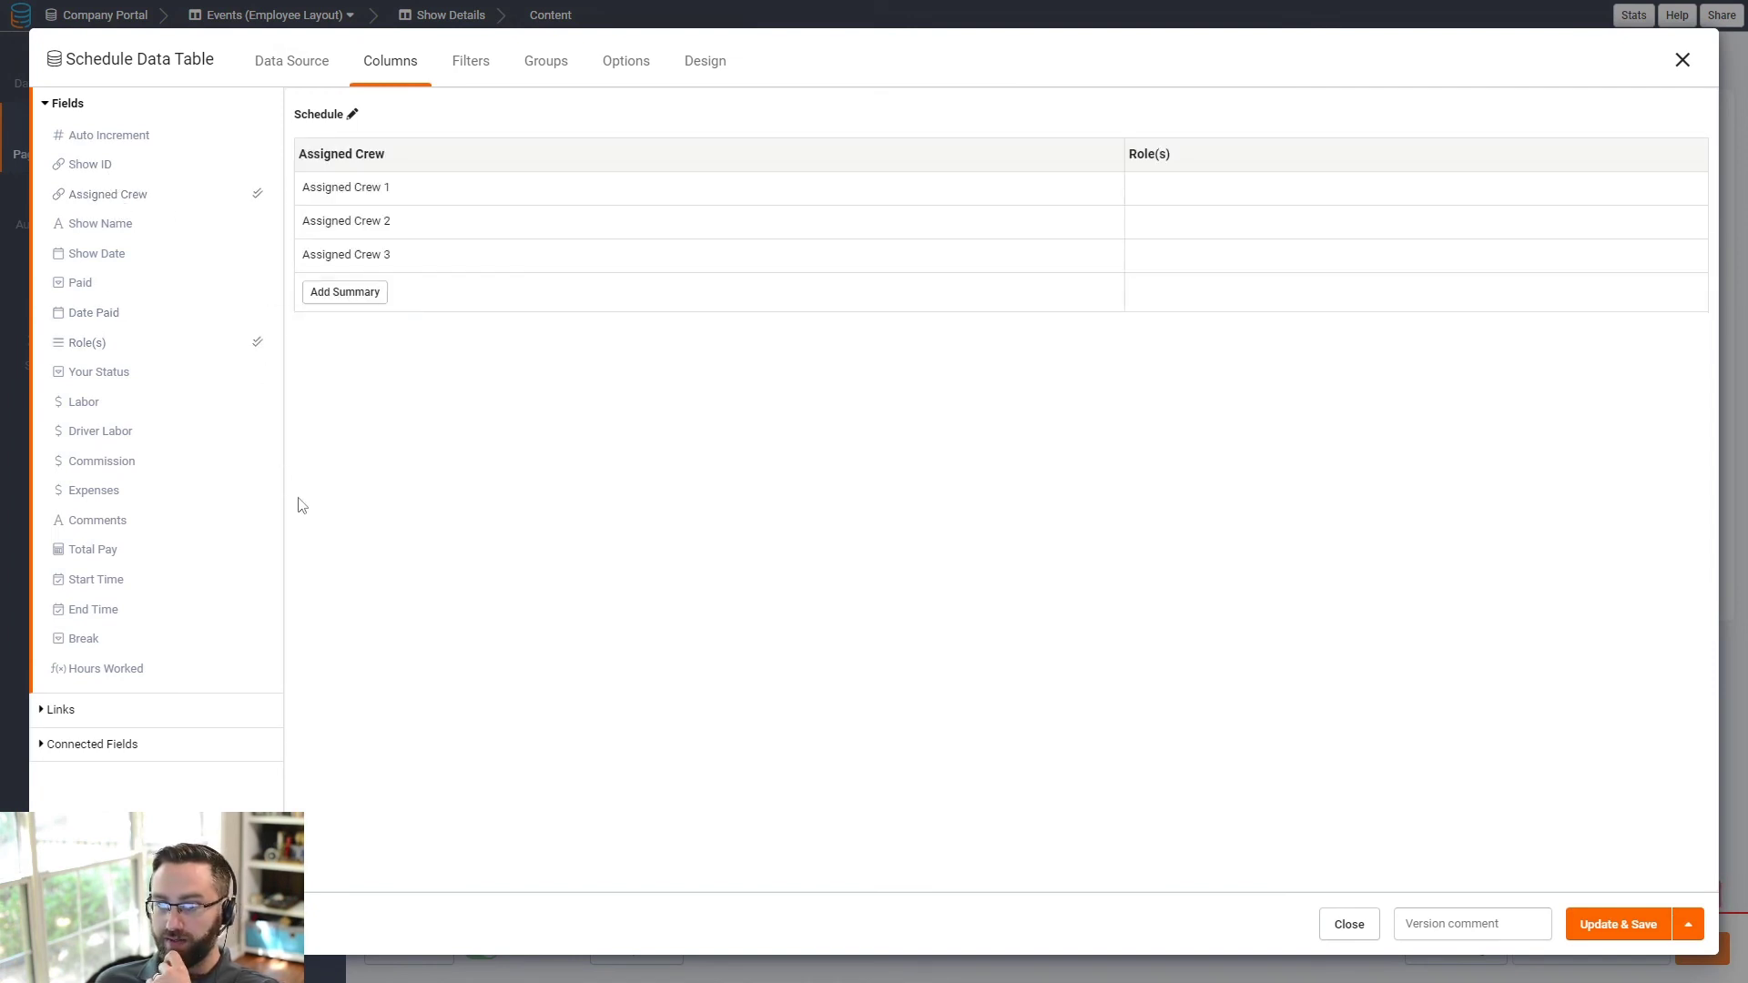
pyautogui.click(86, 745)
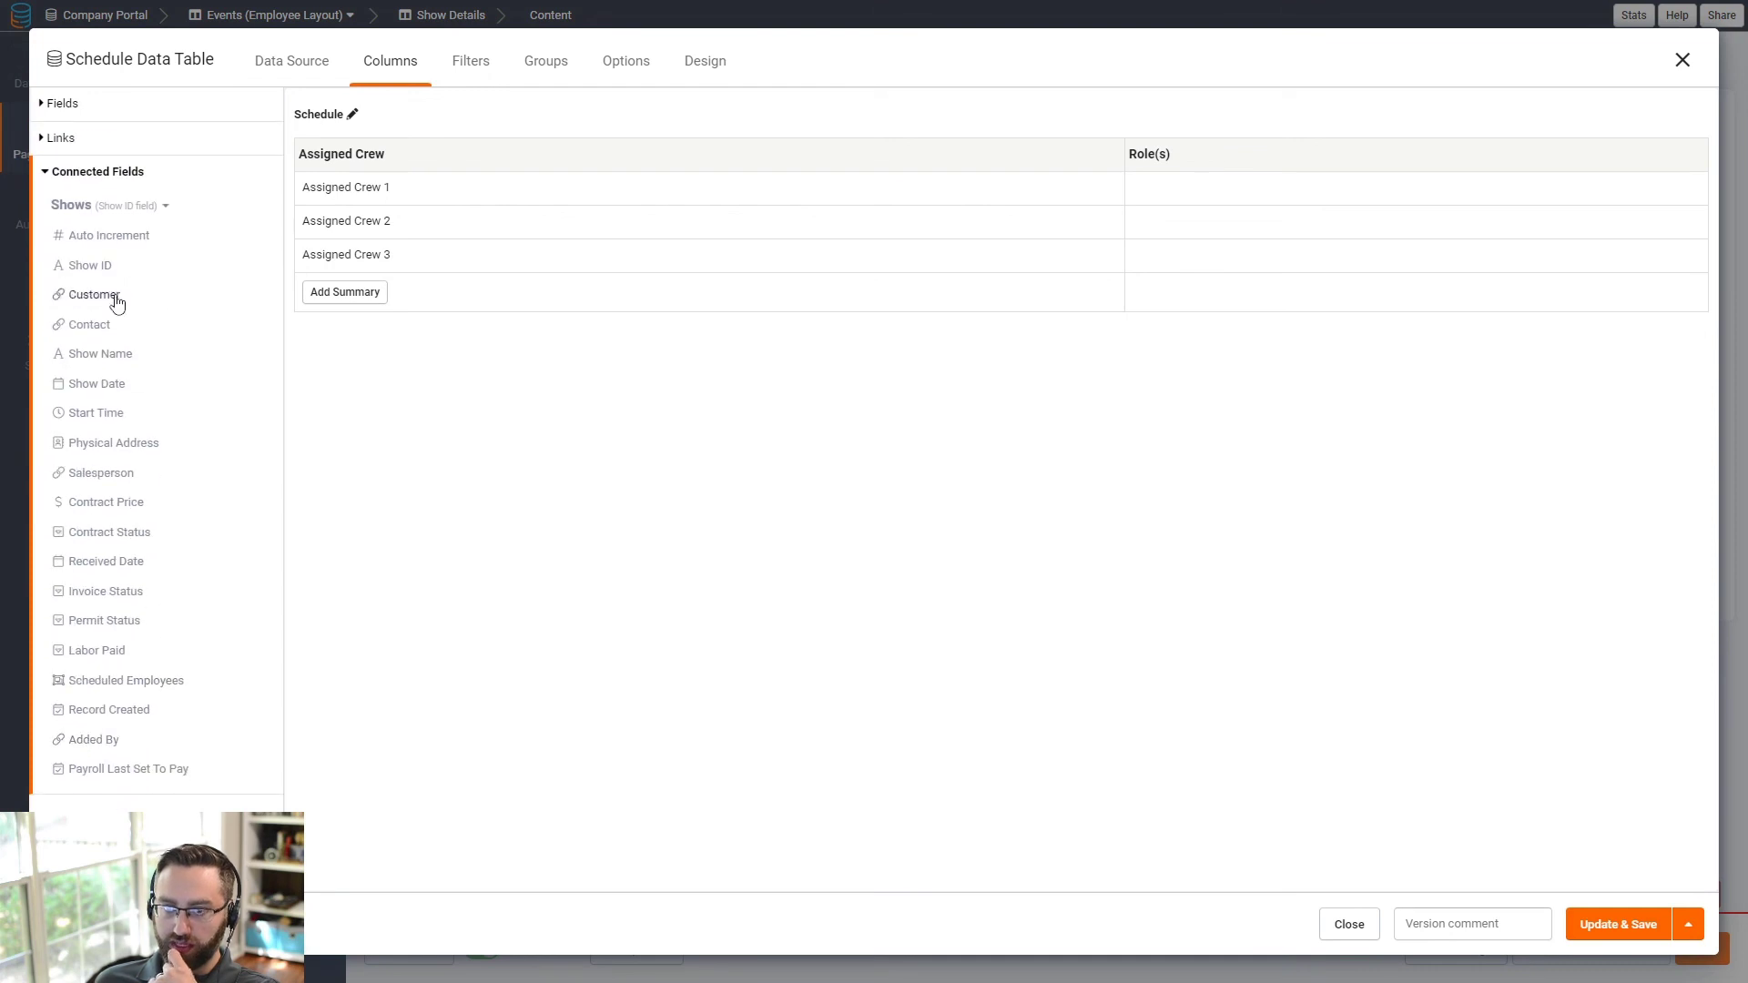
pyautogui.click(115, 209)
pyautogui.click(90, 276)
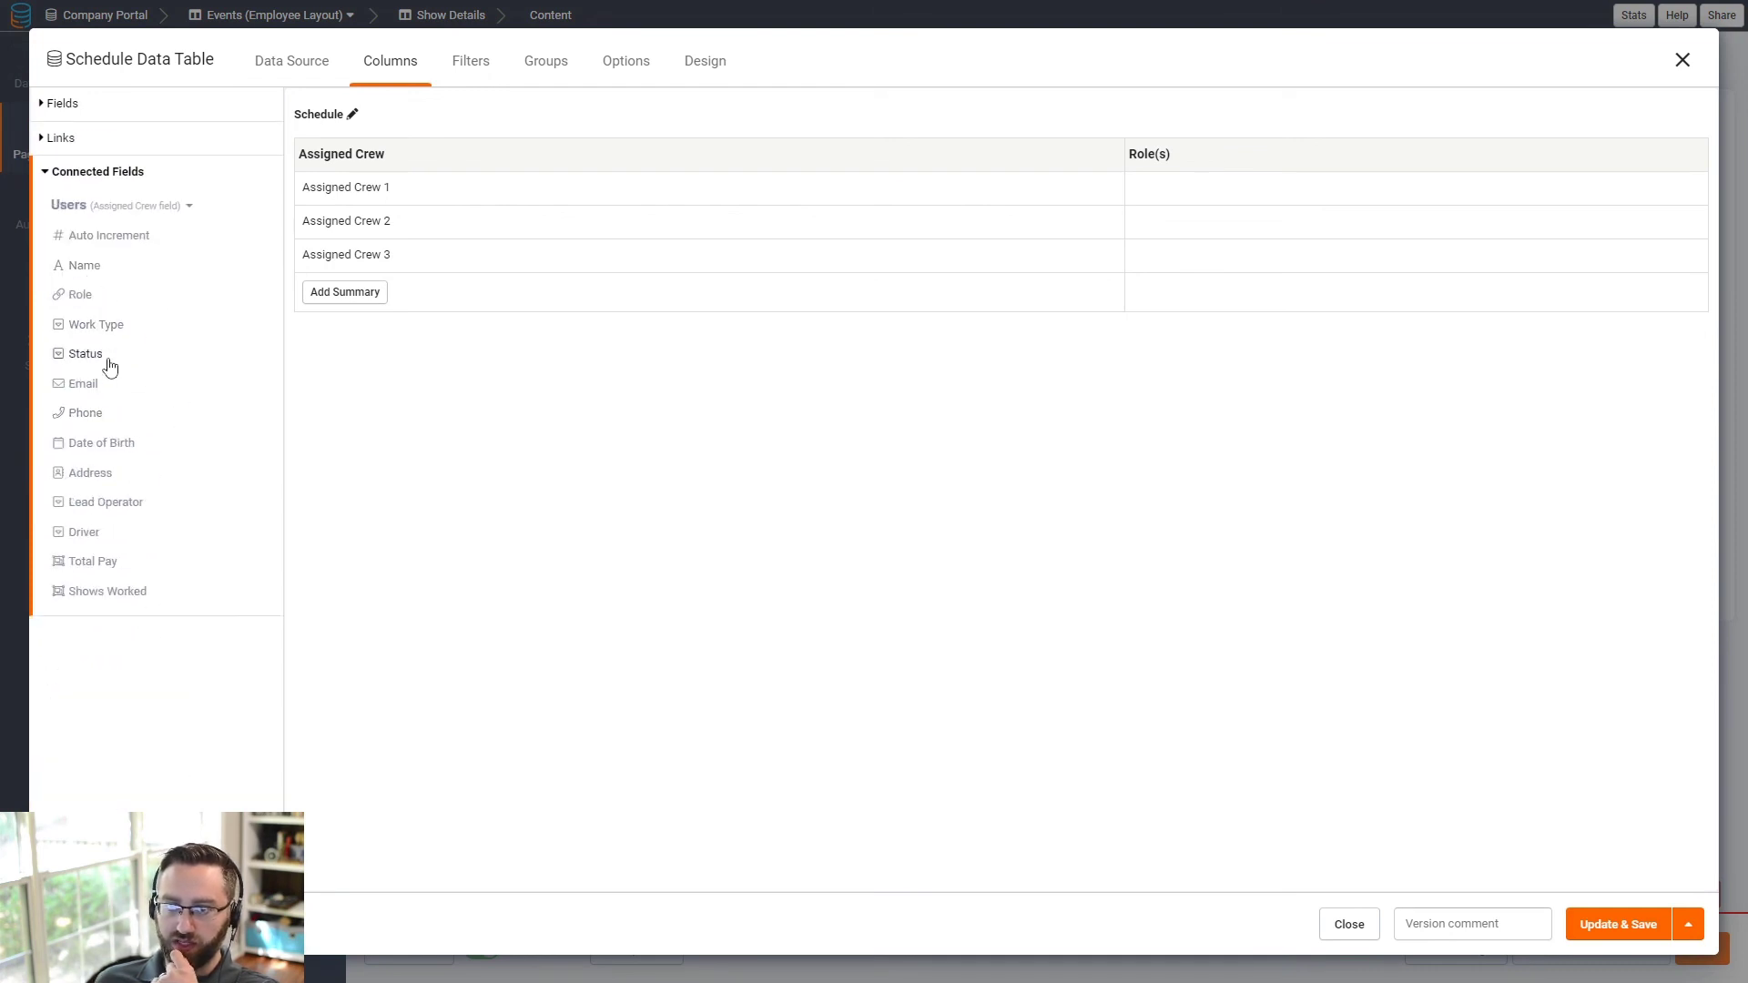
pyautogui.click(86, 415)
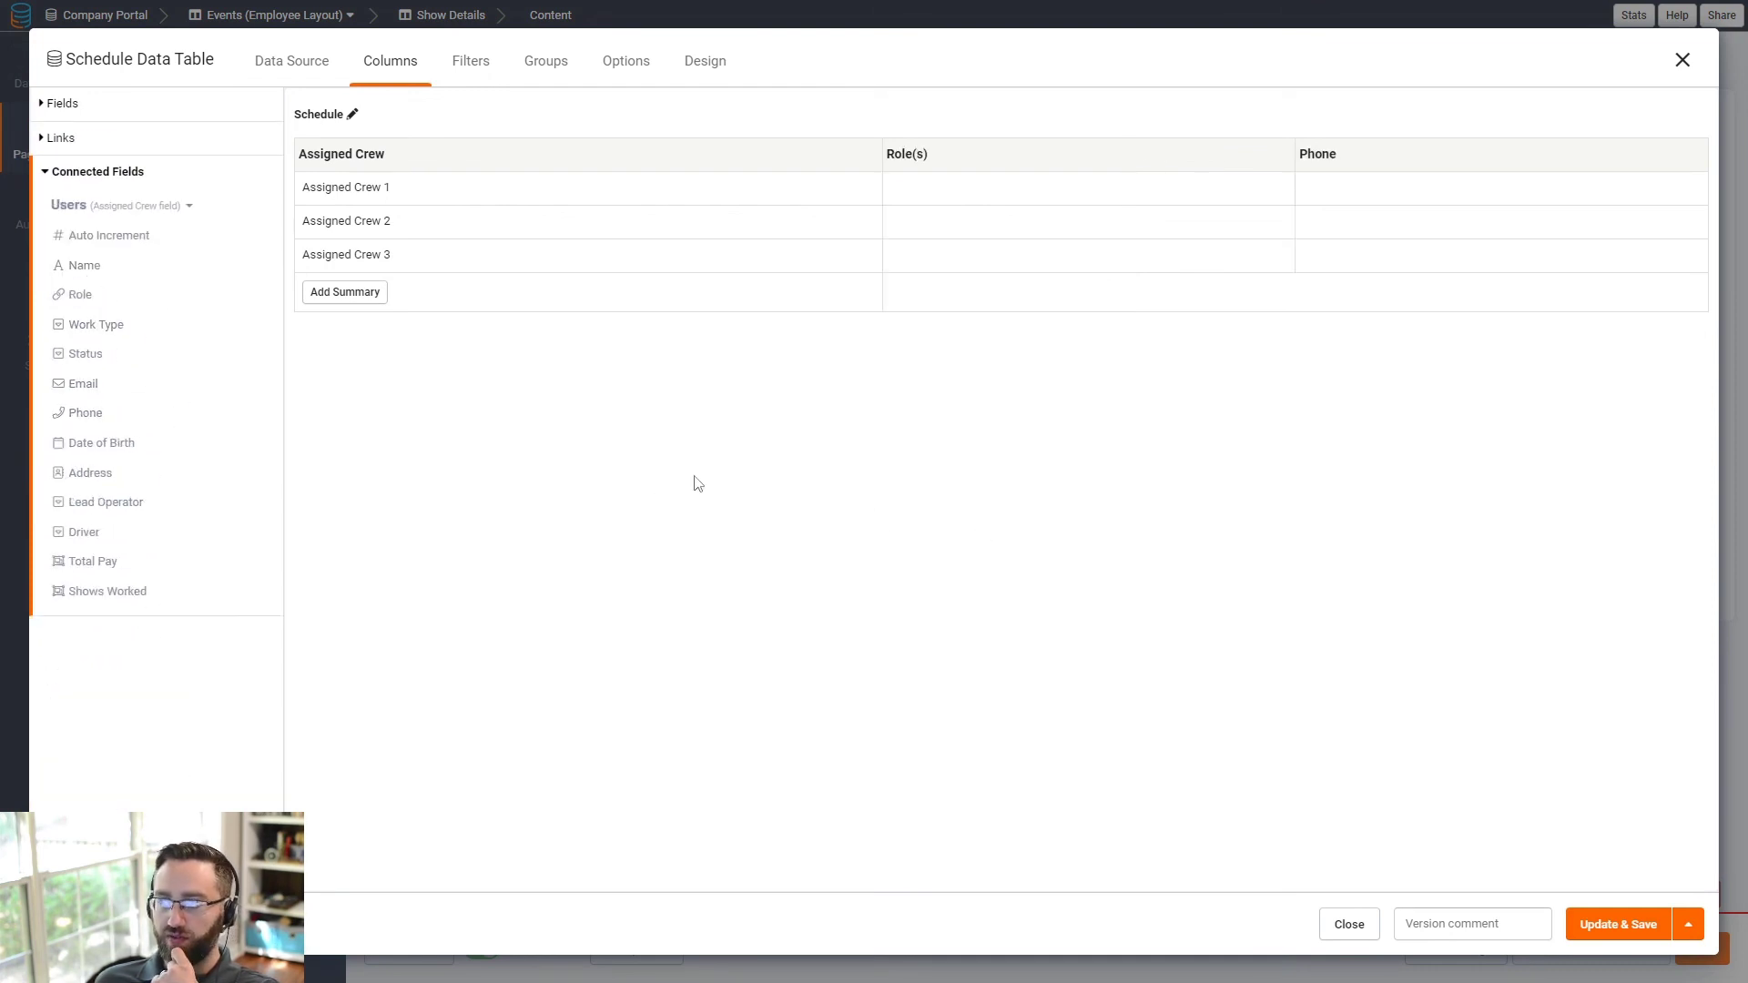
pyautogui.click(86, 386)
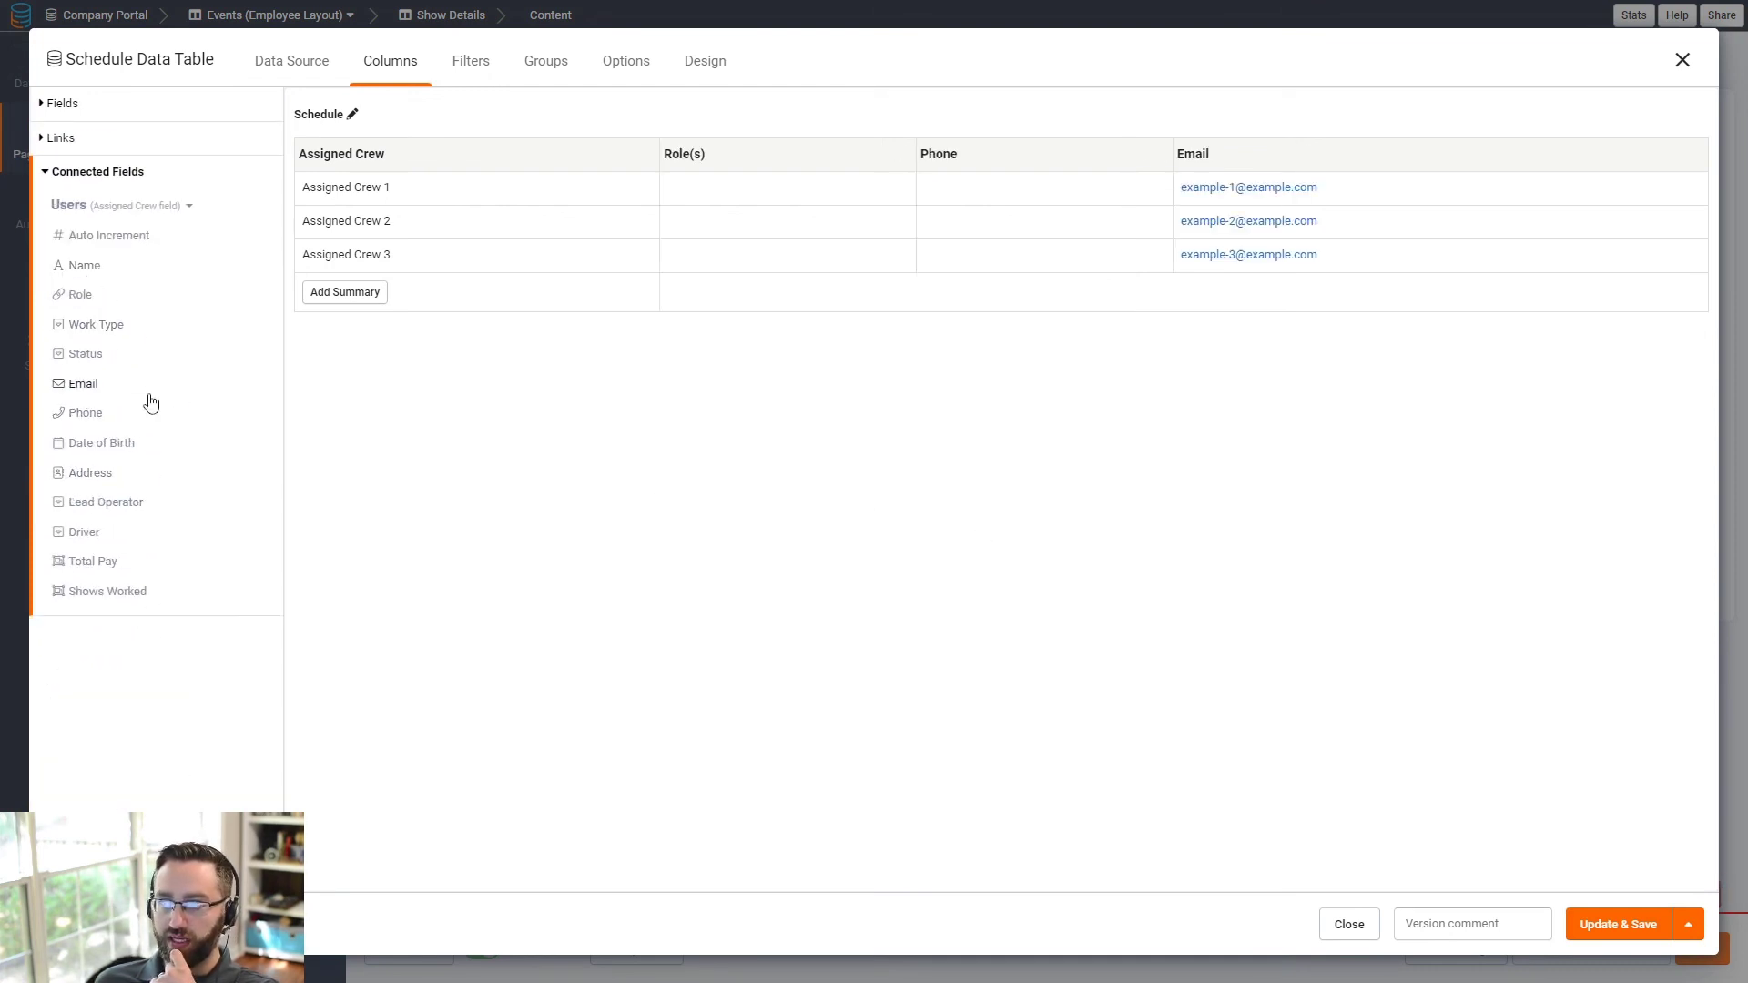
pyautogui.click(1620, 926)
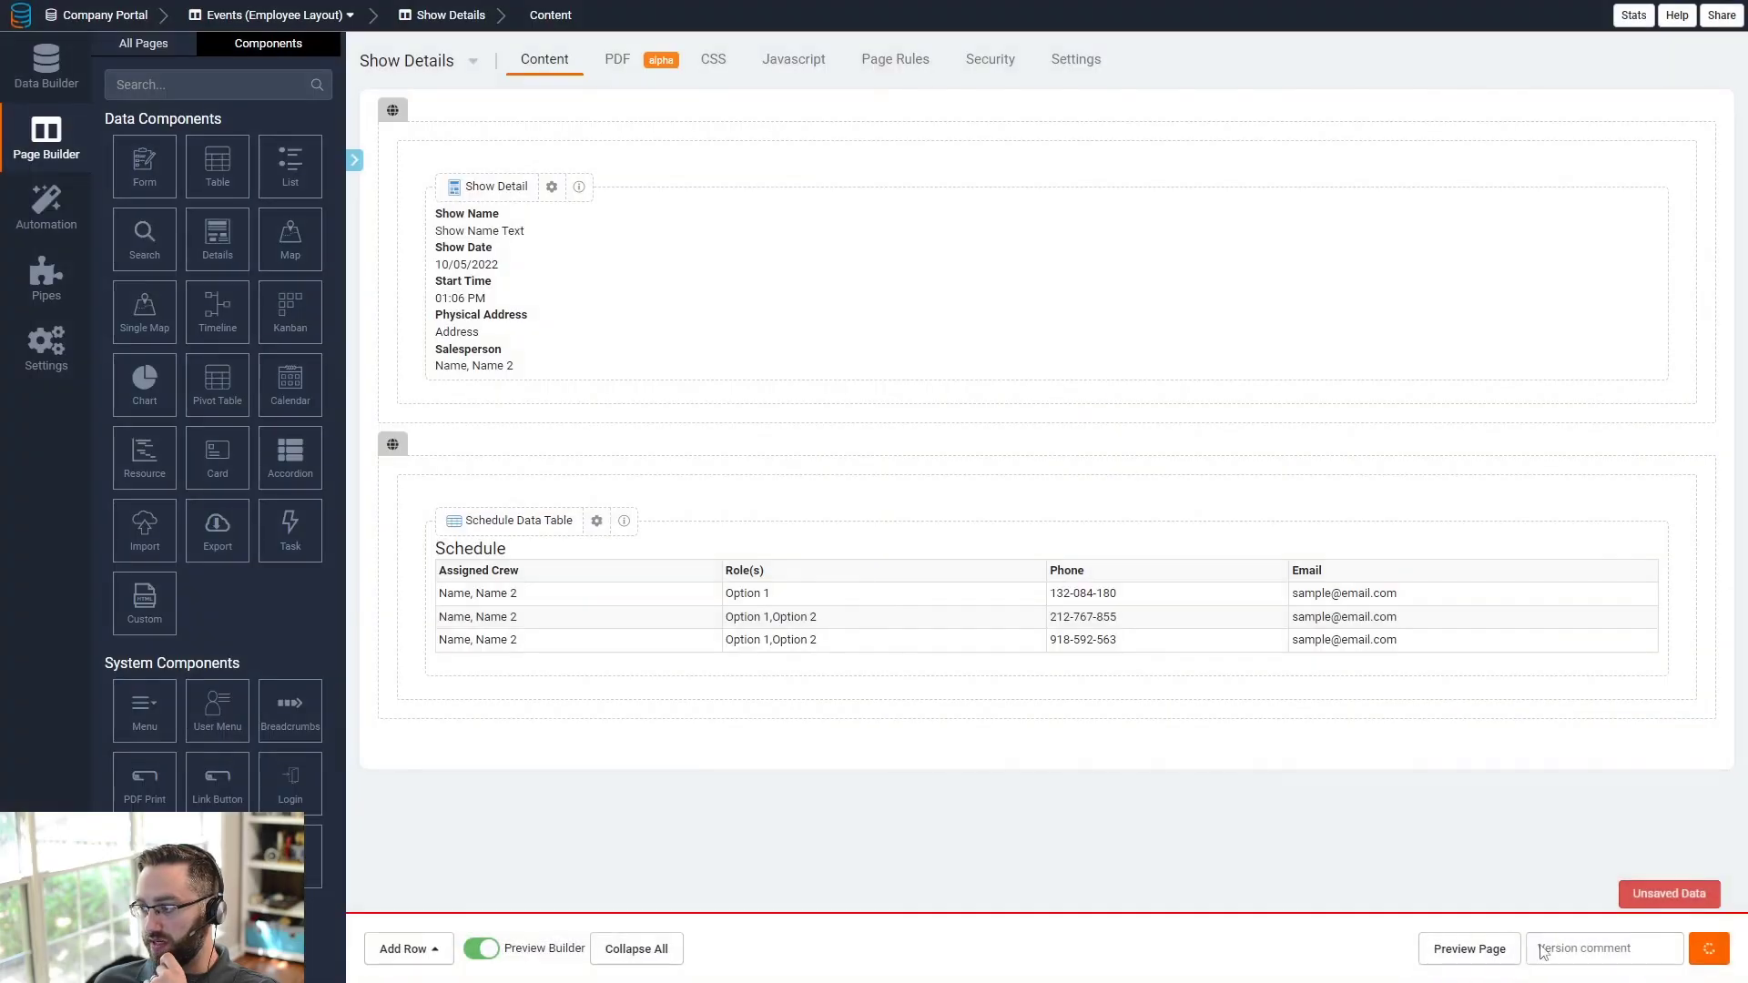
# - Preview the Employee Dashboard live, then close the preview
pyautogui.click(1457, 952)
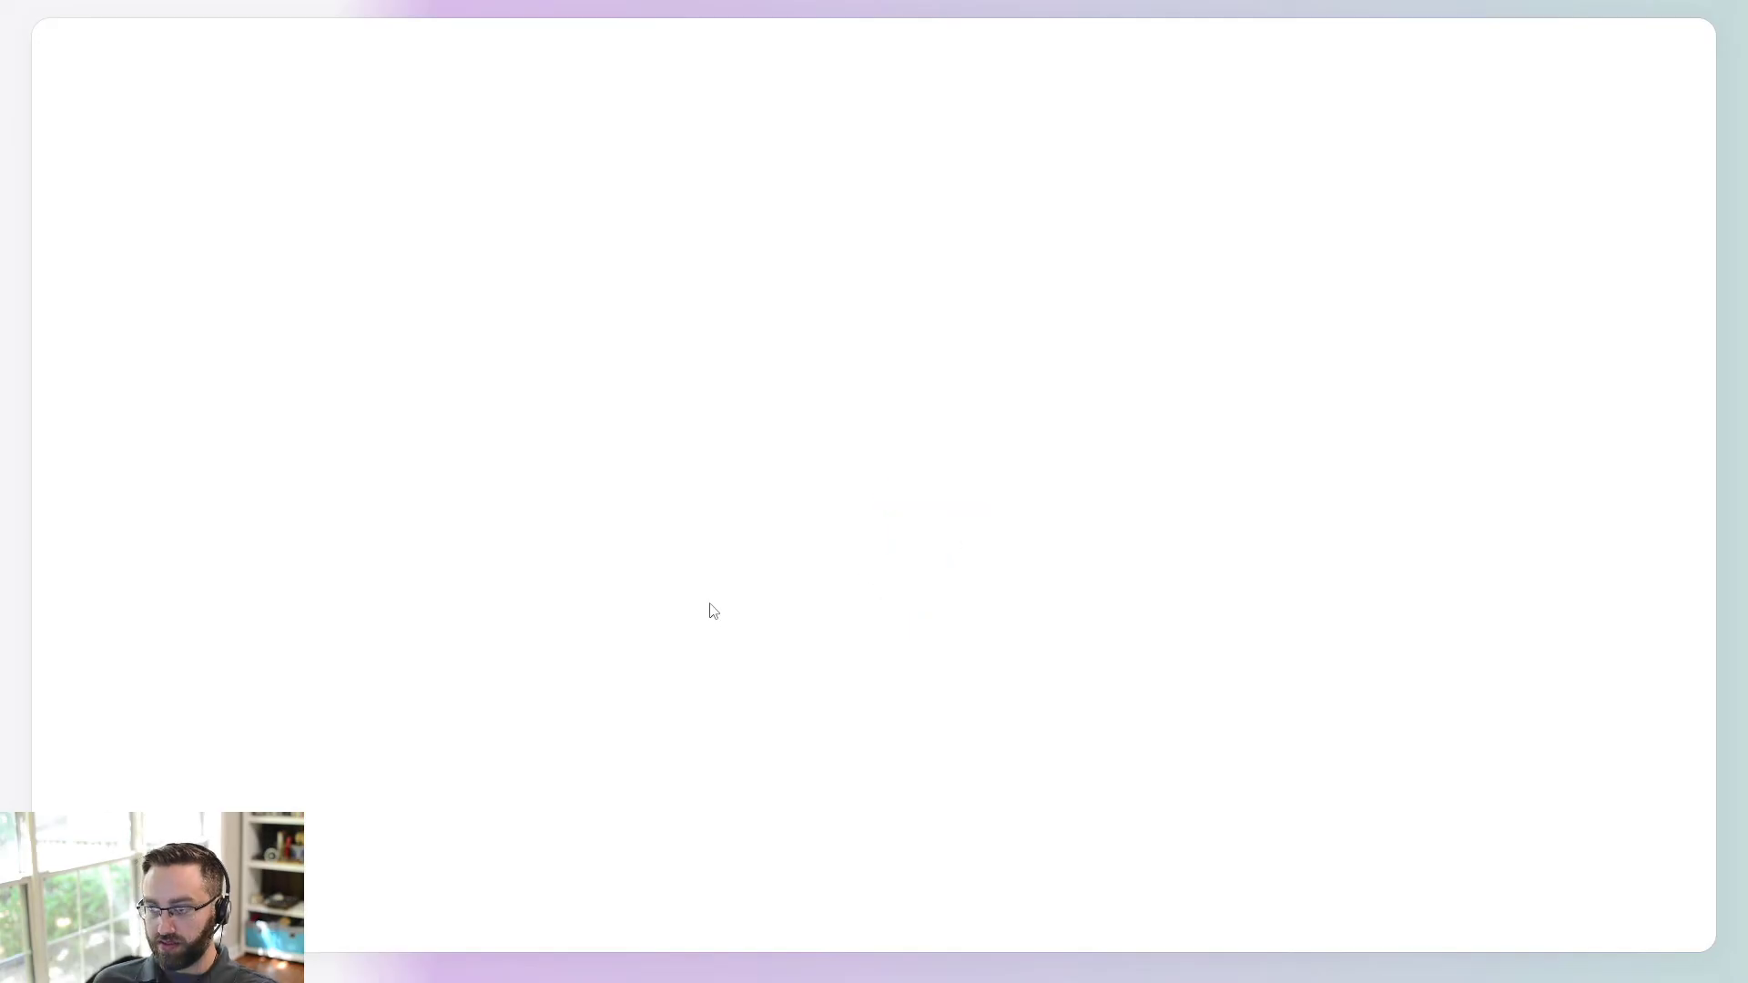
pyautogui.click(183, 115)
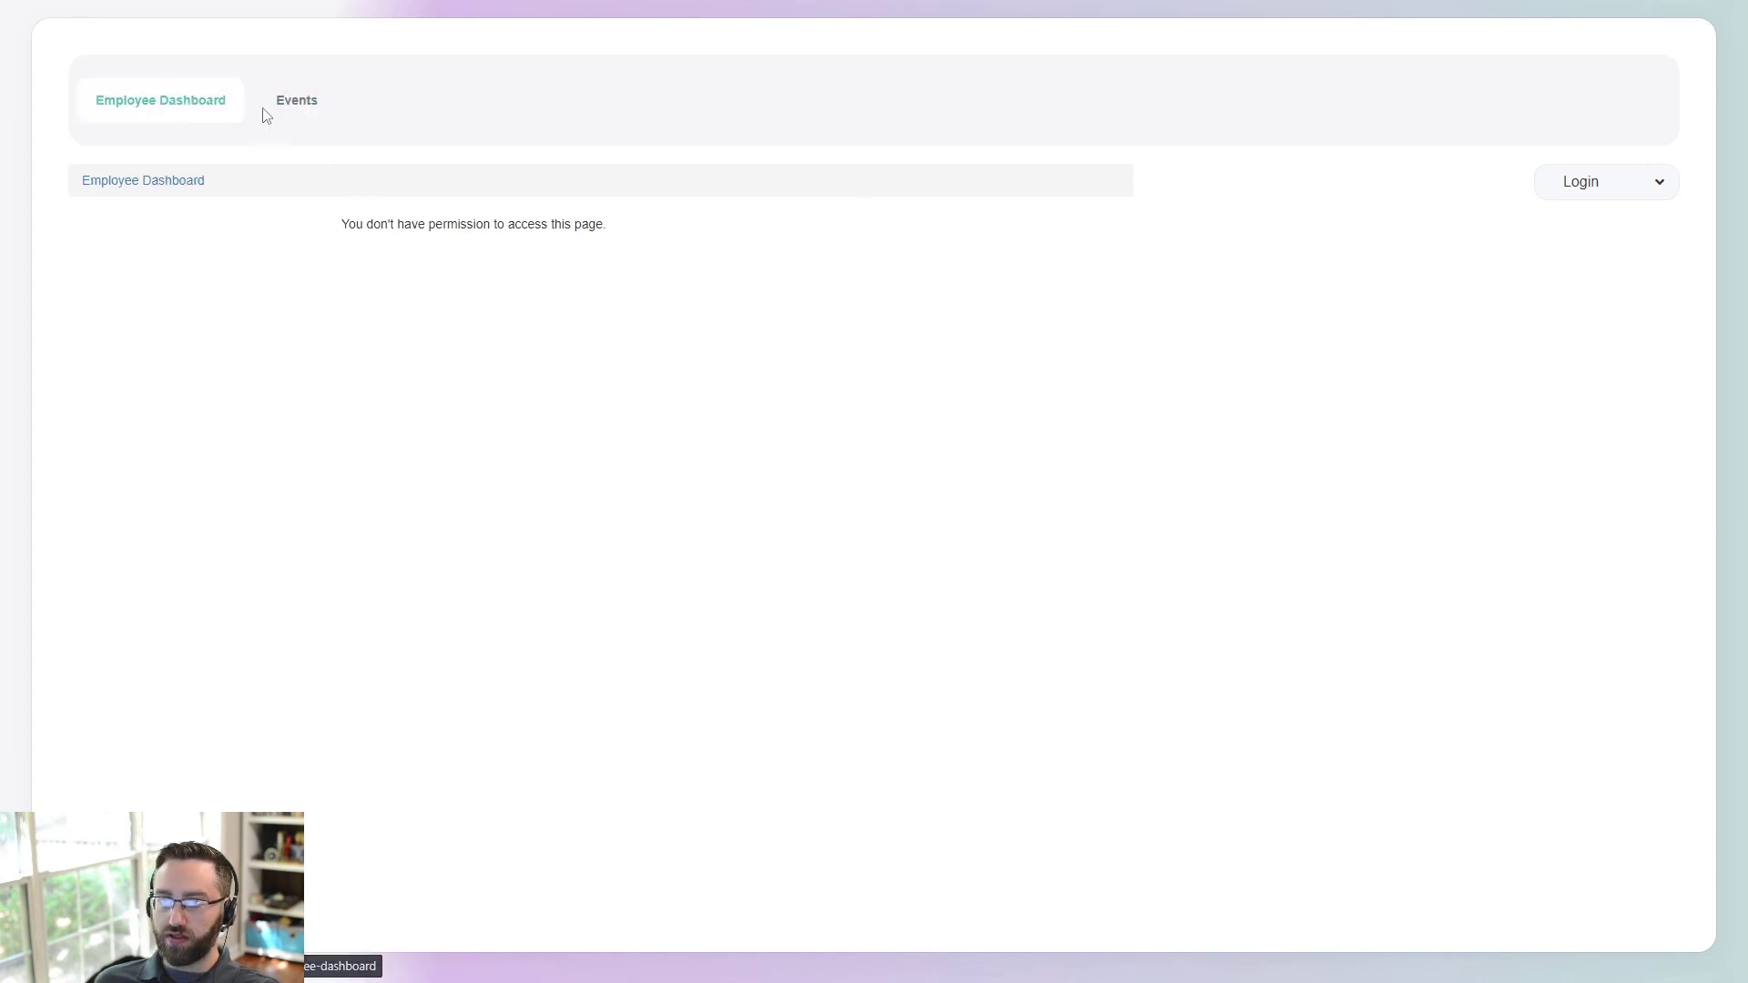
pyautogui.hotkey('ctrl', 'w')
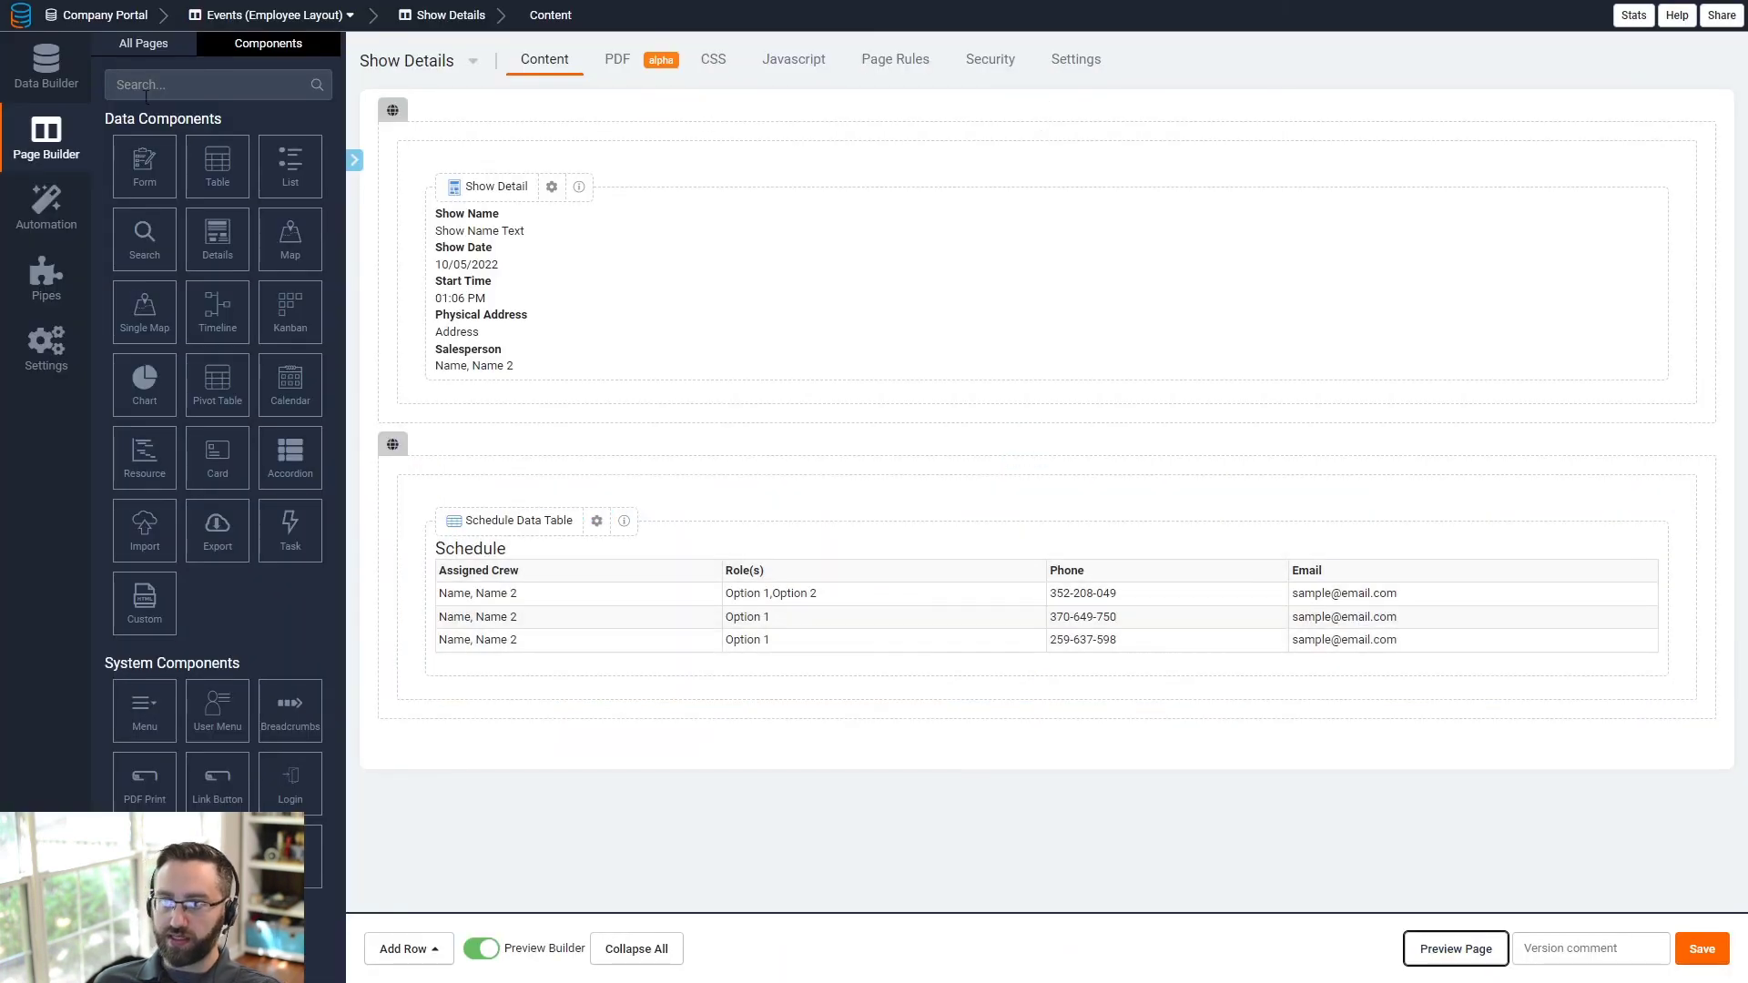
pyautogui.click(47, 127)
# - Set a password on the employee user's record in the Users table
pyautogui.click(46, 66)
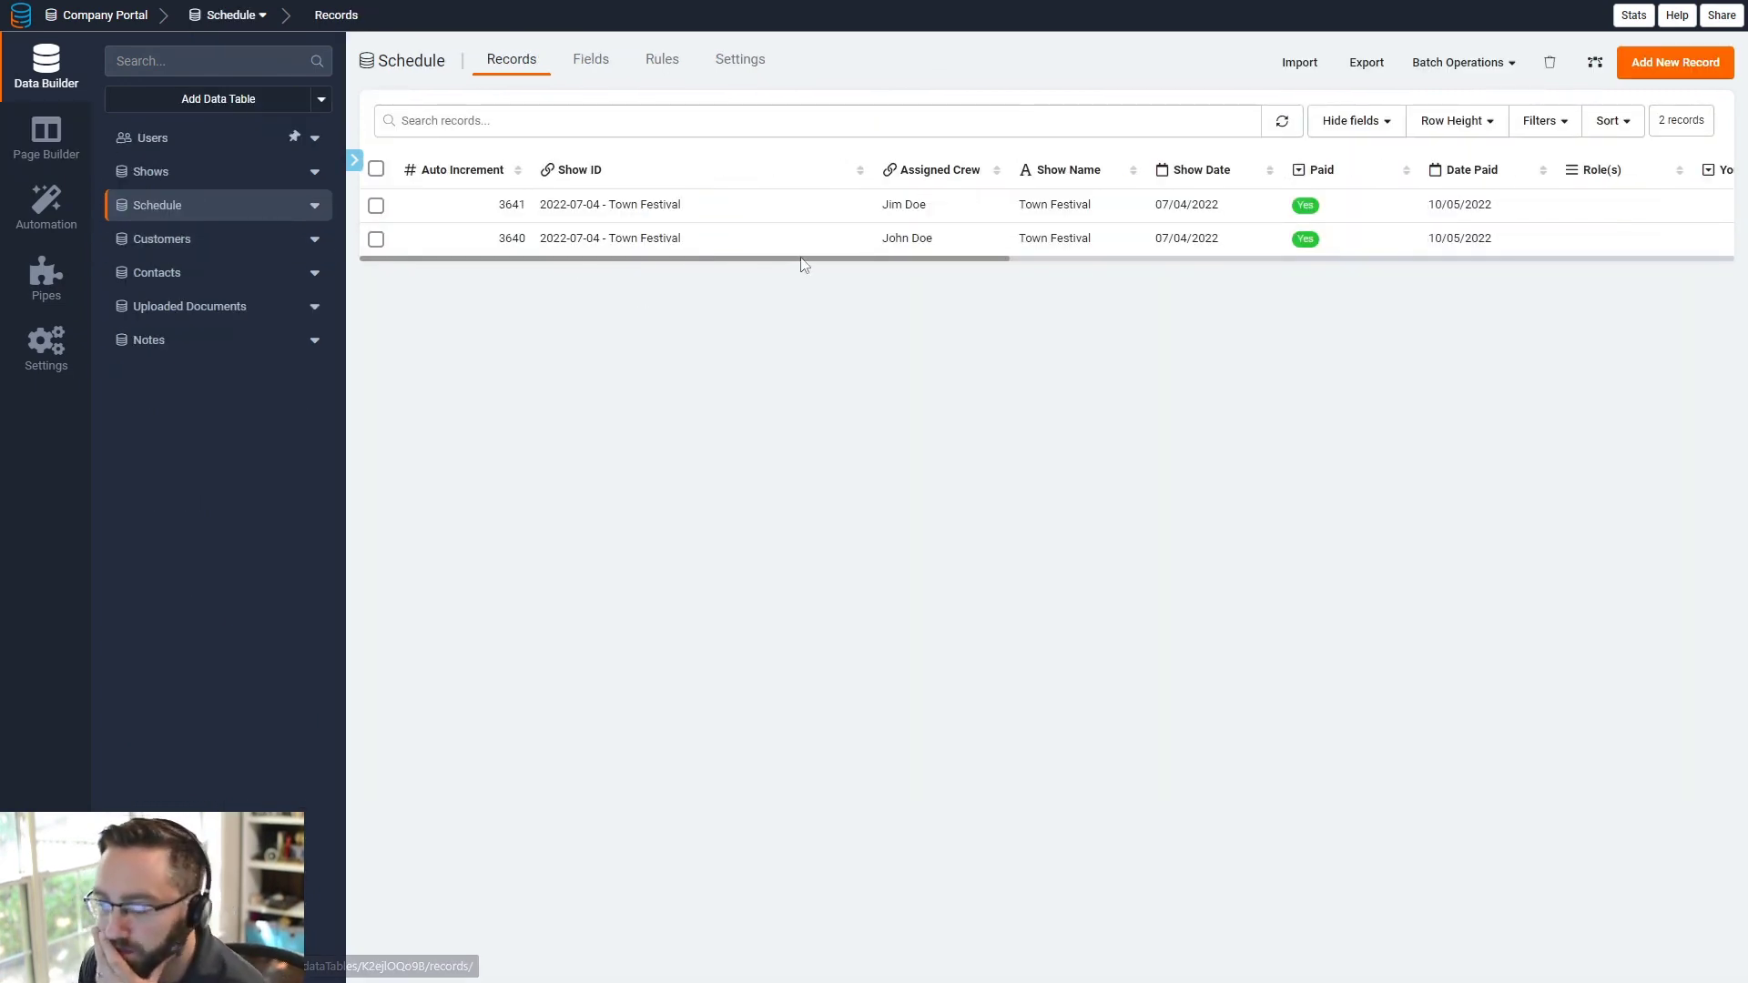
pyautogui.click(164, 141)
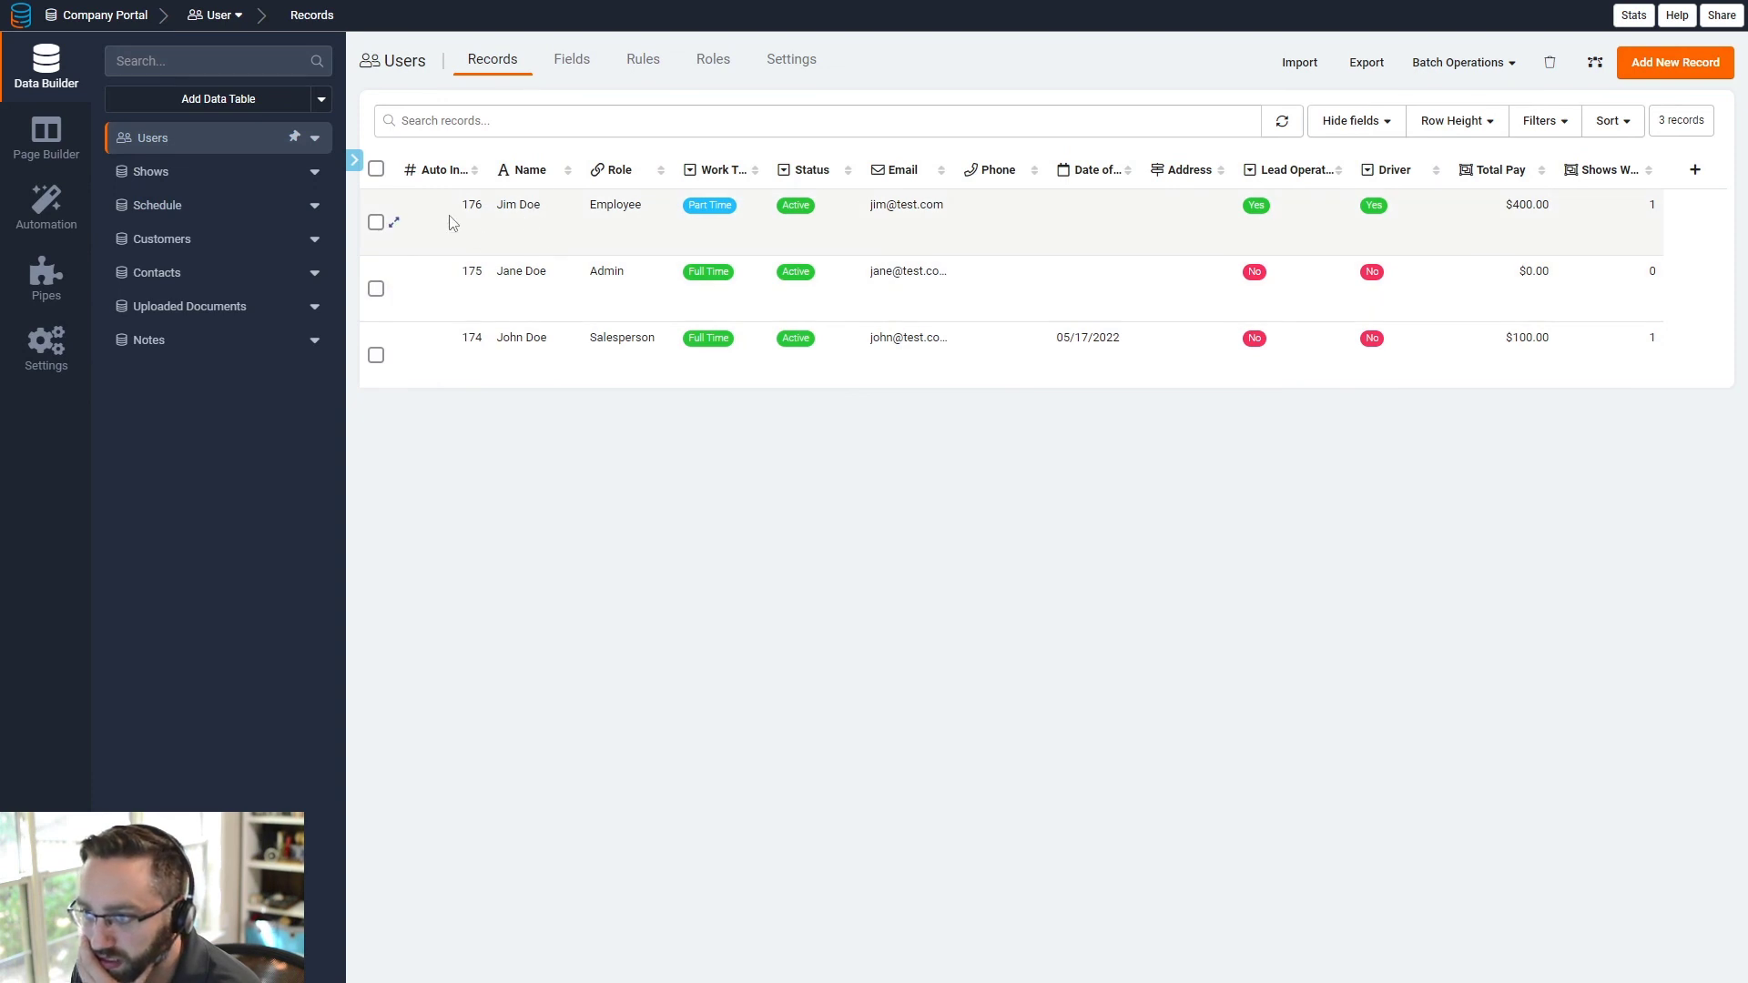
pyautogui.click(392, 223)
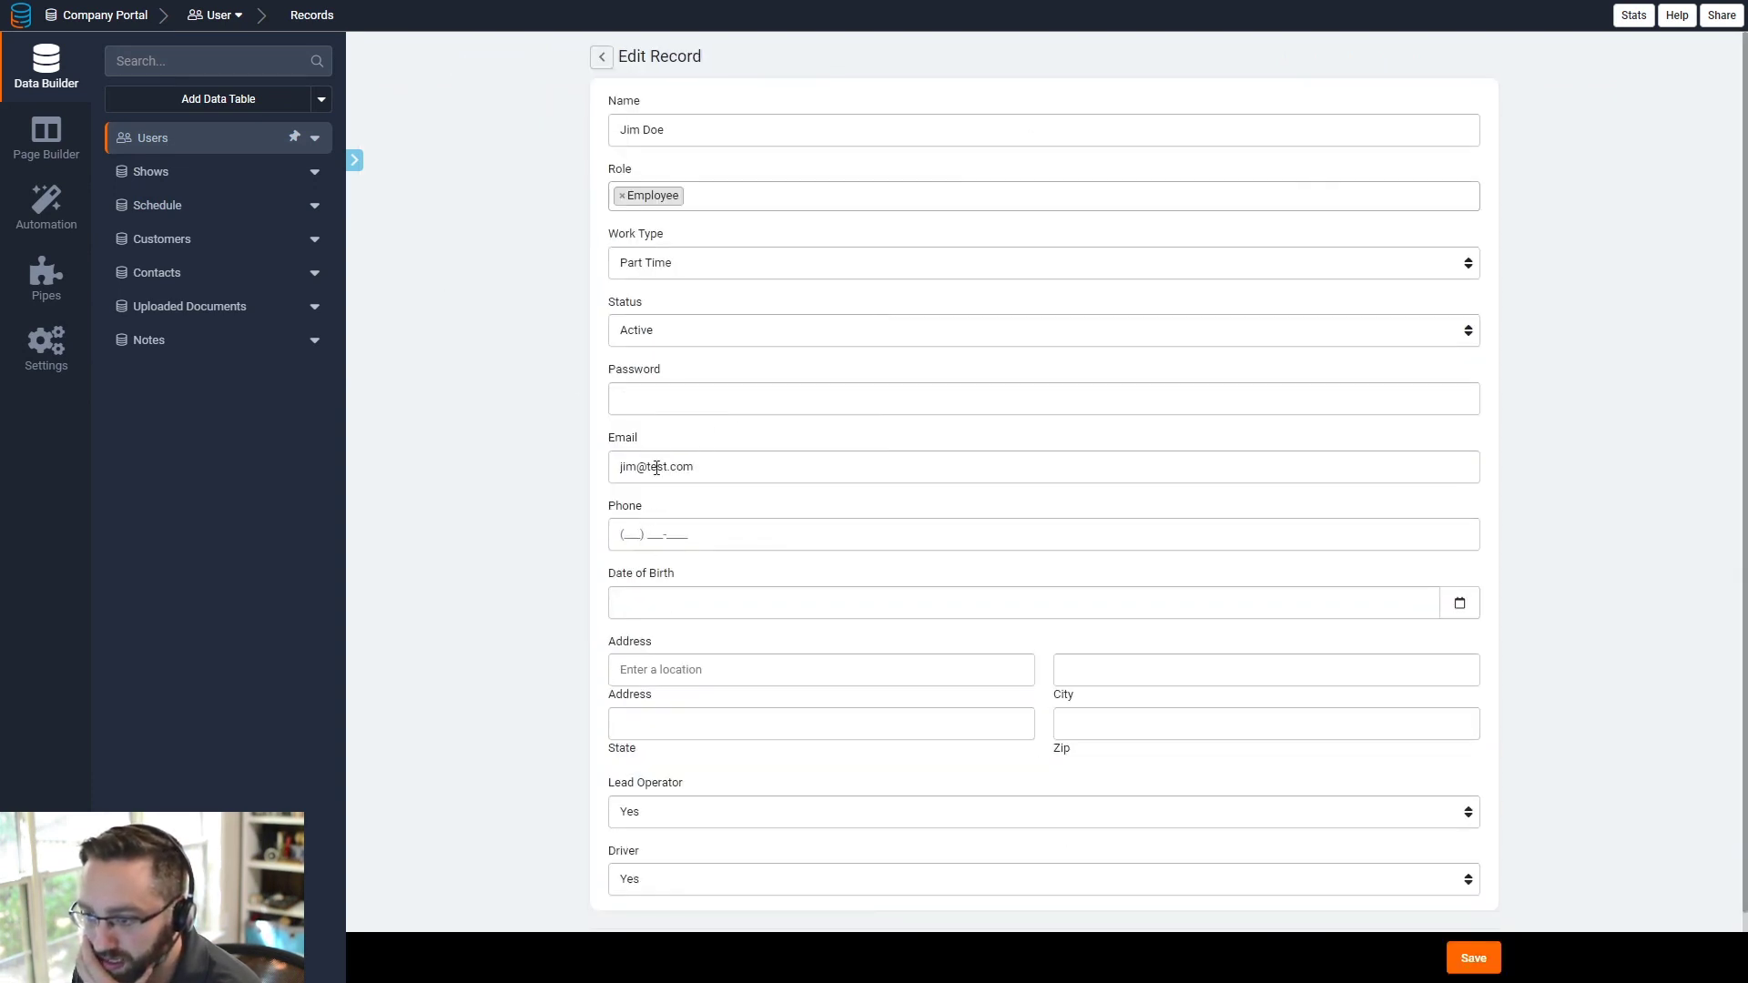
pyautogui.click(676, 407)
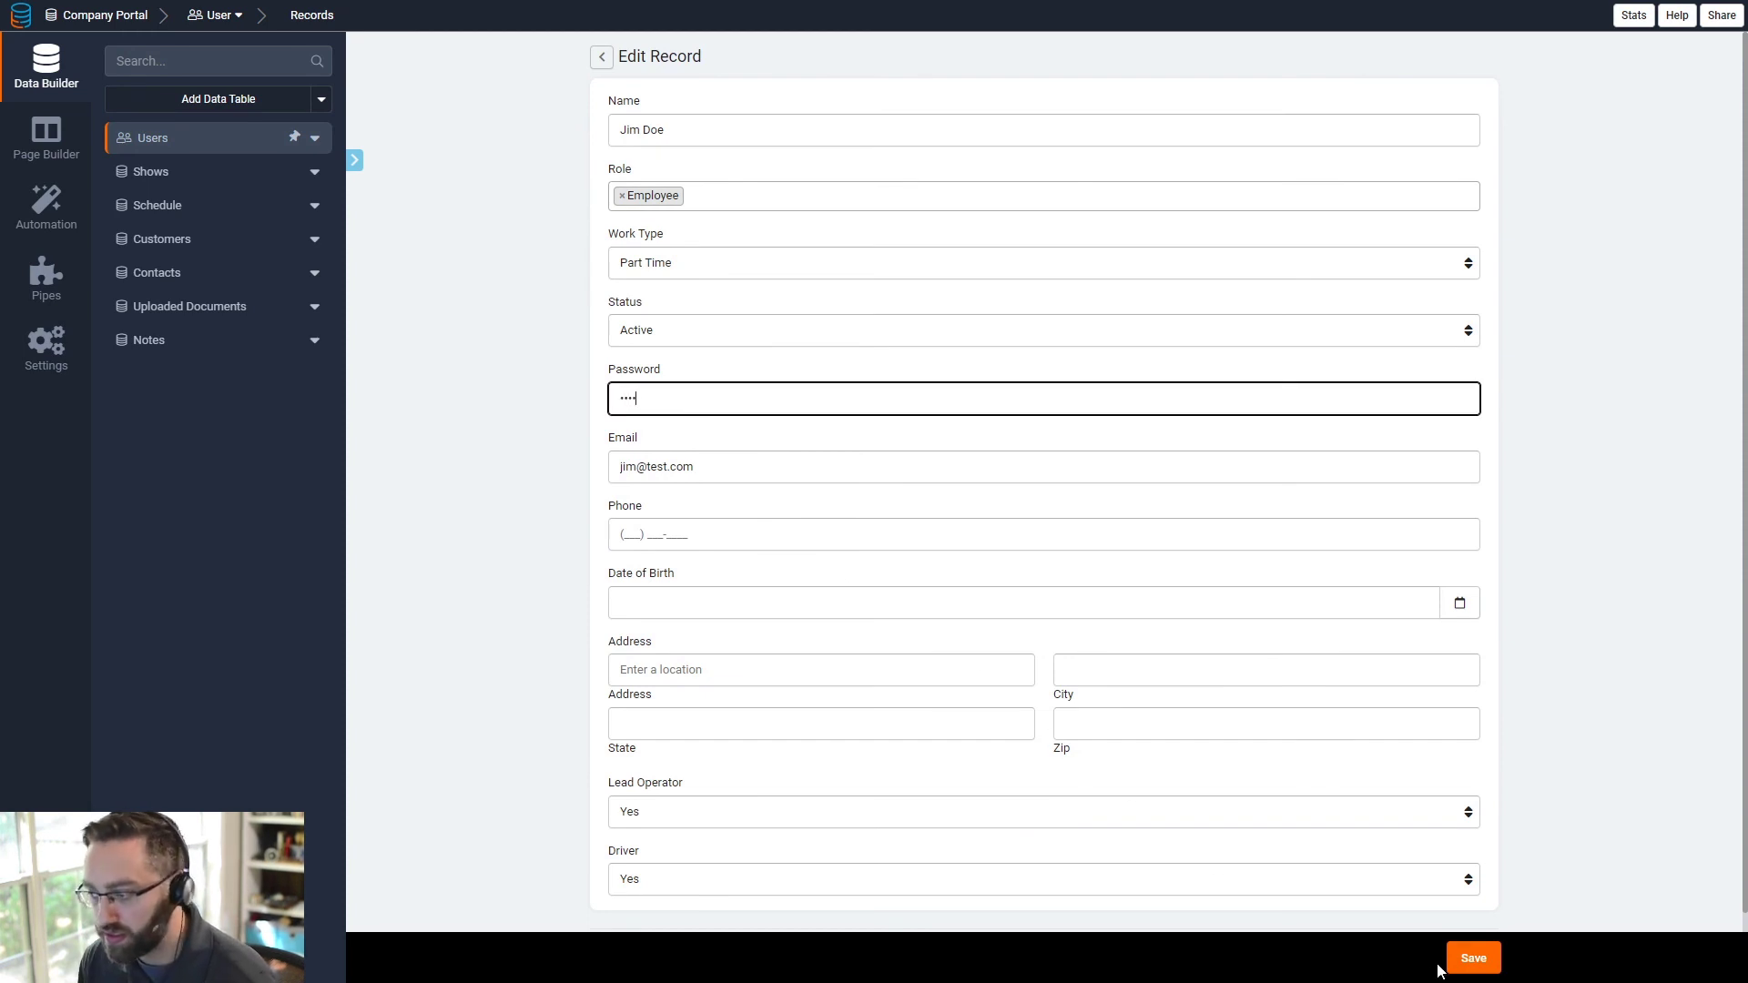
pyautogui.click(1468, 958)
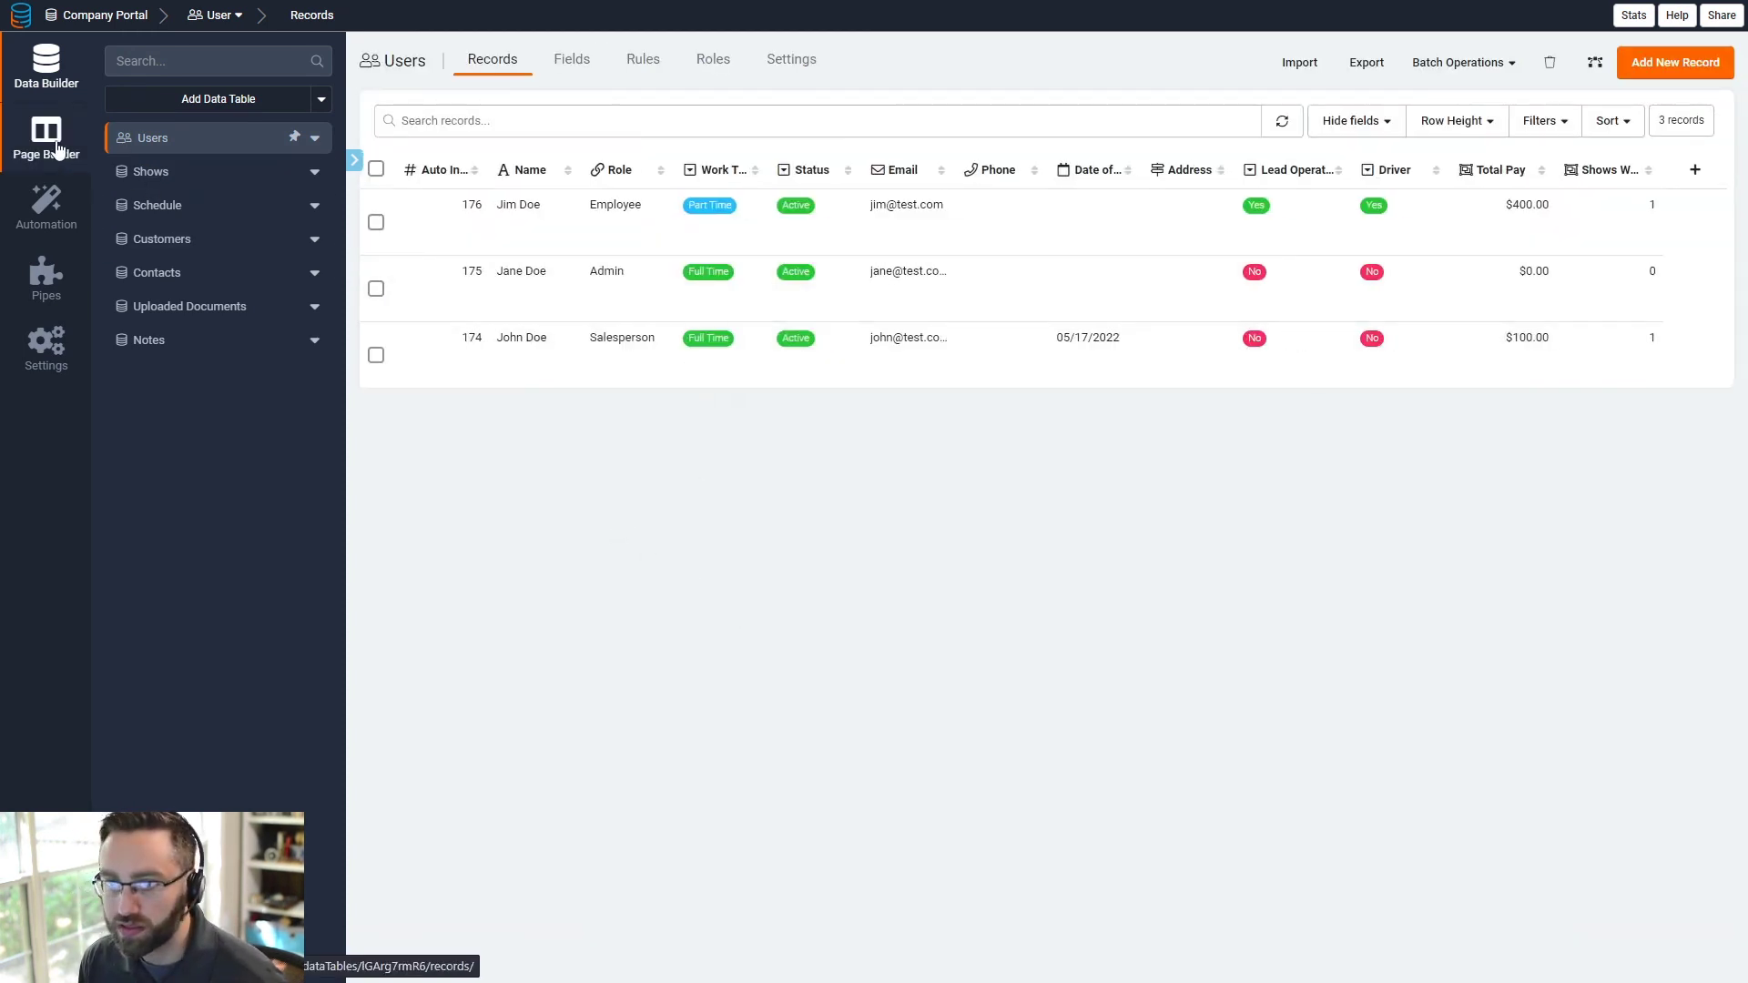
# - Enter sample phone numbers for the employee and admin users, then return to Page Builder
pyautogui.click(1006, 217)
pyautogui.click(1036, 221)
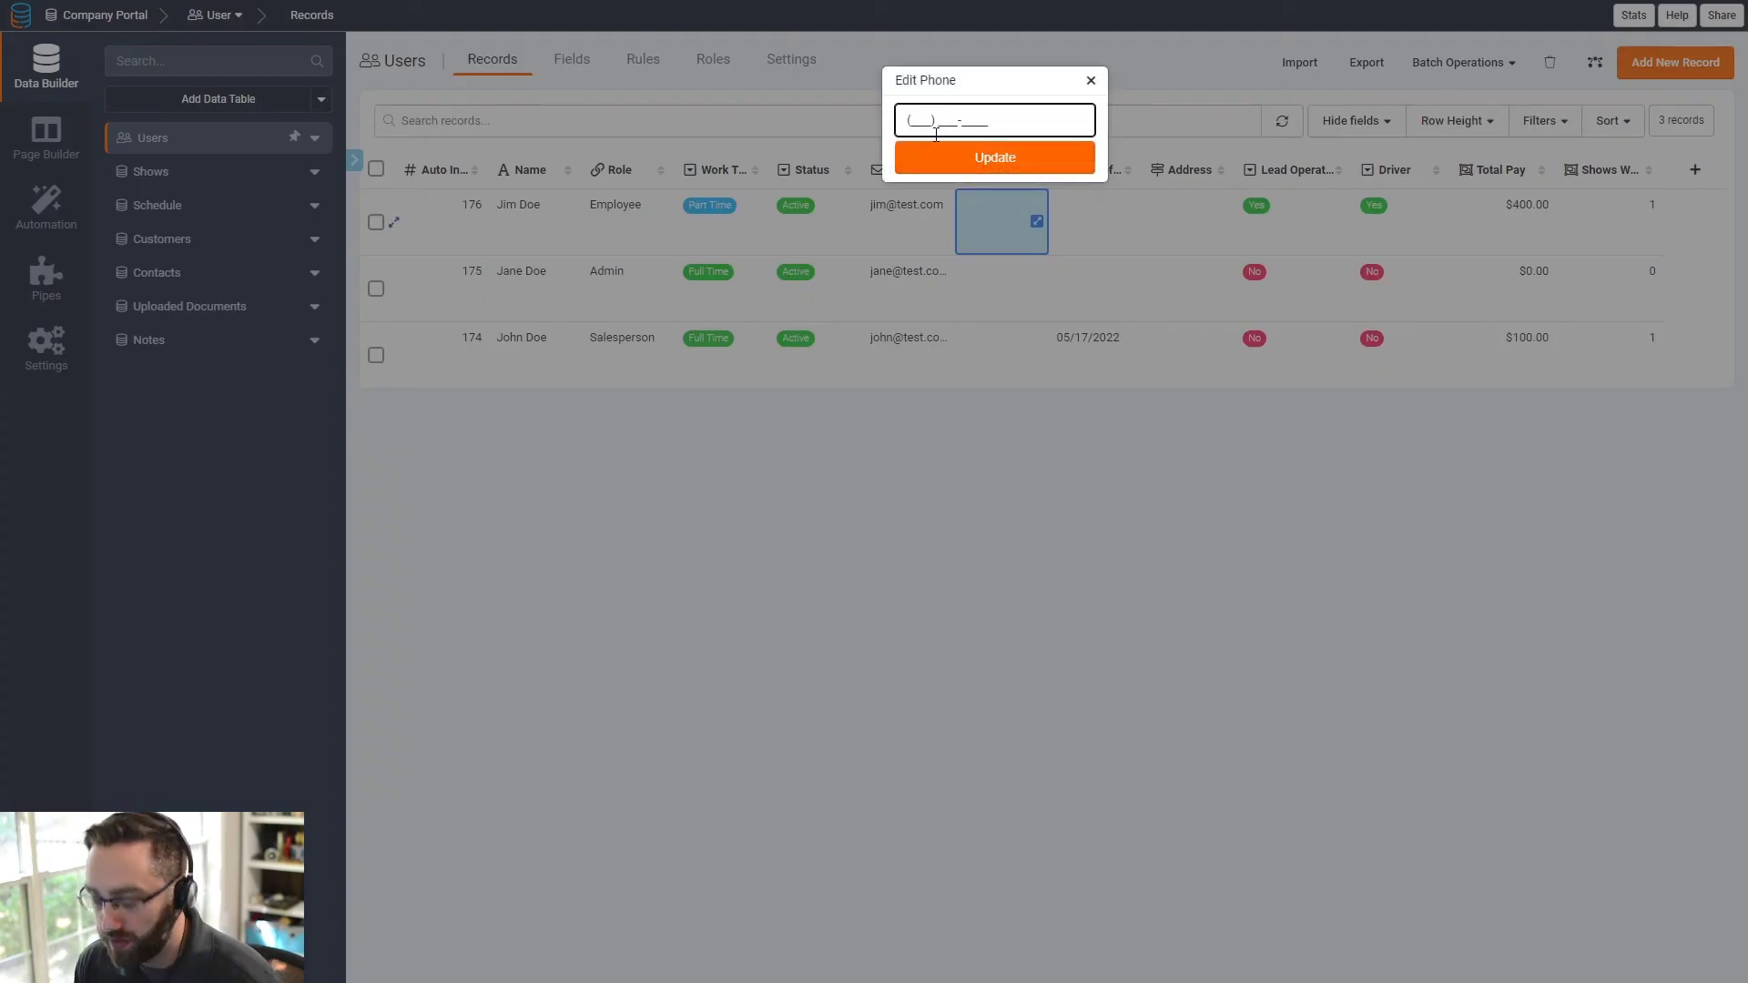
pyautogui.write('0')
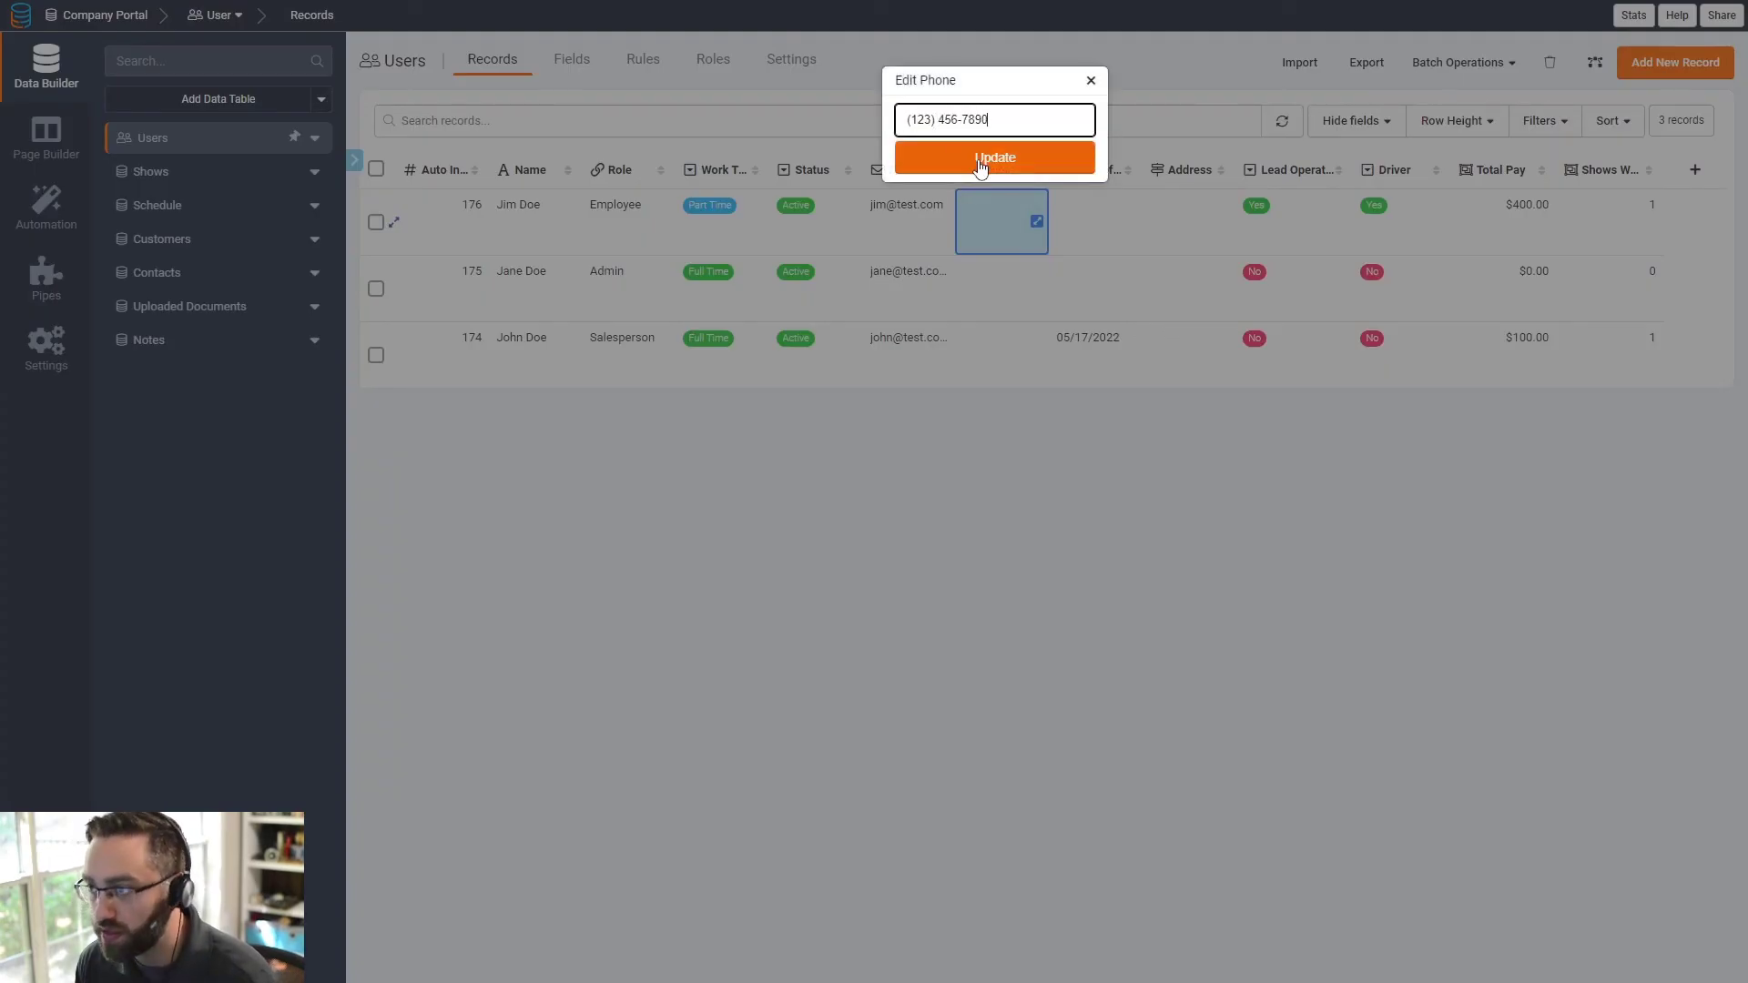
pyautogui.click(980, 160)
pyautogui.click(1037, 290)
pyautogui.click(1037, 288)
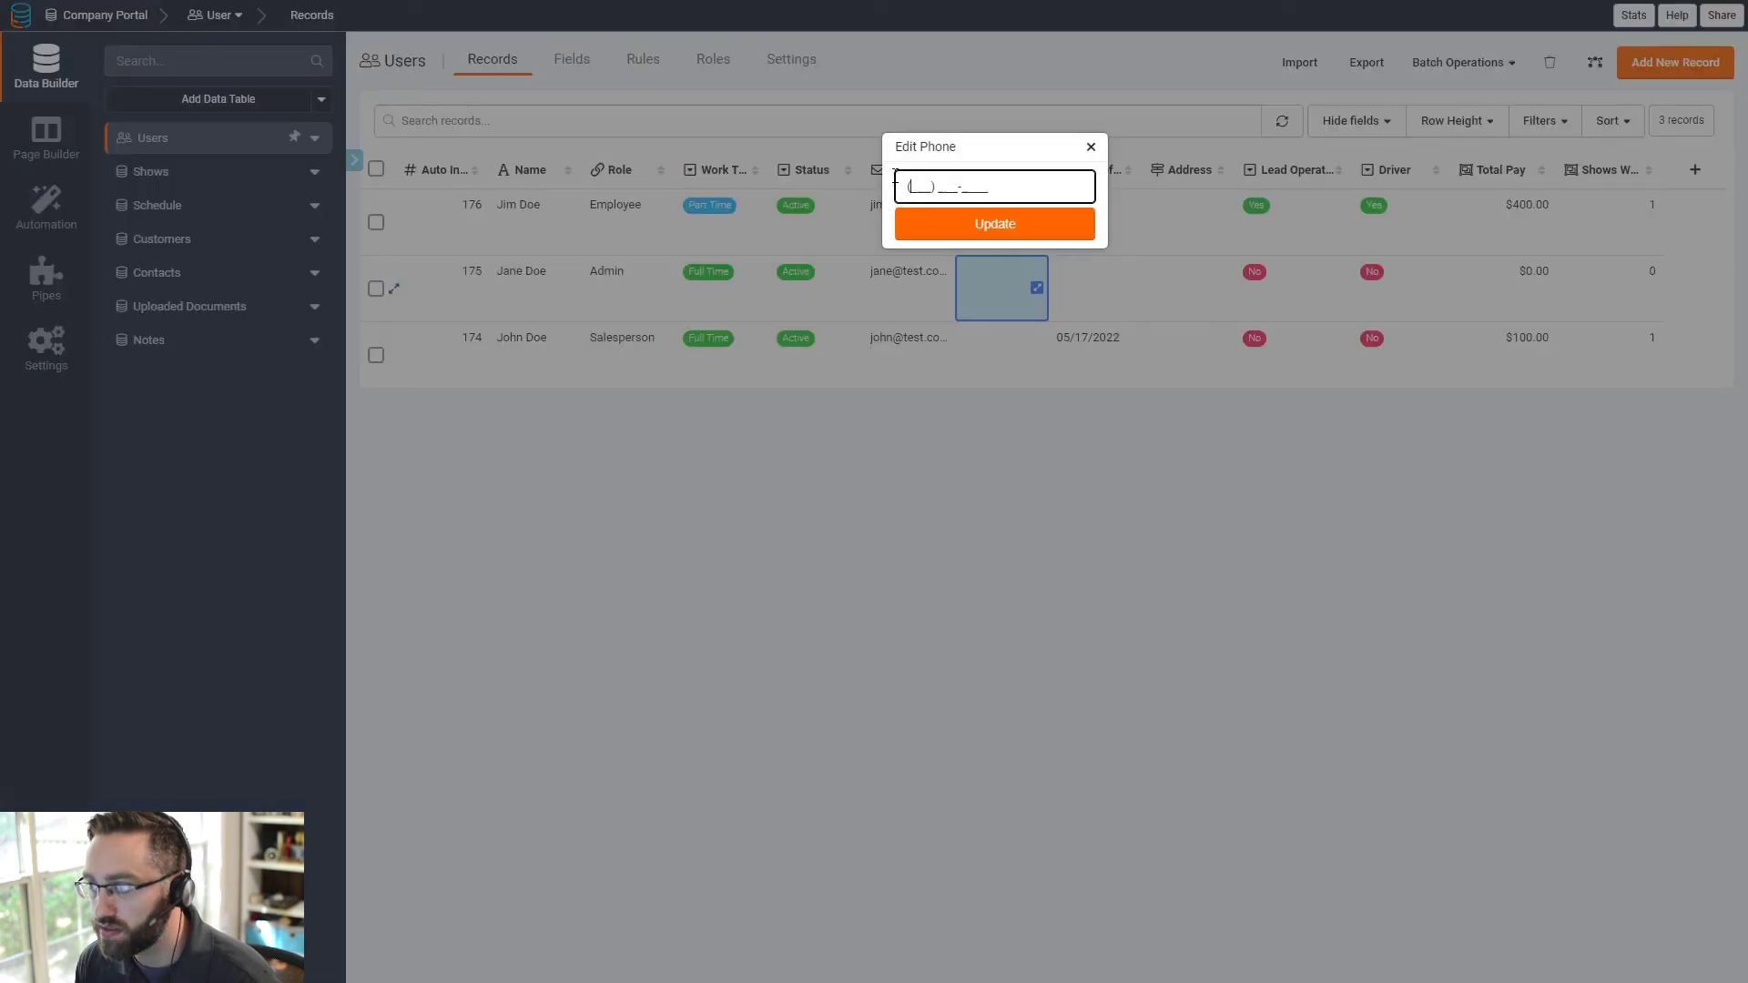
pyautogui.write('123) 456-7')
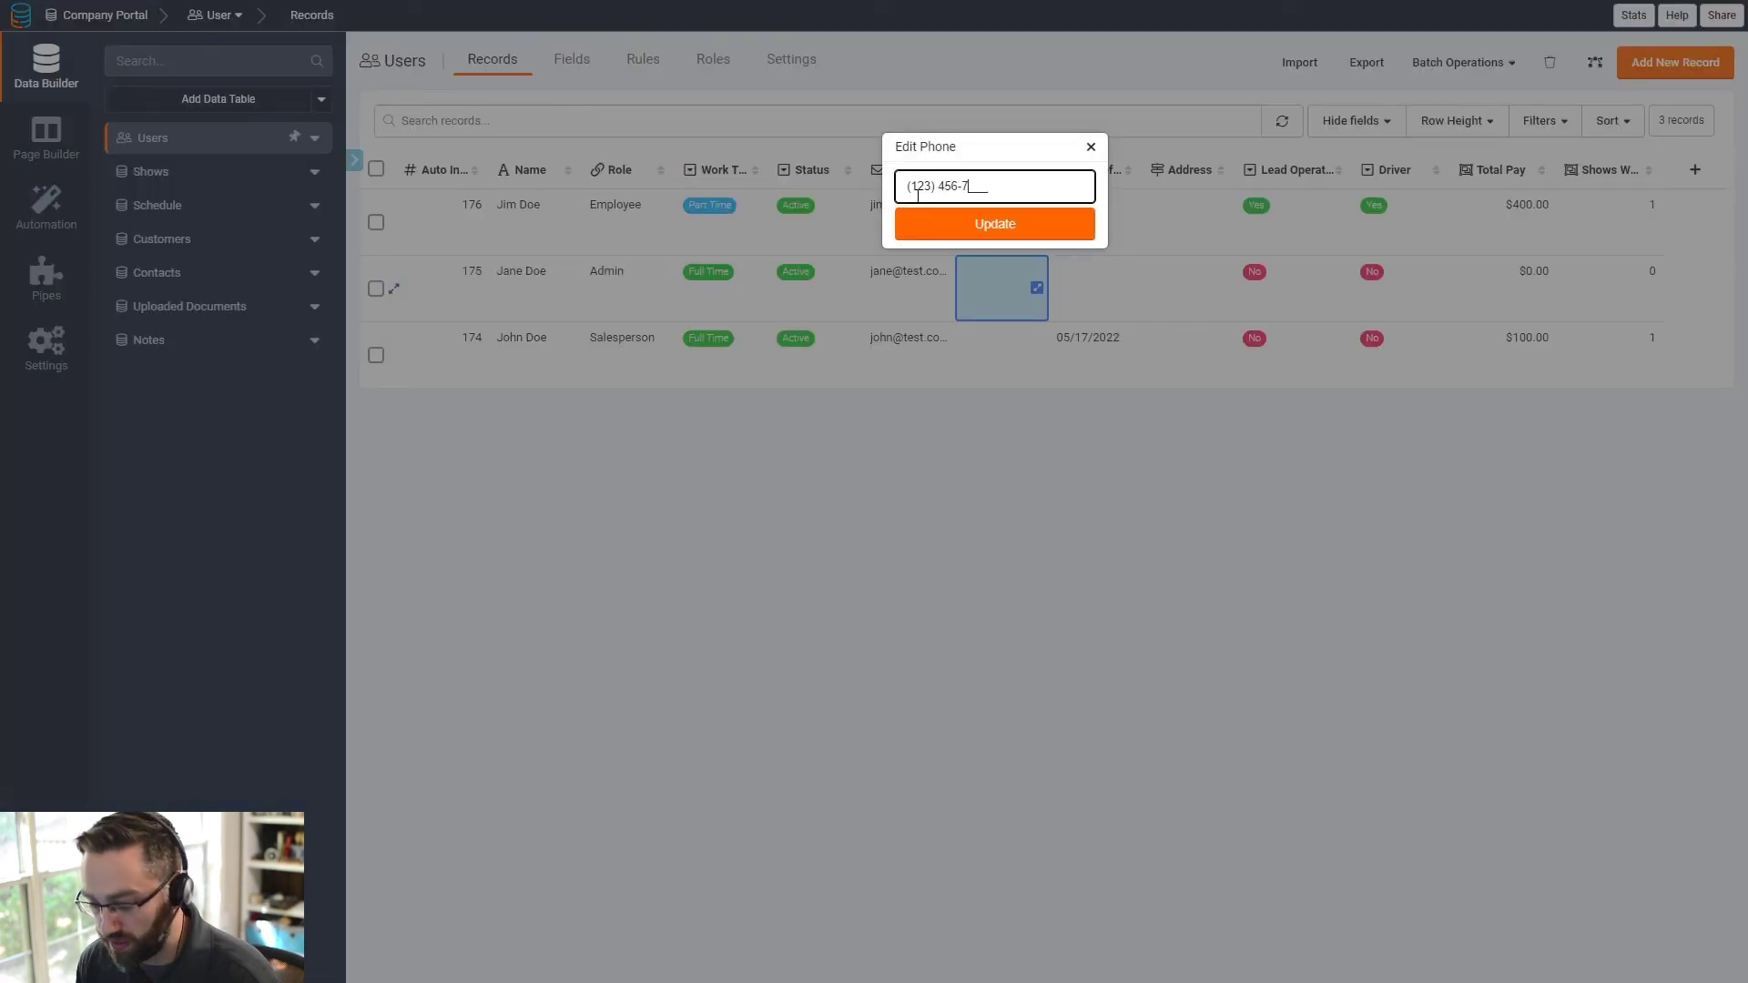
pyautogui.write('890')
pyautogui.click(982, 224)
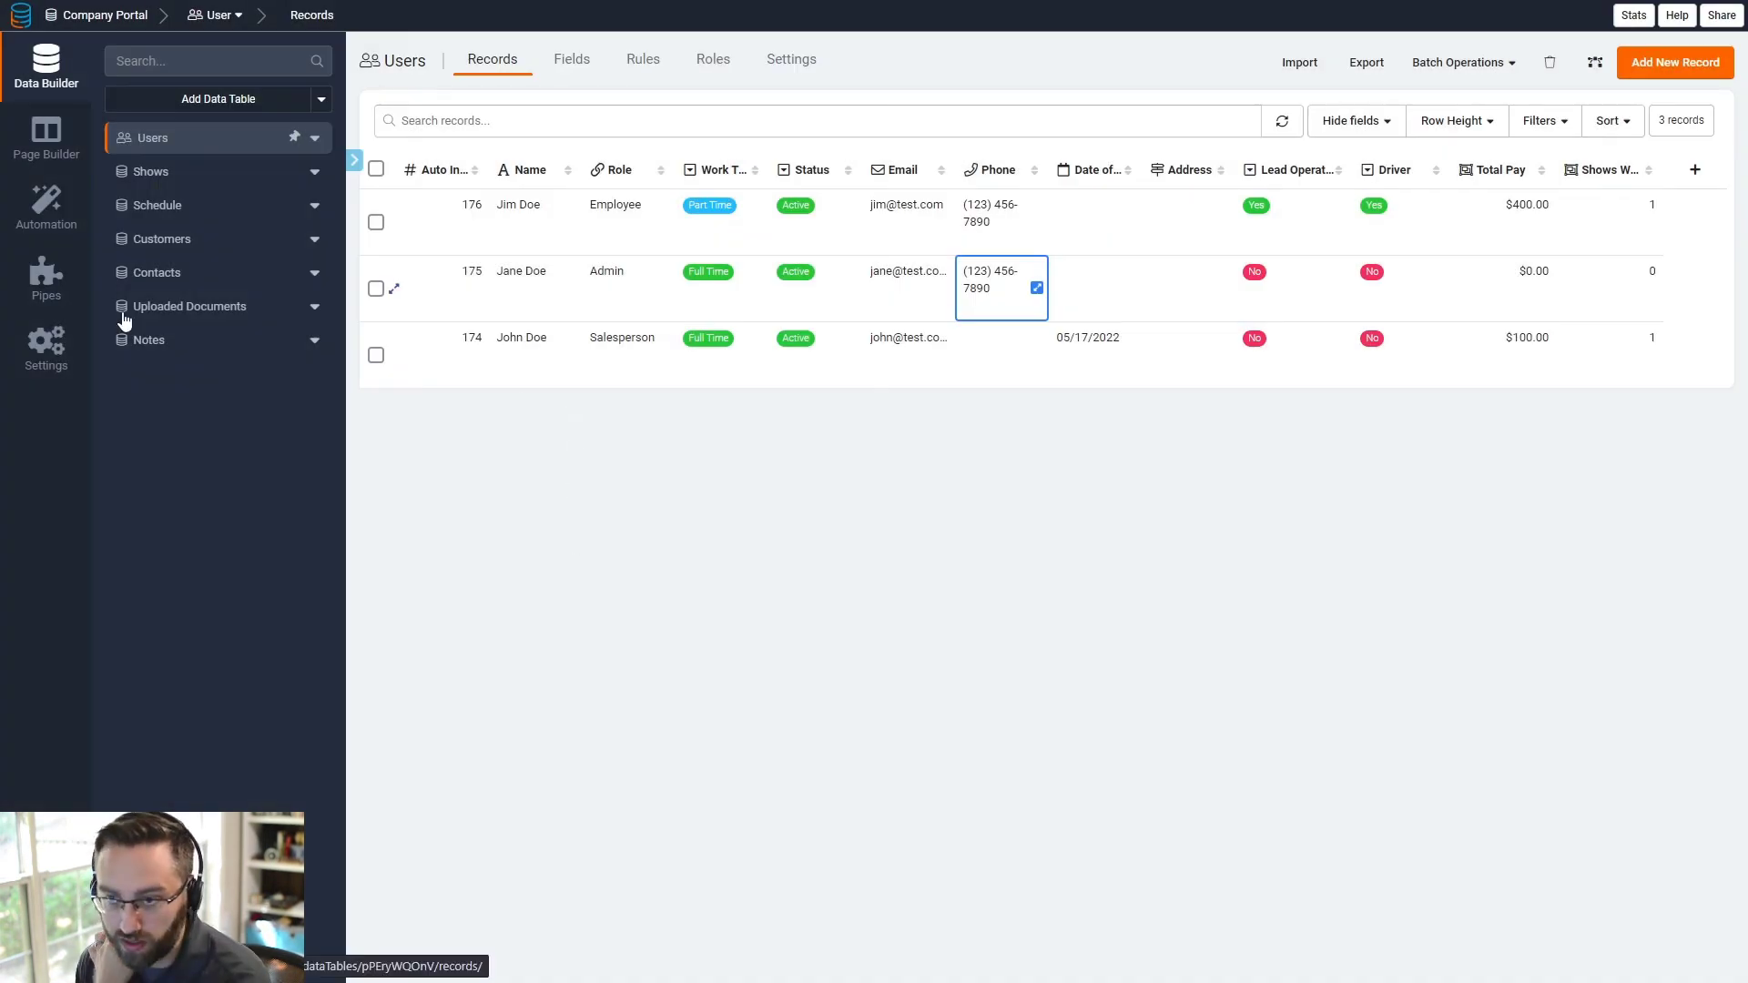
pyautogui.click(45, 136)
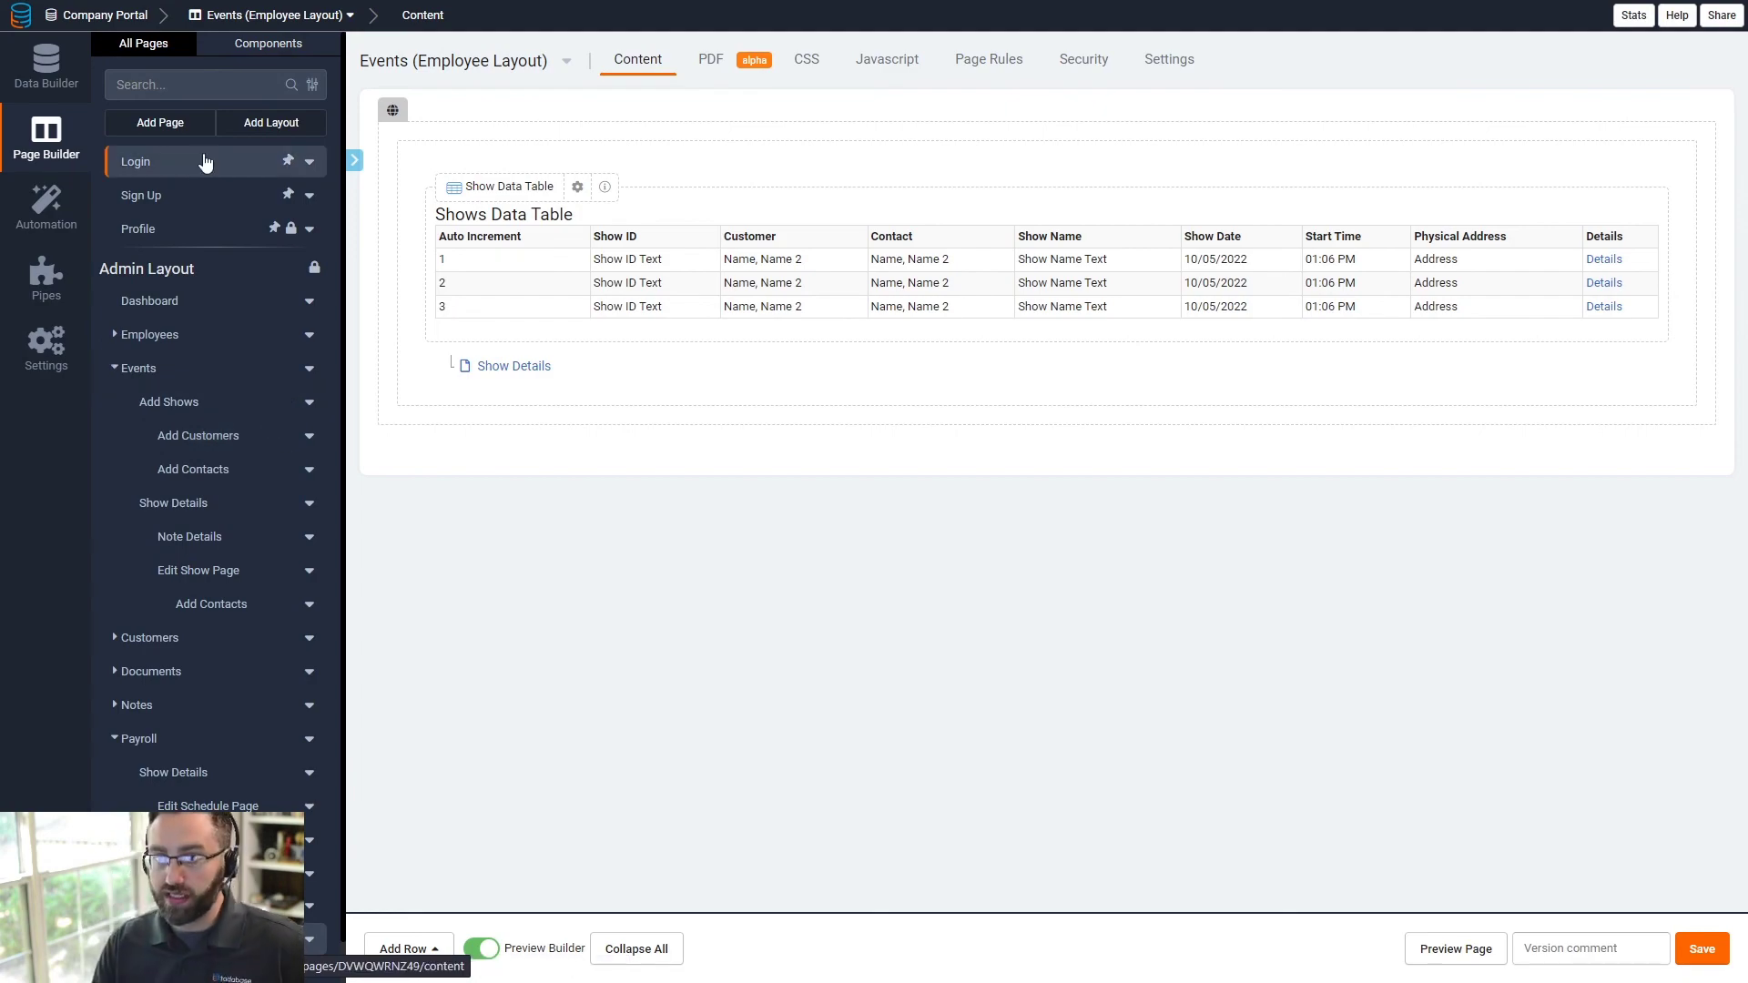
# - Route Employee logins to Employee Dashboard and Admin logins to Dashboard, removing the Salesperson rule
pyautogui.click(199, 165)
pyautogui.click(855, 302)
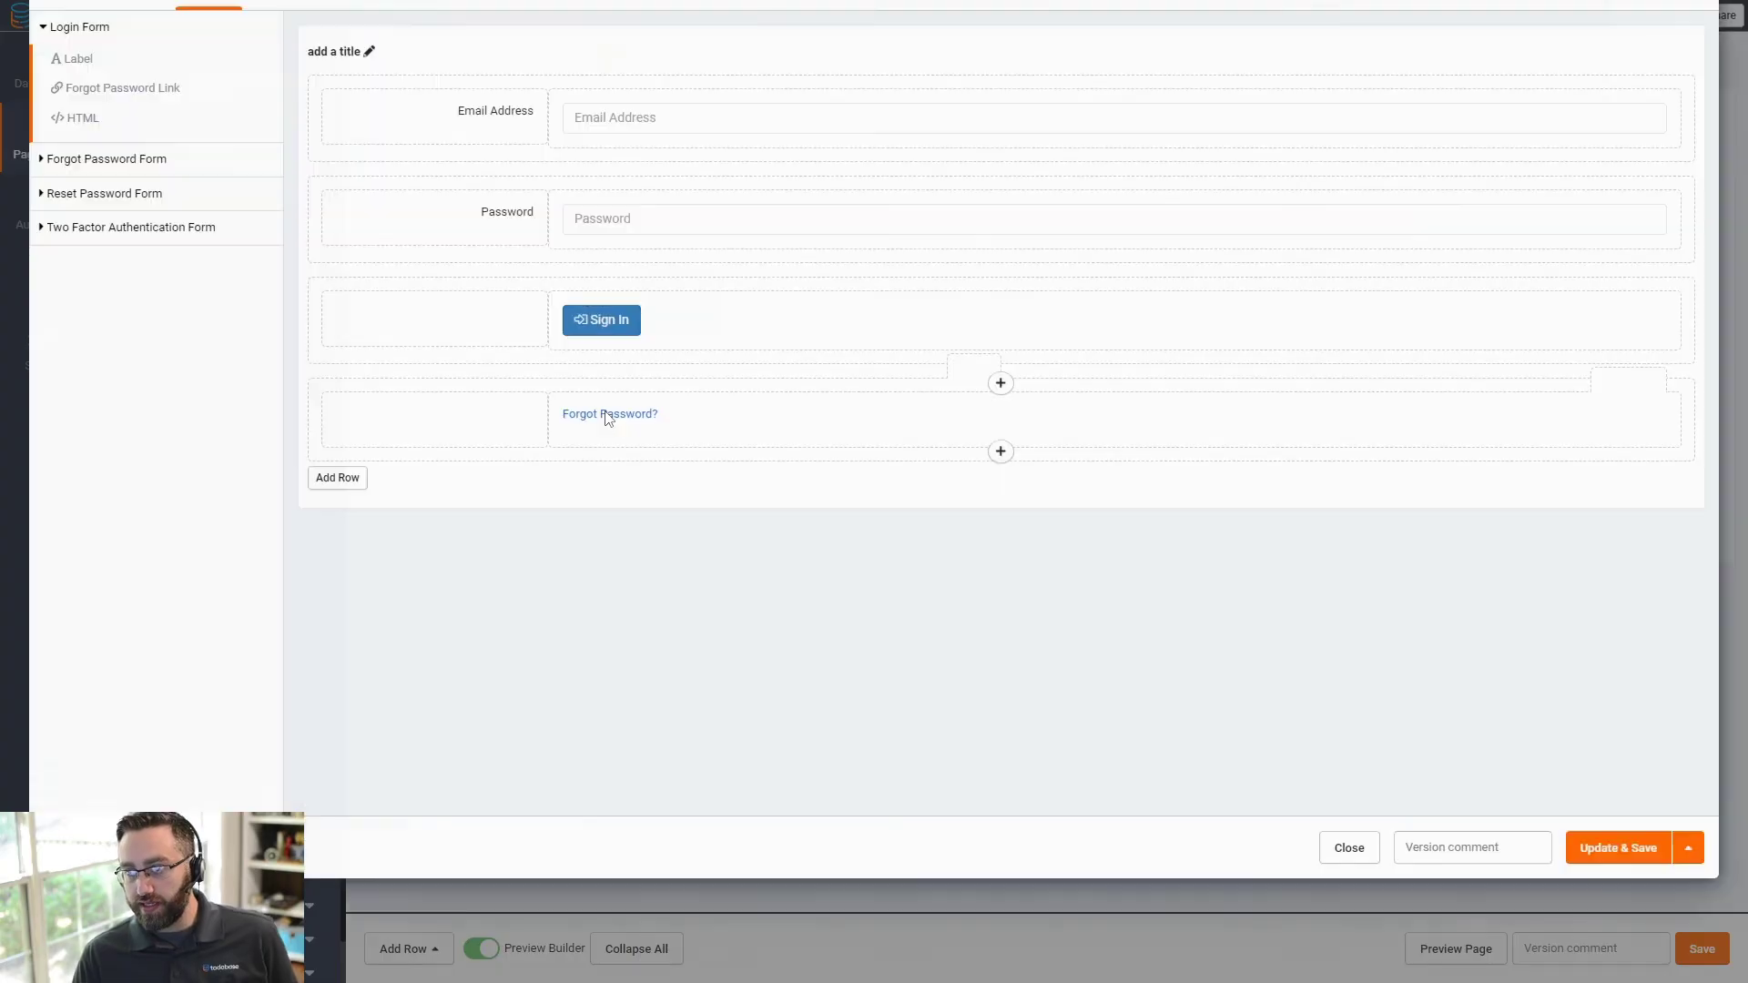
pyautogui.click(499, 61)
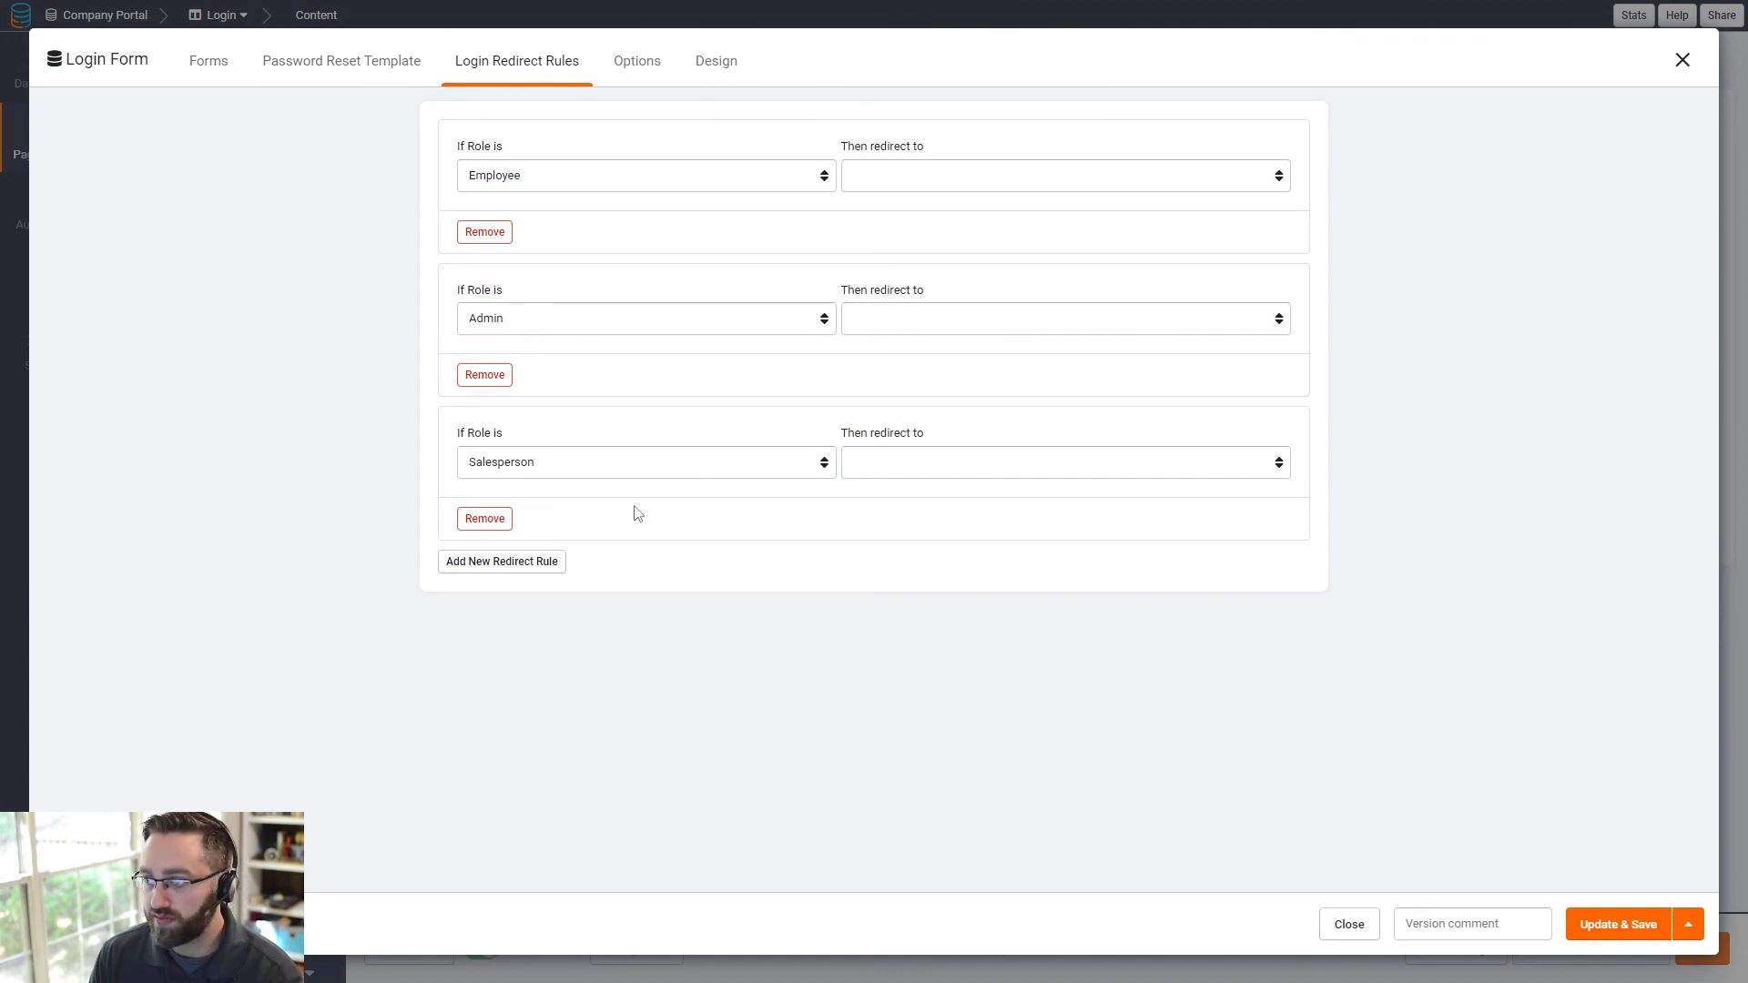
pyautogui.click(485, 520)
pyautogui.click(913, 182)
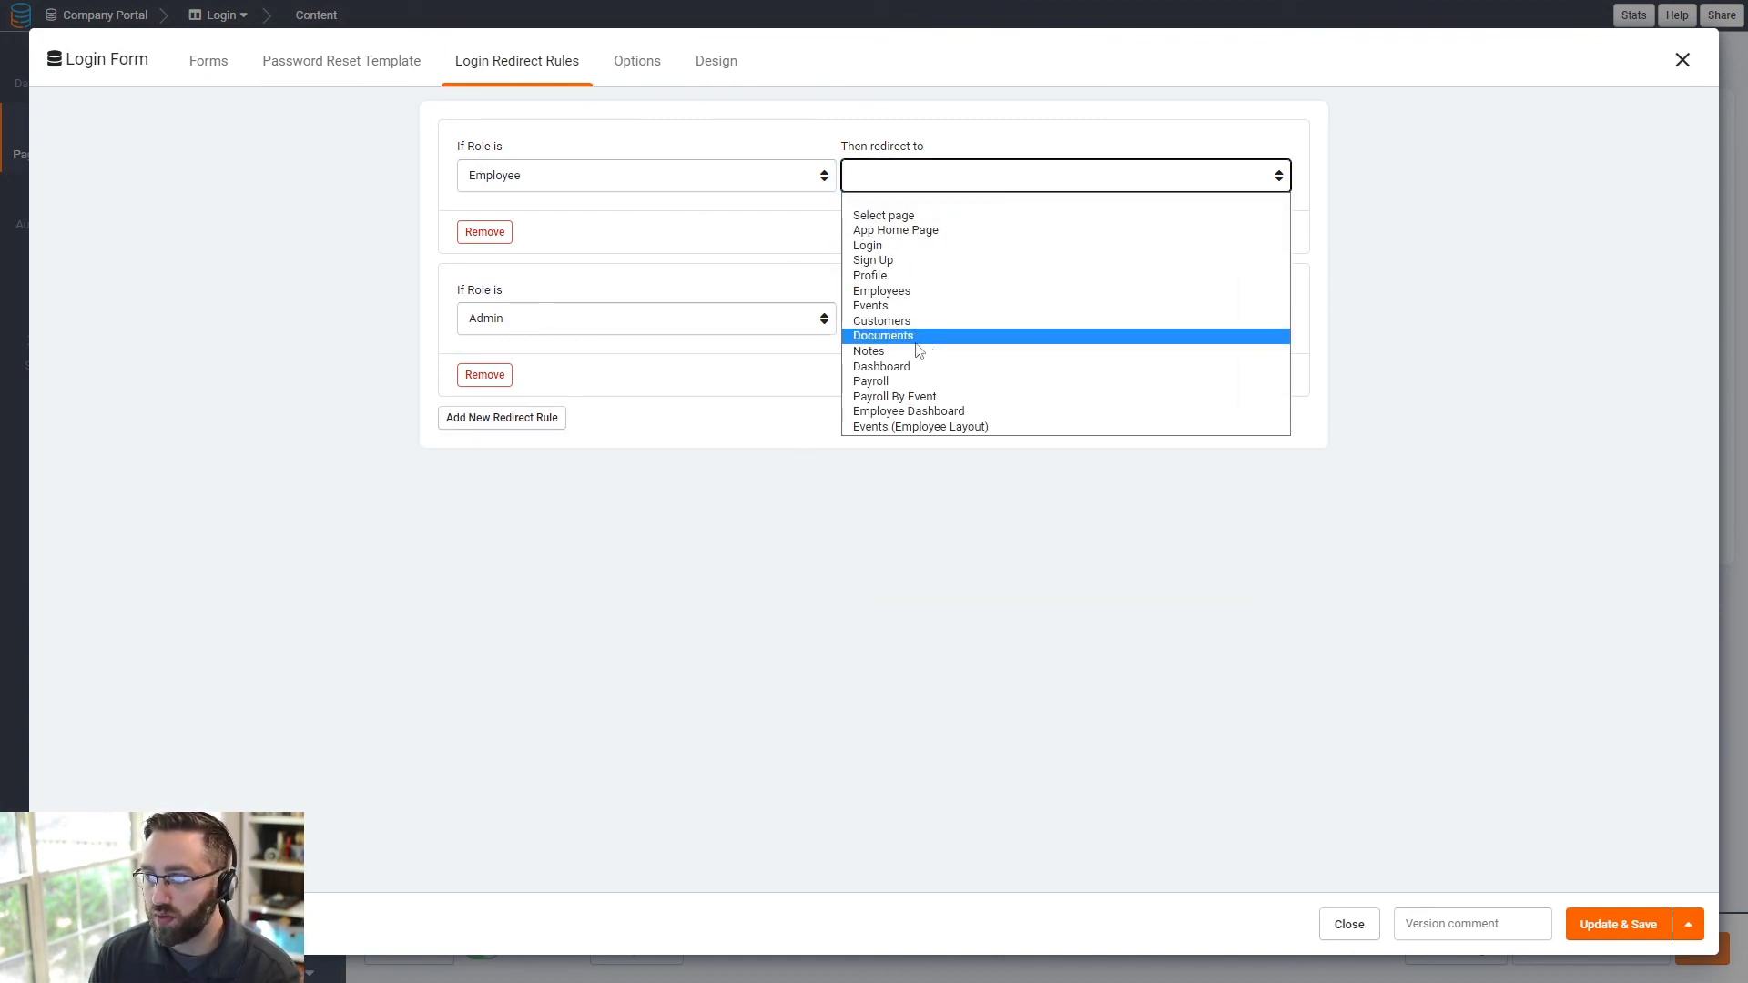
pyautogui.click(909, 411)
pyautogui.click(883, 326)
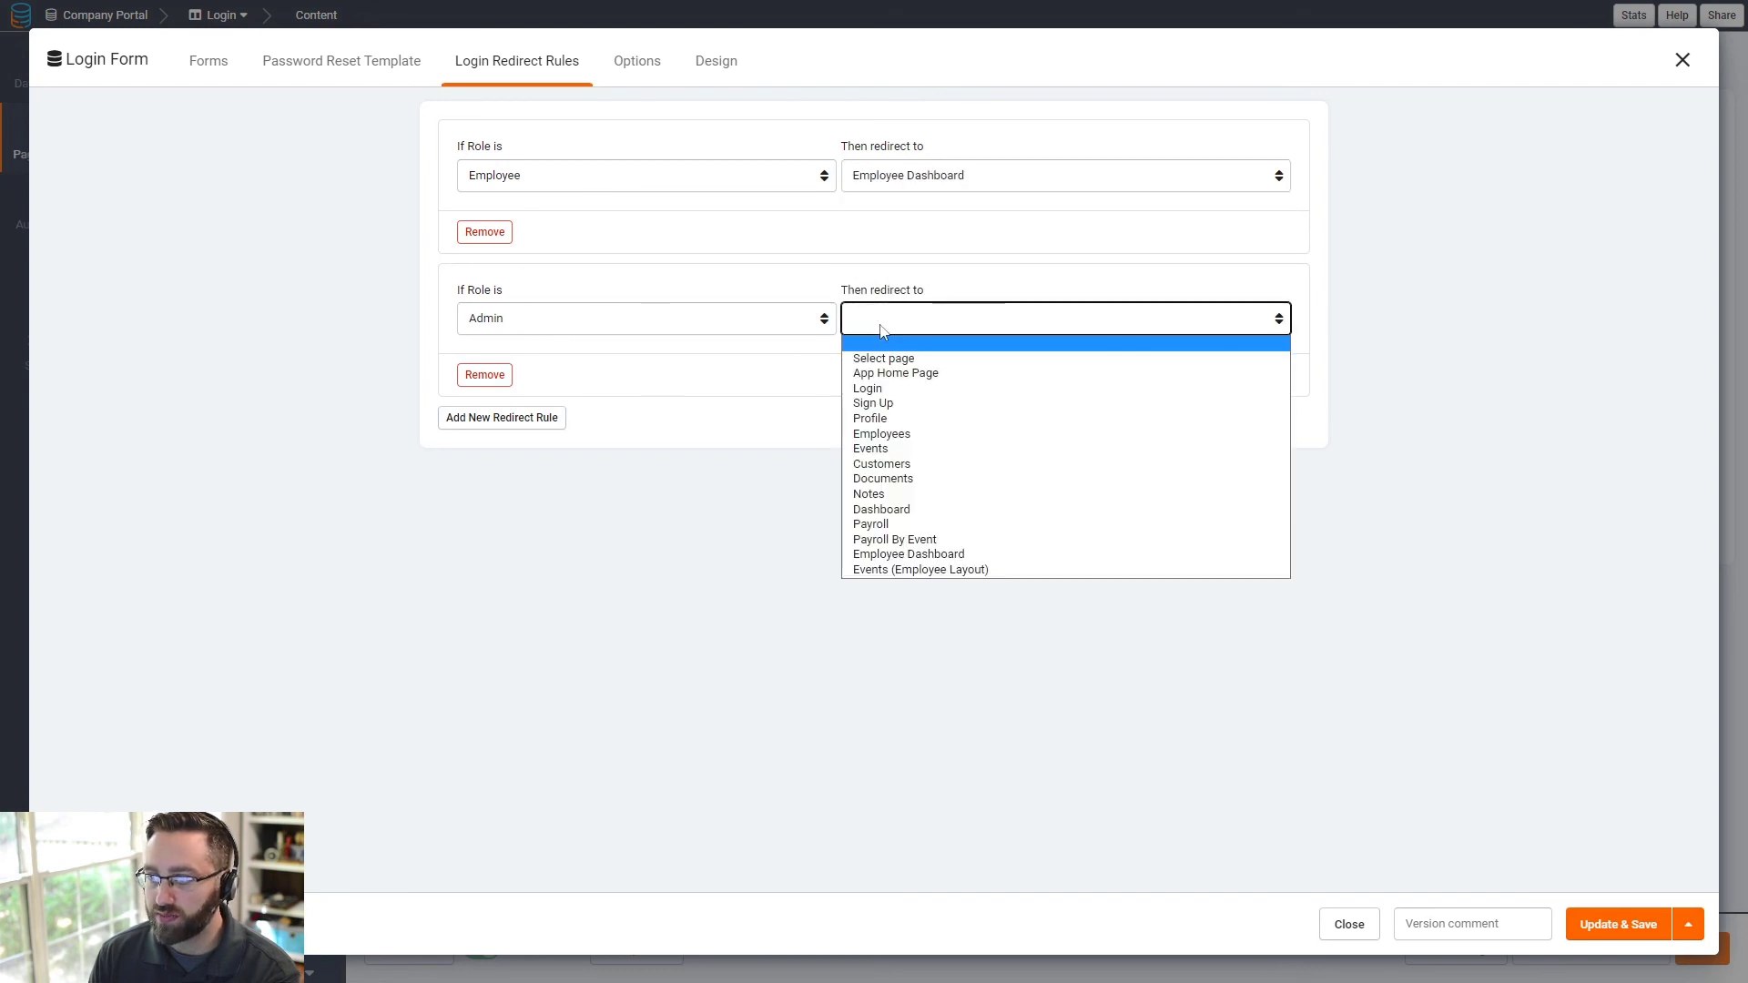
pyautogui.click(919, 510)
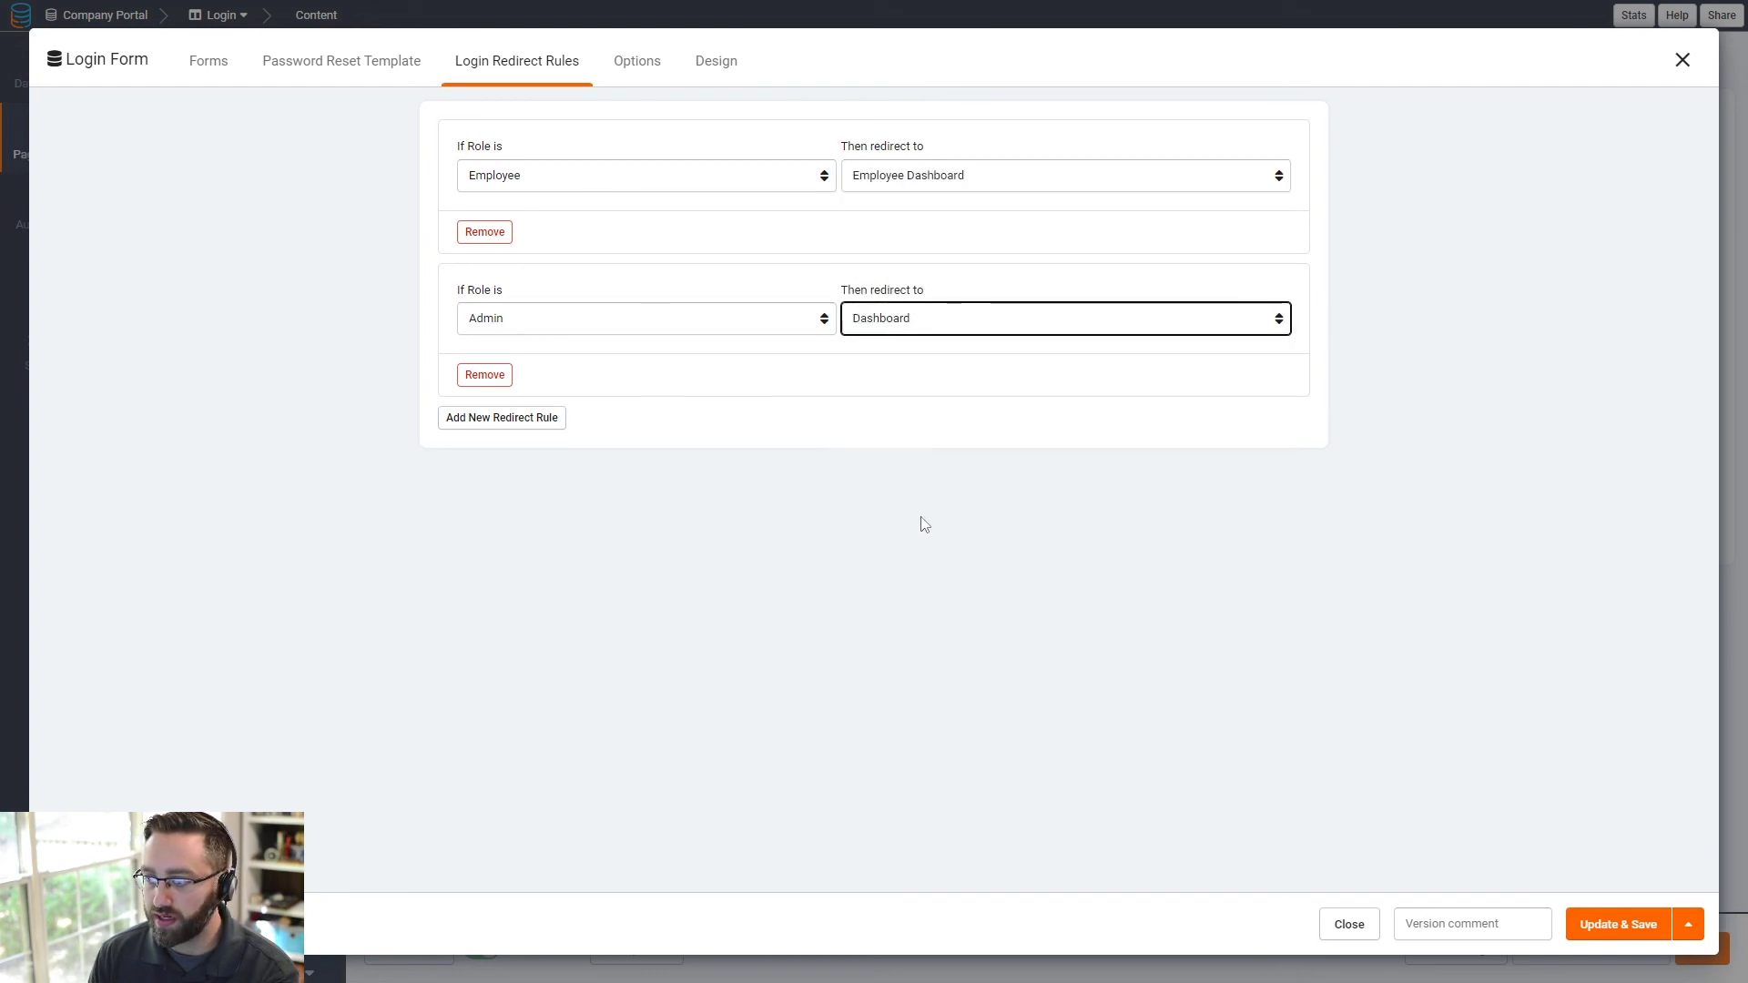
pyautogui.click(1625, 928)
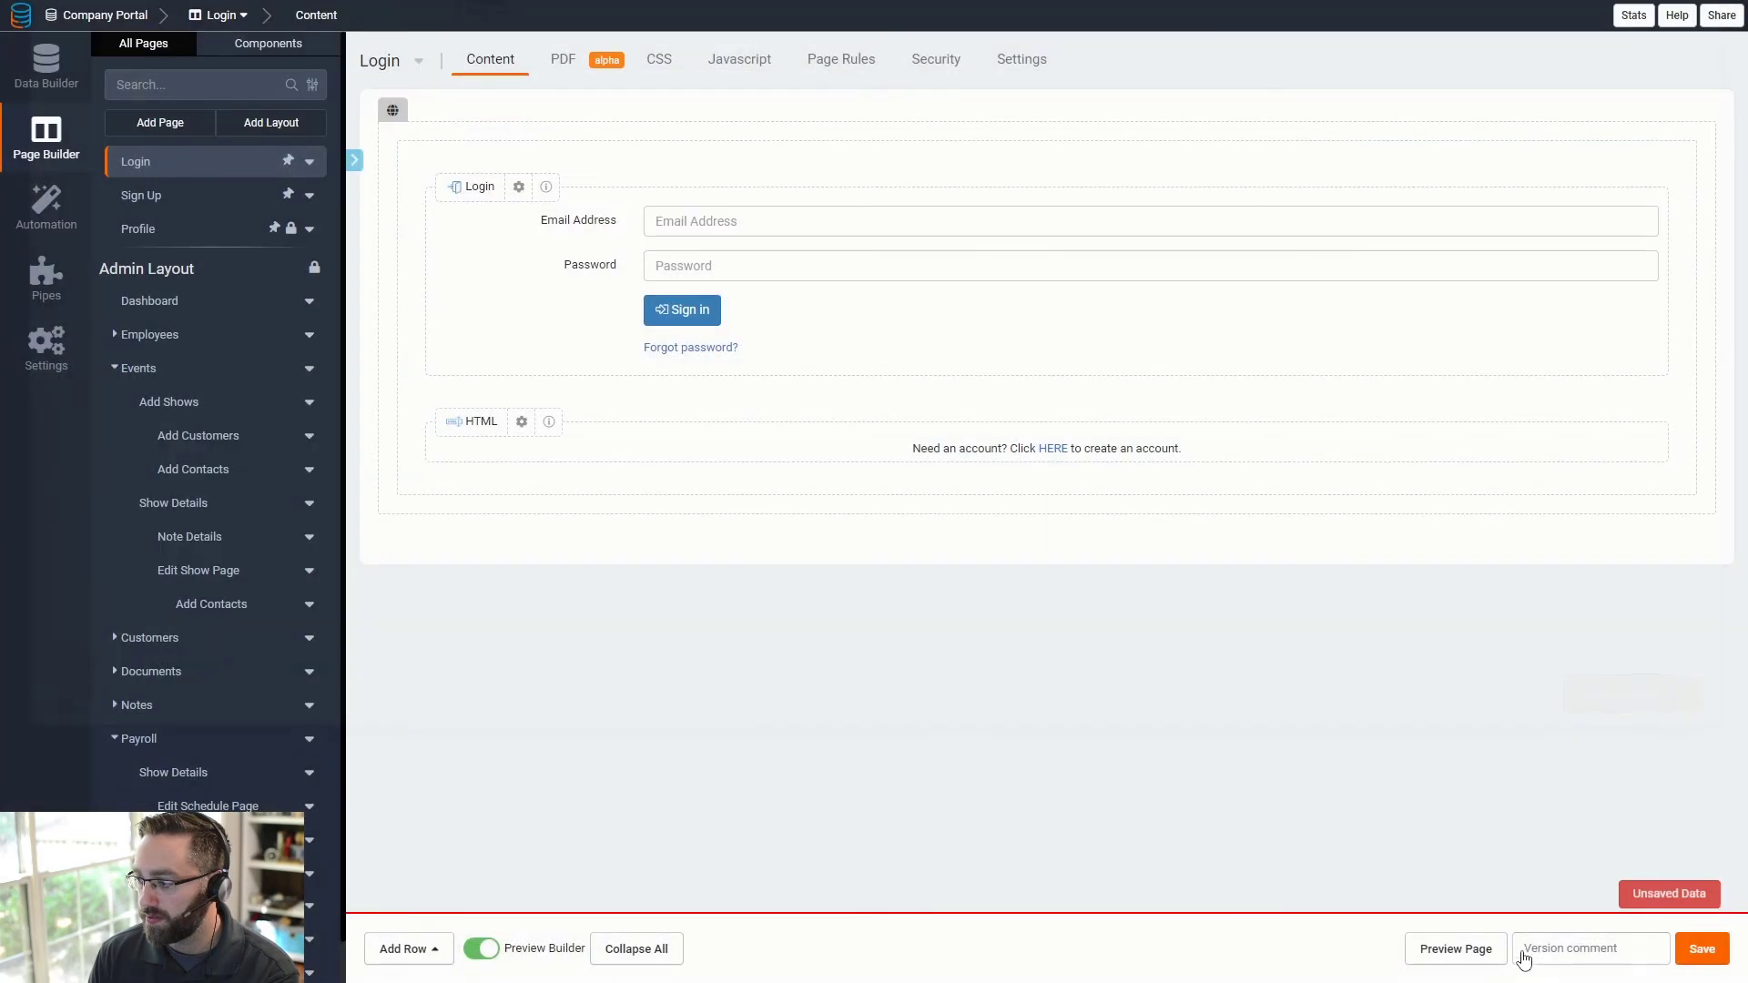
# - Sign in to the live Login preview with the employee test account's e-mail and password
pyautogui.click(1459, 955)
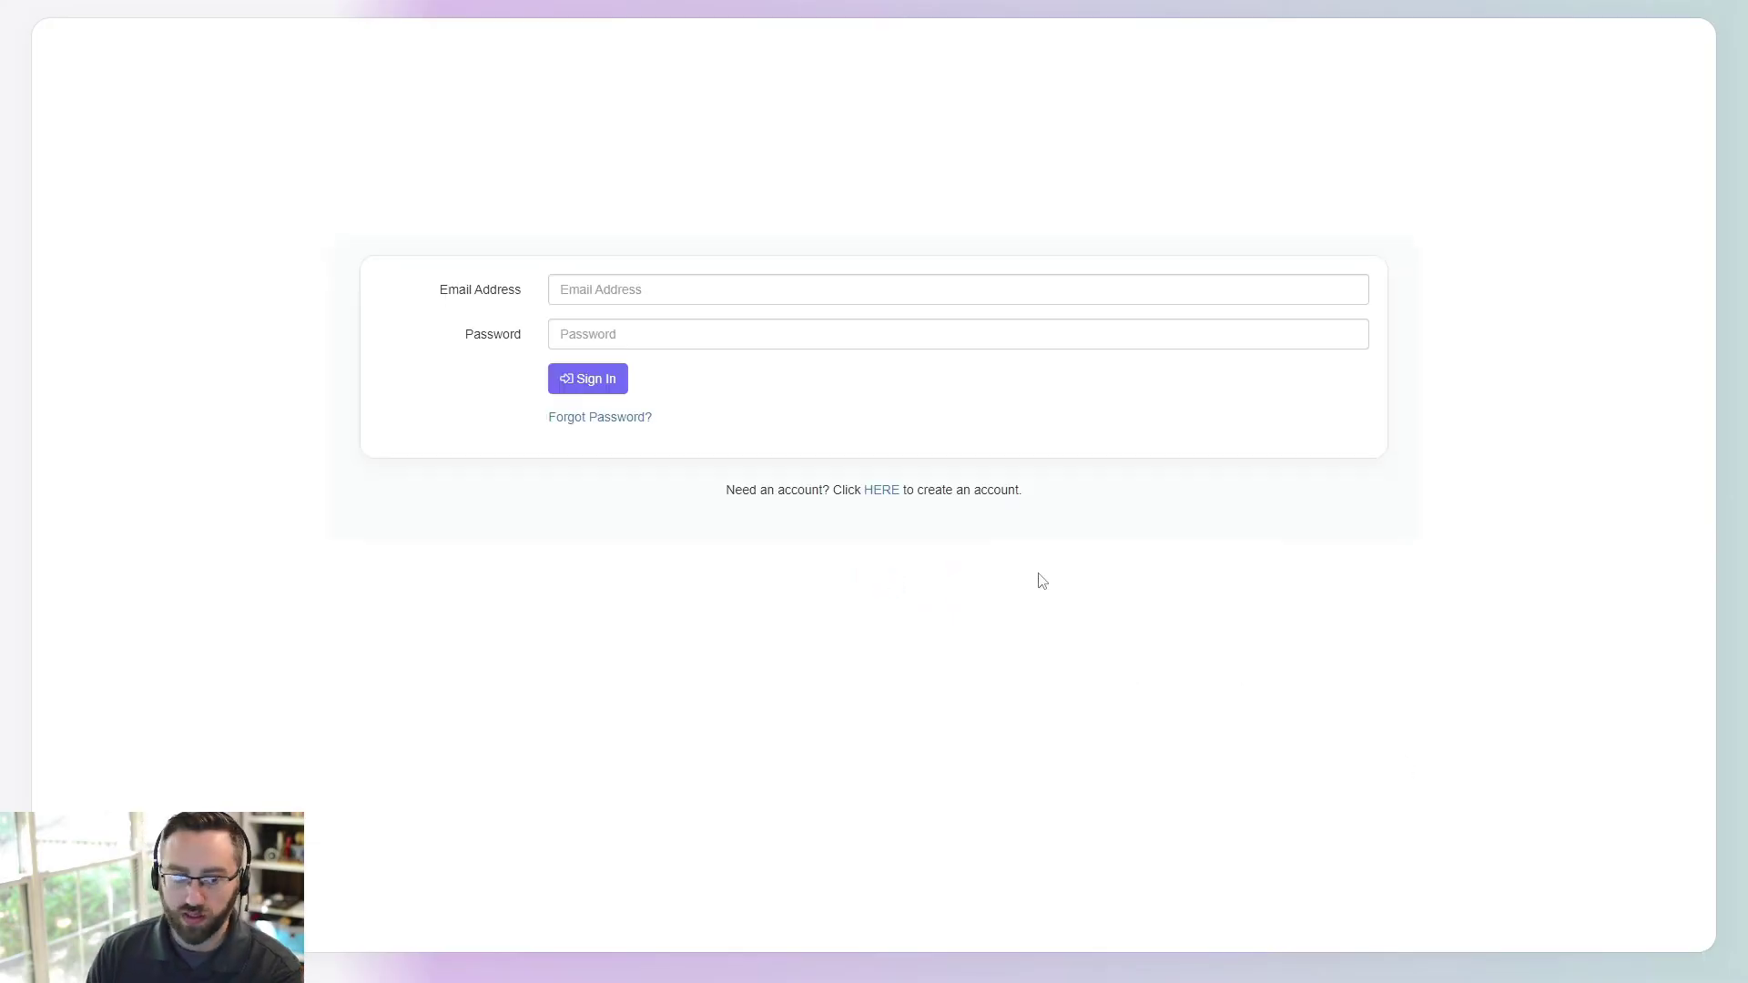
pyautogui.click(846, 299)
pyautogui.write('jim')
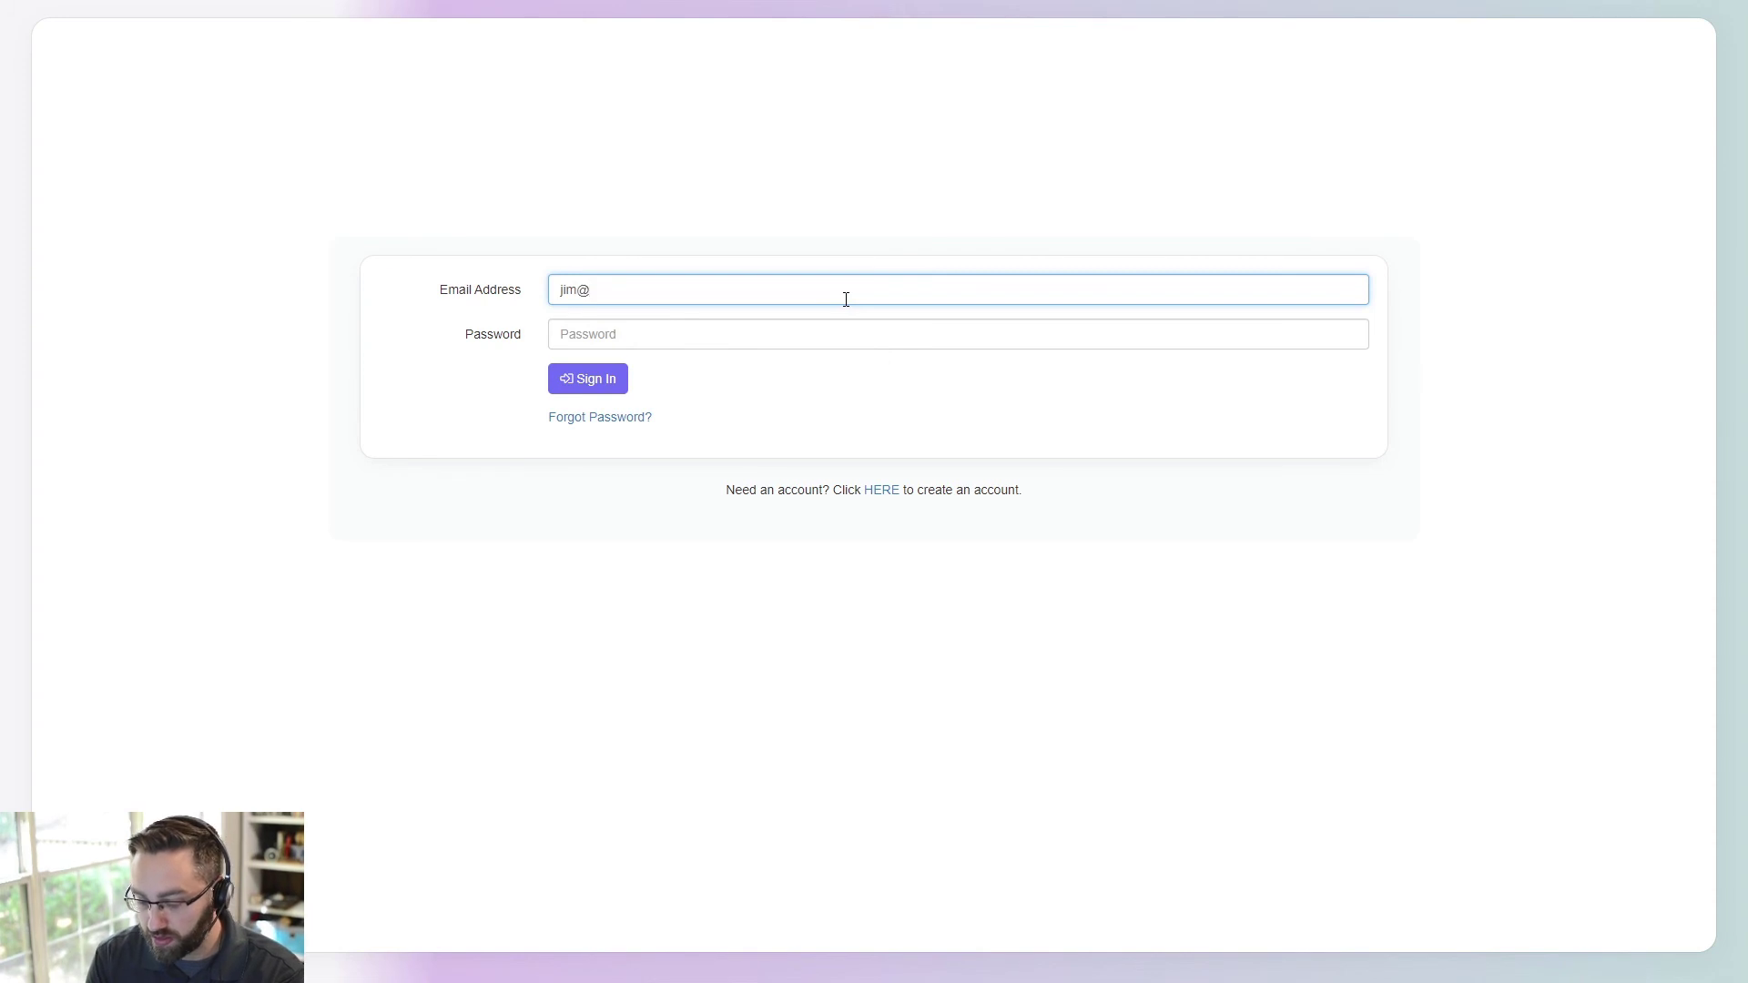
pyautogui.write('@test.com')
pyautogui.press('Tab')
pyautogui.write('test')
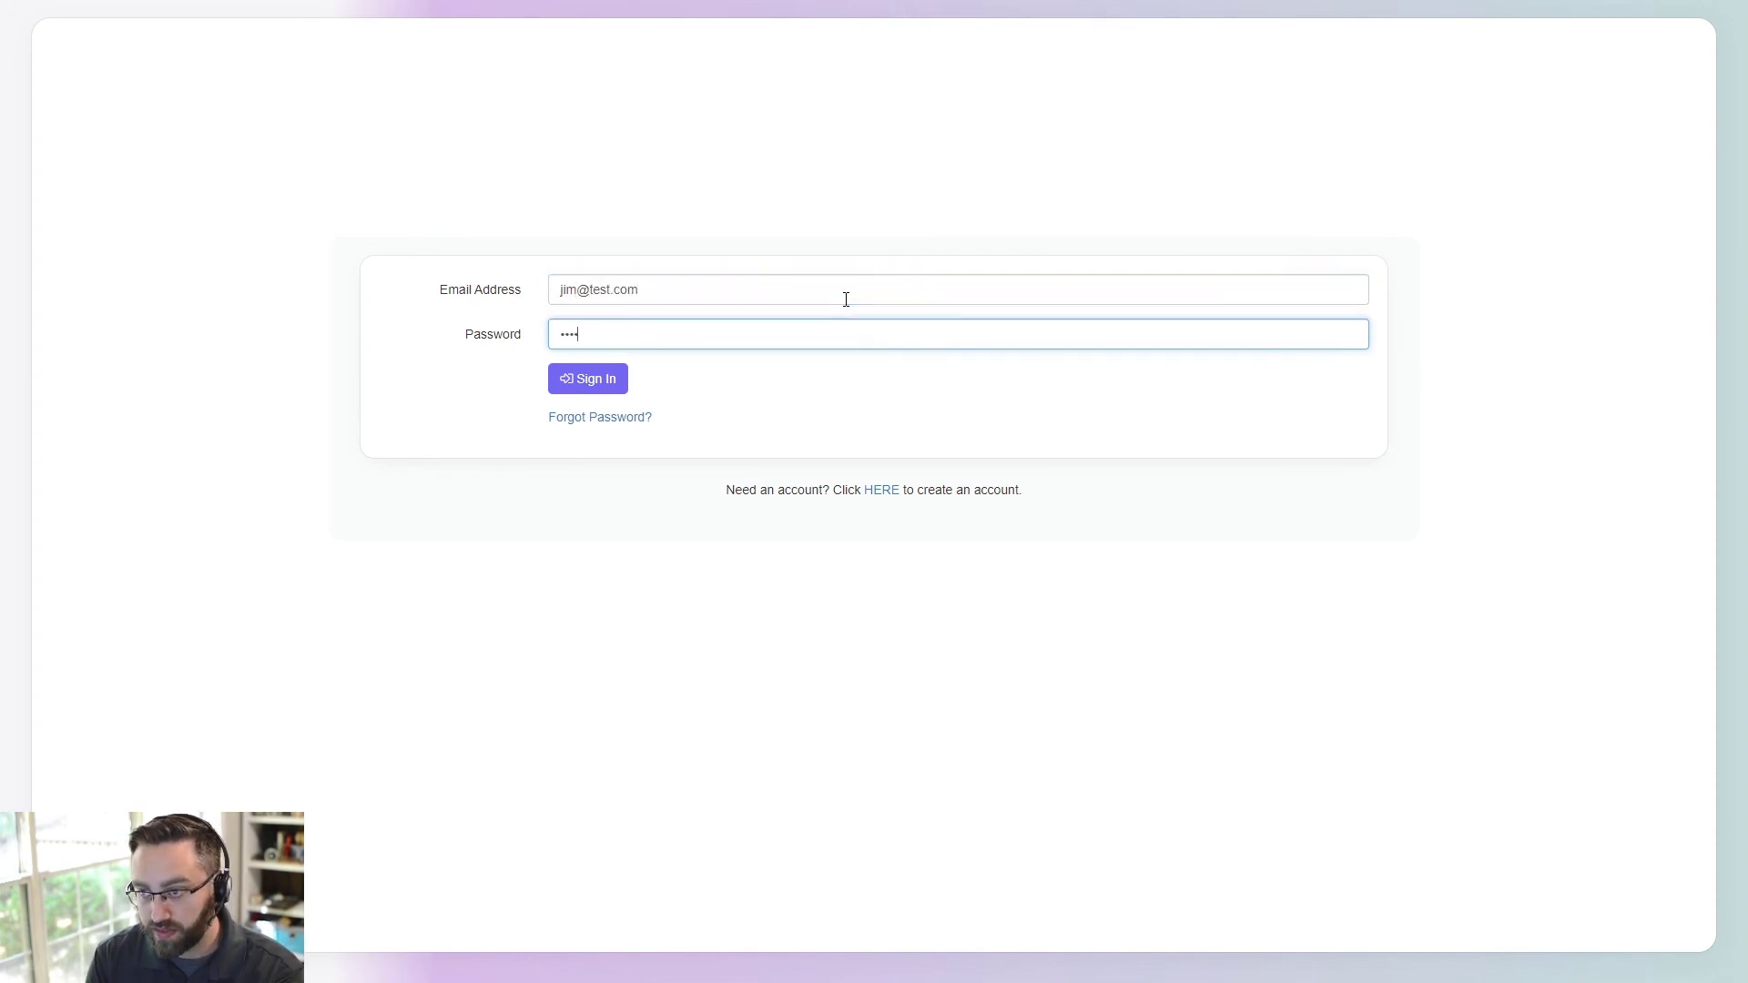
pyautogui.click(587, 379)
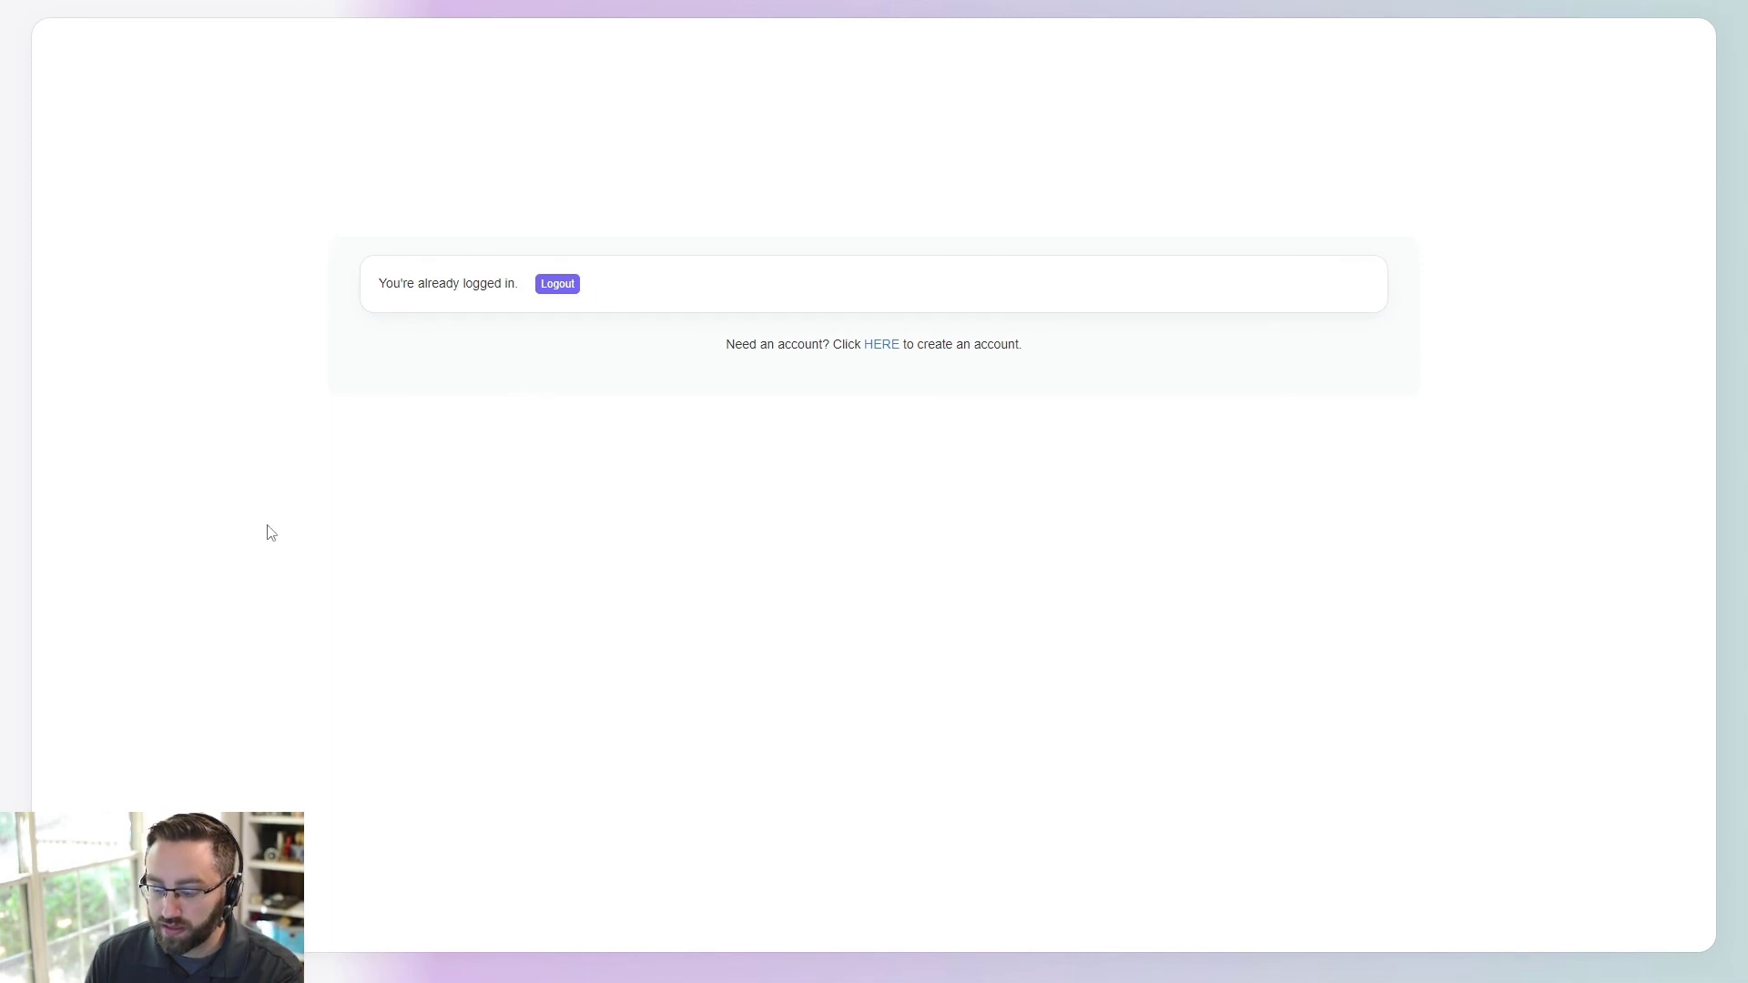
# - Confirm in the Users data that the test user's role is Employee
pyautogui.press('Escape')
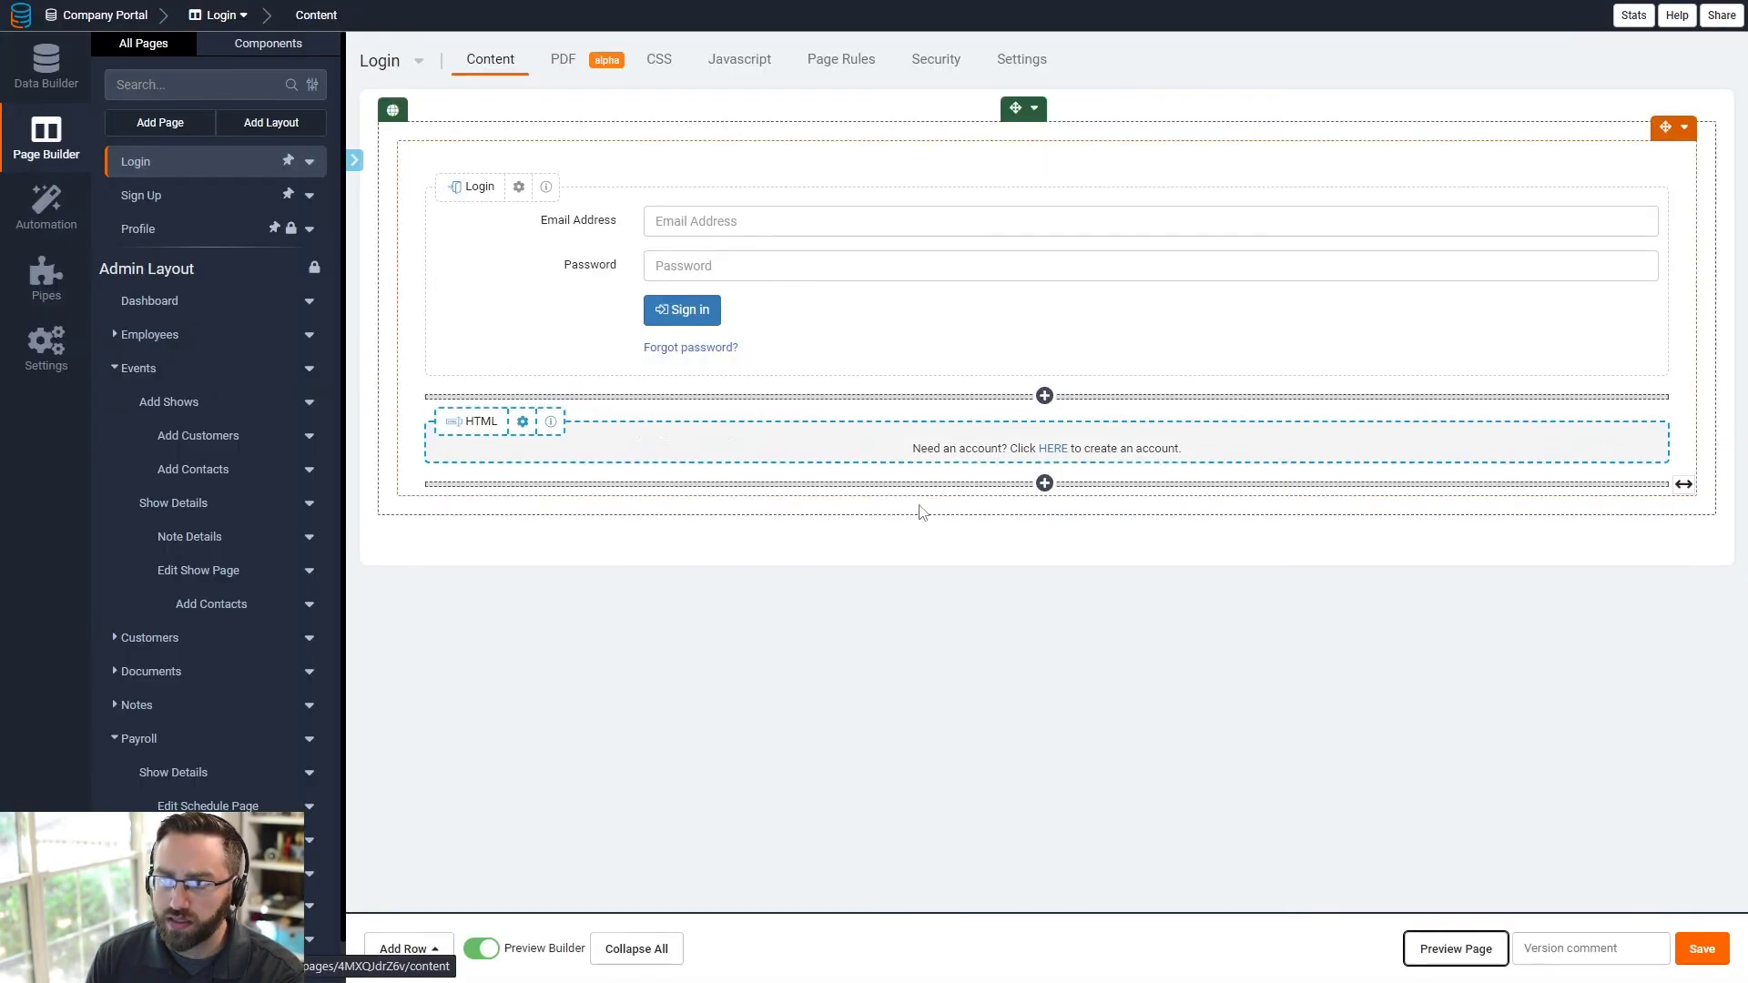
pyautogui.click(45, 64)
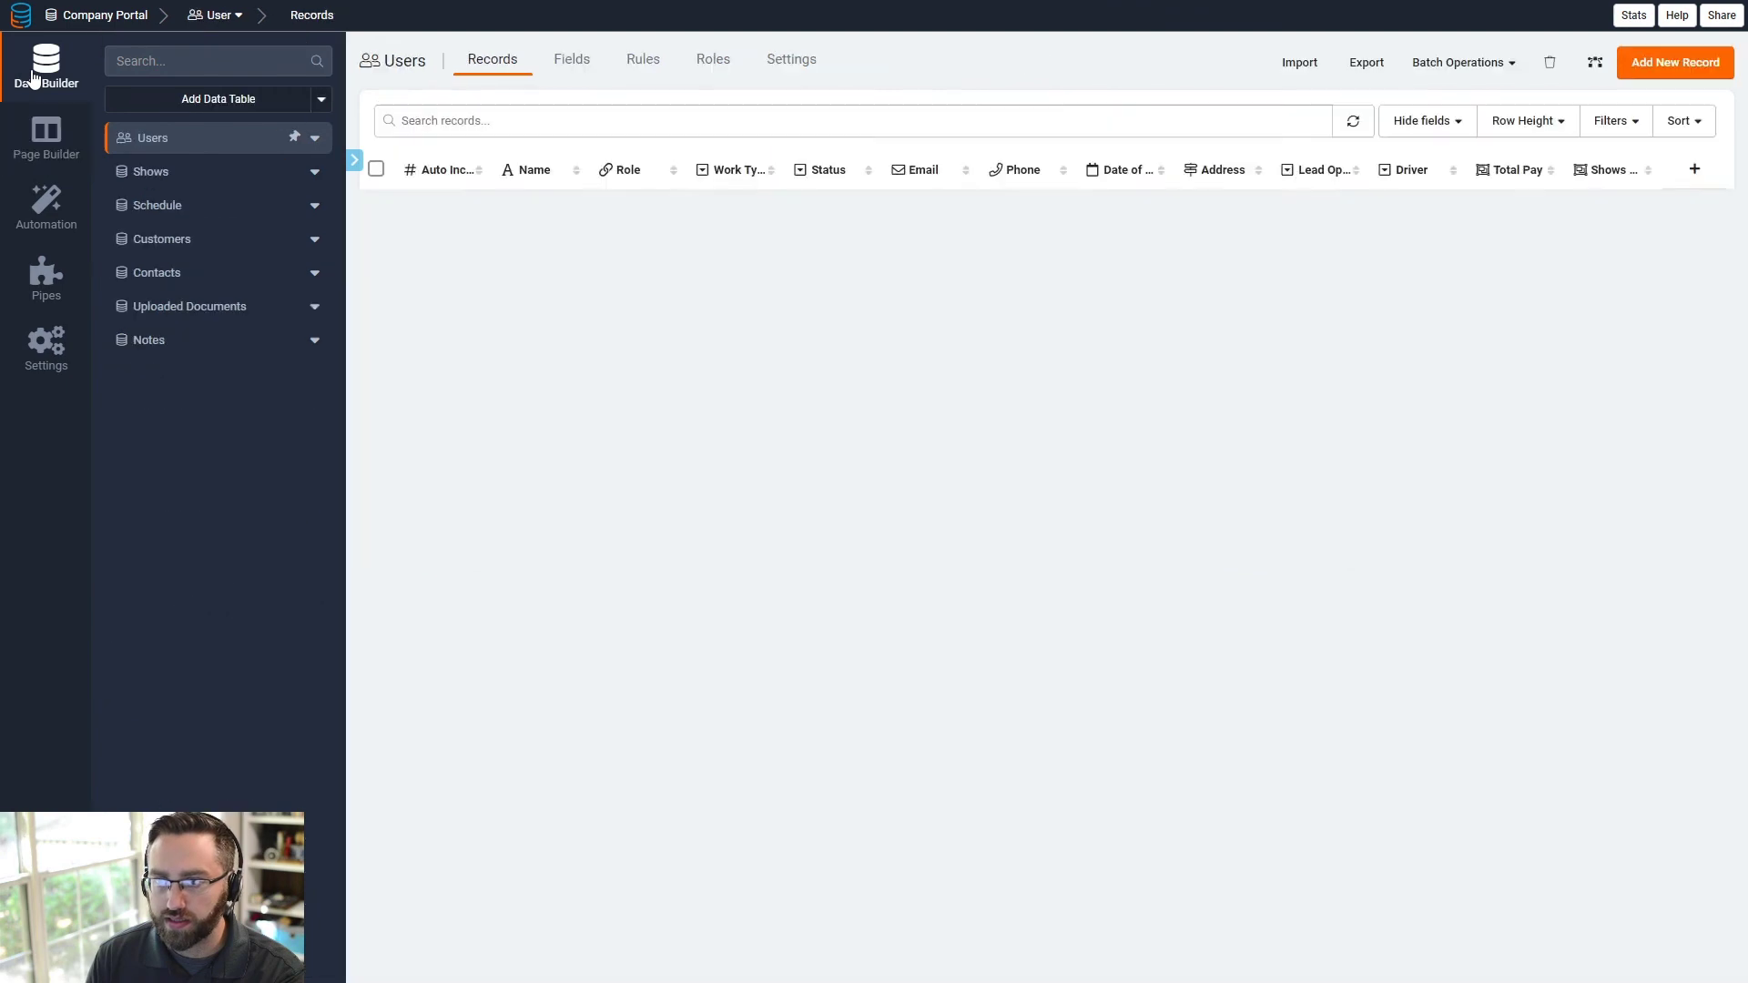
pyautogui.click(643, 222)
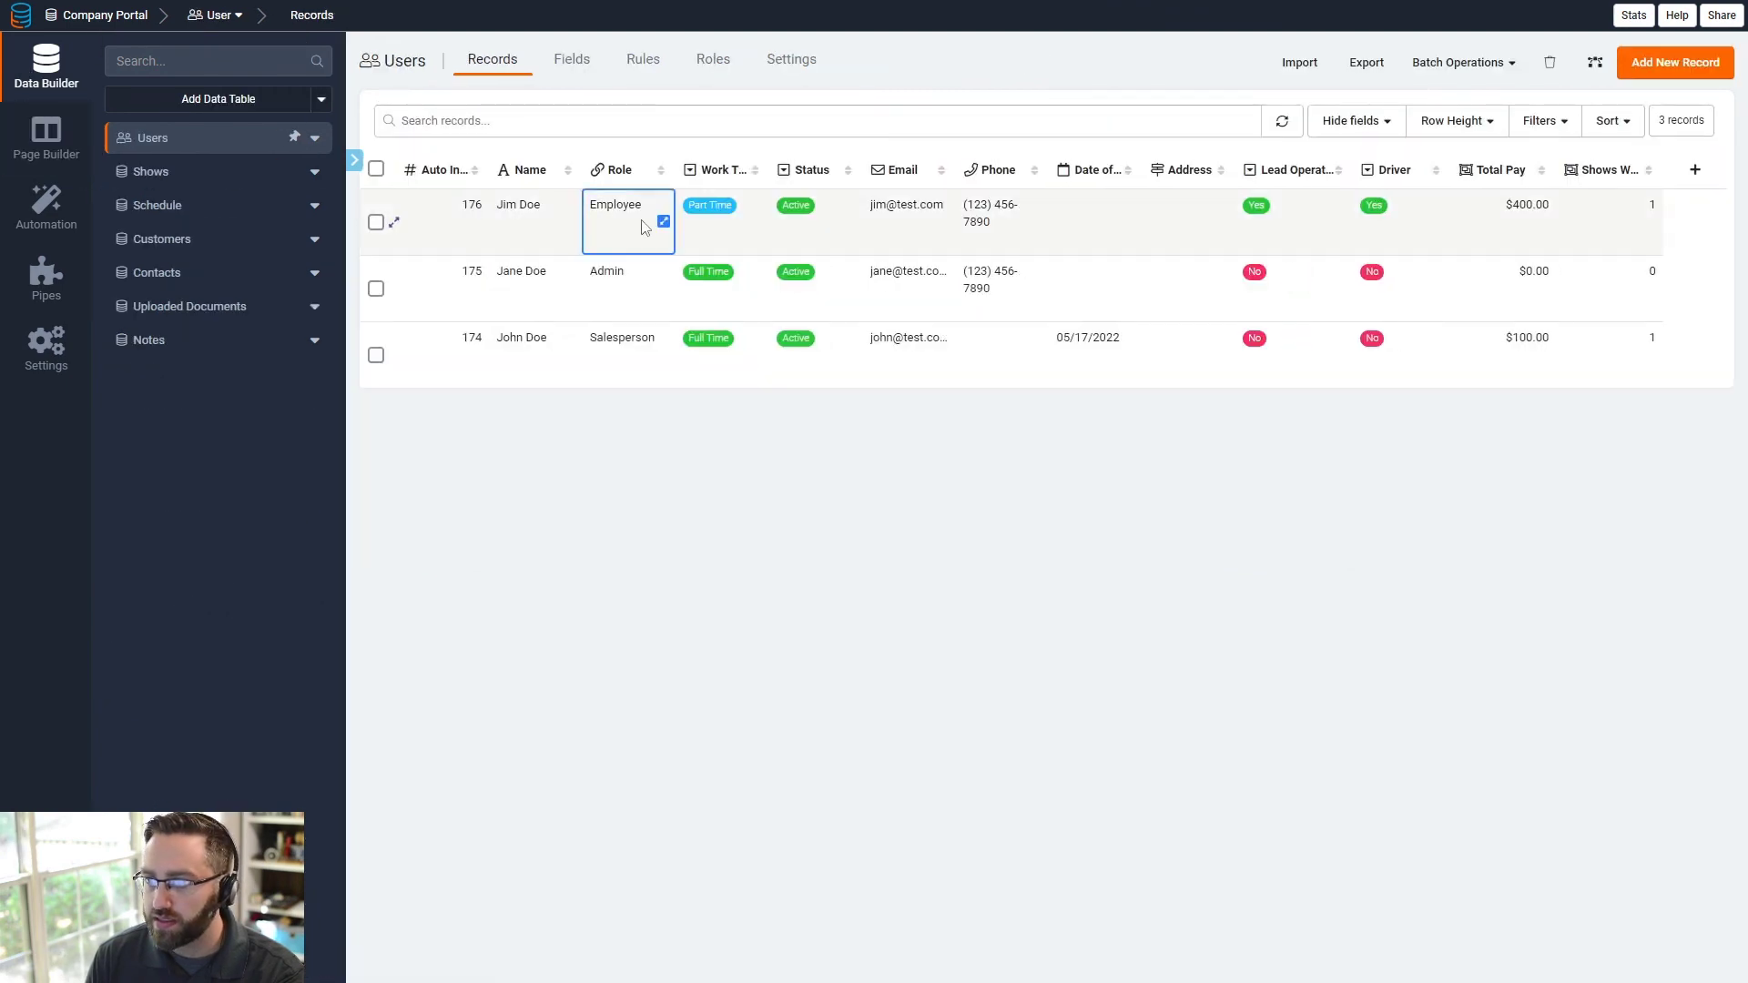
pyautogui.click(45, 137)
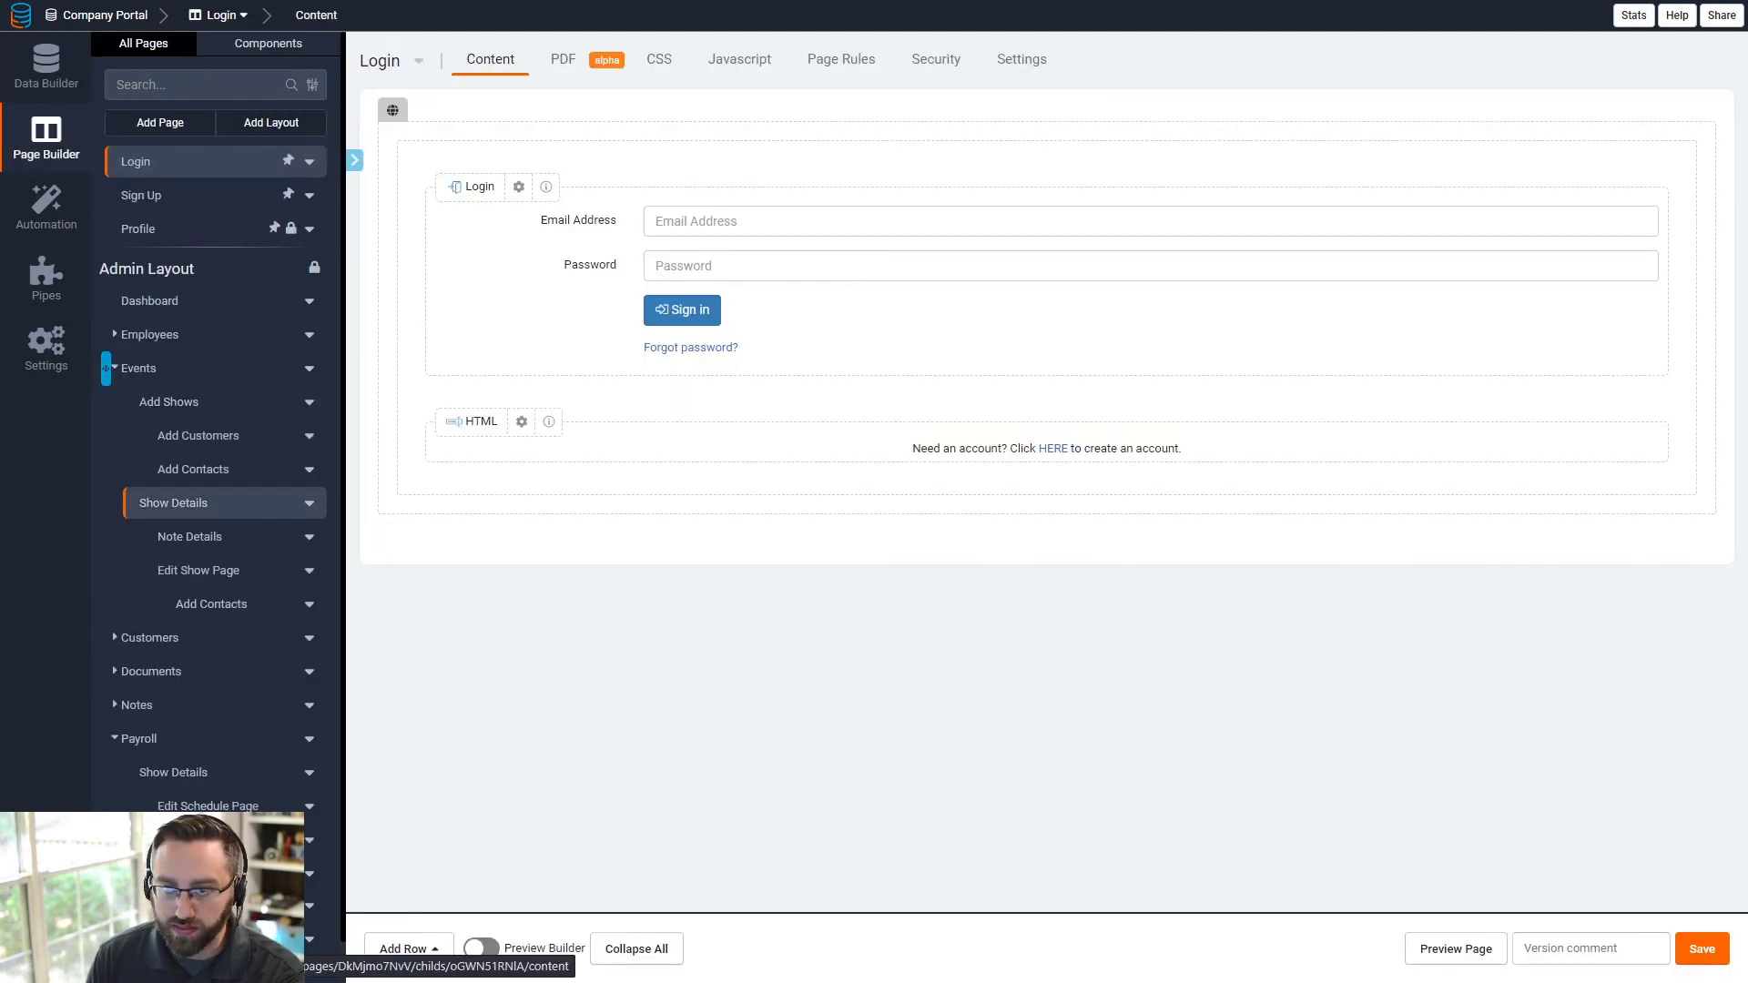
# - Preview the Employee Dashboard live and view the Town Festival show's details
pyautogui.click(183, 863)
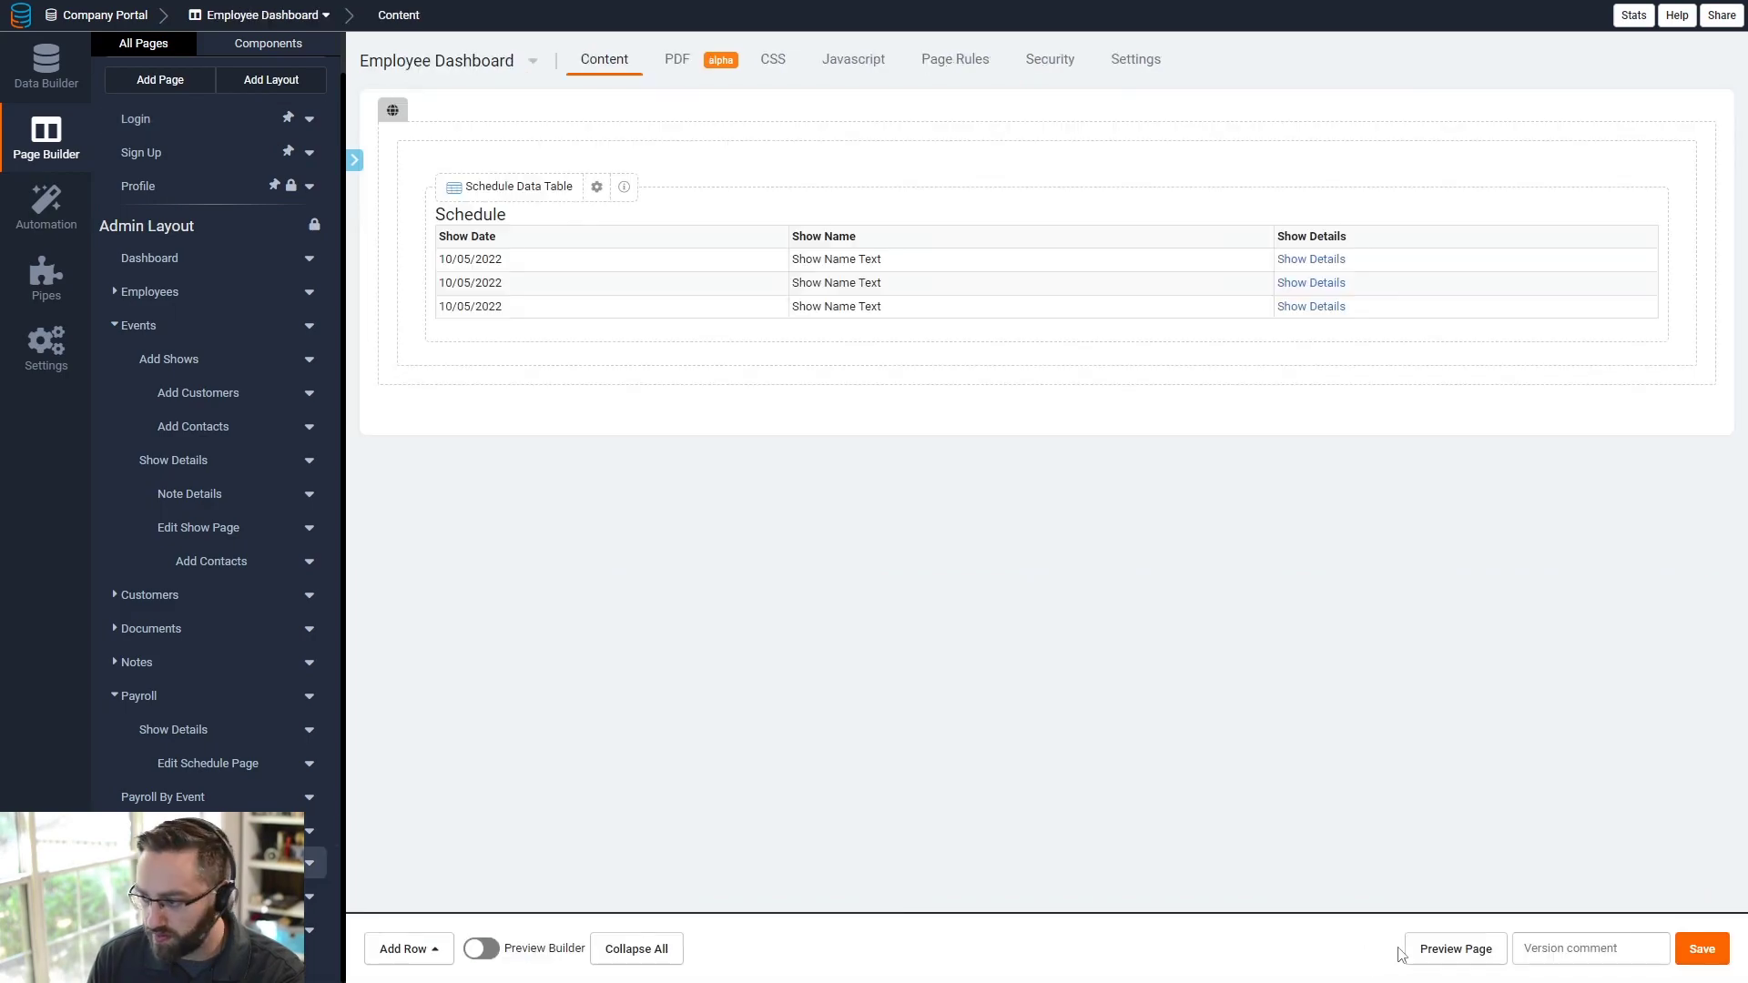
pyautogui.click(1429, 954)
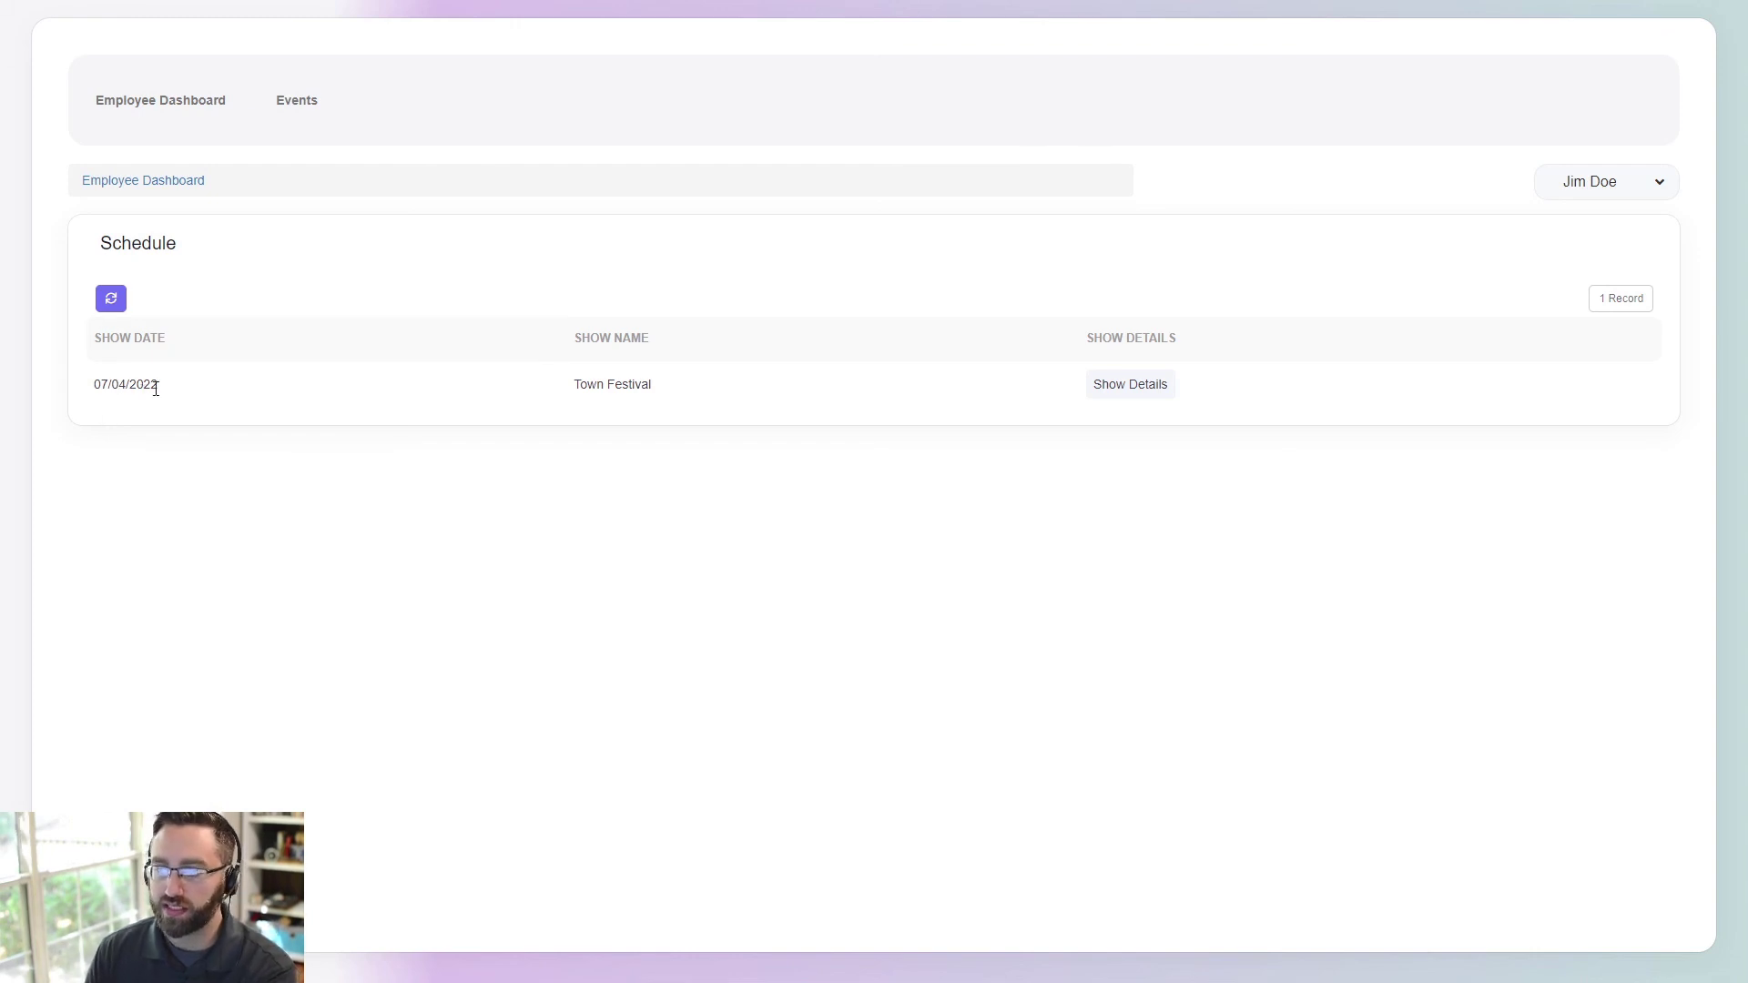
pyautogui.click(1098, 384)
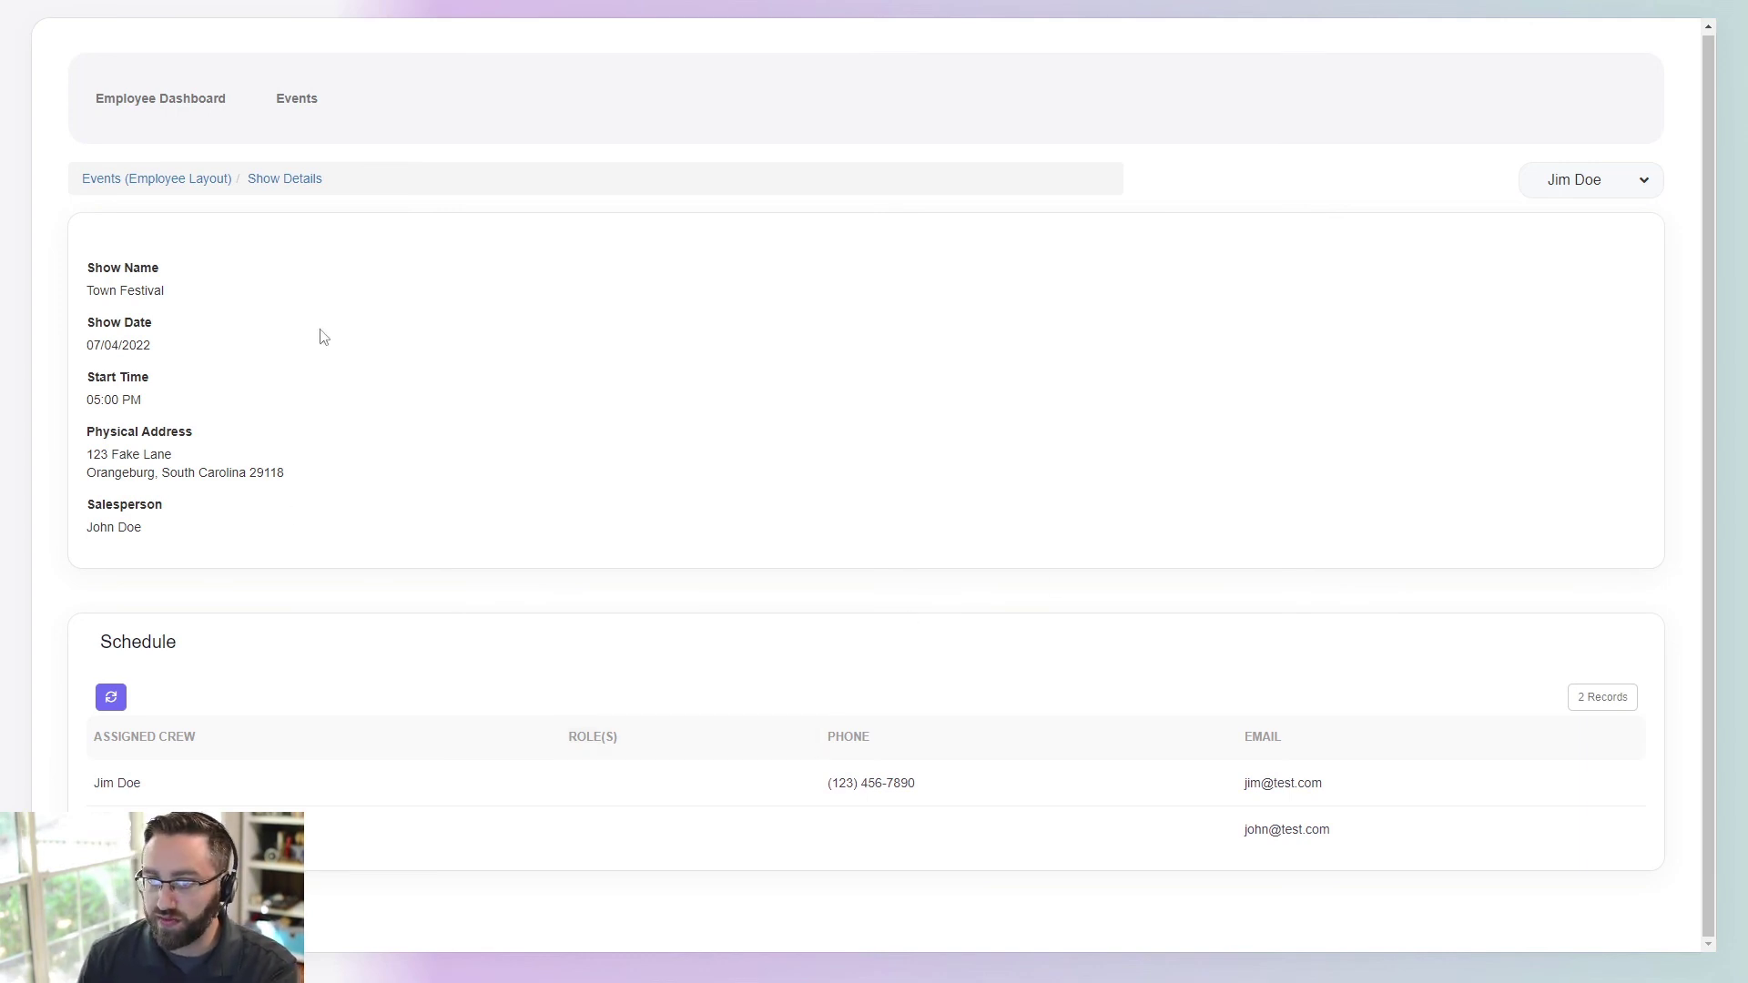
pyautogui.click(209, 102)
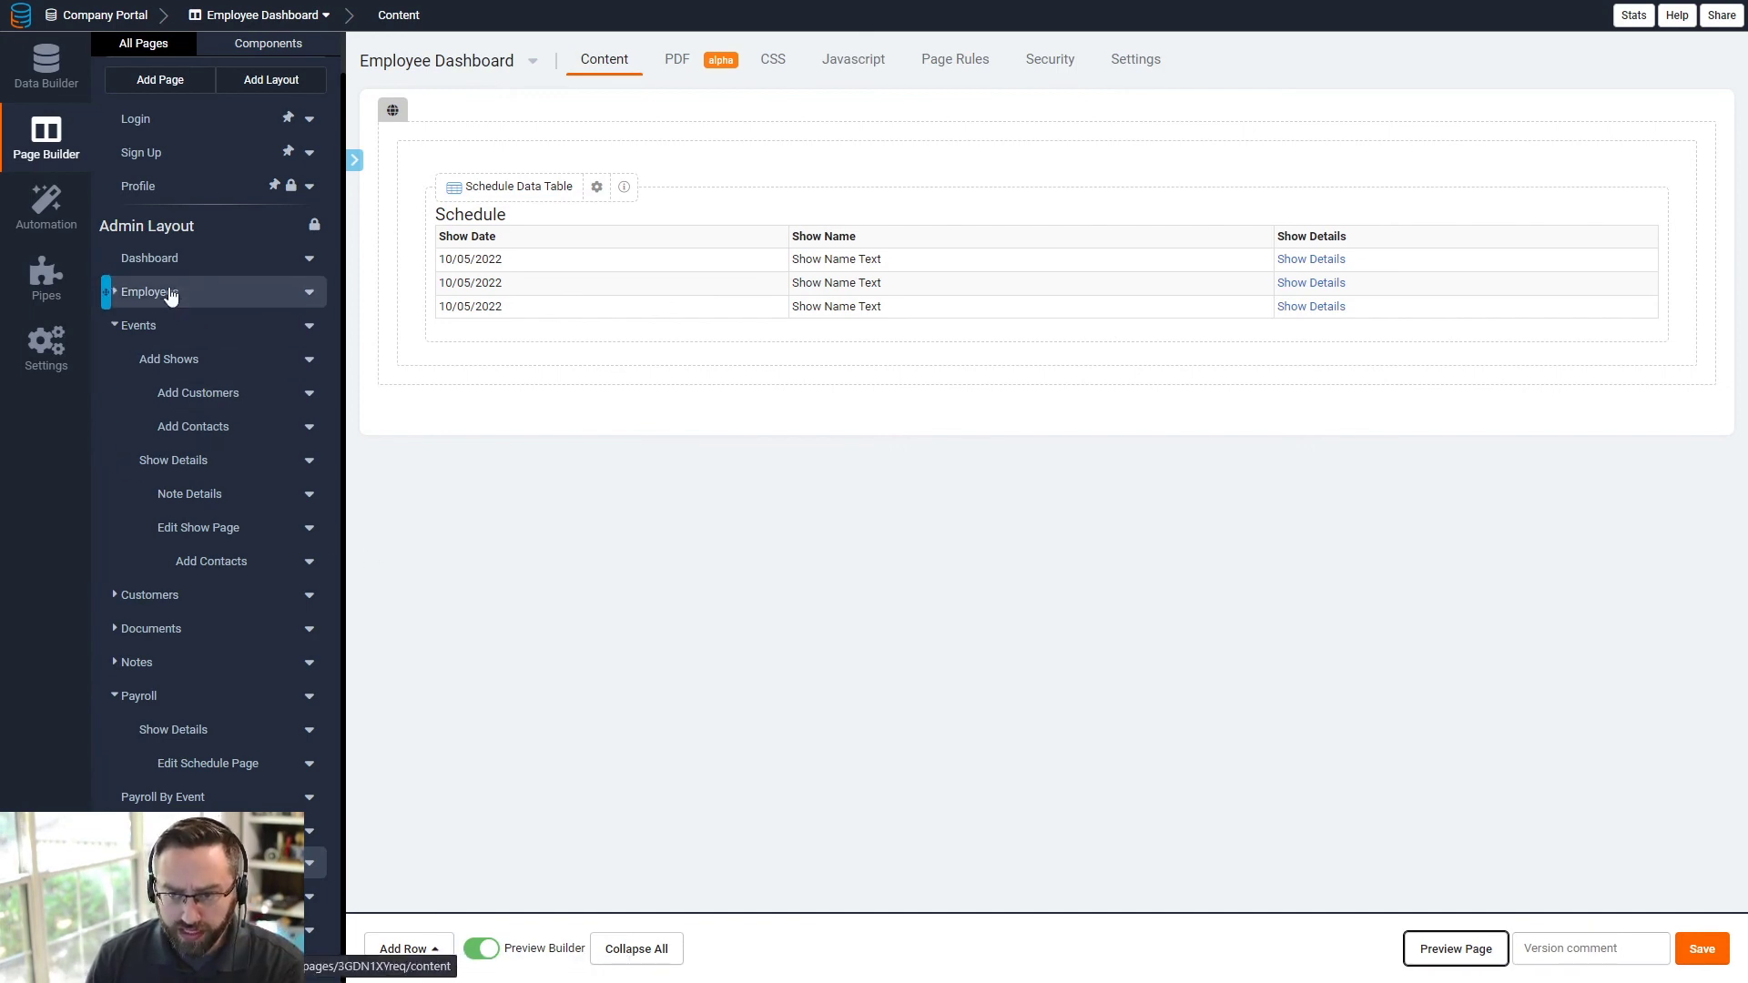
# - On the Employee Dashboard, add a one-column row holding a Card based on Schedule records
pyautogui.click(207, 258)
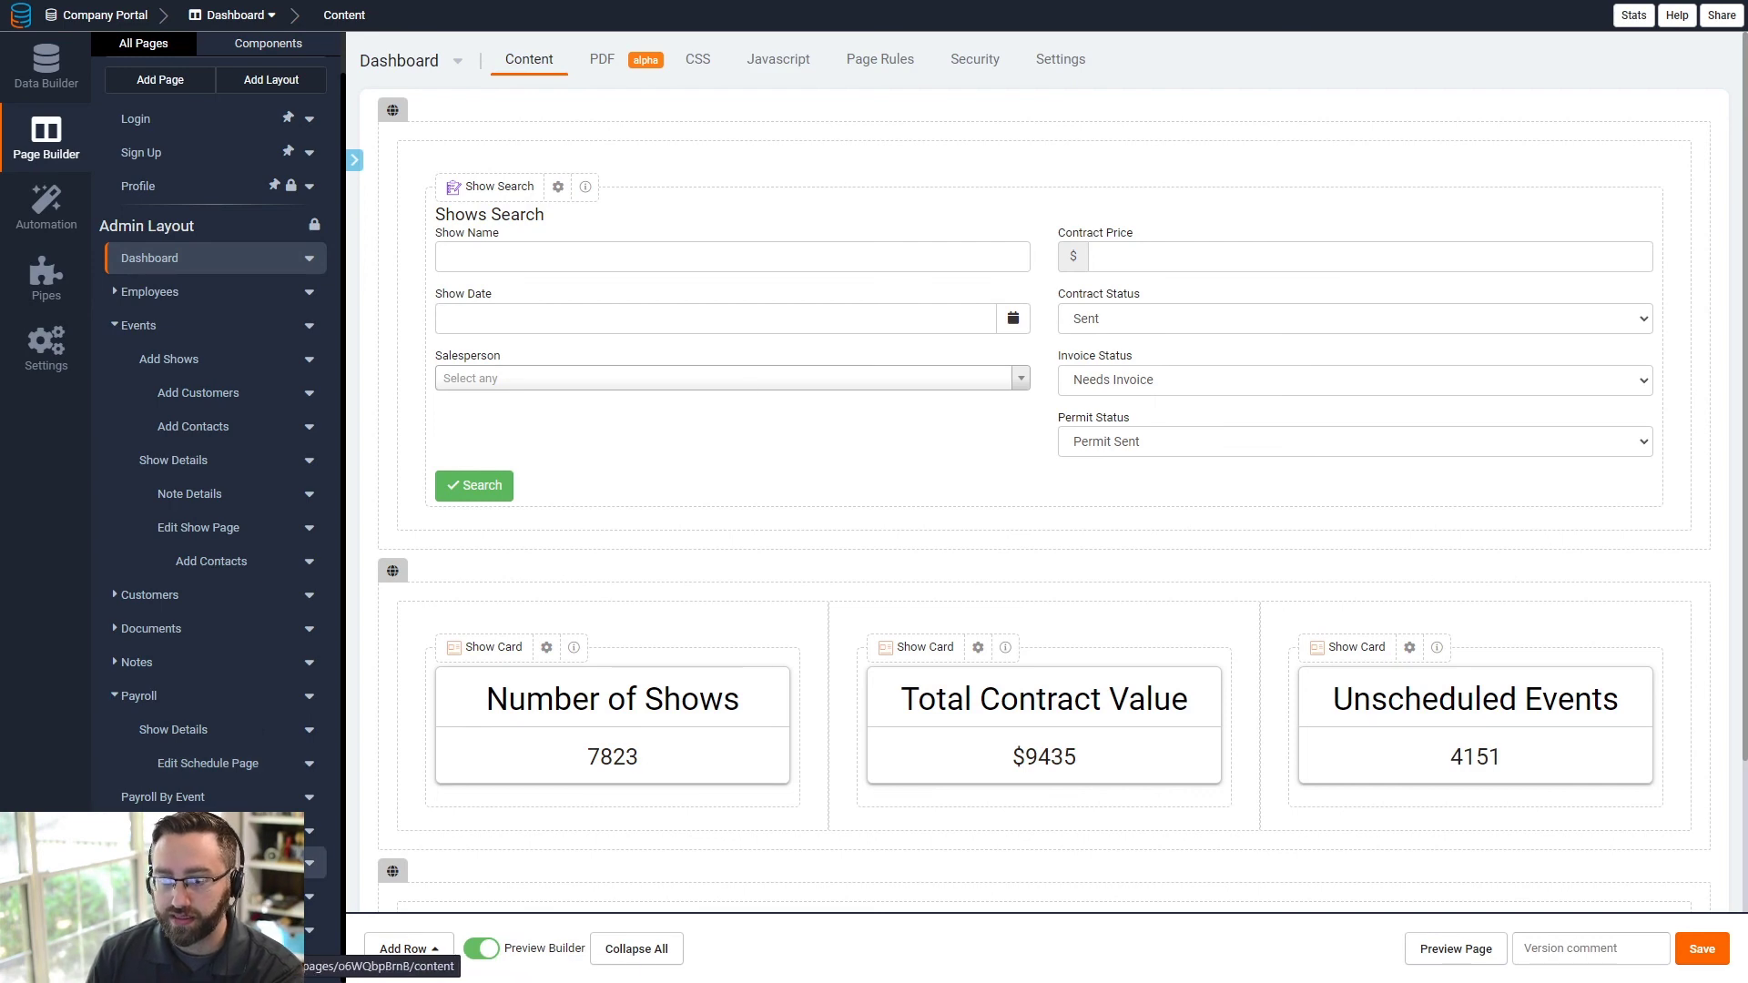
pyautogui.click(314, 862)
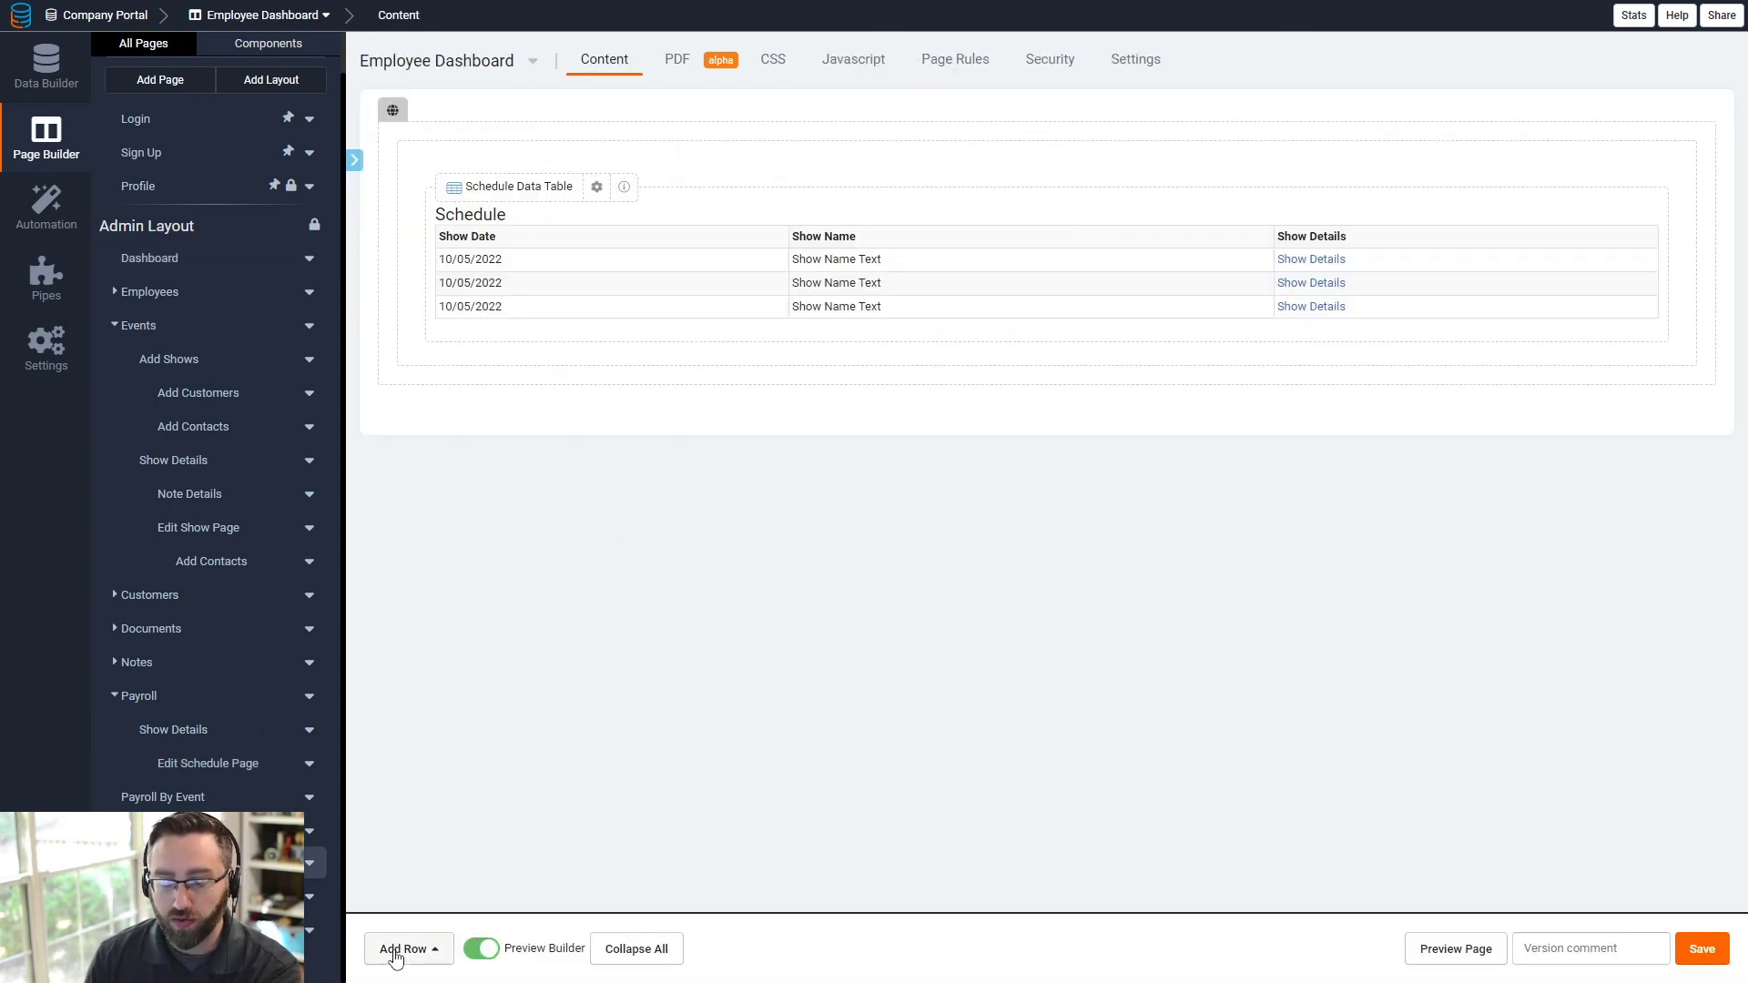
pyautogui.click(396, 952)
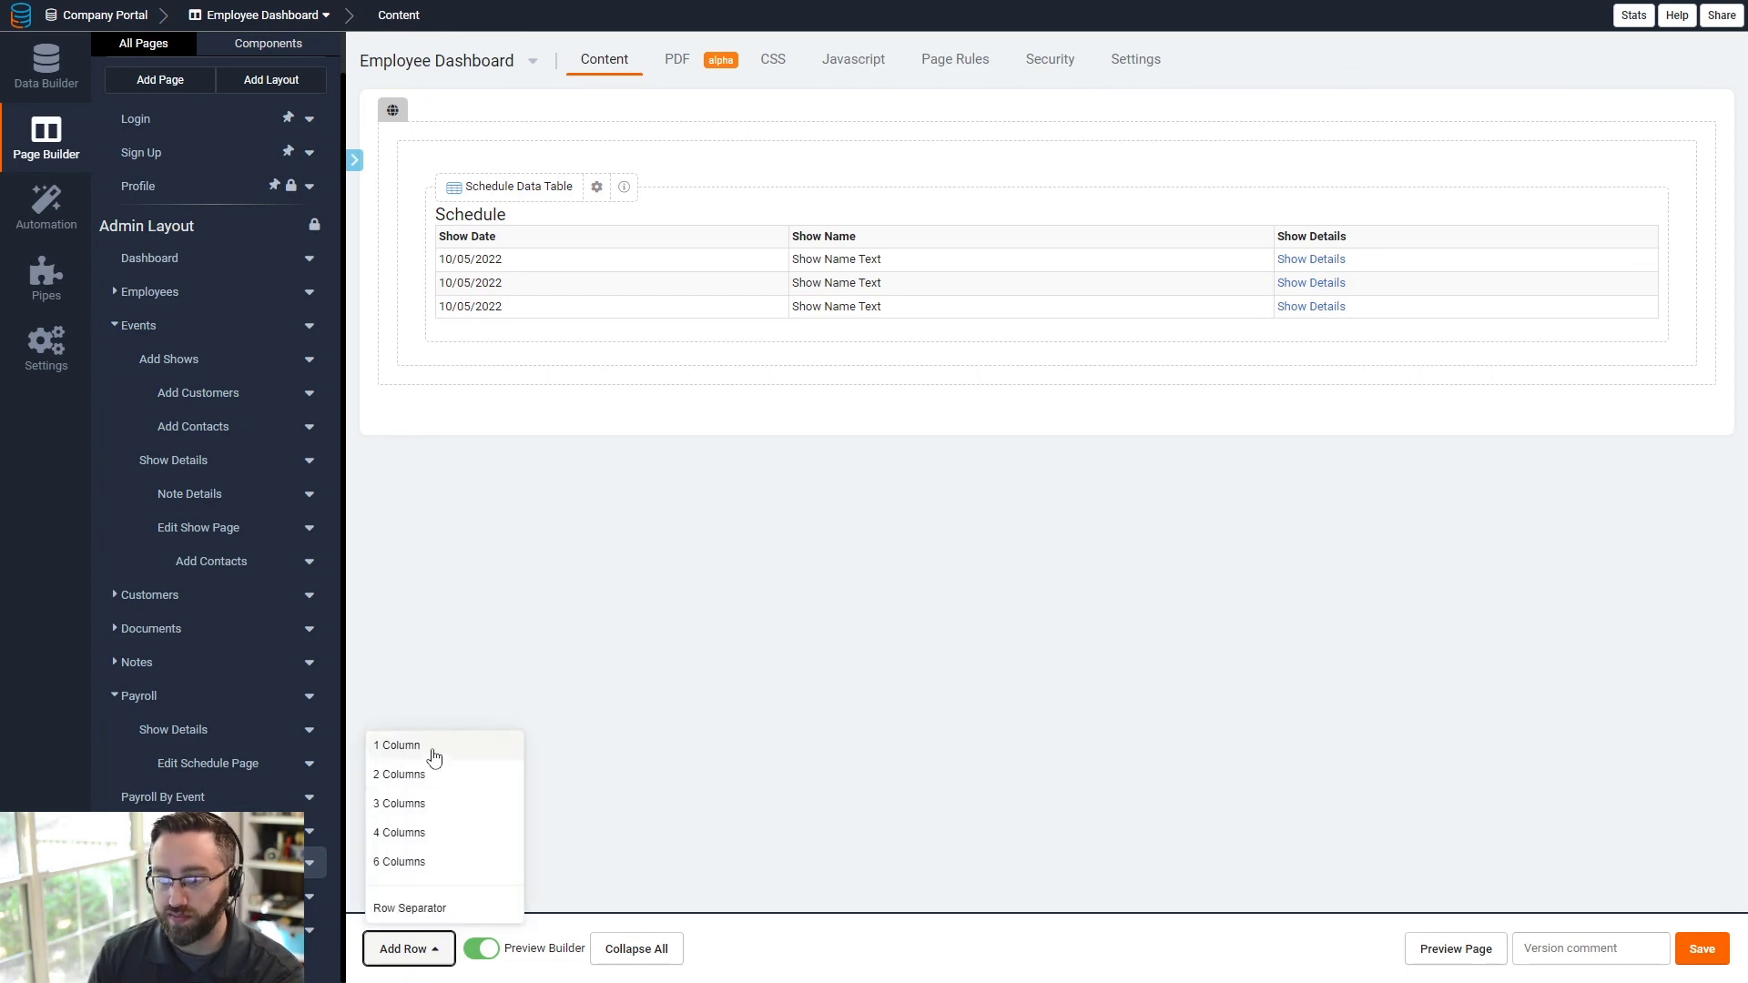
pyautogui.click(433, 758)
pyautogui.click(570, 488)
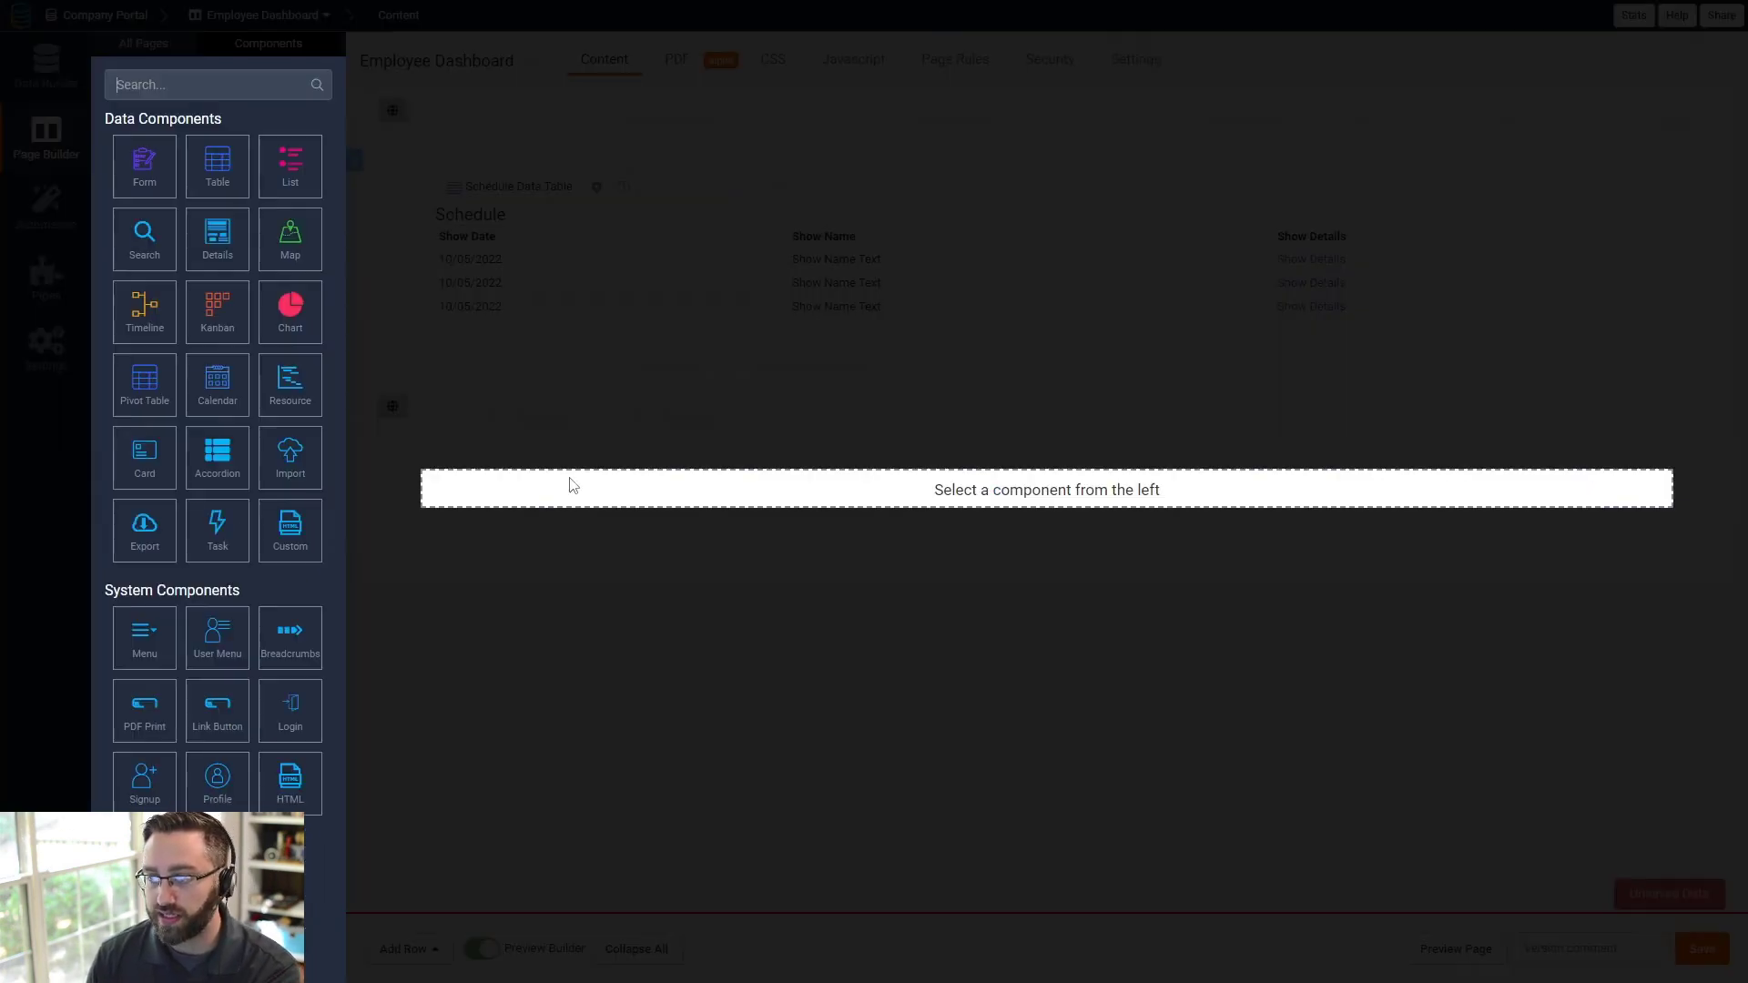
pyautogui.click(141, 447)
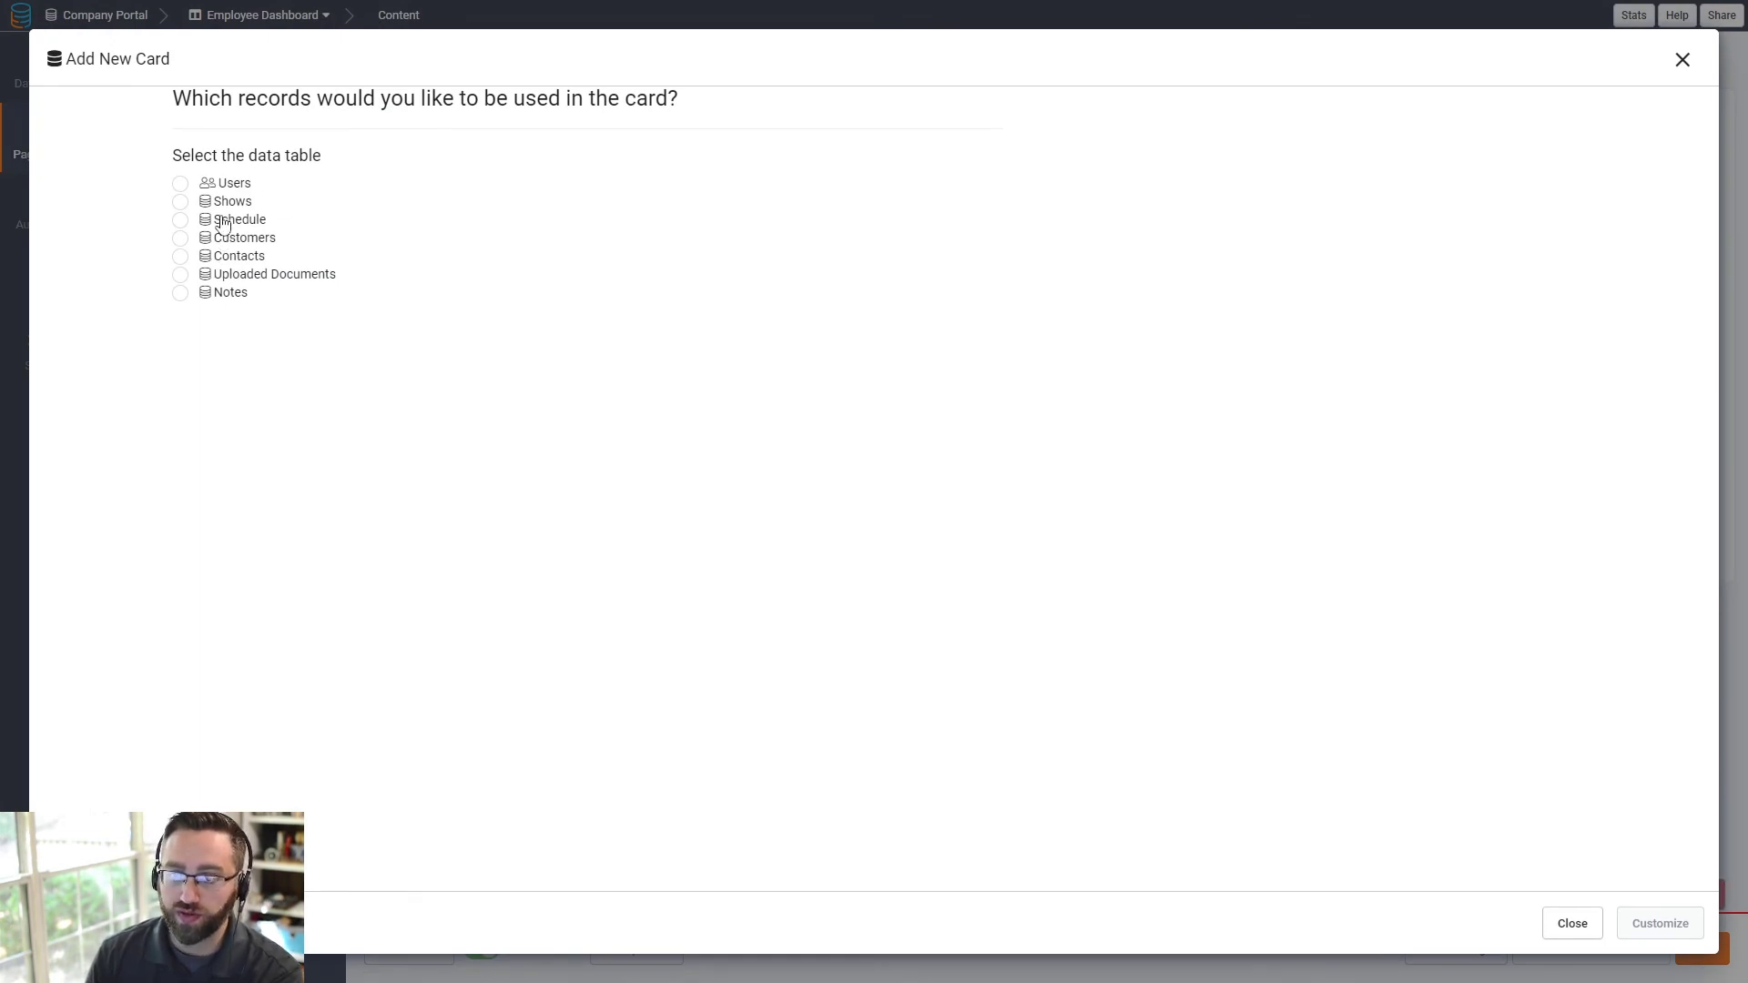
pyautogui.click(224, 220)
# - Make the card Sum Value of Total Pay where Assigned Crew is the logged-in user
pyautogui.click(1656, 924)
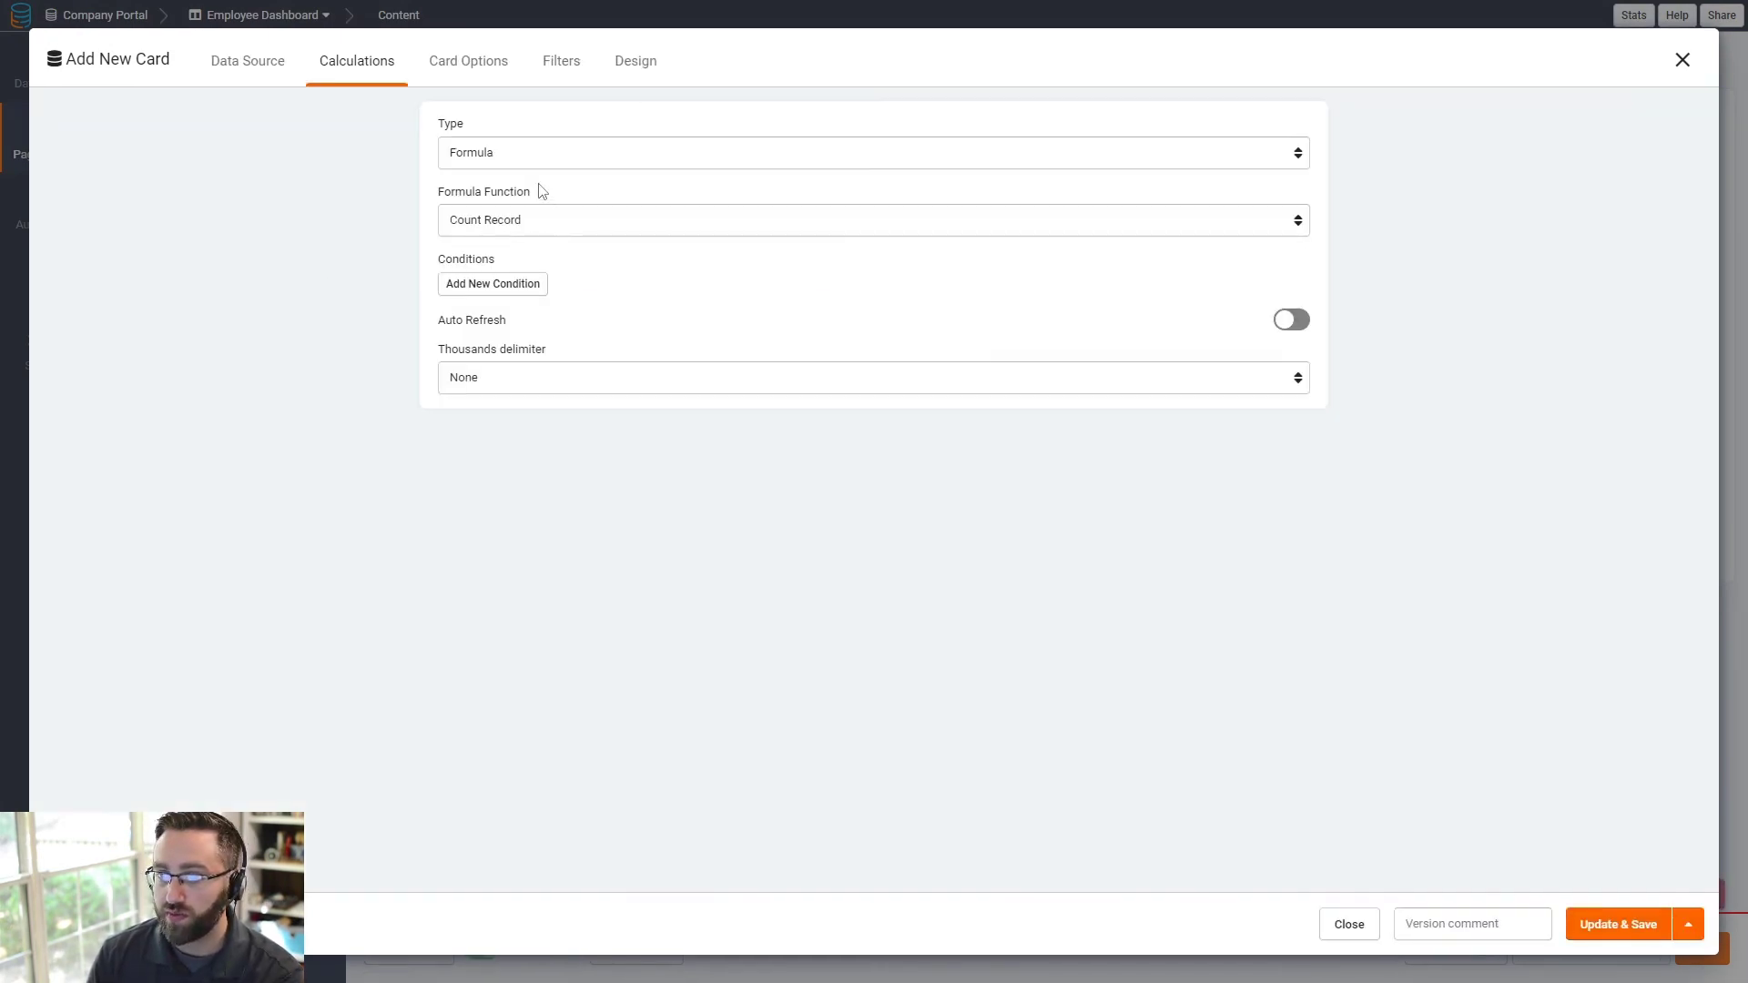
pyautogui.click(537, 284)
pyautogui.click(538, 313)
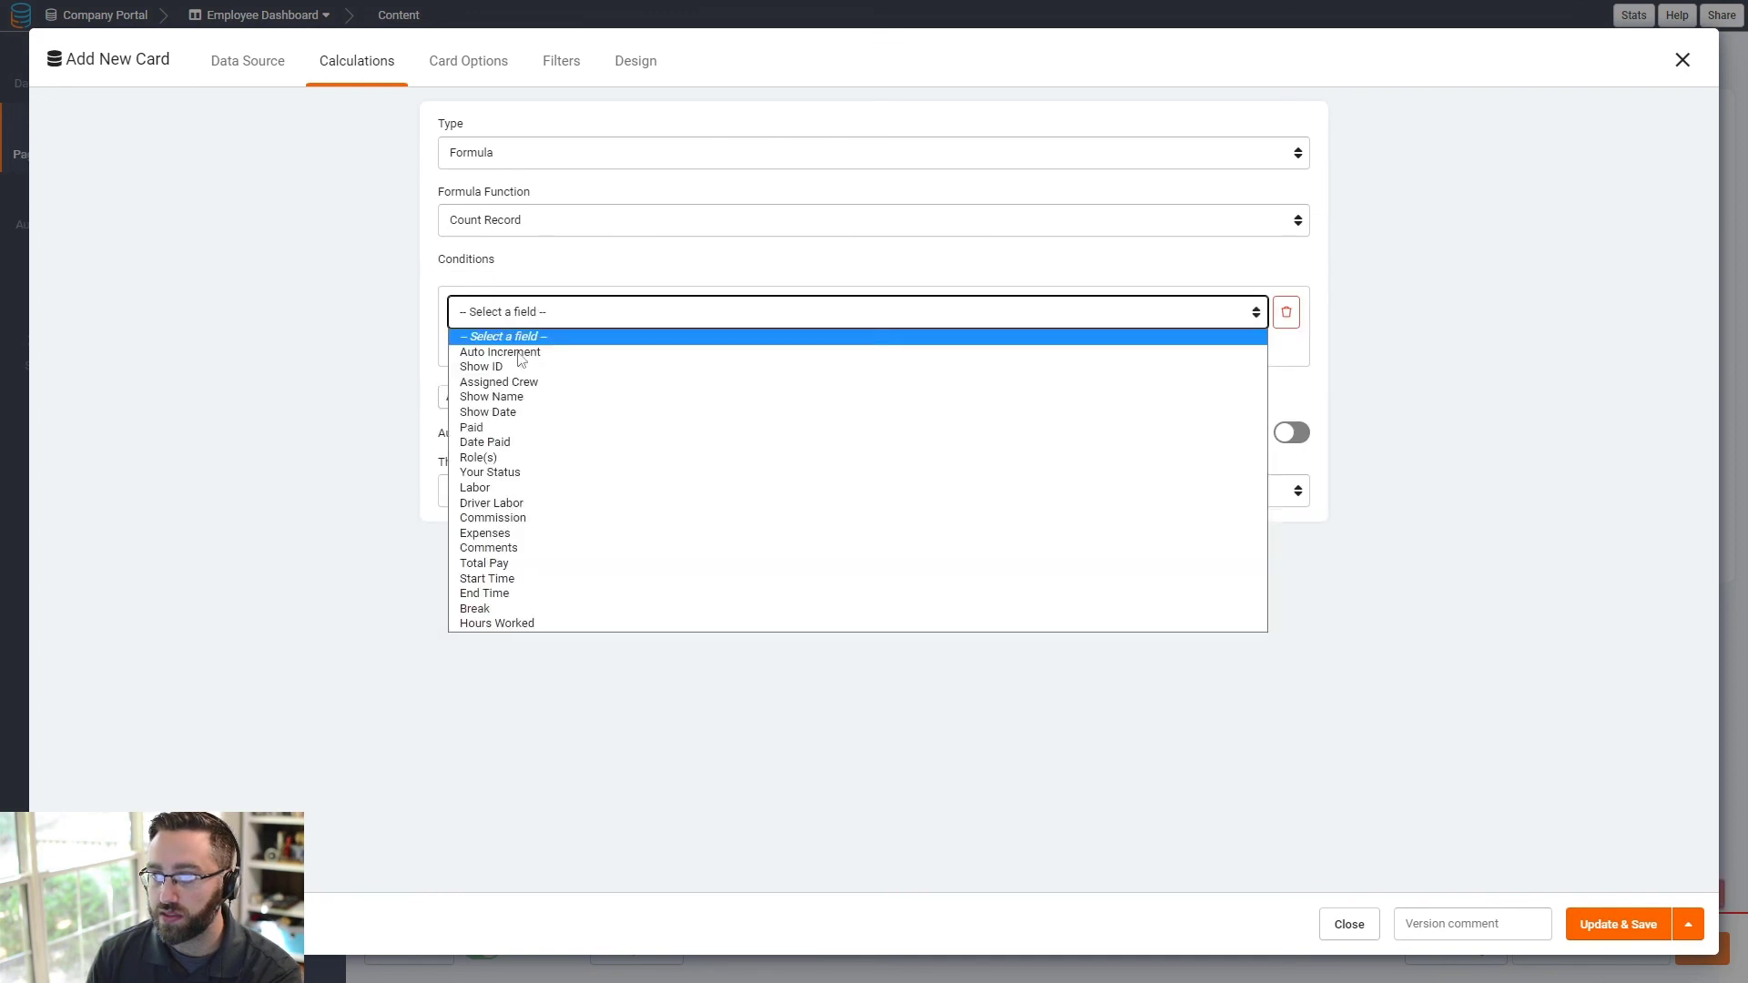
pyautogui.click(525, 382)
pyautogui.click(1023, 312)
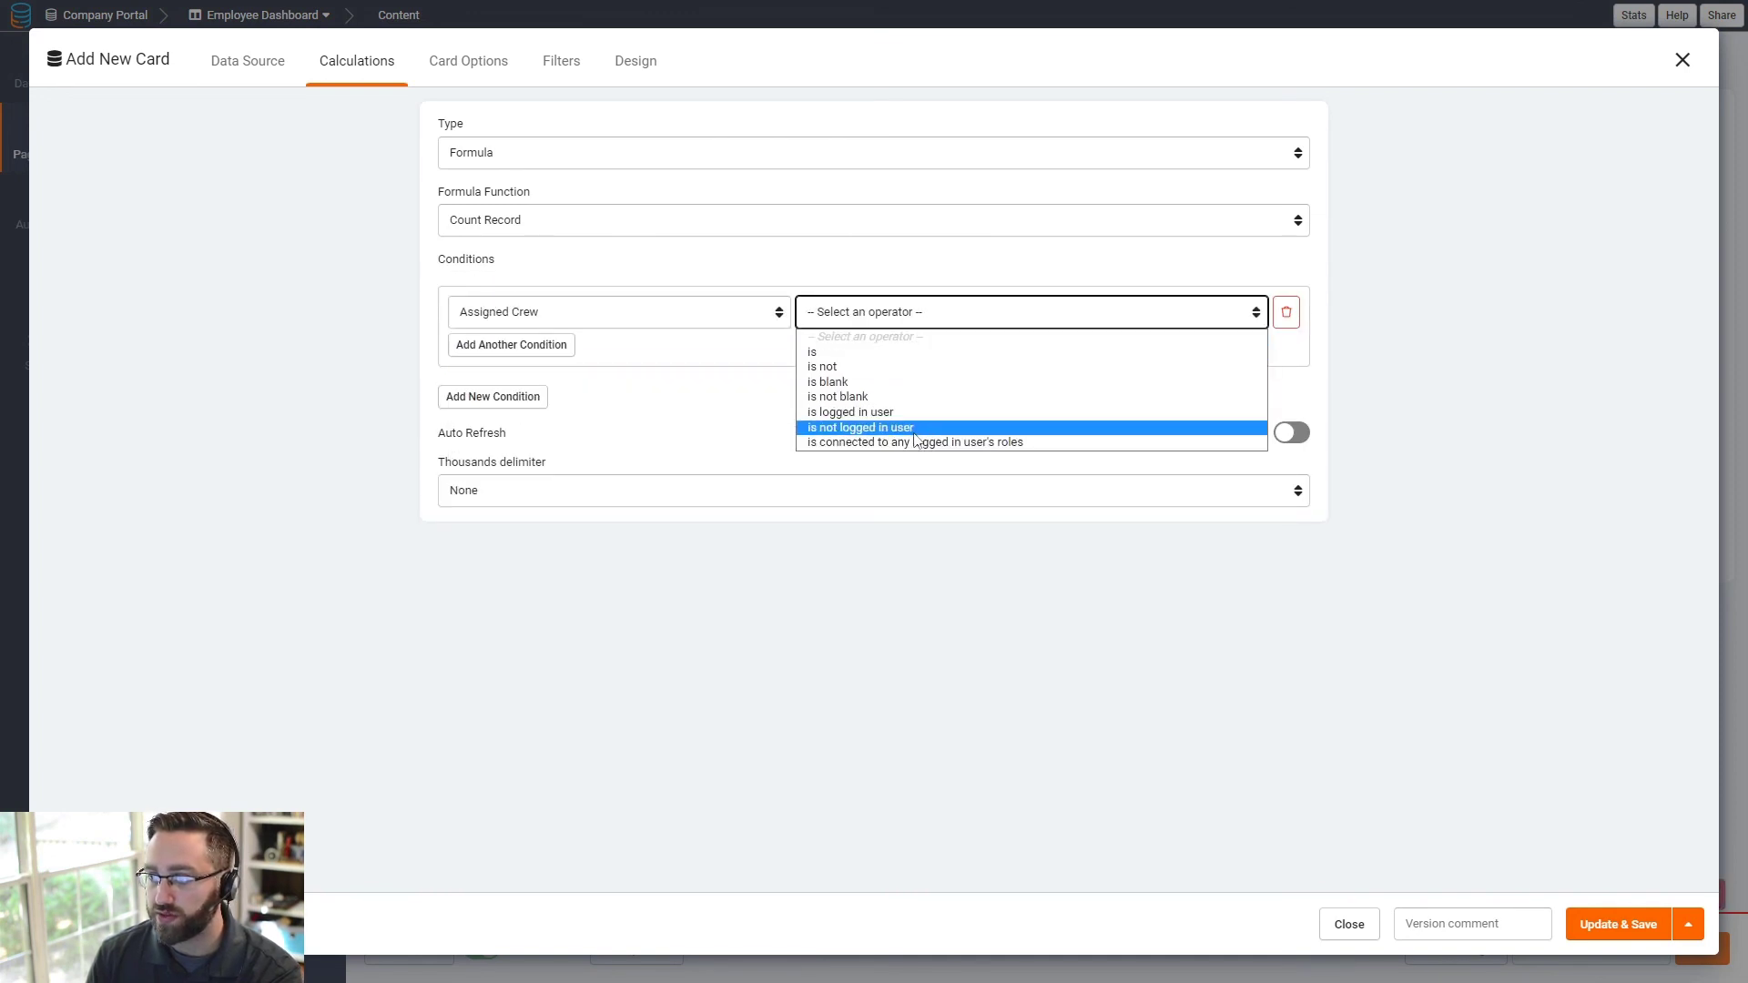
pyautogui.click(890, 414)
pyautogui.click(496, 223)
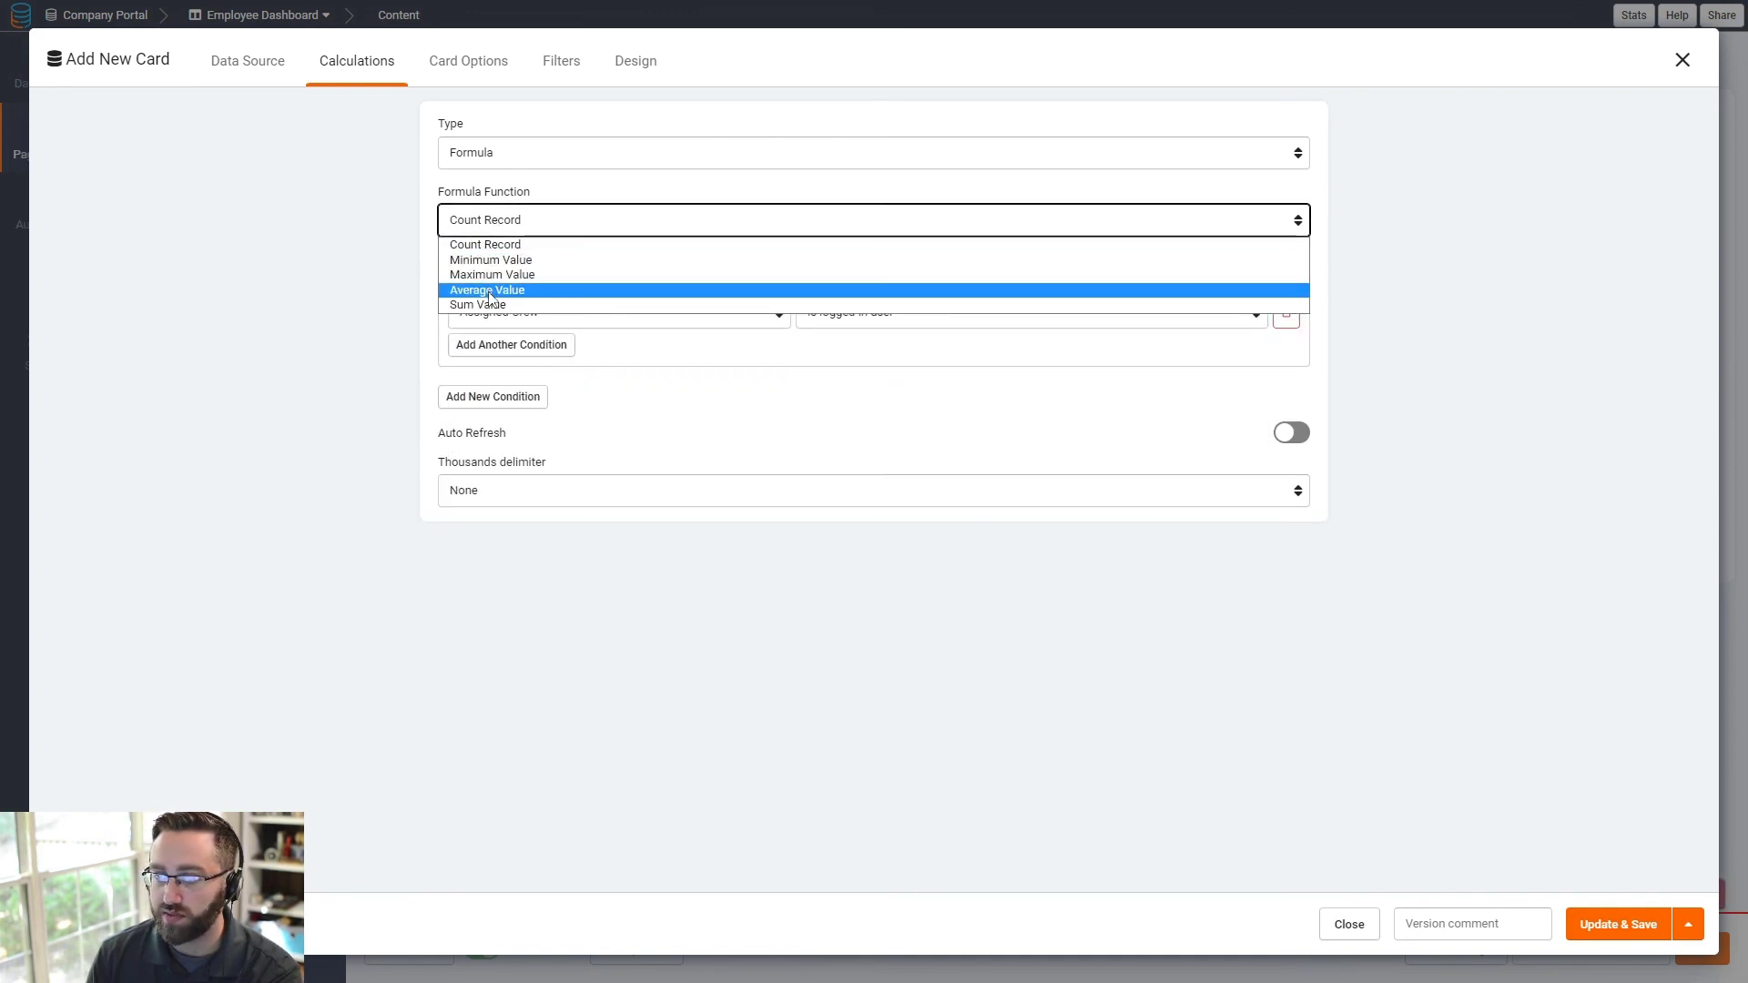
pyautogui.click(496, 285)
pyautogui.click(519, 287)
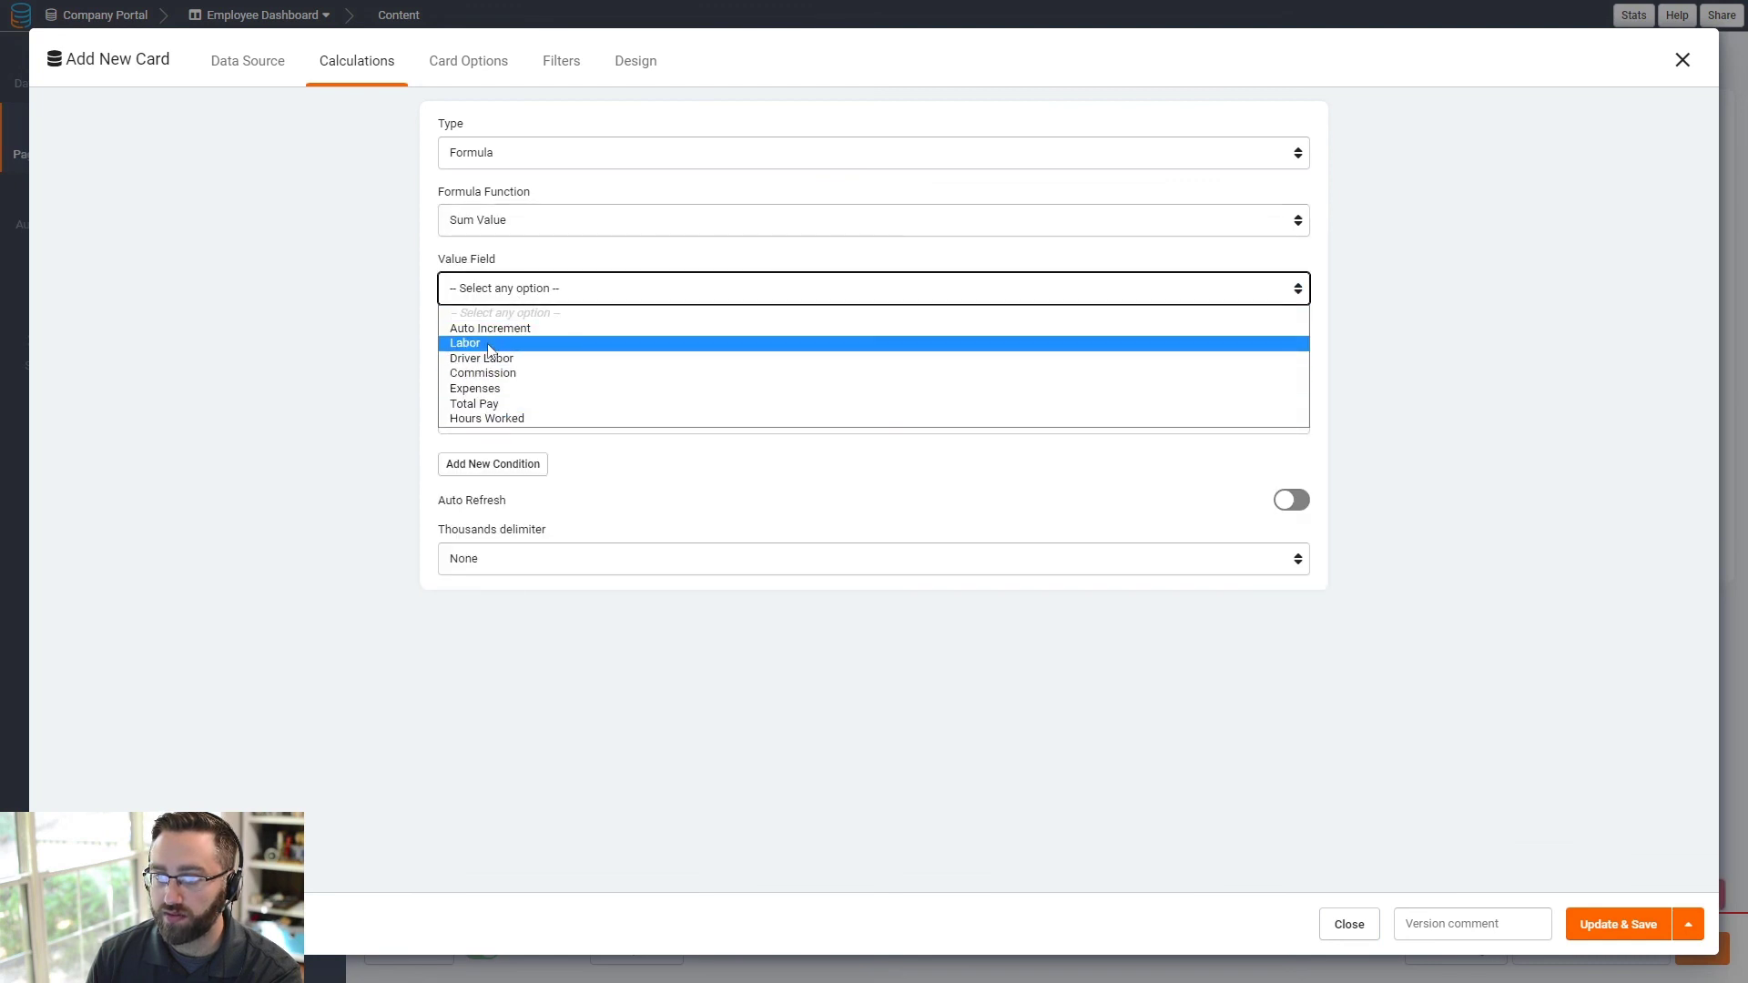
pyautogui.click(496, 404)
# - Title the card Total Pay with a centered 25px header, save it, and preview live
pyautogui.click(460, 66)
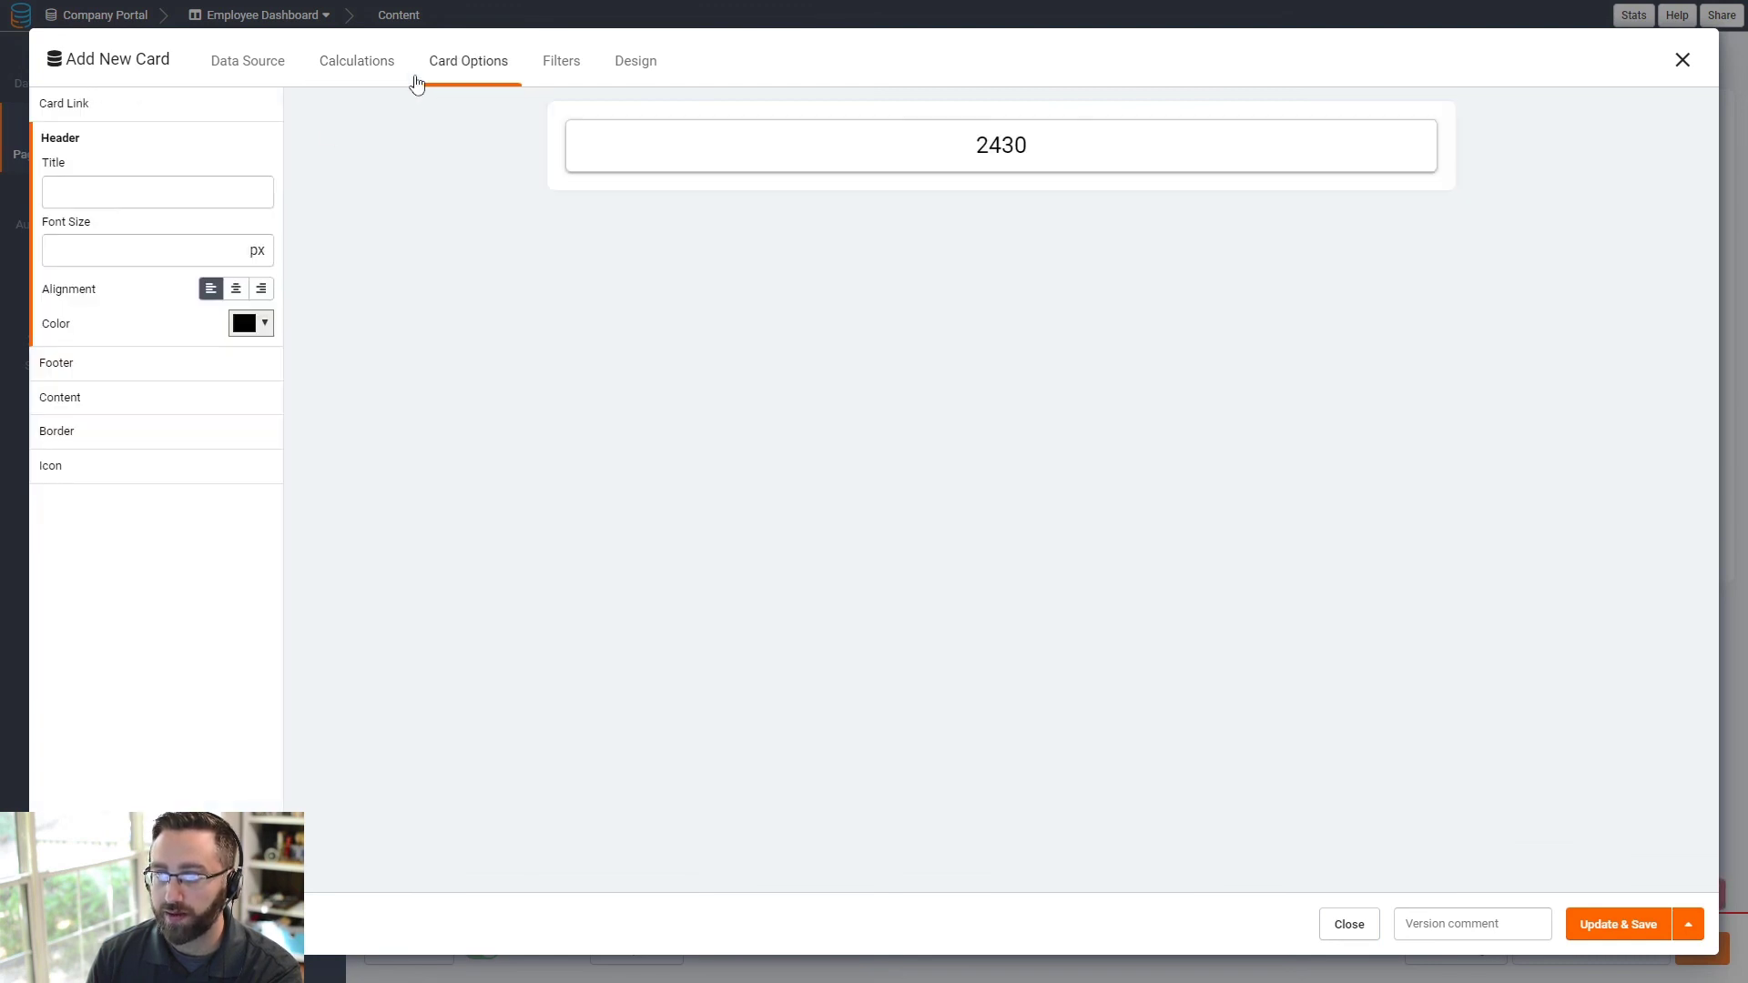
pyautogui.click(160, 202)
pyautogui.write('To')
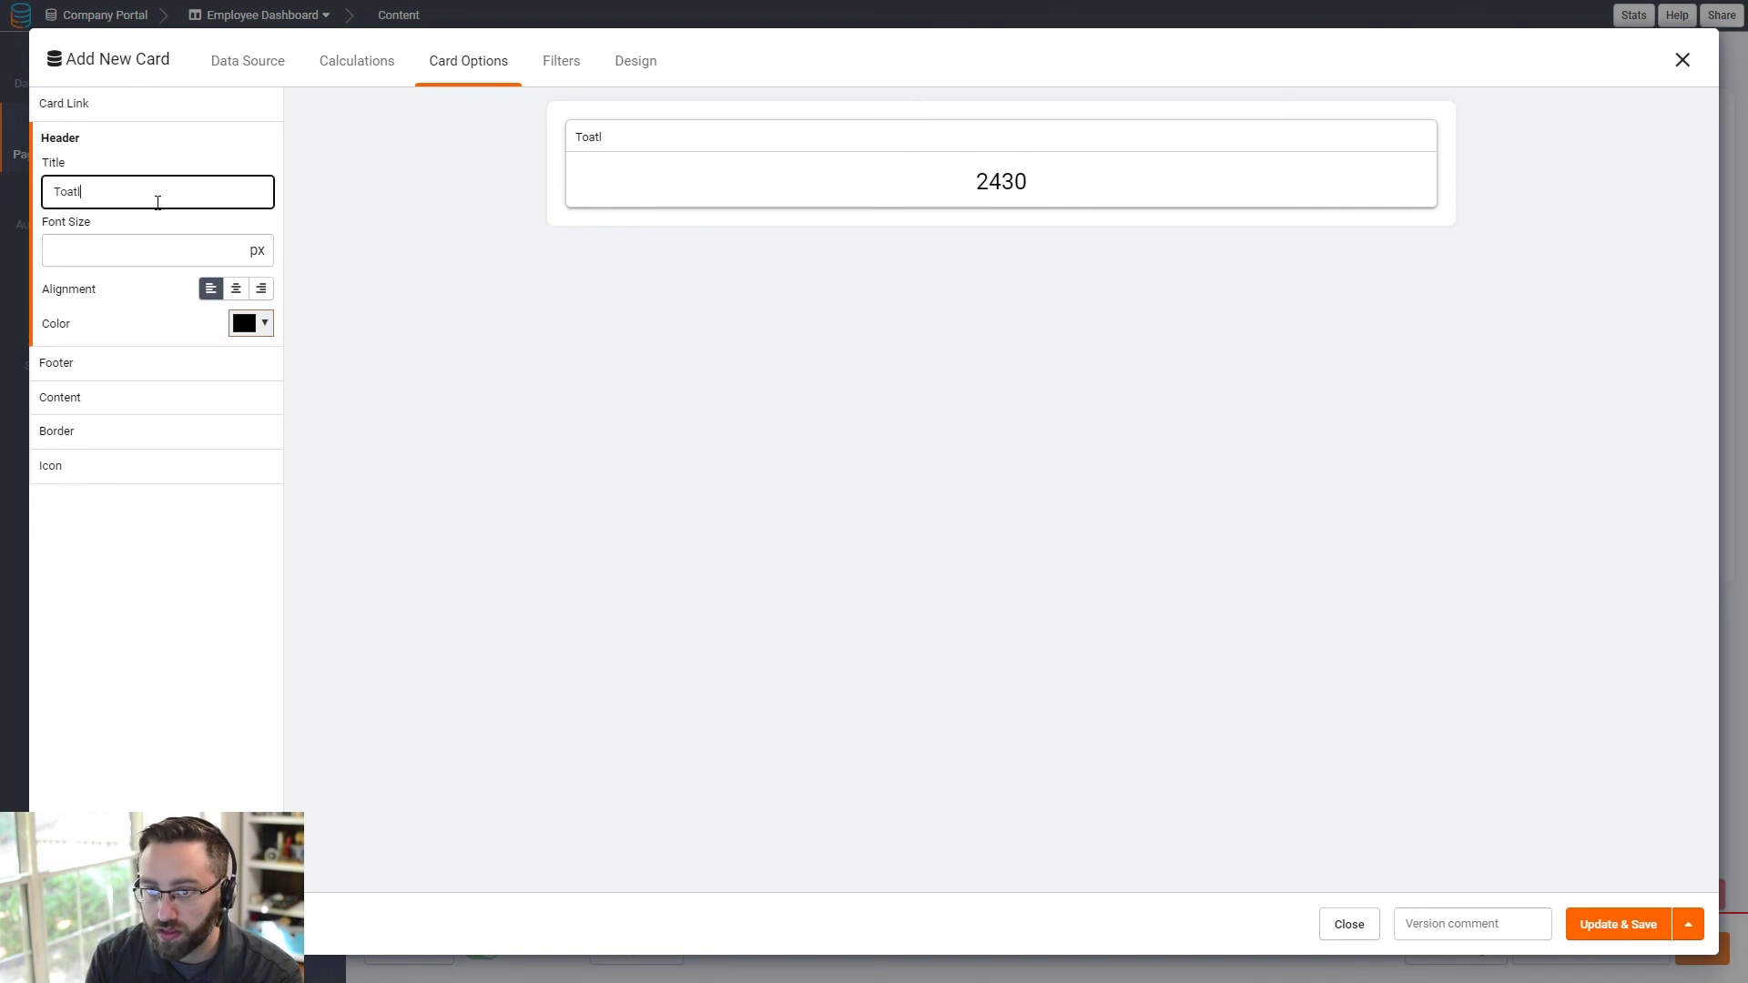
pyautogui.write('taly Pay')
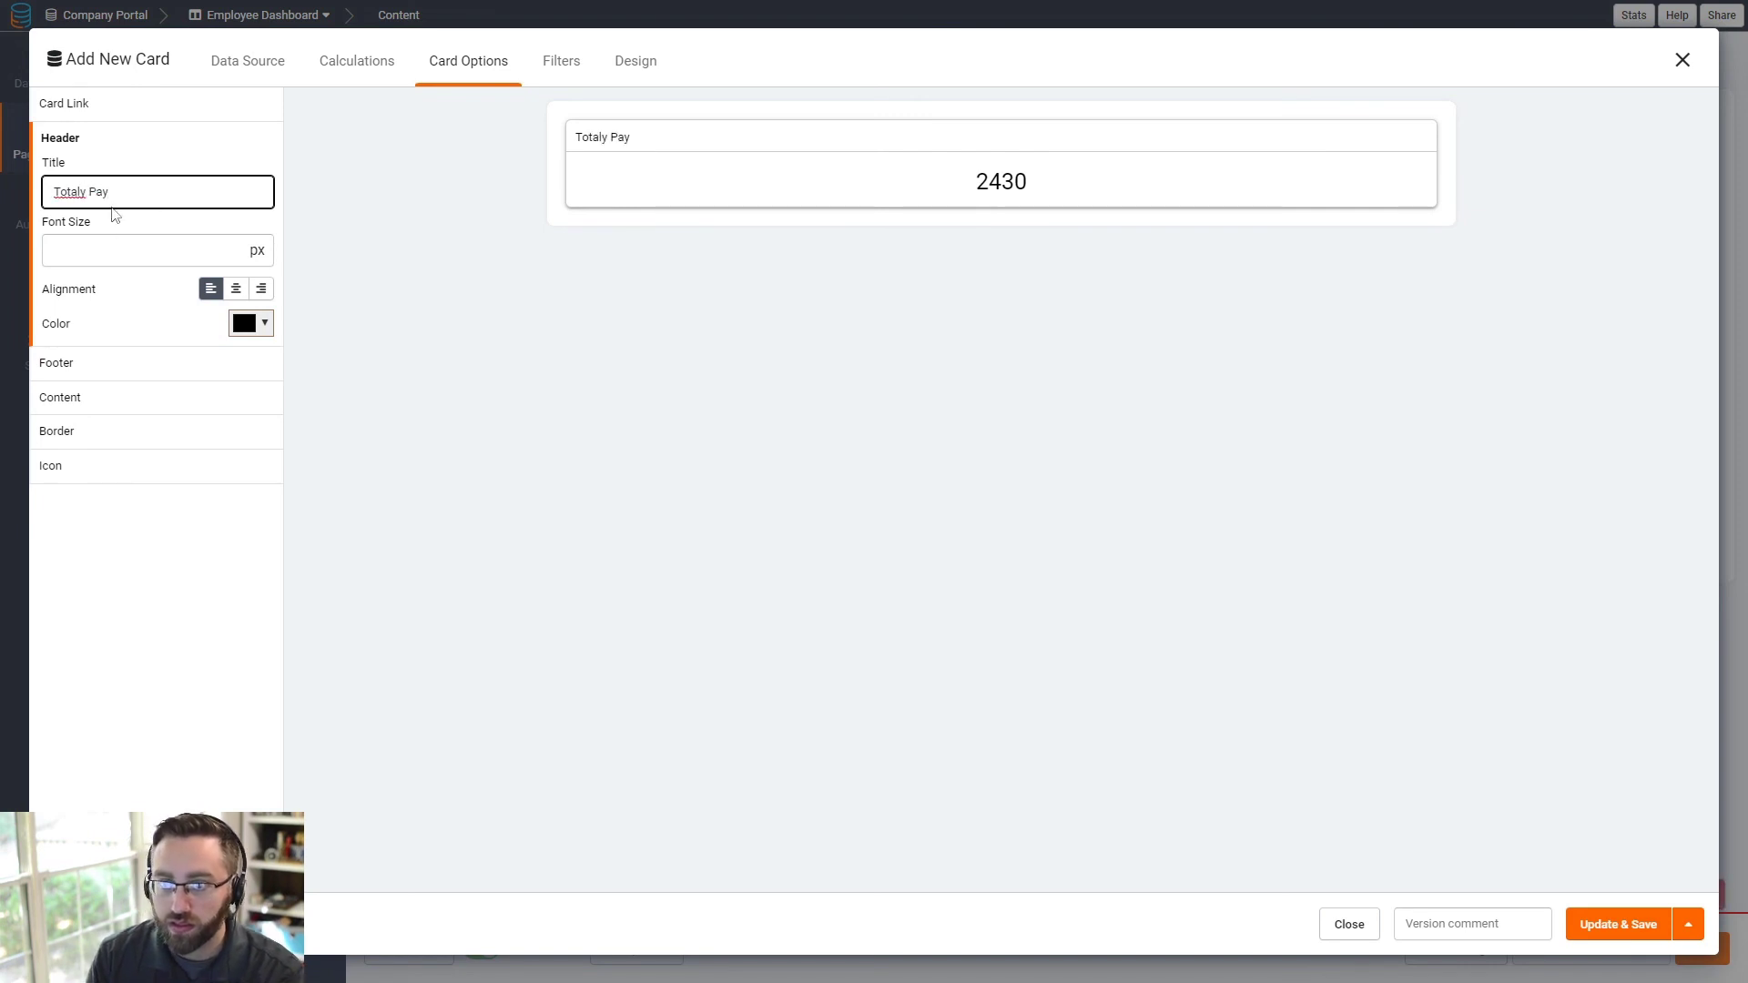
pyautogui.press('BackSpace')
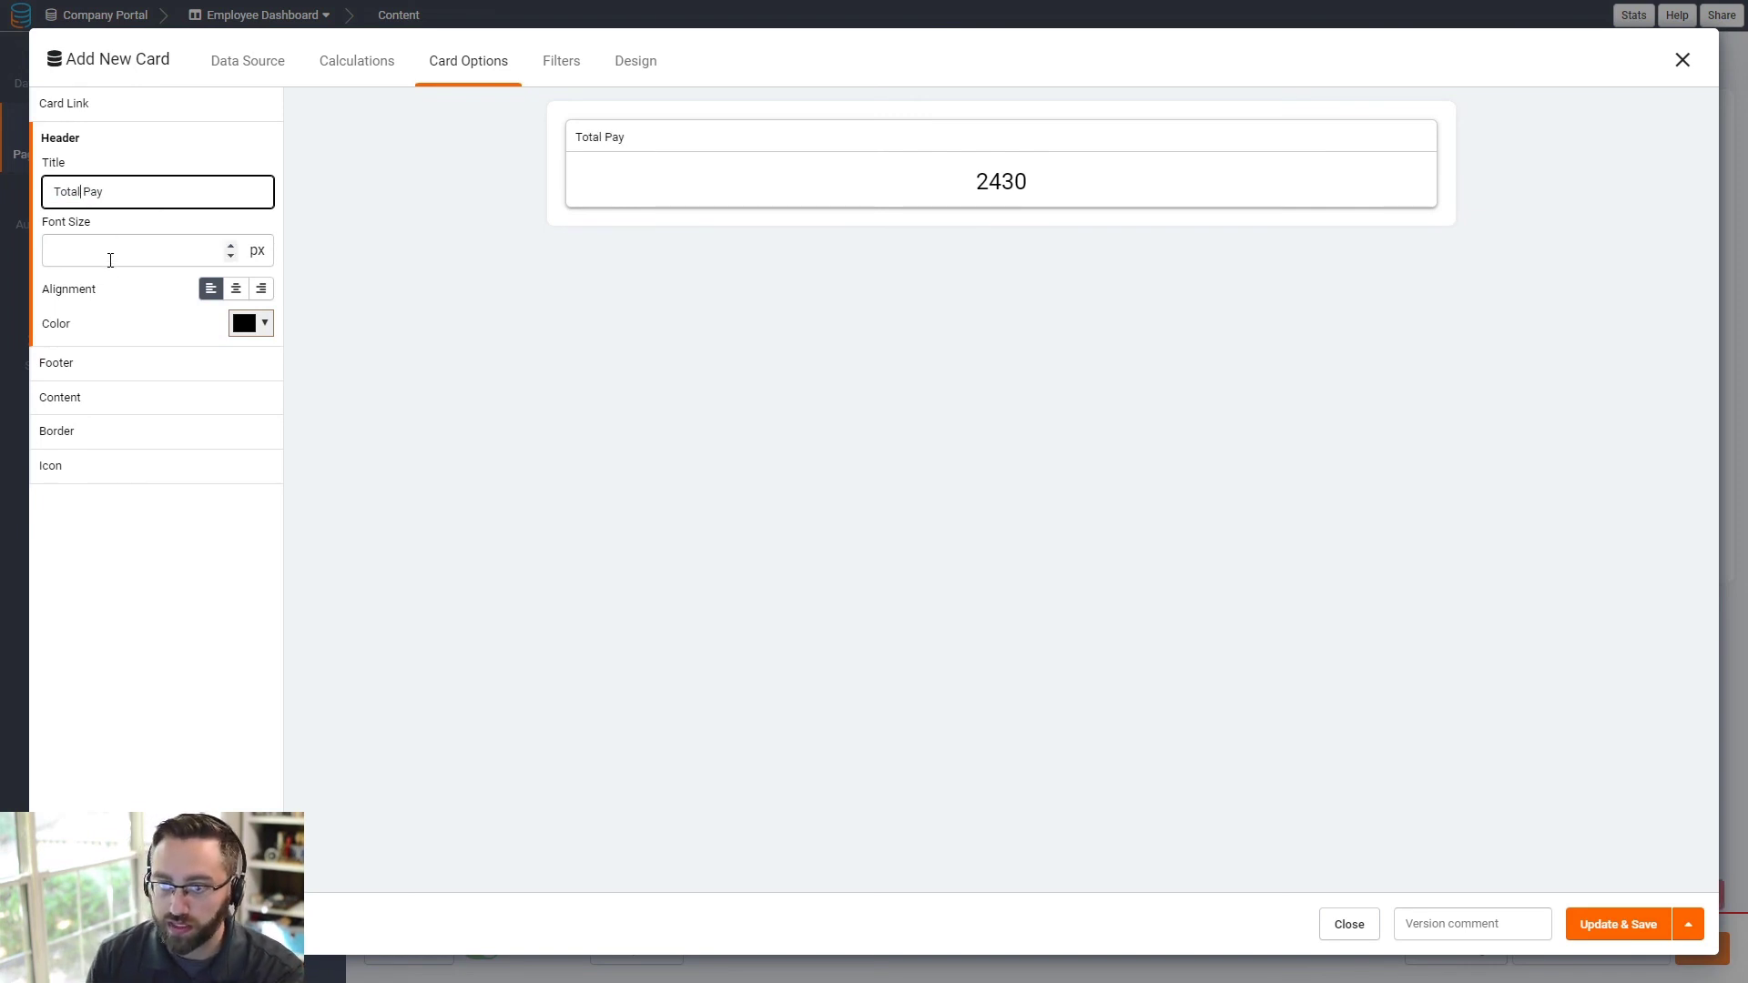
pyautogui.click(111, 251)
pyautogui.write('25')
pyautogui.click(235, 289)
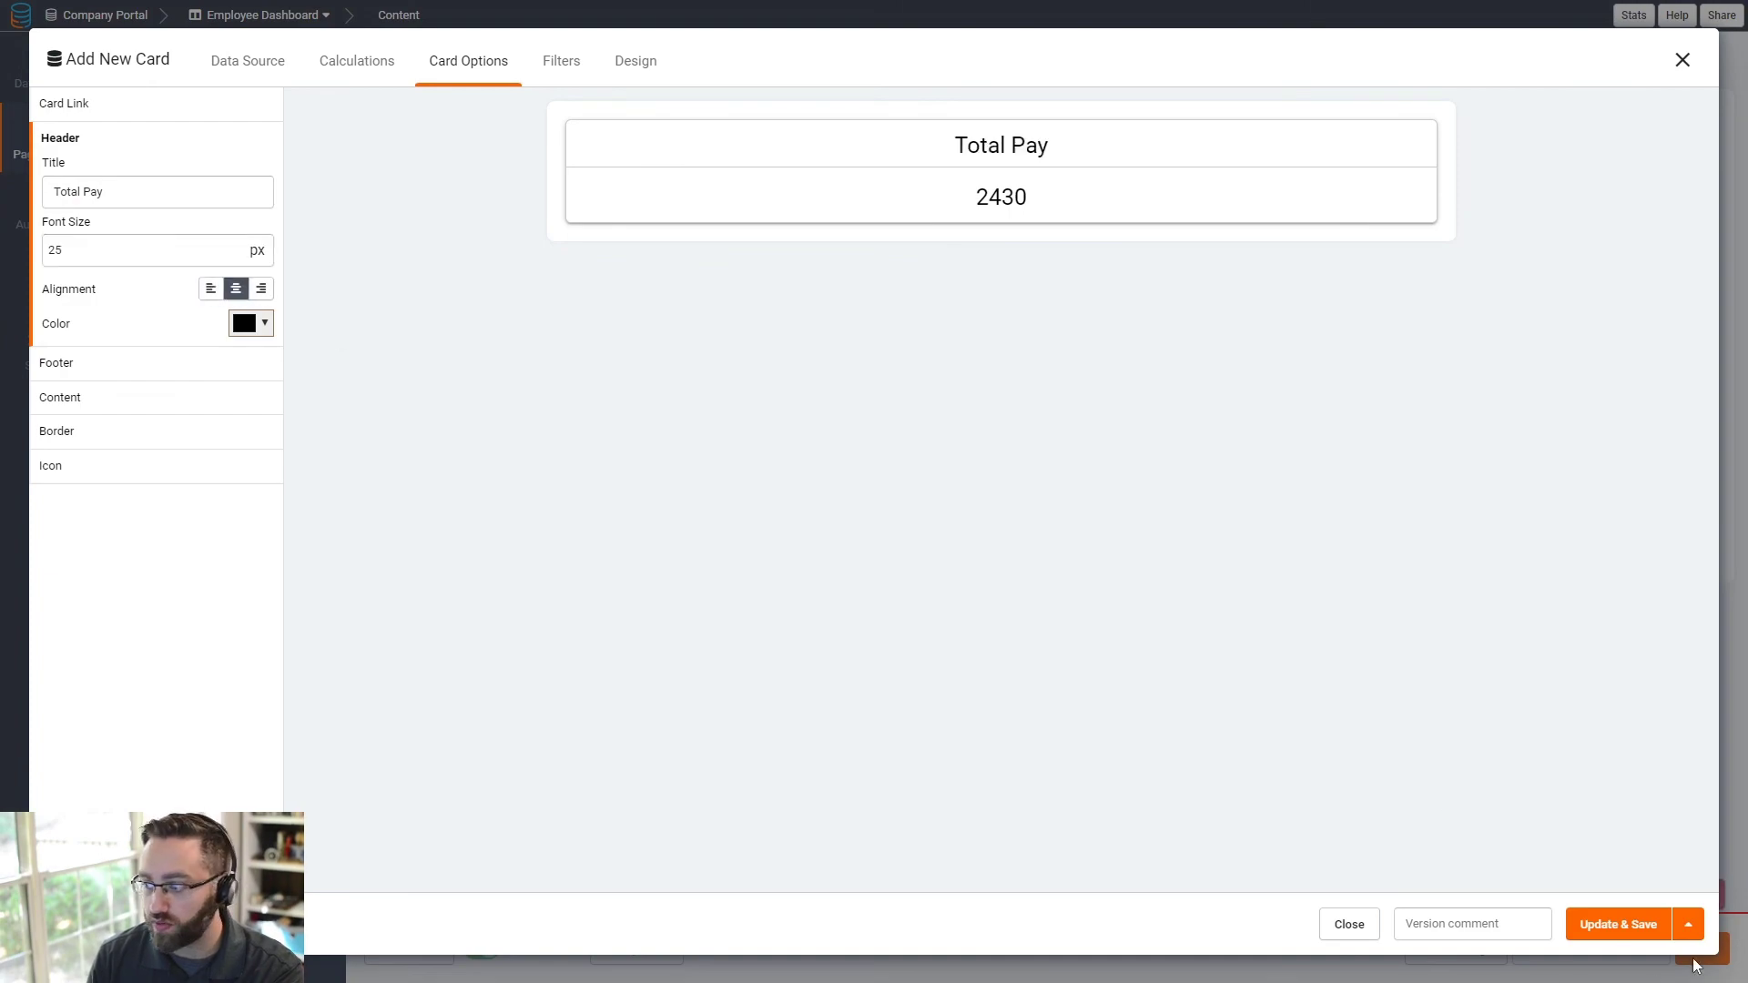
pyautogui.click(1619, 924)
pyautogui.click(1479, 959)
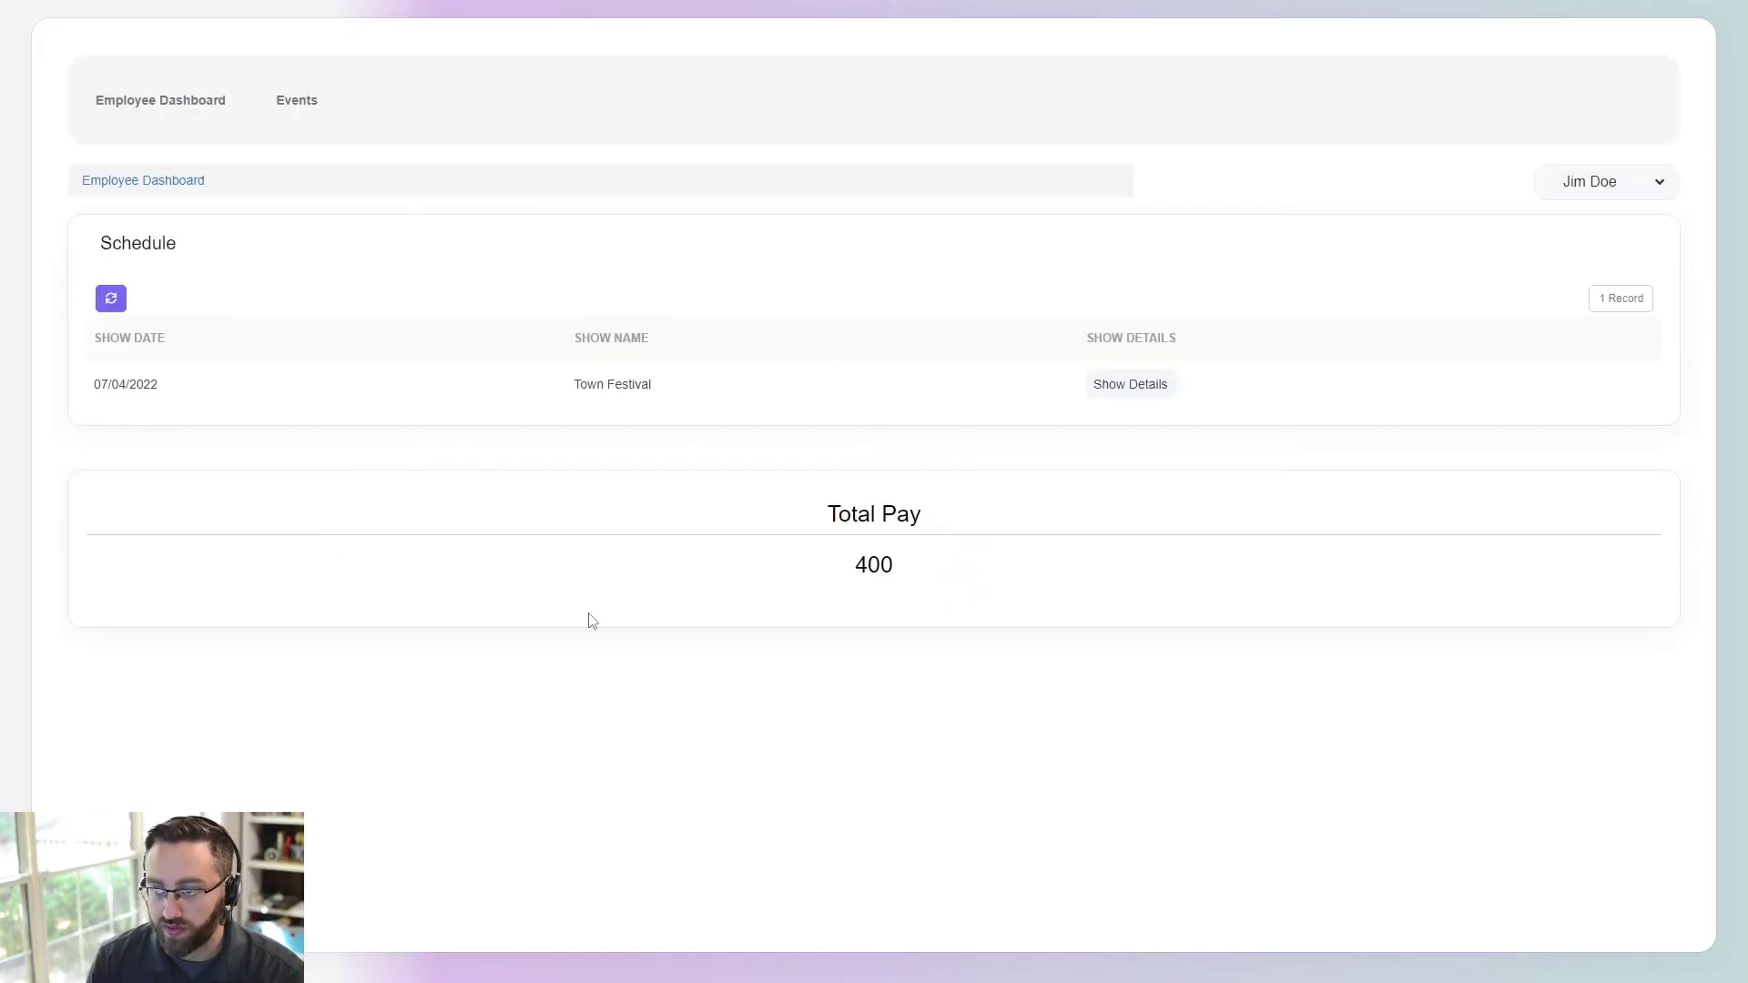
# - Check the 400 total in the live view, then close the card's settings without changes
pyautogui.doubleClick(897, 572)
pyautogui.click(914, 577)
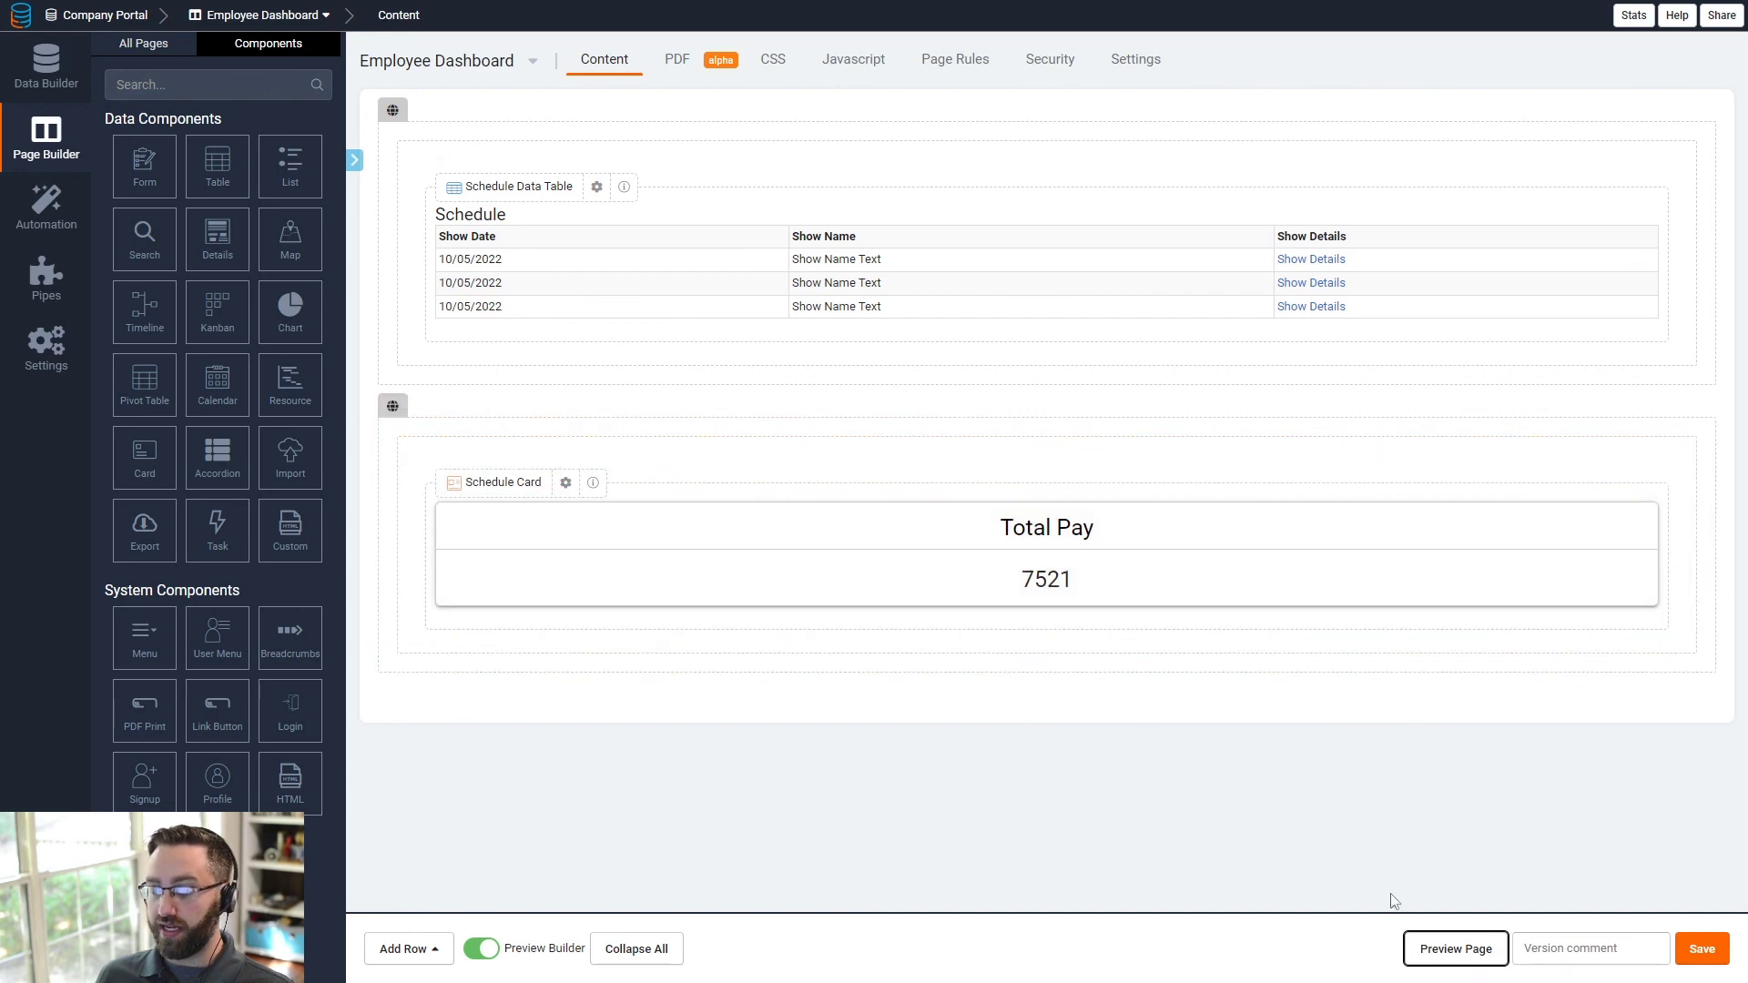
pyautogui.moveTo(144, 168); pyautogui.dragTo(530, 571)
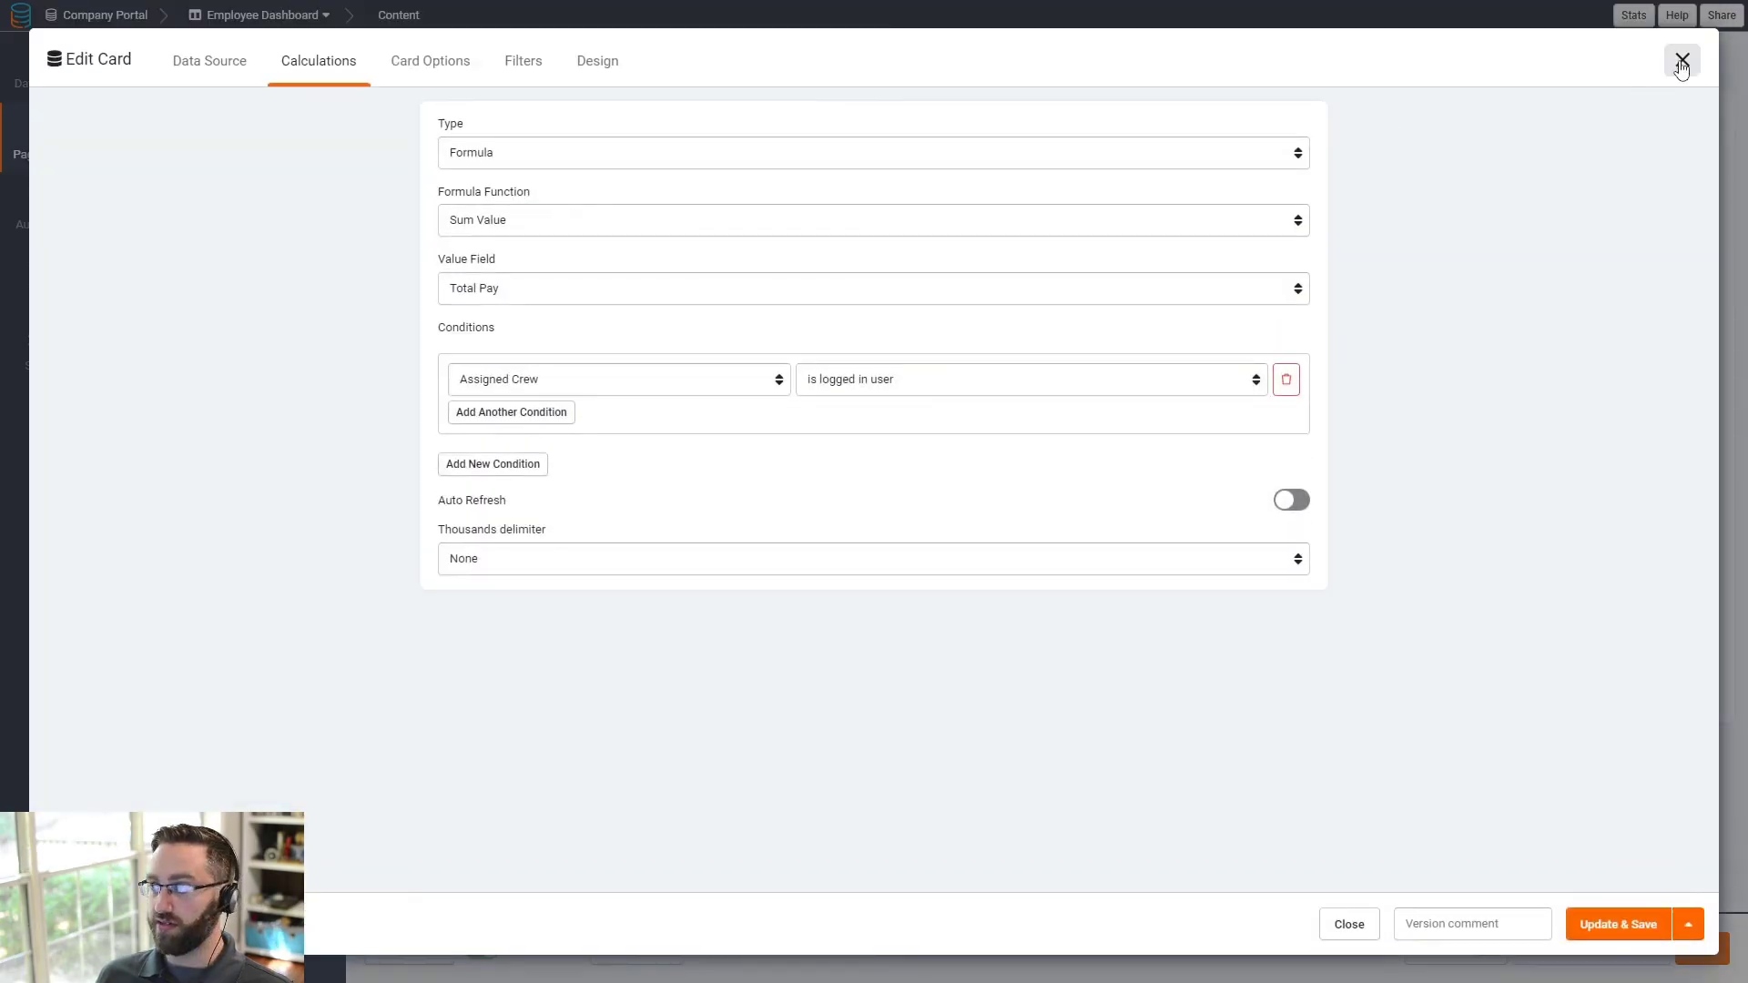
pyautogui.click(1682, 60)
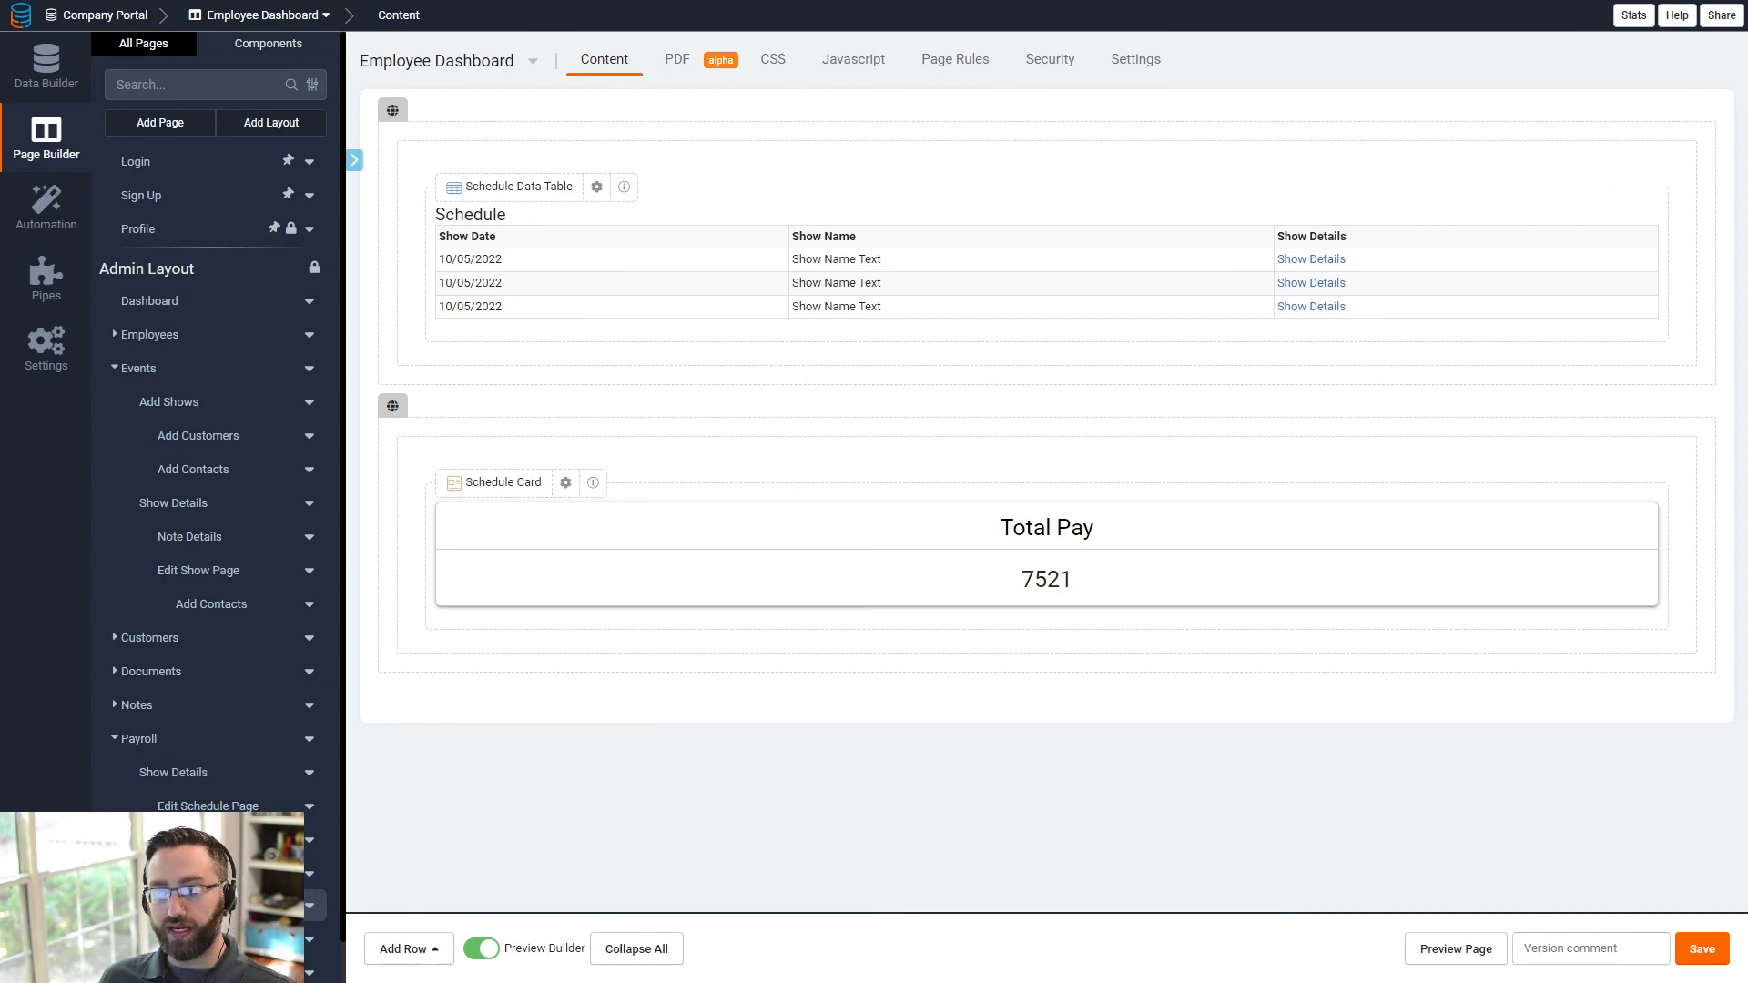
# - Open the Users table in Data Builder to show its Employee, Admin and Salesperson roles
pyautogui.scroll(-1, 217, 455)
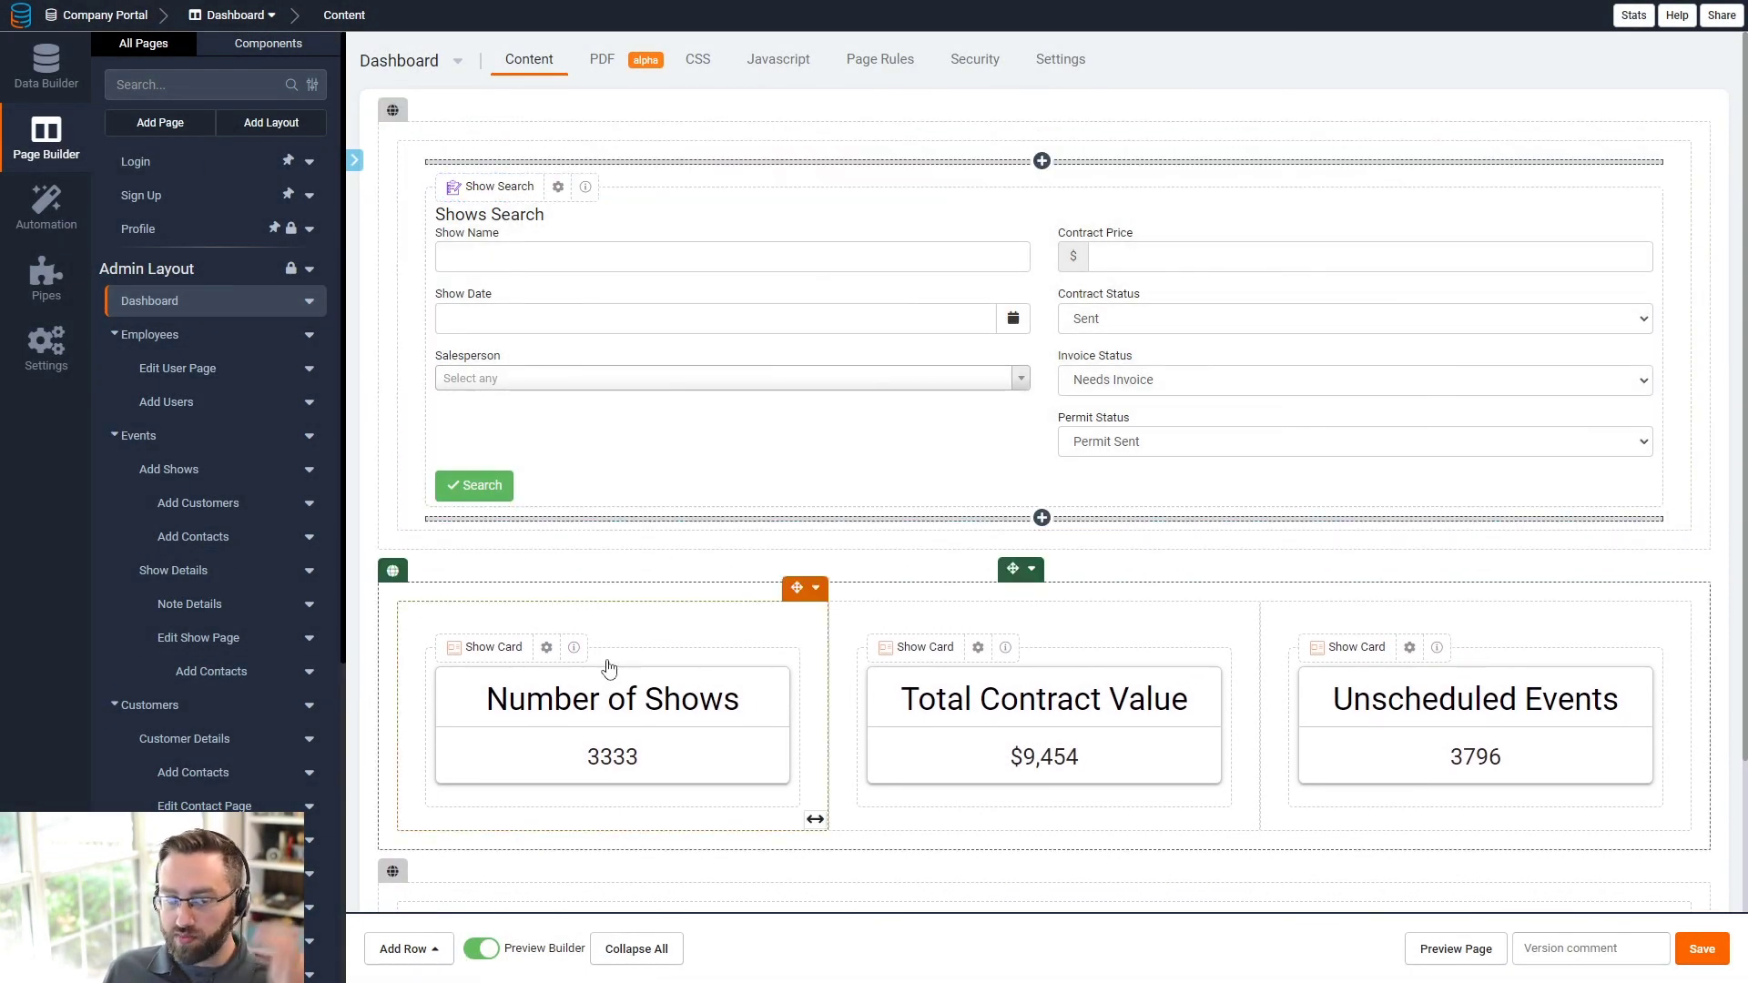
pyautogui.click(48, 84)
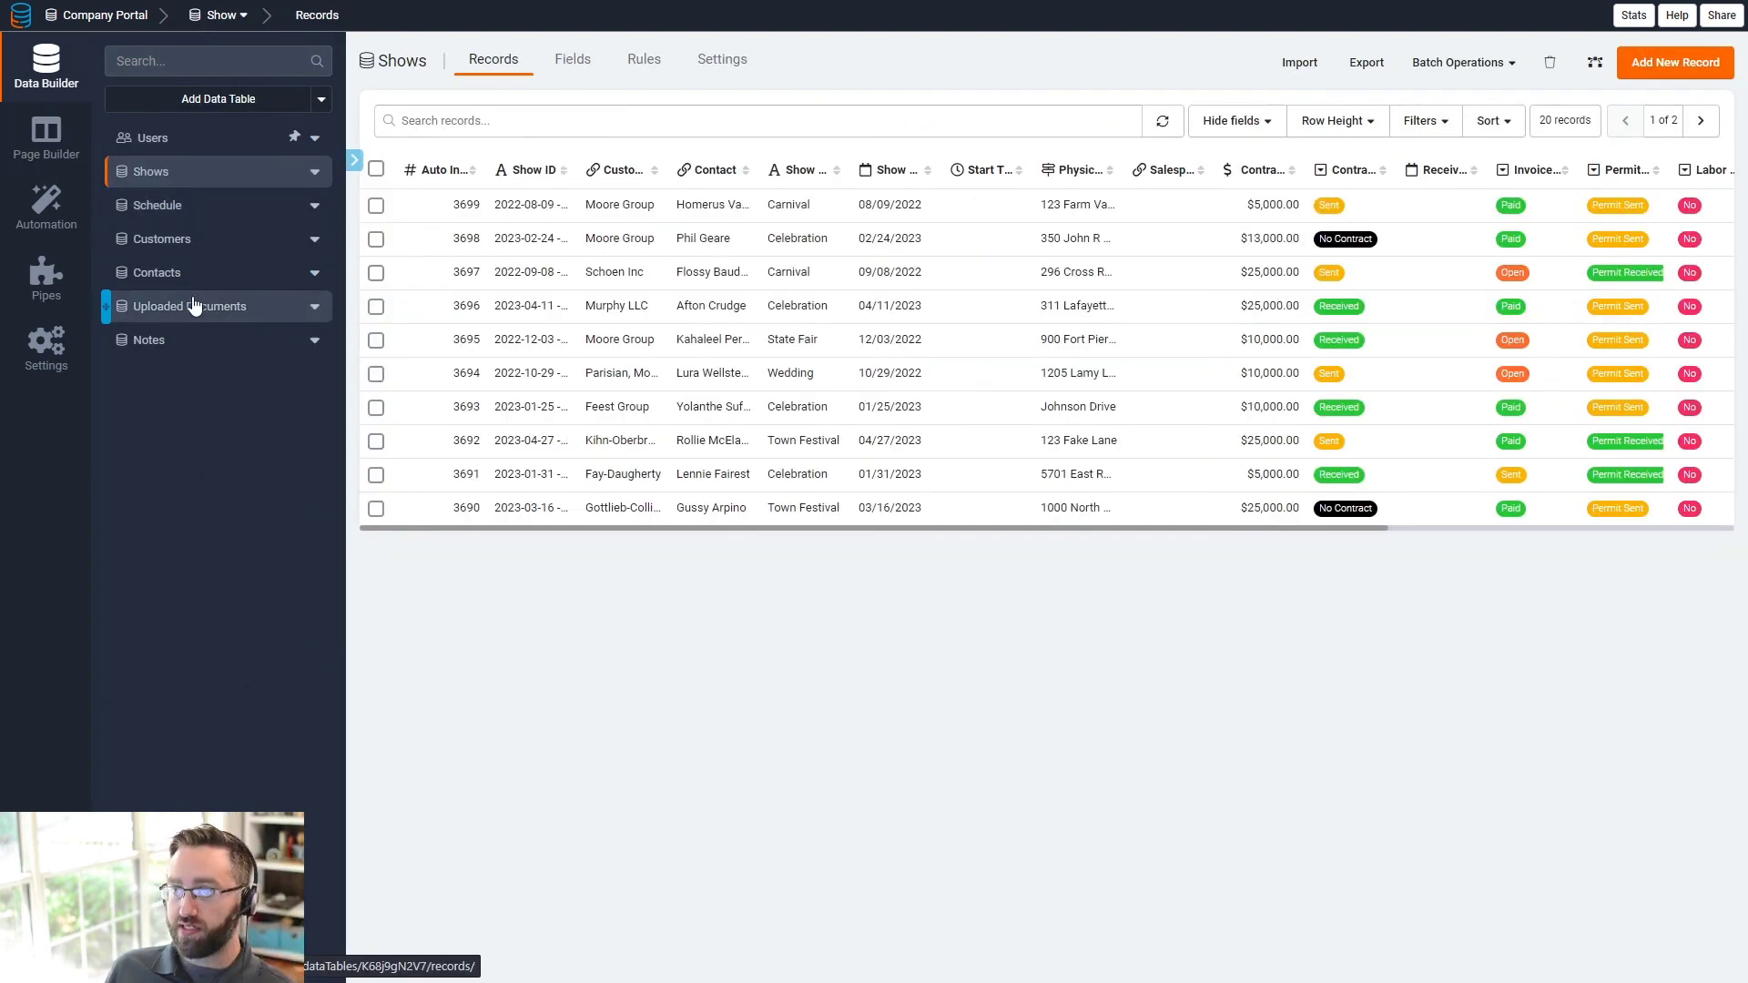
pyautogui.click(44, 141)
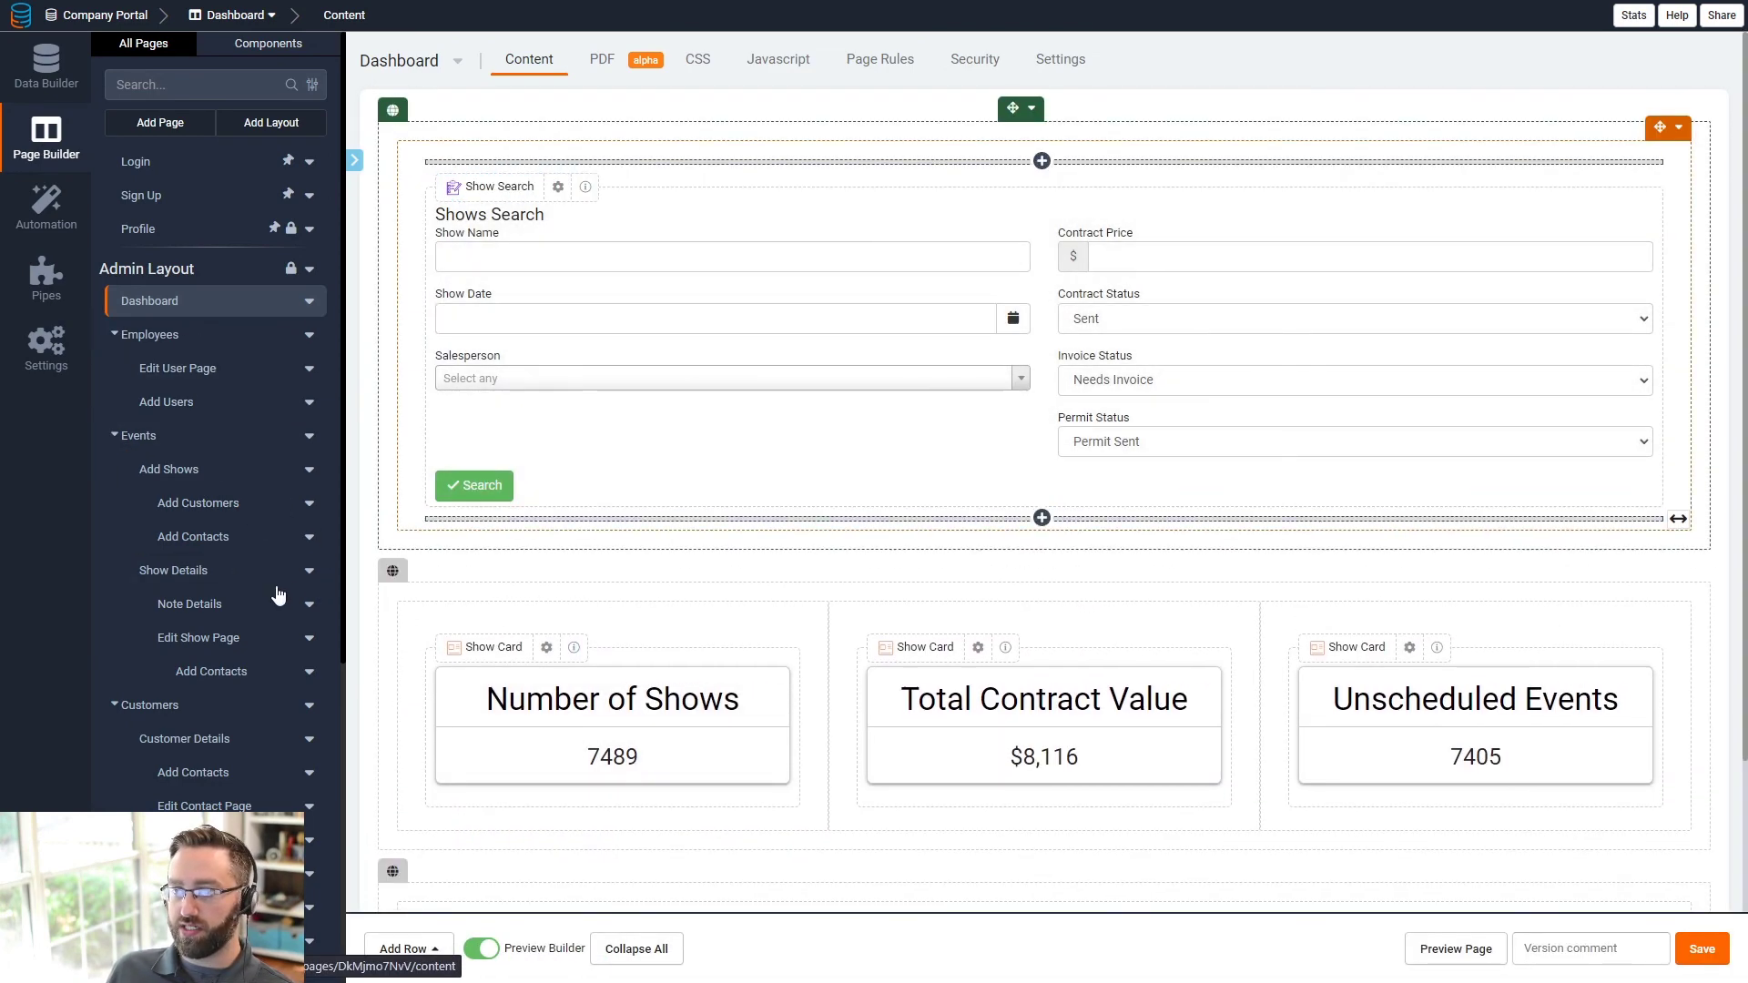
pyautogui.scroll(-5, 182, 455)
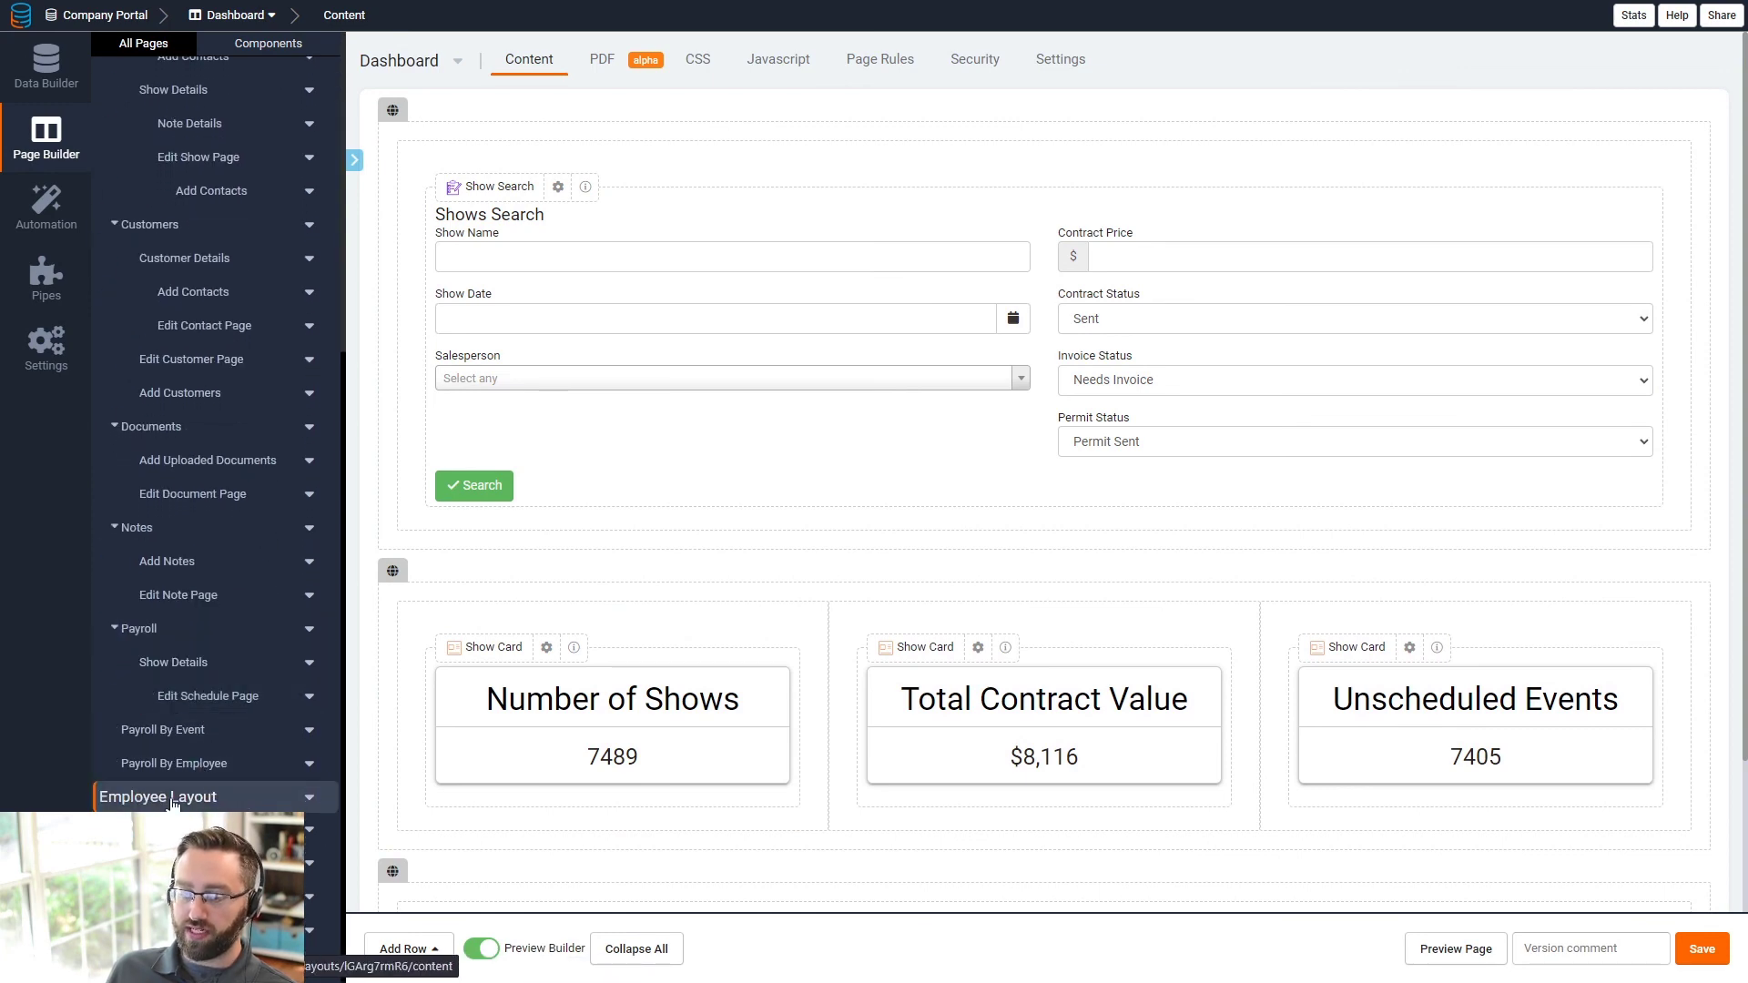
pyautogui.scroll(10, 182, 729)
pyautogui.click(65, 71)
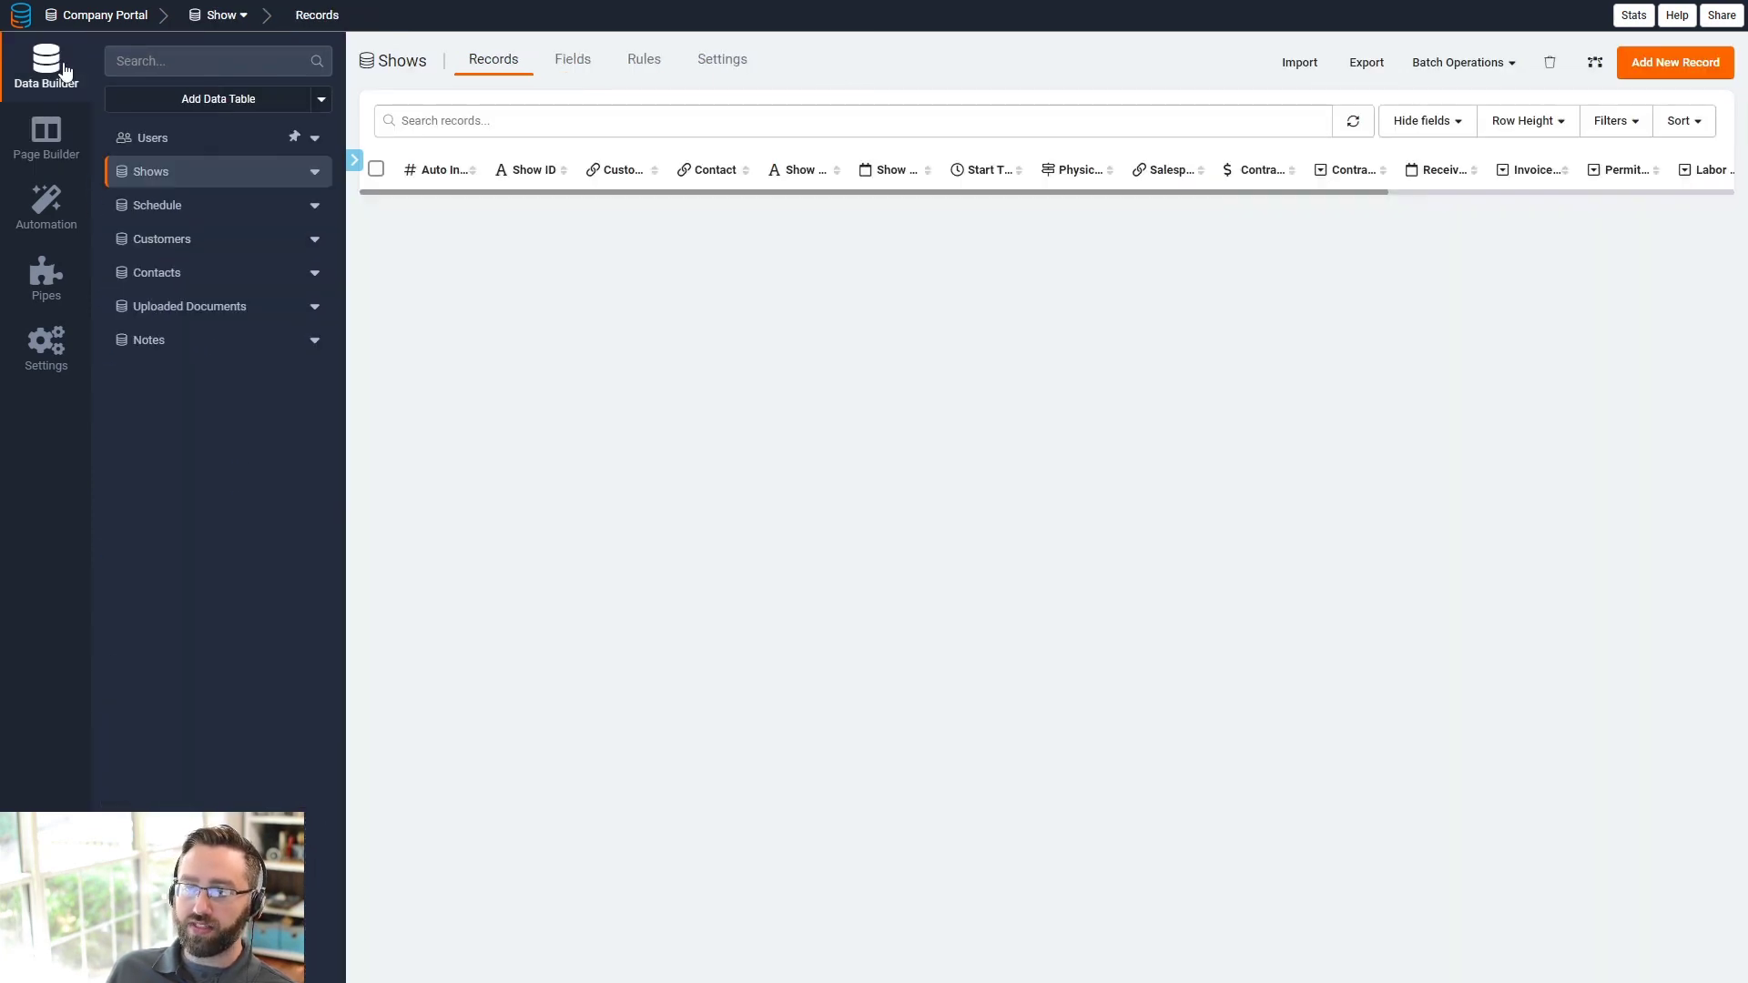
pyautogui.click(150, 138)
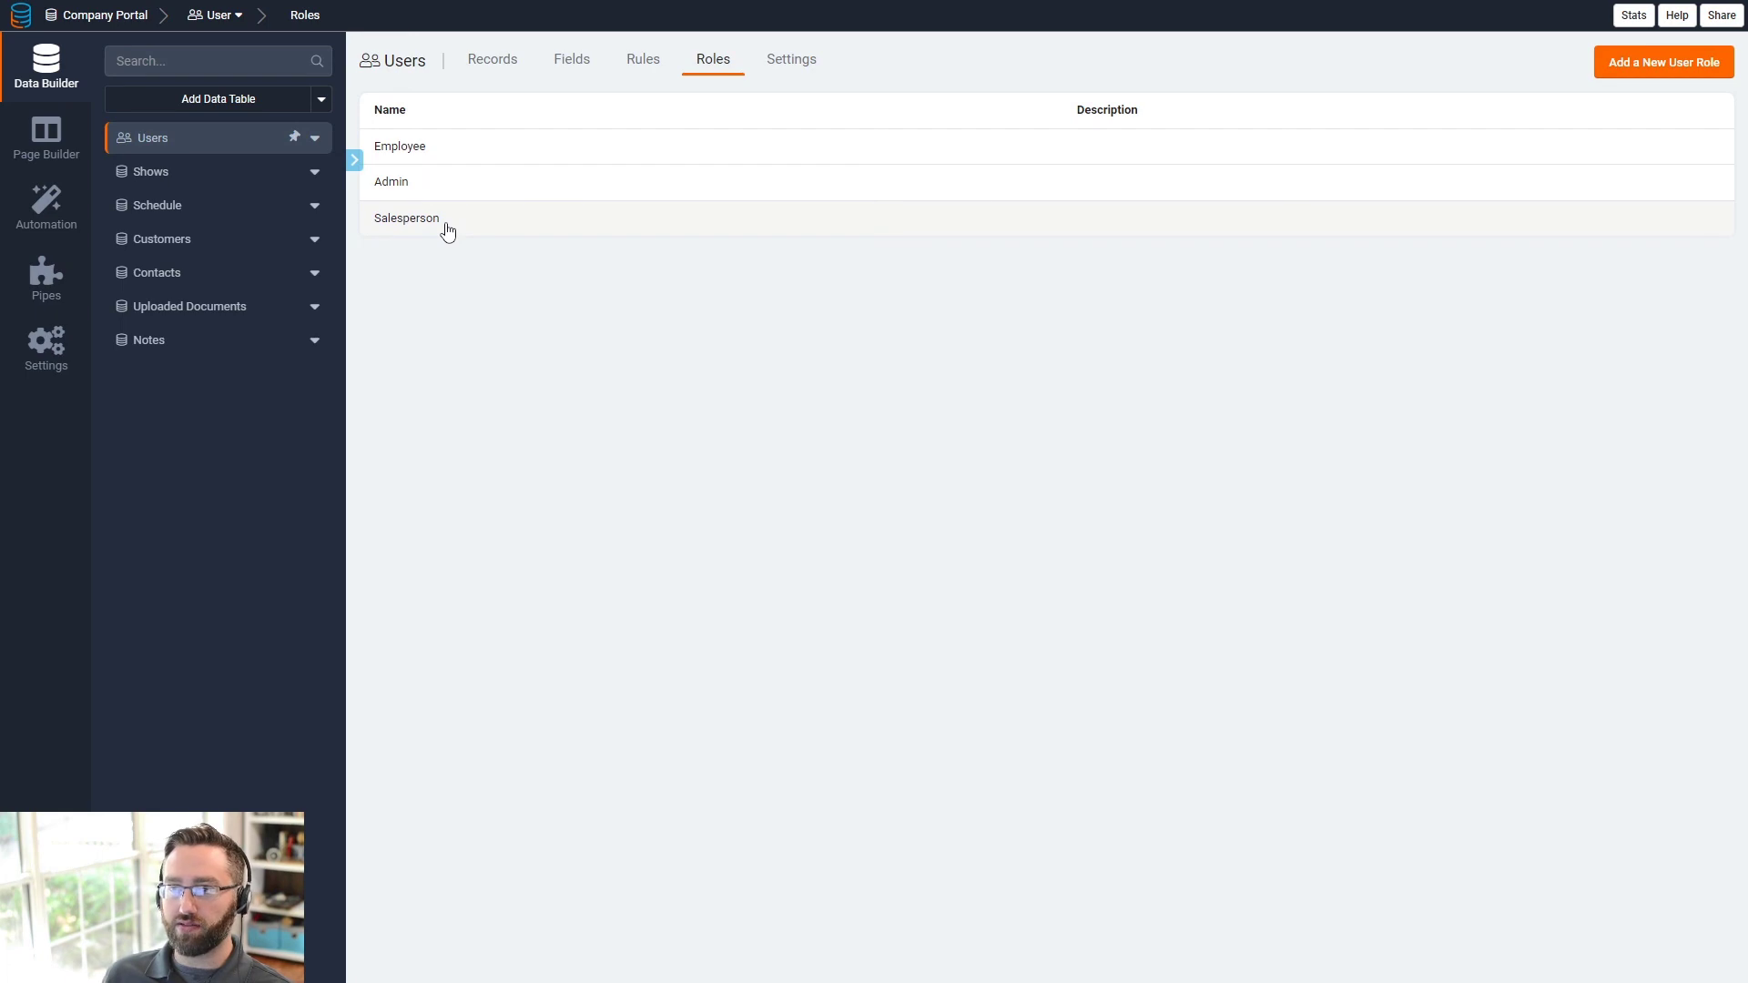
# - Return to the admin Dashboard page editor and scroll through its components
pyautogui.click(56, 146)
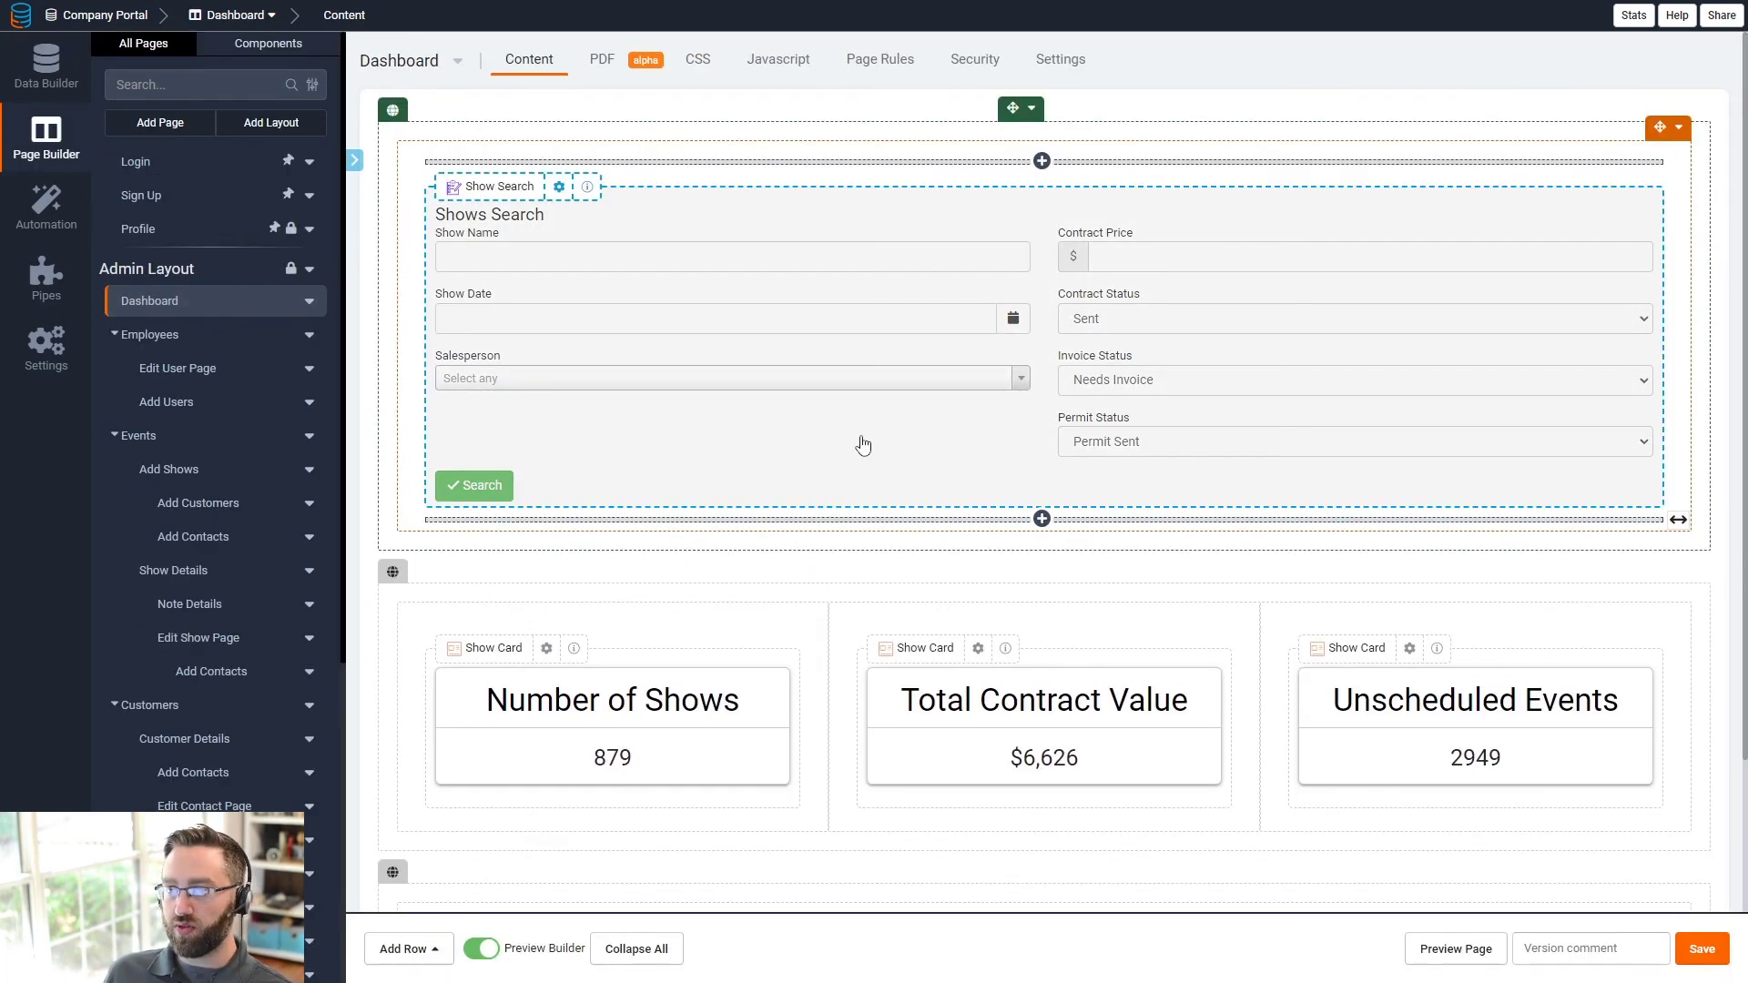
pyautogui.scroll(-3, 636, 630)
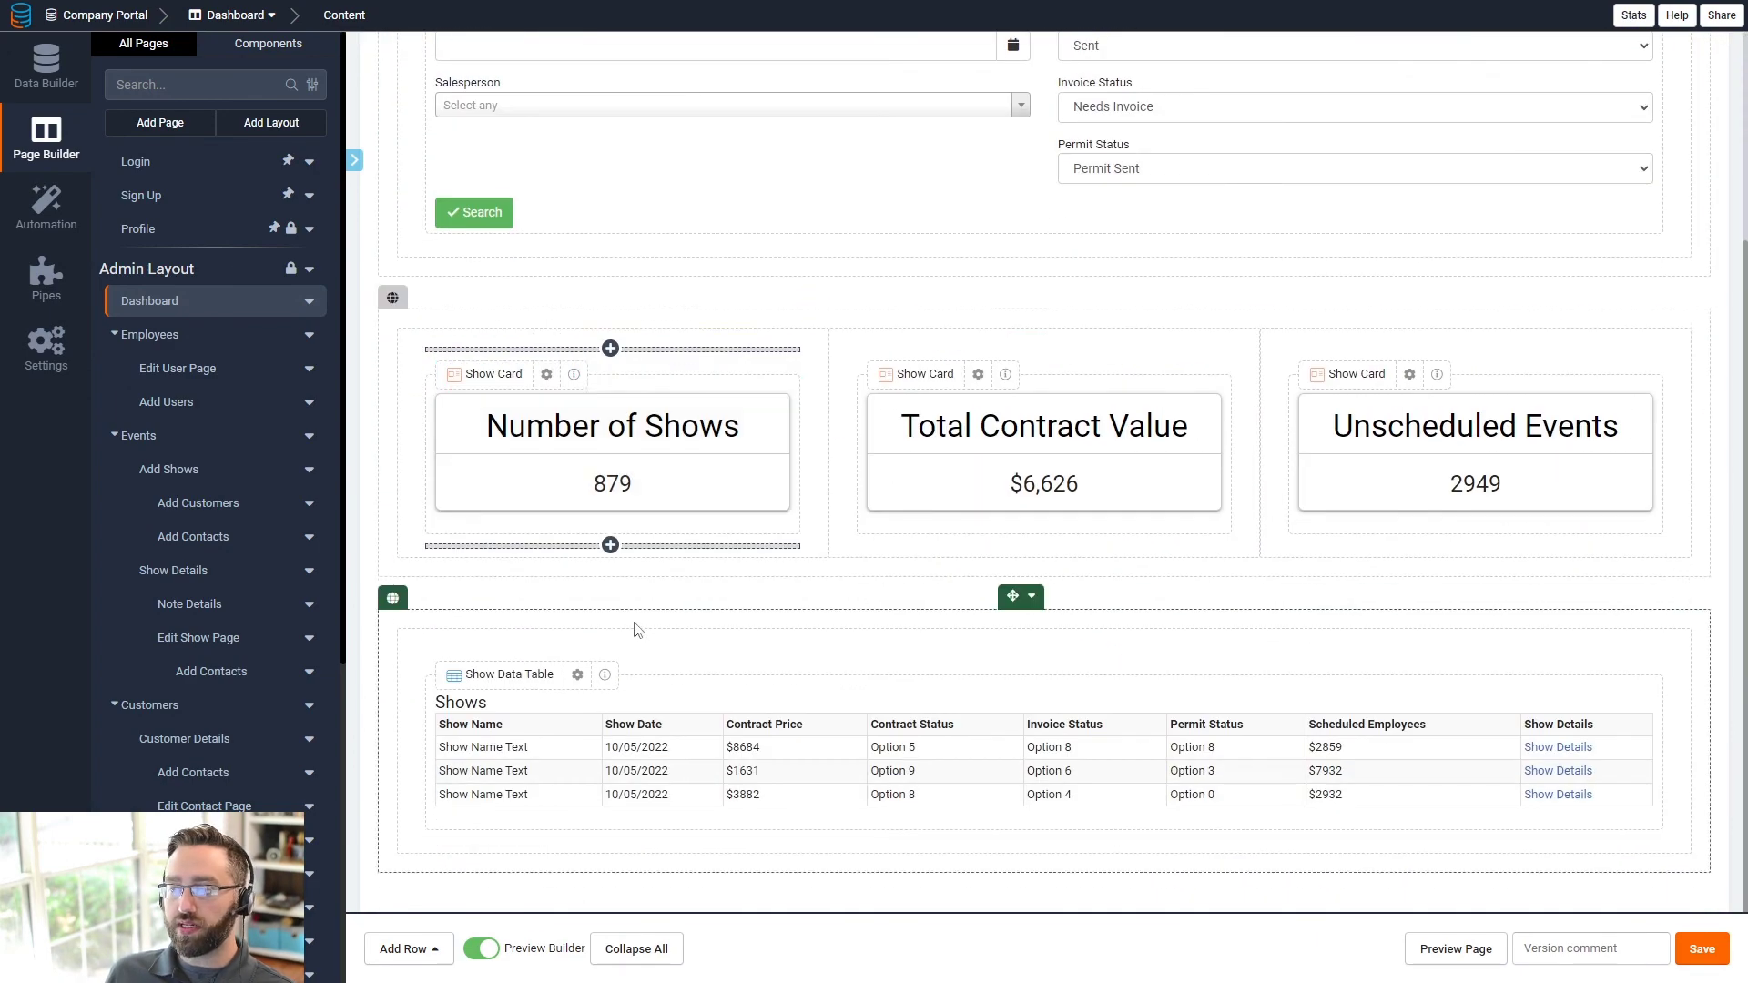
pyautogui.scroll(-1, 500, 769)
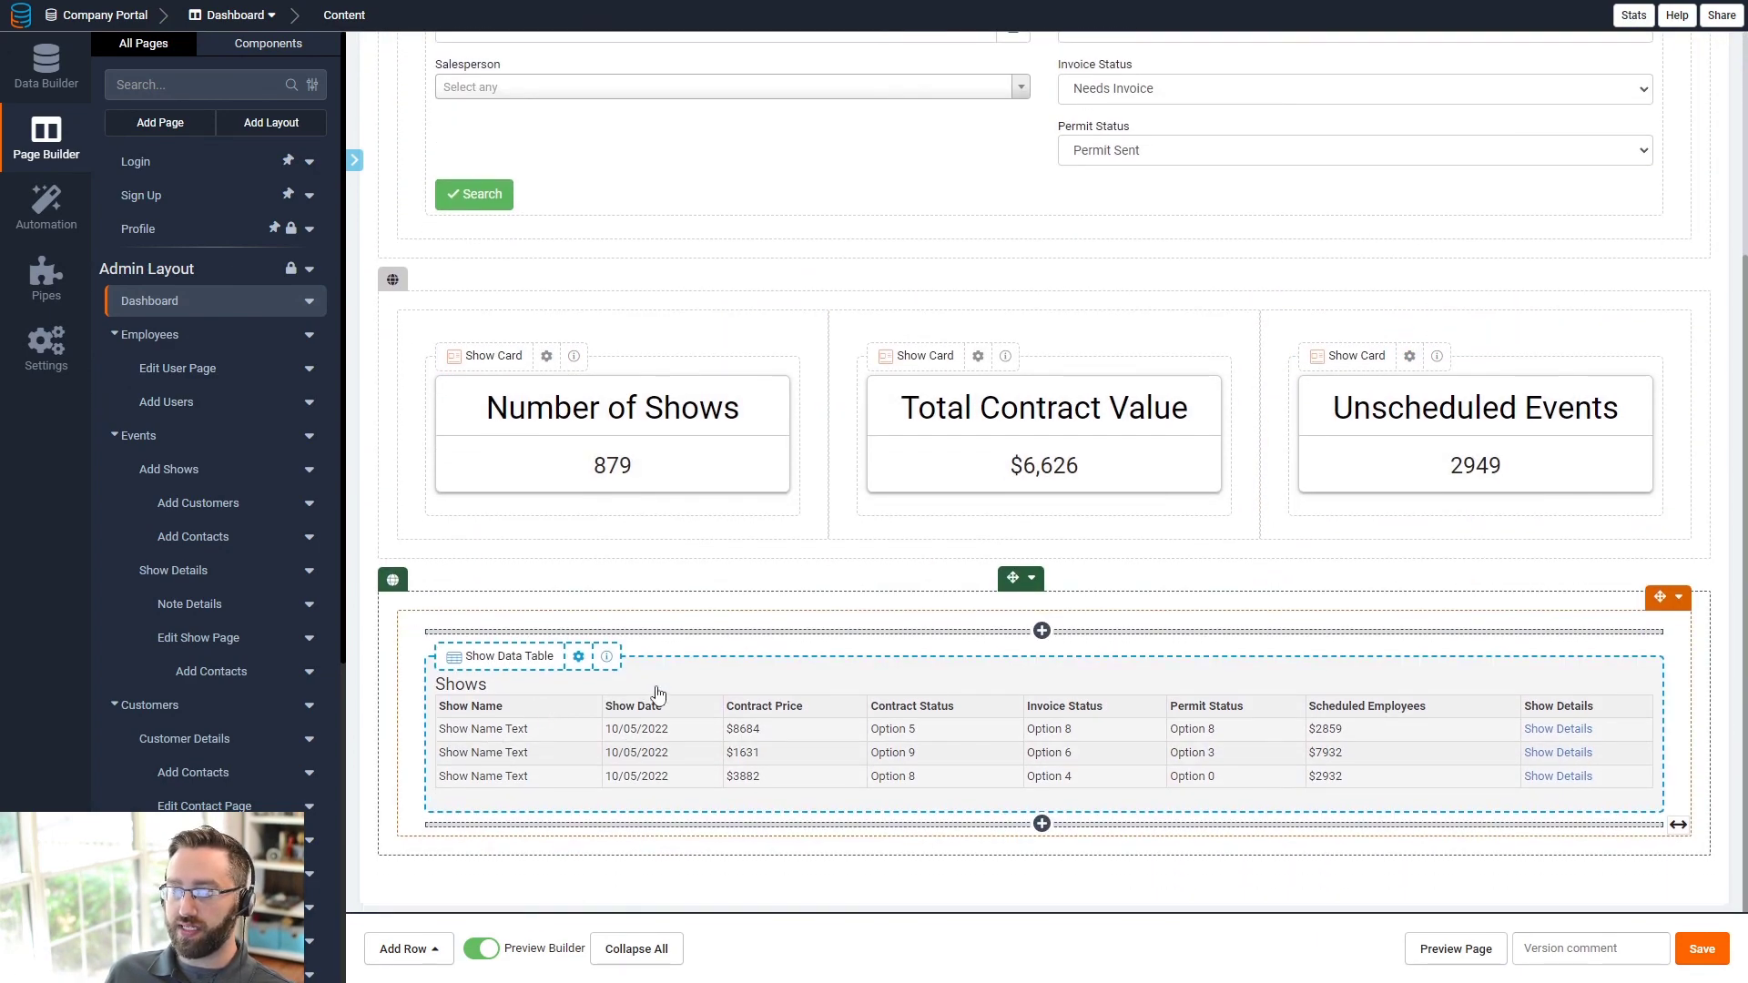
pyautogui.scroll(3, 658, 695)
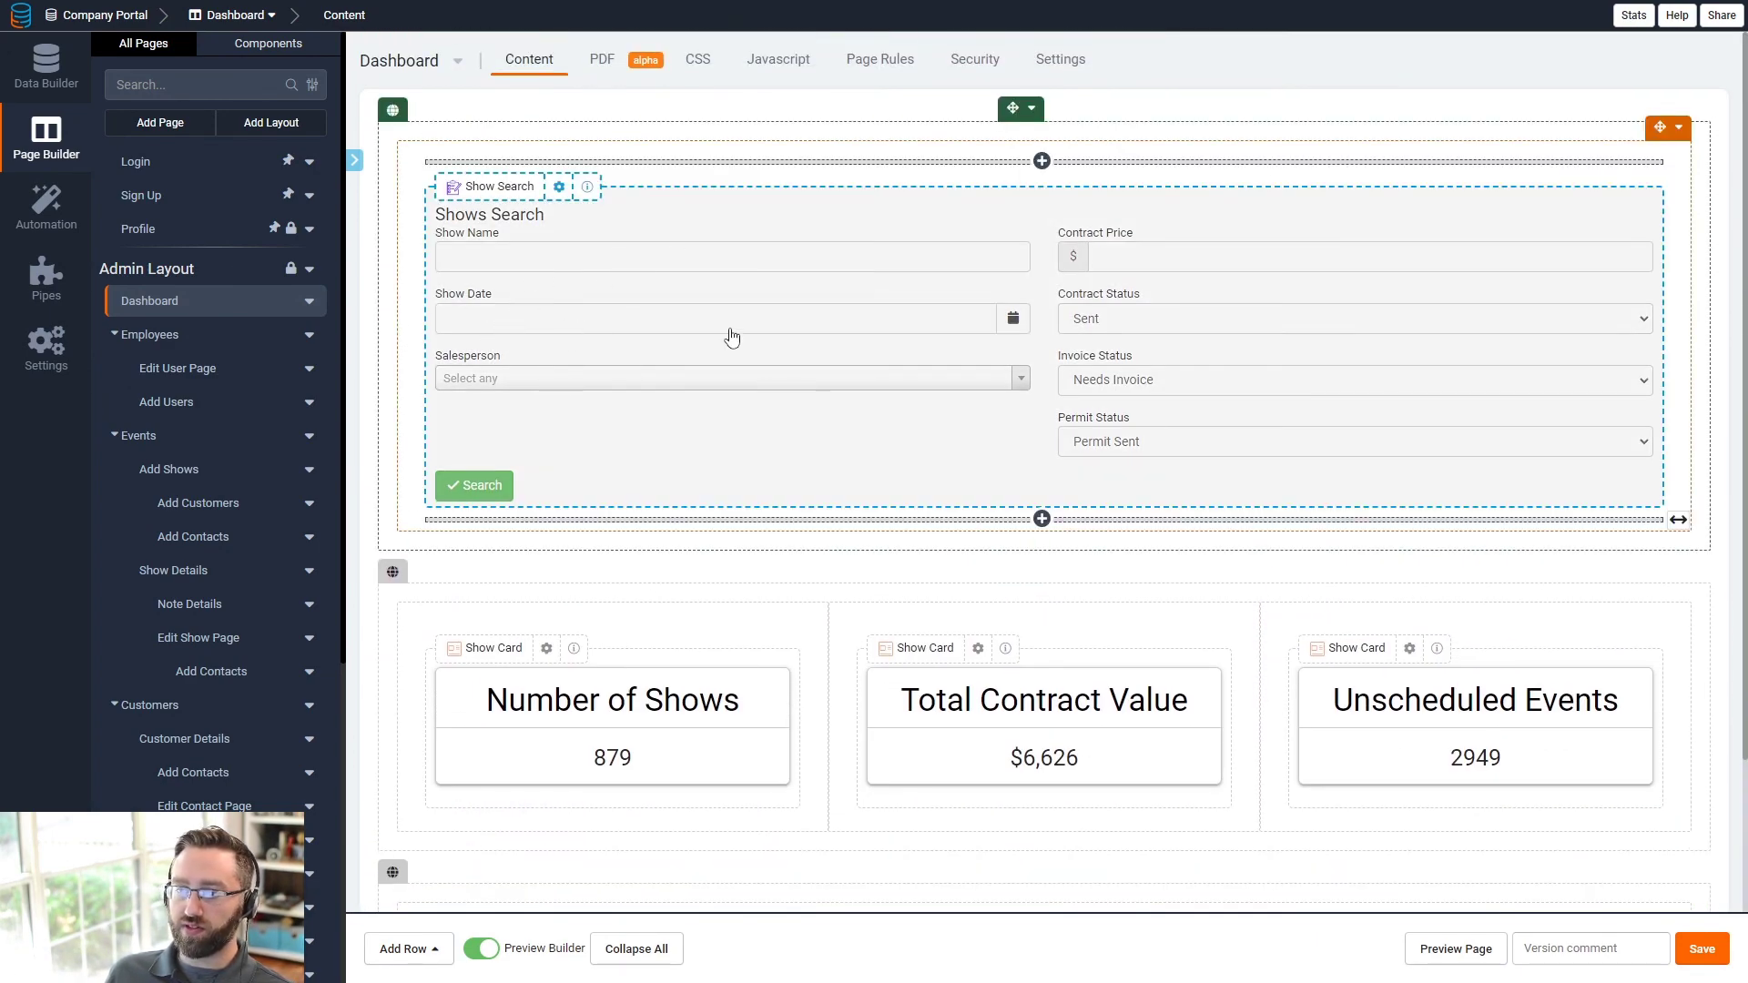
pyautogui.scroll(-3, 669, 291)
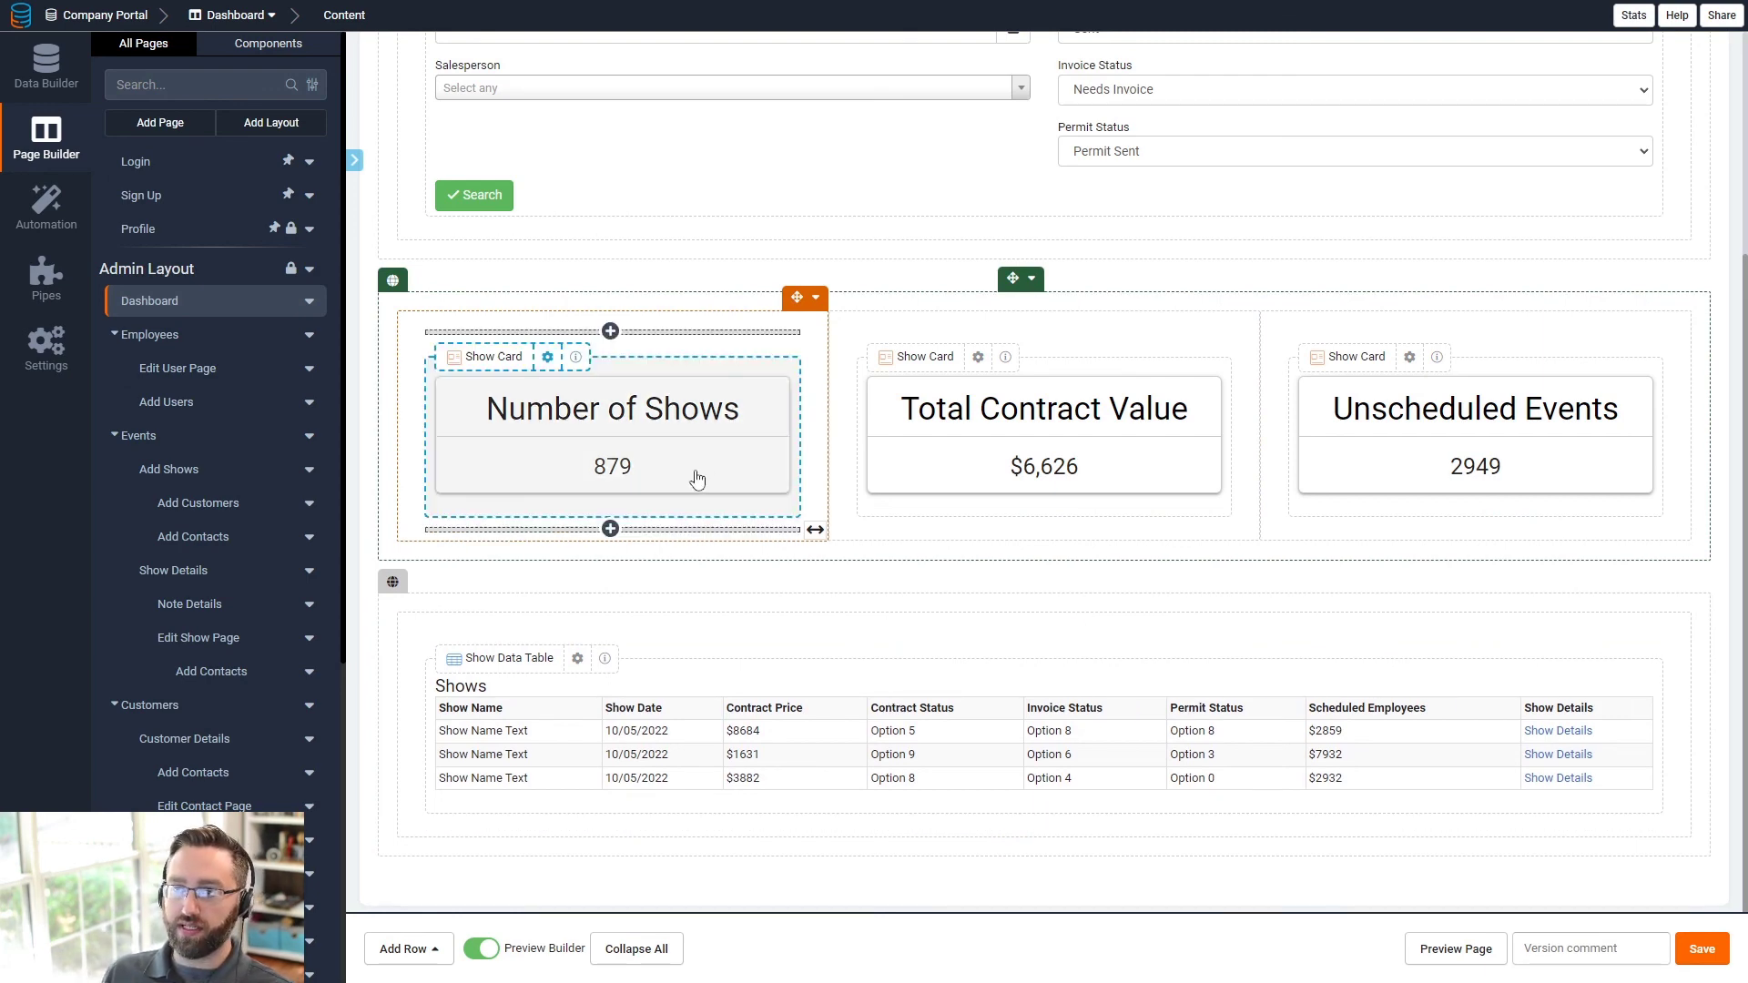
pyautogui.scroll(3, 695, 480)
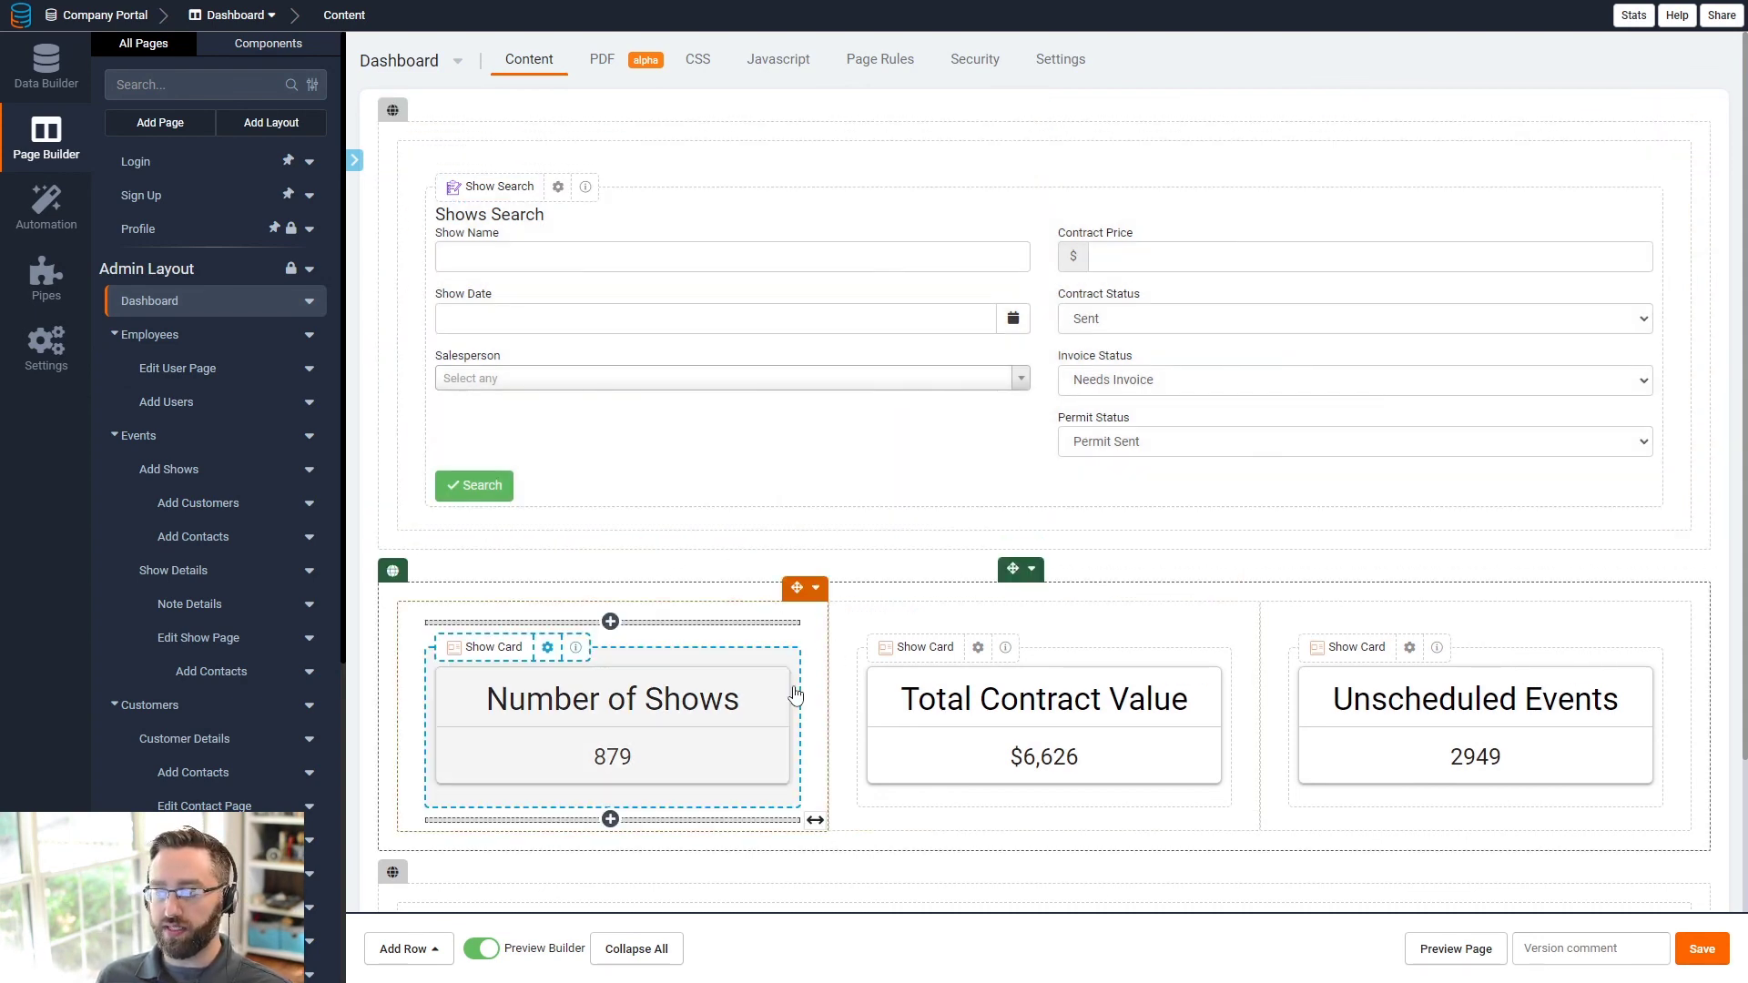
pyautogui.scroll(-3, 636, 476)
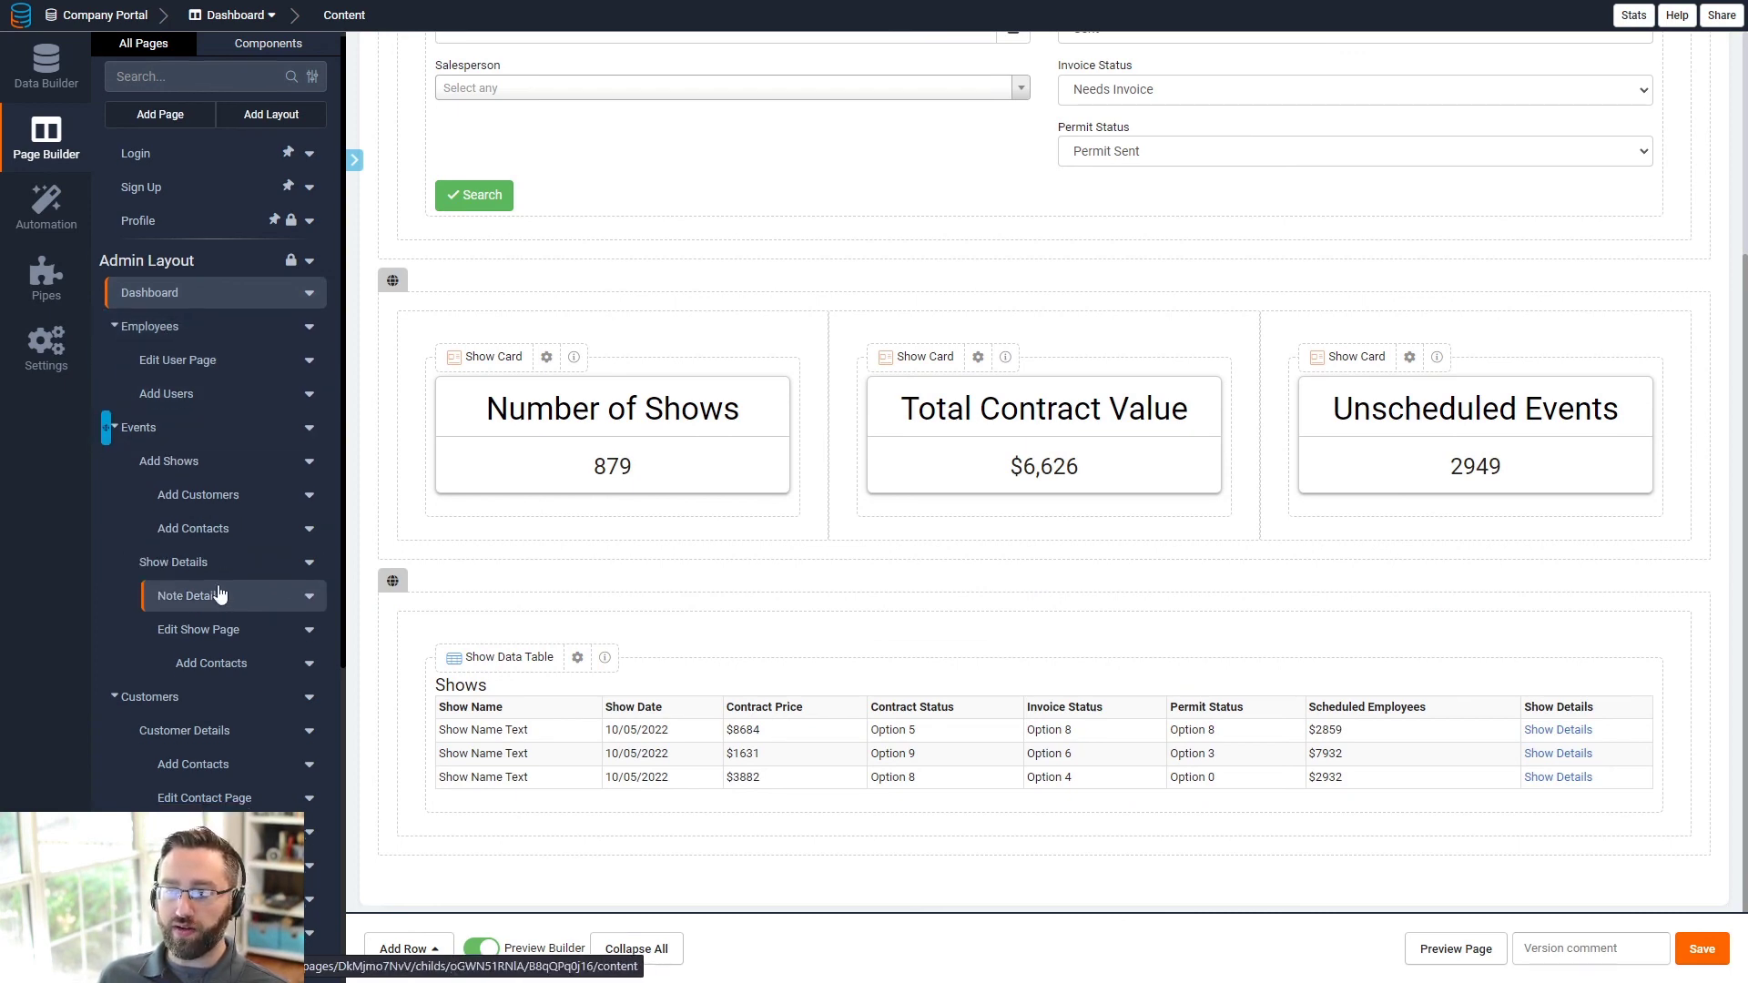
pyautogui.scroll(-3, 180, 483)
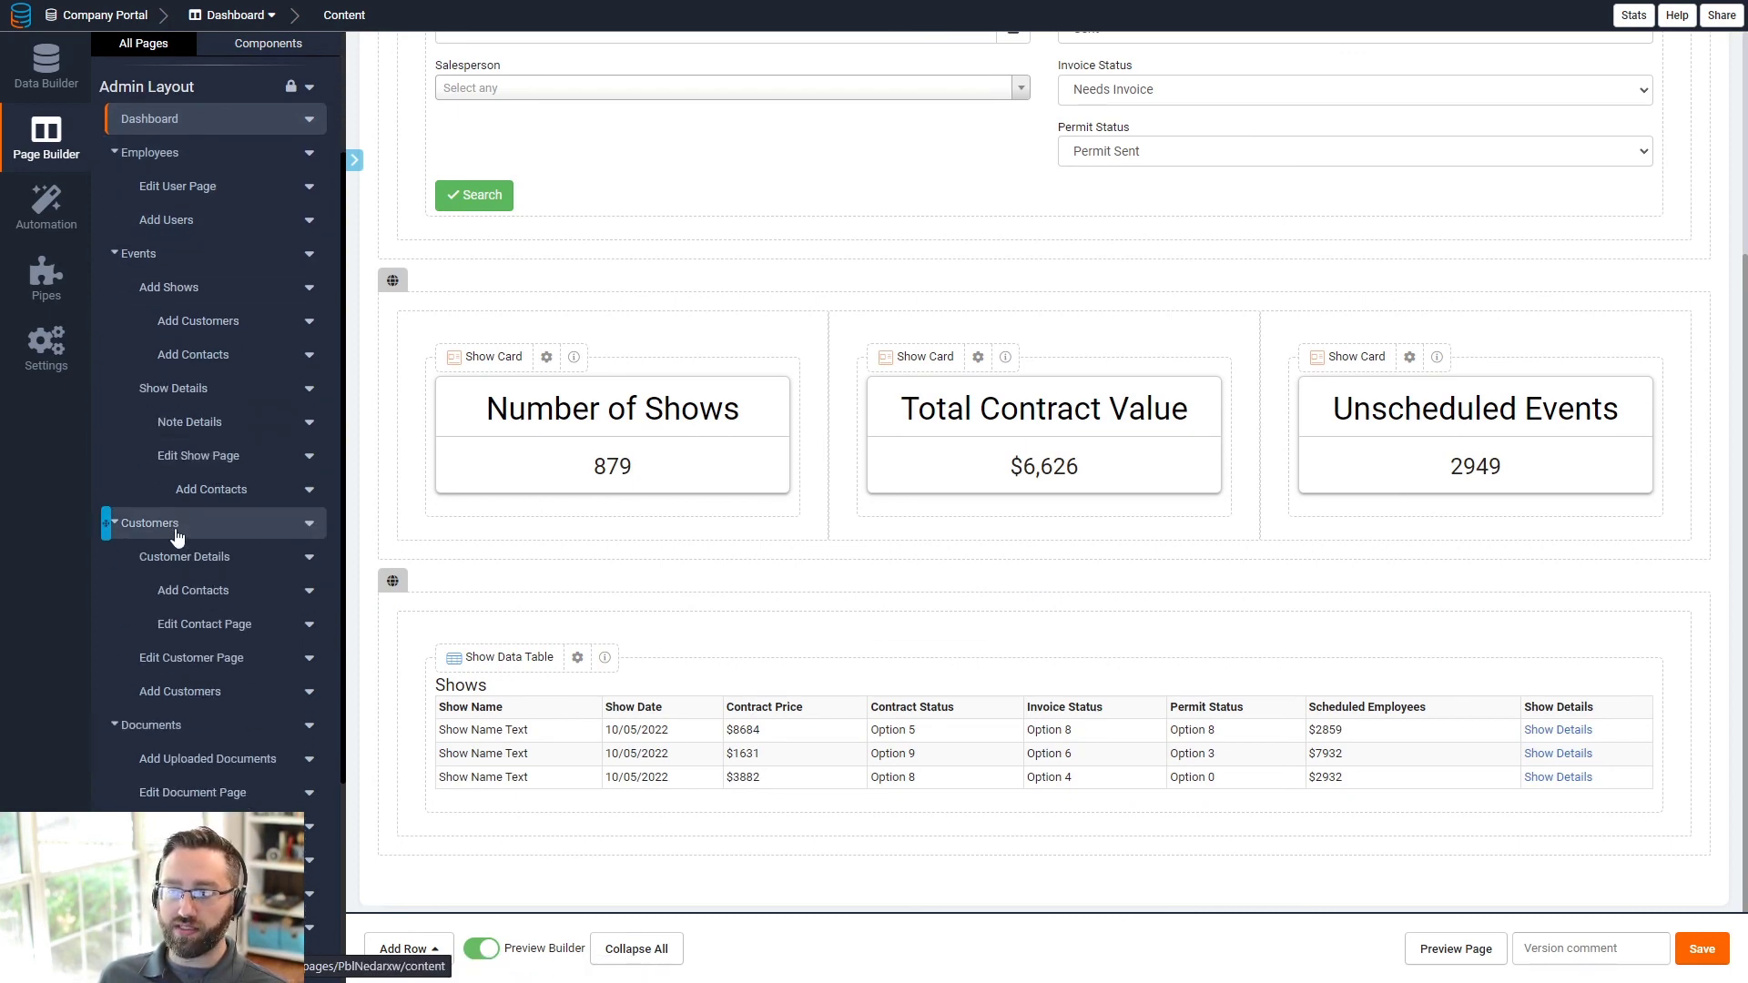
# - Review the Users roles again, glance at the Add Users page, and return to the Dashboard
pyautogui.click(50, 65)
pyautogui.click(55, 146)
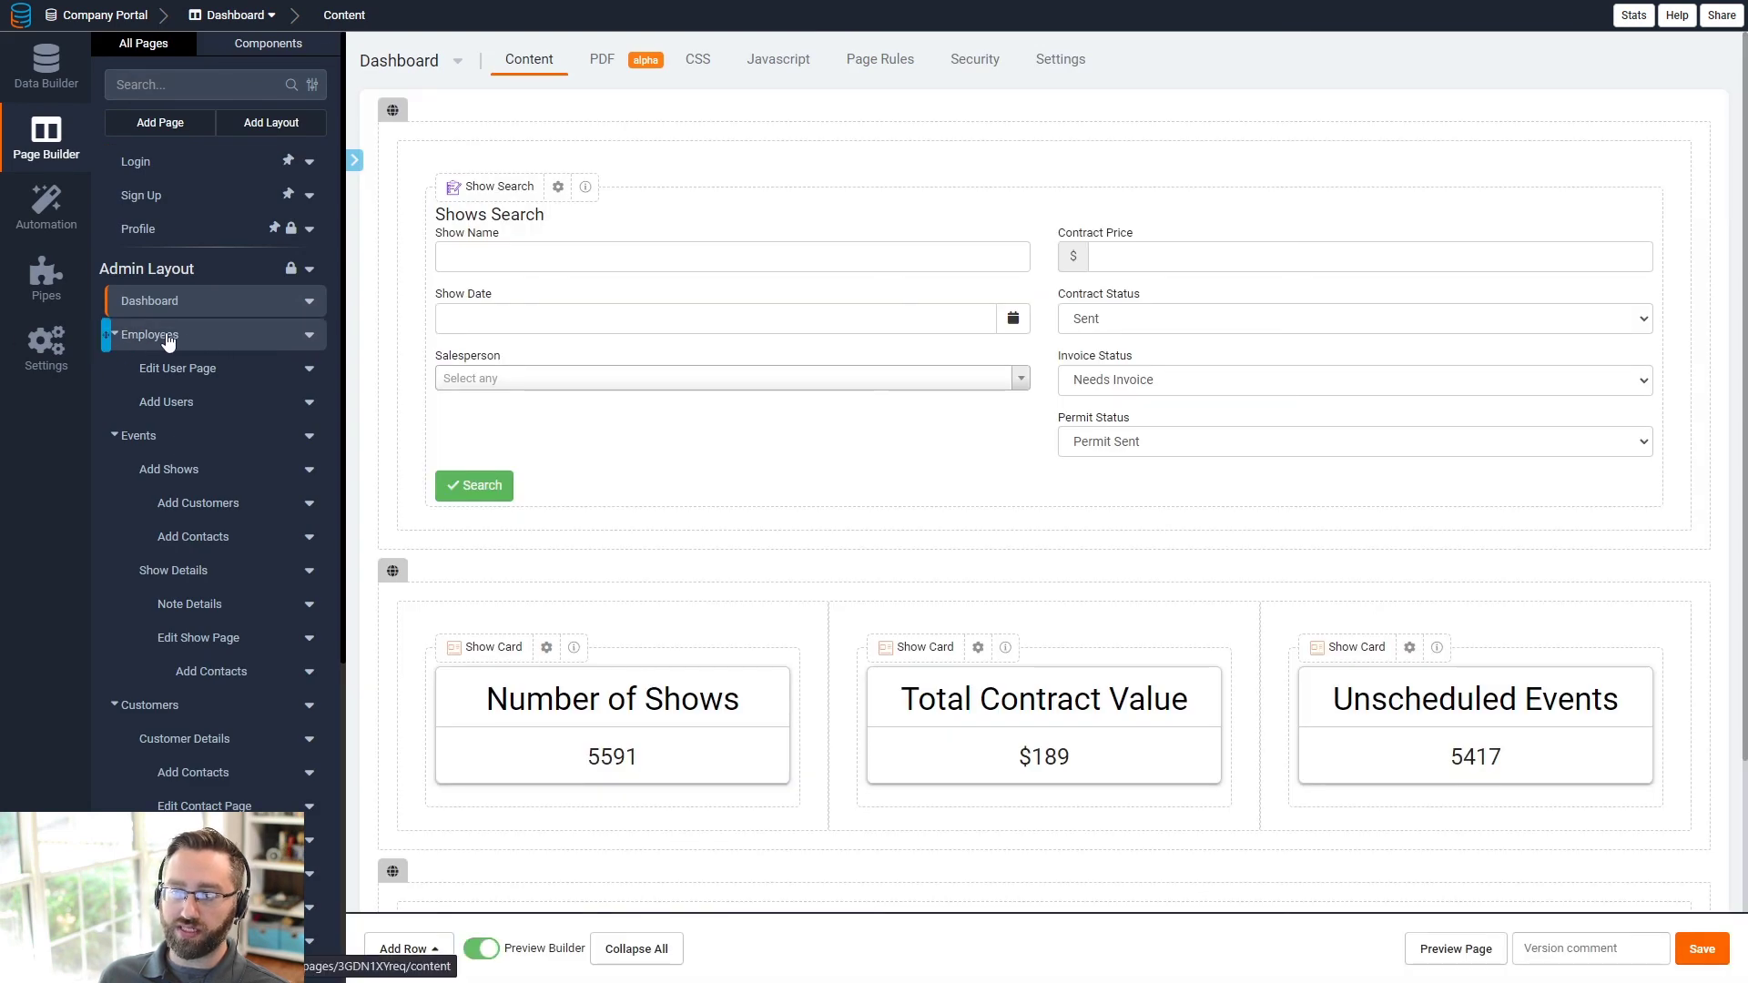
pyautogui.click(219, 405)
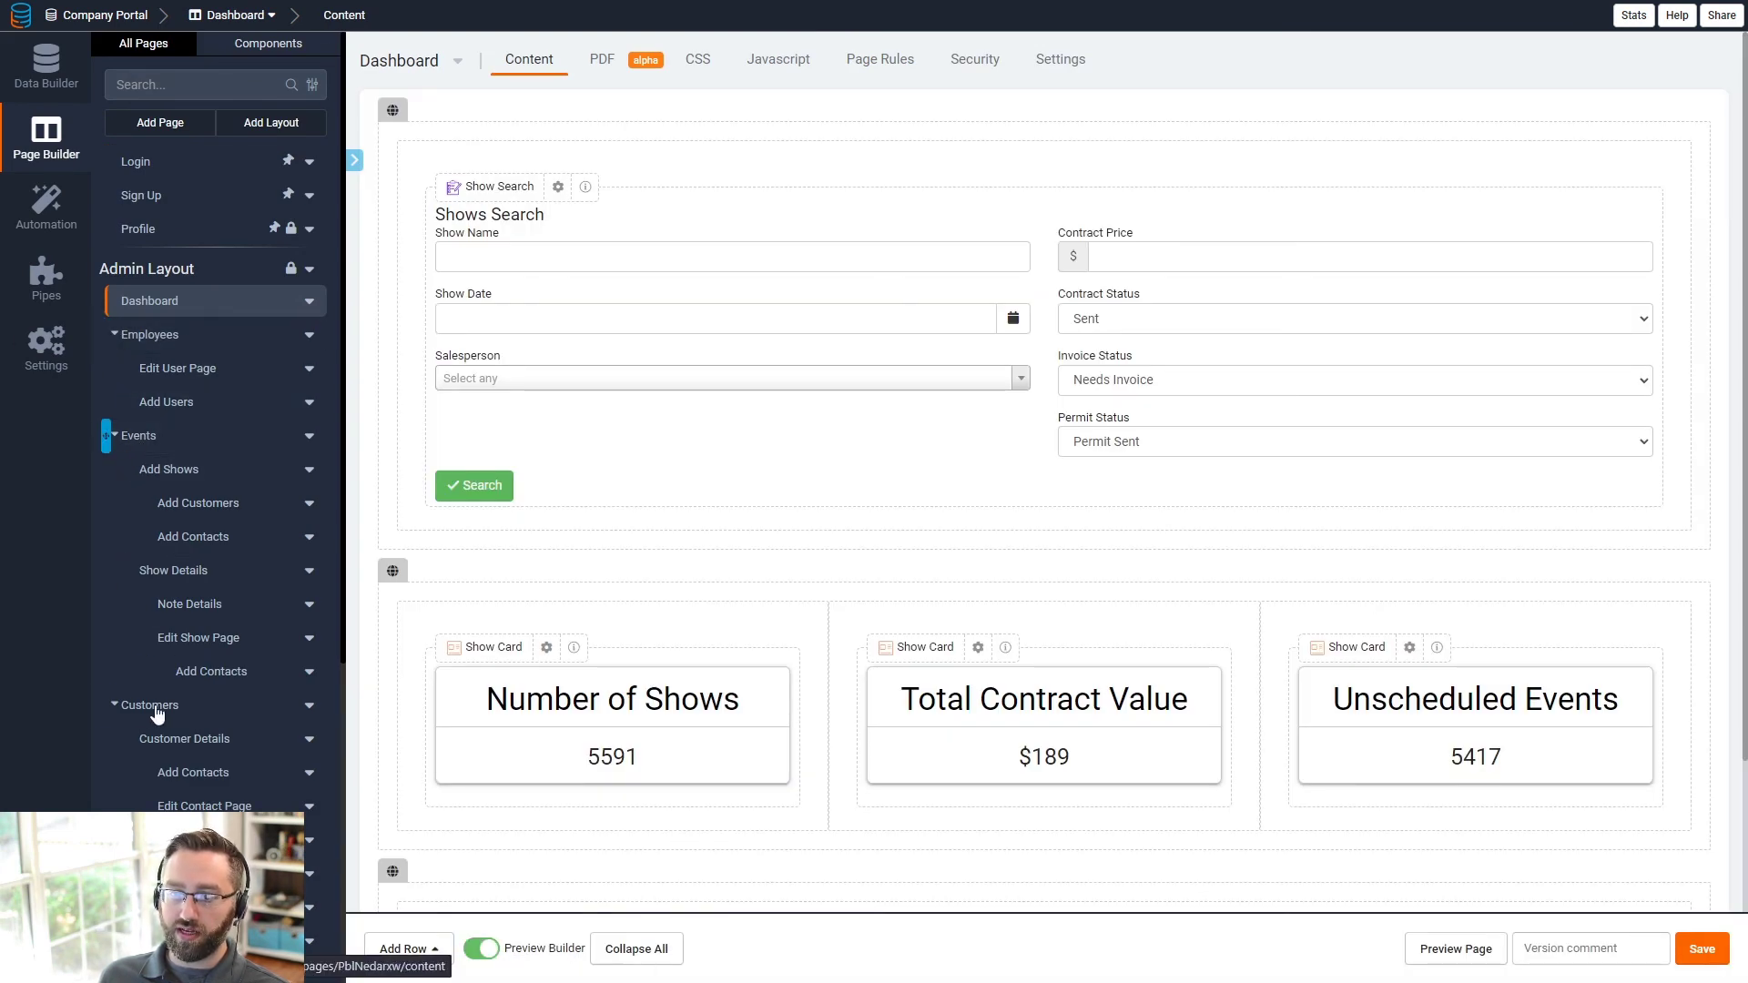
pyautogui.click(45, 64)
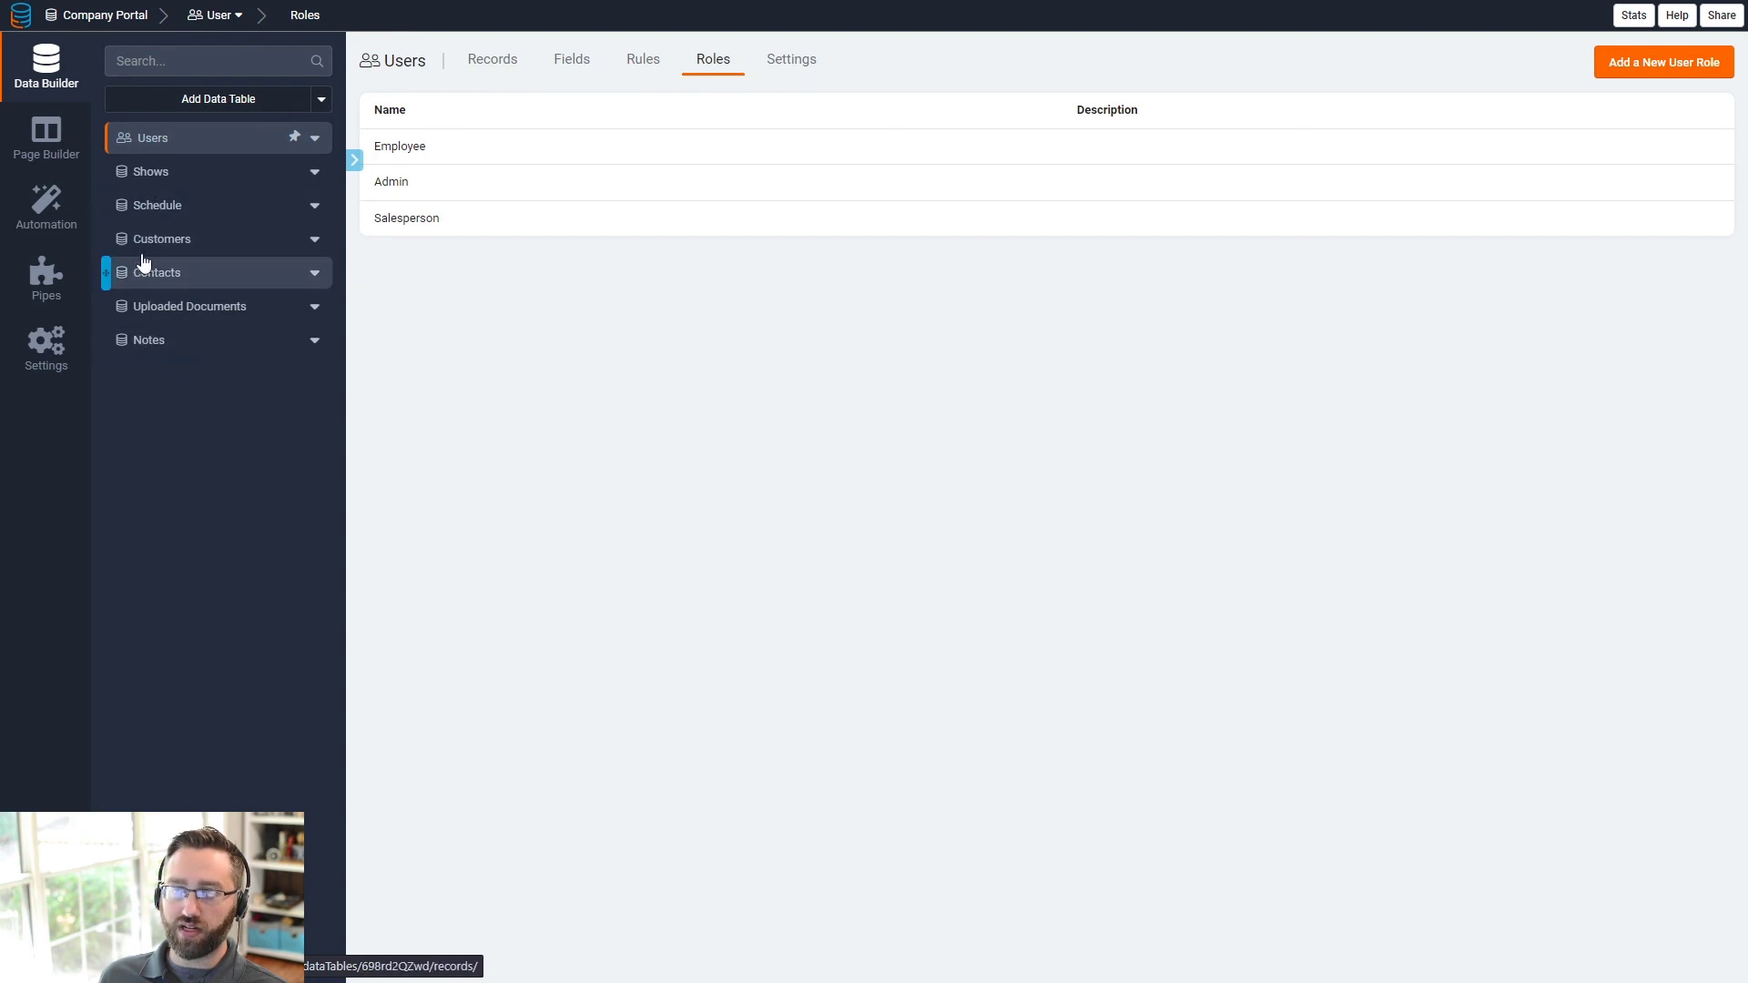
pyautogui.click(65, 139)
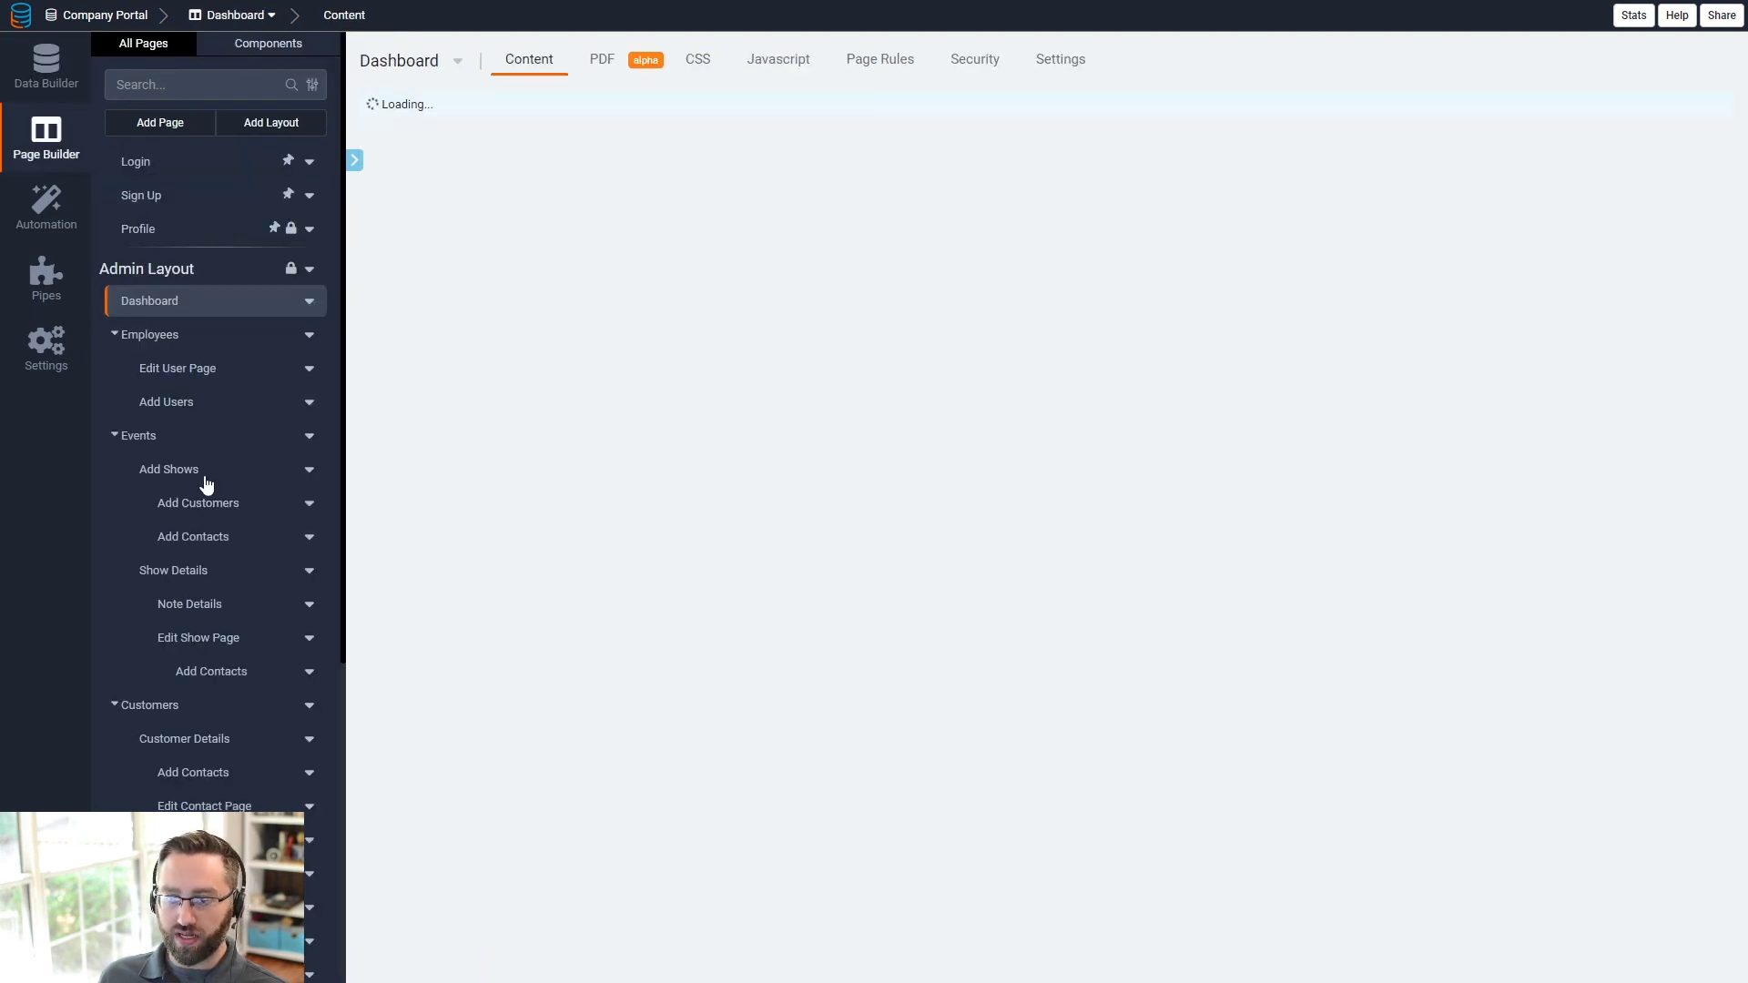
# - Look at the Documents page, then the Admin Layout's Events page with its Shows Data Table
pyautogui.scroll(-5, 195, 547)
pyautogui.scroll(4, 194, 559)
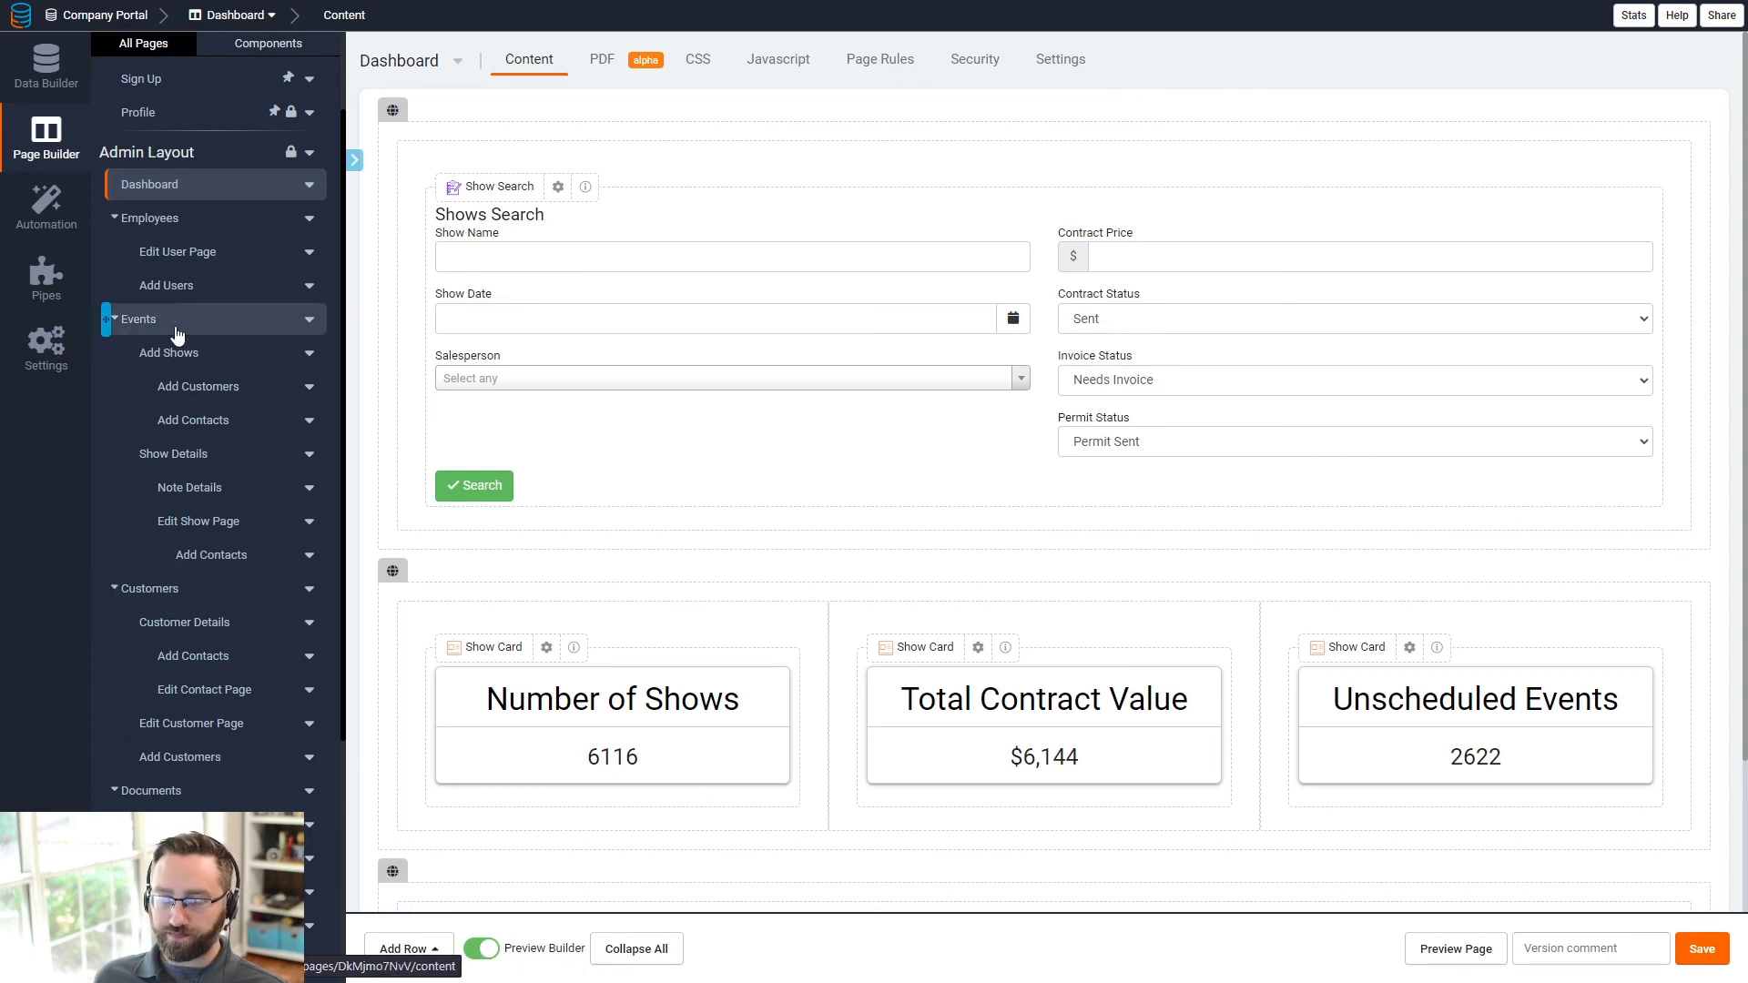
pyautogui.scroll(-3, 164, 622)
pyautogui.click(160, 519)
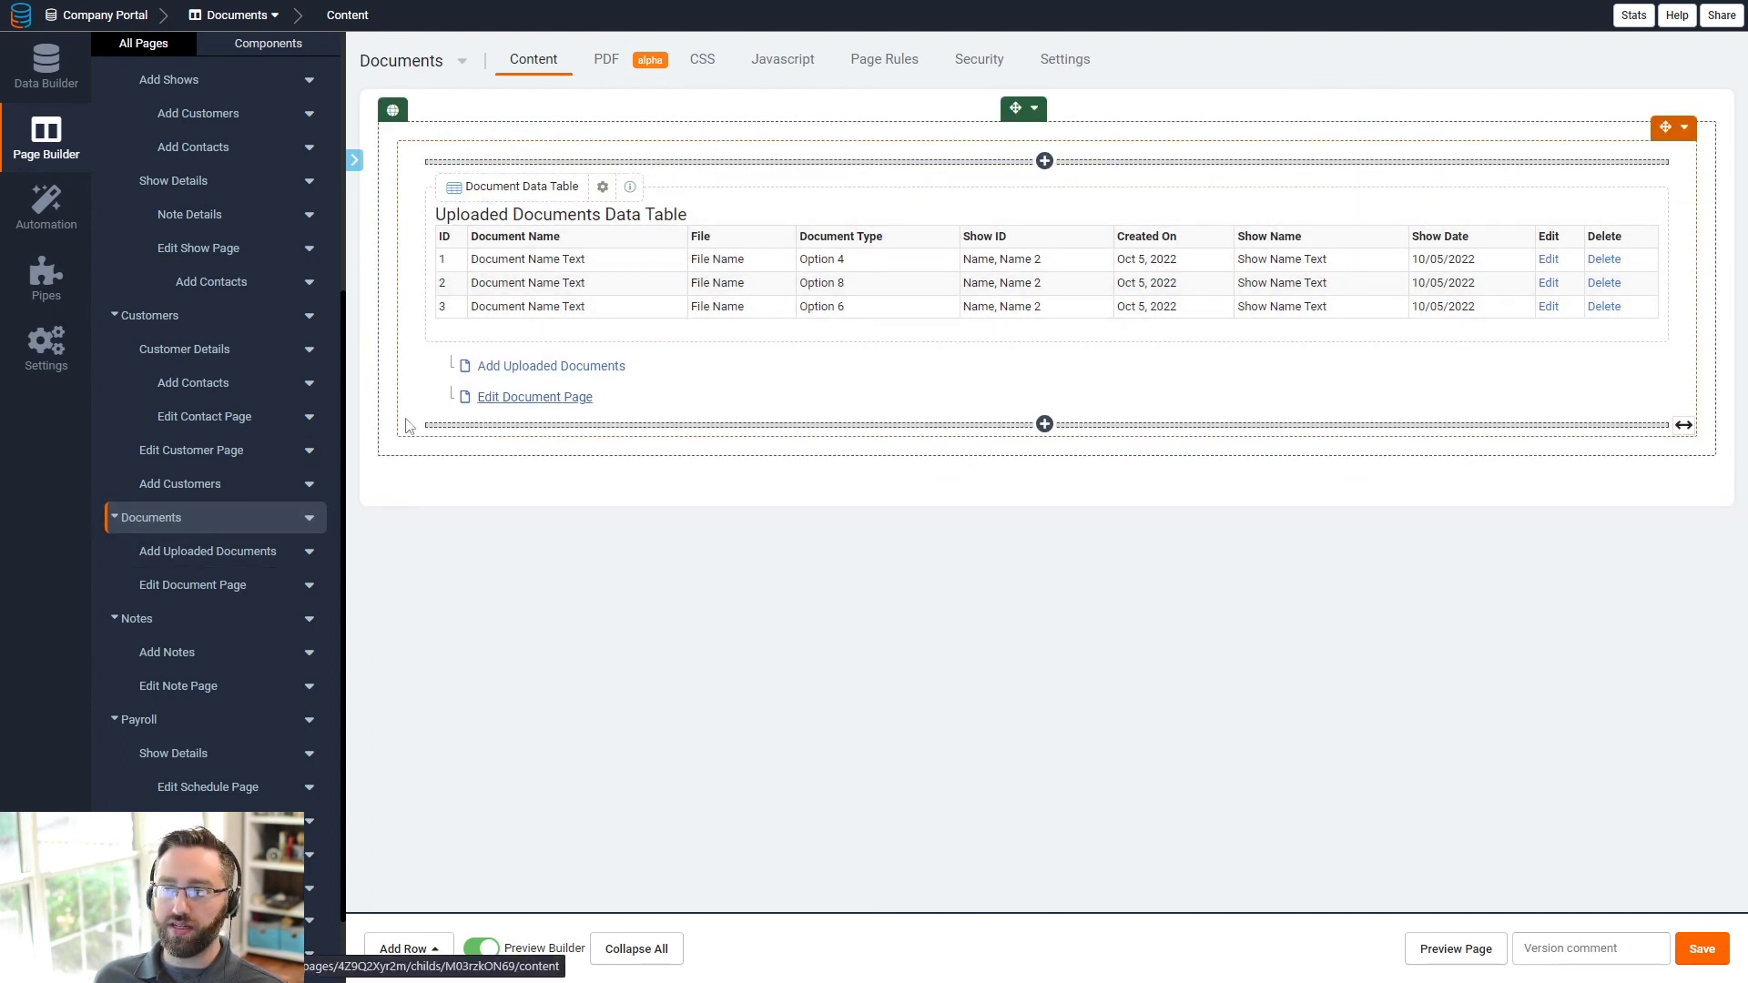
pyautogui.scroll(3, 215, 398)
pyautogui.click(150, 320)
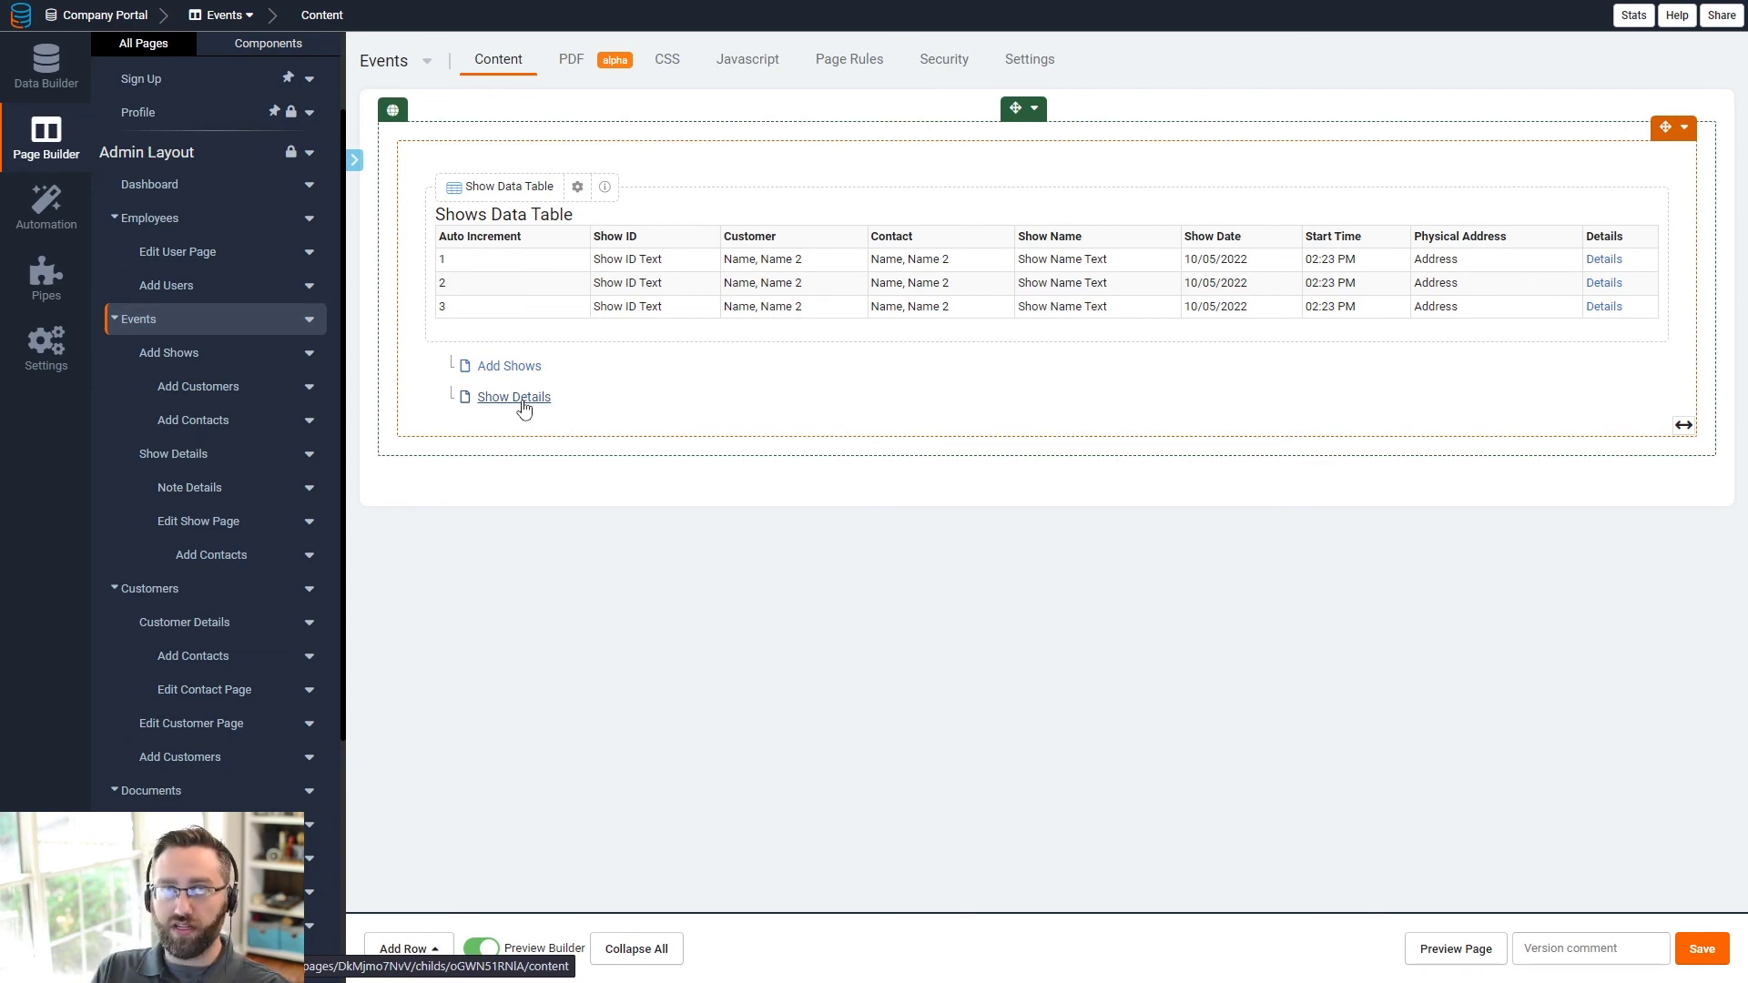
pyautogui.click(513, 398)
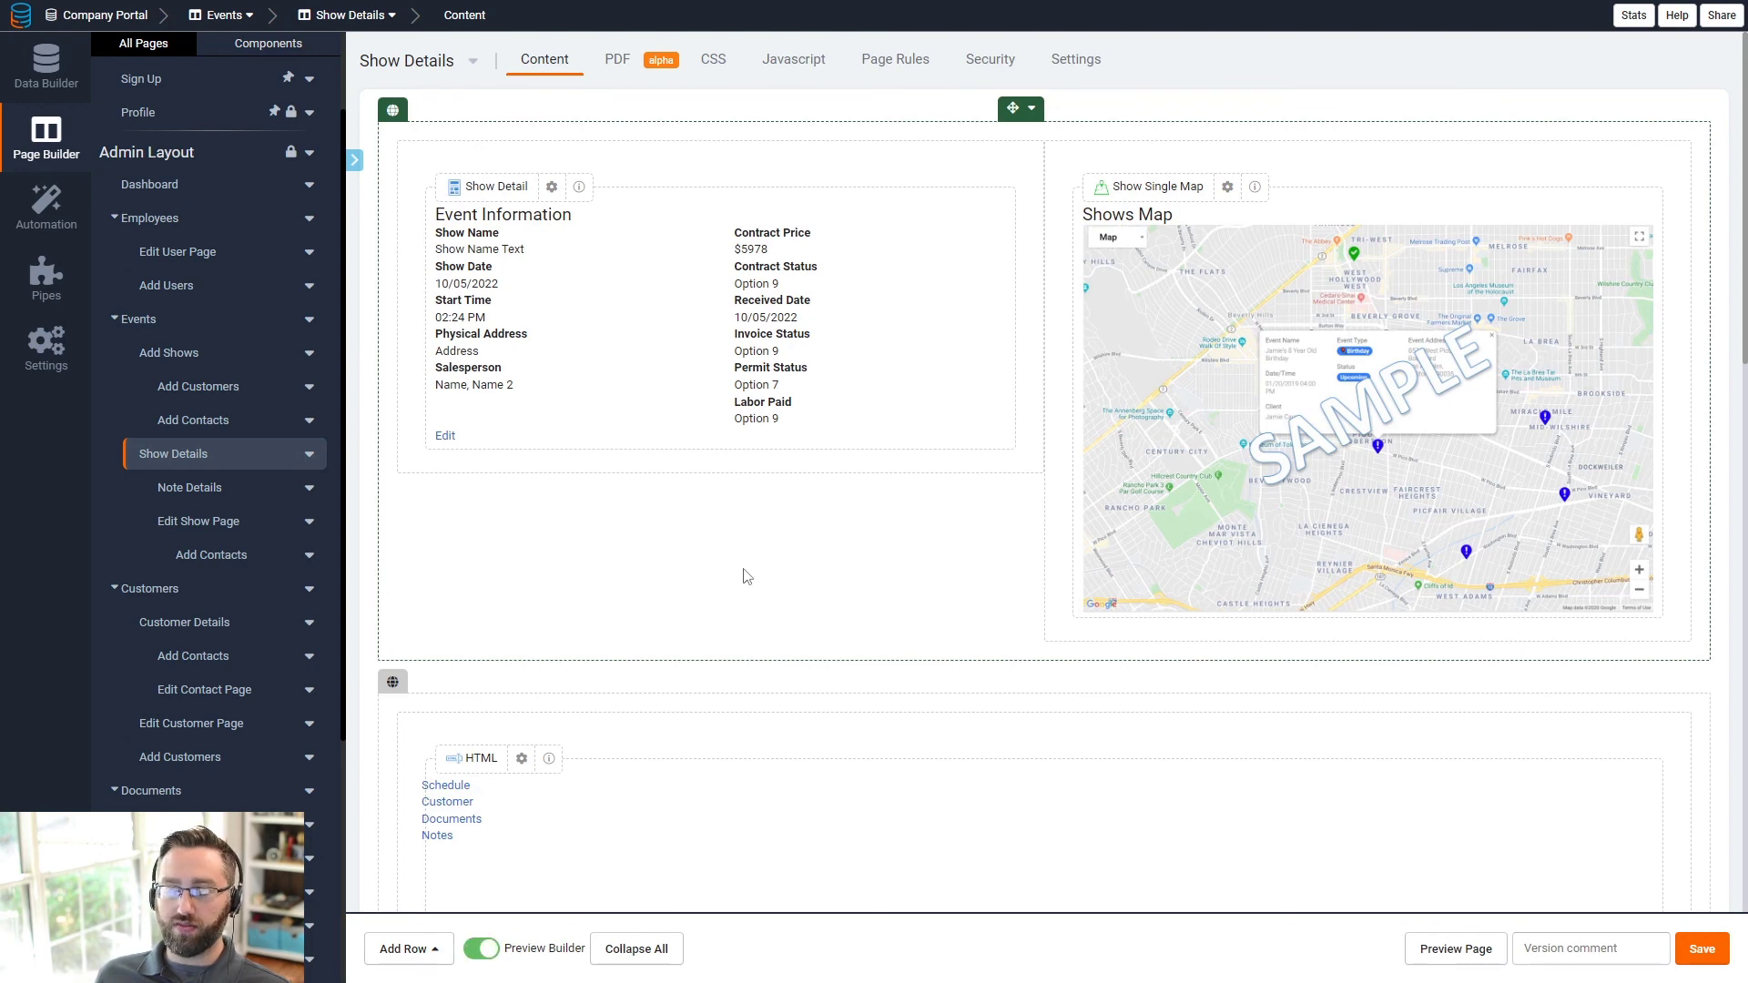
pyautogui.scroll(-2, 762, 592)
pyautogui.scroll(2, 747, 579)
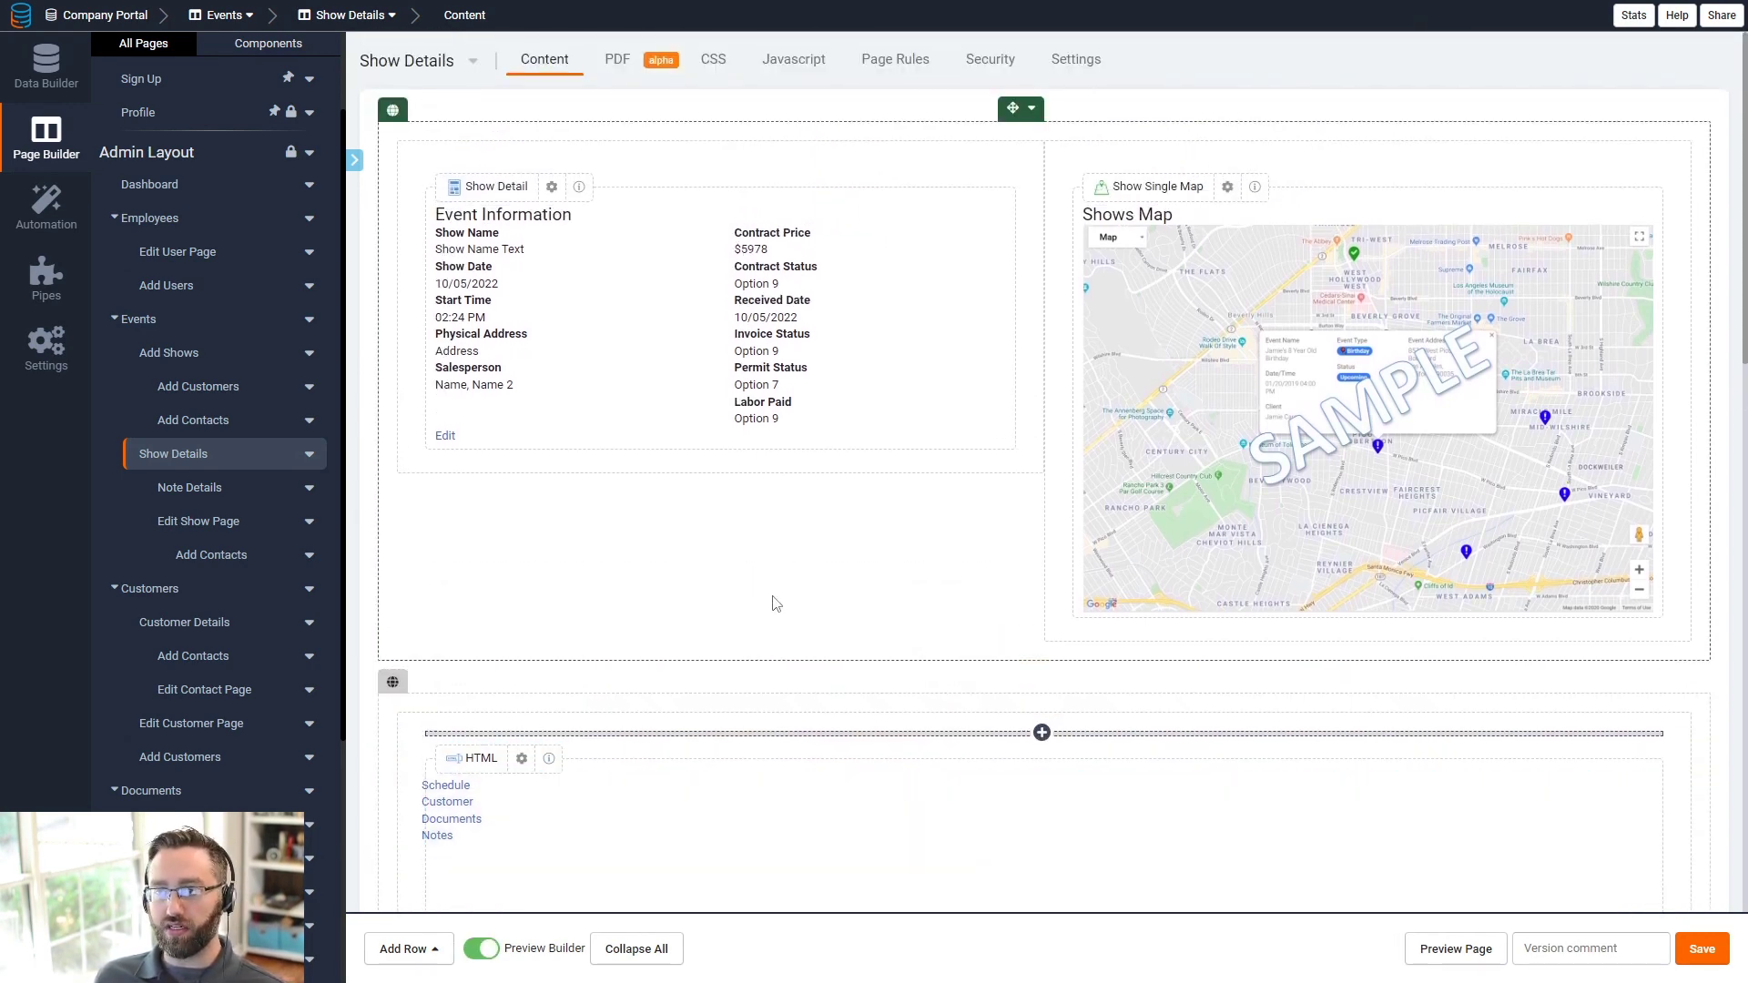
pyautogui.scroll(-3, 773, 604)
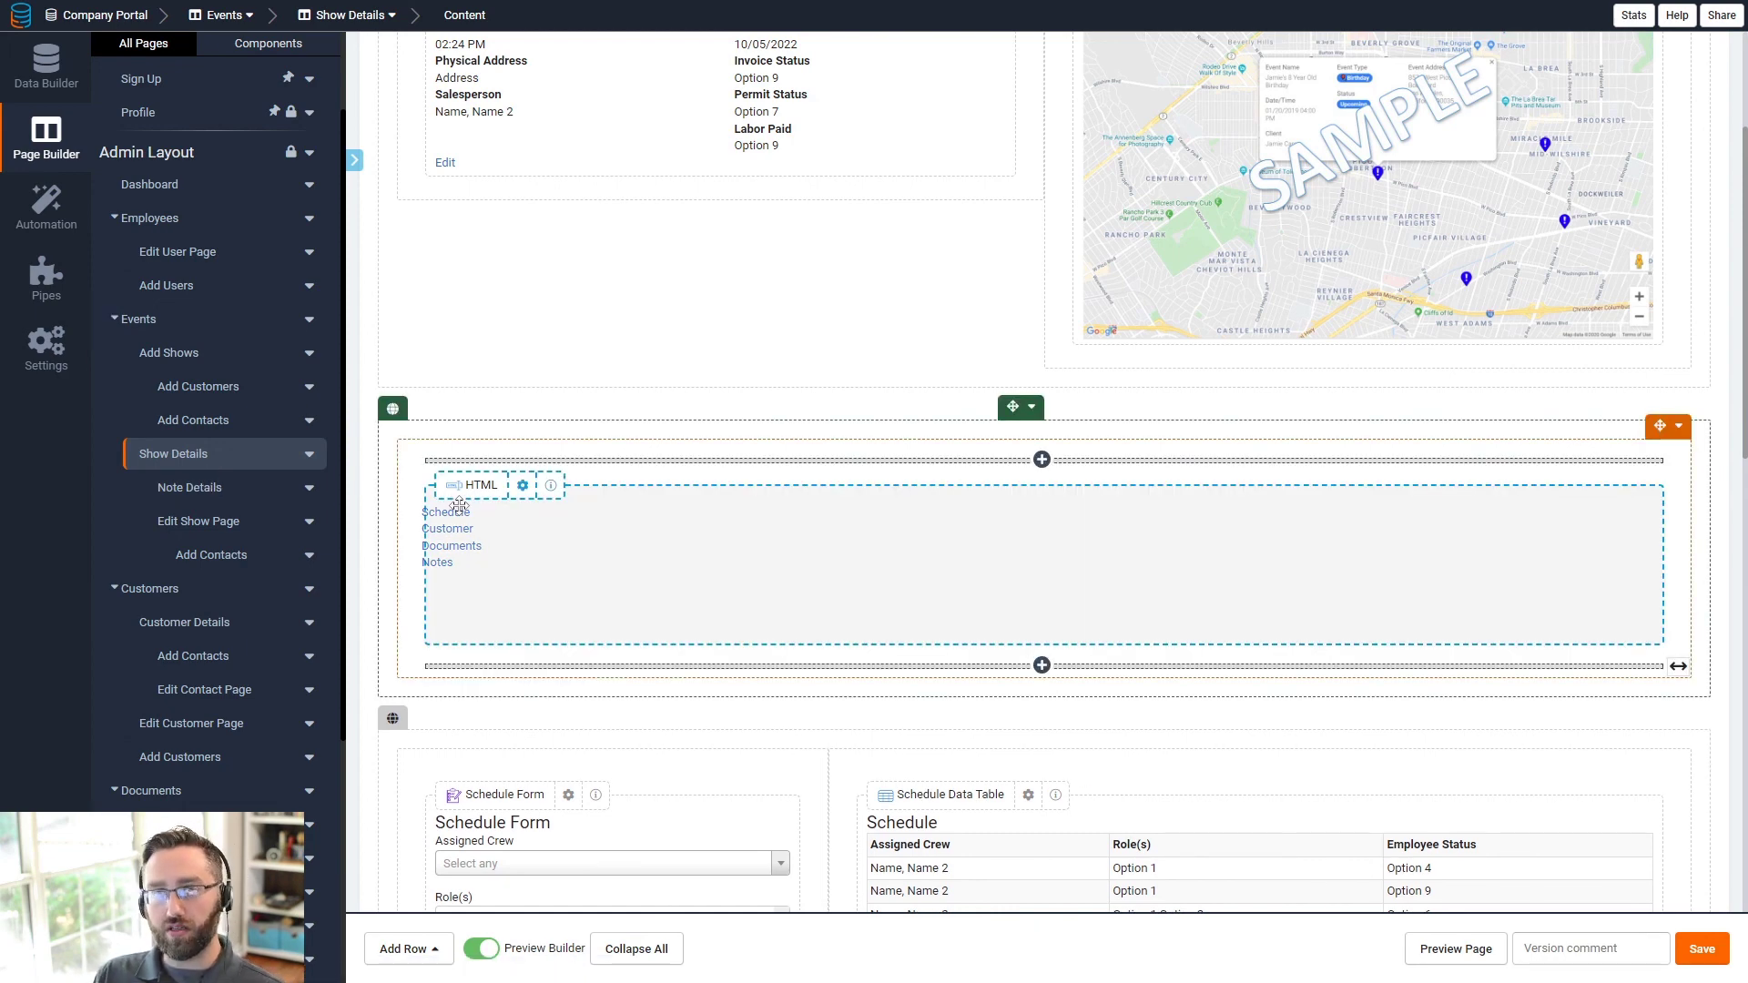
pyautogui.scroll(3, 550, 497)
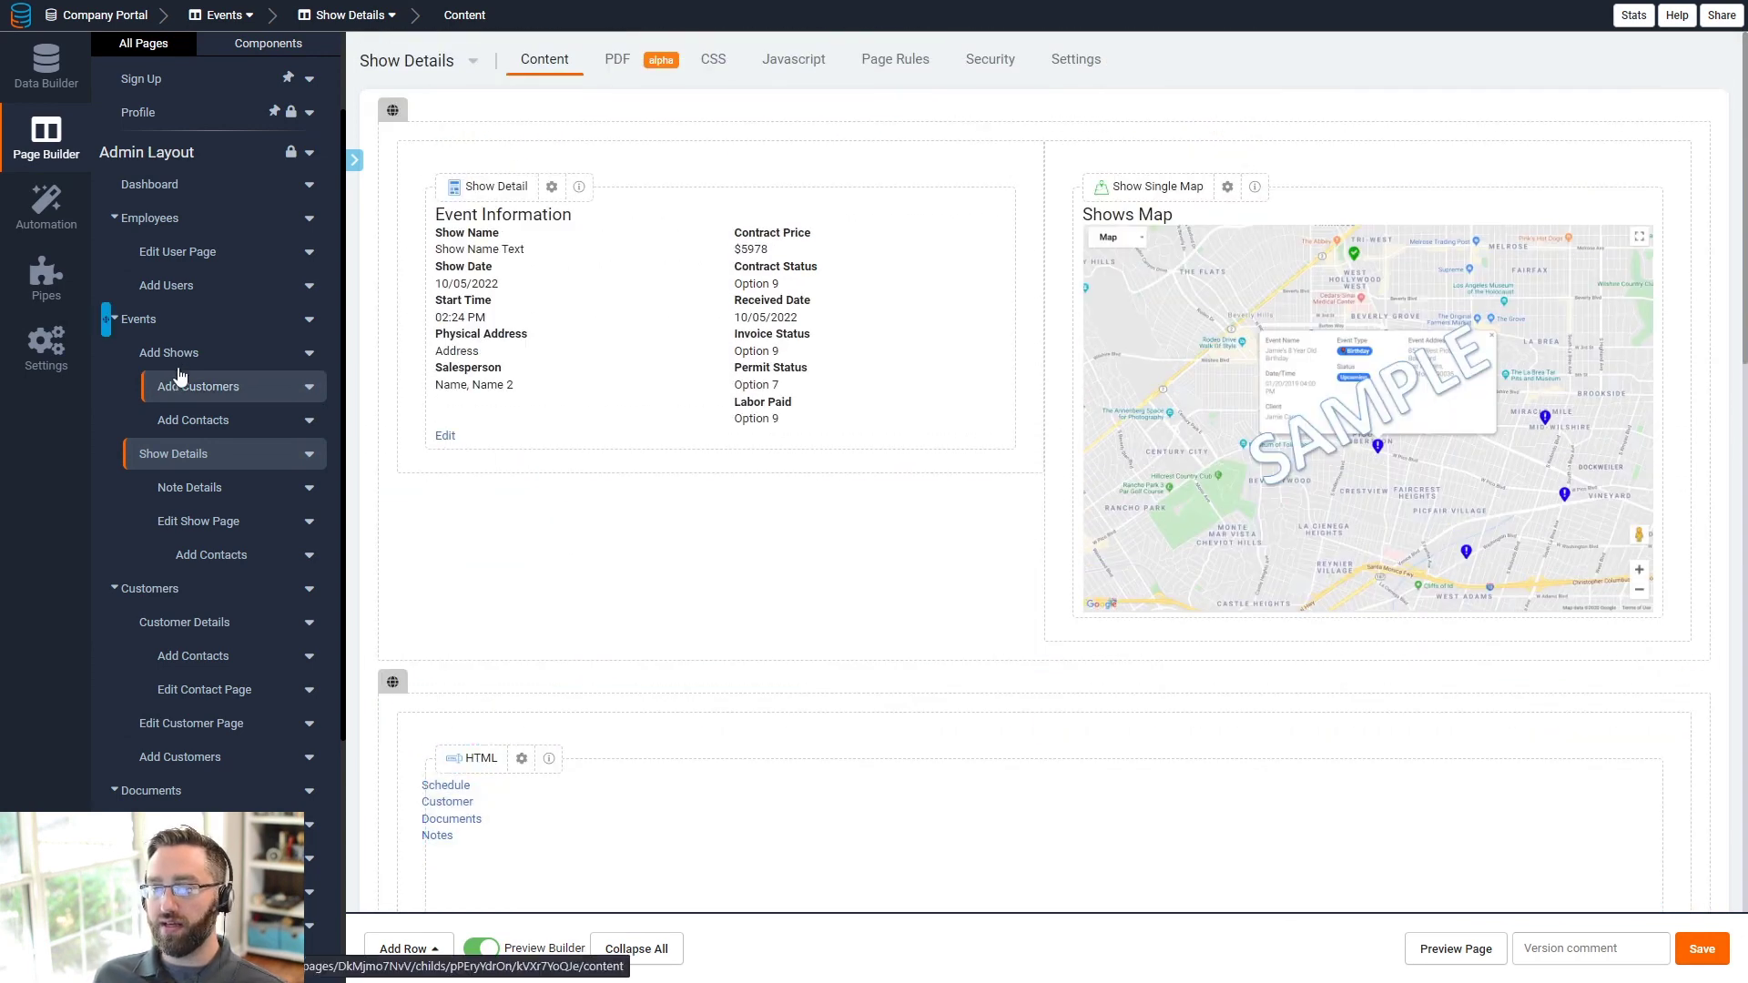
pyautogui.click(141, 320)
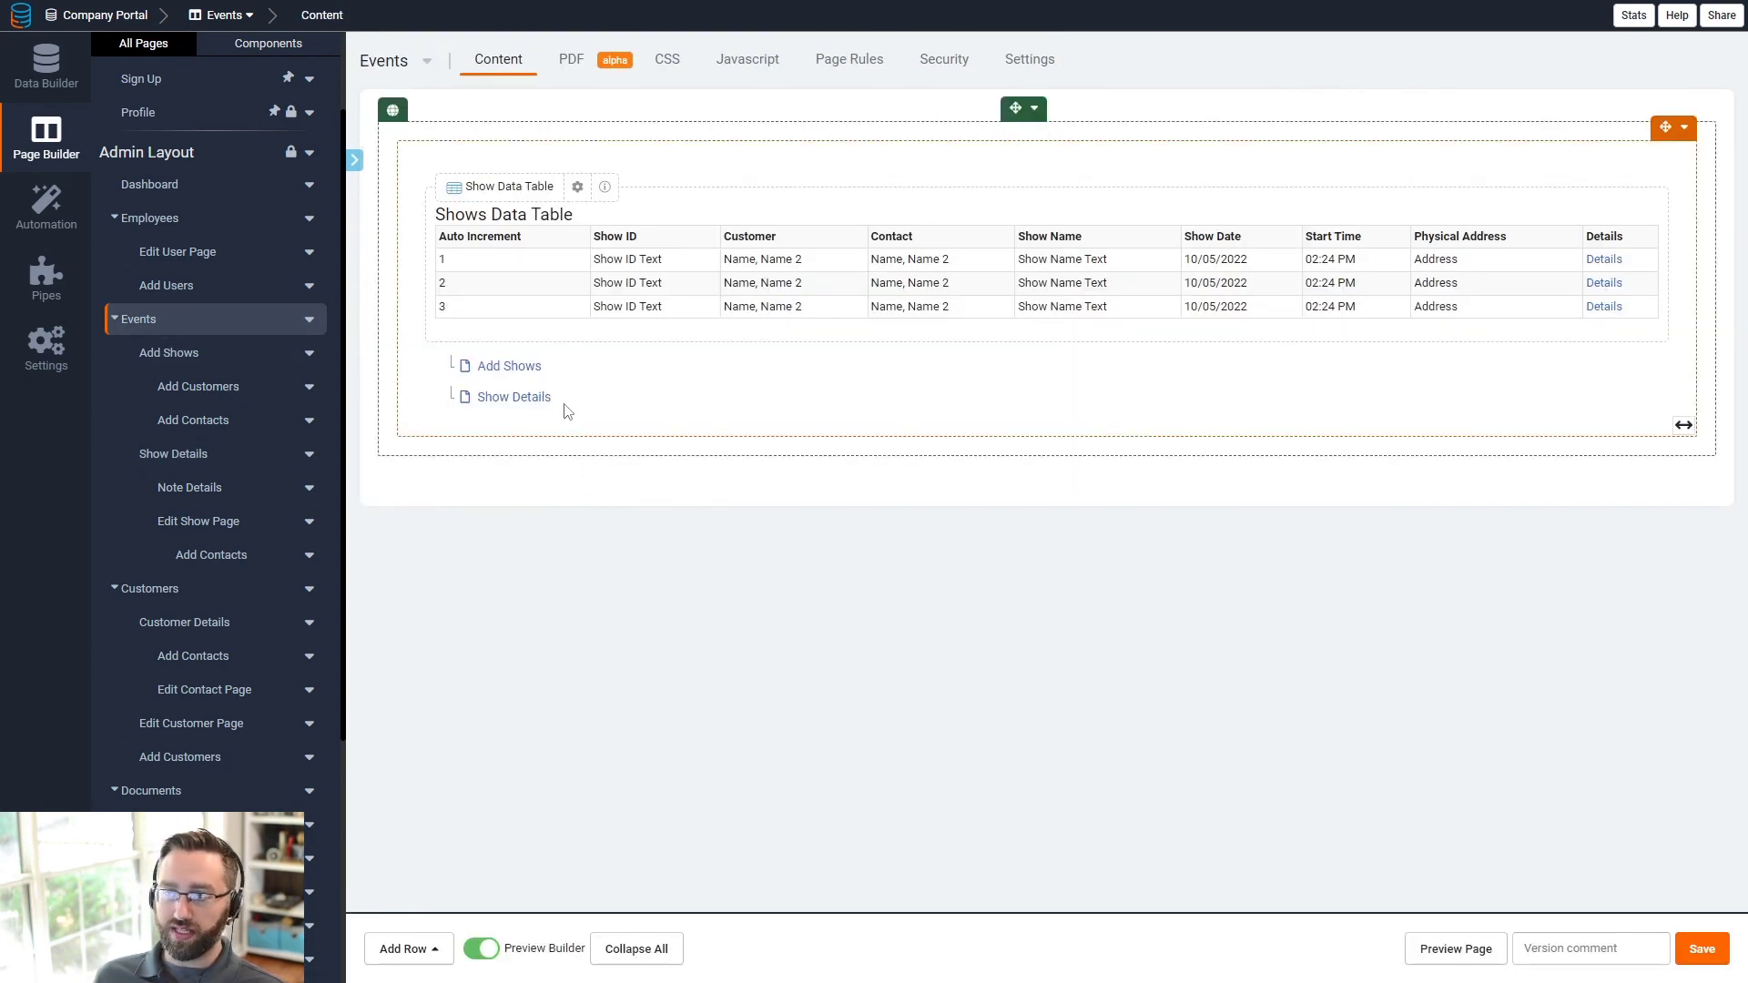
pyautogui.click(500, 399)
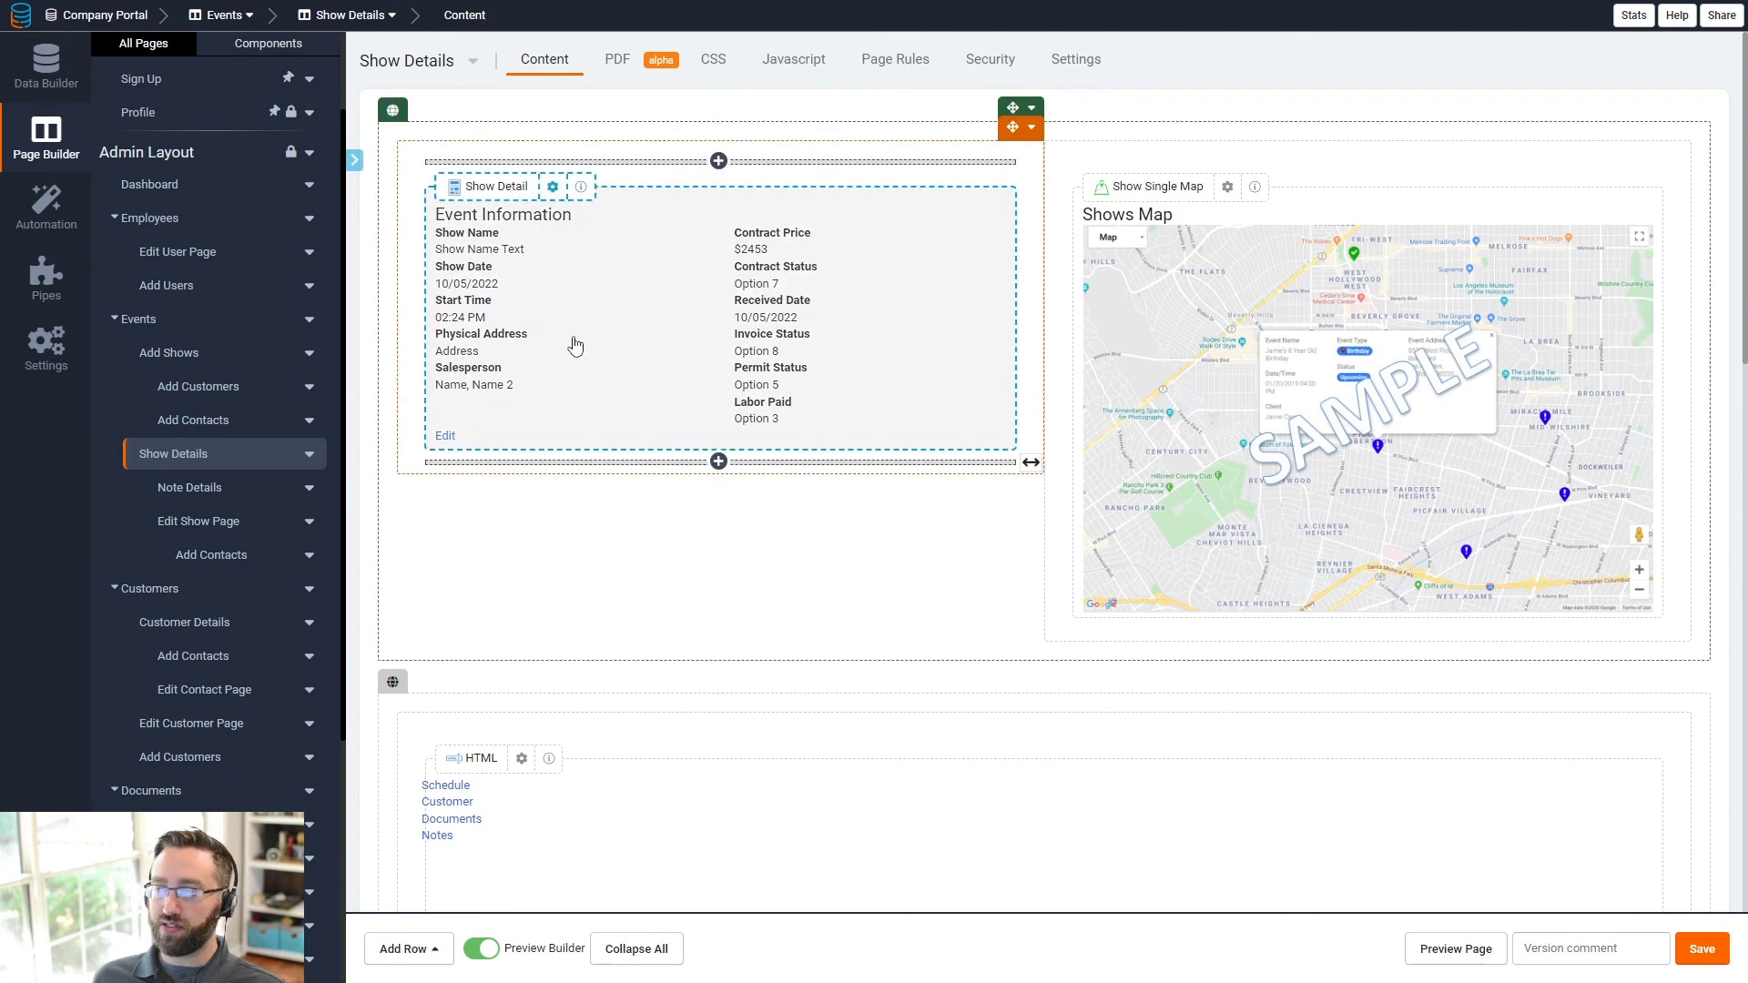
pyautogui.scroll(-2, 561, 342)
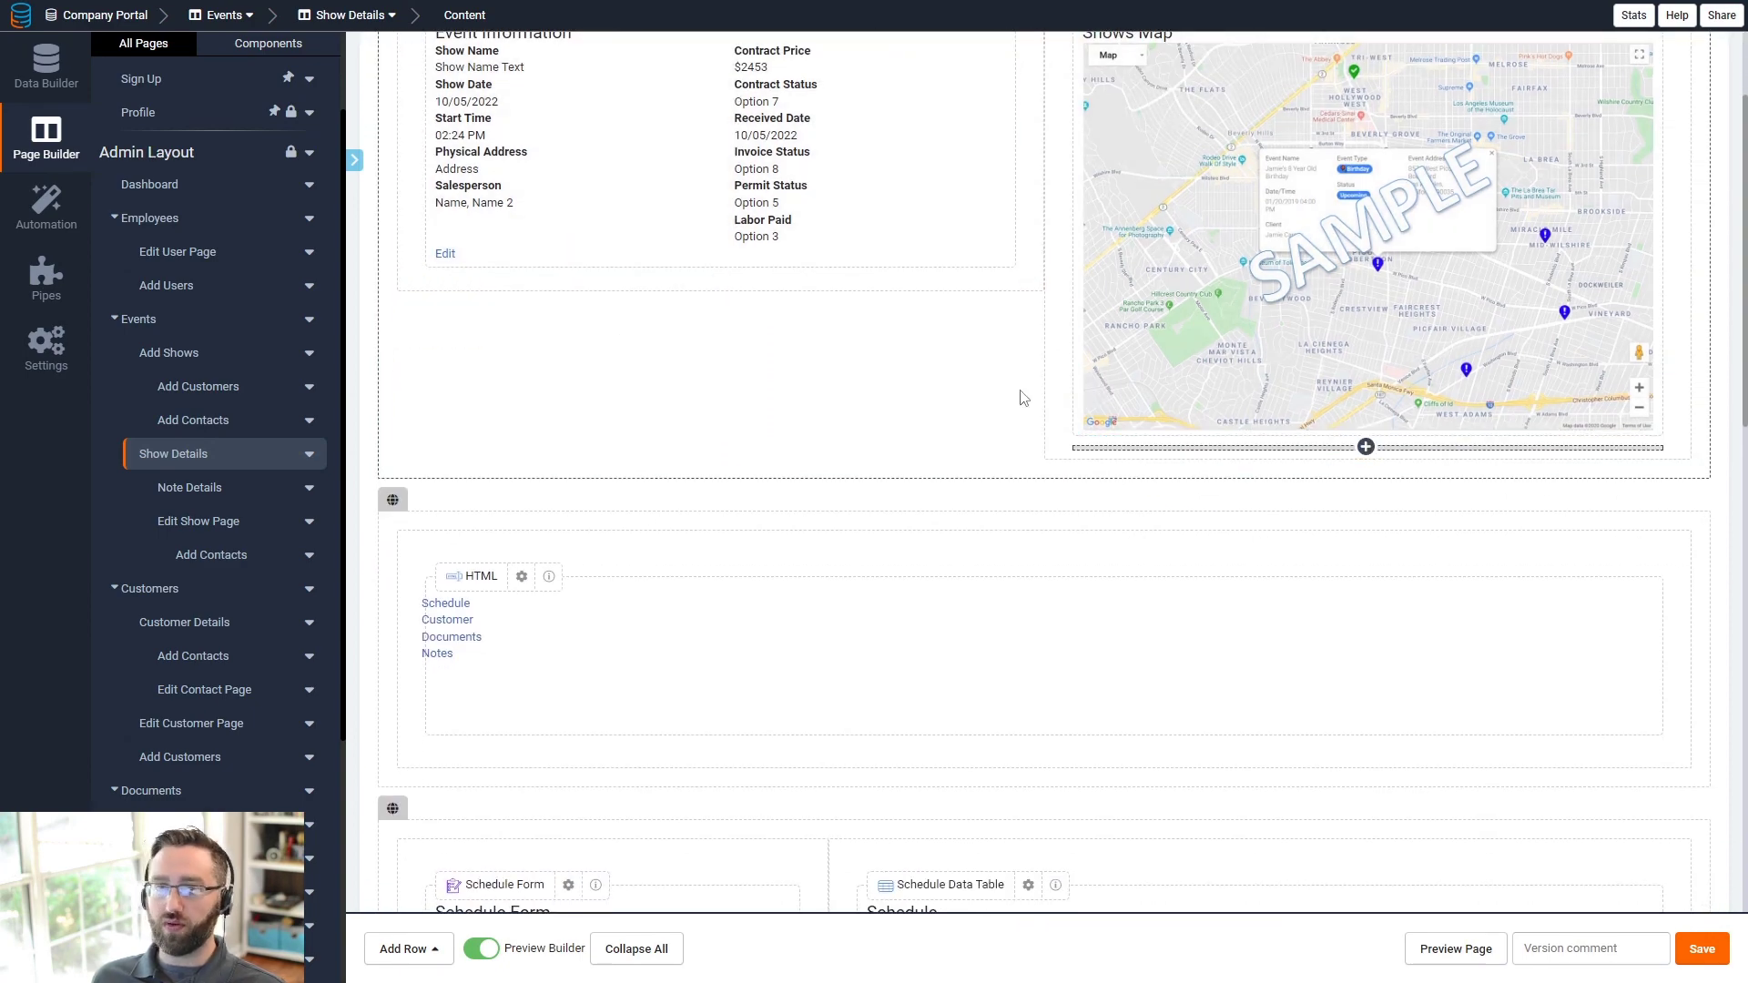
pyautogui.scroll(-6, 828, 402)
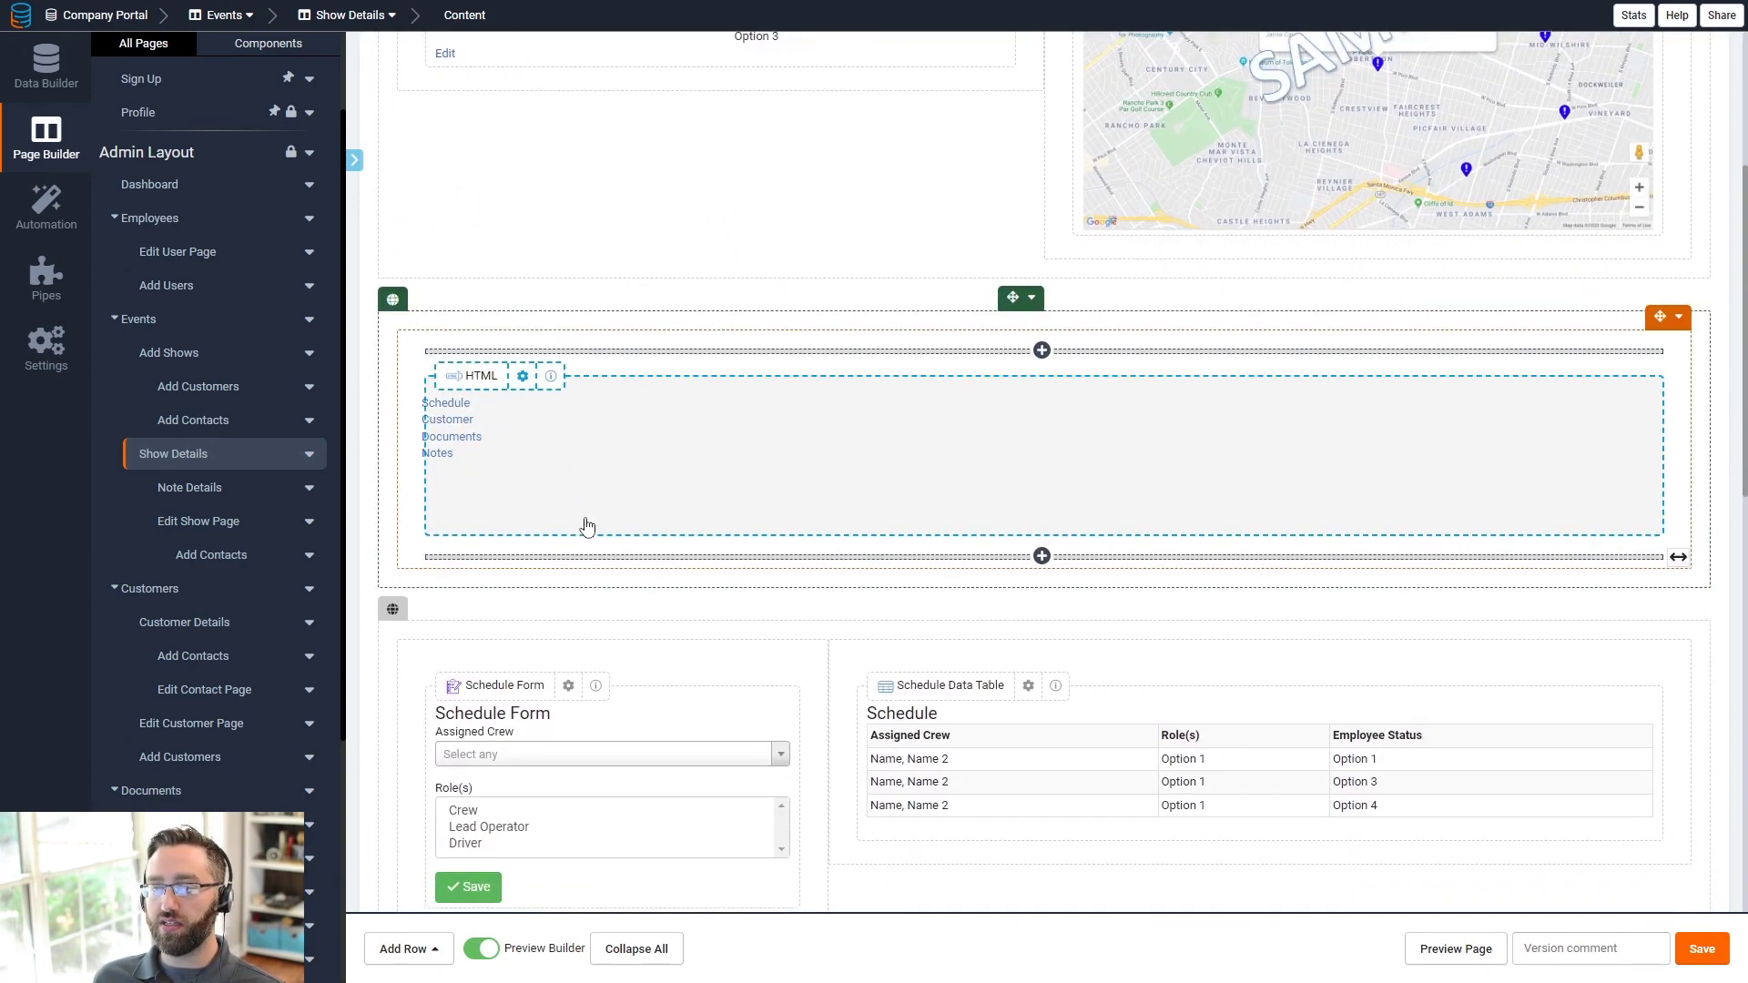
pyautogui.scroll(2, 592, 227)
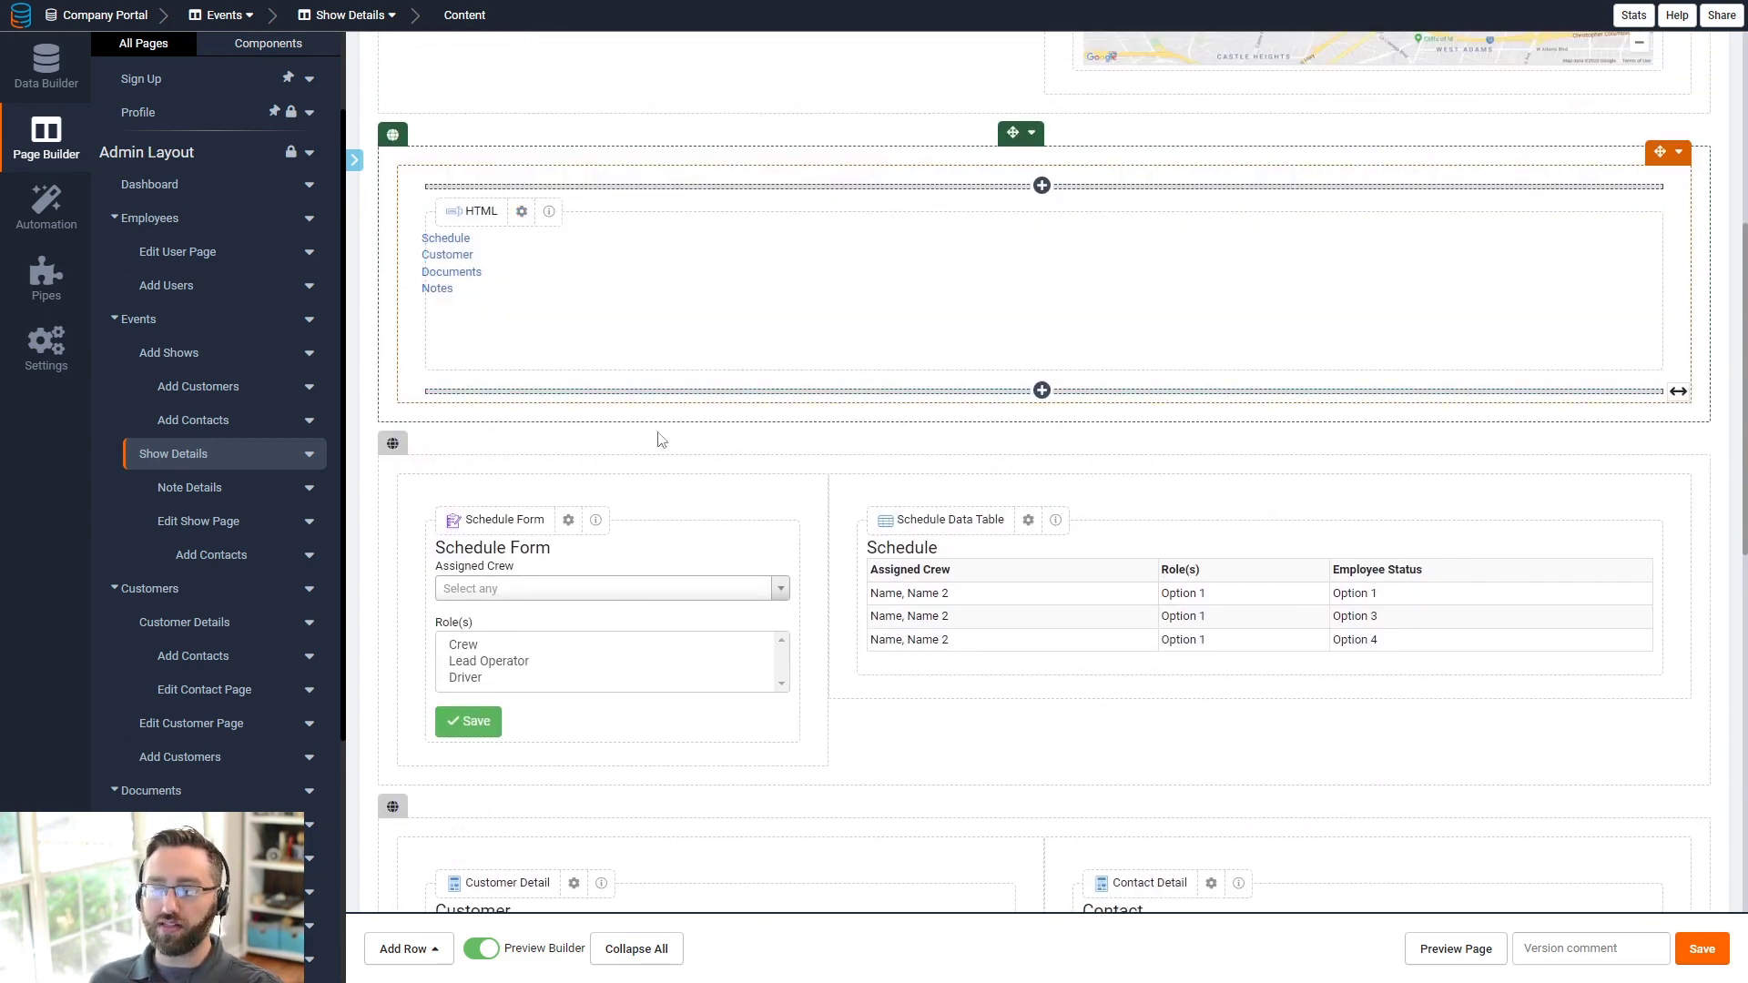
pyautogui.scroll(-2, 617, 434)
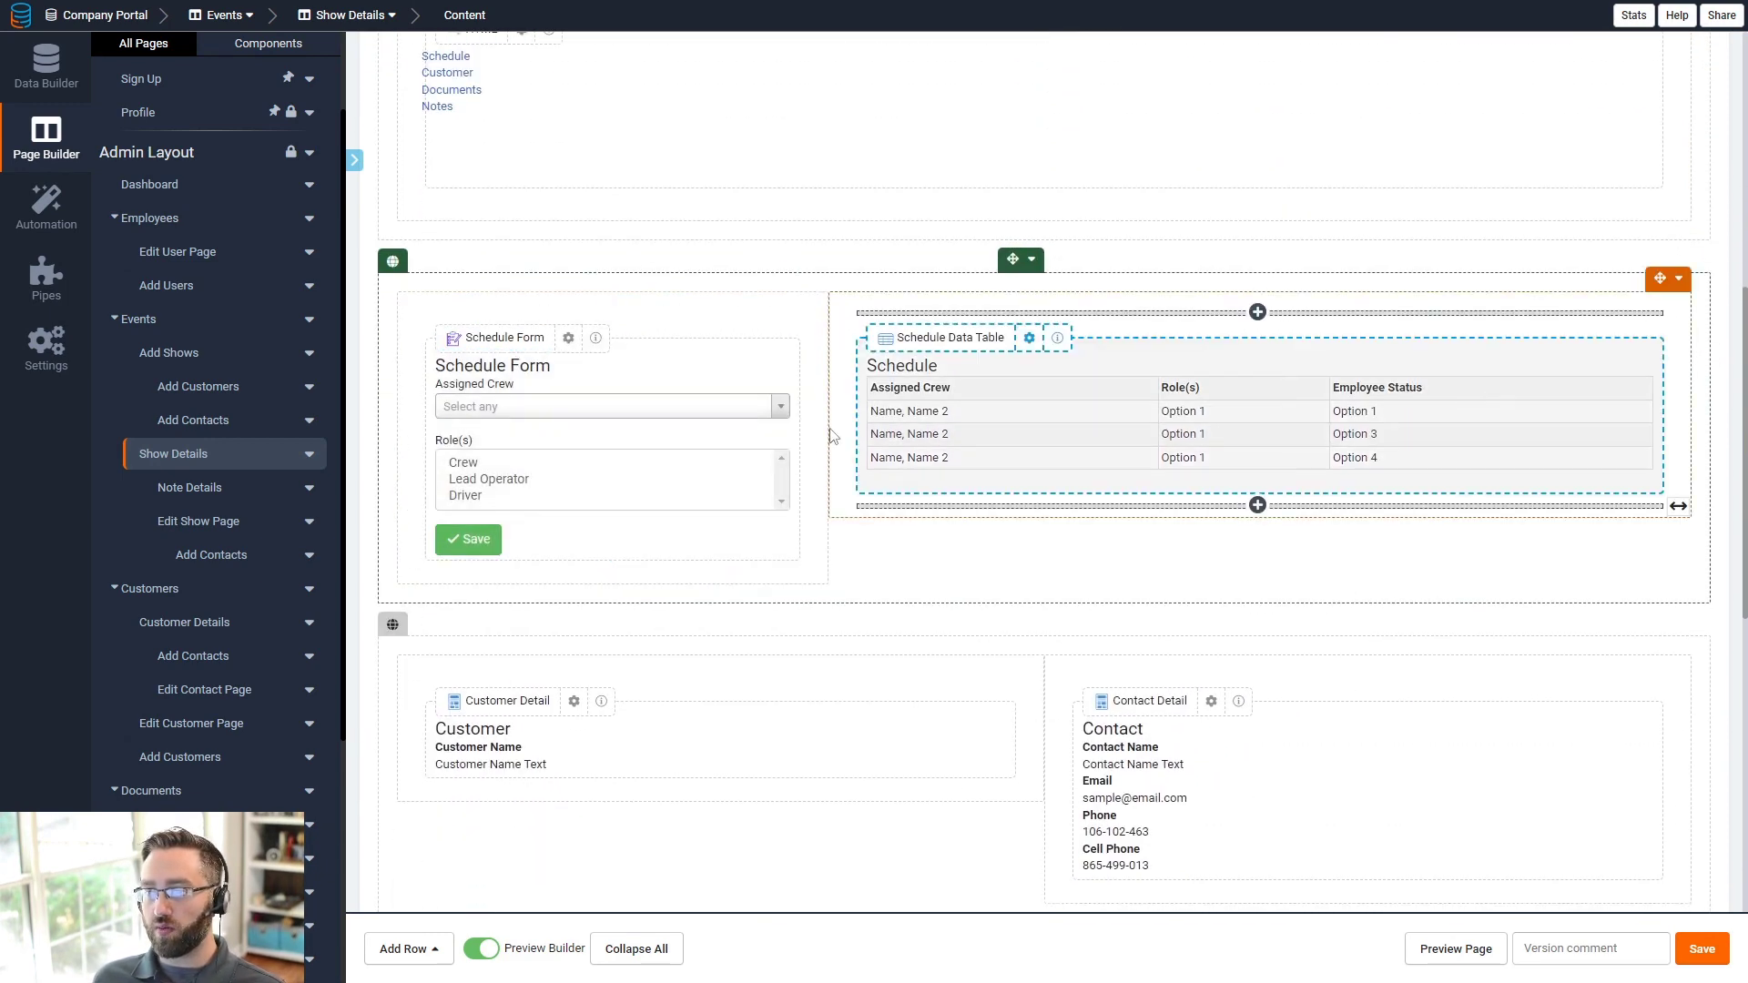
pyautogui.scroll(-5, 702, 457)
pyautogui.scroll(-3, 881, 628)
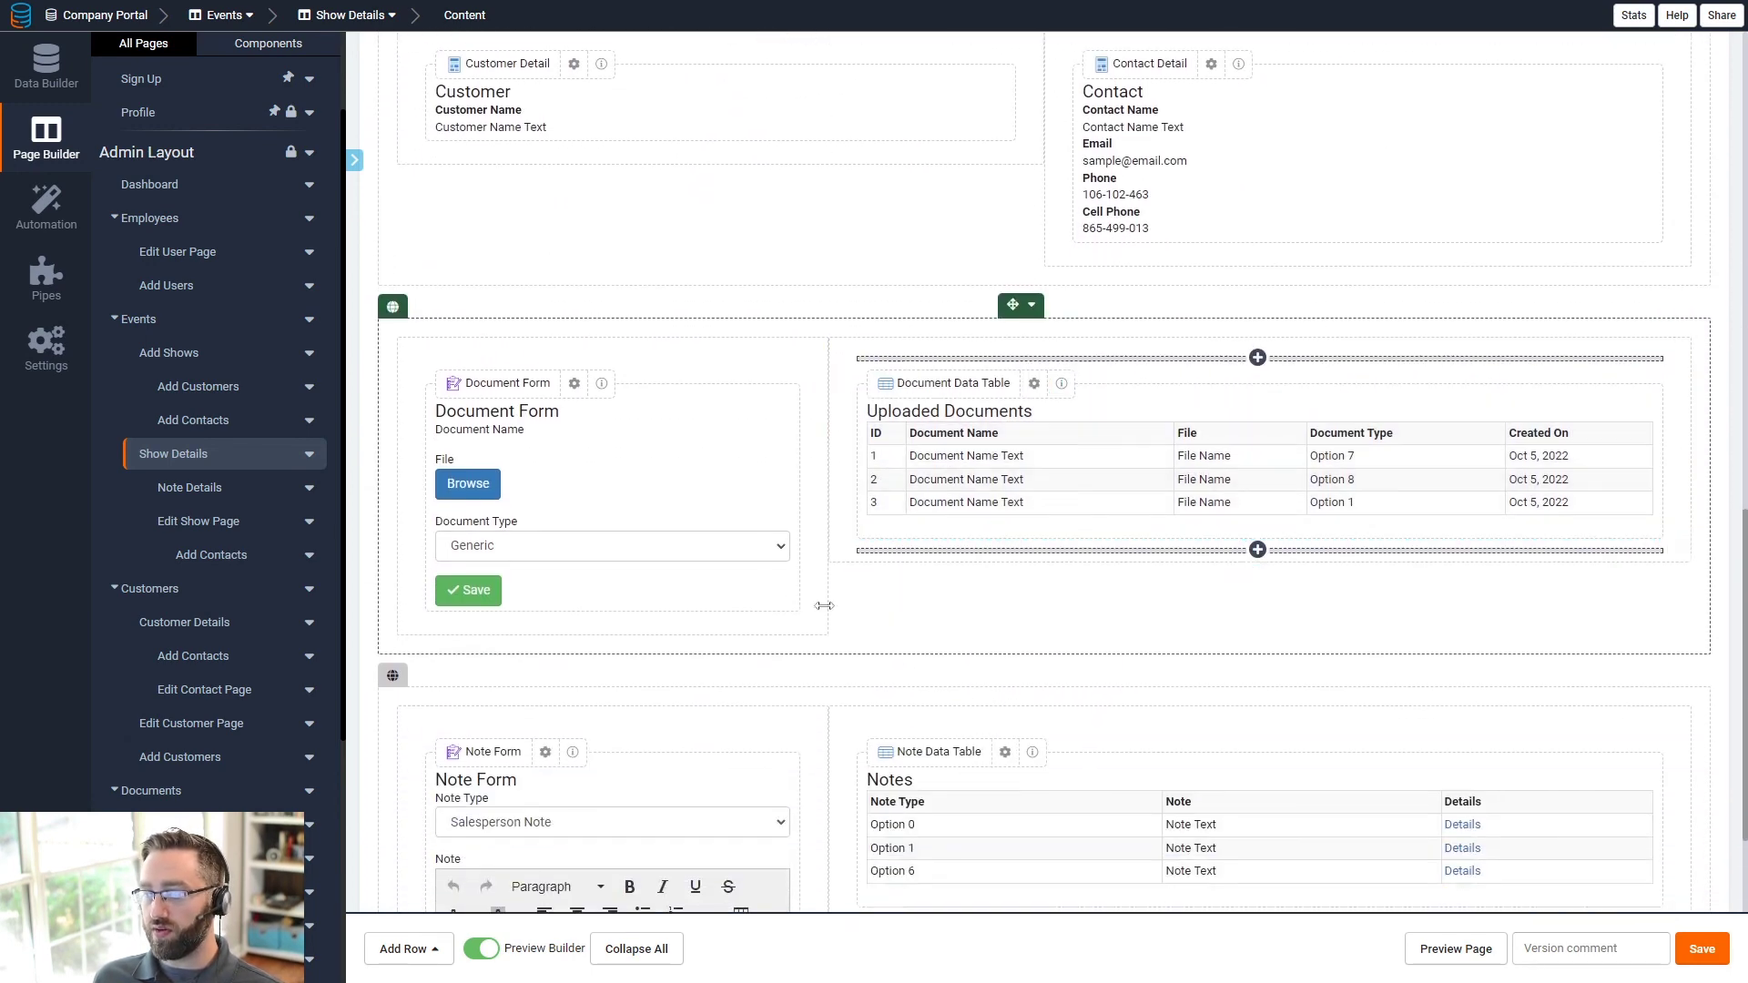
pyautogui.scroll(-1, 964, 562)
pyautogui.scroll(-2, 1093, 637)
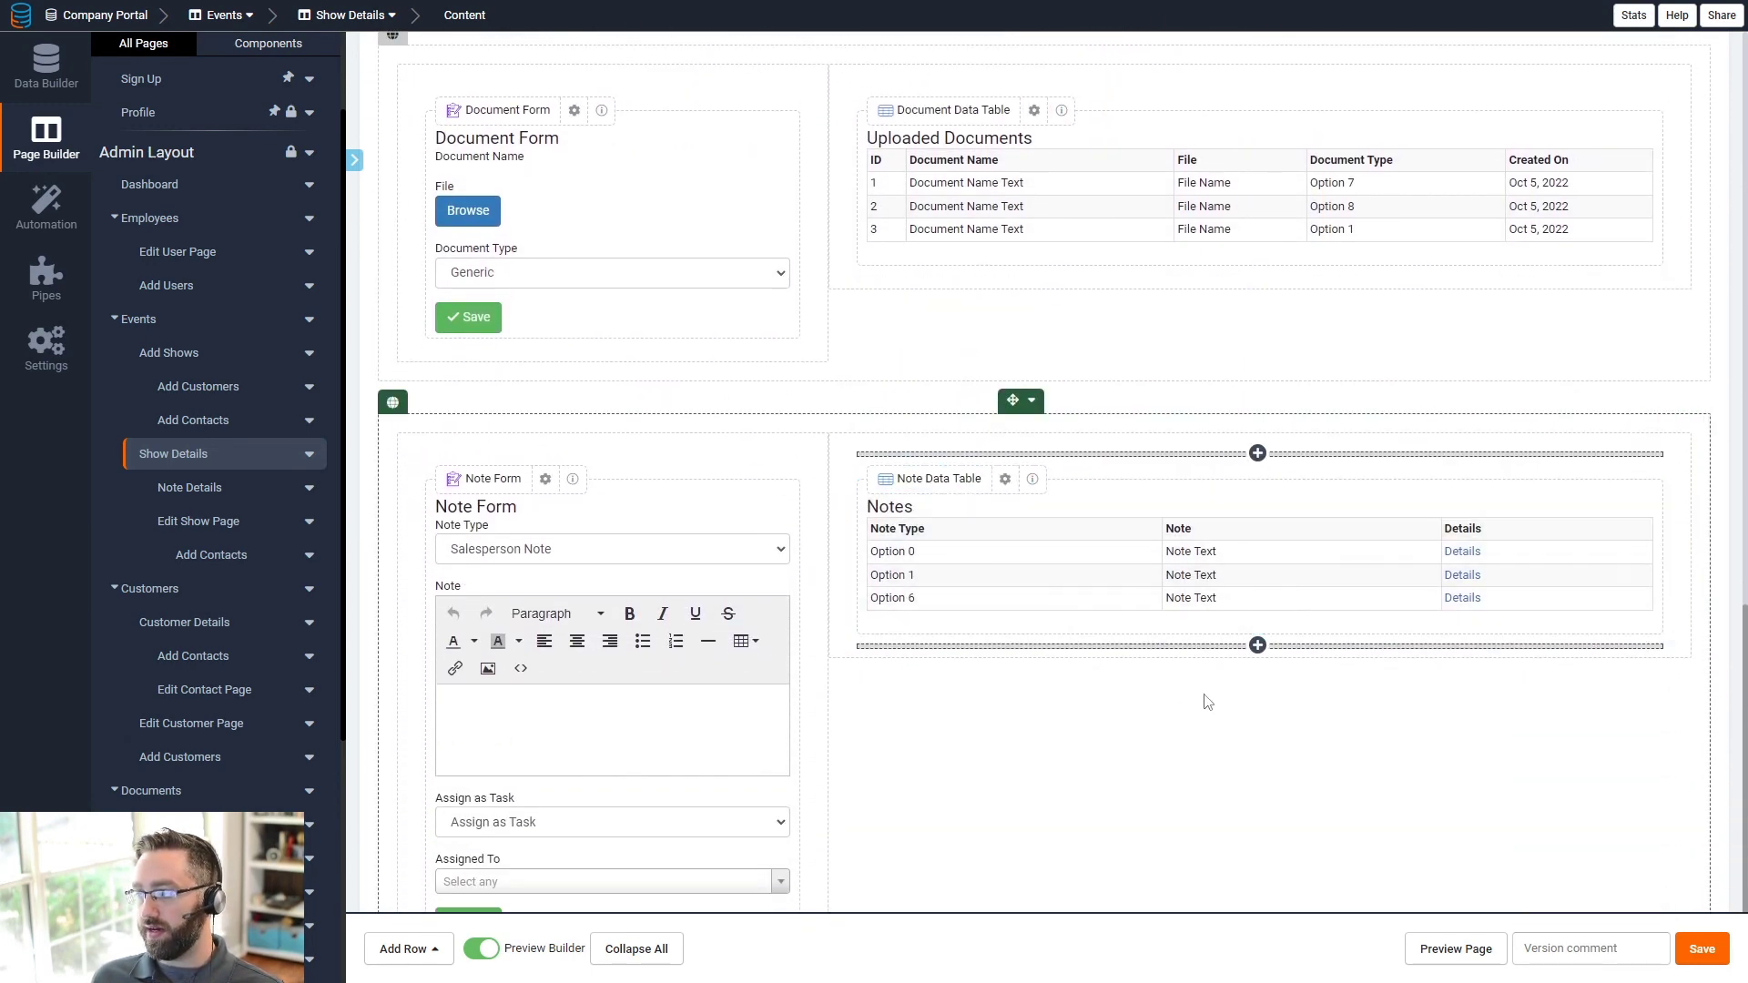
pyautogui.scroll(-2, 1429, 589)
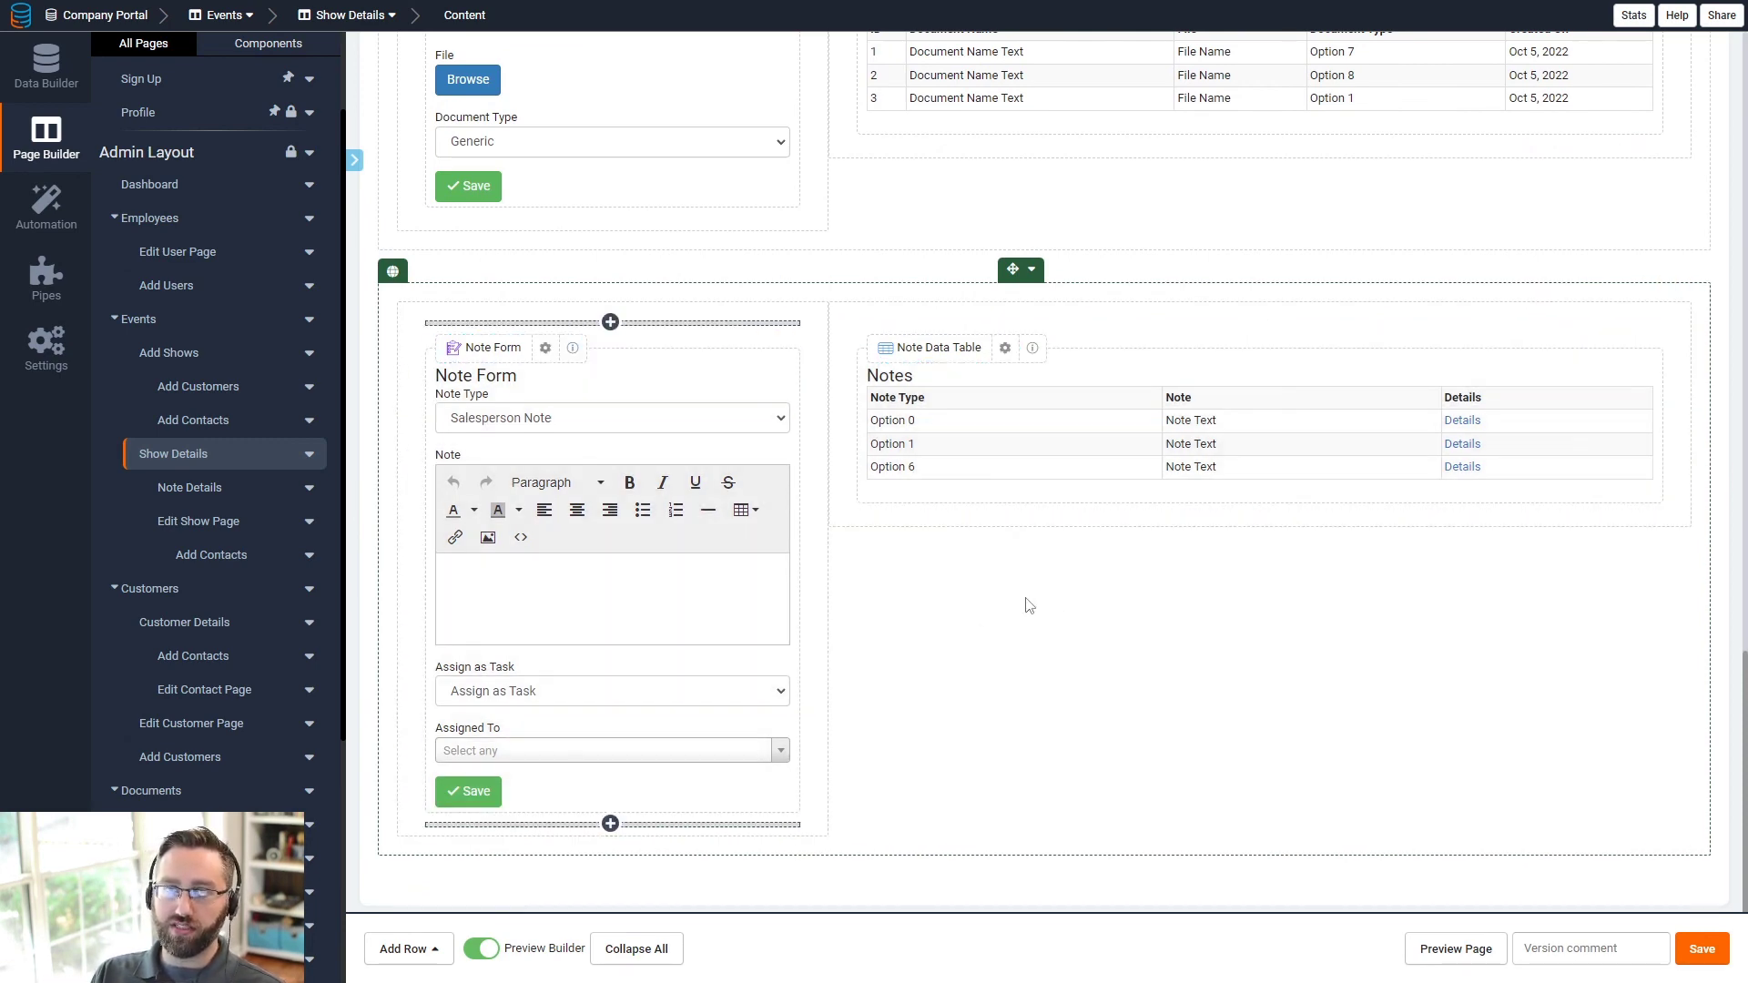
pyautogui.scroll(-5, 214, 701)
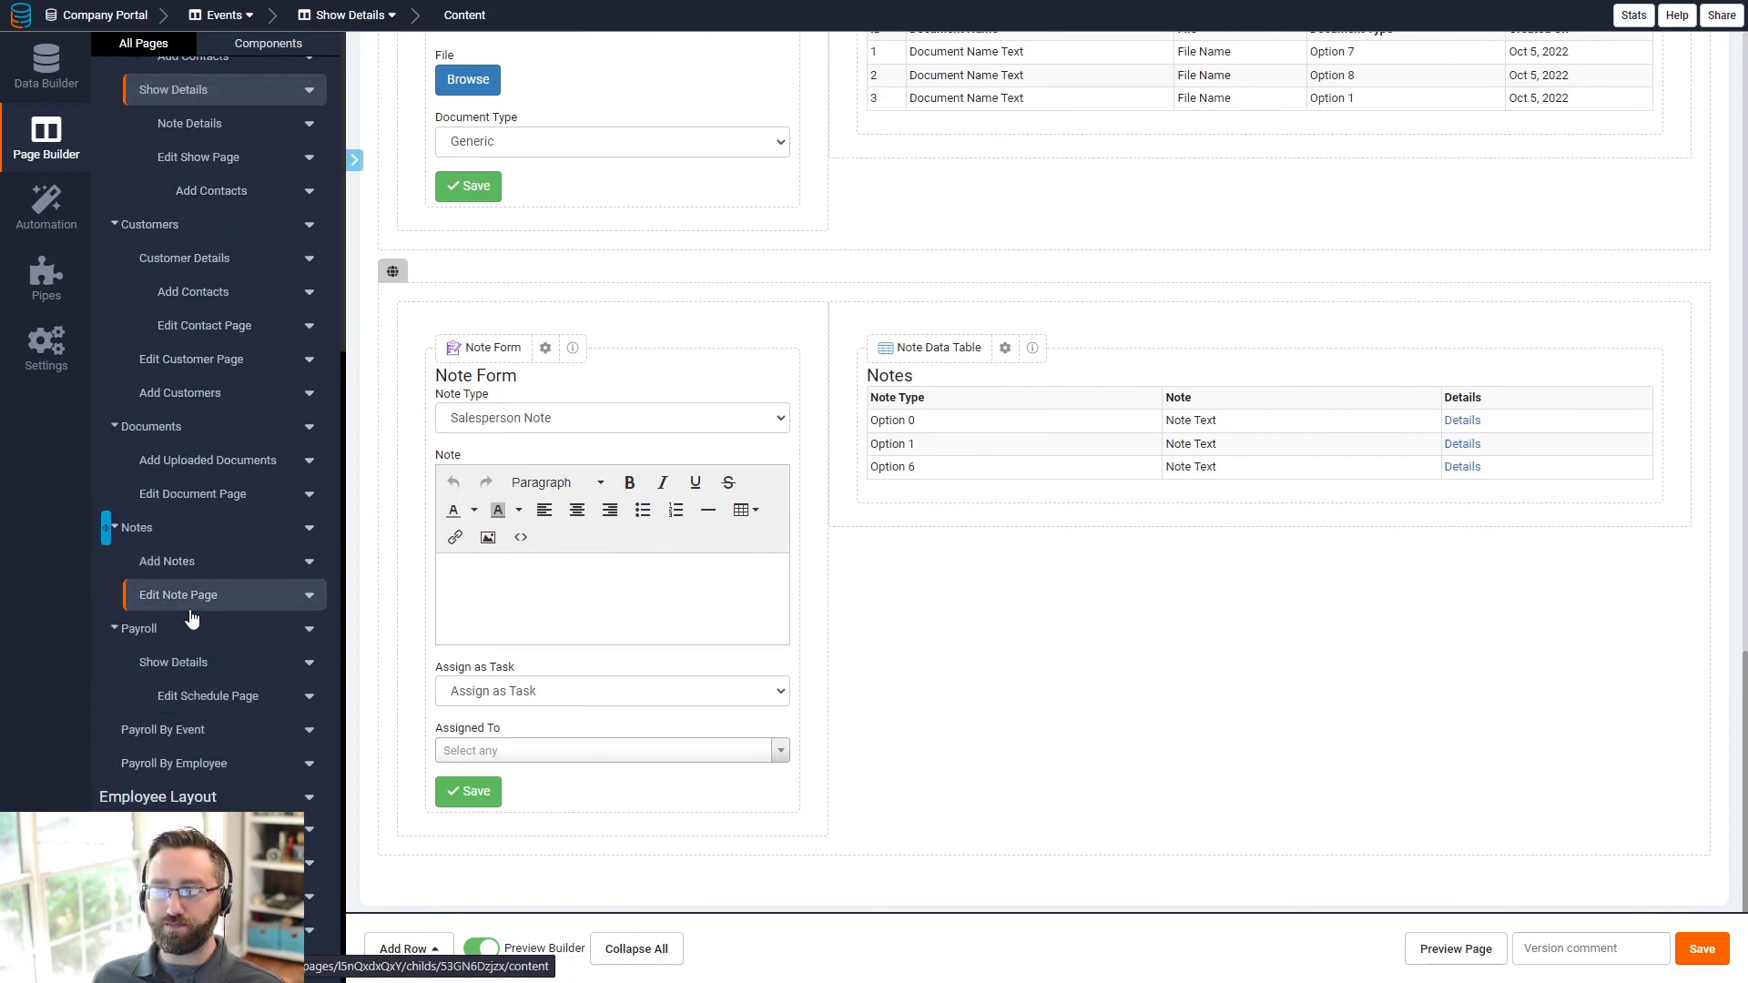
# - Review the Payroll, Payroll By Event and Payroll By Employee layouts, then return to Data Builder
pyautogui.click(203, 630)
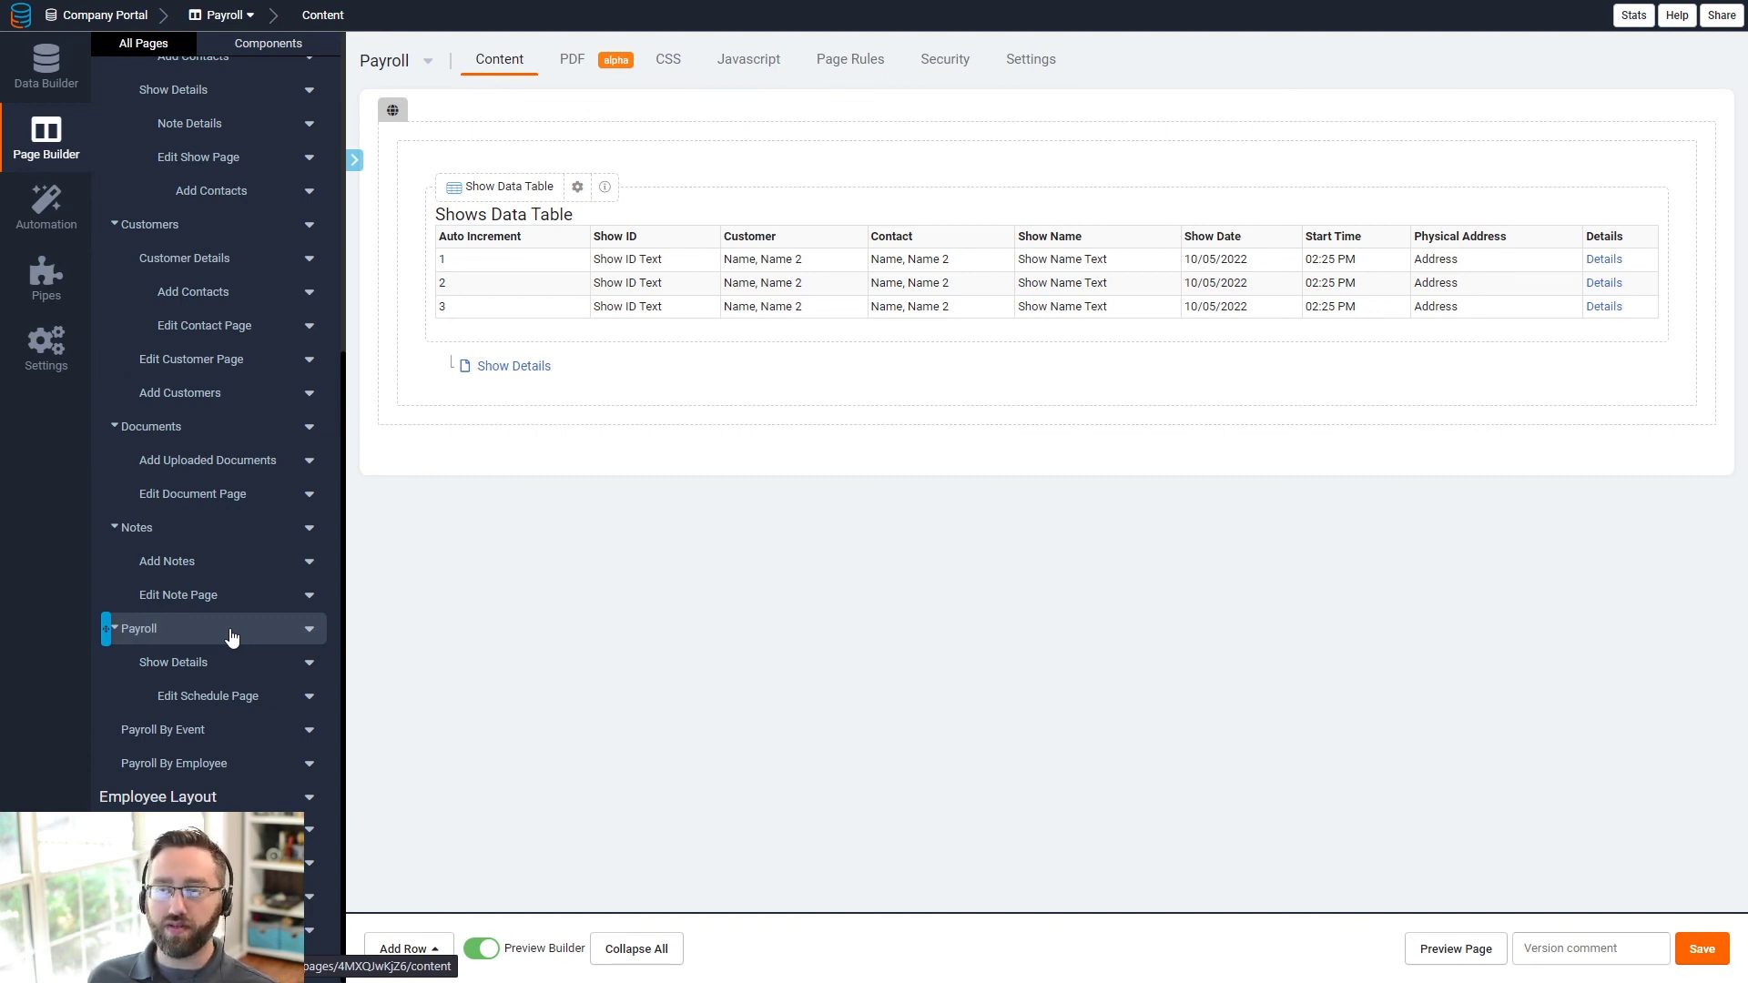
pyautogui.click(192, 732)
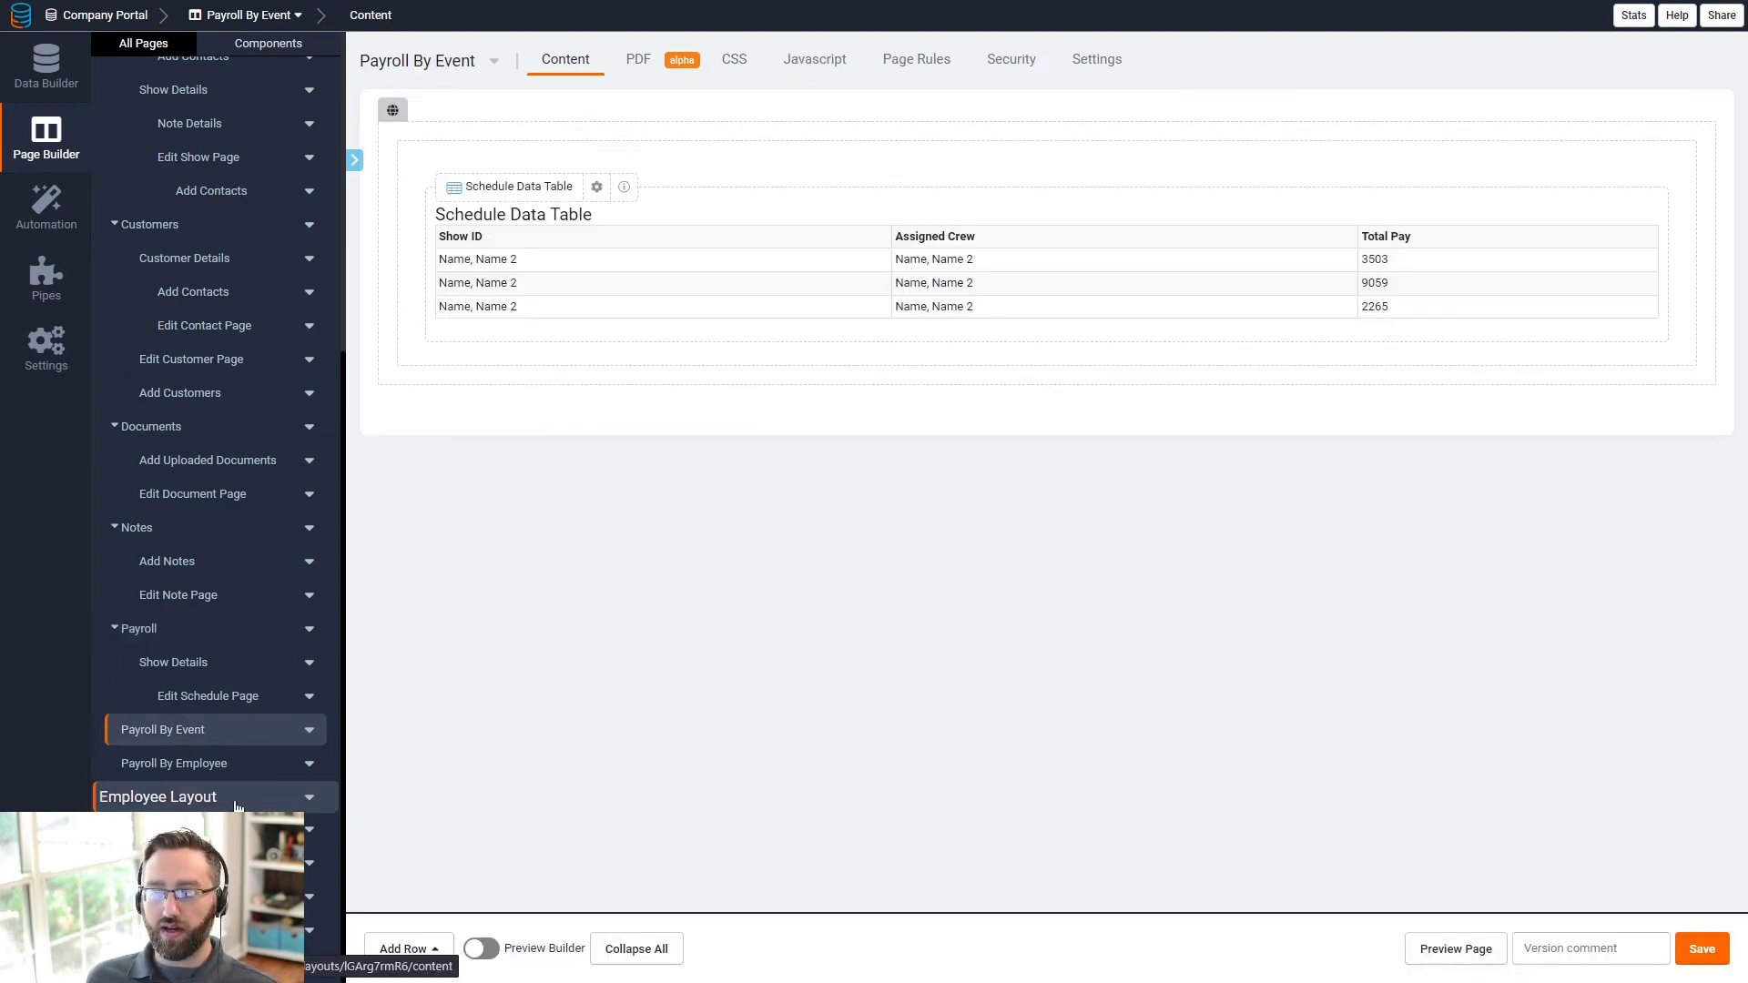
pyautogui.click(176, 766)
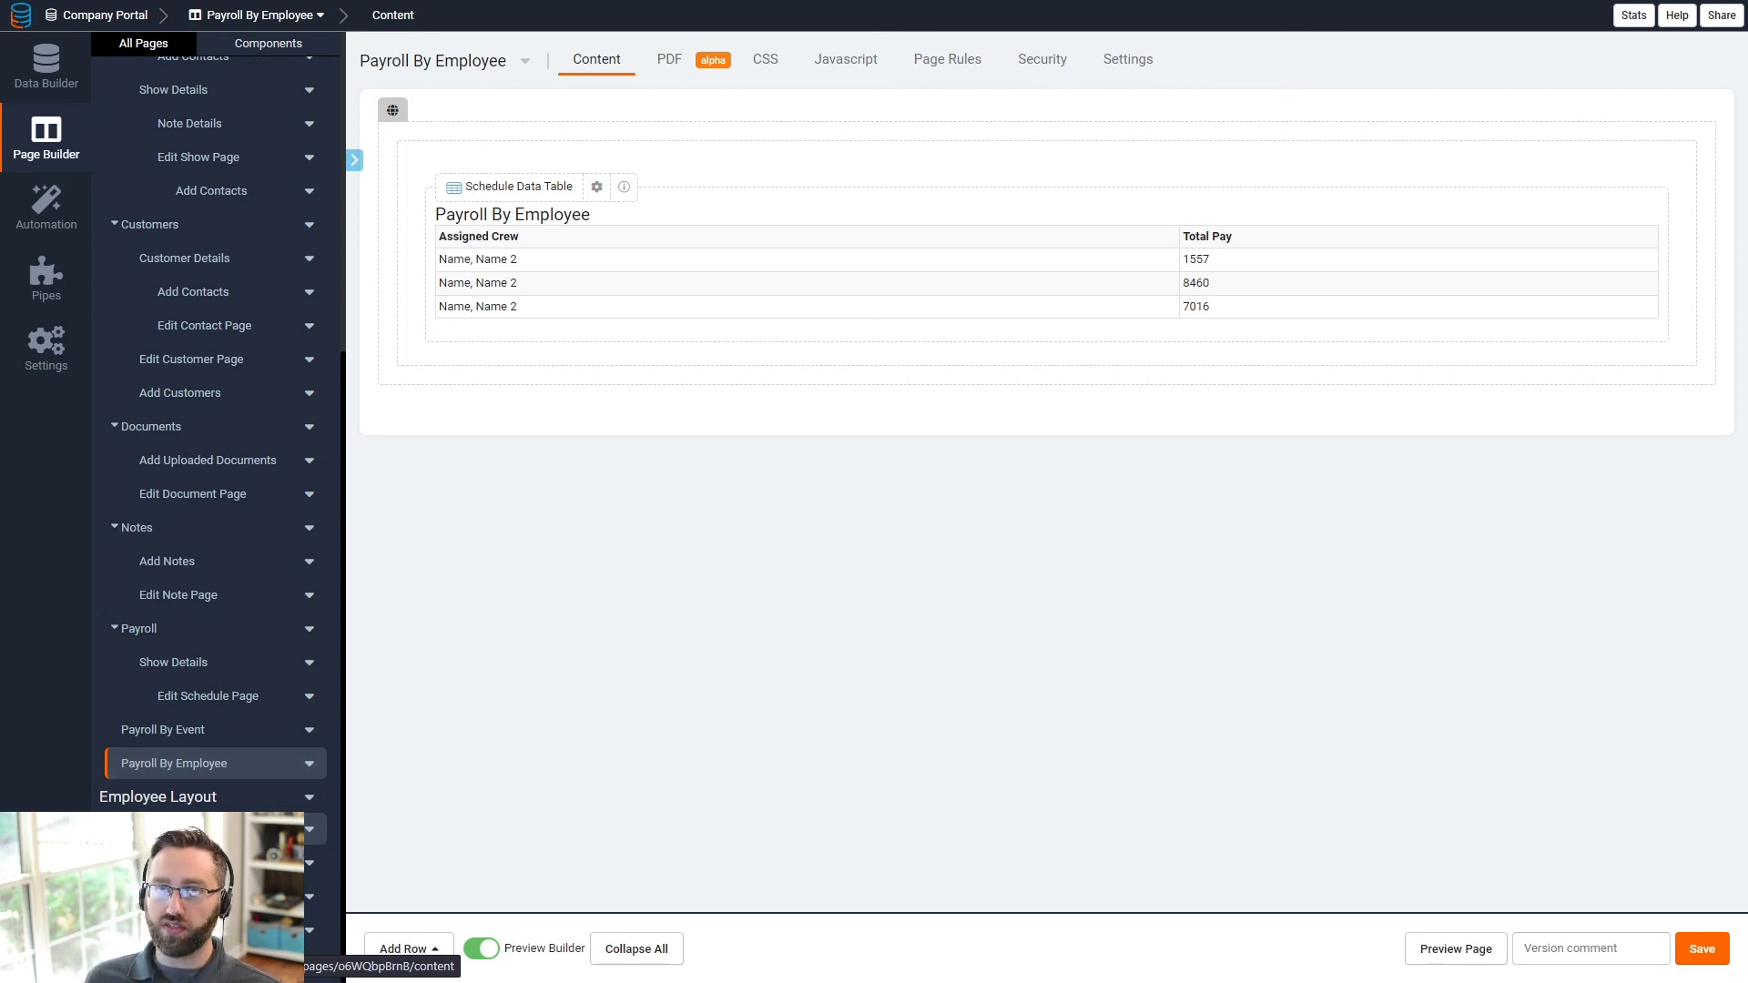
pyautogui.click(46, 62)
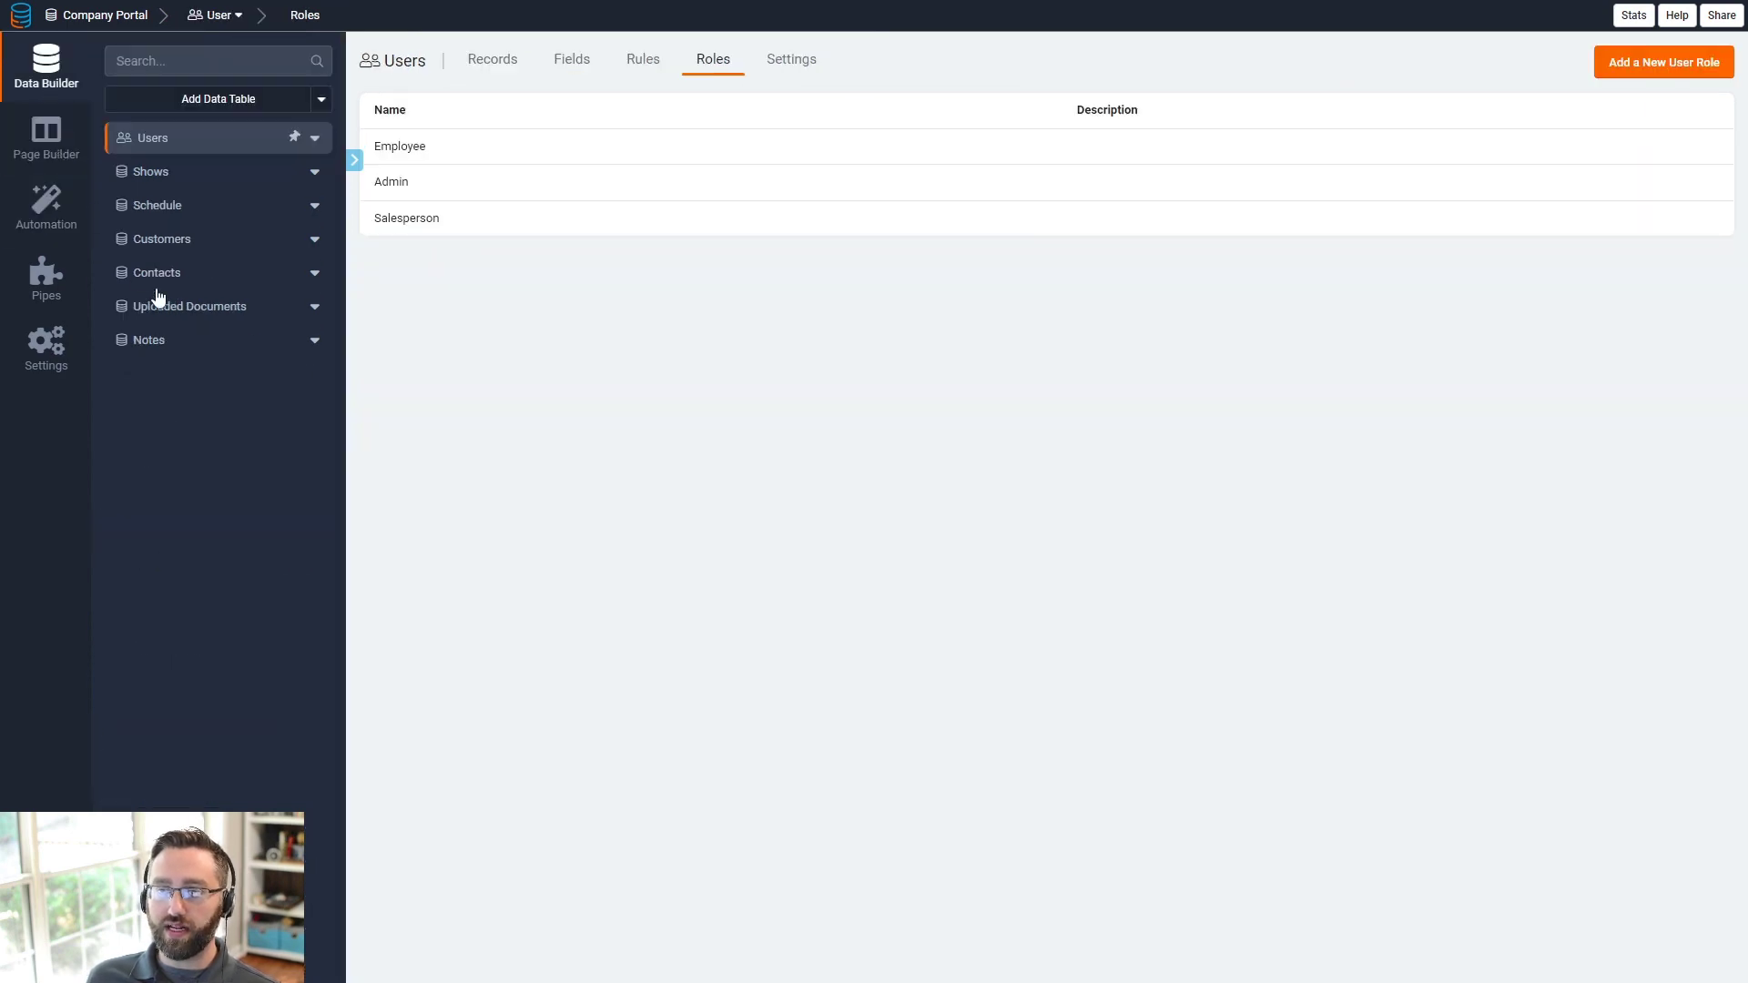
# - Open the Schedule table's 36 records and scroll right to the Labor, Commission and Total Pay columns
pyautogui.click(166, 217)
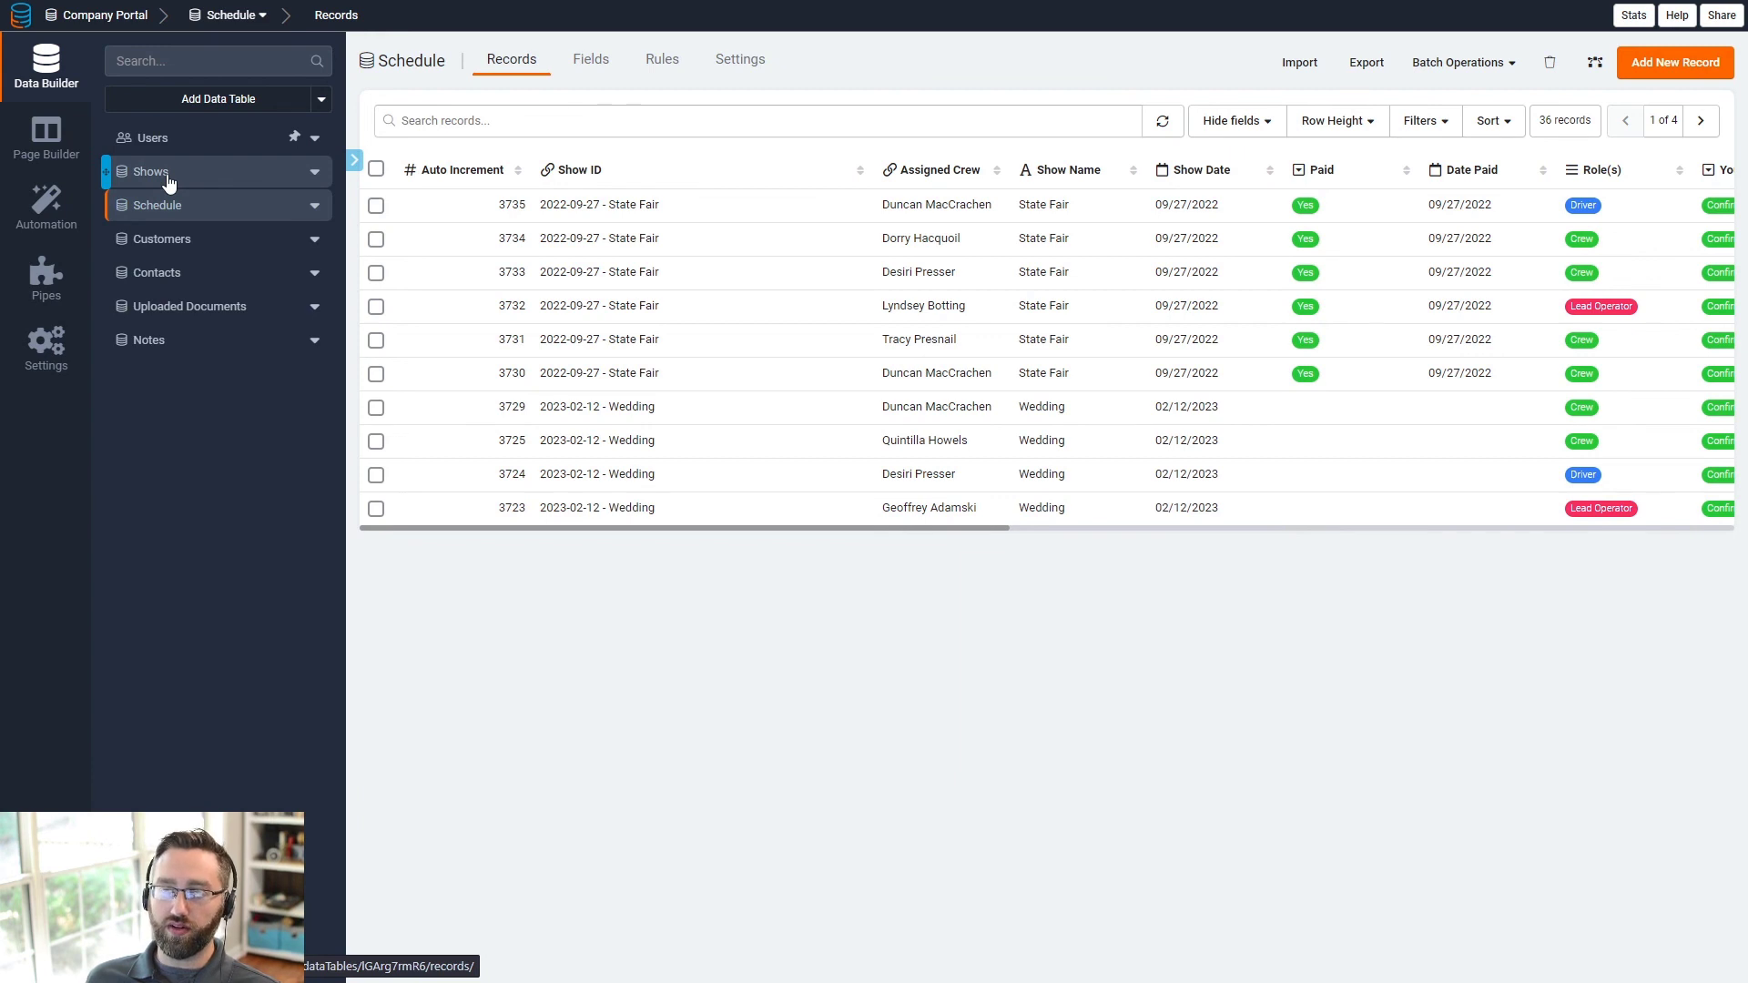
pyautogui.moveTo(824, 530); pyautogui.dragTo(1054, 538)
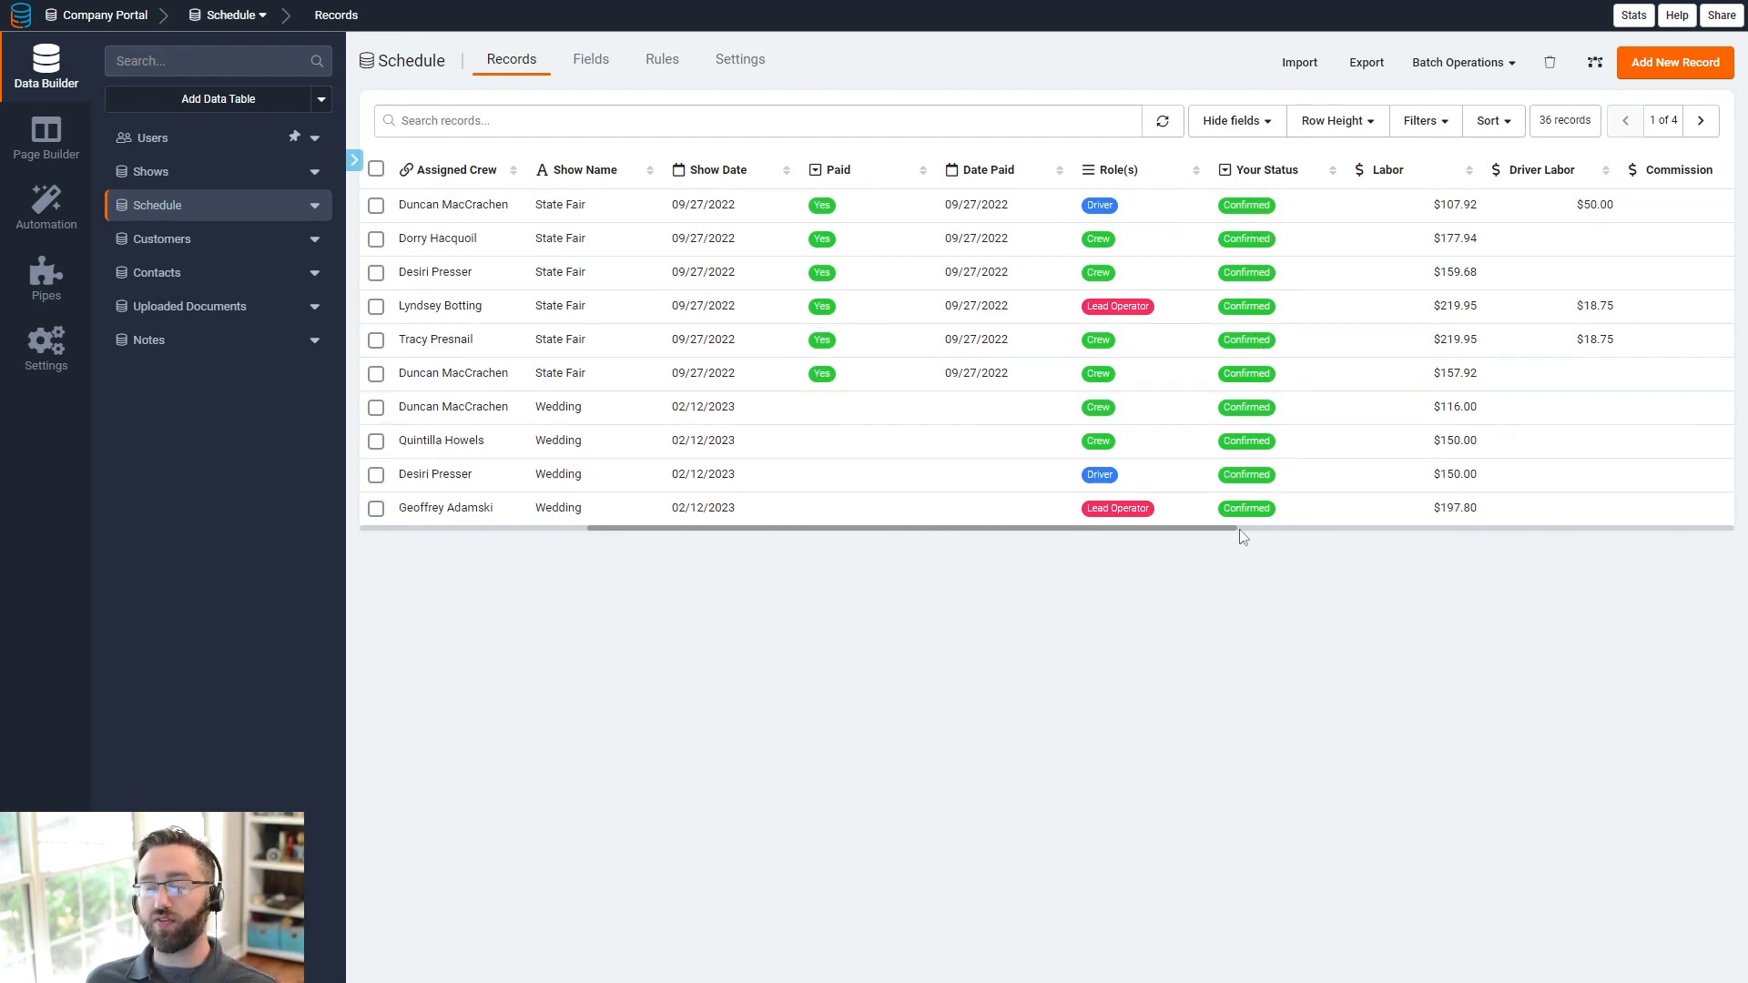
pyautogui.moveTo(1184, 535); pyautogui.dragTo(1293, 539)
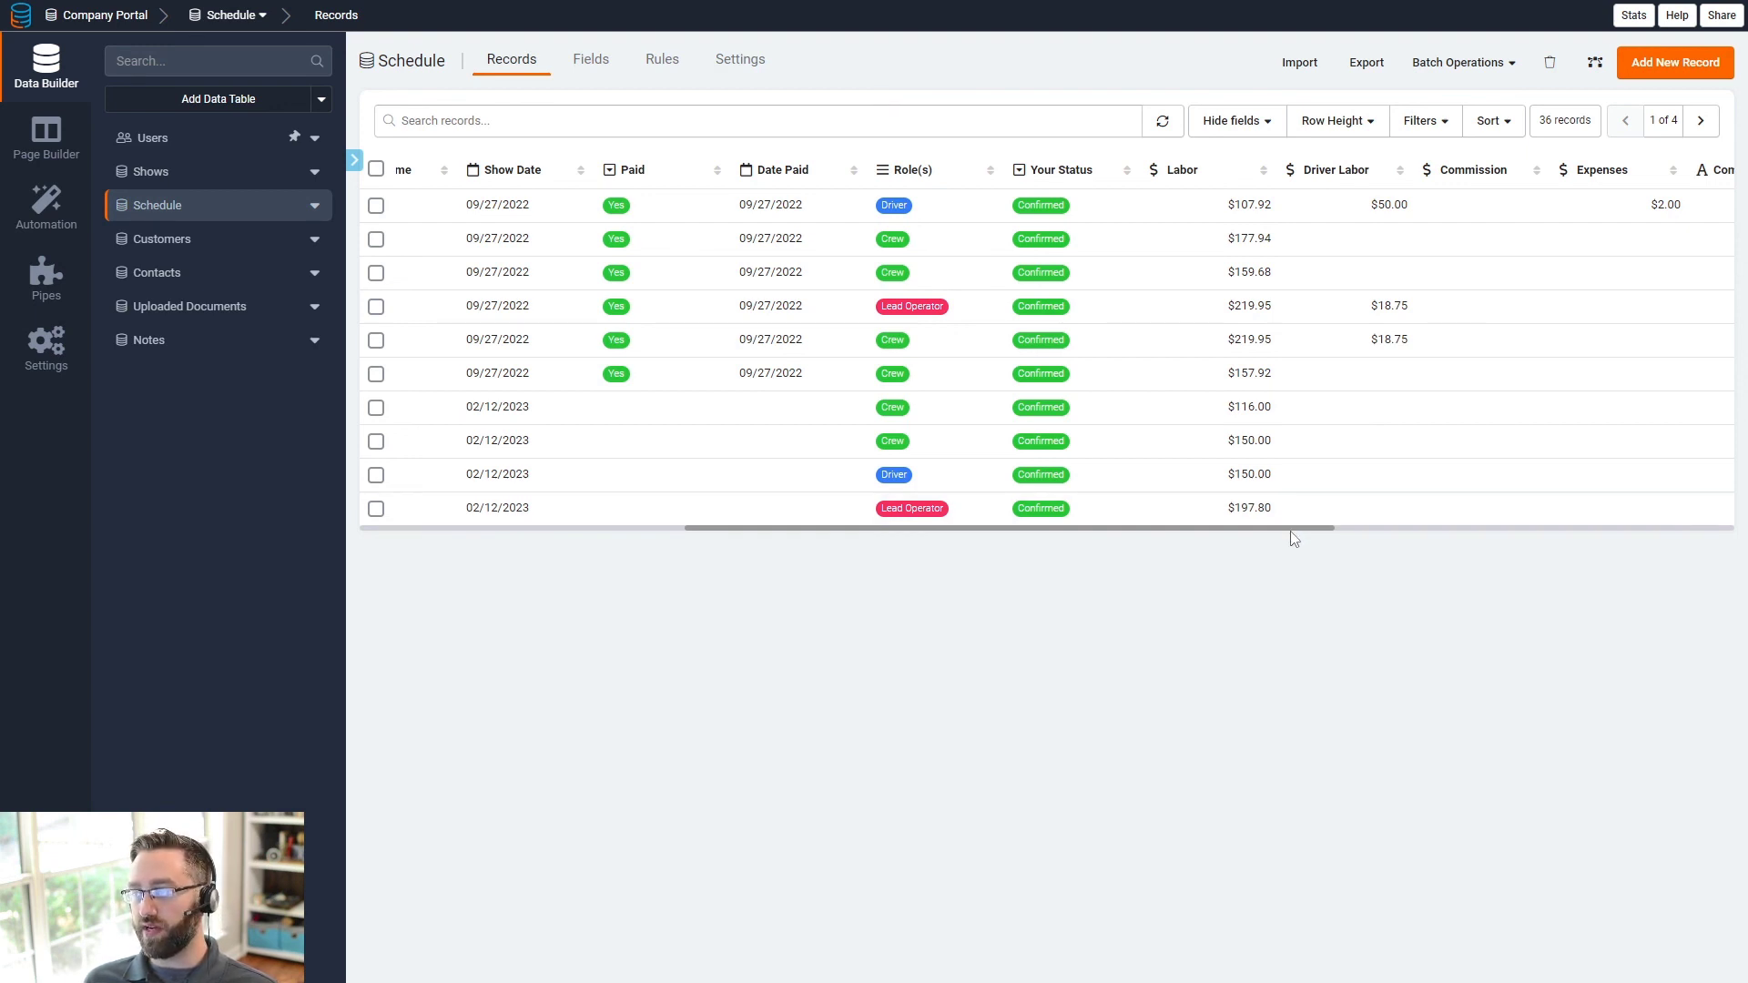
pyautogui.moveTo(1325, 537); pyautogui.dragTo(1560, 547)
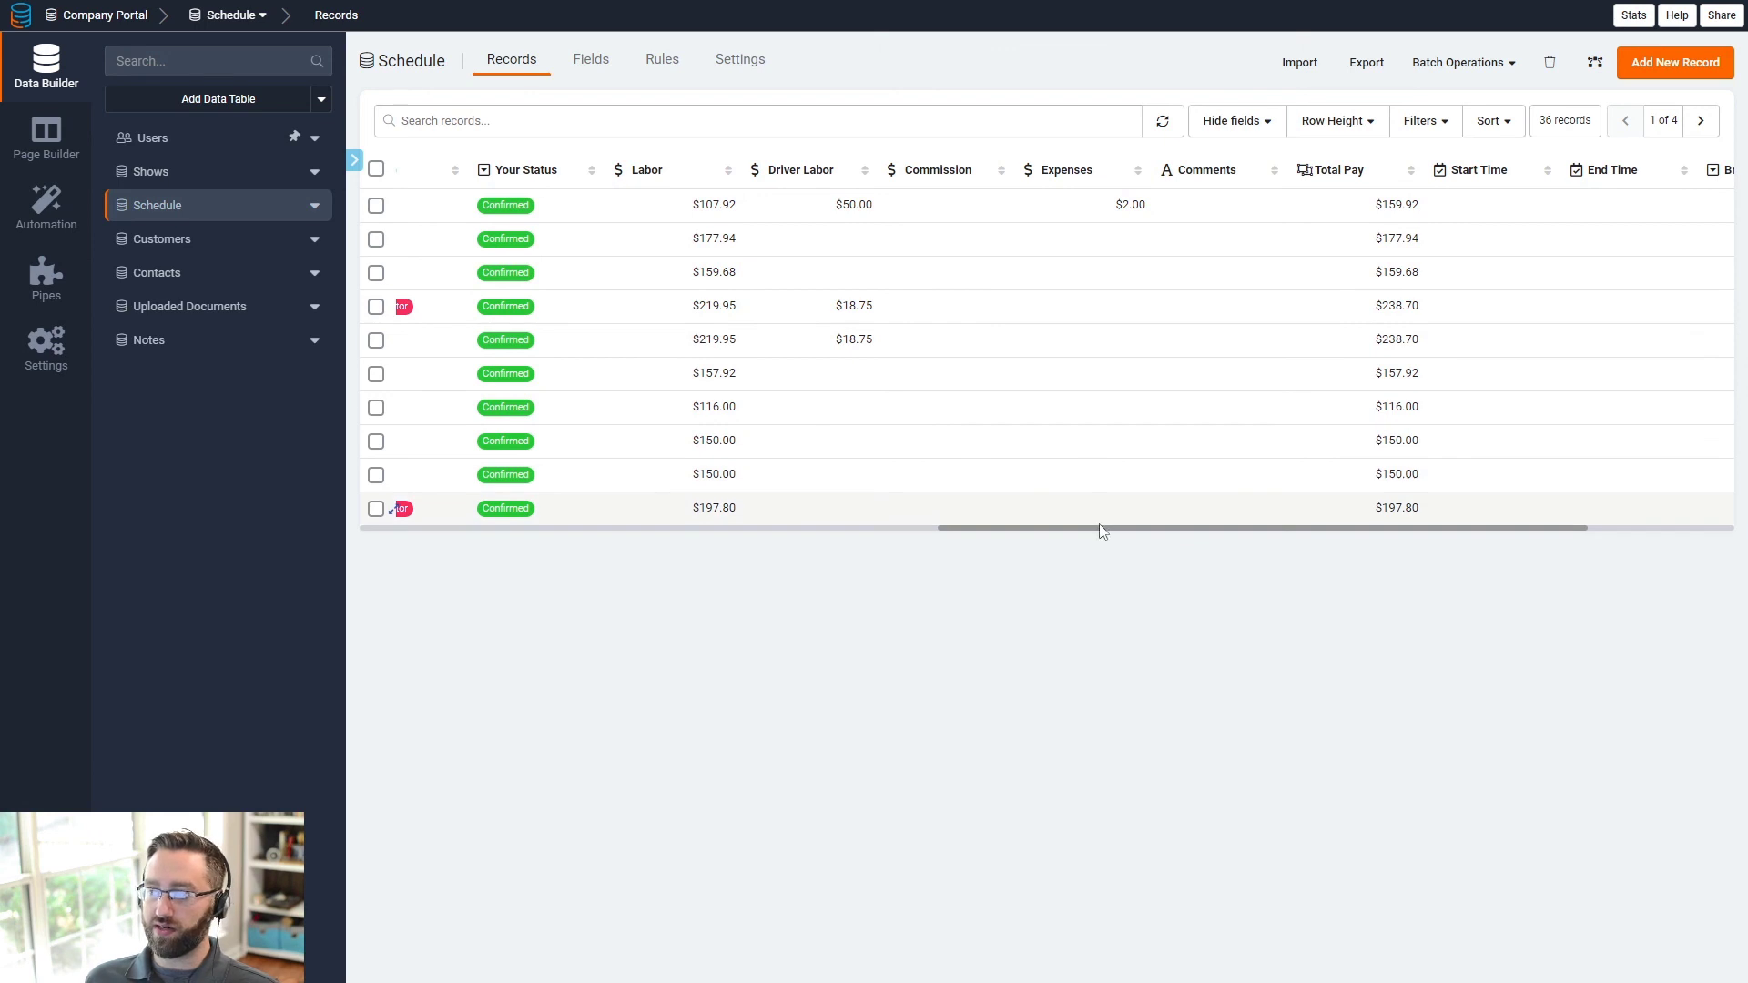
pyautogui.moveTo(1101, 531); pyautogui.dragTo(1470, 544)
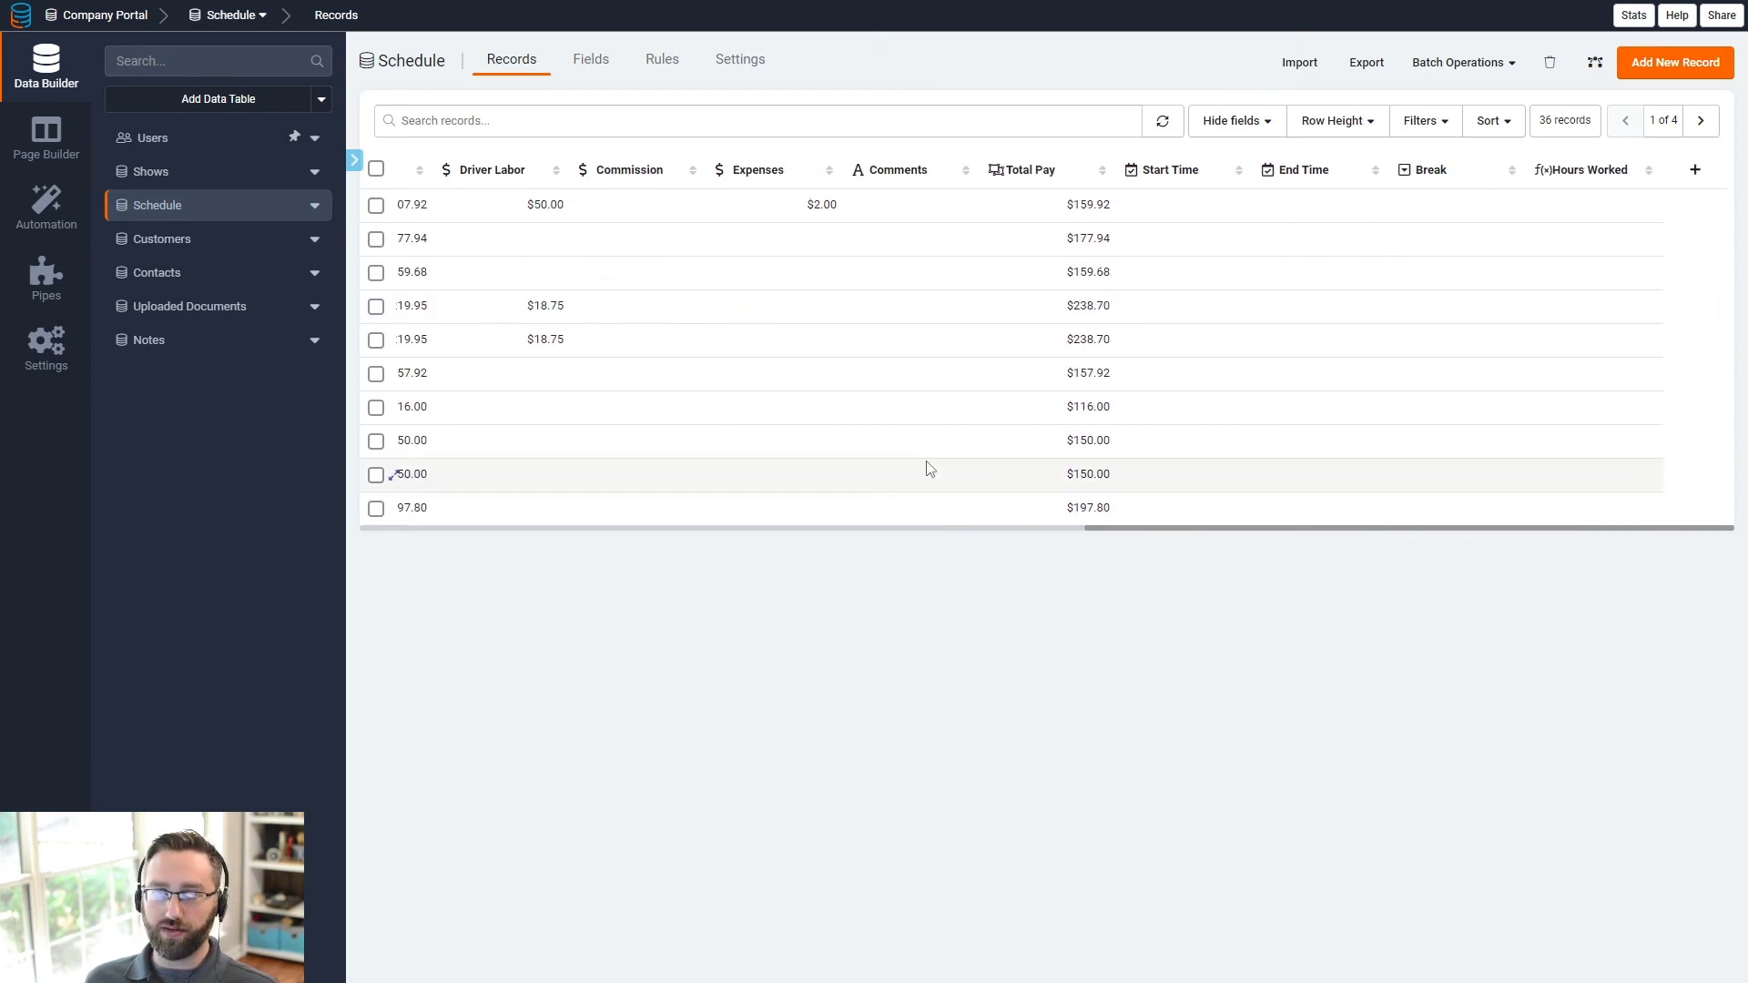
# - Open the Employee Layout's Show Details page and scroll through its details, map and crew schedule
pyautogui.click(57, 145)
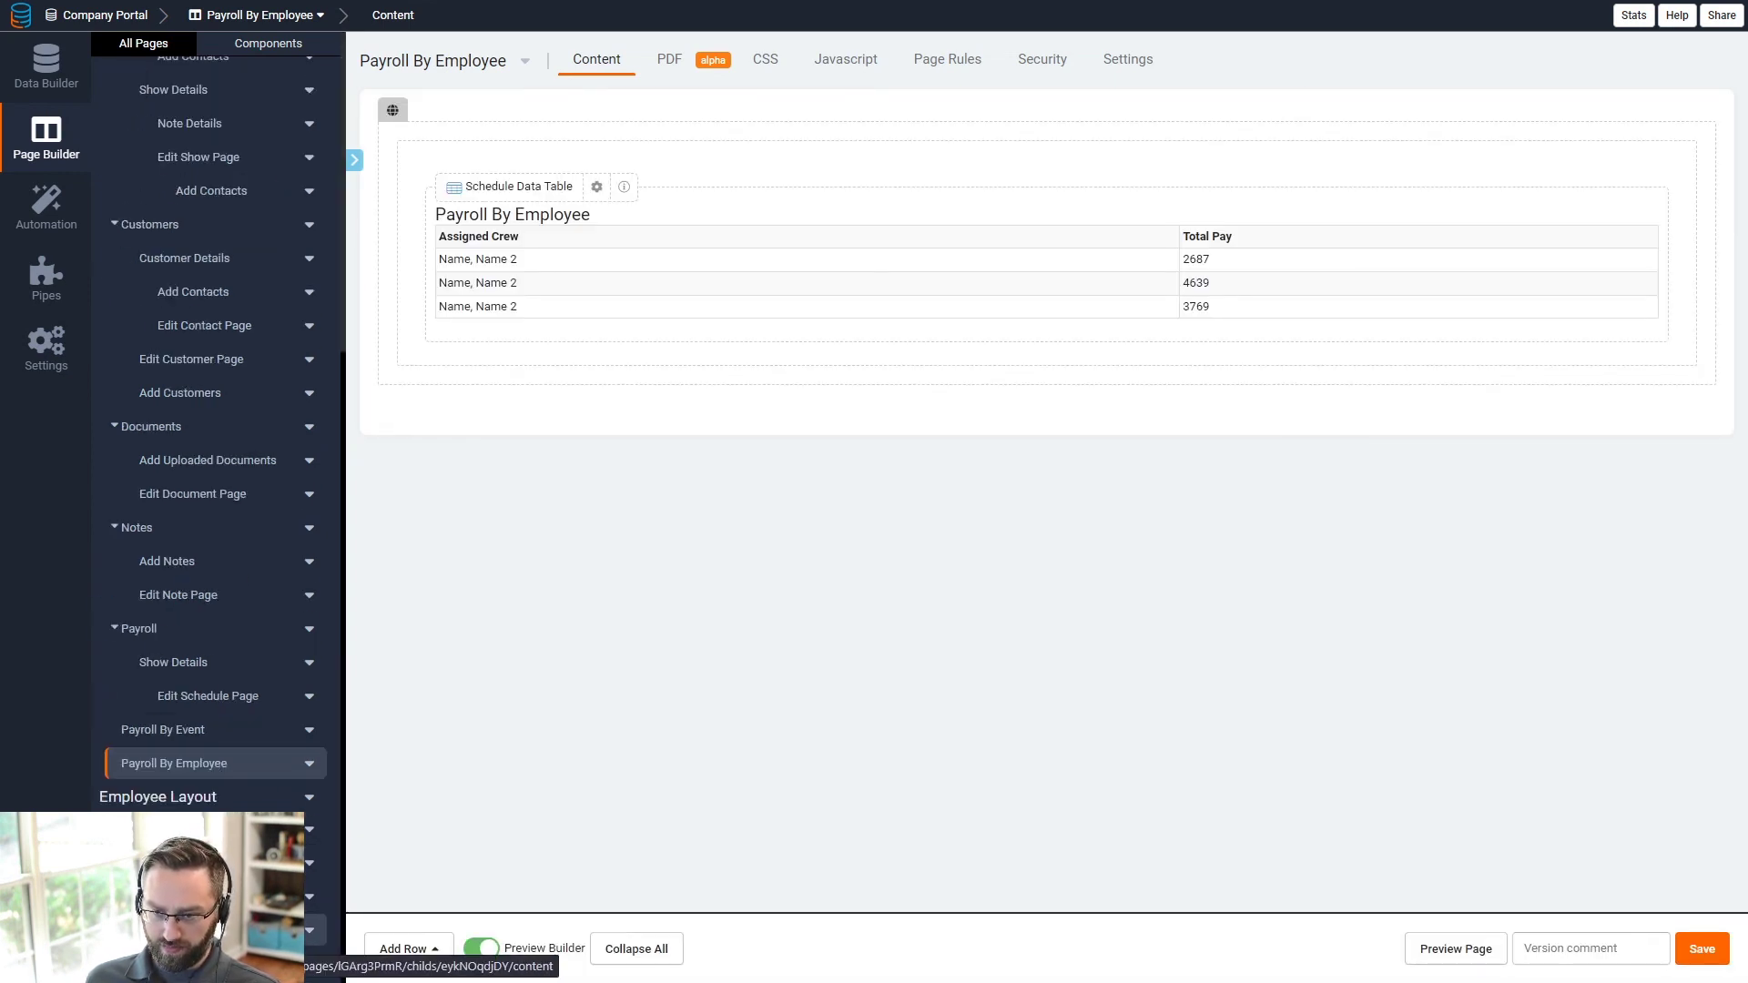
pyautogui.click(173, 930)
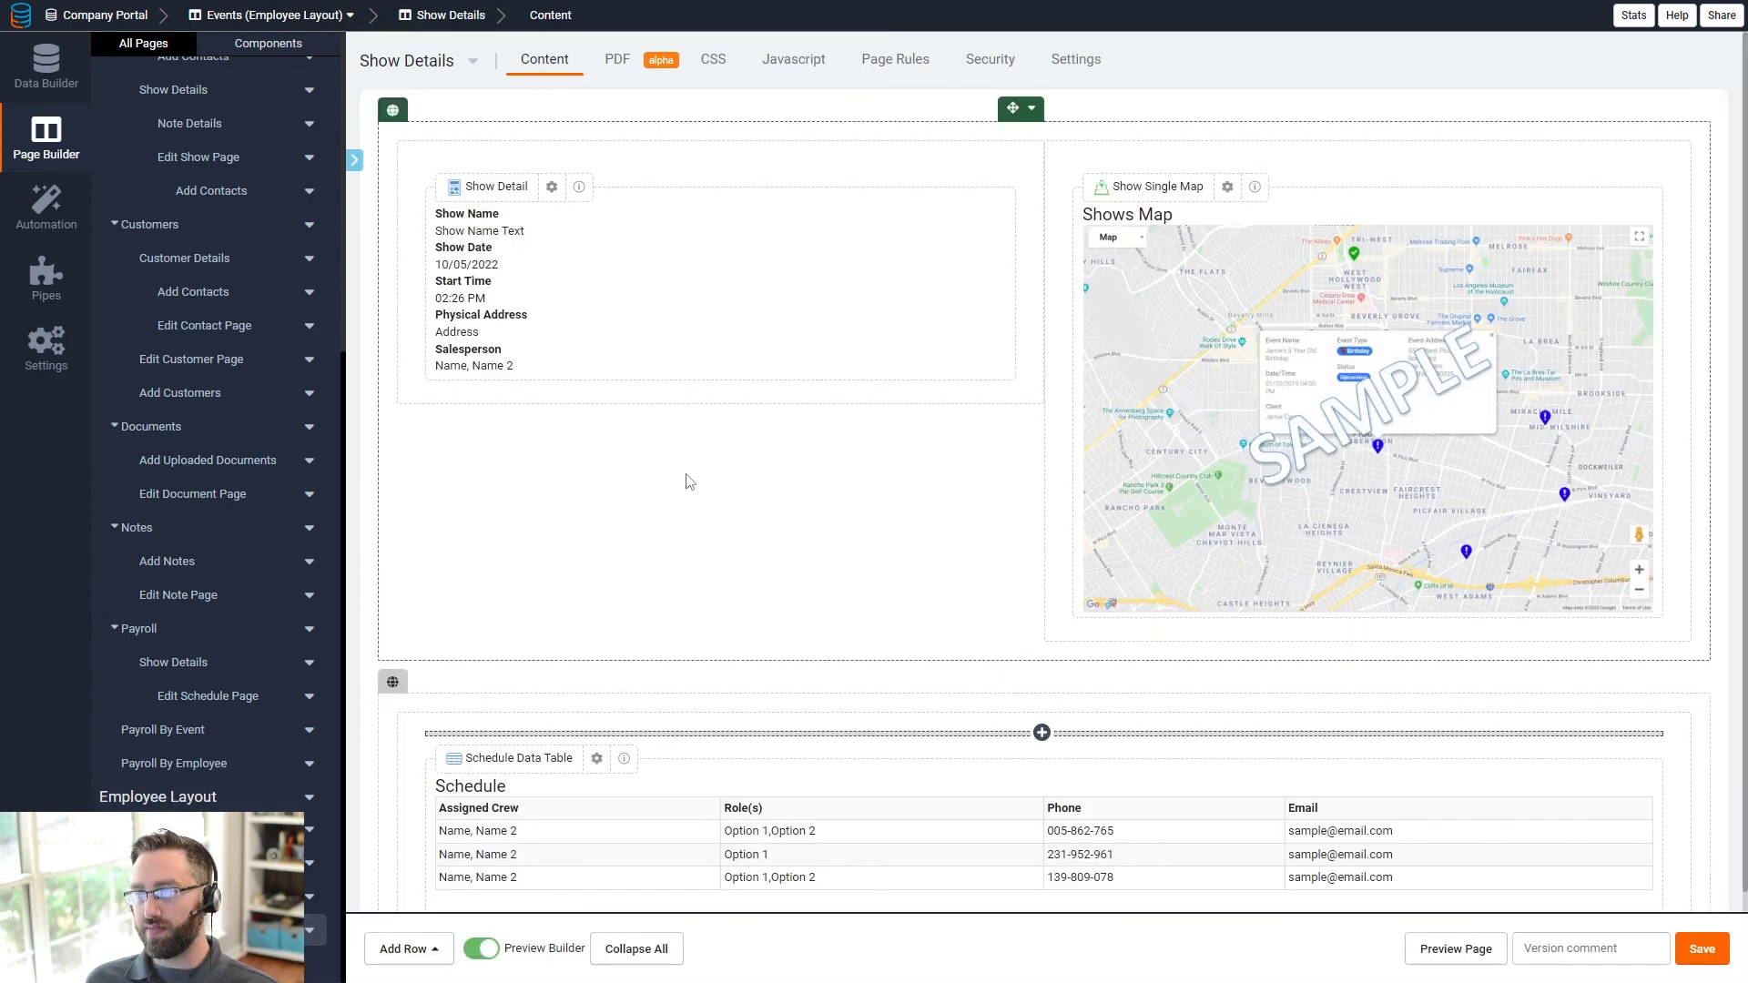
pyautogui.scroll(-2, 659, 516)
pyautogui.scroll(2, 709, 529)
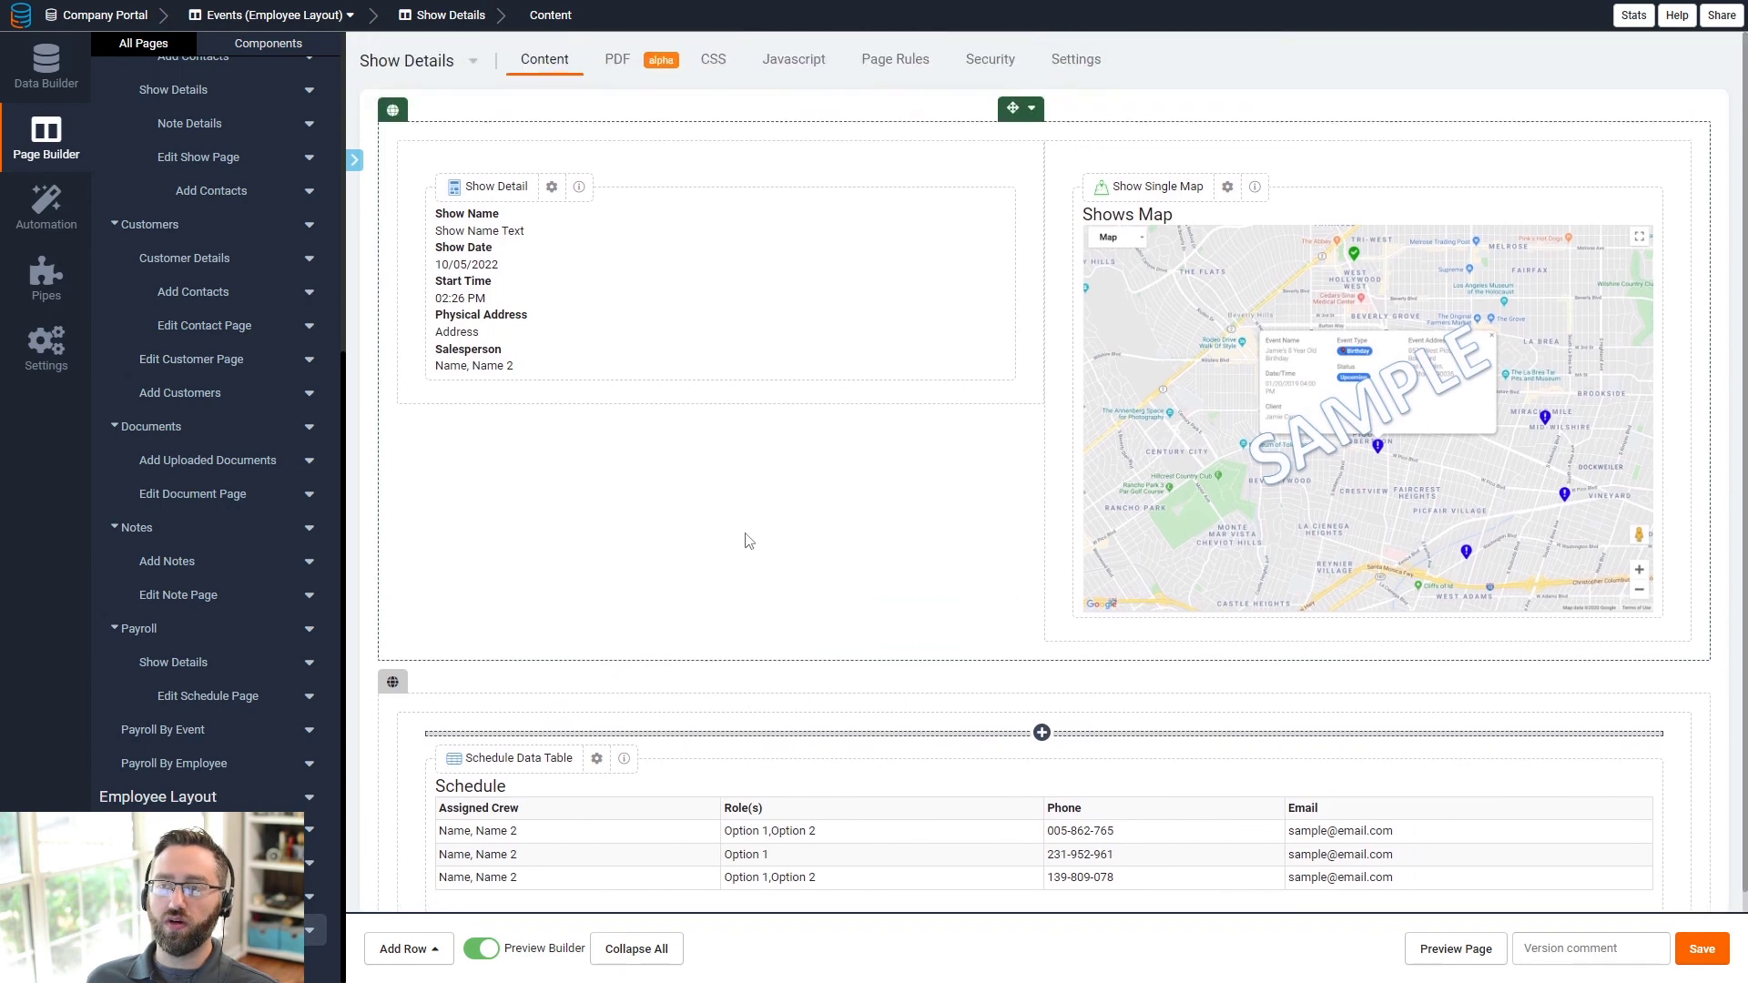
pyautogui.scroll(5, 182, 301)
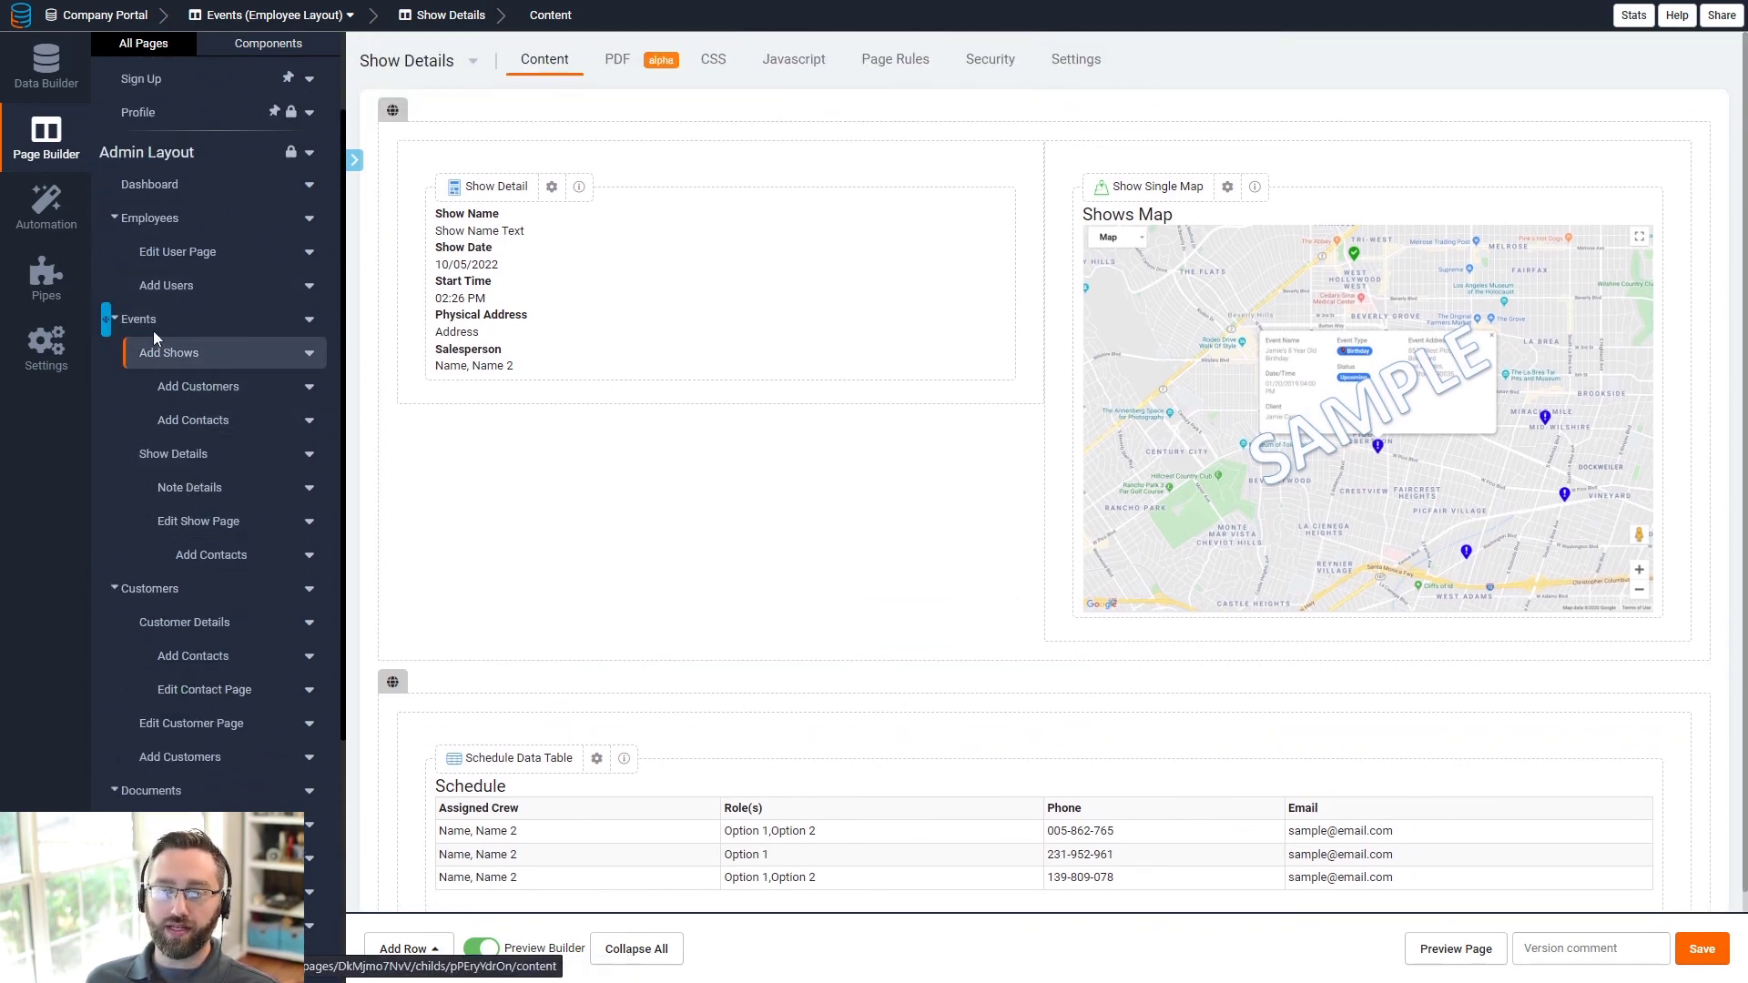
pyautogui.scroll(-2, 488, 519)
pyautogui.scroll(-5, 258, 742)
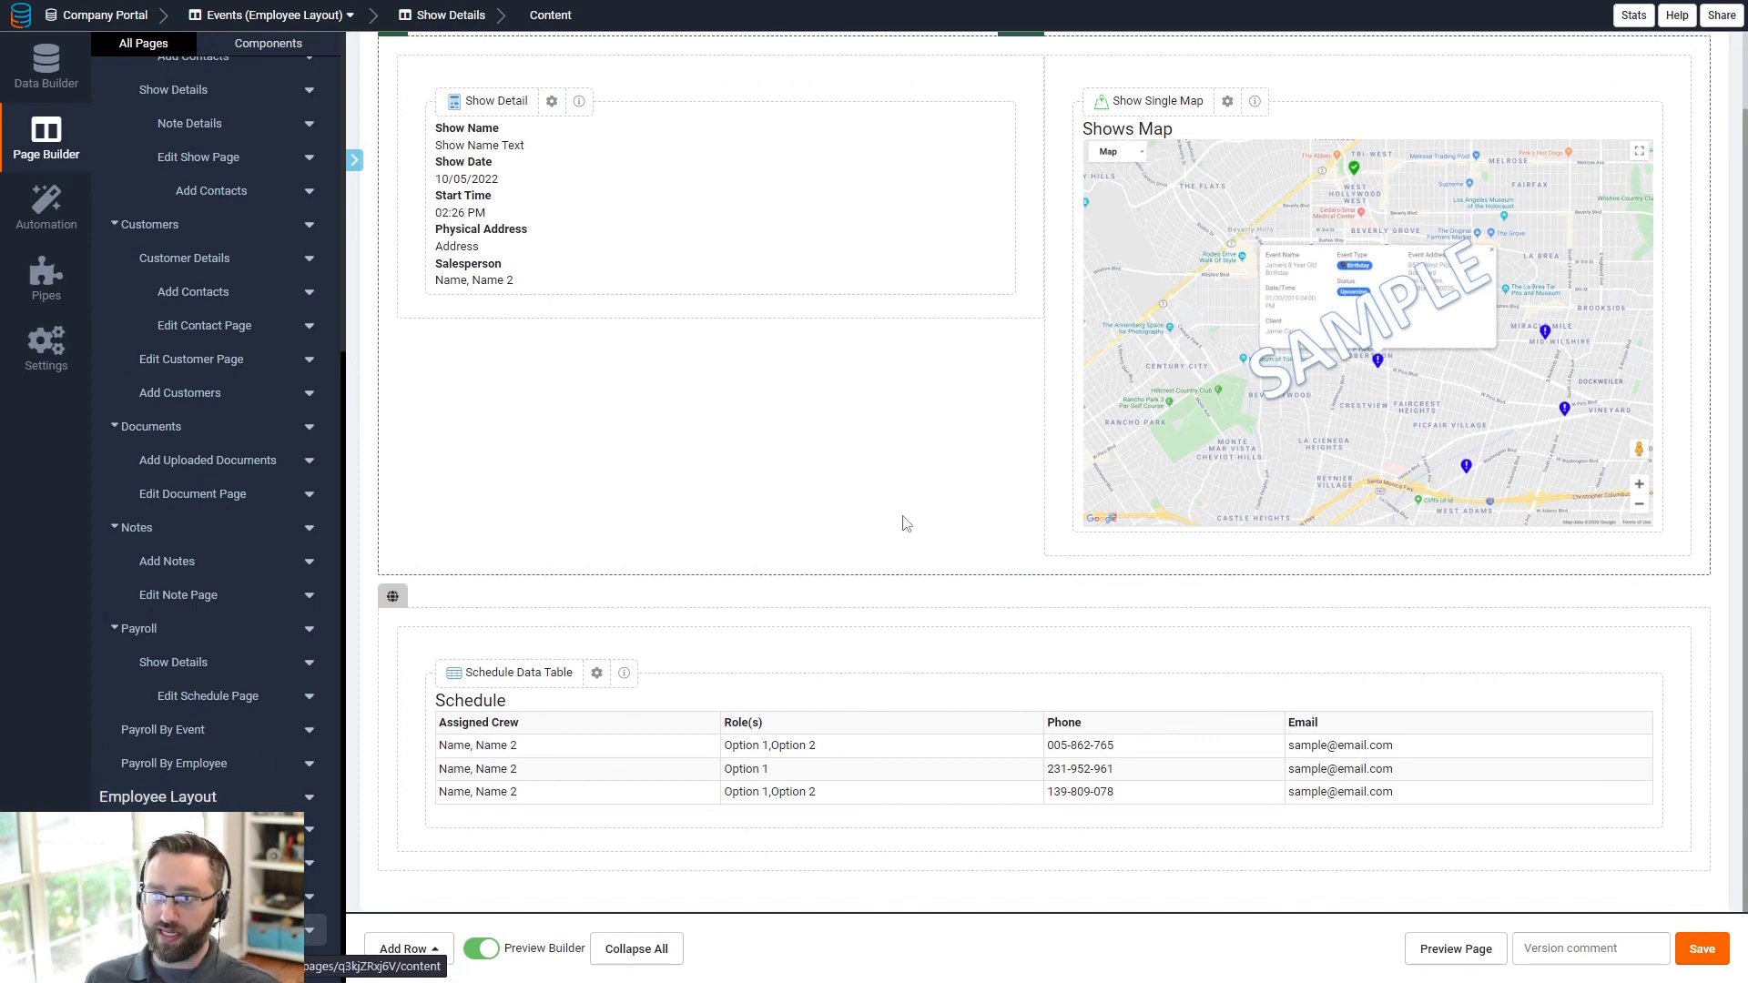
pyautogui.scroll(2, 902, 519)
pyautogui.scroll(5, 137, 226)
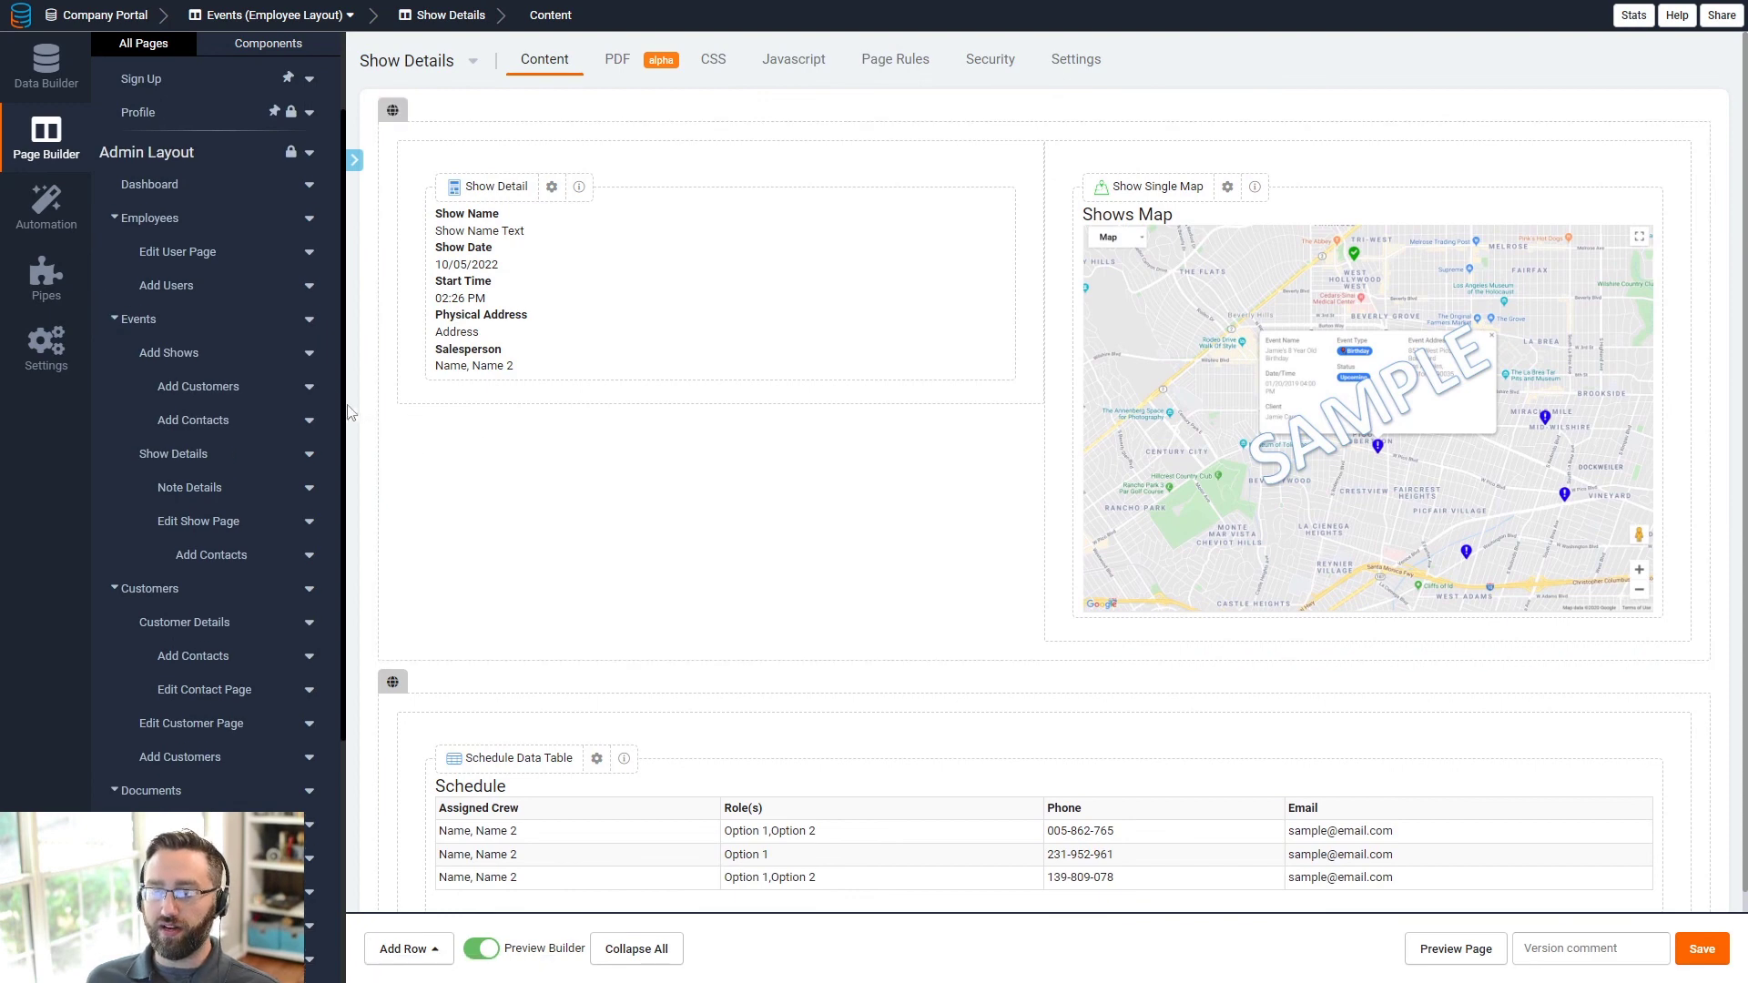
pyautogui.scroll(-2, 315, 367)
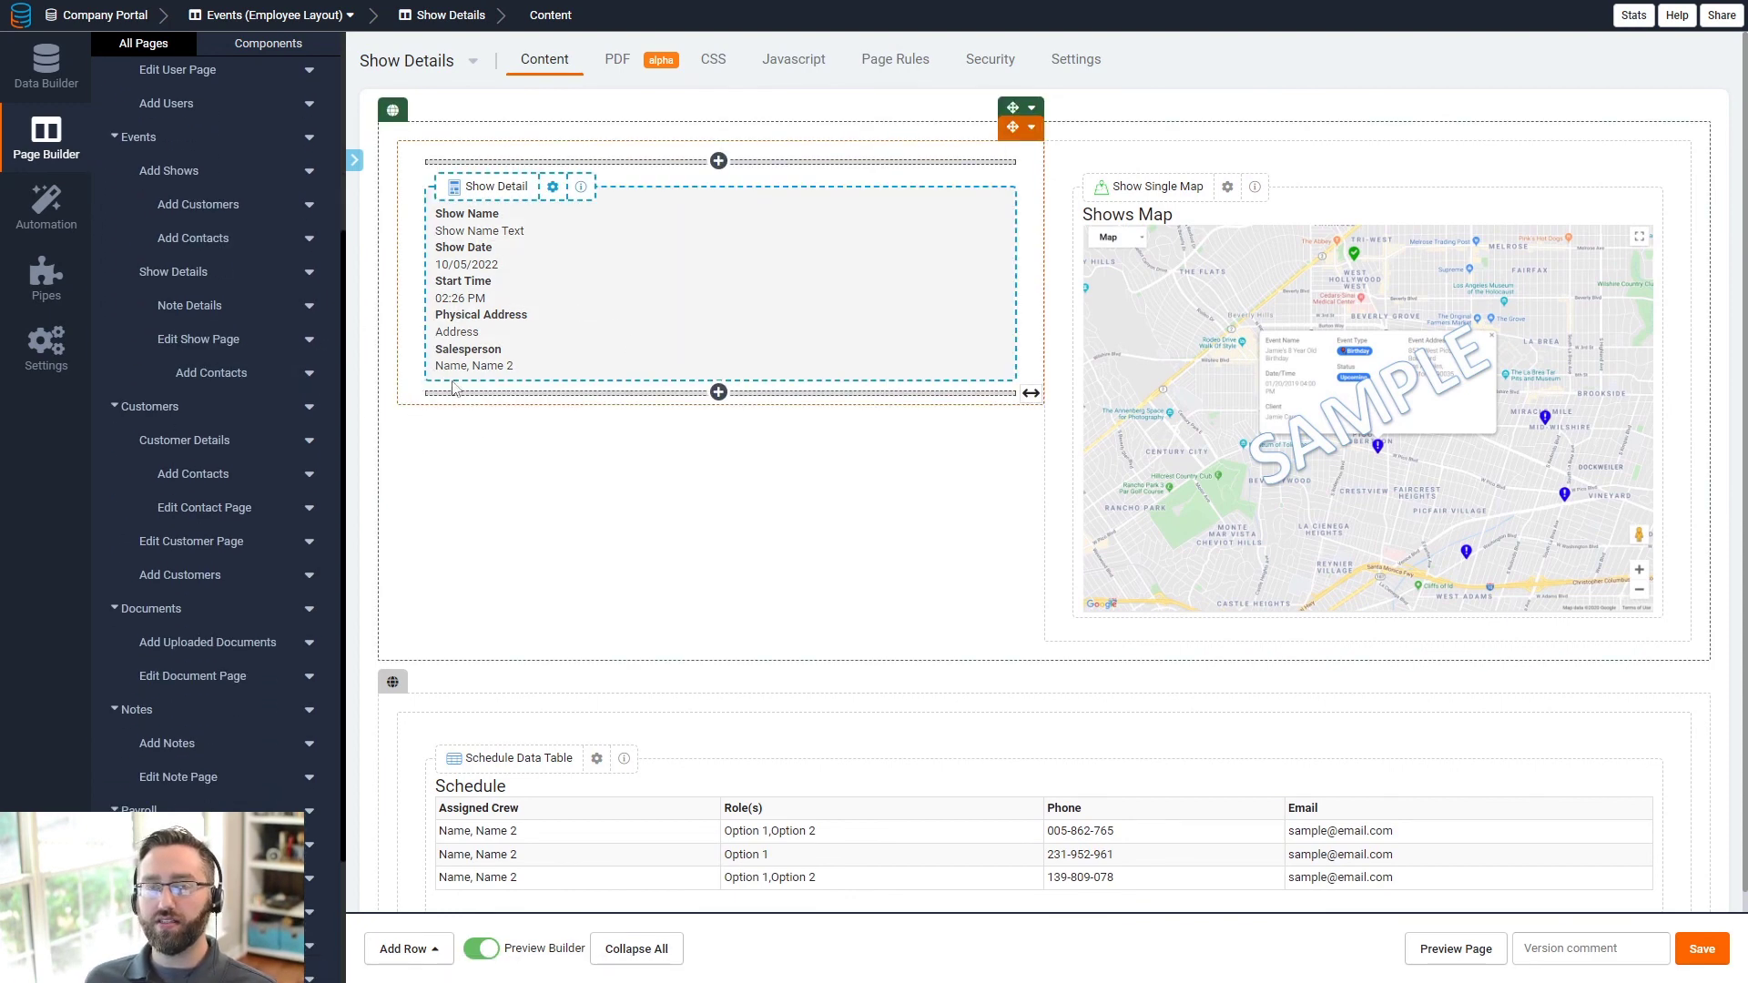
pyautogui.scroll(4, 237, 312)
pyautogui.scroll(-2, 465, 558)
pyautogui.scroll(-4, 254, 671)
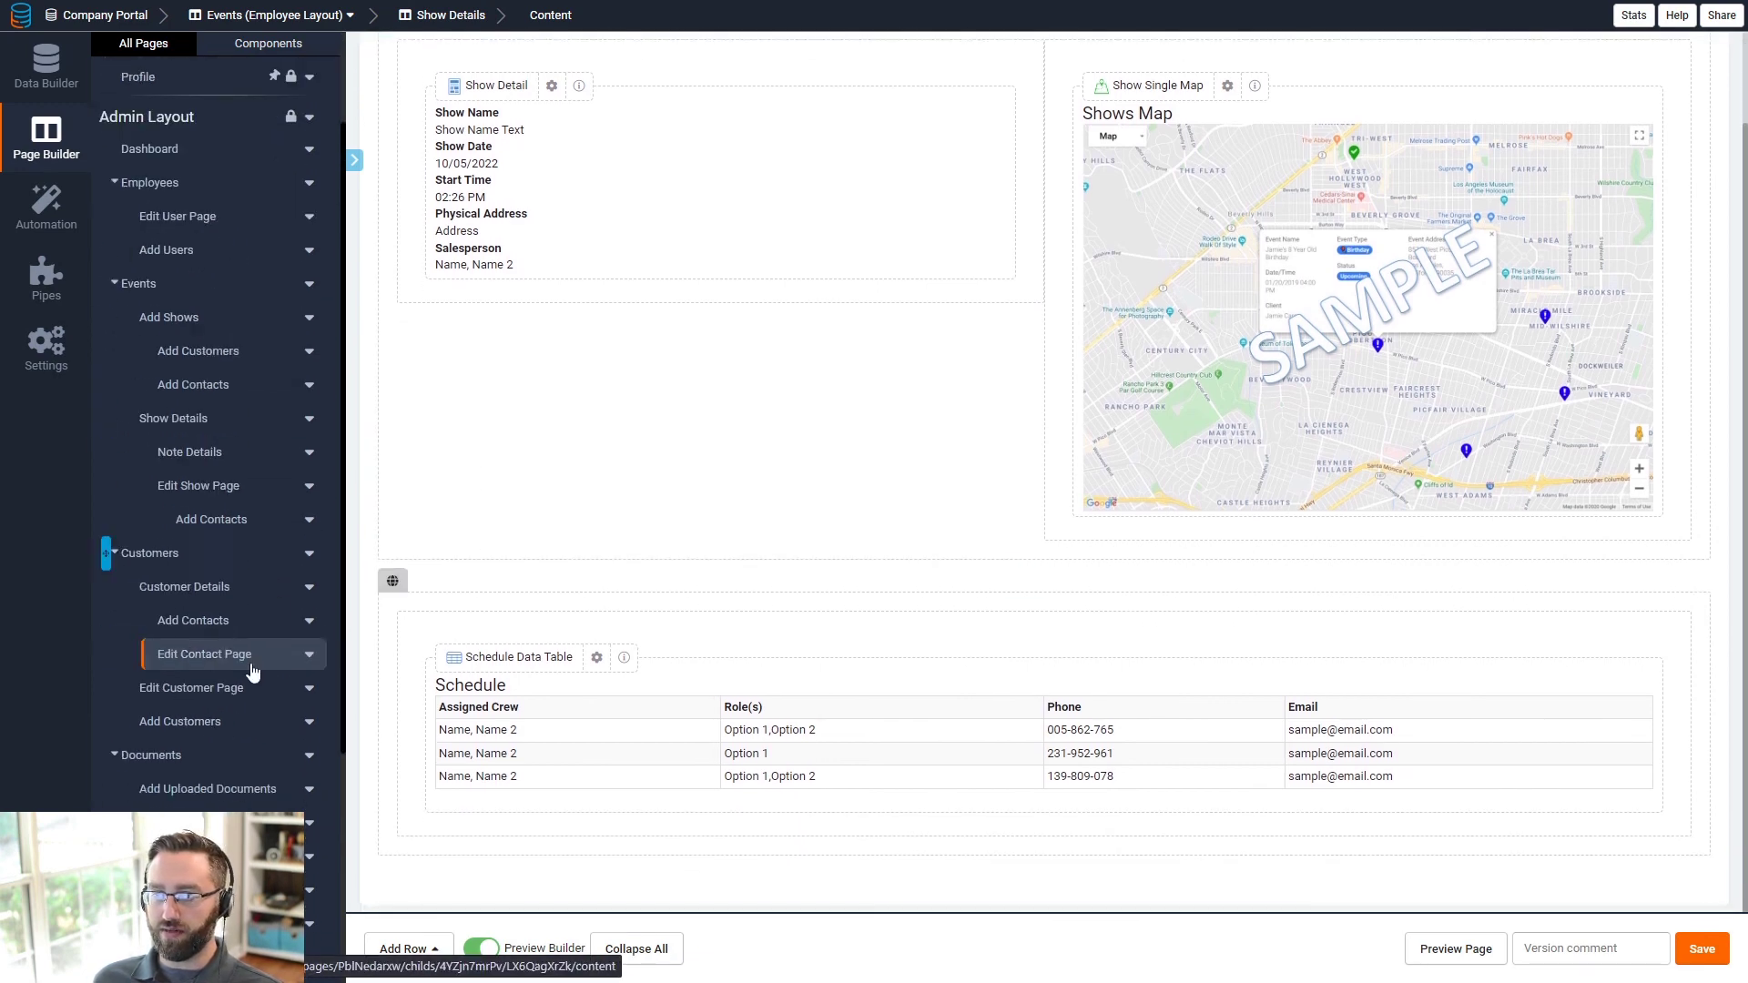
pyautogui.scroll(2, 740, 619)
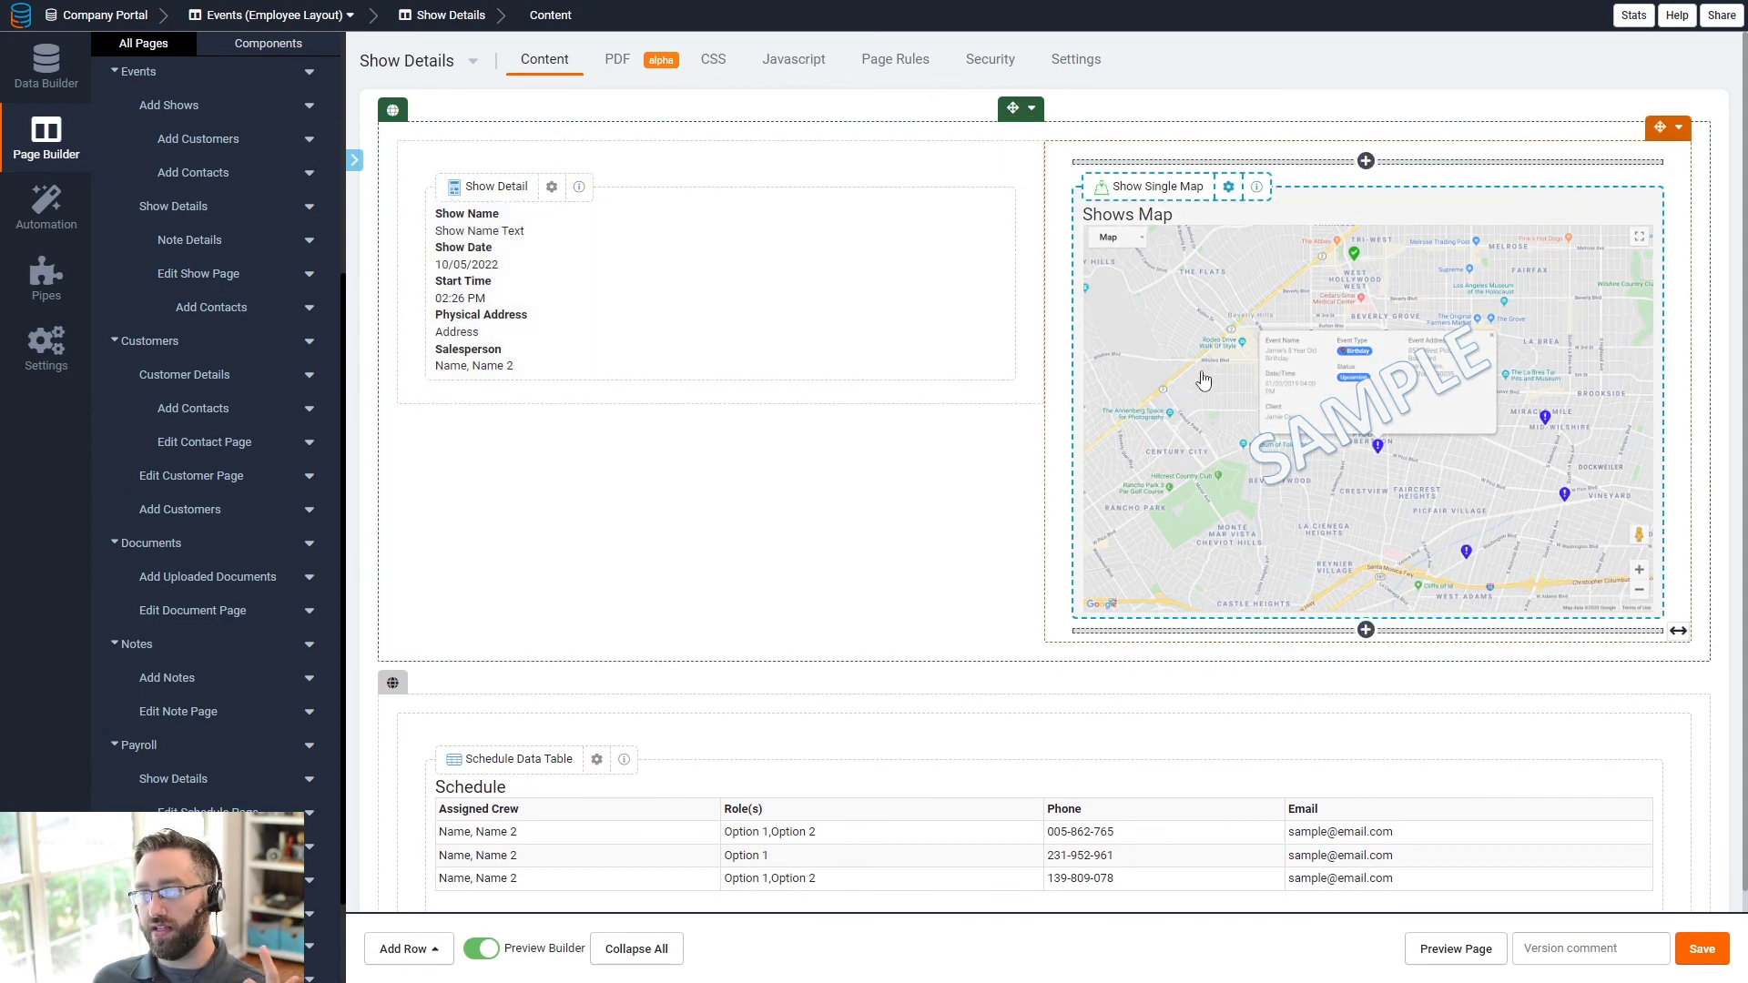
pyautogui.scroll(-1, 617, 679)
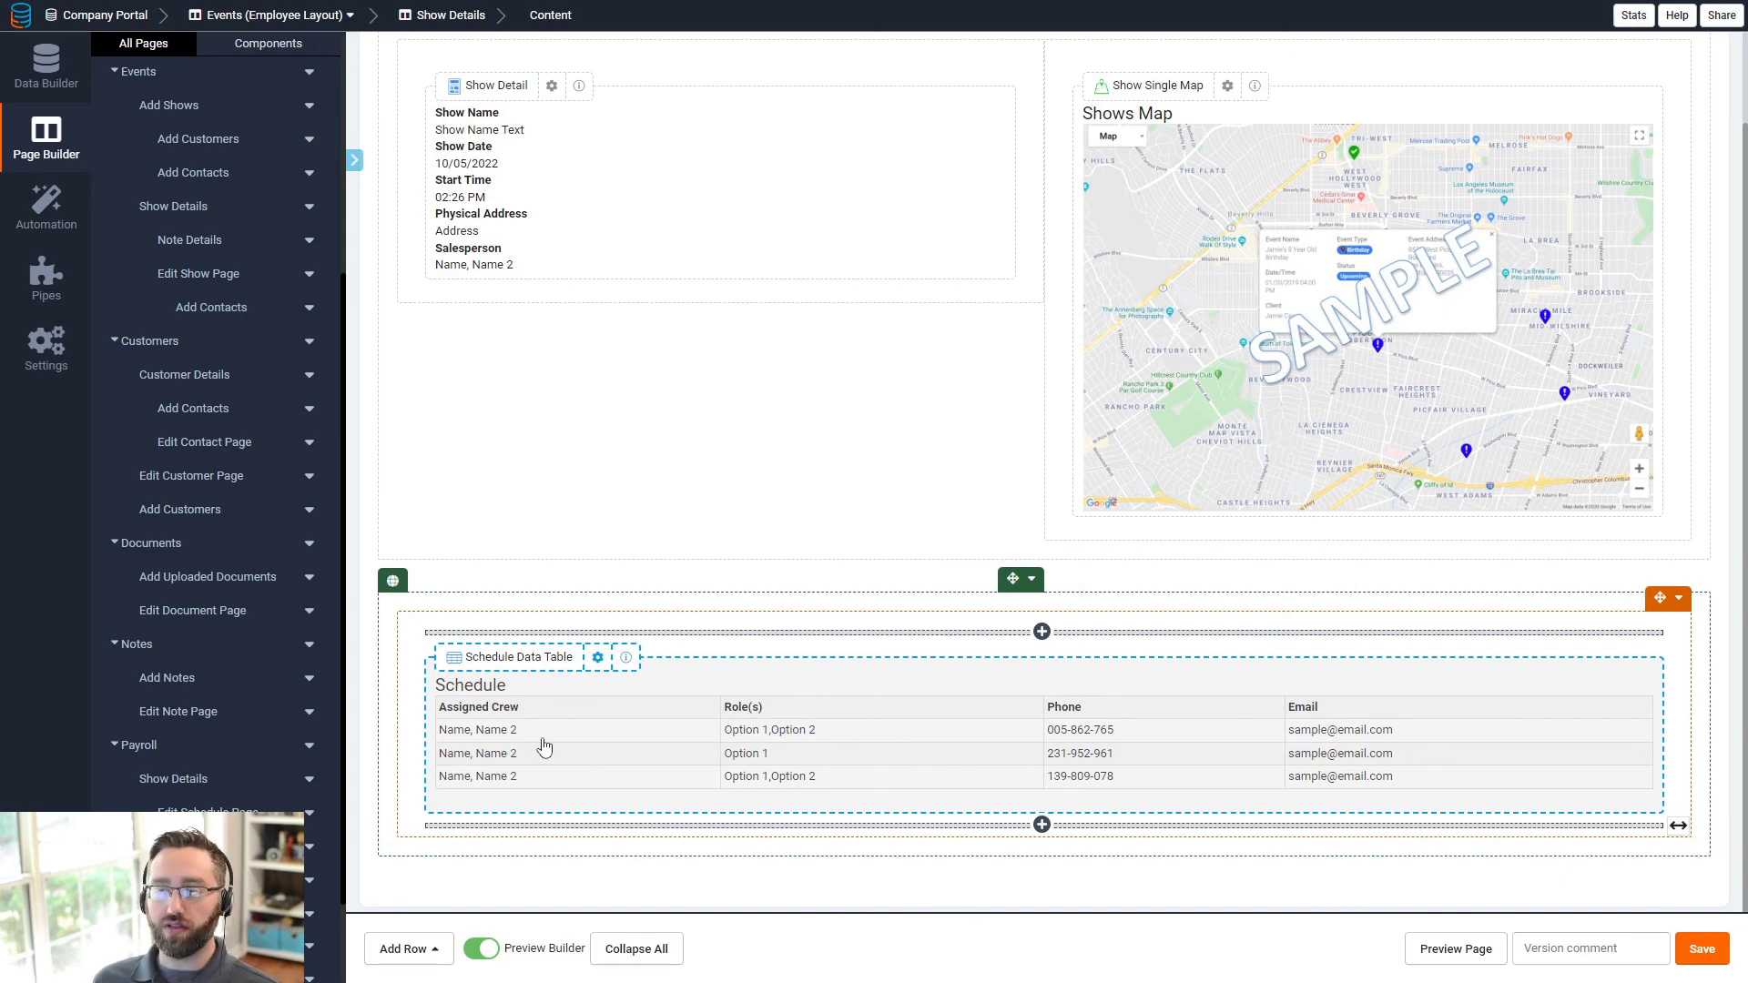
pyautogui.scroll(-2, 227, 601)
pyautogui.scroll(1, 728, 645)
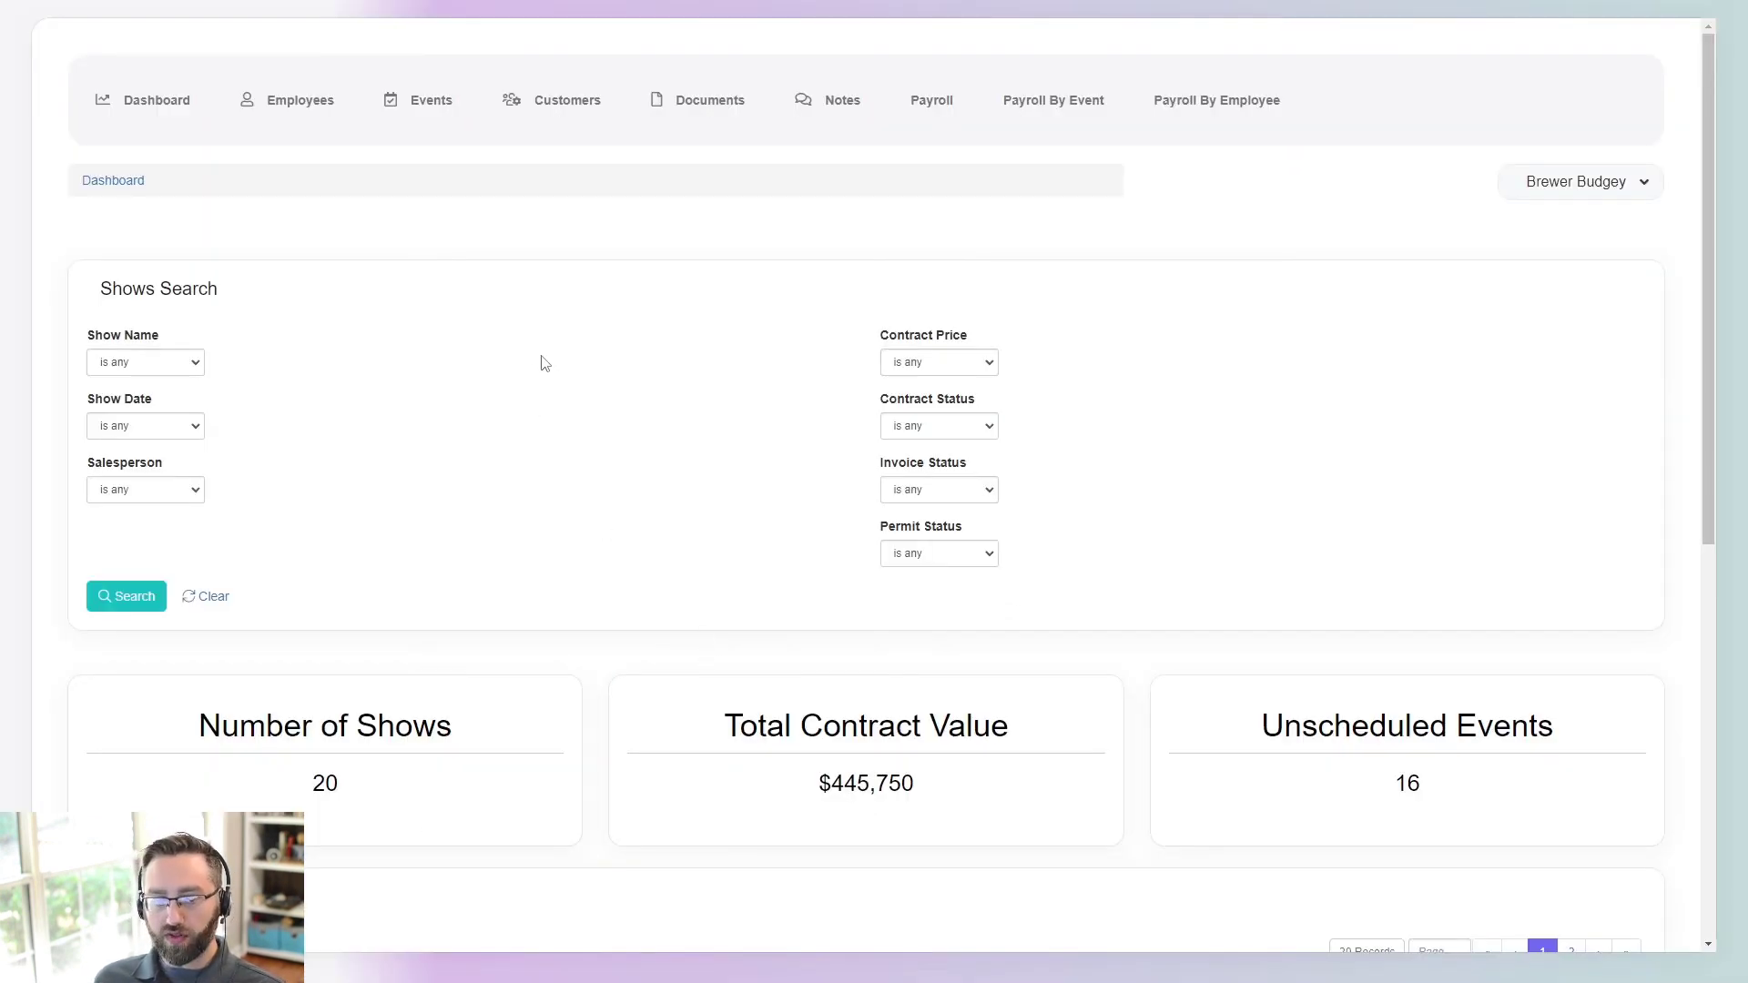
# - Search the Shows with Contract Status is Received
pyautogui.scroll(-2, 535, 364)
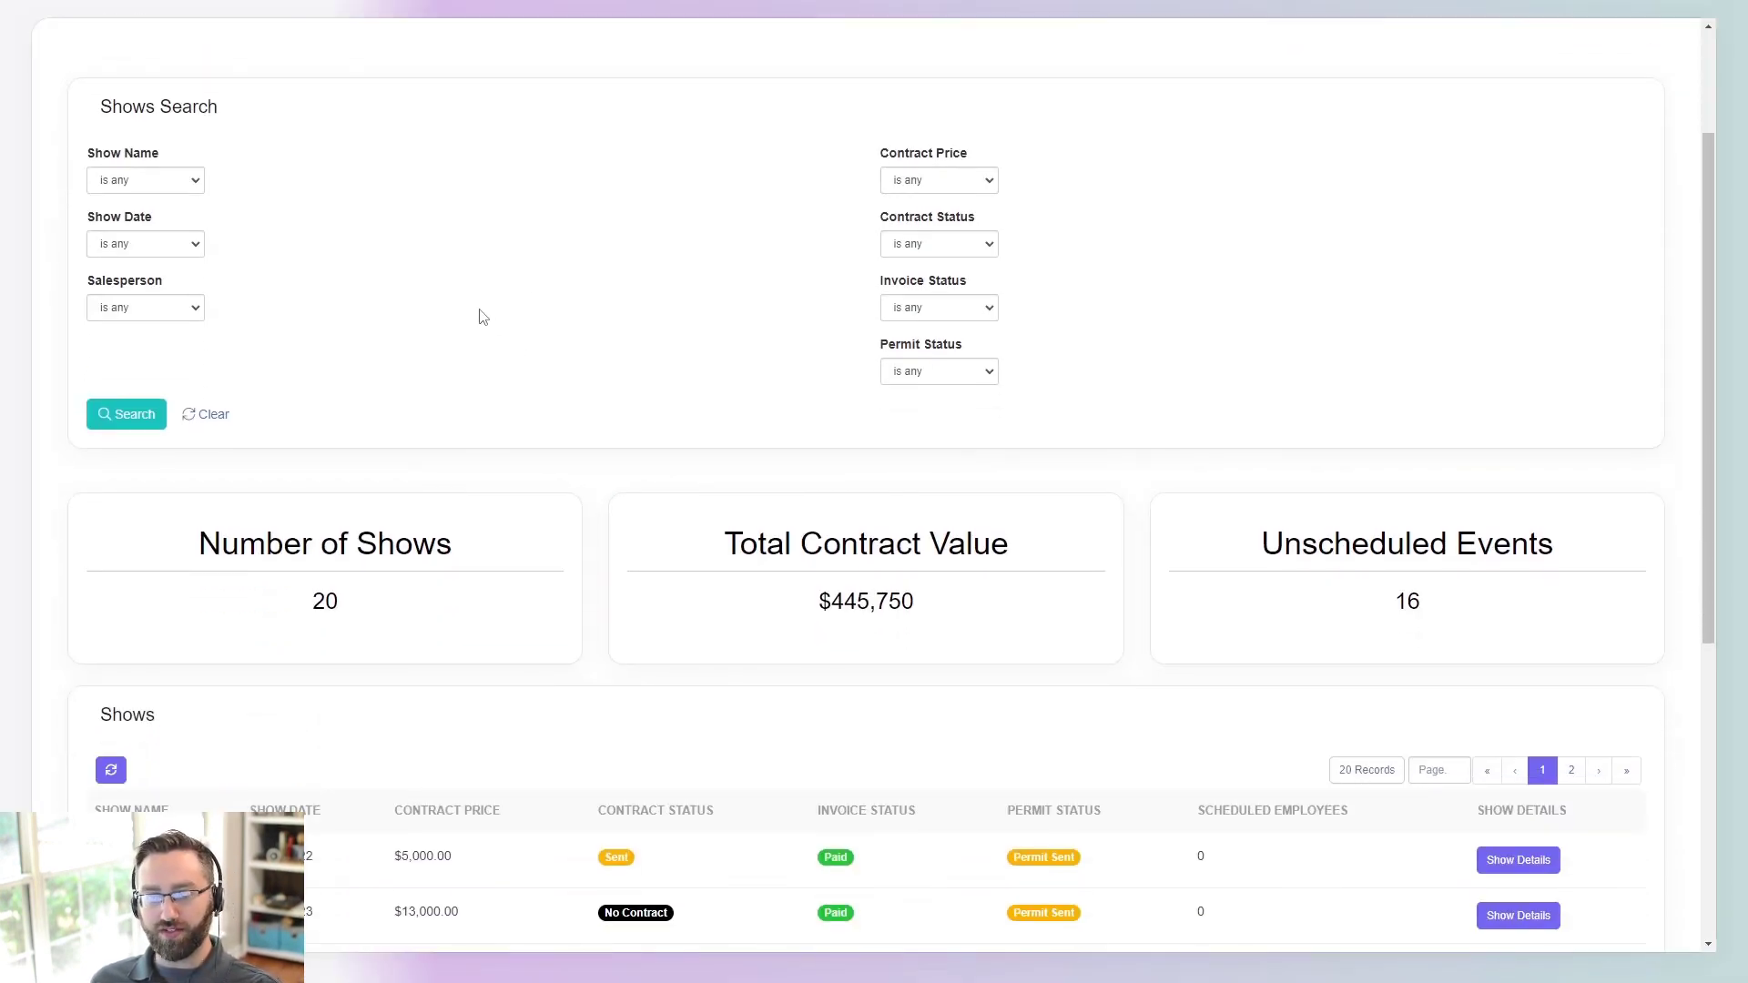
pyautogui.scroll(-4, 456, 428)
pyautogui.scroll(5, 533, 431)
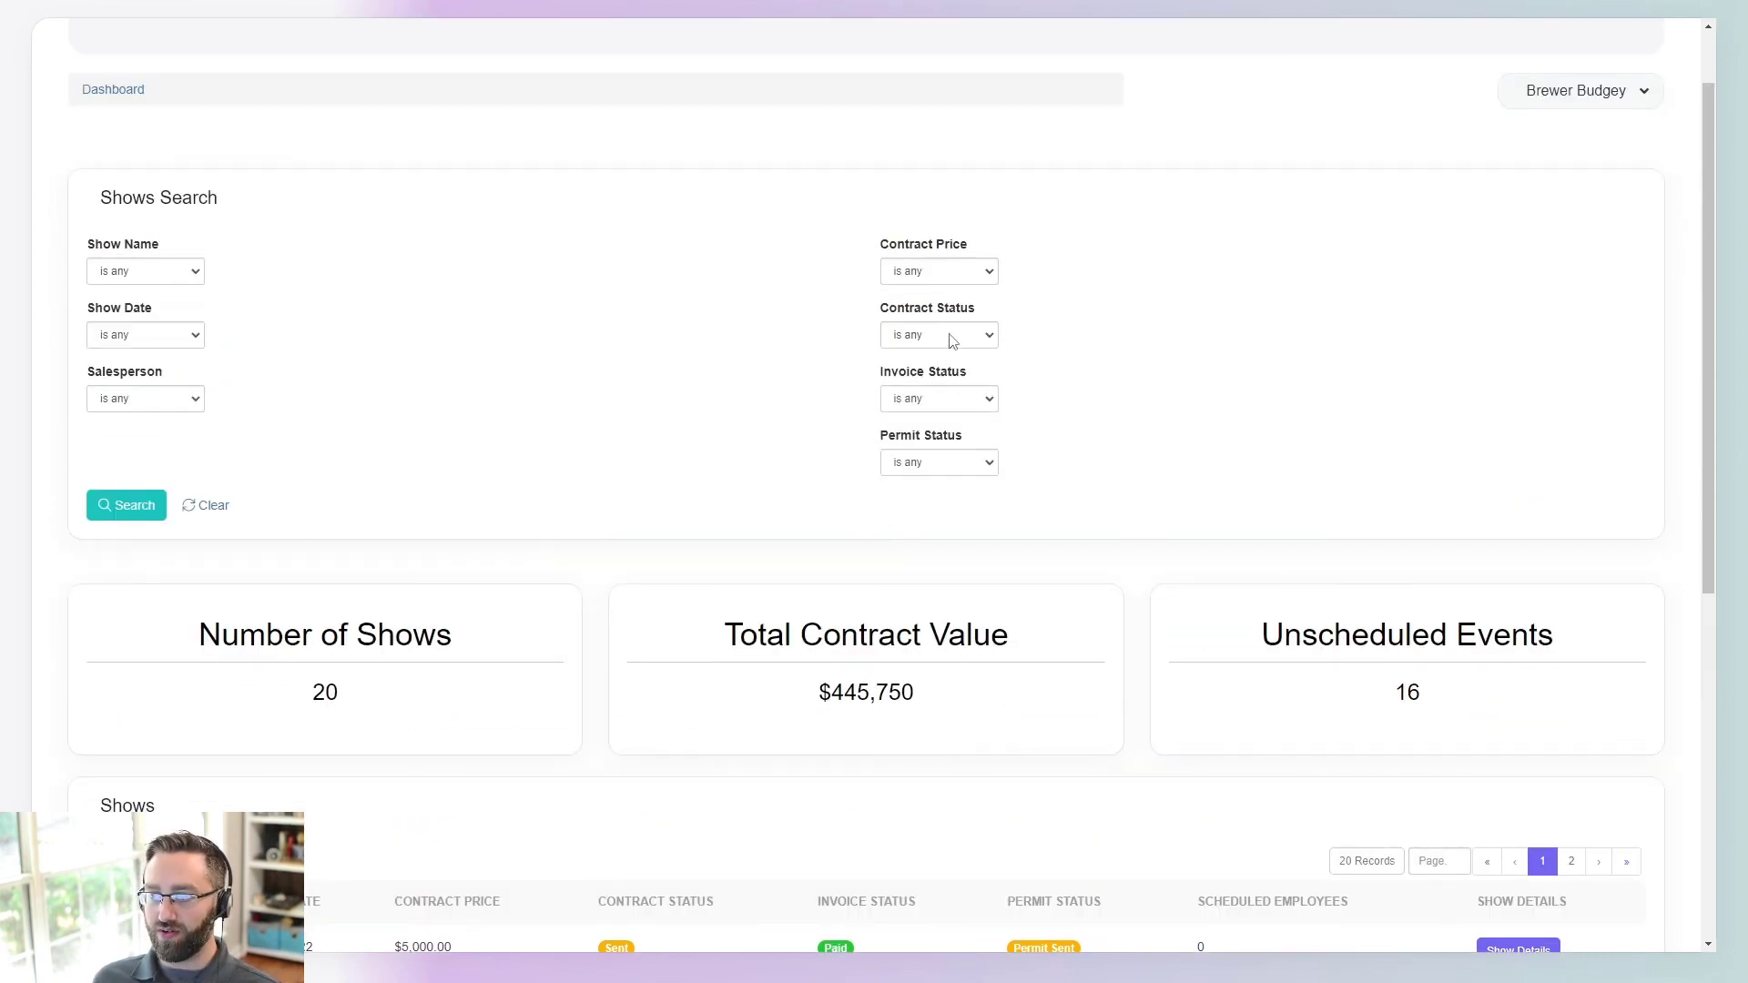
pyautogui.scroll(-6, 951, 339)
pyautogui.scroll(7, 867, 578)
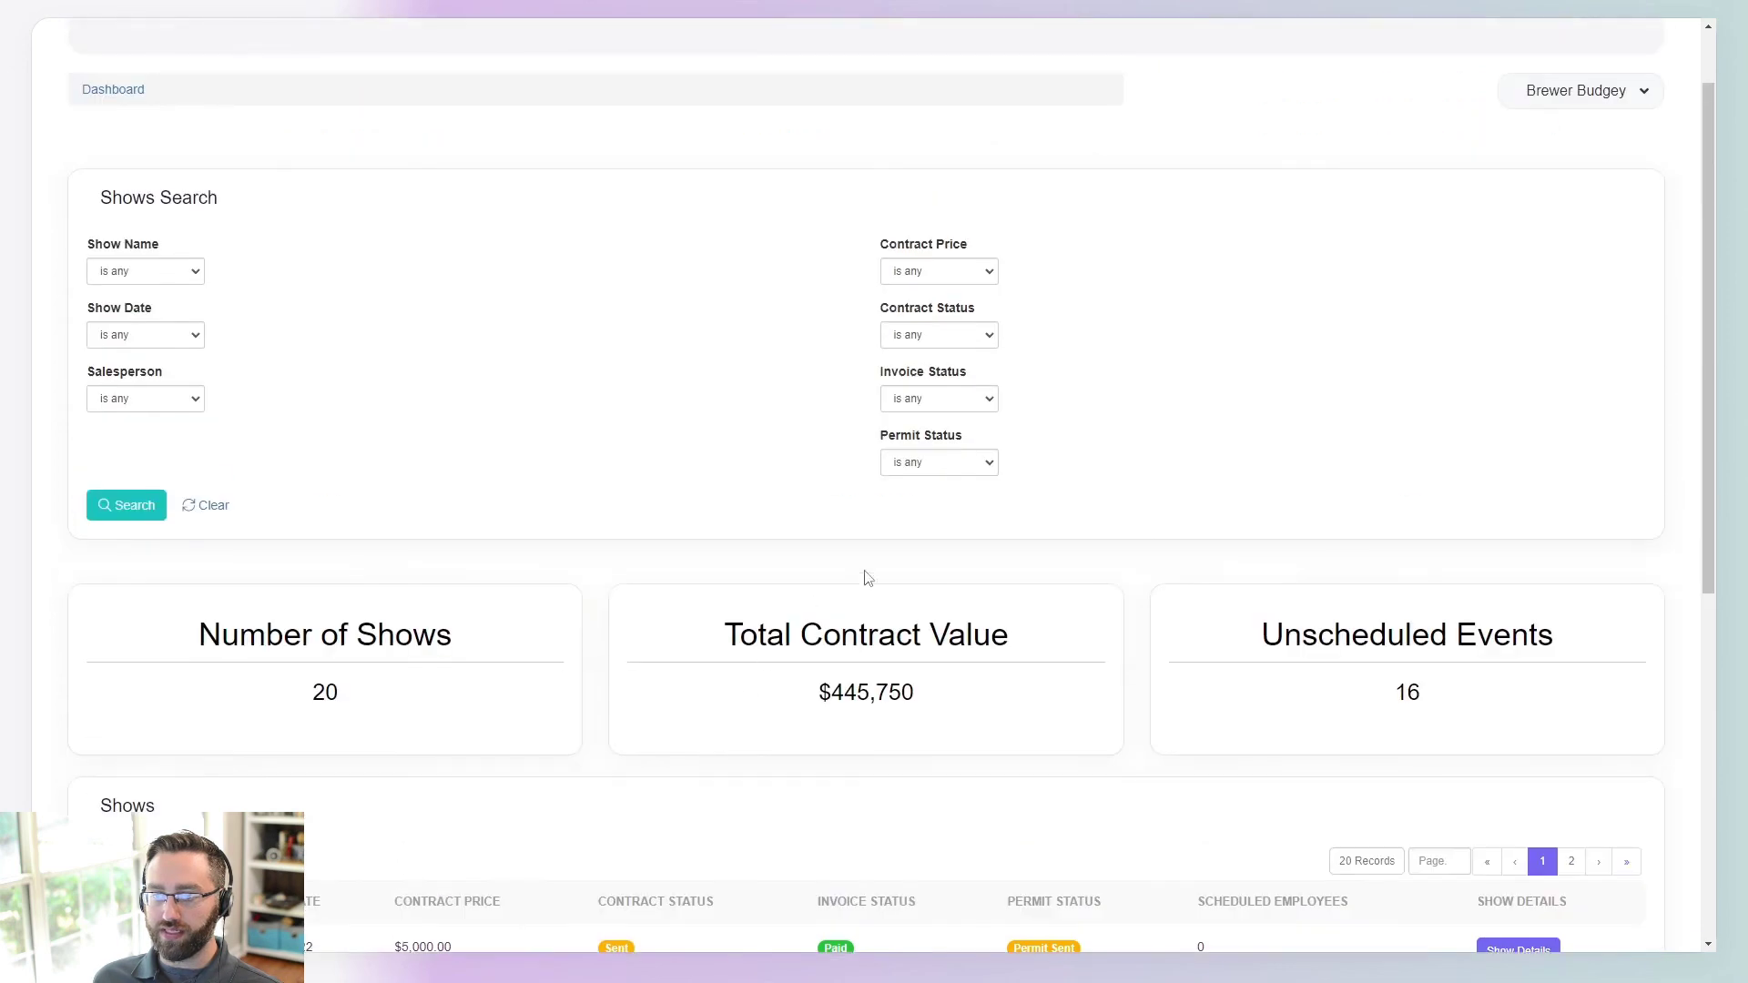
pyautogui.click(924, 426)
pyautogui.click(915, 461)
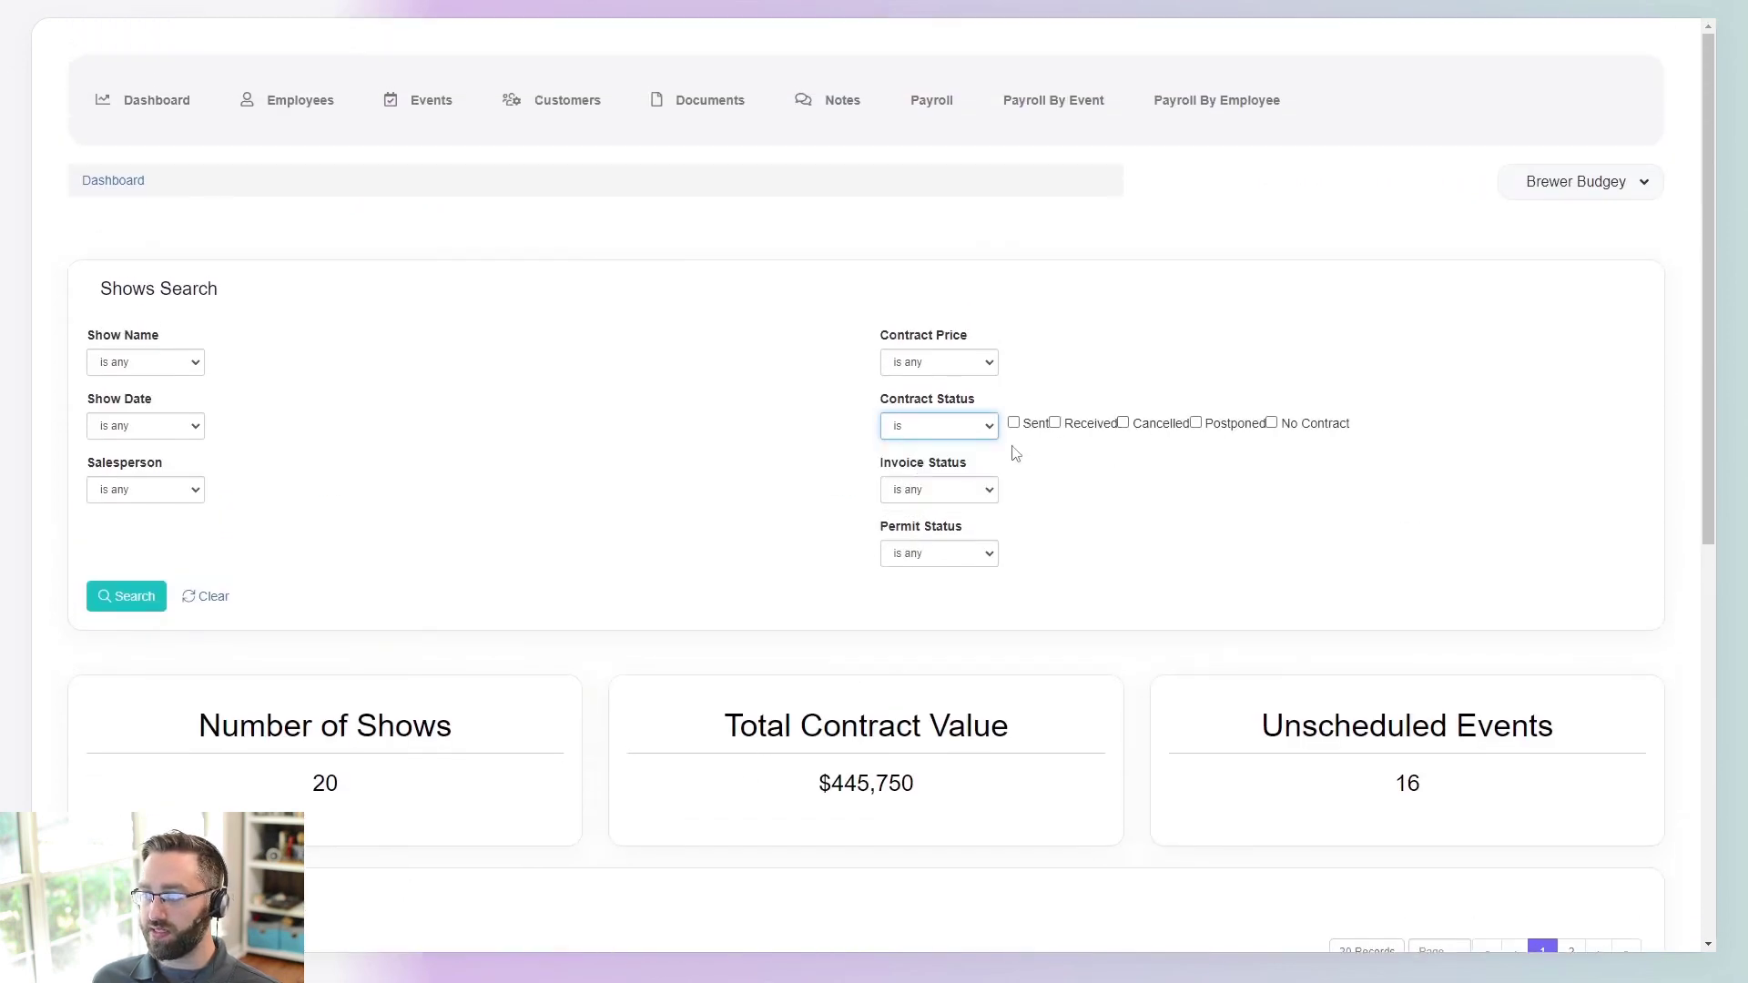
pyautogui.click(1055, 423)
pyautogui.click(127, 596)
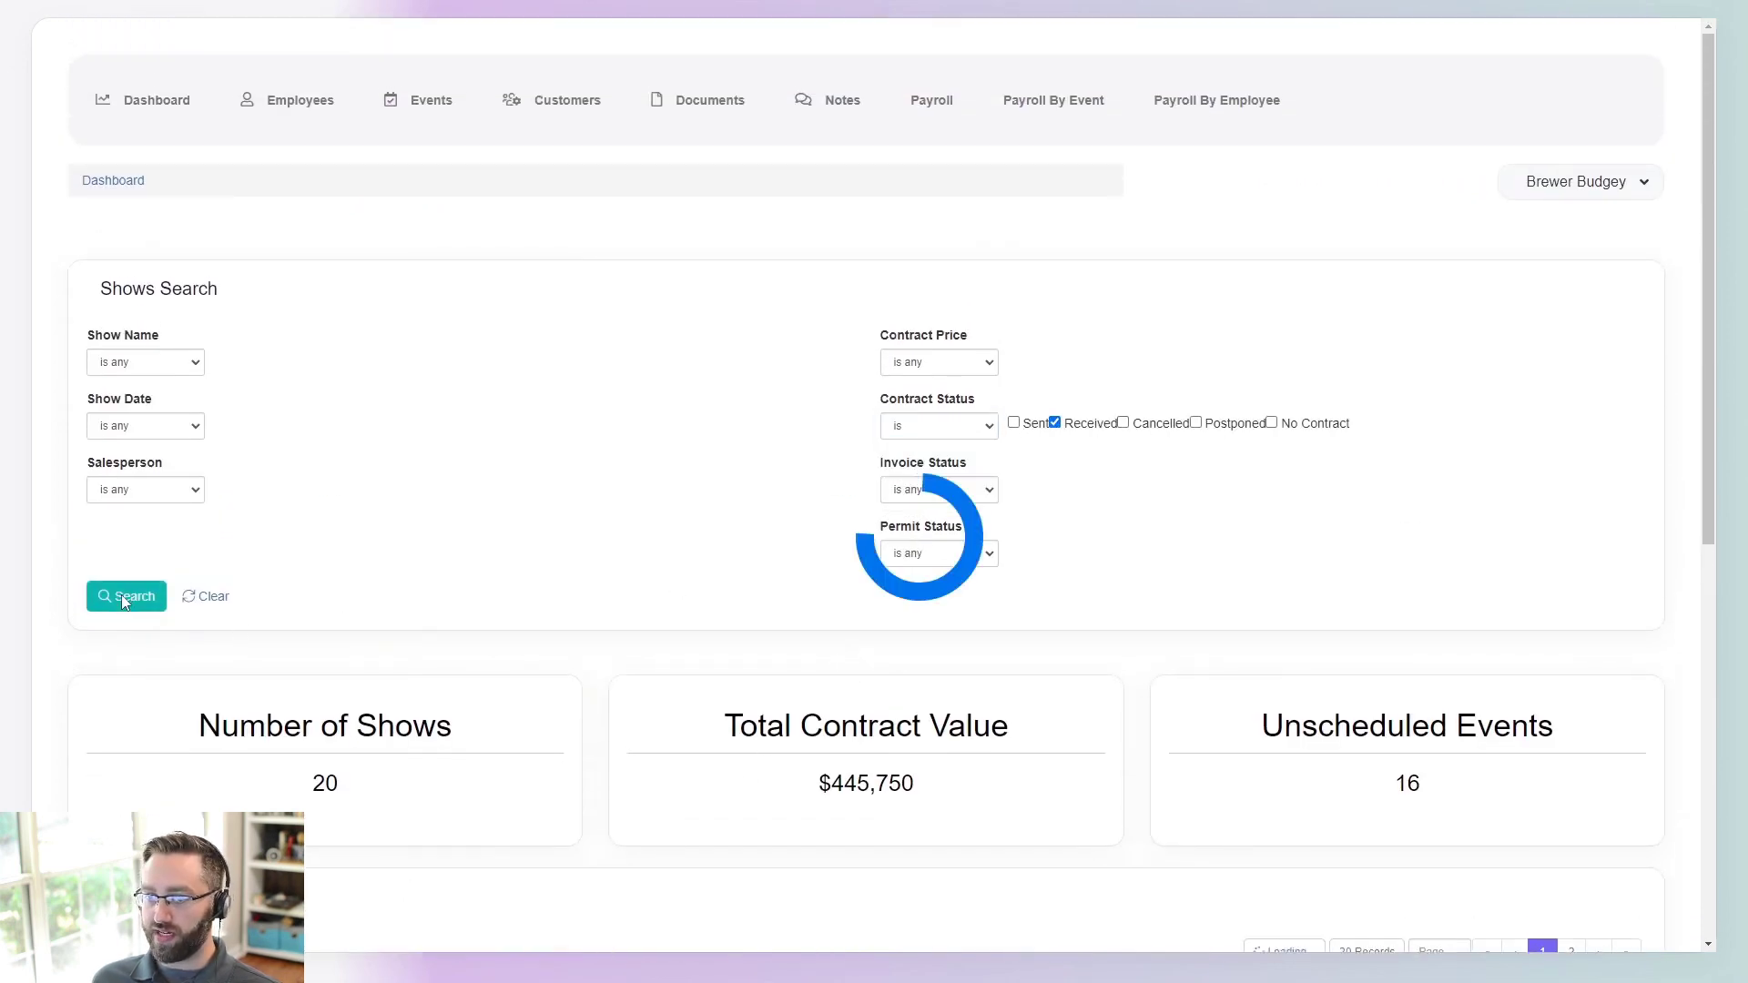
# - Review the 6 shows worth $150,000, then open the Celebration show's details
pyautogui.scroll(-3, 547, 656)
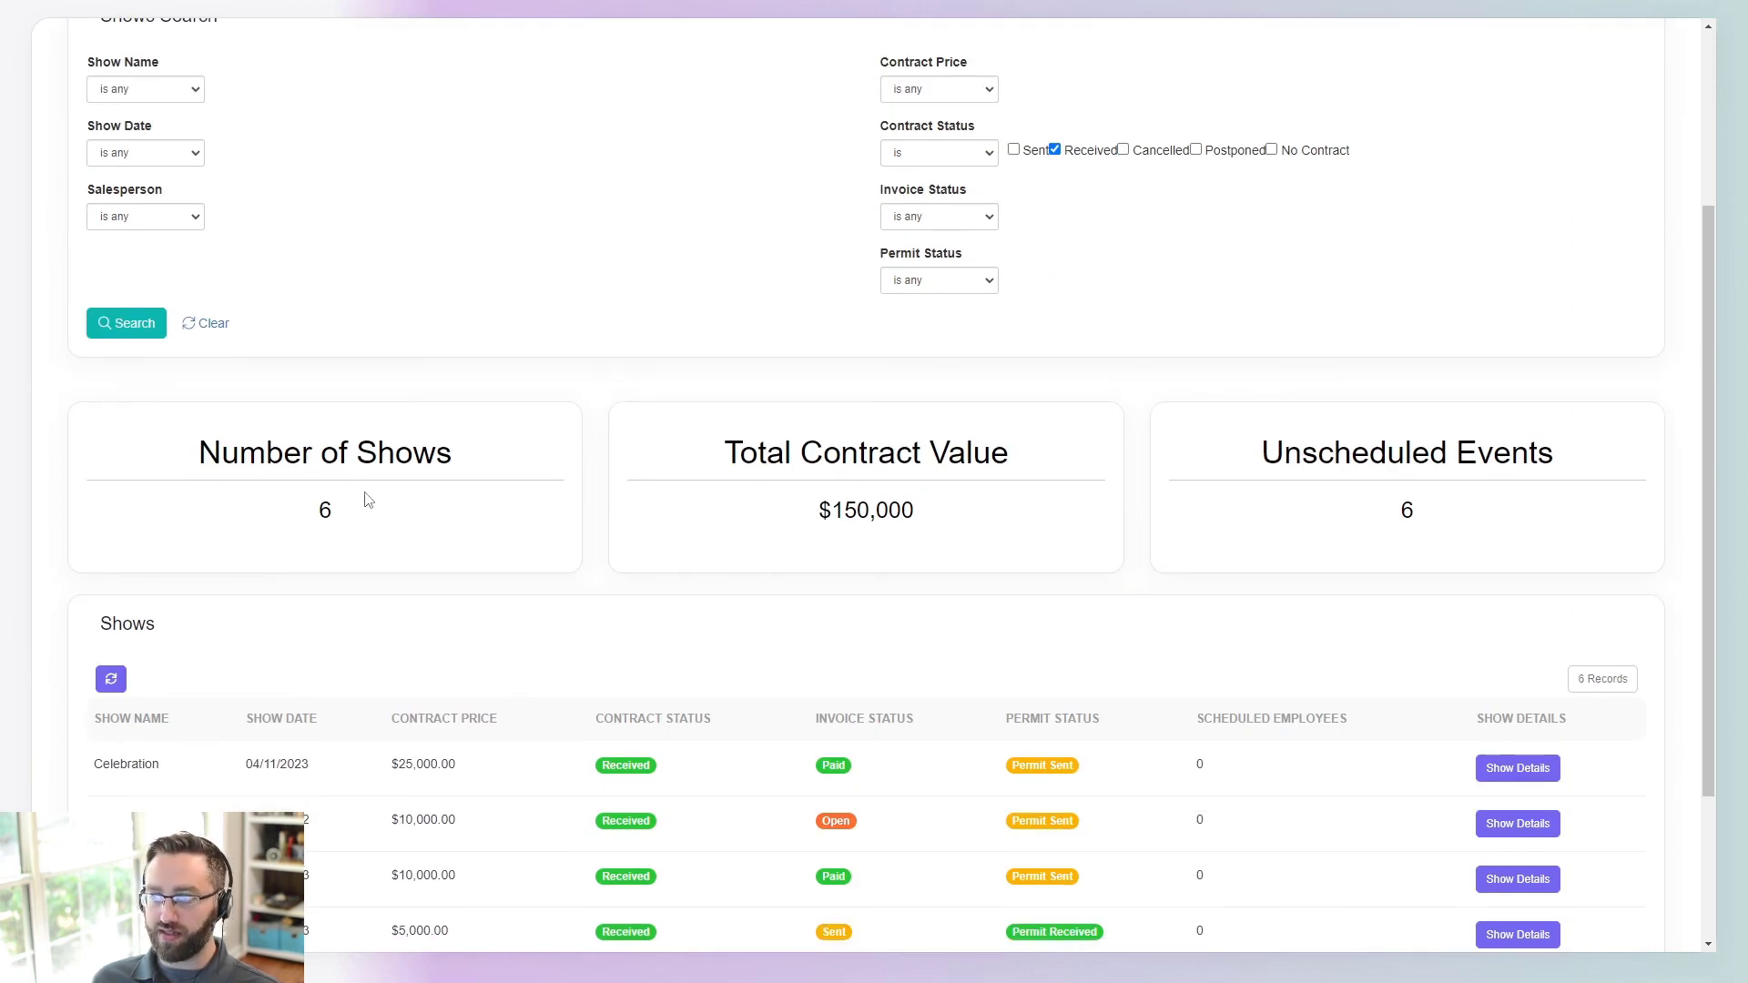
pyautogui.scroll(-3, 392, 539)
pyautogui.scroll(2, 945, 481)
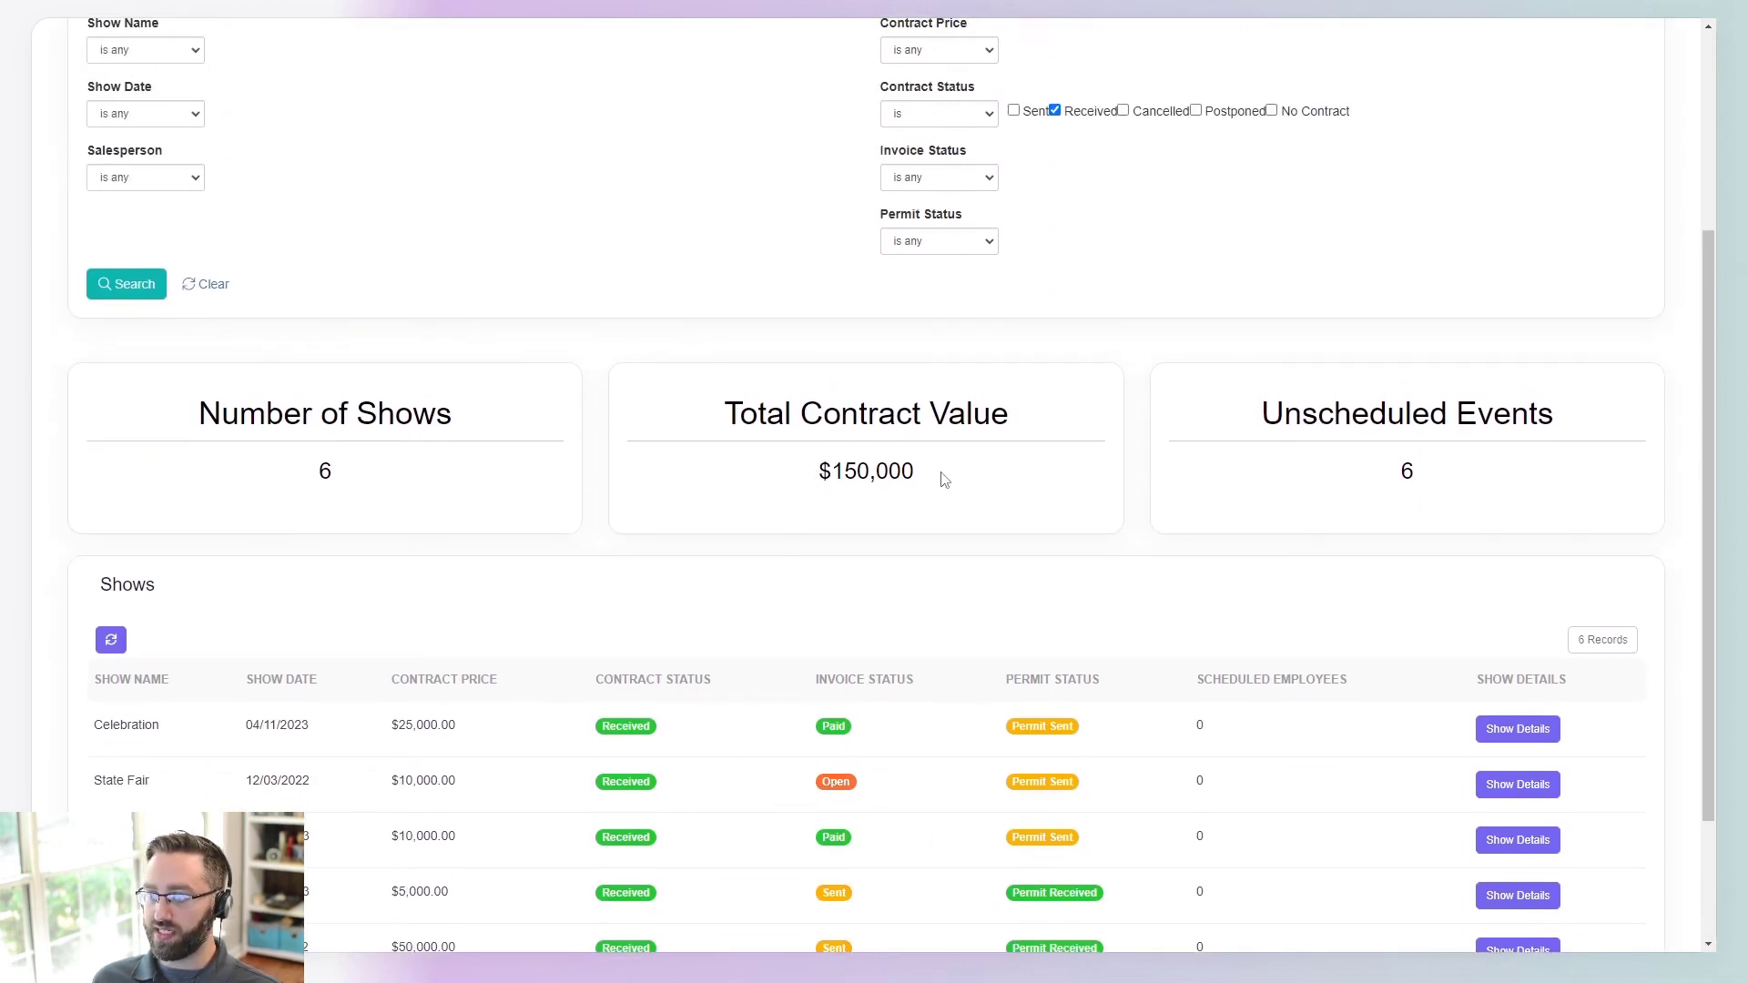
pyautogui.moveTo(944, 481); pyautogui.dragTo(832, 474)
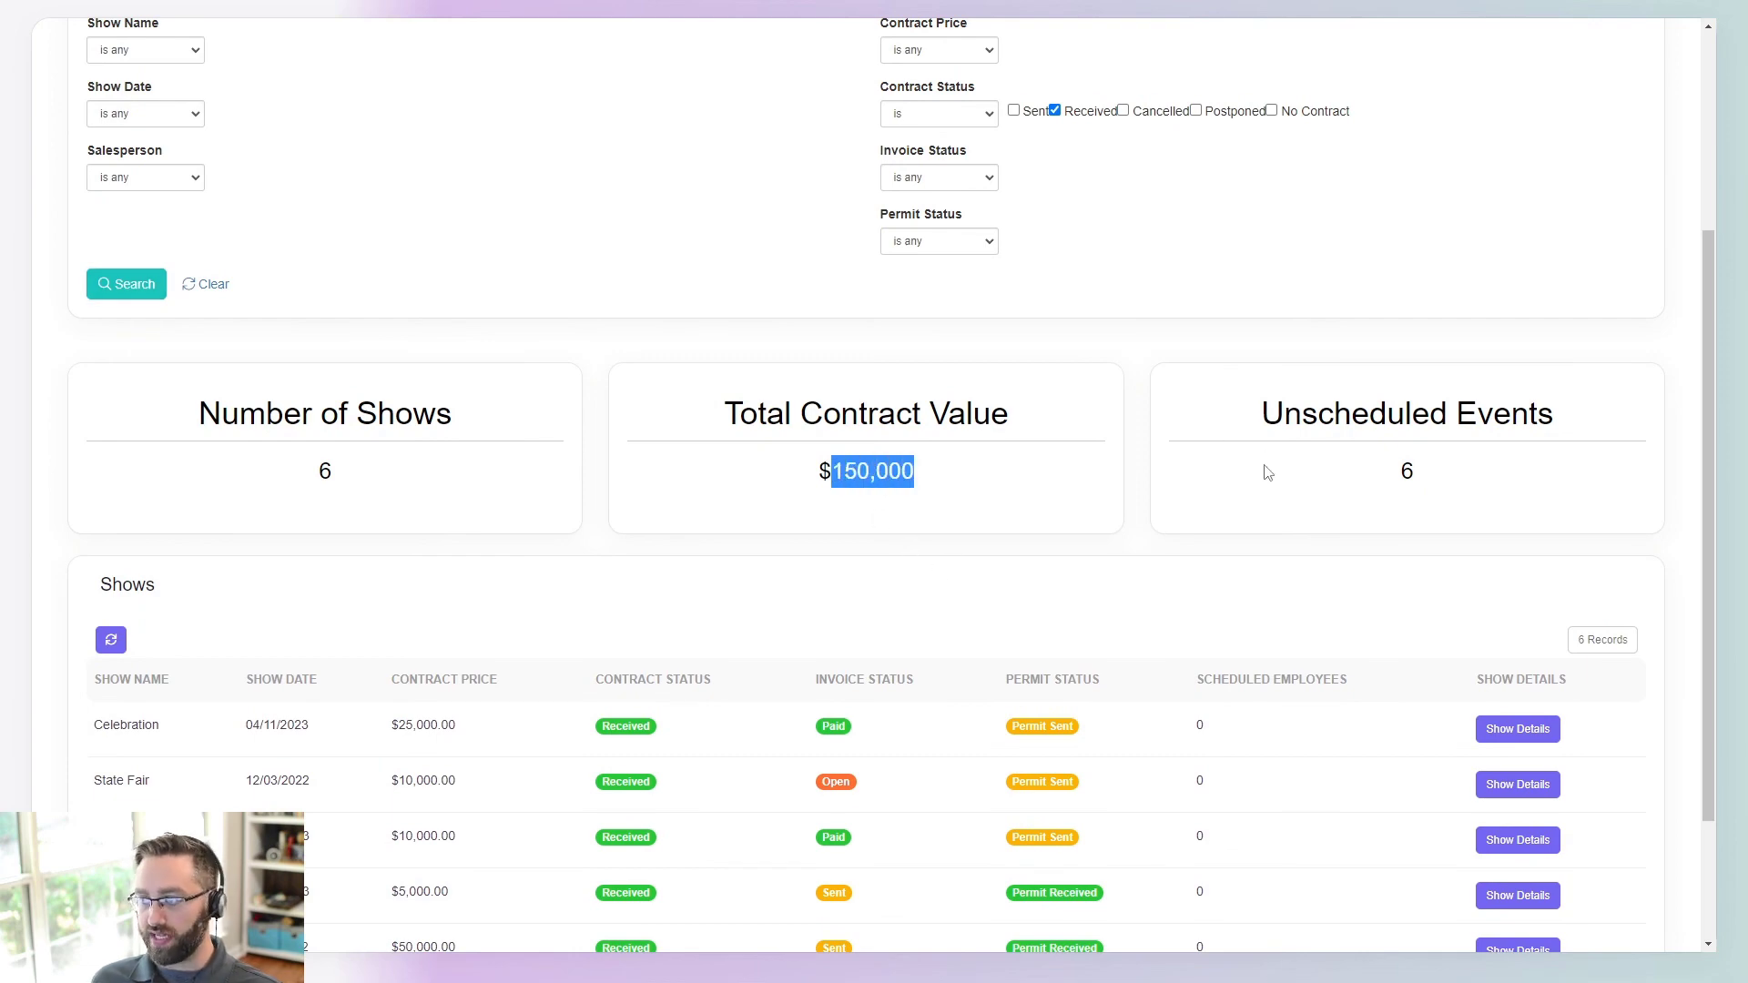
pyautogui.scroll(-2, 1301, 637)
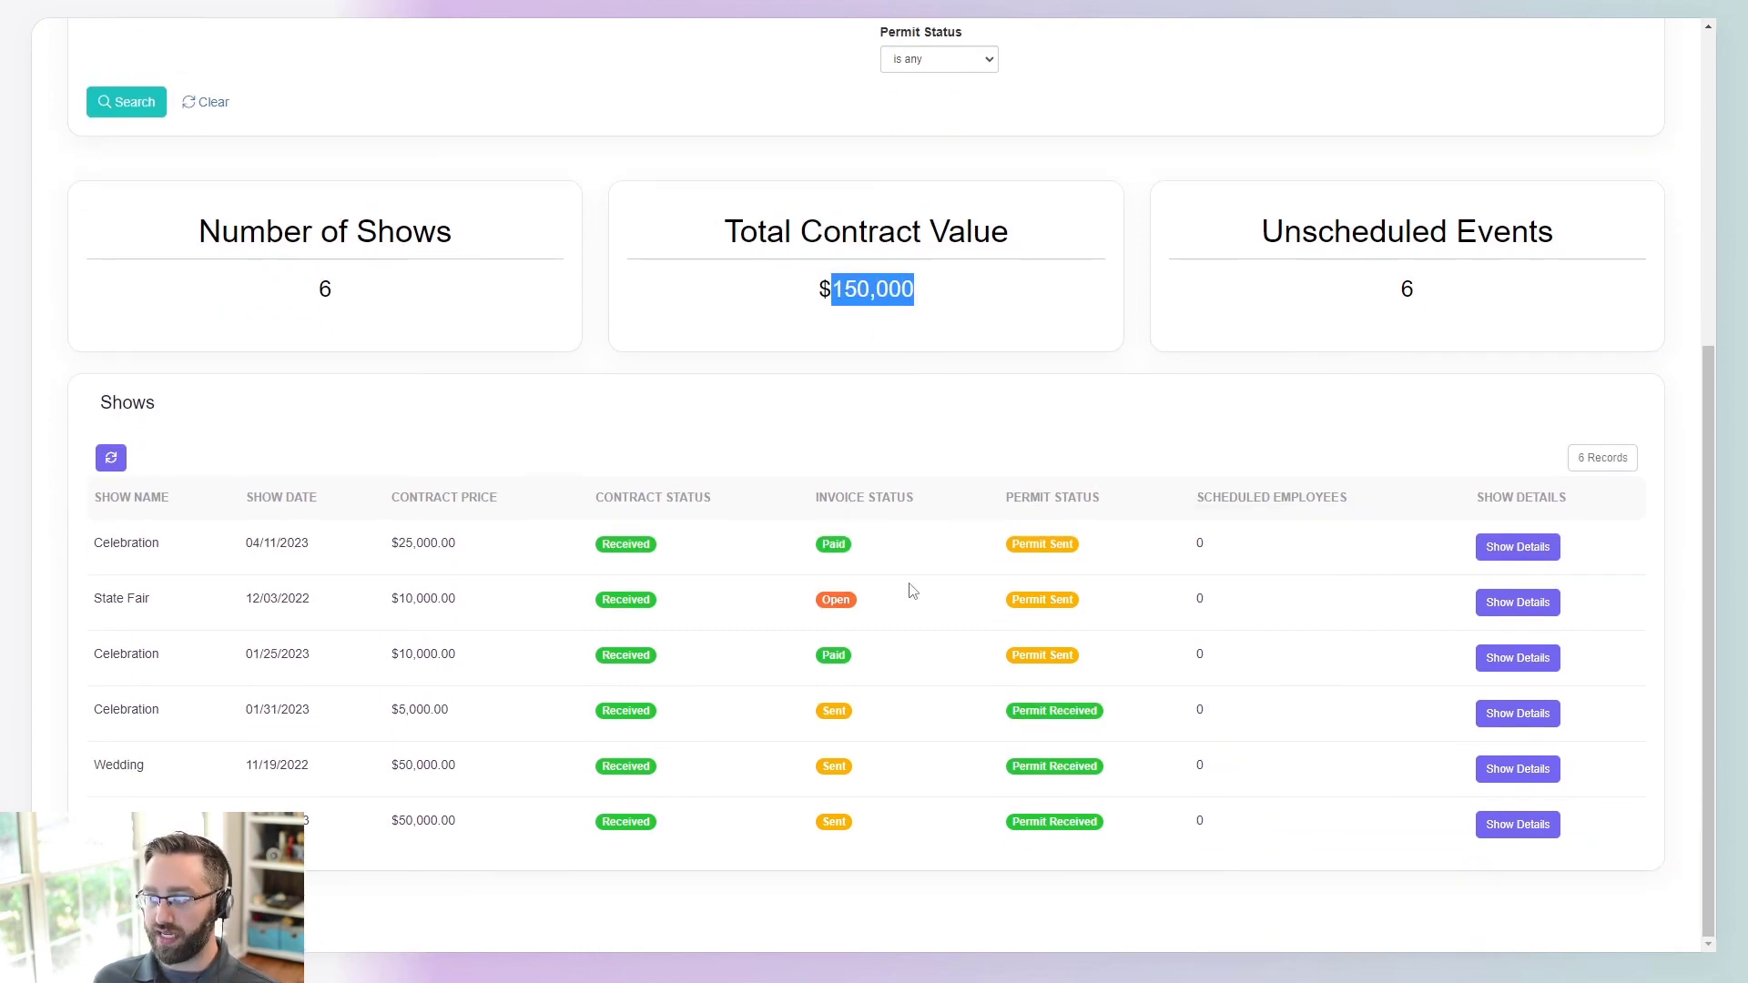
pyautogui.scroll(5, 332, 406)
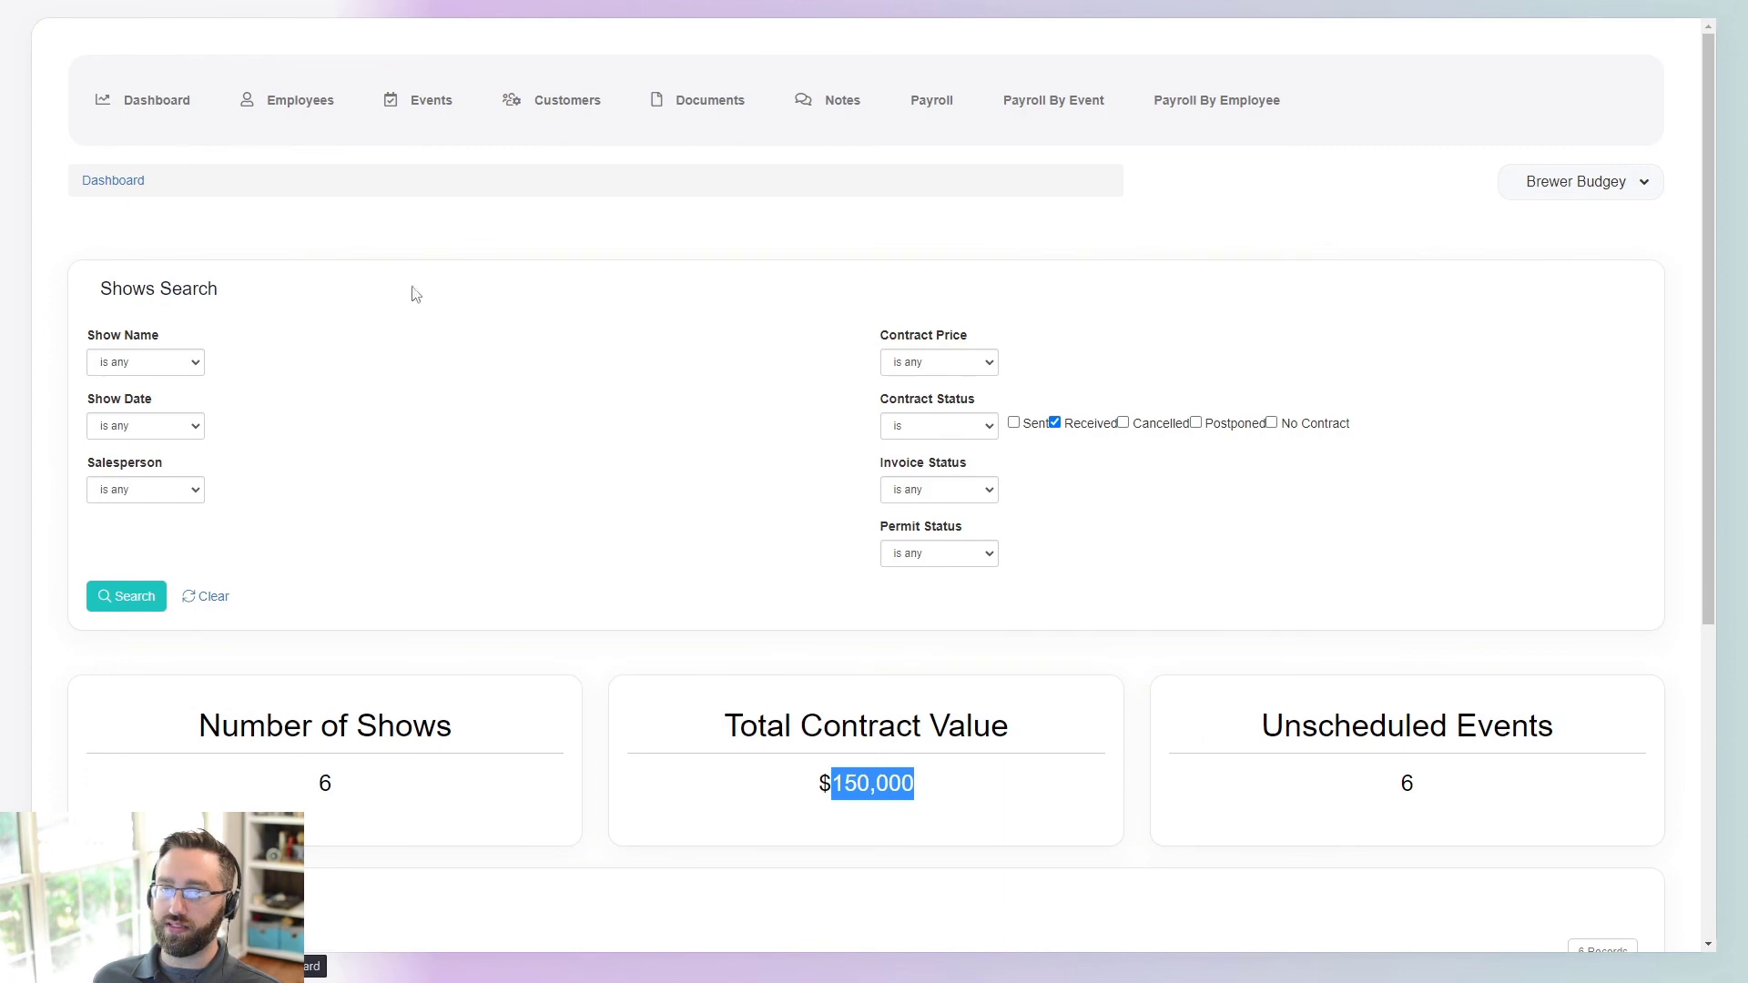
pyautogui.scroll(-4, 410, 288)
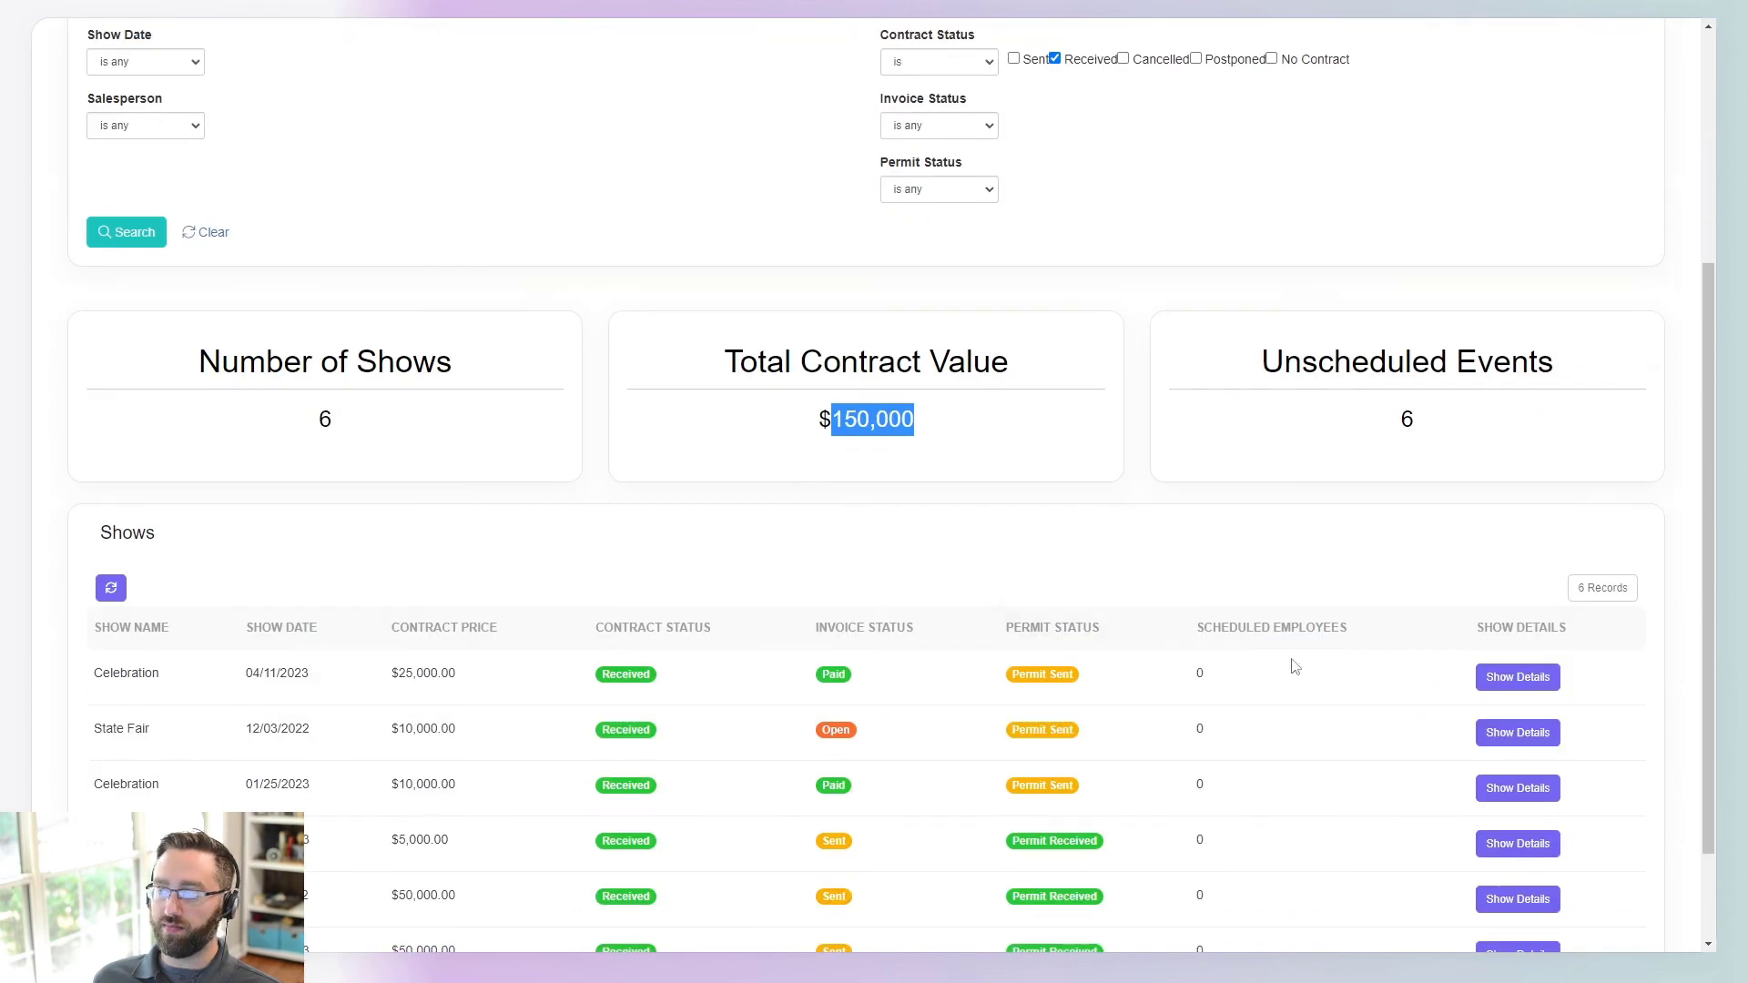
pyautogui.click(724, 654)
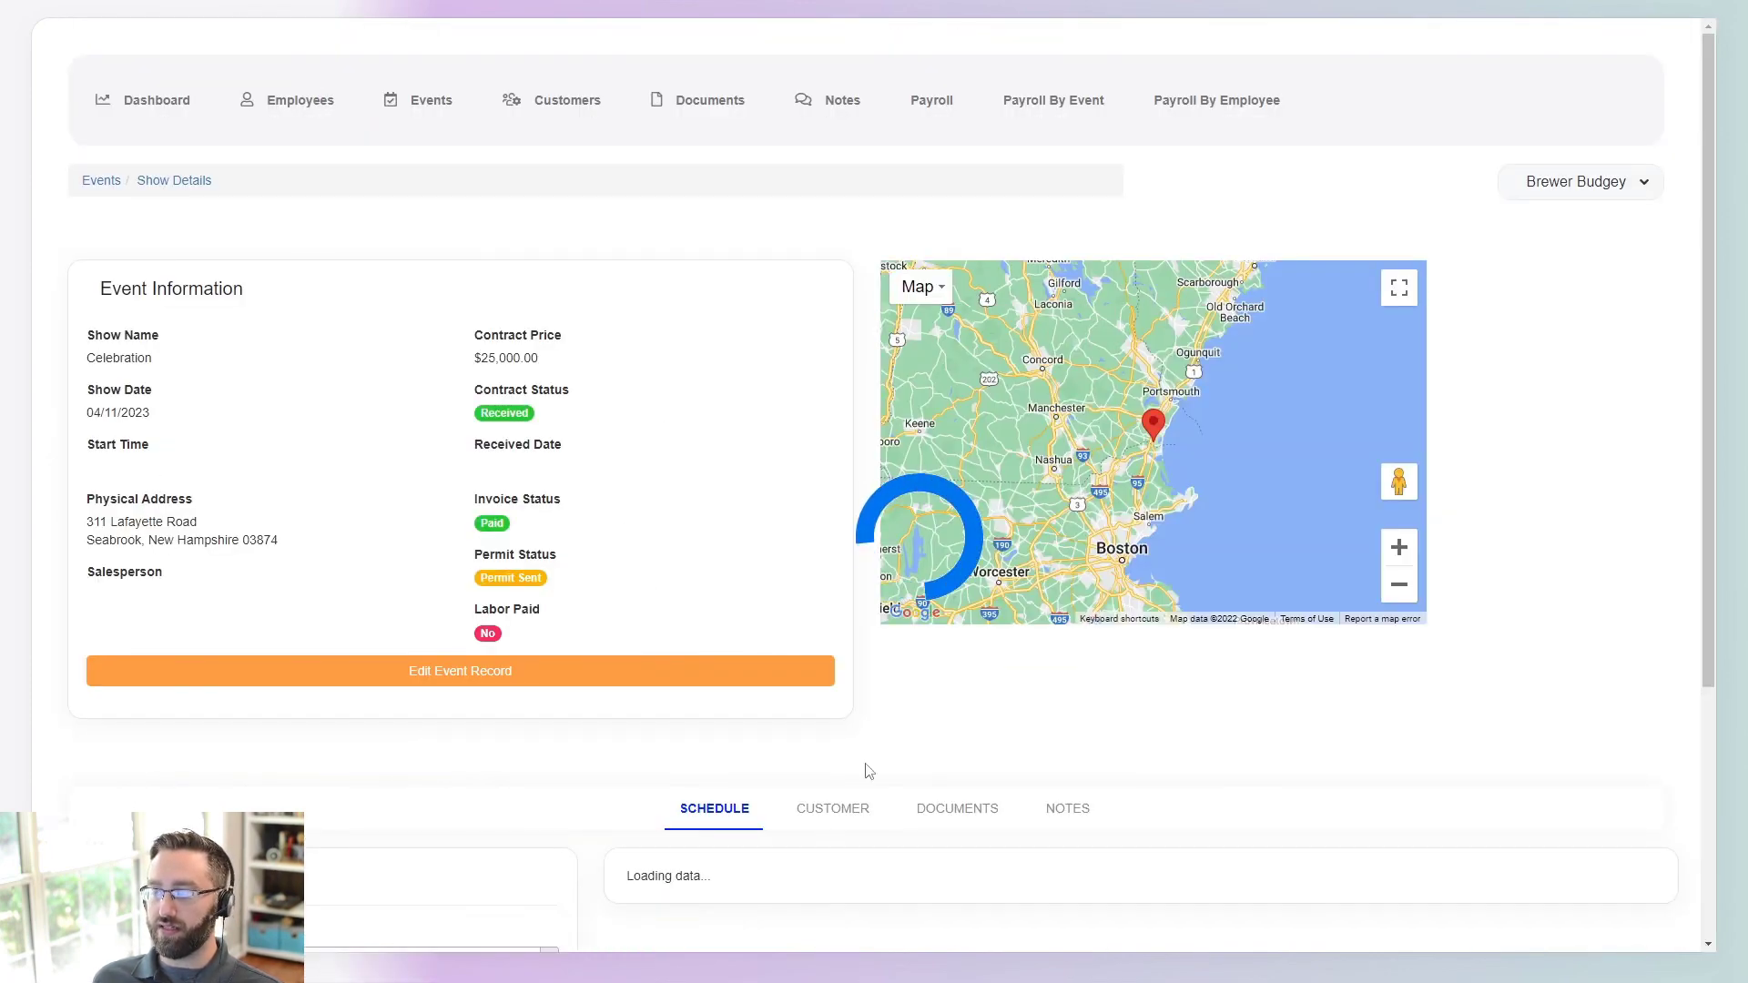
# - Browse the Celebration show's Customer, Documents and Notes tabs, then return to its Schedule
pyautogui.scroll(-2, 524, 428)
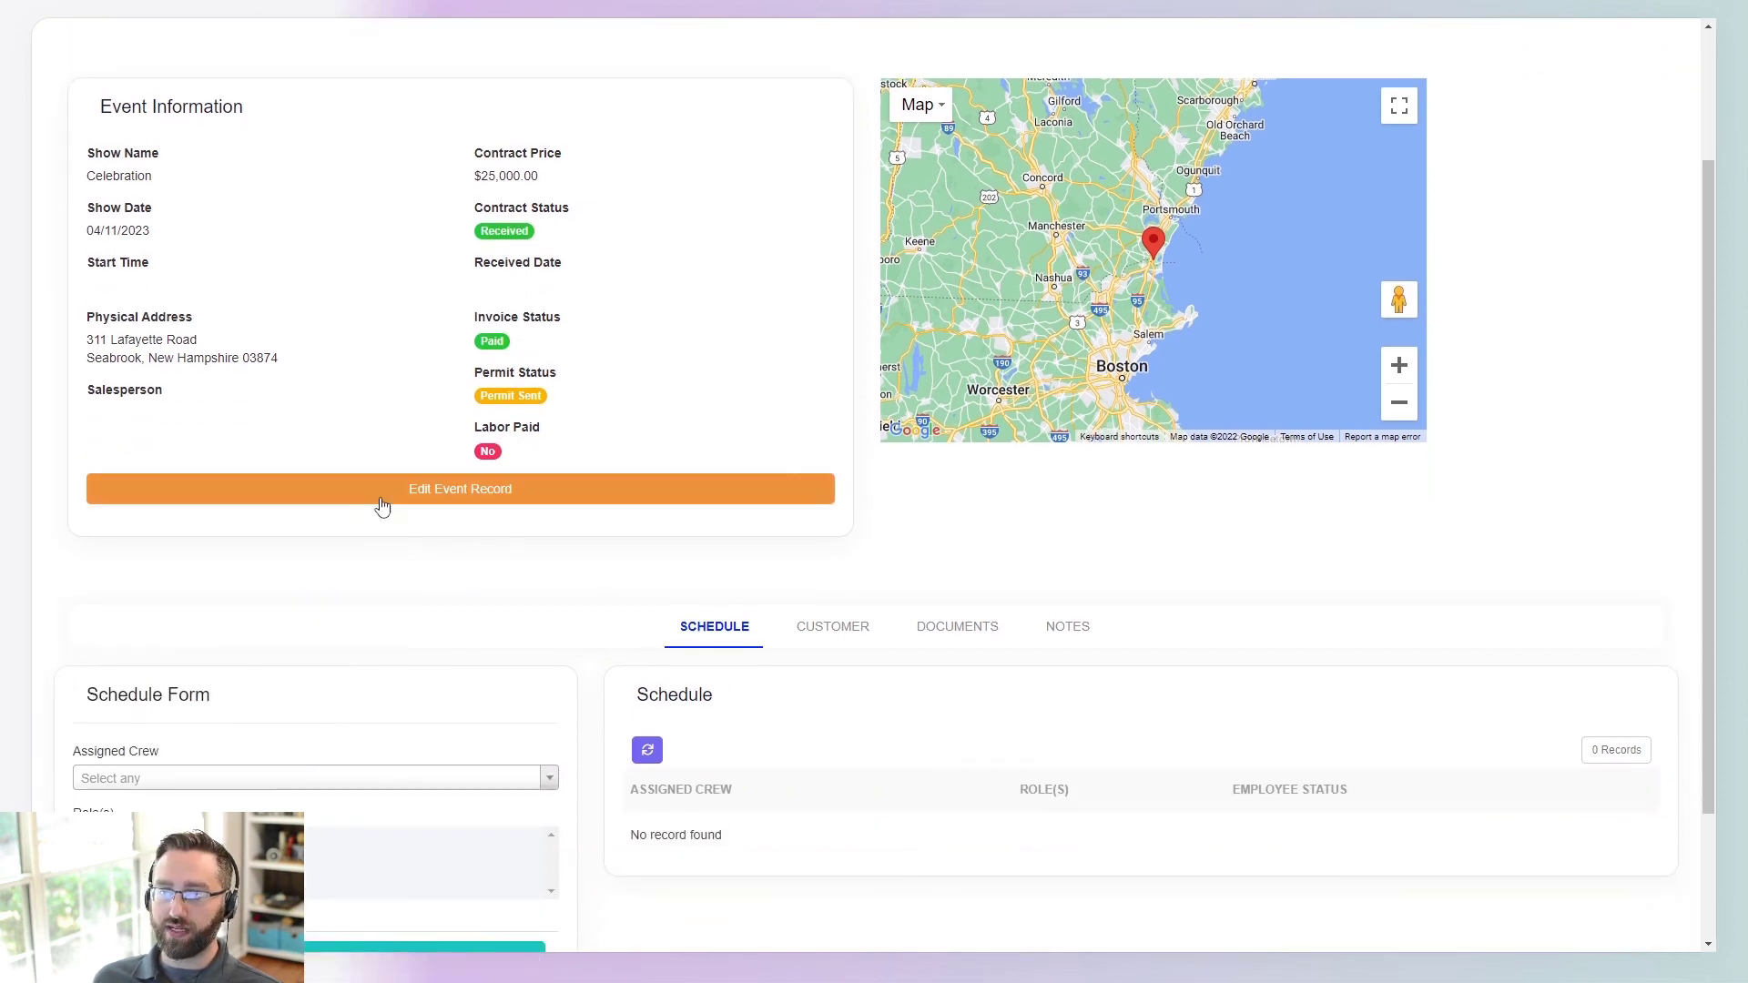
pyautogui.scroll(-2, 1049, 391)
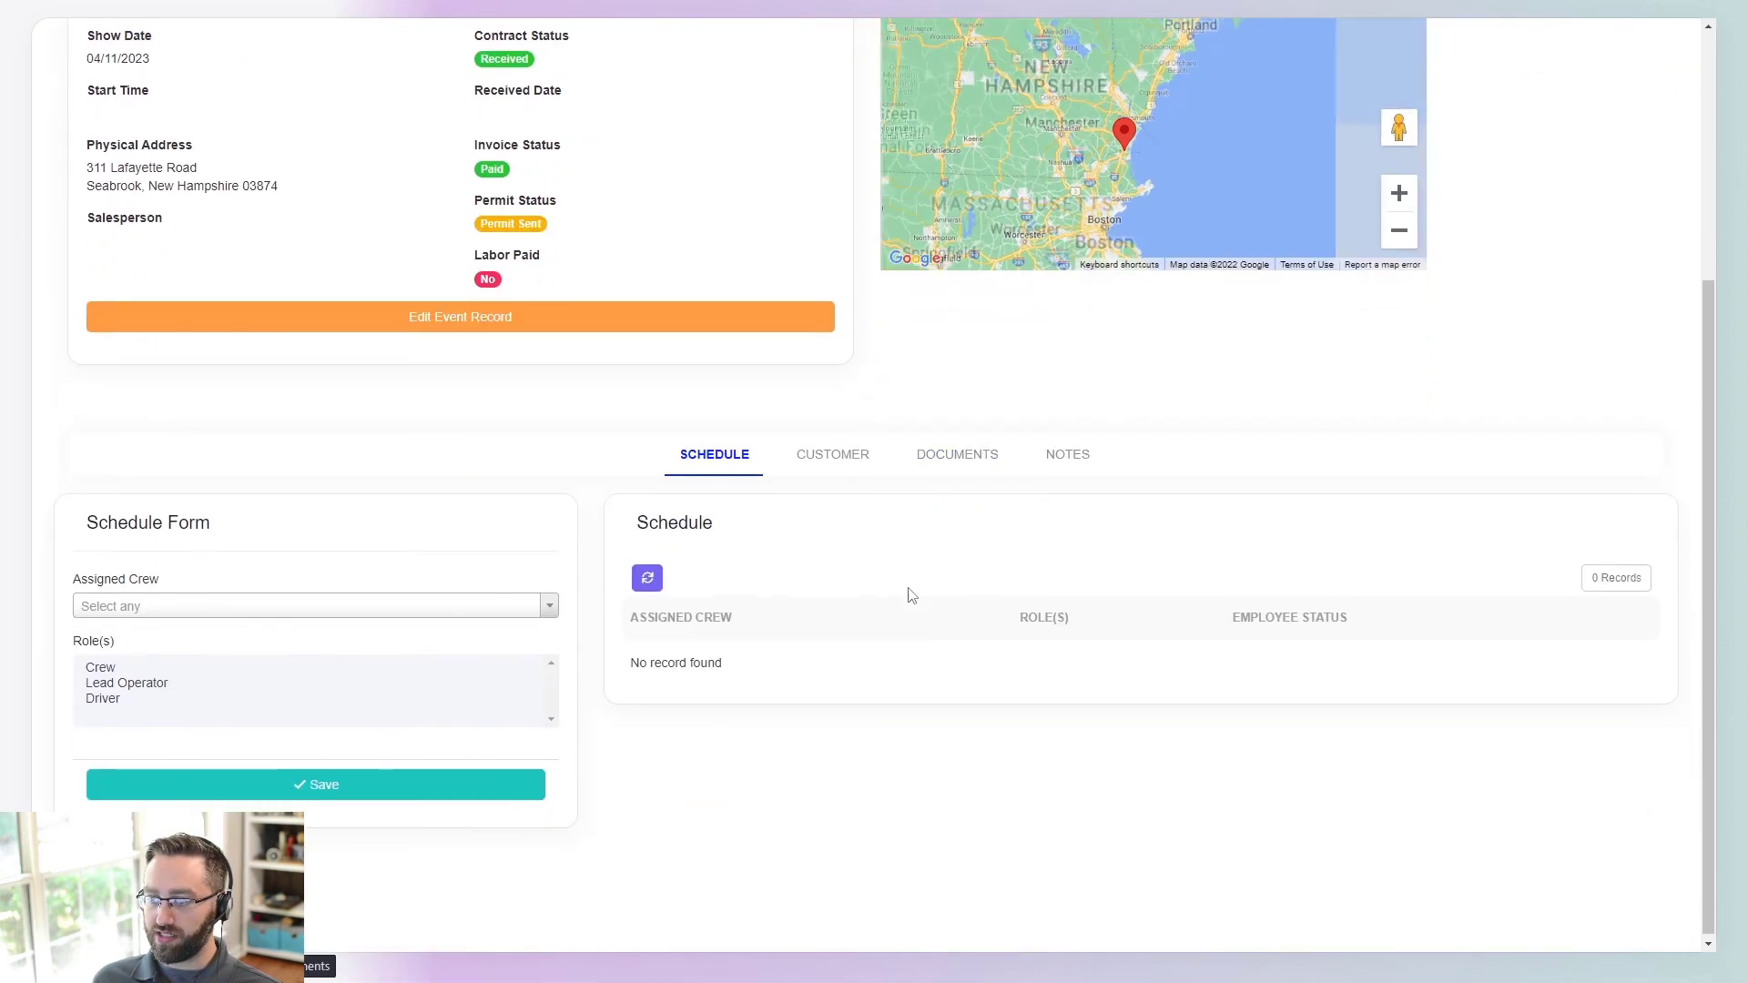
pyautogui.click(833, 458)
pyautogui.click(954, 489)
pyautogui.click(1062, 496)
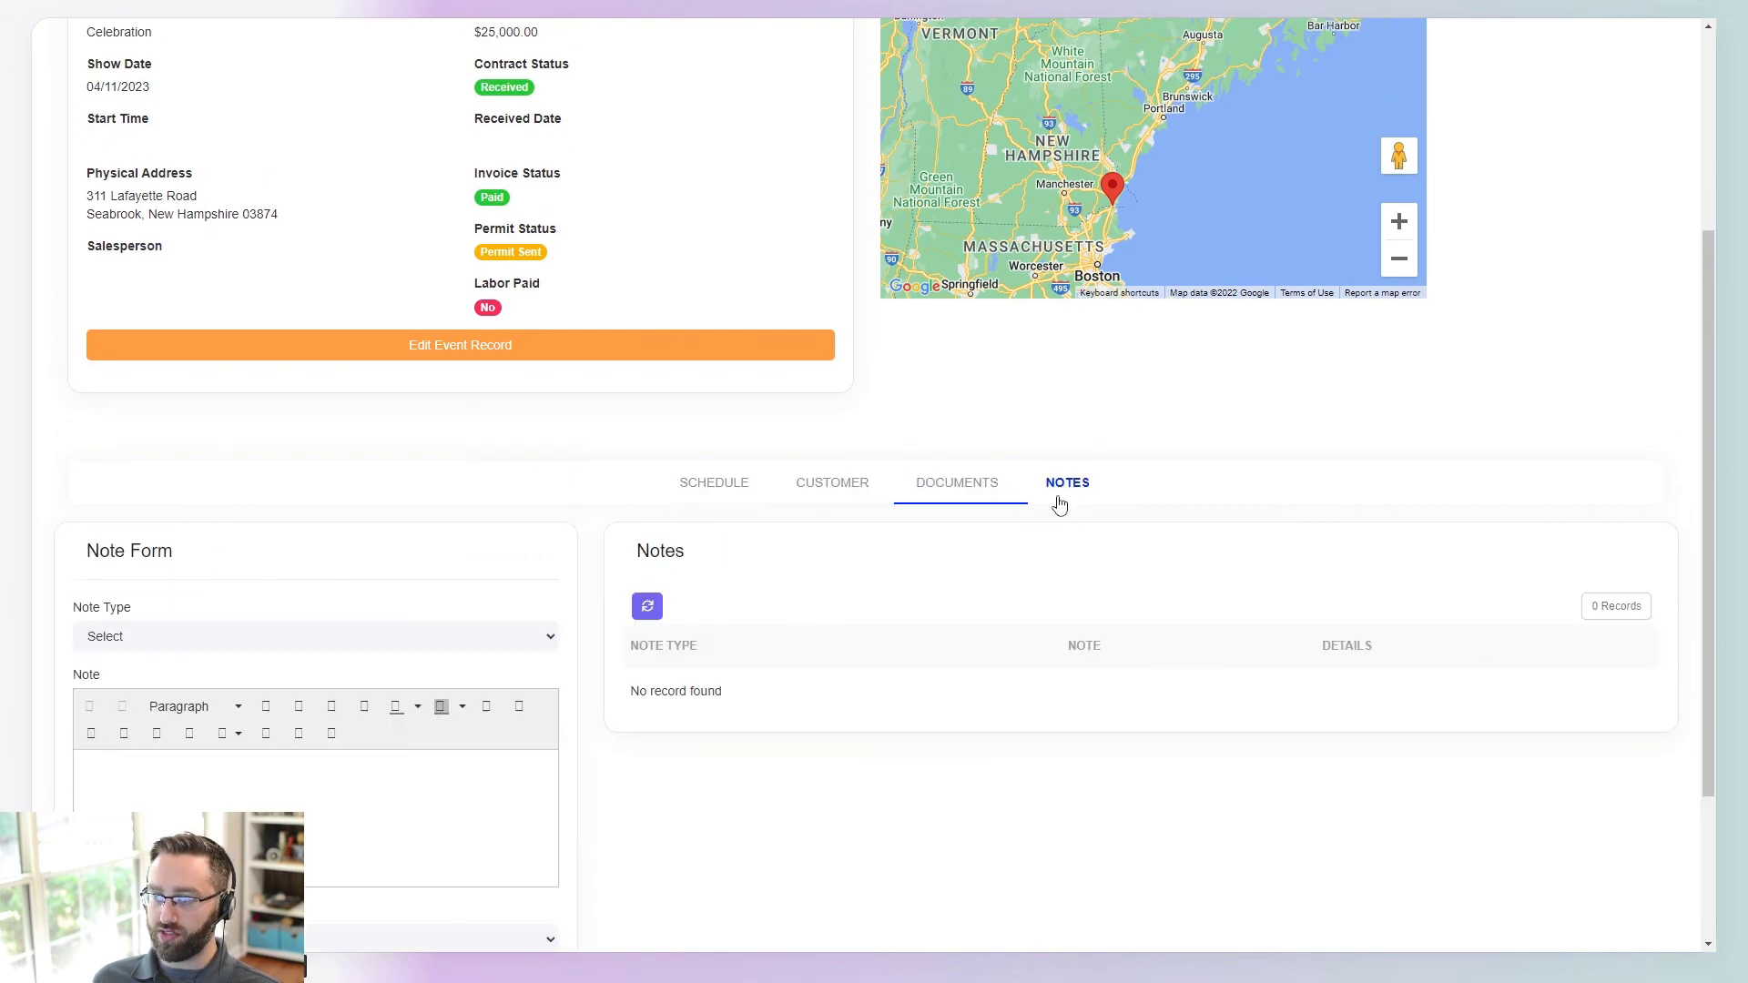
pyautogui.click(697, 487)
pyautogui.scroll(4, 275, 442)
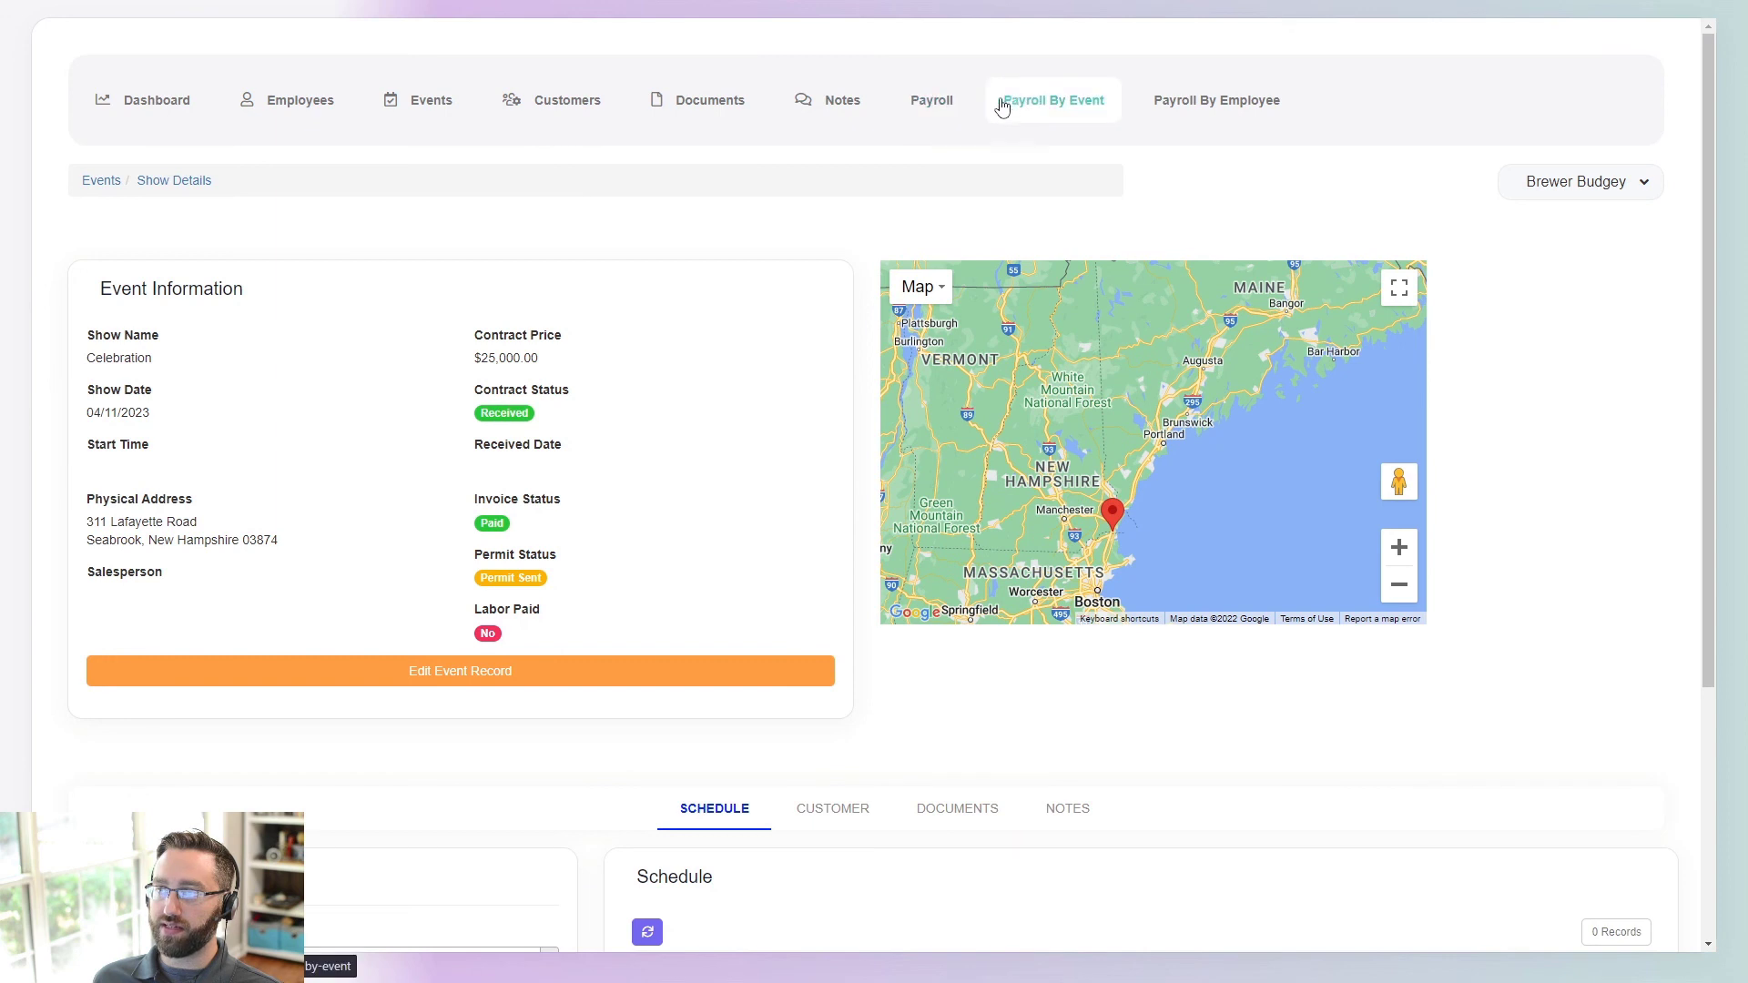
# - Review the Payroll By Event and Payroll By Employee reports, then log out of the admin account
pyautogui.click(1056, 115)
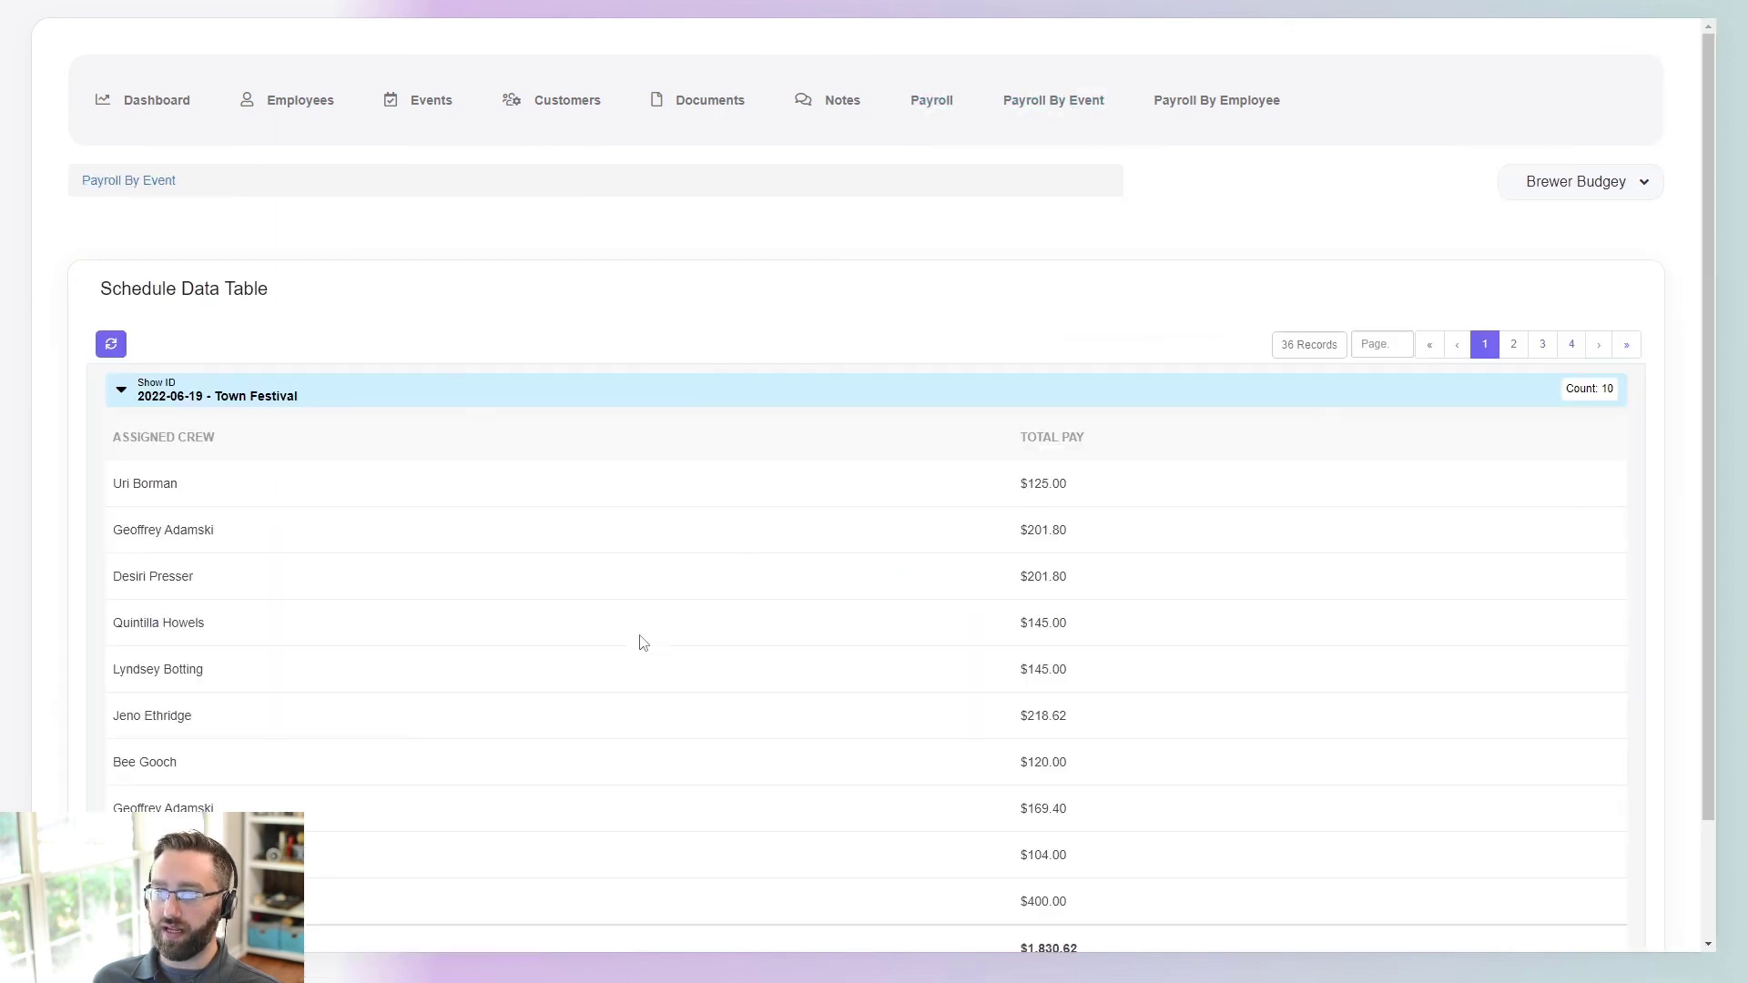
pyautogui.scroll(-2, 629, 620)
pyautogui.scroll(2, 839, 383)
pyautogui.click(1183, 102)
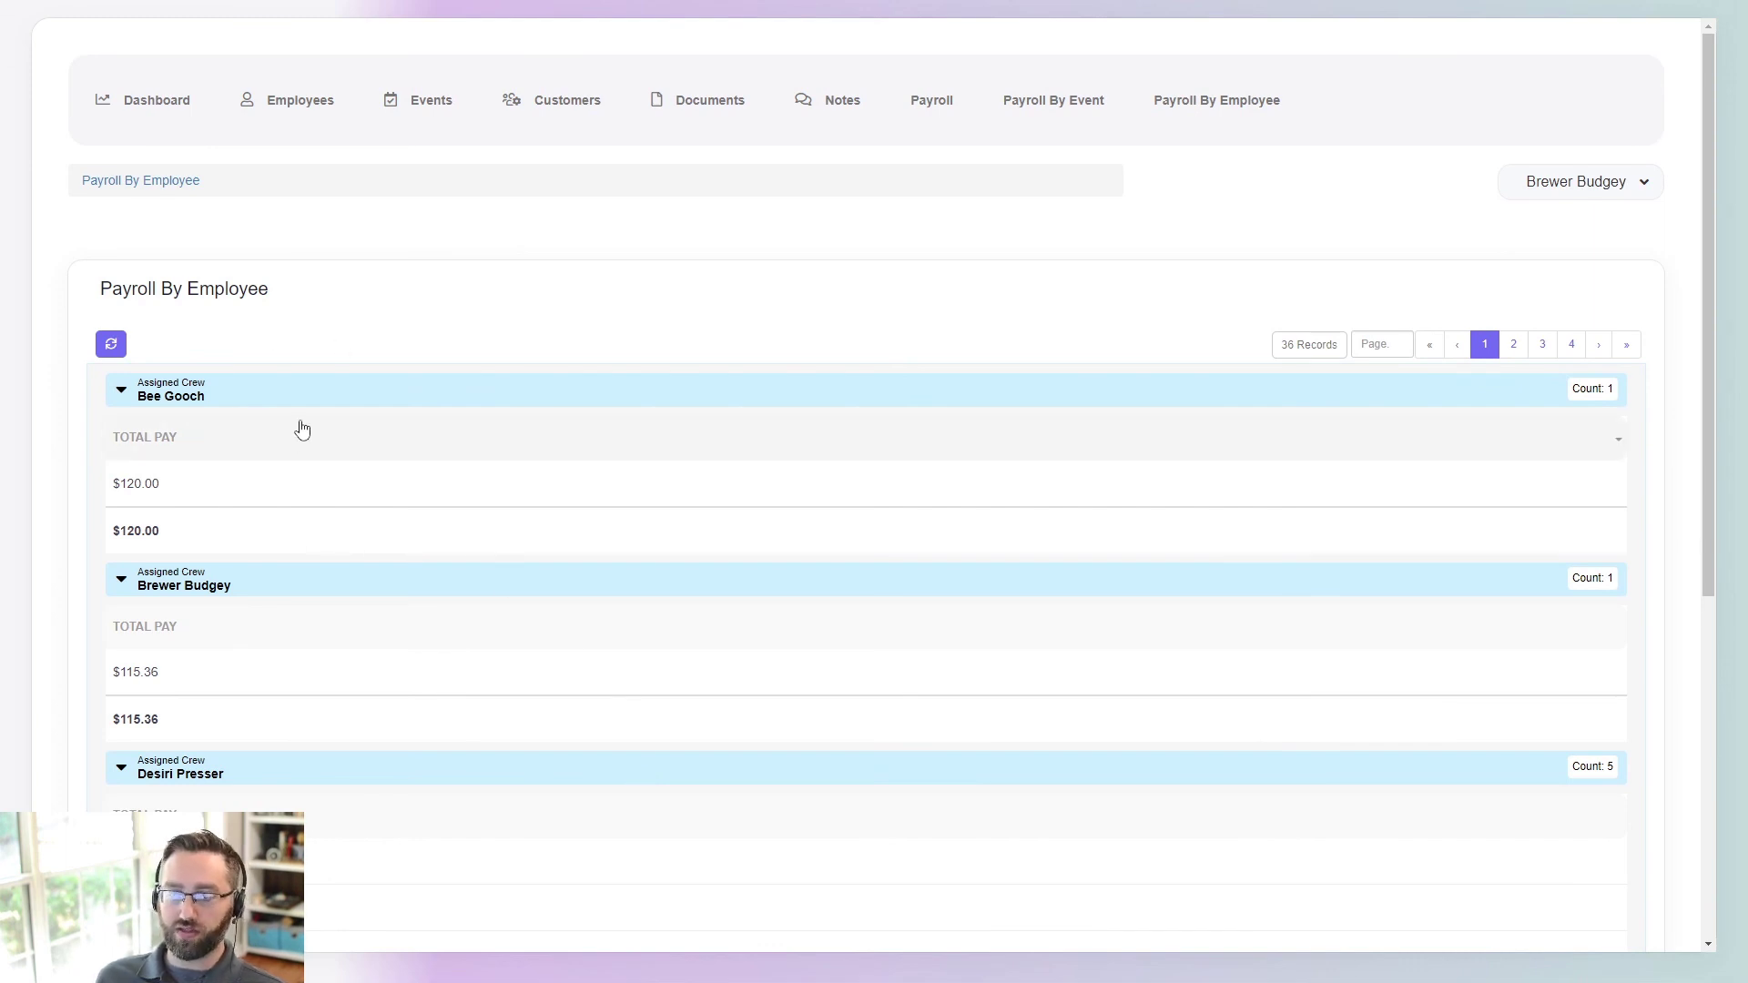
pyautogui.click(1601, 207)
pyautogui.click(1580, 259)
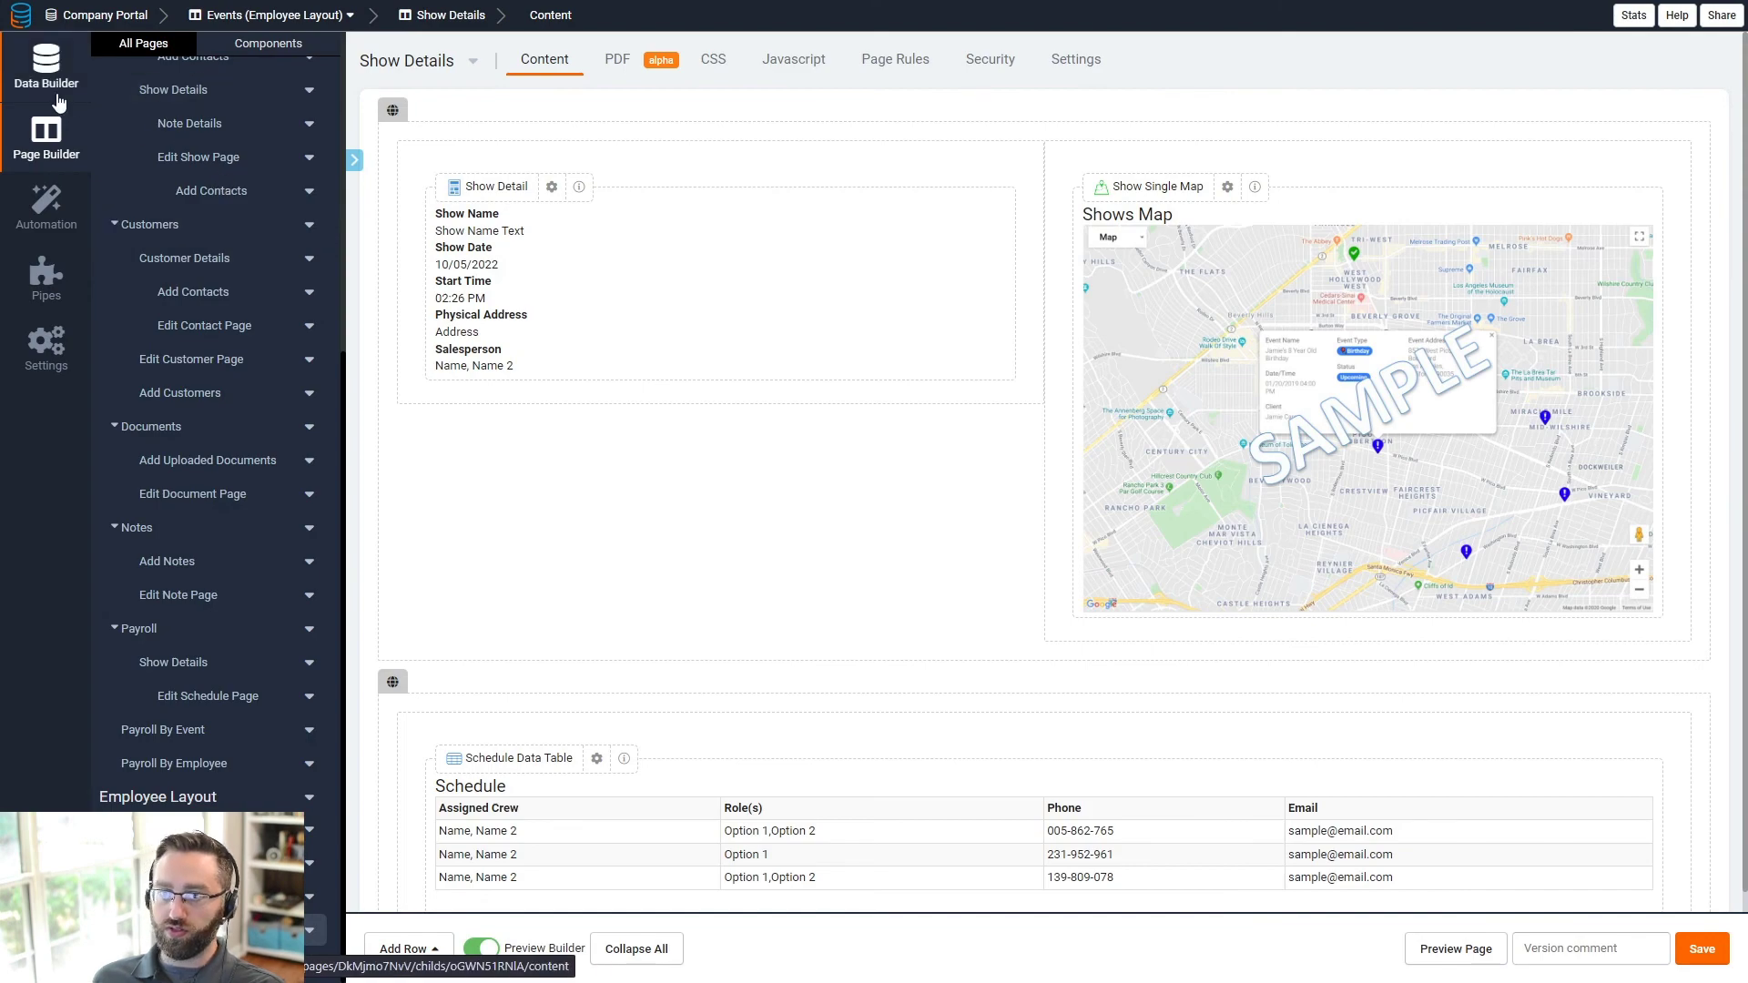
# - Preview the Login page live from the Page Builder
pyautogui.click(47, 66)
pyautogui.click(56, 145)
pyautogui.click(179, 164)
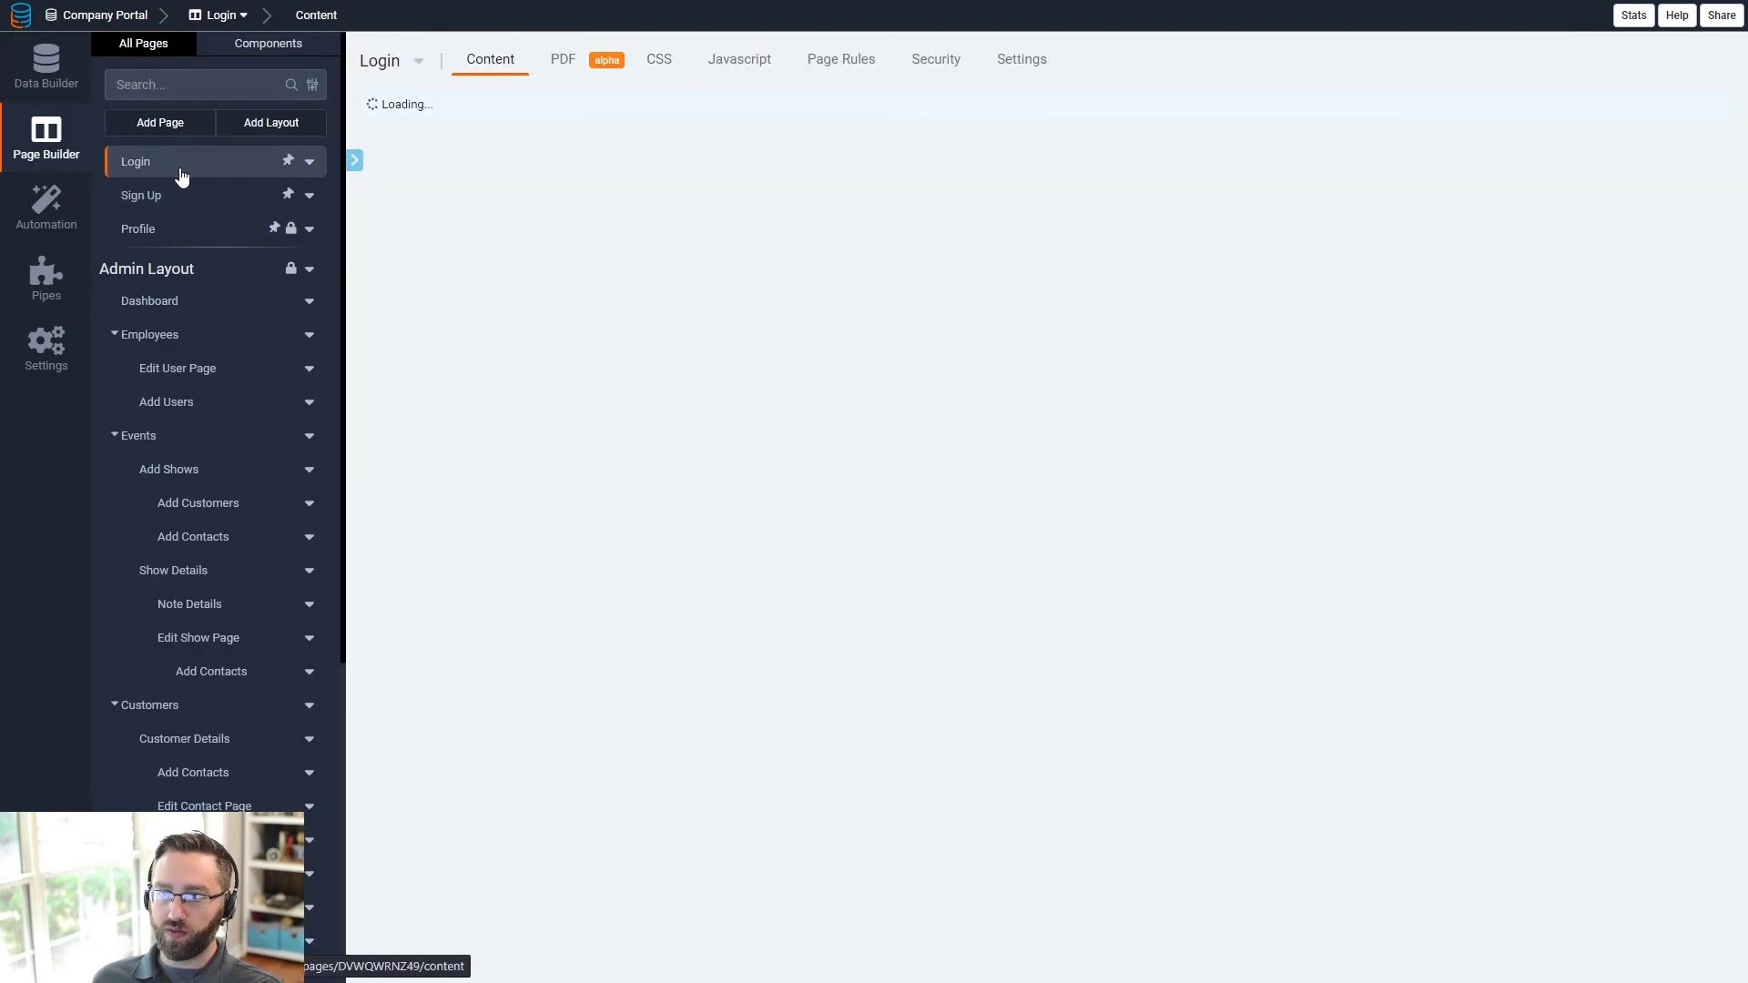
pyautogui.click(1454, 950)
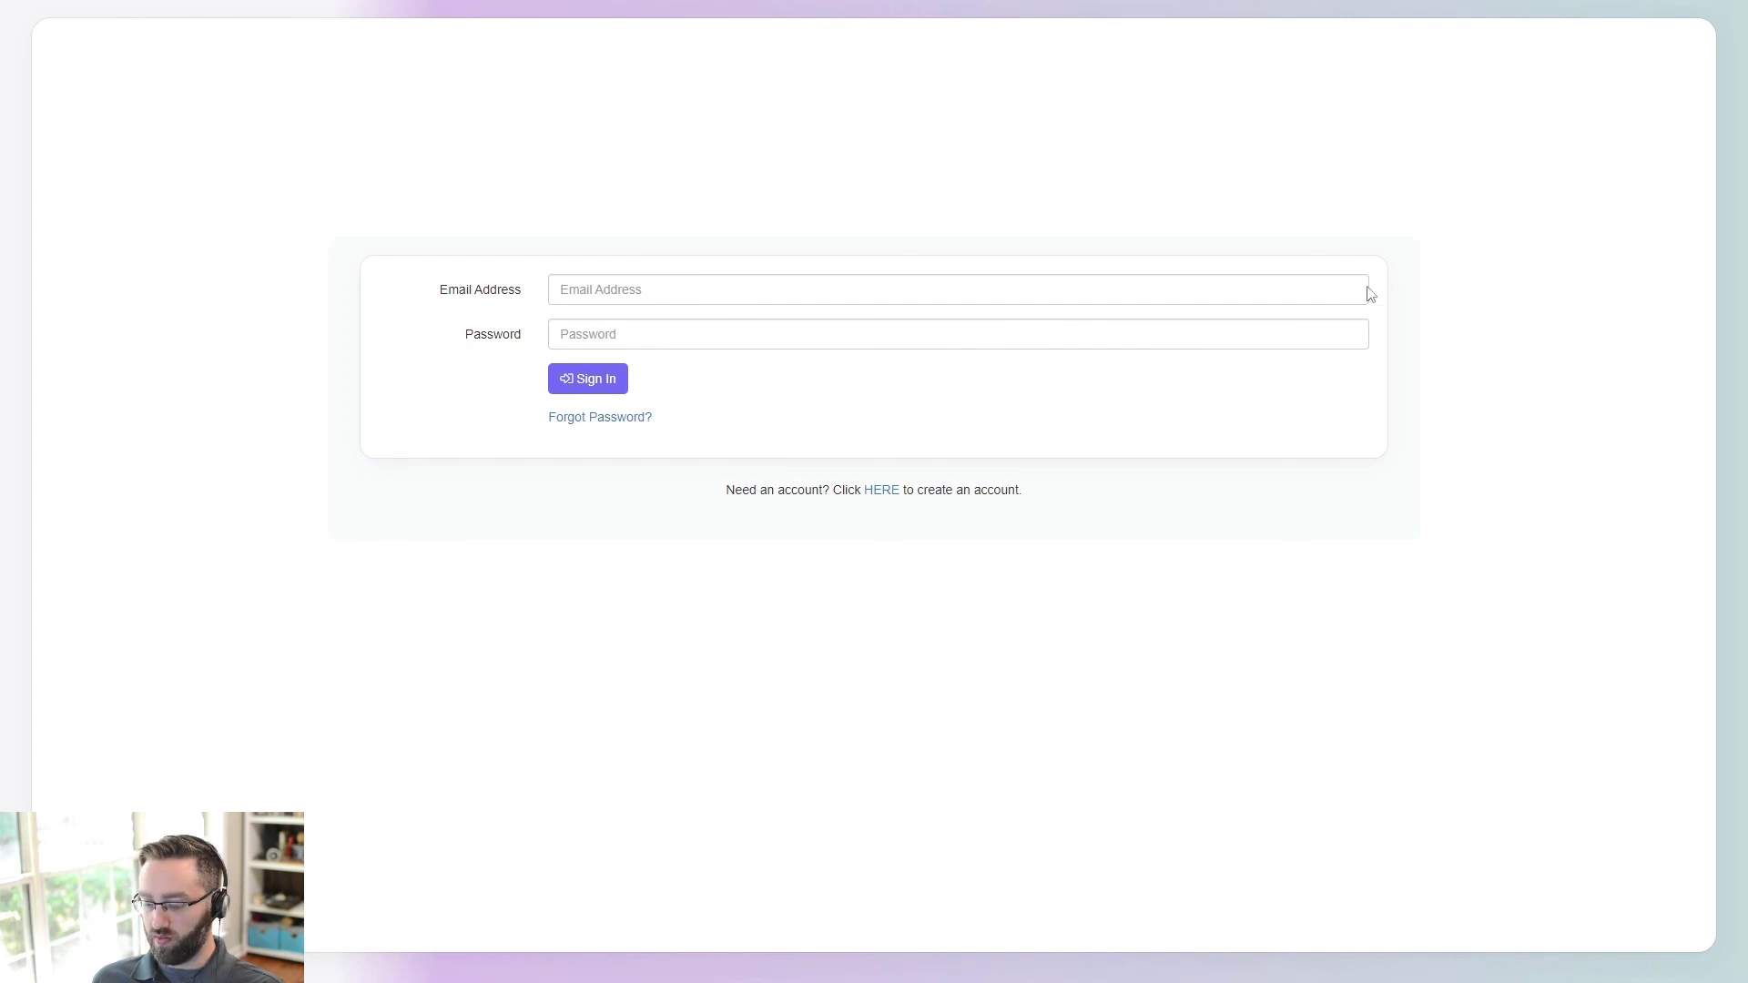
# - Sign in as the employee using the saved e-mail and the account password
pyautogui.click(565, 288)
pyautogui.click(635, 326)
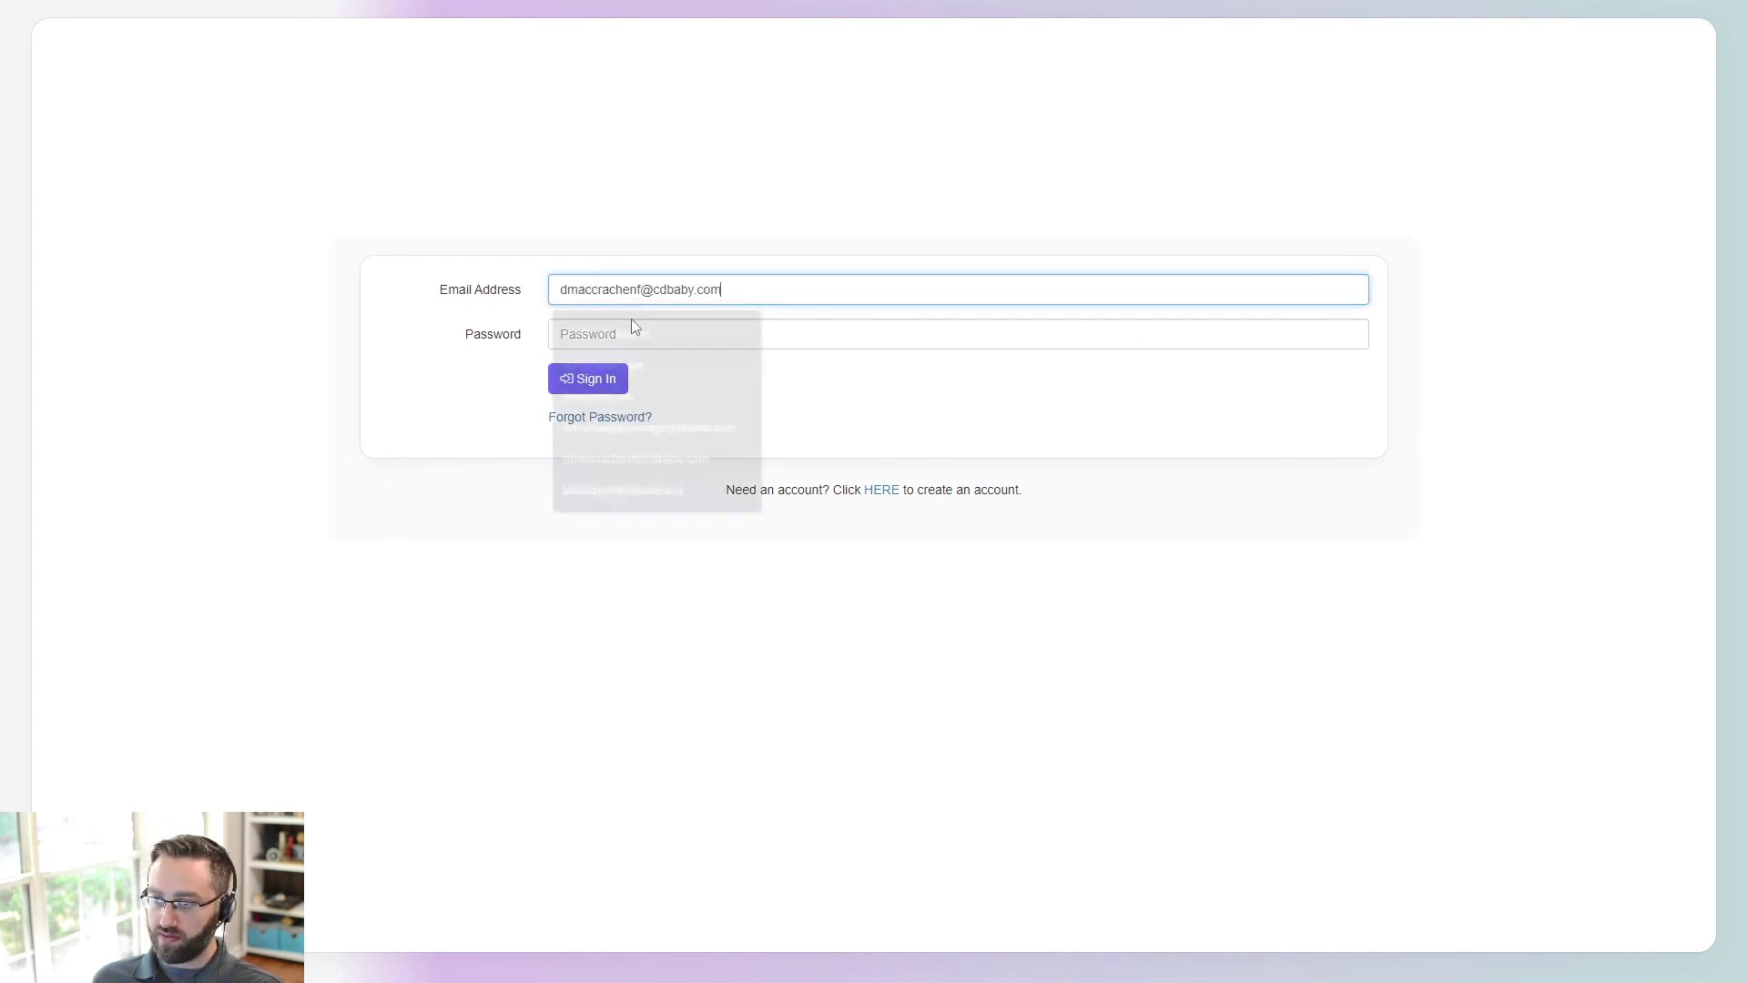
pyautogui.click(682, 331)
pyautogui.write('test')
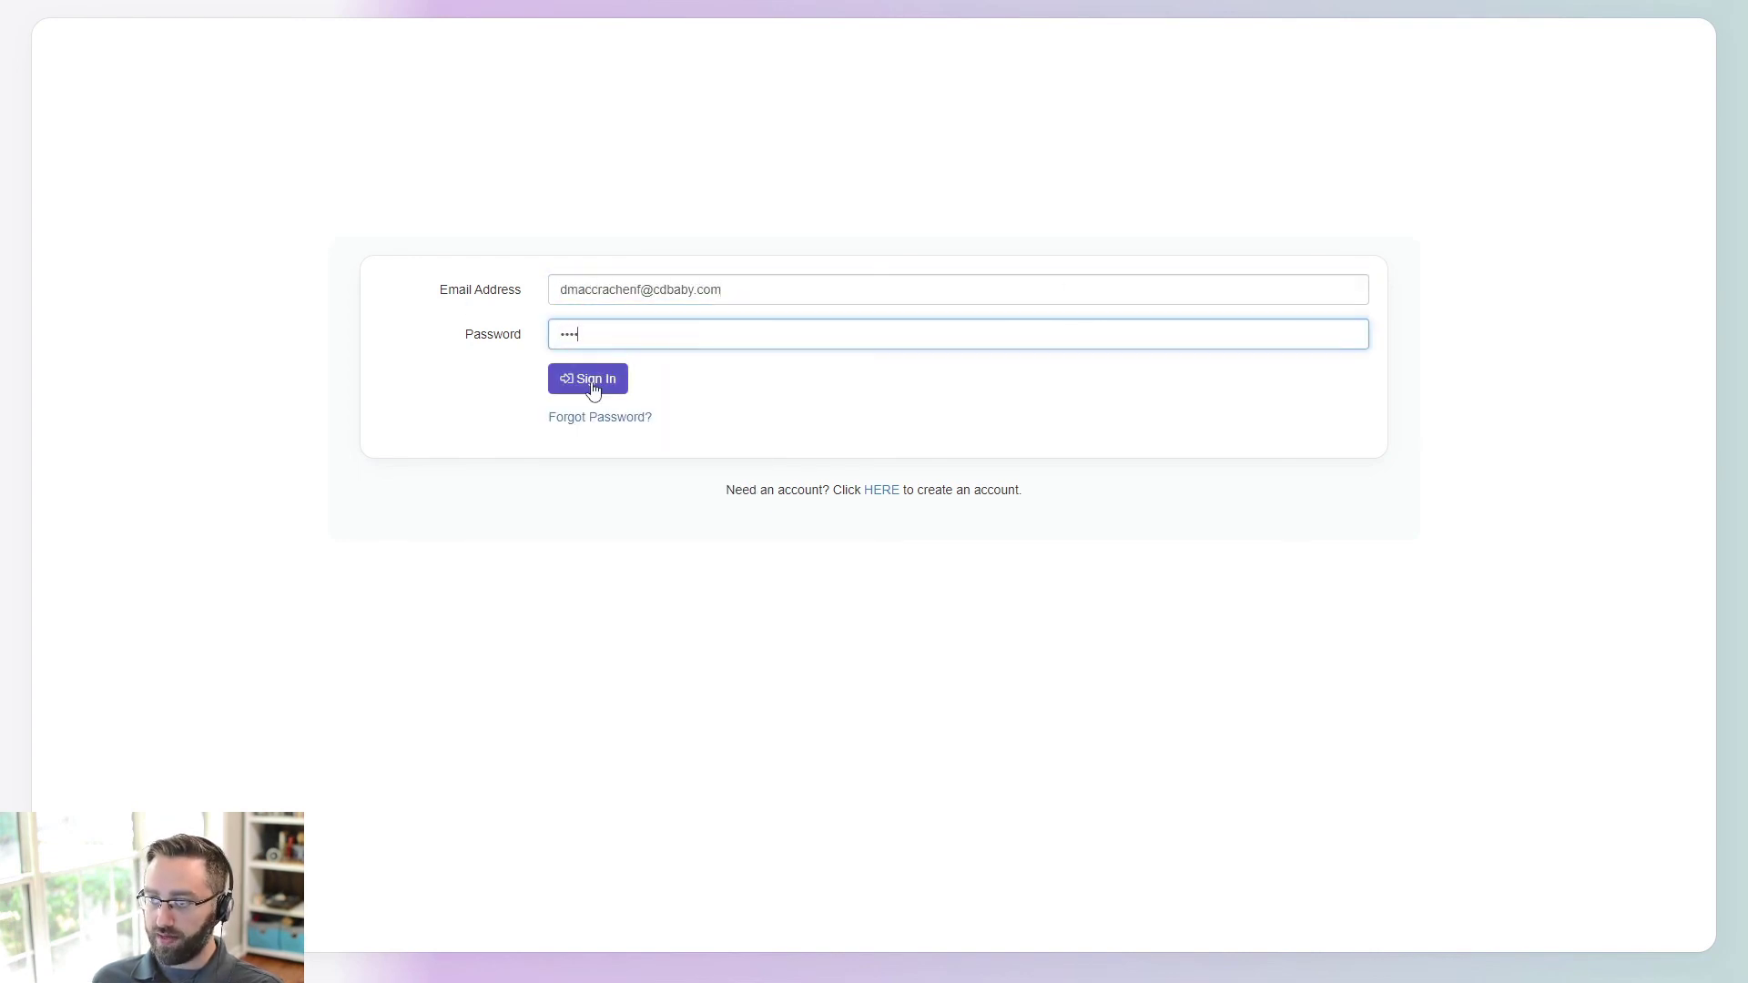
pyautogui.click(588, 379)
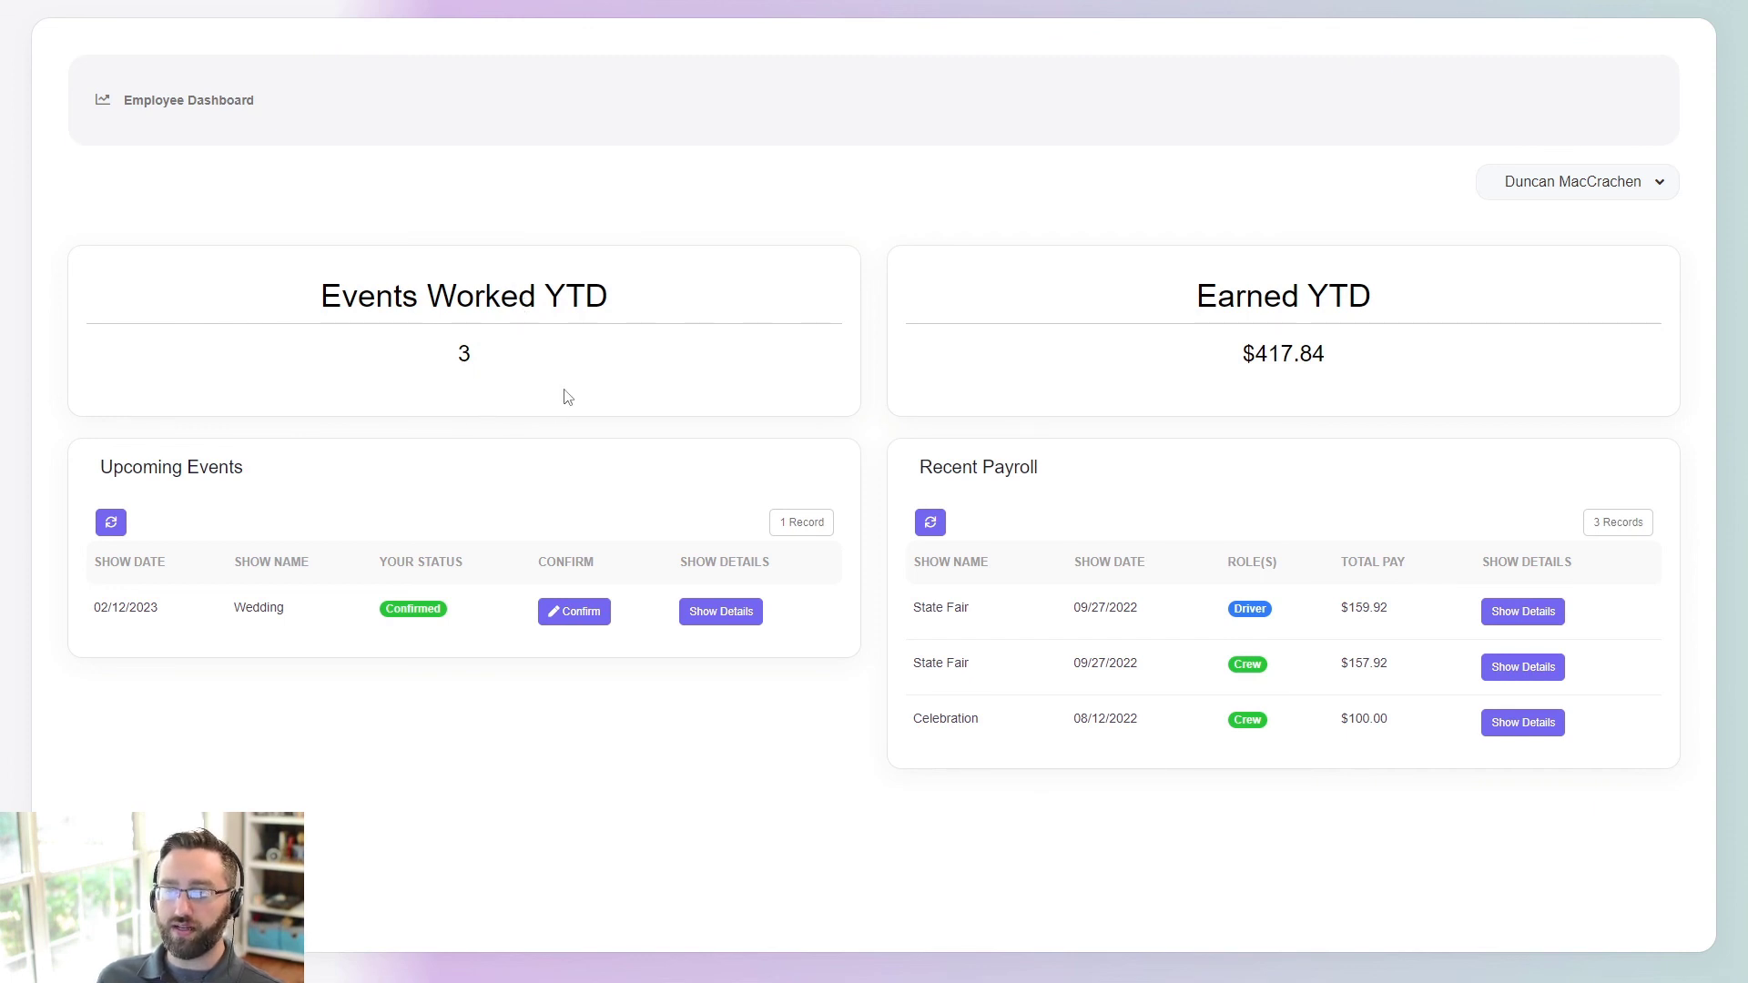
# - Change the upcoming Wedding event's status to Pending and save it
pyautogui.click(573, 610)
pyautogui.click(602, 162)
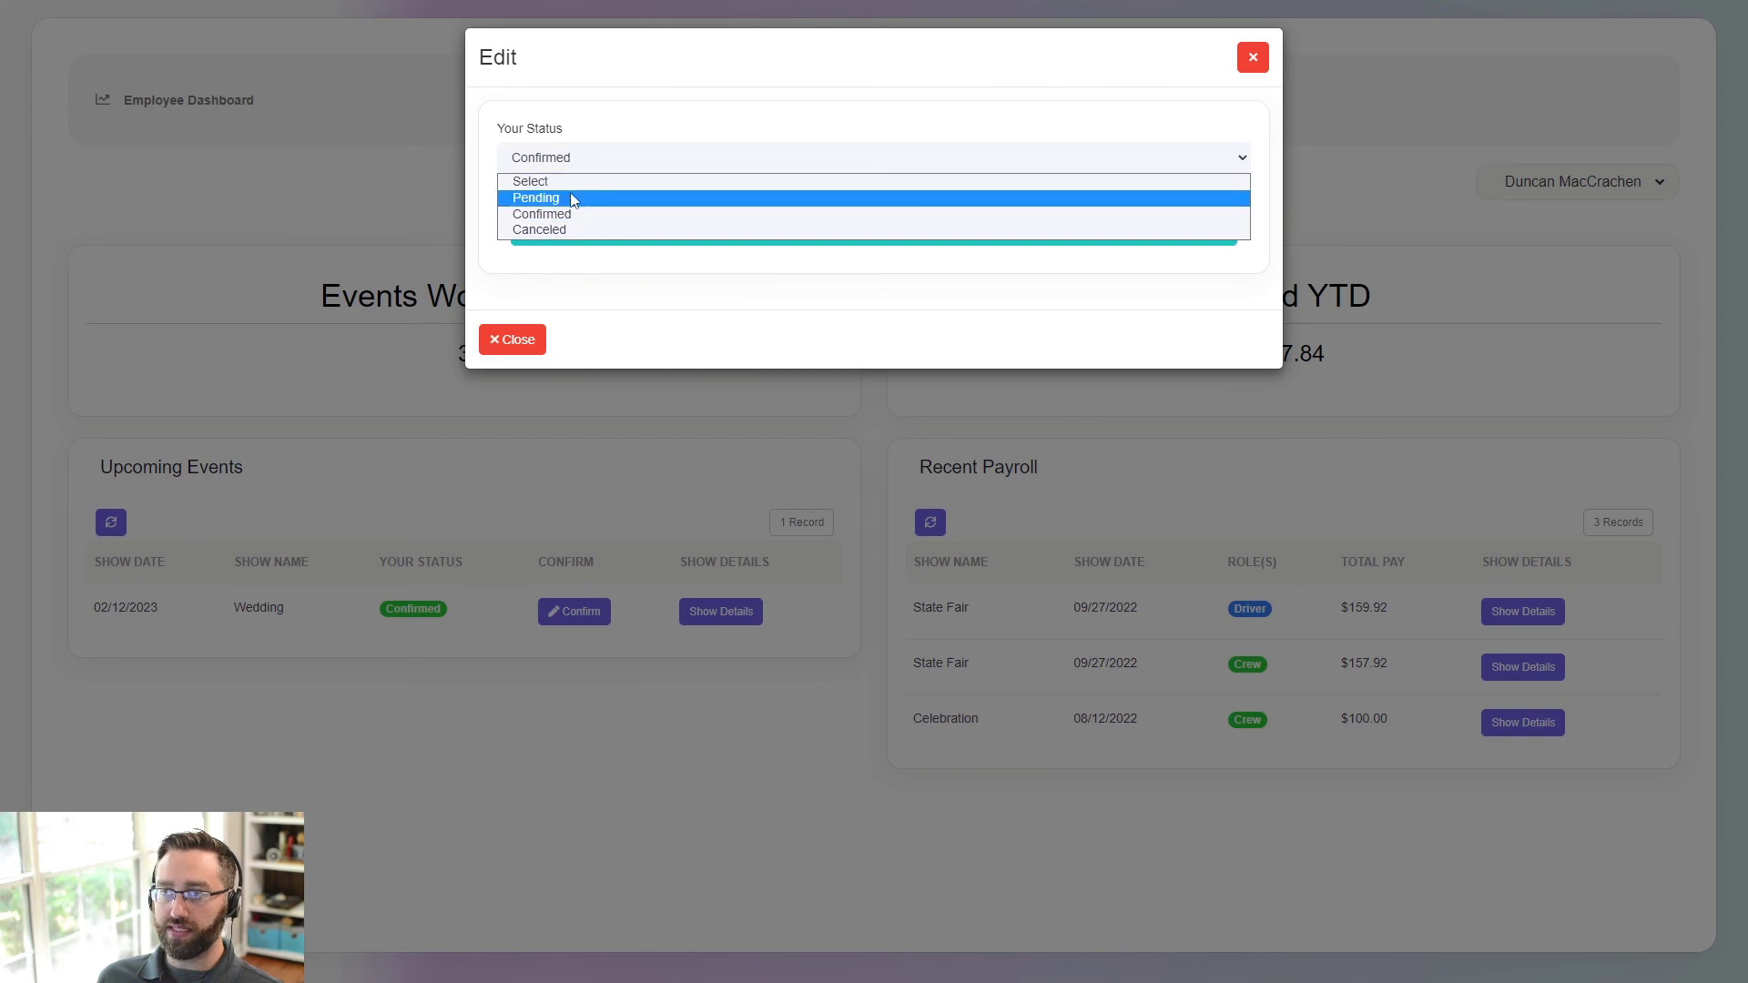
pyautogui.click(574, 197)
pyautogui.click(625, 231)
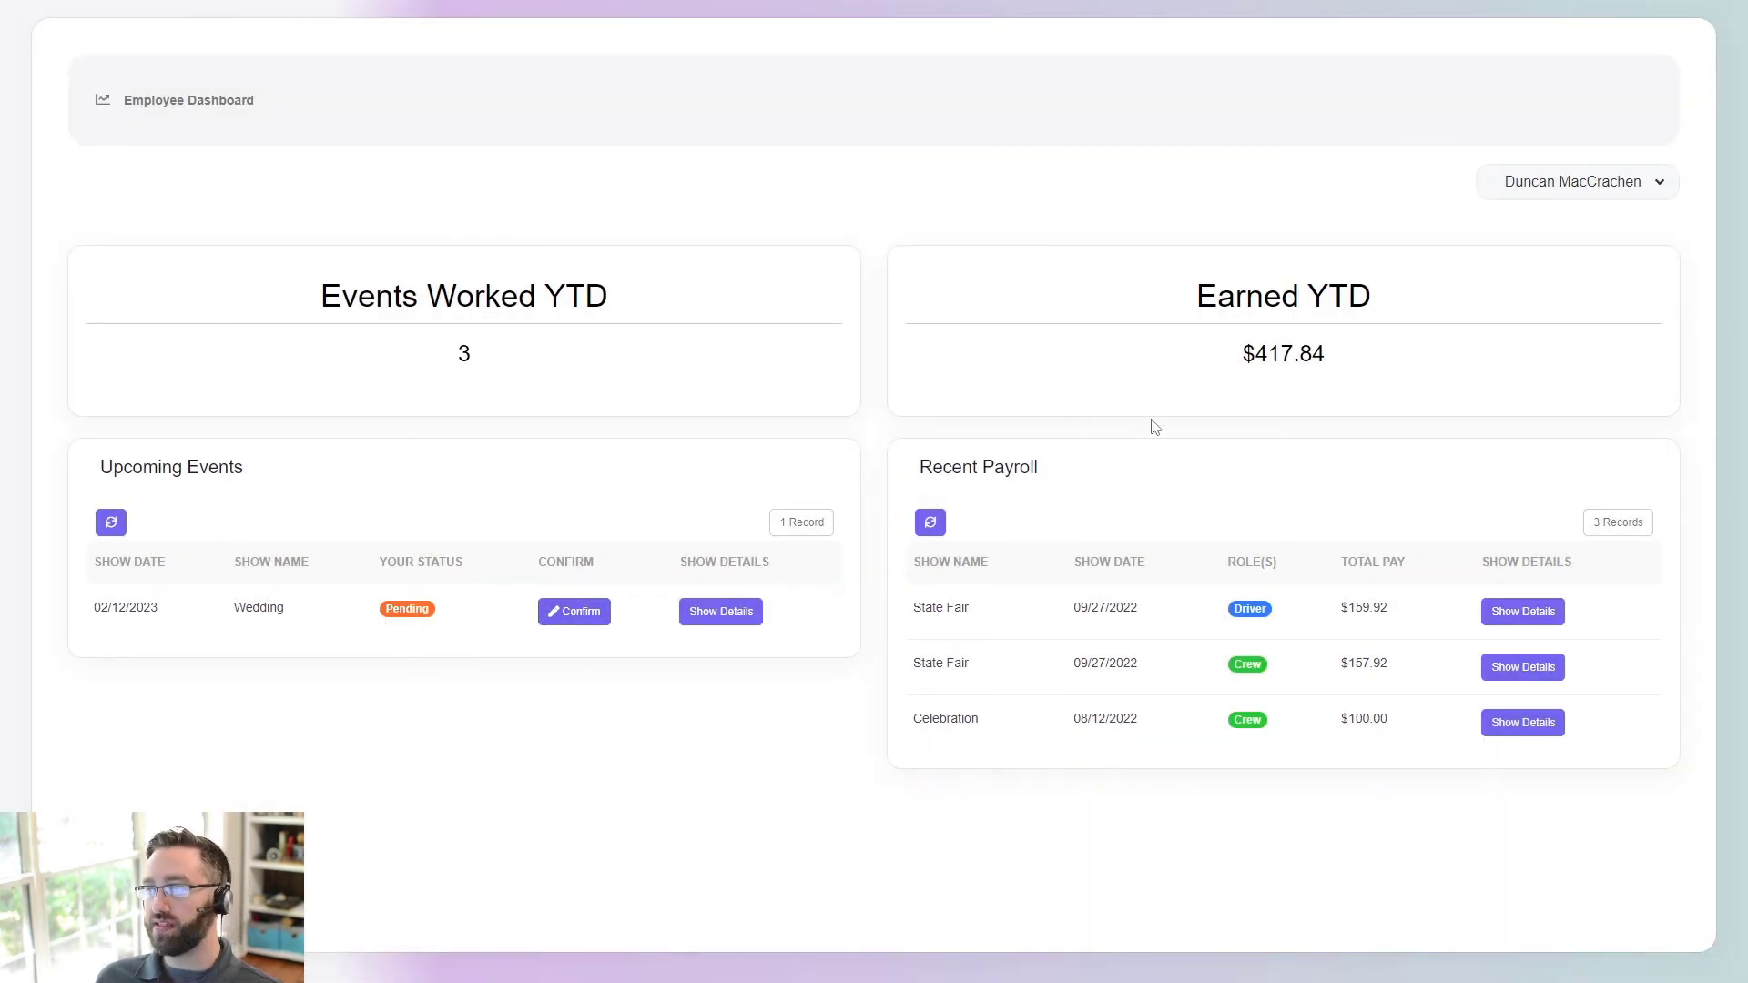
# - Open the details for the 09/27/2022 State Fair show from the first payroll row
pyautogui.moveTo(1222, 325); pyautogui.dragTo(1270, 339)
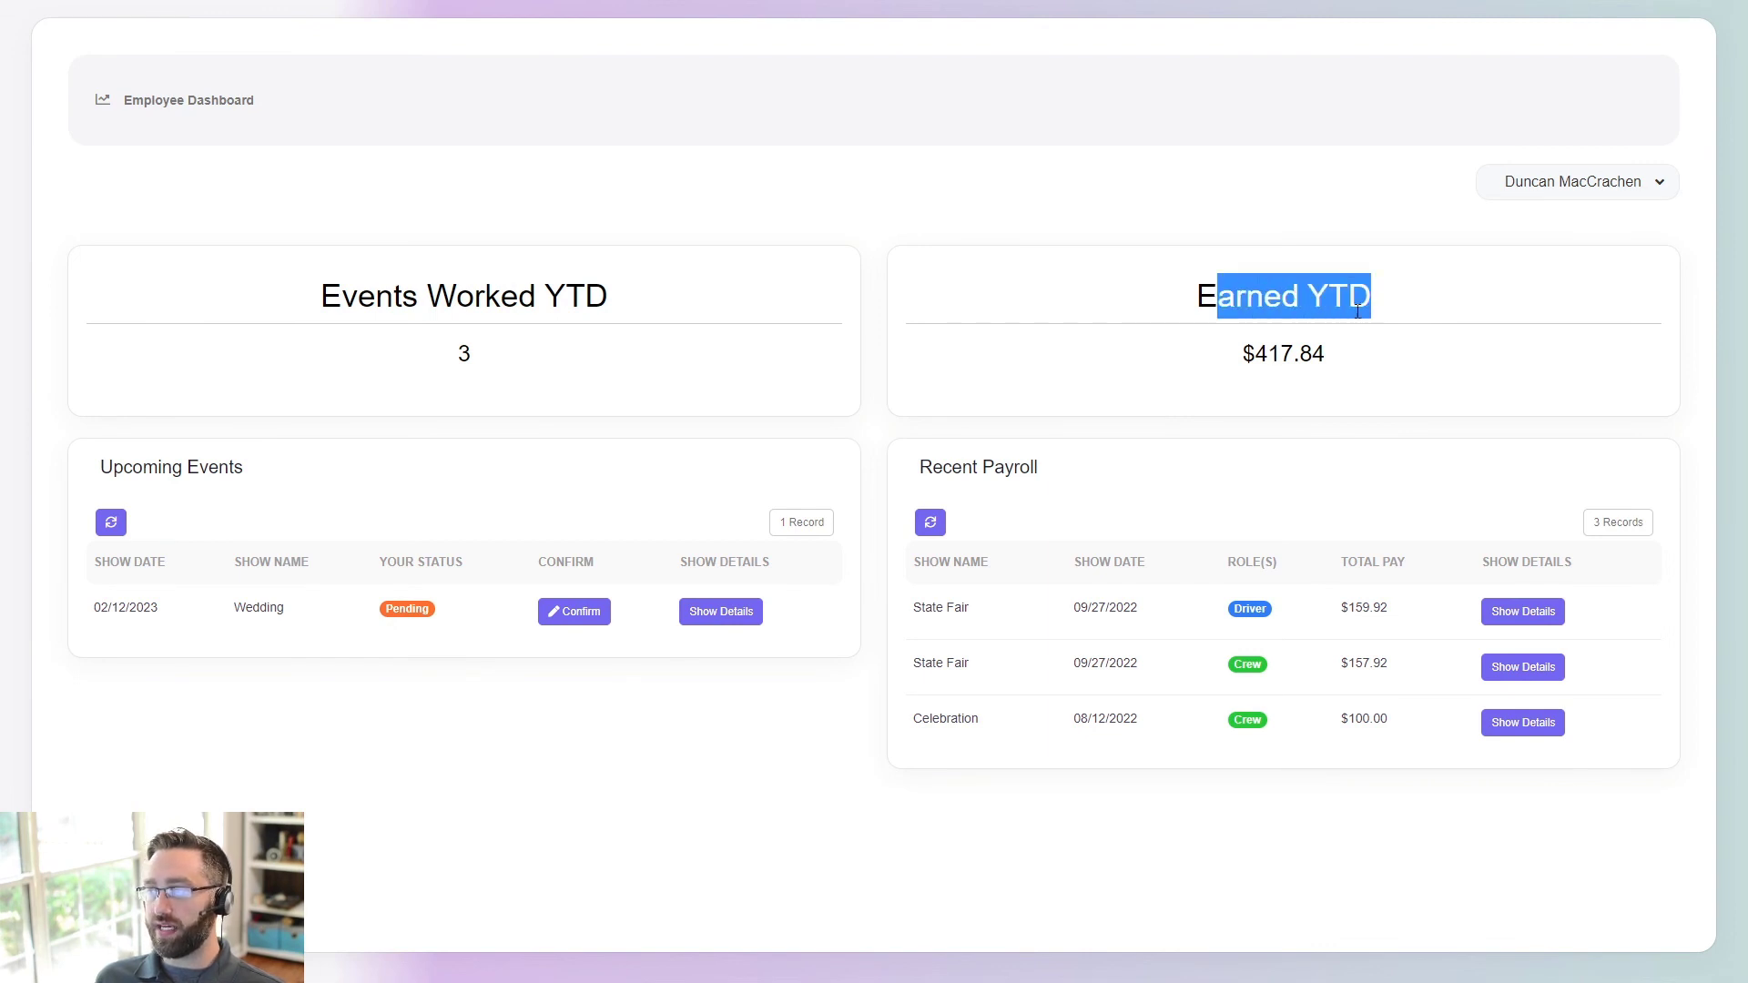
pyautogui.click(1235, 339)
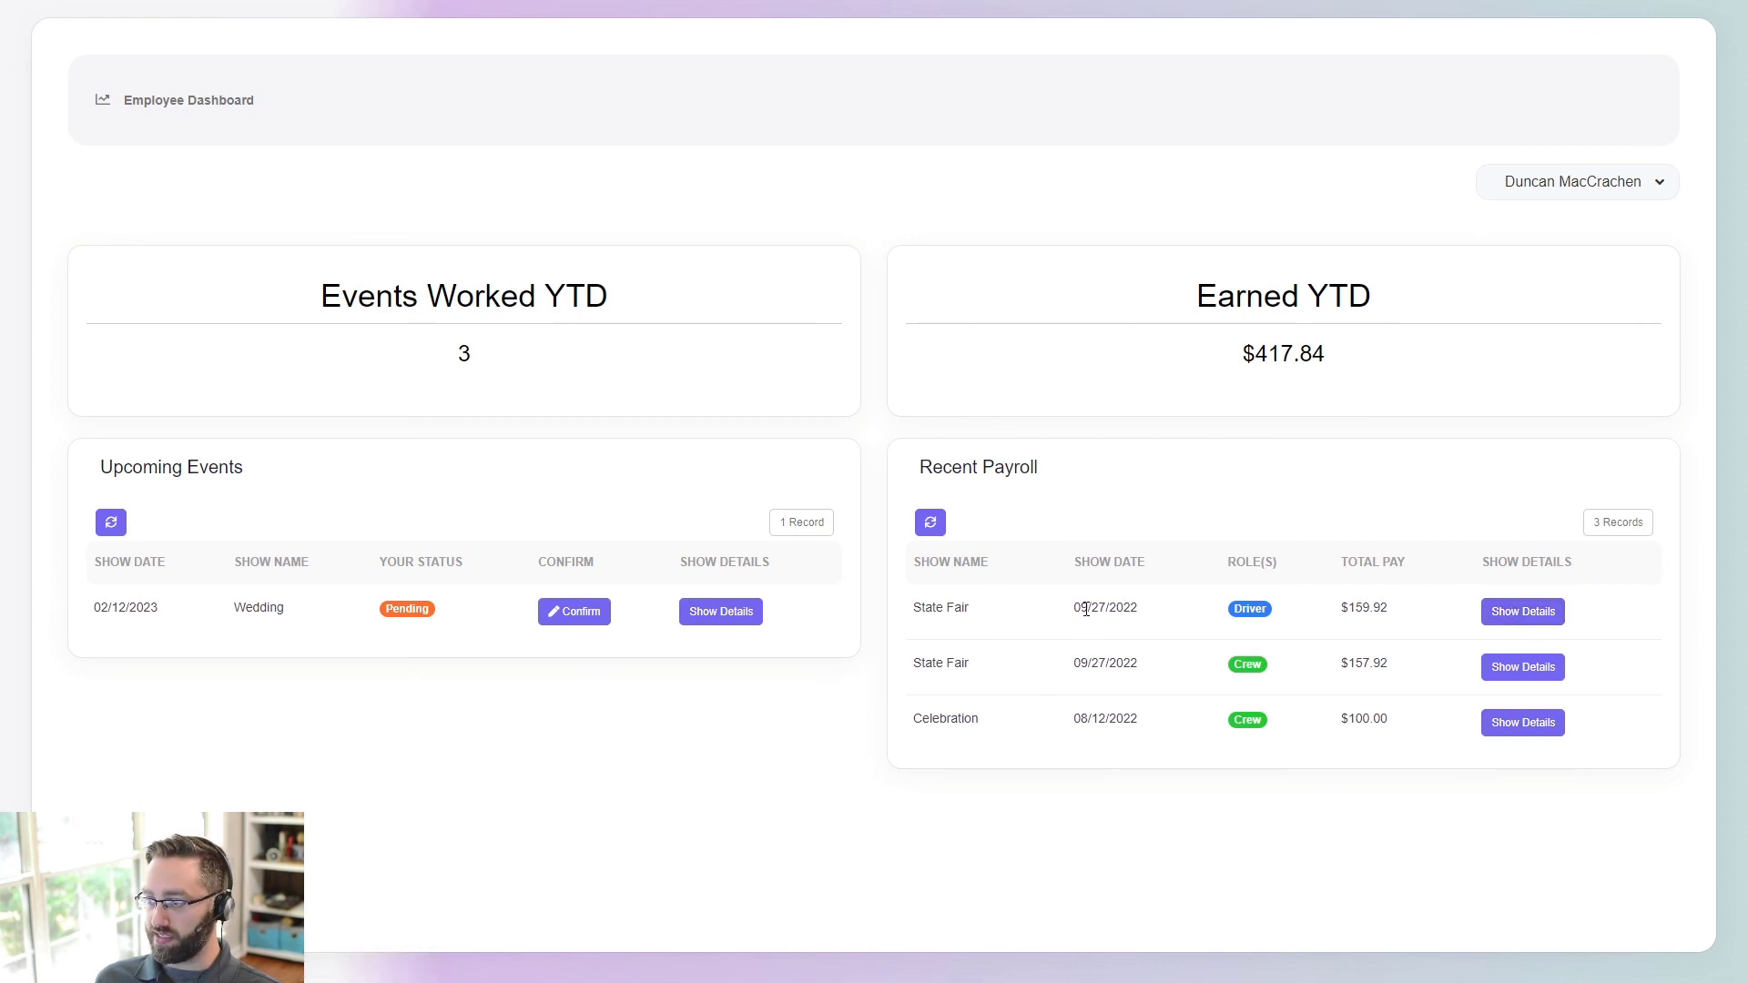
pyautogui.moveTo(1089, 607); pyautogui.dragTo(1117, 607)
pyautogui.click(1522, 611)
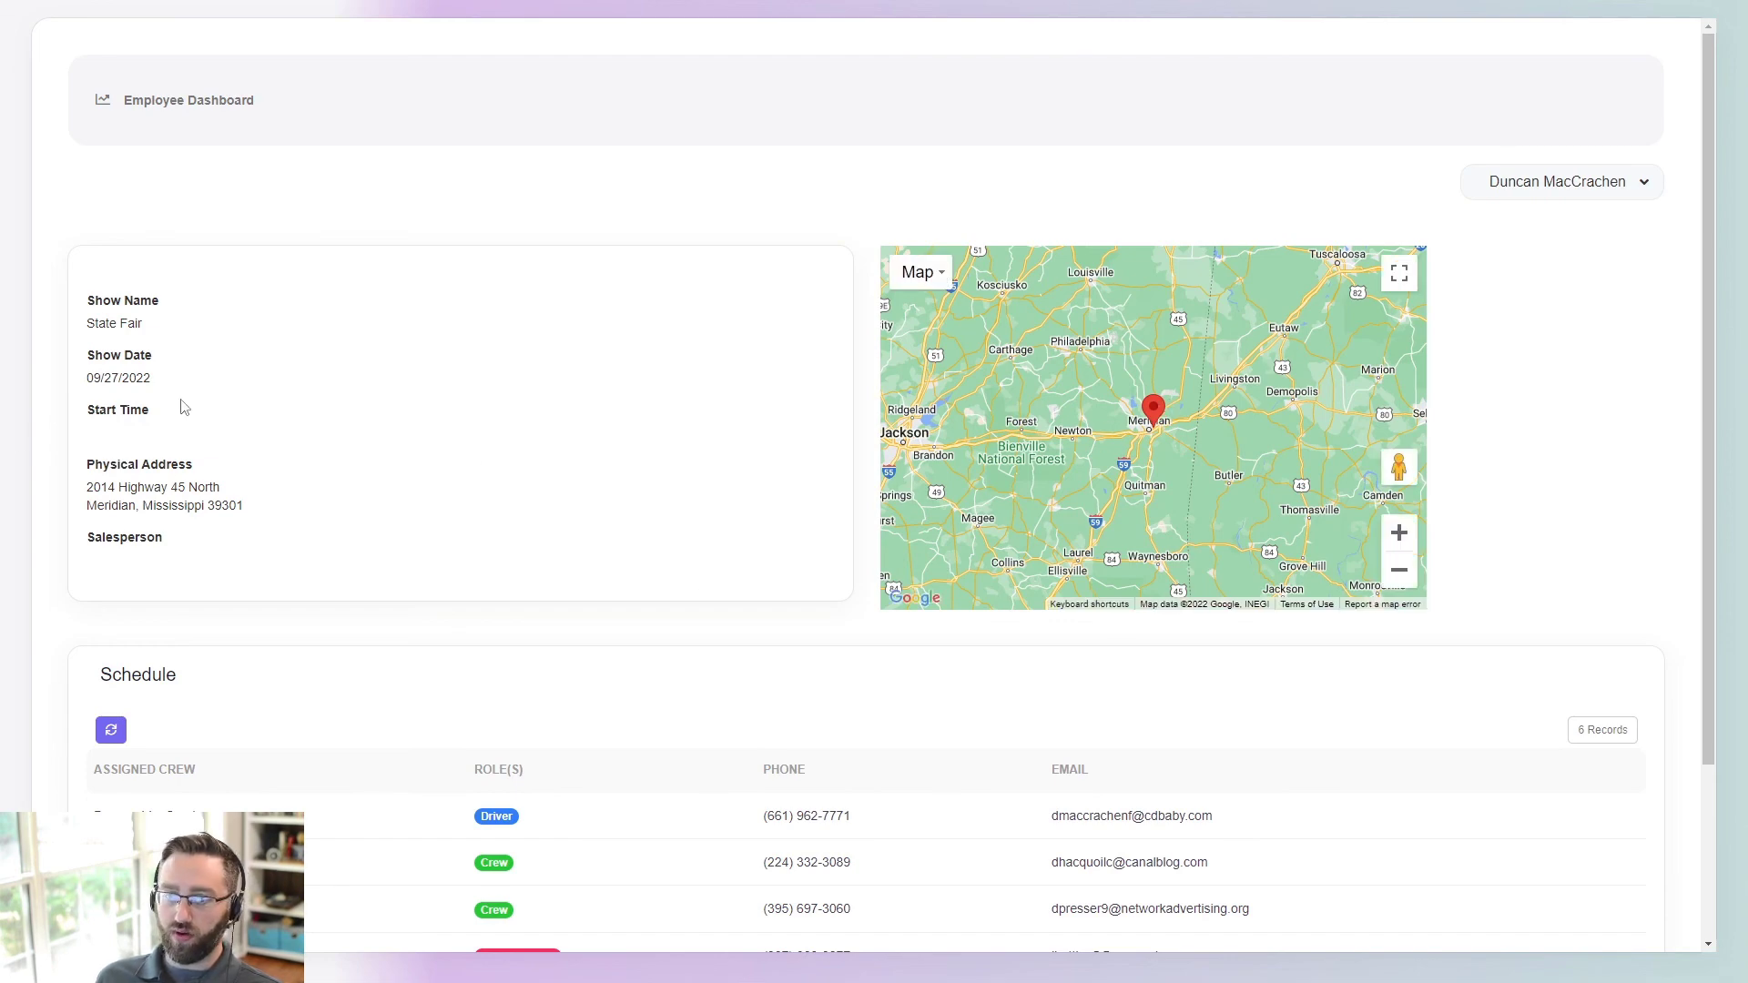
pyautogui.scroll(-1, 228, 483)
pyautogui.scroll(-2, 228, 483)
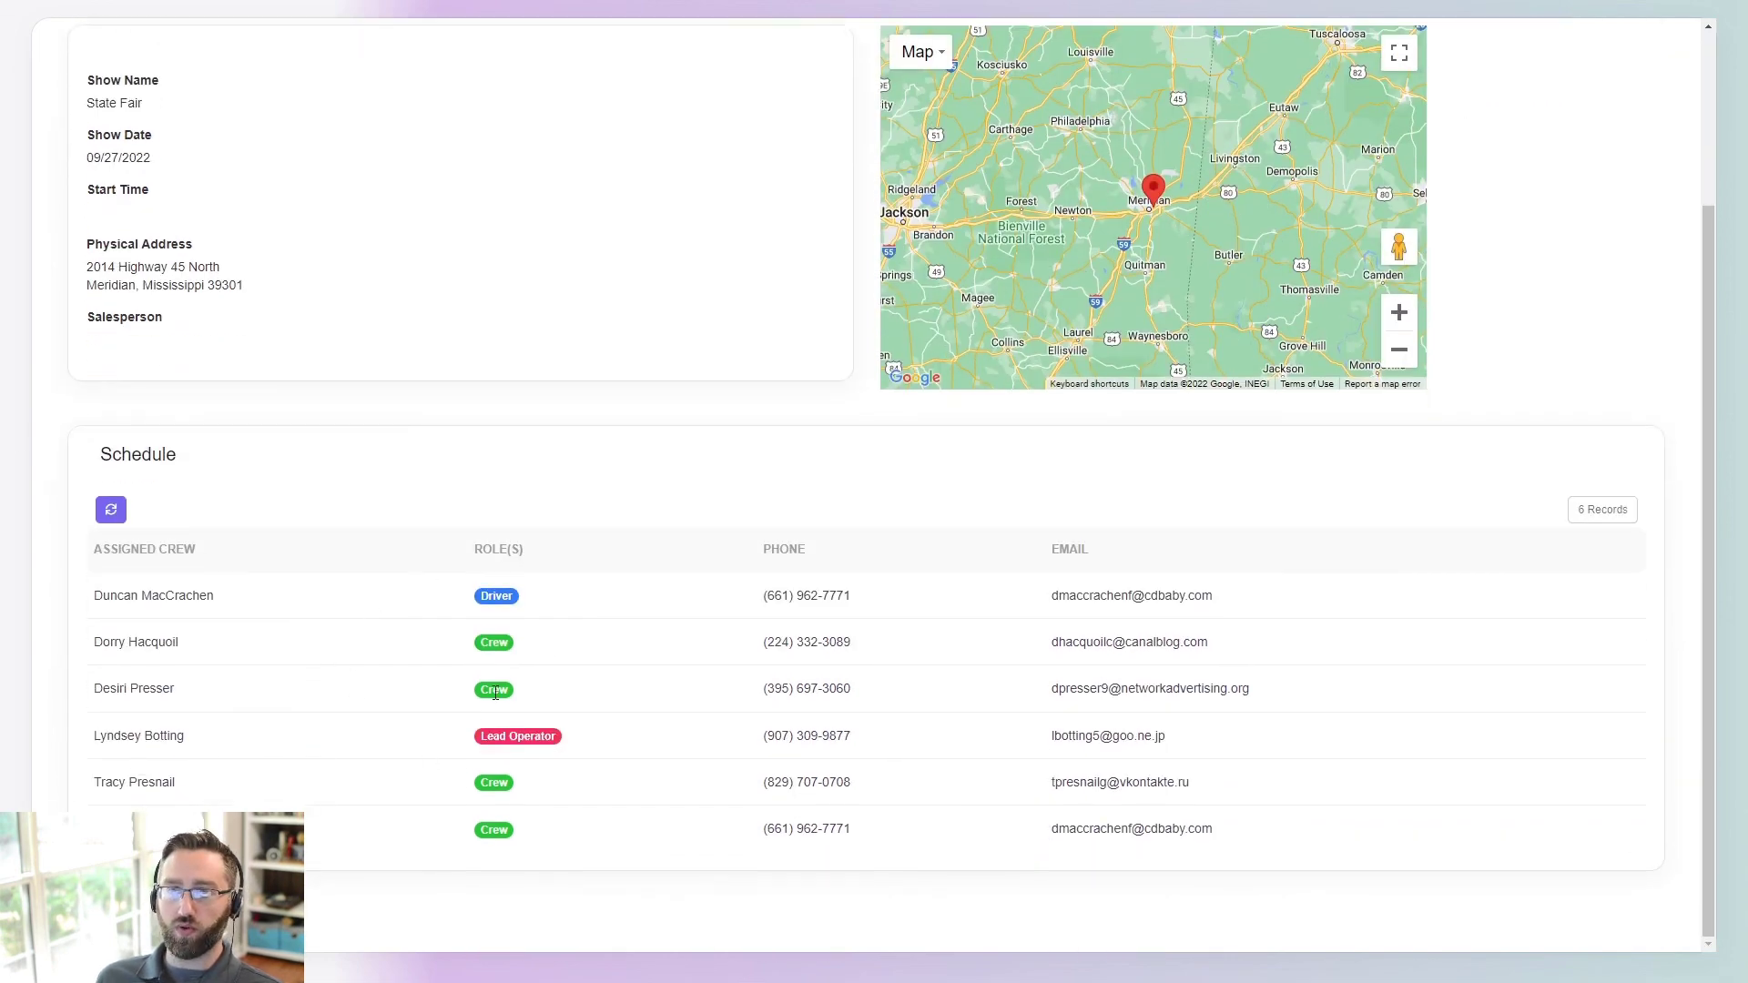
pyautogui.scroll(3, 373, 659)
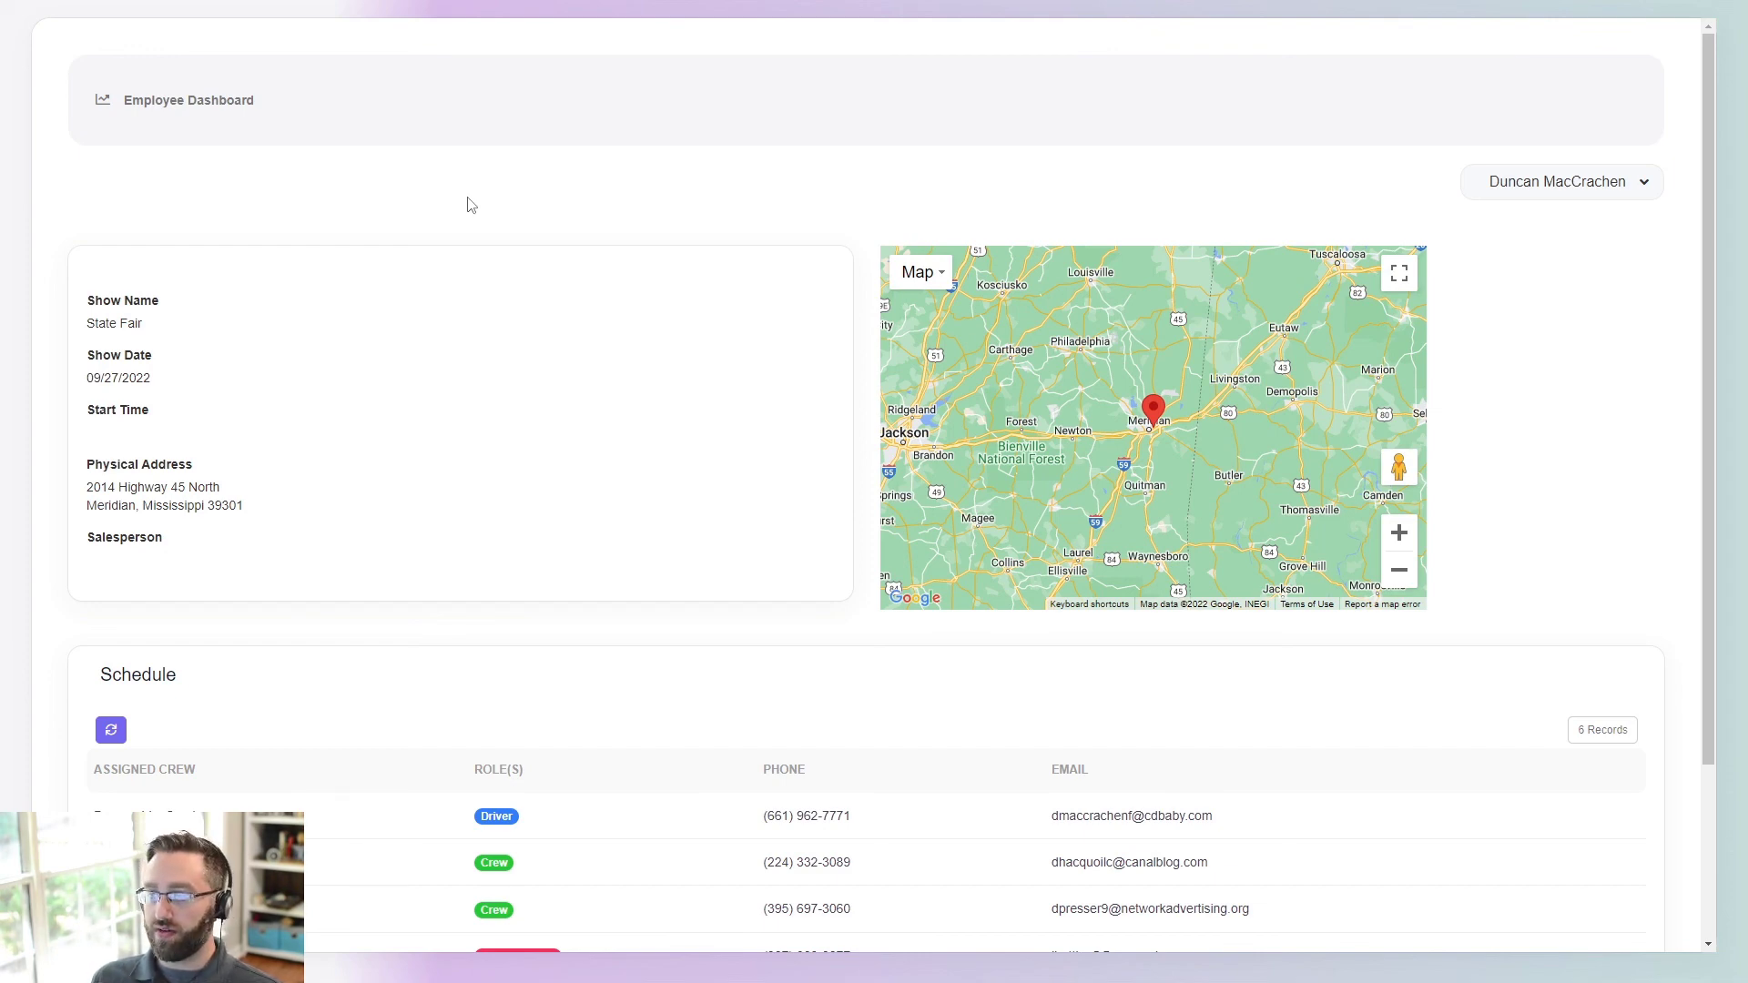
pyautogui.scroll(-3, 468, 245)
pyautogui.scroll(3, 483, 439)
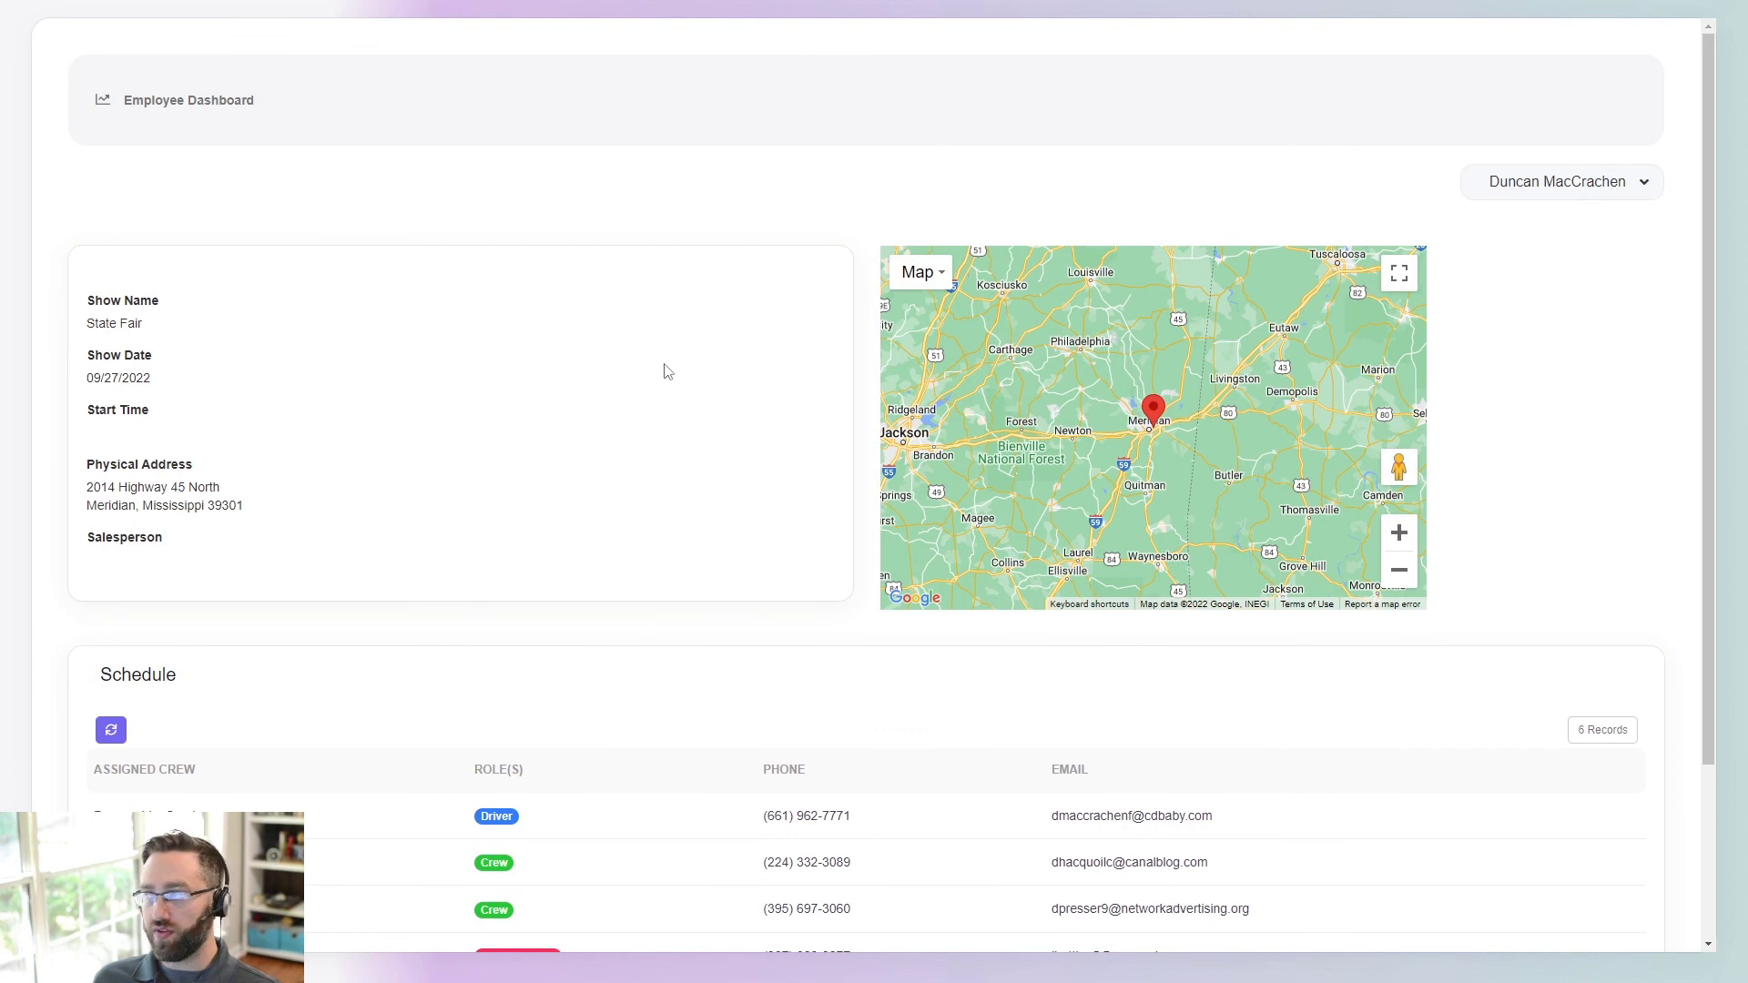